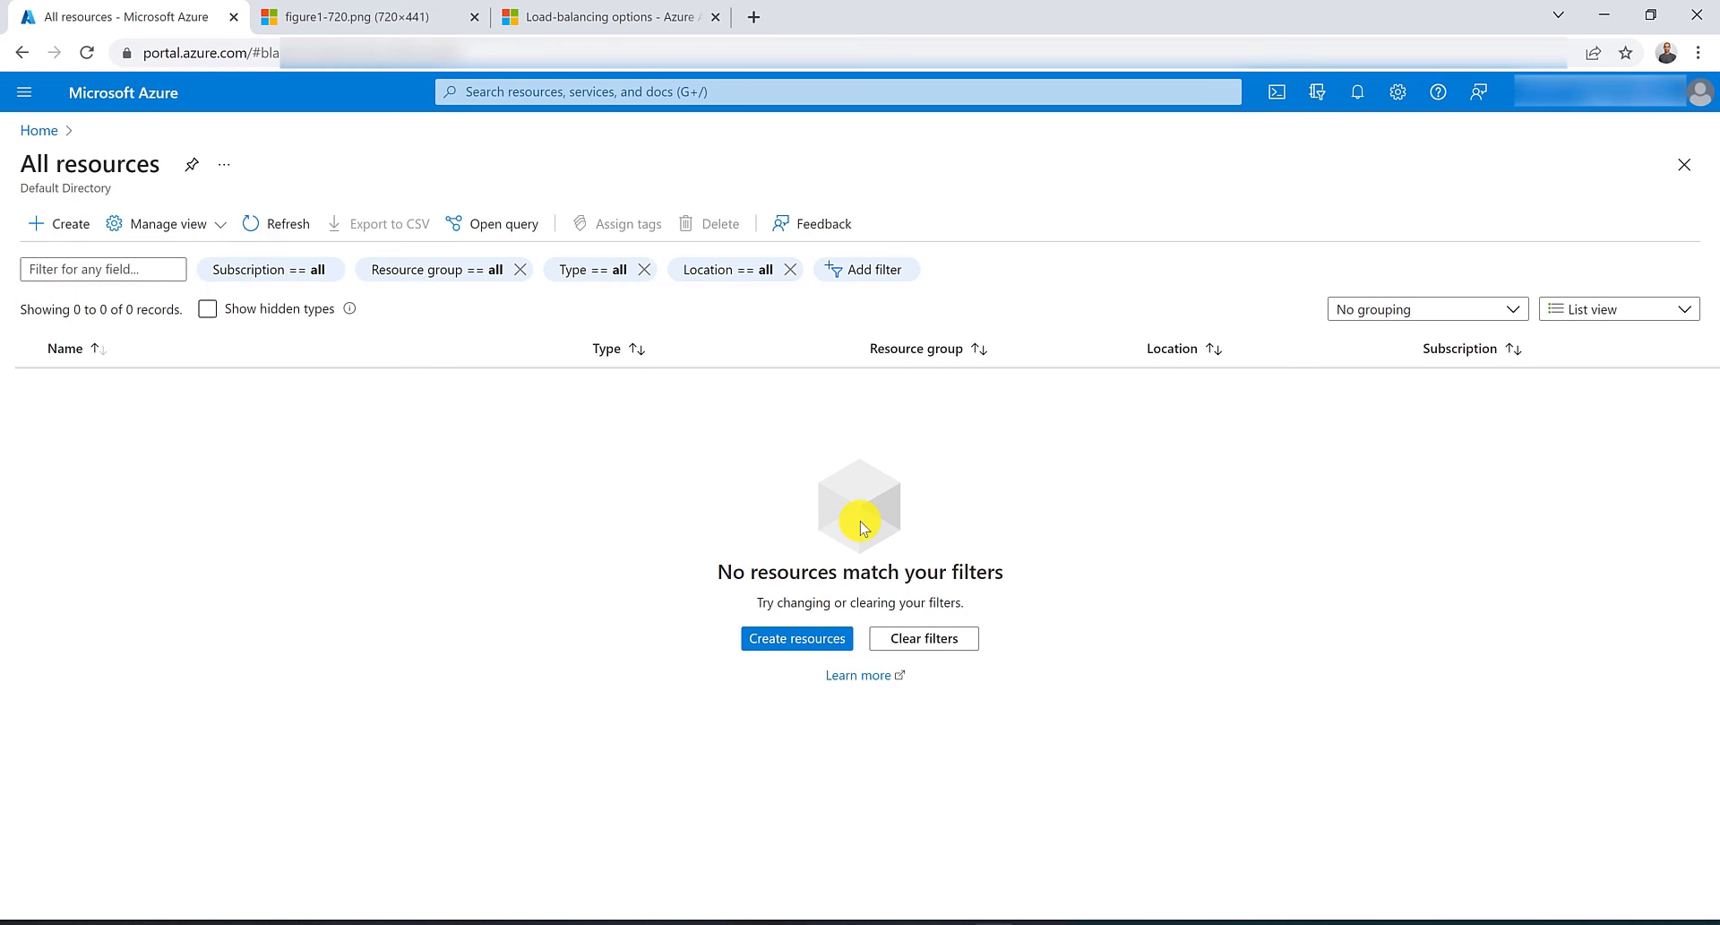
Open the browser tab showing the Application Gateway path-based routing diagram to review it.
left_click(392, 9)
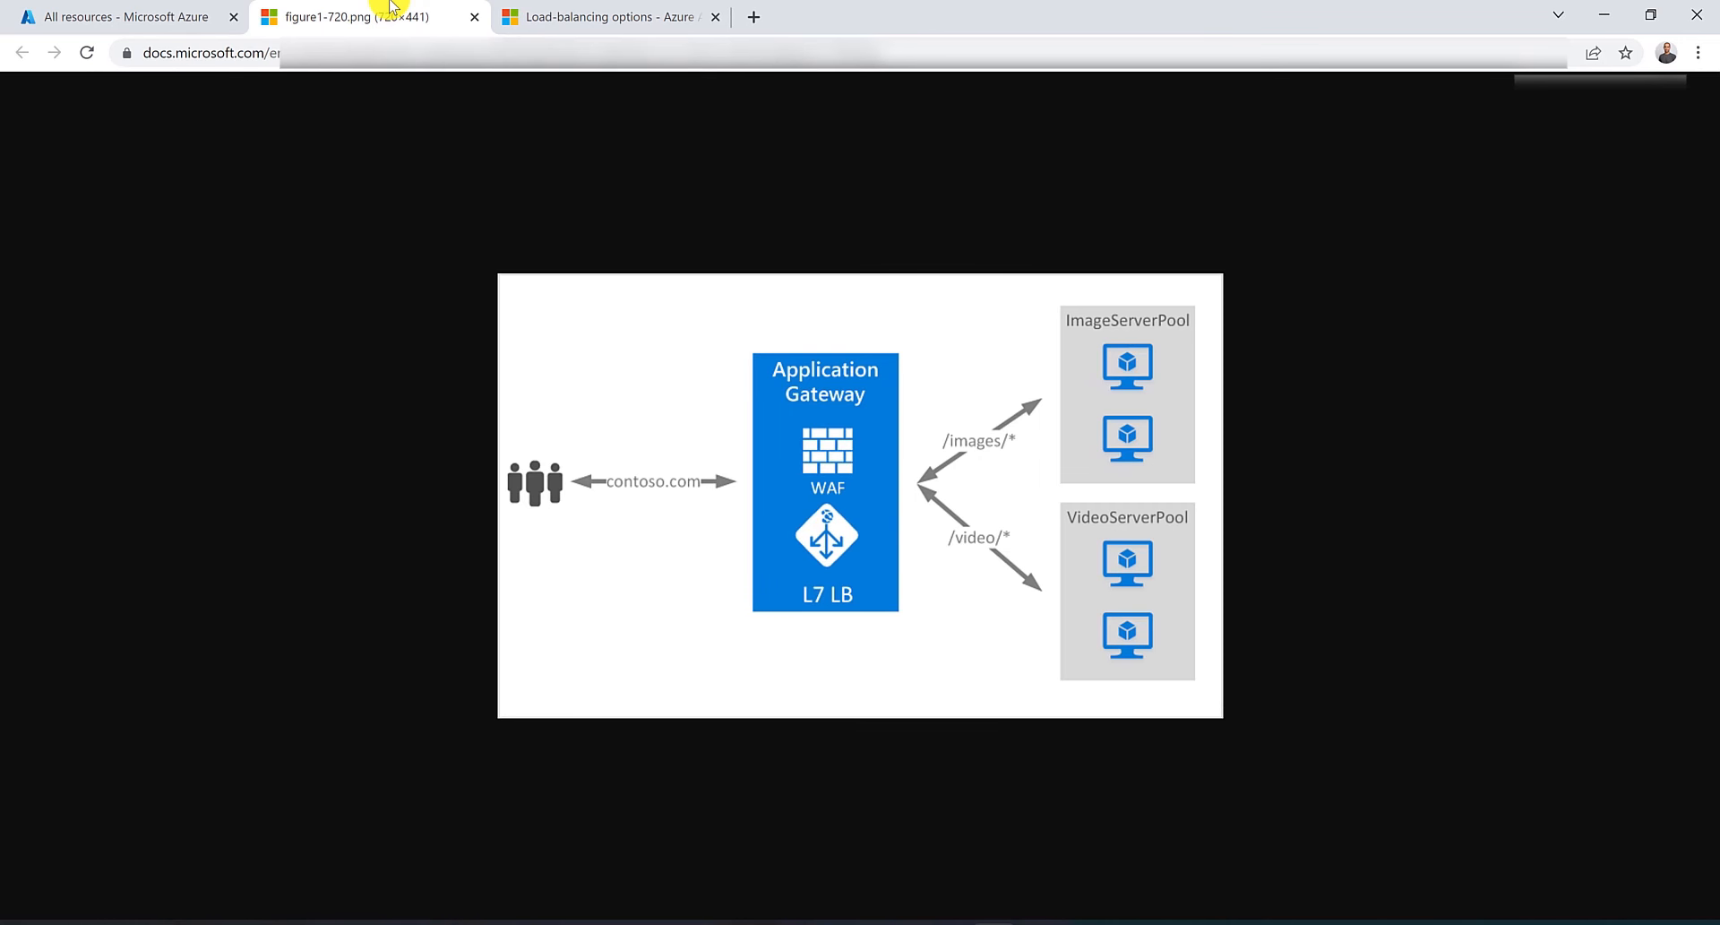
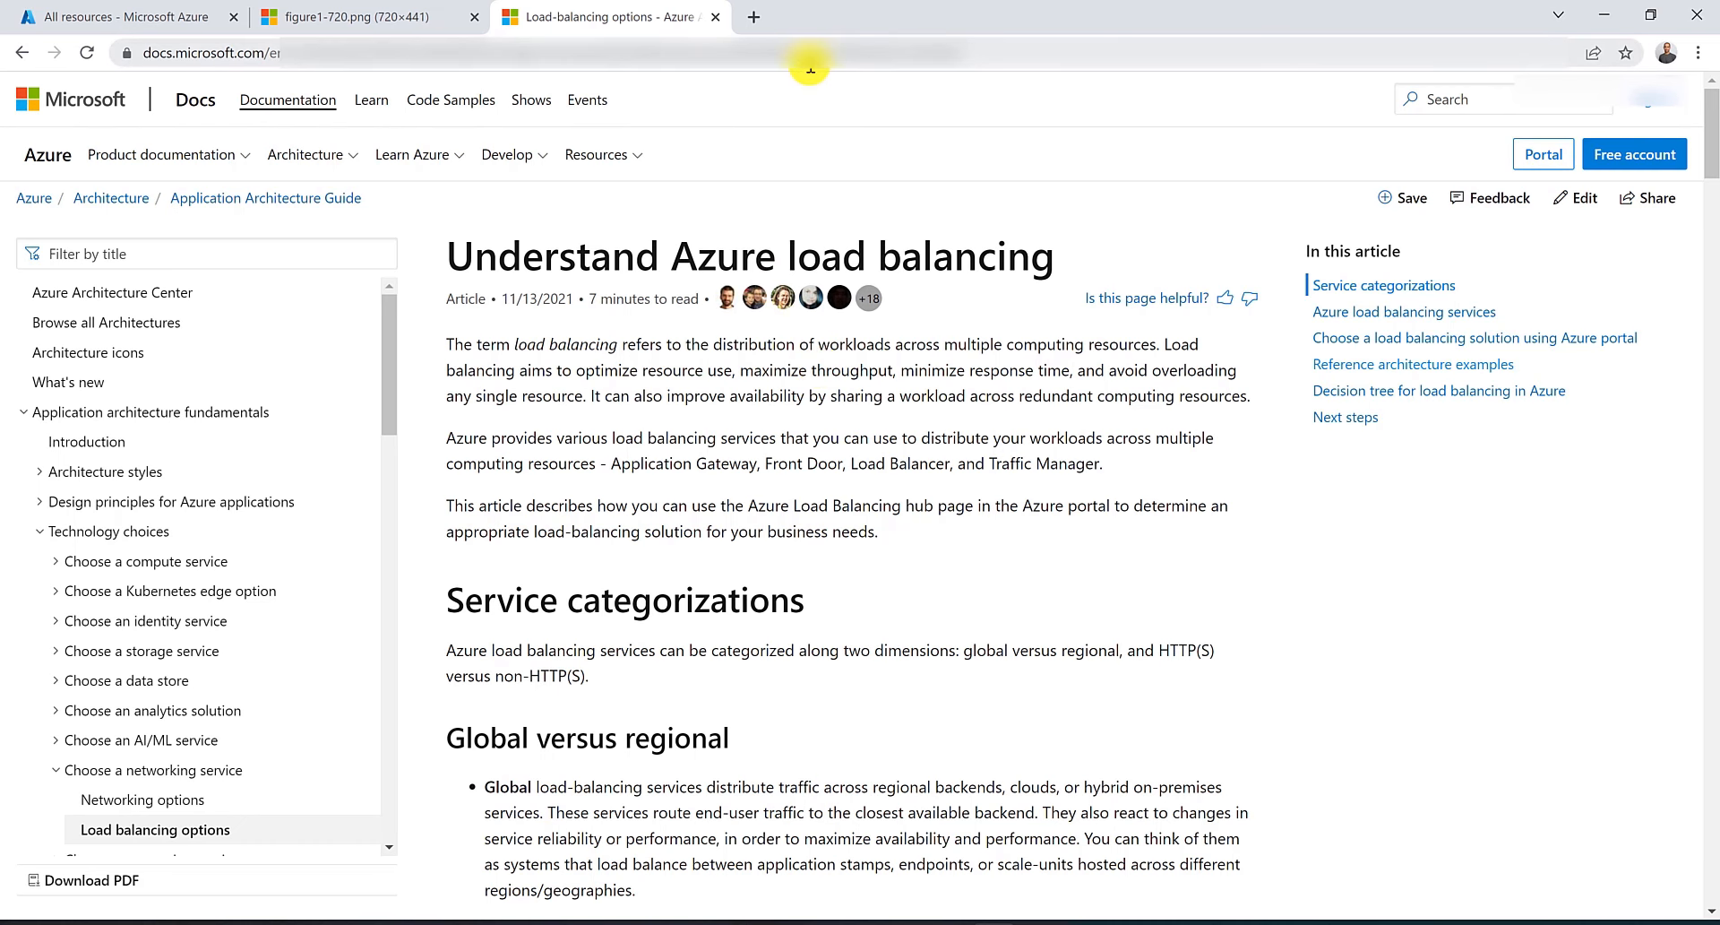
Read through the Azure load balancing options and How an application gateway works documentation pages.
scroll(858, 396, "down", 9)
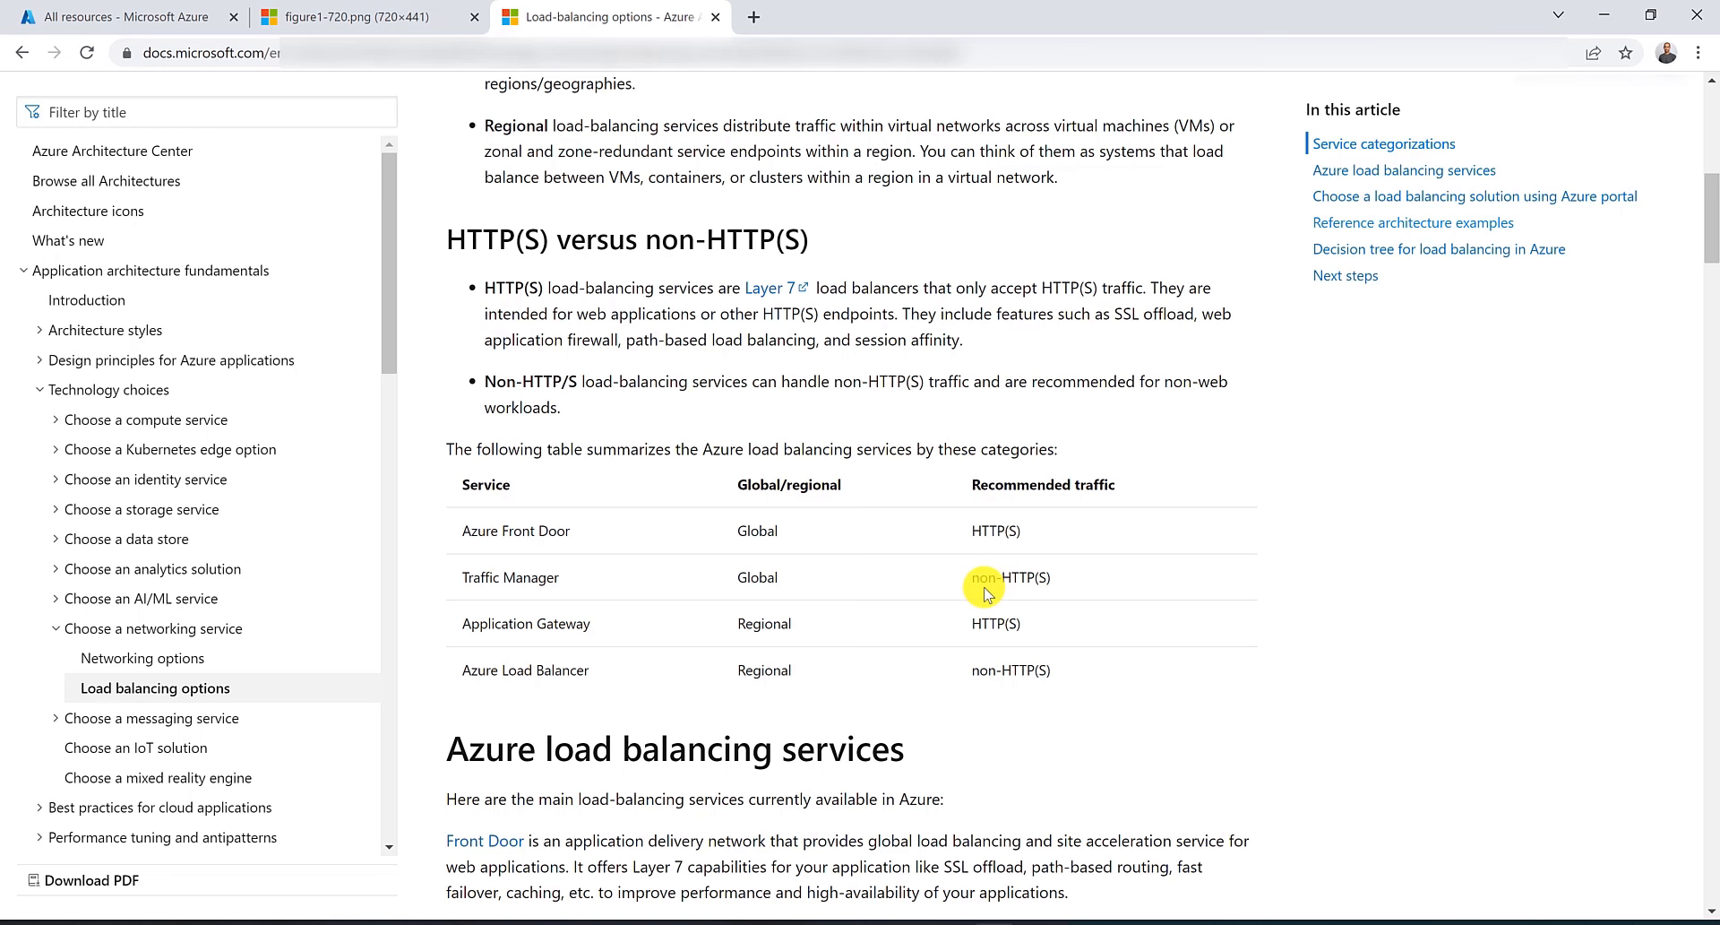
left_click(1321, 234)
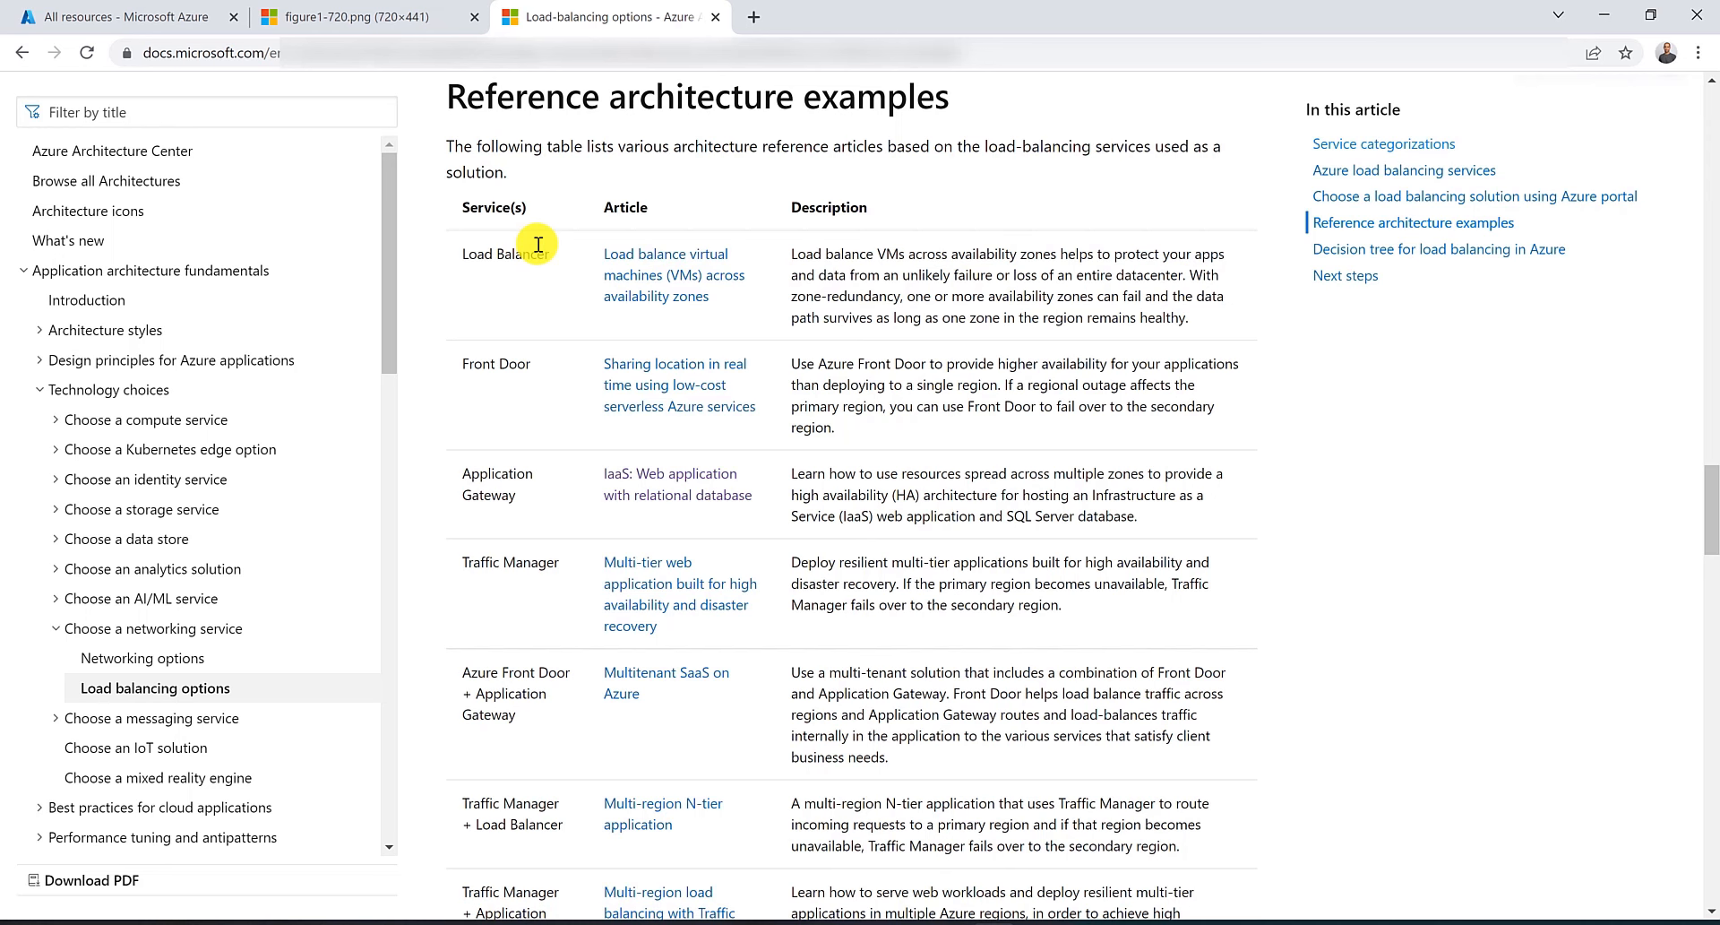
scroll(538, 244, "down", 2)
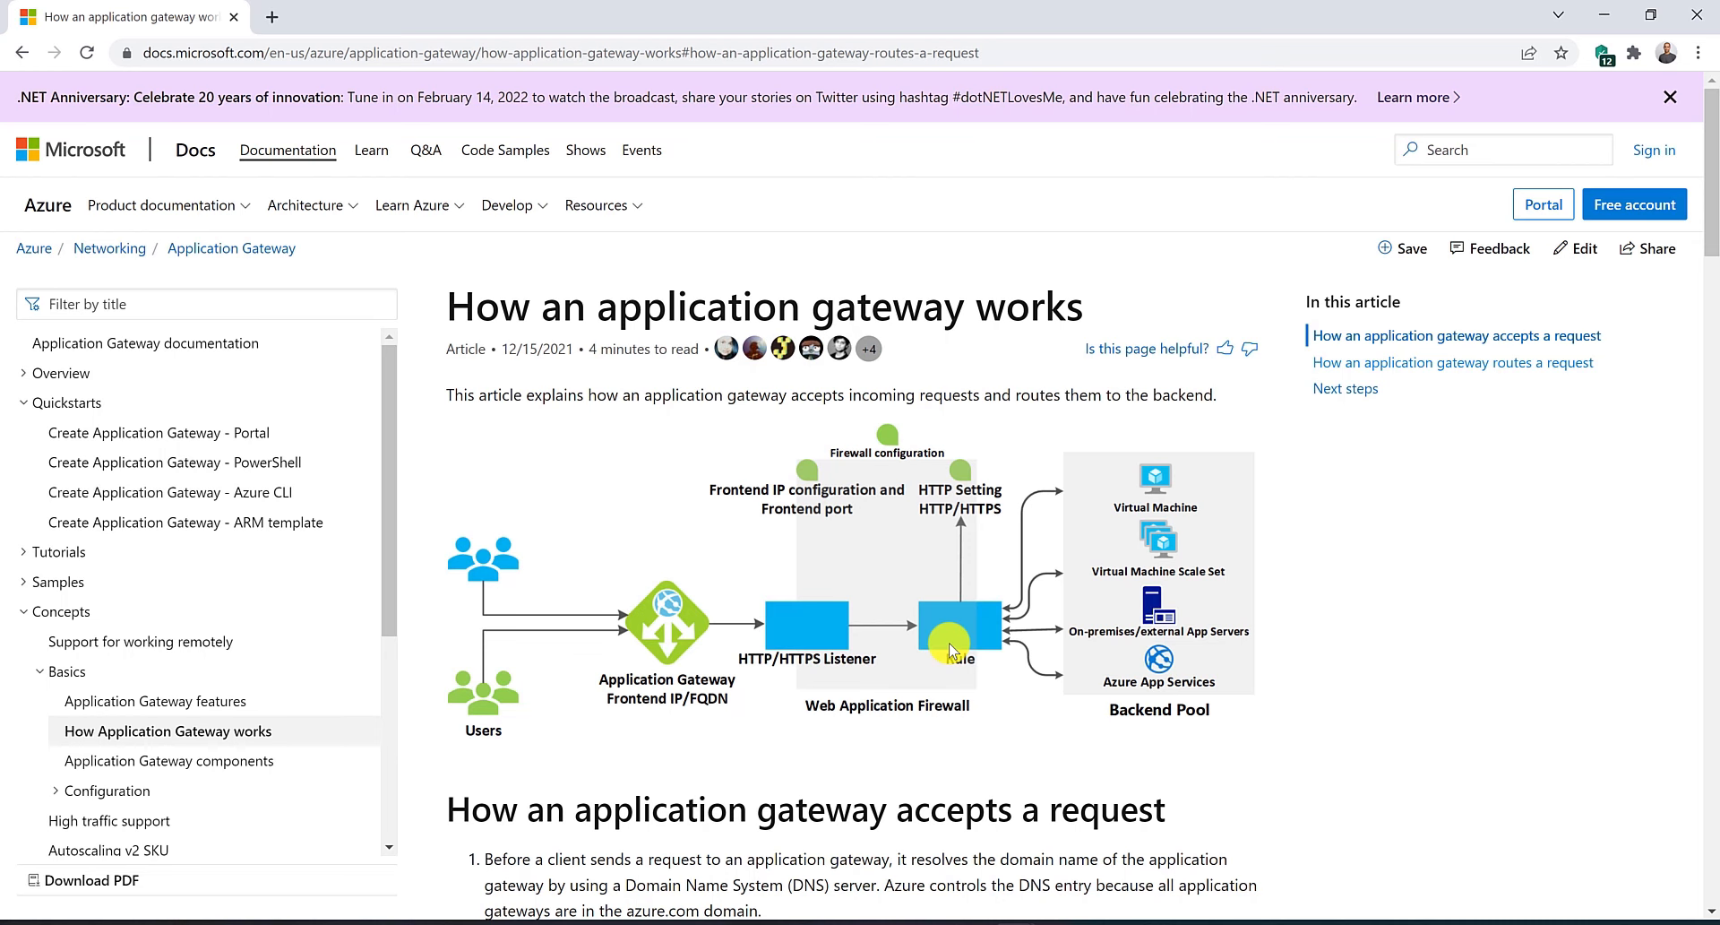
scroll(972, 538, "down", 15)
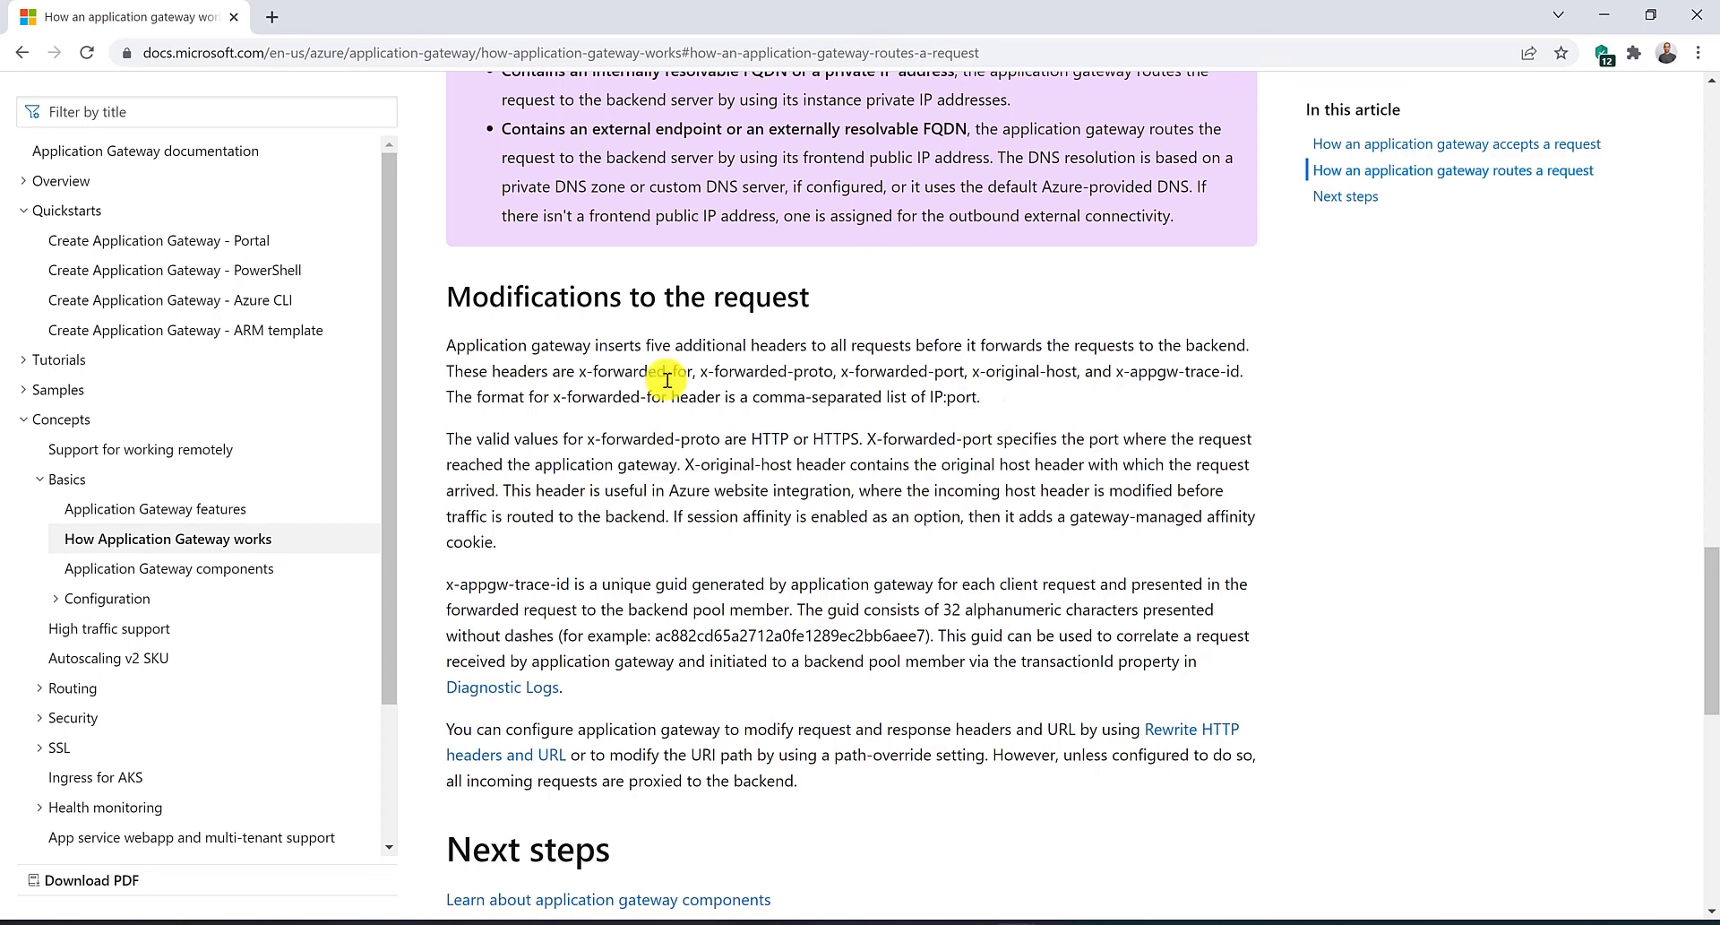
left_click_drag(579, 373, 1243, 367)
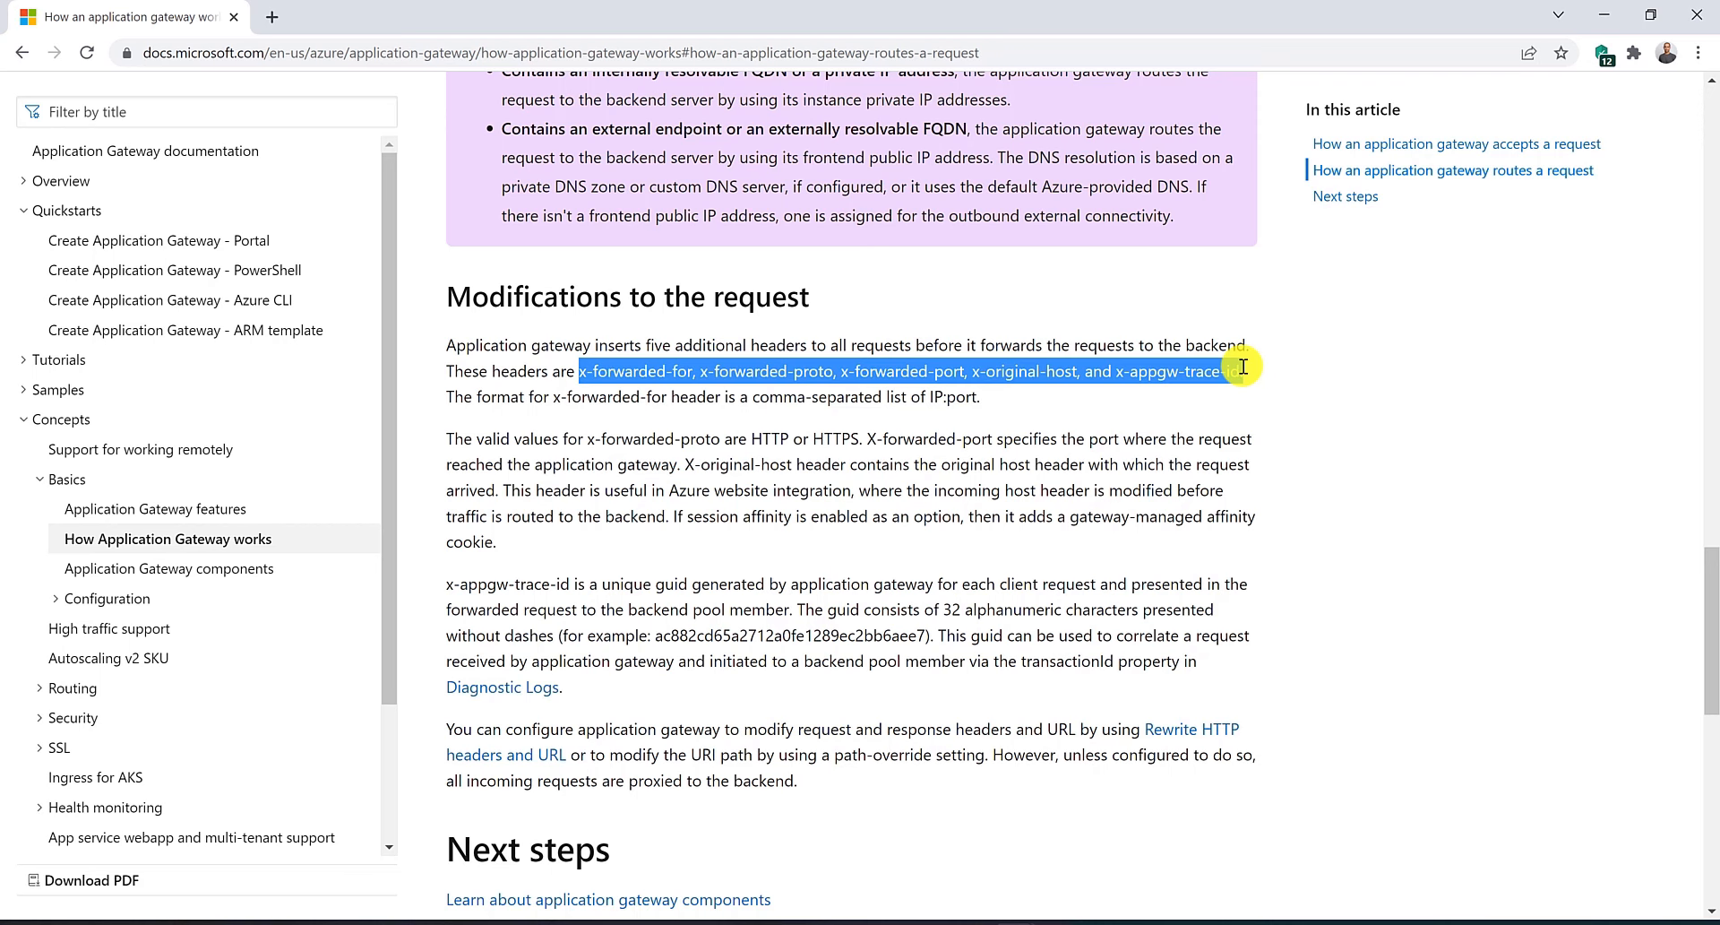
key("Home")
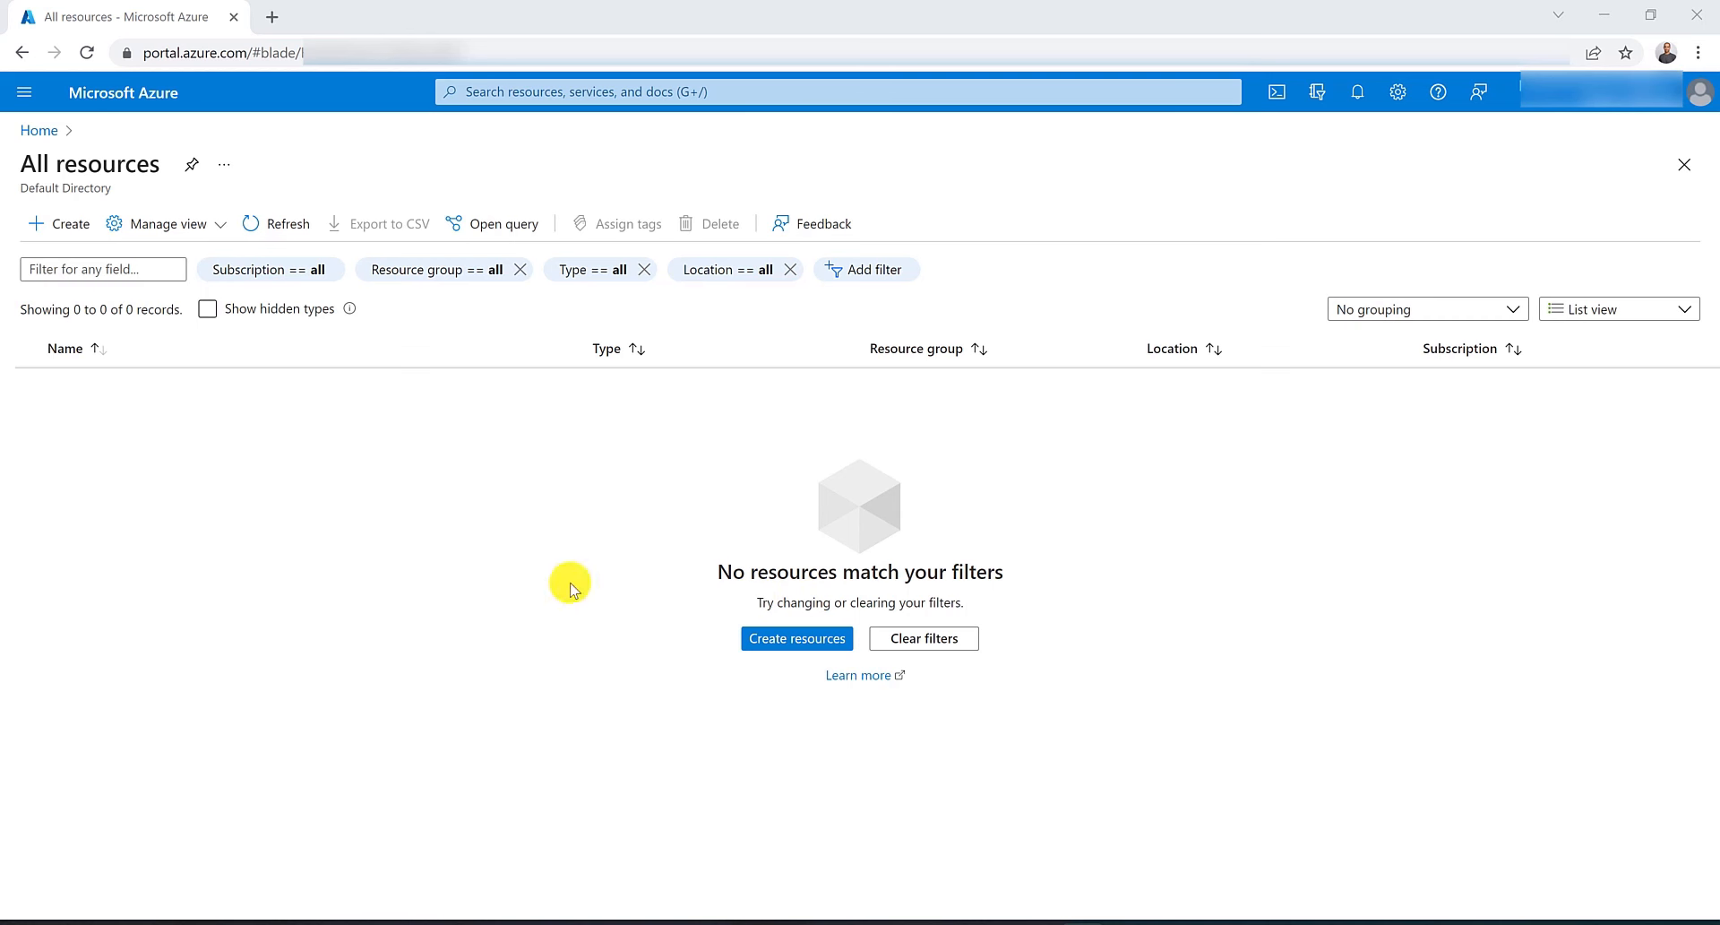
Create a resource group named RG-AU-East in the Australia East region.
left_click(709, 96)
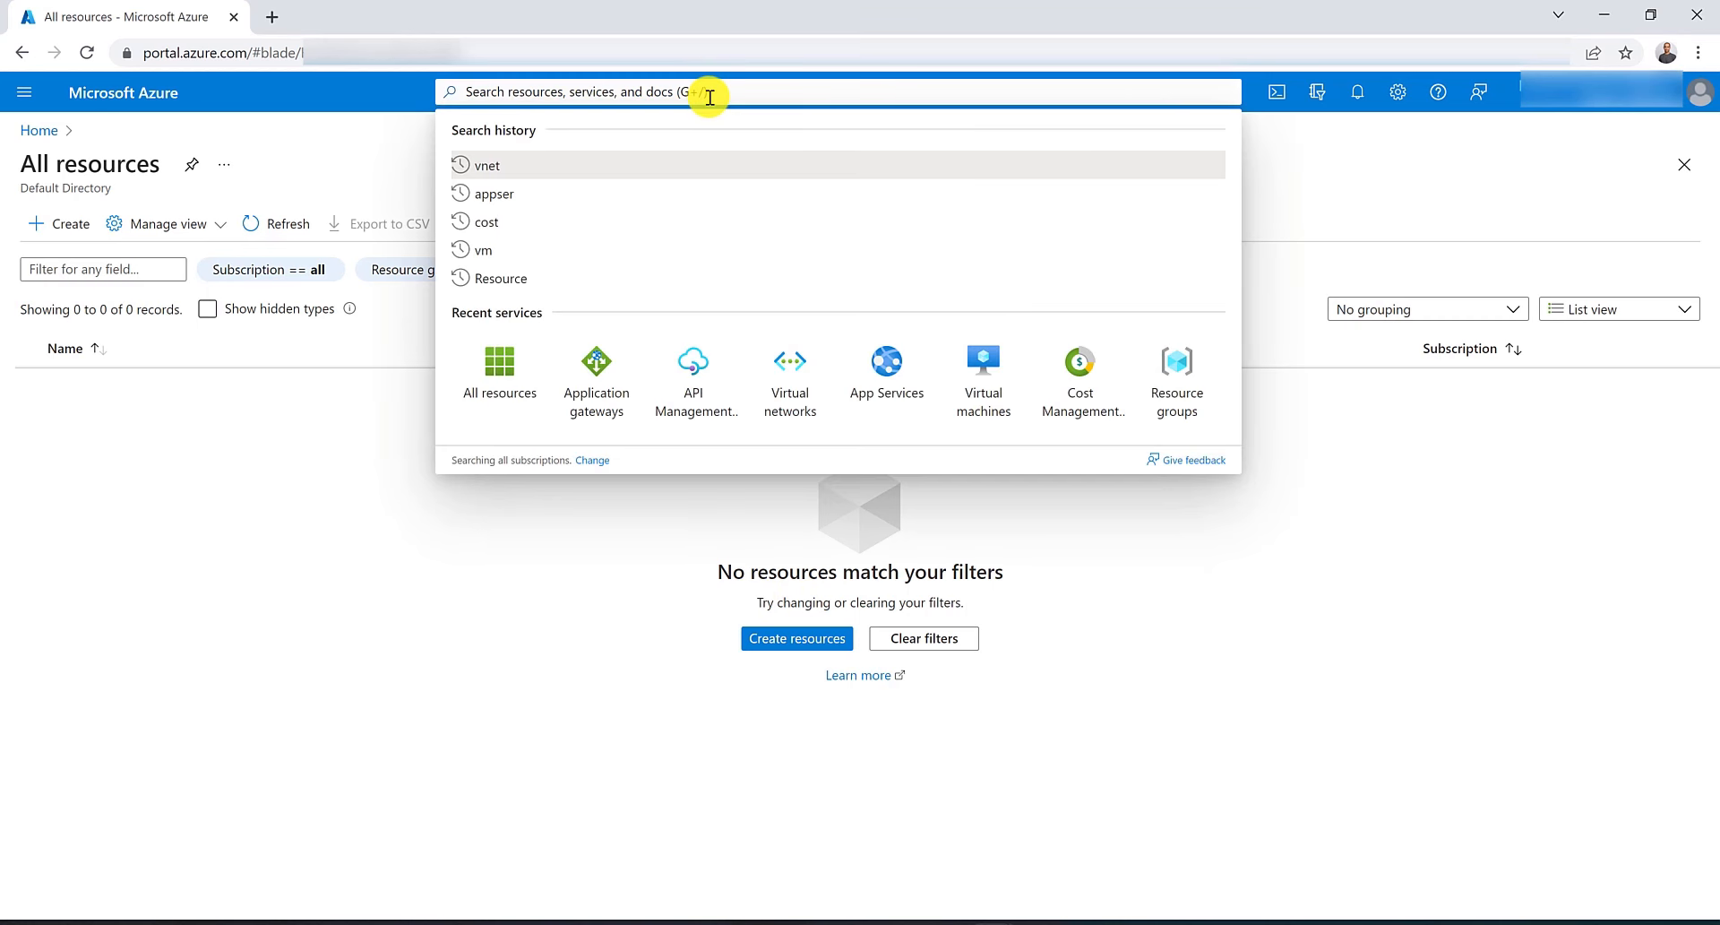
type("resouce")
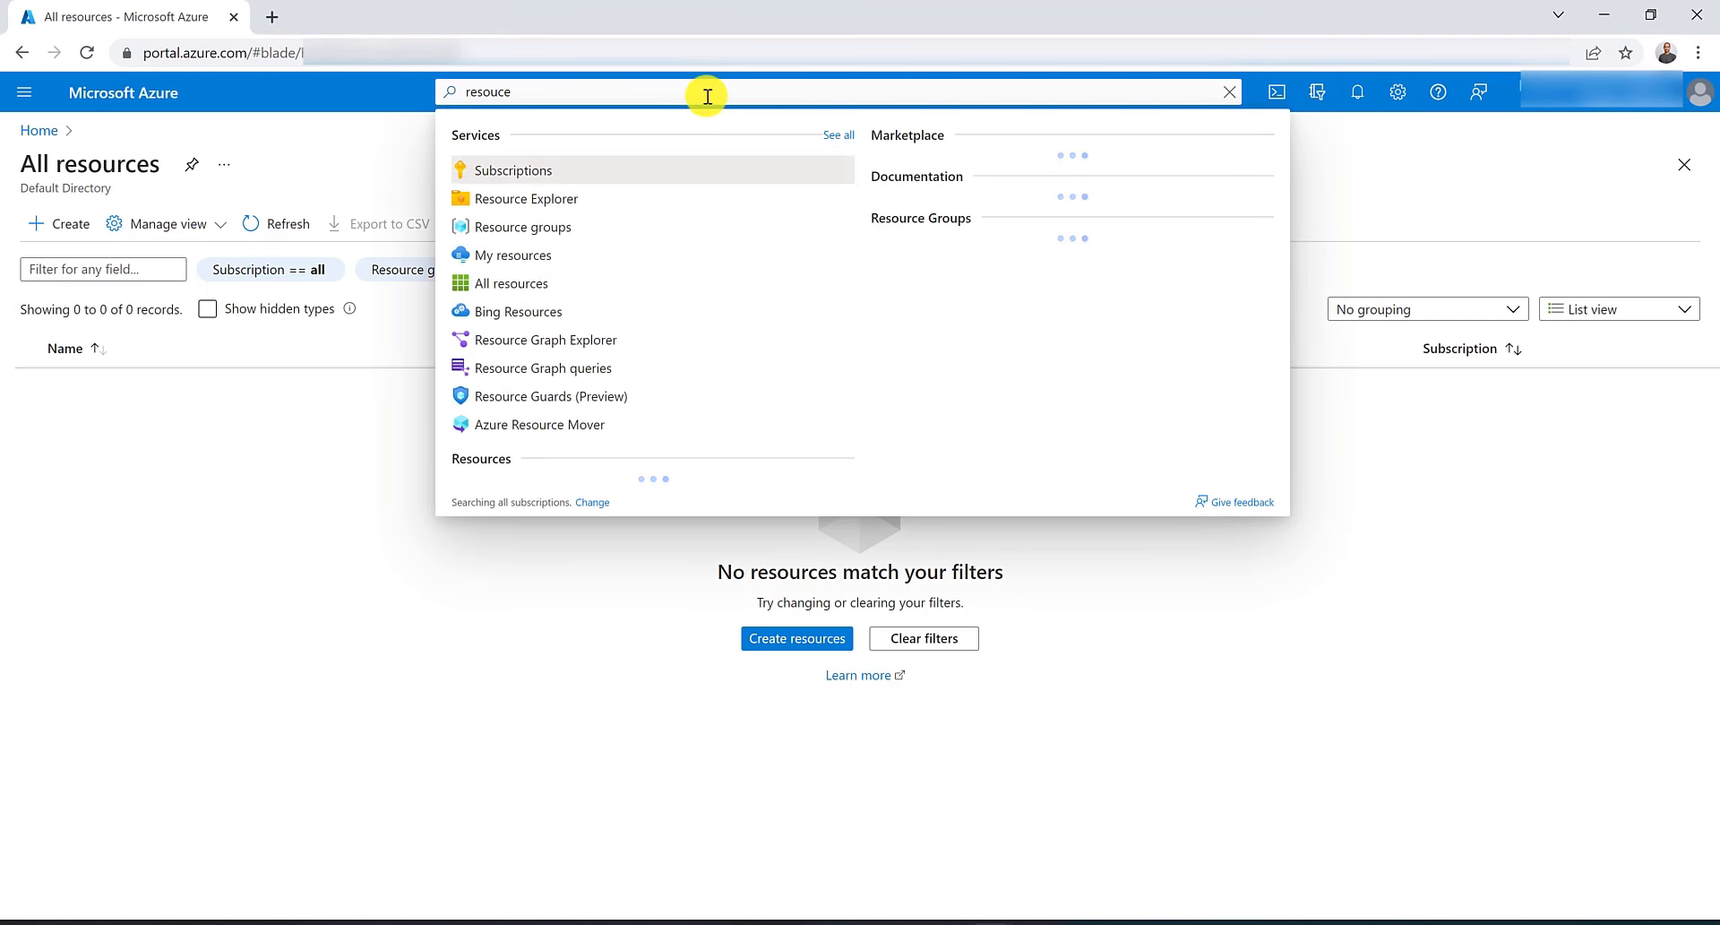
middle_click(524, 229)
left_click(349, 15)
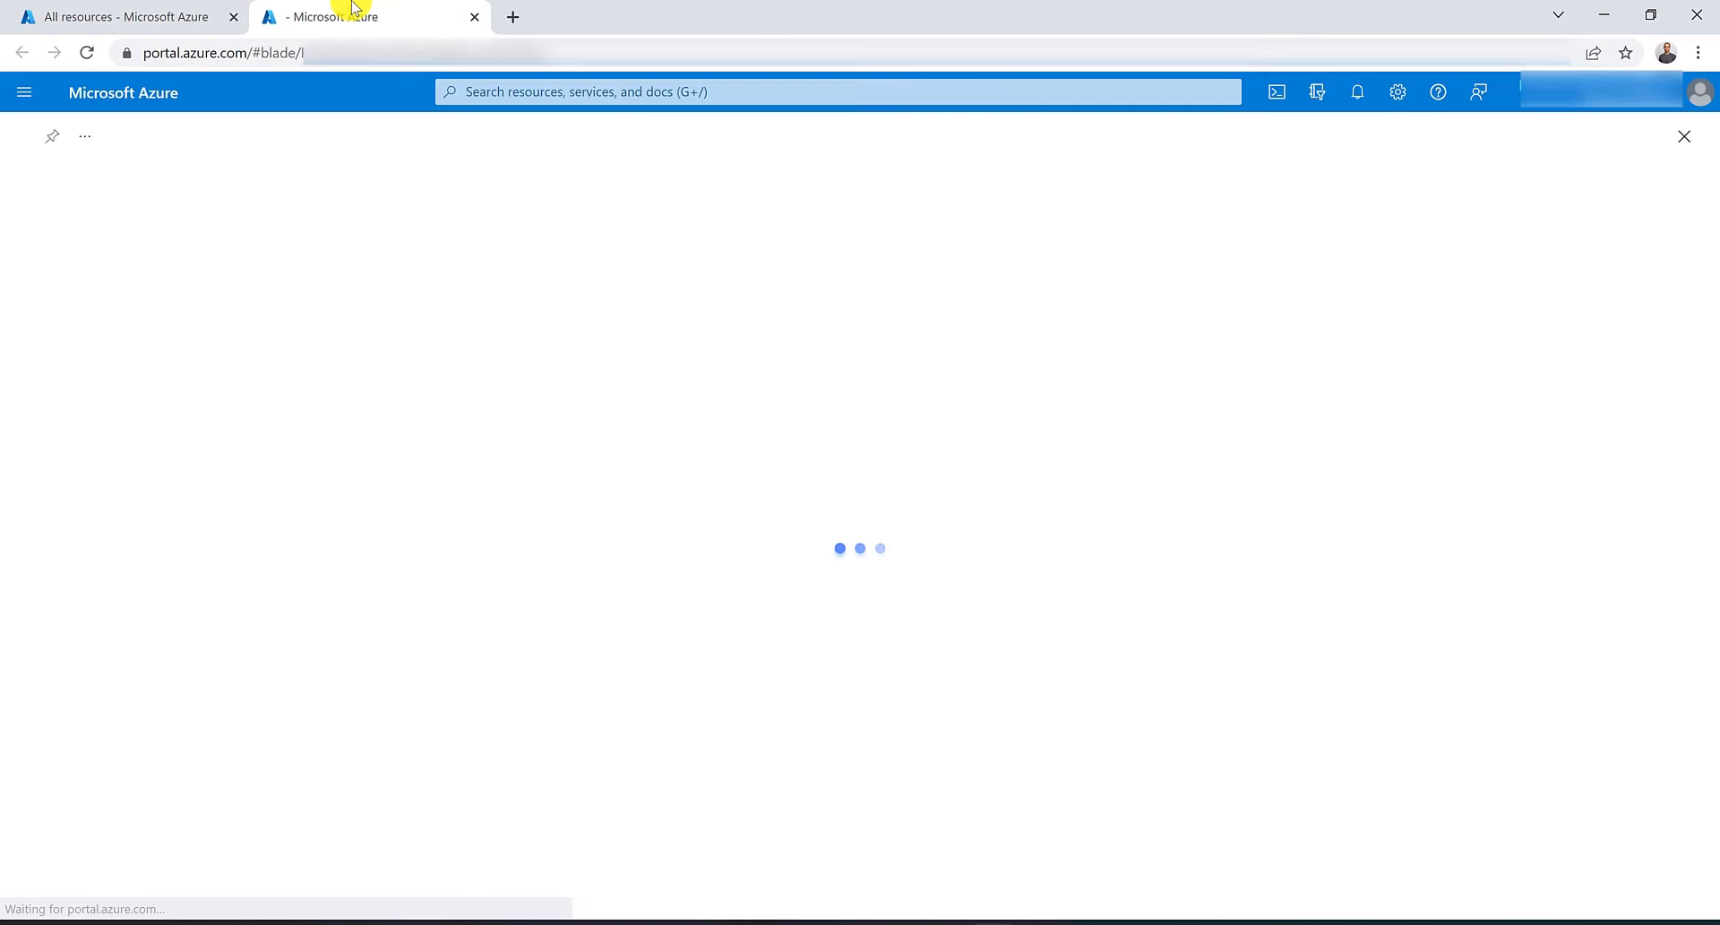
left_click(47, 230)
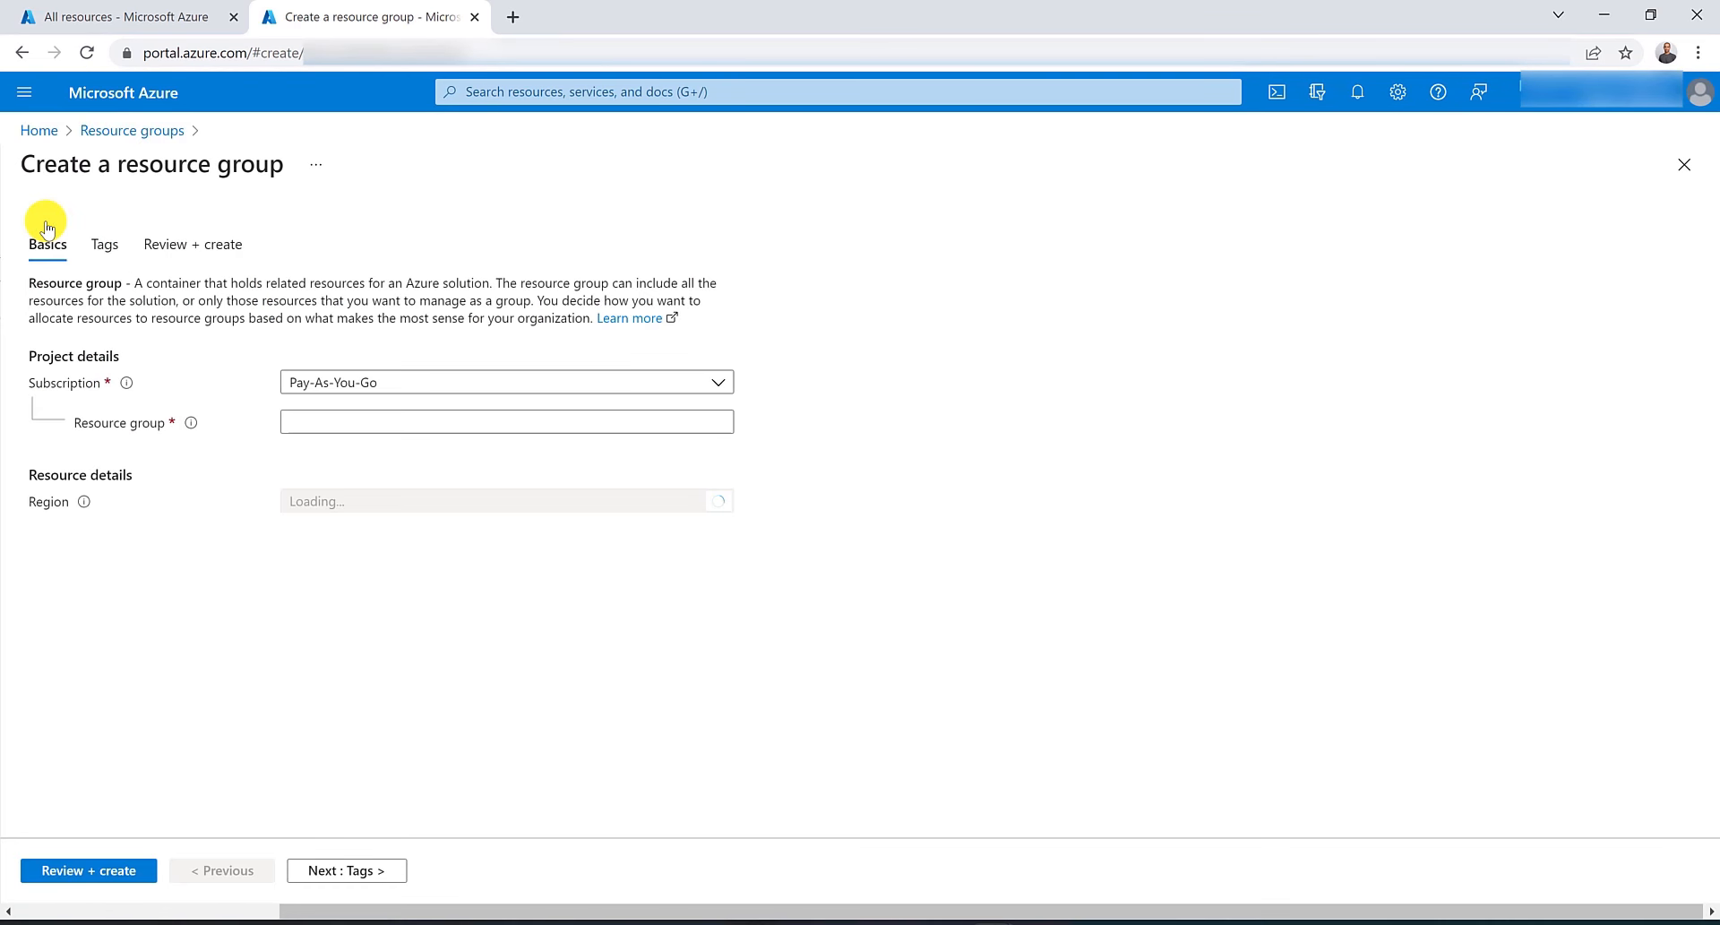
left_click(346, 428)
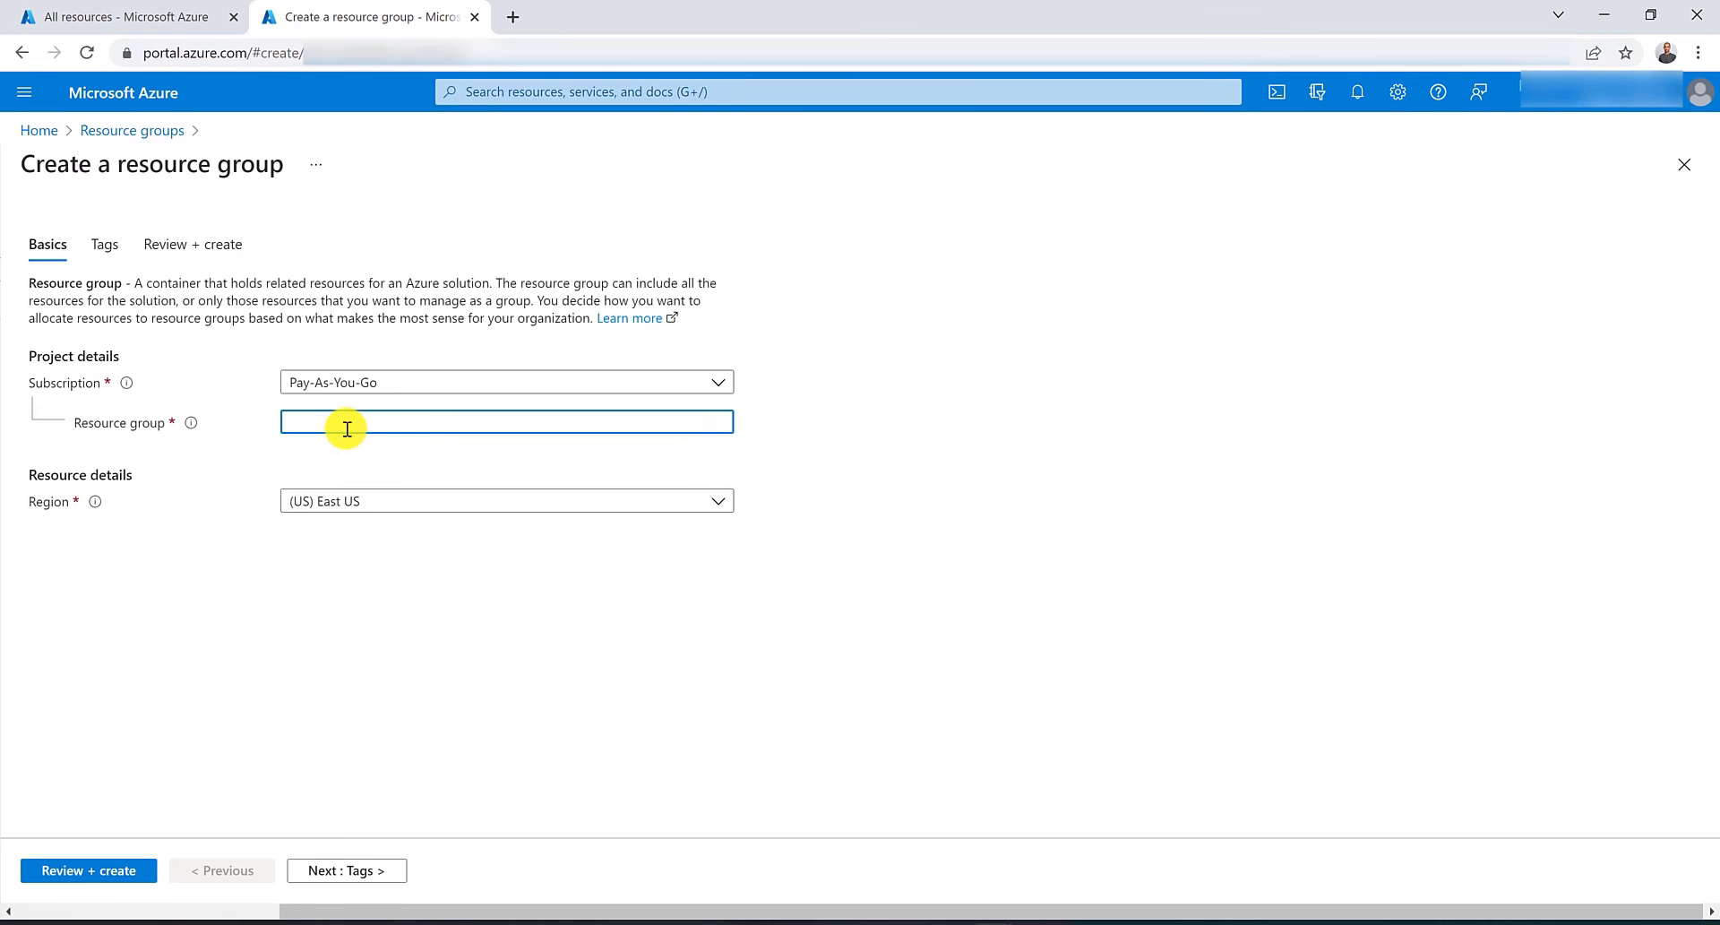
type("AU")
key("BackSpace")
key("BackSpace")
type("RG-")
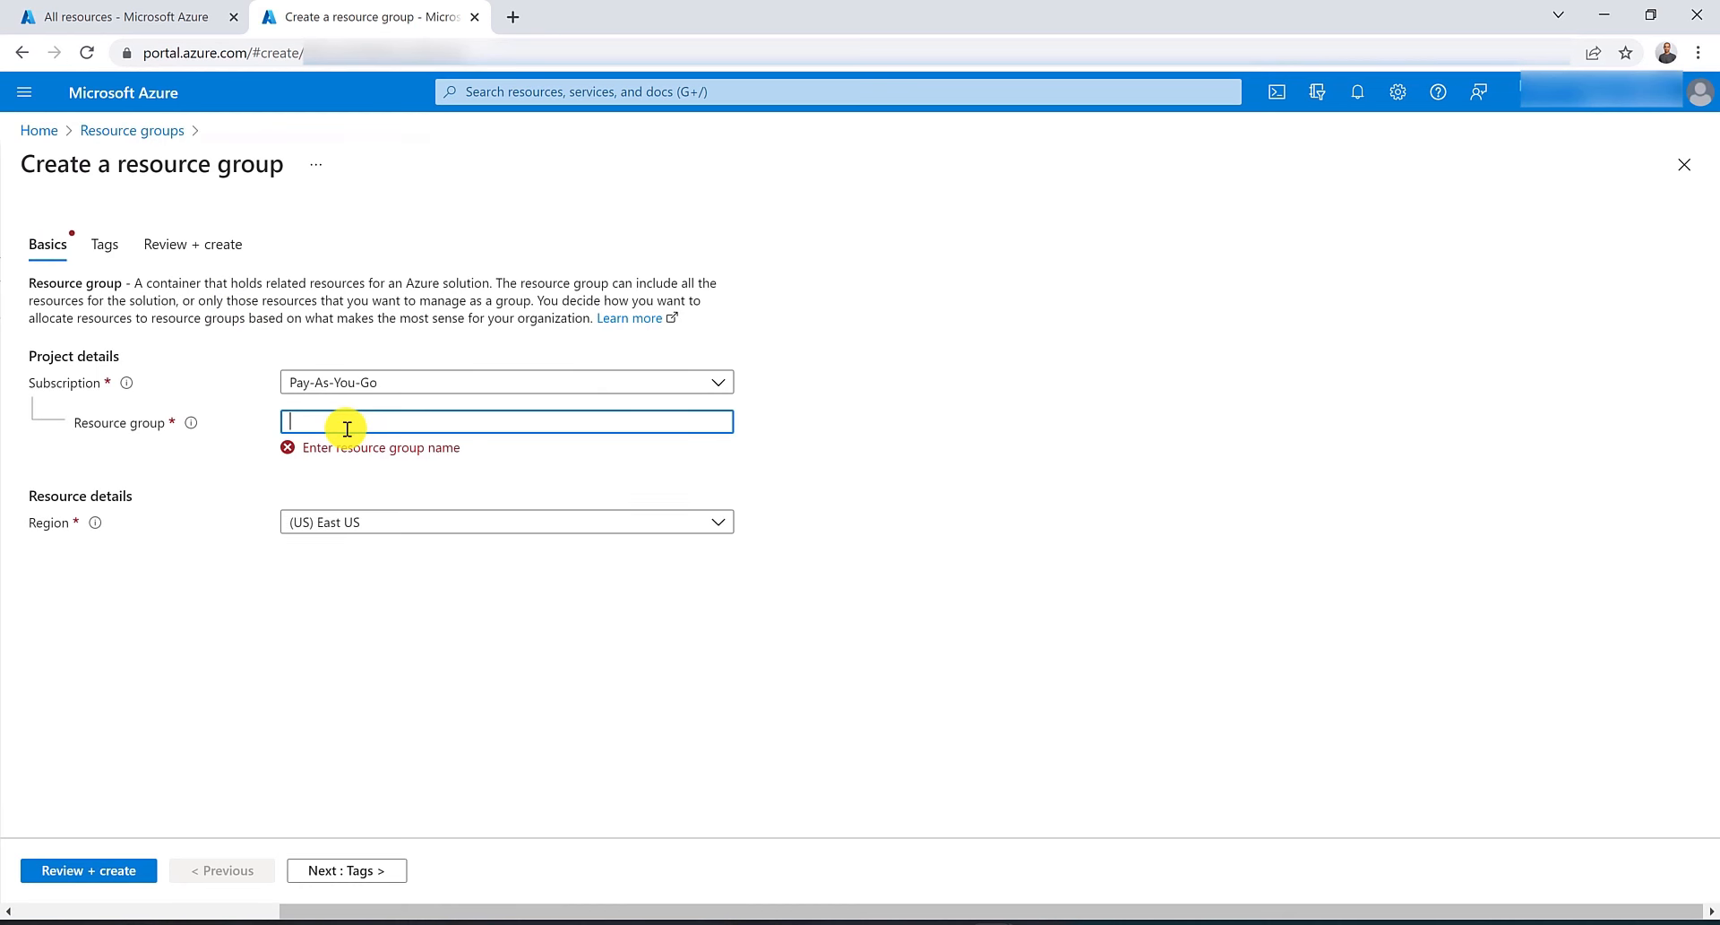
type("AU")
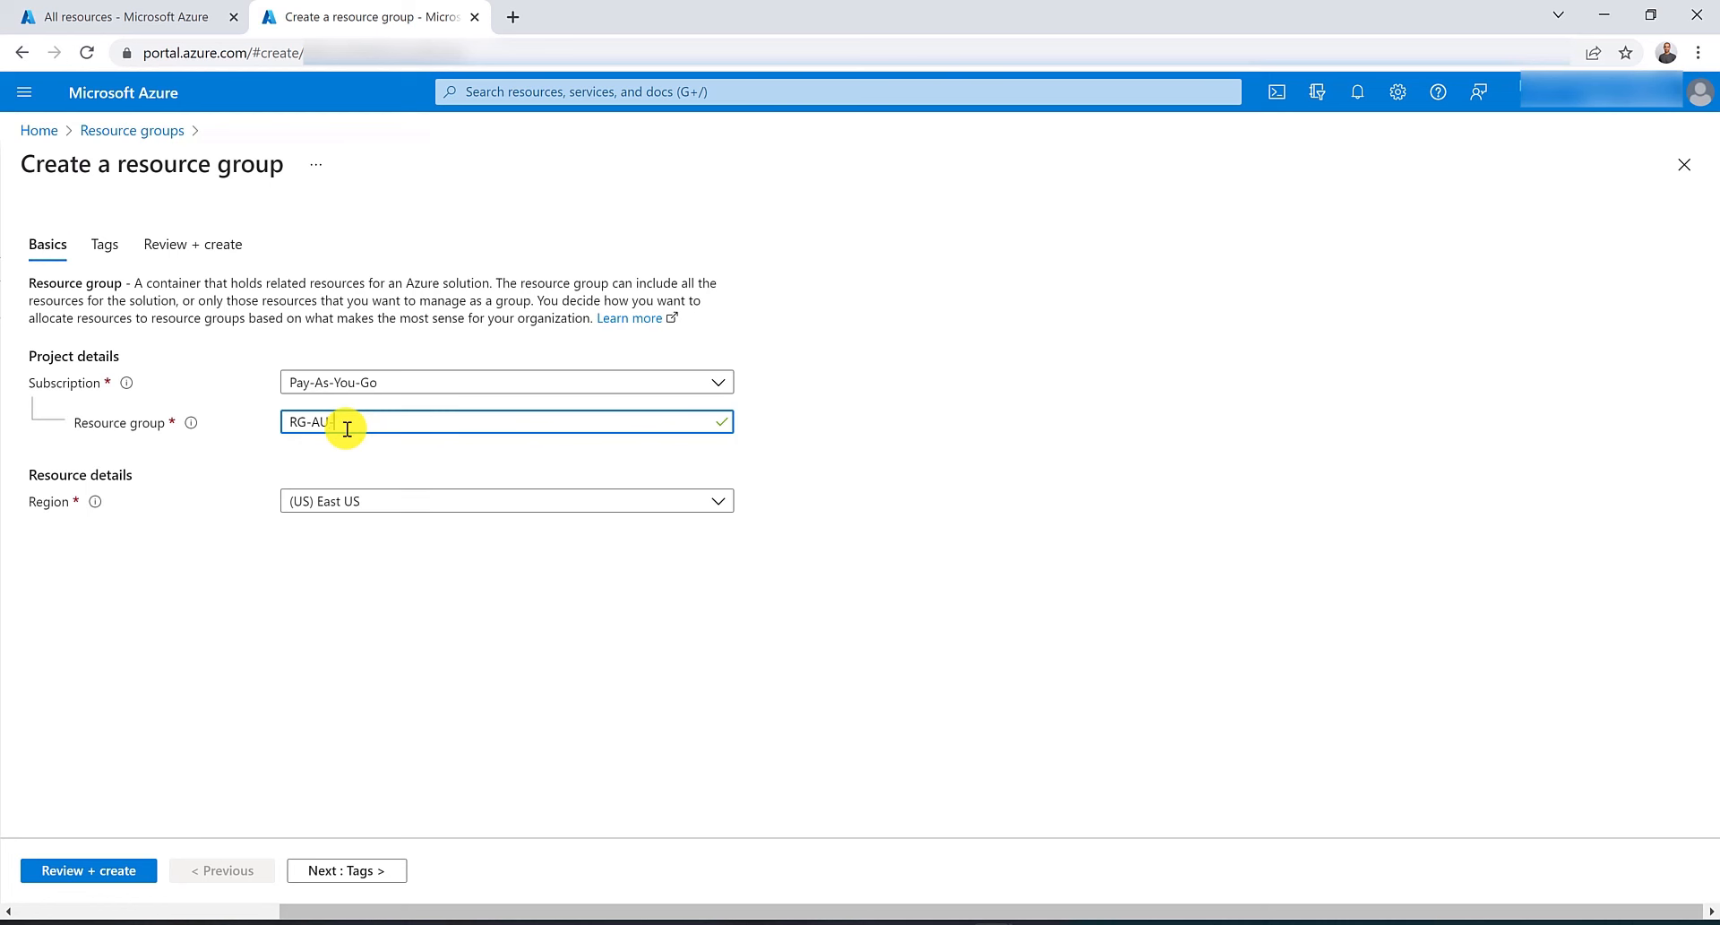
type("-East")
left_click(391, 507)
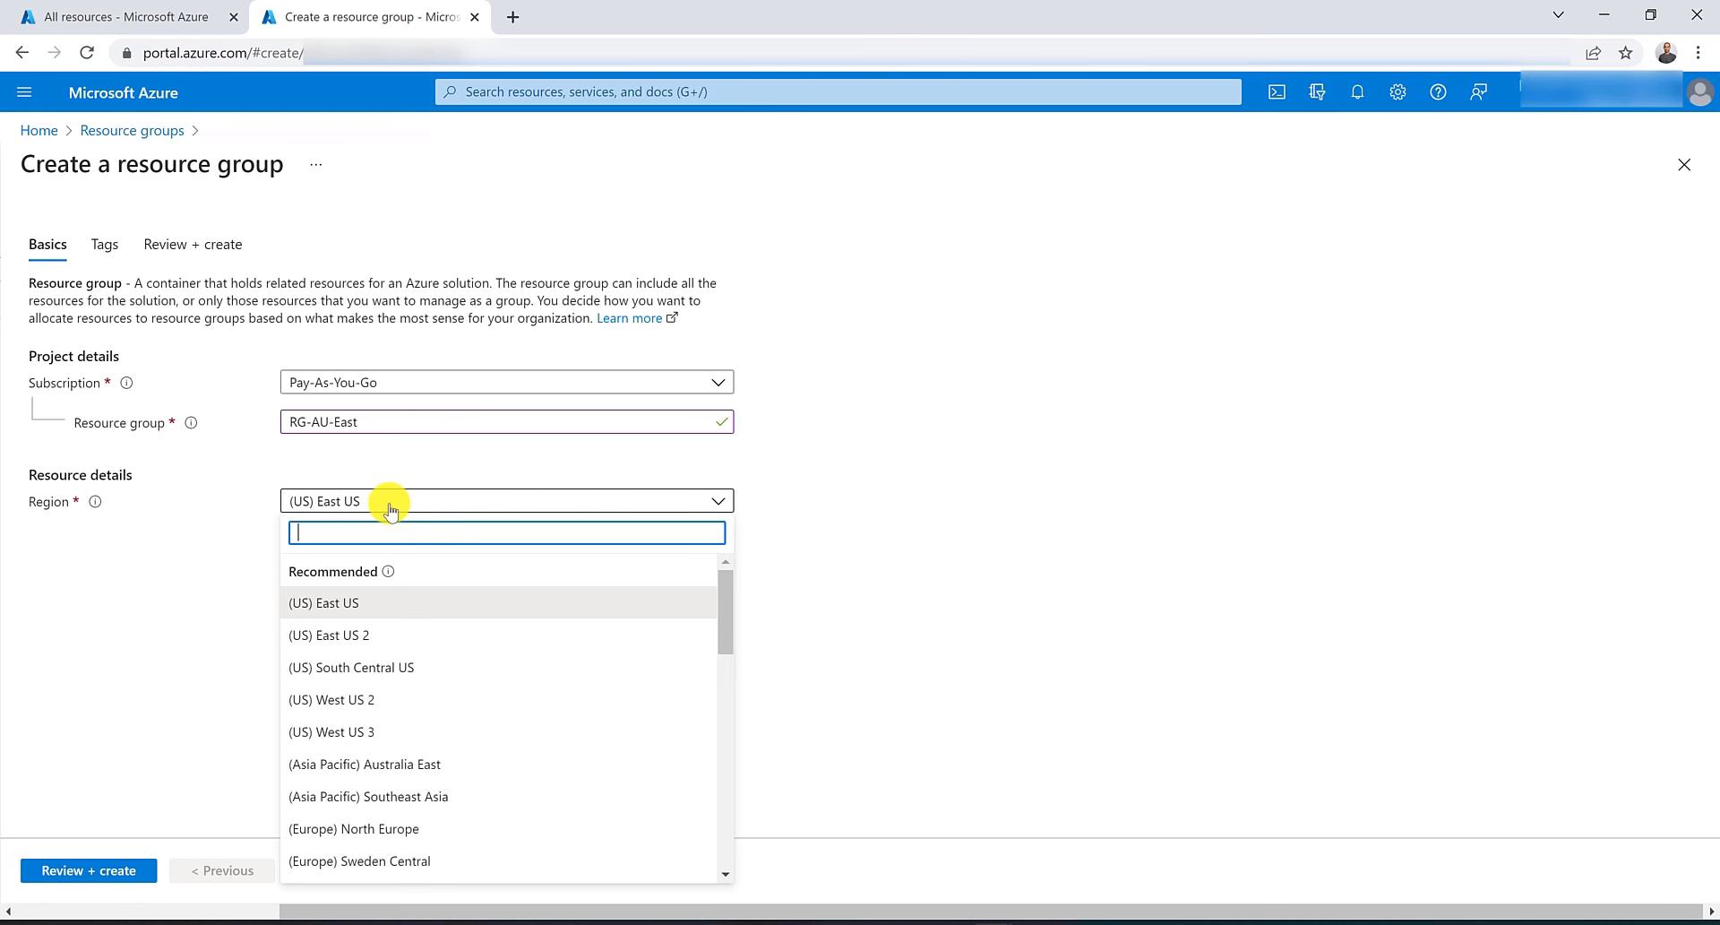
type("aus")
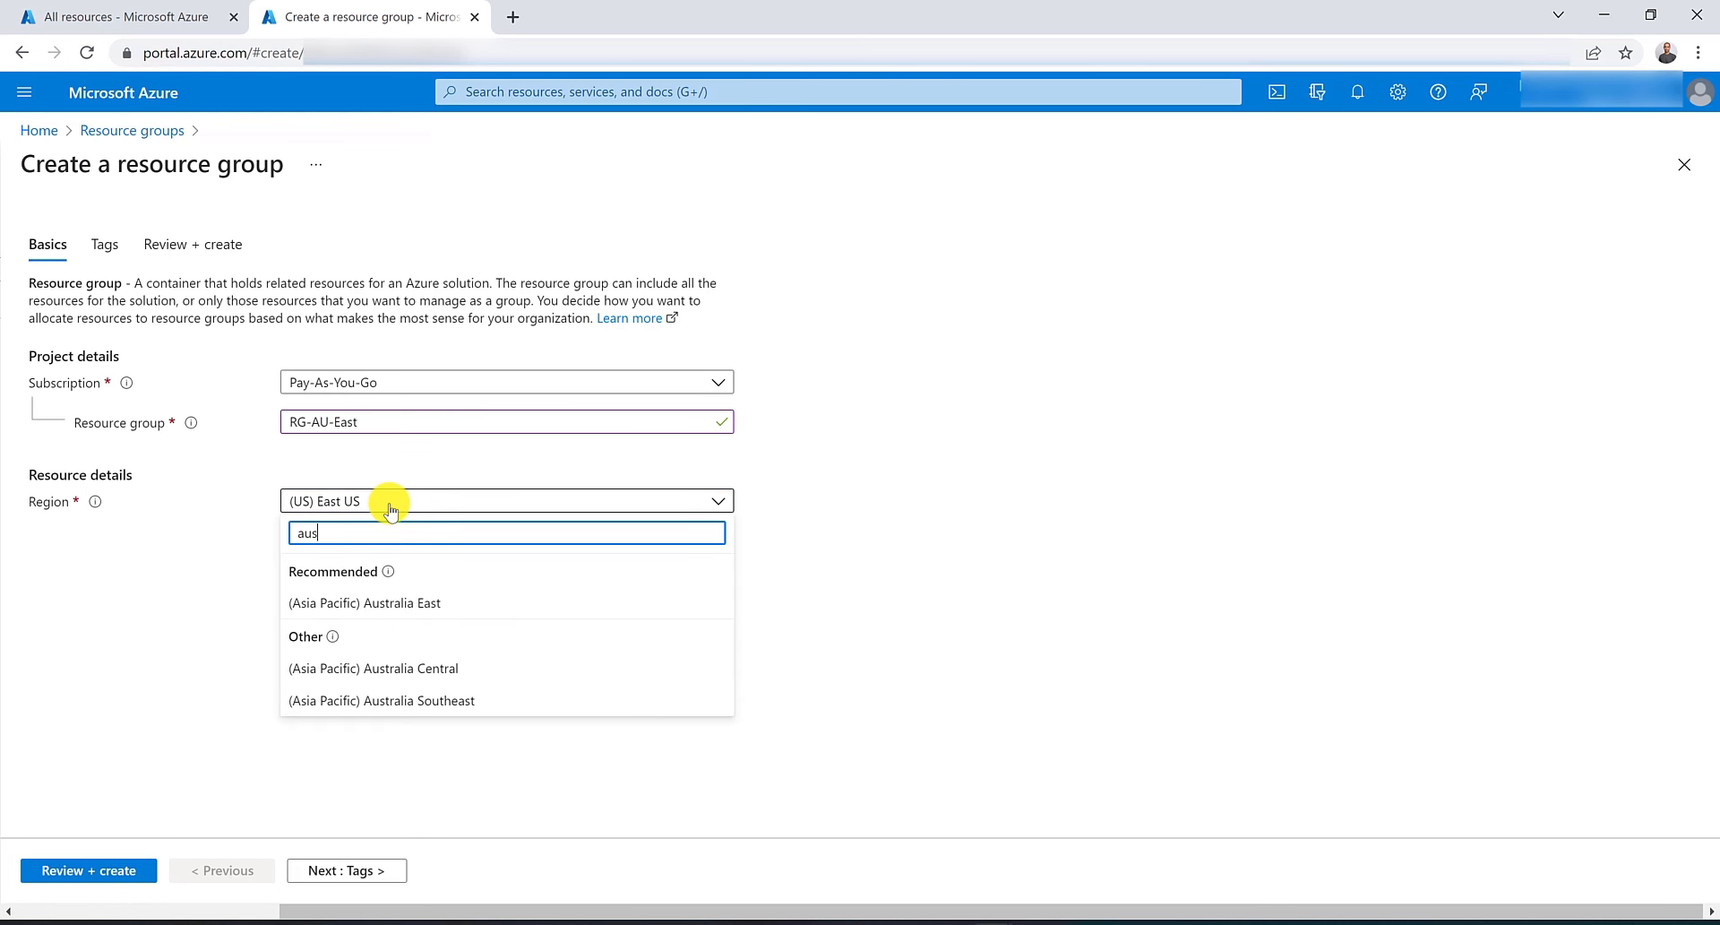
left_click(433, 602)
left_click(83, 870)
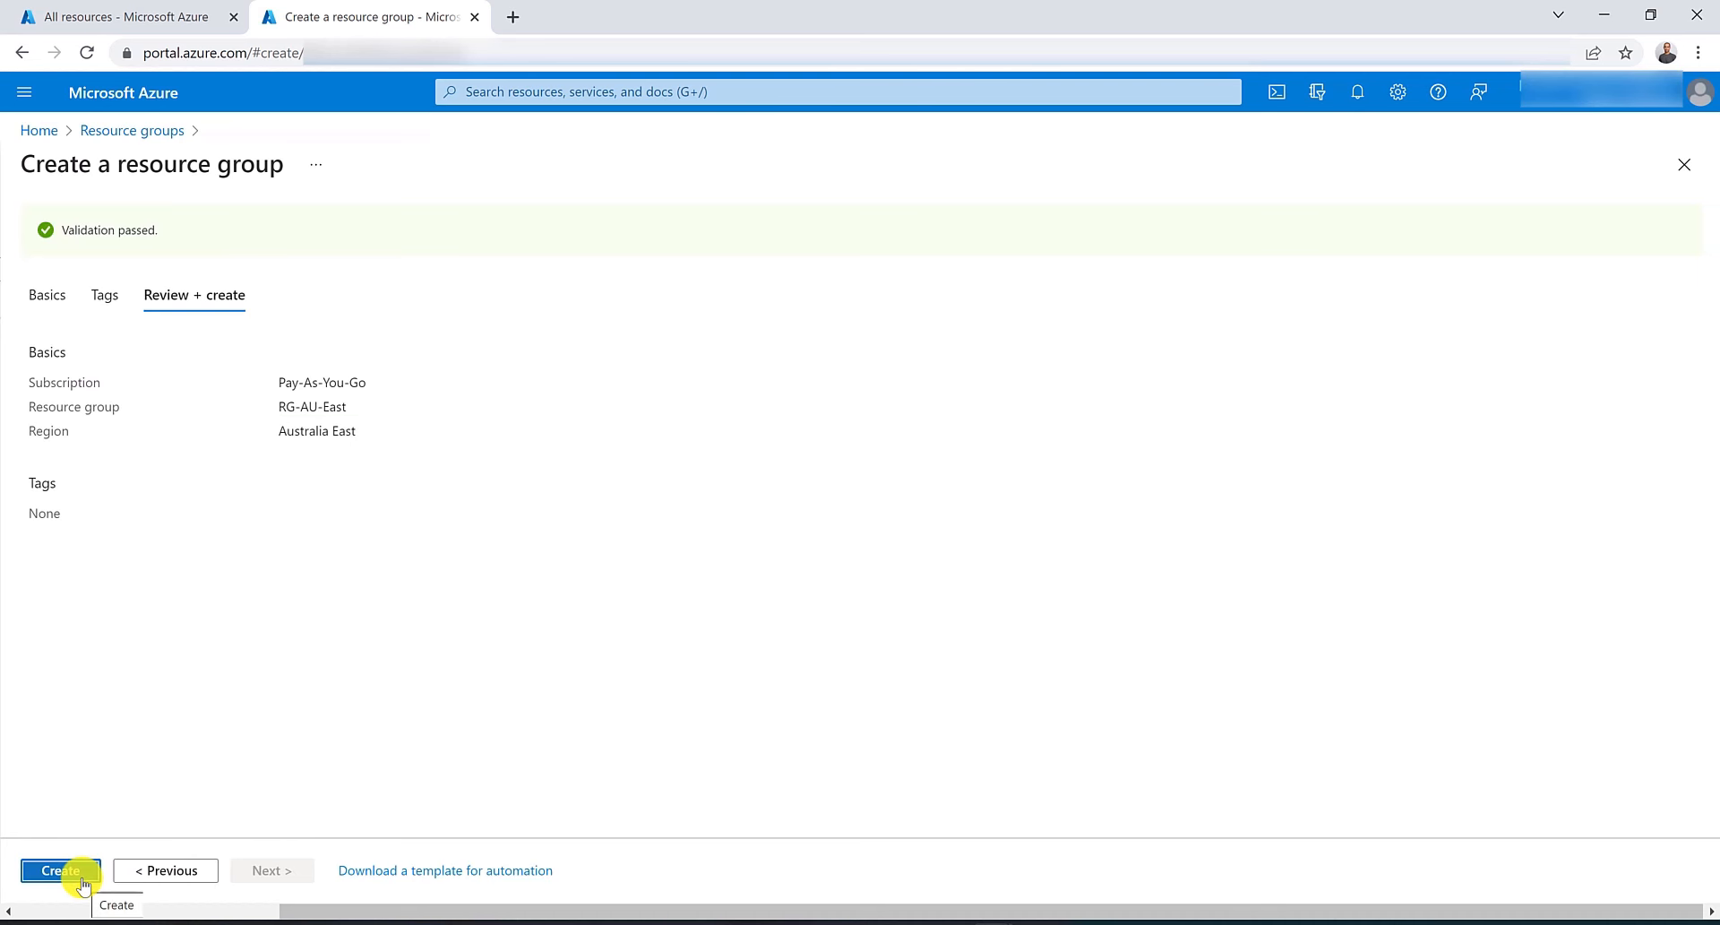
left_click(83, 870)
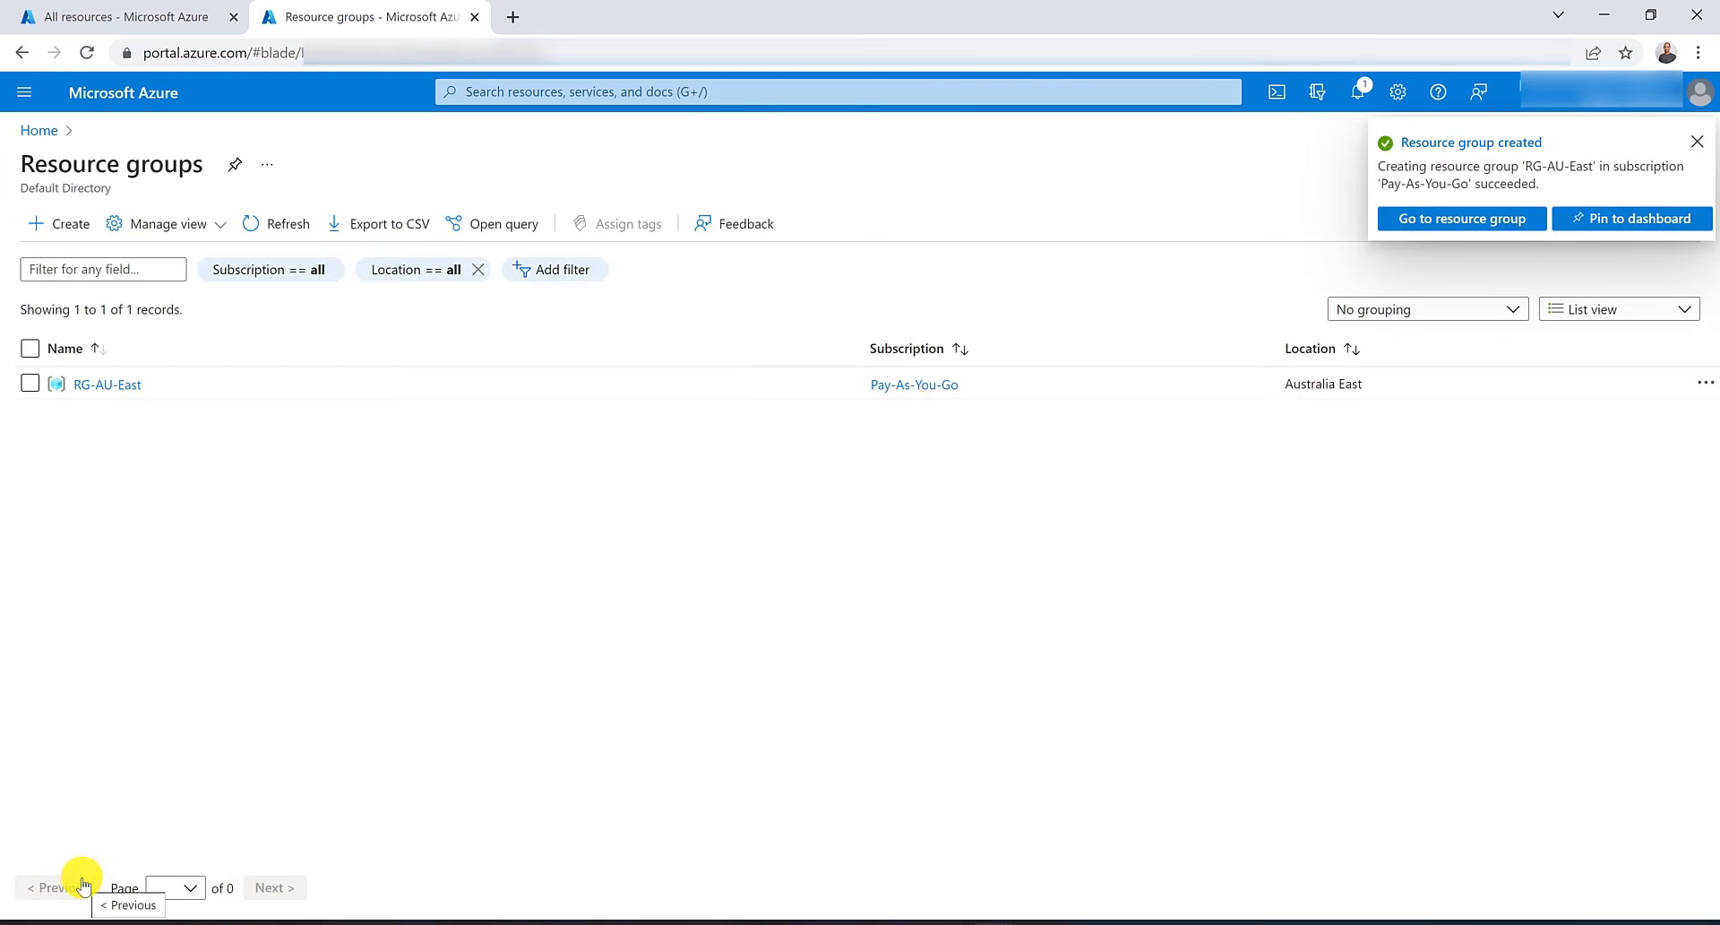
Create a second resource group named RG-AU-East-VNET in the Australia East region.
left_click(71, 228)
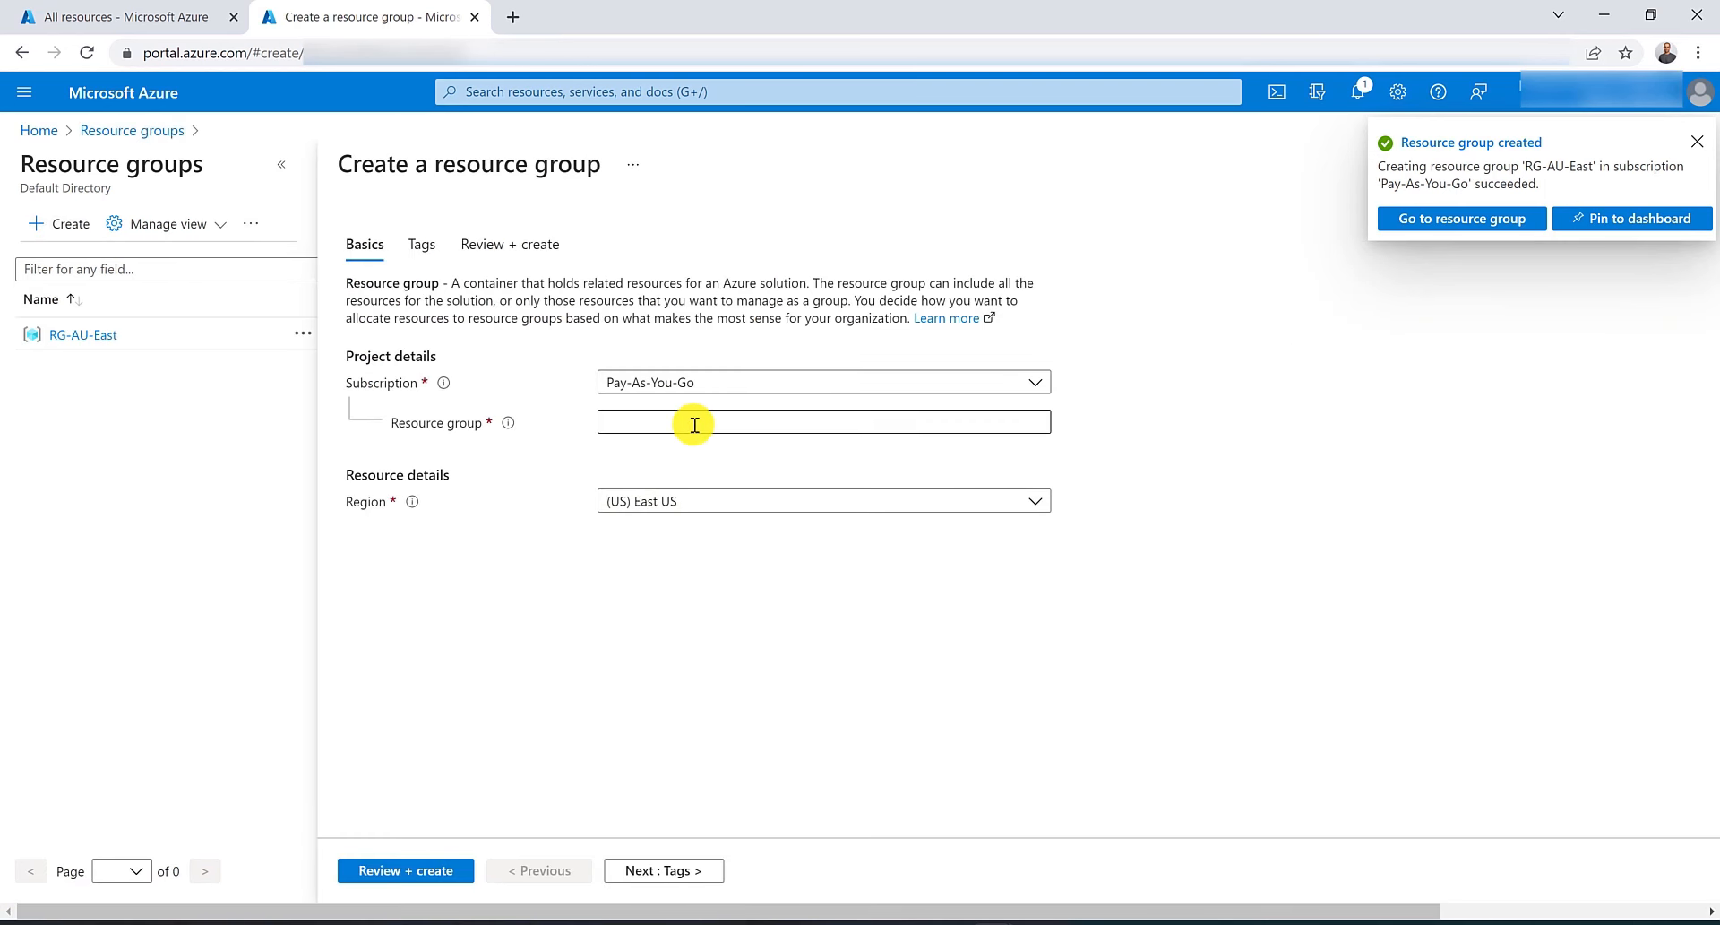
left_click(695, 424)
type("RG")
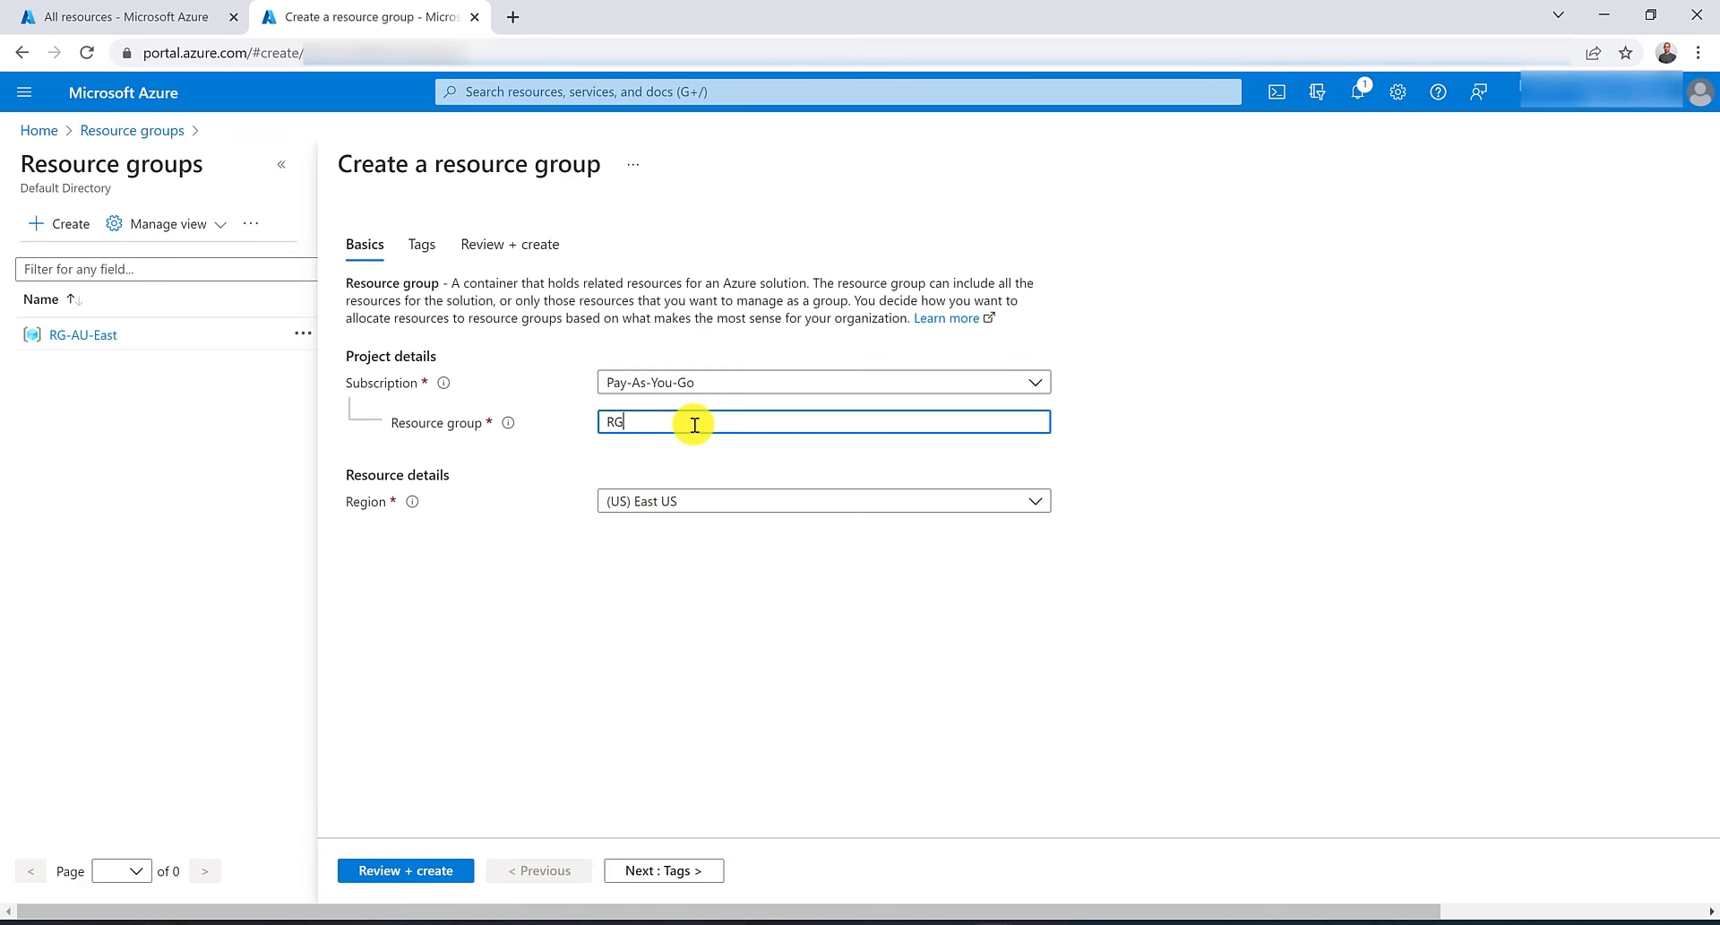
type("-")
type("AU")
type("_Eas")
key("BackSpace")
key("BackSpace")
key("BackSpace")
key("BackSpace")
type("-East")
type("-VM")
type("ET")
left_click(701, 500)
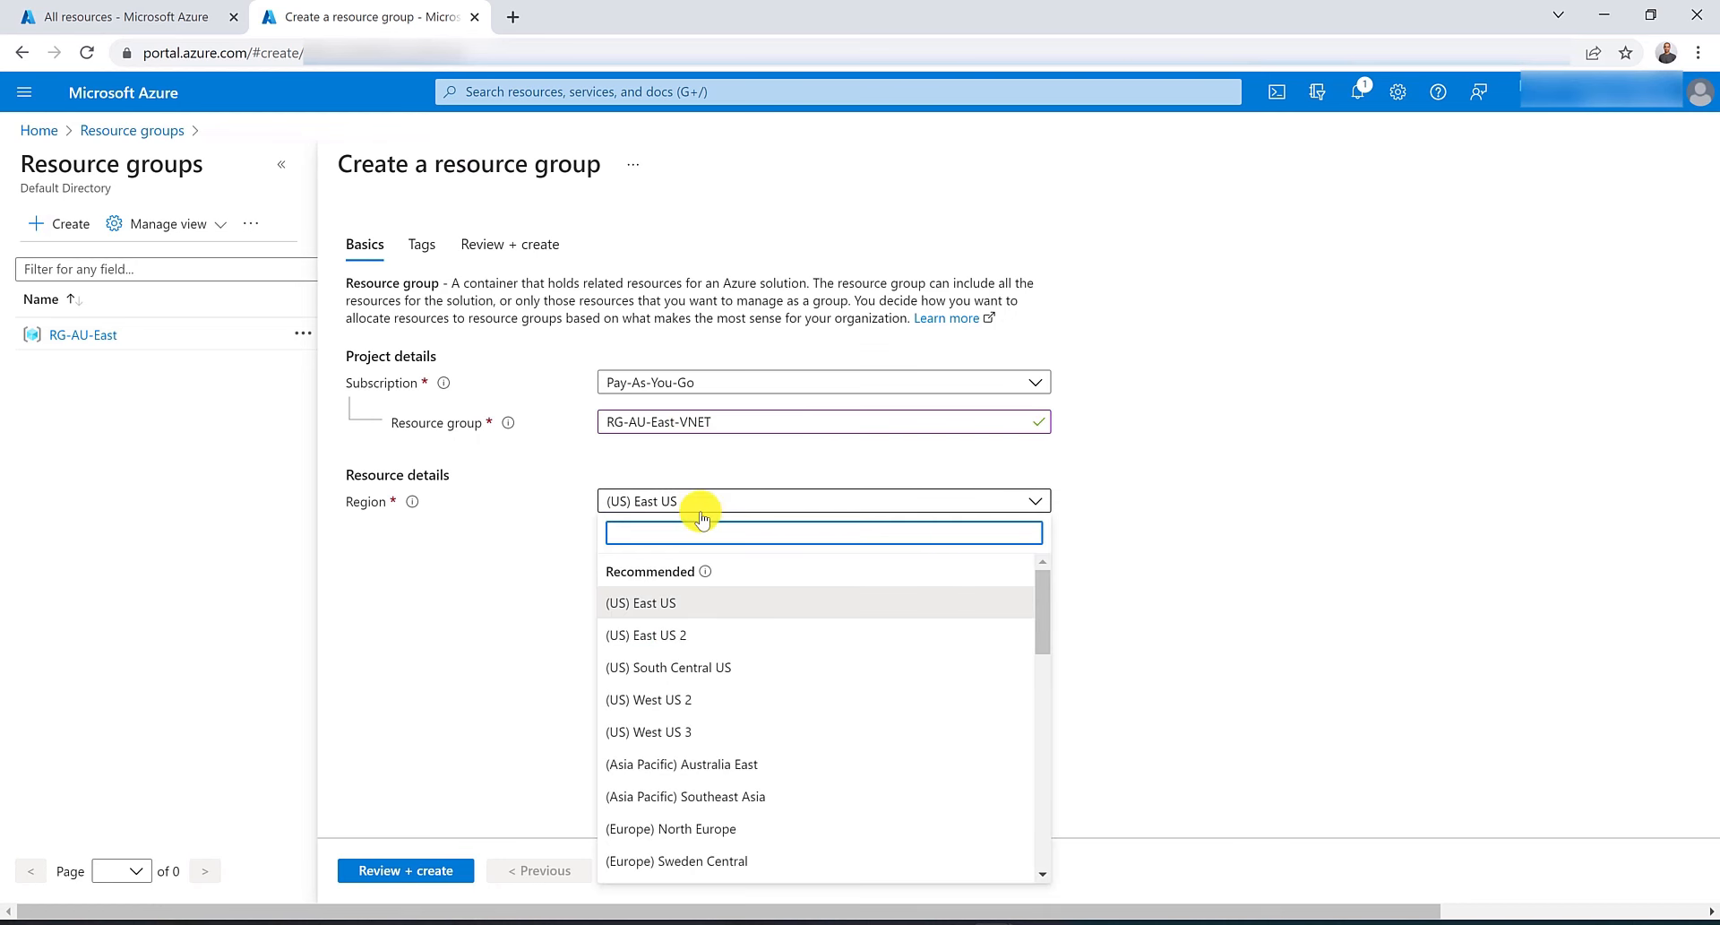
type("aus")
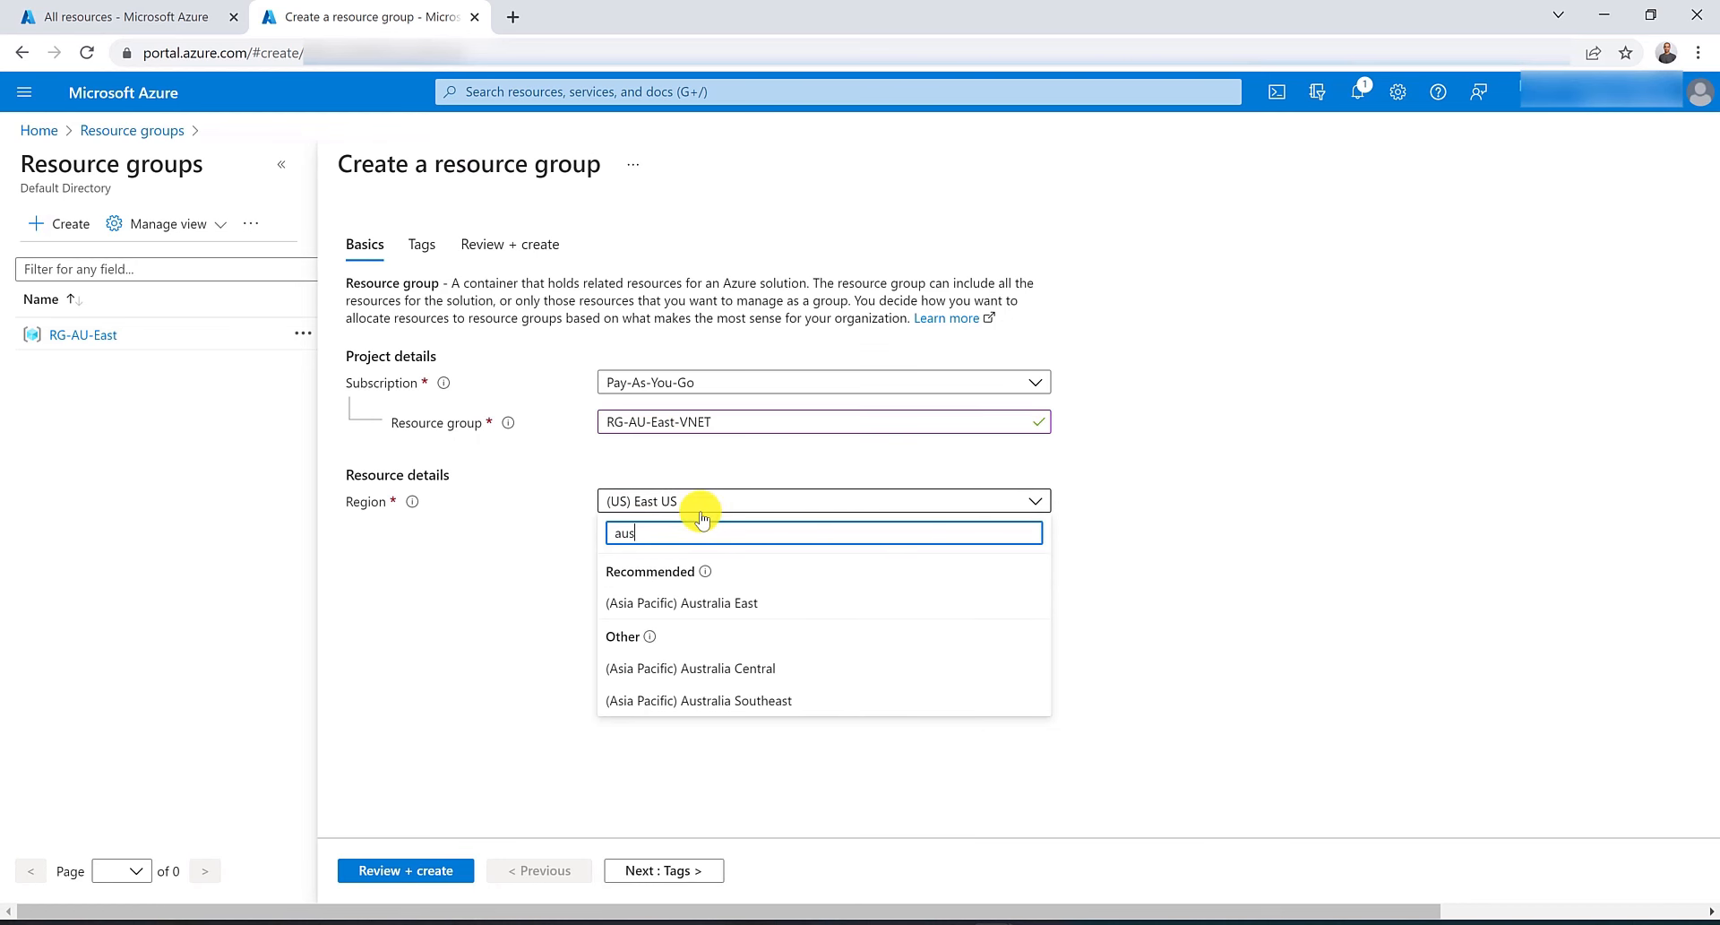
left_click(739, 600)
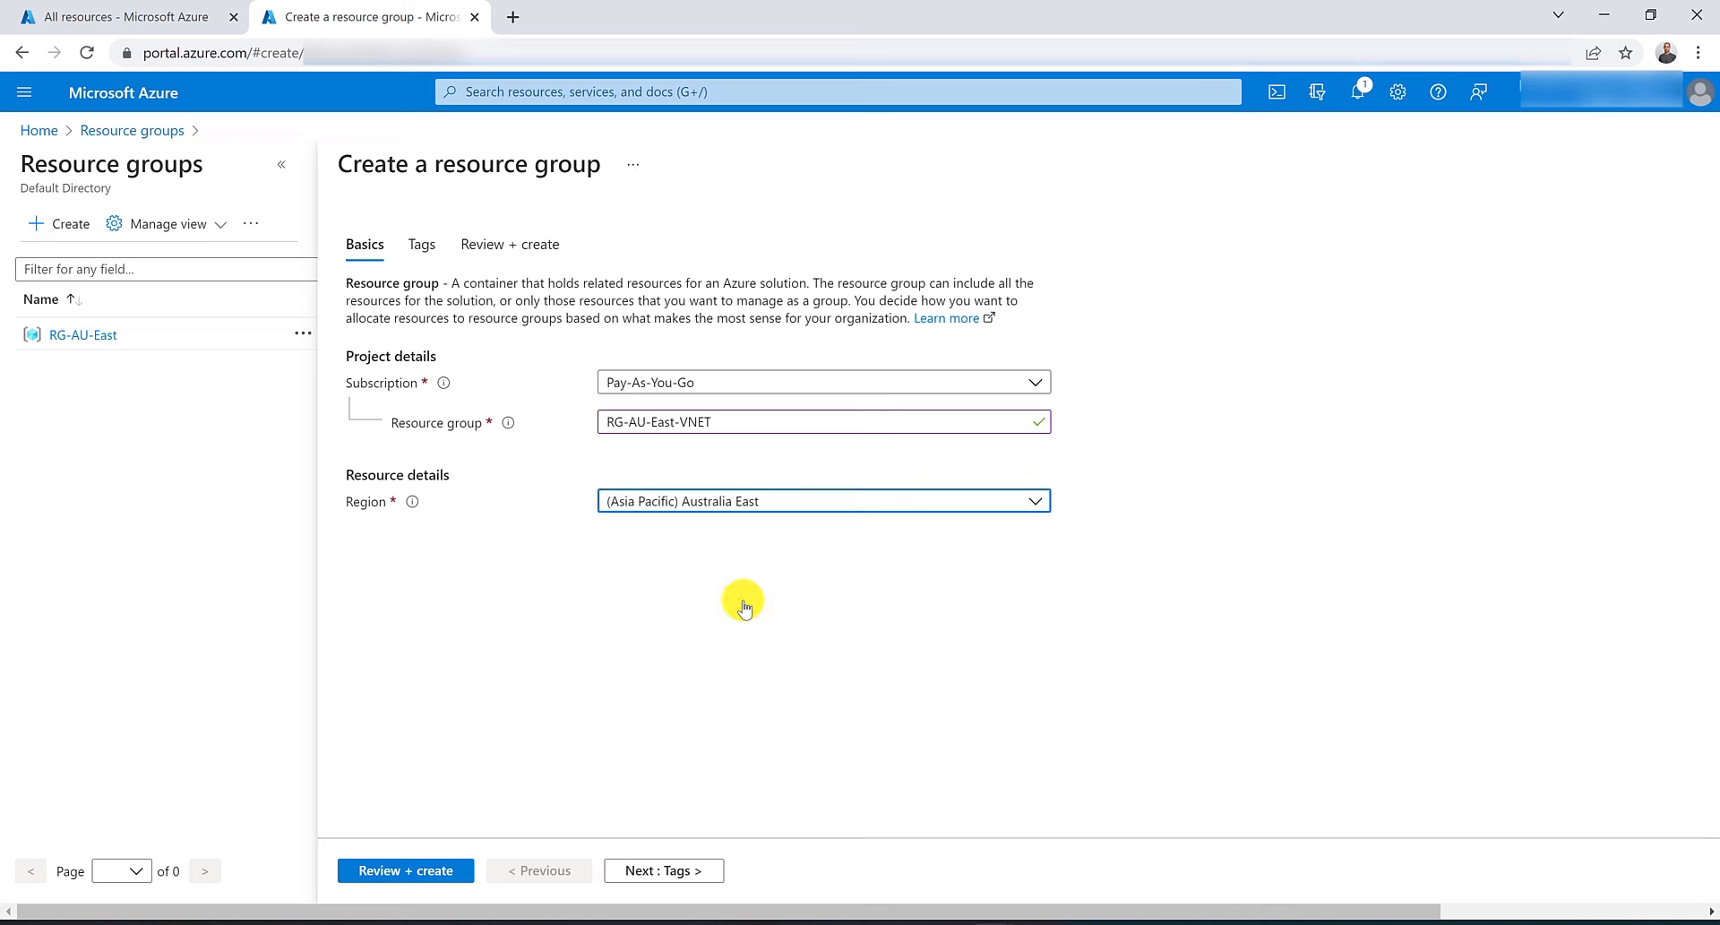
left_click(415, 874)
left_click(414, 875)
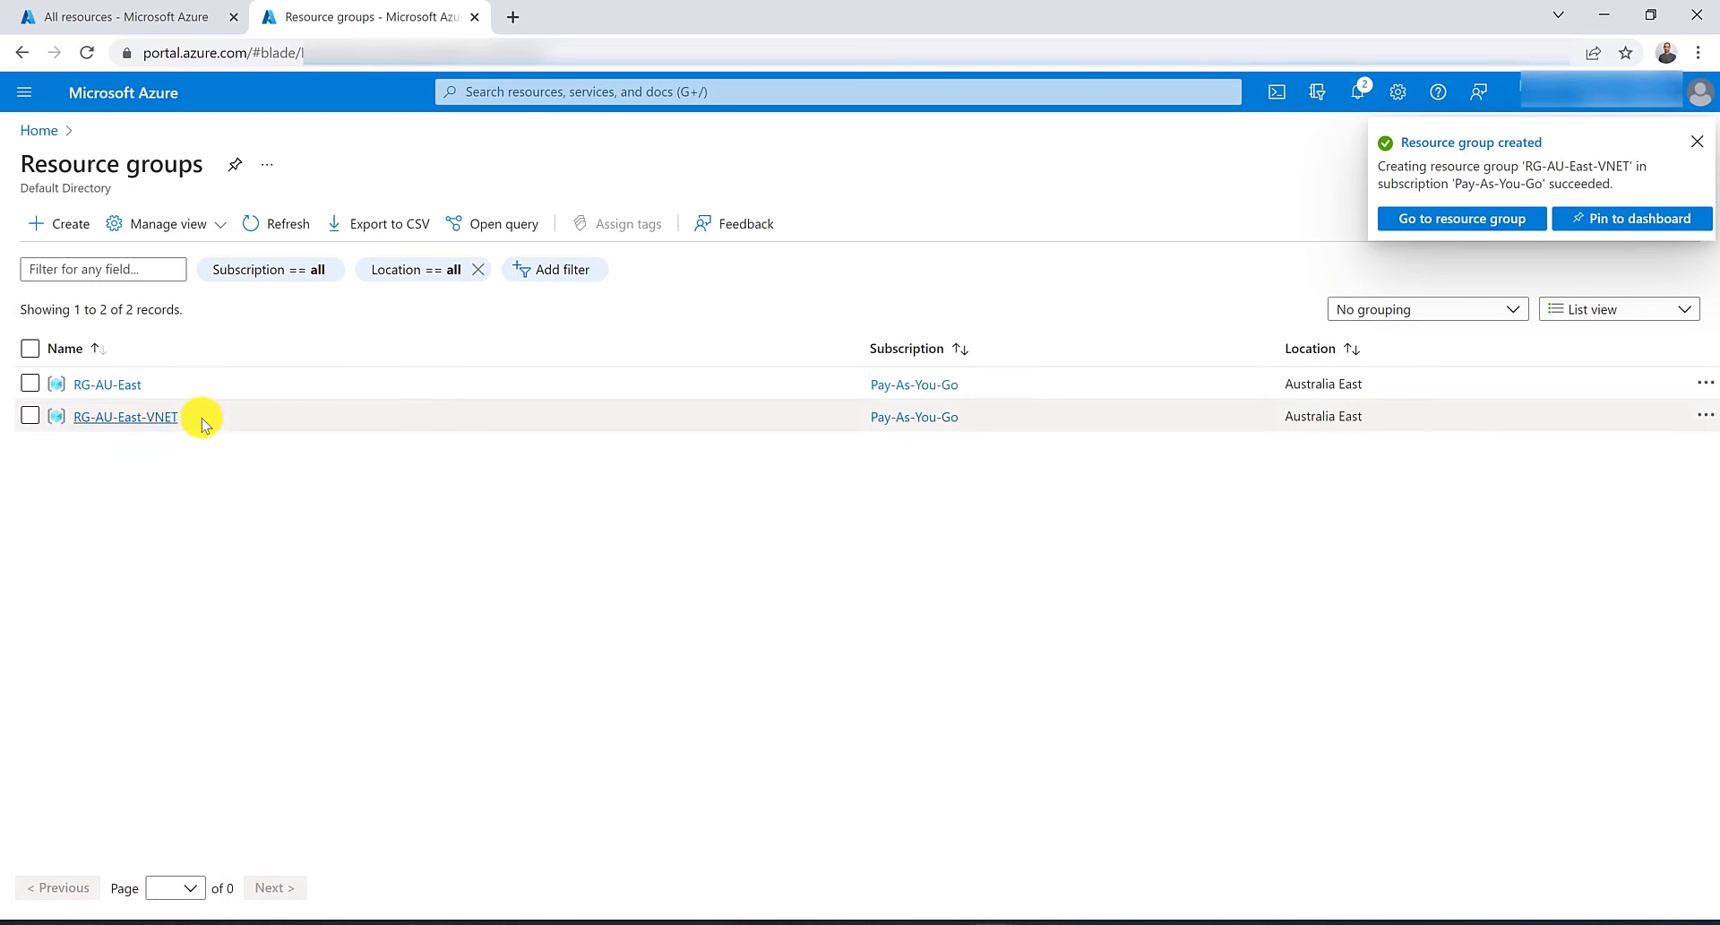
Open Virtual networks in a new tab and start a new virtual network in the RG-AU-East-VNET resource group.
left_click(509, 83)
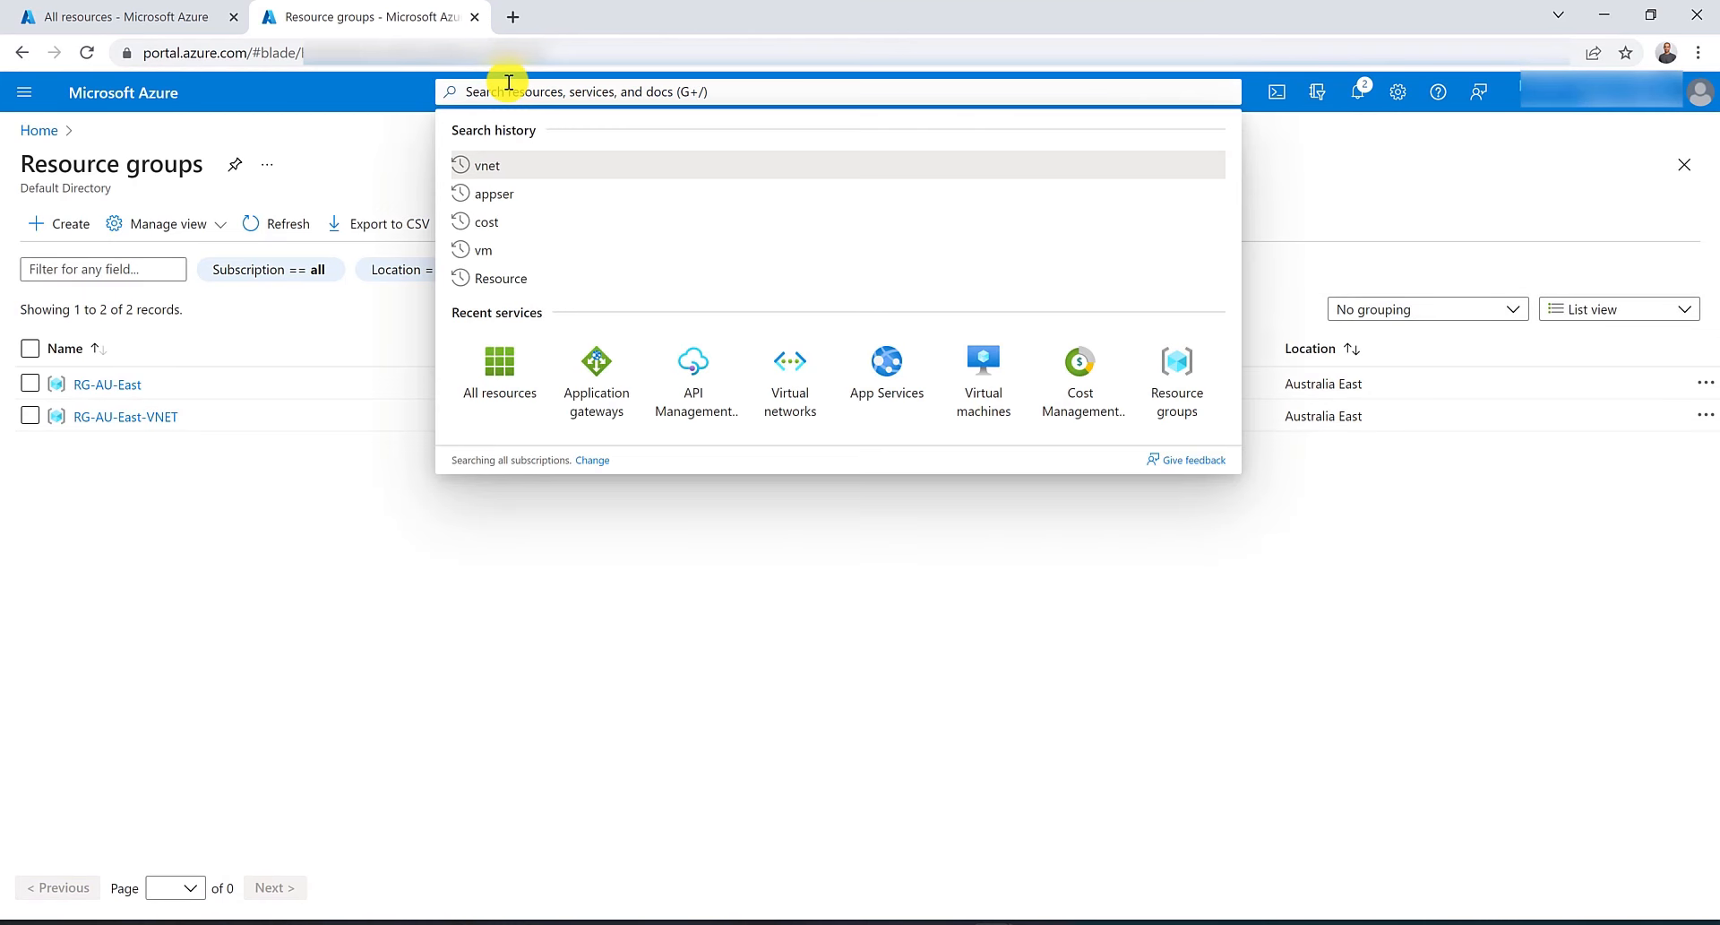
type("vnet")
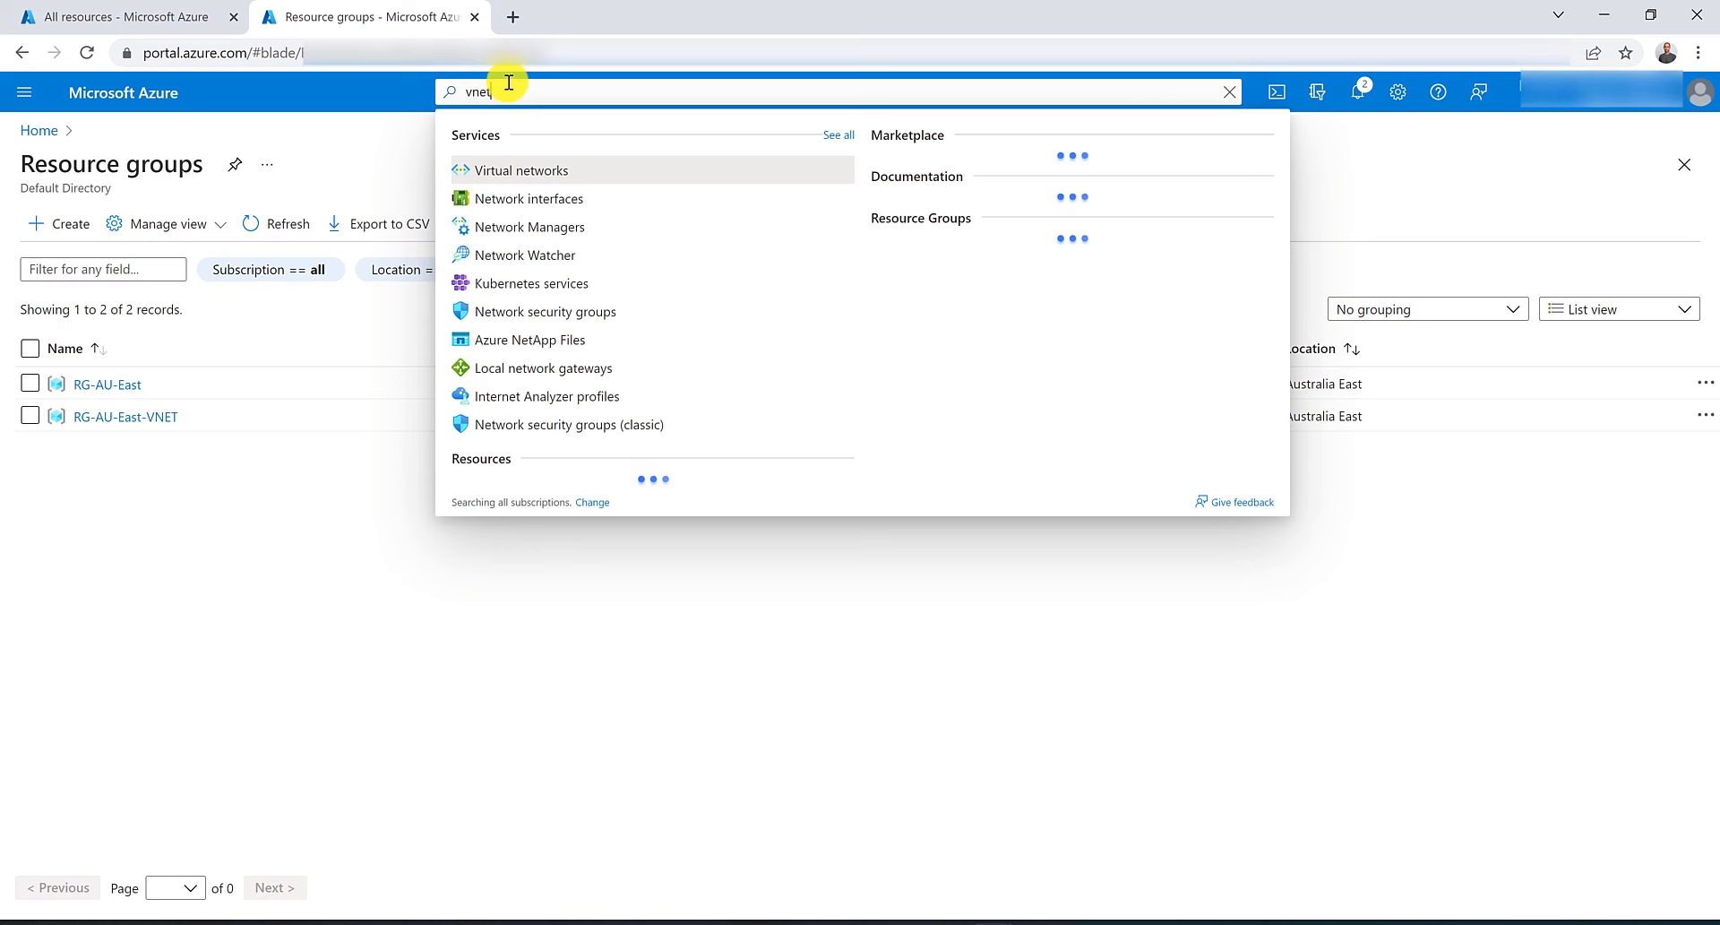
middle_click(543, 170)
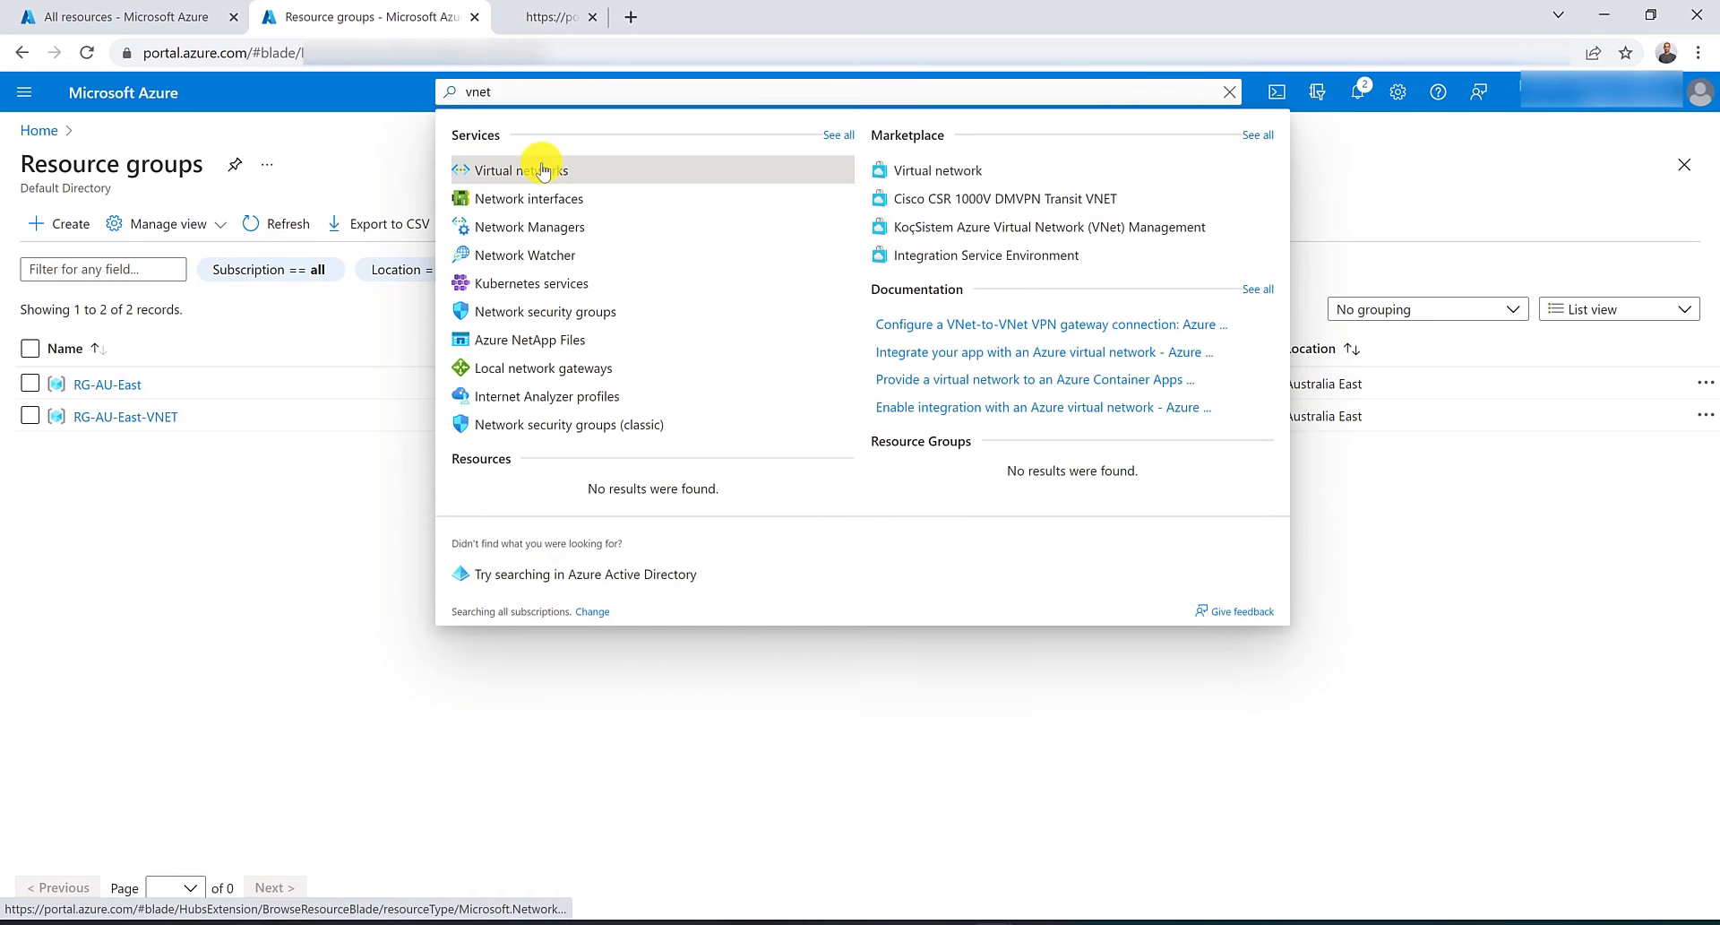
left_click(537, 9)
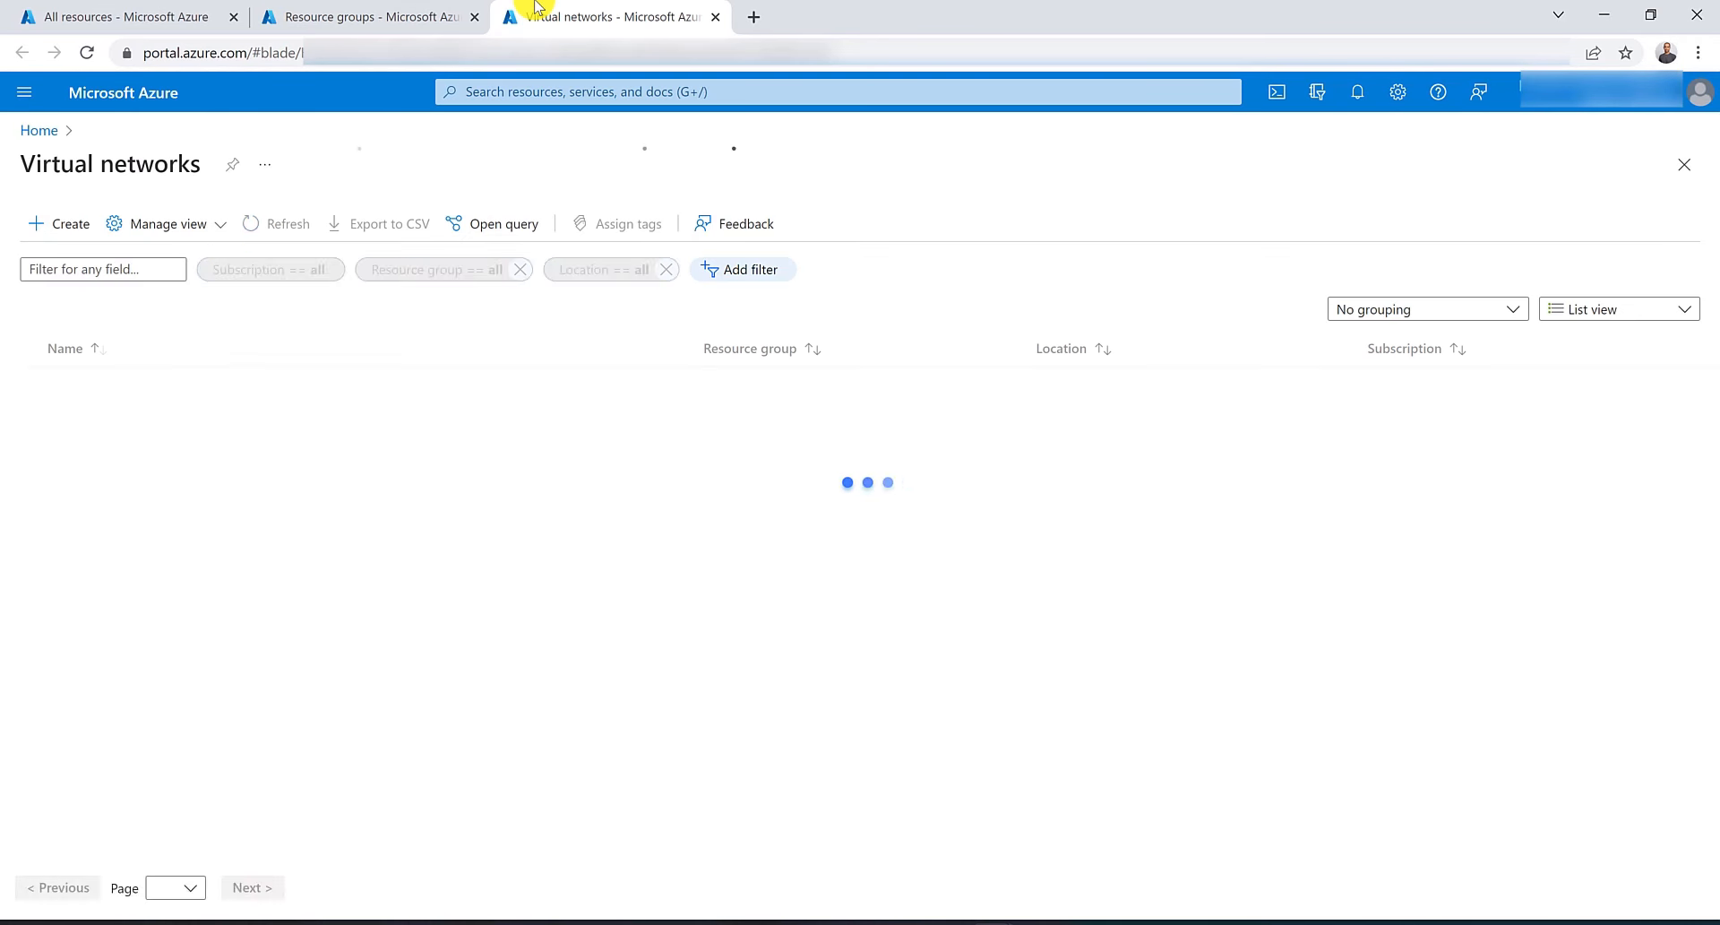
left_click(73, 223)
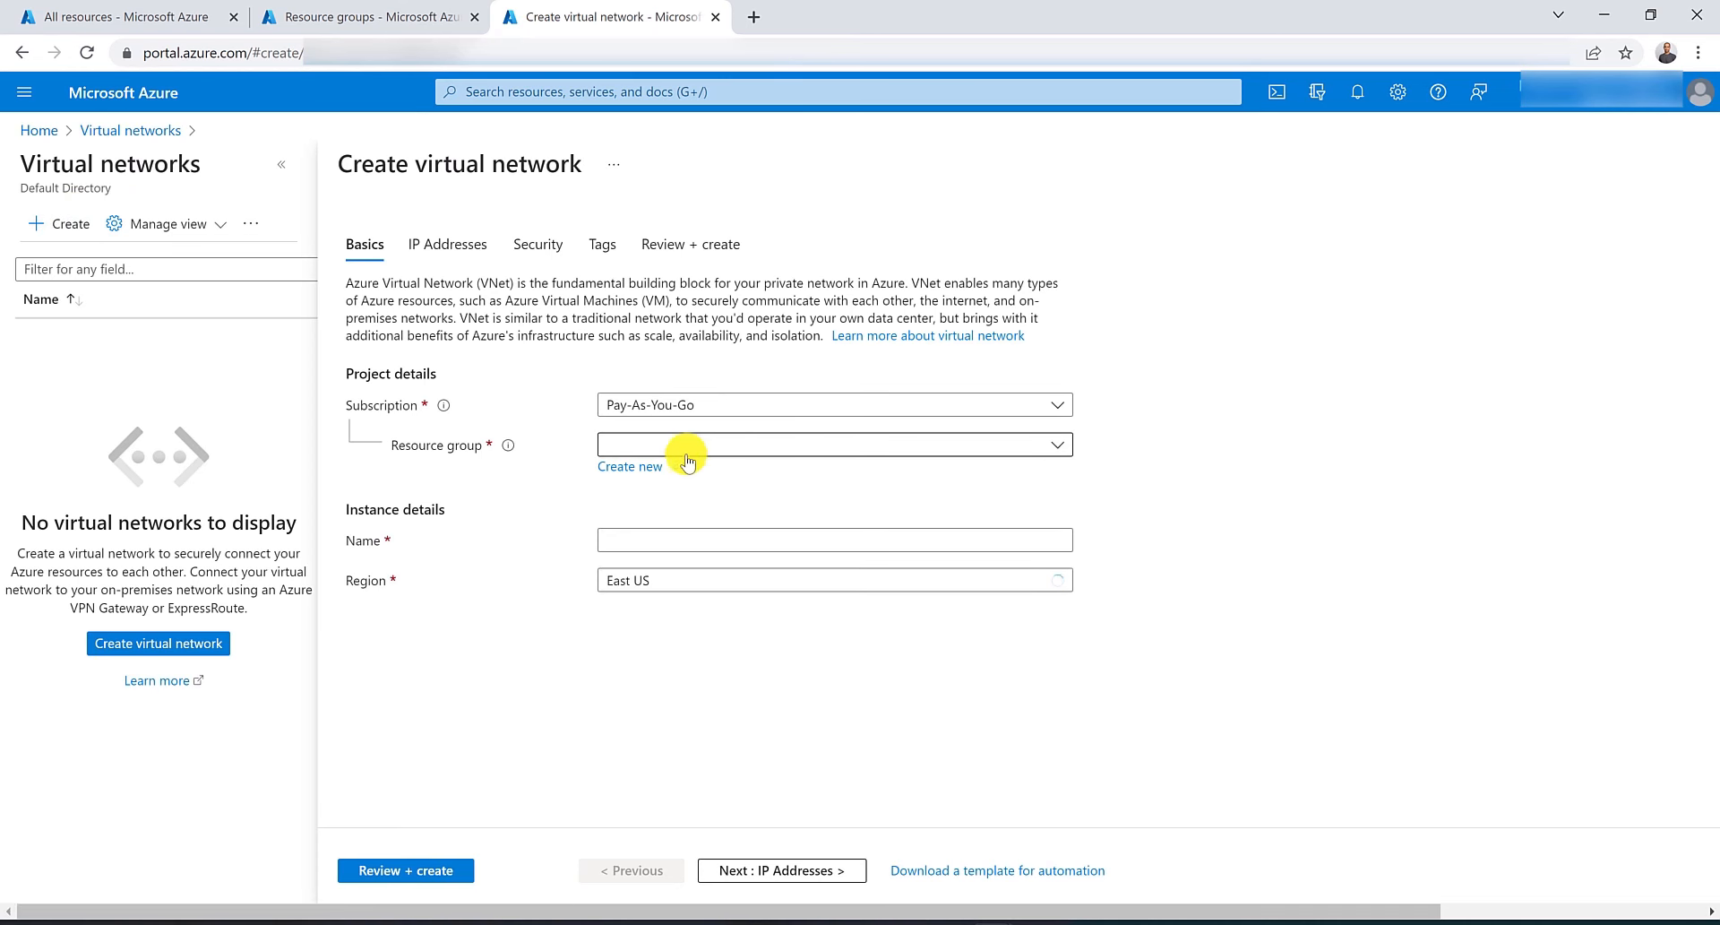
left_click(720, 448)
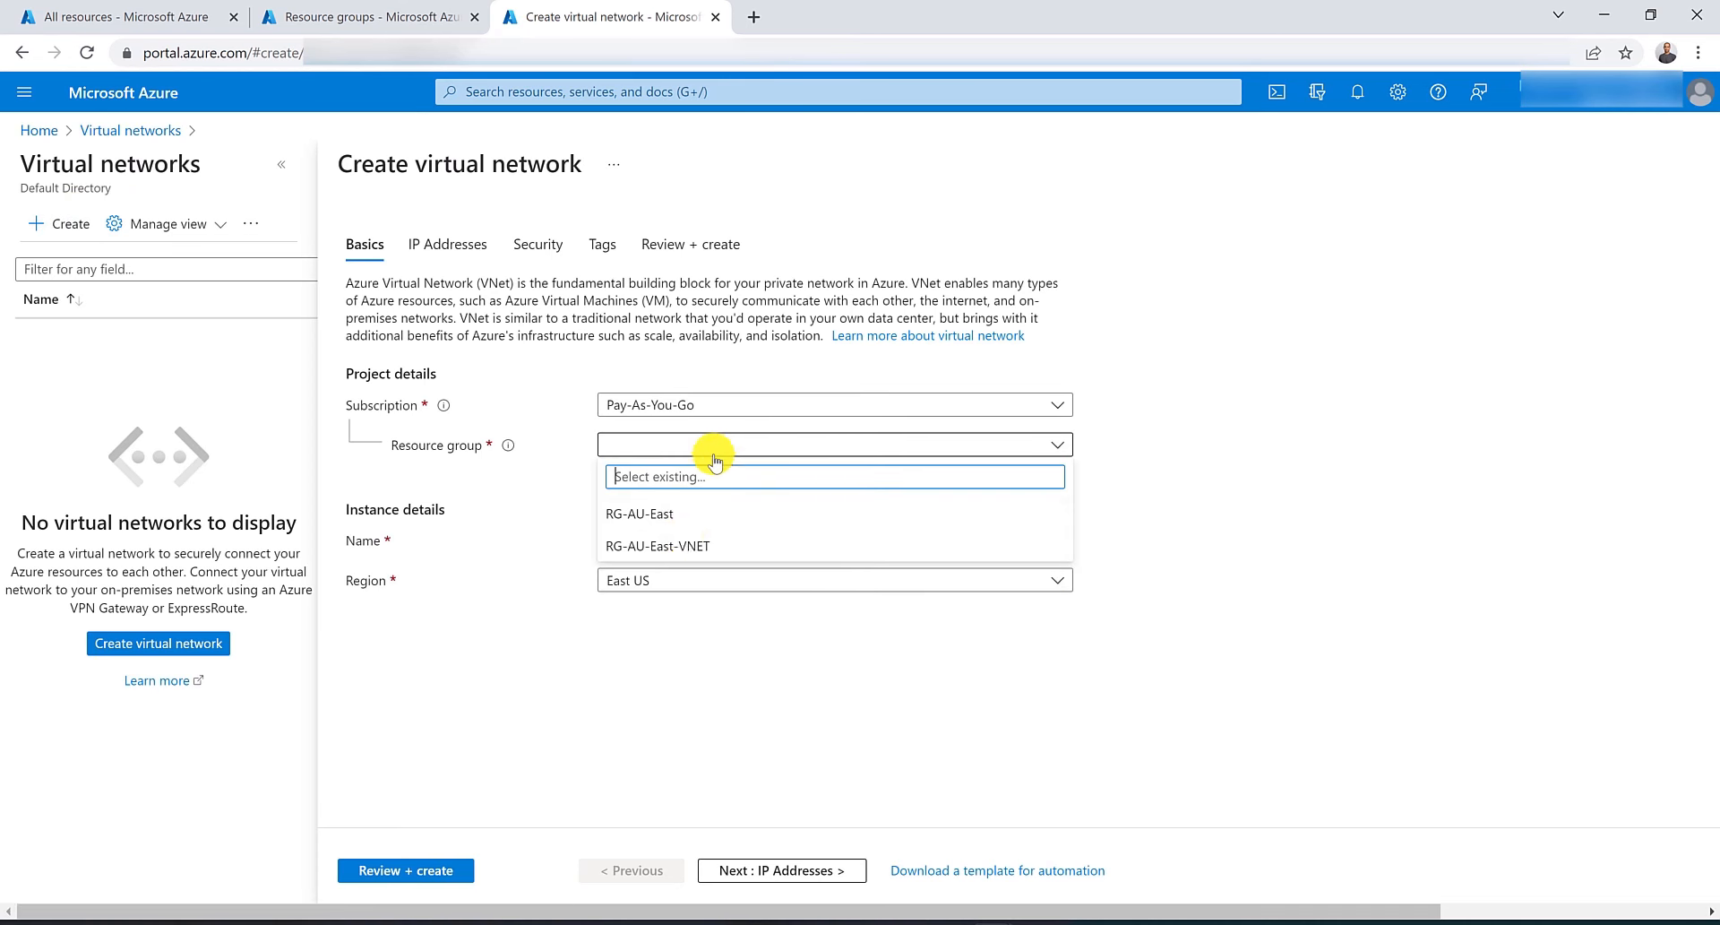
left_click(708, 546)
left_click(708, 540)
Name the virtual network VNET-AU-East and create it in Australia East with default settings.
type("z")
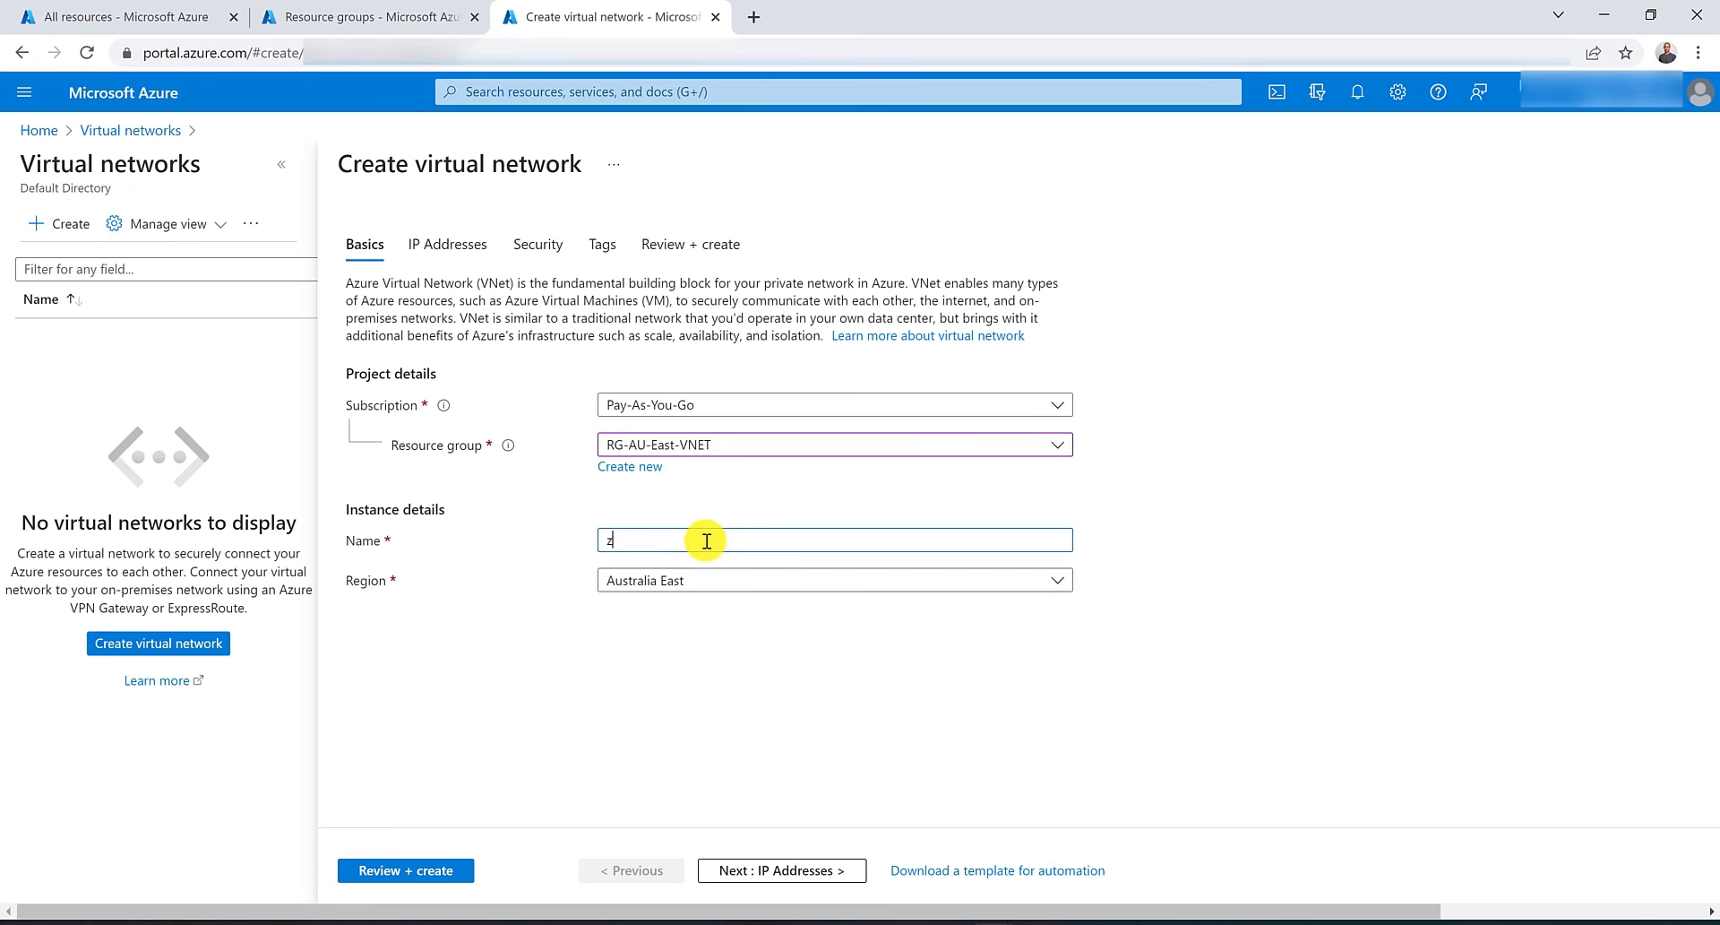
key("BackSpace")
type("VNET")
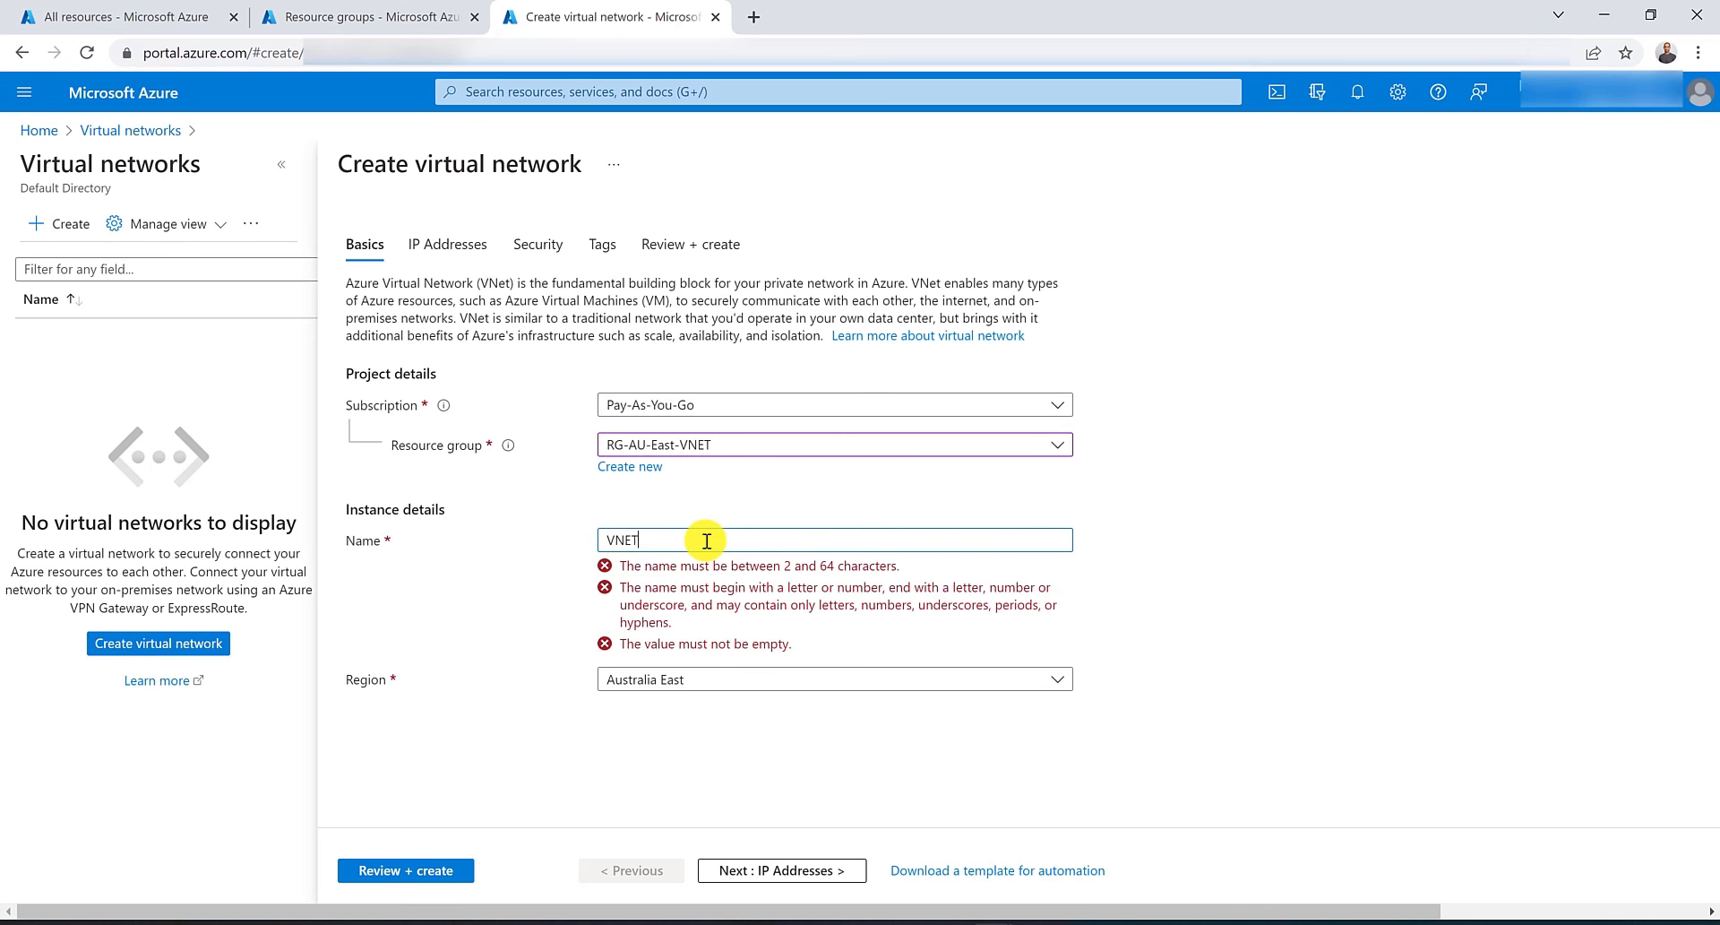
type("-AU")
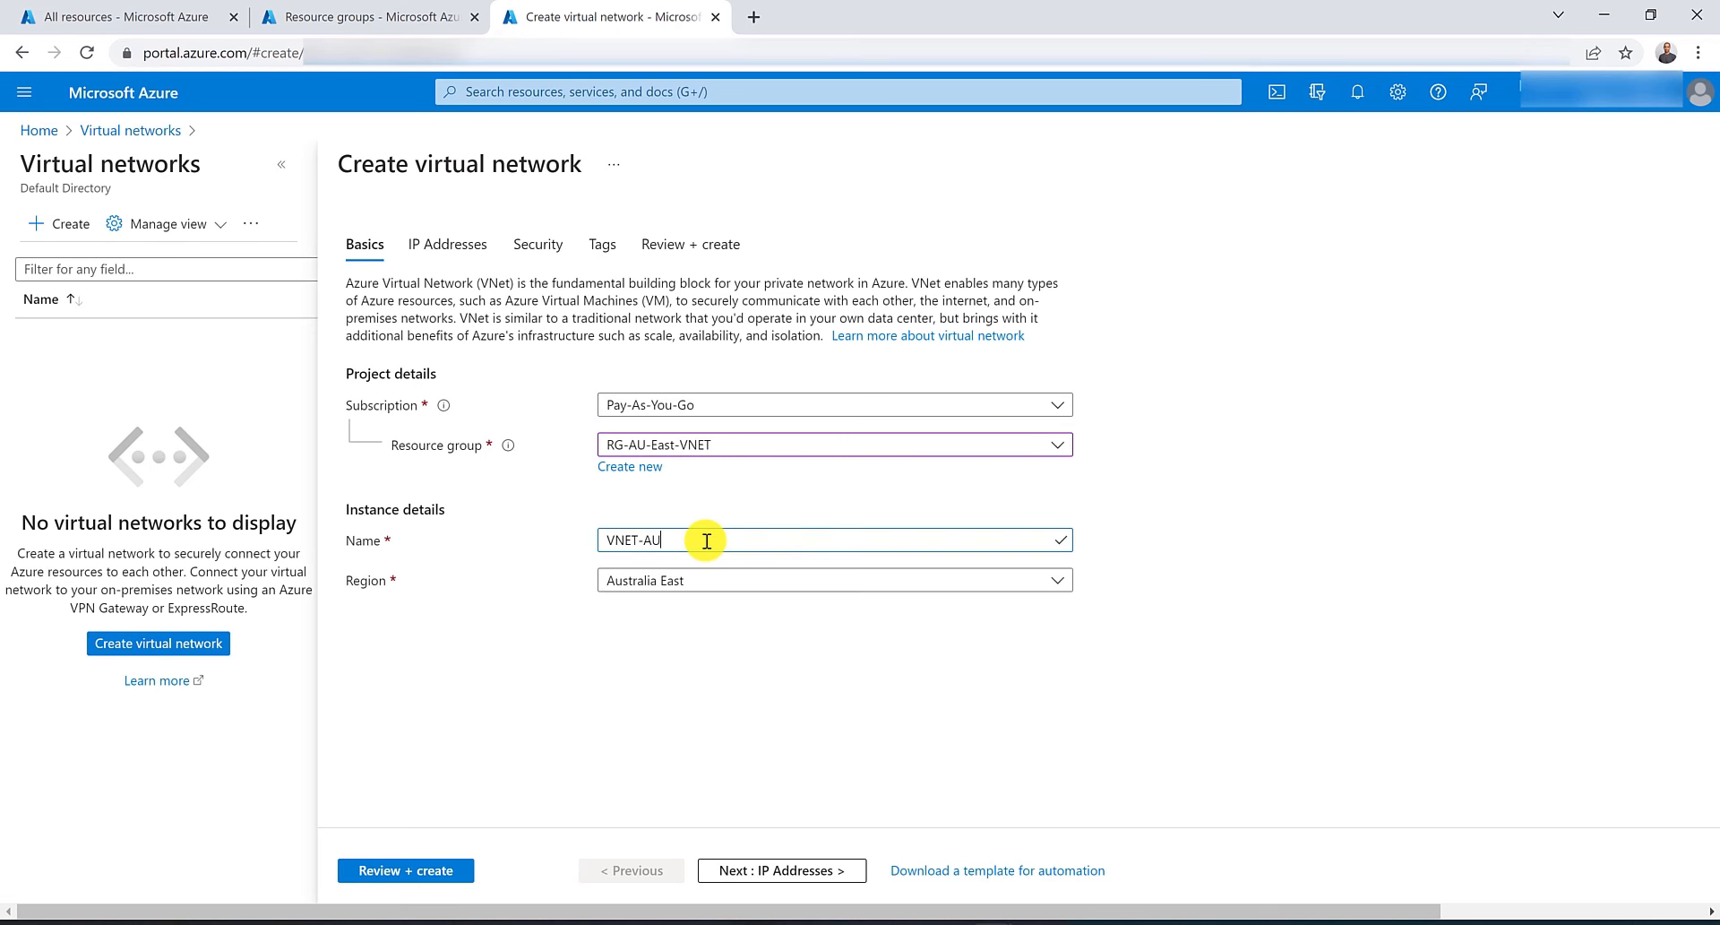
type("-East")
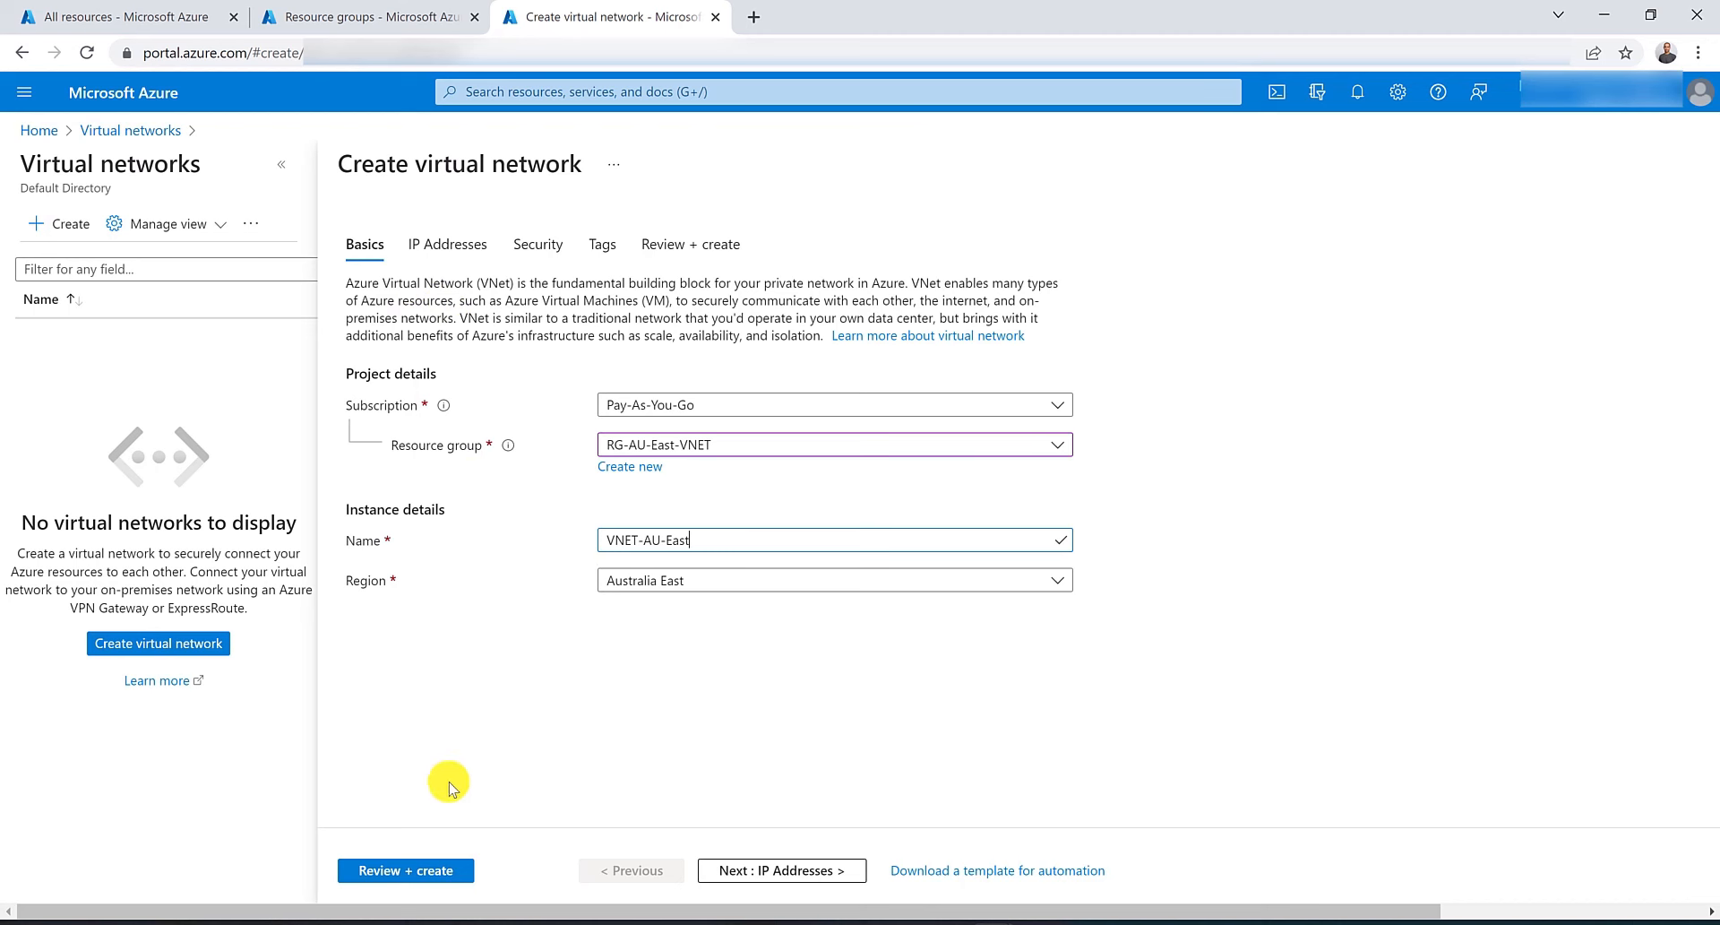
left_click(430, 869)
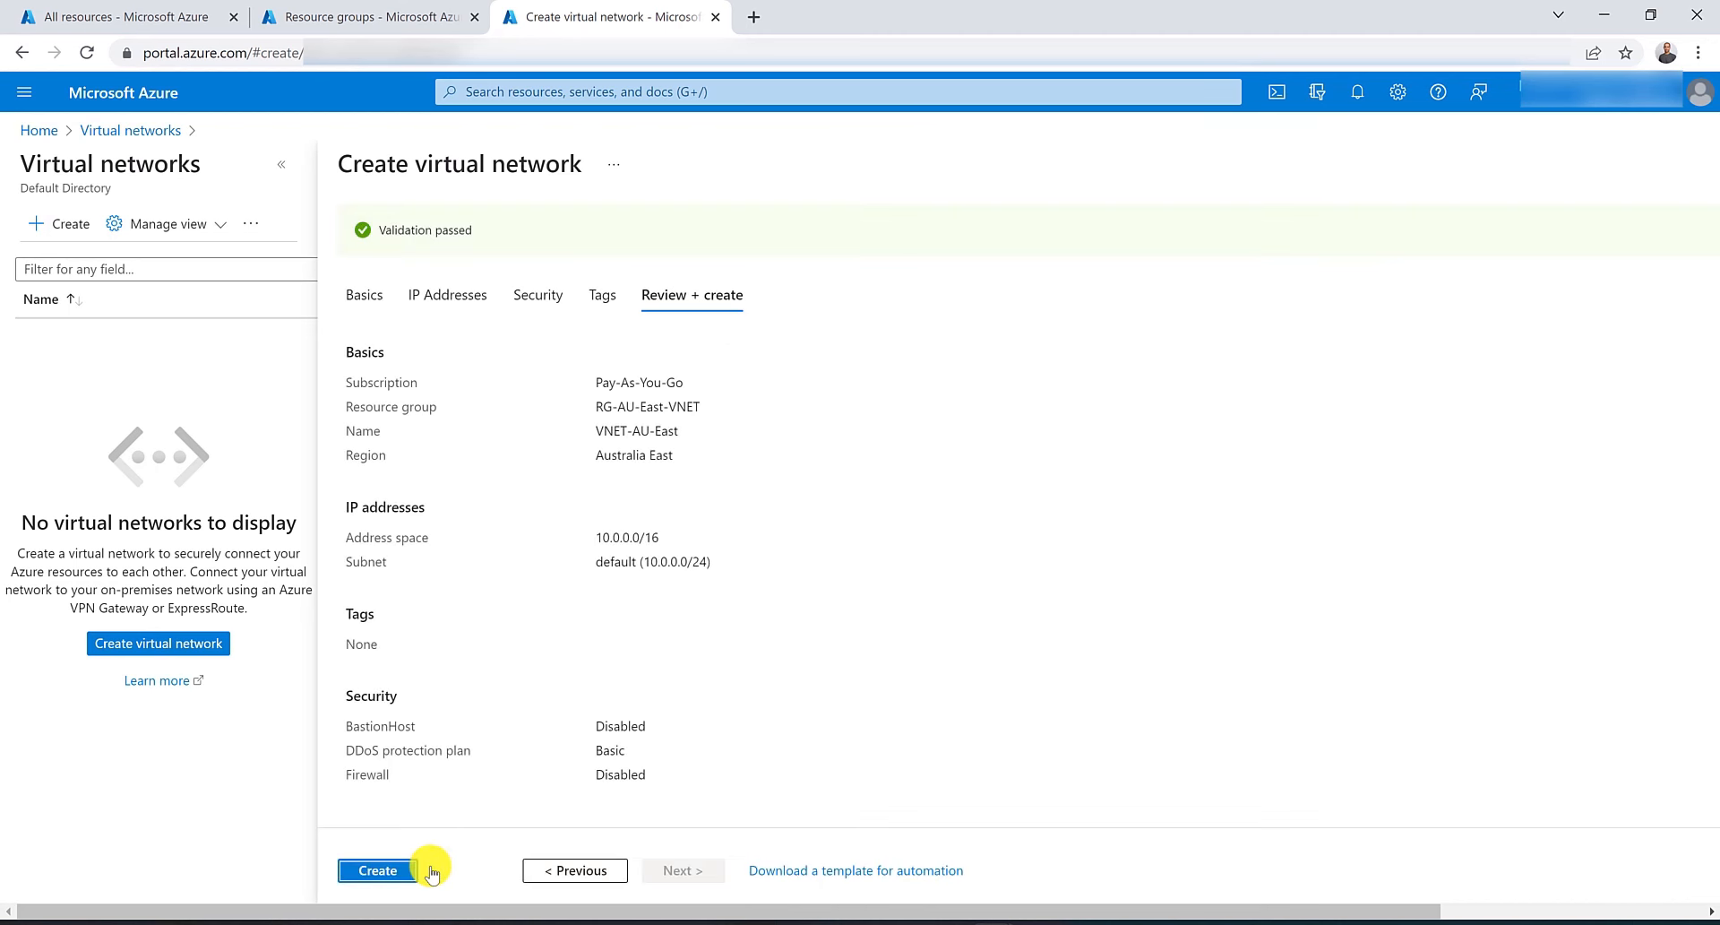
left_click(399, 871)
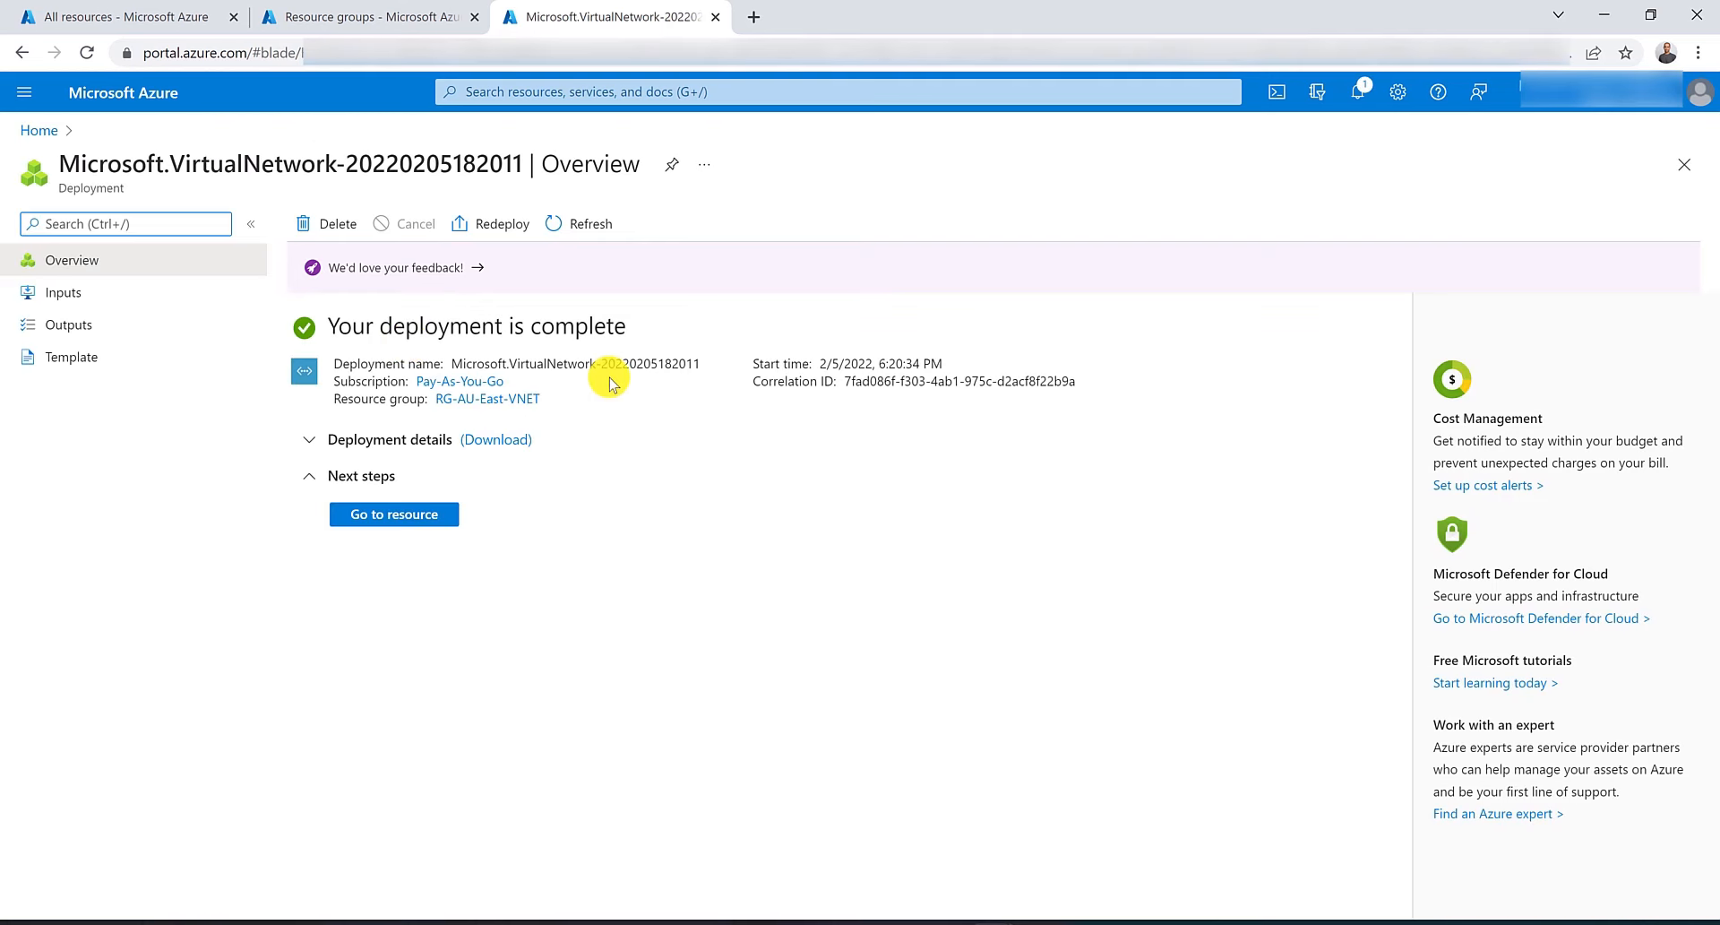
Open Application Gateway from the portal search and start creating a new application gateway.
left_click(116, 16)
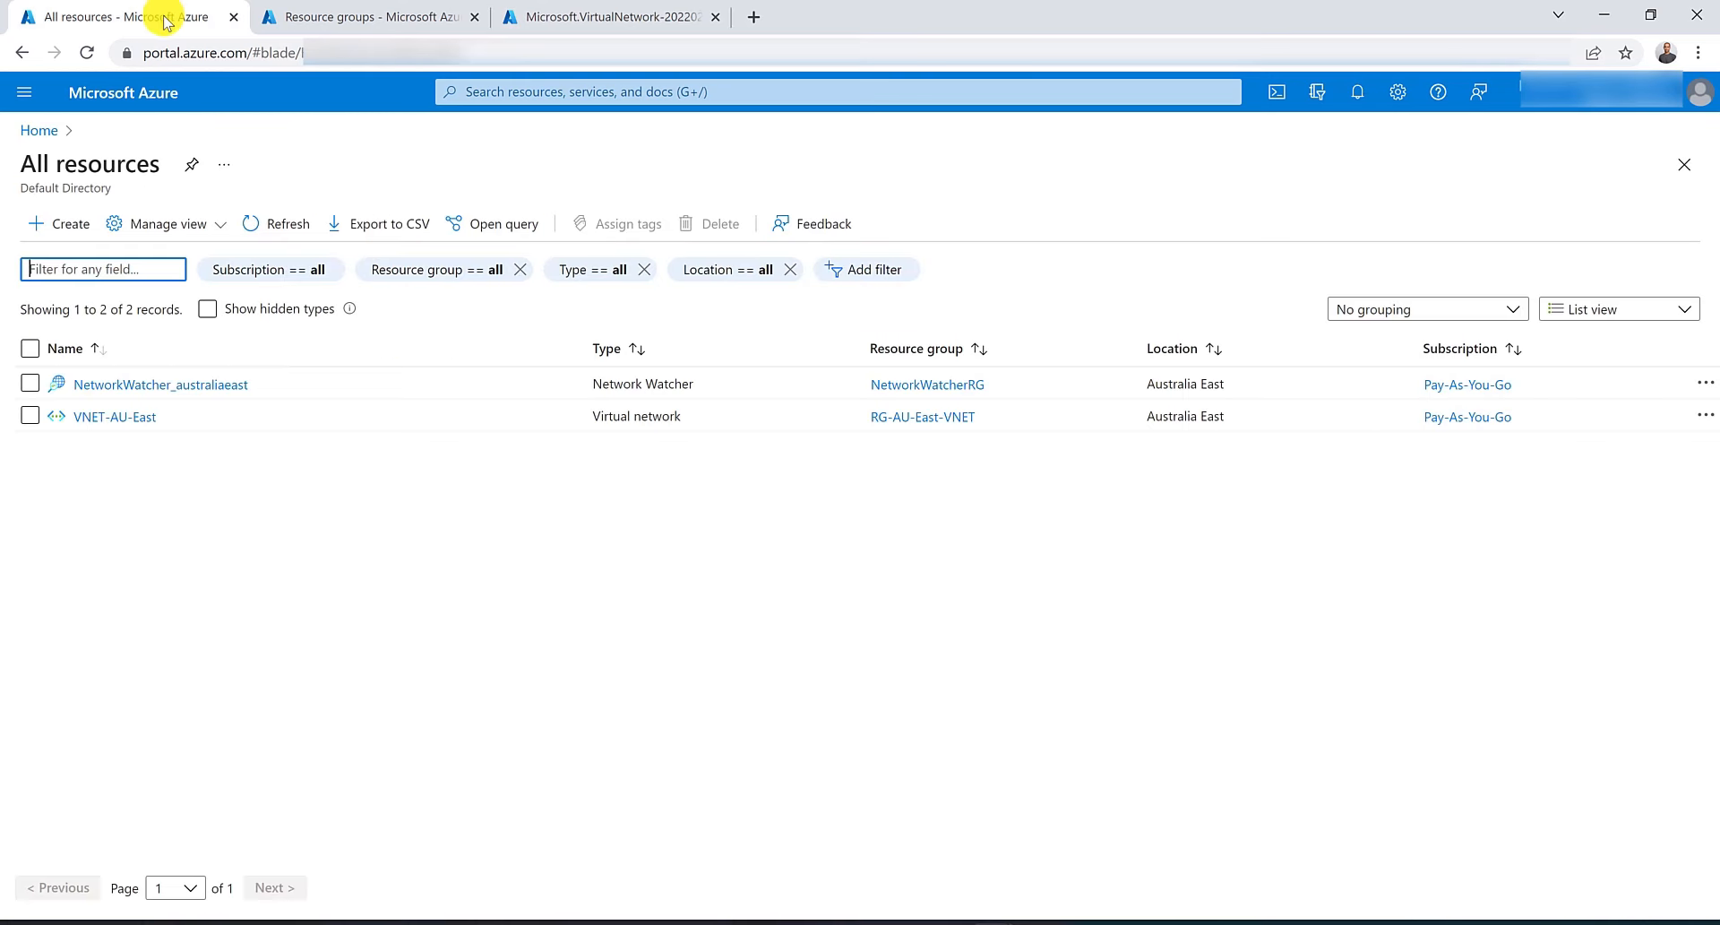
left_click(566, 94)
left_click(596, 372)
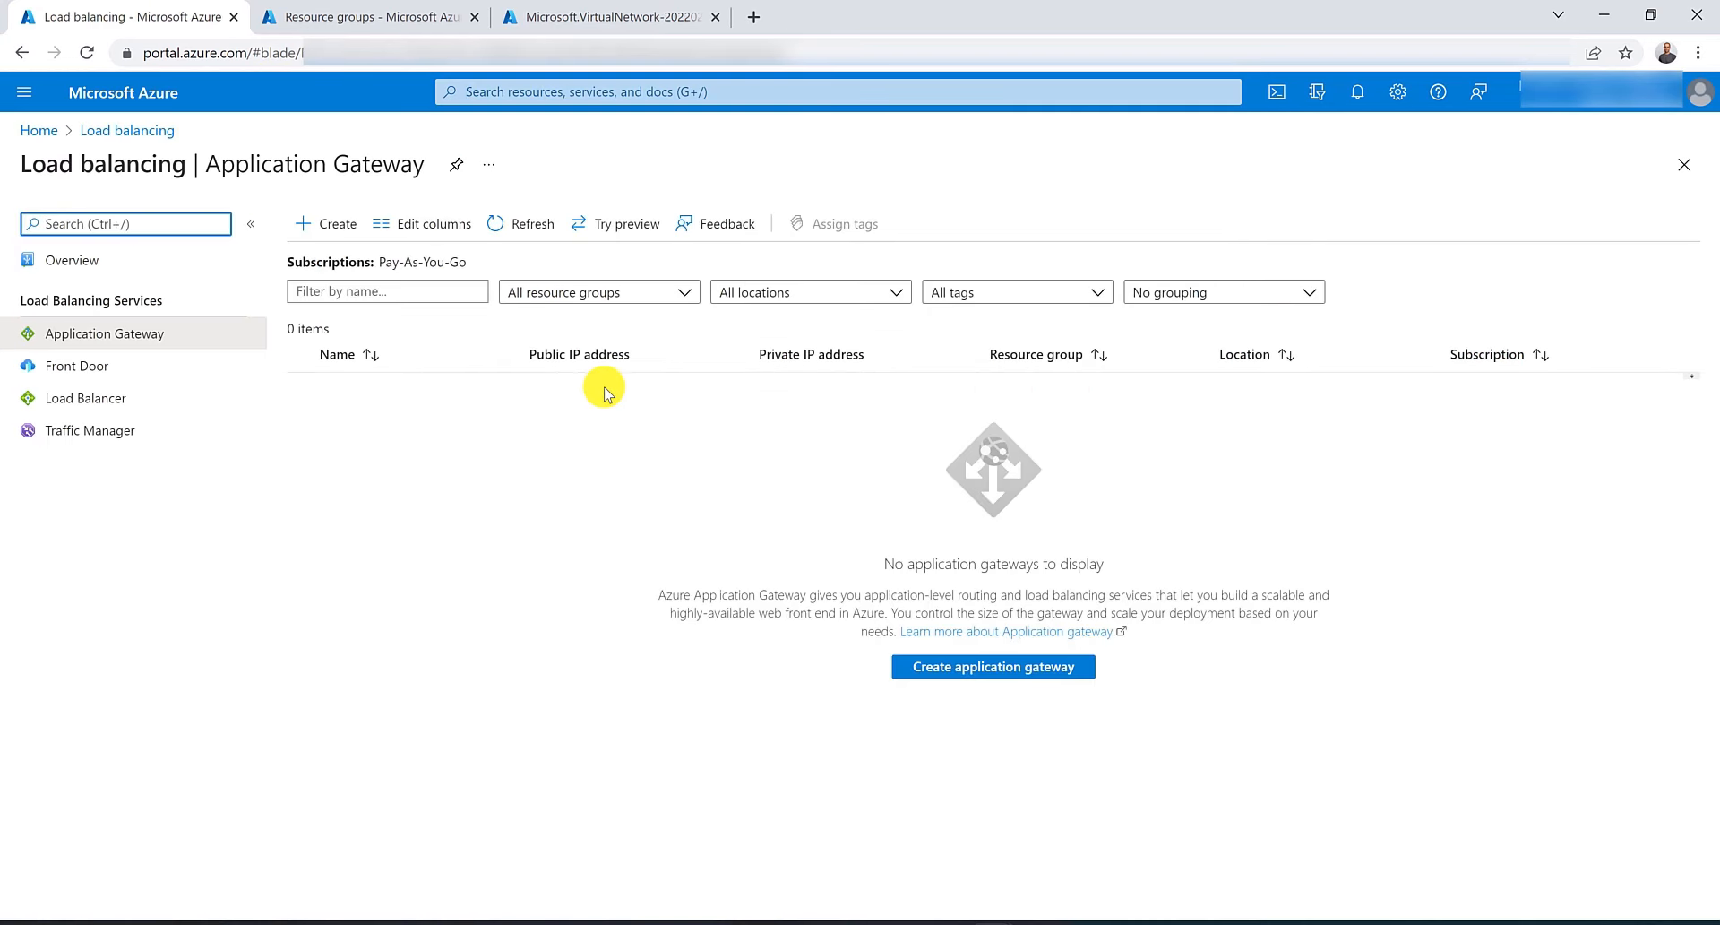
left_click(322, 224)
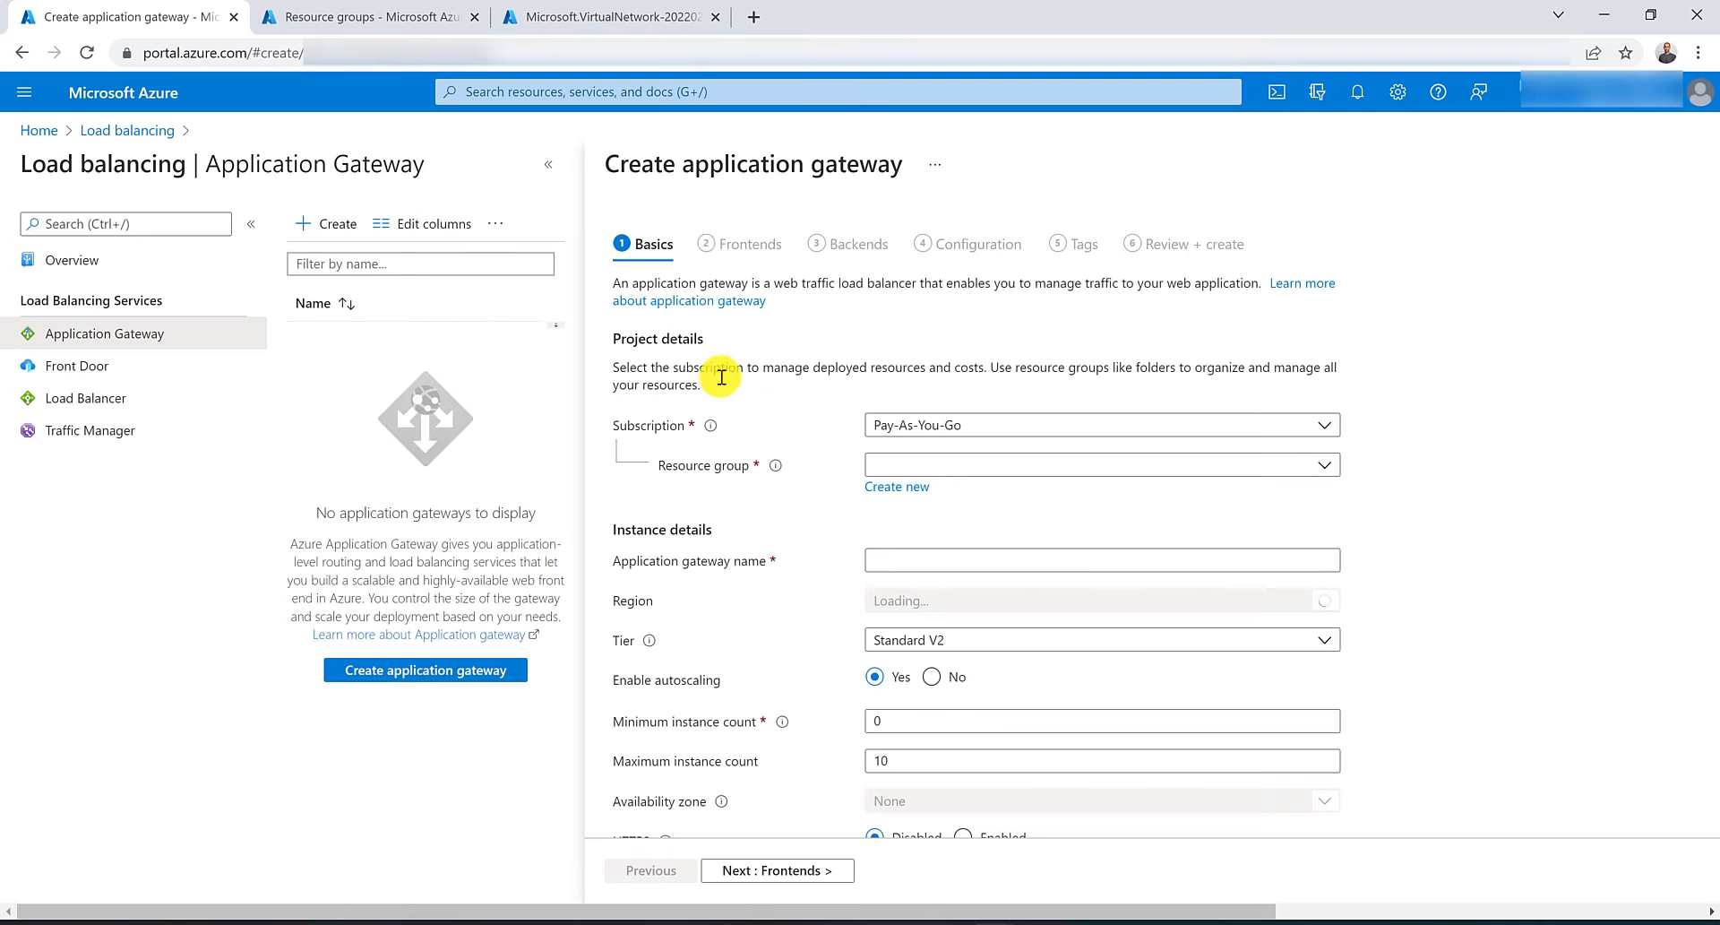
Select the RG-AU-East resource group and name the application gateway MyAppGW.
left_click(934, 464)
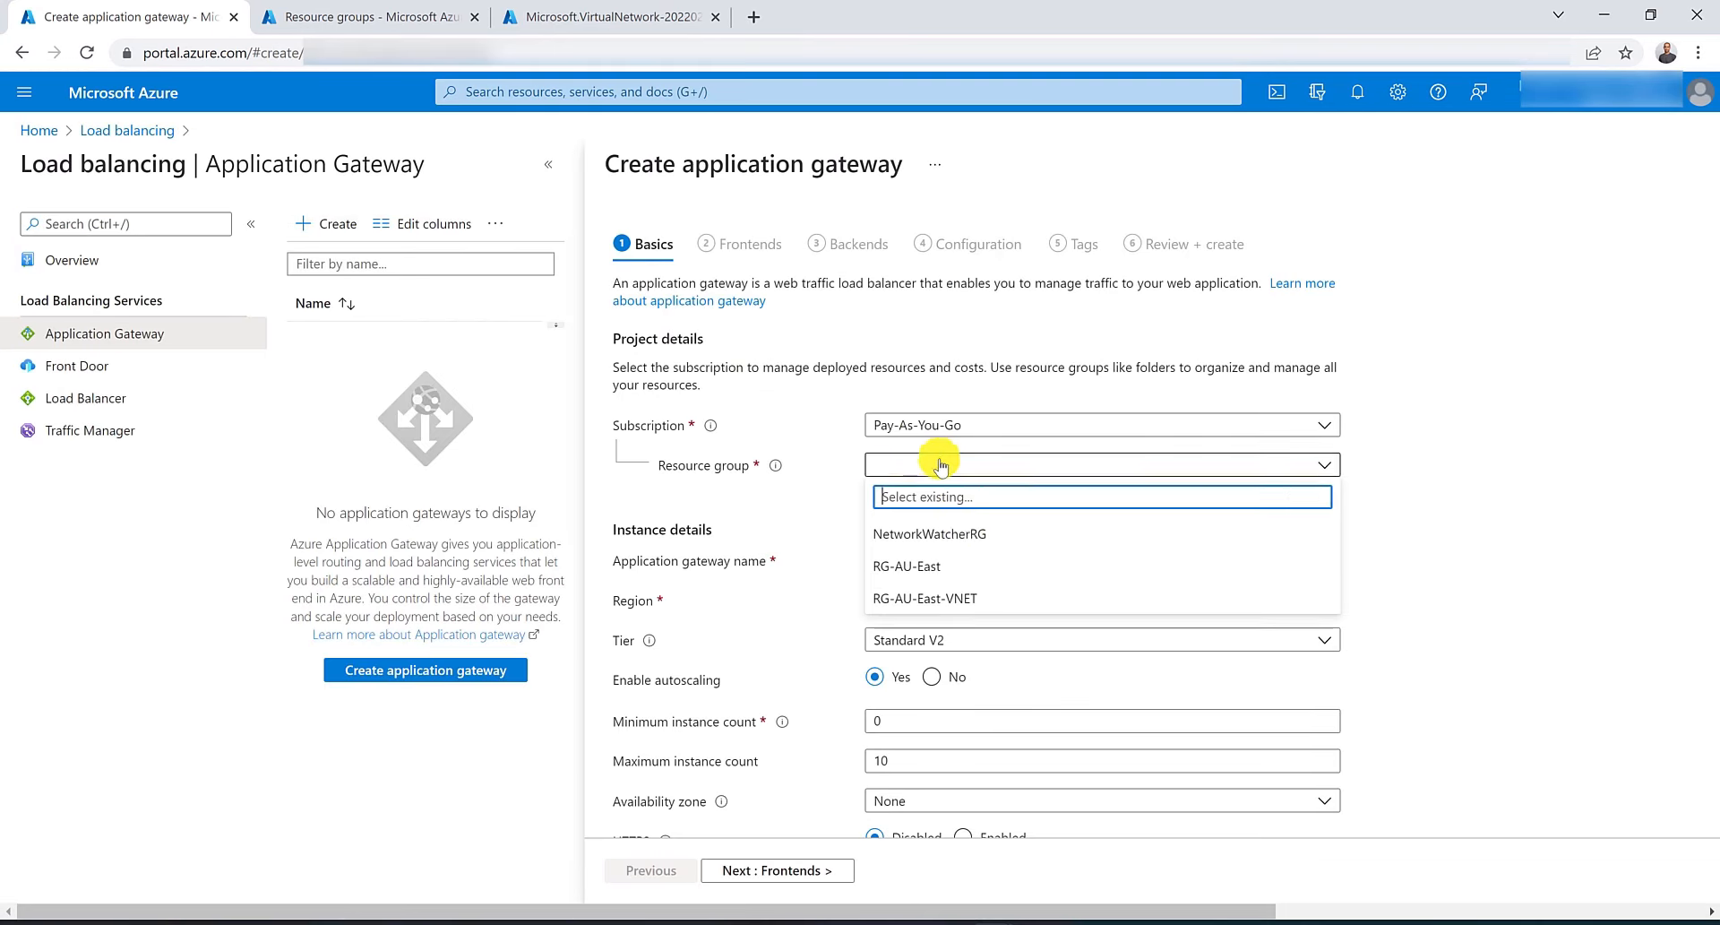
left_click(956, 567)
left_click(956, 562)
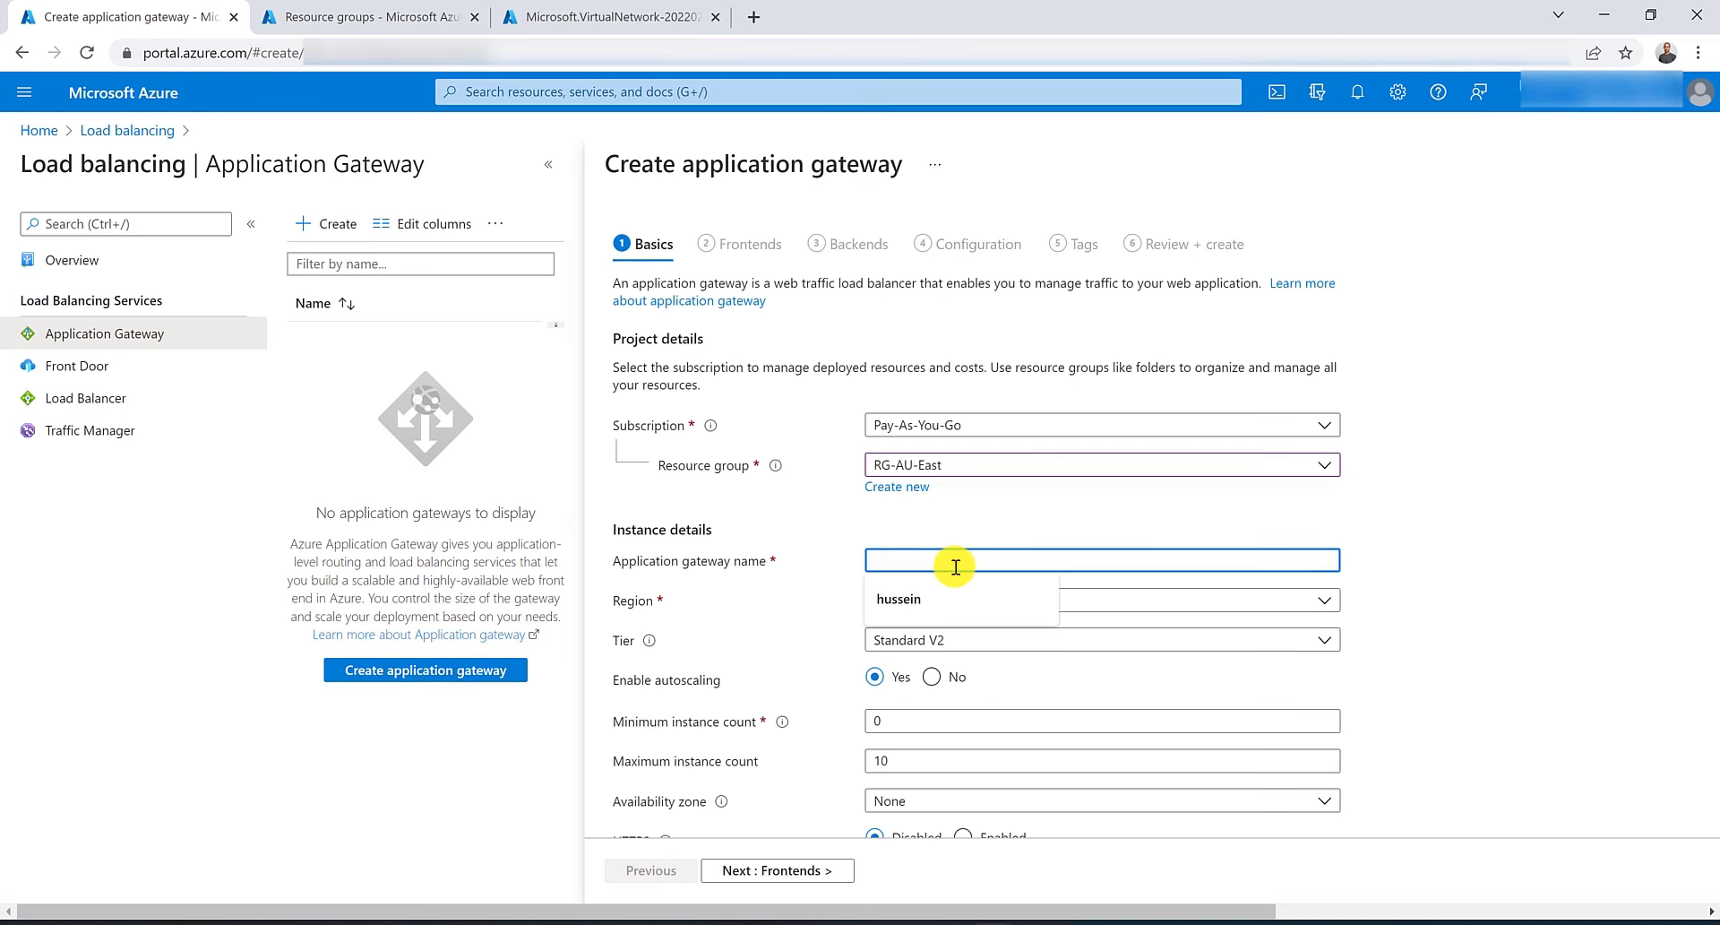
type("My")
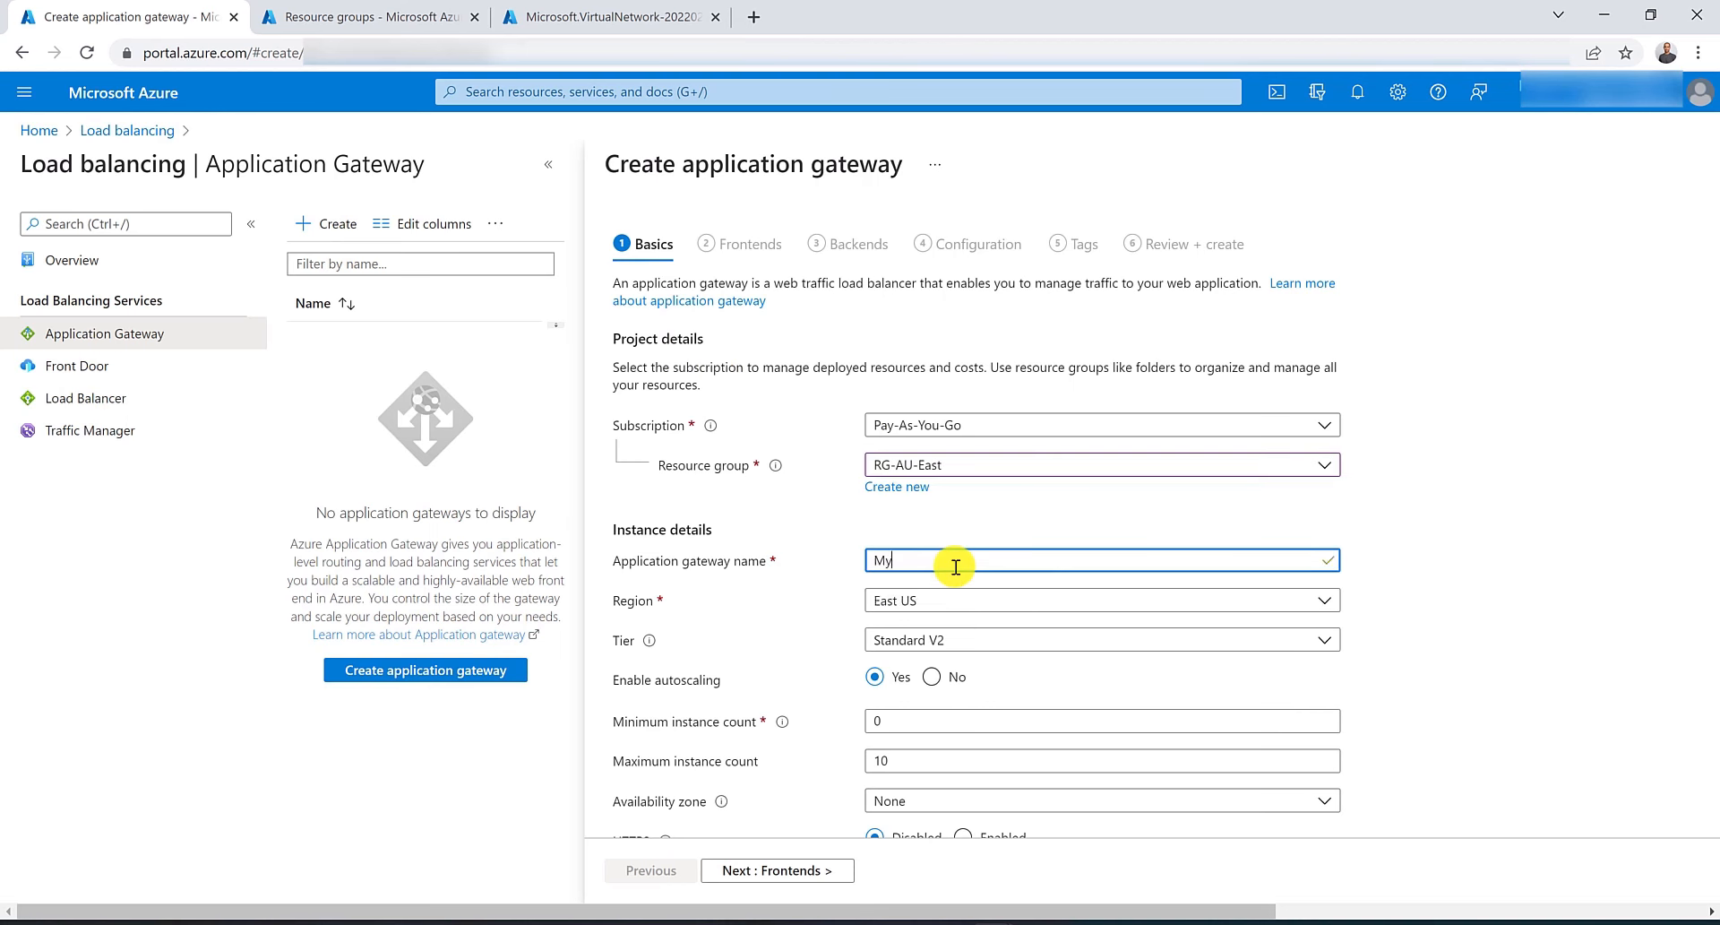
type("AppGW")
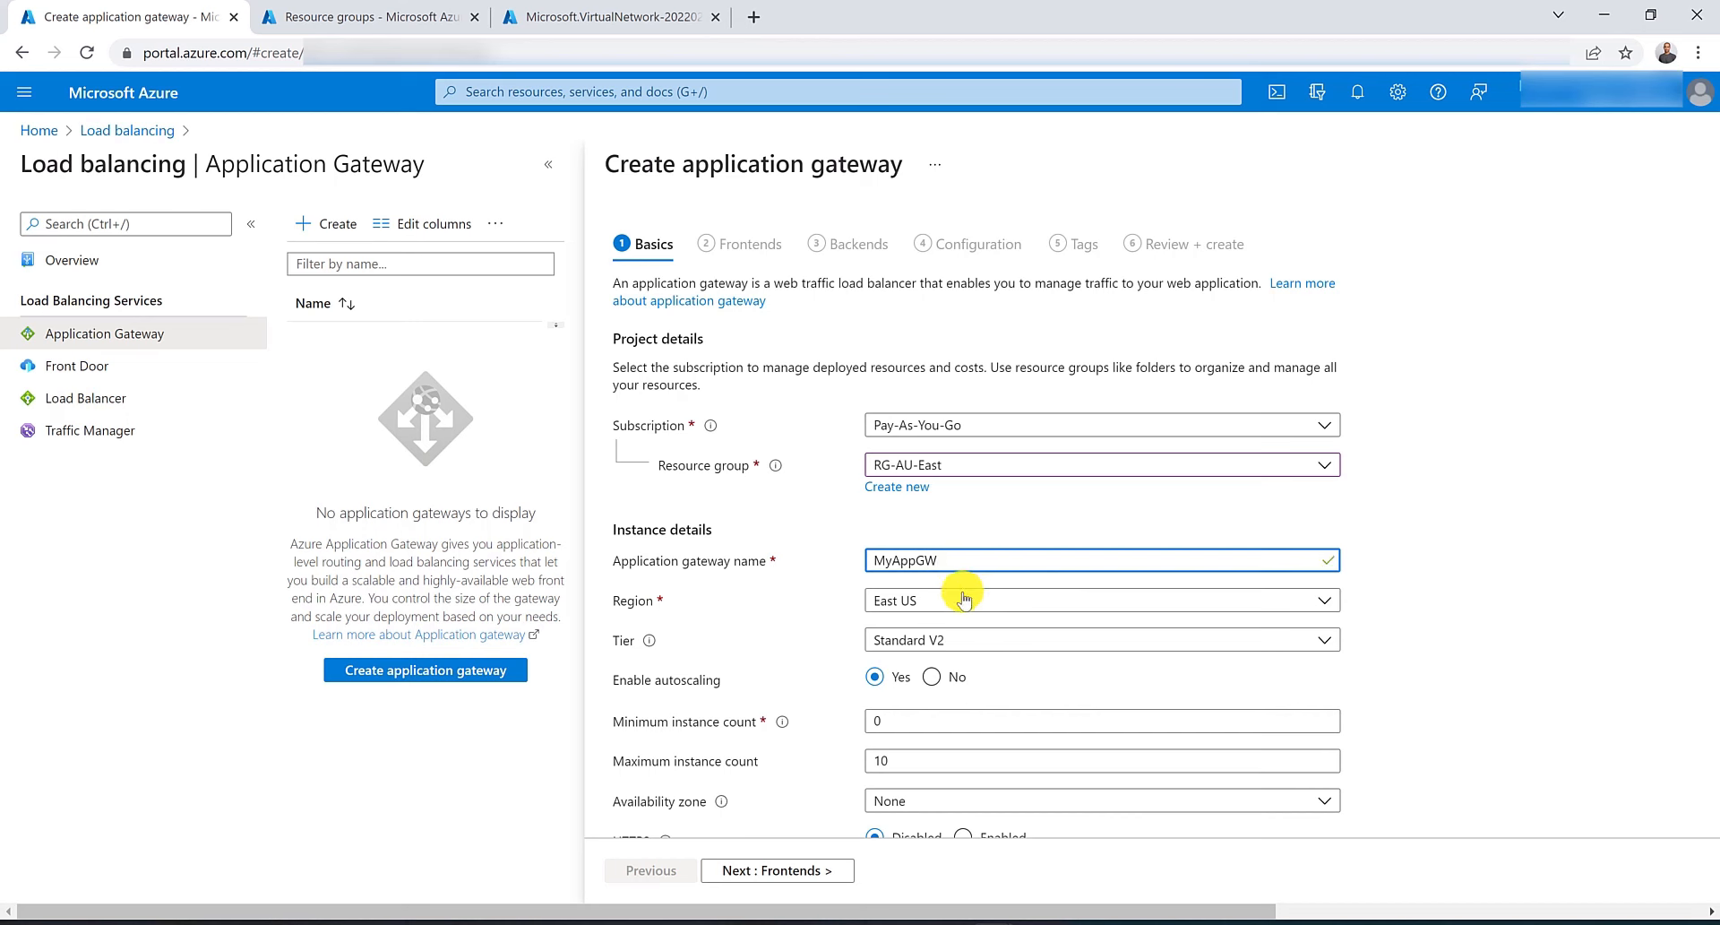
Set the gateway's region to Australia East, keep the Standard V2 tier, and disable autoscaling.
left_click(966, 606)
left_click(968, 201)
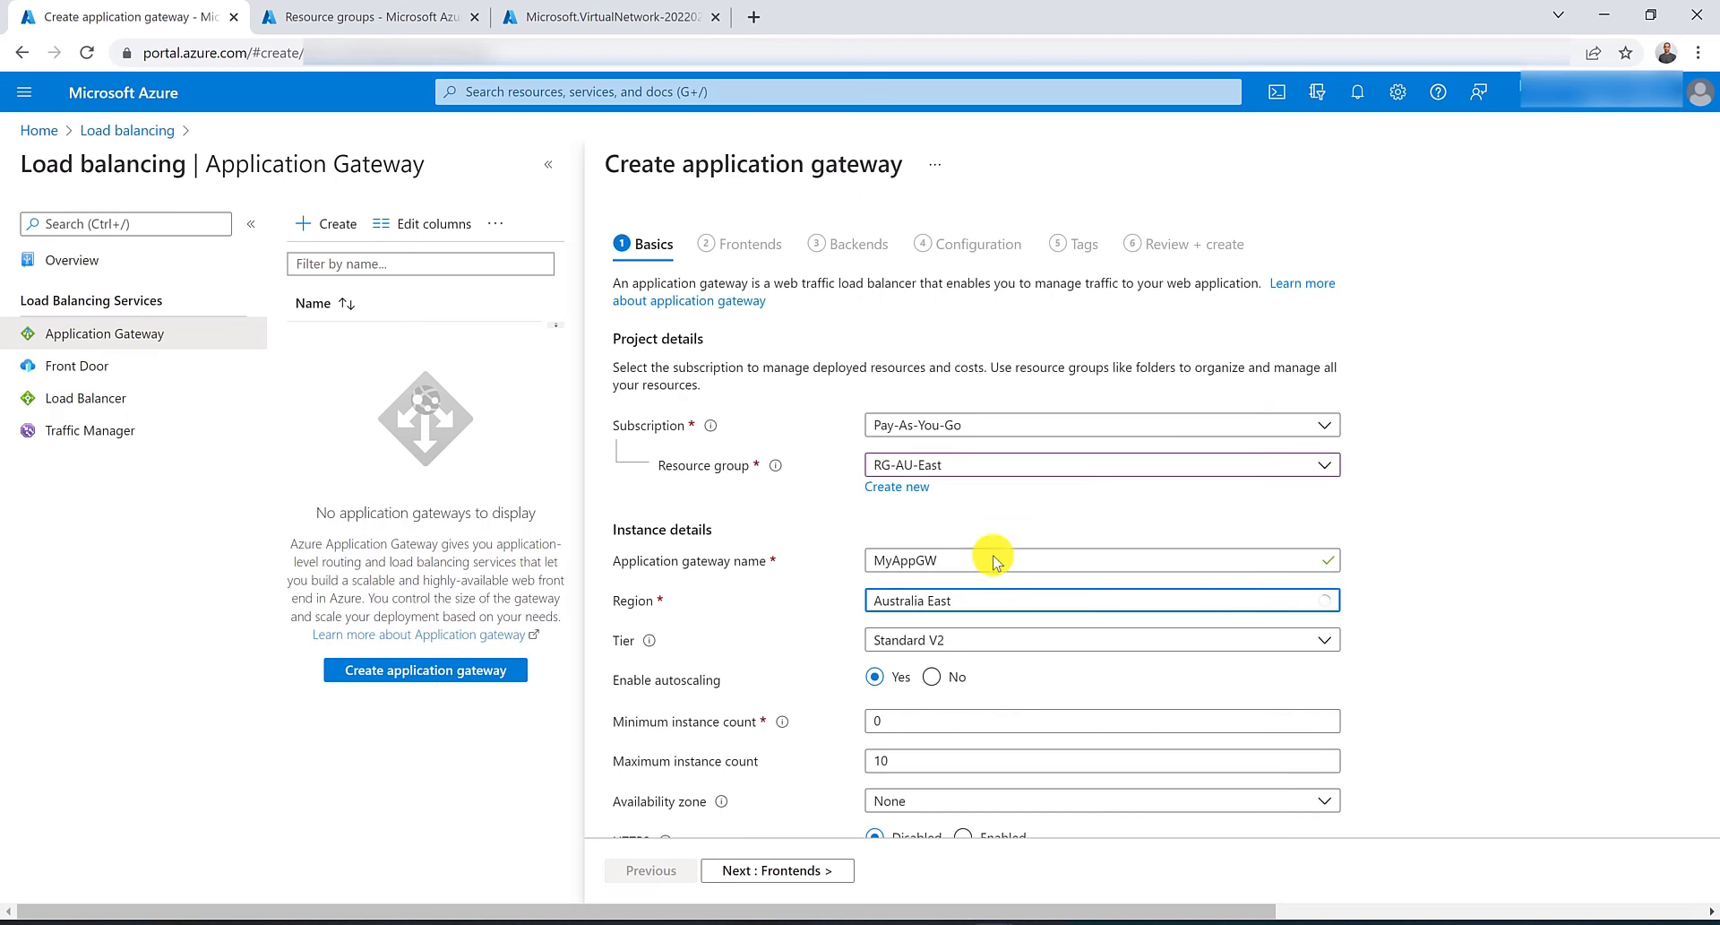
left_click(1003, 642)
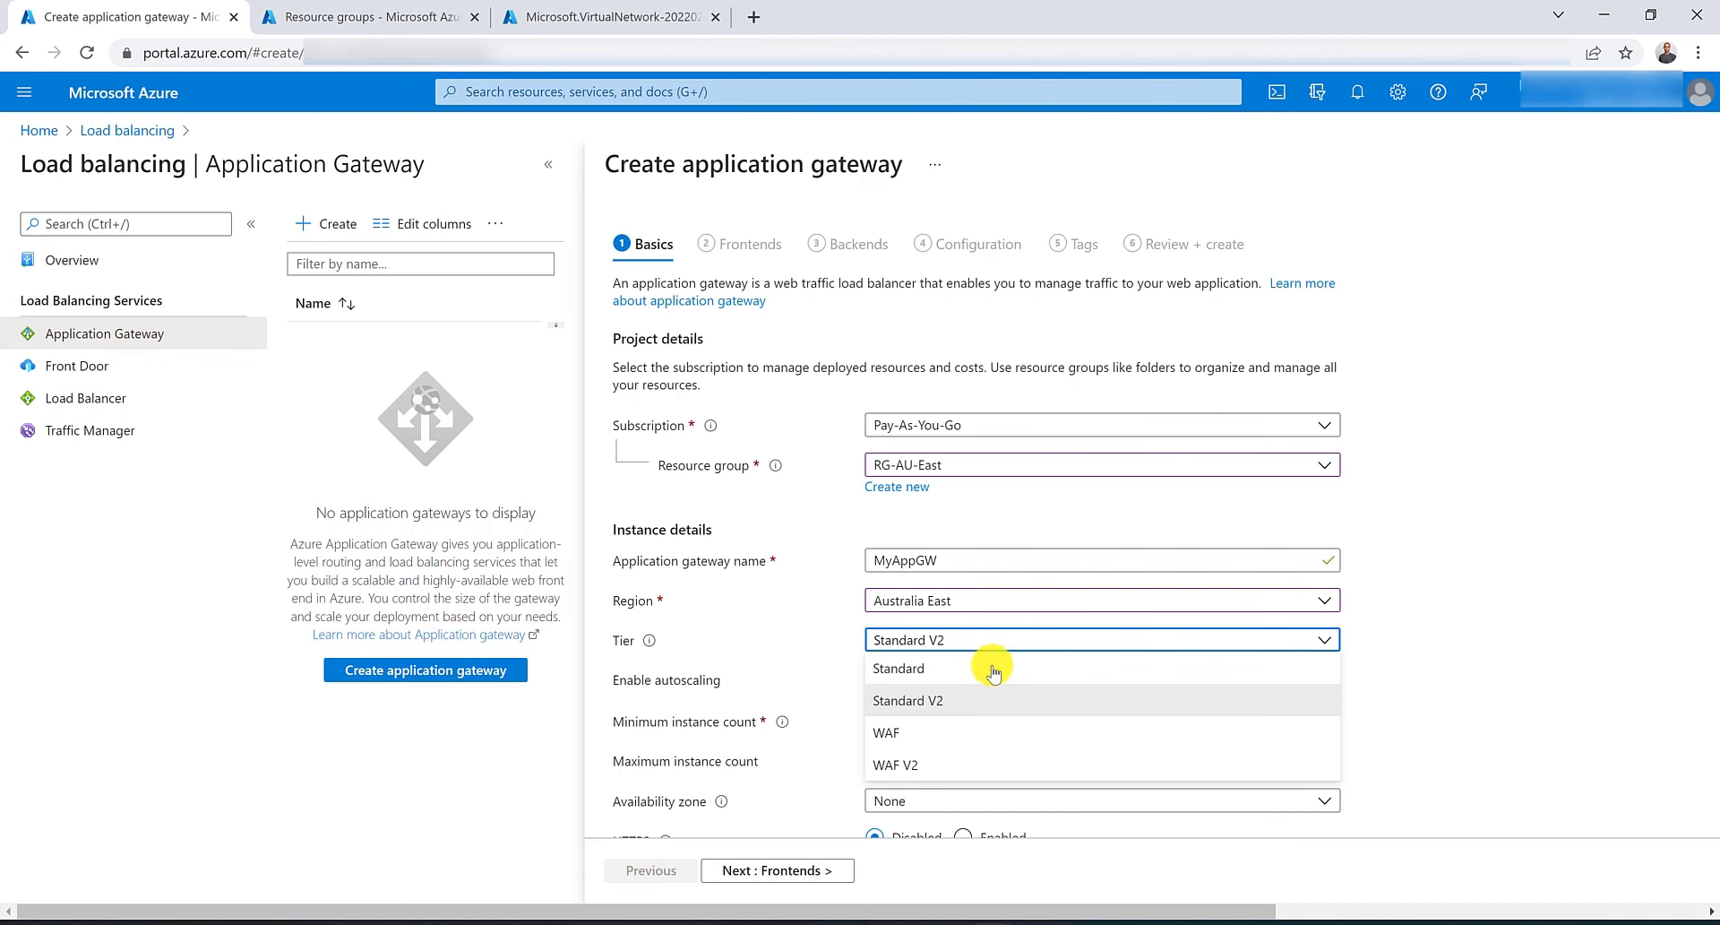
left_click(989, 698)
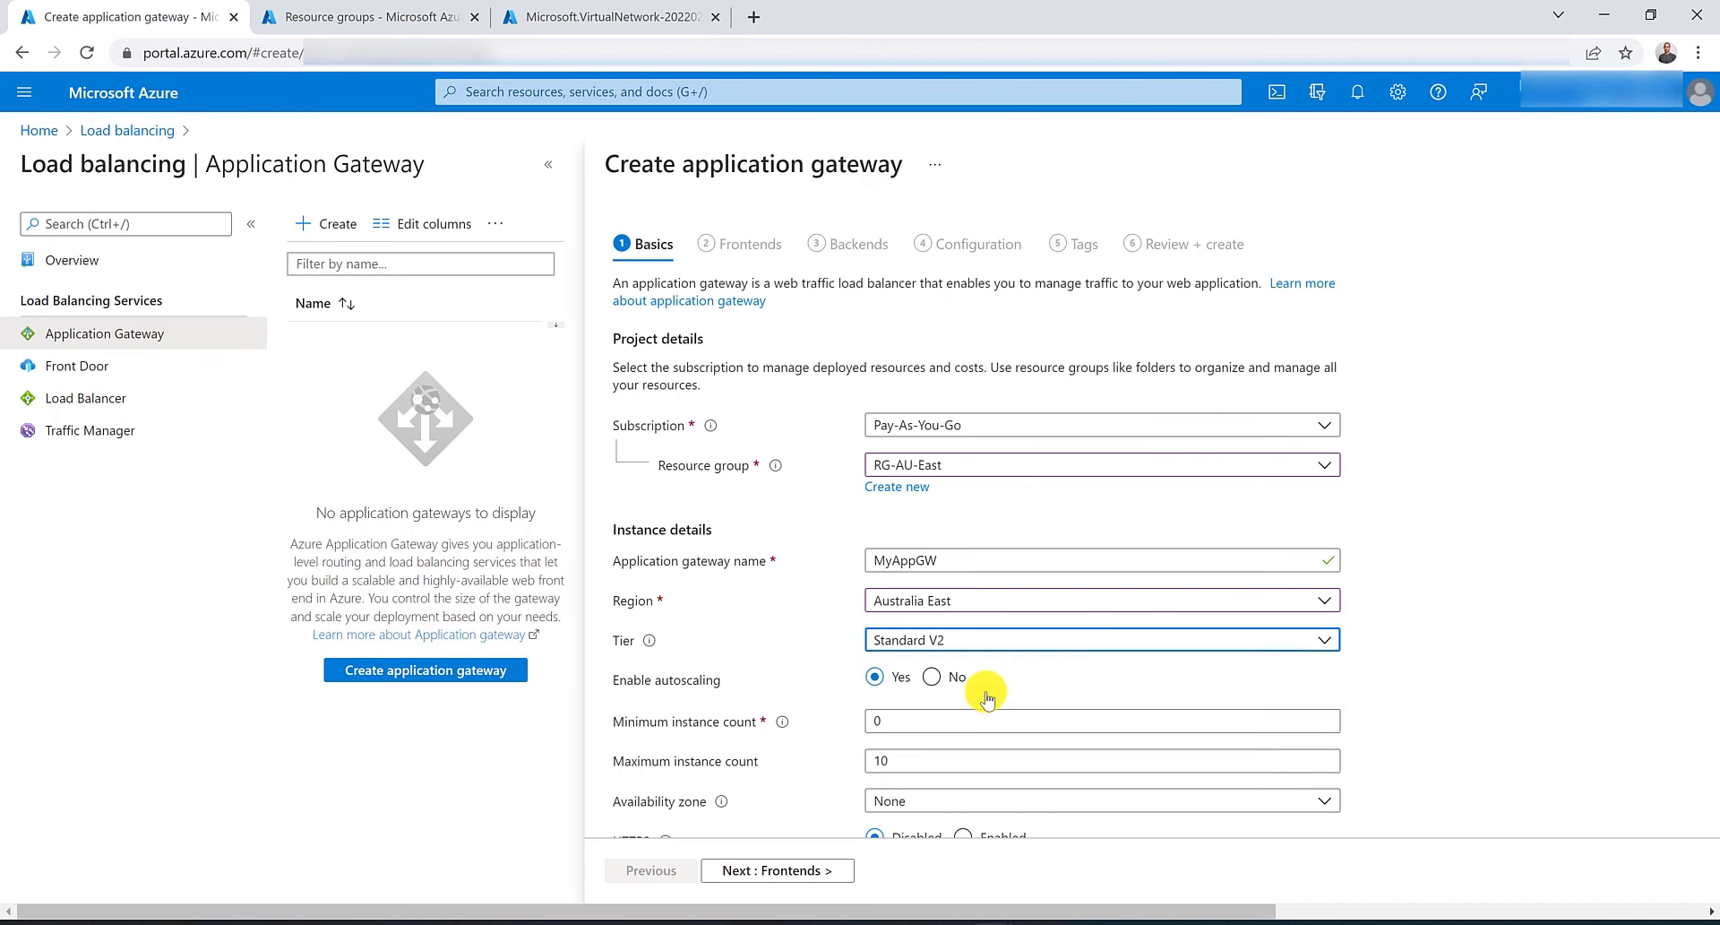
left_click(936, 676)
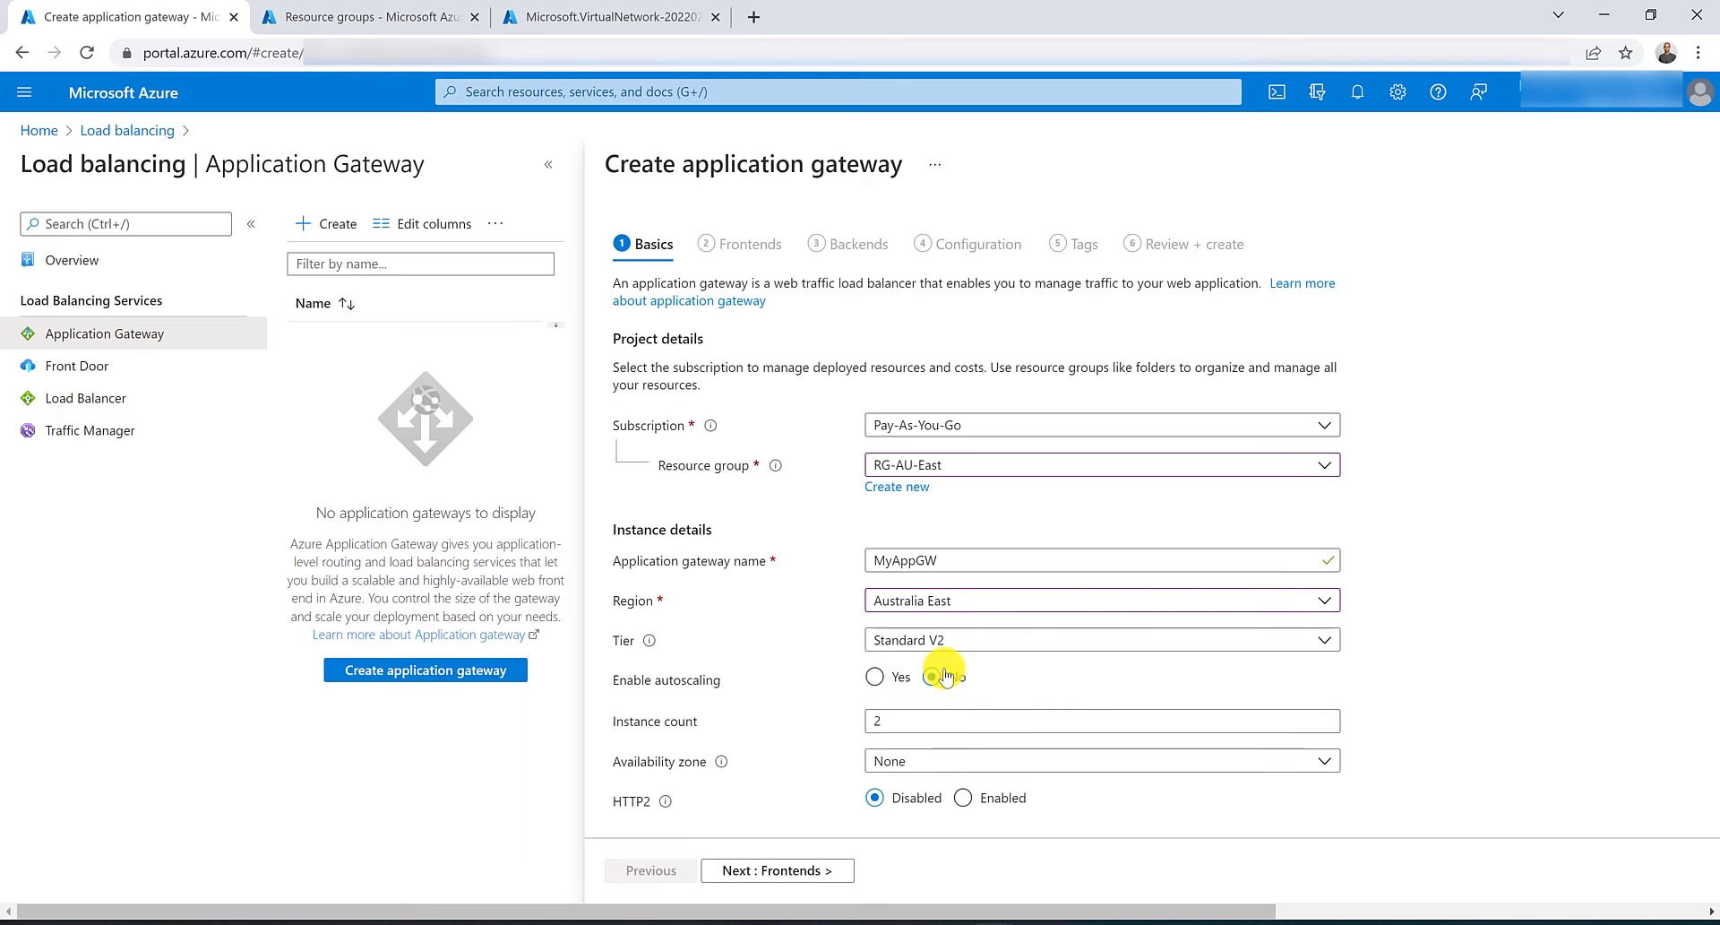
scroll(976, 679, "down", 1)
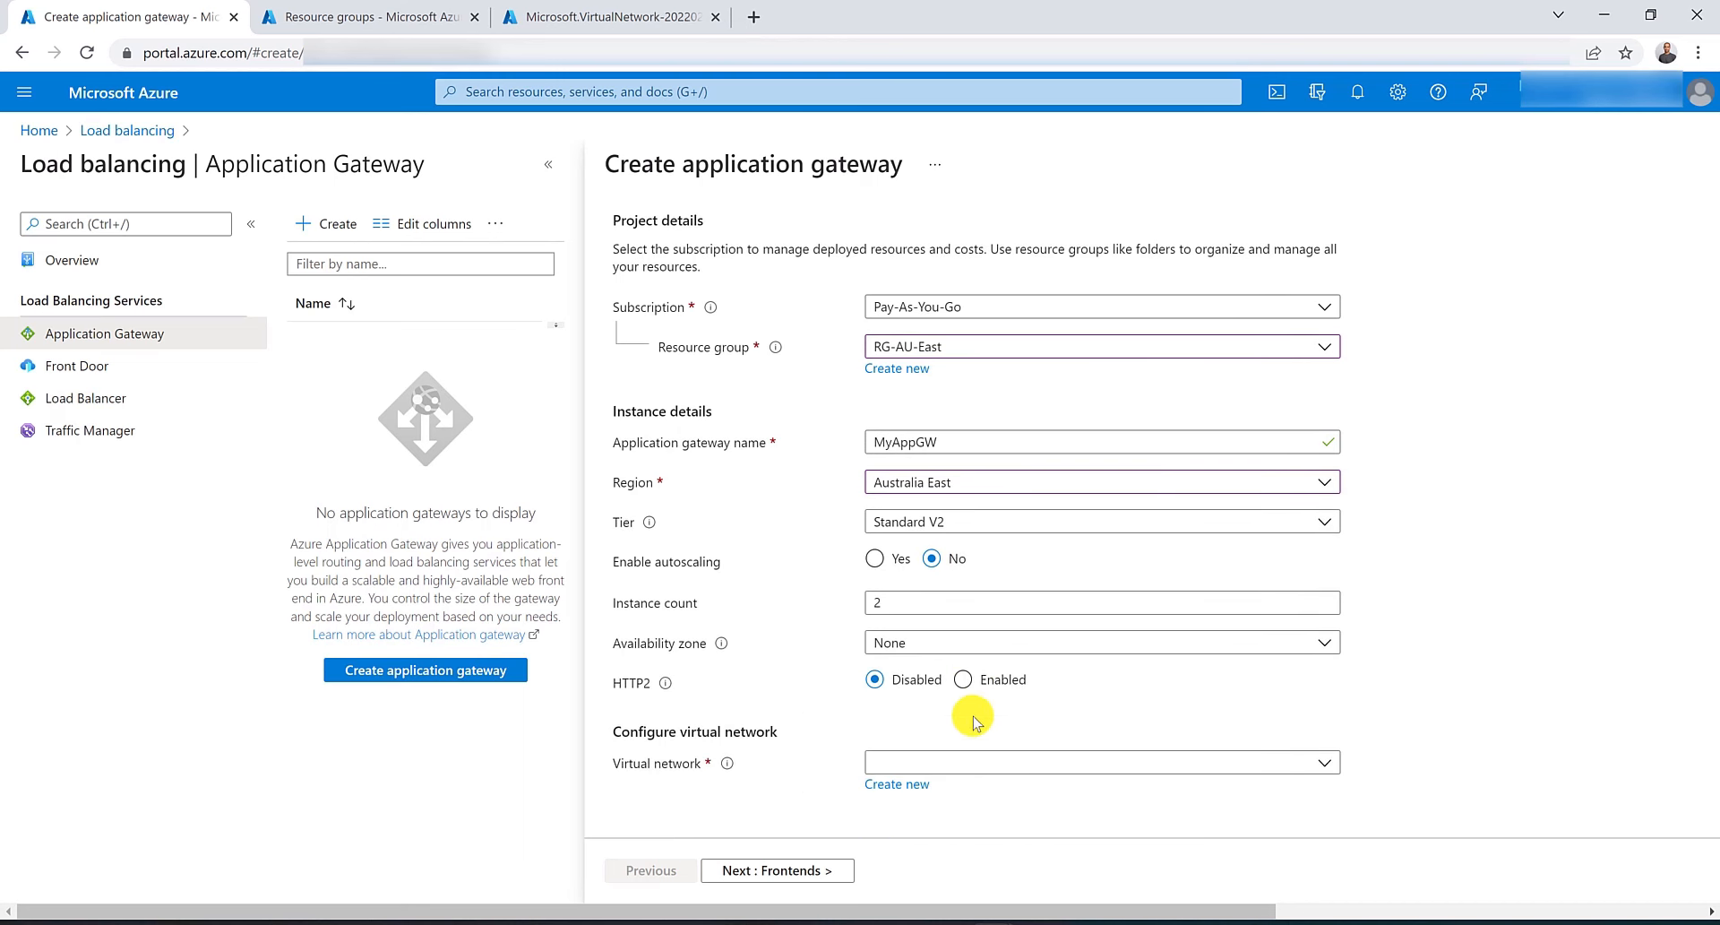
Choose VNET-AU-East as the gateway's virtual network and check which subnets are available.
left_click(1004, 768)
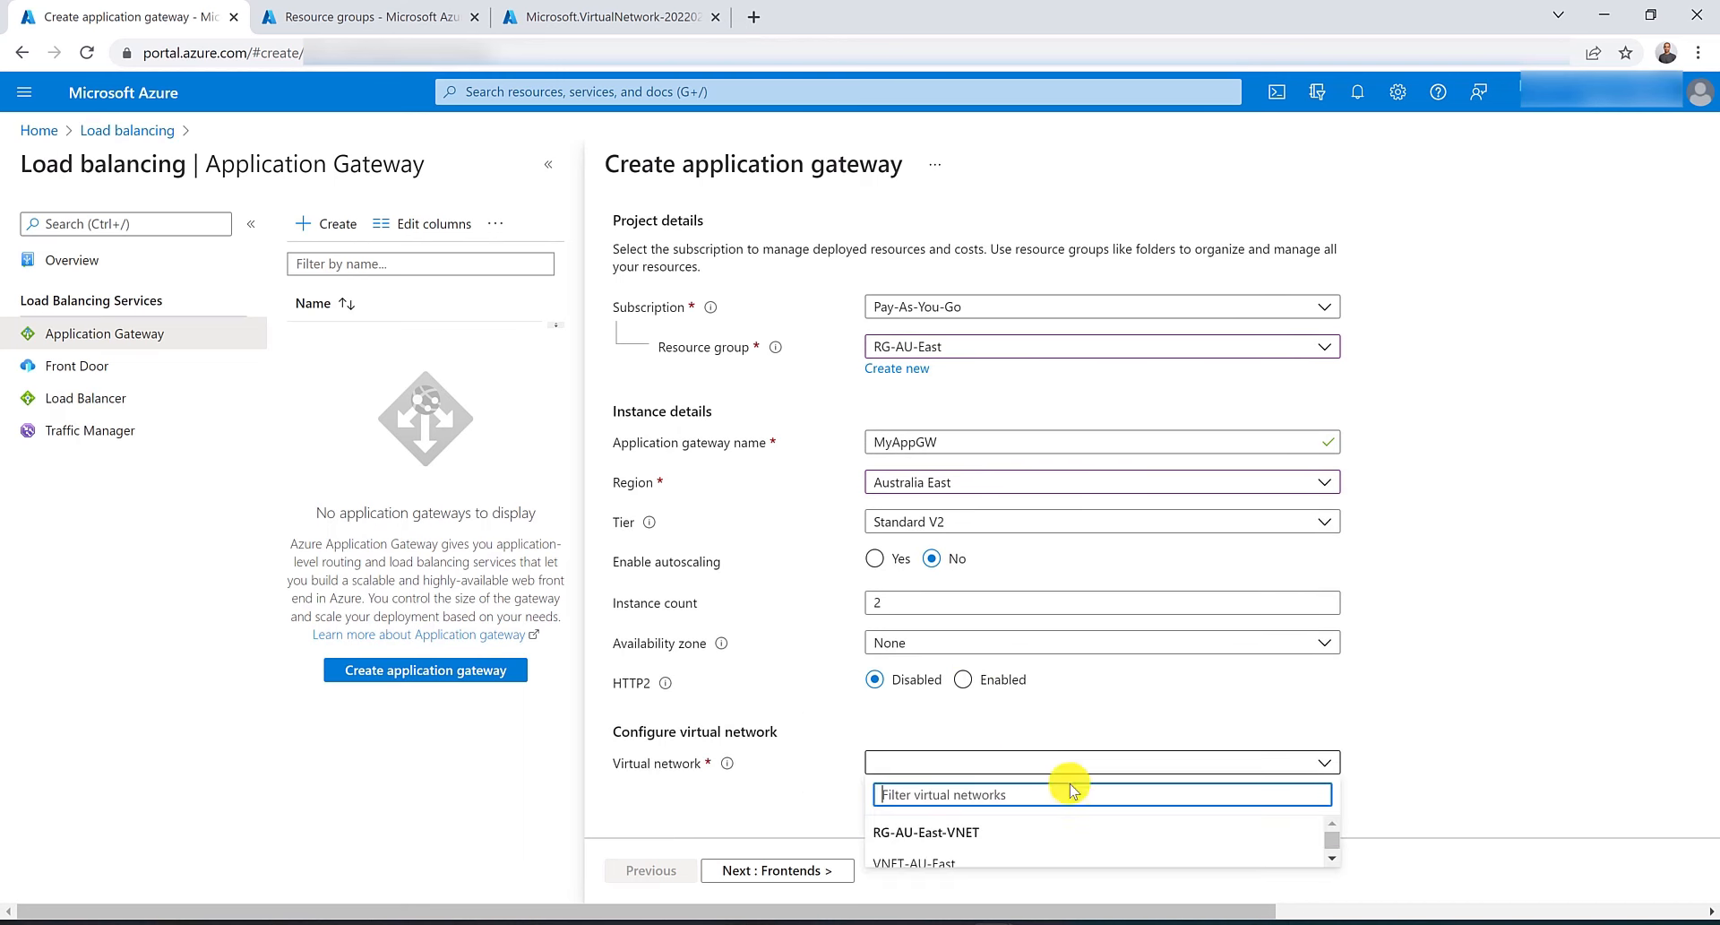
left_click(1376, 797)
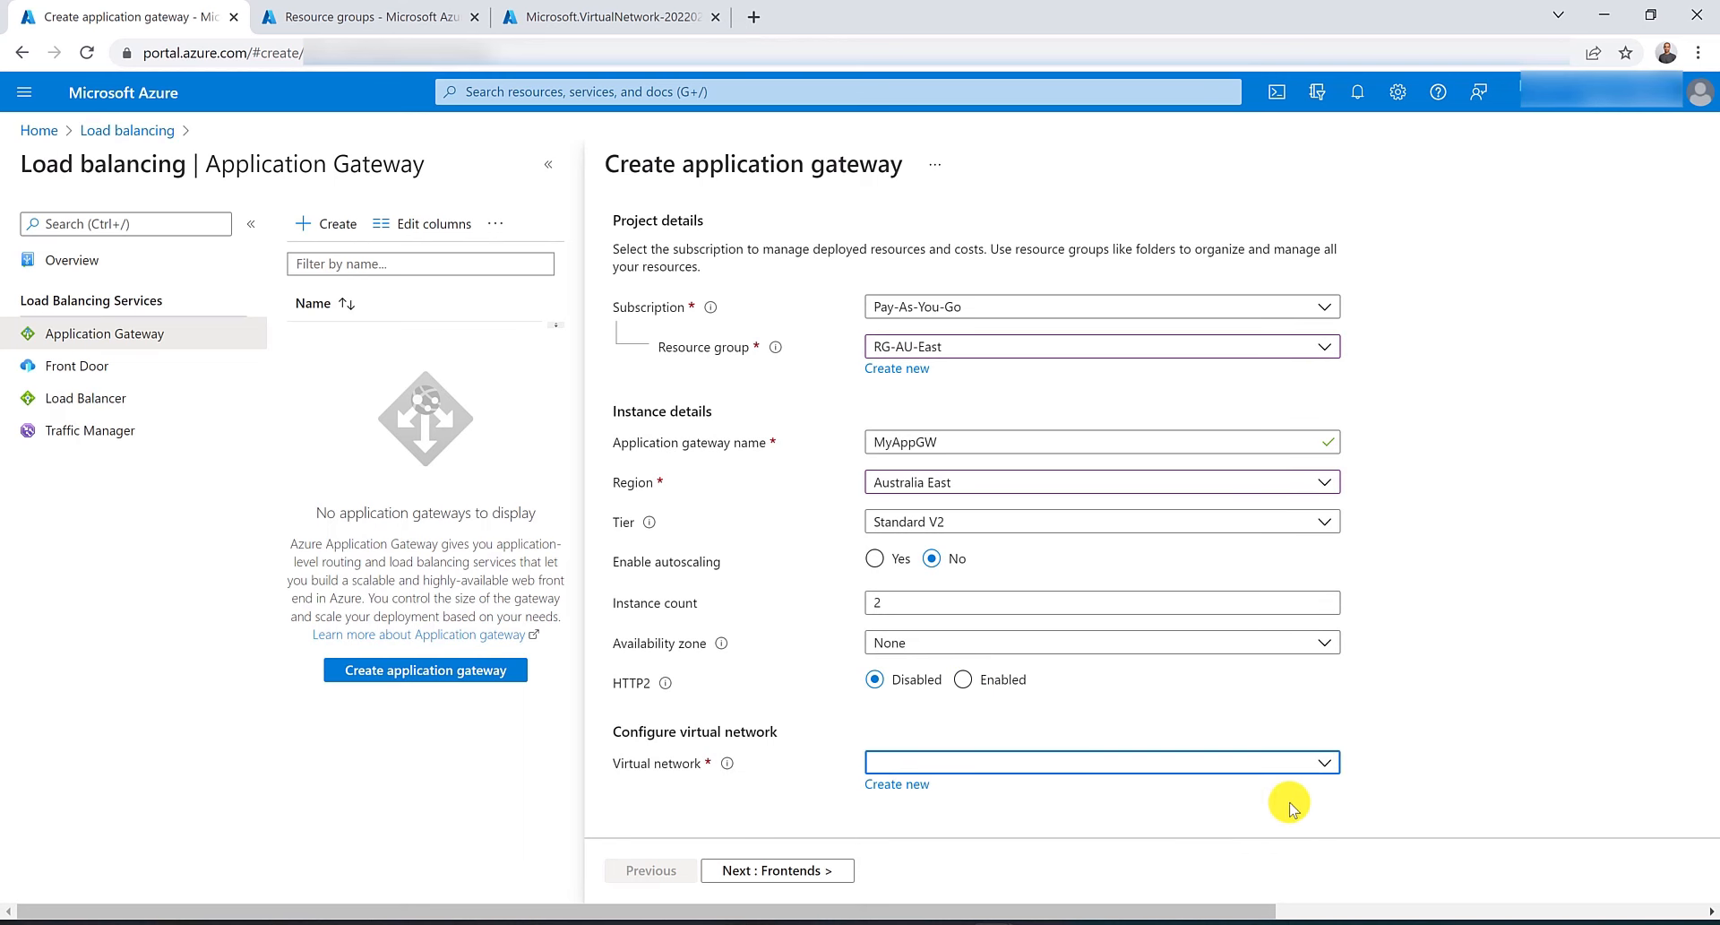
left_click(981, 770)
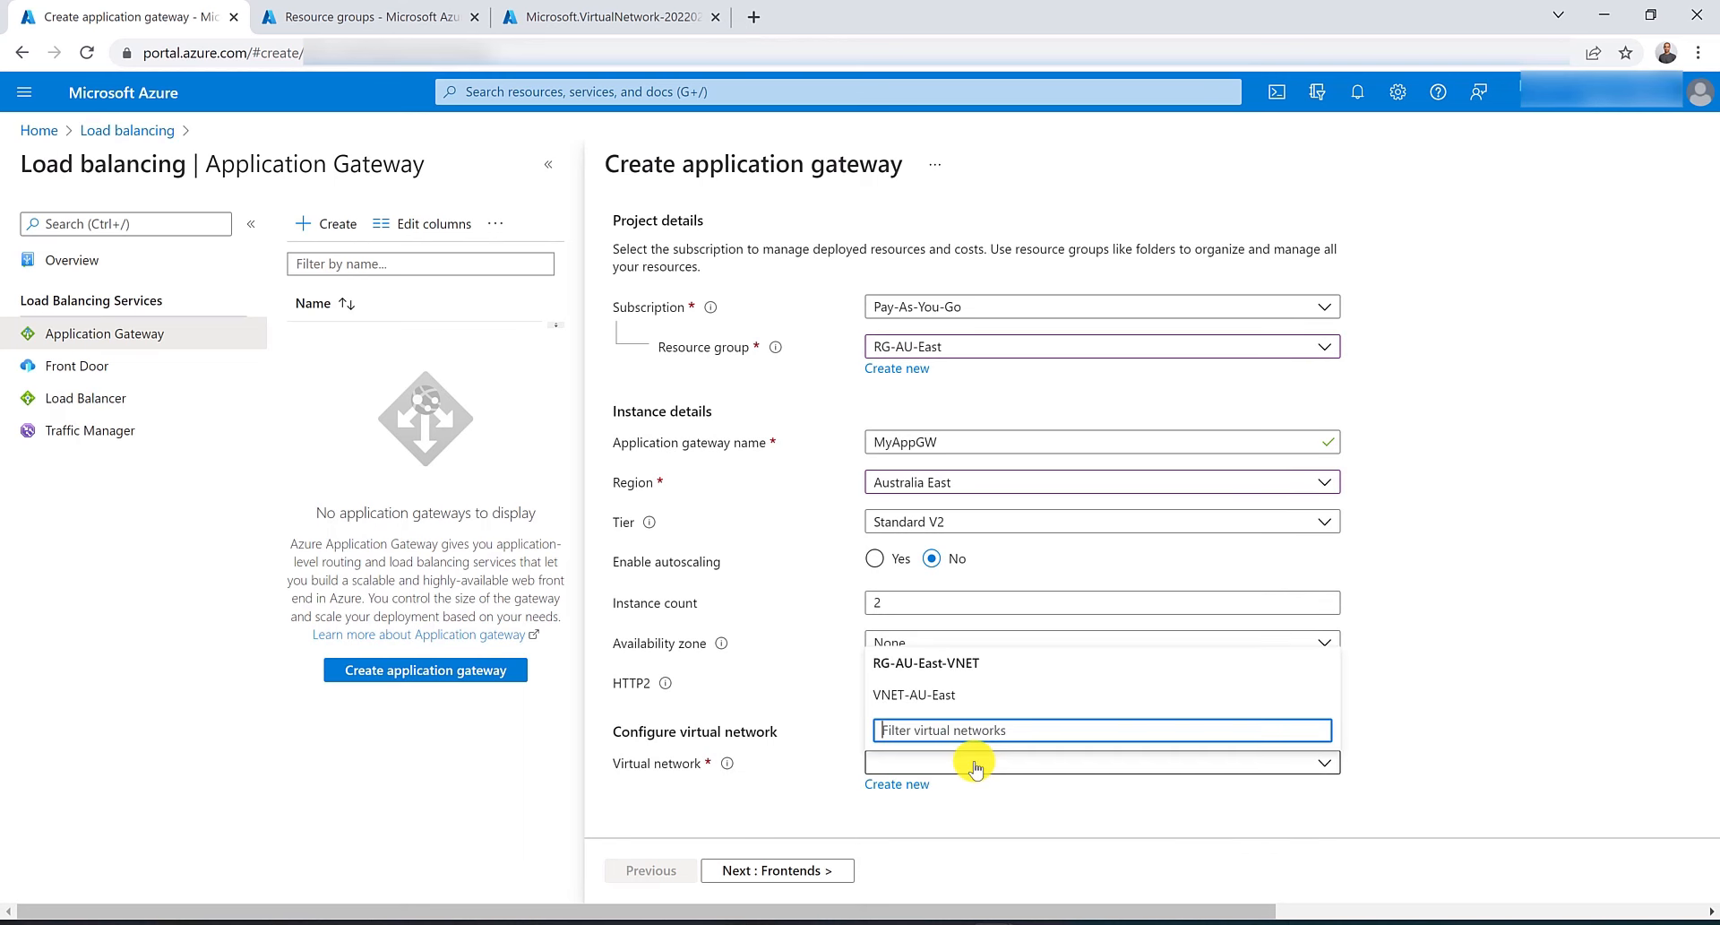
left_click(941, 703)
scroll(825, 760, "down", 1)
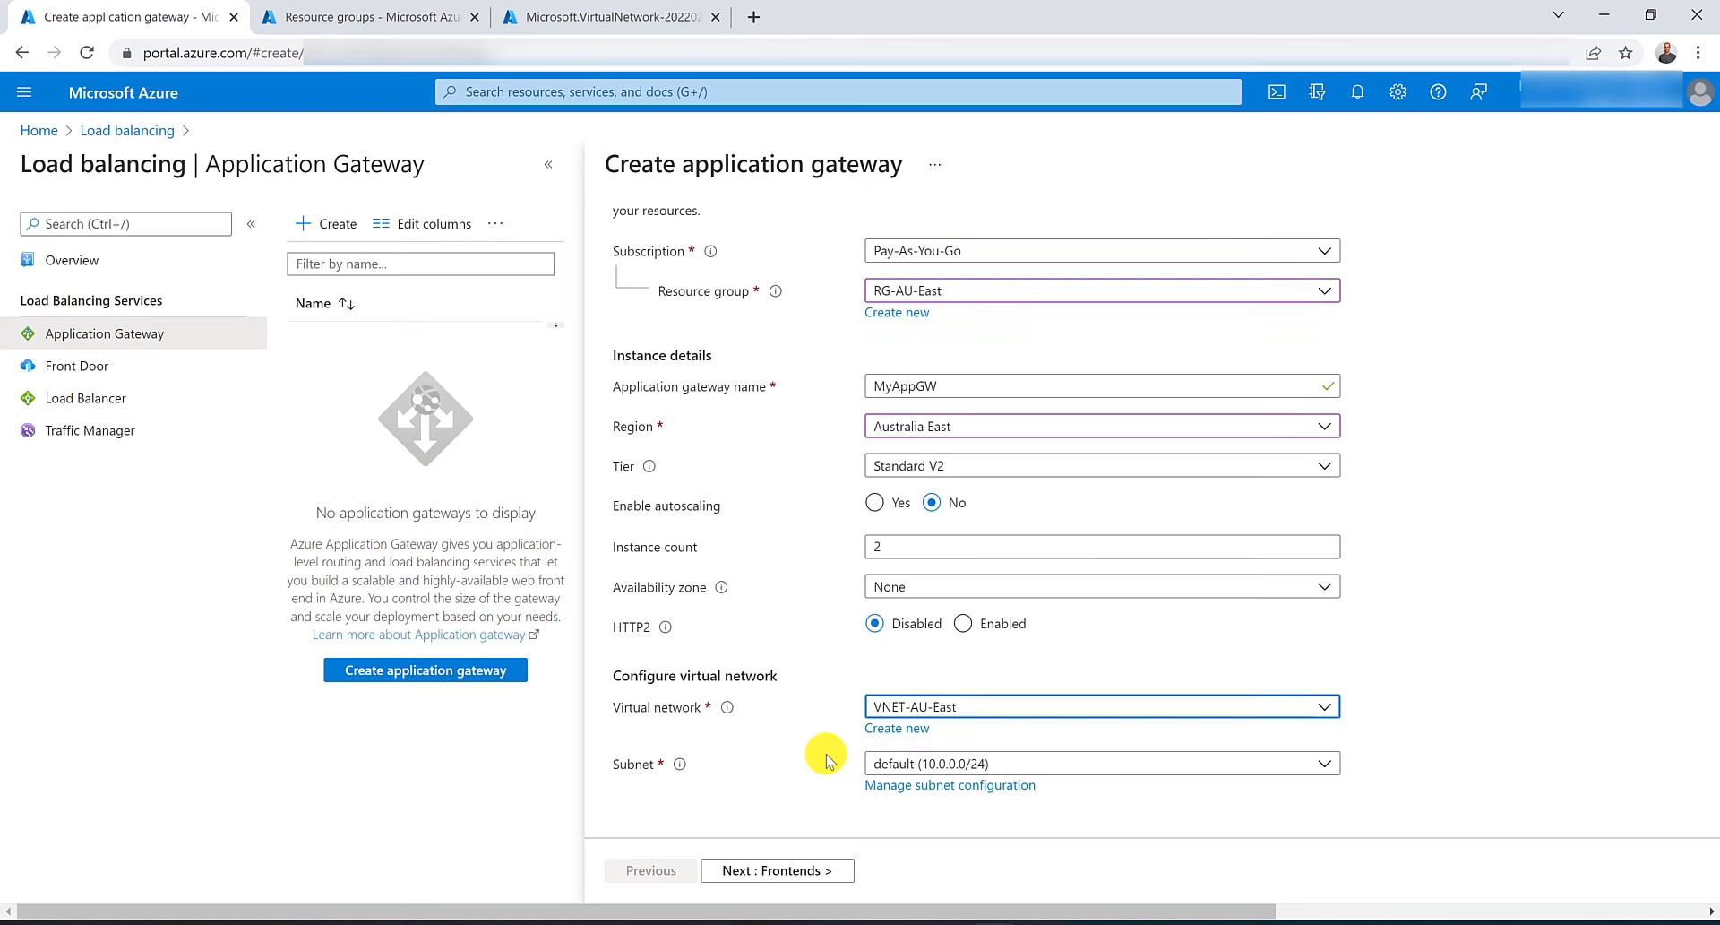
left_click(951, 766)
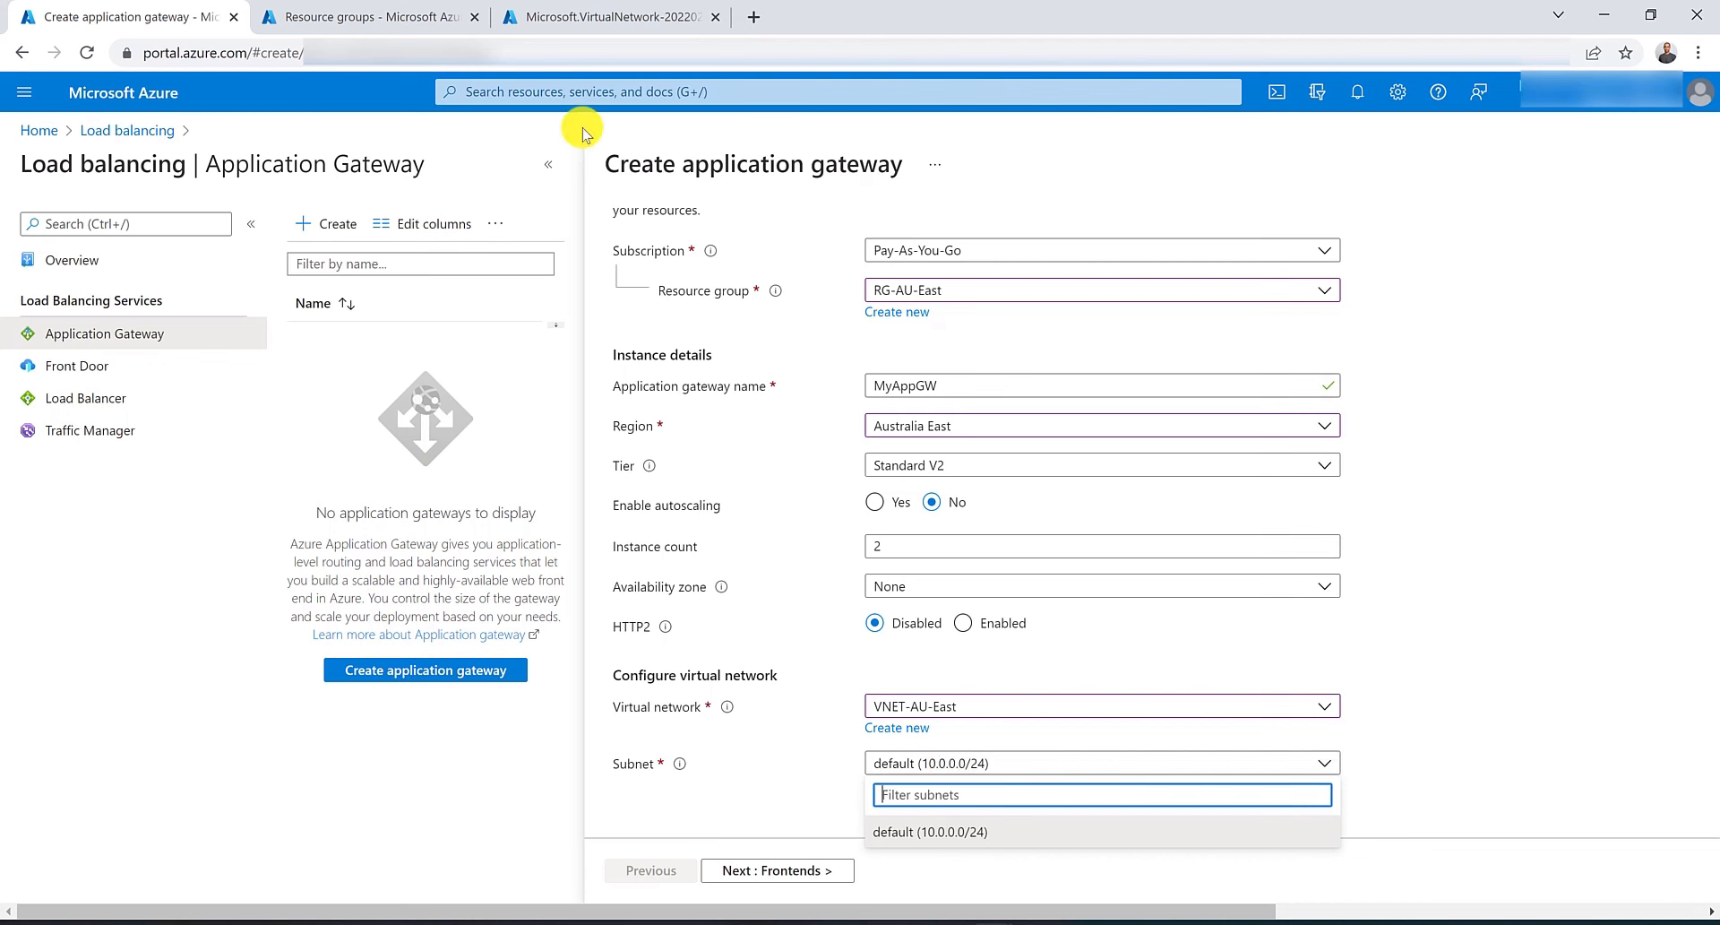
In the VNET-AU-East virtual network, add a subnet named SN-AppGW with address range 10.0.1.0/24.
left_click(598, 16)
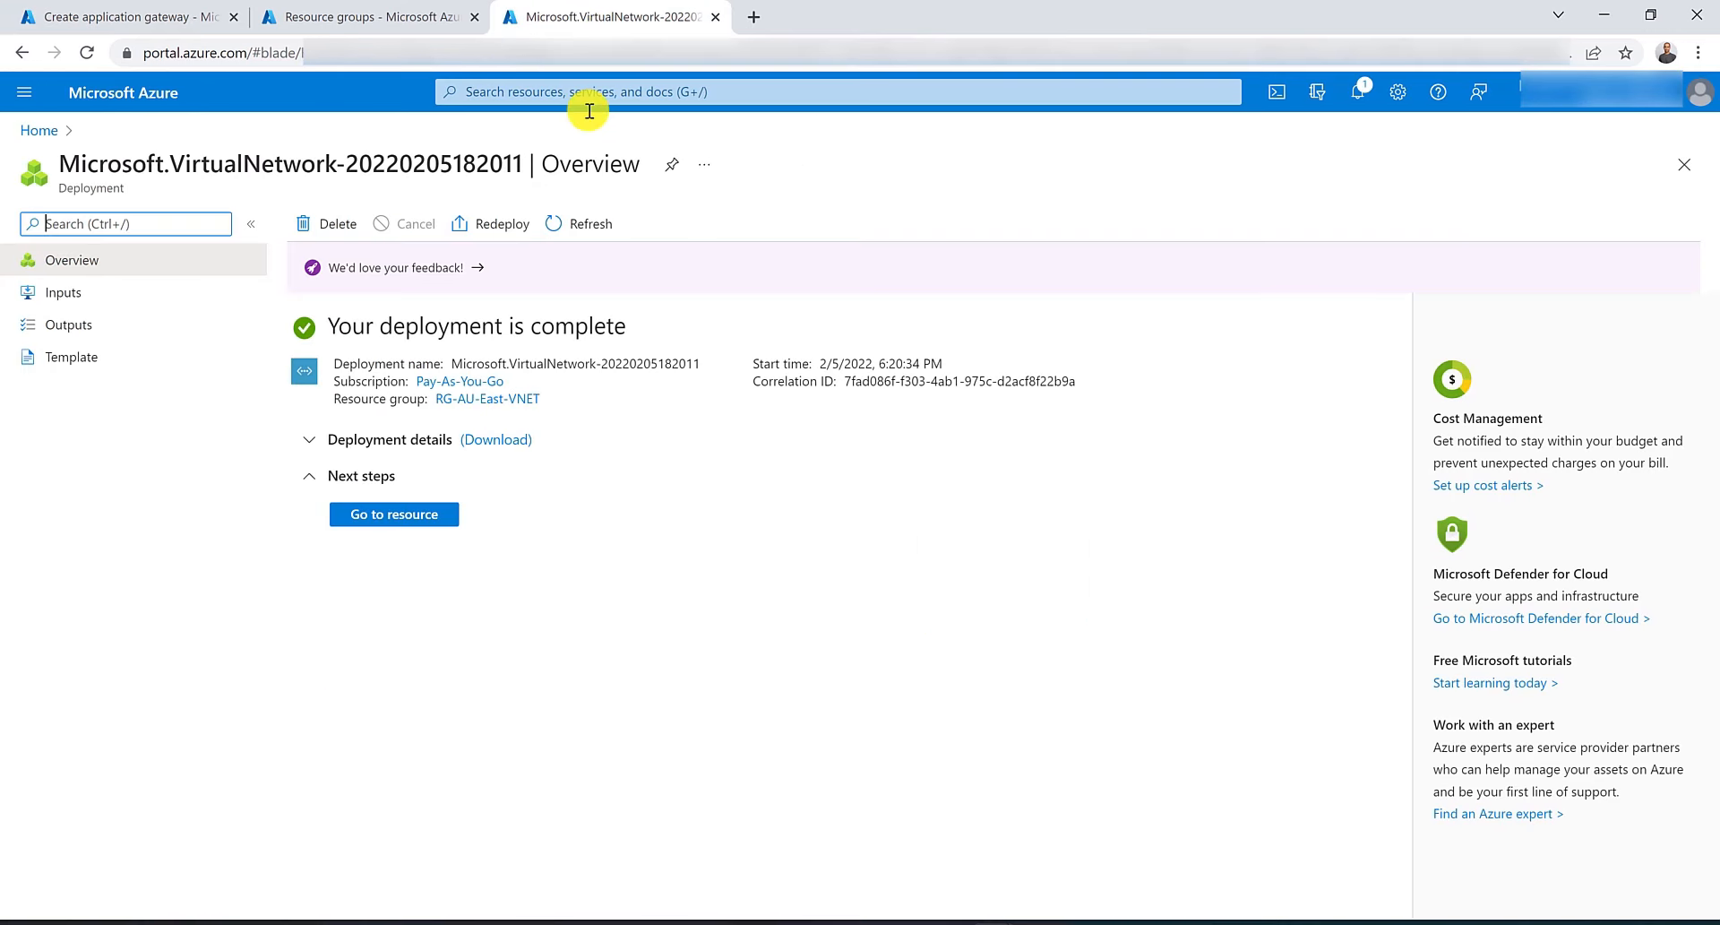
left_click(403, 513)
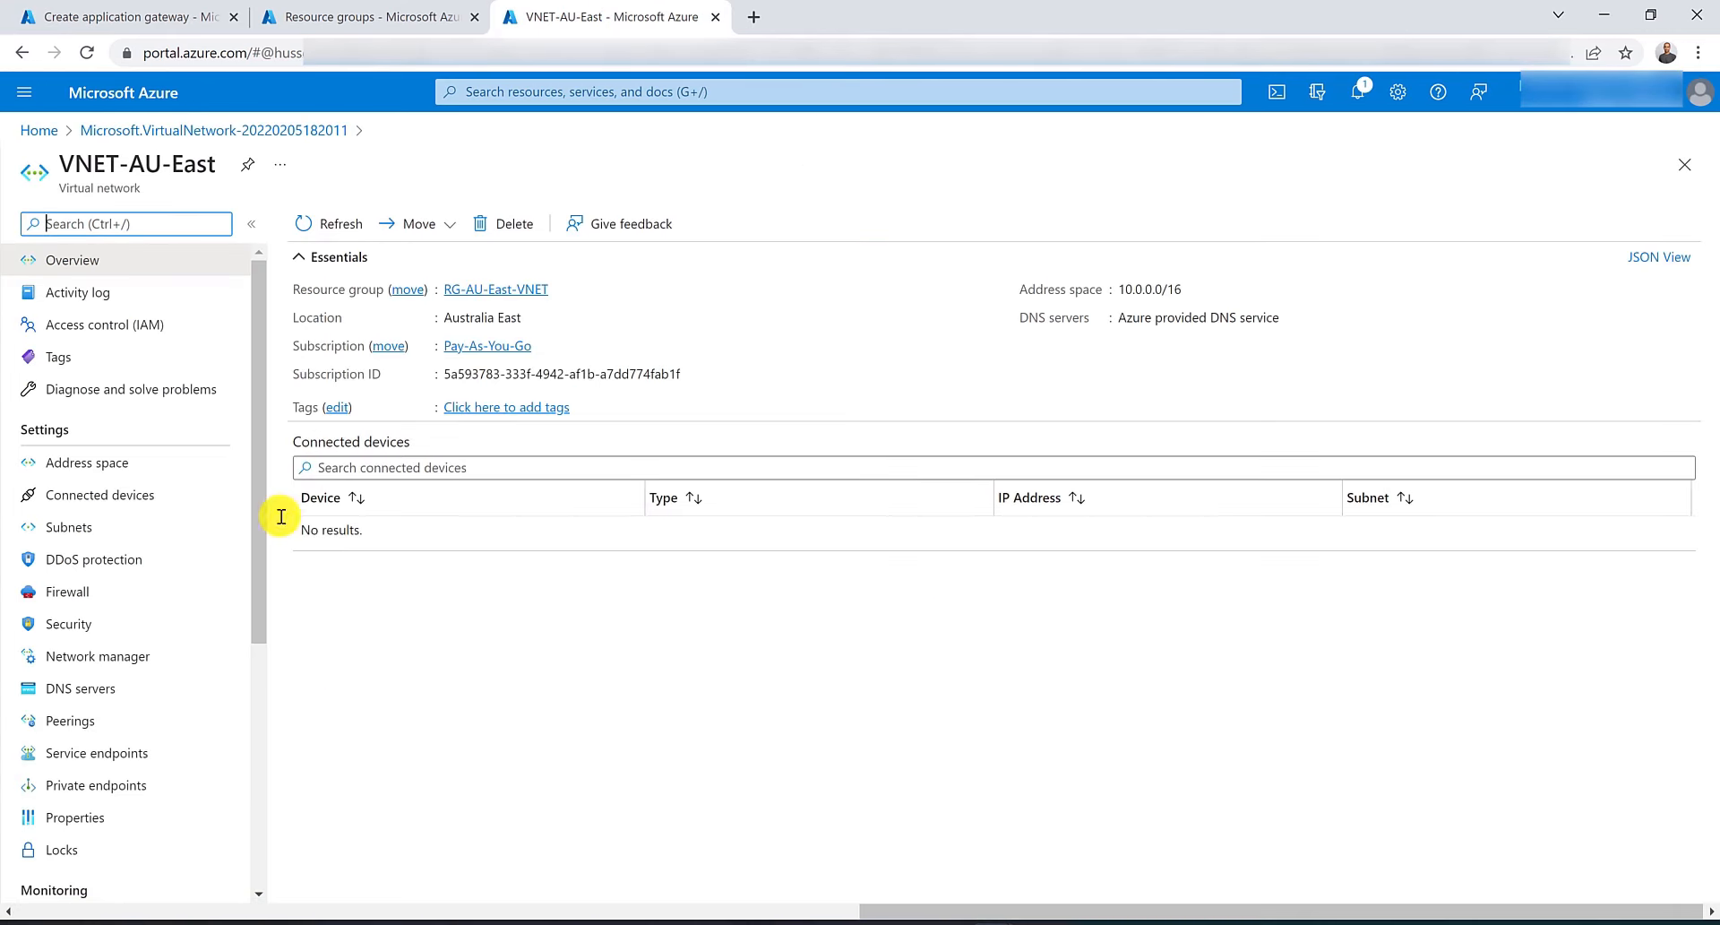
left_click(192, 524)
left_click(314, 234)
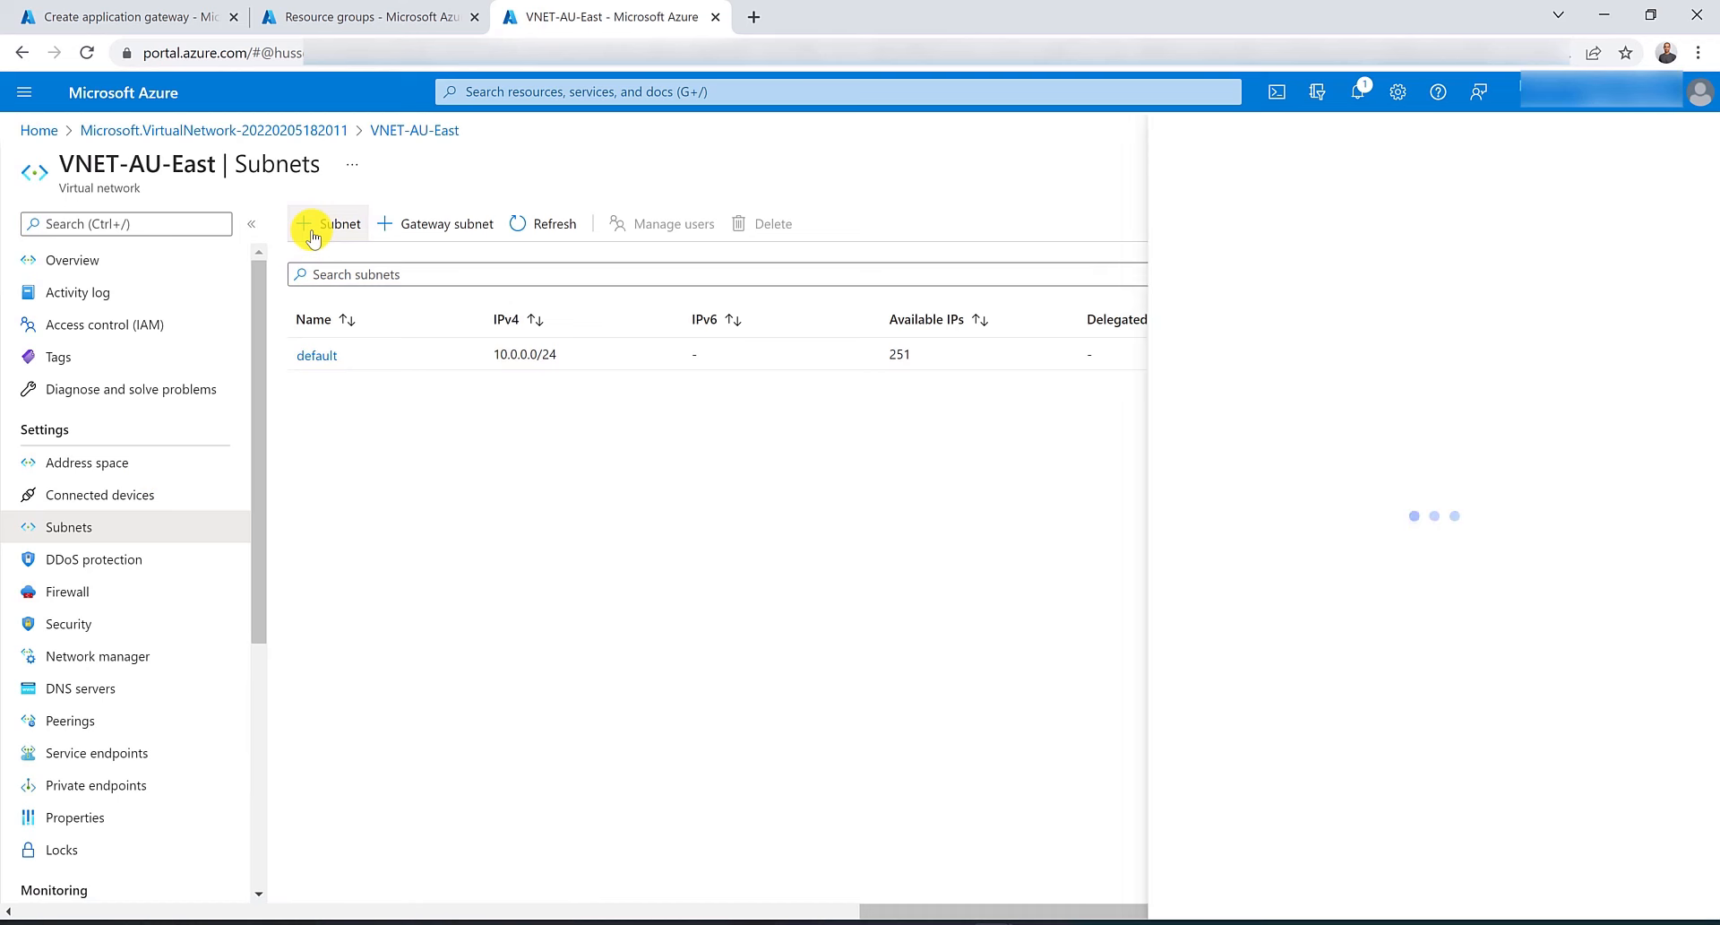
type("SB")
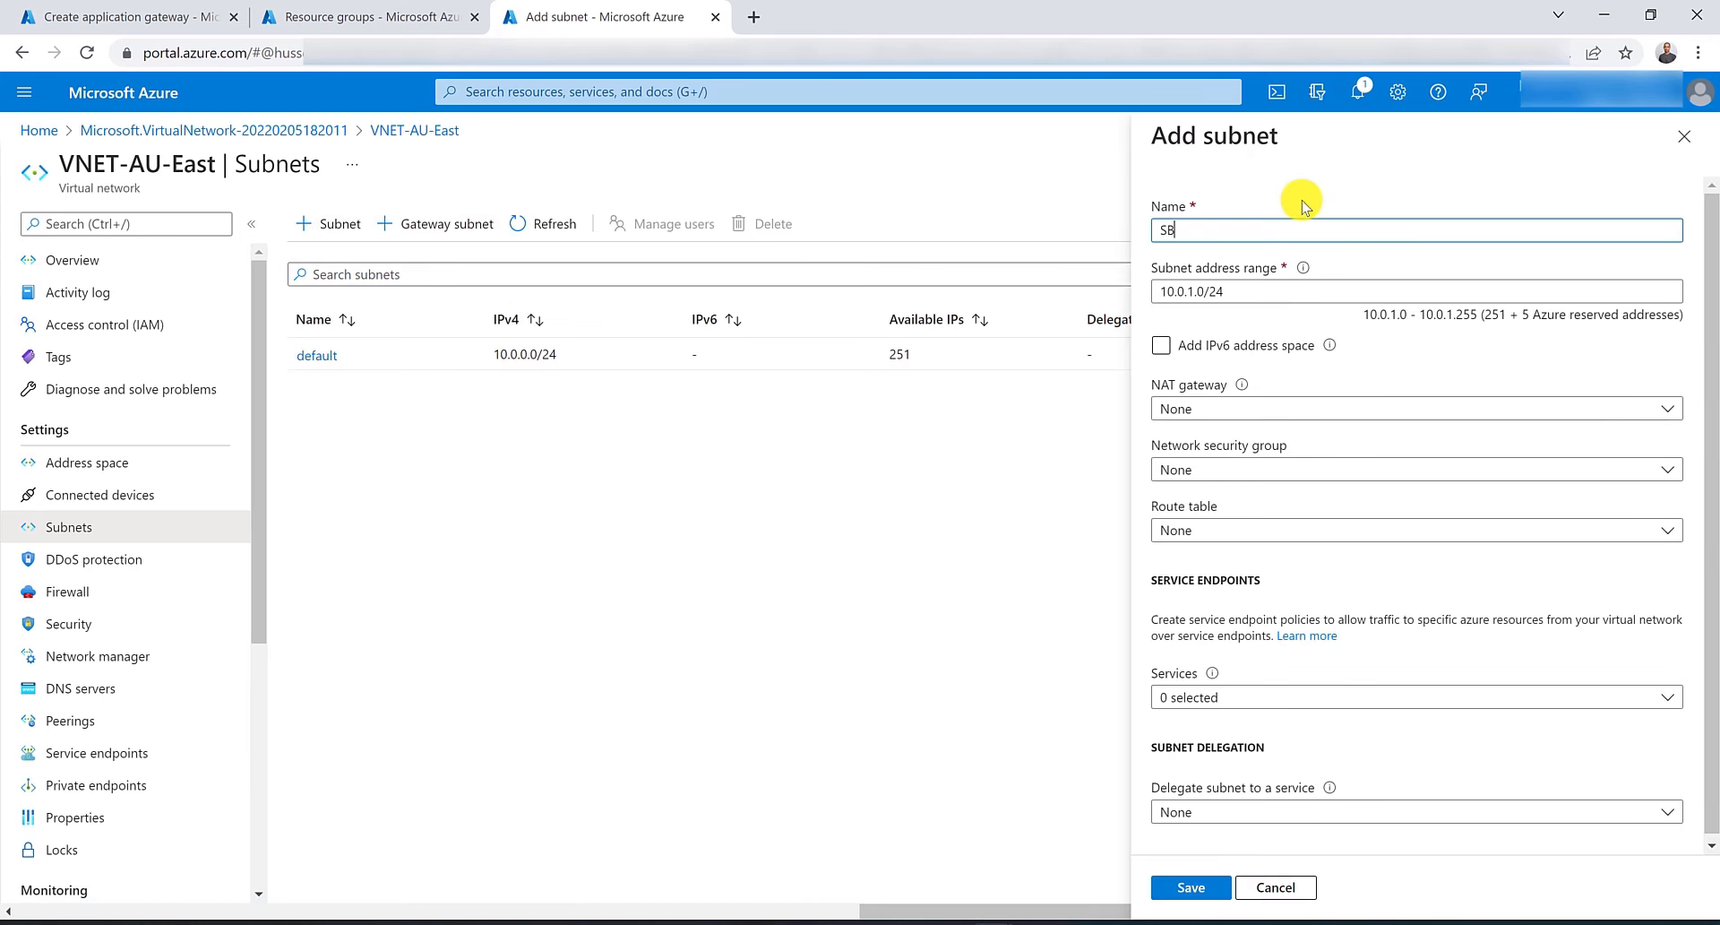
type("-AppGW")
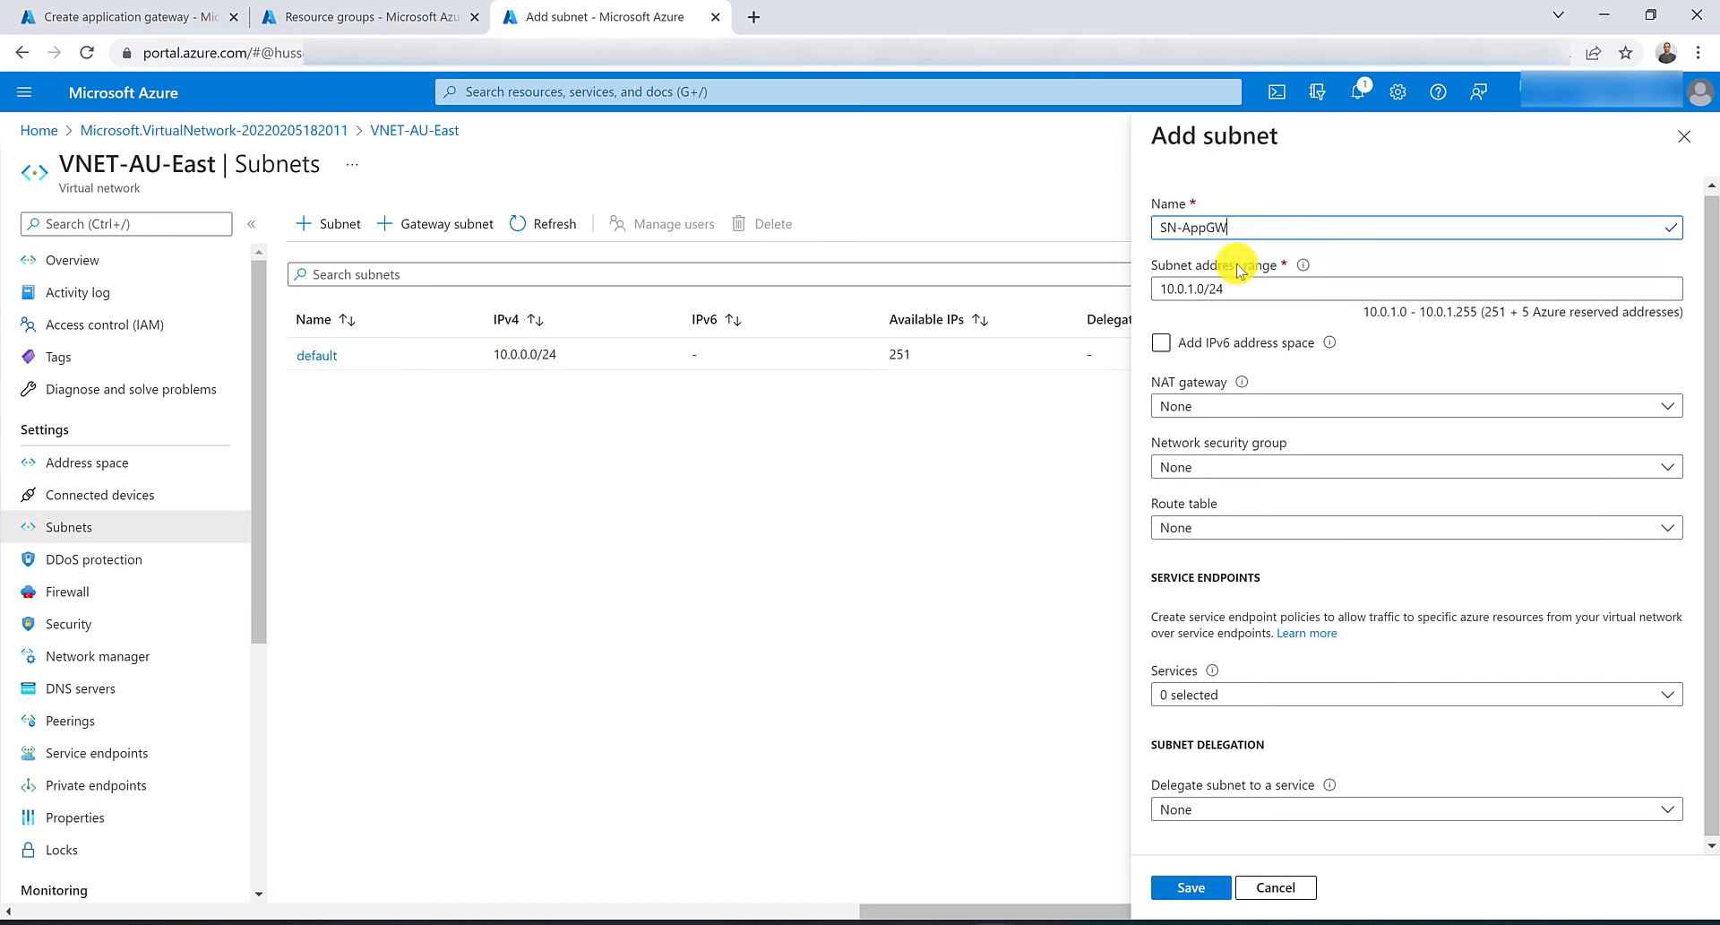
left_click(1194, 887)
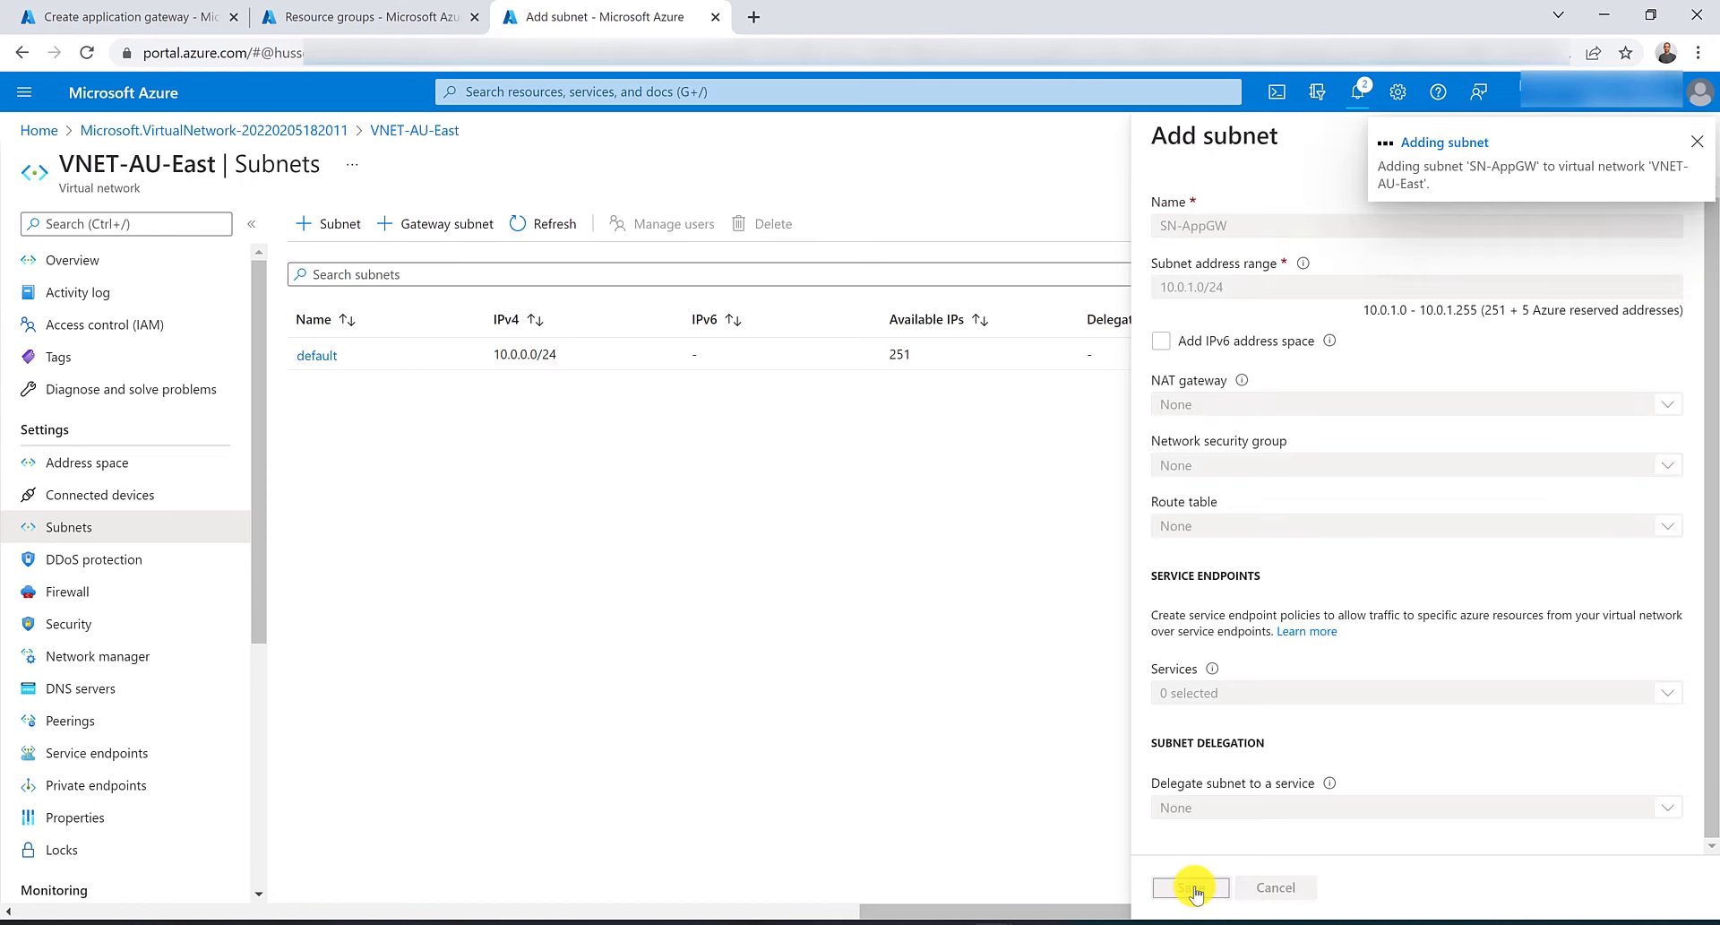
Back in the gateway form, refresh the subnet list and select SN-AppGW (10.0.1.0/24) as the subnet.
left_click(170, 16)
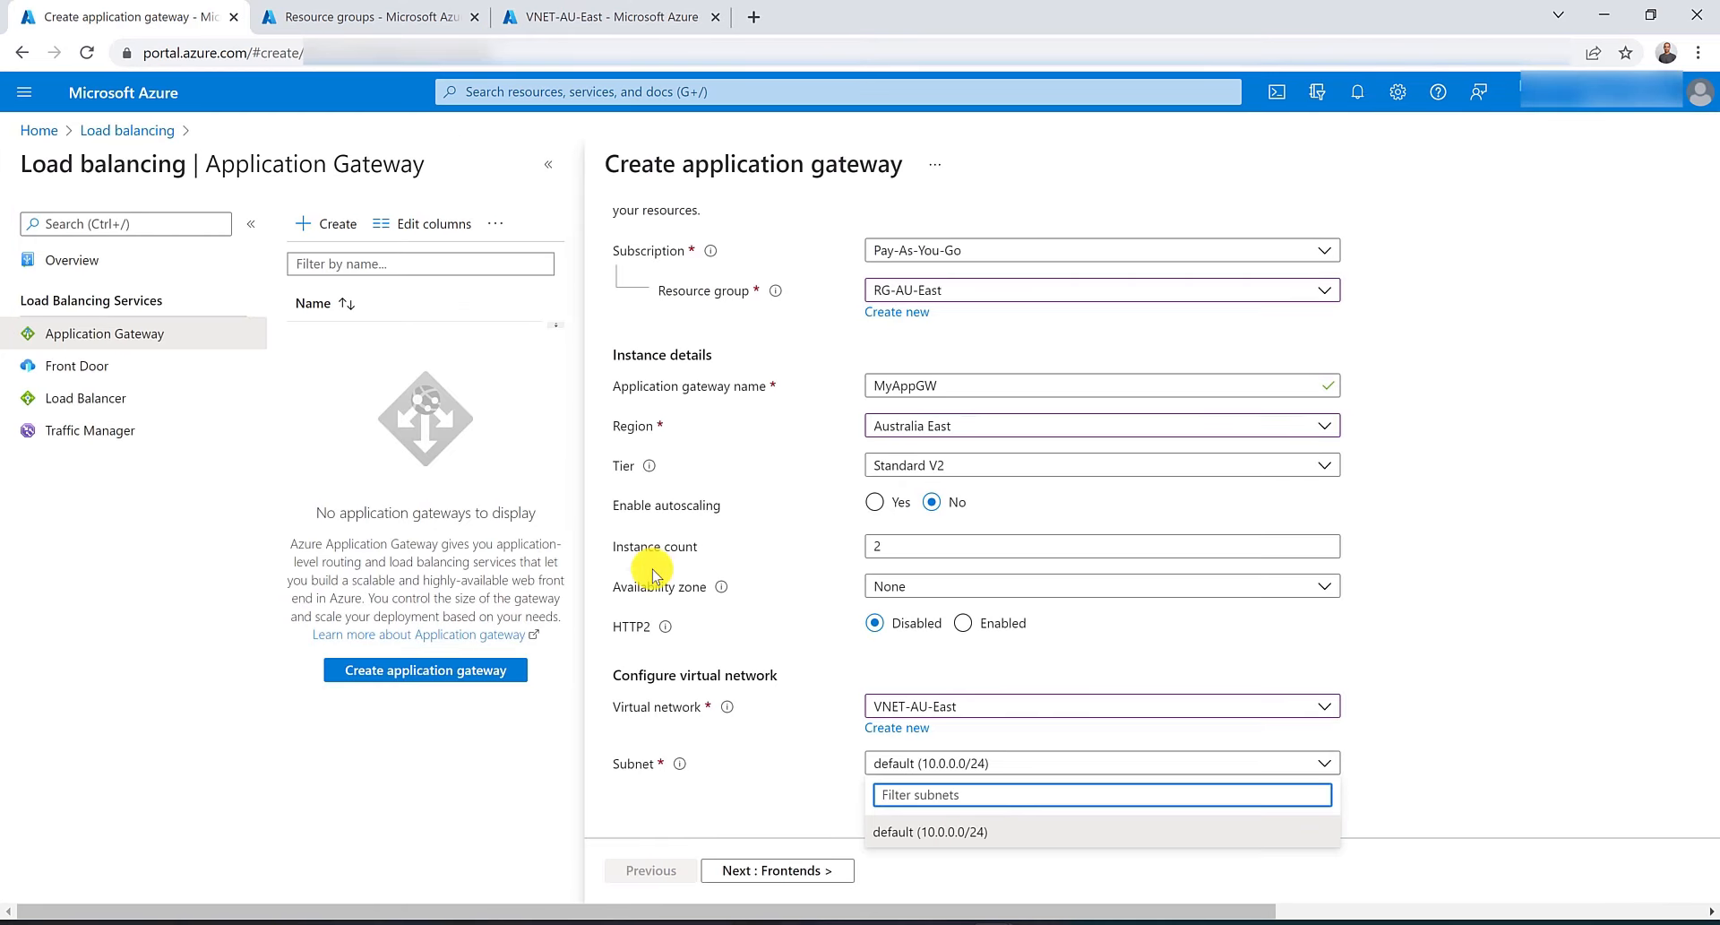
left_click(829, 775)
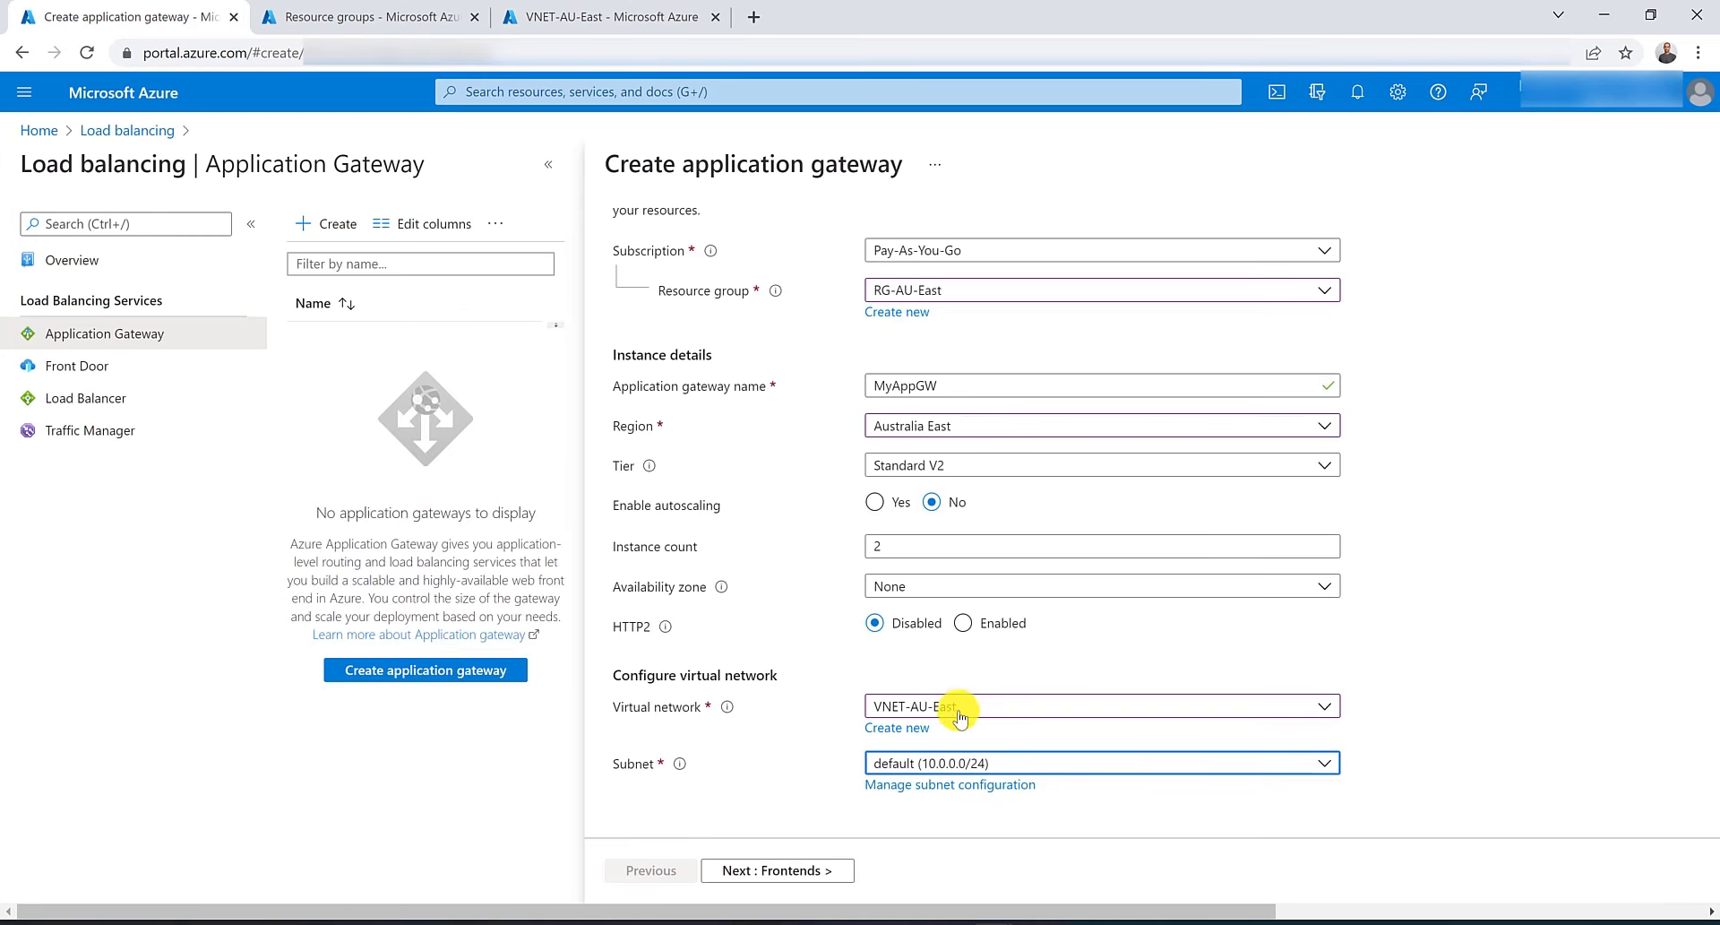
left_click(959, 708)
left_click(949, 807)
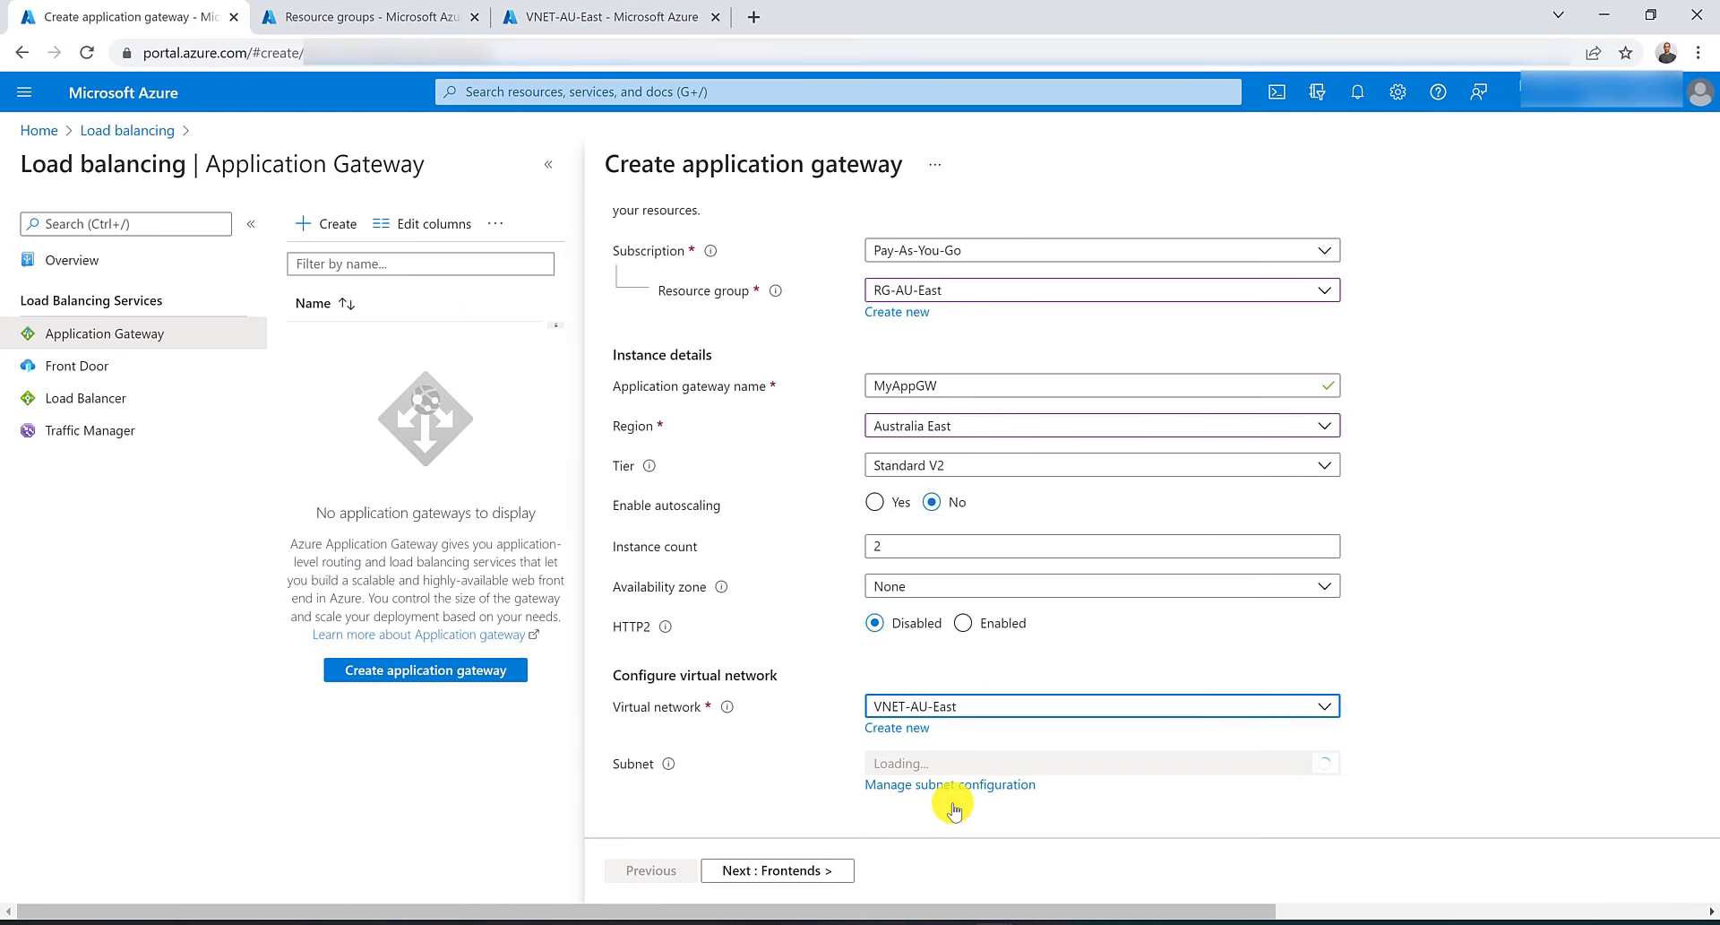
left_click(1044, 762)
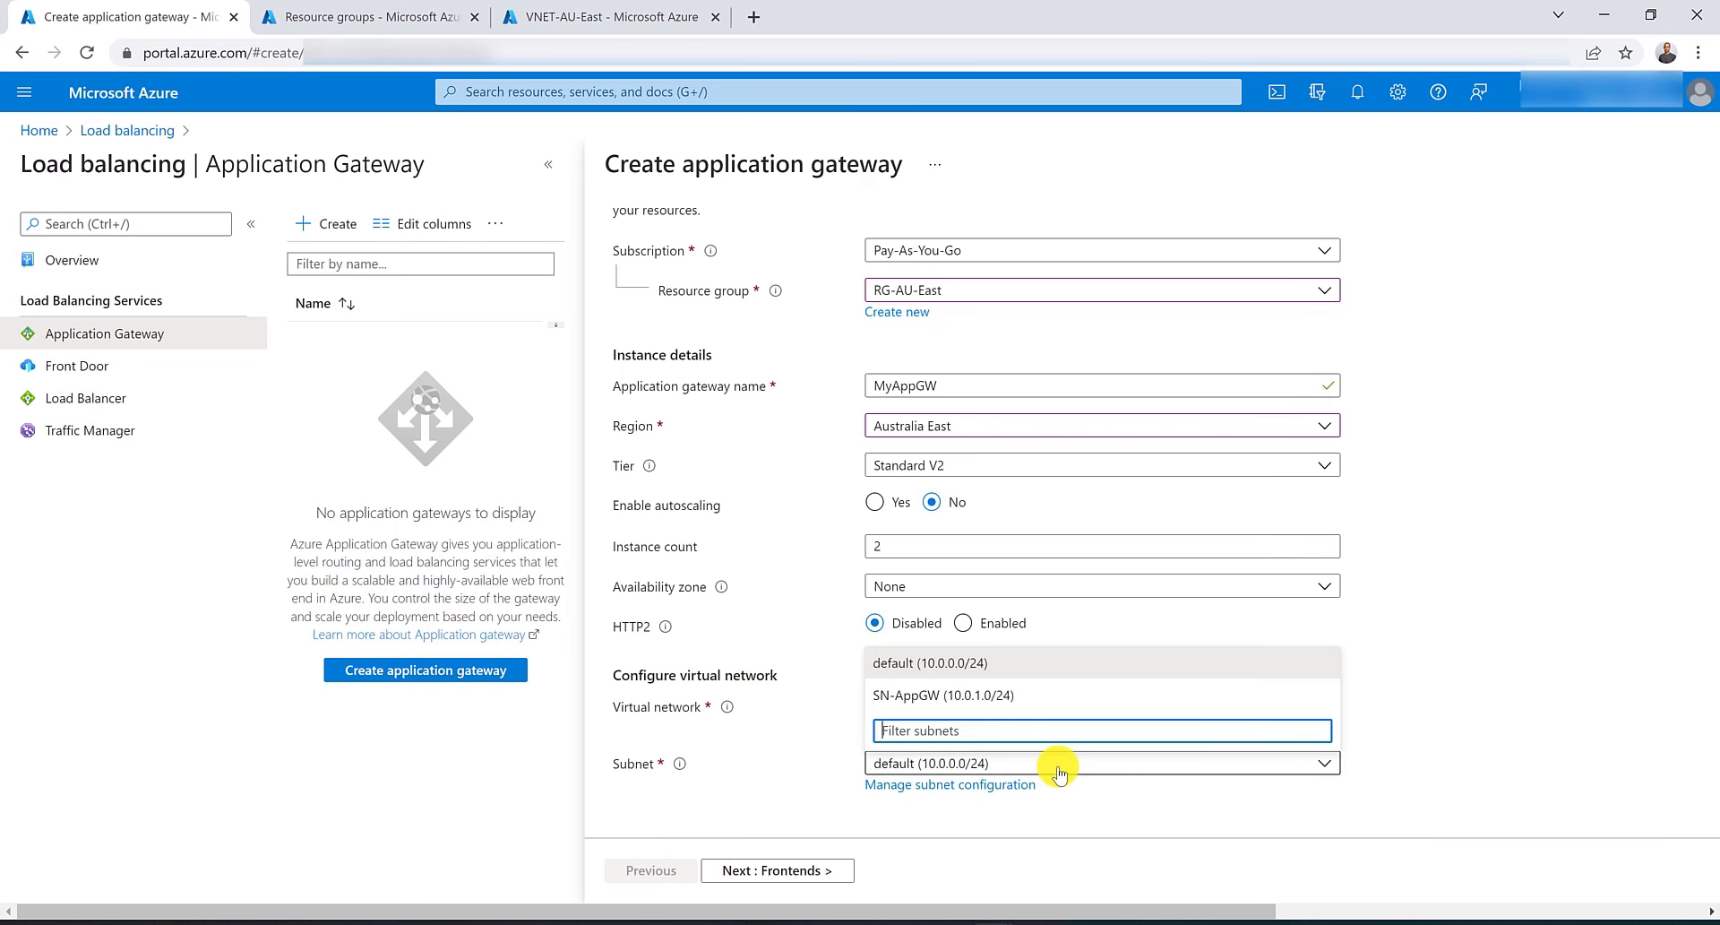
left_click(966, 697)
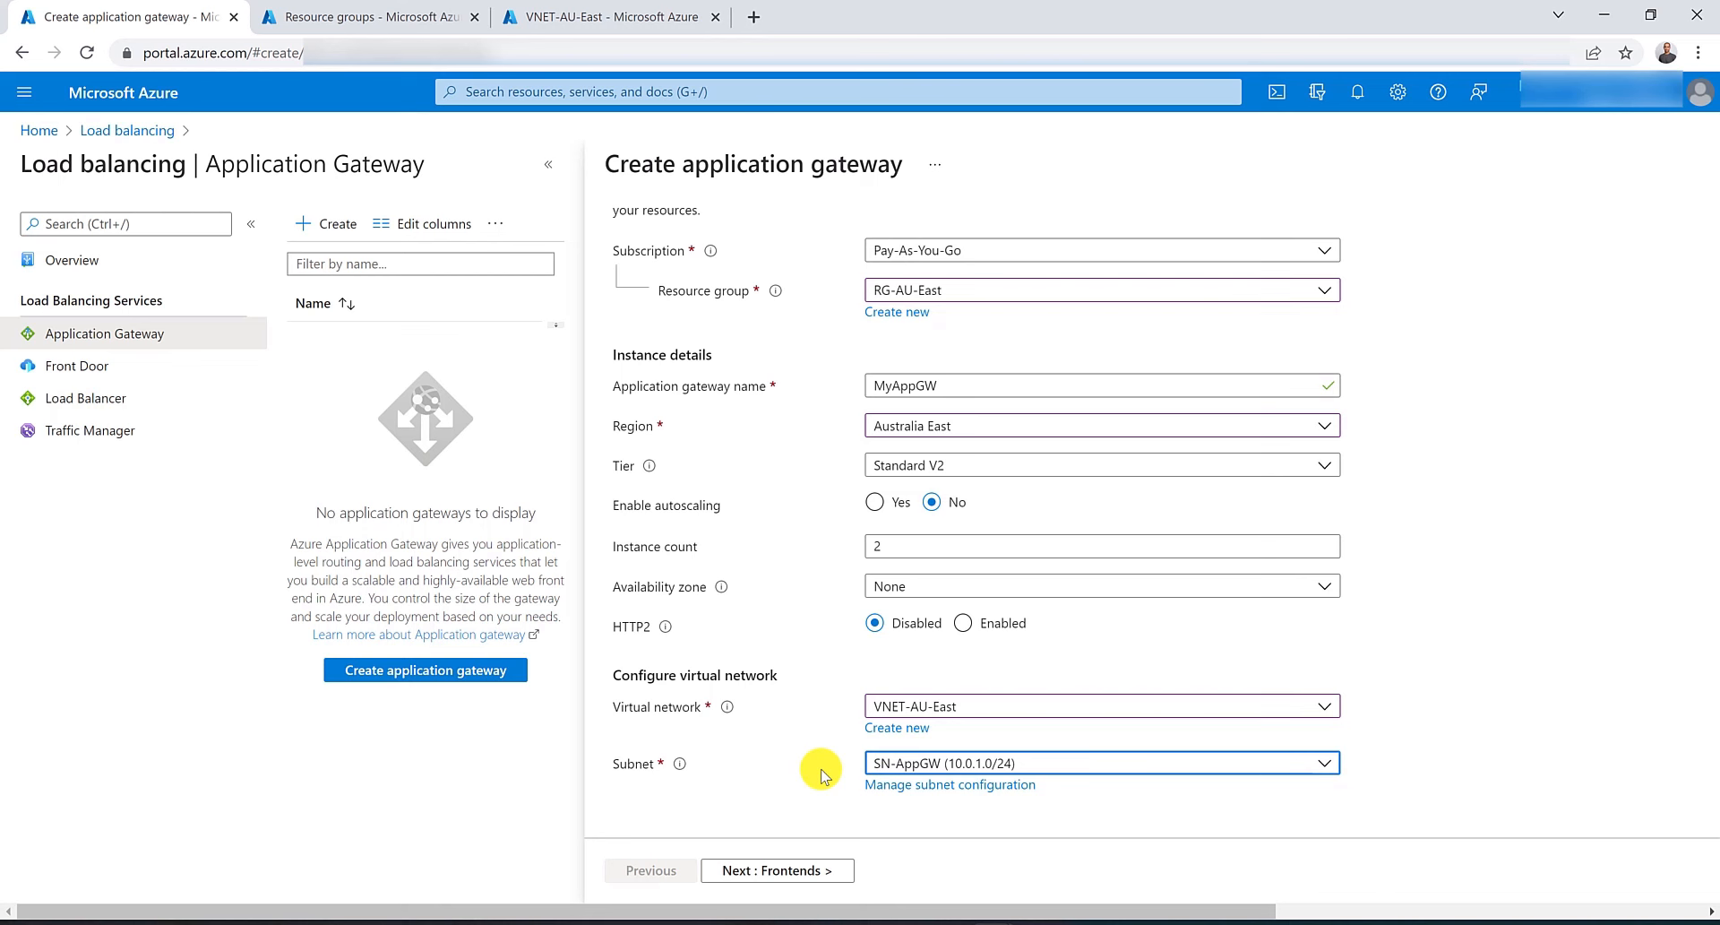
Create a new public IP address named IP-AppGW-Public as the gateway's public frontend.
left_click(827, 873)
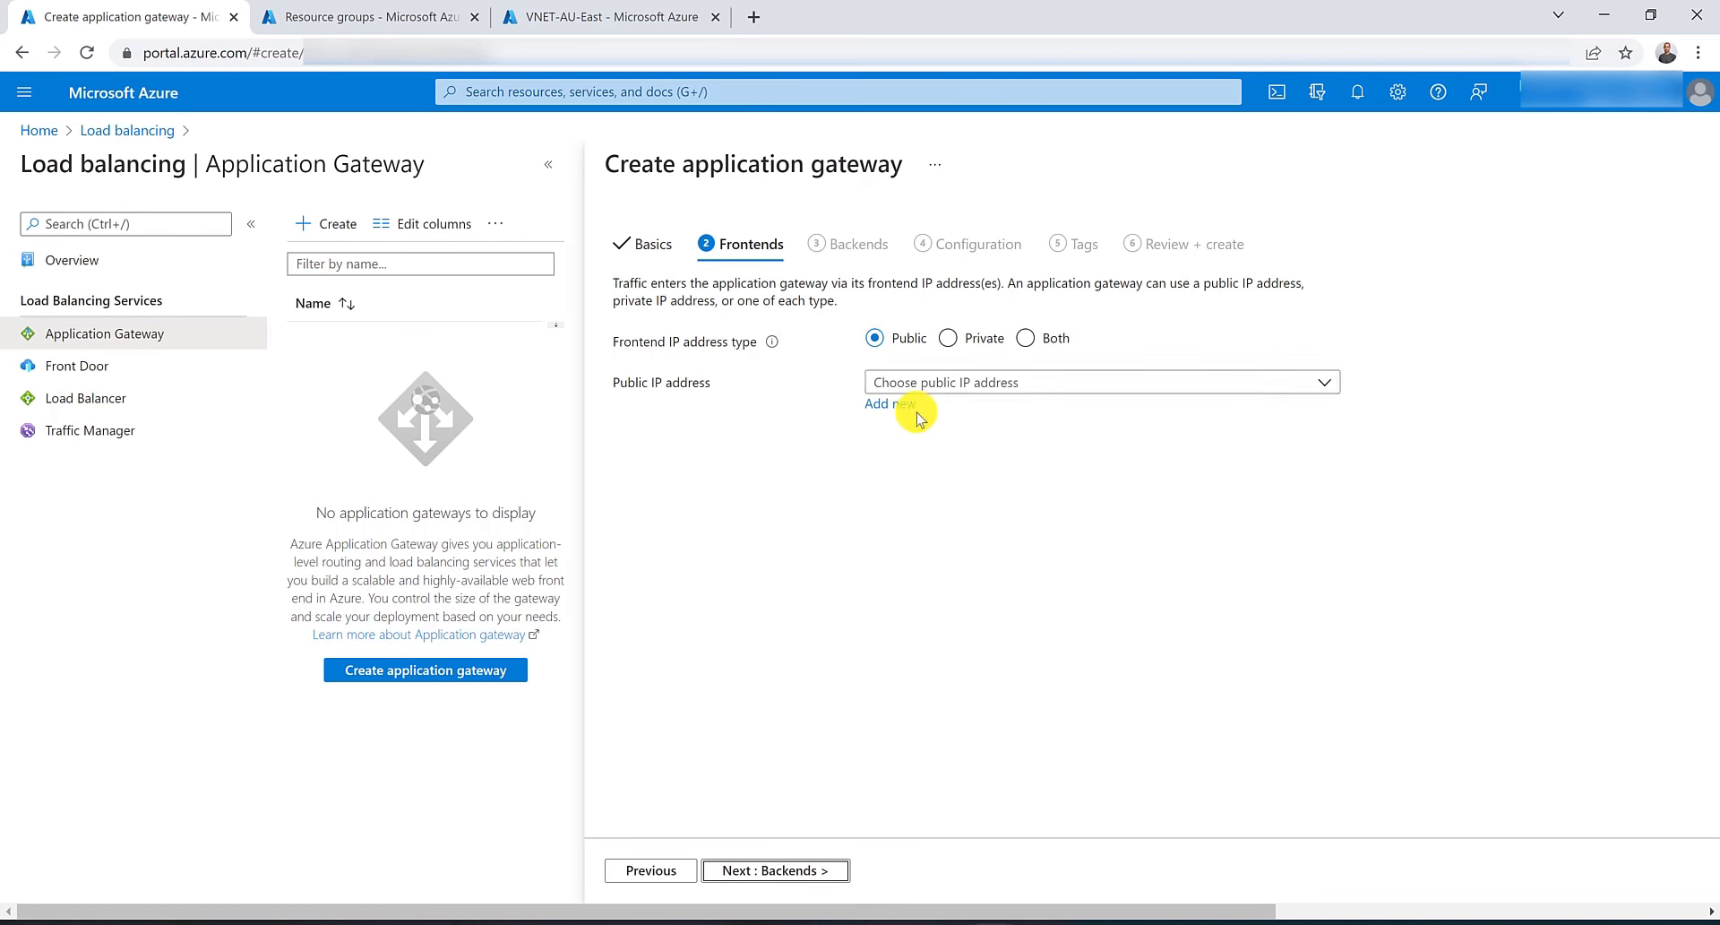
left_click(1002, 386)
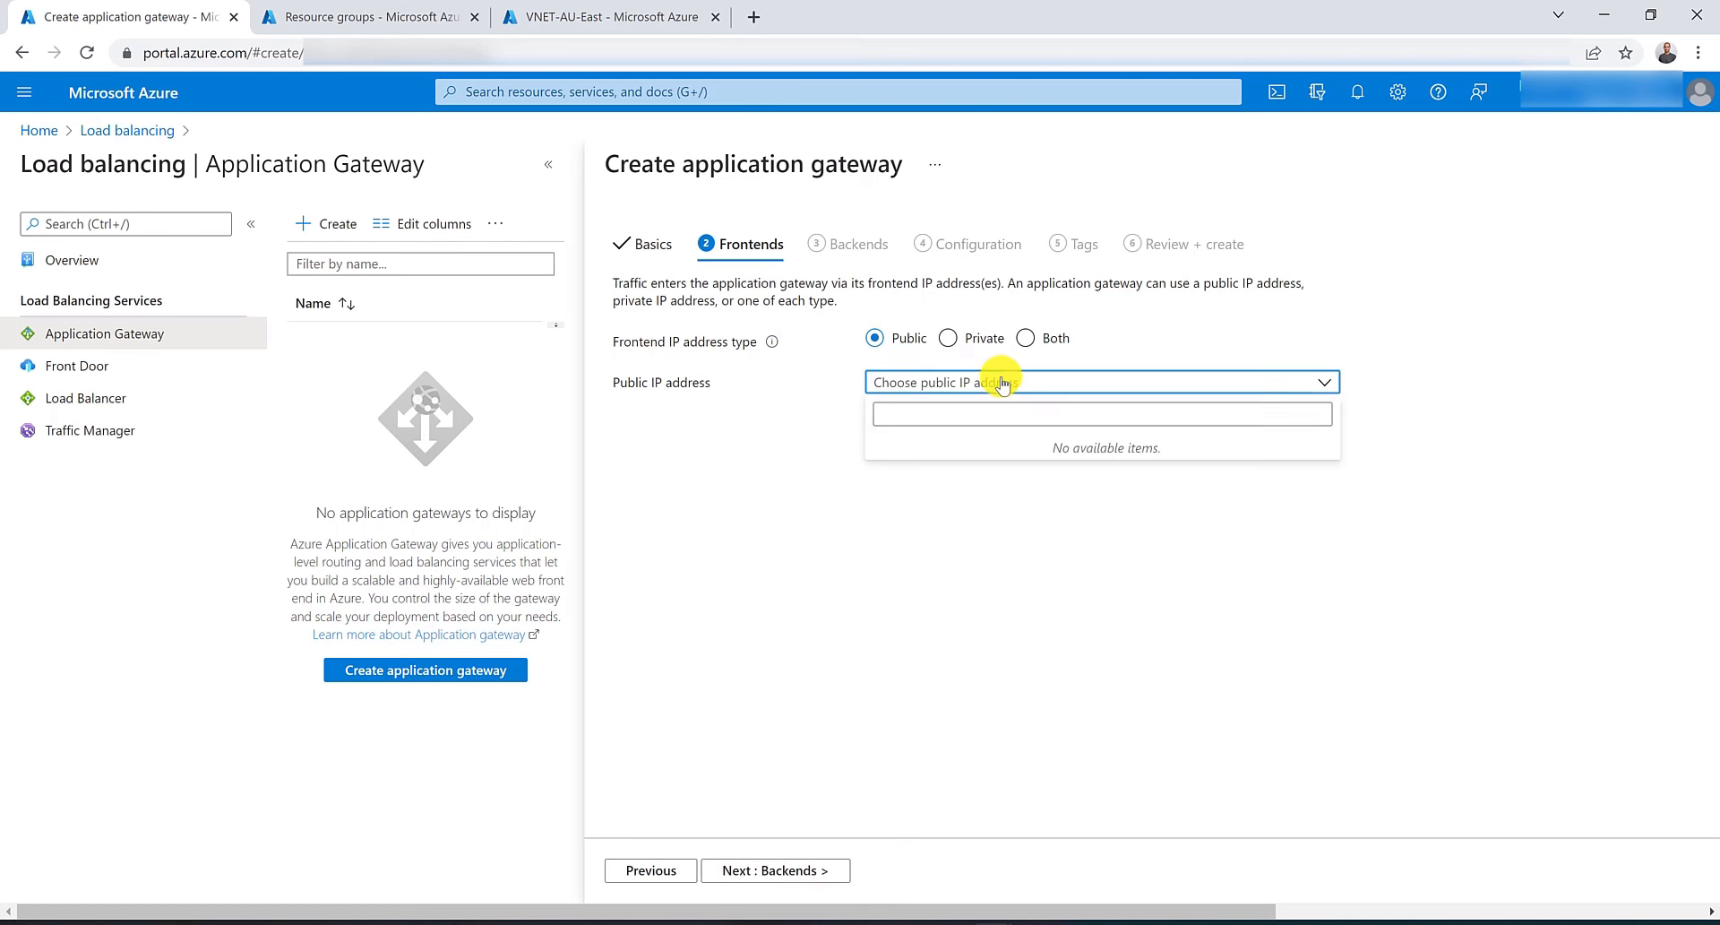
left_click(993, 380)
left_click(1066, 381)
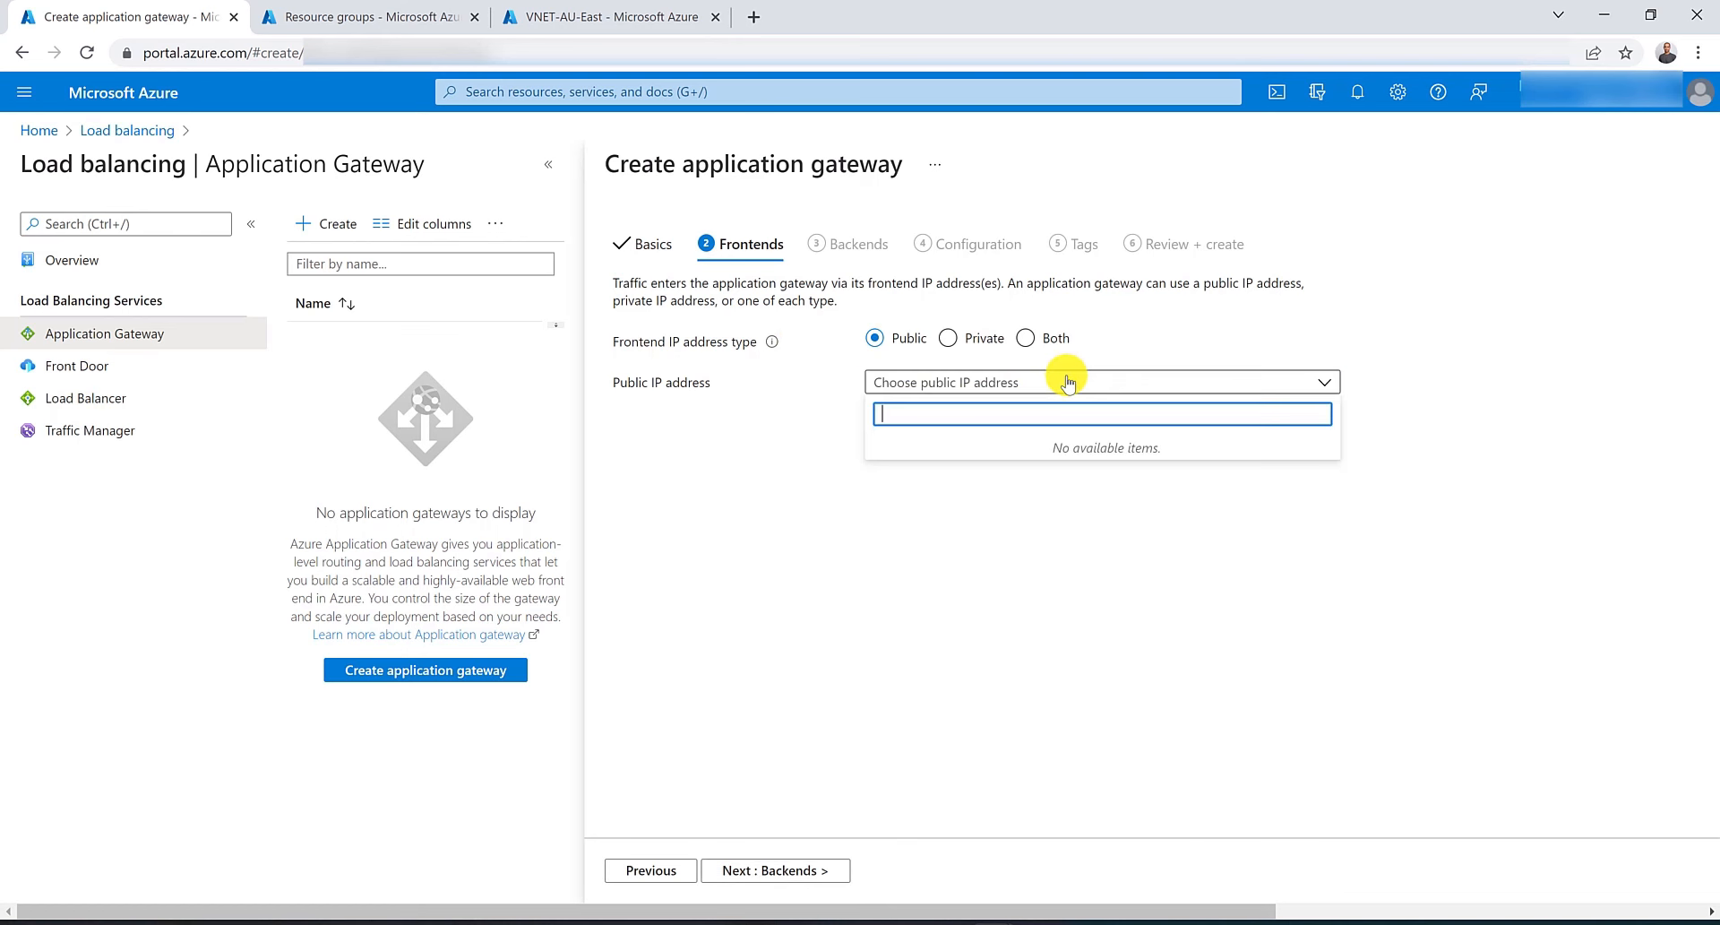
left_click(1066, 381)
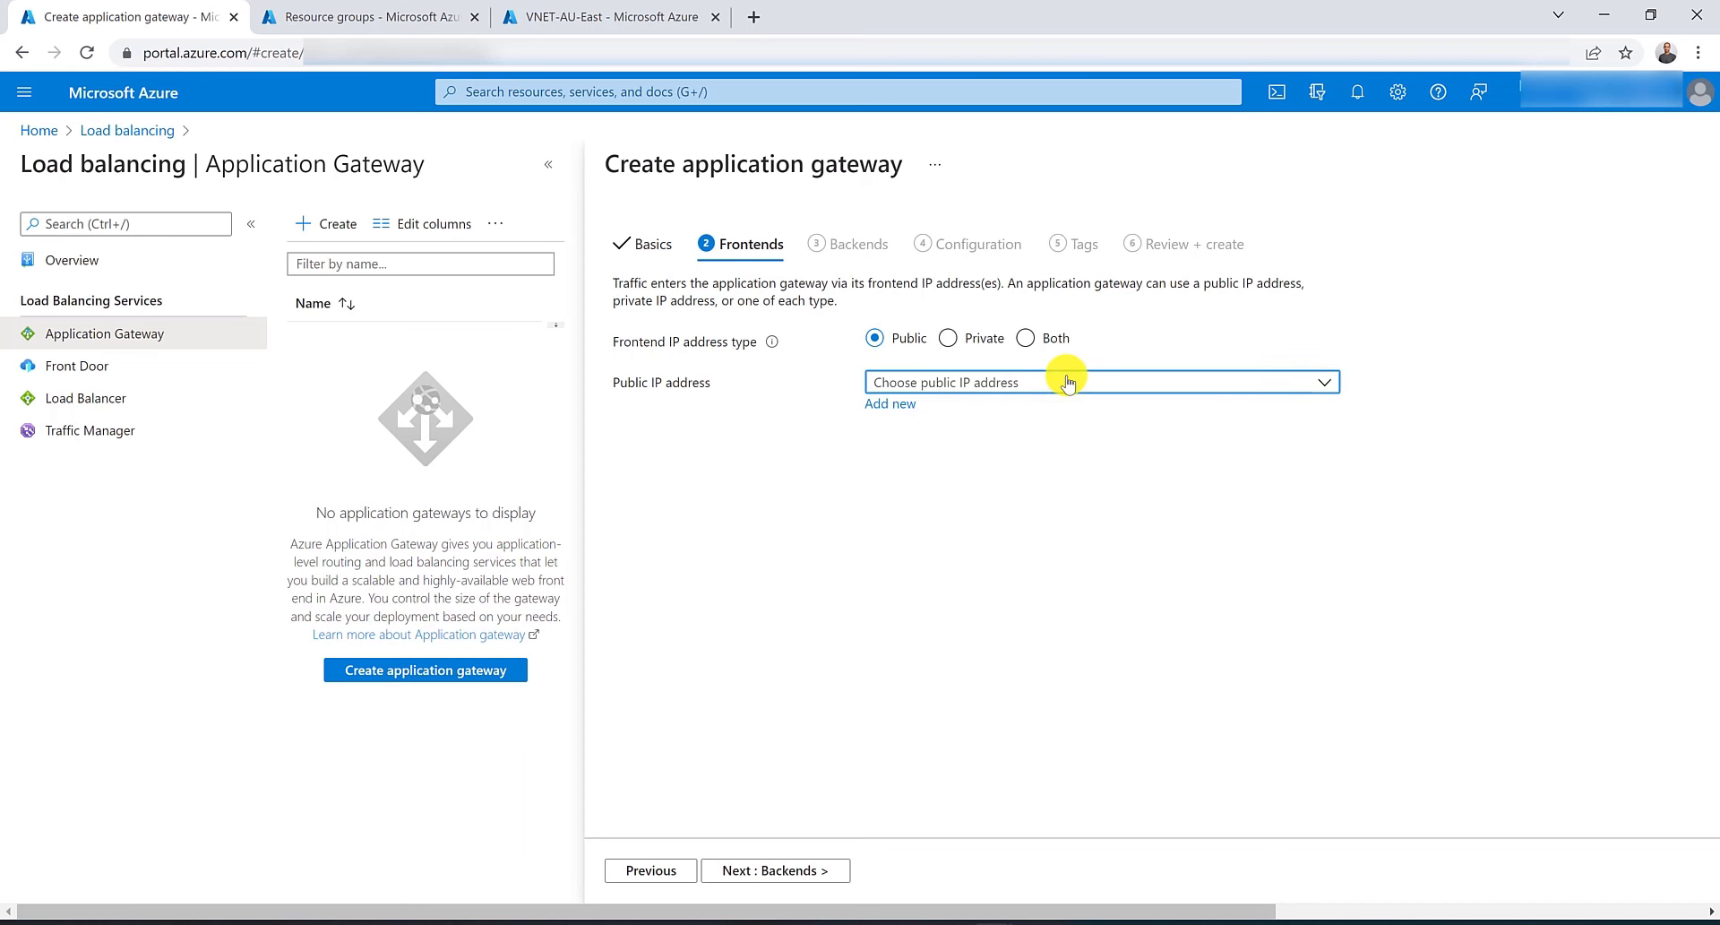
left_click(899, 405)
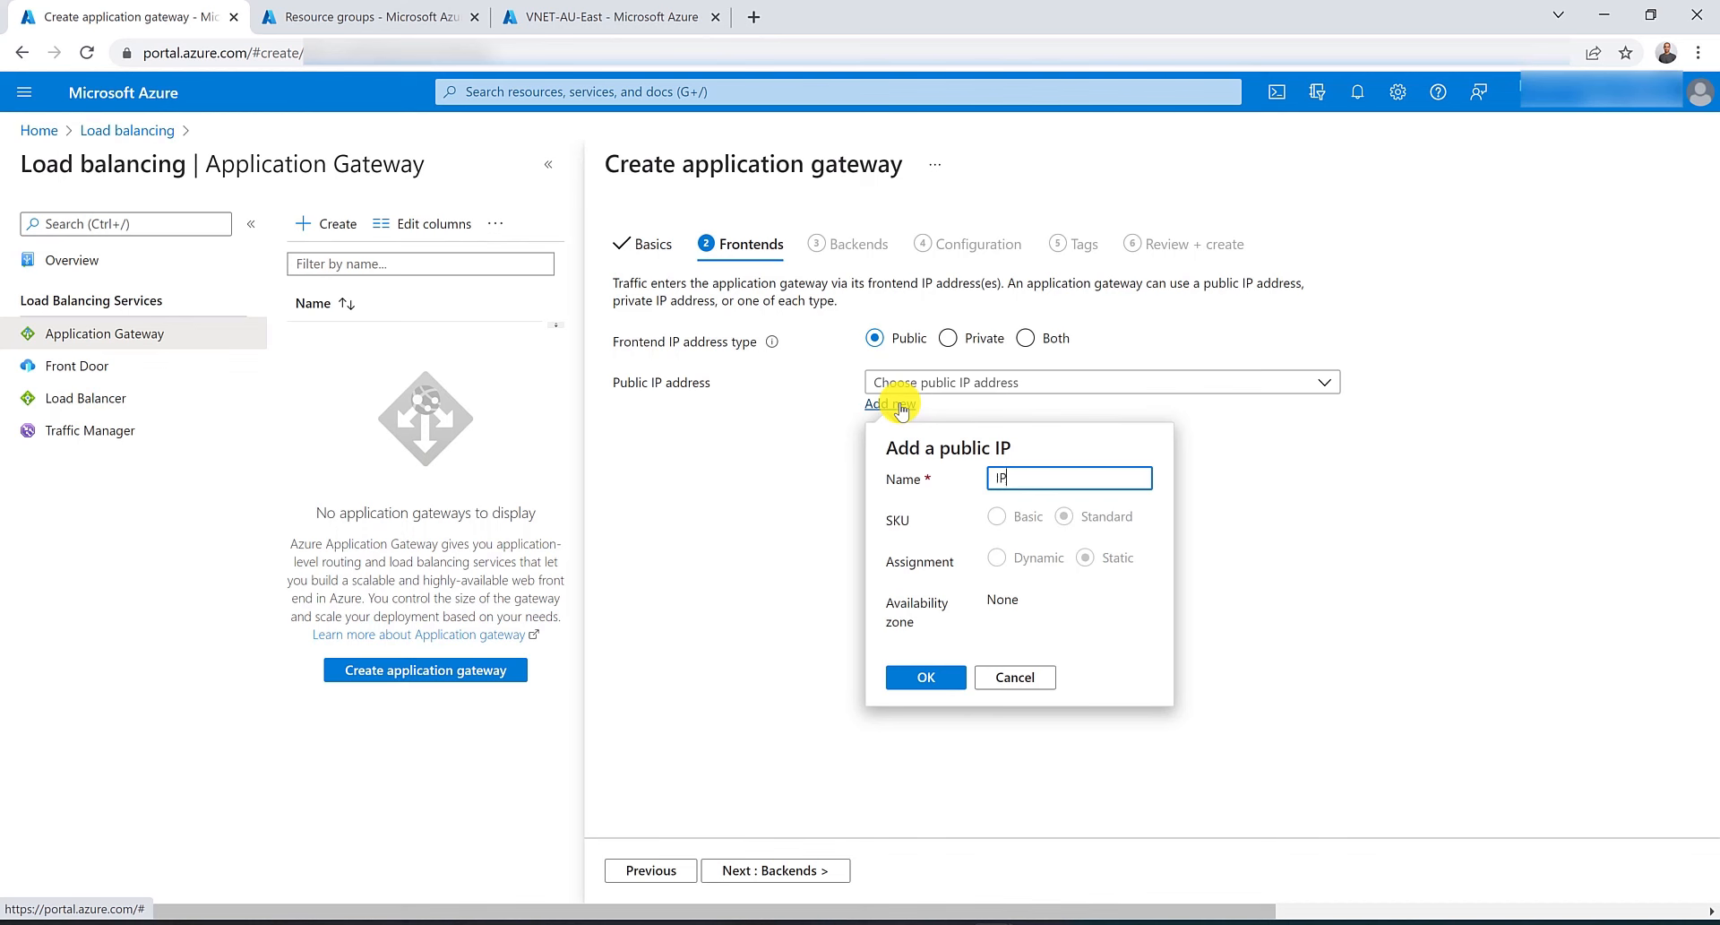
type("IP-Ap")
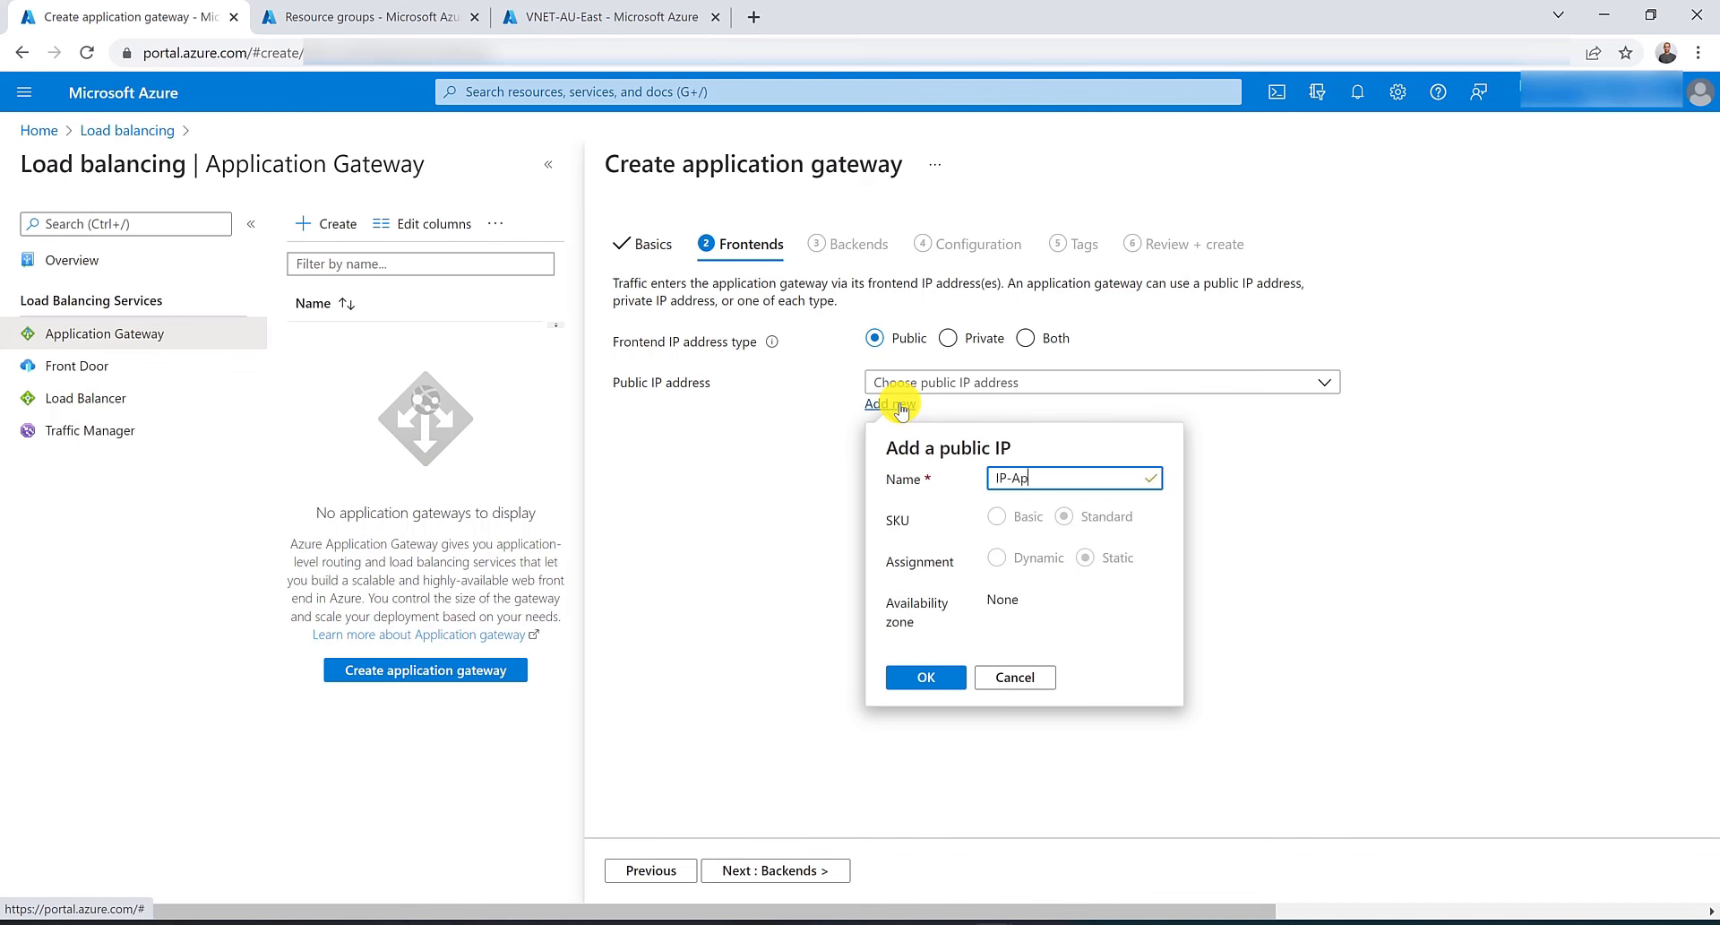
type("pGW-Public")
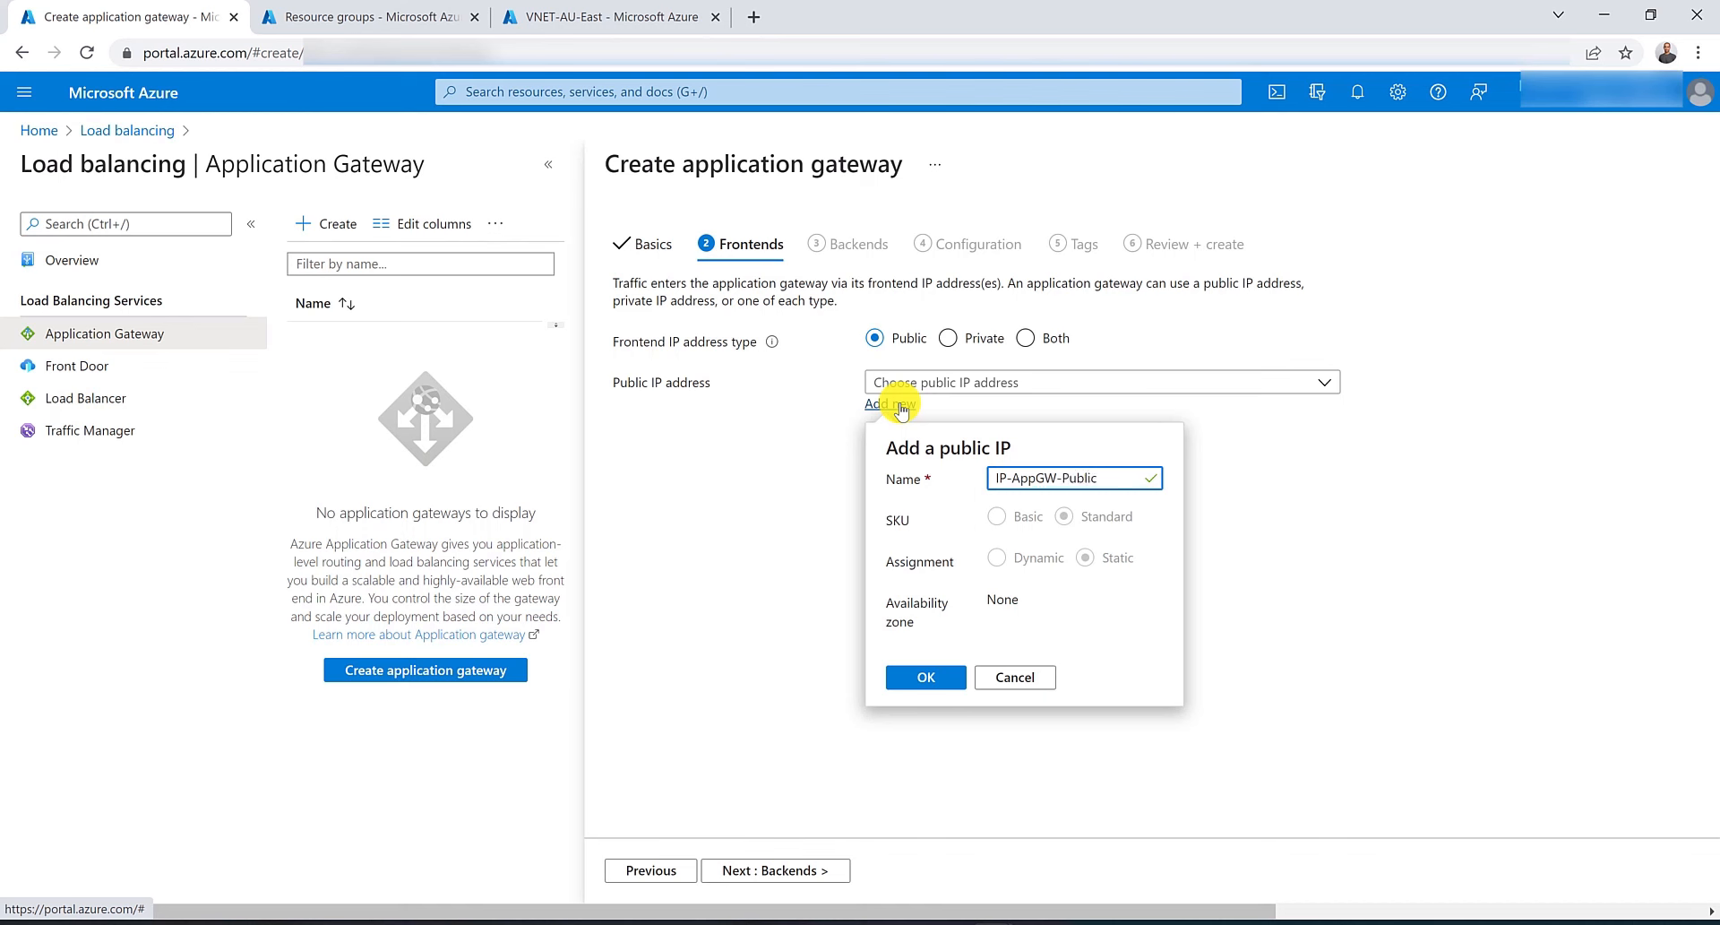
left_click(927, 678)
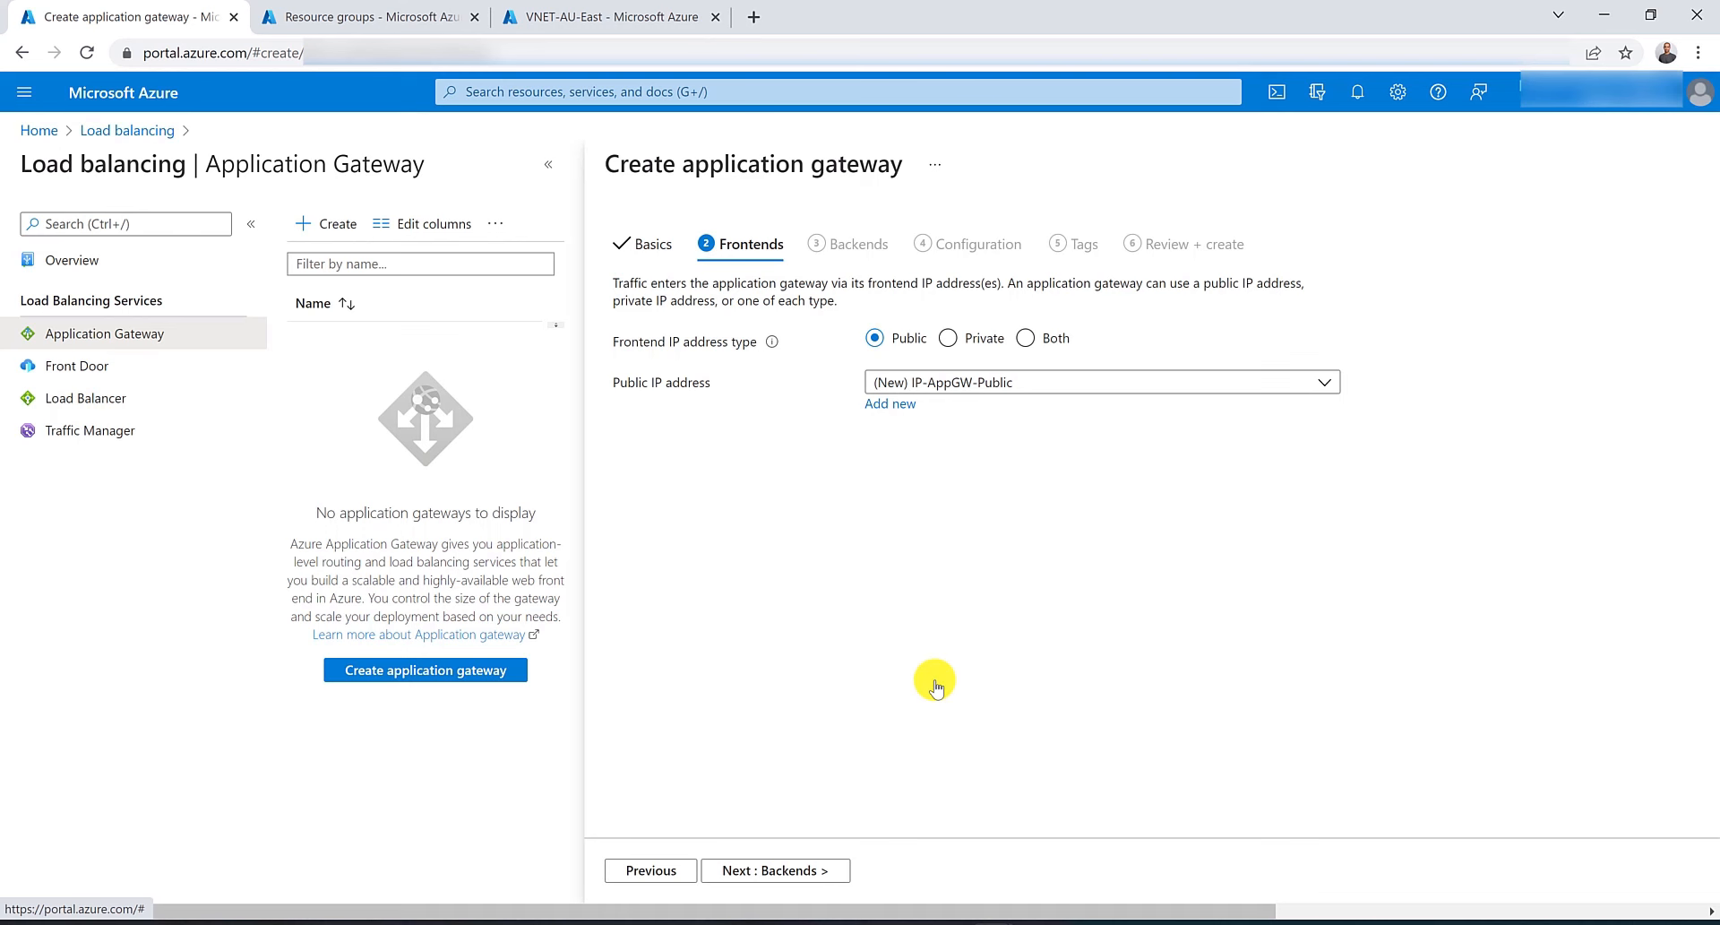
Add a backend pool named BackendPool without any targets.
left_click(779, 873)
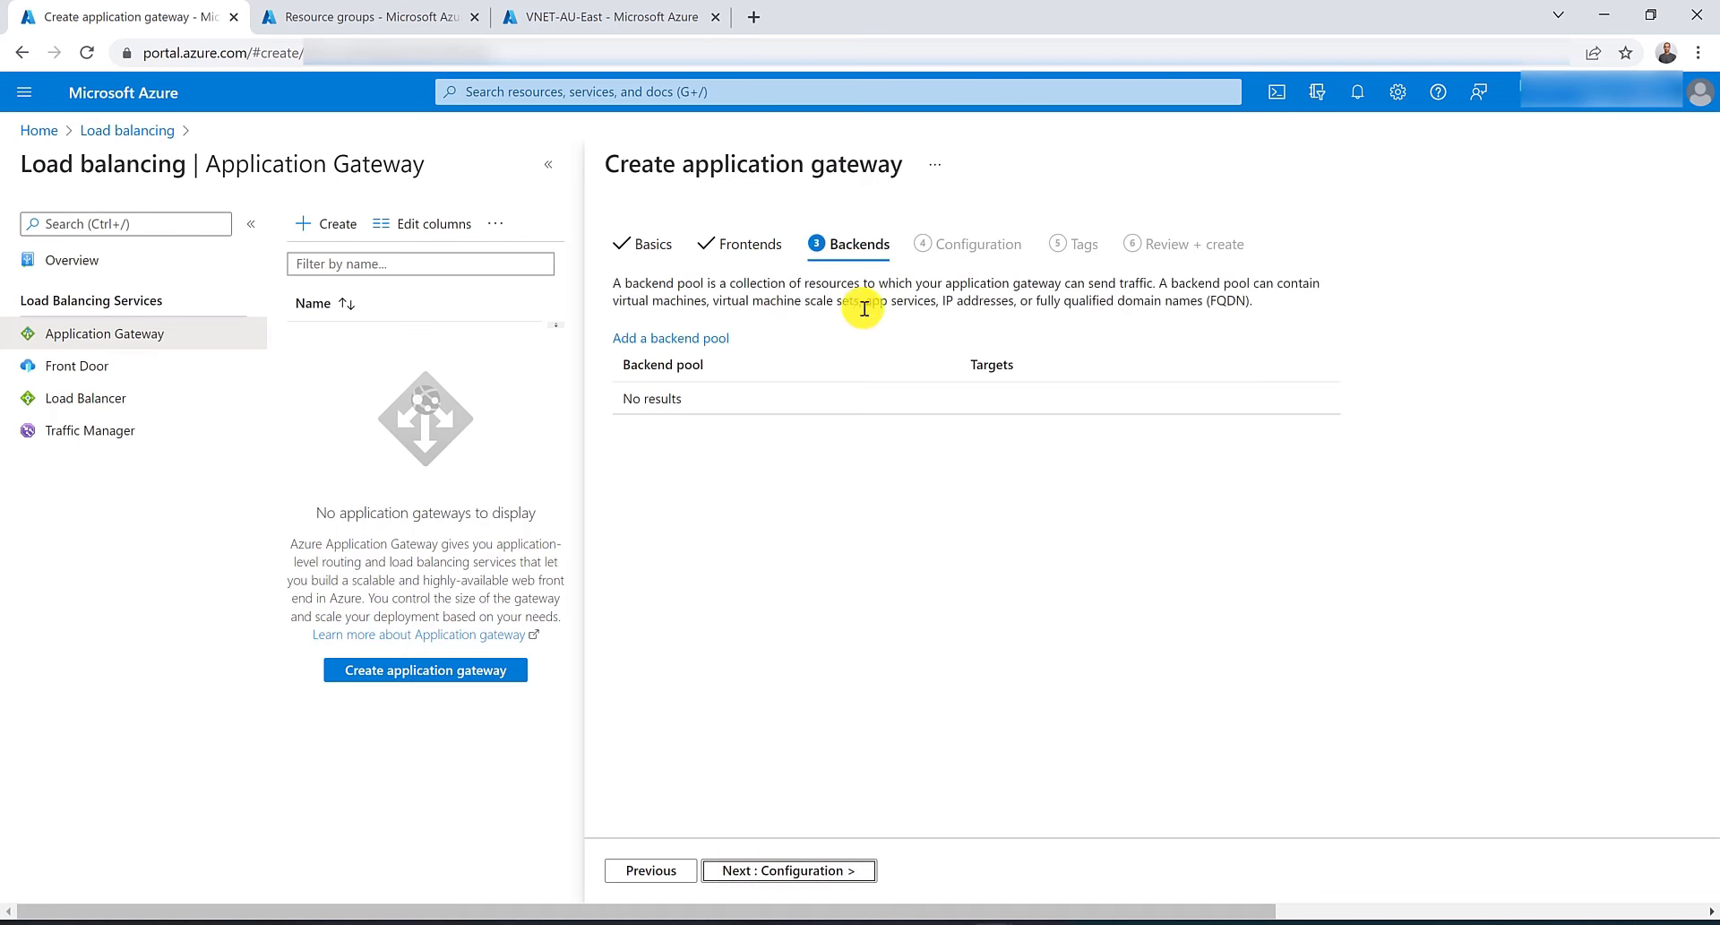
left_click(683, 344)
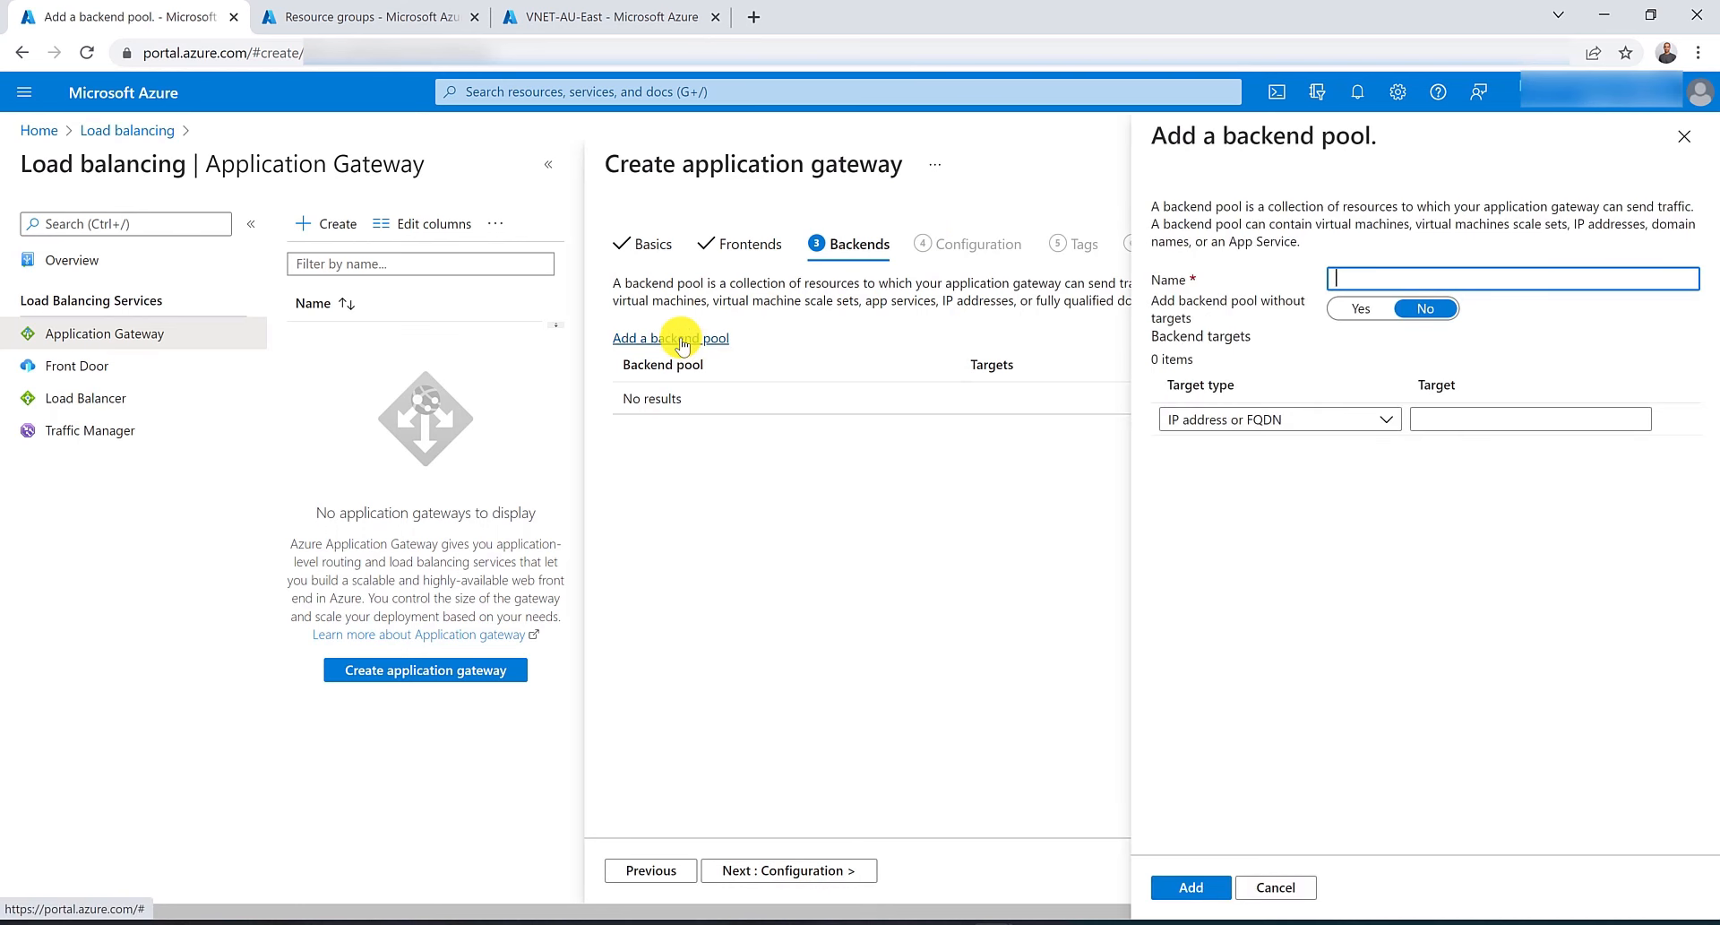
type("Backendp")
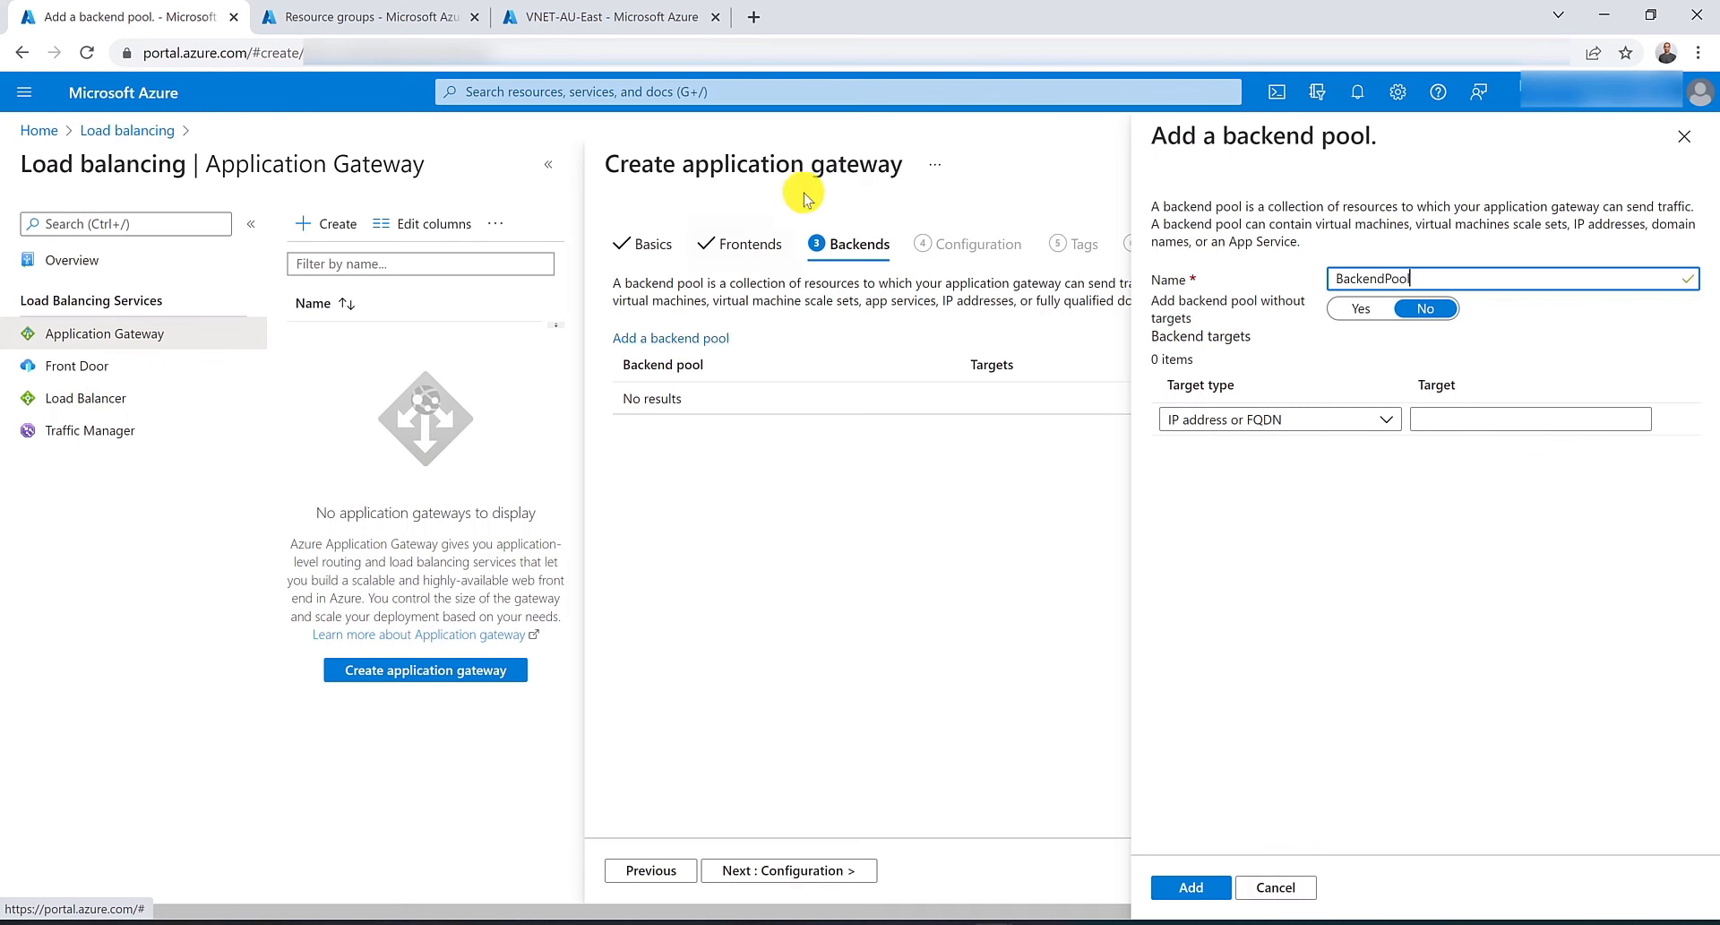
left_click(1360, 309)
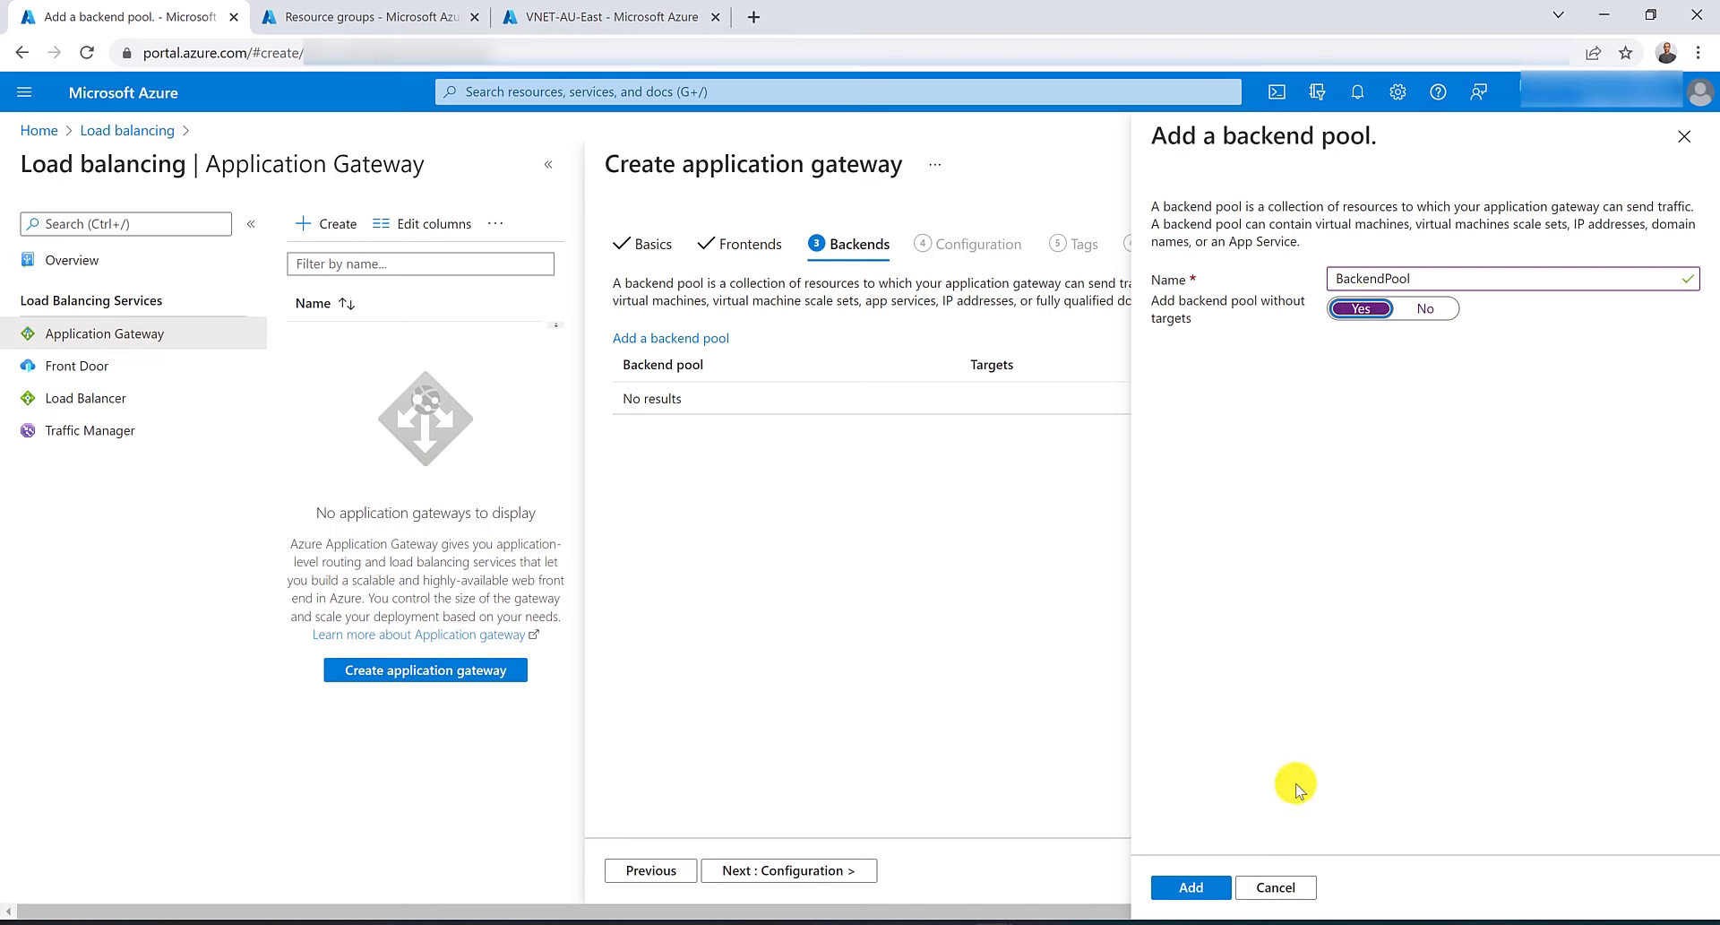
left_click(1214, 887)
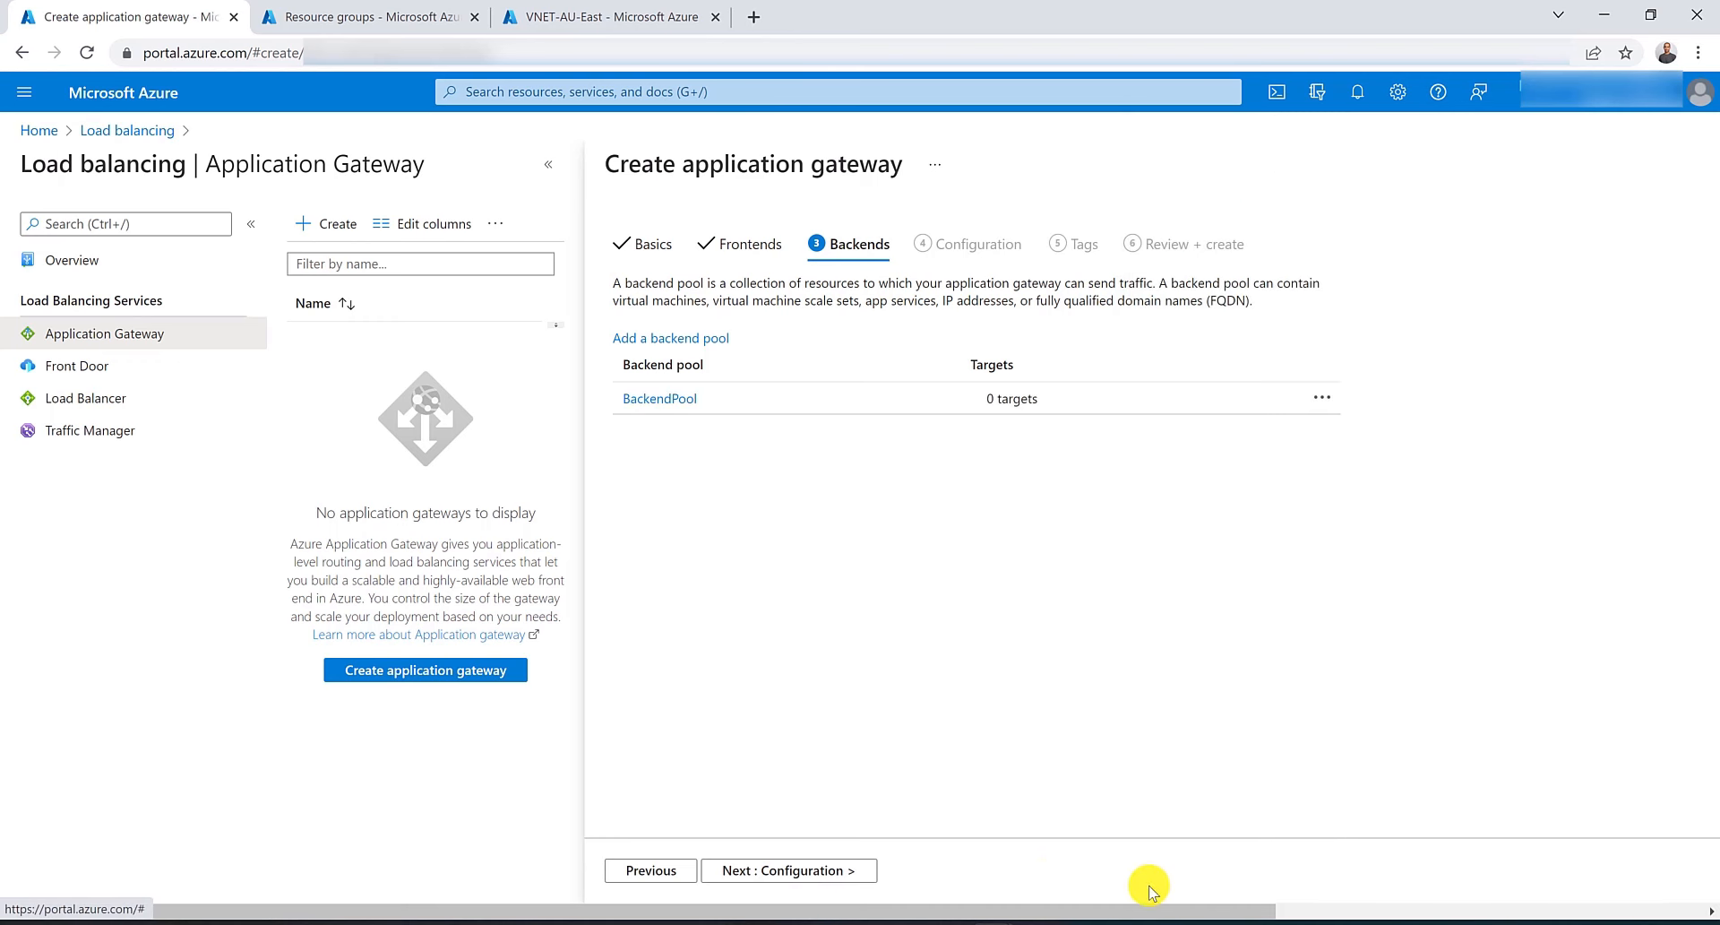
Start a routing rule named TrafficRouting with a listener named PublicIPListener on the Public frontend IP.
left_click(809, 869)
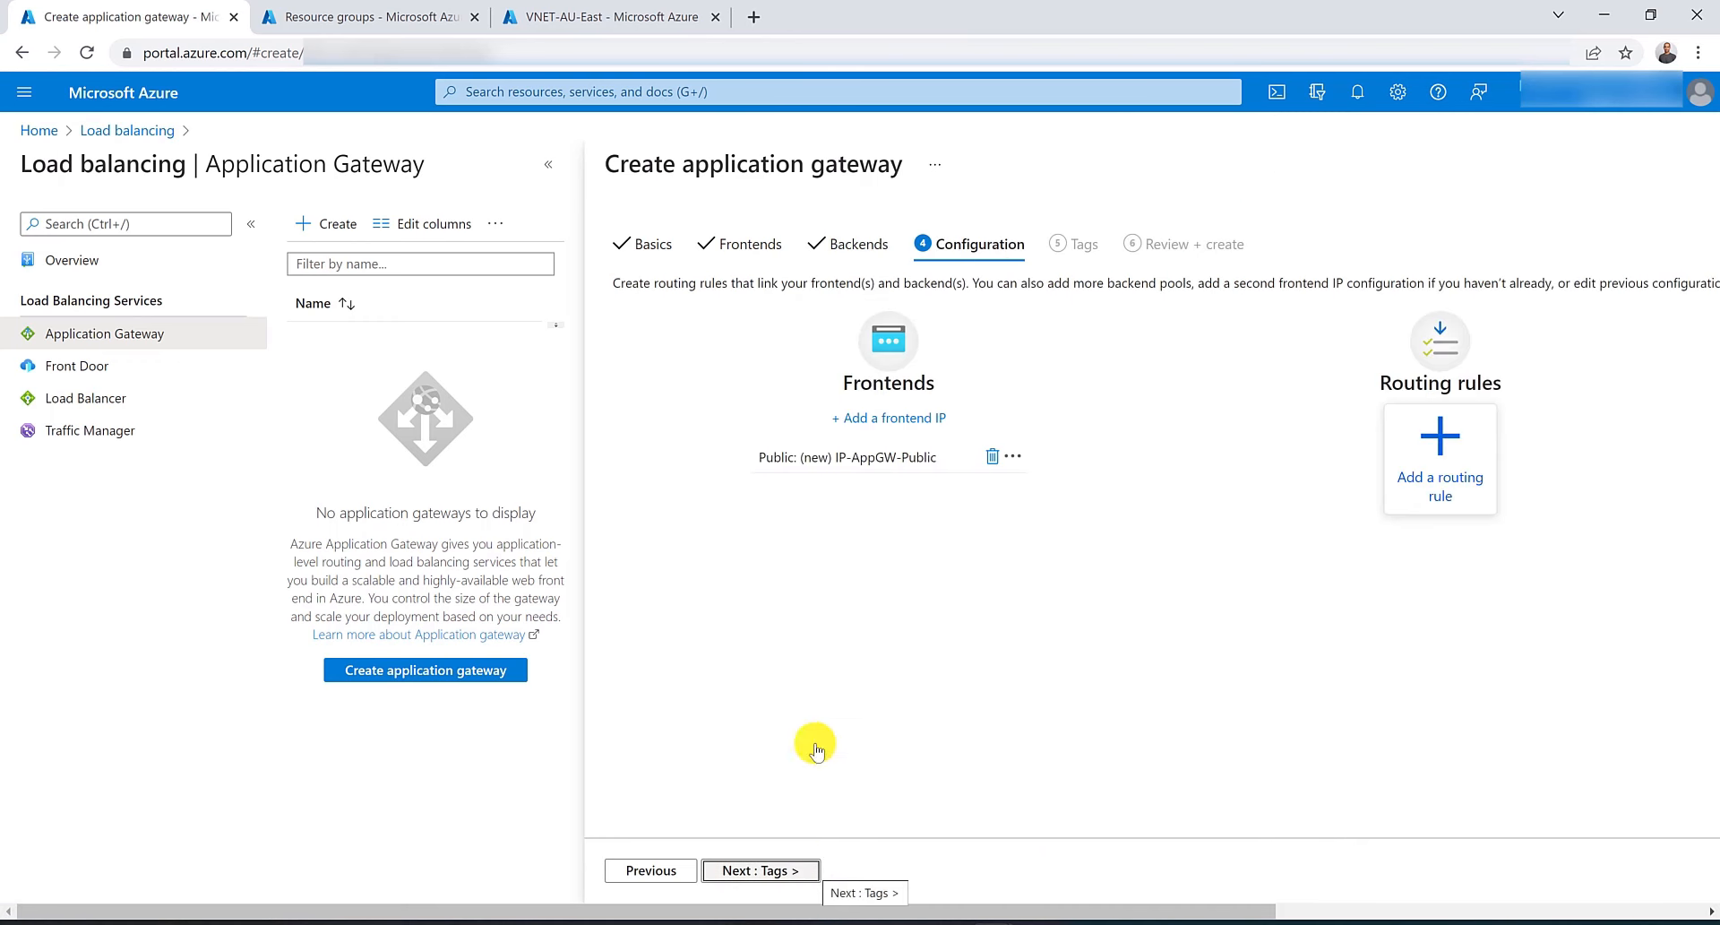
left_click_drag(1228, 913, 1628, 880)
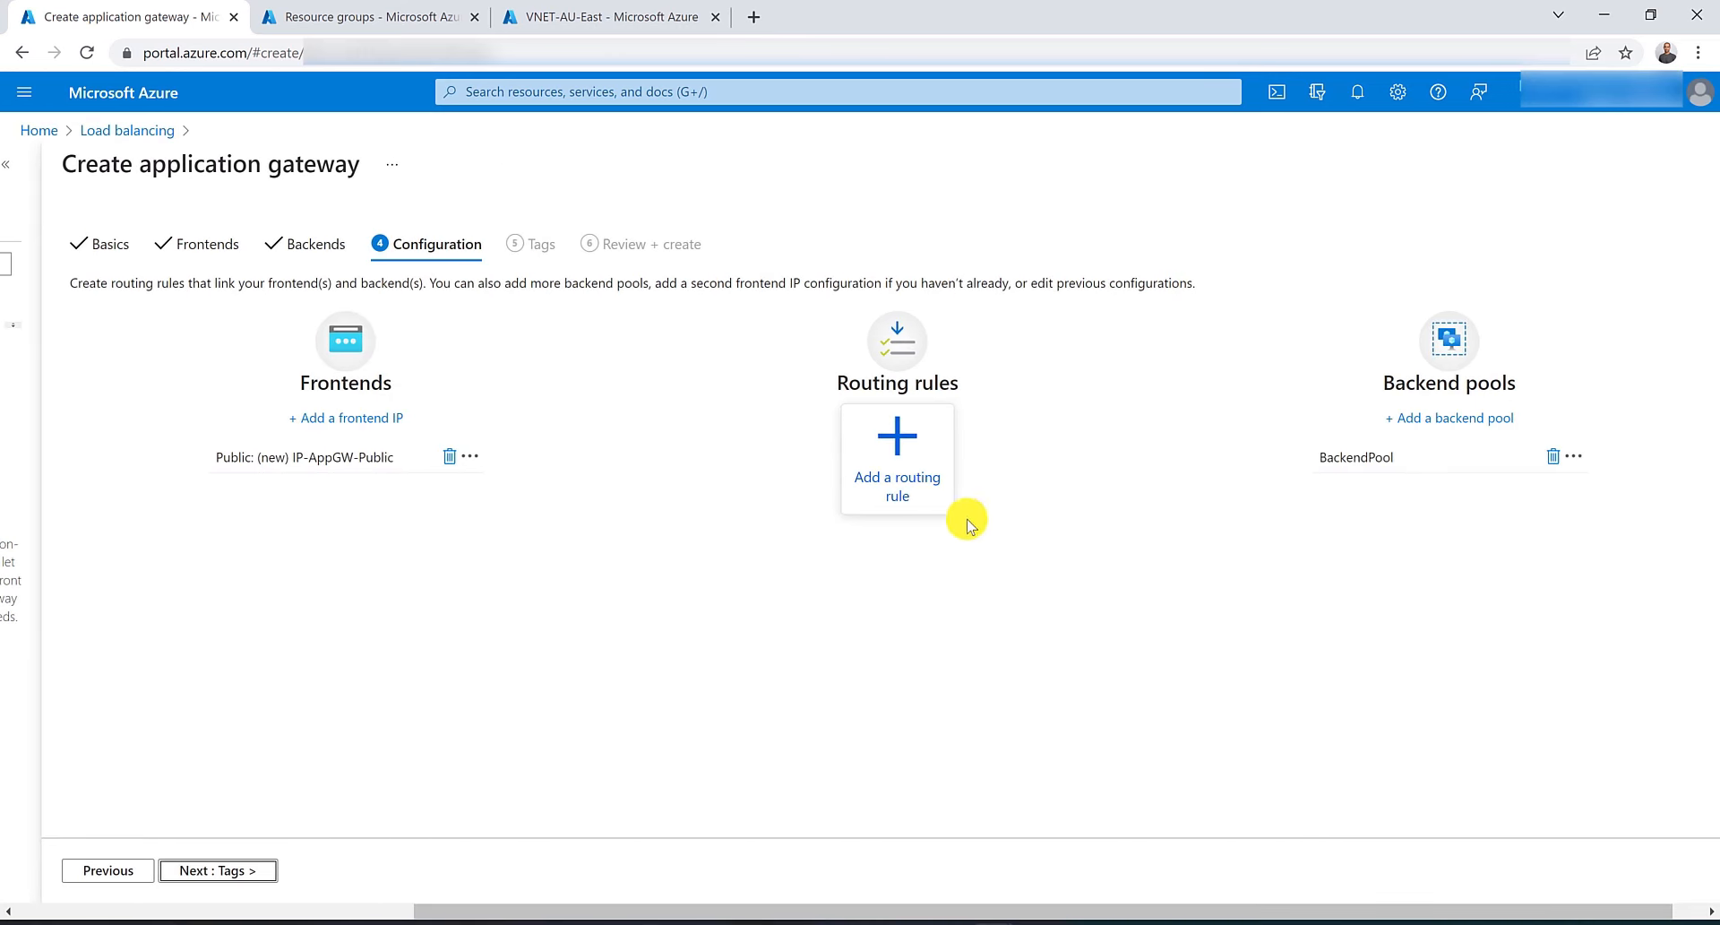
left_click(896, 445)
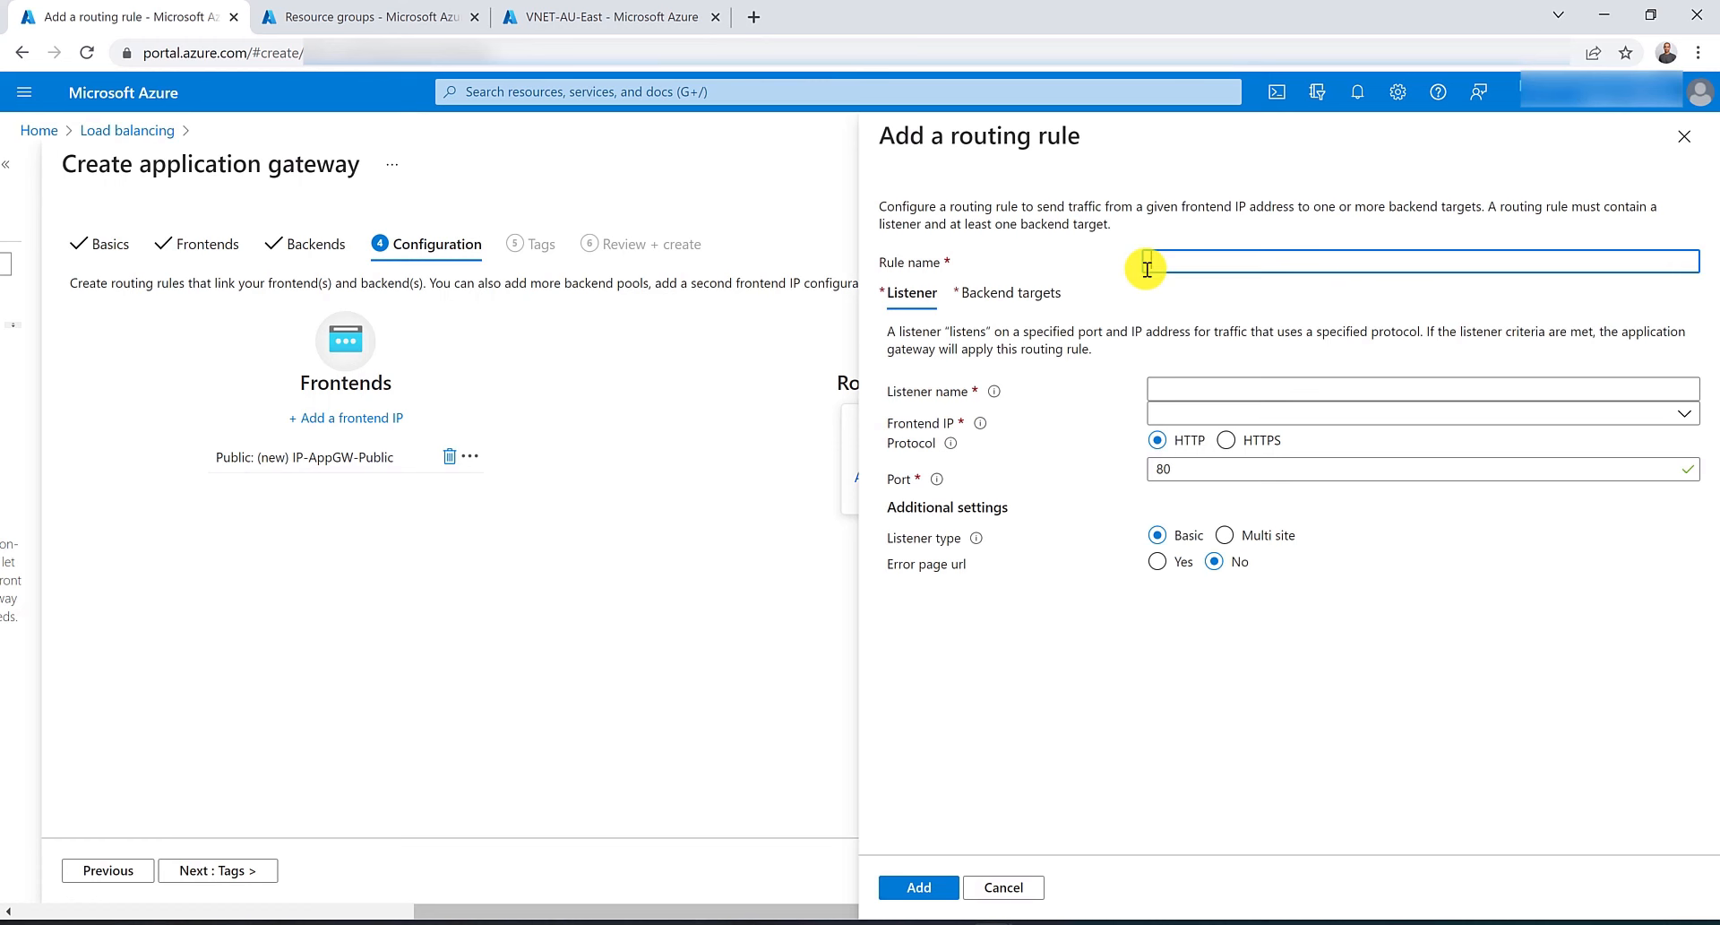
type("Tra")
left_click(1174, 385)
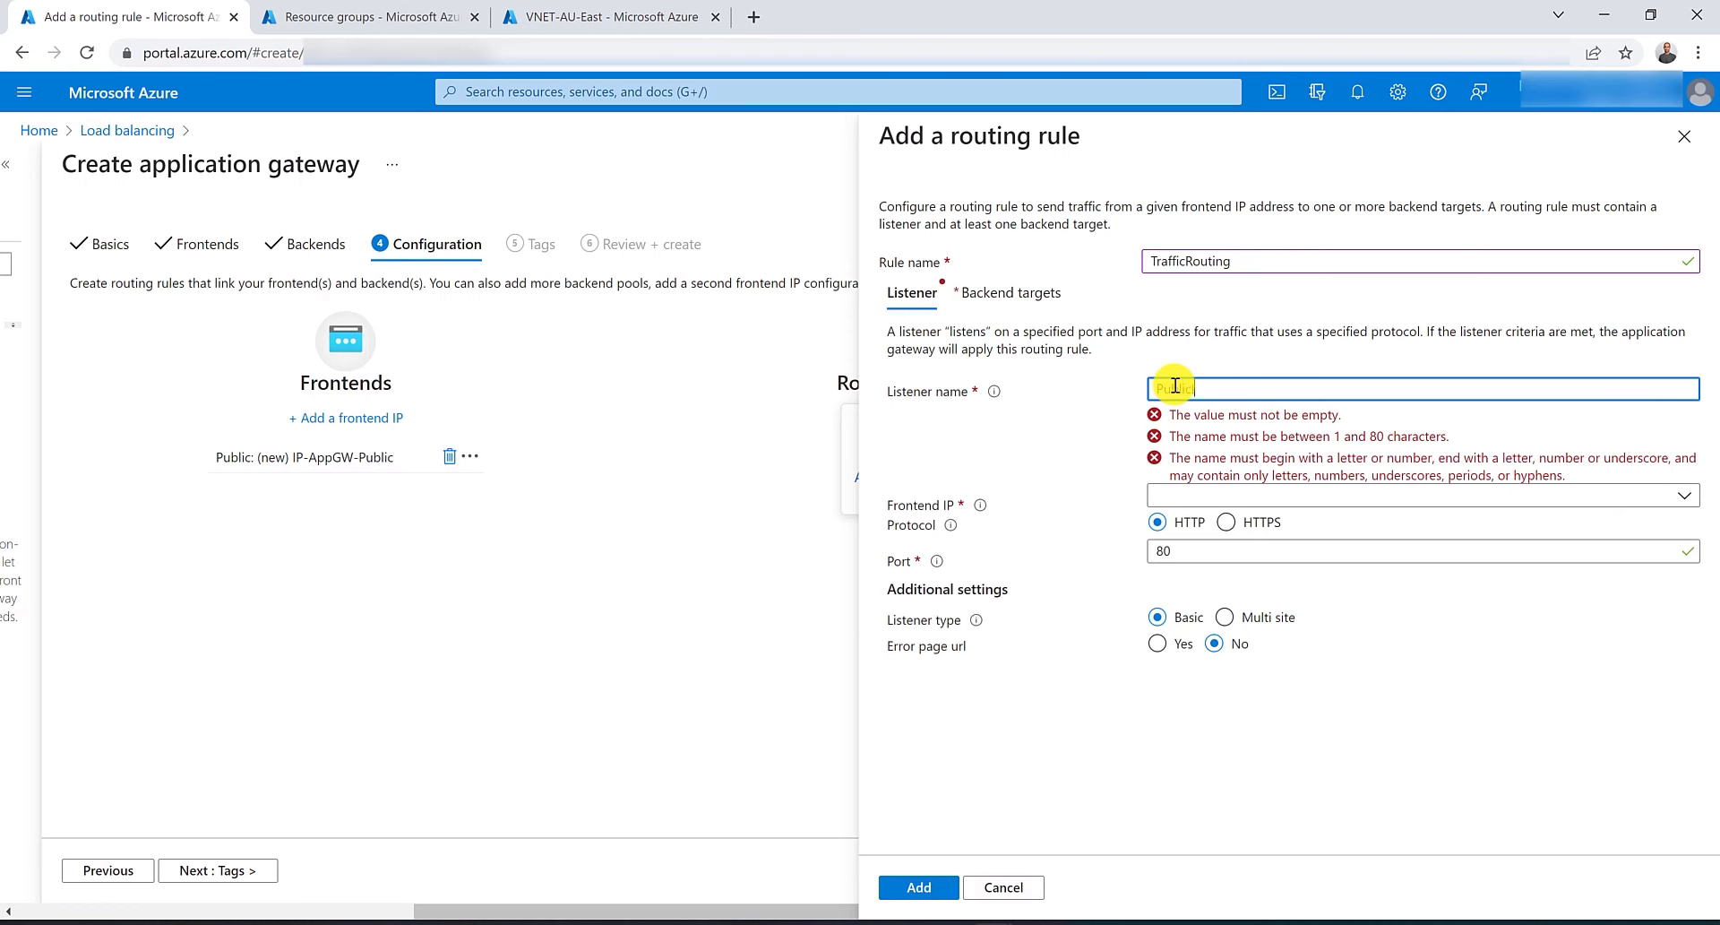
type("PublicIPListener")
left_click(1197, 419)
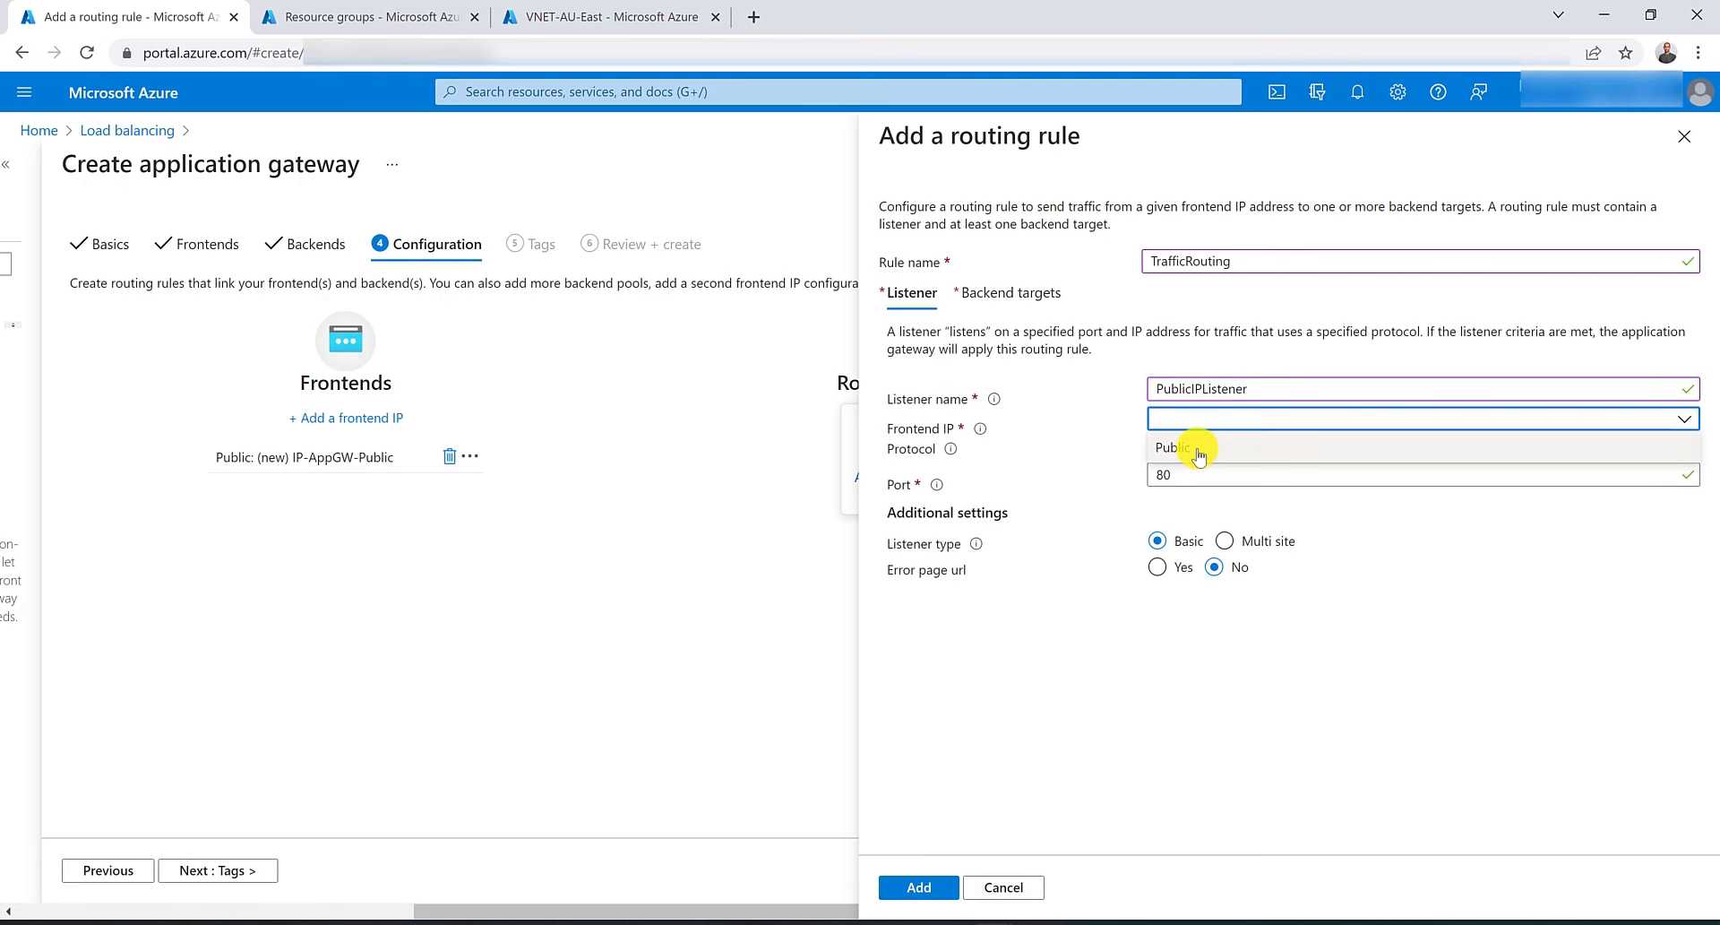
left_click(1198, 448)
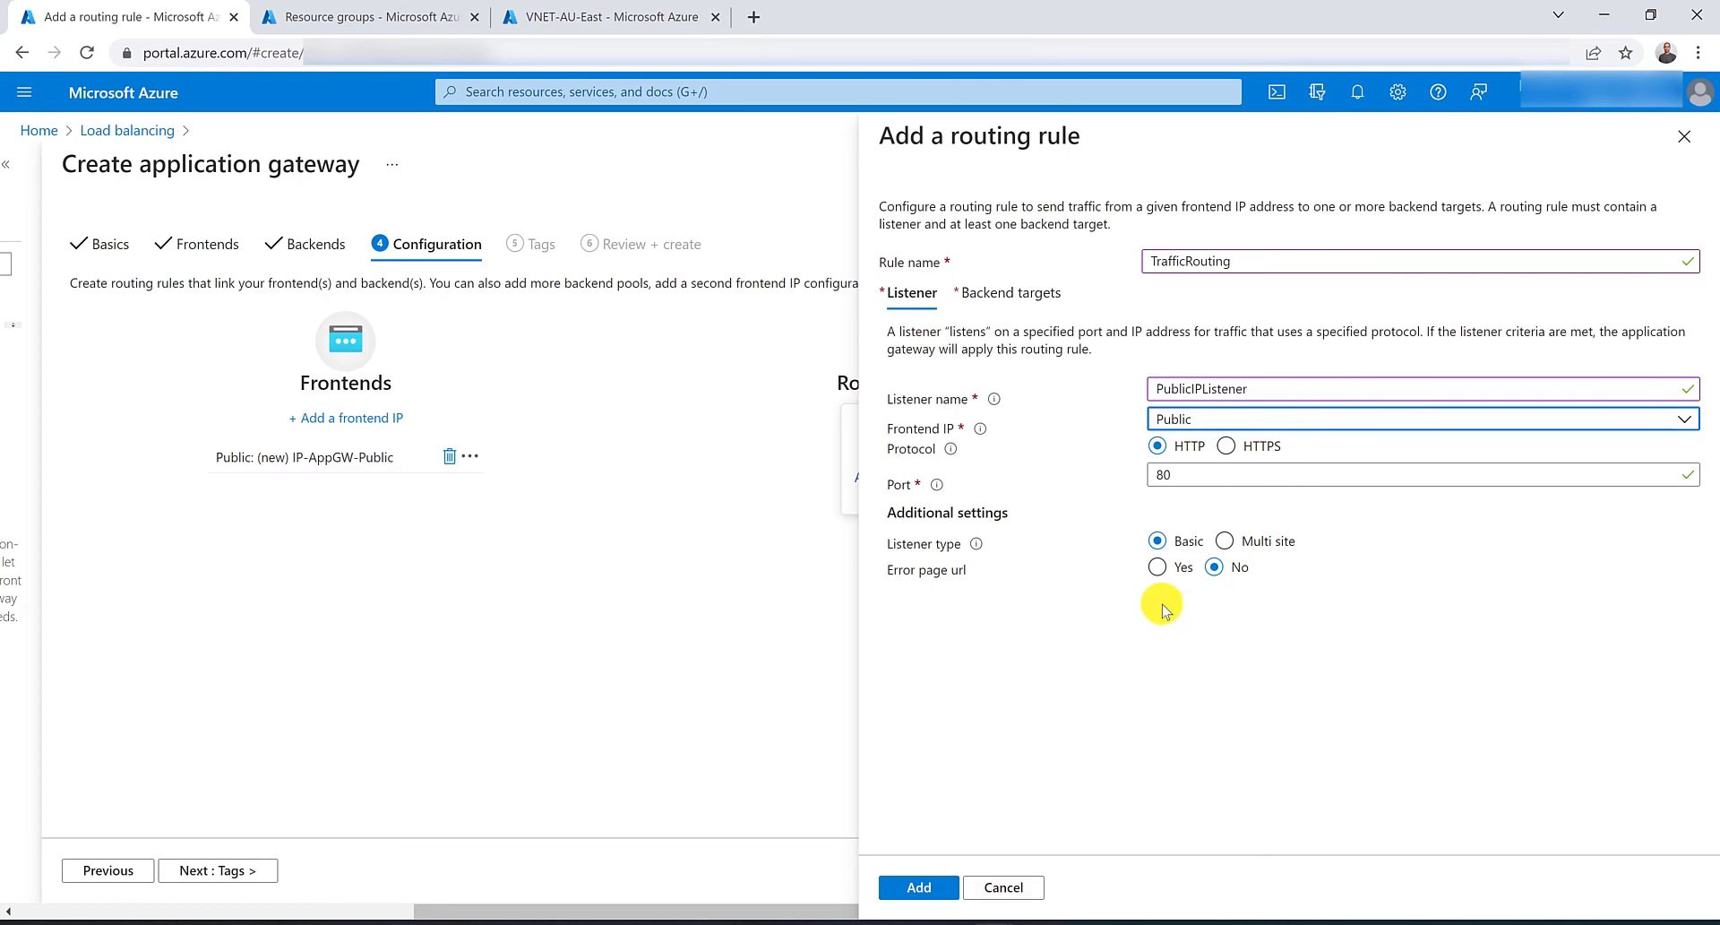
Select BackendPool as the routing rule's backend target.
left_click(992, 298)
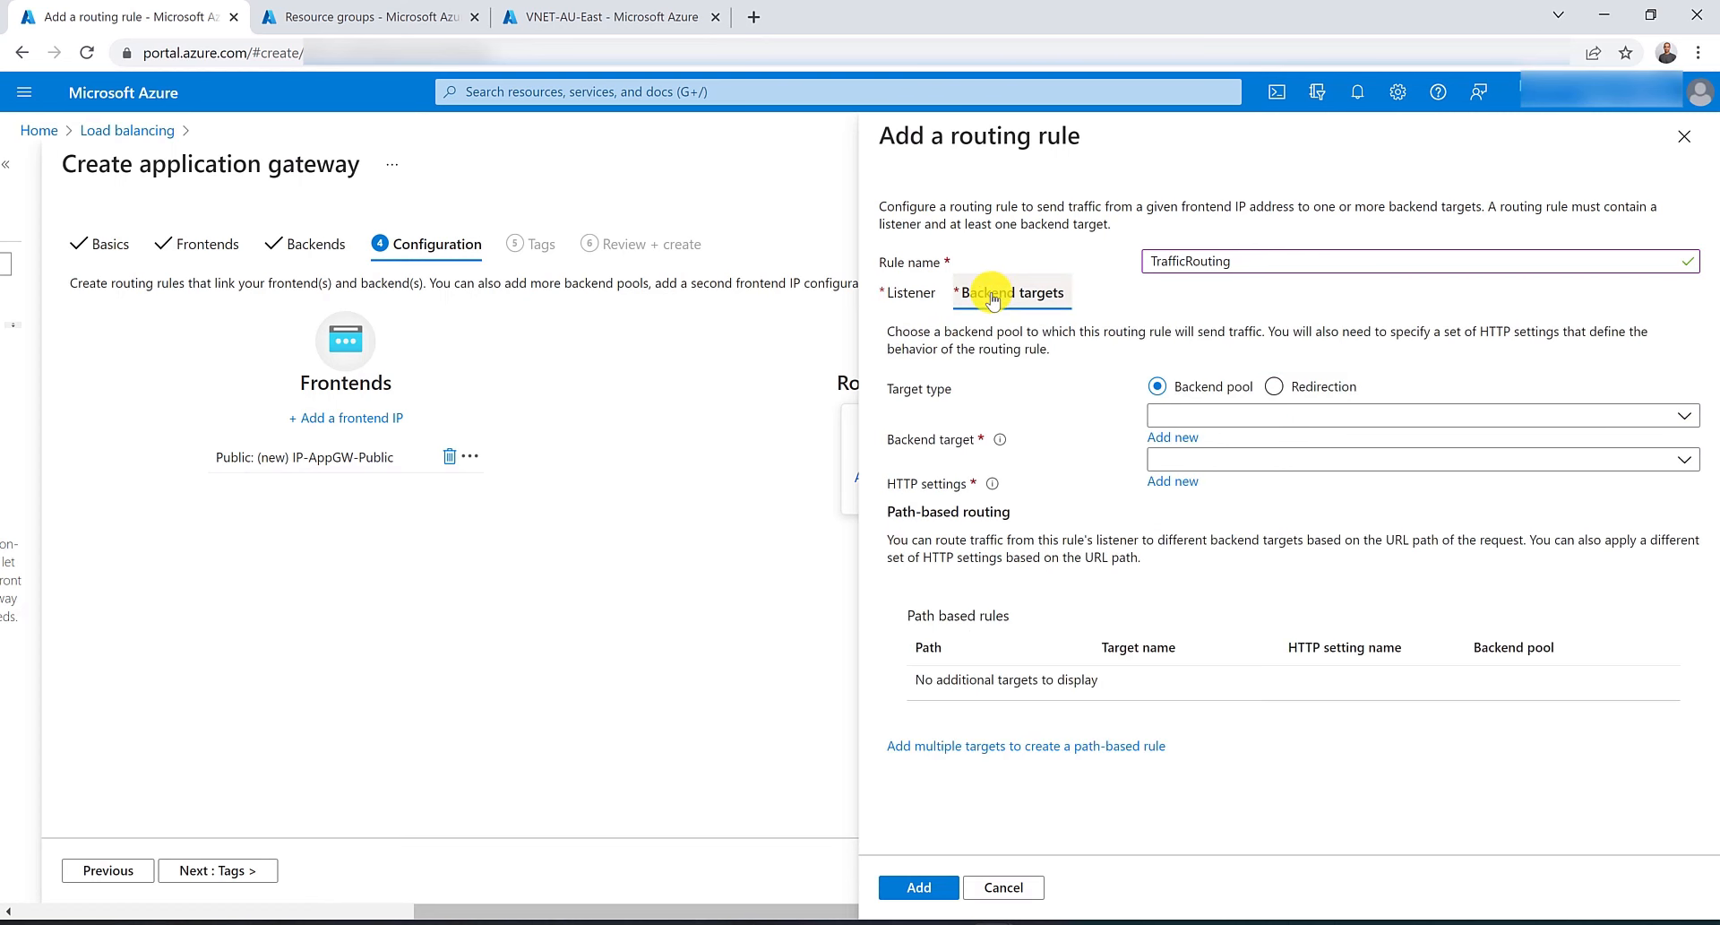
left_click(1220, 421)
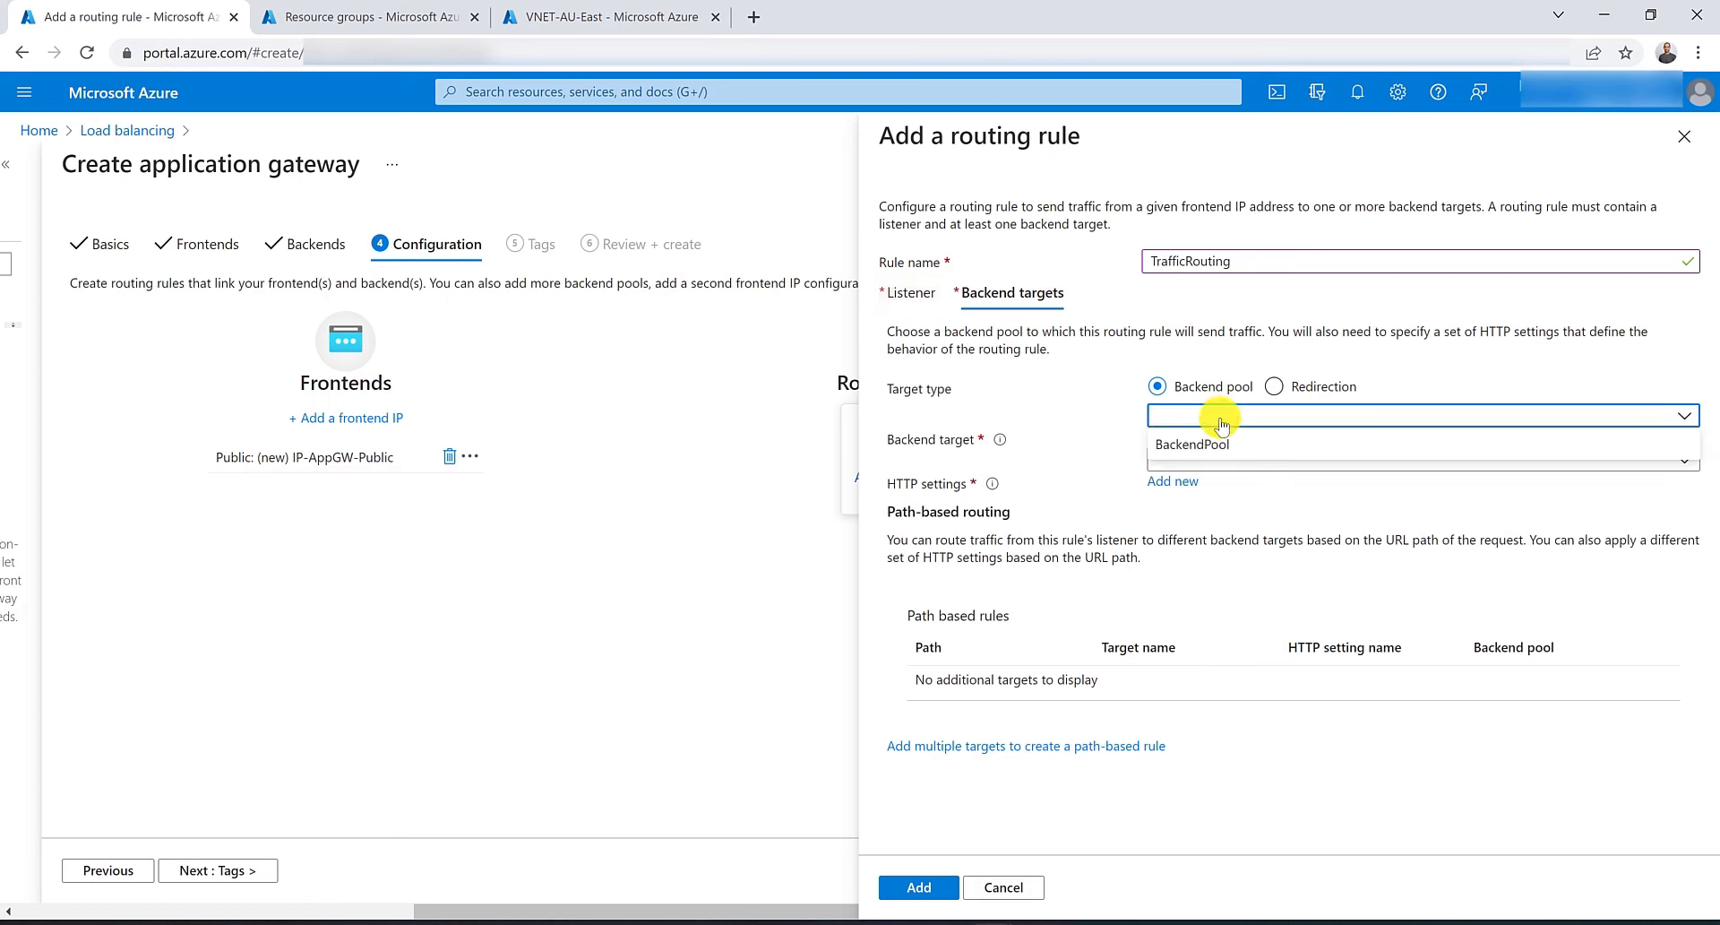
left_click(1222, 450)
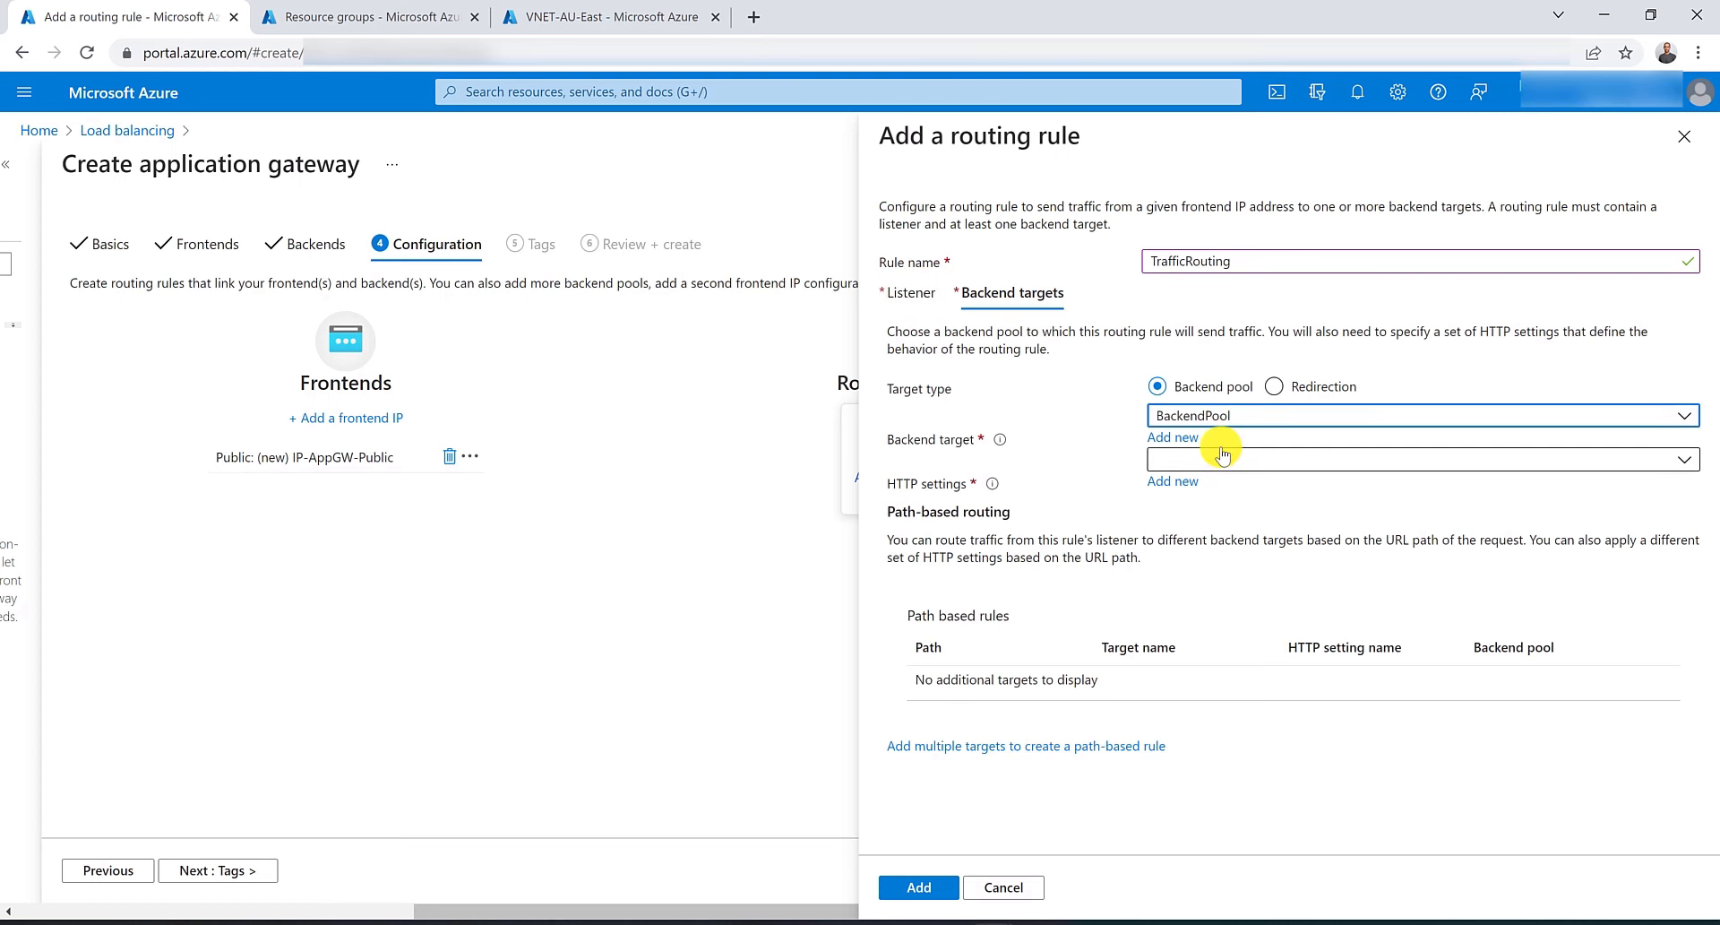
Create new HTTP settings named MyHttpSettings for the rule, then add the TrafficRouting rule.
left_click(1302, 459)
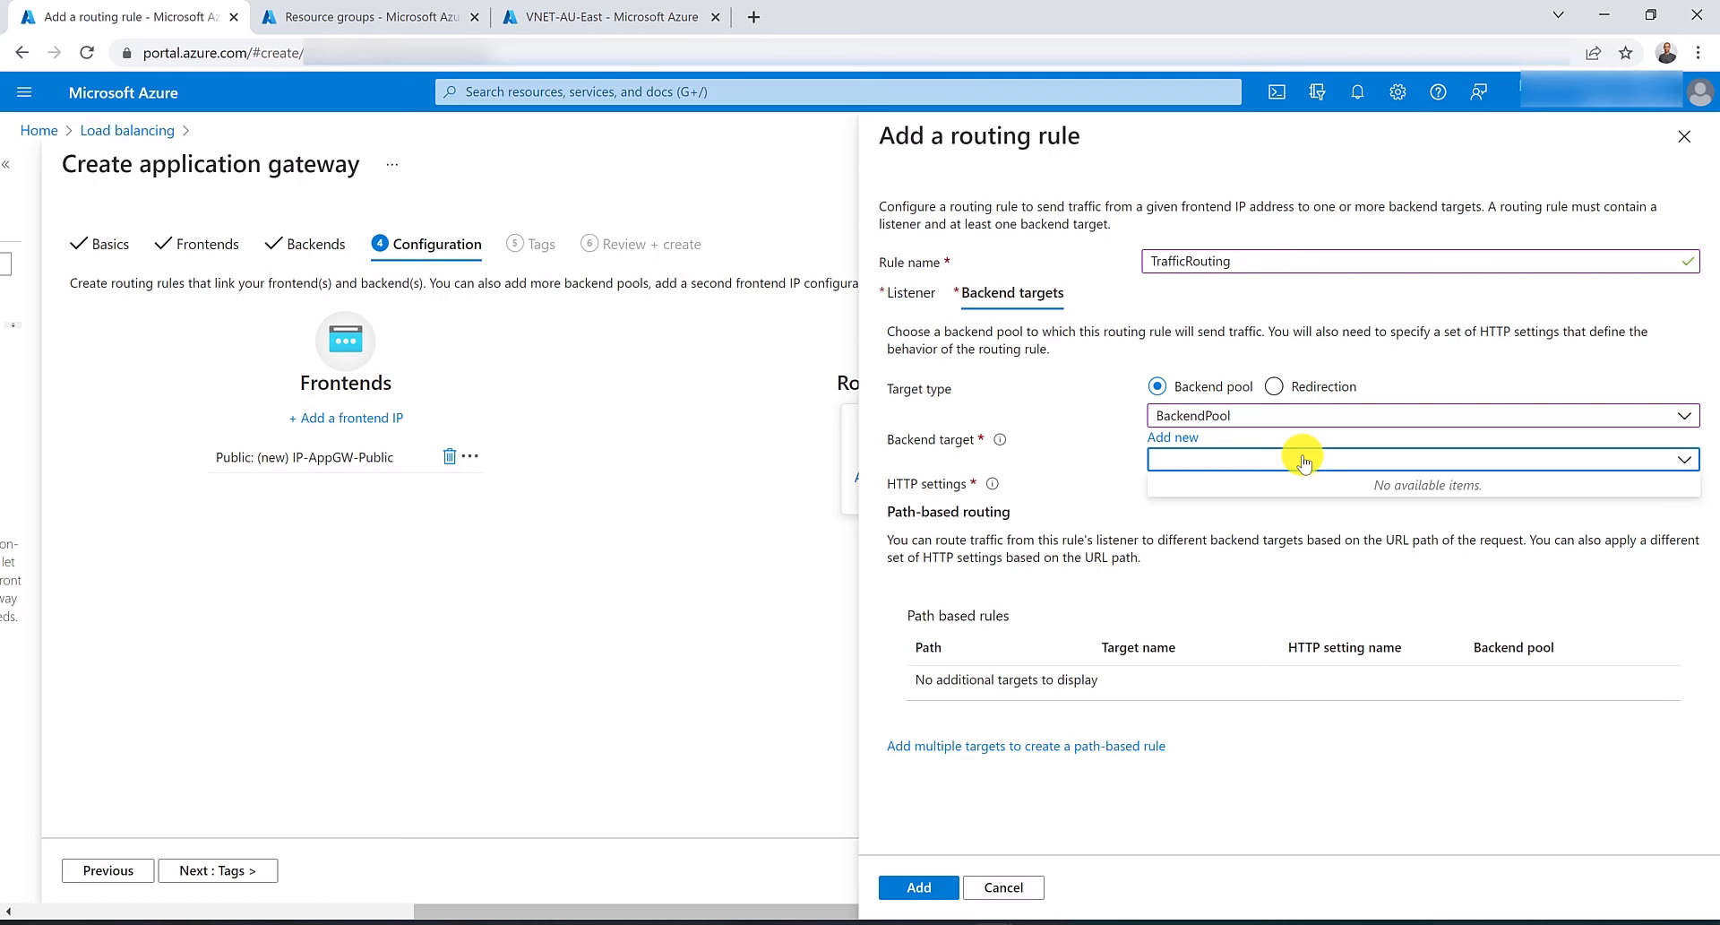
left_click(1303, 458)
left_click(1167, 482)
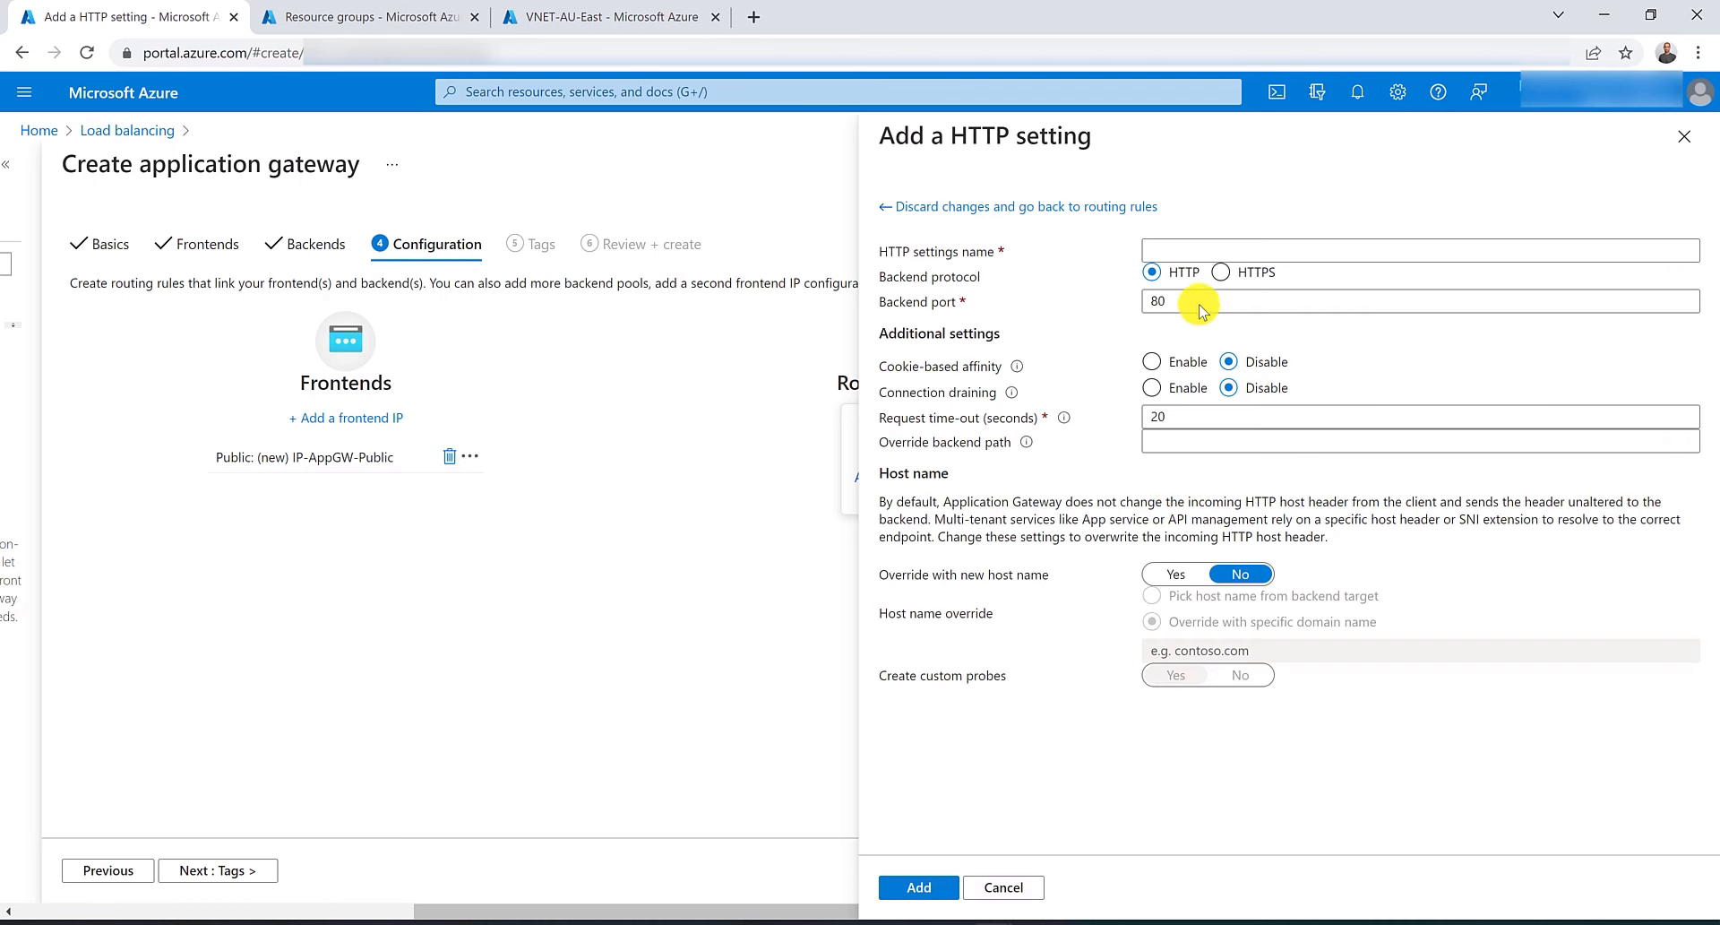
left_click(1196, 245)
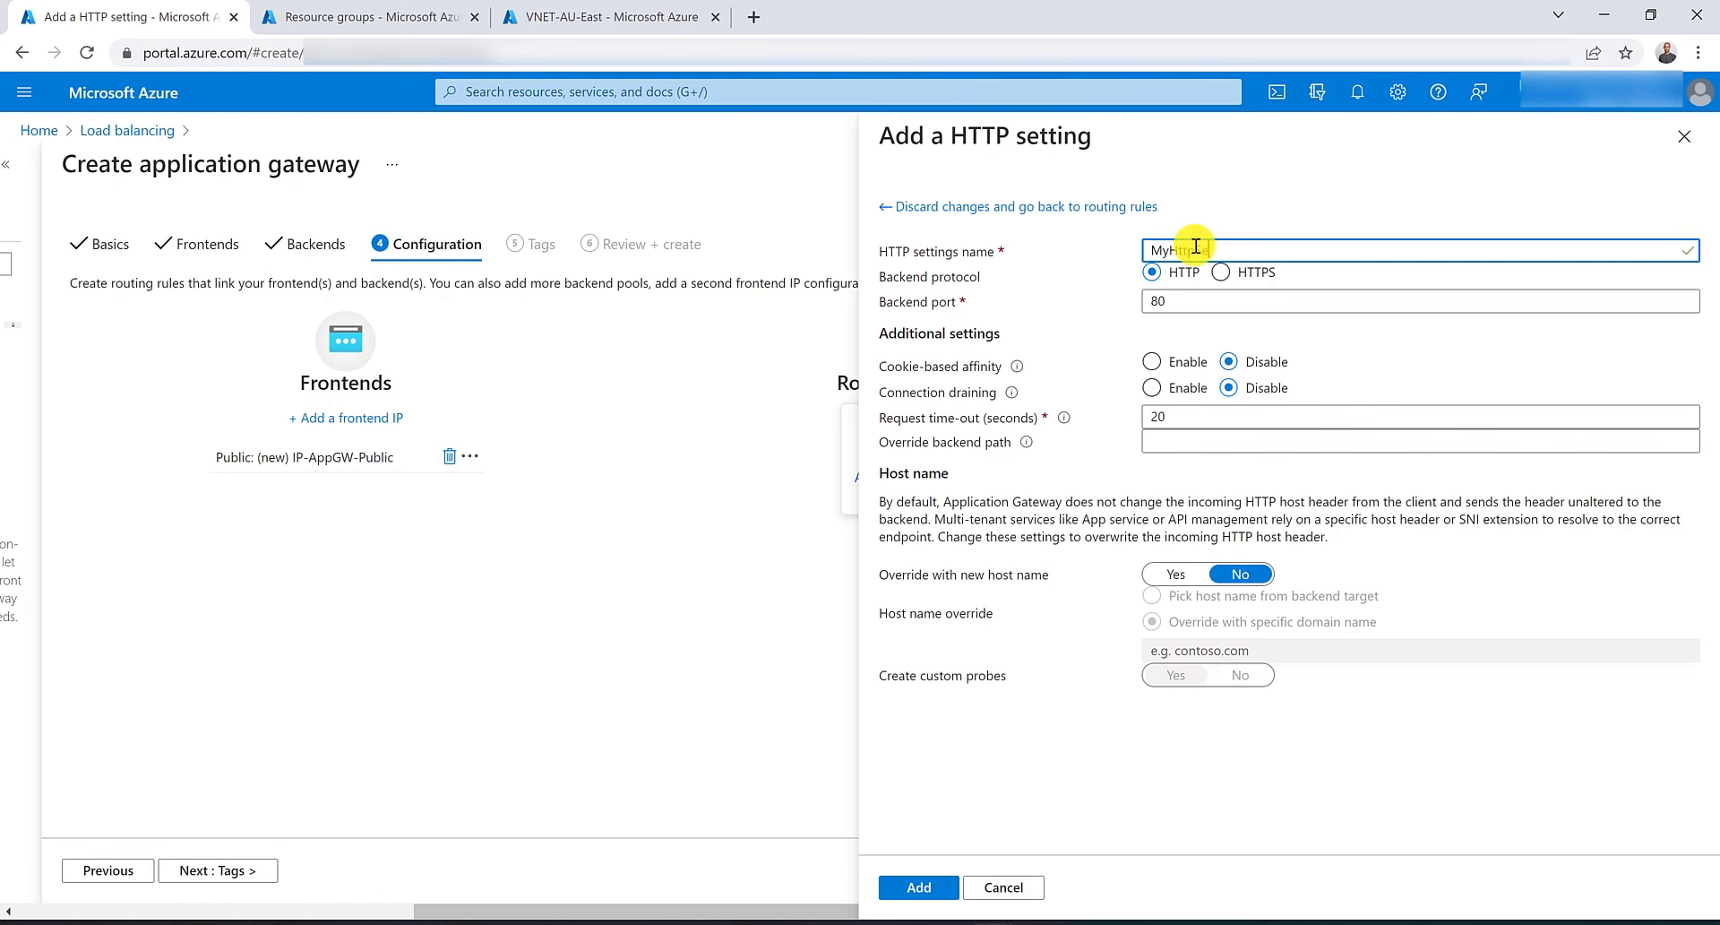
type("MyHttpSettings")
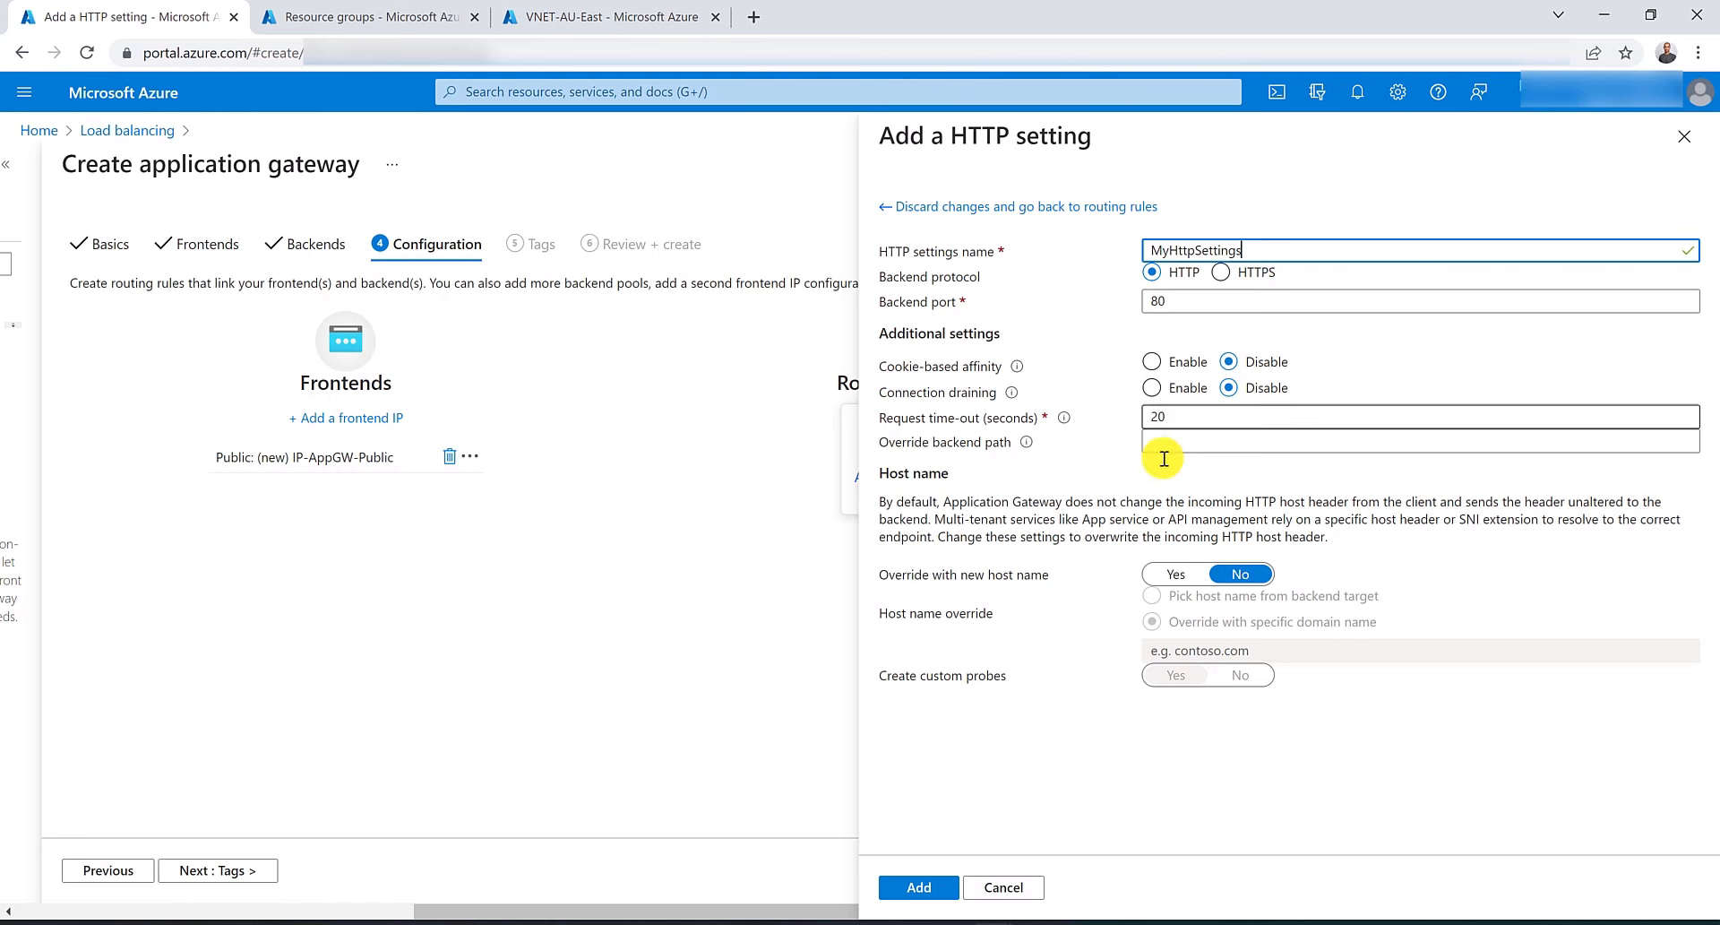
left_click(920, 887)
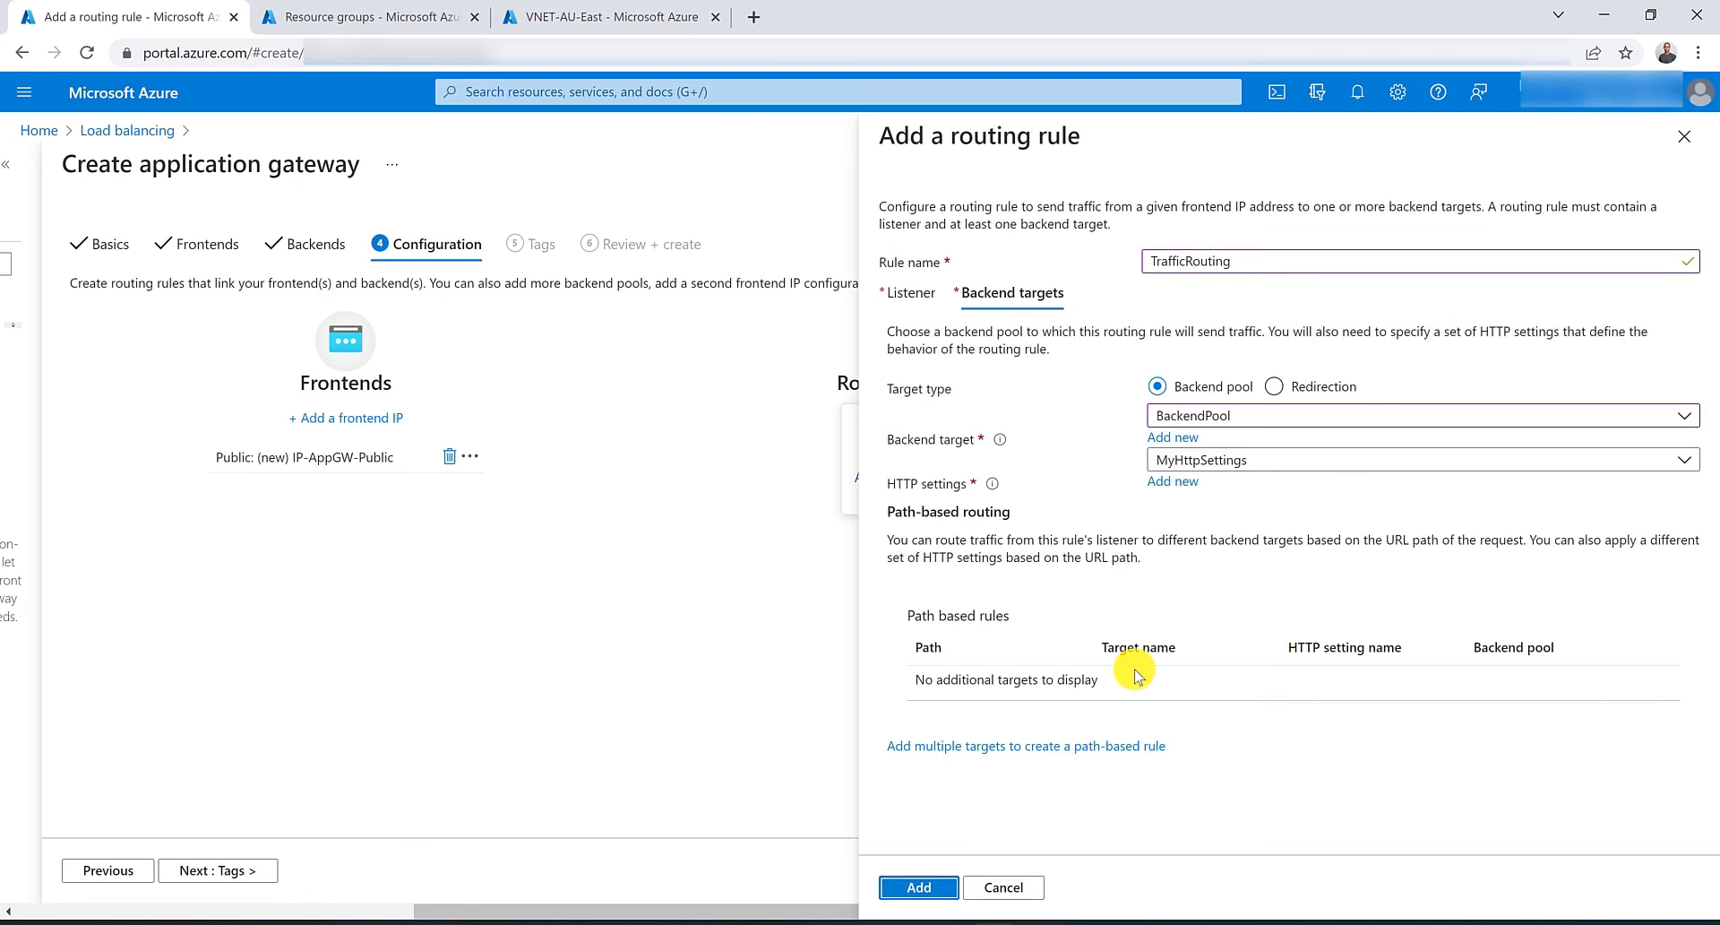
left_click(923, 887)
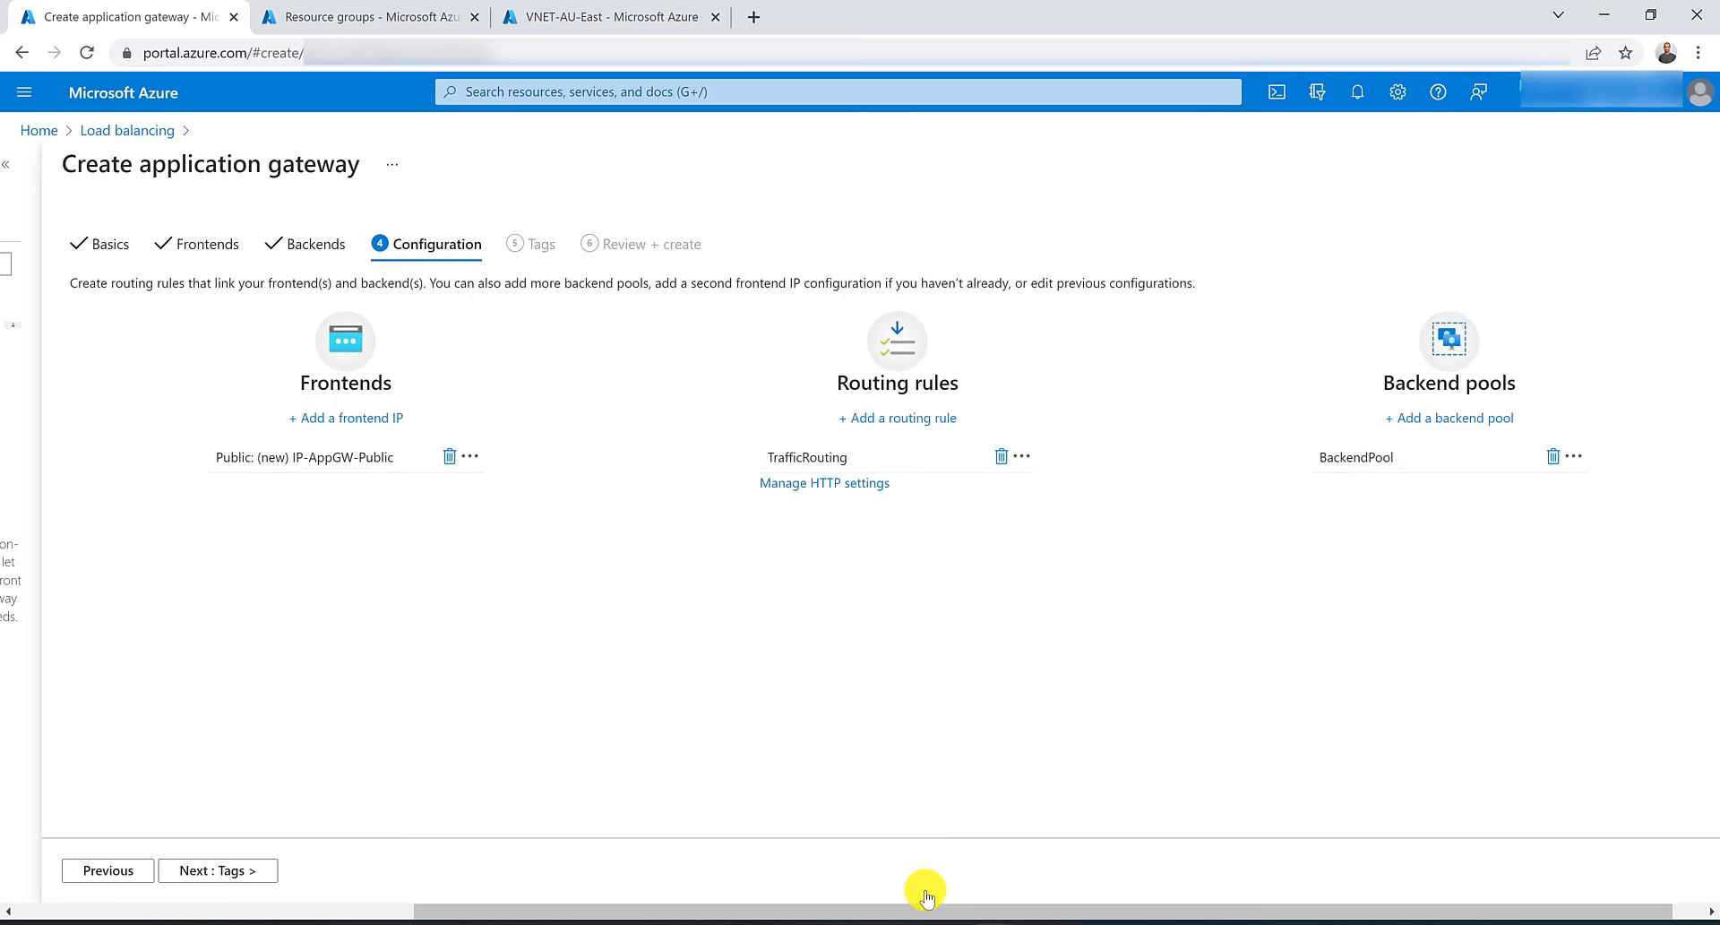
Skip to the review page and create the application gateway.
left_click(244, 870)
left_click(244, 870)
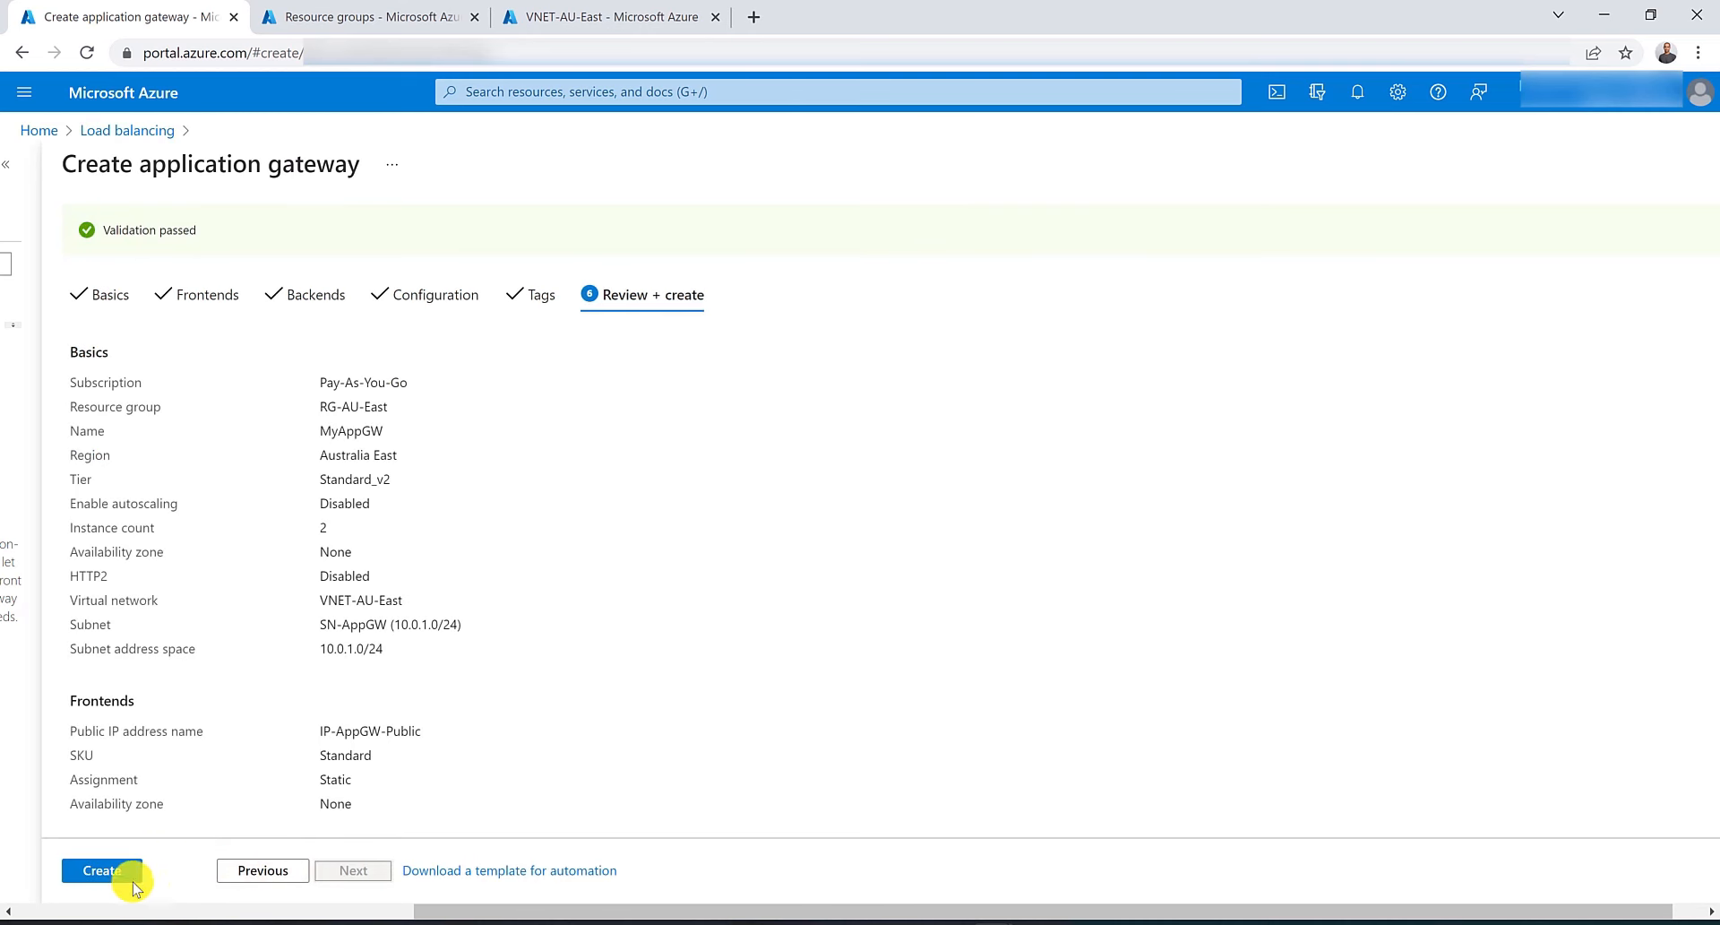
left_click(112, 877)
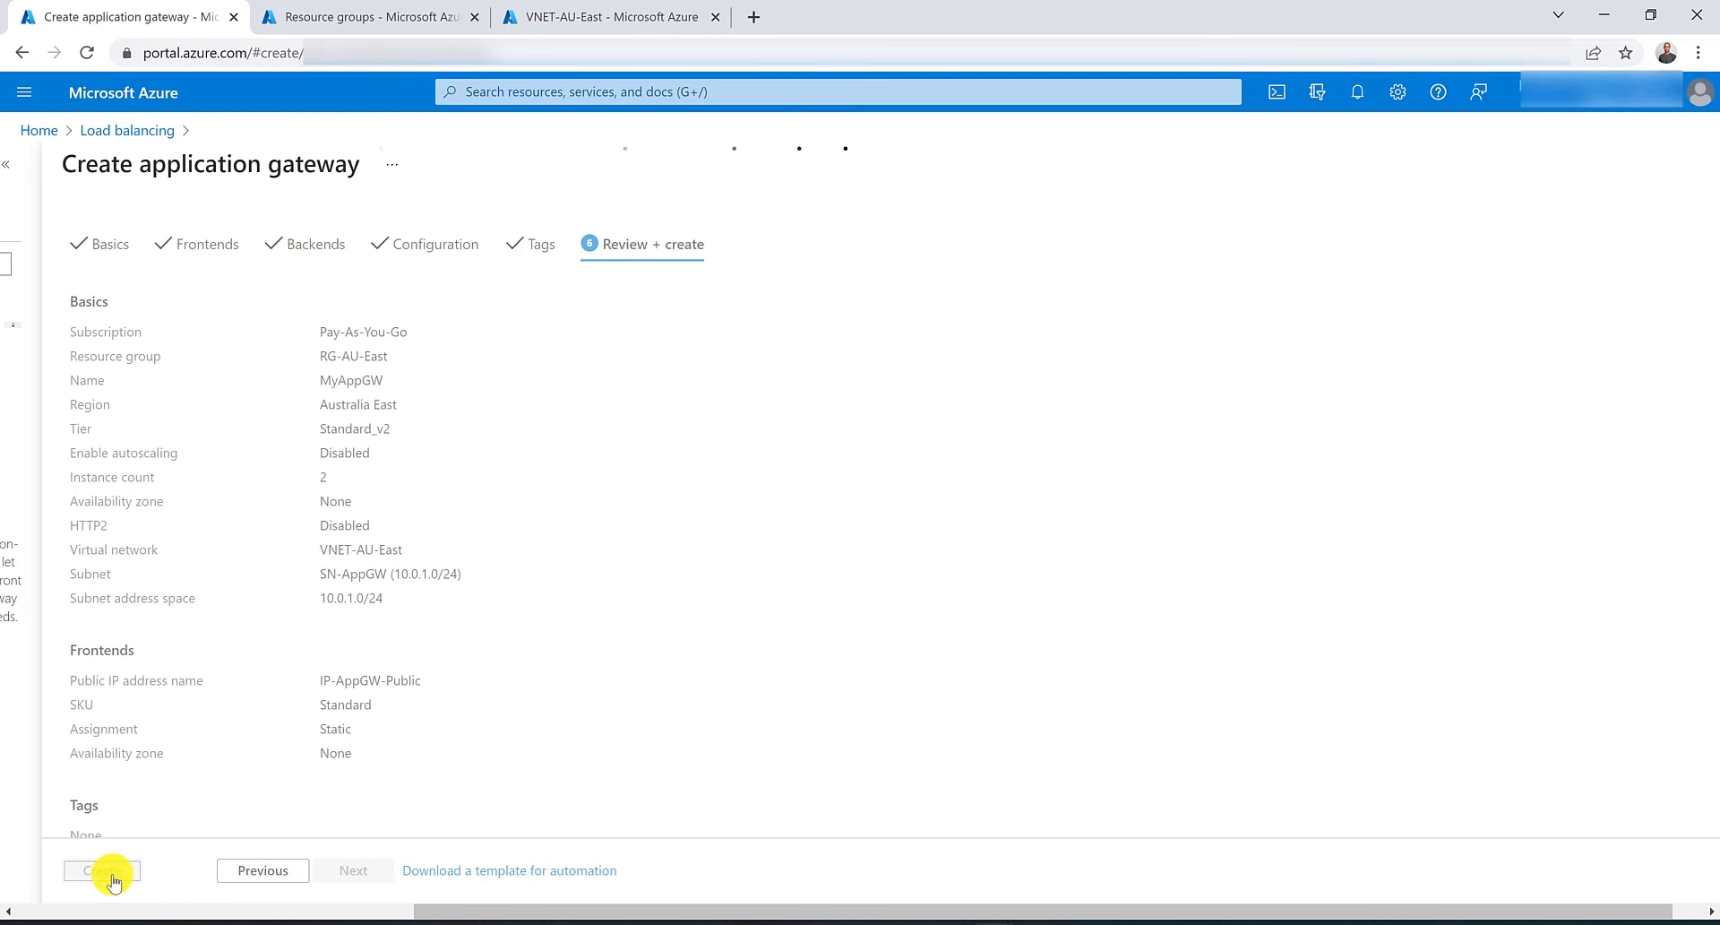
Open Virtual machines in a new tab and start creating an Azure virtual machine.
left_click(574, 85)
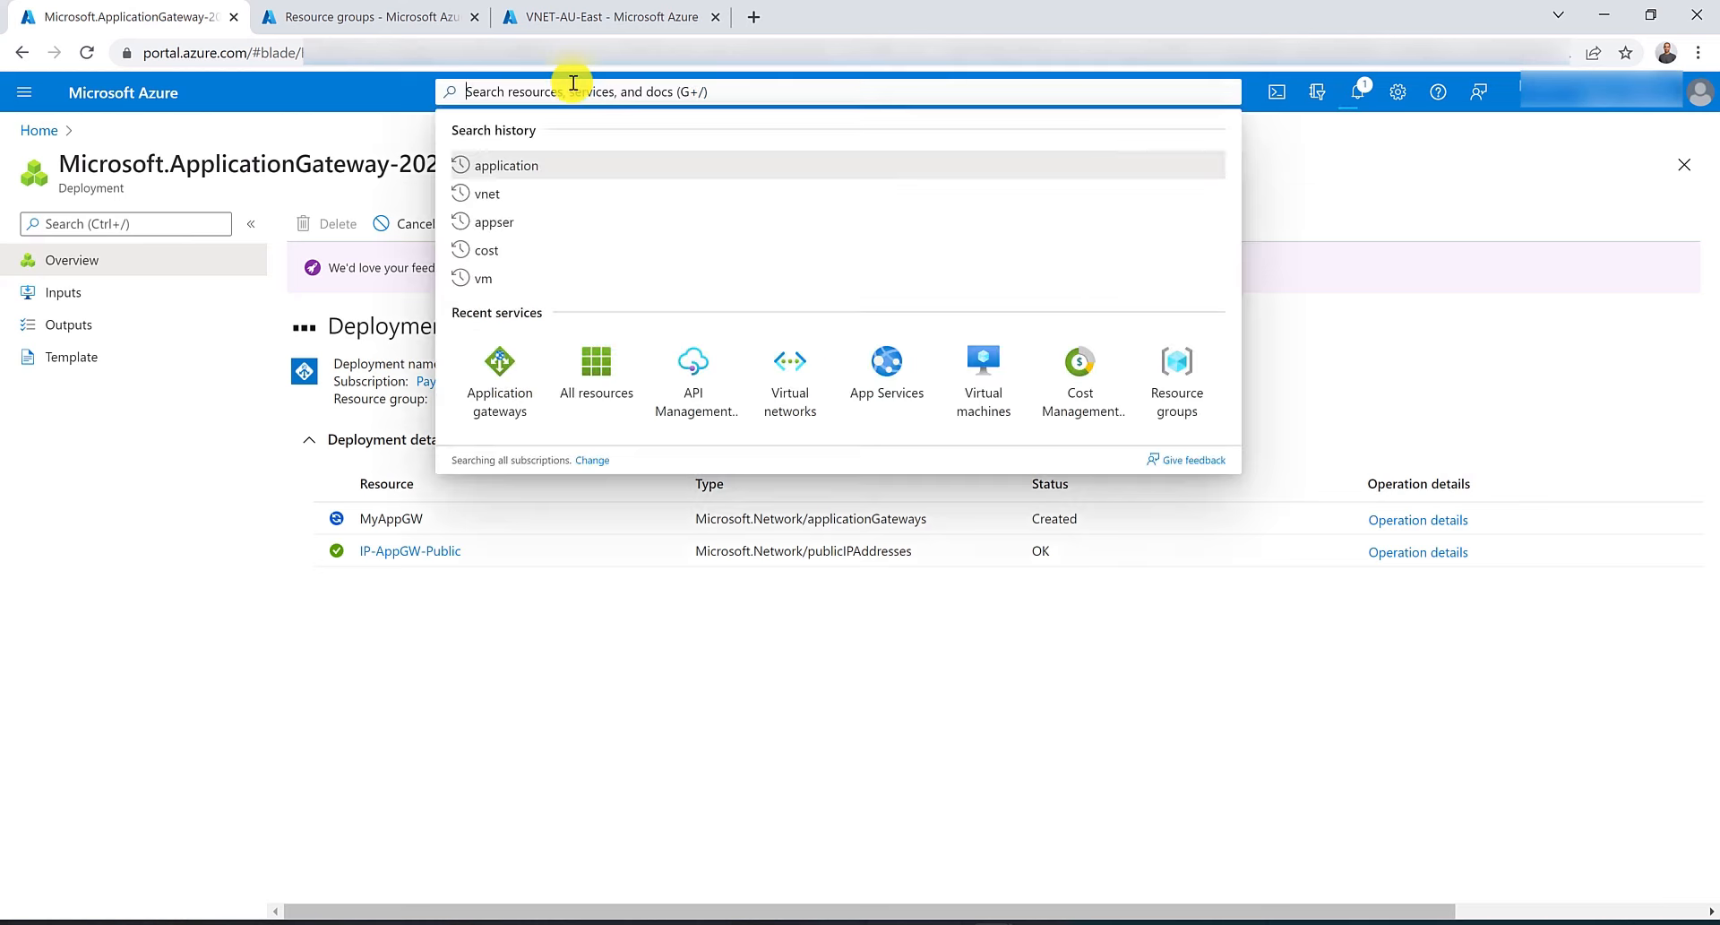
middle_click(986, 381)
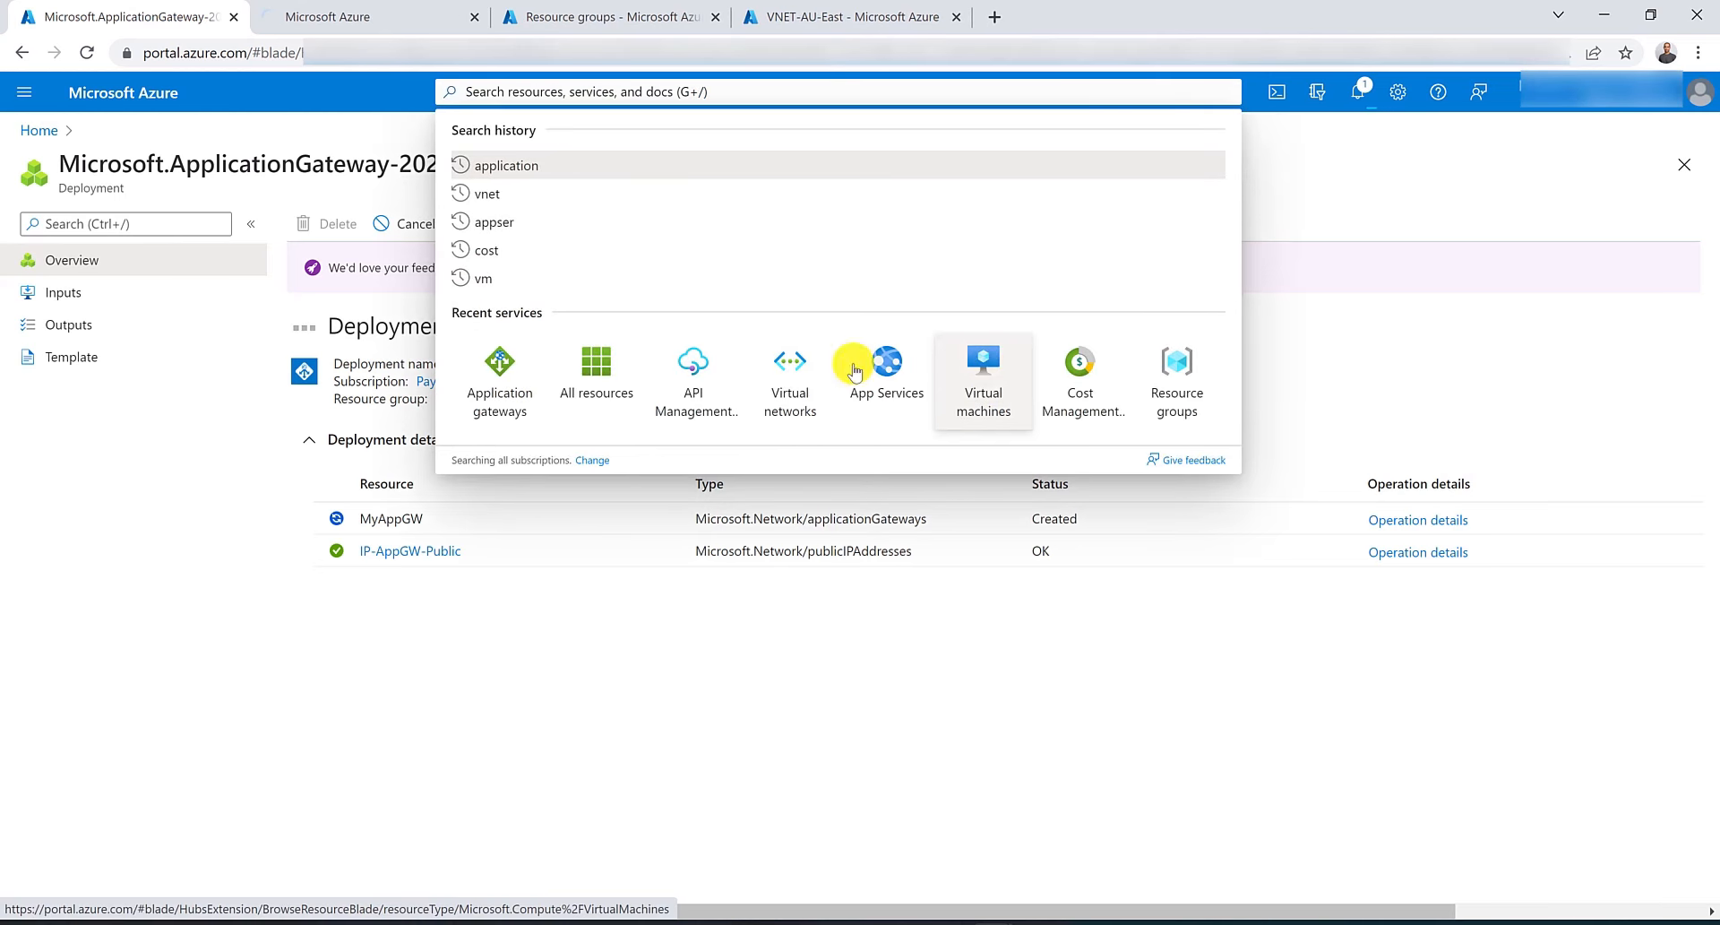
left_click(423, 9)
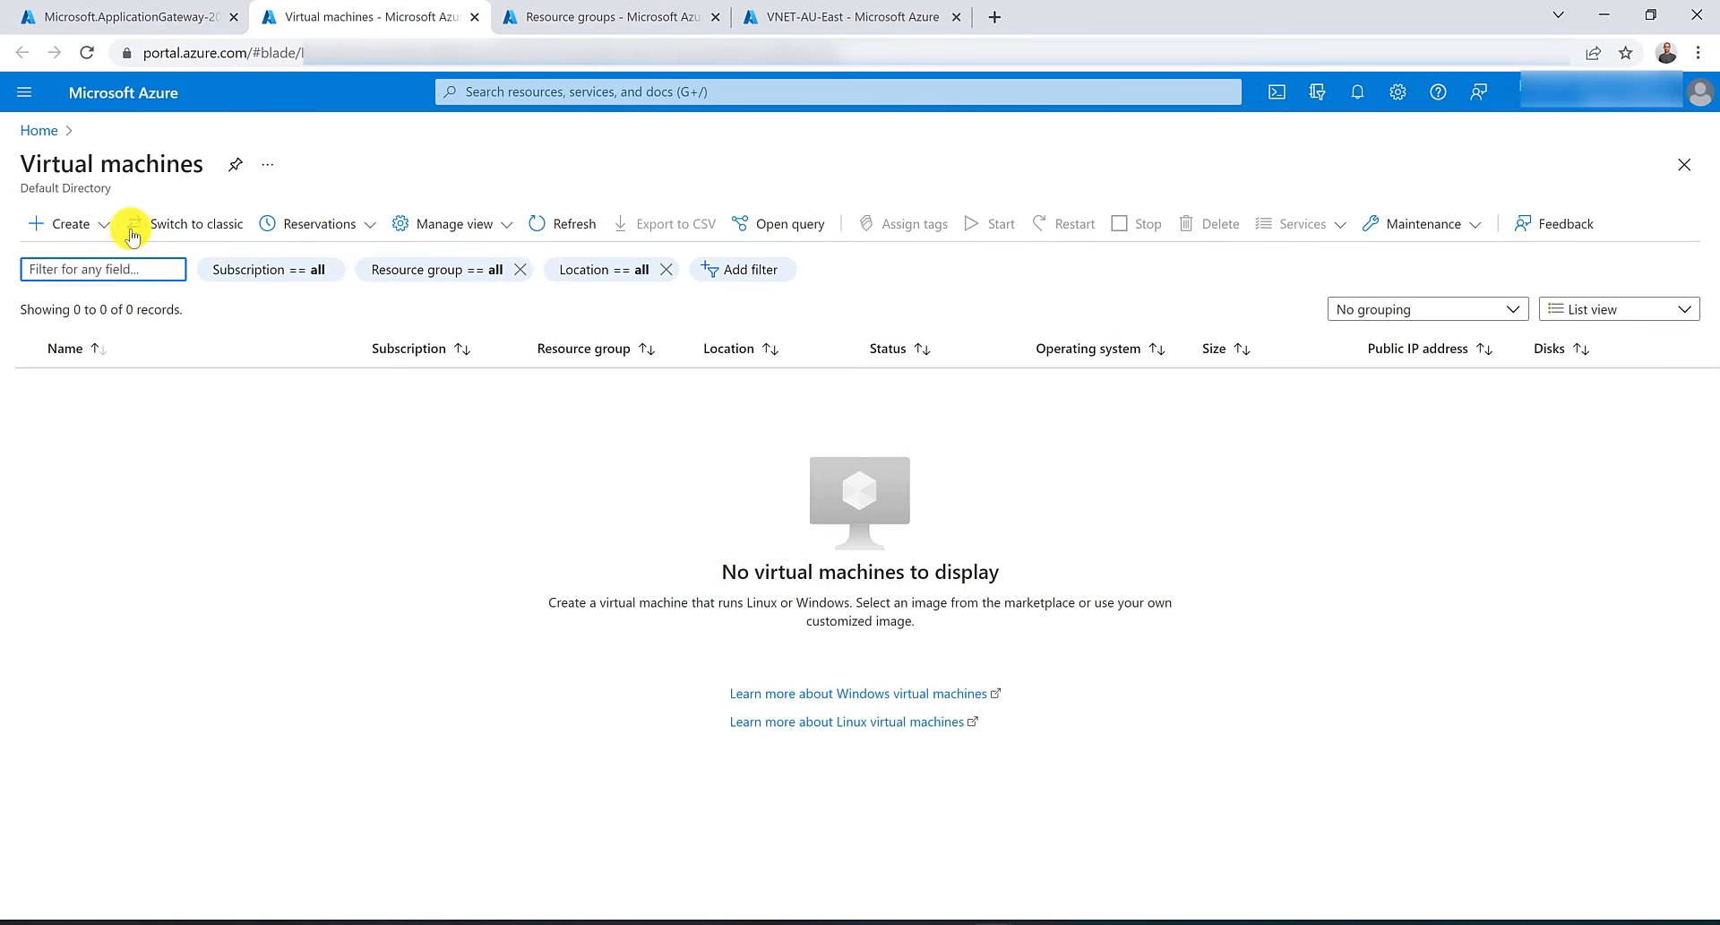
left_click(81, 224)
left_click(90, 257)
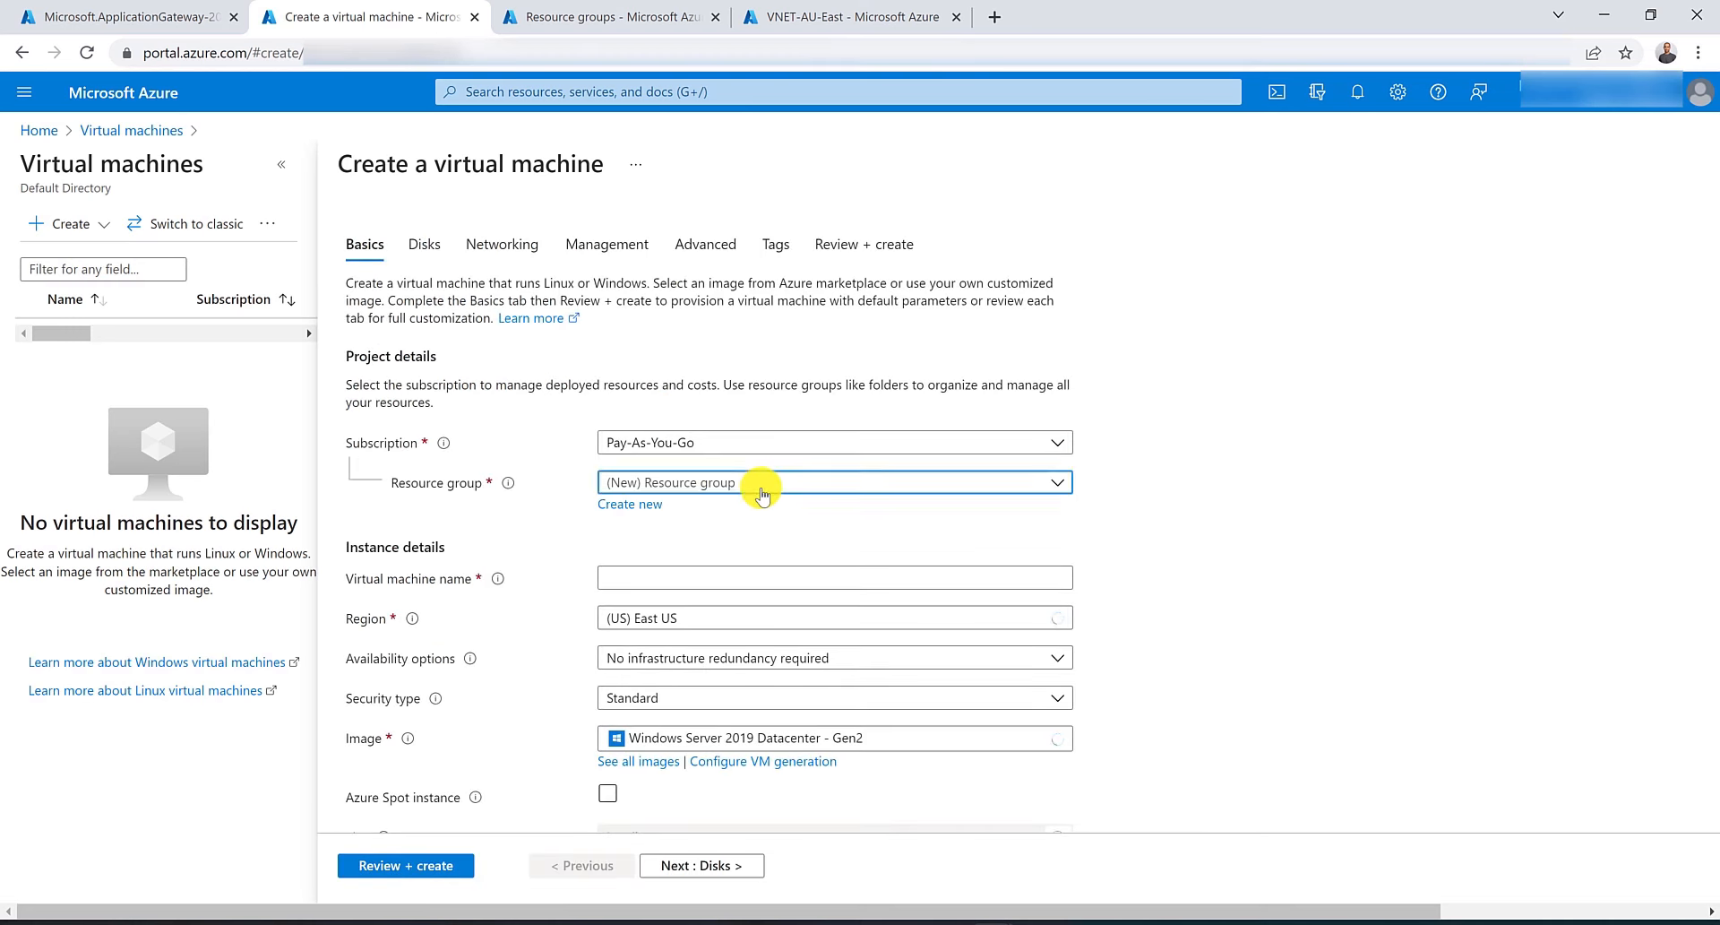
Set the new virtual machine's resource group to RG-AU-East.
left_click(757, 484)
left_click(763, 584)
left_click(763, 579)
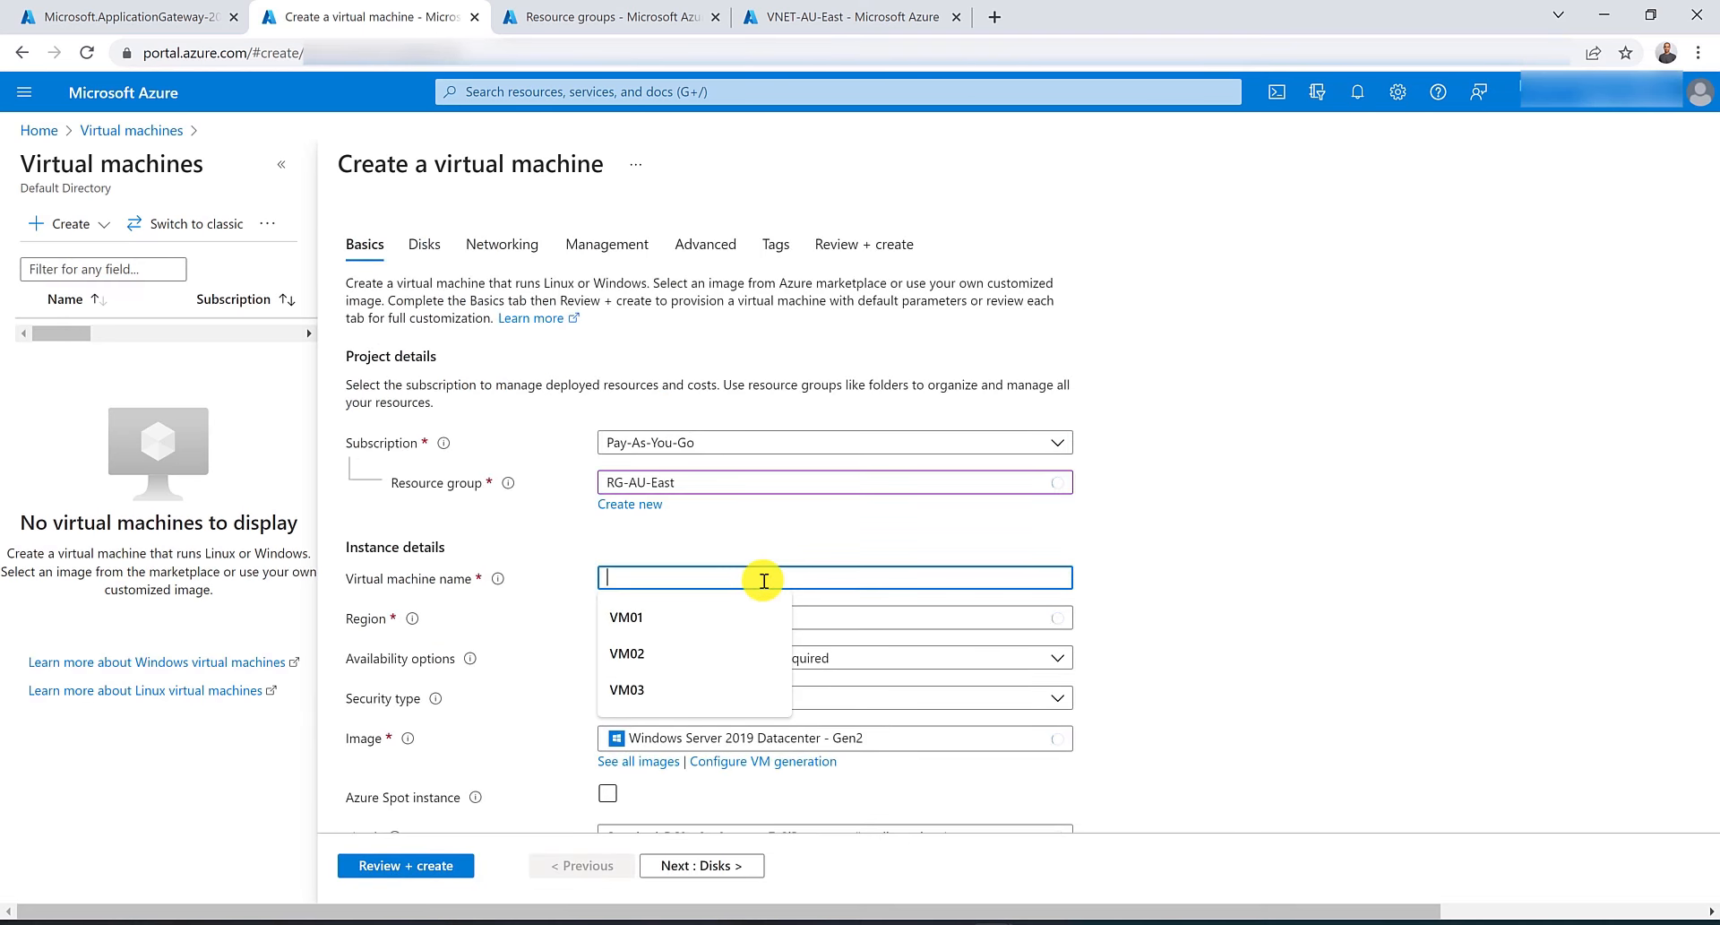
Name the new virtual machine VM01.
key("Down")
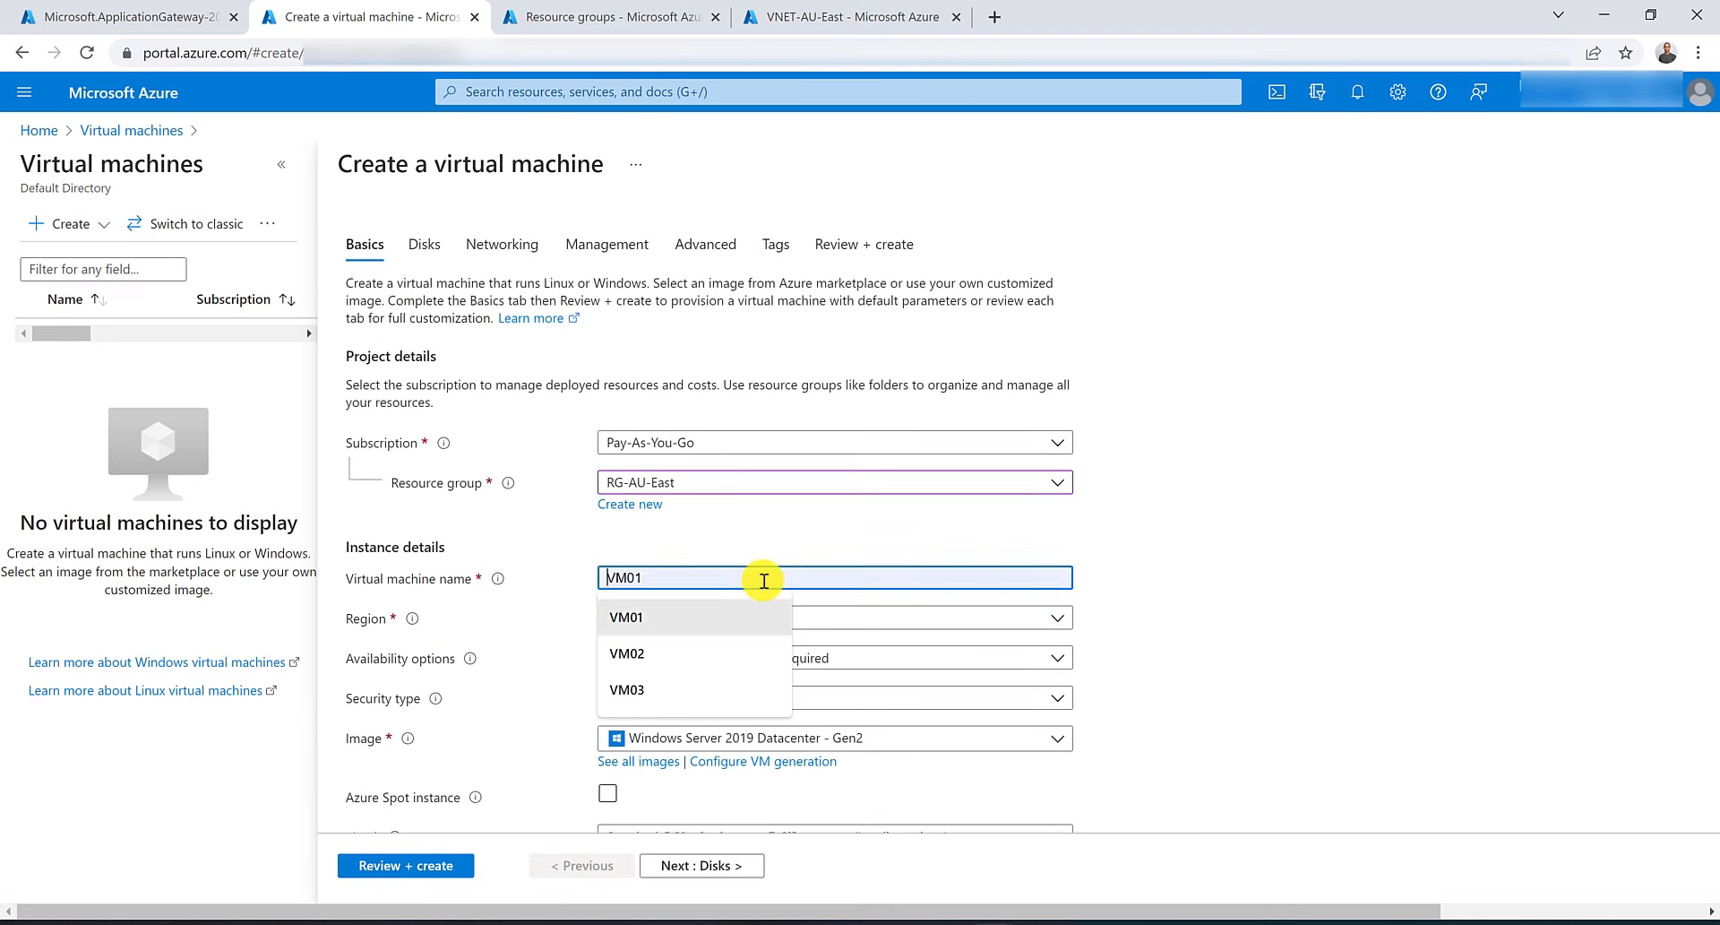
key("Return")
scroll(763, 581, "down", 3)
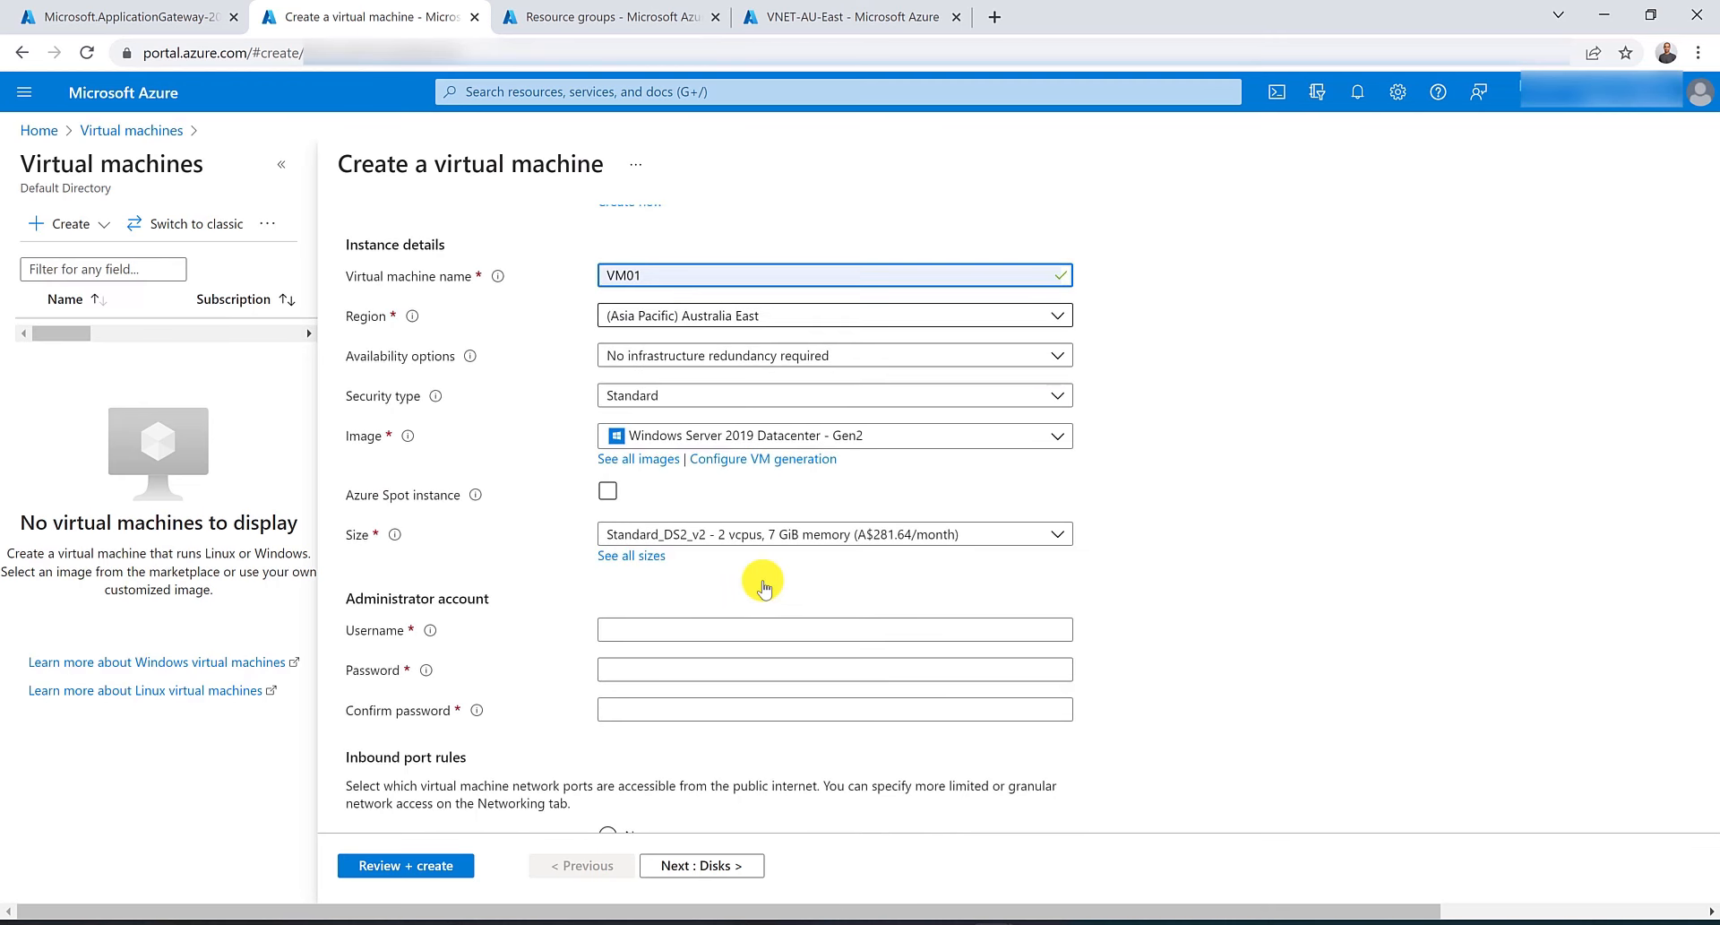
Enter the administrator username, then the account password and its confirmation.
left_click(682, 633)
type("hussein")
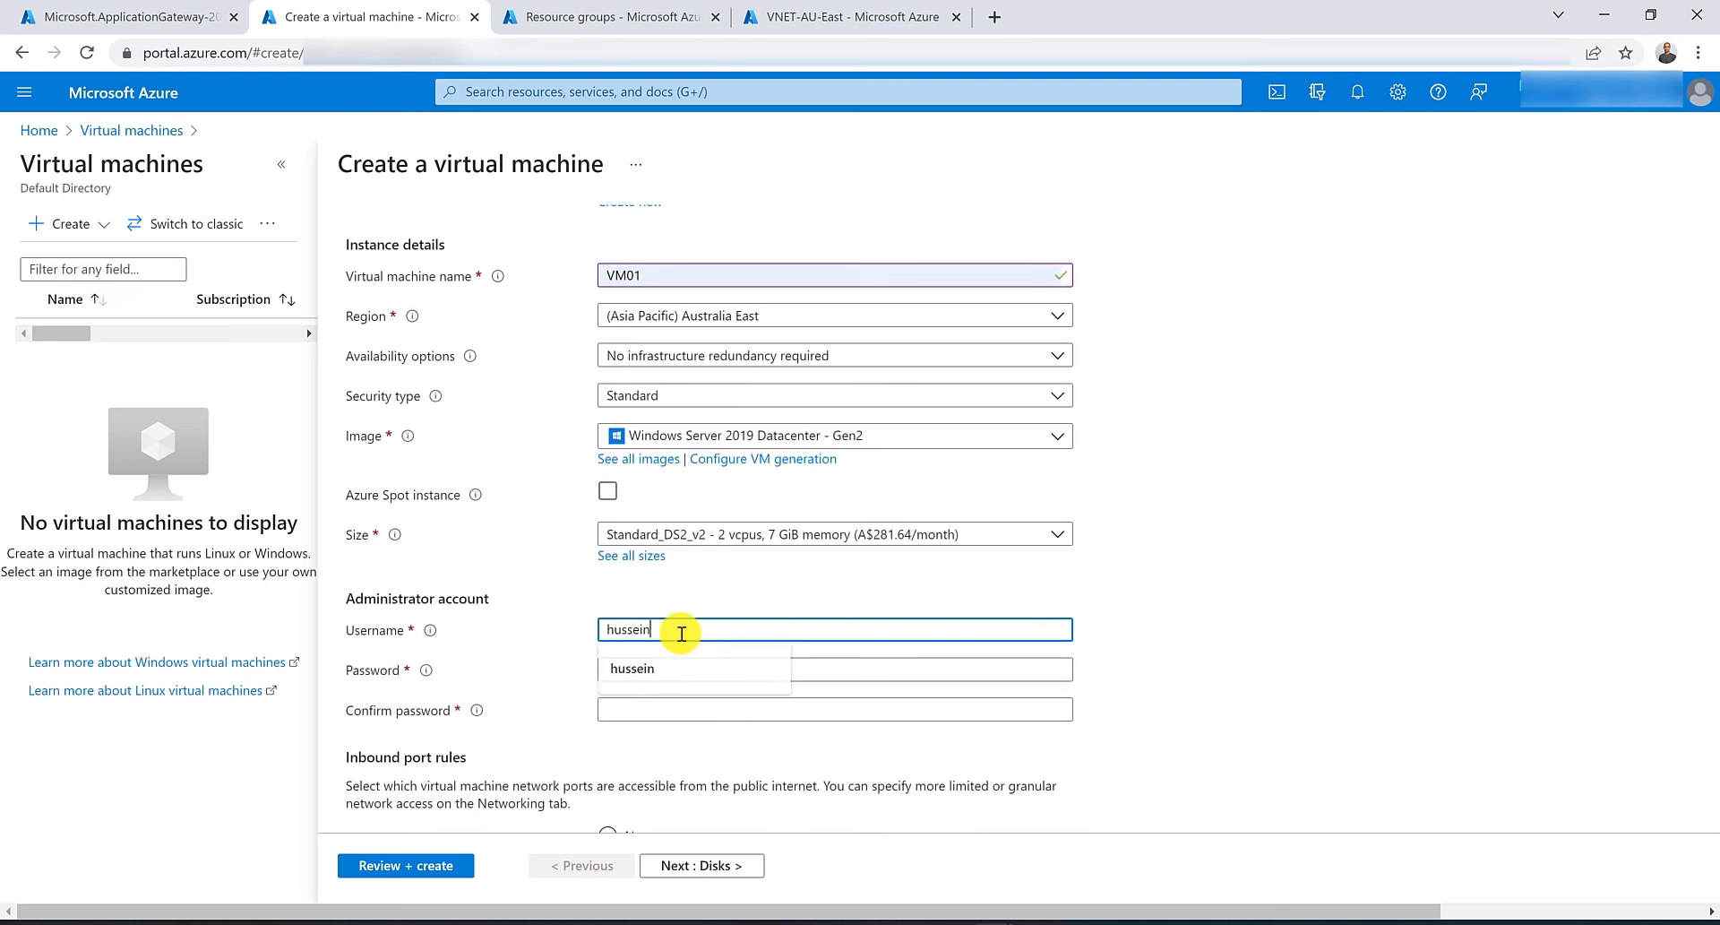
key("Tab")
type("*************")
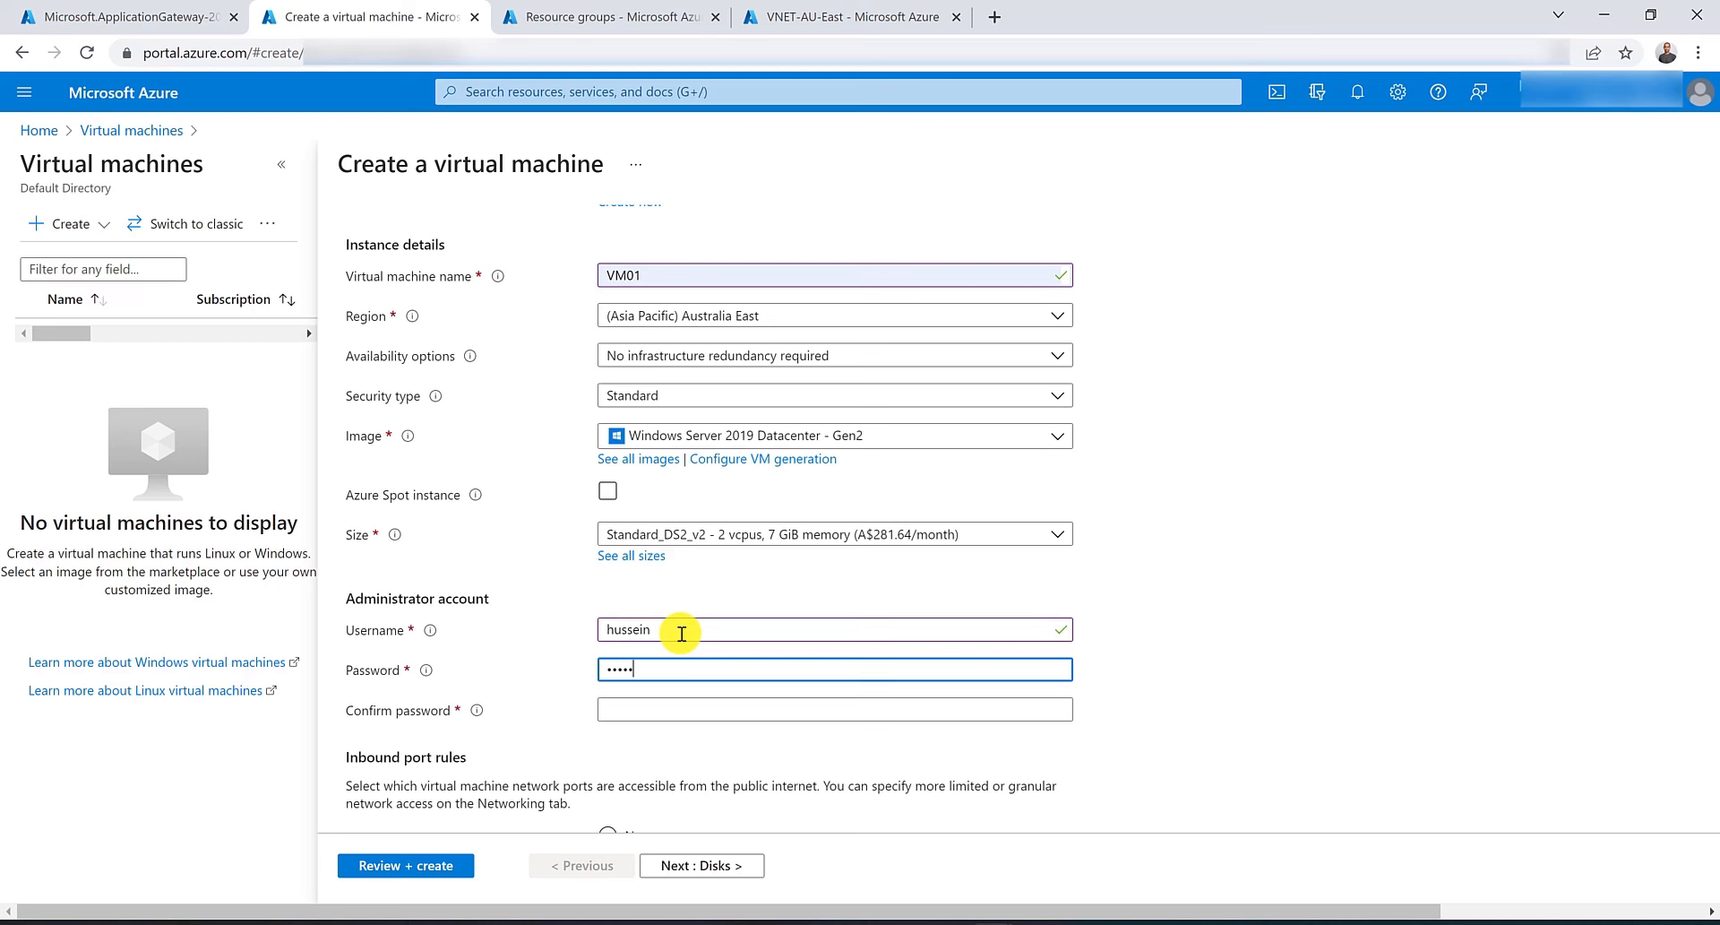
key("Tab")
type("*************")
Set the public inbound ports to None.
scroll(680, 699, "down", 4)
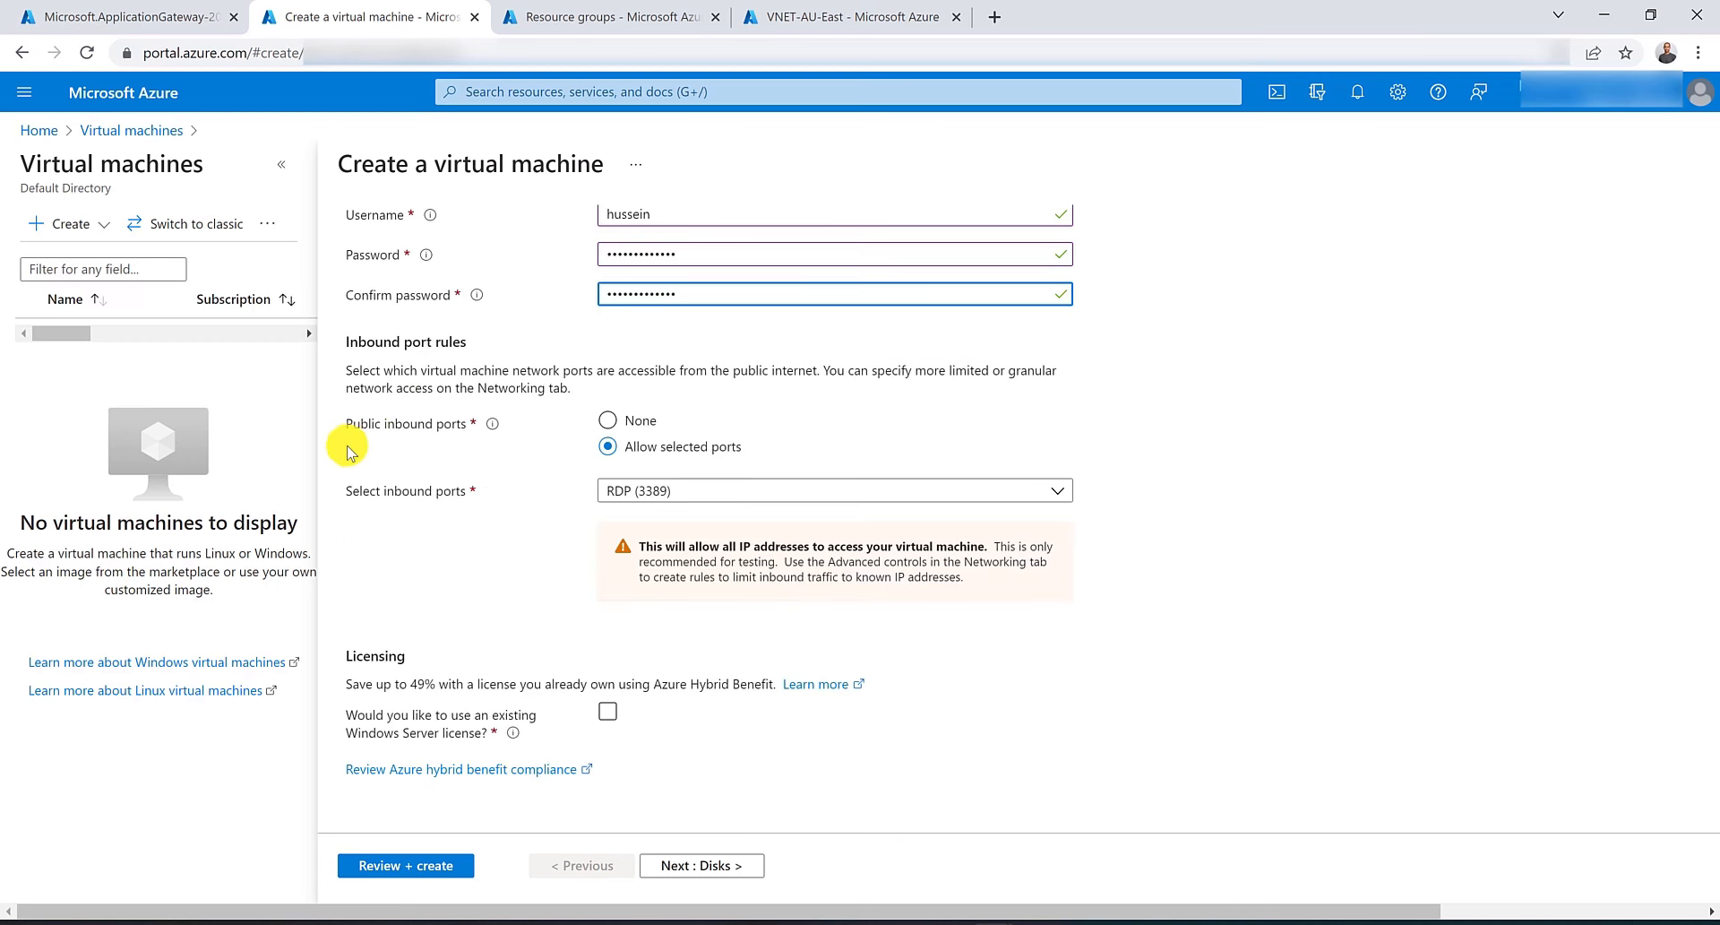
left_click(608, 421)
scroll(537, 603, "up", 5)
left_click(499, 260)
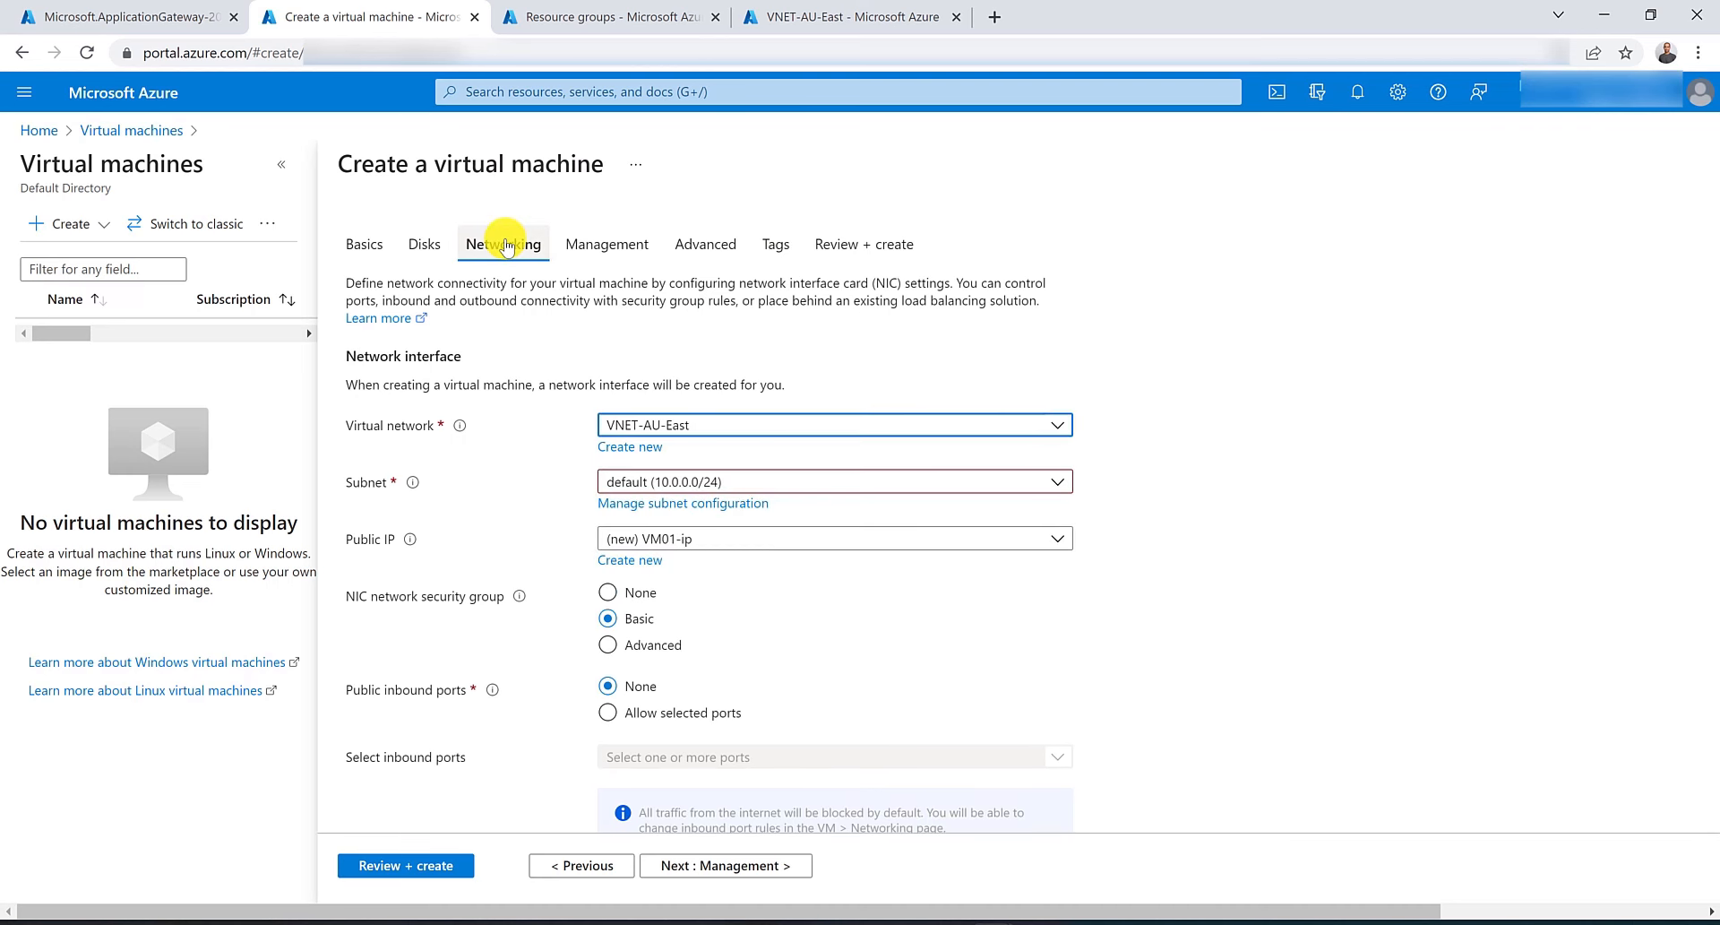
Set the virtual network to VNET-AU-East, then review and create the VM01 virtual machine.
left_click(726, 427)
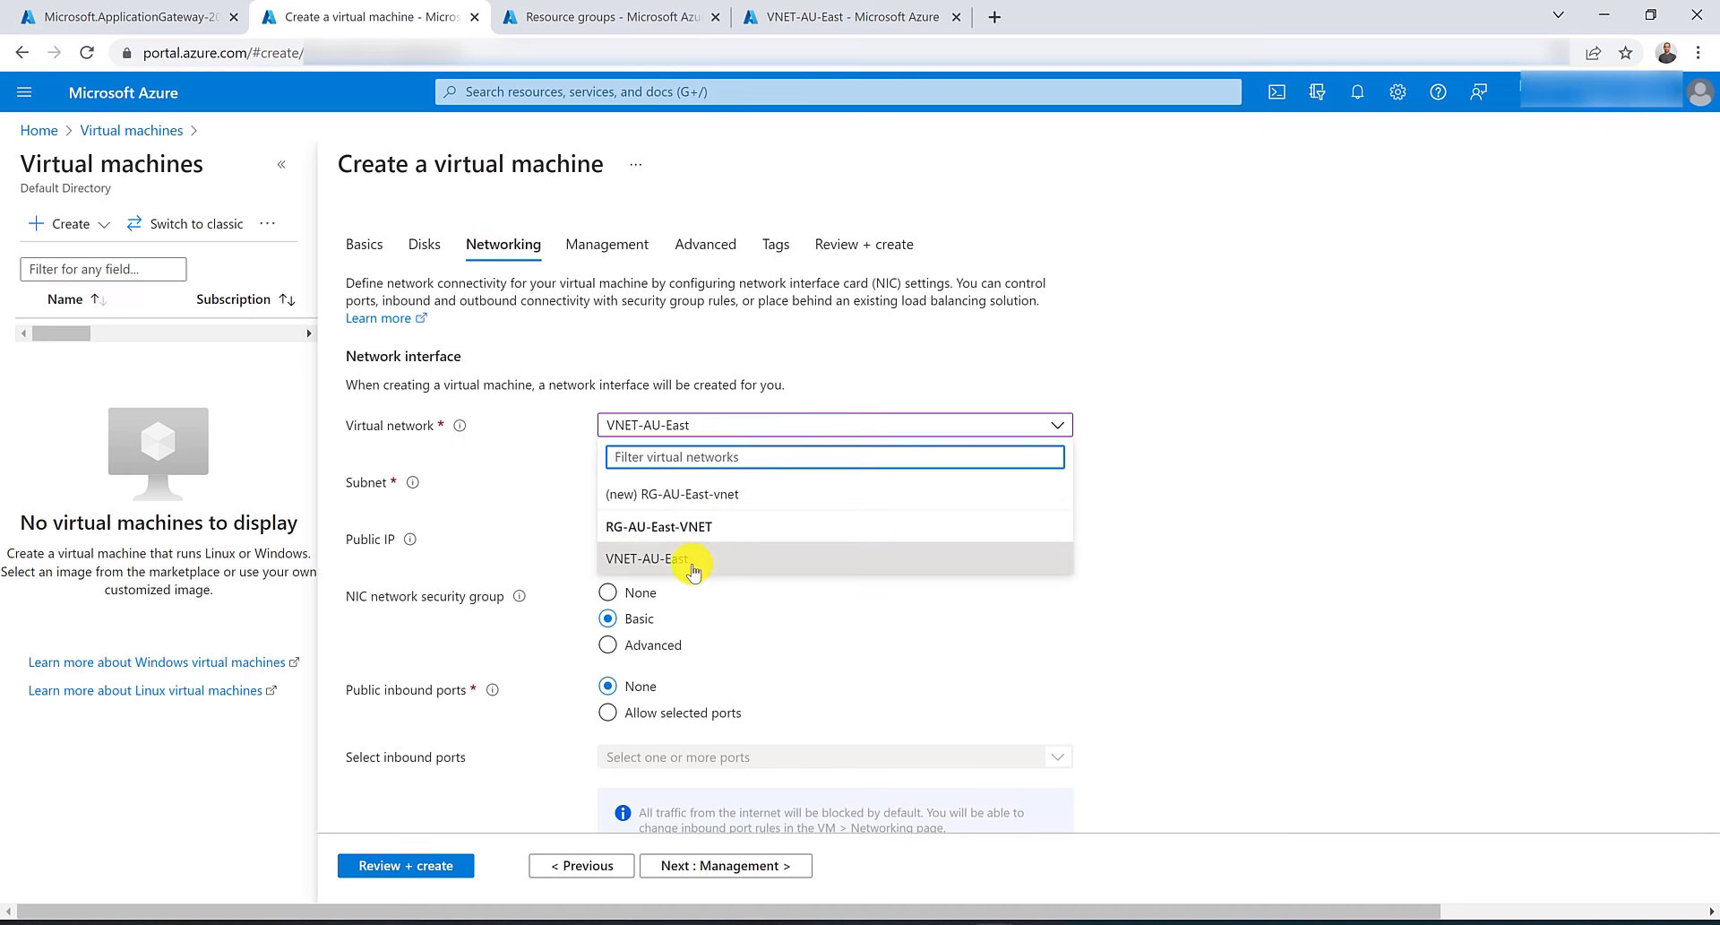
left_click(620, 560)
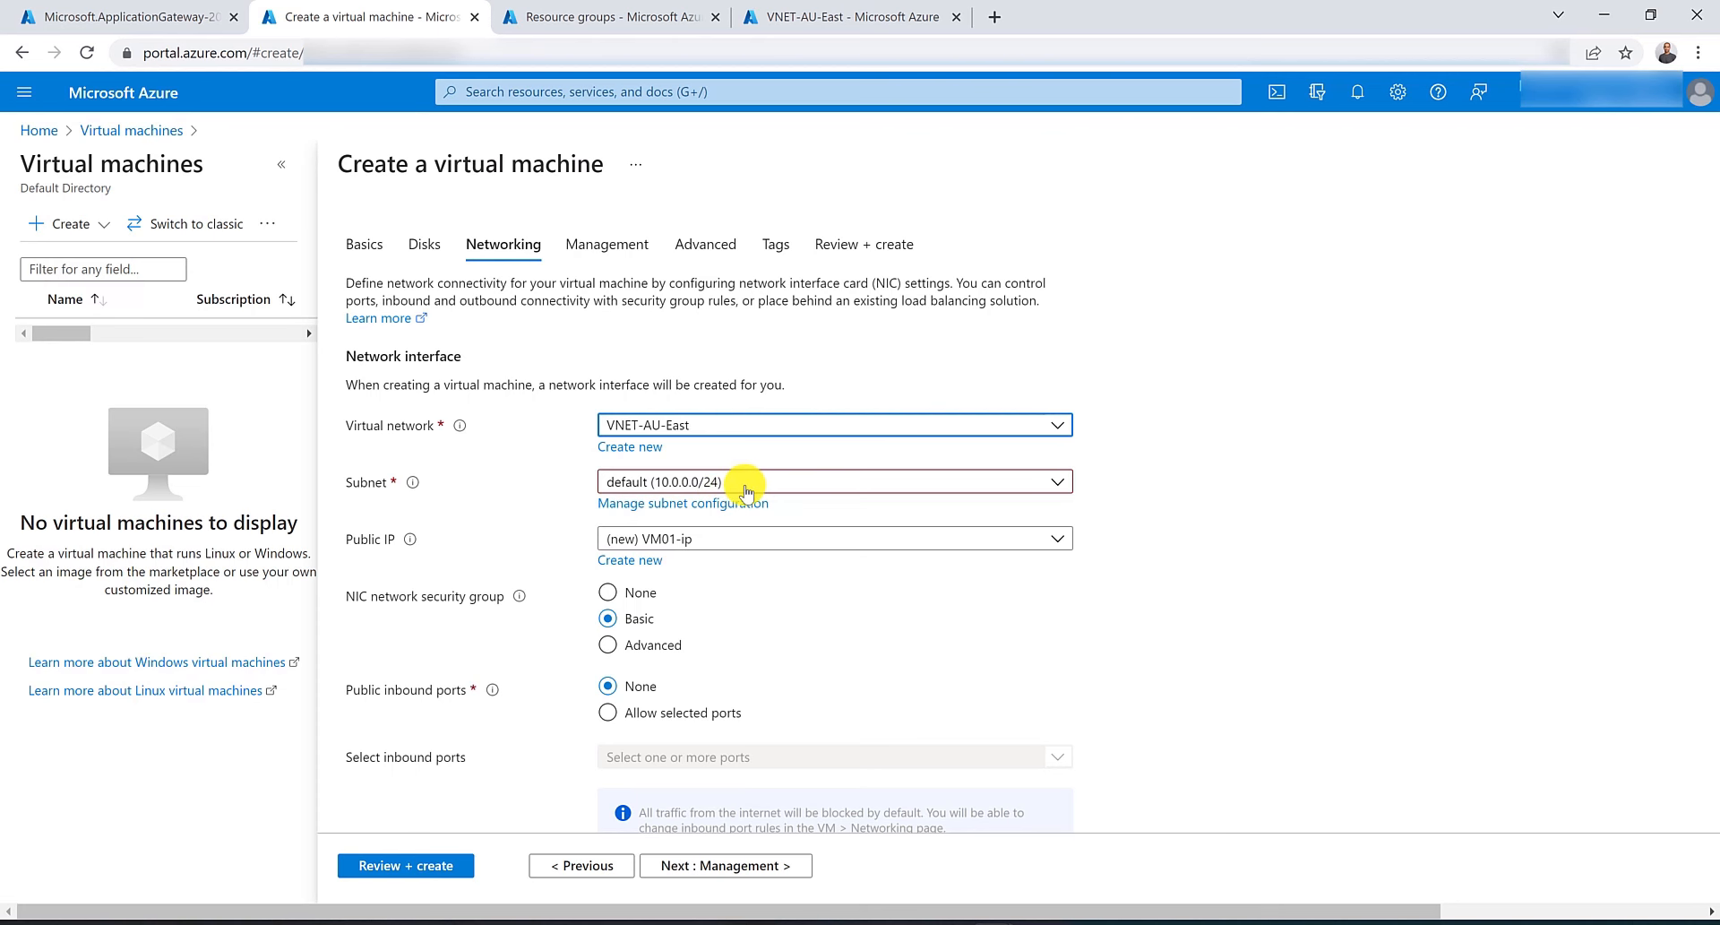
scroll(746, 489, "down", 3)
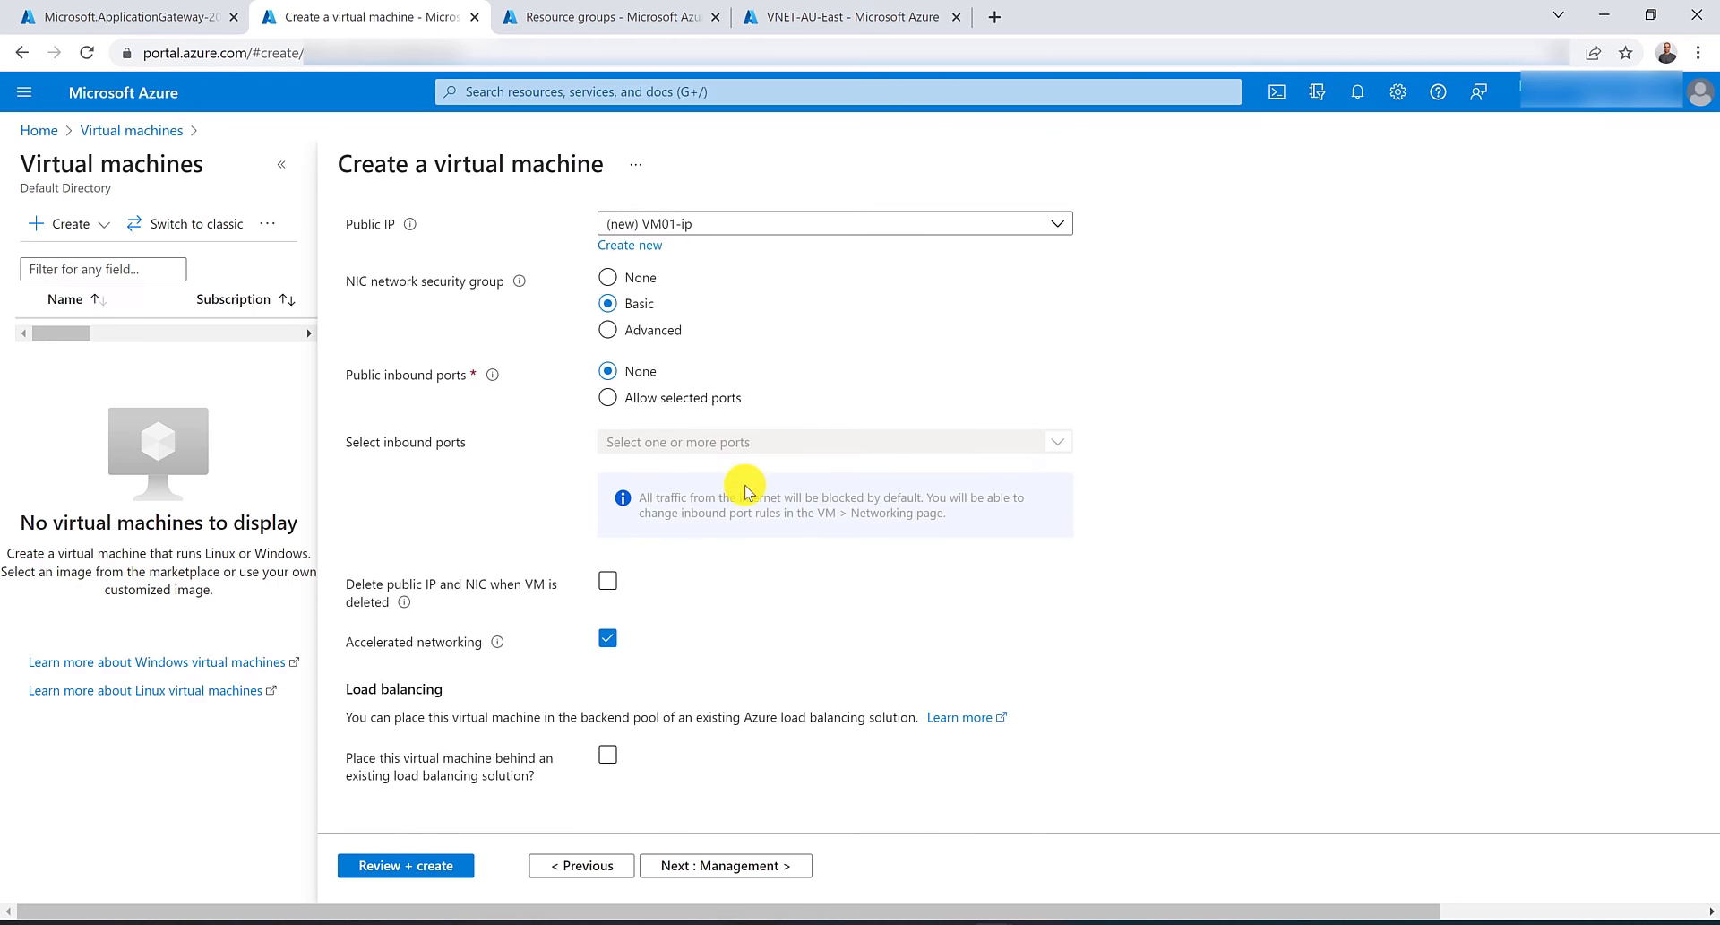
left_click(408, 865)
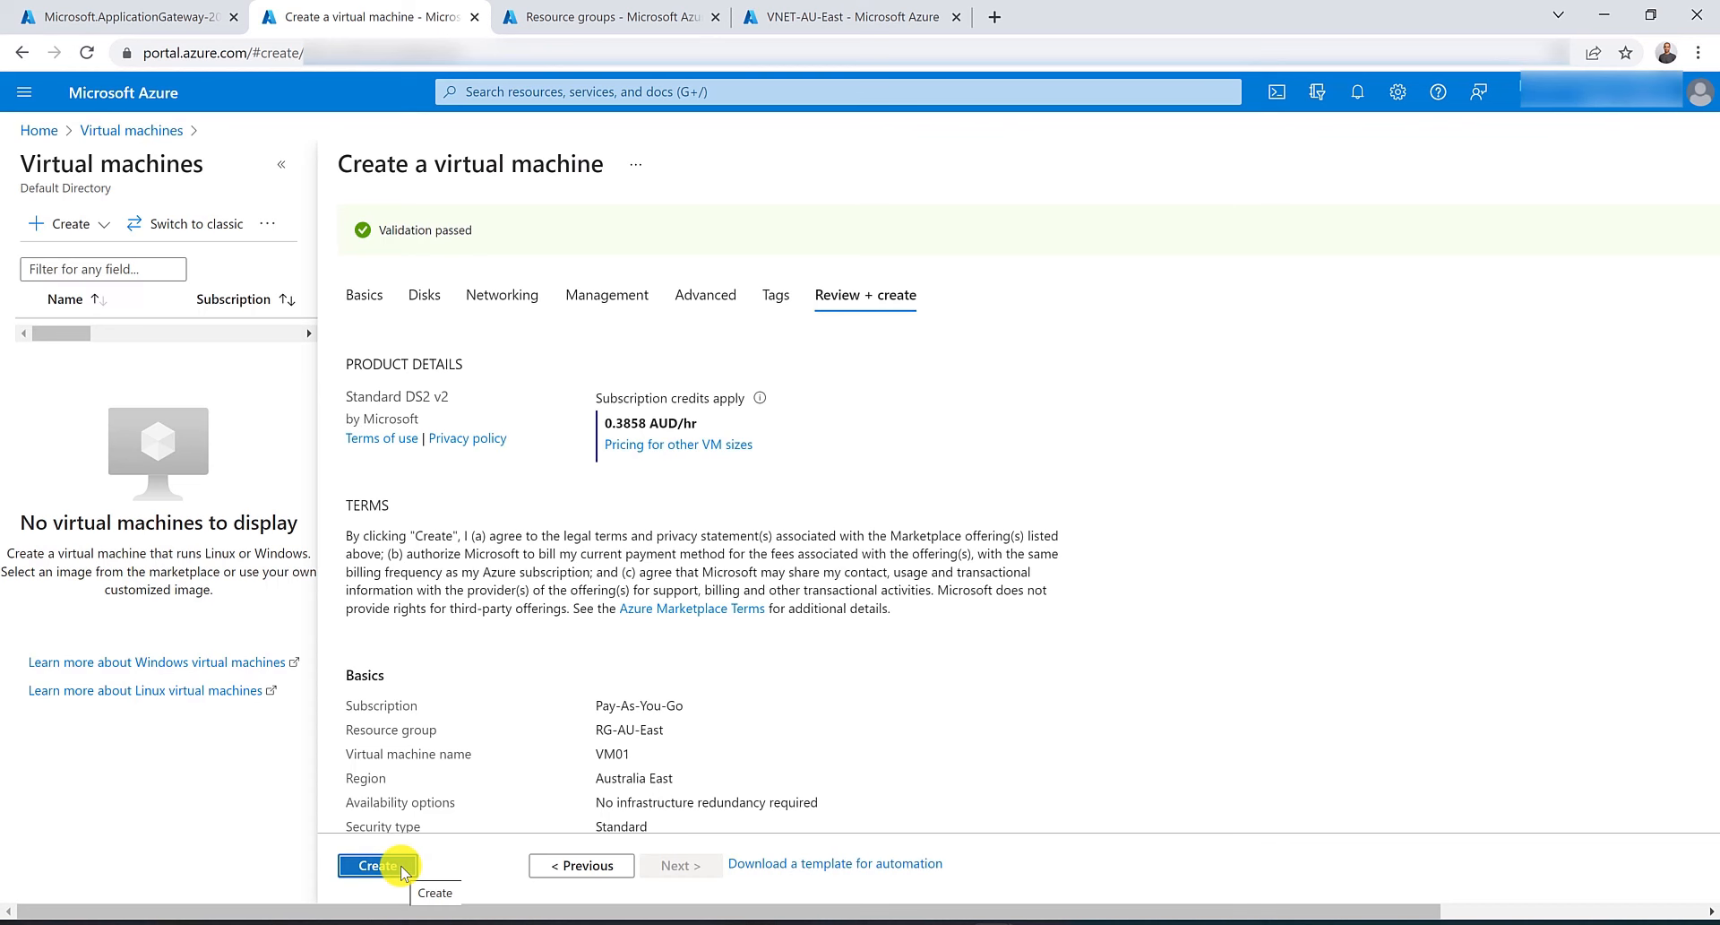
left_click(401, 869)
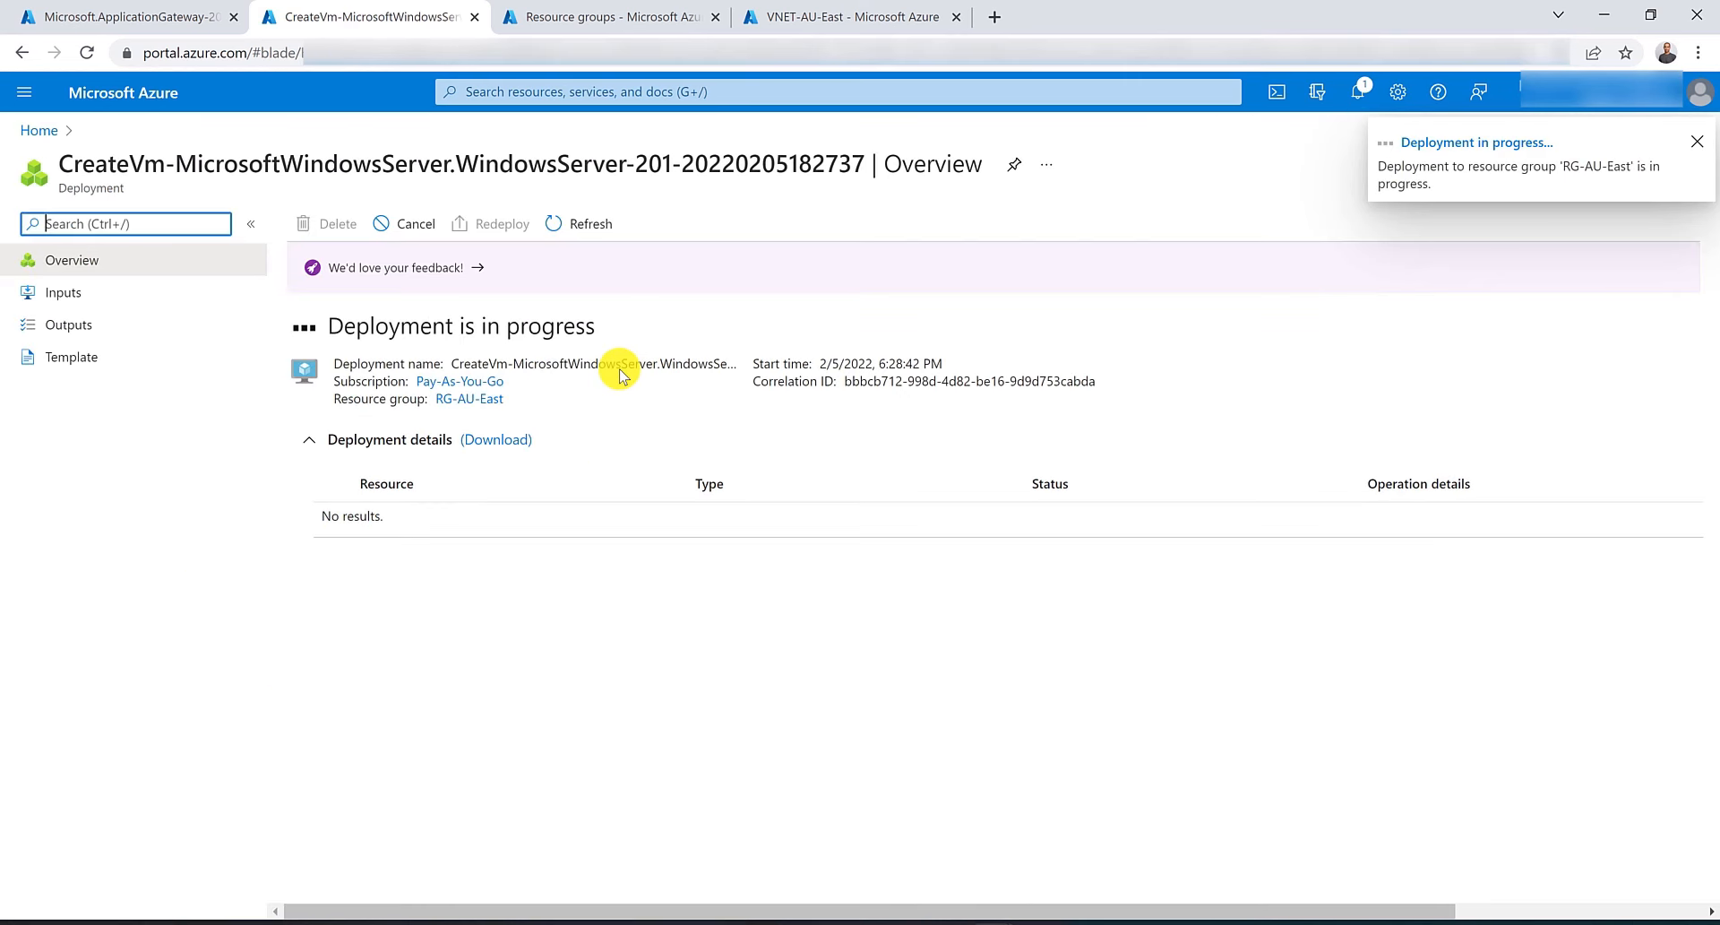
Open virtual machine creation in a new tab and set the resource group to RG-AU-East.
left_click(510, 92)
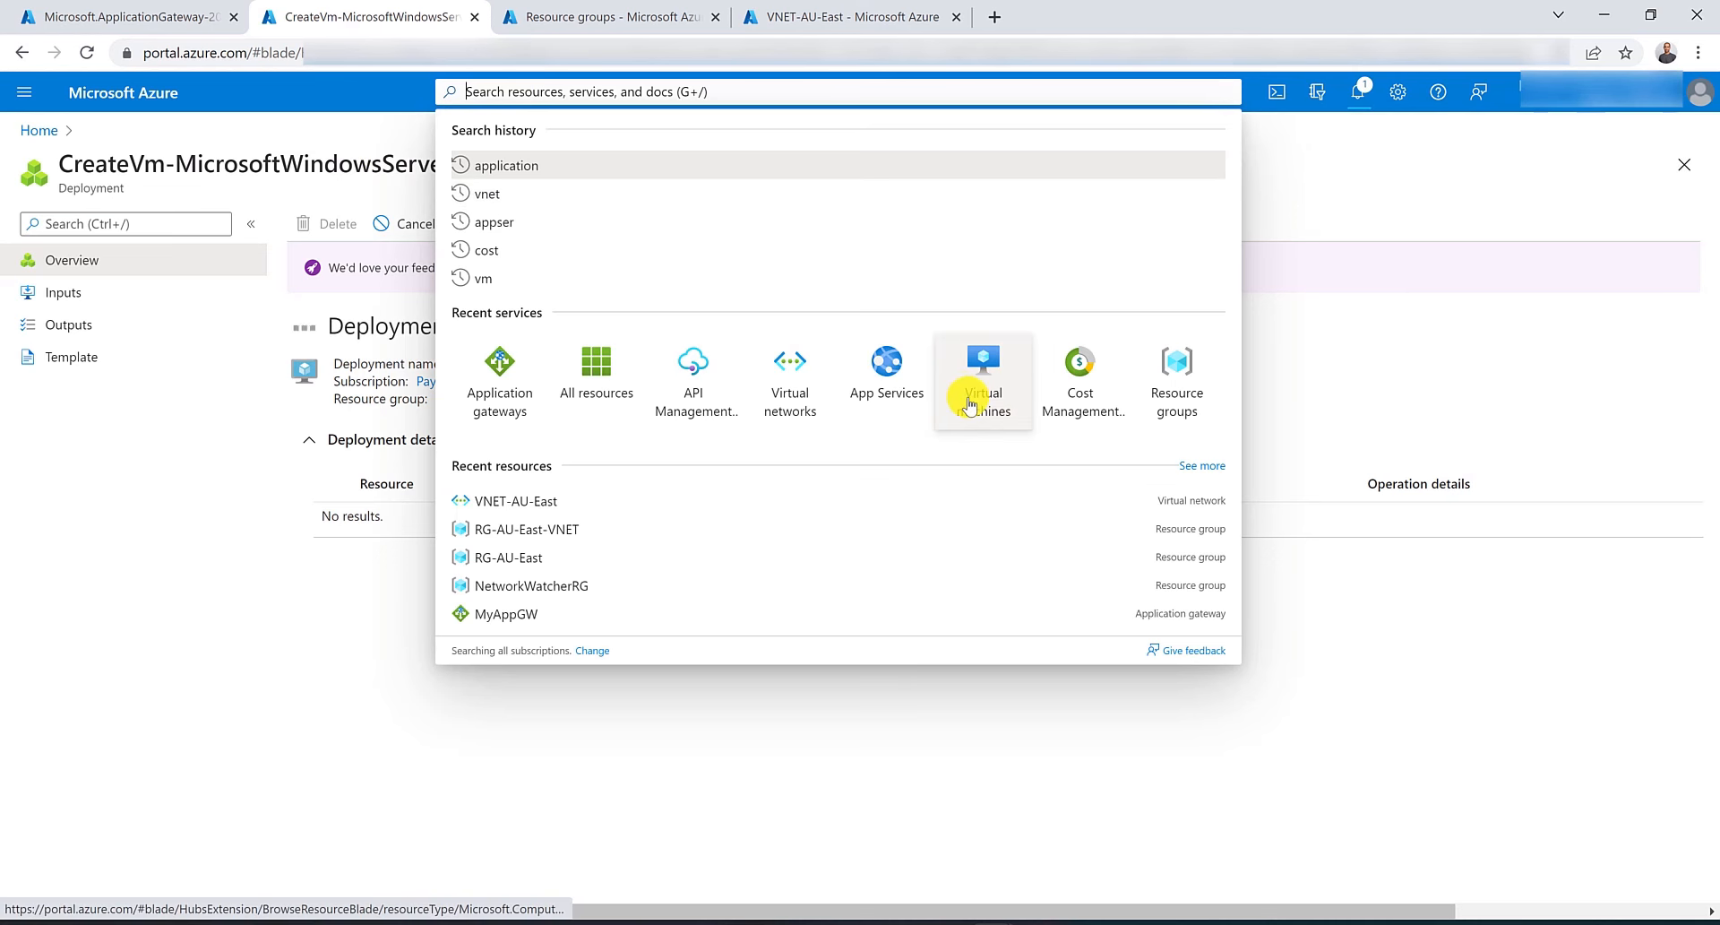
middle_click(970, 404)
left_click(653, 15)
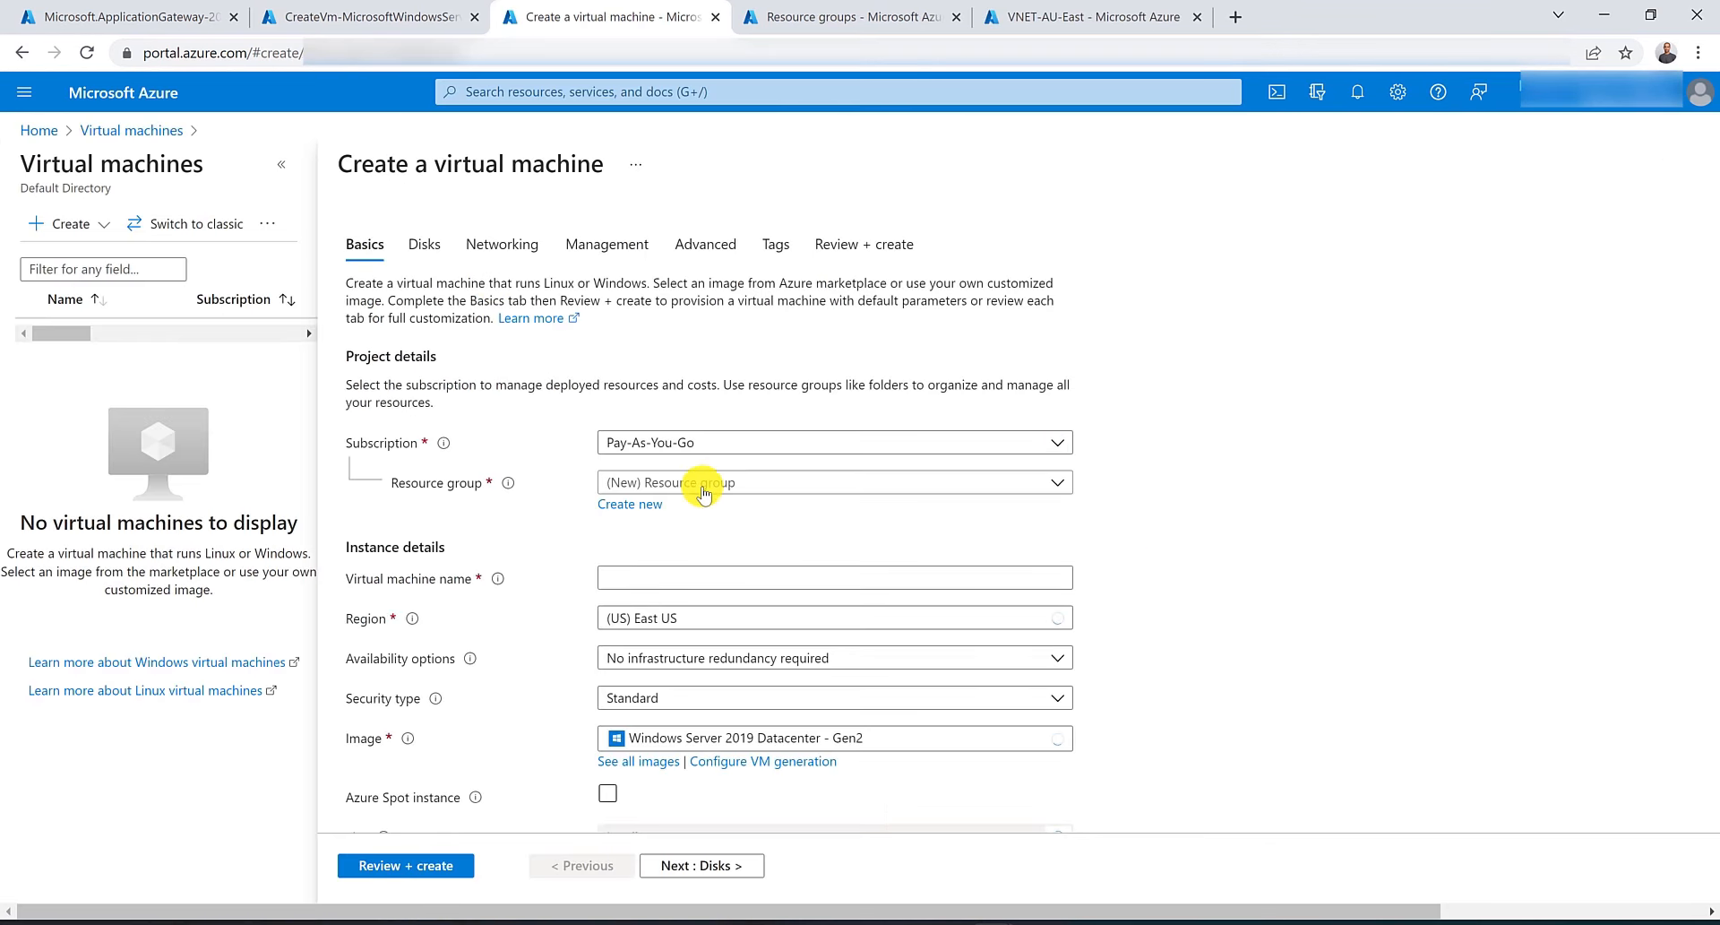
left_click(704, 484)
left_click(707, 578)
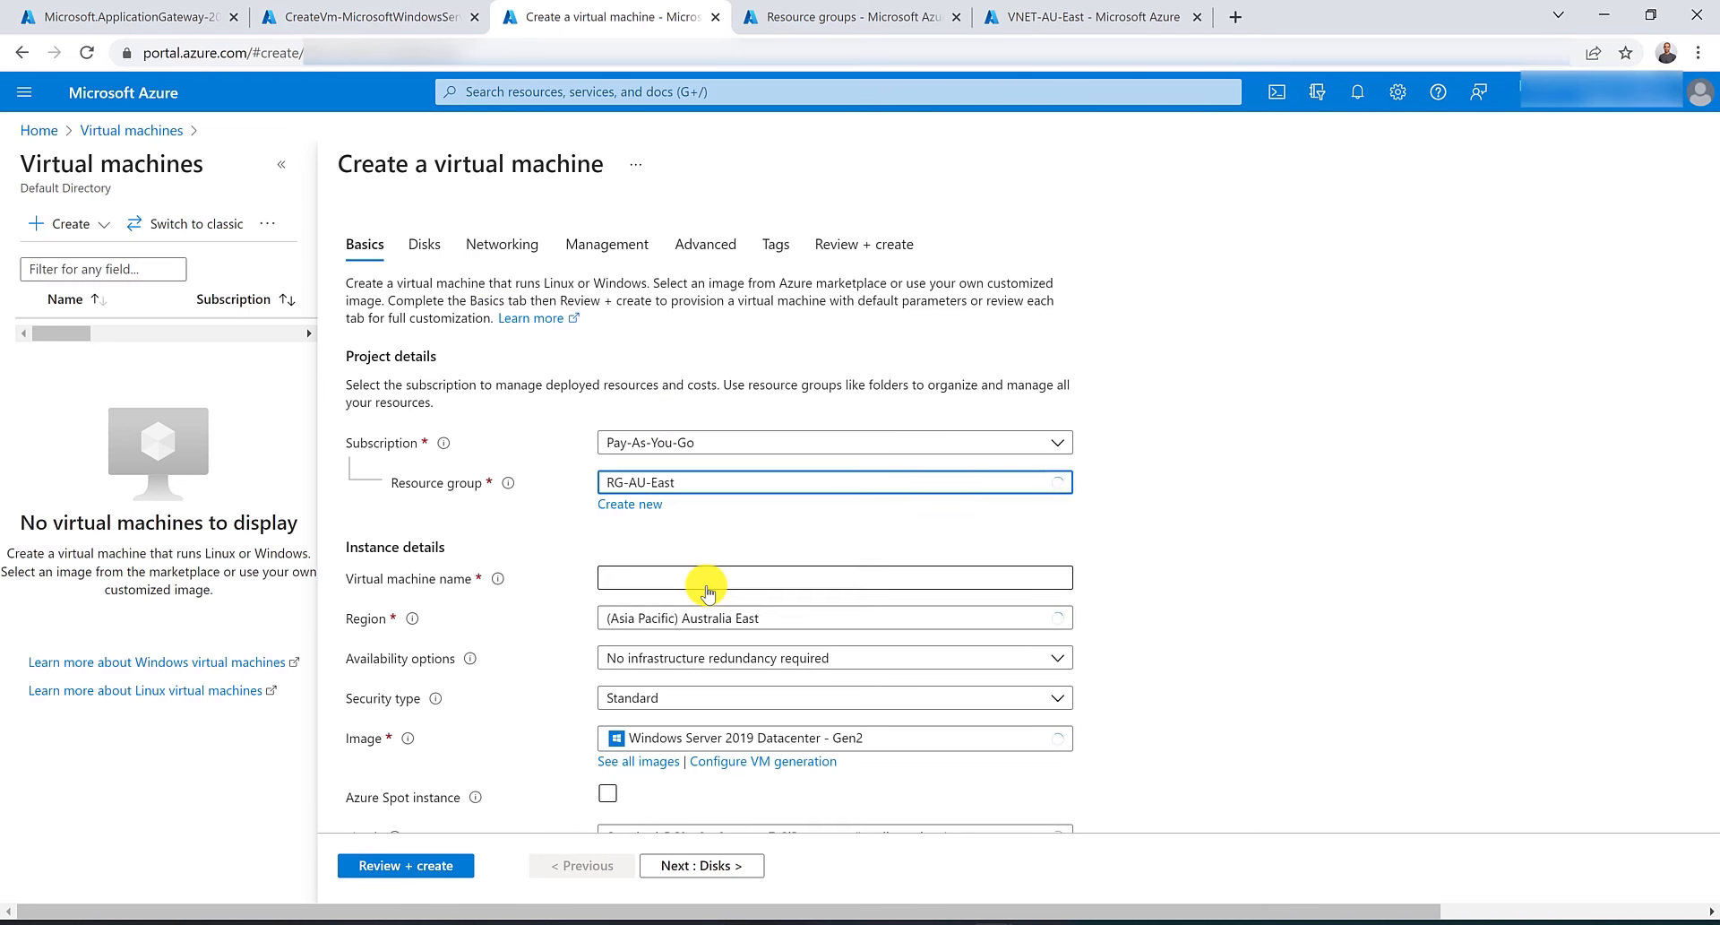
Name the second virtual machine VM02.
left_click(708, 587)
key("Down")
key("Down")
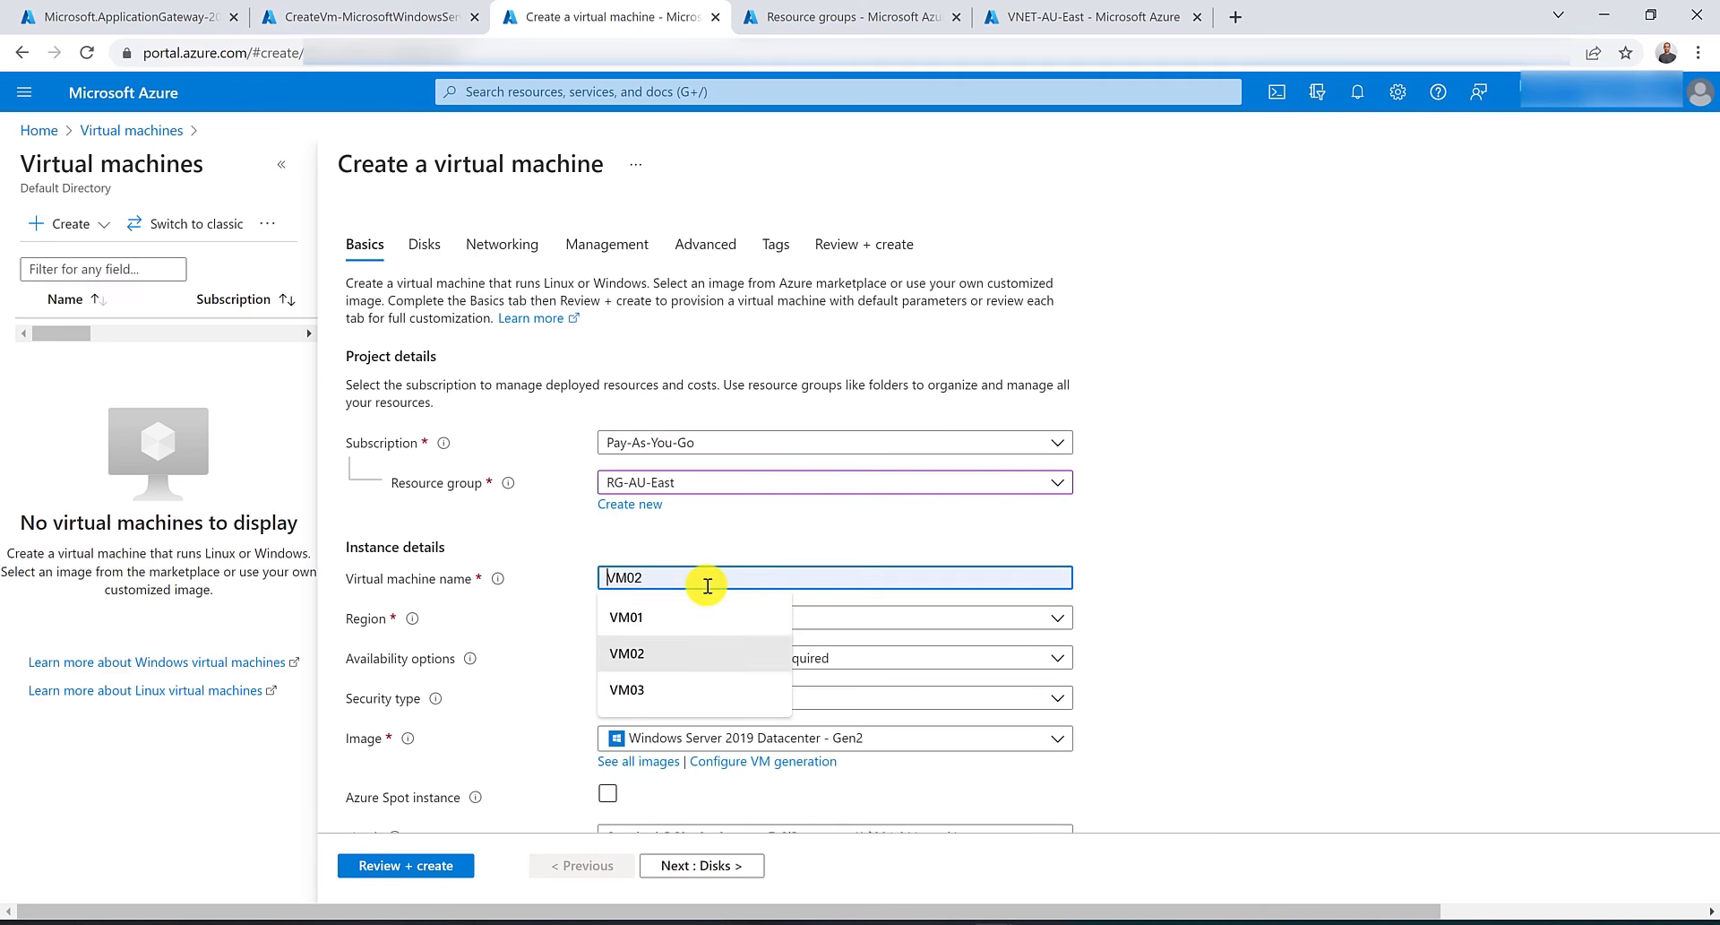
key("Return")
scroll(706, 584, "down", 4)
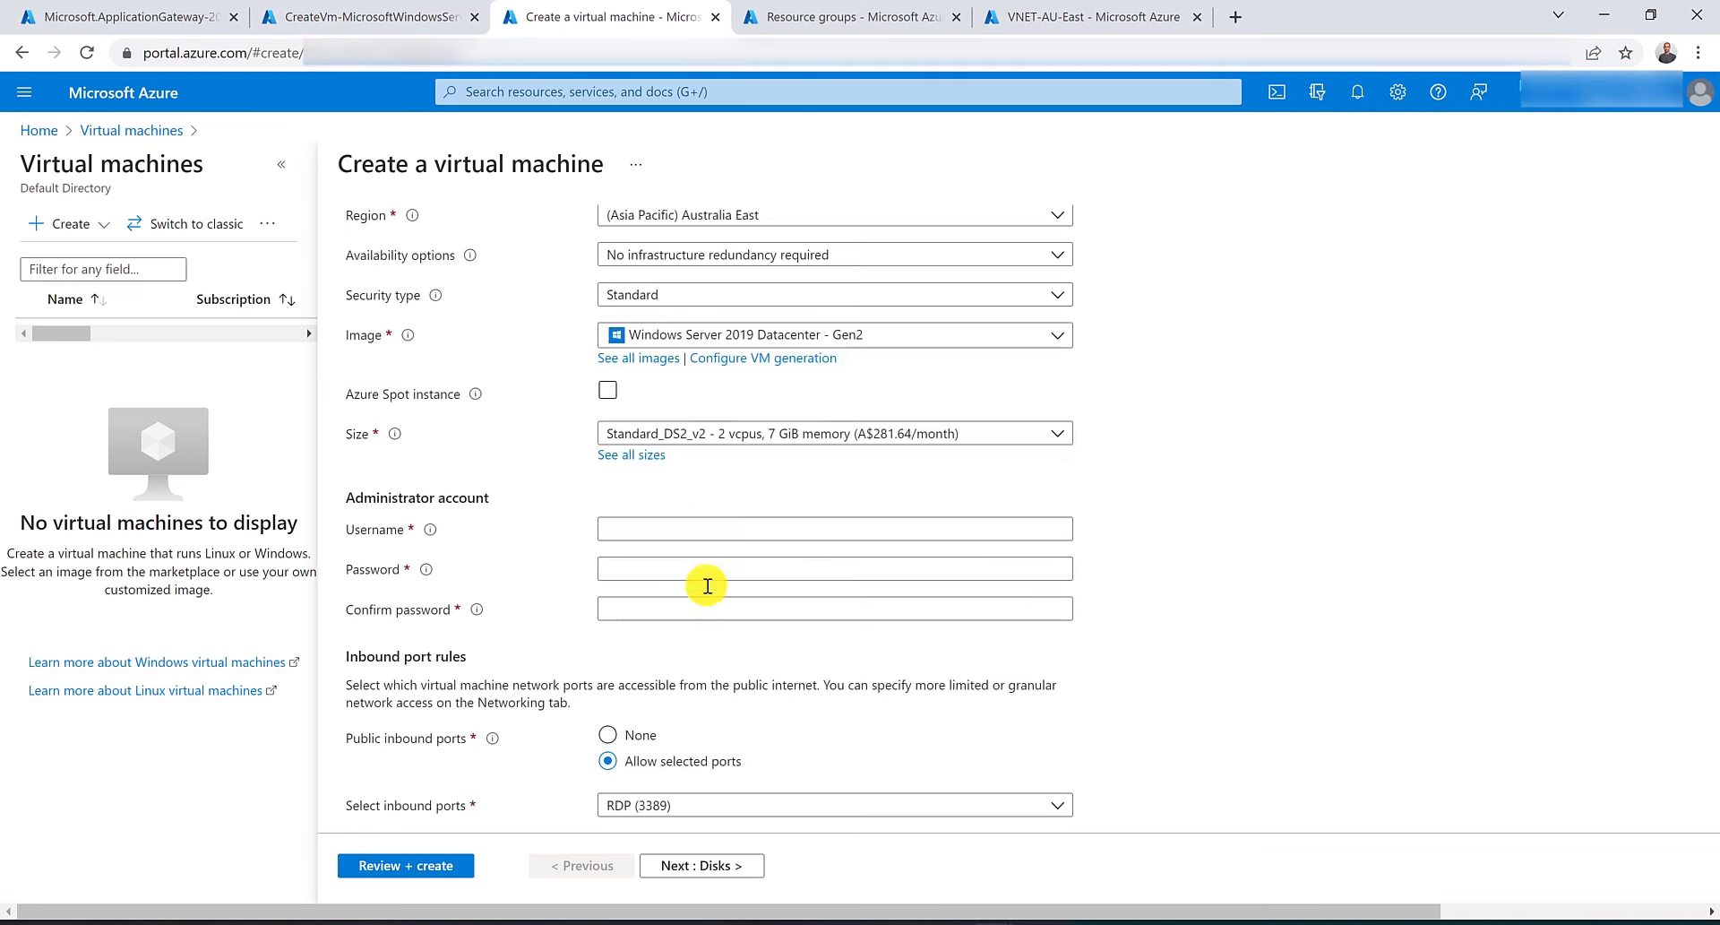
Enter the administrator username, then the account password and its confirmation for VM02.
left_click(714, 523)
type("hussein")
key("Tab")
type("•••••••••••••")
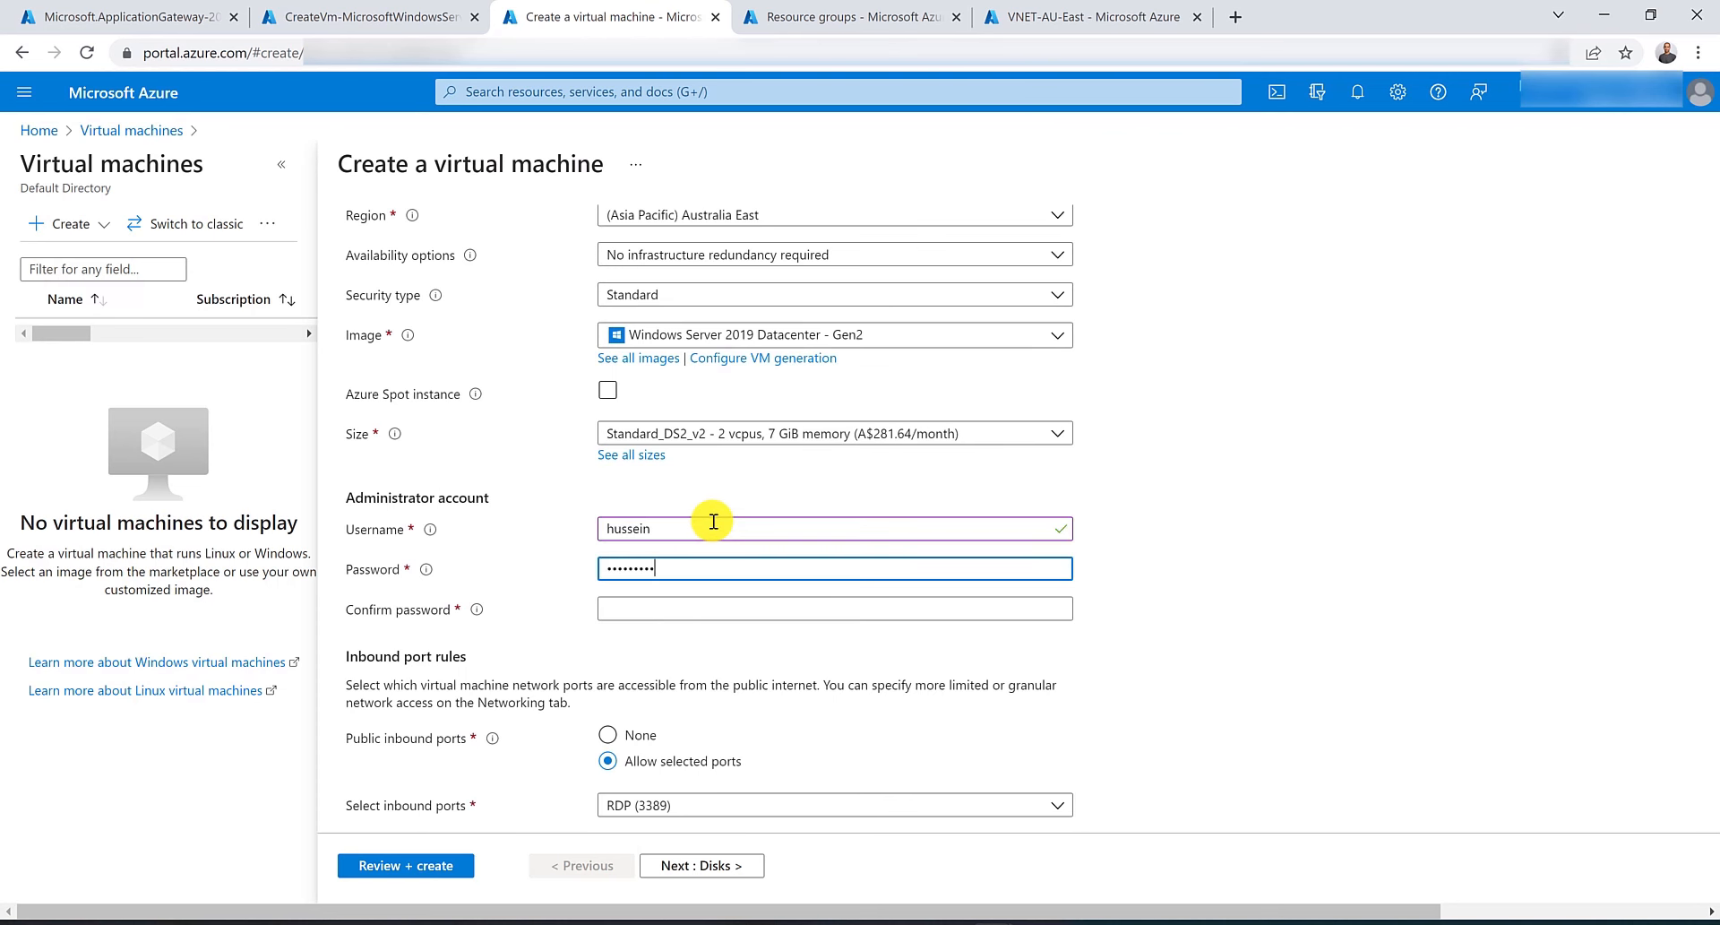
key("Tab")
type("•••••••••••••")
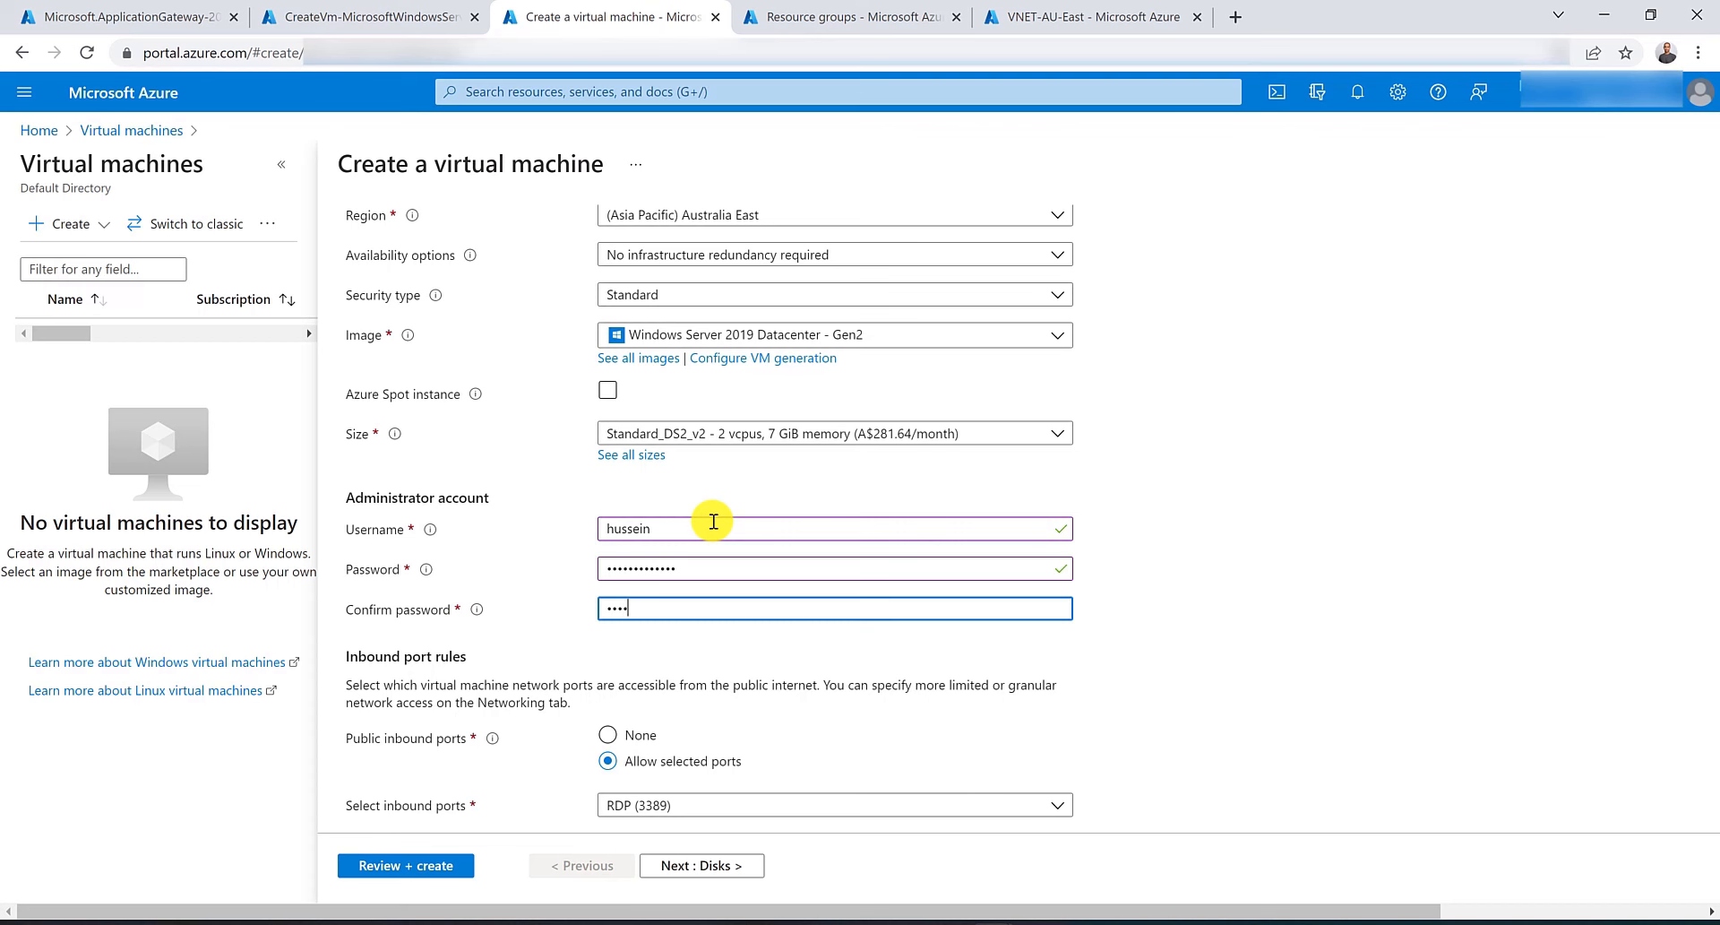
Set VM02's public inbound ports to None.
scroll(714, 520, "down", 3)
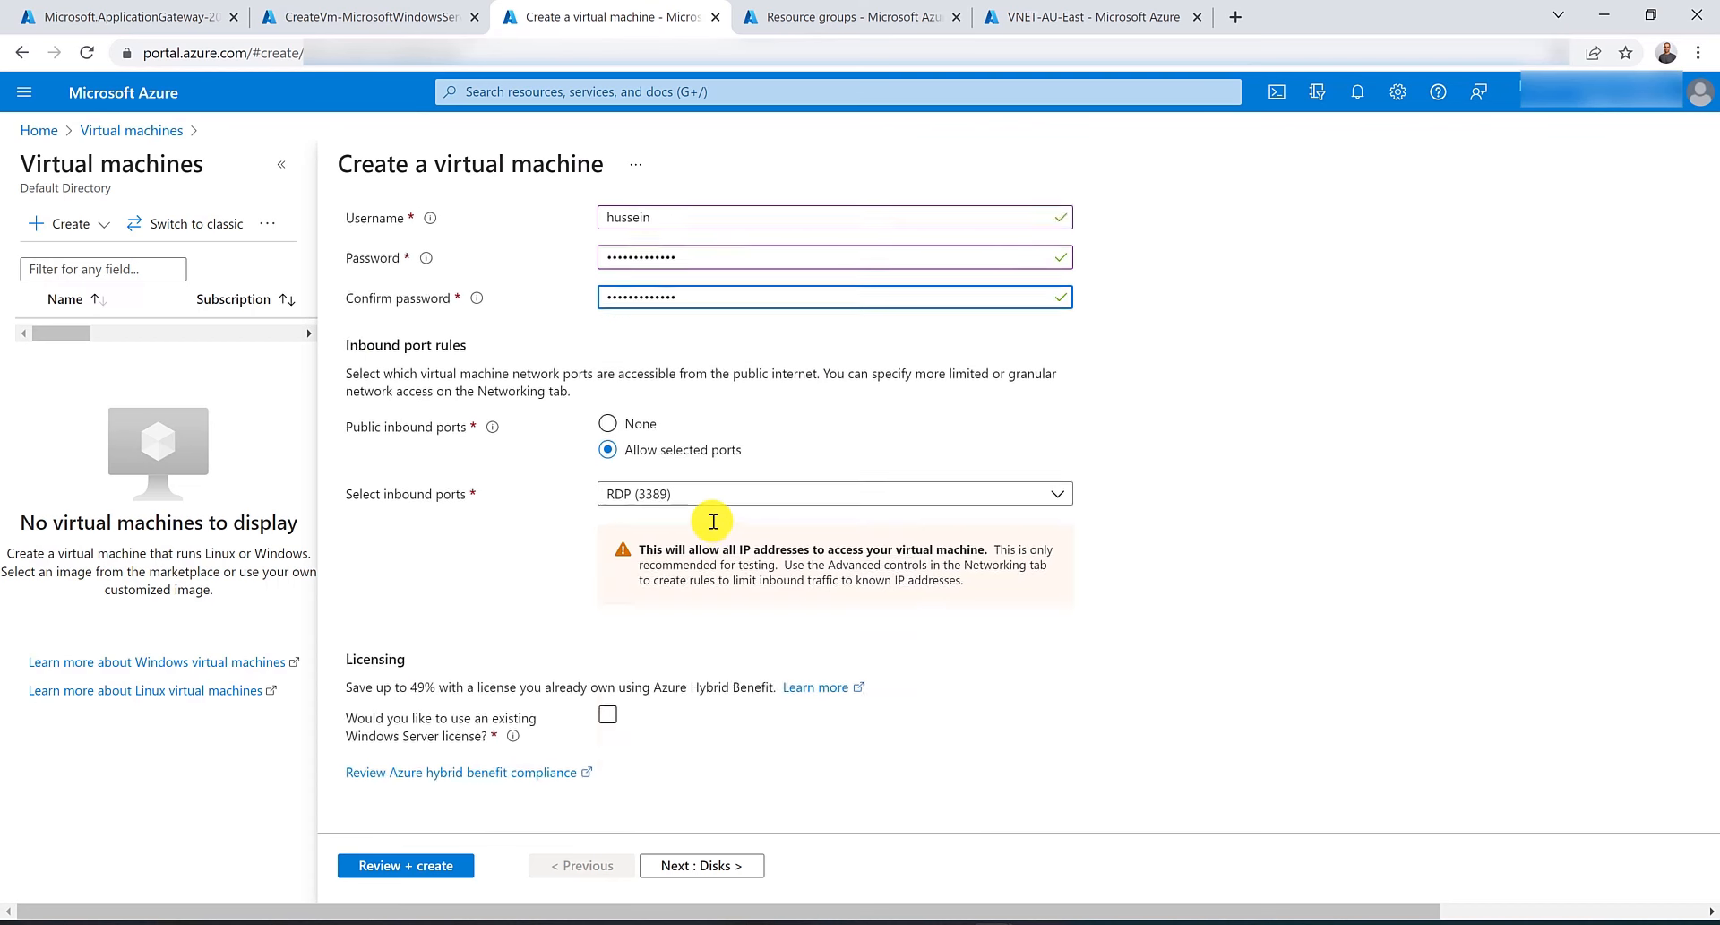
left_click(608, 420)
scroll(627, 376, "up", 10)
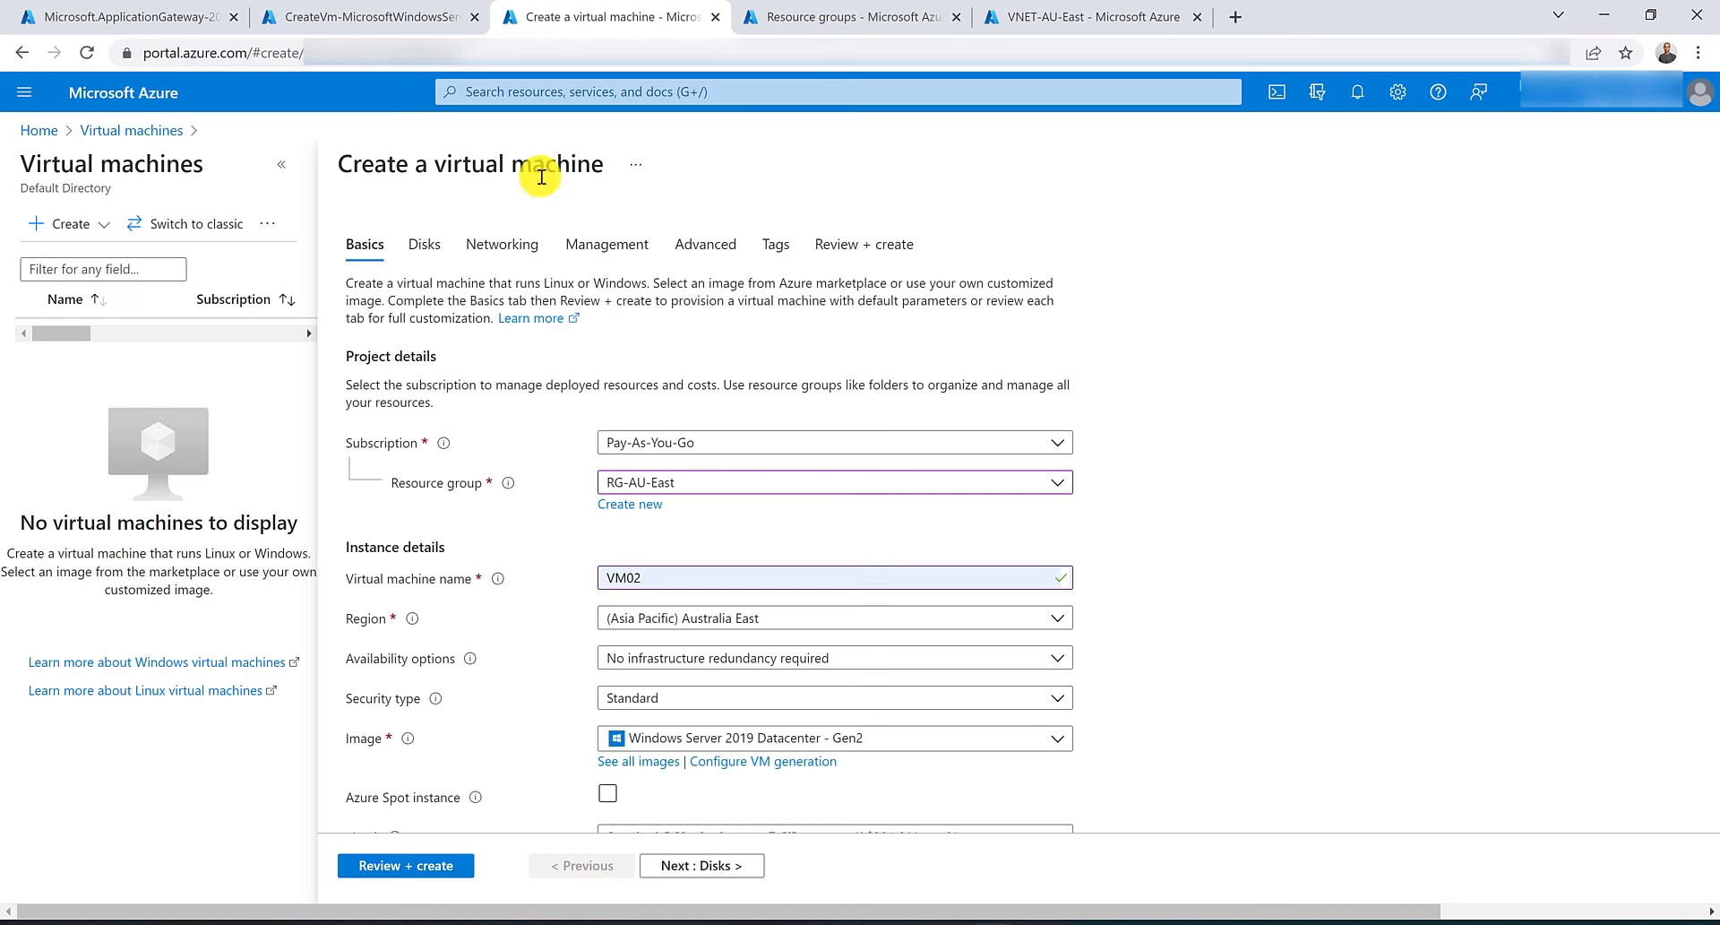
left_click(498, 243)
Set VM02's virtual network to VNET-AU-East, then review and create the virtual machine.
left_click(812, 433)
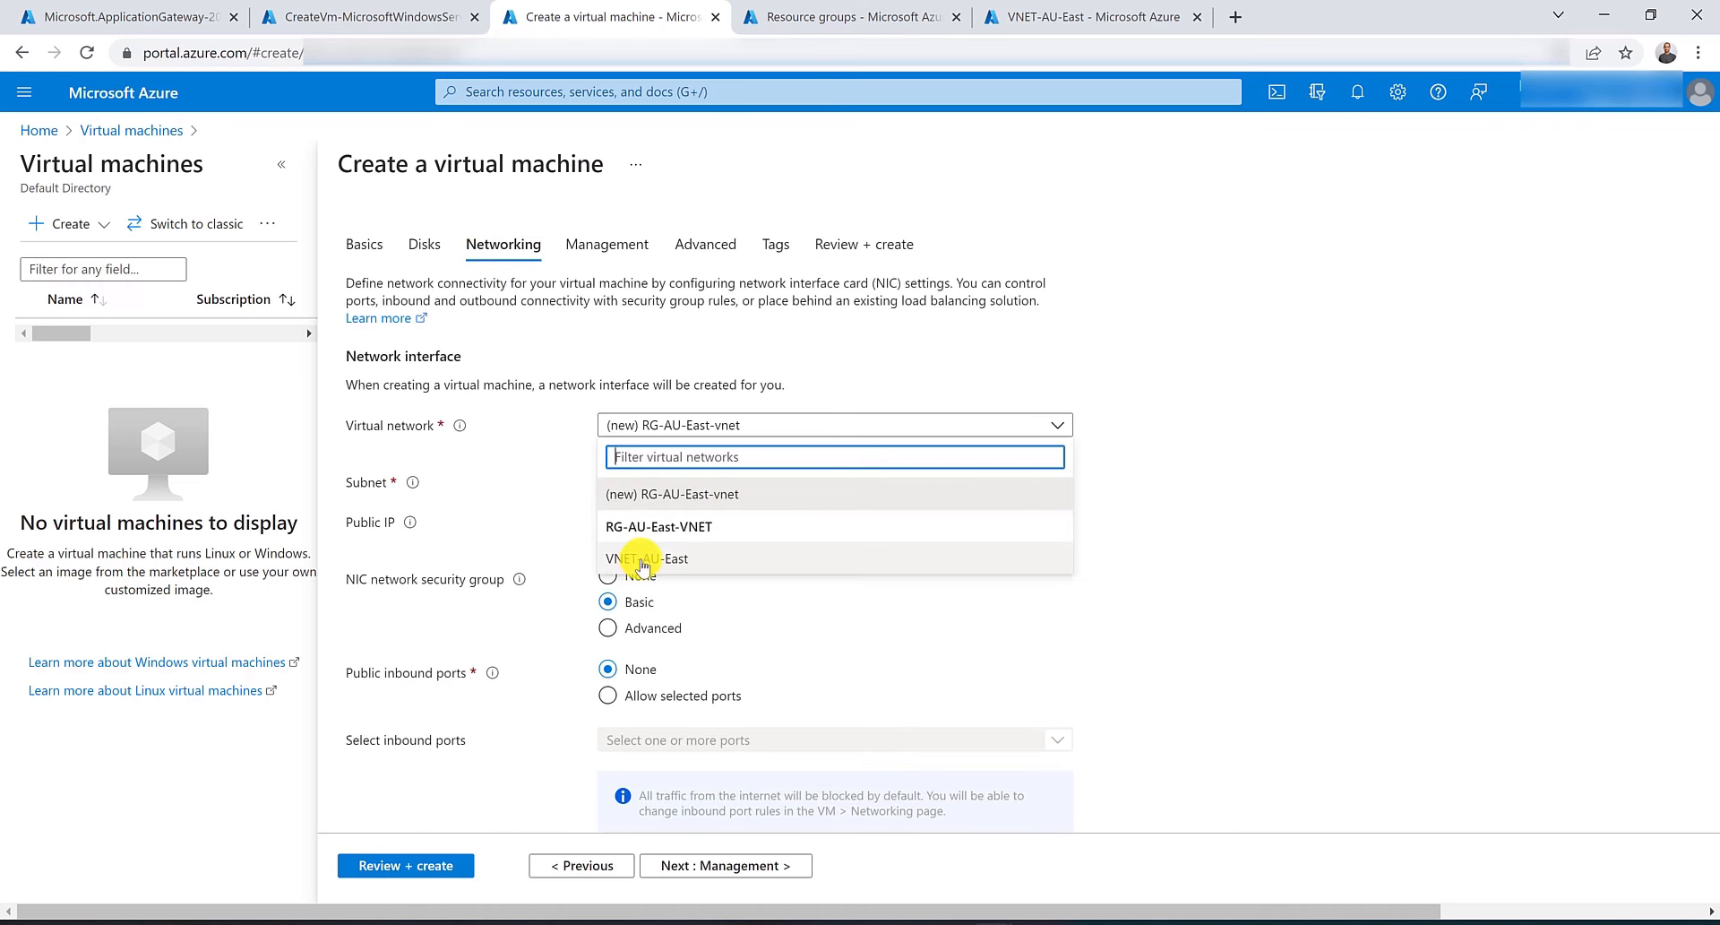
left_click(685, 561)
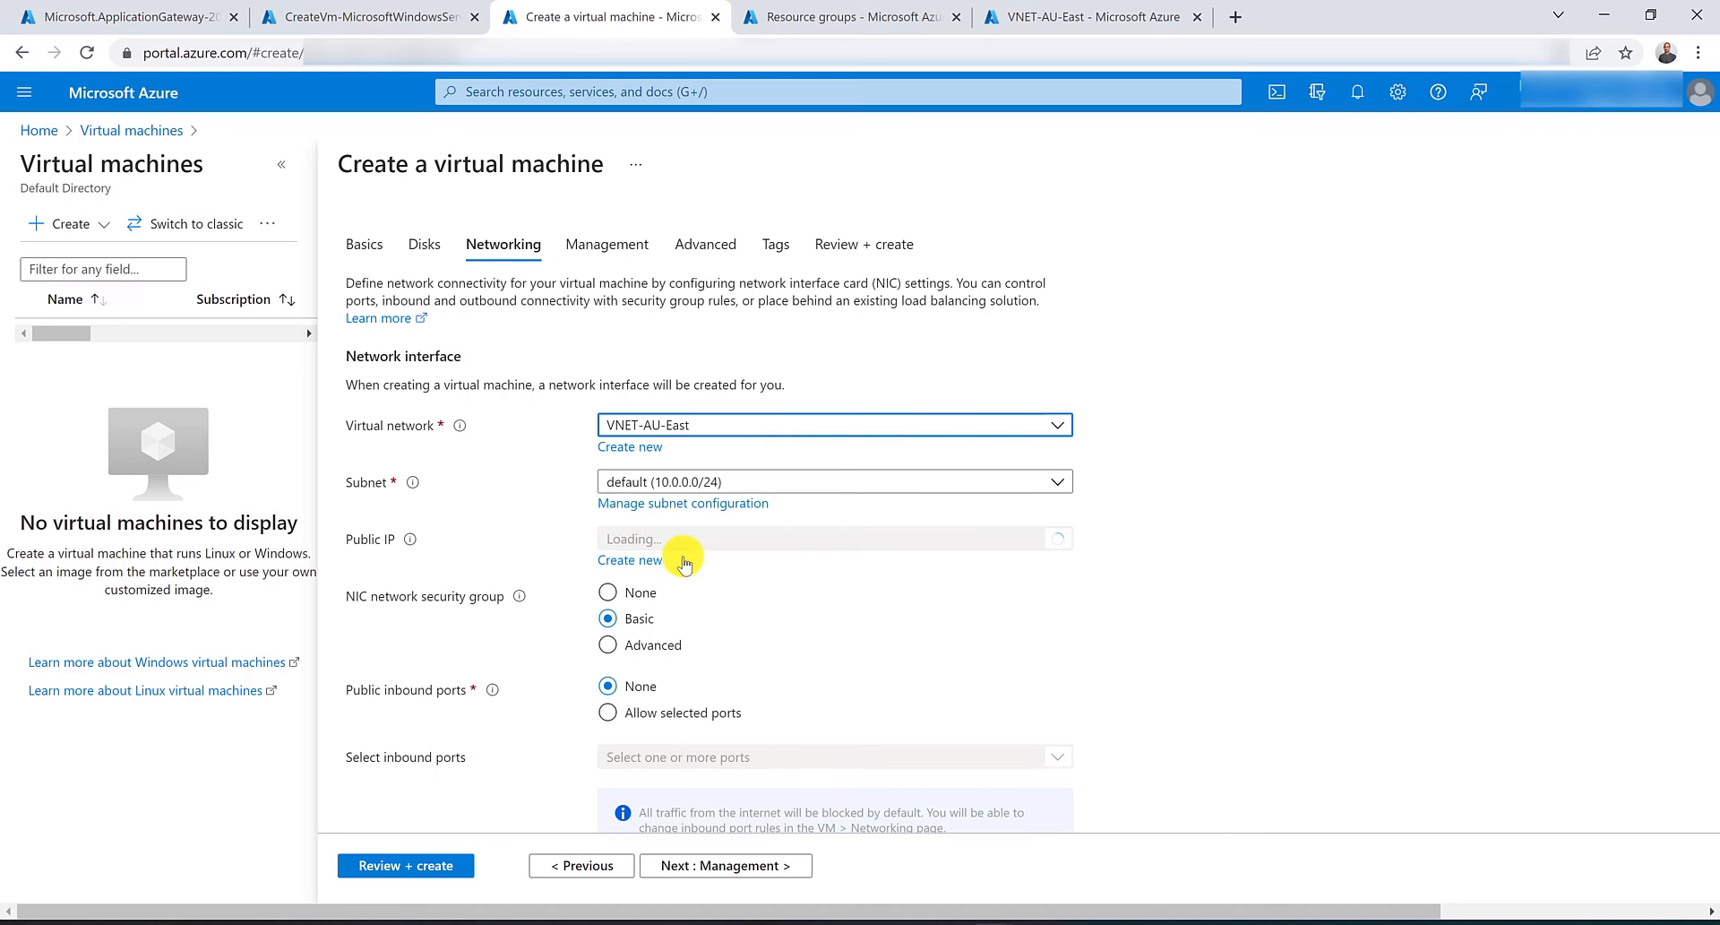
left_click(425, 867)
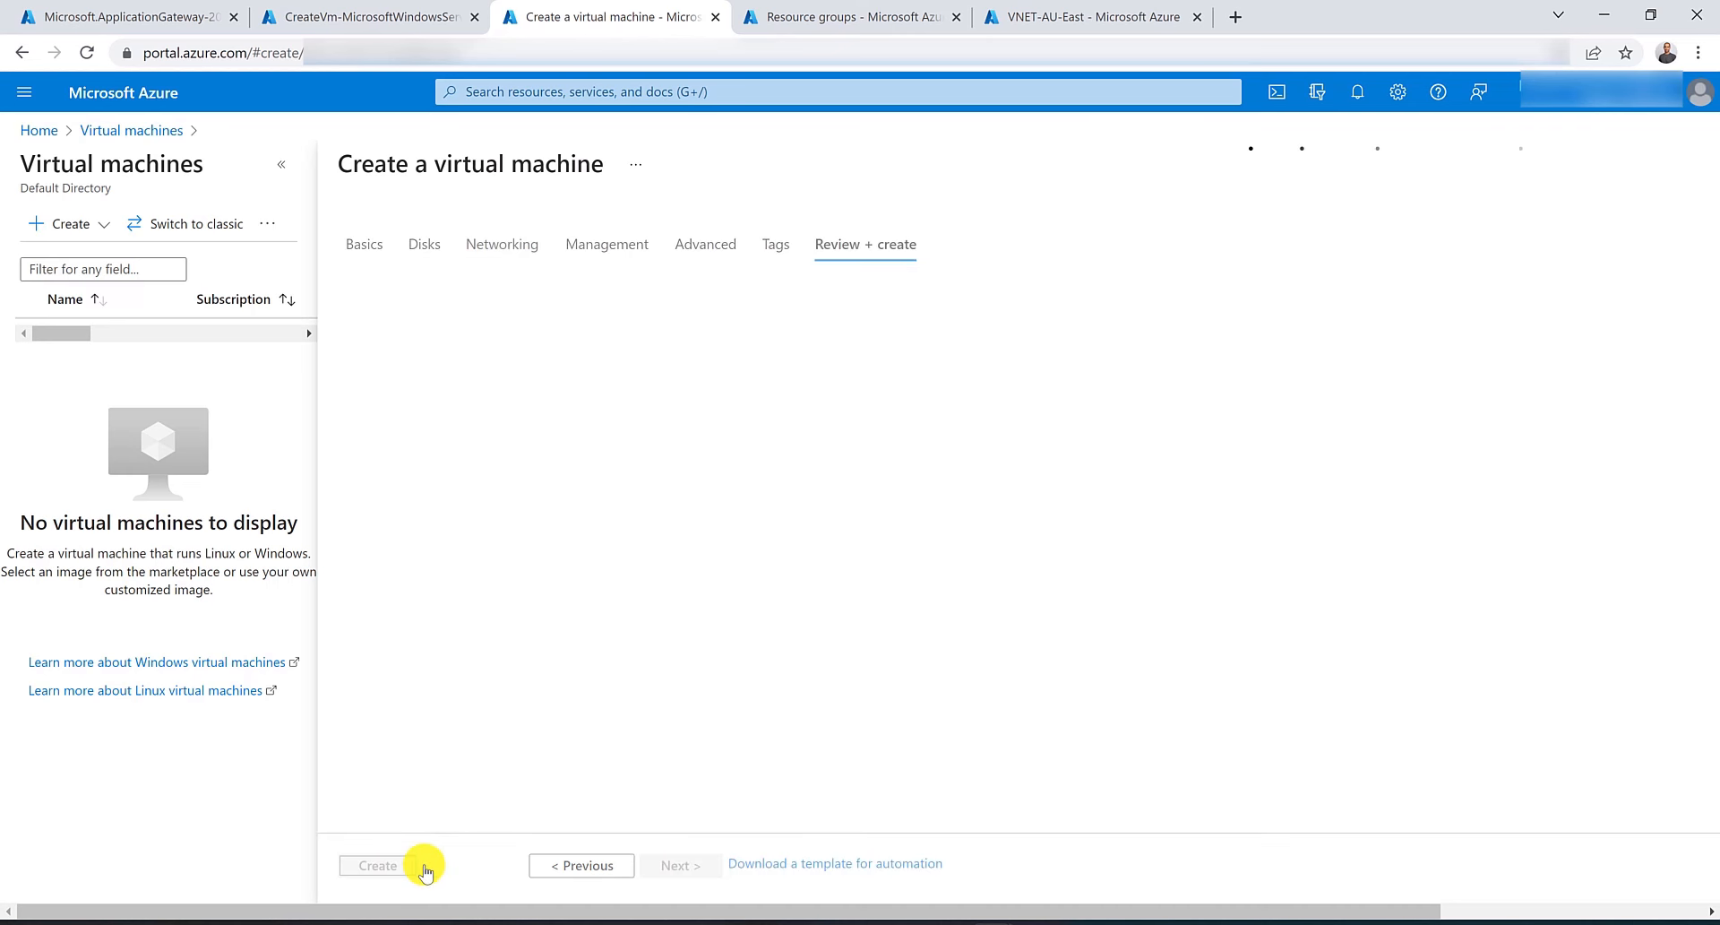
left_click(381, 864)
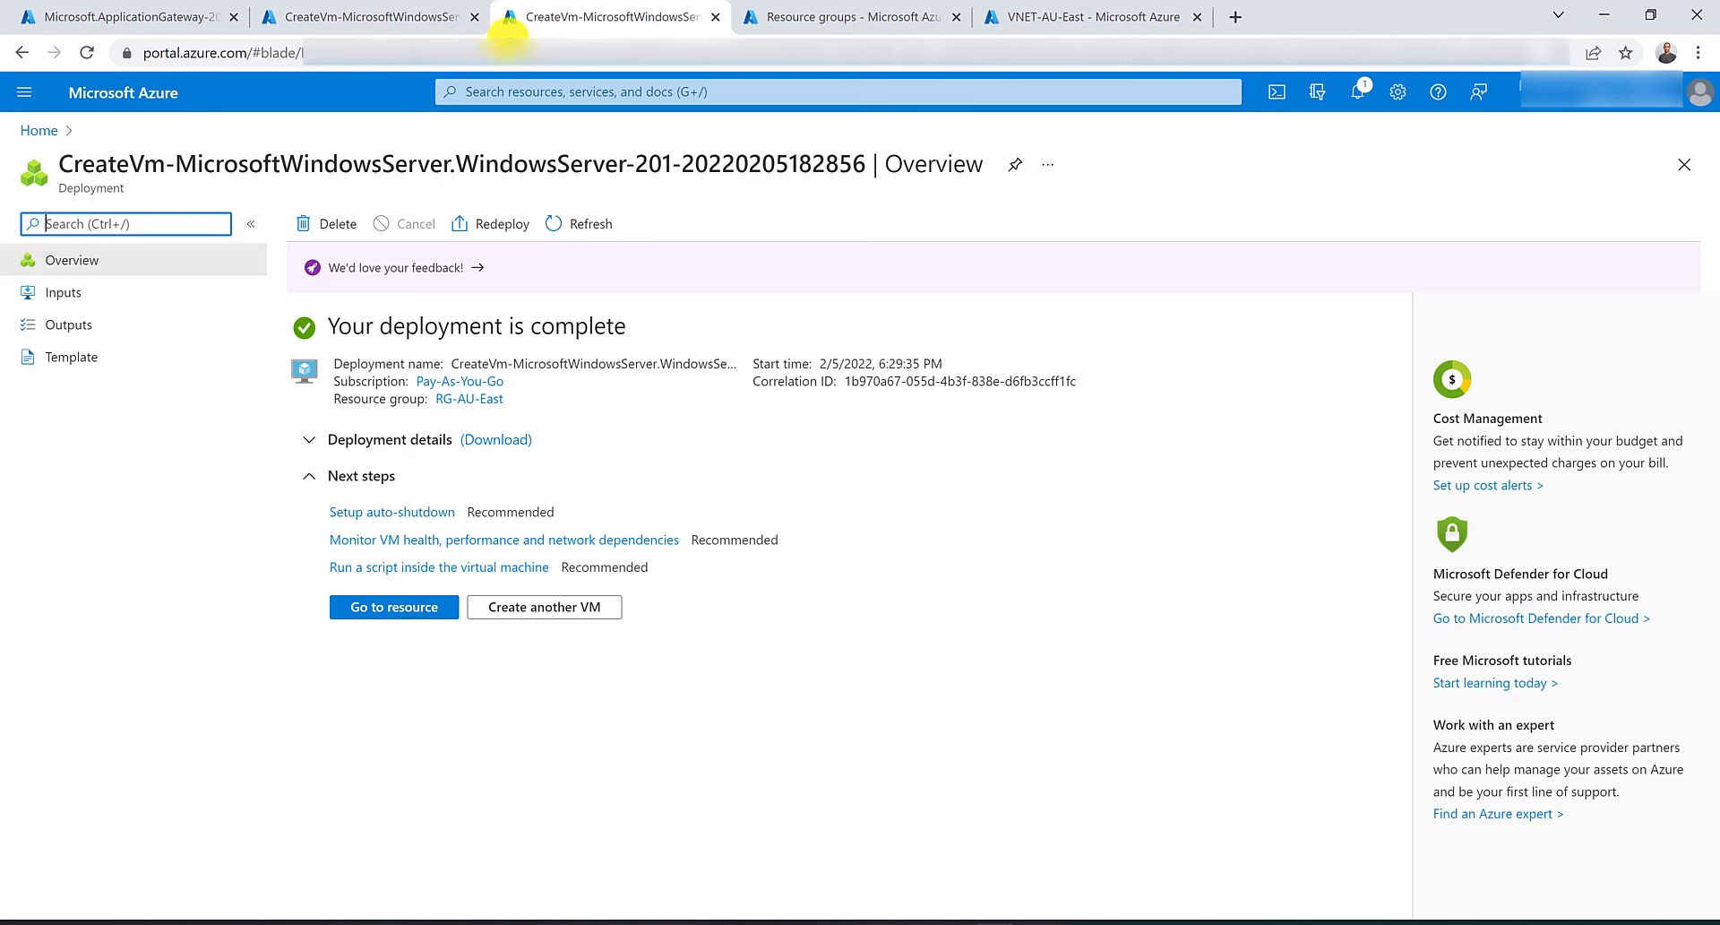
Open Cloud Shell from the first VM's deployment page and create its storage.
left_click(421, 7)
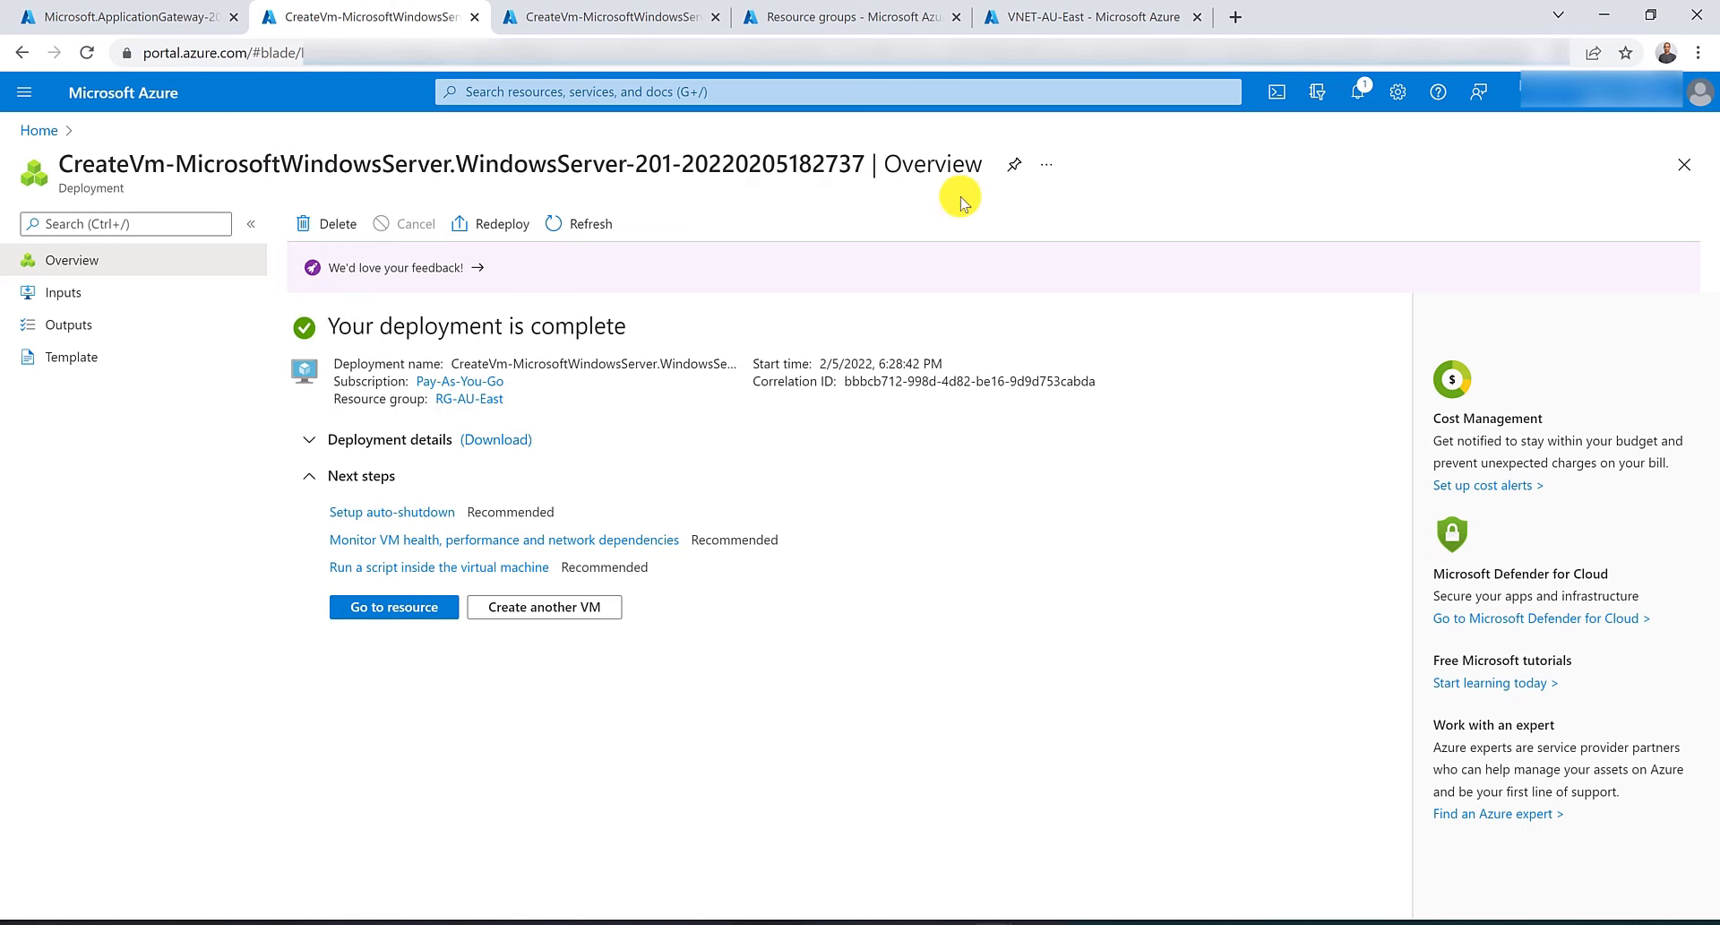
left_click(1277, 92)
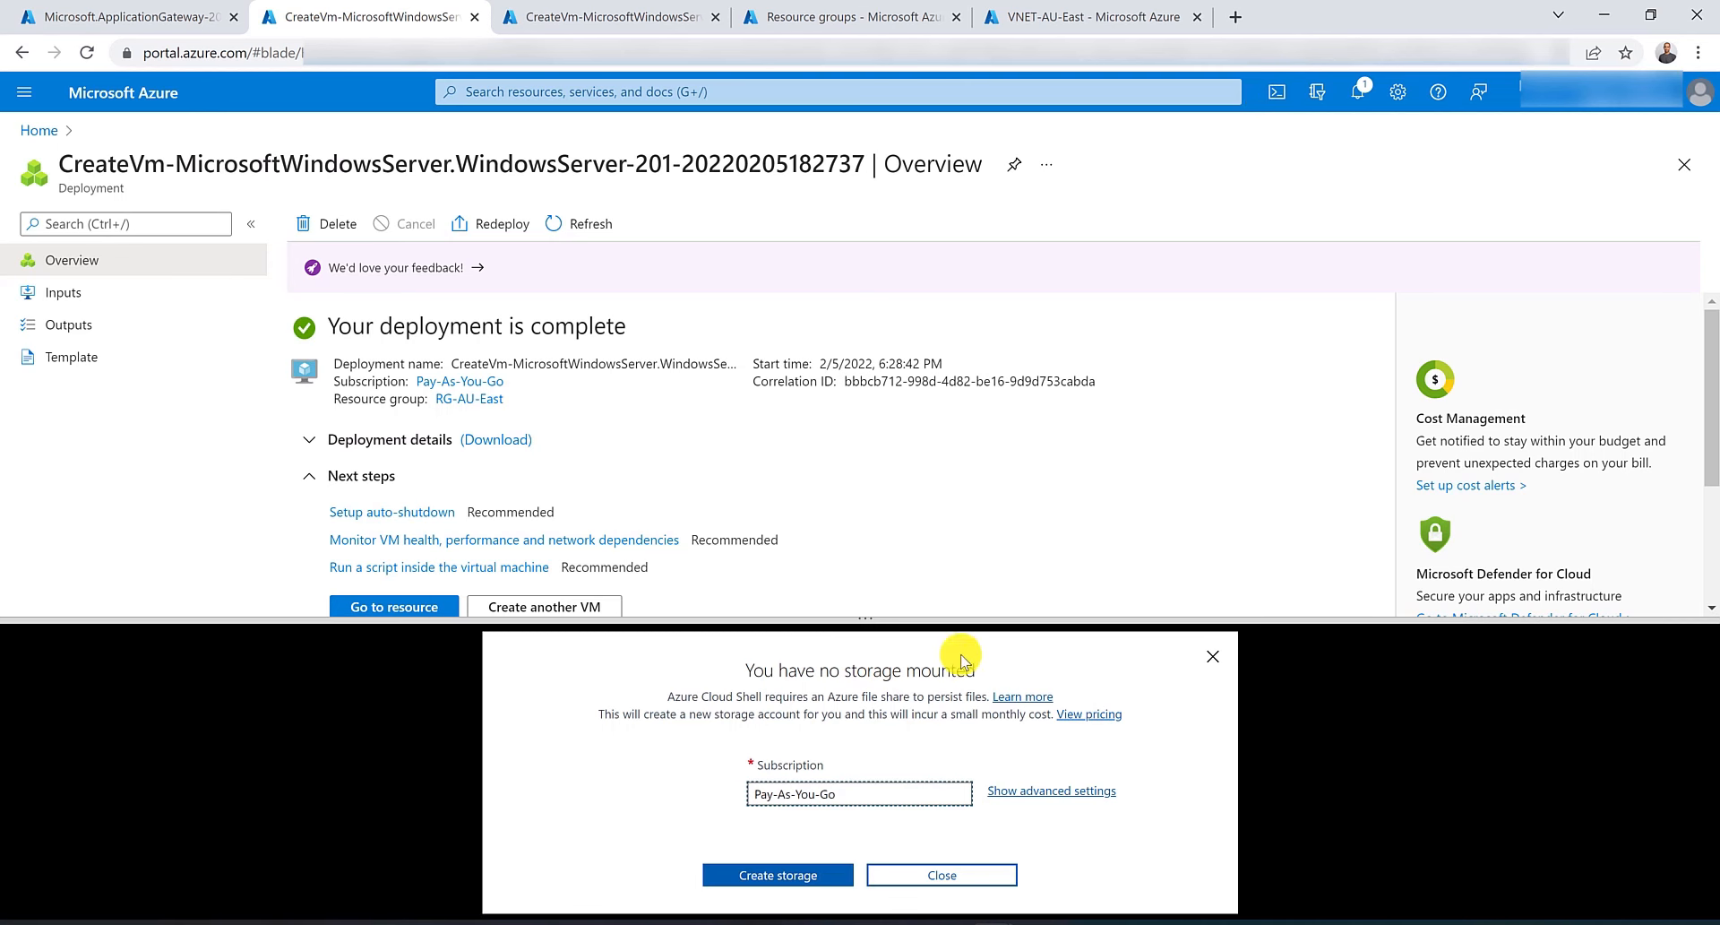
left_click(797, 878)
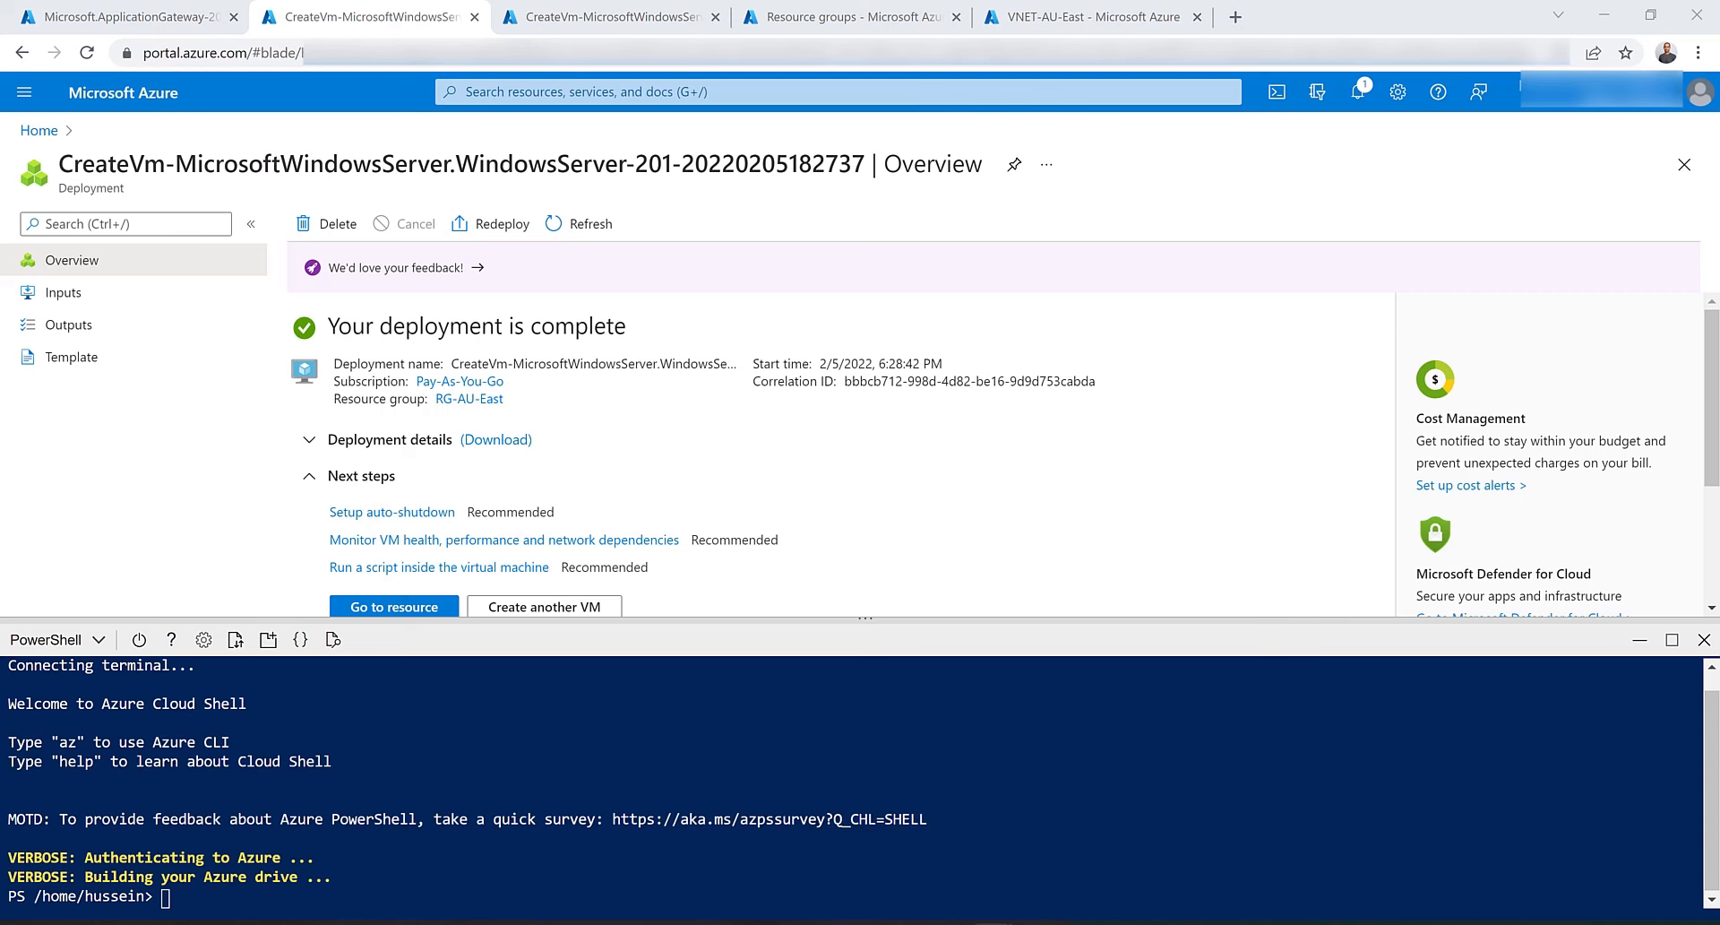
Paste and run a Set-AzVMExtension command installing the IIS custom script extension on VM01 in RG-AU-East.
right_click(254, 896)
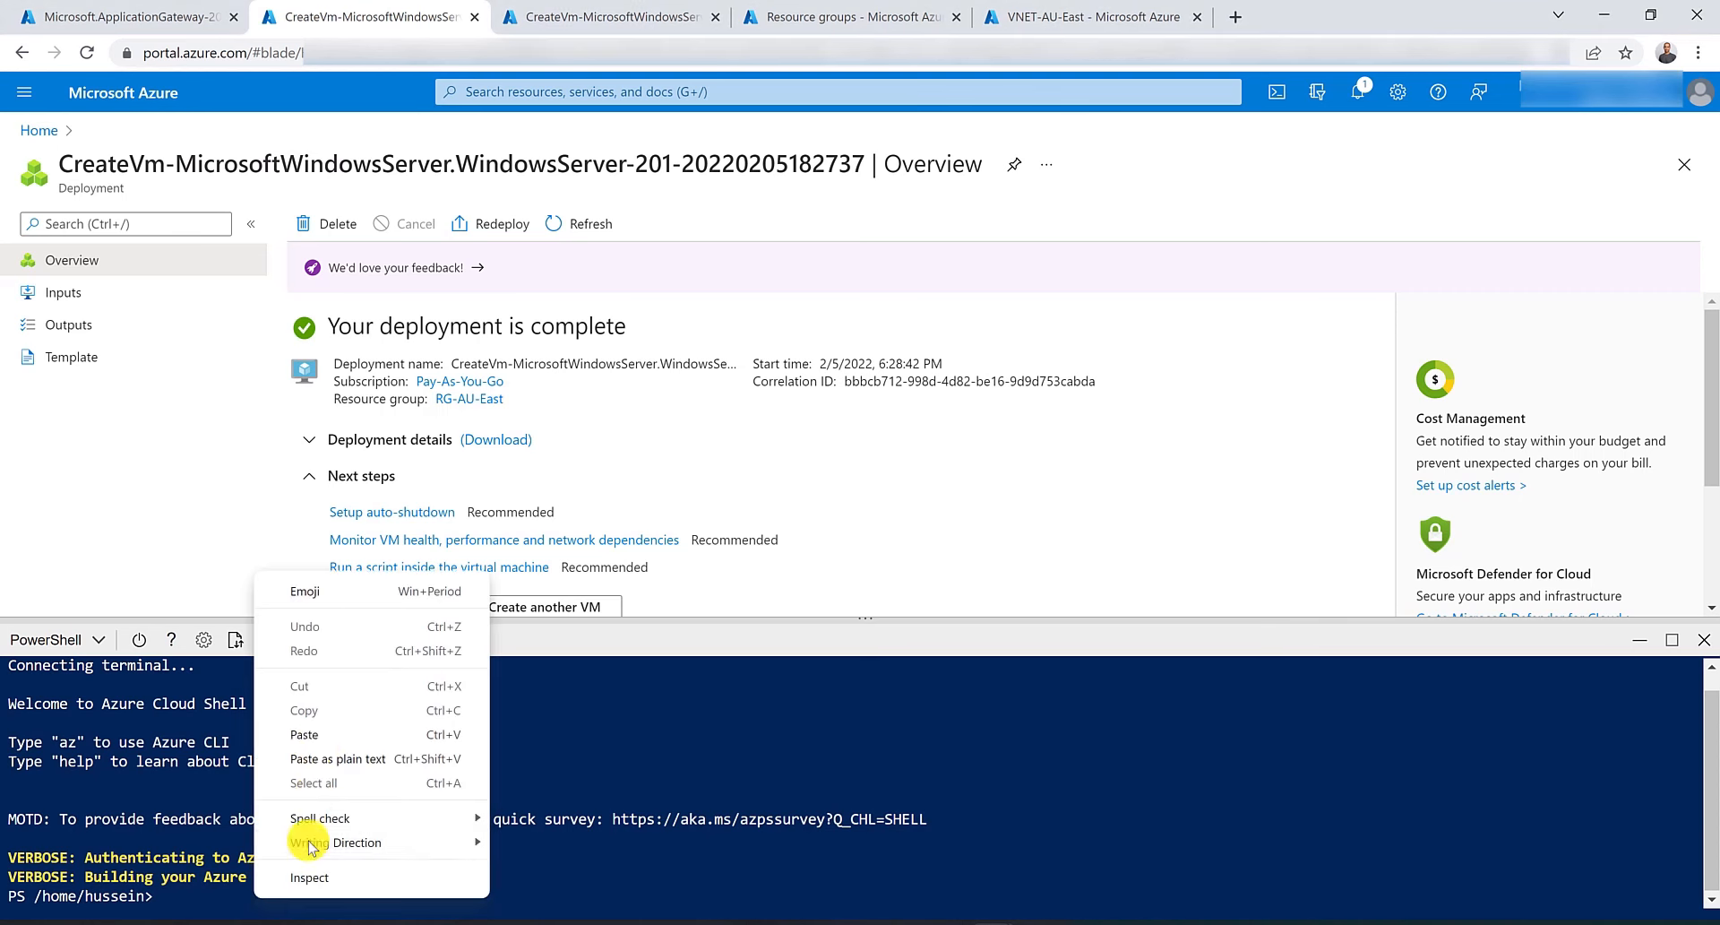
left_click(319, 728)
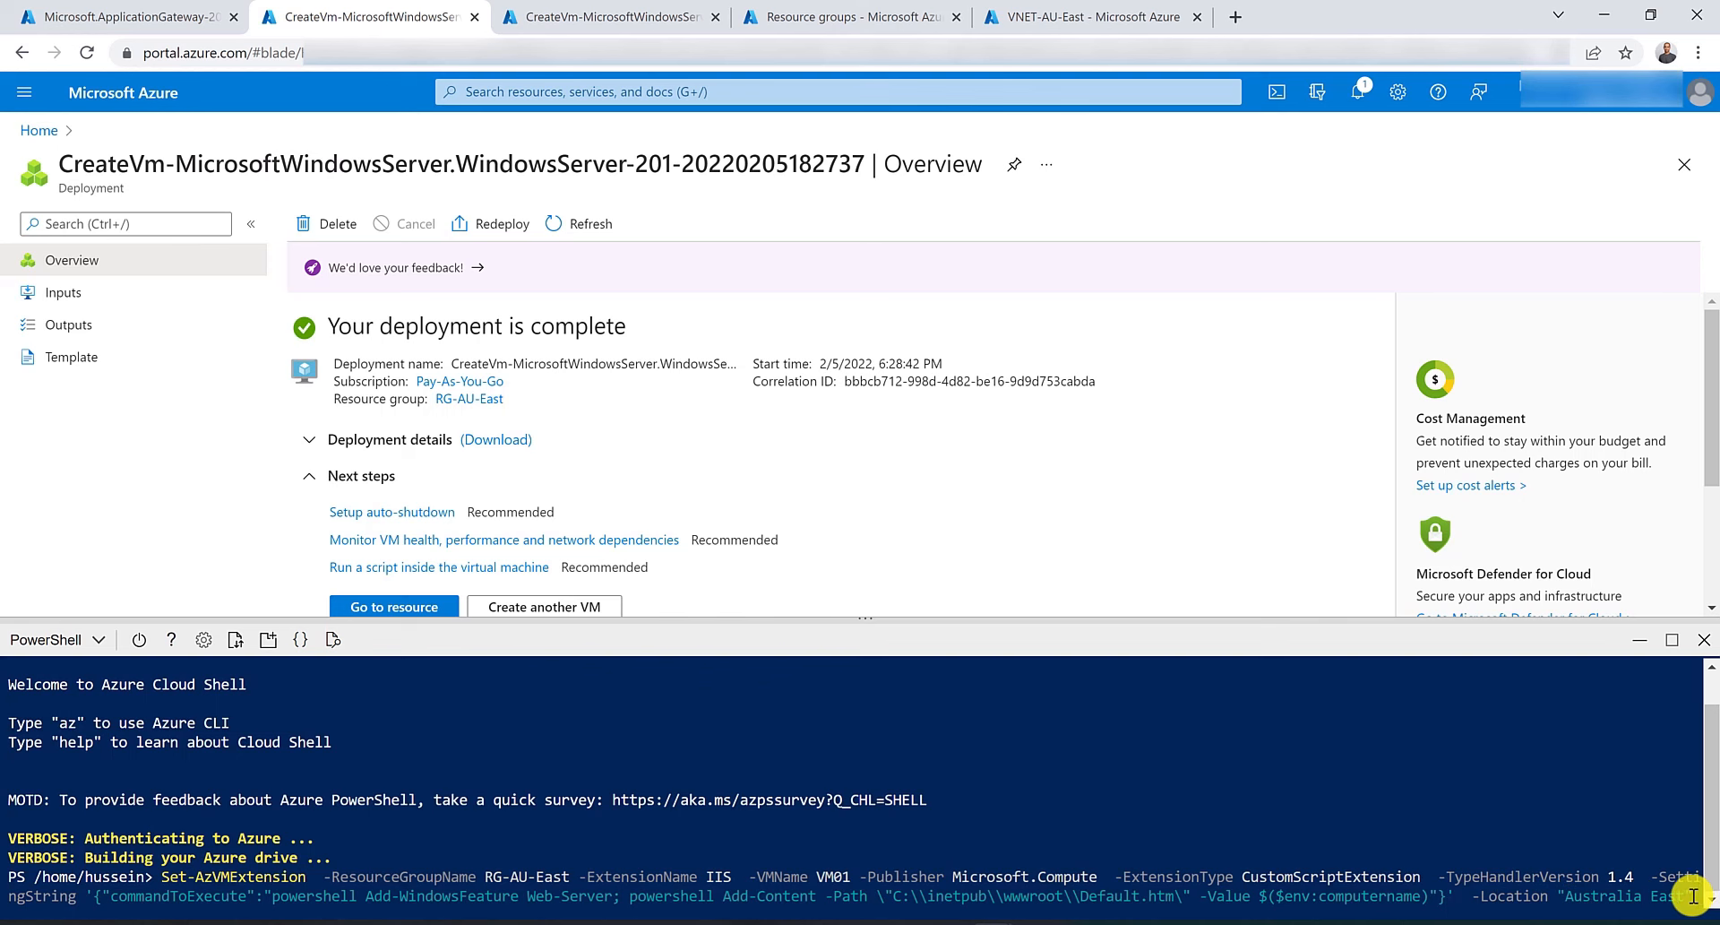
key("Return")
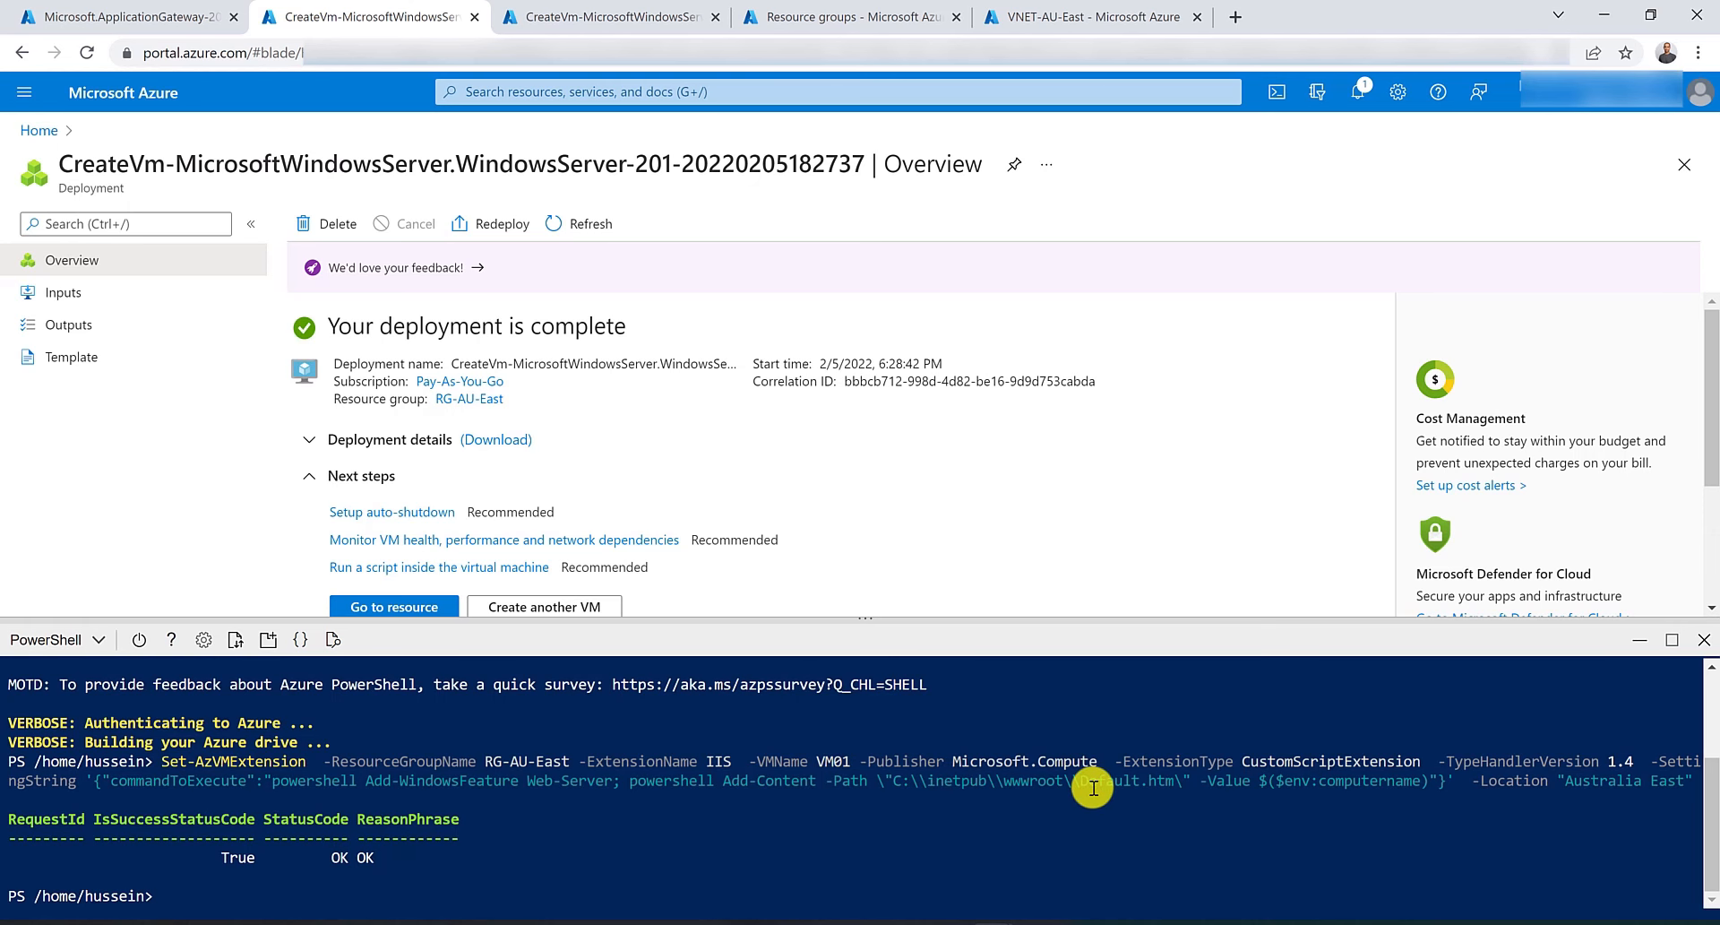
Rerun the Set-AzVMExtension command with the VM name changed to VM02.
key("Up")
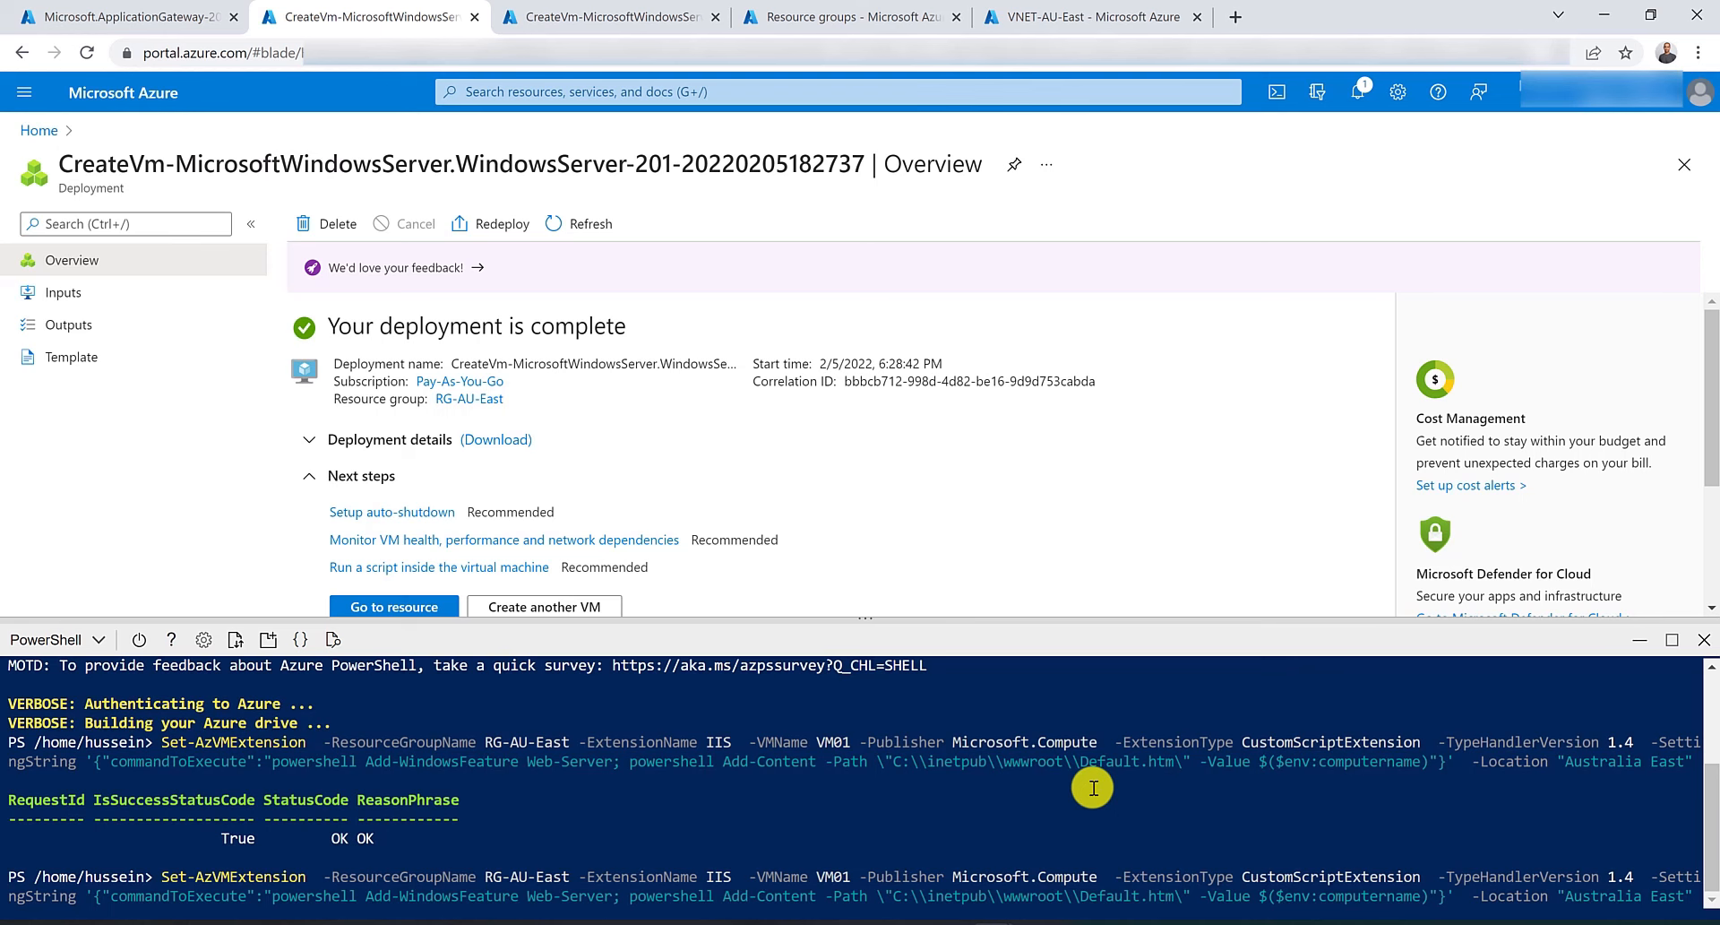
key("Home")
key("Right")
key("Right")
key("Right")
key("Right")
key("Right")
key("Right")
key("Right")
key("Right")
key("Right")
key("Right")
key("Right")
key("Right")
key("Right")
key("Right")
key("Right")
key("Right")
key("Right")
key("Right")
key("Right")
key("Right")
key("Right")
key("Right")
key("Right")
key("Right")
key("Right")
key("Right")
key("Right")
key("Right")
key("Right")
key("Right")
key("Right")
key("Right")
key("Right")
key("Right")
key("Right")
key("Right")
key("Right")
key("Delete")
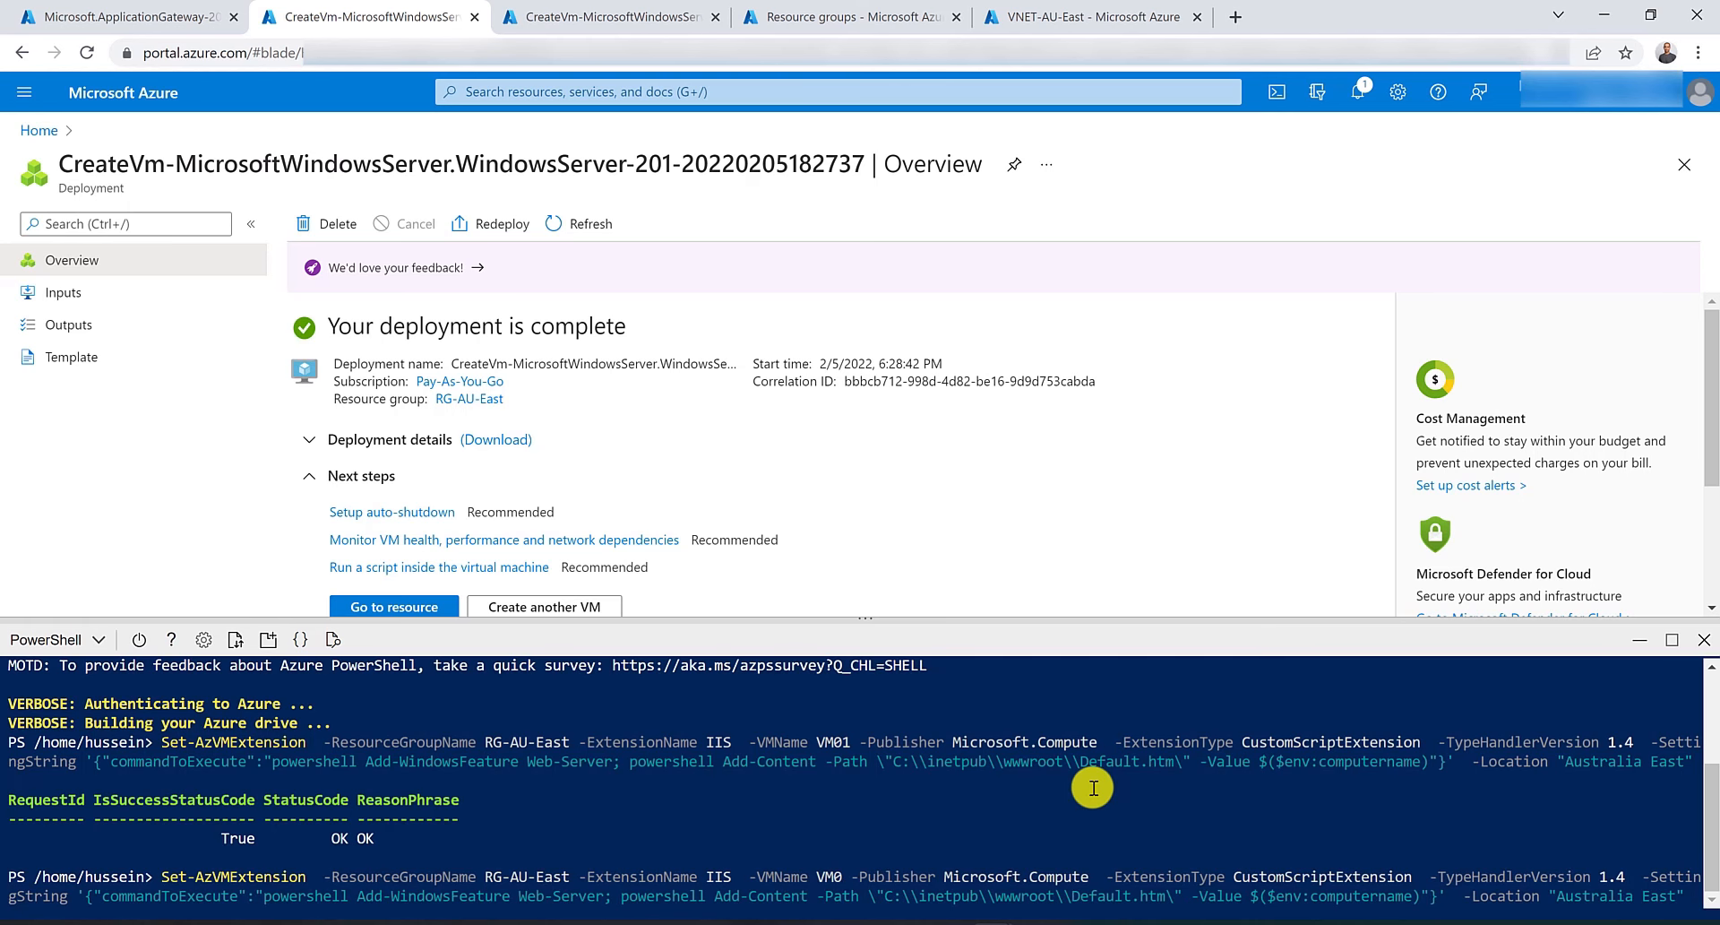
type("2")
key("Return")
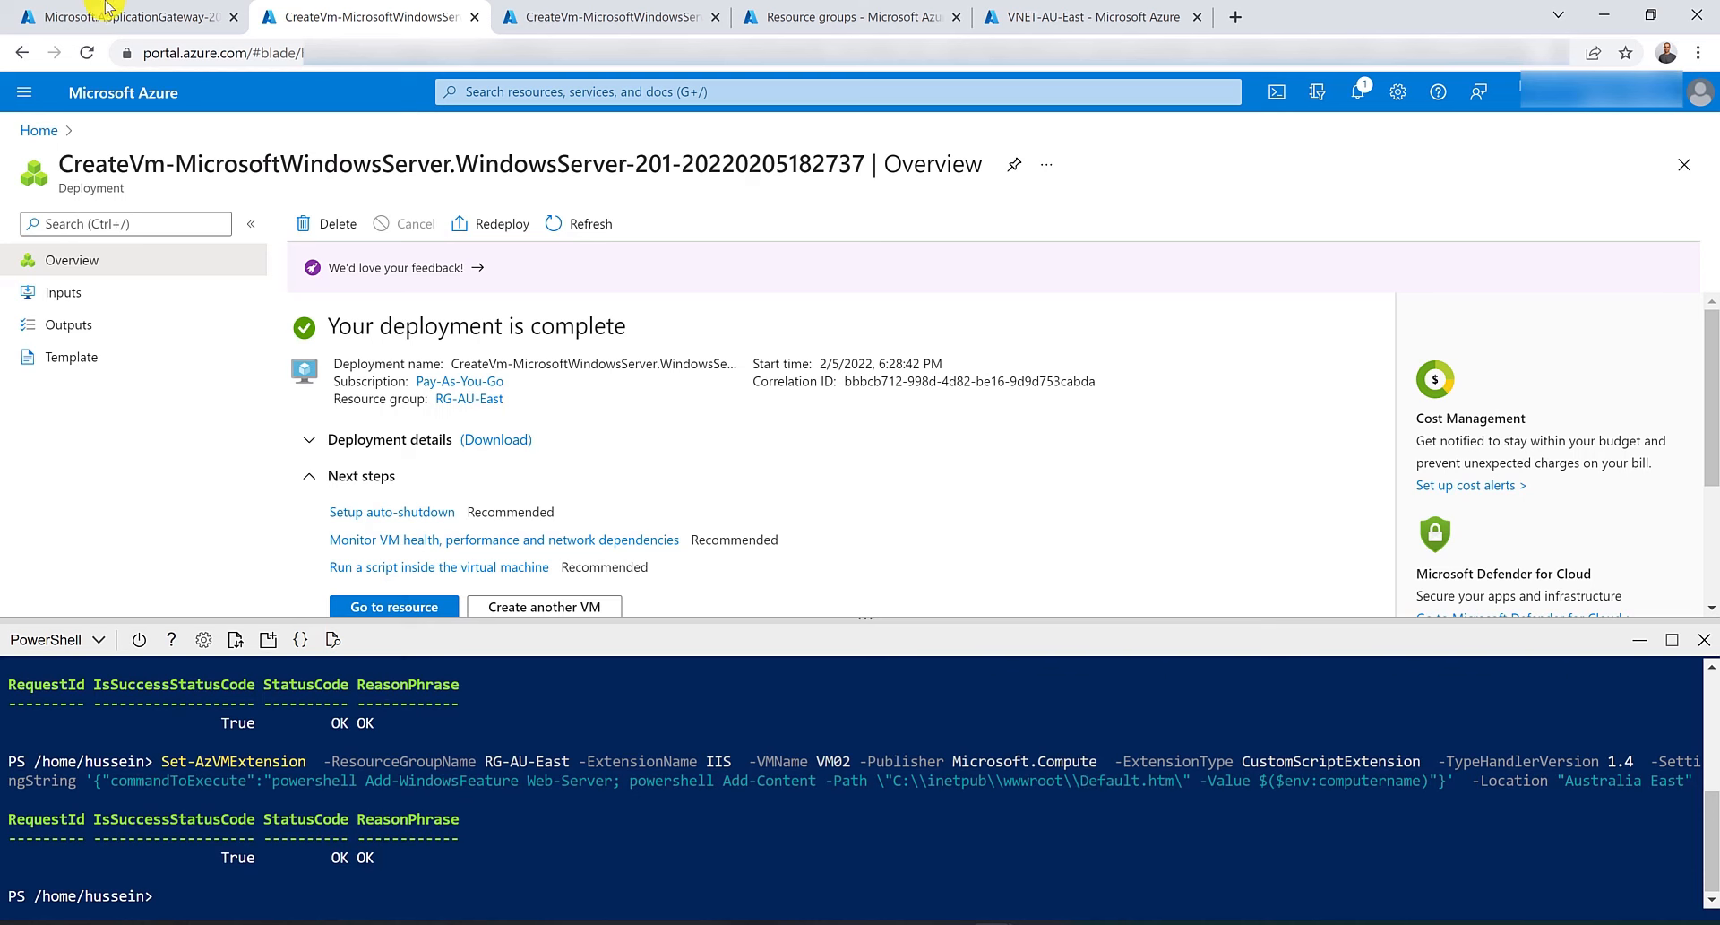
Switch to the application gateway deployment tab and open the Application gateways list.
left_click(79, 16)
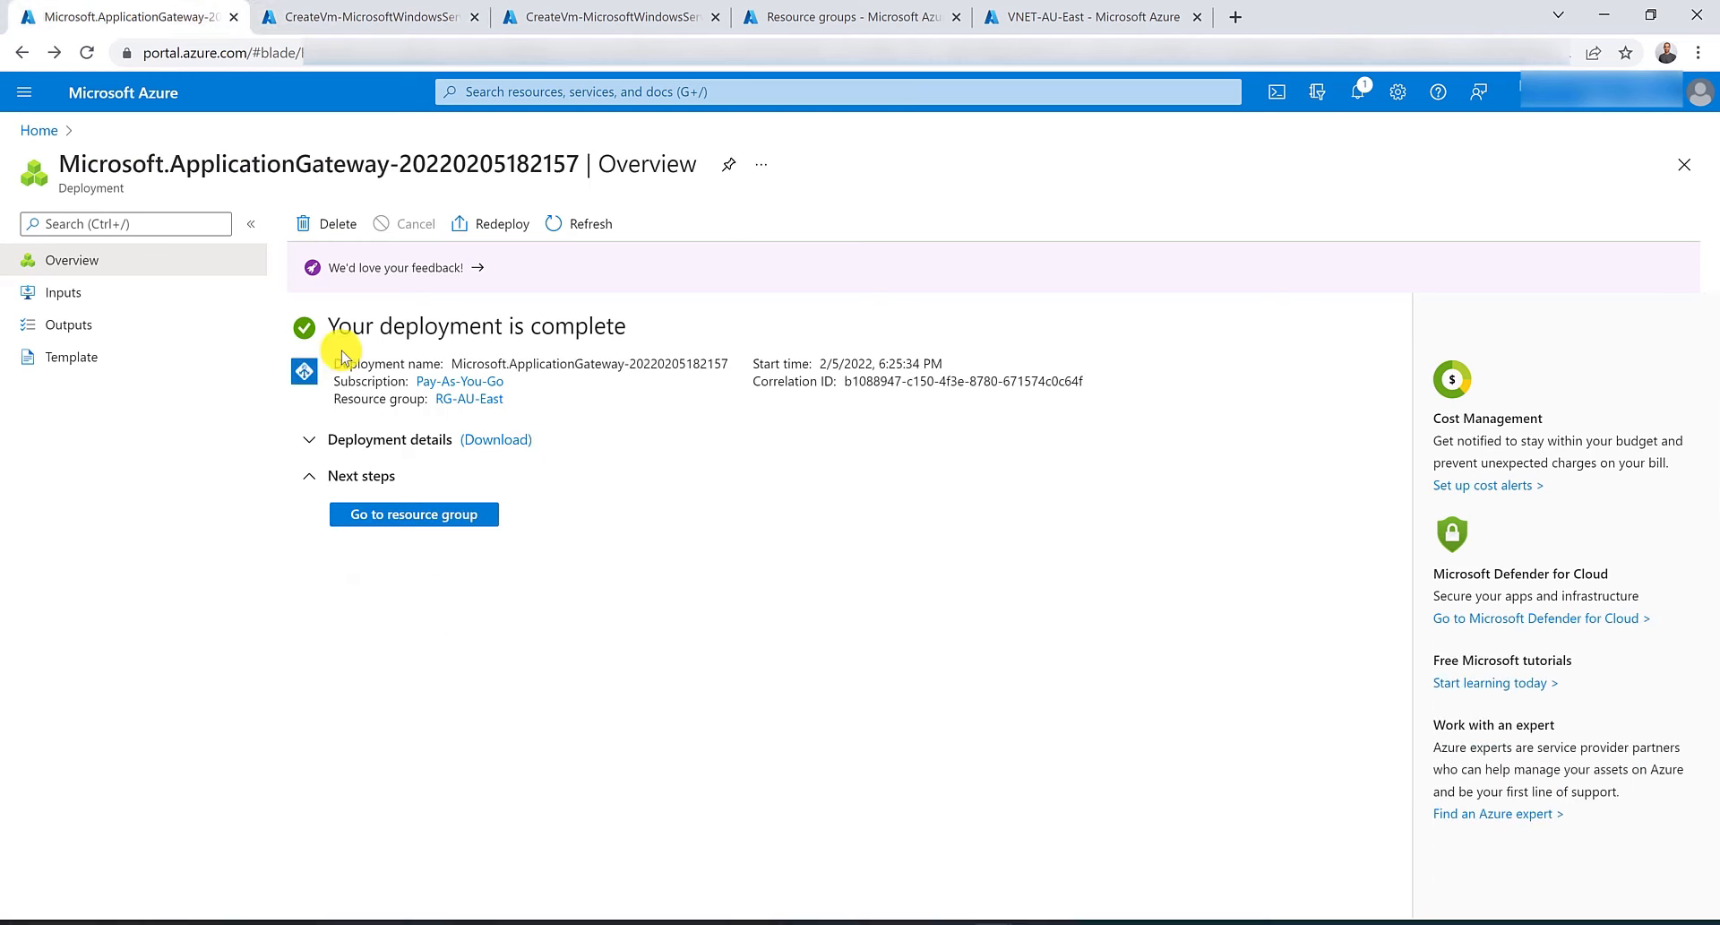
left_click(541, 91)
left_click(498, 363)
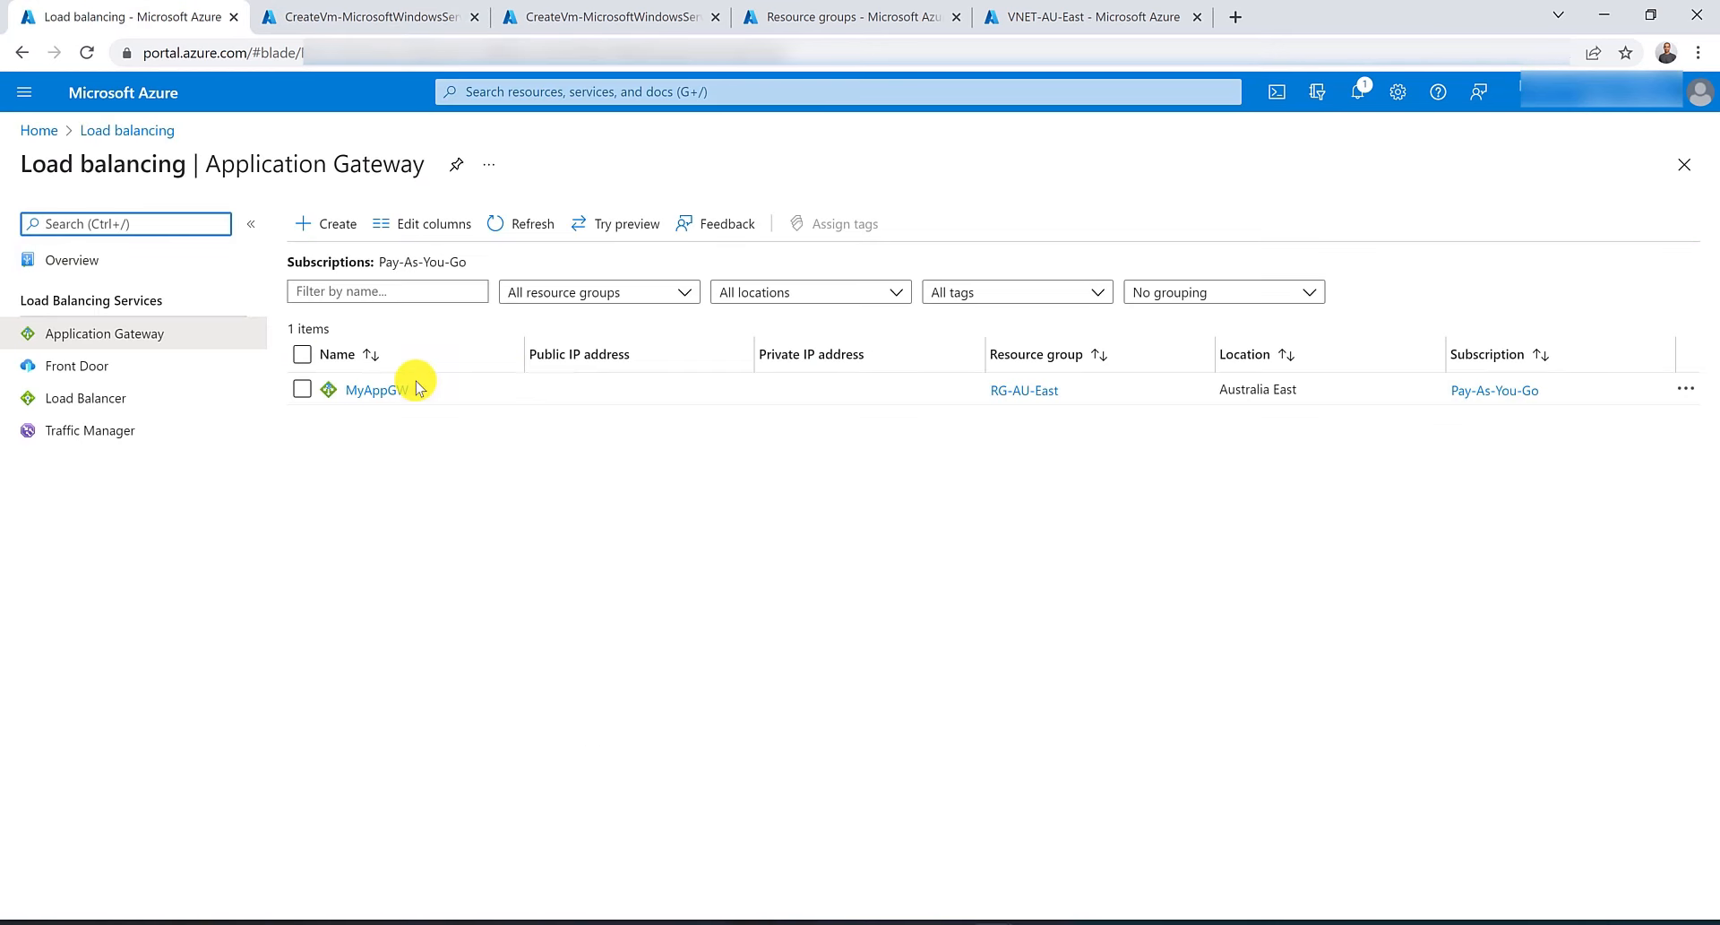
Open MyAppGW's BackendPool for editing and add VM01's network interface vm01413 as a virtual machine target.
left_click(405, 385)
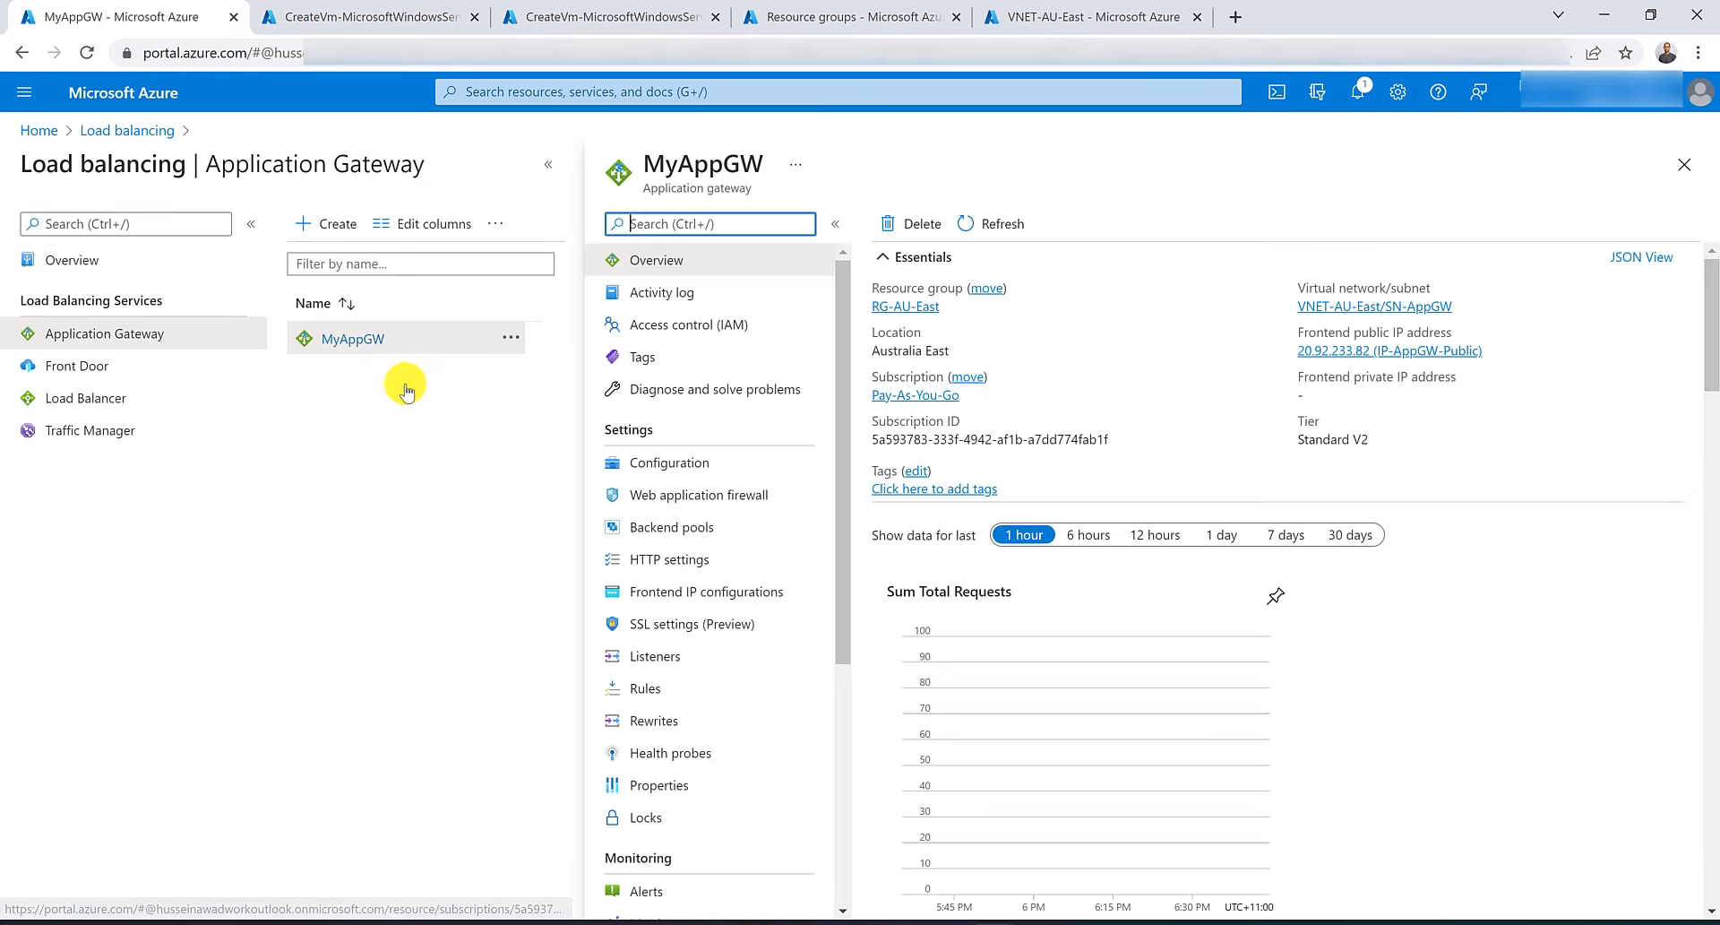
left_click(668, 528)
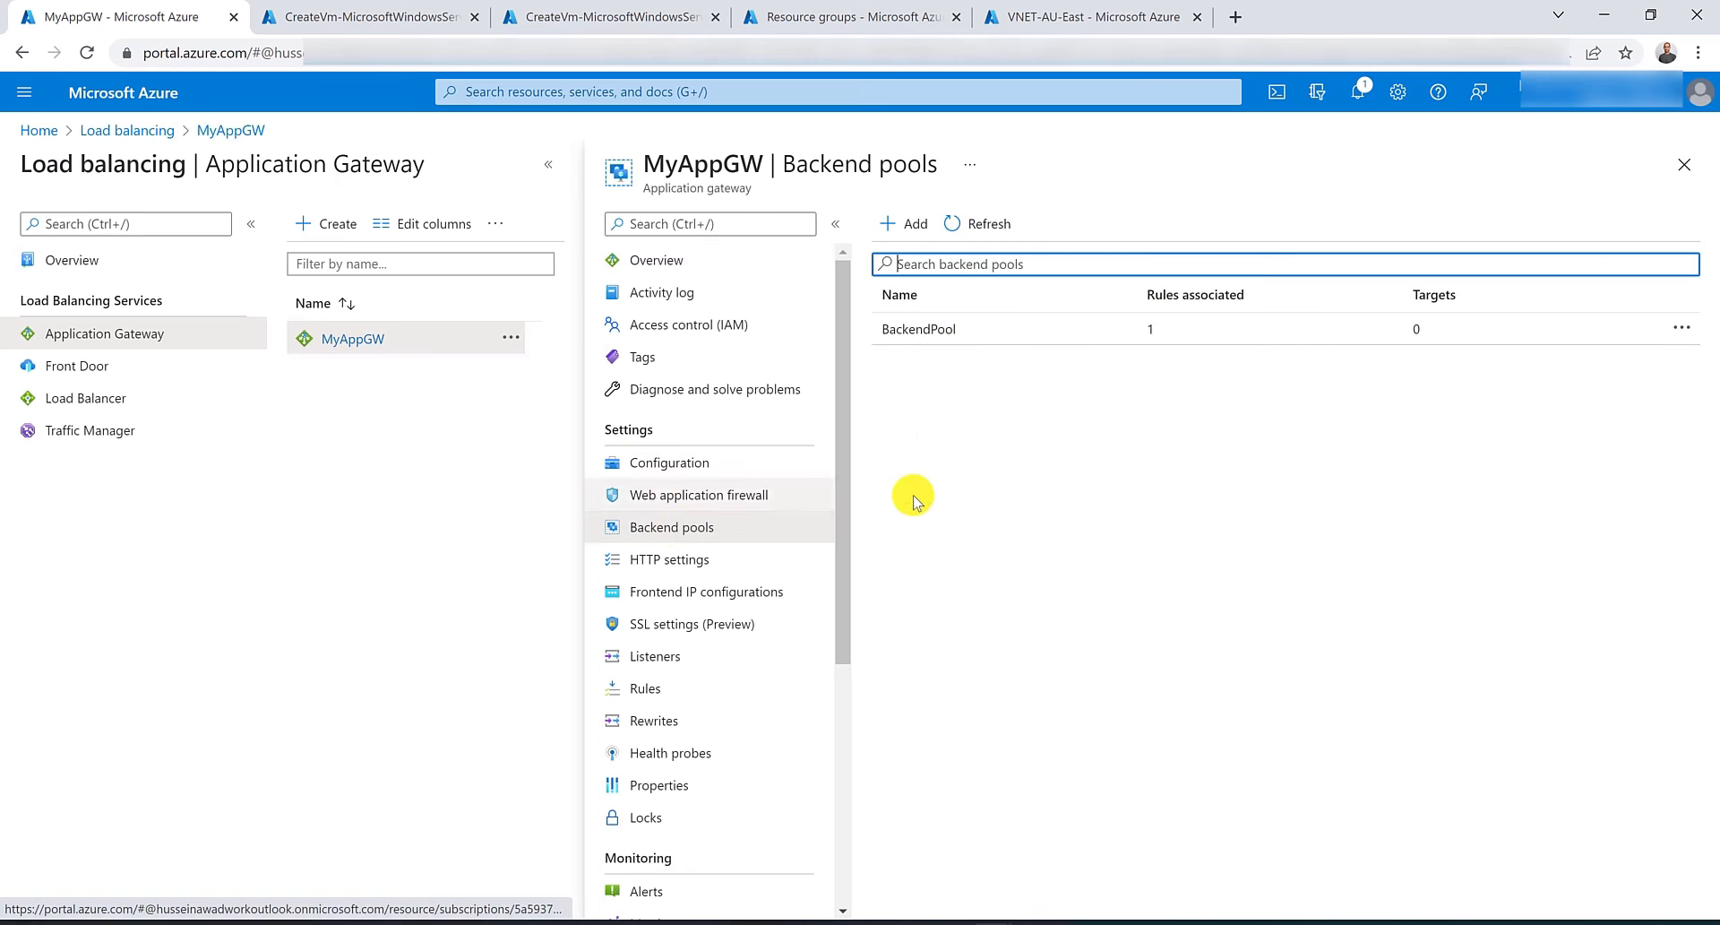
left_click(935, 329)
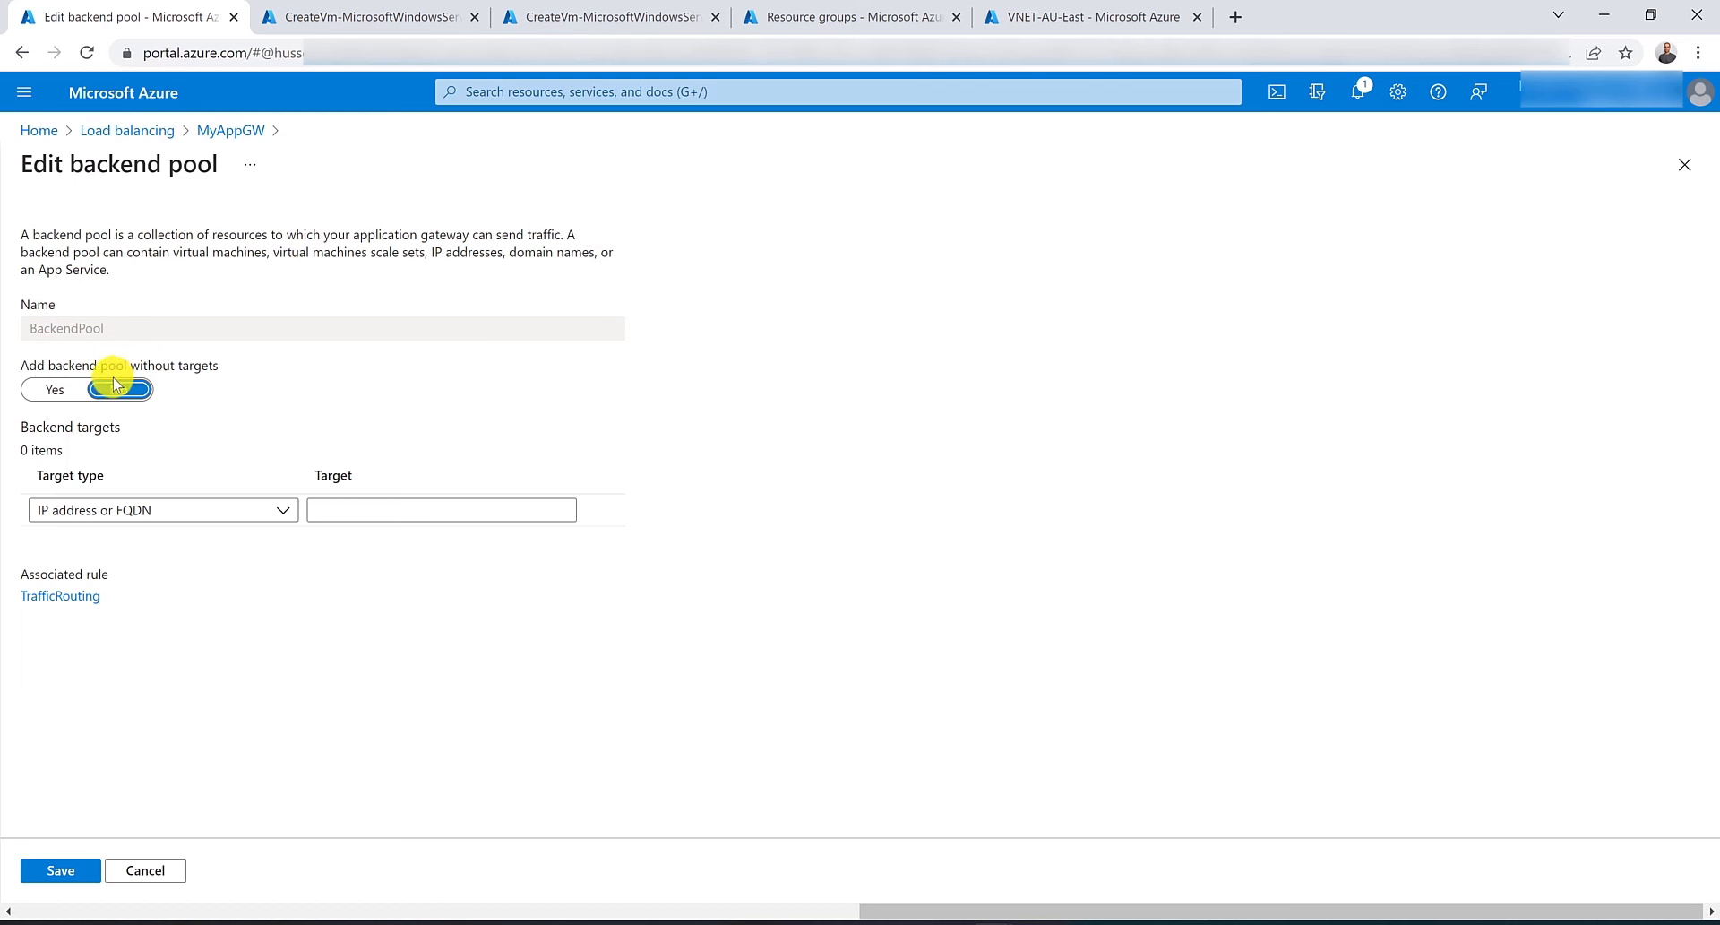
left_click(56, 388)
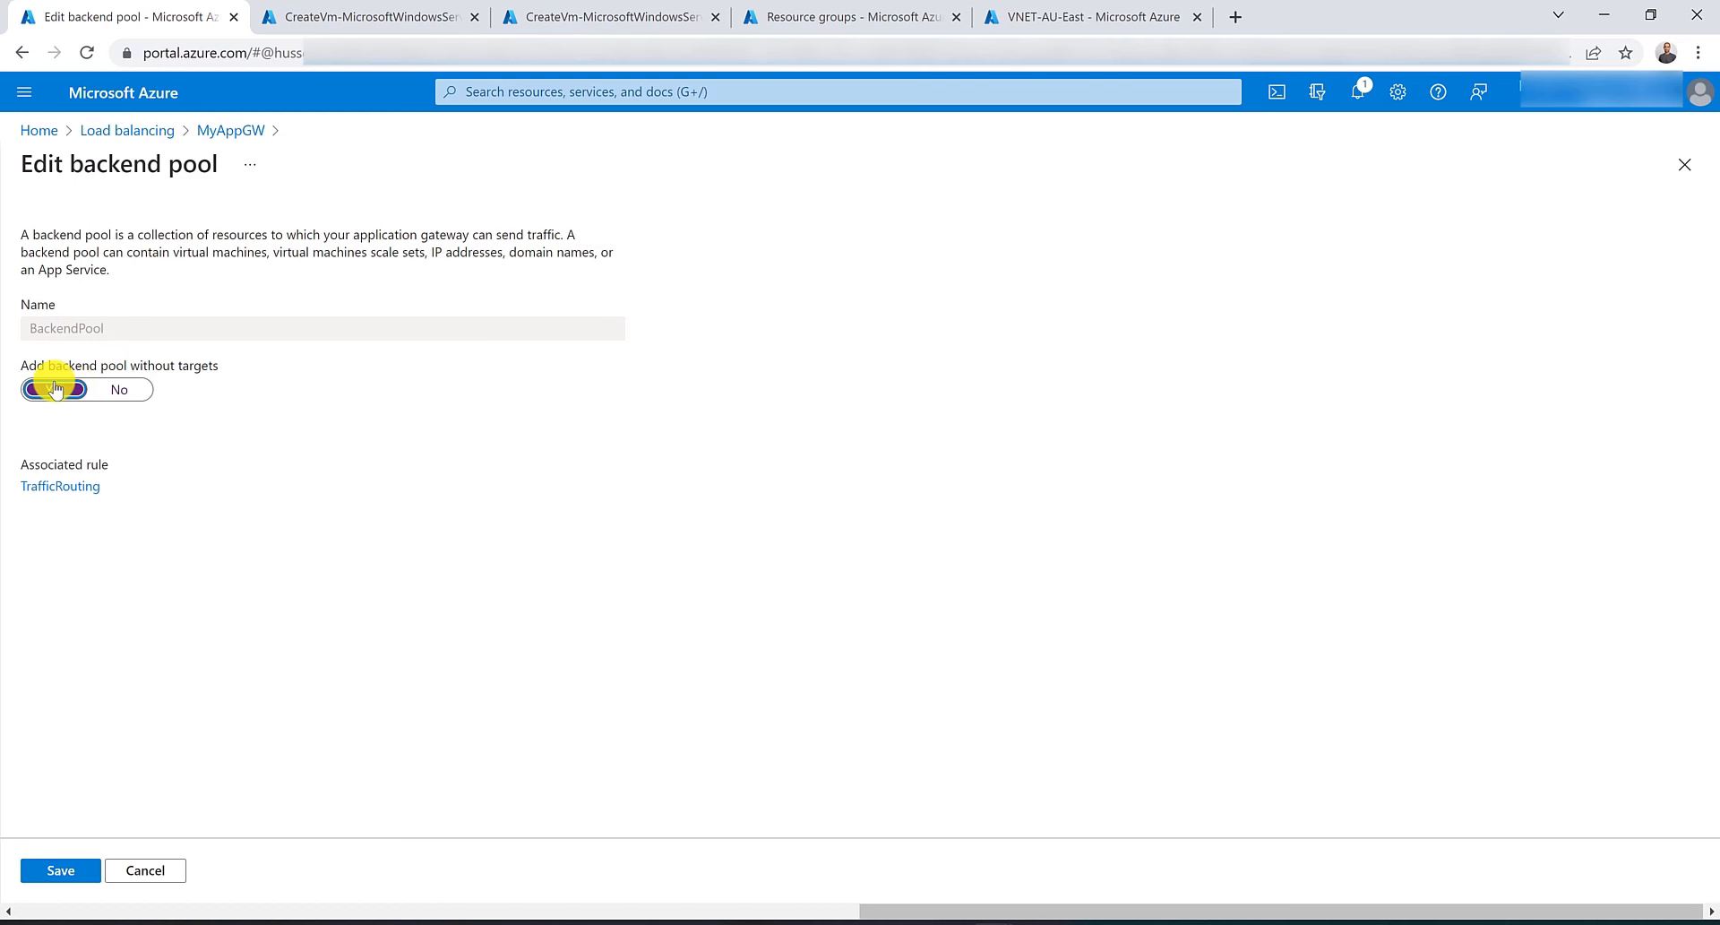
left_click(114, 388)
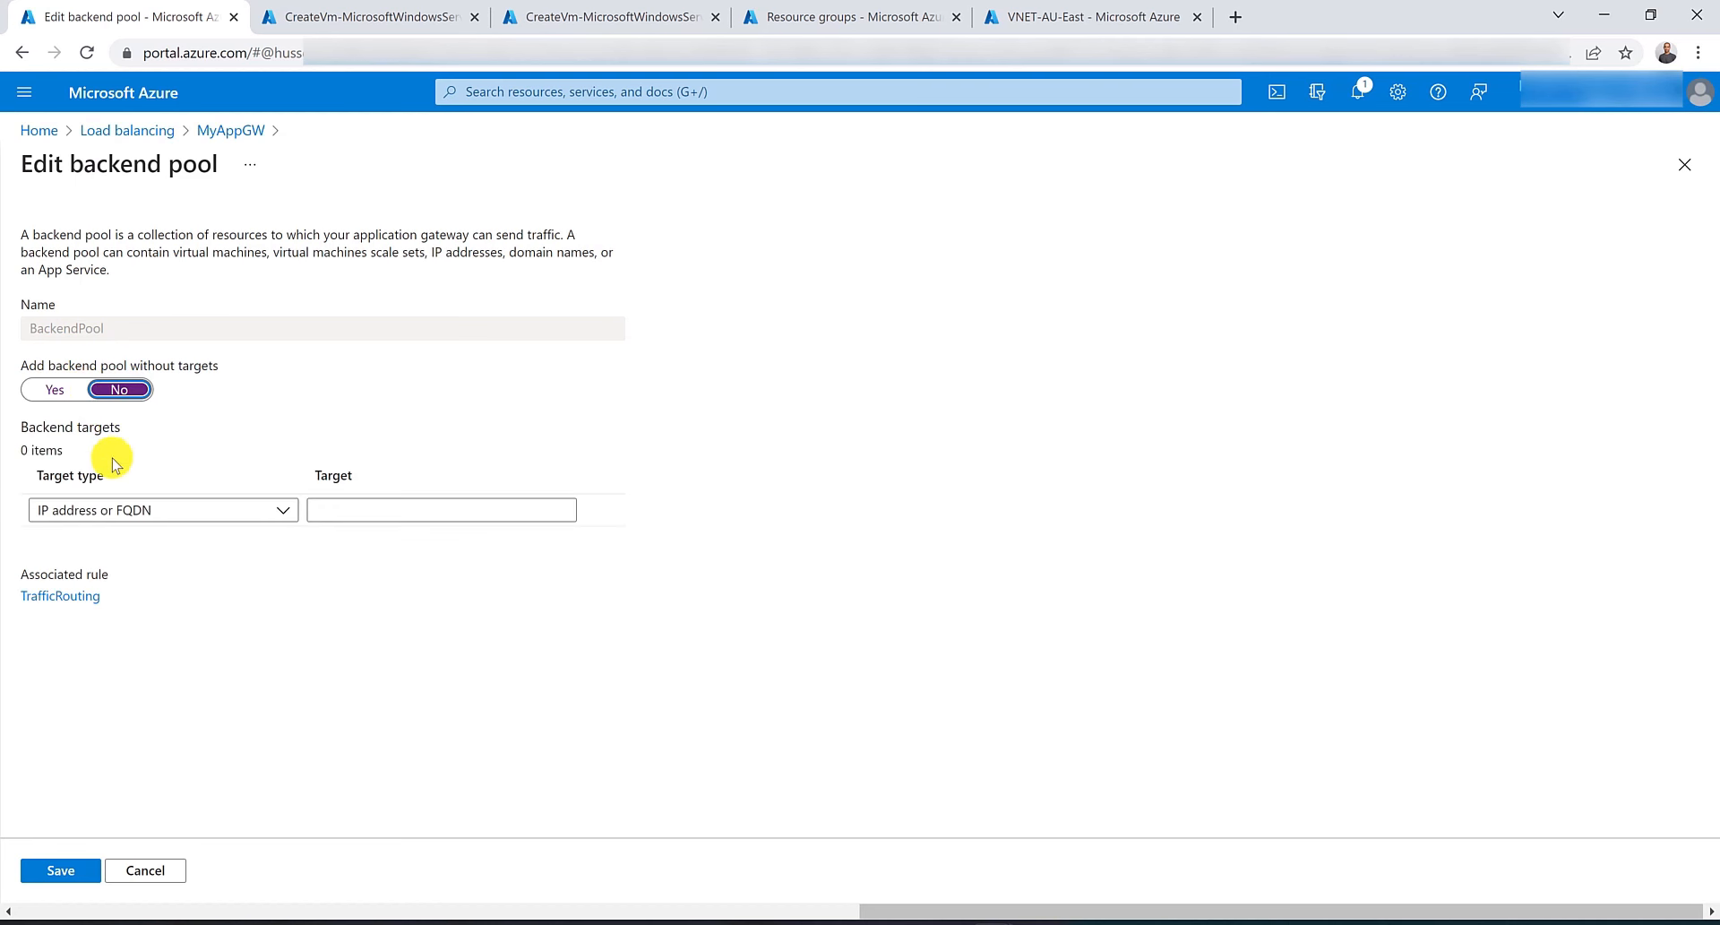
left_click(294, 511)
left_click(269, 570)
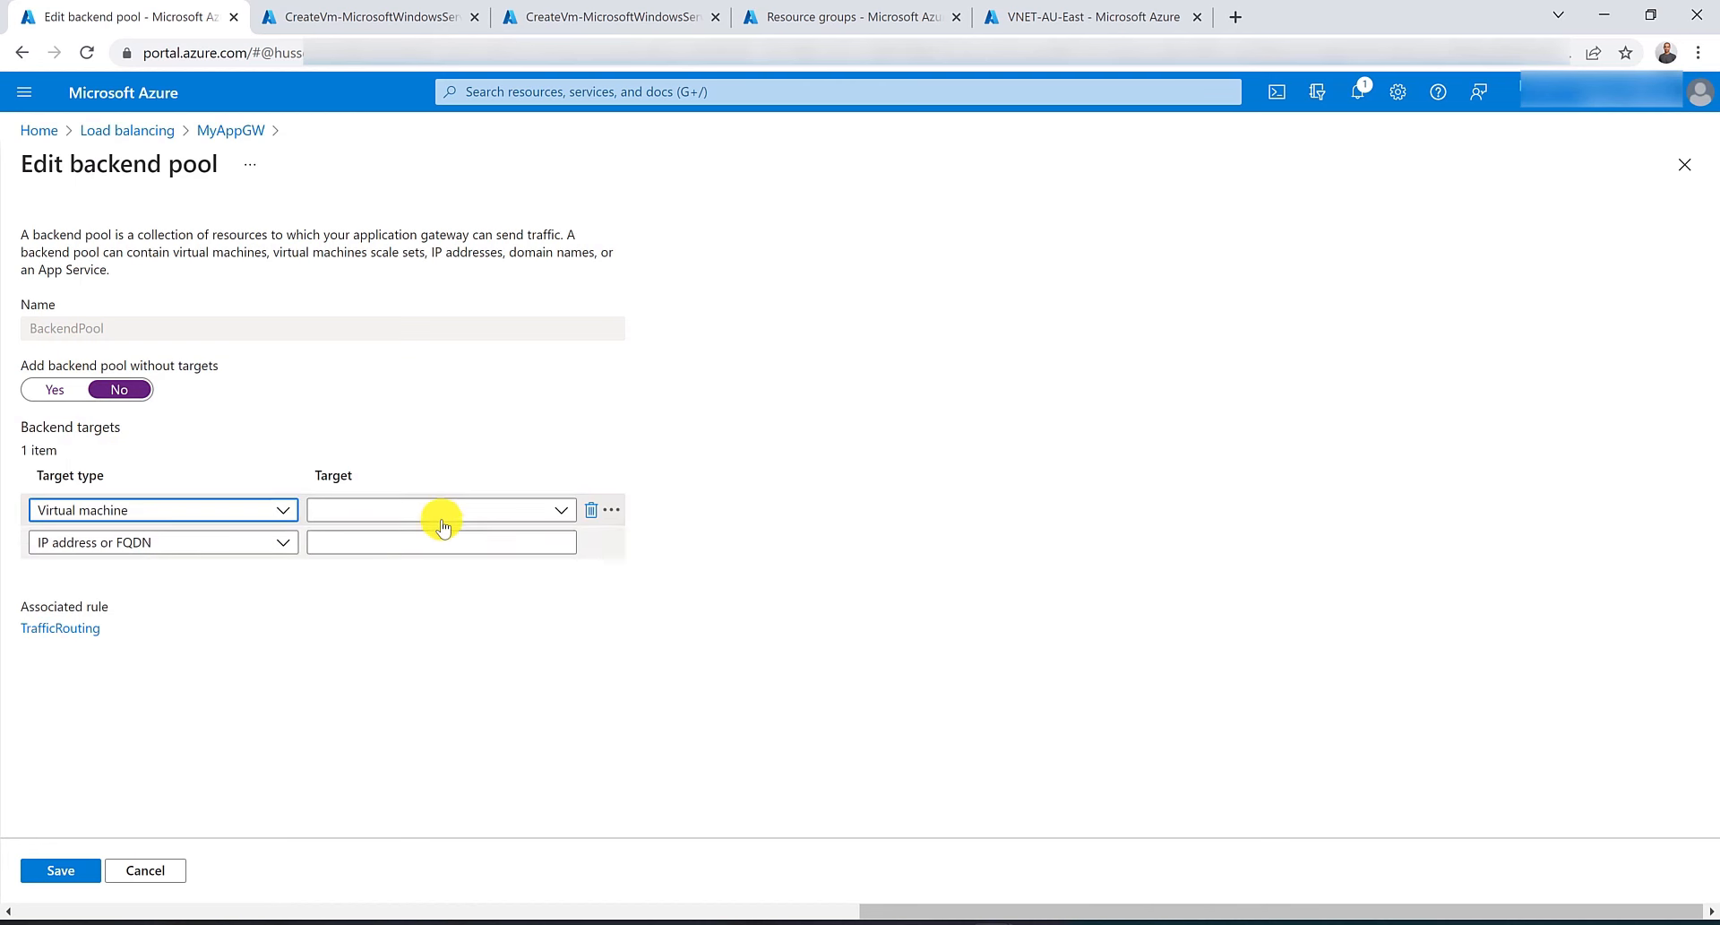
left_click(434, 509)
left_click(411, 615)
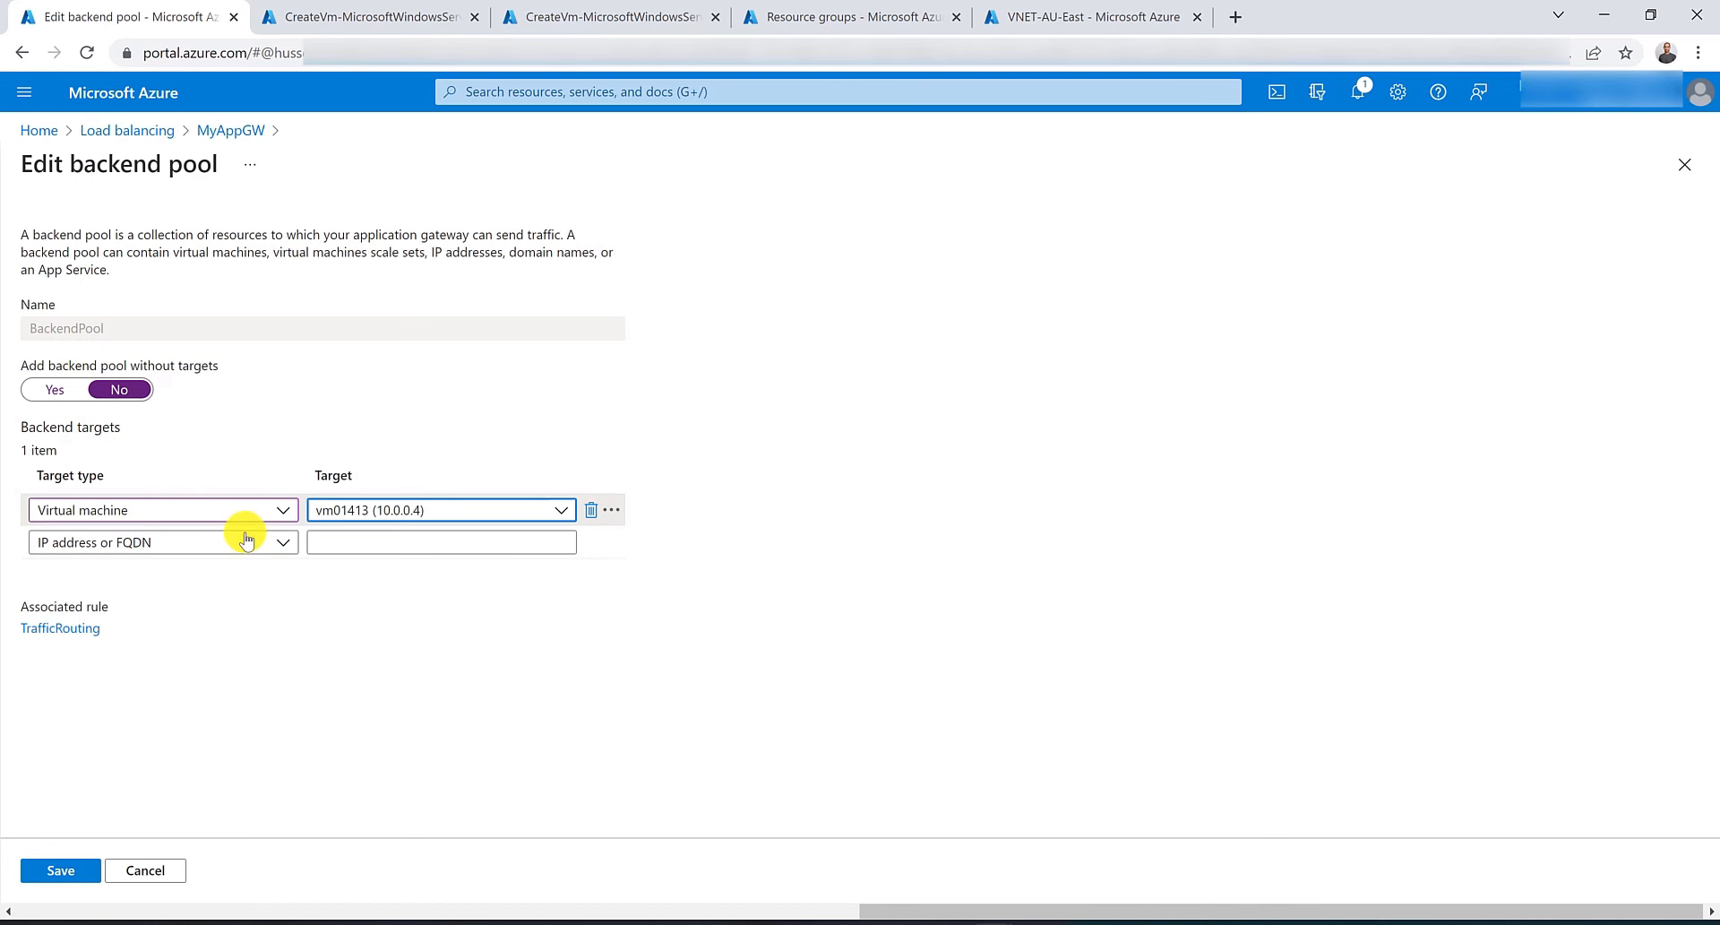
Add VM02's network interface vm02237 as a second virtual machine target and save the backend pool.
left_click(238, 543)
left_click(229, 602)
left_click(458, 546)
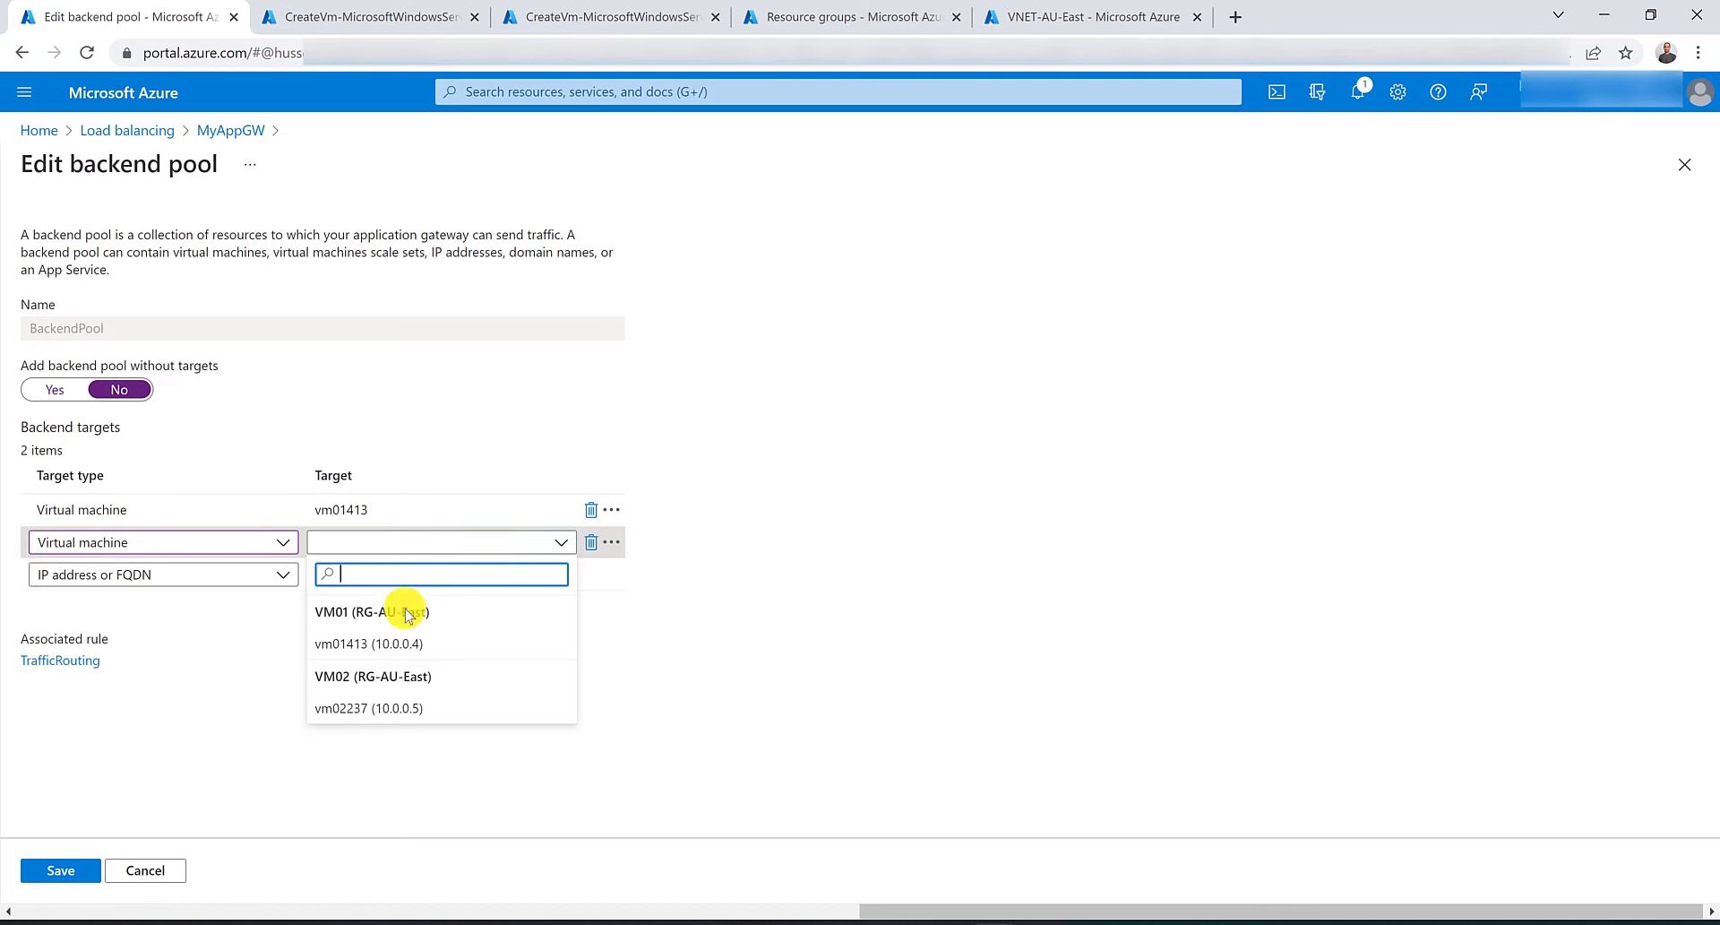
left_click(385, 706)
left_click(63, 869)
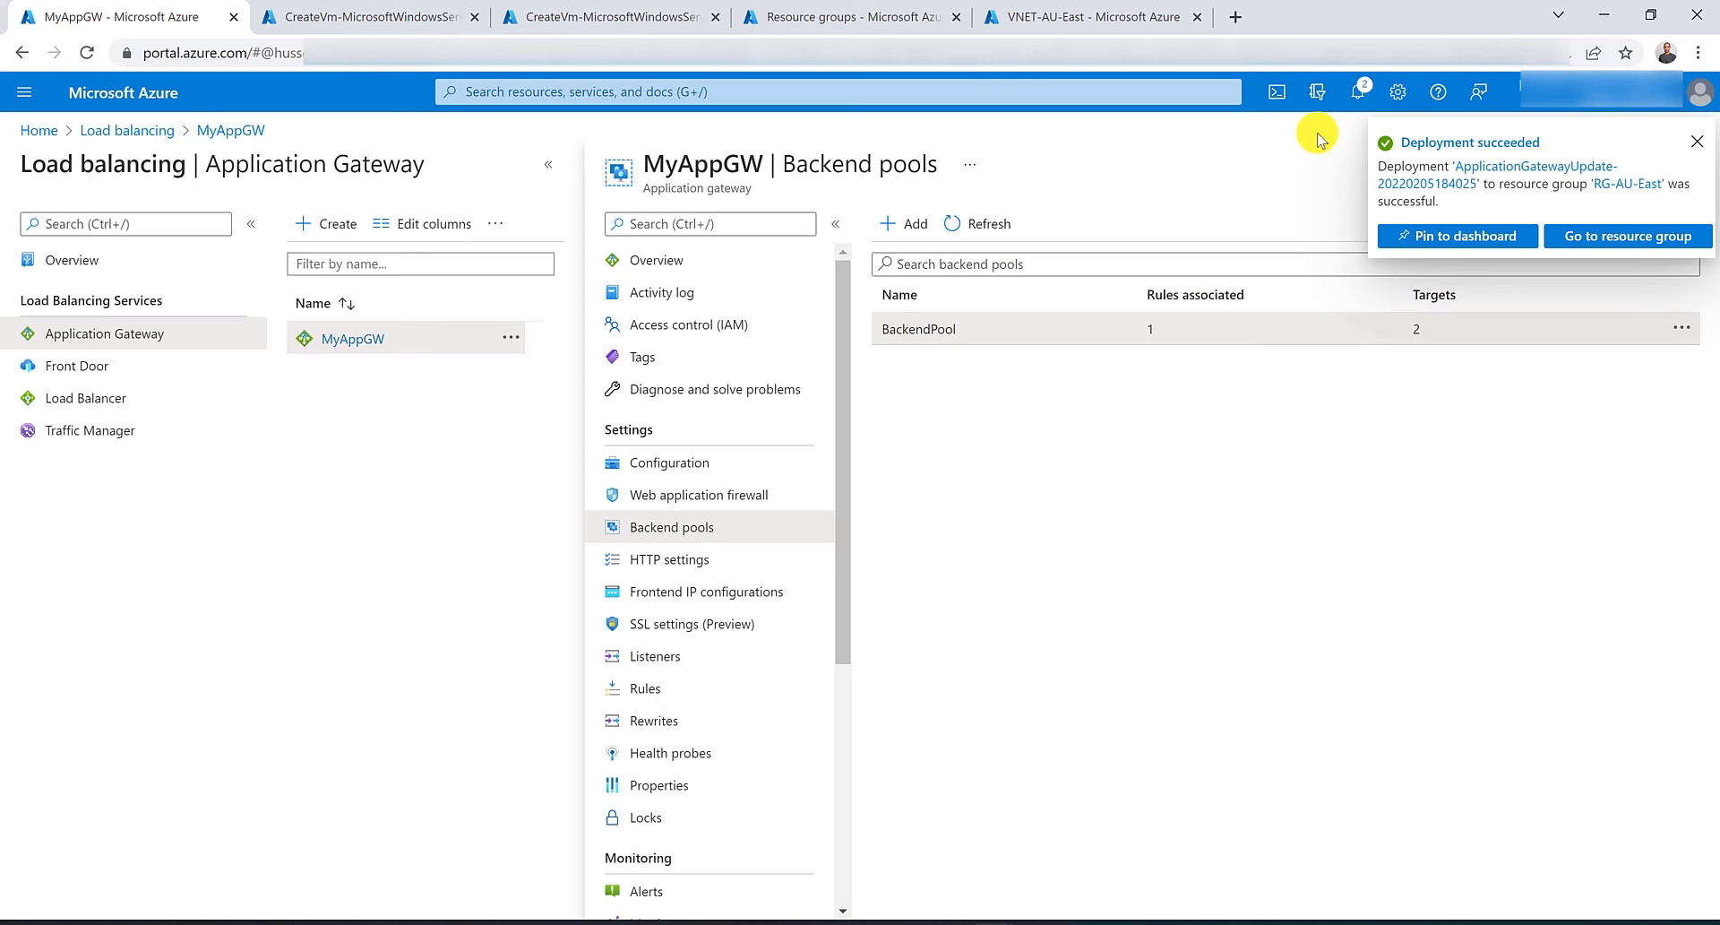
Open the application gateway's overview page.
left_click(652, 265)
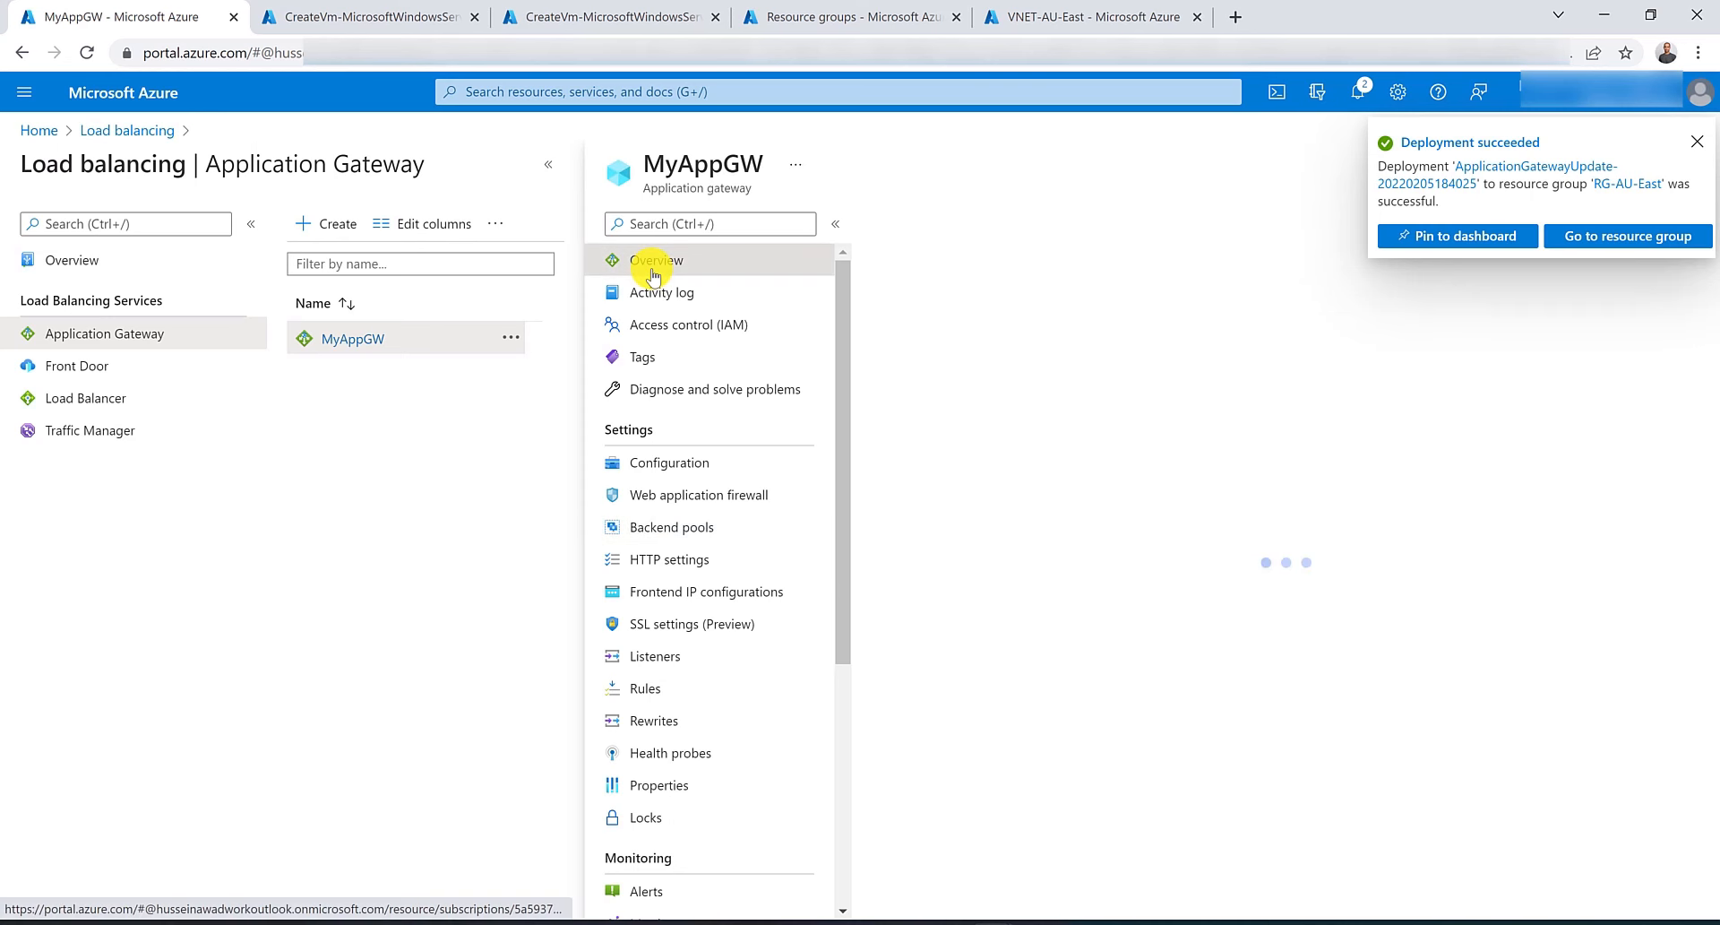
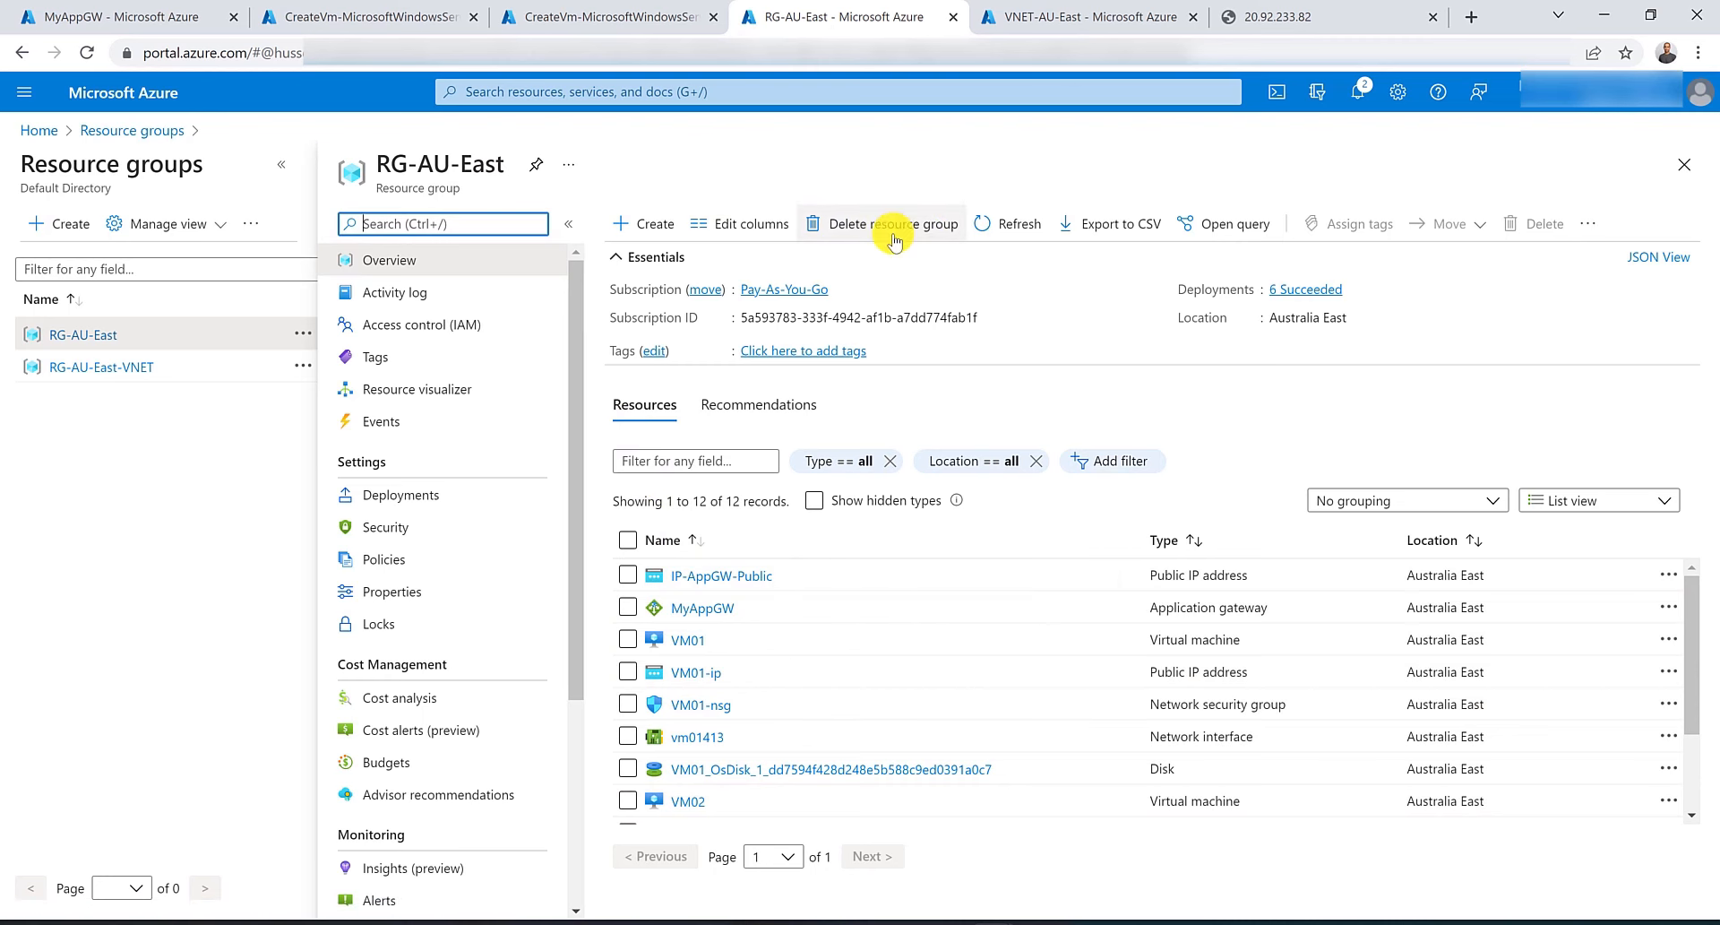
Delete the resource group RG-AU-East, entering its name to confirm the deletion.
left_click(886, 237)
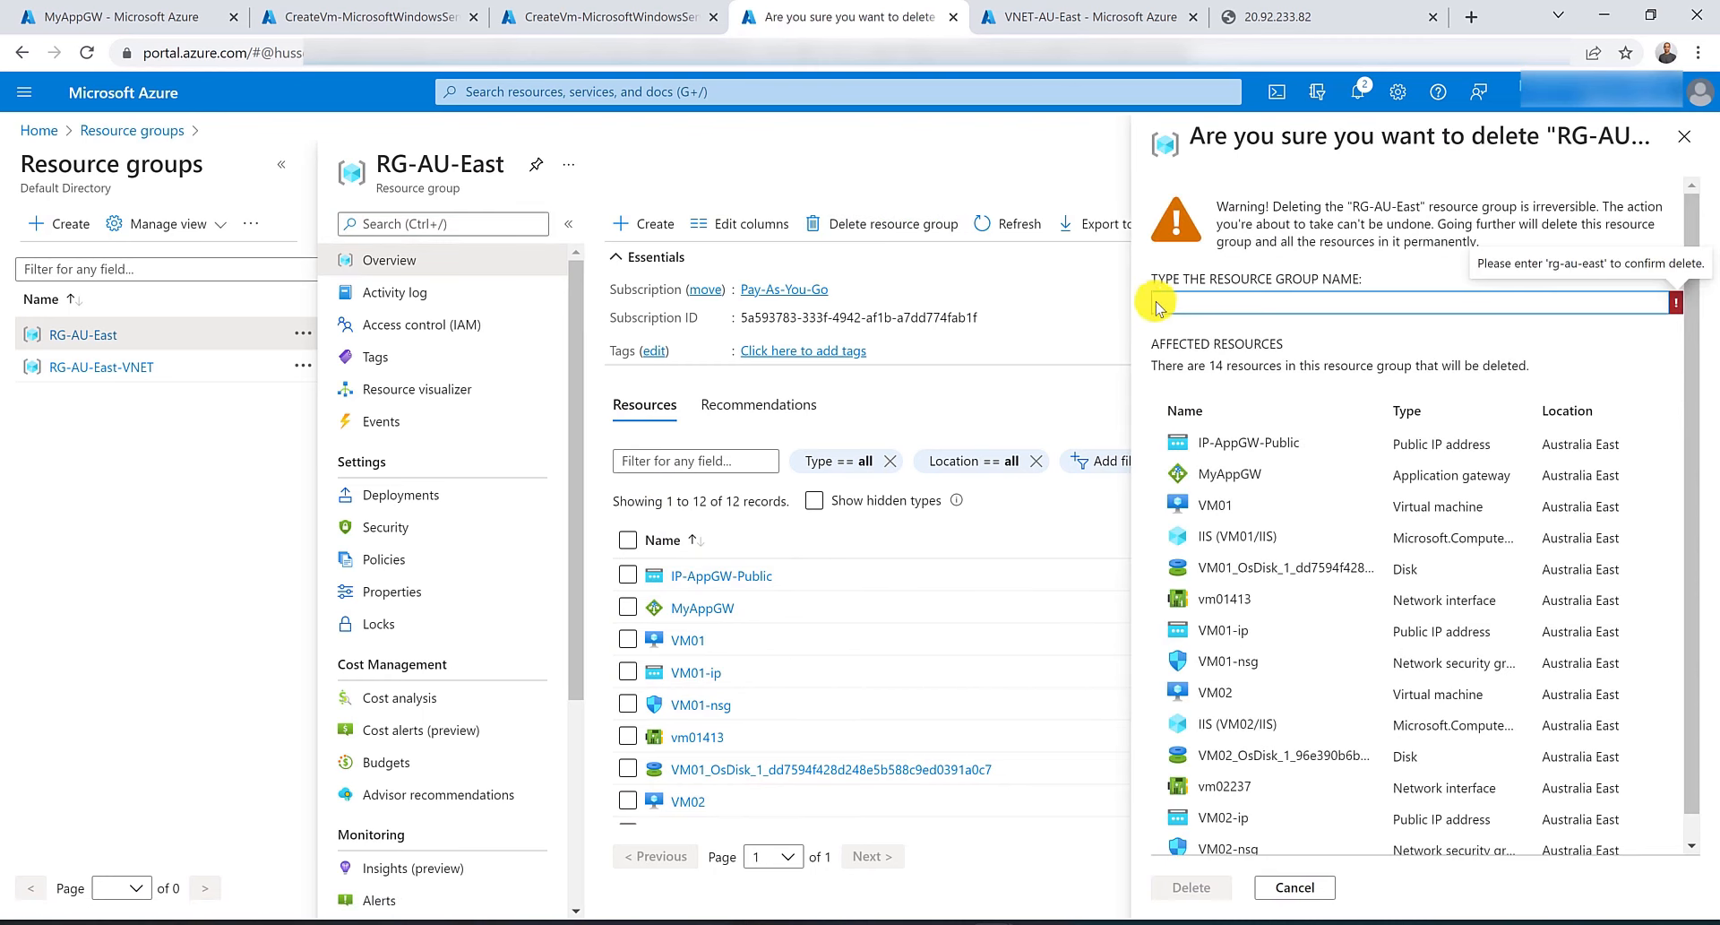
triple_click(436, 153)
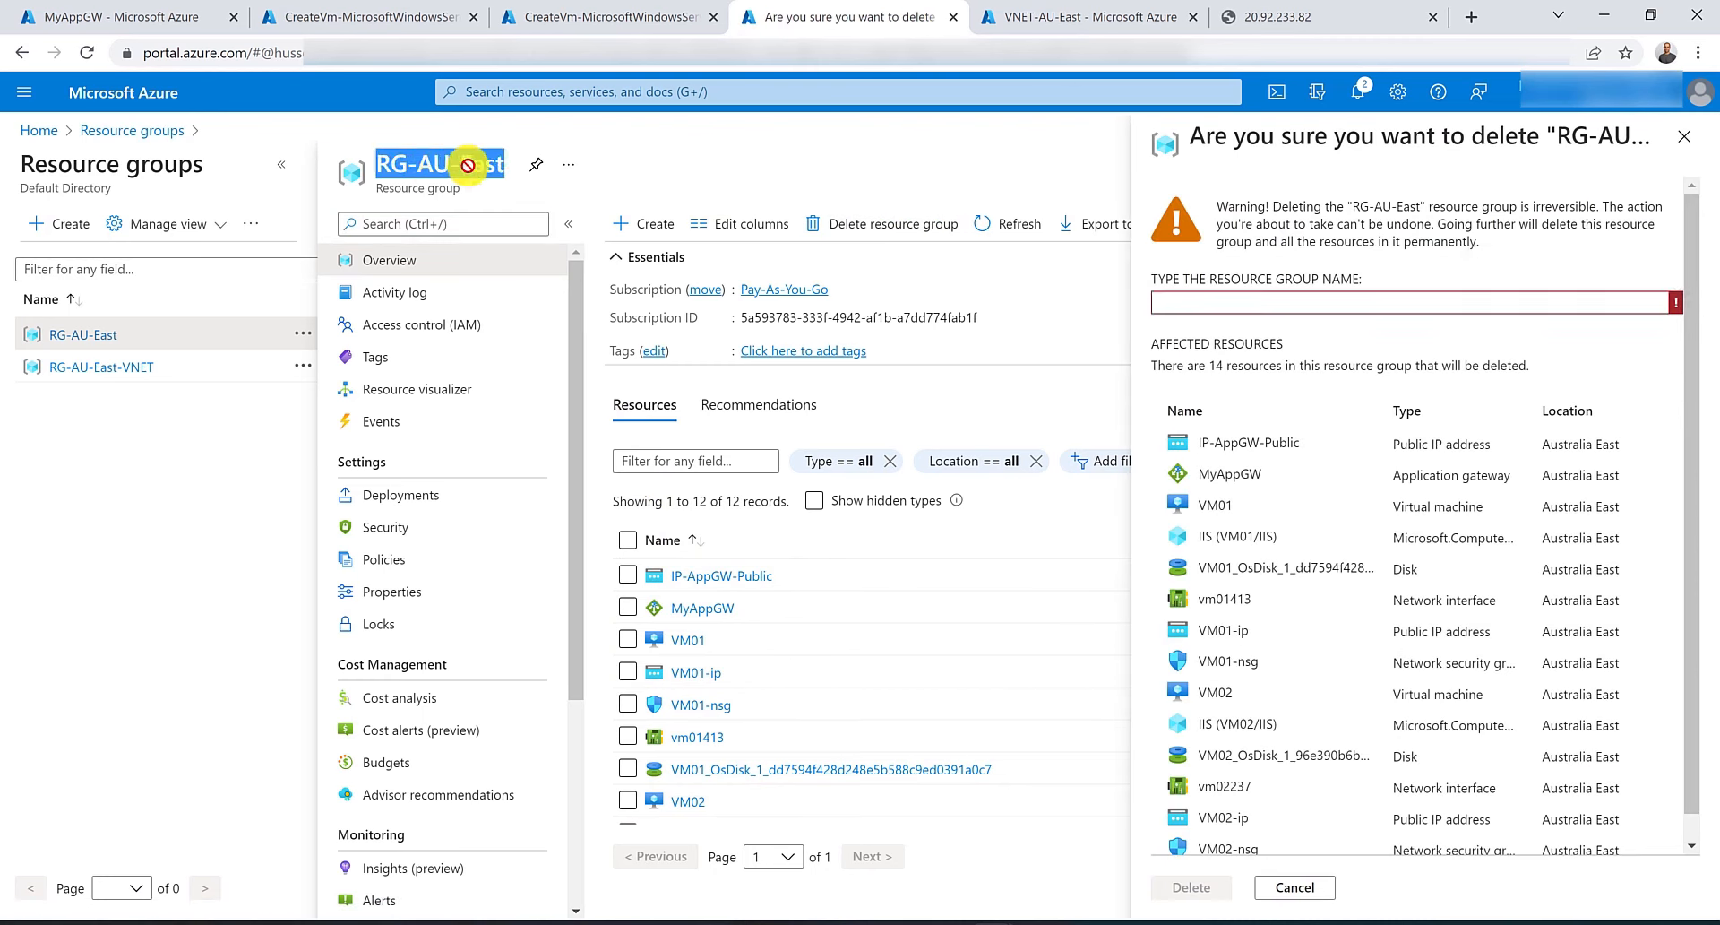
left_click_drag(464, 157, 1277, 313)
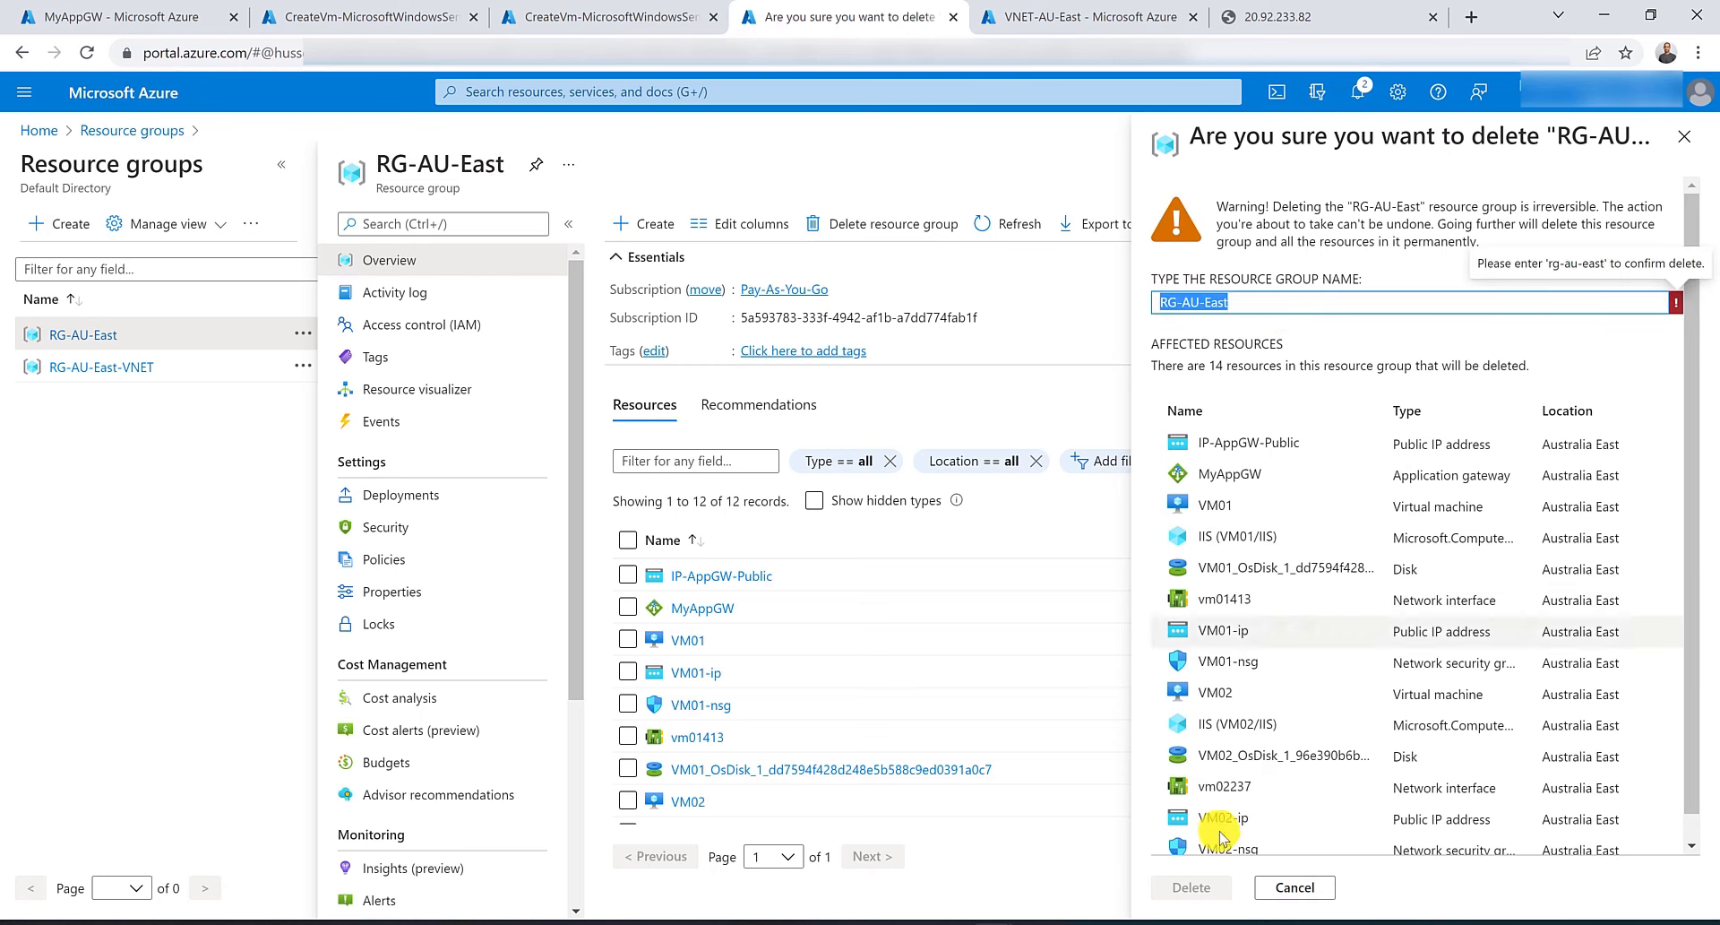
left_click(1215, 887)
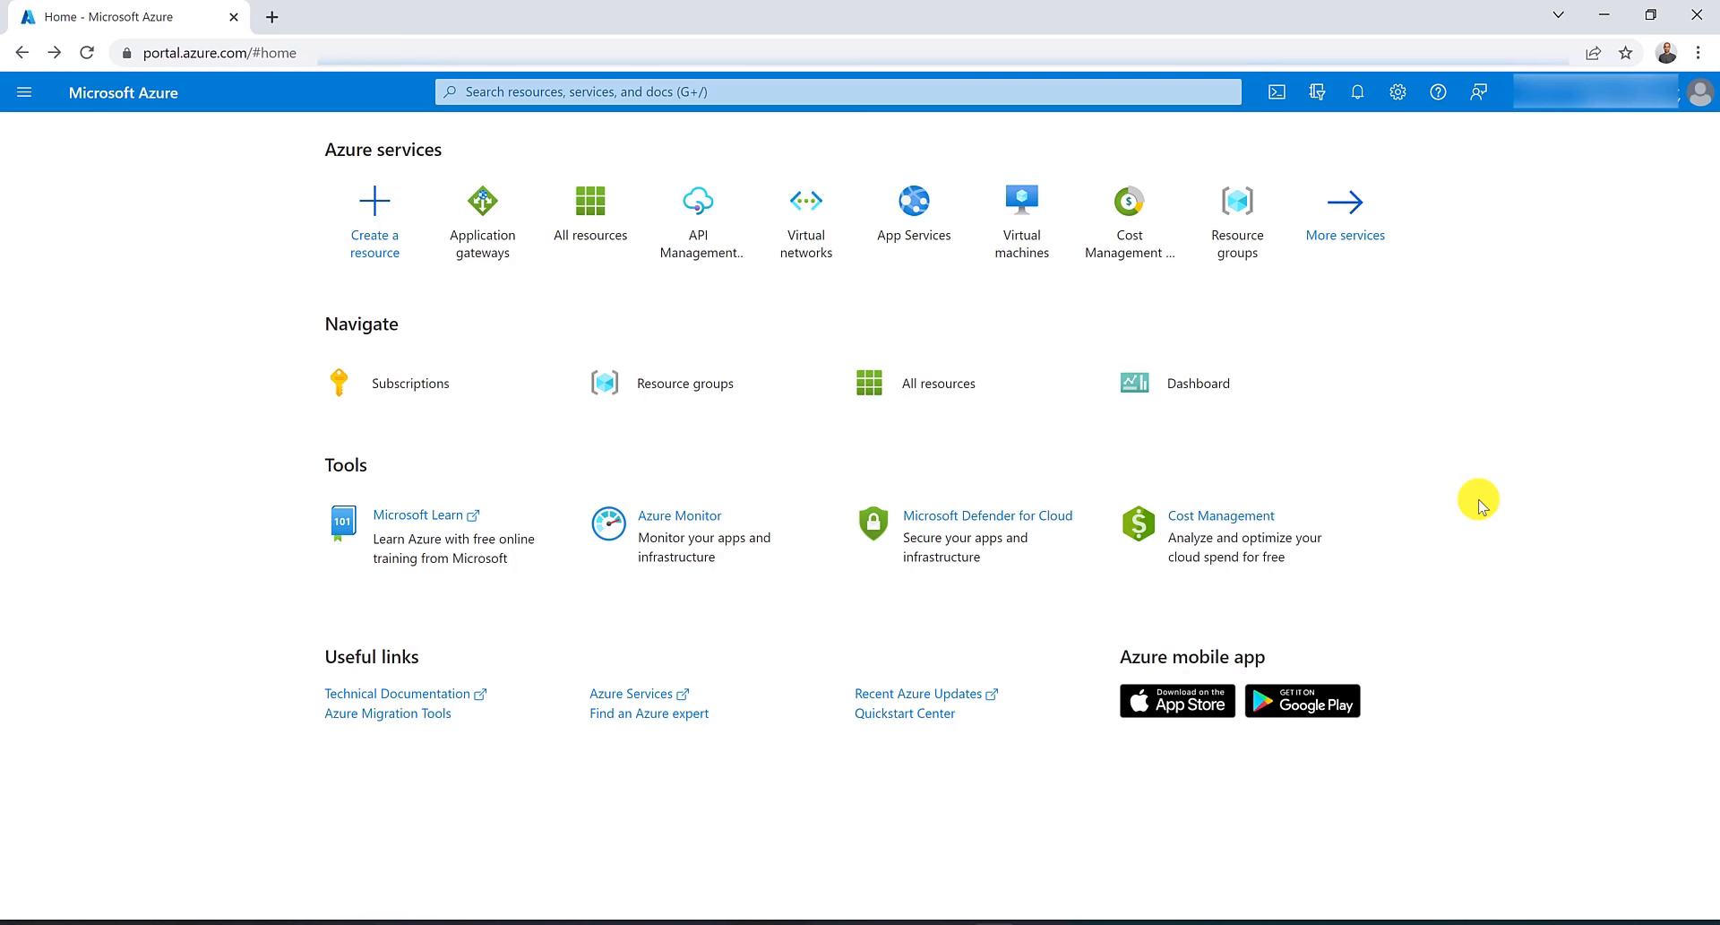
Search for resource groups and open the Resource groups service in a new browser tab.
left_click(606, 95)
type("resou")
middle_click(550, 174)
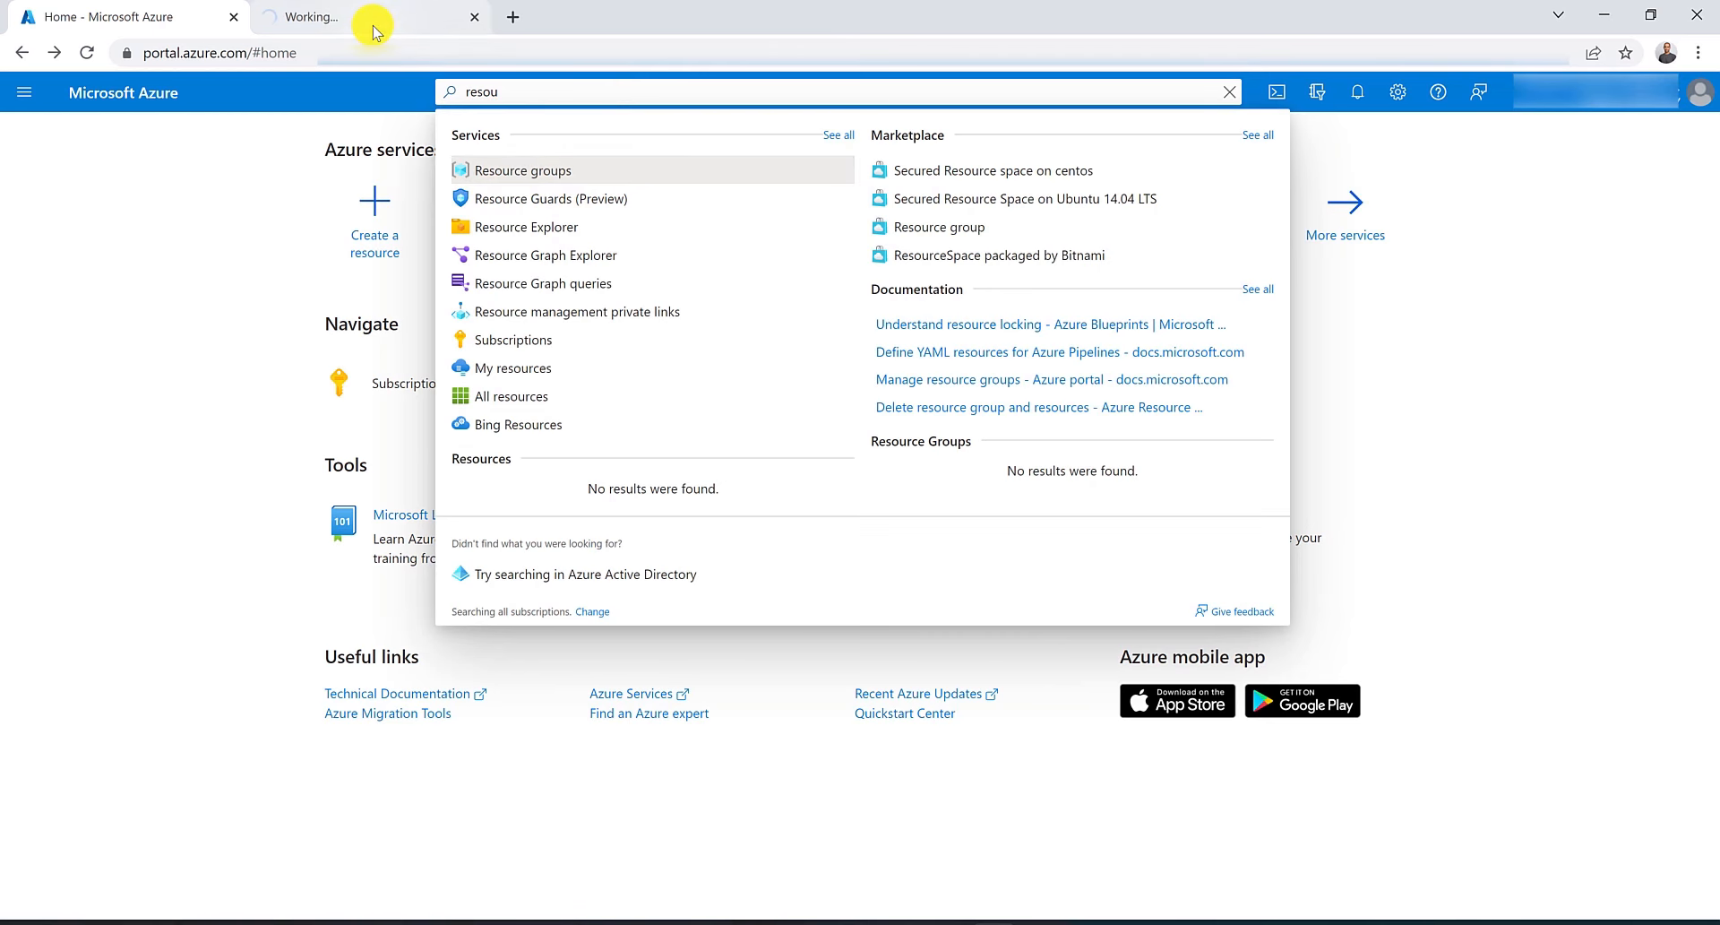
left_click(373, 25)
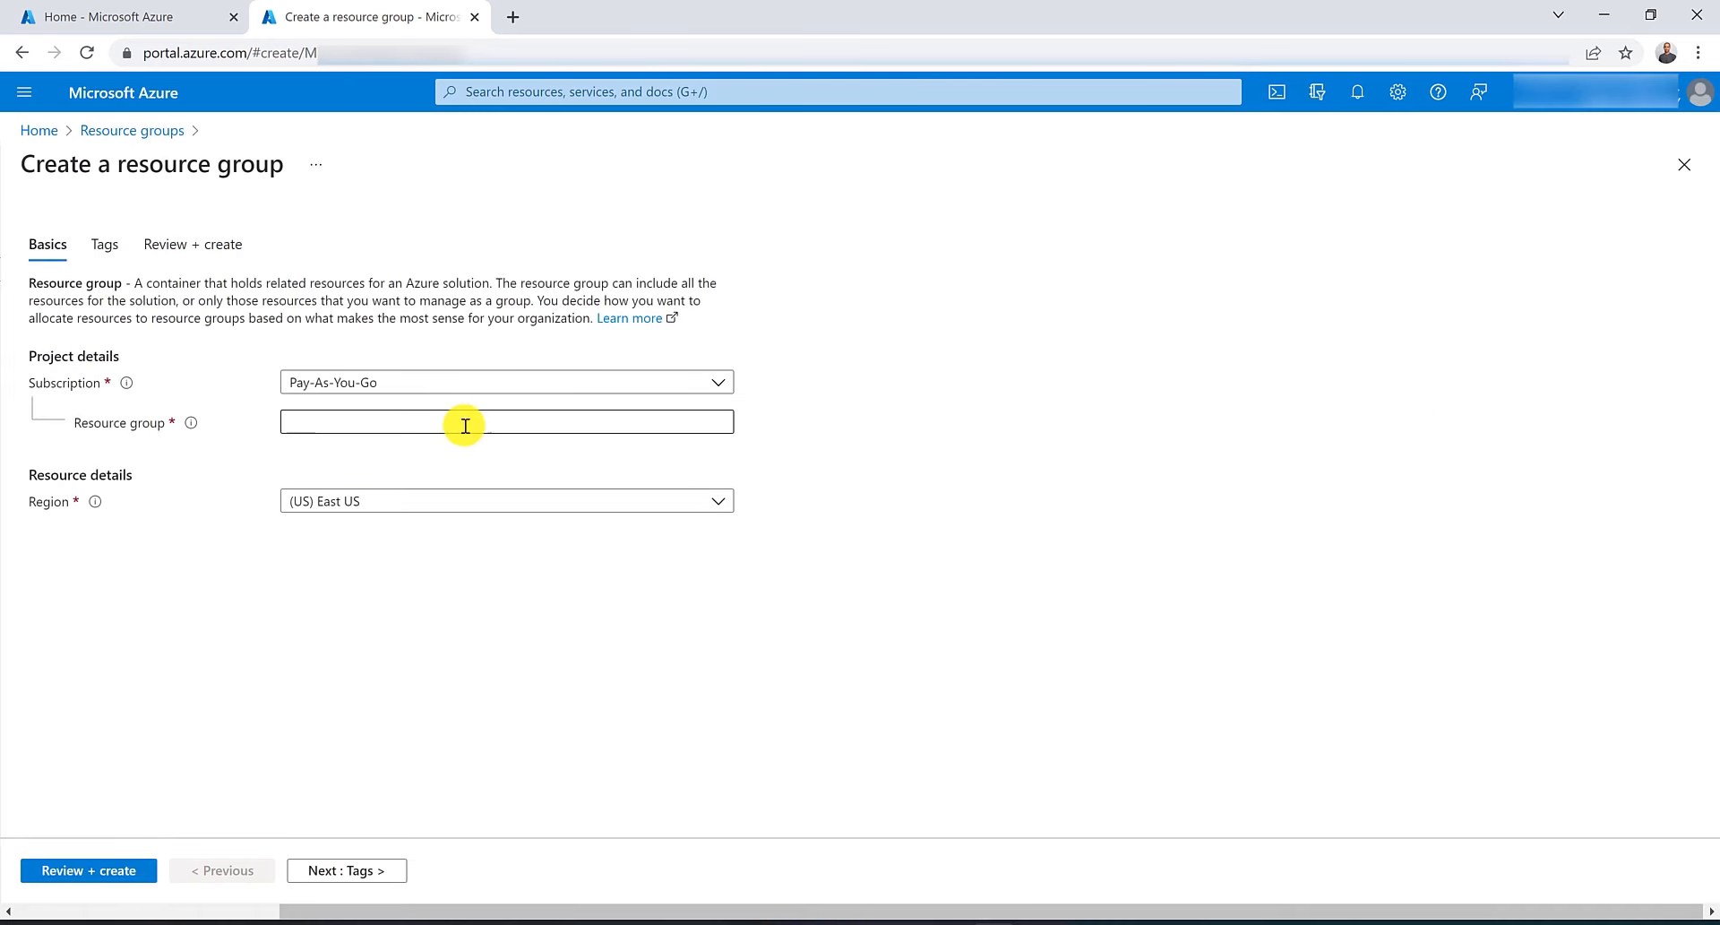
Create a new resource group named RG-AU-East in the (Asia Pacific) Australia East region.
left_click(465, 425)
type("RG-Au")
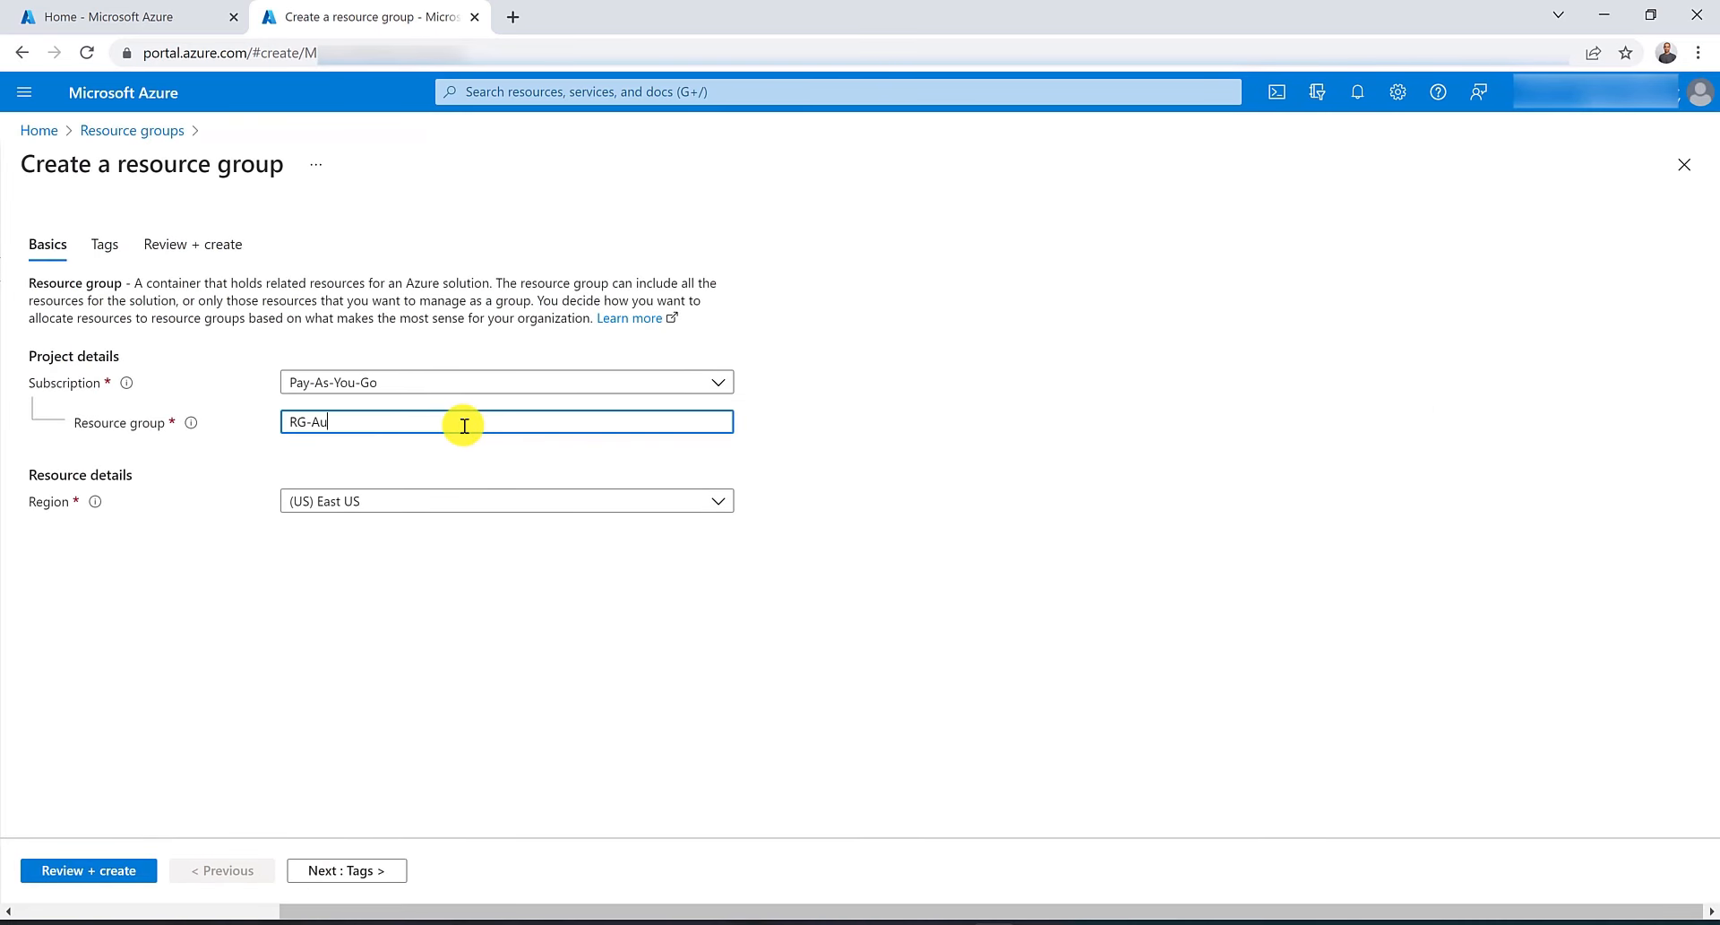
type("-East")
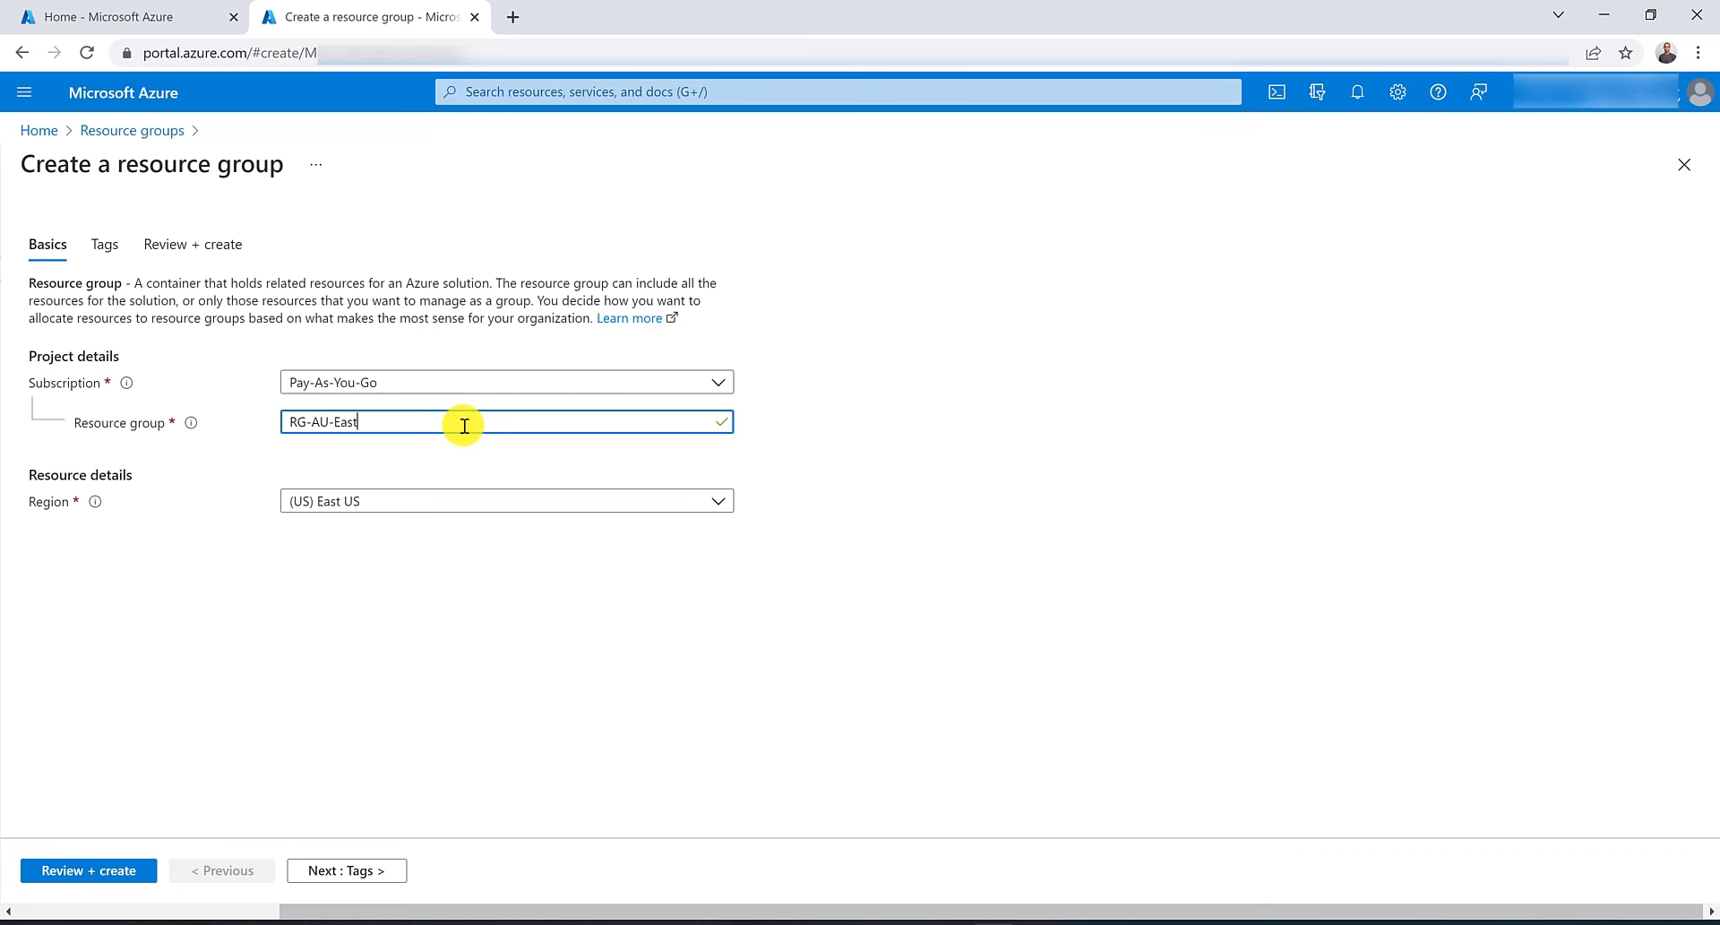
left_click(524, 500)
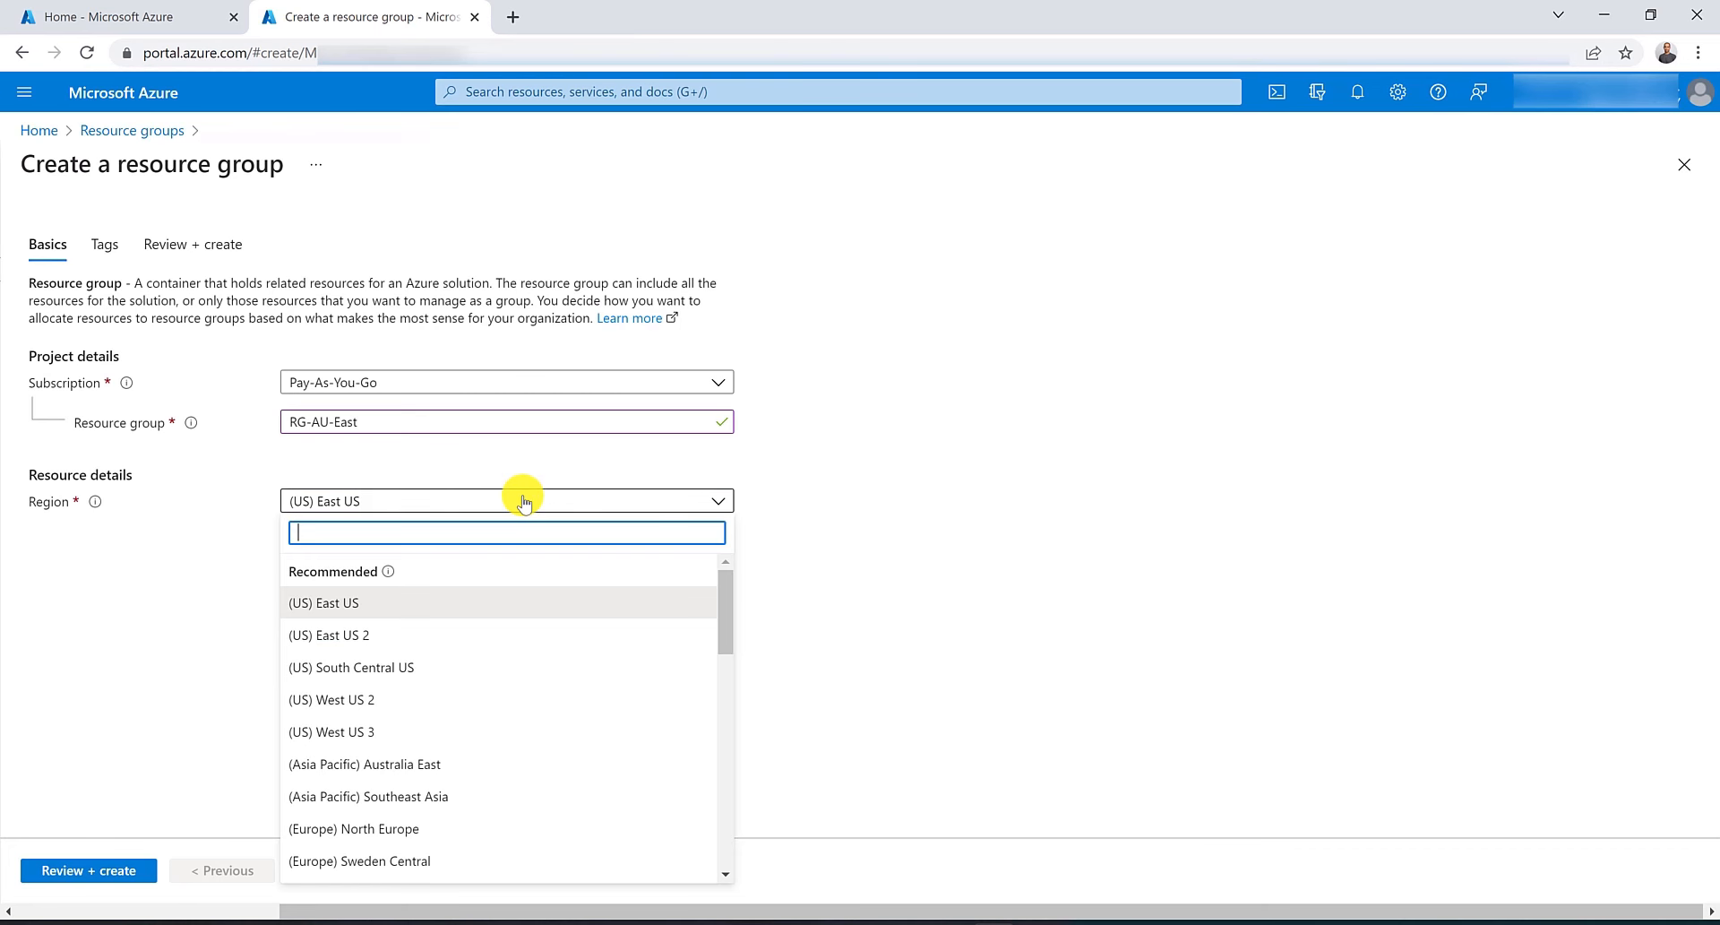
left_click(465, 763)
left_click(45, 870)
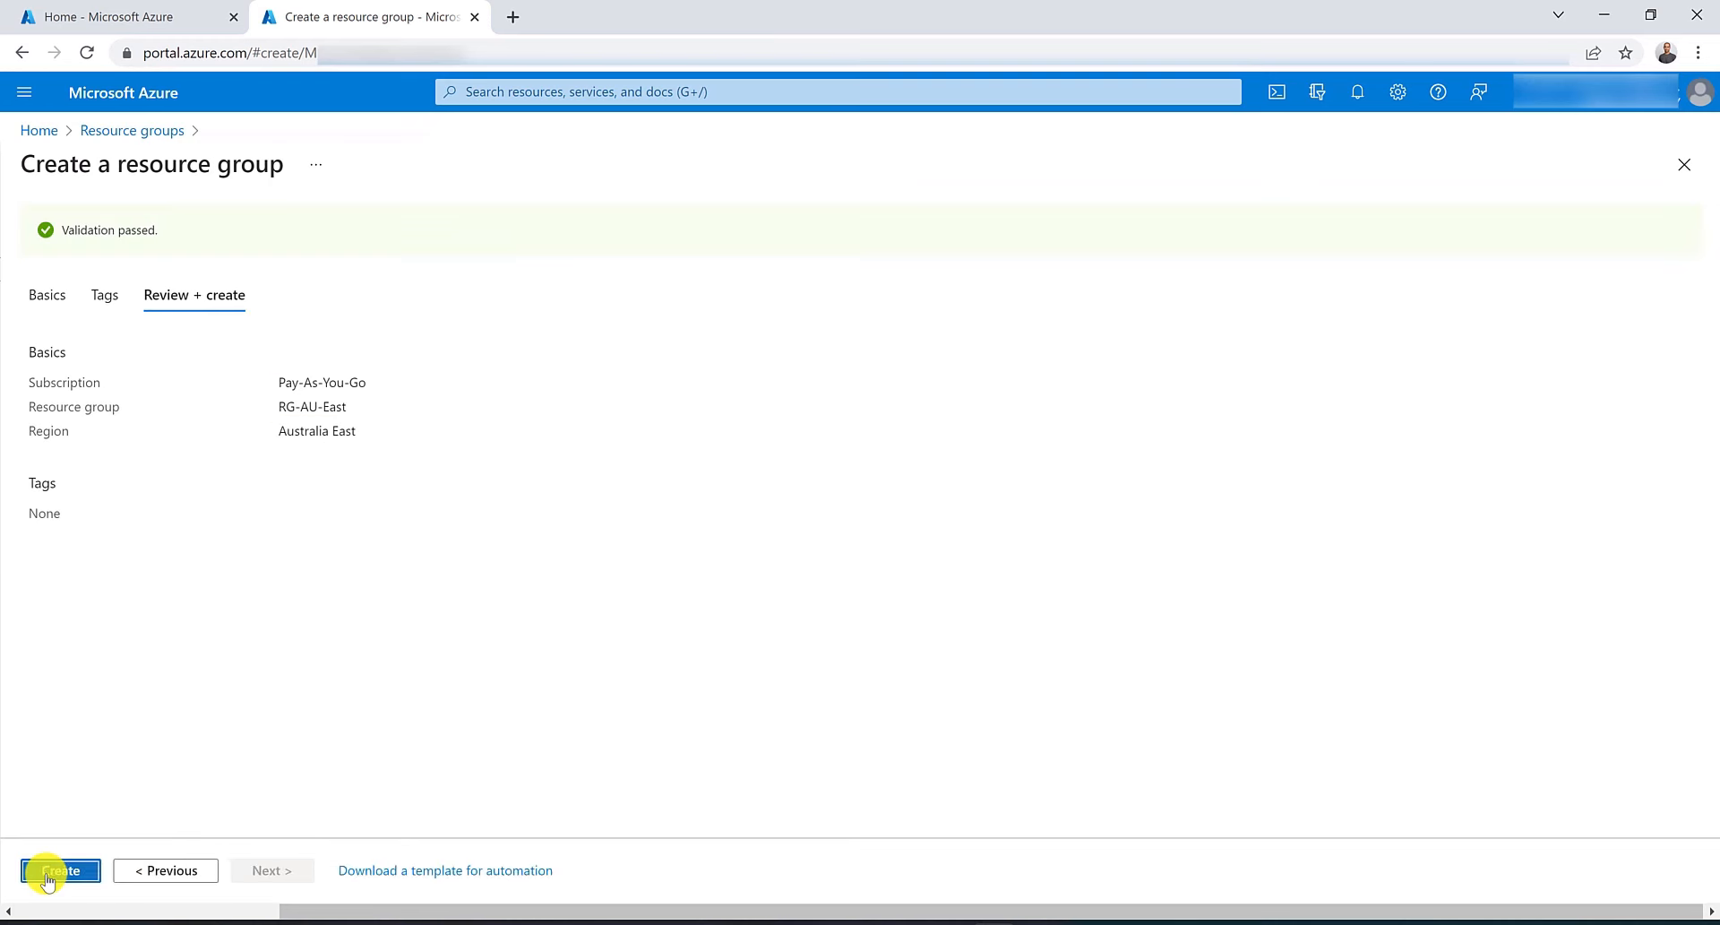
left_click(44, 874)
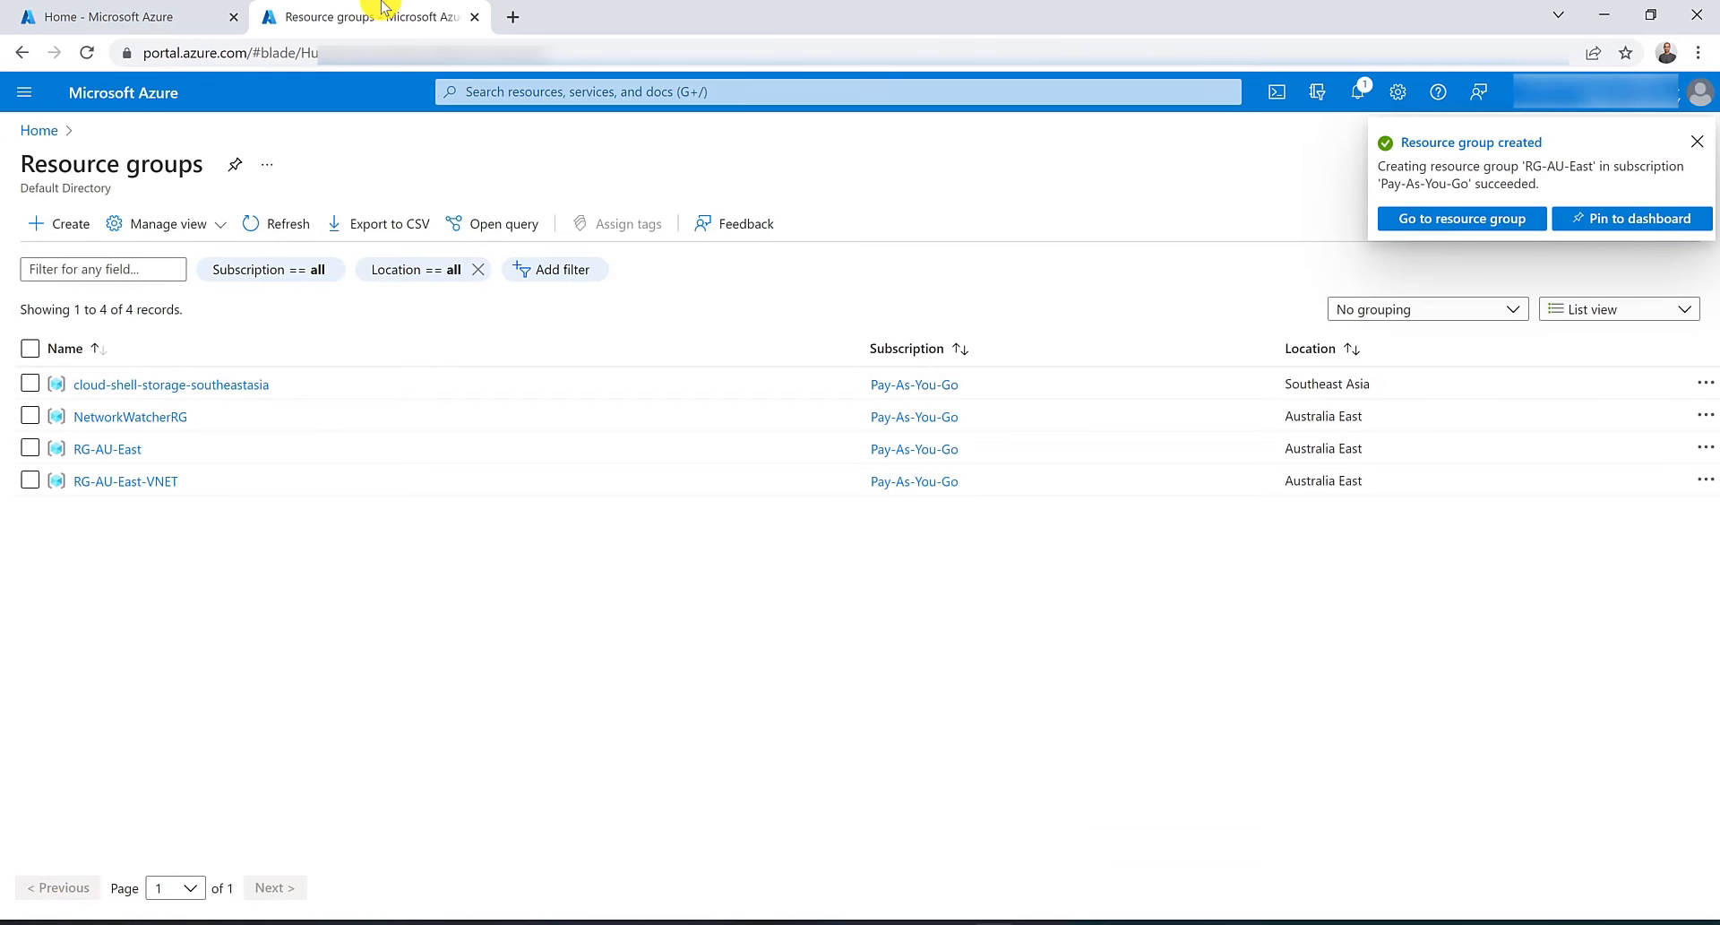
Close the resource groups tab and start creating a new application gateway from Application gateways.
left_click(474, 16)
left_click(233, 261)
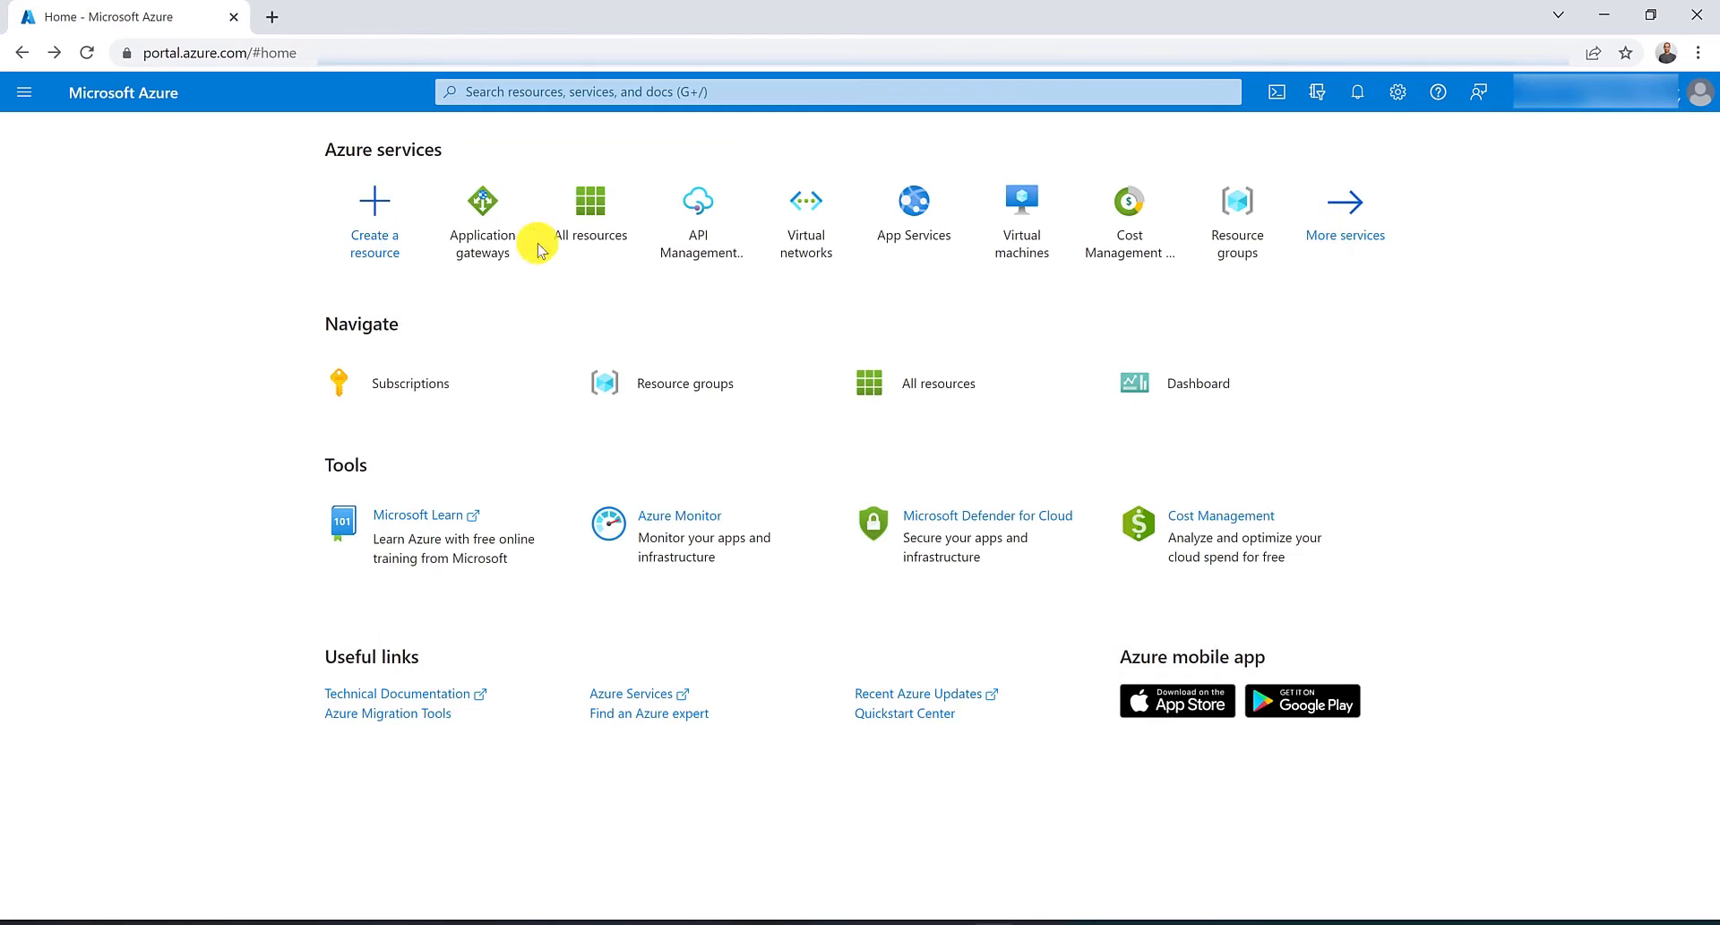
left_click(484, 251)
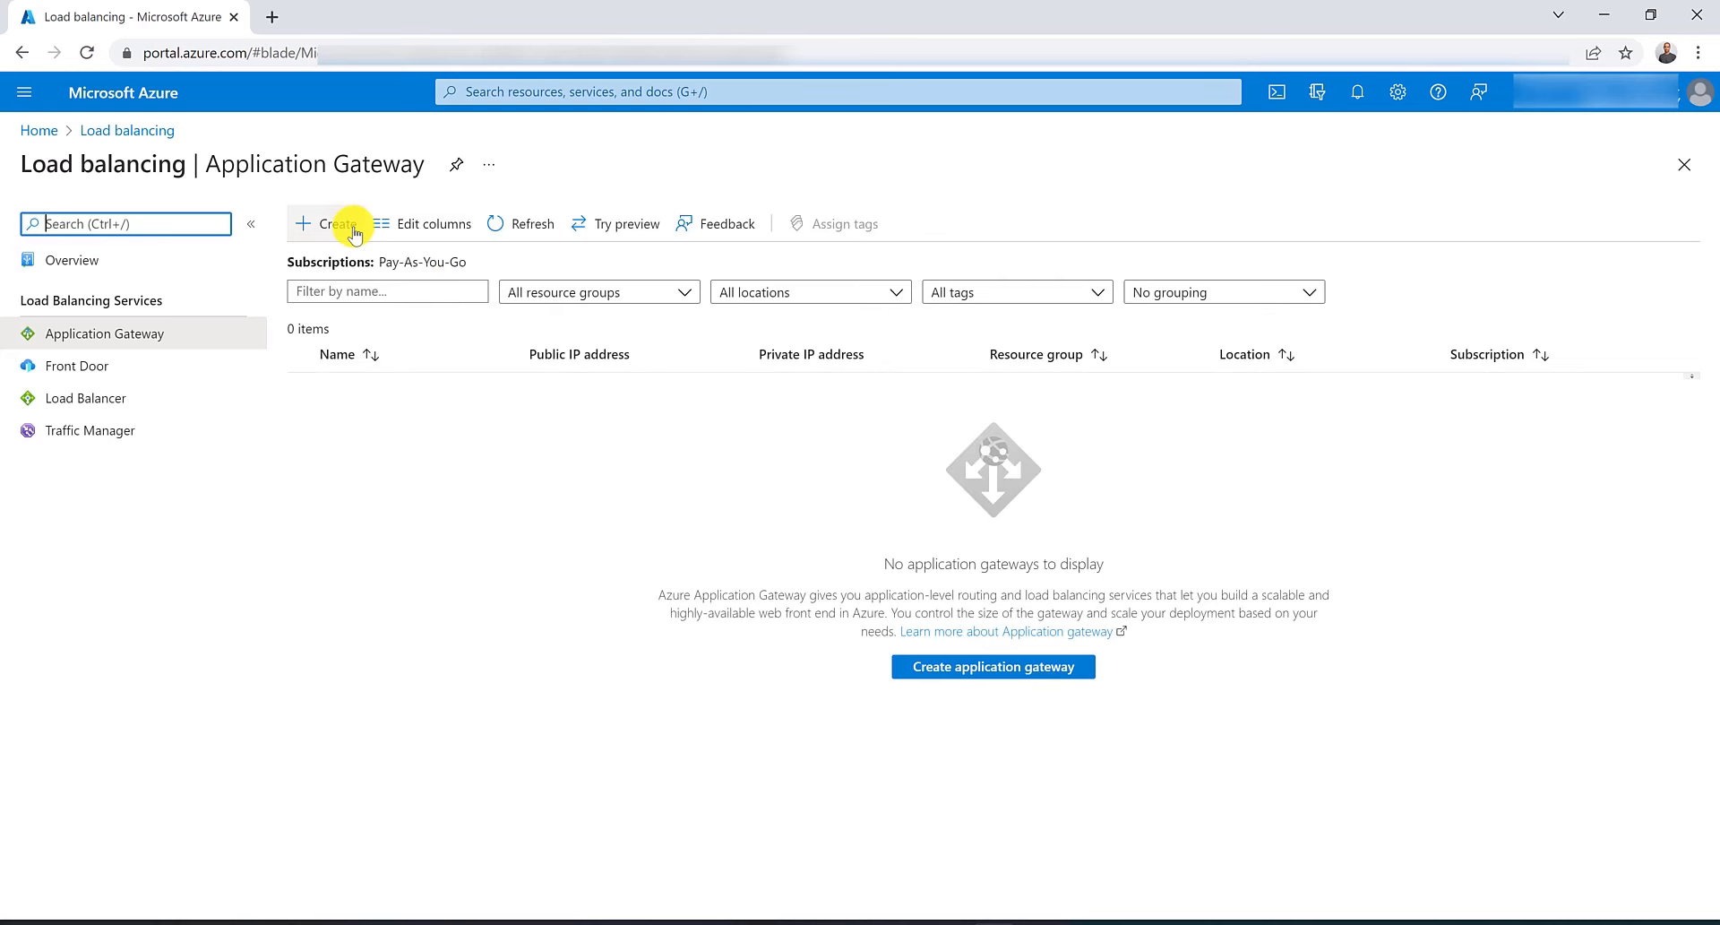
left_click(354, 229)
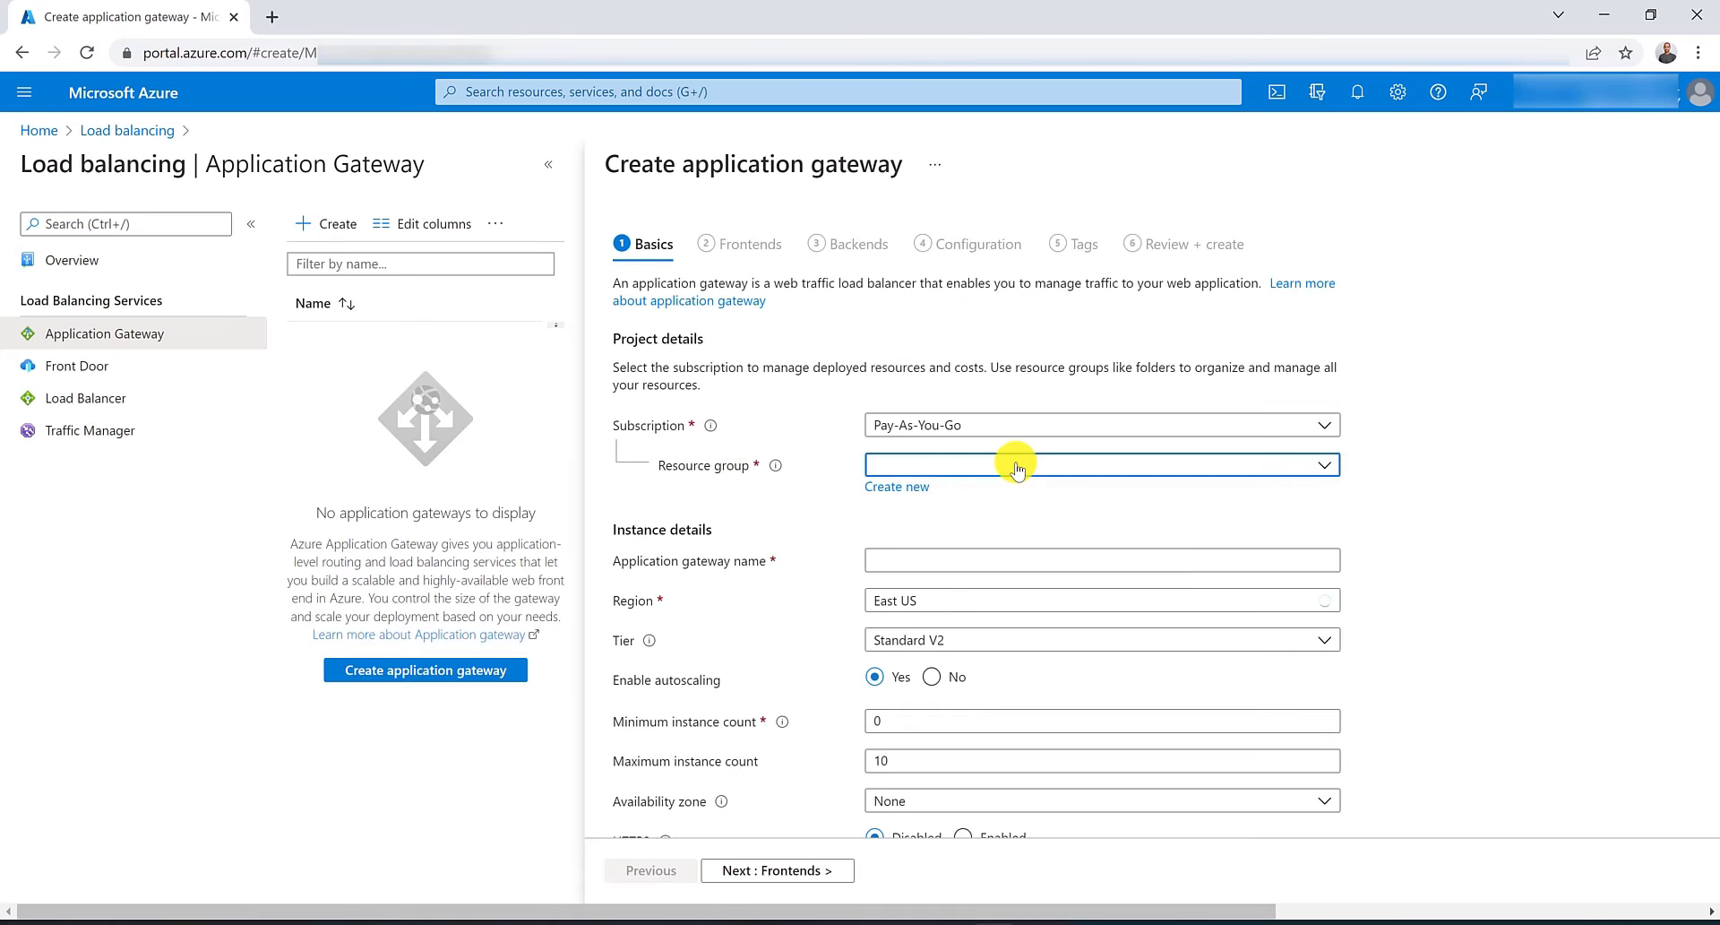
Select resource group RG-AU-East and name the application gateway myAppGW.
left_click(1120, 464)
left_click(950, 597)
left_click(1019, 562)
type("myApp")
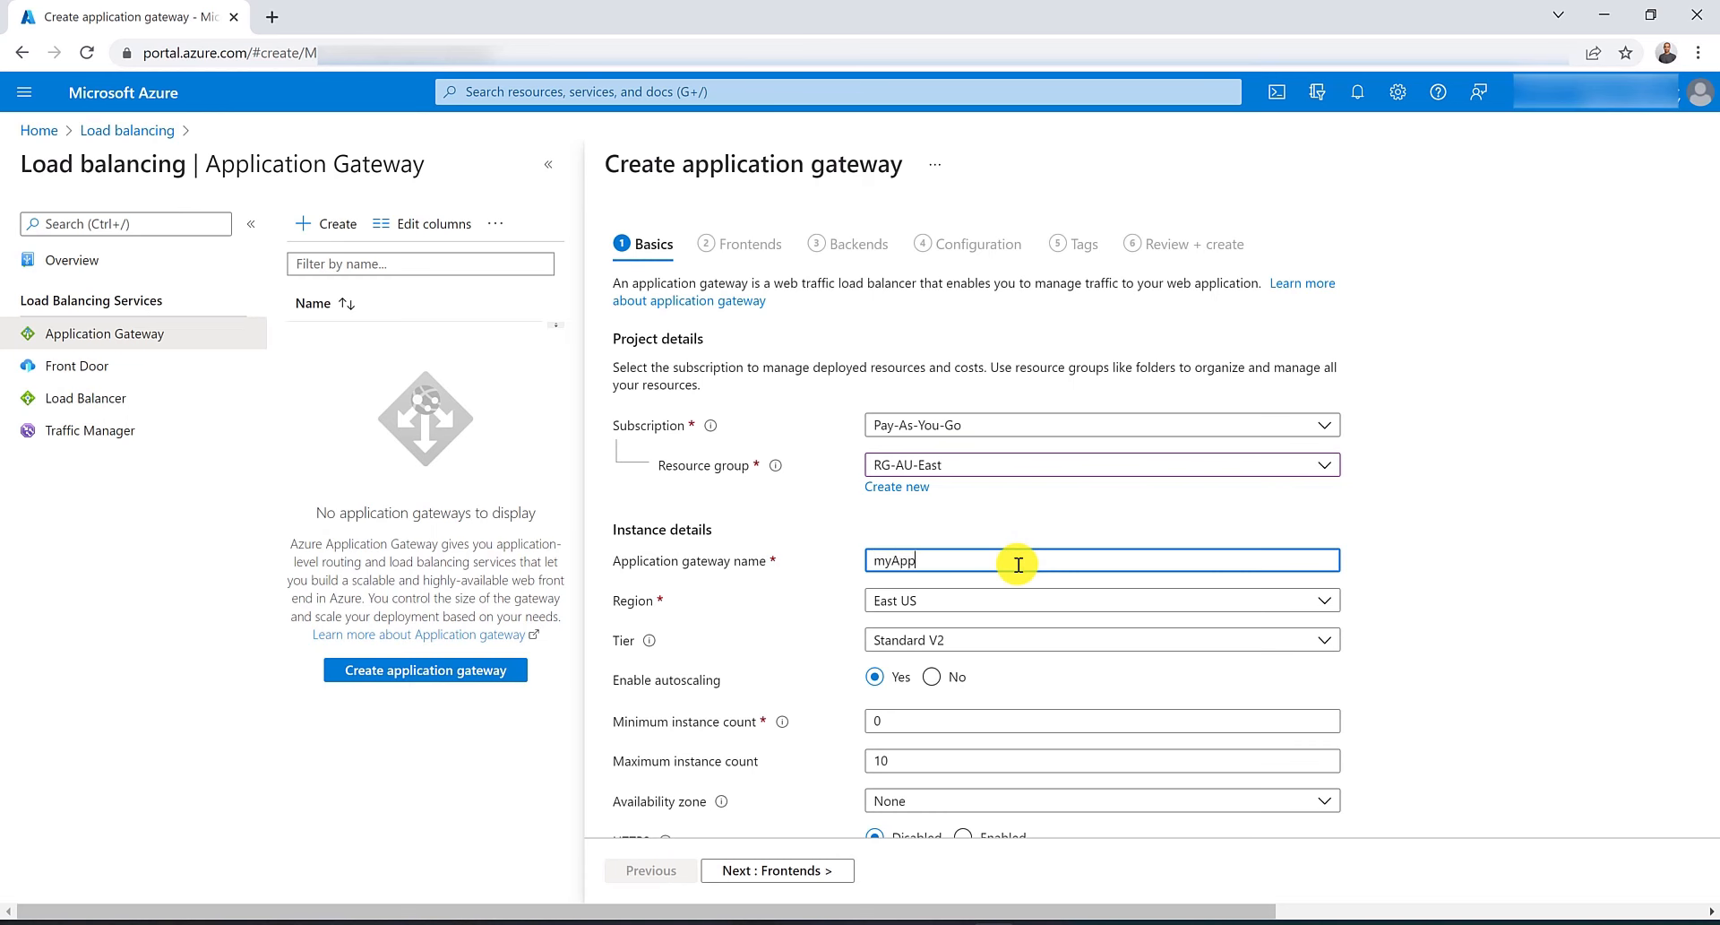
type("GW")
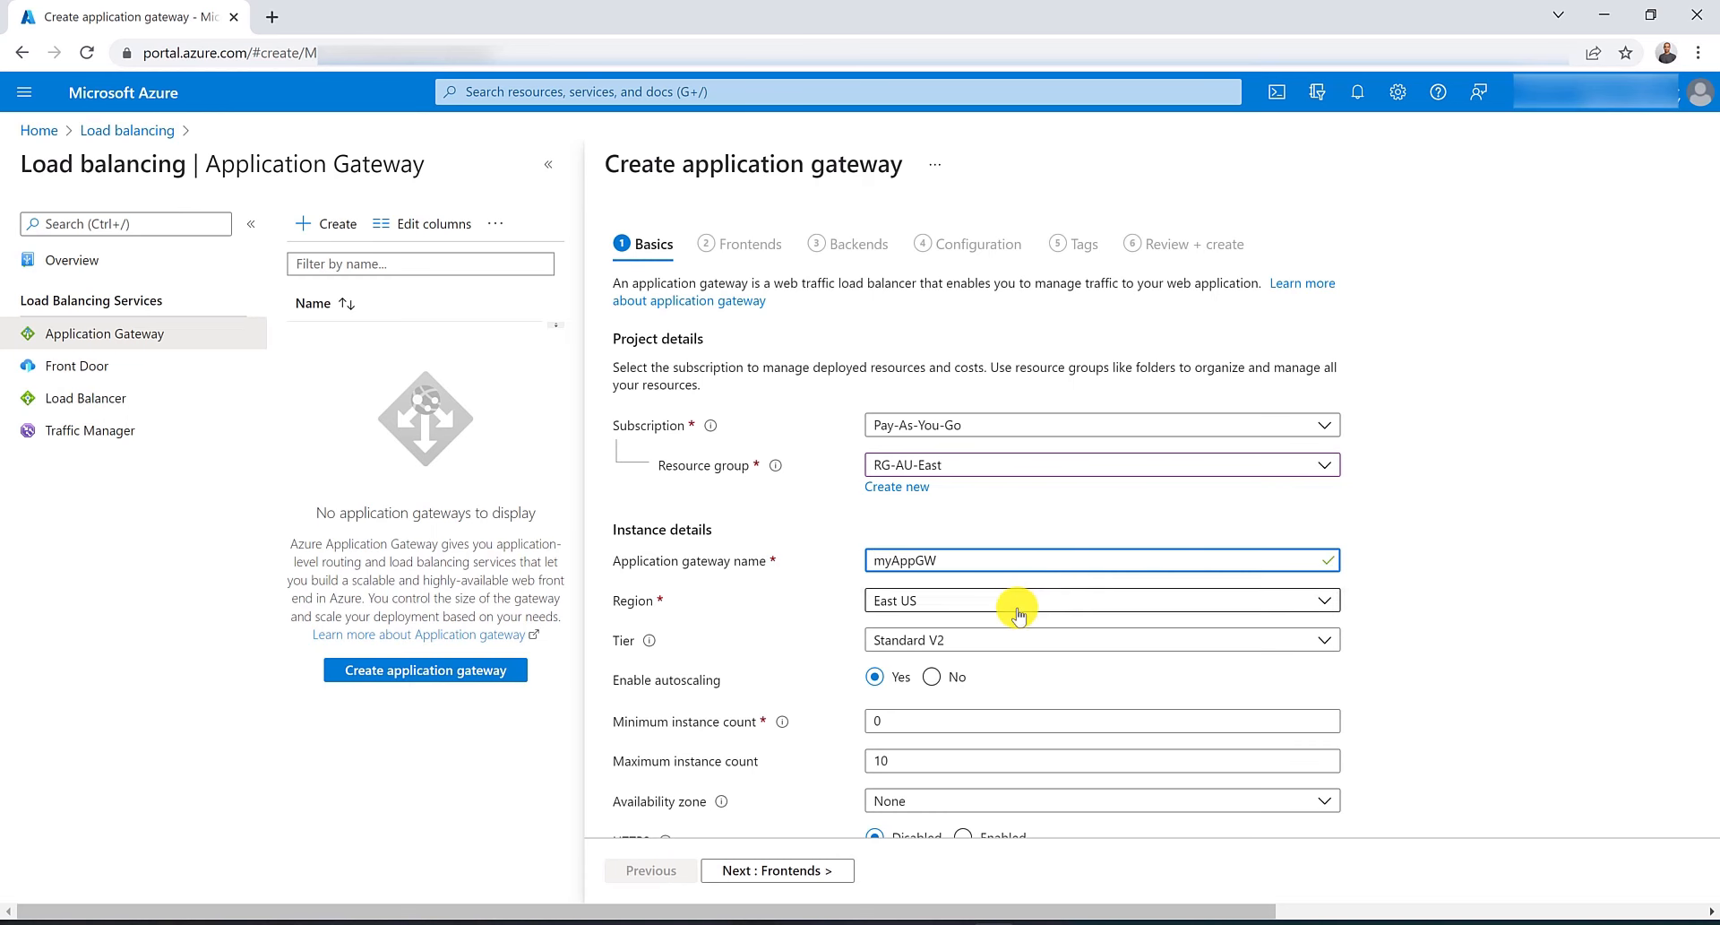
Set the gateway's region to Australia East and disable autoscaling.
left_click(1017, 606)
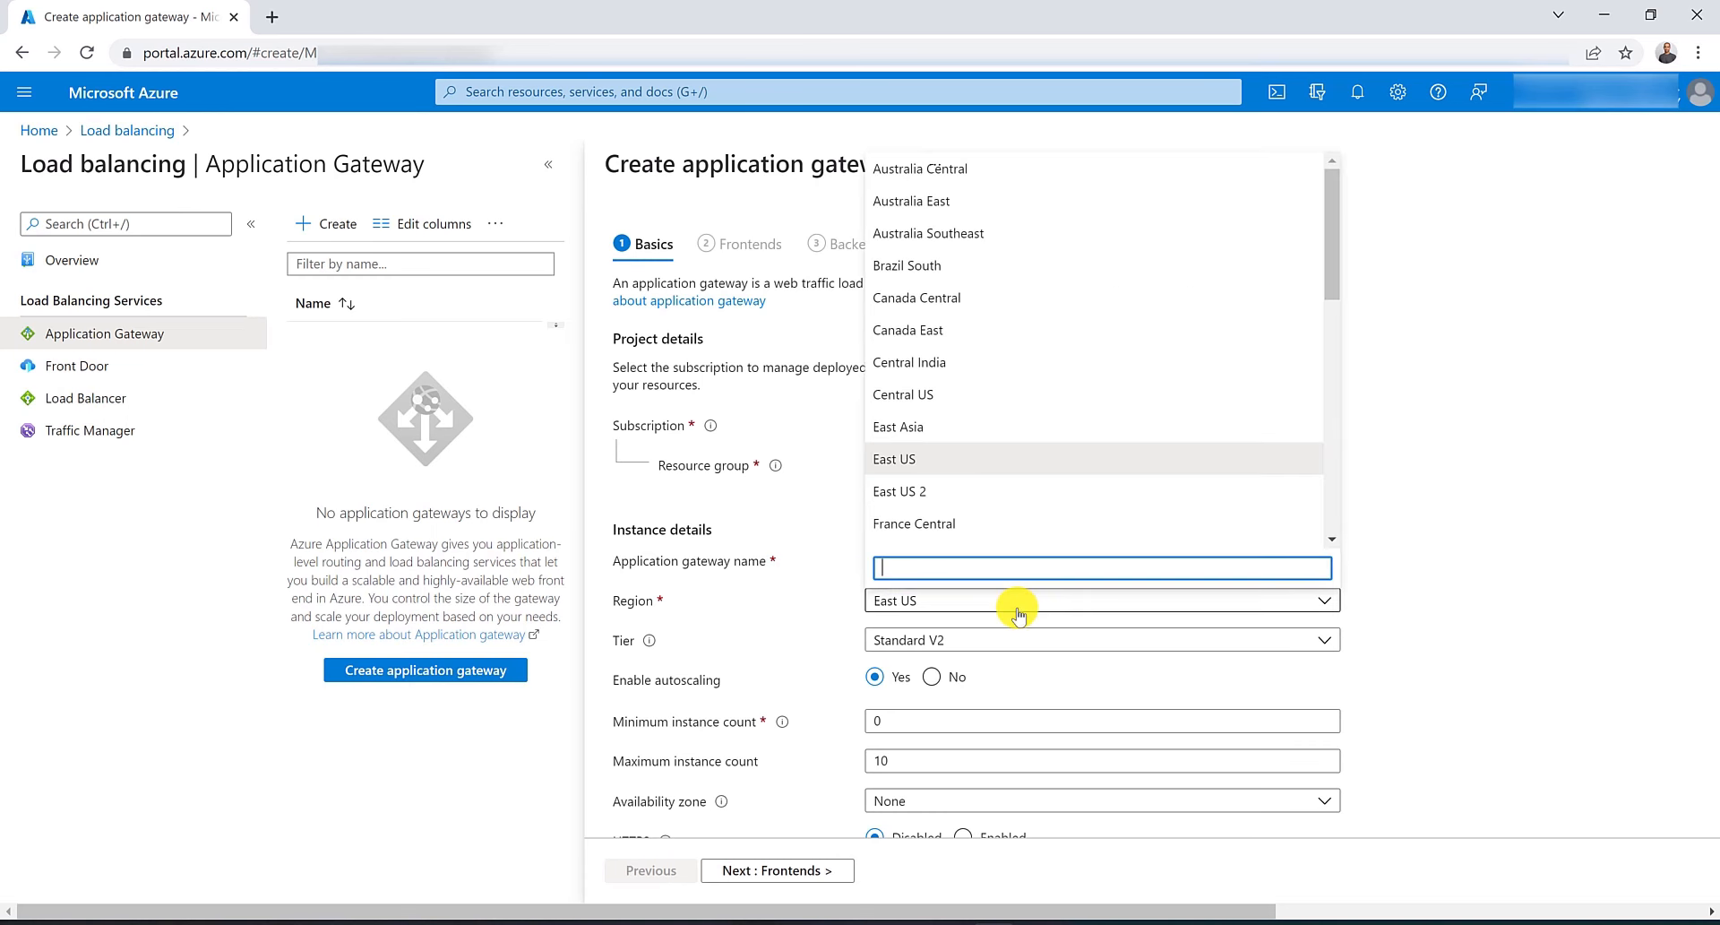
left_click(986, 203)
left_click(933, 677)
scroll(940, 645, "down", 1)
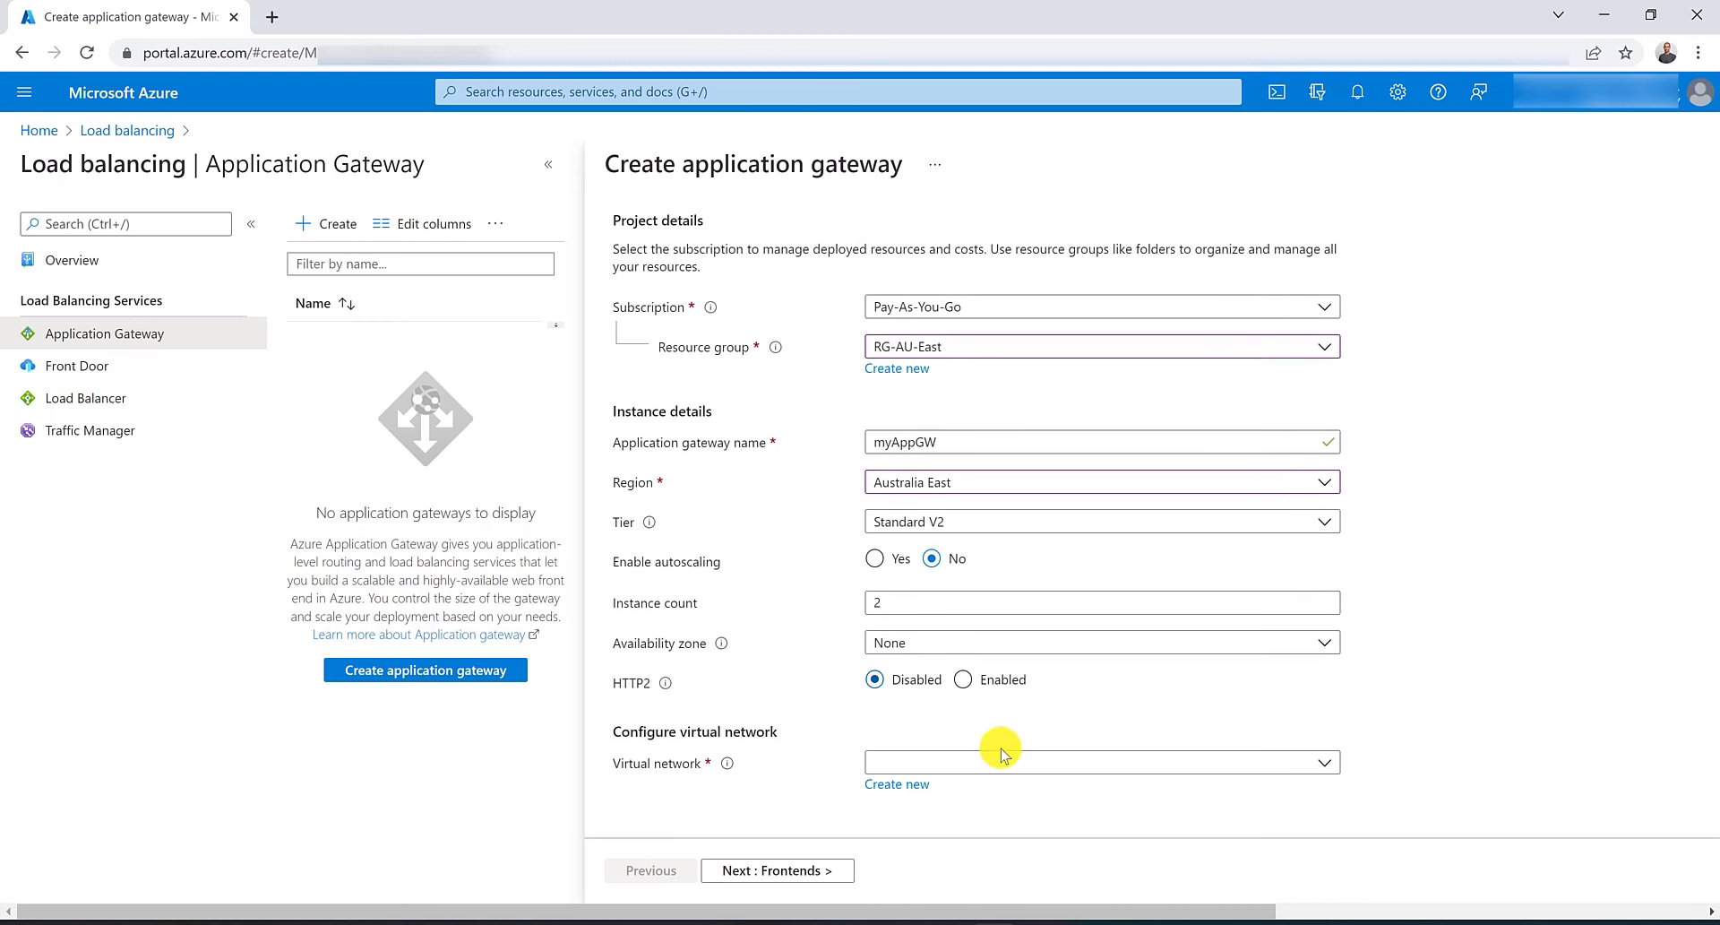
Choose virtual network VNET-AU-East with subnet SN-AppGW (10.0.1.0/24) and continue to the Frontends step.
left_click(1045, 762)
left_click(1019, 860)
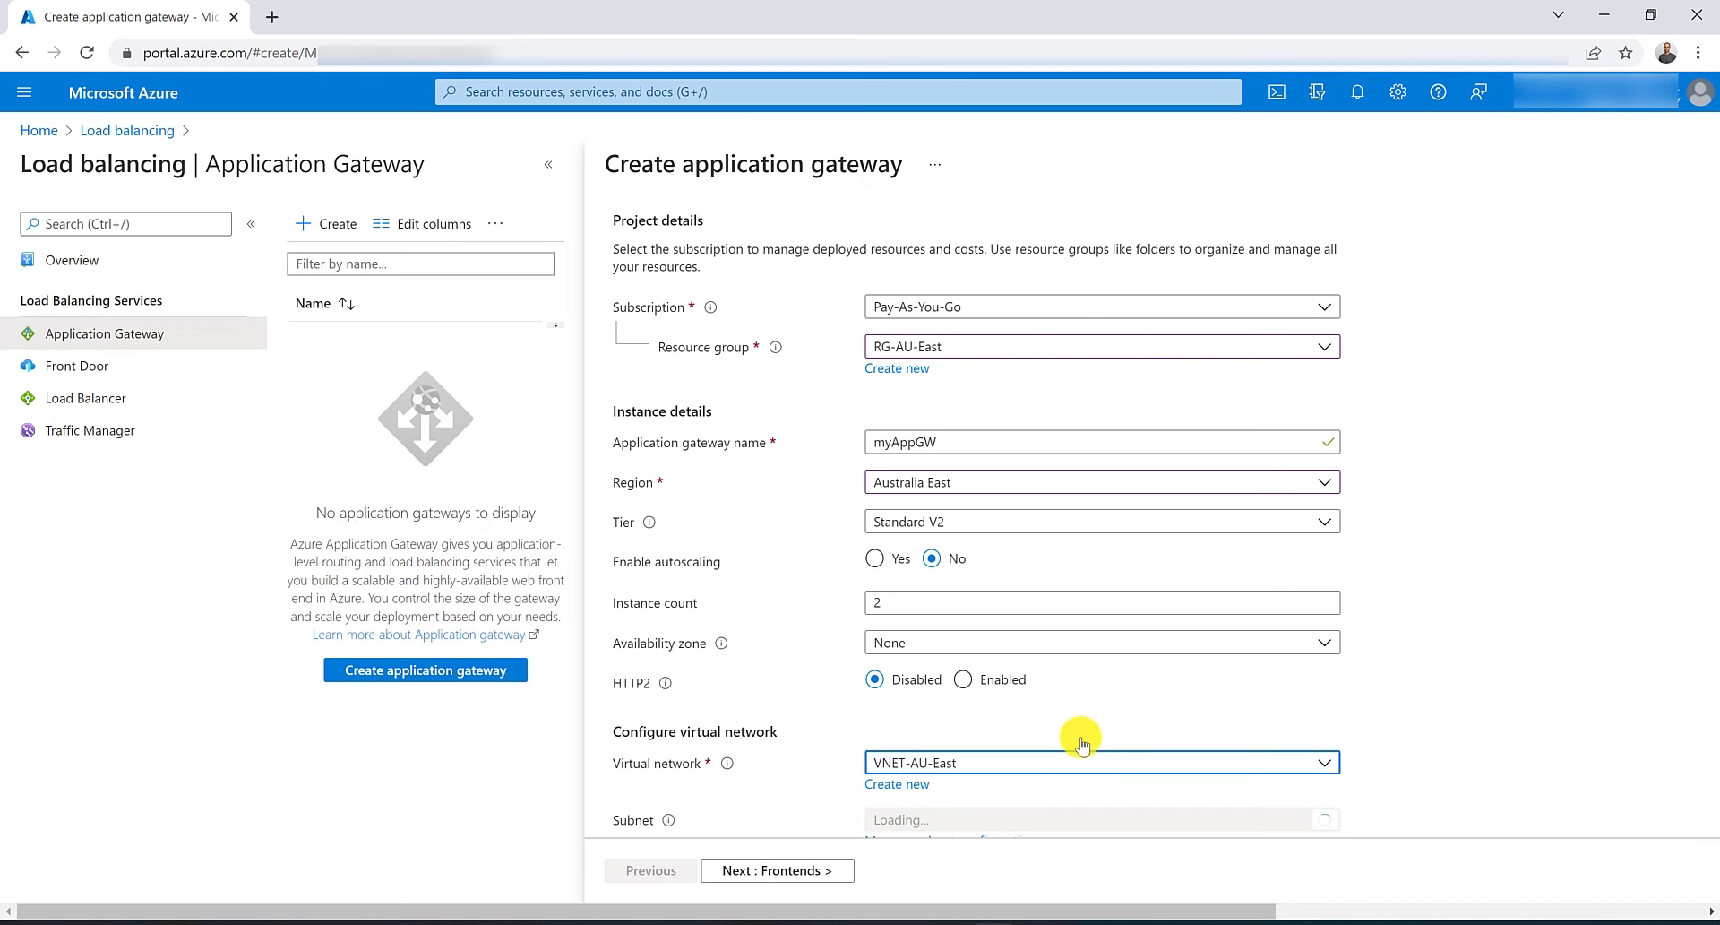
left_click(1078, 763)
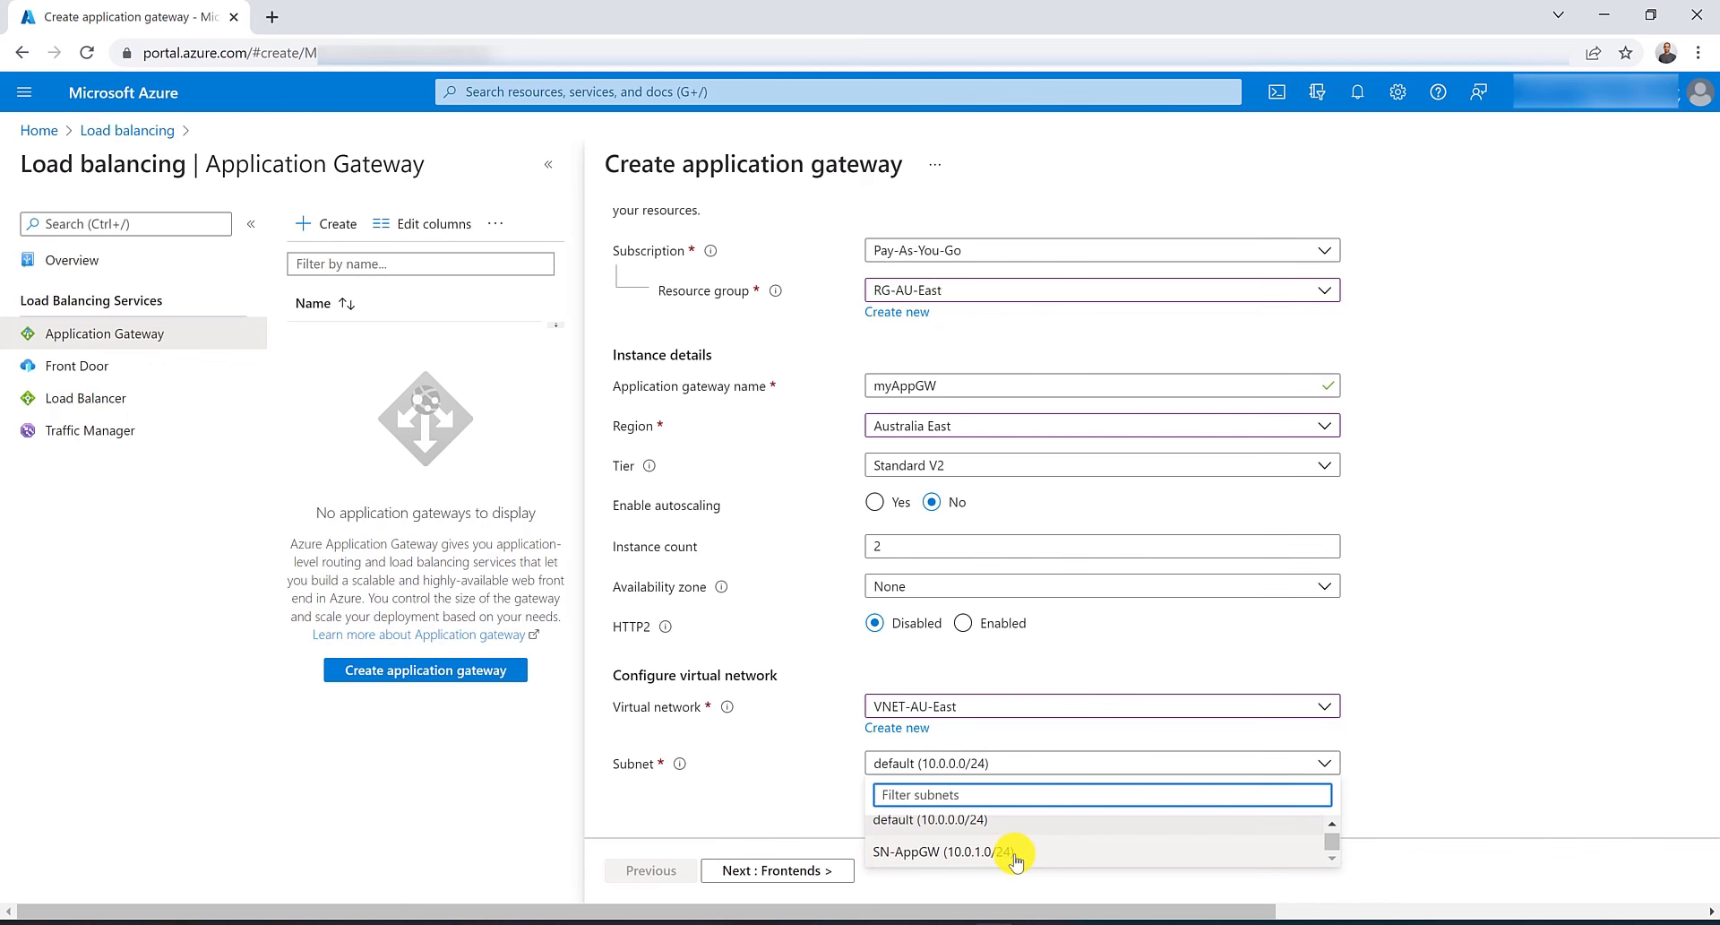
left_click(1016, 858)
left_click(800, 872)
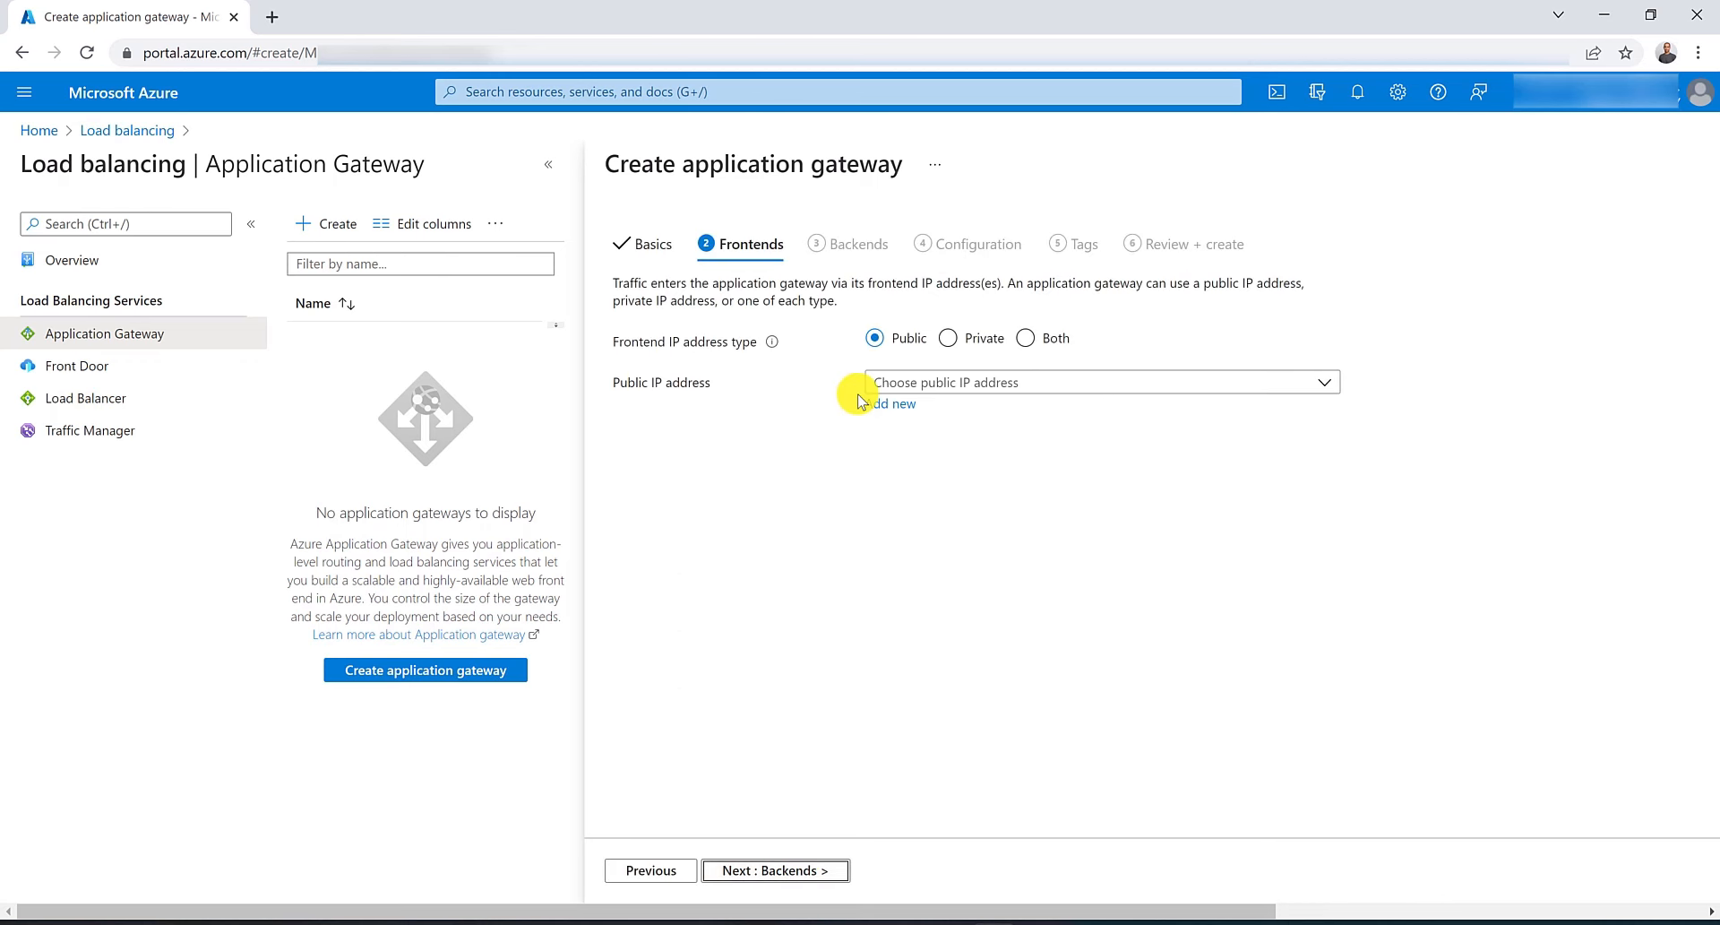
Add a new public IP named IP-MyAppGW as the frontend and continue to the Backends step.
left_click(885, 405)
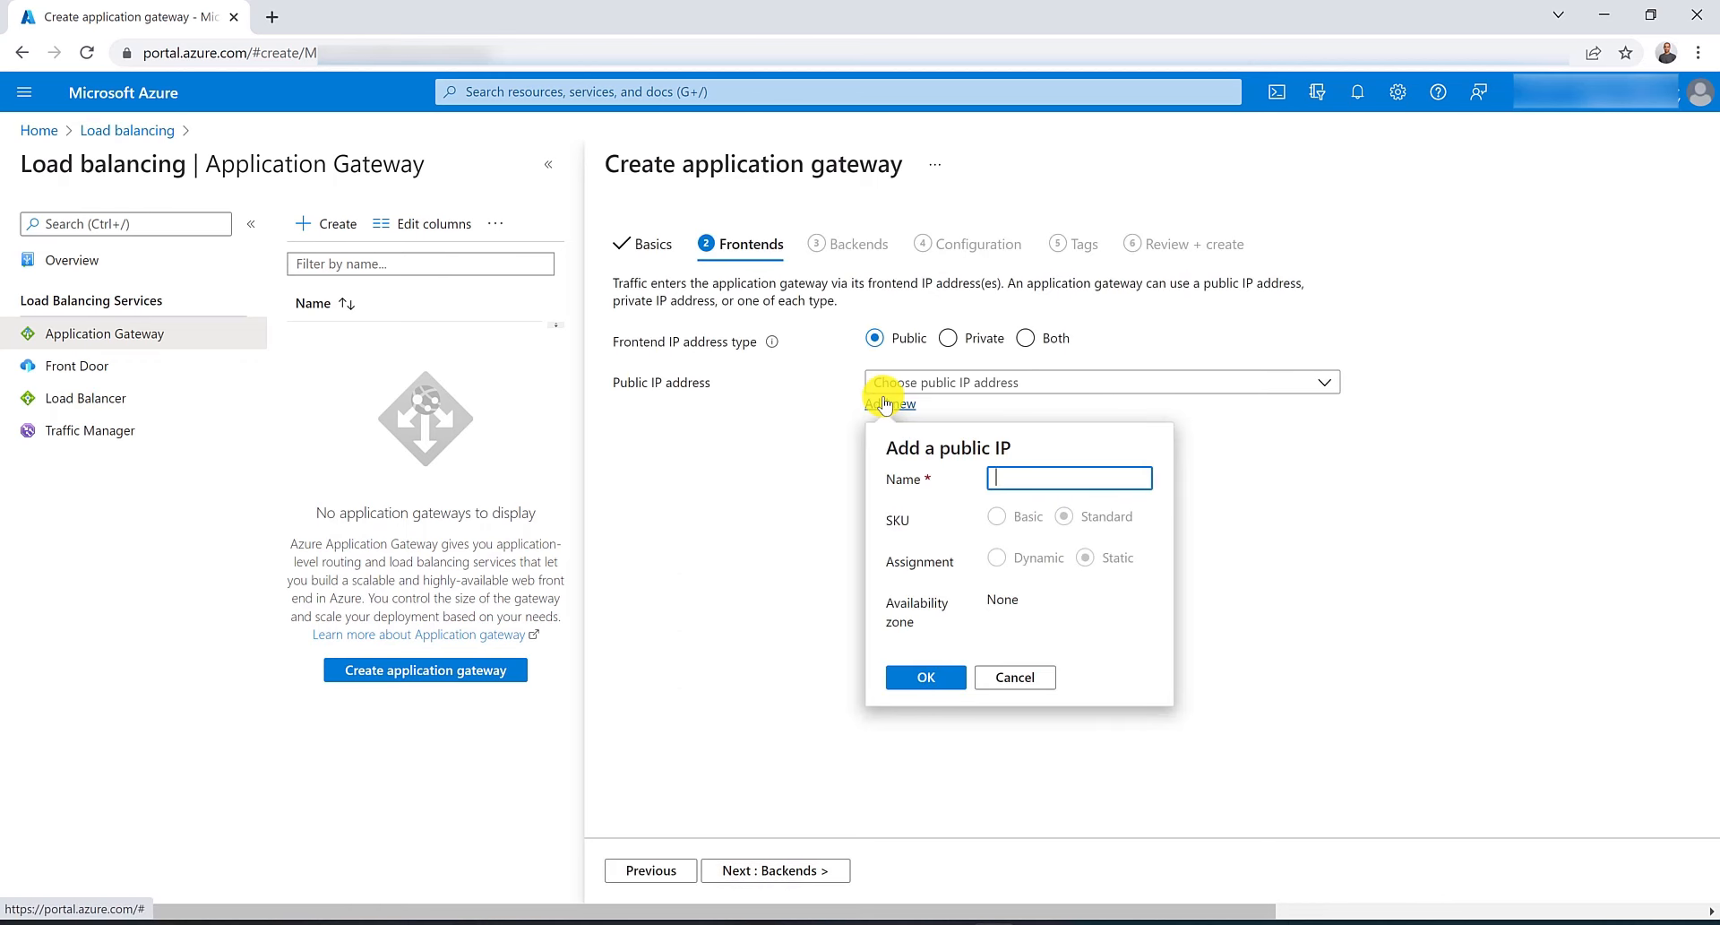
type("U")
key("BackSpace")
type("IP-")
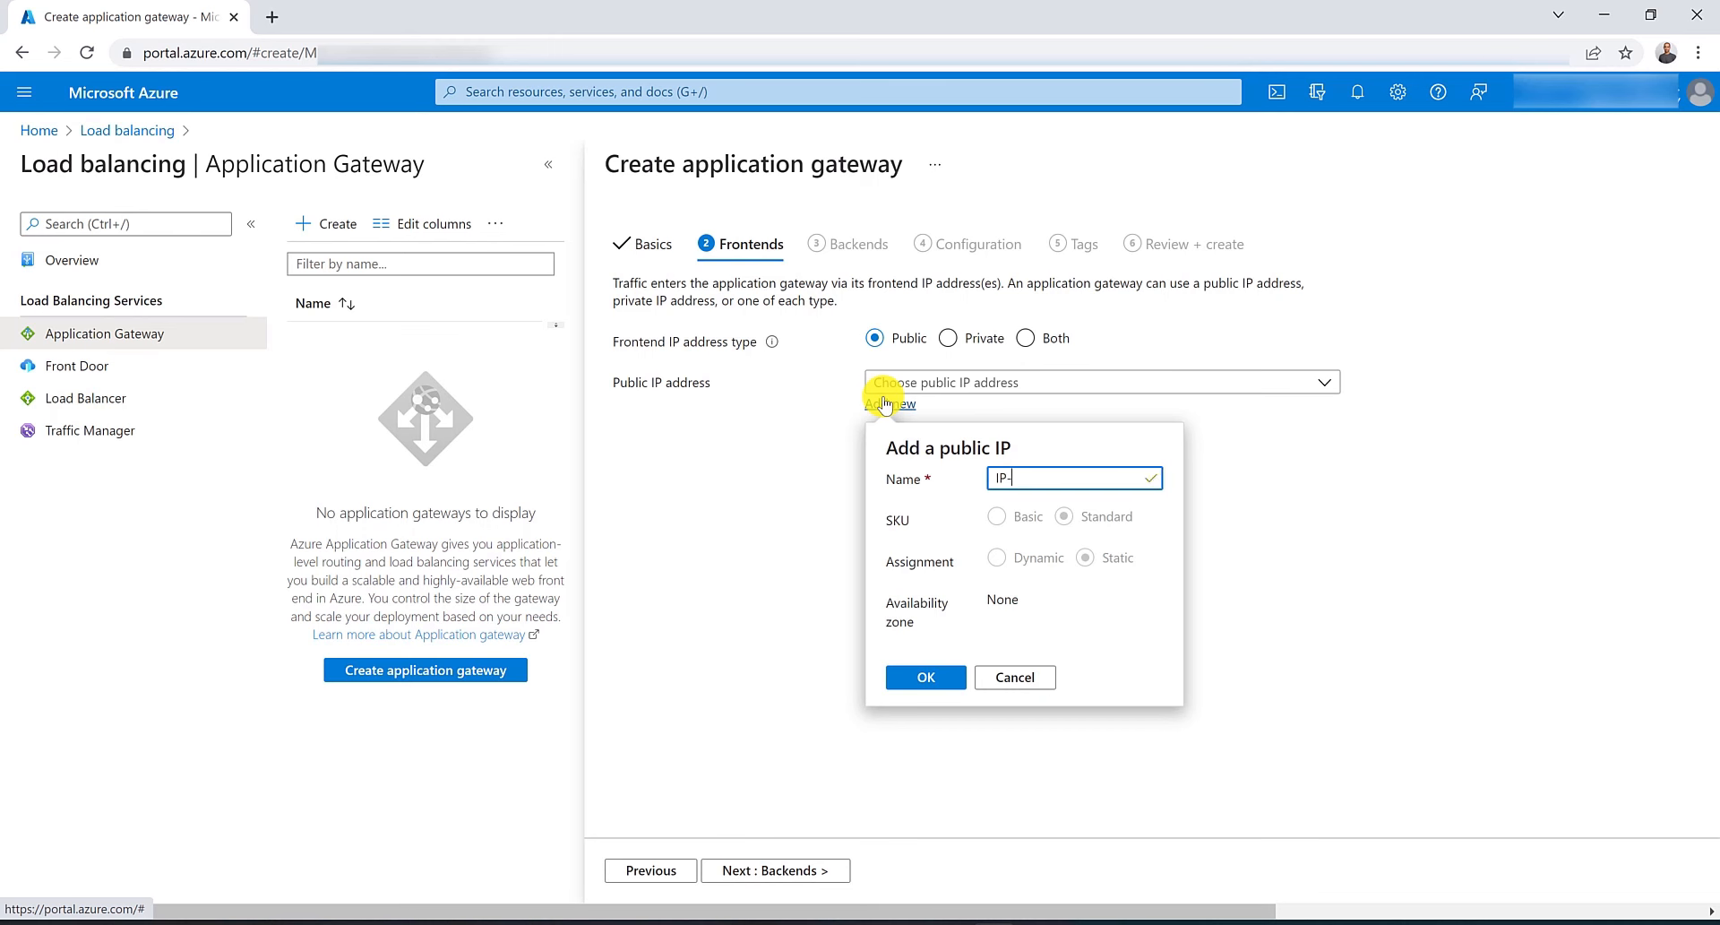
type("MyAppGW")
left_click(909, 683)
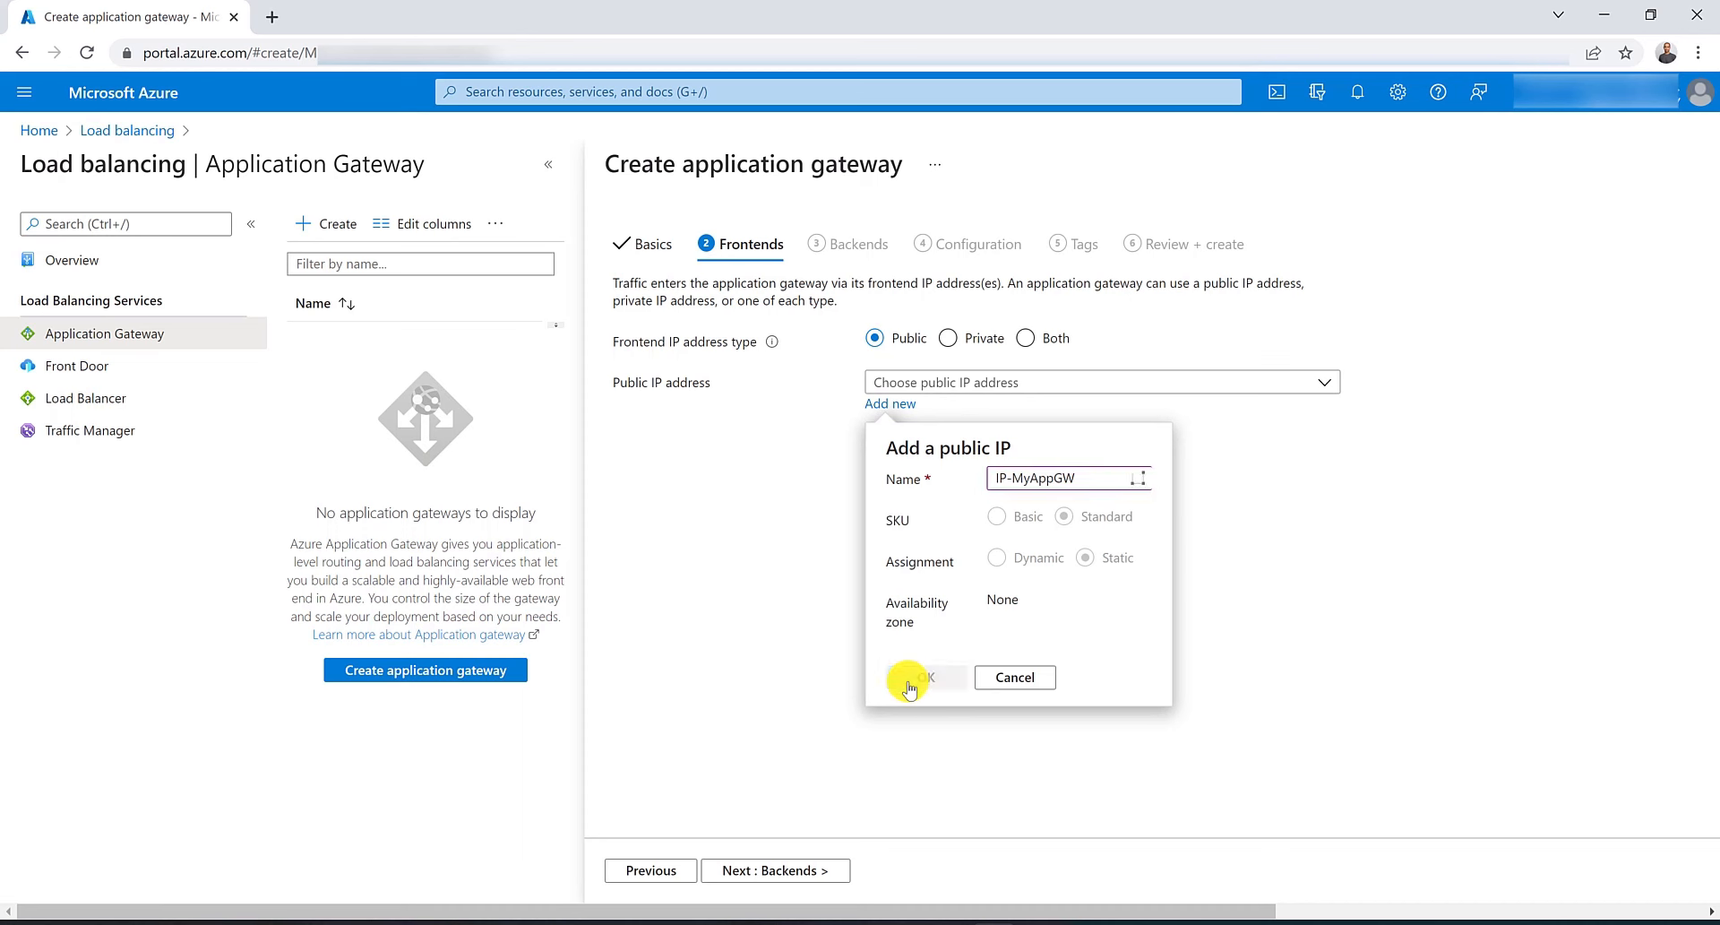
left_click(788, 871)
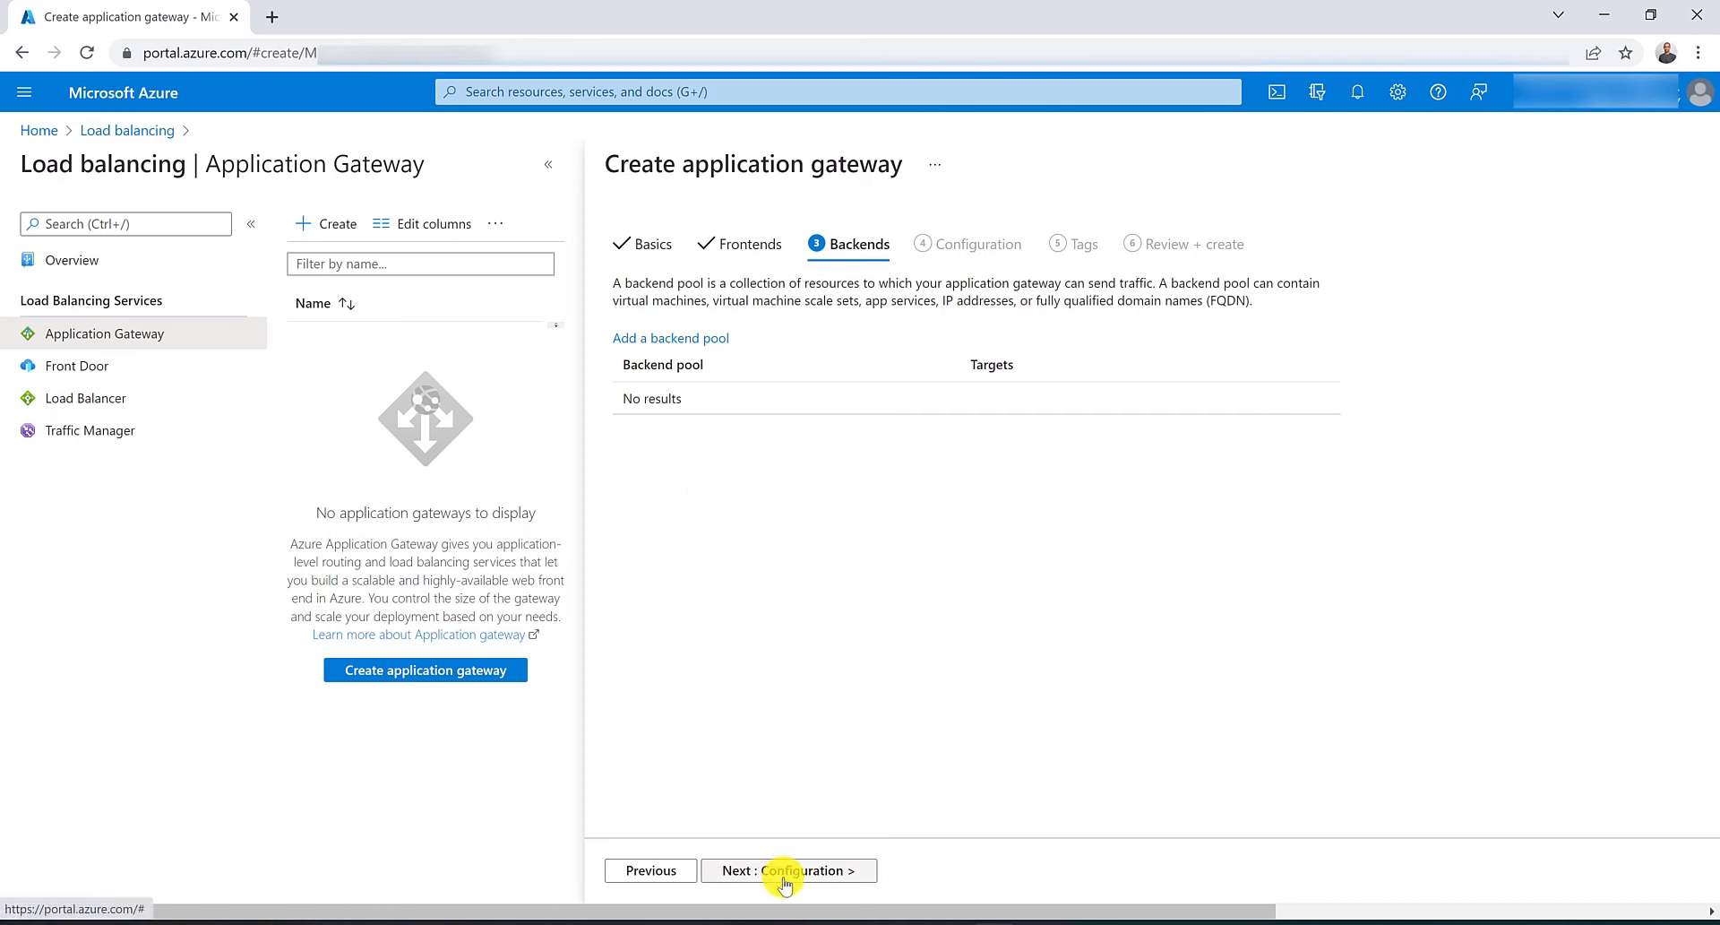
Add a backend pool named contosoPool without targets.
left_click(690, 339)
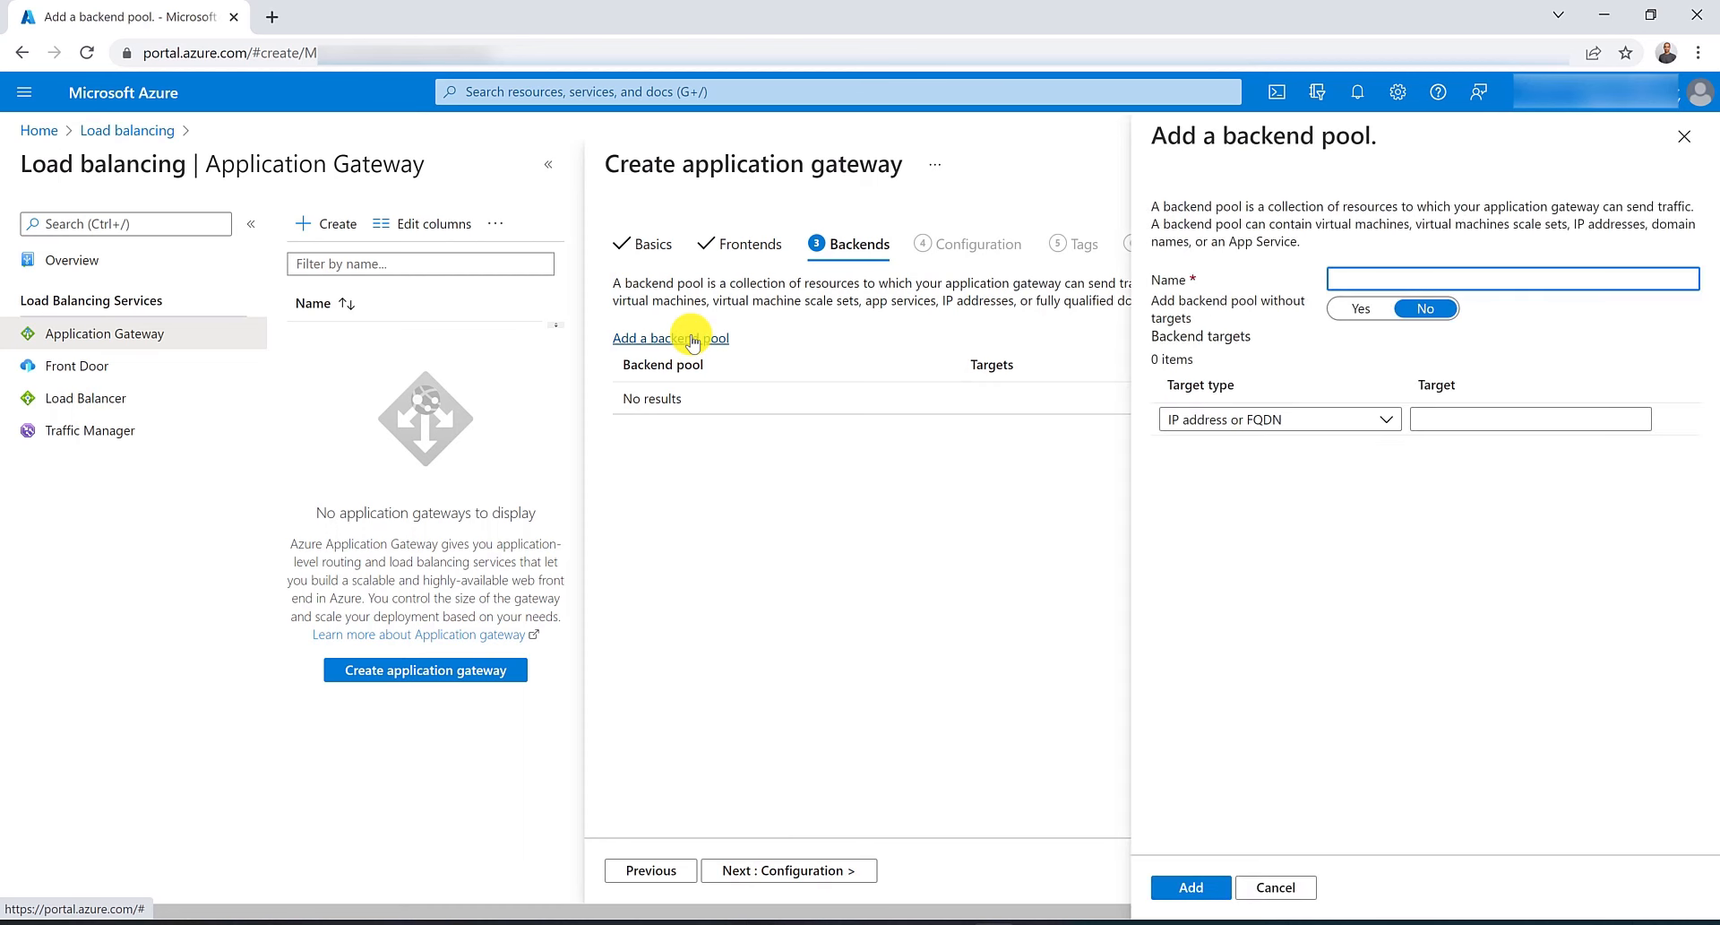
type("contosoPool")
left_click(1355, 311)
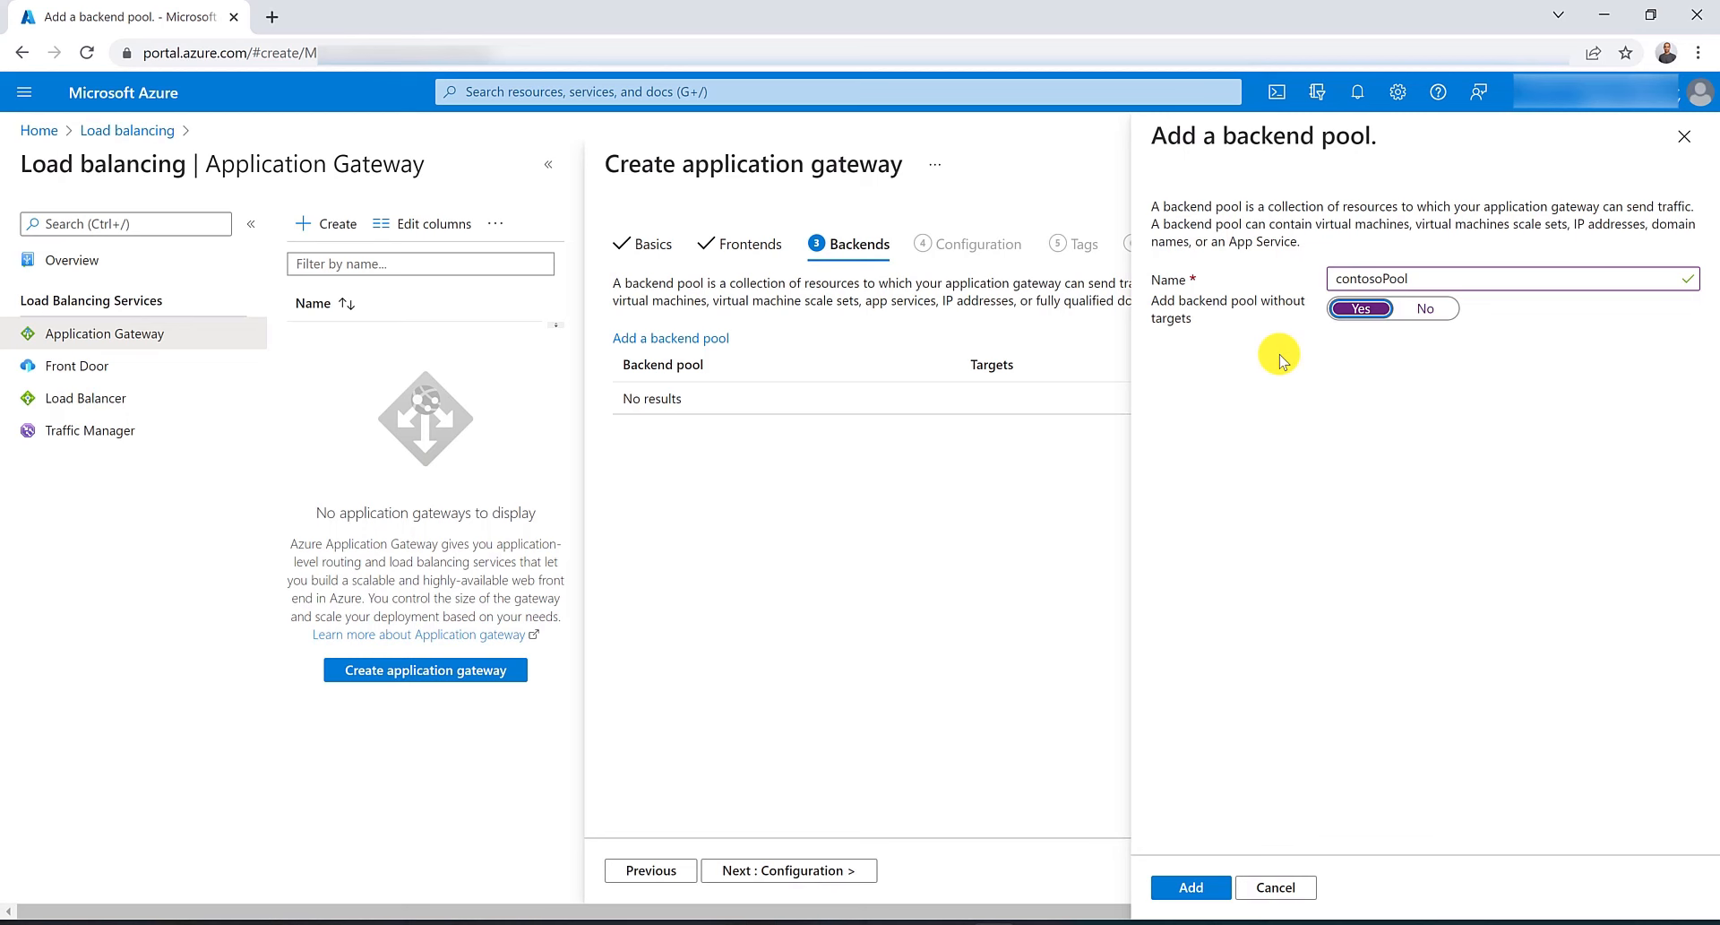
left_click(1193, 887)
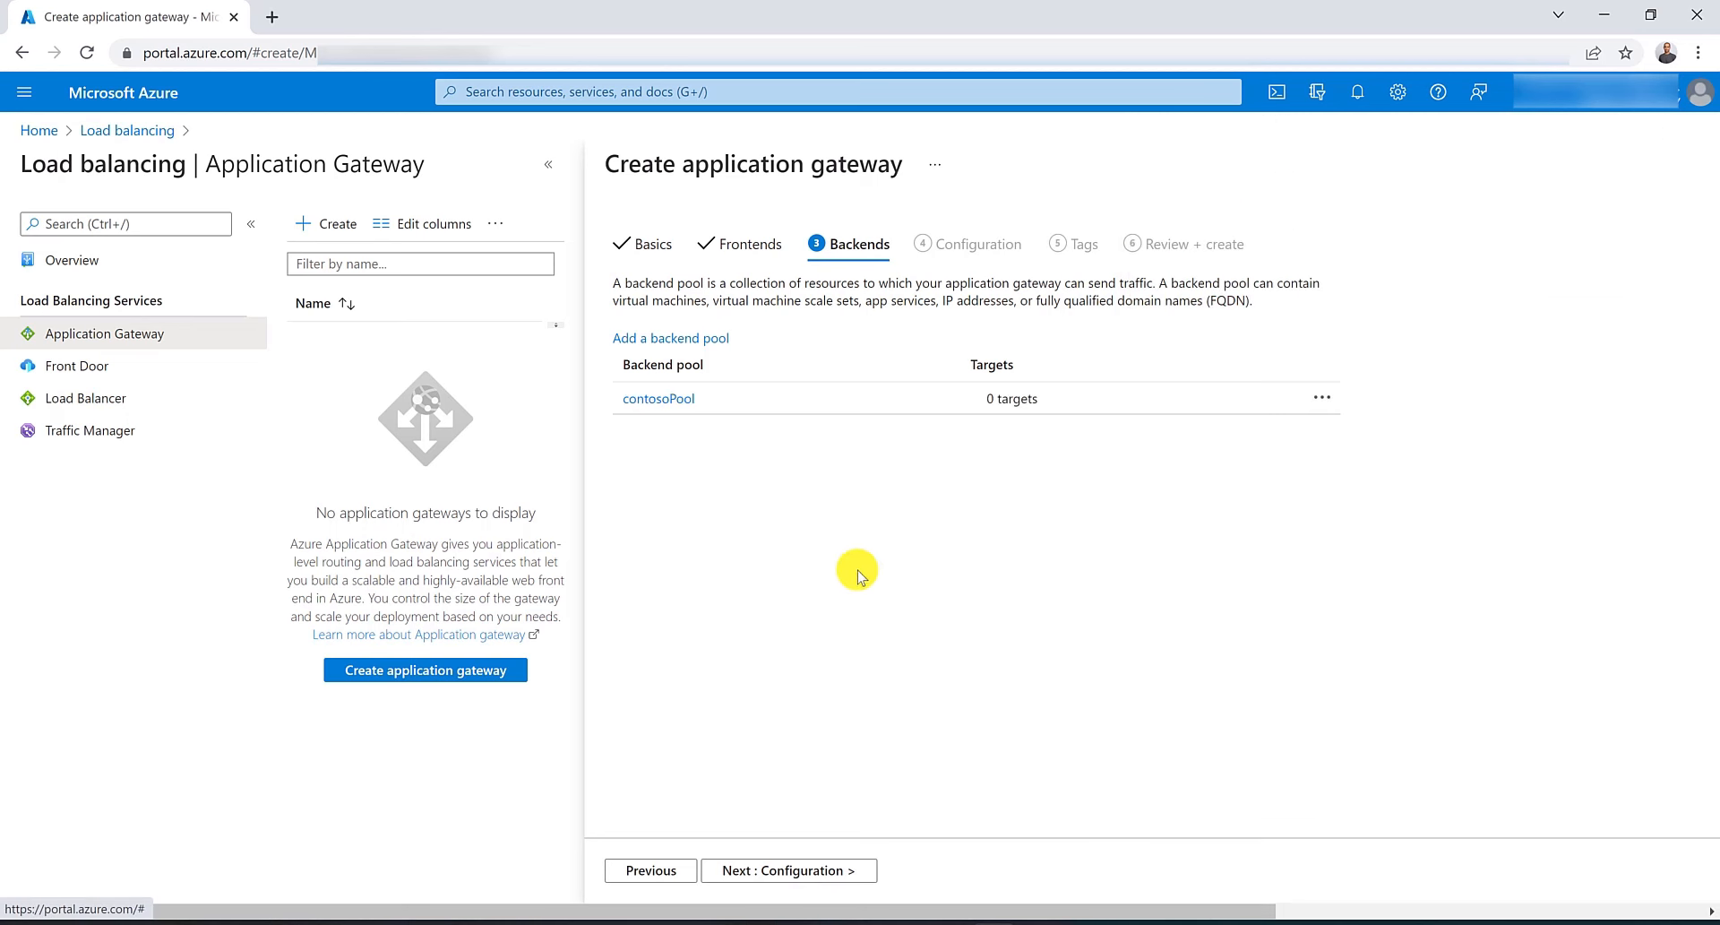
Add a second backend pool named fabrikamPool without targets.
left_click(703, 340)
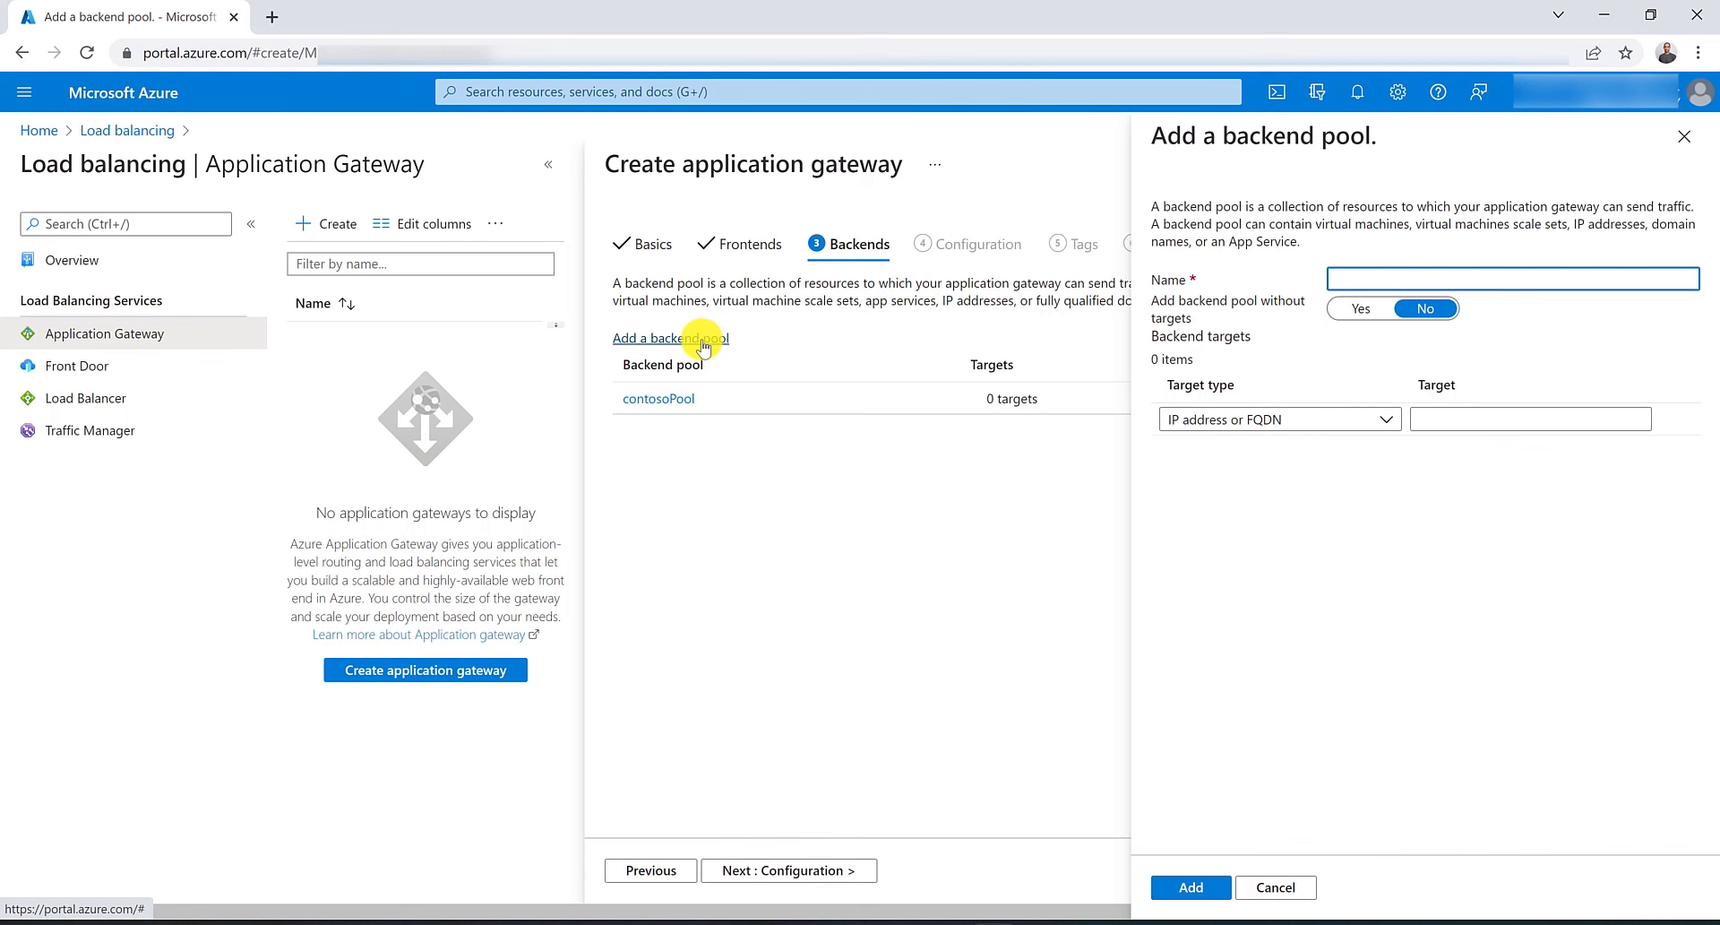
type("fabrikamPool")
left_click(1361, 312)
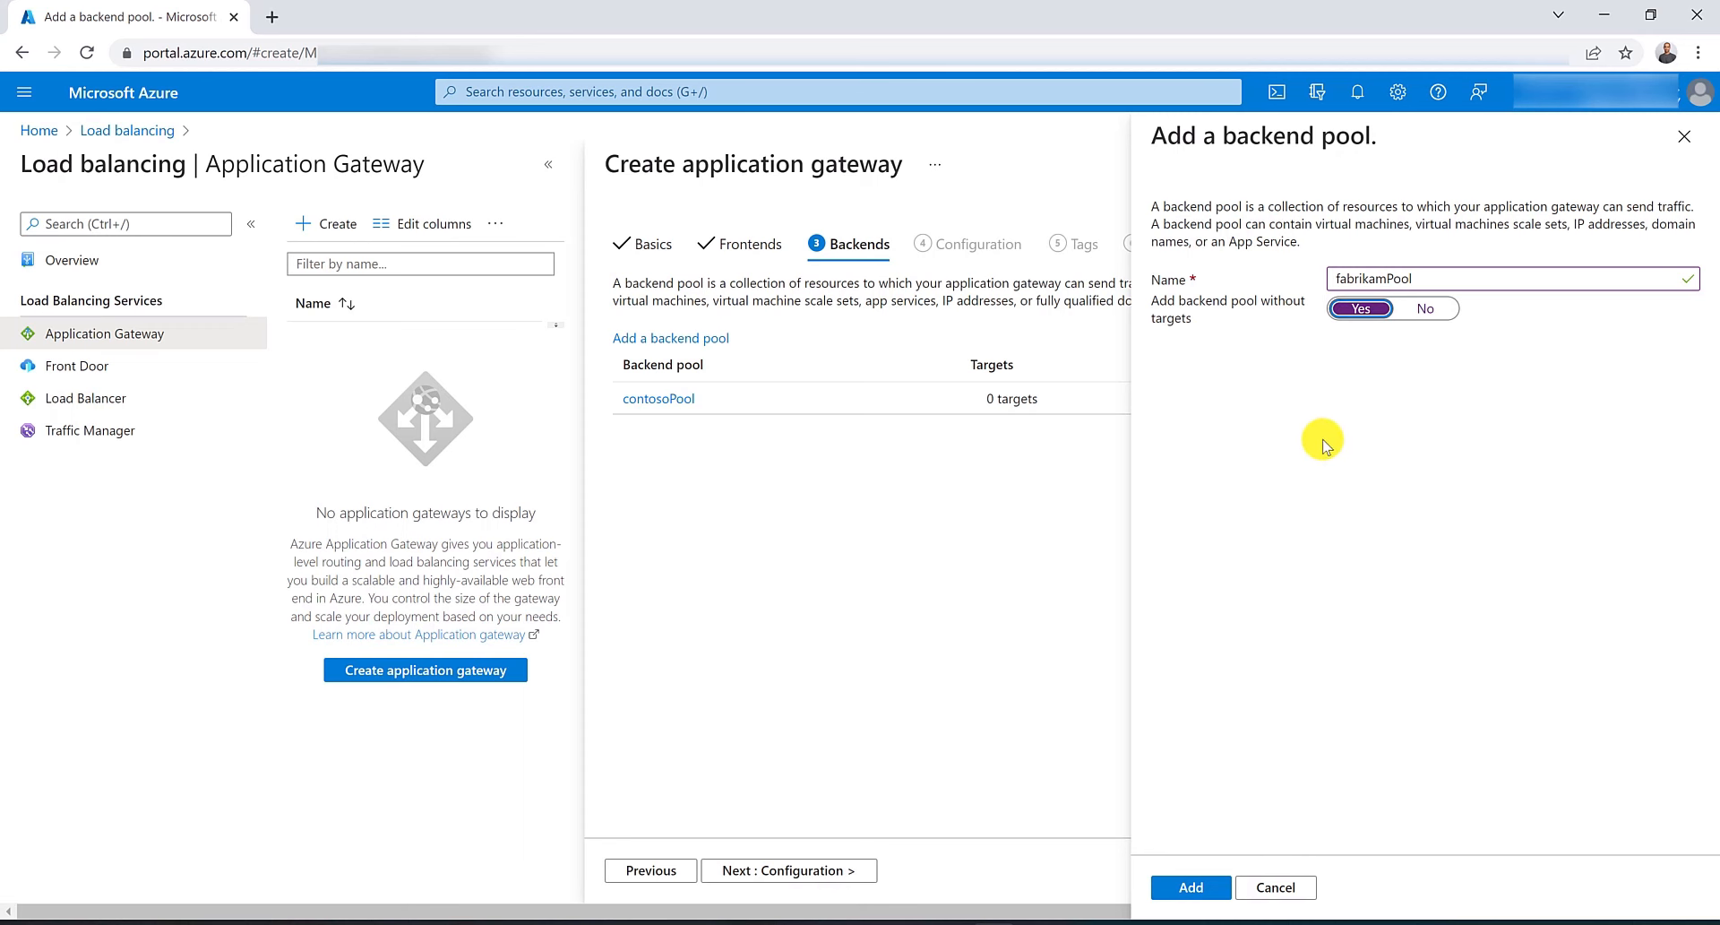
left_click(1194, 887)
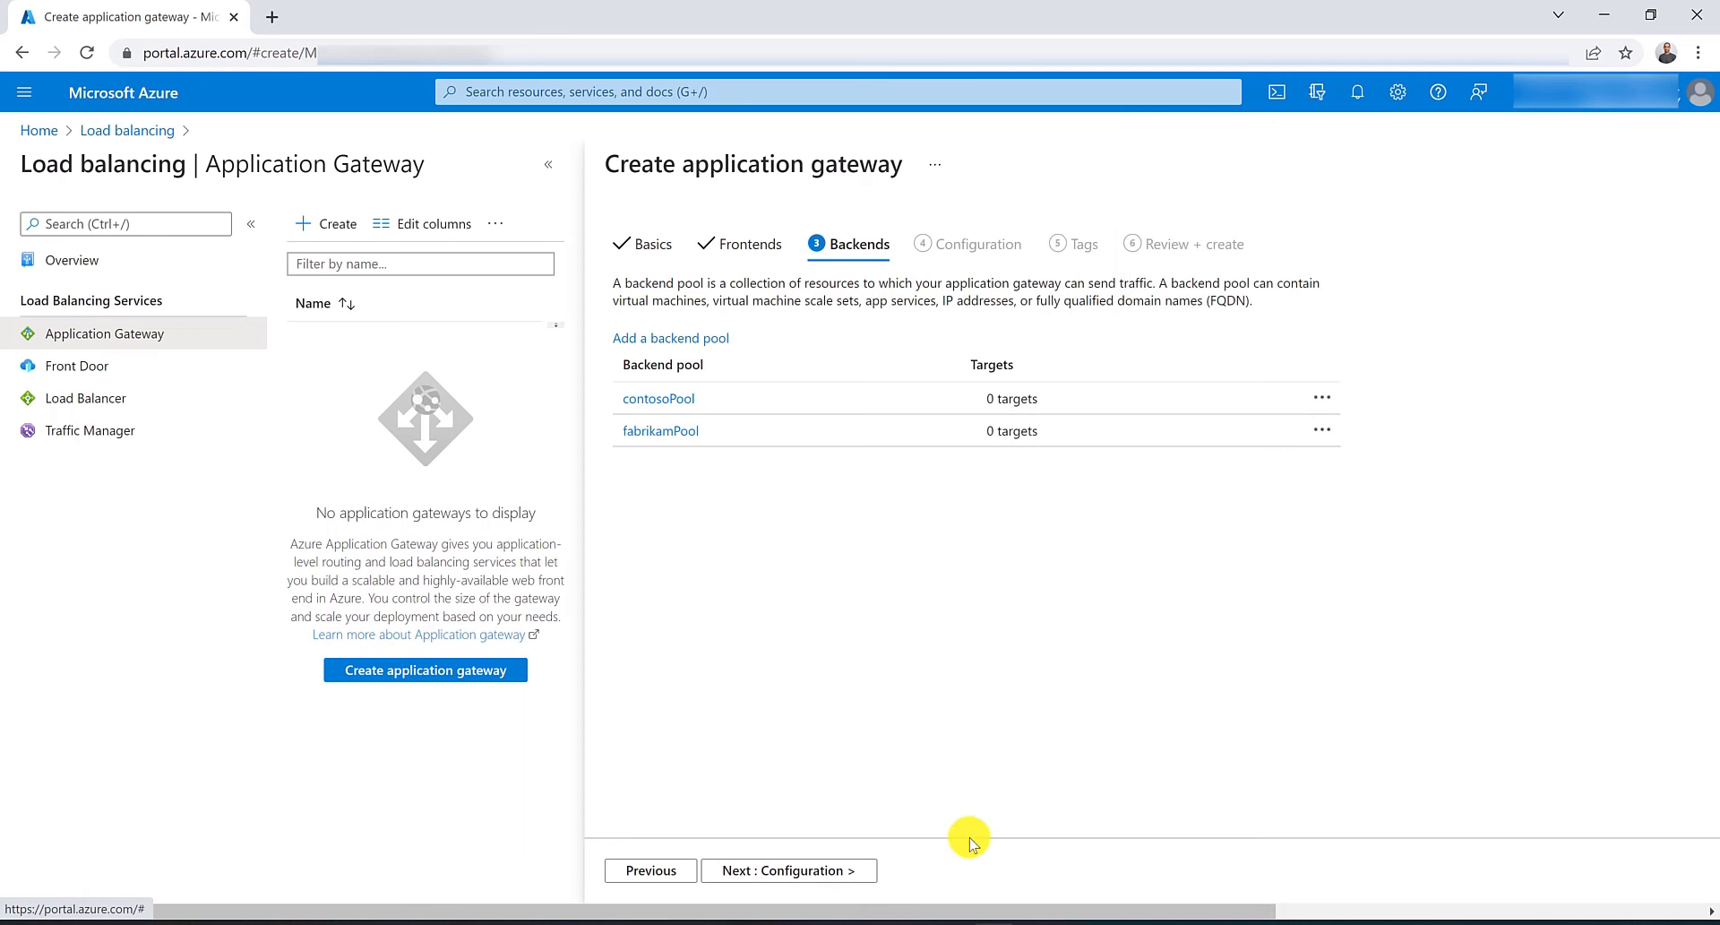
Continue to the Configuration step and start adding a routing rule.
left_click(791, 874)
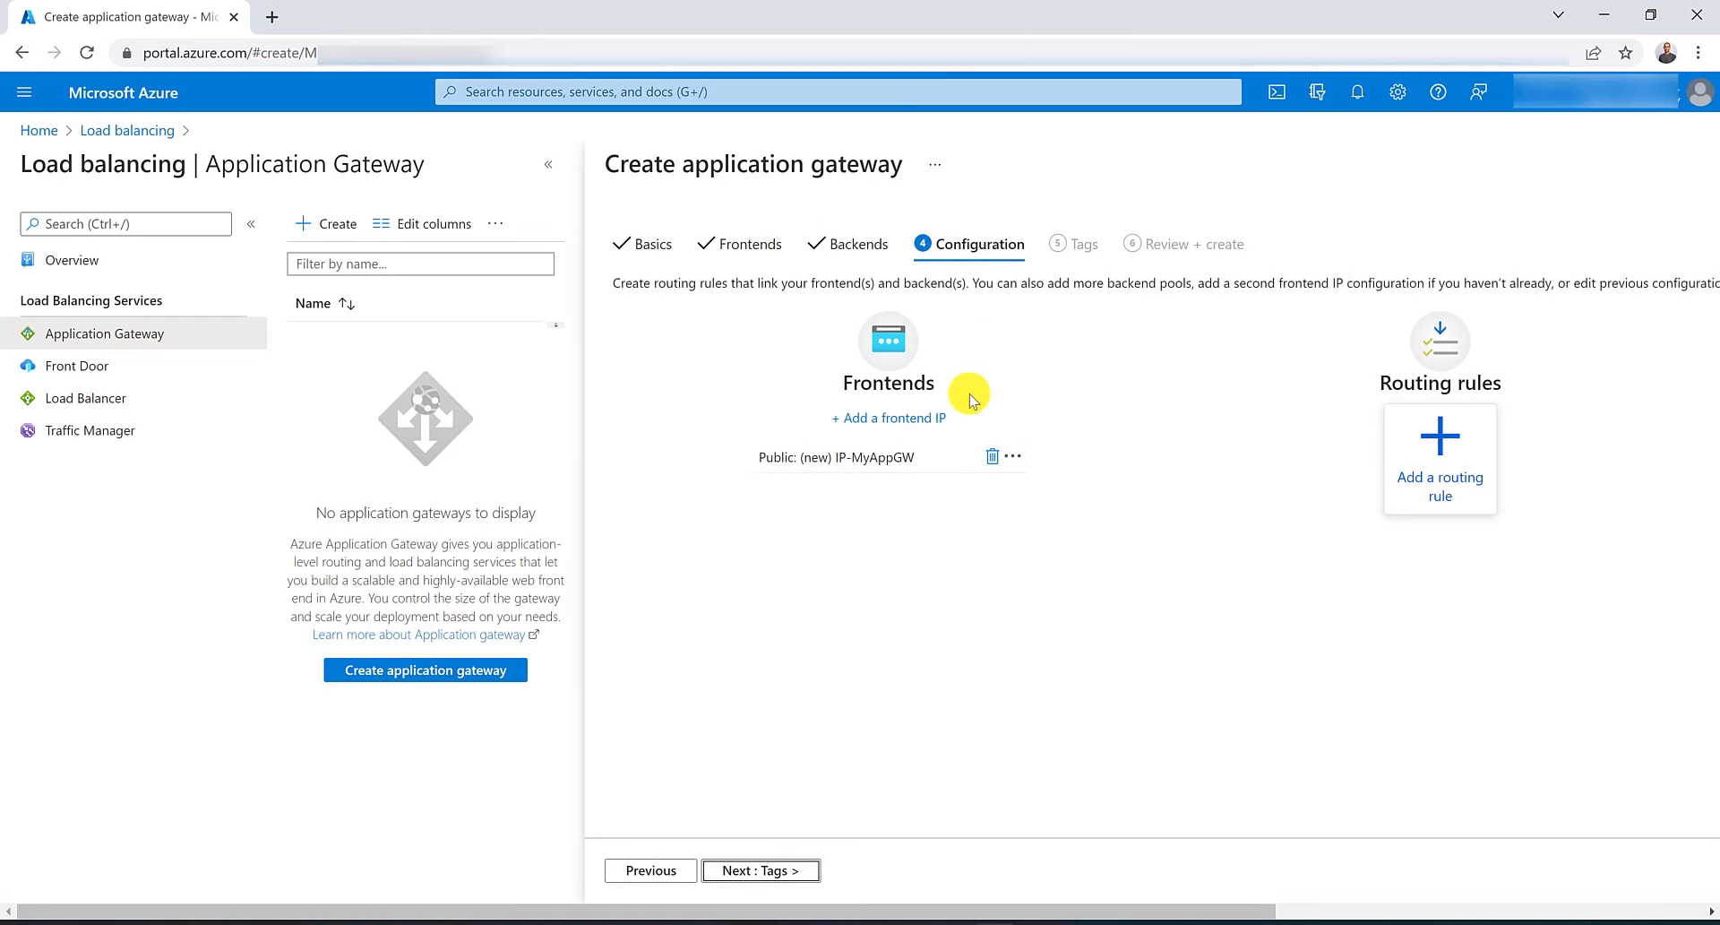
left_click_drag(1090, 909, 1605, 883)
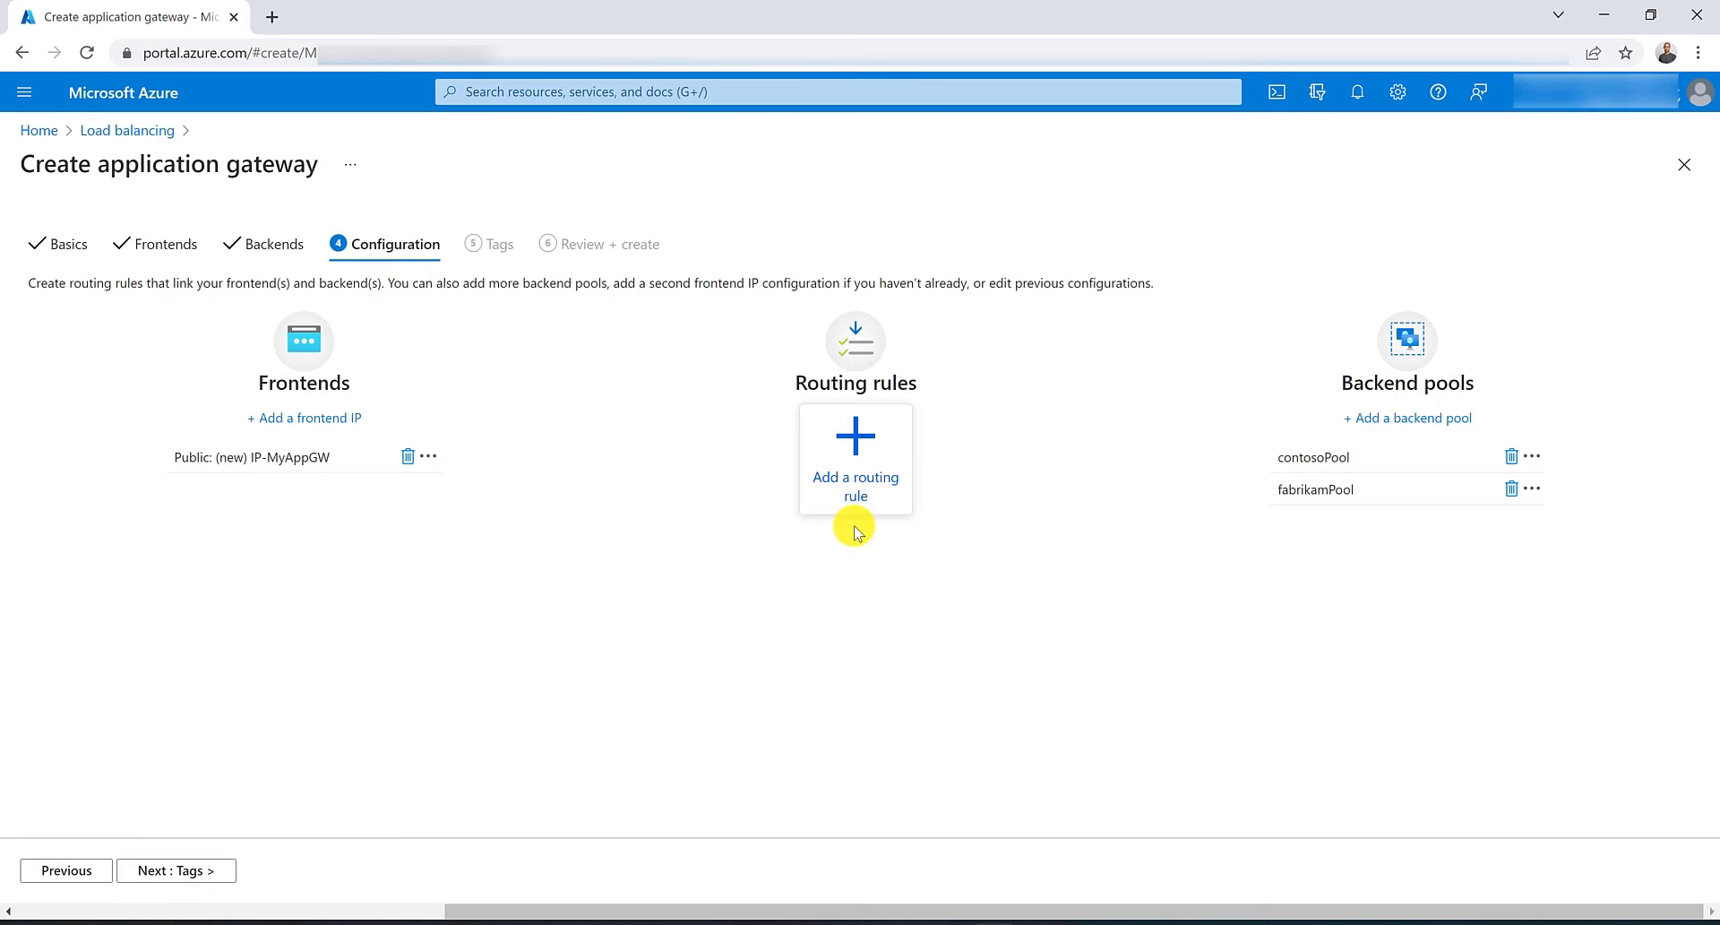
left_click(845, 436)
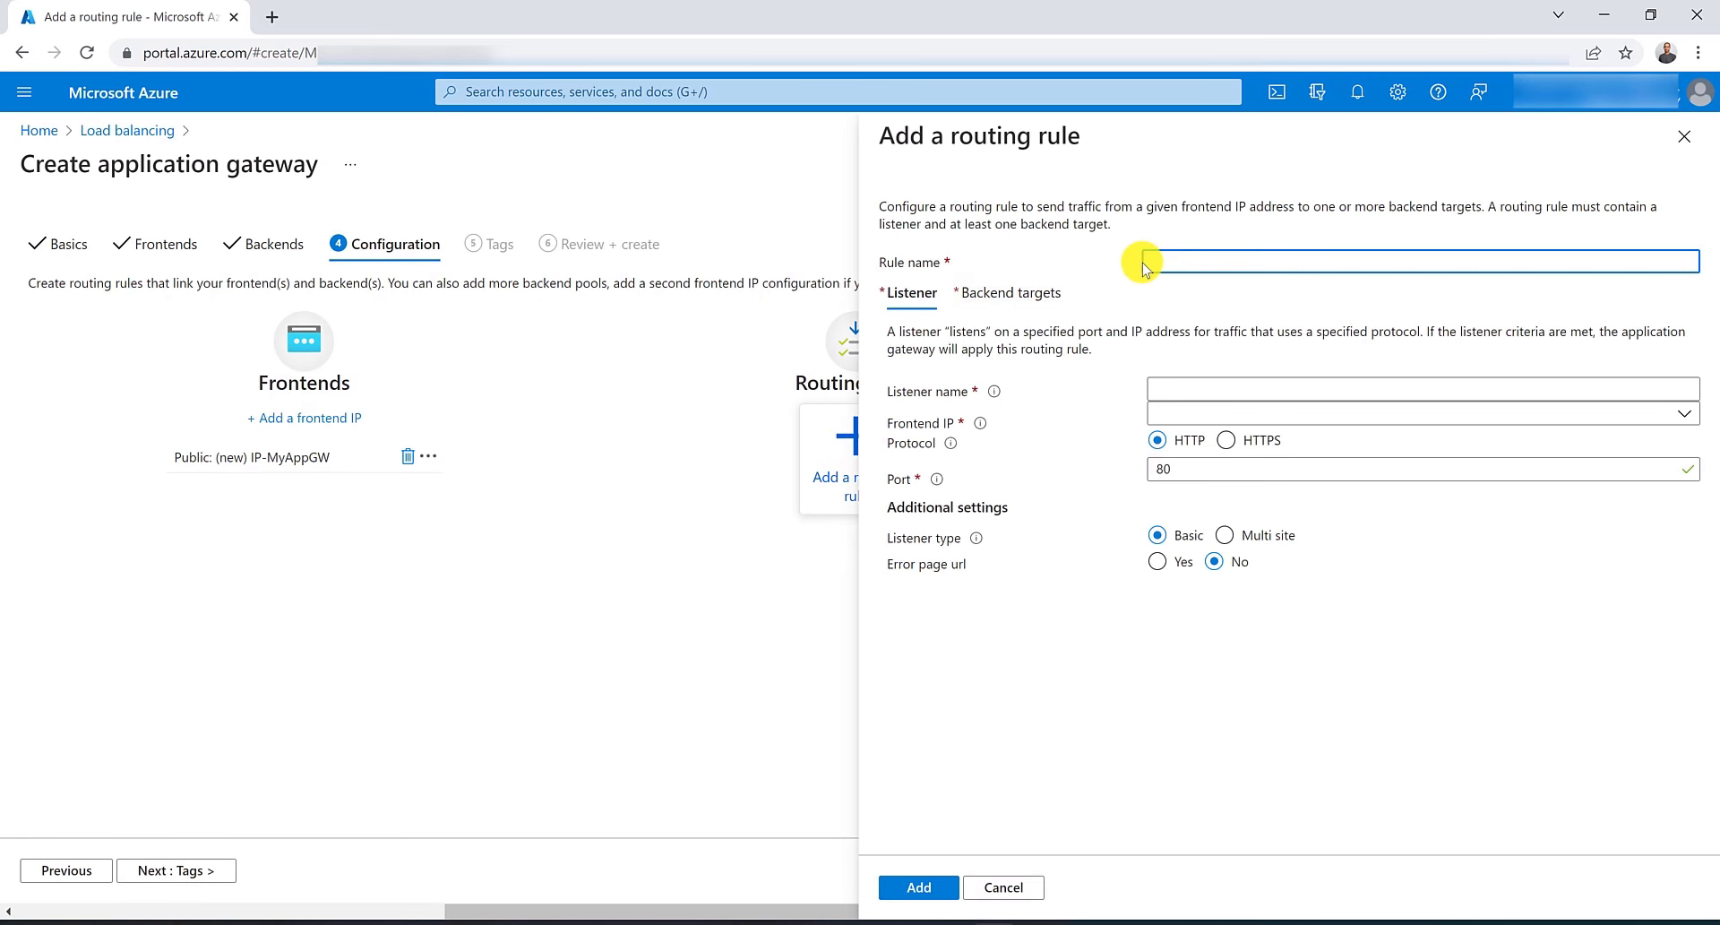
Name the routing rule ContosoRule, with listener ConstosoListener on the Public frontend IP.
type("ContosoRule")
left_click(1255, 385)
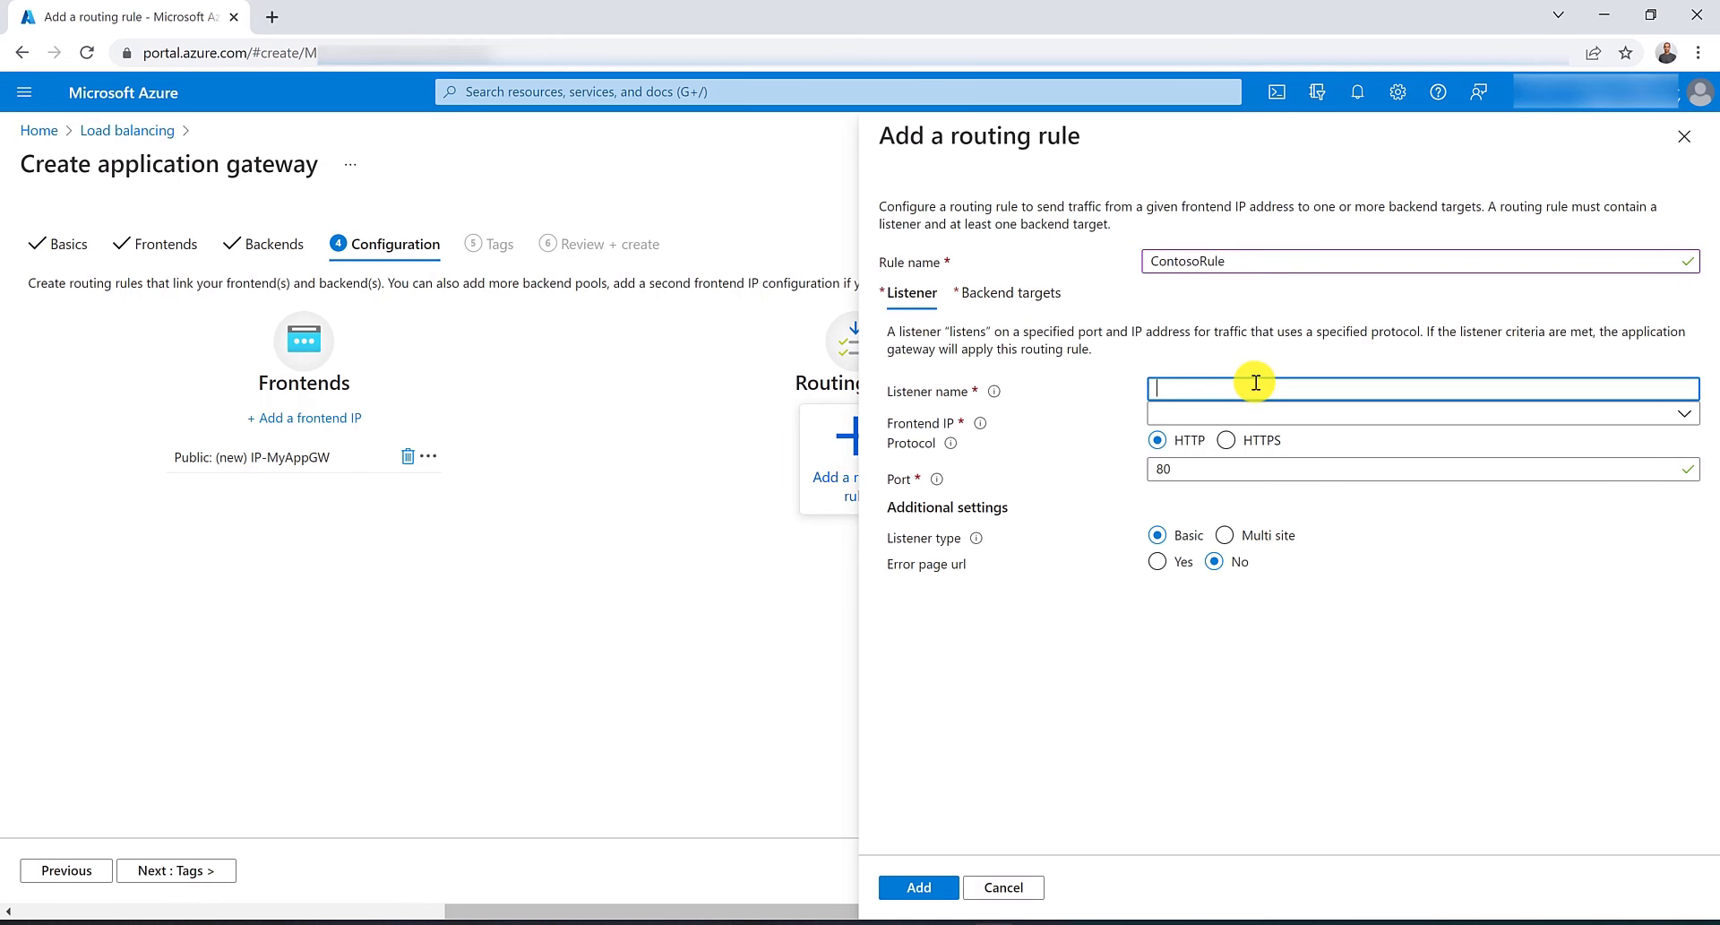
type("ConstosoListener")
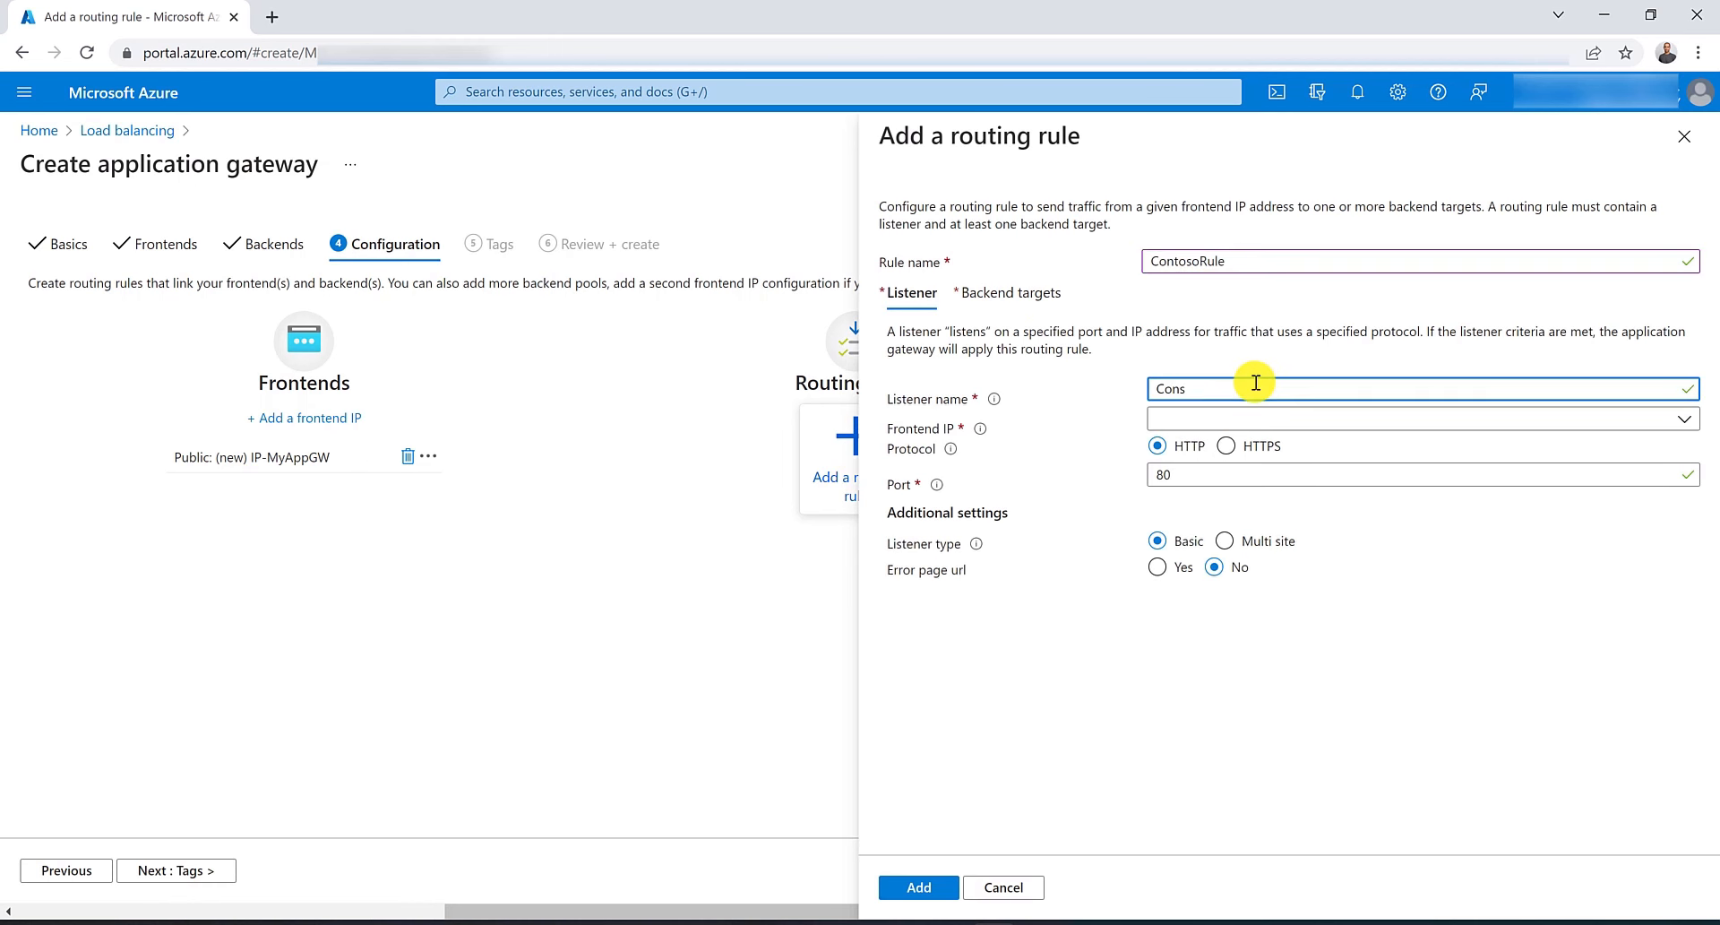
left_click(1272, 421)
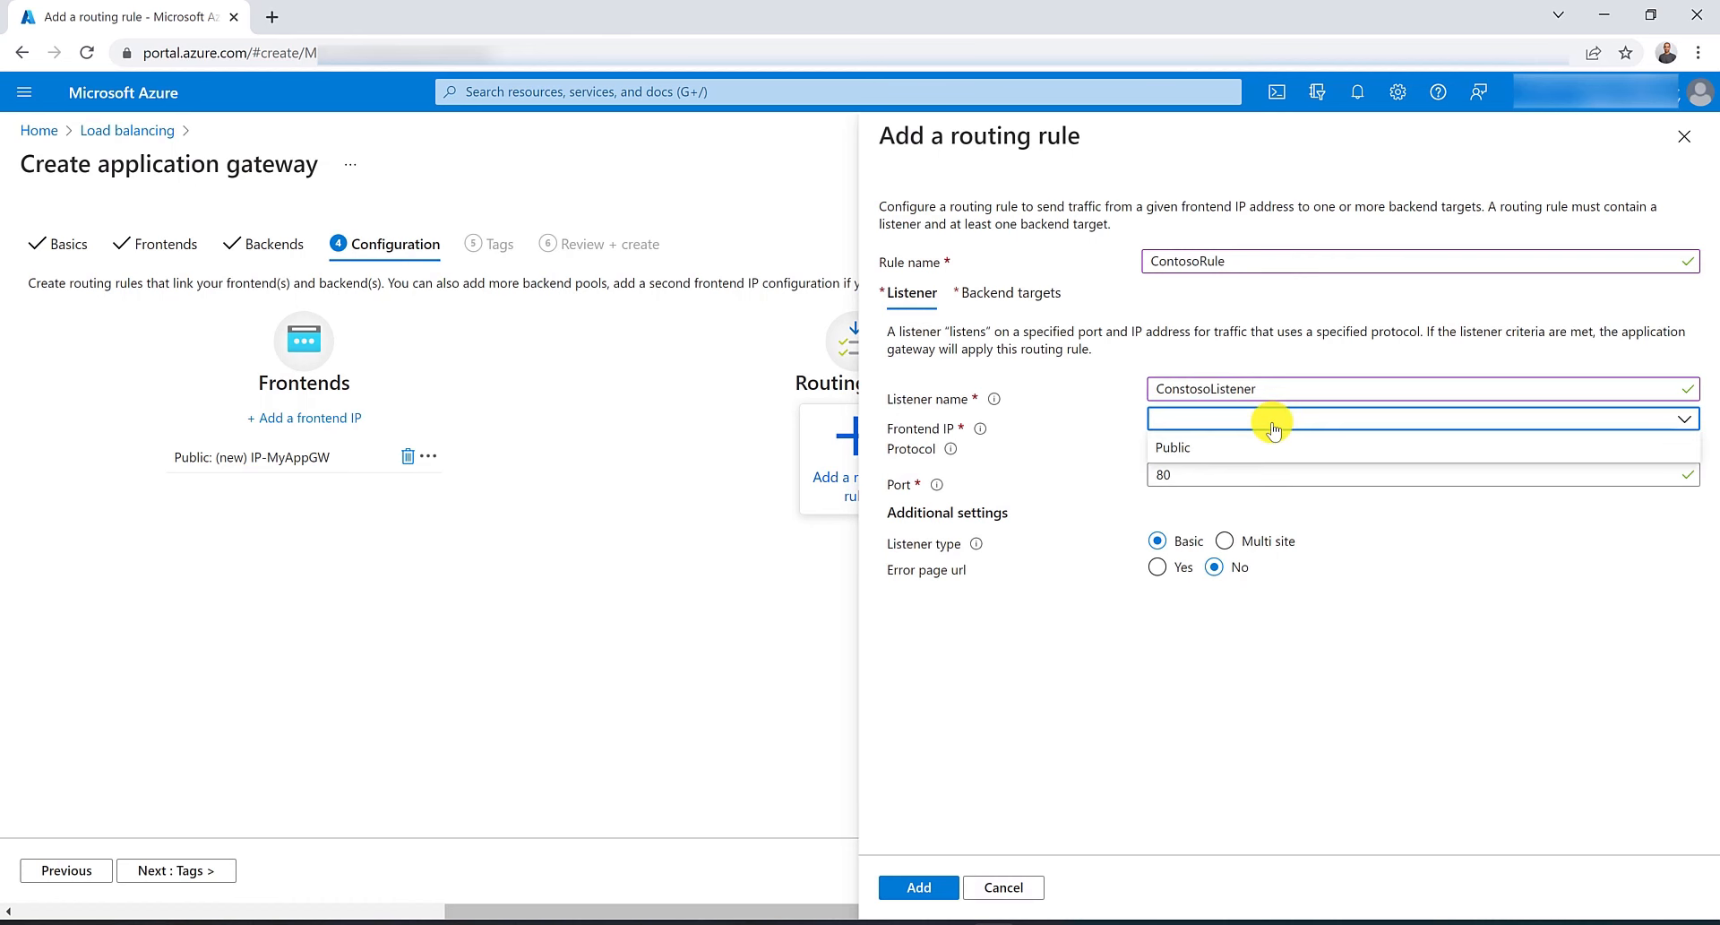
left_click(1268, 444)
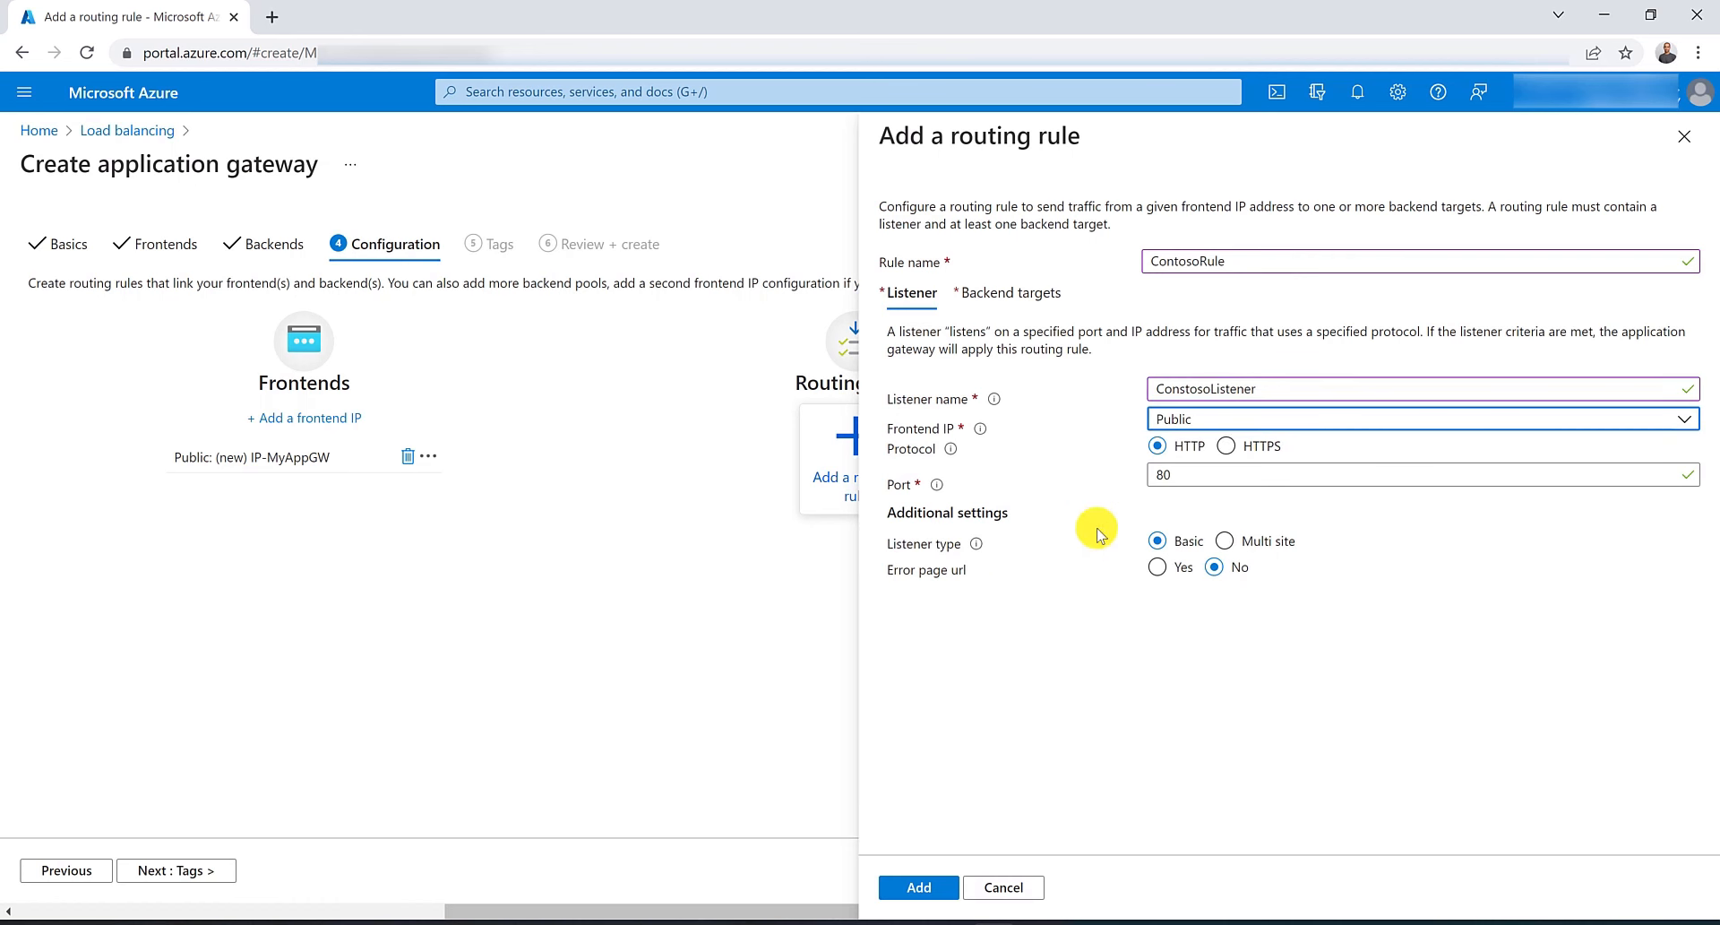
left_click(1226, 542)
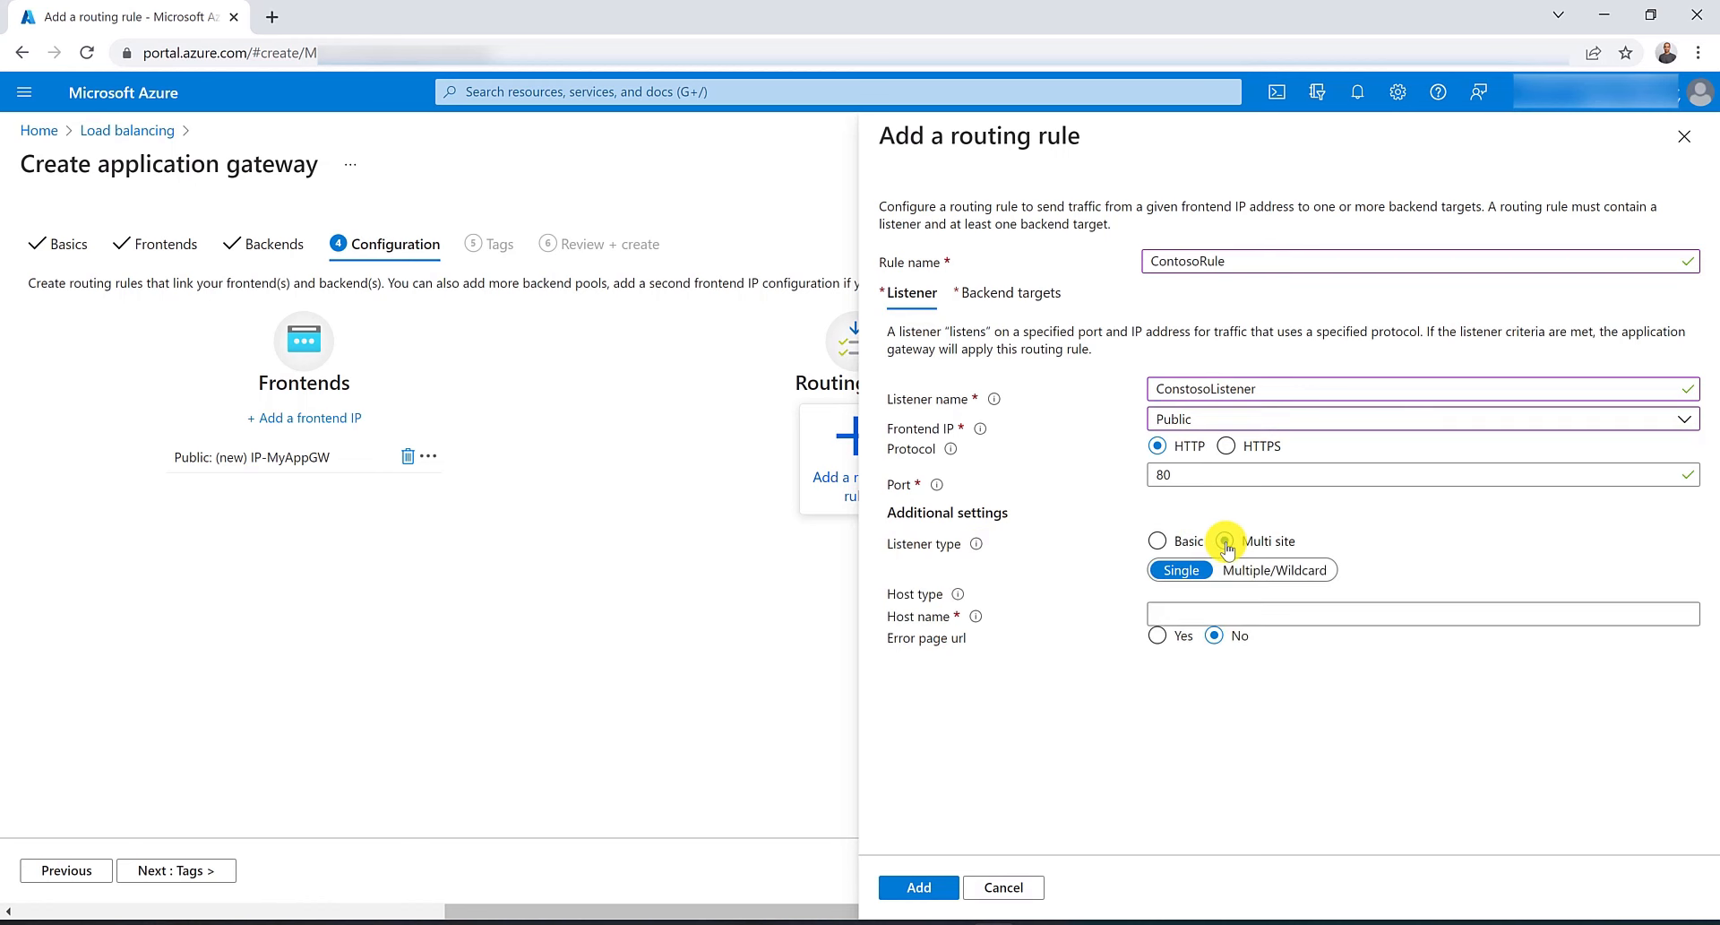
left_click(1227, 607)
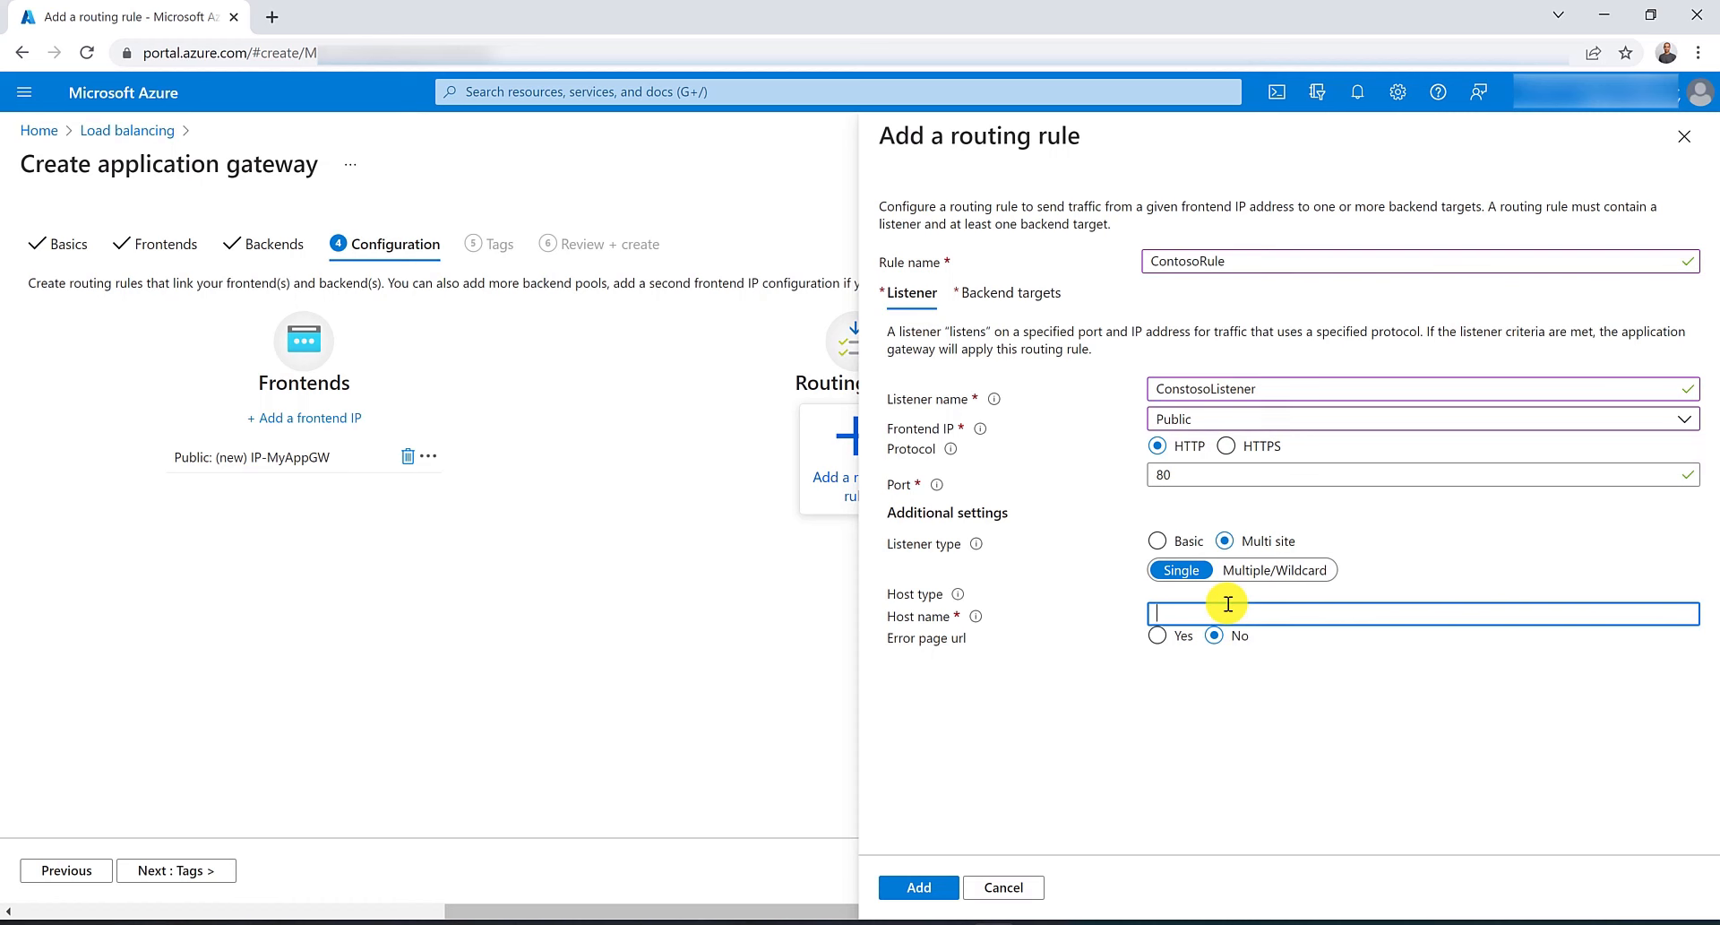
type("www.contoso")
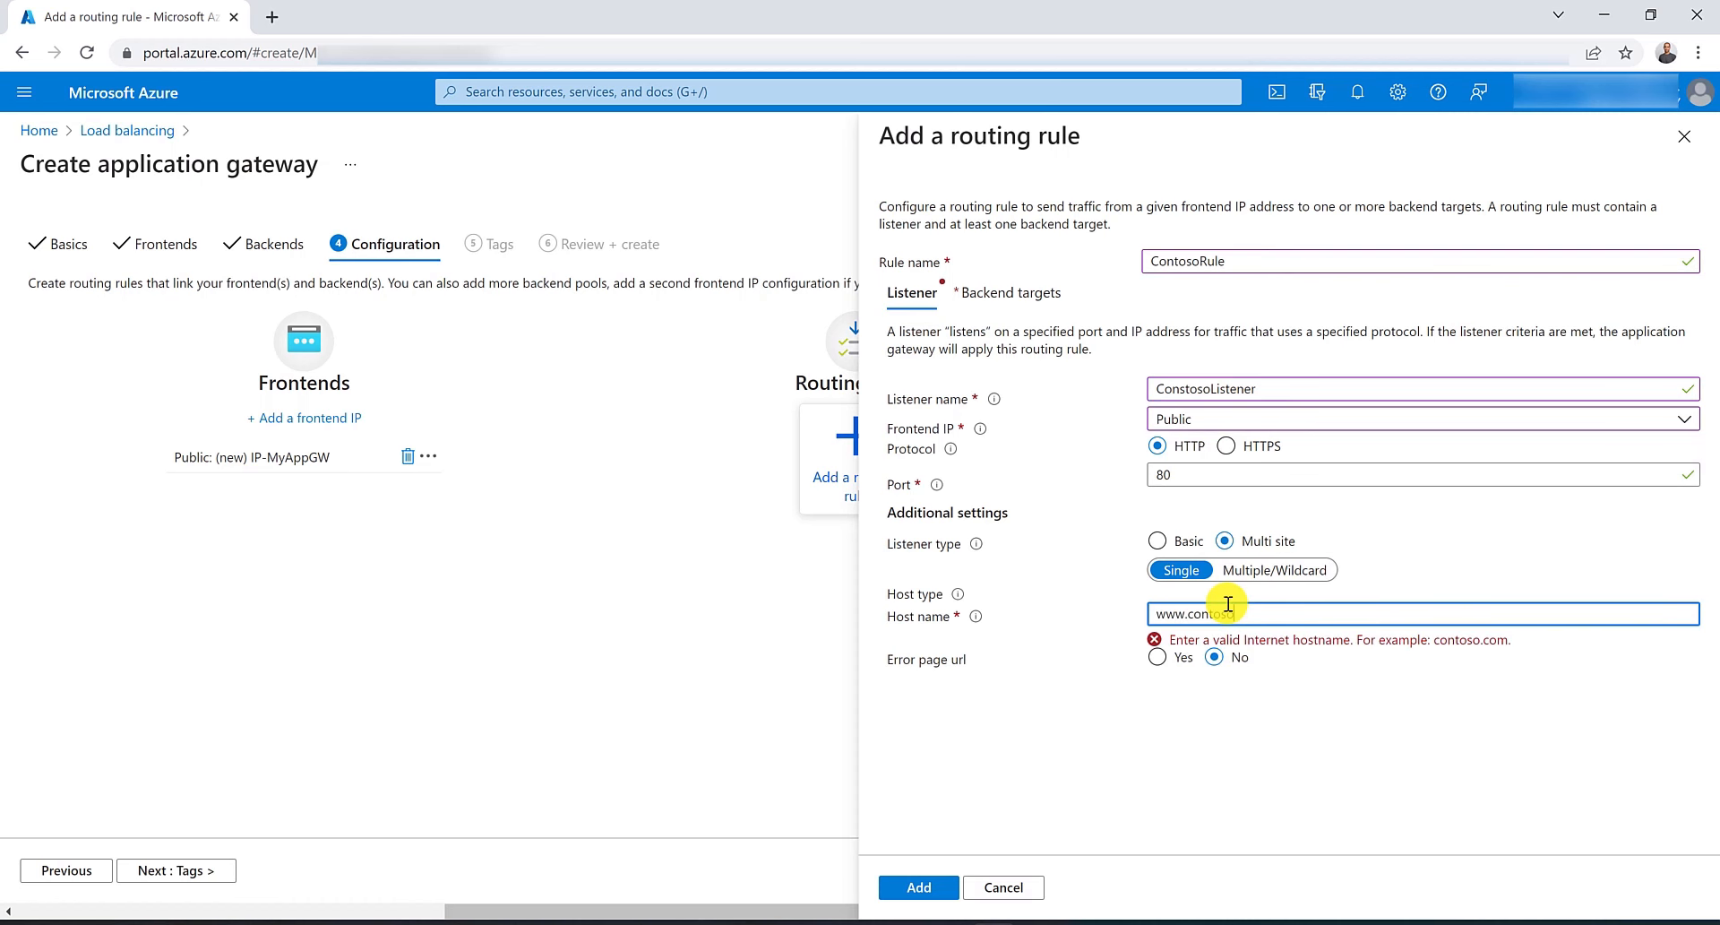
type(".com")
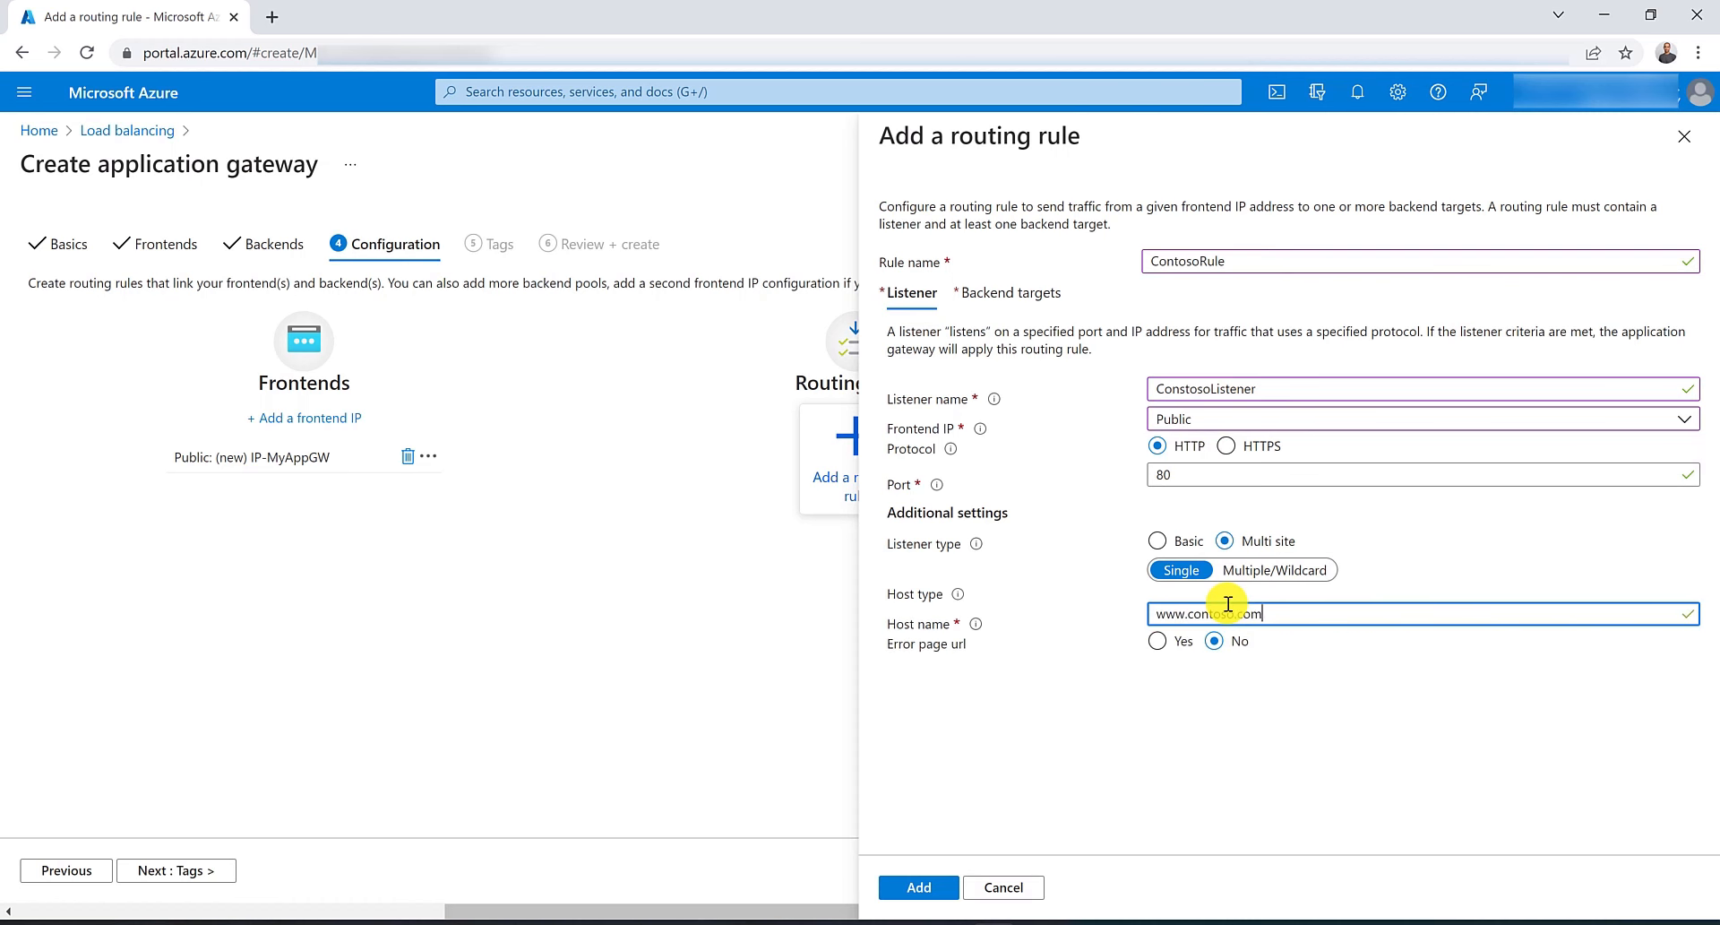
Set the rule's backend target to contosoPool.
left_click(1033, 294)
left_click(1199, 414)
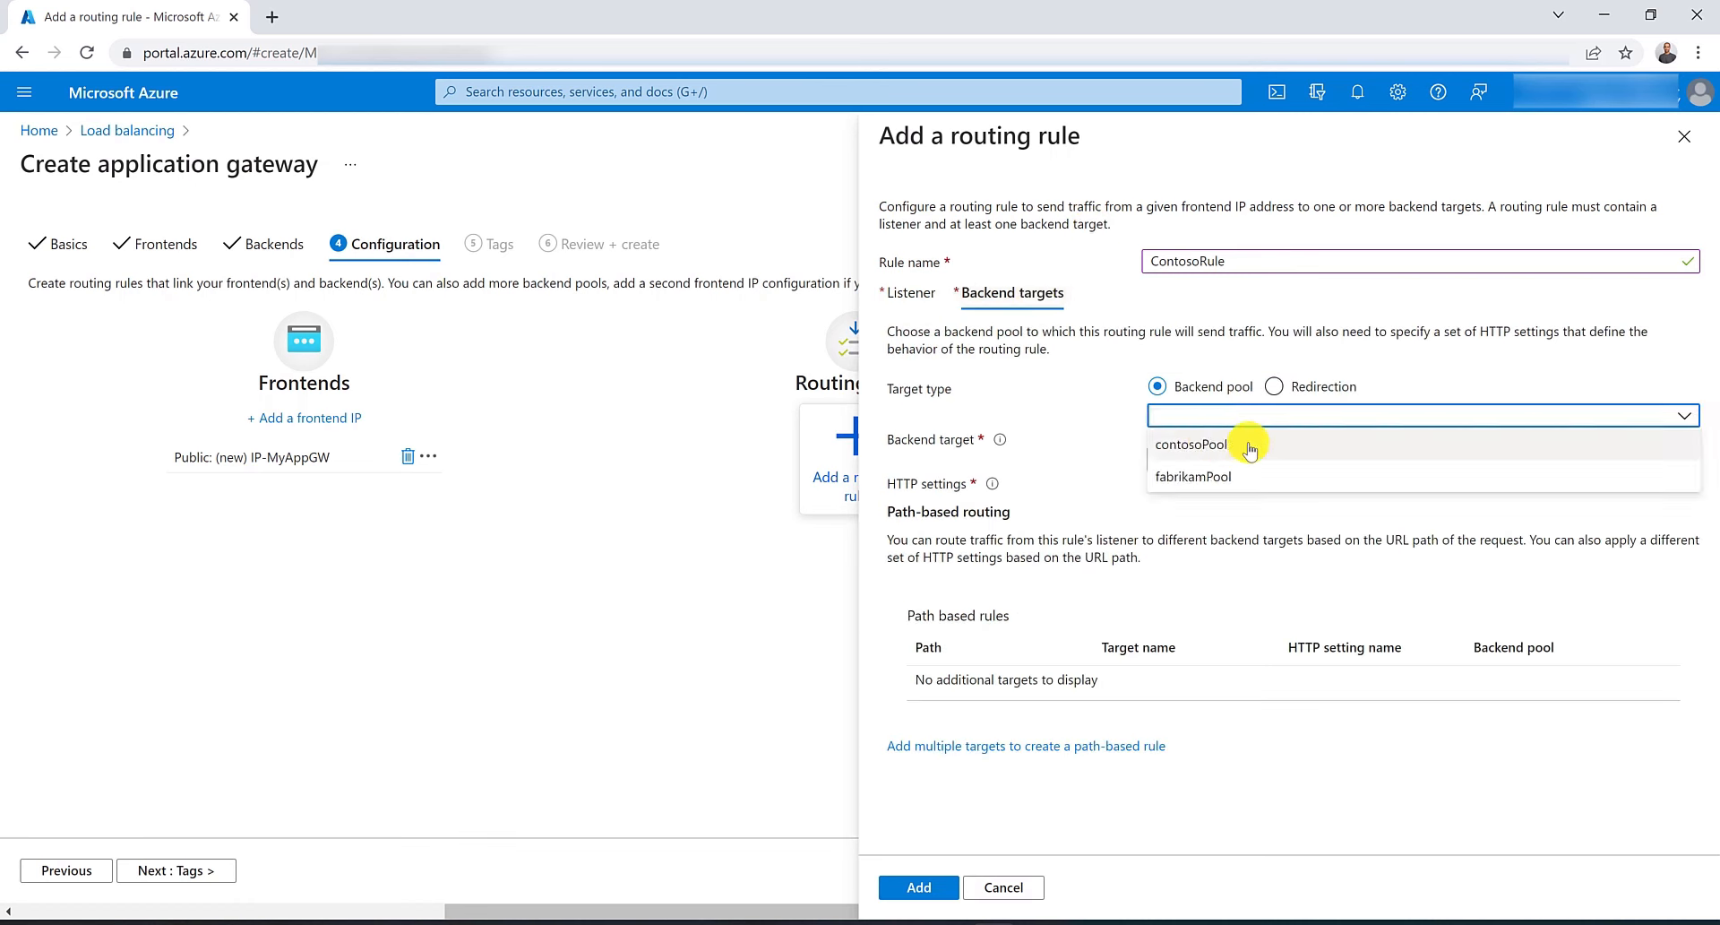
left_click(1228, 448)
Create a new HTTP setting named myHTTPSettings for the rule and add the ContosoRule routing rule.
left_click(1281, 455)
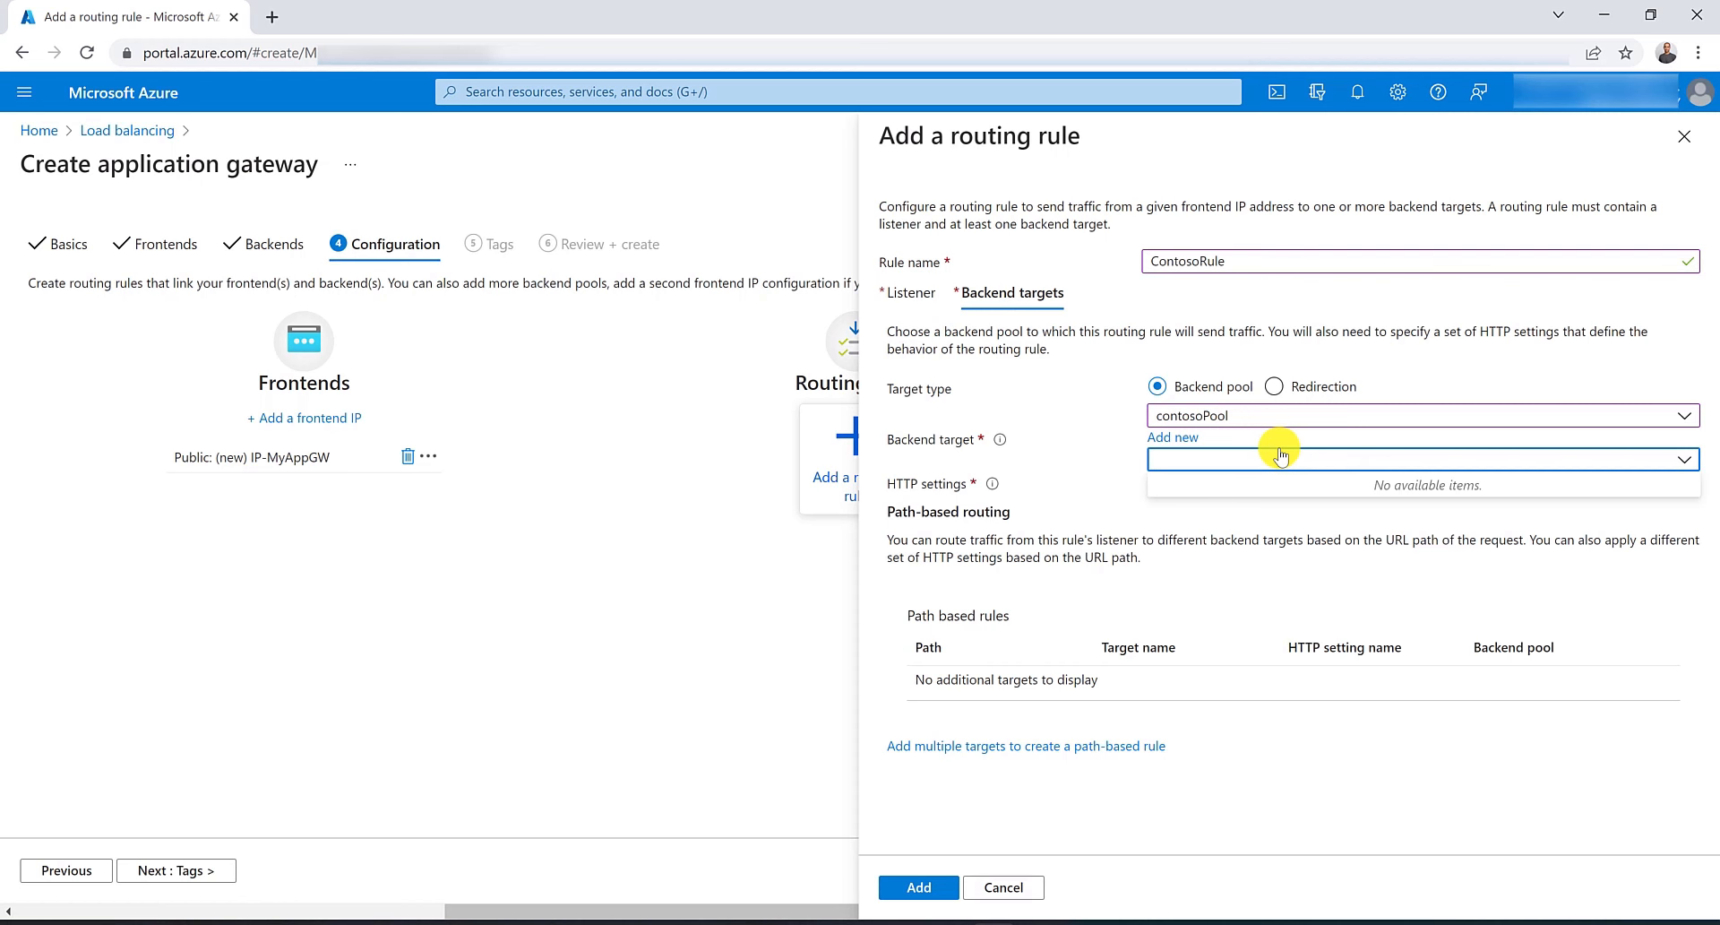
left_click(1281, 455)
left_click(1165, 476)
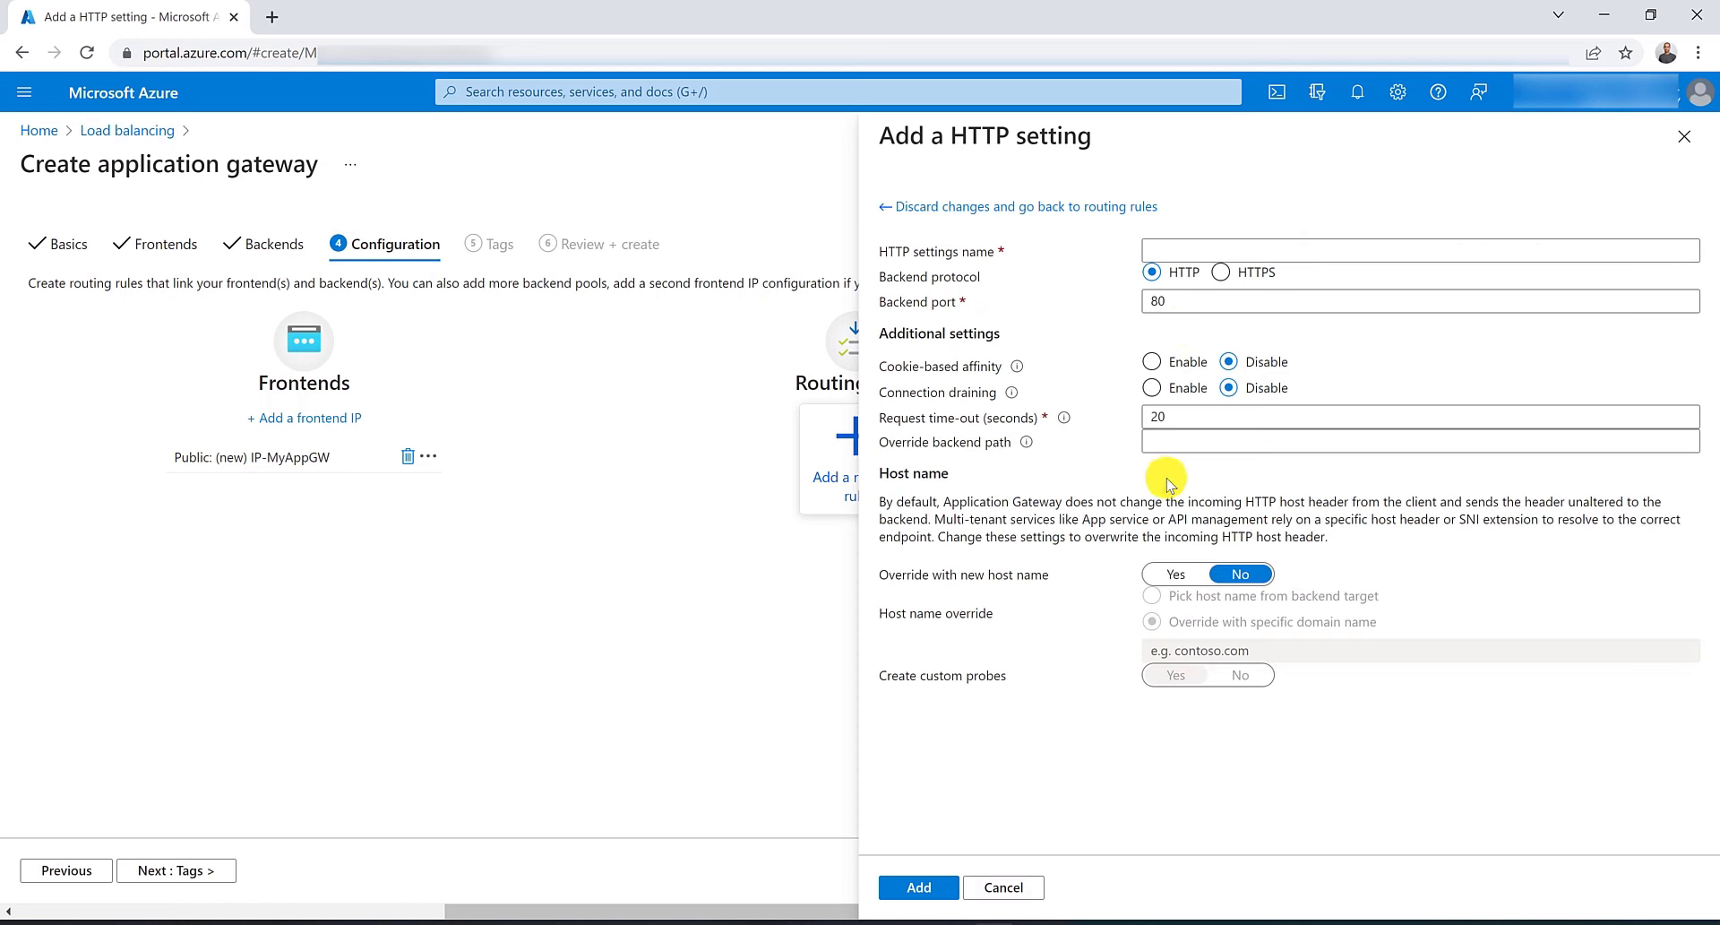
left_click(1191, 247)
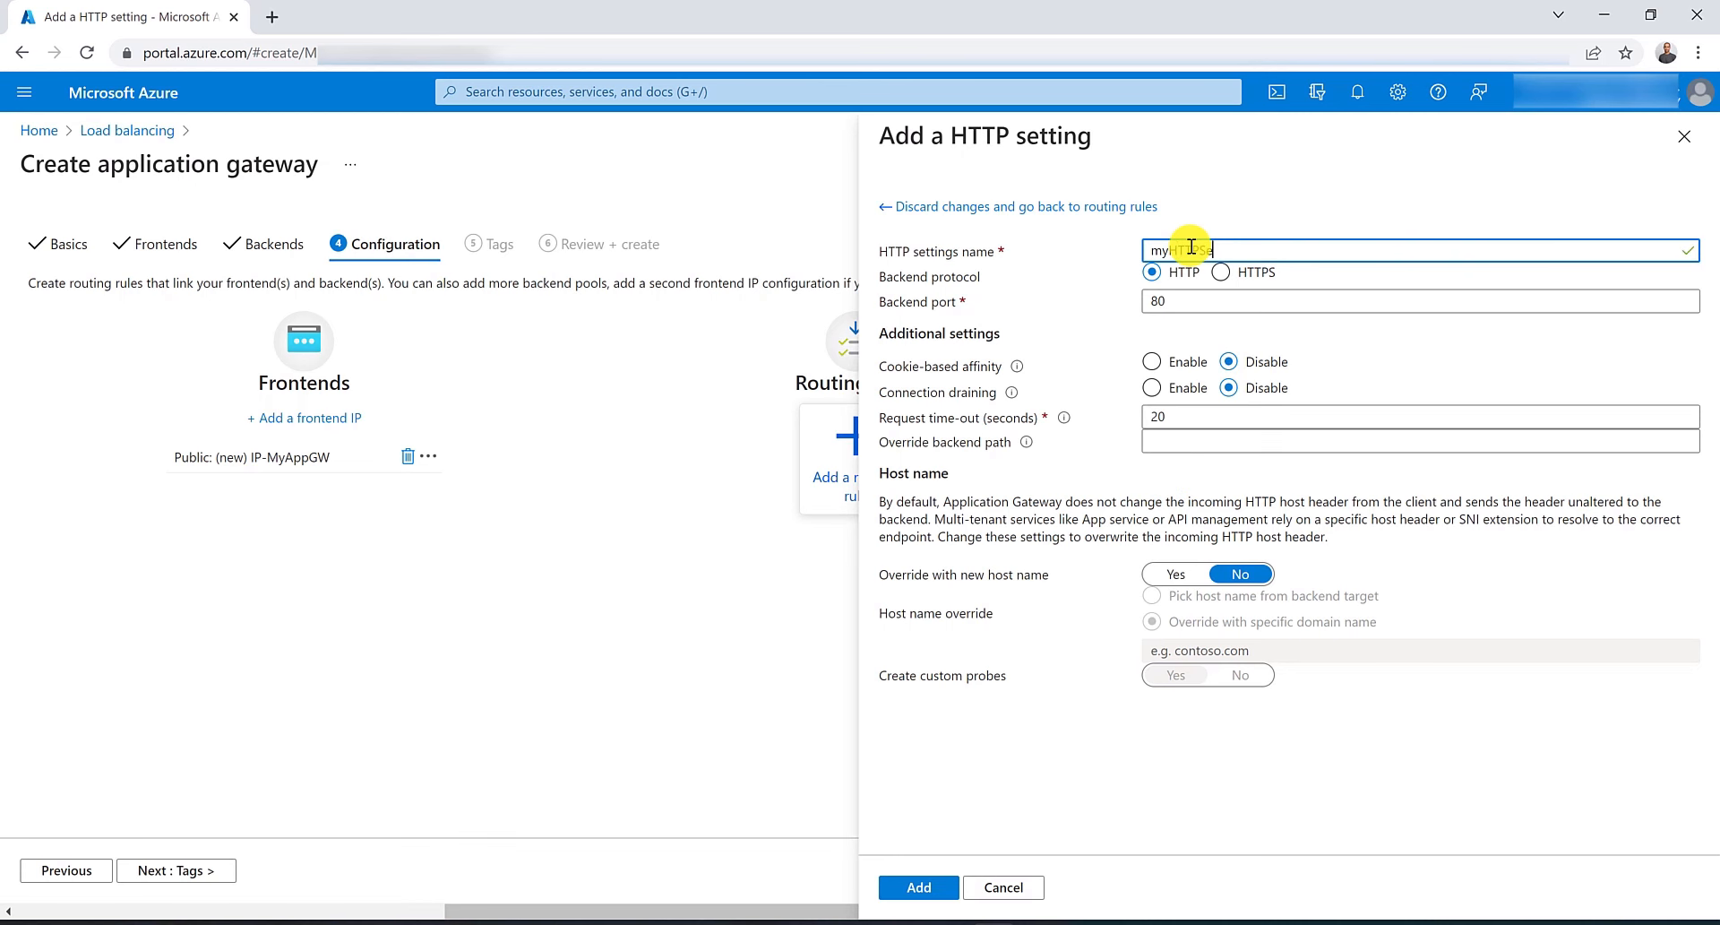
type("myHTTPSettings")
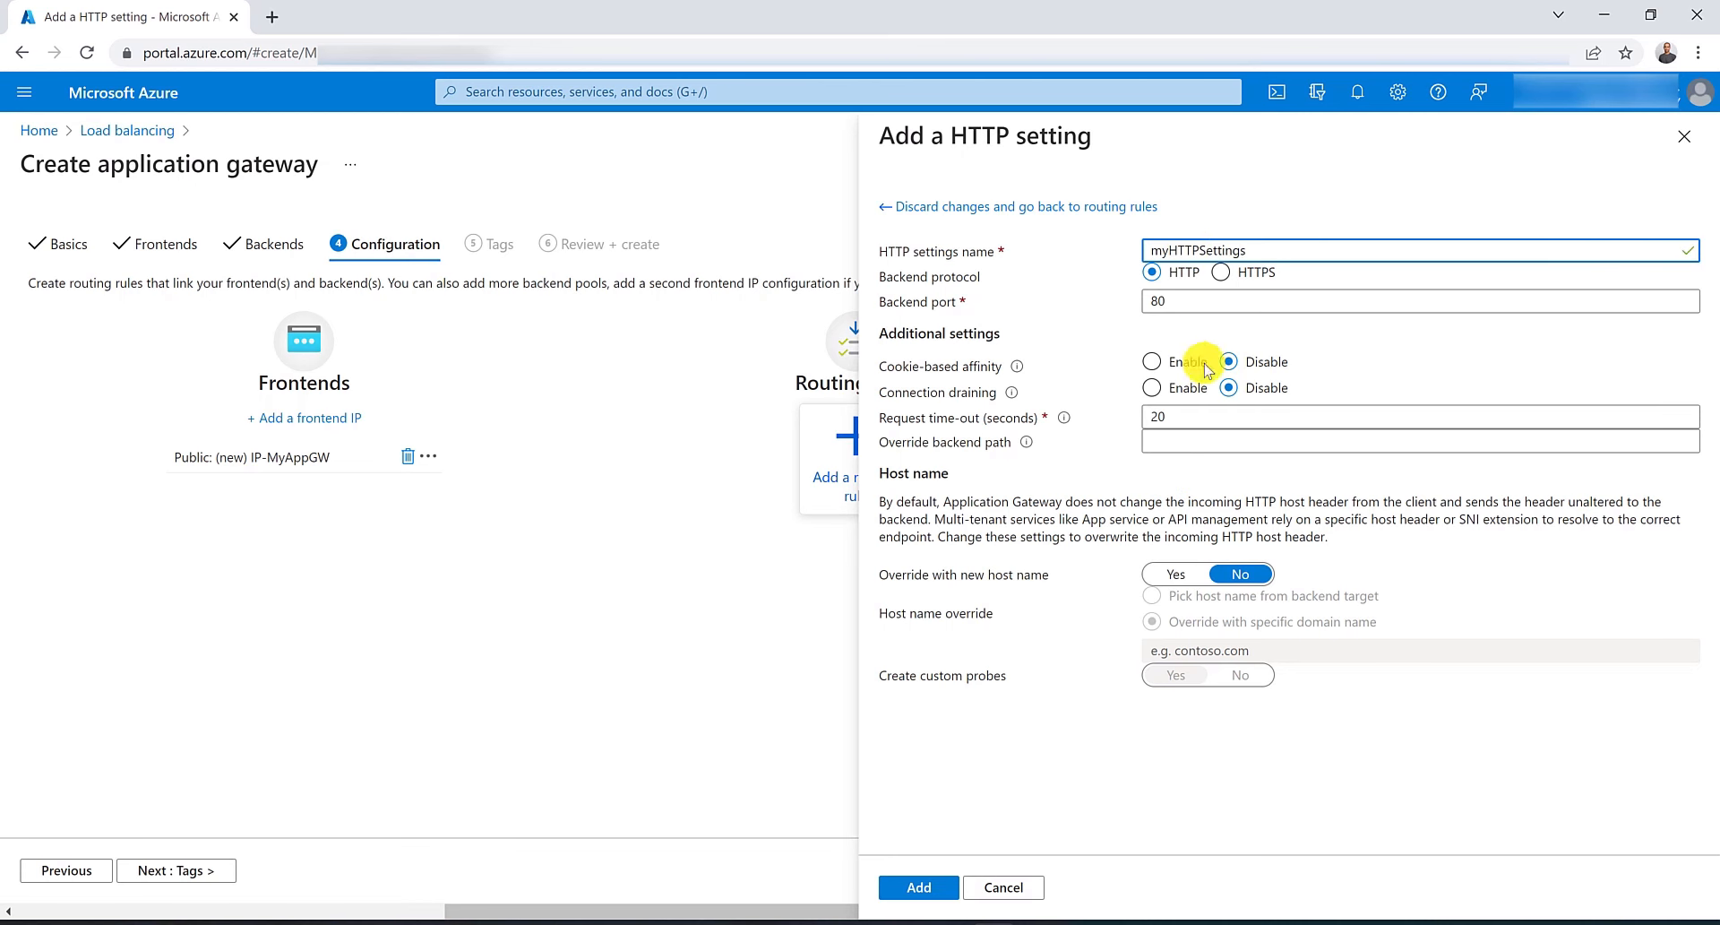
left_click(917, 885)
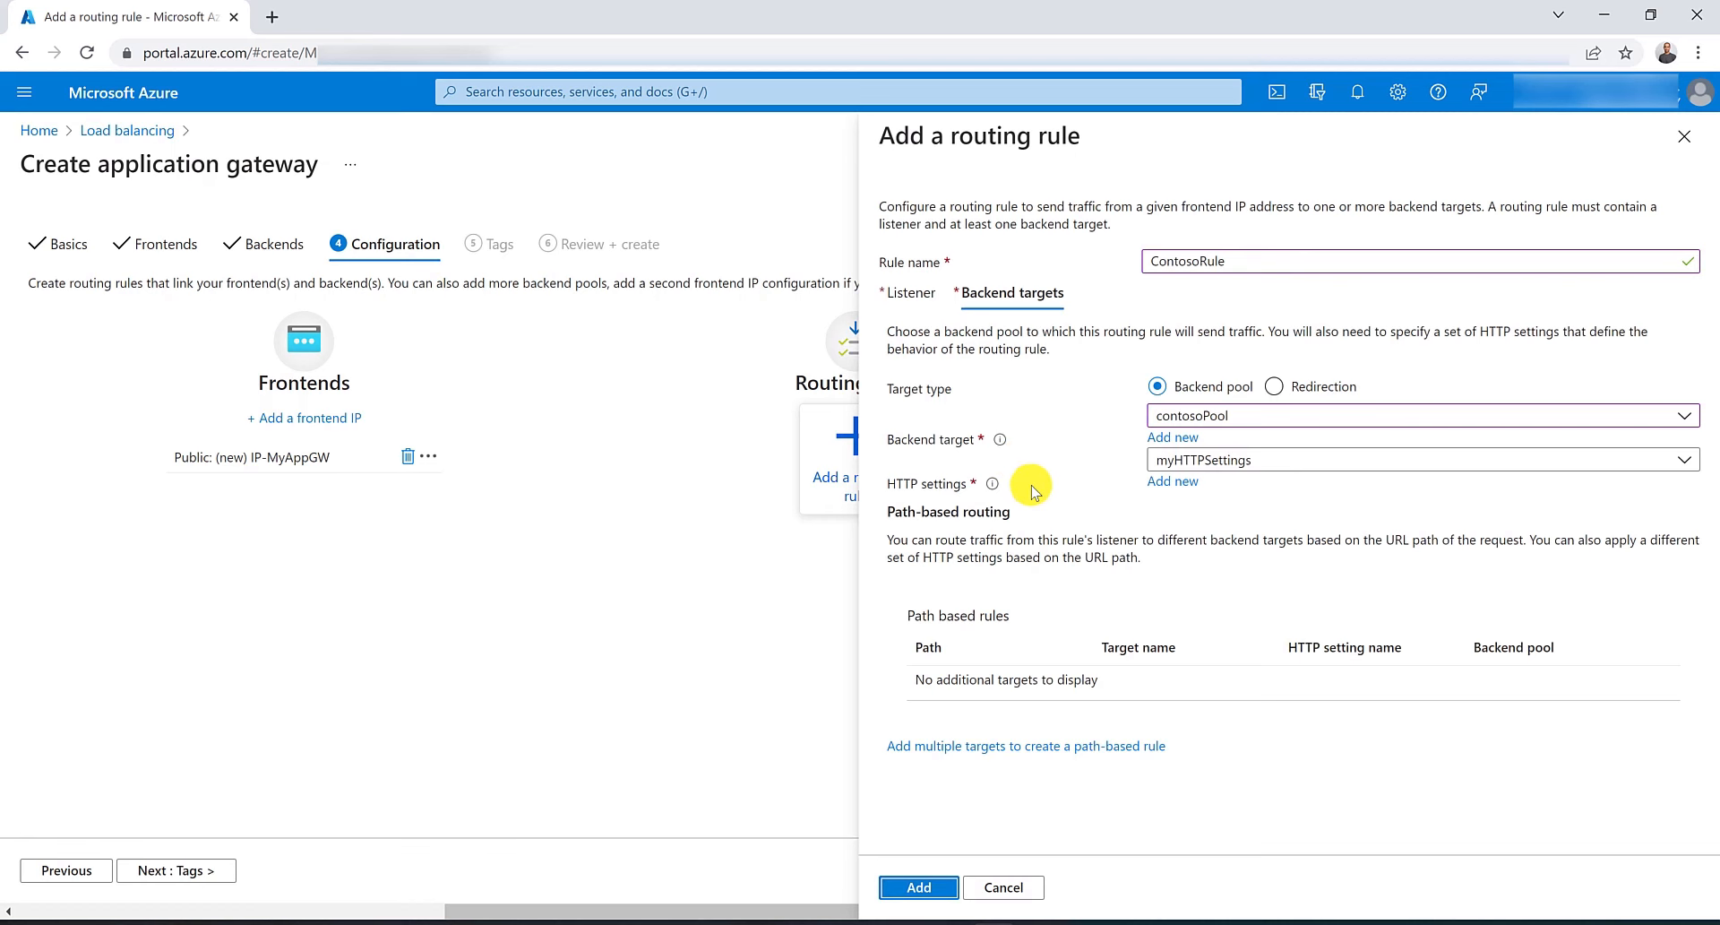
left_click(921, 887)
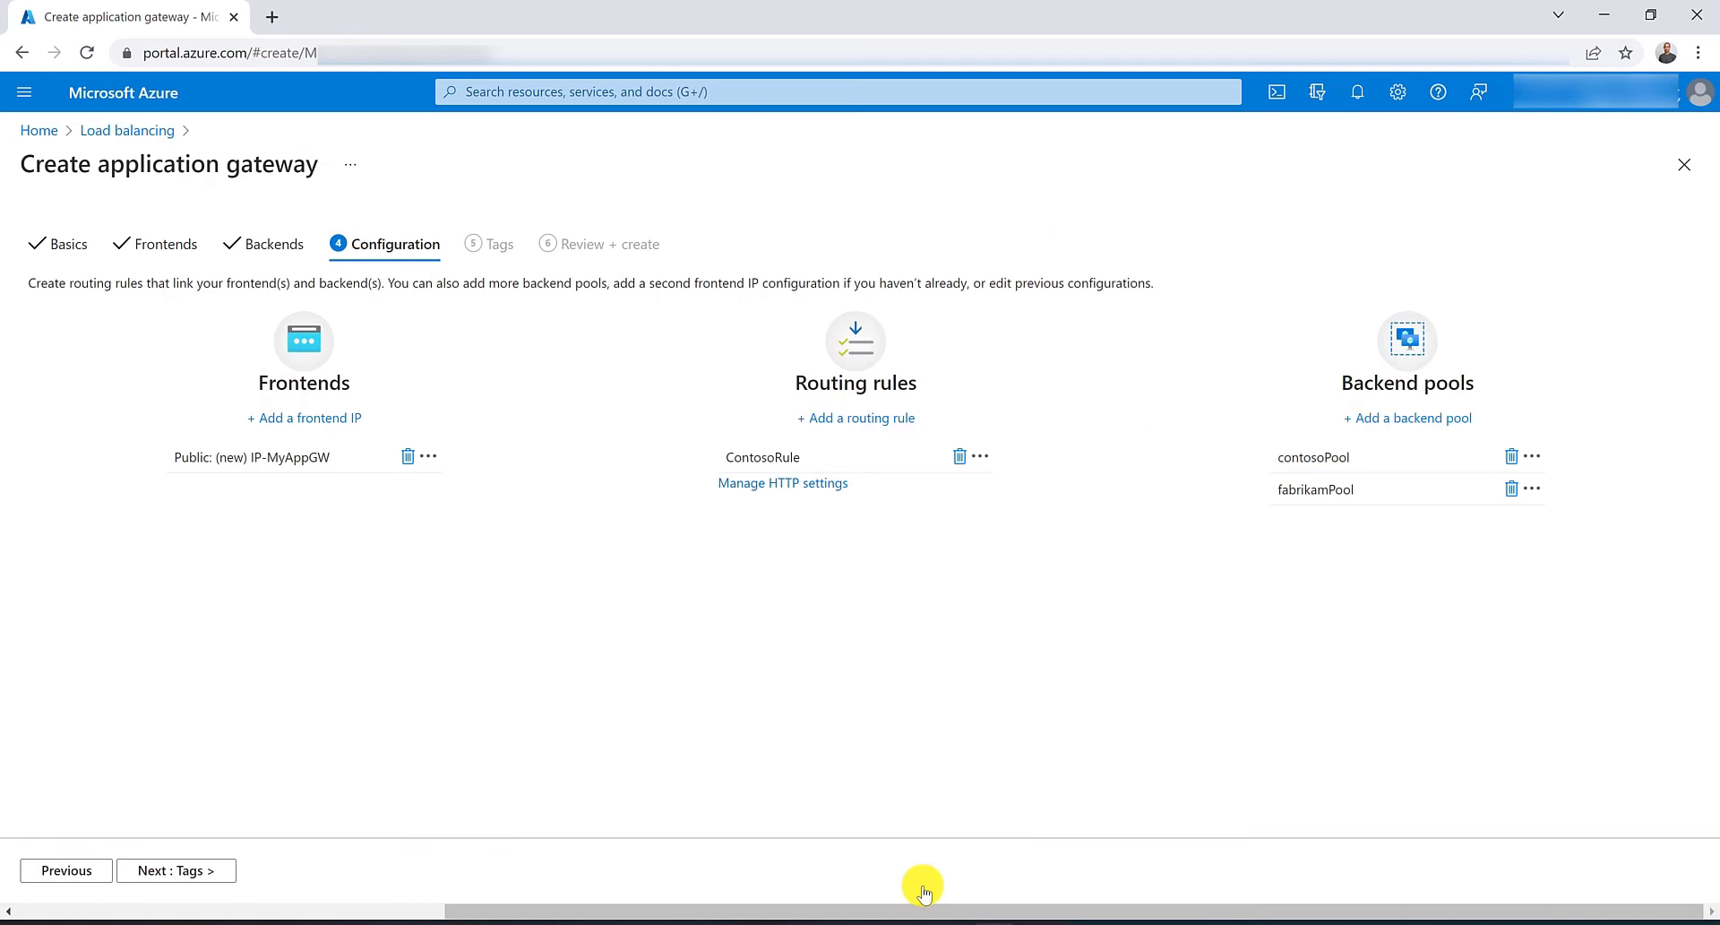
Start a second routing rule named FabrikamRule with listener FabrikamListener on the Public frontend IP.
left_click(847, 417)
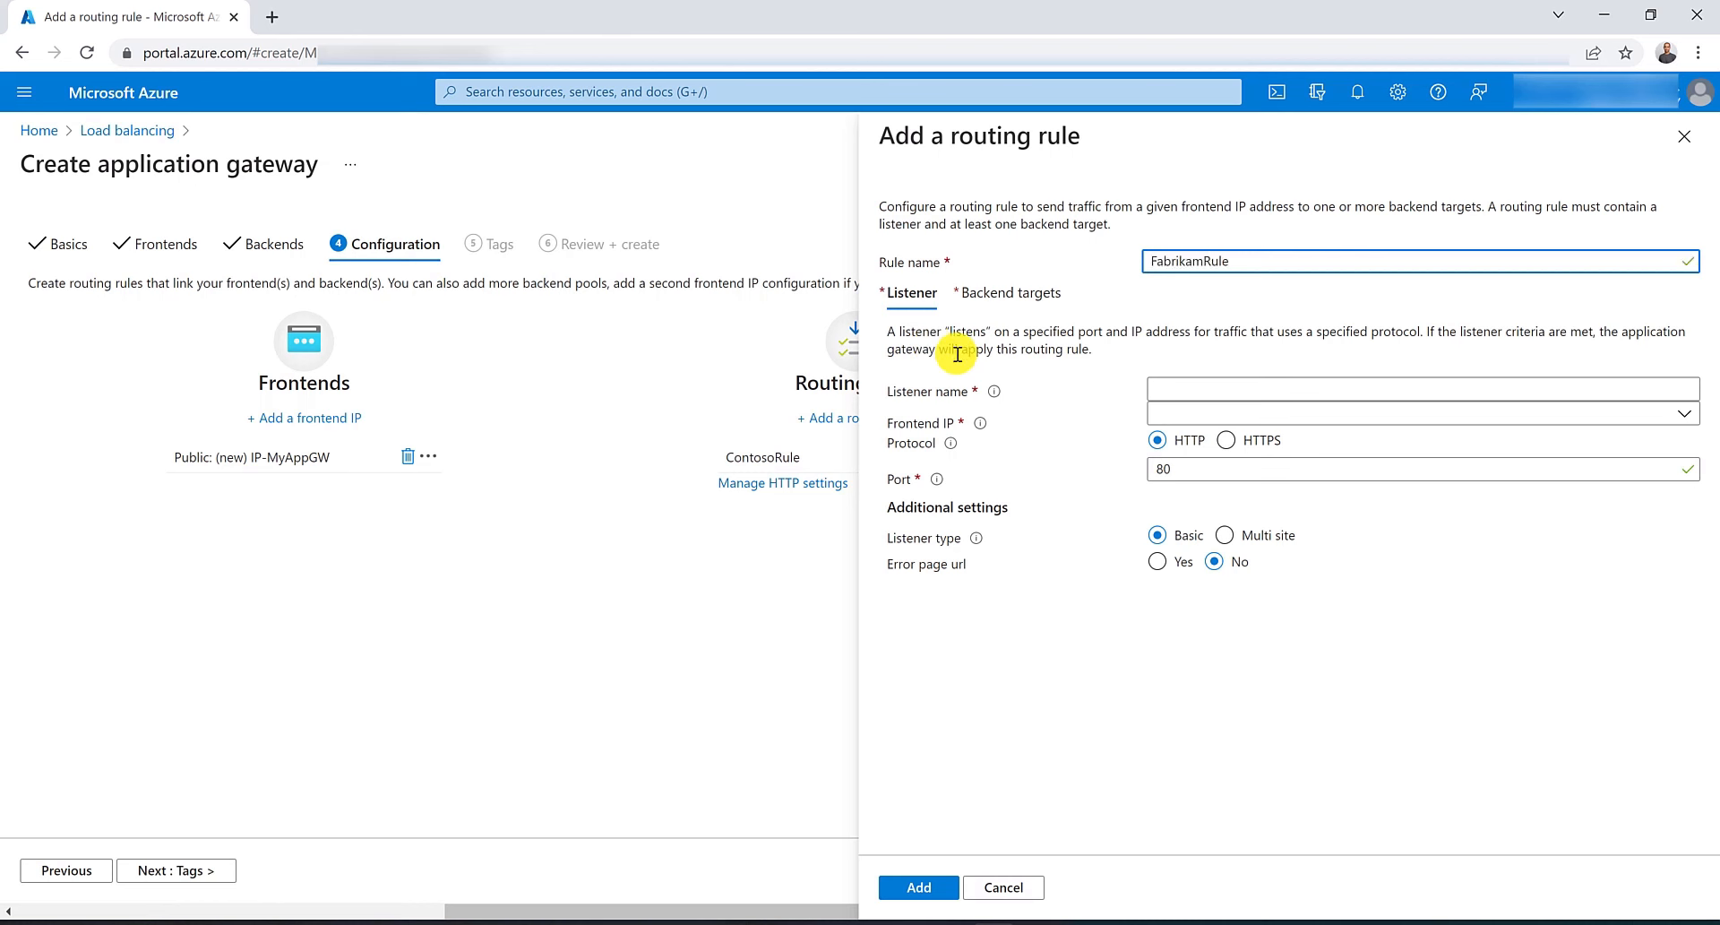
left_click(1201, 395)
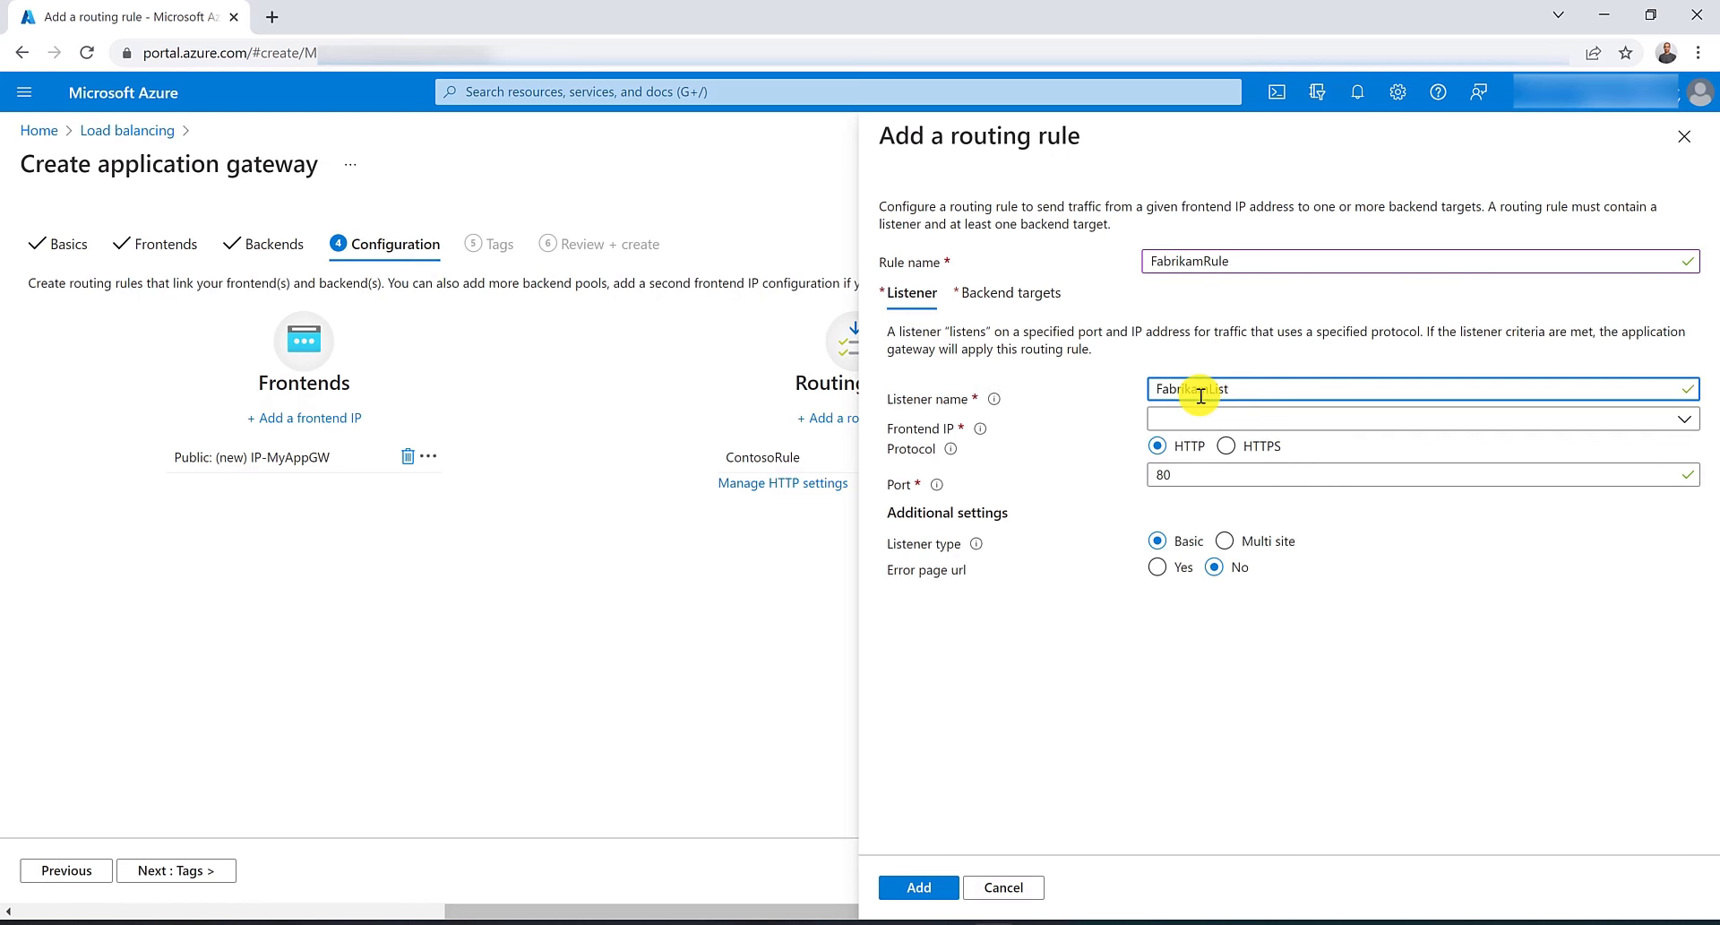
key("Tab")
left_click(1247, 428)
left_click(1242, 443)
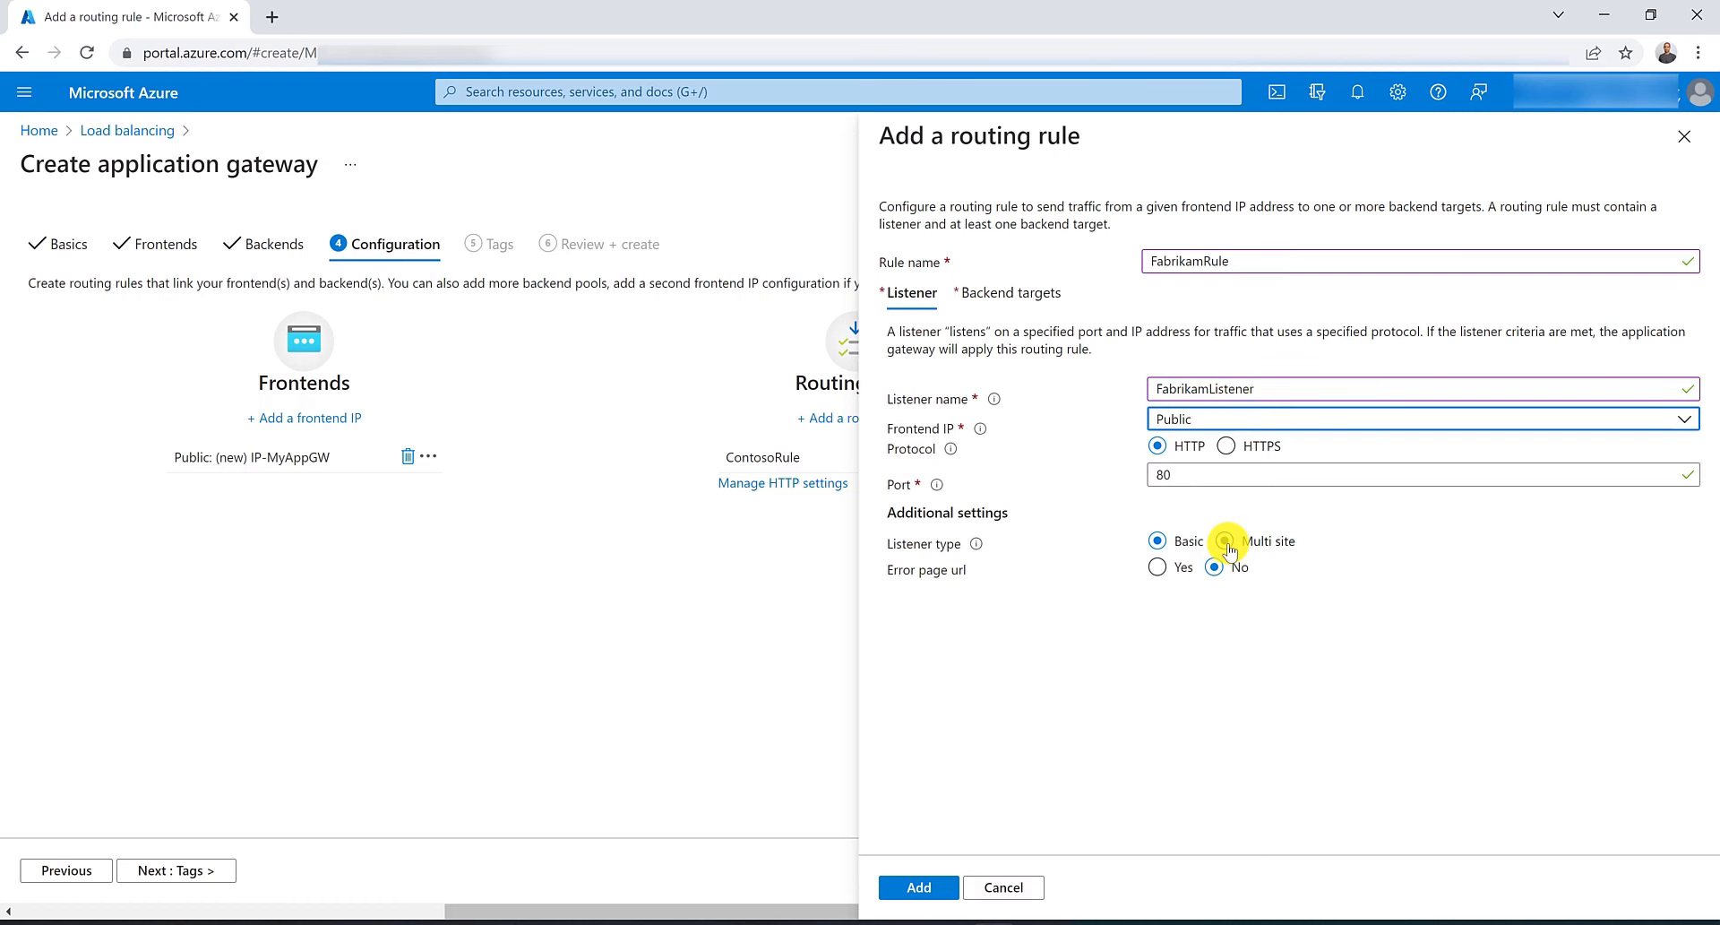
left_click(1227, 542)
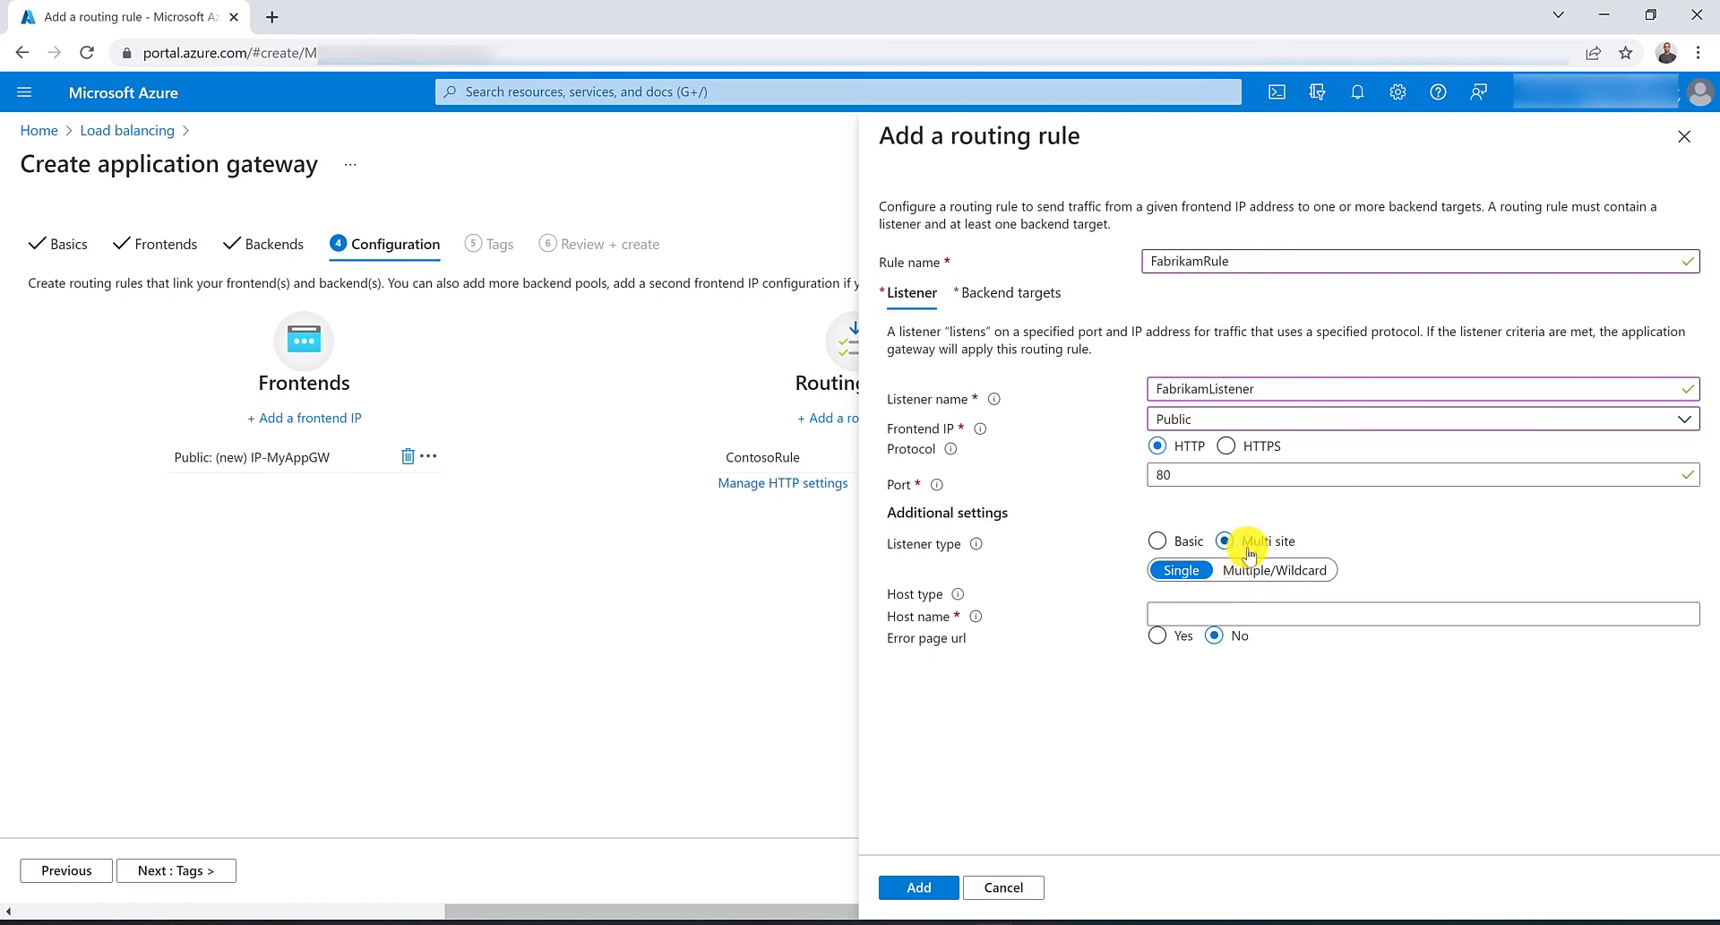
left_click(1207, 611)
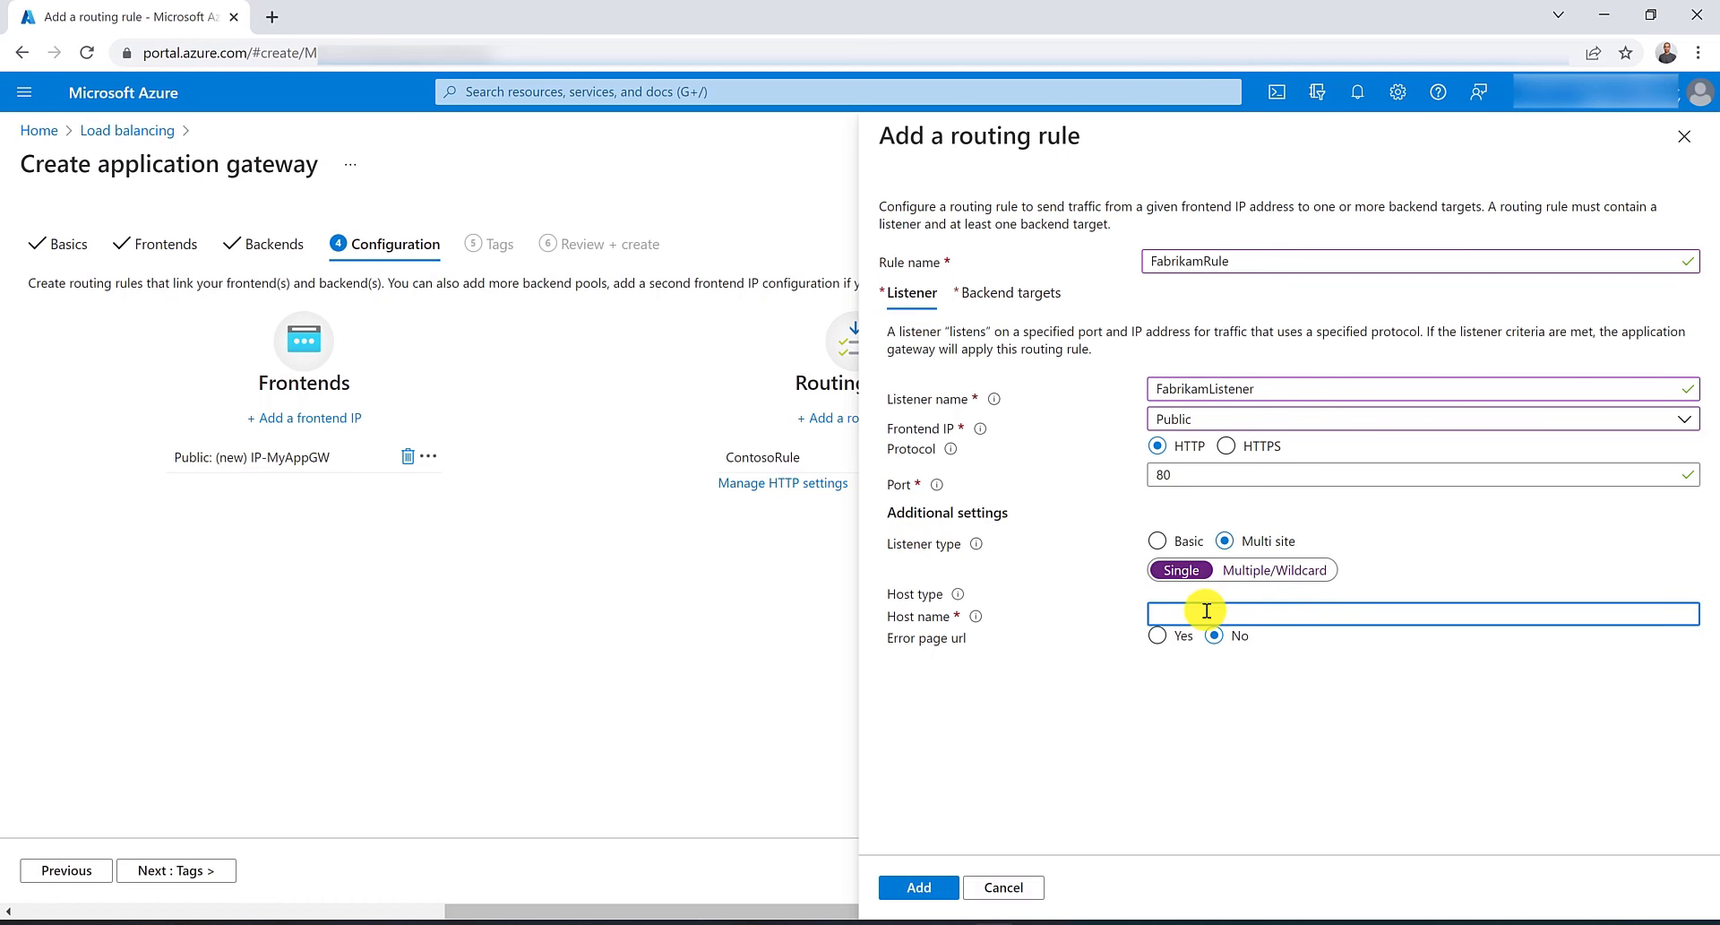
type("www.fabrikam.com")
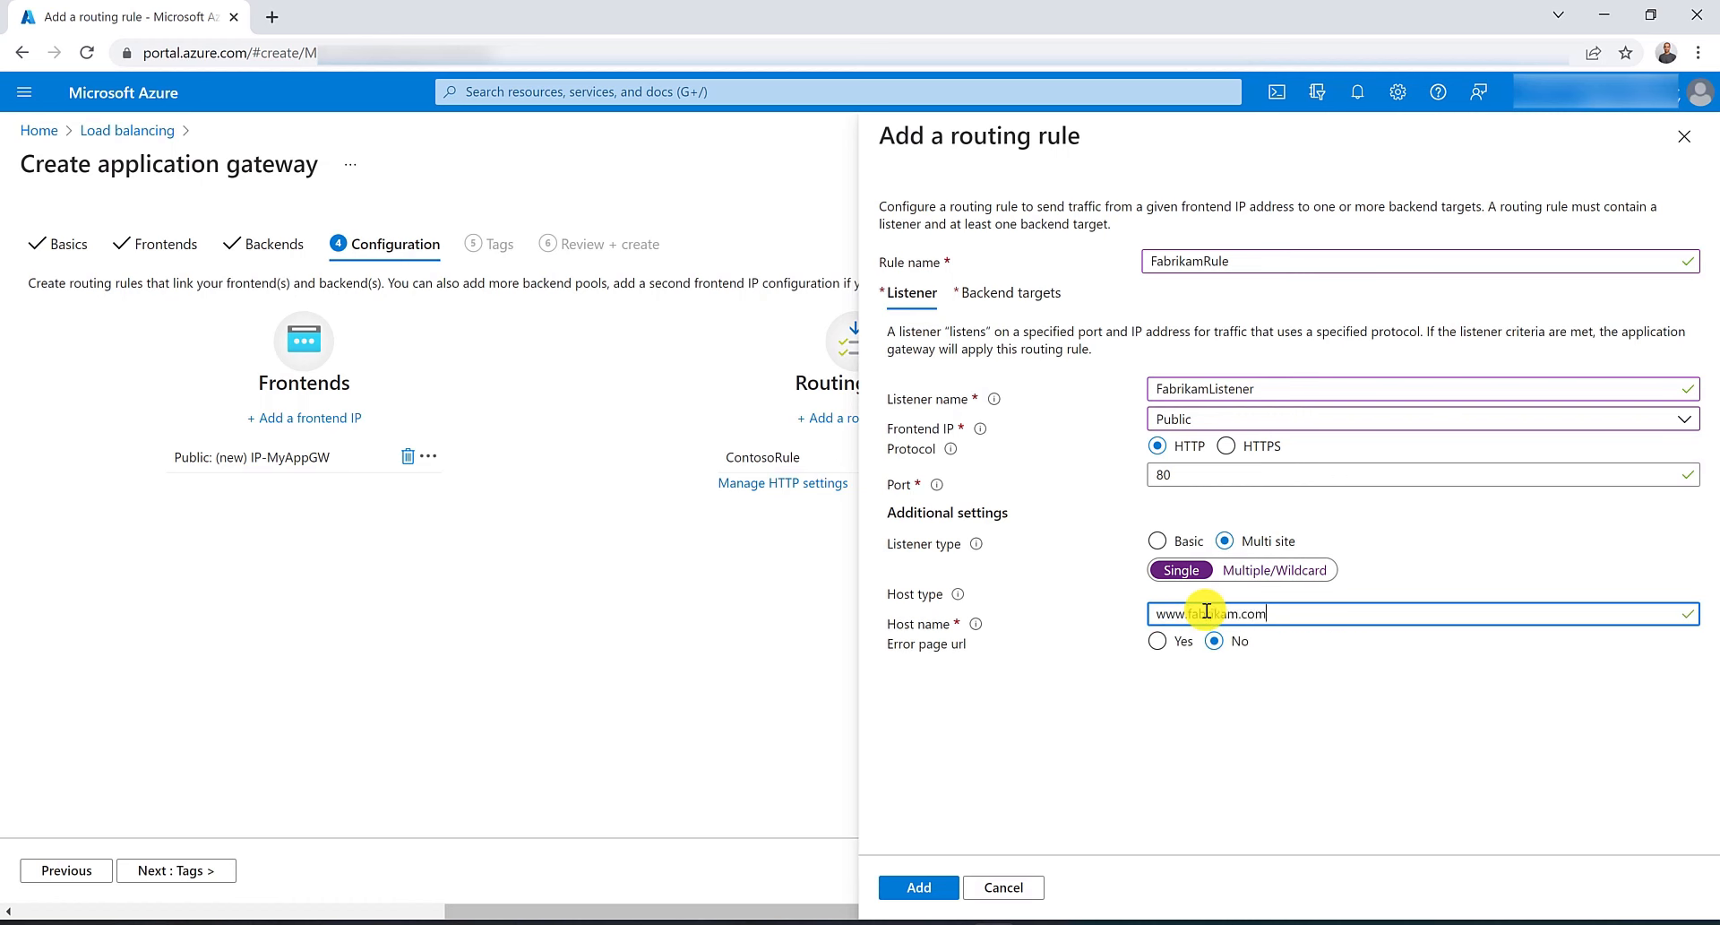
Target fabrikamPool with myHTTPSettings and add the FabrikamRule routing rule.
left_click(1038, 288)
left_click(1229, 416)
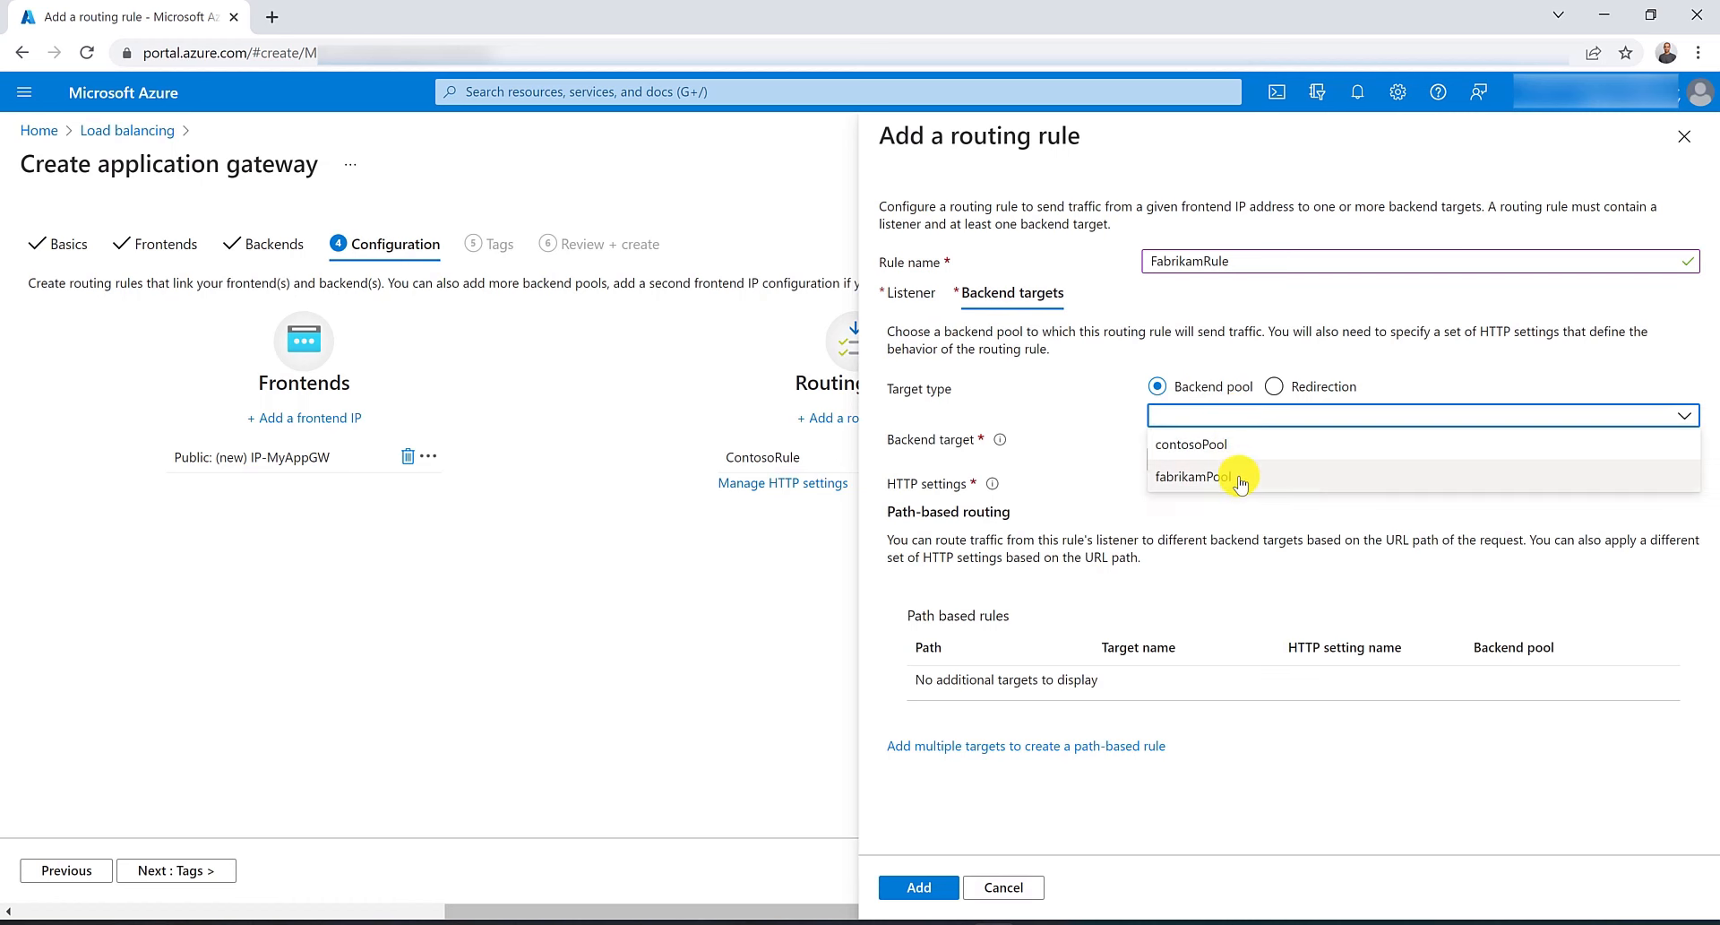
left_click(1238, 468)
left_click(1238, 462)
left_click(1248, 489)
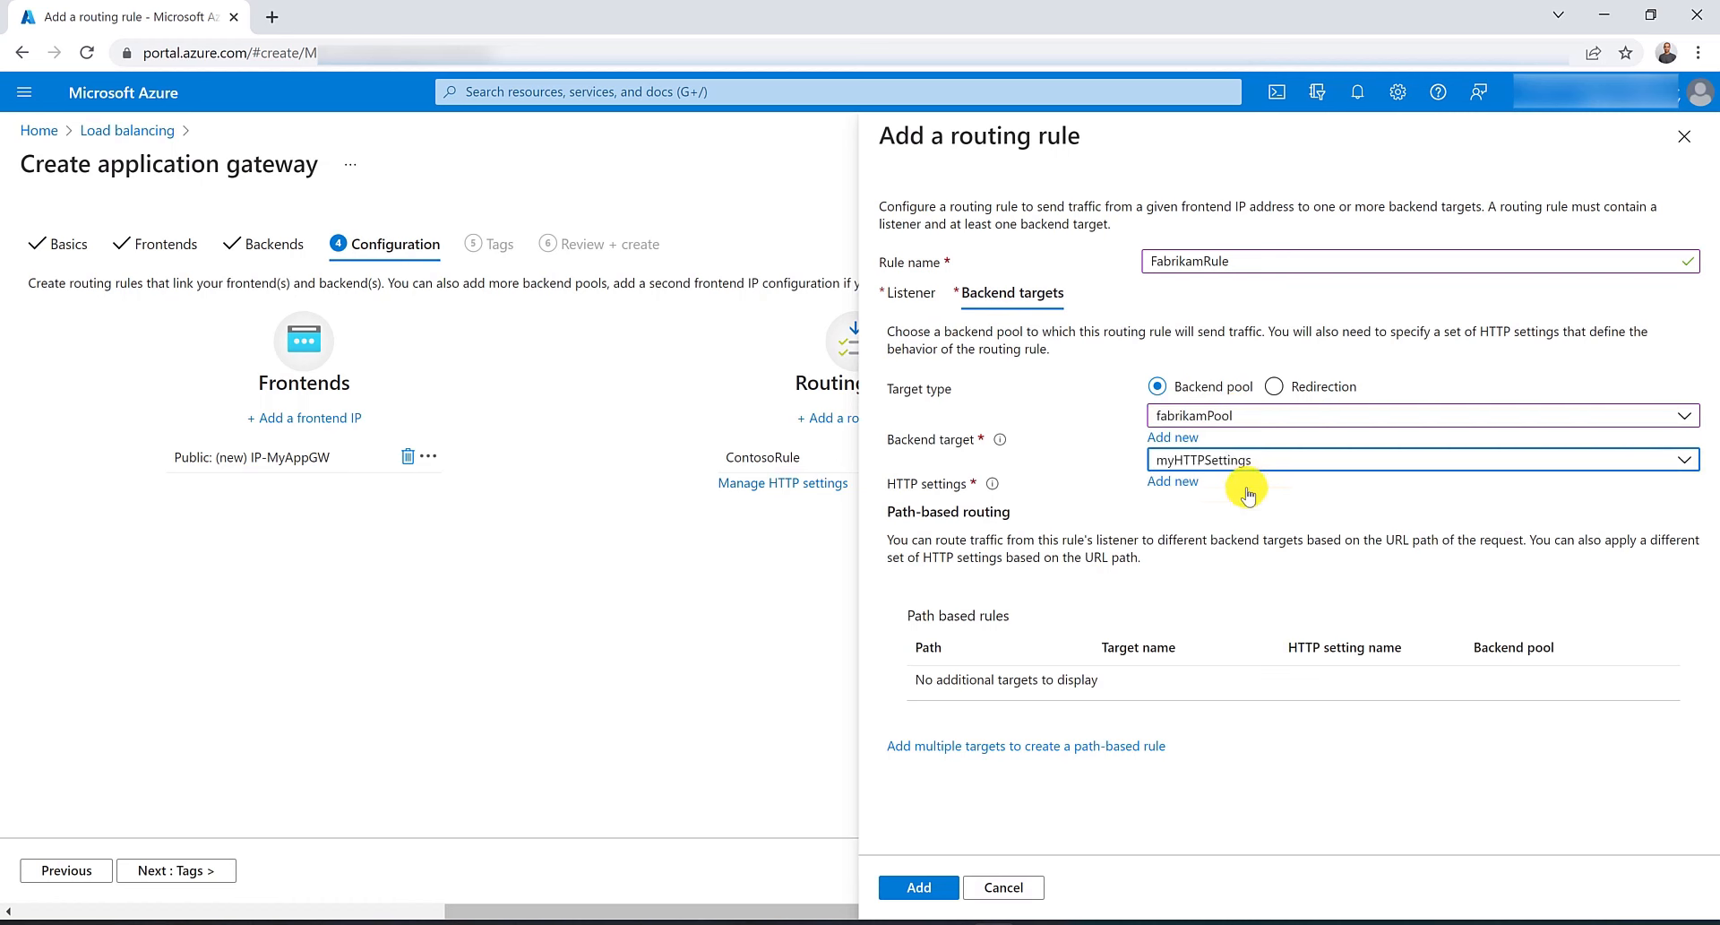
left_click(943, 890)
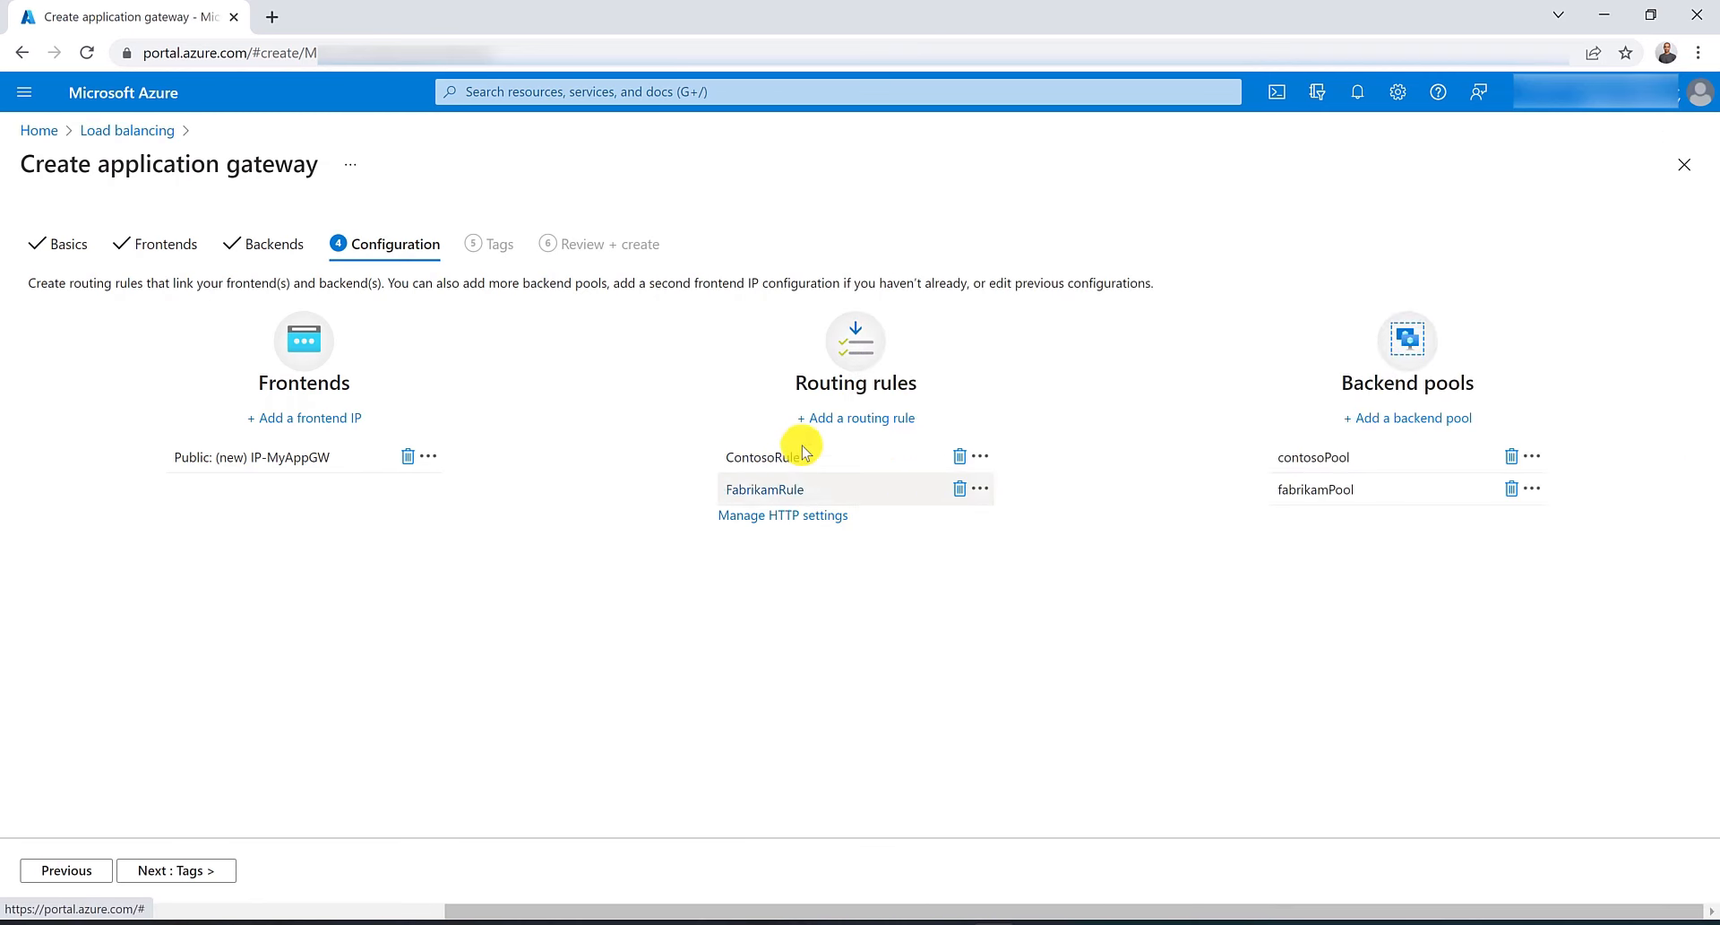
Move through Tags to Review + create and create the application gateway.
left_click(183, 869)
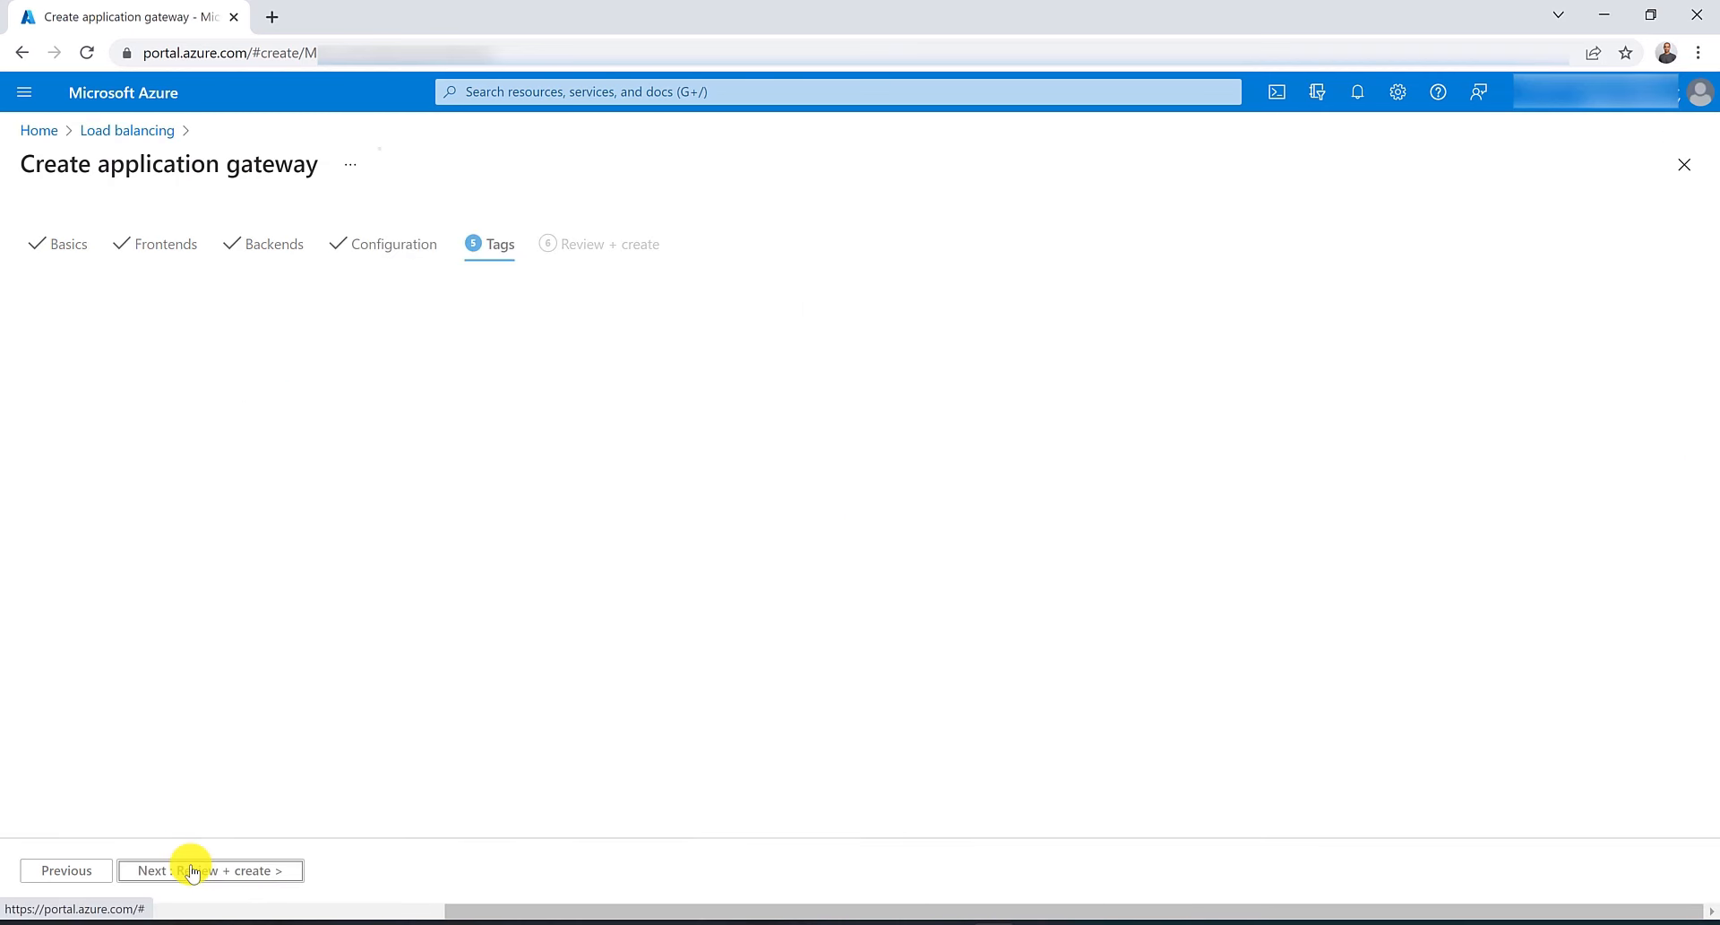
left_click(192, 870)
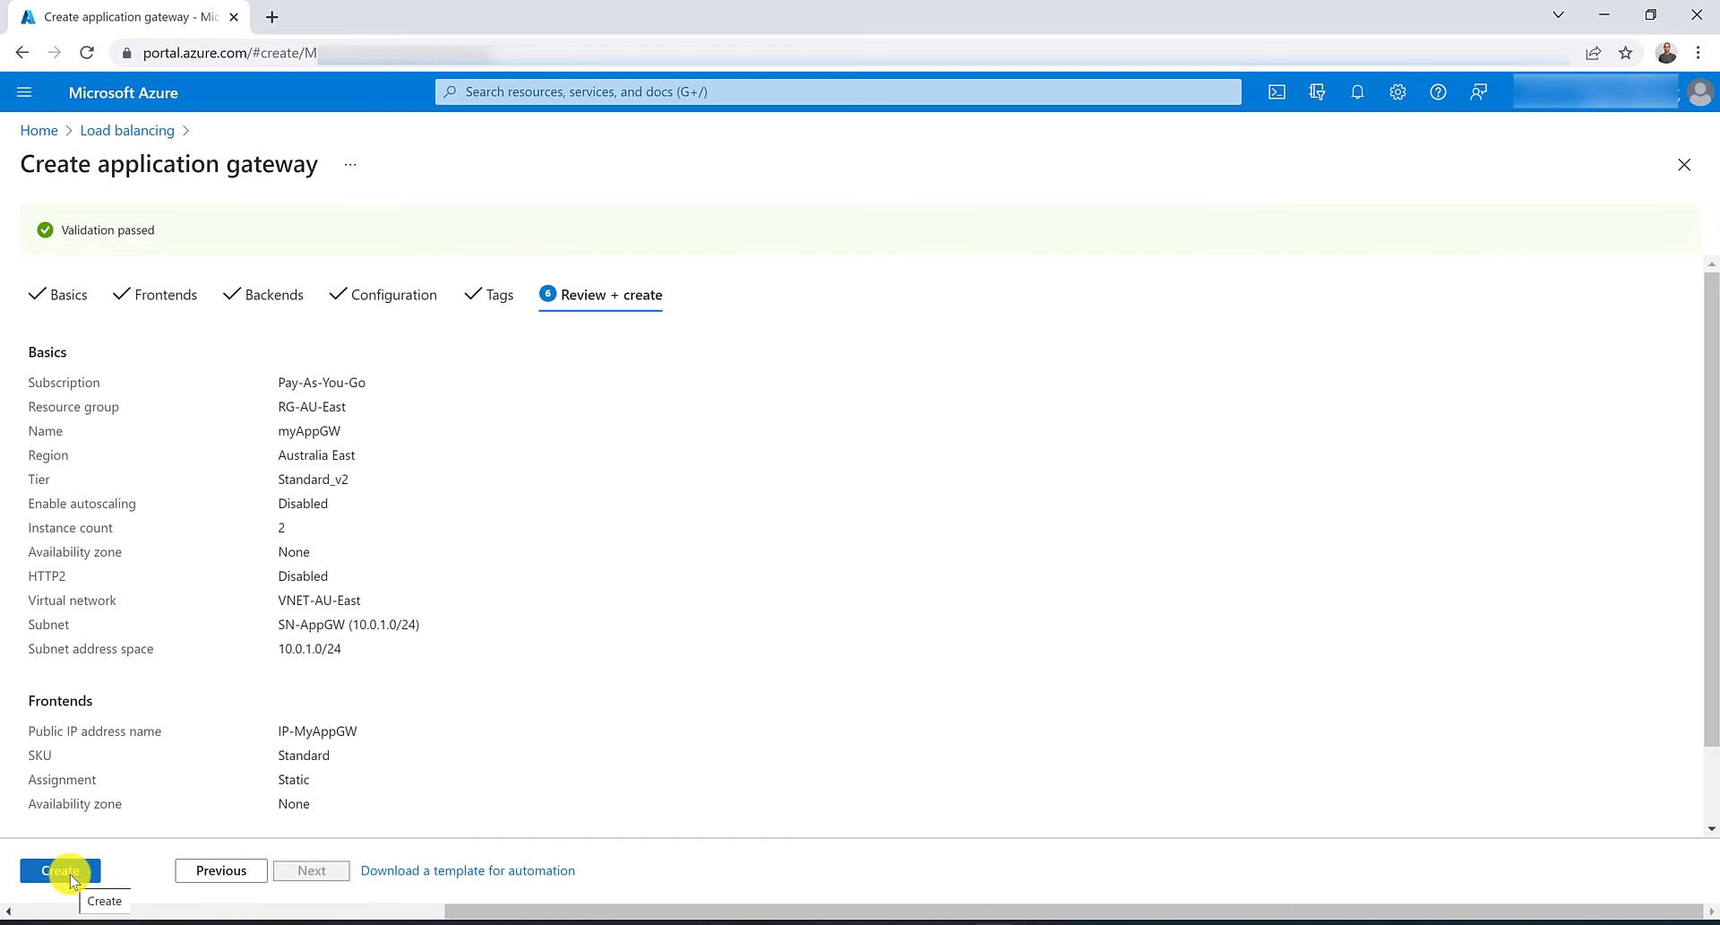
left_click(72, 878)
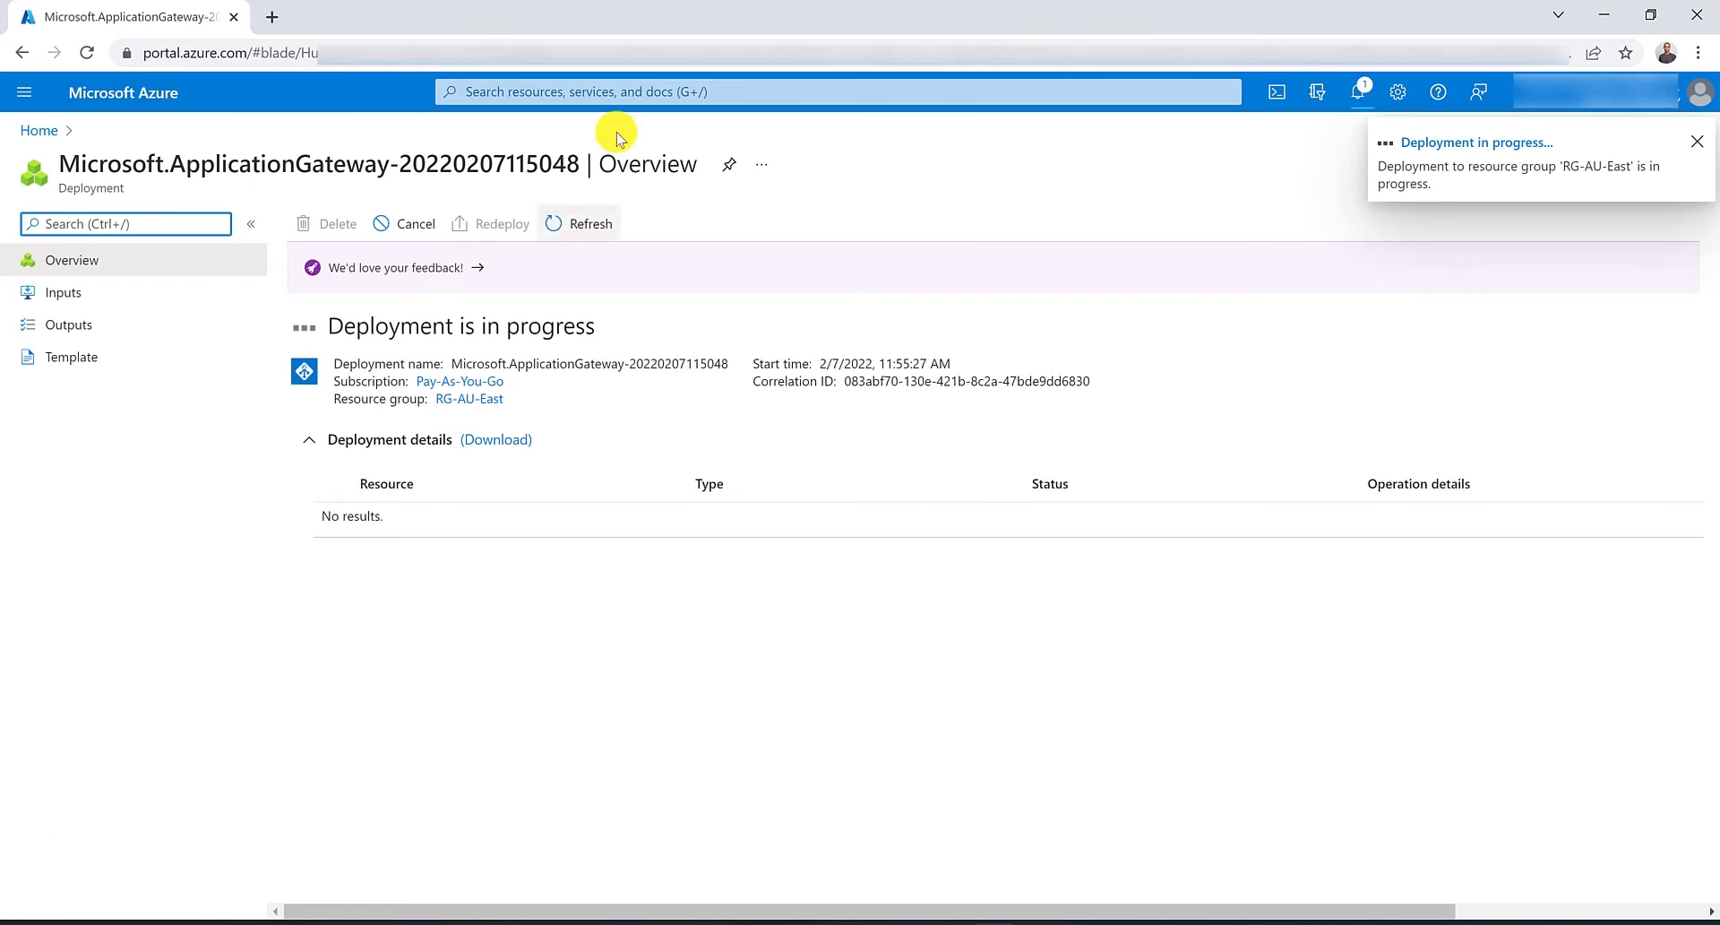
Open Virtual machines in a new browser tab and start creating a virtual machine.
left_click(608, 93)
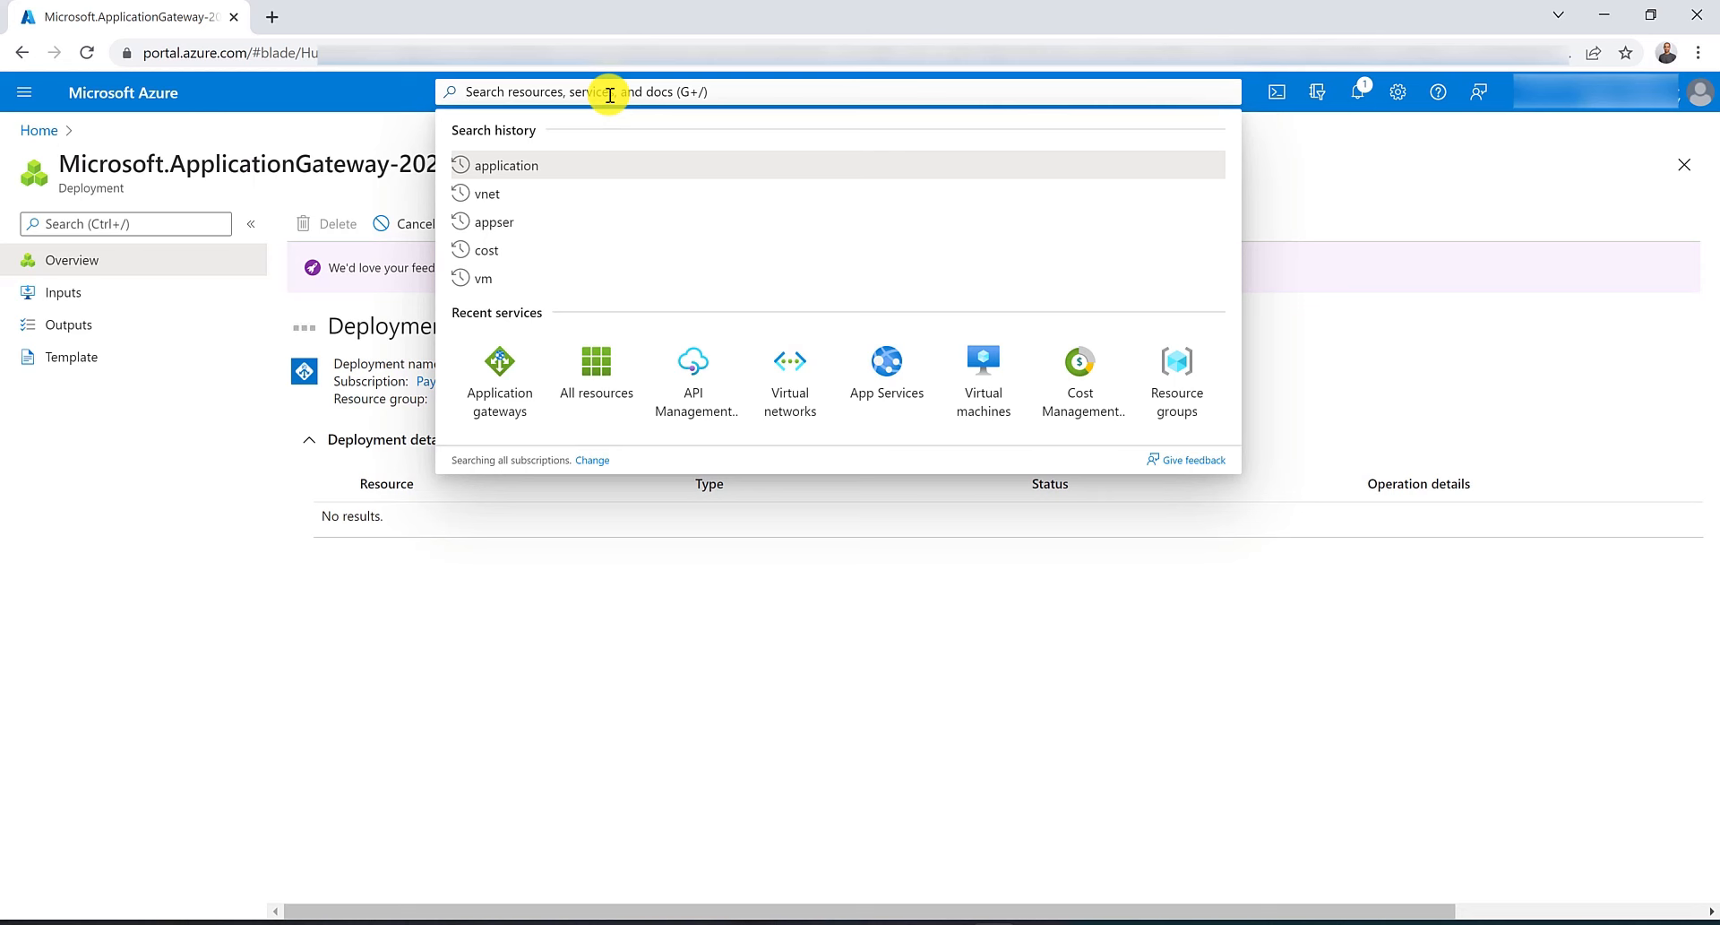
type("vm")
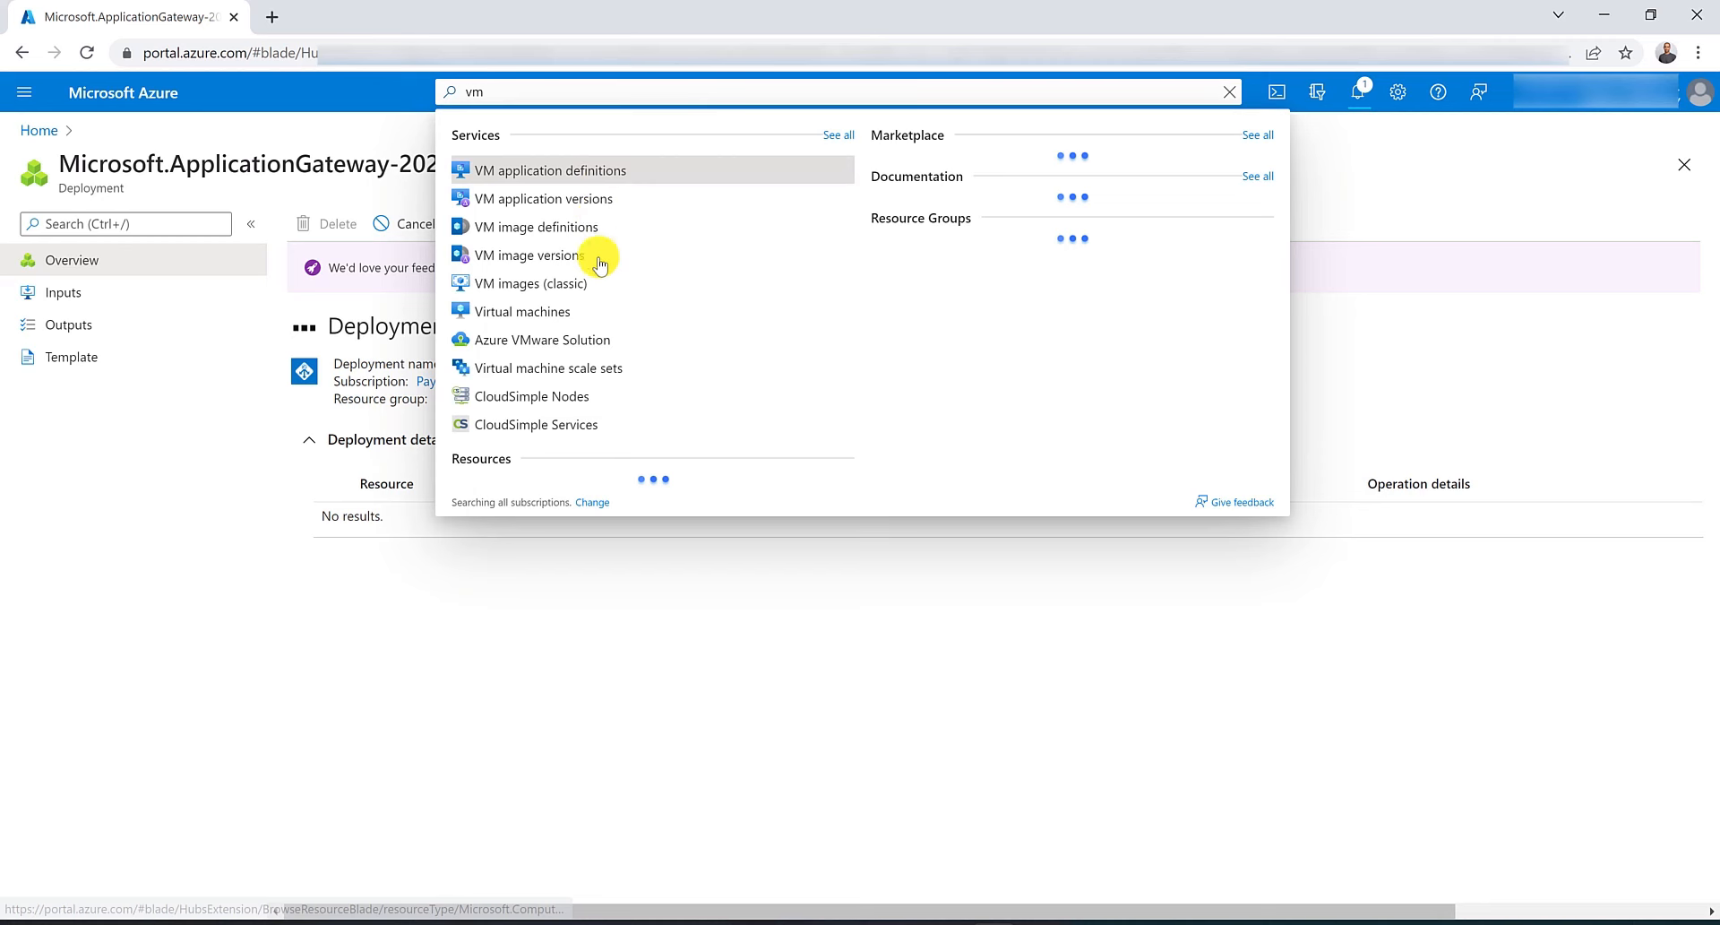
middle_click(598, 309)
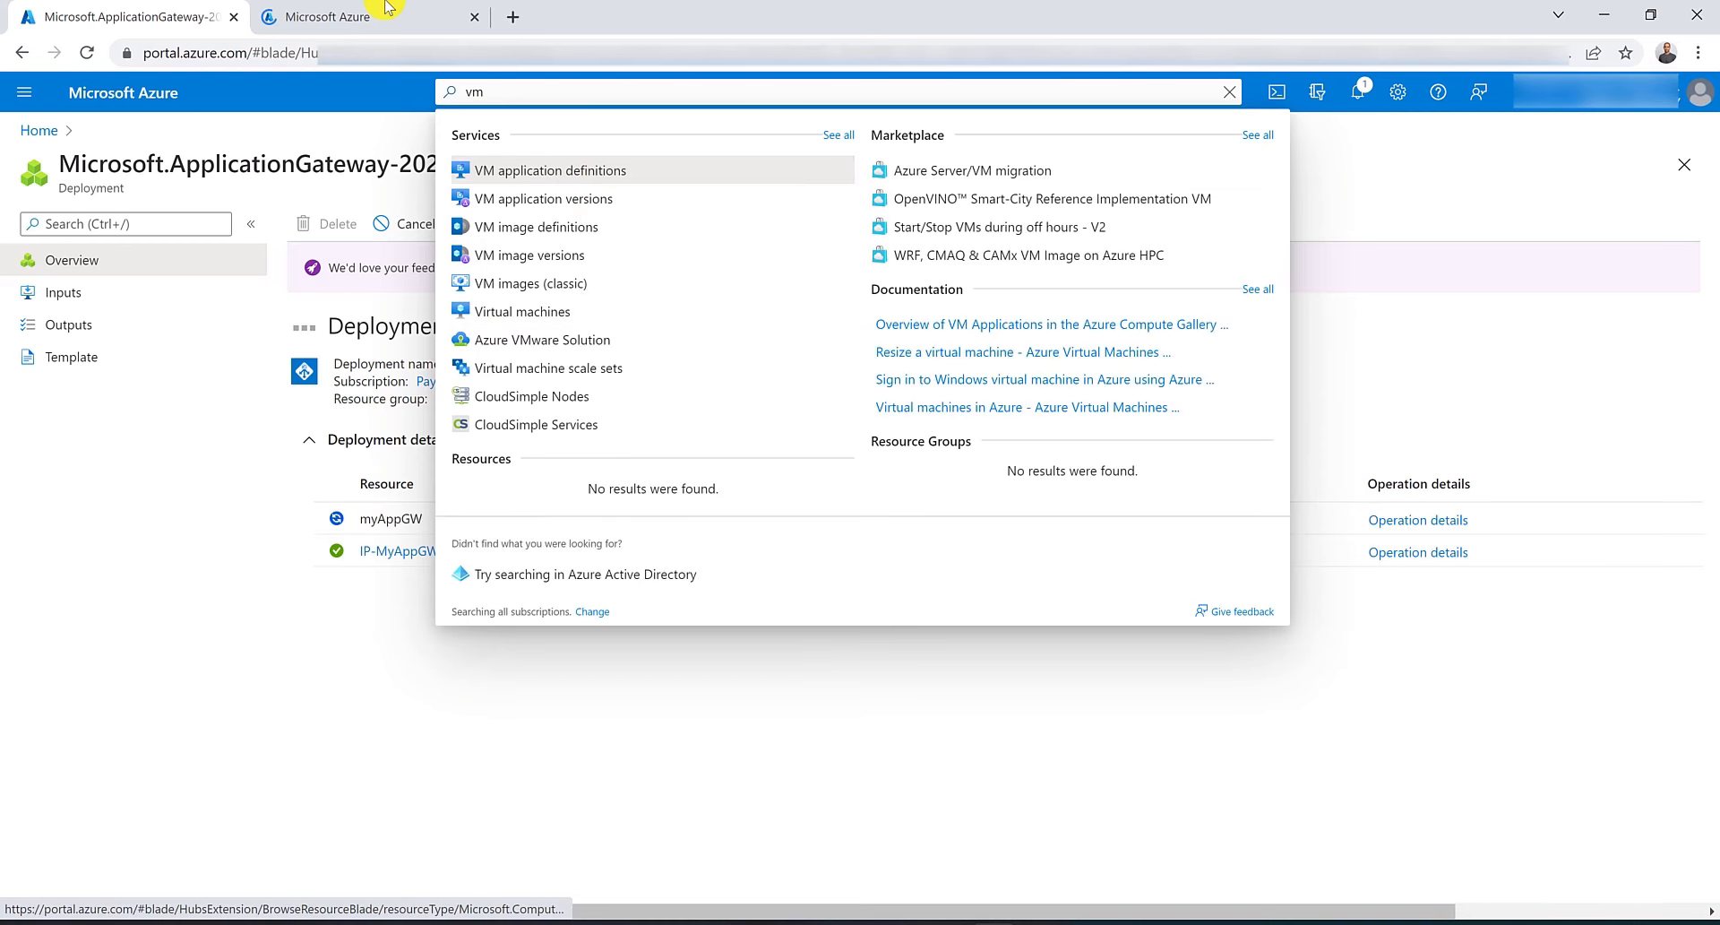
left_click(385, 11)
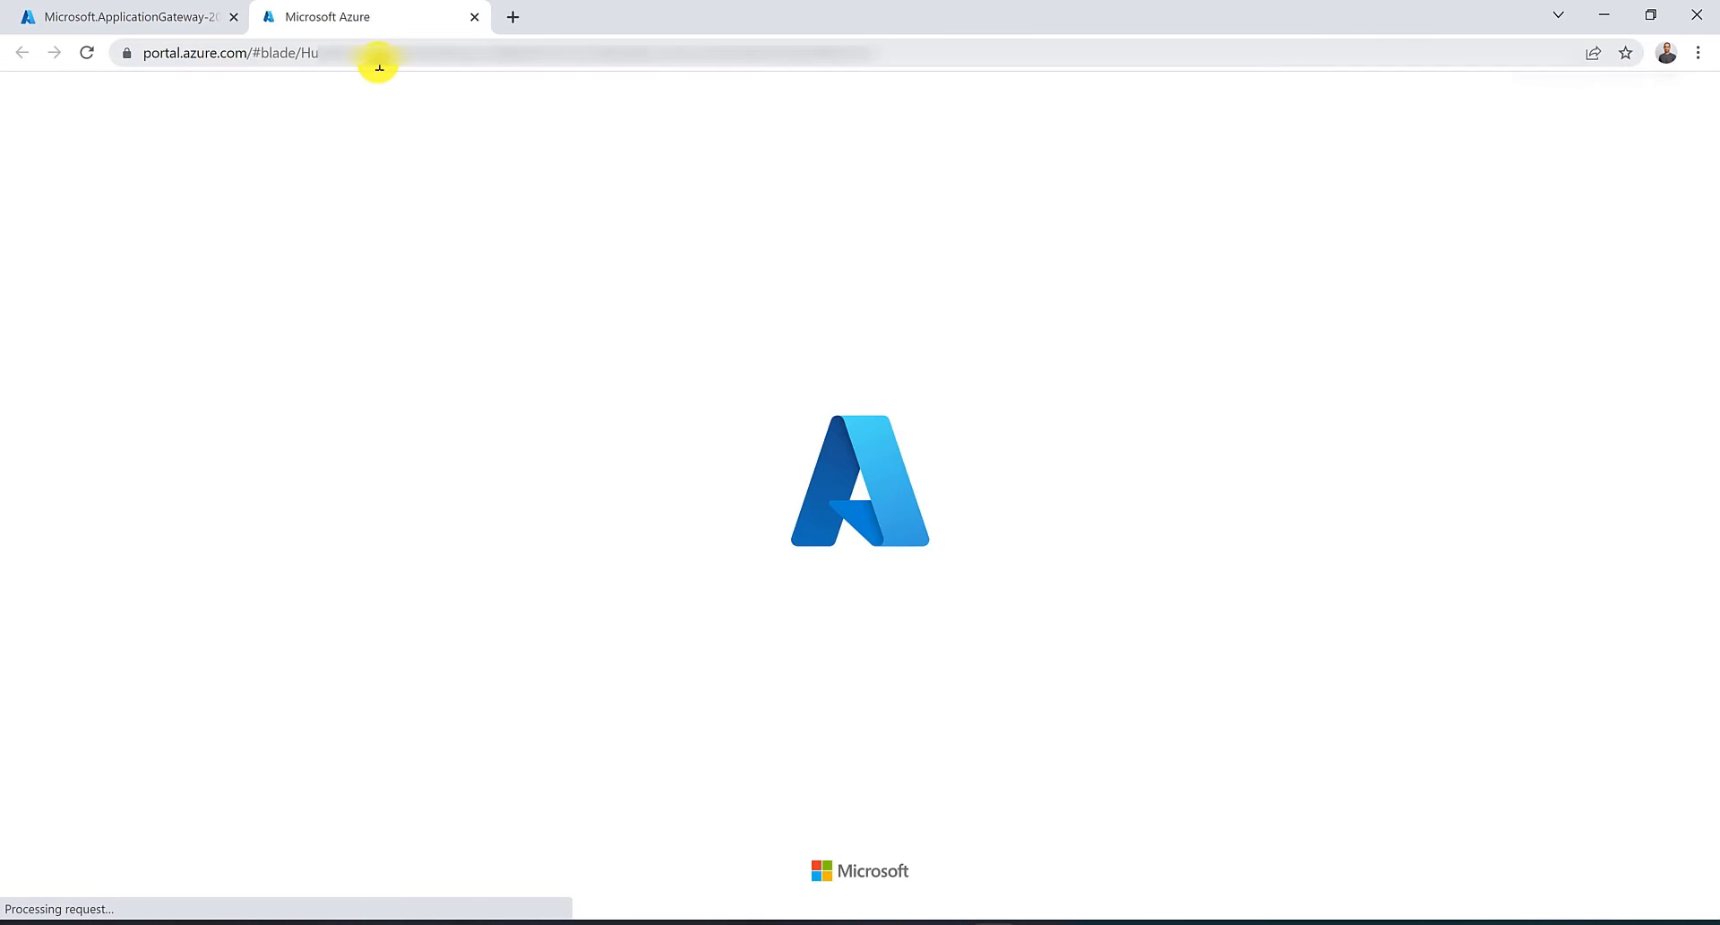
left_click(97, 223)
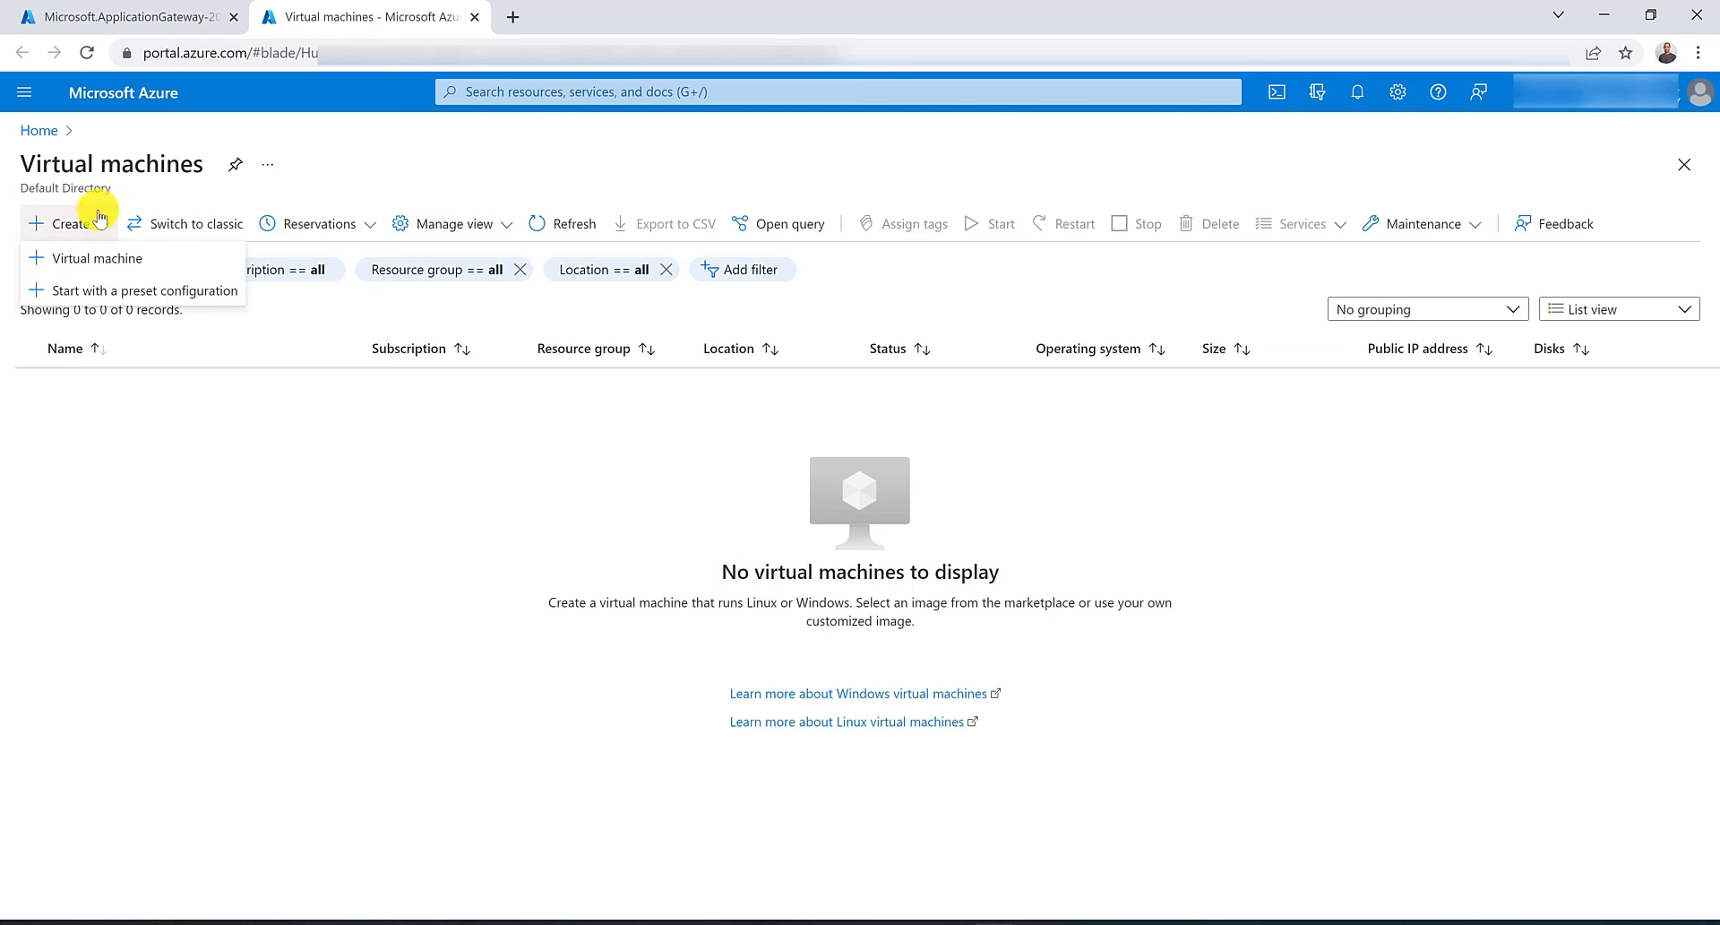
left_click(117, 266)
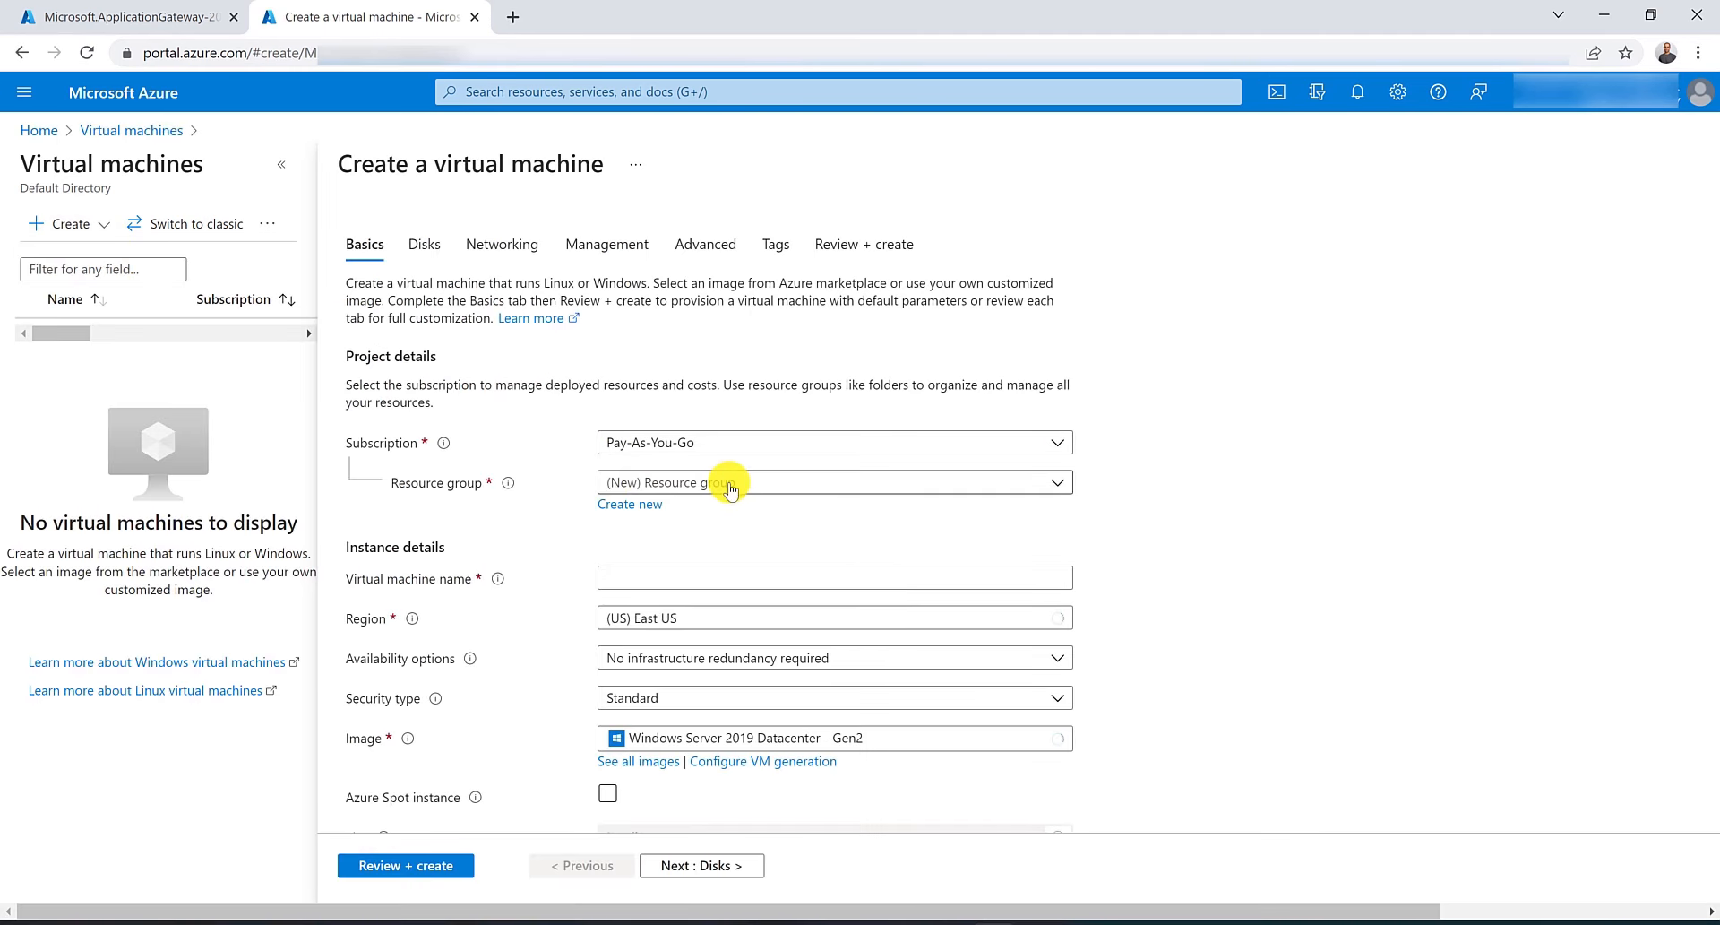
Select resource group RG-AU-East and name the virtual machine ContosoVM.
left_click(649, 484)
left_click(713, 617)
left_click(711, 580)
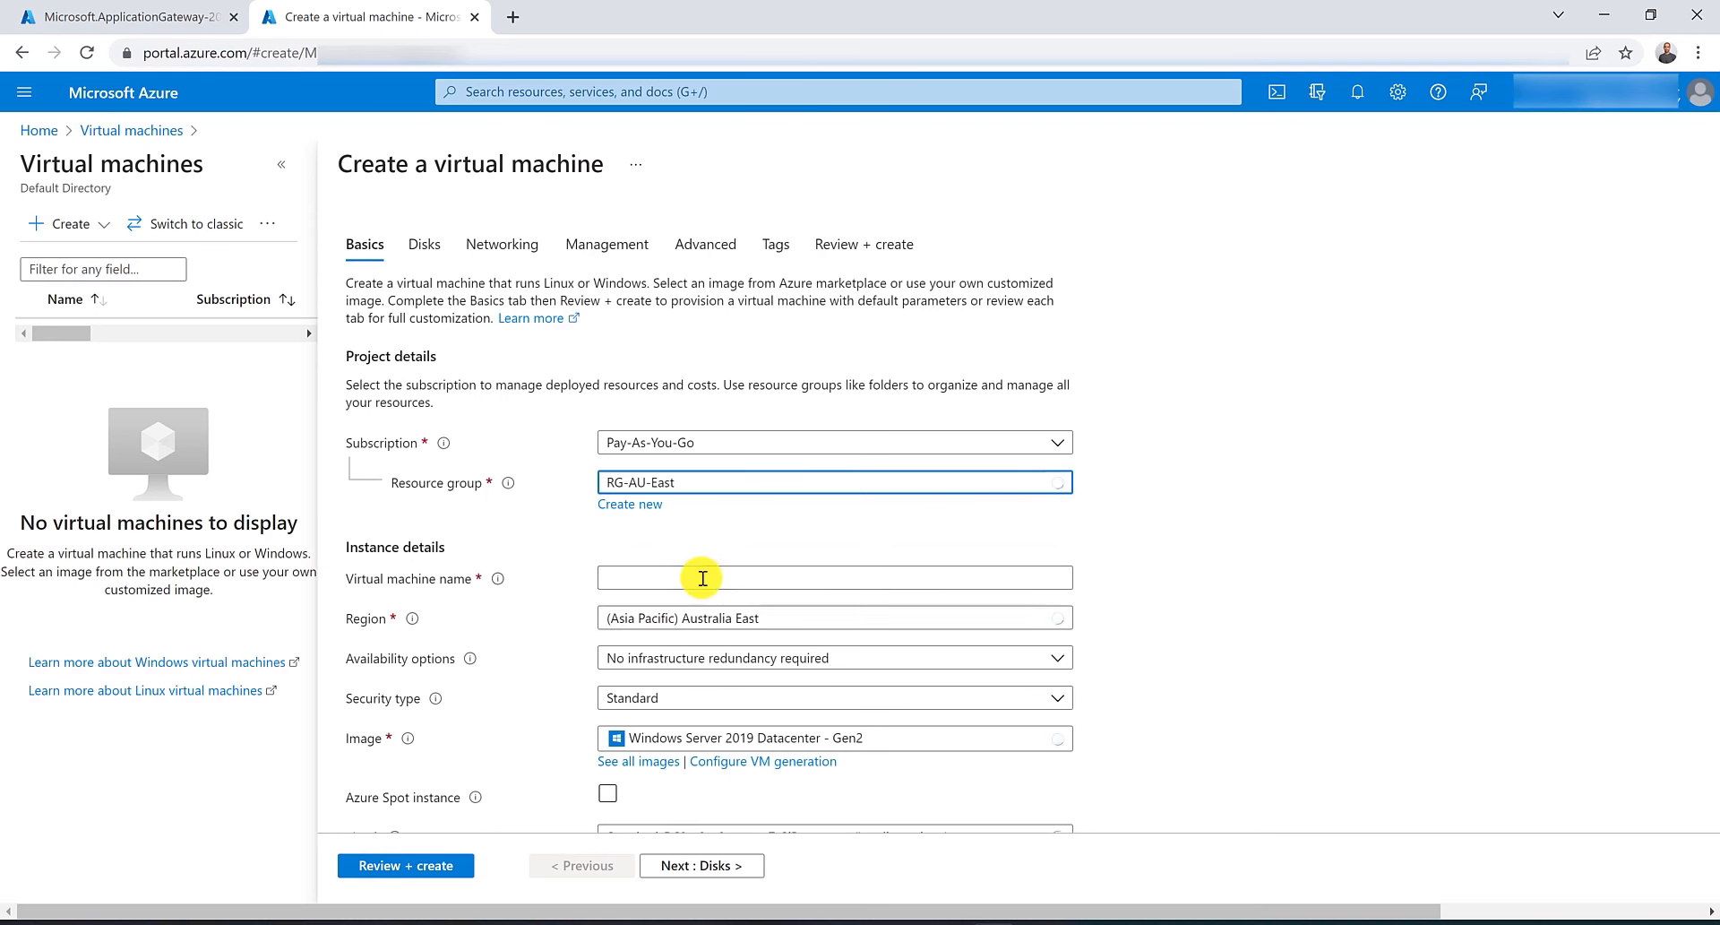
type("Cons")
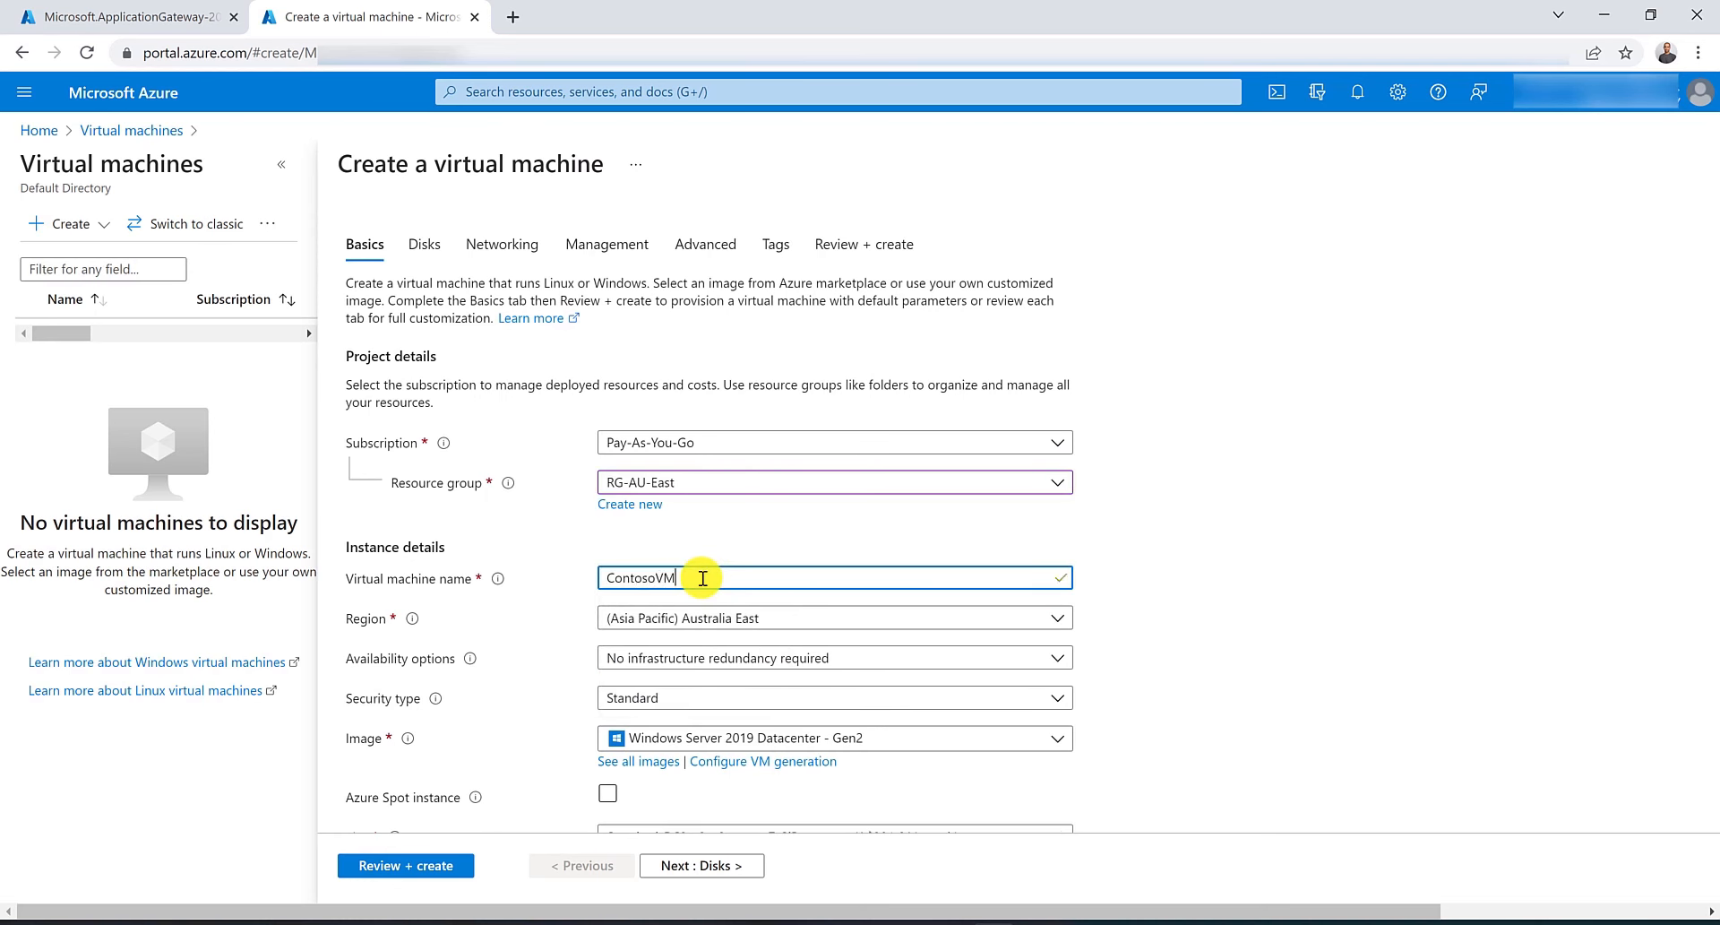
Enter the administrator username and password for the virtual machine and set public inbound ports to None.
scroll(726, 641, "down", 1)
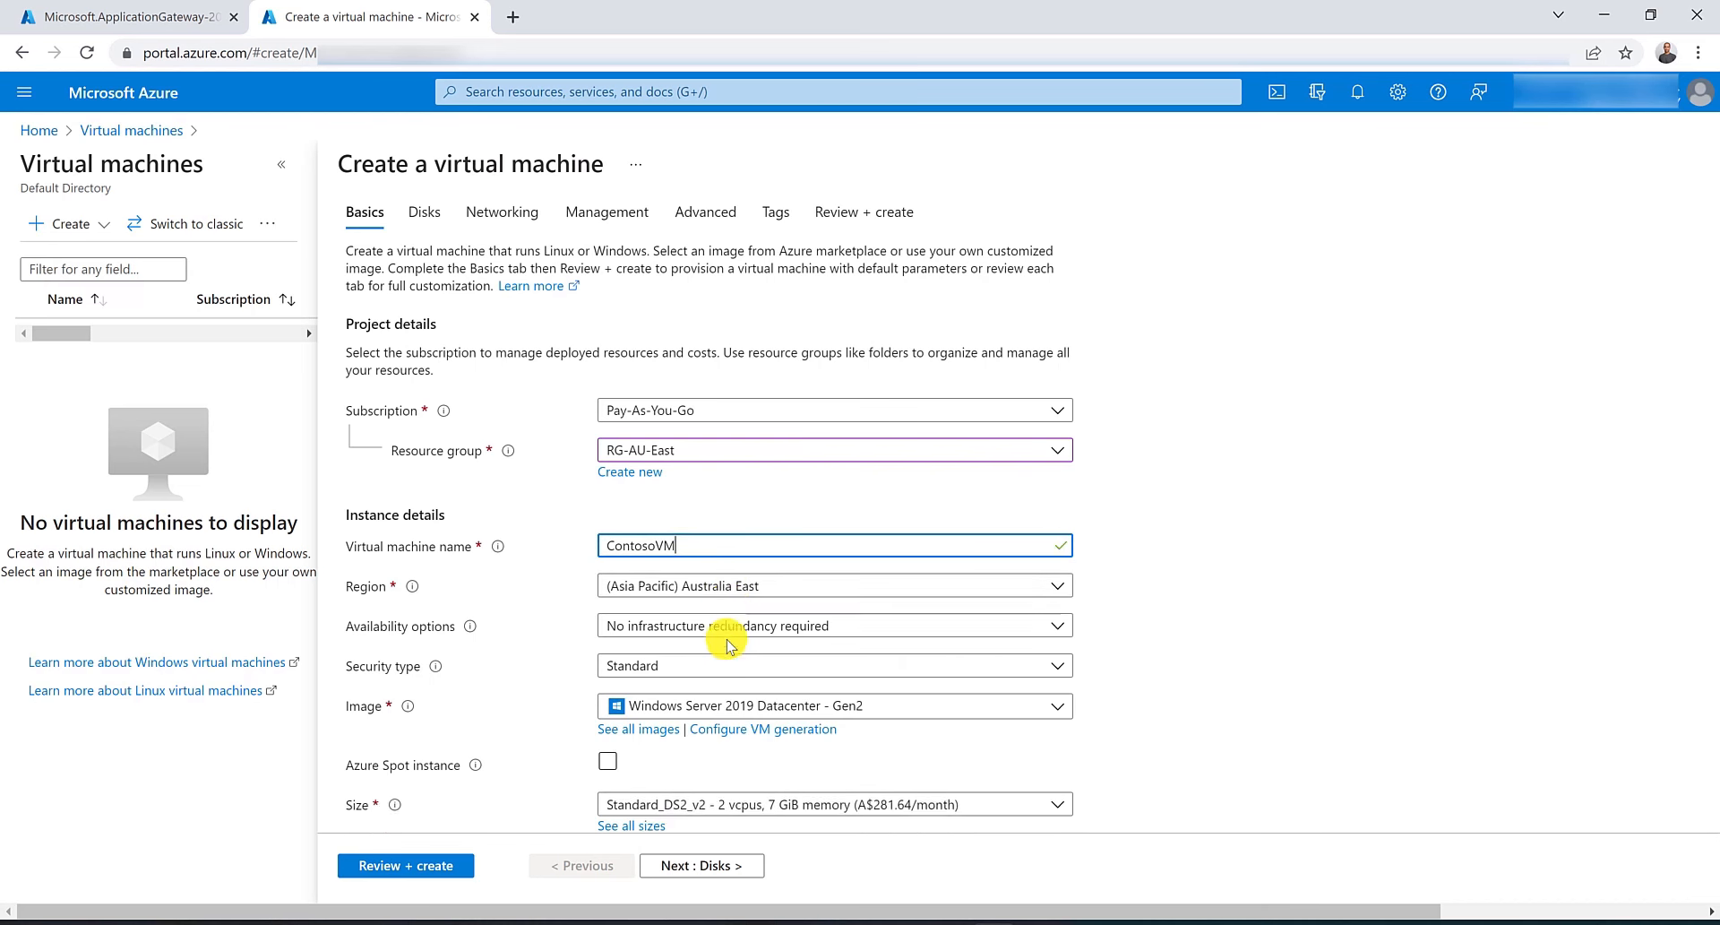
scroll(727, 645, "down", 3)
left_click(718, 630)
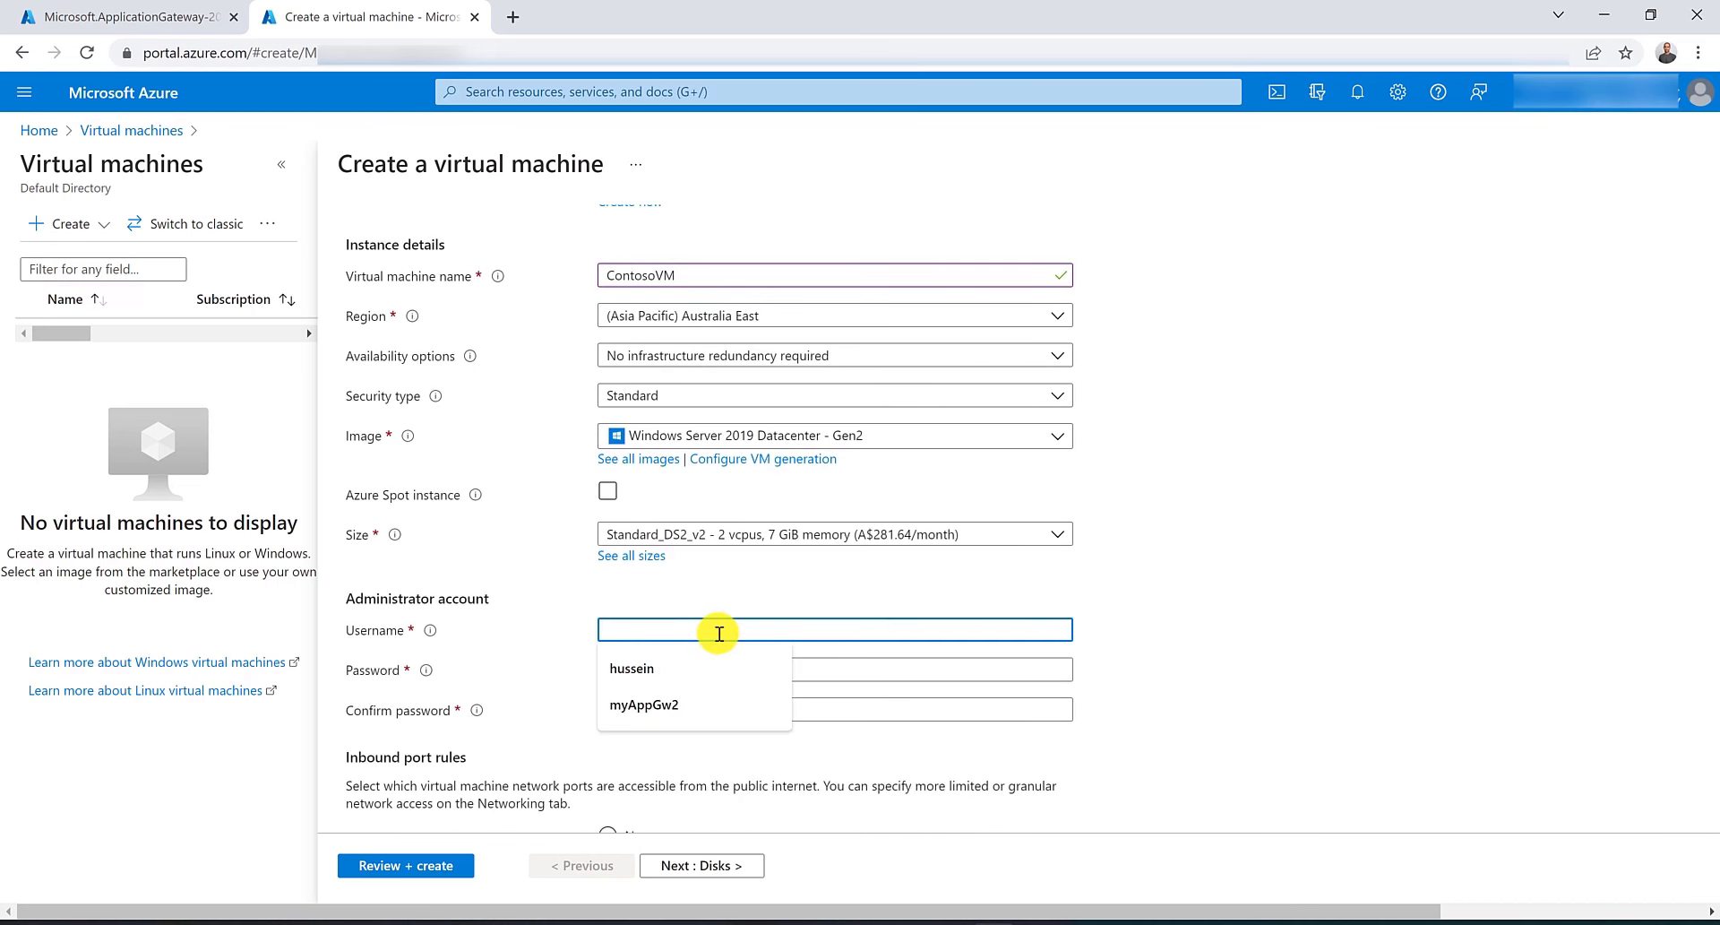
type("hussein")
key("Tab")
type("••••")
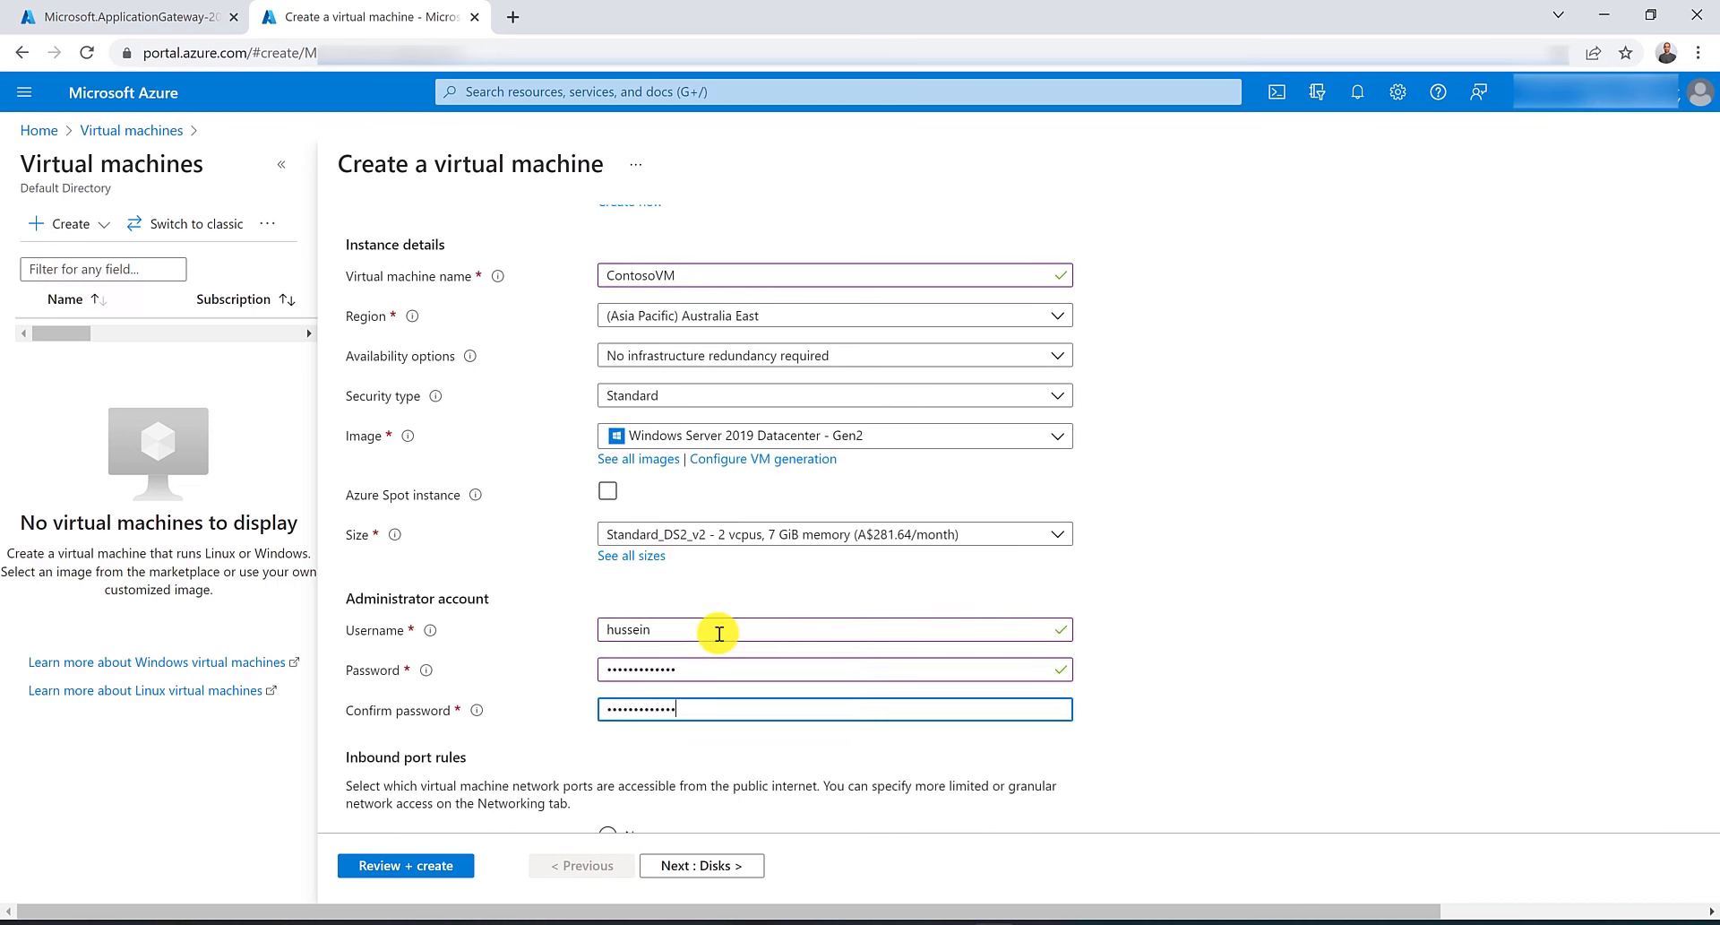
scroll(718, 633, "down", 5)
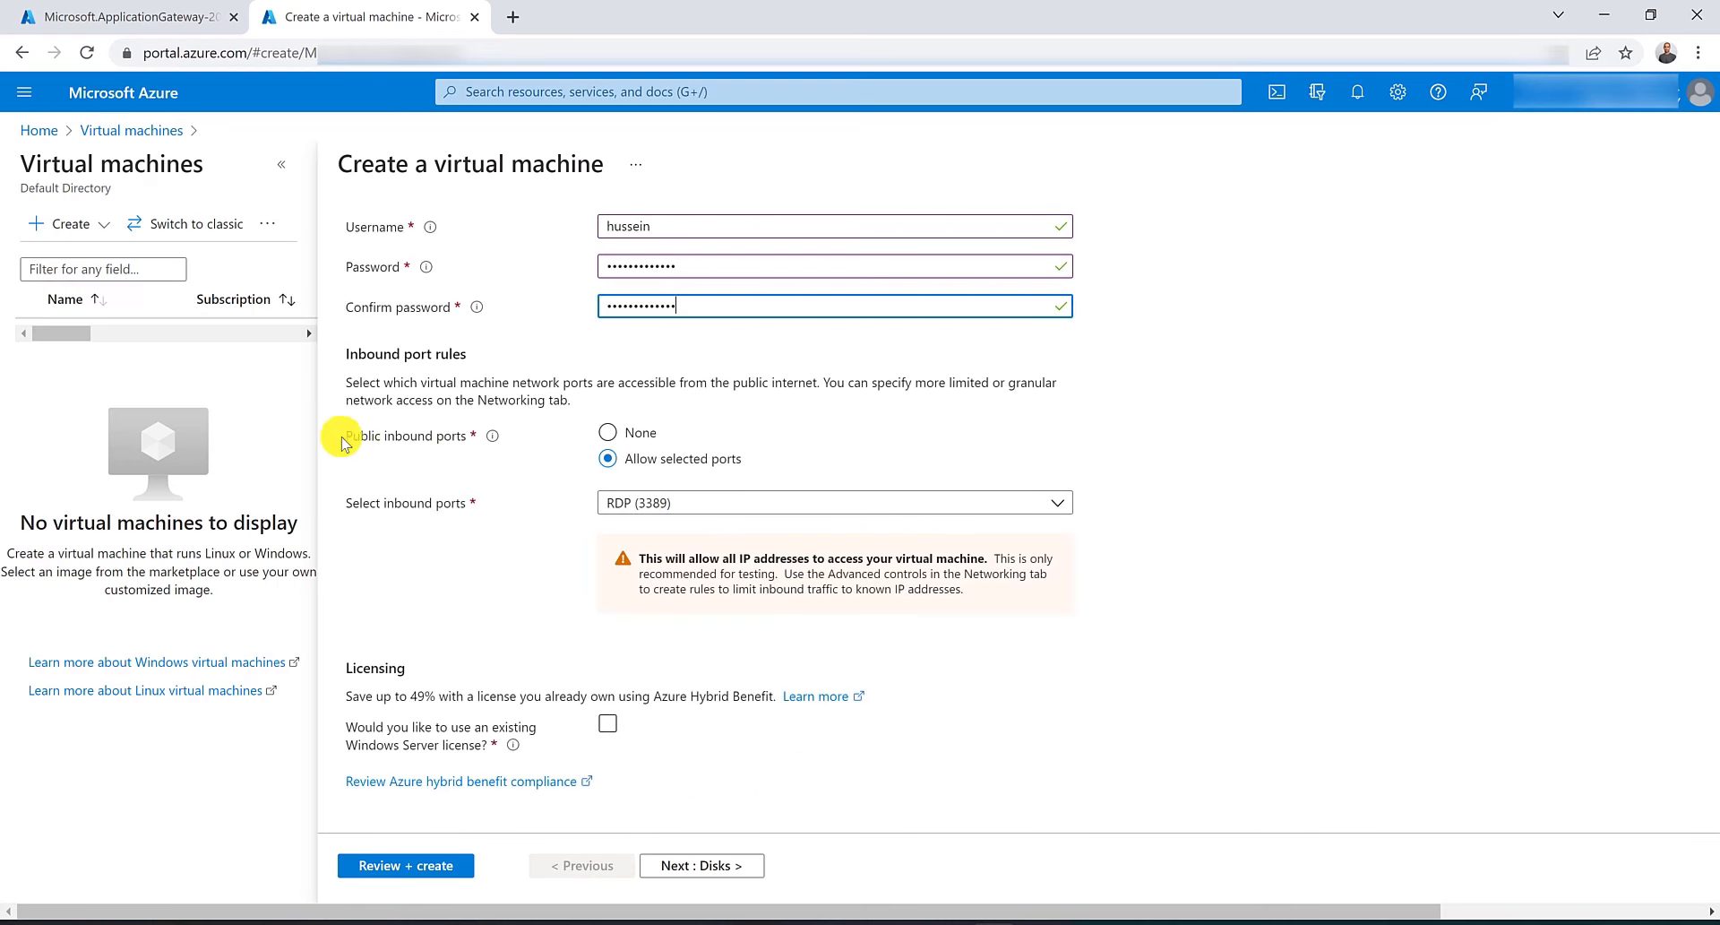
left_click(609, 432)
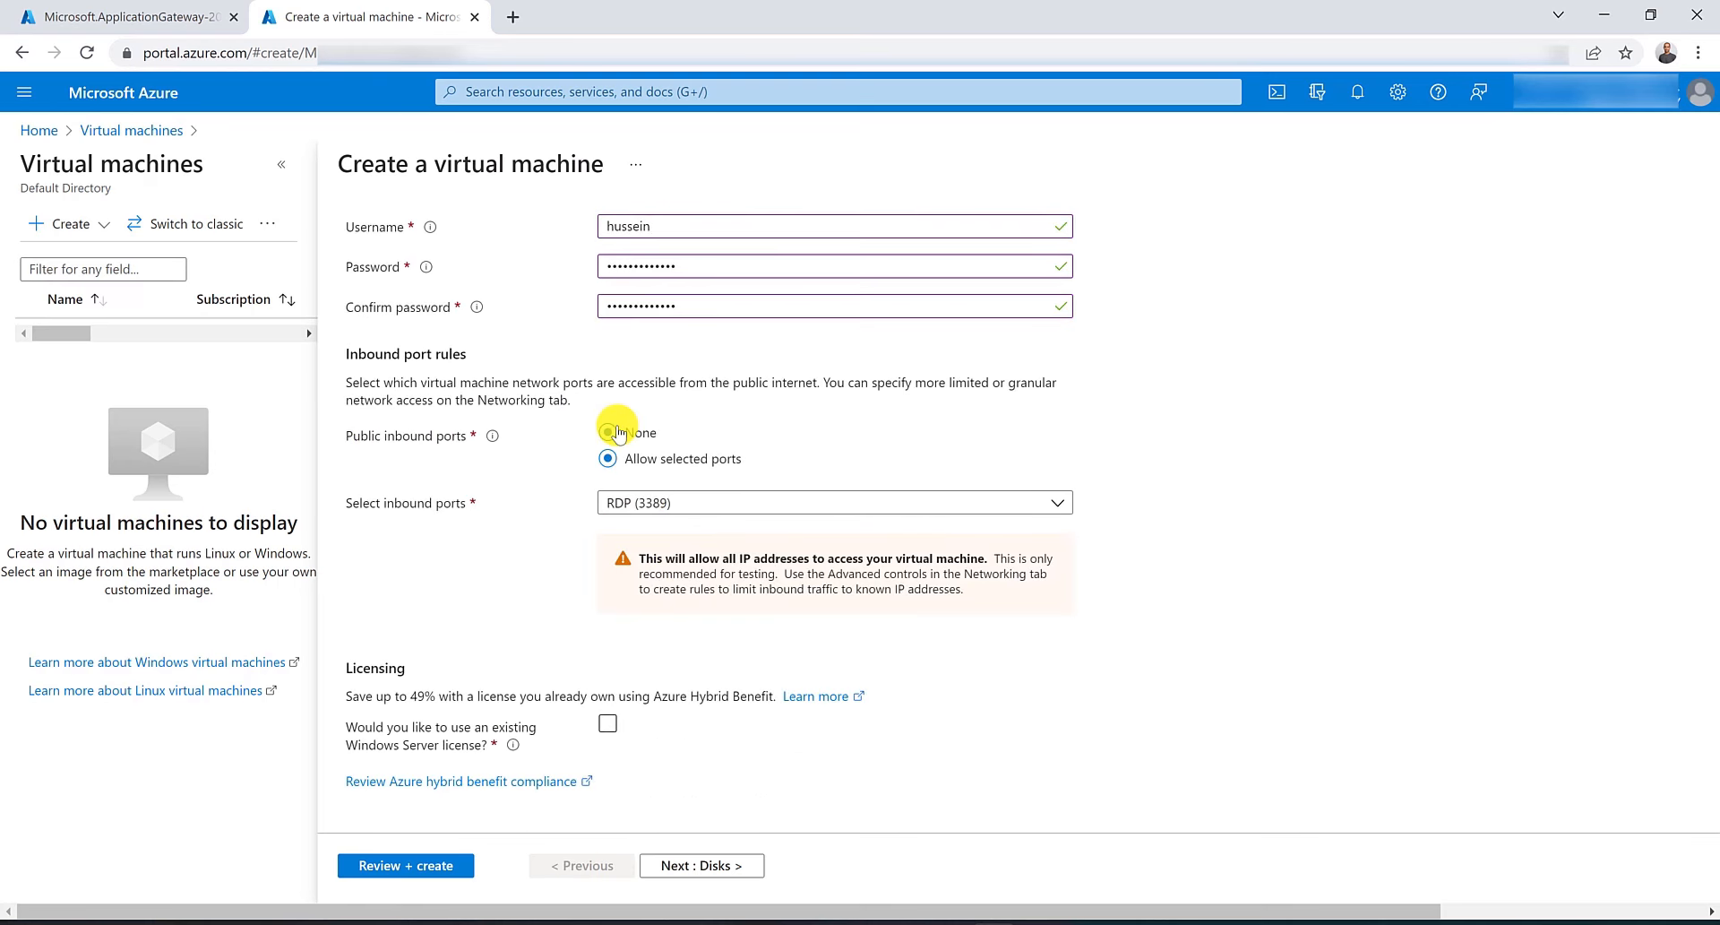
On the networking settings, select virtual network VNET-AU-East with the default subnet.
scroll(542, 345, "up", 3)
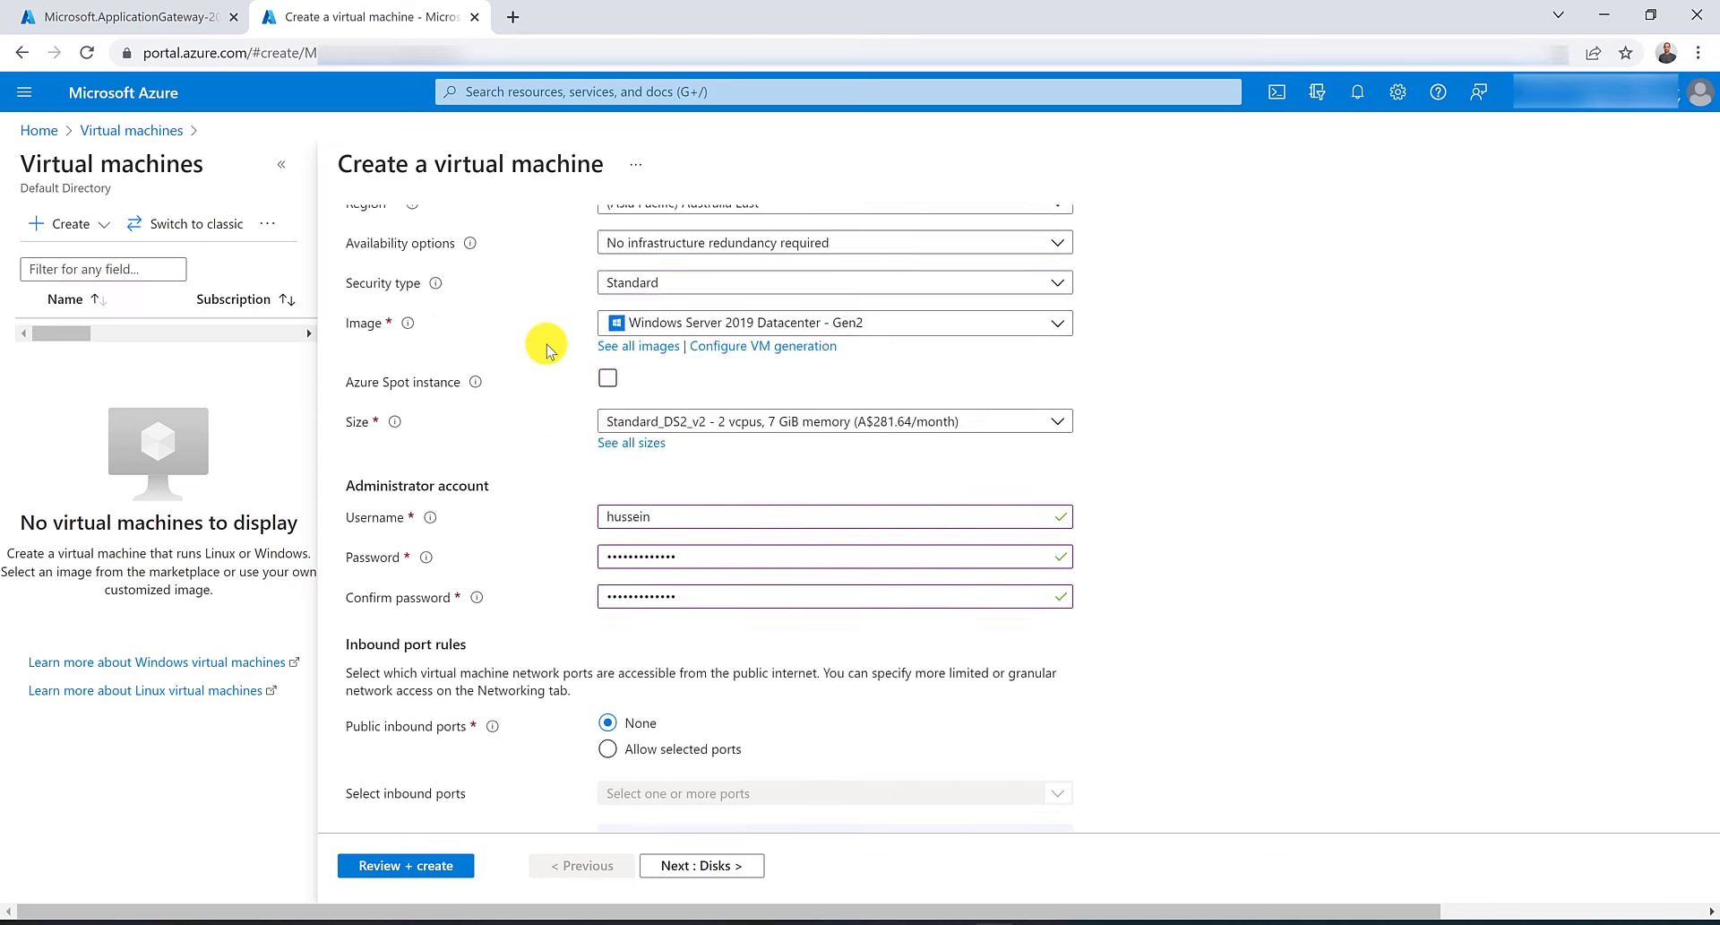
scroll(542, 322, "up", 4)
left_click(502, 244)
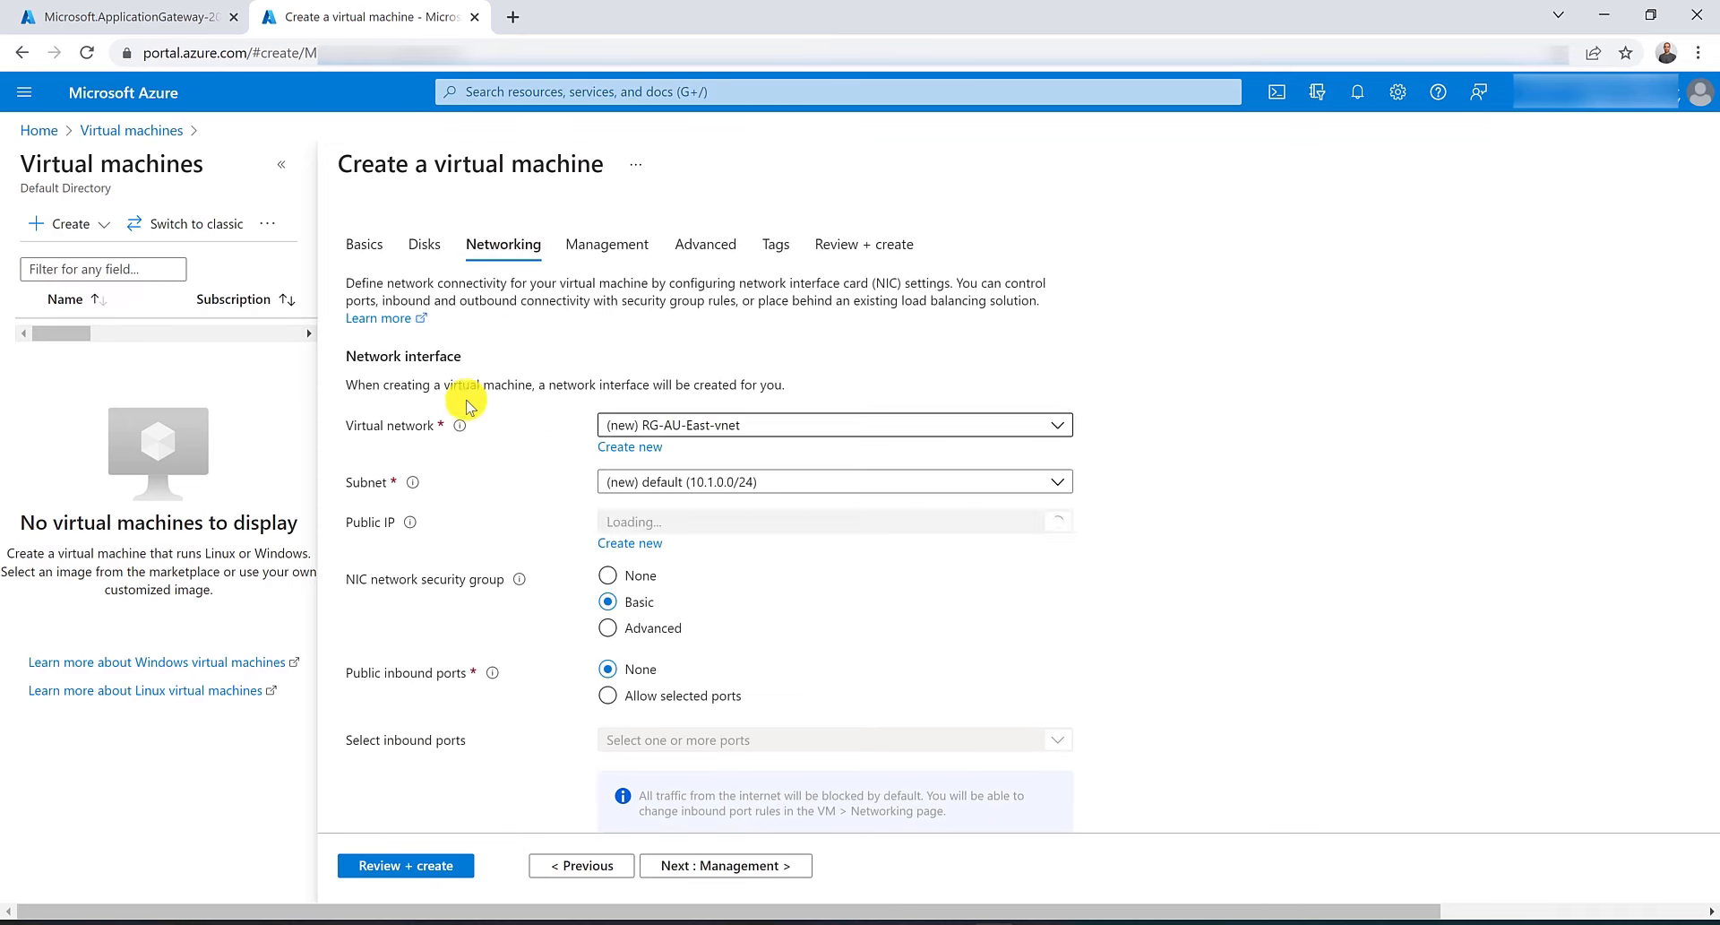
left_click(761, 425)
left_click(749, 553)
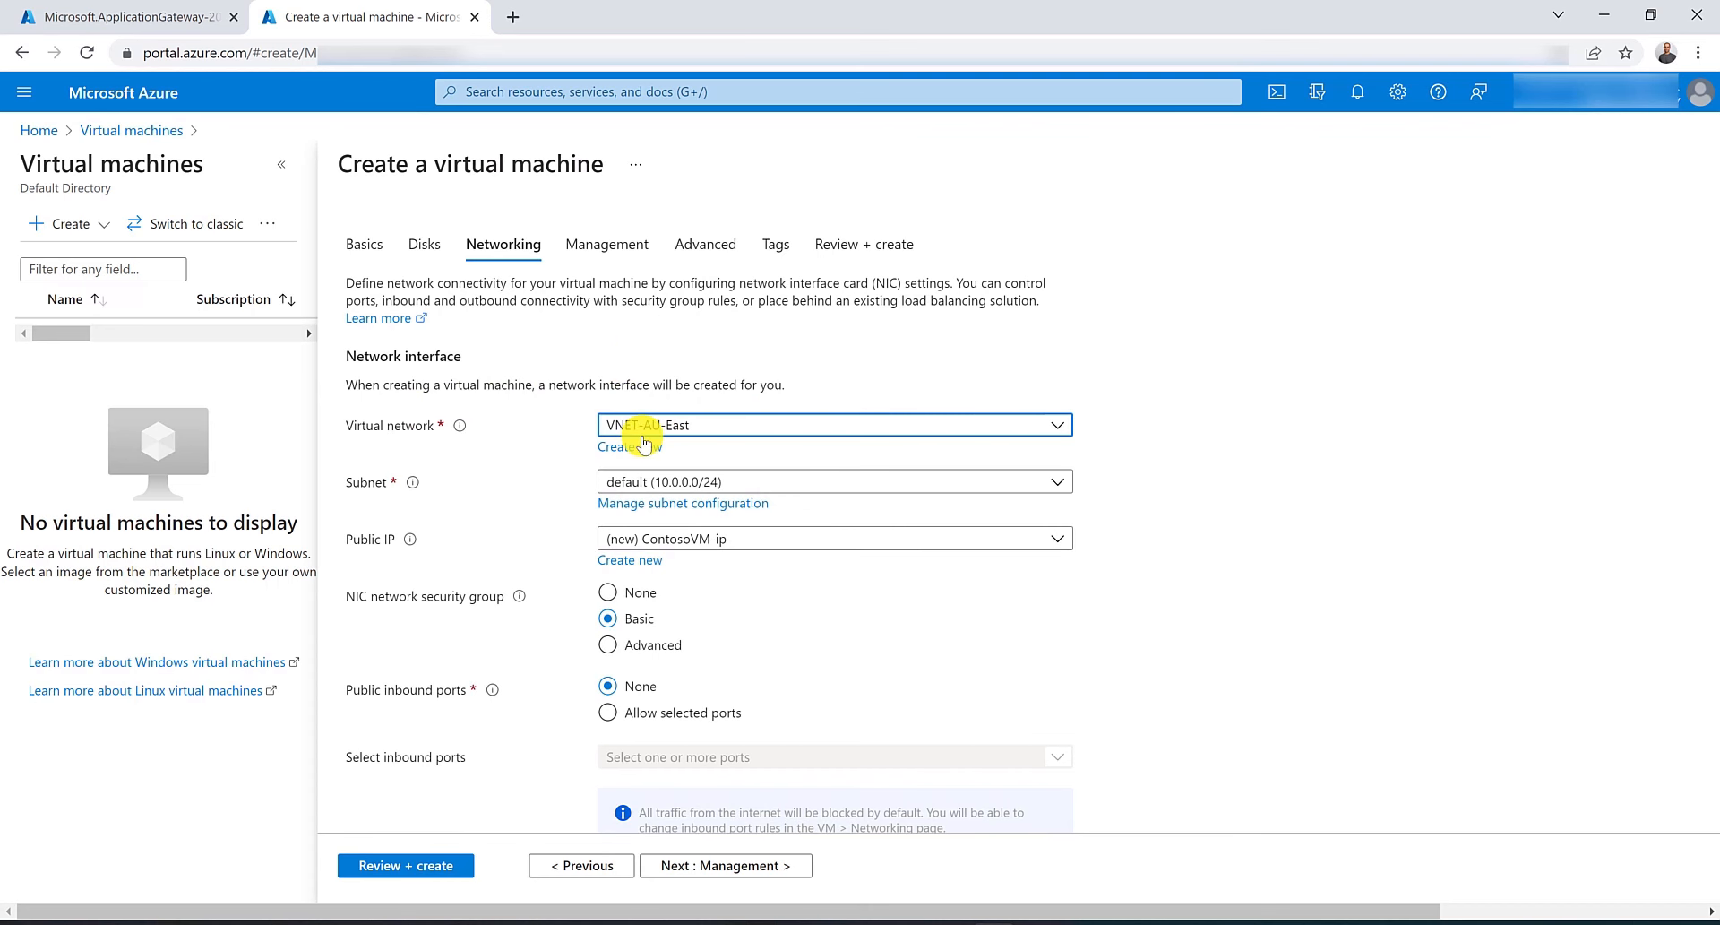
left_click(785, 484)
left_click(785, 484)
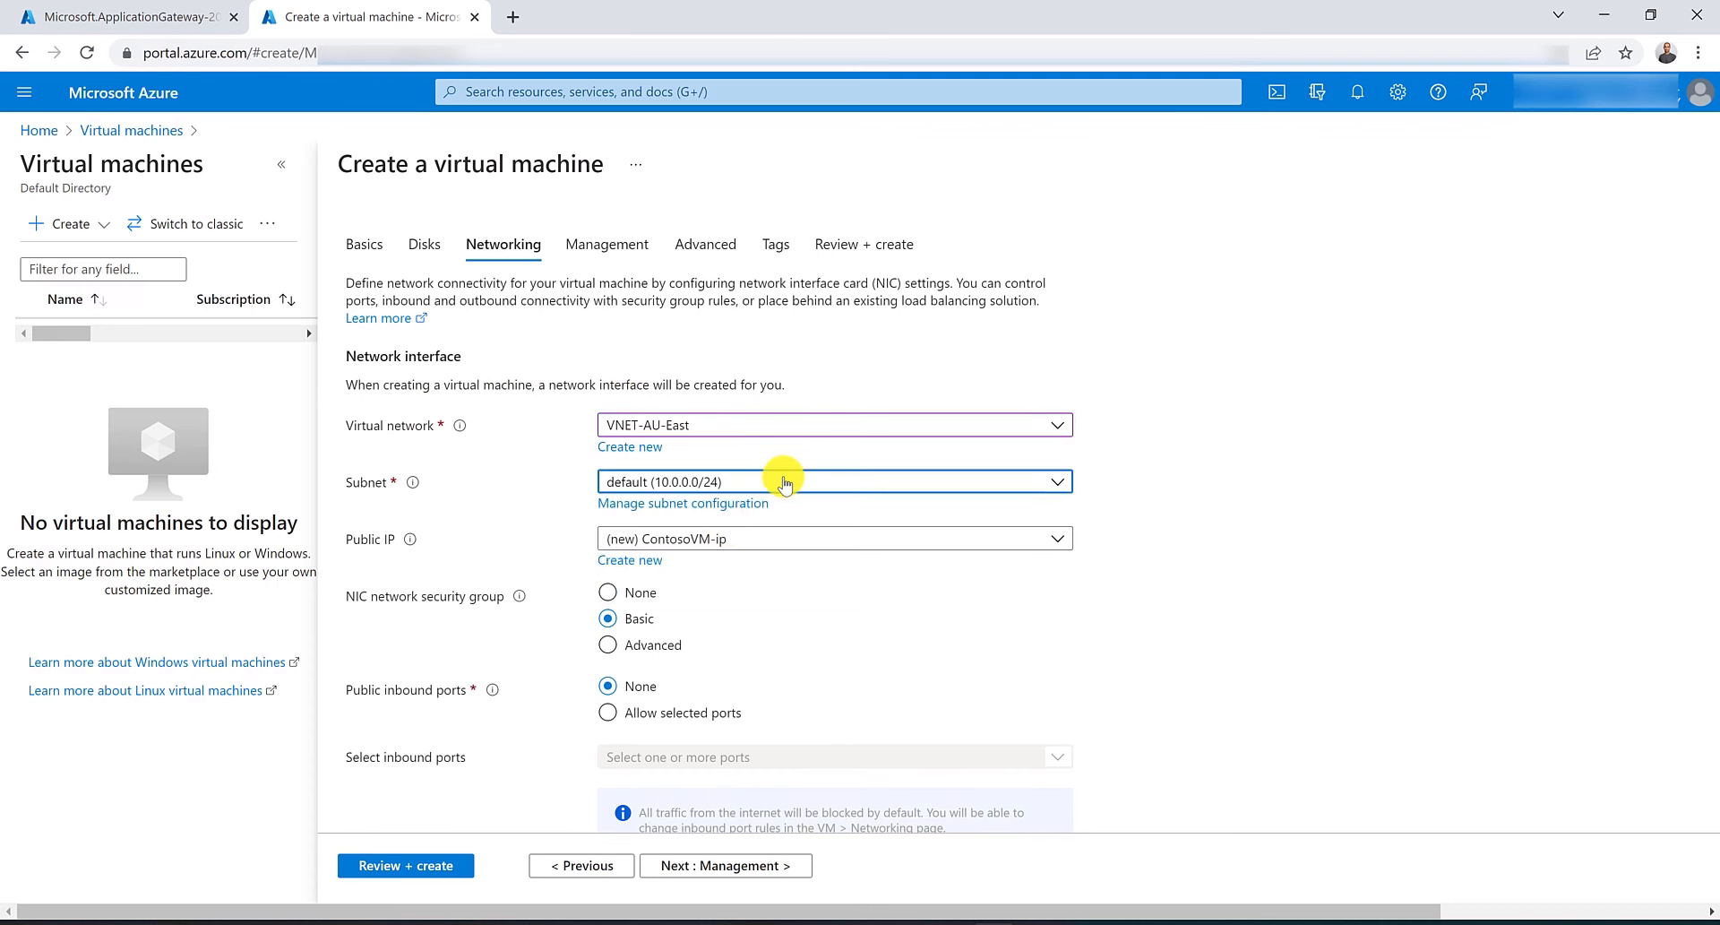
Review and create the ContosoVM virtual machine.
scroll(704, 546, "down", 4)
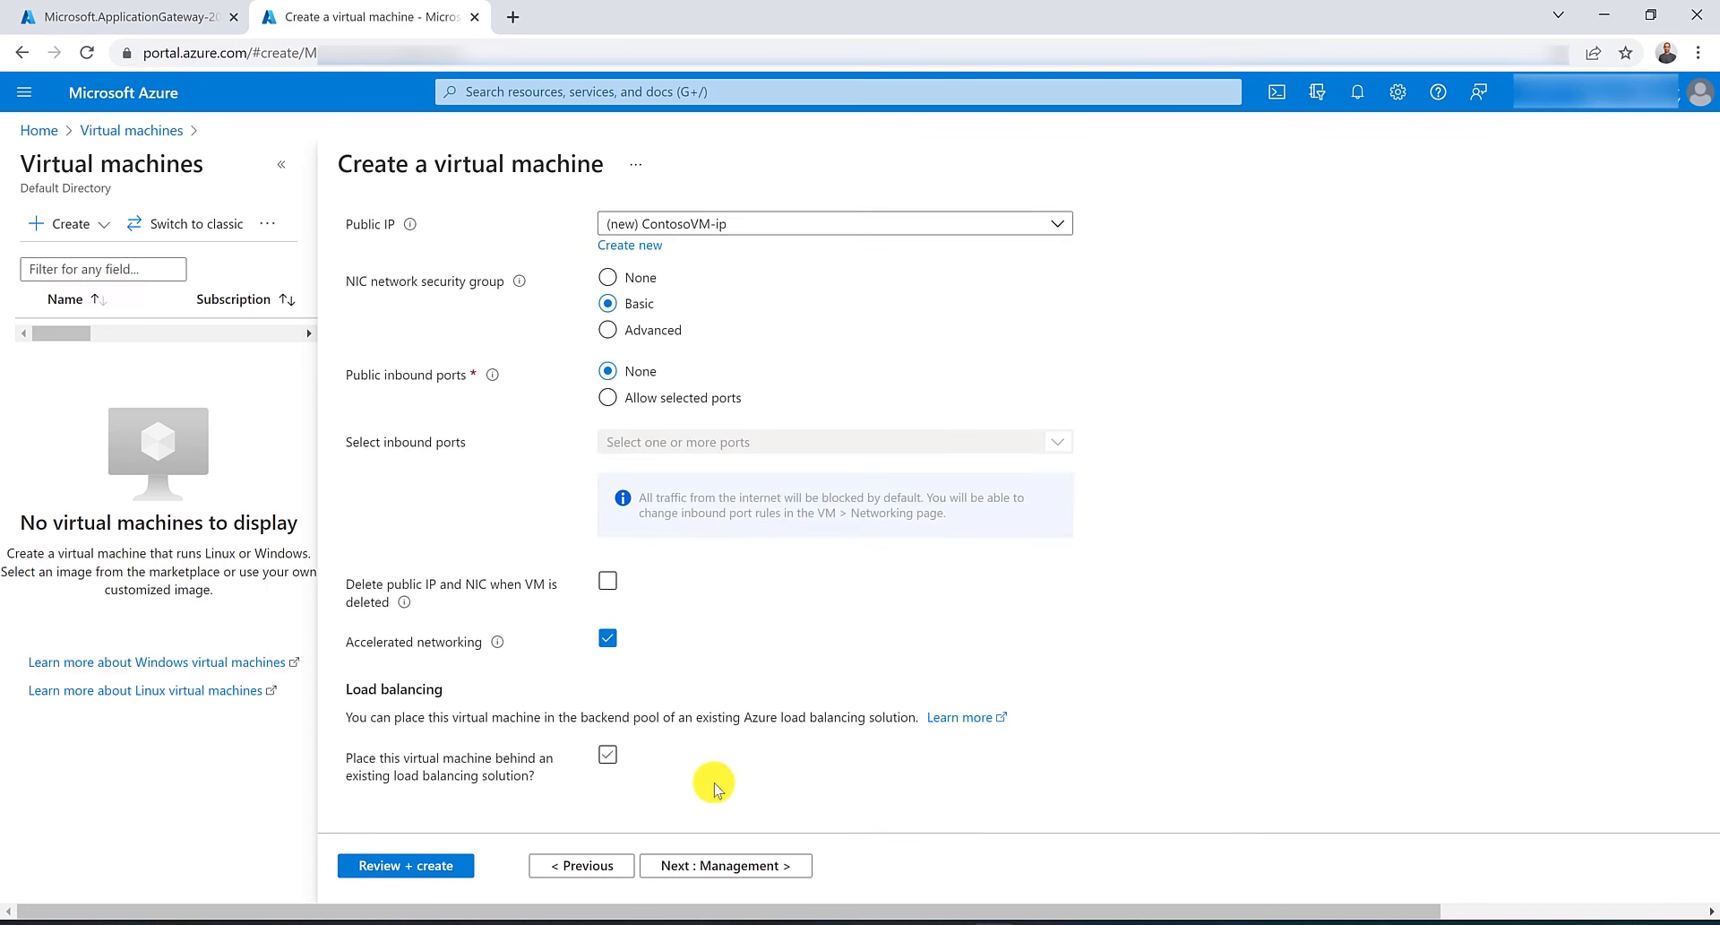
left_click(380, 866)
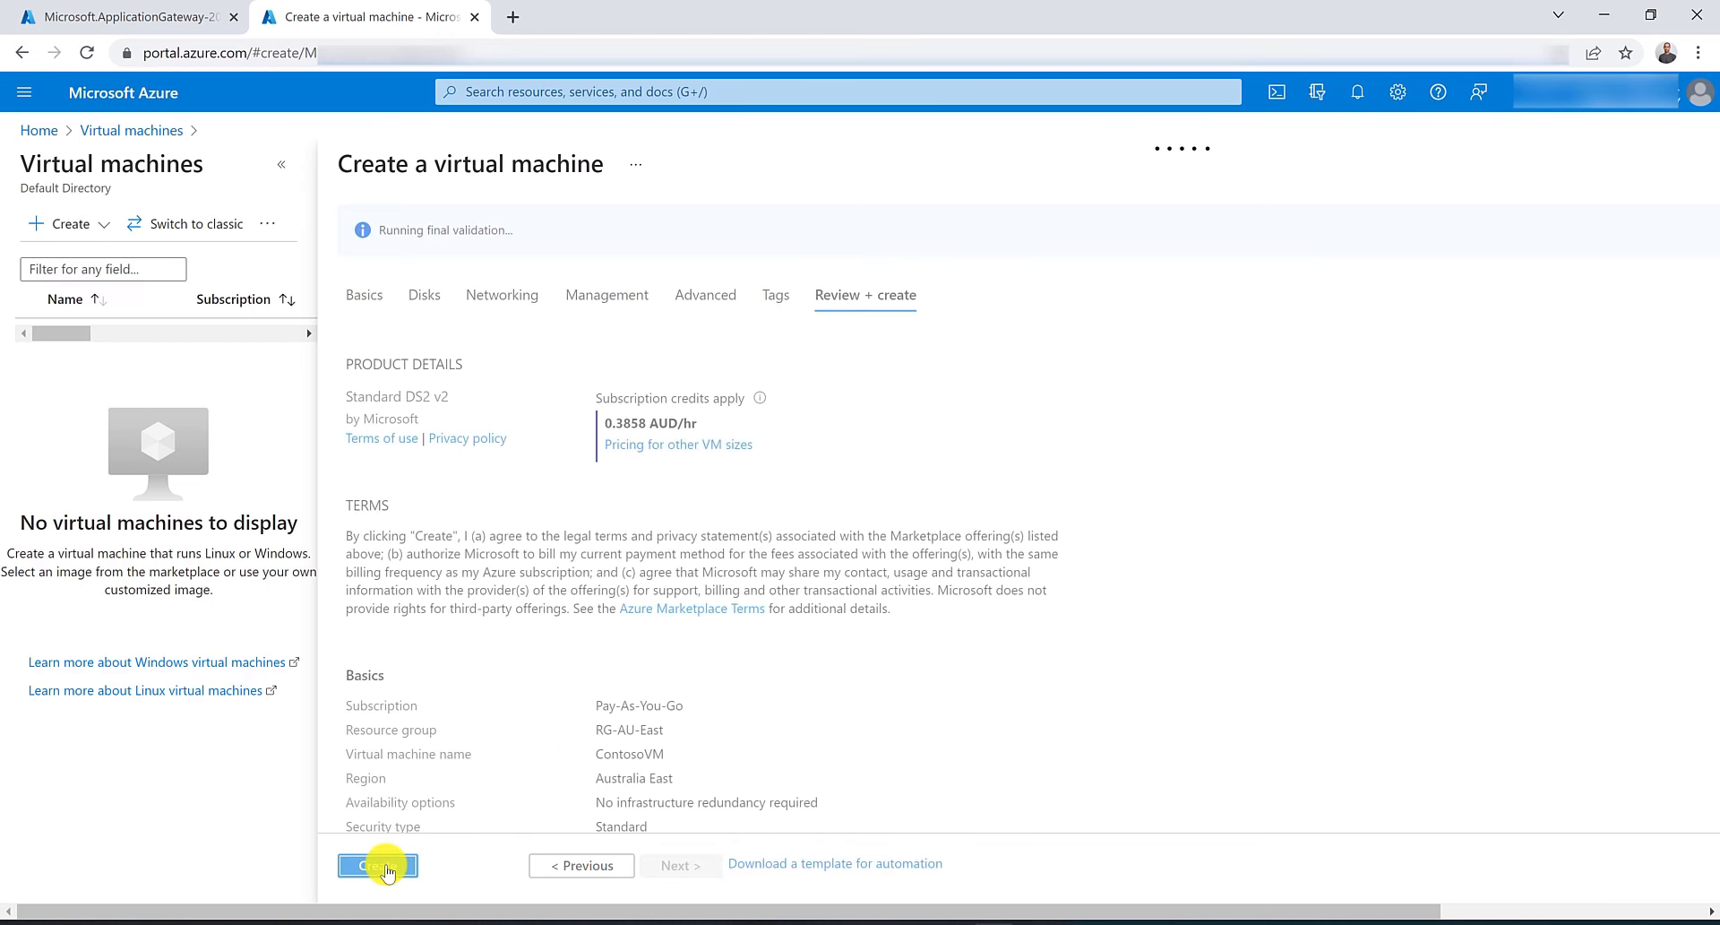
left_click(387, 866)
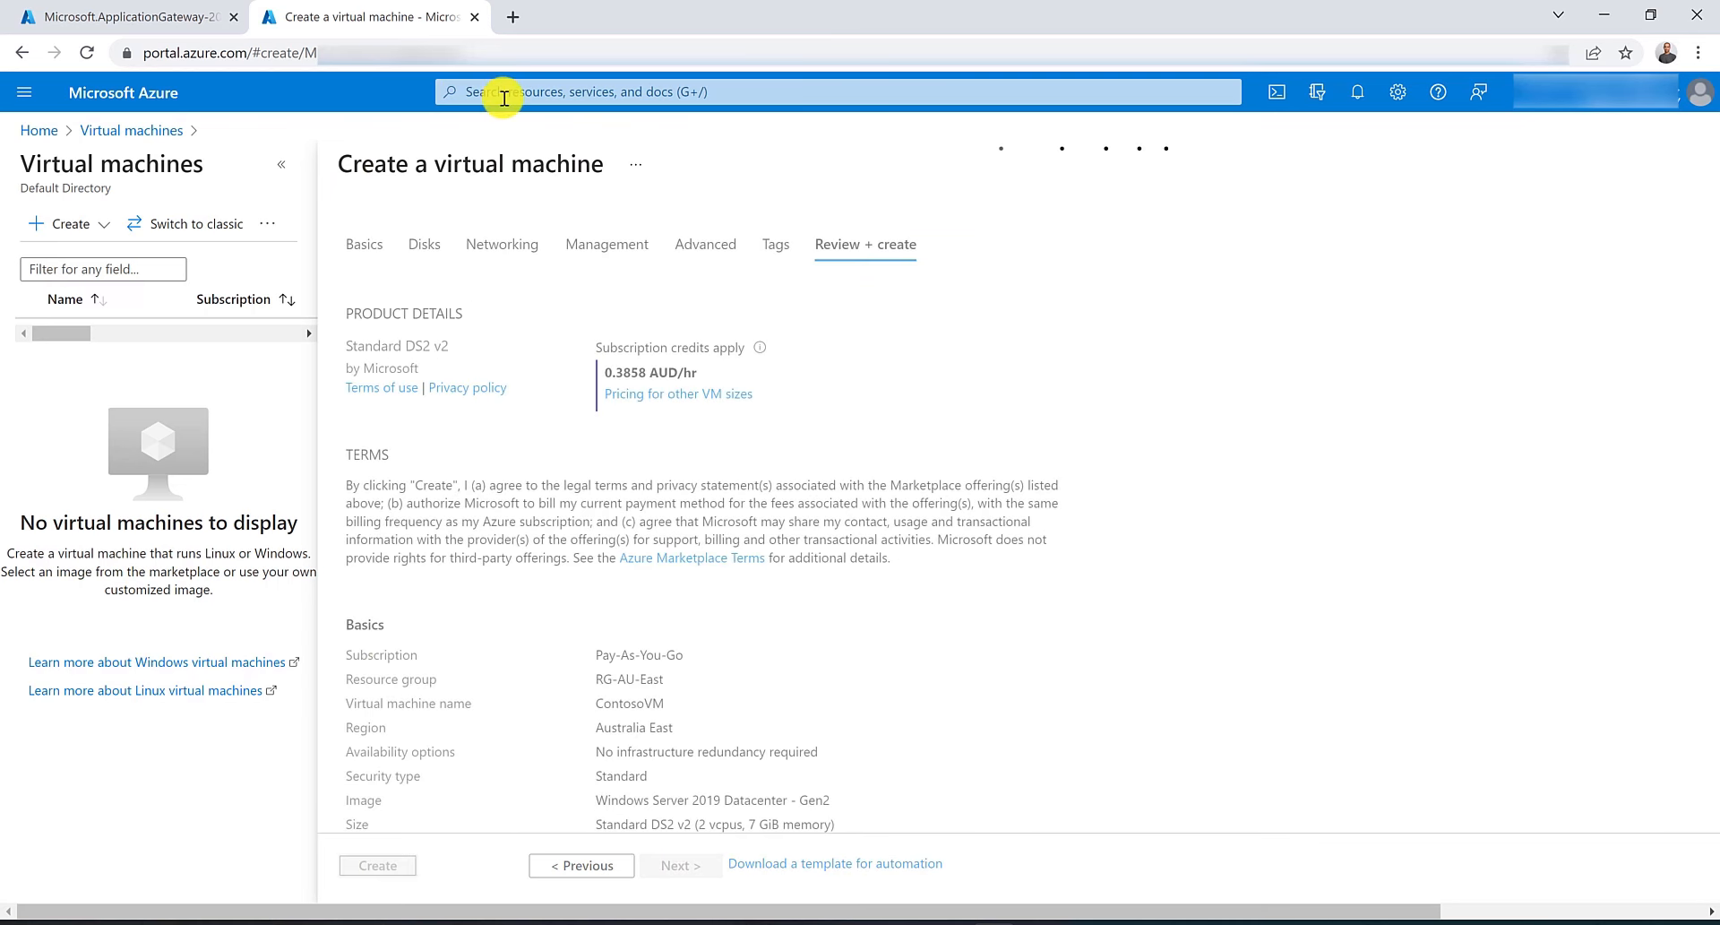
Open Virtual machines in a new browser tab and start creating another Azure virtual machine.
left_click(503, 93)
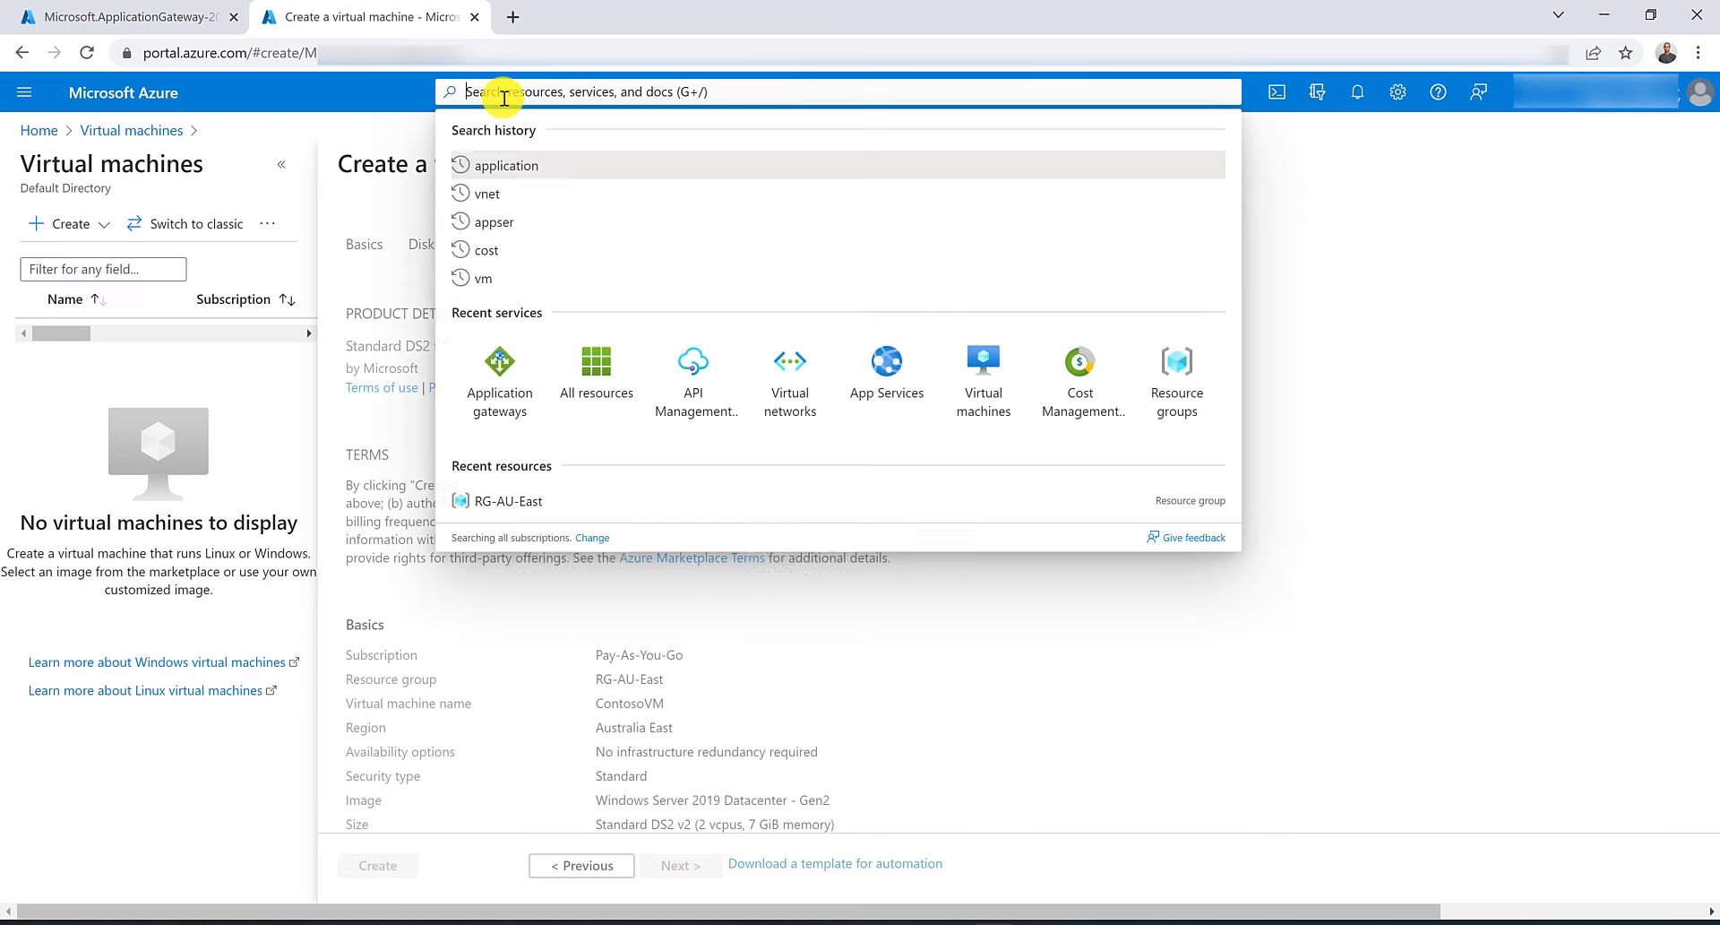
middle_click(970, 387)
left_click(549, 11)
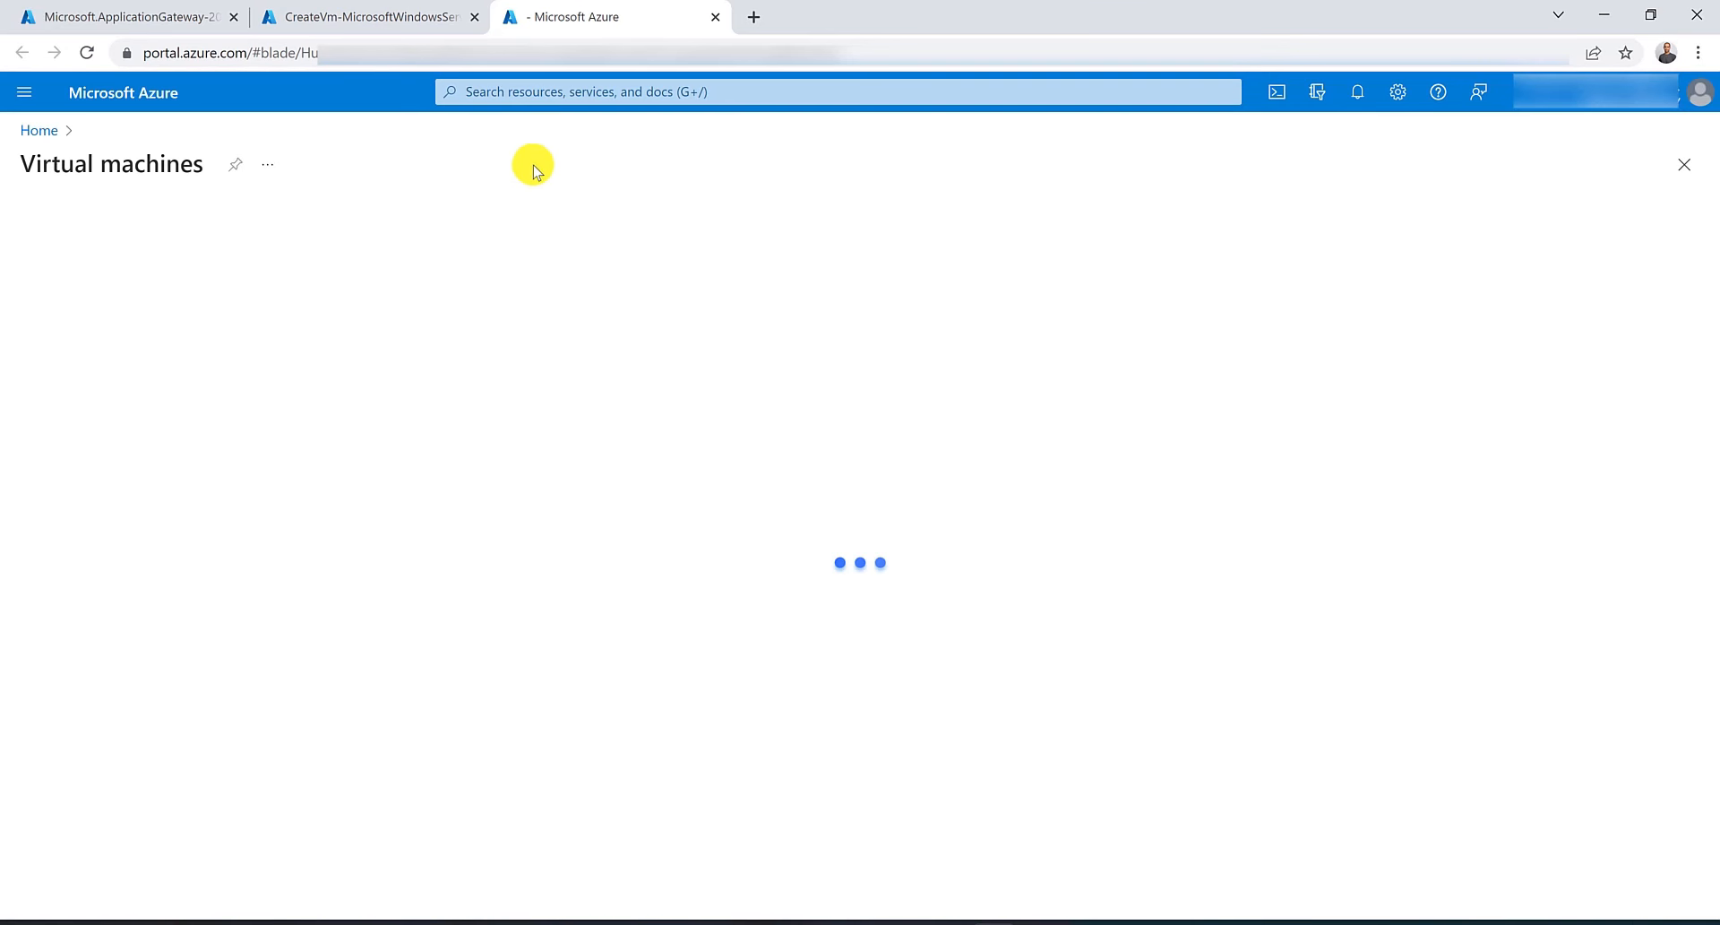
left_click(69, 223)
left_click(69, 259)
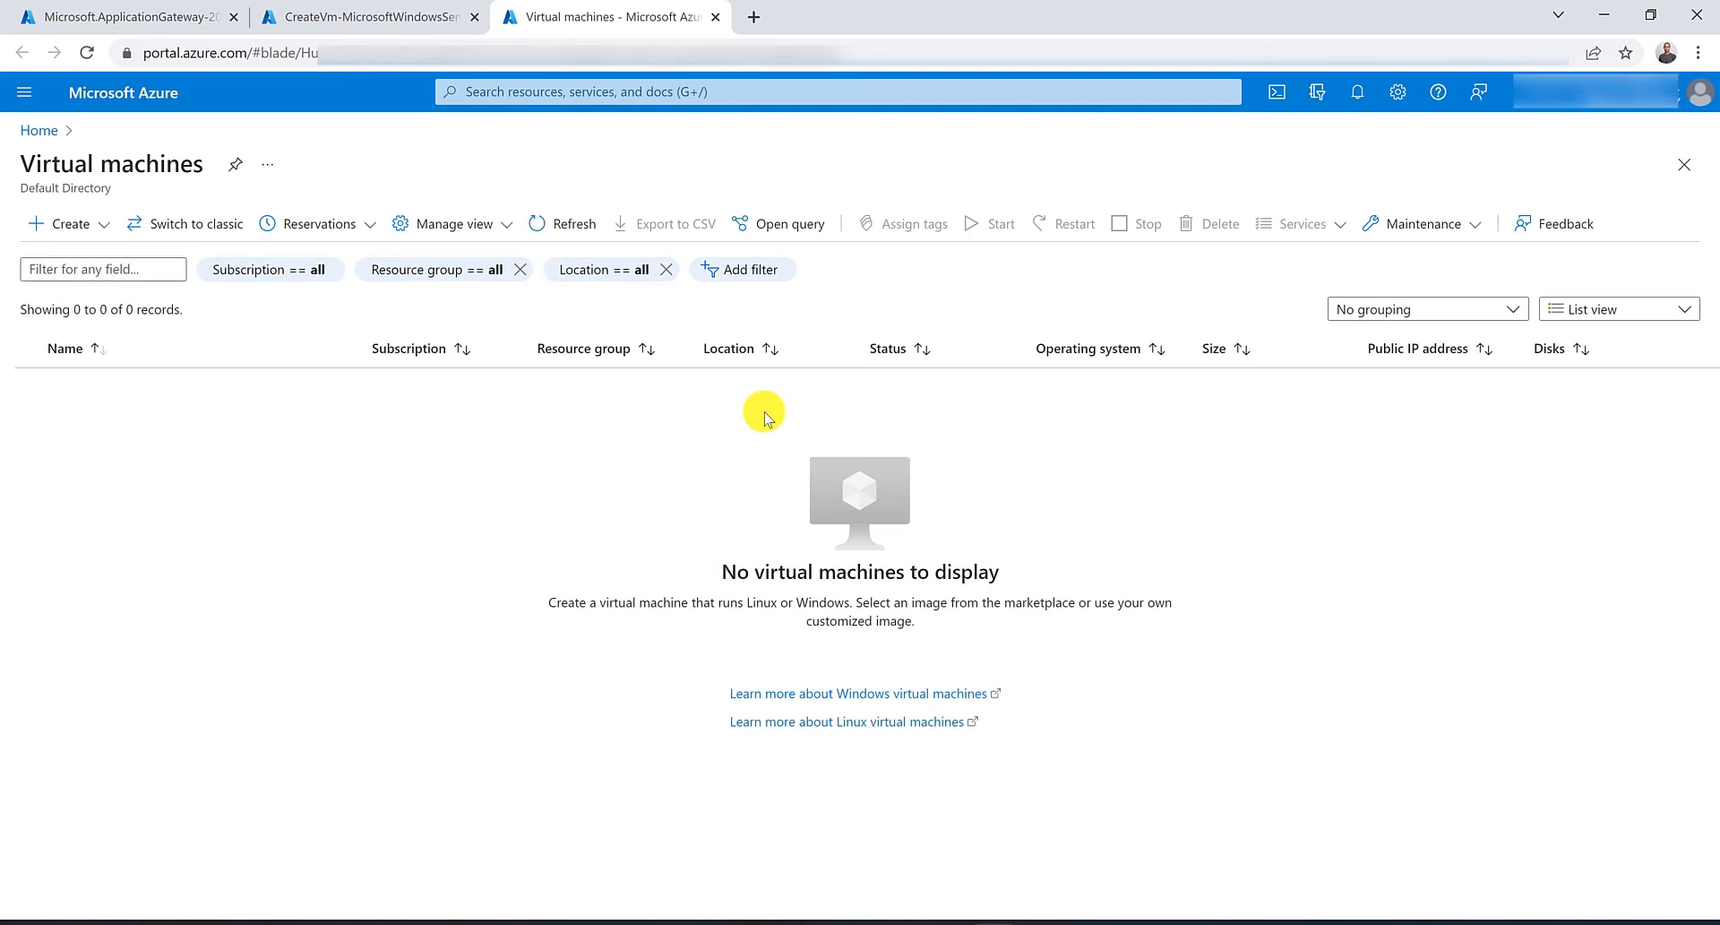
Select resource group RG-AU-East and name the virtual machine FabrikamVM.
left_click(695, 482)
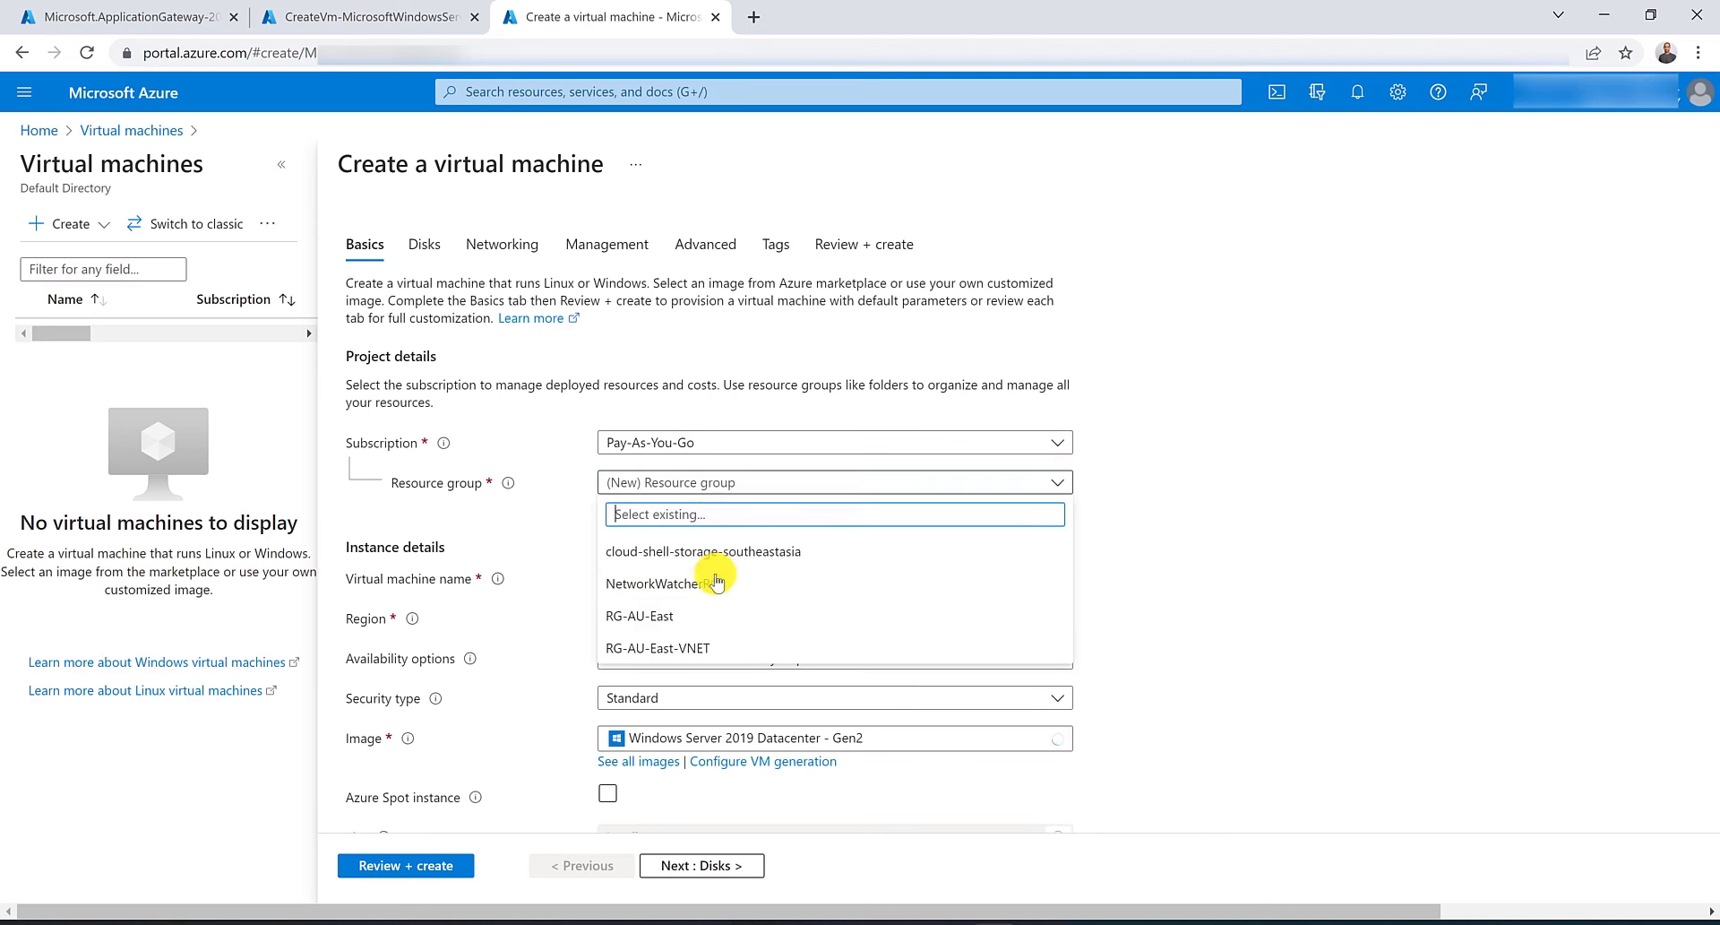
left_click(712, 615)
left_click(731, 581)
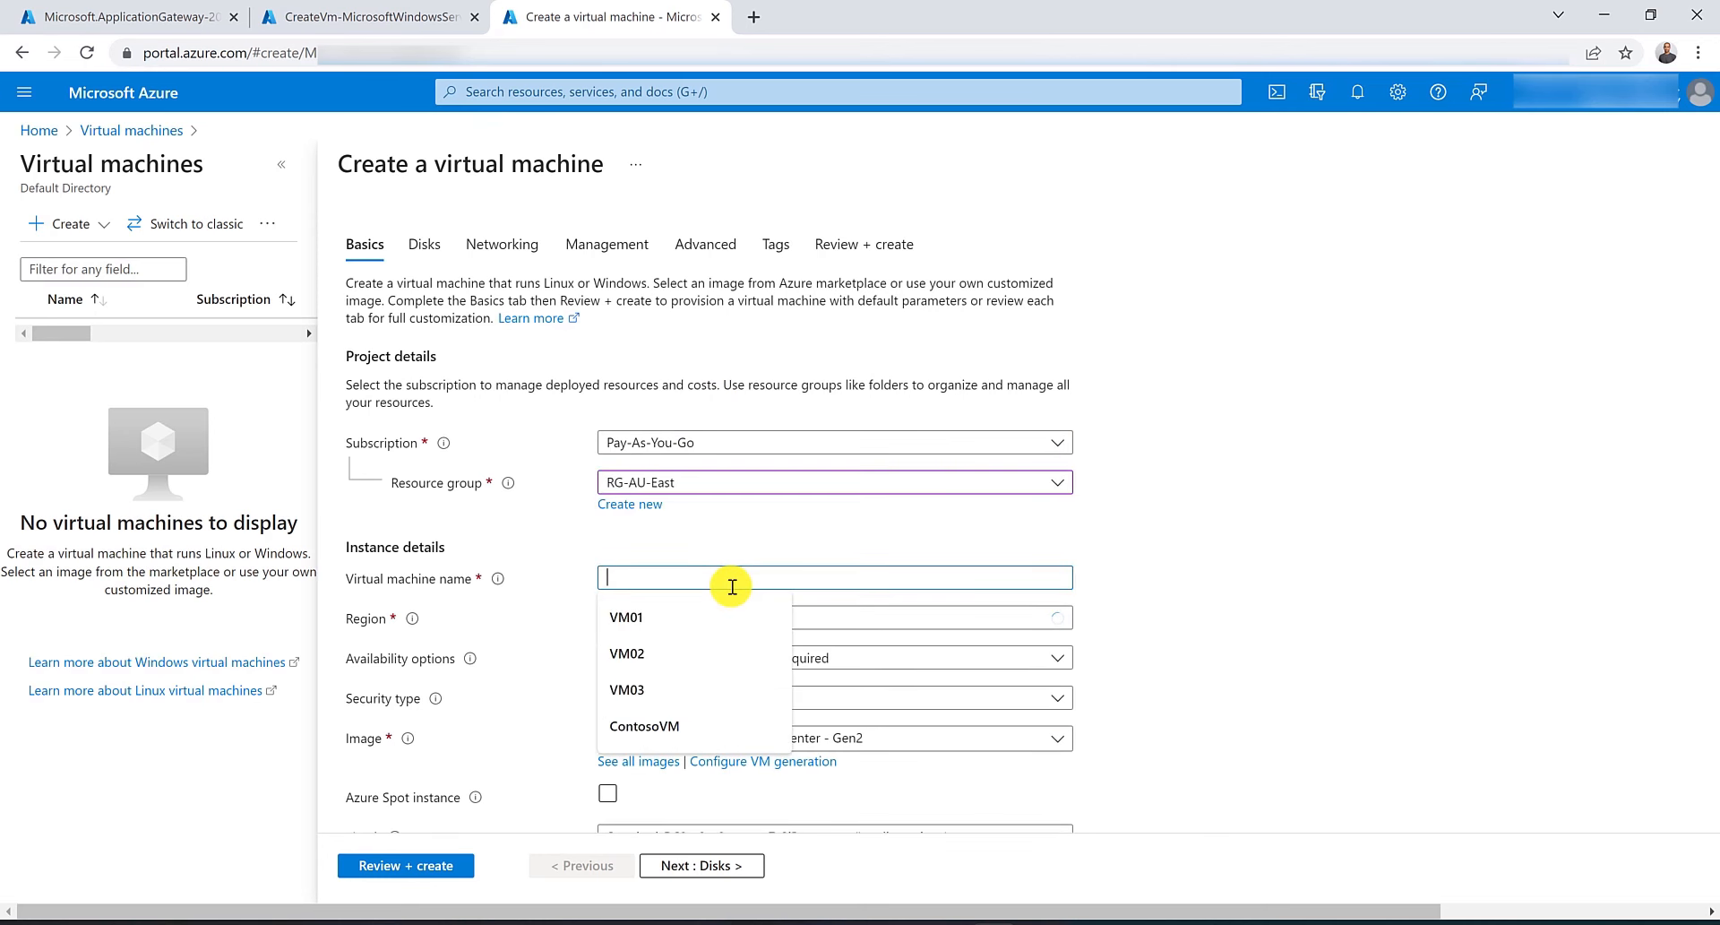
type("FabrikamVM")
scroll(732, 586, "down", 3)
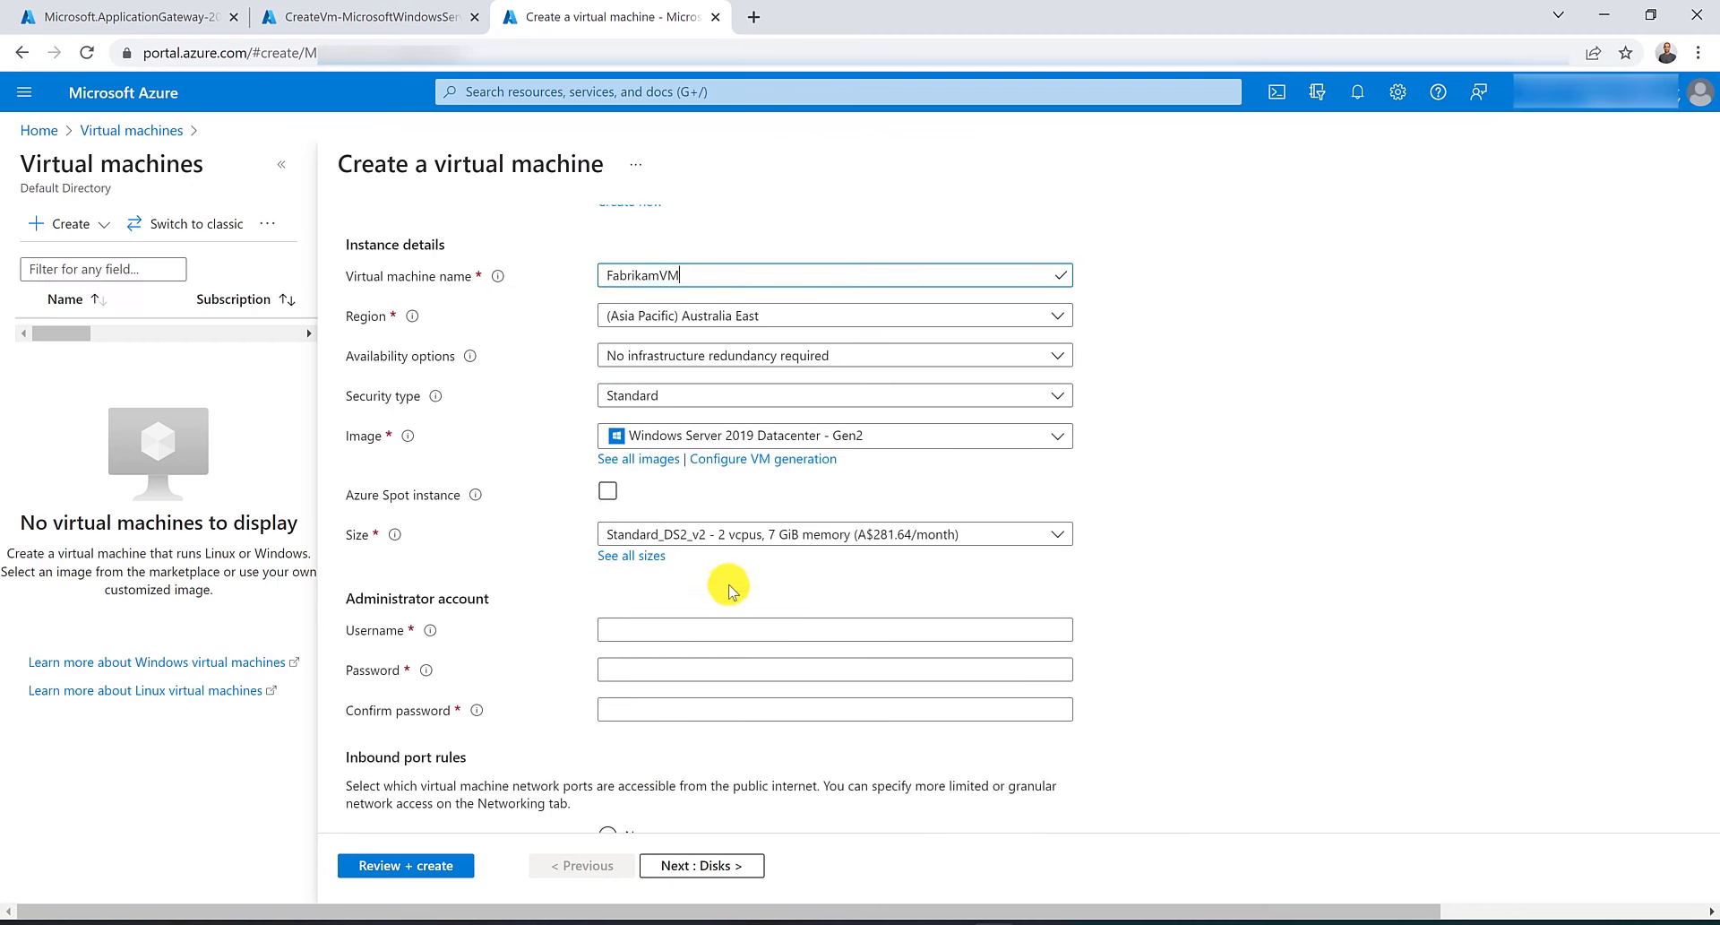
Fill in the administrator username and password and set public inbound ports to None.
left_click(711, 633)
type("hu")
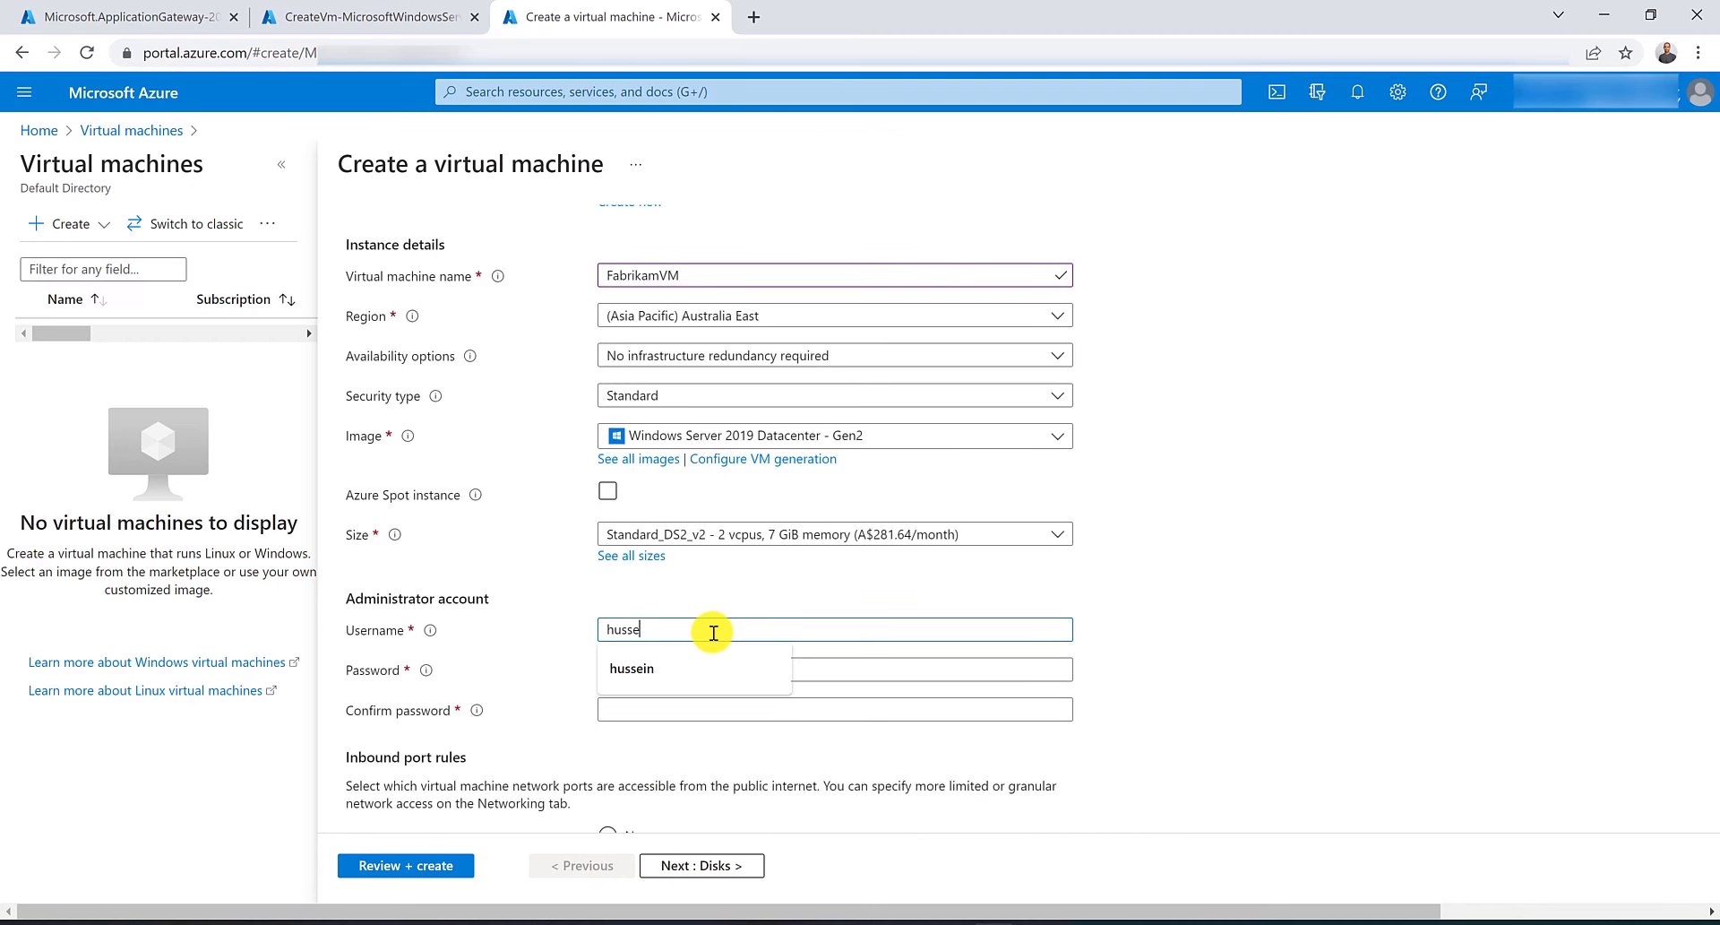
type("sse")
key("Down")
key("Return")
key("Tab")
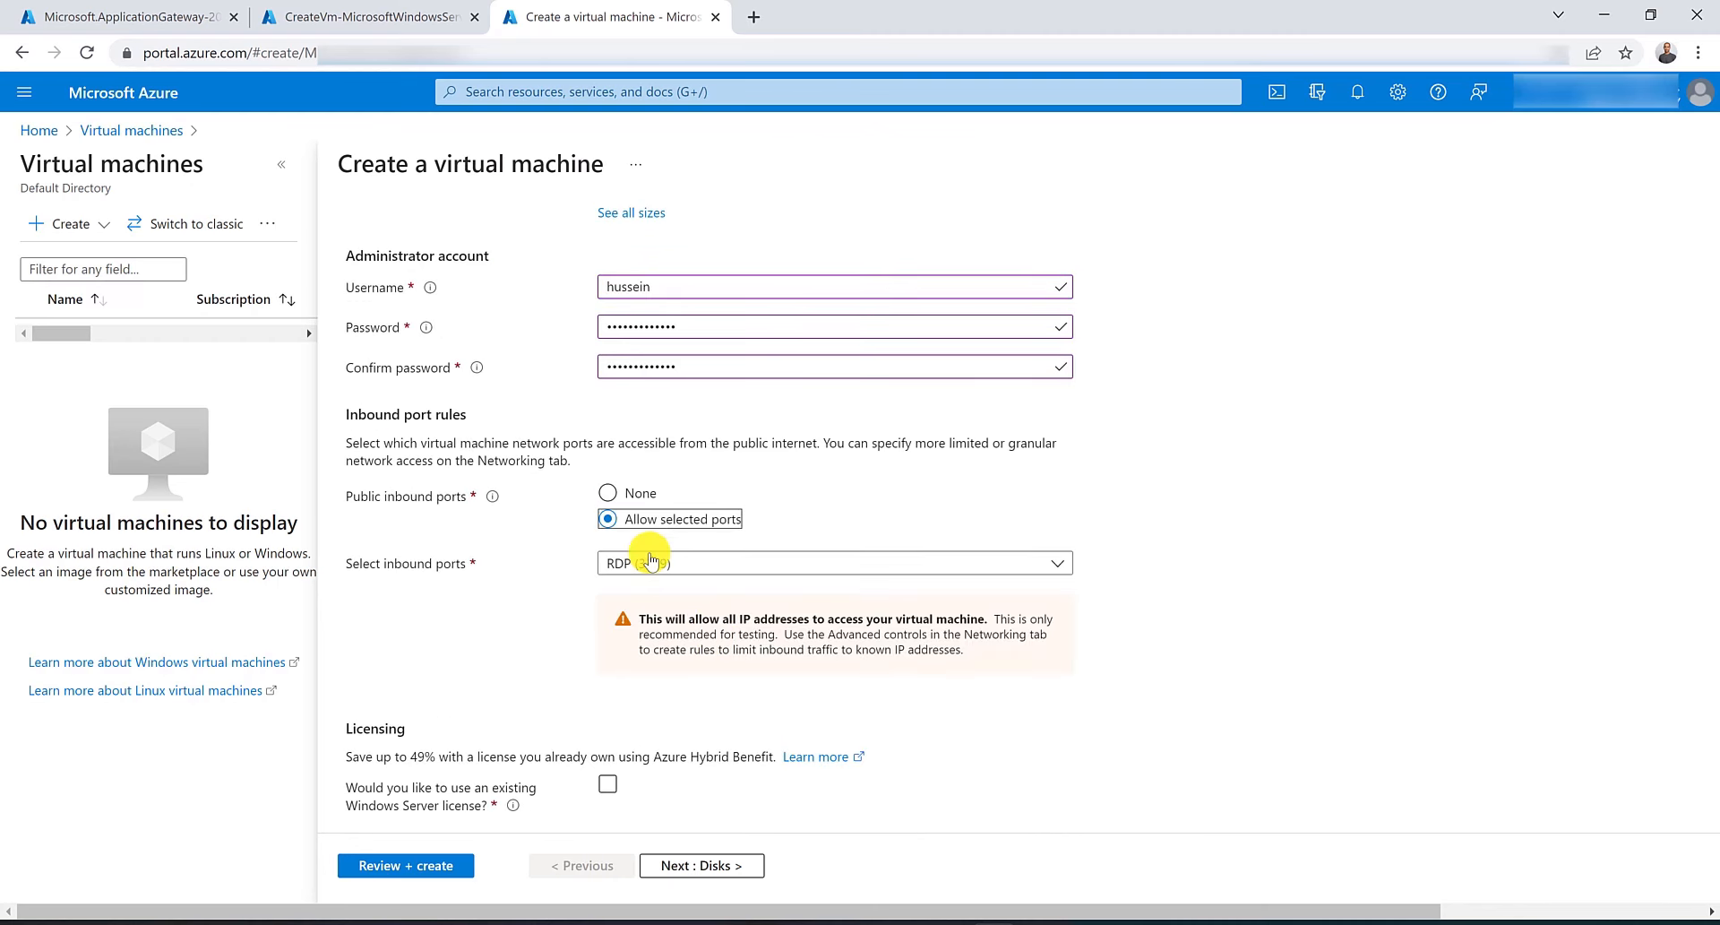
left_click(609, 493)
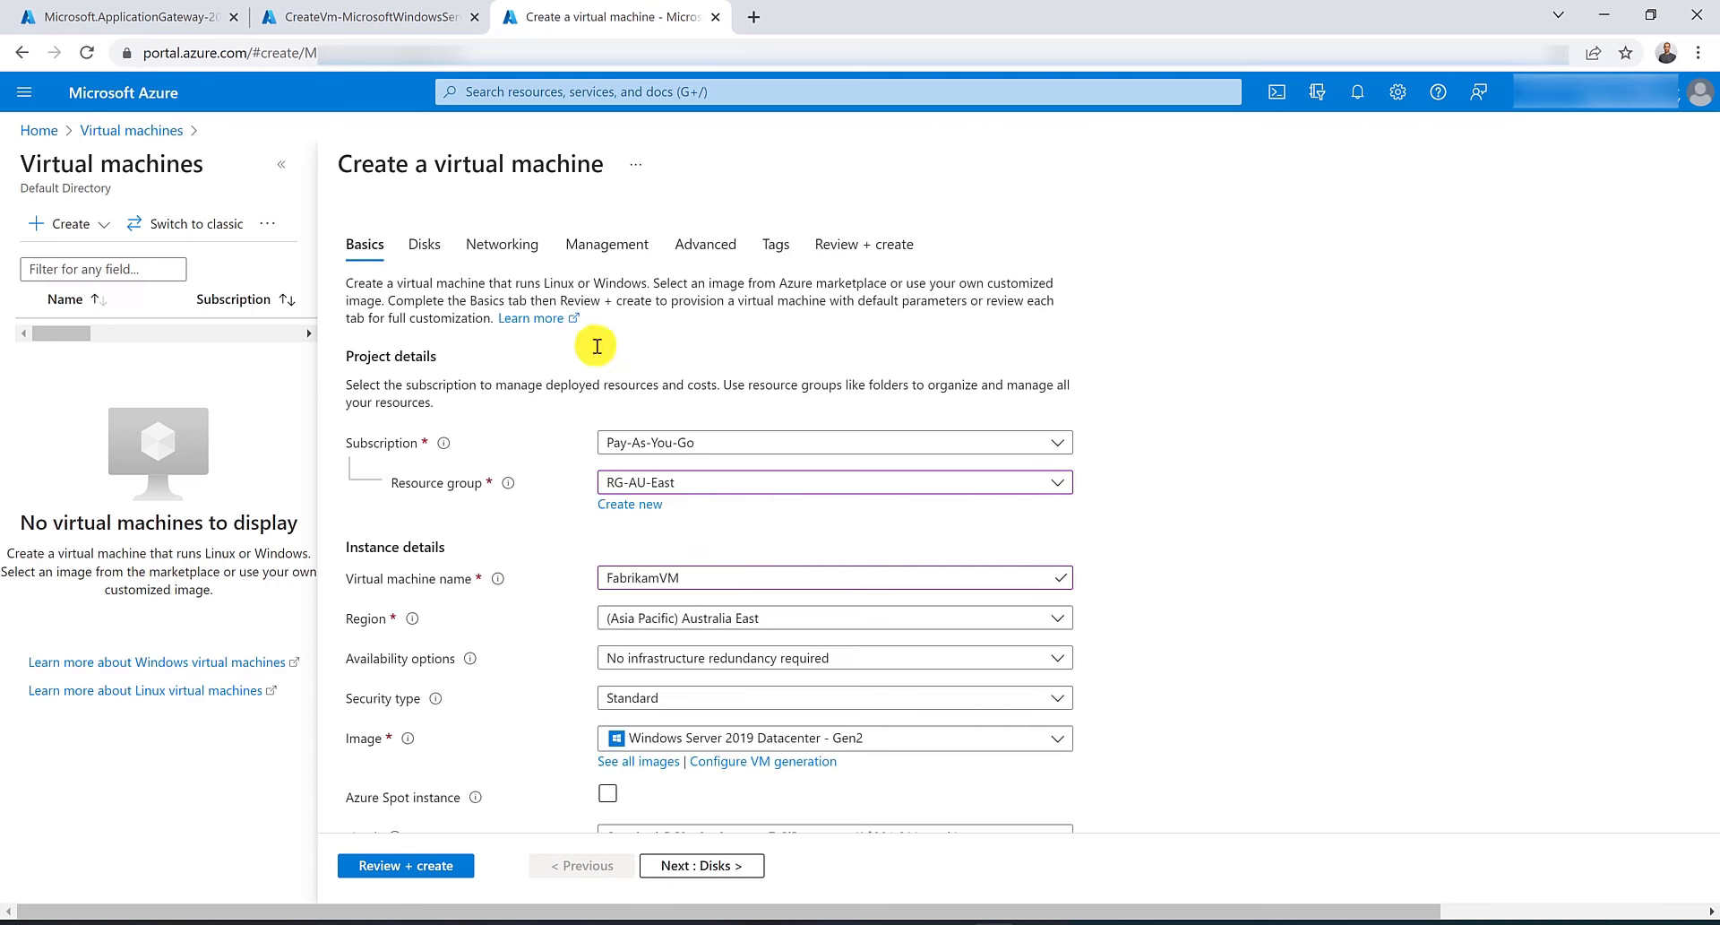
On the networking settings, select virtual network VNET-AU-East with the default subnet.
left_click(495, 243)
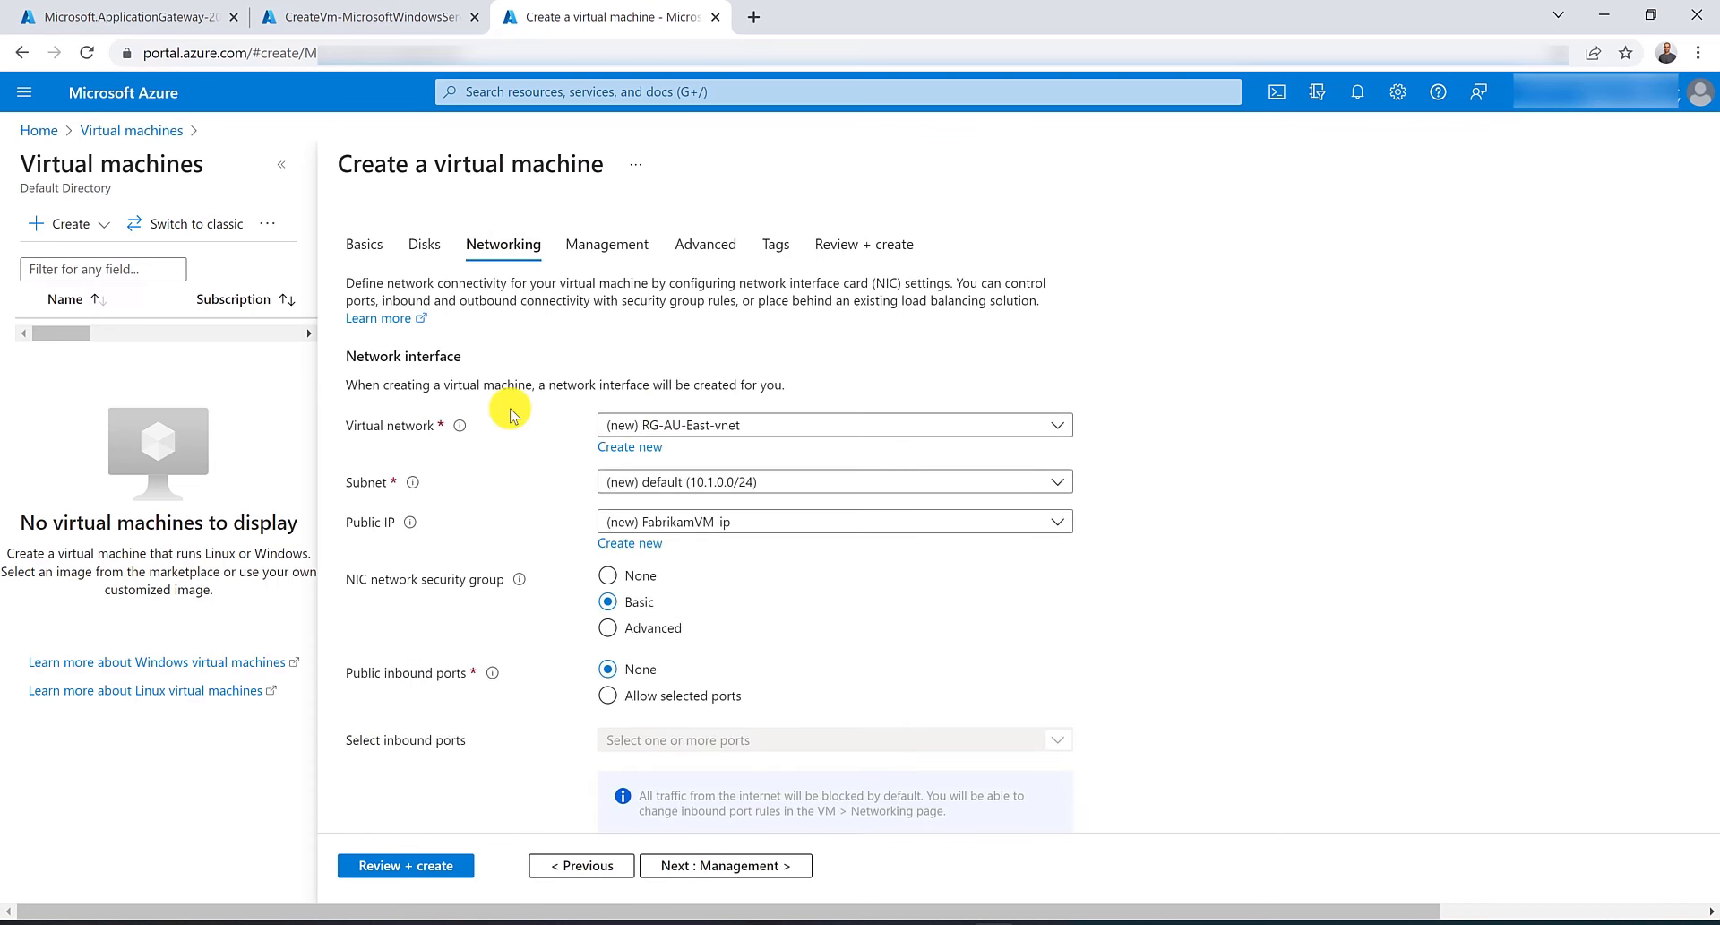
left_click(726, 424)
left_click(706, 551)
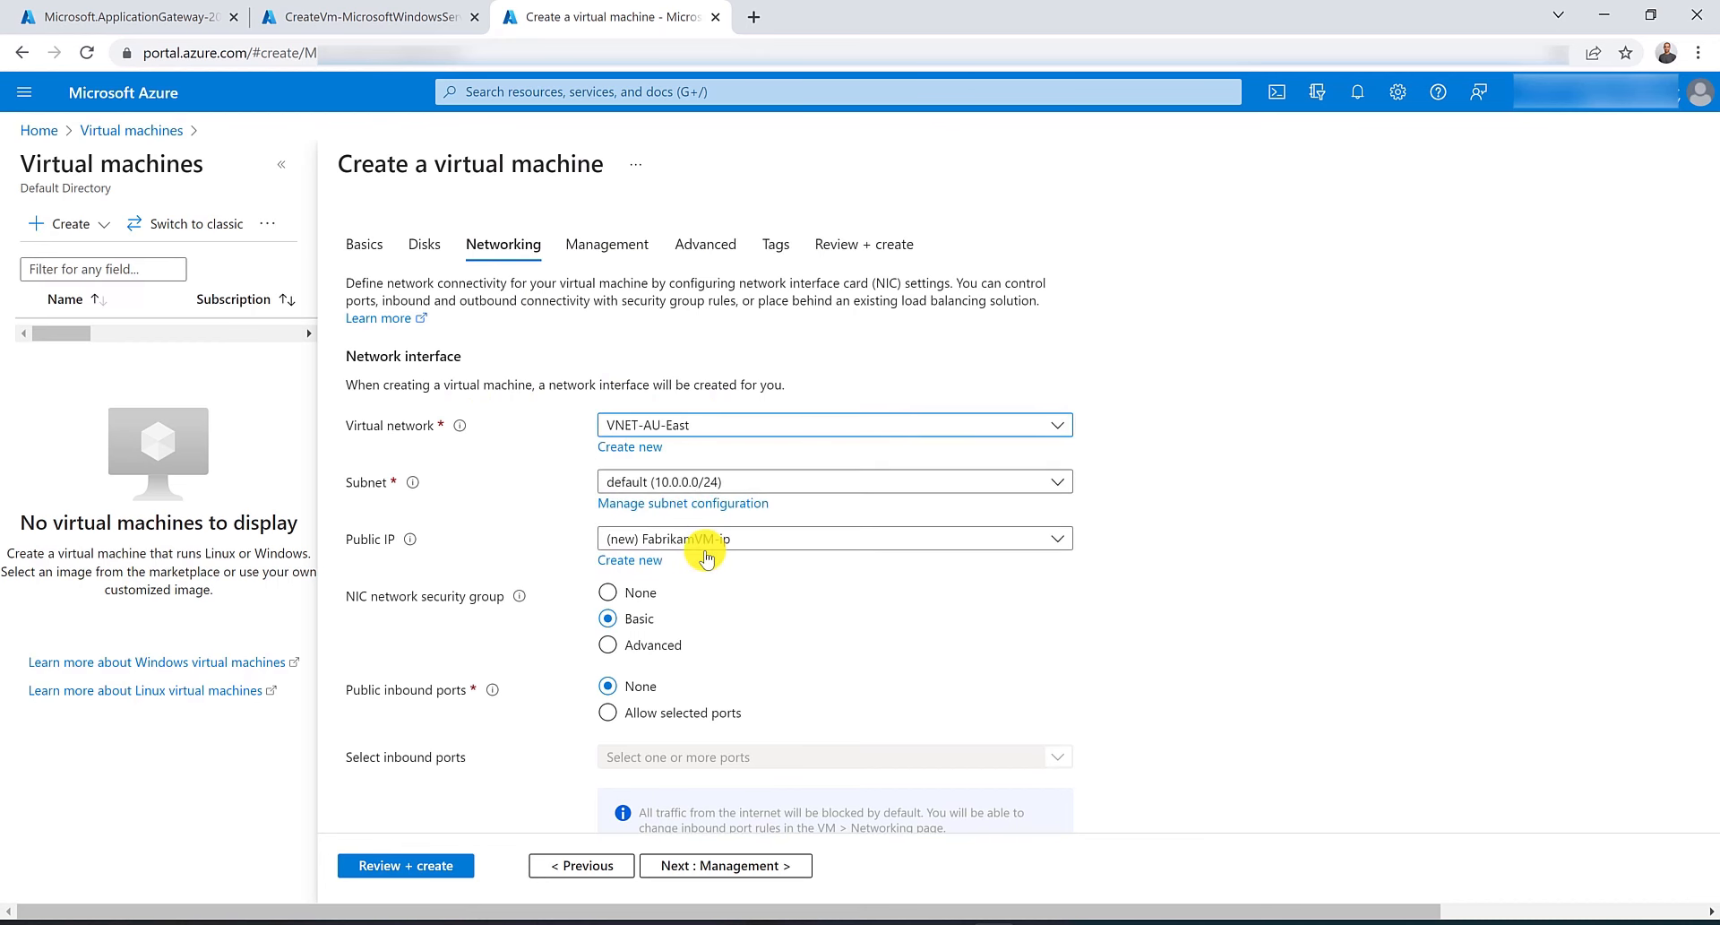
left_click(779, 484)
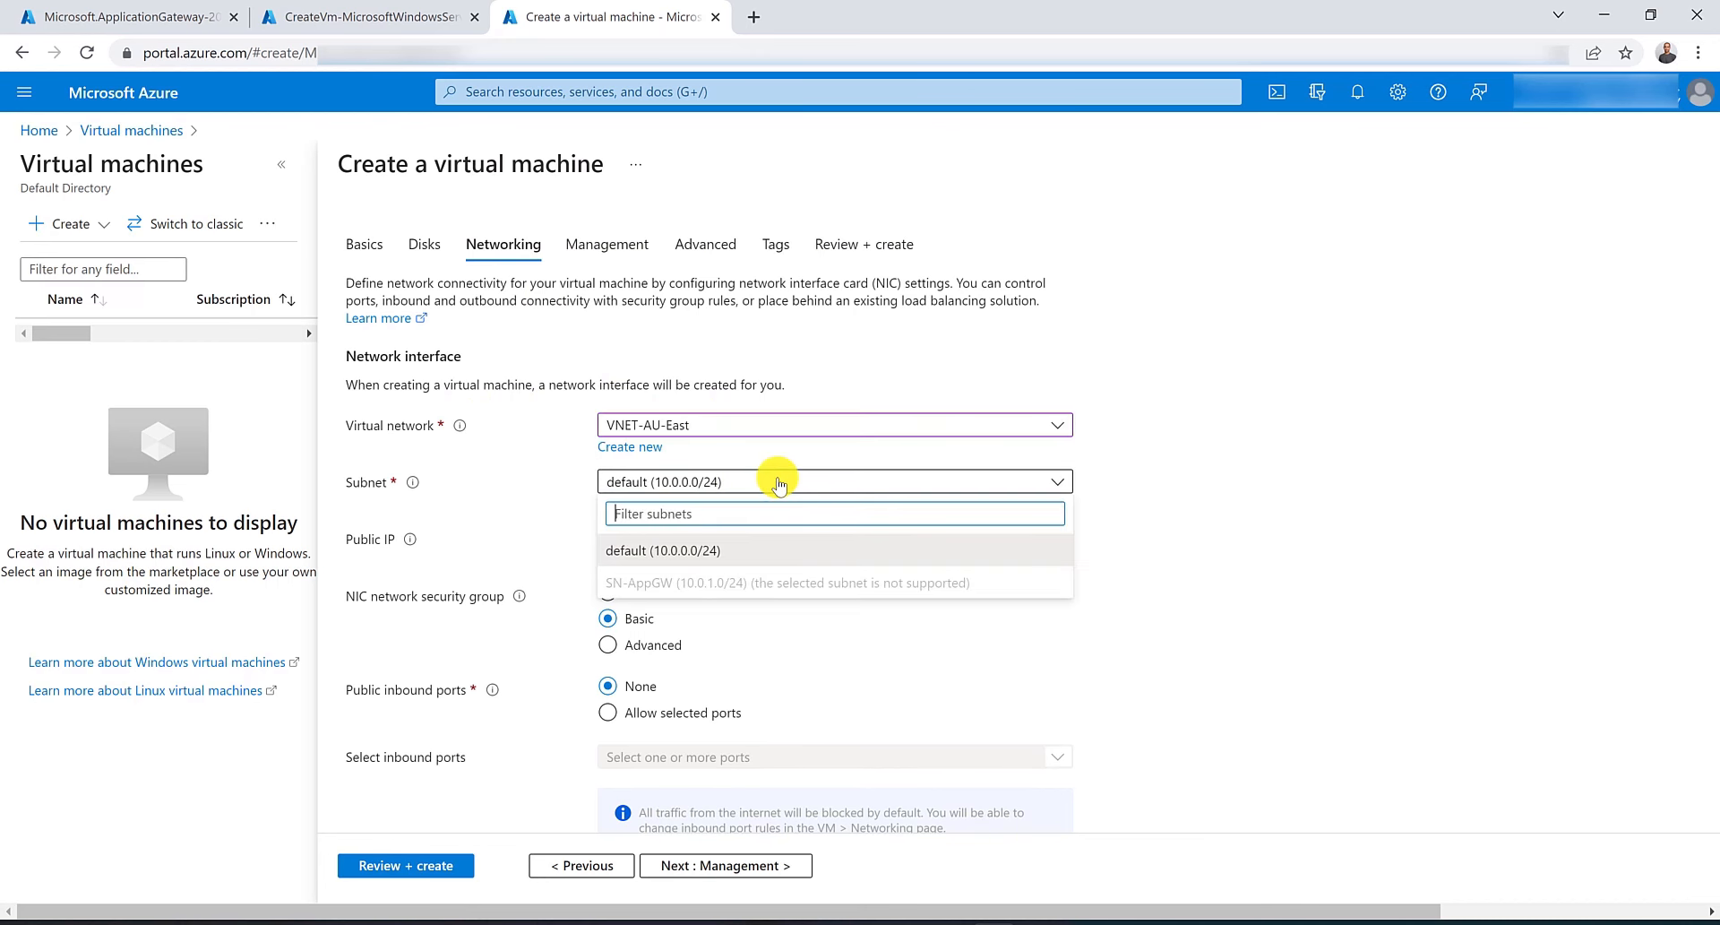
left_click(779, 485)
Review and create the FabrikamVM virtual machine.
scroll(778, 476, "down", 4)
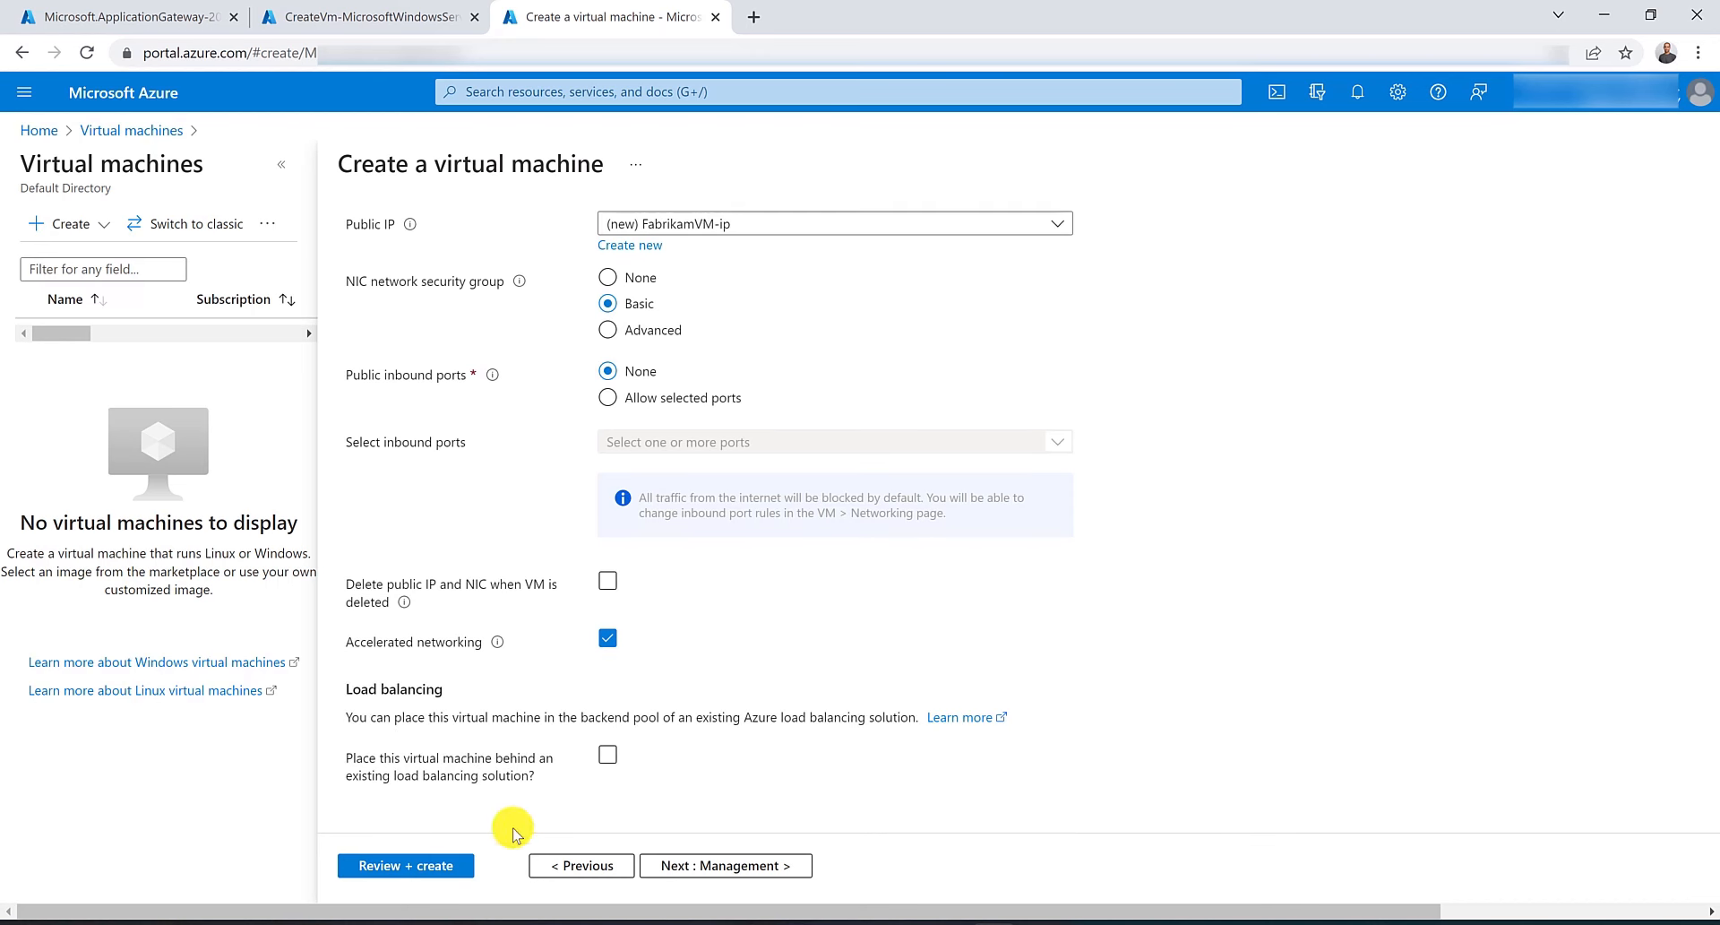
left_click(397, 868)
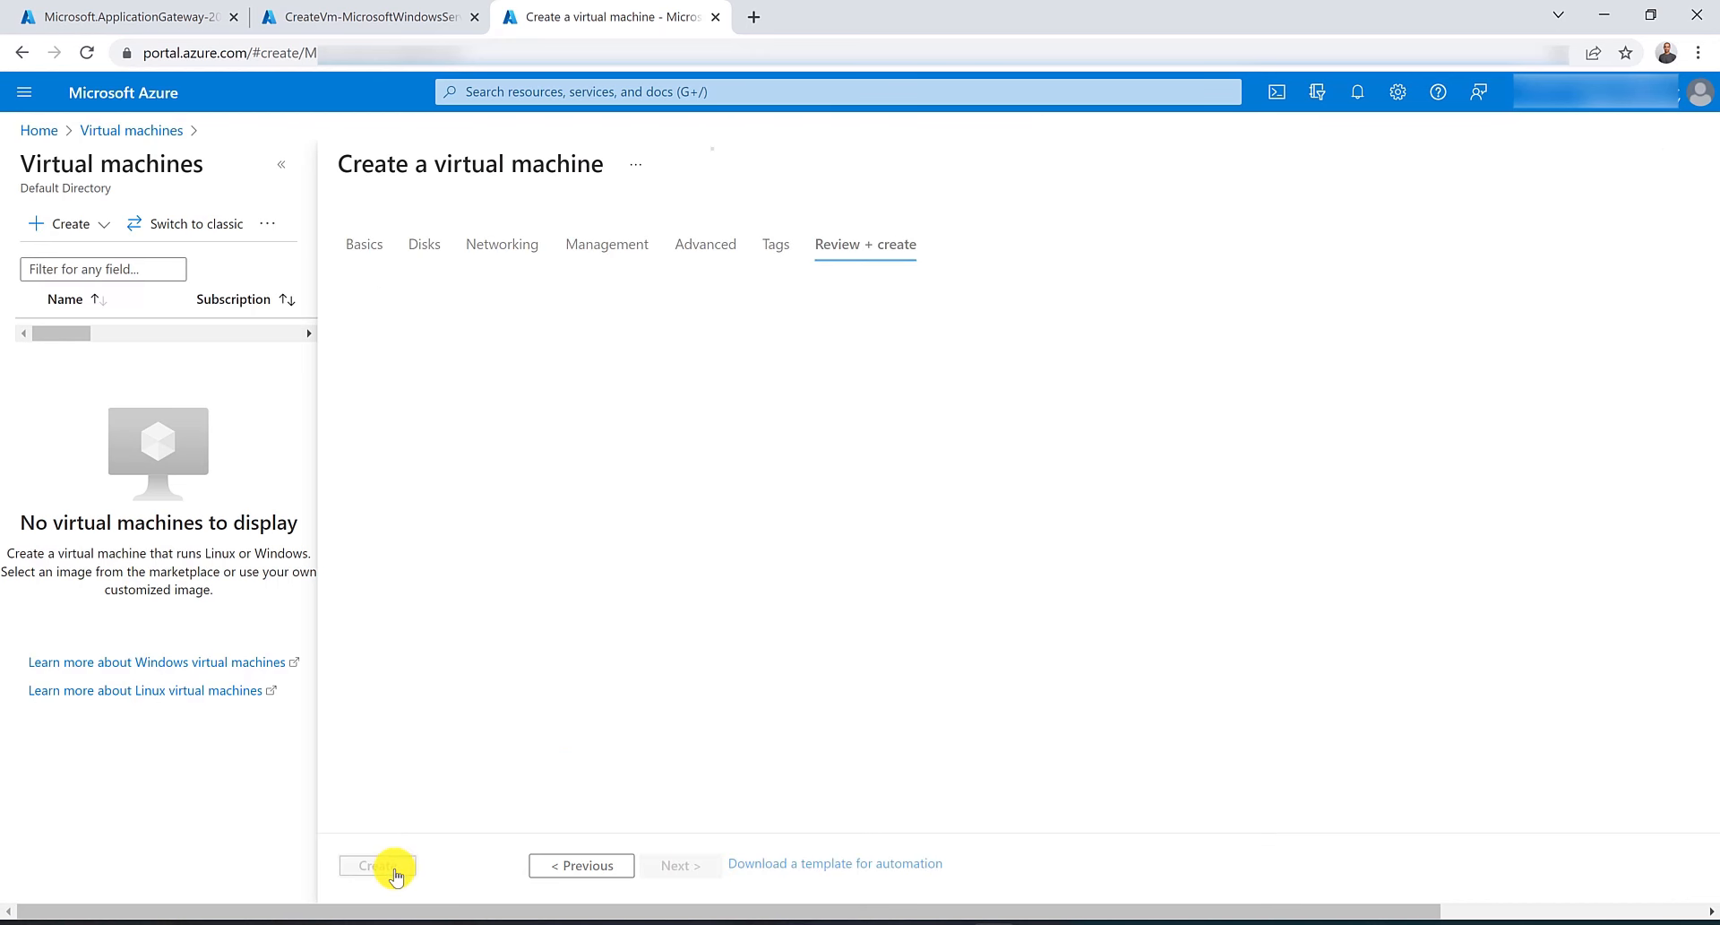
left_click(395, 868)
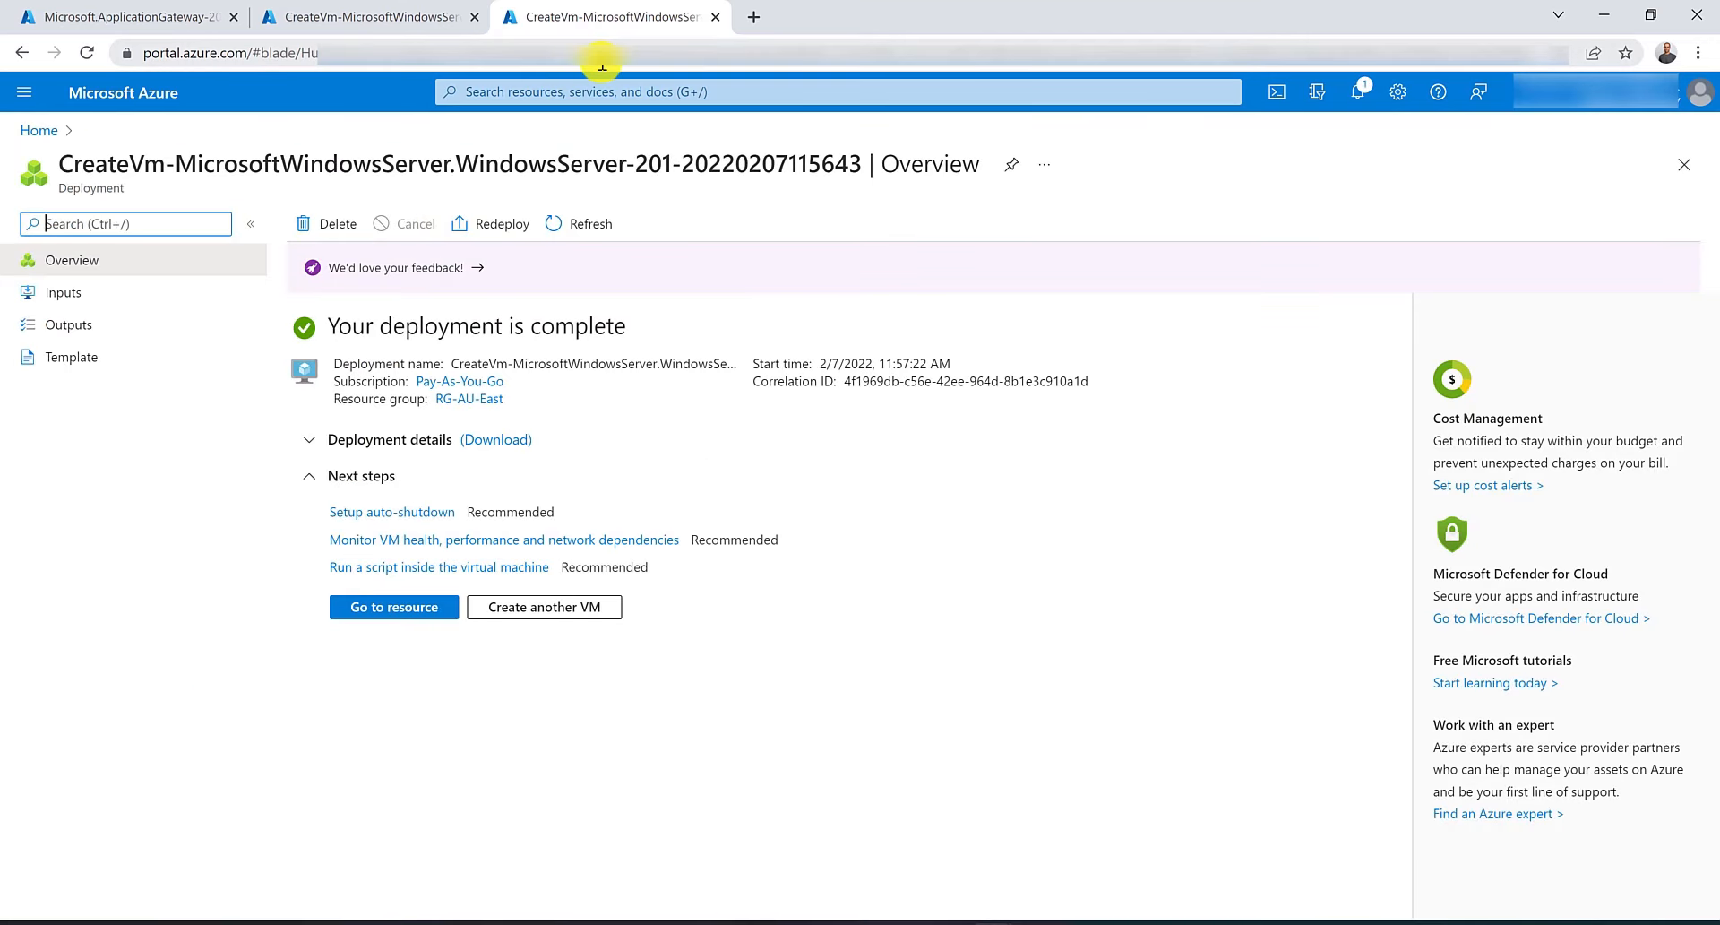
Switch to the ContosoVM deployment tab, open Cloud Shell and paste the Set-AzVMExtension IIS command.
left_click(402, 14)
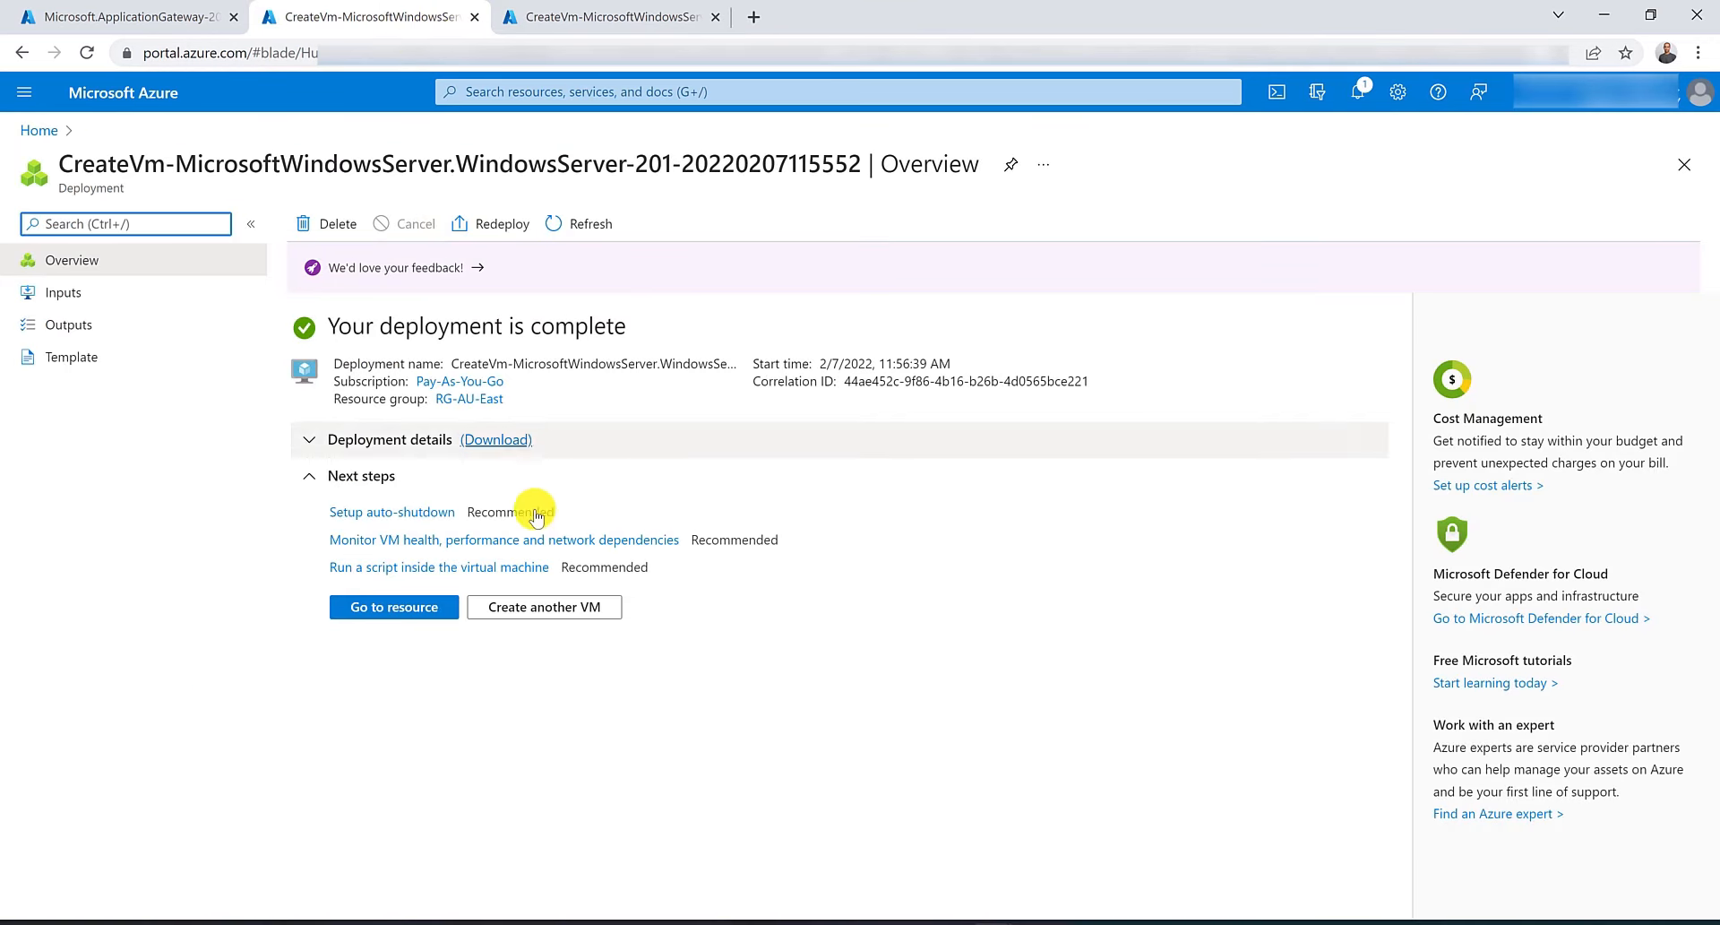
left_click(1266, 101)
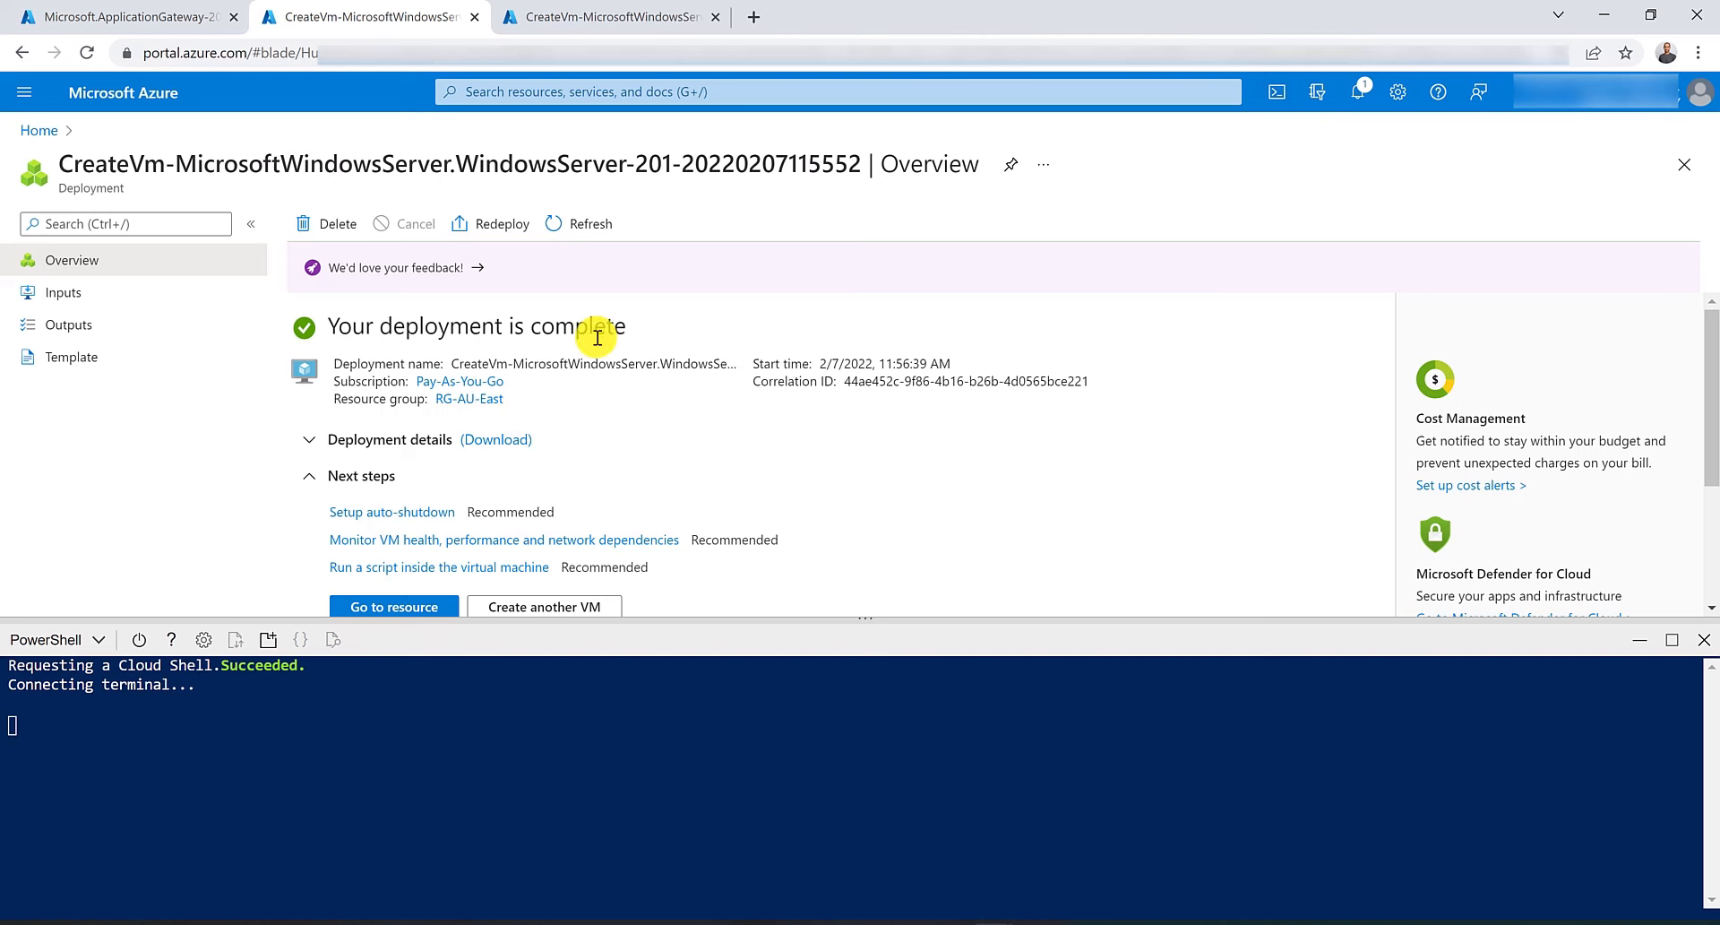
right_click(296, 726)
left_click(286, 738)
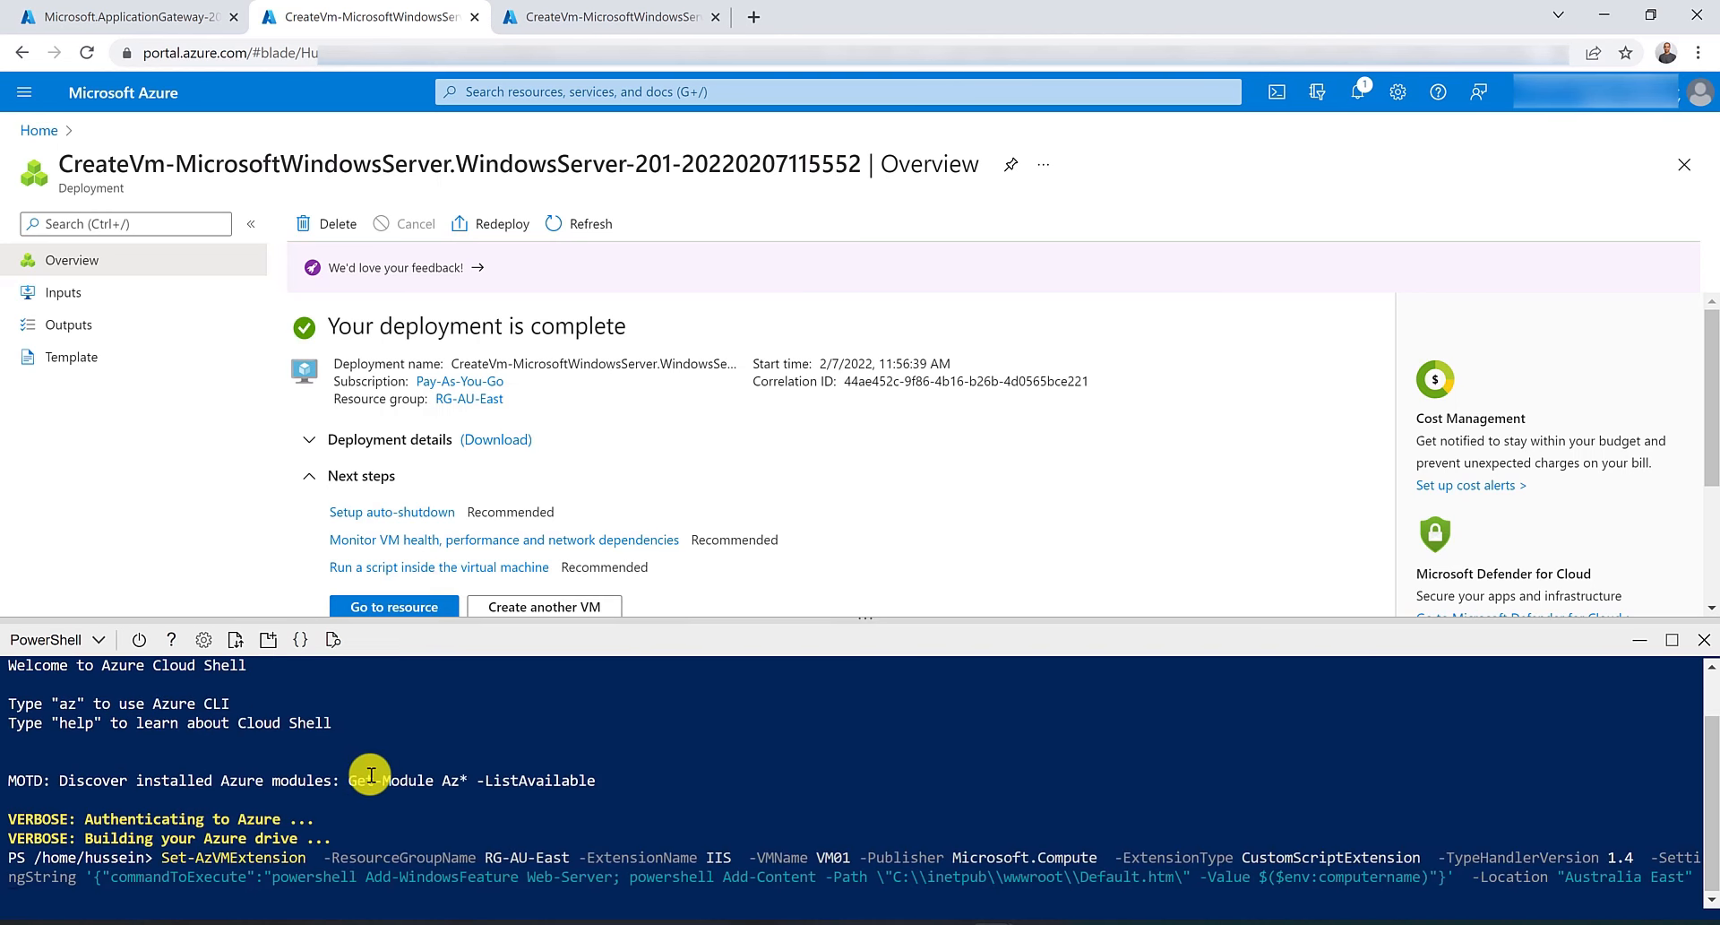
Change the command's VMName from VM01 to ContosoVM and run it to install IIS on ContosoVM.
key("ctrl+Right")
key("ctrl+Right")
key("ctrl+Right")
key("ctrl+Right")
key("ctrl+Right")
key("ctrl+Right")
key("Delete")
key("Delete")
key("Delete")
key("Delete")
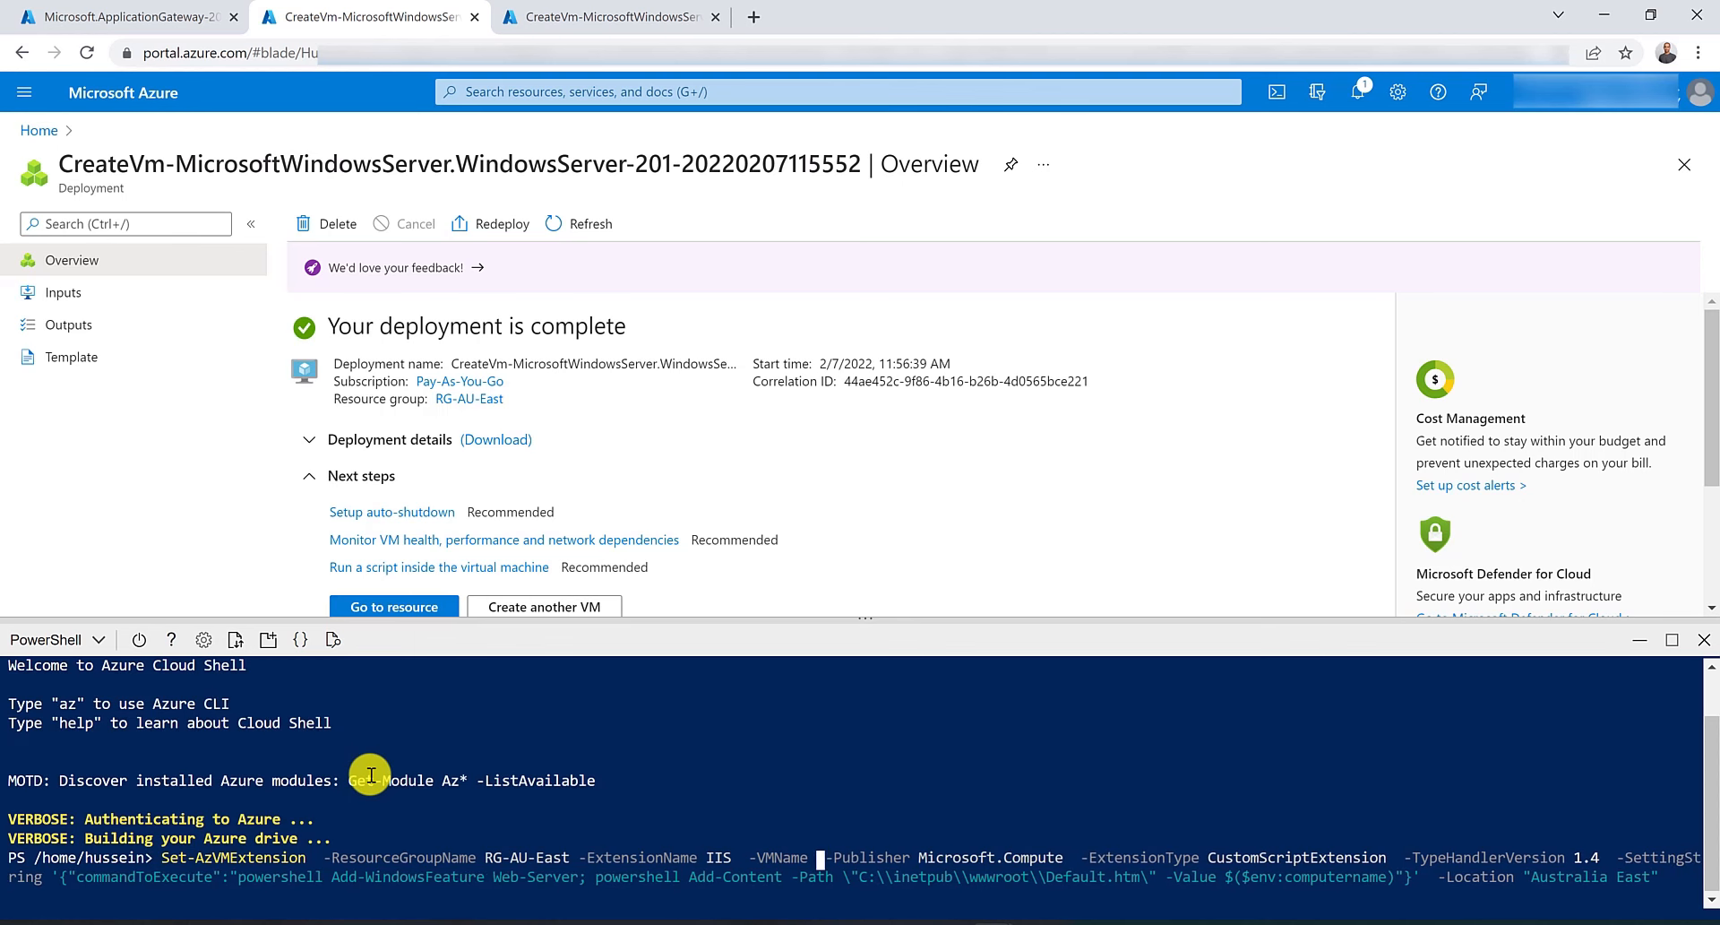
type("Con")
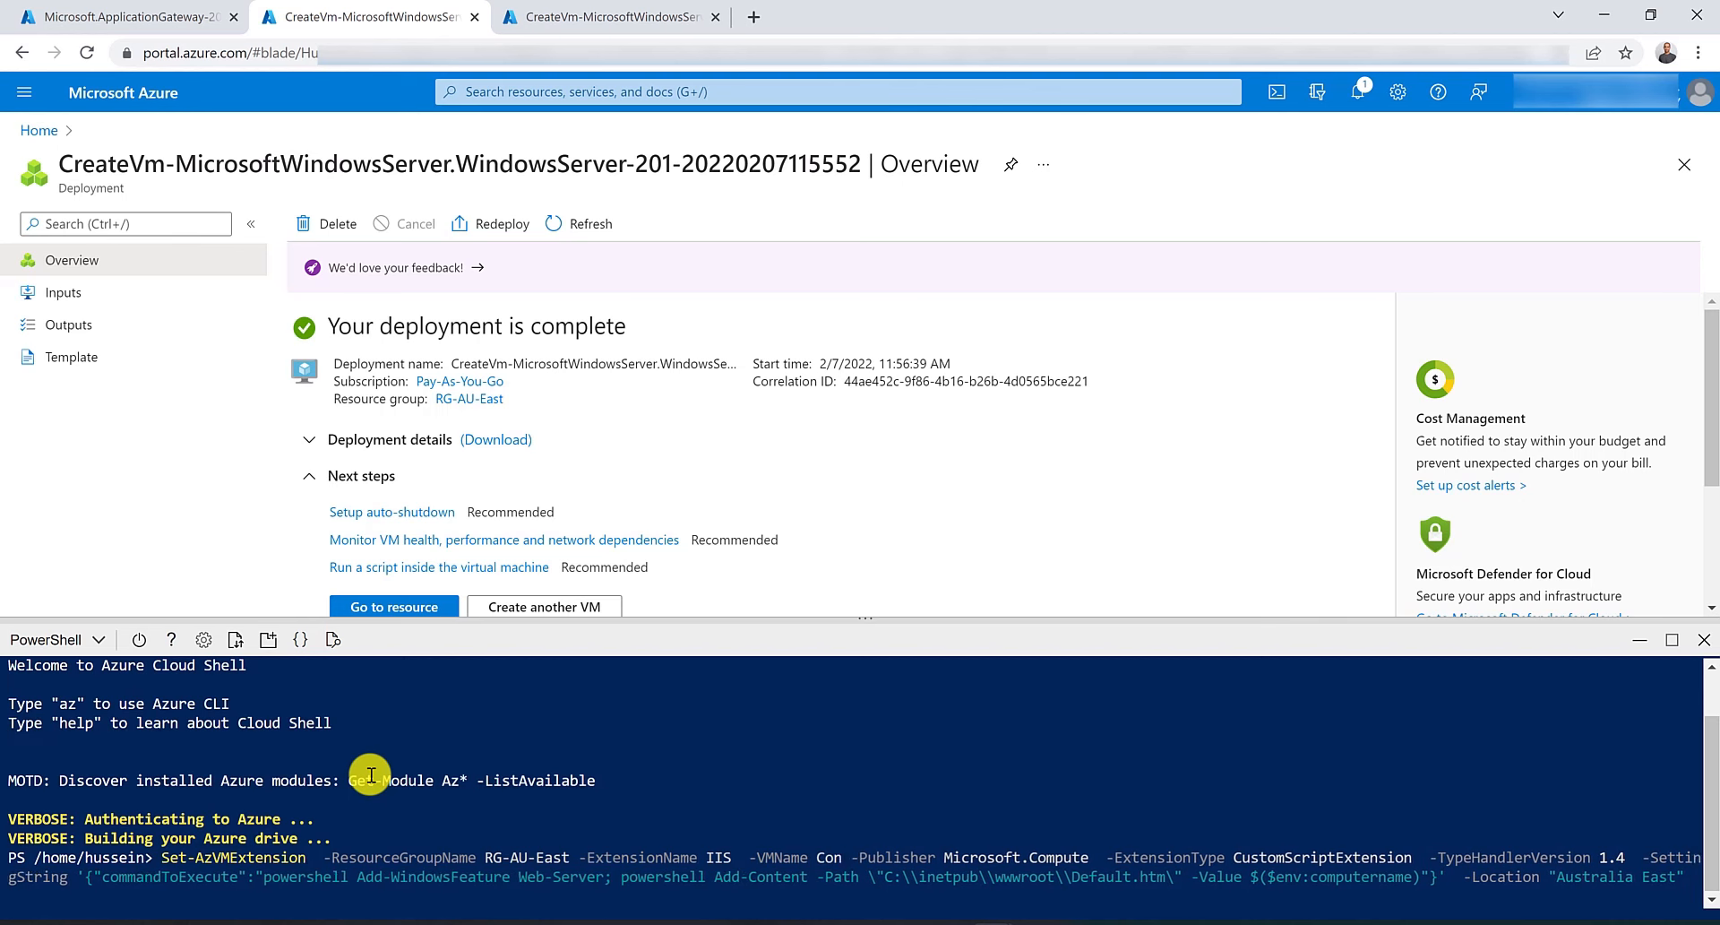
type("tosoVM")
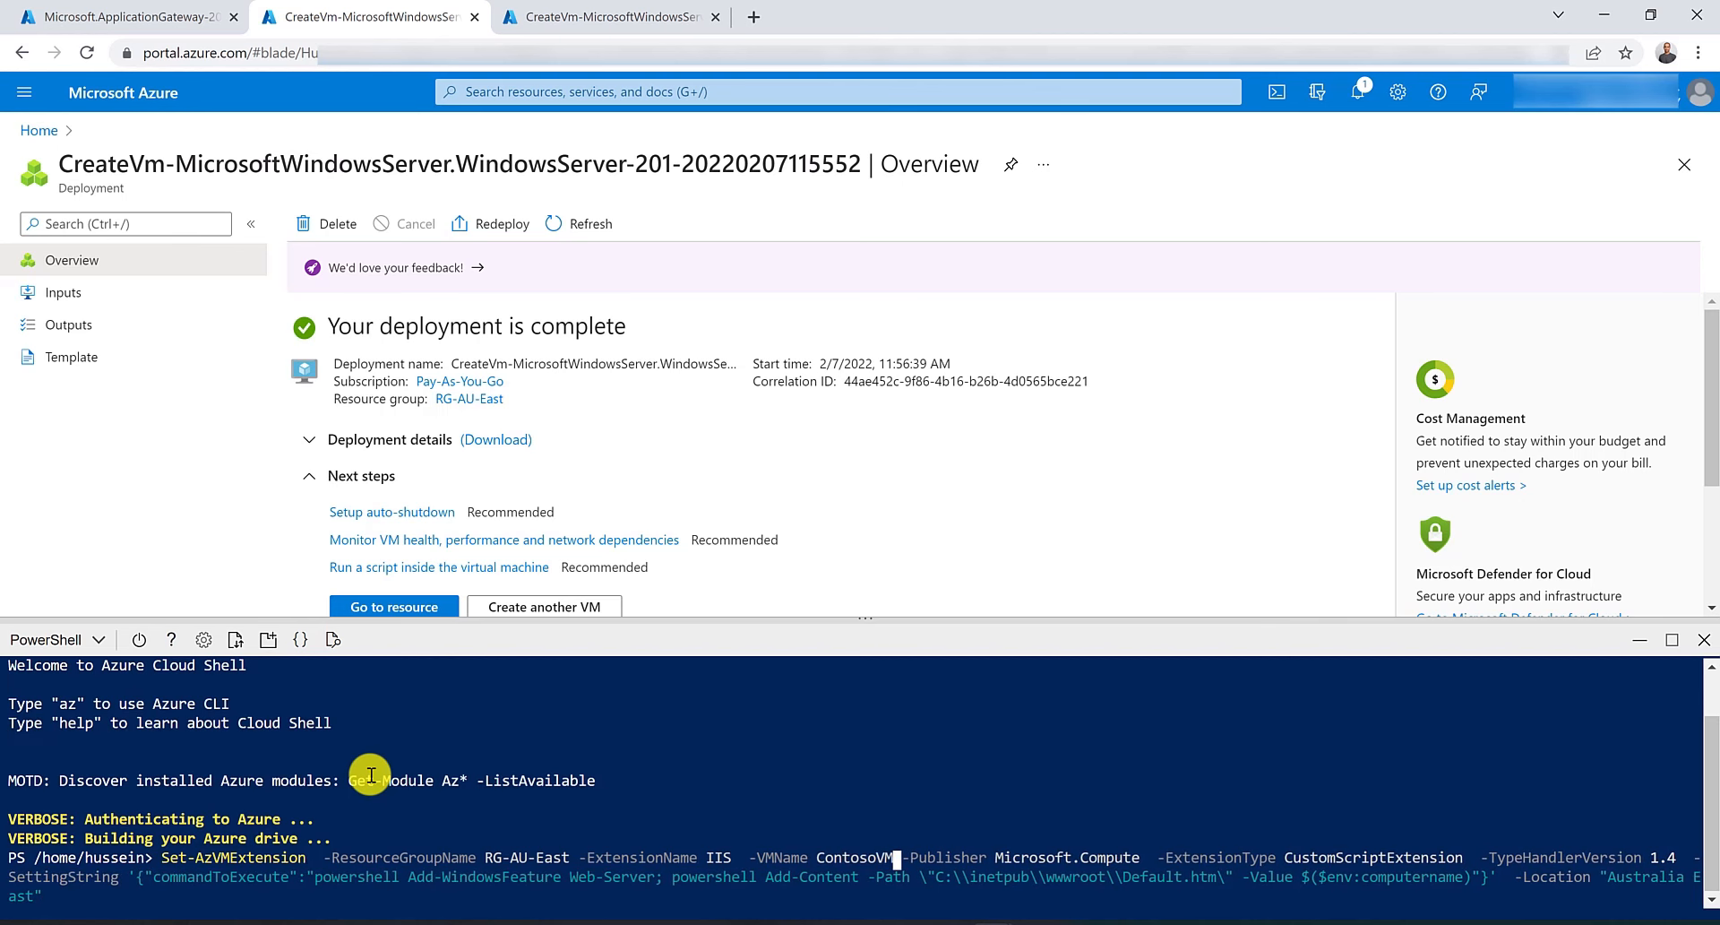
key("Return")
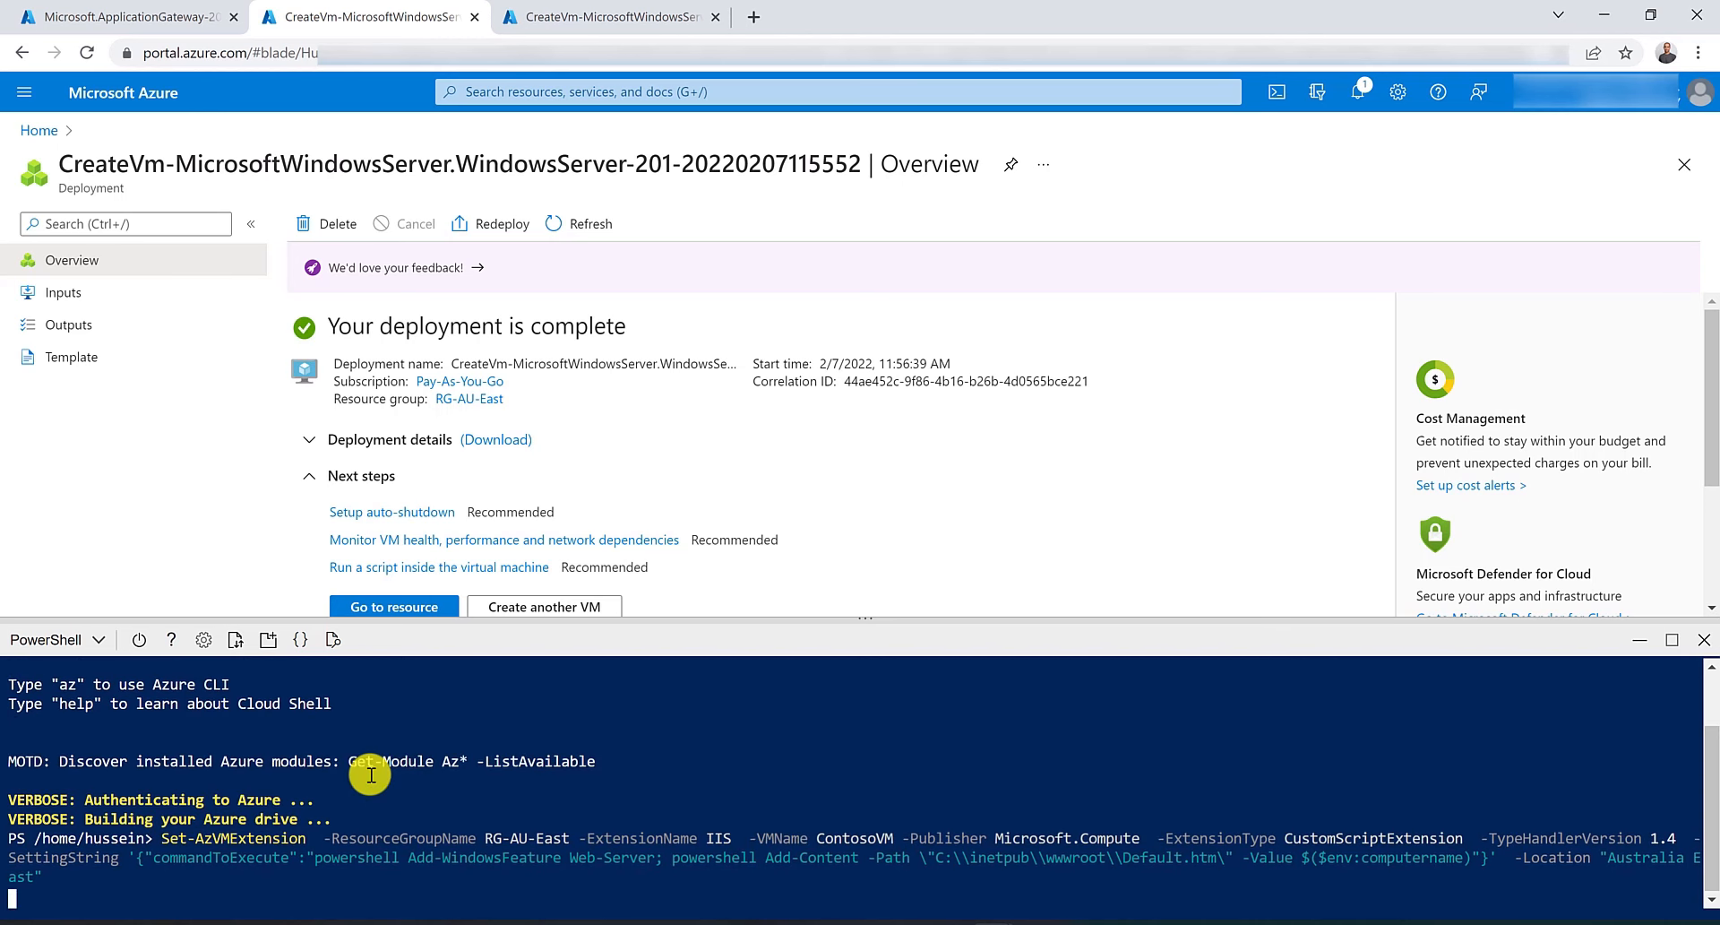
Switch to the FabrikamVM deployment tab, open Cloud Shell and paste the Set-AzVMExtension IIS command.
left_click(587, 18)
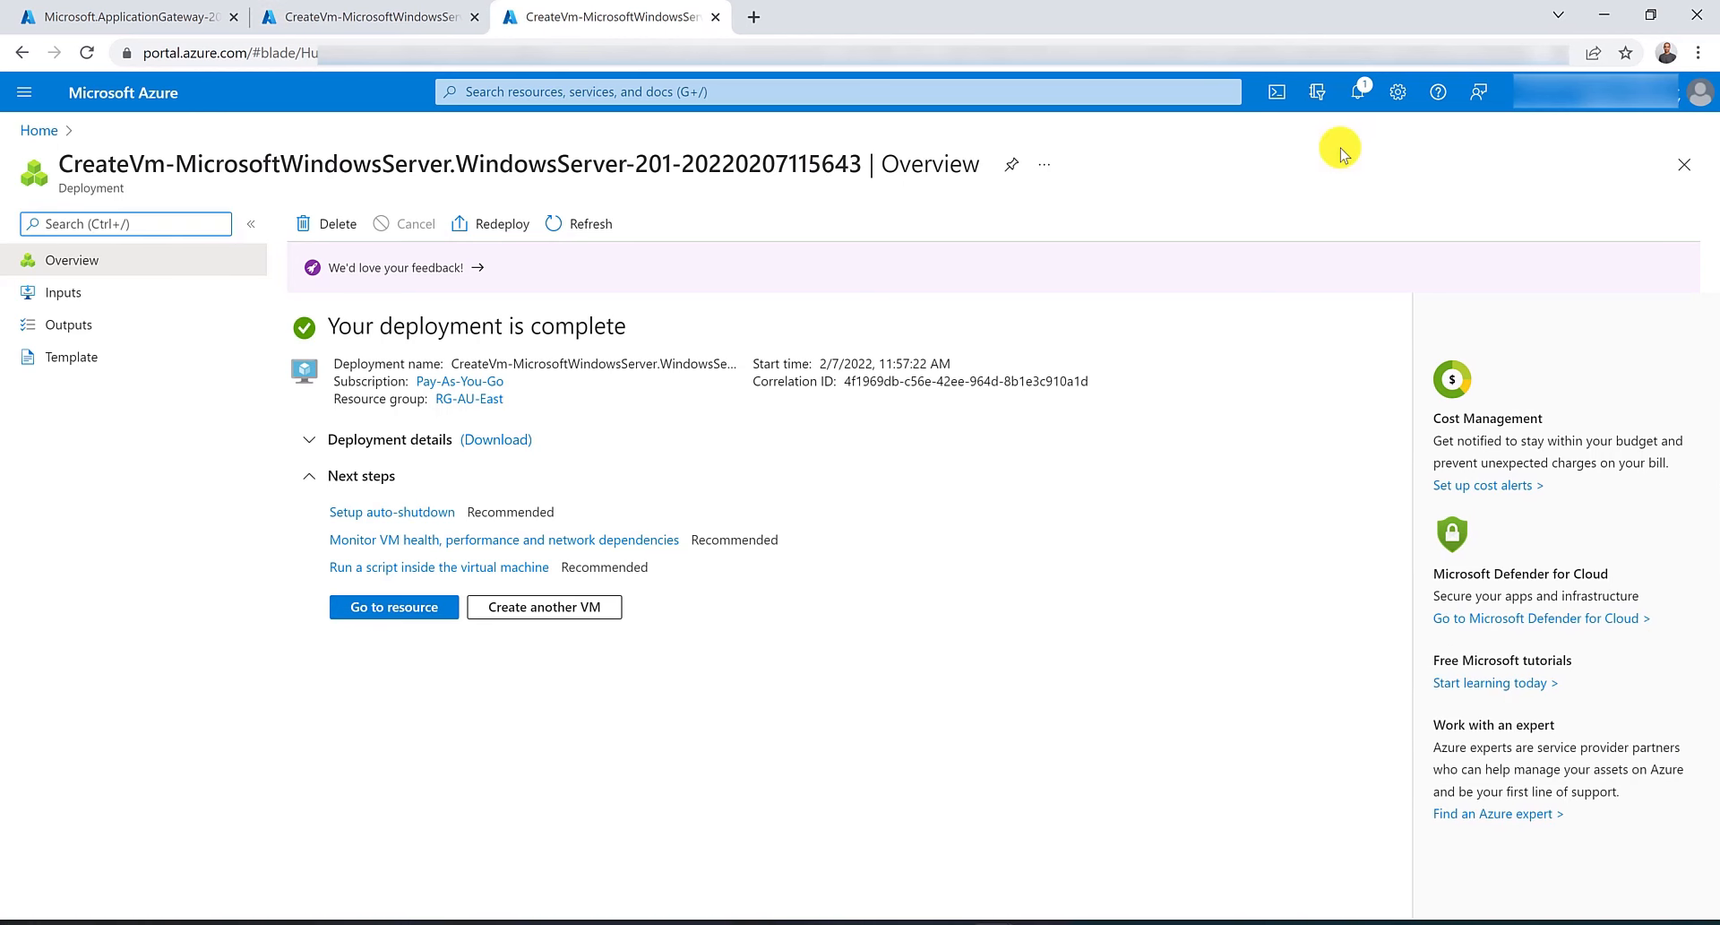
left_click(1280, 92)
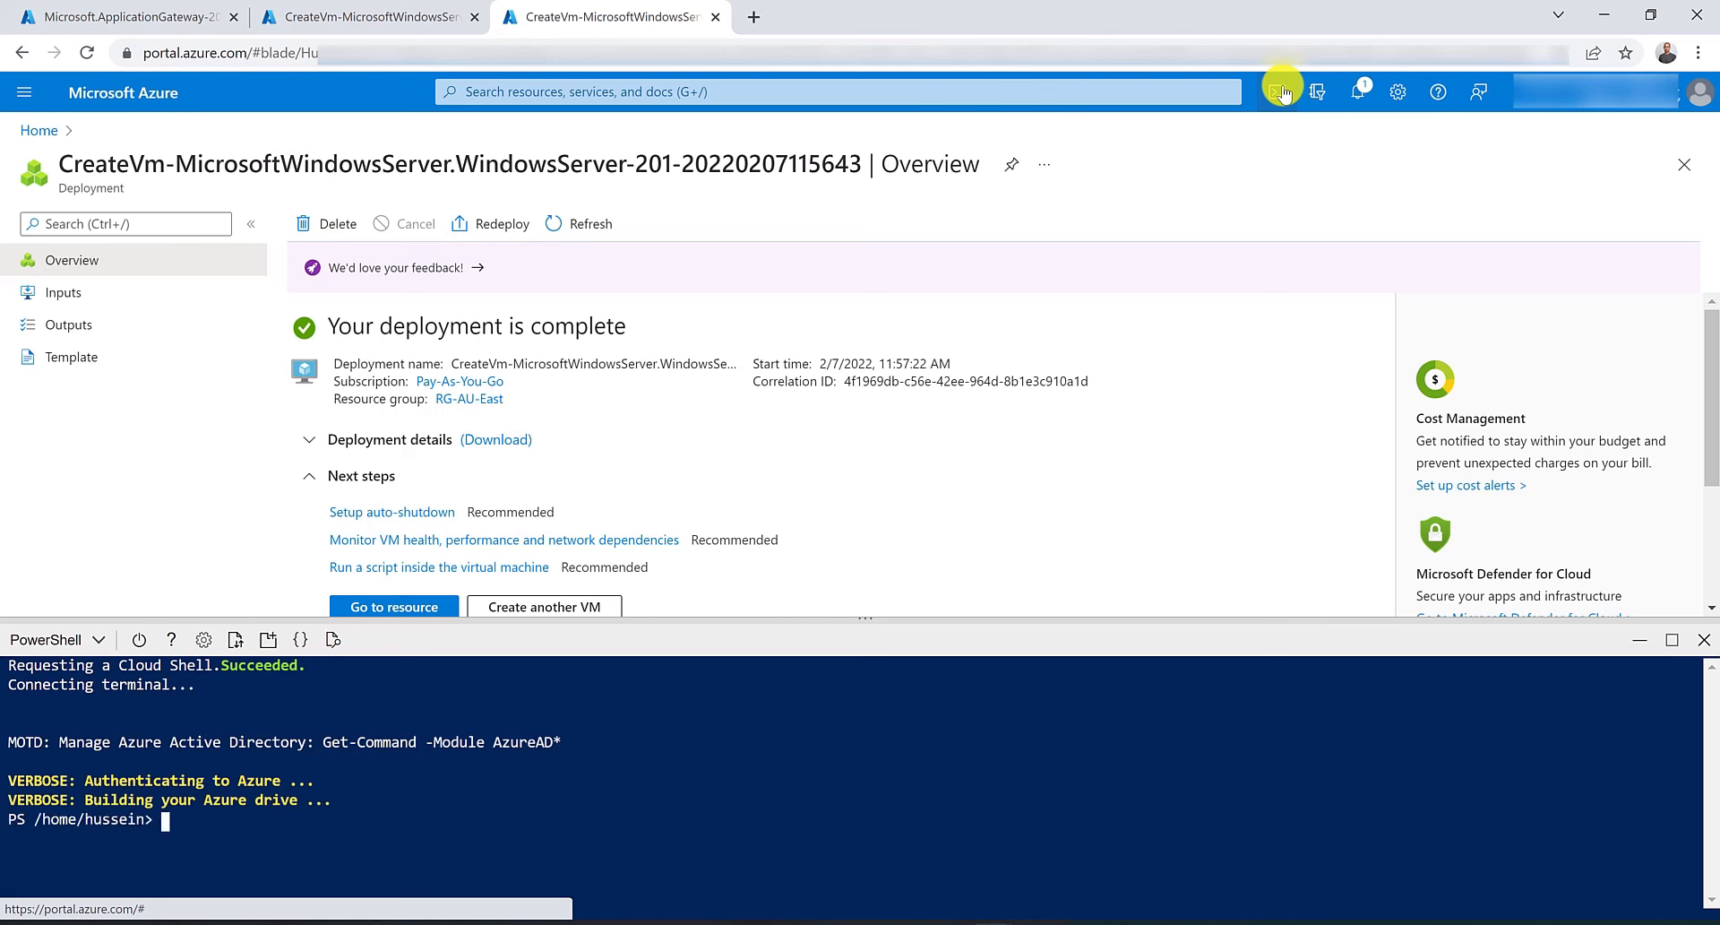
right_click(230, 835)
left_click(336, 660)
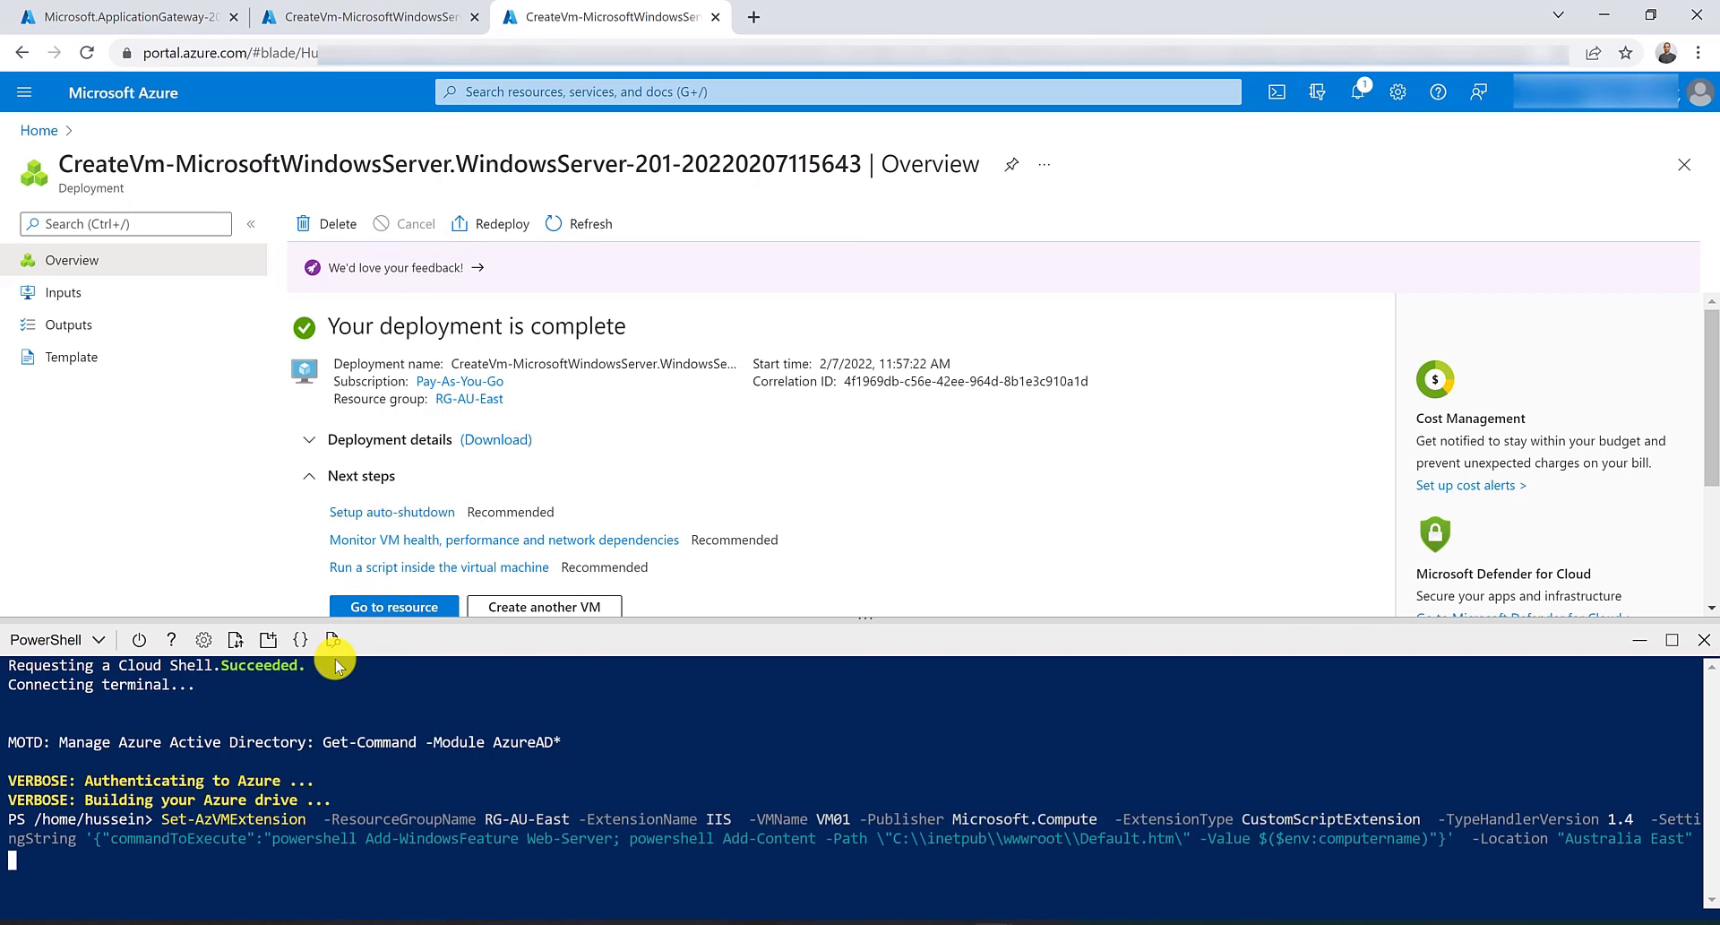
Change the command's VMName from VM01 to FabrikamVM and run it to install IIS on FabrikamVM.
key("Home")
key("Right")
key("Right")
key("Right")
key("Right")
key("Right")
key("Right")
key("Right")
key("Right")
key("Right")
key("Right")
key("Right")
key("Right")
key("Right")
key("Right")
key("Right")
key("Right")
key("Right")
key("Right")
key("Right")
key("Right")
key("ctrl+Right")
key("ctrl+Right")
key("ctrl+Right")
key("ctrl+Right")
key("ctrl+Right")
key("BackSpace")
key("BackSpace")
key("BackSpace")
key("BackSpace")
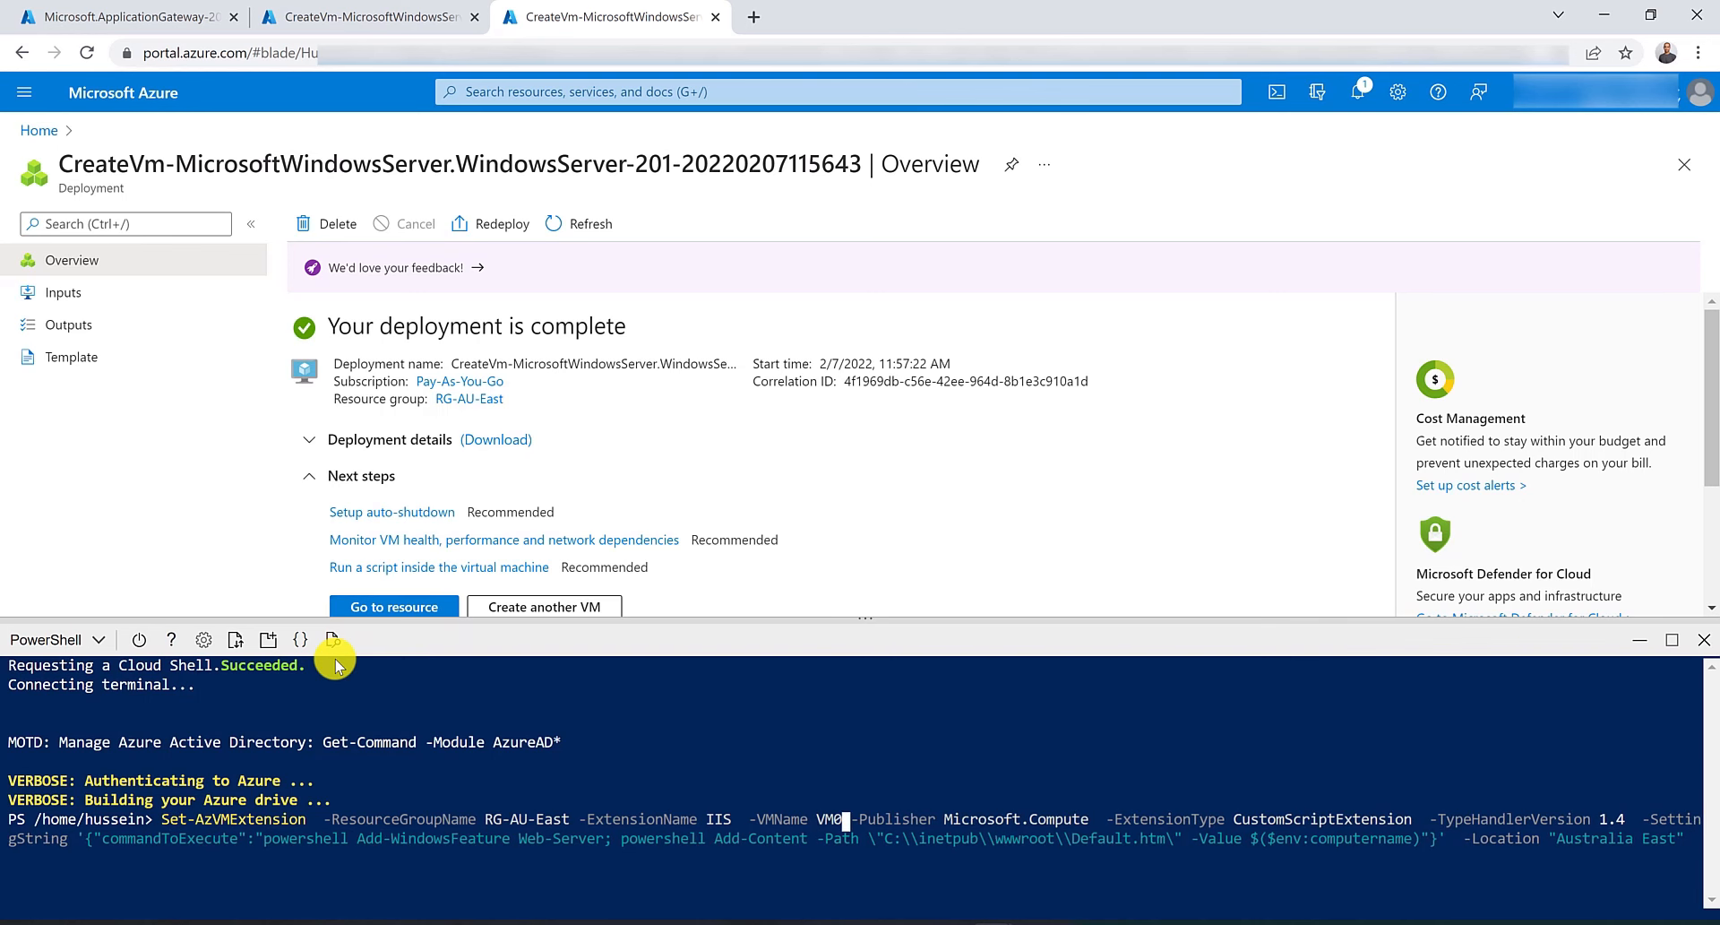
type("Fa")
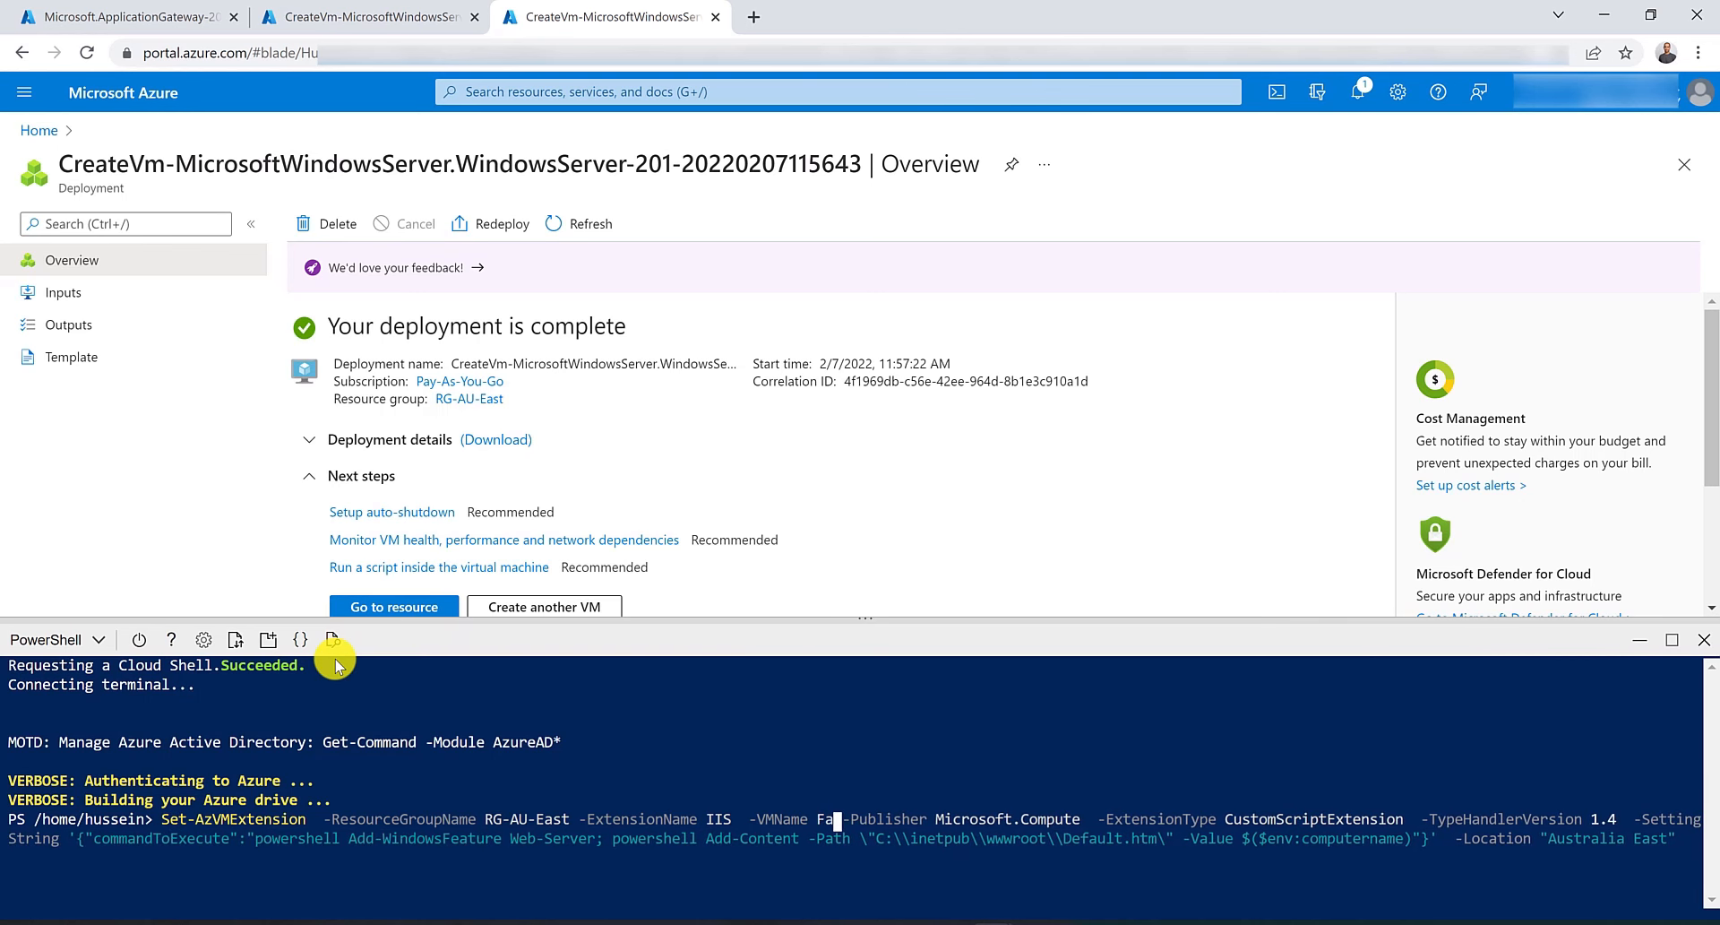
type("brikamVM")
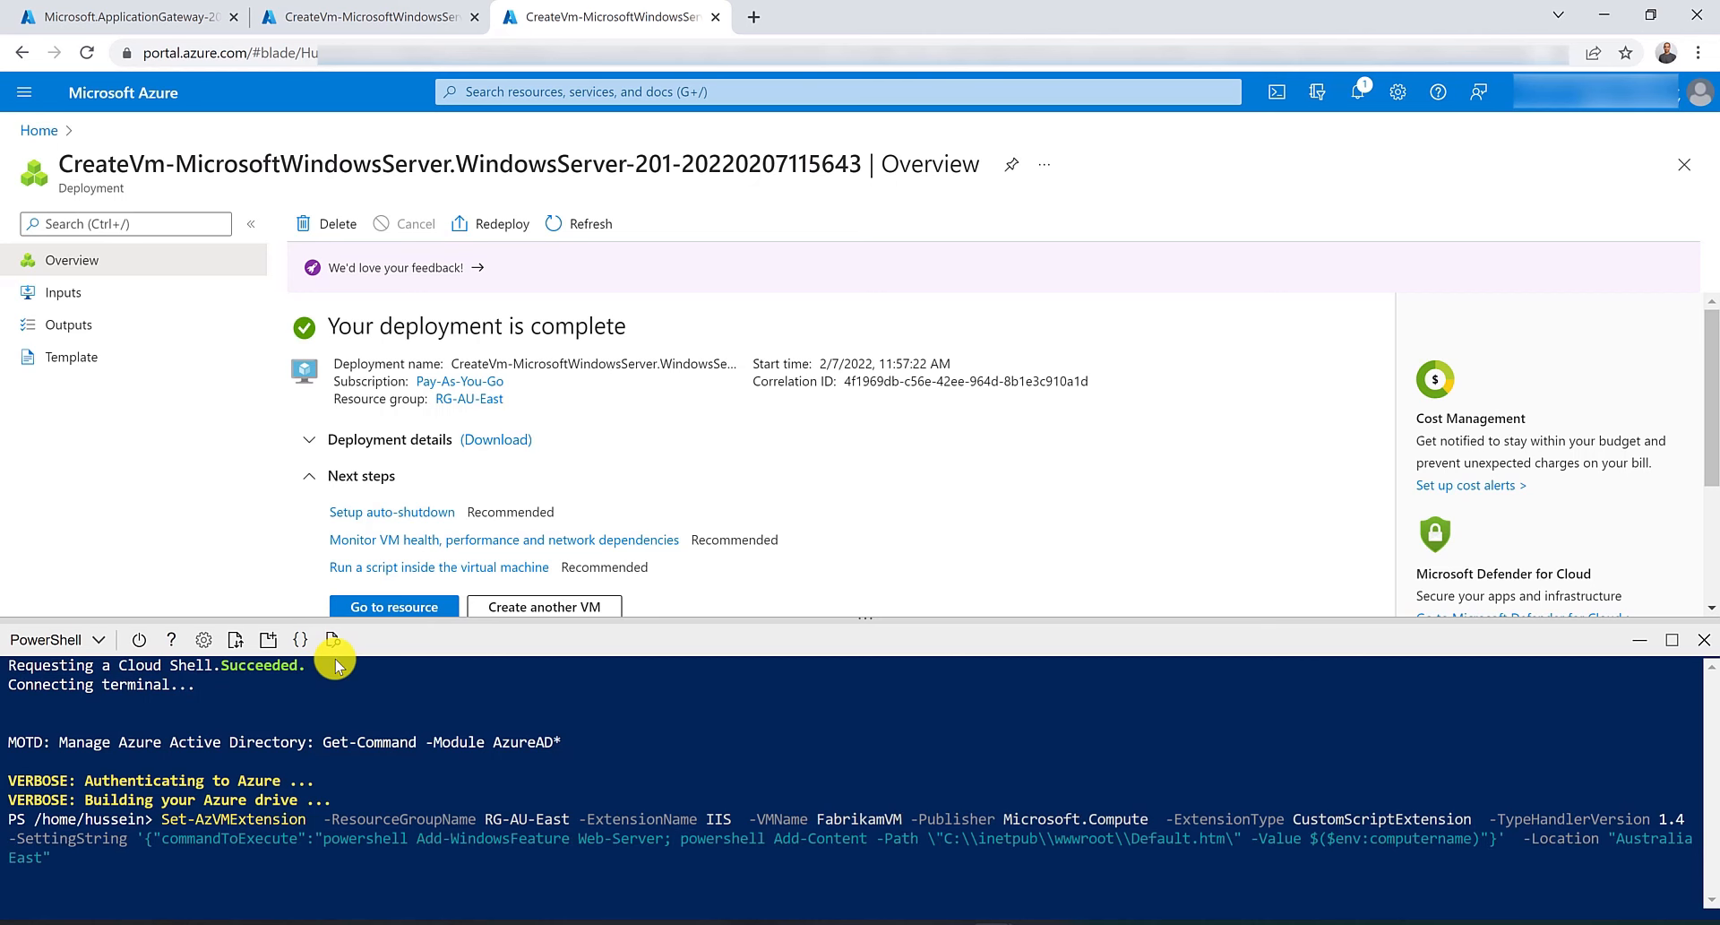
Compare the IIS extension results in the ContosoVM and FabrikamVM deployment tabs.
left_click(368, 11)
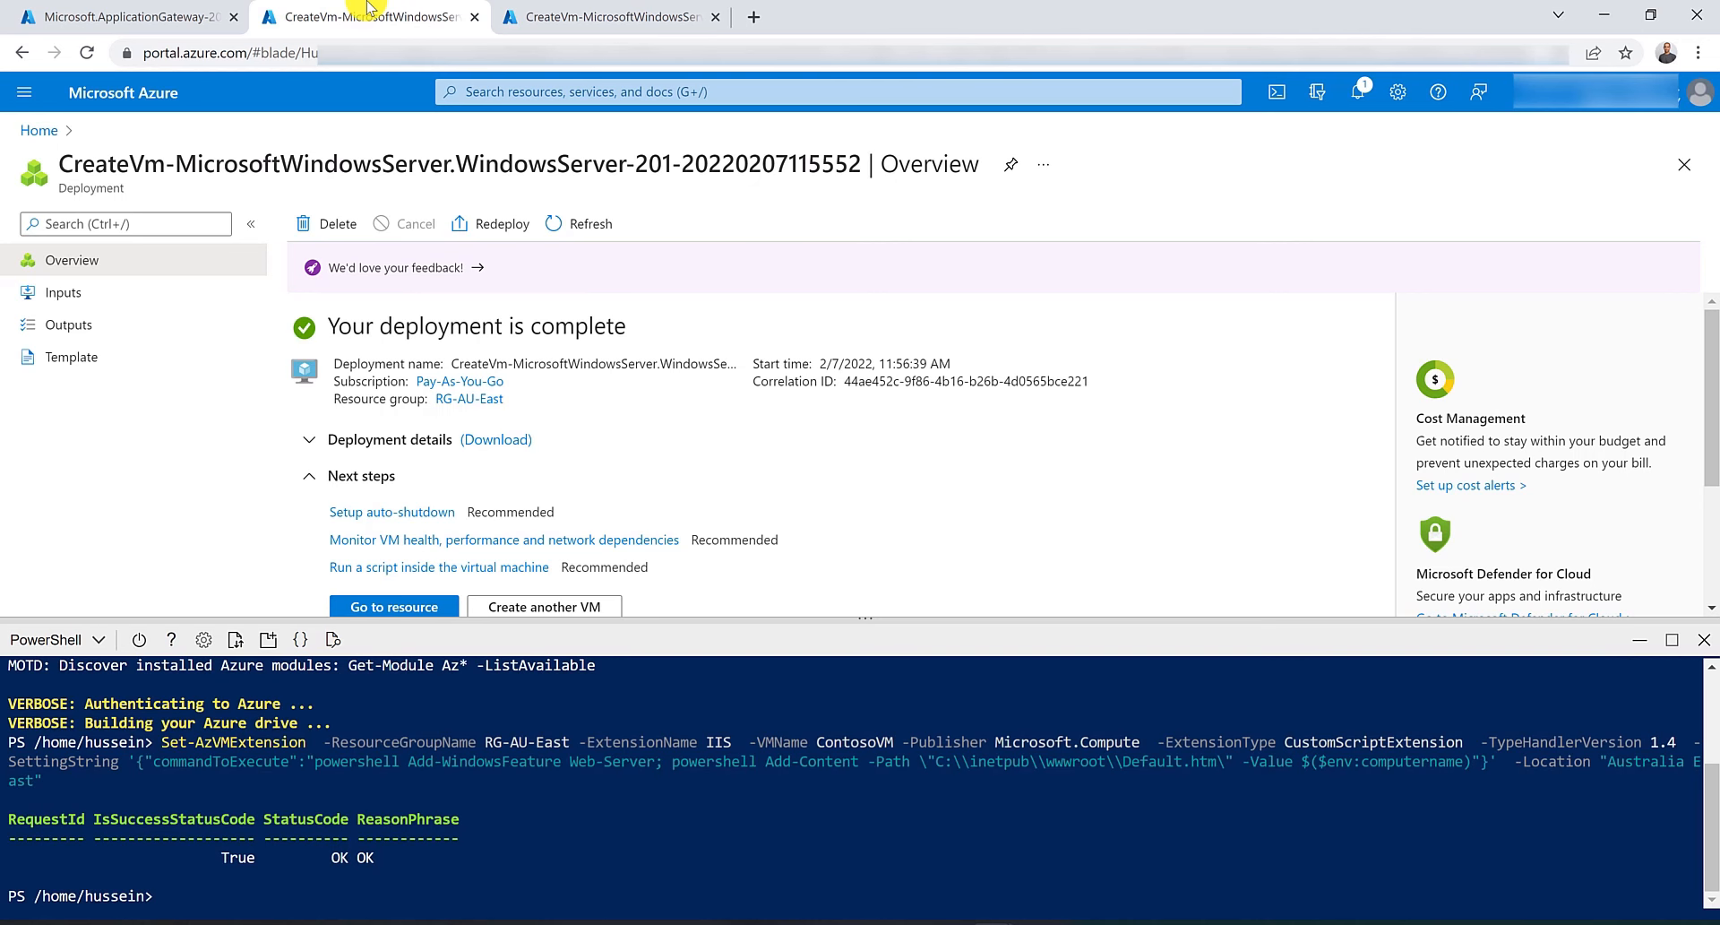
left_click(593, 9)
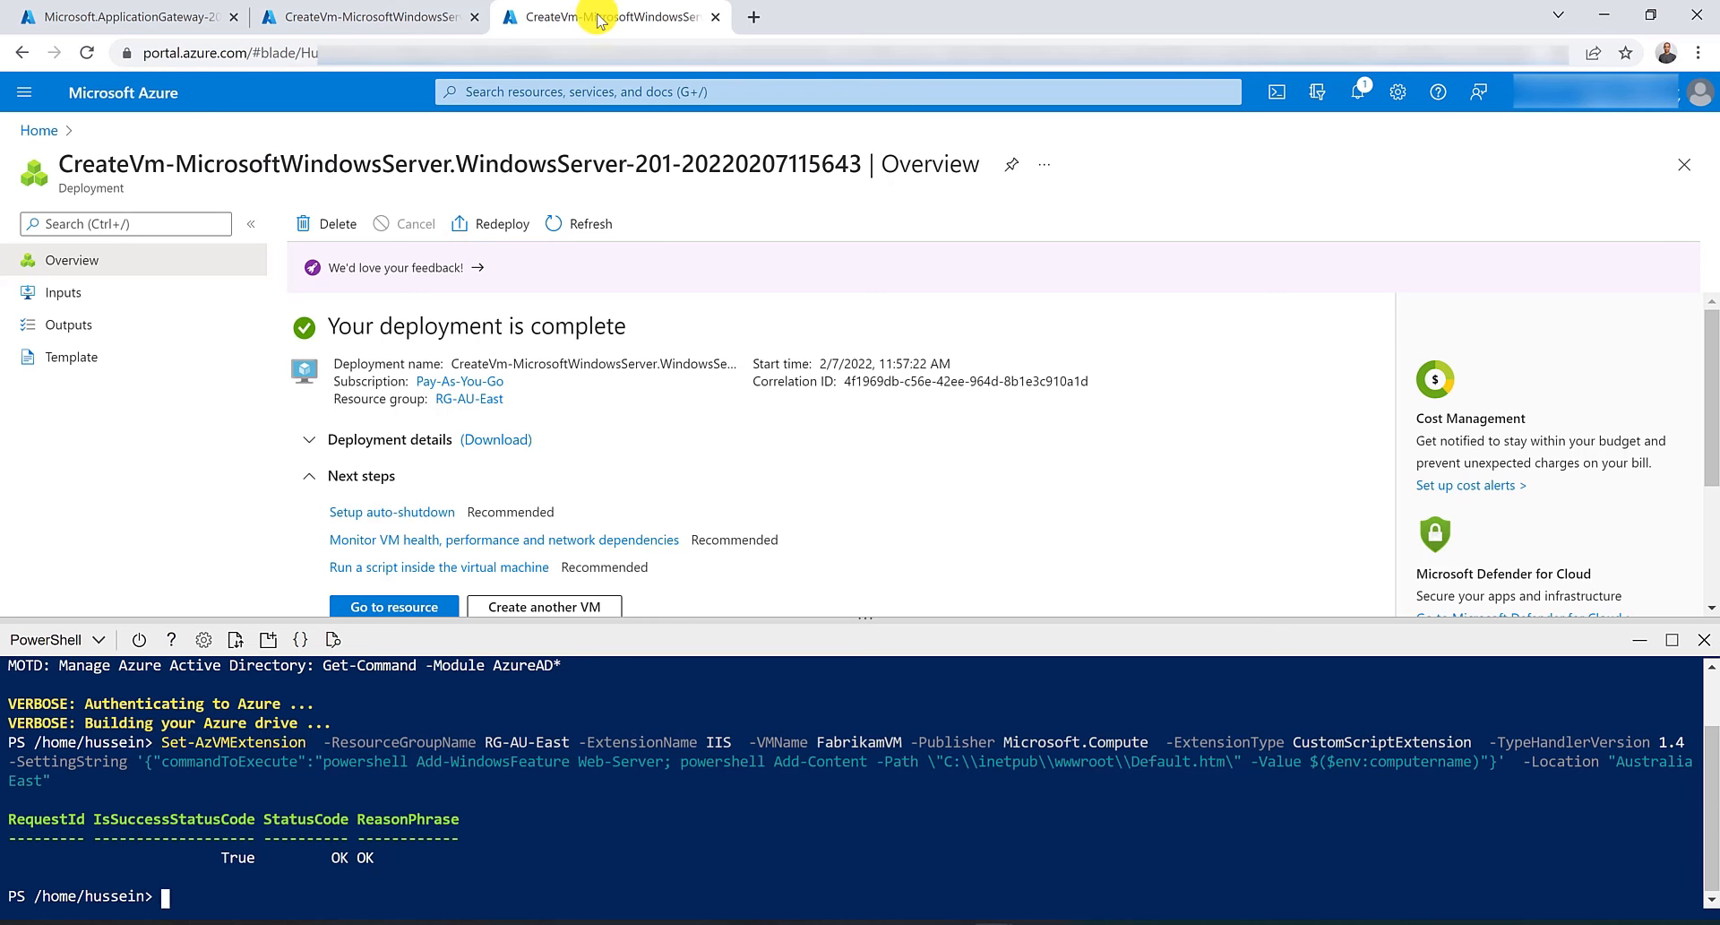
key("ctrl+w")
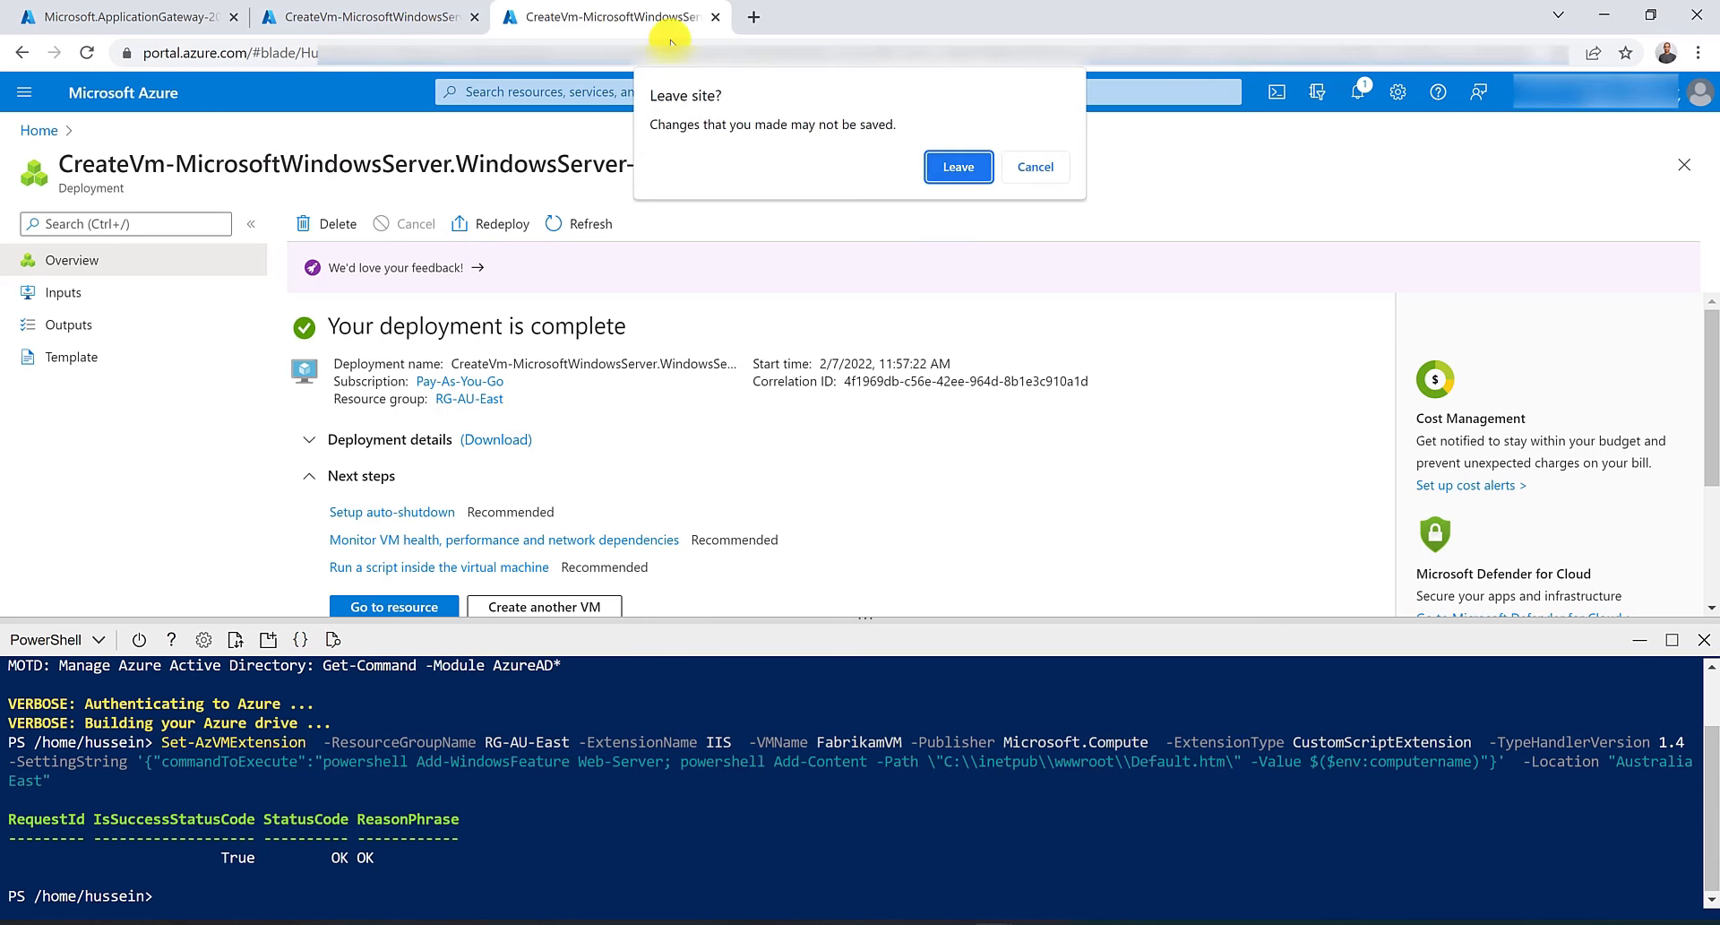
left_click(1023, 168)
Open myAppGW's backend pools and add virtual machine contosovm198 as the target of contosoPool, then save.
left_click(89, 13)
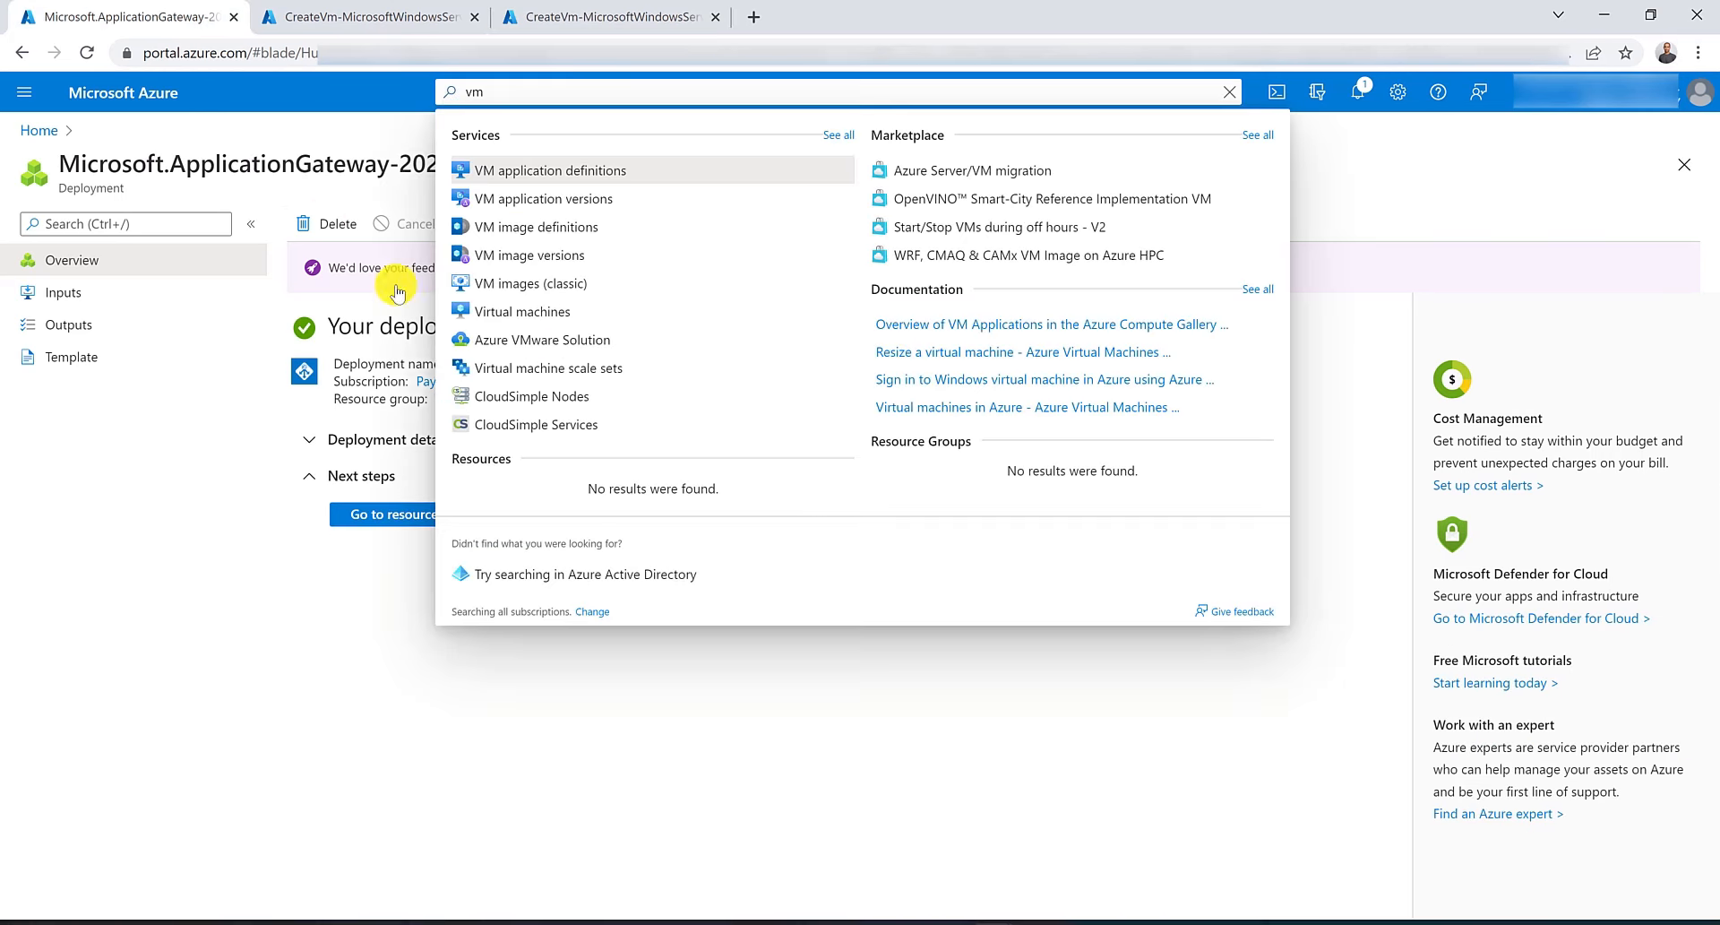
left_click(323, 198)
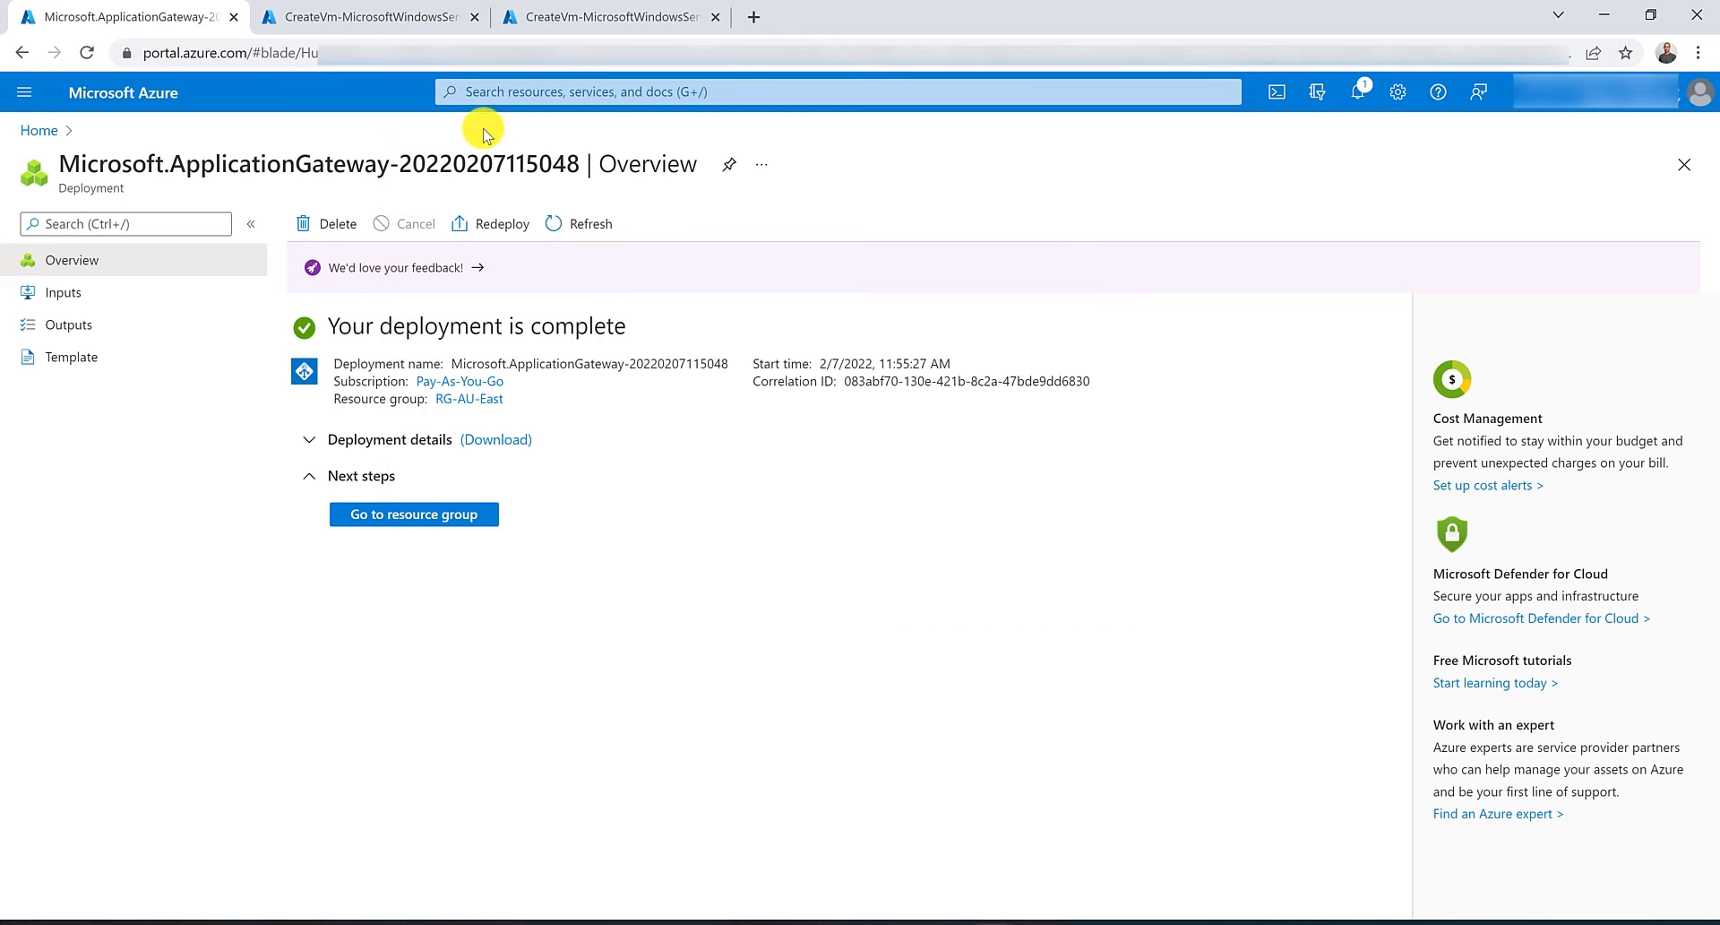
left_click(591, 92)
left_click(518, 411)
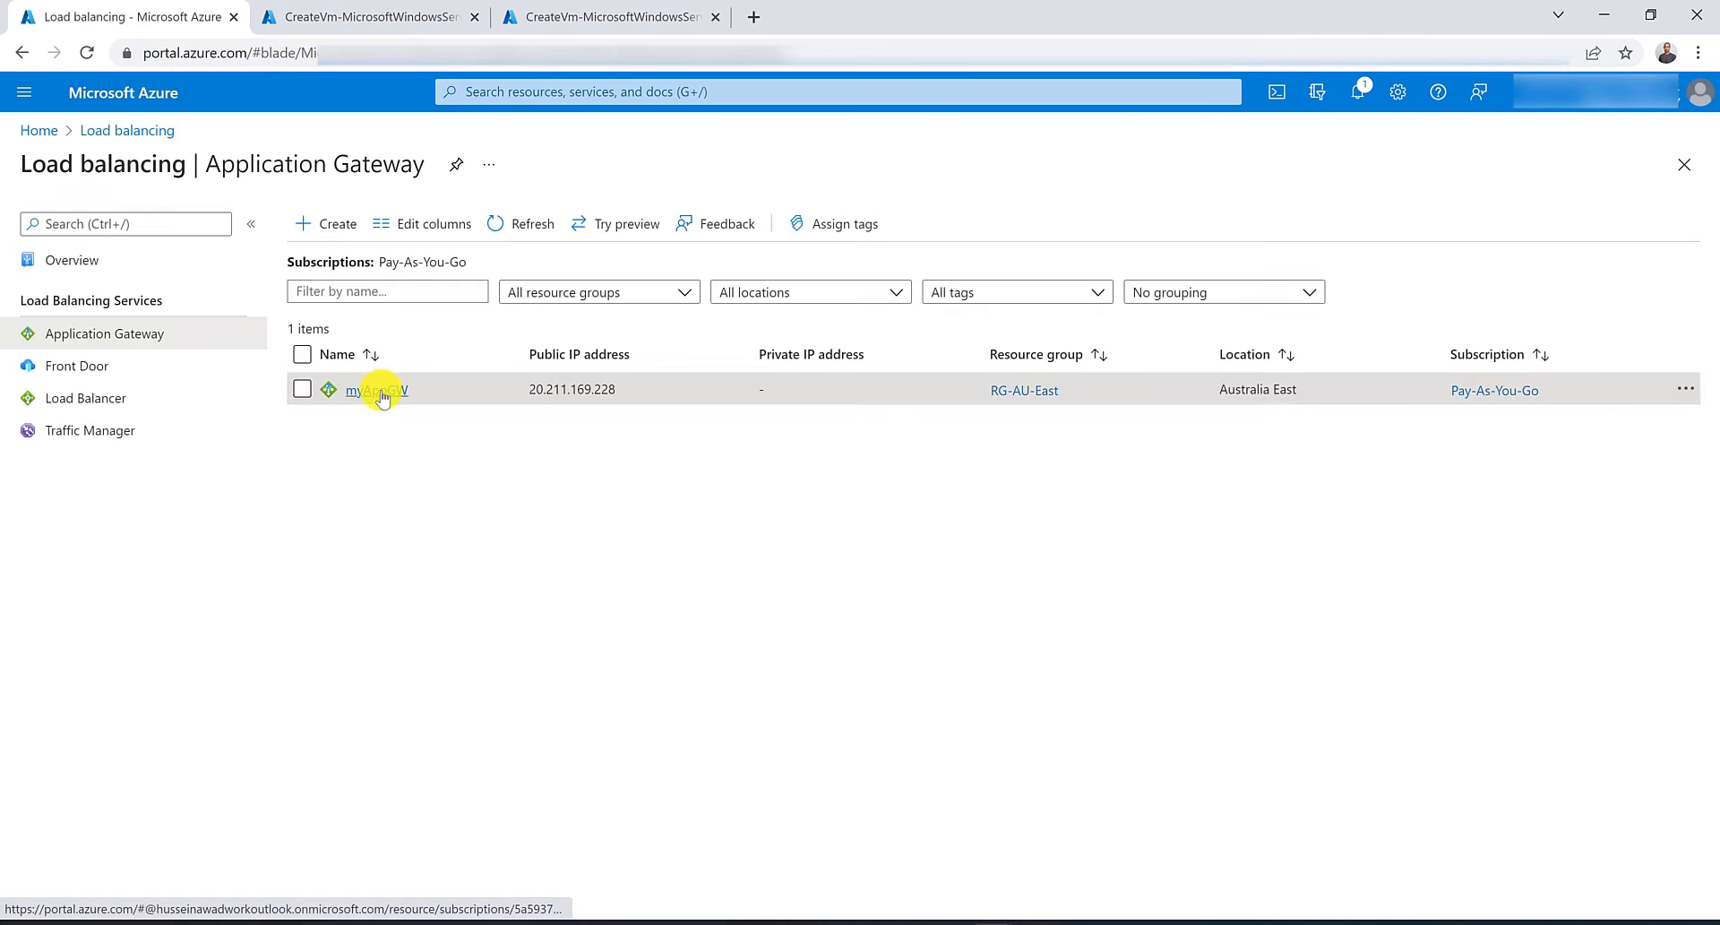
left_click(377, 389)
left_click(638, 529)
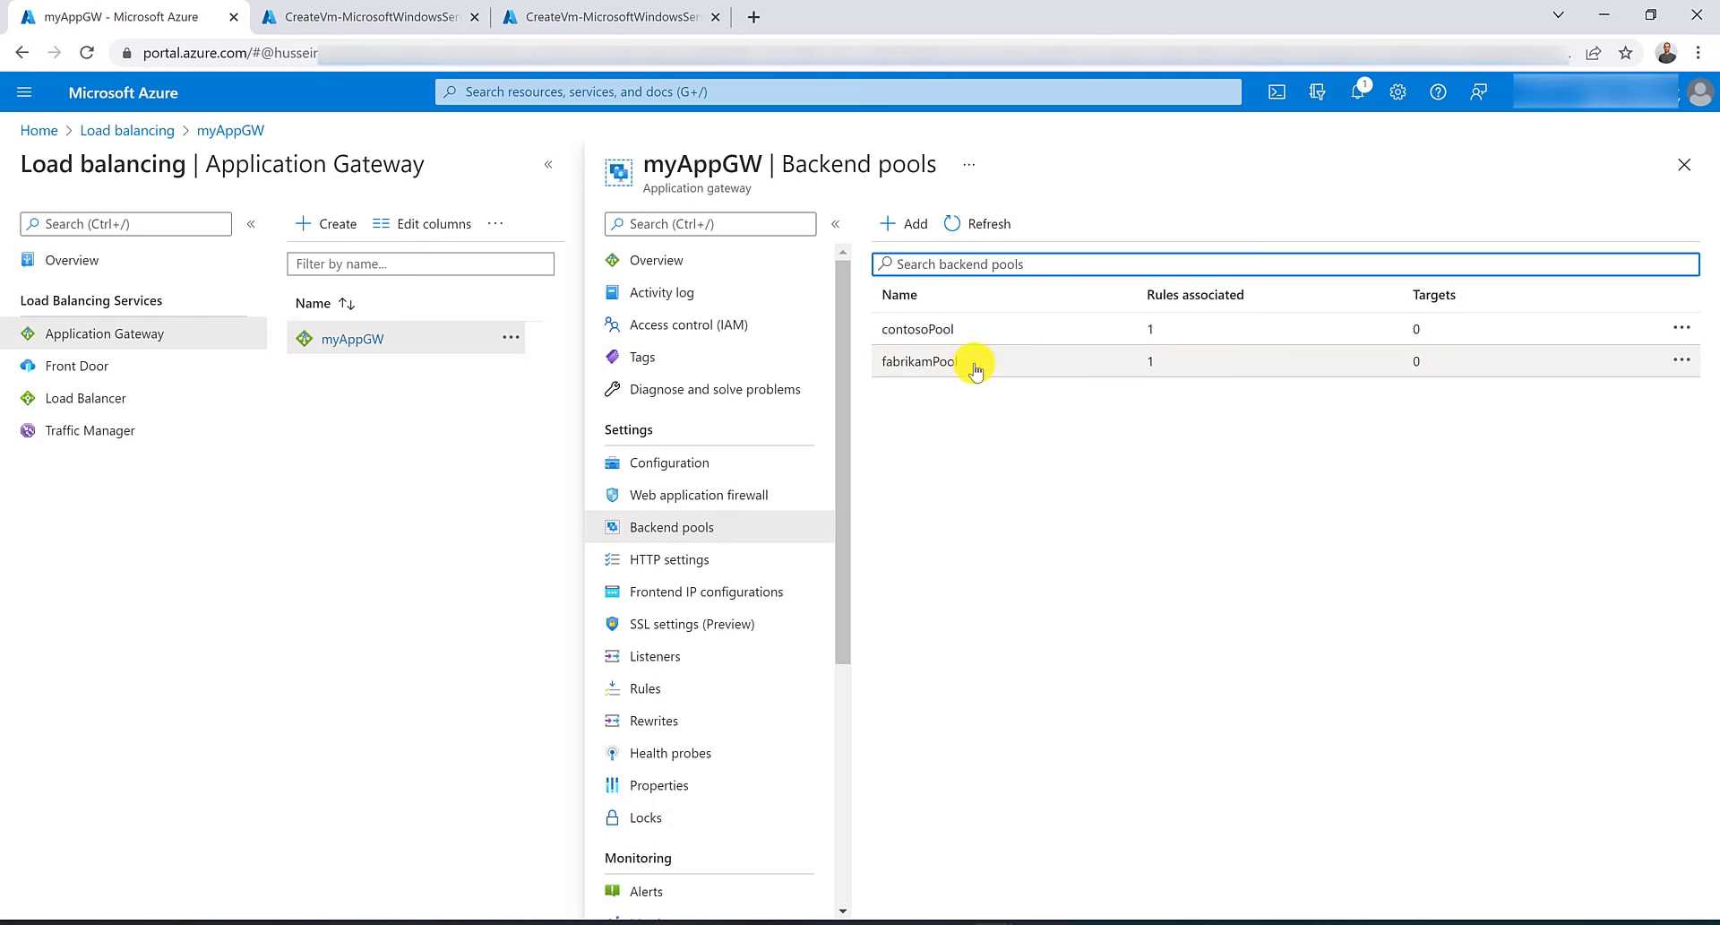
left_click(937, 334)
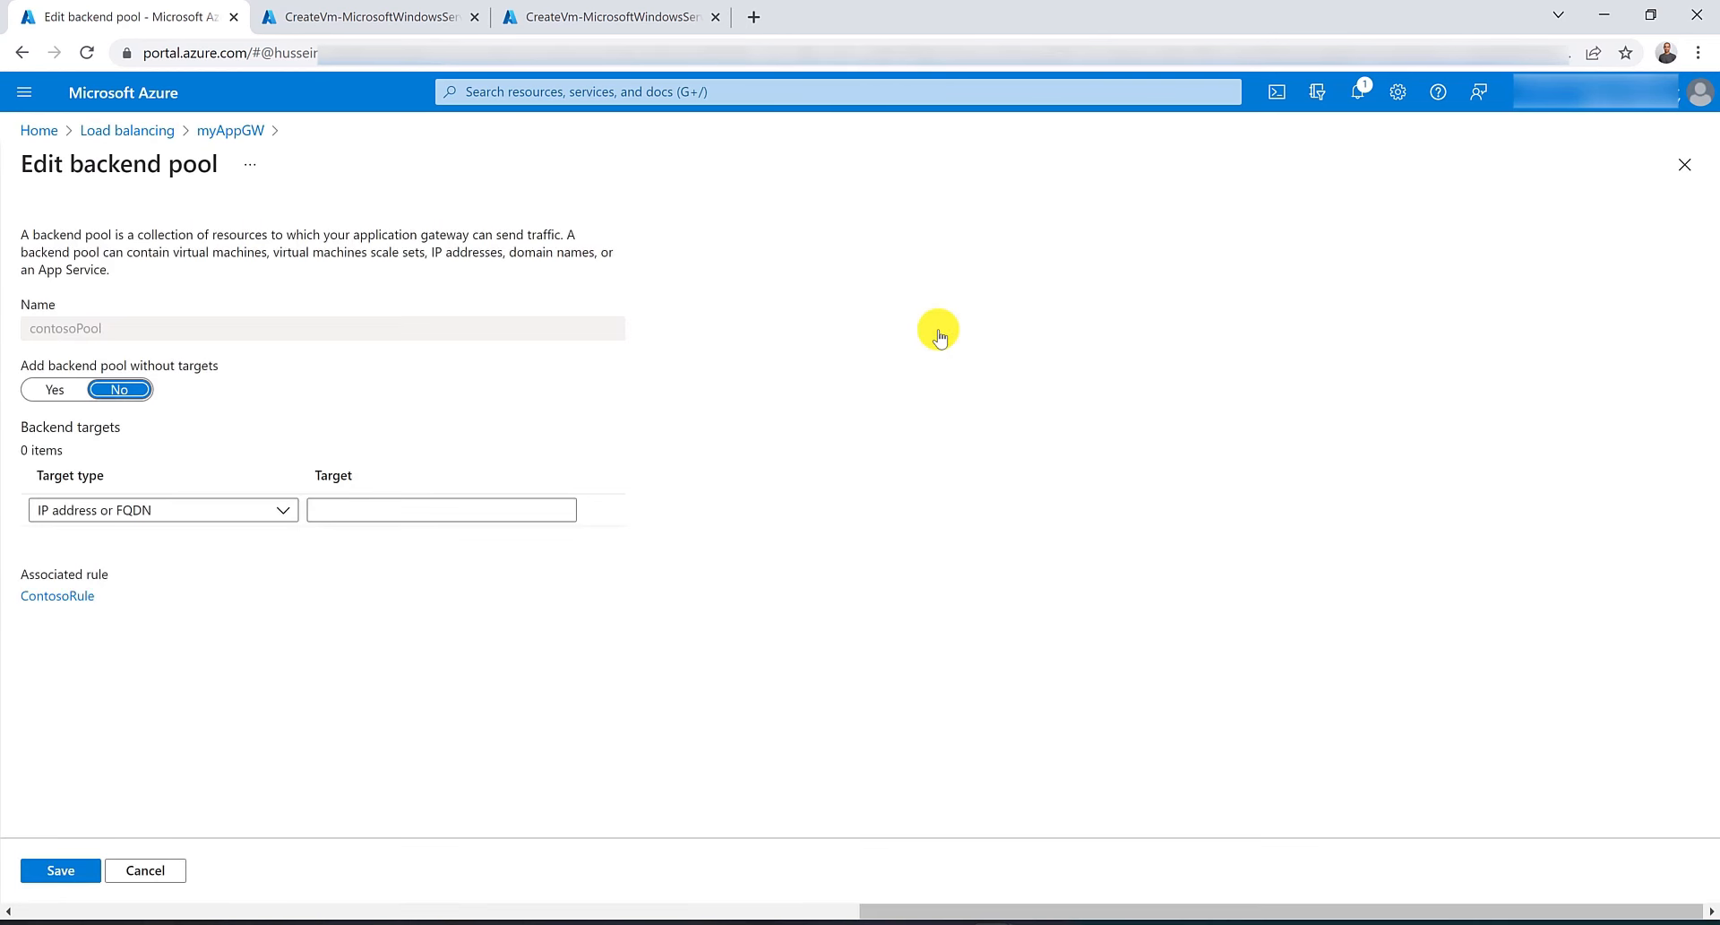
left_click(287, 511)
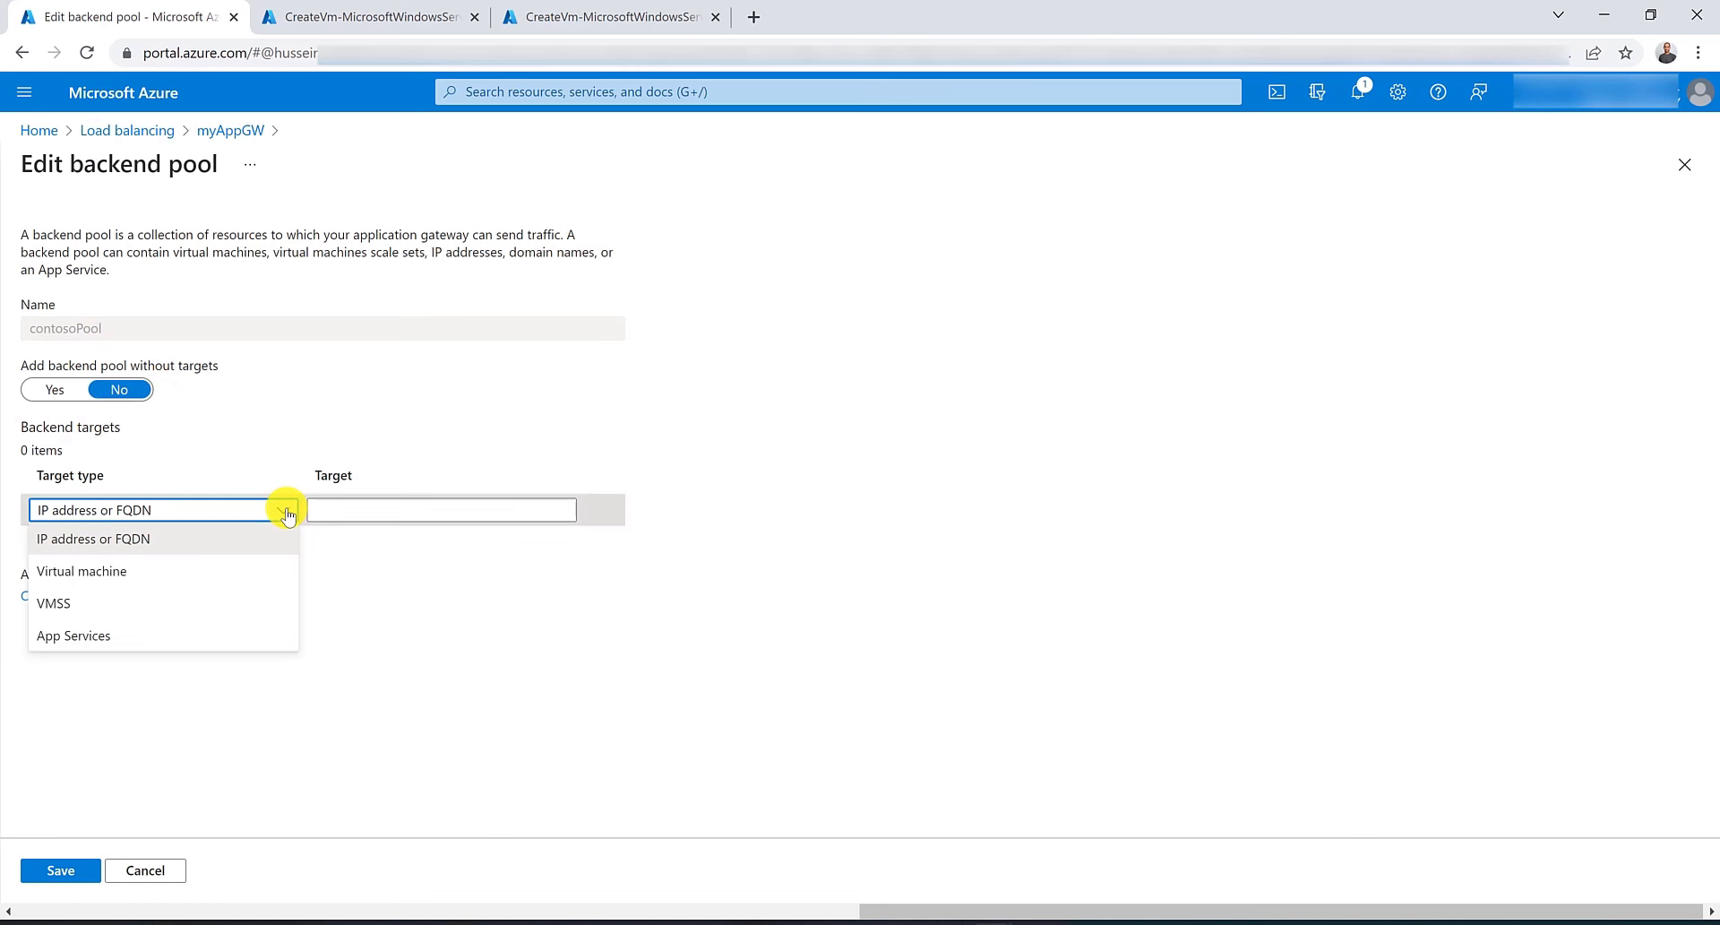
left_click(264, 567)
left_click(389, 512)
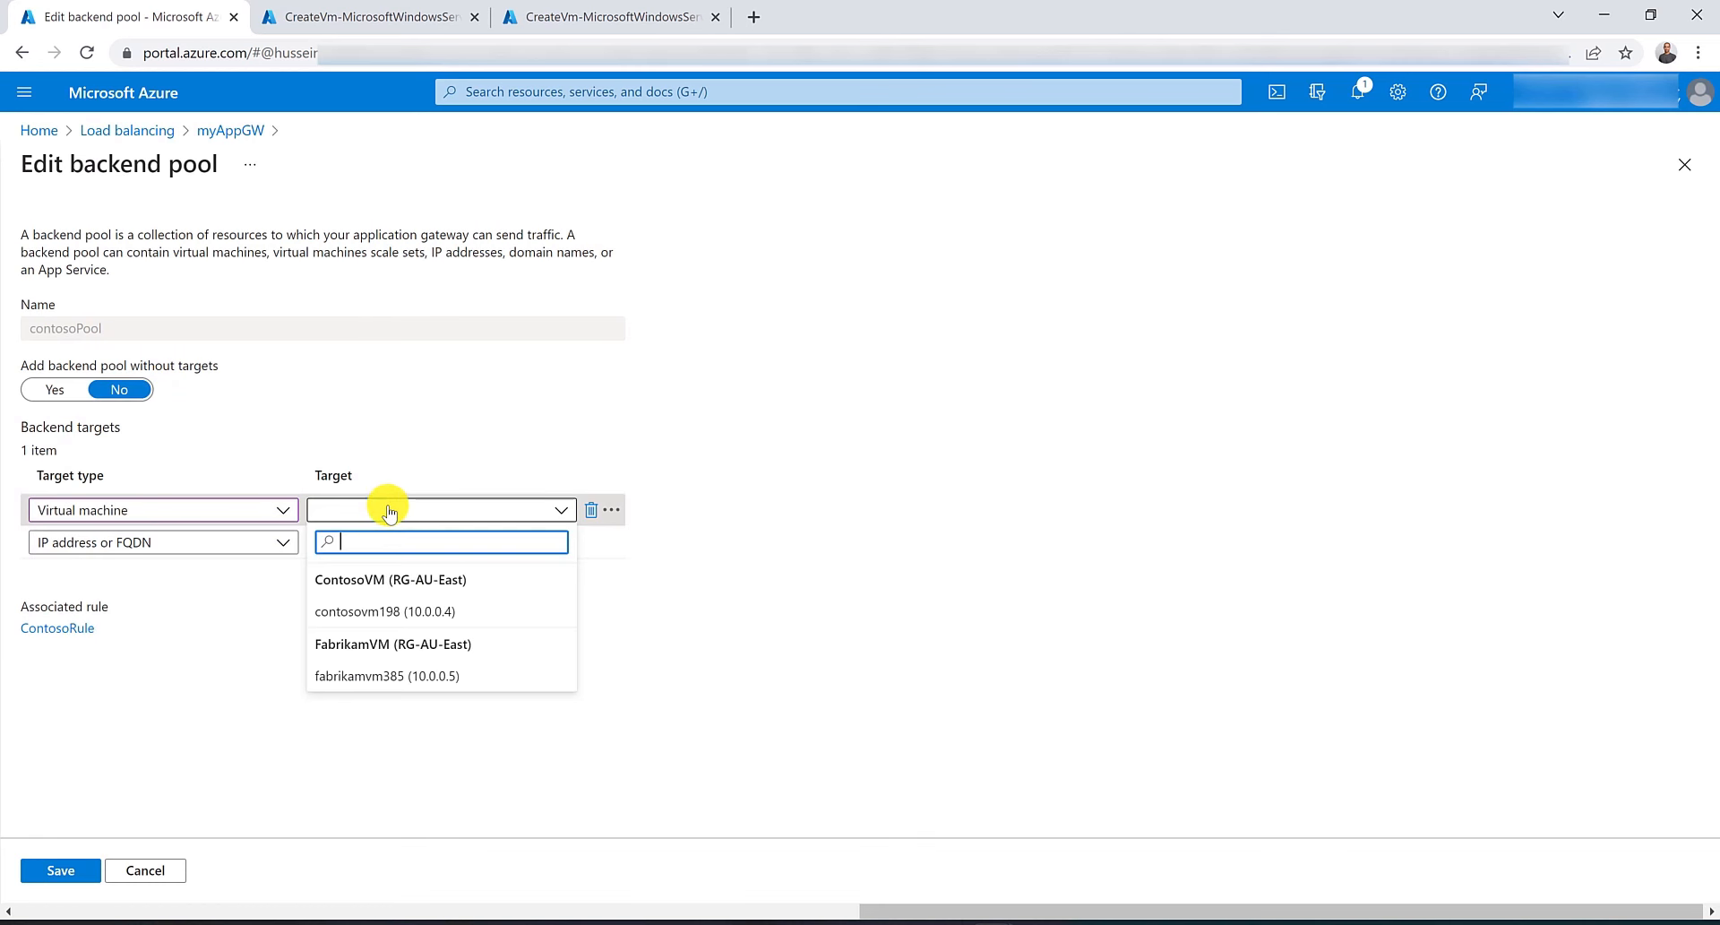
left_click(388, 608)
left_click(72, 871)
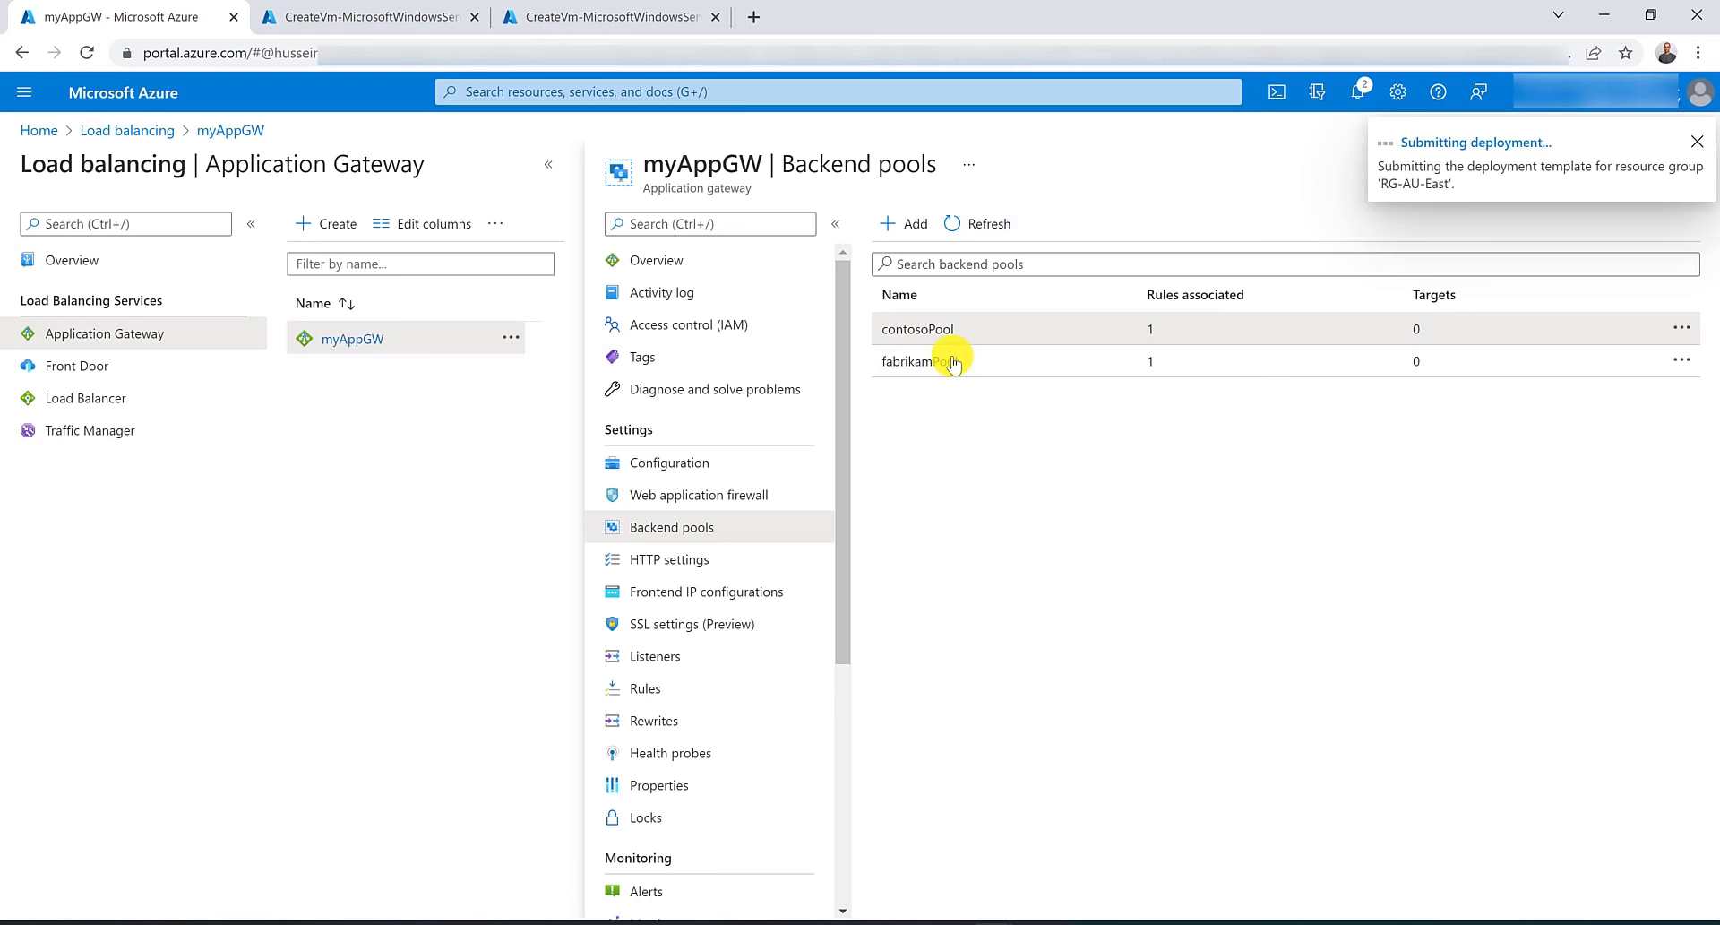
Add virtual machine fabrikamvm385 as the target of fabrikamPool and save.
left_click(945, 358)
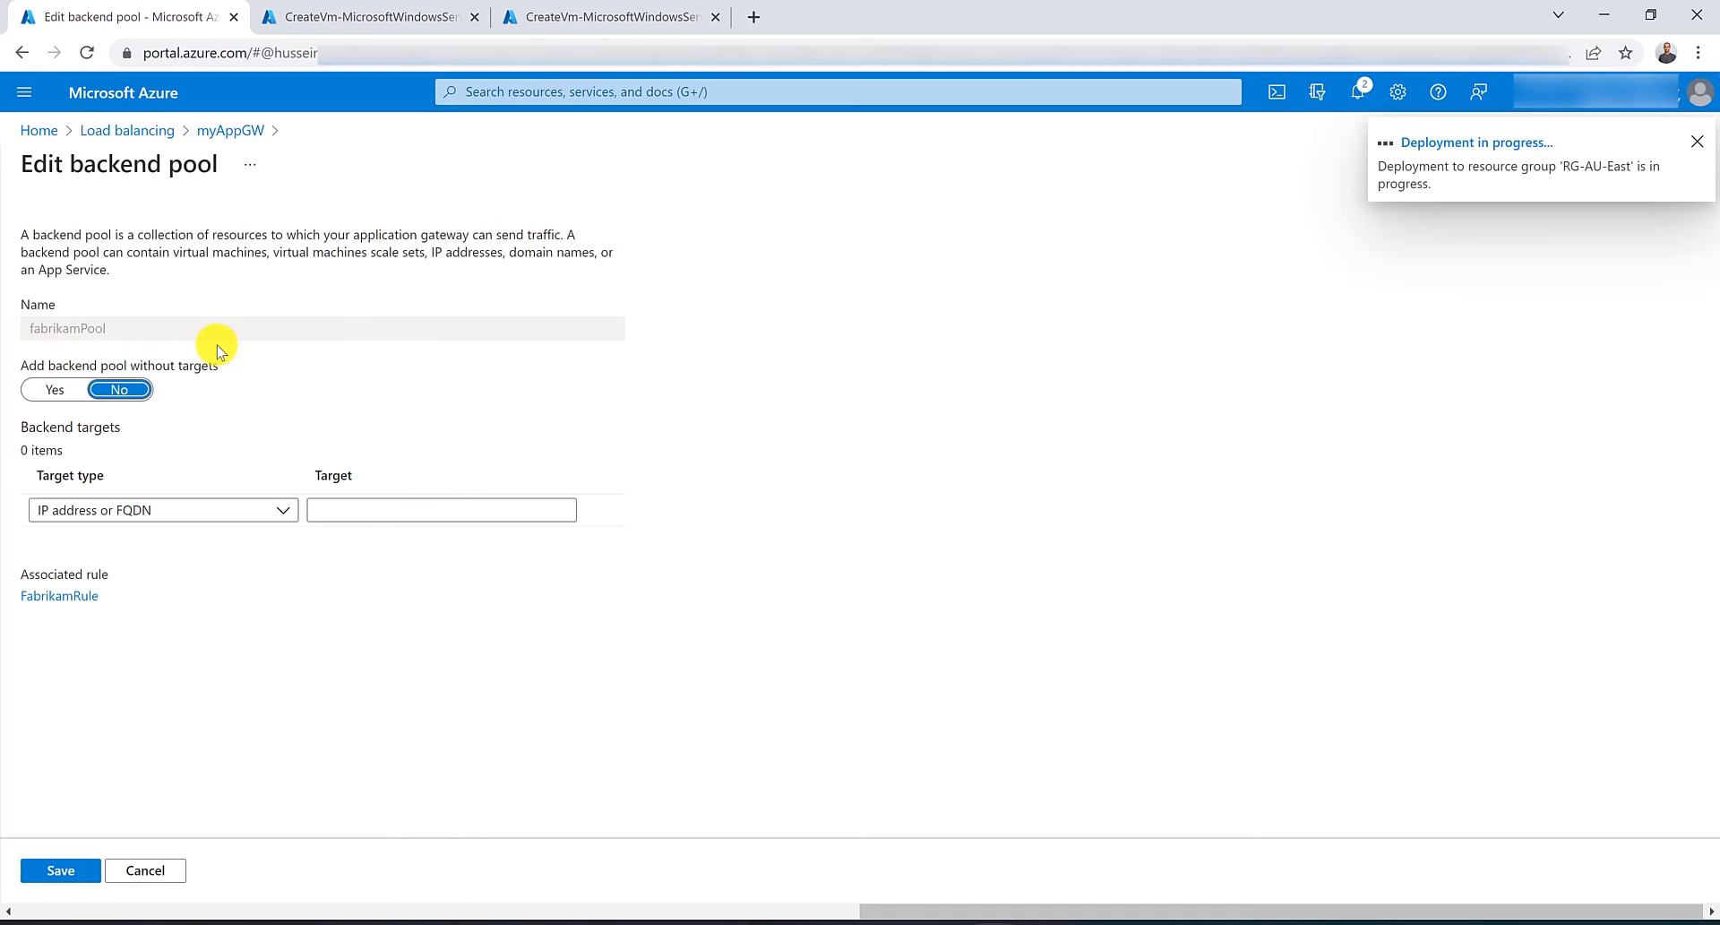
left_click(213, 518)
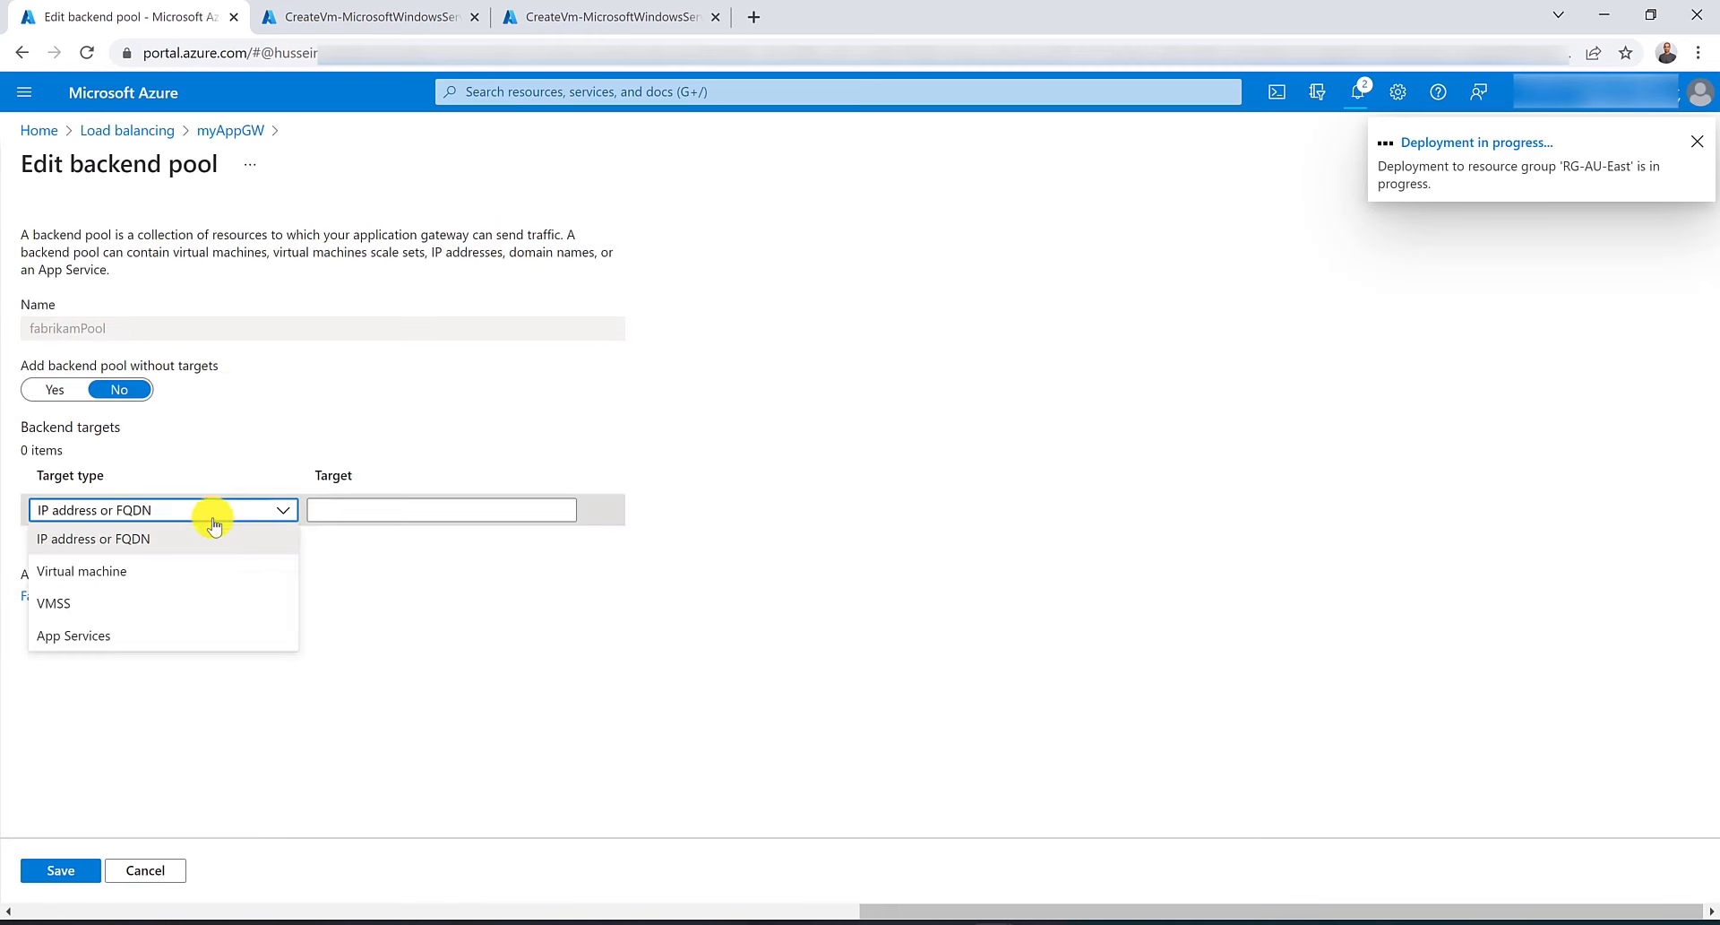
left_click(204, 569)
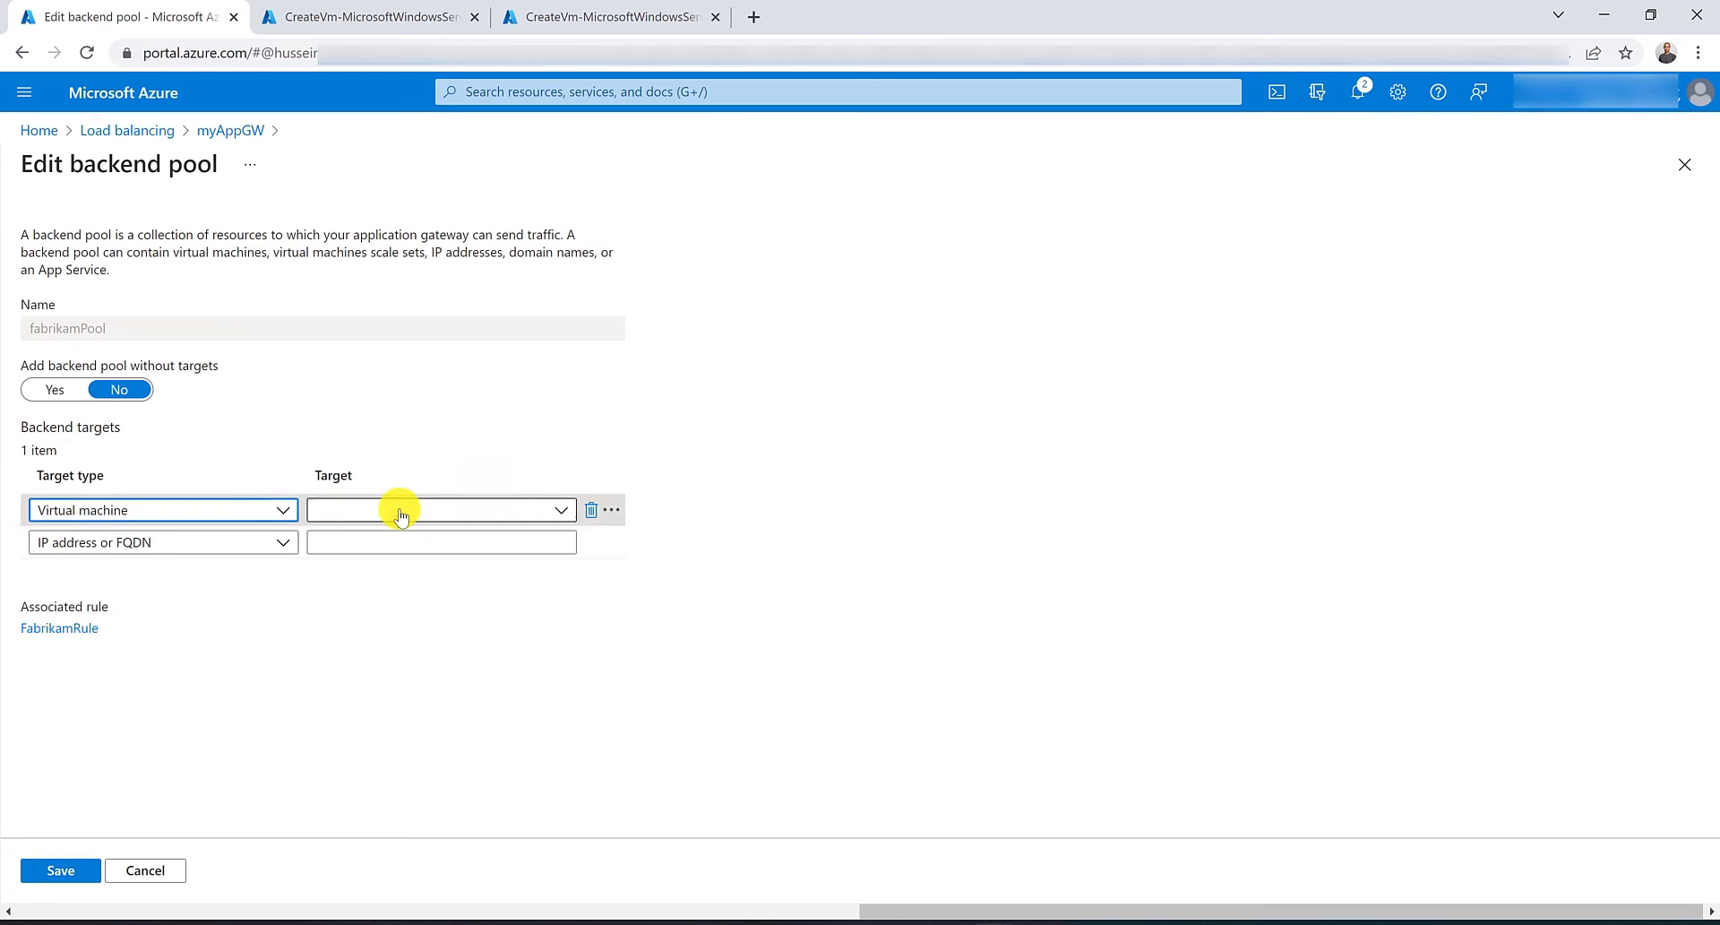
left_click(399, 514)
left_click(416, 679)
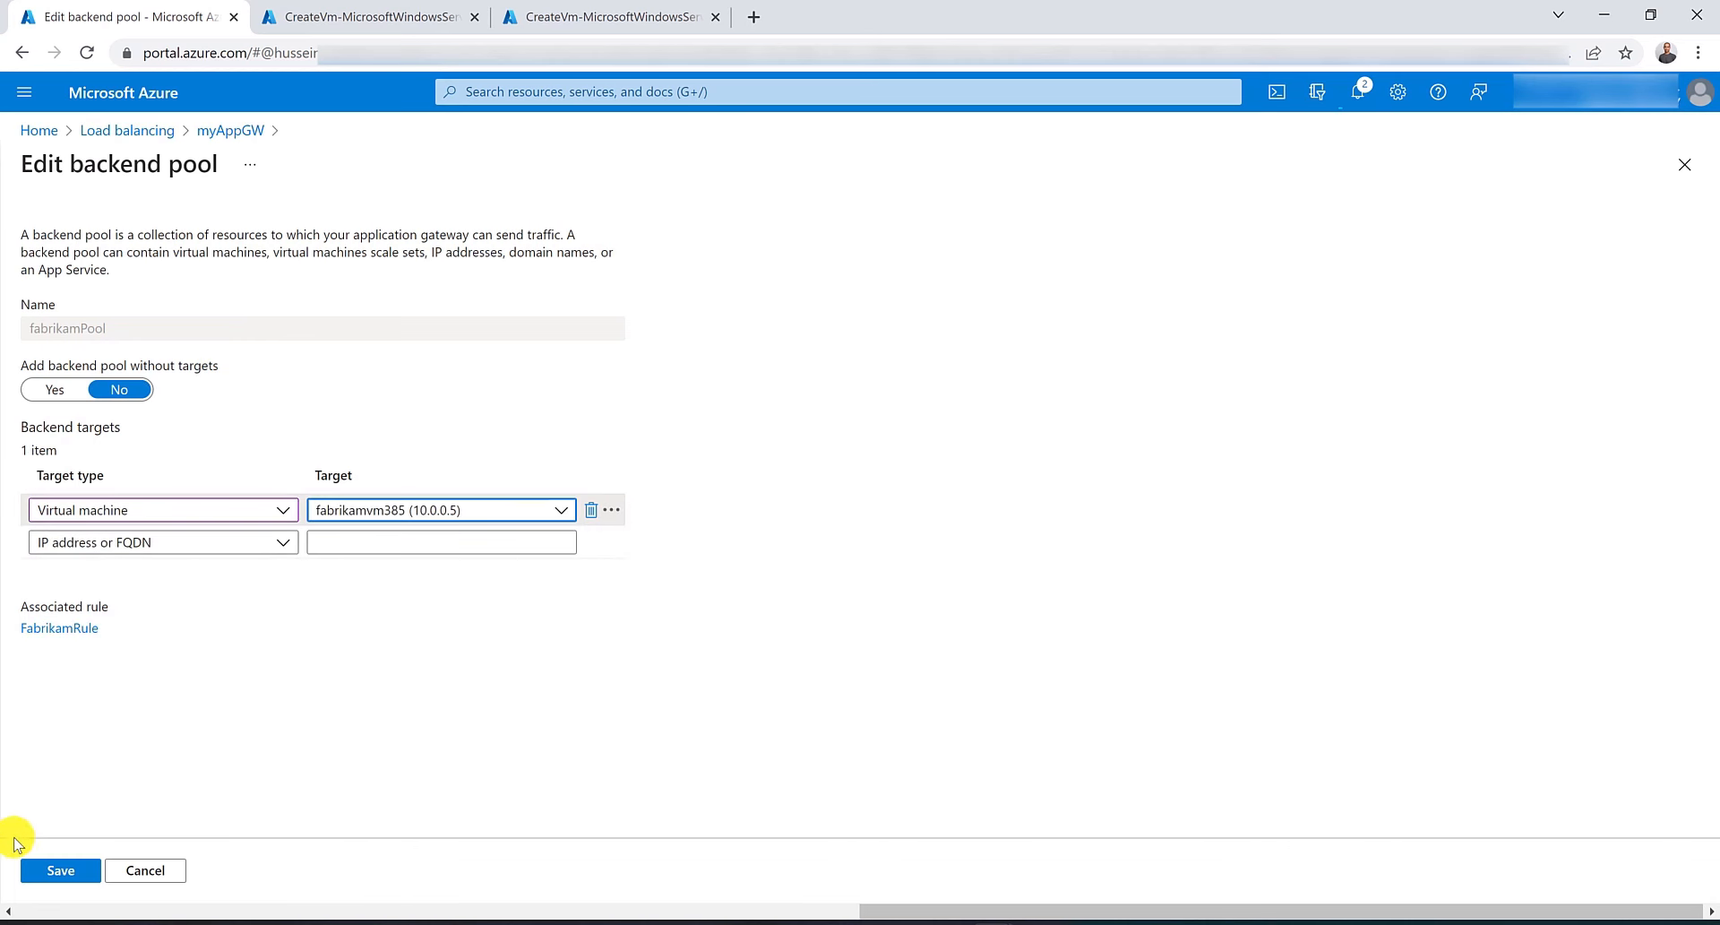
left_click(40, 867)
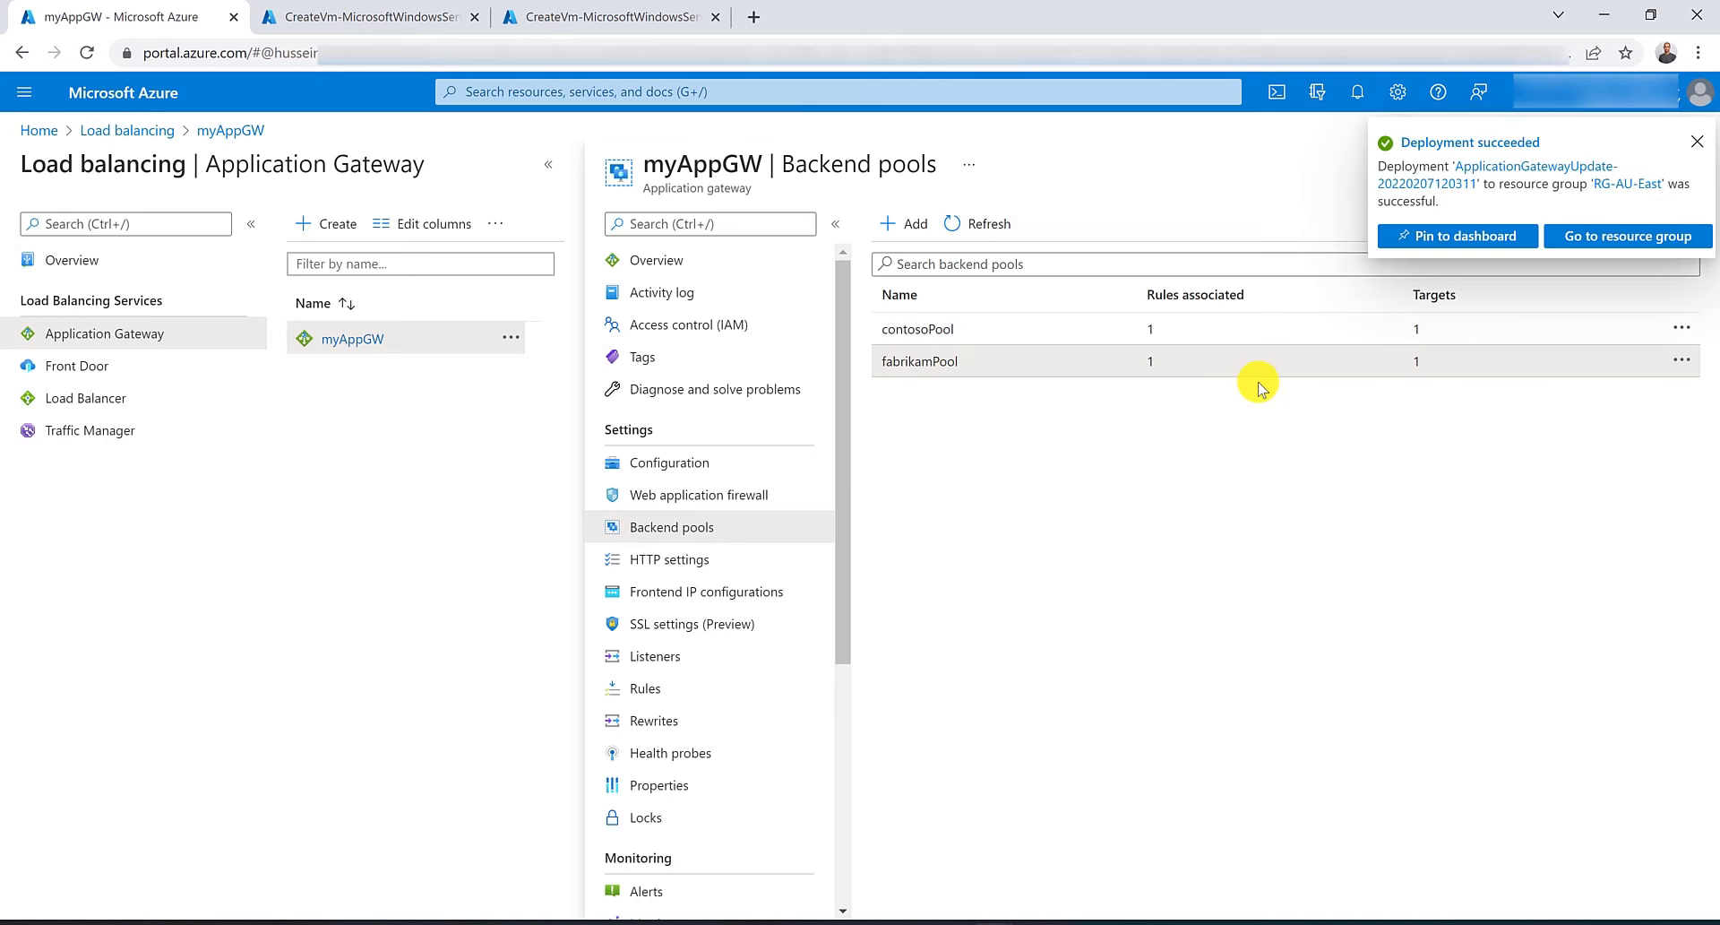
Copy the gateway's frontend public IP from the overview and browse to it in a new tab.
left_click(777, 262)
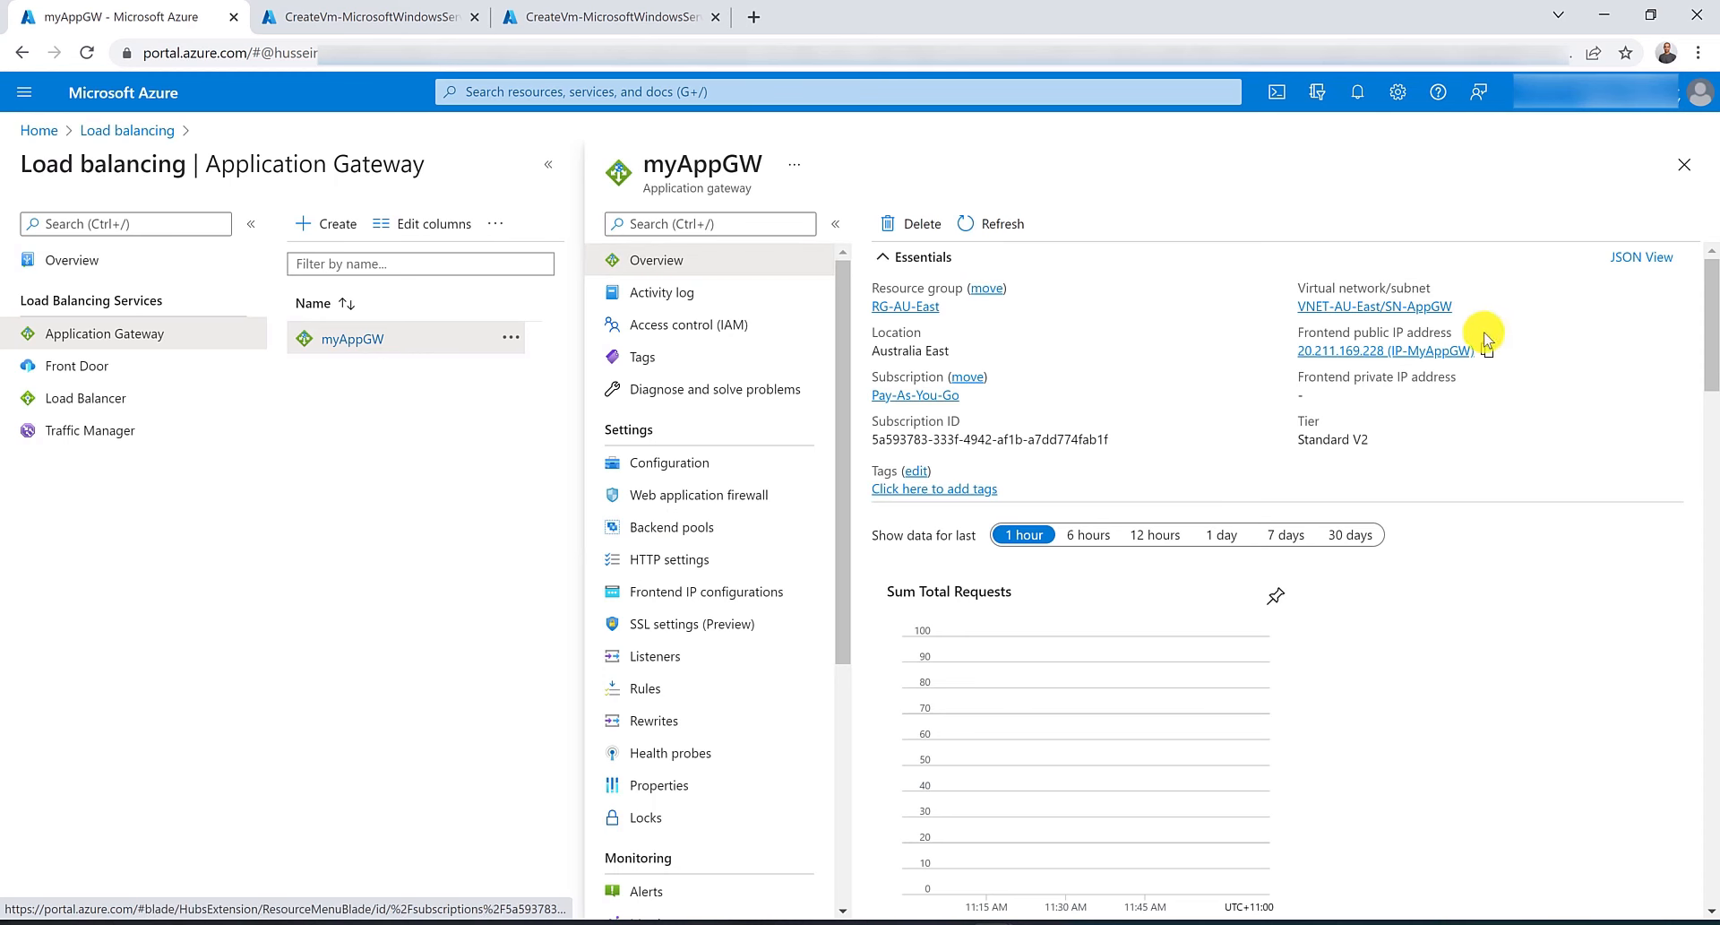
left_click(751, 13)
type("20.211.169.228 (IP-MyAppGW)")
key("ctrl+shift+Left")
key("ctrl+shift+Left")
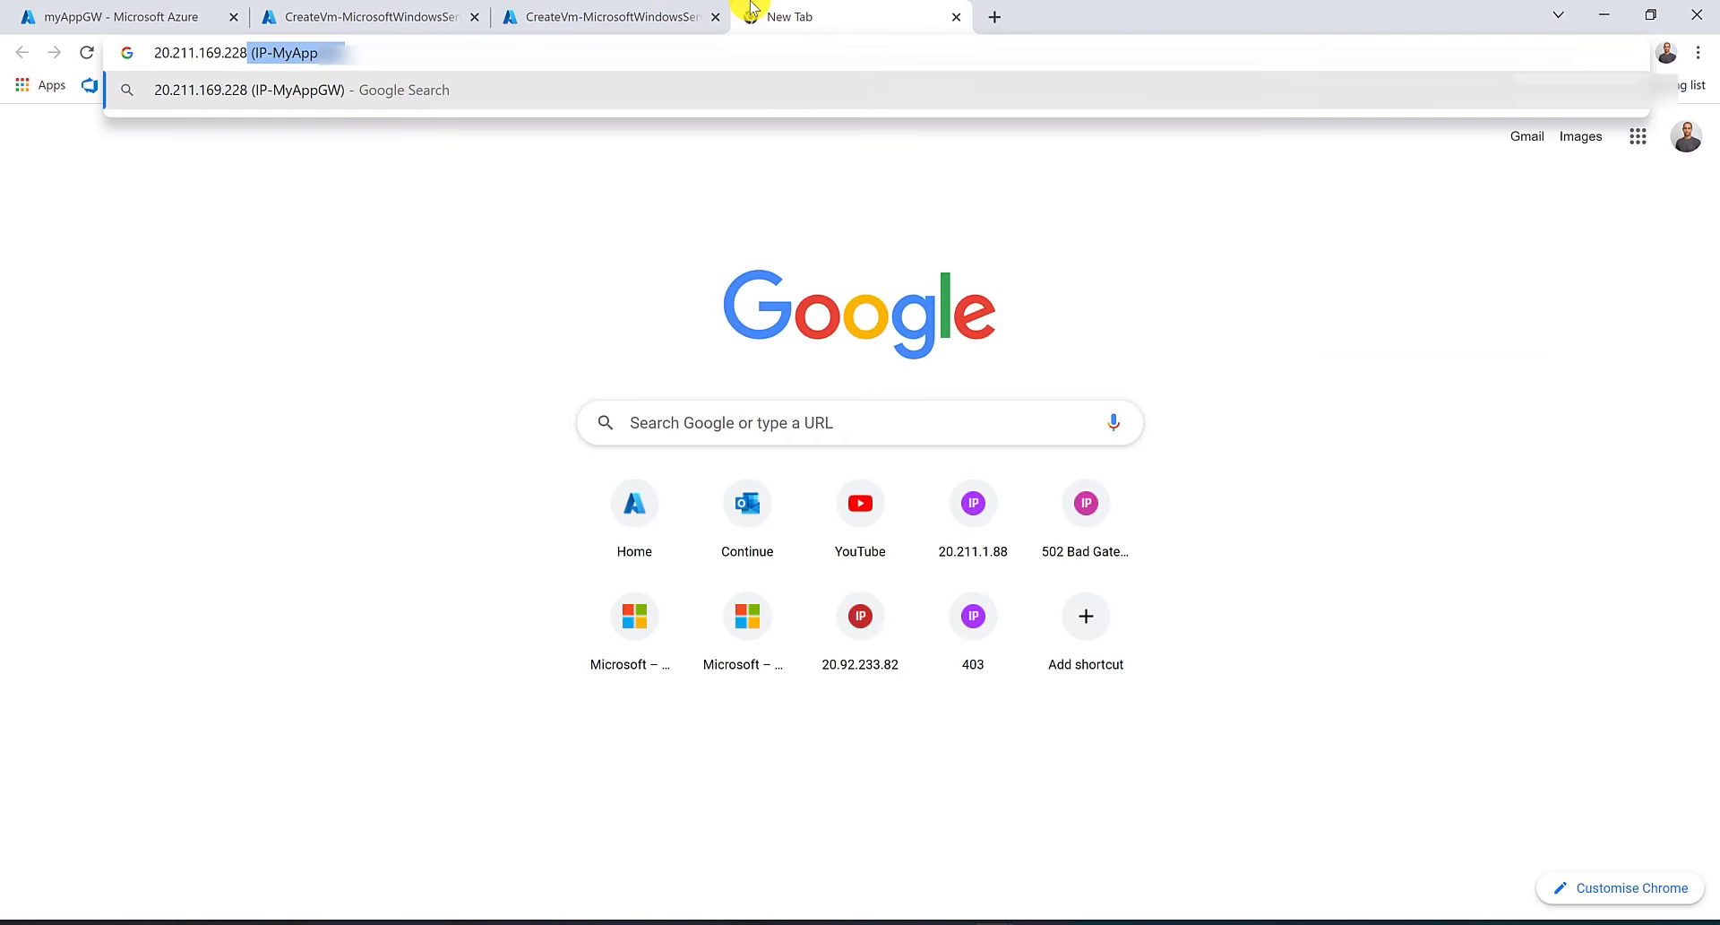
key("BackSpace")
key("shift+Return")
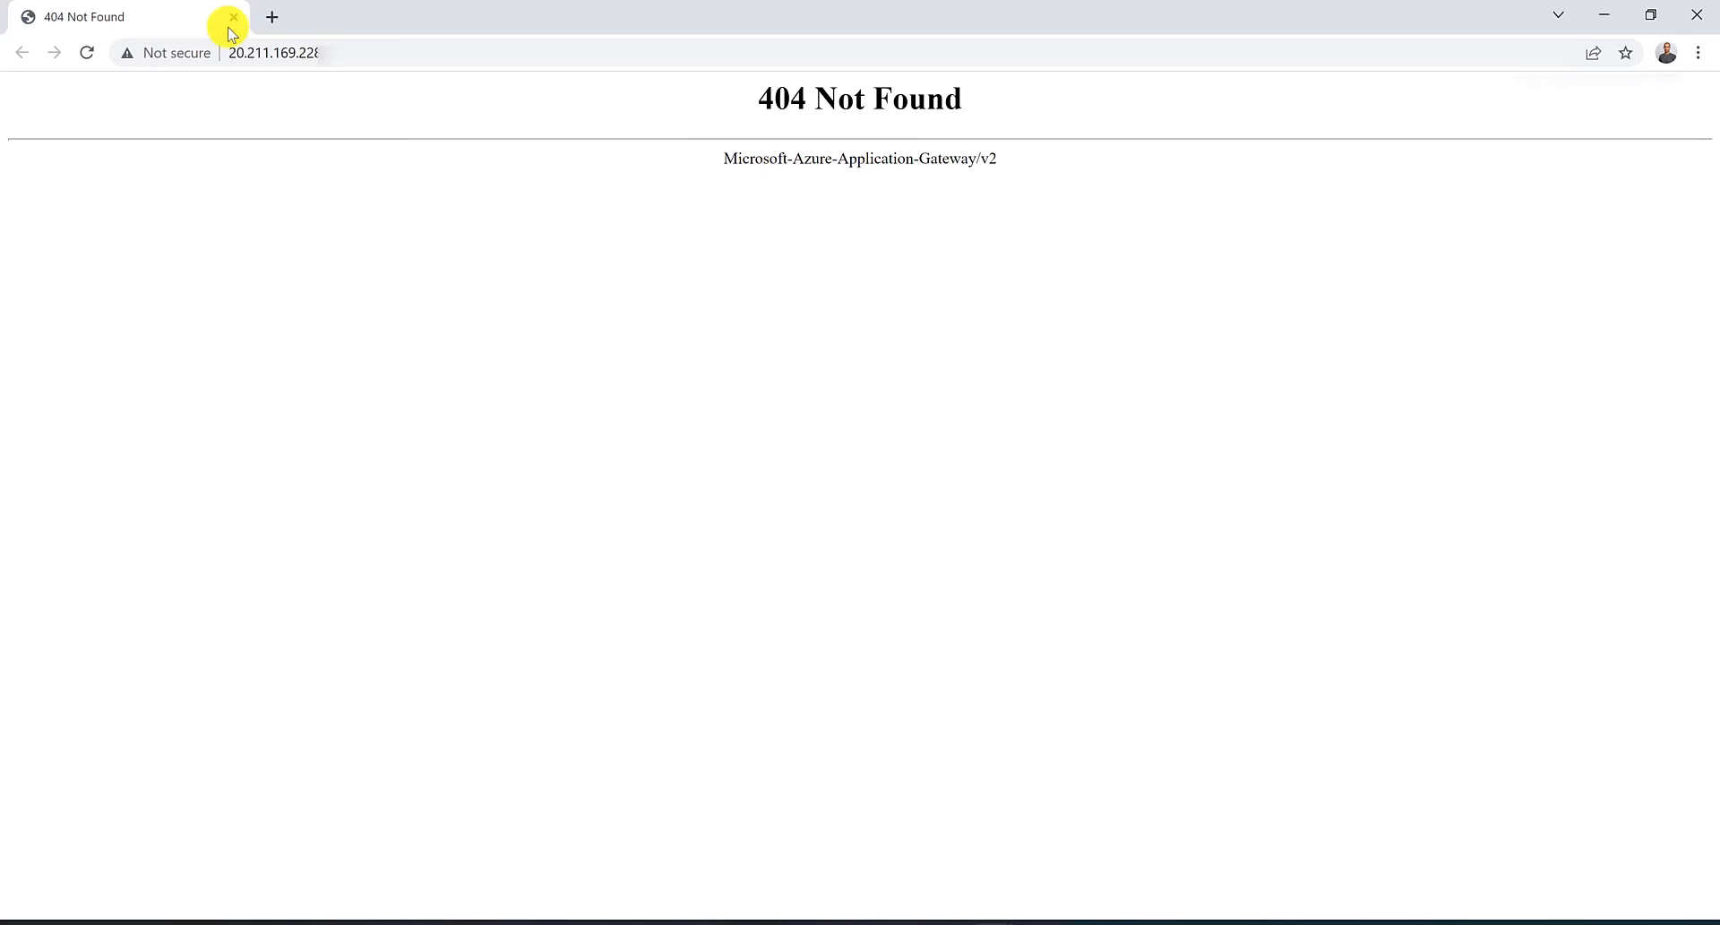
left_click(272, 17)
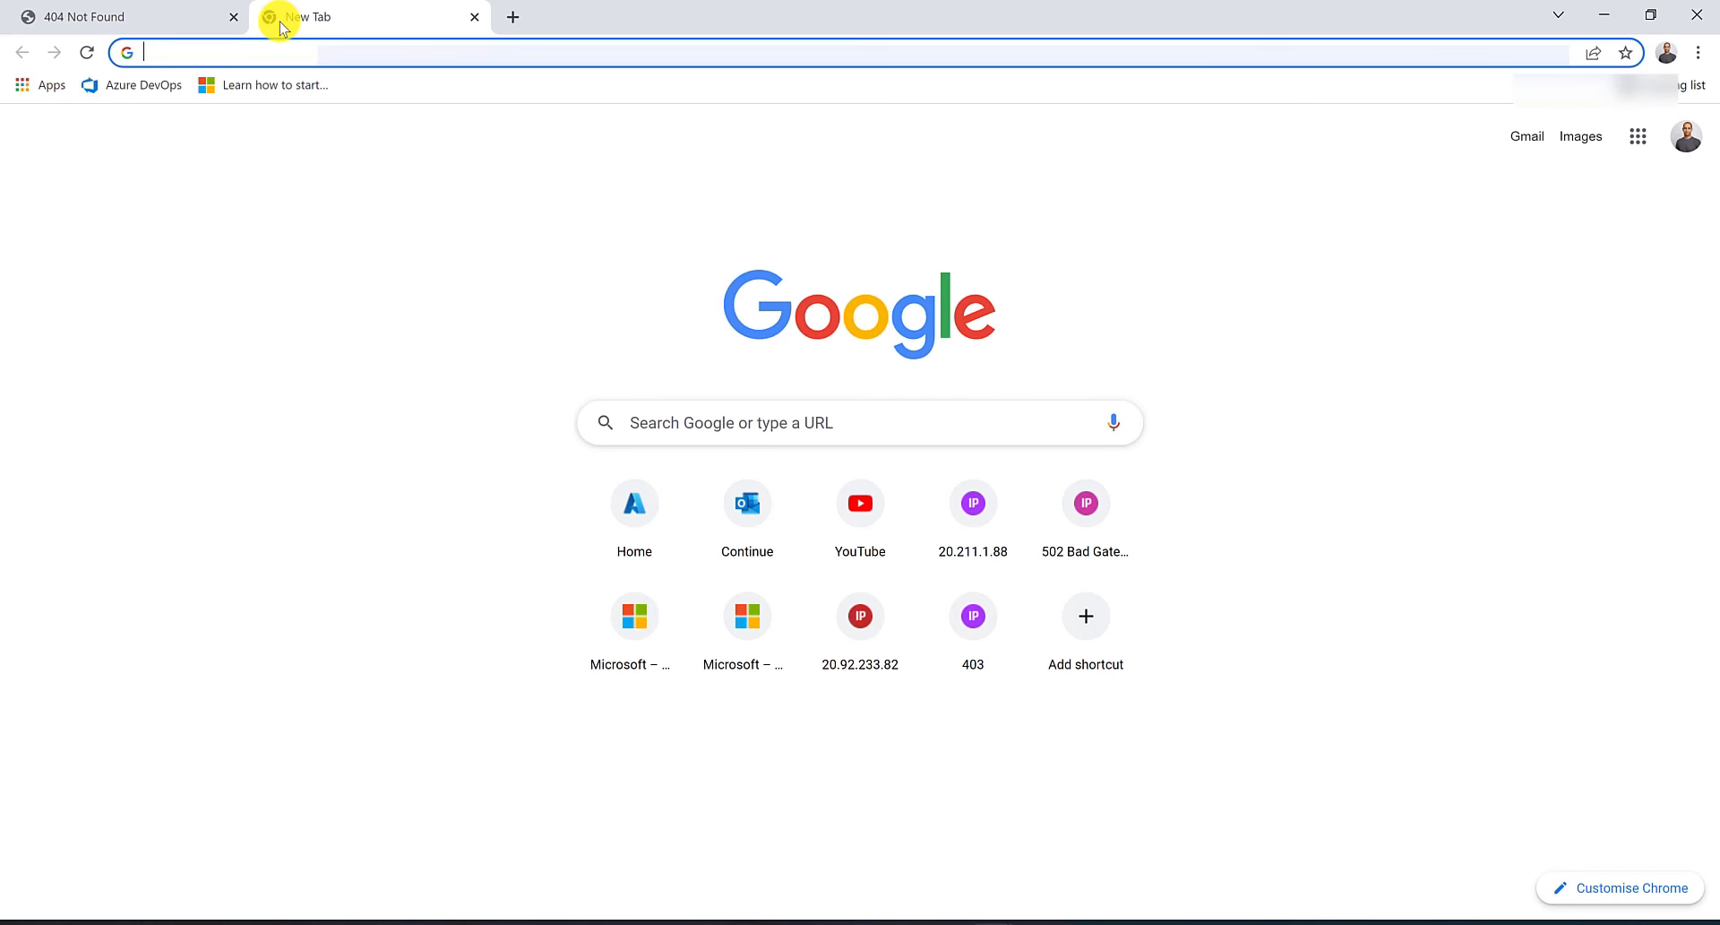
type("www.conto")
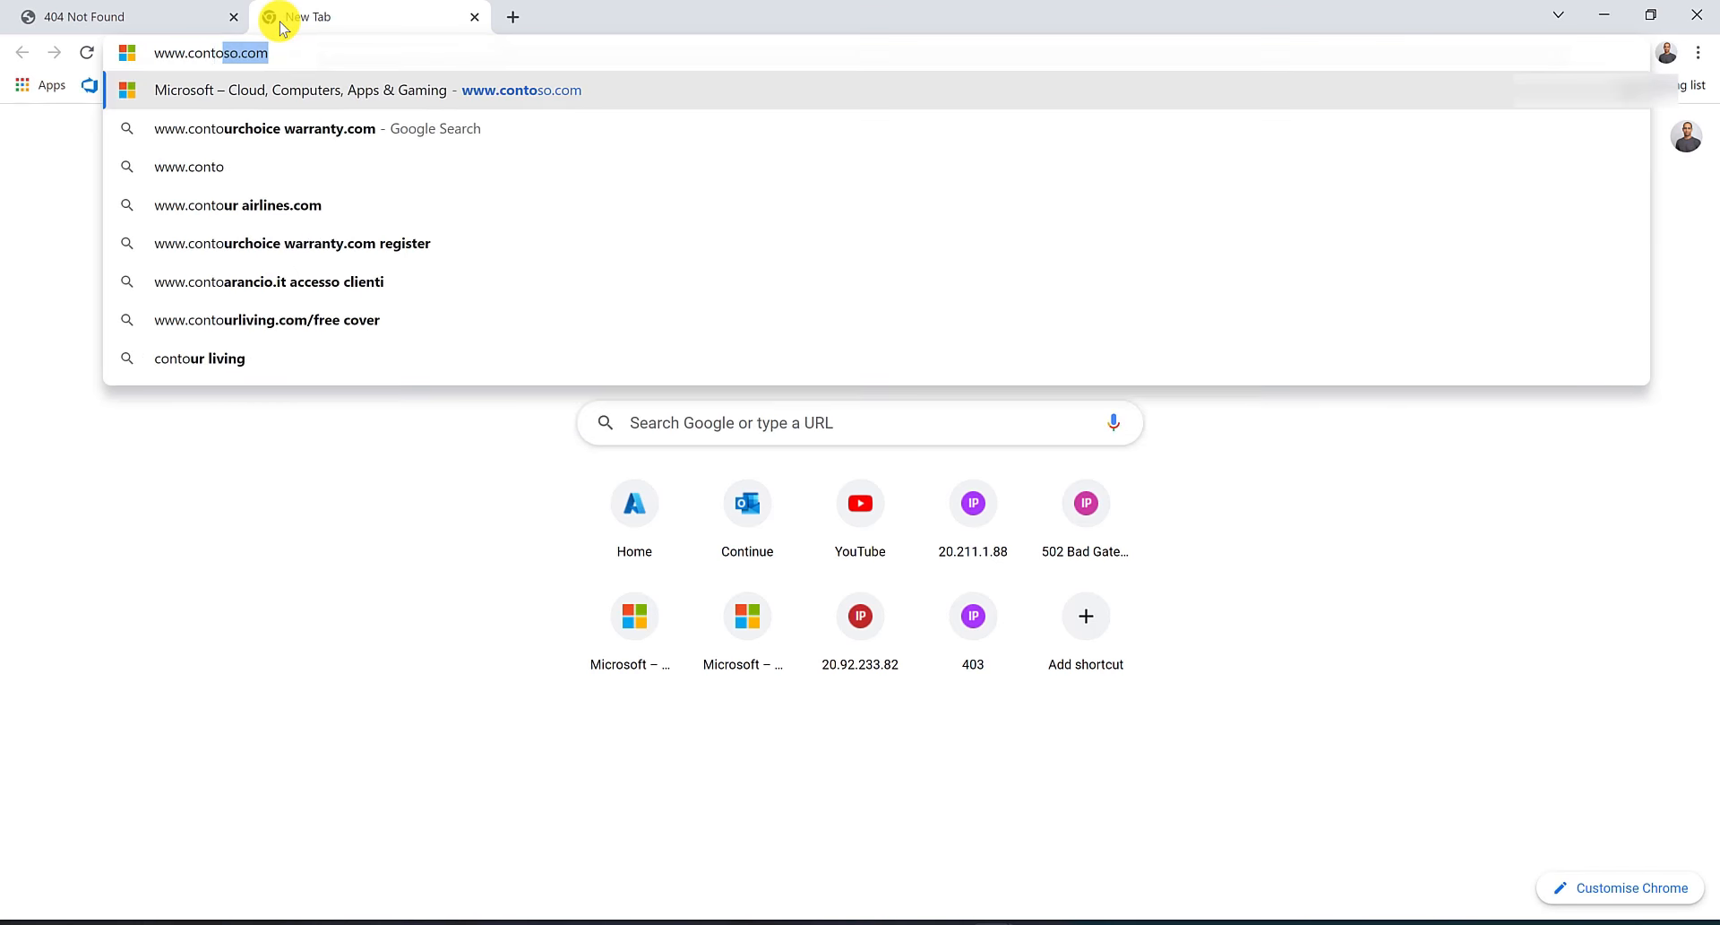
key("Return")
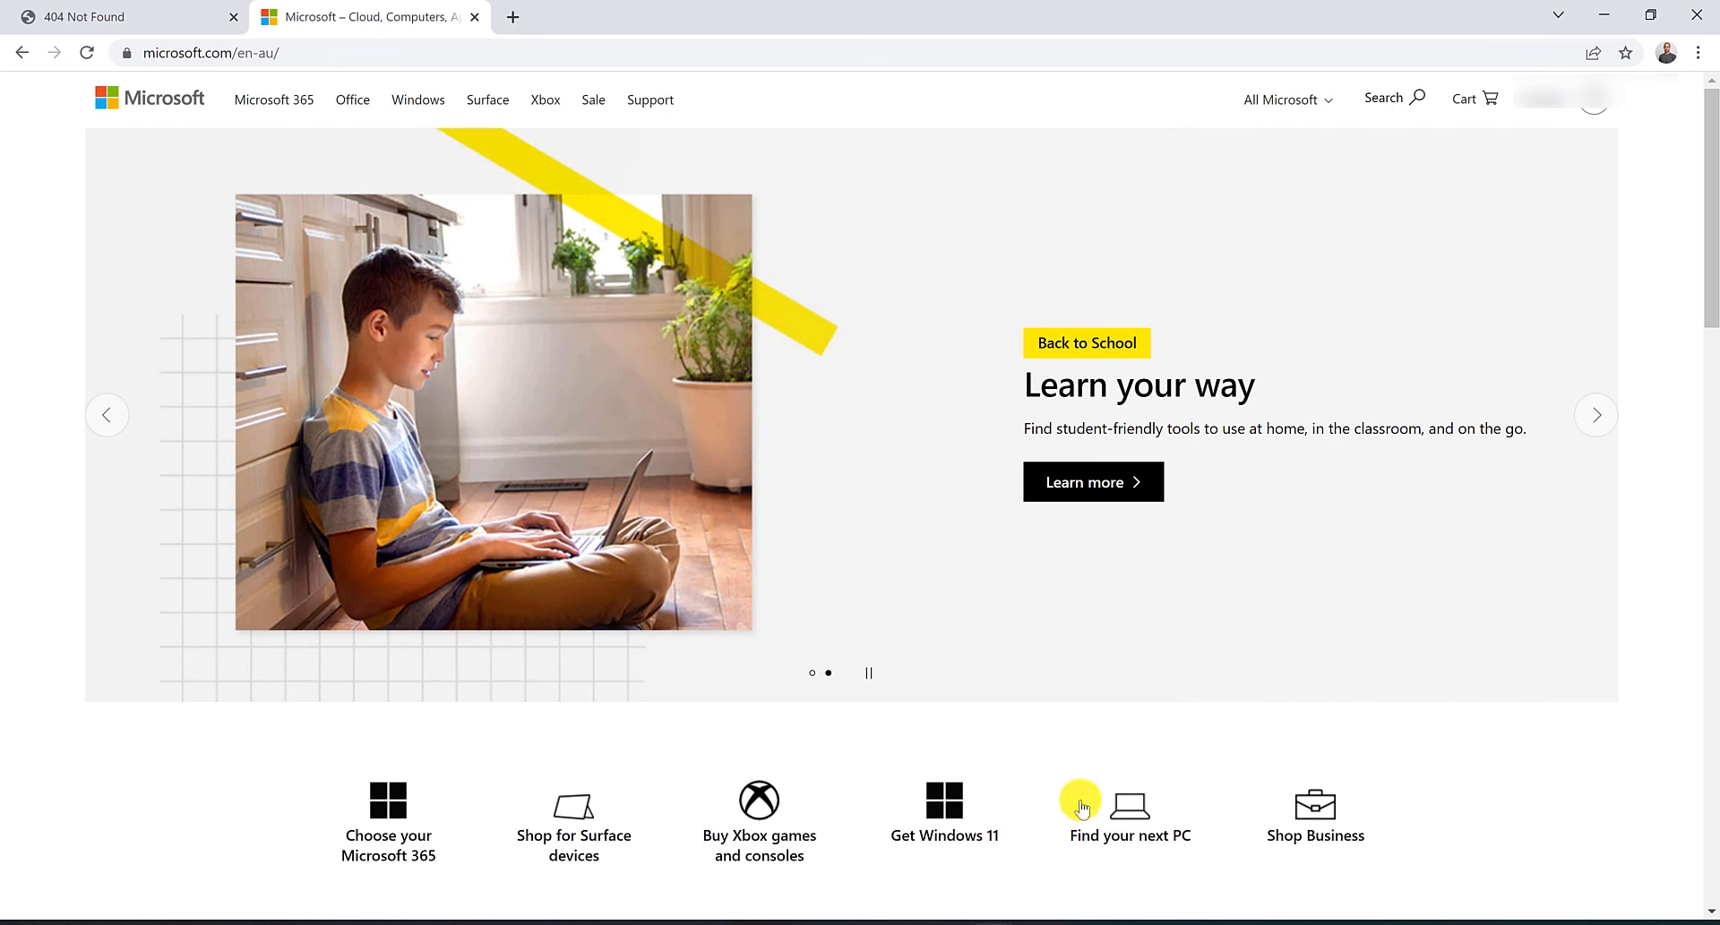
key("alt+Tab")
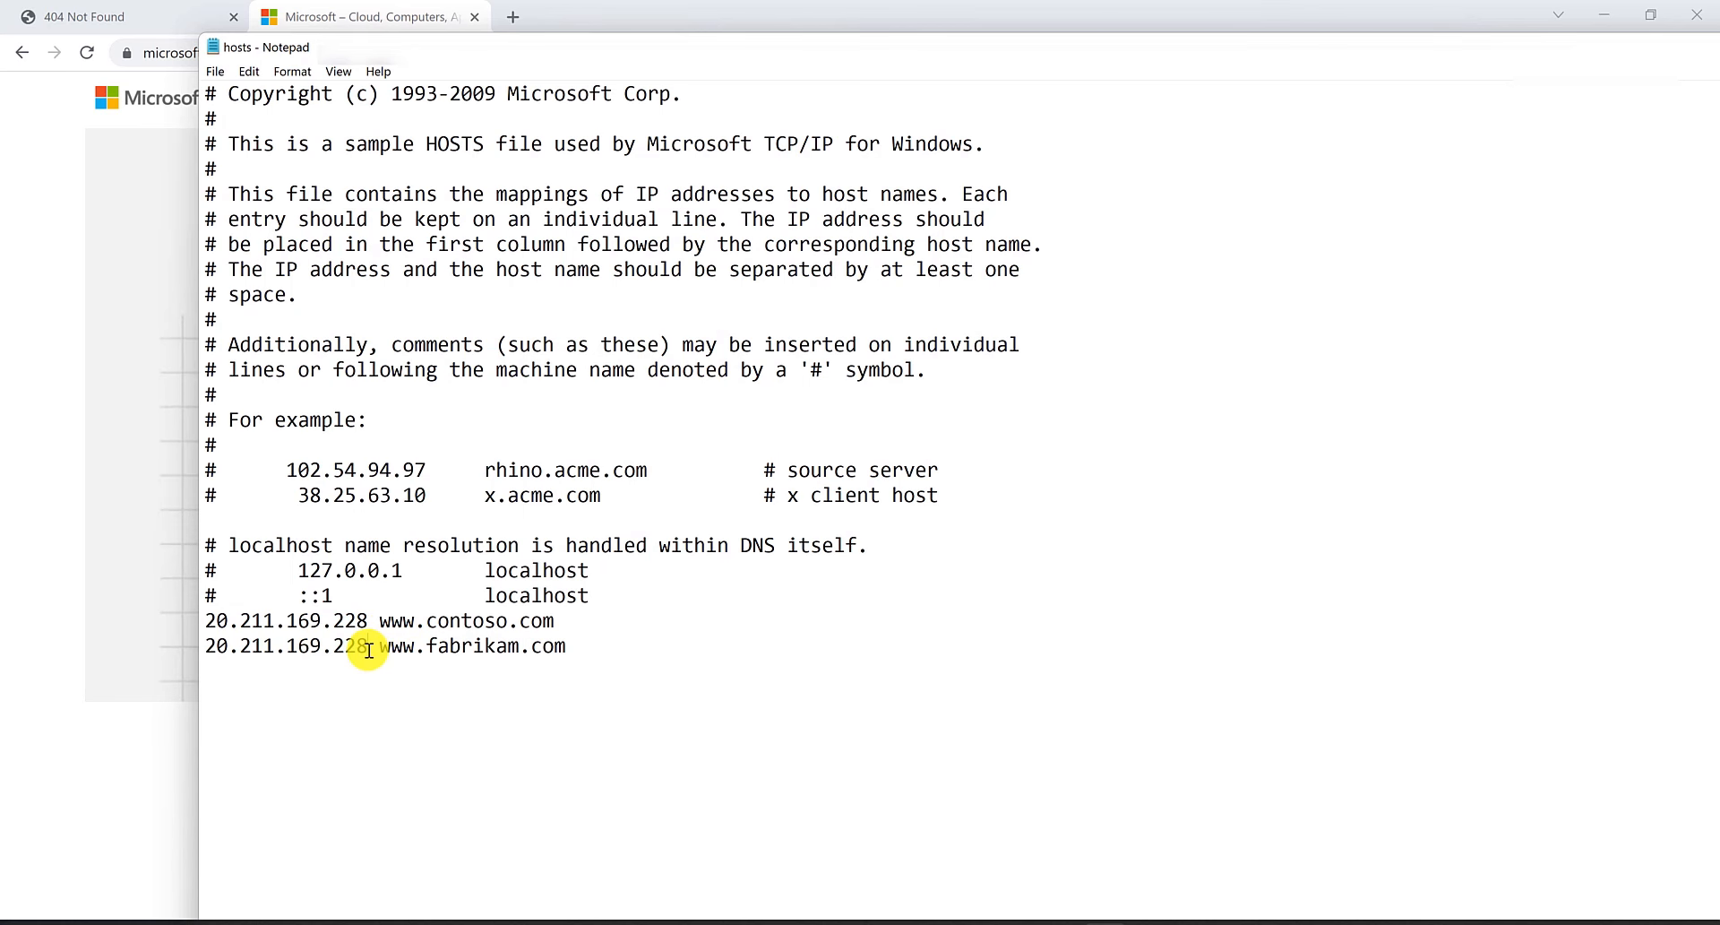
left_click_drag(1229, 41, 783, 99)
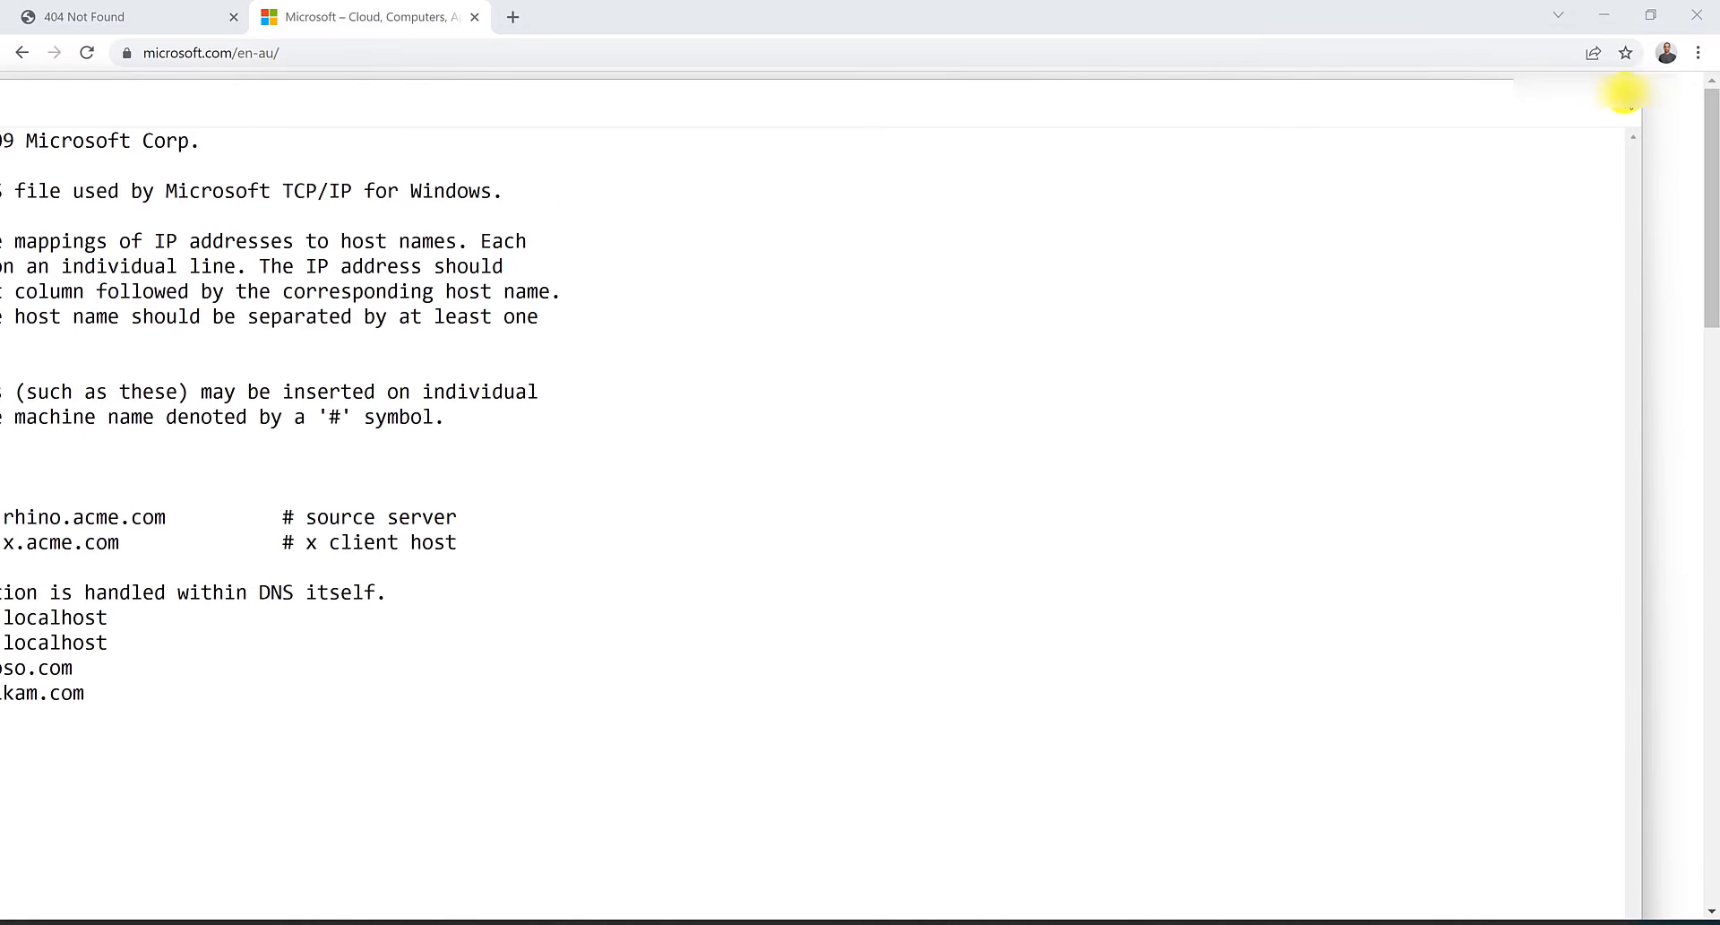
left_click(1625, 92)
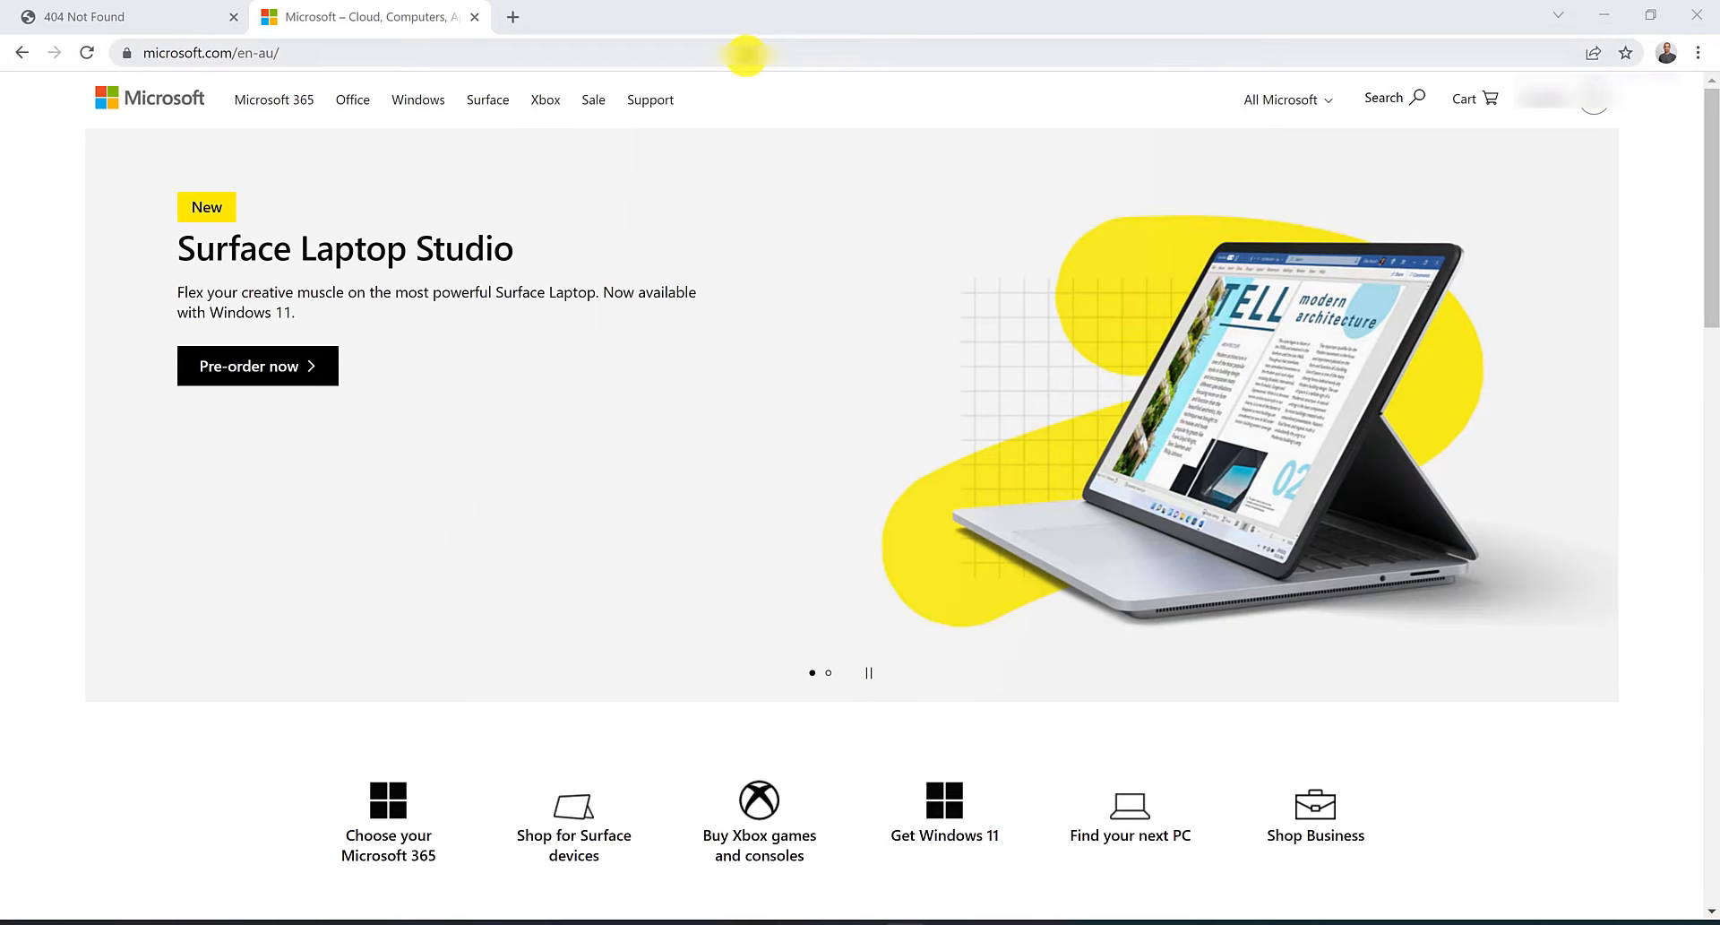
Browse to contoso.com again from the address bar.
left_click(658, 54)
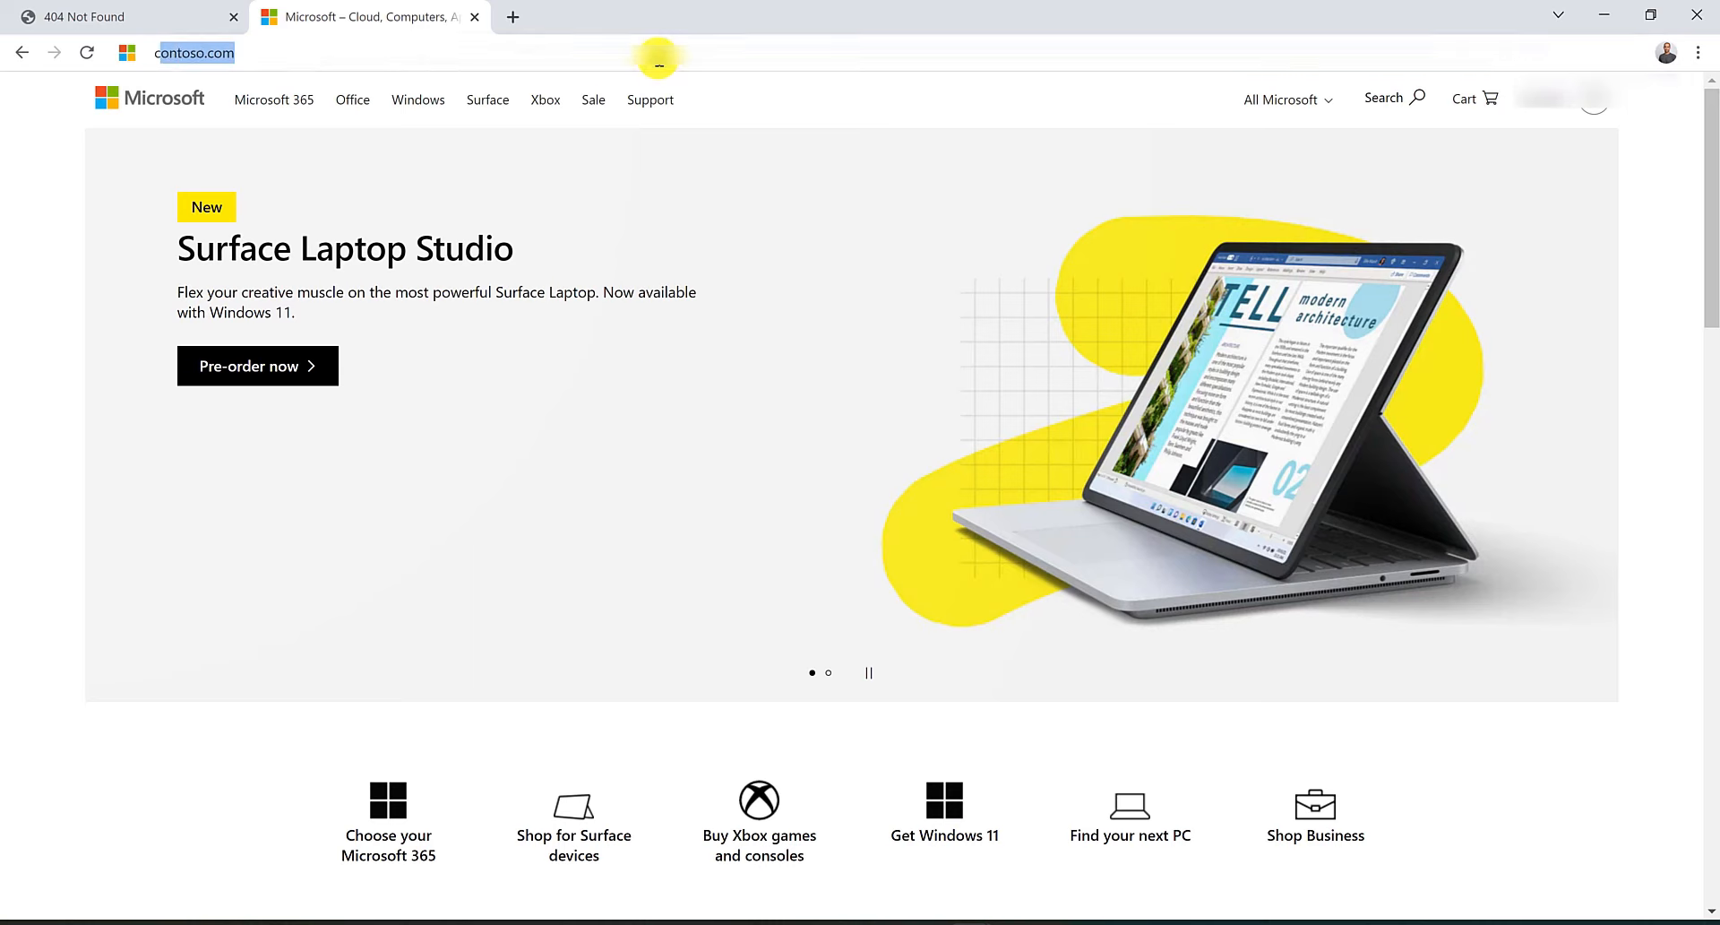
type("contoso")
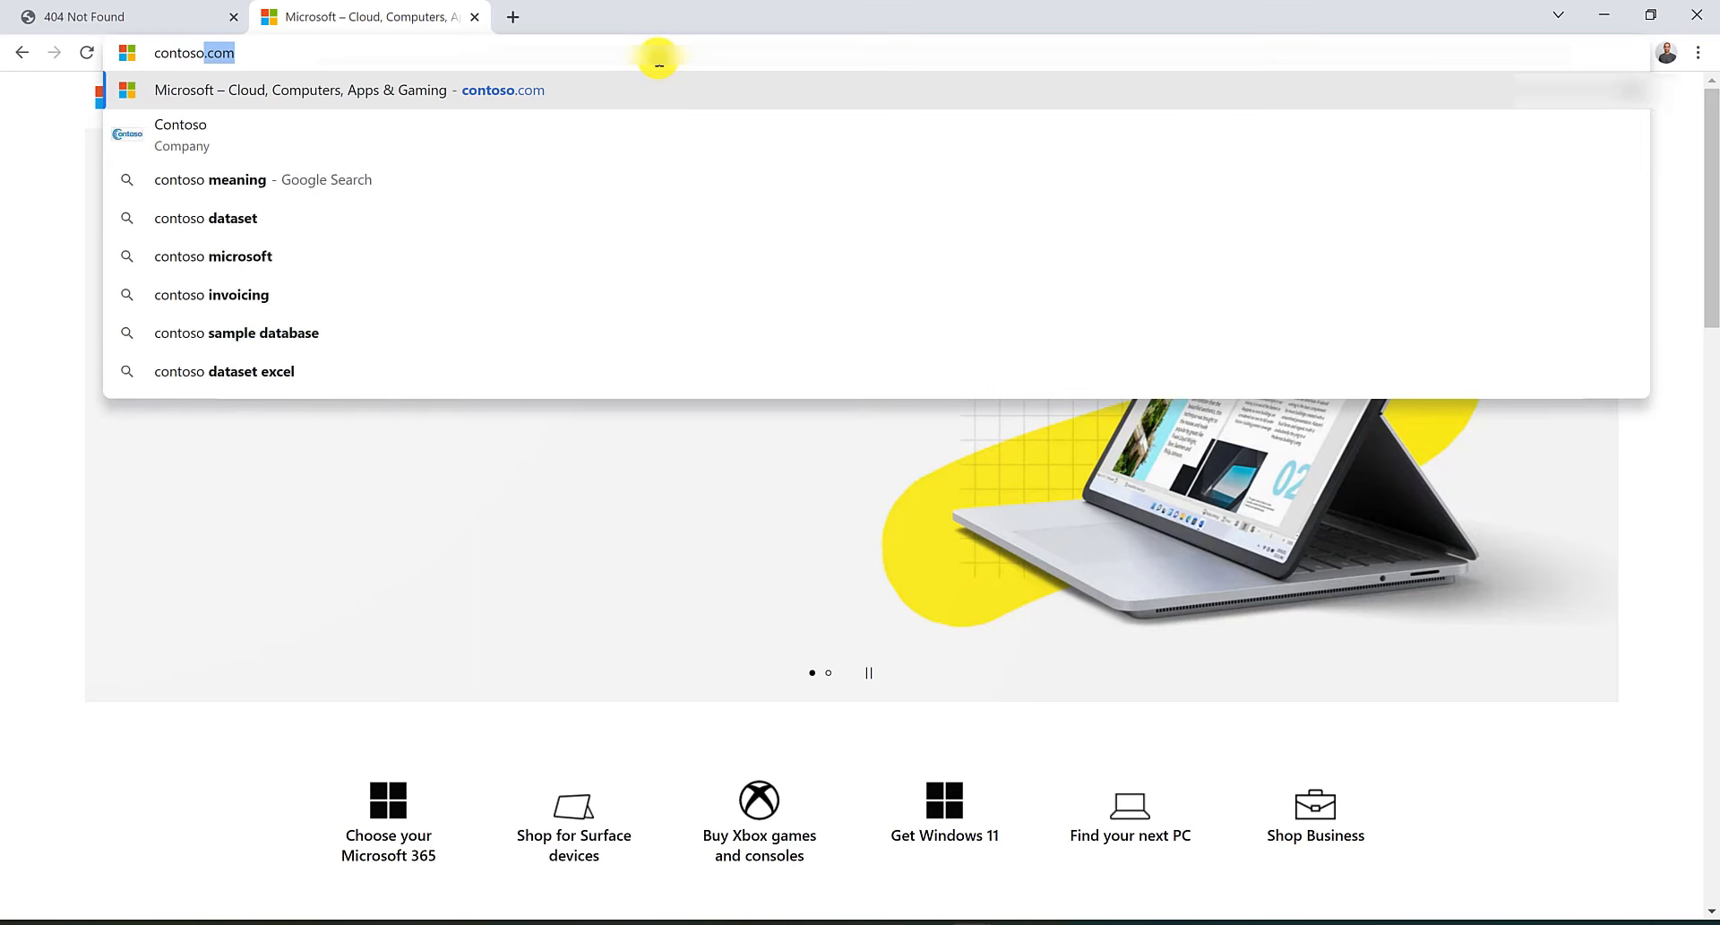
key("Return")
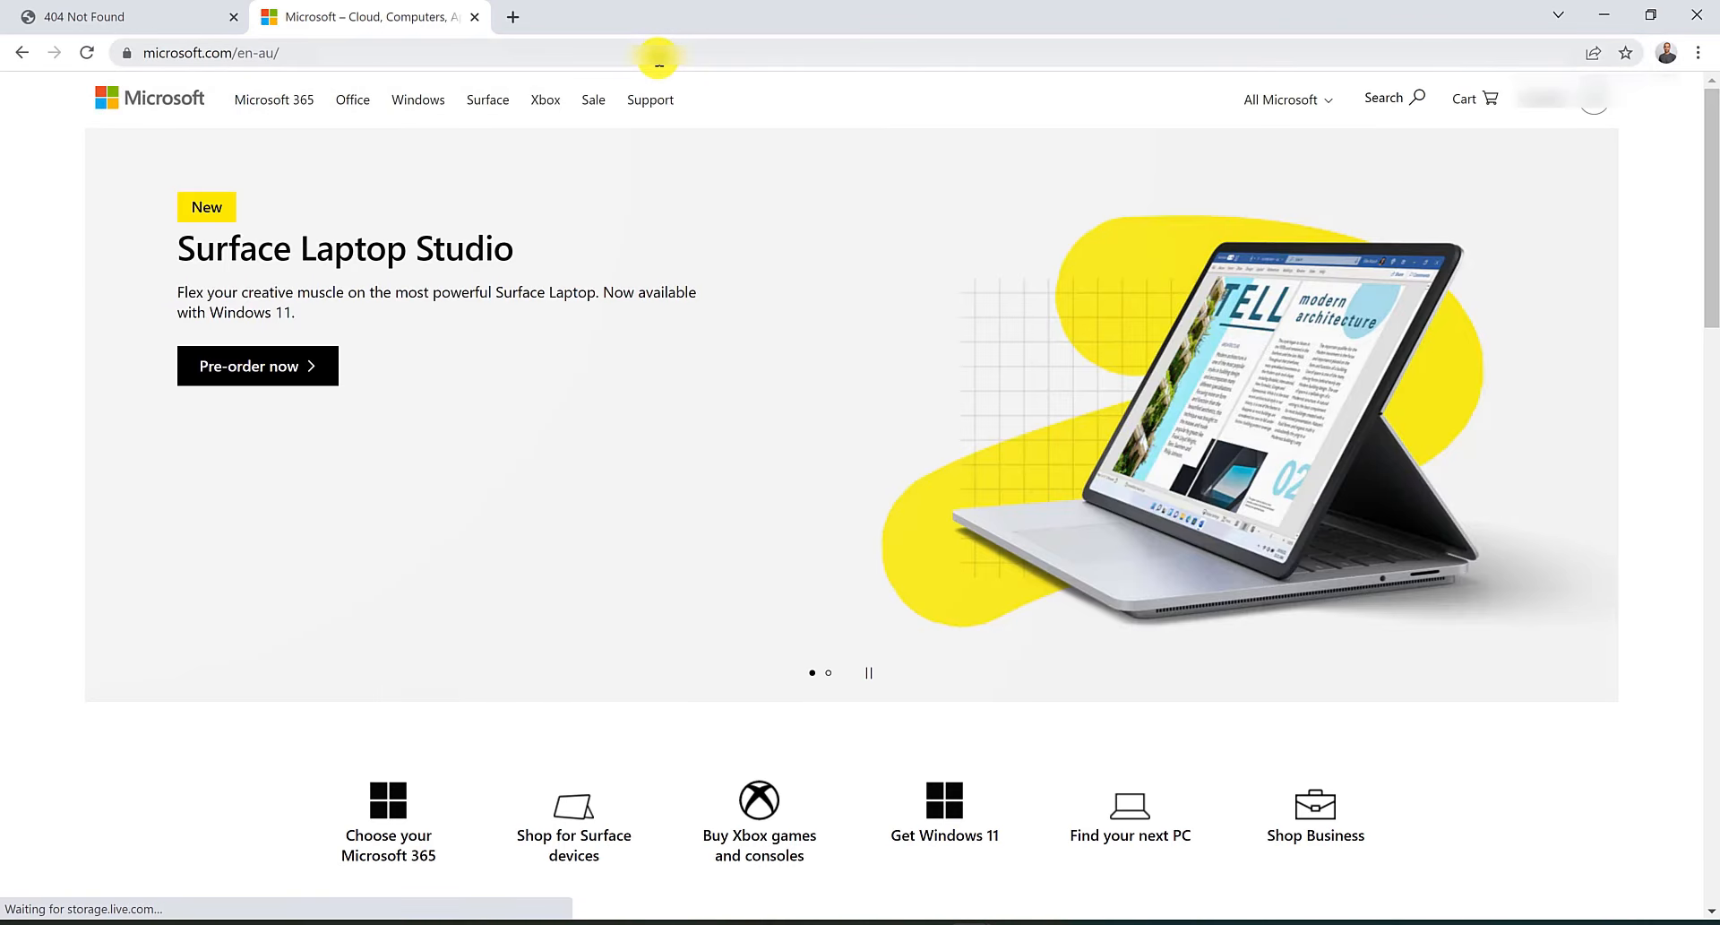
Bring the PowerShell window into view and try to re-register DNS with ipconfig /registerdns.
left_click_drag(1456, 273, 932, 135)
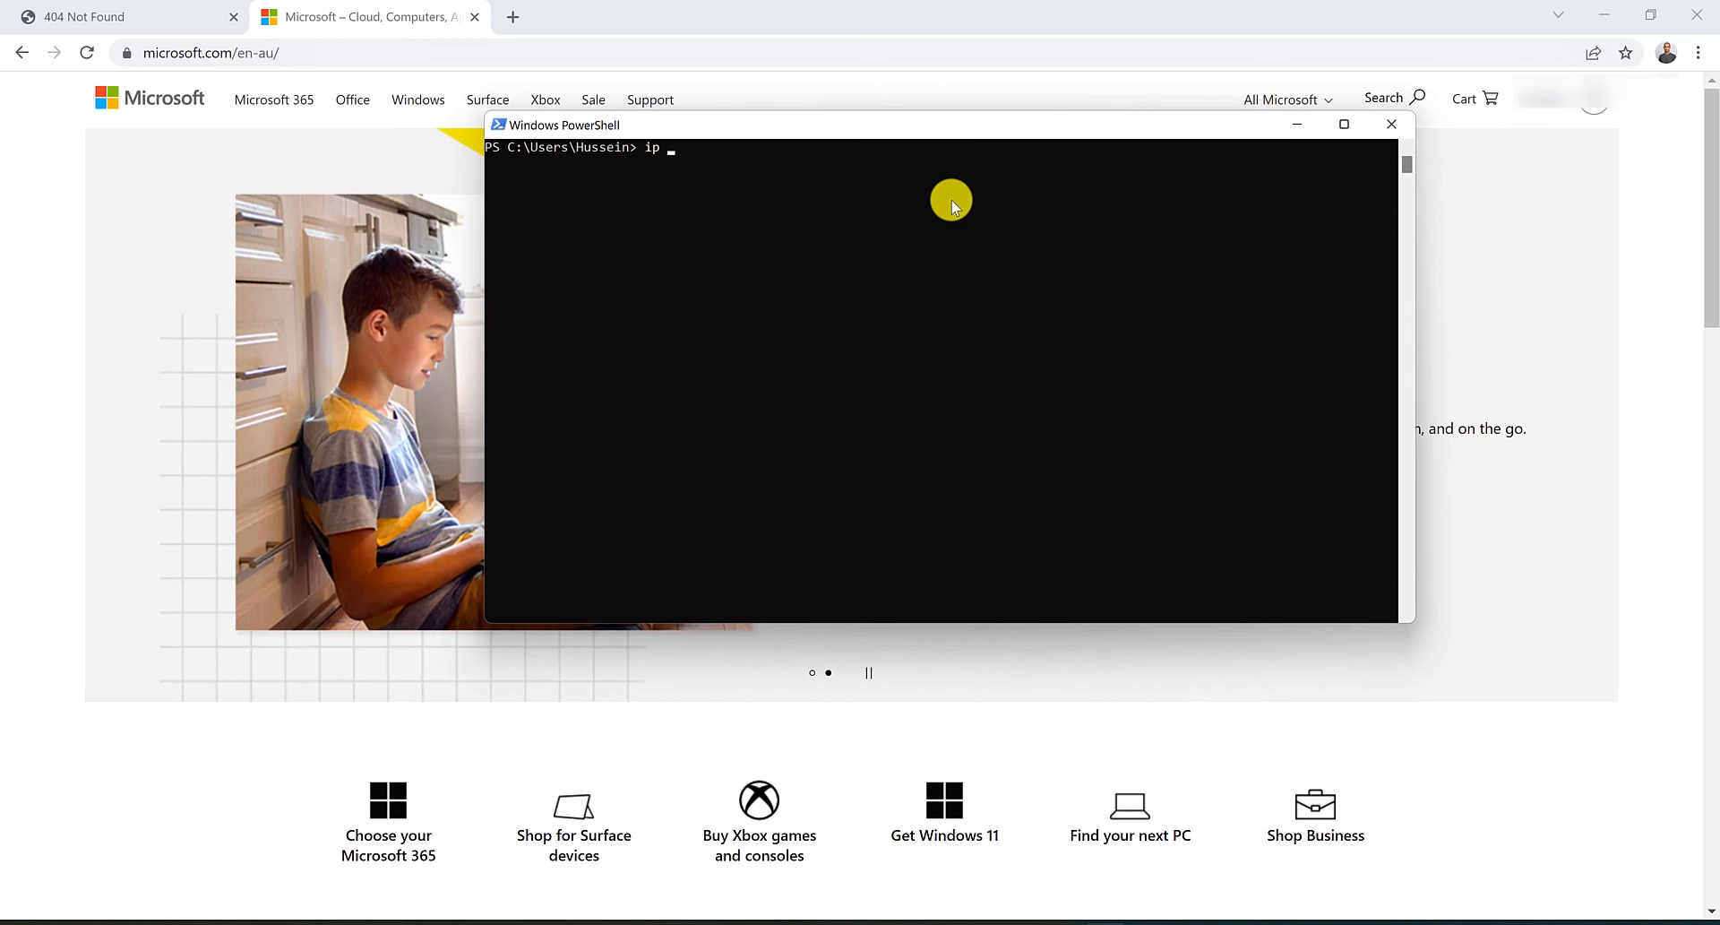
type("ipconfig /registerd")
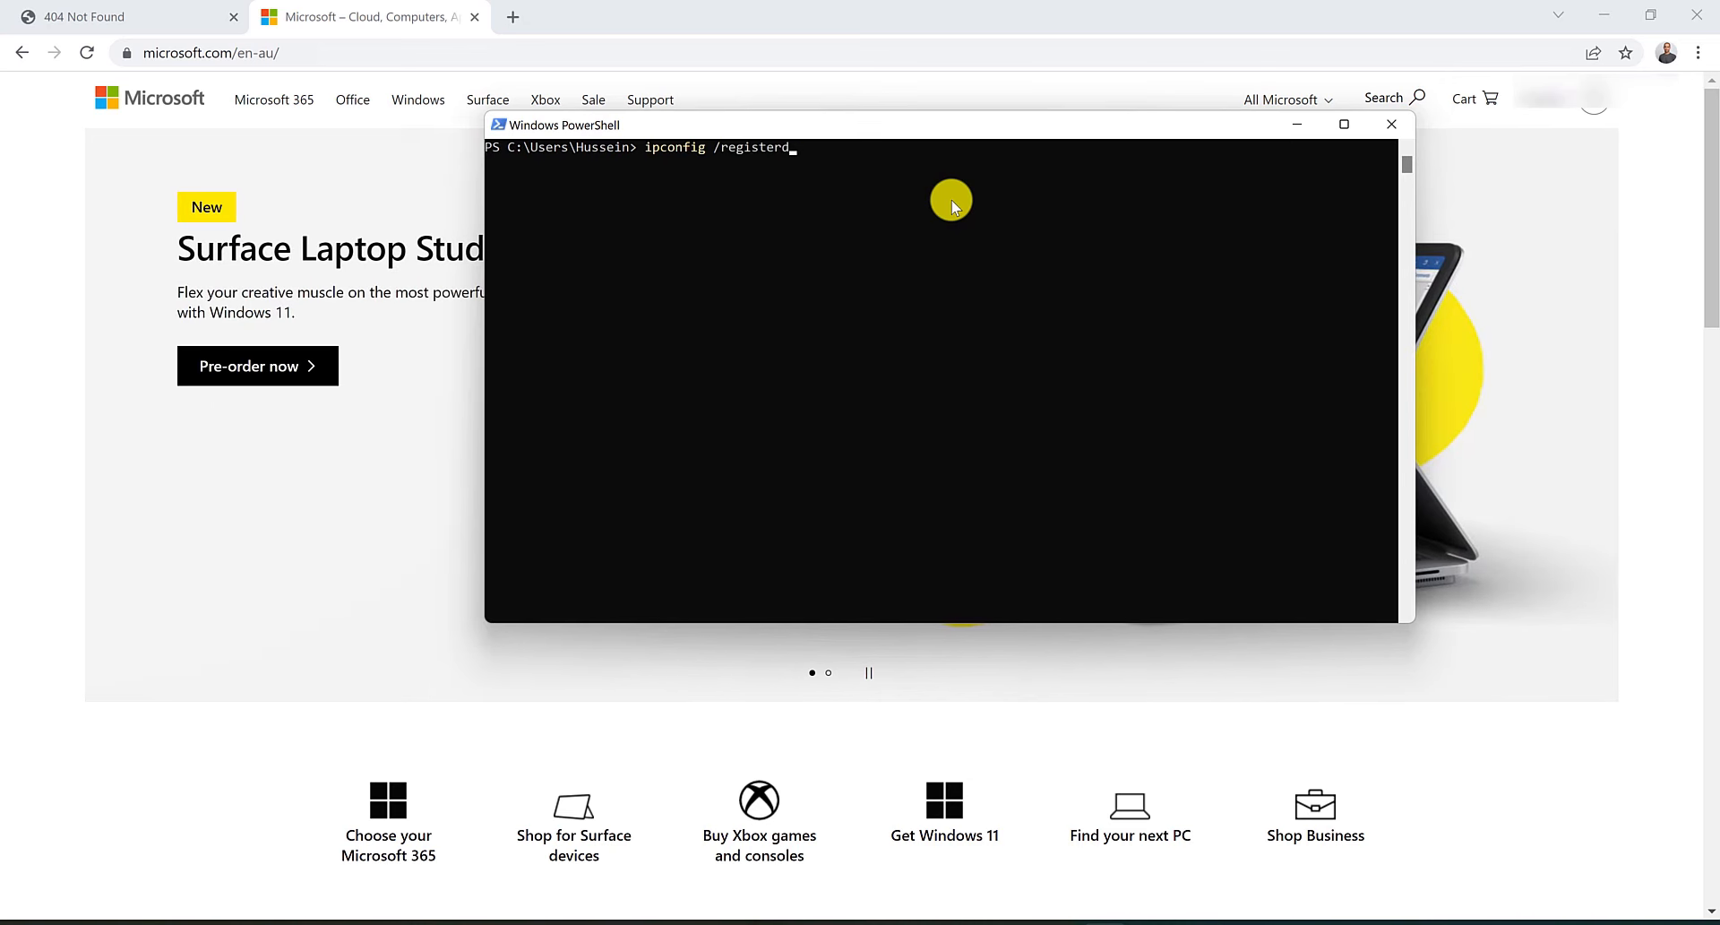
type("bs")
key("Return")
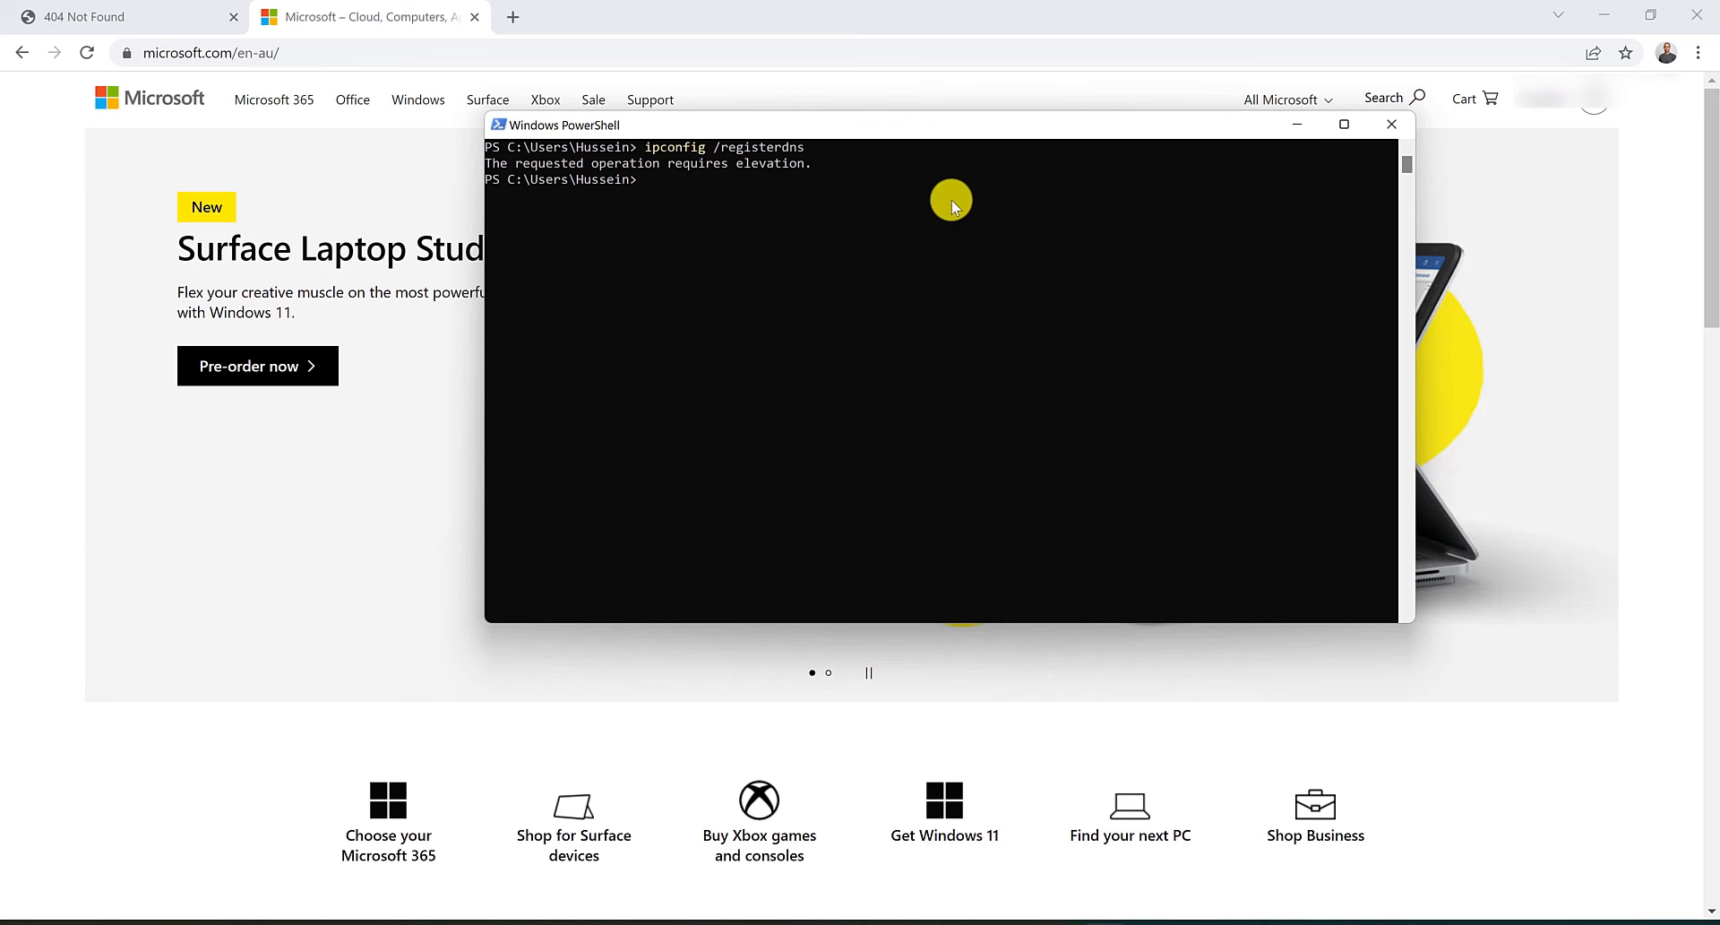
type("ipconfig")
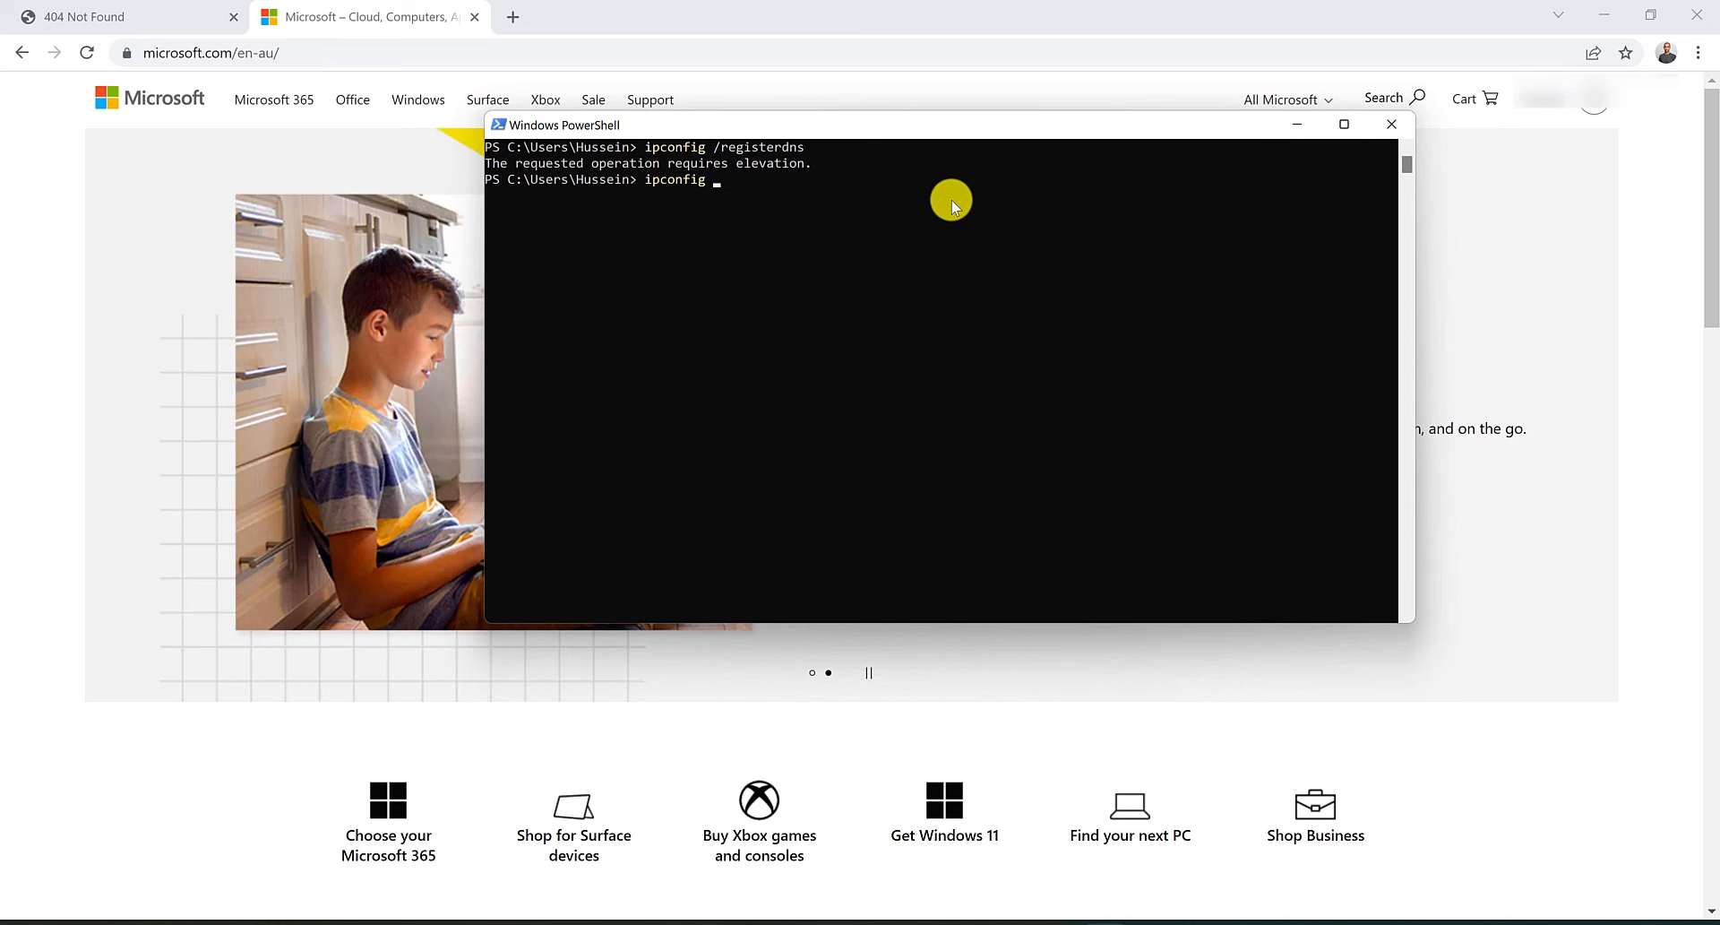
type("/")
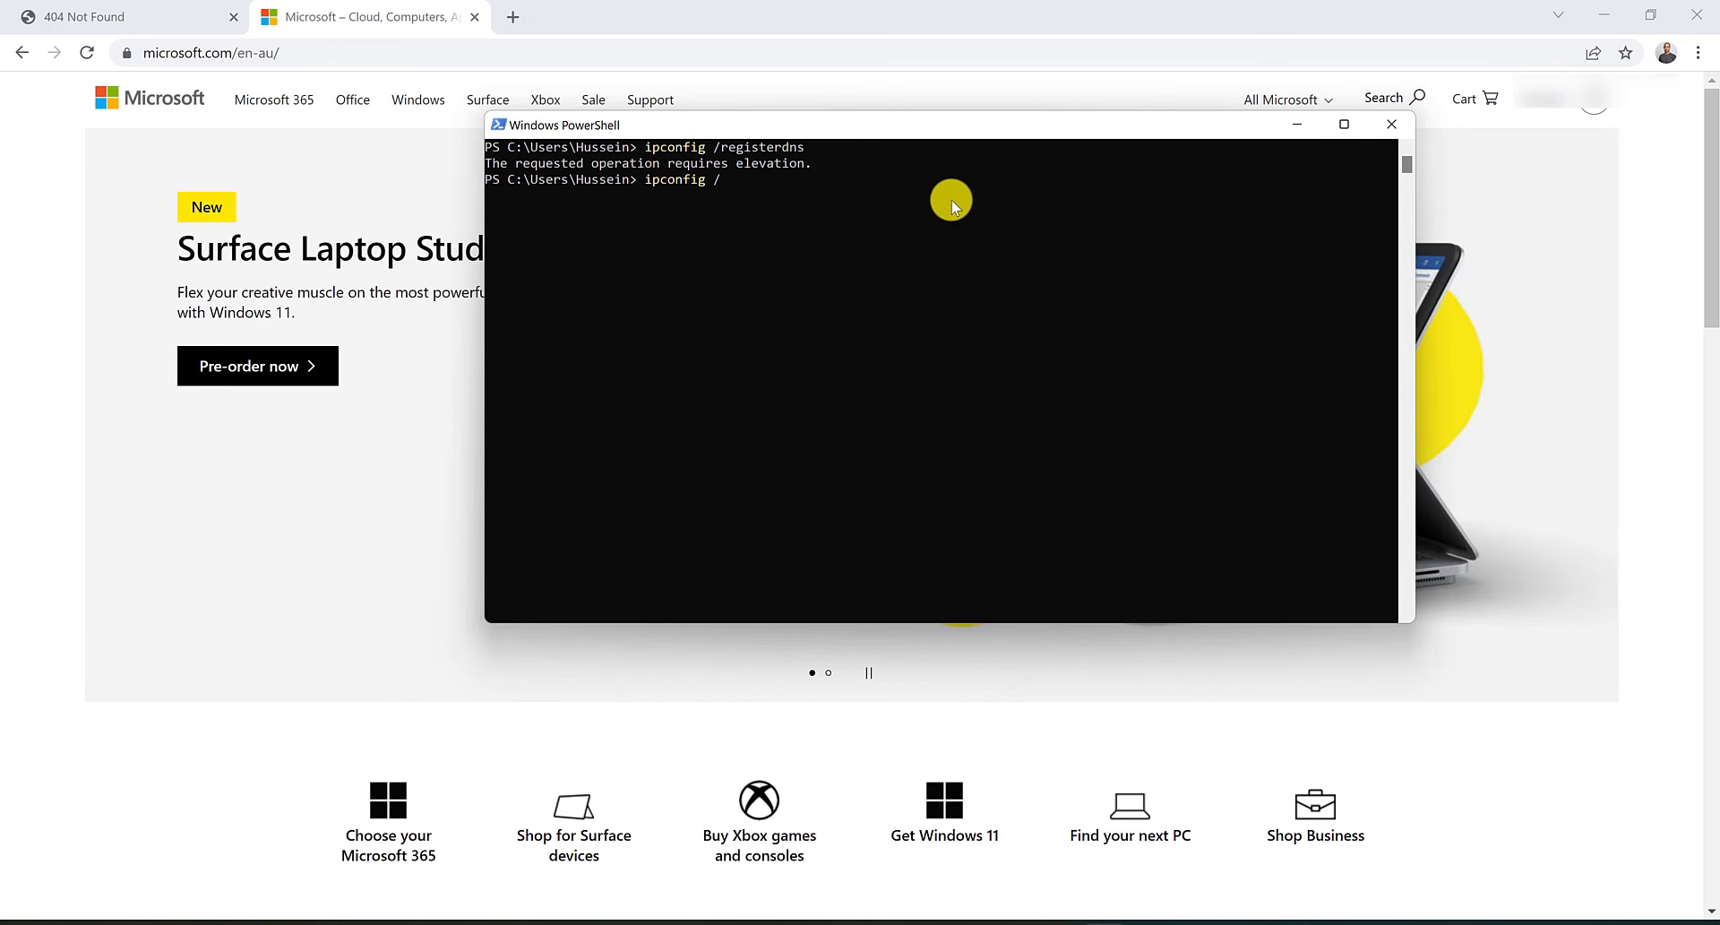
type("displaydns")
key("Return")
scroll(951, 201, "up", 20)
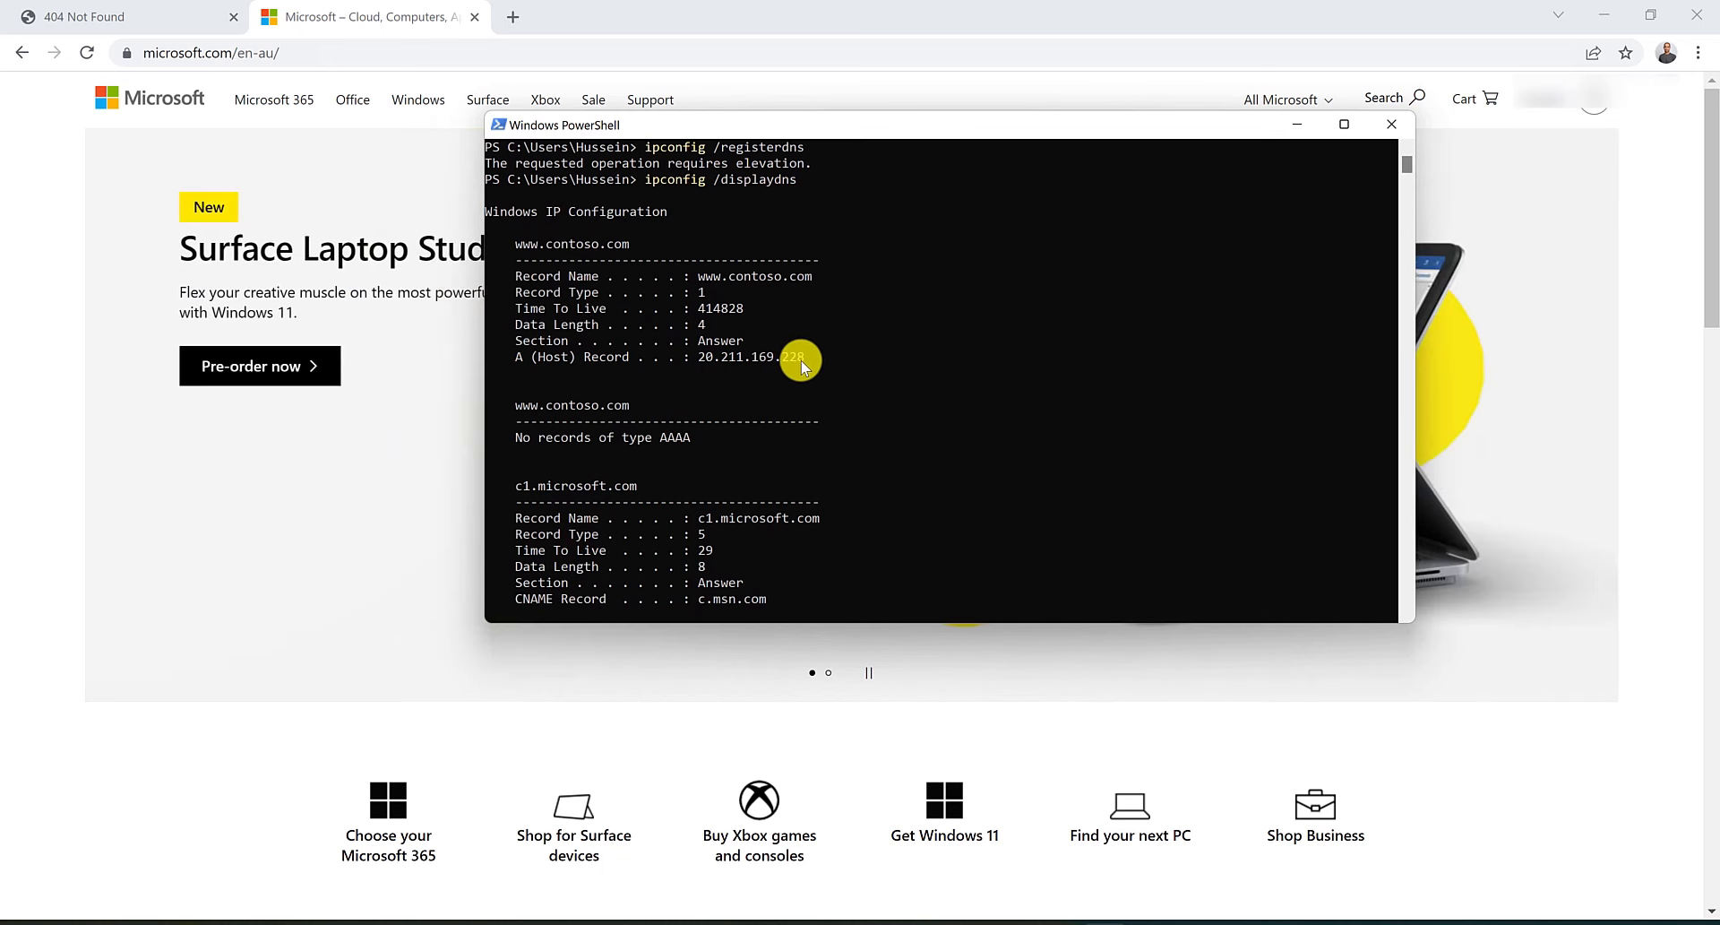
scroll(801, 360, "down", 20)
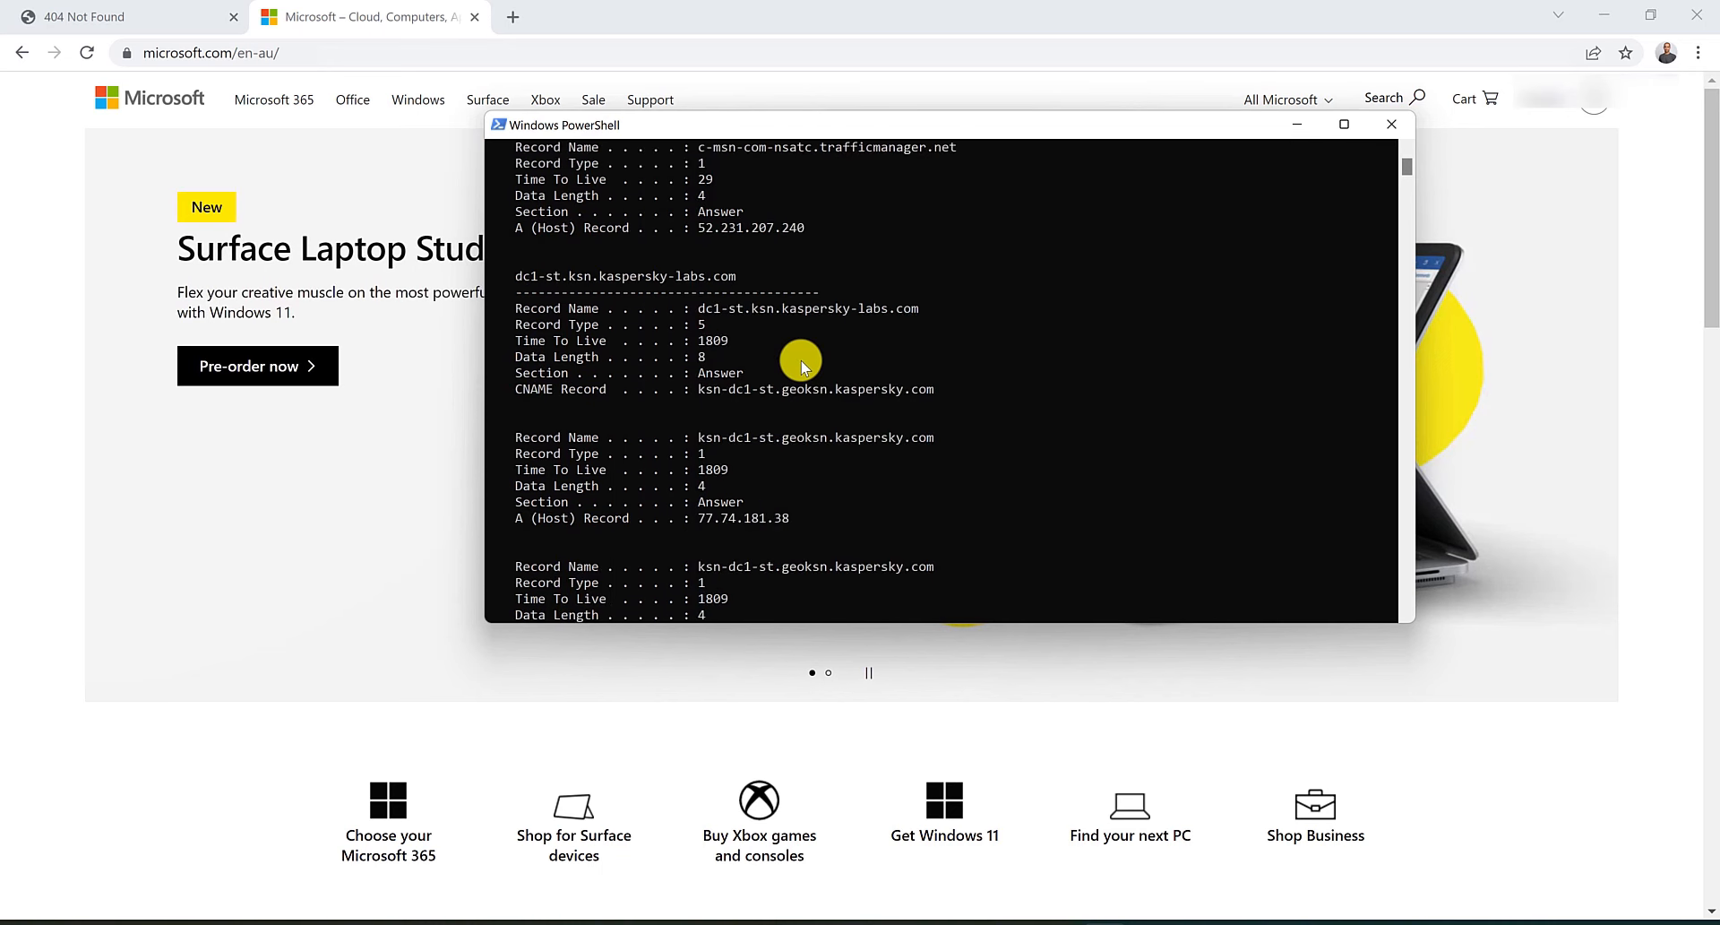
scroll(801, 360, "up", 1)
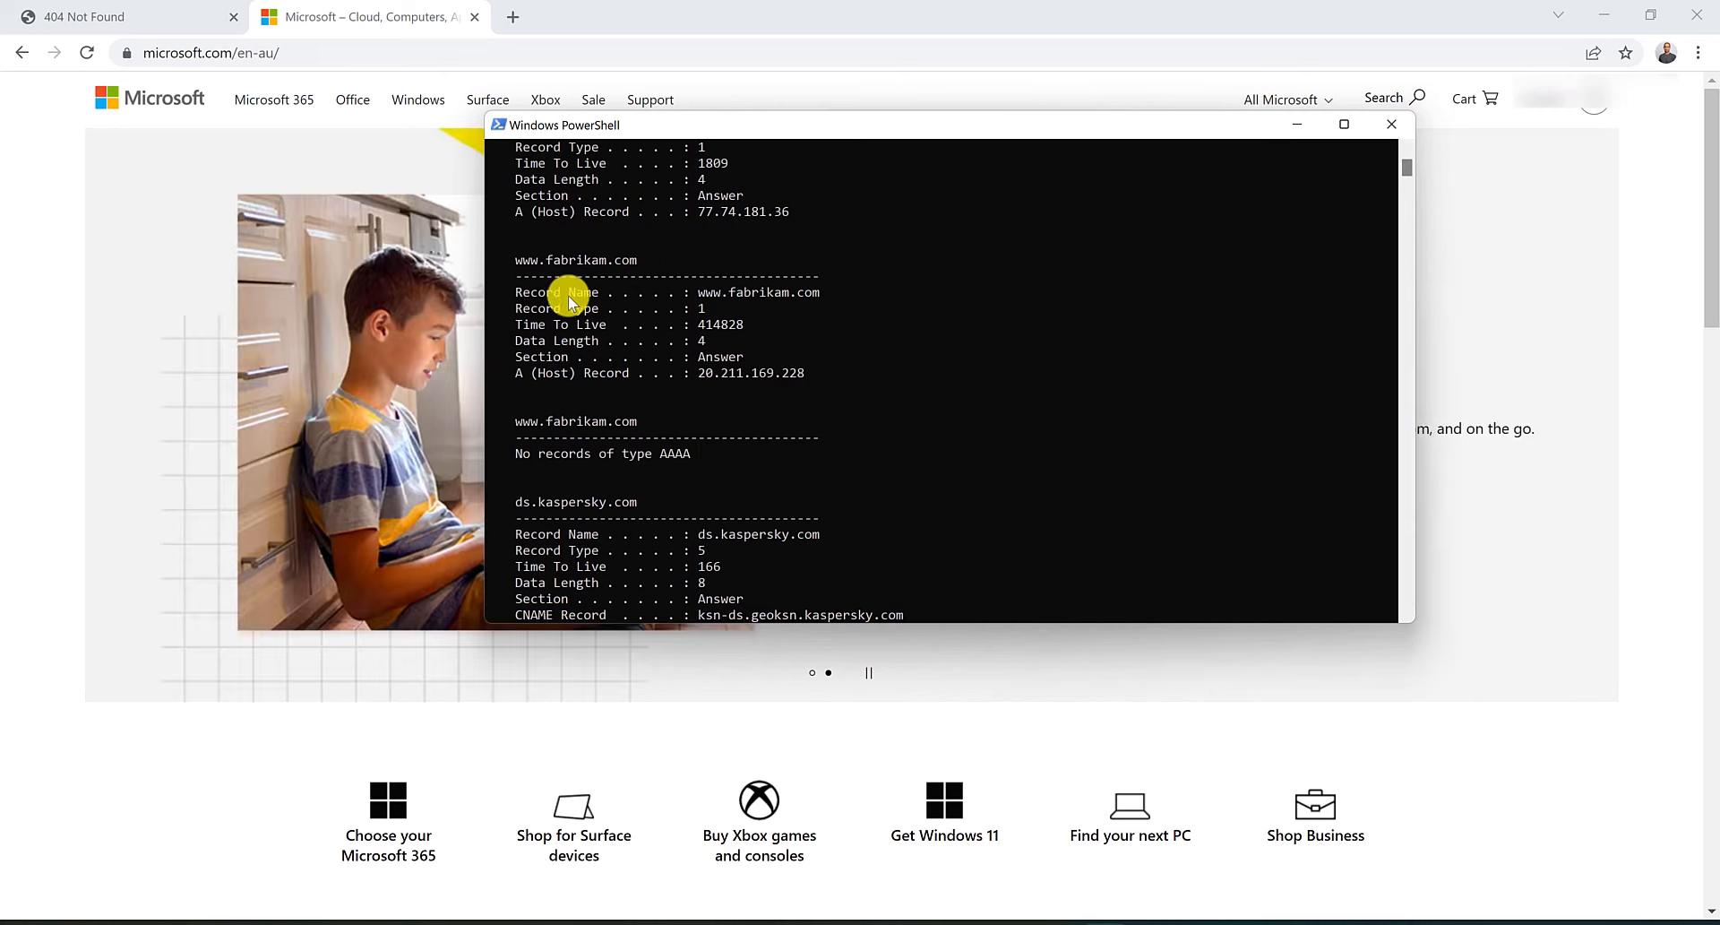
Return to the browser and browse to contoso.com in a new tab.
left_click(13, 274)
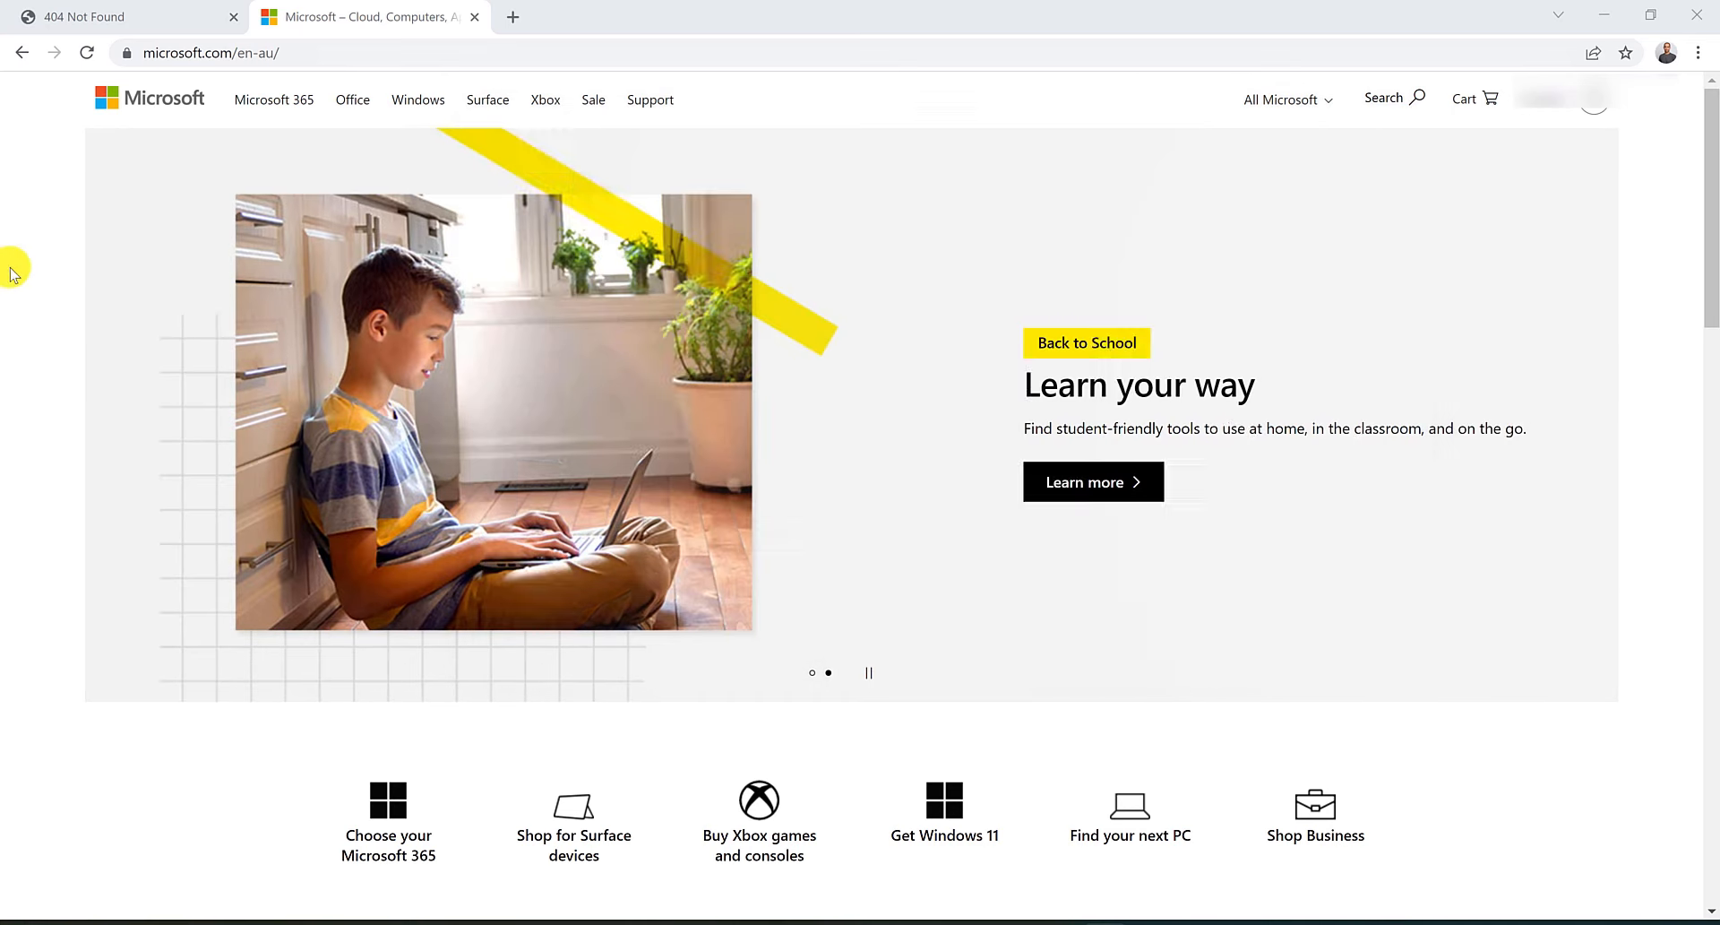
left_click(509, 17)
type("contoso.com")
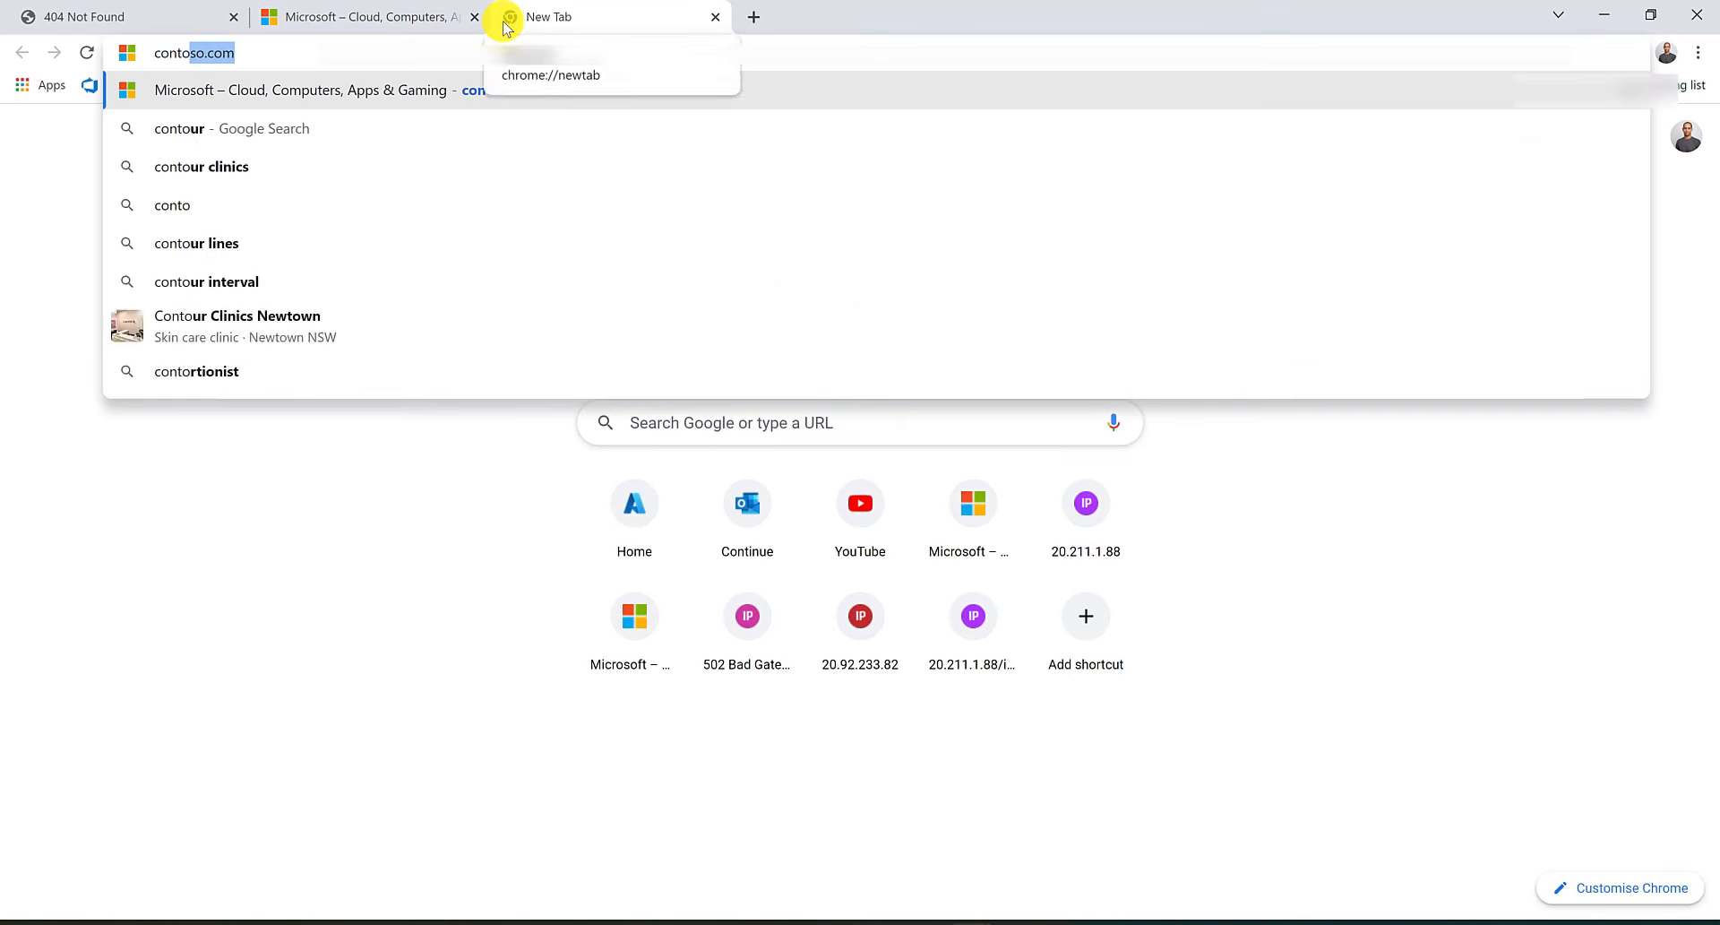
key("Return")
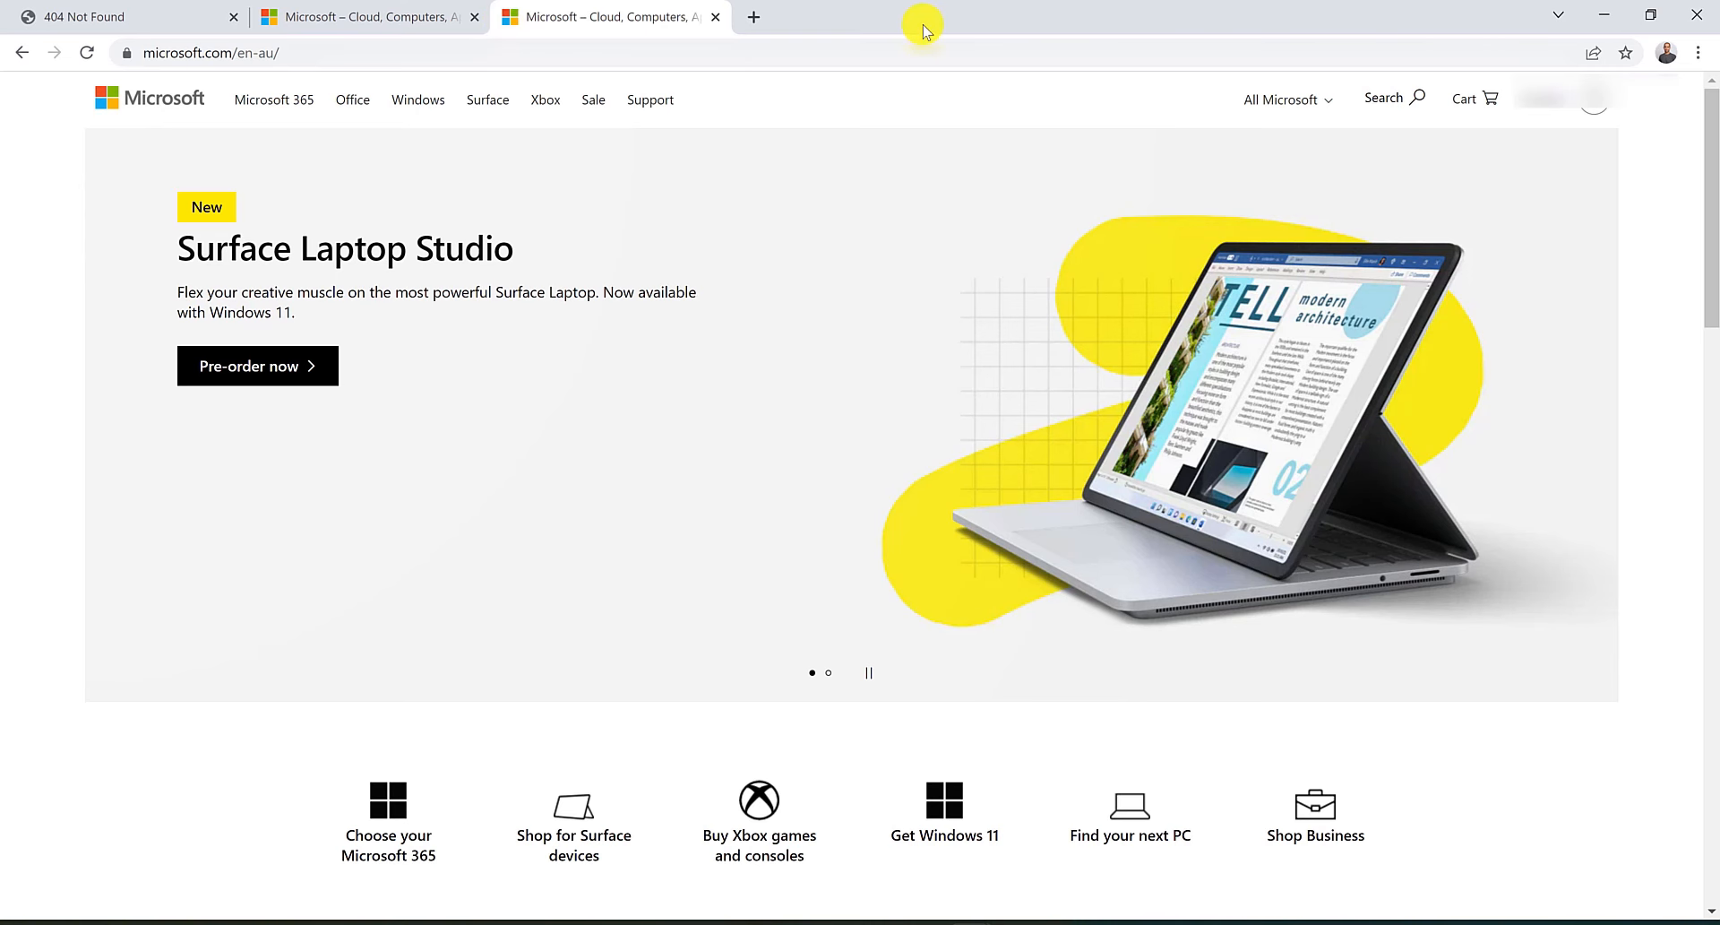
Open a new incognito window and browse to contoso.com in it.
left_click(1698, 52)
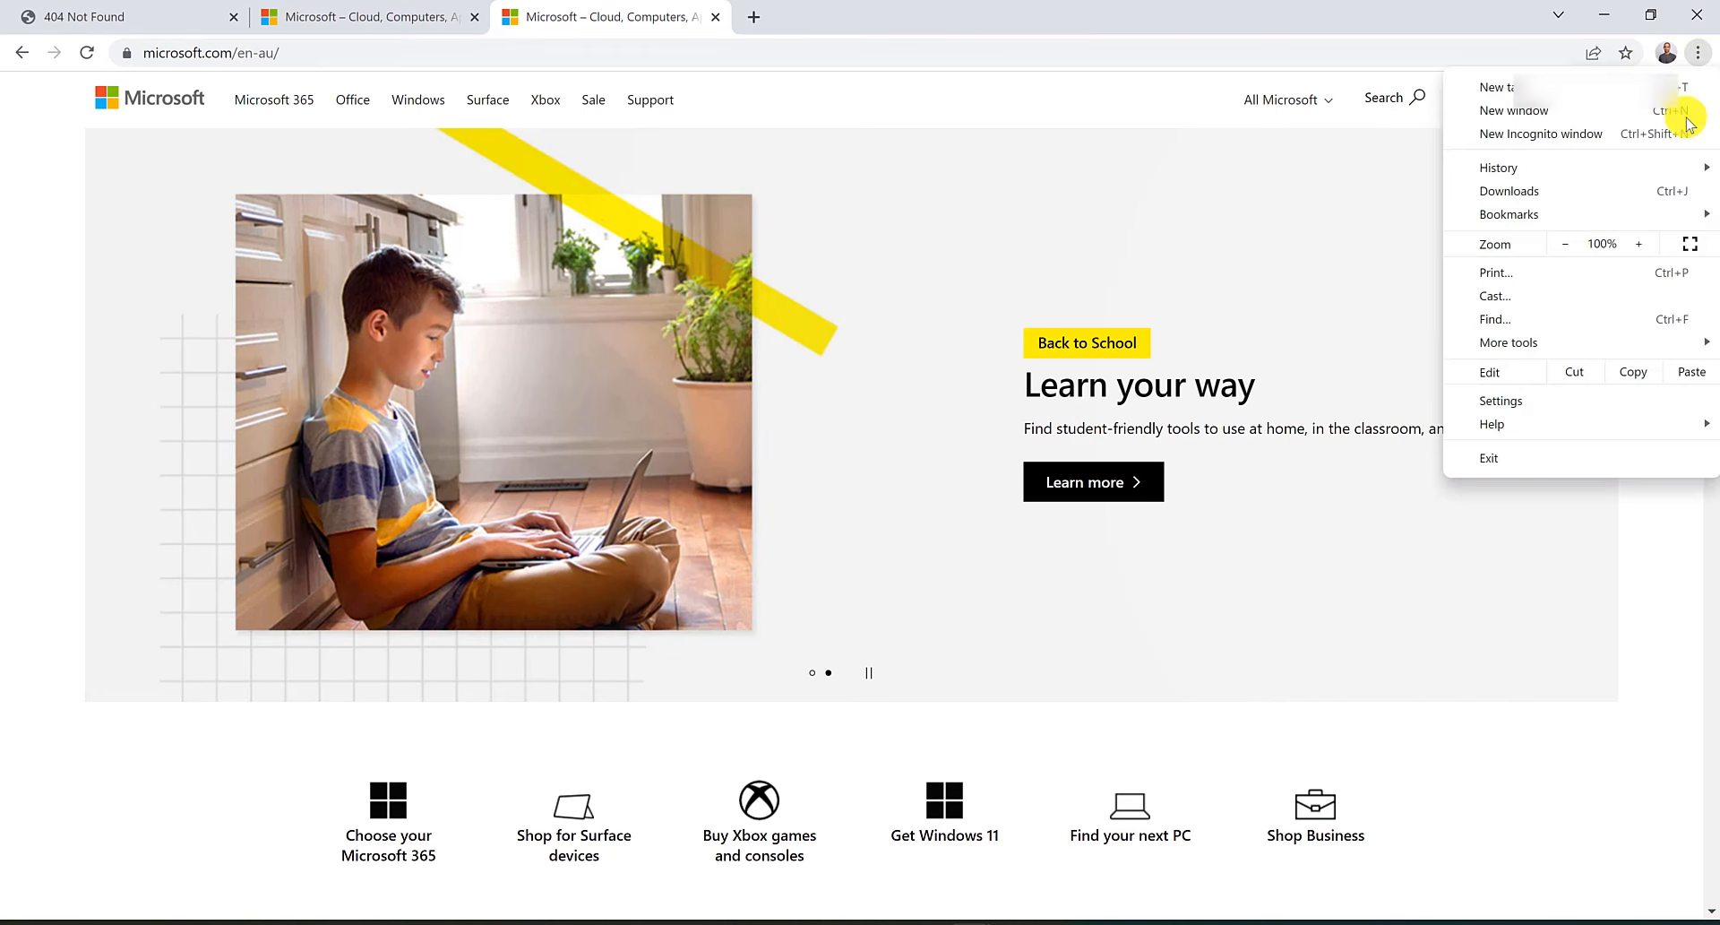
left_click(1681, 134)
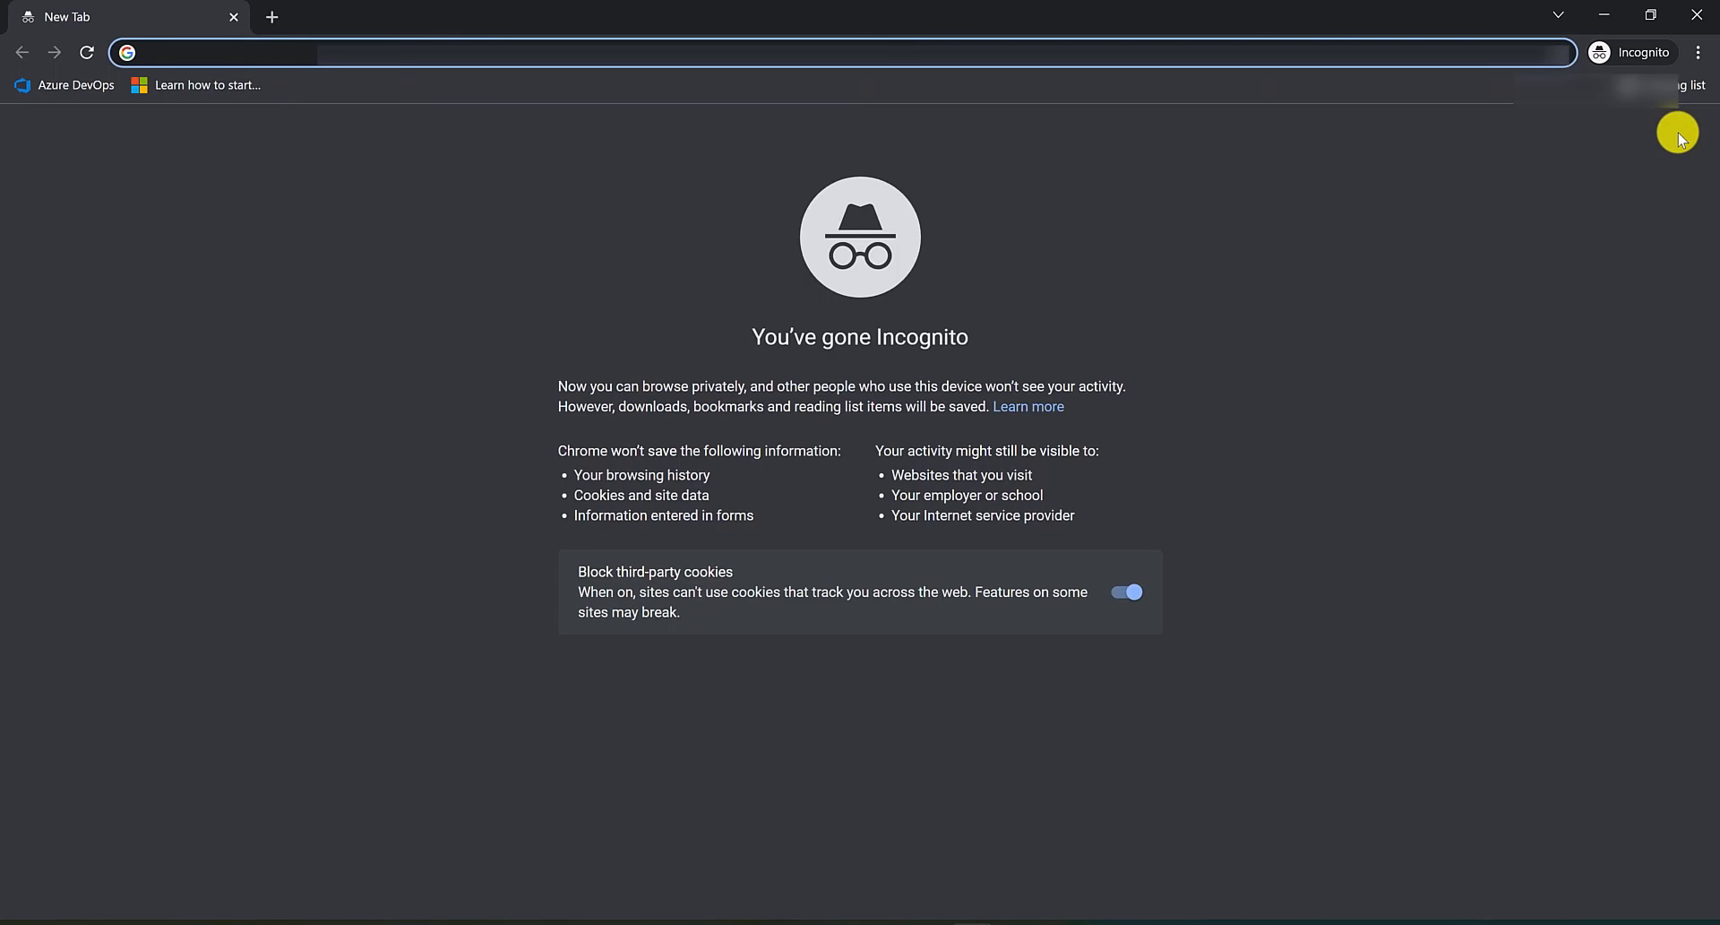
type("con")
key("Delete")
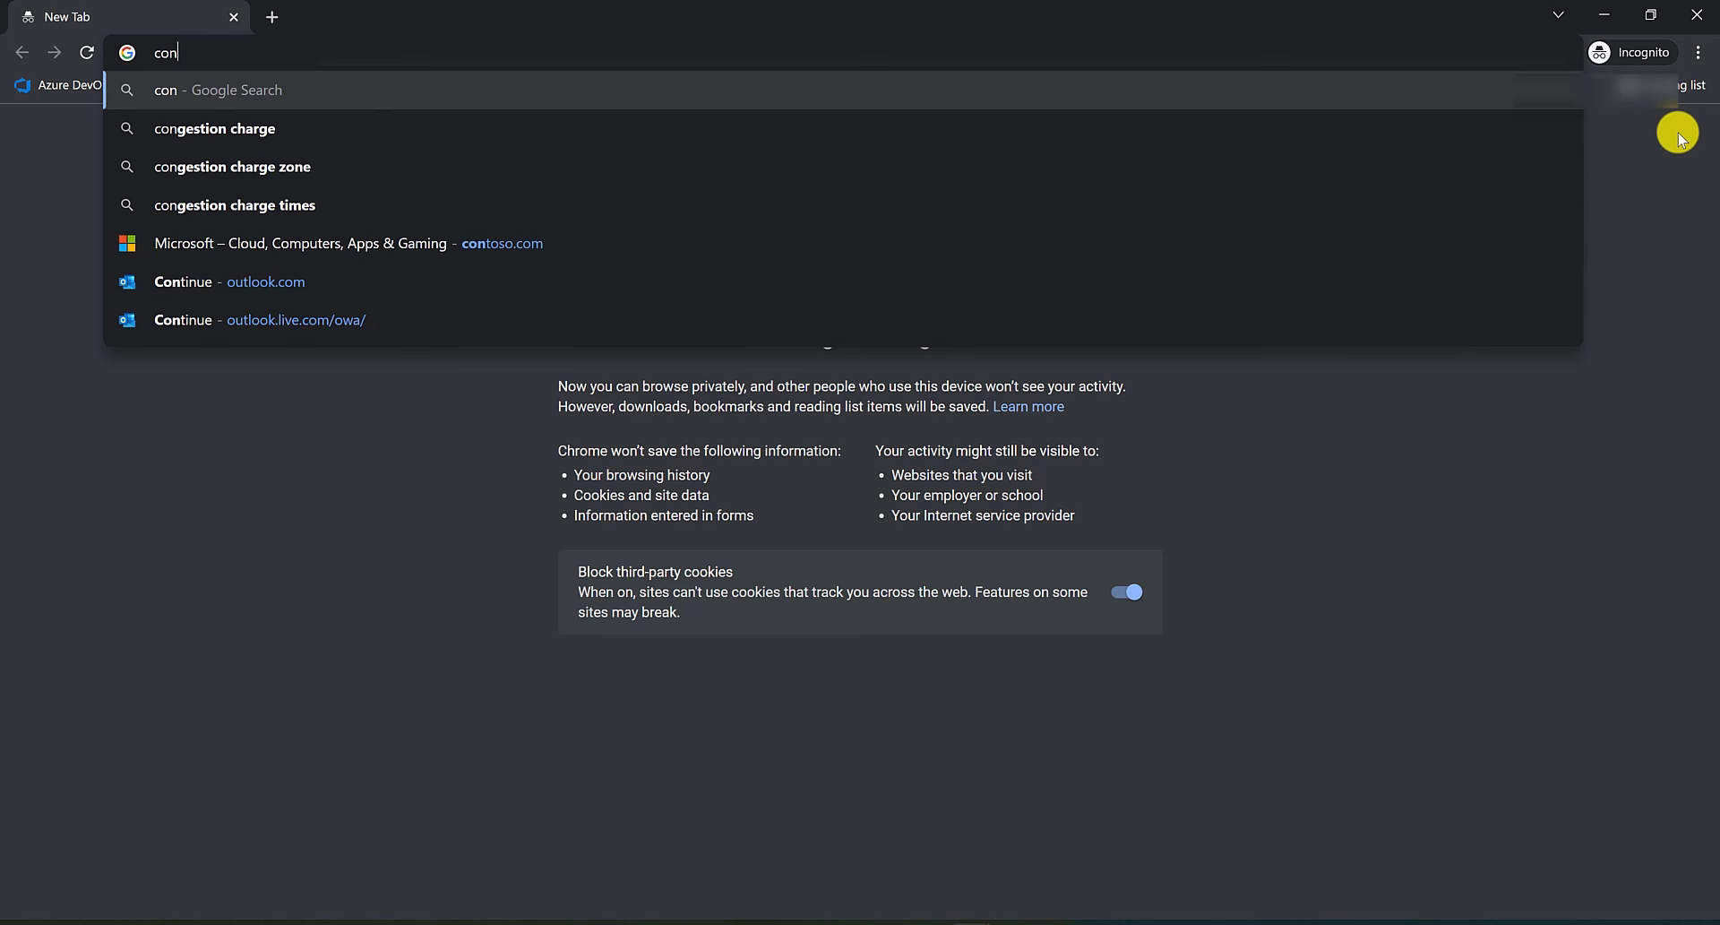
type("toso.com")
key("Return")
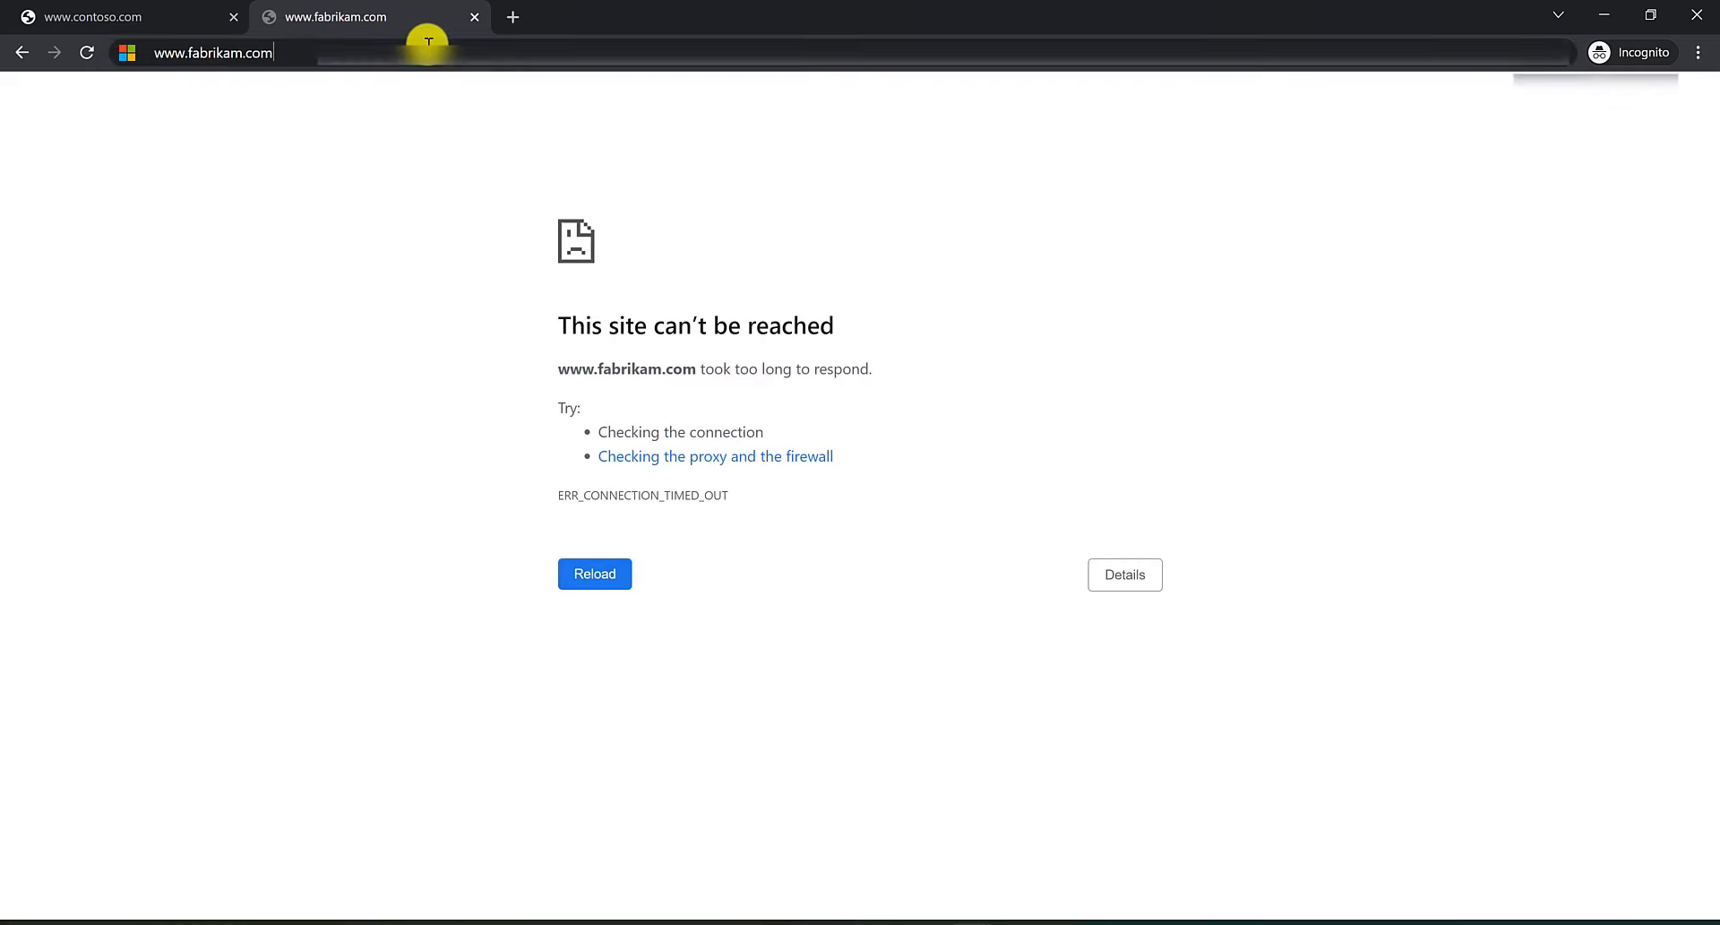
left_click(428, 41)
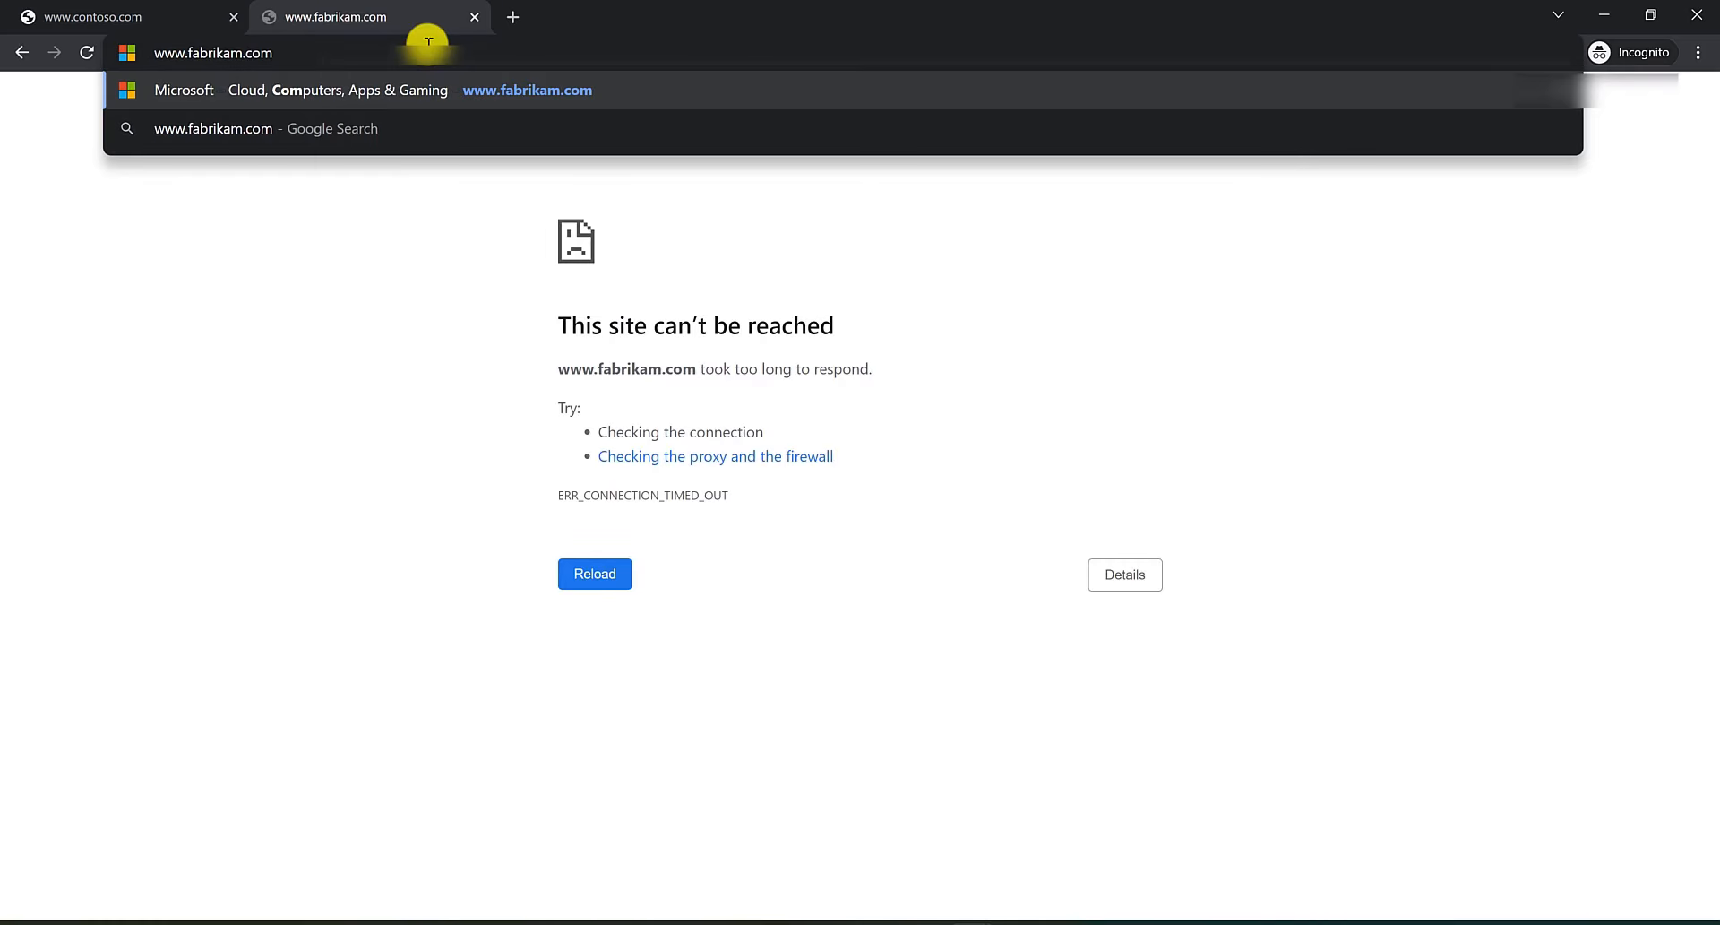
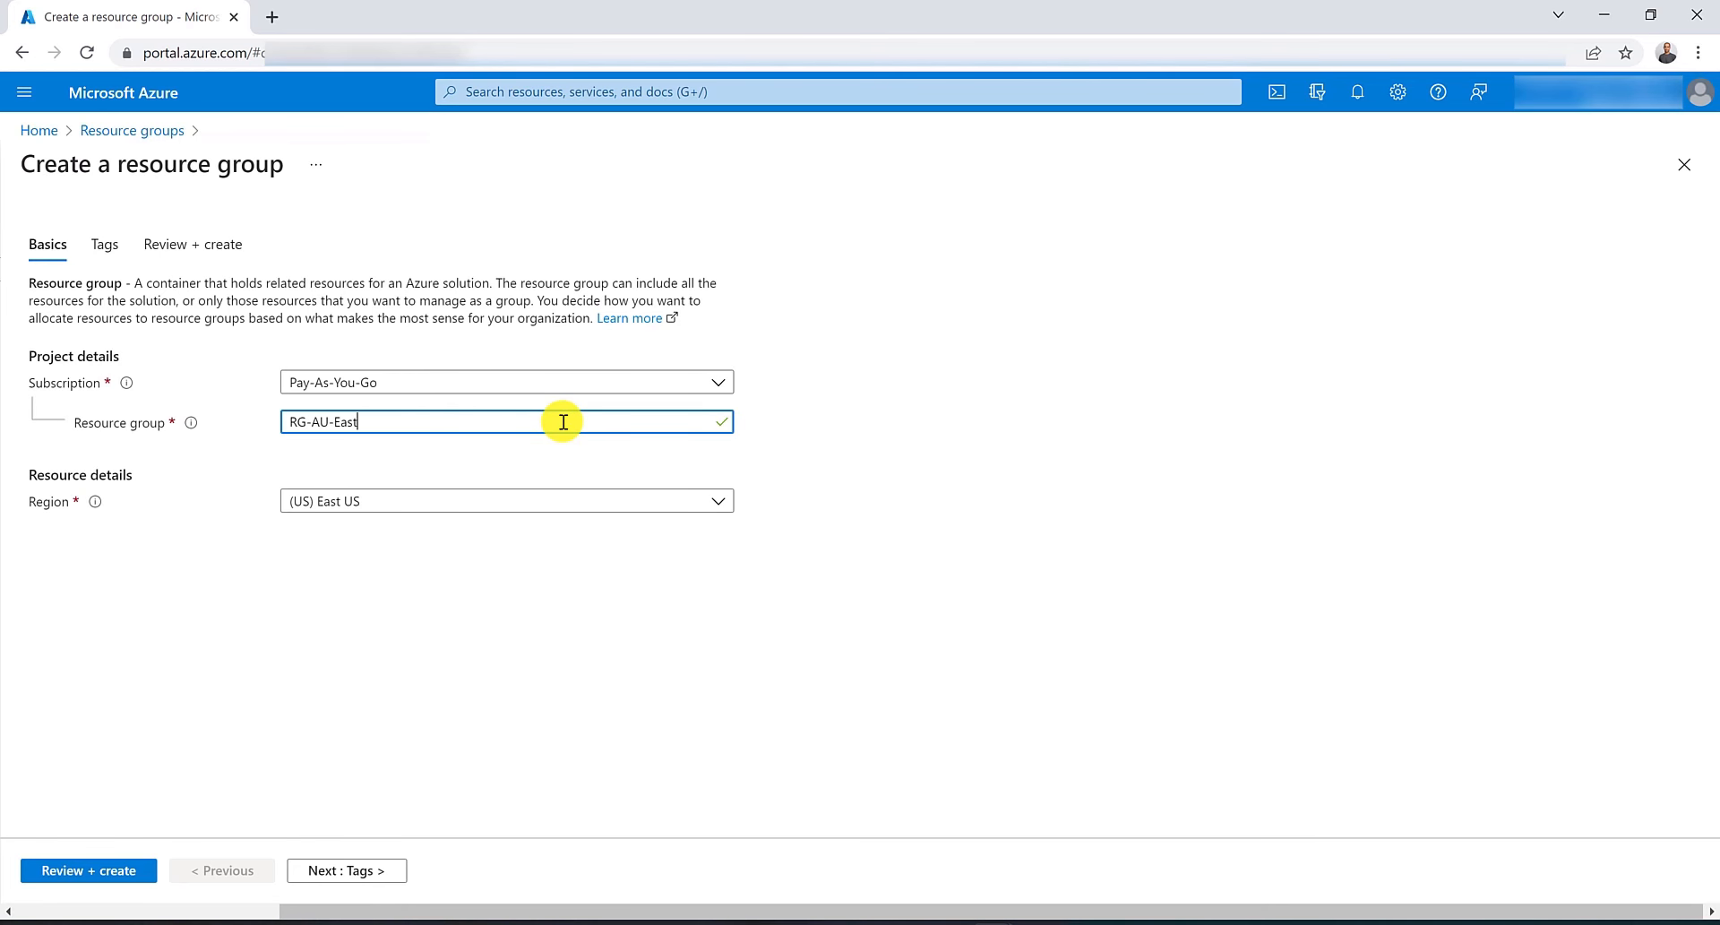
Create the resource group RG-AU-East in the Australia East region.
left_click(542, 500)
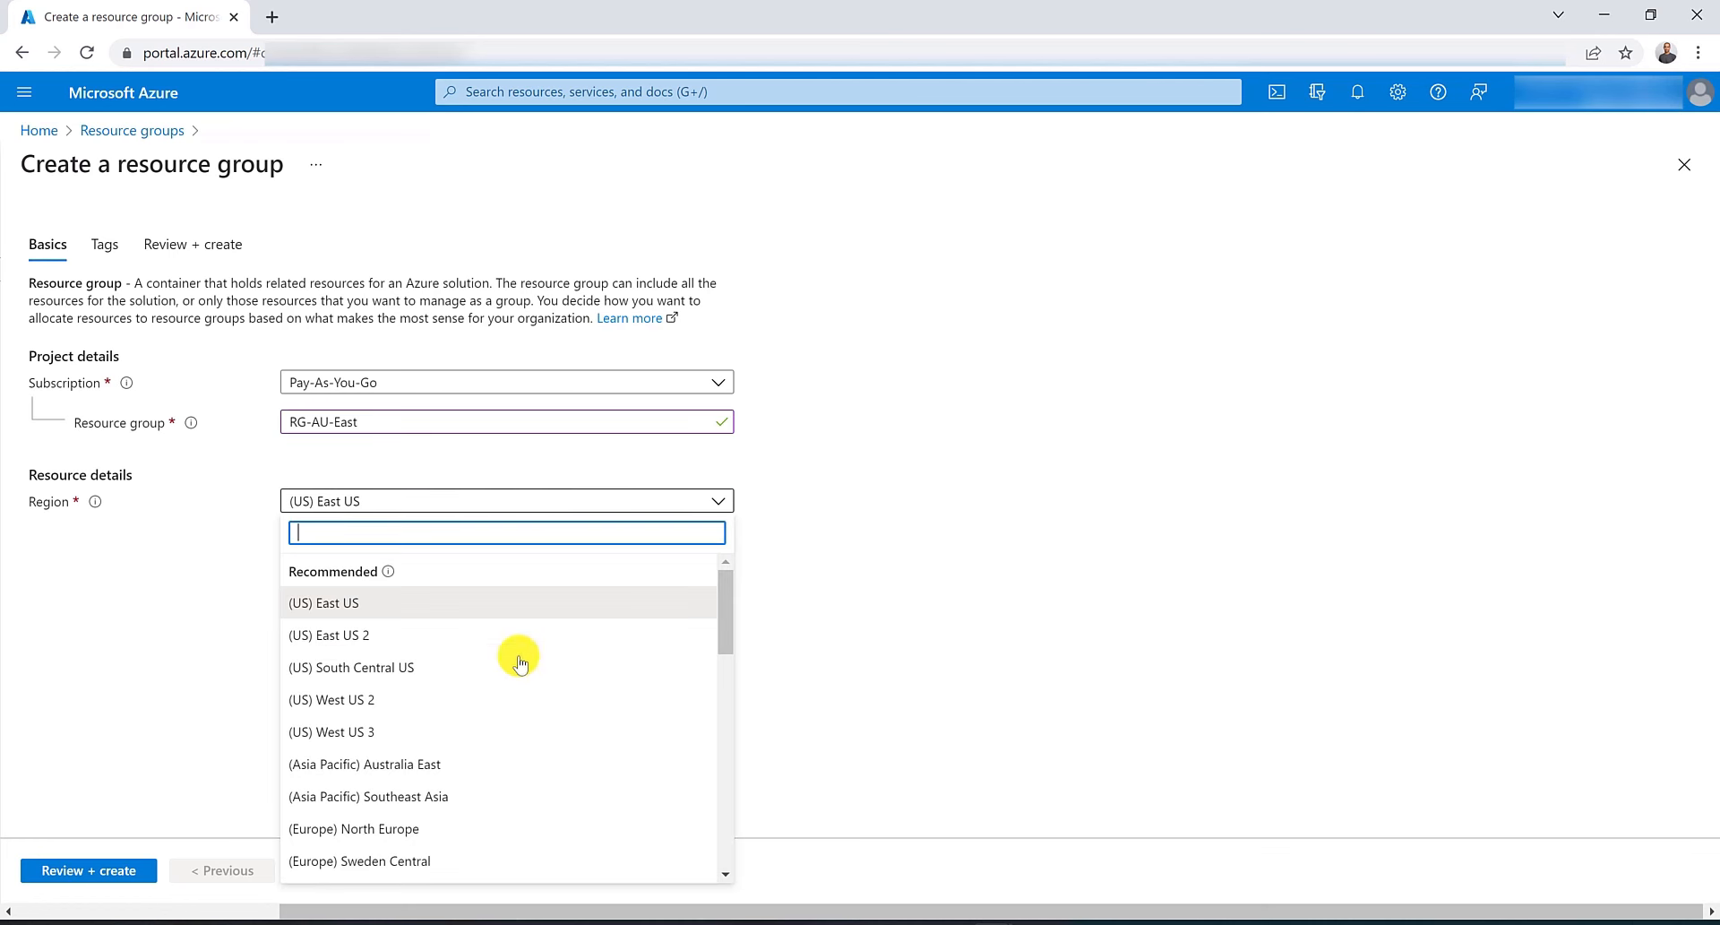
left_click(481, 760)
left_click(126, 869)
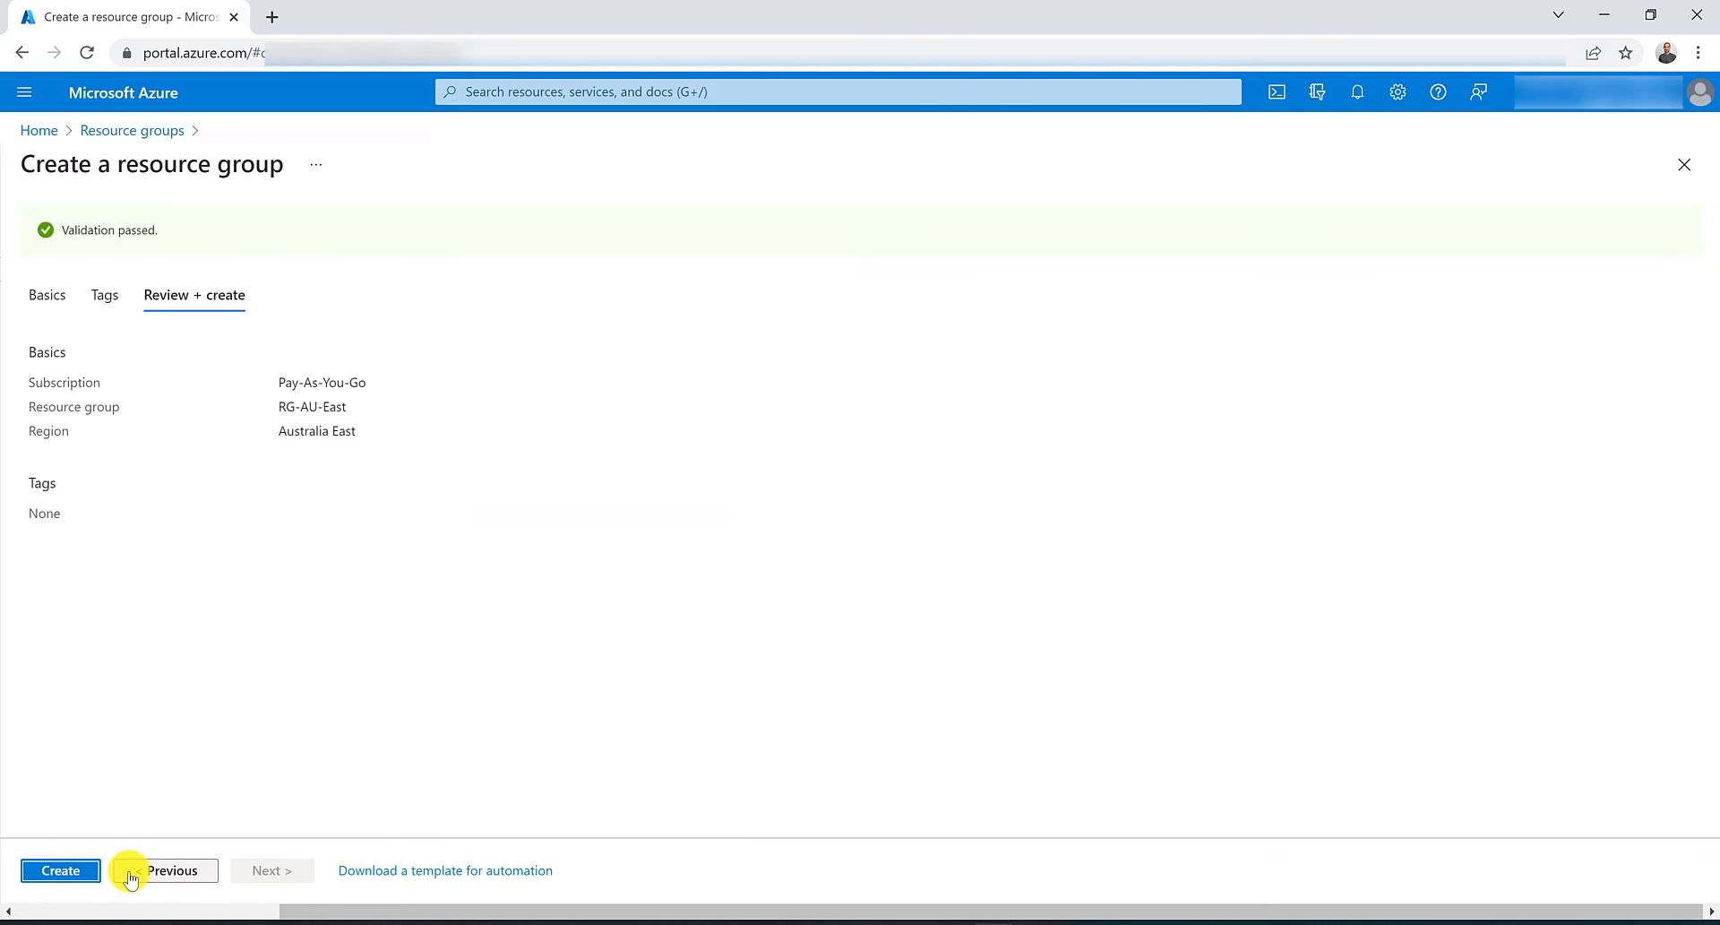
left_click(76, 869)
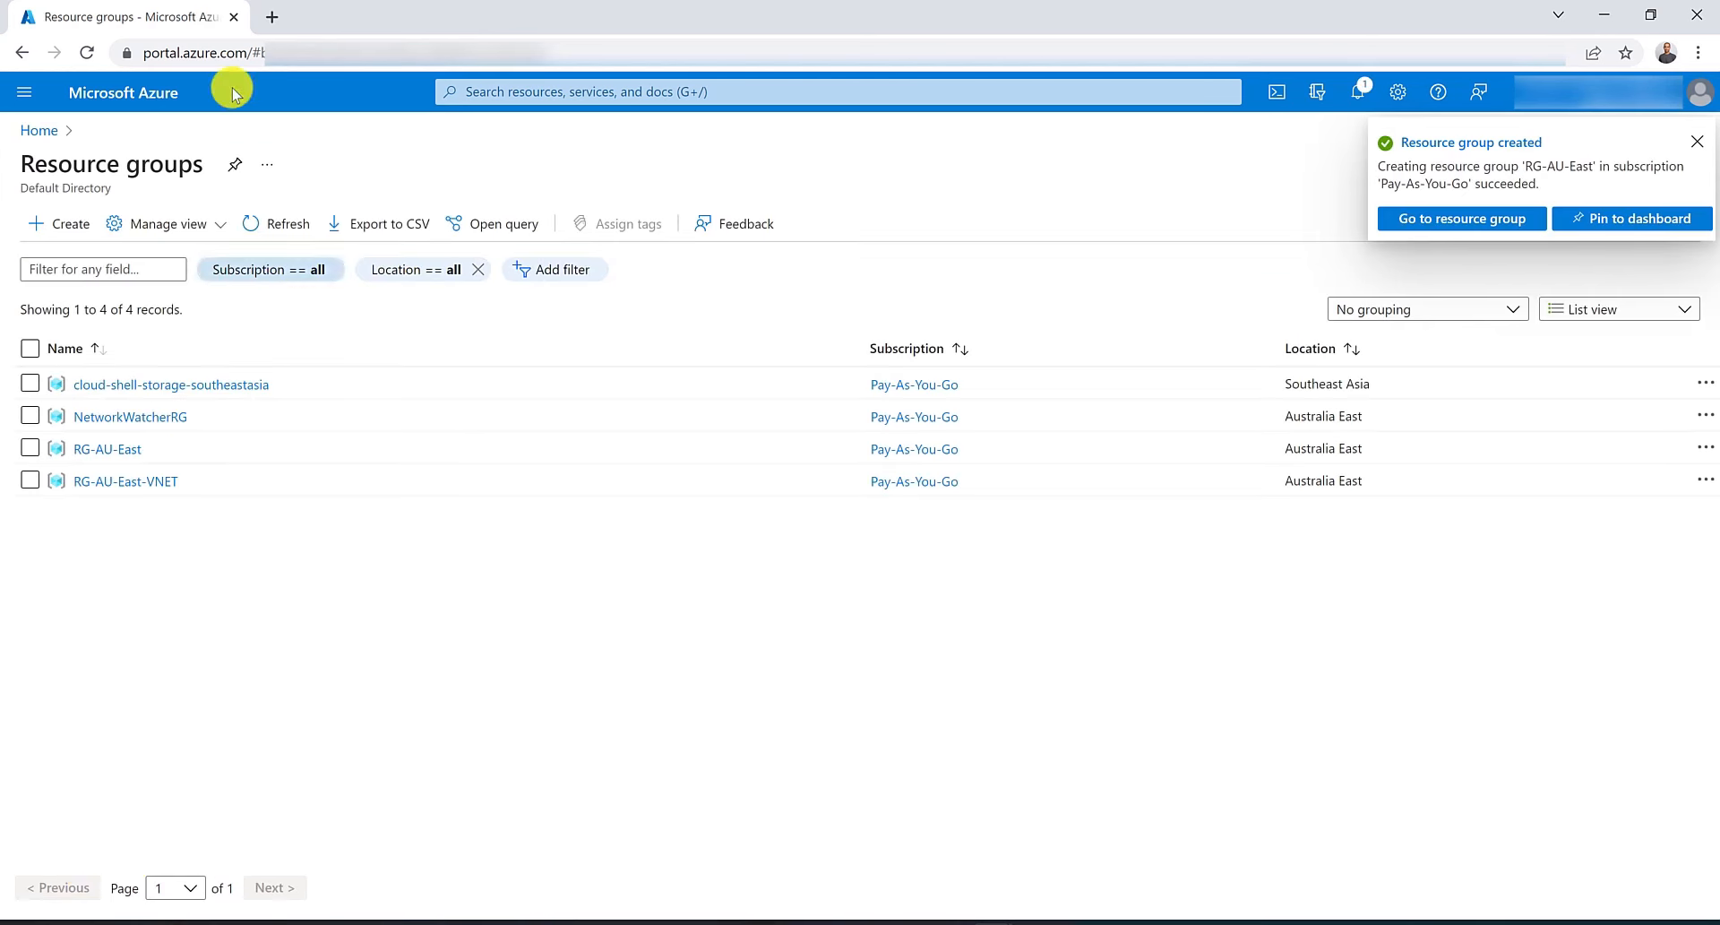
Start creating an application gateway in resource group RG-AU-East and name it myAppGW.
left_click(578, 89)
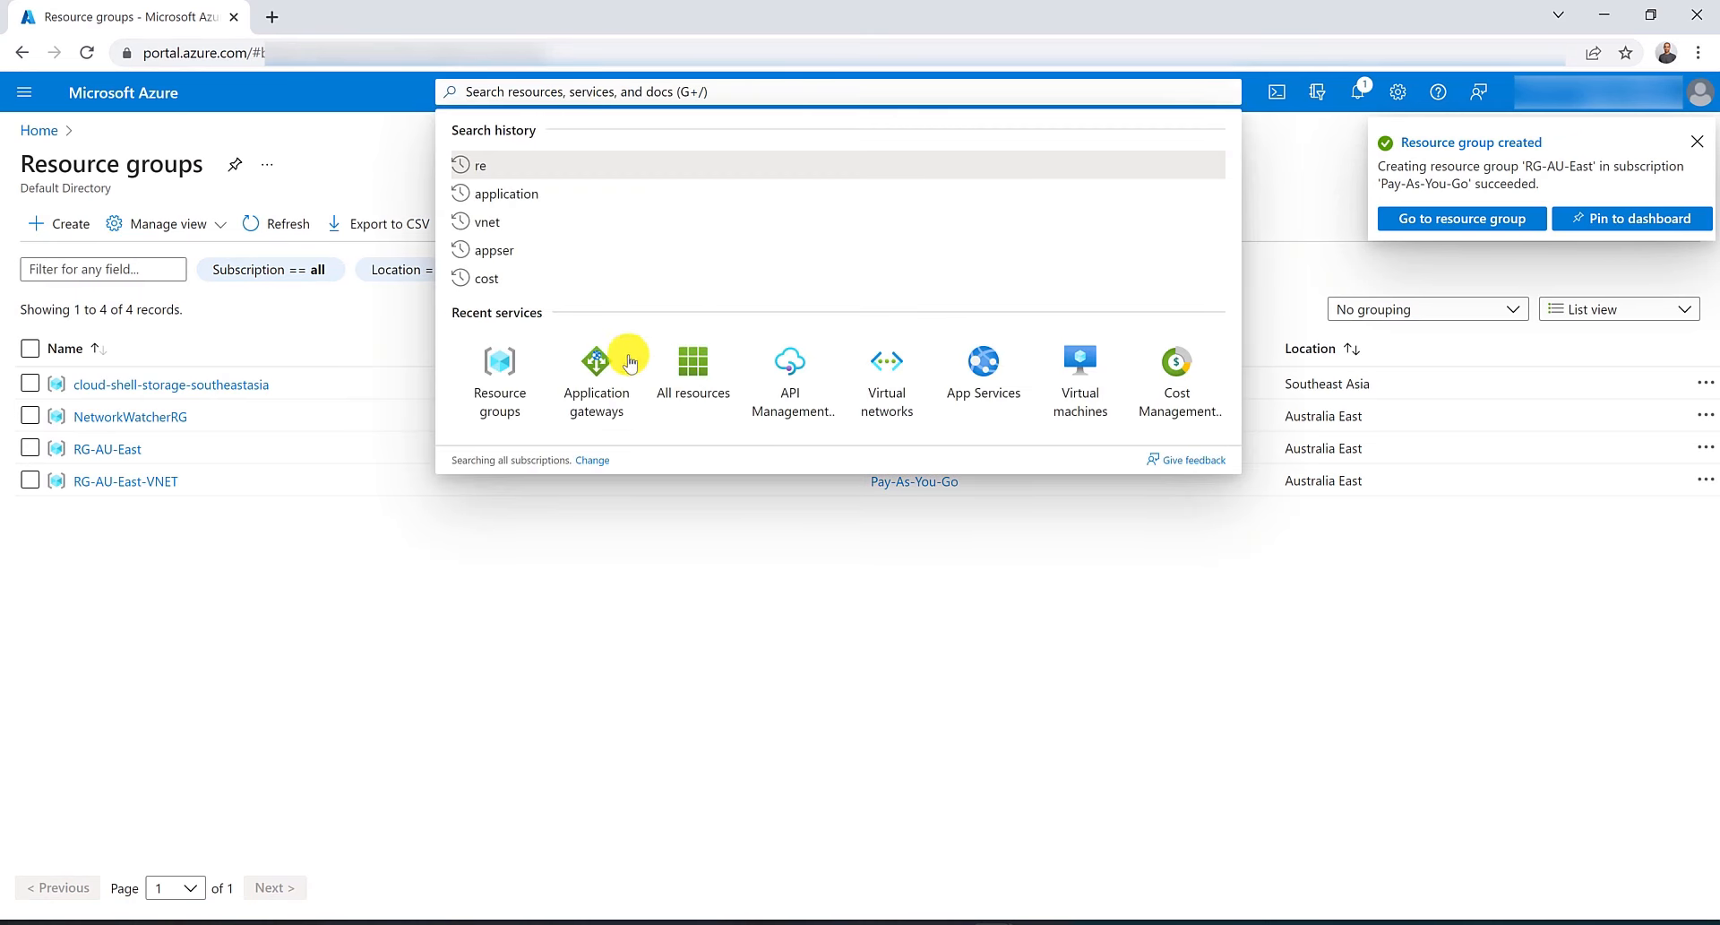
left_click(596, 381)
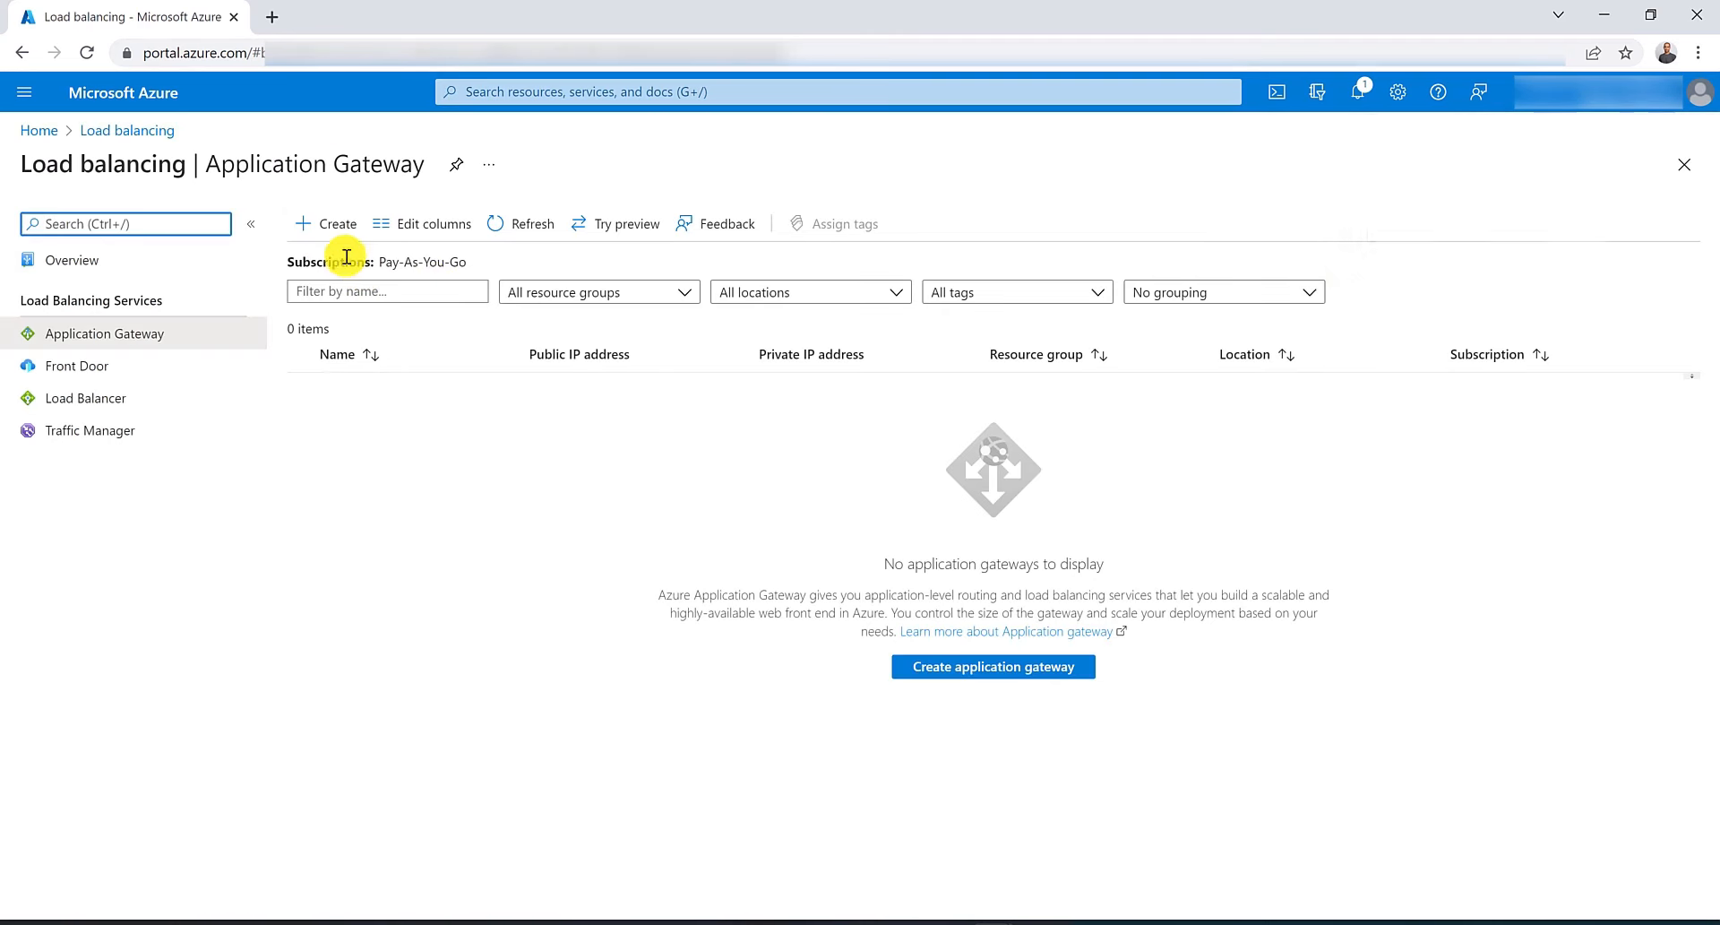
left_click(325, 224)
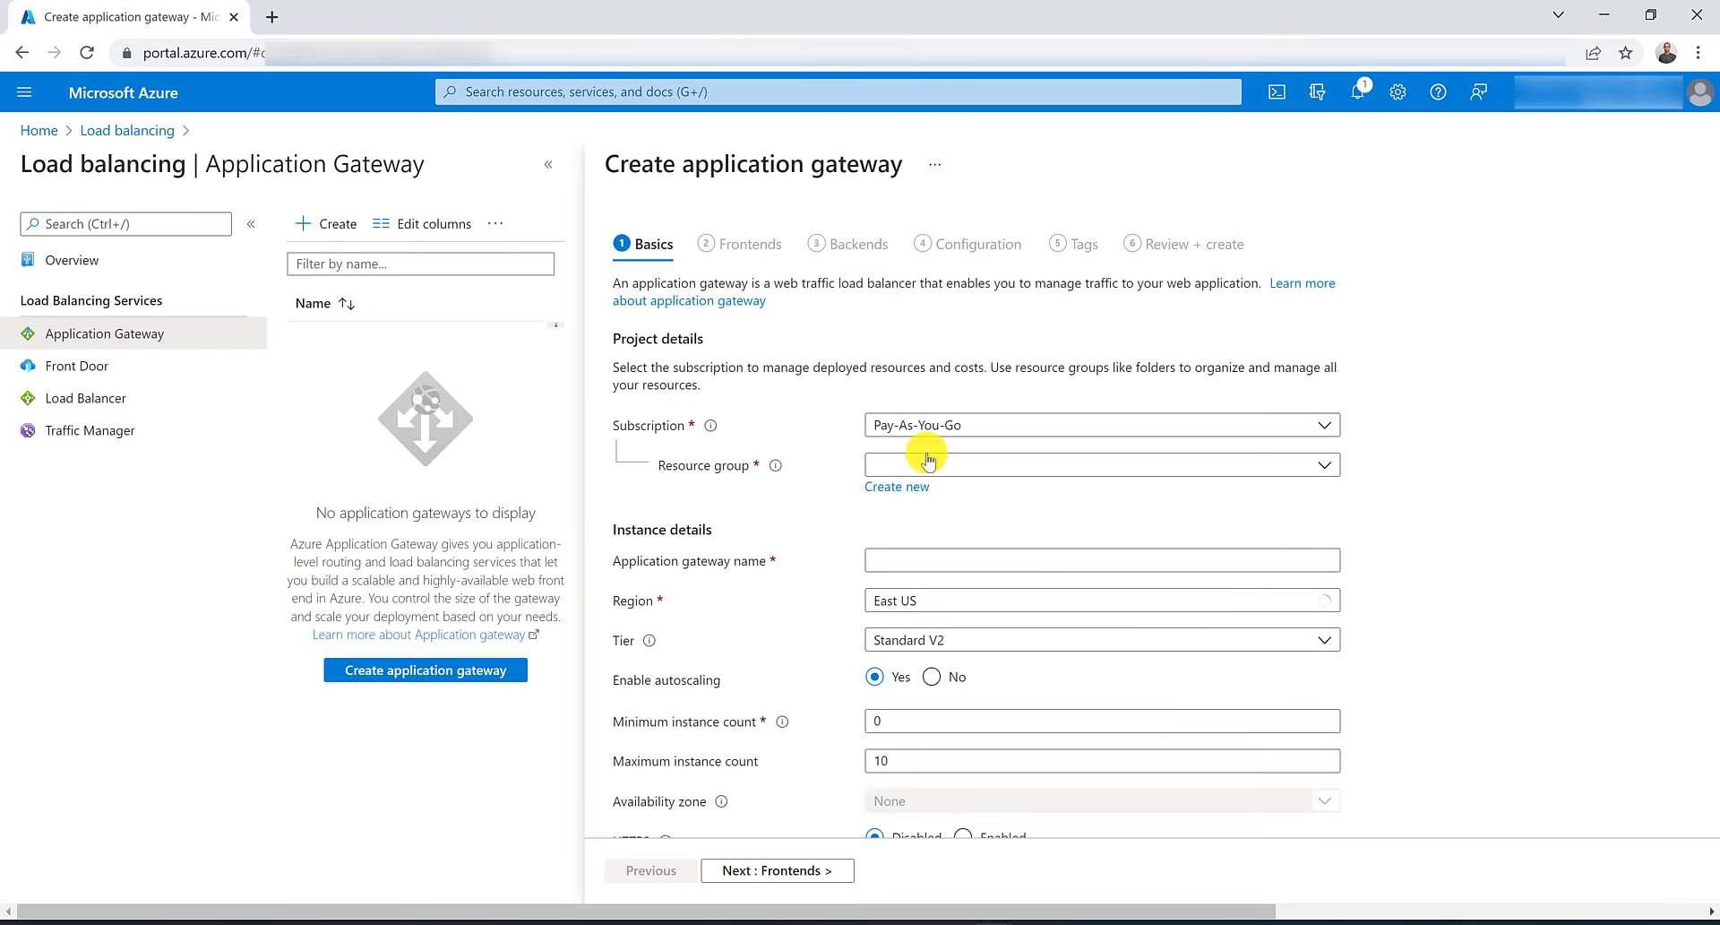
left_click(937, 461)
left_click(959, 599)
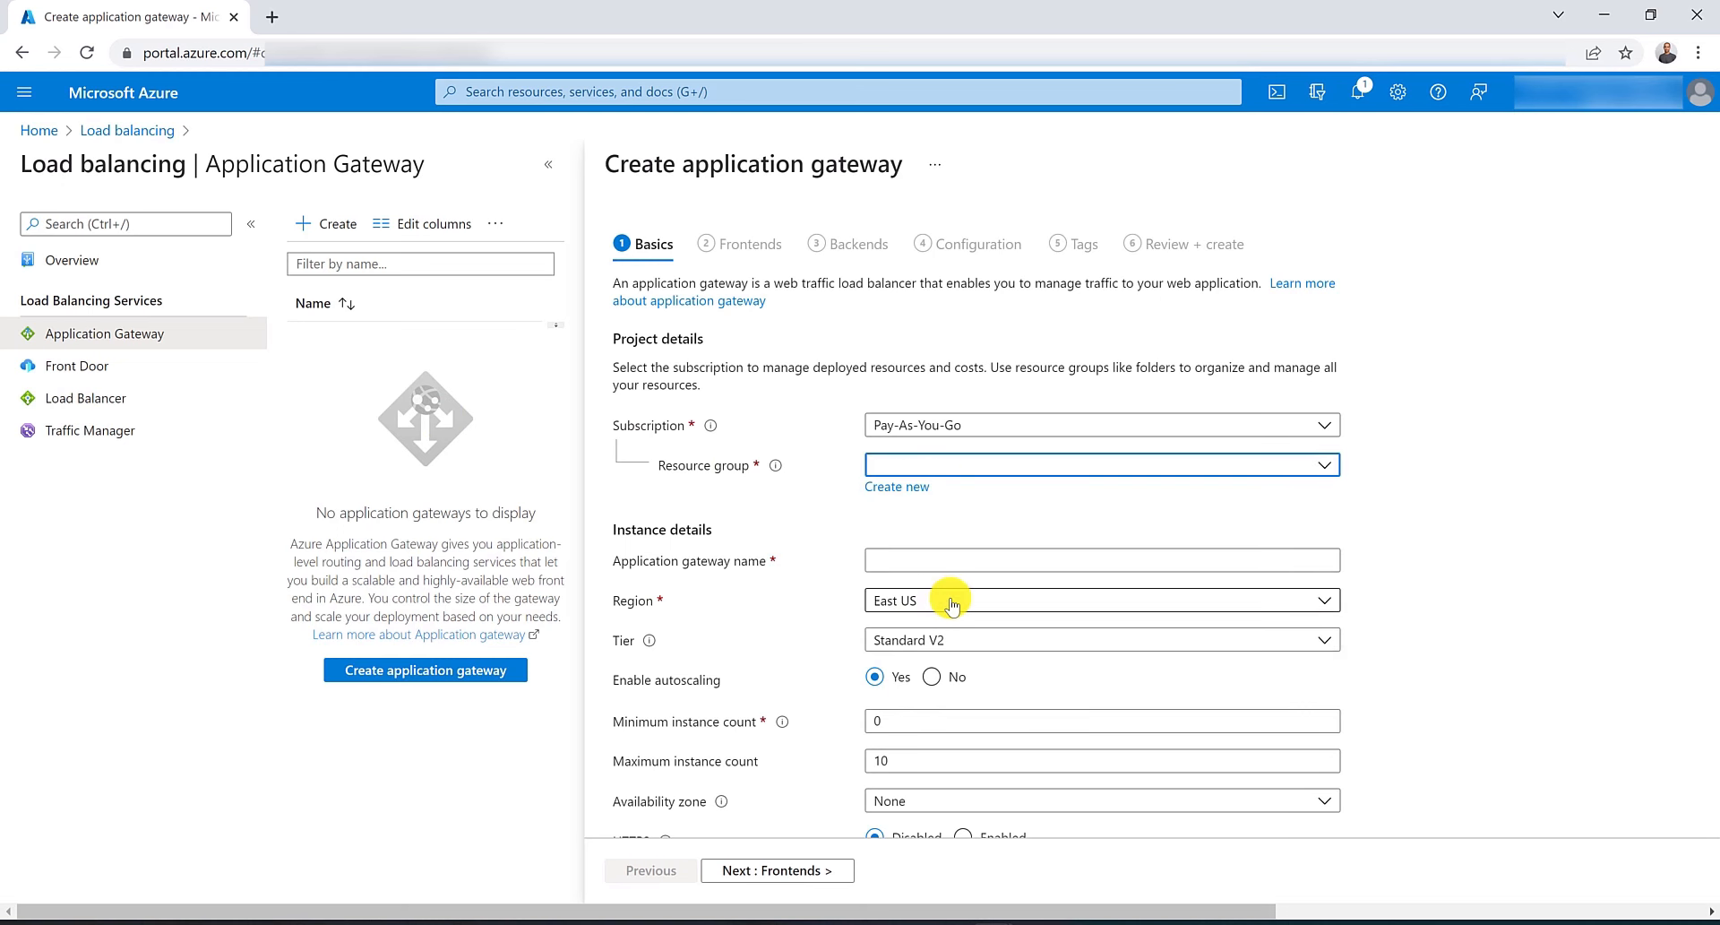
left_click(980, 557)
type("myAppGW")
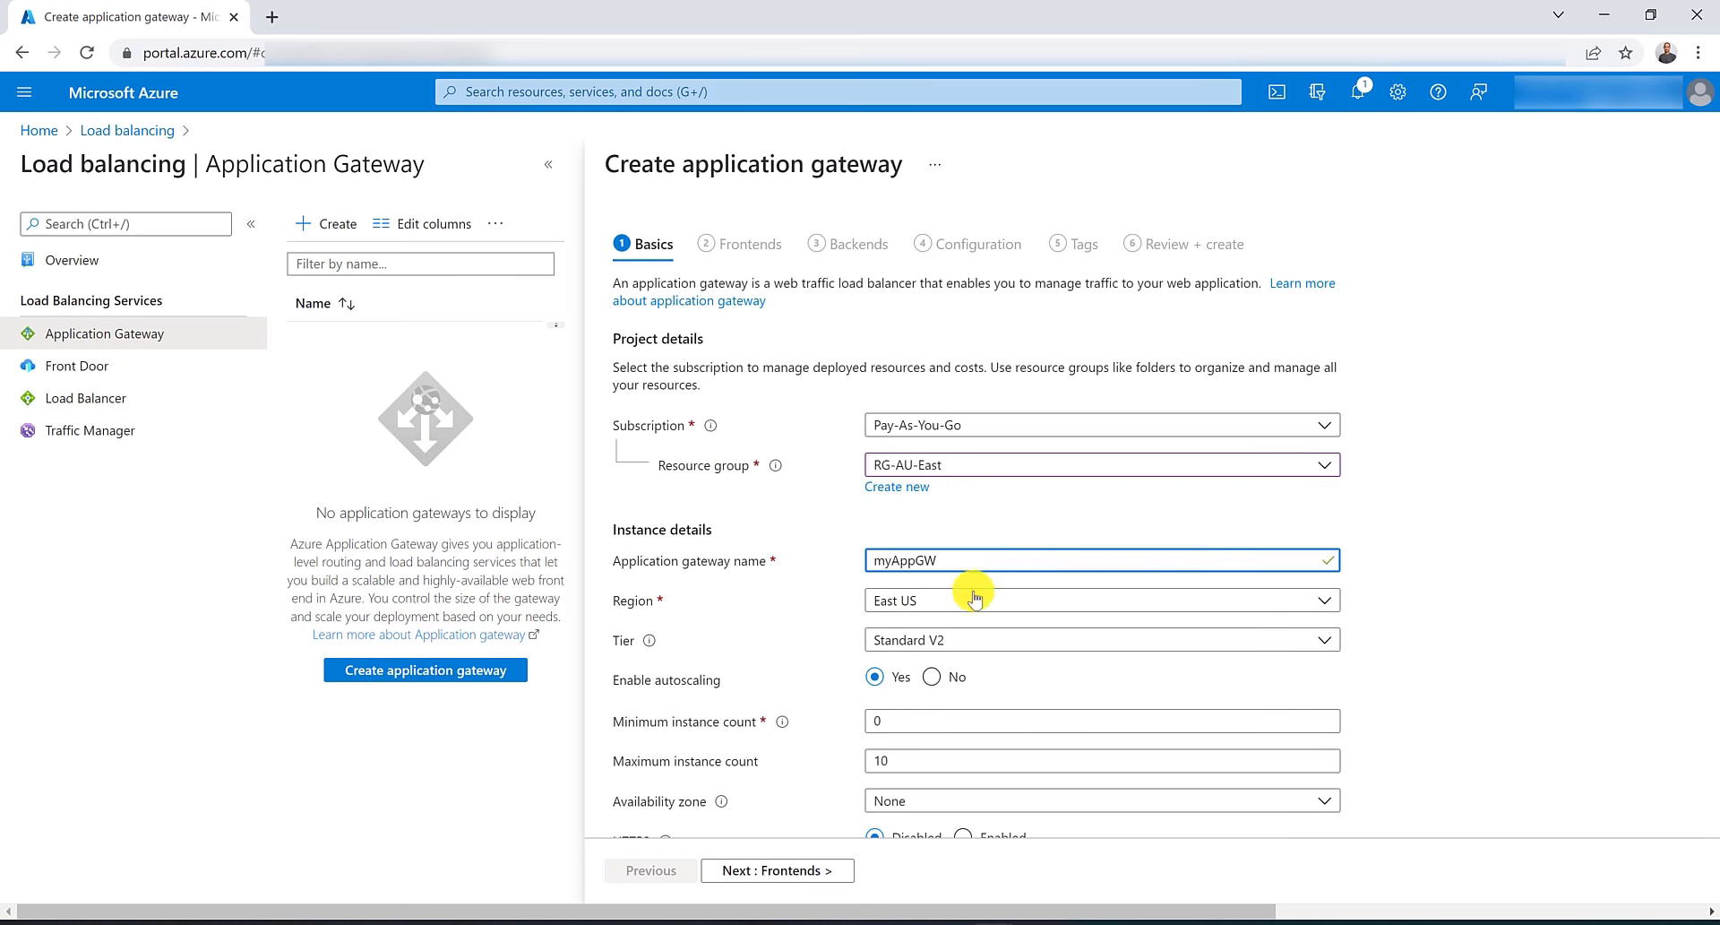
Set the gateway's region to Australia East and turn autoscaling off.
left_click(980, 598)
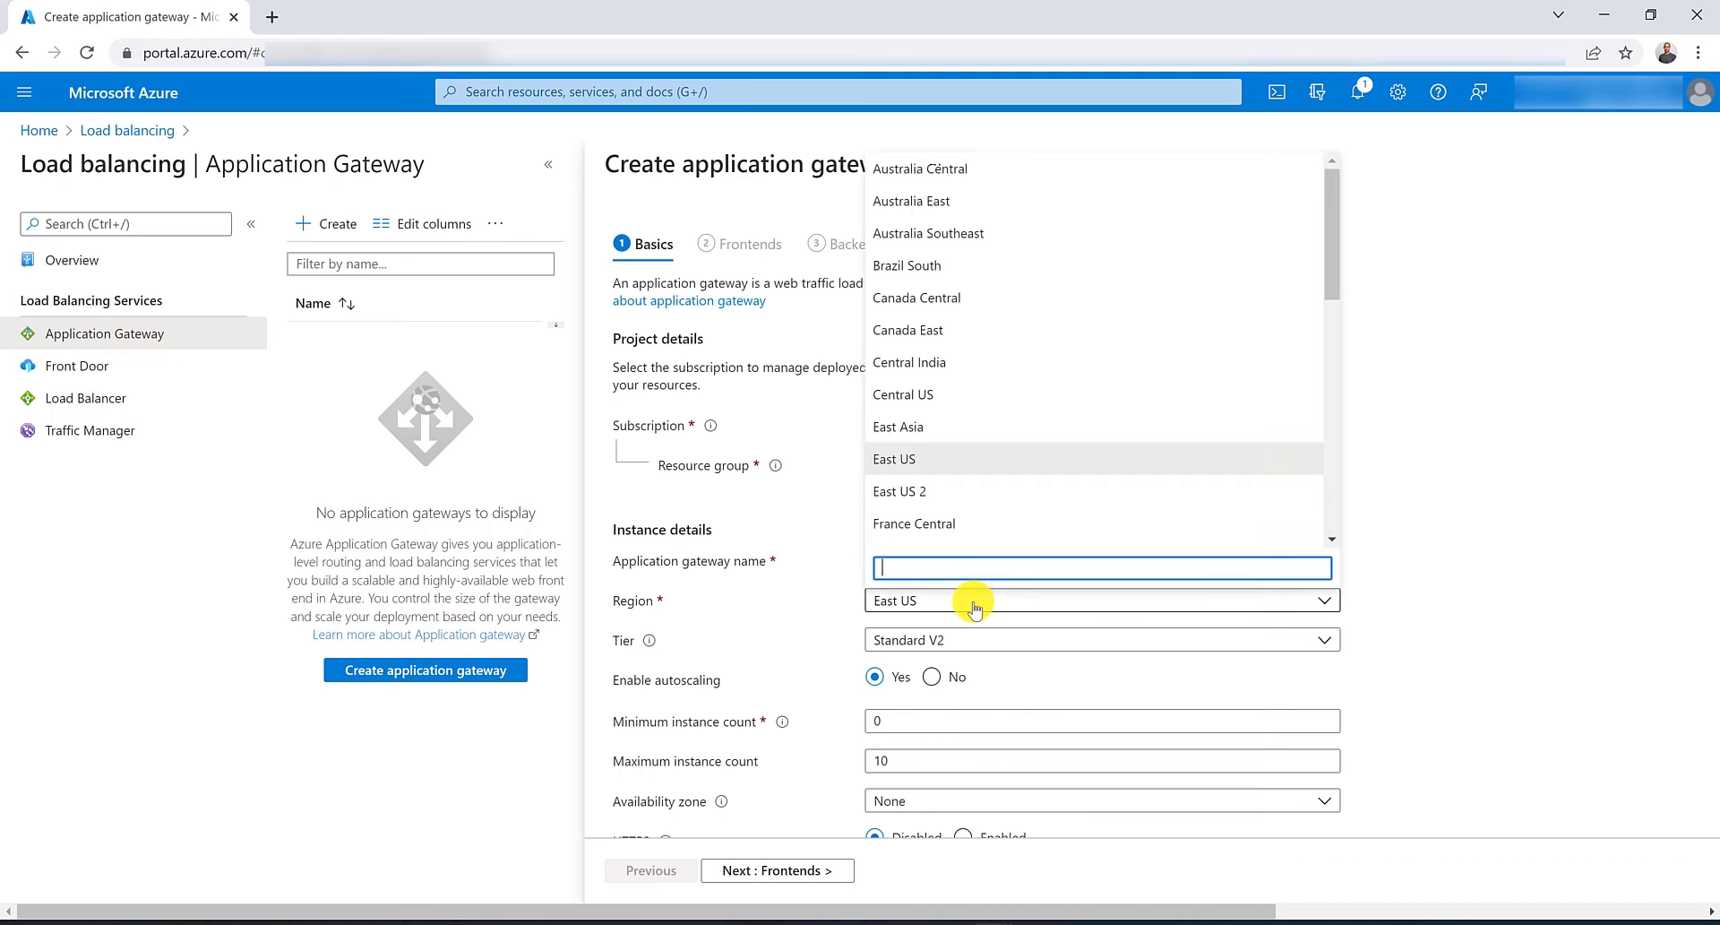
left_click(963, 200)
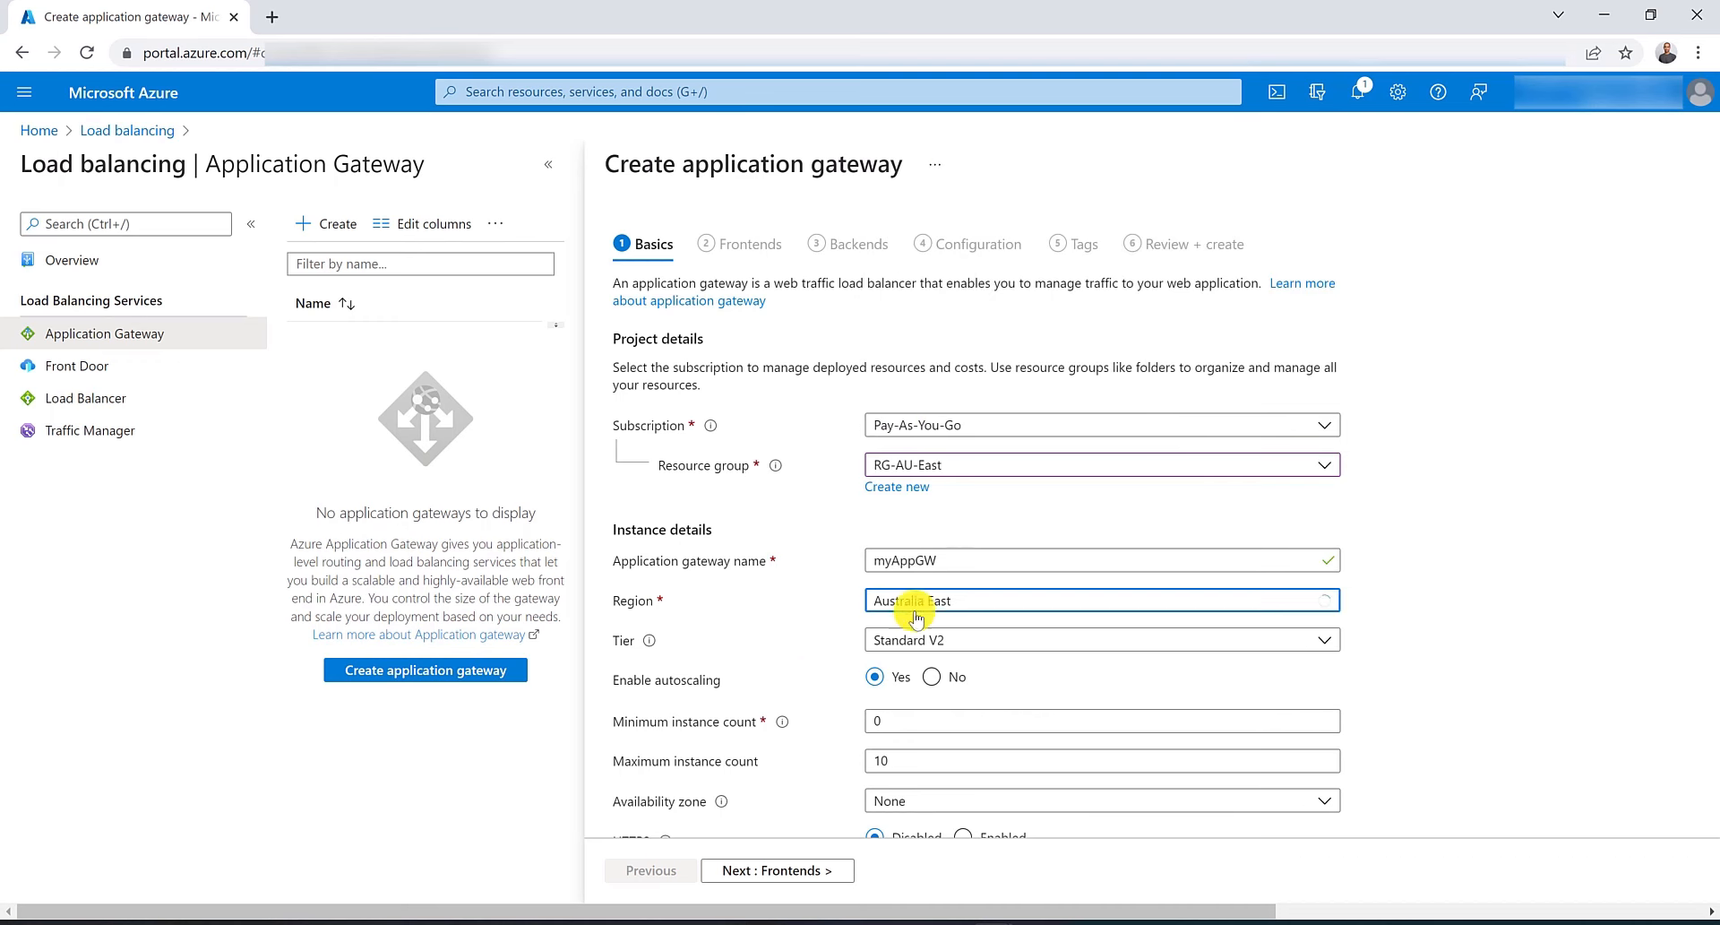
left_click(932, 676)
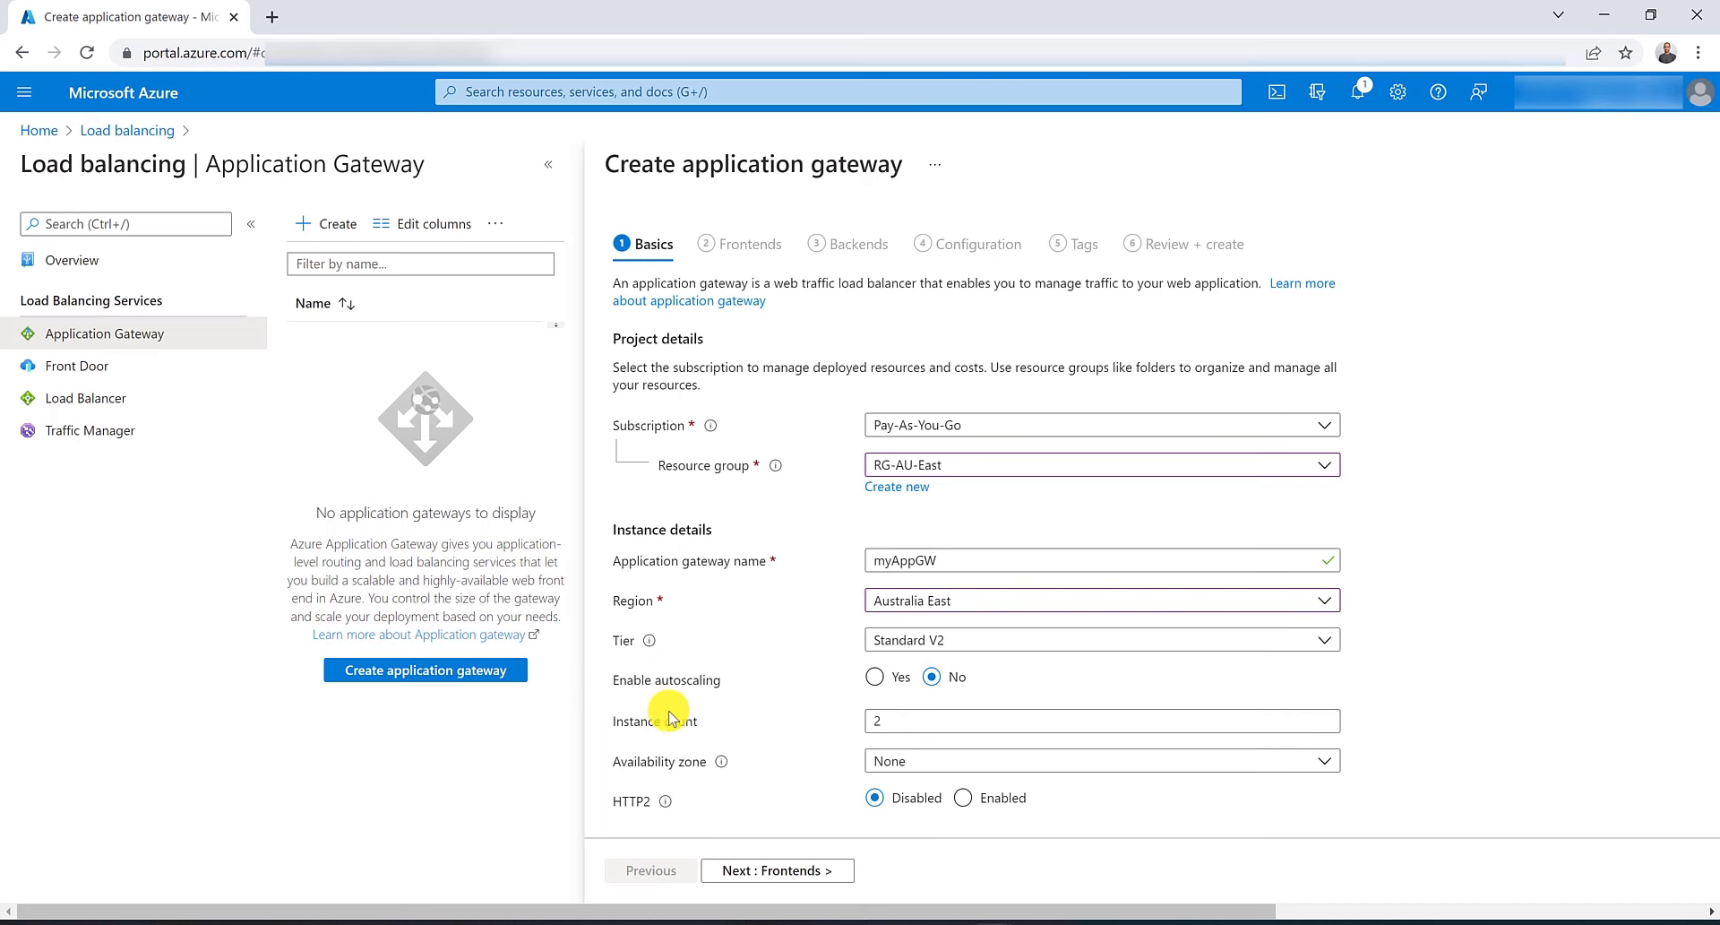
Select virtual network VNET-AU-East and subnet SN-AppGW (10.0.1.0/24) for the gateway.
scroll(769, 751, "down", 1)
scroll(769, 751, "down", 2)
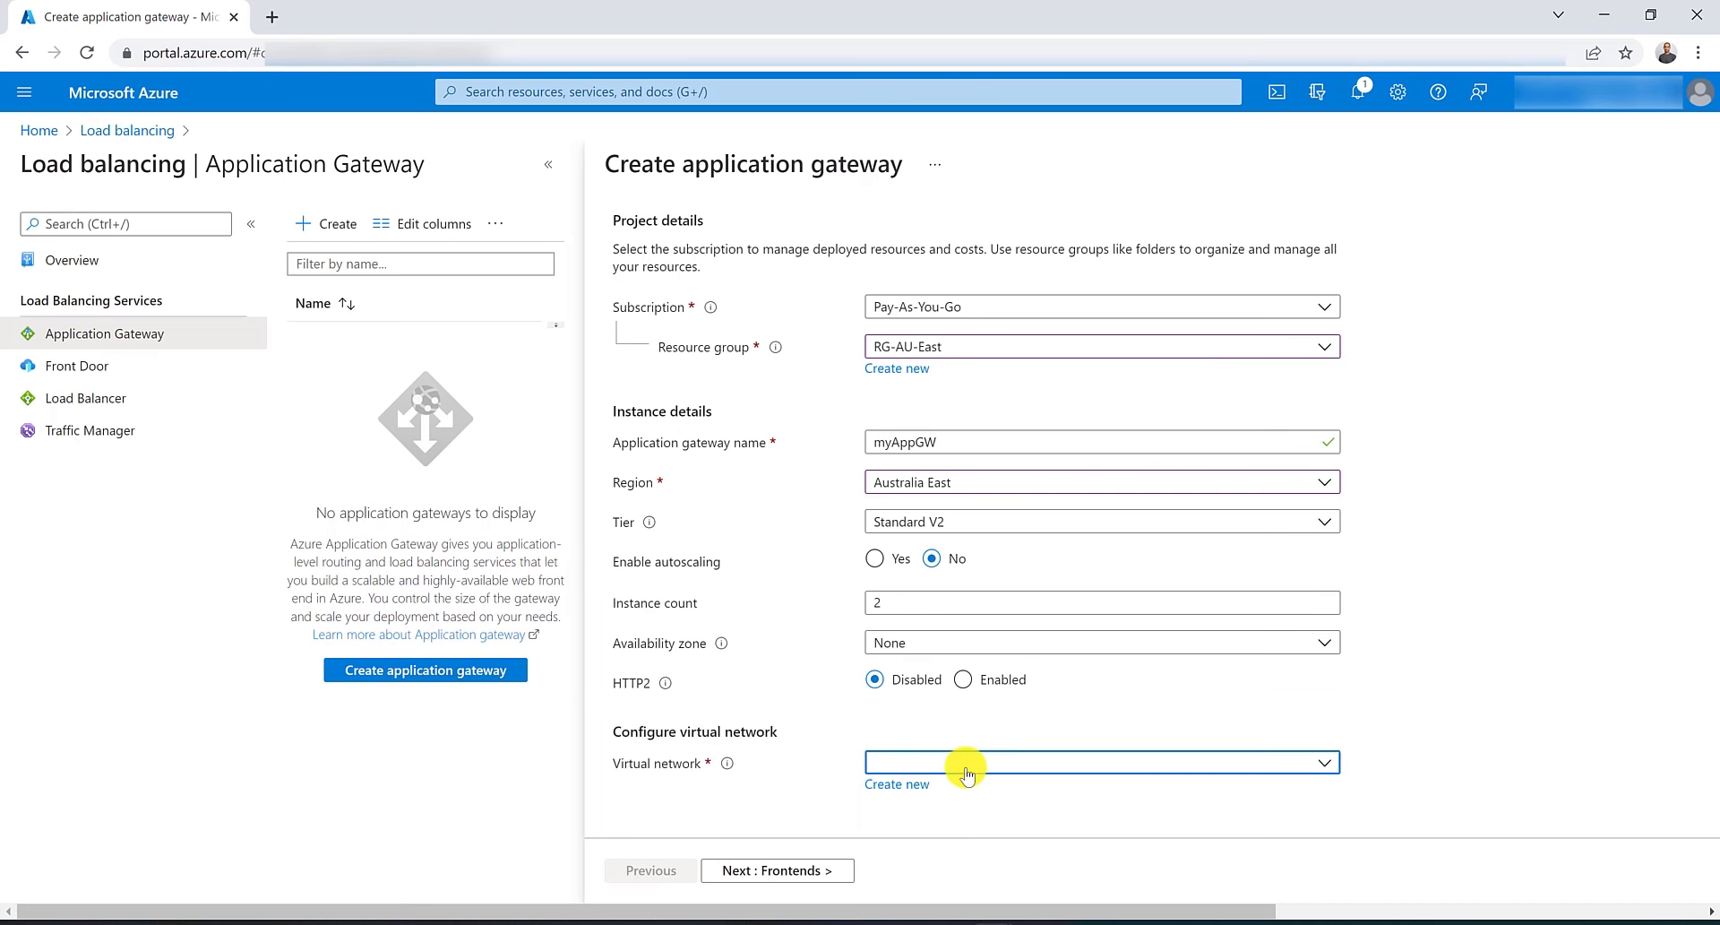
left_click(966, 763)
left_click(973, 852)
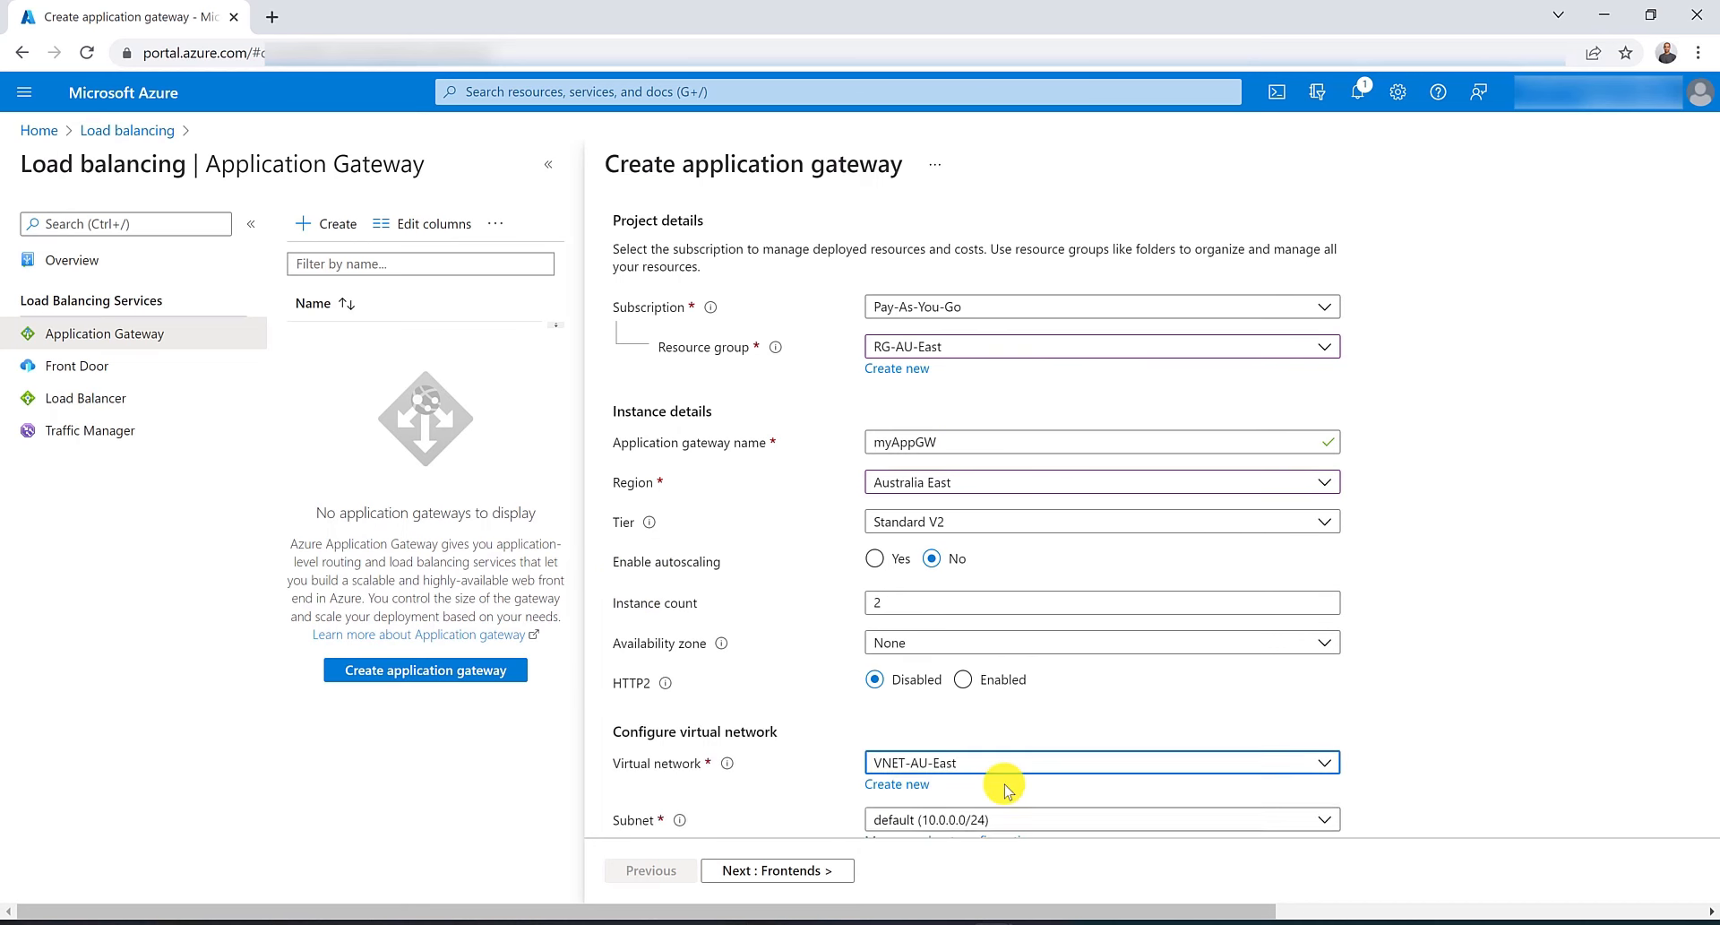
scroll(1031, 779, "down", 1)
left_click(1078, 761)
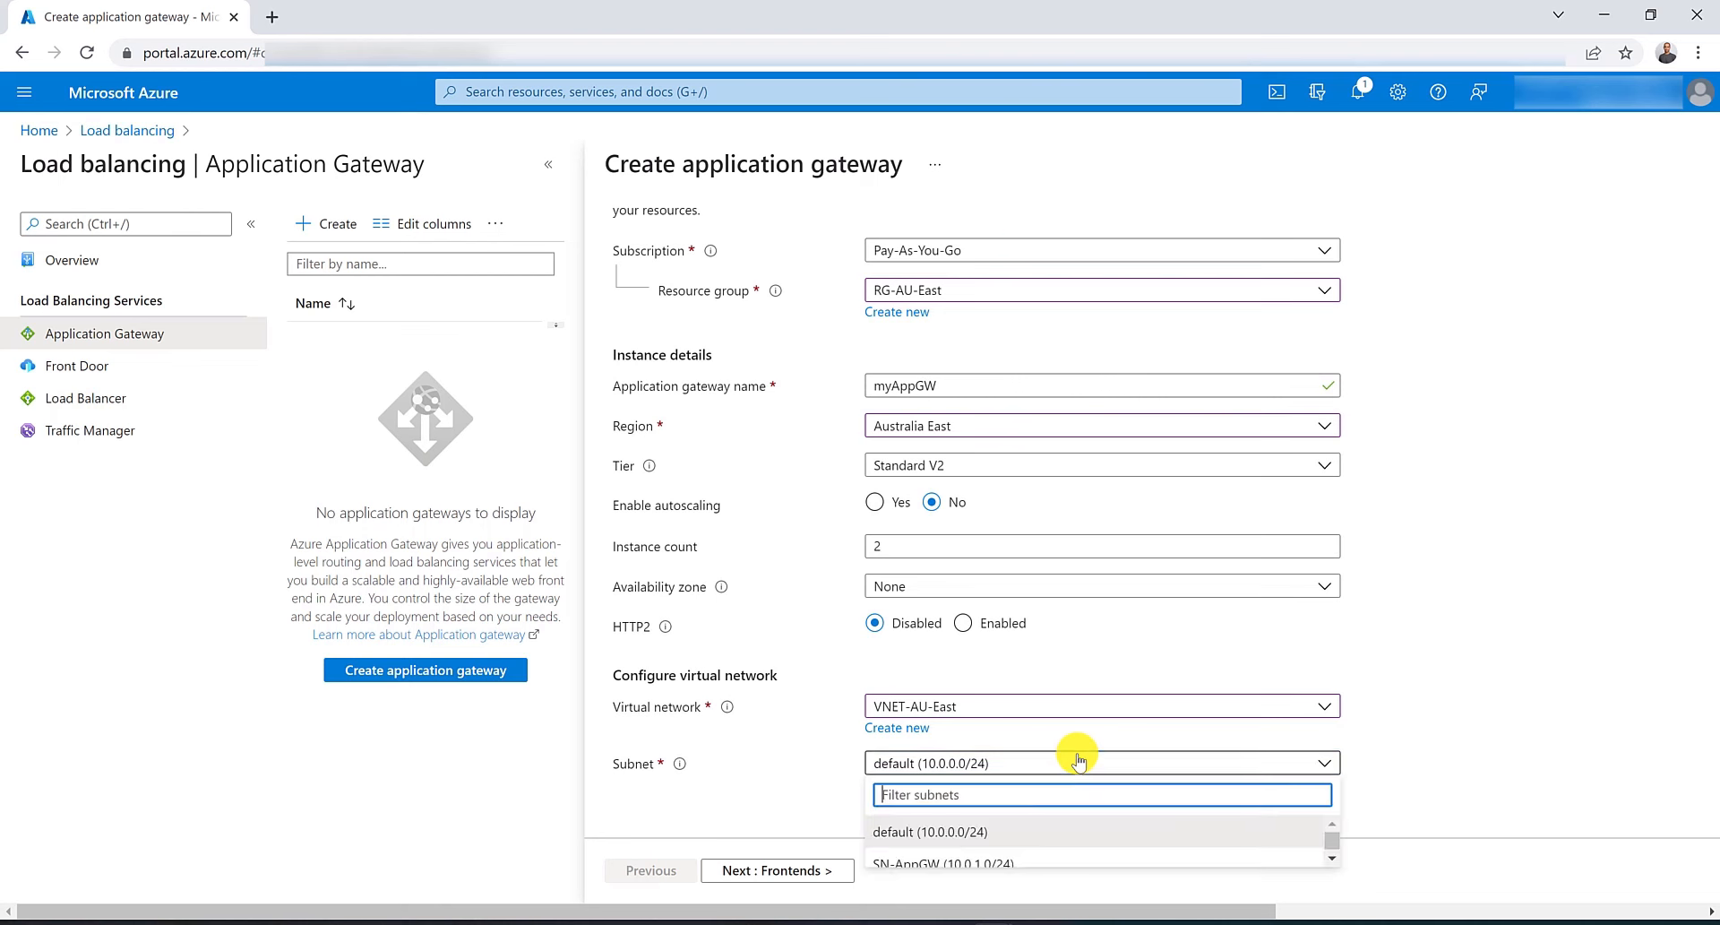
left_click(1006, 856)
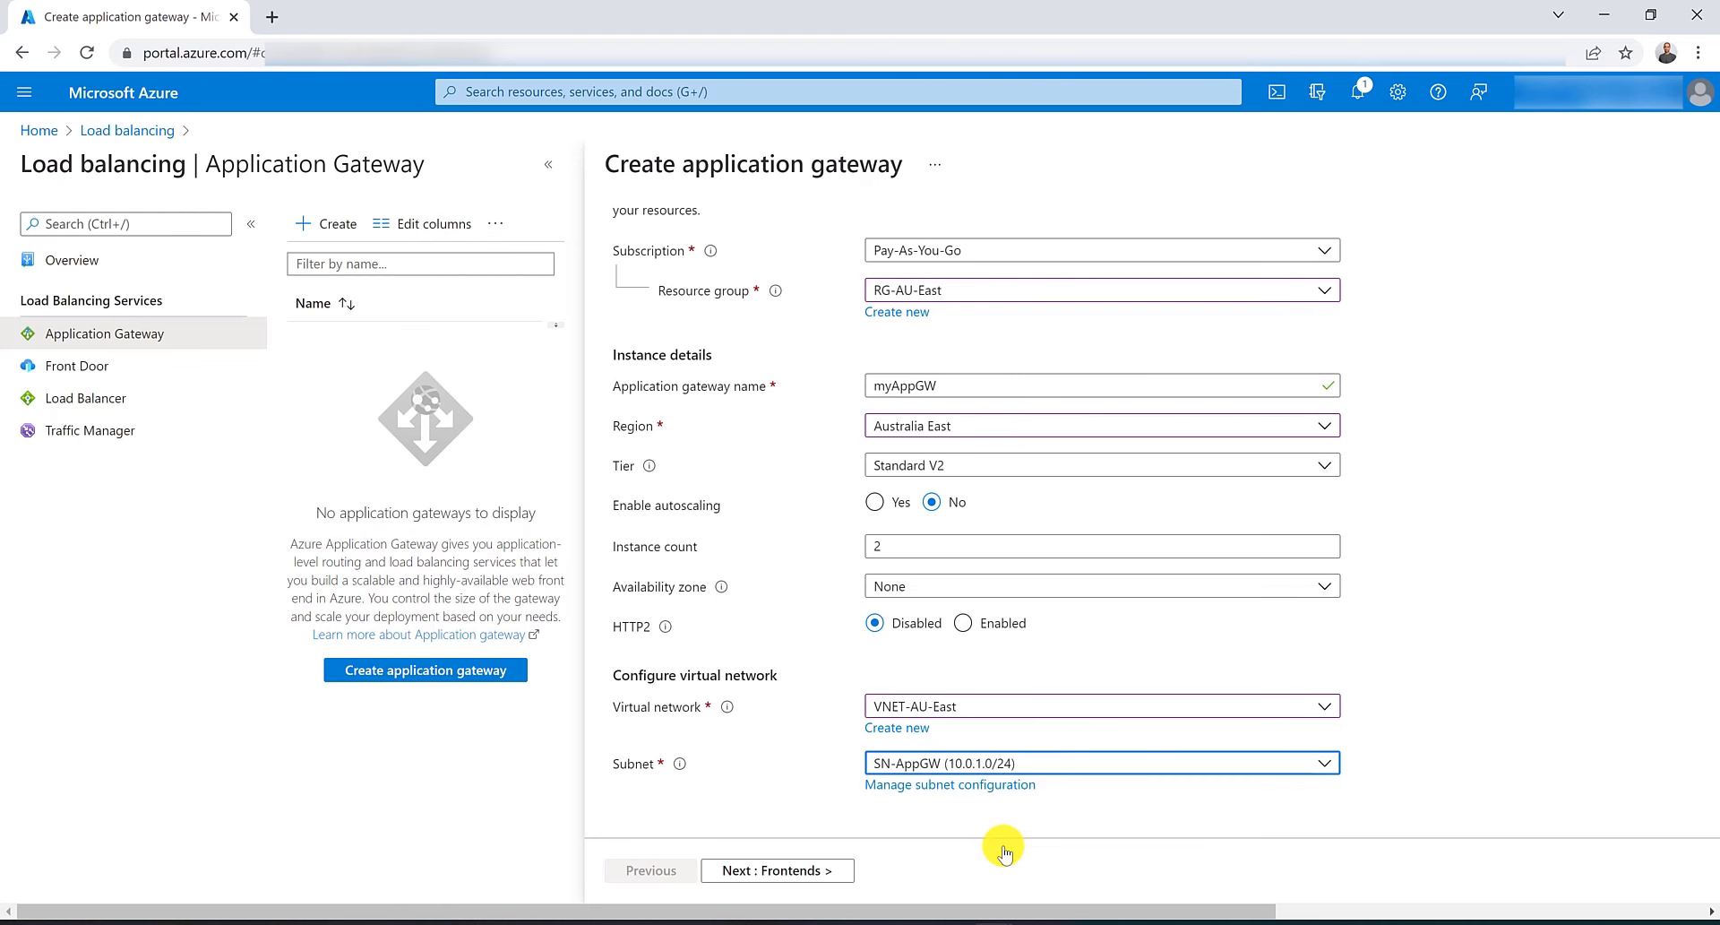
On the Frontends step, add a new public IP address named IP-myAppGW.
left_click(782, 876)
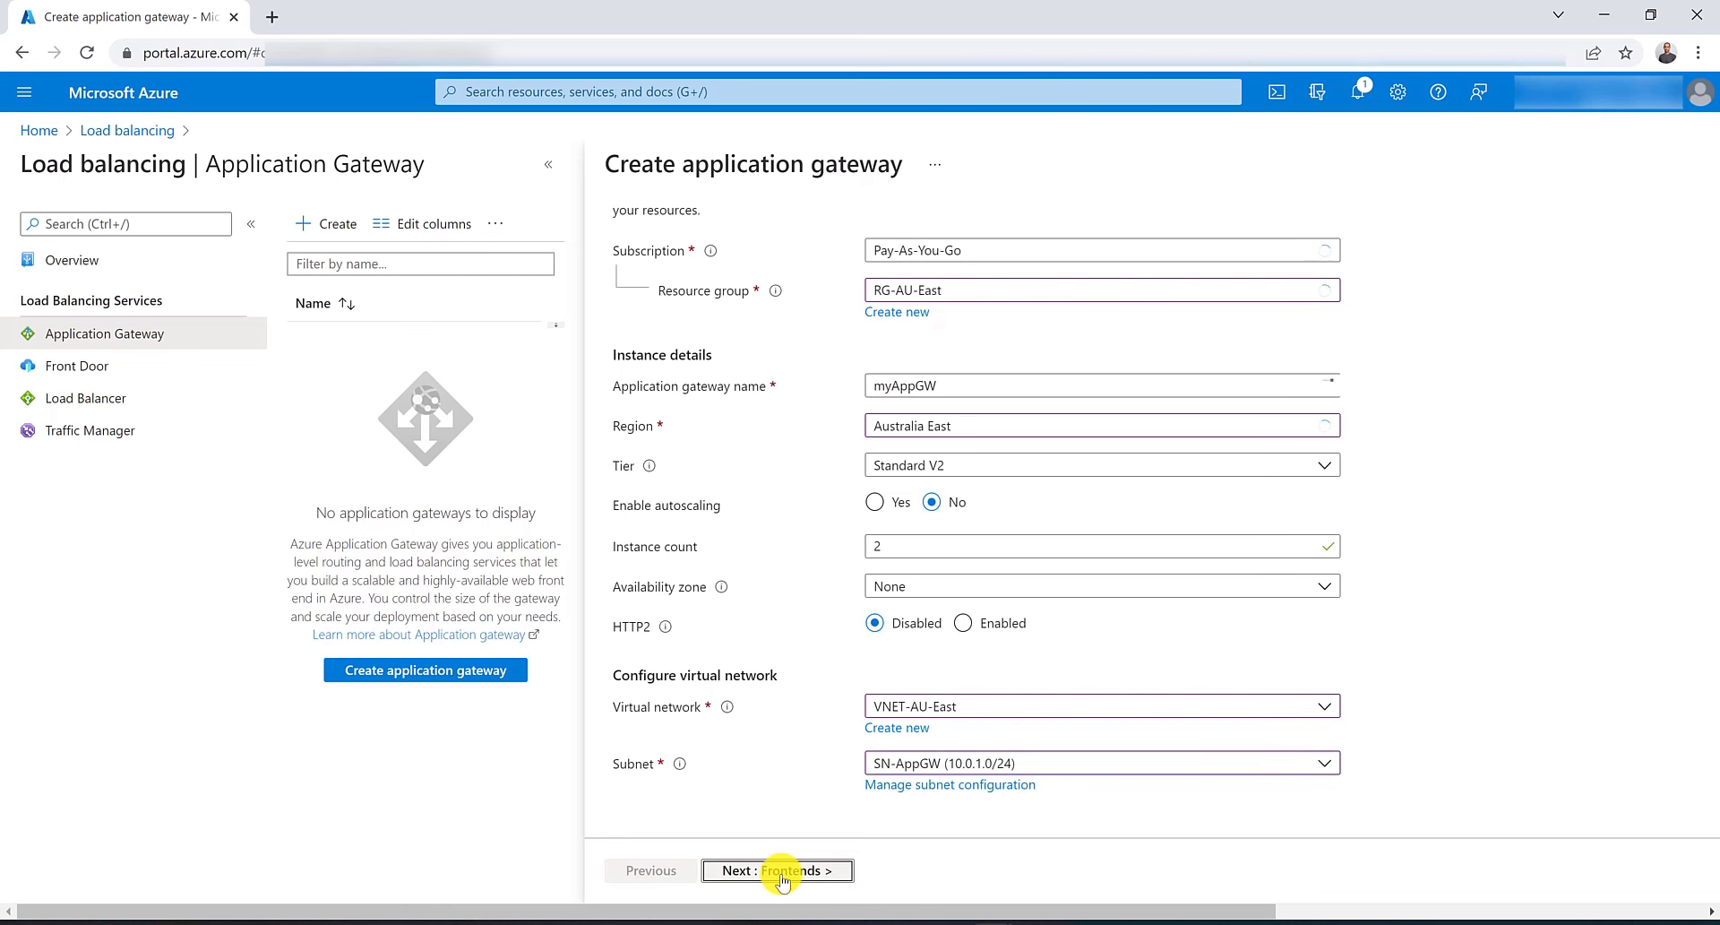
left_click(913, 410)
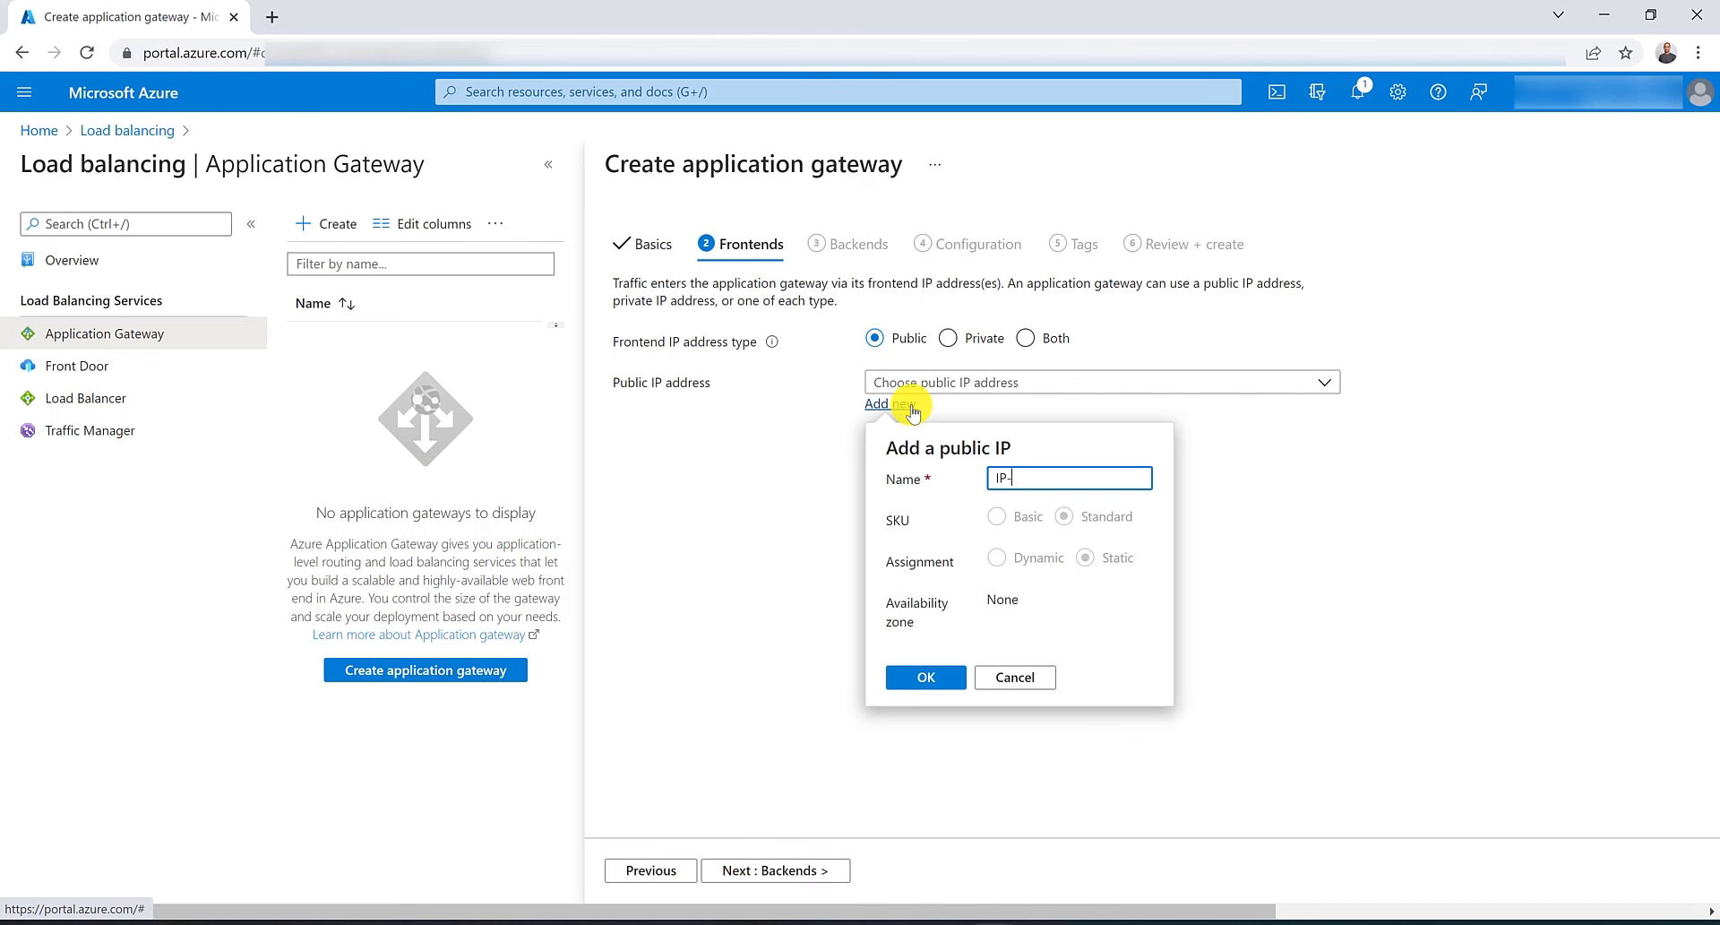
type("IP-my")
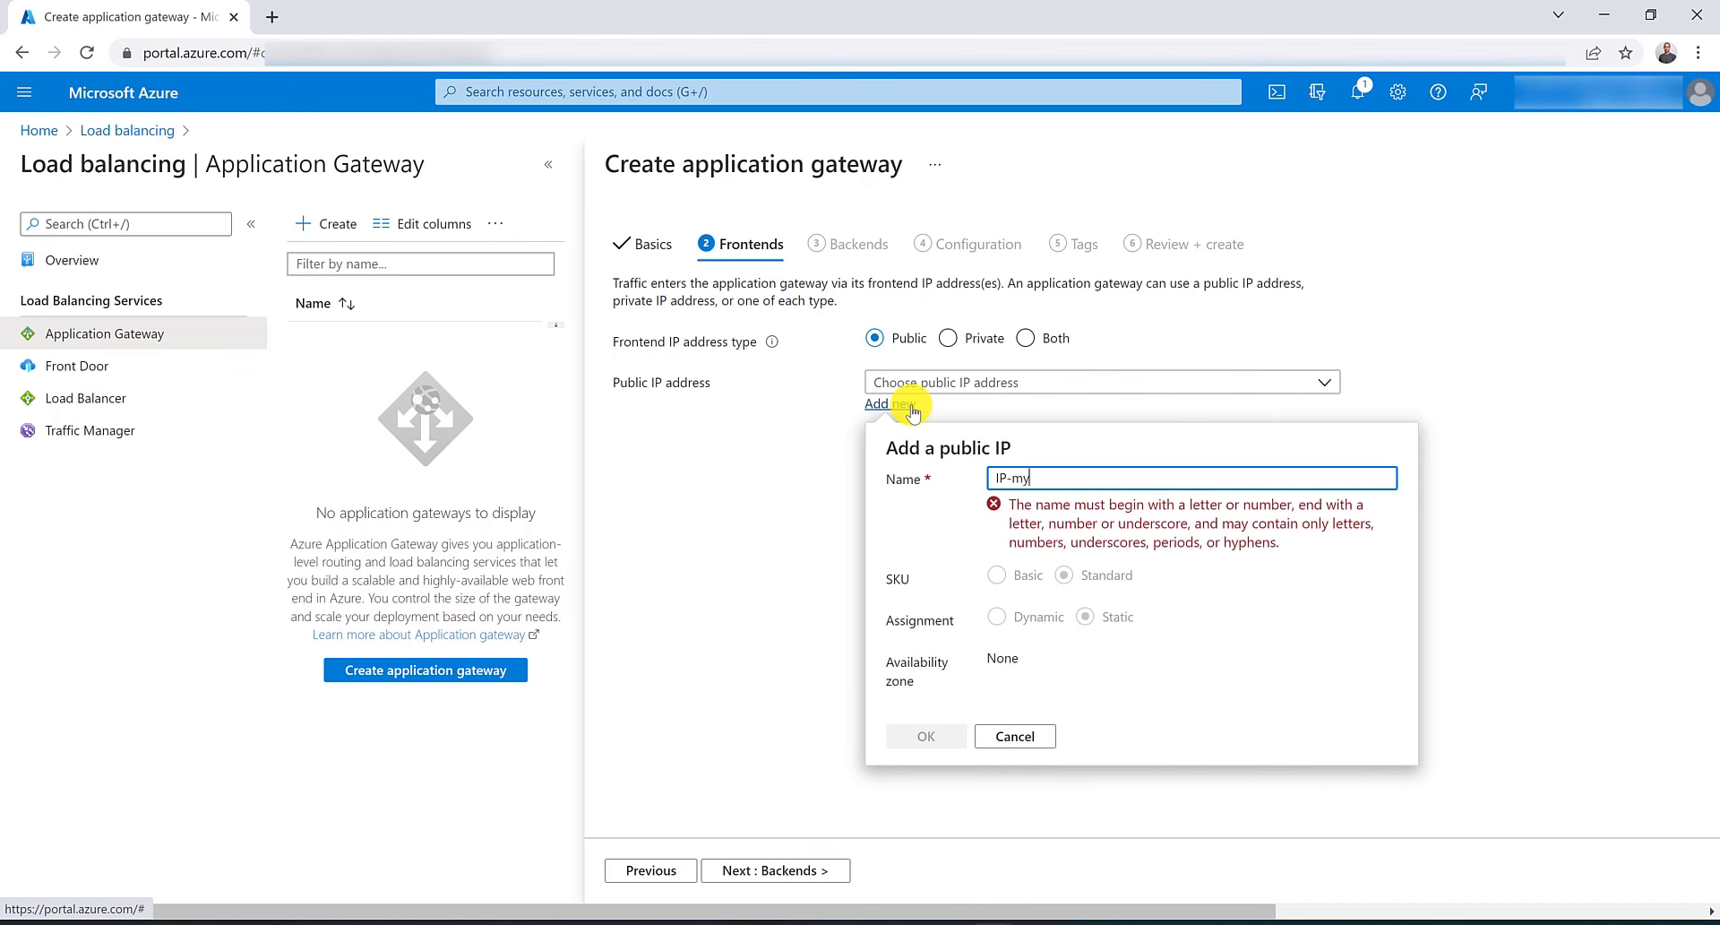
type("AppGW")
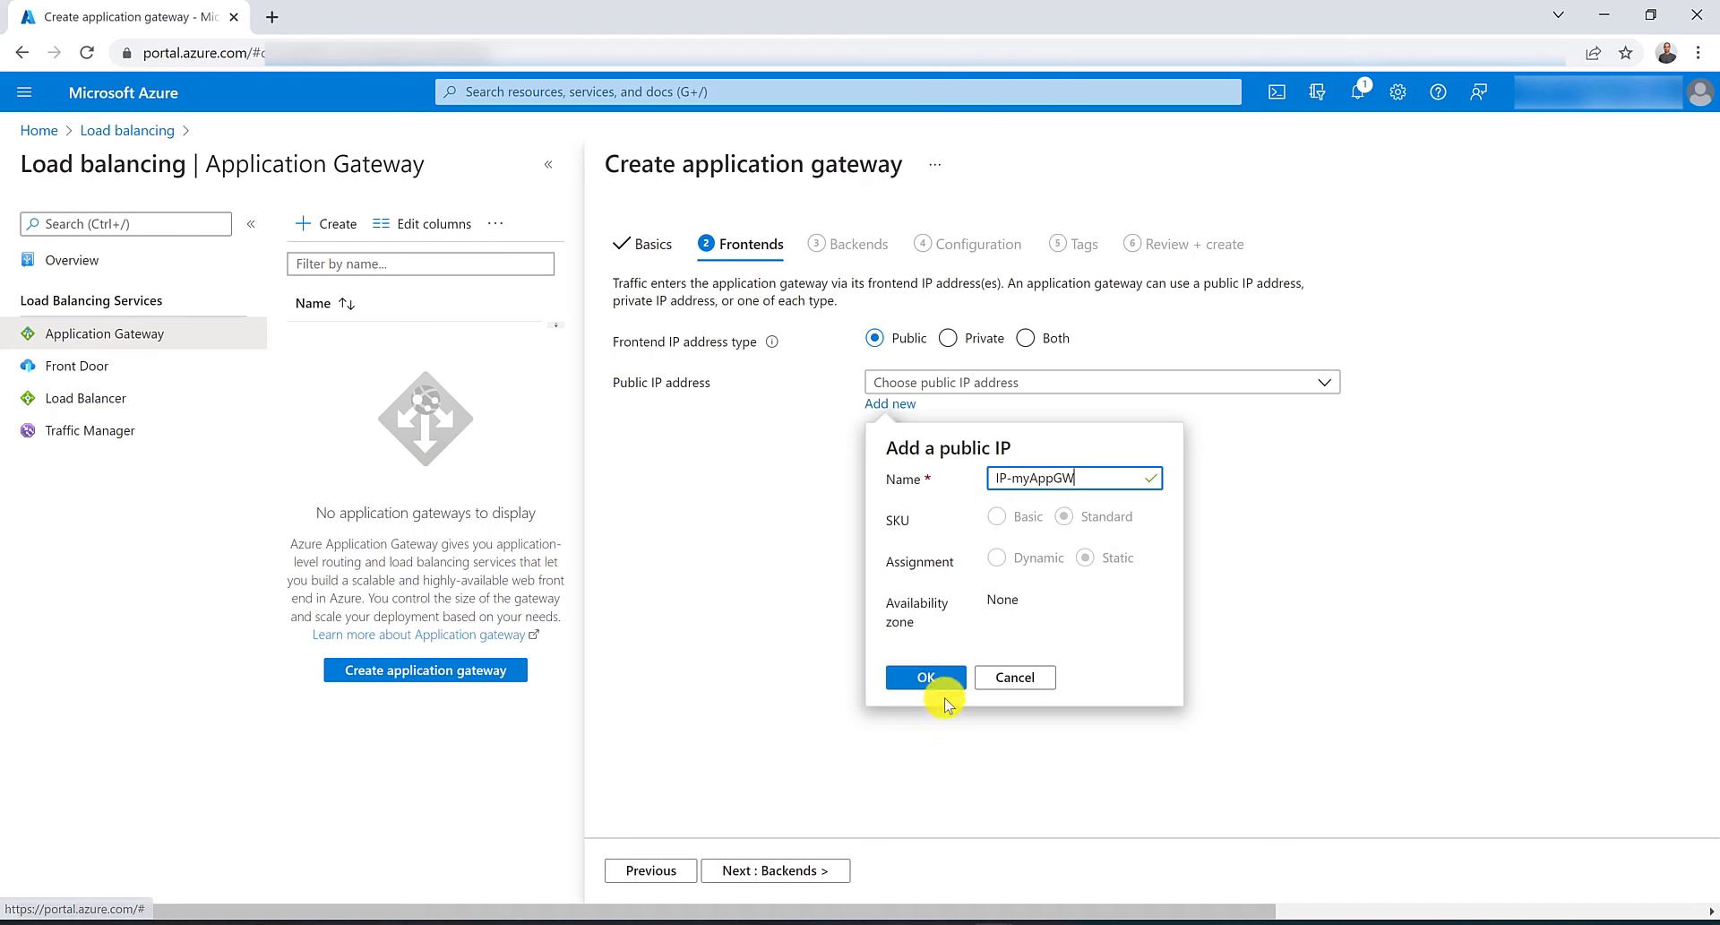
left_click(930, 681)
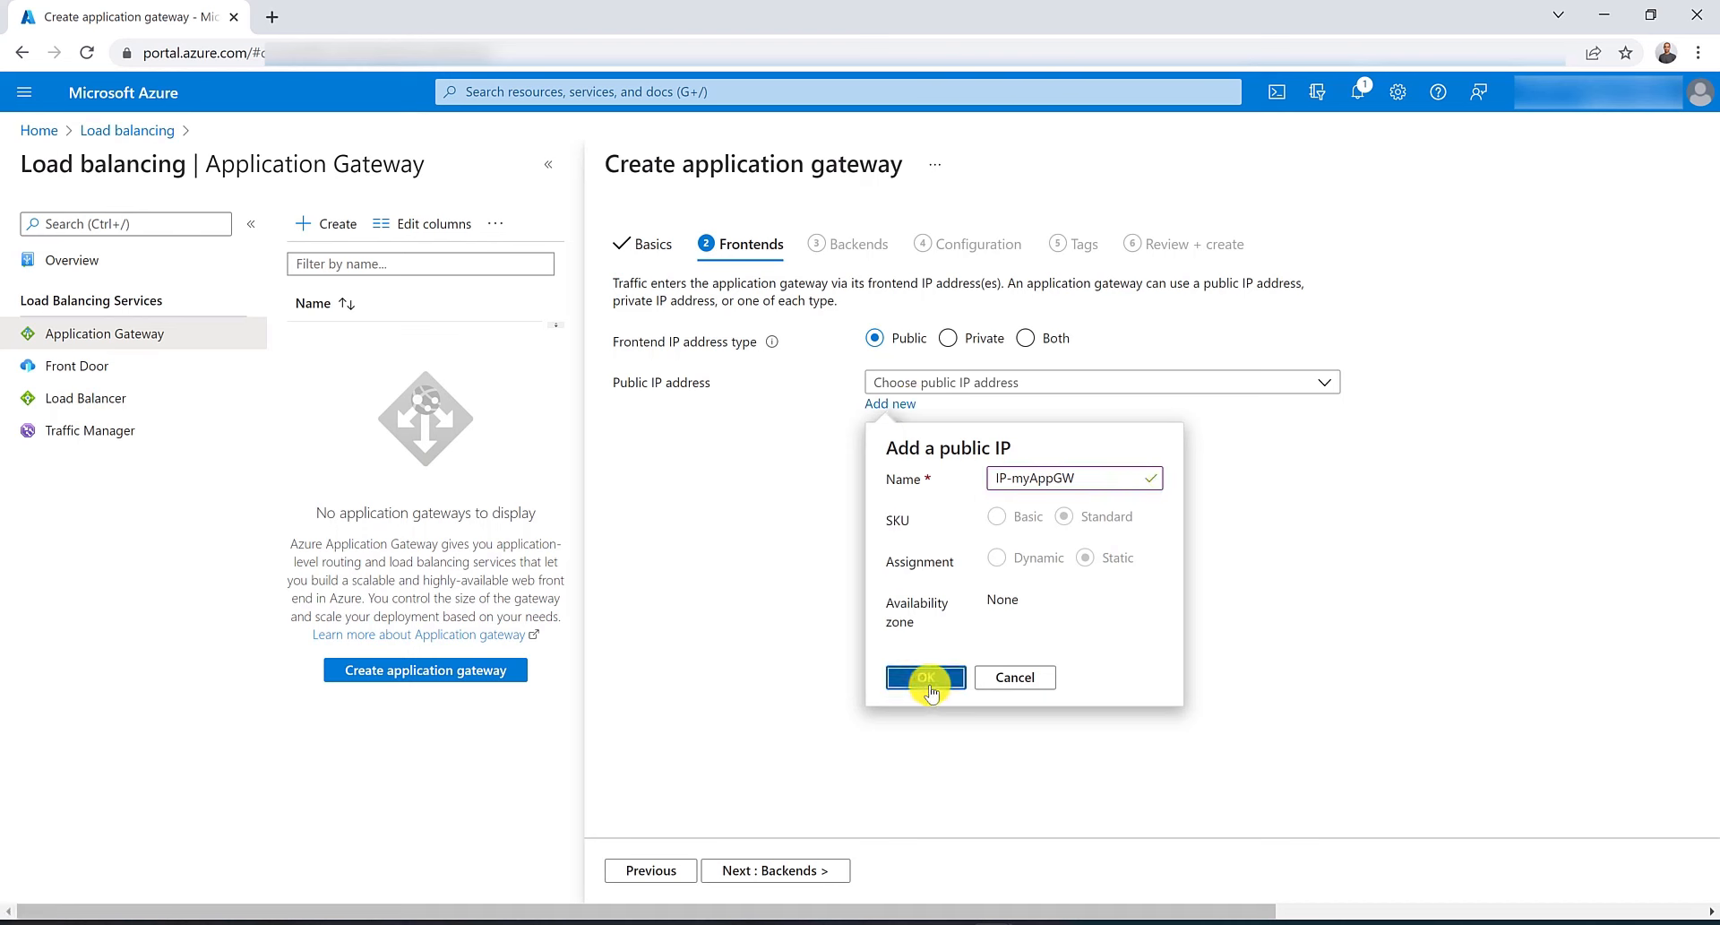
On the Backends step, add a backend pool named GerneralBackendPool without targets.
left_click(781, 869)
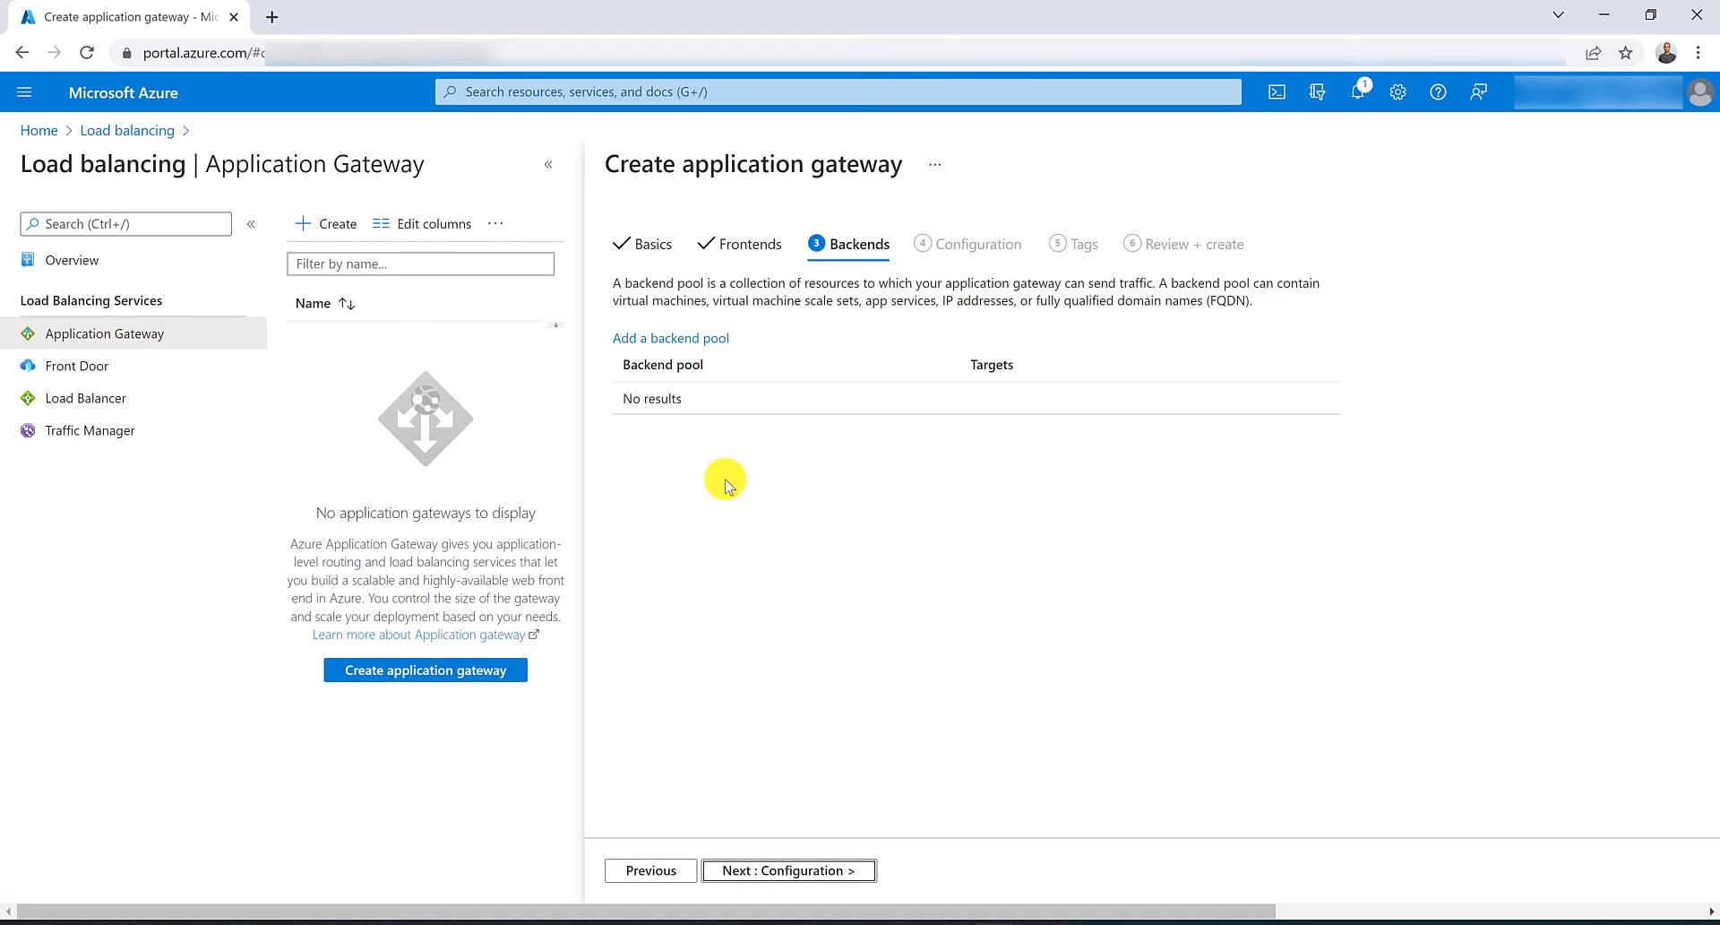
left_click(698, 342)
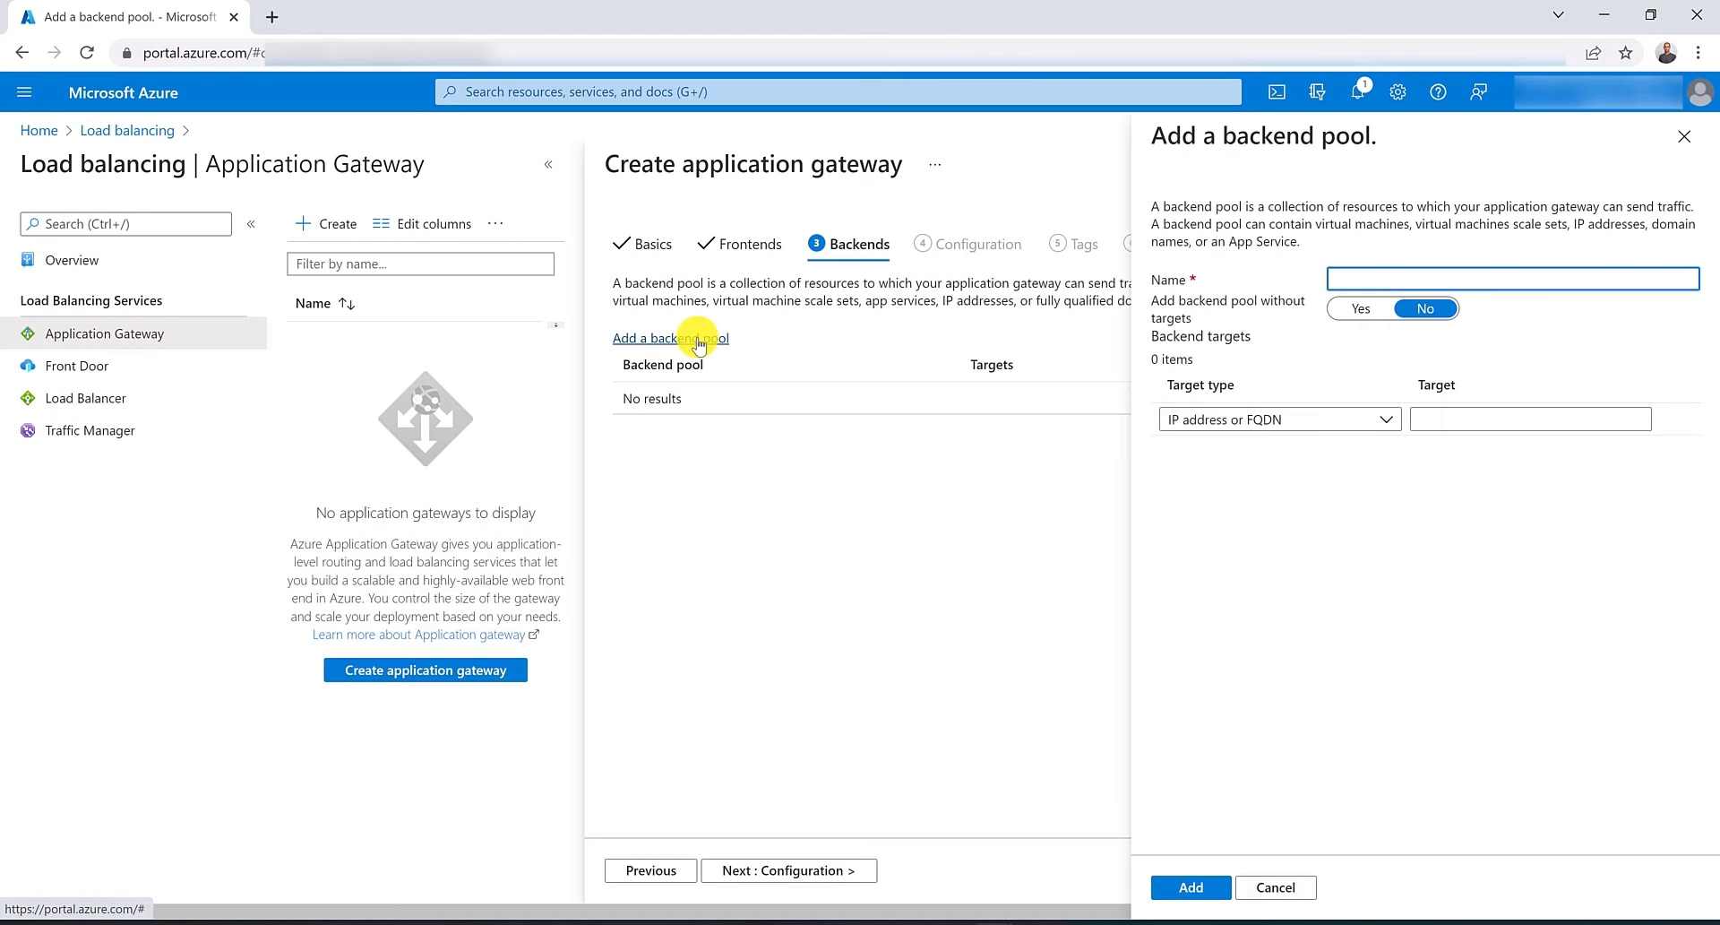
type("GerneralBackendPool")
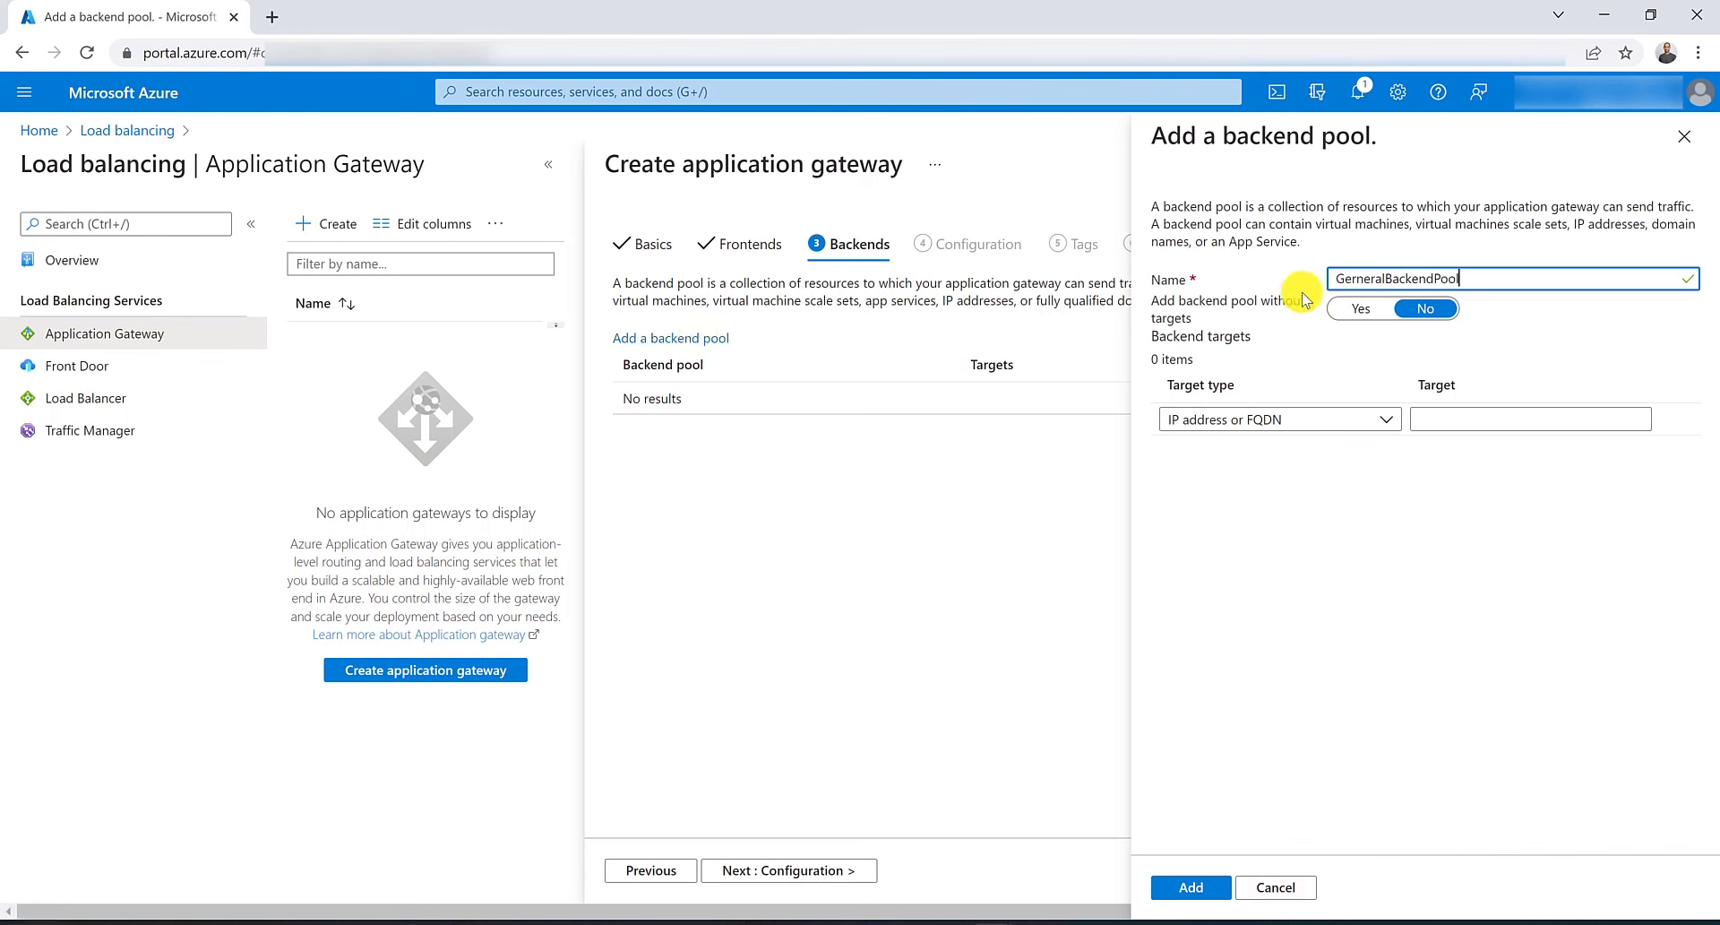
left_click(1344, 309)
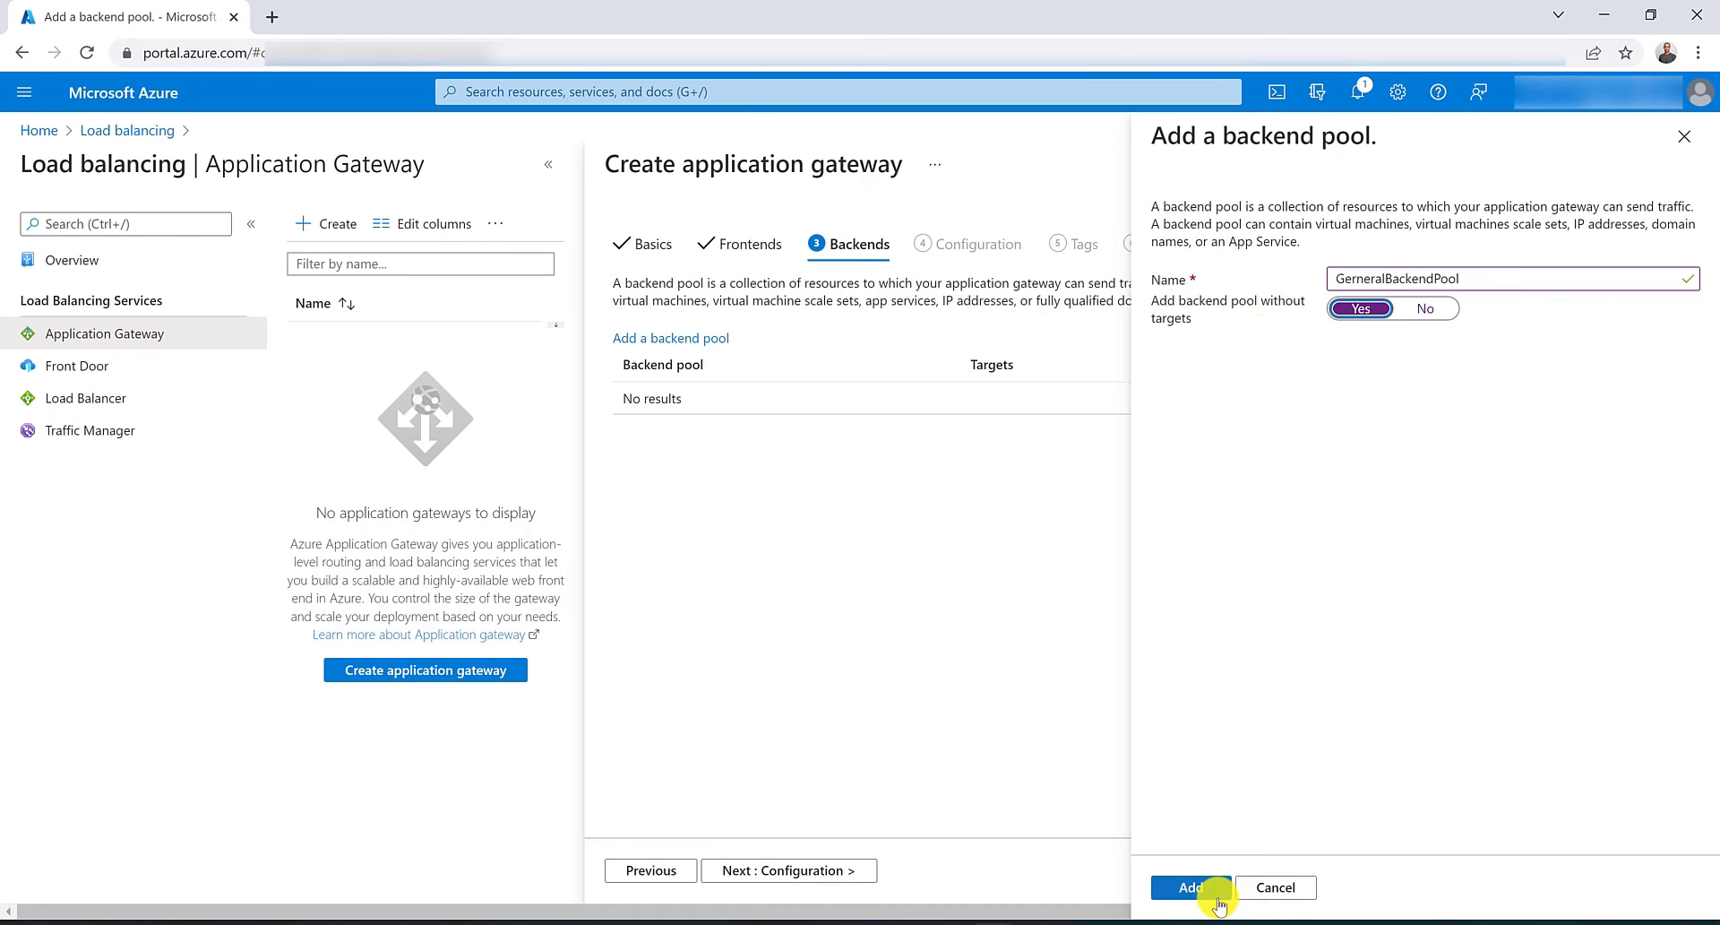
left_click(1191, 887)
Add a second backend pool named ImagesBackendPool without targets.
left_click(702, 339)
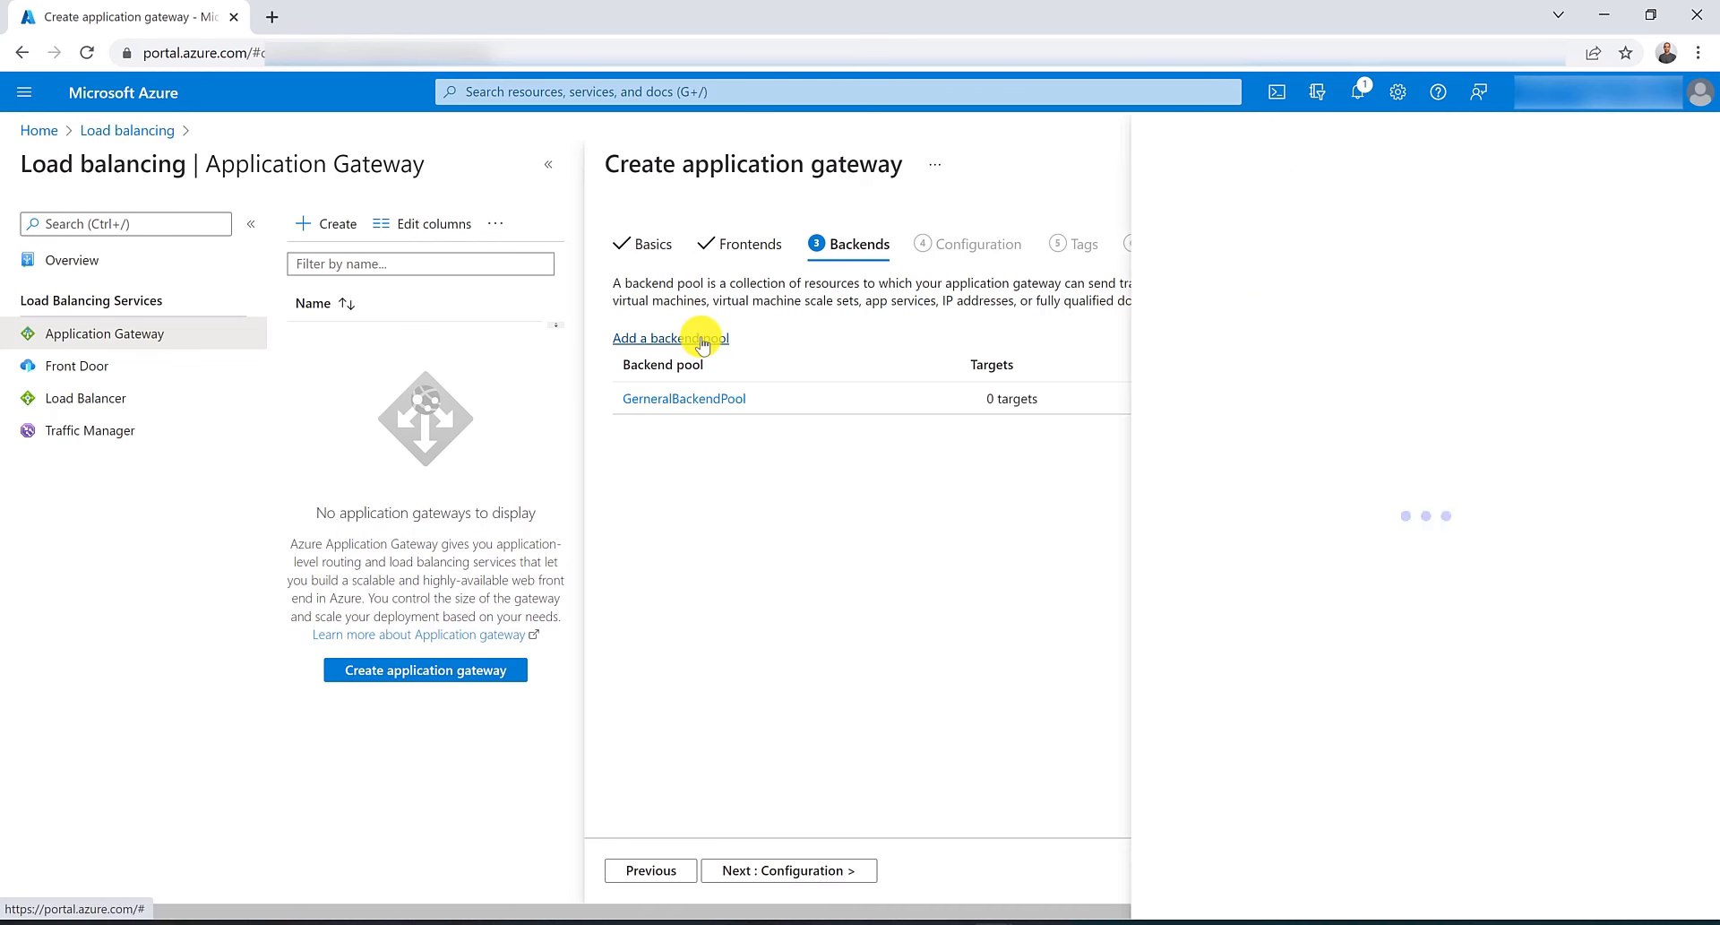
type("ImagesBackendPool")
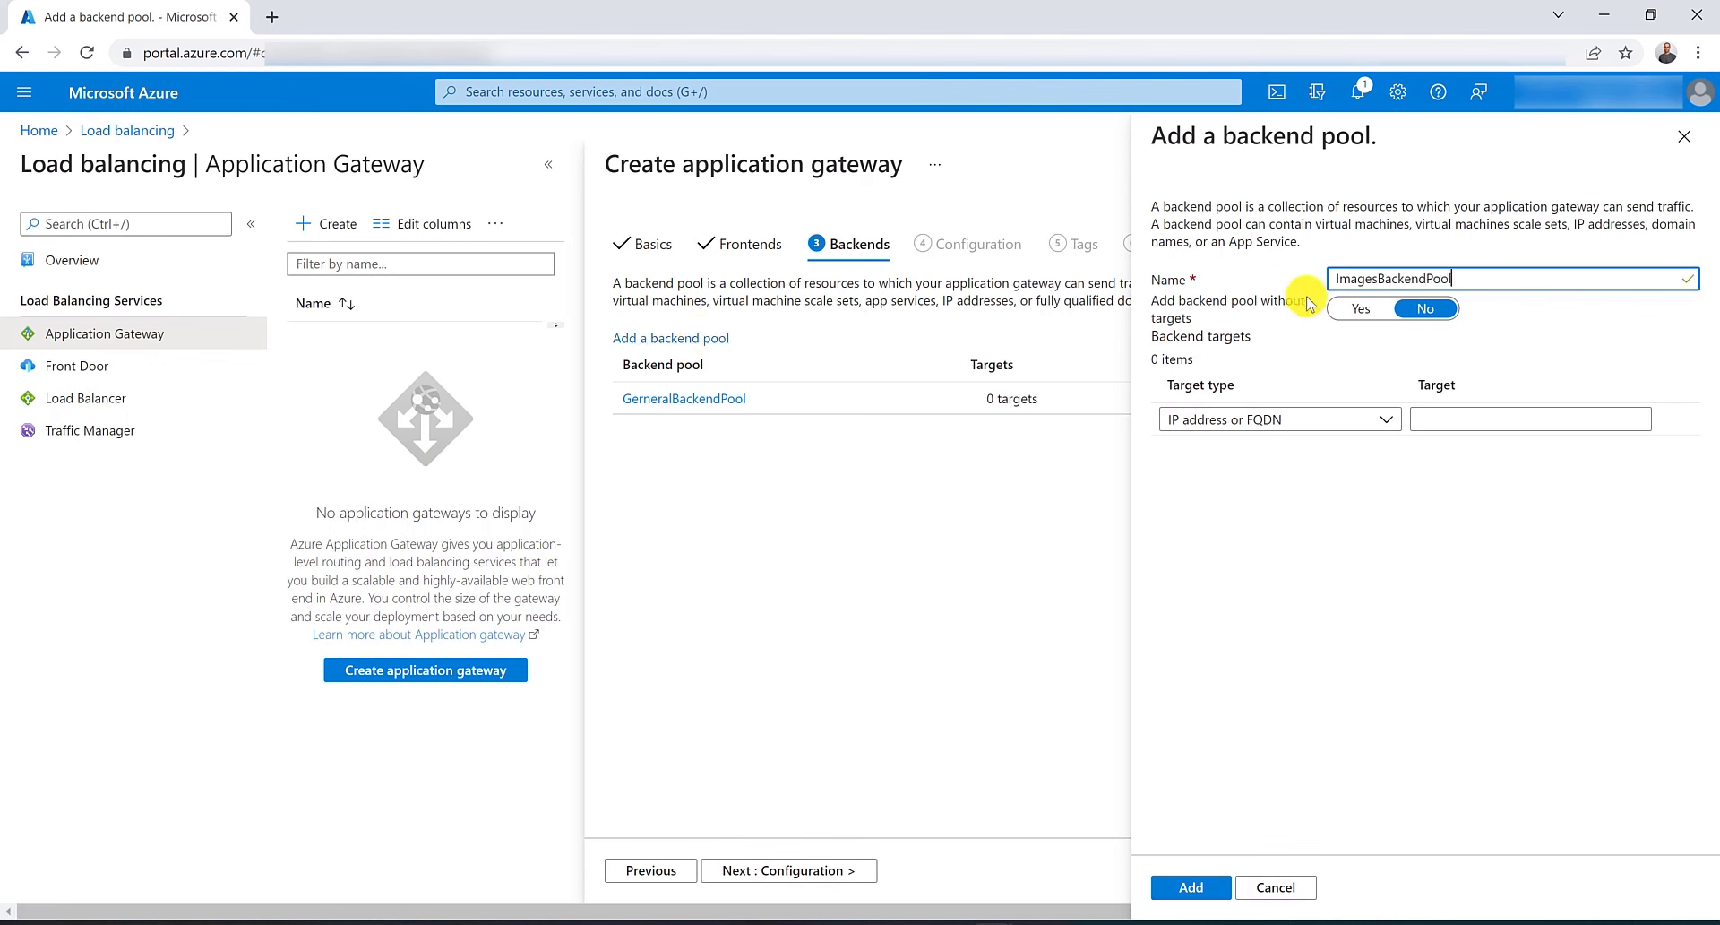
left_click(1361, 308)
left_click(1196, 886)
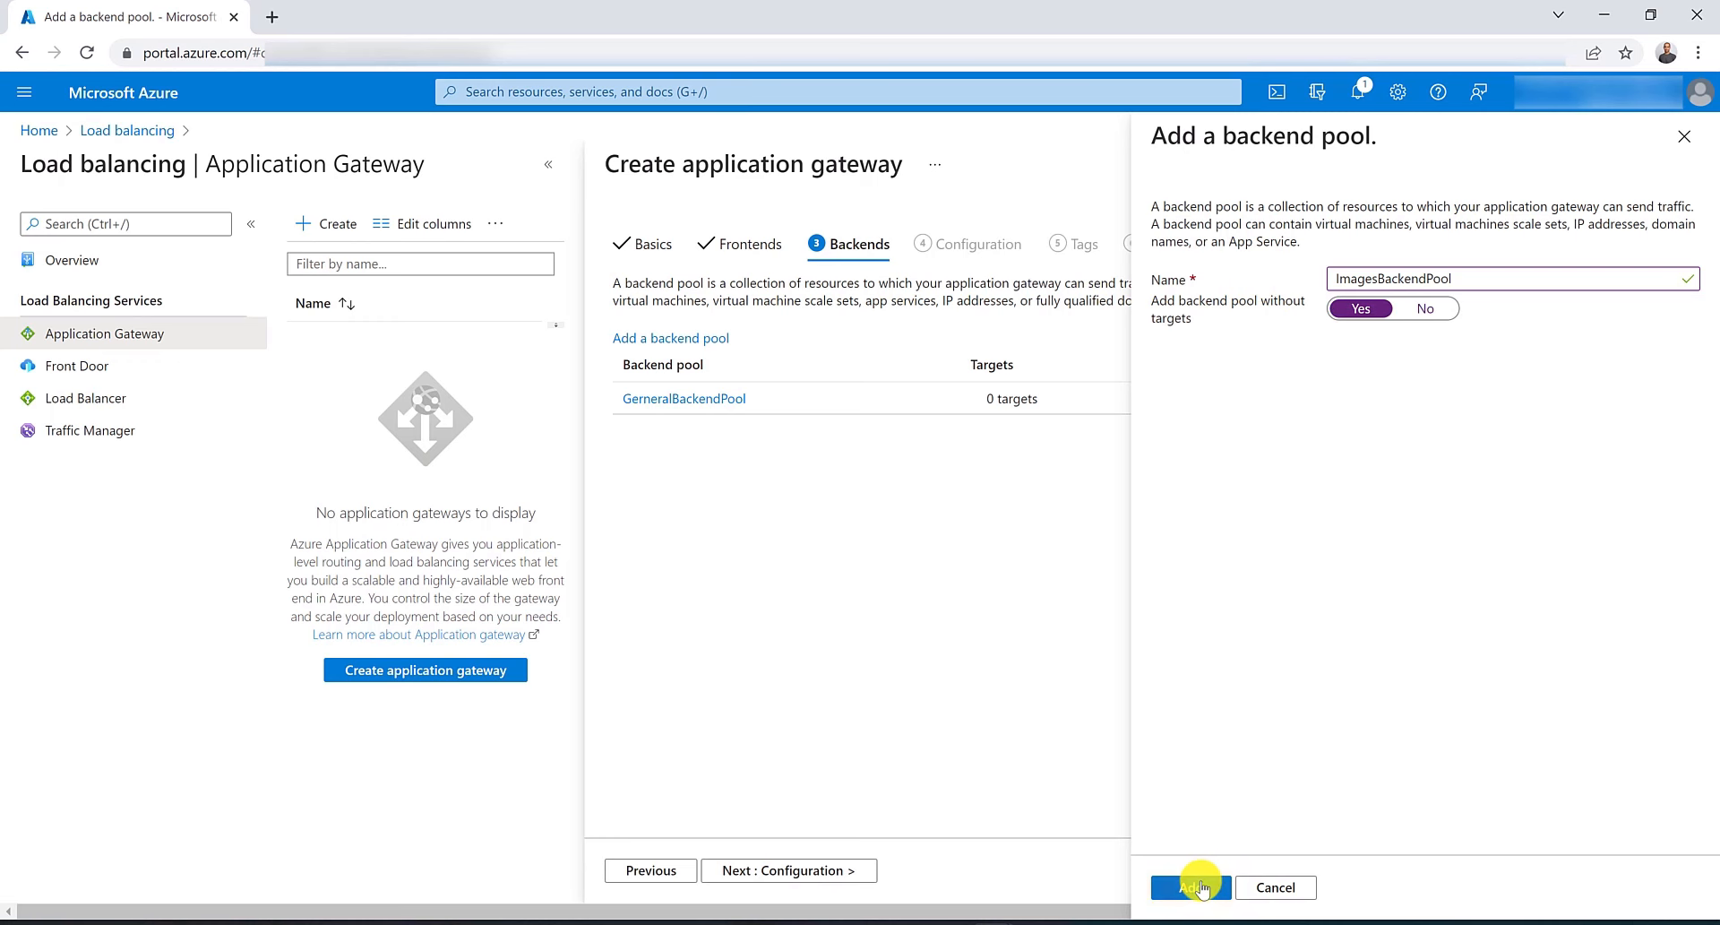
Add a third backend pool named VideoBackendPool without targets.
left_click(701, 342)
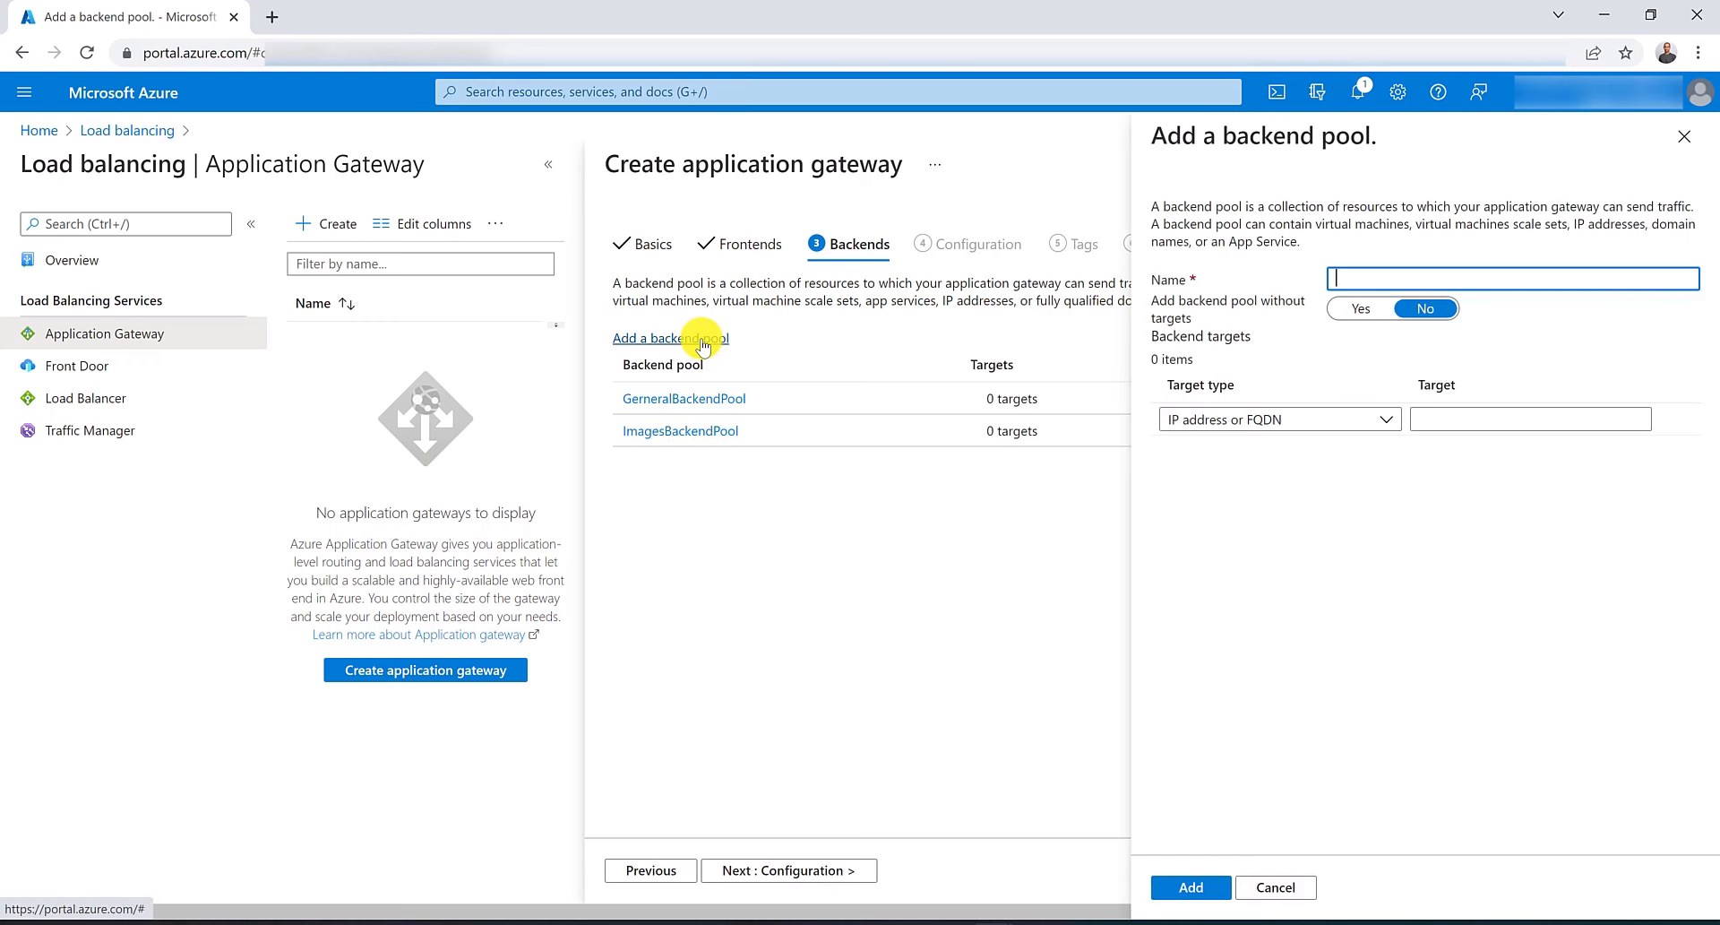
type("VideoBackendPool")
left_click(1359, 308)
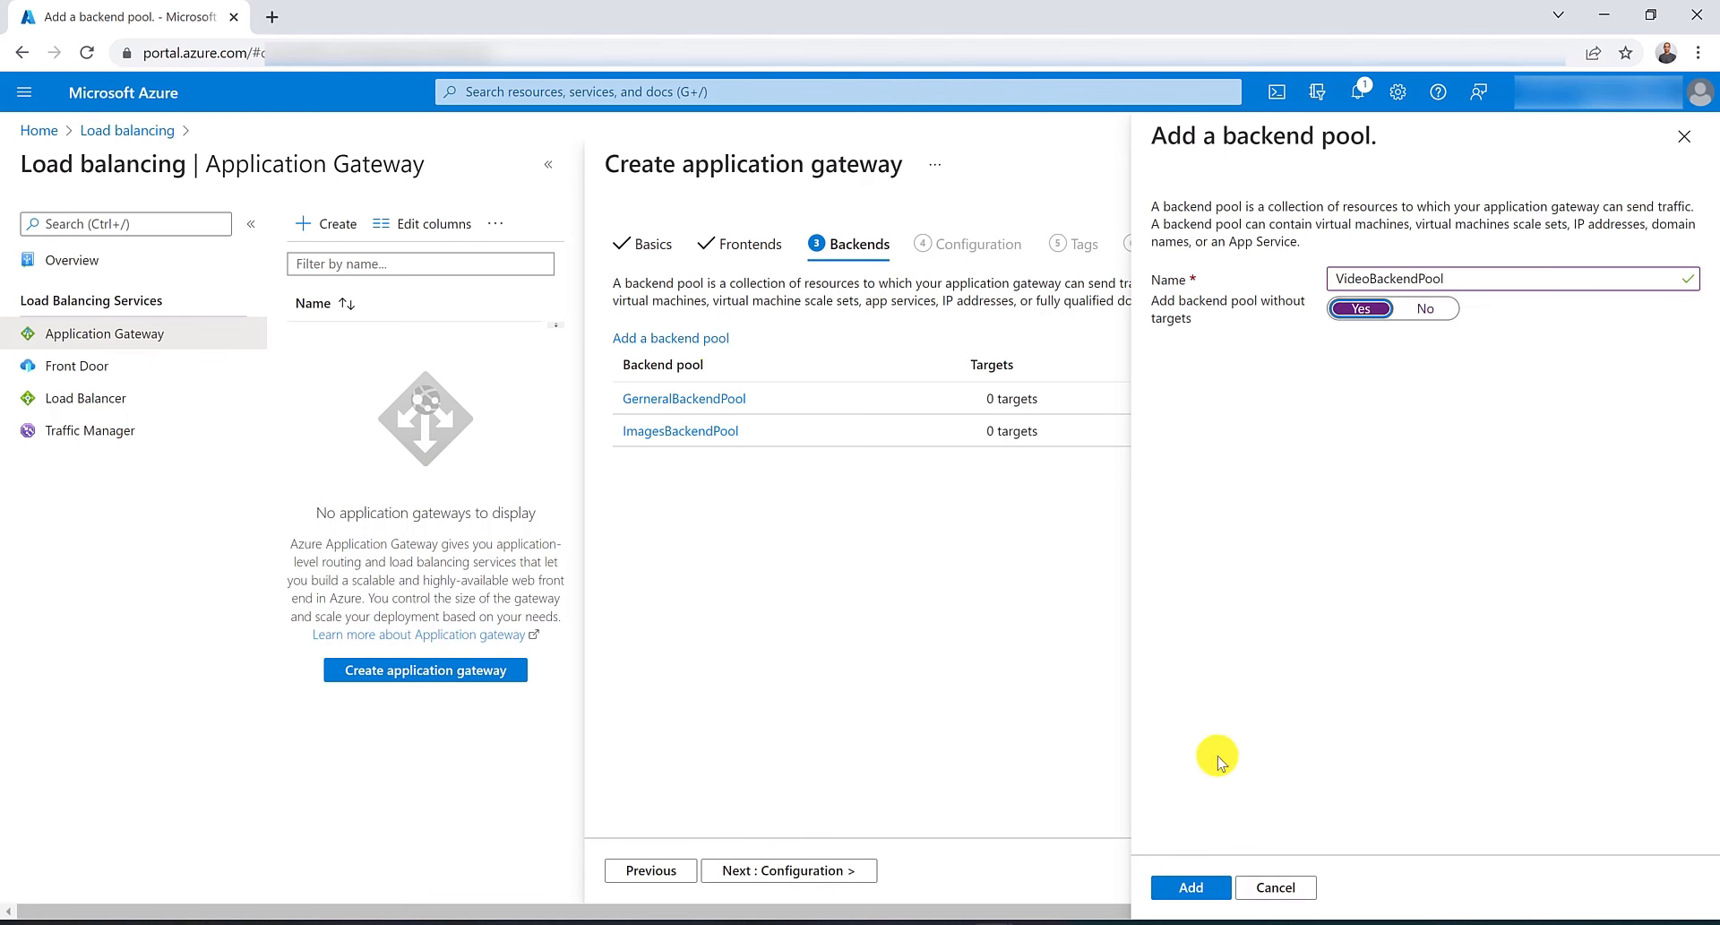
left_click(1205, 887)
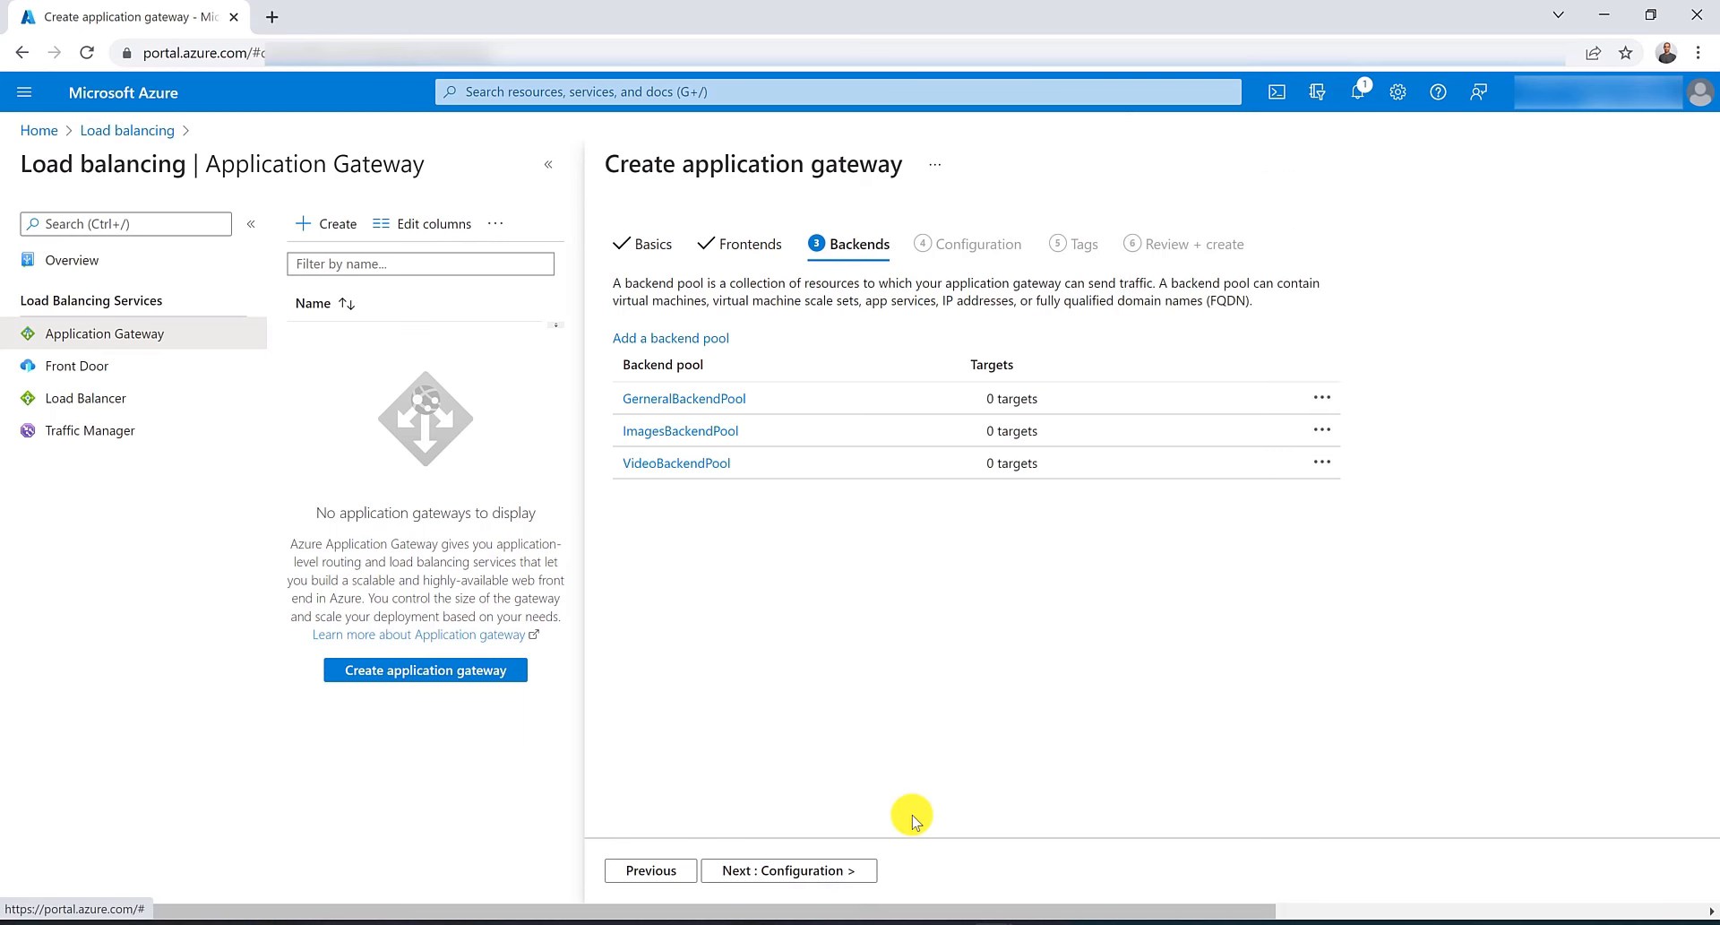
On the Configuration step, start a routing rule named RoutingRule with a listener named Listener on the Public frontend IP.
left_click(766, 878)
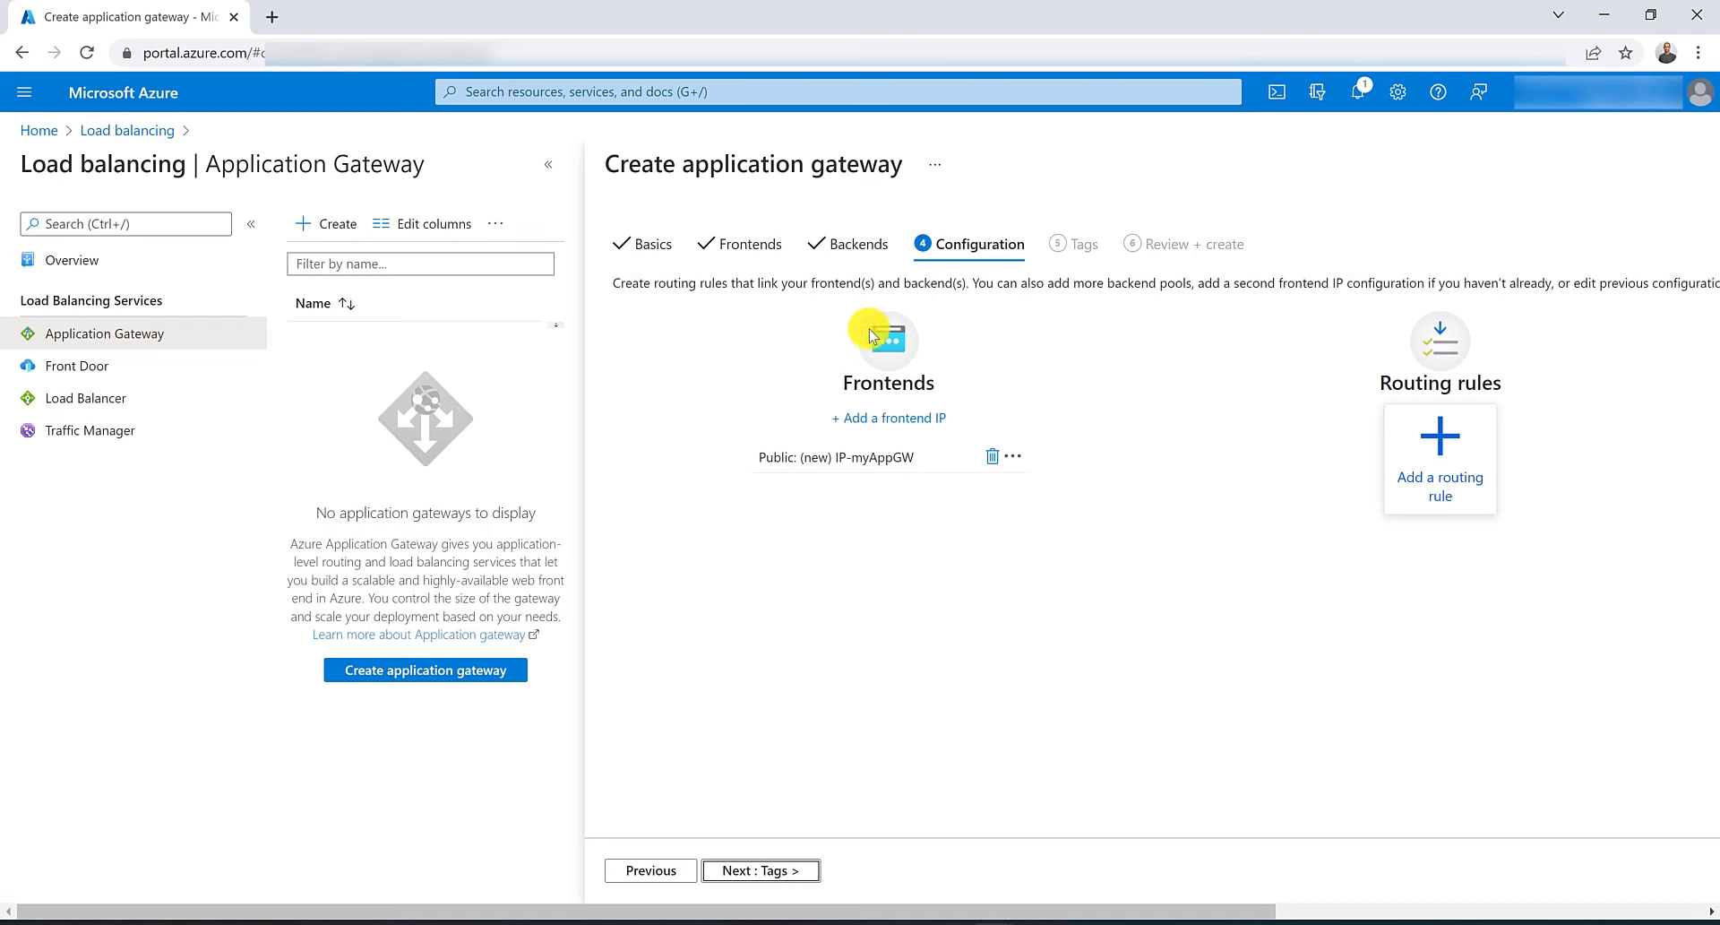
left_click_drag(1047, 911, 1580, 887)
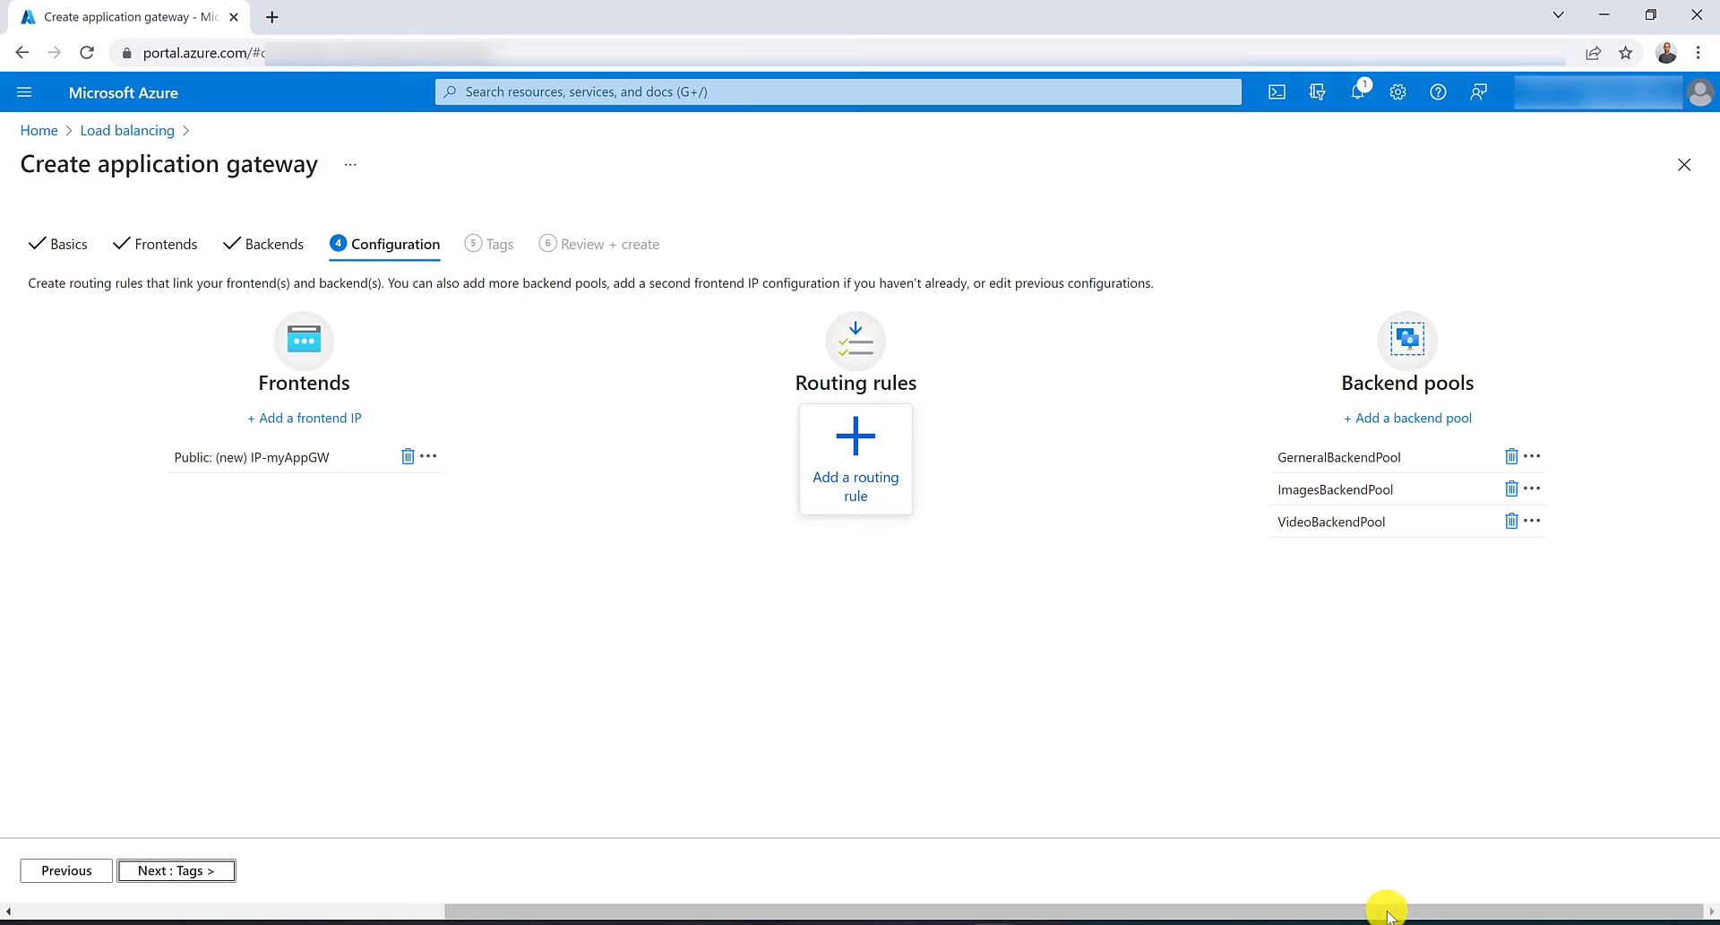
left_click_drag(1388, 912, 1235, 910)
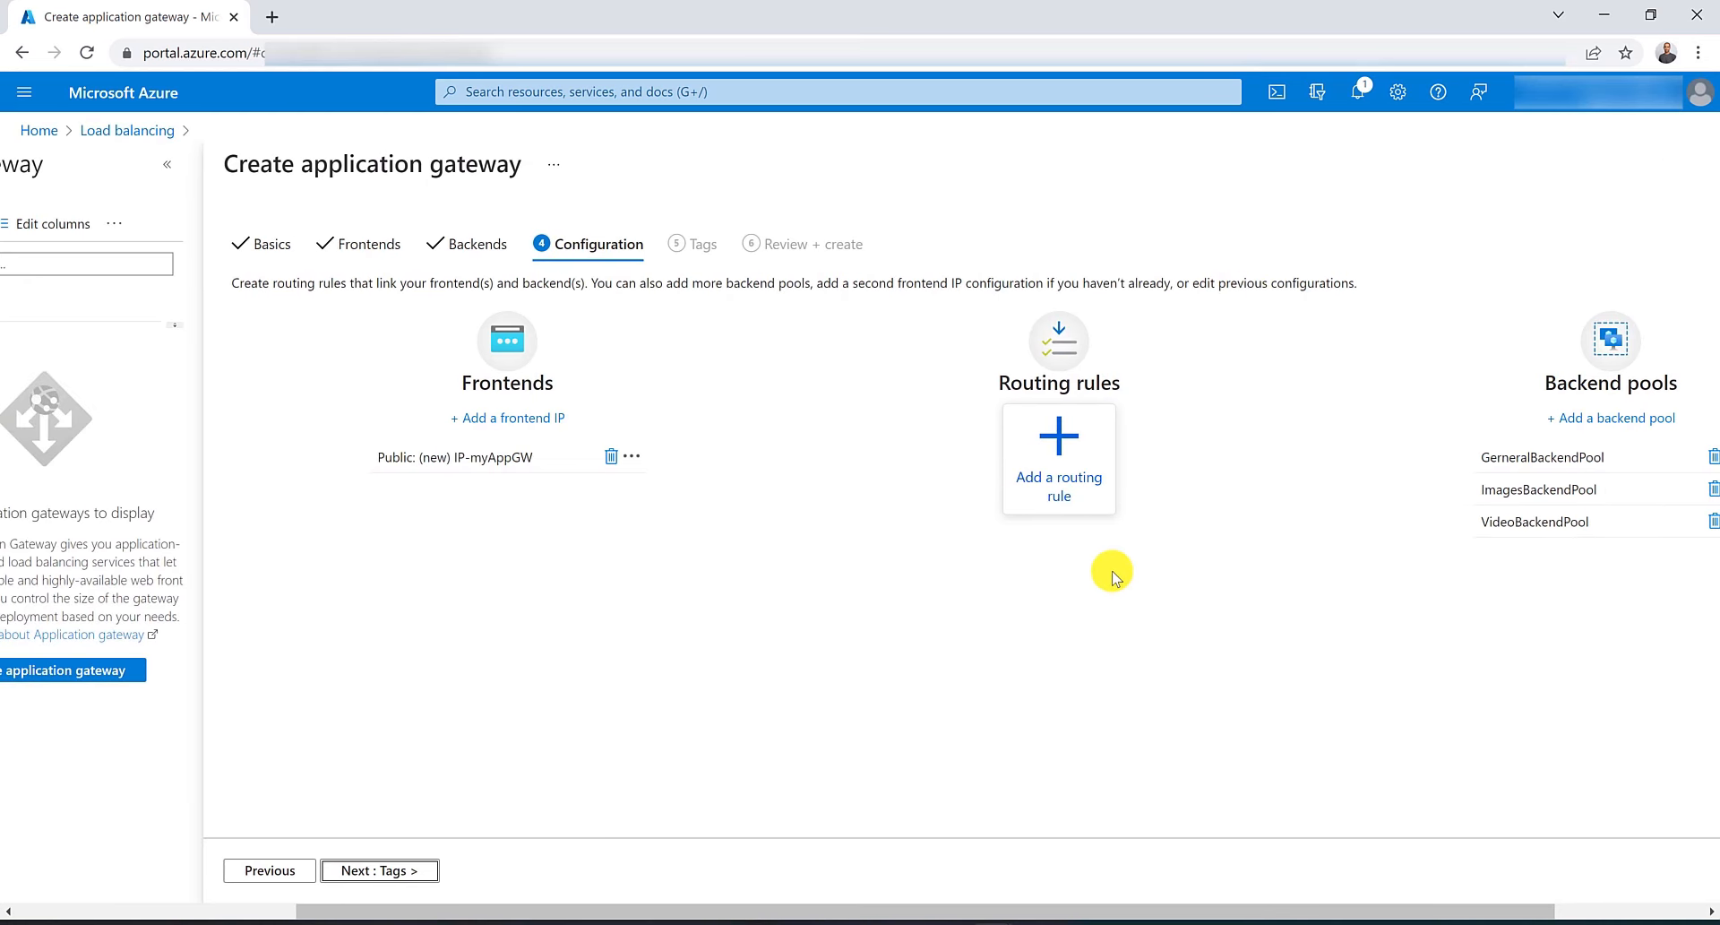
left_click(1074, 474)
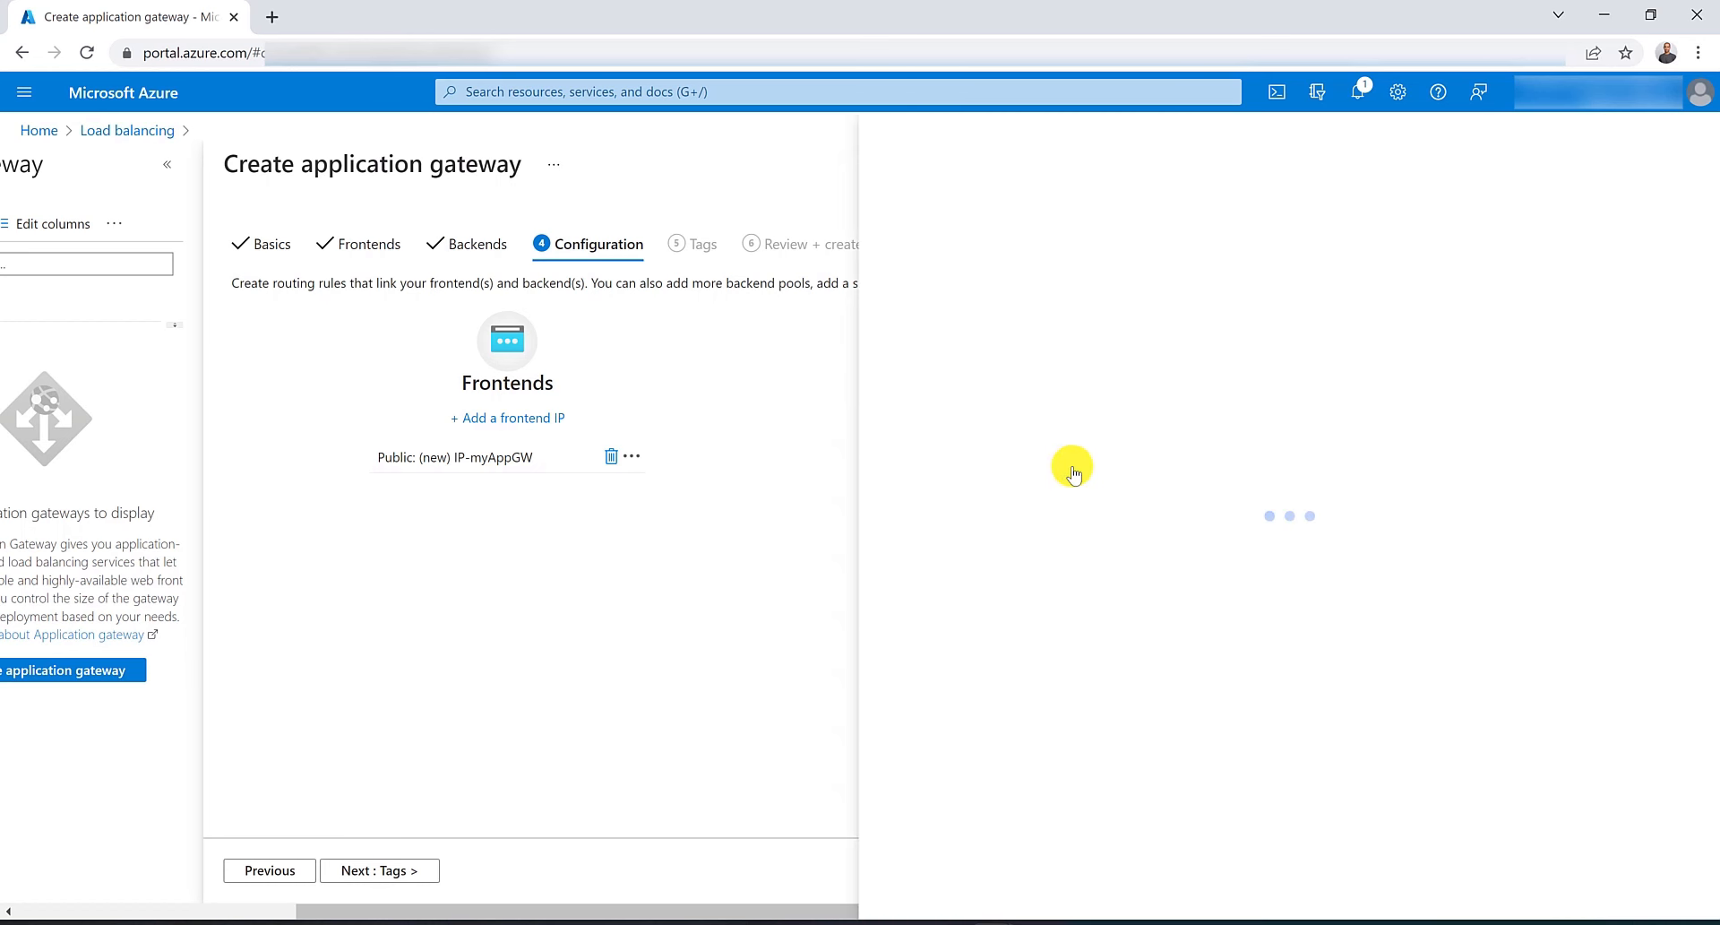
left_click(1161, 264)
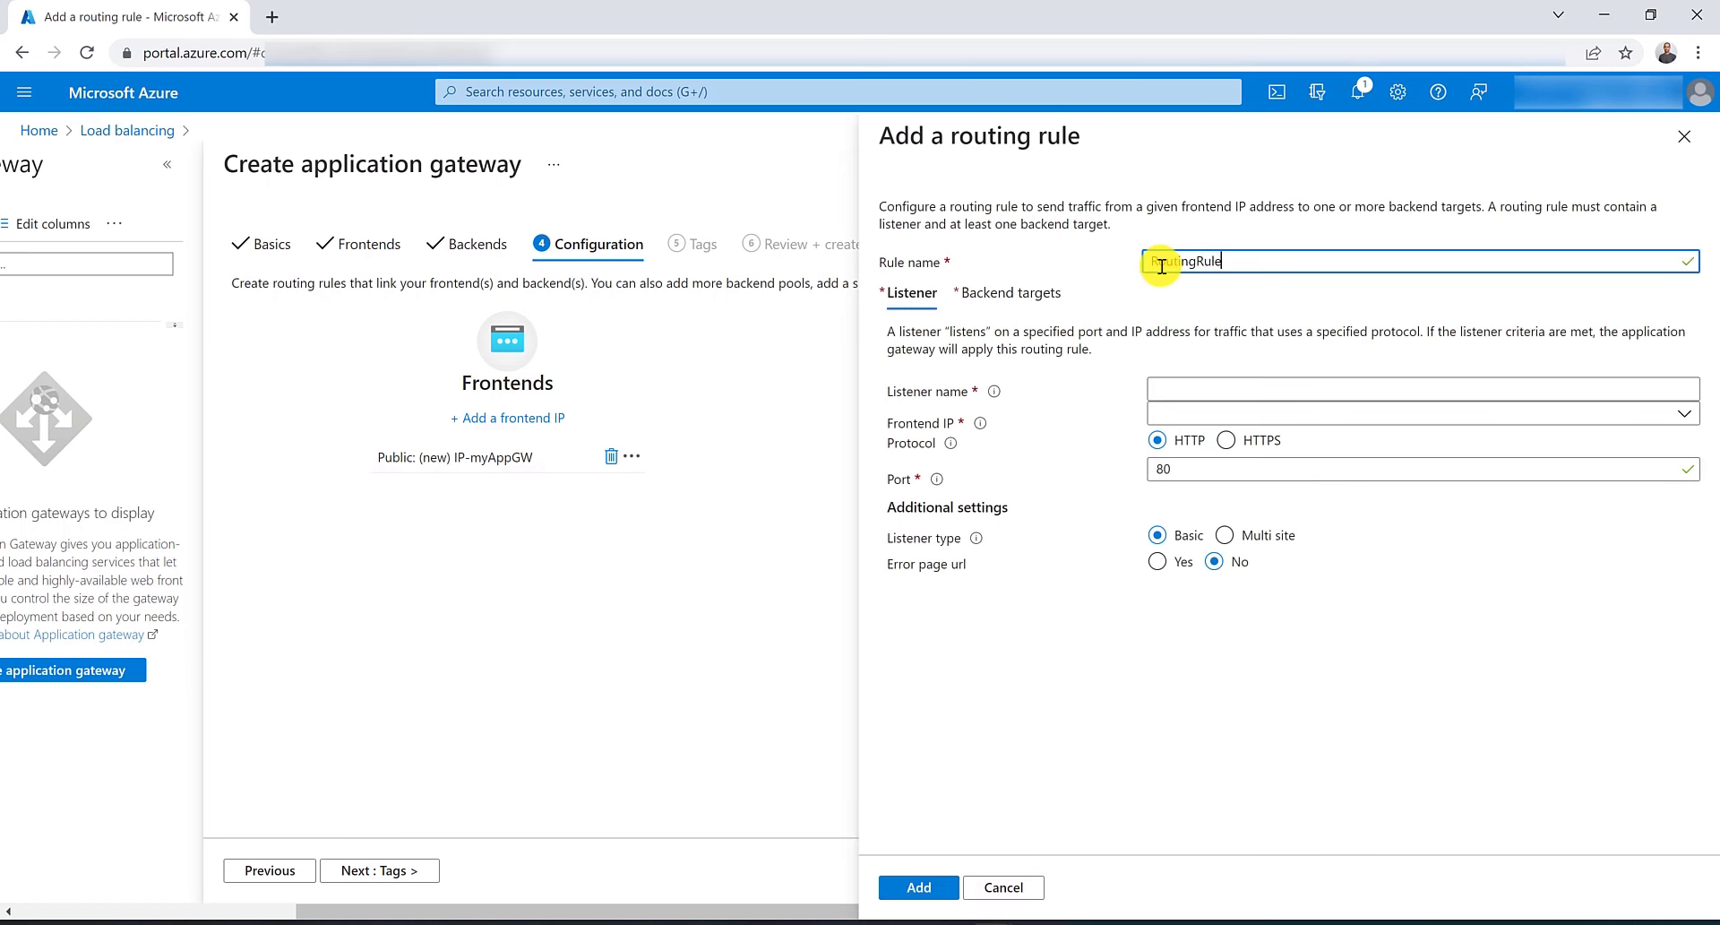
type("RoutingRule")
key("Tab")
key("Tab")
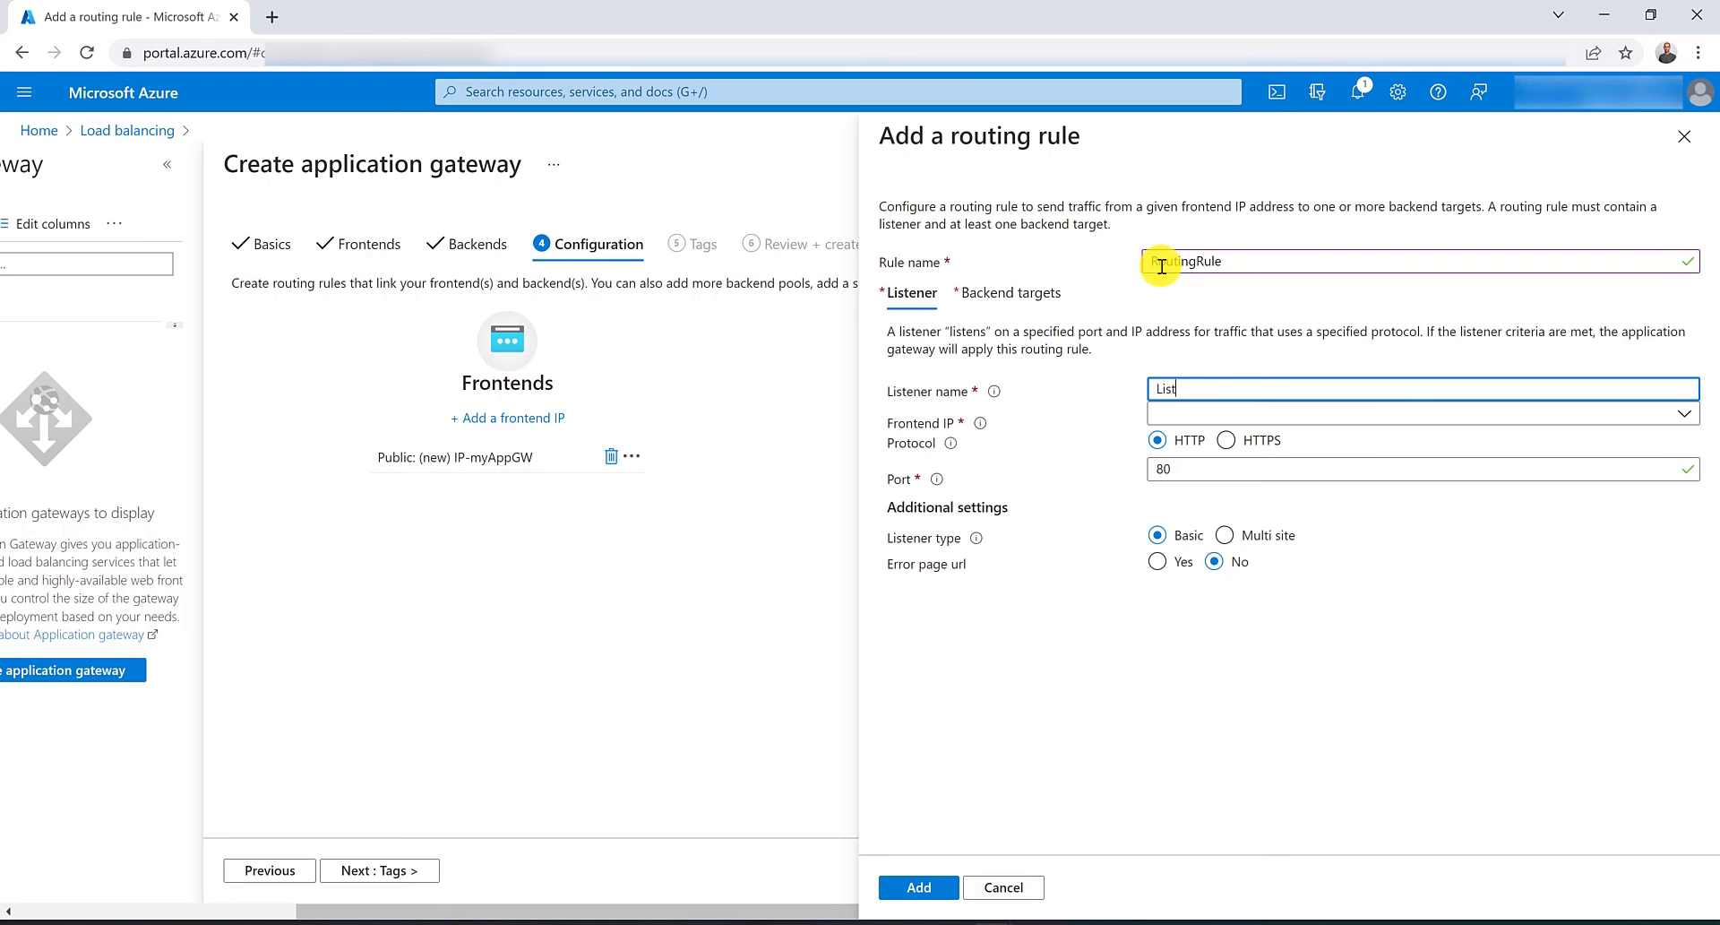
type("Listener")
key("Tab")
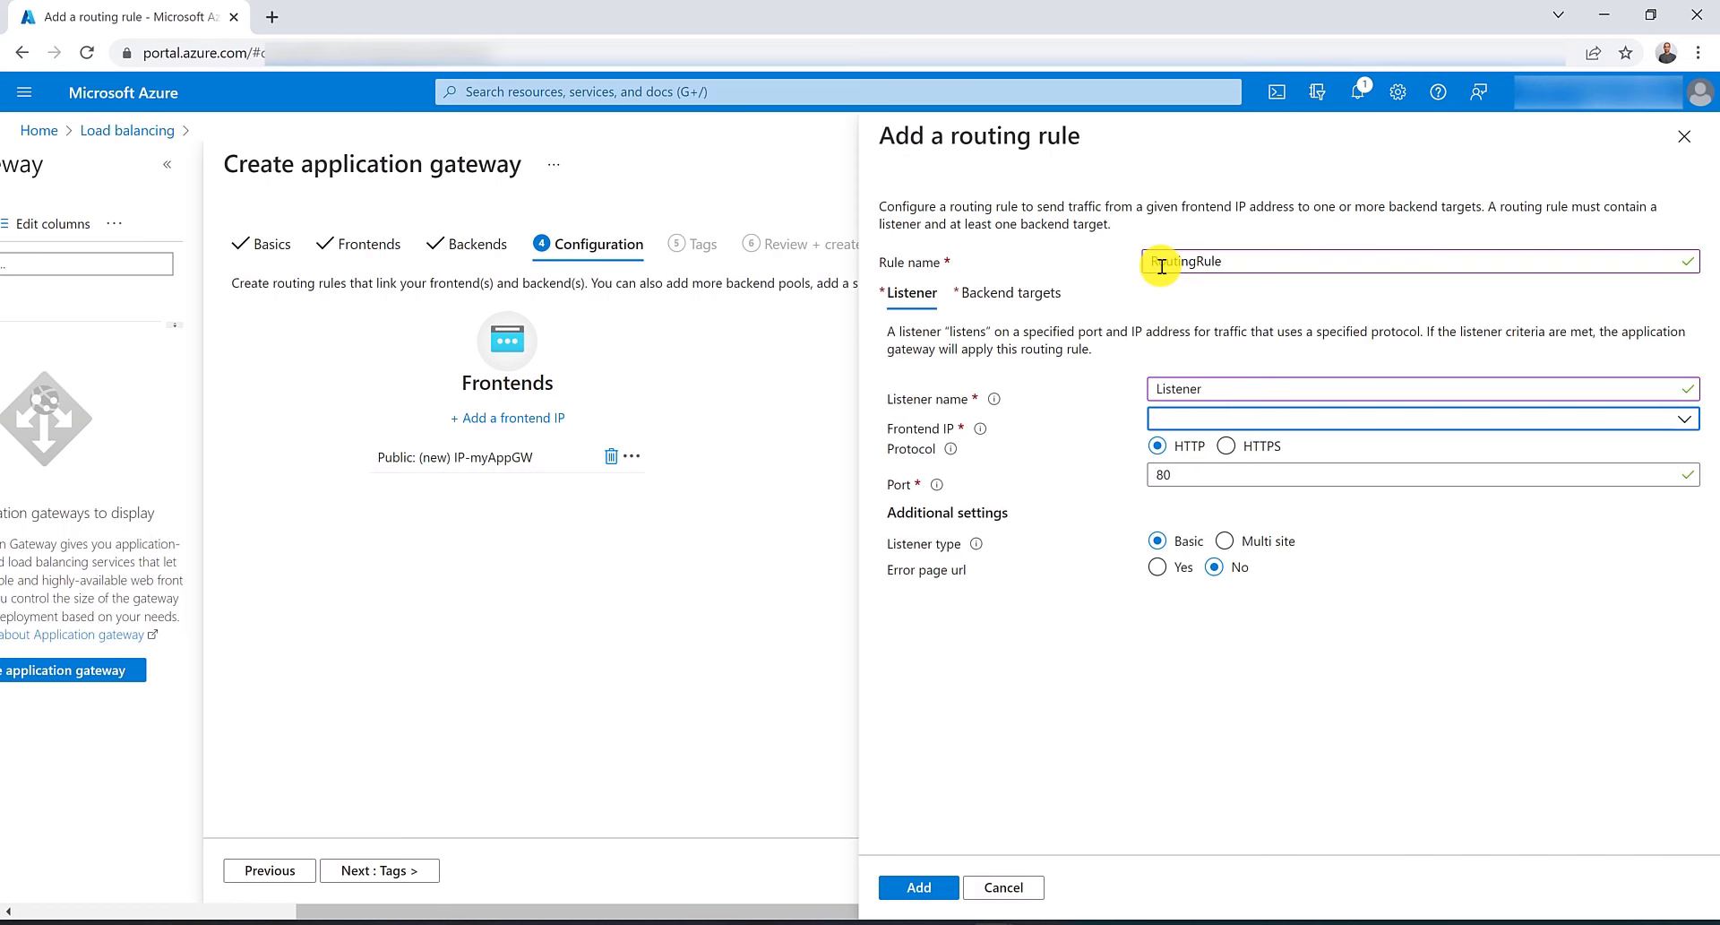
left_click(1339, 418)
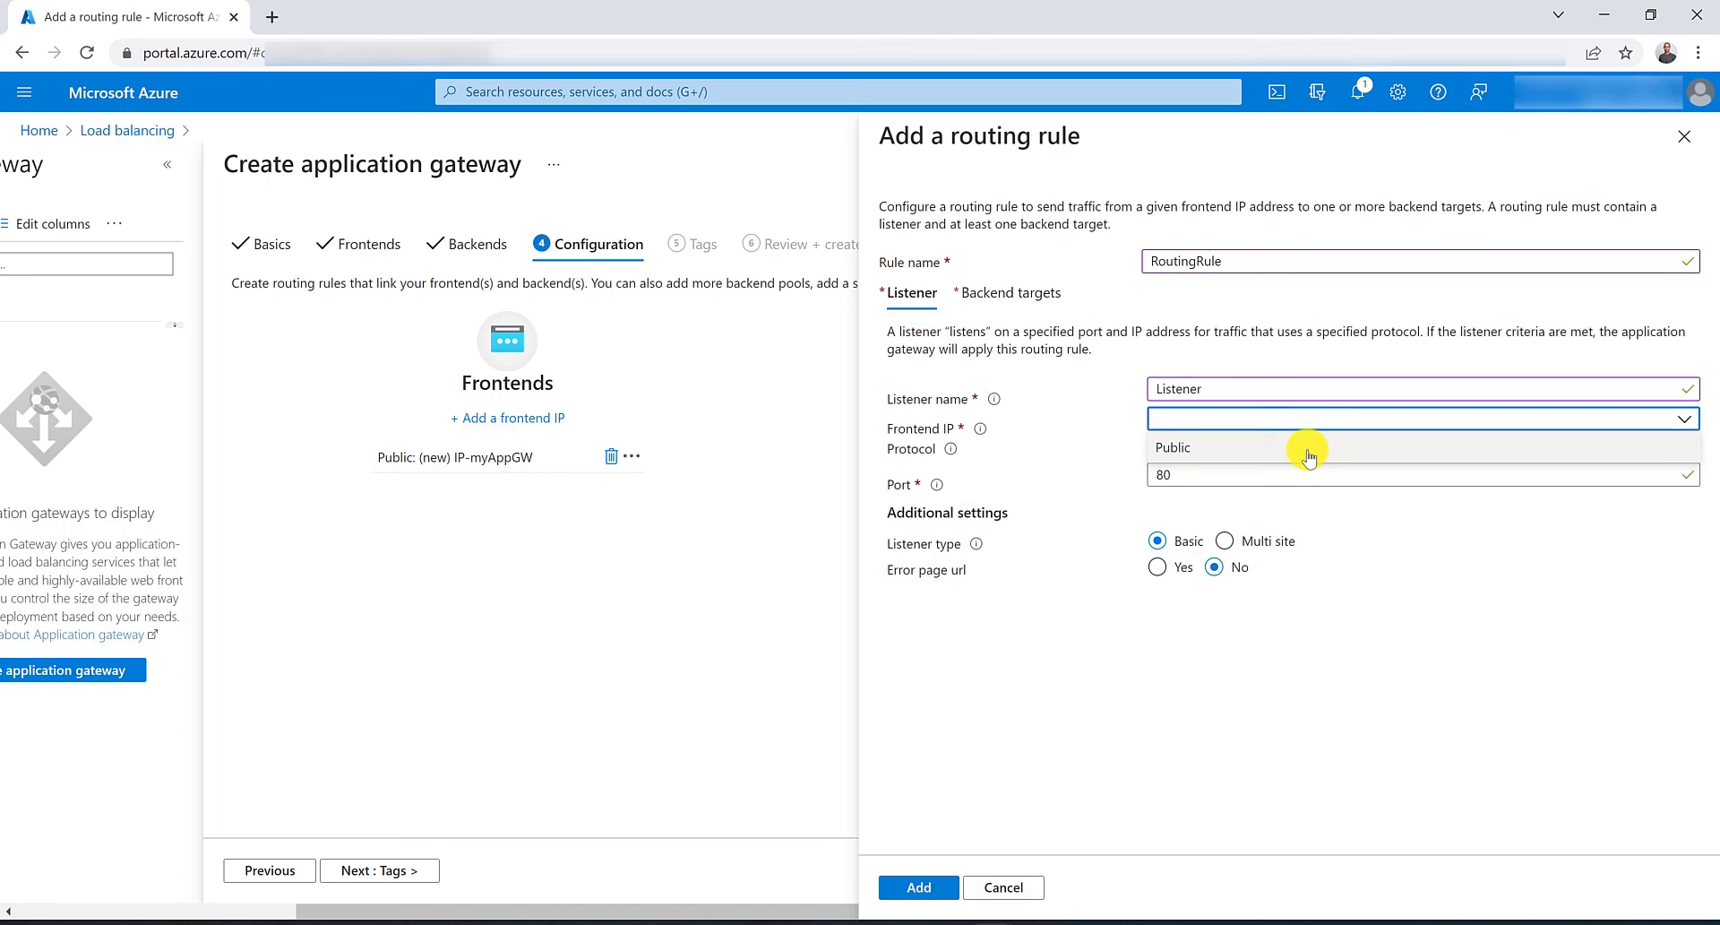
left_click(1309, 452)
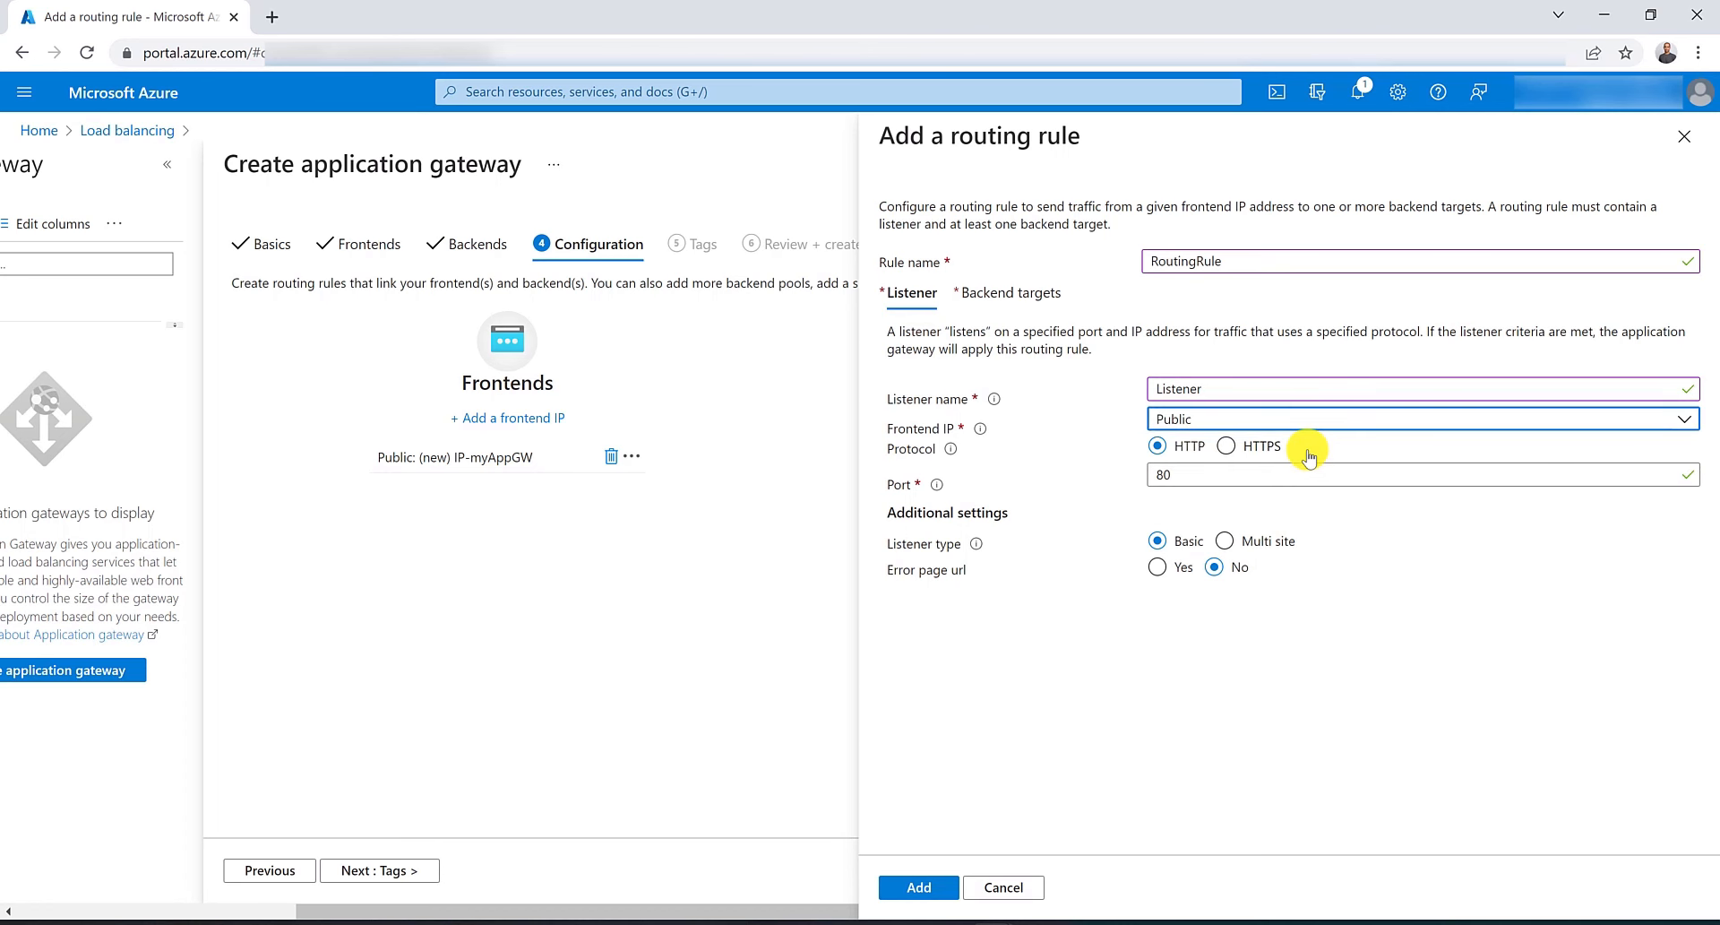
Set the rule's backend target to GerneralBackendPool.
left_click(1012, 292)
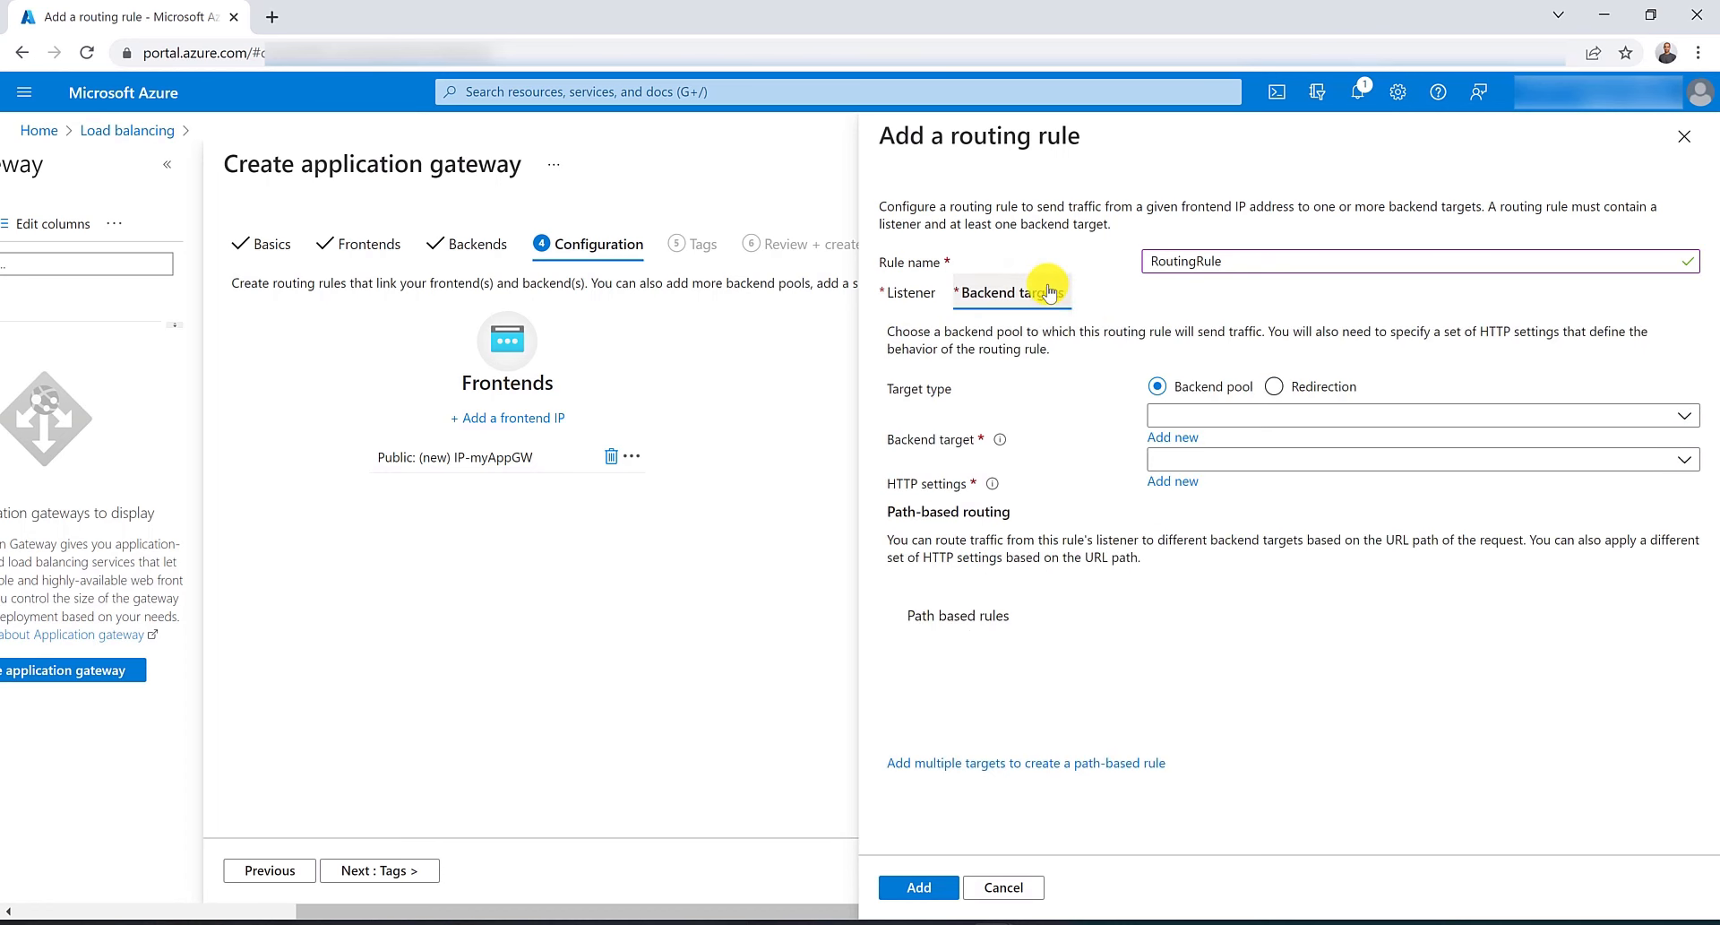
left_click(1232, 418)
left_click(1247, 442)
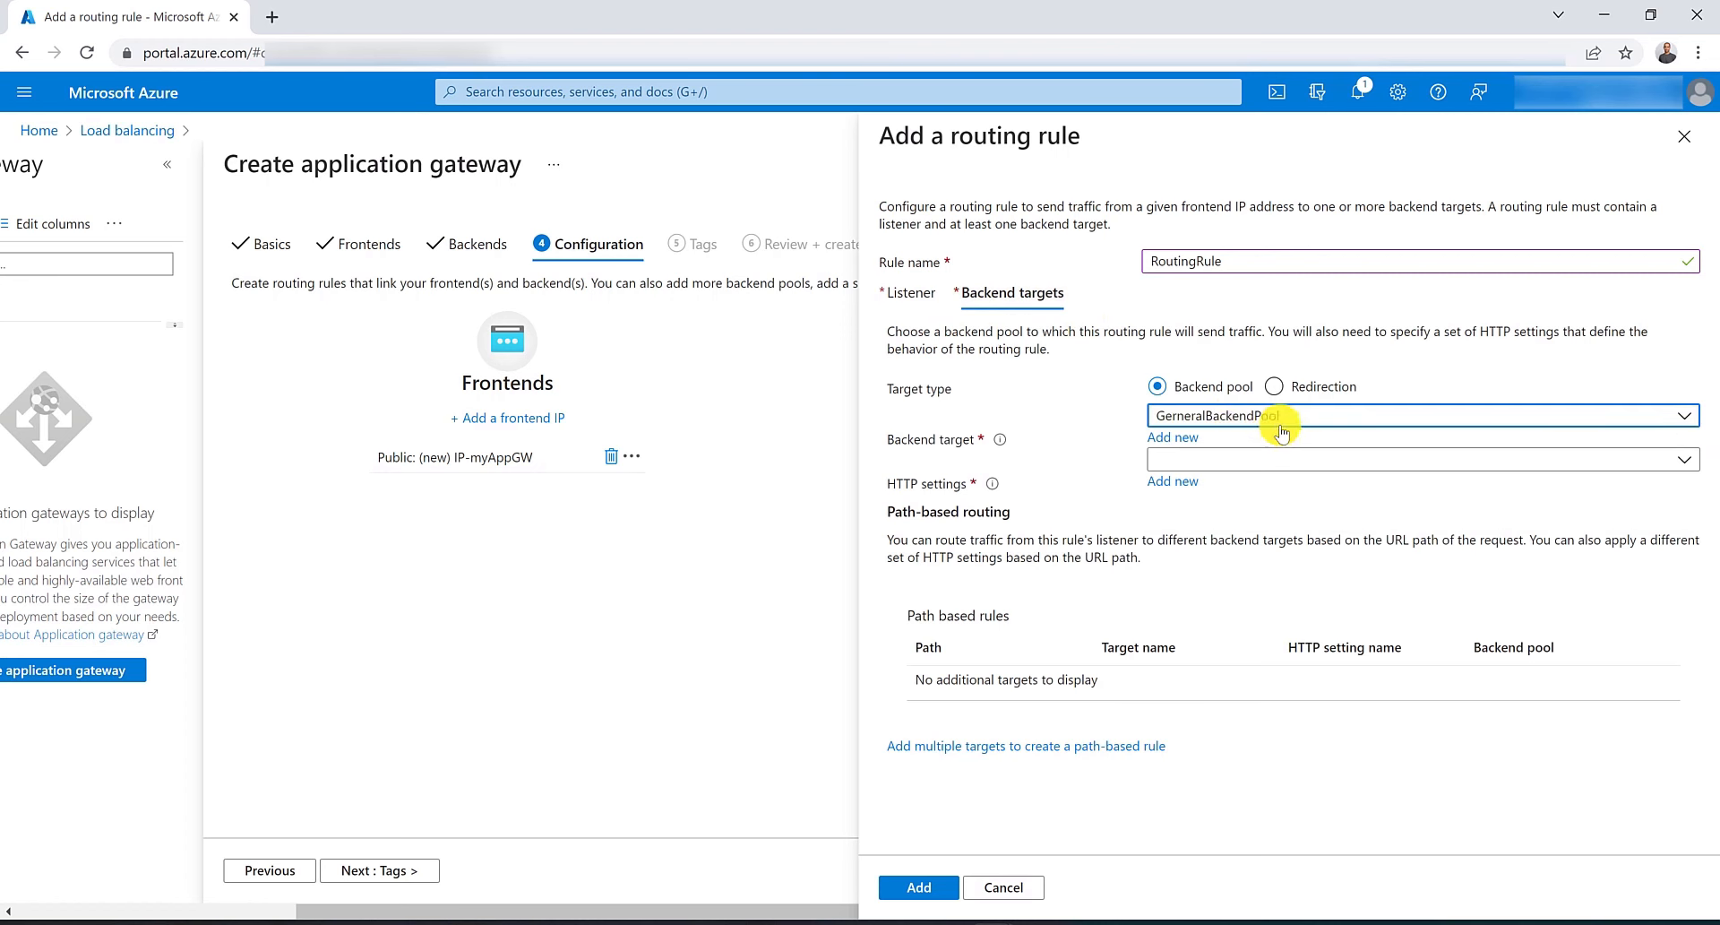
Create a new HTTP setting named myHTTPSettings for the rule.
left_click(1289, 462)
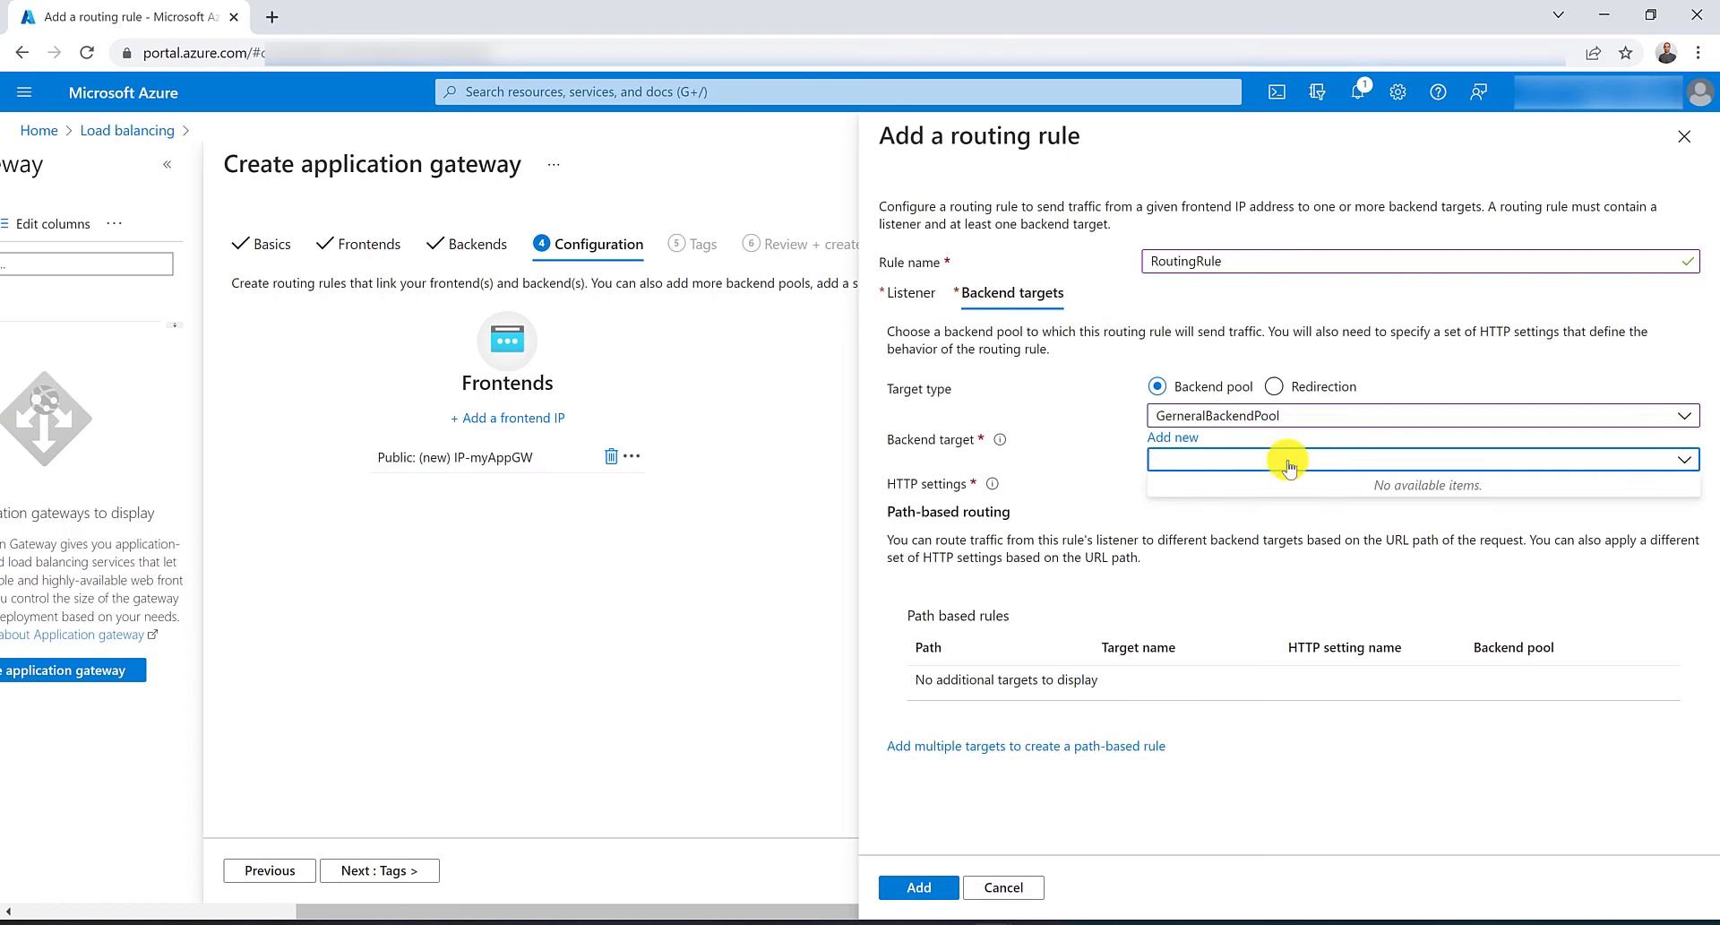
left_click(1289, 462)
left_click(1169, 482)
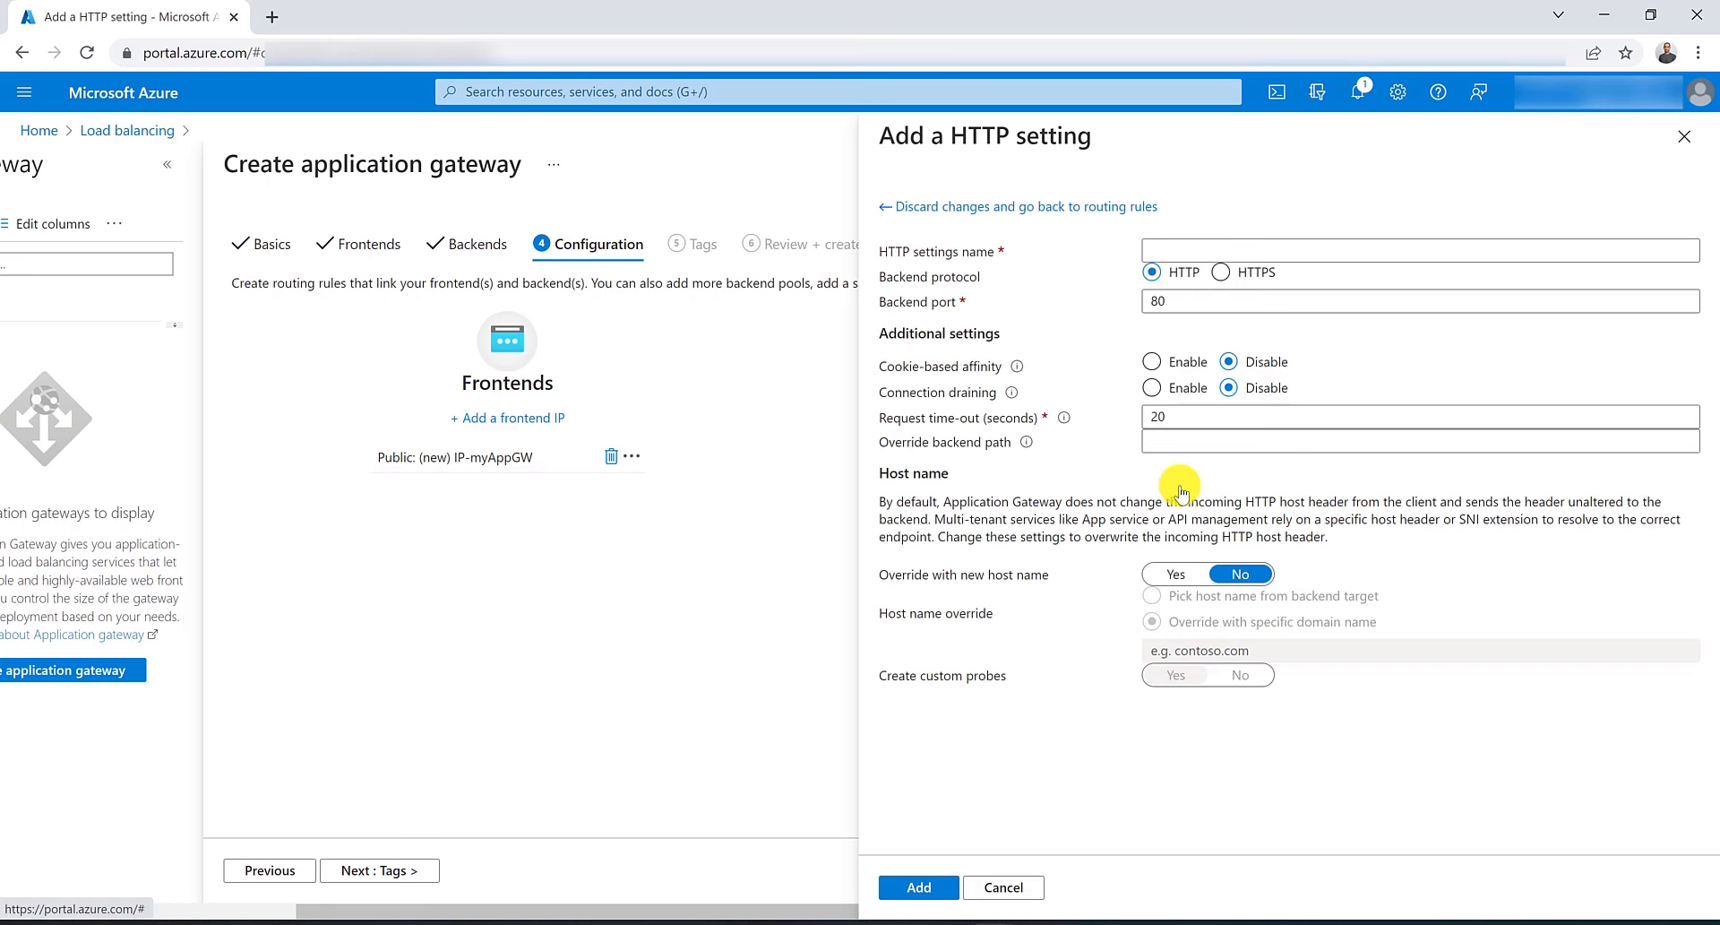
left_click(1202, 249)
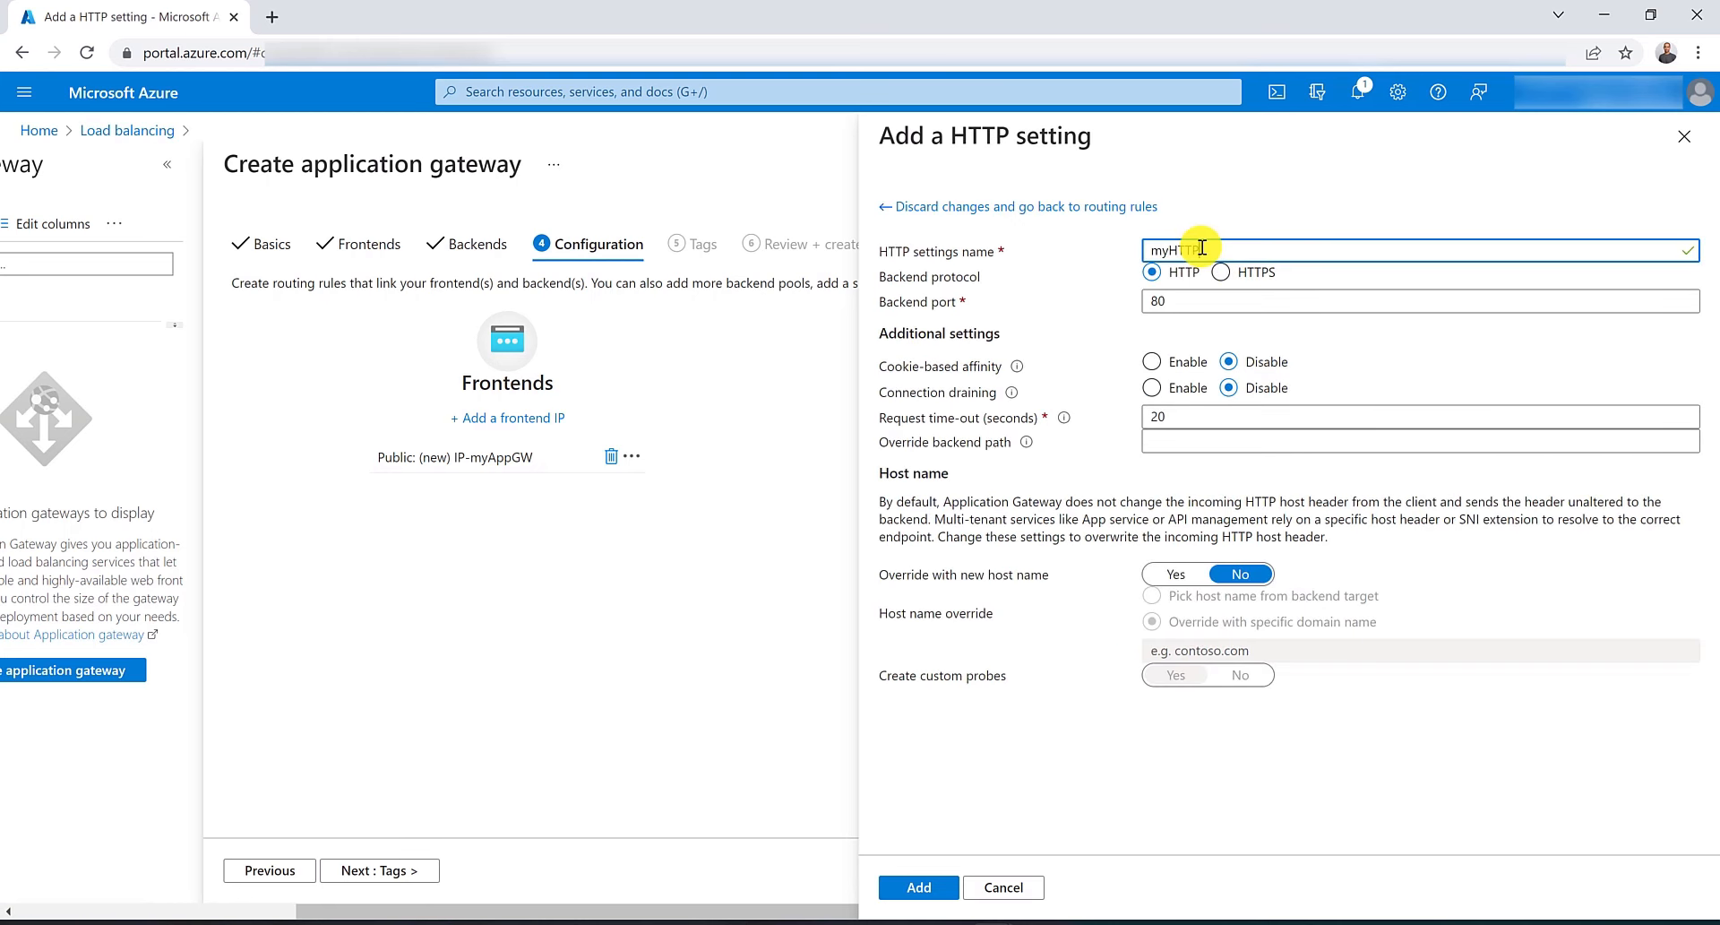
type("myHTTPSettings")
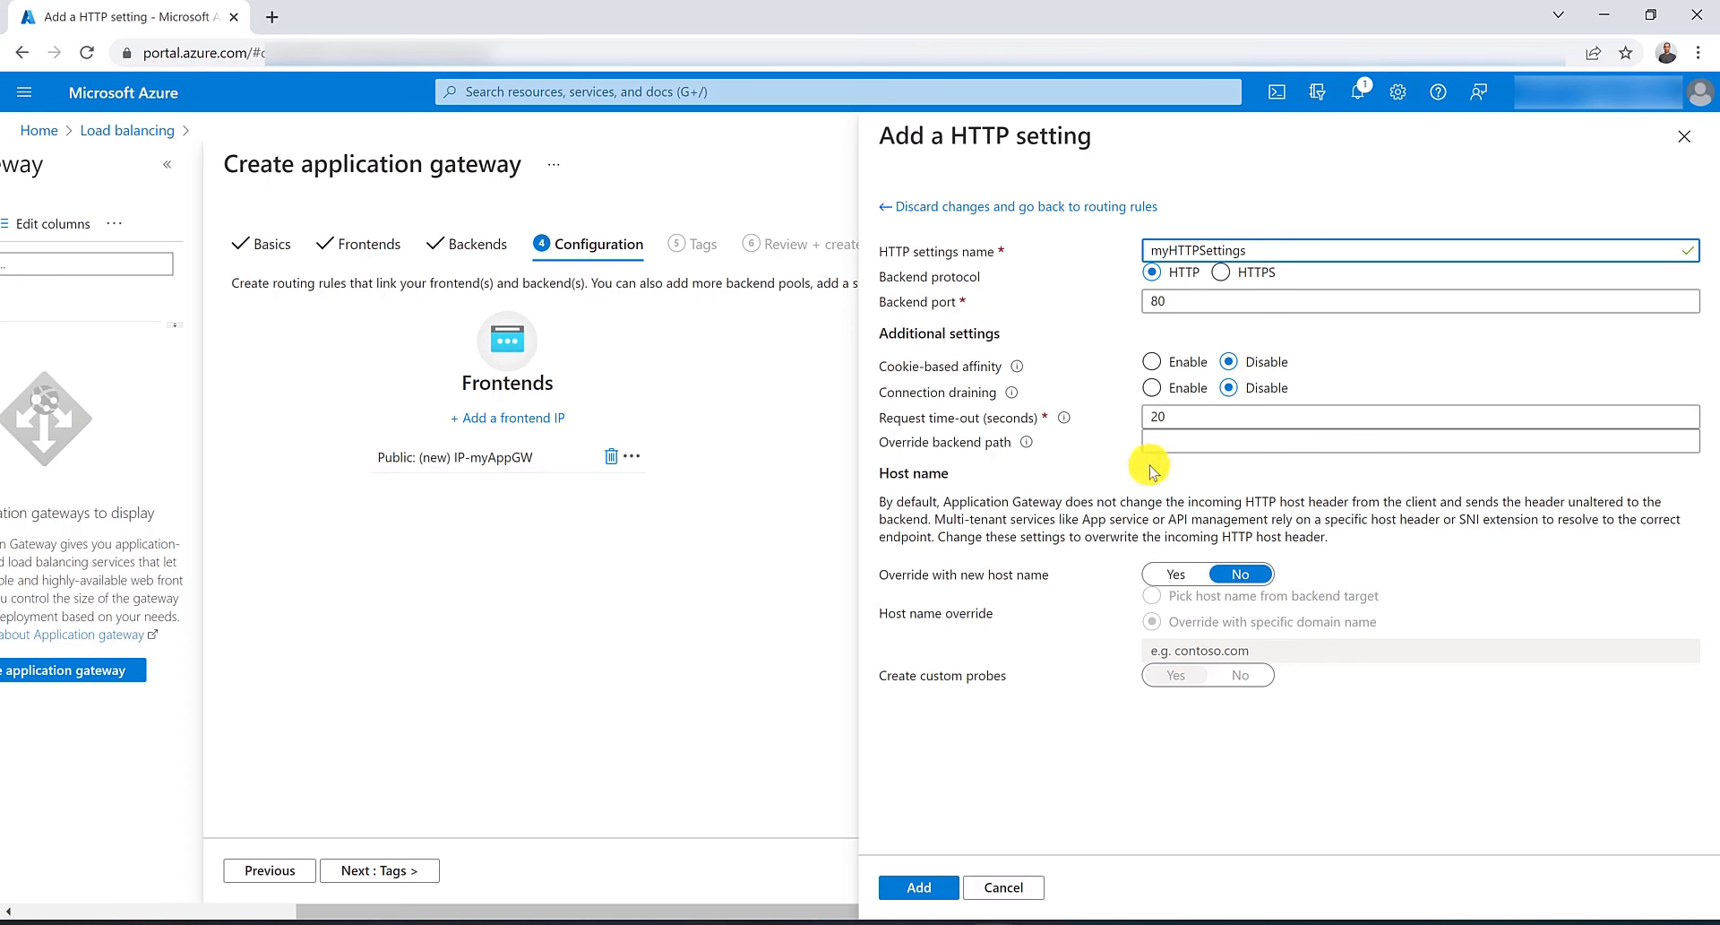
left_click(935, 889)
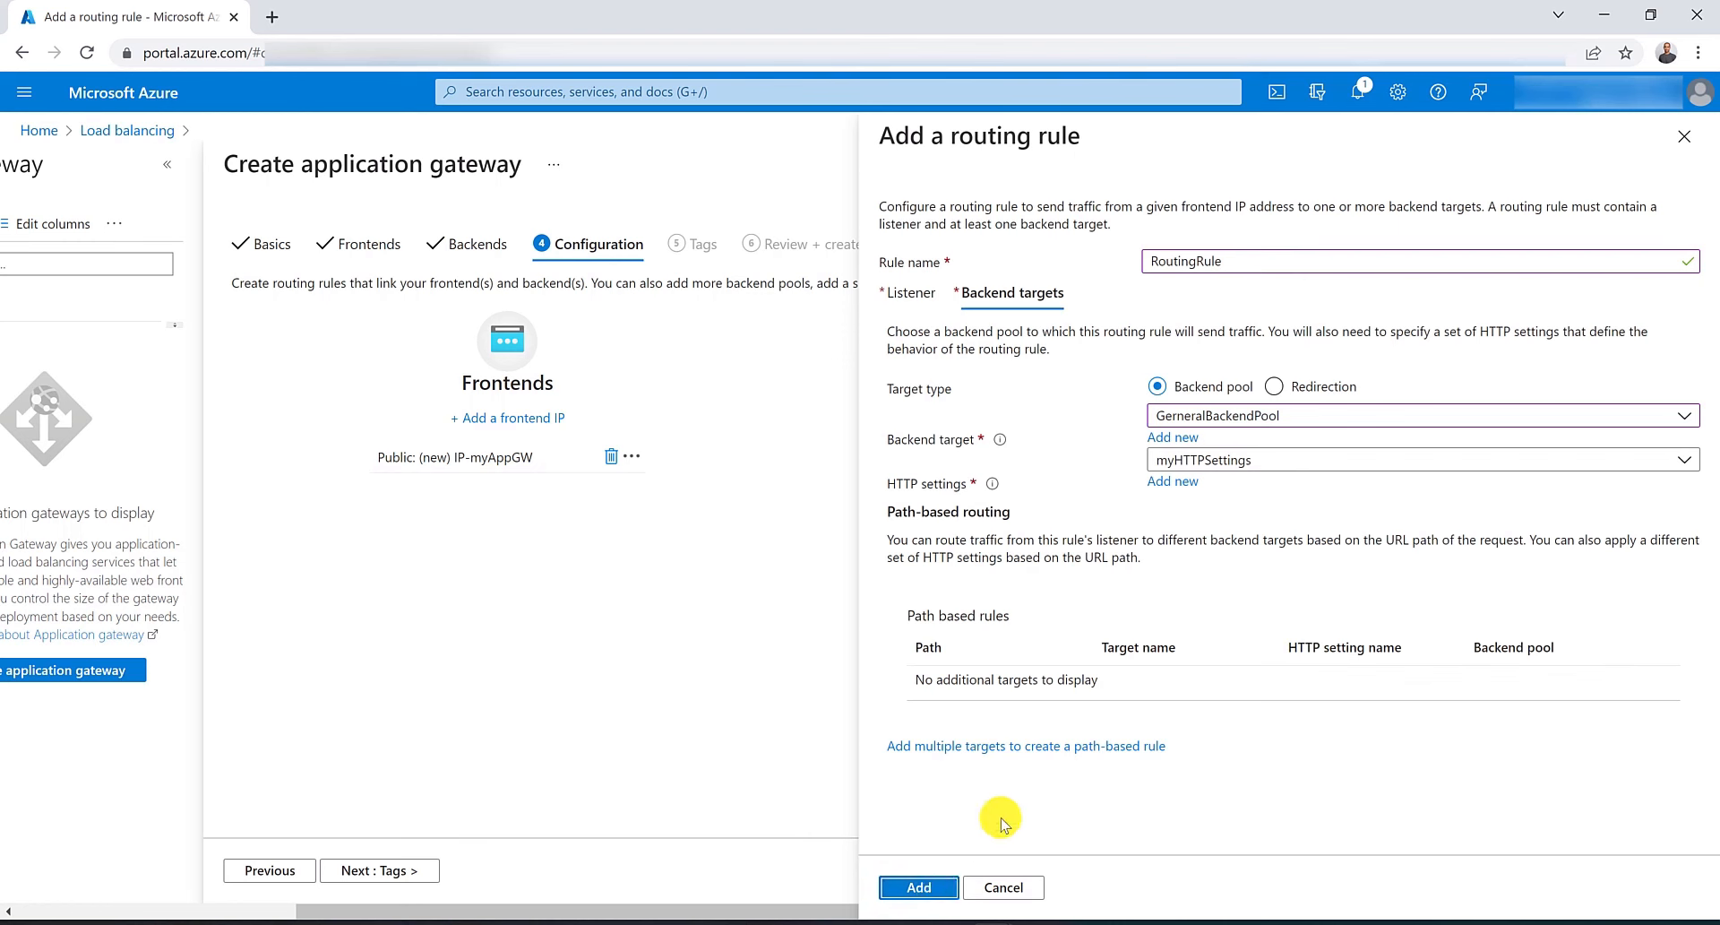
Add a path-based rule /images/* with target name images, myHTTPSettings, and ImagesBackendPool.
left_click(1025, 753)
left_click(1183, 275)
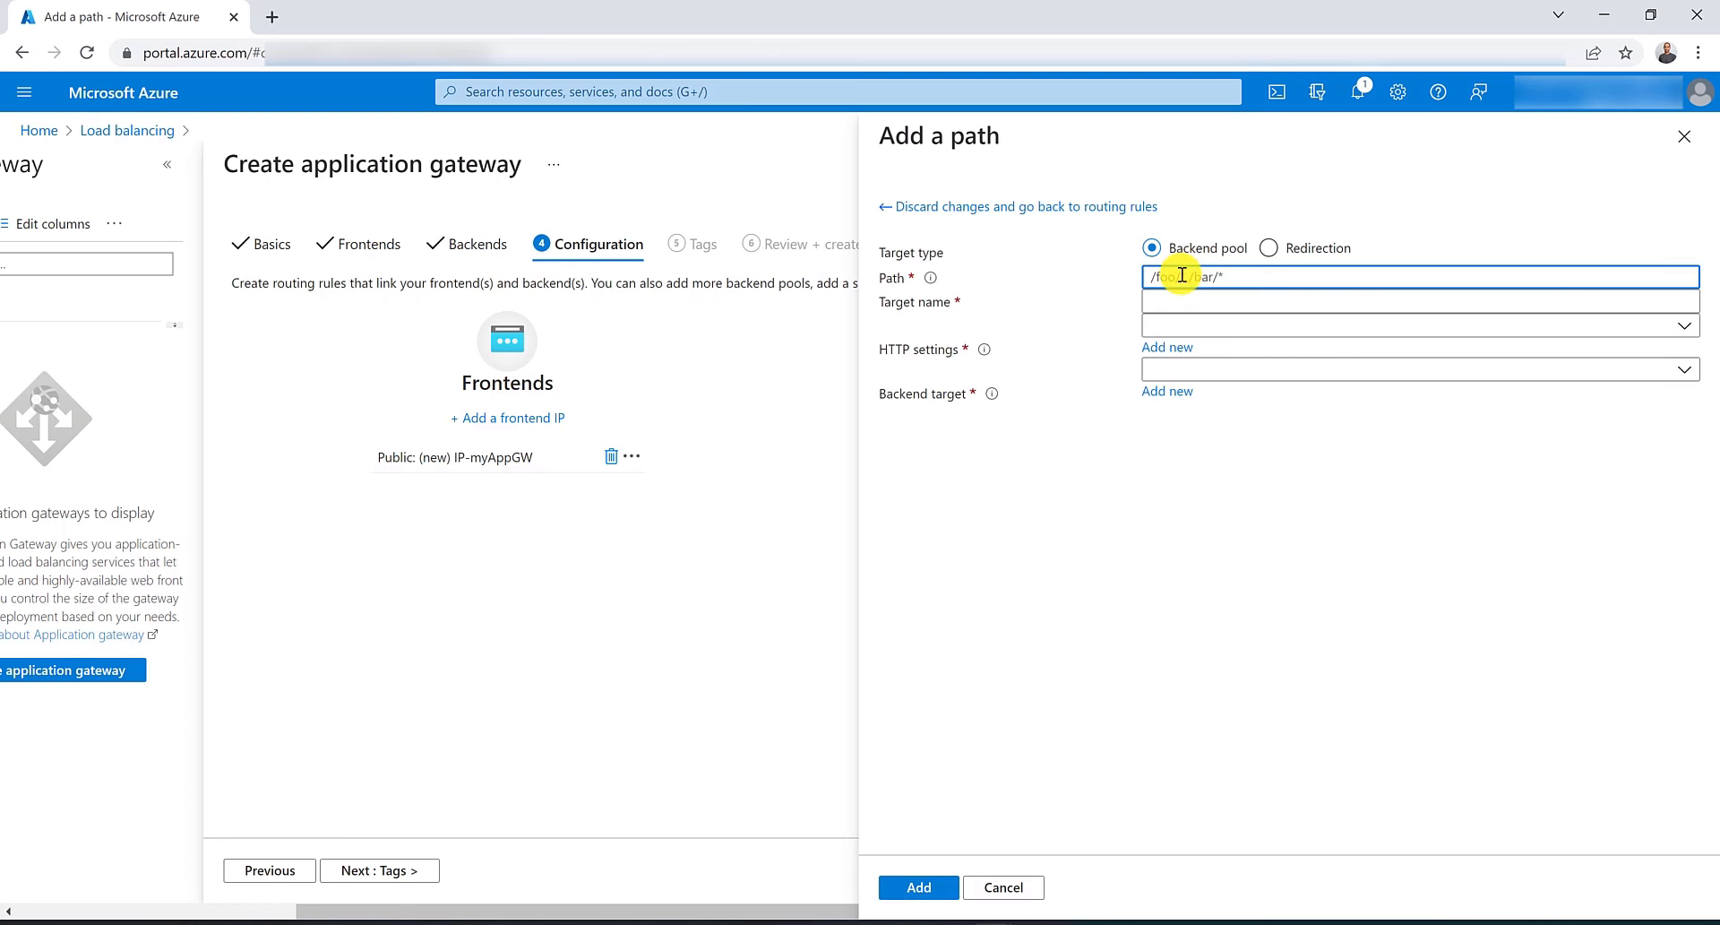
type("/images/*")
key("Tab")
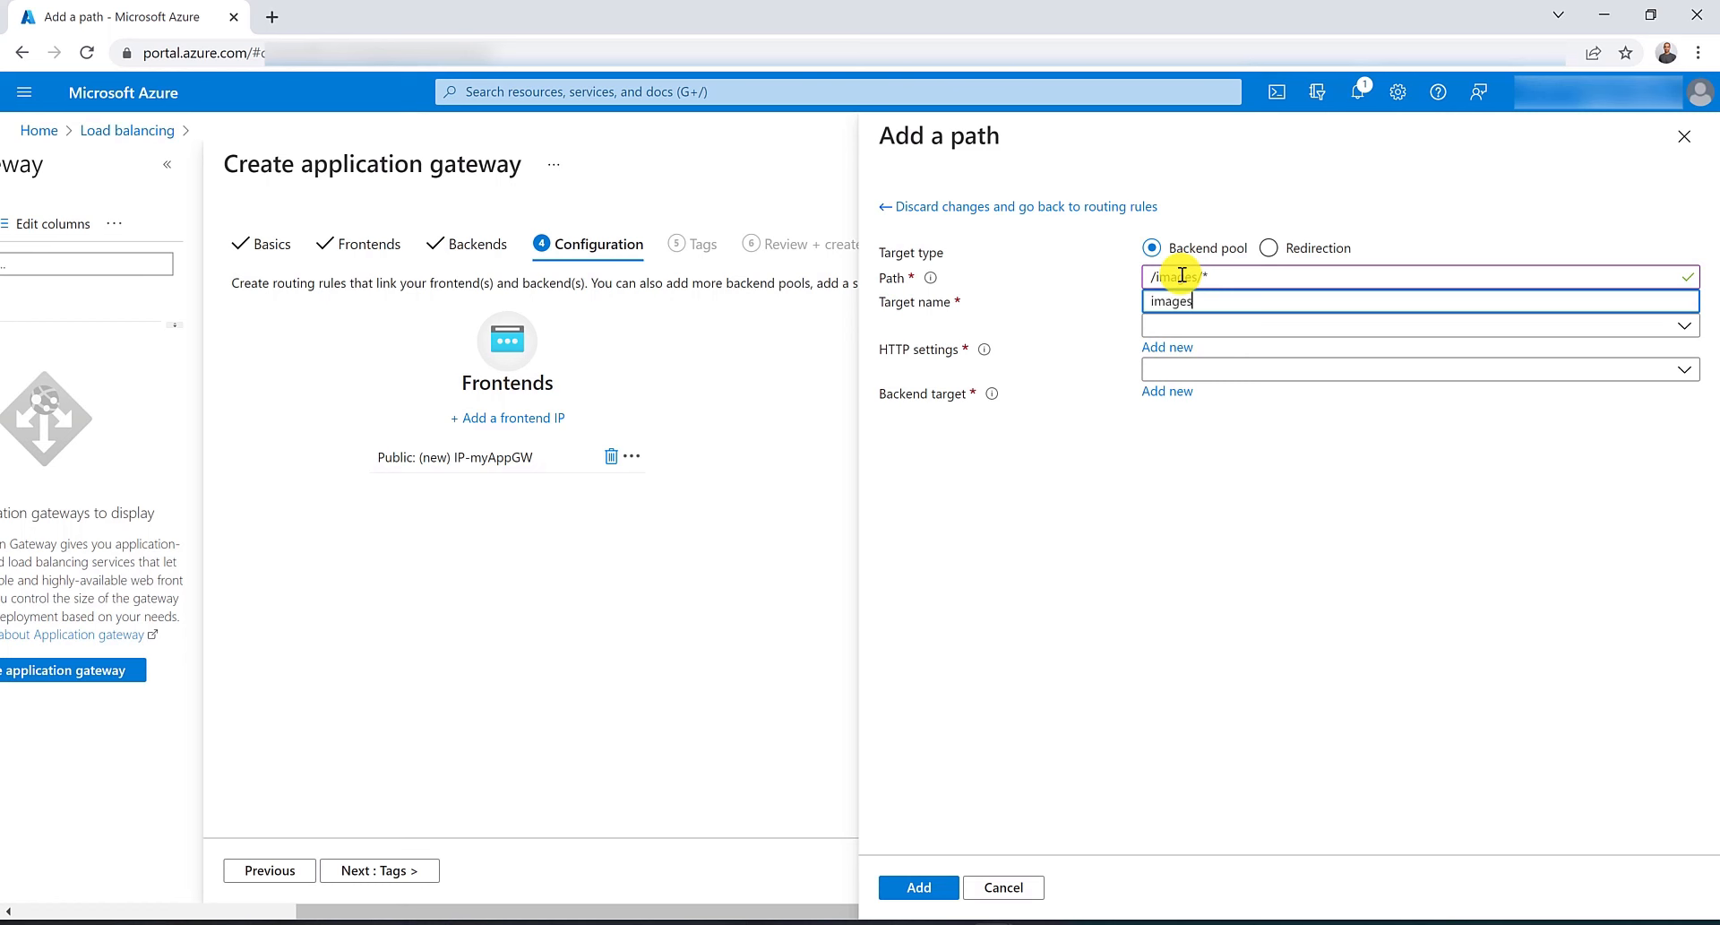
left_click(1229, 327)
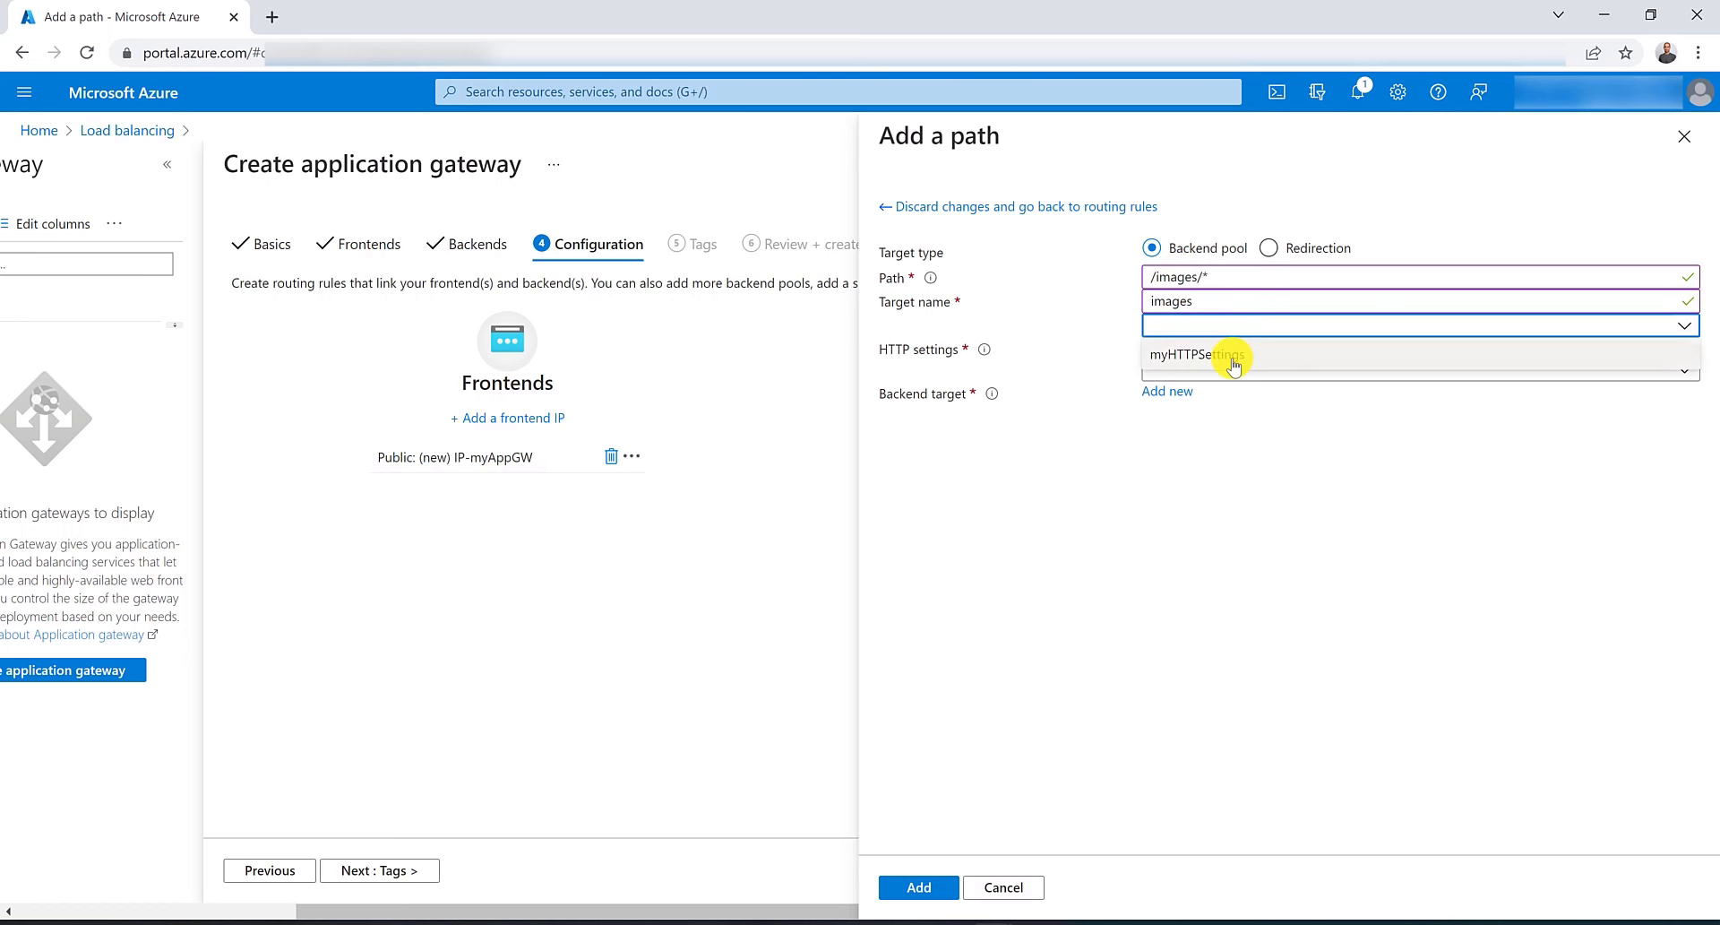
left_click(1232, 352)
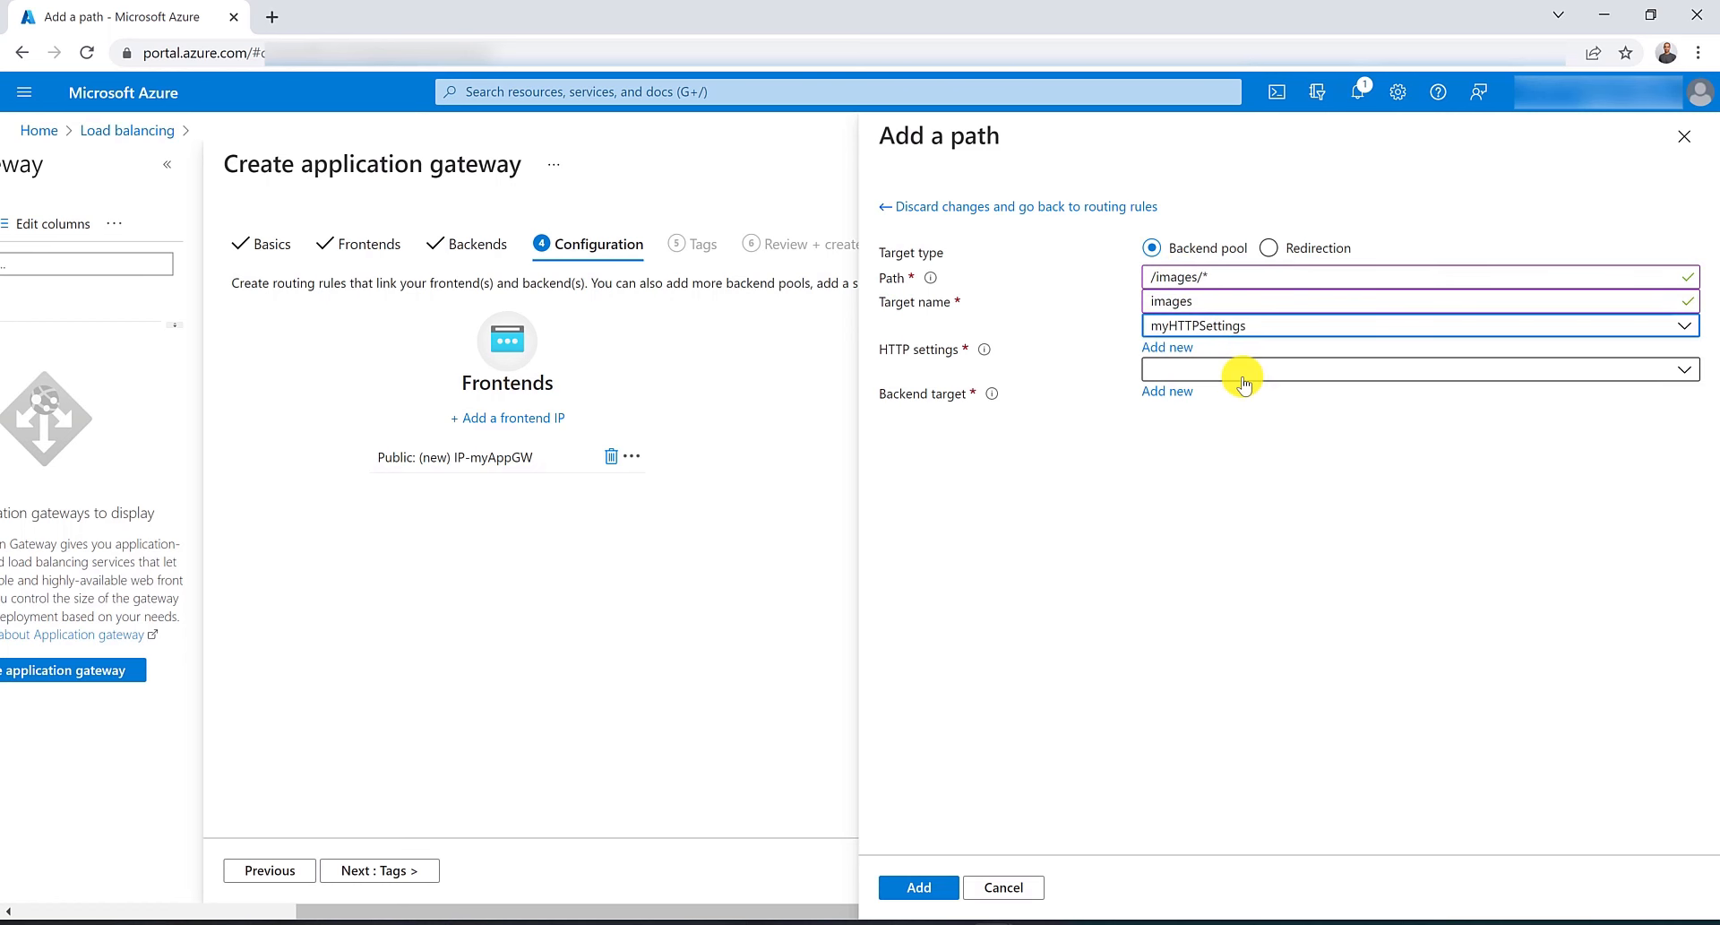
left_click(1234, 368)
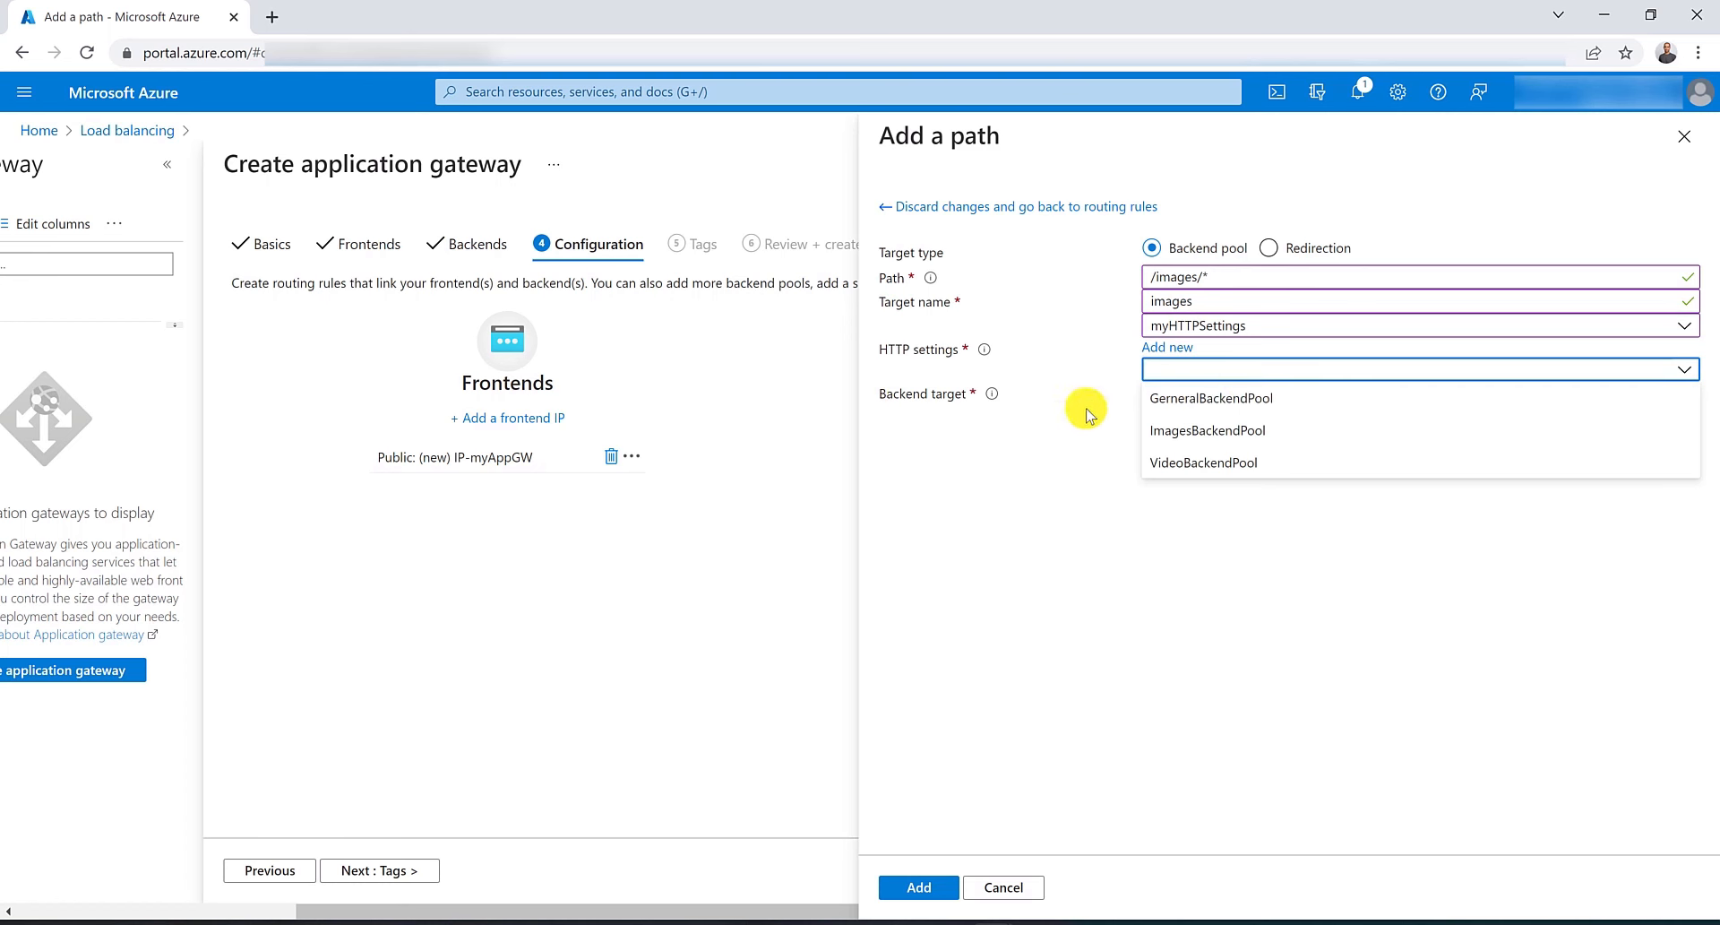
left_click(1253, 432)
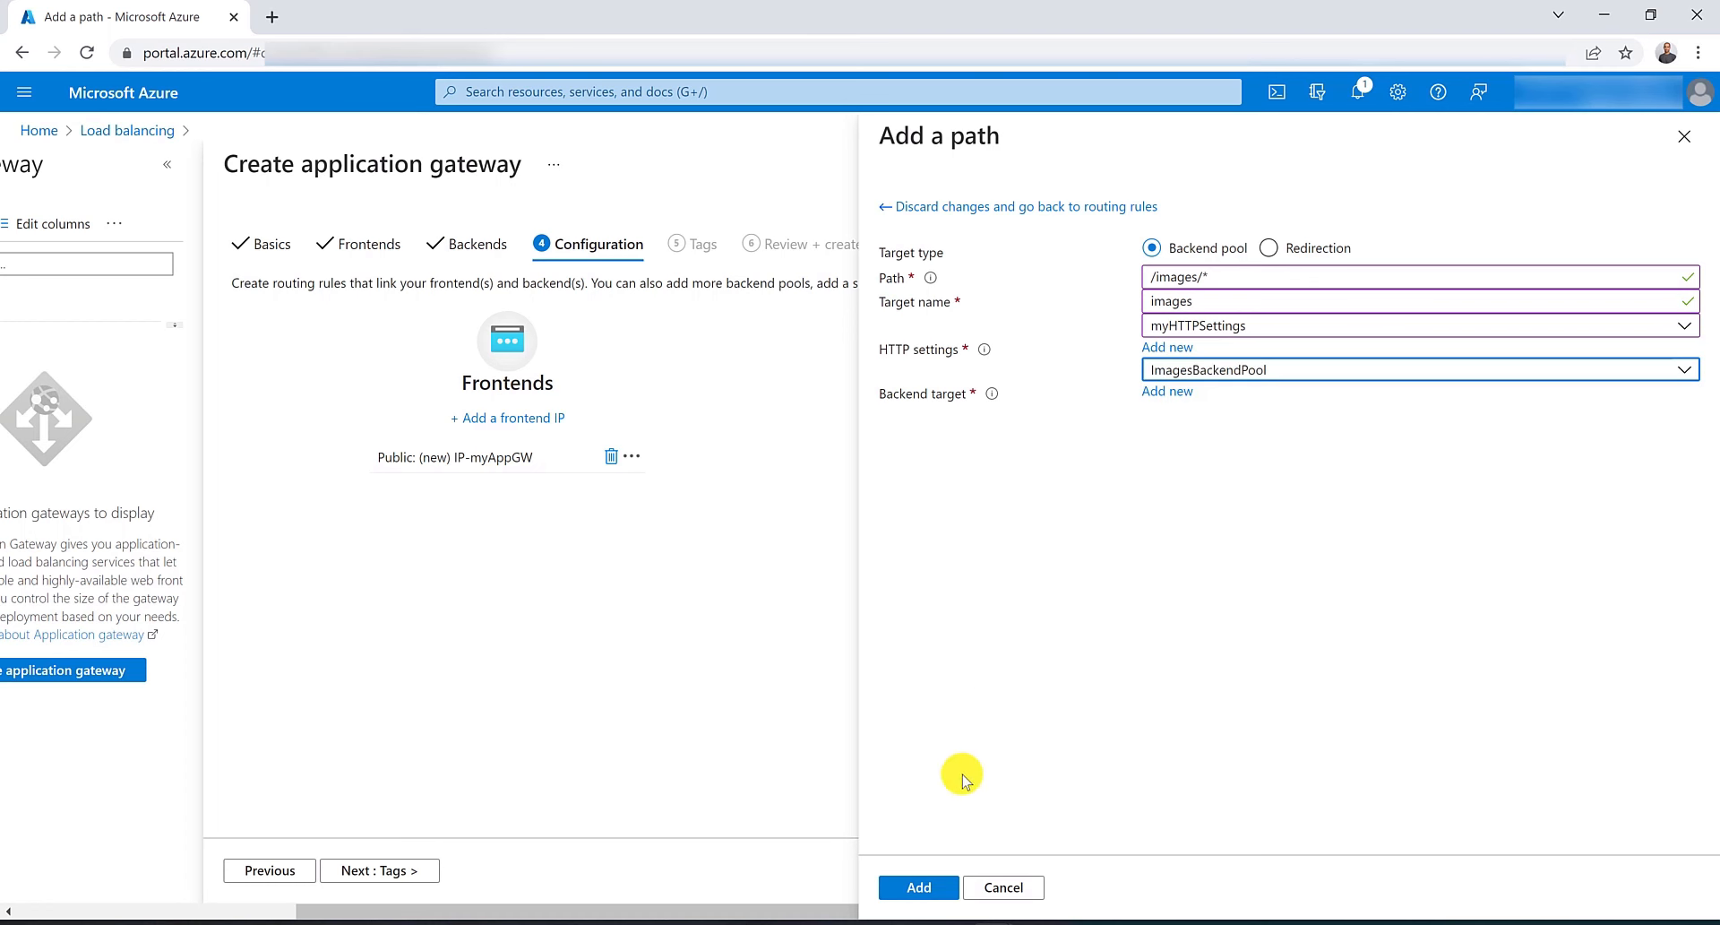
left_click(919, 887)
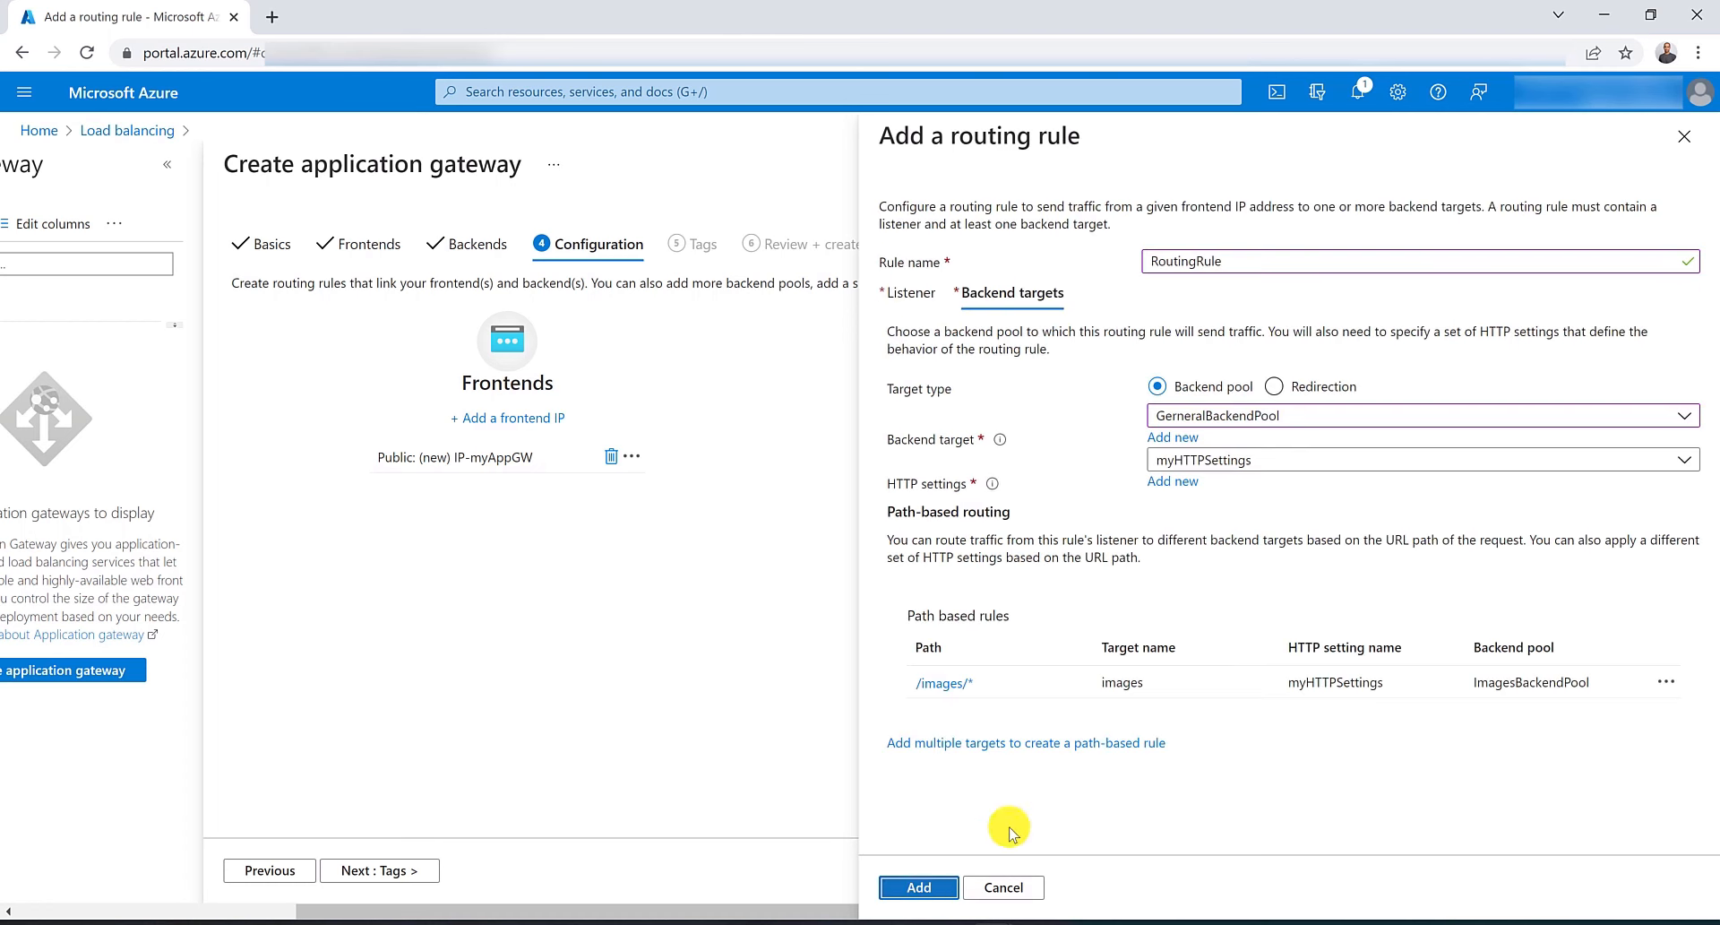
Add a path-based rule /vidoe/* with target name video, myHTTPSettings, and VideoBackendPool.
left_click(1037, 743)
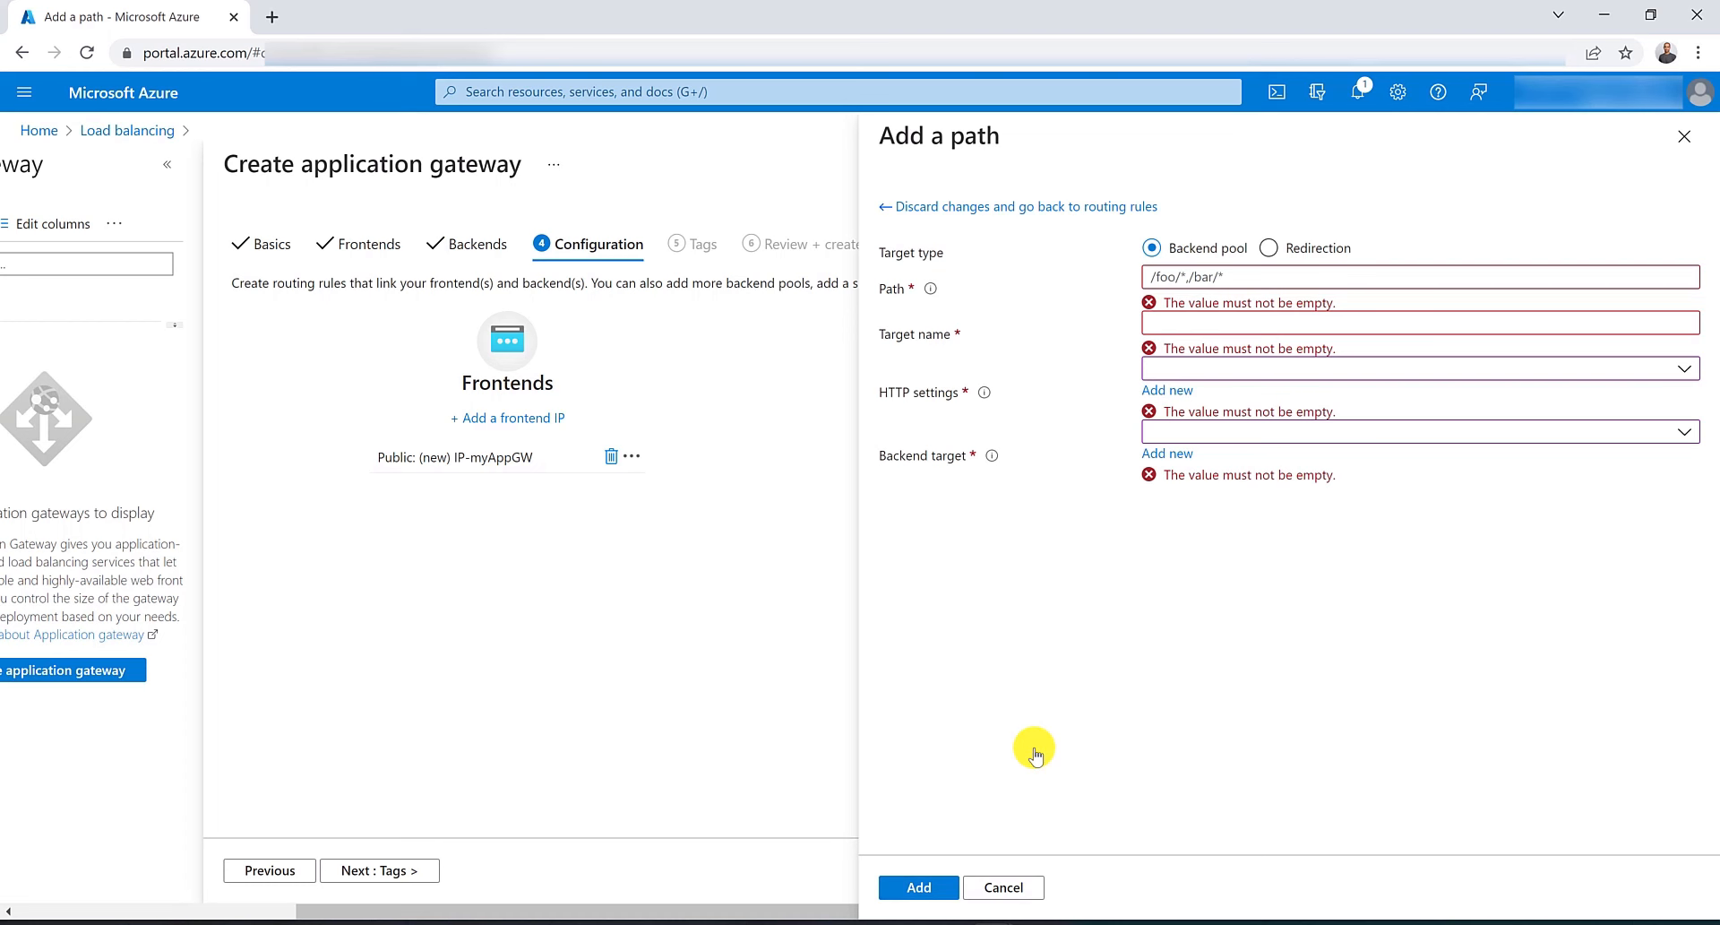
left_click(1179, 278)
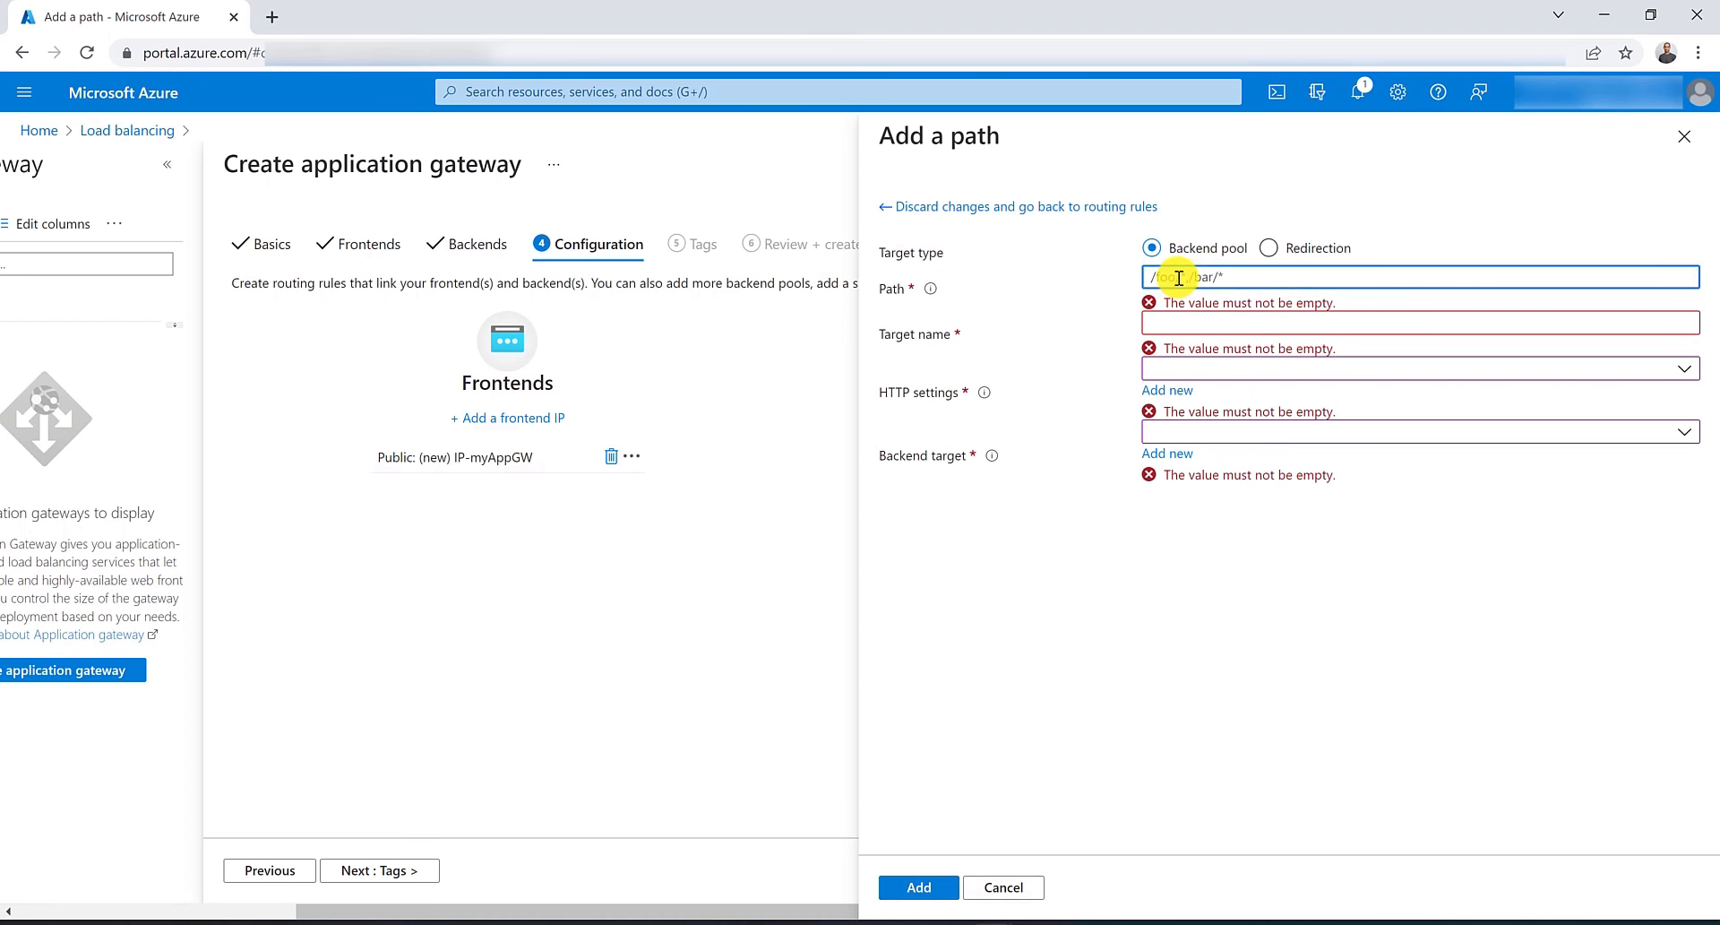
type("/vide")
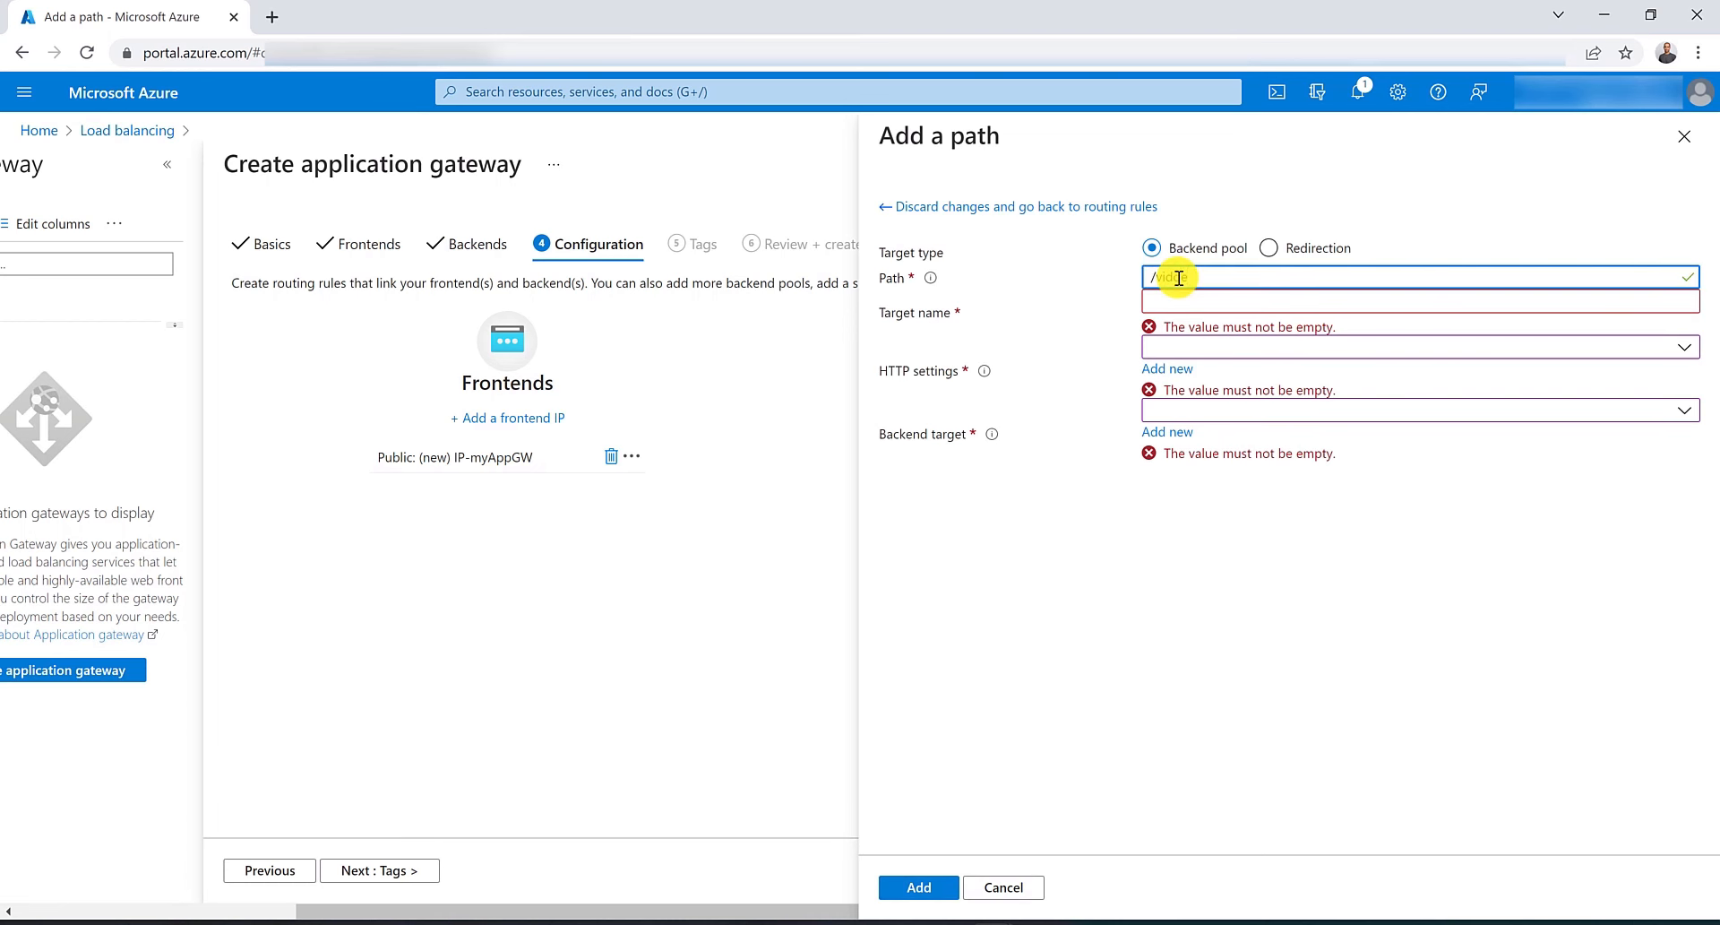
type("o/*")
key("Tab")
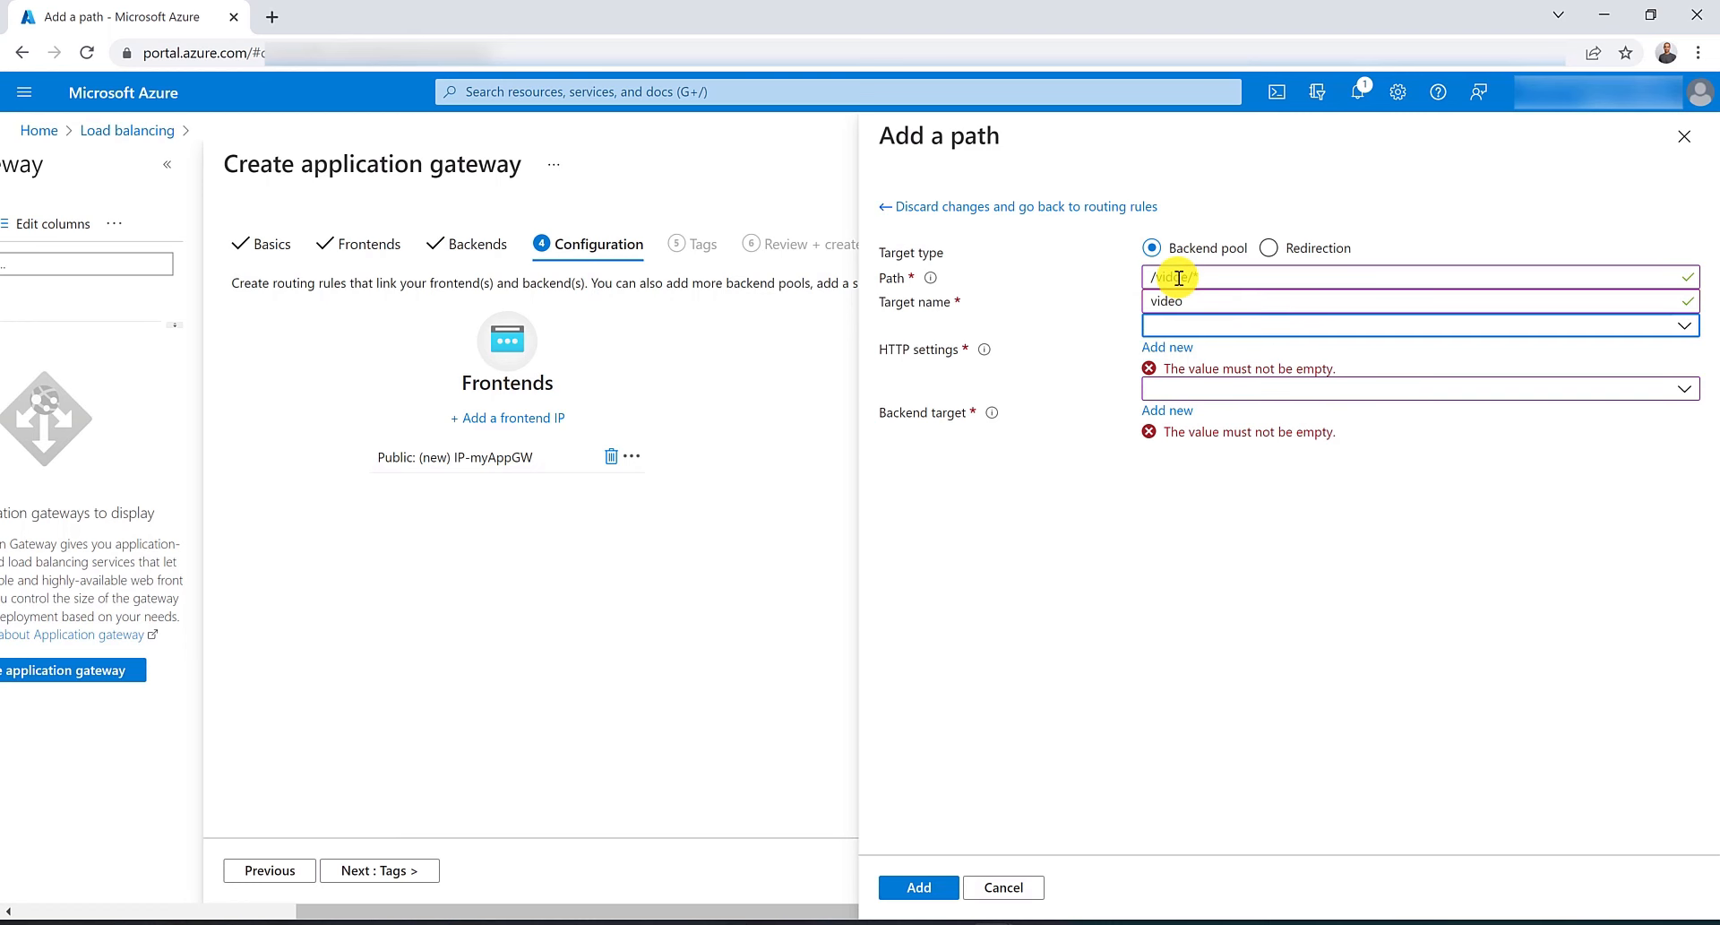
left_click(1252, 324)
left_click(1253, 357)
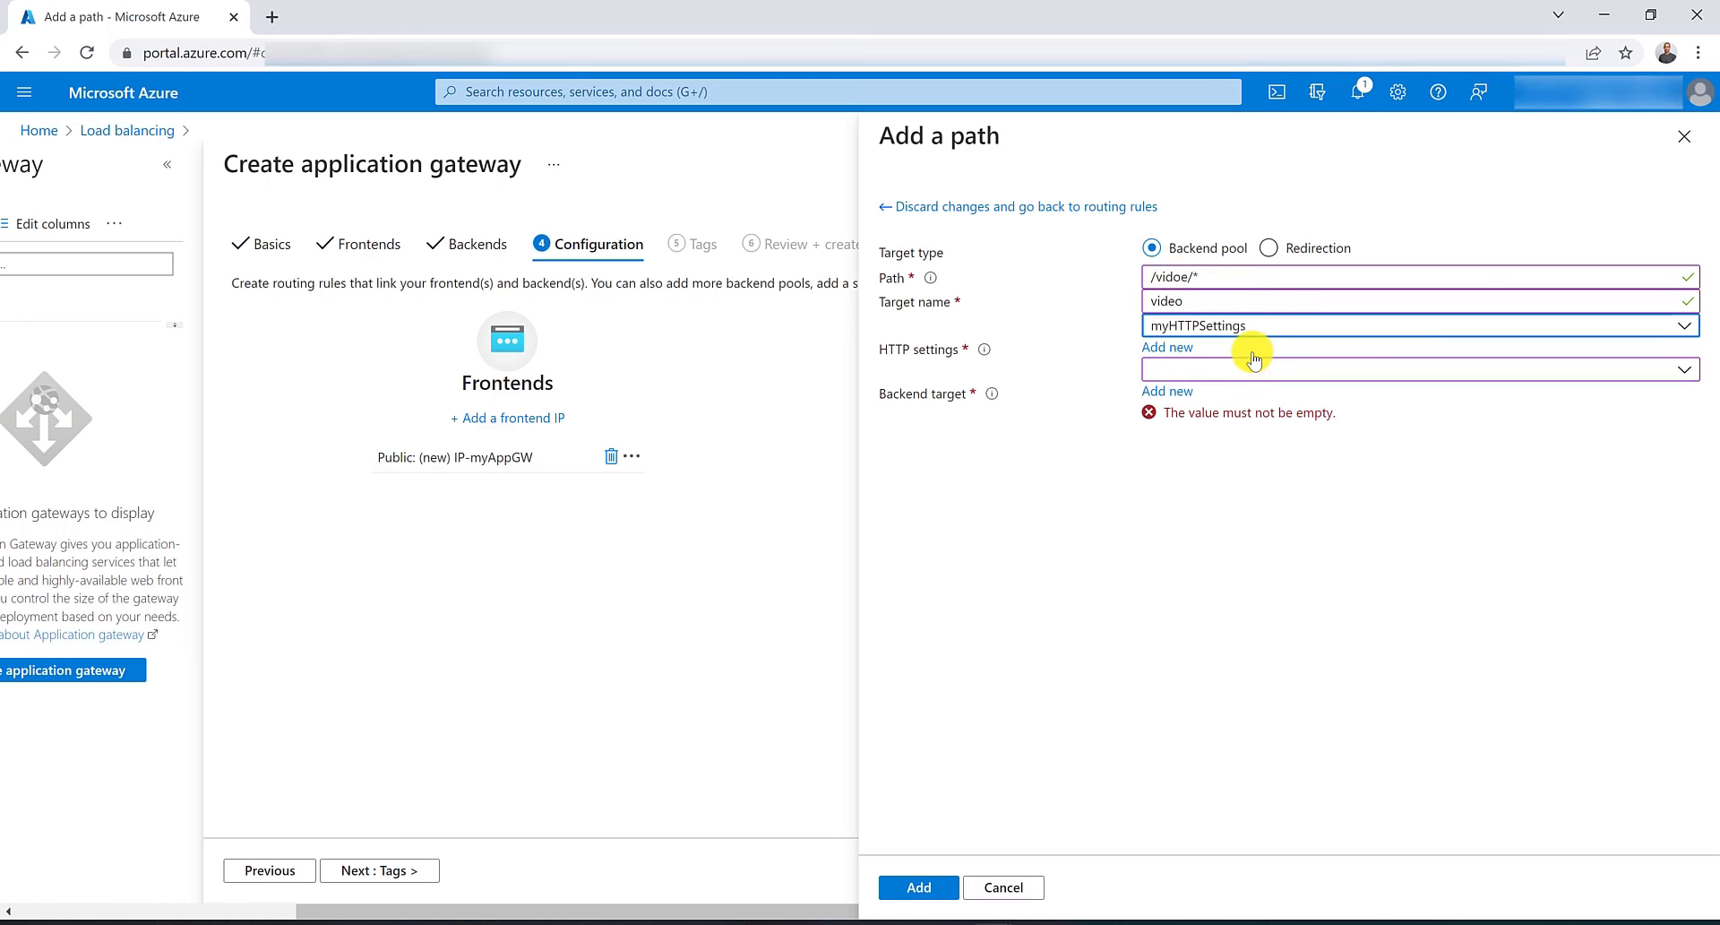
left_click(1253, 369)
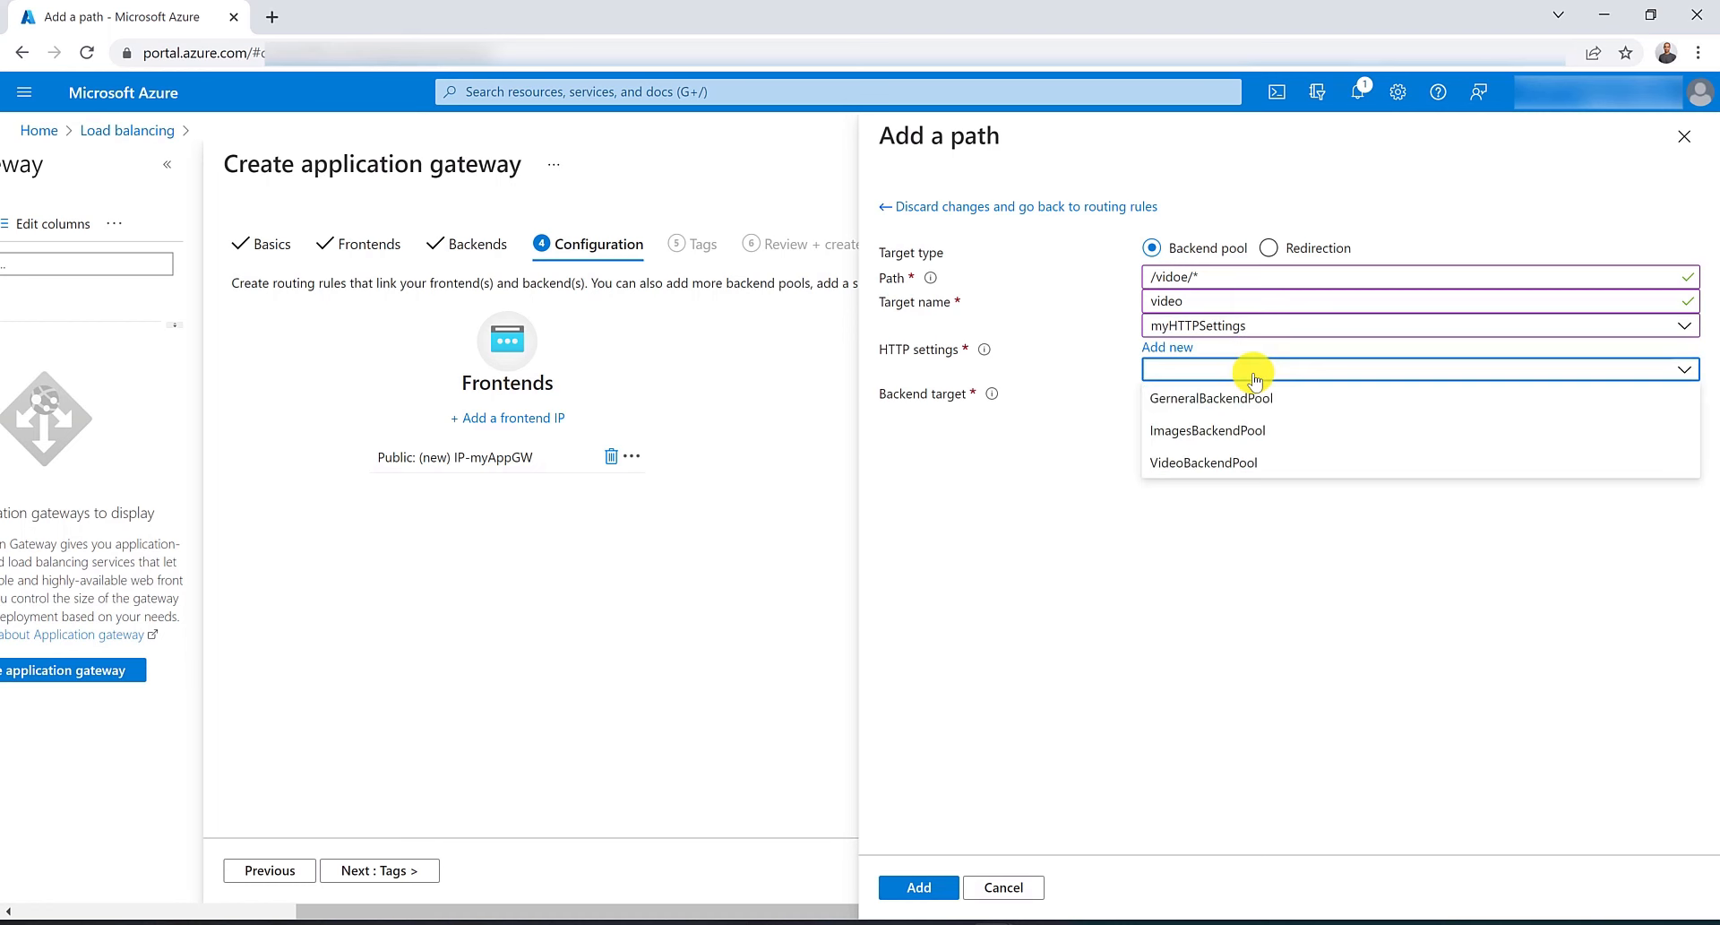
left_click(1240, 464)
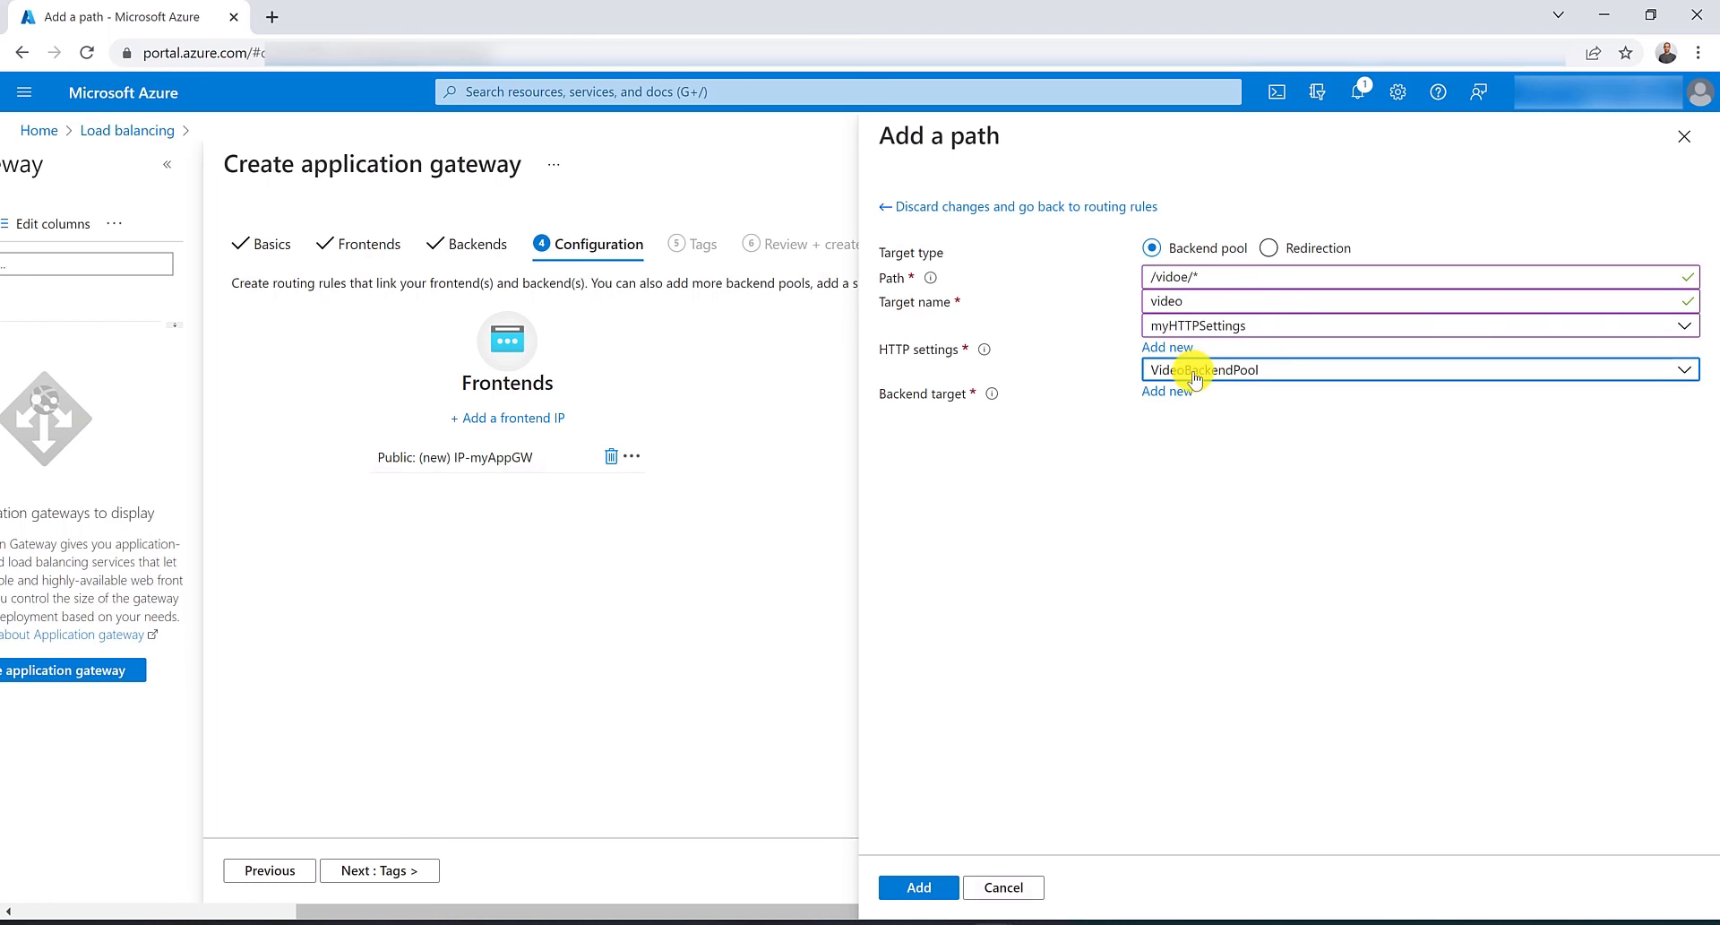
left_click(937, 890)
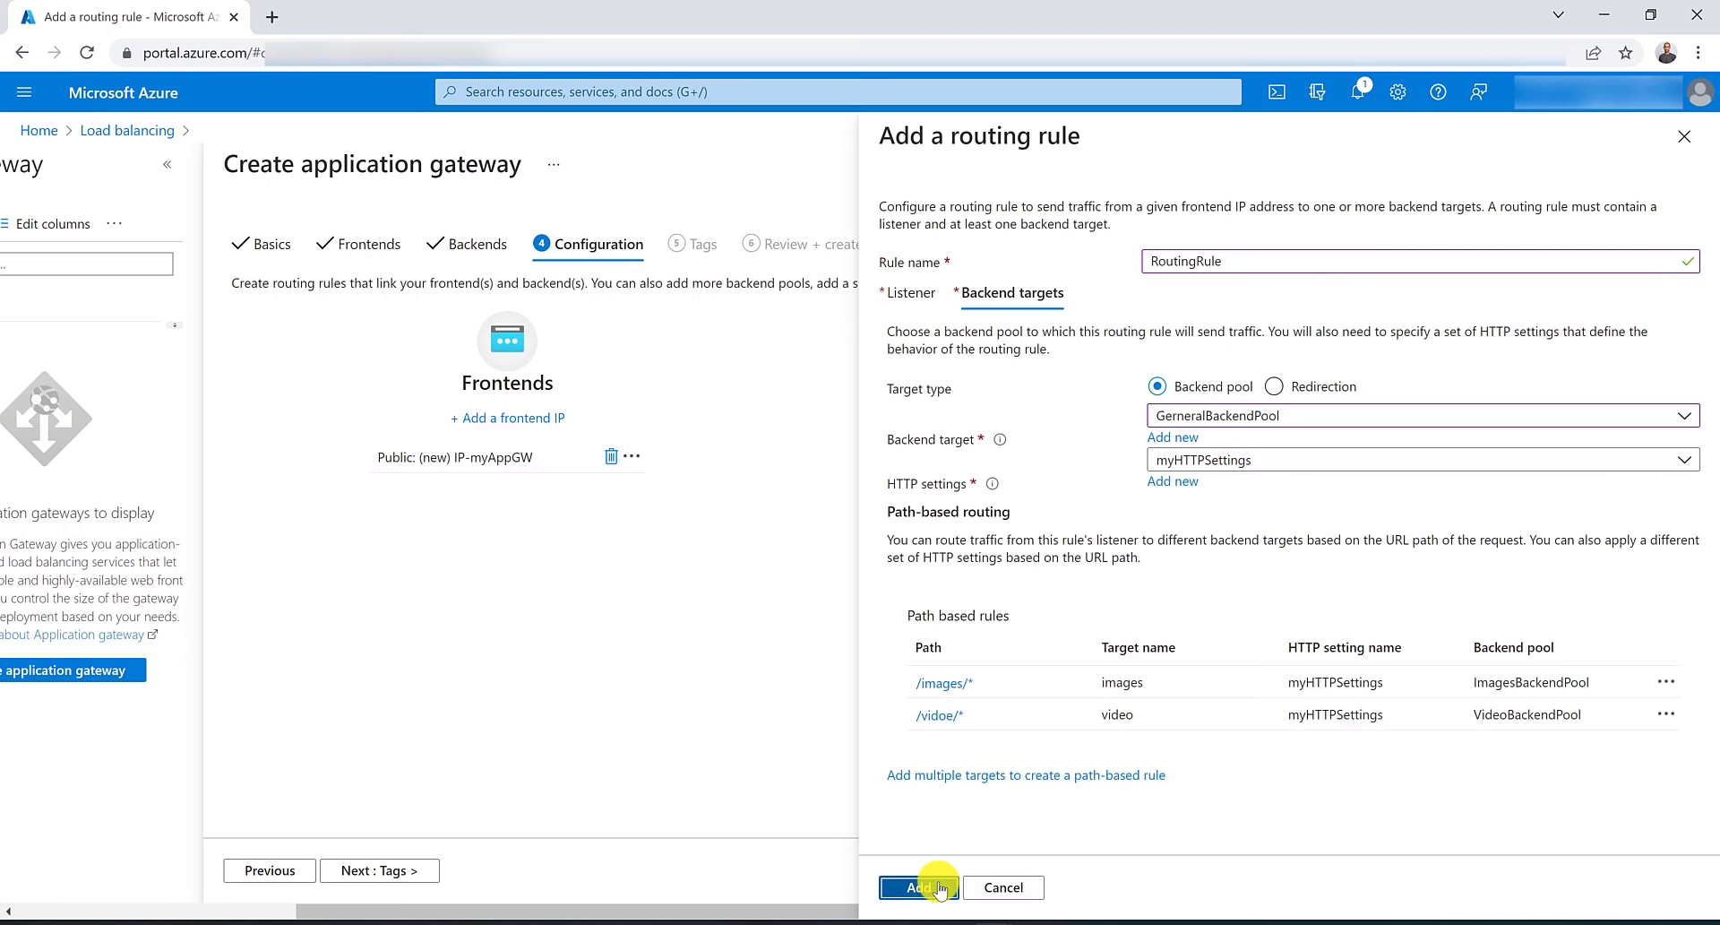
Save the routing rule, skip tags, and create the application gateway from the review step.
left_click(937, 890)
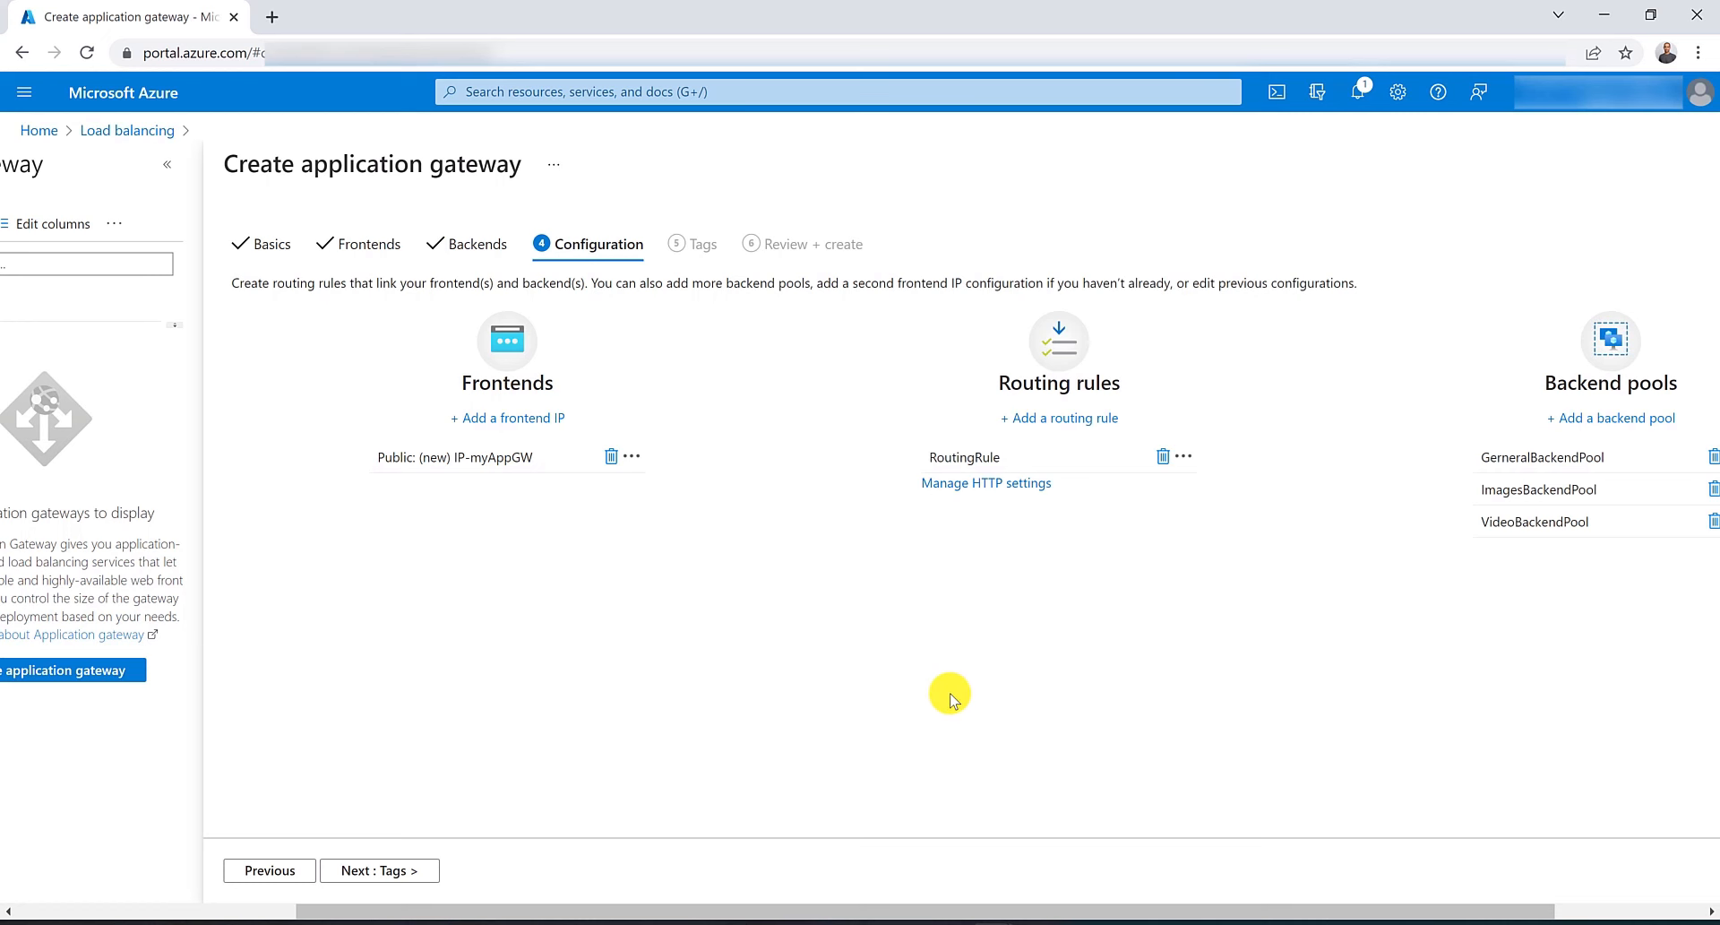
left_click(356, 869)
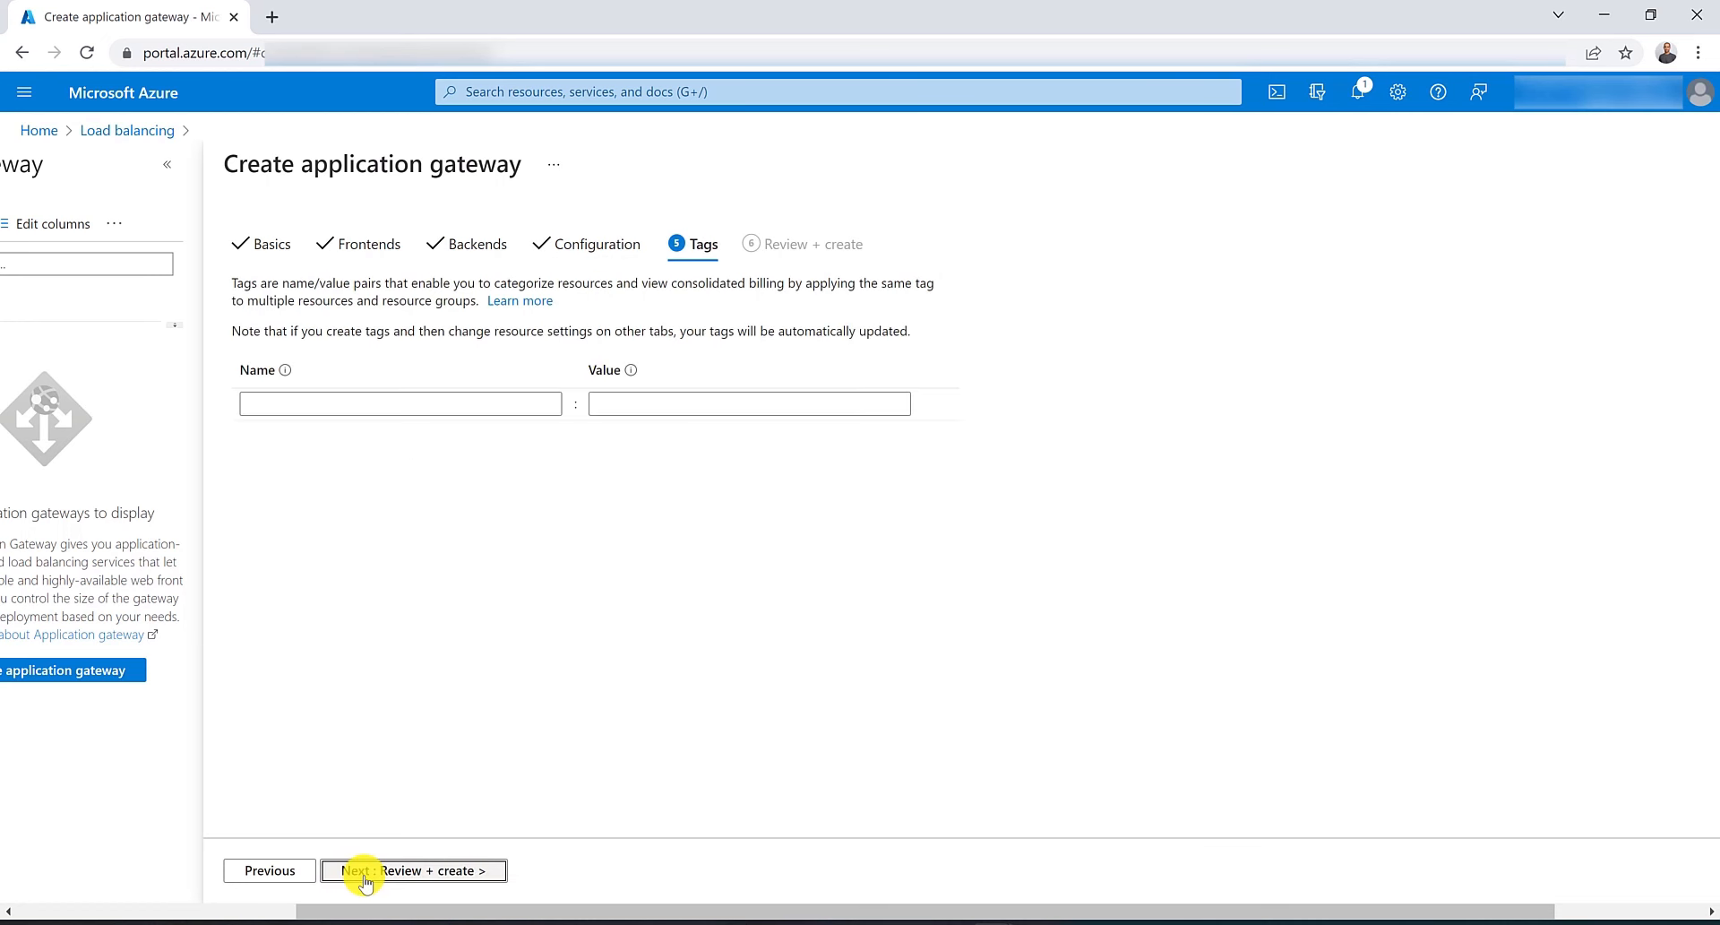
left_click(361, 871)
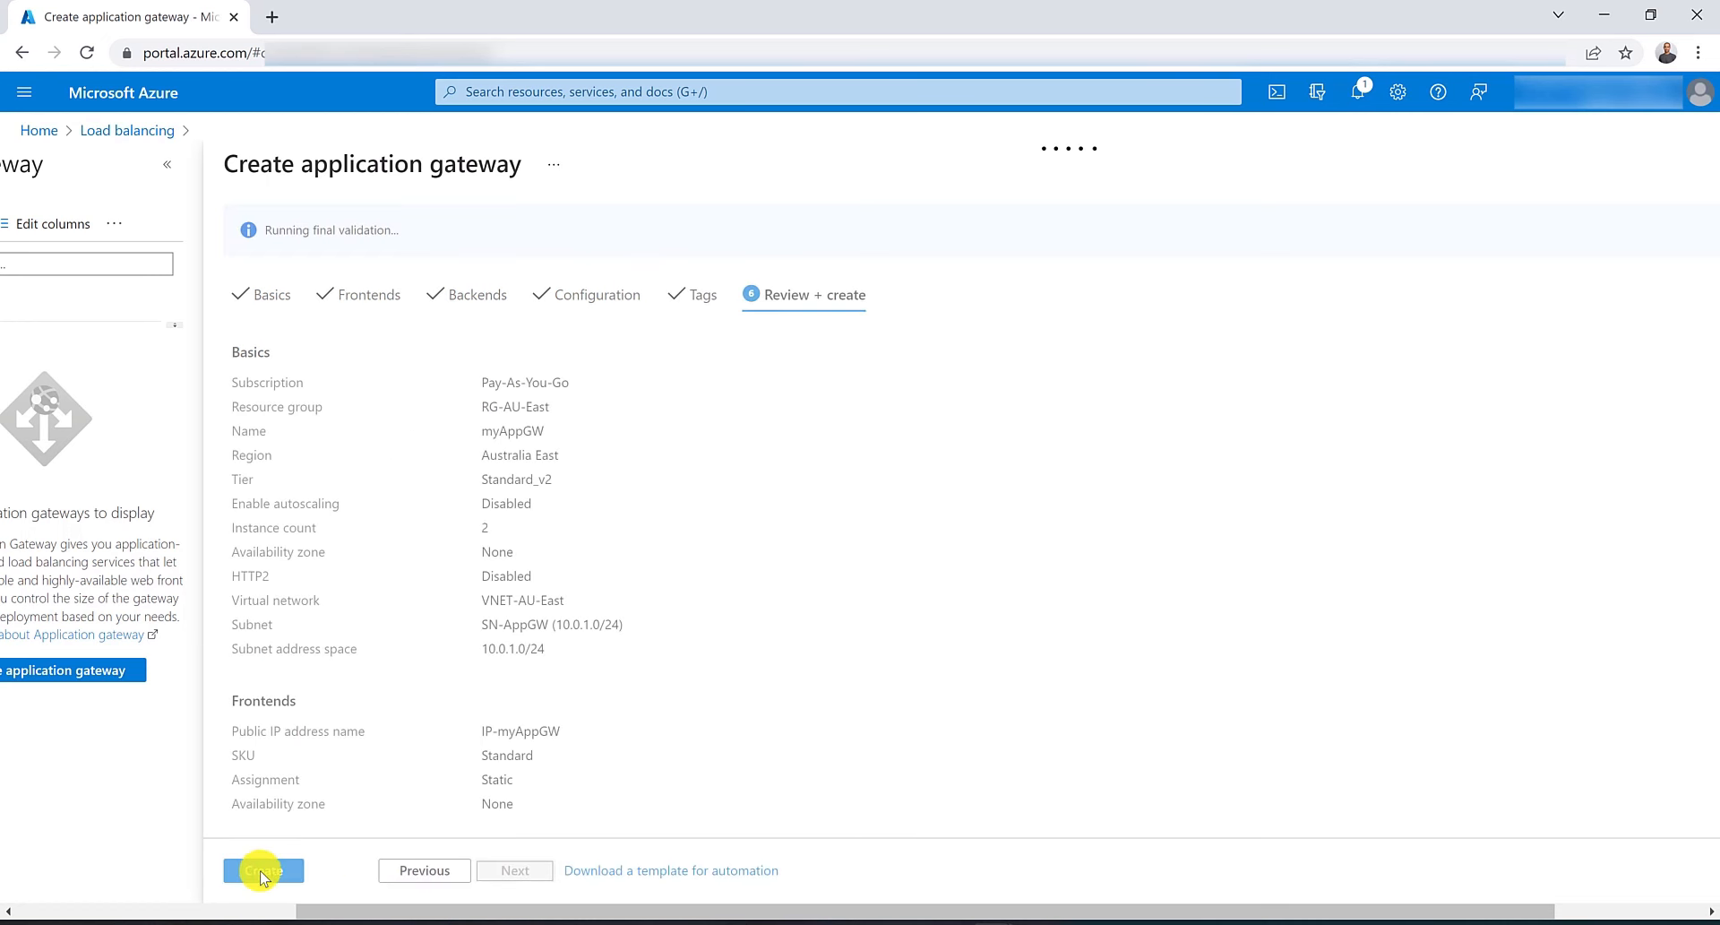
left_click(263, 871)
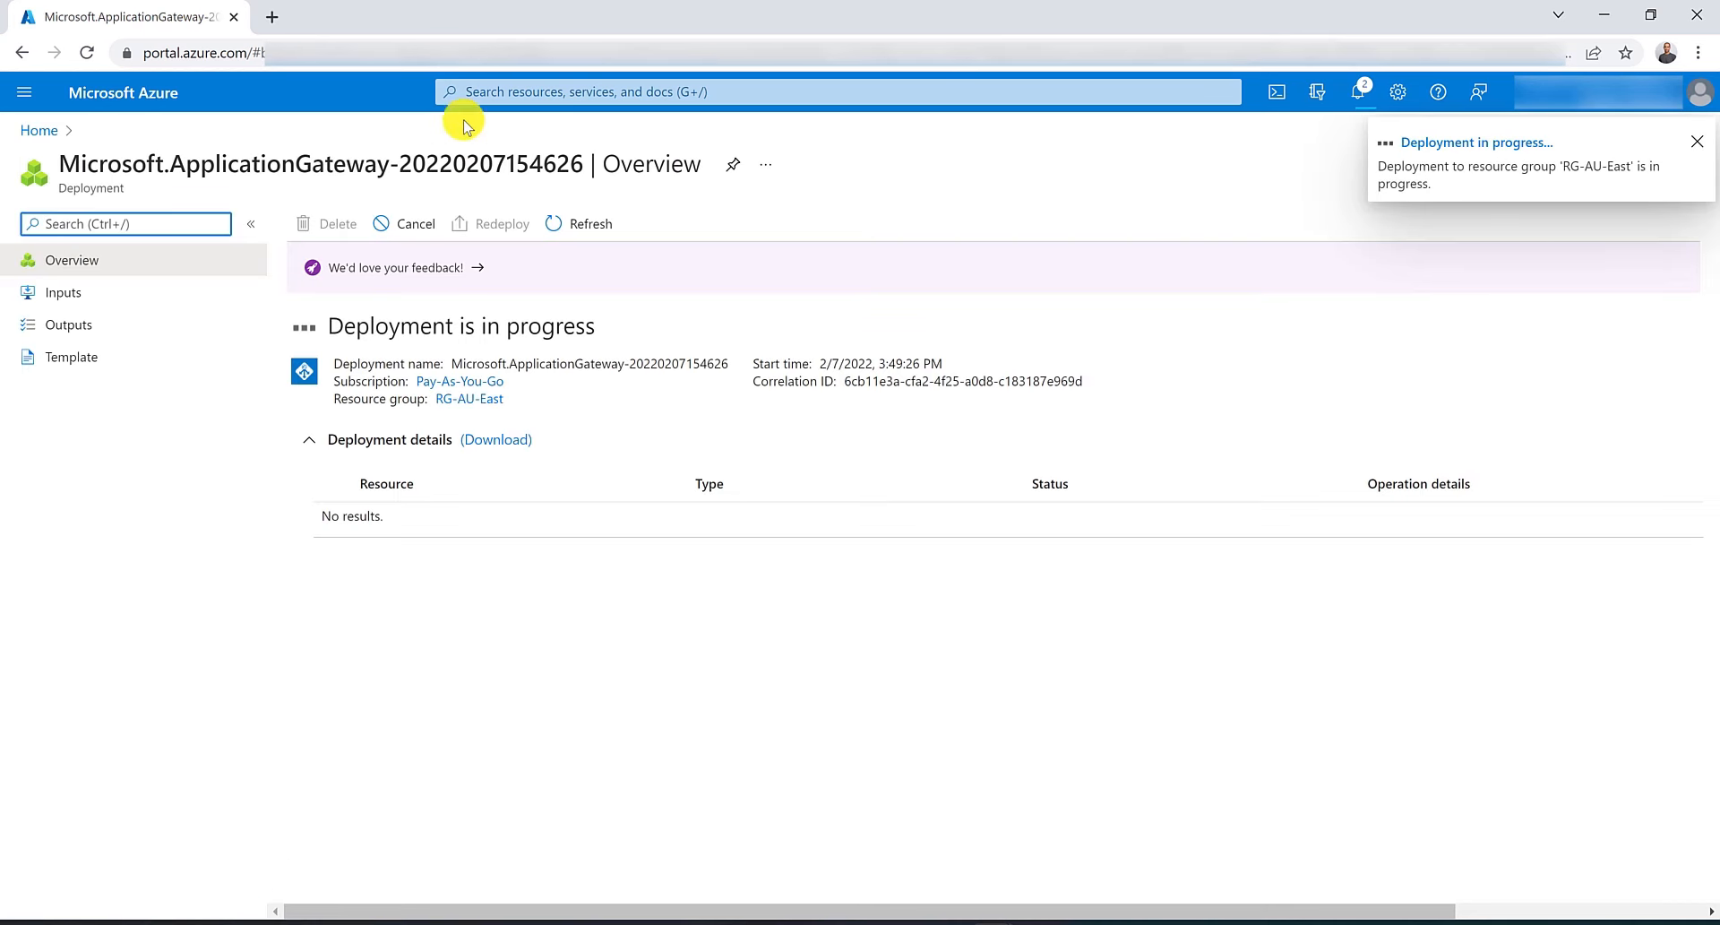
Start a new virtual machine in resource group RG-AU-East named GeneralVM.
left_click(547, 94)
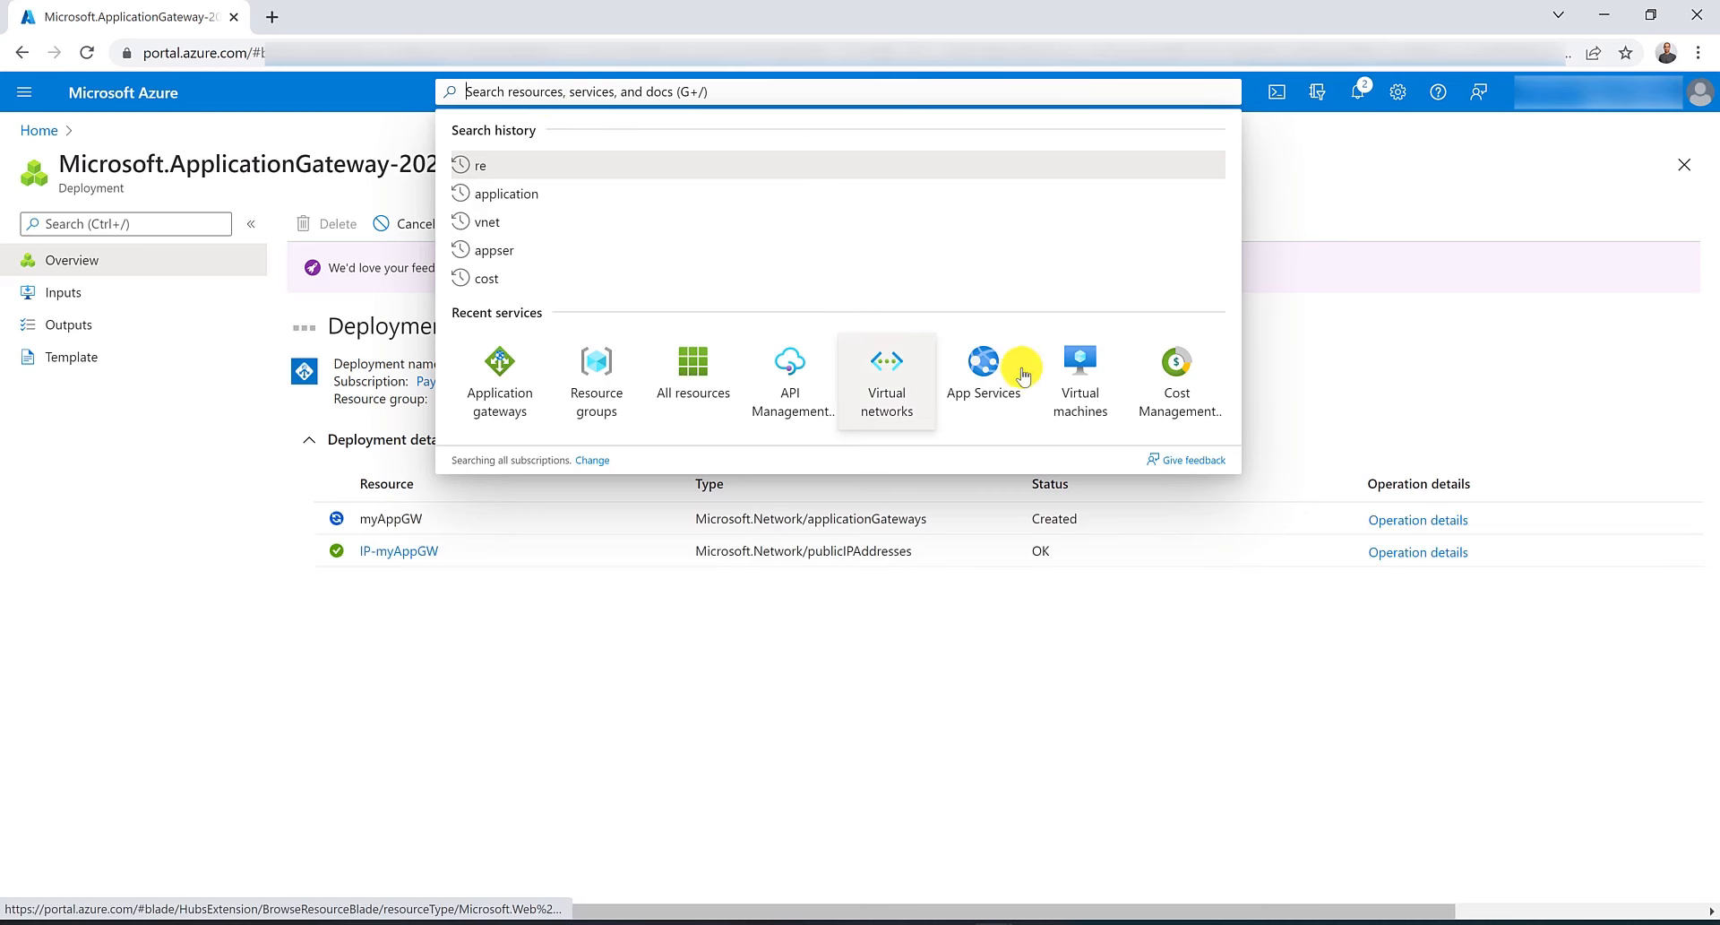
left_click(1083, 384, "ctrl")
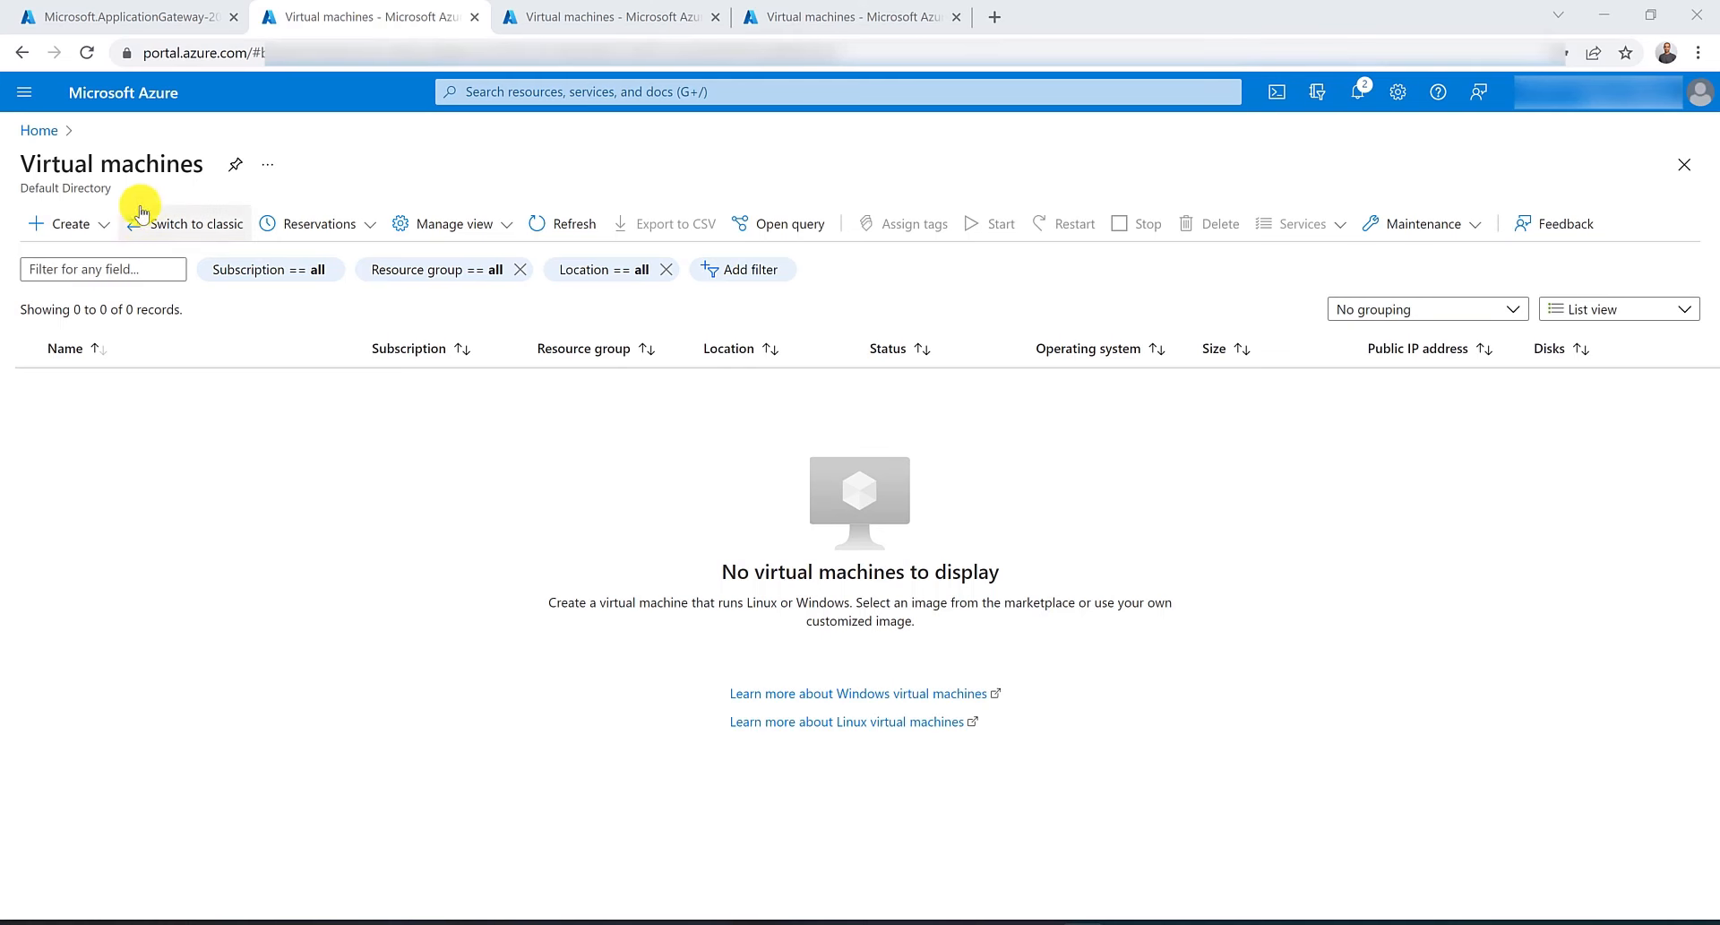
left_click(80, 223)
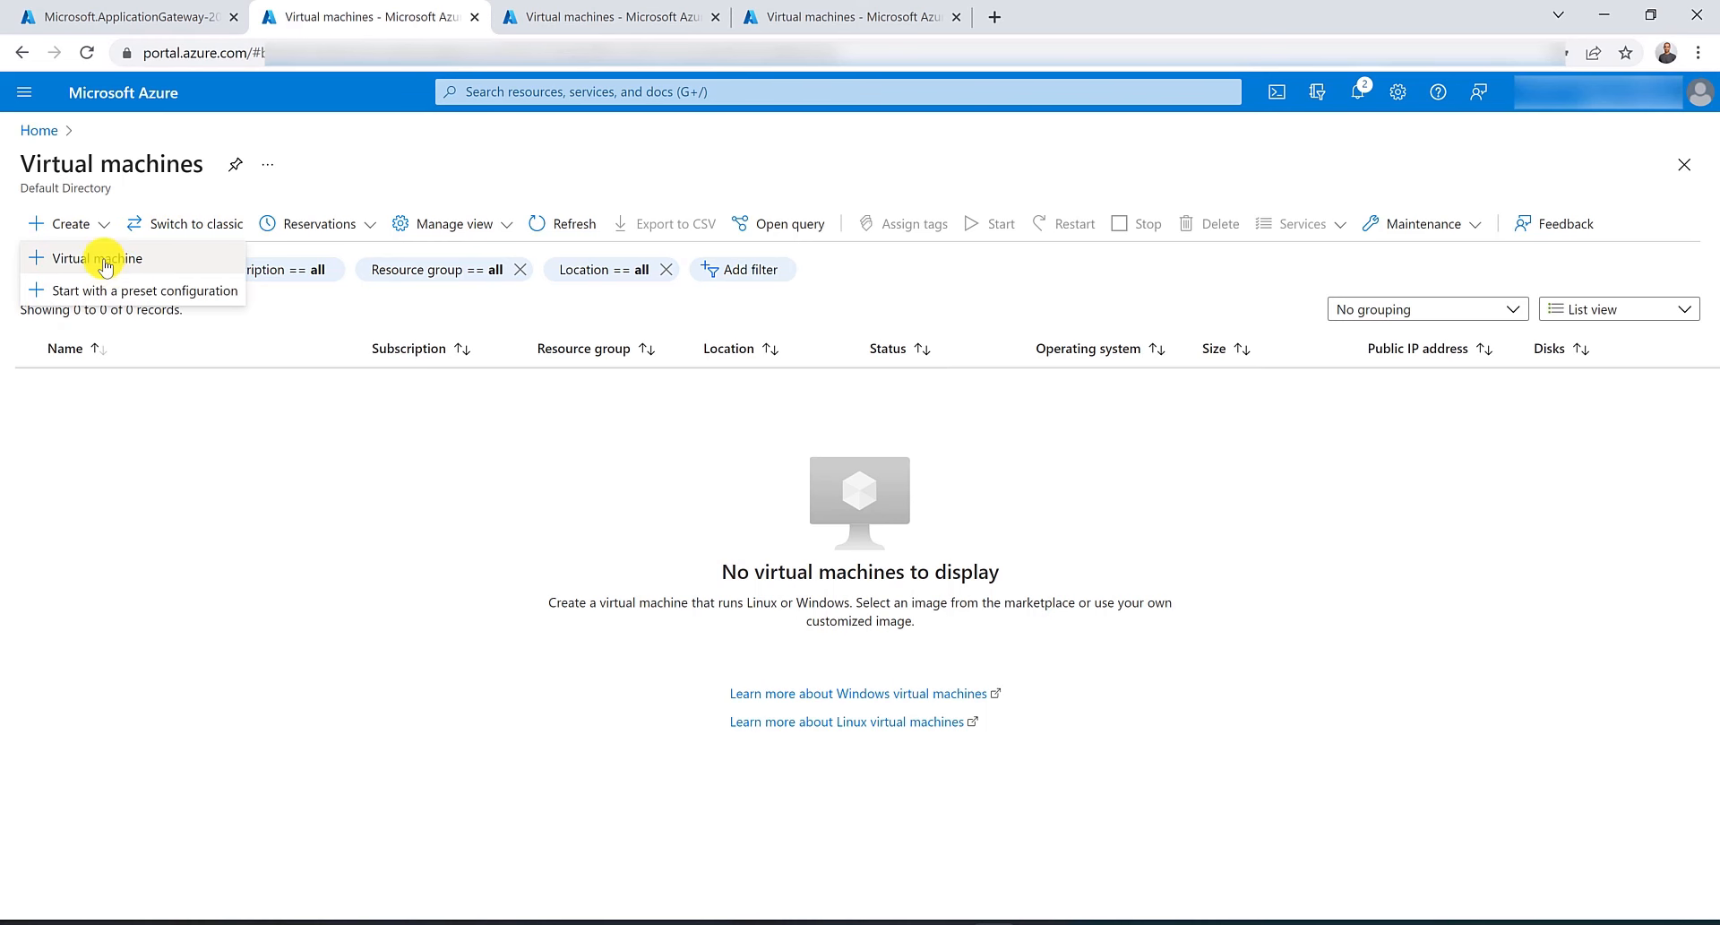
left_click(97, 258)
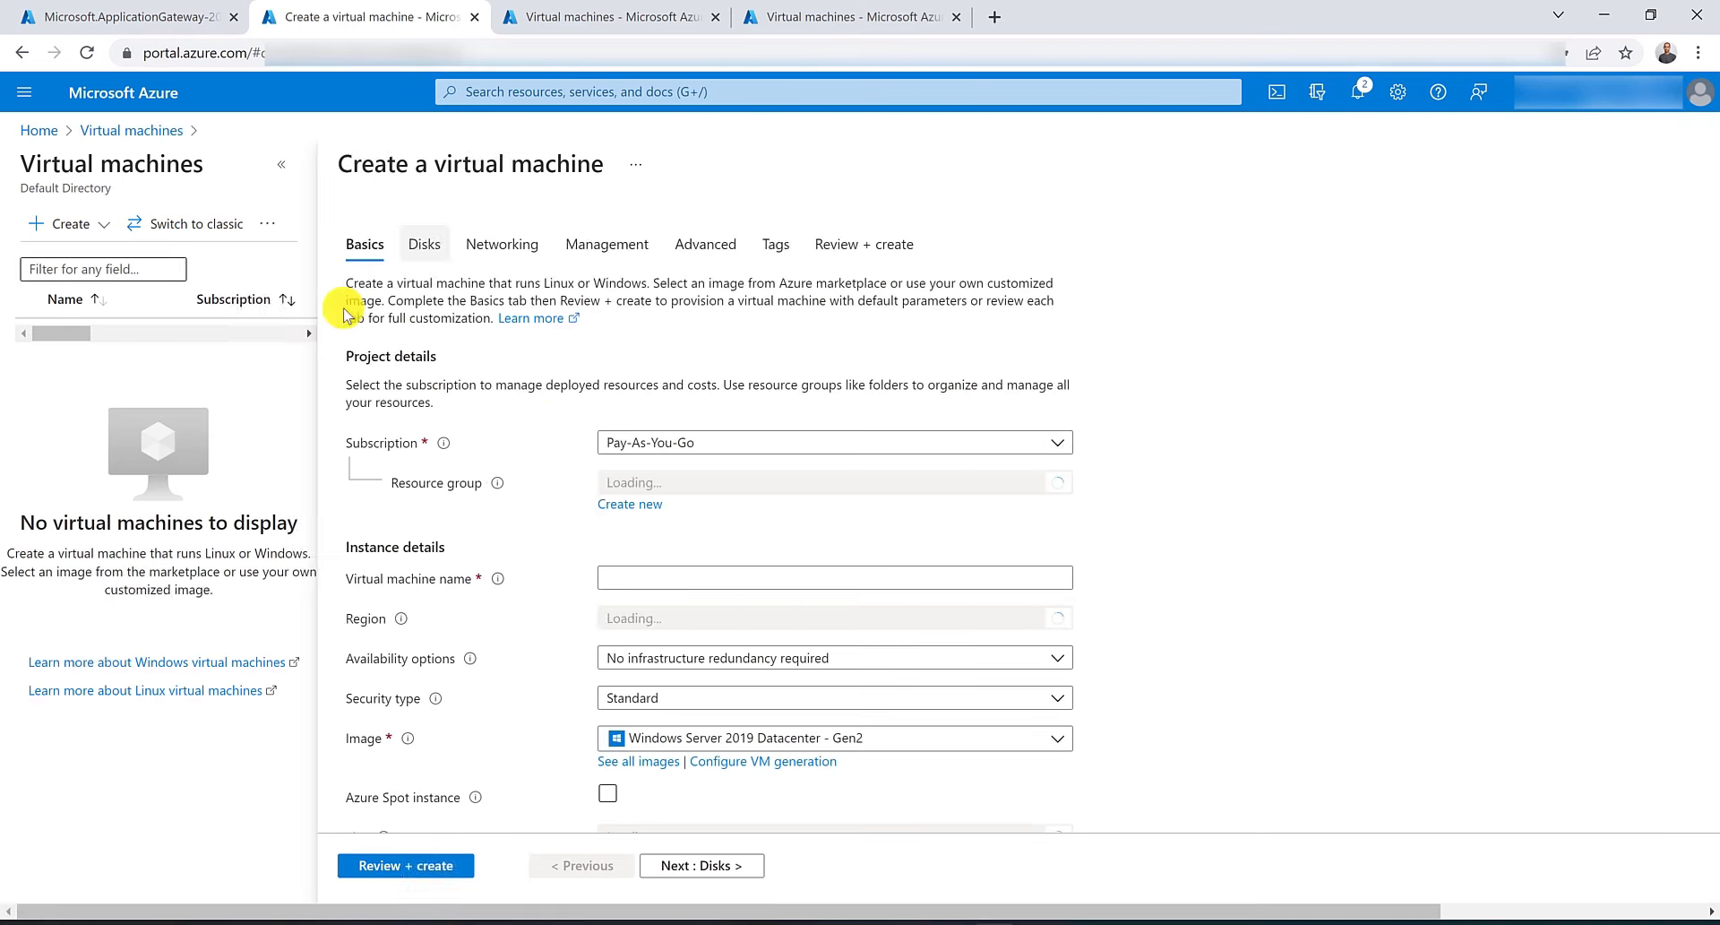
left_click(741, 484)
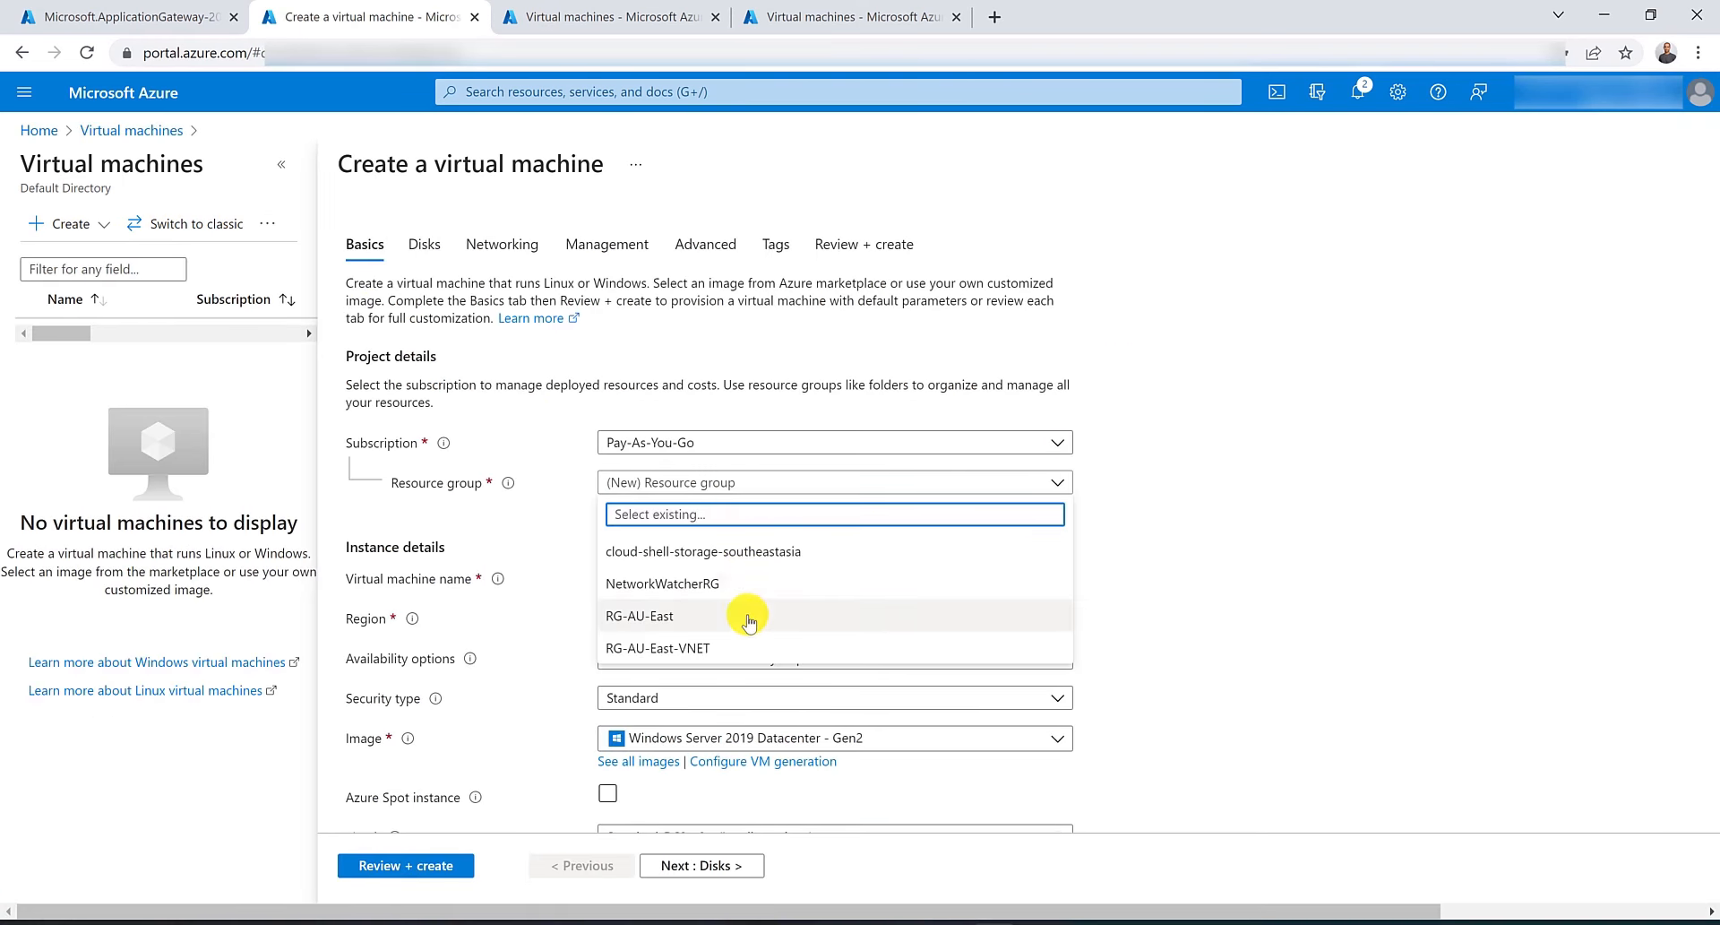
left_click(663, 615)
left_click(749, 577)
type("G")
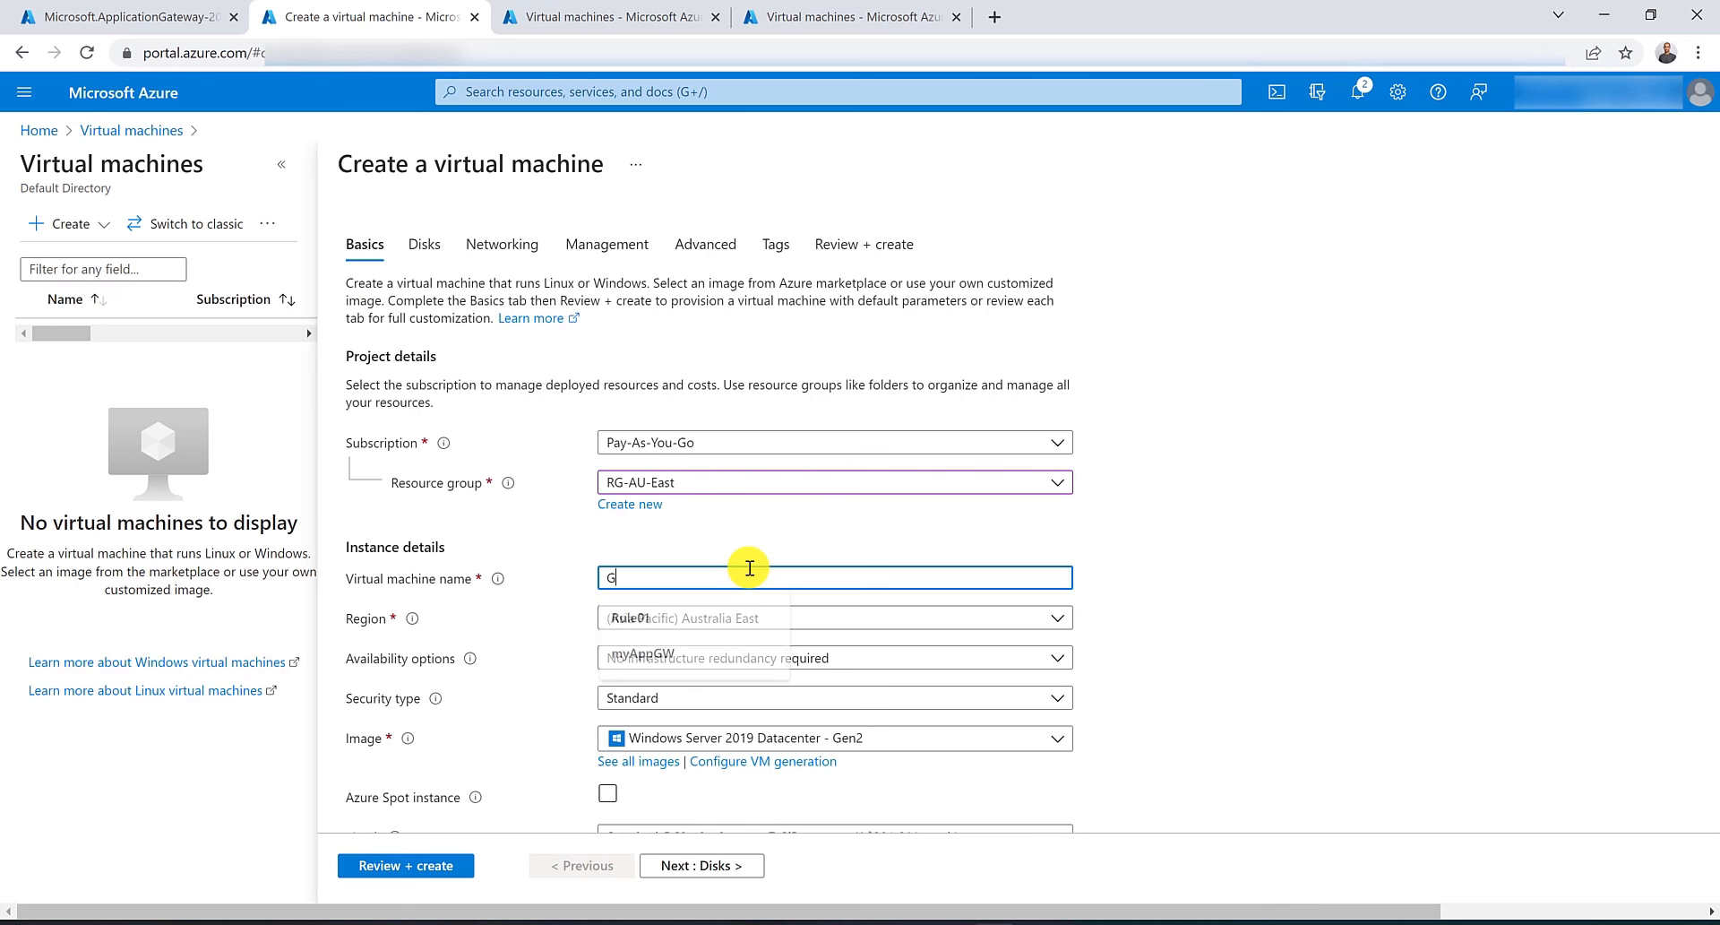
type("eneral")
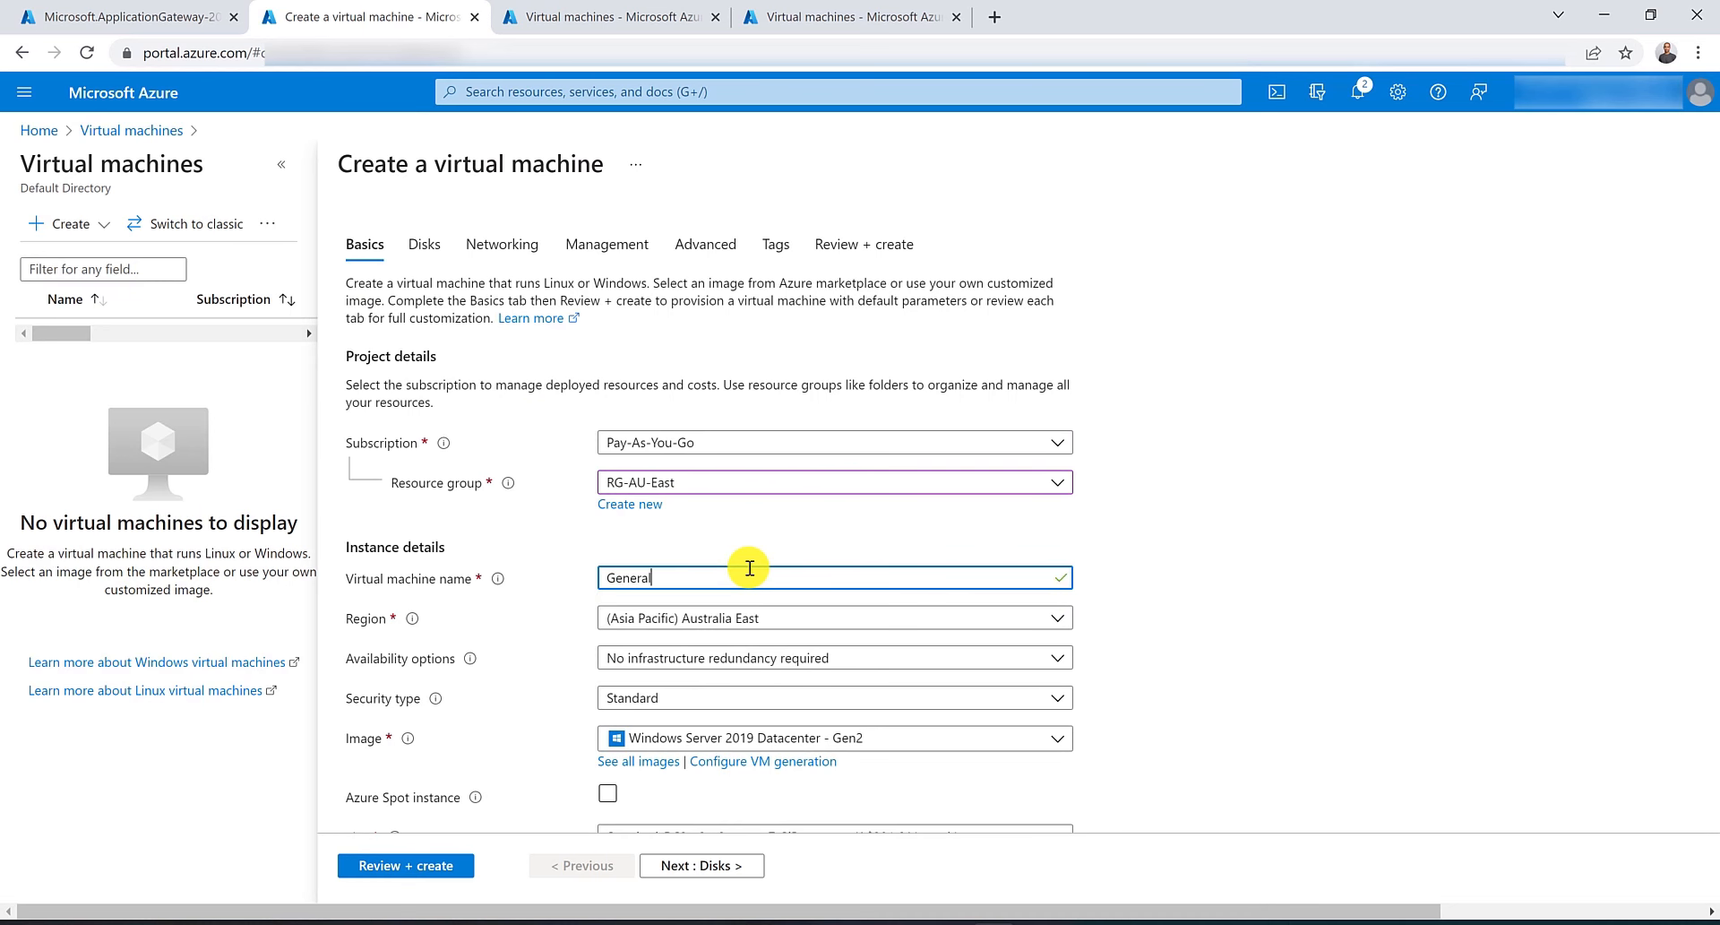
type("VM")
Enter the administrator username and password for GeneralVM and set public inbound ports to None.
scroll(749, 567, "down", 5)
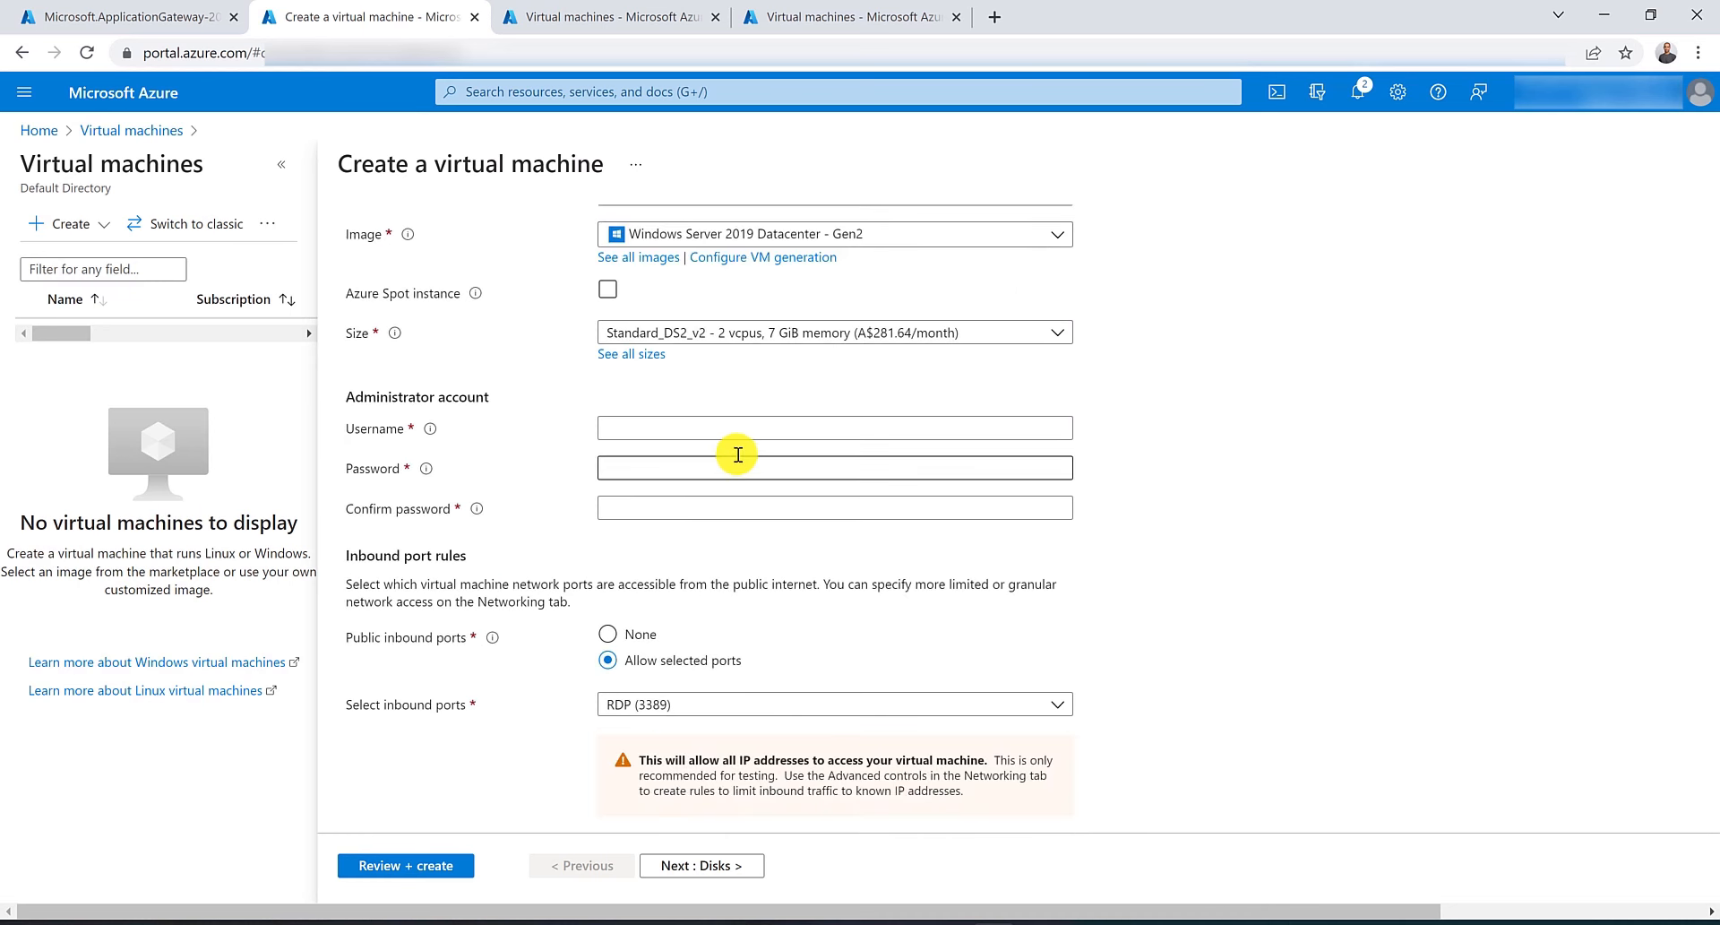
left_click(740, 428)
type("hussein")
key("Tab")
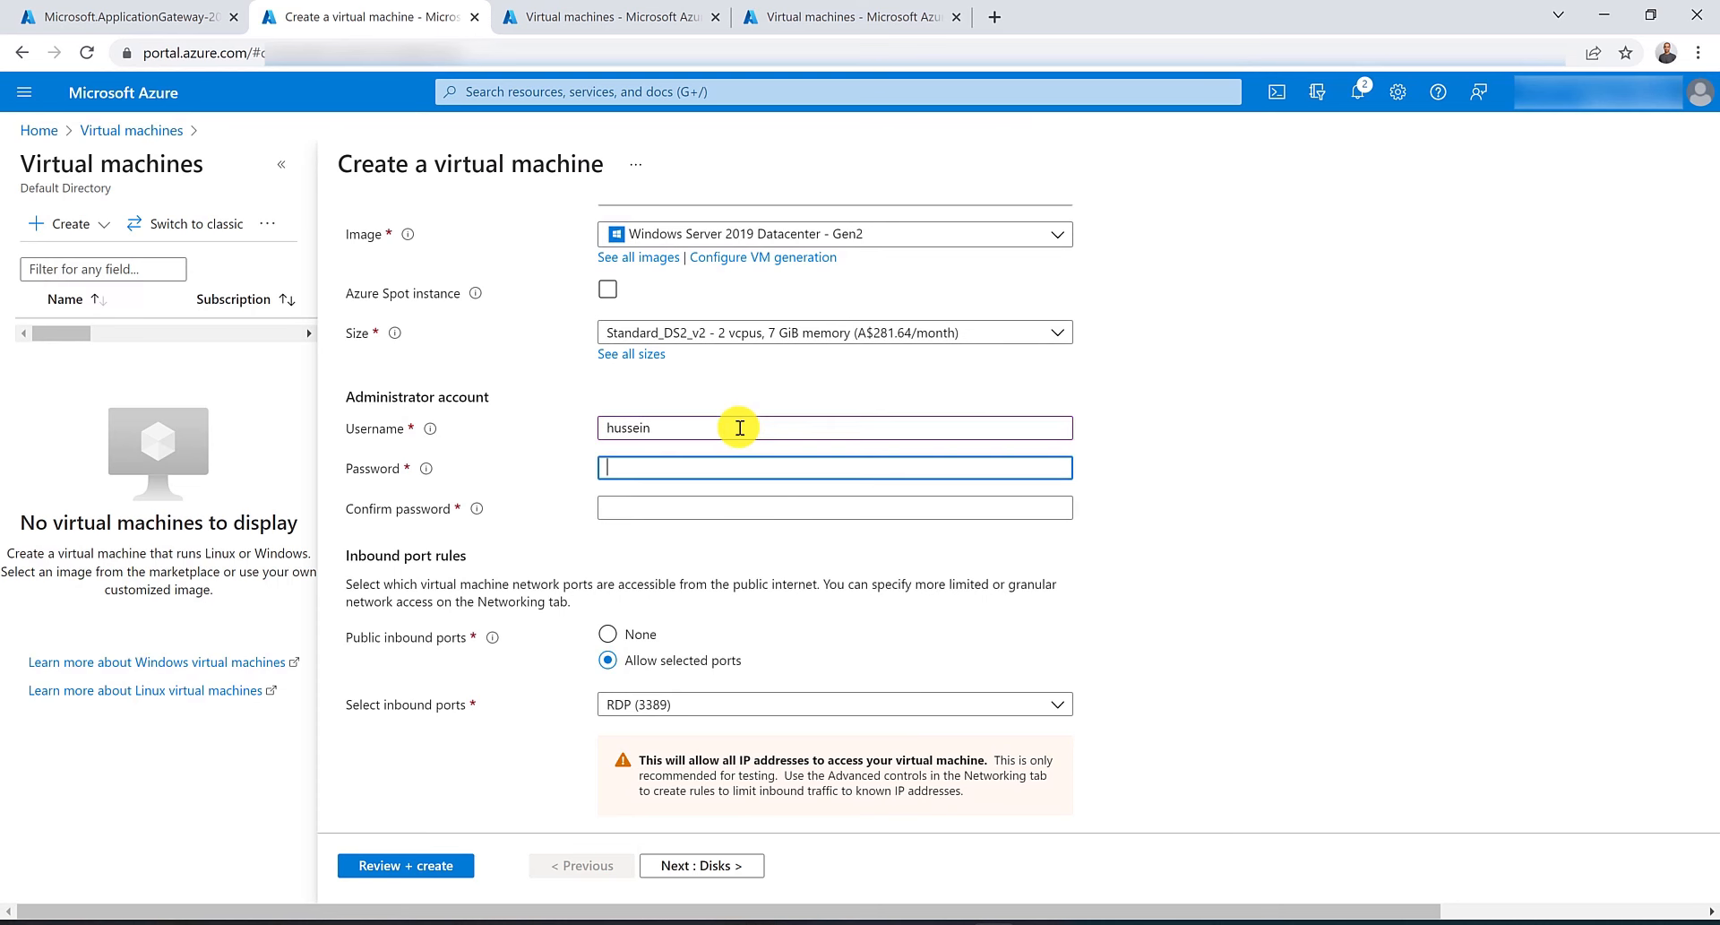
type("•••••")
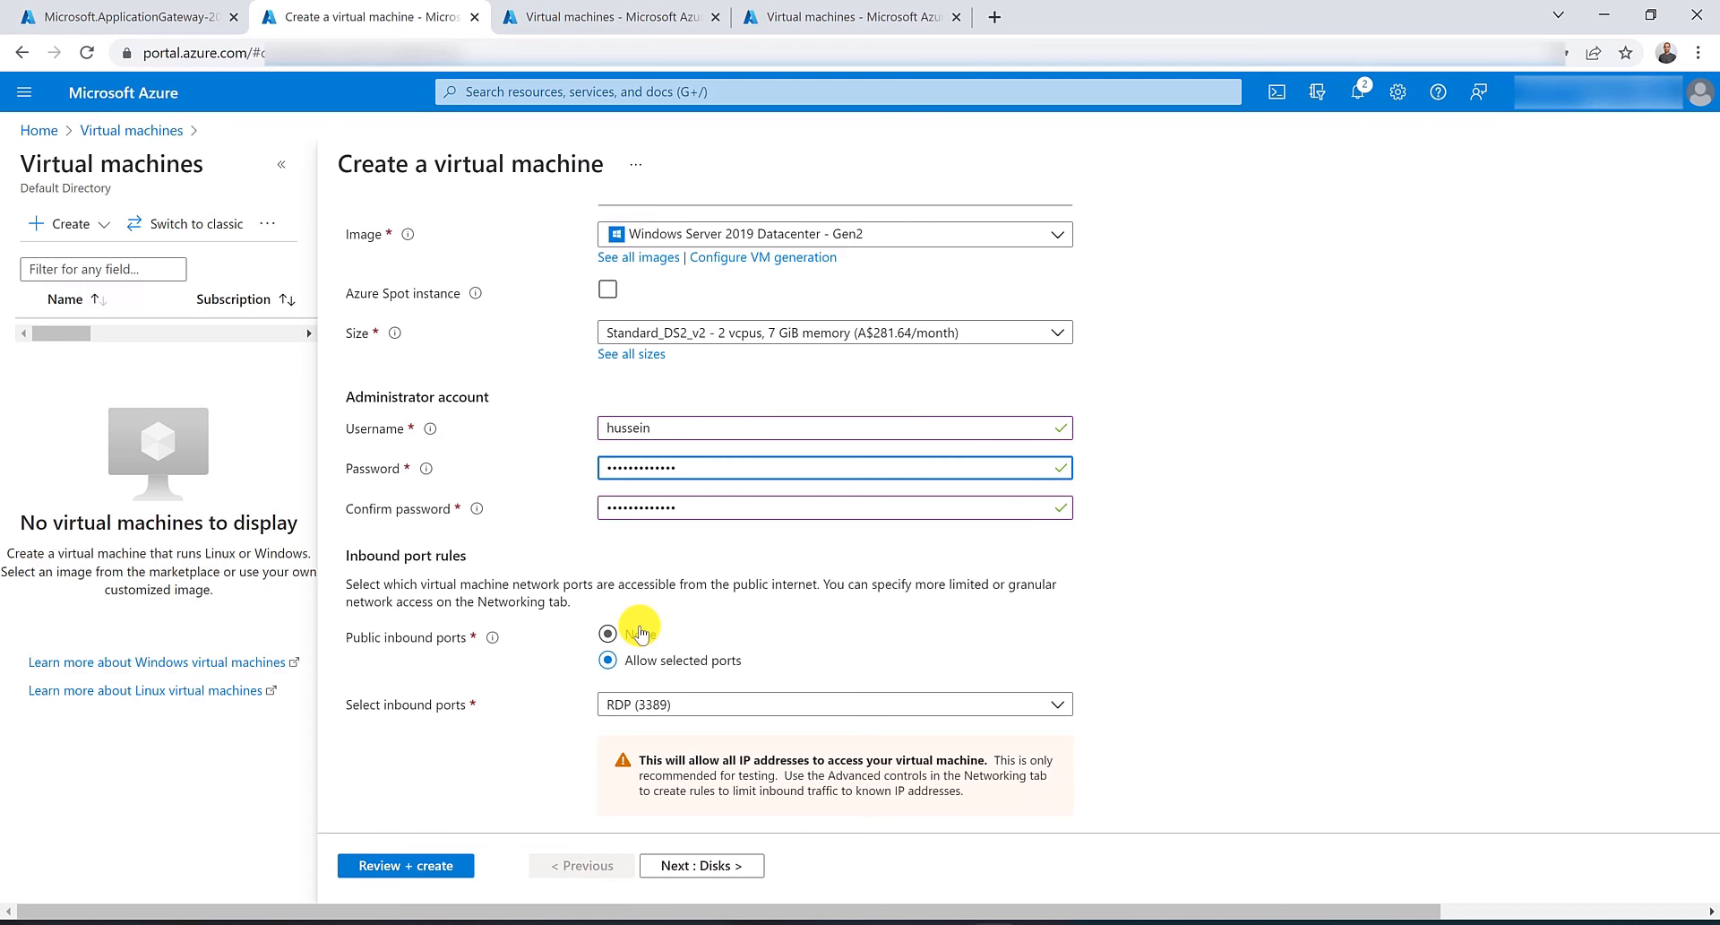
left_click(640, 634)
scroll(639, 634, "up", 5)
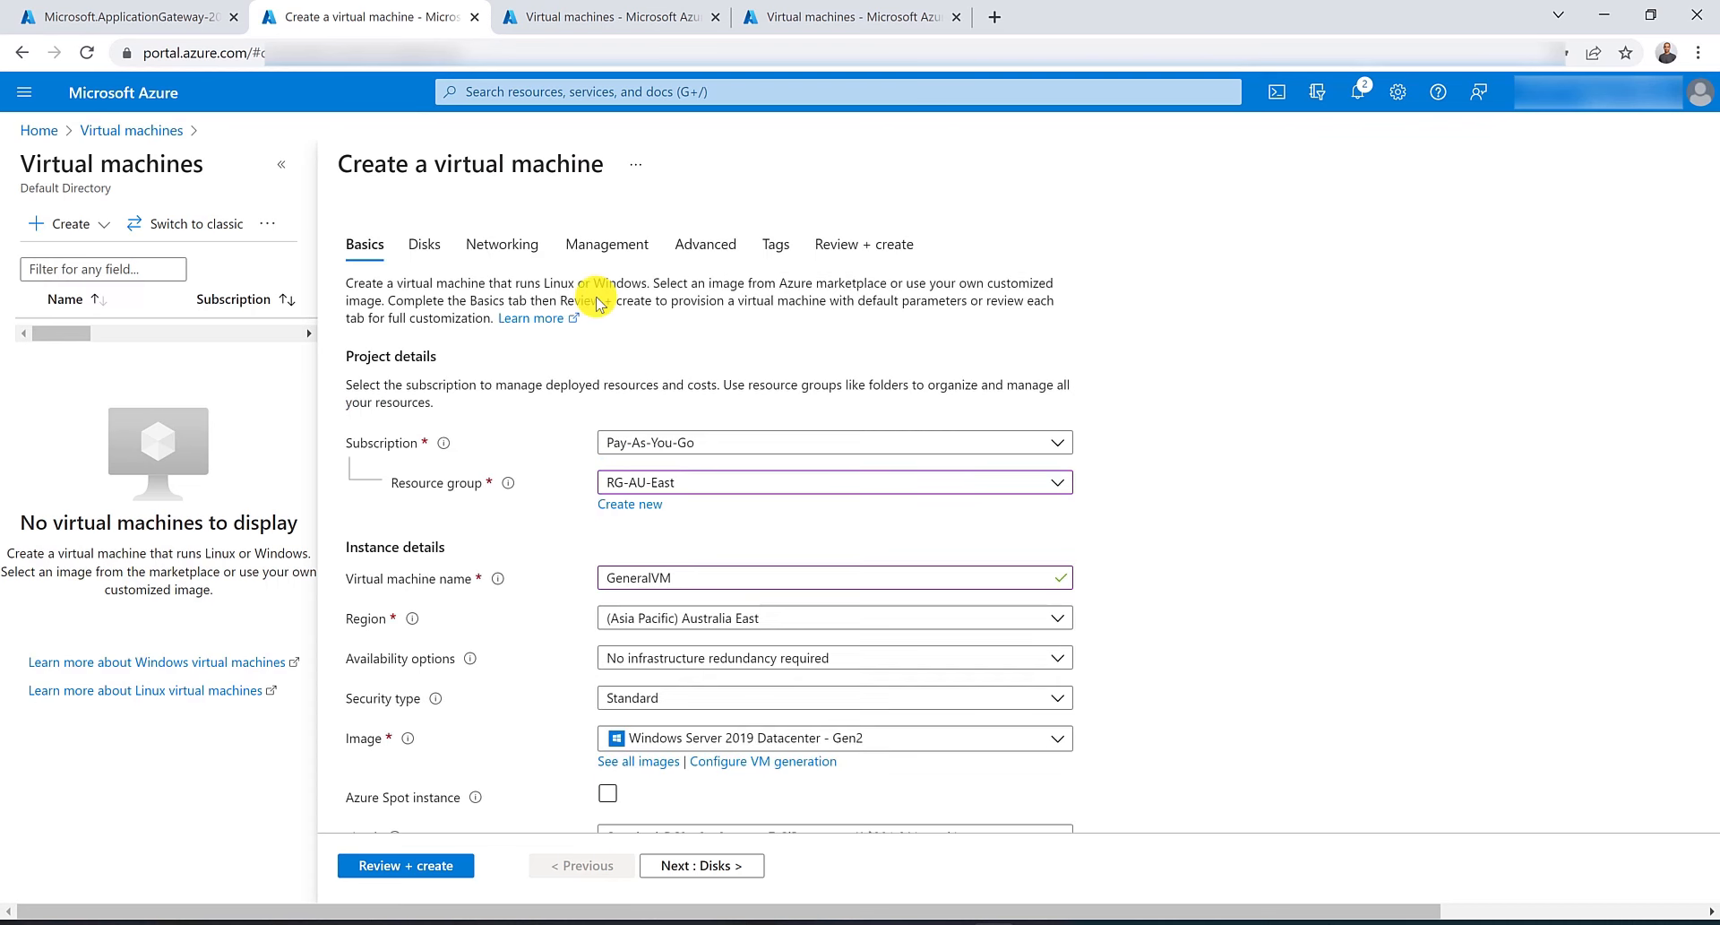
Attach GeneralVM to virtual network VNET-AU-East, then review and create the virtual machine.
left_click(500, 242)
left_click(748, 437)
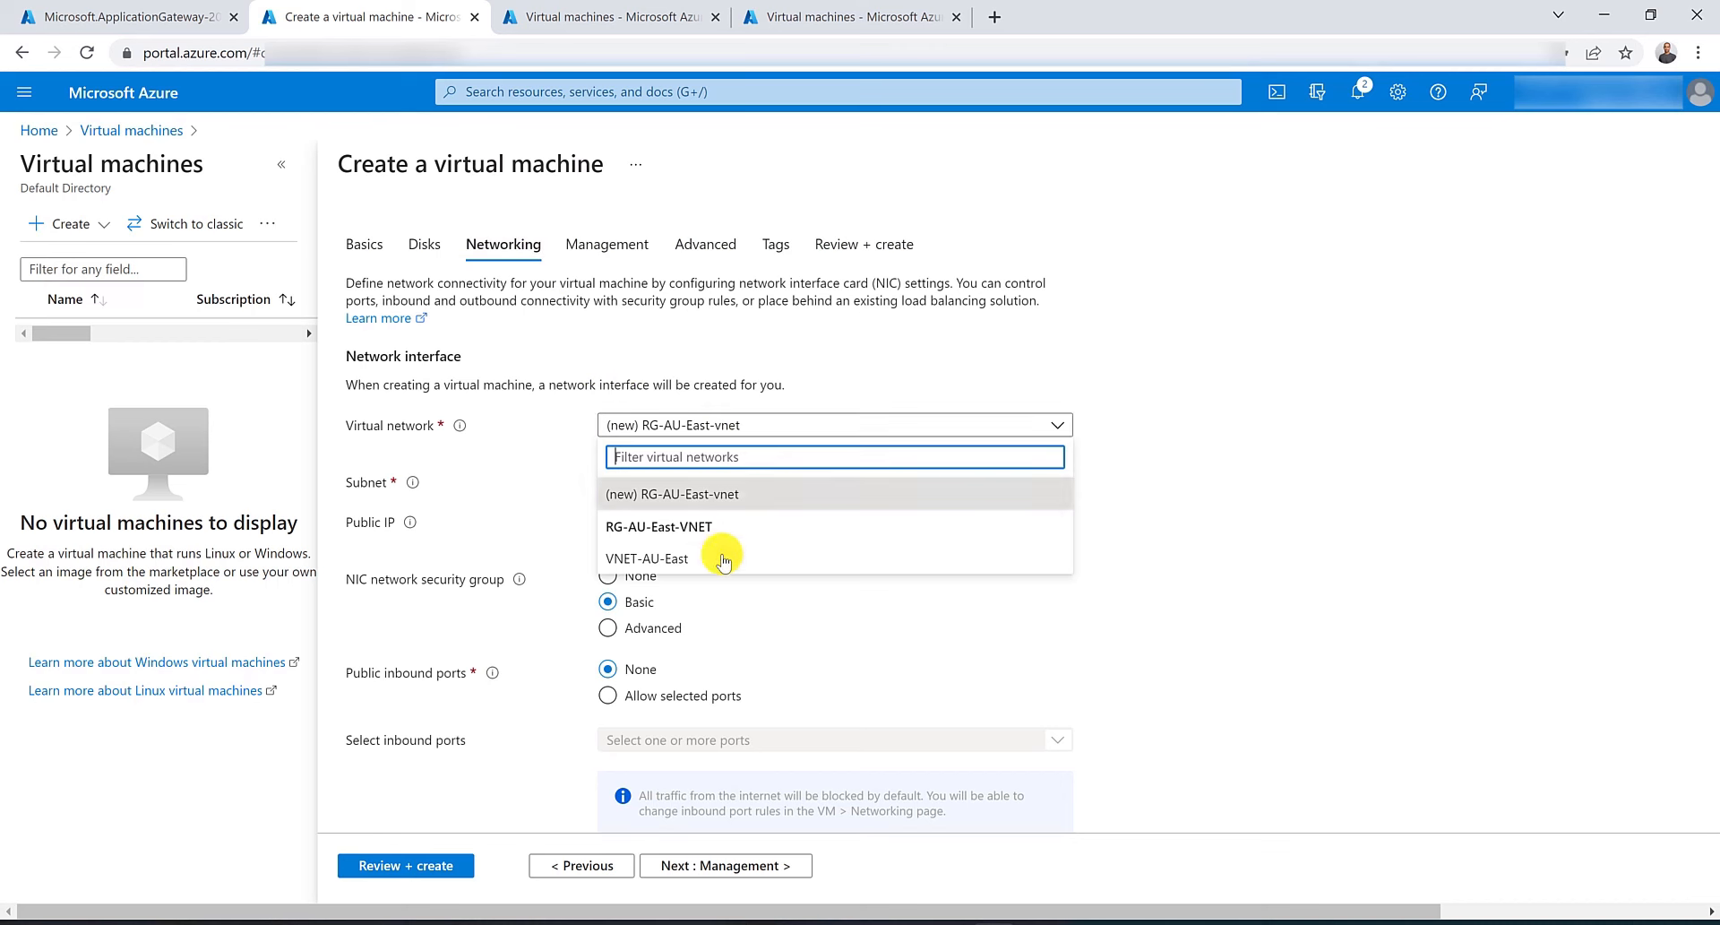
left_click(720, 550)
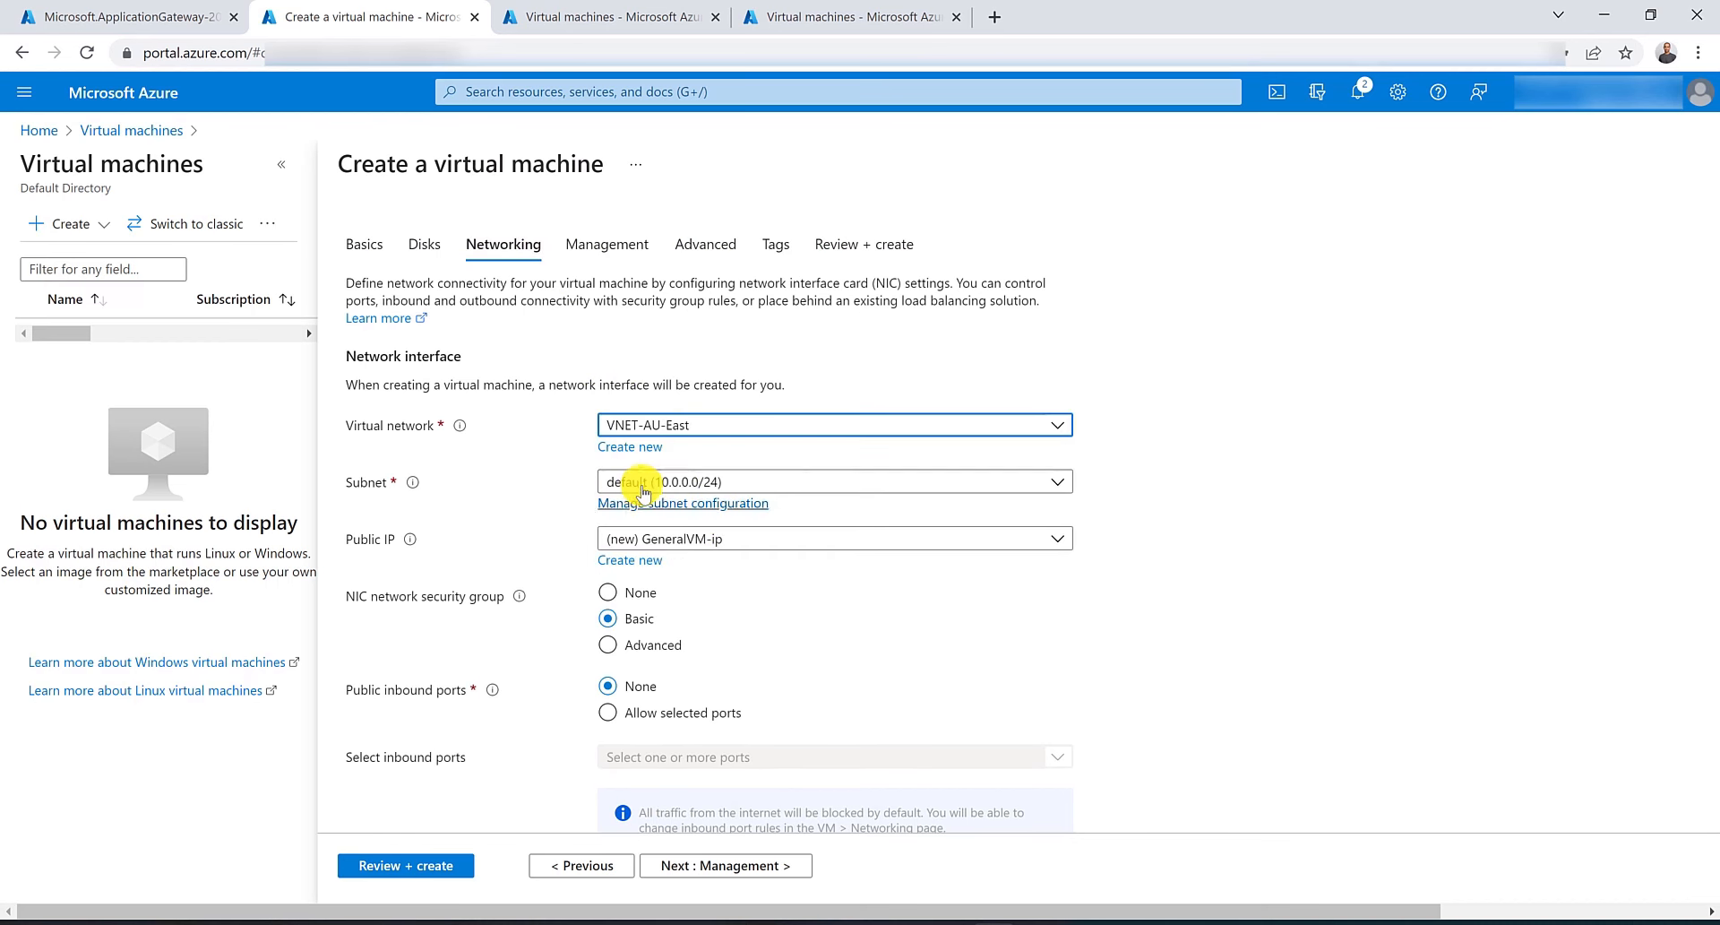
left_click(430, 866)
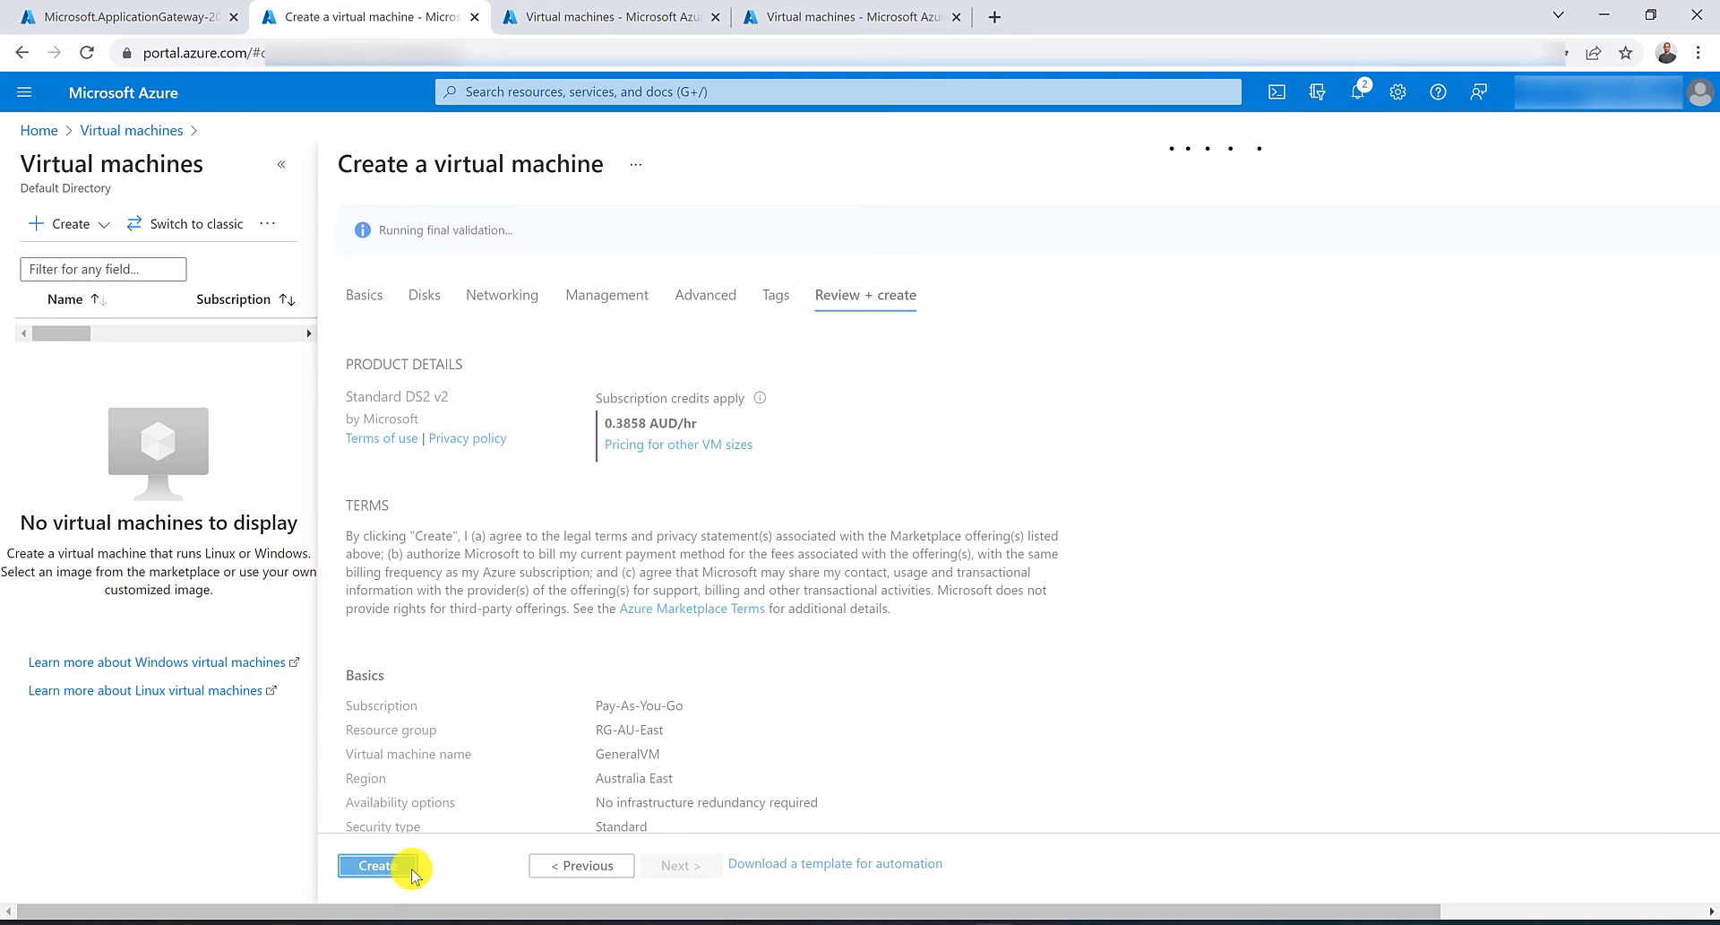
left_click(405, 868)
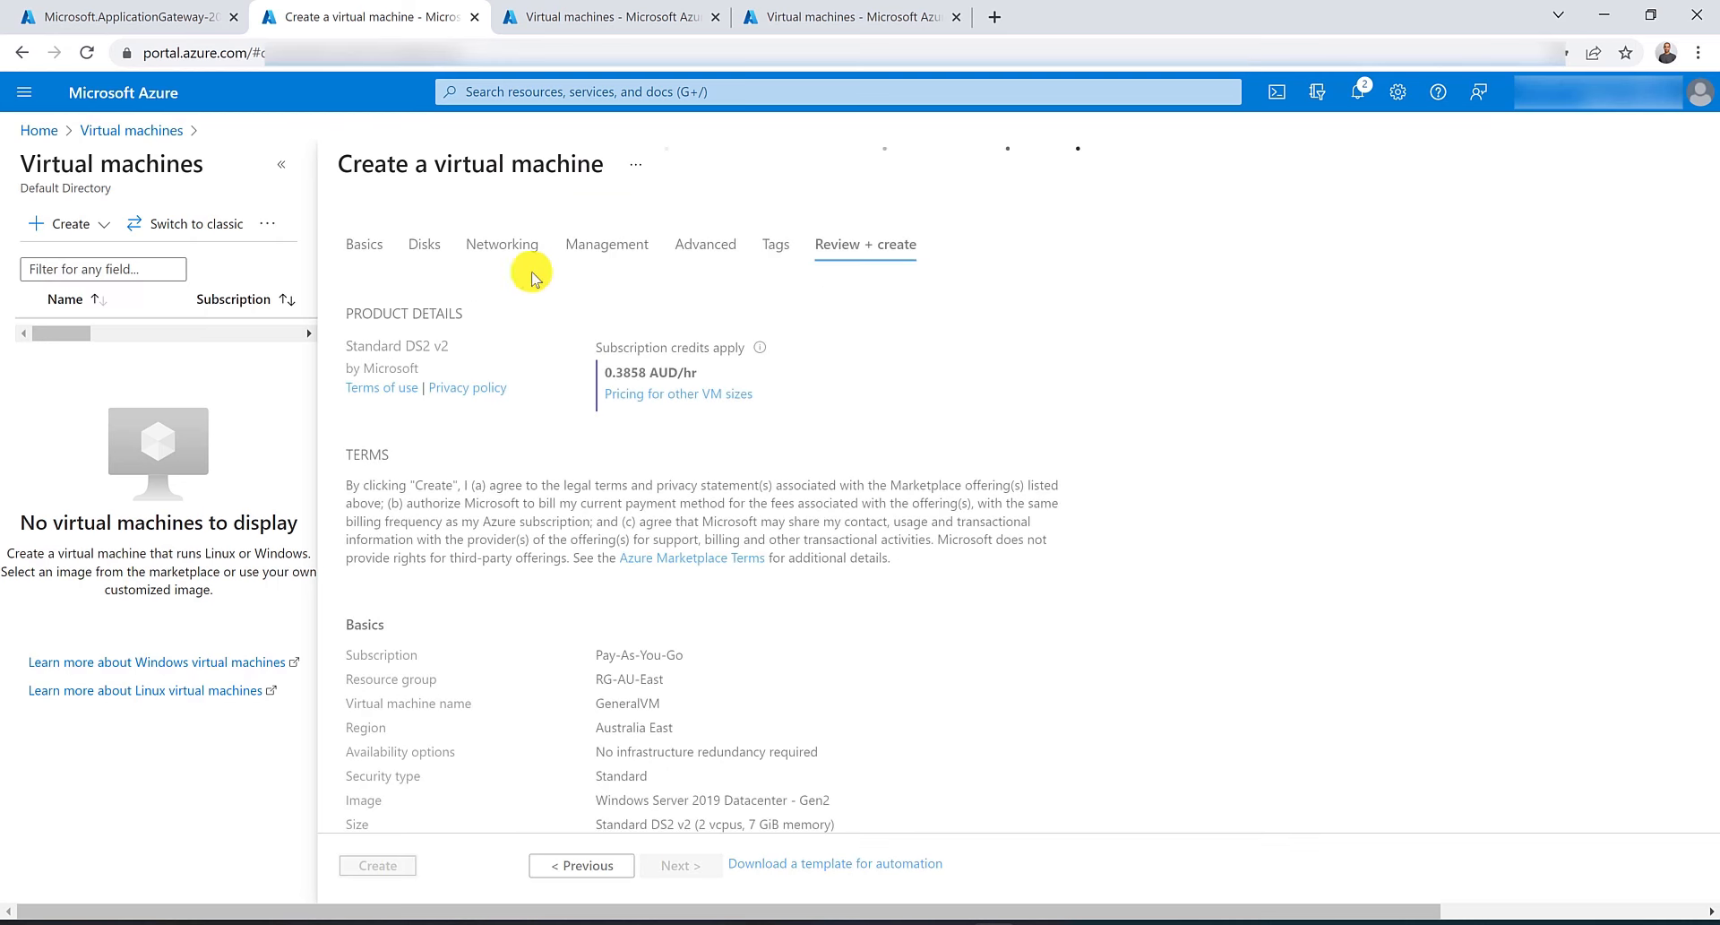
In another tab, start a new virtual machine in resource group RG-AU-East named ImagesVM.
left_click(591, 16)
left_click(90, 223)
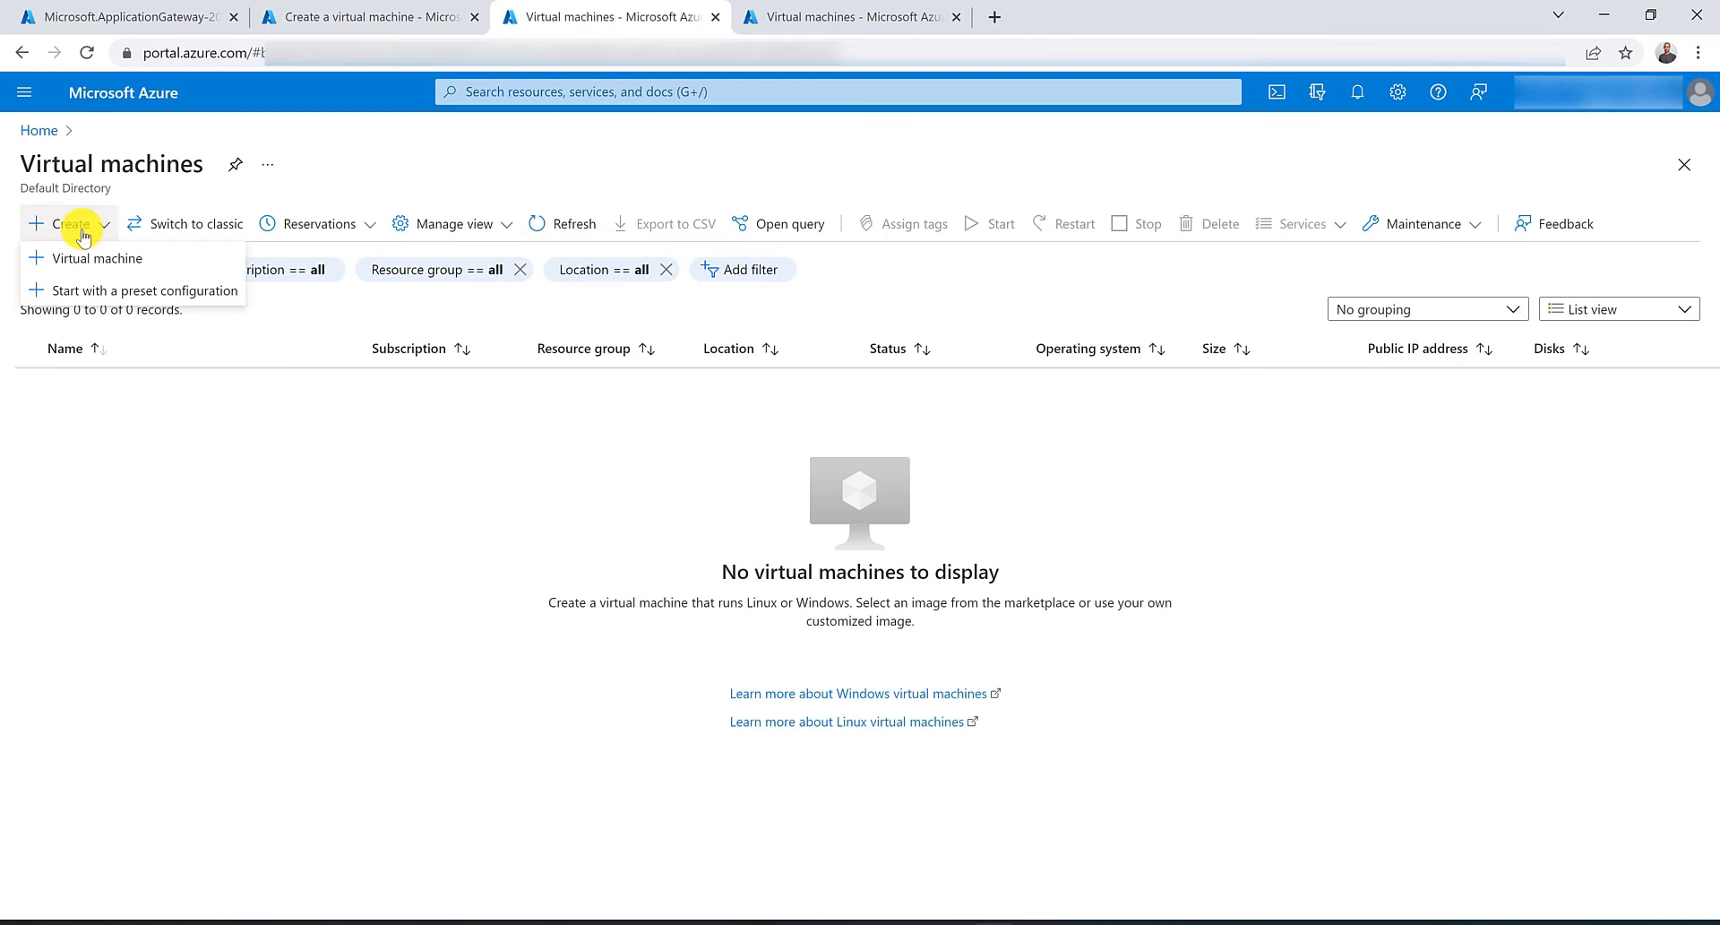
left_click(89, 258)
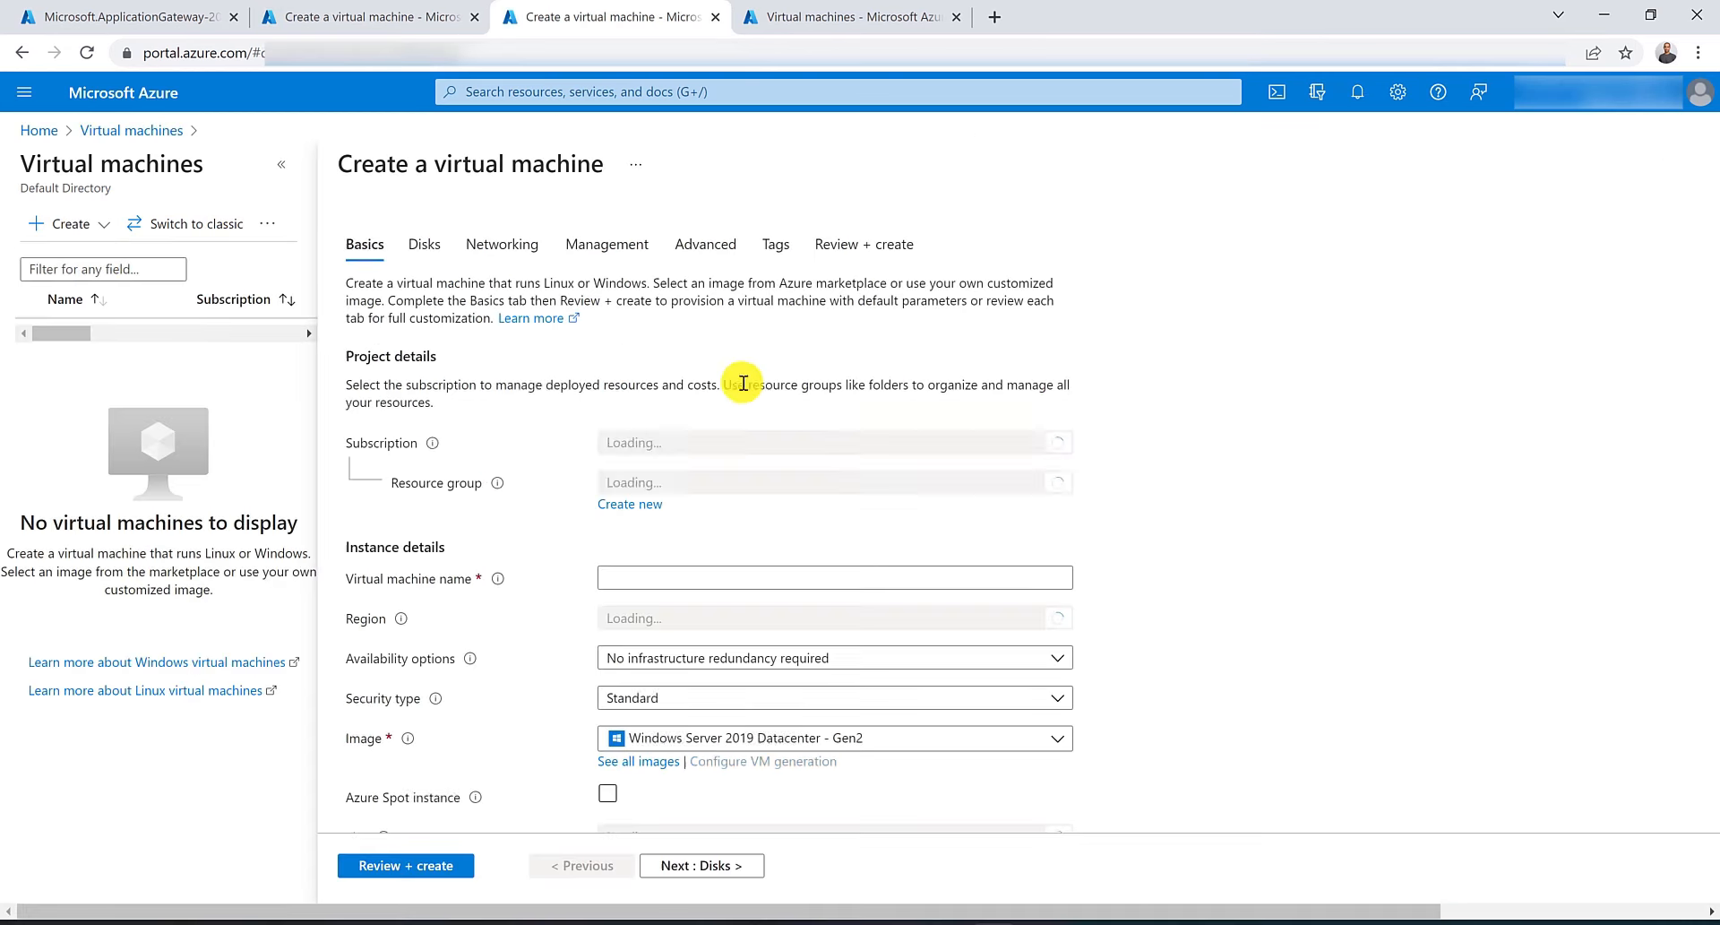
left_click(784, 482)
left_click(767, 614)
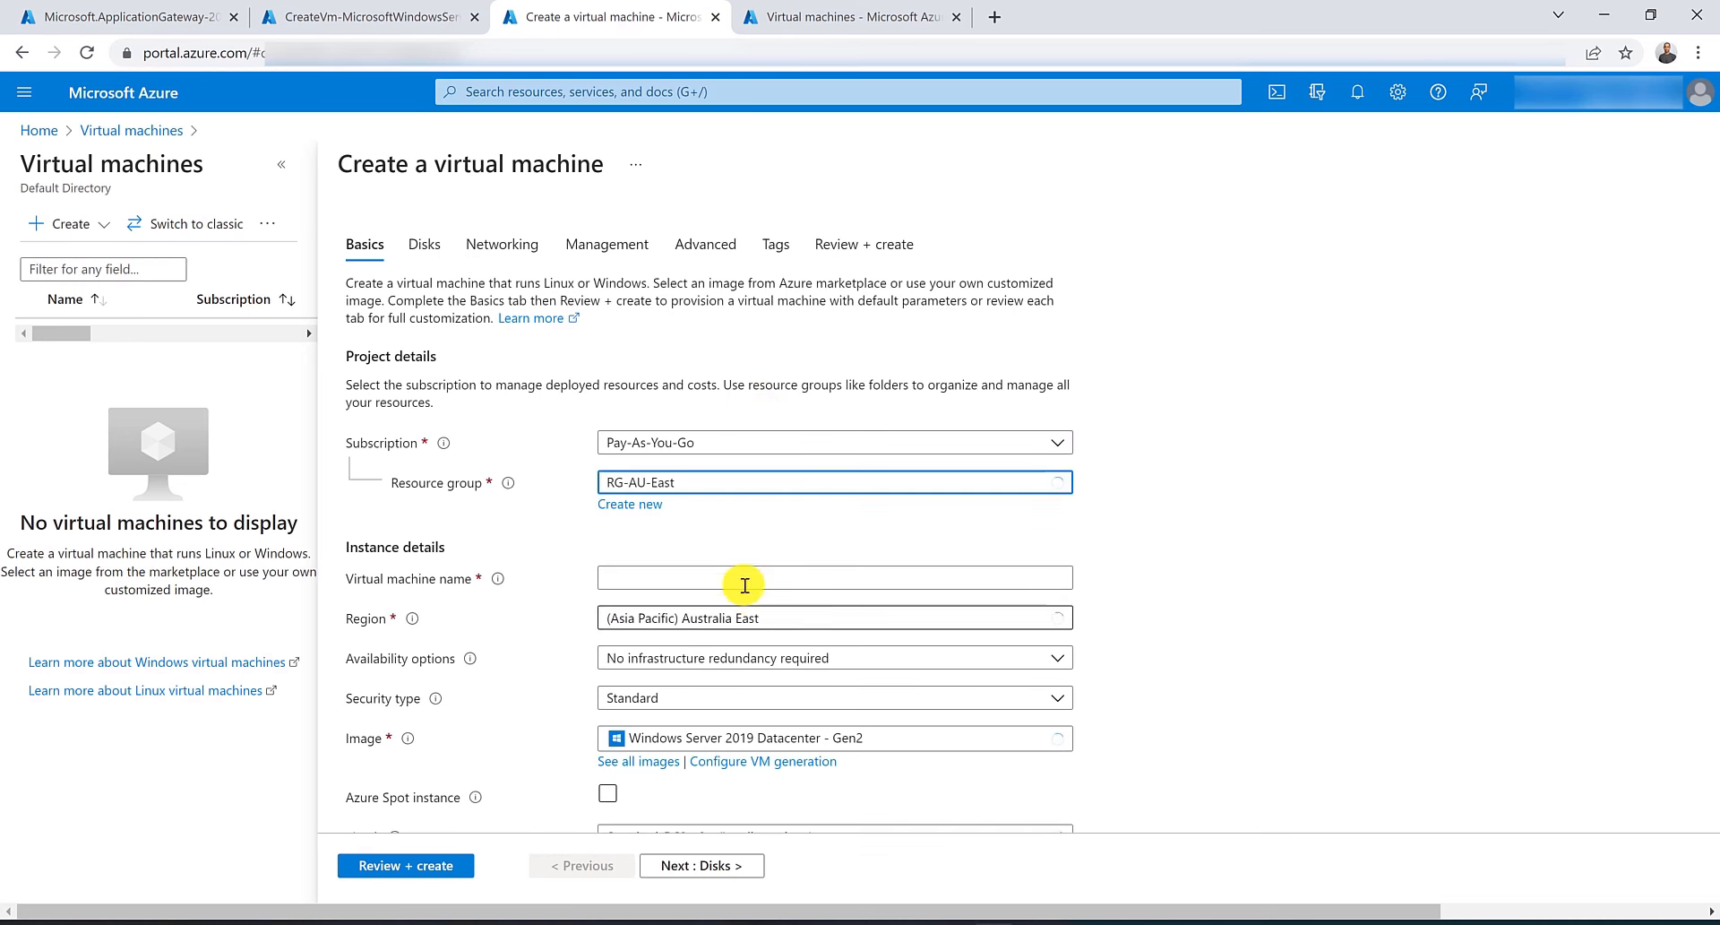
left_click(737, 578)
type("Images")
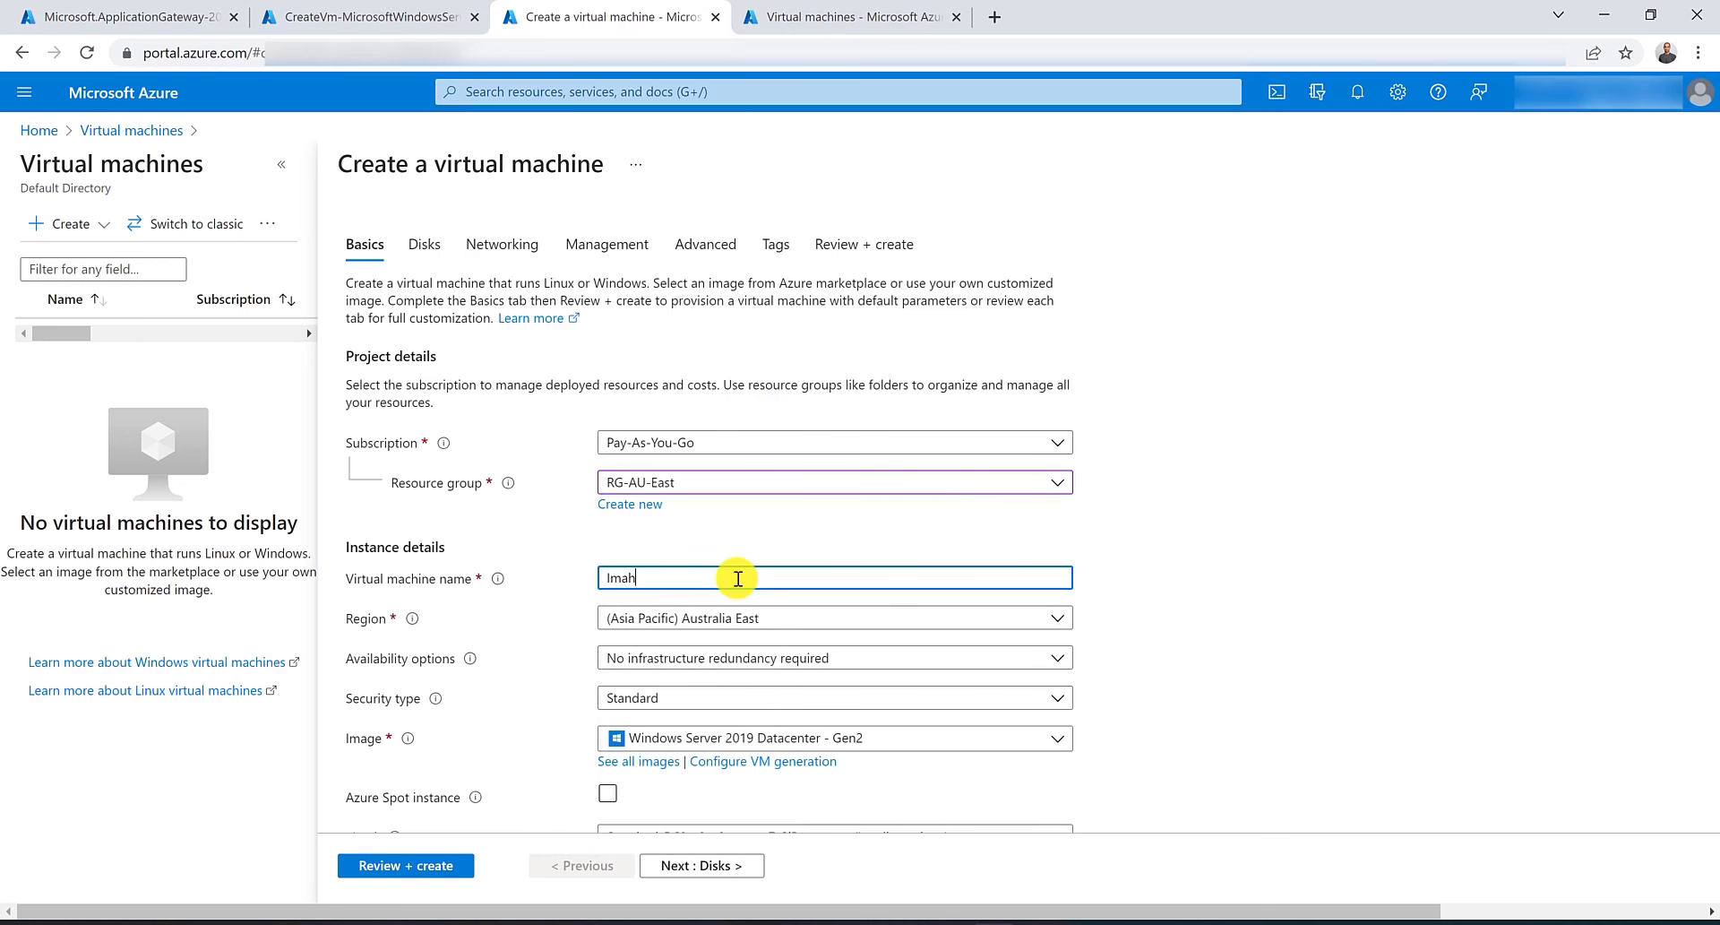
type("VM")
Fill in the saved administrator username and password for ImagesVM and set public inbound ports to None.
scroll(748, 538, "down", 8)
scroll(741, 465, "up", 2)
left_click(678, 428)
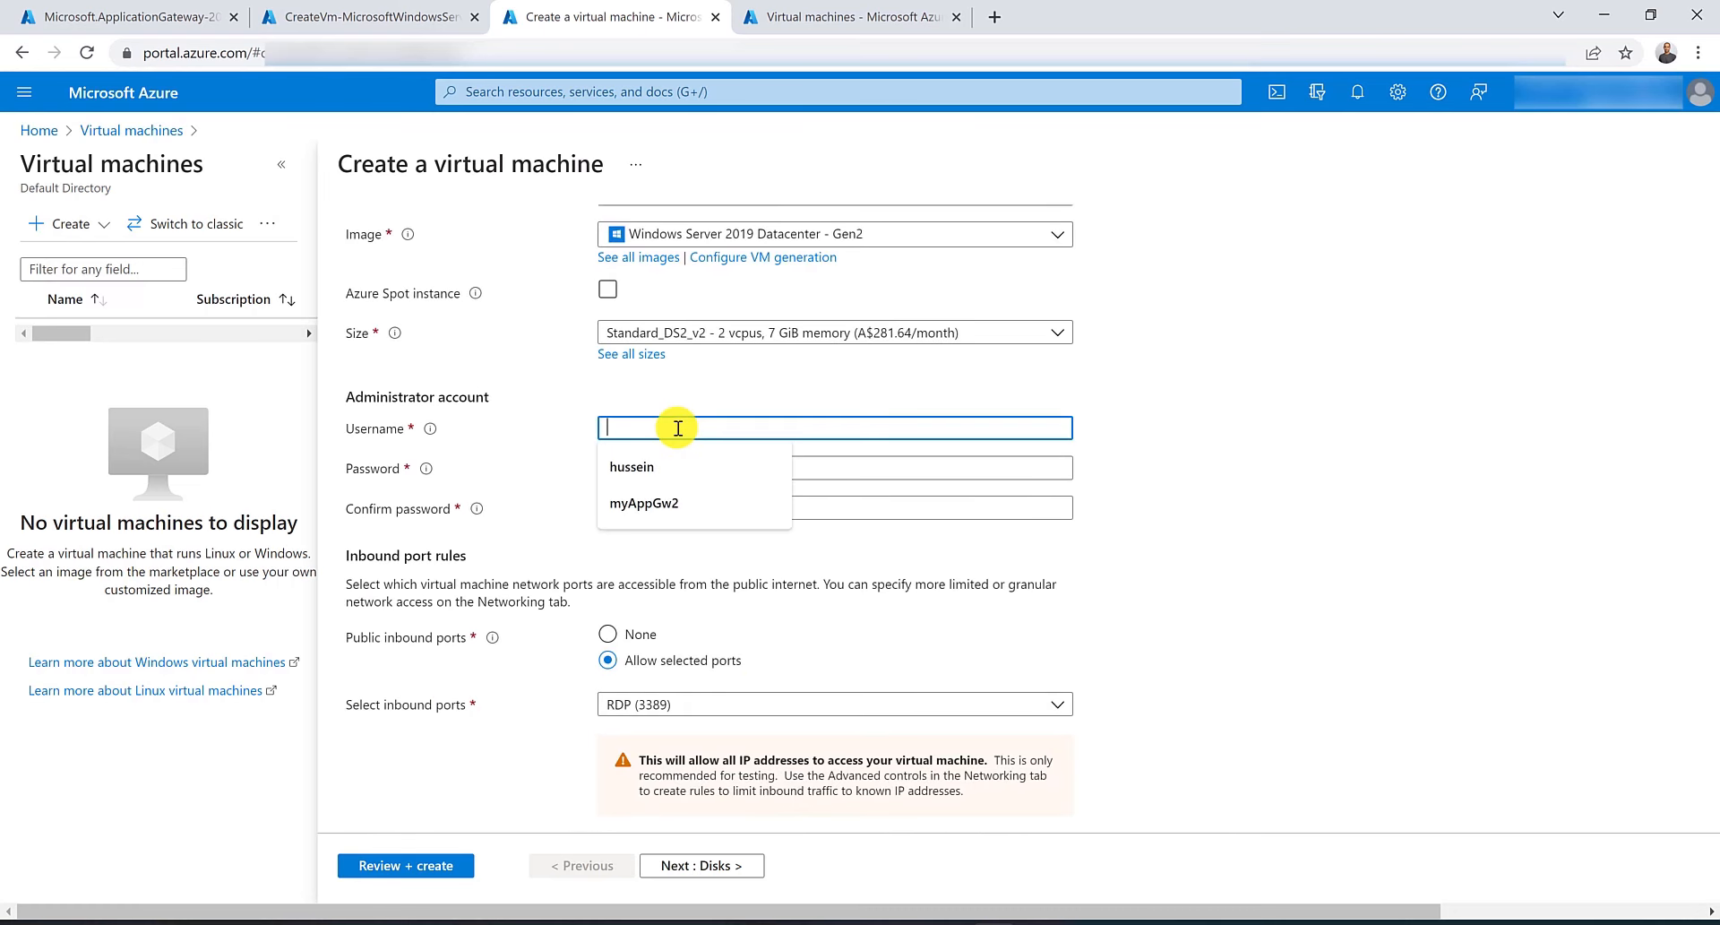
type("hu")
key("Down")
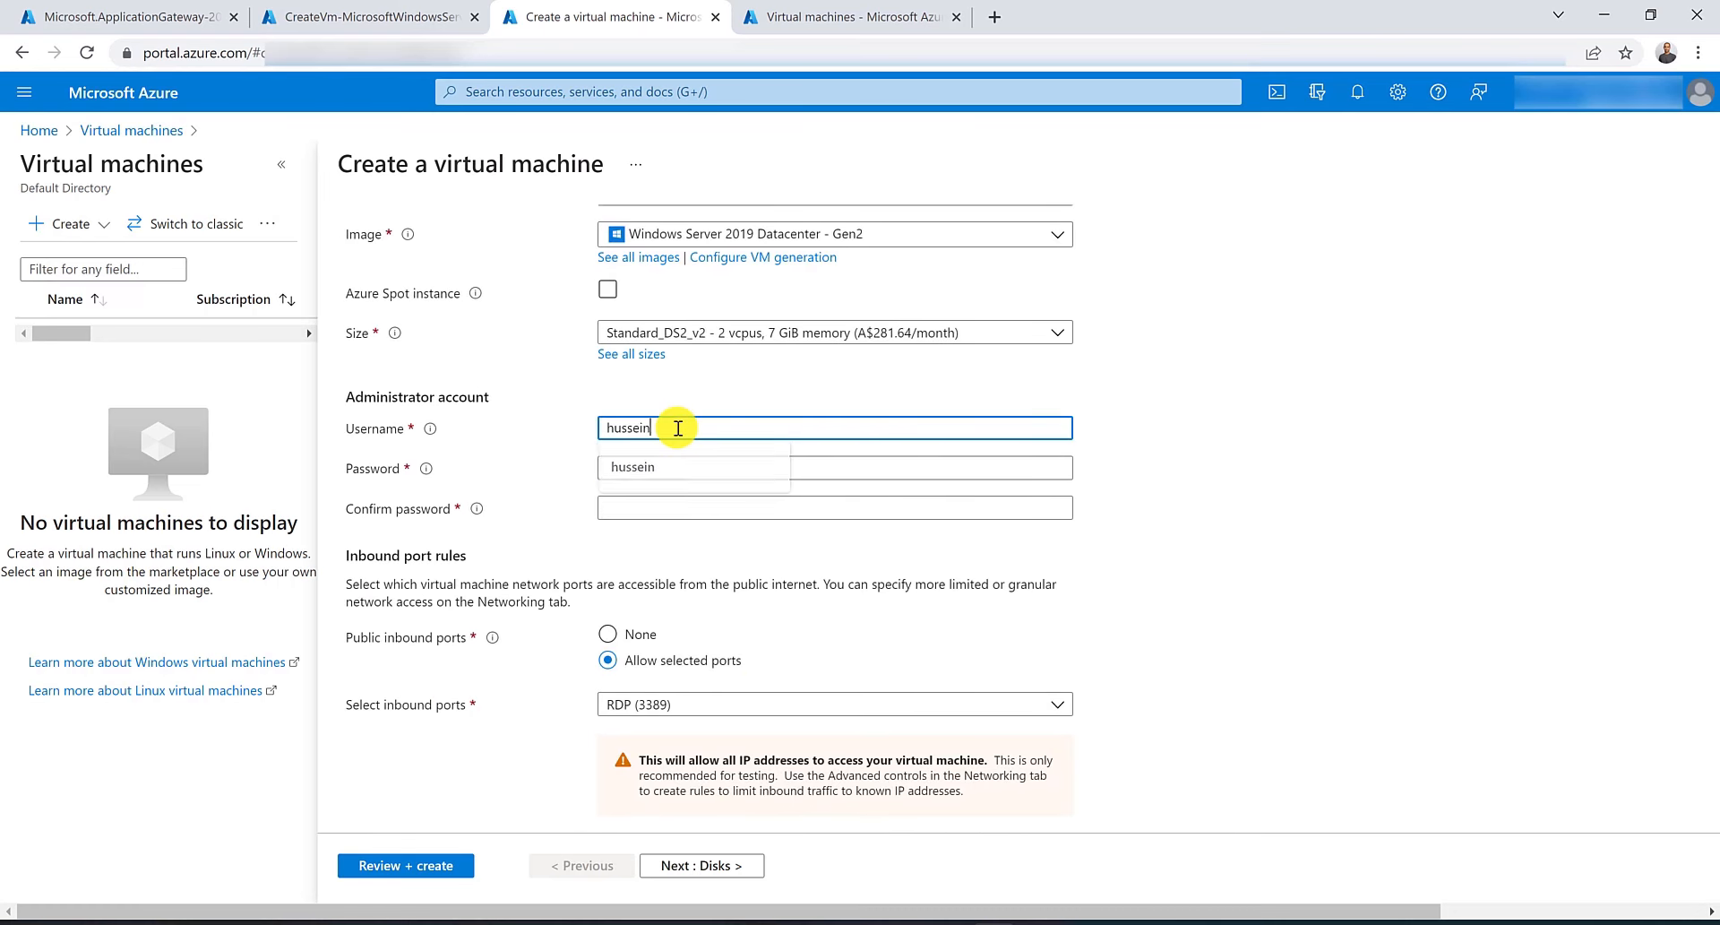
key("Return")
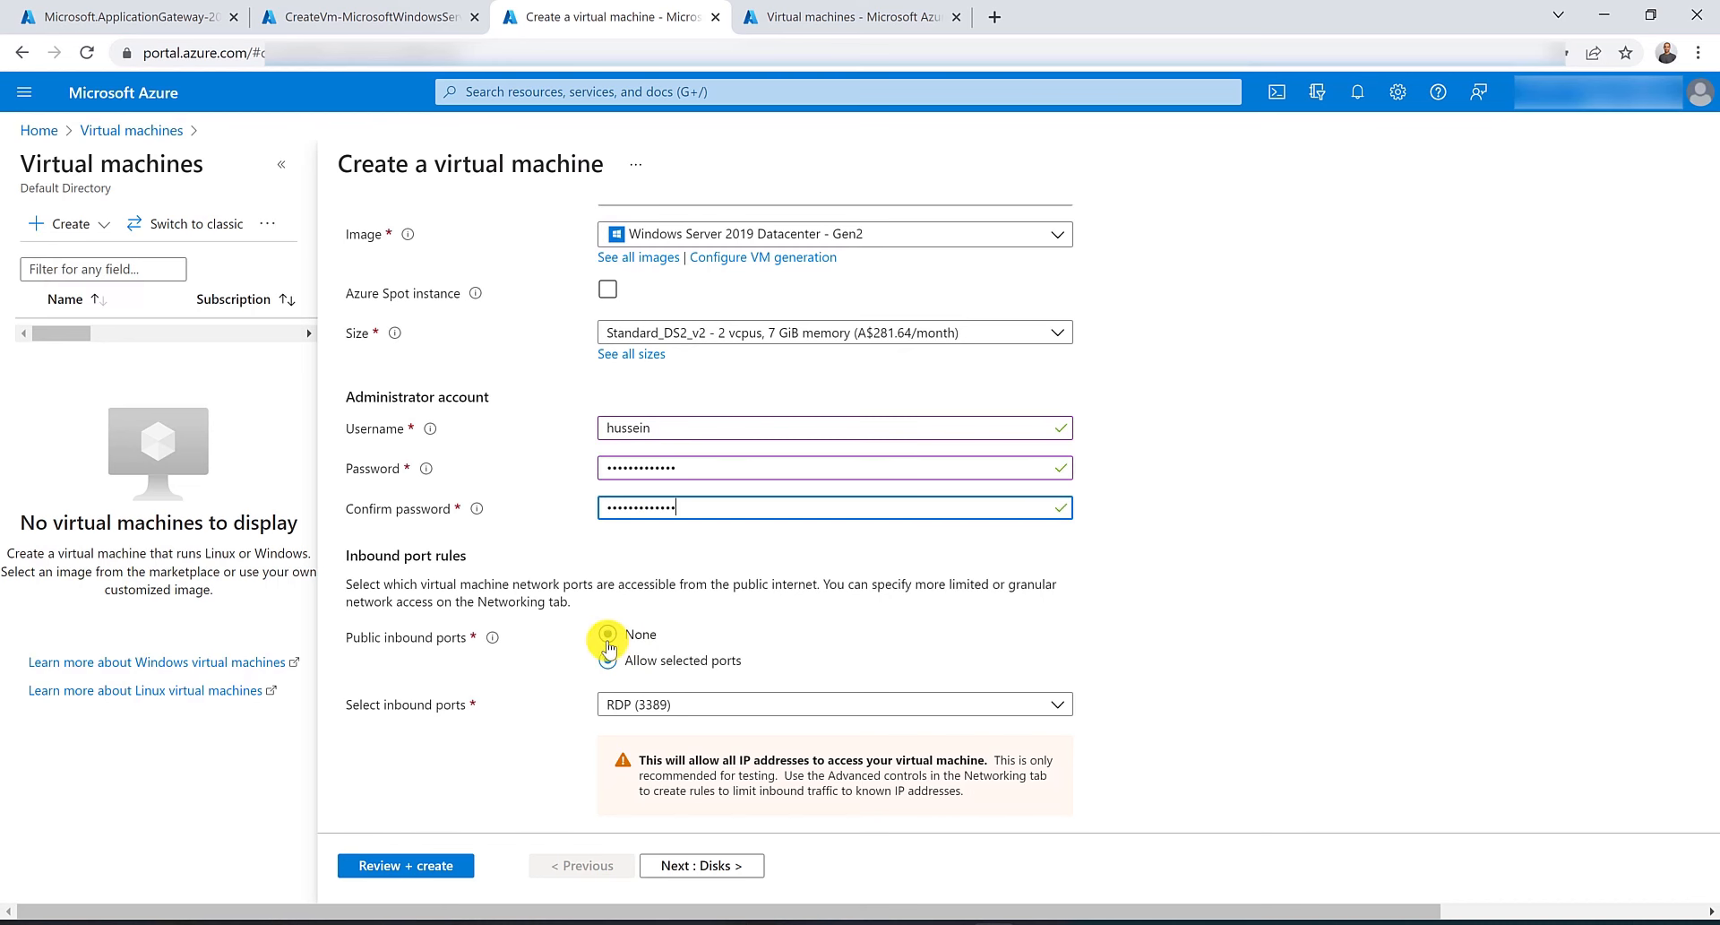
left_click(608, 634)
Attach ImagesVM to virtual network VNET-AU-East, then review and create the virtual machine.
scroll(619, 649, "up", 5)
left_click(506, 244)
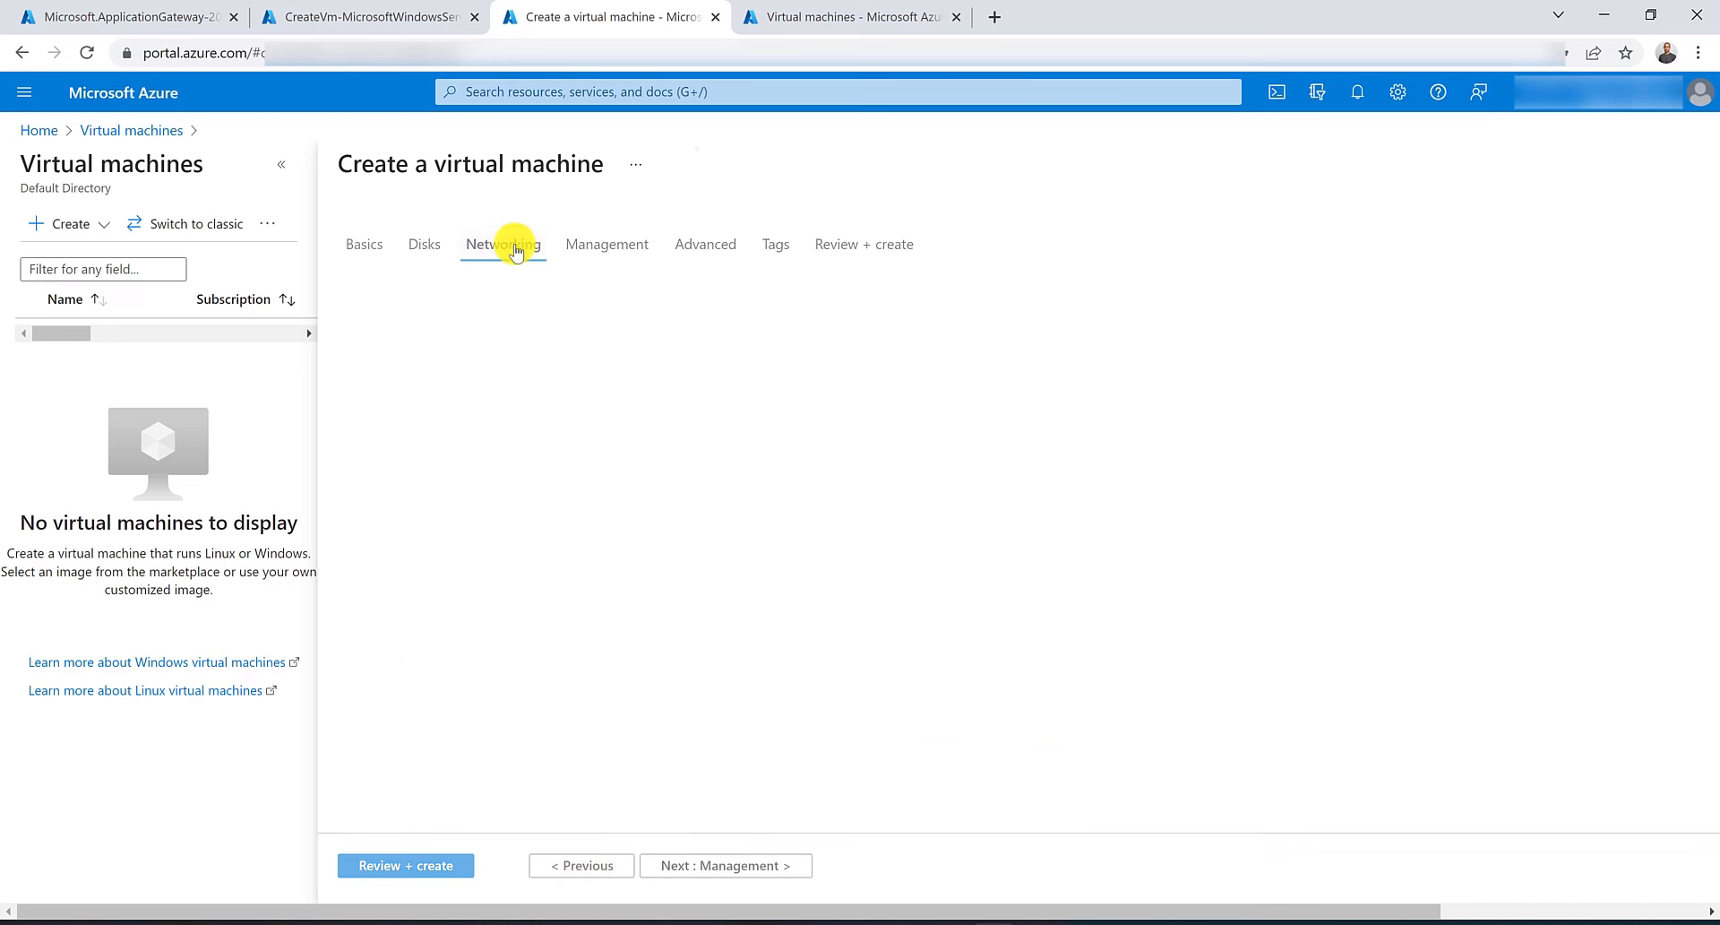
left_click(728, 424)
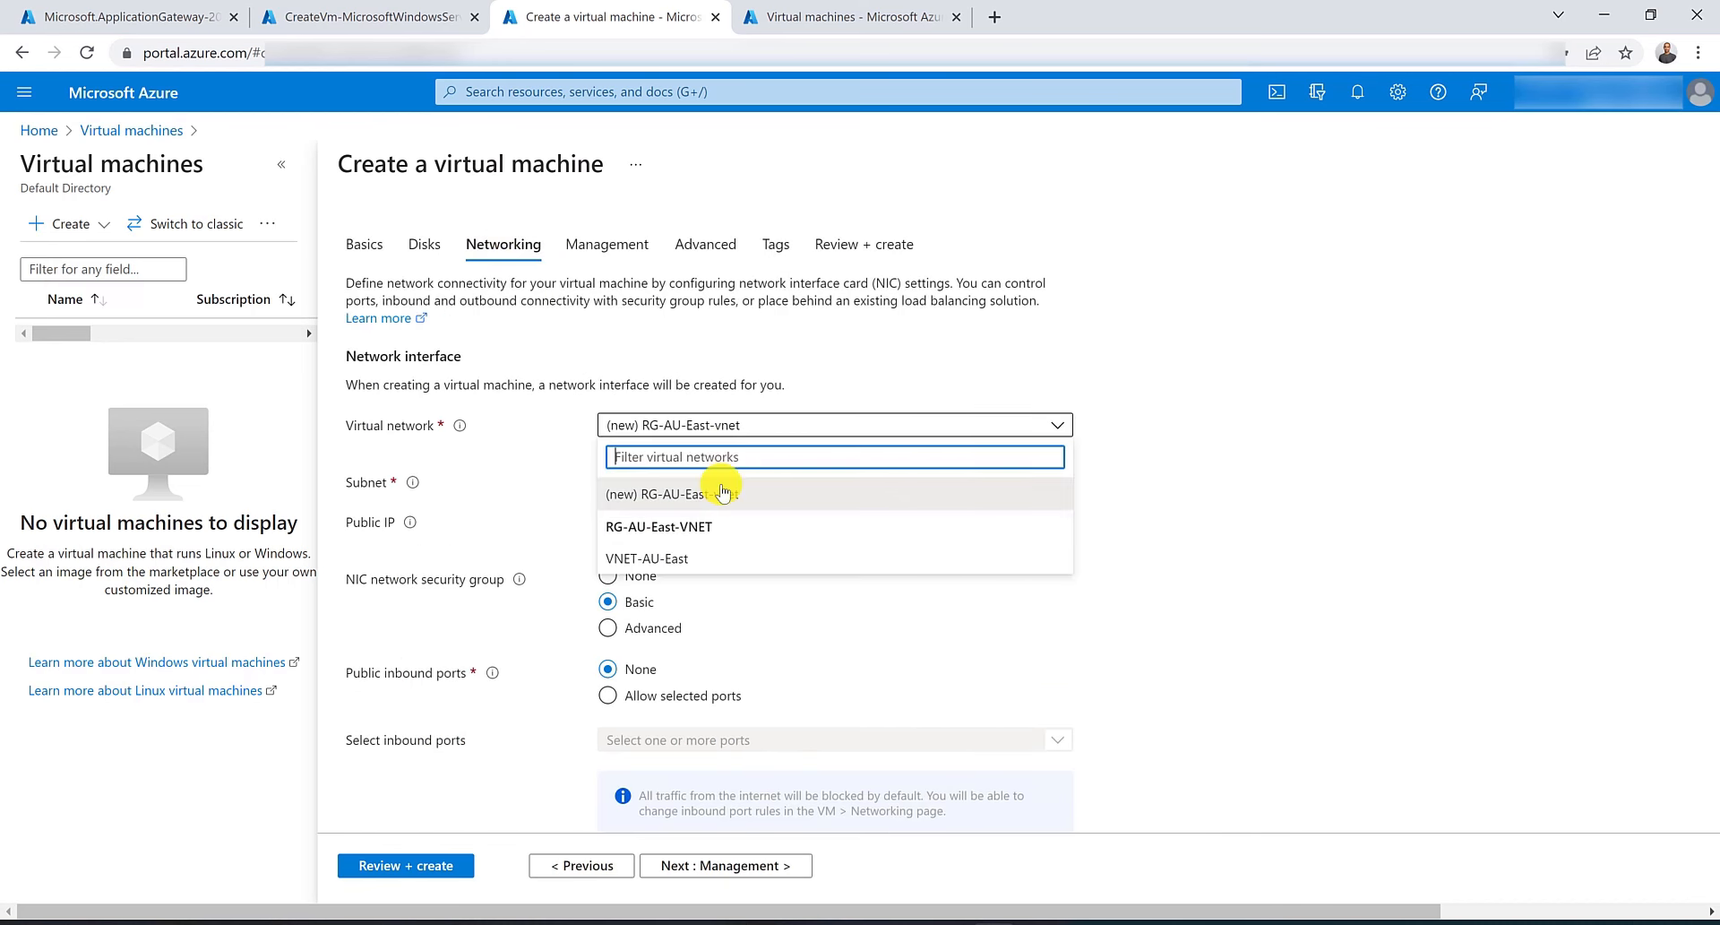
left_click(702, 570)
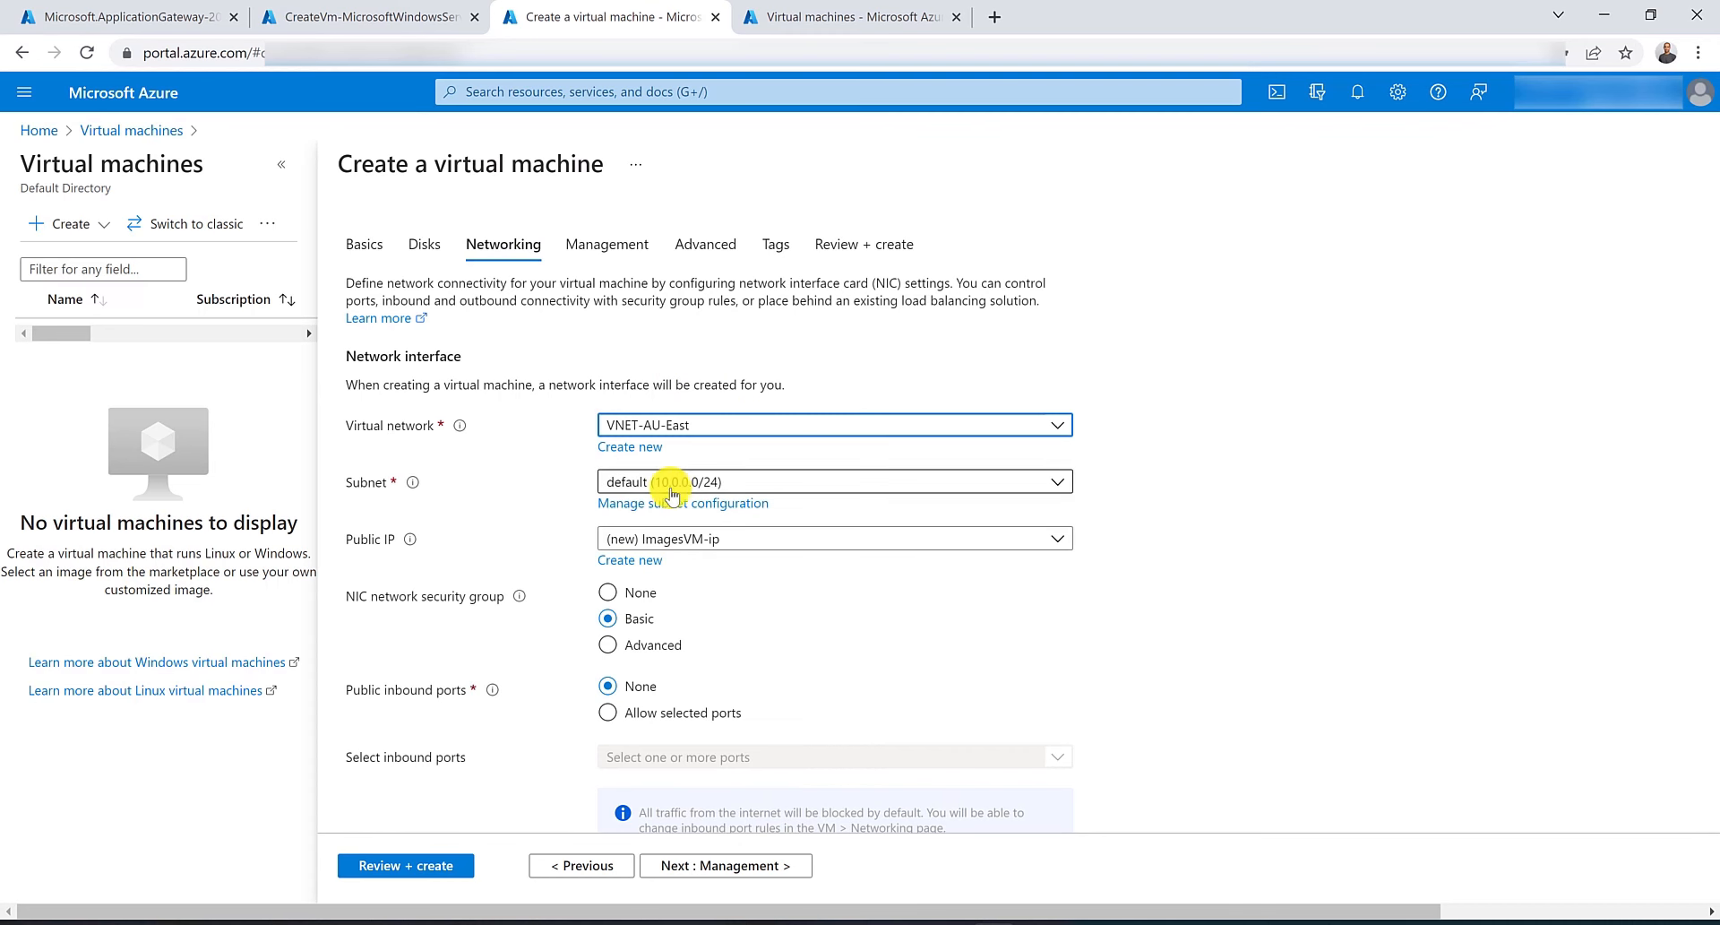
left_click(412, 866)
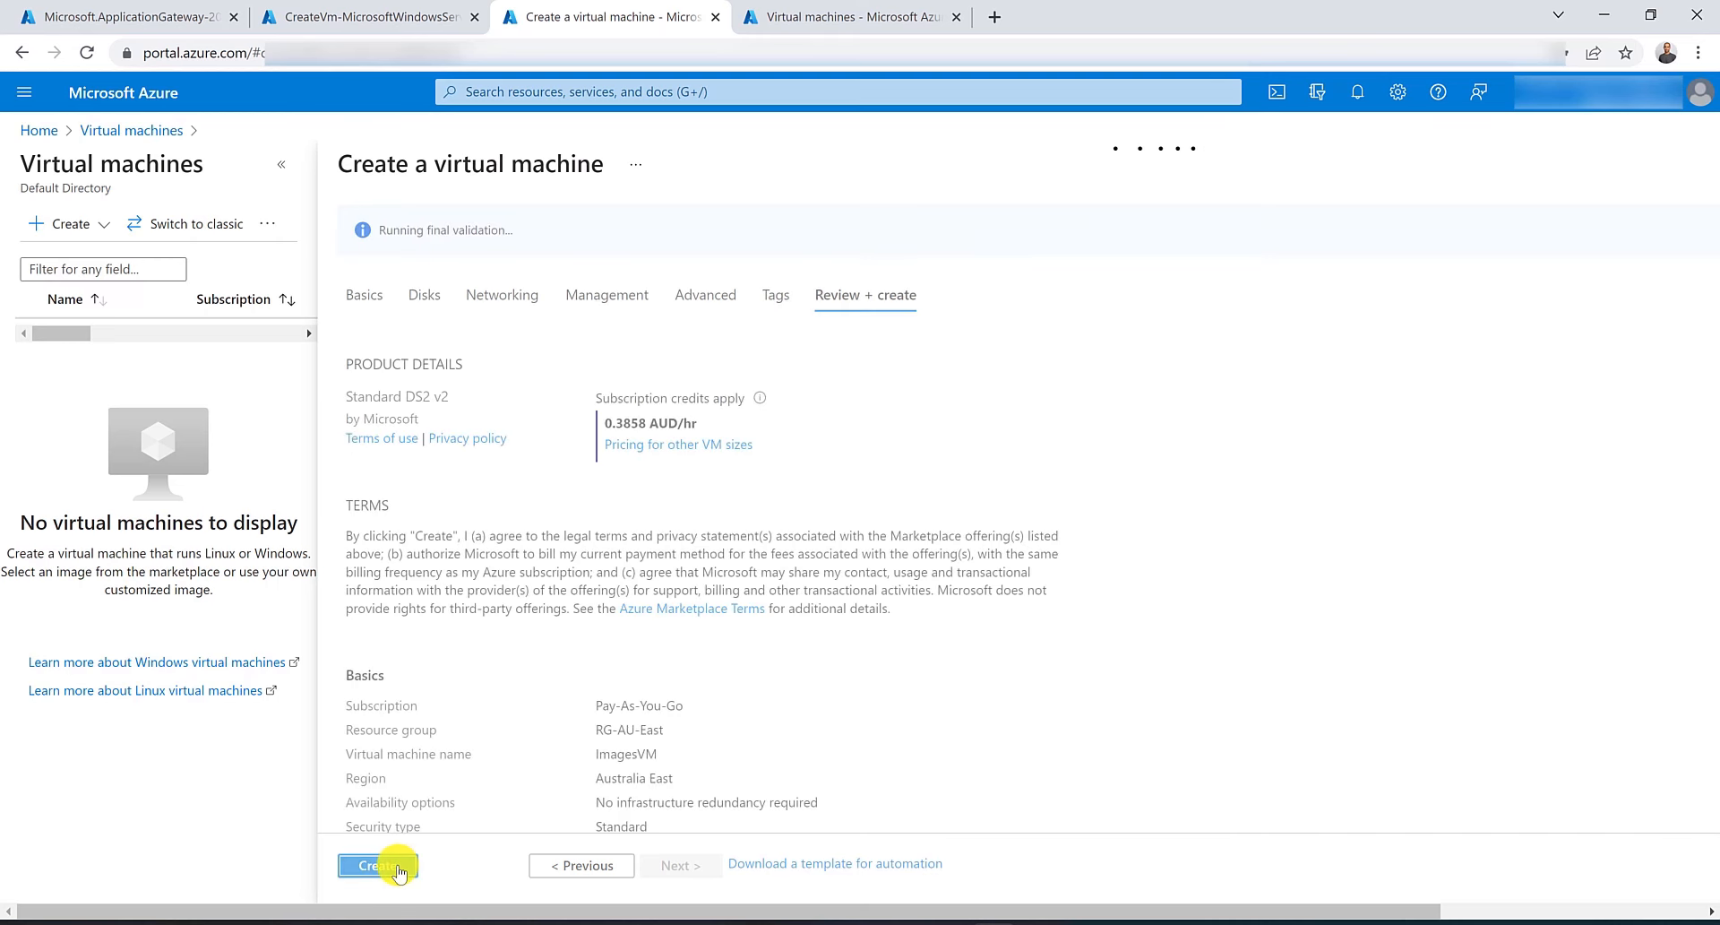
left_click(397, 865)
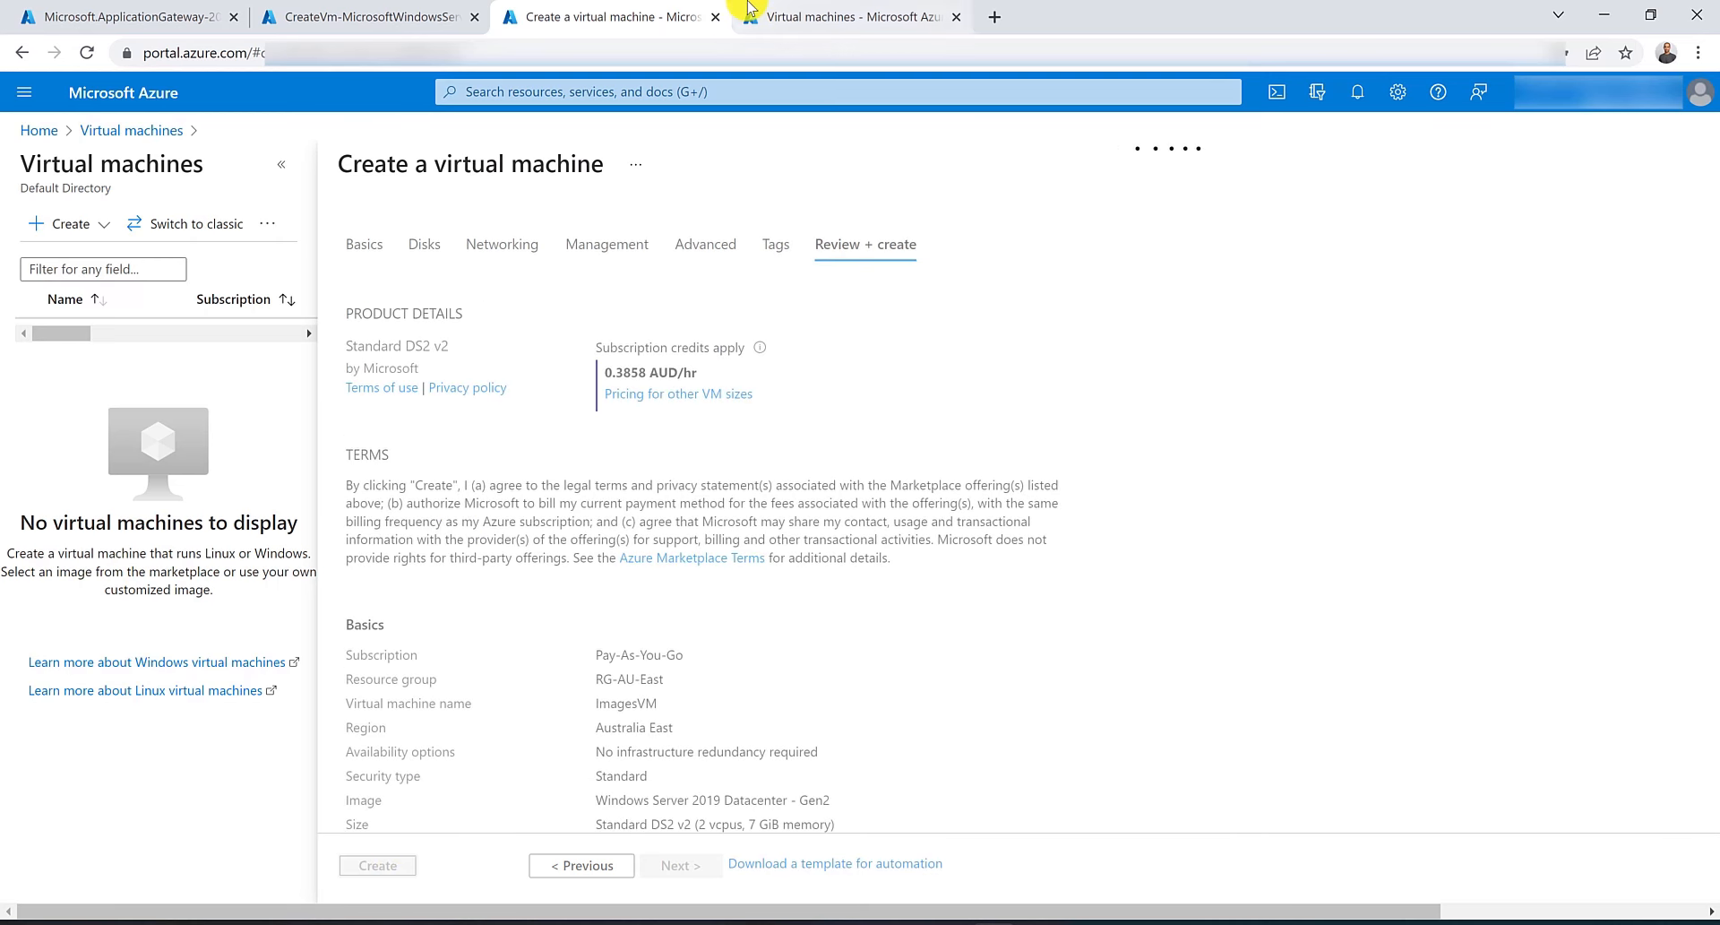
In another tab, start a new virtual machine in resource group RG-AU-East named VideoVM.
left_click(806, 16)
left_click(108, 228)
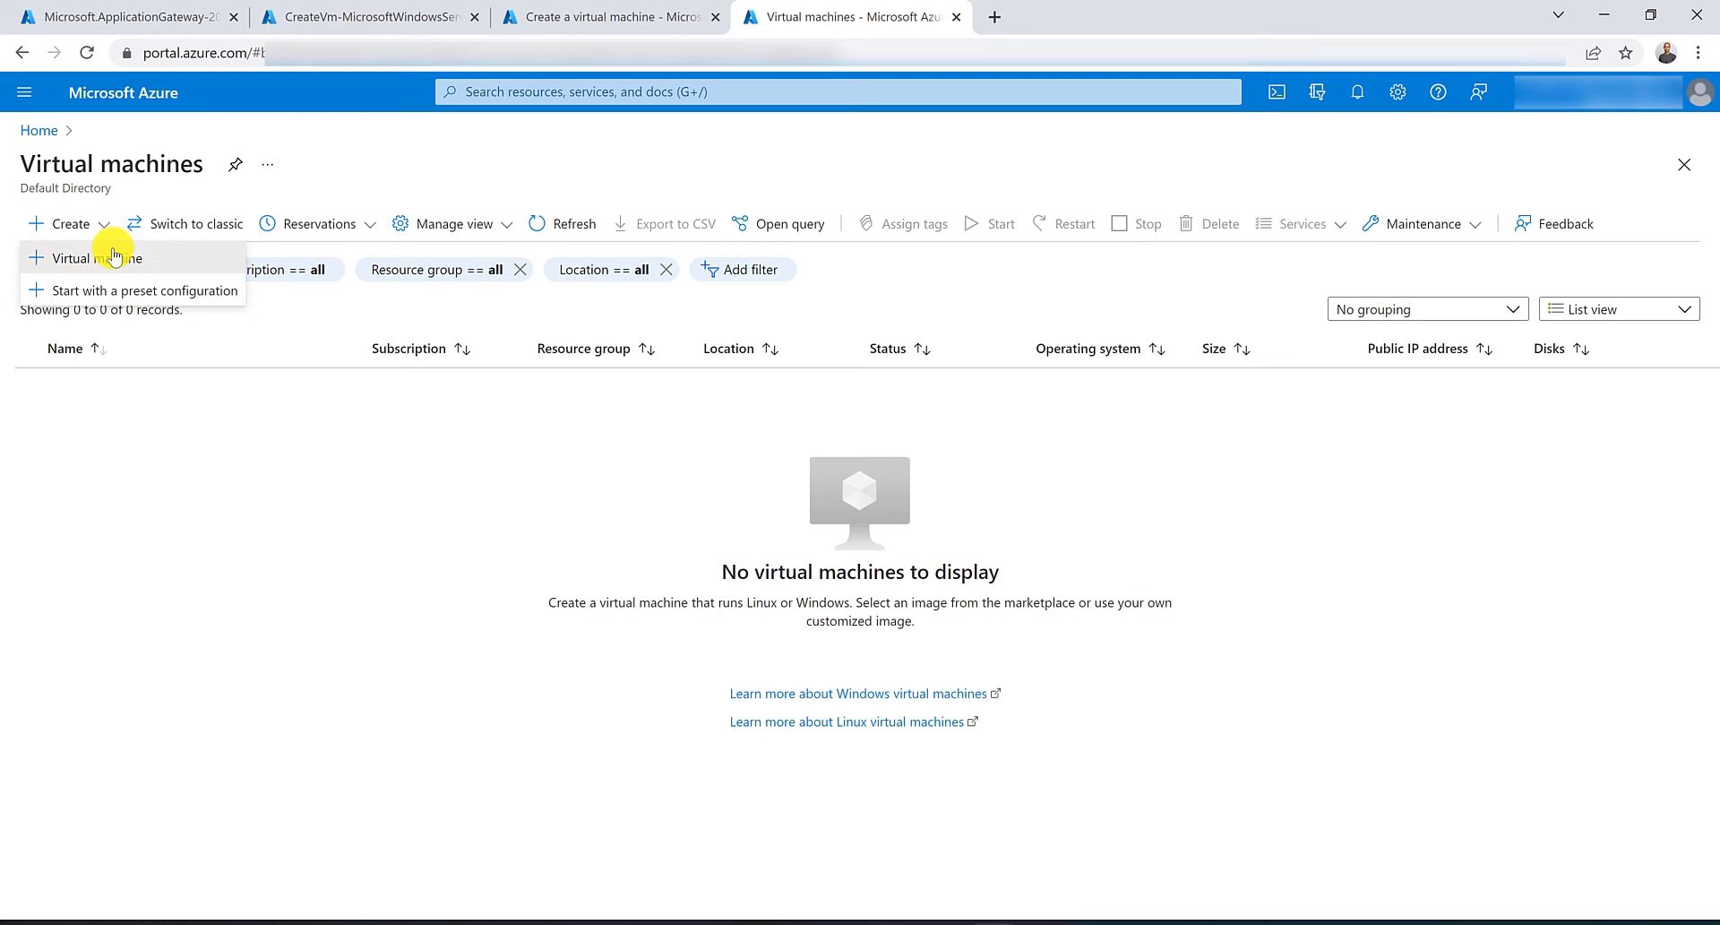
left_click(115, 258)
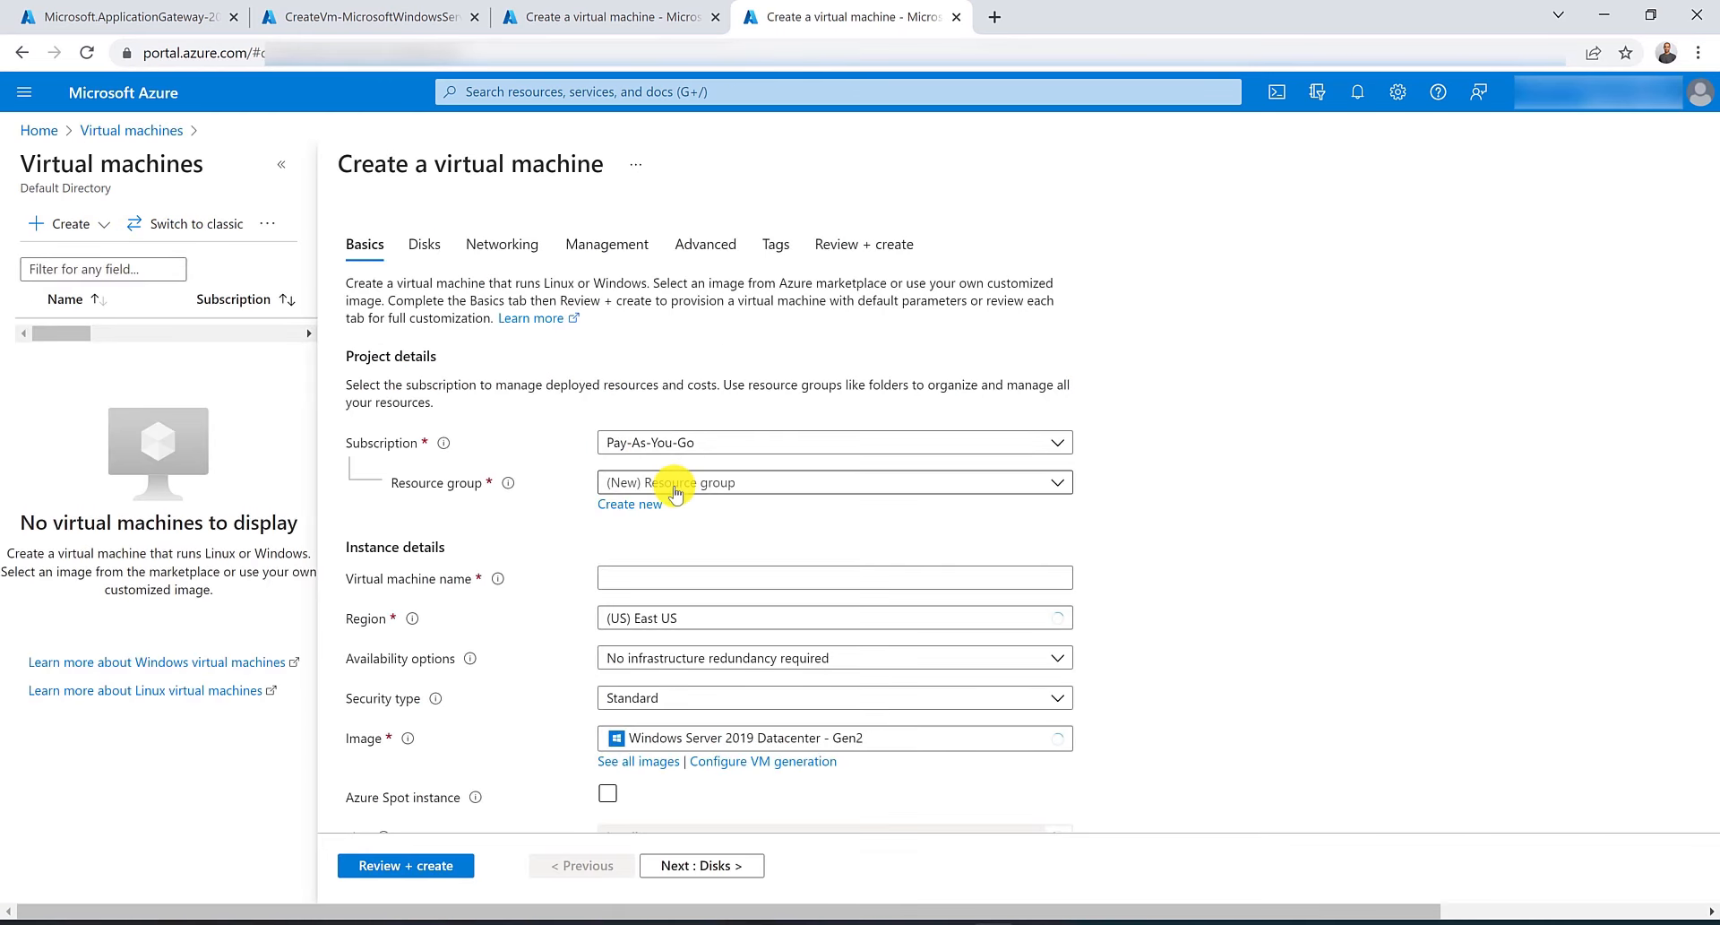
left_click(708, 482)
left_click(708, 616)
left_click(717, 584)
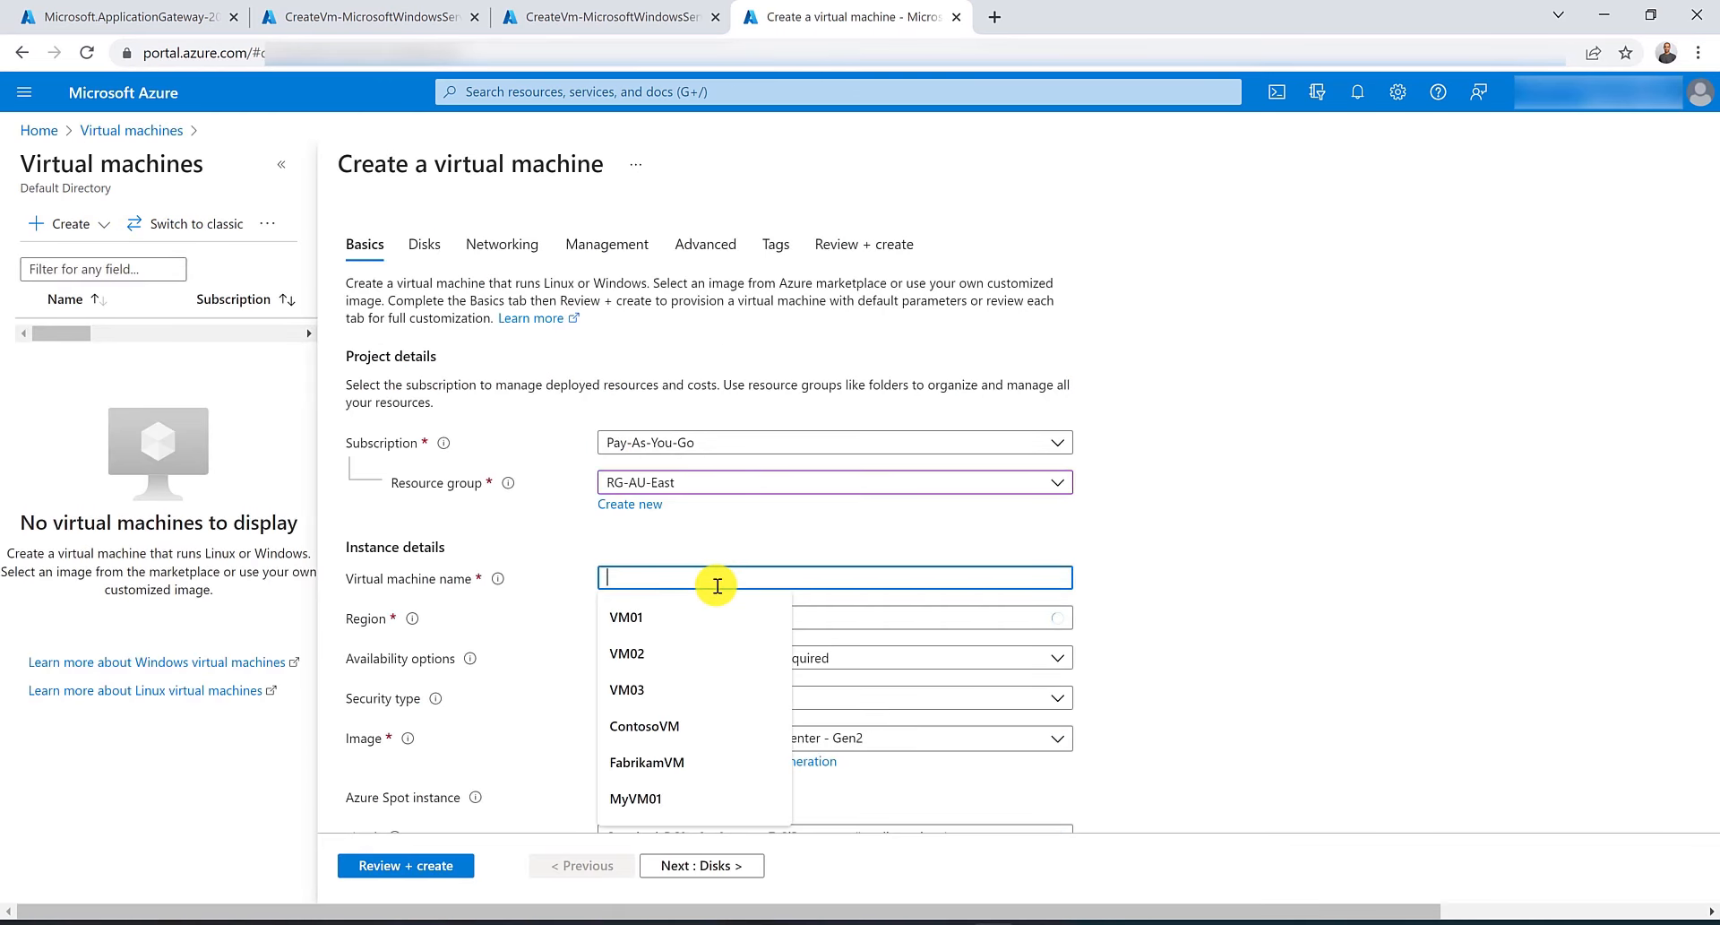
type("VideoVM")
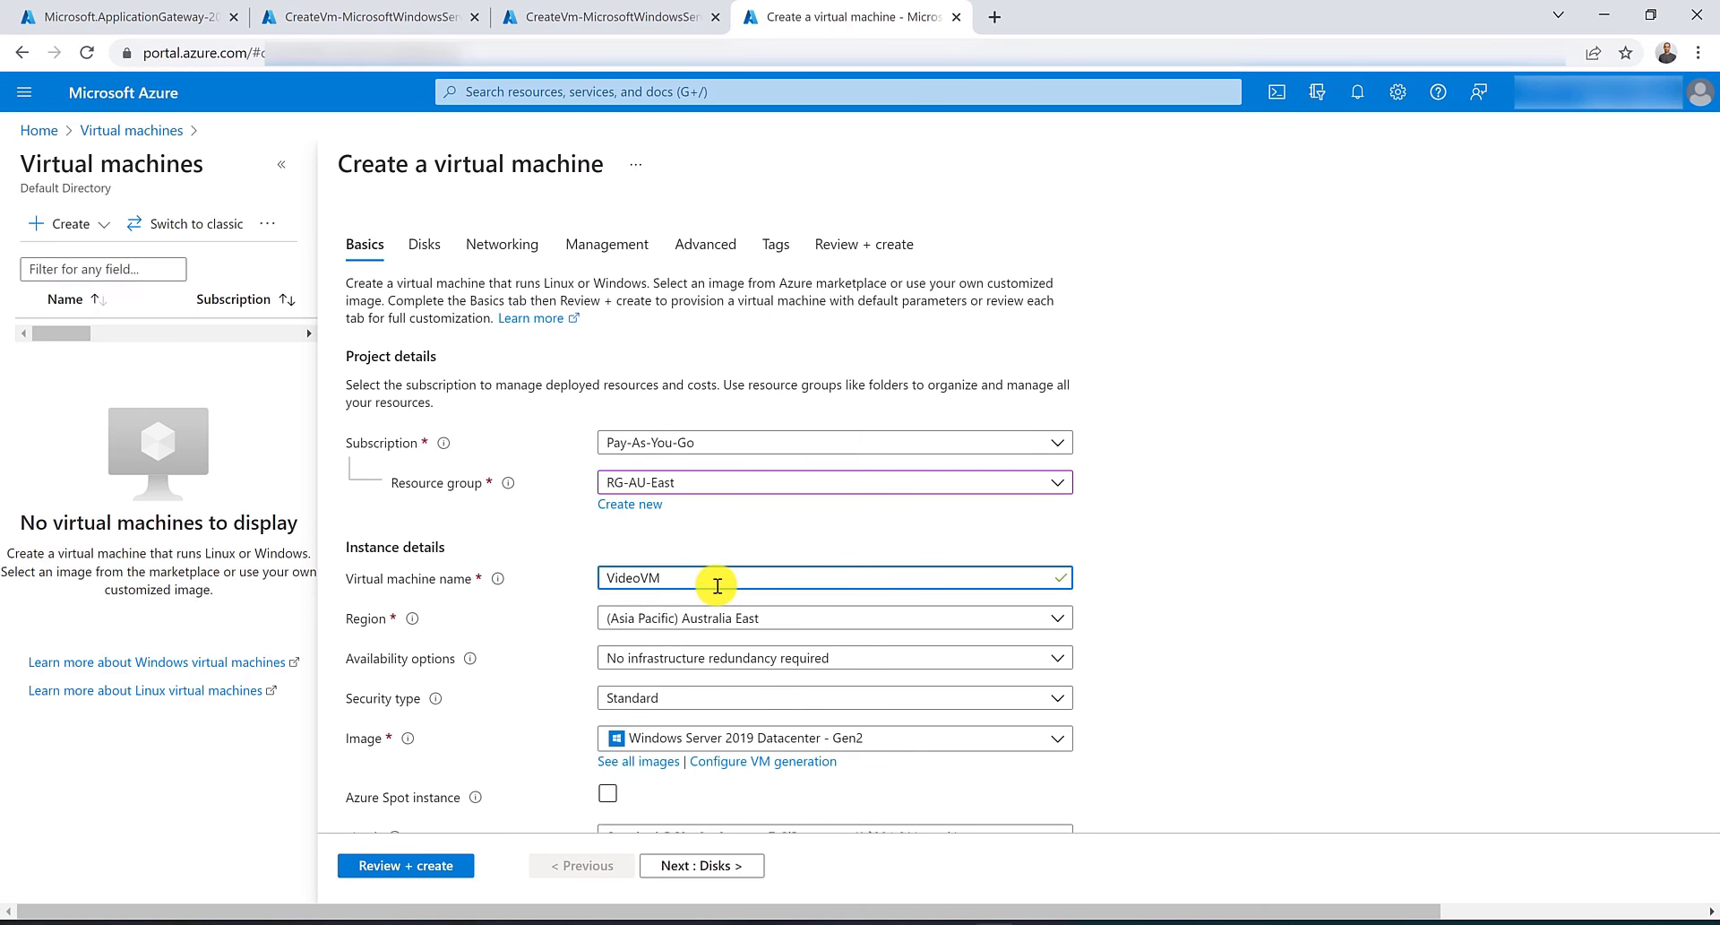
Fill in the saved administrator username and password for VideoVM and set public inbound ports to None.
scroll(717, 586, "down", 3)
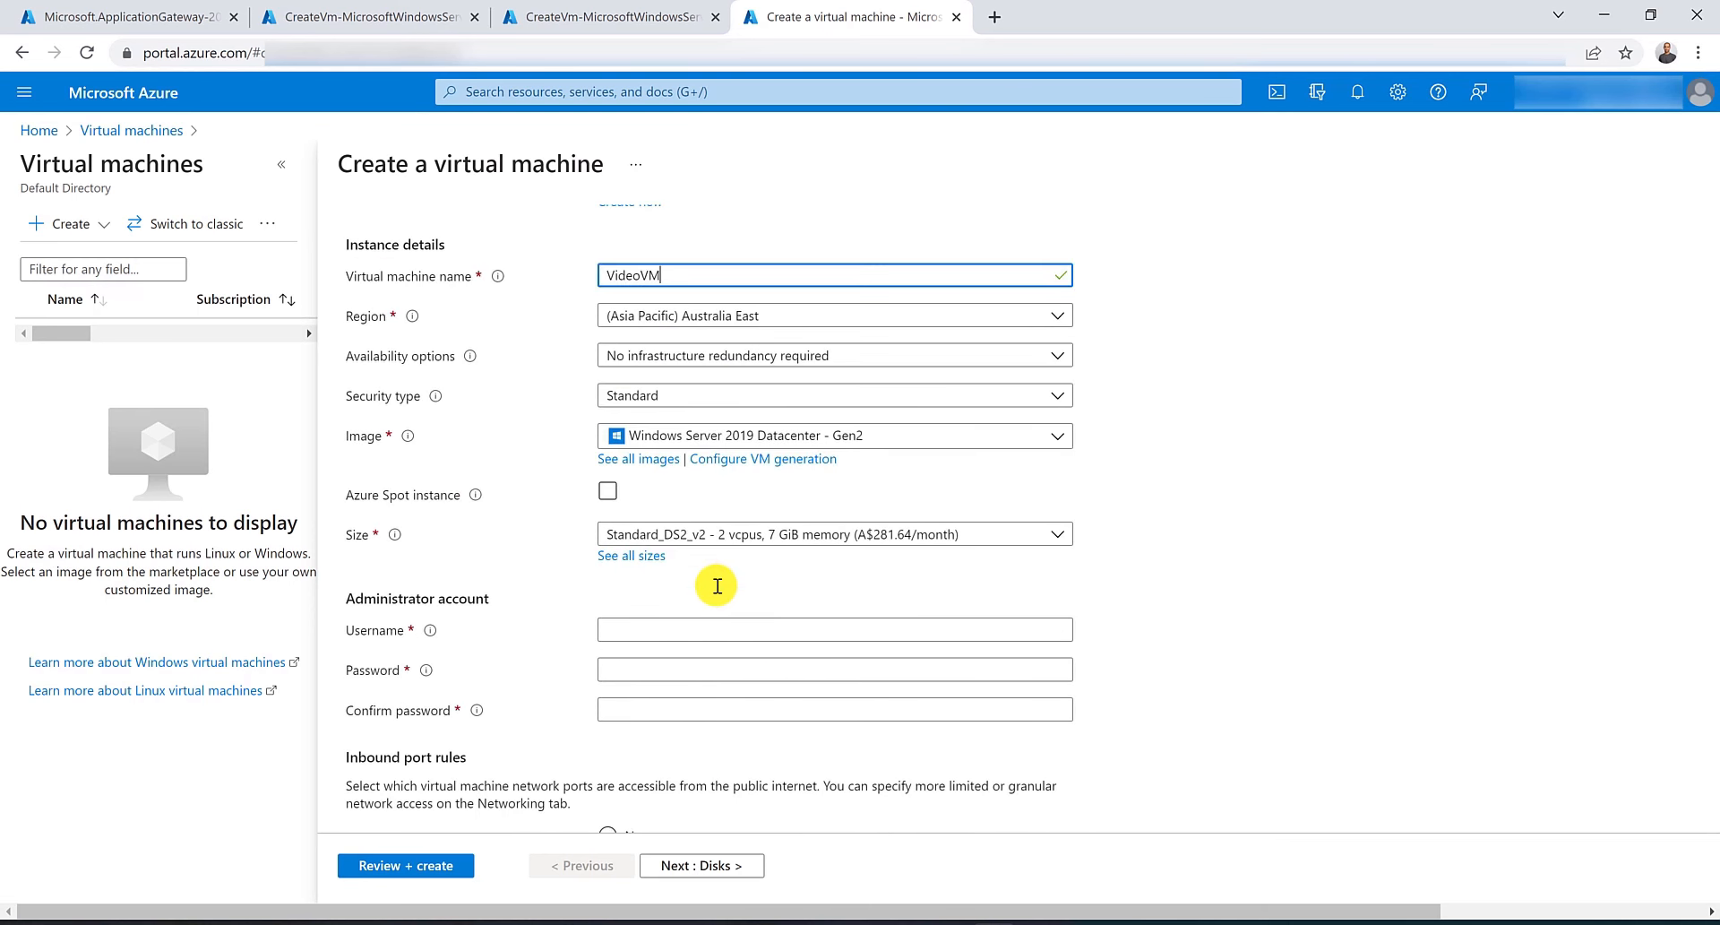
left_click(739, 628)
type("husse")
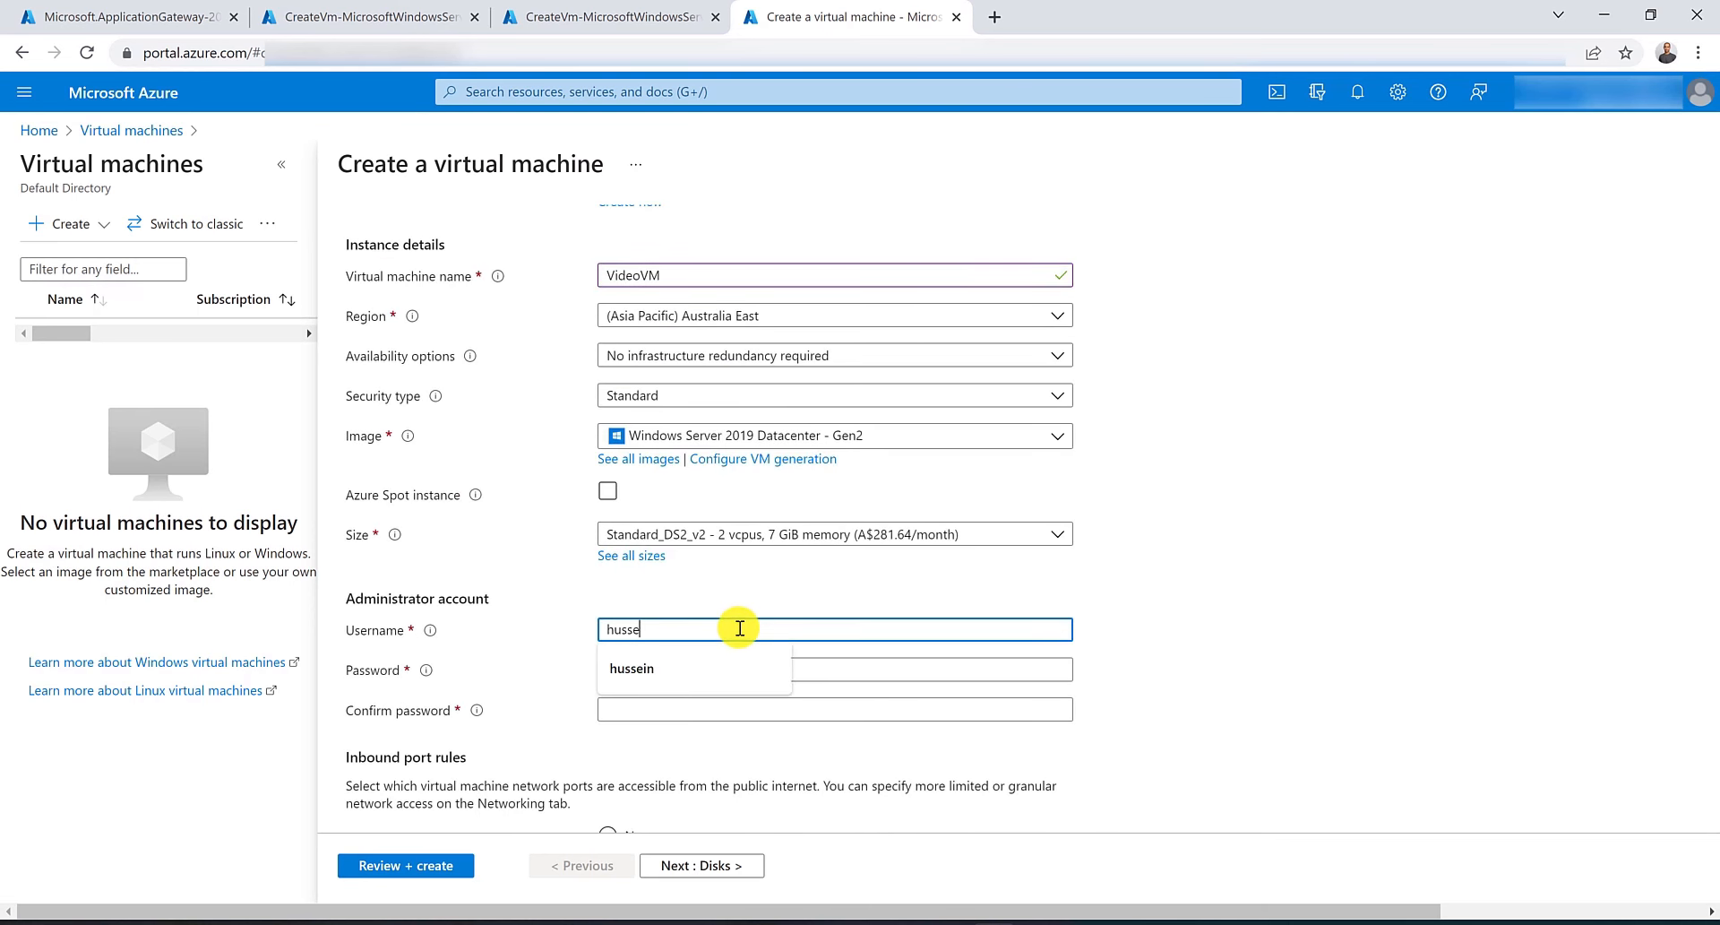
key("Down")
key("Return")
scroll(739, 627, "down", 3)
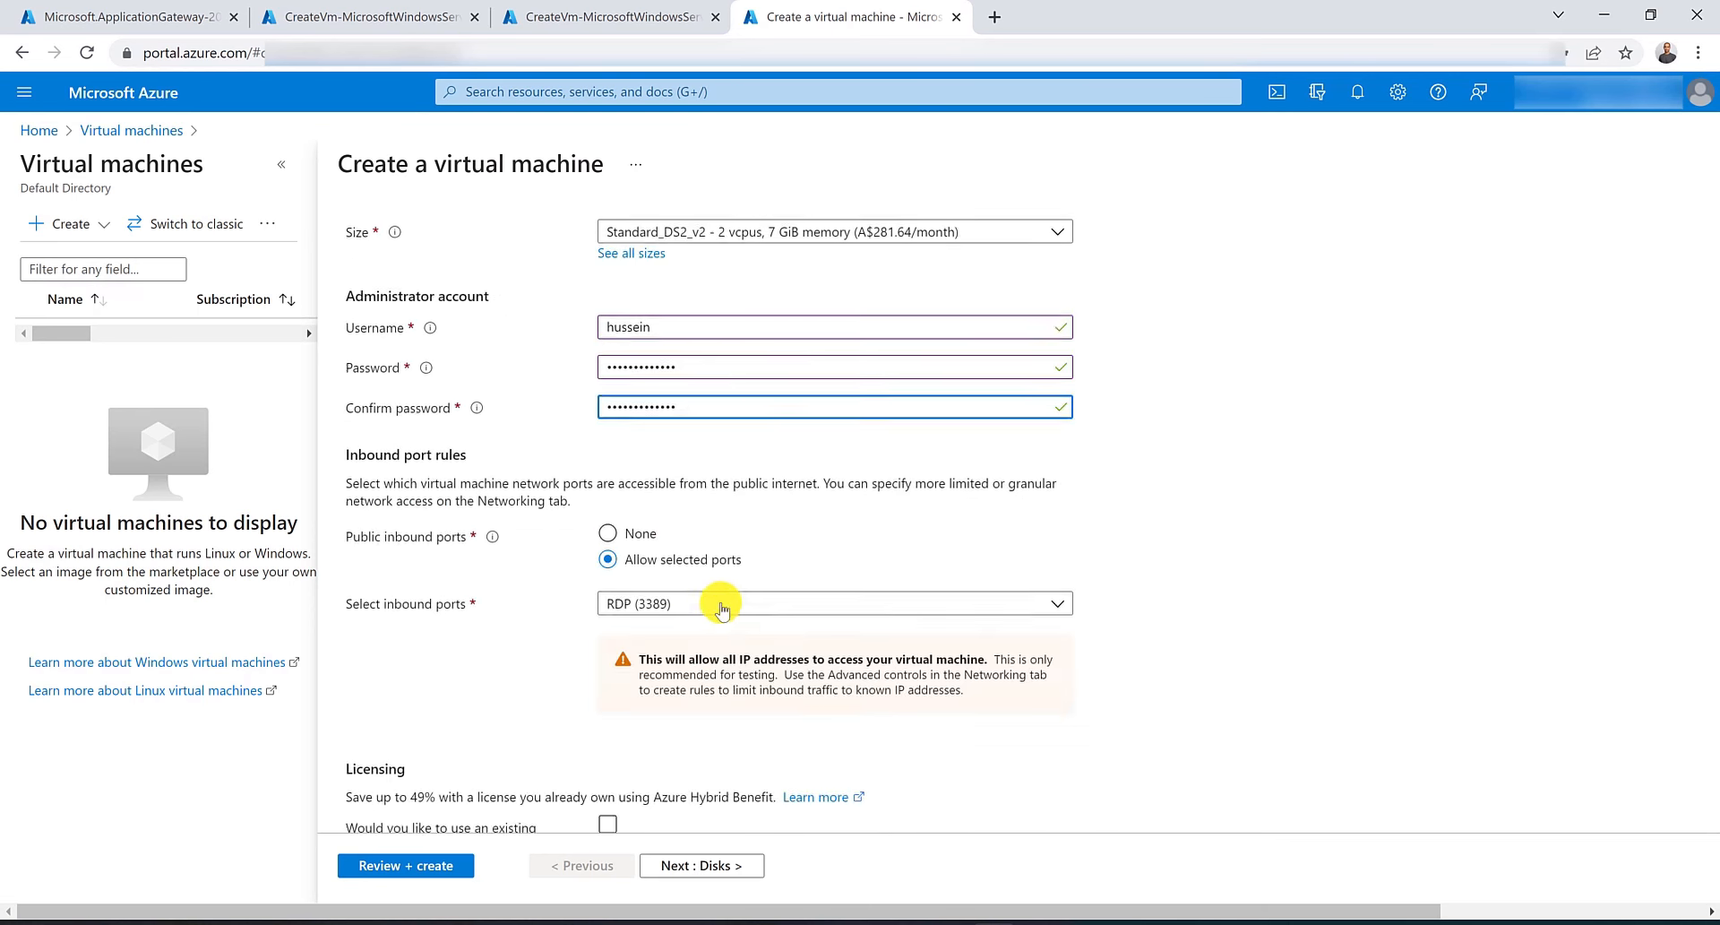
left_click(608, 533)
scroll(493, 260, "up", 5)
scroll(497, 202, "up", 2)
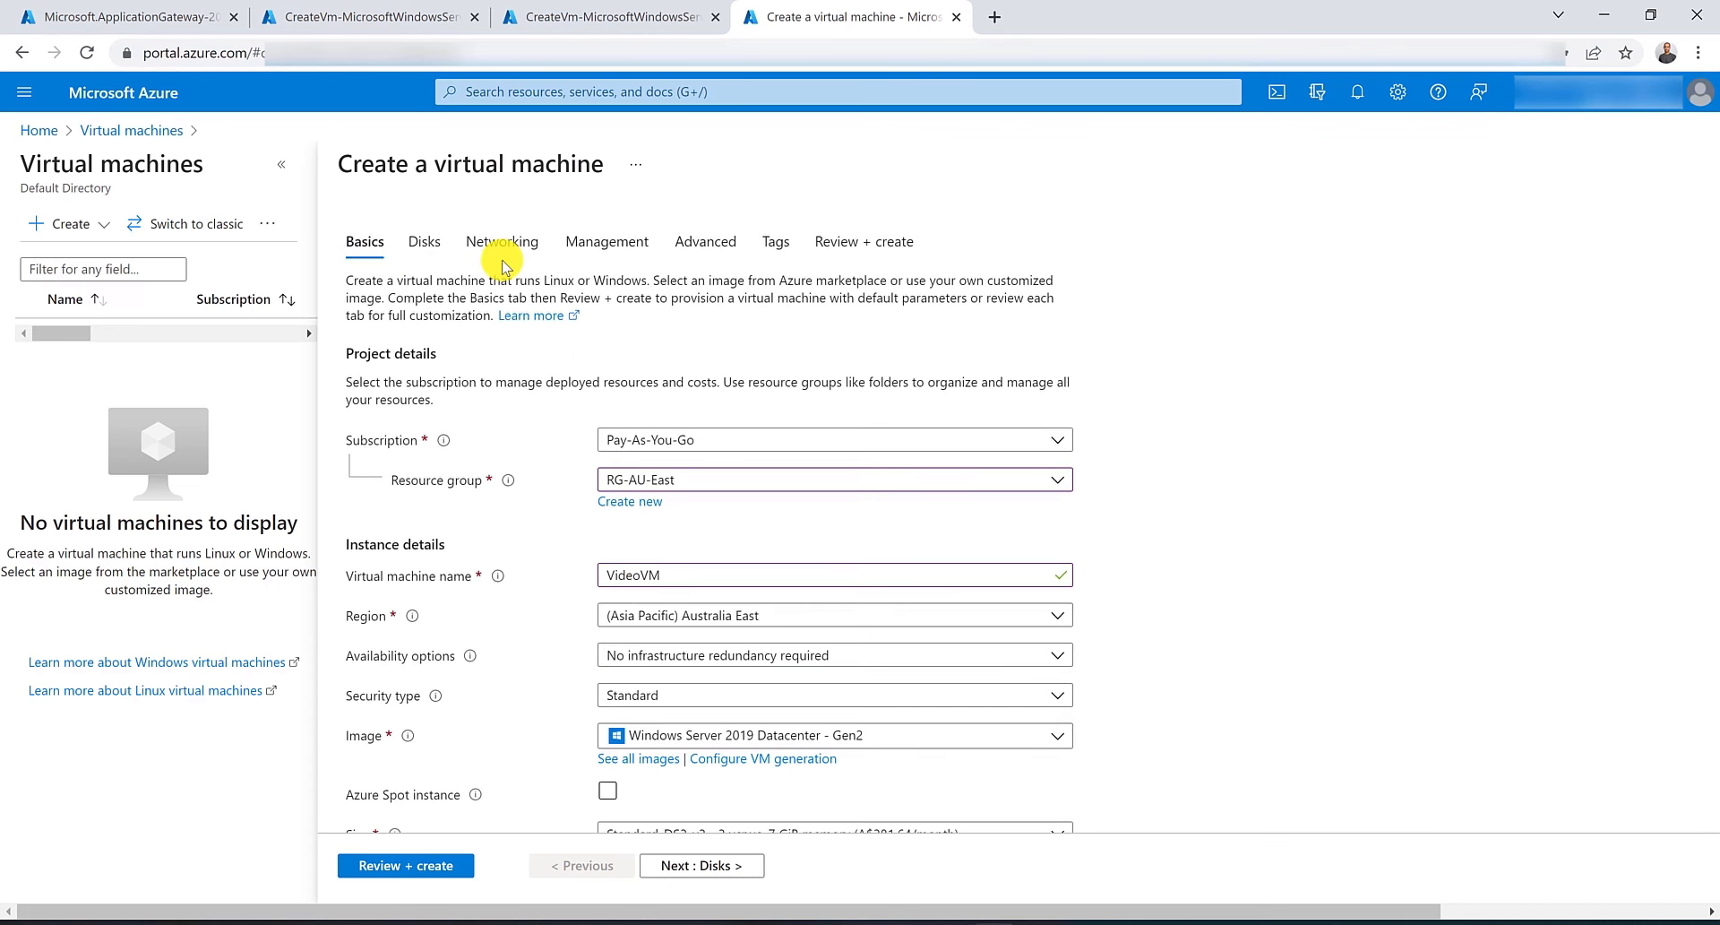
Attach VideoVM to virtual network VNET-AU-East, then review and create the virtual machine.
left_click(503, 243)
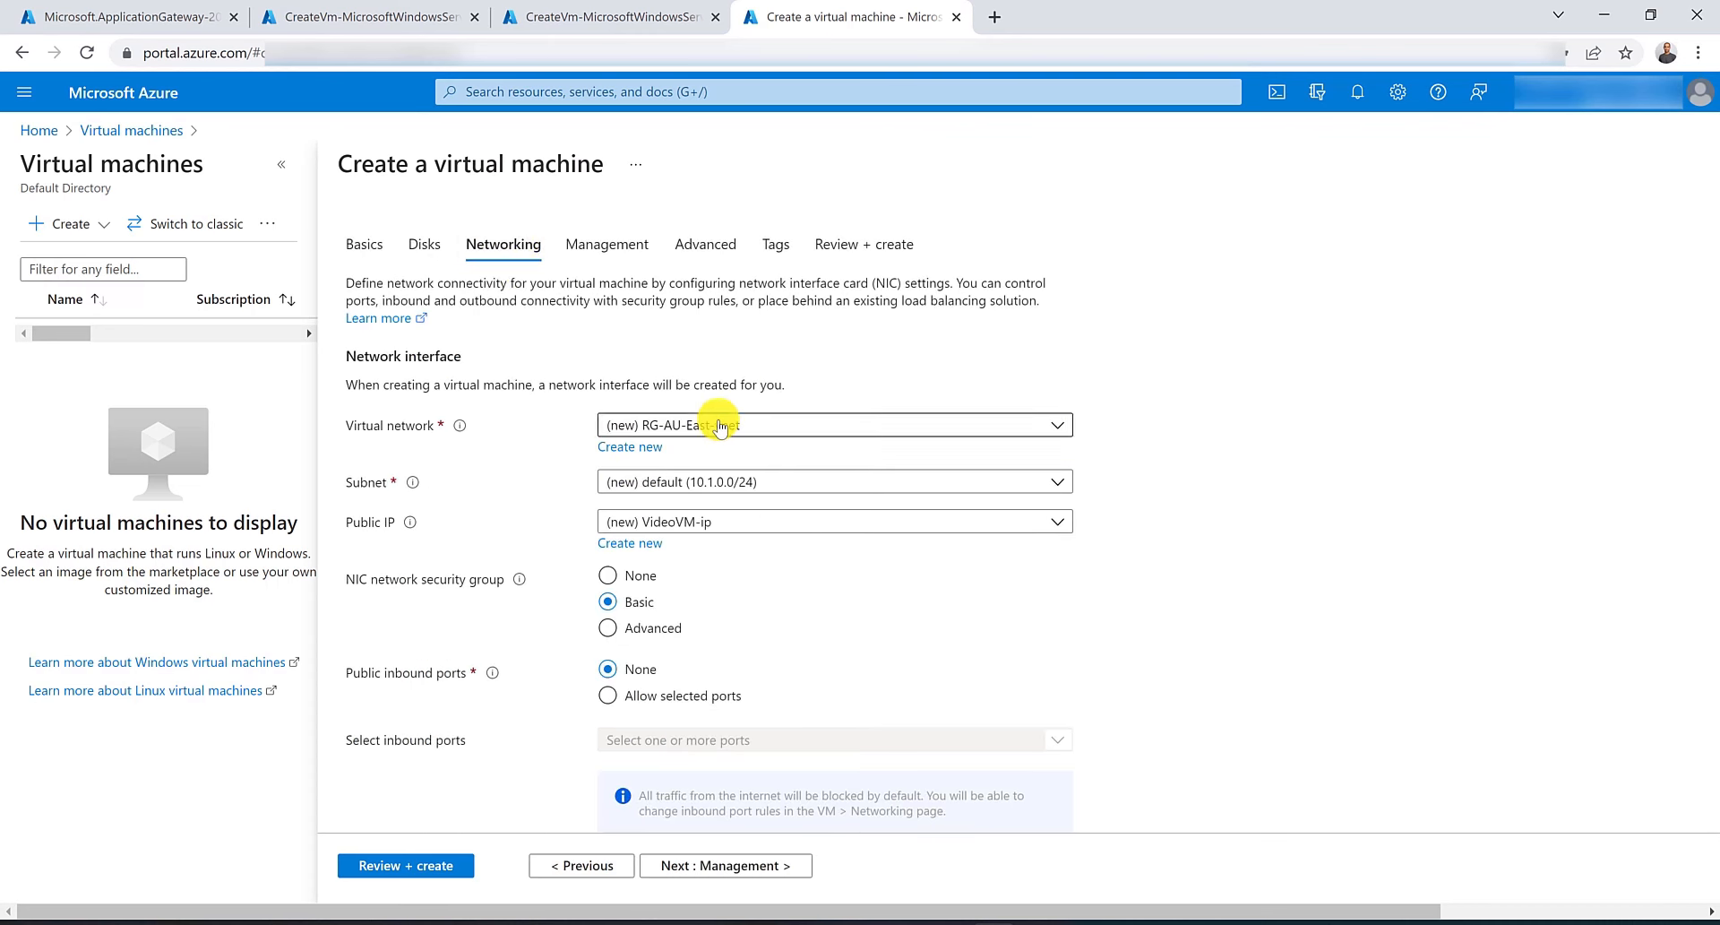
left_click(707, 427)
left_click(693, 560)
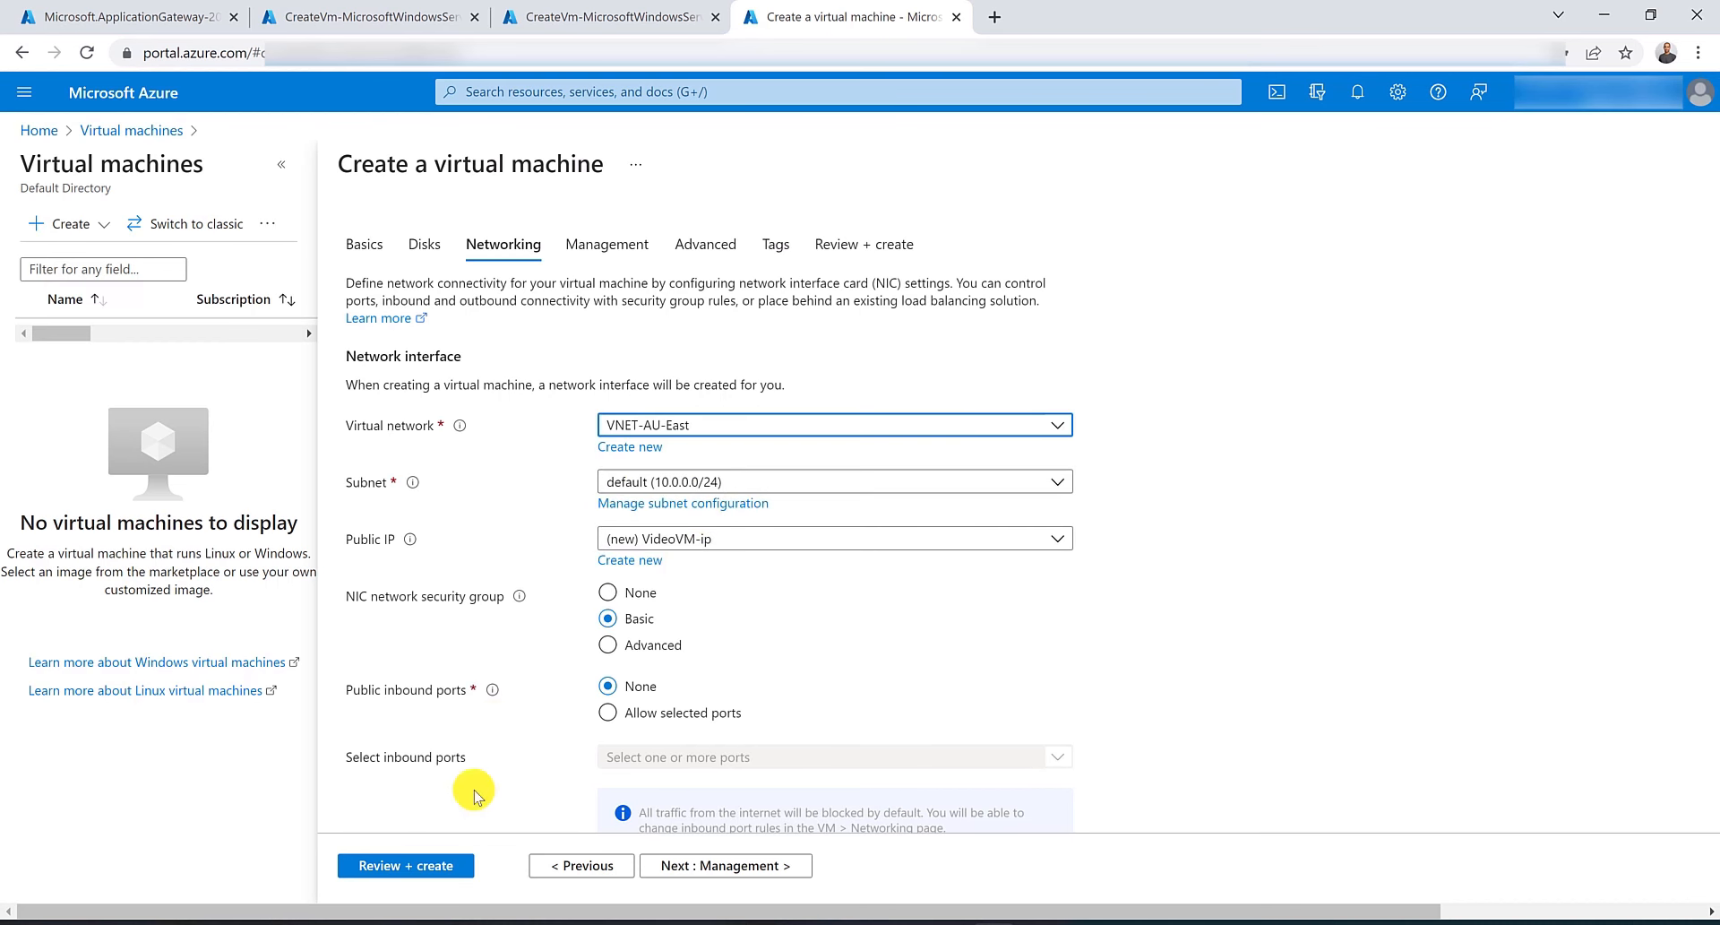
left_click(438, 868)
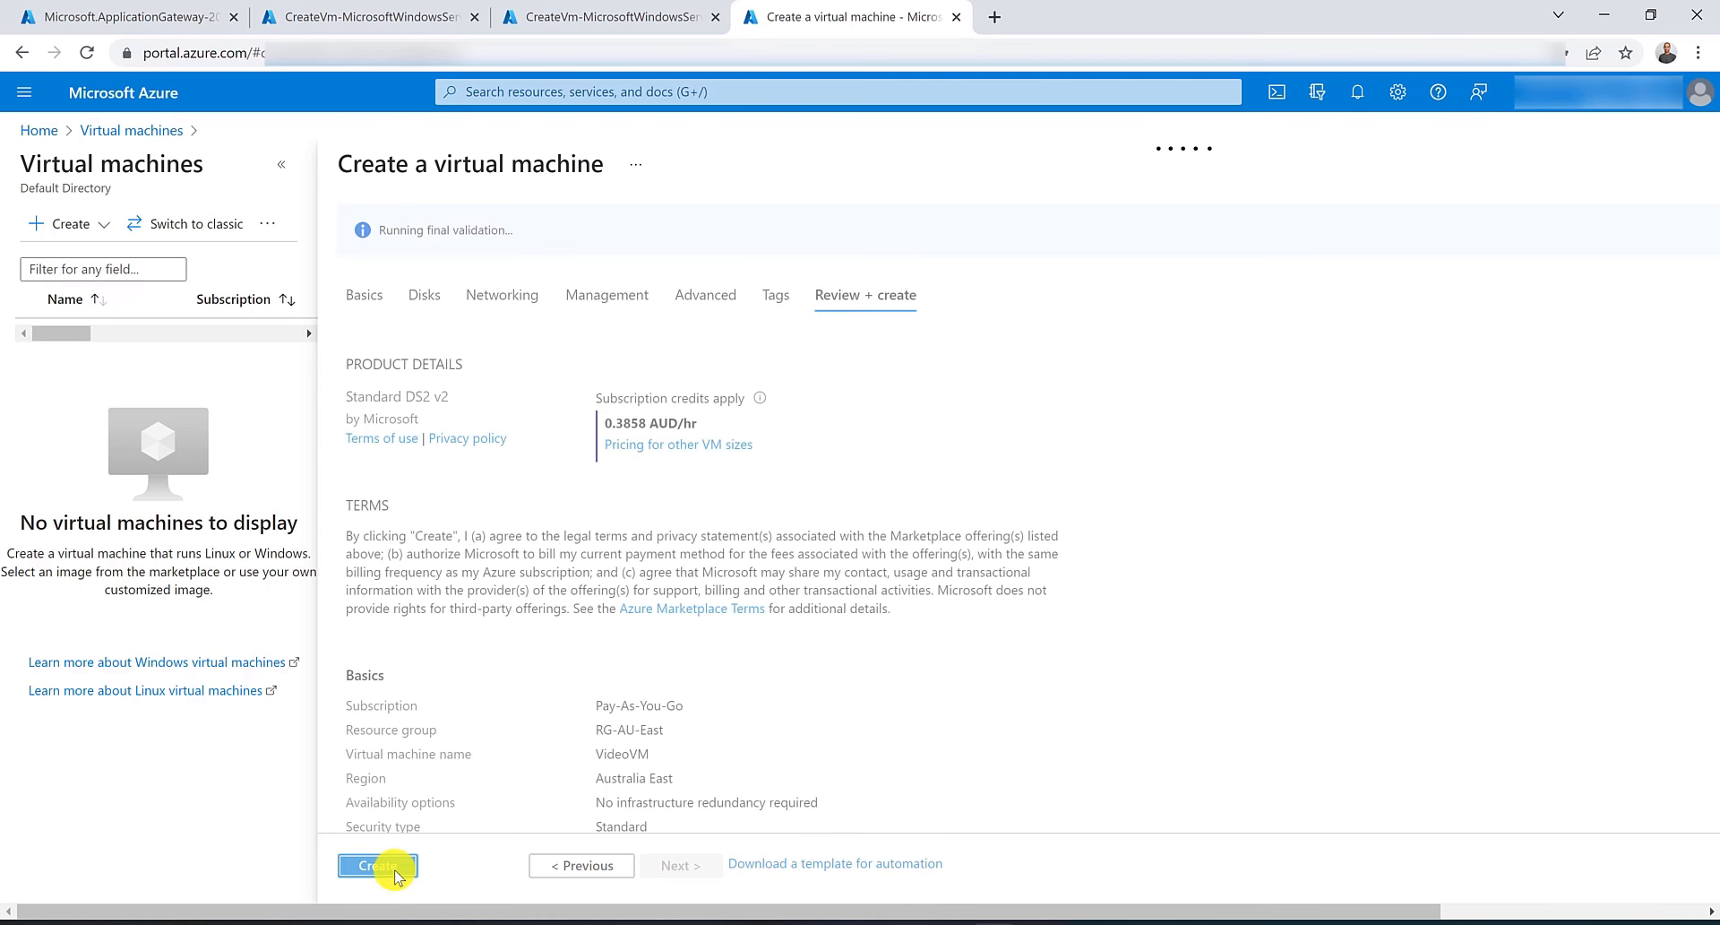
left_click(395, 865)
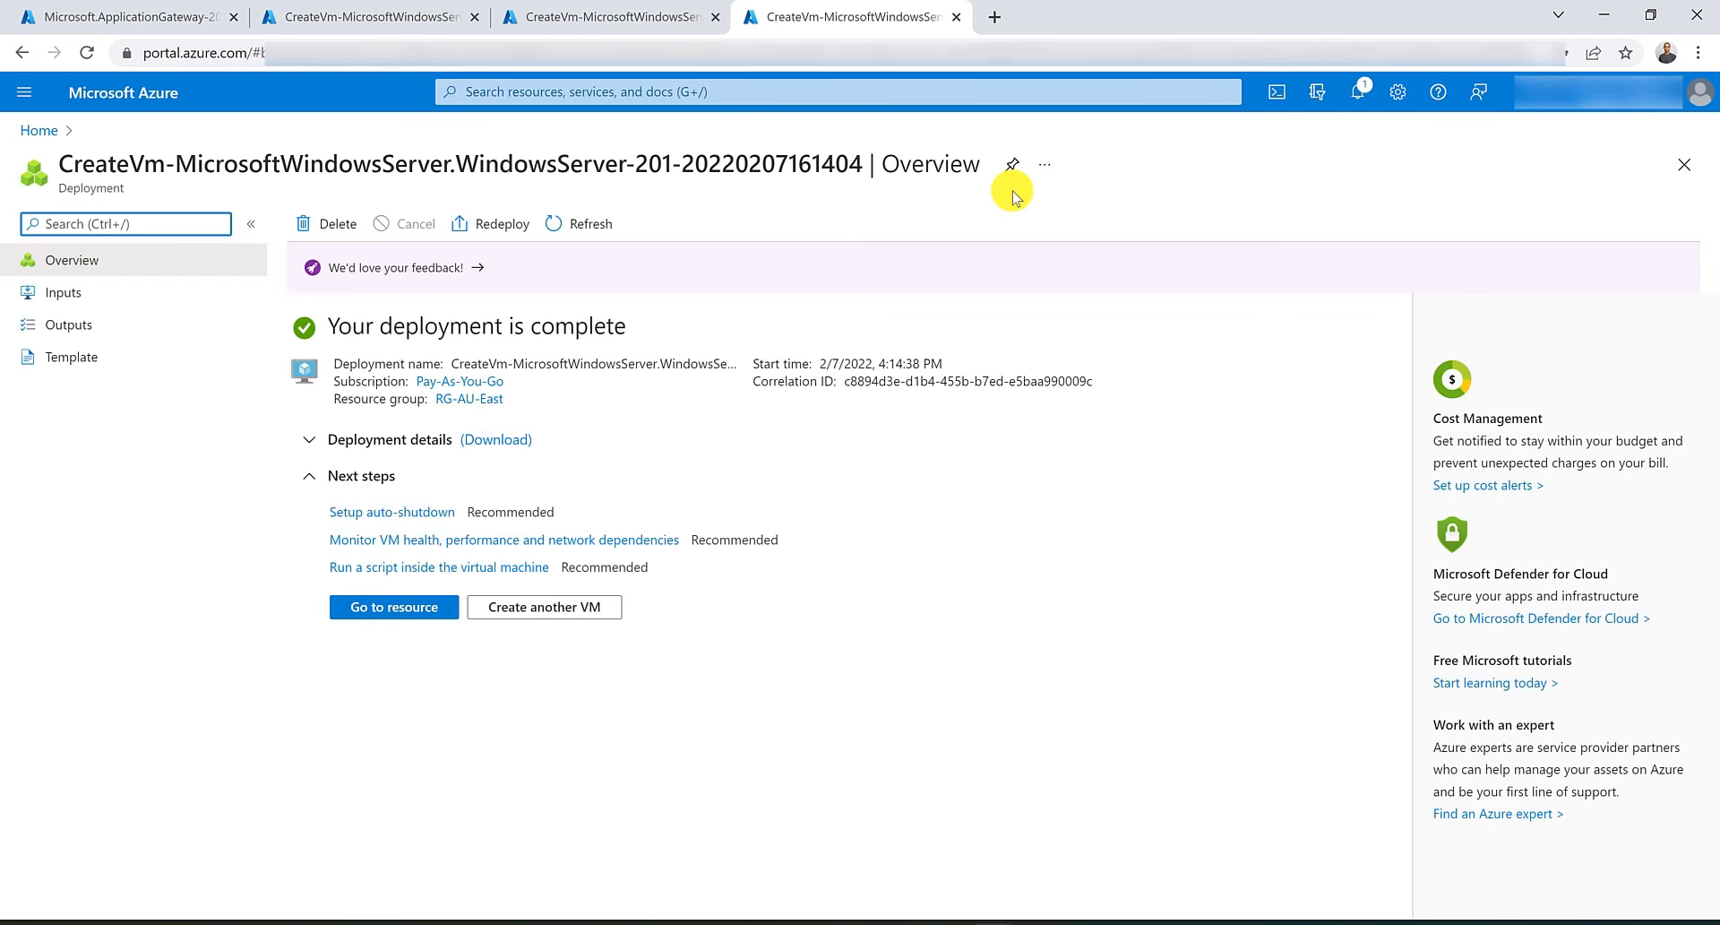
In the GeneralVM deployment tab, open Cloud Shell and run the saved Custom Script Extension commands installing IIS on GeneralVM.
left_click(402, 9)
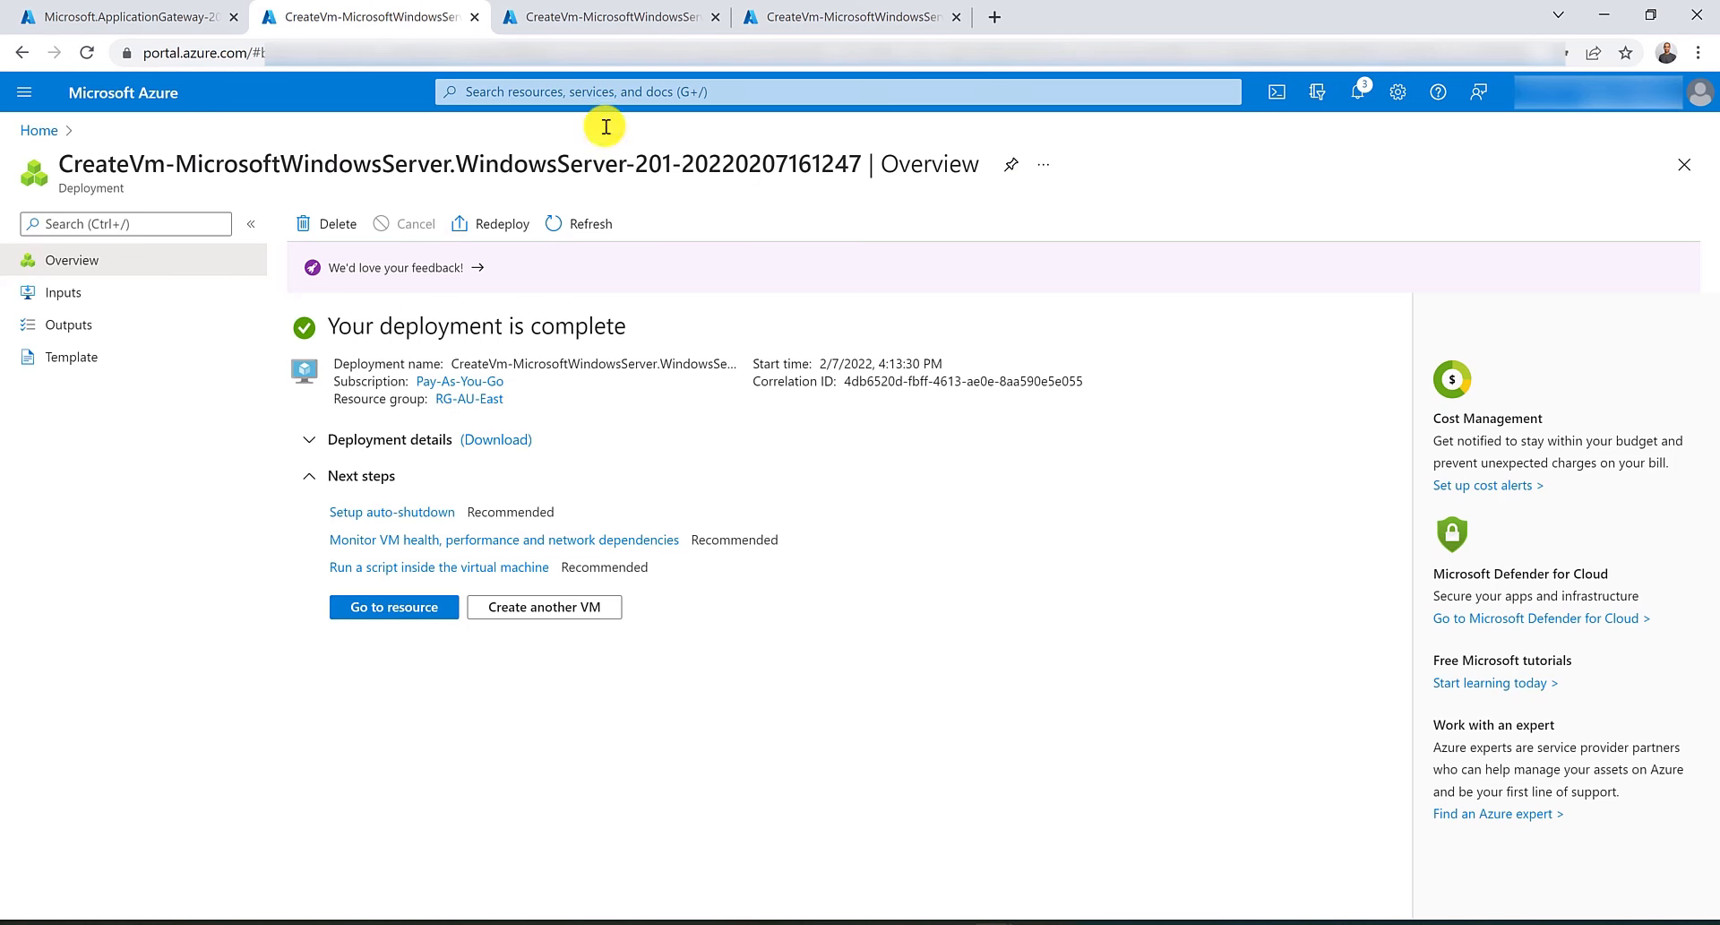
left_click(1272, 95)
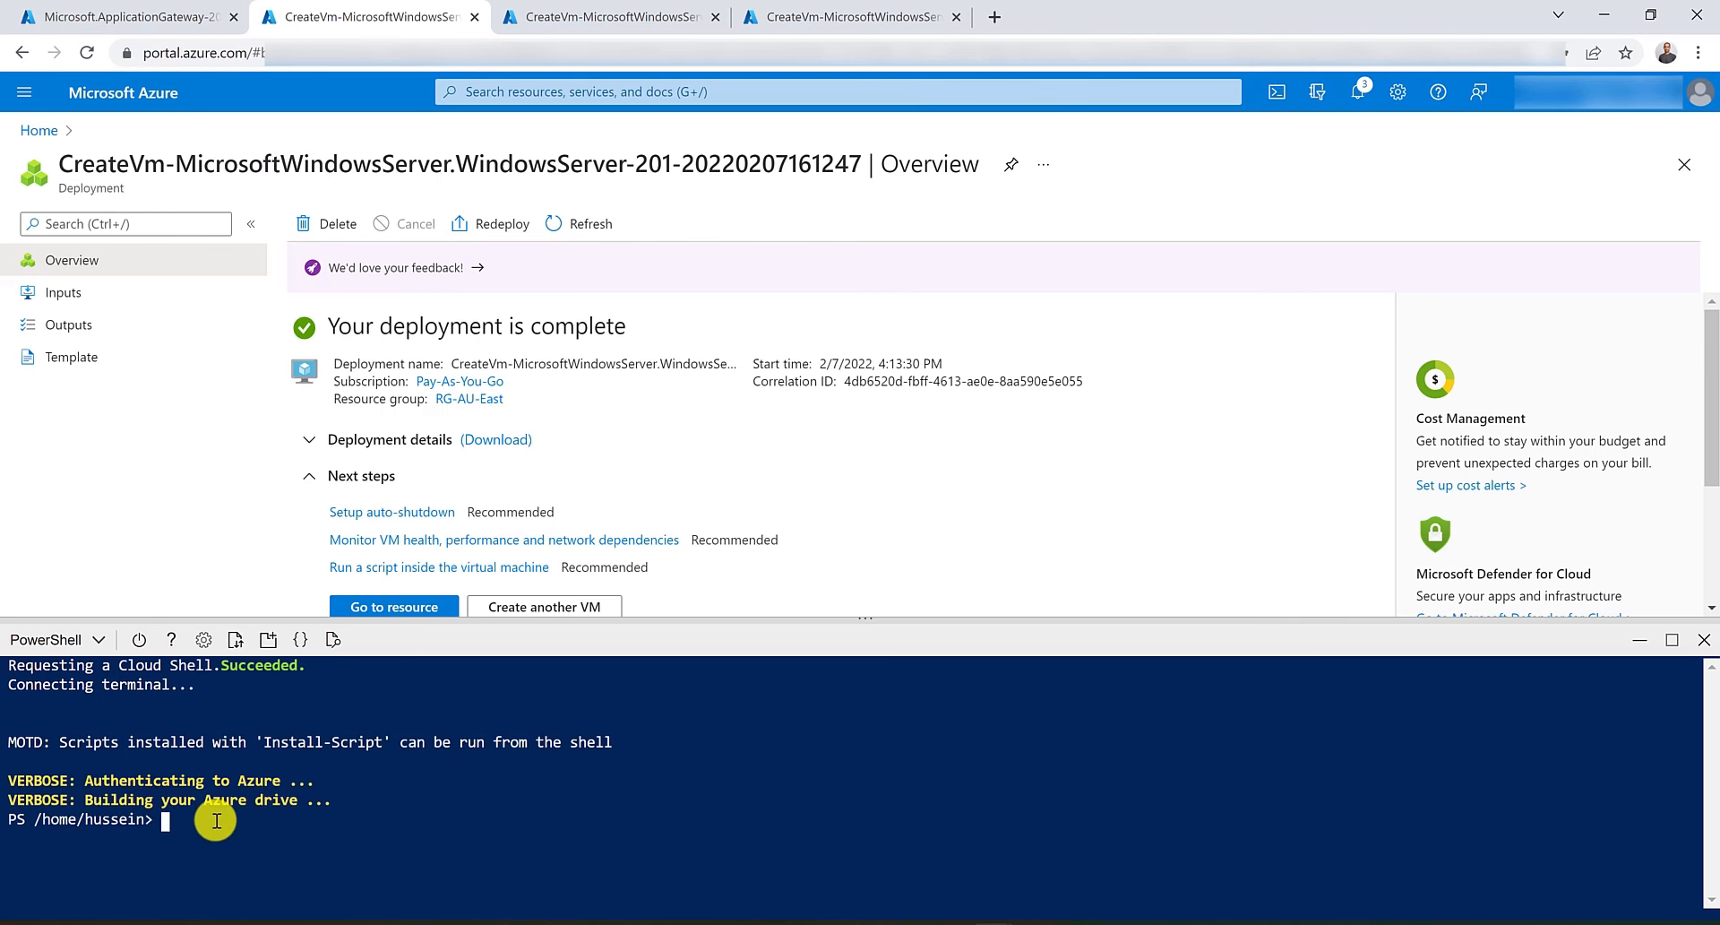
right_click(218, 818)
left_click(265, 658)
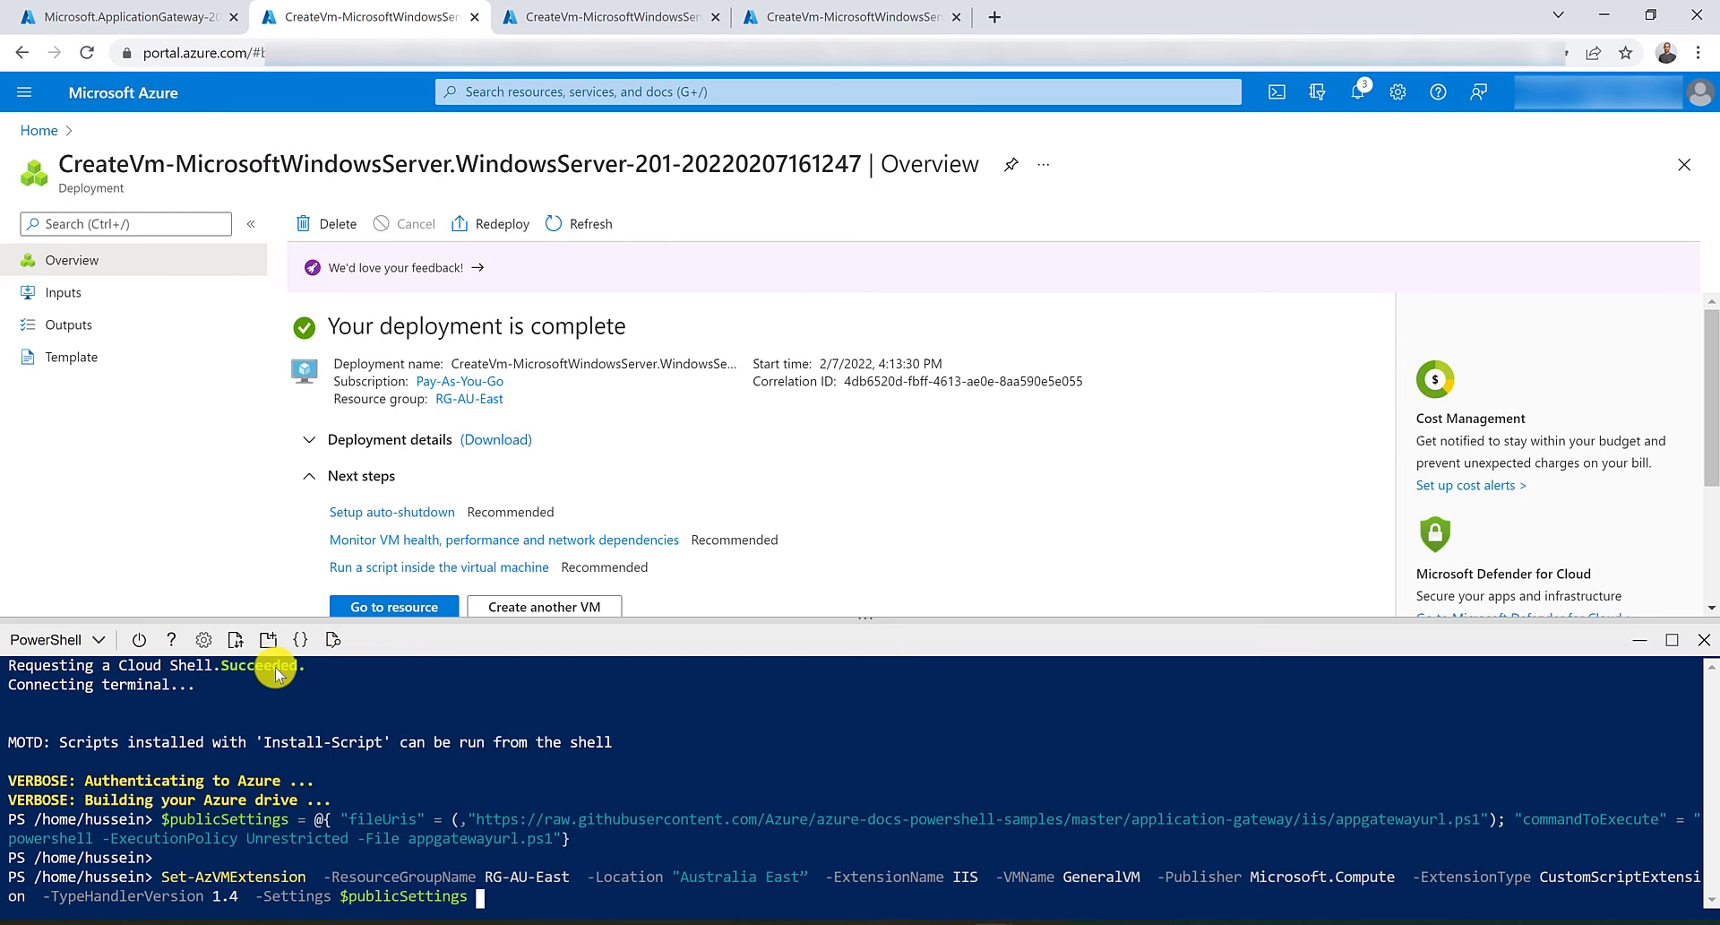
key("Return")
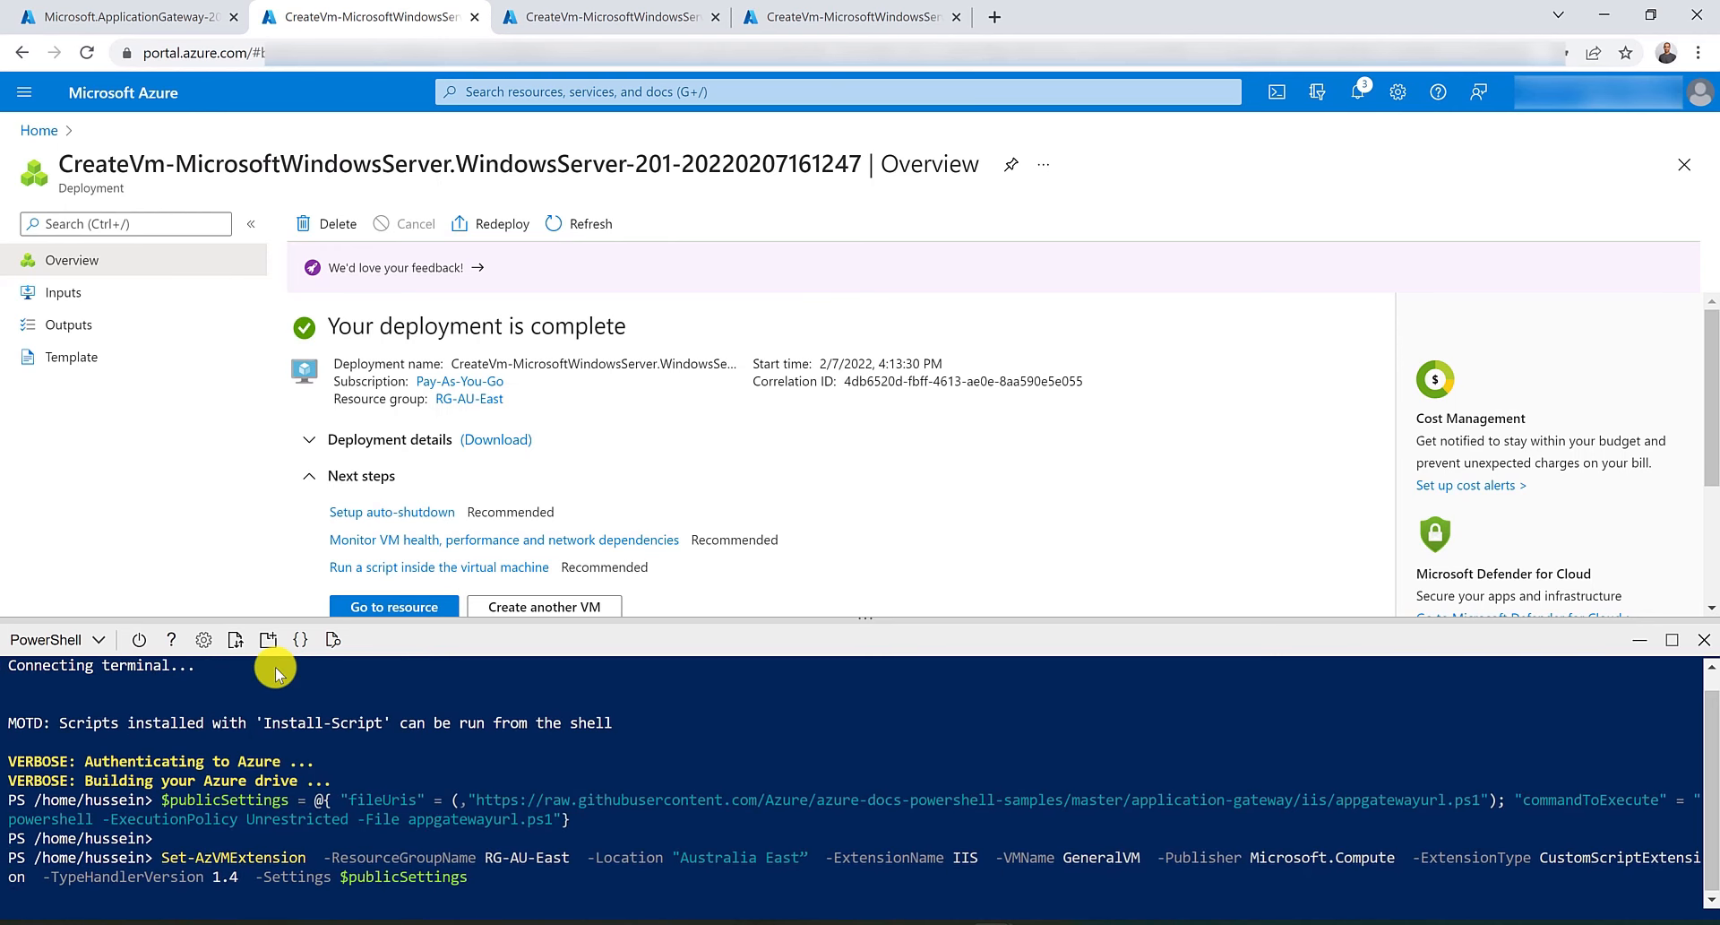
In the next deployment tab, open Cloud Shell, paste the extension commands, change the VM name to ImagesVM and run them.
left_click(568, 16)
left_click(1267, 98)
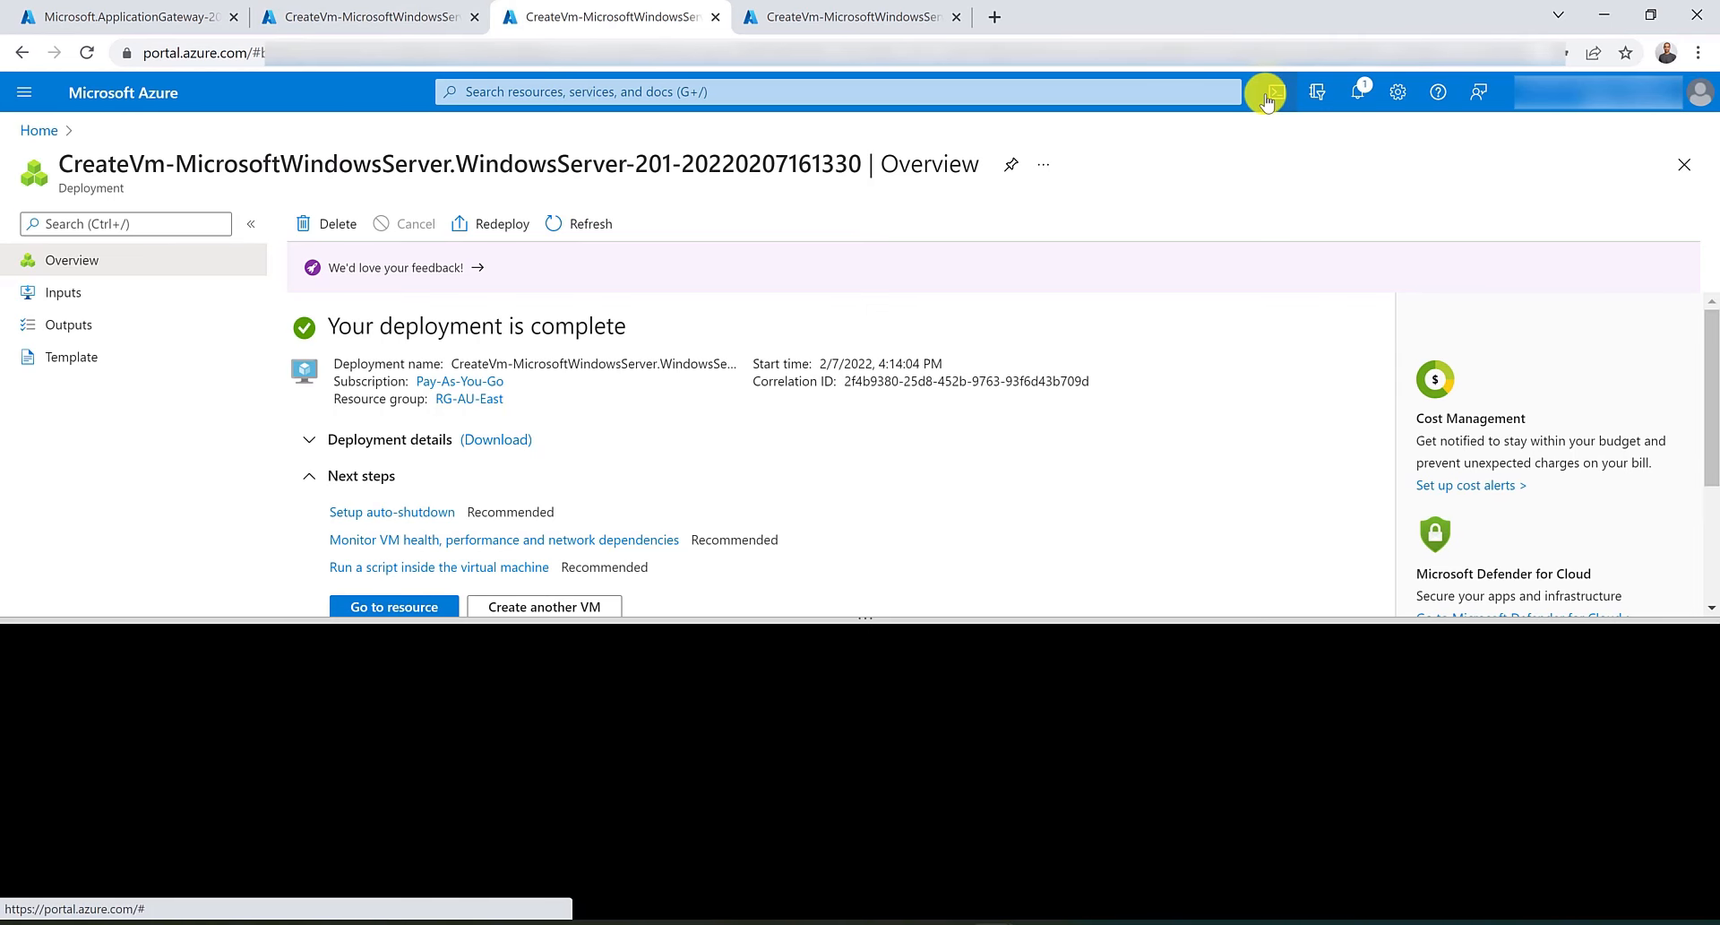
right_click(307, 803)
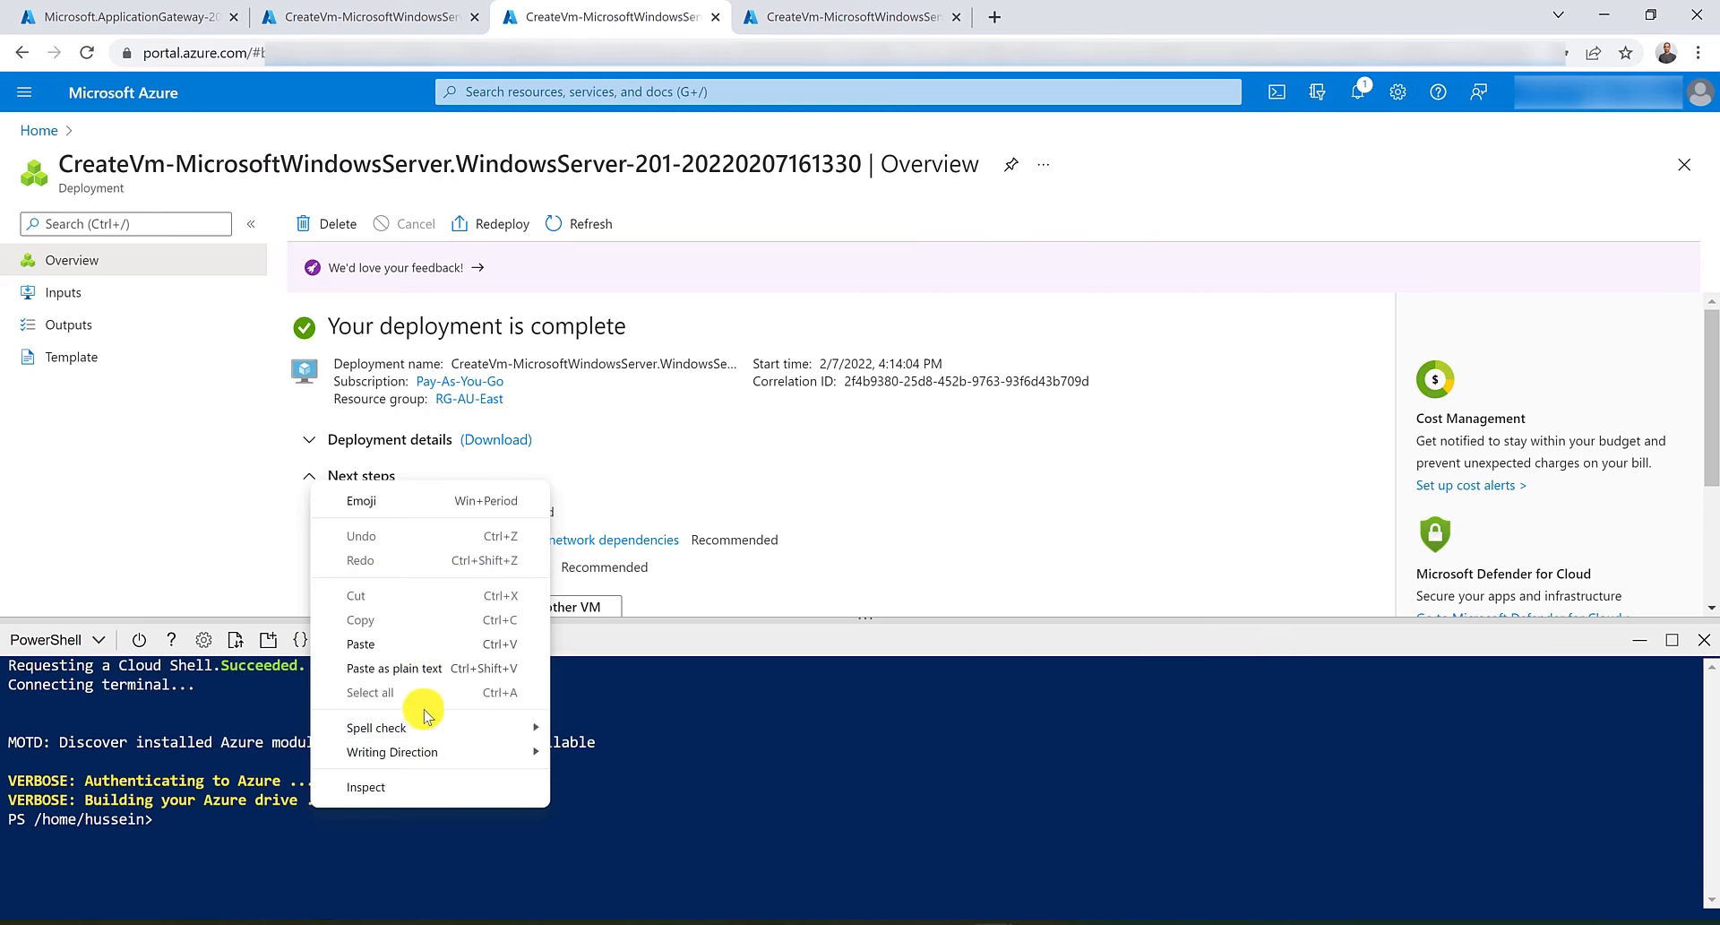
left_click(421, 649)
type("Set-AzVMExtension  -ResourceGroupName RG-AU-East  -Location \"Australia East\"  -ExtensionName IIS  -VMName GeneralVM  -Publisher Microsoft.Compute  -ExtensionType CustomScriptExtension  -TypeHandlerVersion 1.4  -Settings $publicSettings")
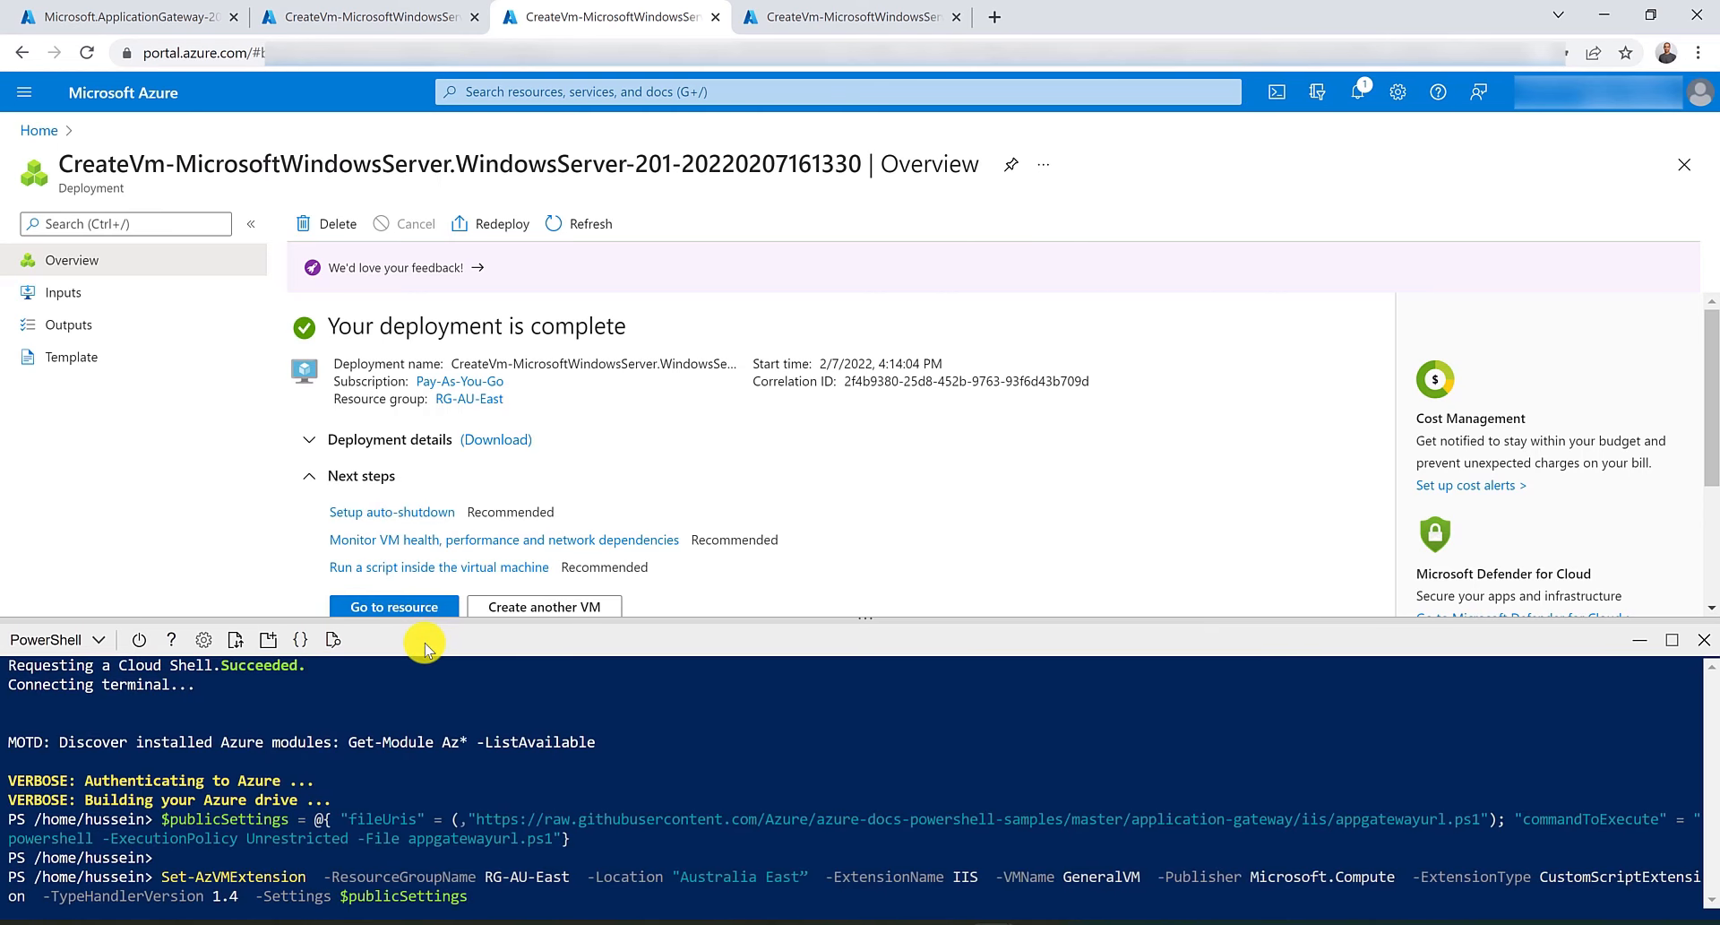
key("ctrl+Right")
key("ctrl+Right")
key("ctrl+Right")
key("ctrl+Right")
key("ctrl+Right")
key("ctrl+Right")
key("ctrl+Right")
key("Delete")
key("Delete")
key("Delete")
key("Delete")
key("Delete")
key("Delete")
key("Delete")
key("Delete")
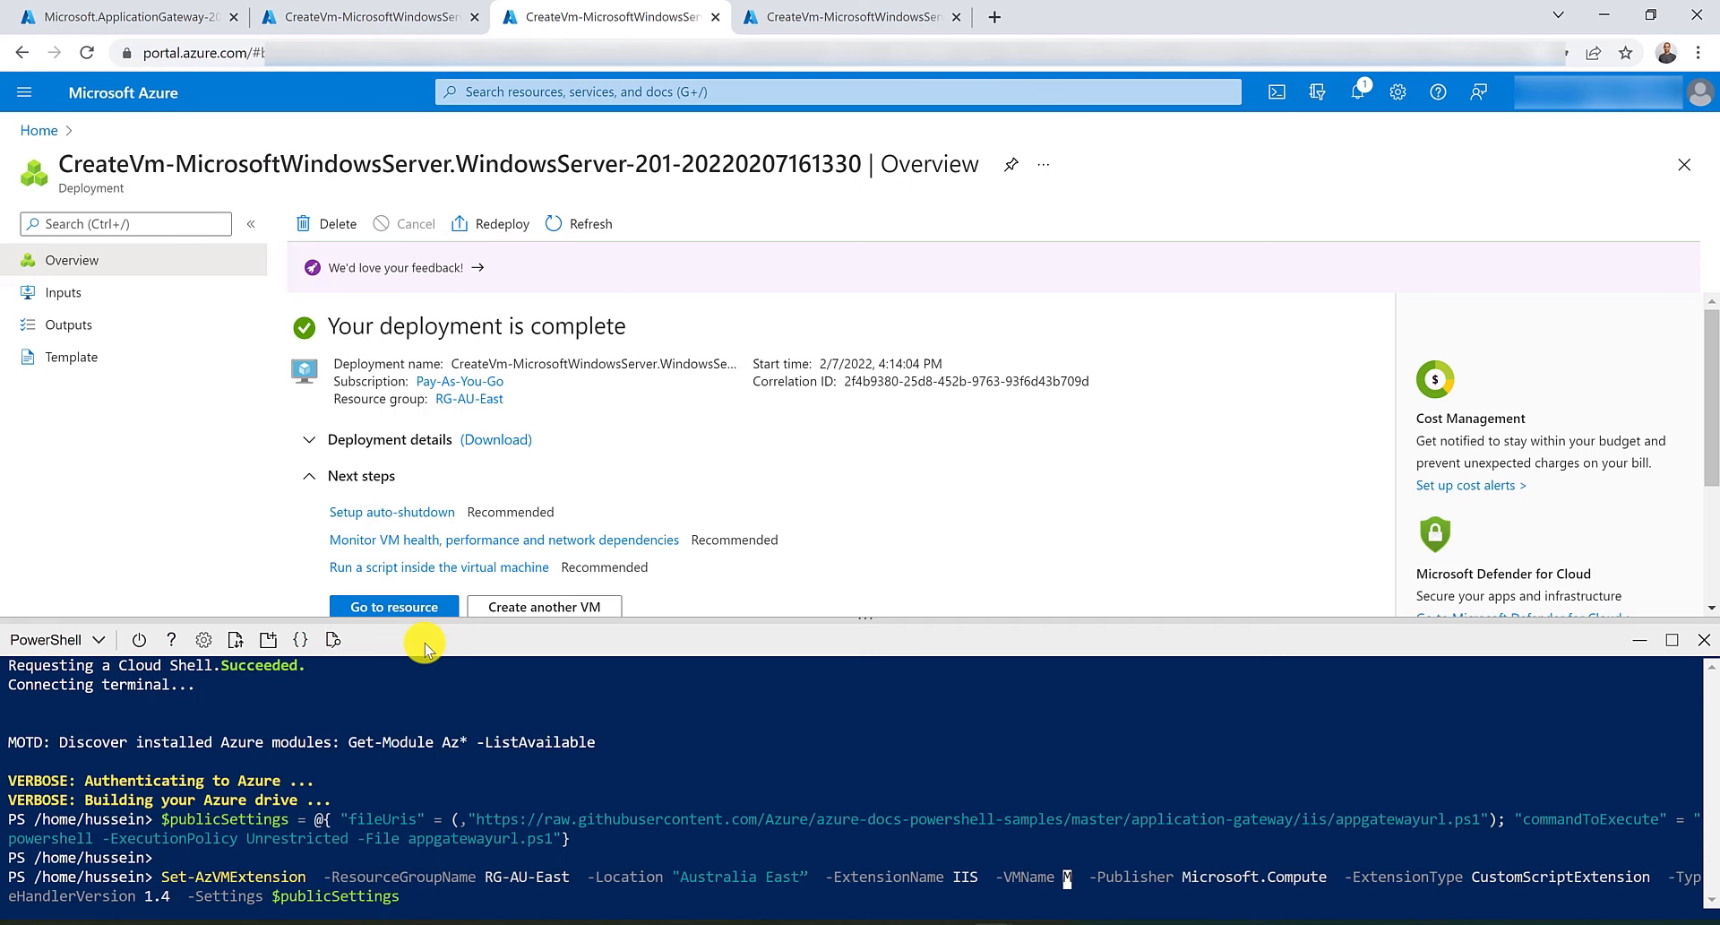
type("ImagesV")
key("Right")
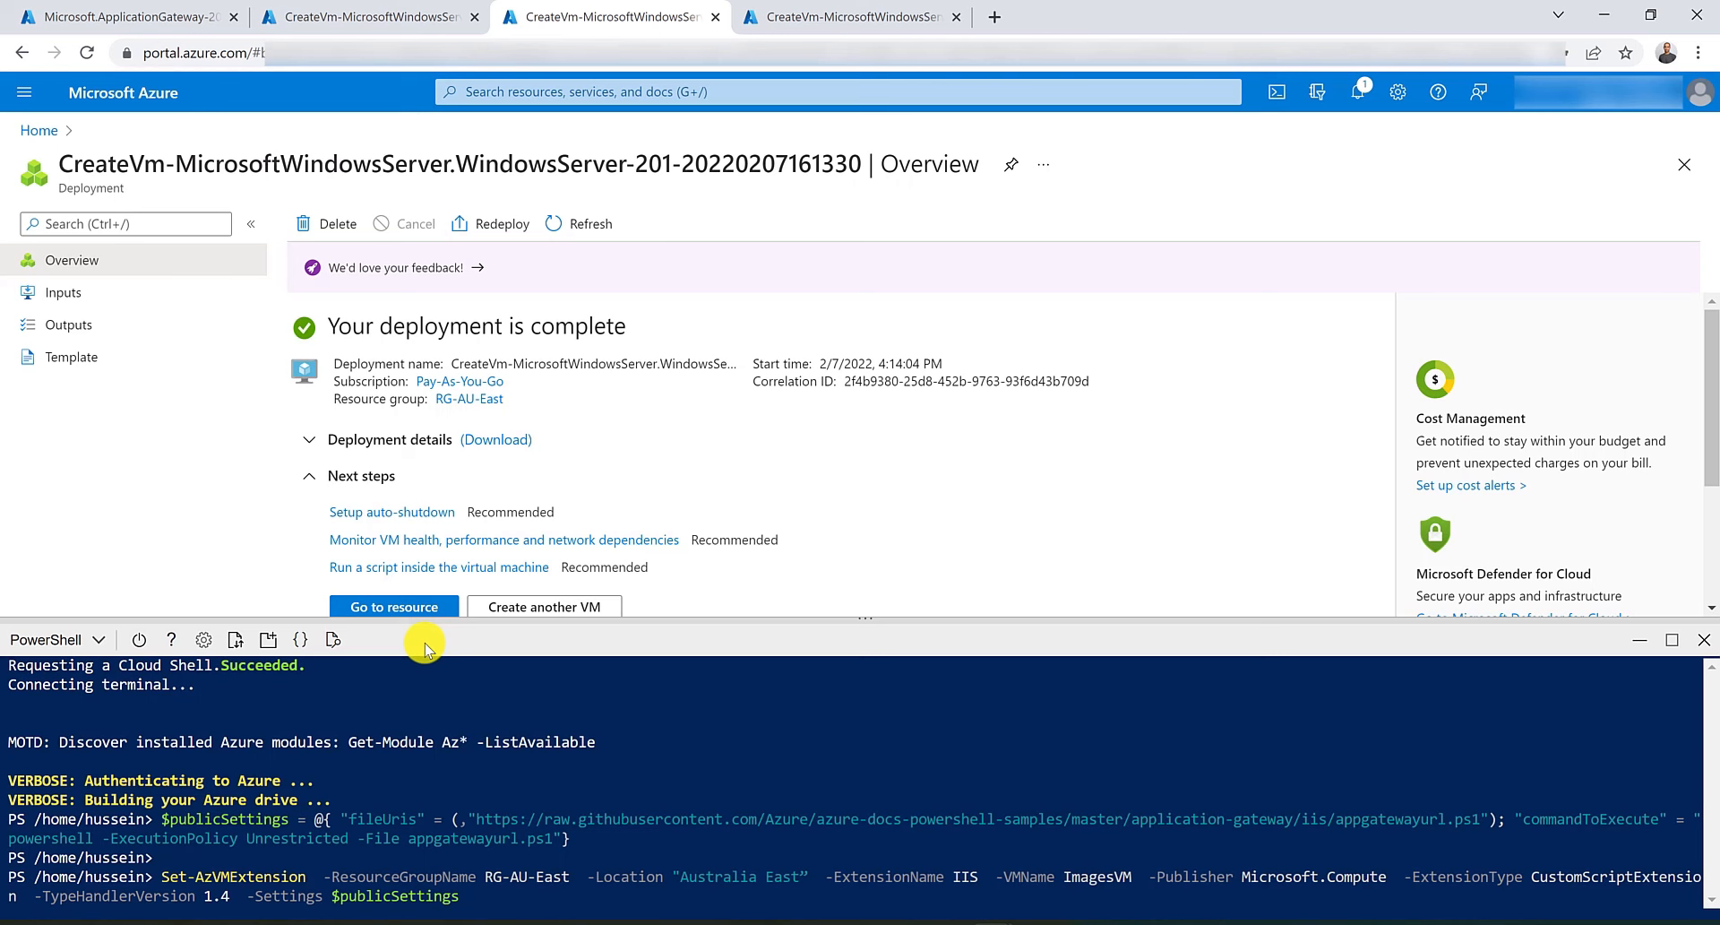
key("Return")
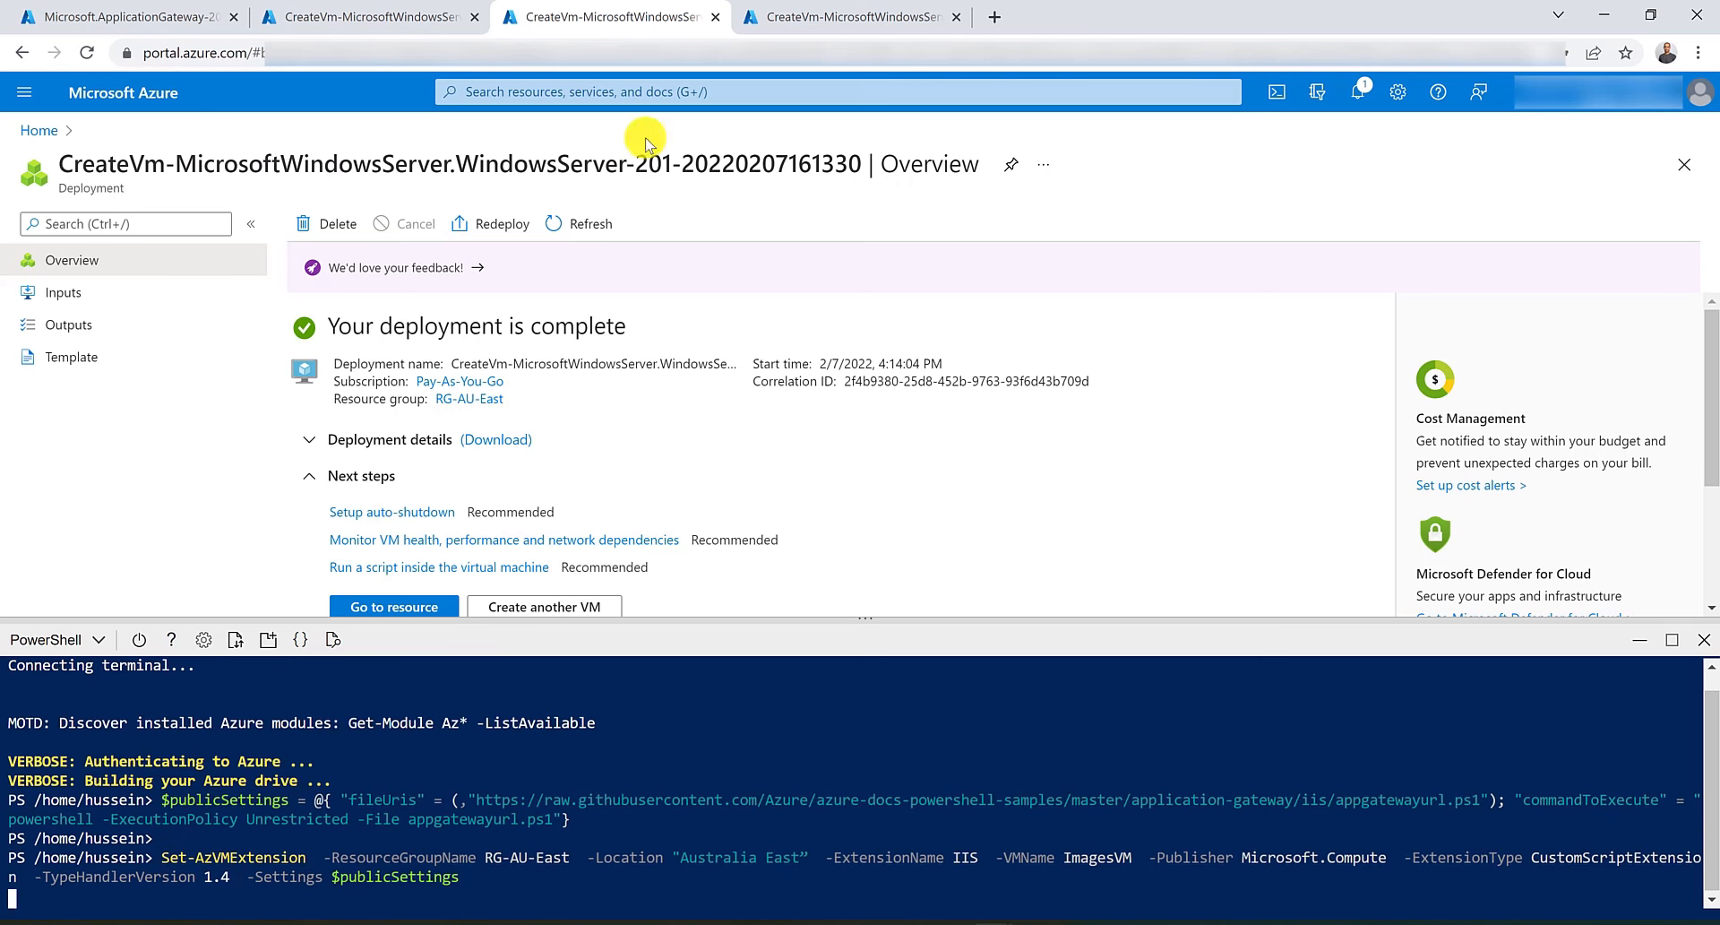
In the VideoVM deployment tab, open Cloud Shell, paste the extension commands, change the VM name to VideoVM and run them.
left_click(860, 18)
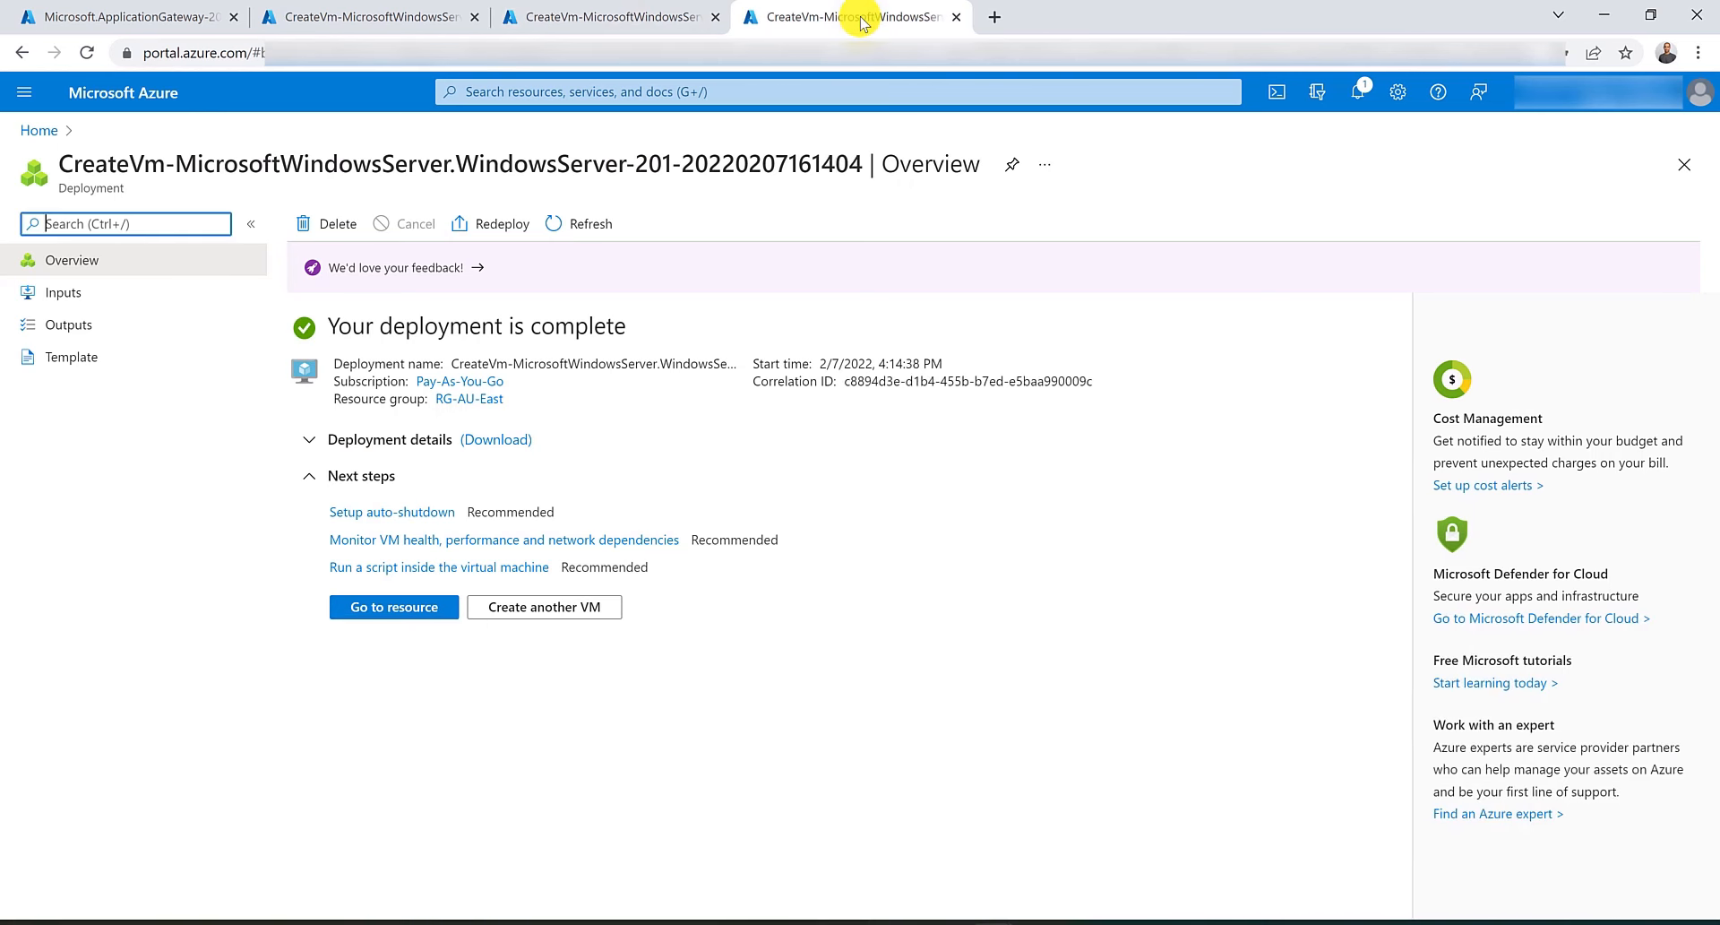
left_click(1278, 101)
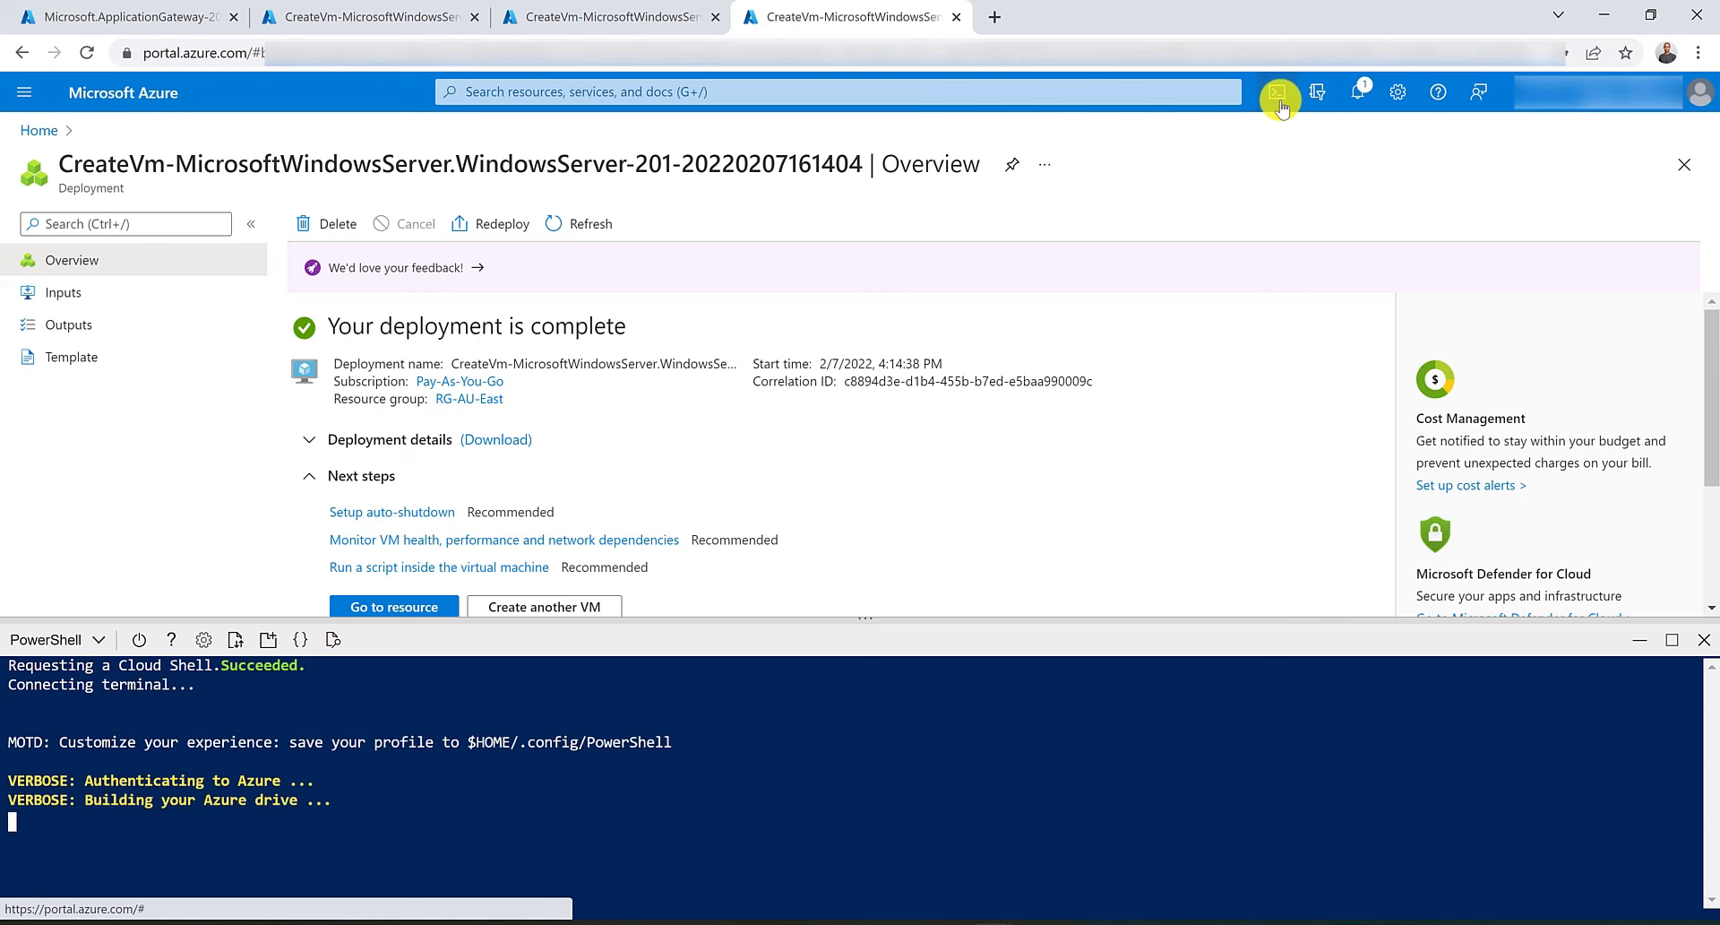
right_click(294, 818)
left_click(452, 654)
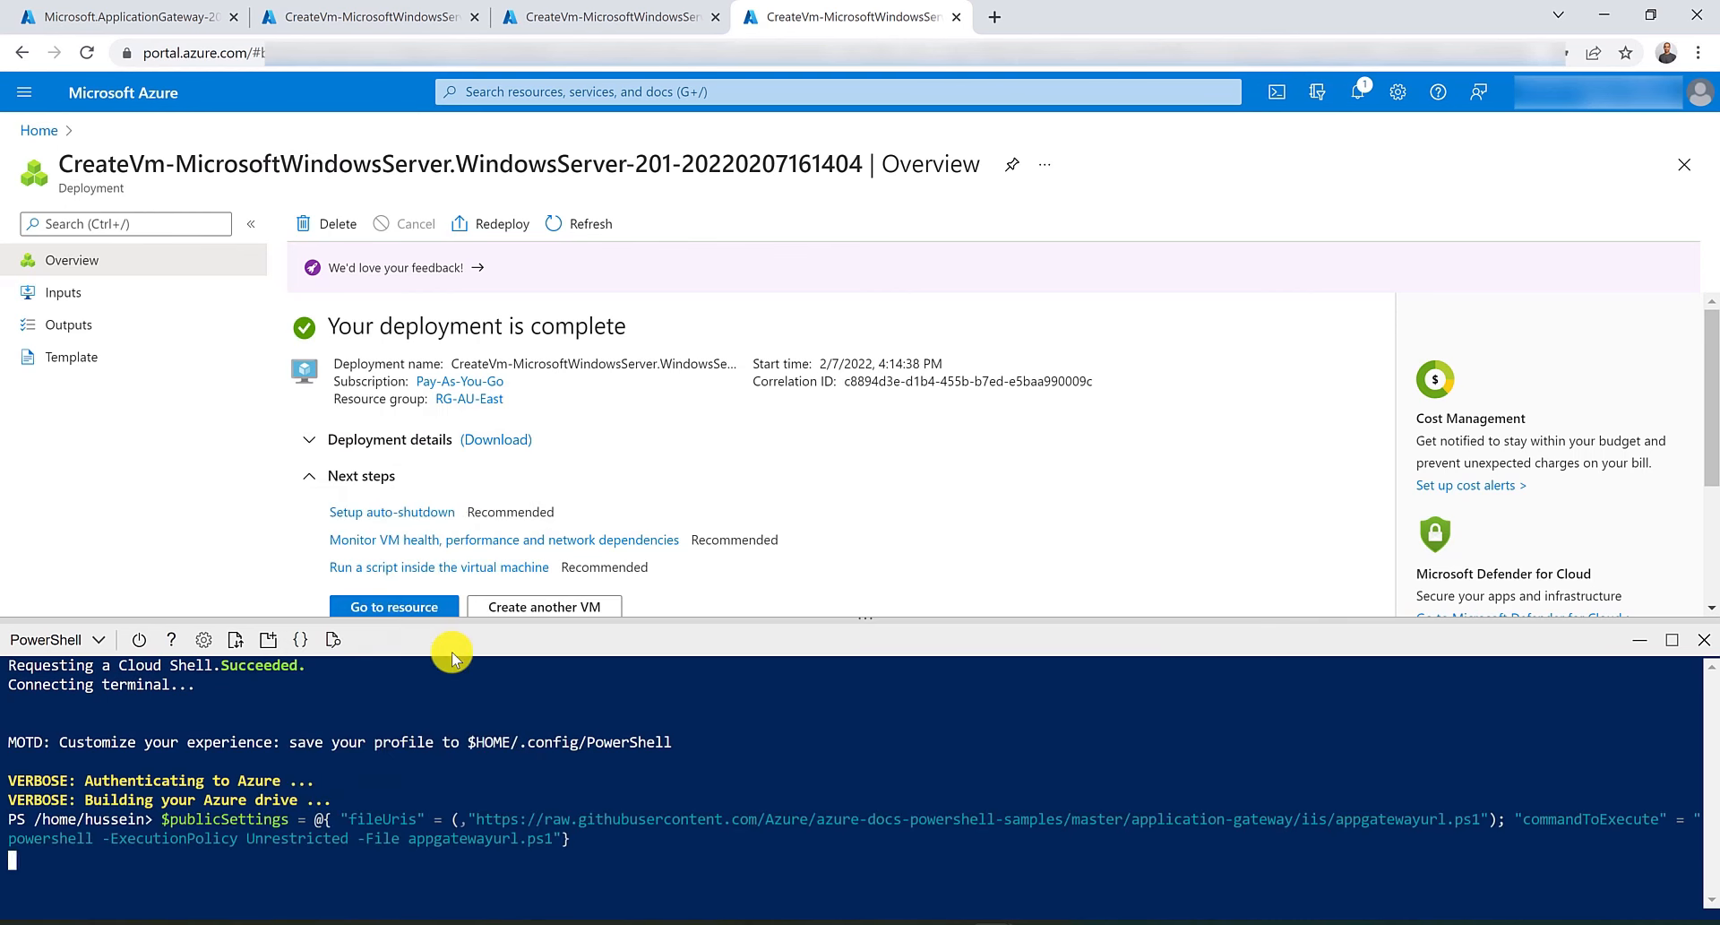
key("ctrl+Right")
key("ctrl+Right")
key("ctrl+Right")
key("ctrl+Right")
key("ctrl+Right")
key("ctrl+Right")
key("ctrl+Right")
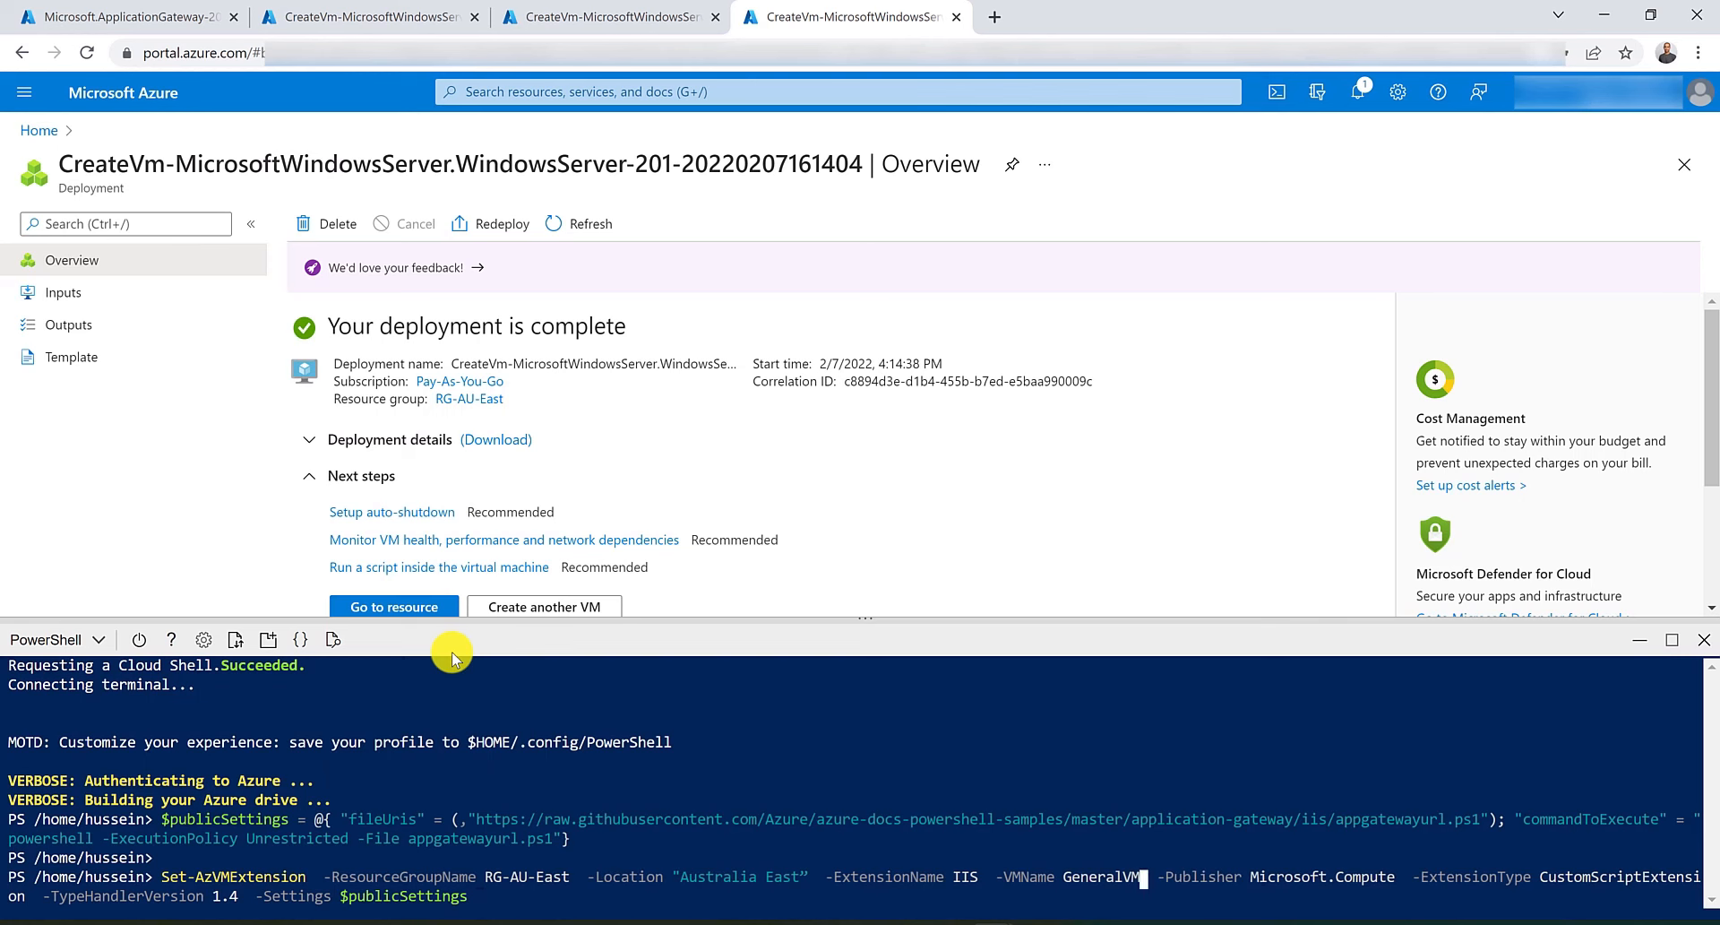
key("BackSpace")
key("BackSpace")
key("BackSpace")
key("BackSpace")
key("BackSpace")
key("BackSpace")
key("BackSpace")
key("BackSpace")
key("BackSpace")
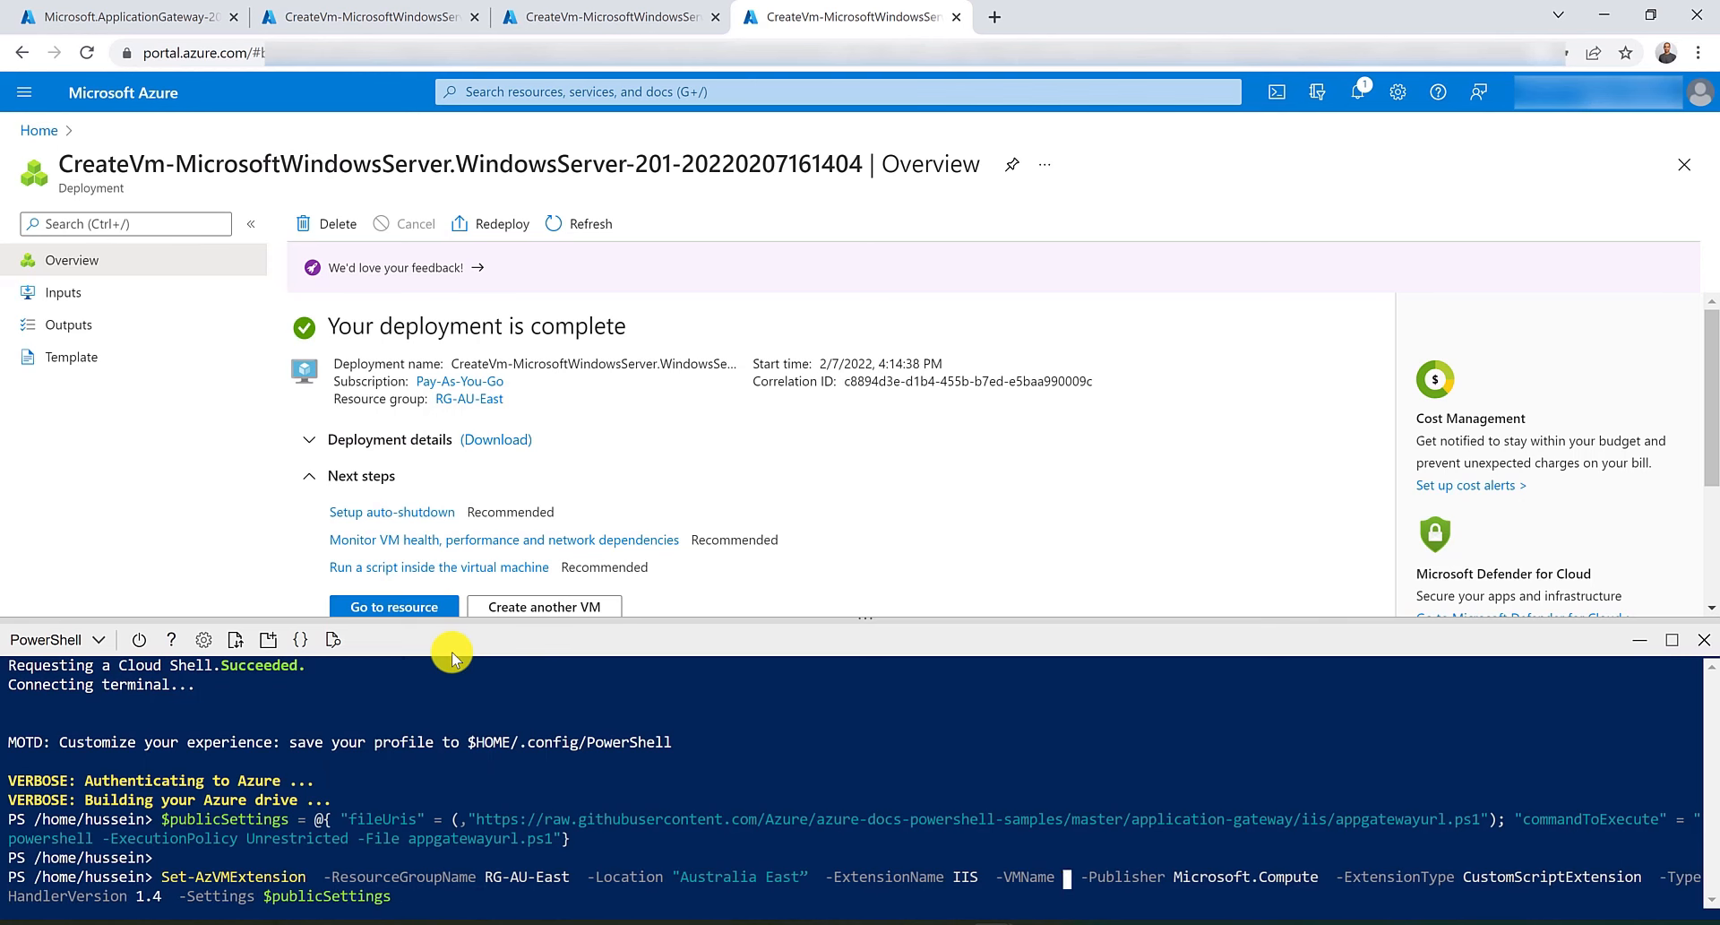
type("videoVM")
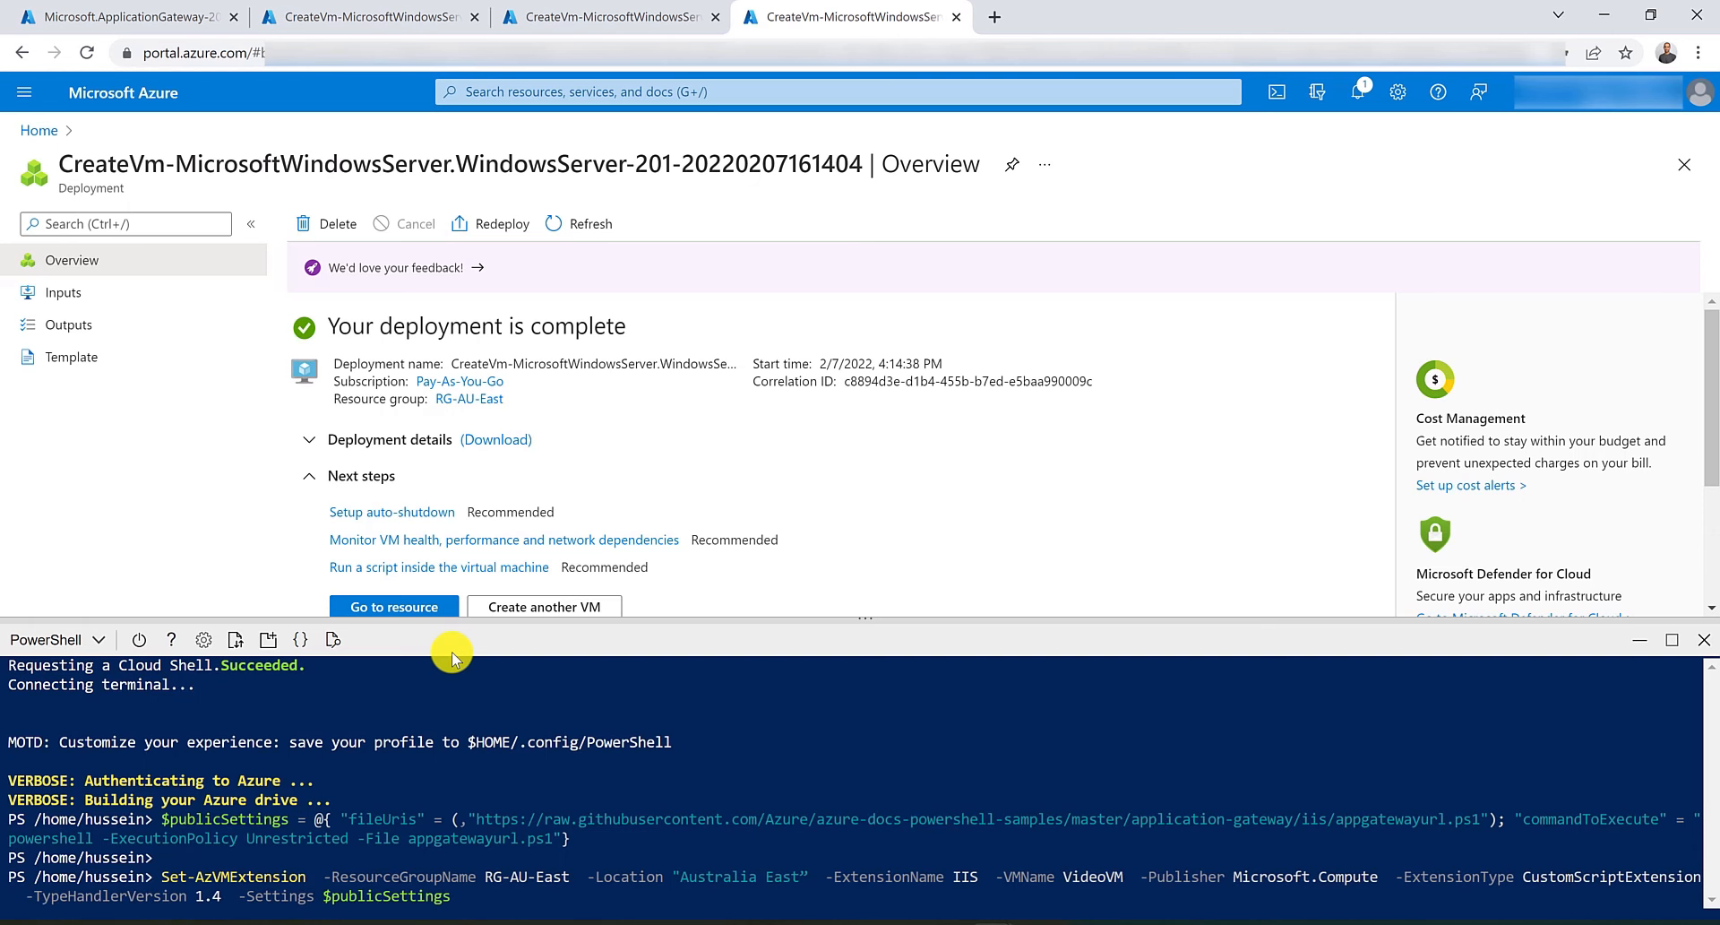
key("Return")
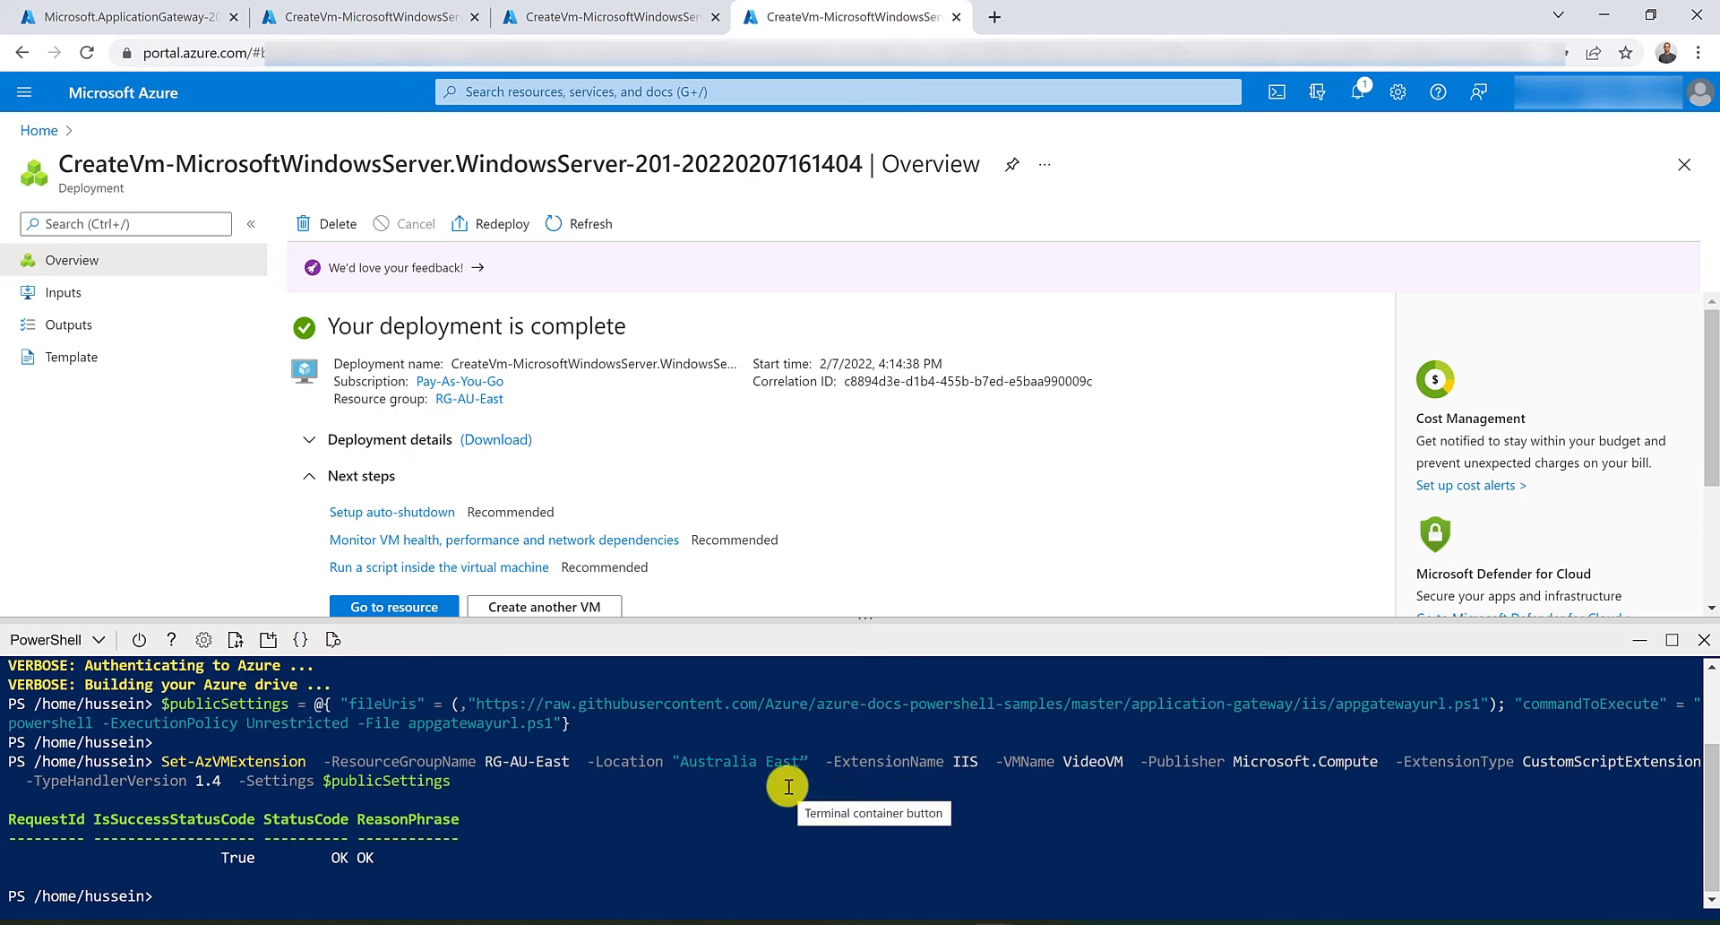
Check the Cloud Shell extension results in each virtual machine deployment tab.
left_click(445, 12)
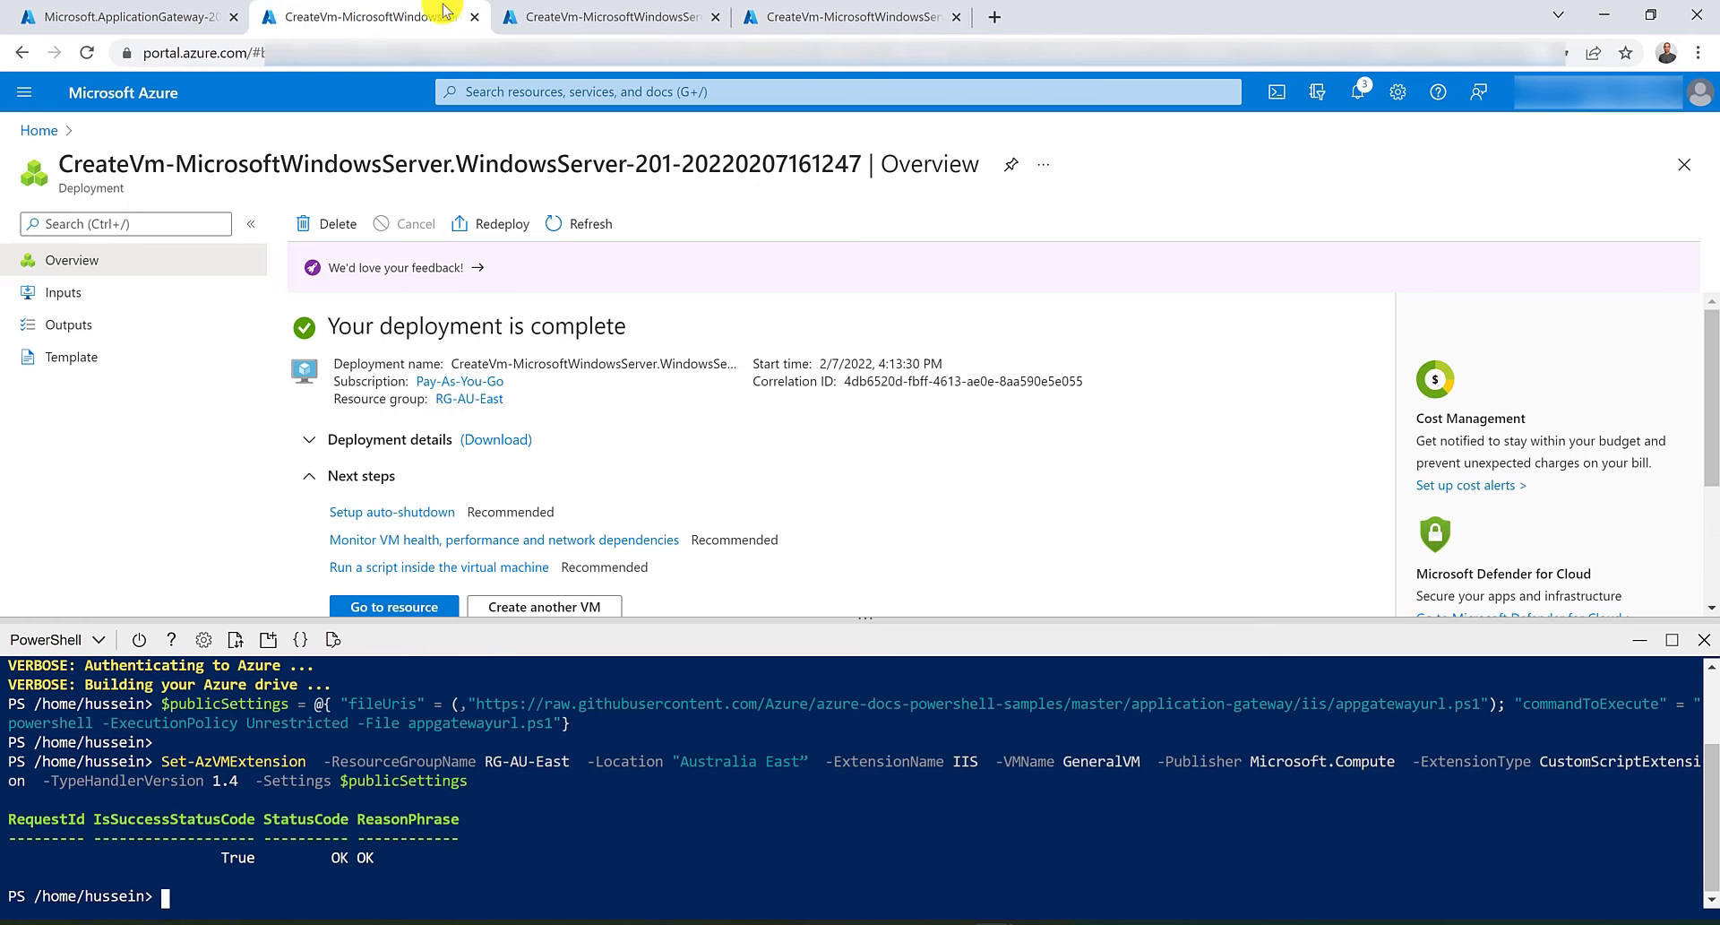
left_click(546, 12)
left_click(807, 13)
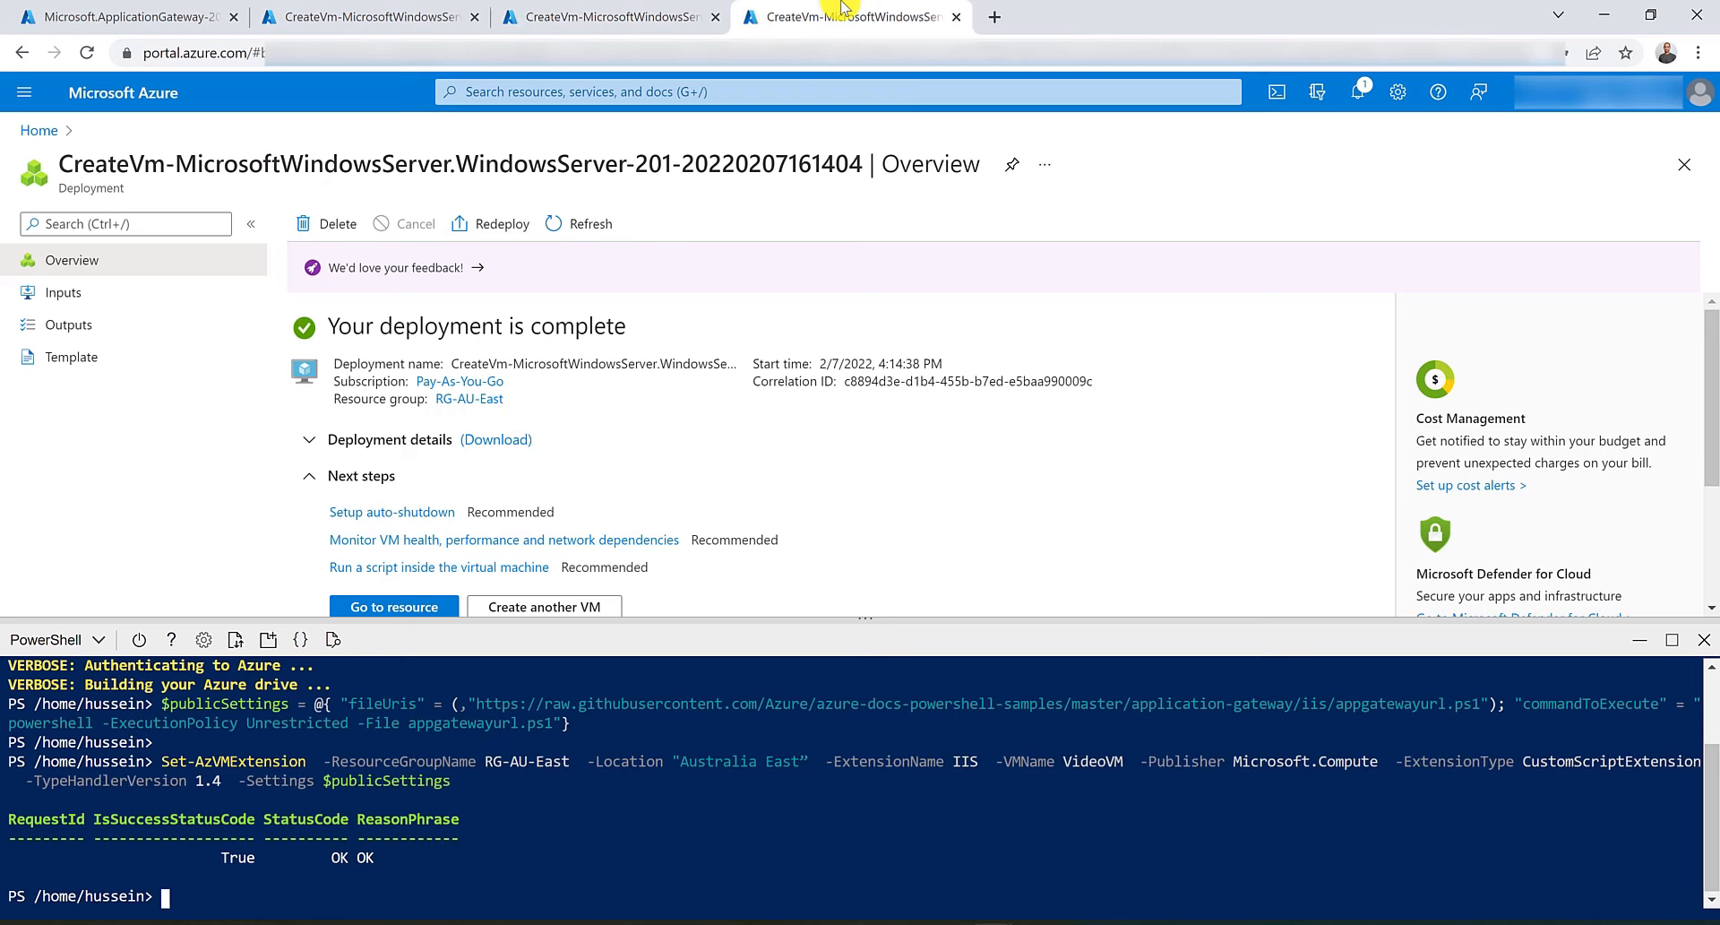
Open myAppGW's backend pools and add GeneralVM's network interface as a virtual machine target to GerneralBackendPool, then save.
left_click(125, 12)
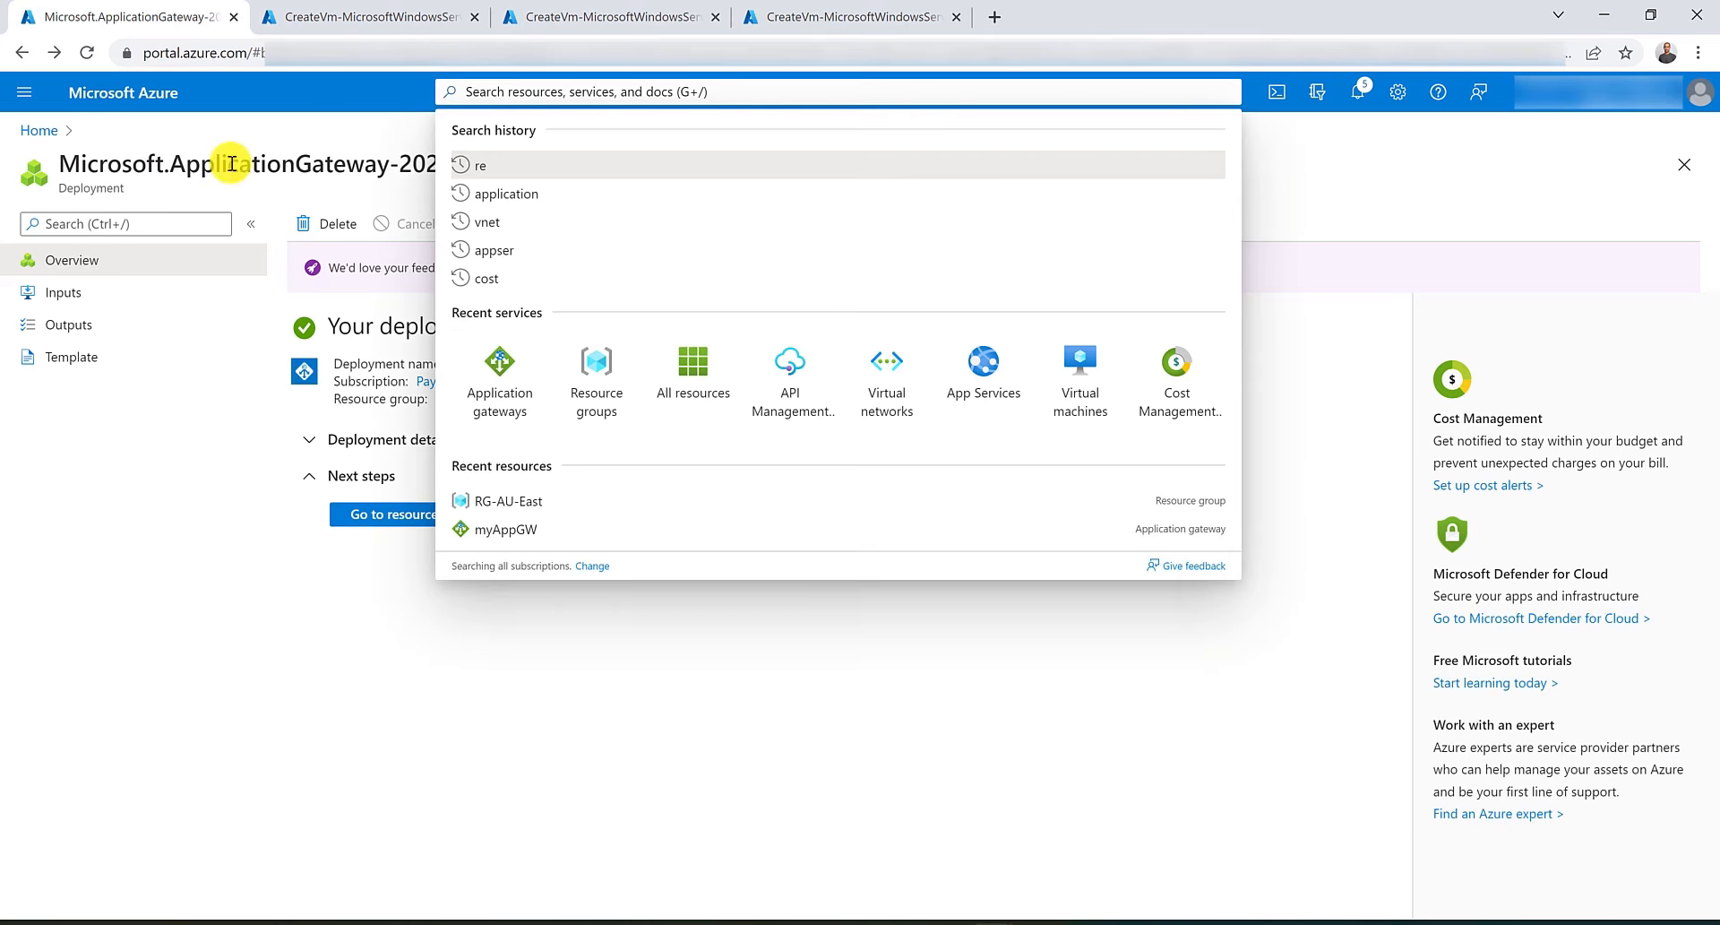
left_click(499, 374)
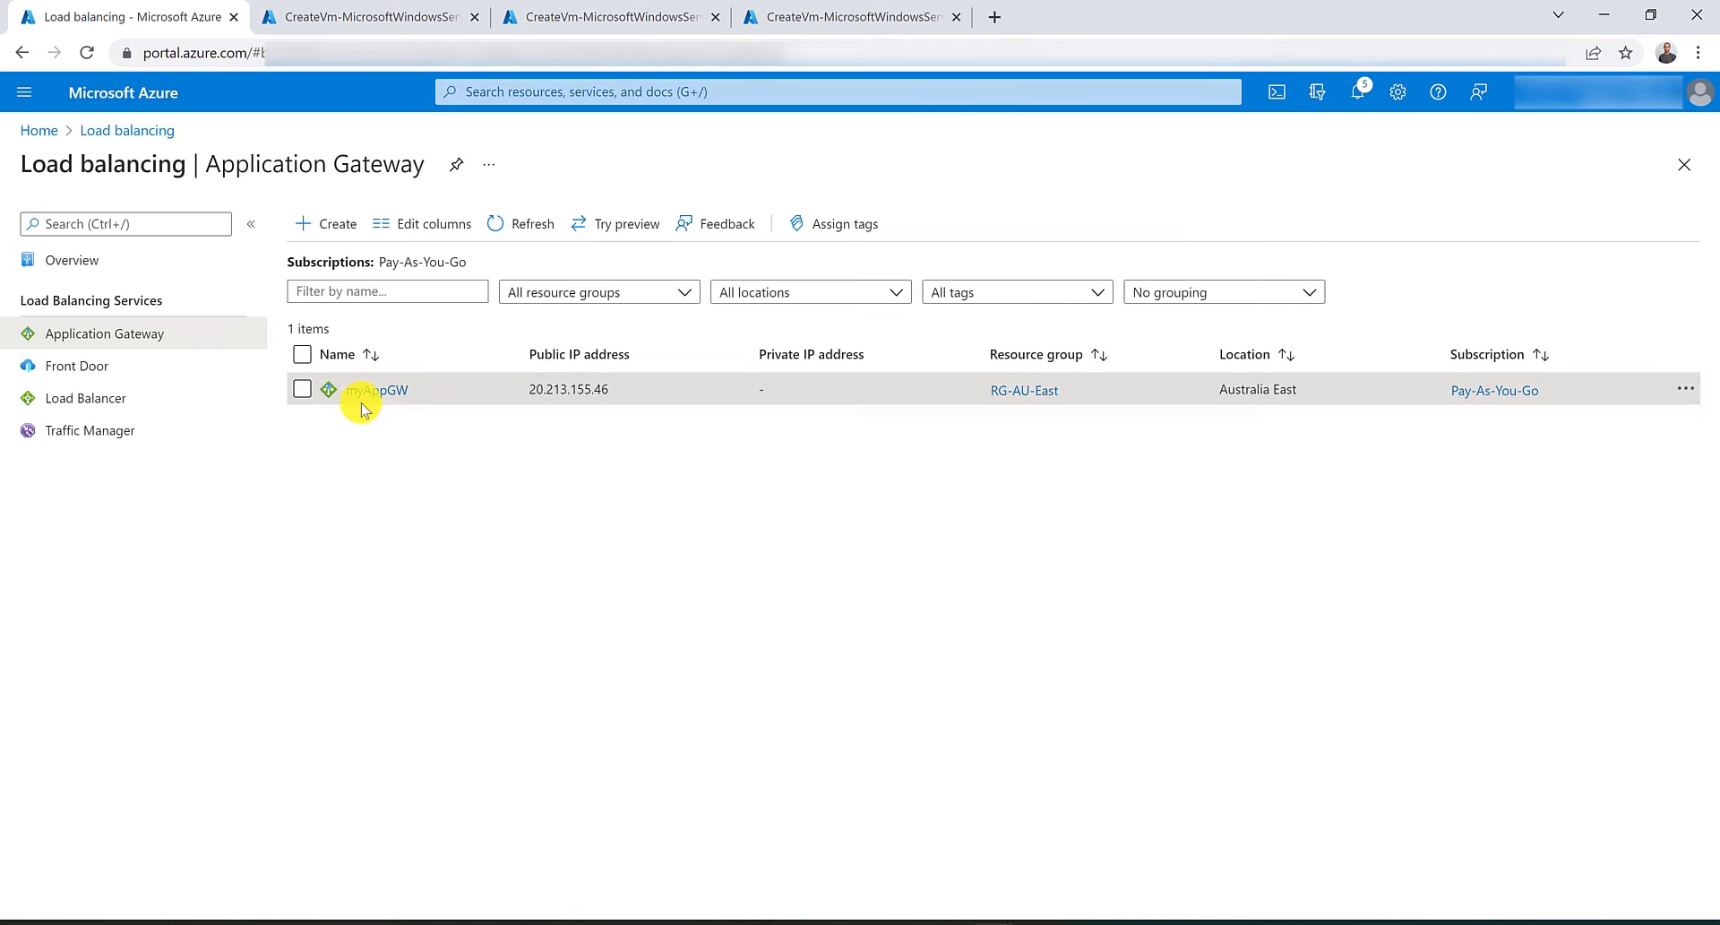
left_click(363, 405)
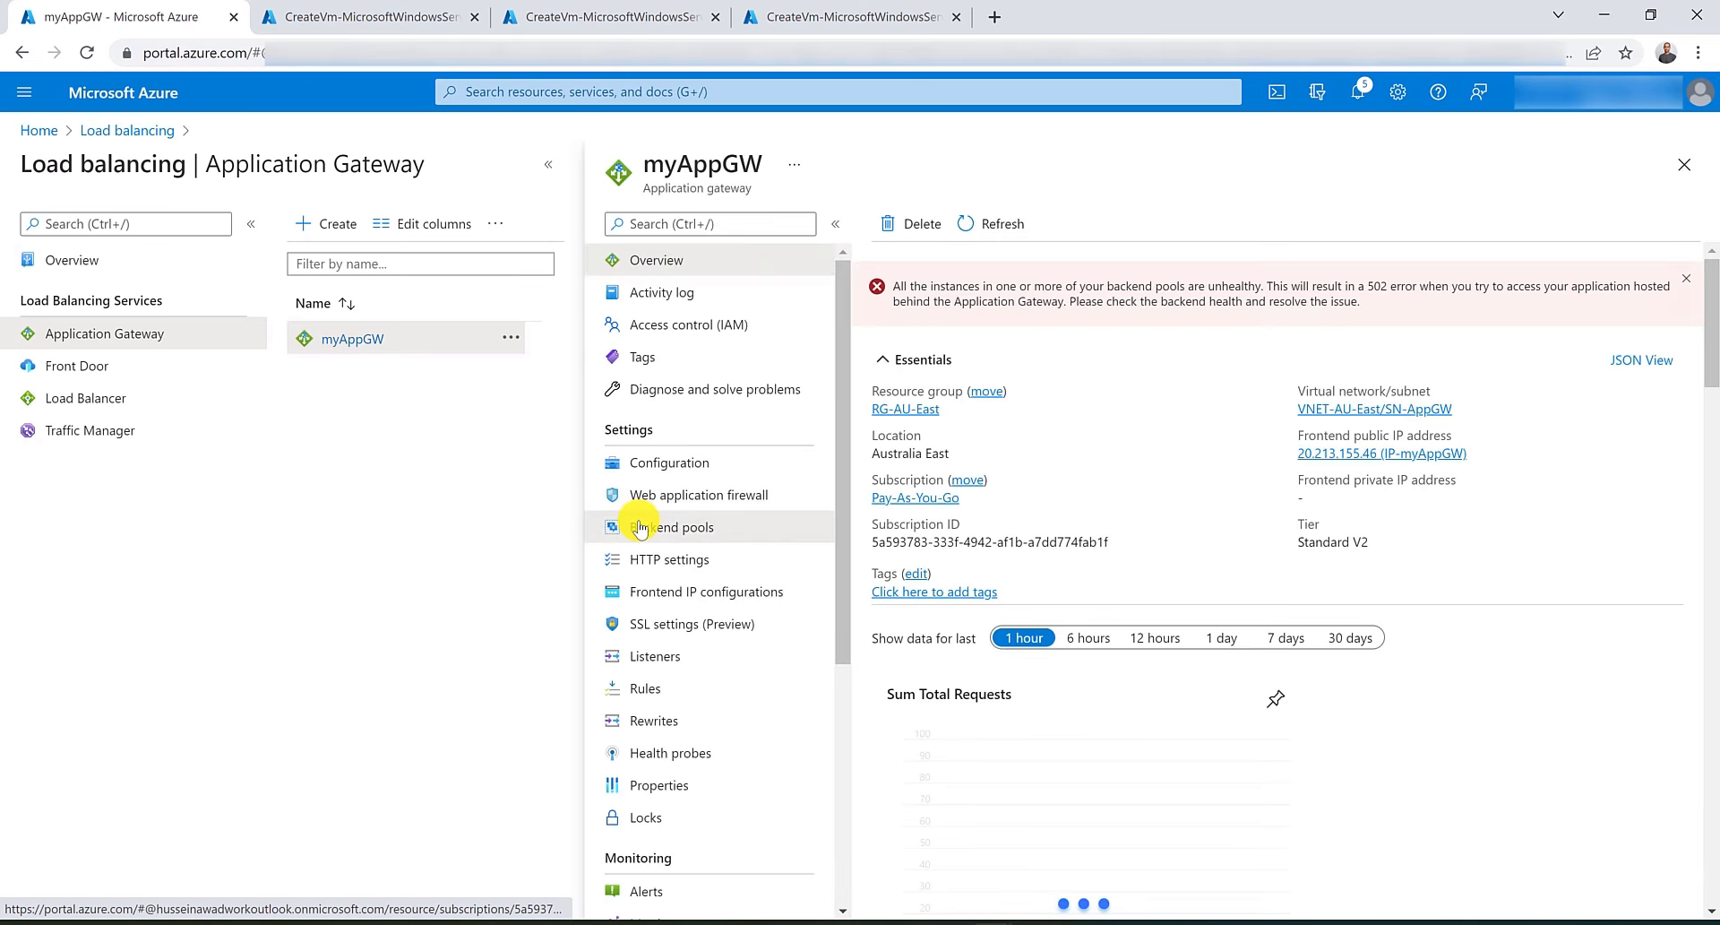
left_click(639, 528)
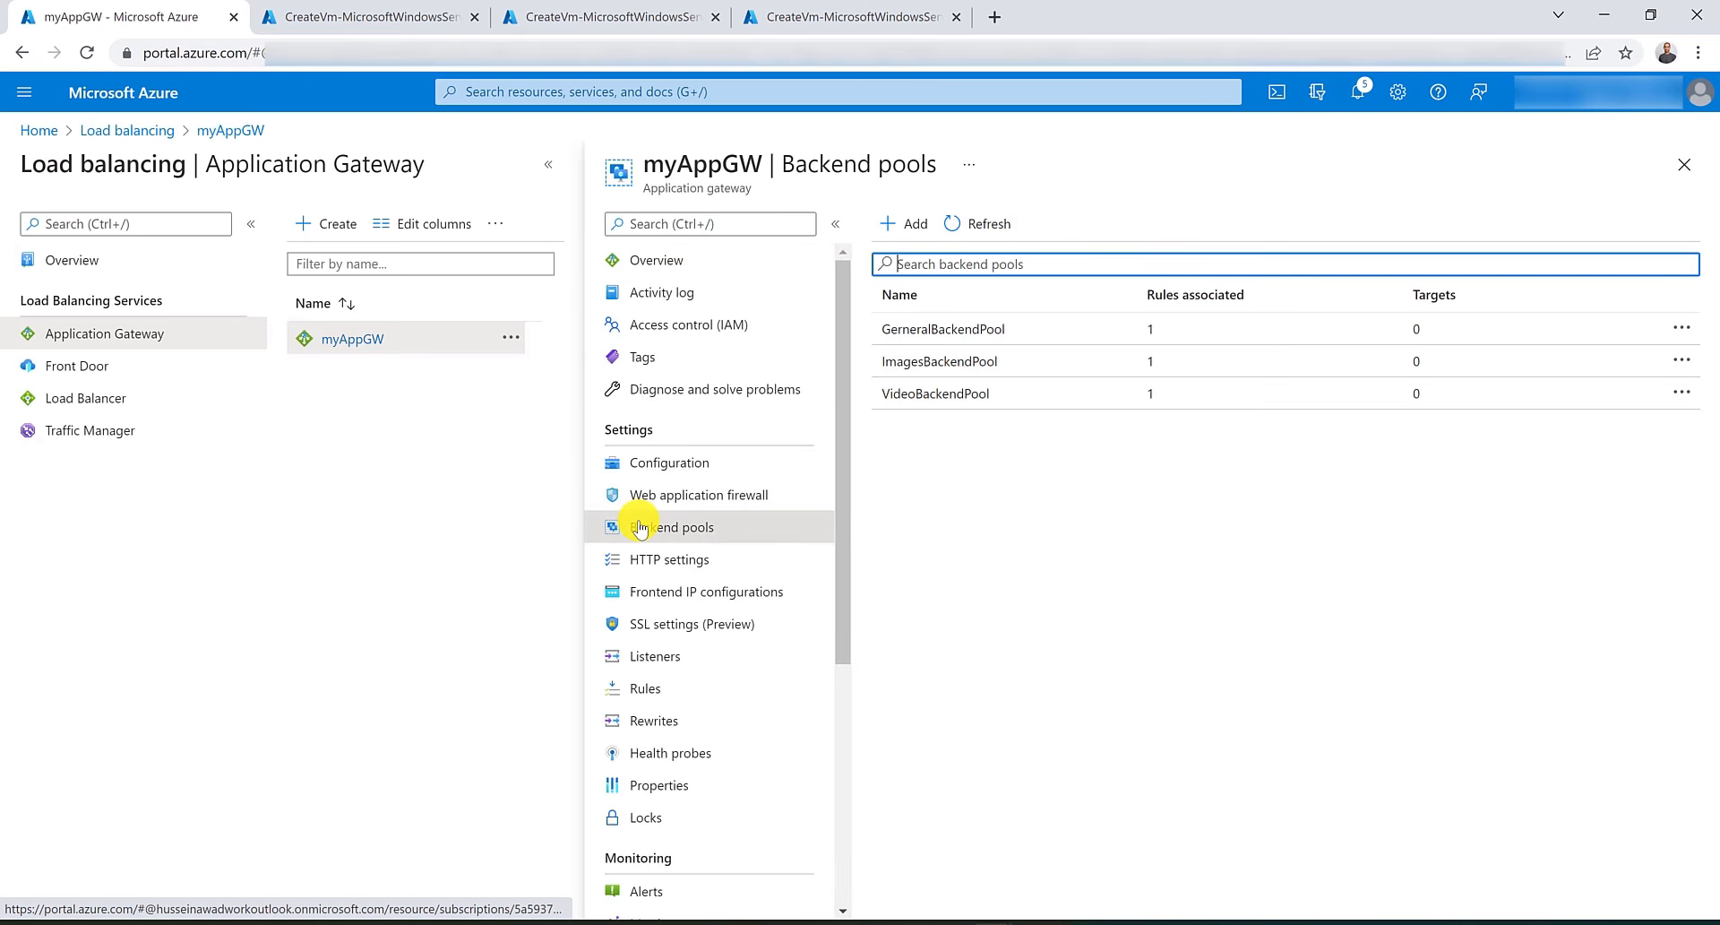
left_click(1028, 330)
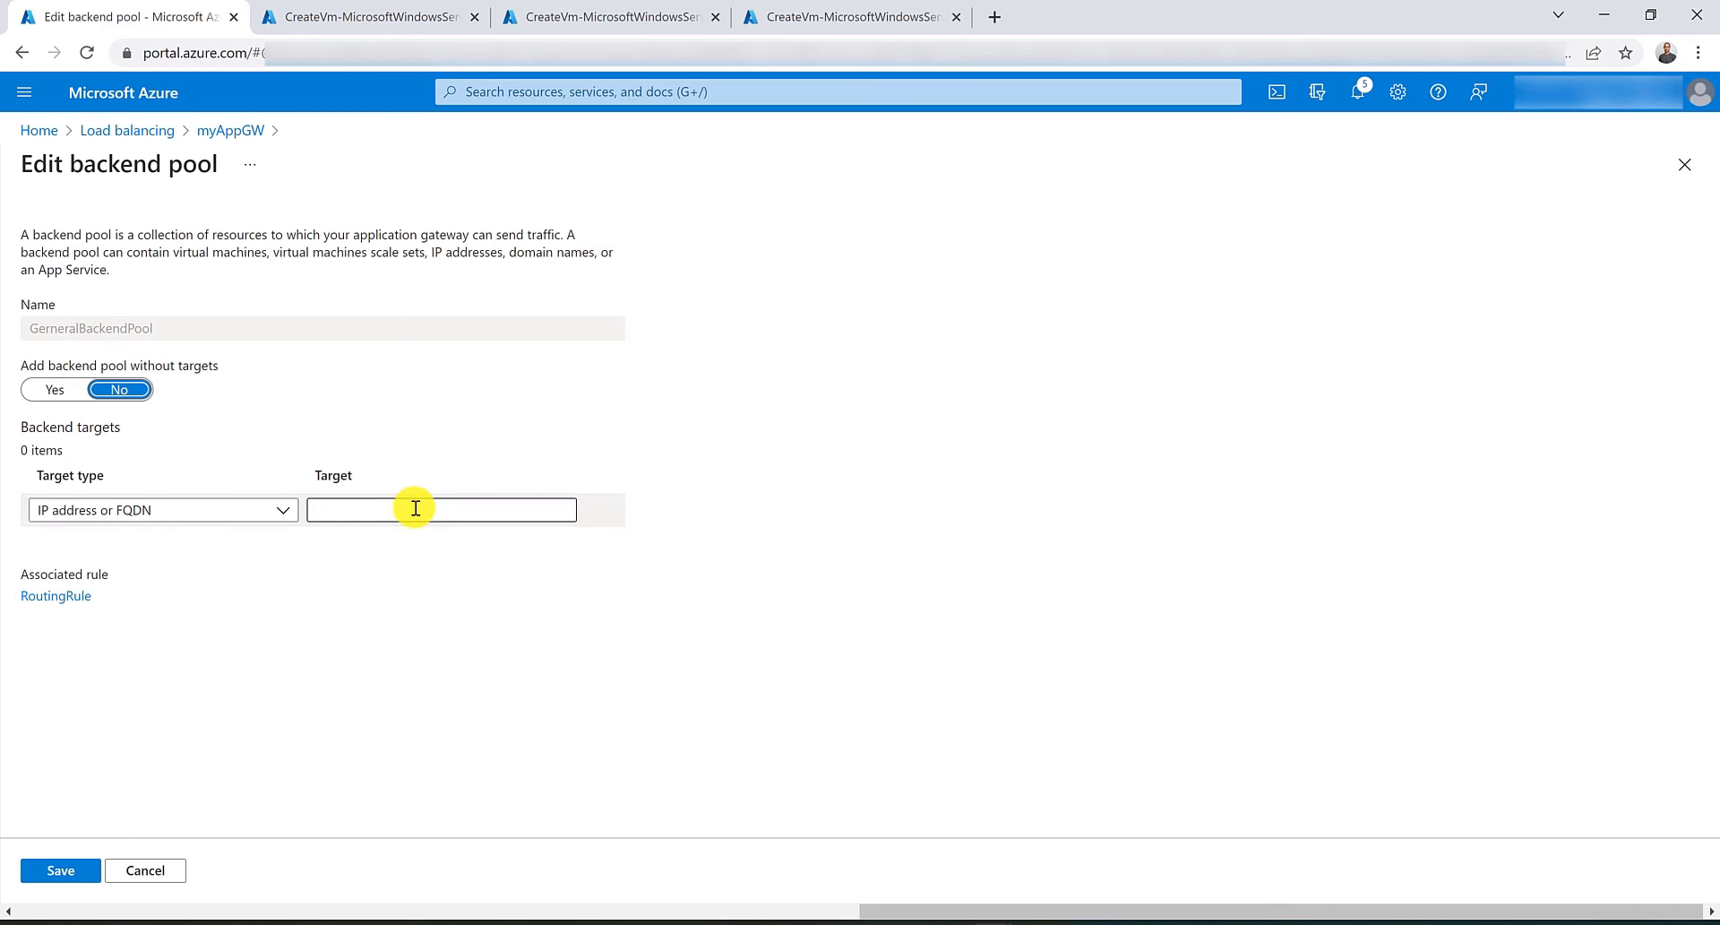
left_click(254, 509)
left_click(254, 567)
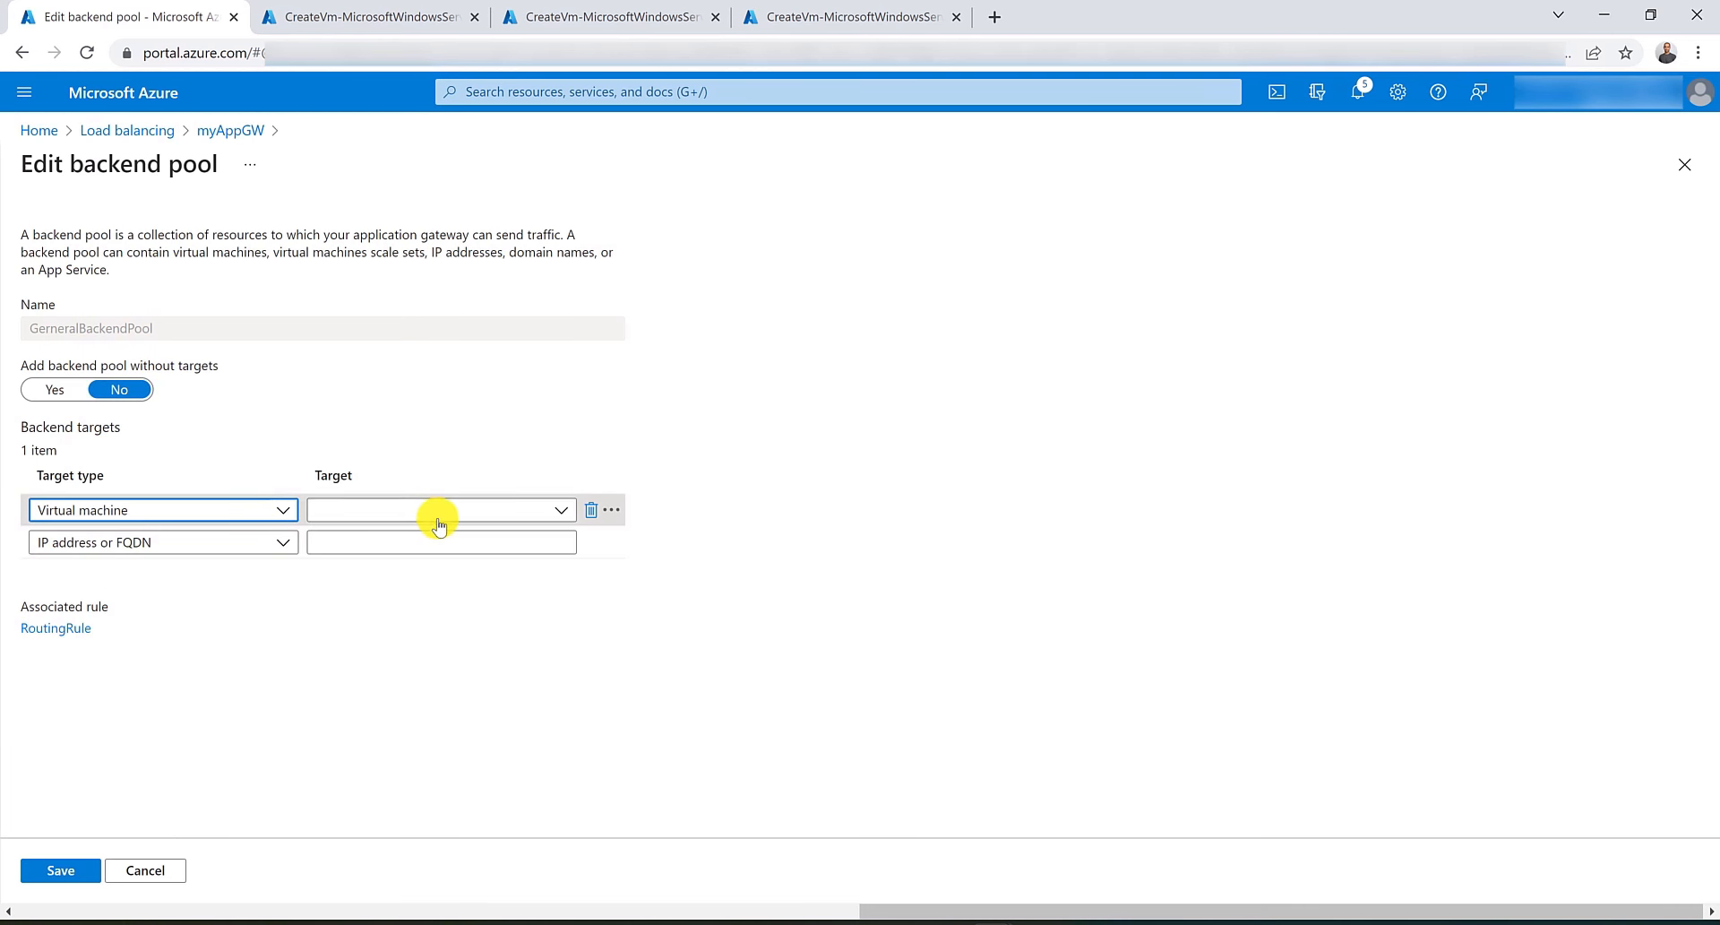
left_click(433, 509)
left_click(441, 610)
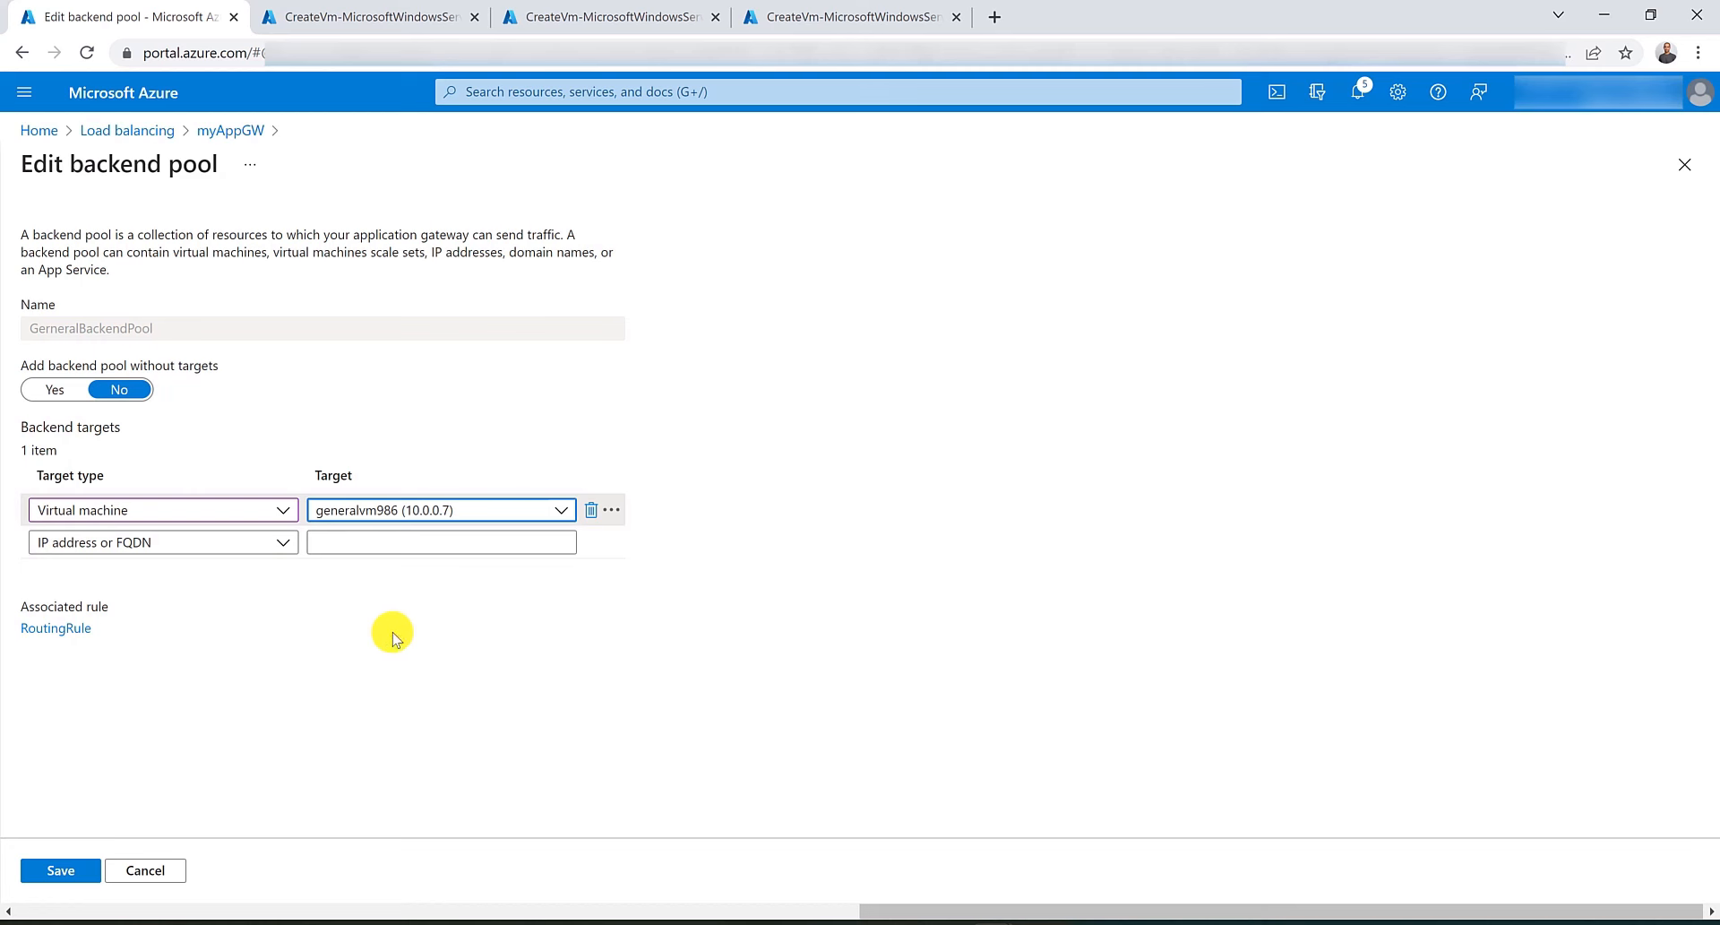
left_click(77, 869)
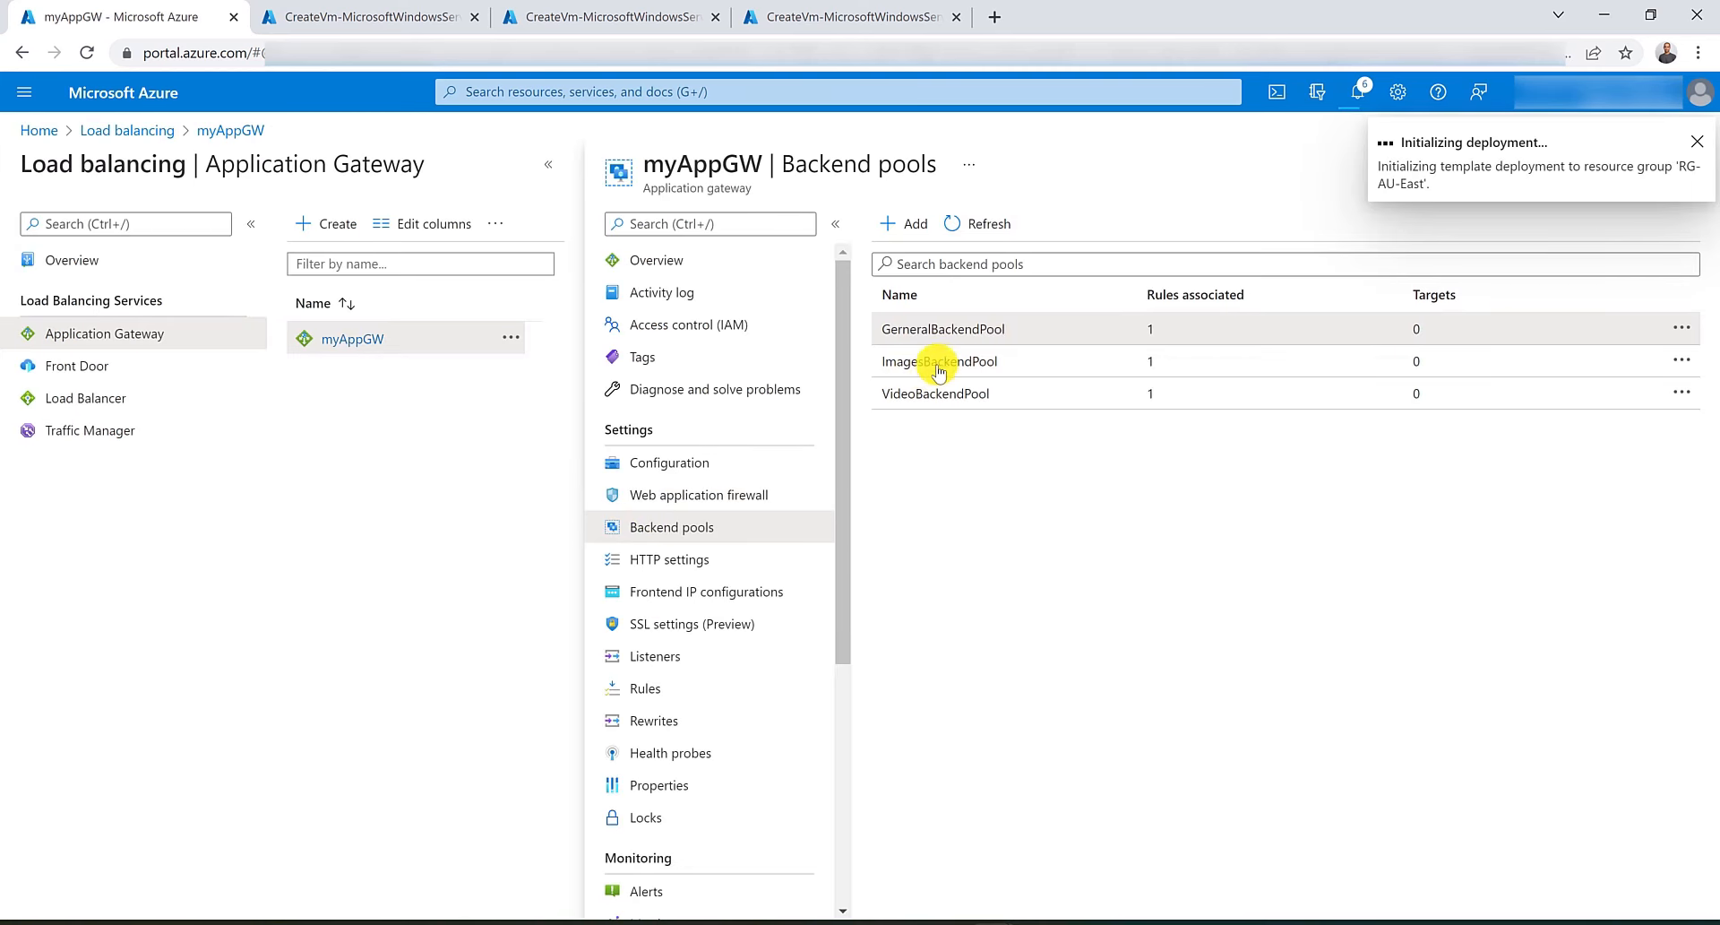
Add ImagesVM's network interface as a virtual machine target to ImagesBackendPool and save.
left_click(939, 362)
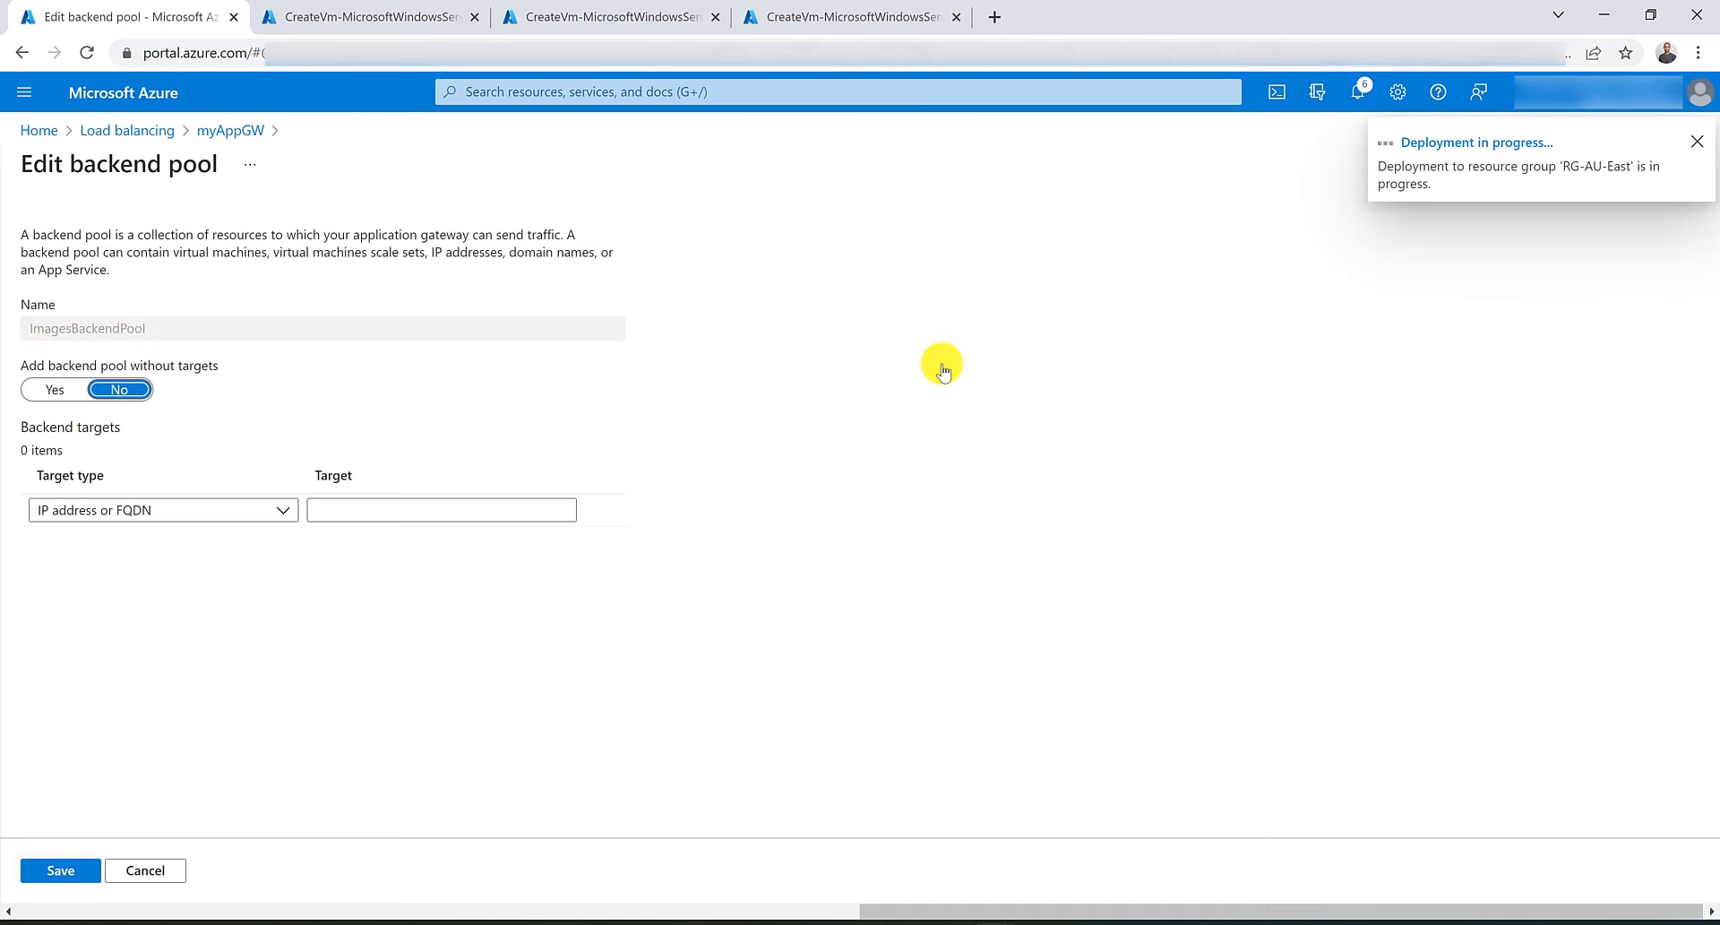
left_click(184, 512)
left_click(286, 571)
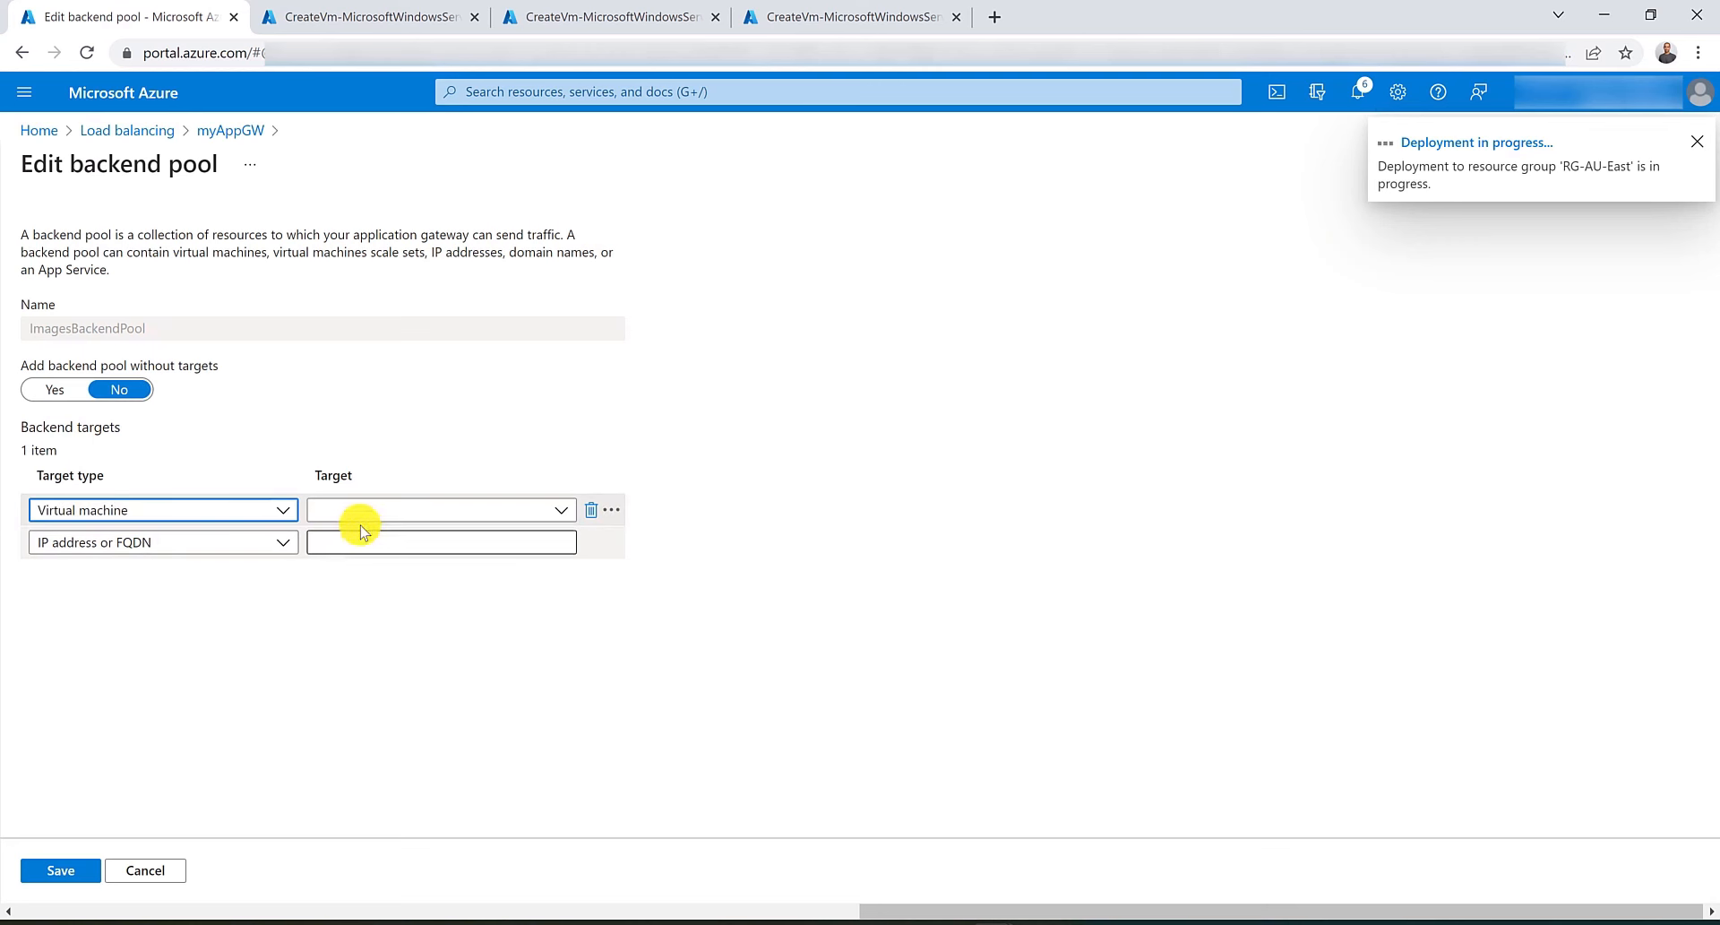
left_click(359, 509)
left_click(372, 677)
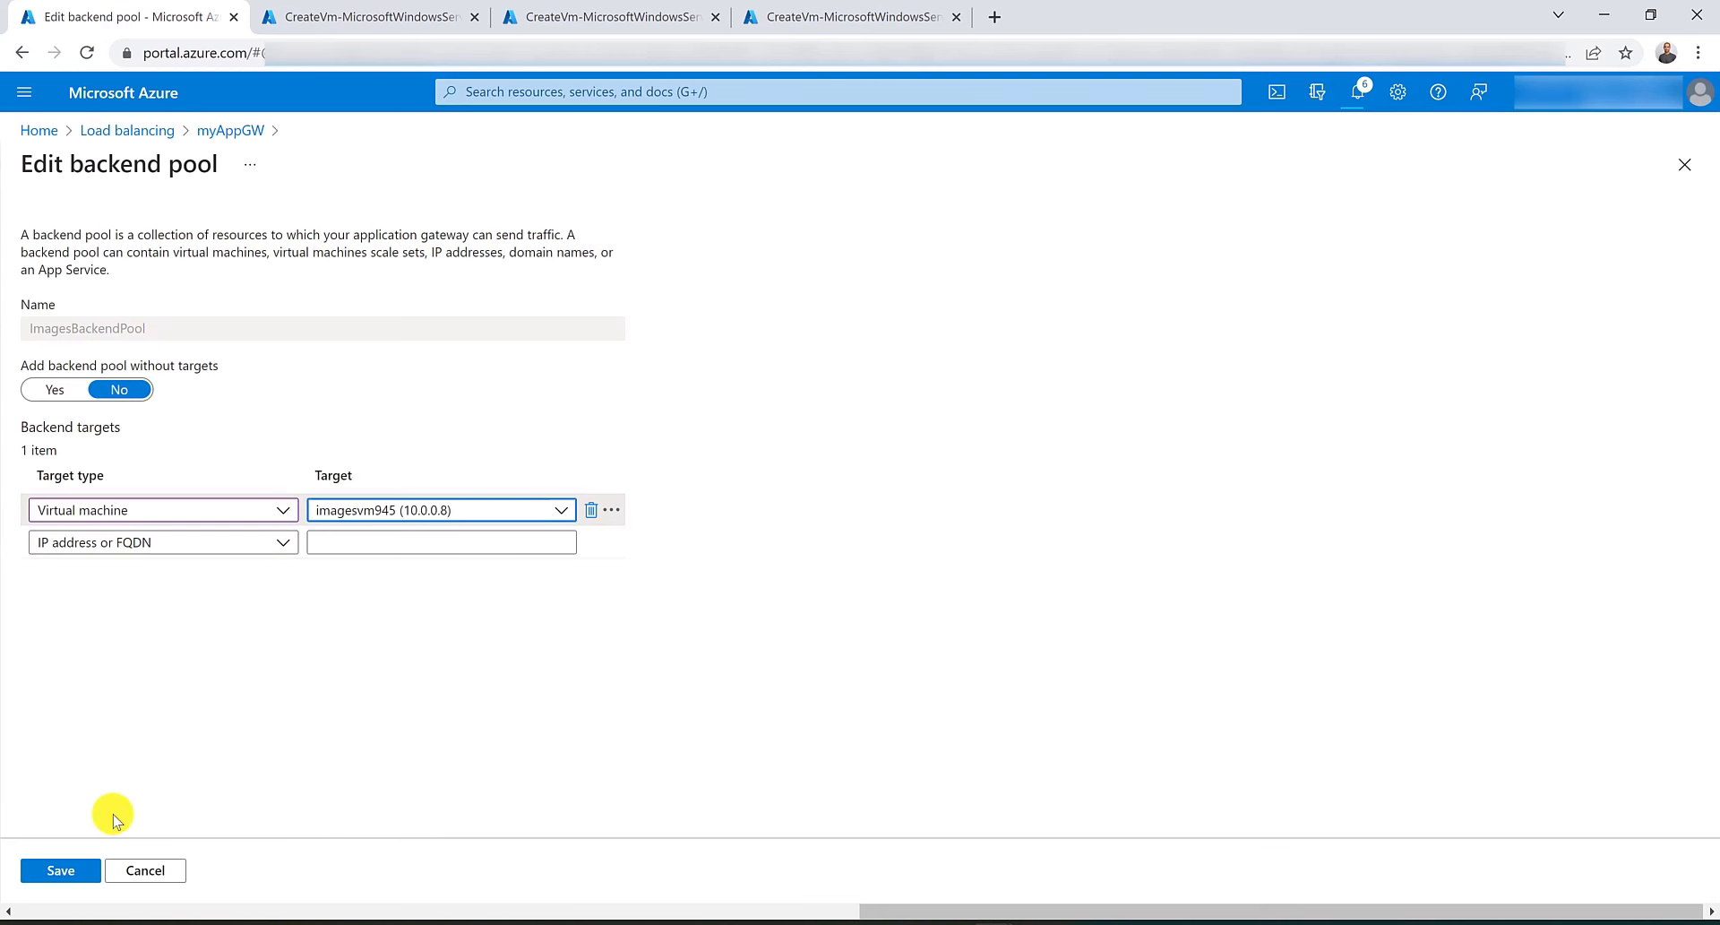
left_click(64, 869)
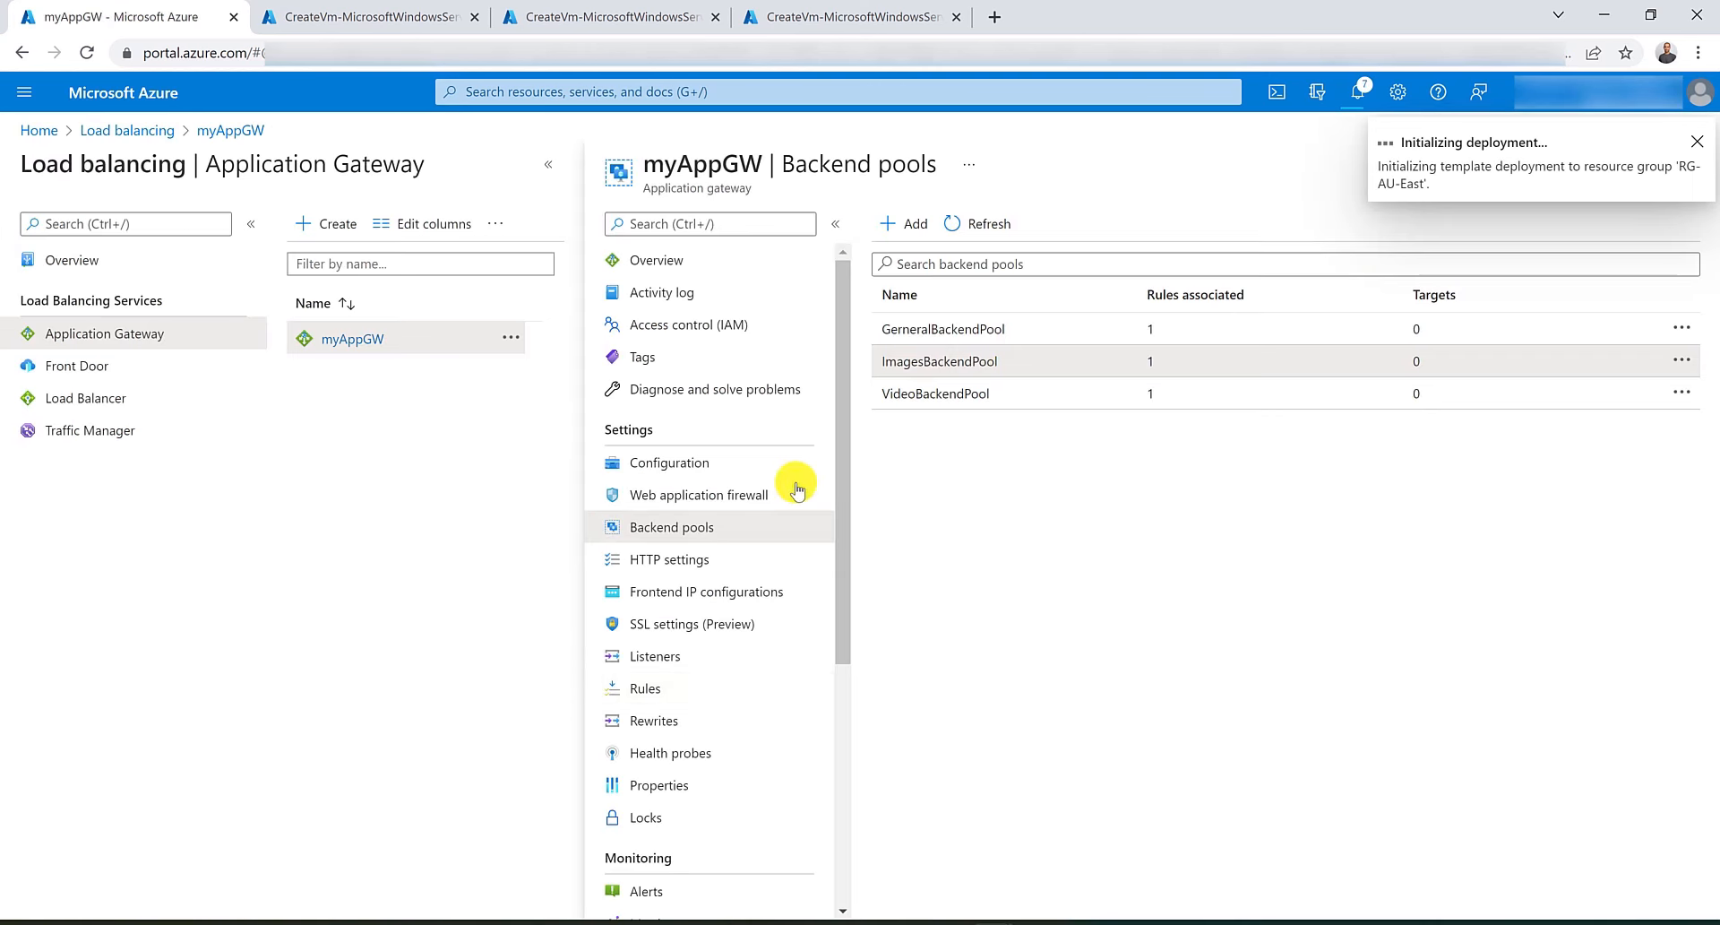
Add VideoVM's network interface as a virtual machine target to VideoBackendPool and save.
left_click(921, 394)
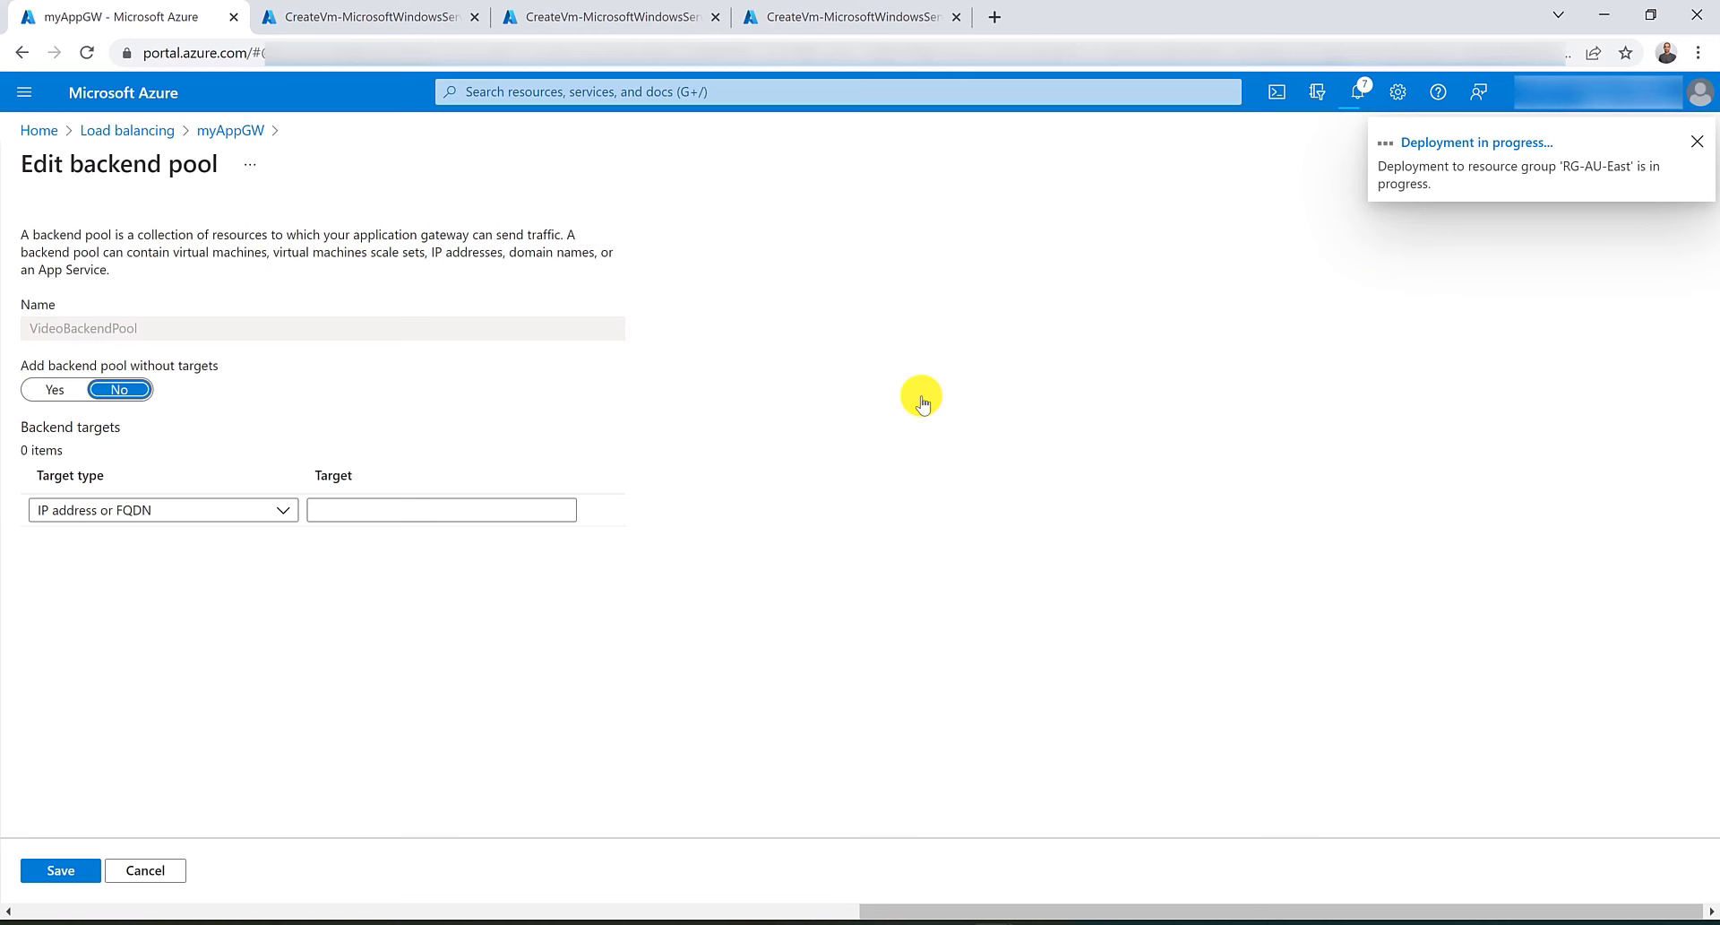
left_click(276, 510)
left_click(216, 568)
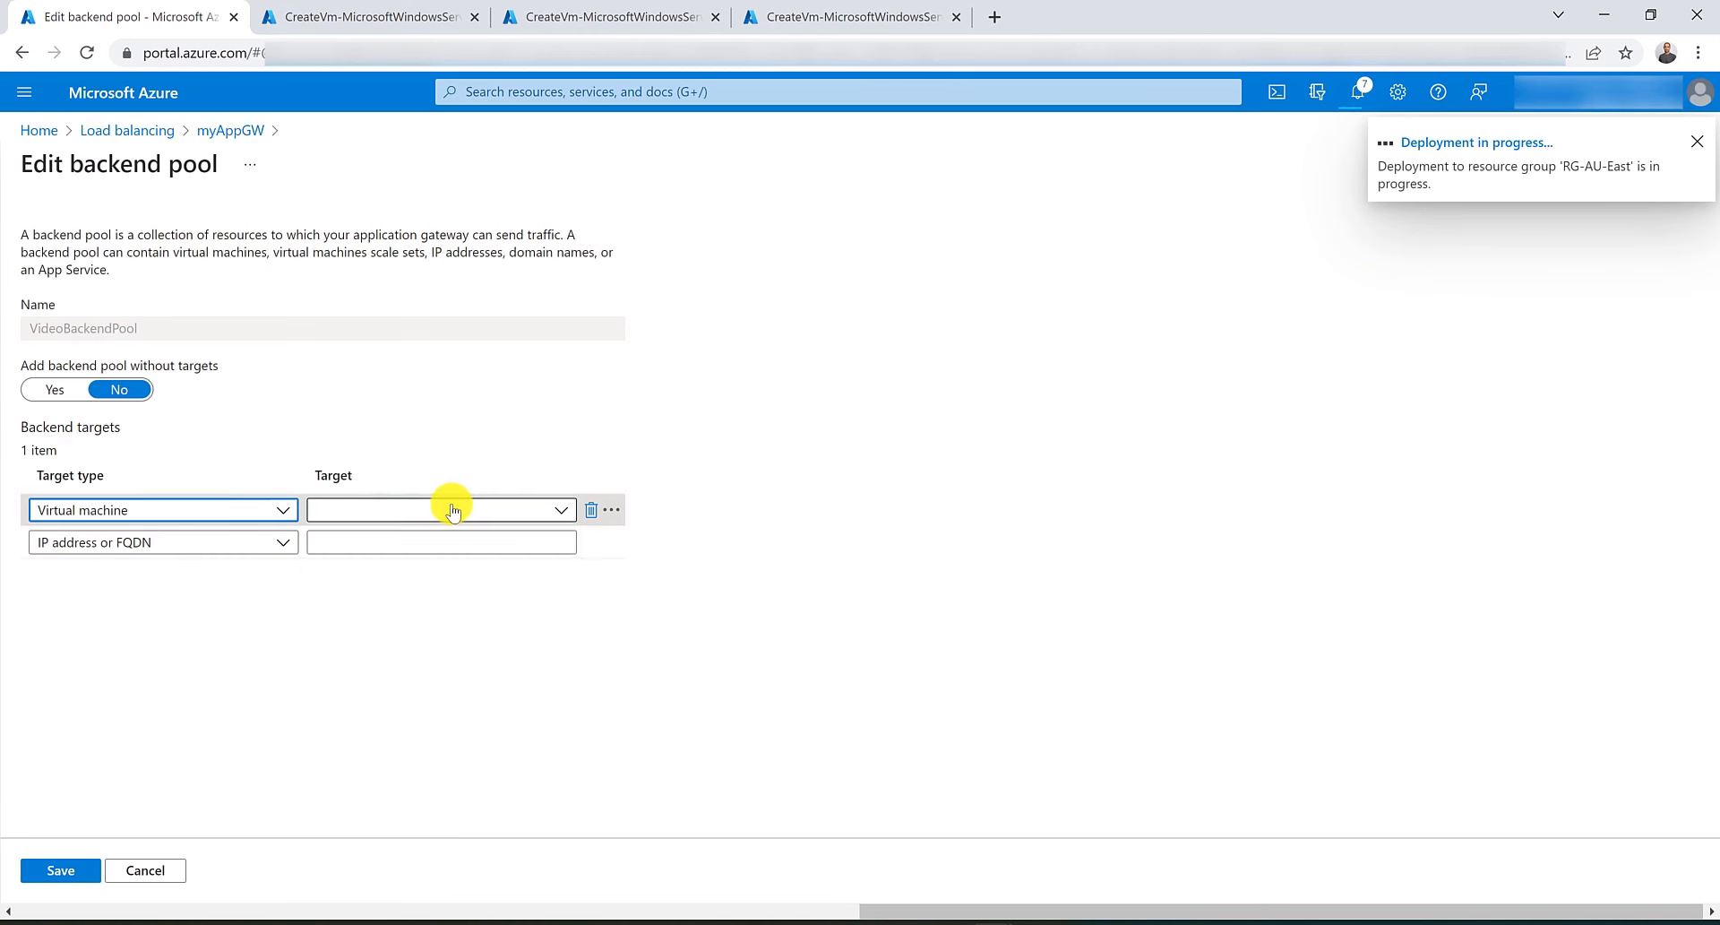
left_click(452, 510)
left_click(385, 740)
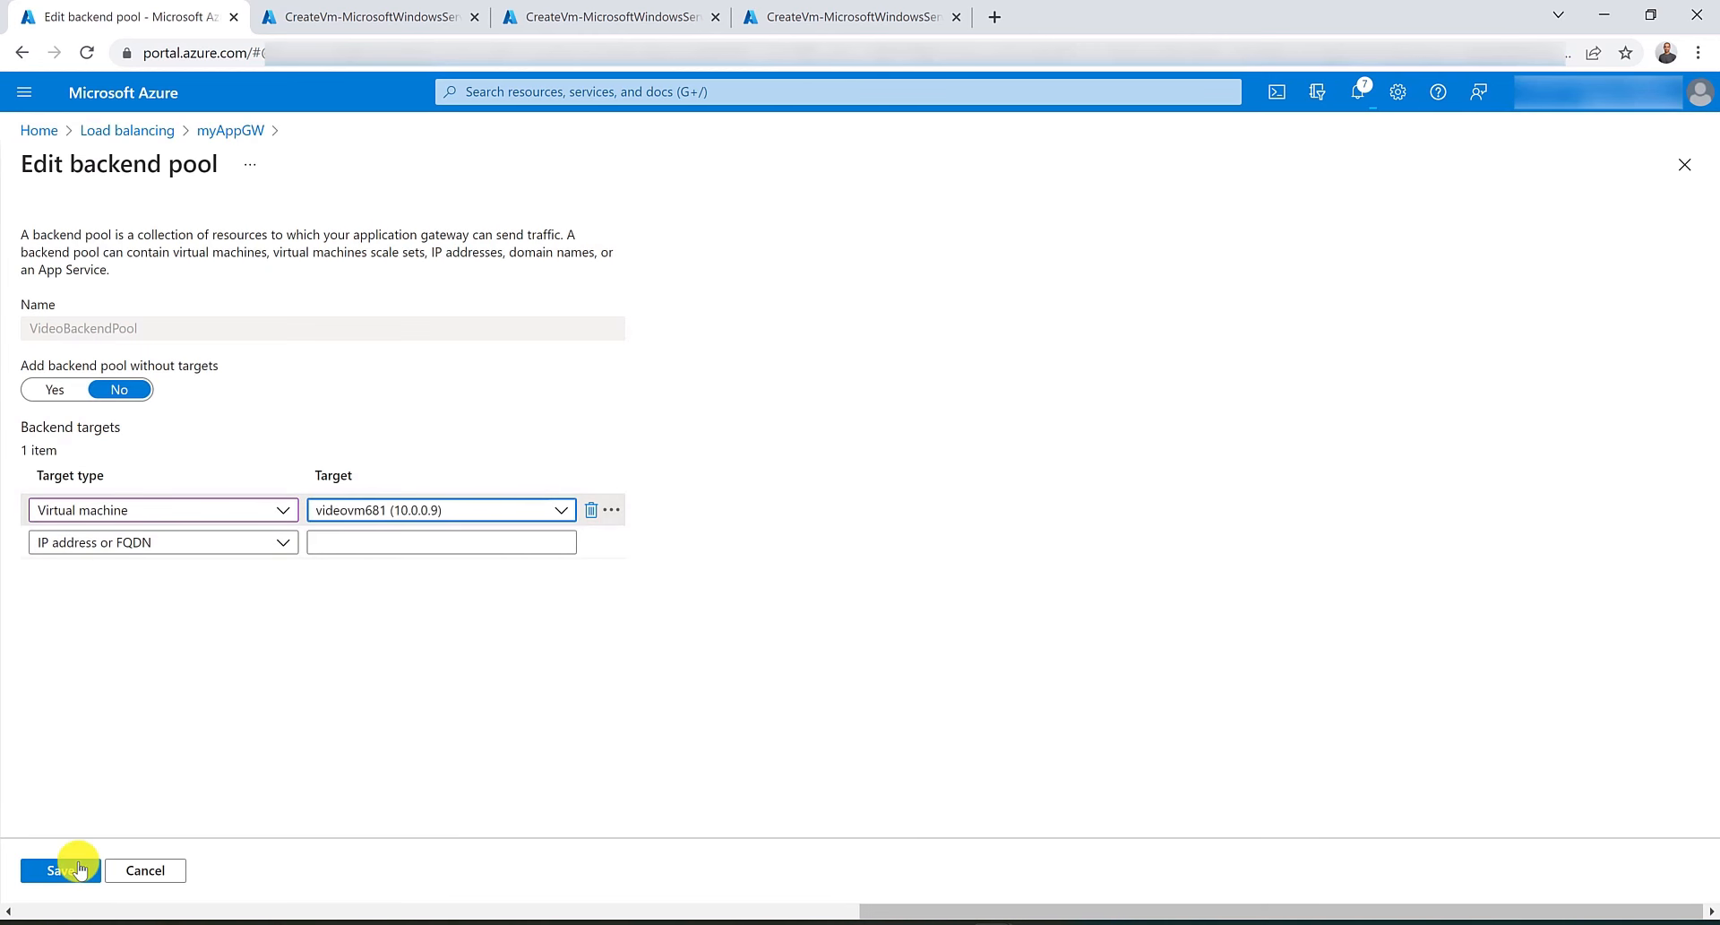
left_click(79, 872)
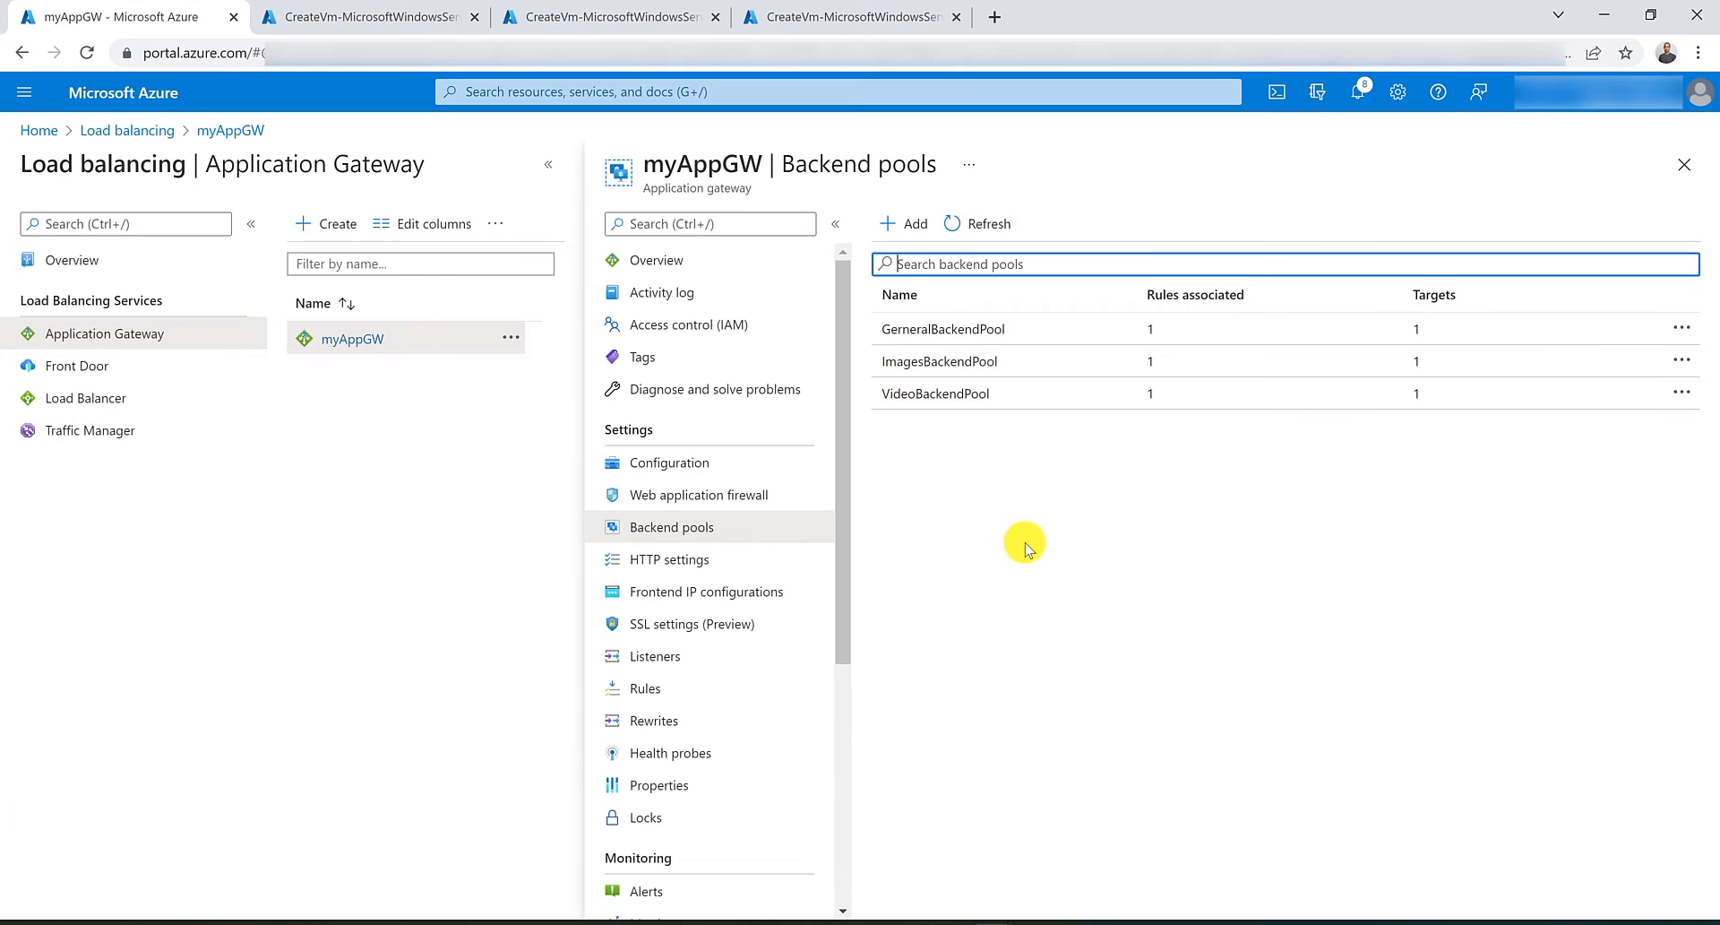
Copy myAppGW's frontend public IP address and open it in a new browser tab.
left_click(712, 259)
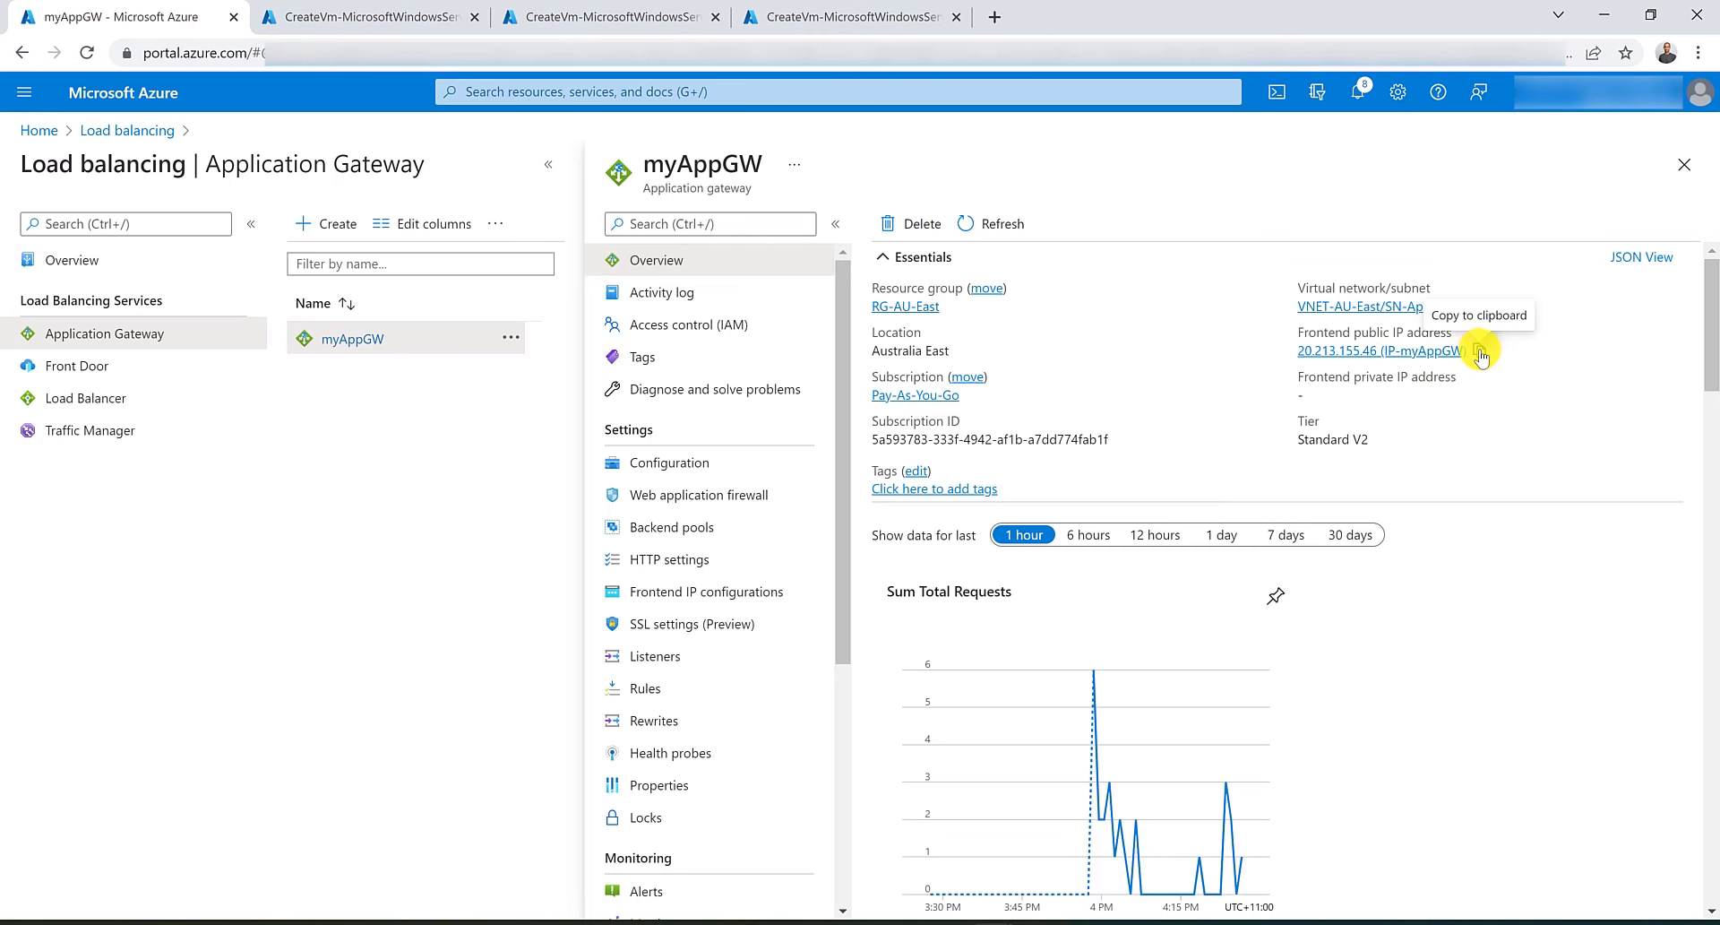
left_click(1480, 353)
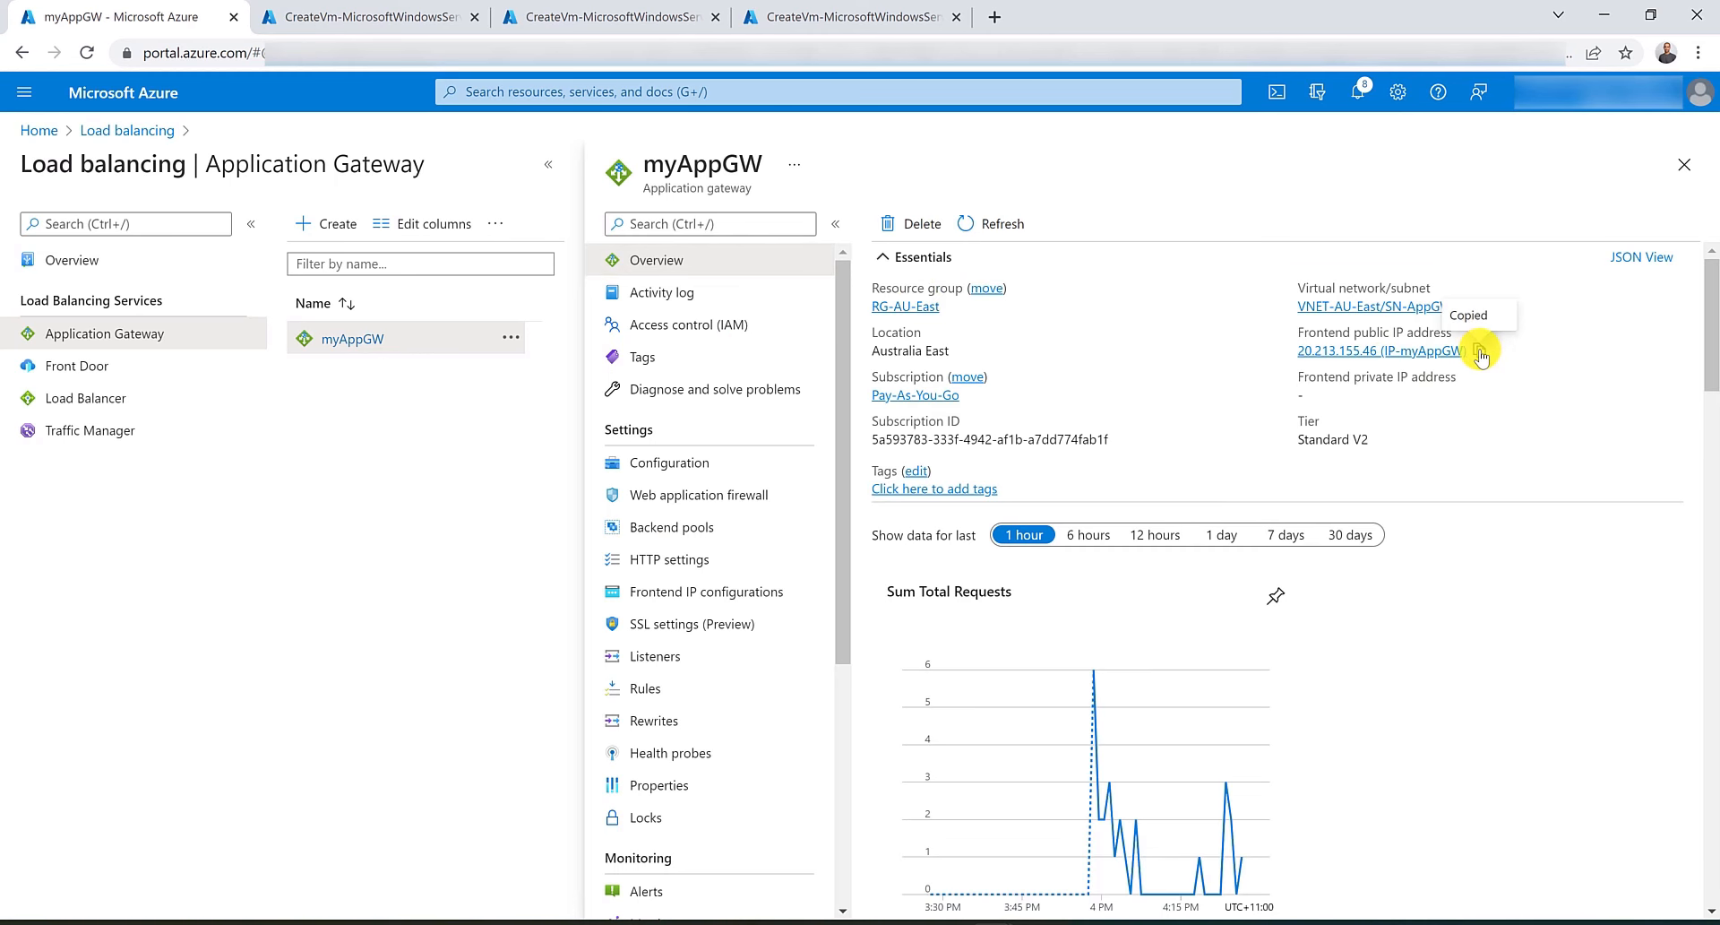
left_click(996, 17)
key("ctrl+v")
key("ctrl+shift+Left")
key("ctrl+shift+Left")
key("ctrl+shift+Left")
key("ctrl+shift+Left")
key("ctrl+shift+Left")
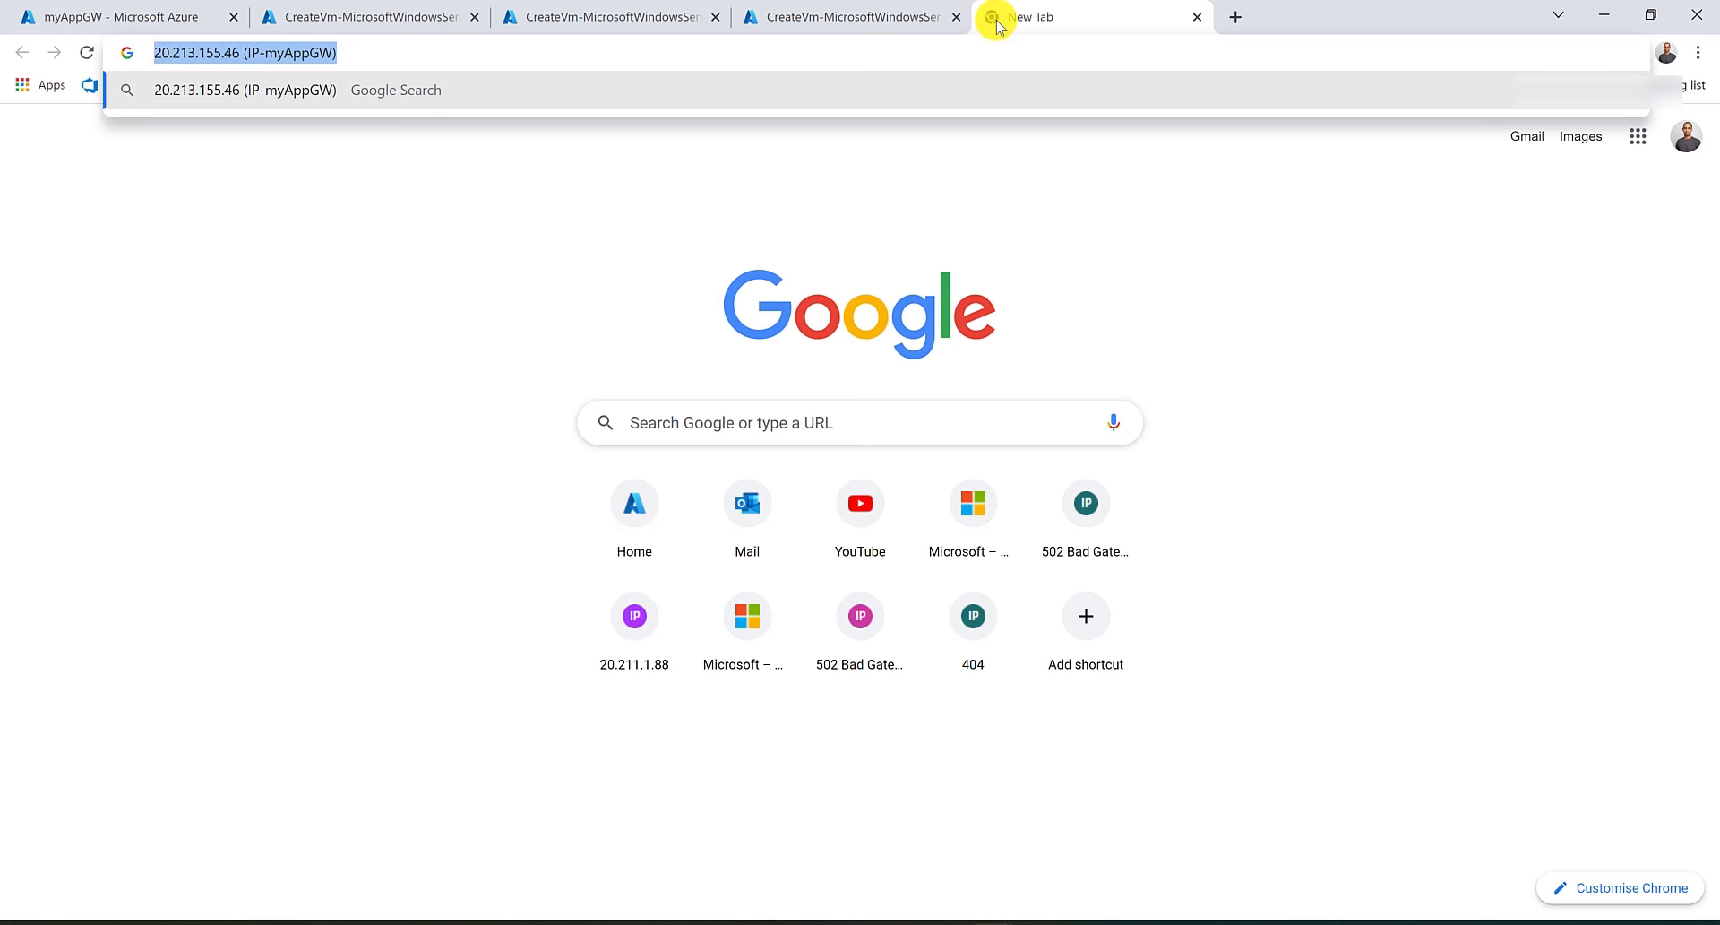
key("ctrl+shift+Right")
key("BackSpace")
key("Return")
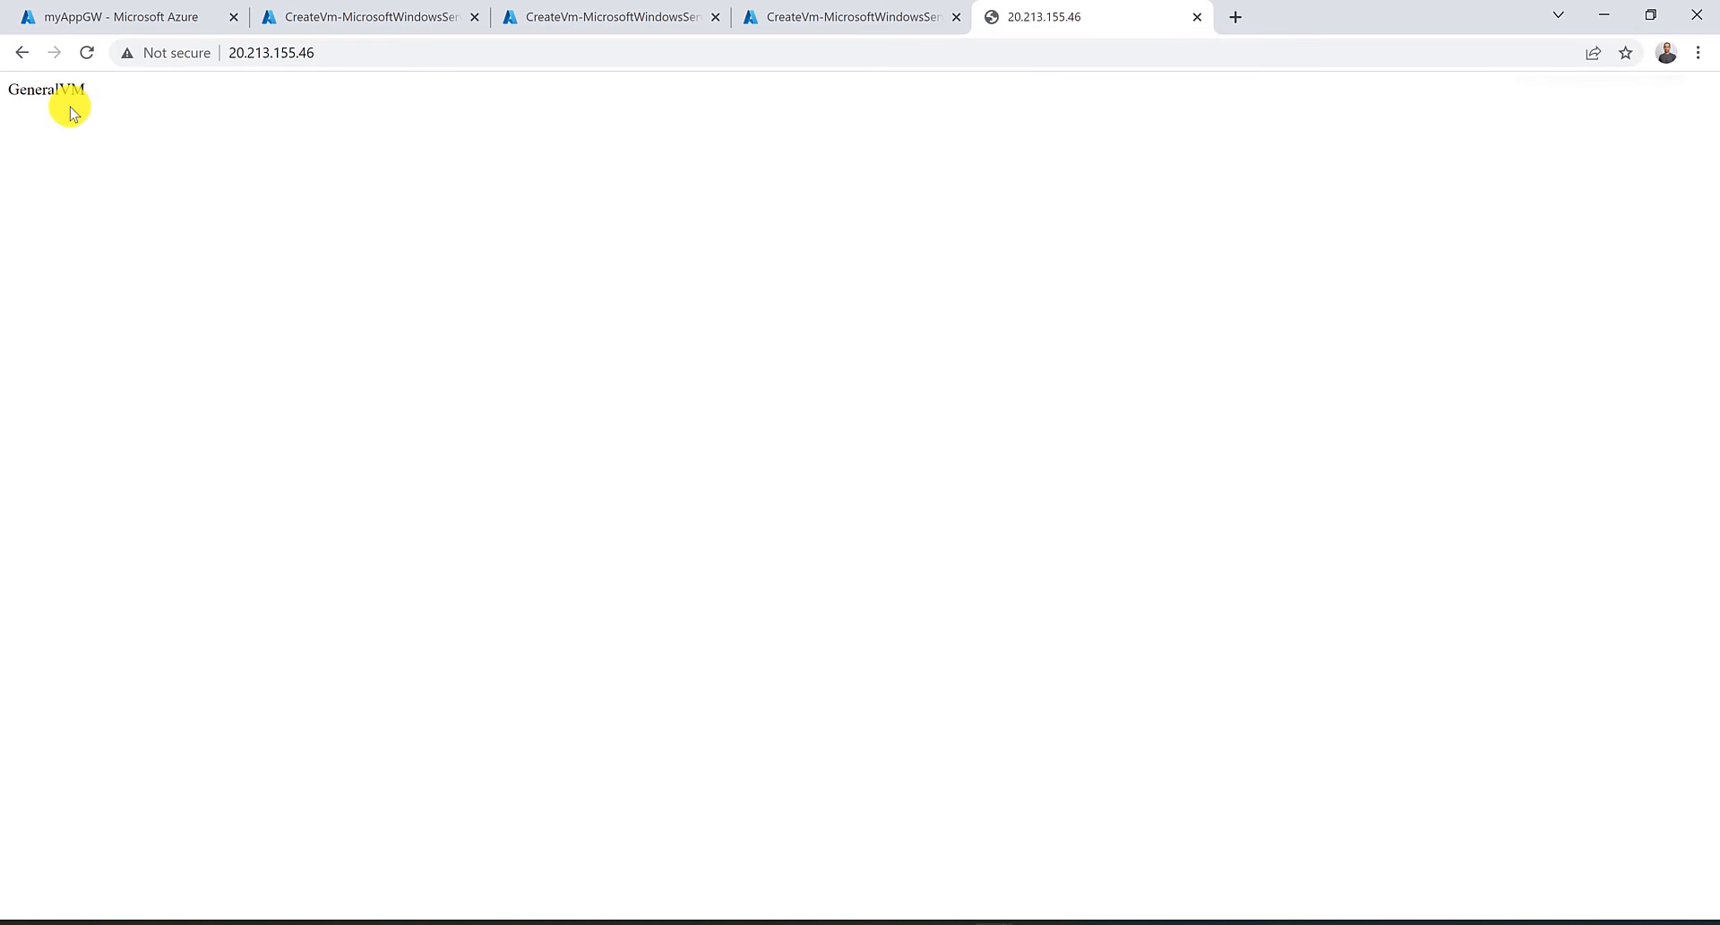
Browse to the gateway's /images/test.htm path.
left_click(382, 46)
left_click(381, 45)
type("/")
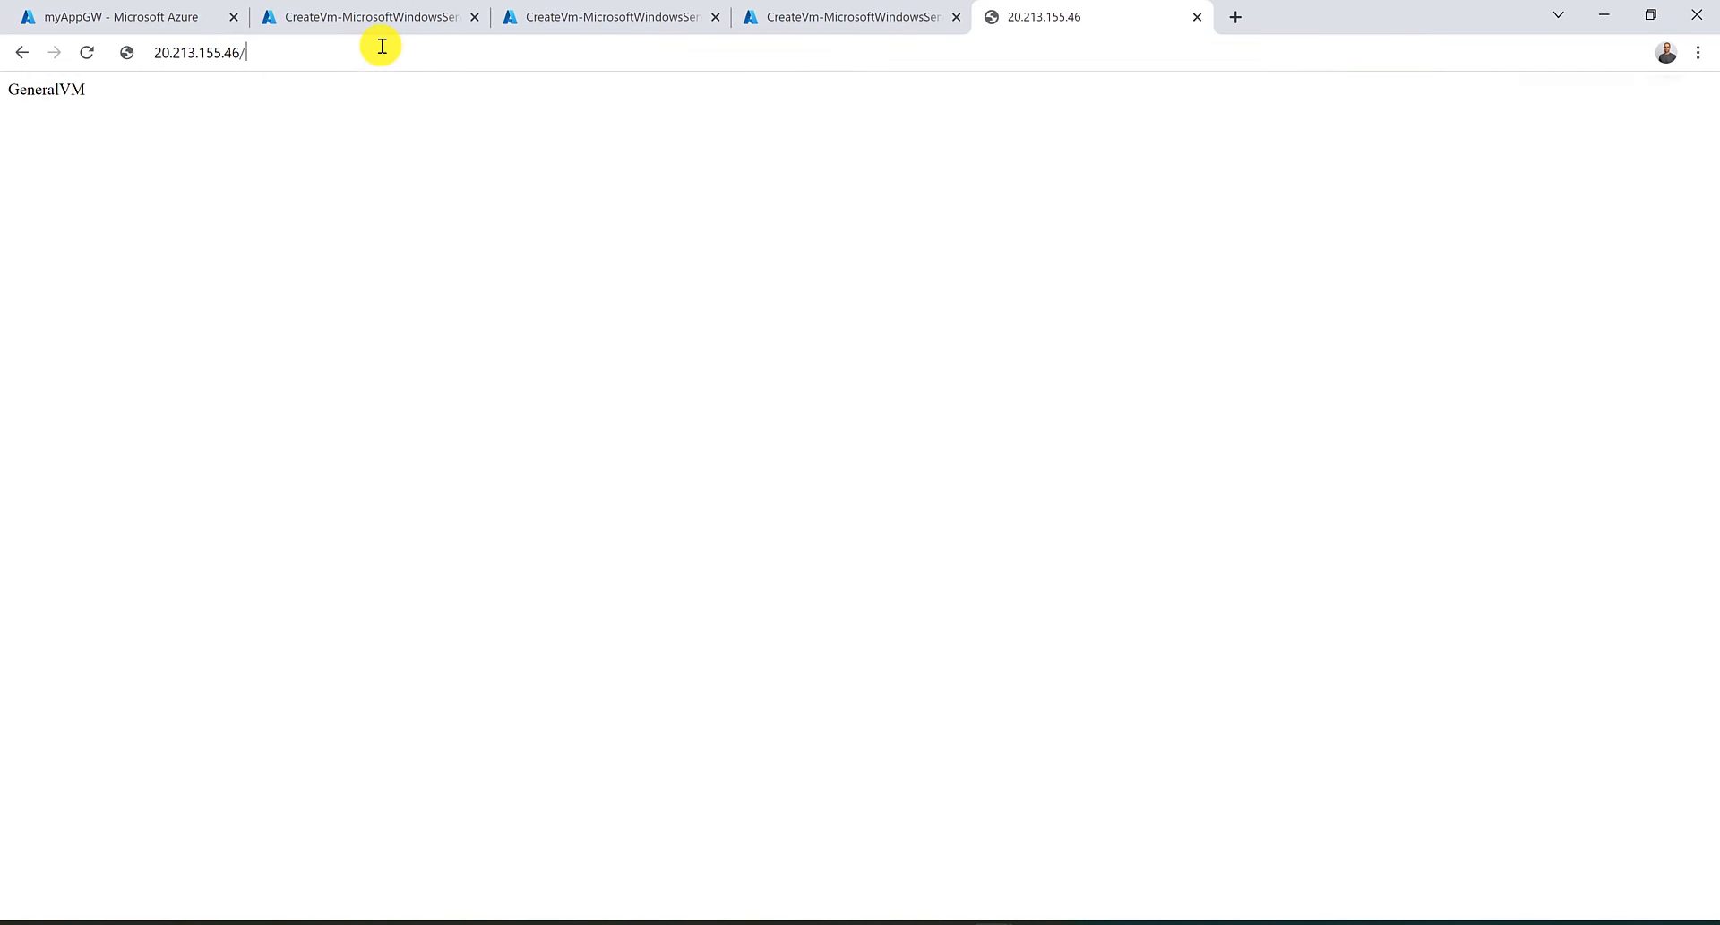
type("images/test/")
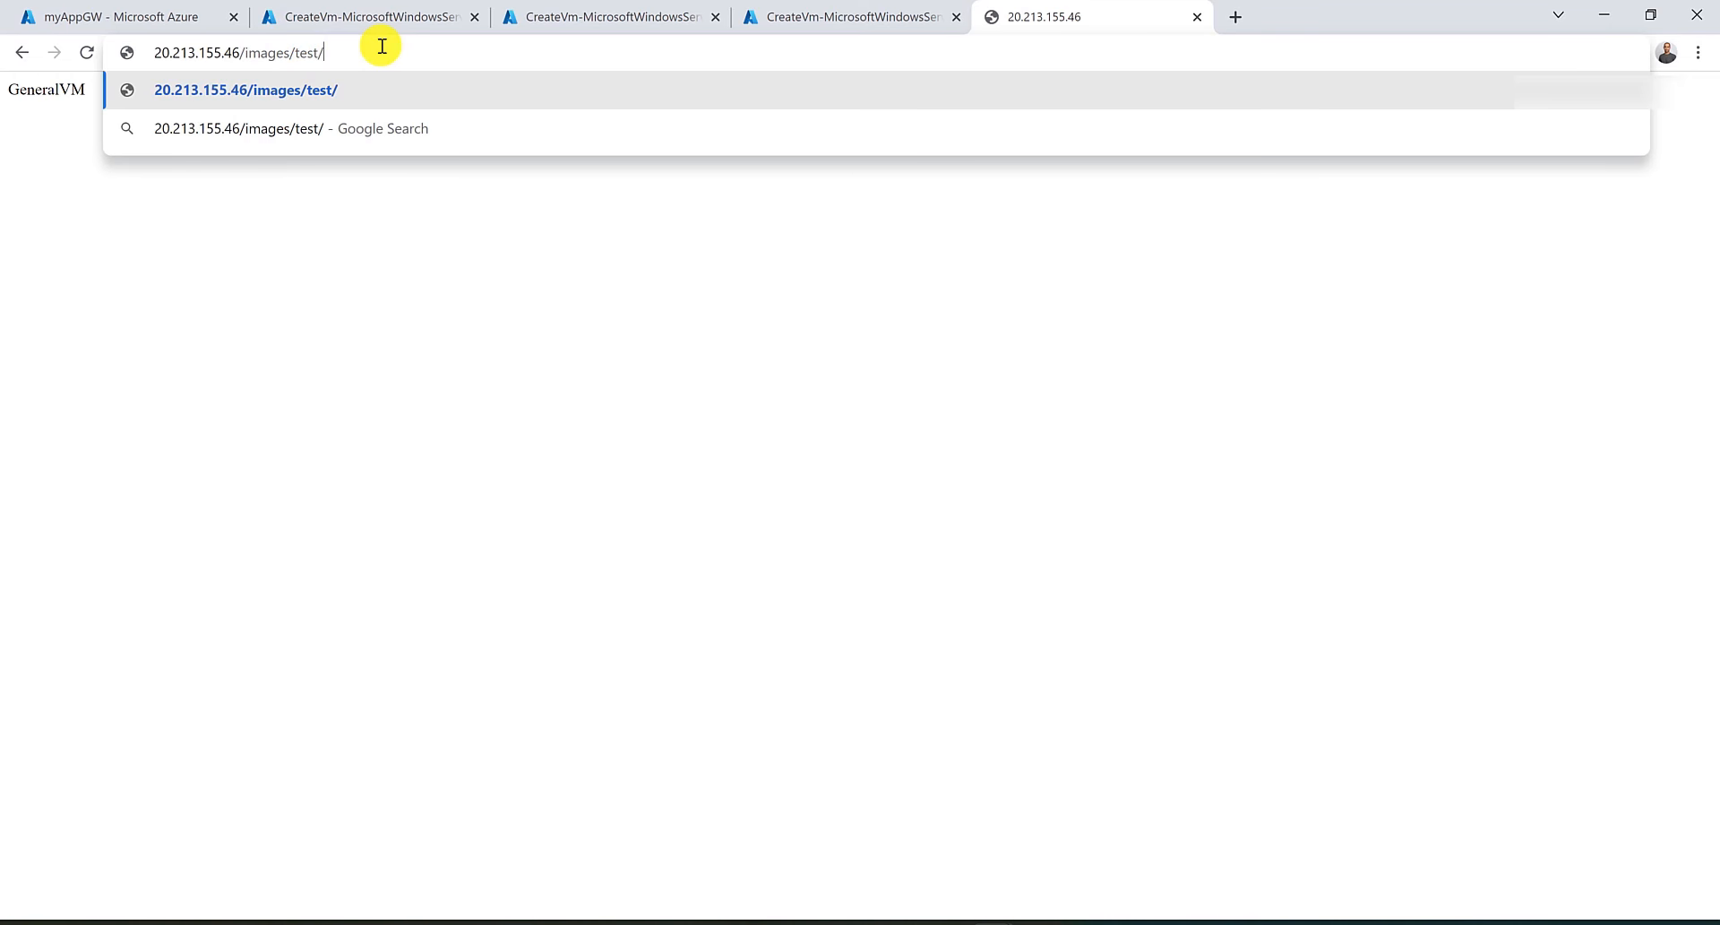
key("BackSpace")
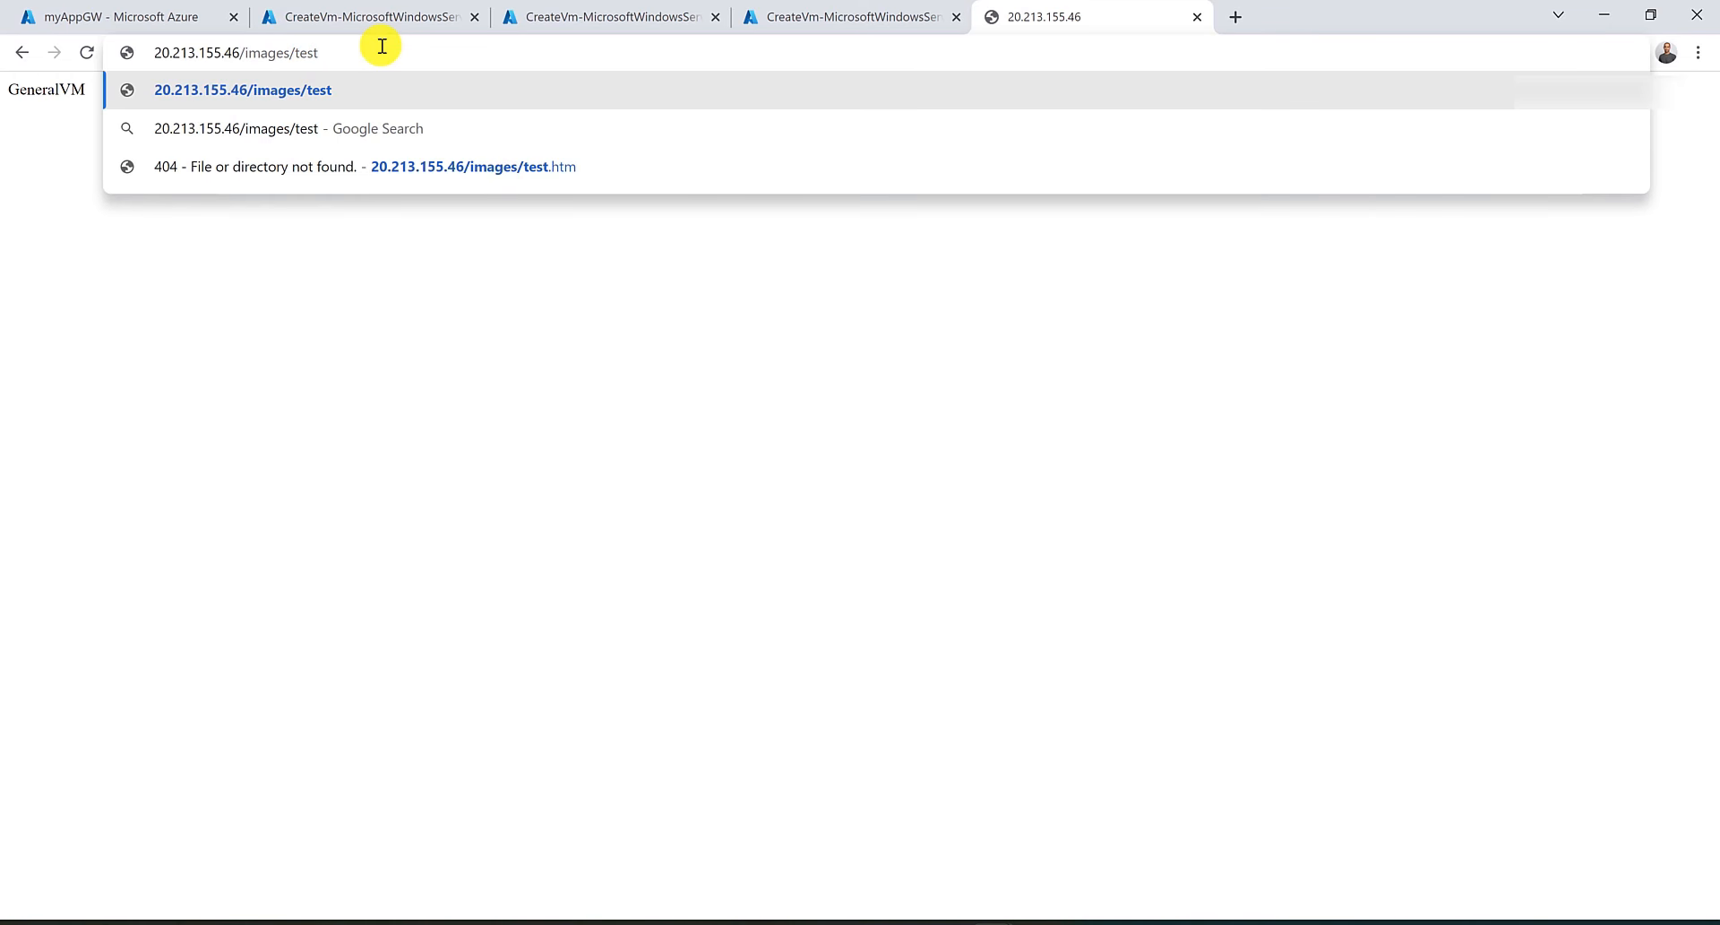
type(".htm")
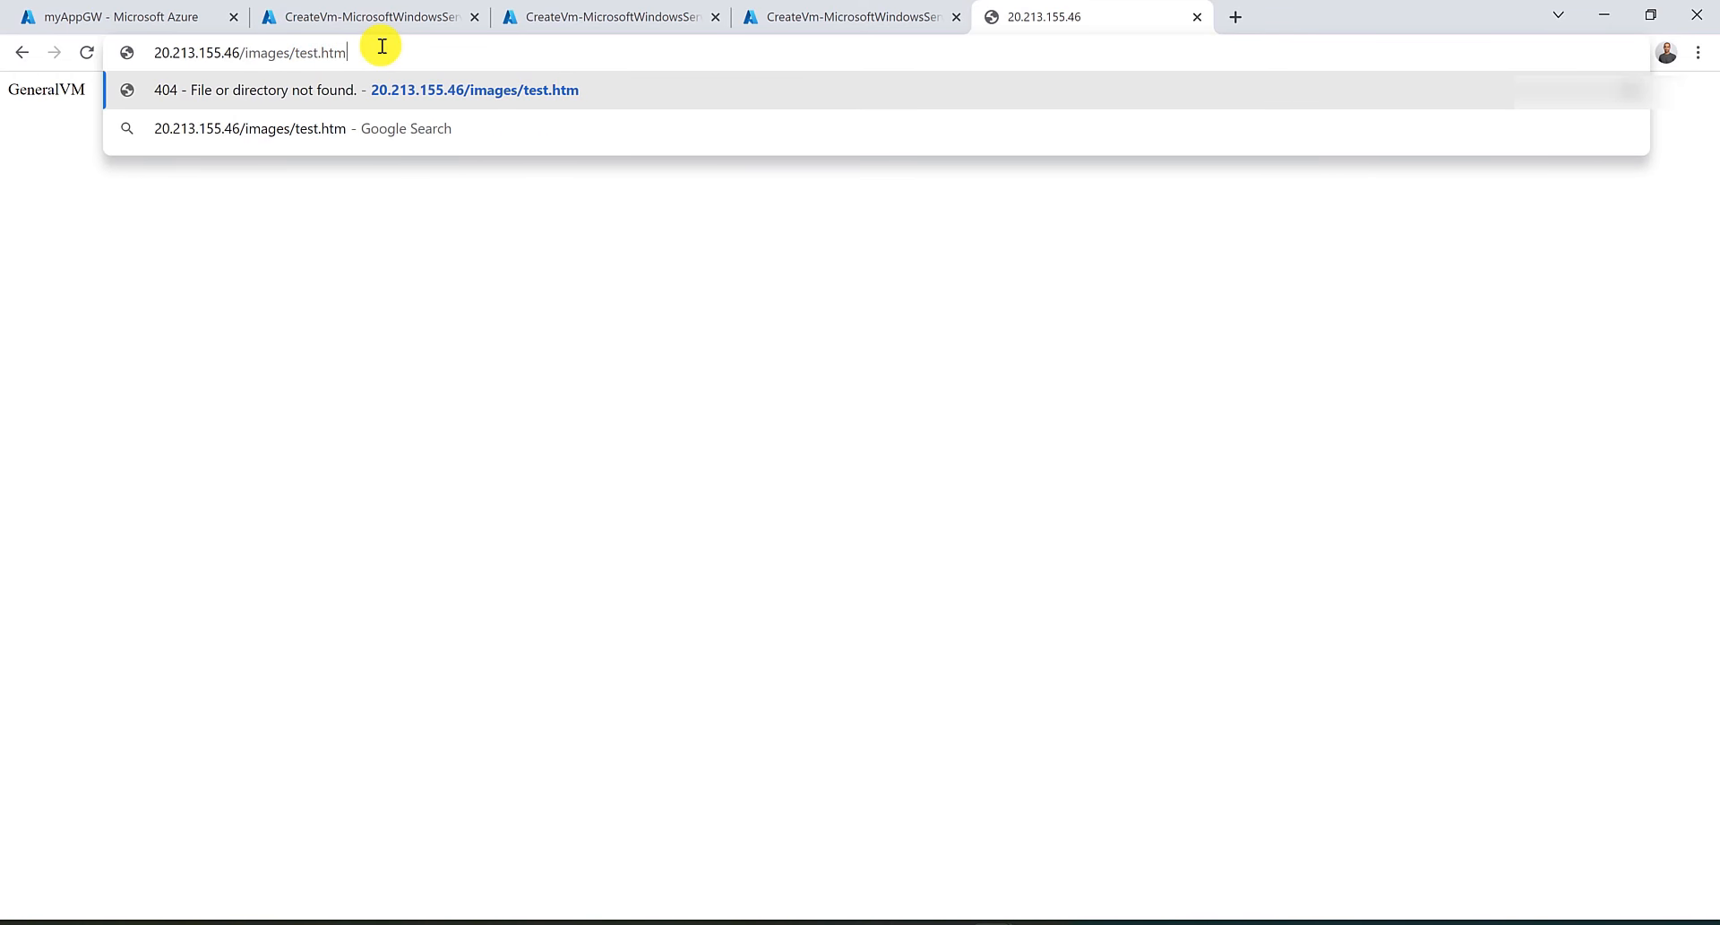
key("Return")
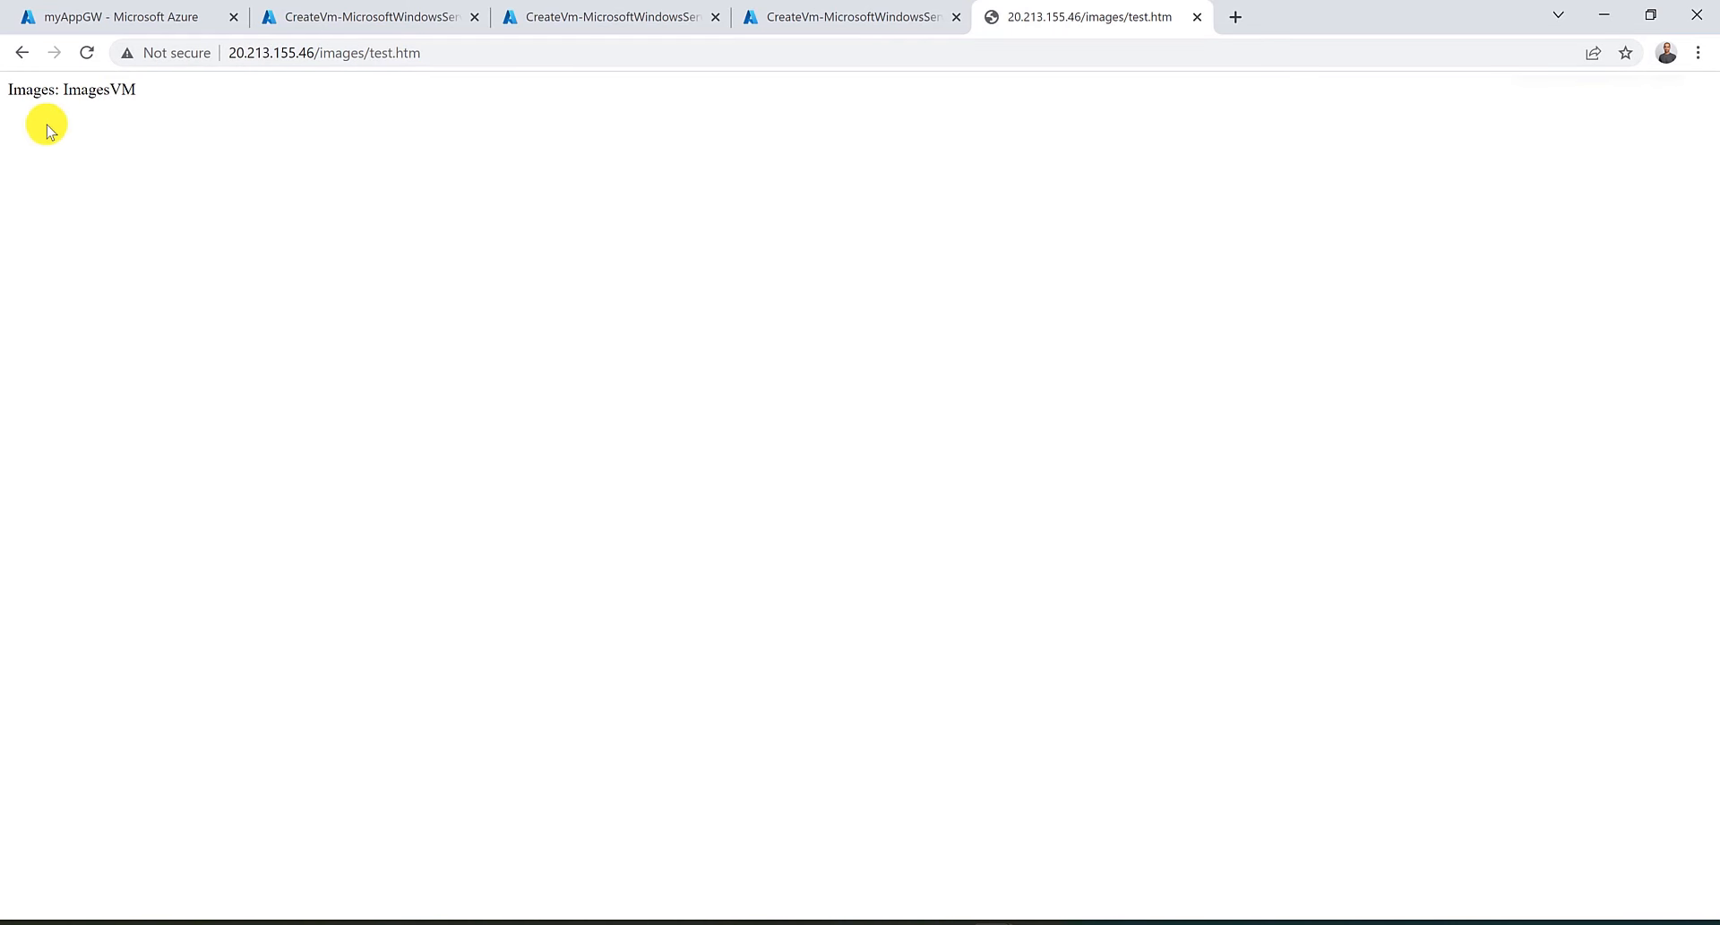
Browse to the gateway's /video/test.htm path.
left_click_drag(72, 82, 135, 85)
left_click(135, 86)
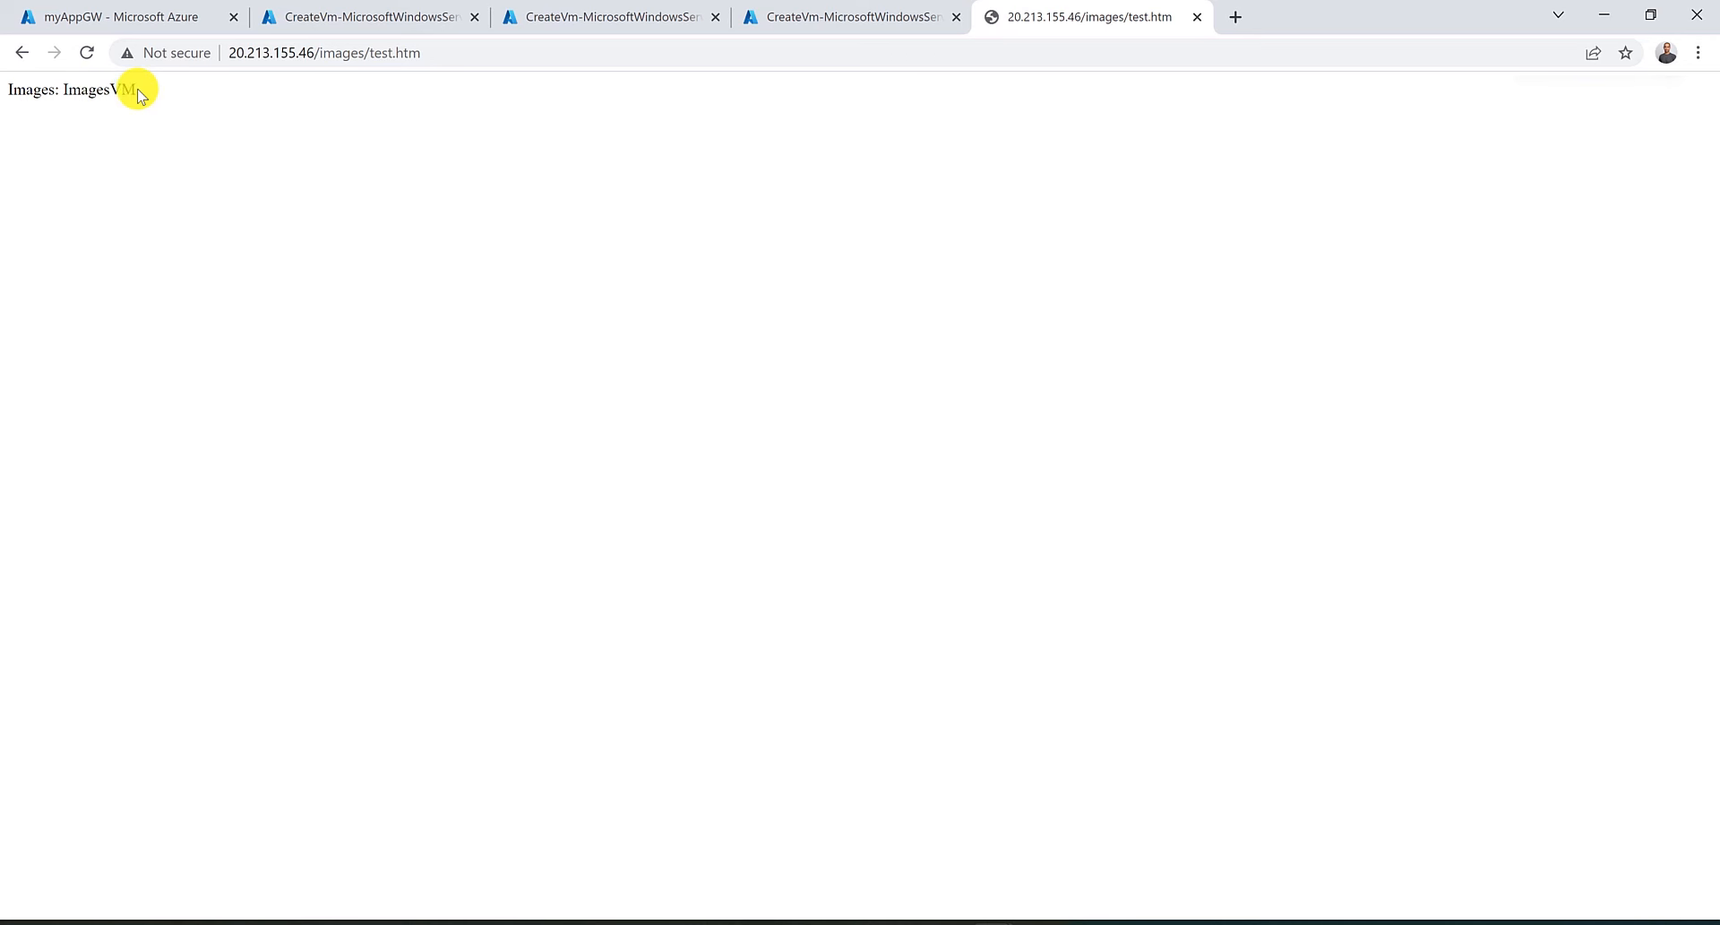
double_click(342, 55)
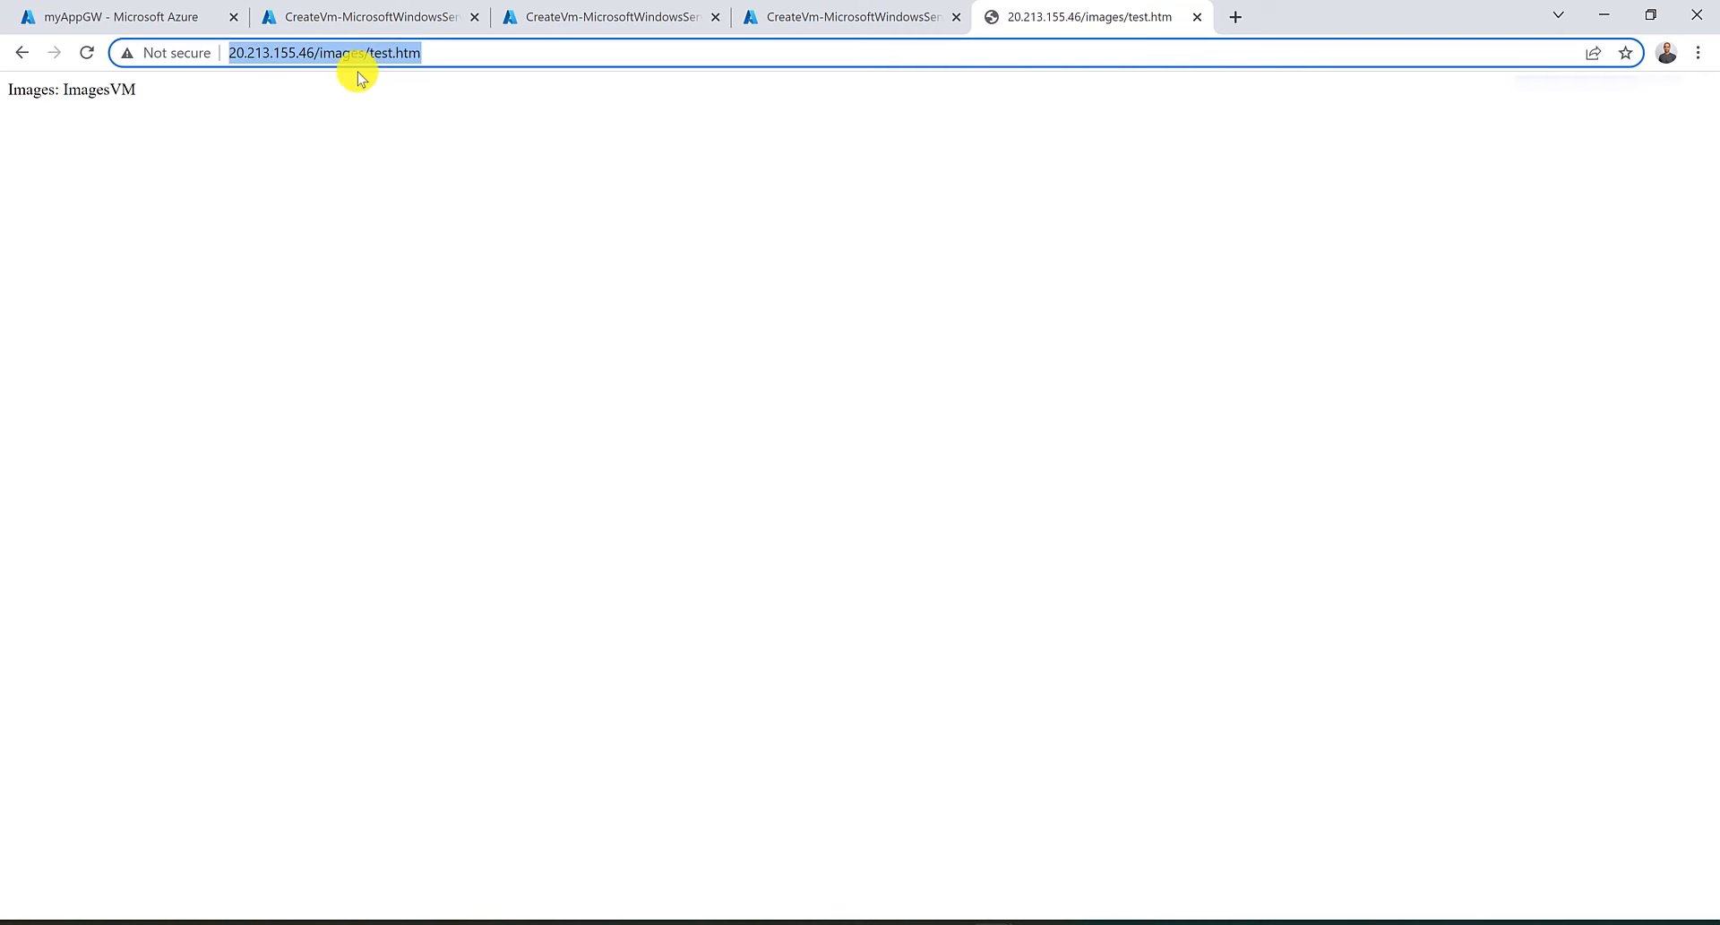
type("video")
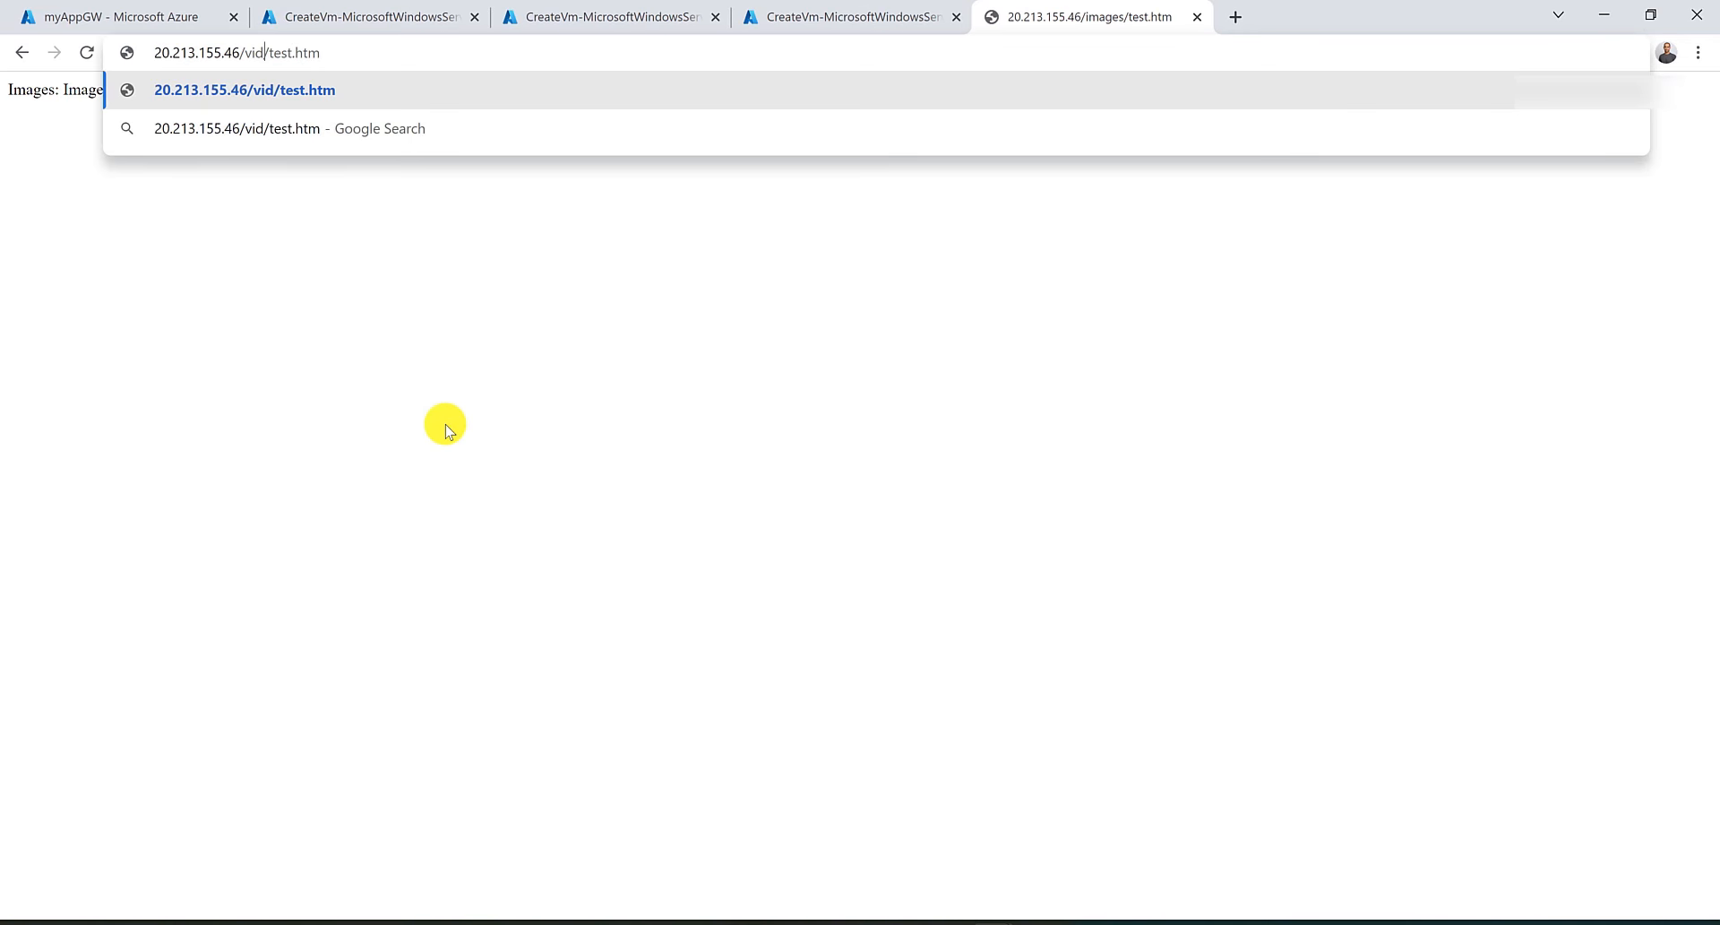
key("Return")
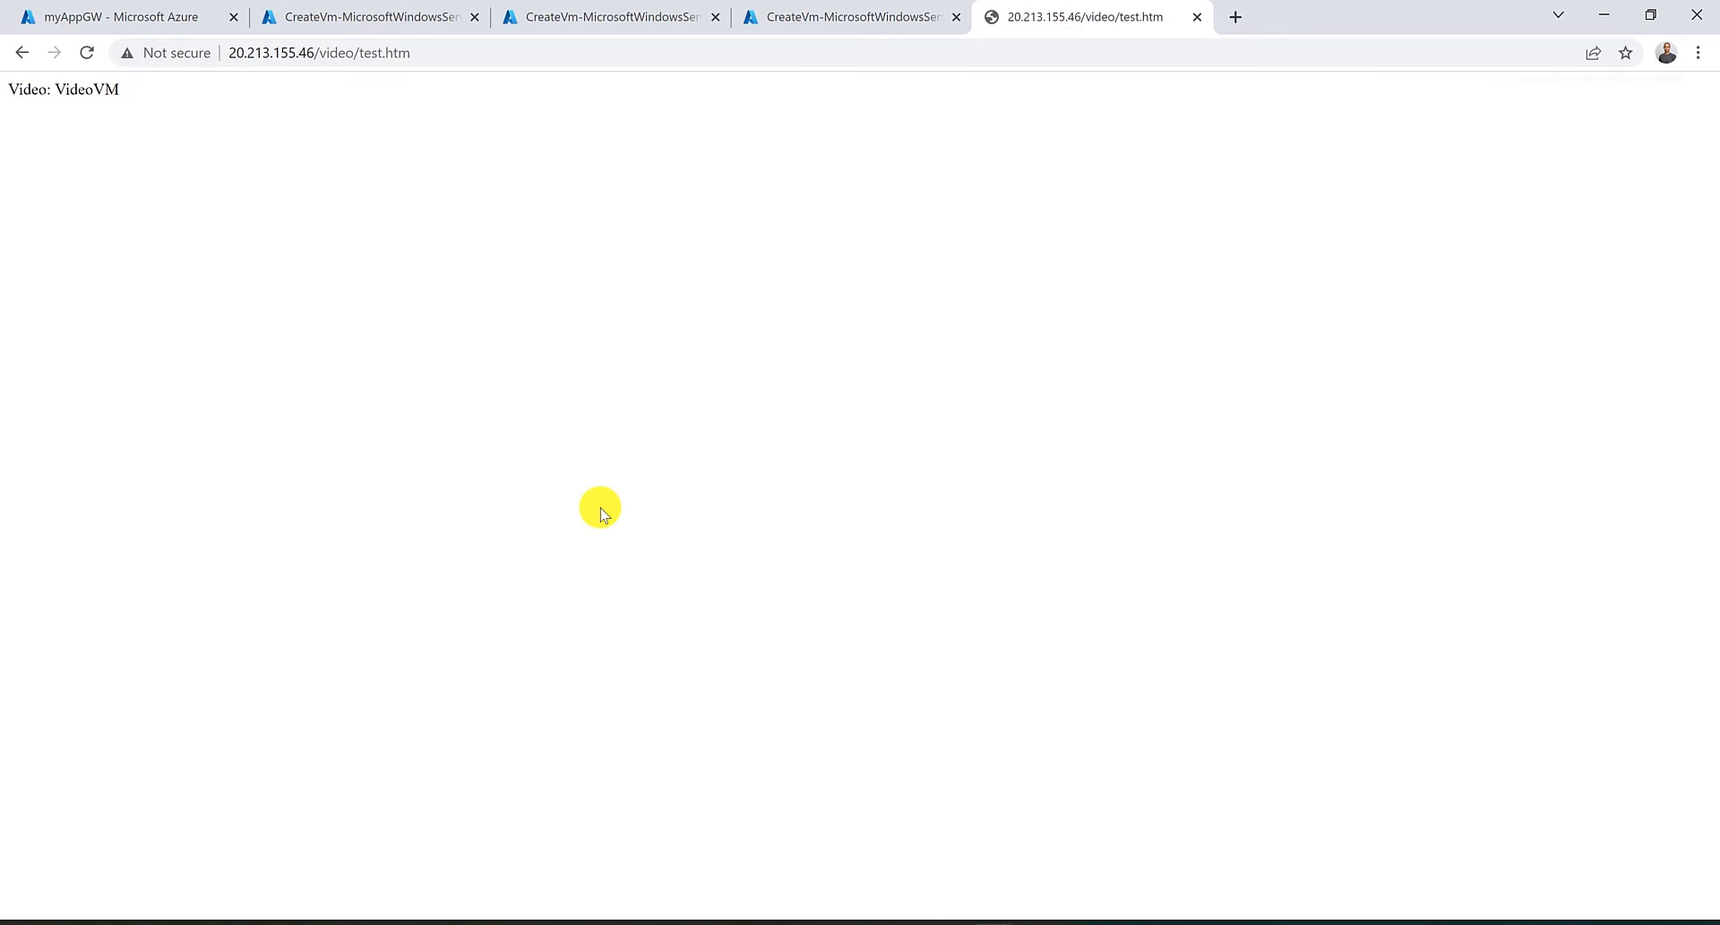
left_click_drag(70, 86, 119, 103)
Delete the RG-AU-East resource group, confirming with its name.
left_click(140, 22)
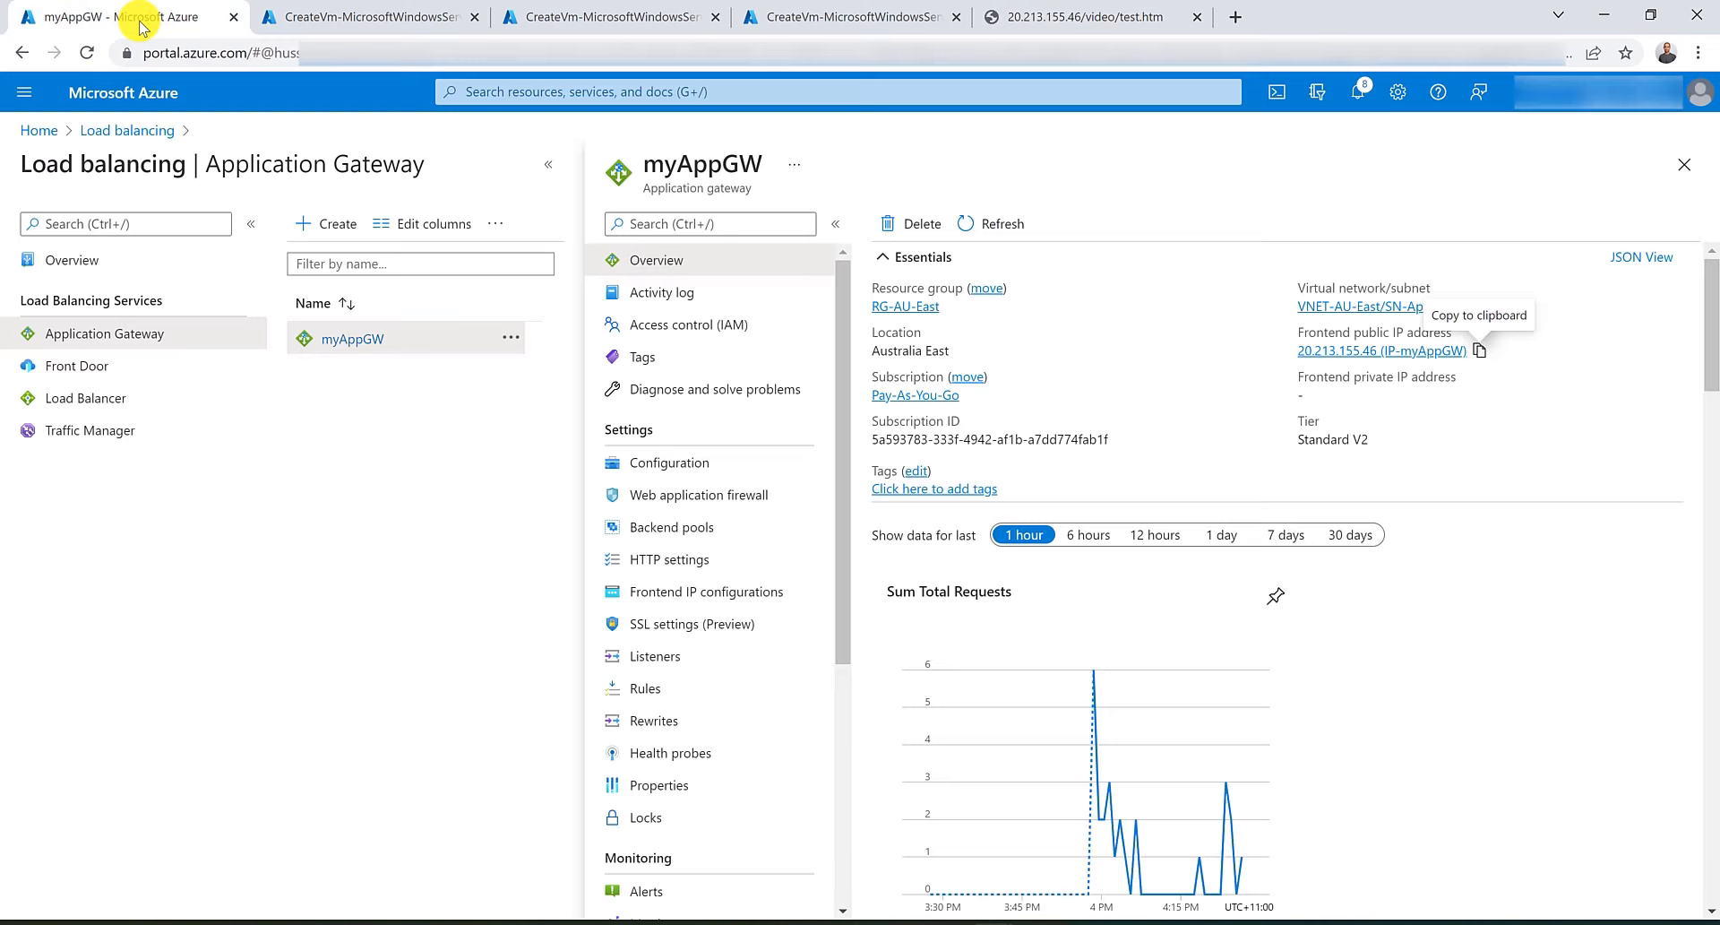
left_click(752, 91)
left_click(600, 380)
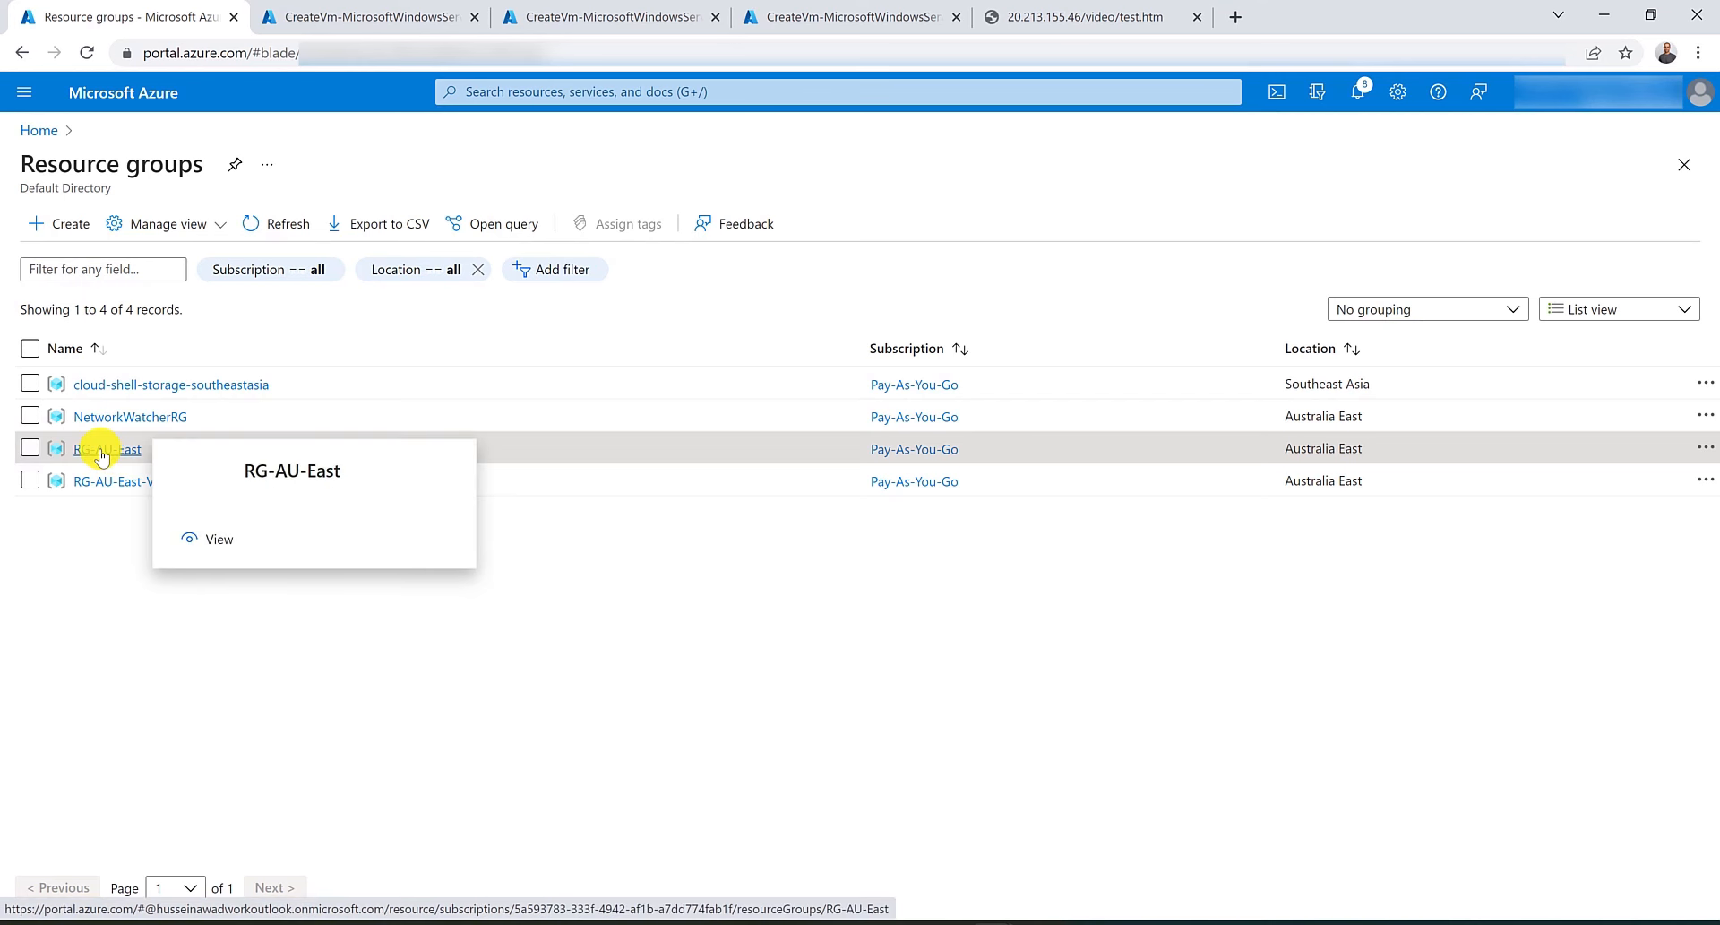
left_click(102, 451)
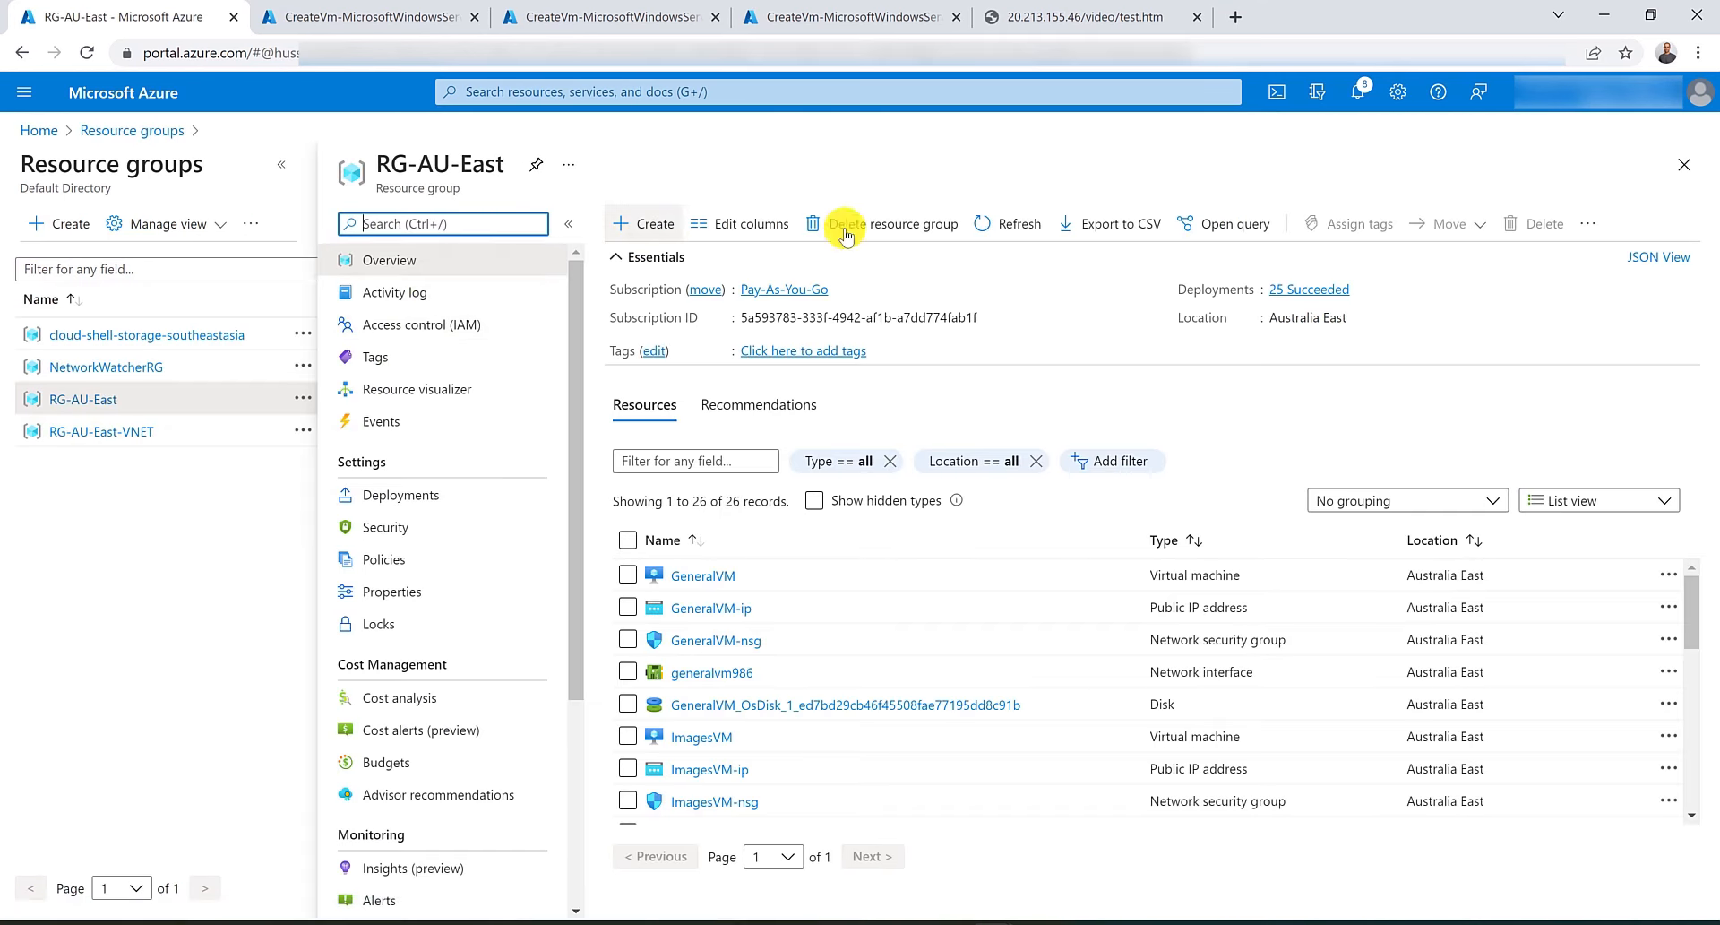
left_click(879, 231)
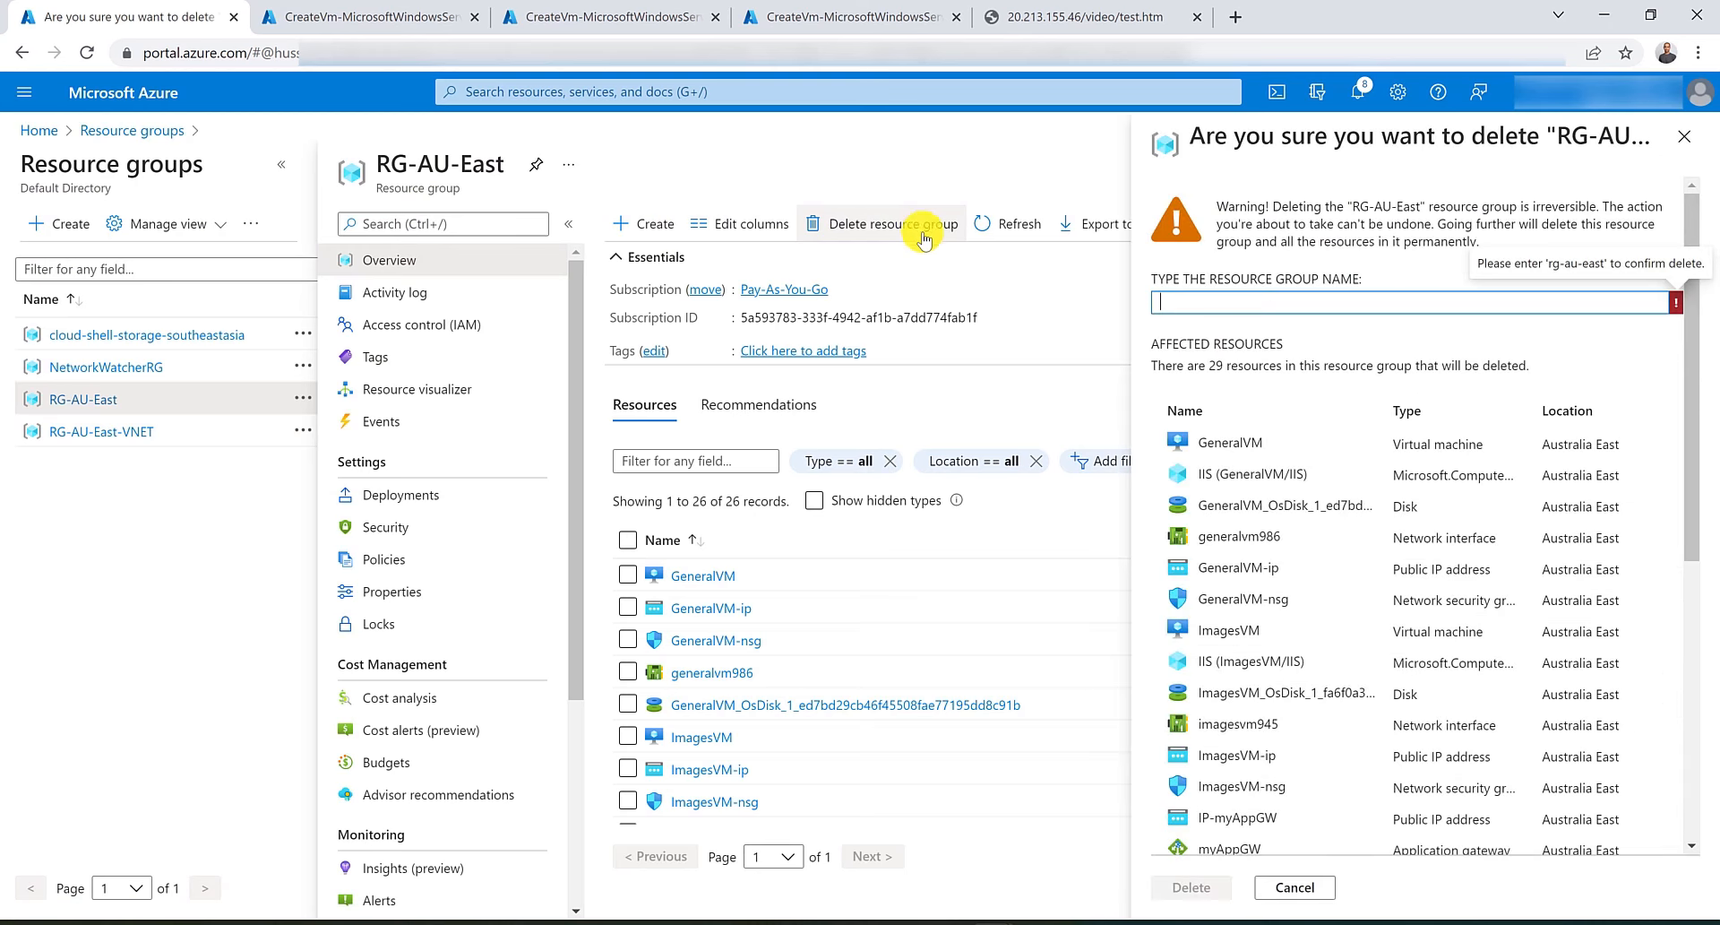
triple_click(438, 170)
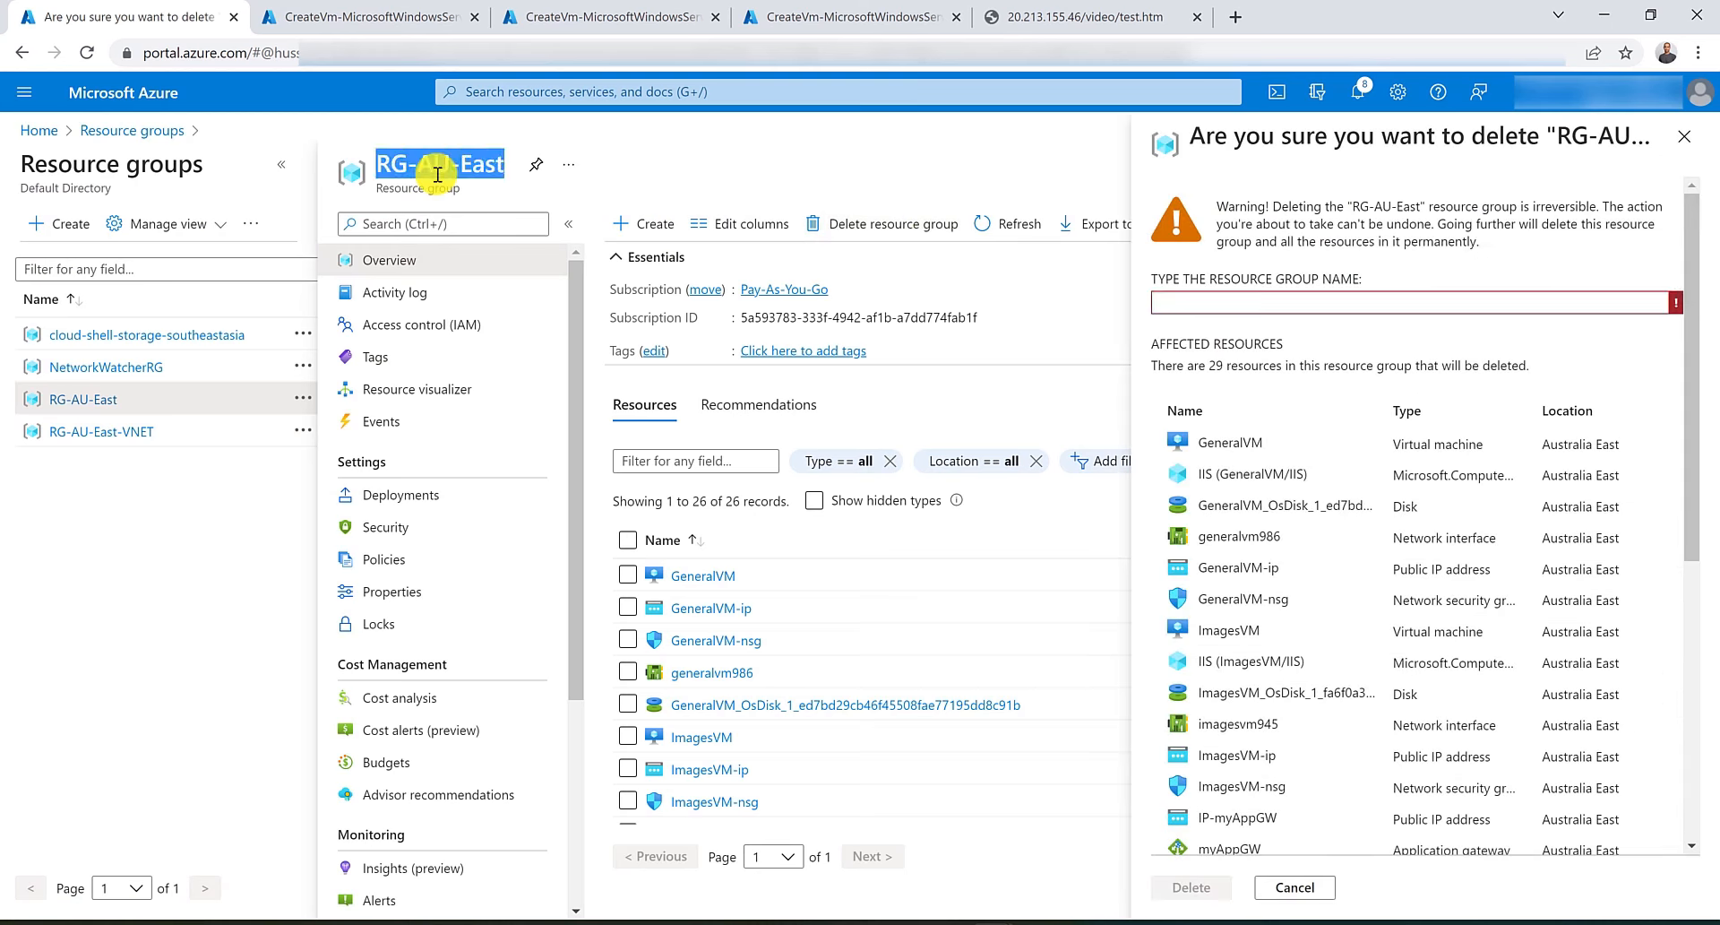
left_click_drag(437, 174, 1342, 306)
left_click(1201, 888)
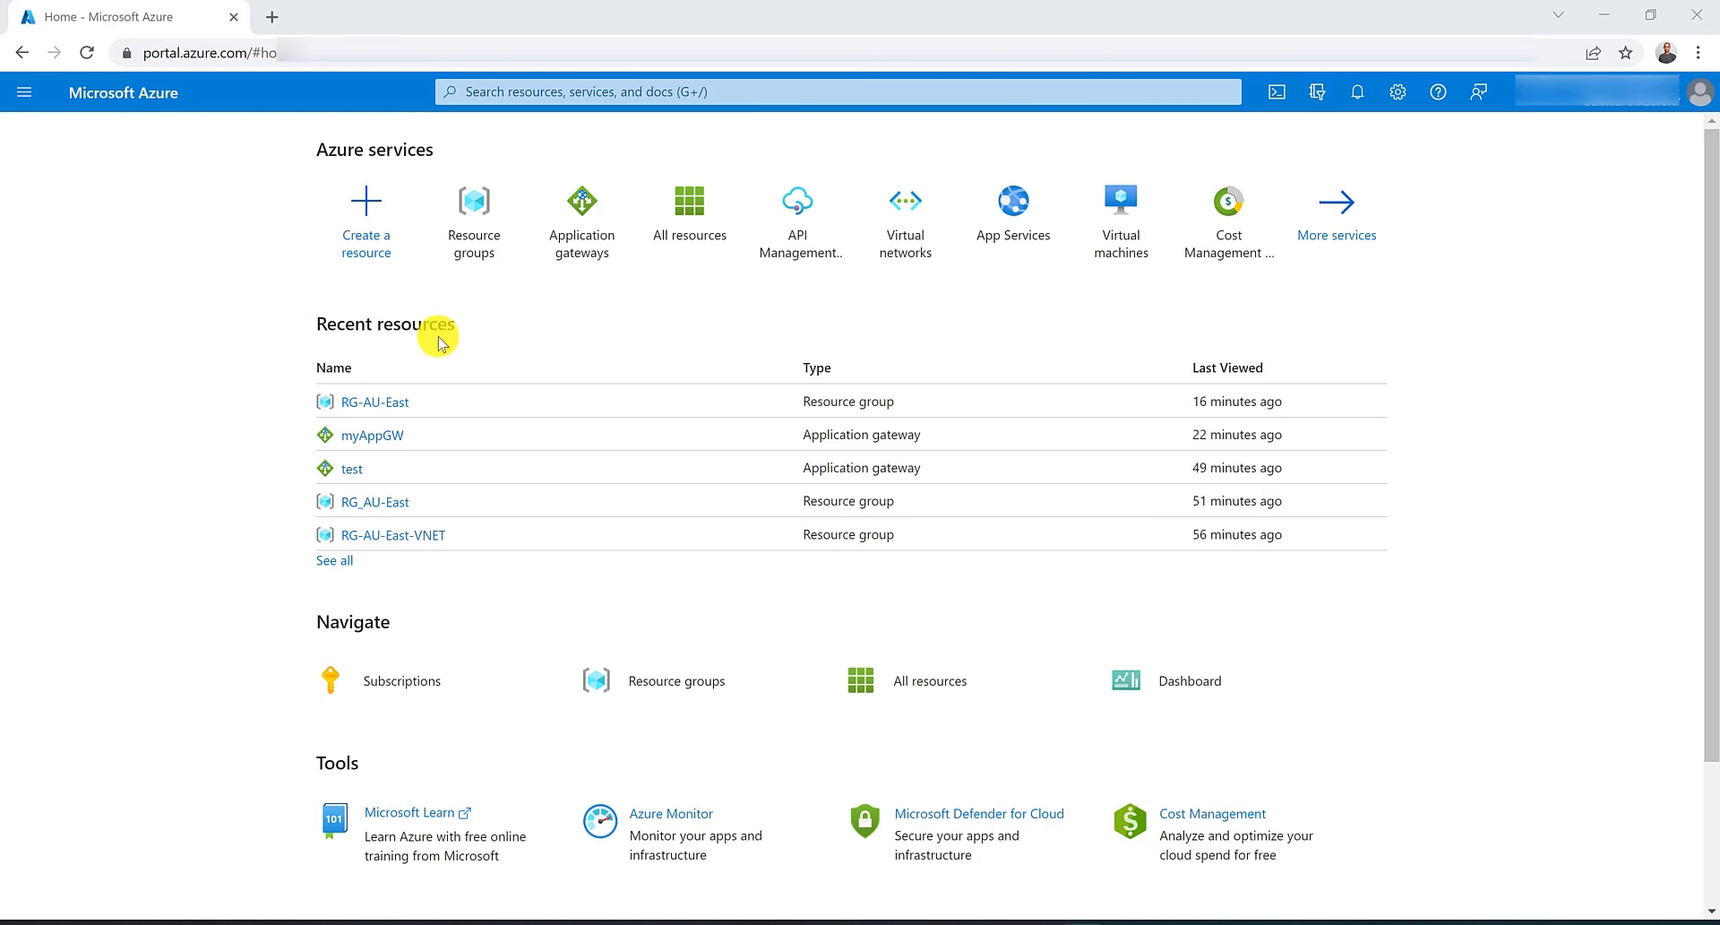
Create a resource group named RG-Au_East in the Australia East region.
left_click(459, 244)
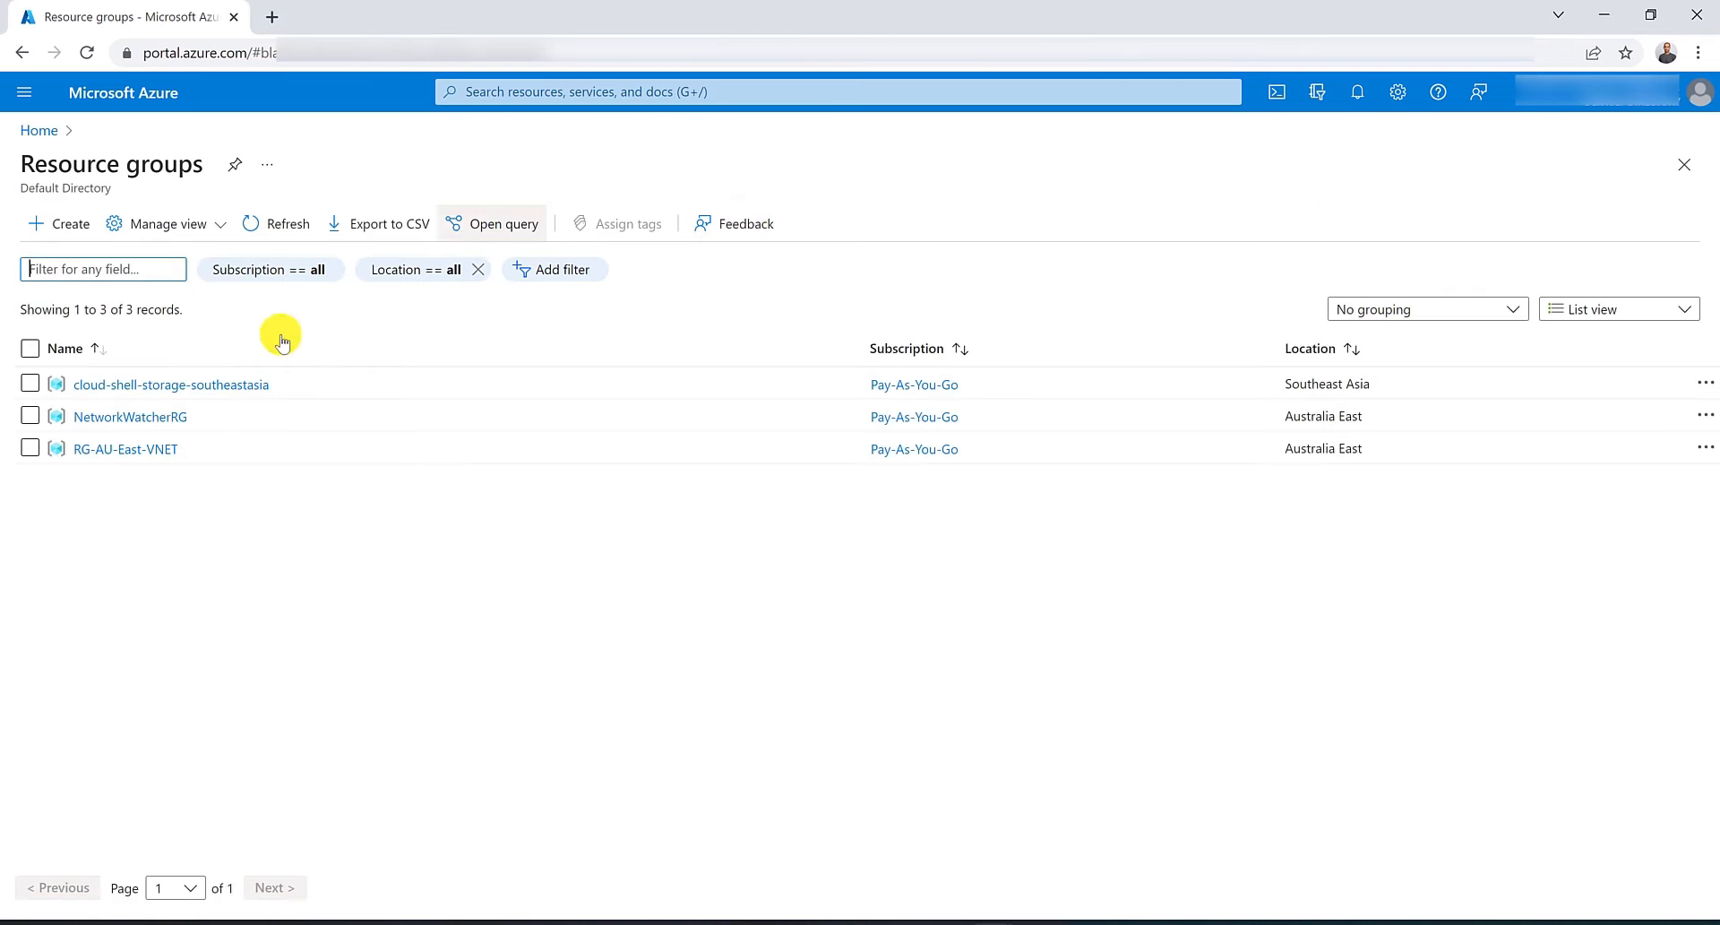
left_click(71, 222)
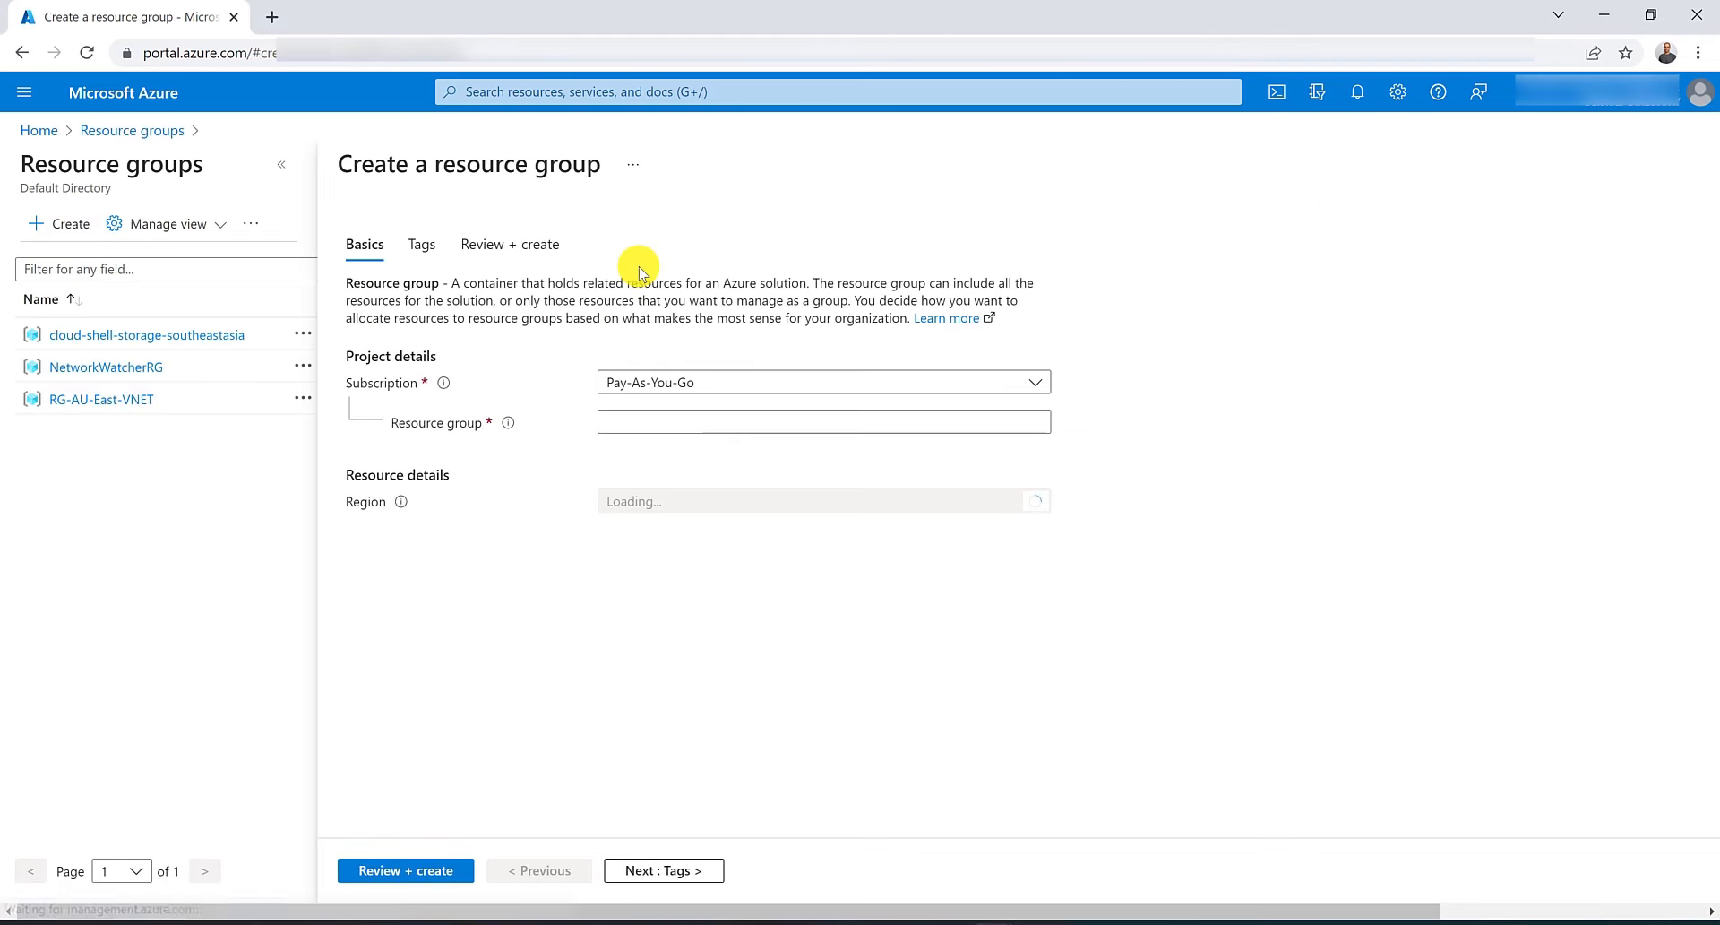
left_click(664, 428)
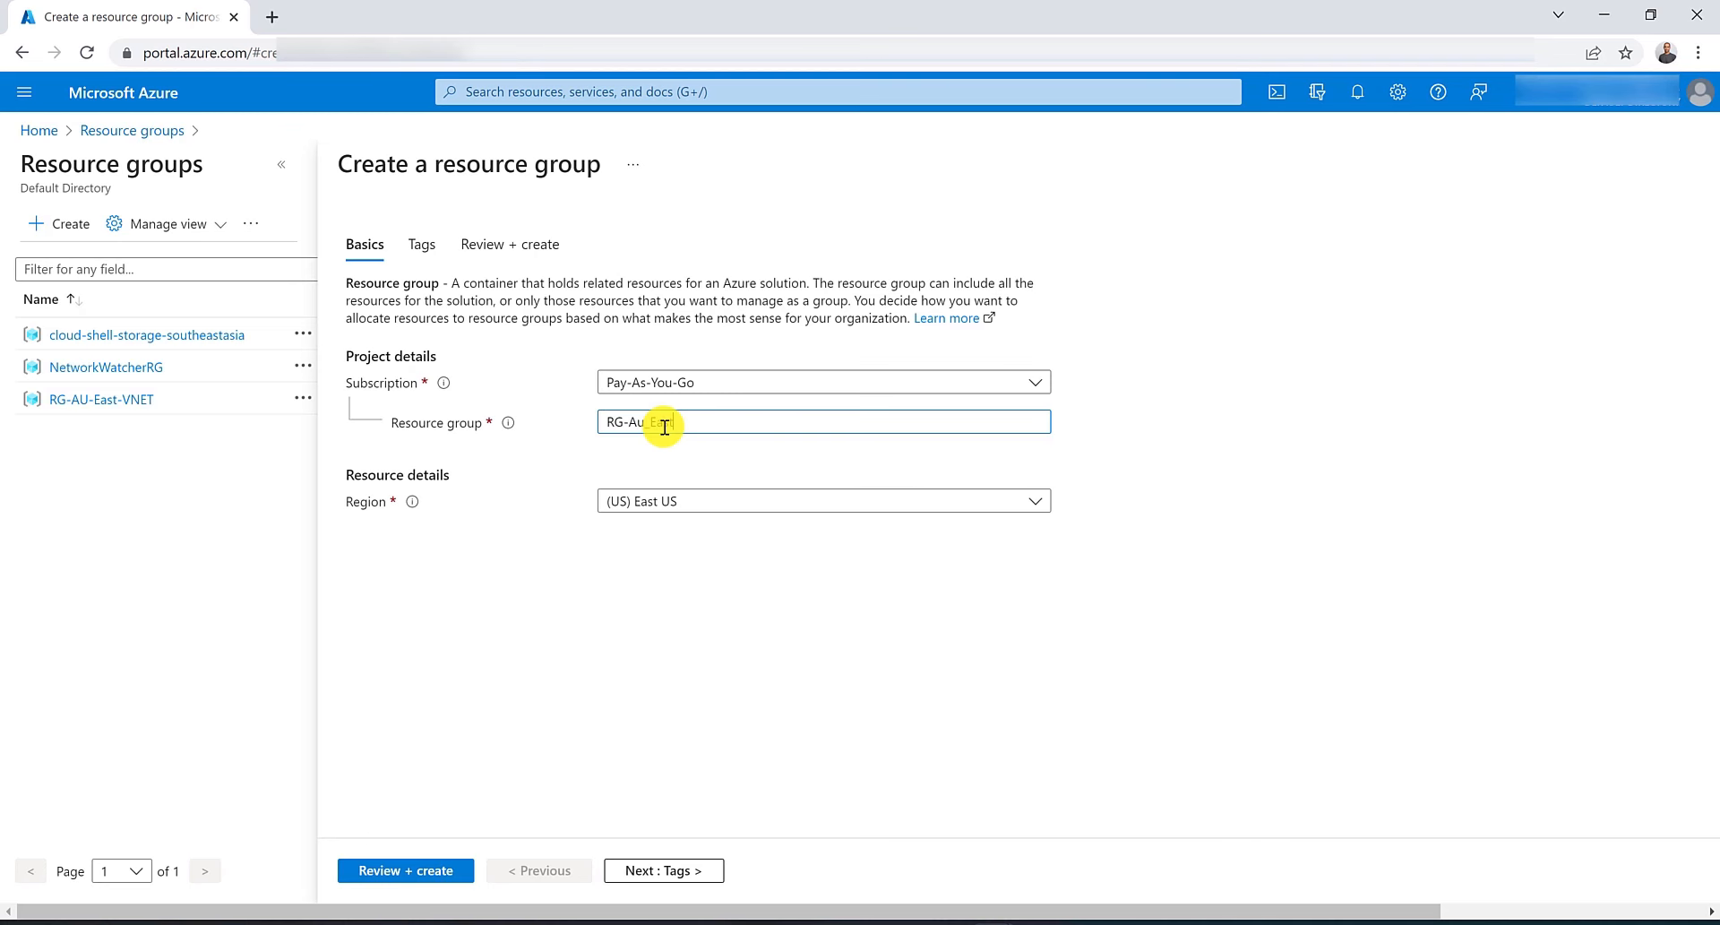
type("RG-Au_East")
left_click(802, 495)
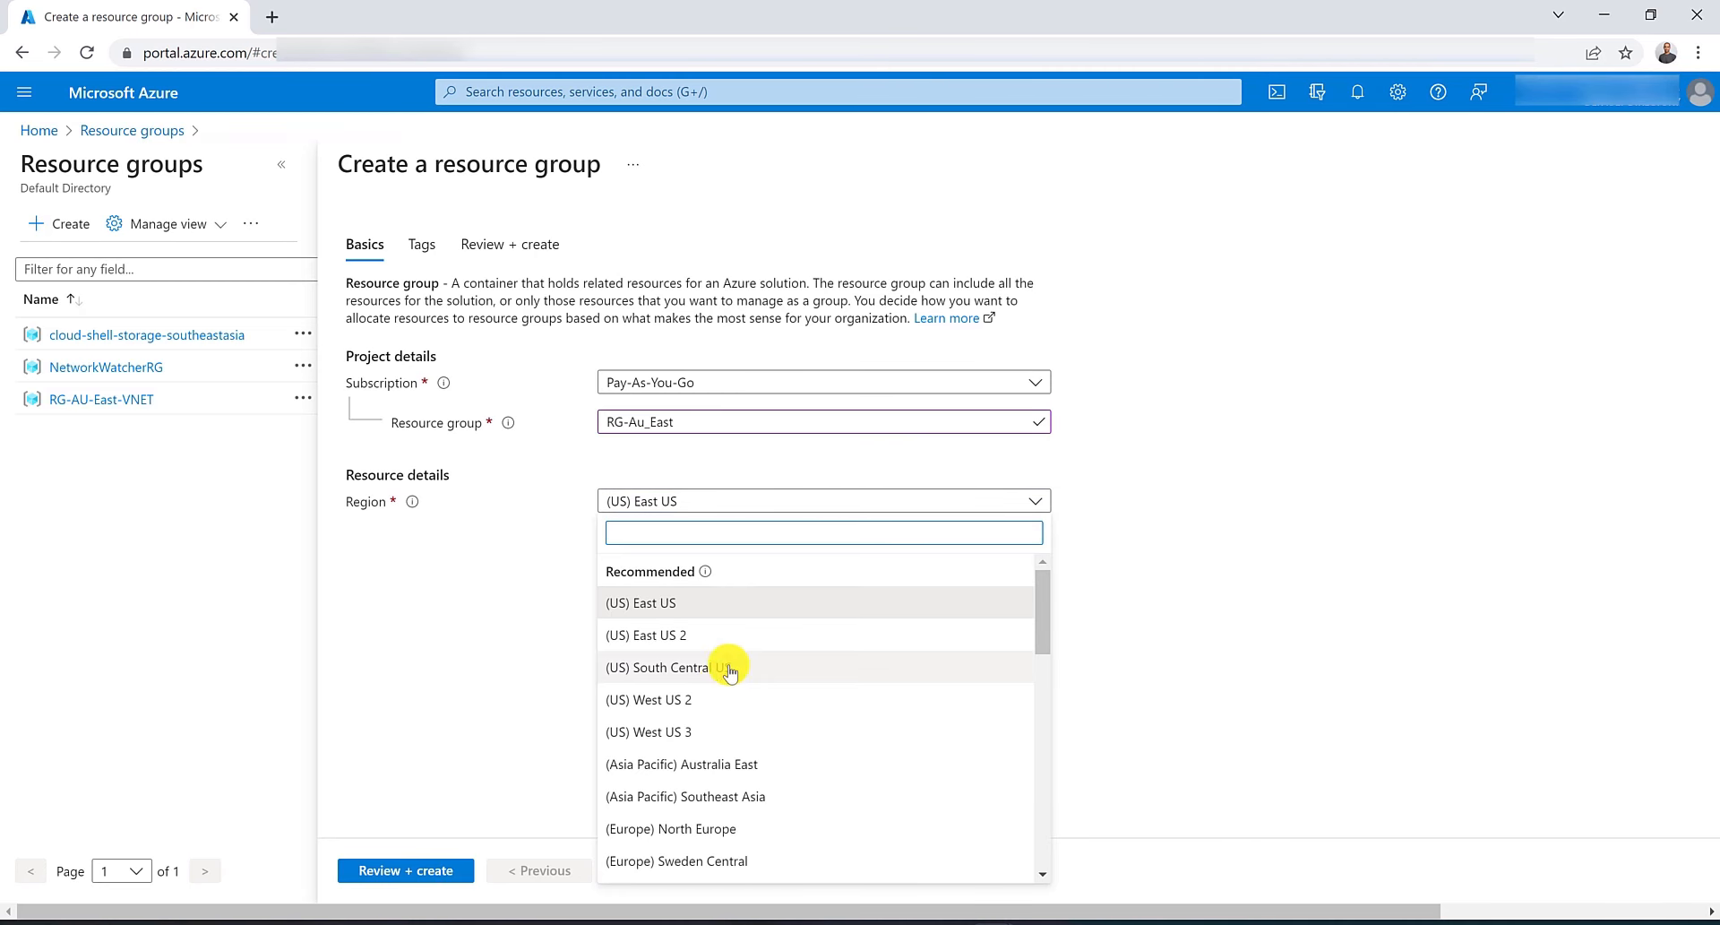
left_click(714, 764)
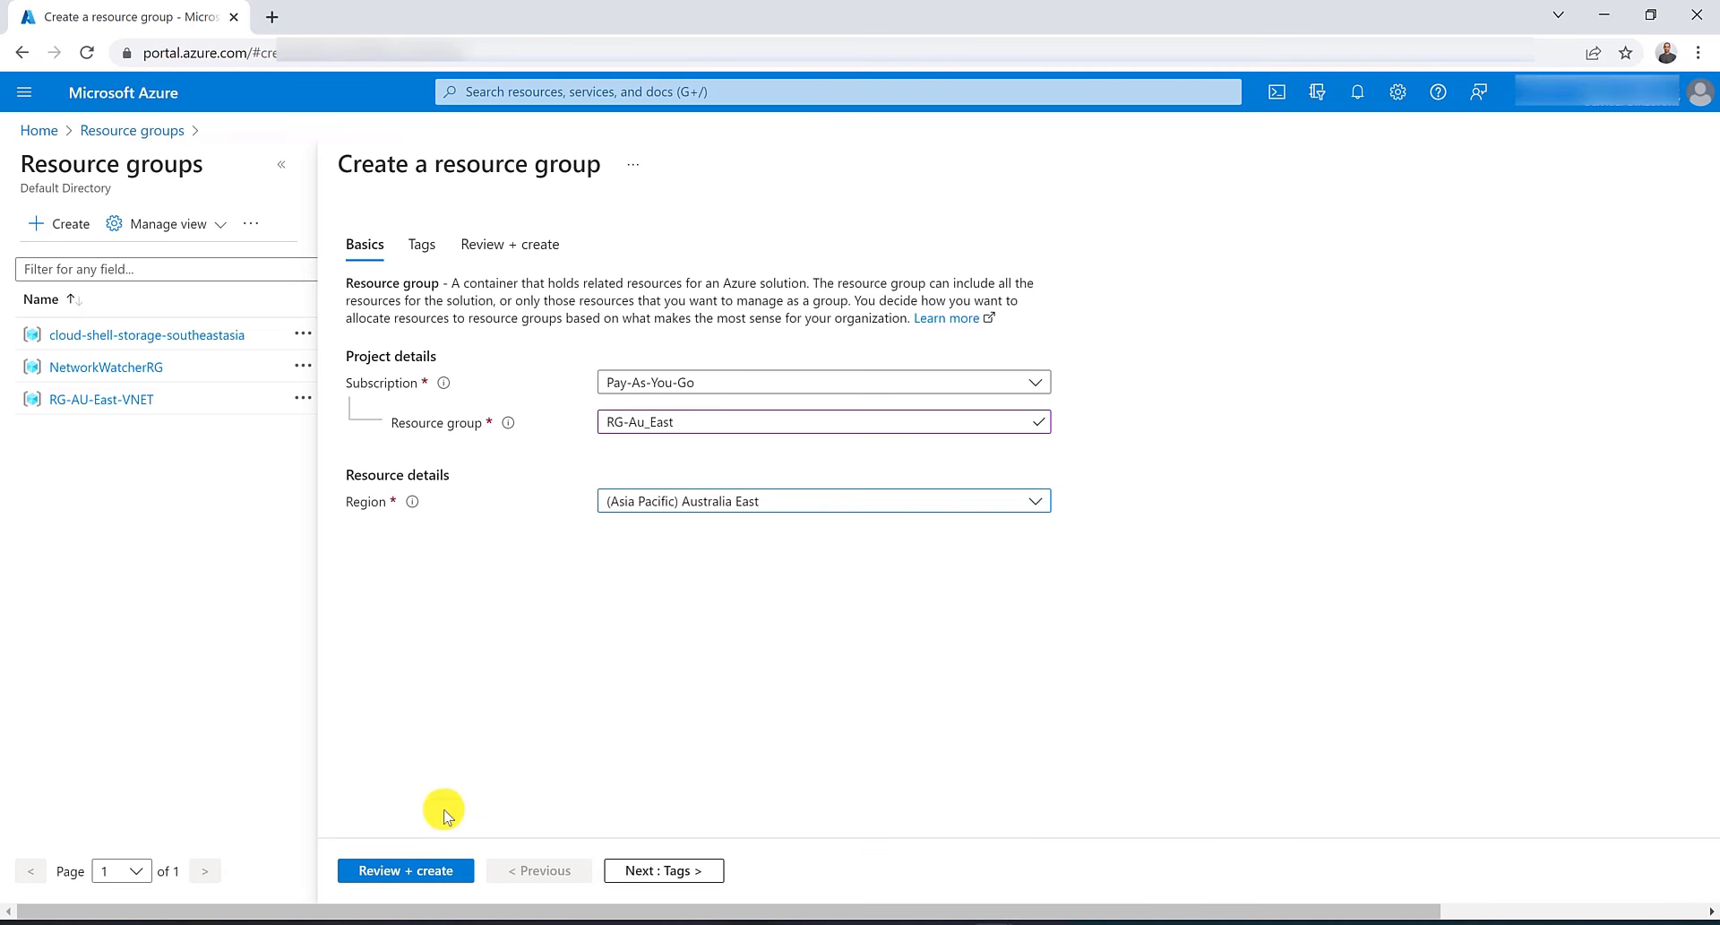
left_click(406, 882)
left_click(400, 877)
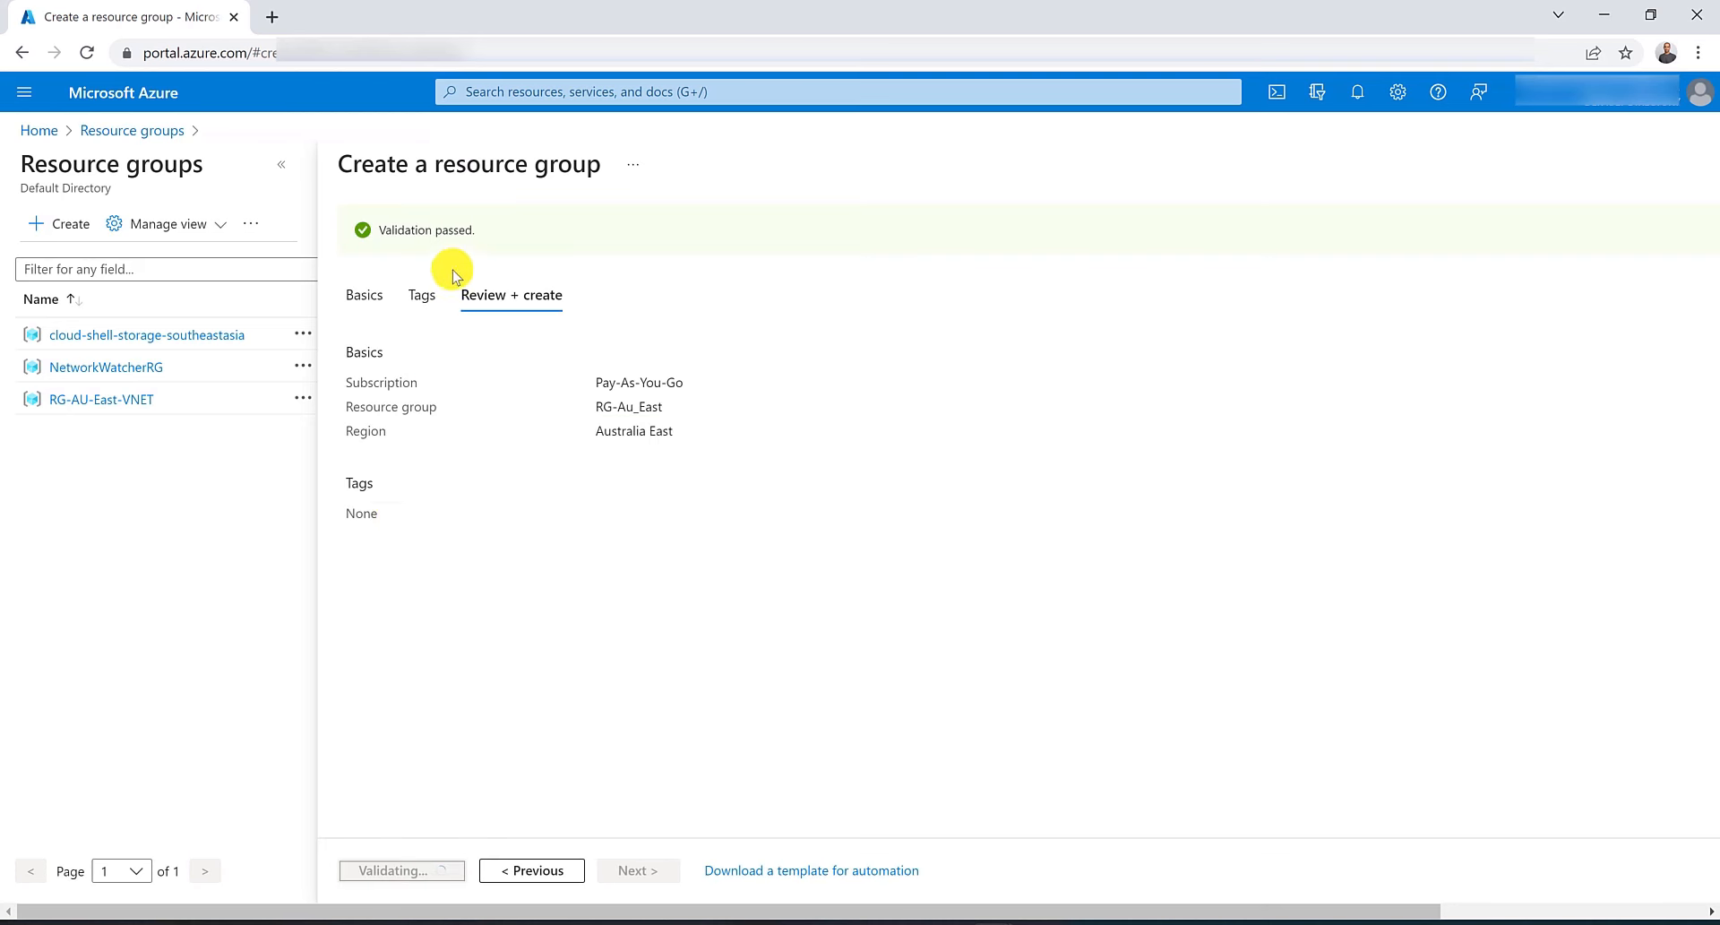
Start creating an application gateway MyAppGW in RG-Au_East, region Australia East, with autoscaling turned off.
left_click(508, 91)
left_click(595, 264)
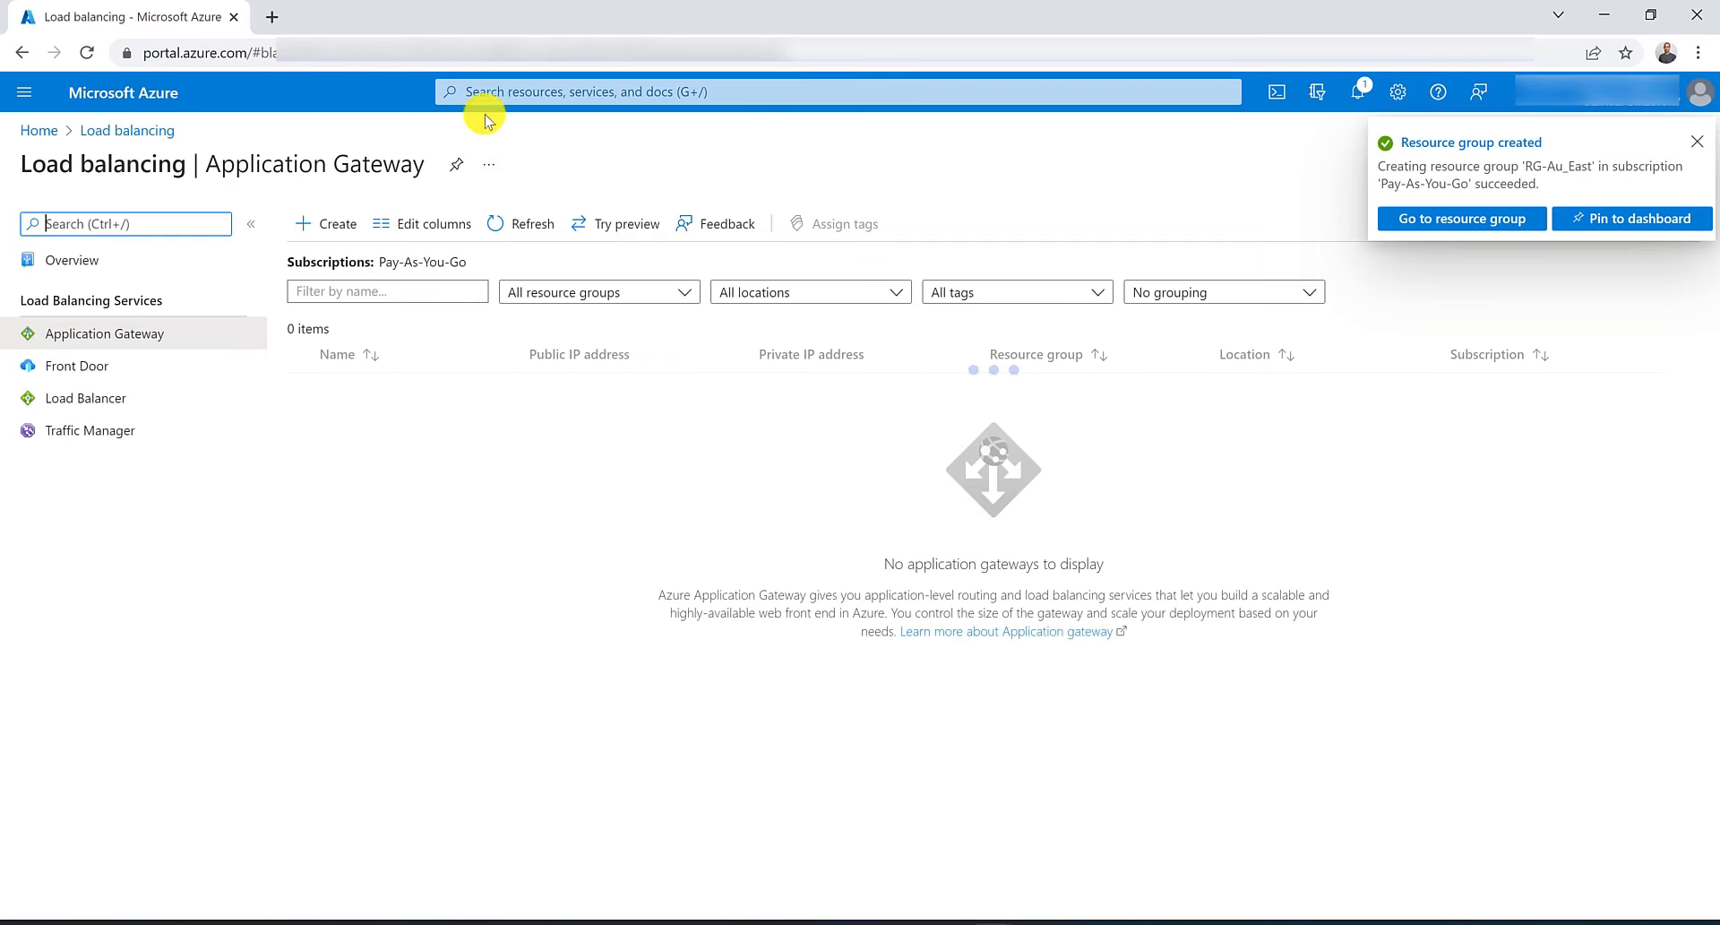
left_click(341, 226)
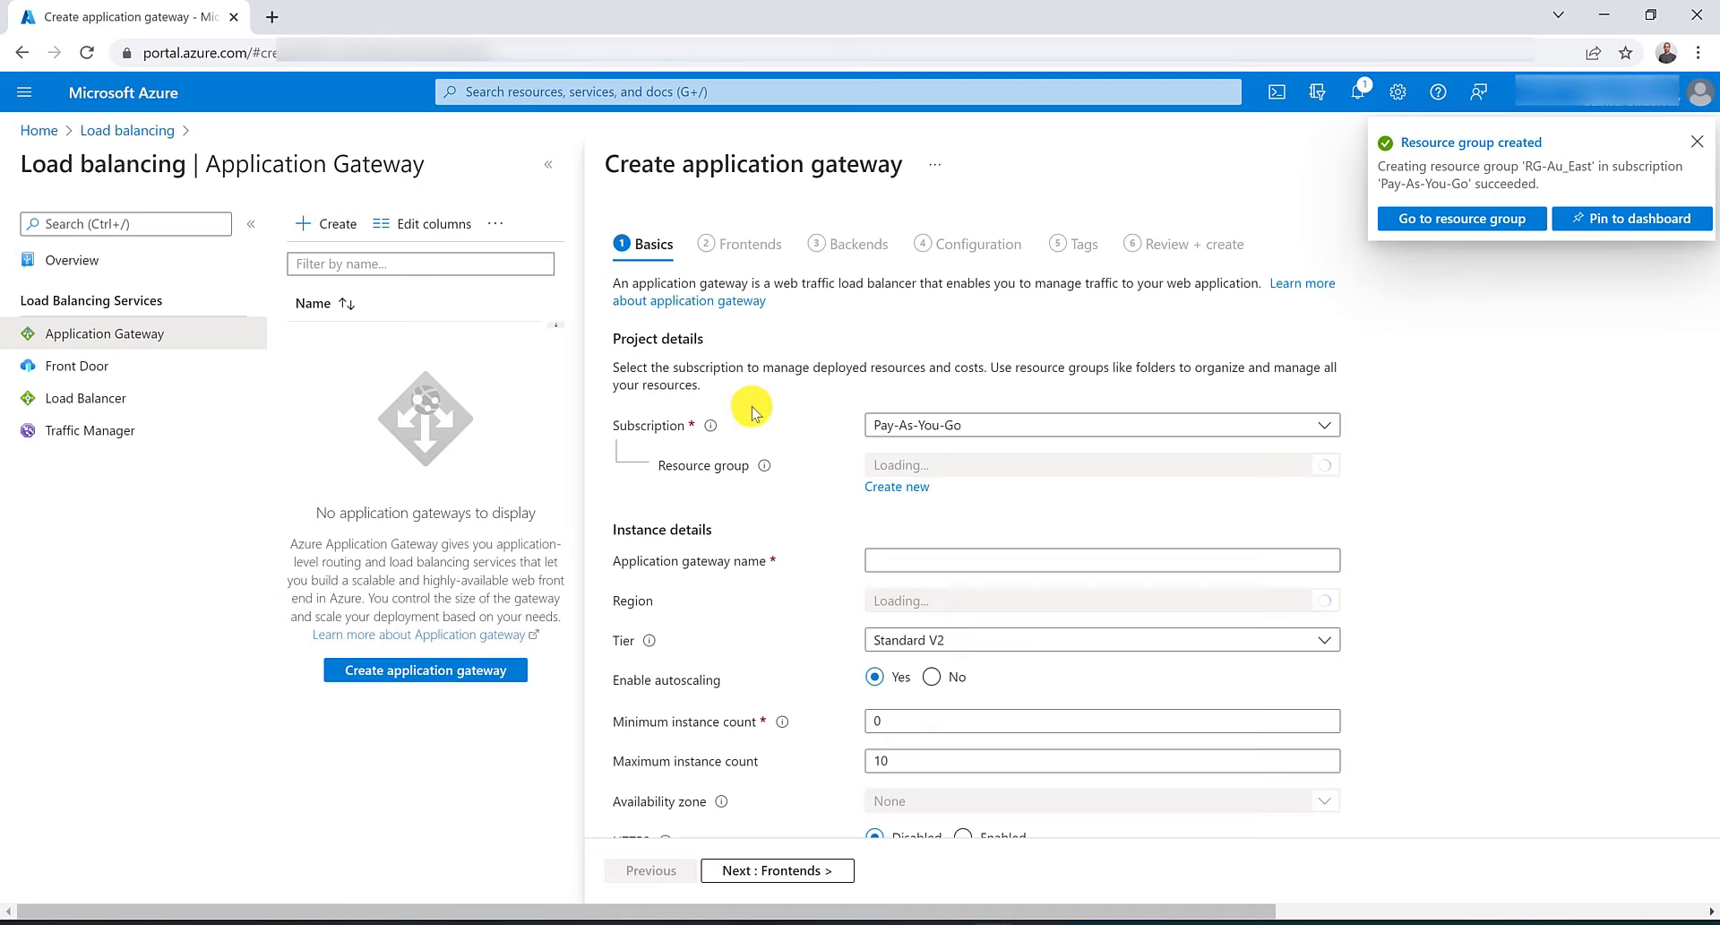
left_click(980, 464)
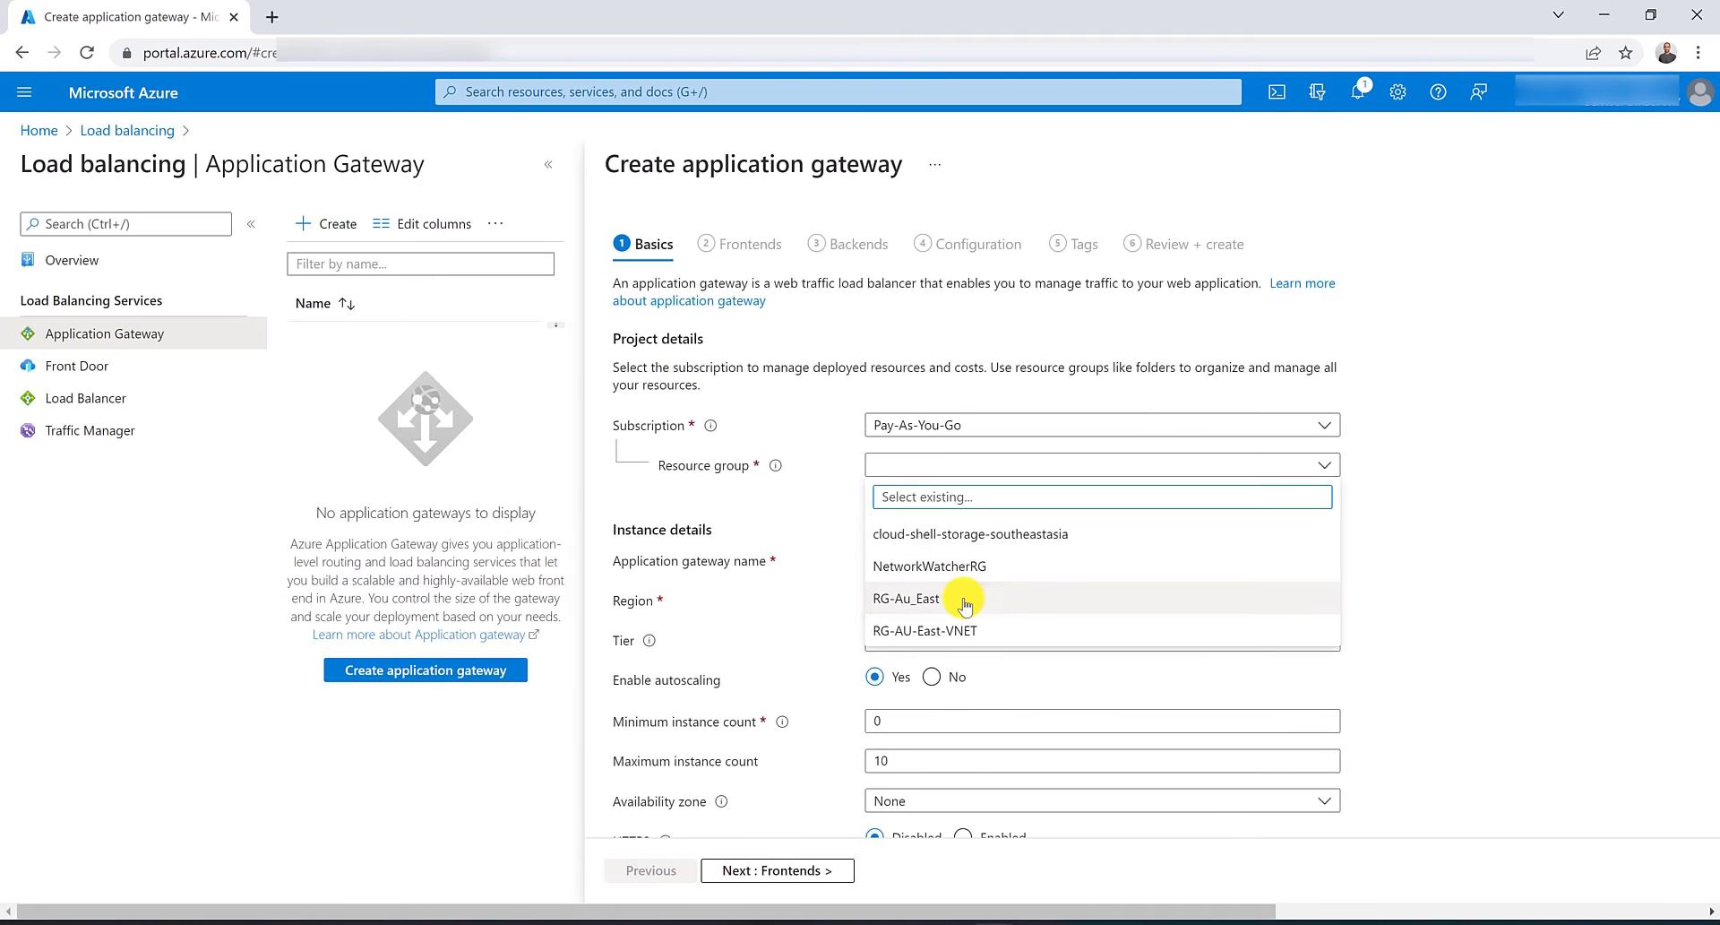
left_click(965, 600)
left_click(950, 563)
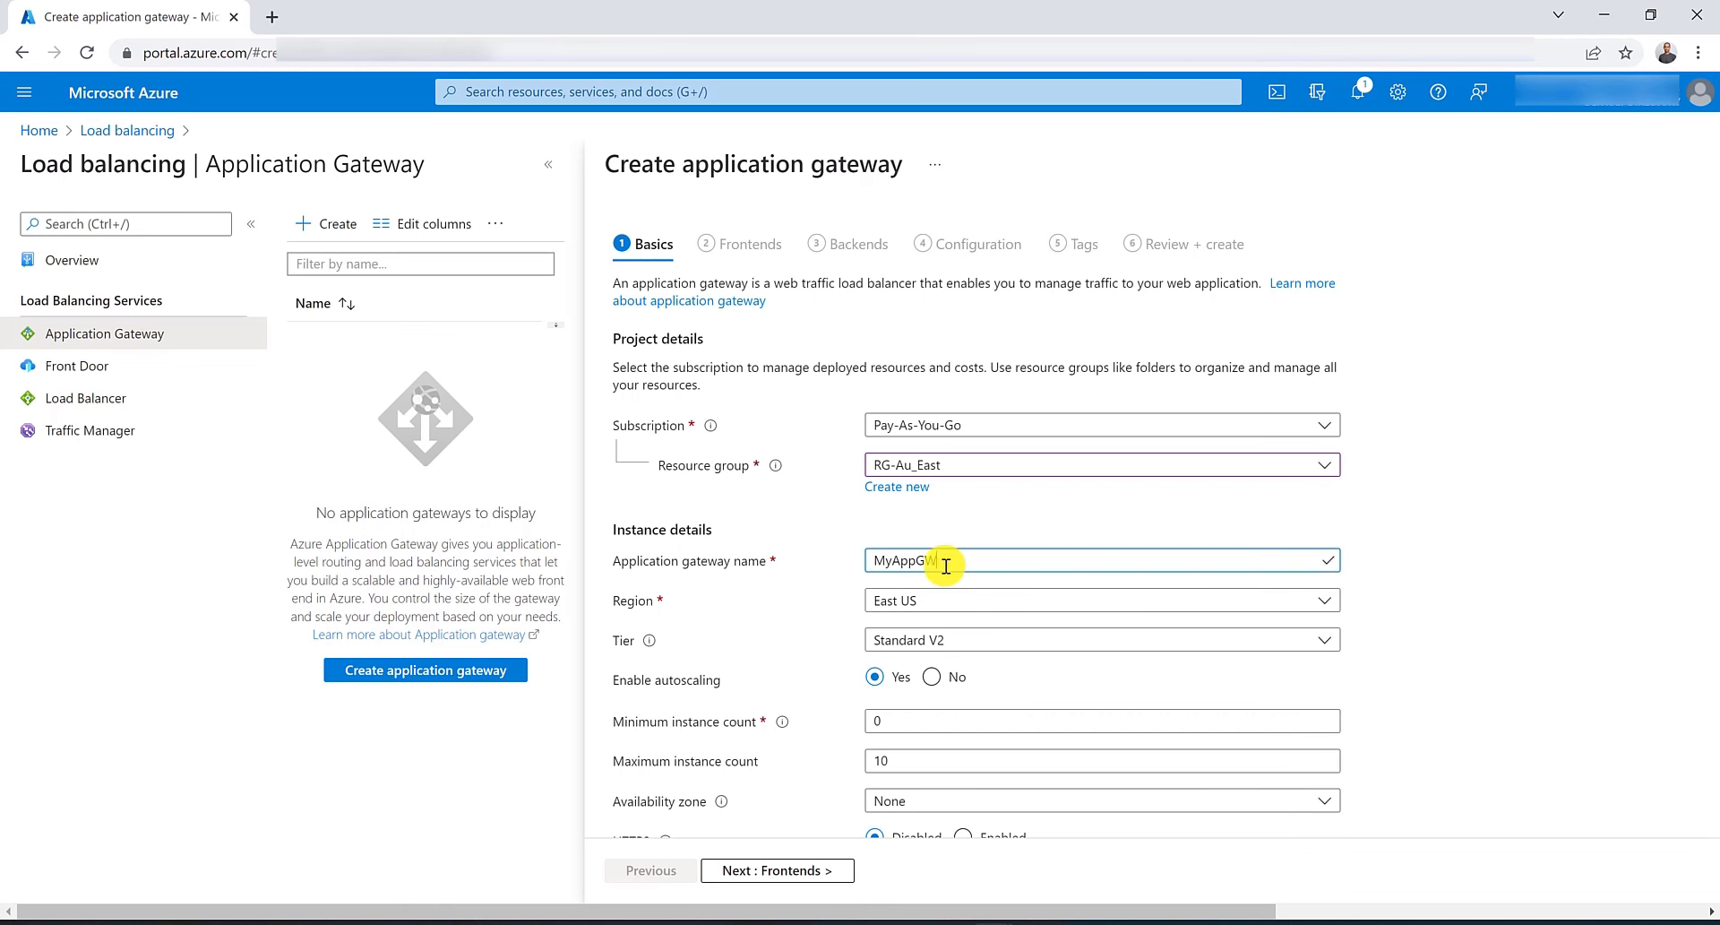
left_click(965, 600)
left_click(971, 201)
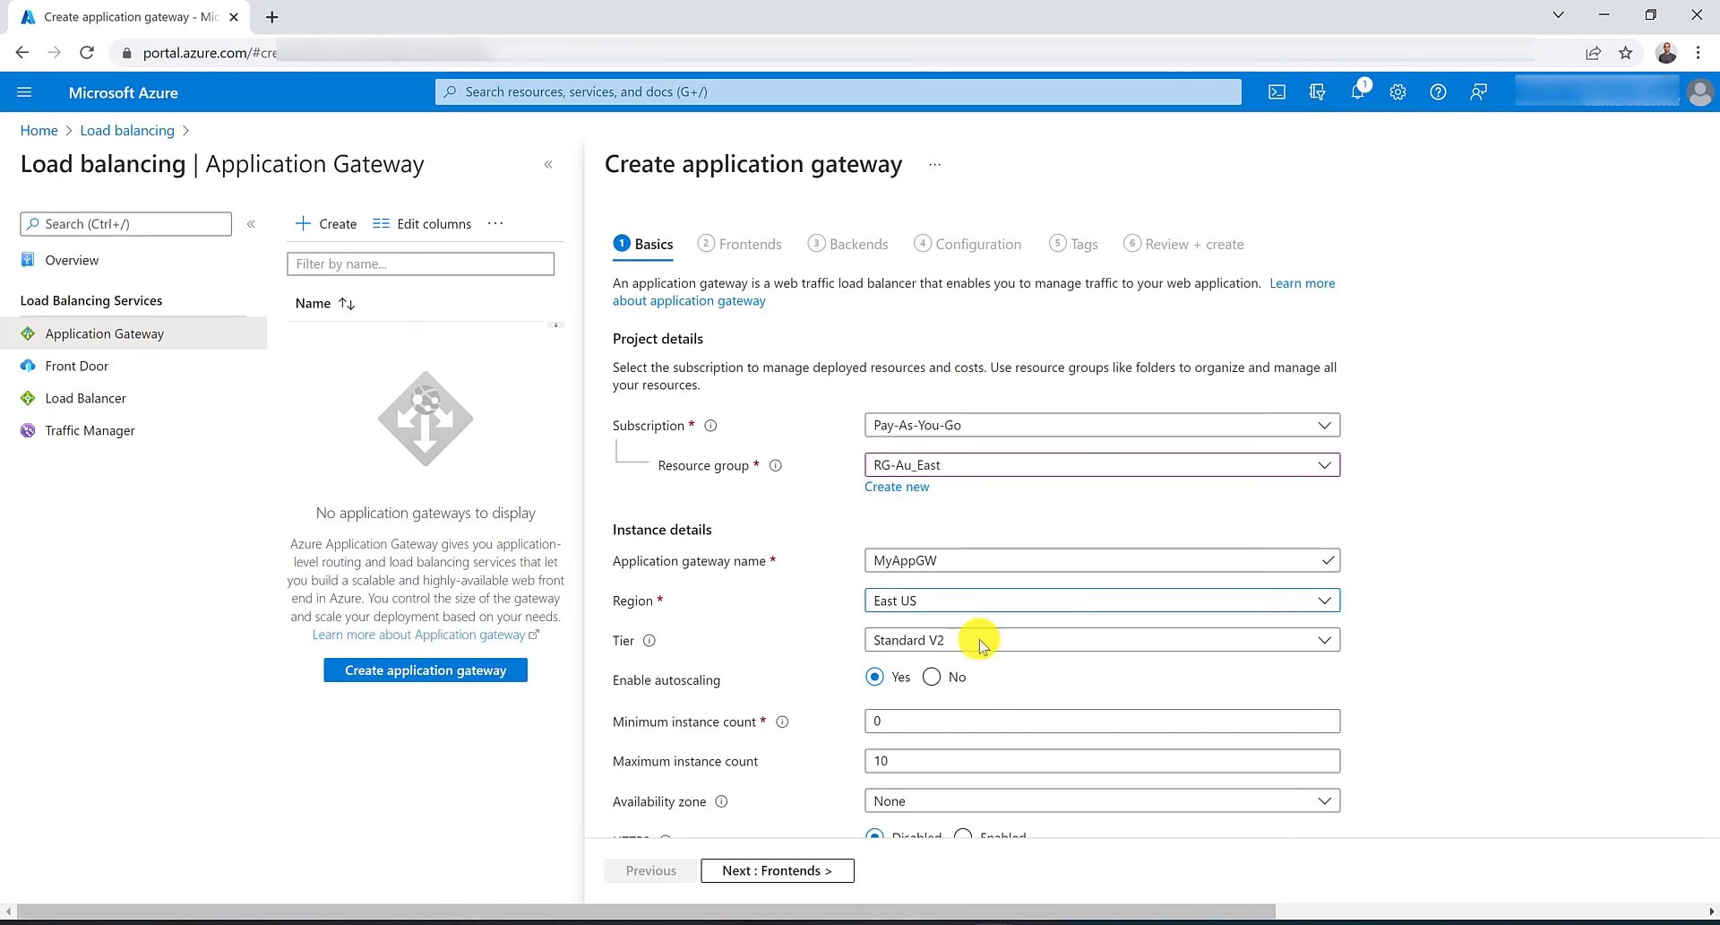
left_click(935, 678)
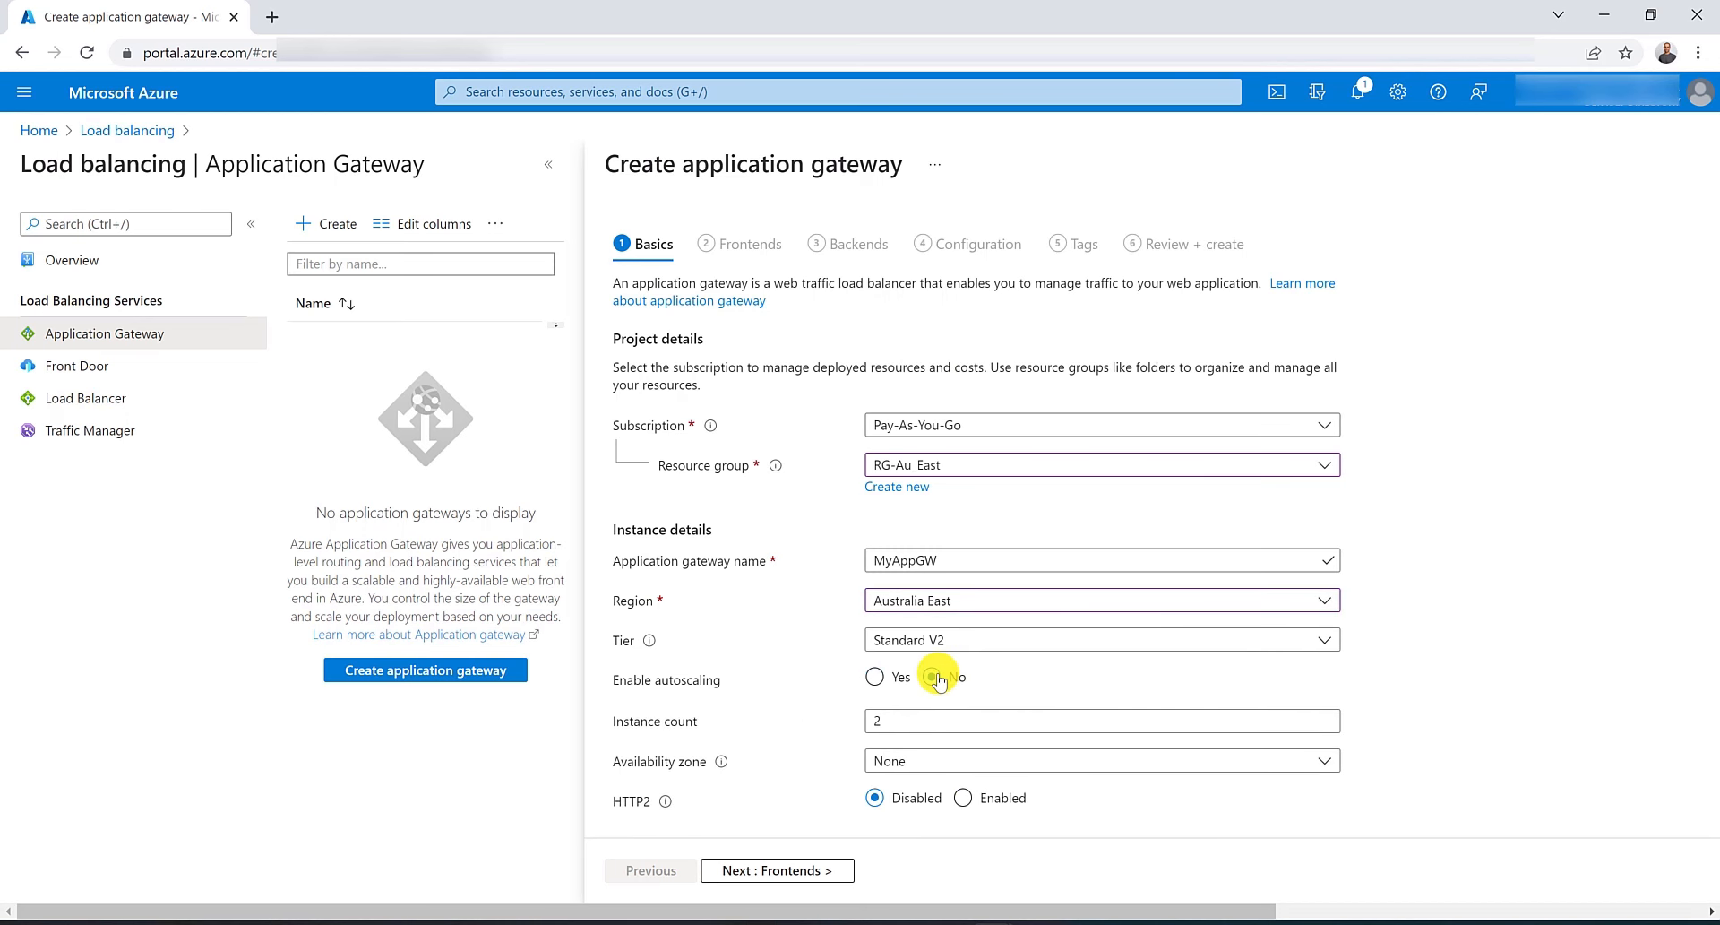
Set the gateway's virtual network to VNET-AU-East and its subnet to SN-AppGW.
scroll(937, 678, "down", 2)
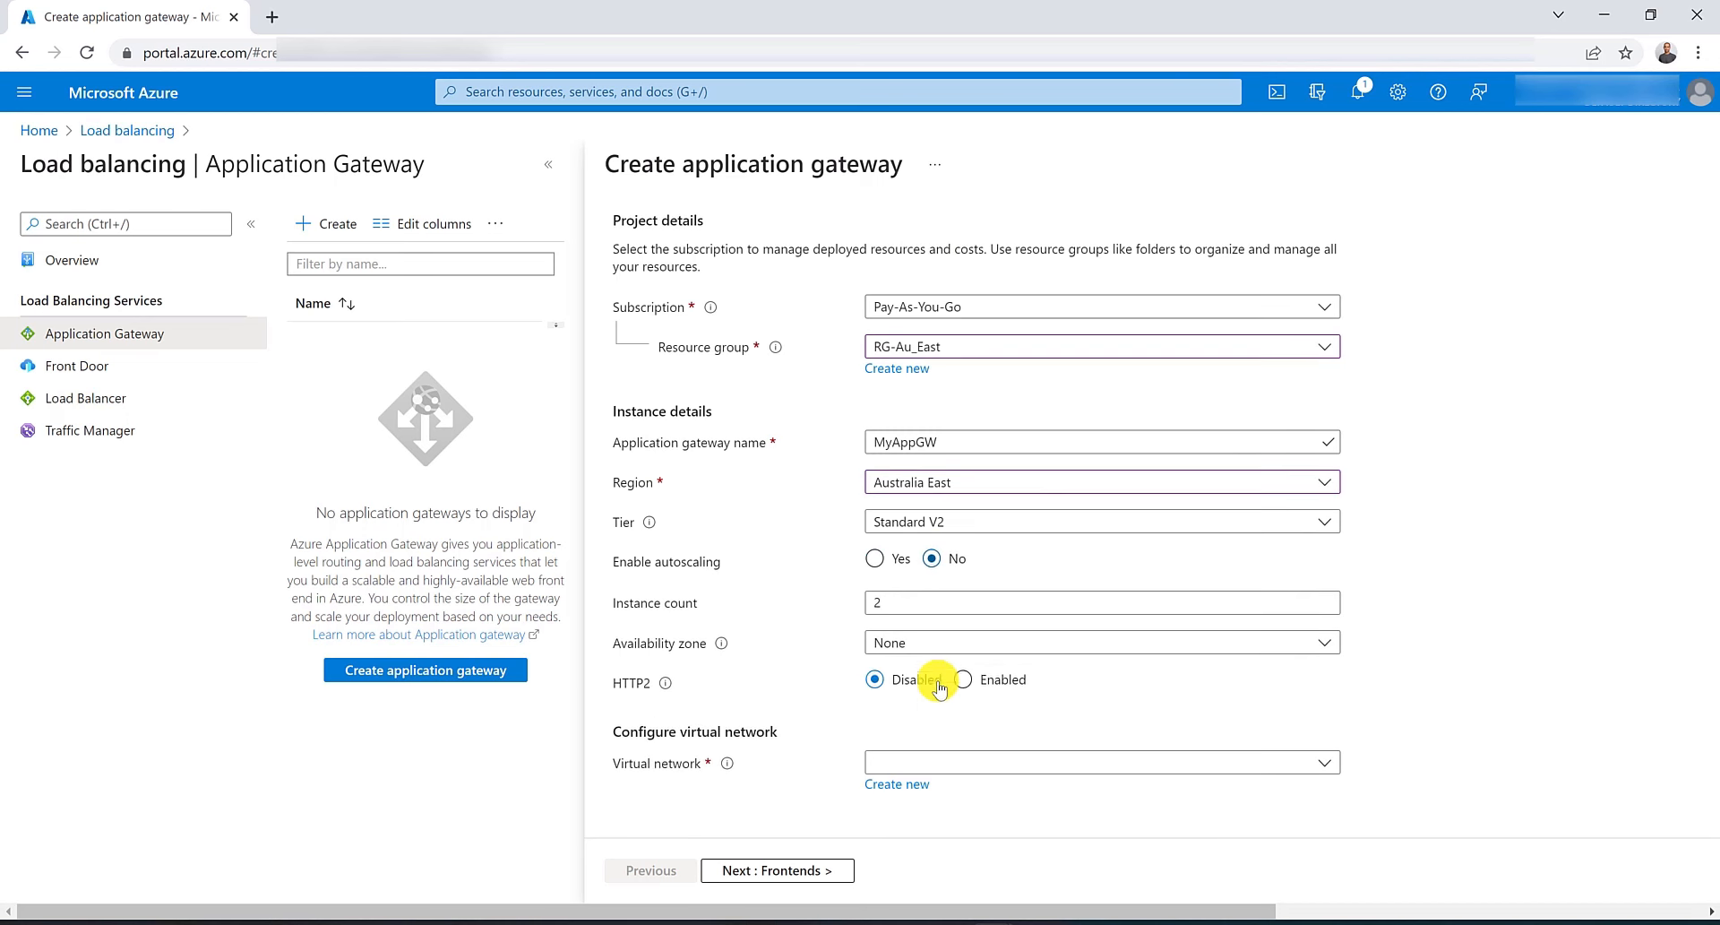
left_click(992, 762)
left_click(965, 857)
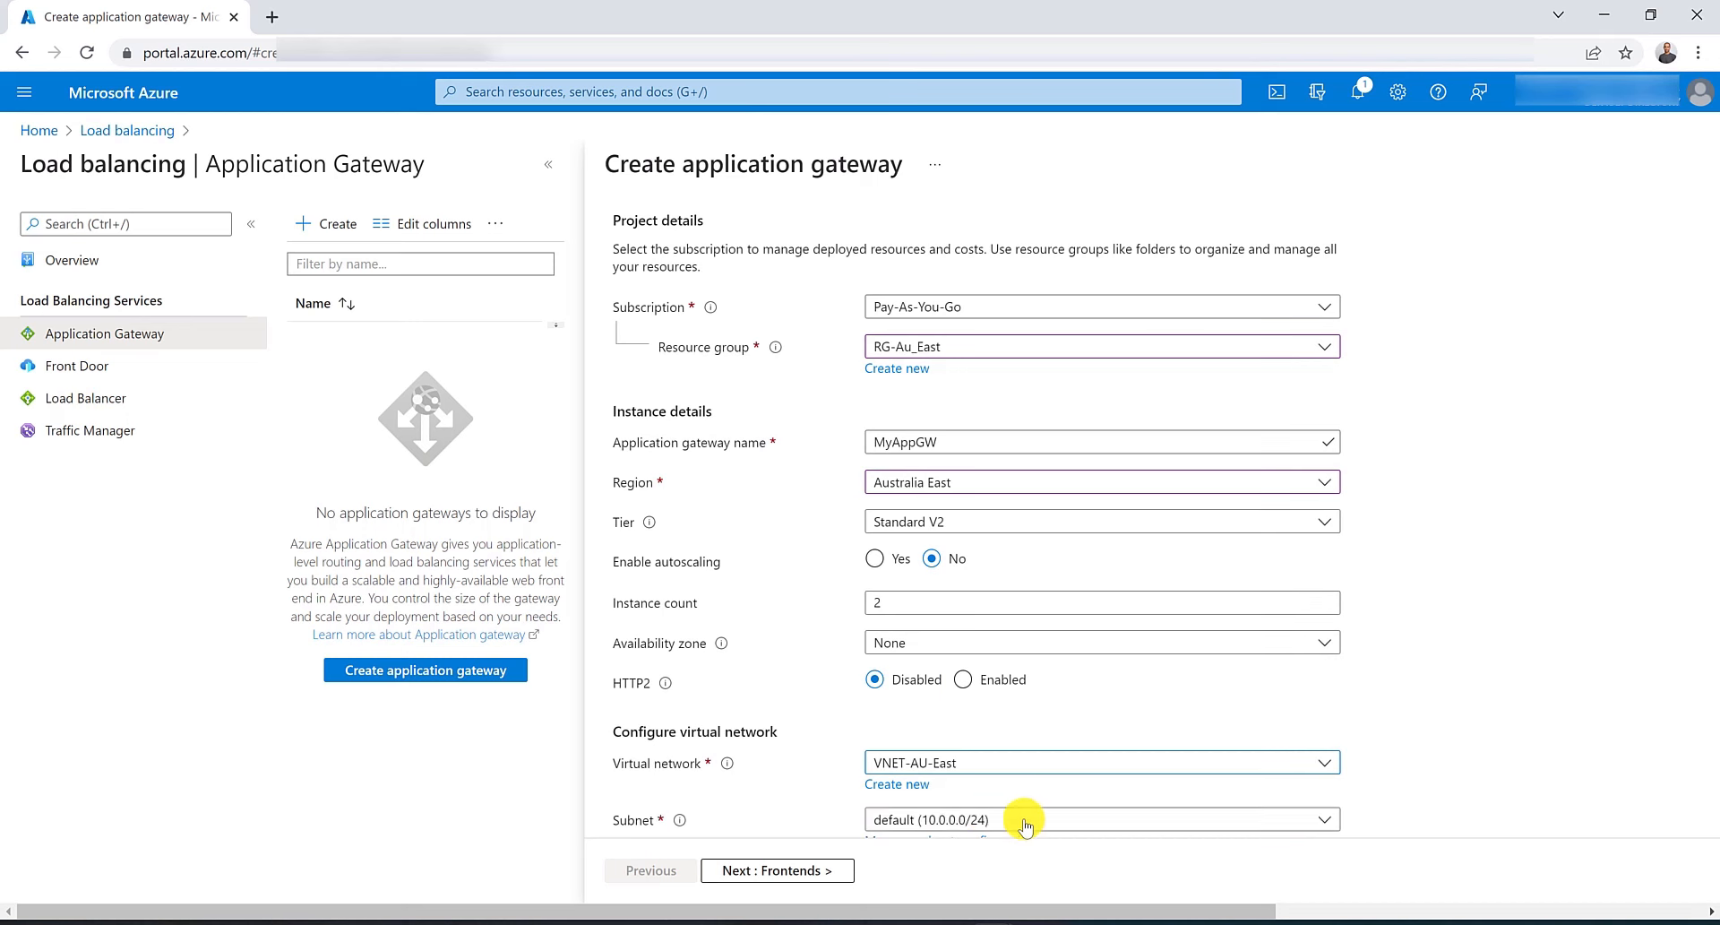
left_click(1026, 820)
left_click(979, 752)
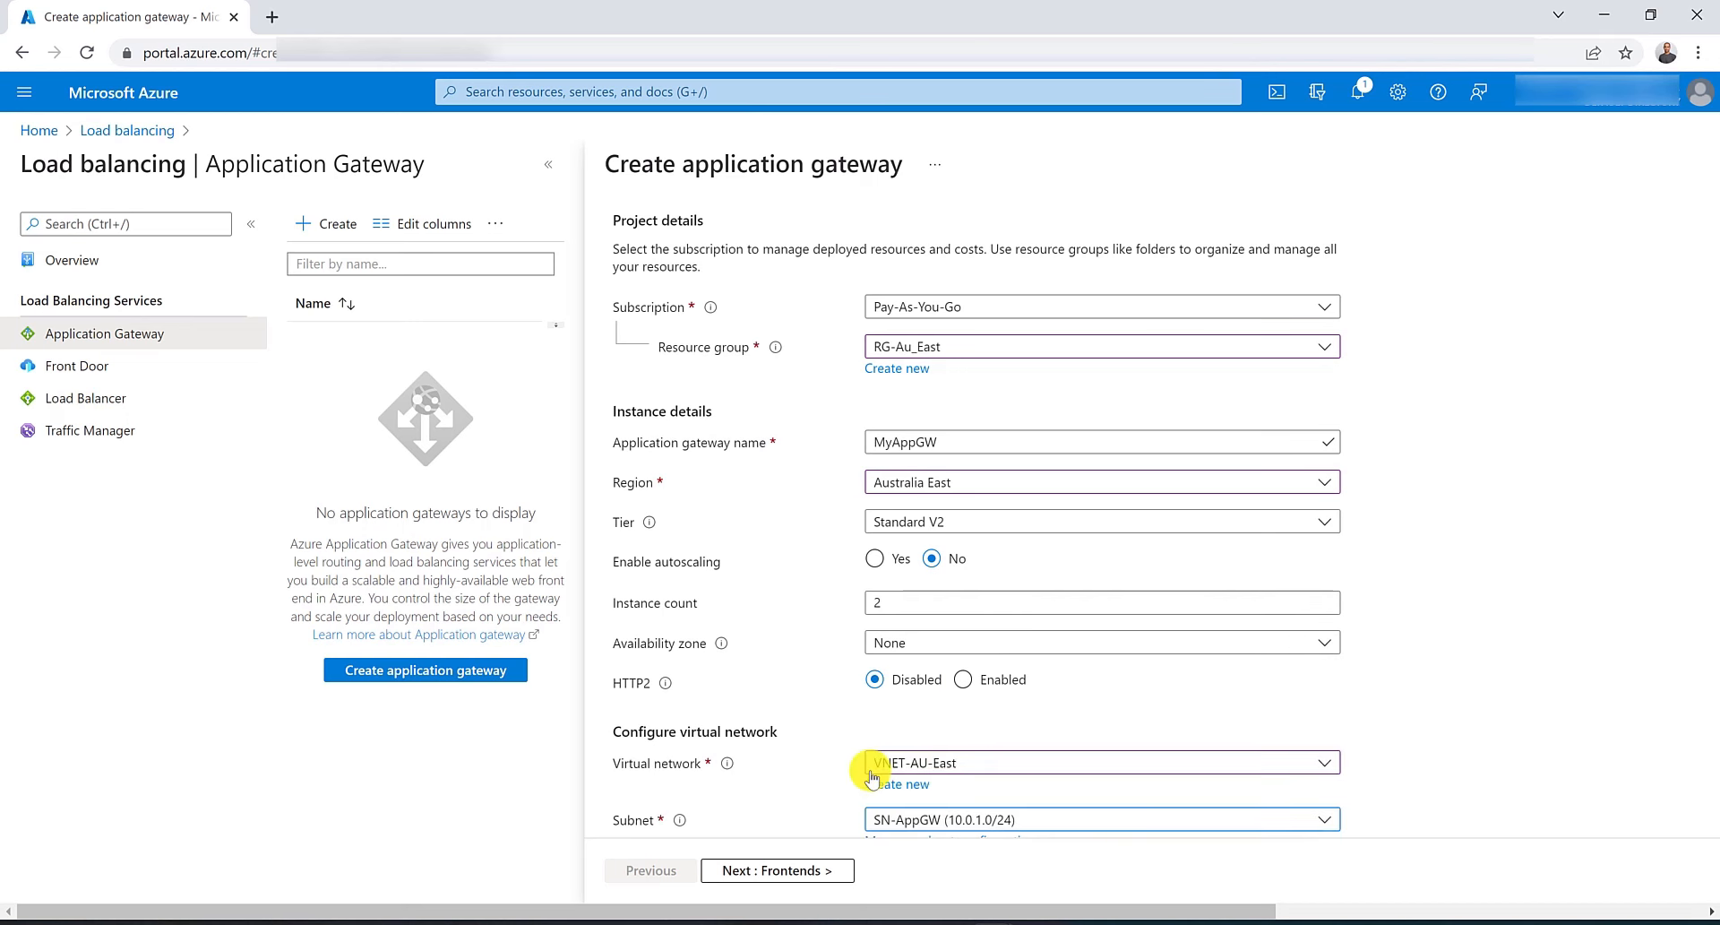
Add a new public frontend IP address named IP-MyAppGW.
left_click(840, 868)
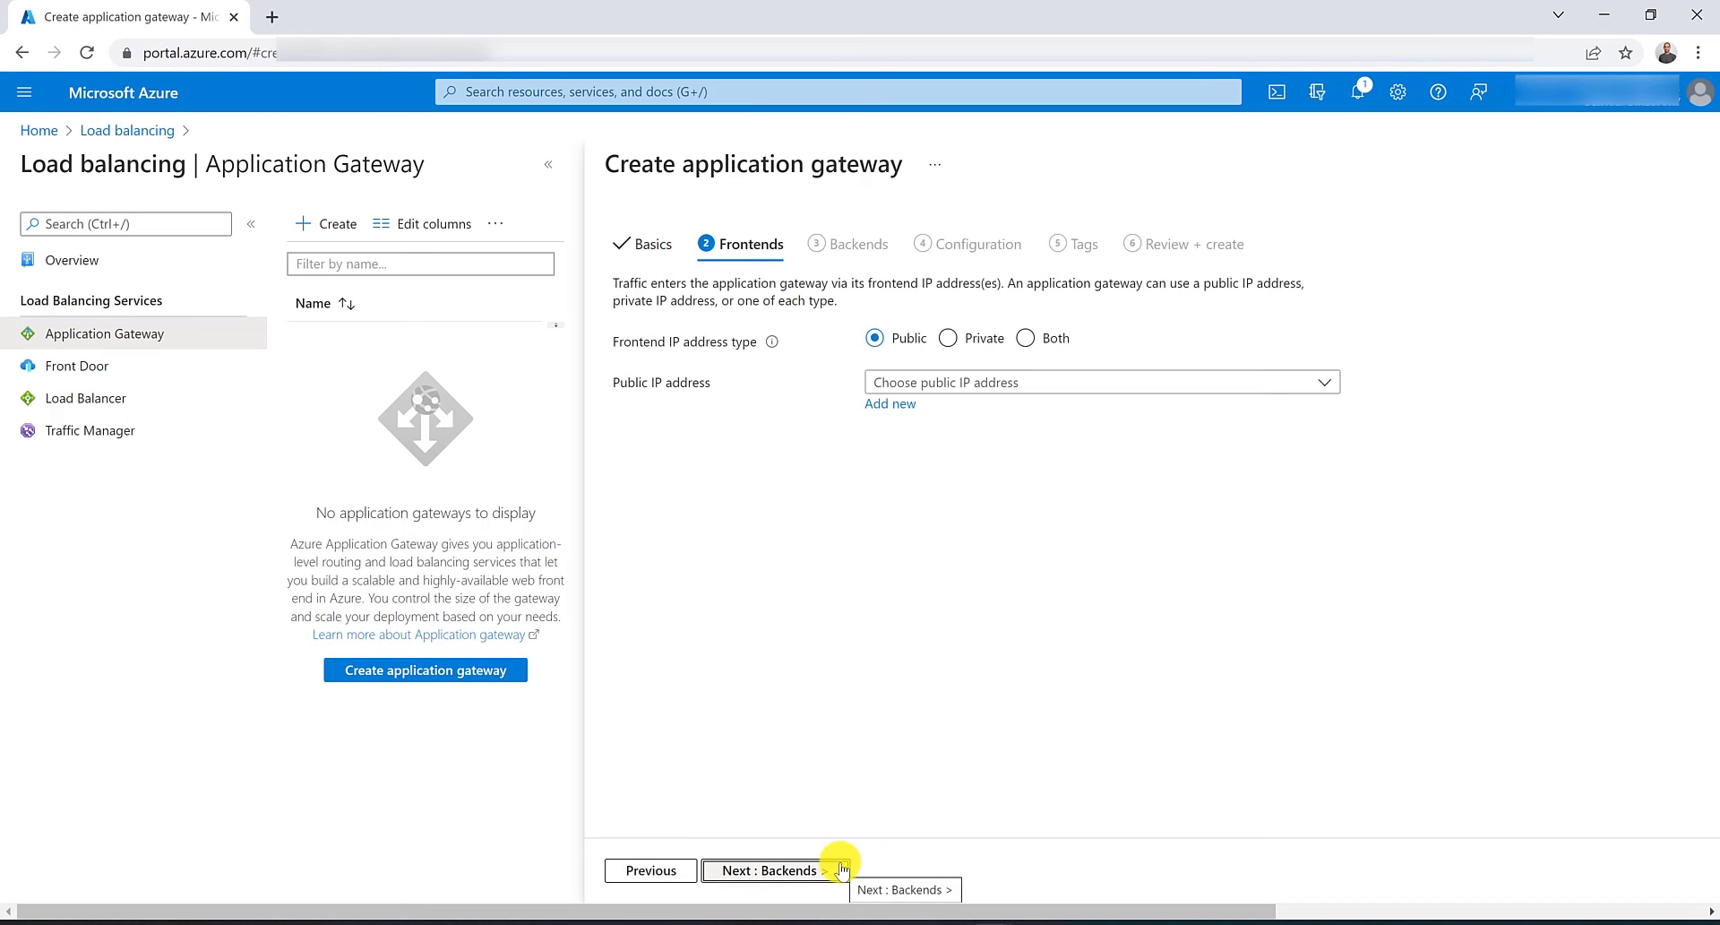
left_click(888, 405)
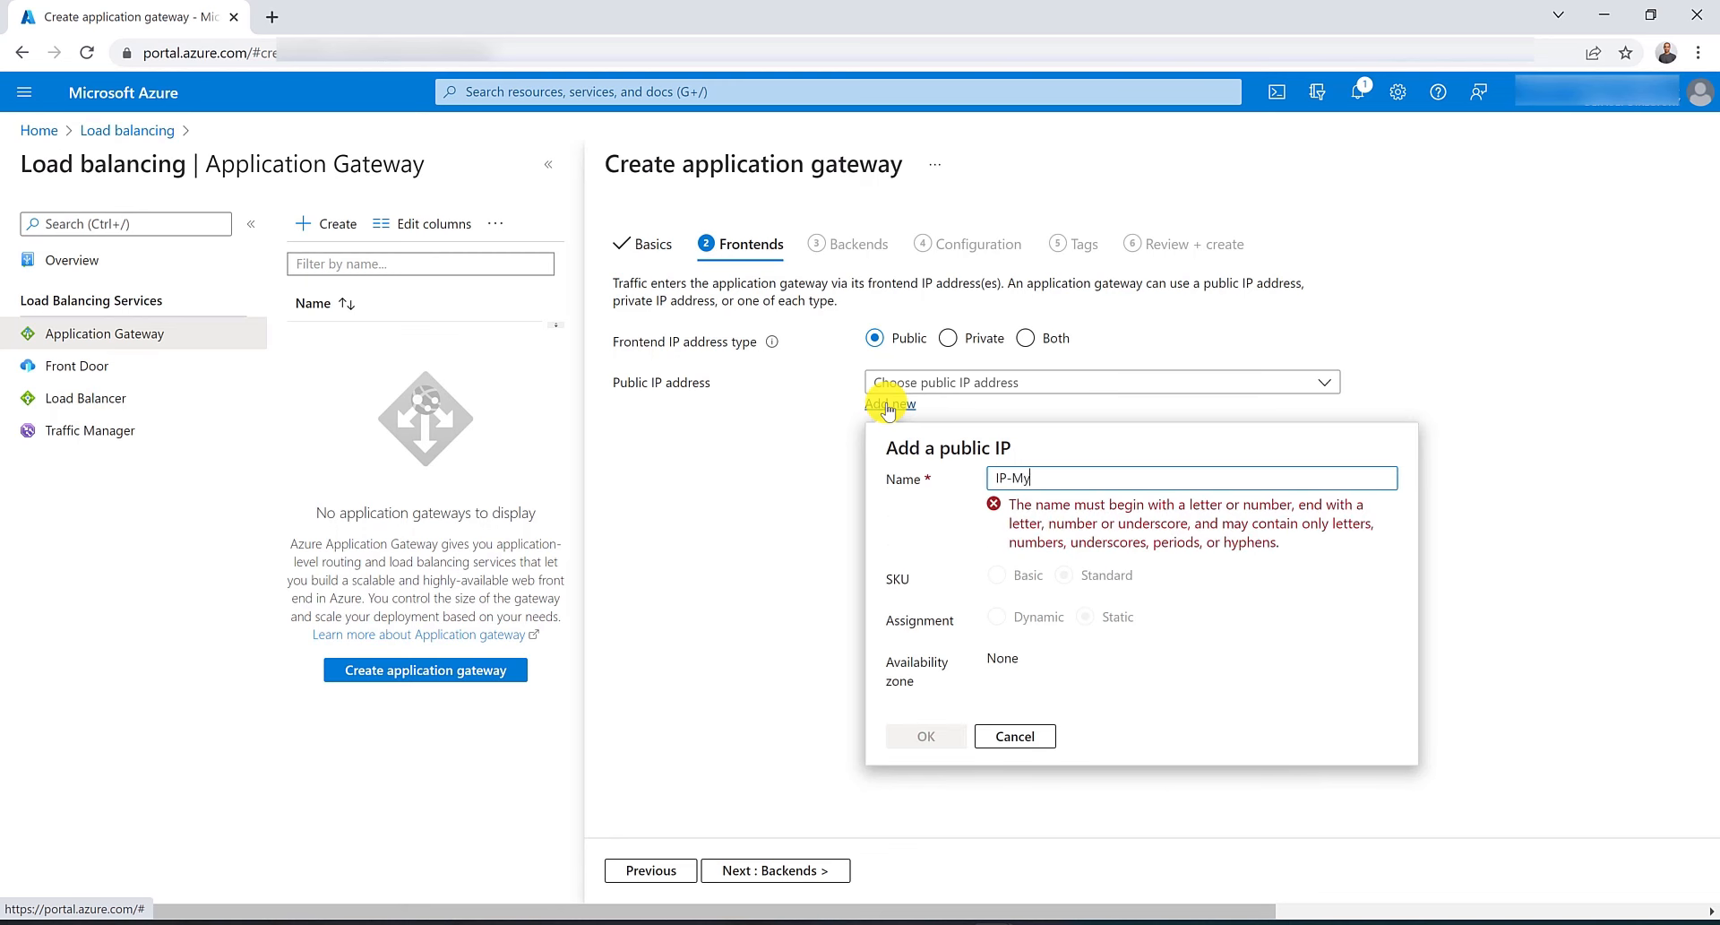
type("IP-MyAppGW")
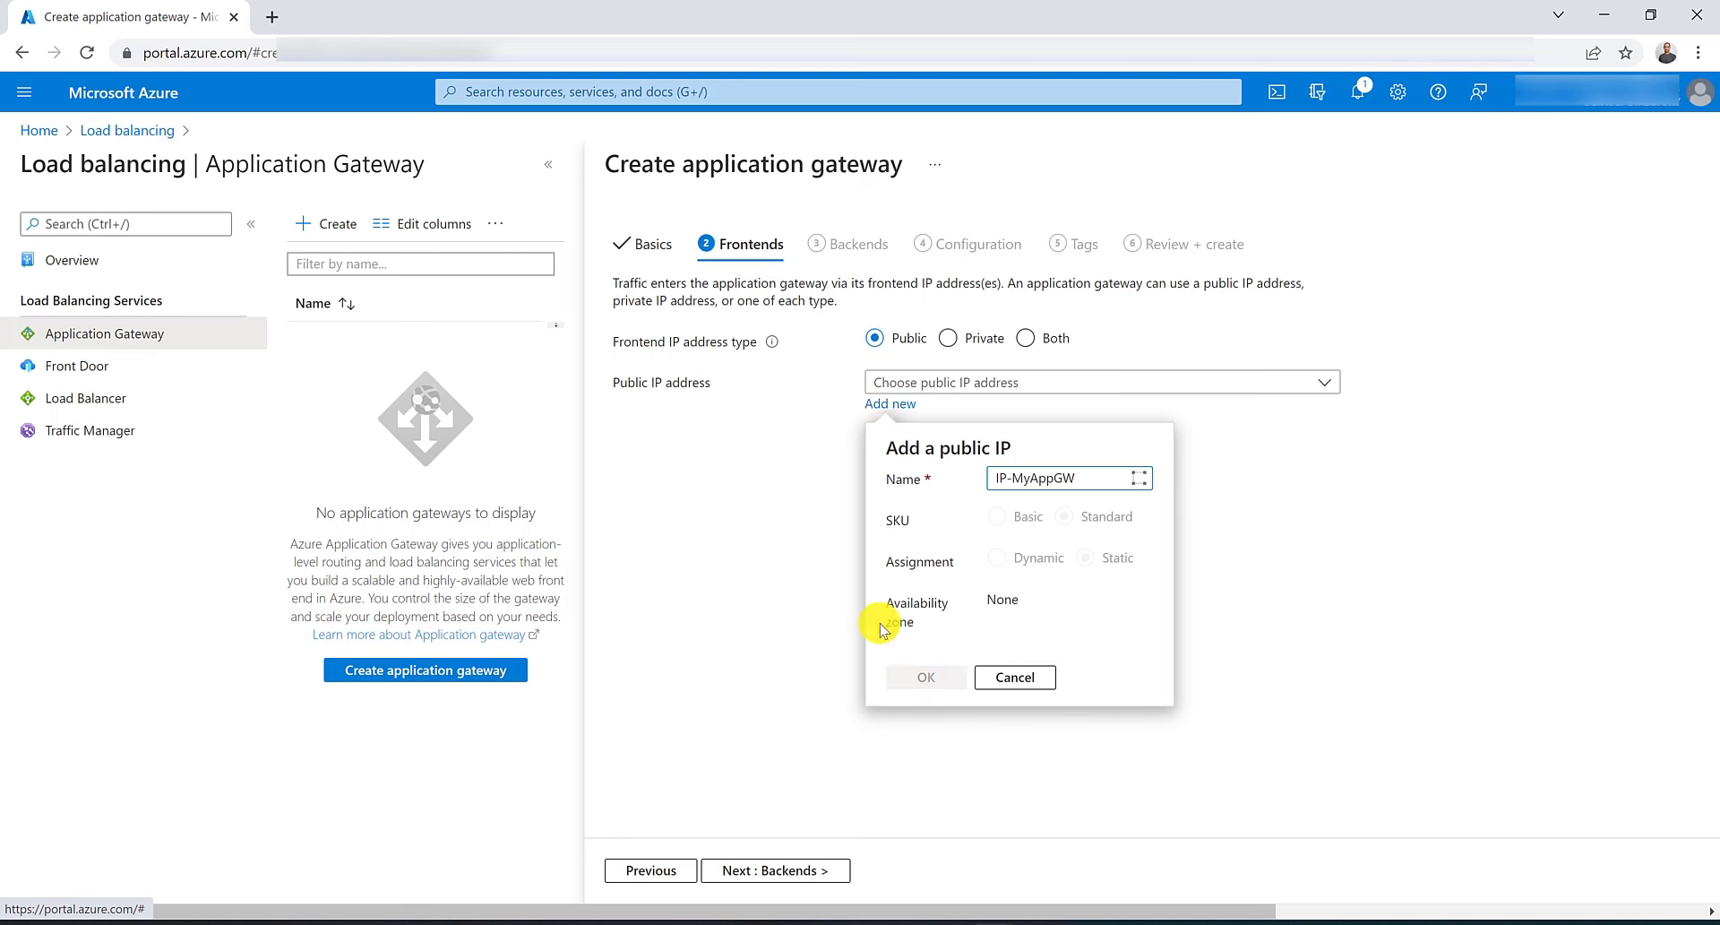
left_click(914, 673)
Add a backend pool named ContosoPool without targets.
left_click(841, 868)
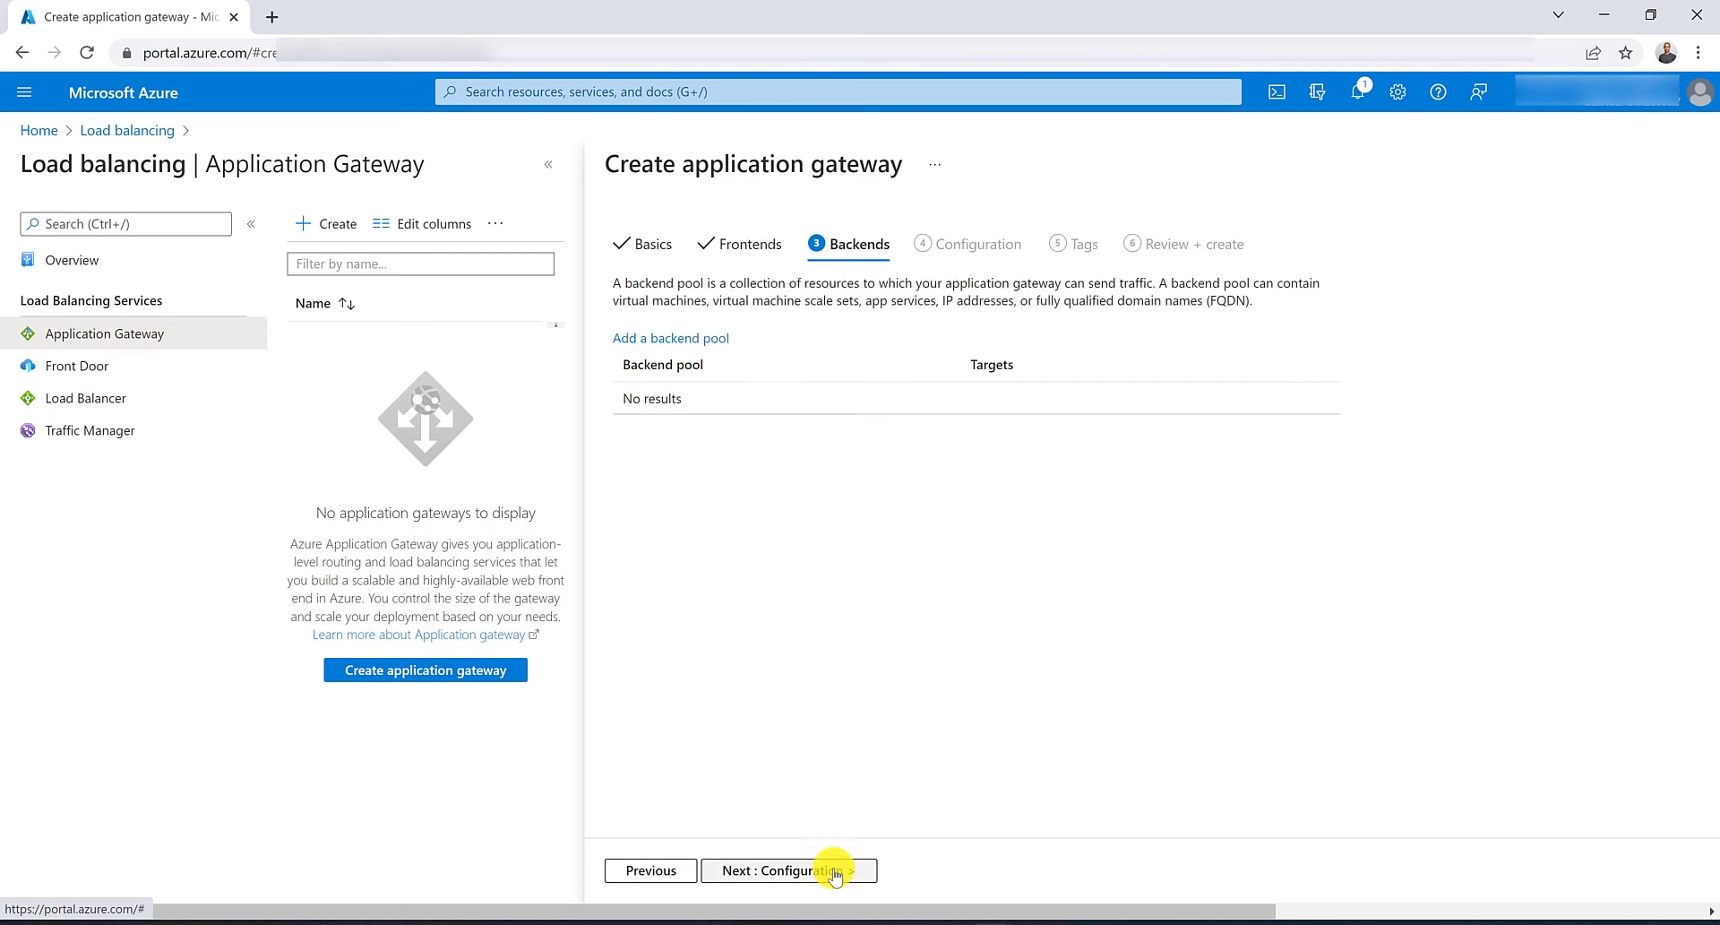
left_click(678, 341)
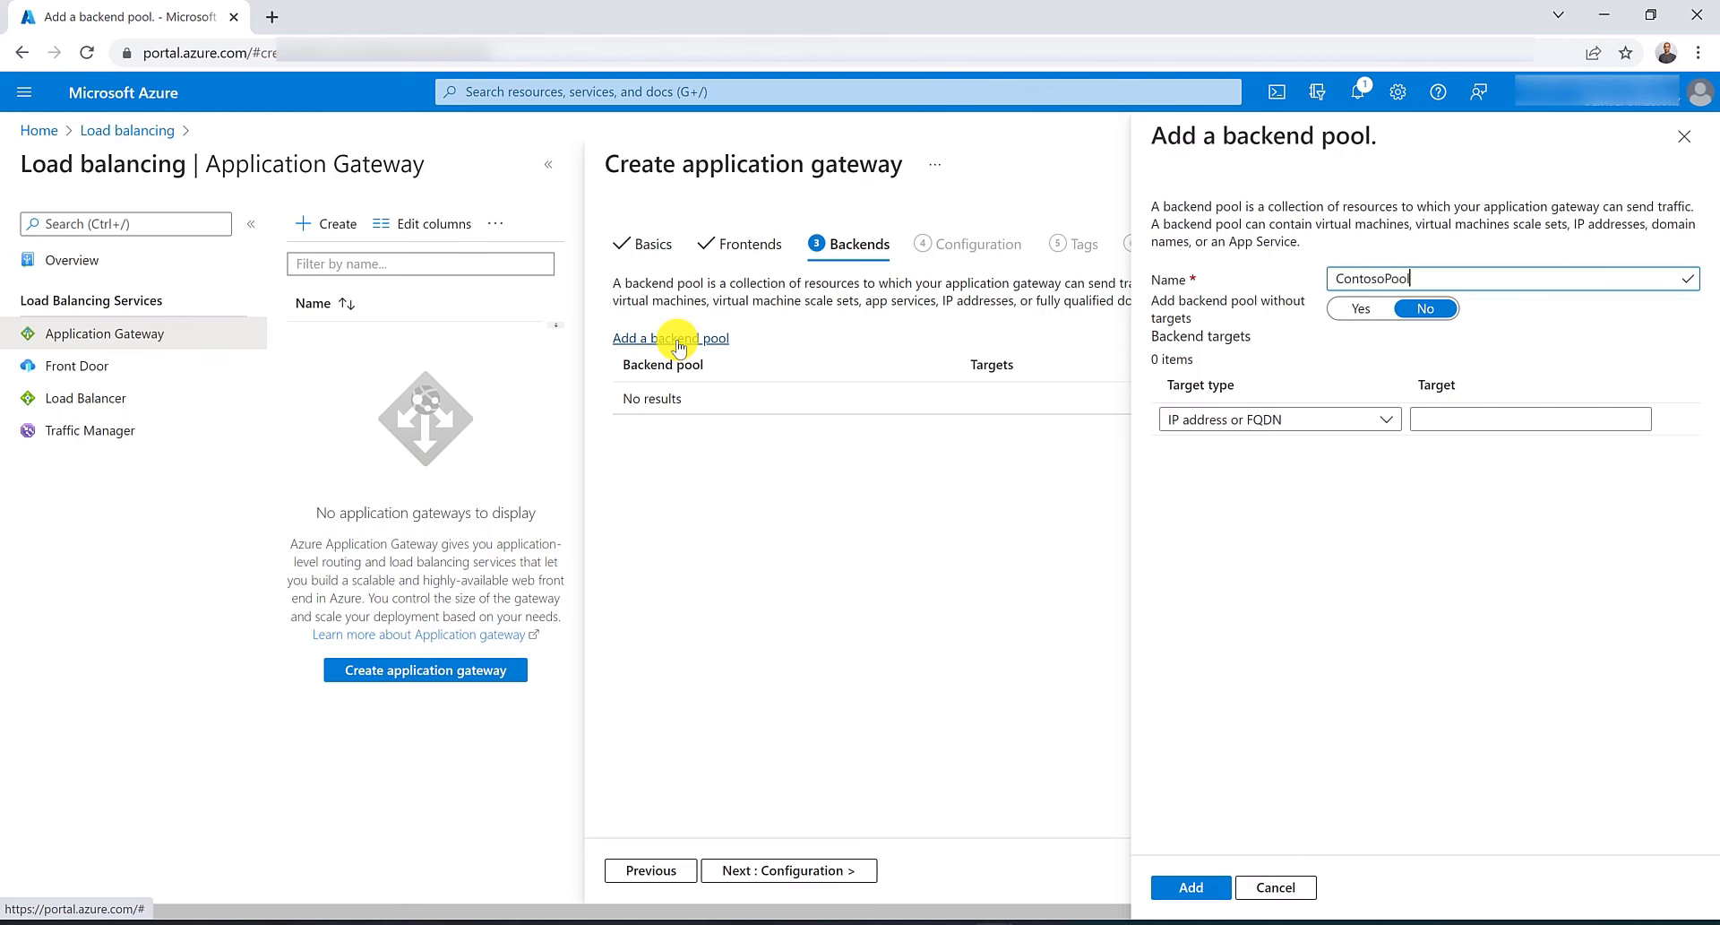
left_click(1351, 322)
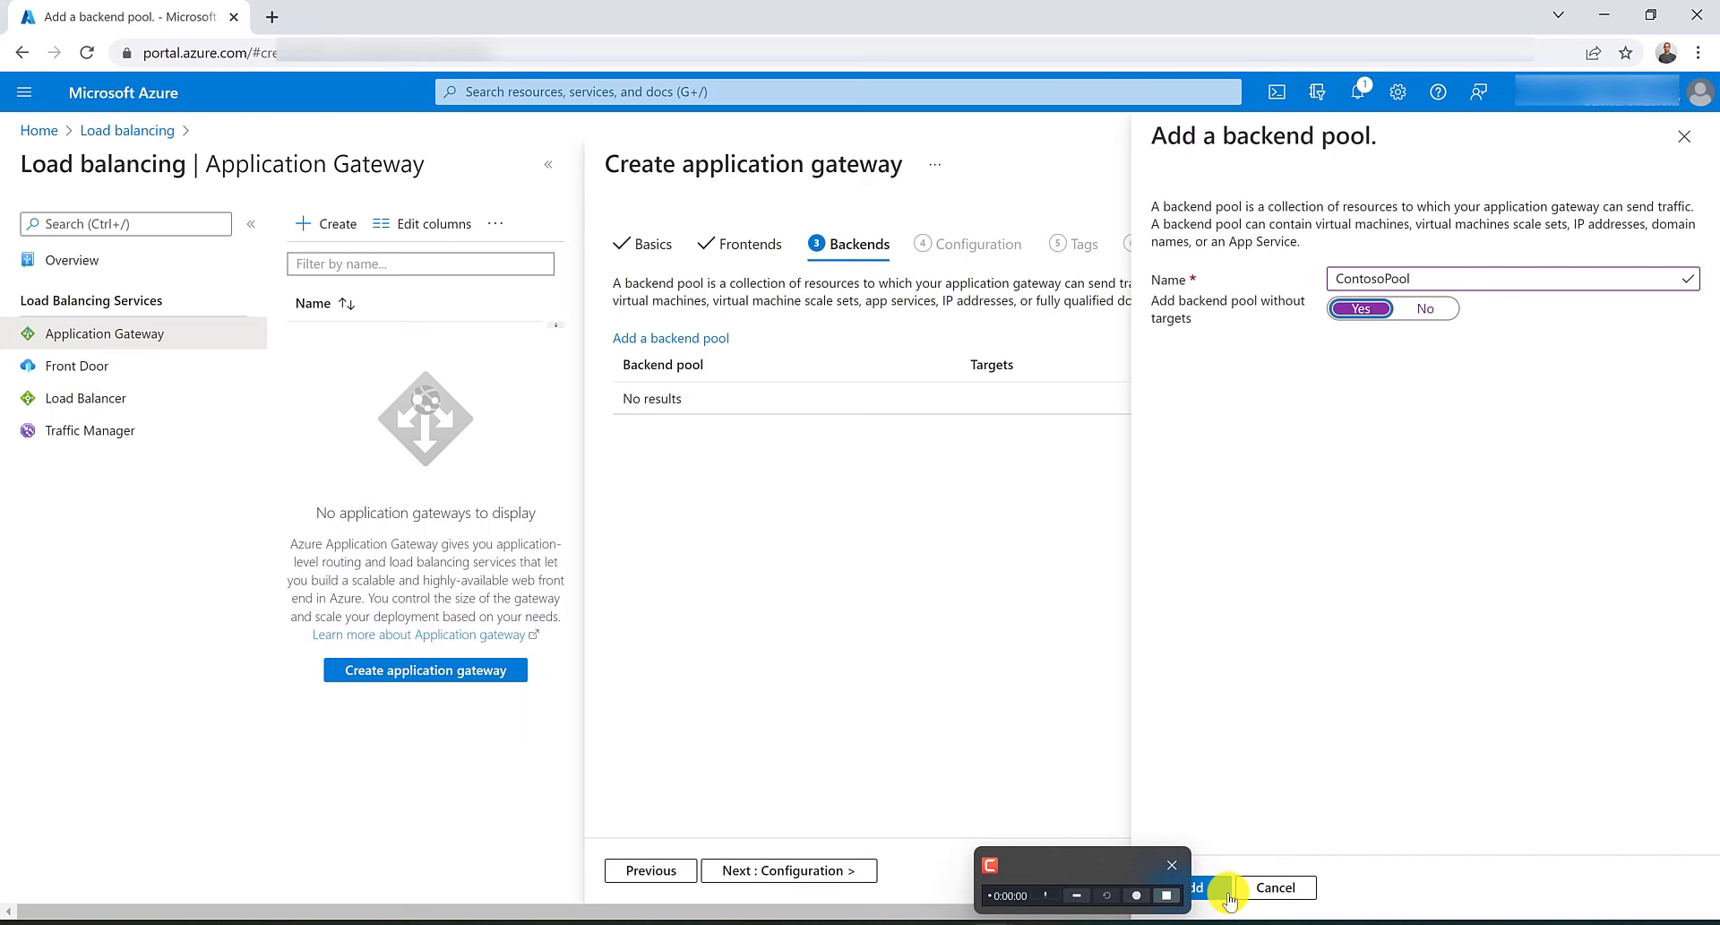
left_click(1191, 887)
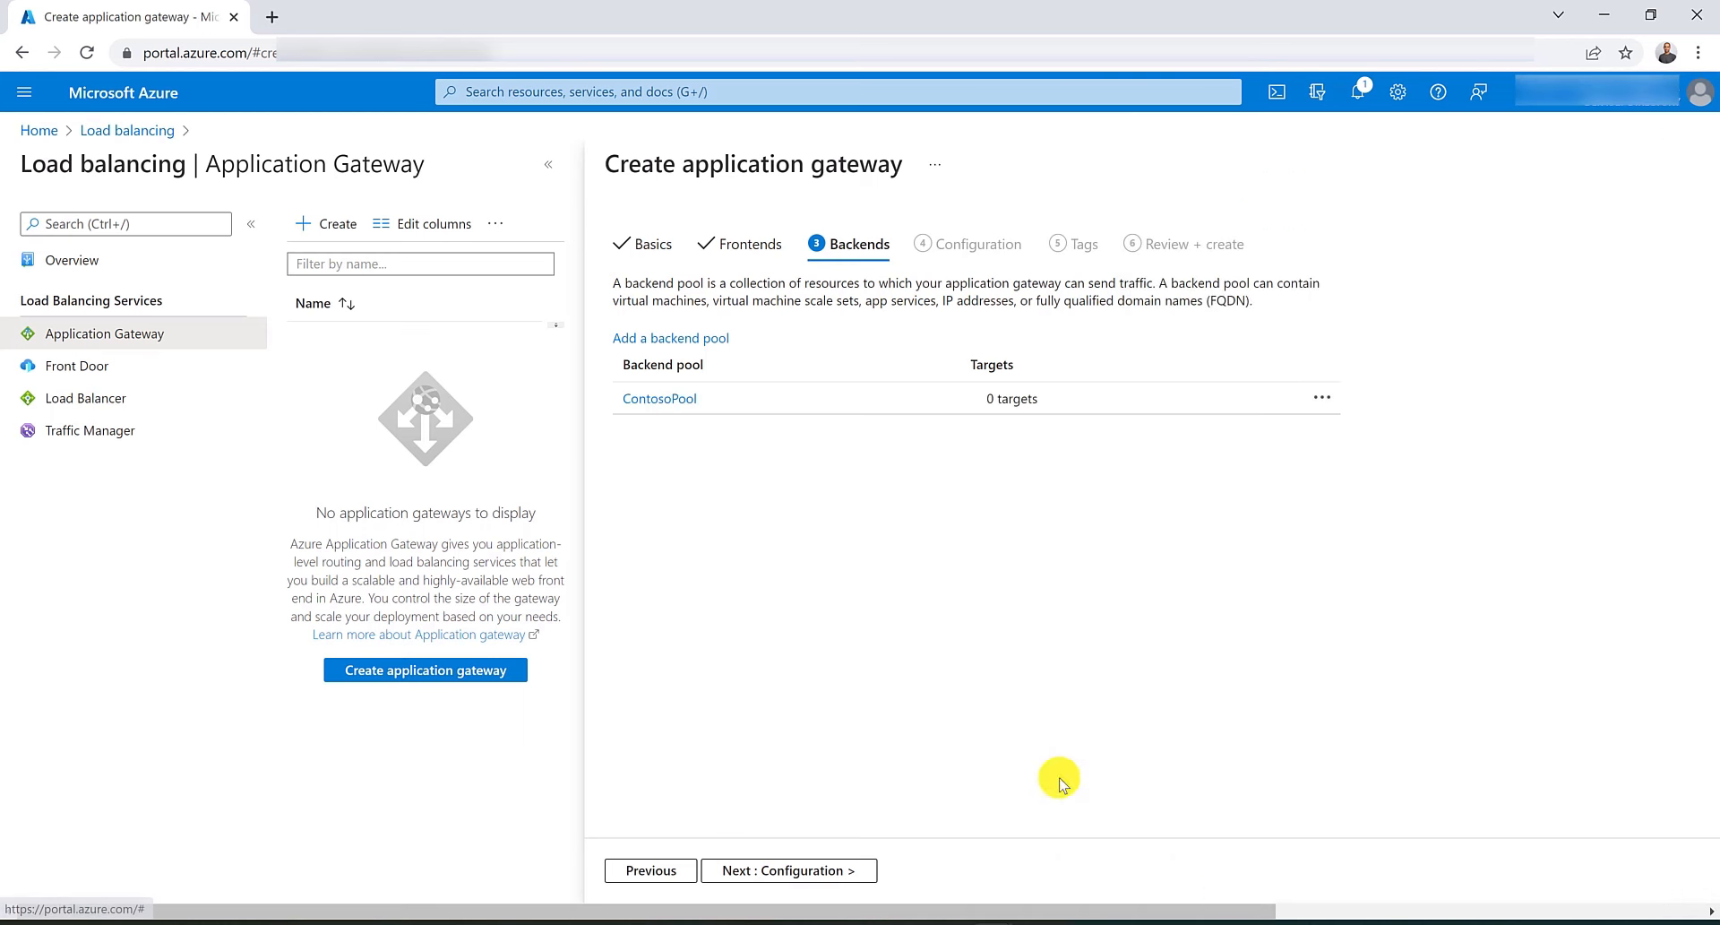
Add a second backend pool named FabrikamPool without targets.
left_click(686, 341)
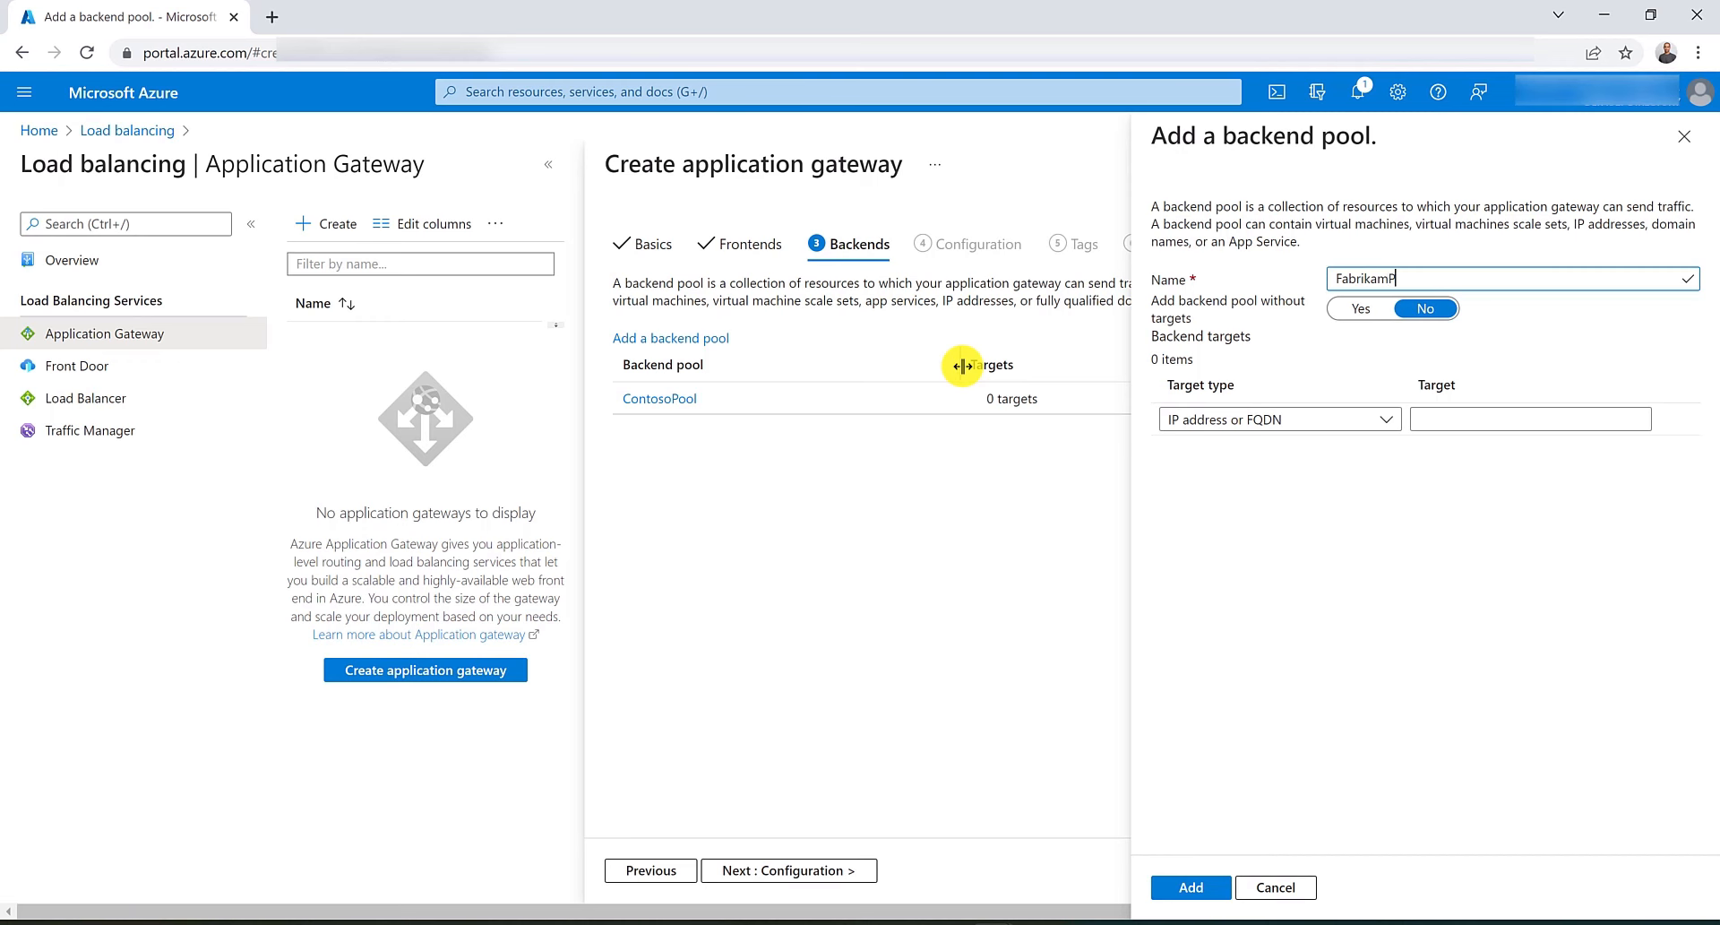
type("FabrikamPool,")
key("BackSpace")
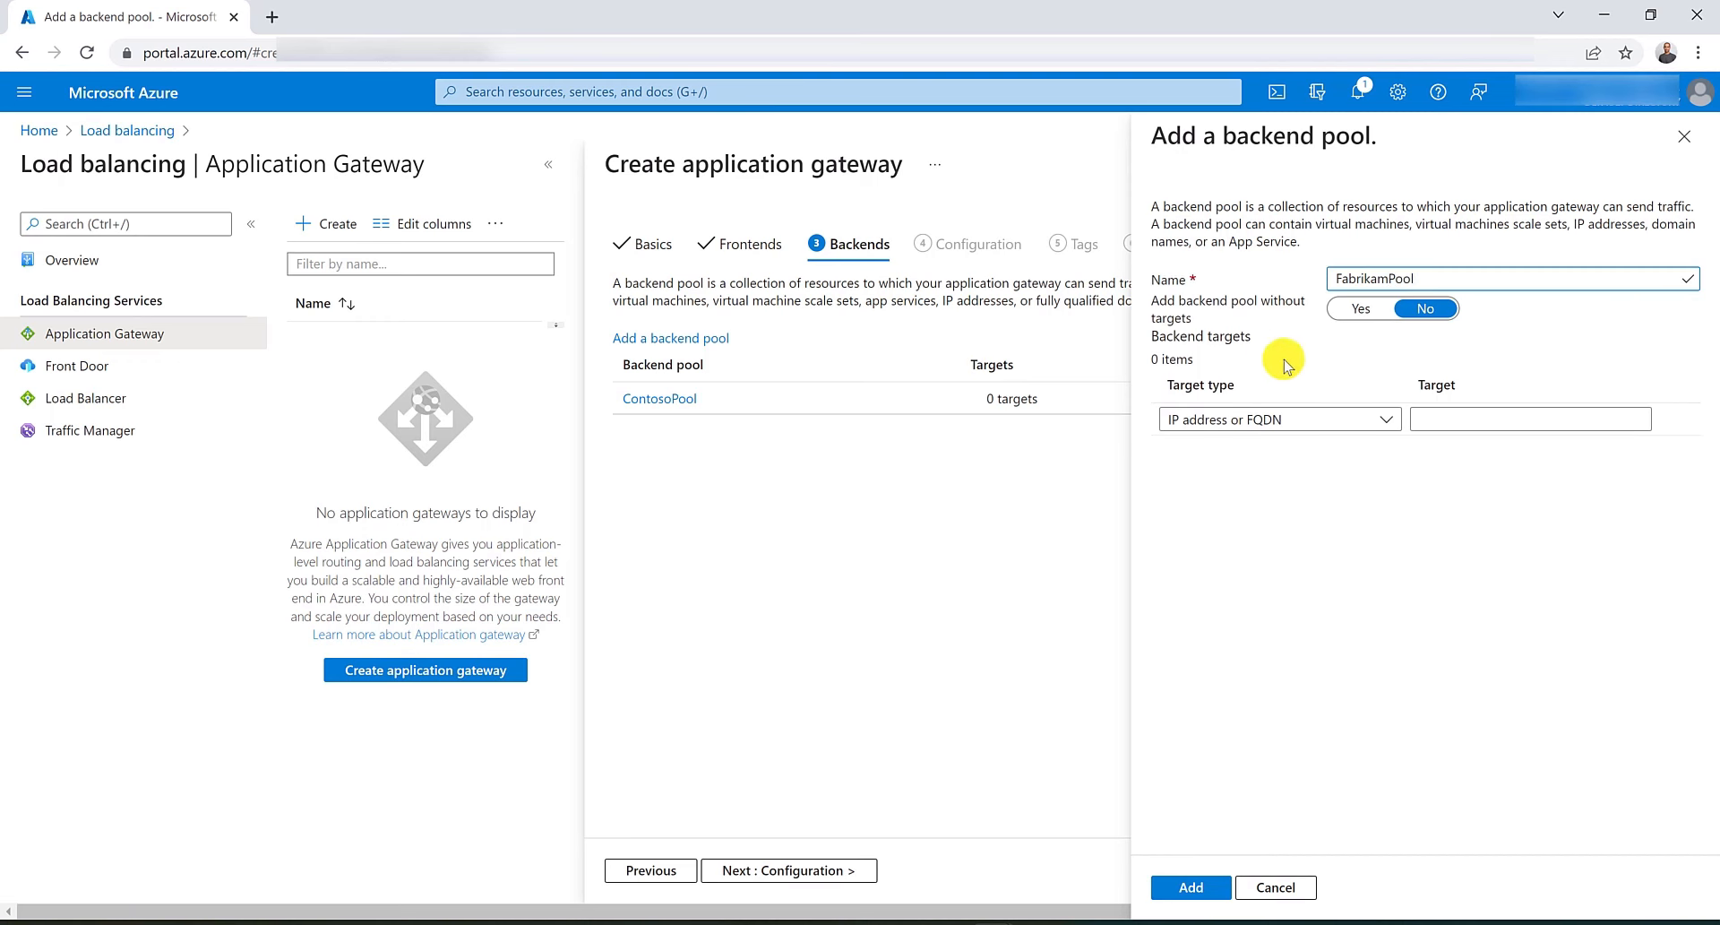
left_click(1355, 308)
left_click(1188, 887)
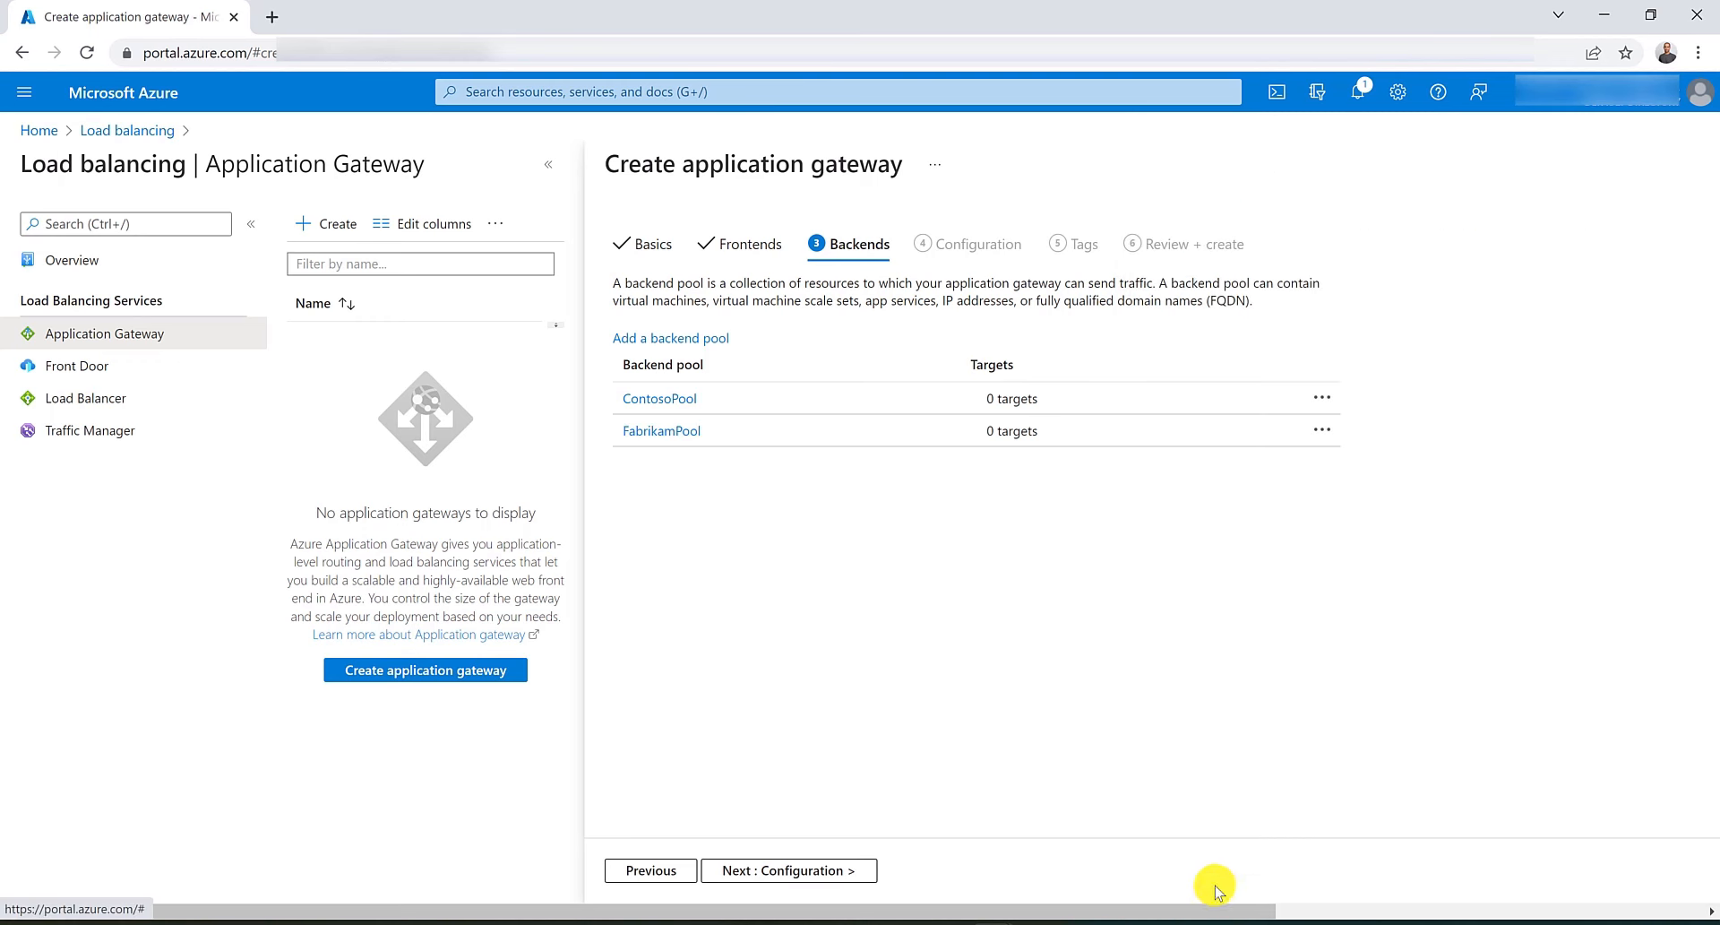
Start a routing rule ContosoRouting with listener ContosoListener on the Public frontend IP.
left_click(800, 874)
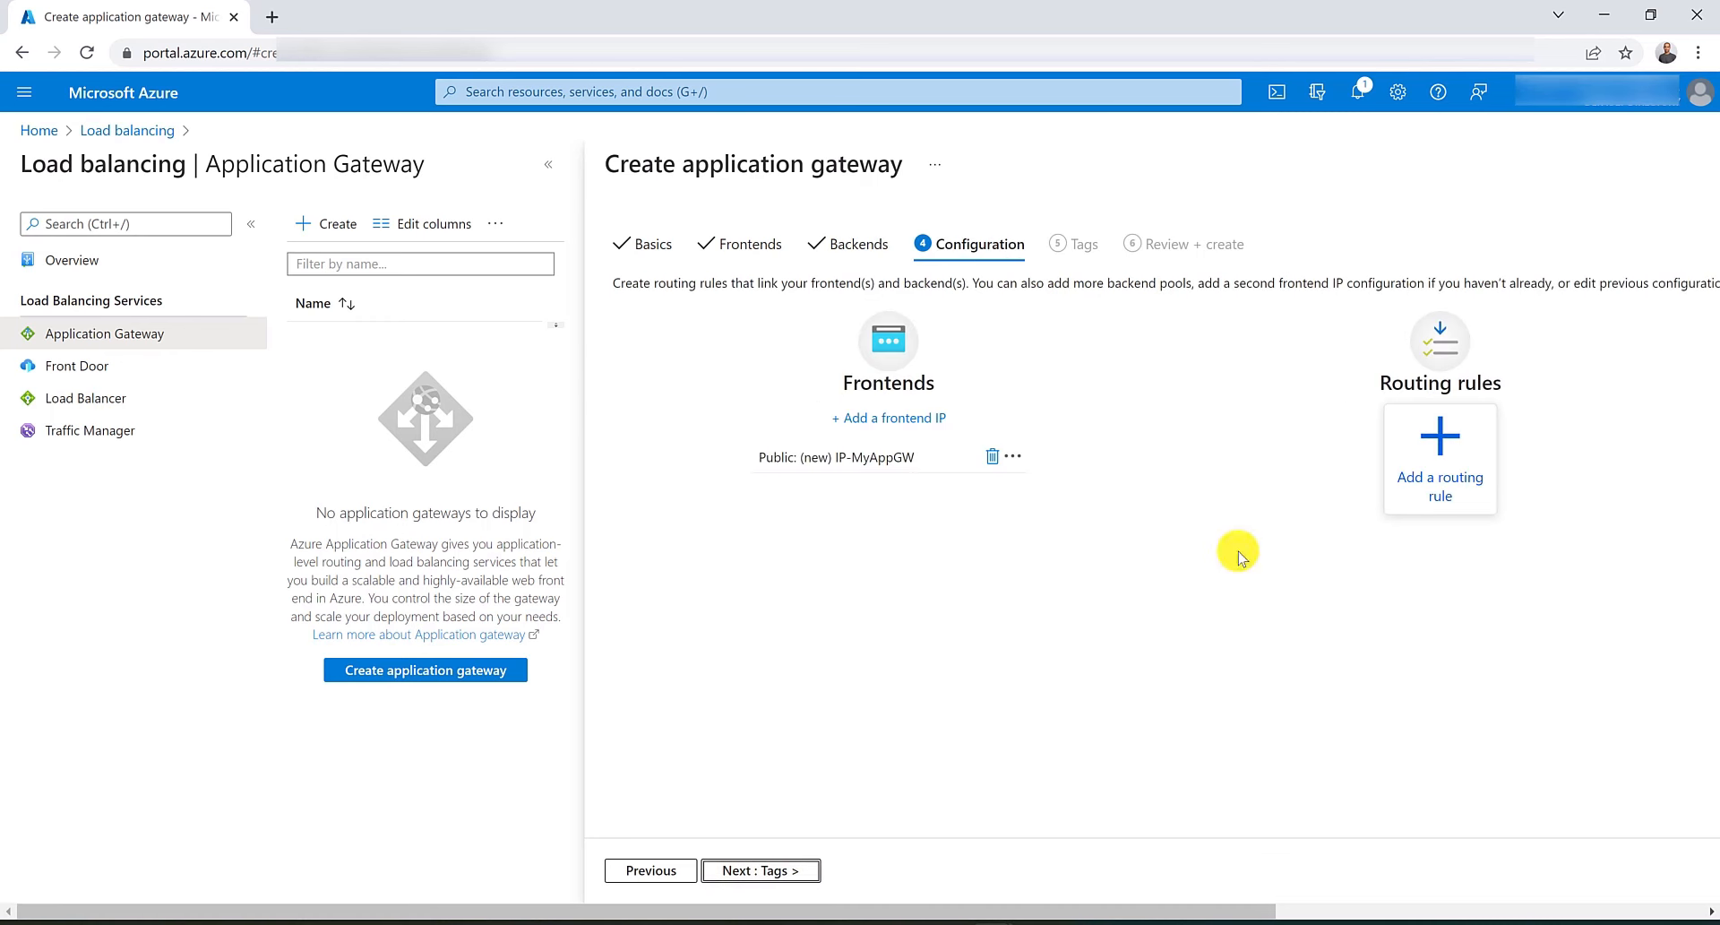
left_click(1478, 455)
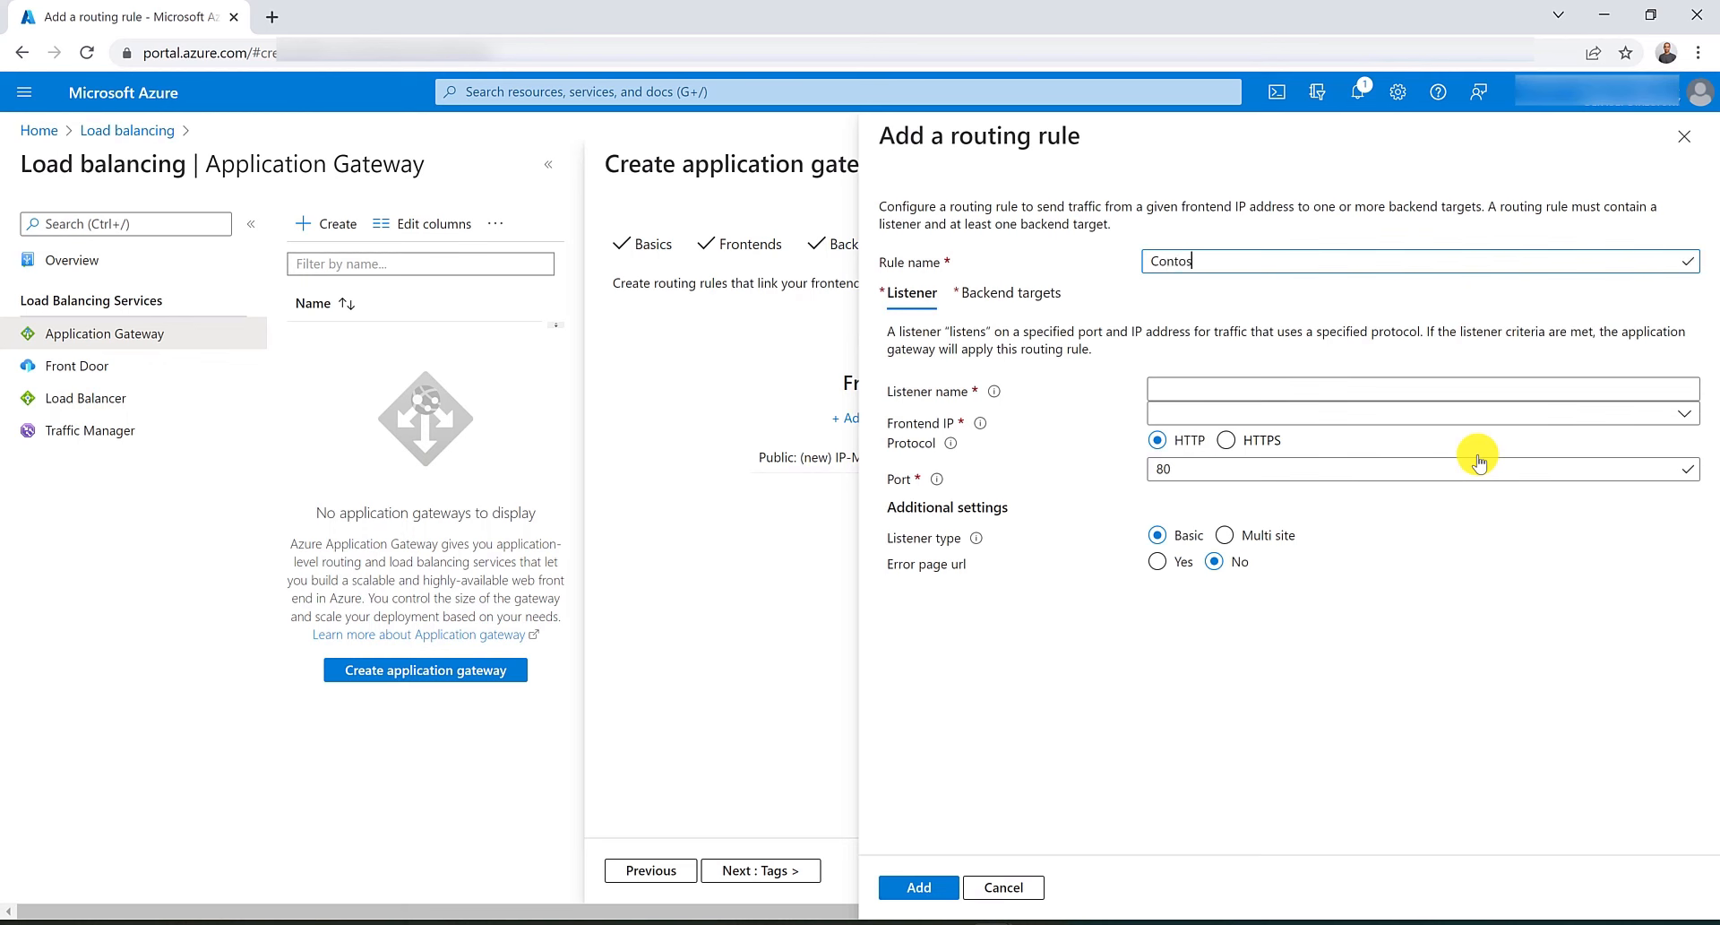
key("Tab")
key("Tab")
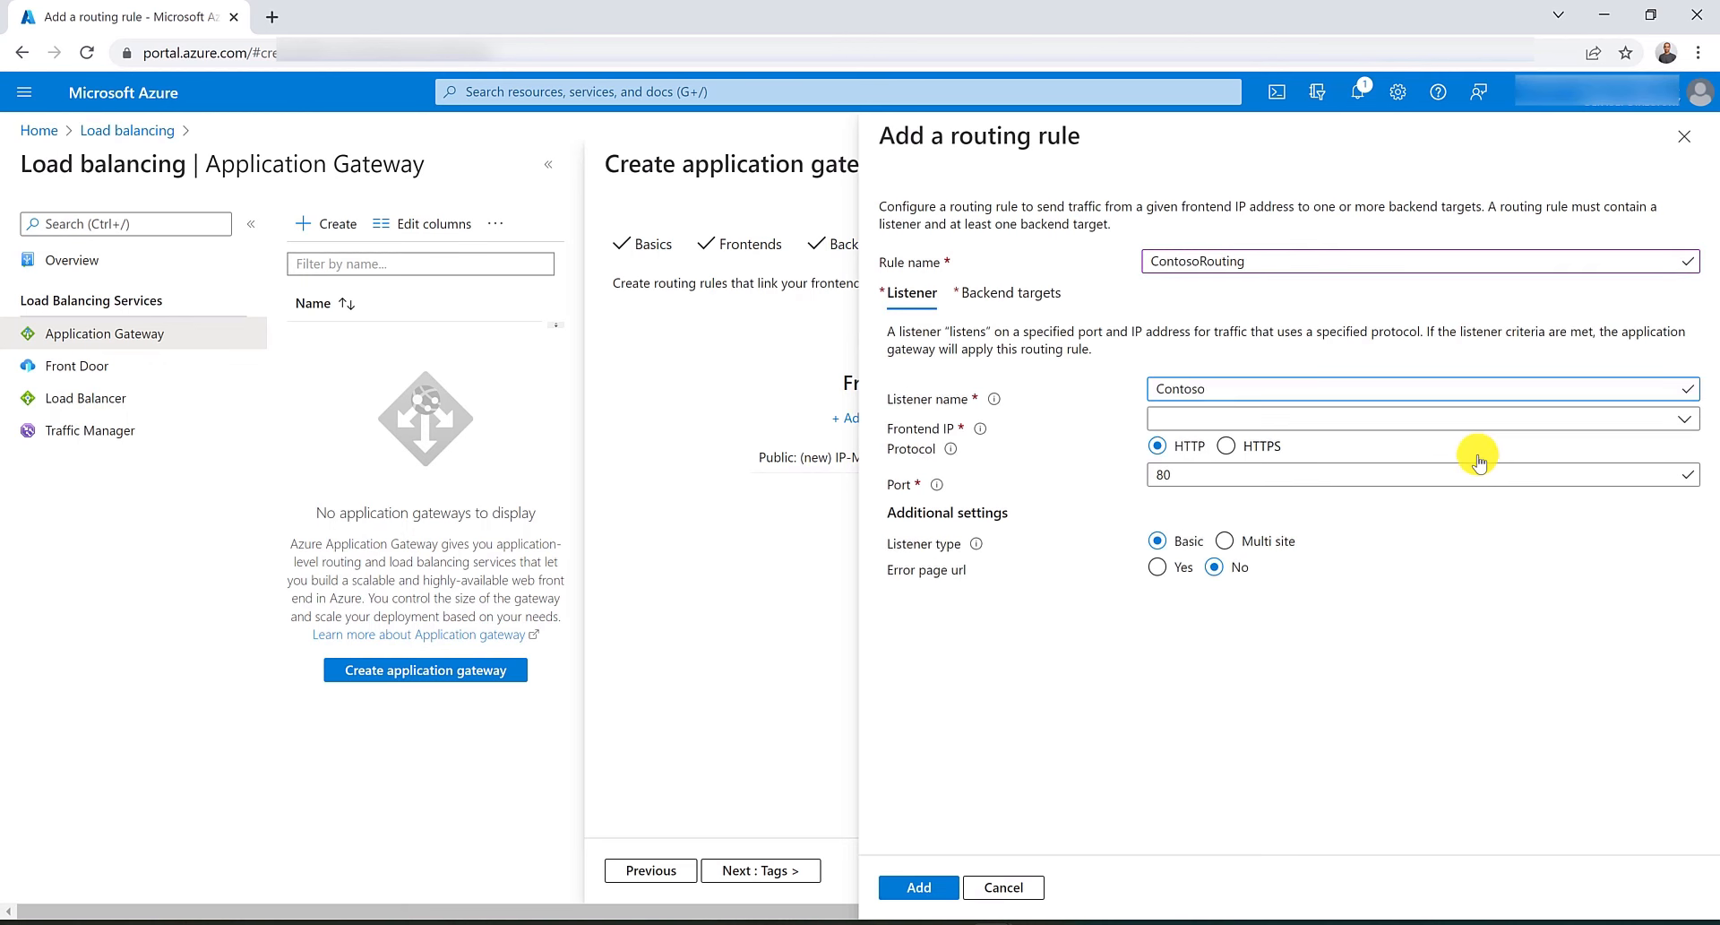
left_click(1430, 418)
left_click(1428, 441)
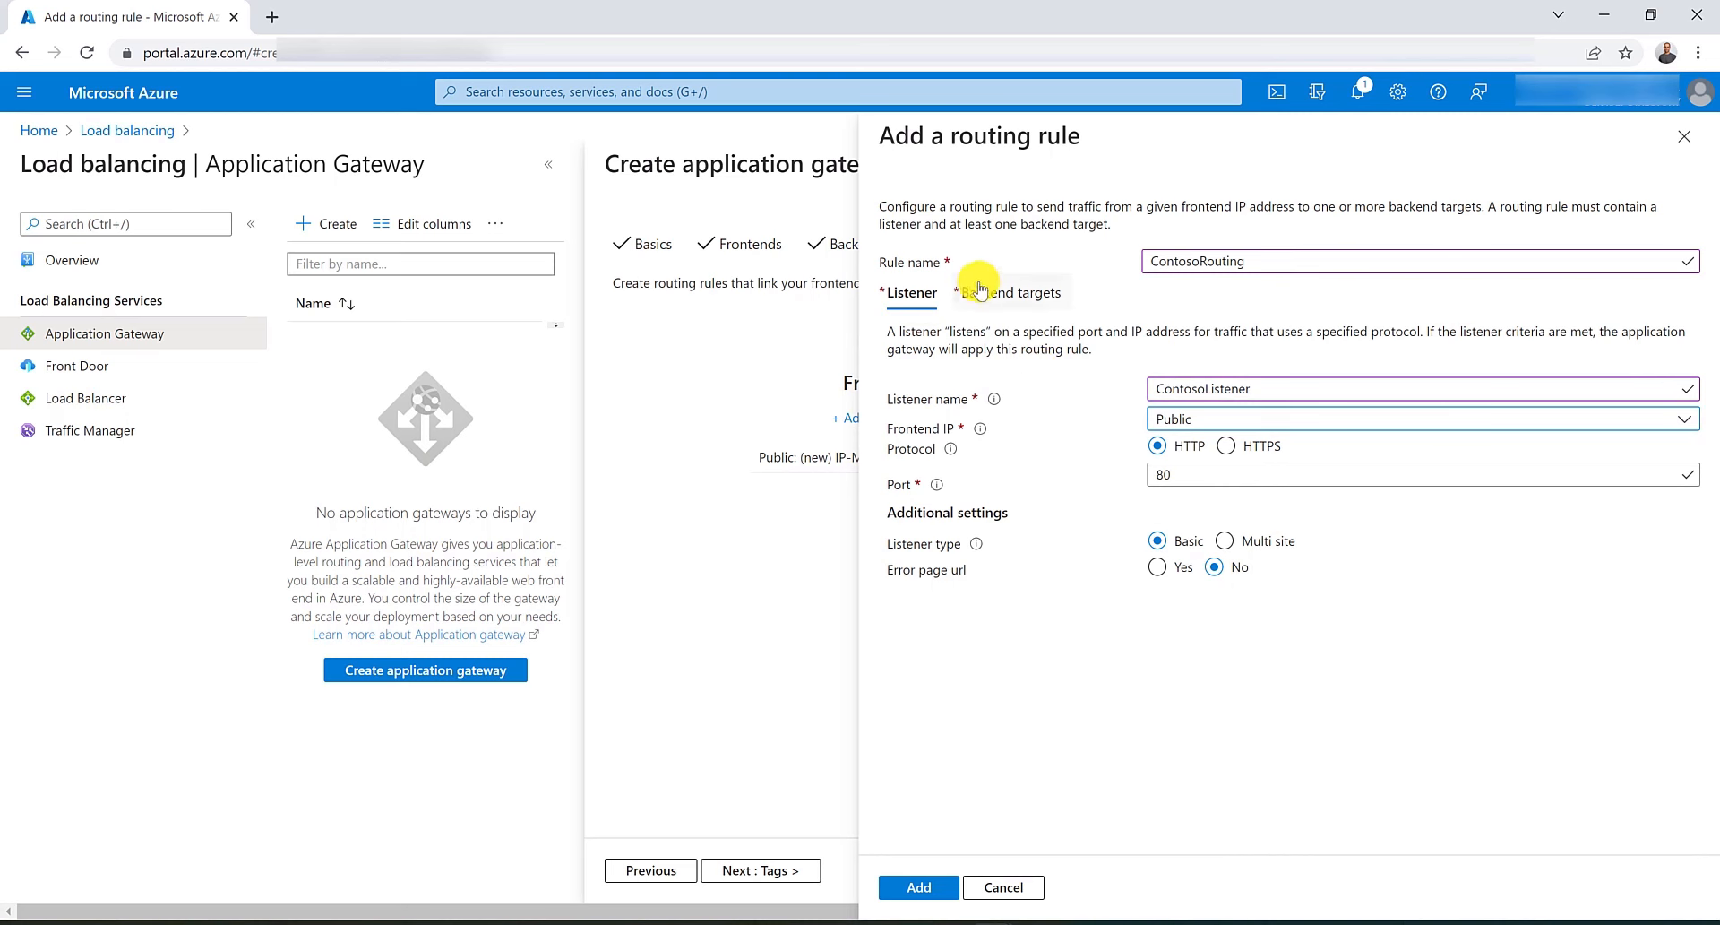
Target ContosoPool with a new HTTP setting named MyHttpSettings and add the ContosoRouting rule.
left_click(1013, 293)
left_click(1252, 454)
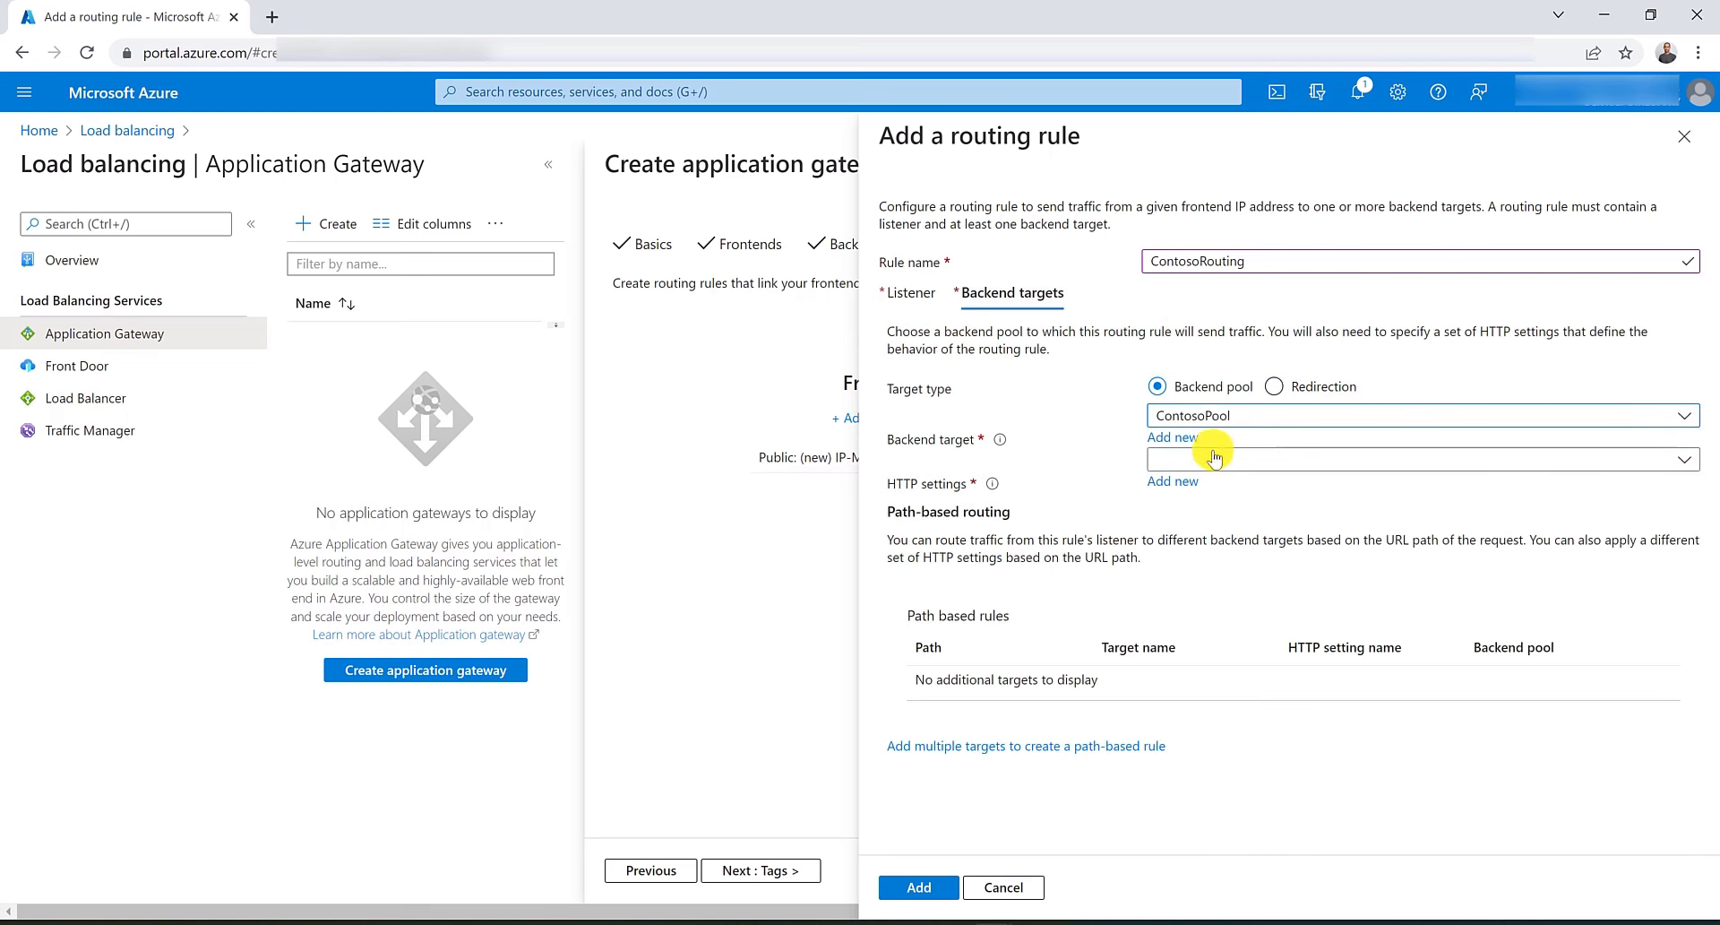
left_click(1170, 484)
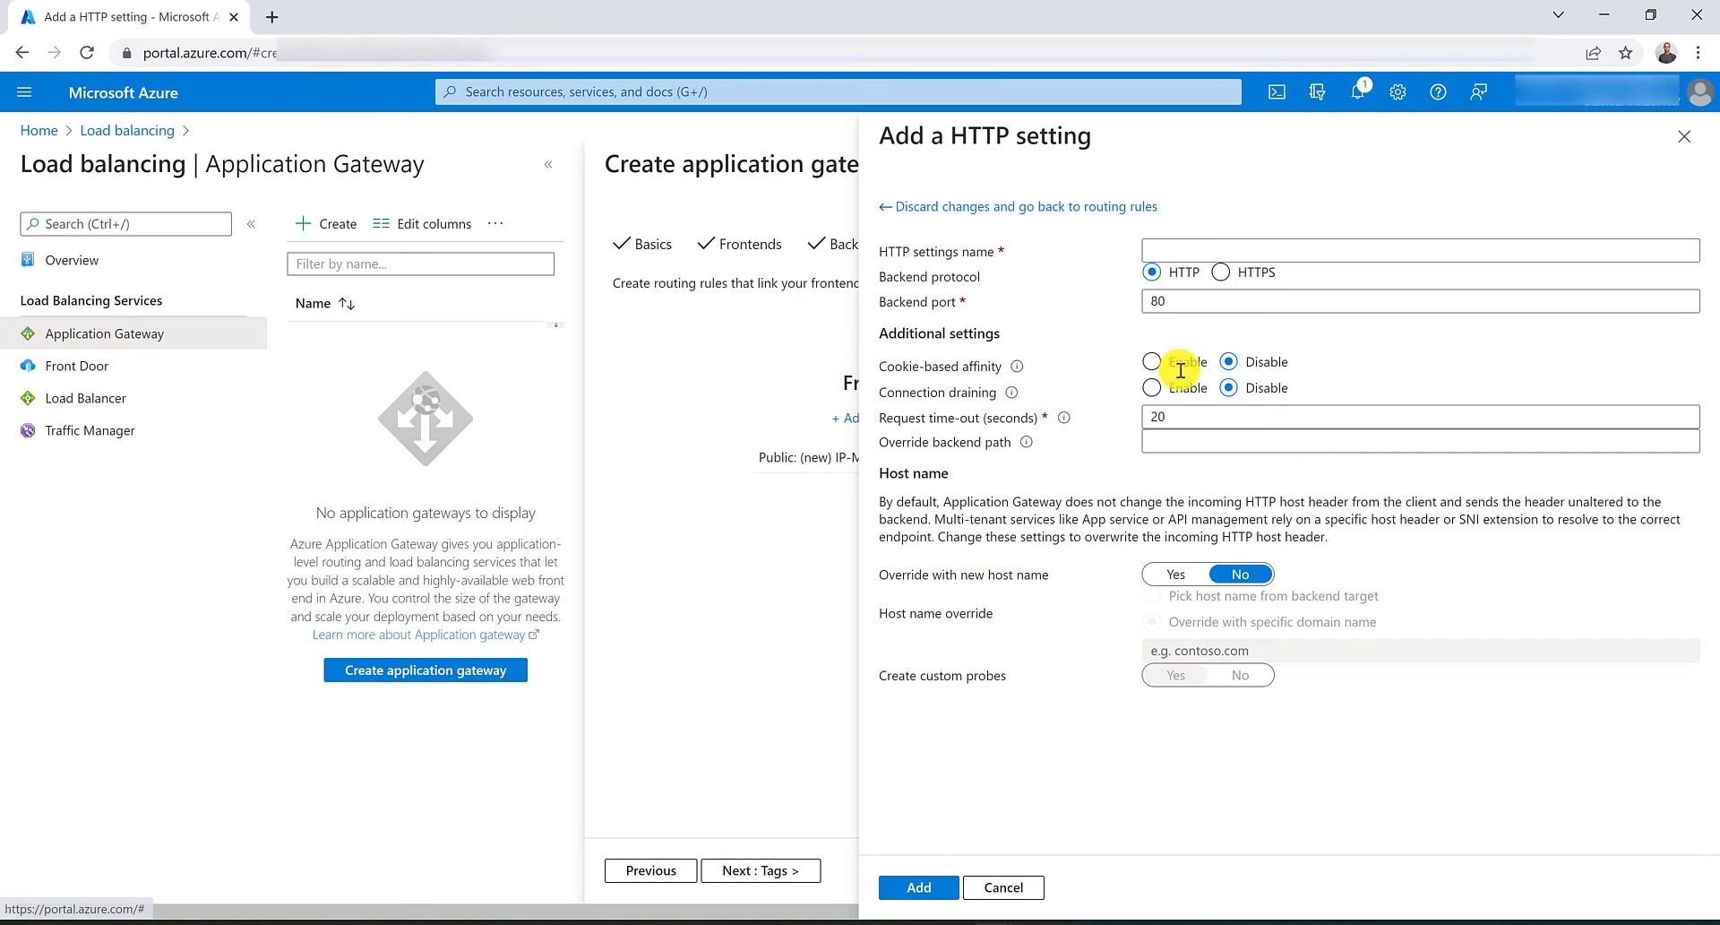
left_click(1237, 252)
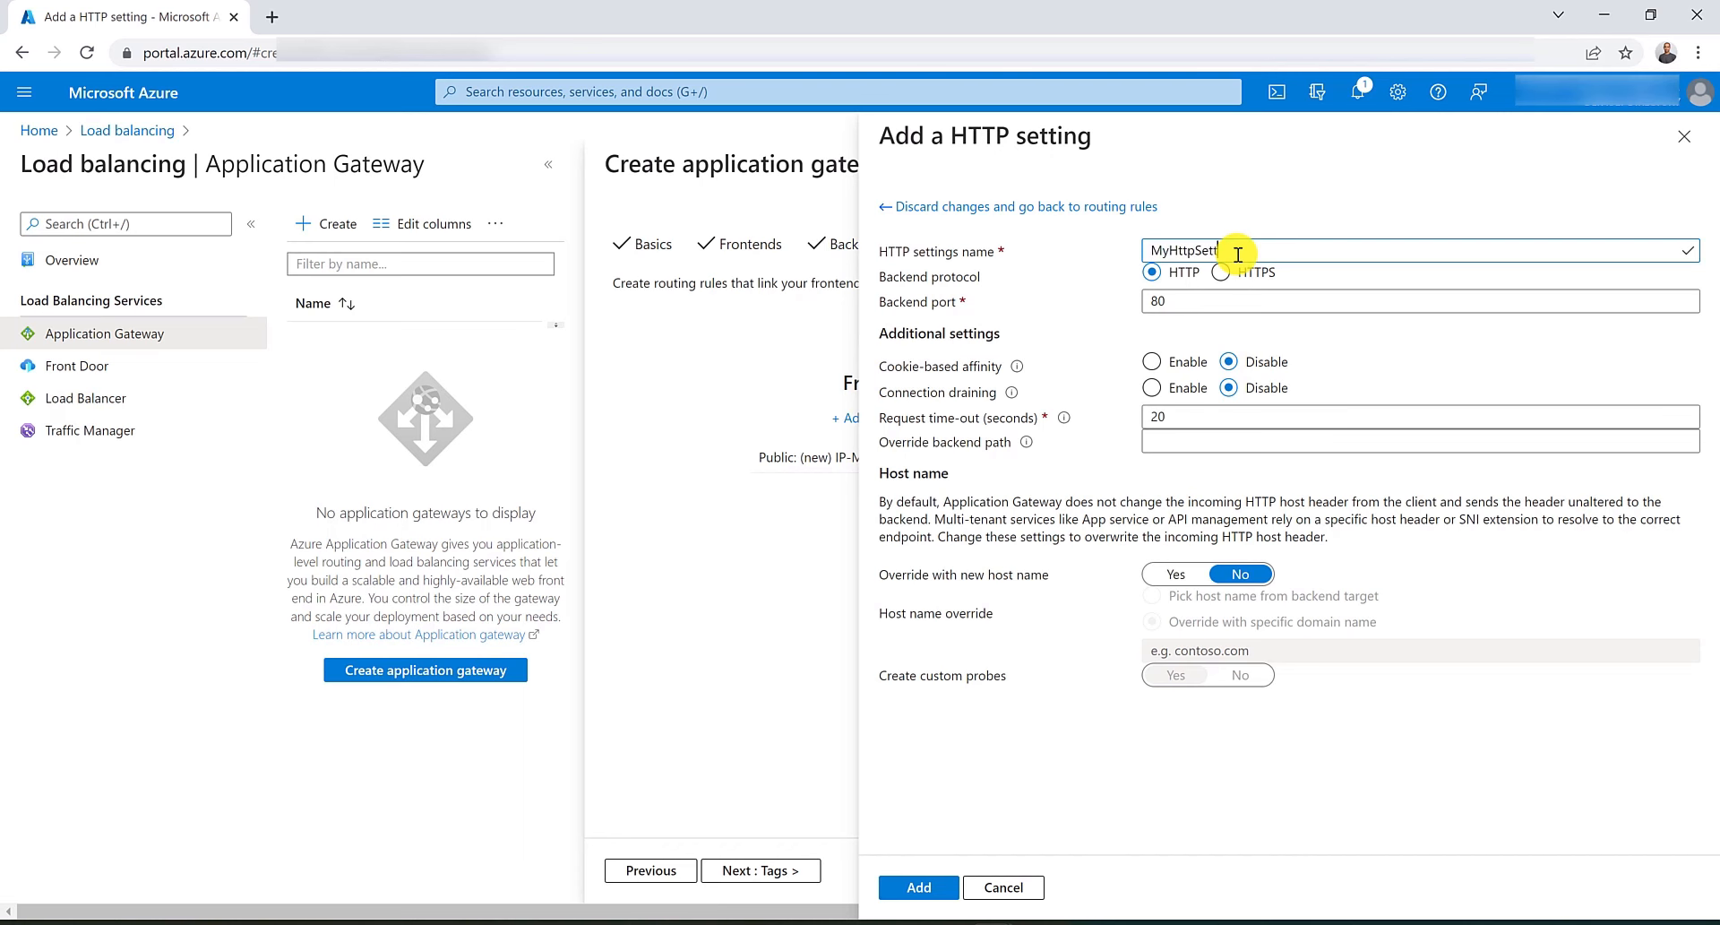
type("MyHttpSettings")
left_click(923, 888)
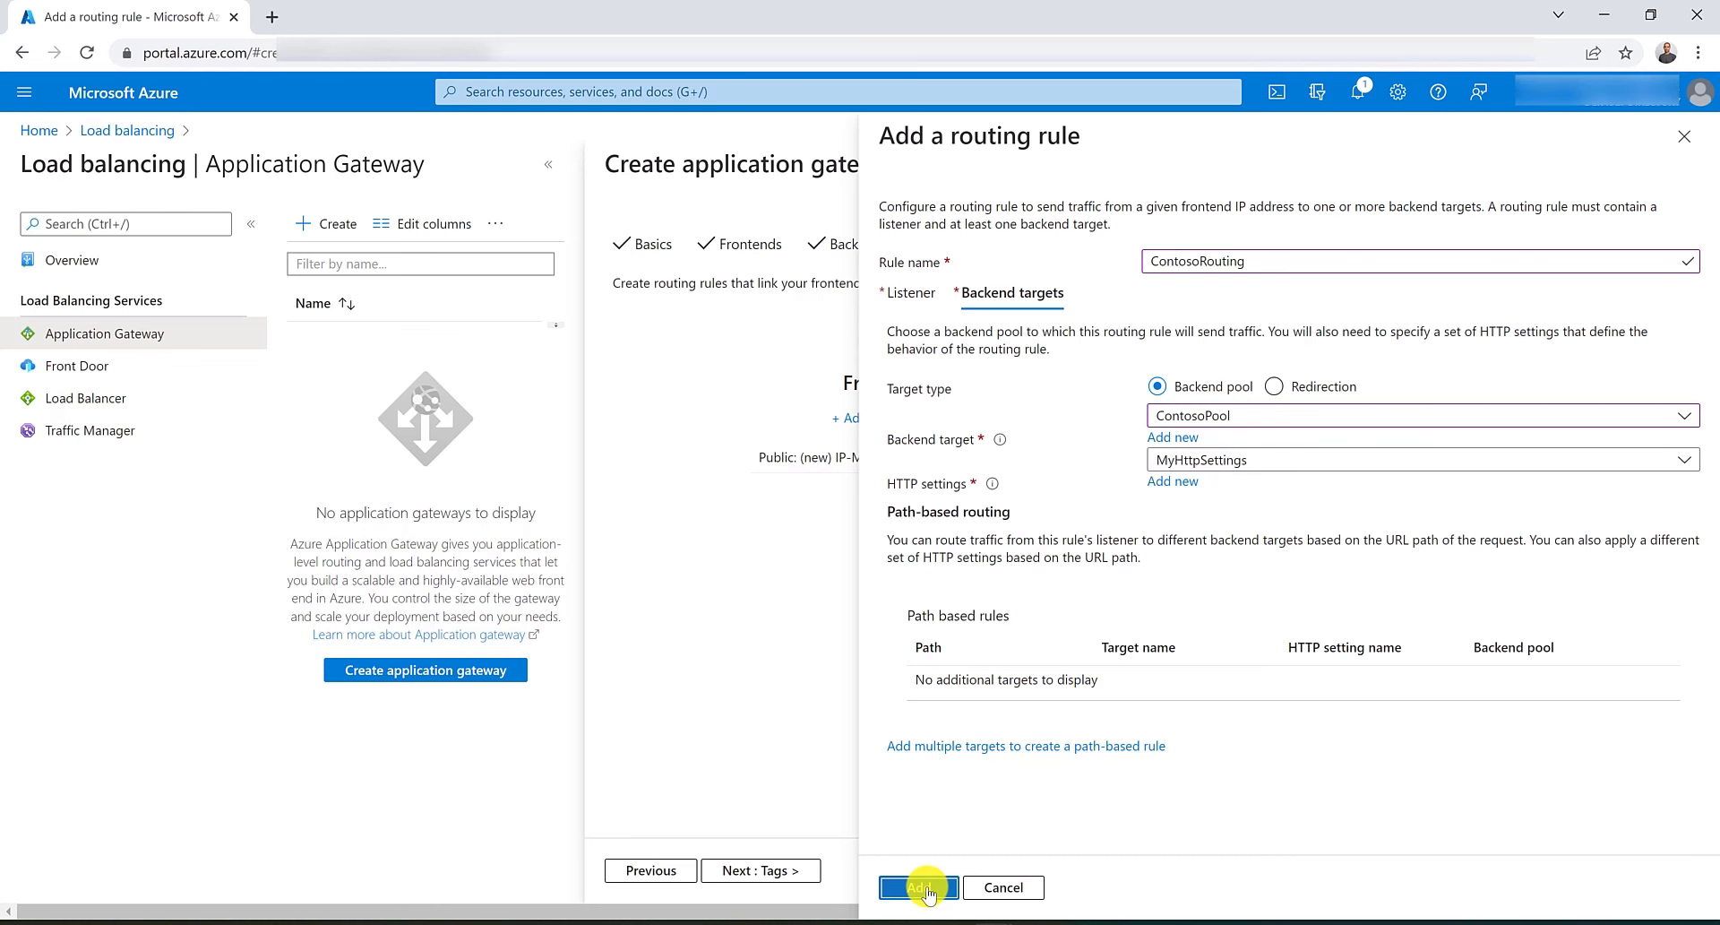
left_click(923, 887)
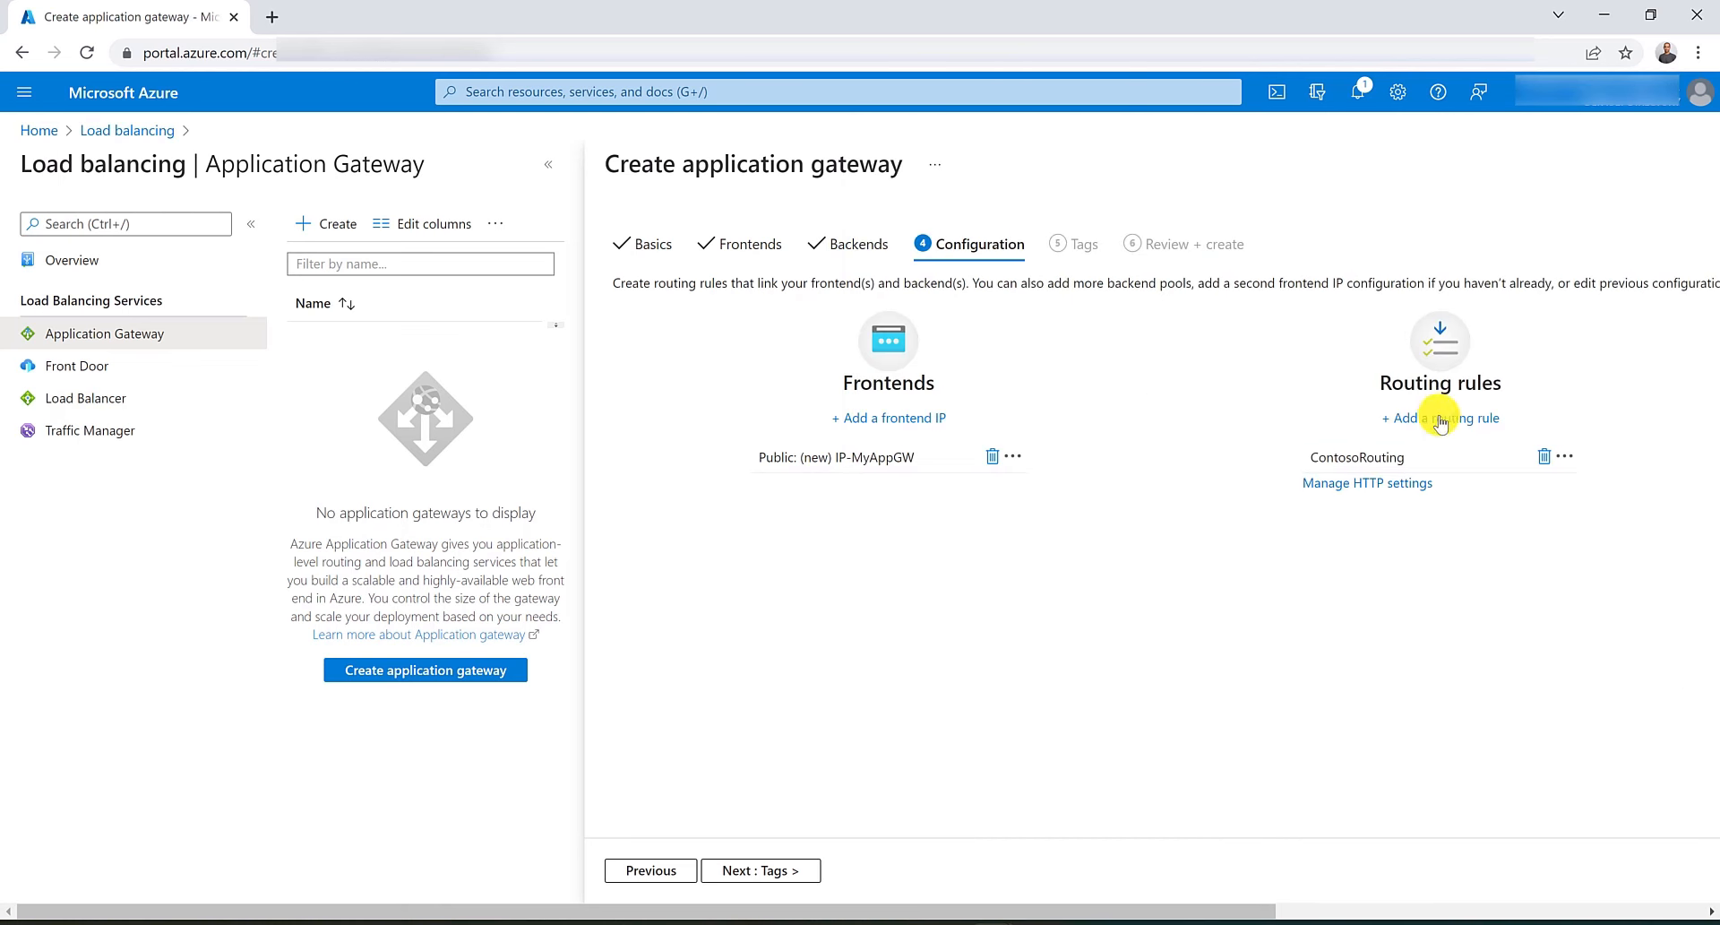
left_click(1428, 430)
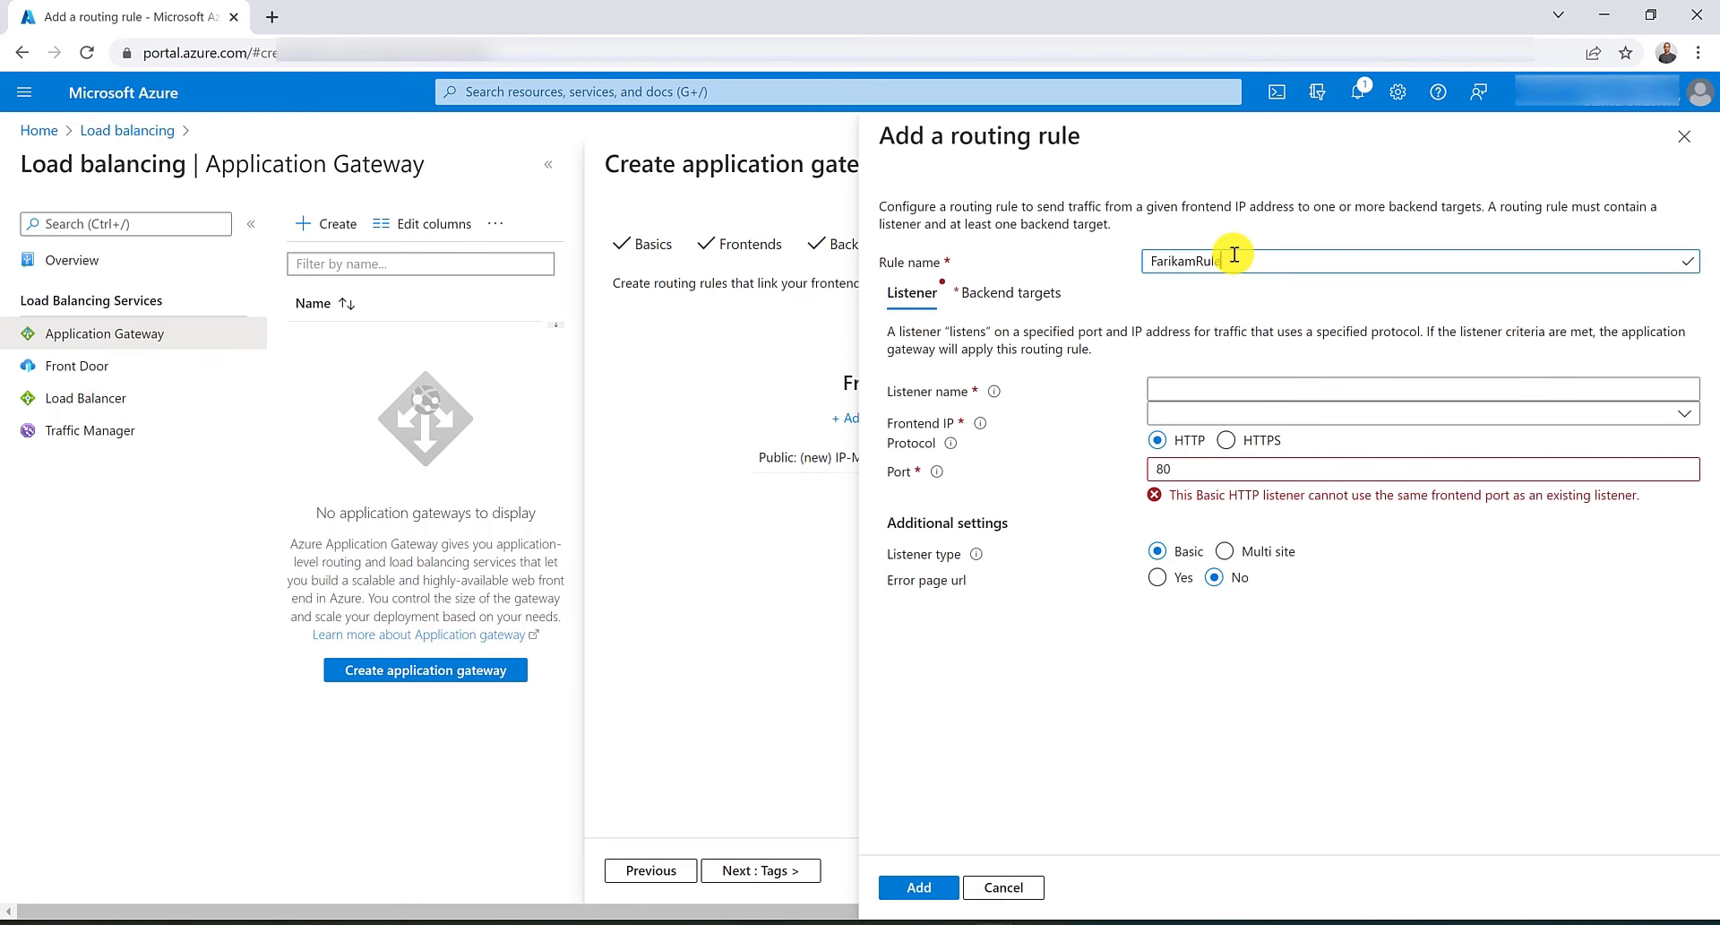
type("FarikamRule")
key("Tab")
key("Tab")
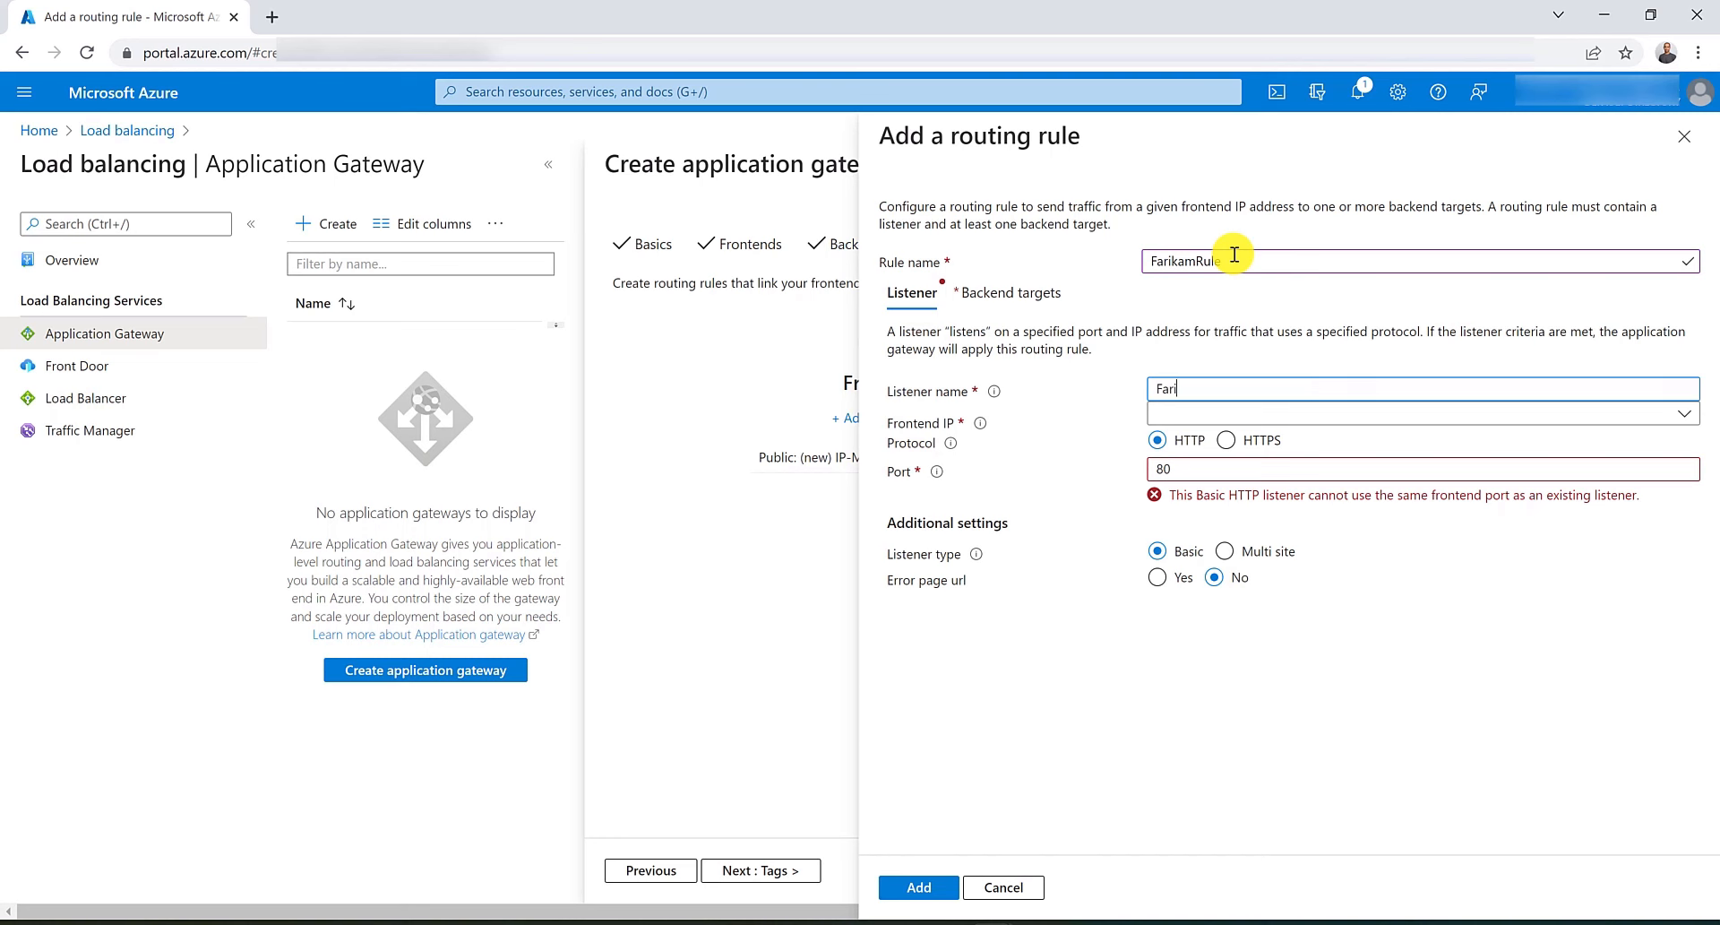
left_click(1272, 419)
left_click(1263, 448)
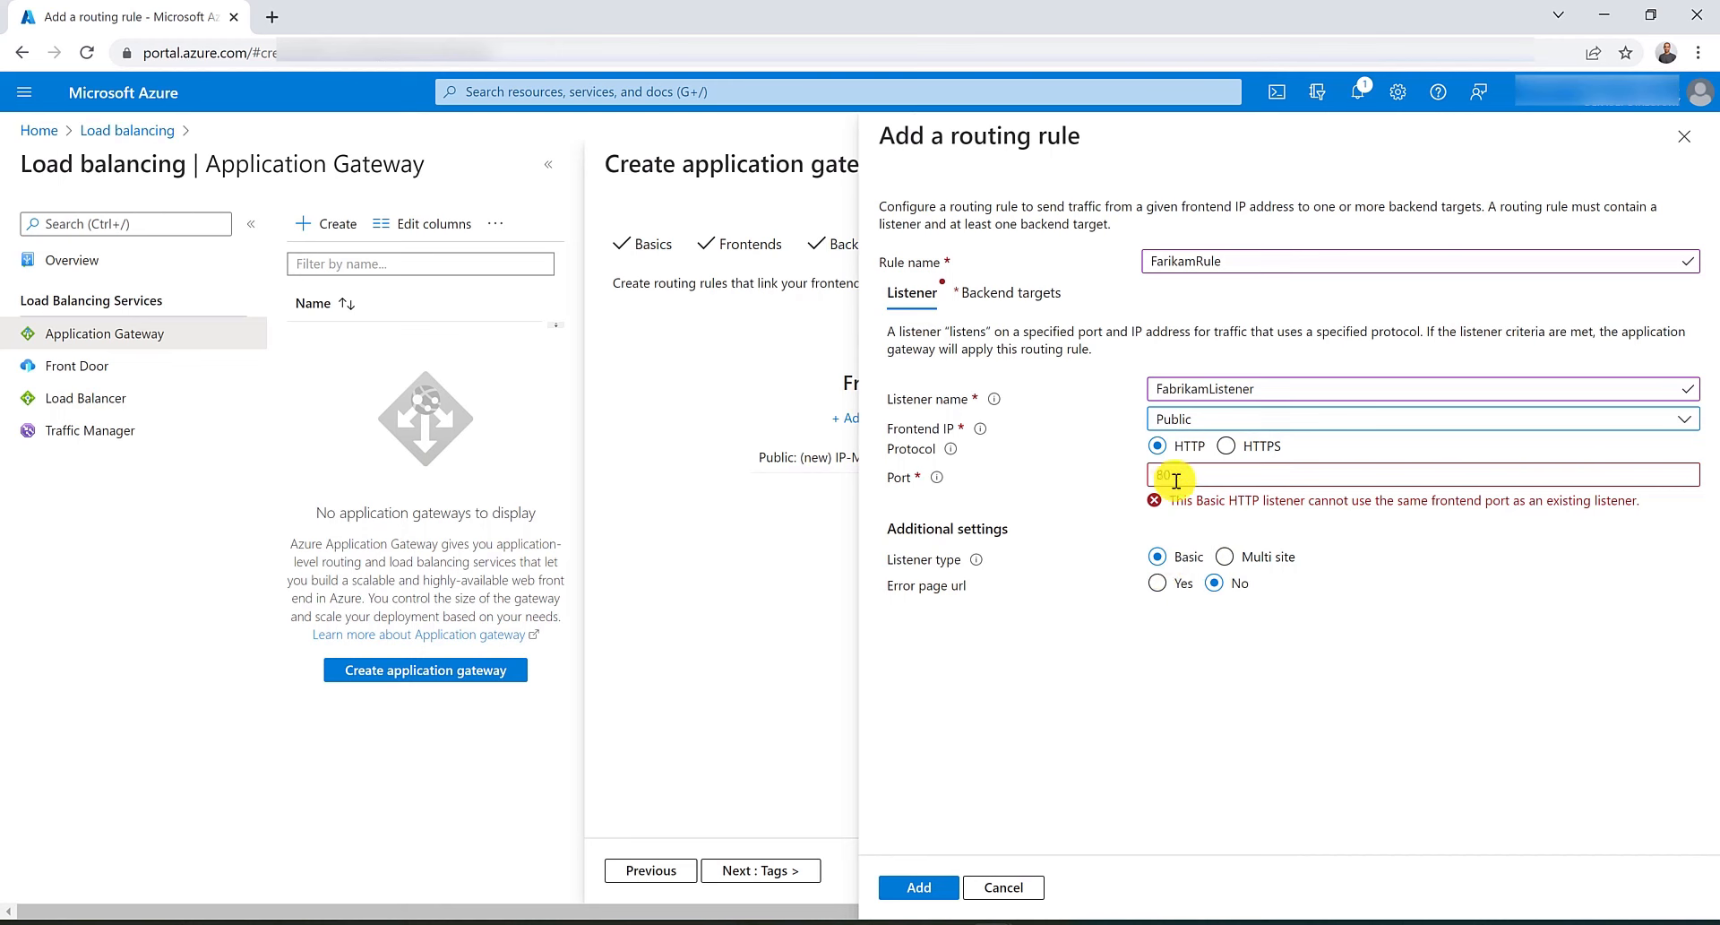
left_click(1226, 557)
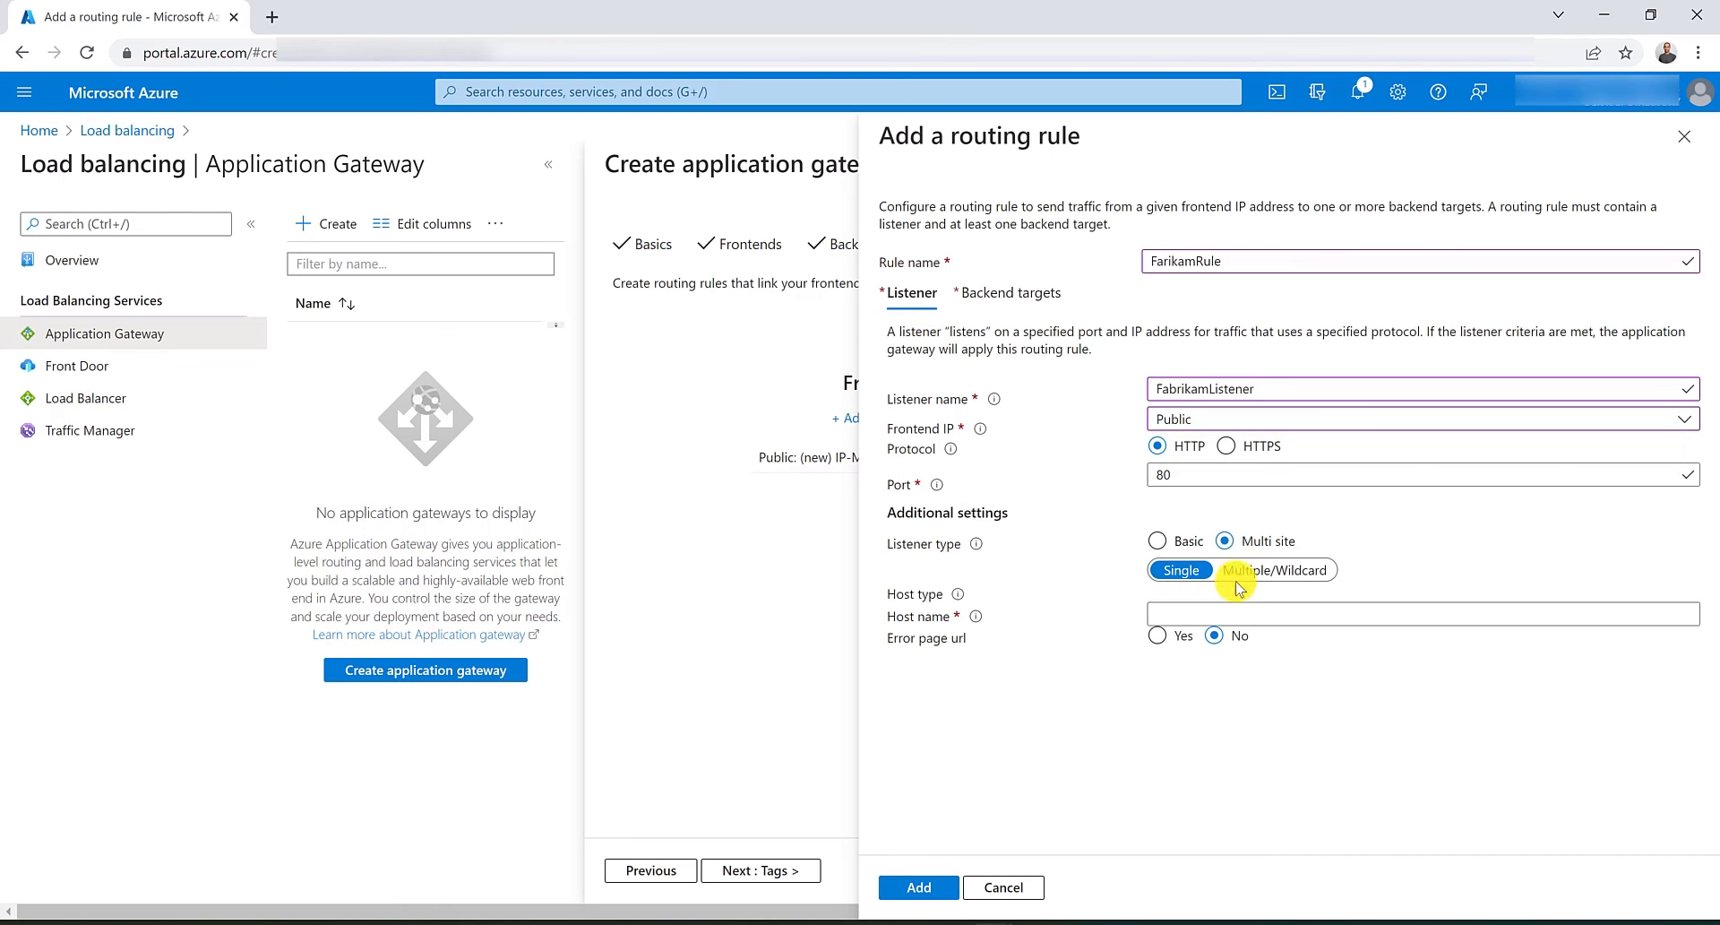
left_click(1234, 613)
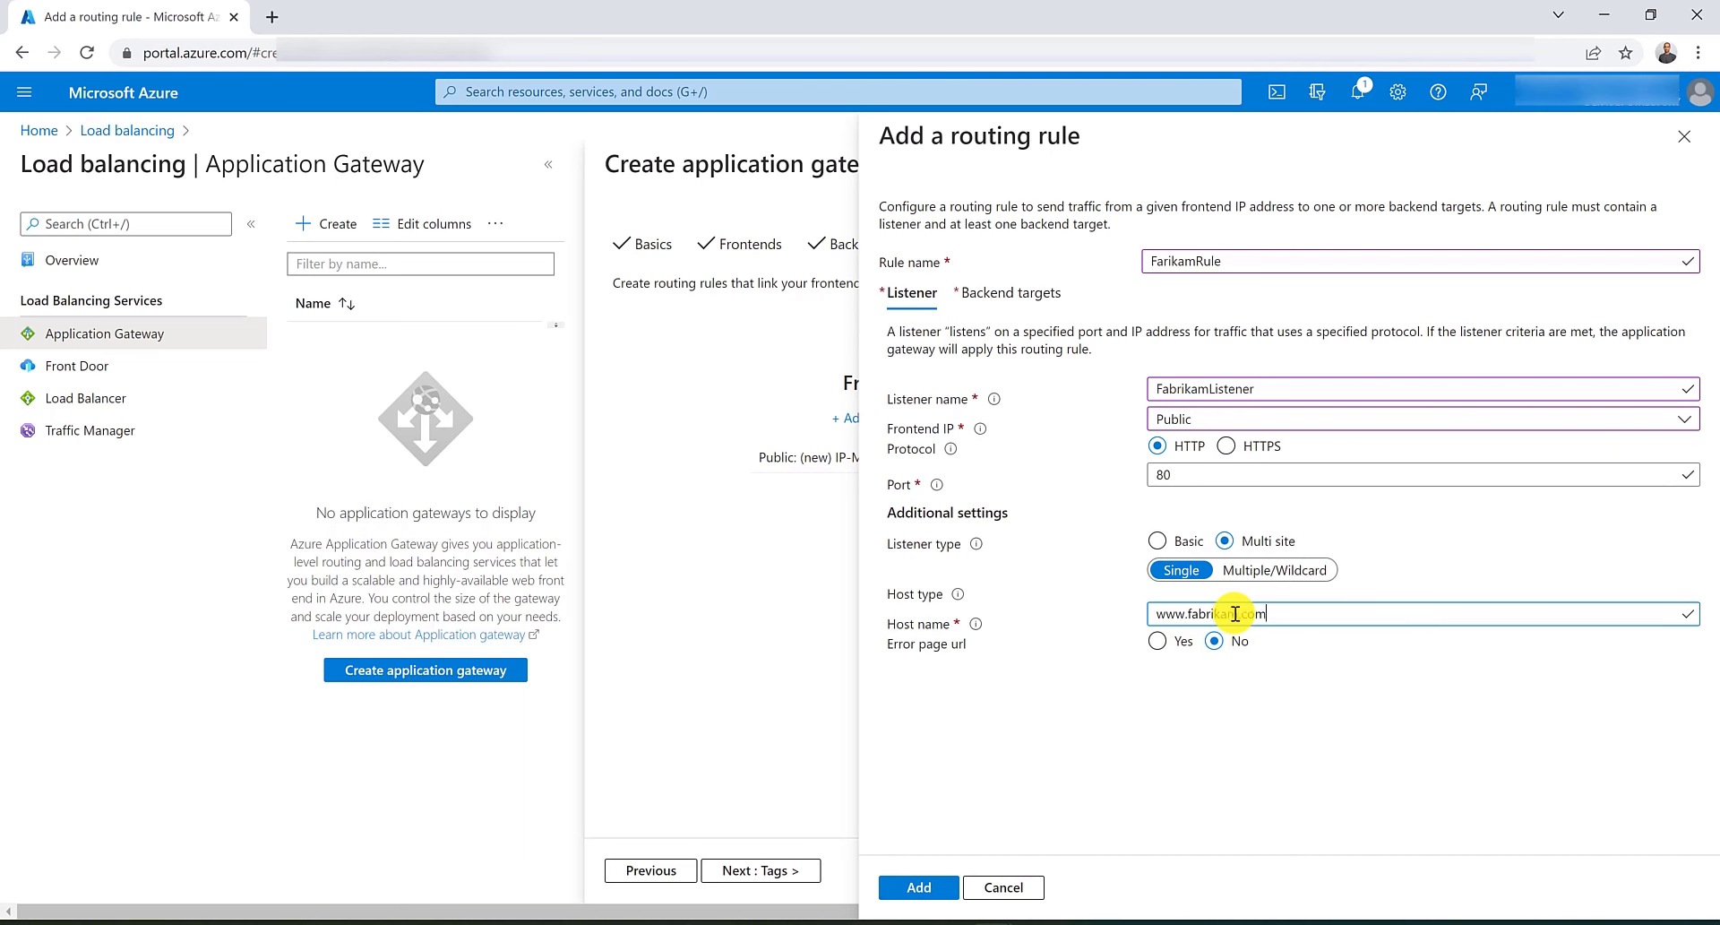
Point FarikamRule at backend pool FabrikamPool with MyHttpSettings and add the rule.
left_click(1012, 293)
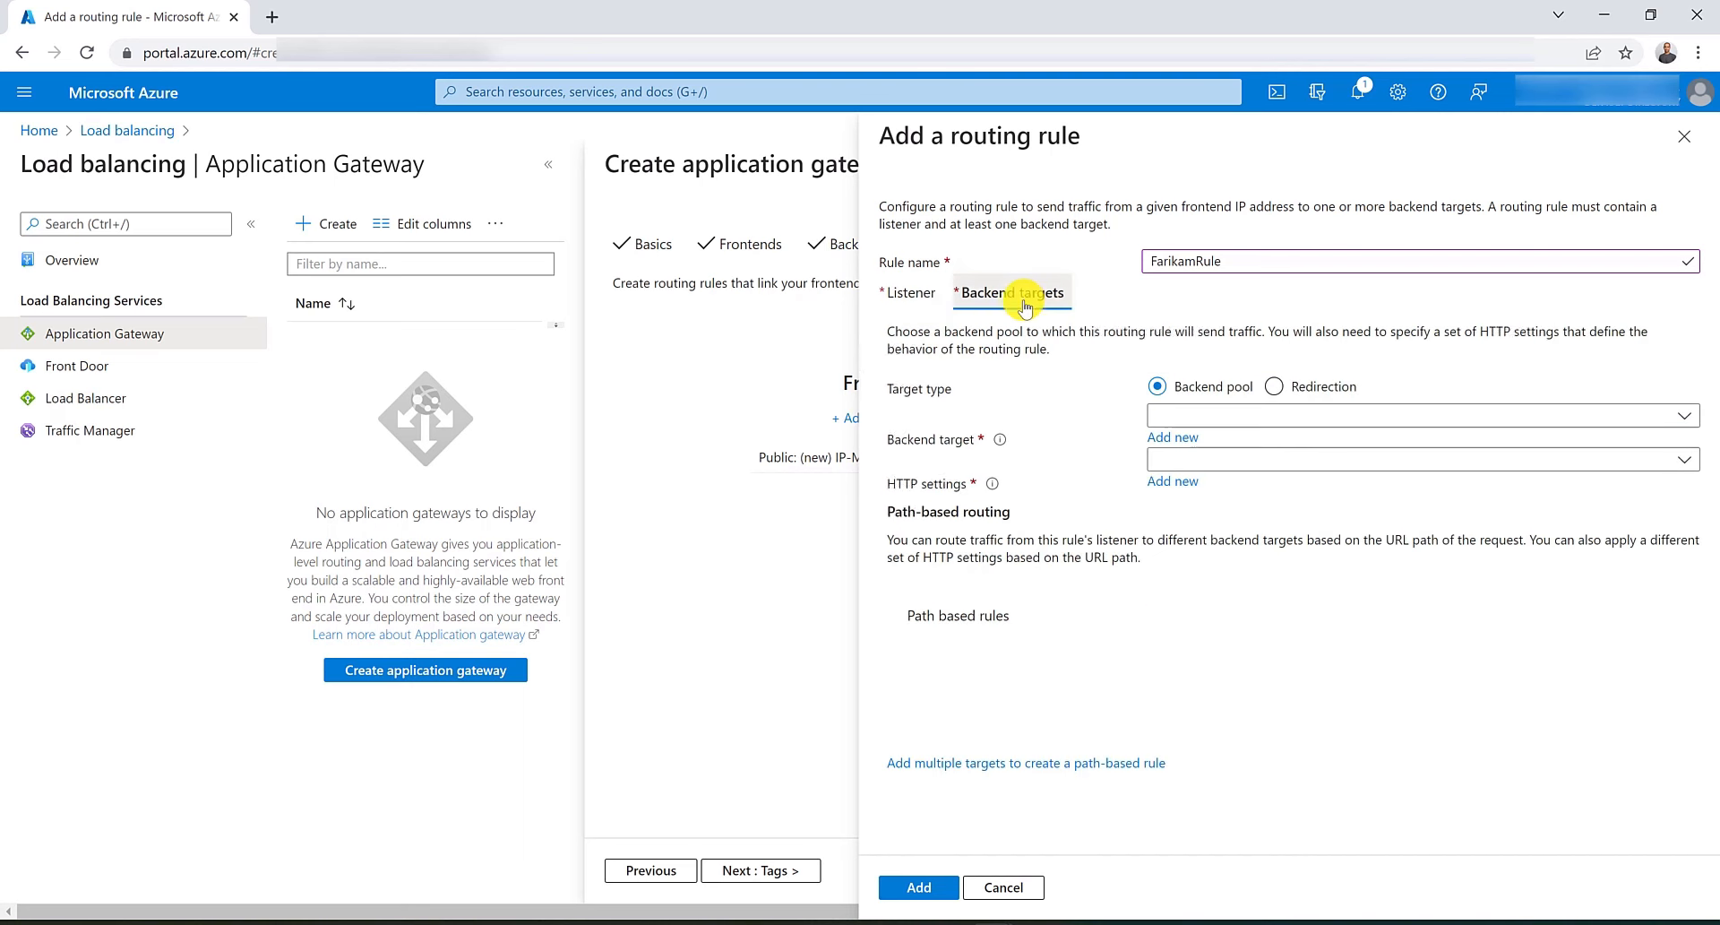
left_click(1201, 415)
left_click(1201, 438)
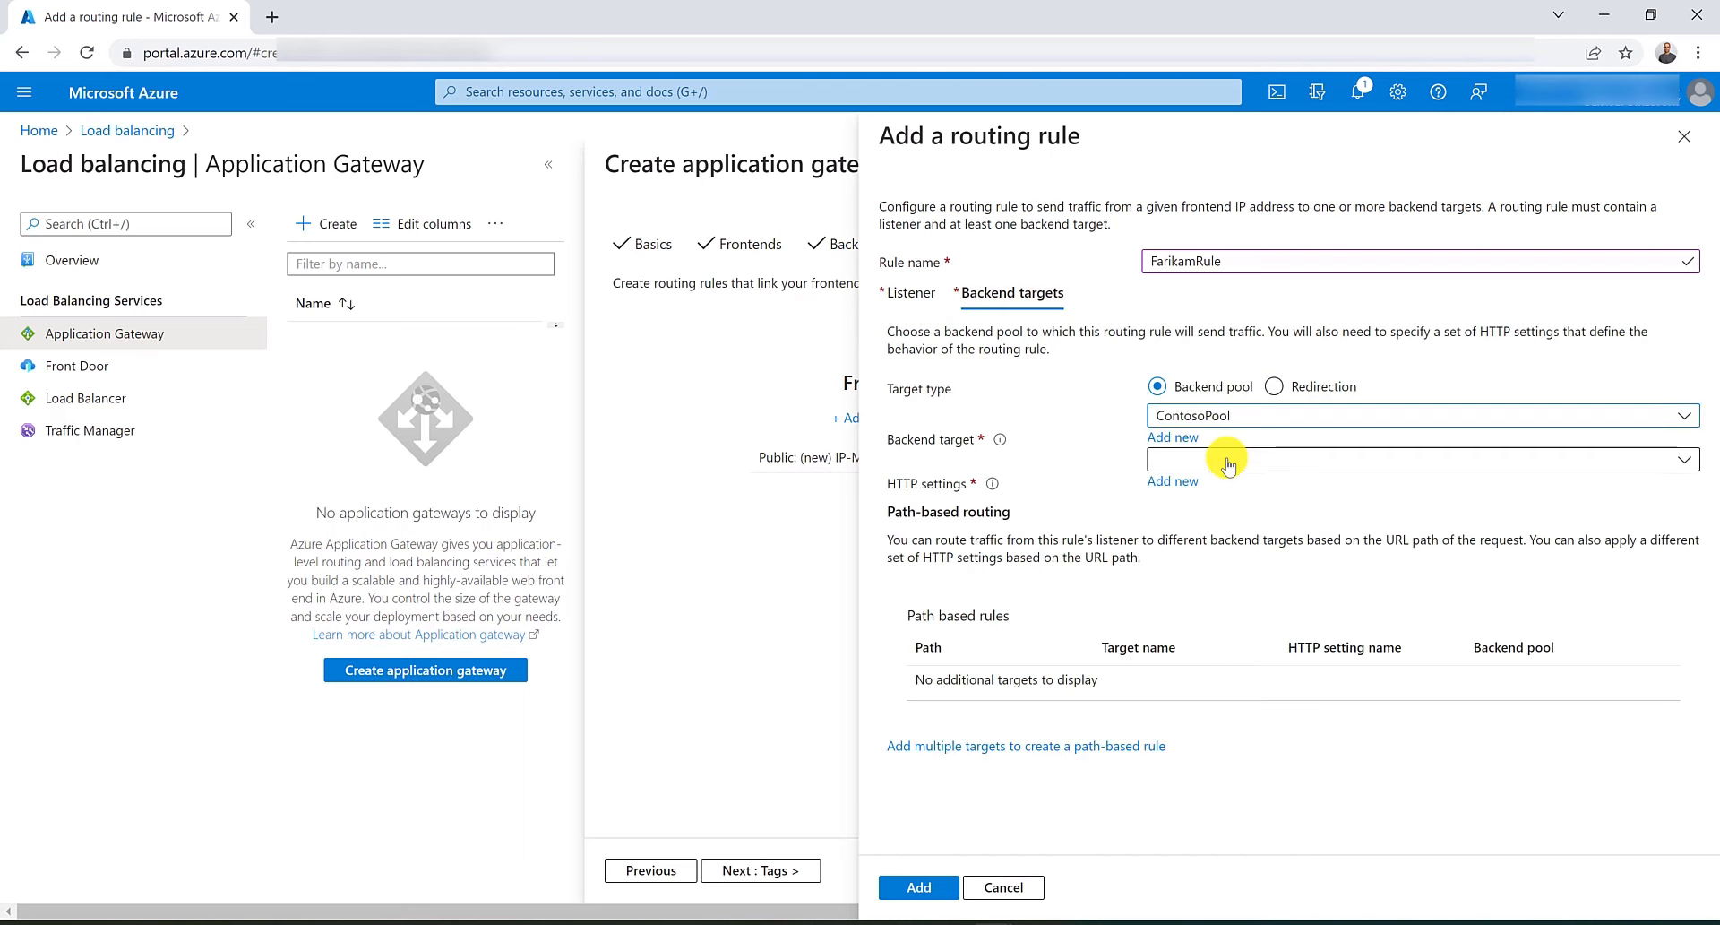
left_click(1223, 417)
left_click(1219, 479)
left_click(1250, 459)
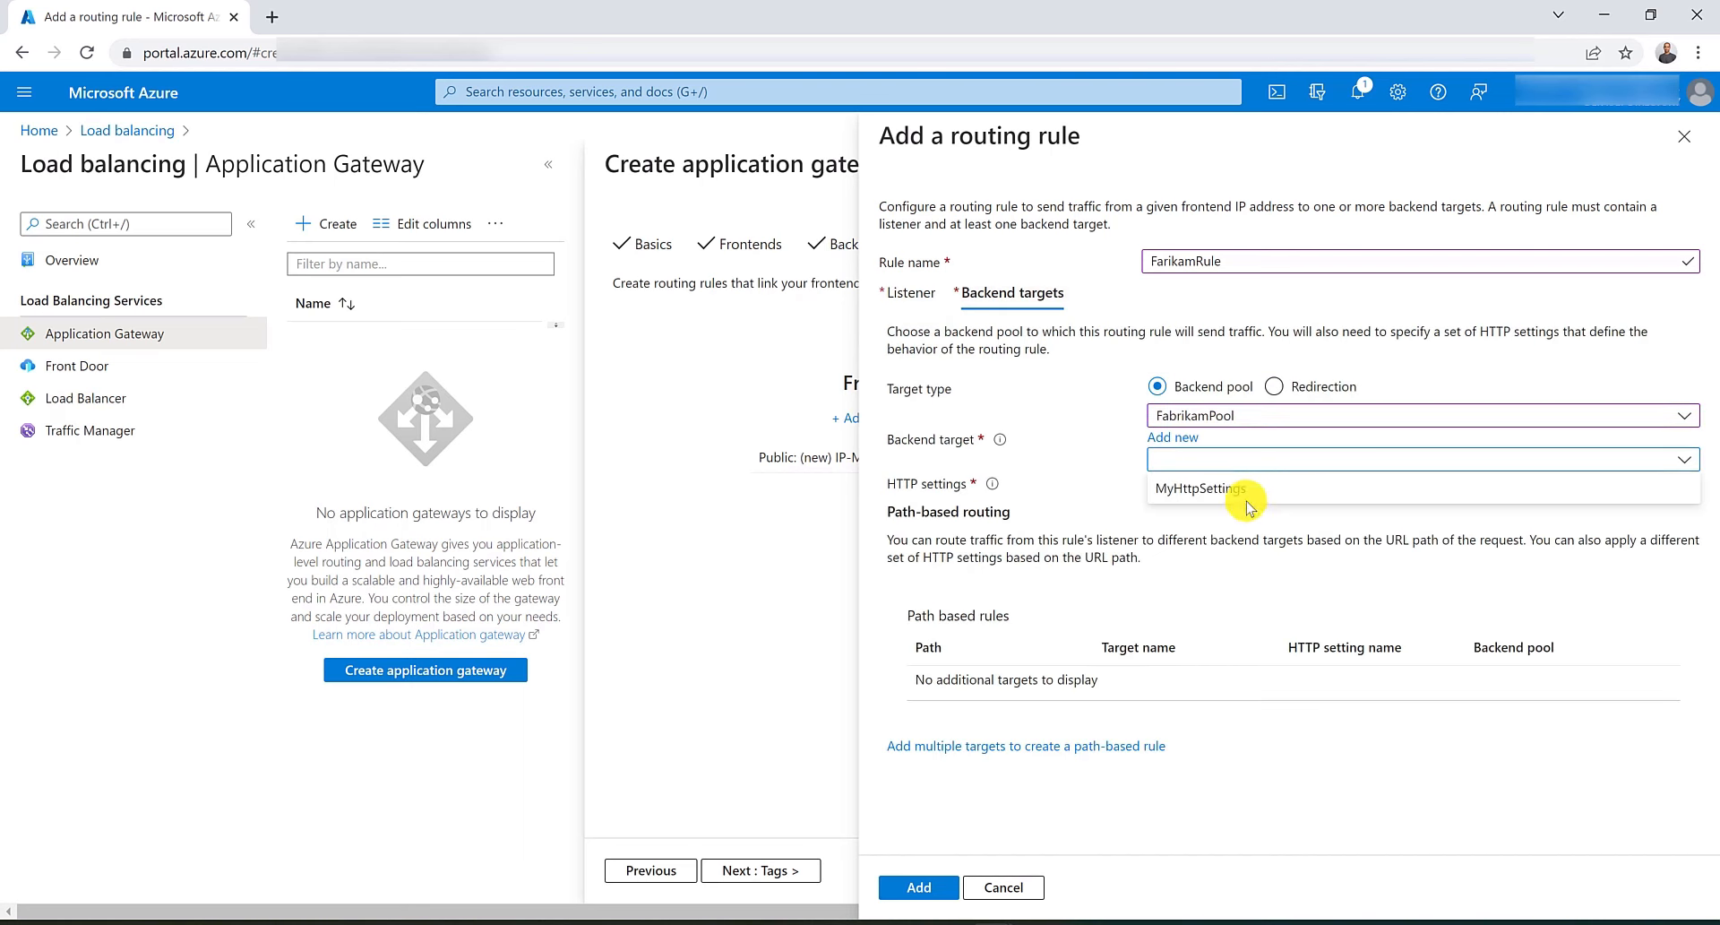
left_click(1242, 493)
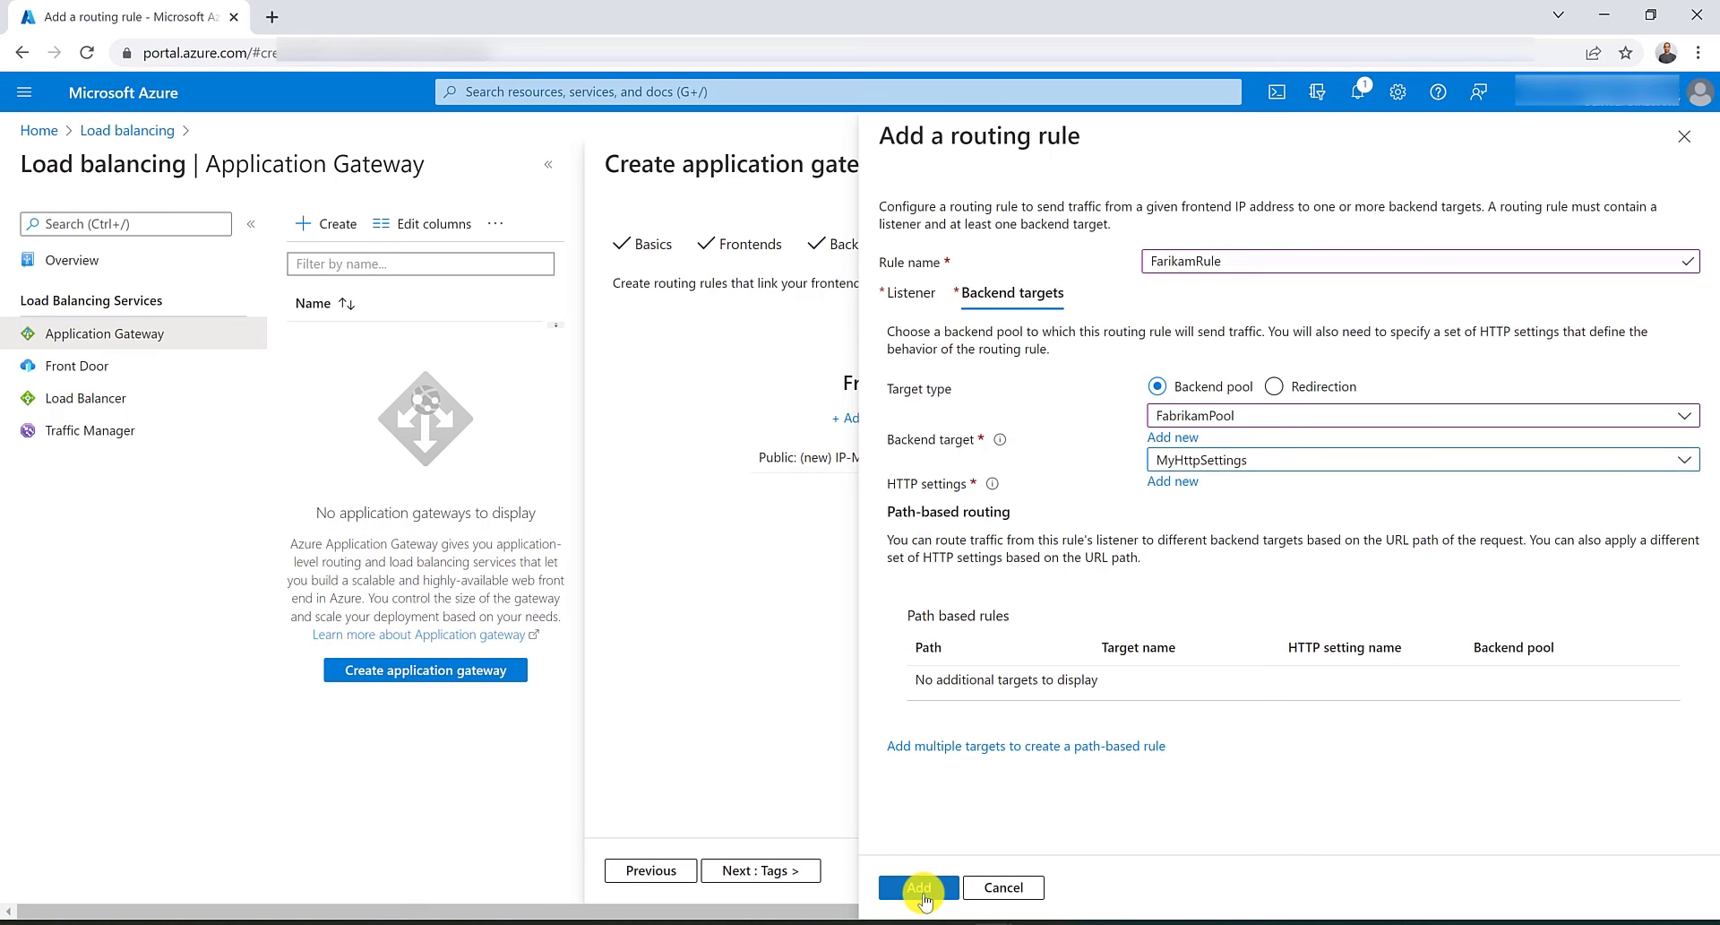
left_click(917, 888)
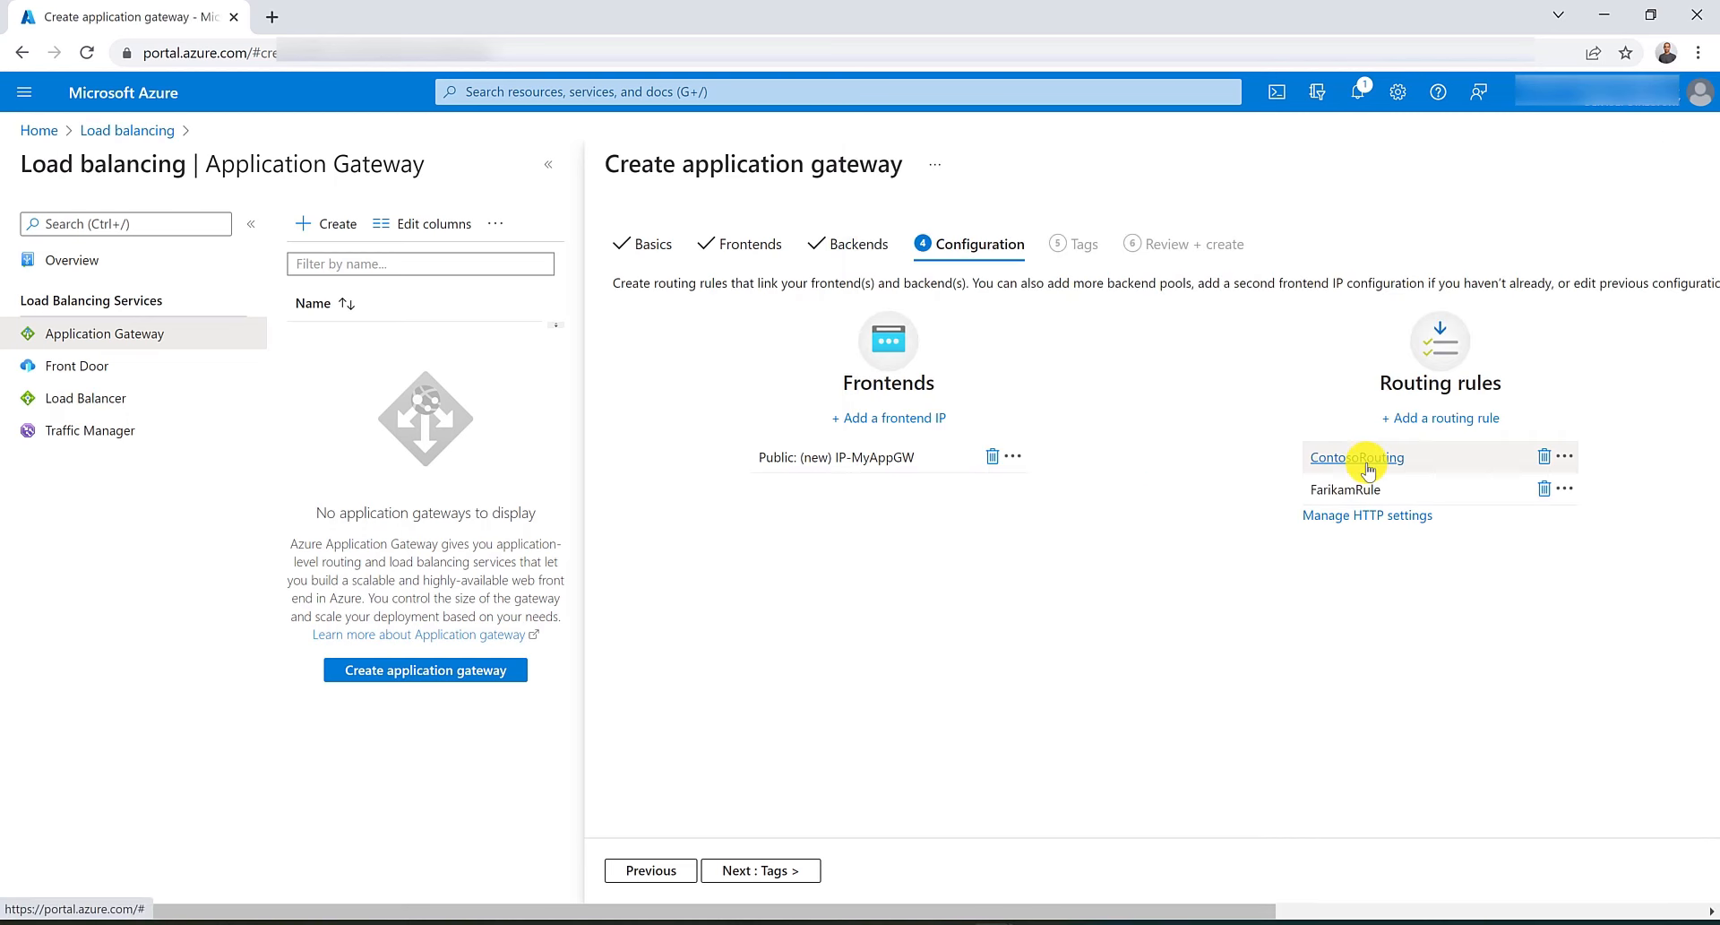
left_click(1359, 458)
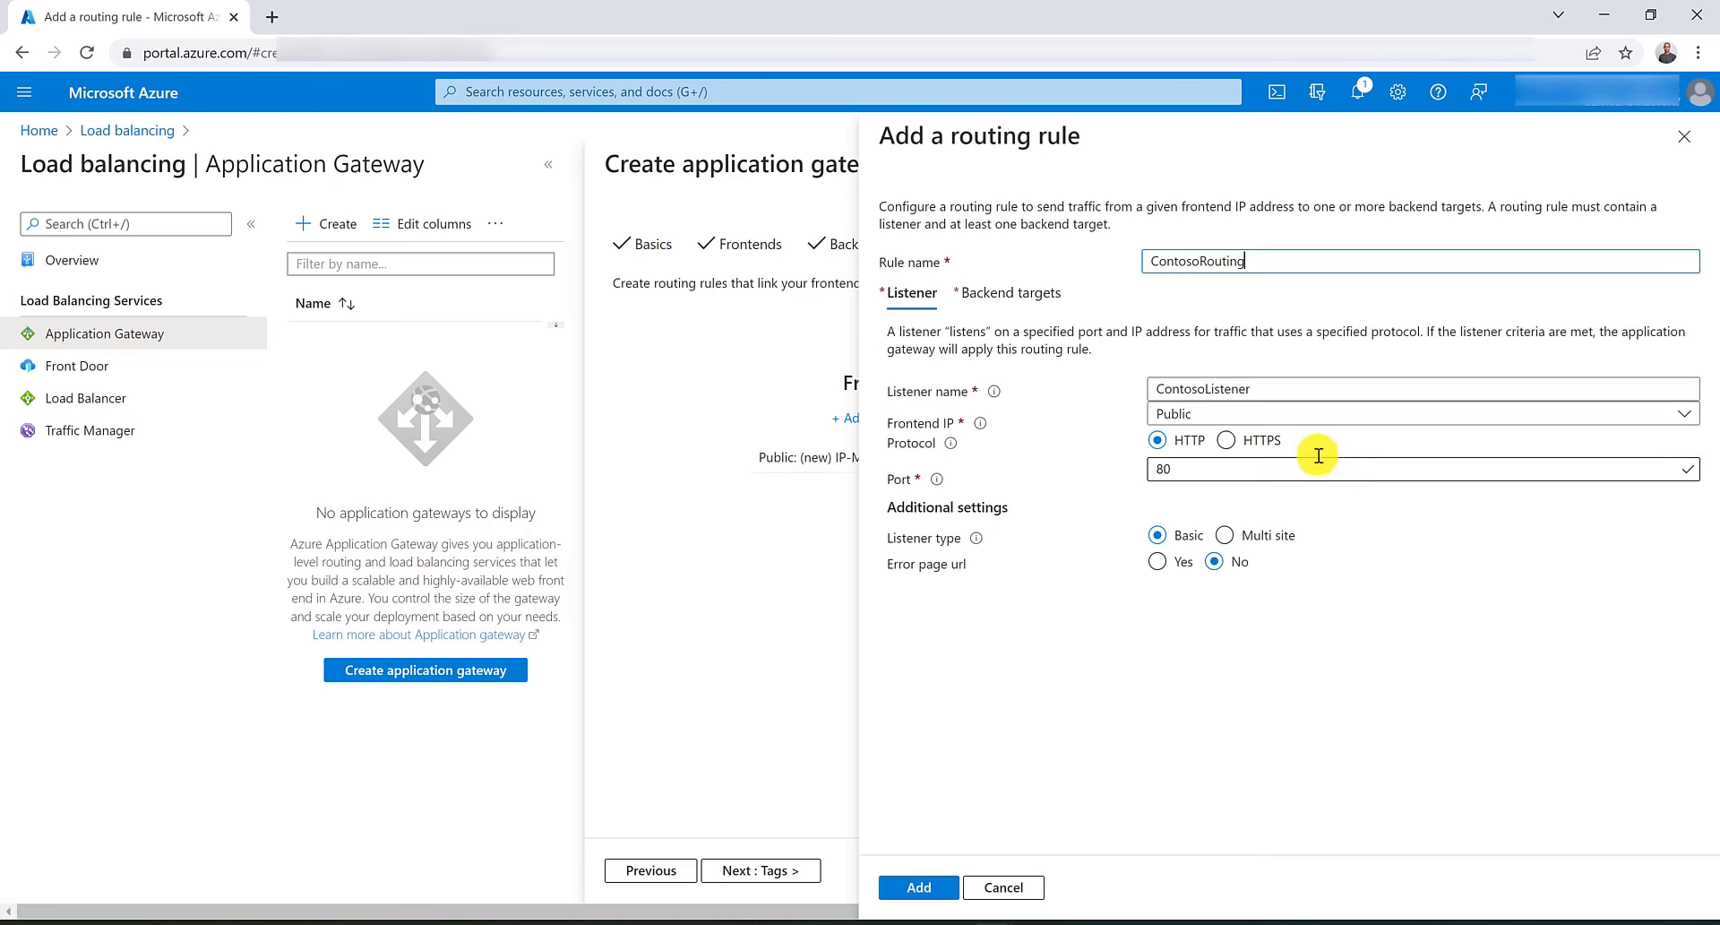
left_click(1224, 535)
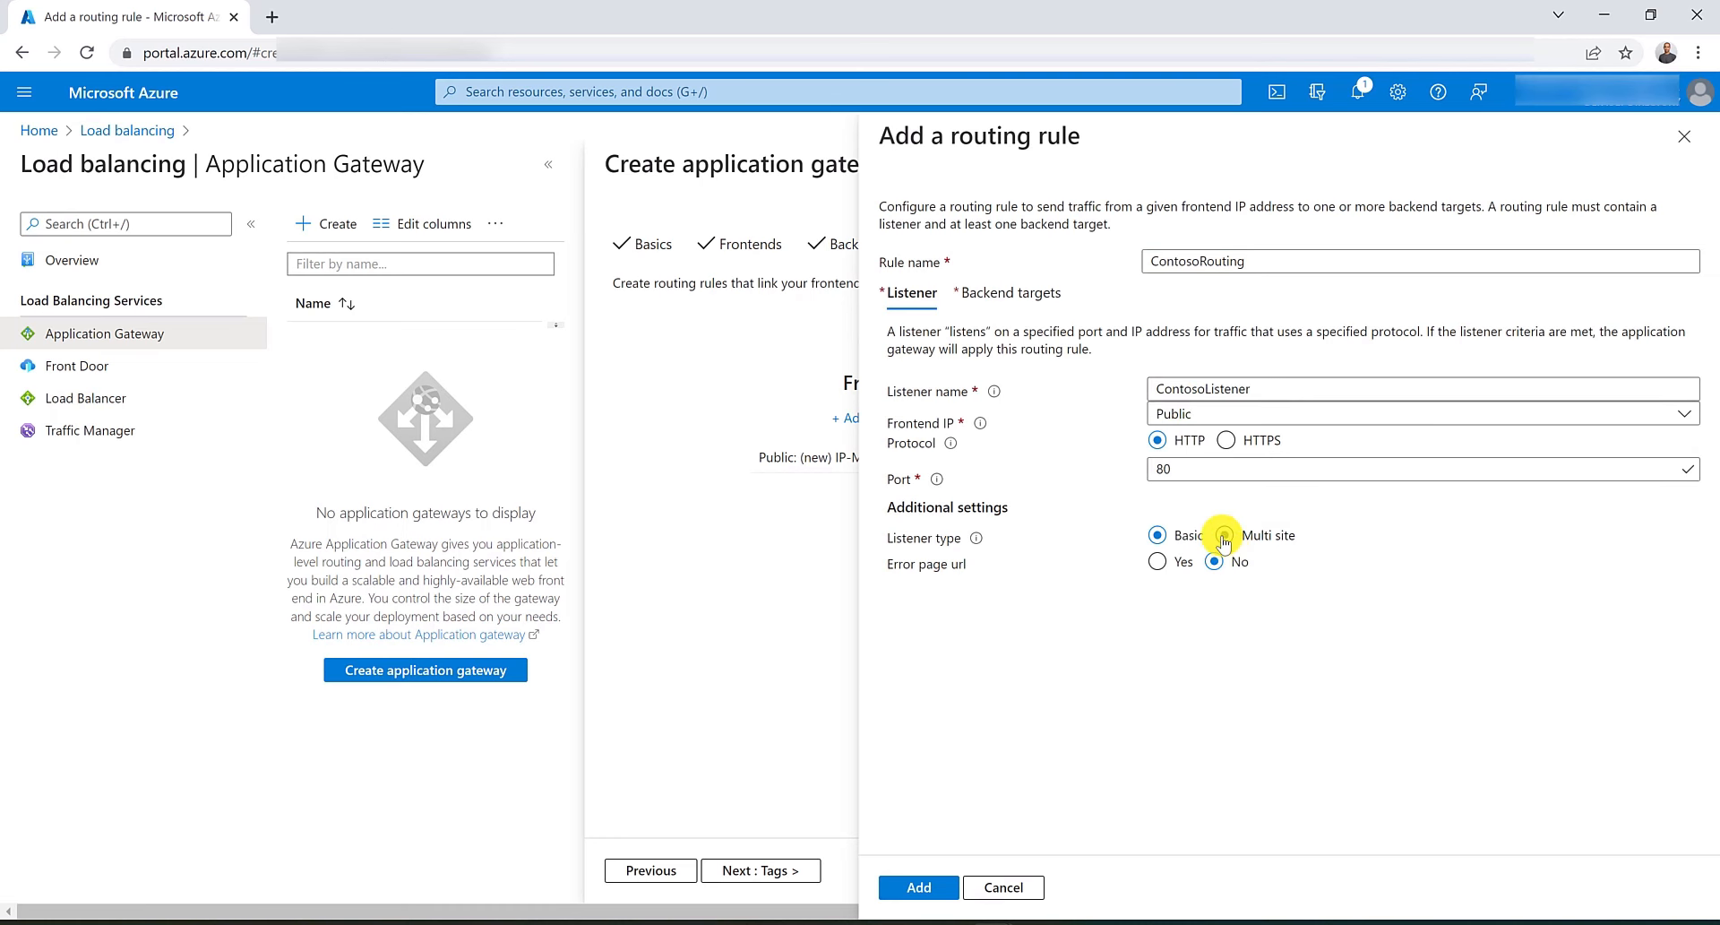
left_click(1231, 610)
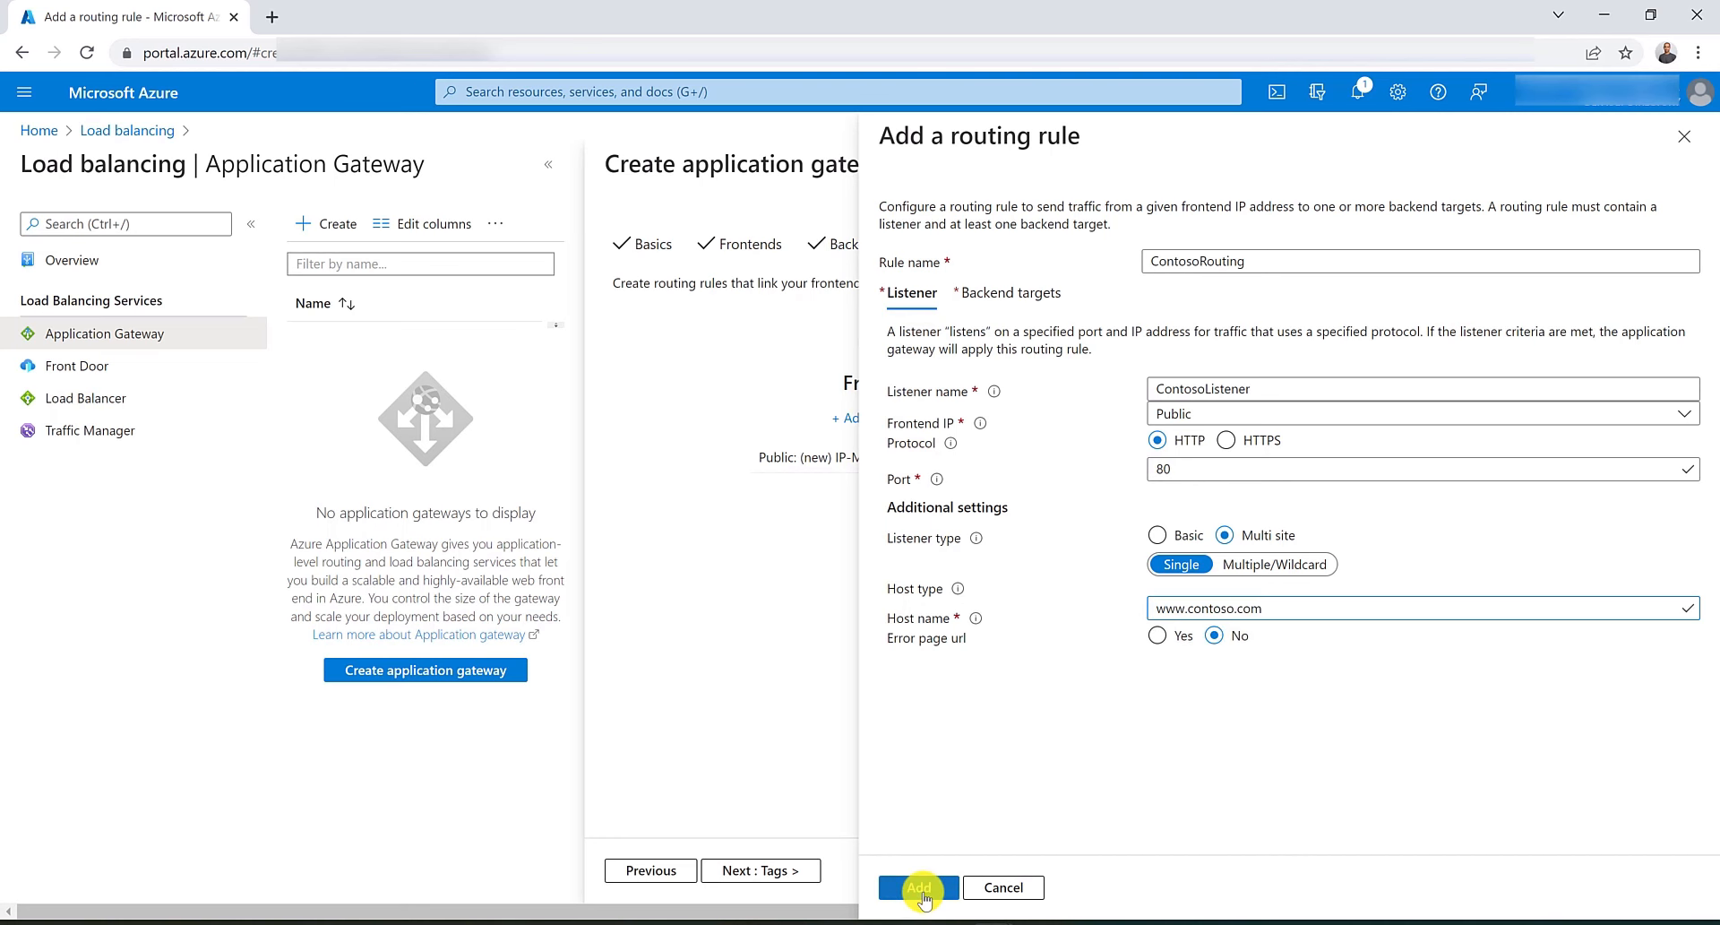
left_click(919, 888)
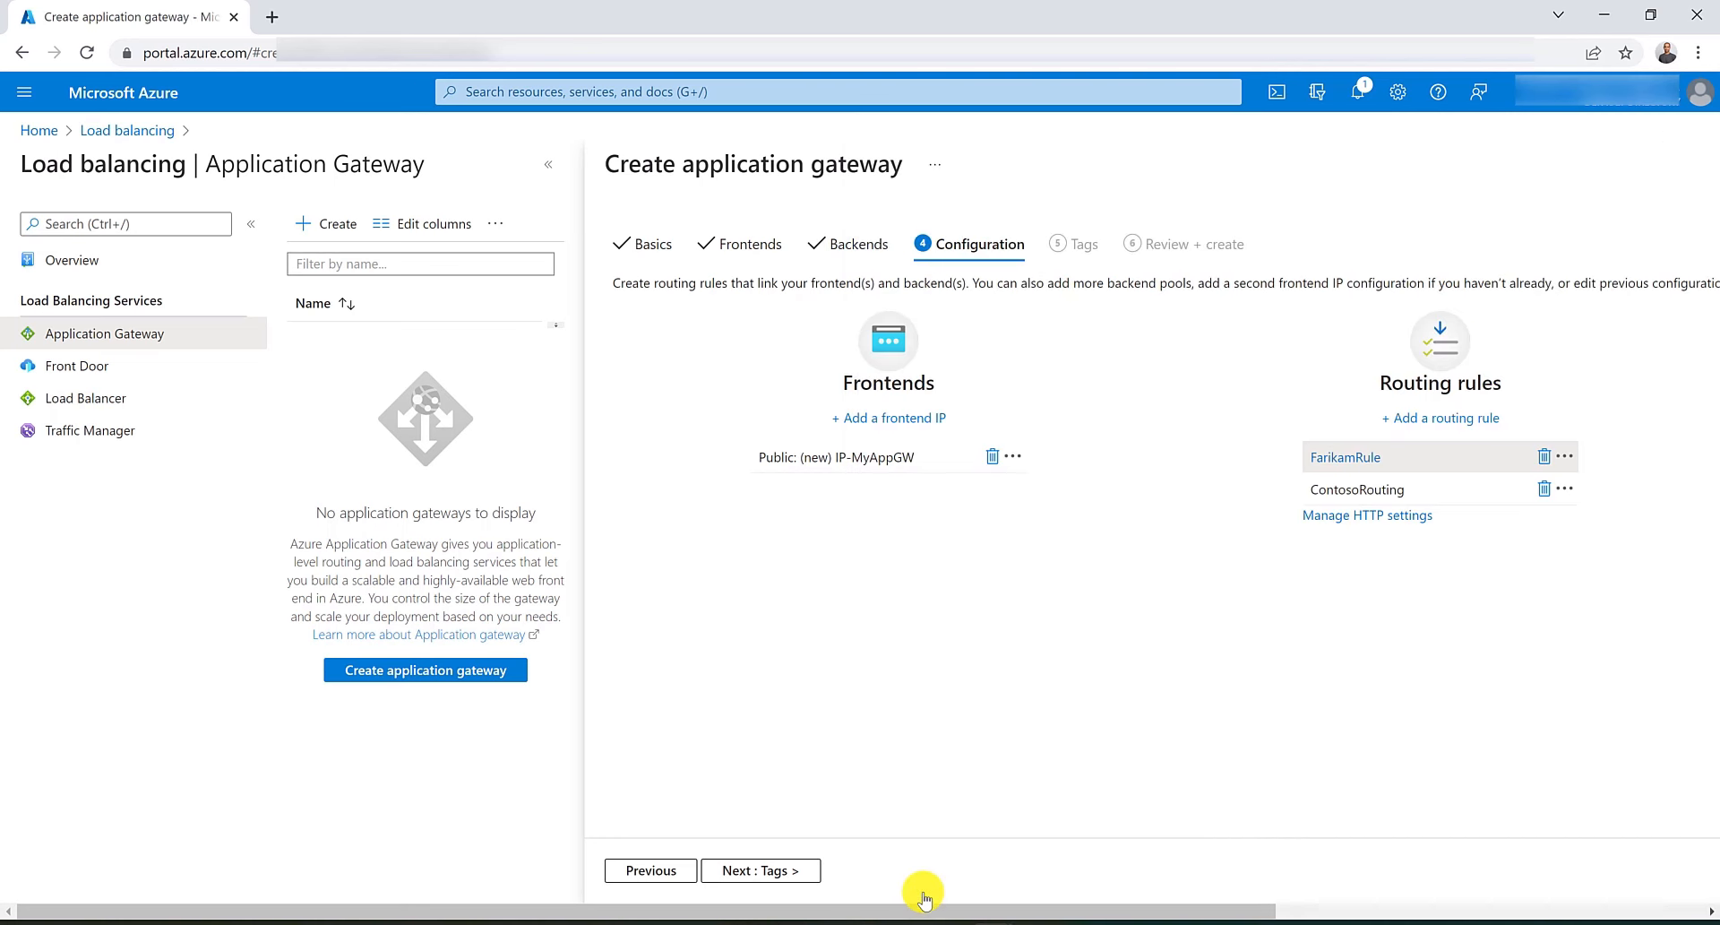
Move on through tags to review and create the application gateway.
left_click(789, 870)
left_click(788, 870)
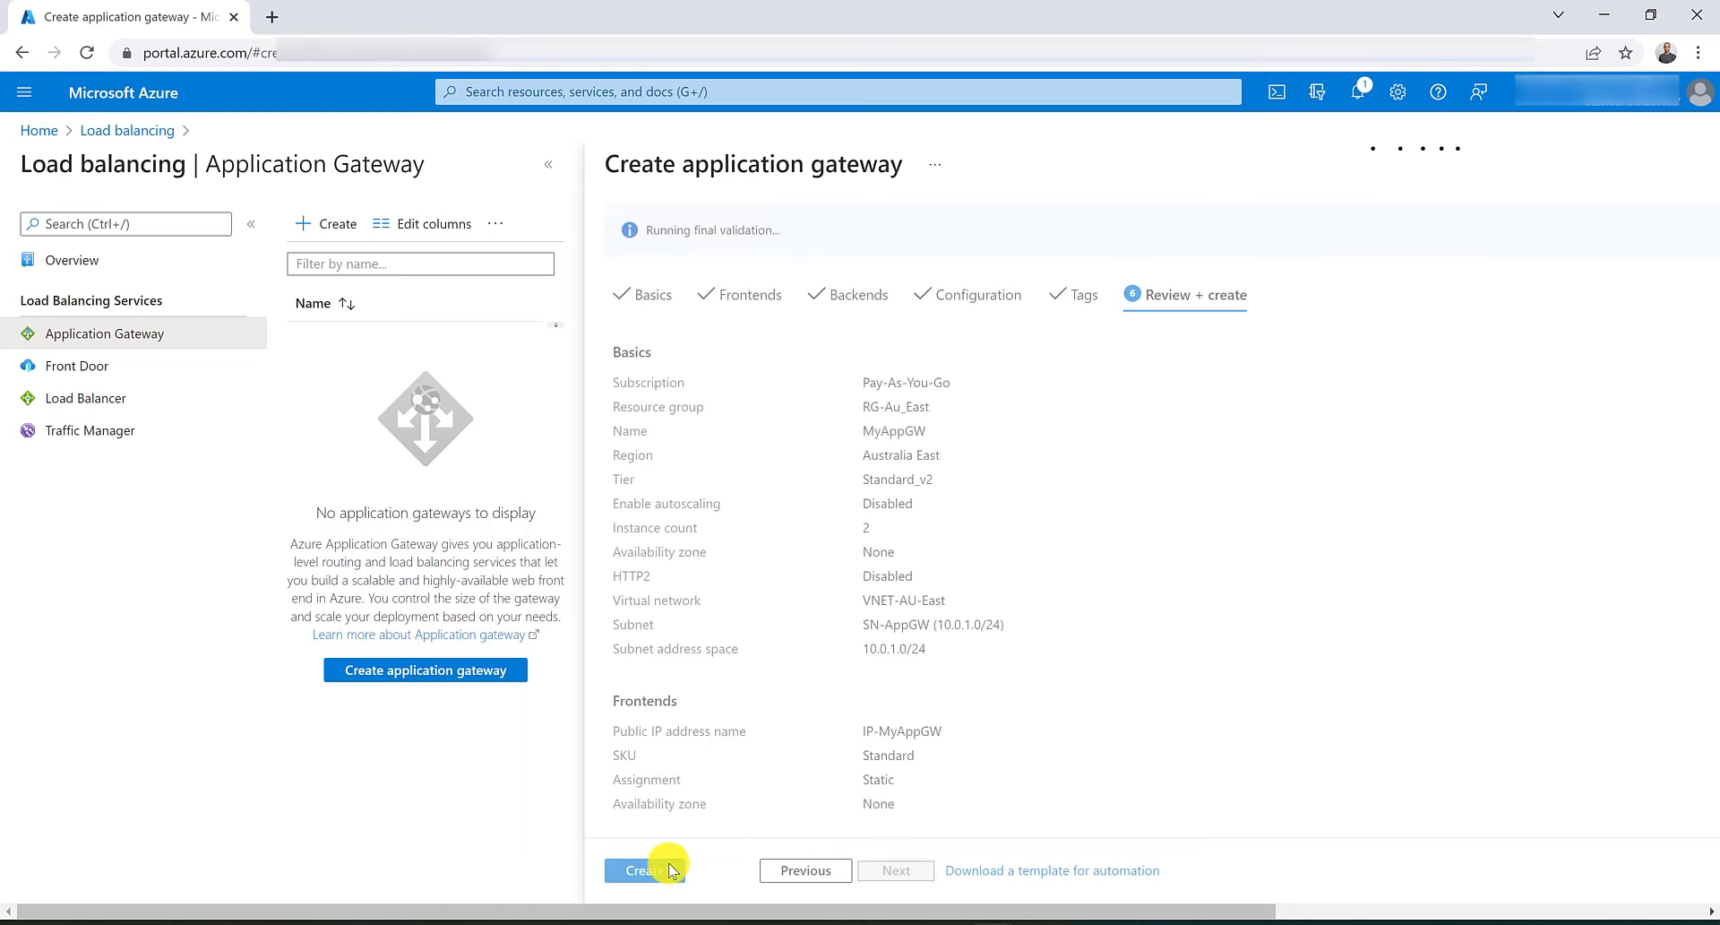
left_click(670, 870)
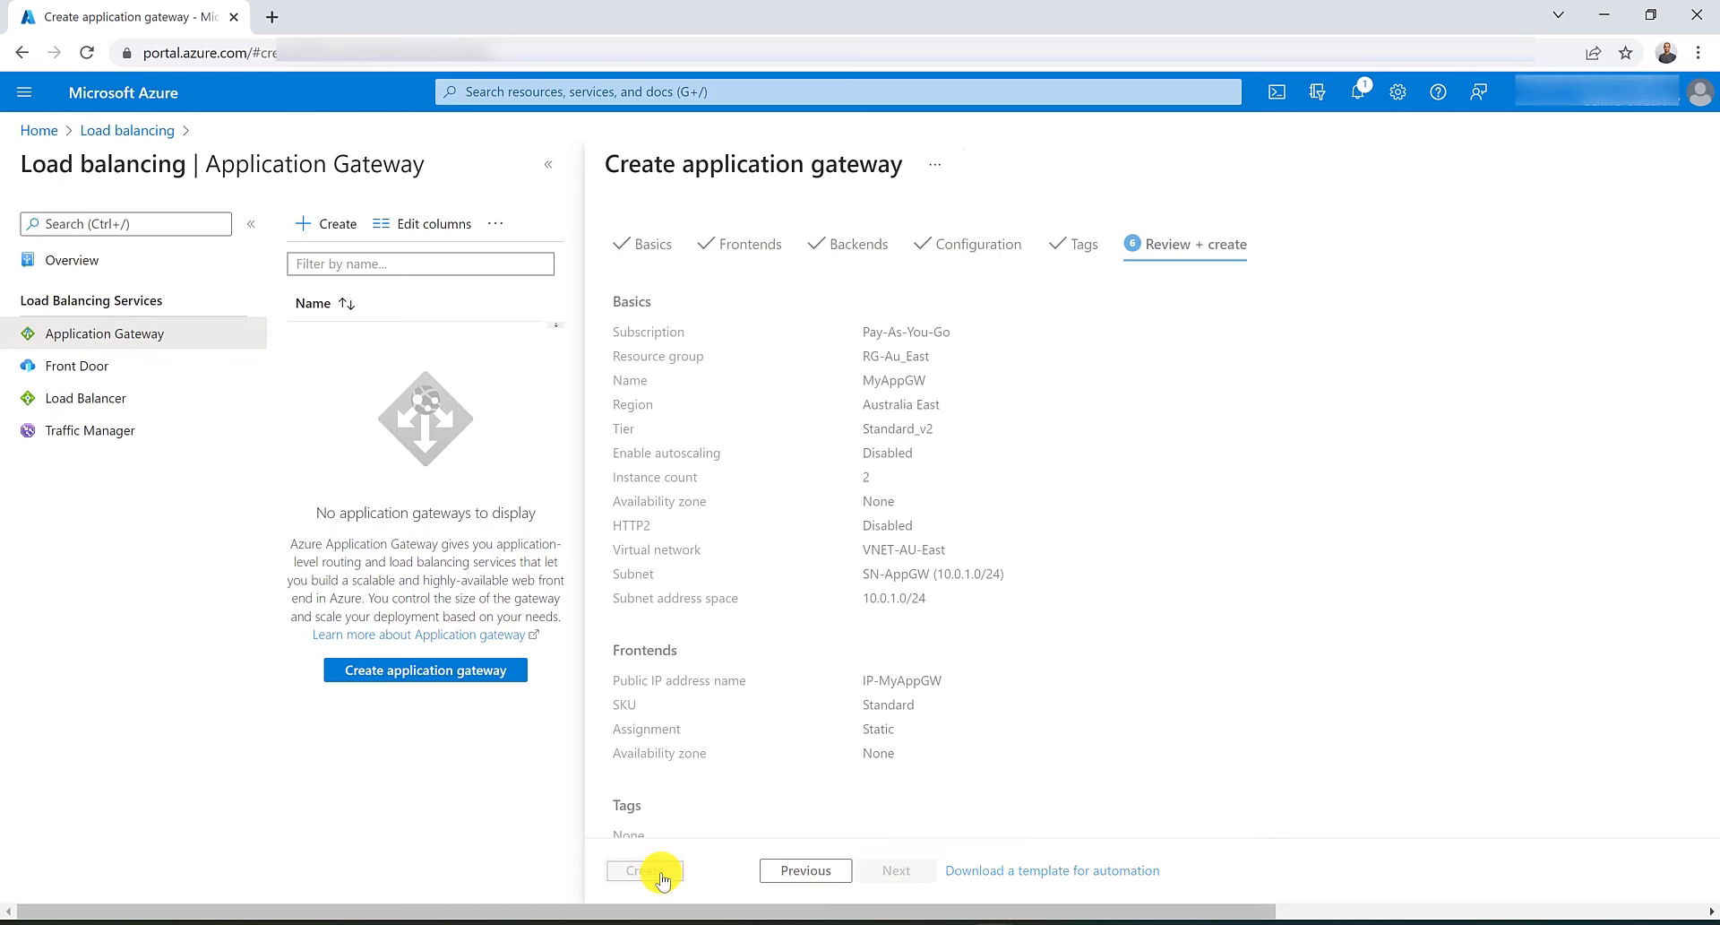
Open Virtual machines in a new tab and start creating an Azure virtual machine.
left_click(588, 92)
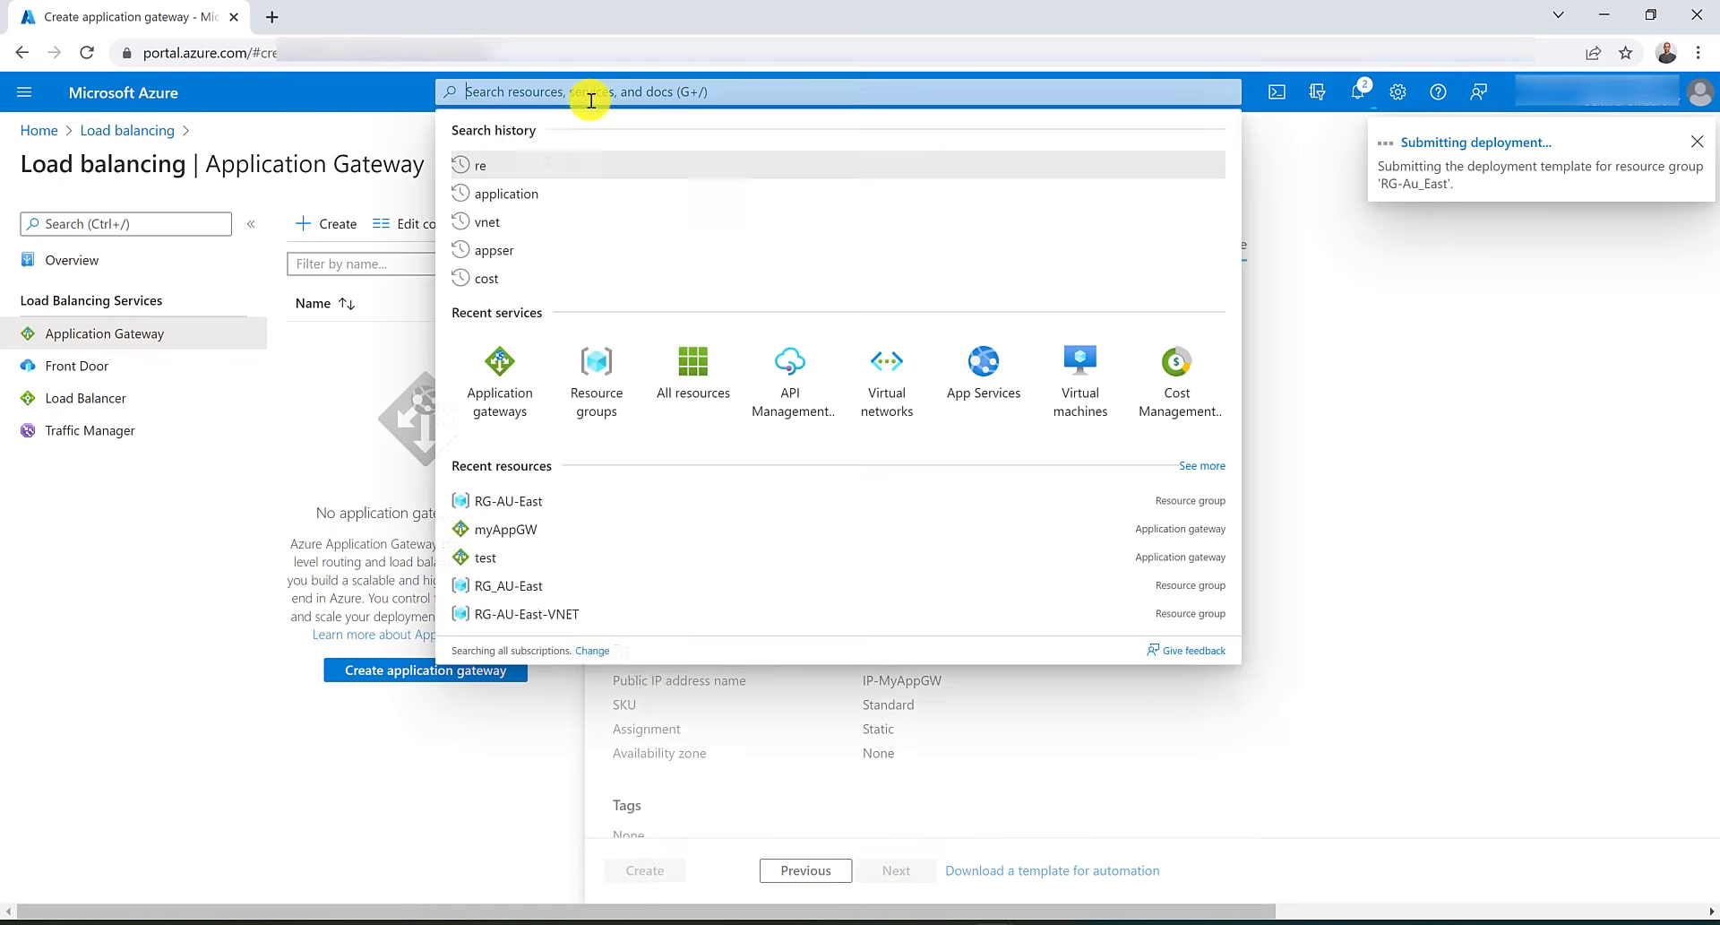
left_click(551, 92)
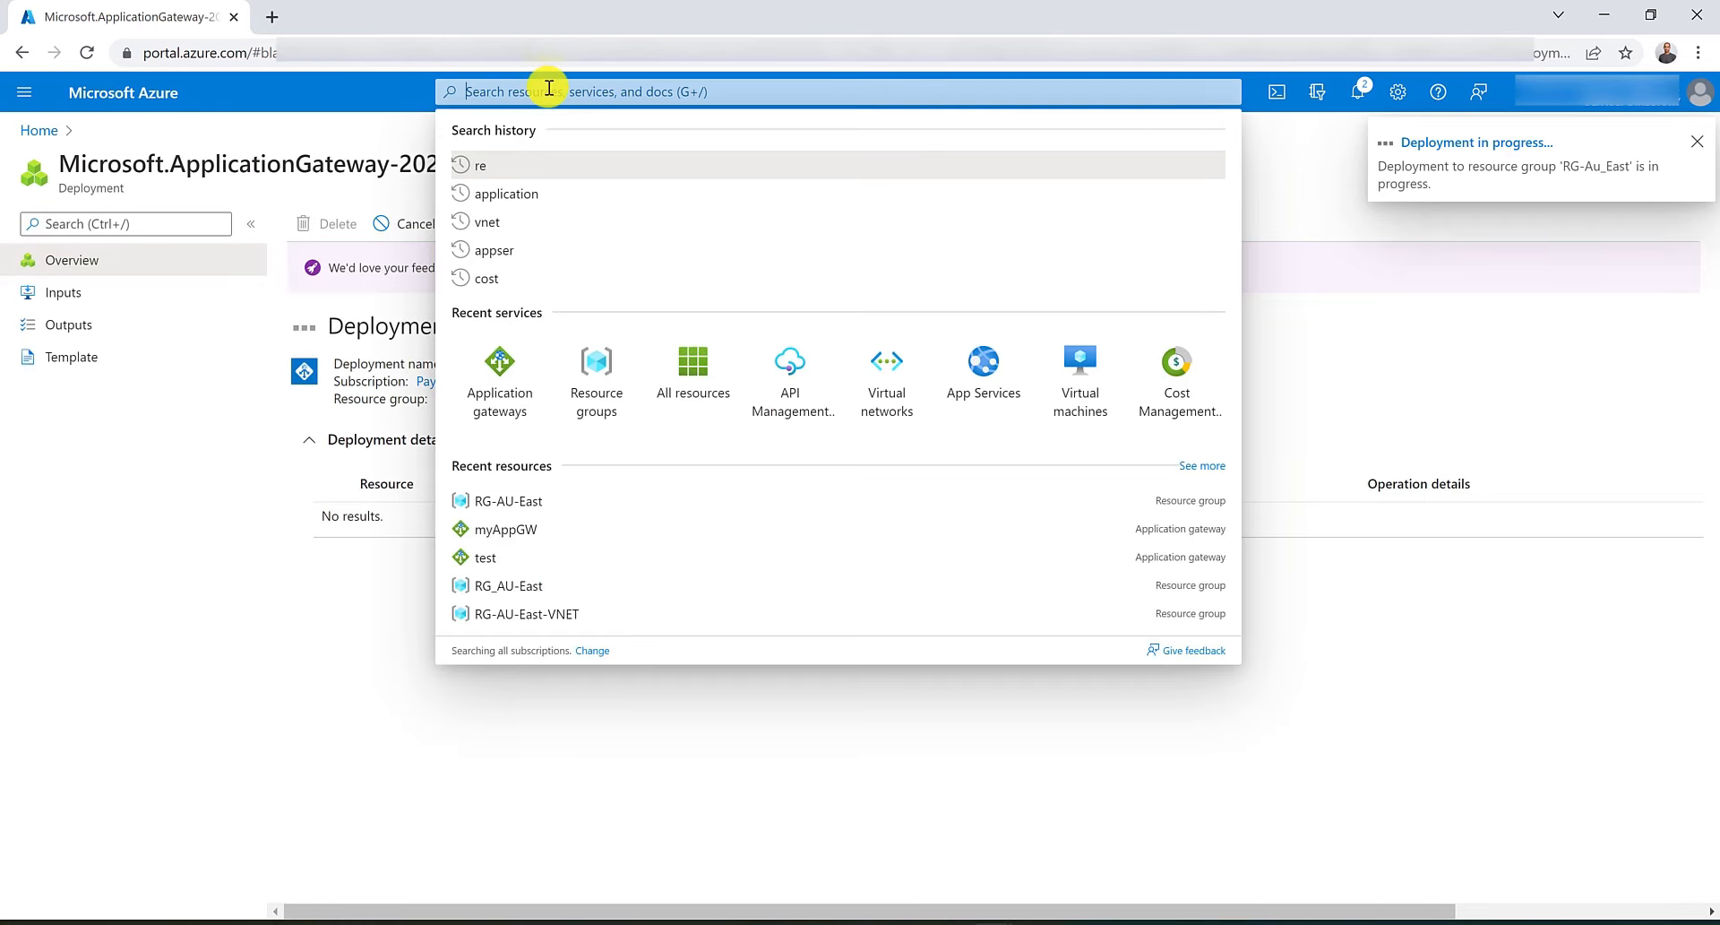
middle_click(1075, 387)
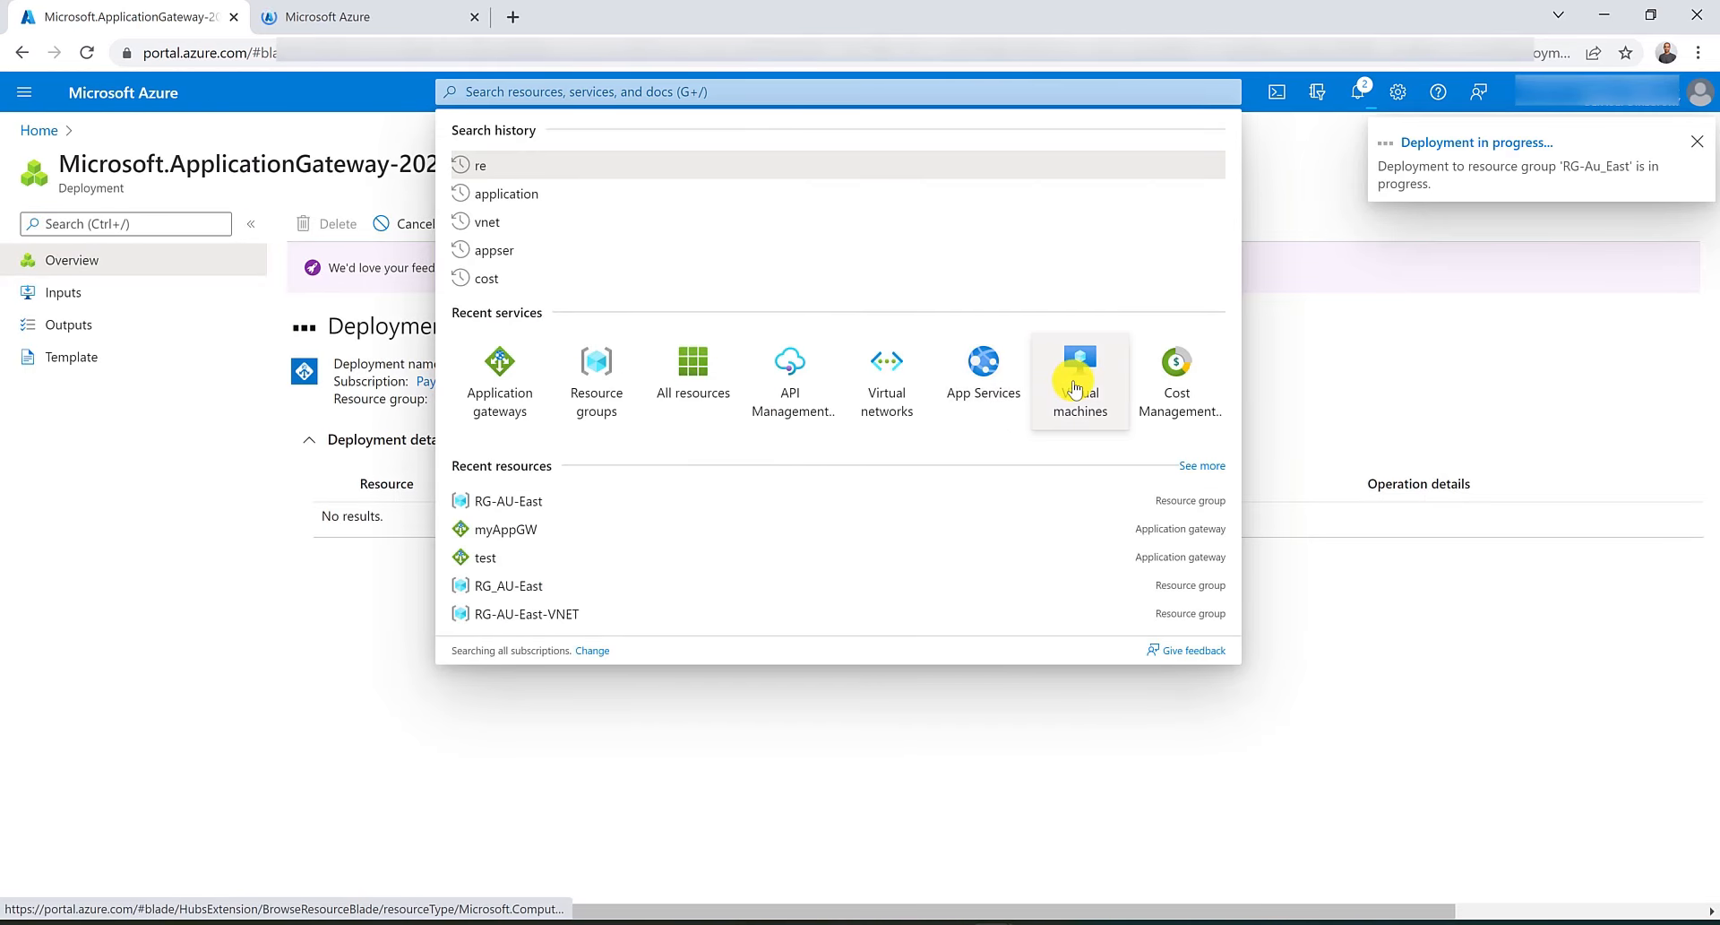
left_click(361, 19)
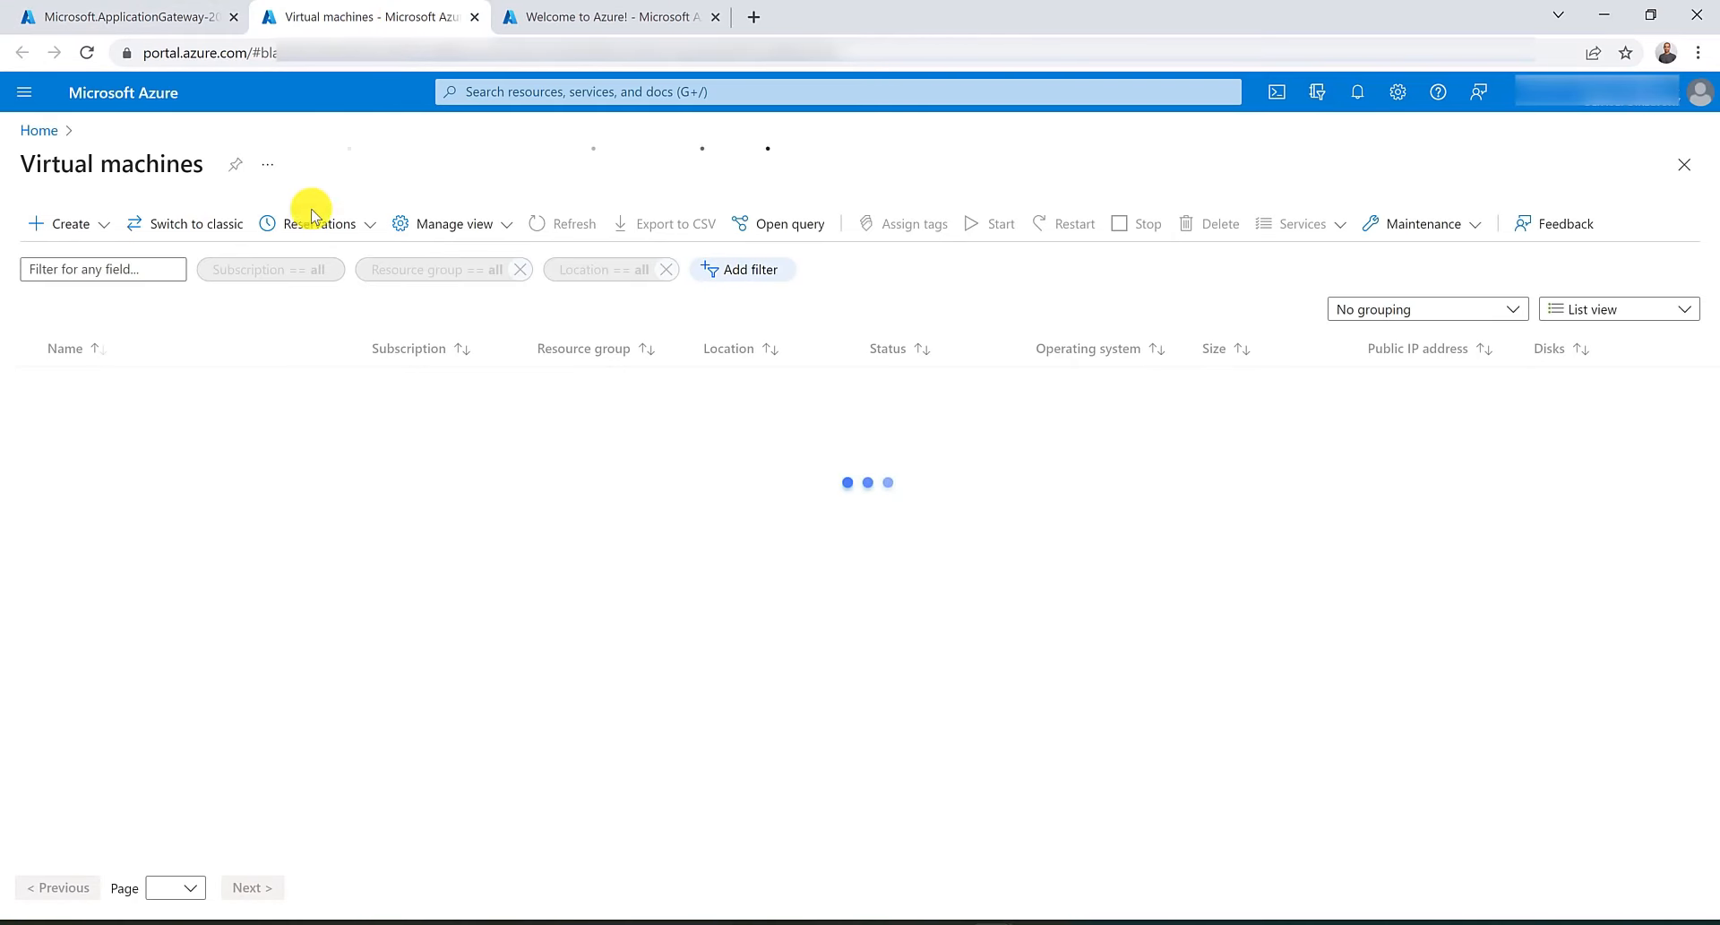
left_click(71, 224)
left_click(98, 260)
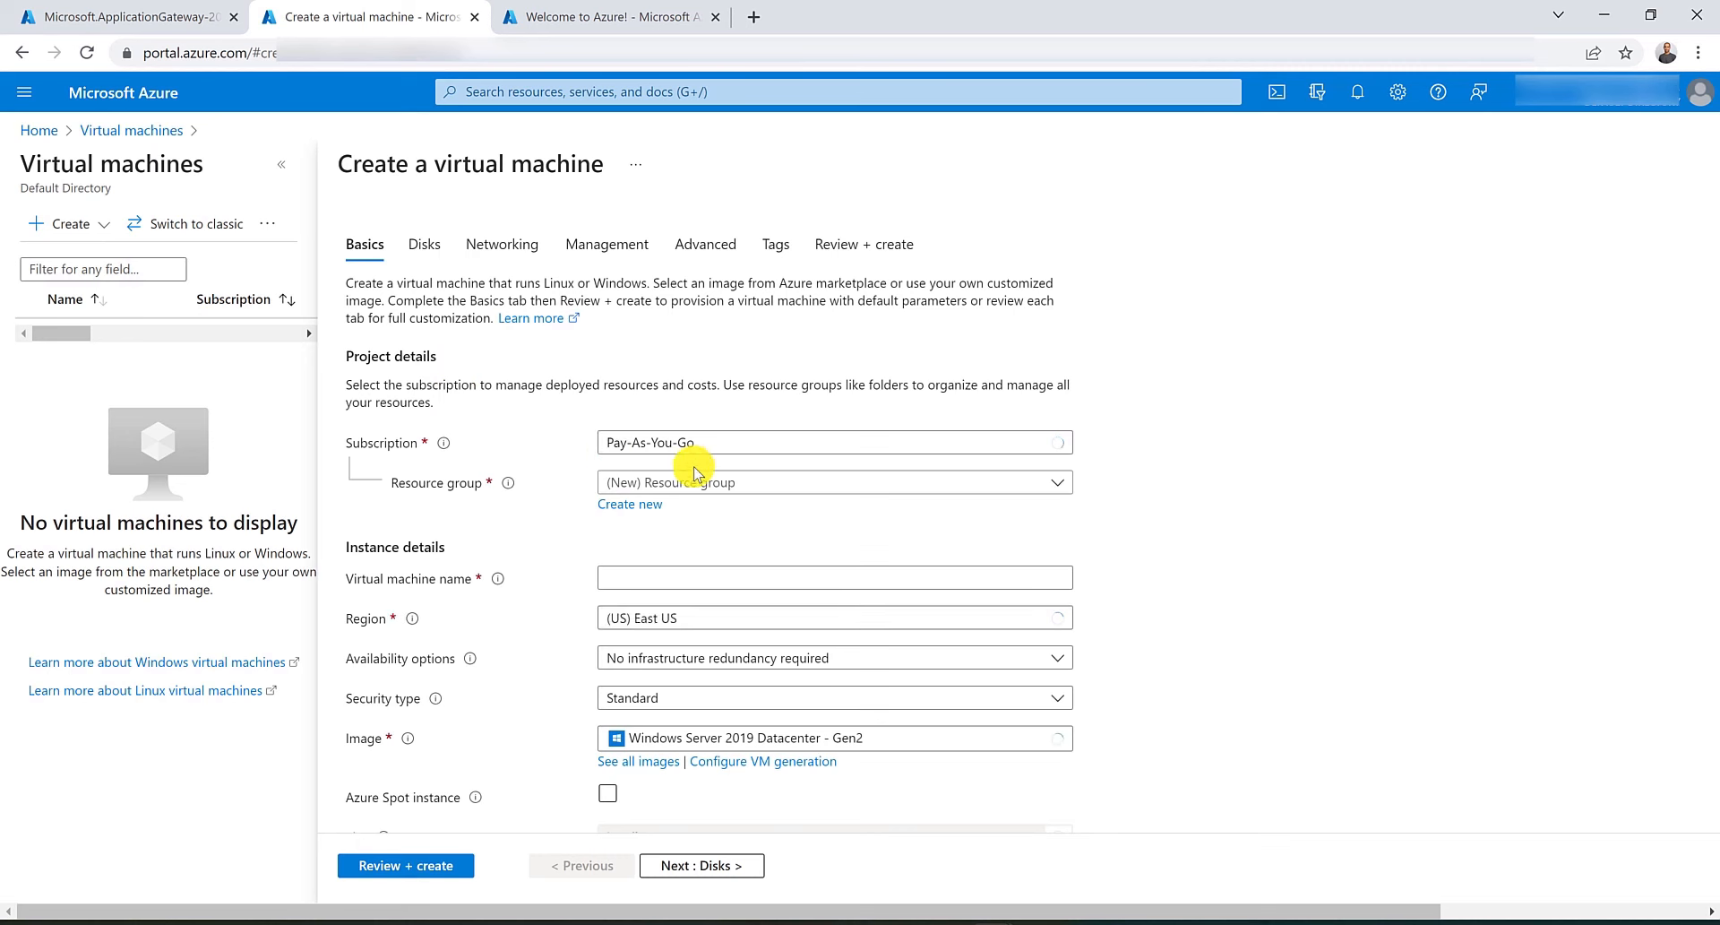
Place the VM in resource group RG-Au_East and name it ContosoVM.
left_click(708, 487)
left_click(703, 611)
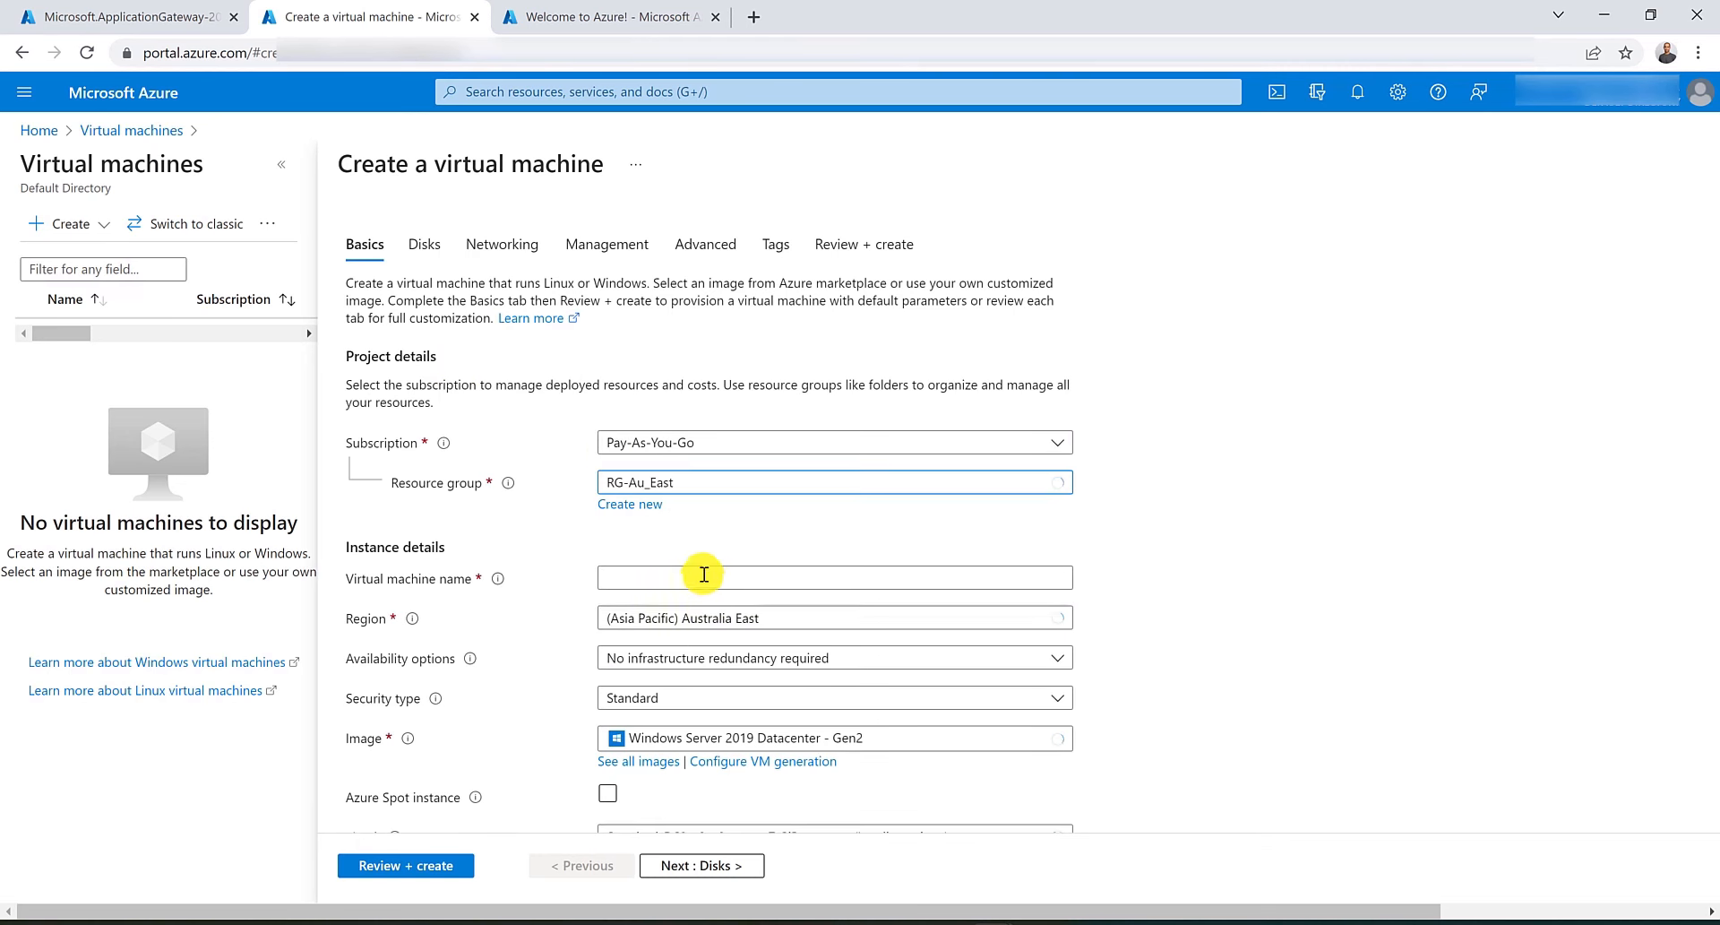
left_click(702, 574)
type("Cont")
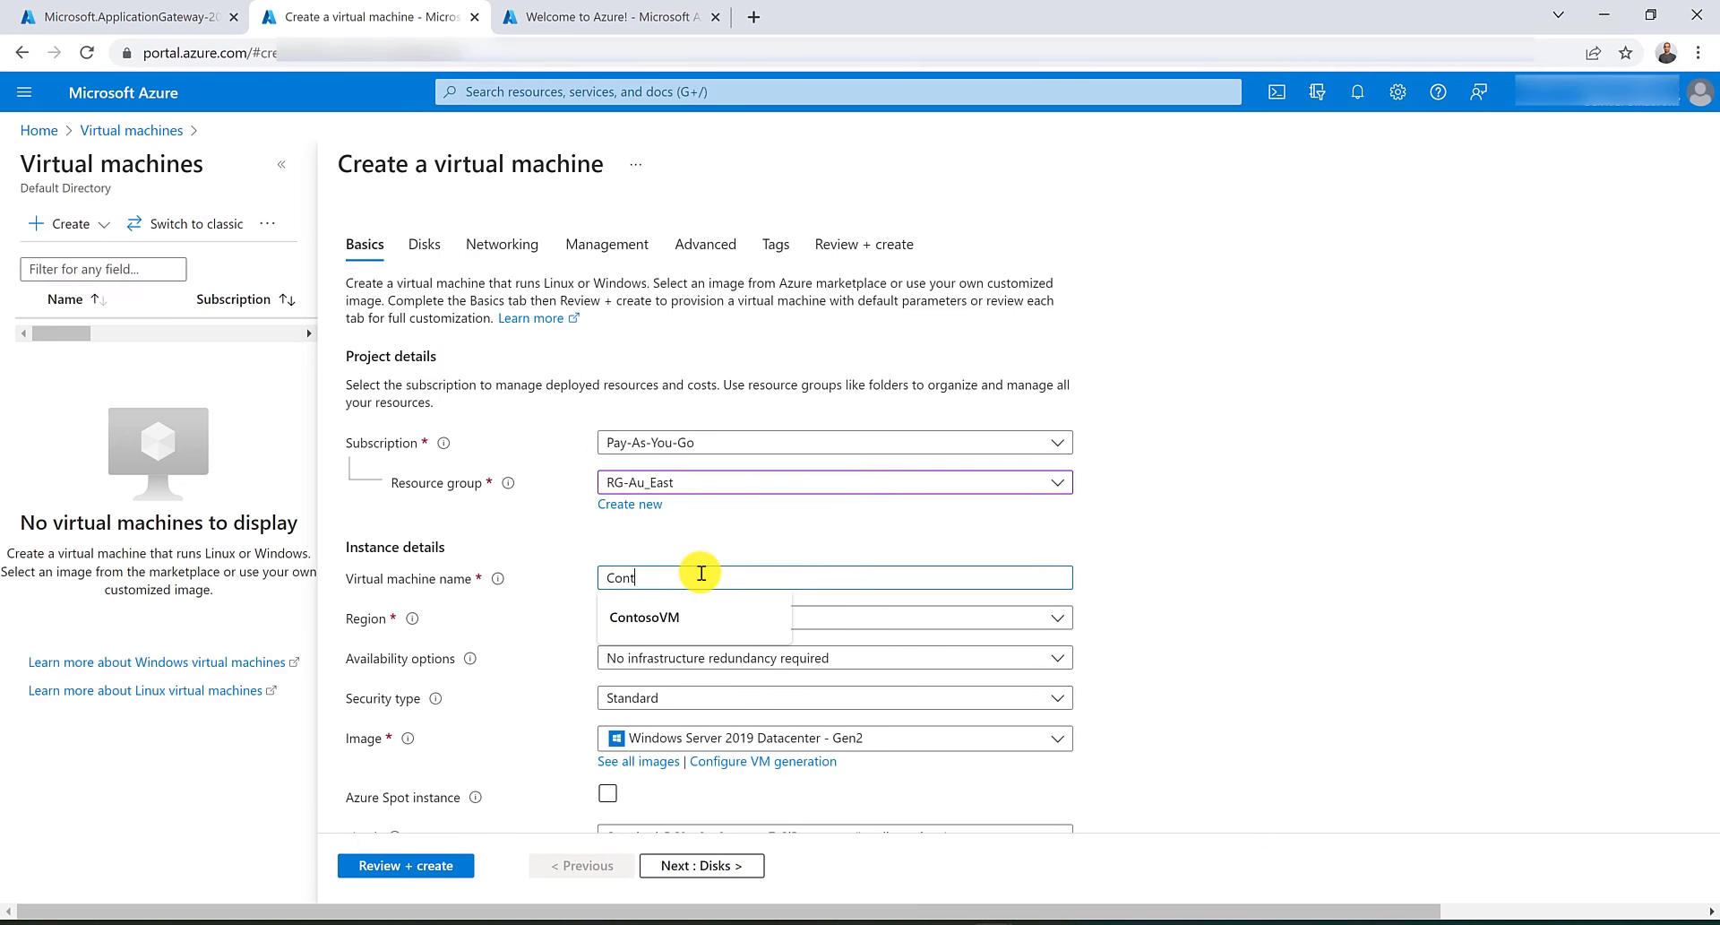
type("o")
key("Down")
key("Return")
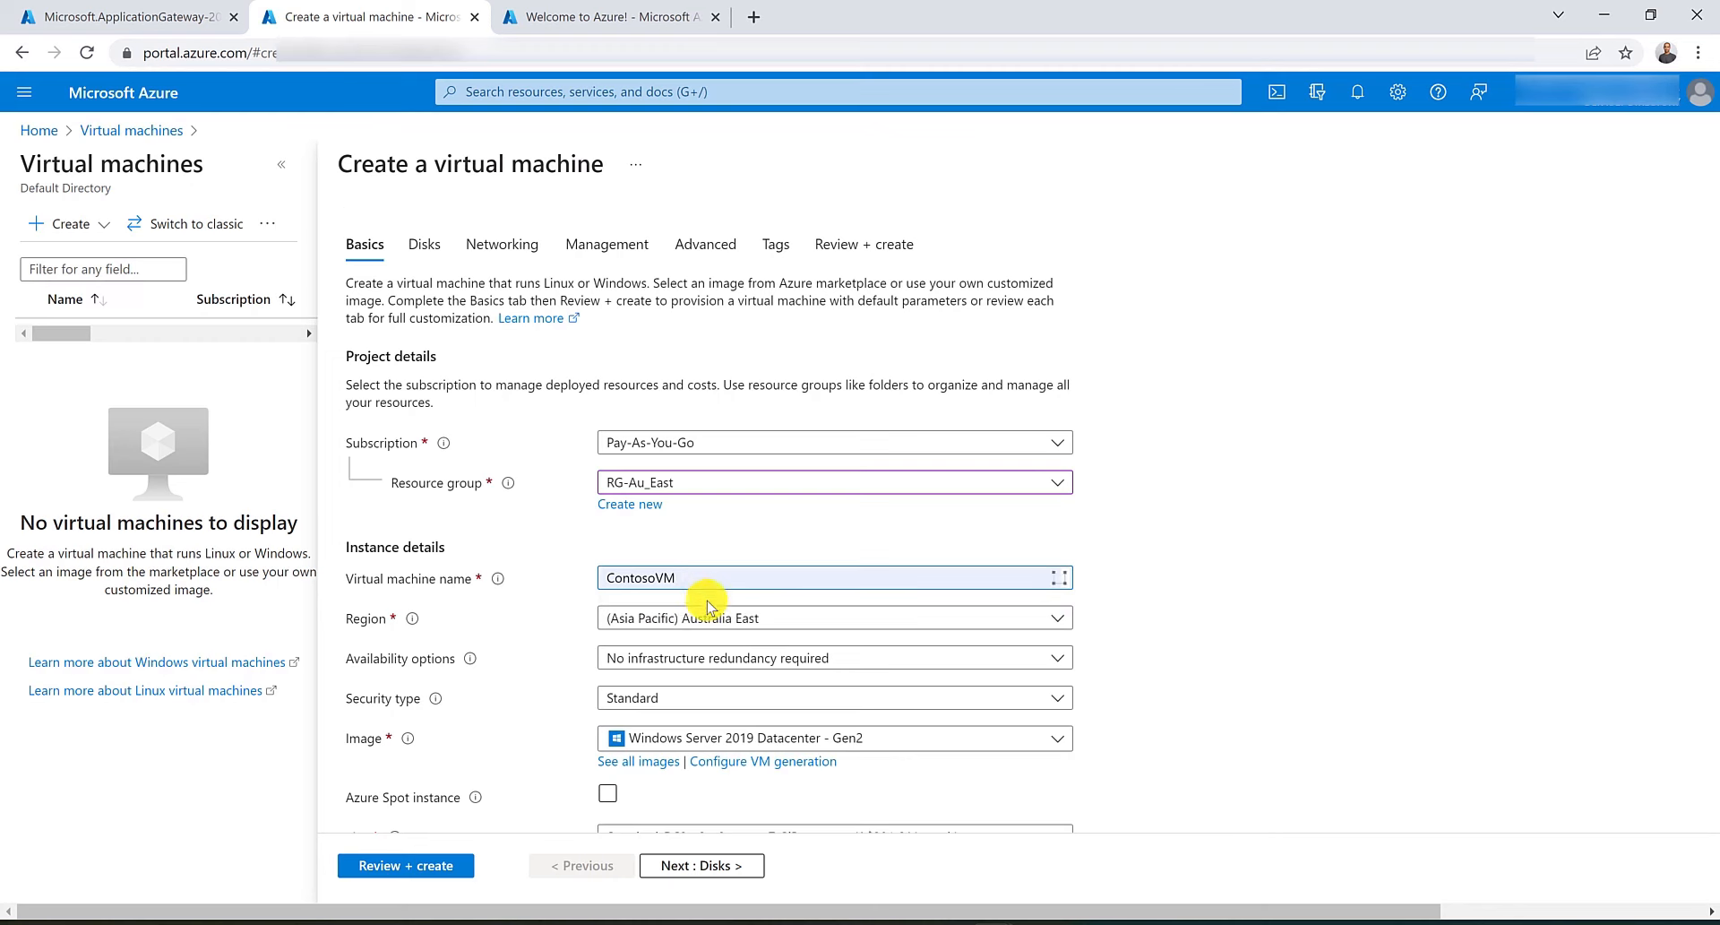
Enter the administrator username and set public inbound ports to None.
scroll(735, 375, "down", 5)
left_click(731, 426)
type("hu")
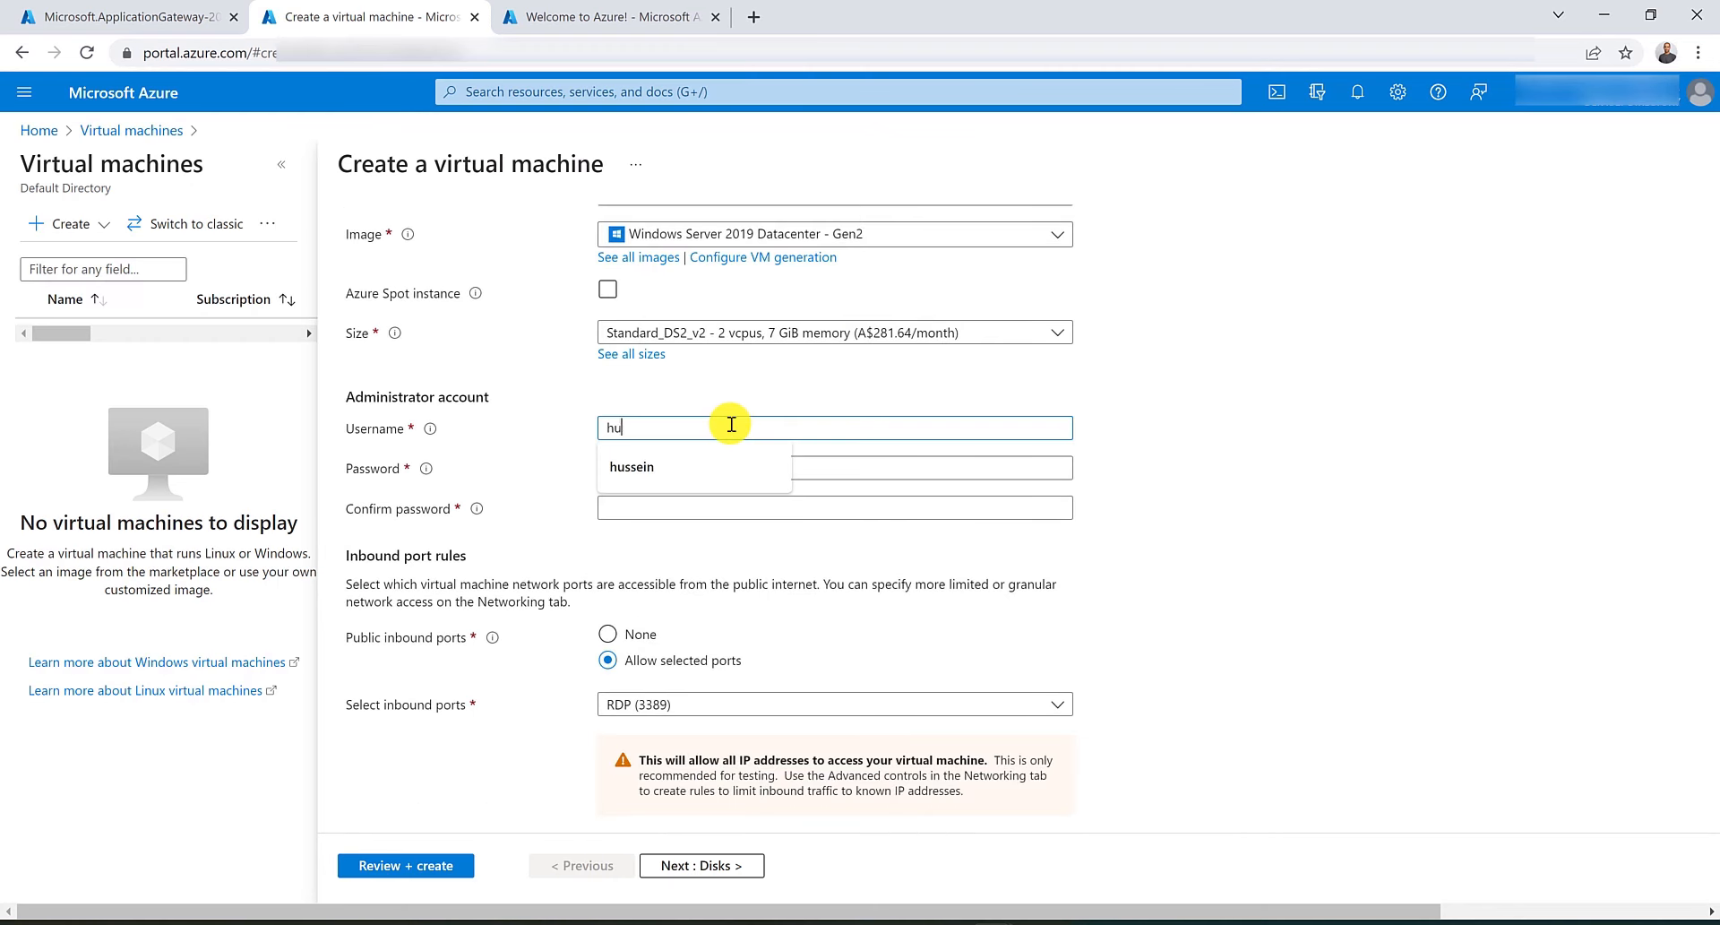
type("ssein")
key("Tab")
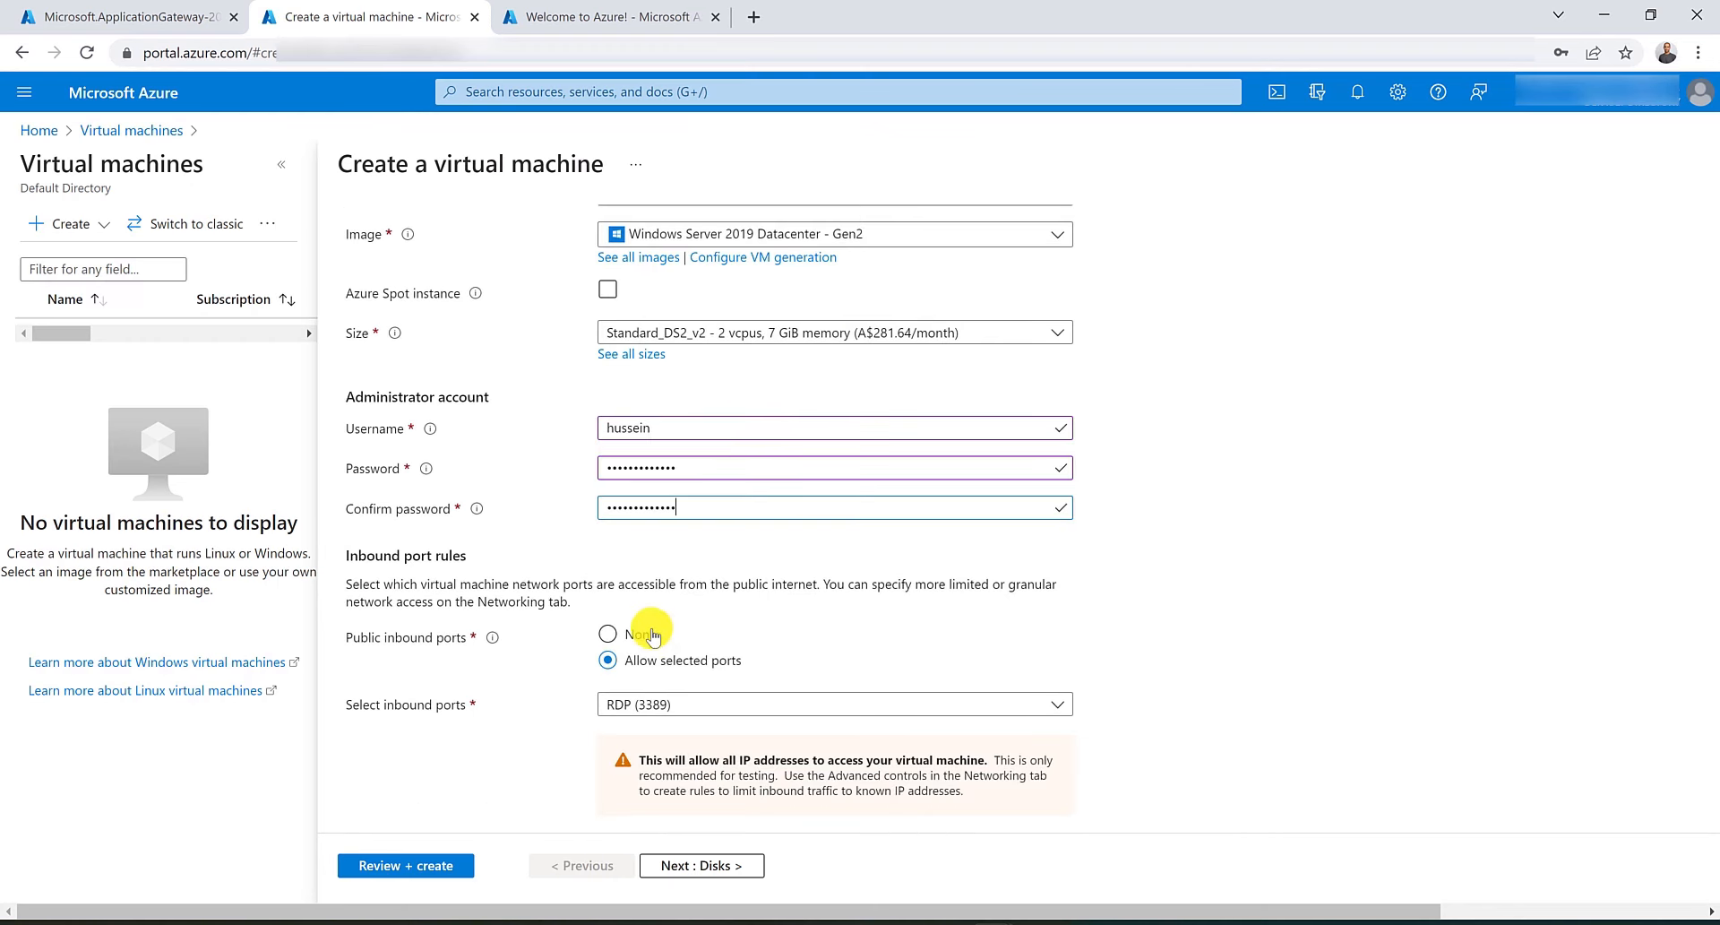
left_click(648, 631)
Attach the VM's network interface to virtual network VNET-AU-East.
scroll(591, 556, "up", 6)
left_click(495, 242)
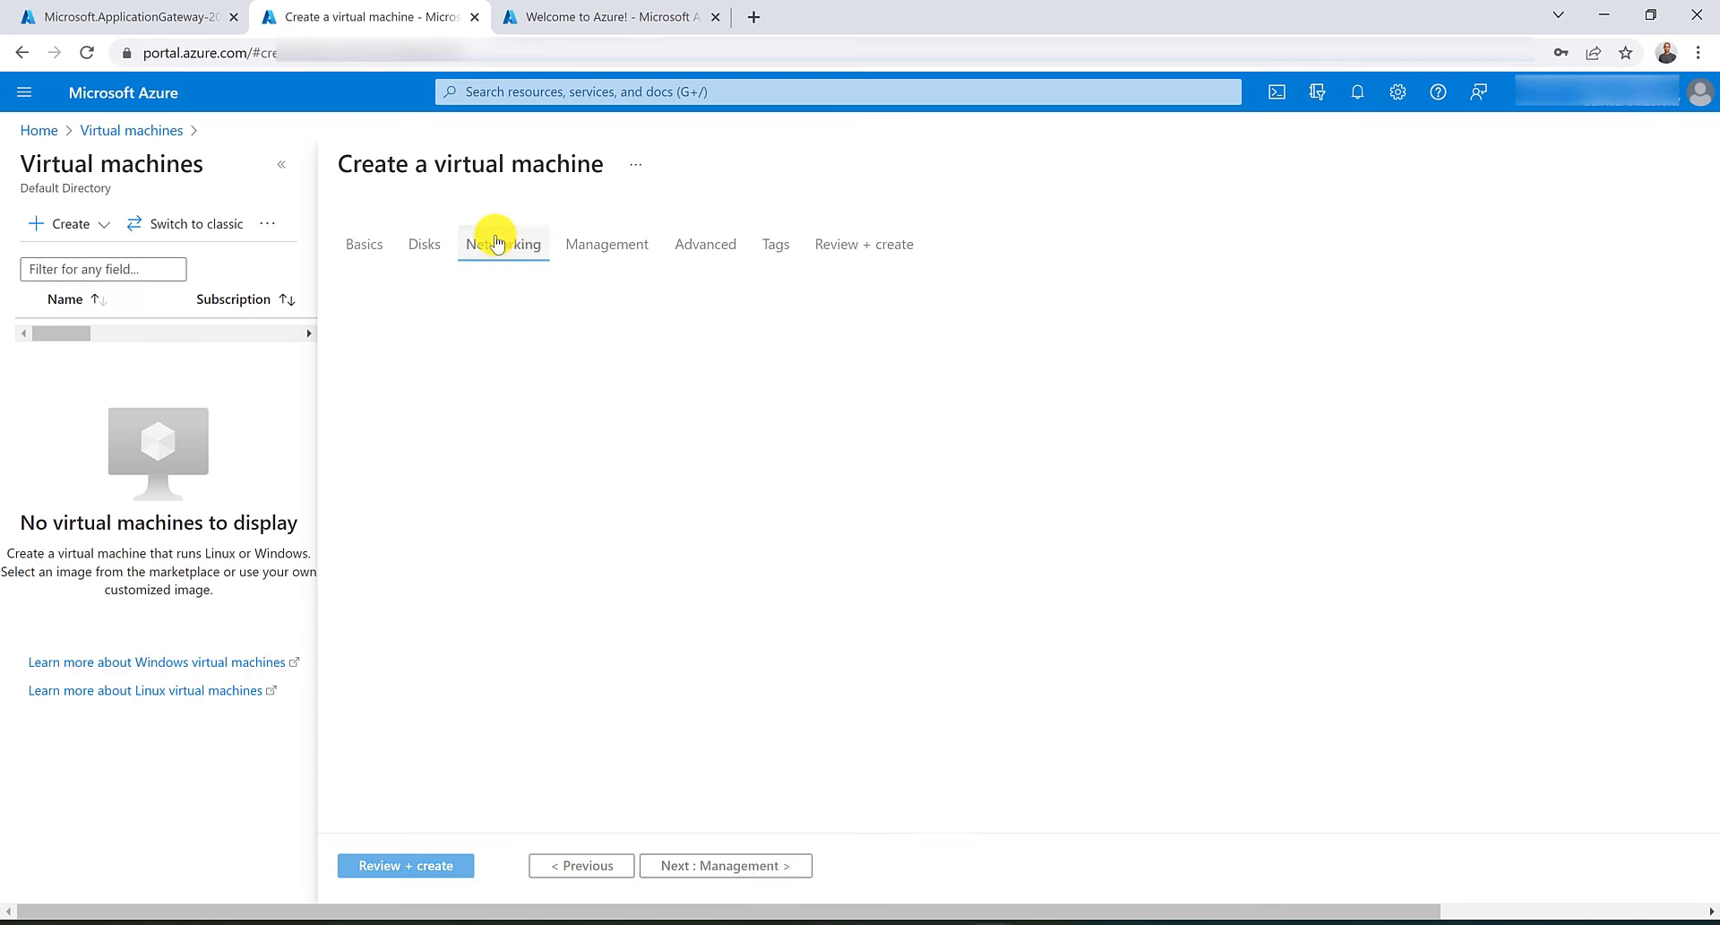
left_click(726, 425)
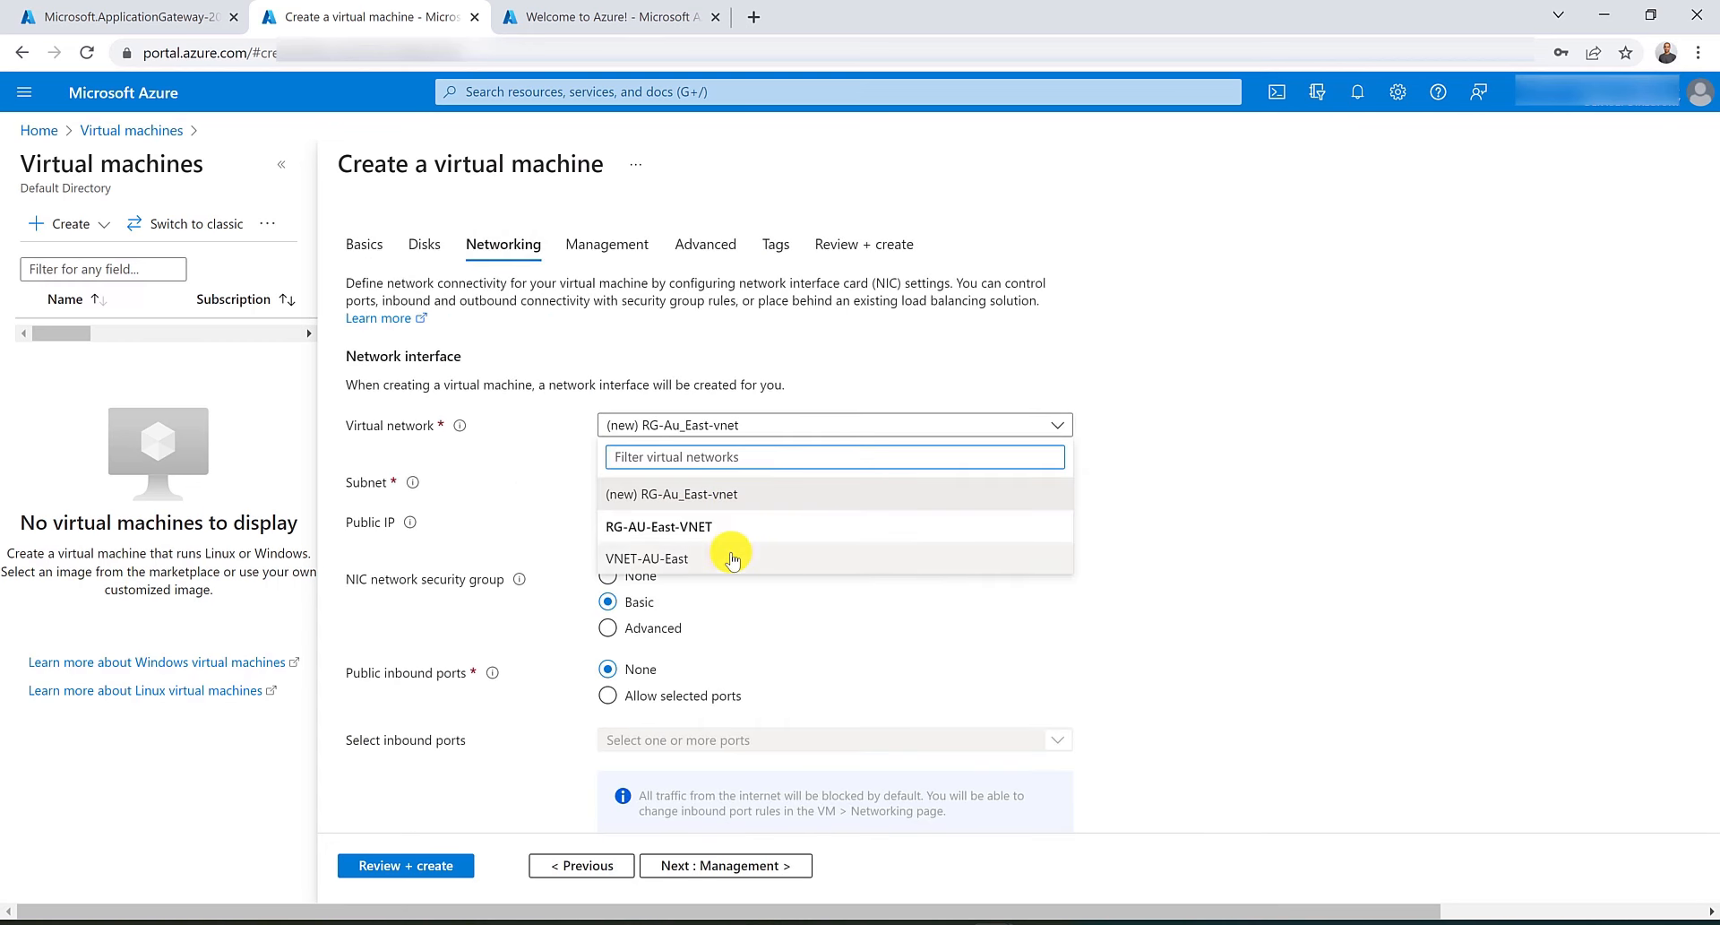
left_click(728, 560)
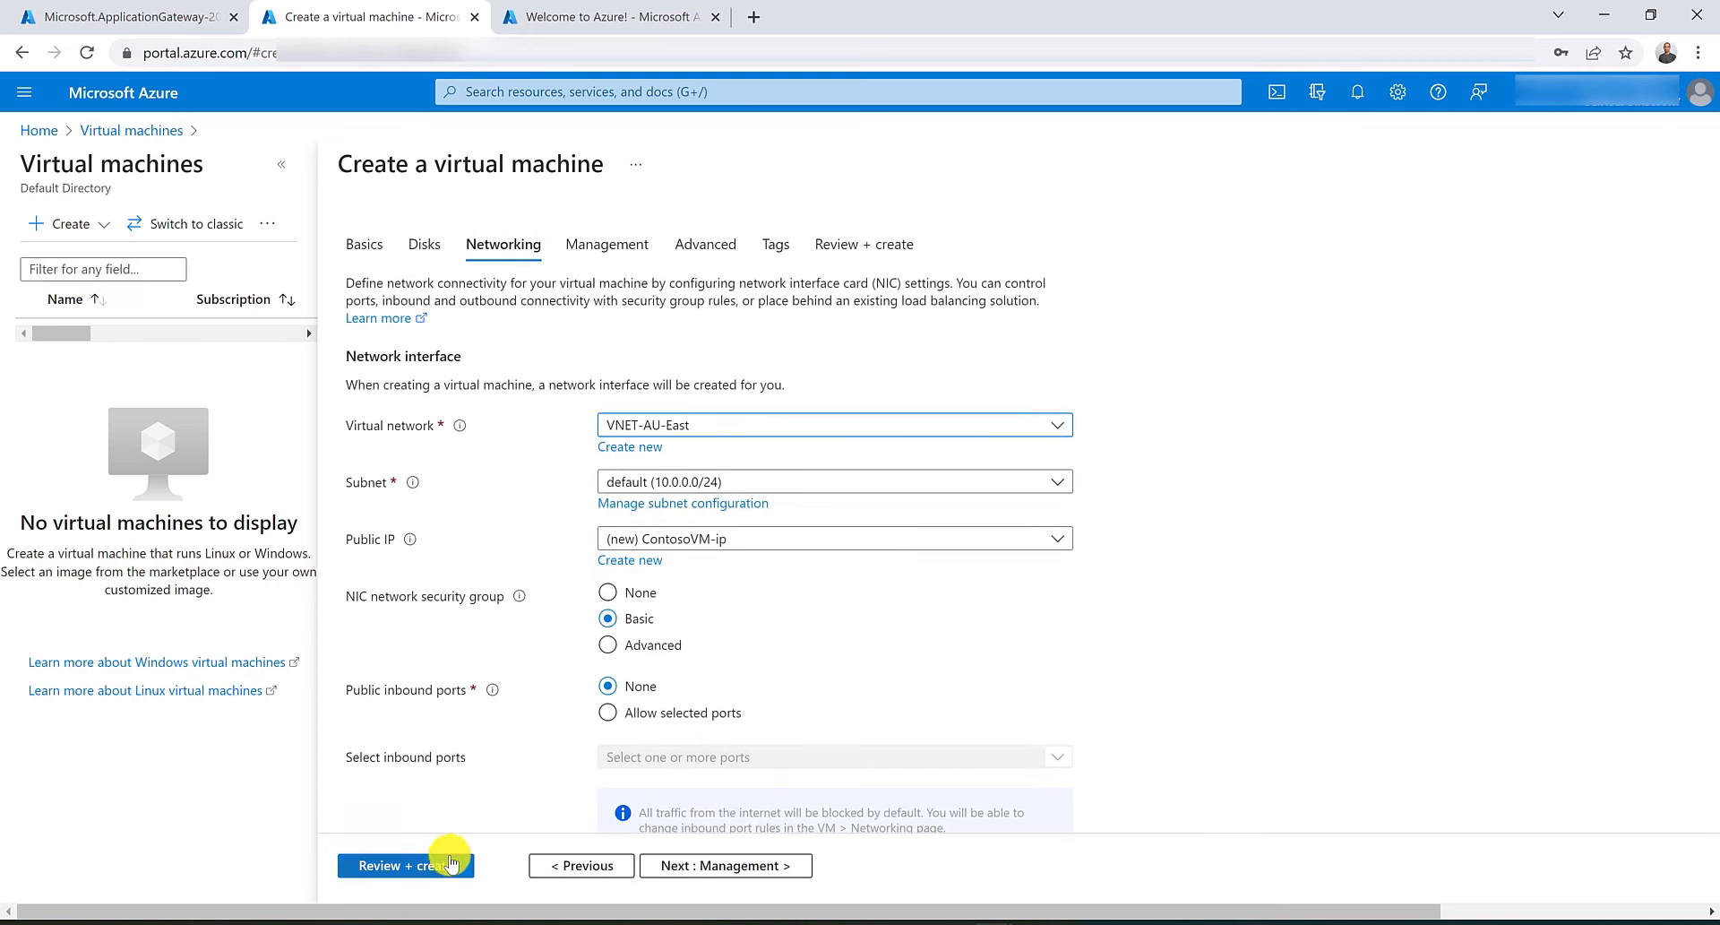
Review and create the ContosoVM virtual machine.
left_click(444, 867)
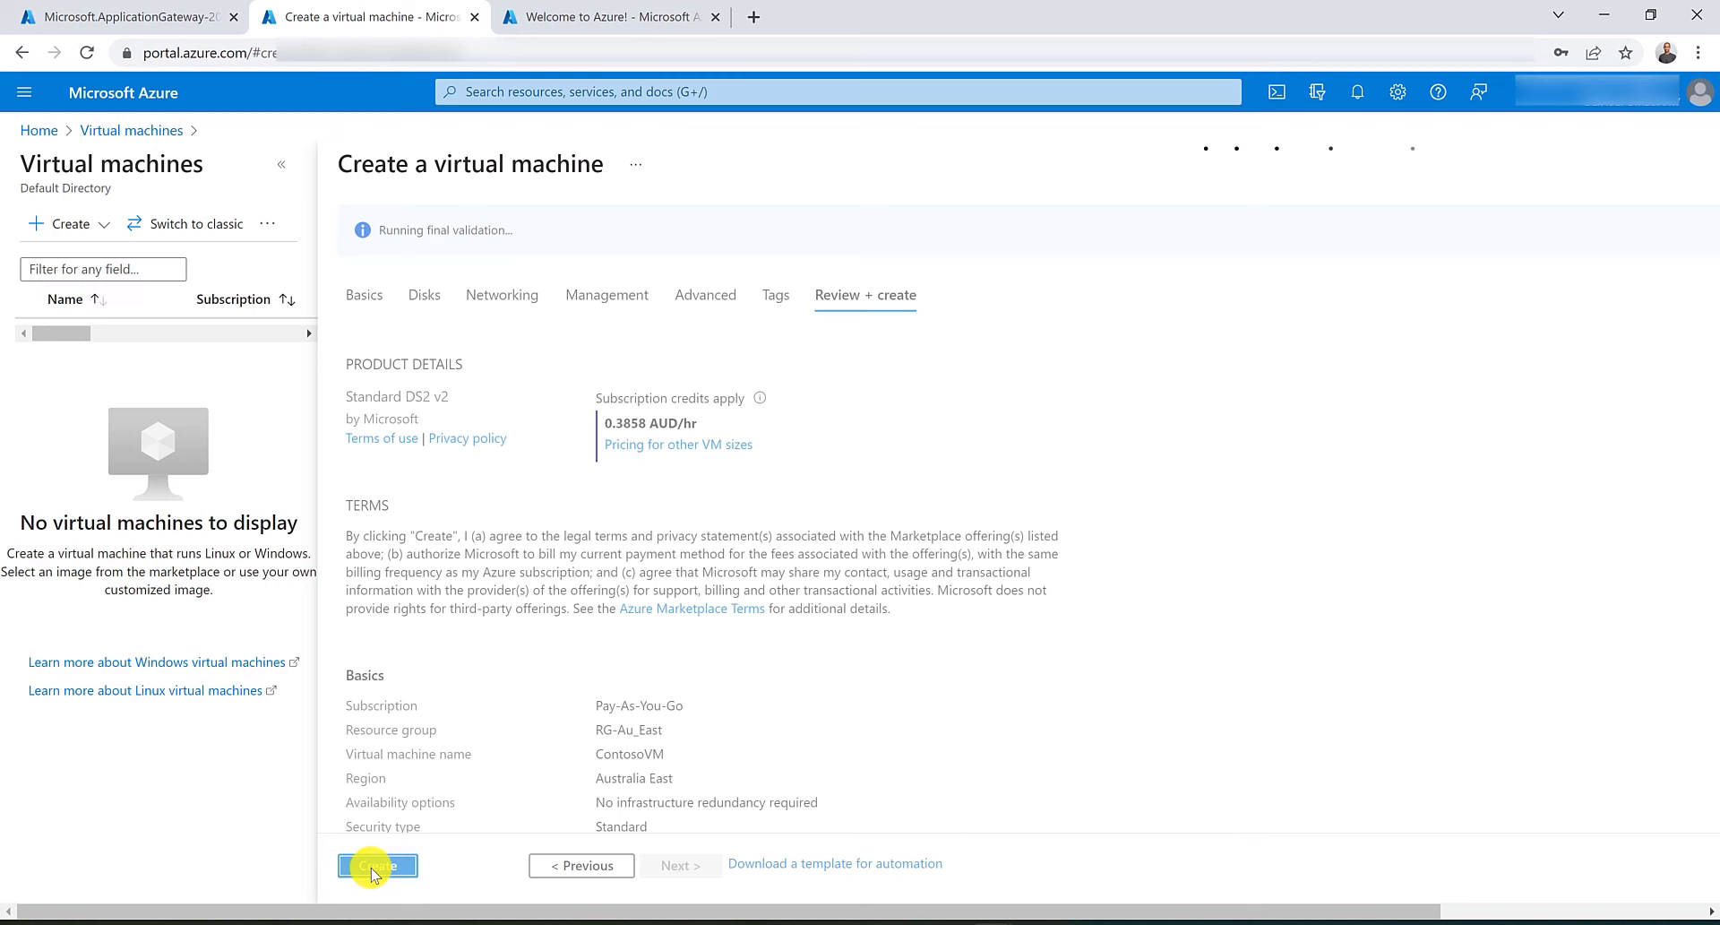
left_click(374, 867)
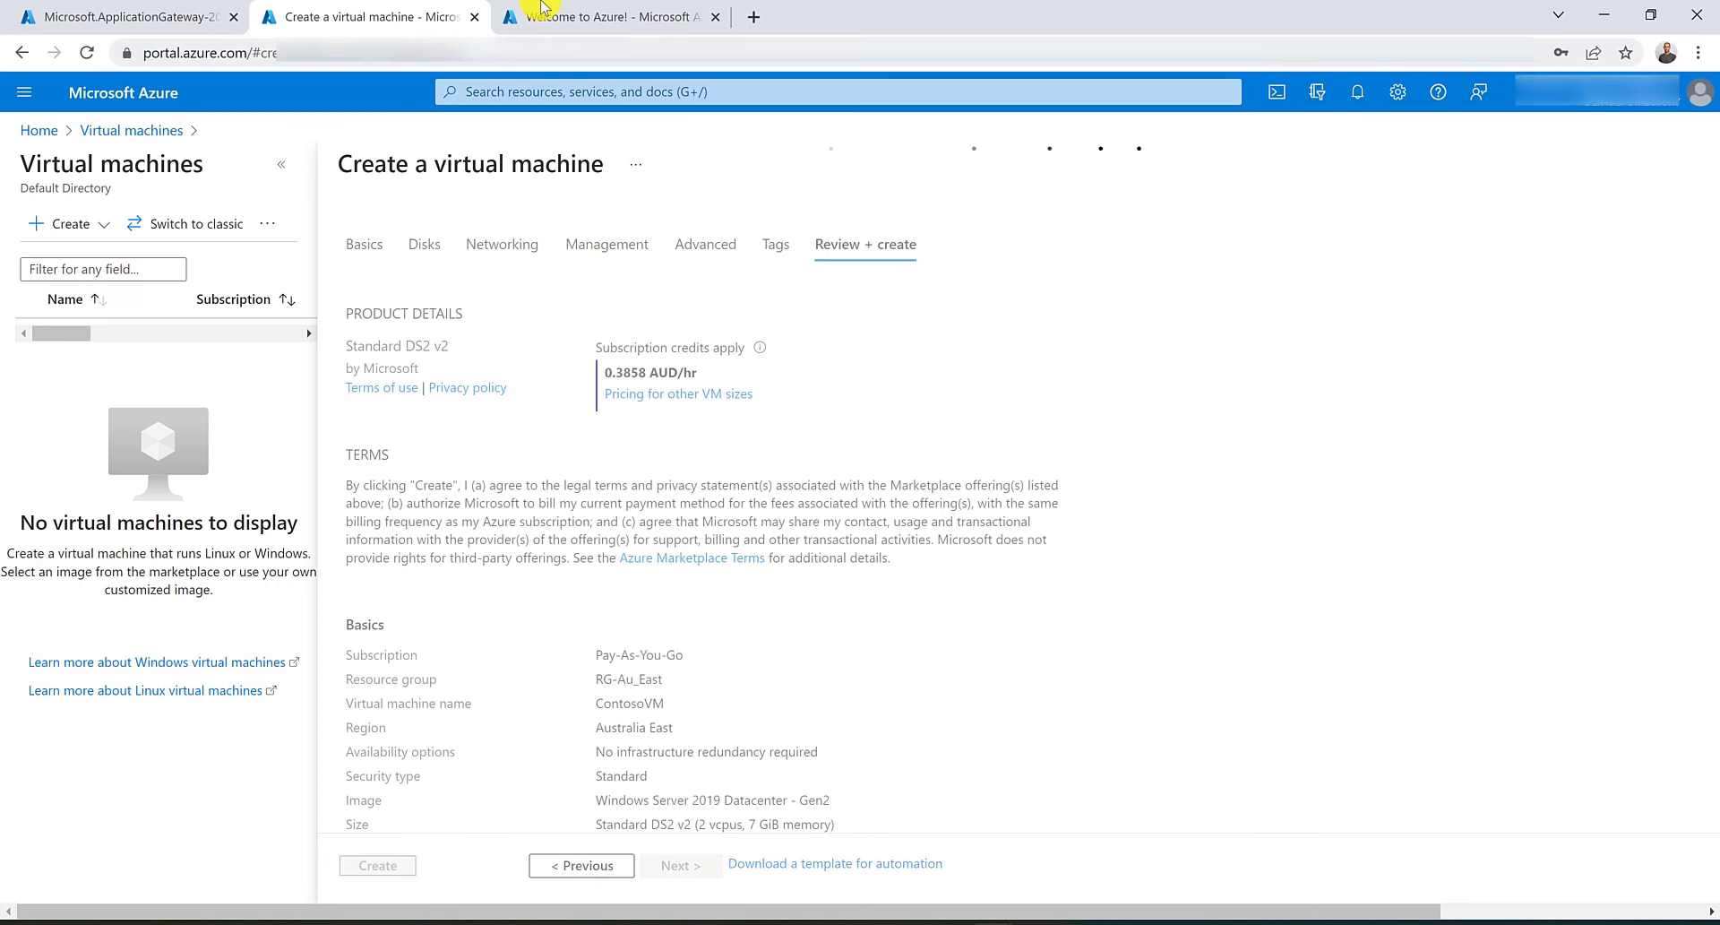
left_click(618, 17)
left_click(674, 88)
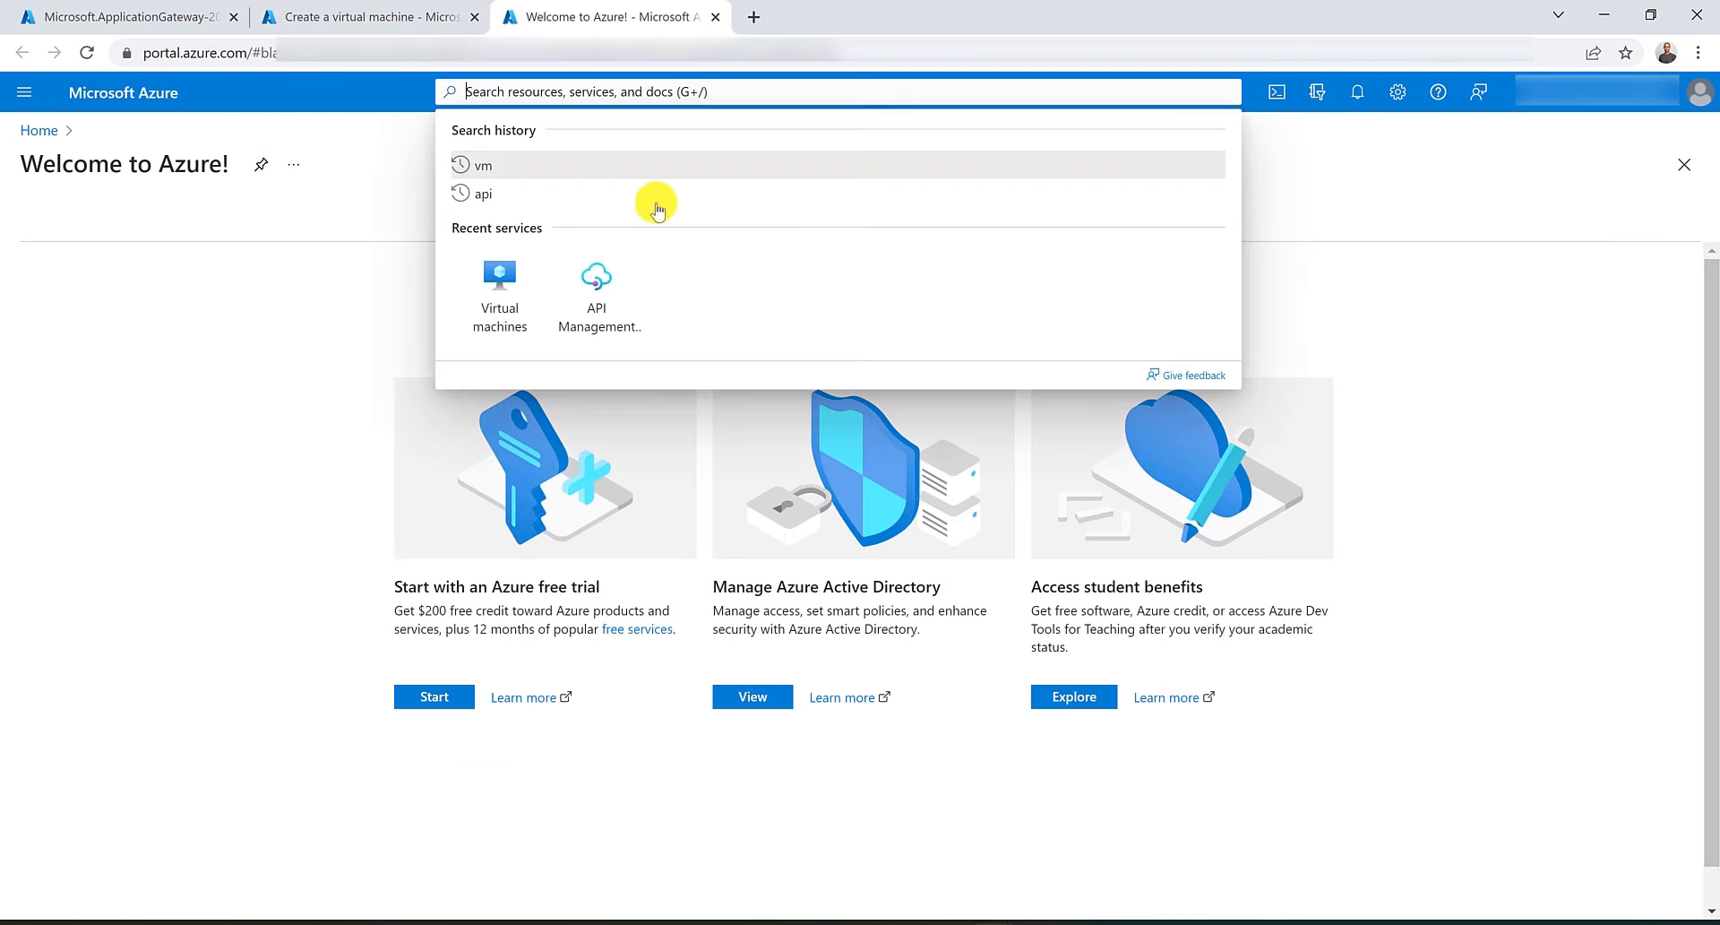
left_click(504, 305)
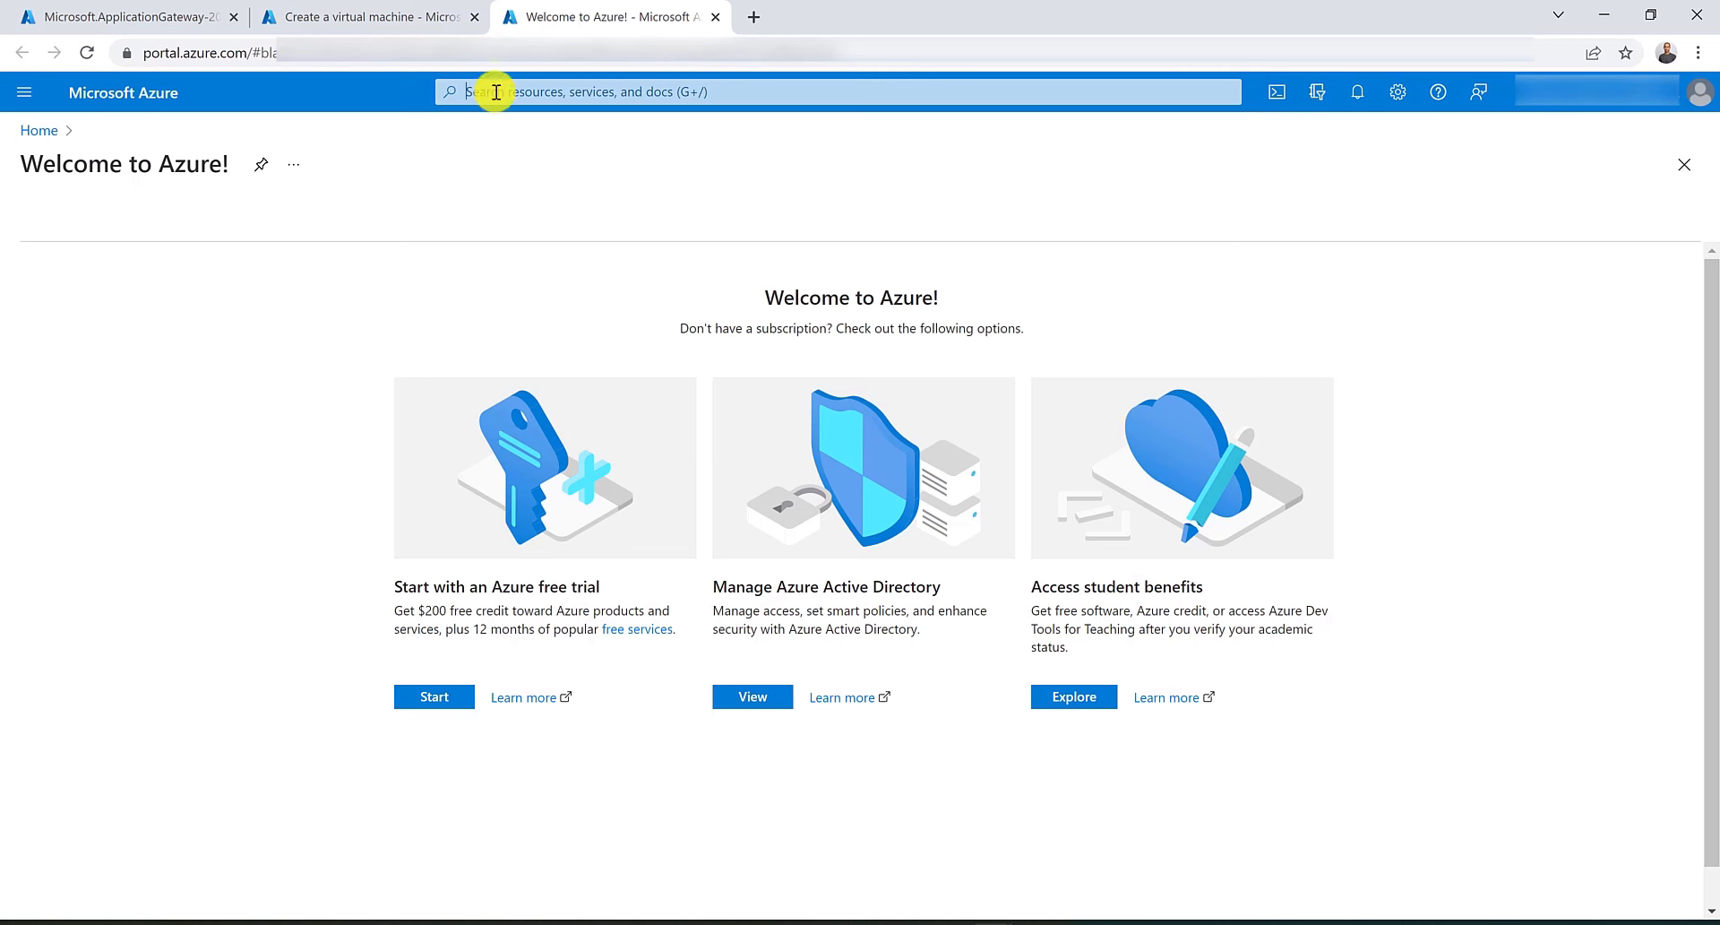
middle_click(642, 9)
Open Virtual machines in a new tab and start creating another Azure virtual machine.
left_click(607, 93)
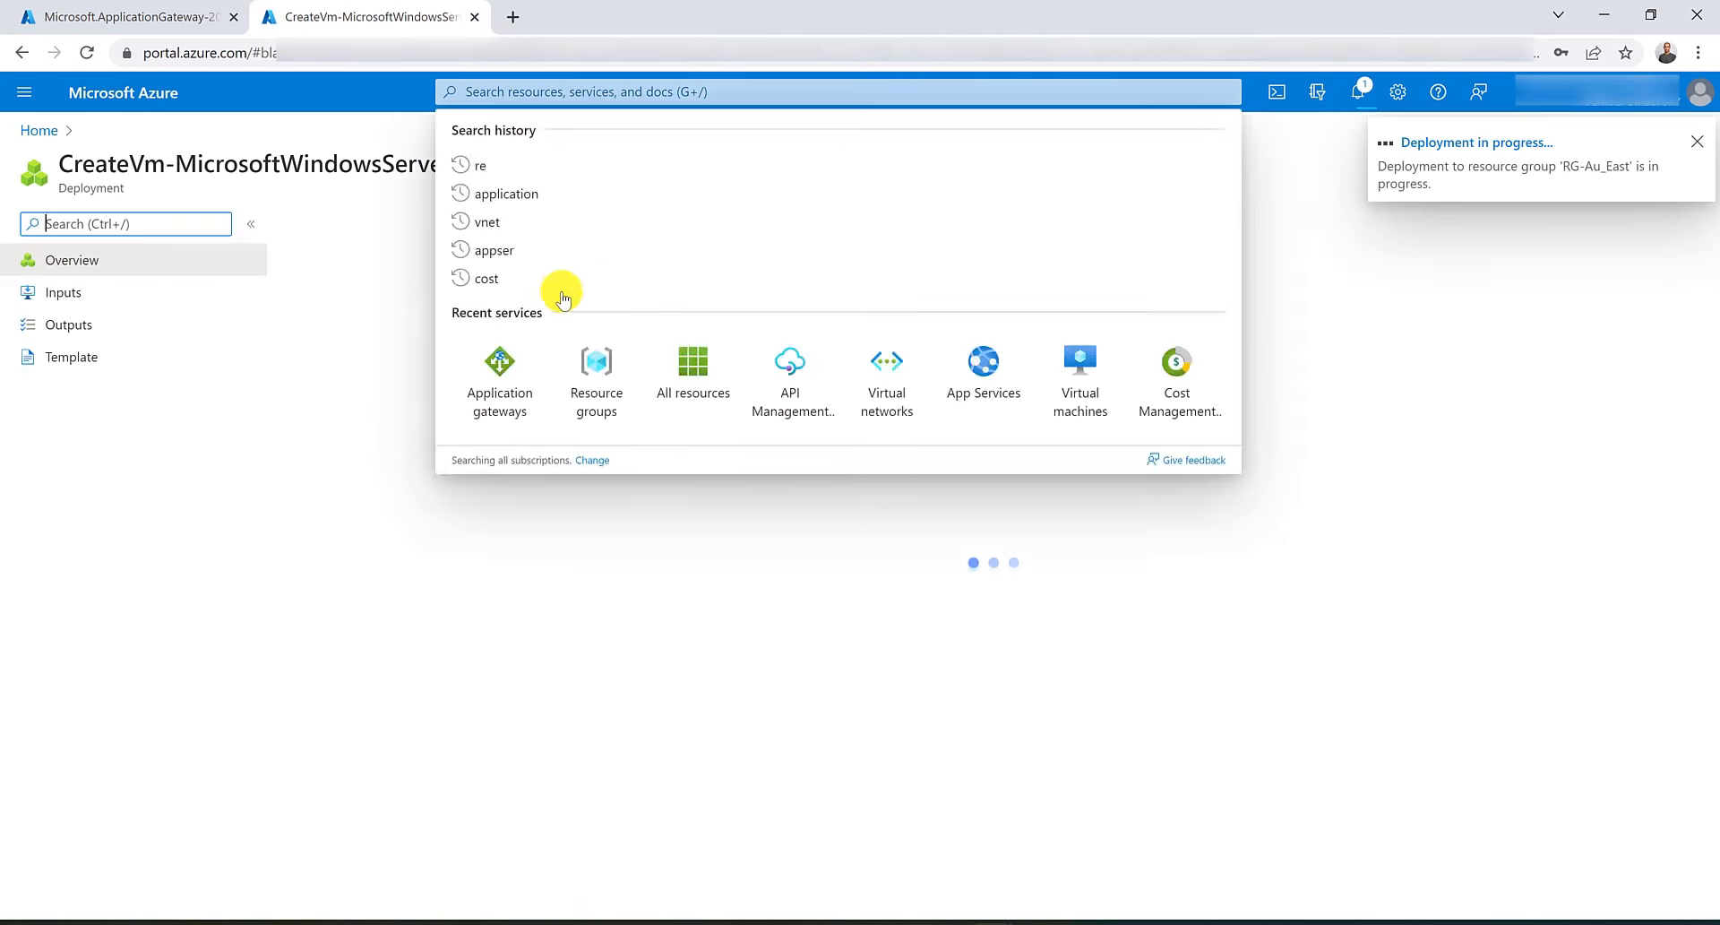
left_click(646, 90)
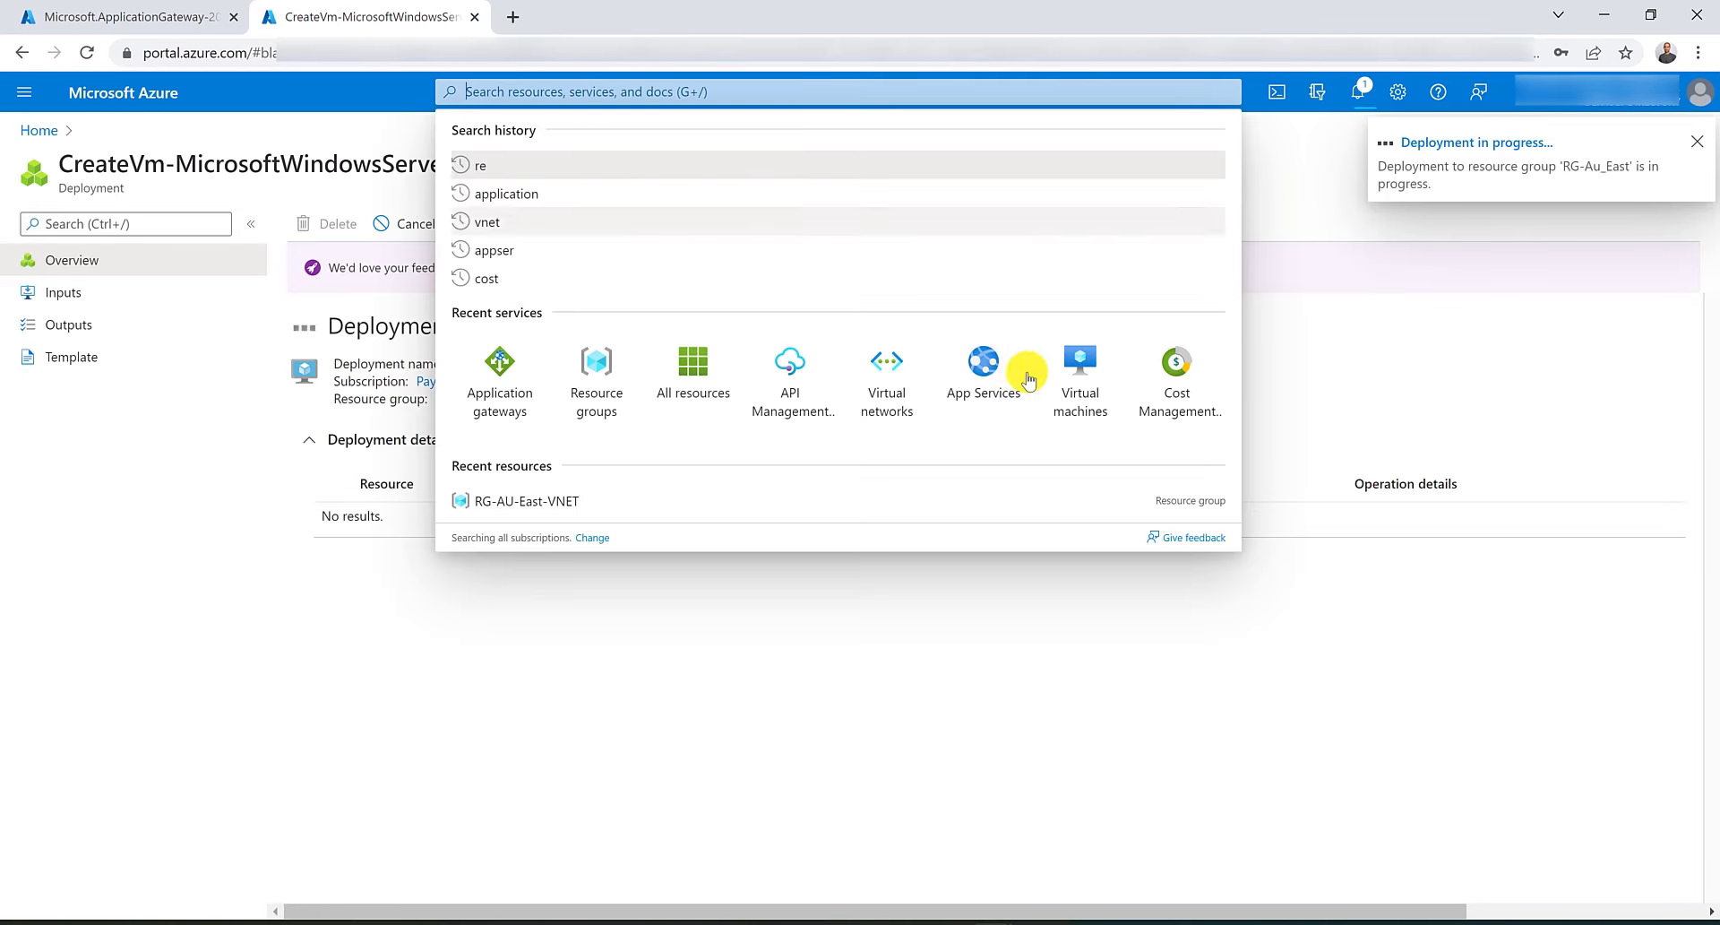
middle_click(1078, 385)
left_click(561, 7)
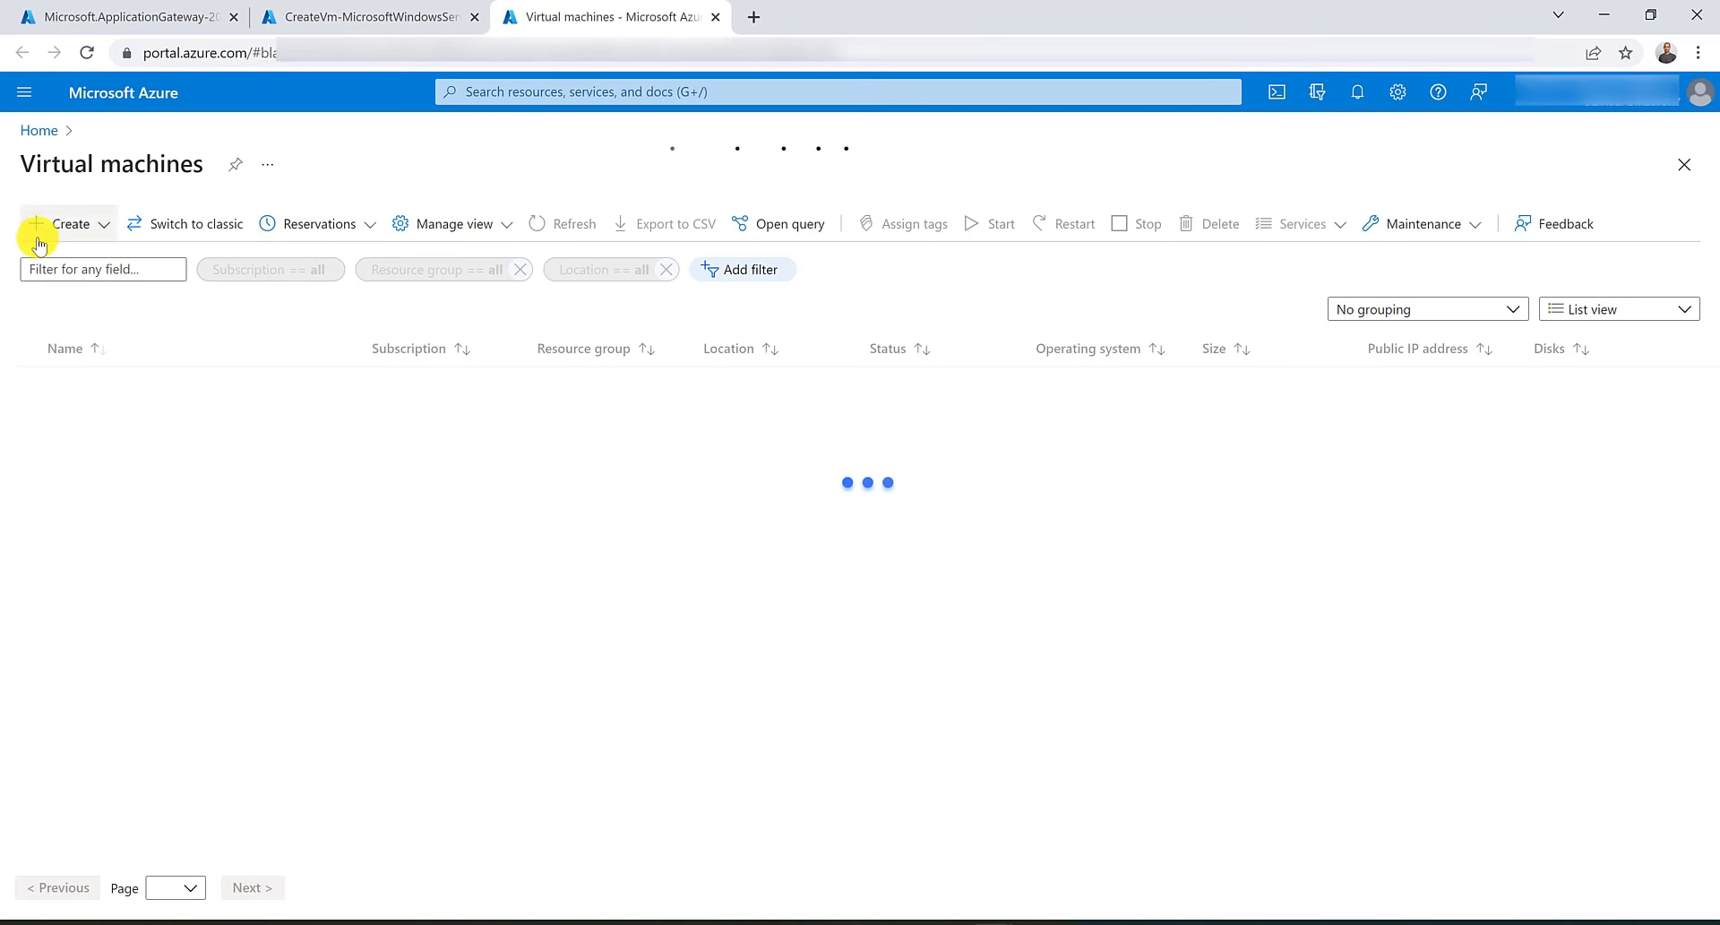
left_click(62, 223)
left_click(86, 257)
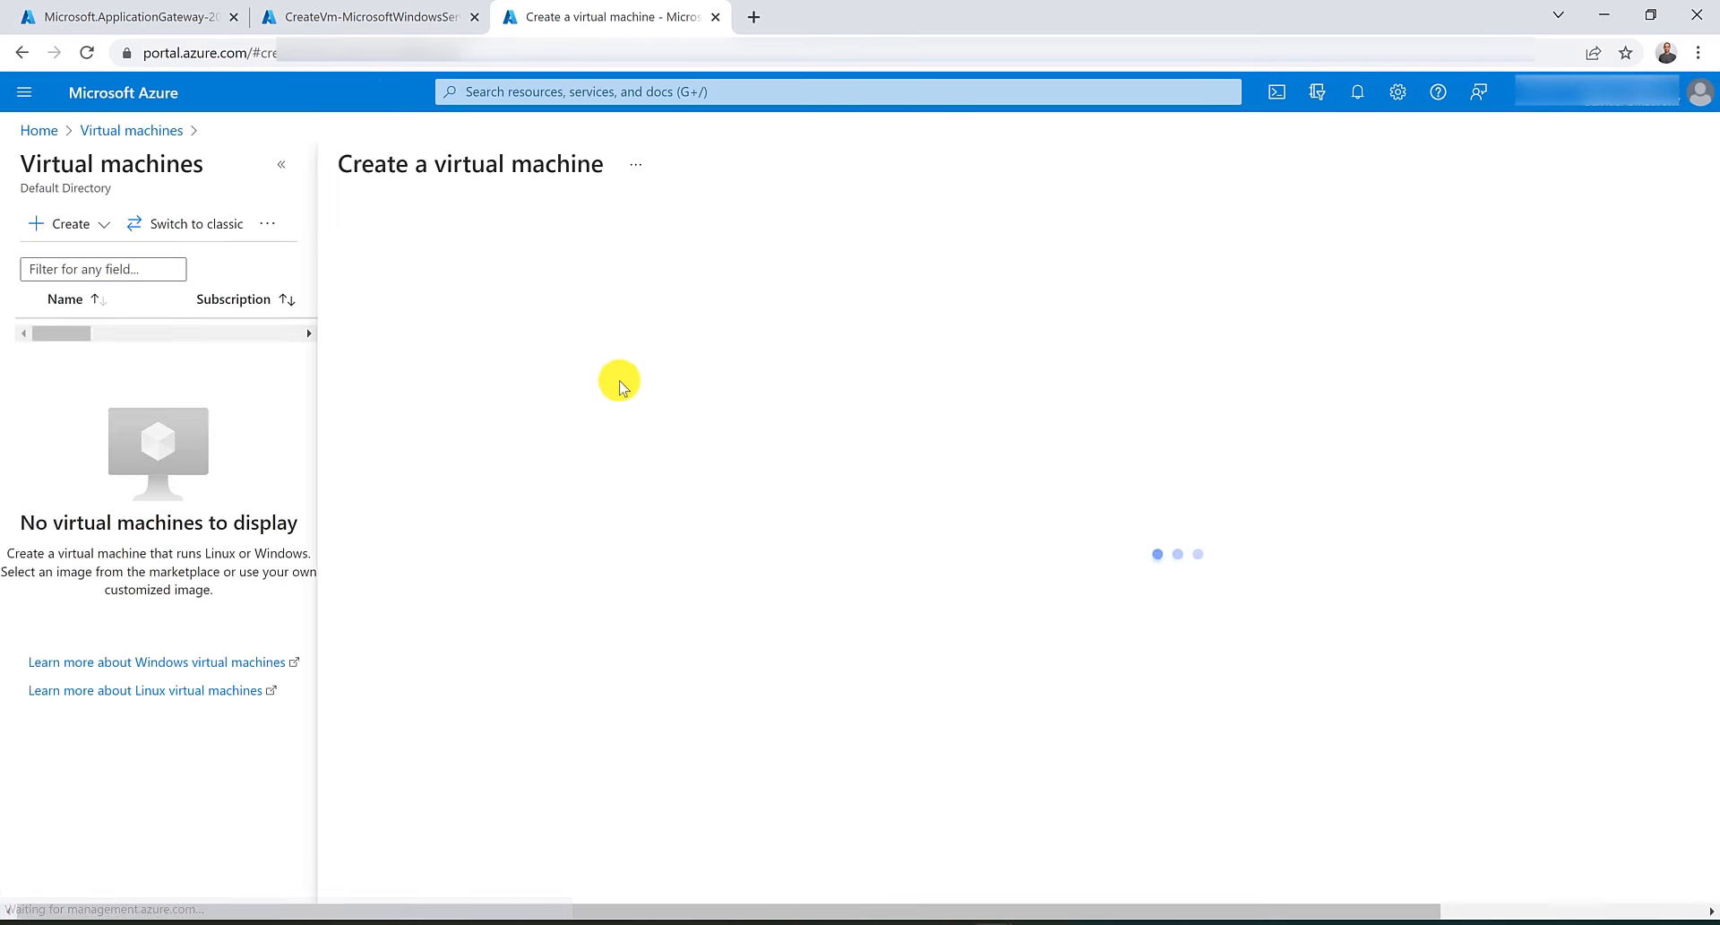
Place the VM in resource group RG-Au_East and name it FabrikamVM.
left_click(766, 482)
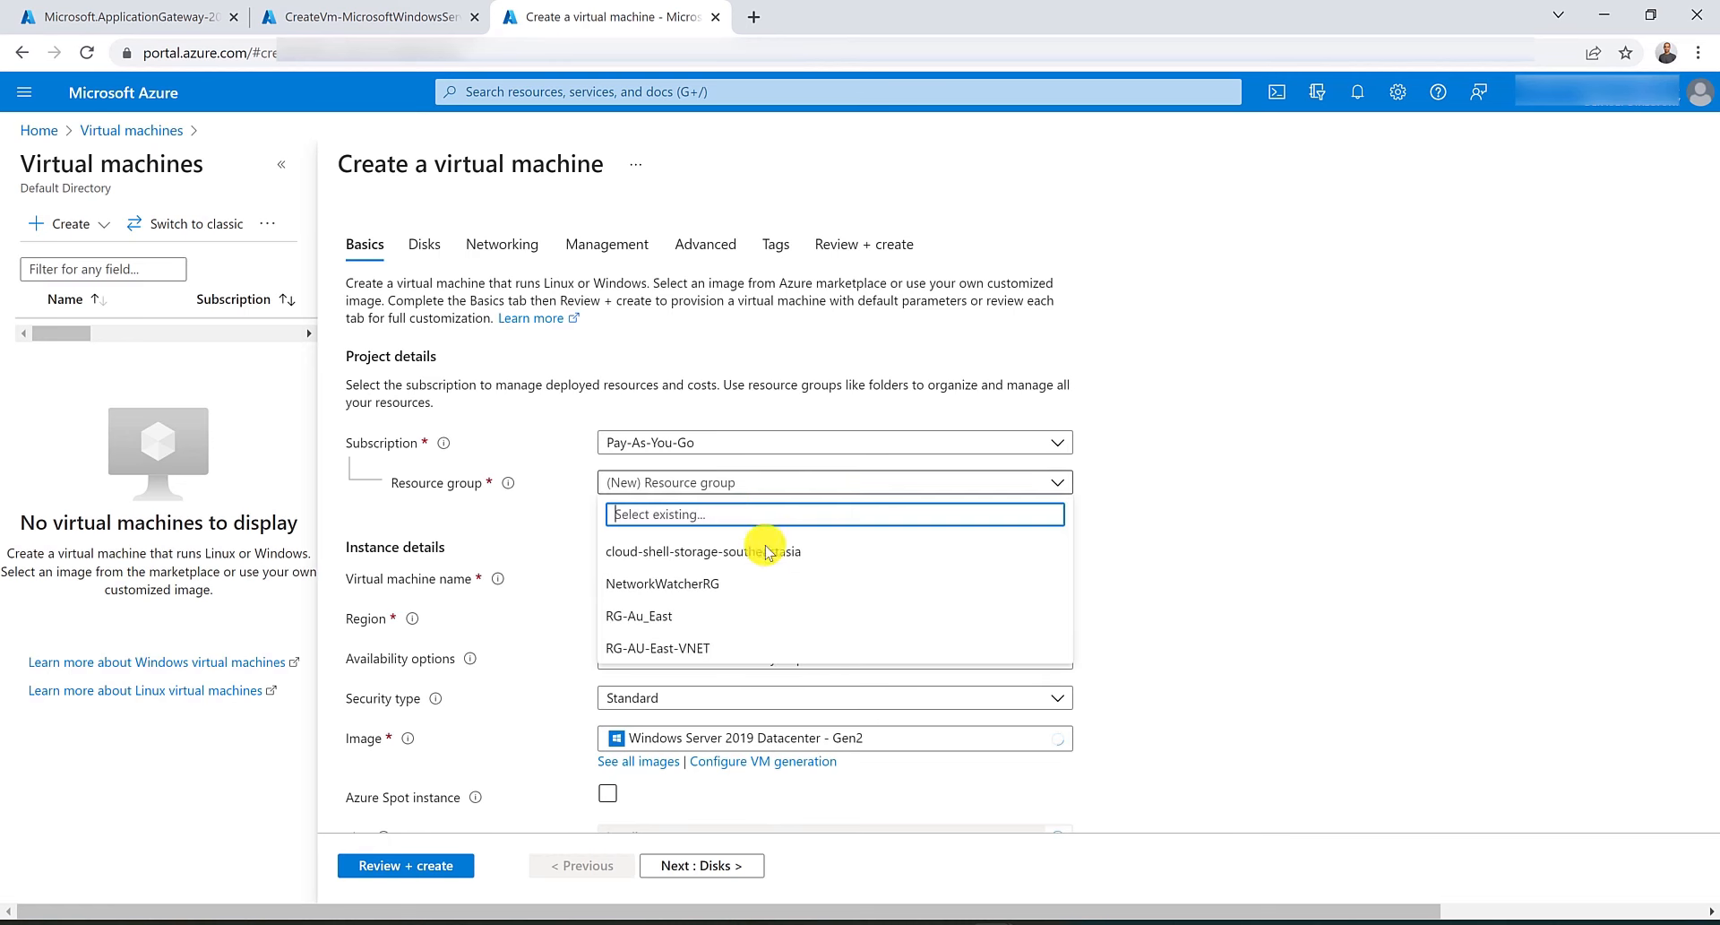
left_click(739, 614)
left_click(733, 578)
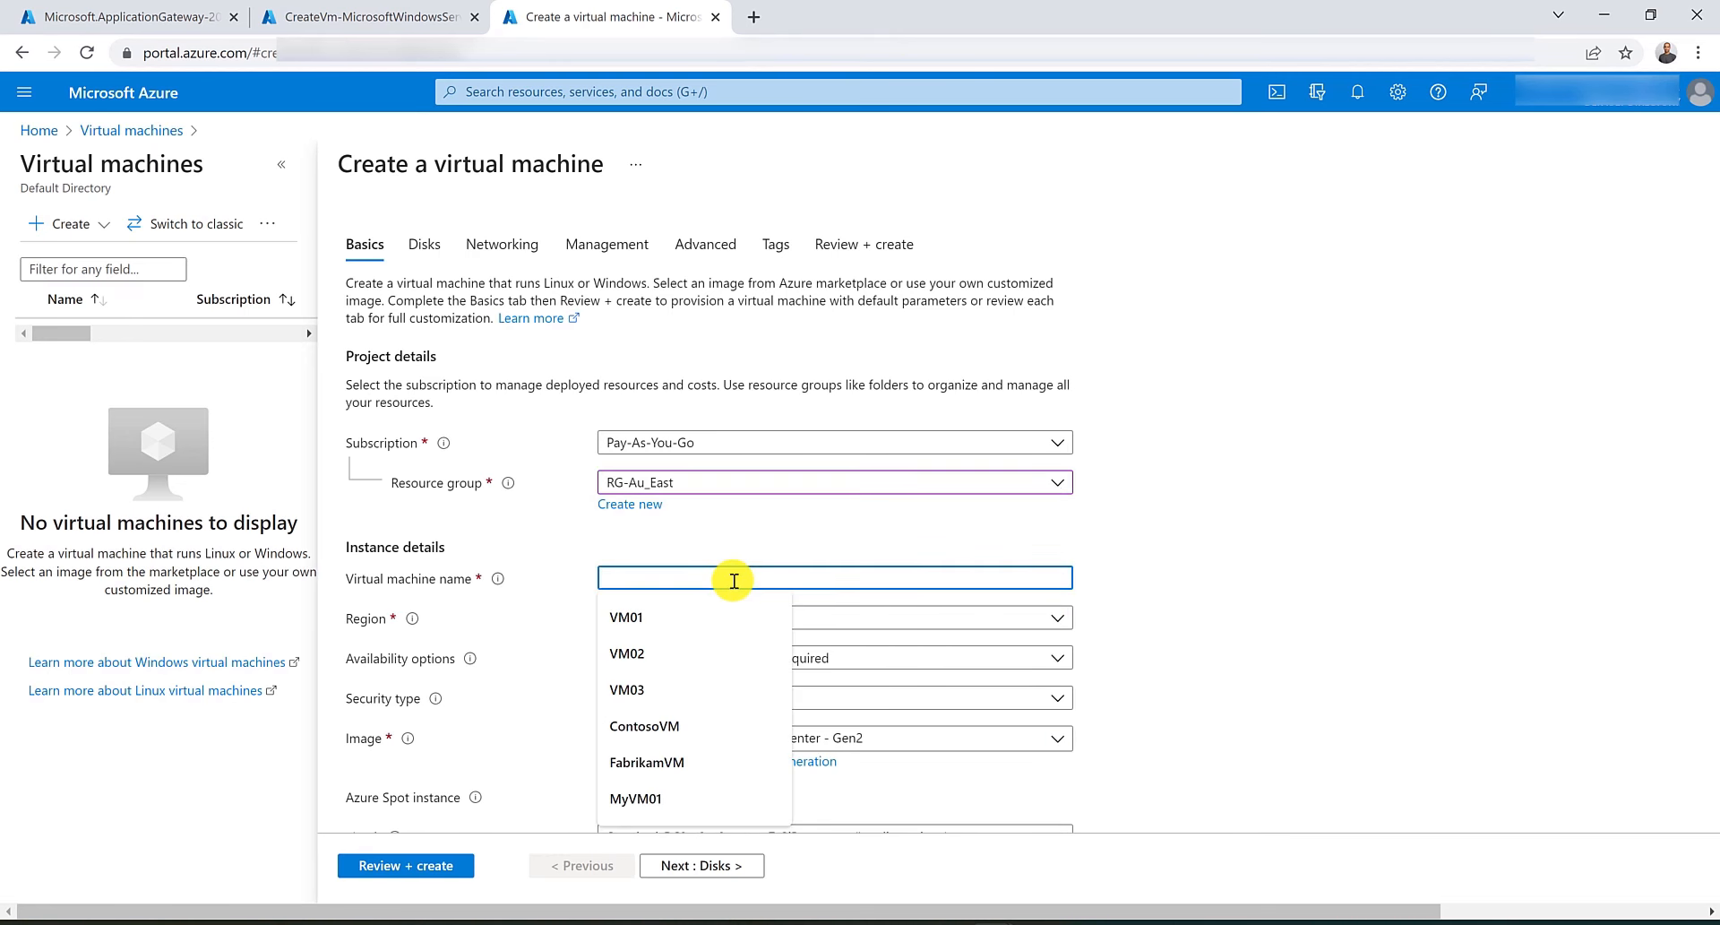
type("FabrikamVM")
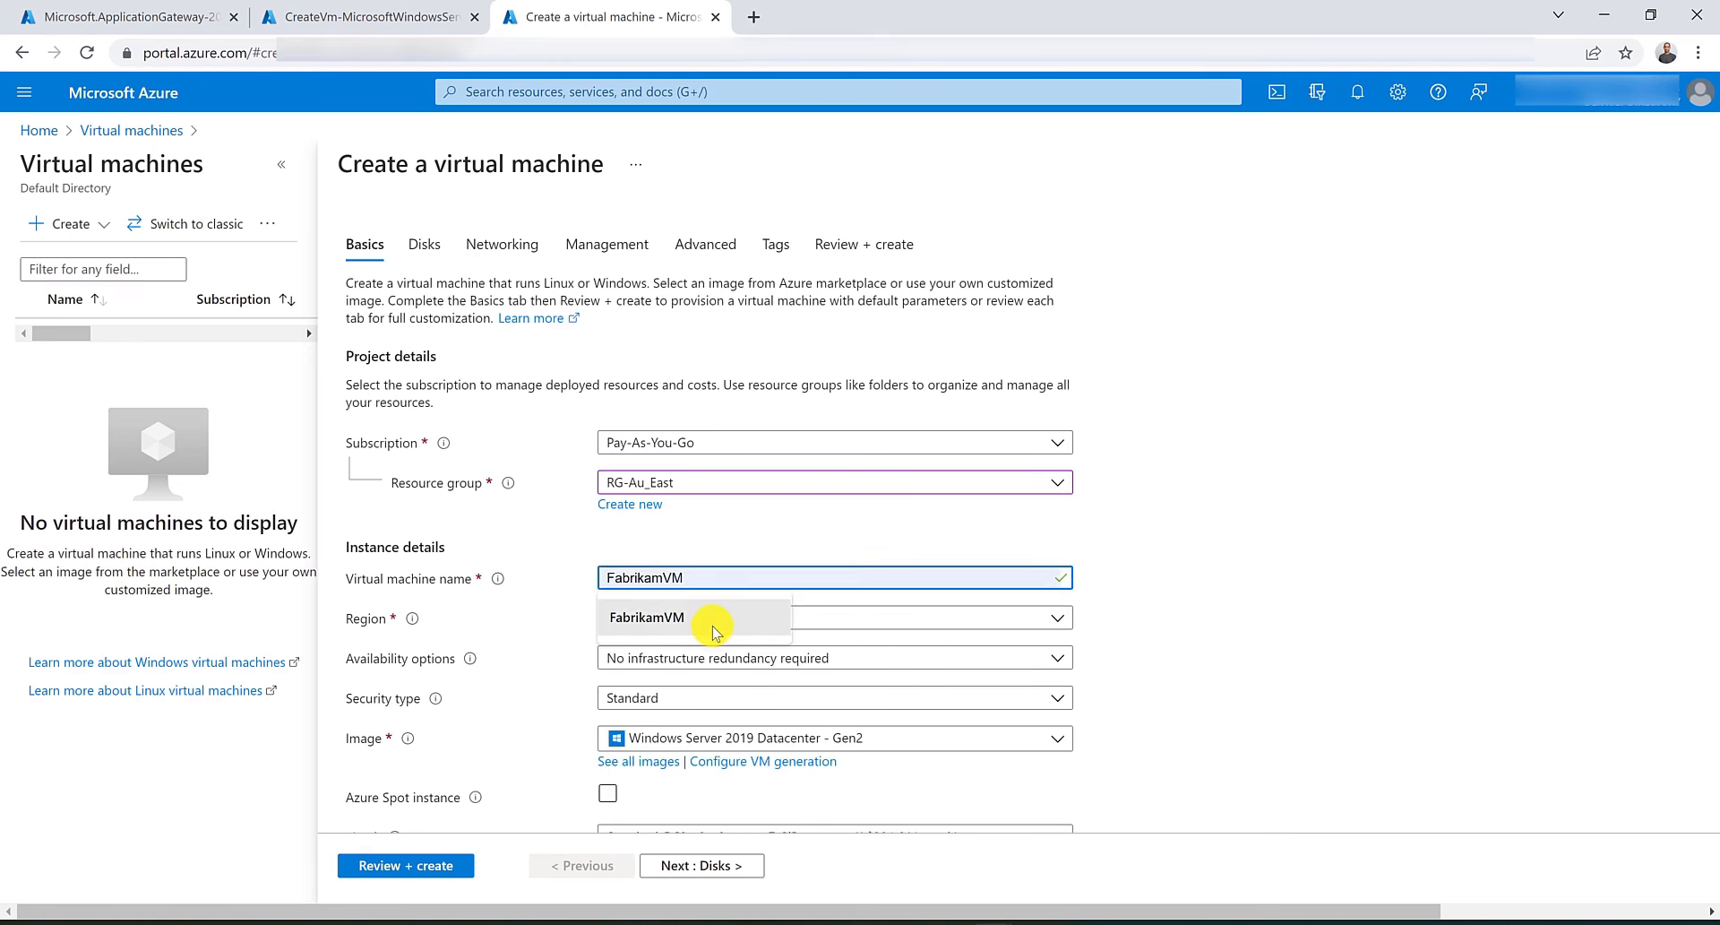
left_click(708, 618)
Enter the administrator username, password and confirmation, and set public inbound ports to None.
scroll(708, 618, "down", 5)
left_click(717, 526)
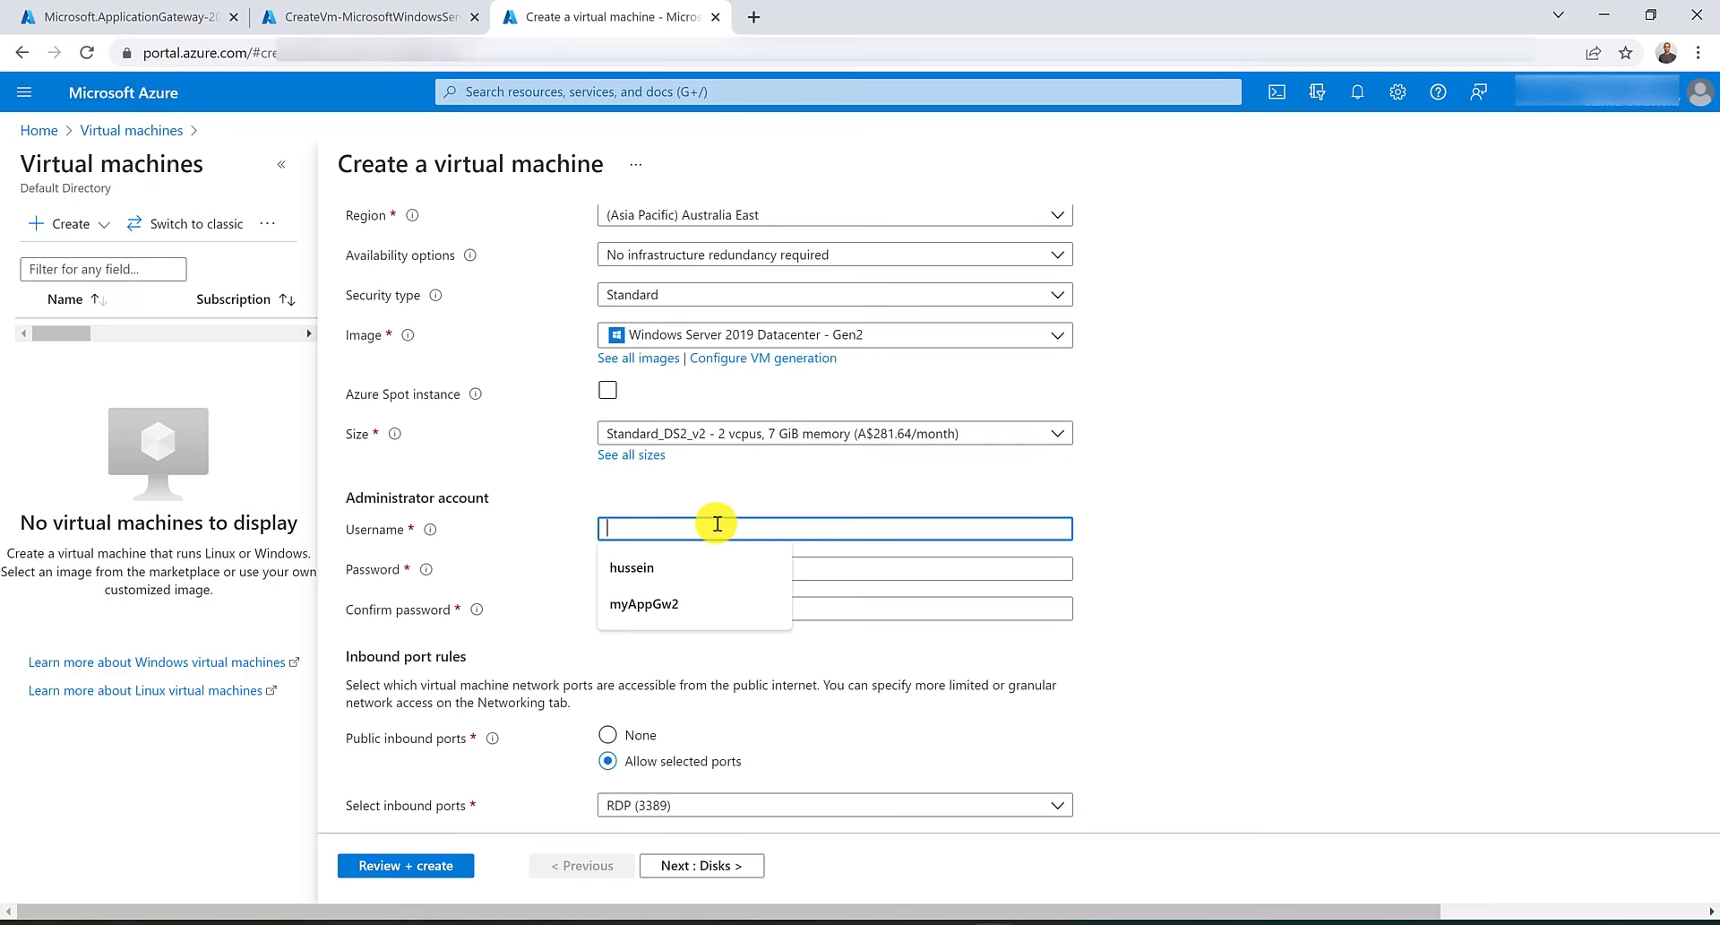
type("hussein")
key("Tab")
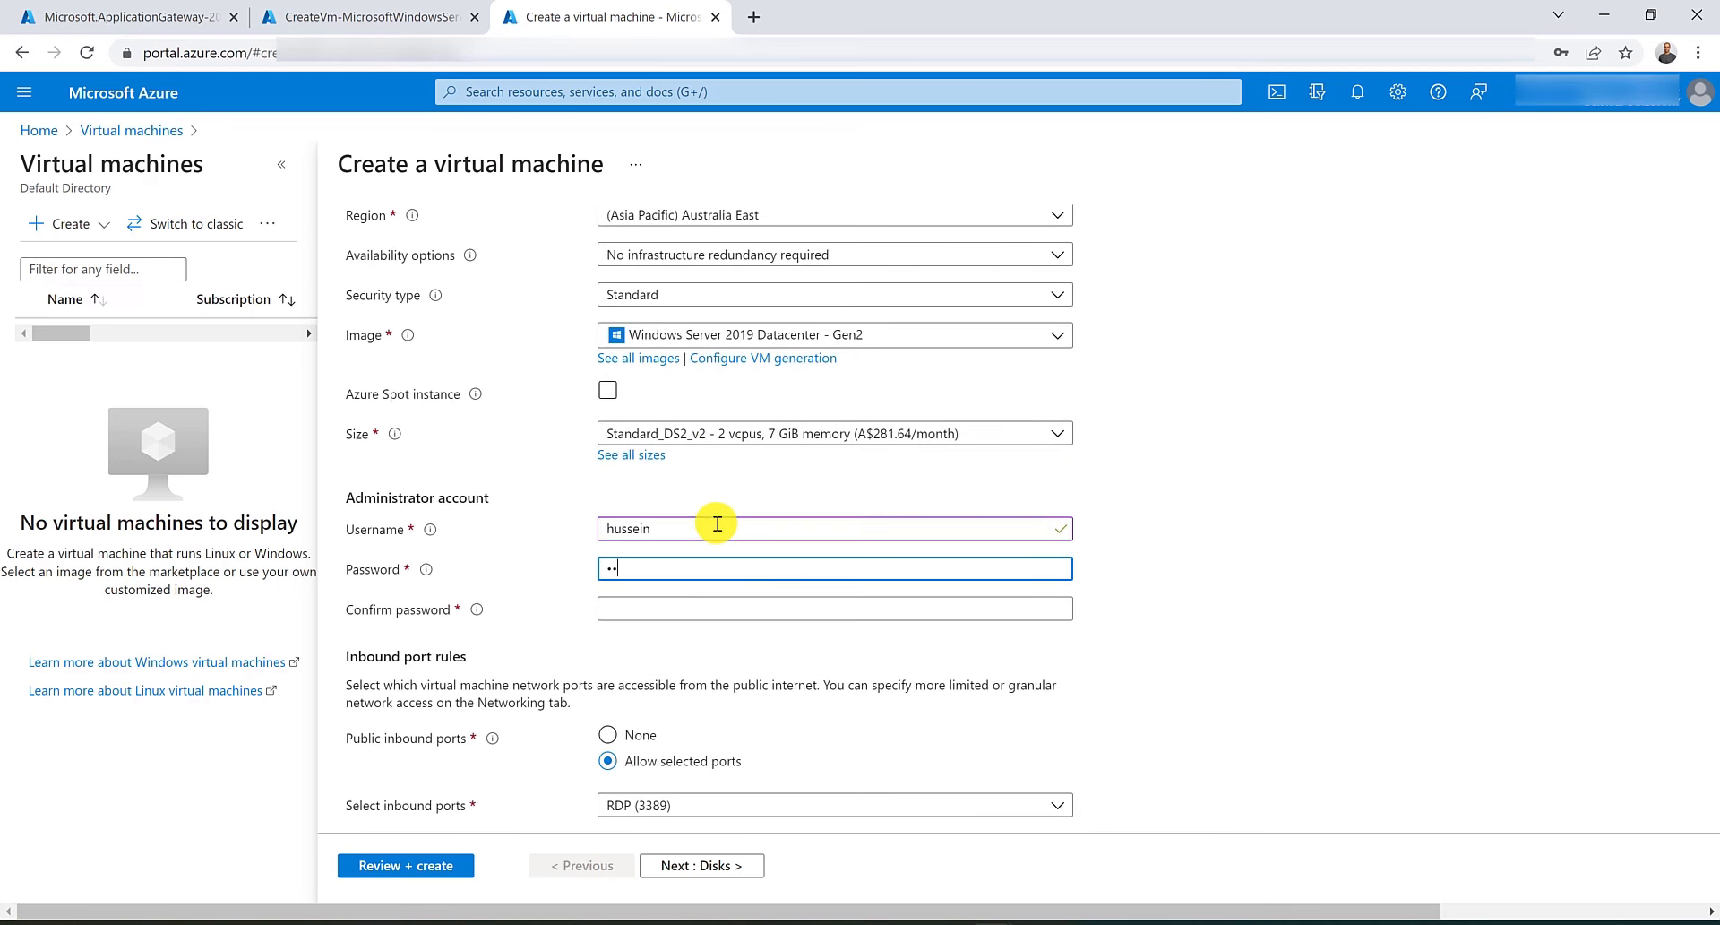
type("••••••")
type("••••••")
key("Tab")
type("••••••••••••")
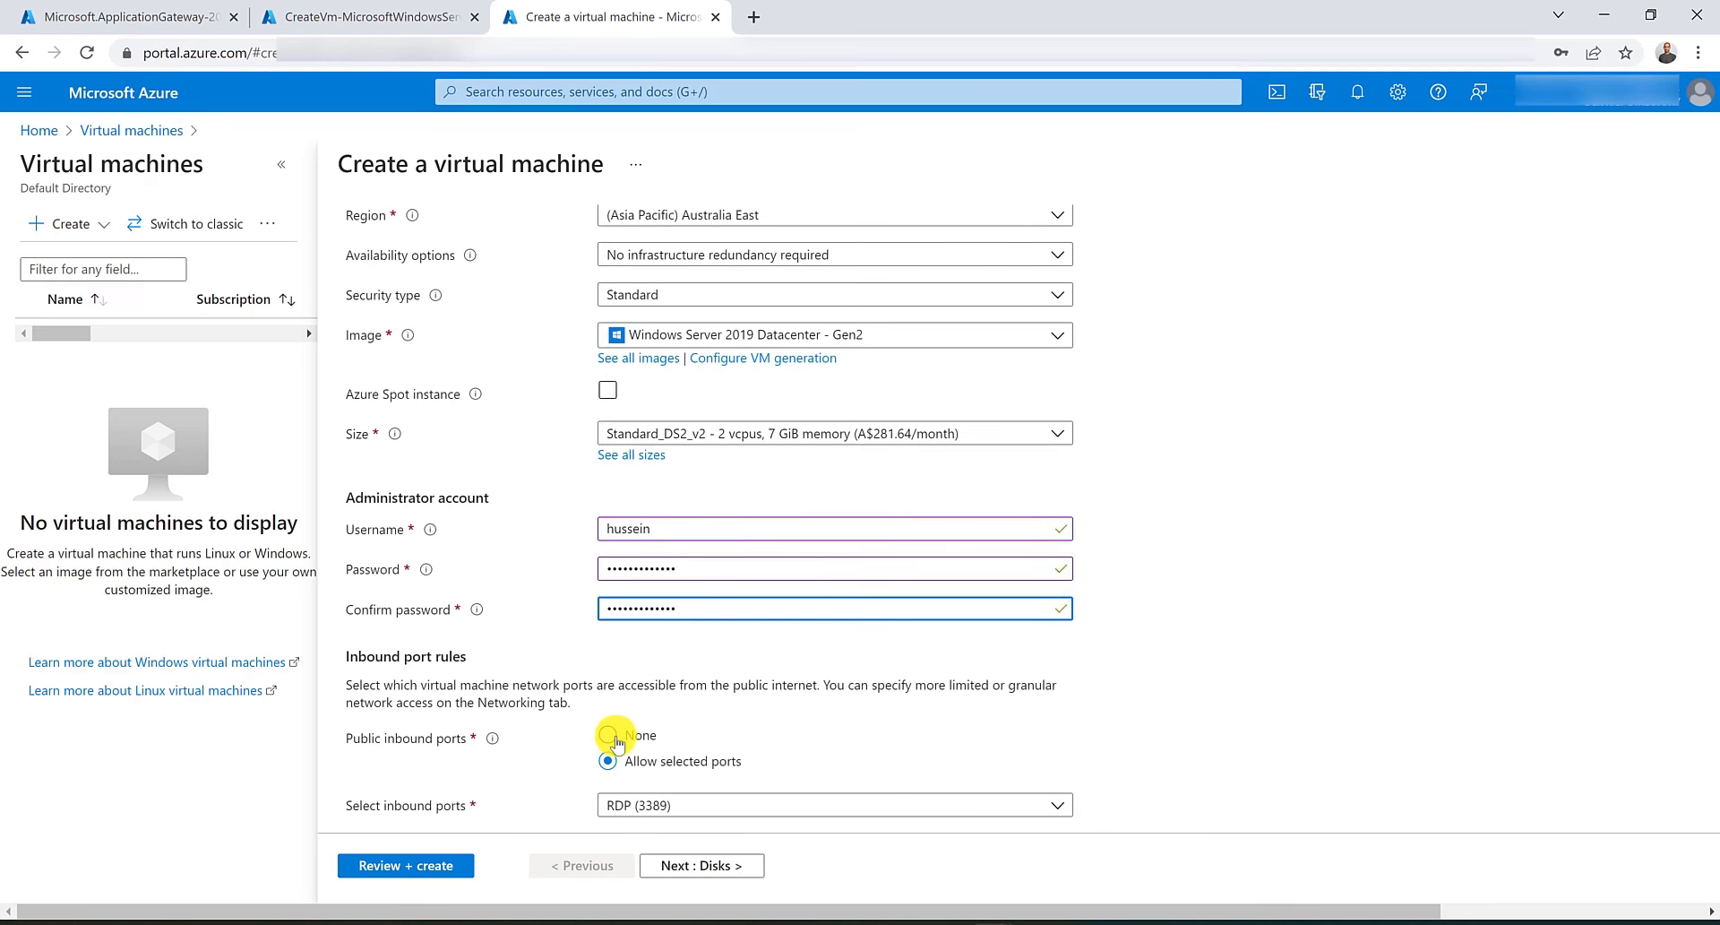
left_click(612, 734)
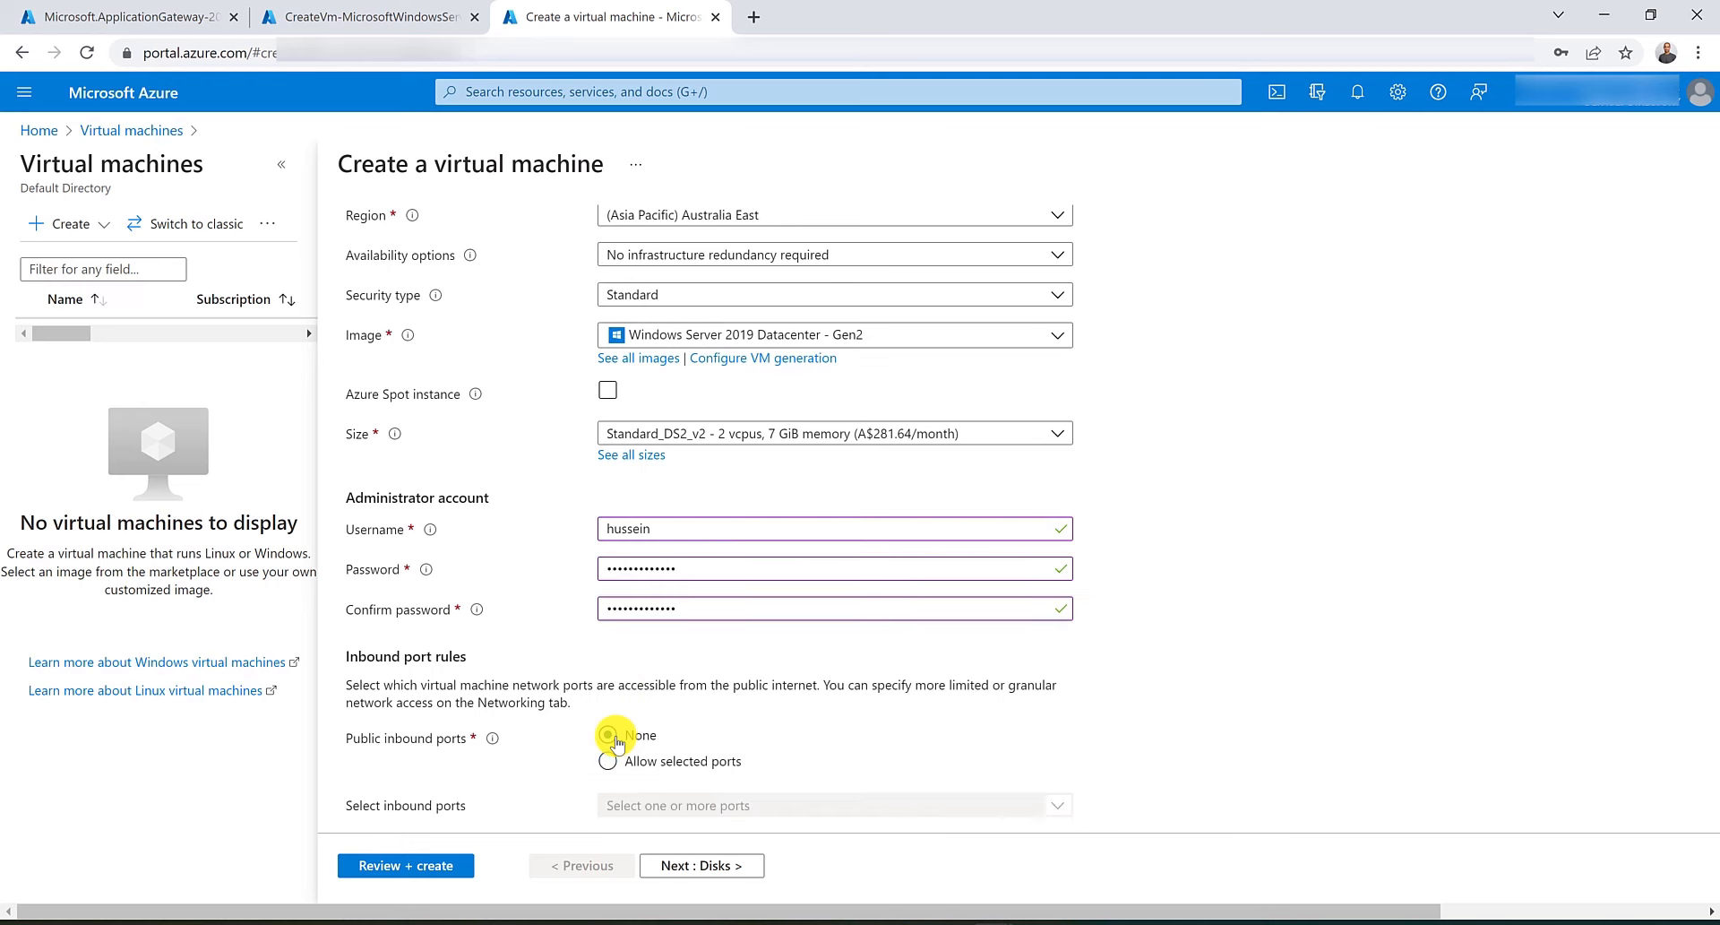
Attach FabrikamVM's network interface to virtual network VNET-AU-East.
scroll(547, 476, "up", 5)
left_click(518, 247)
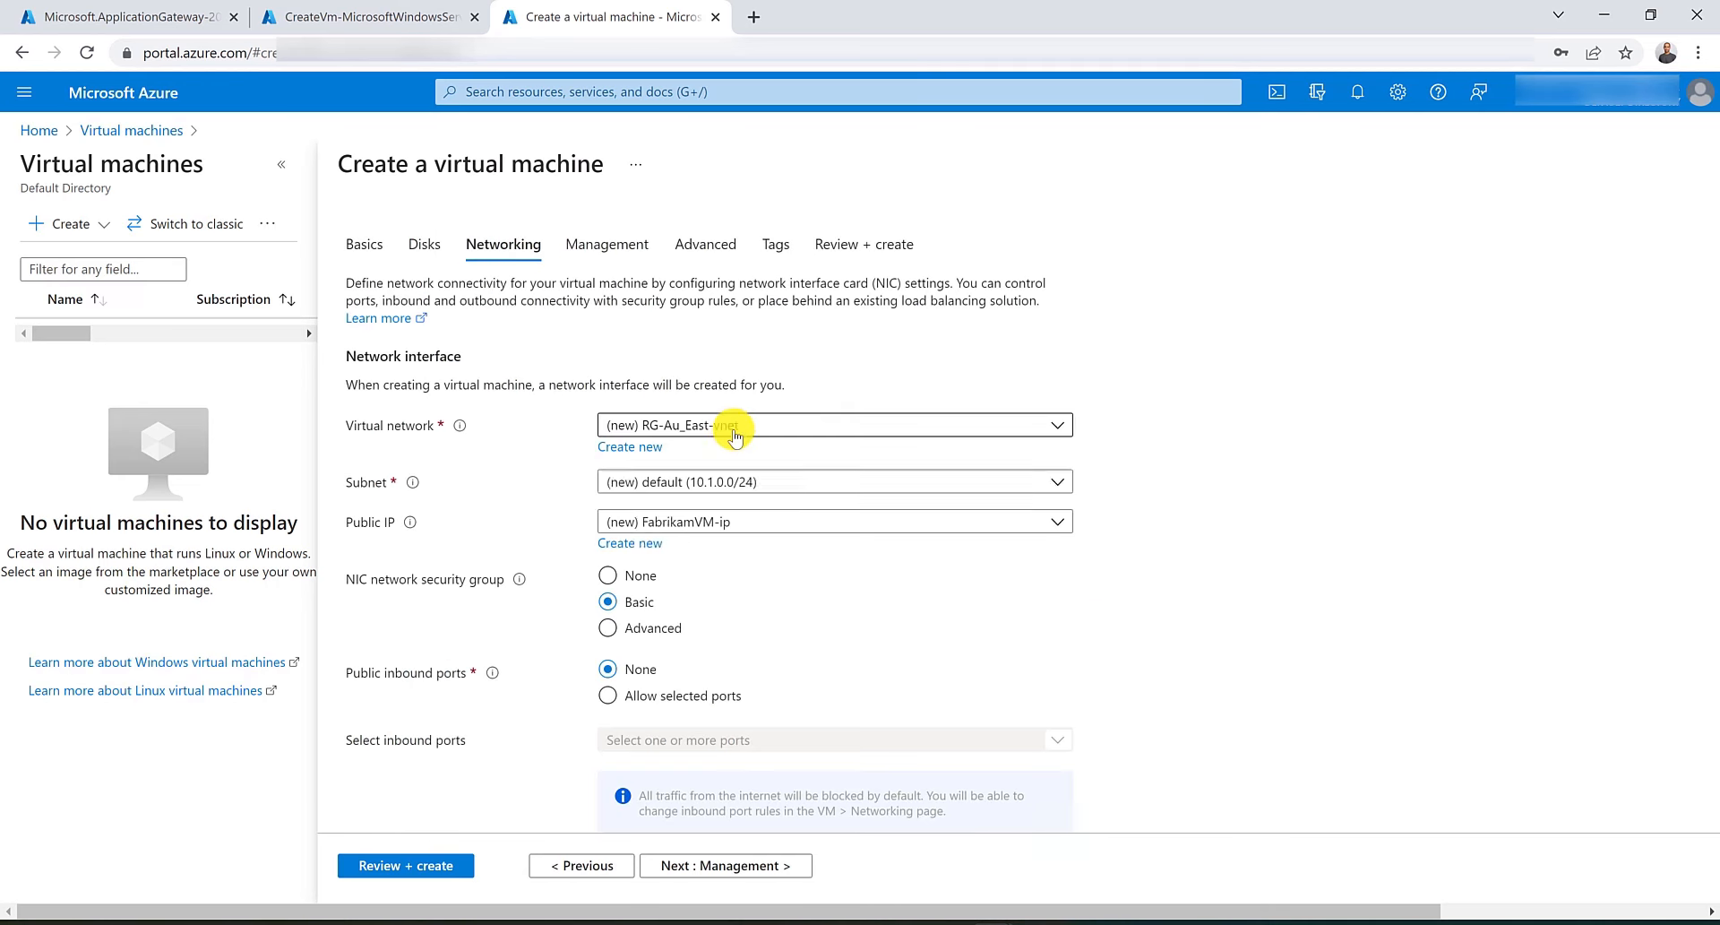
left_click(730, 426)
left_click(708, 558)
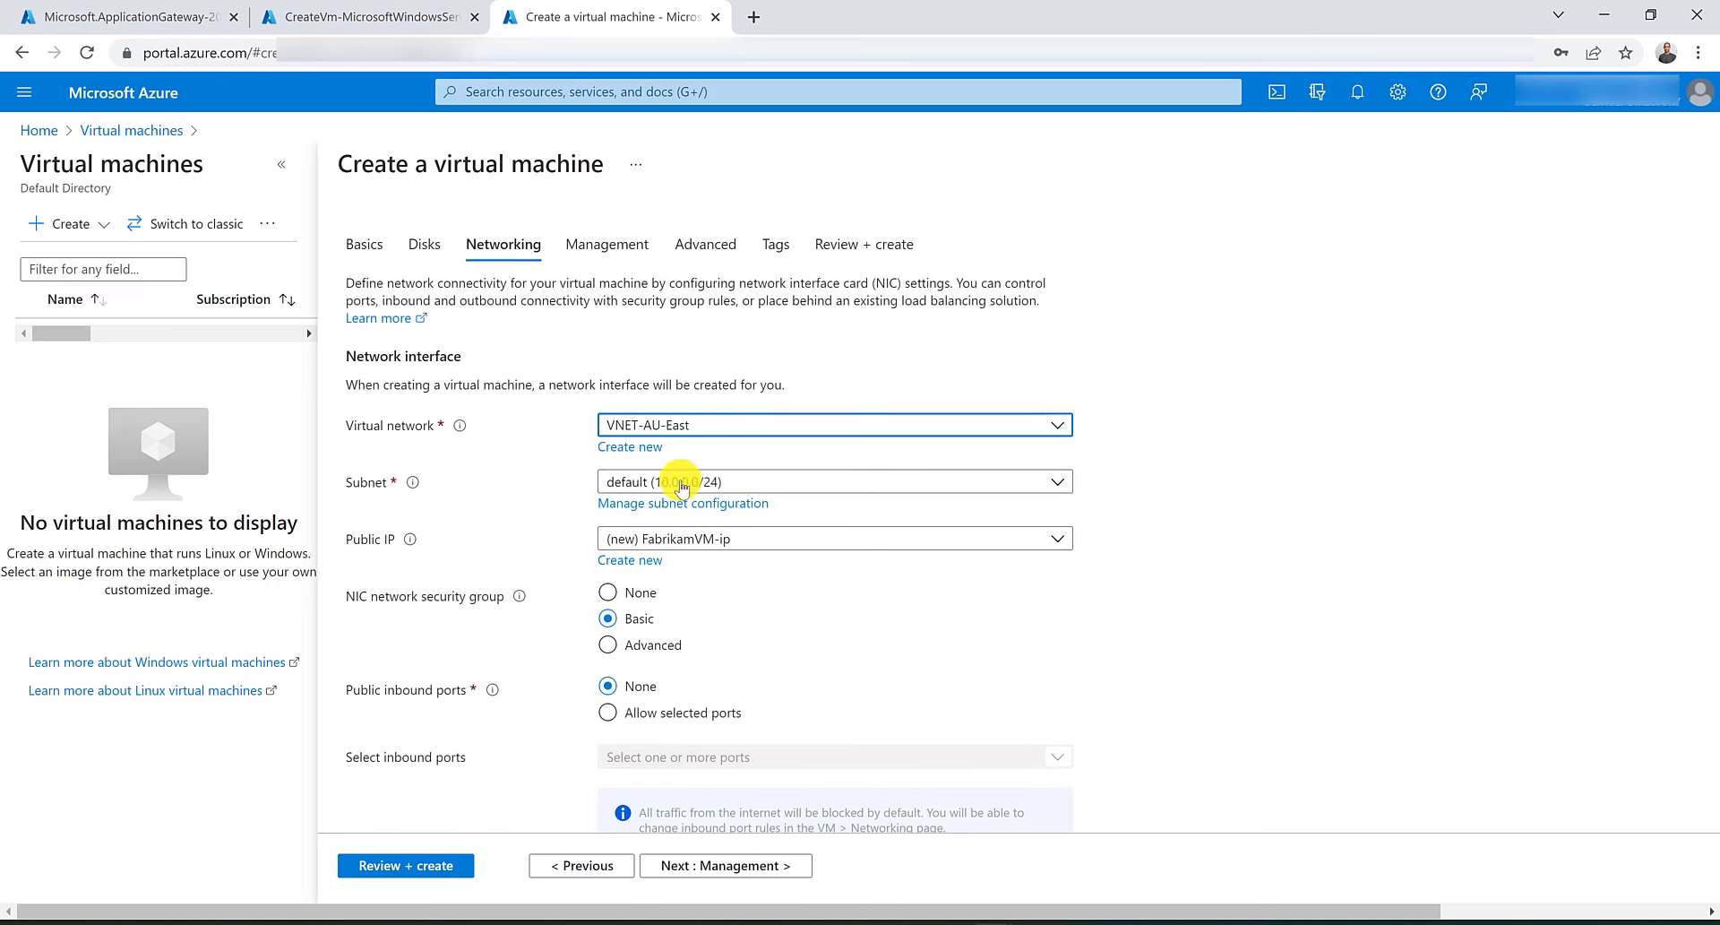
Review and create the FabrikamVM virtual machine, and check both VM deployment pages.
left_click(427, 862)
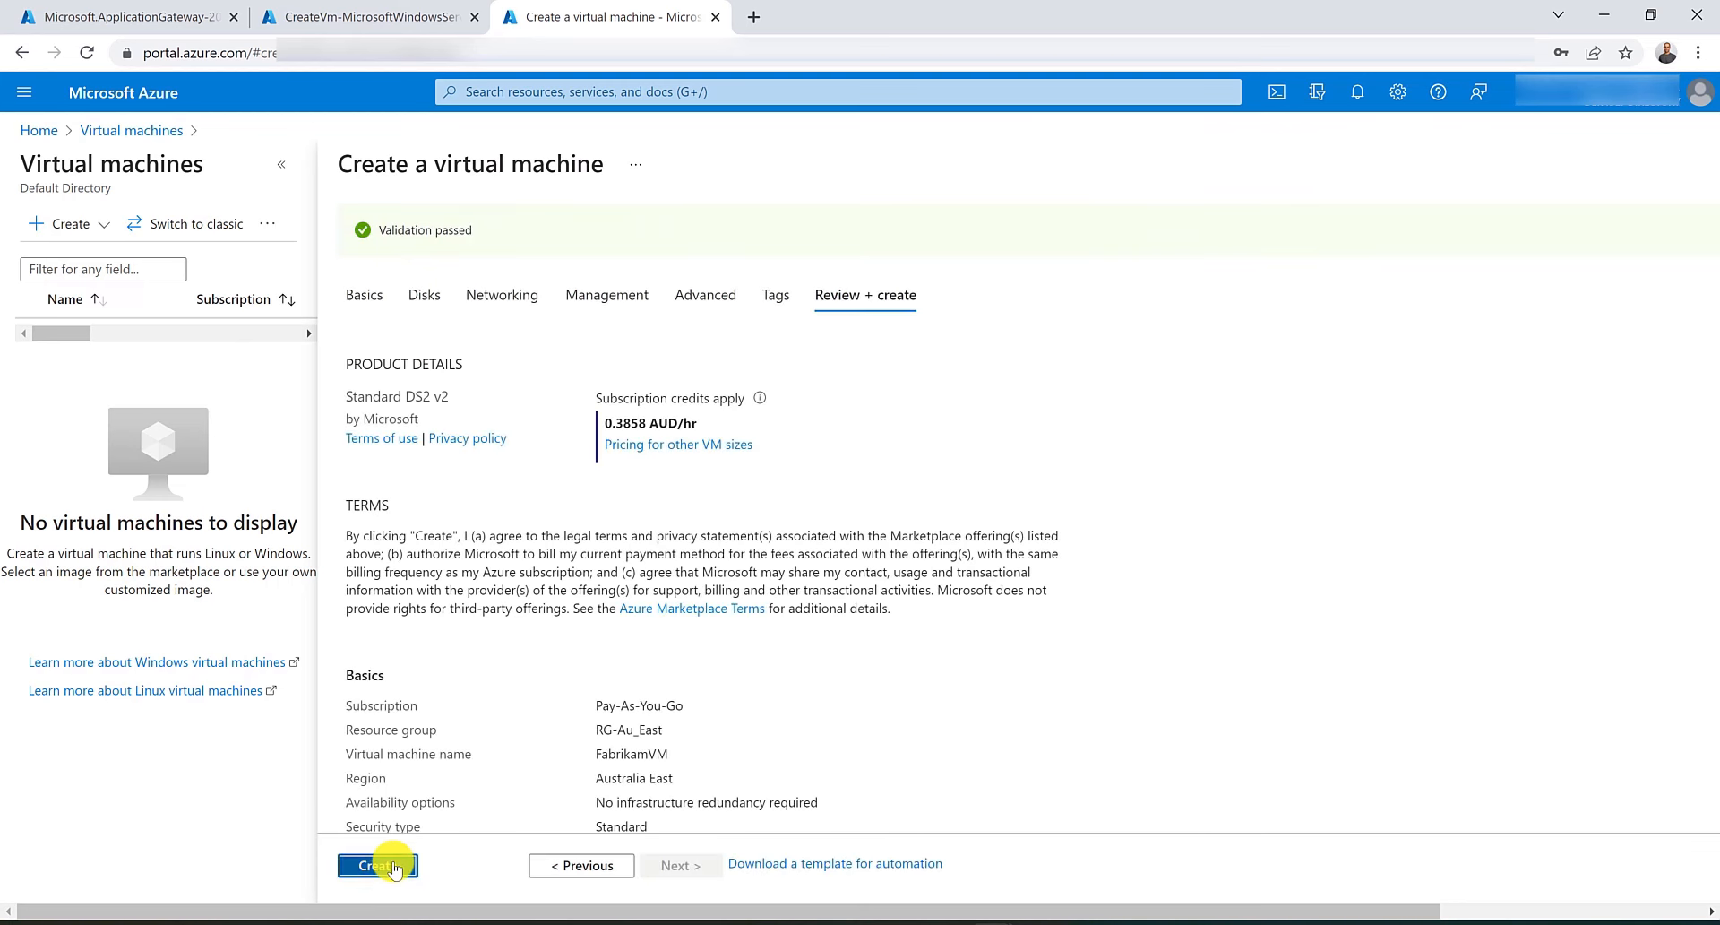
left_click(395, 865)
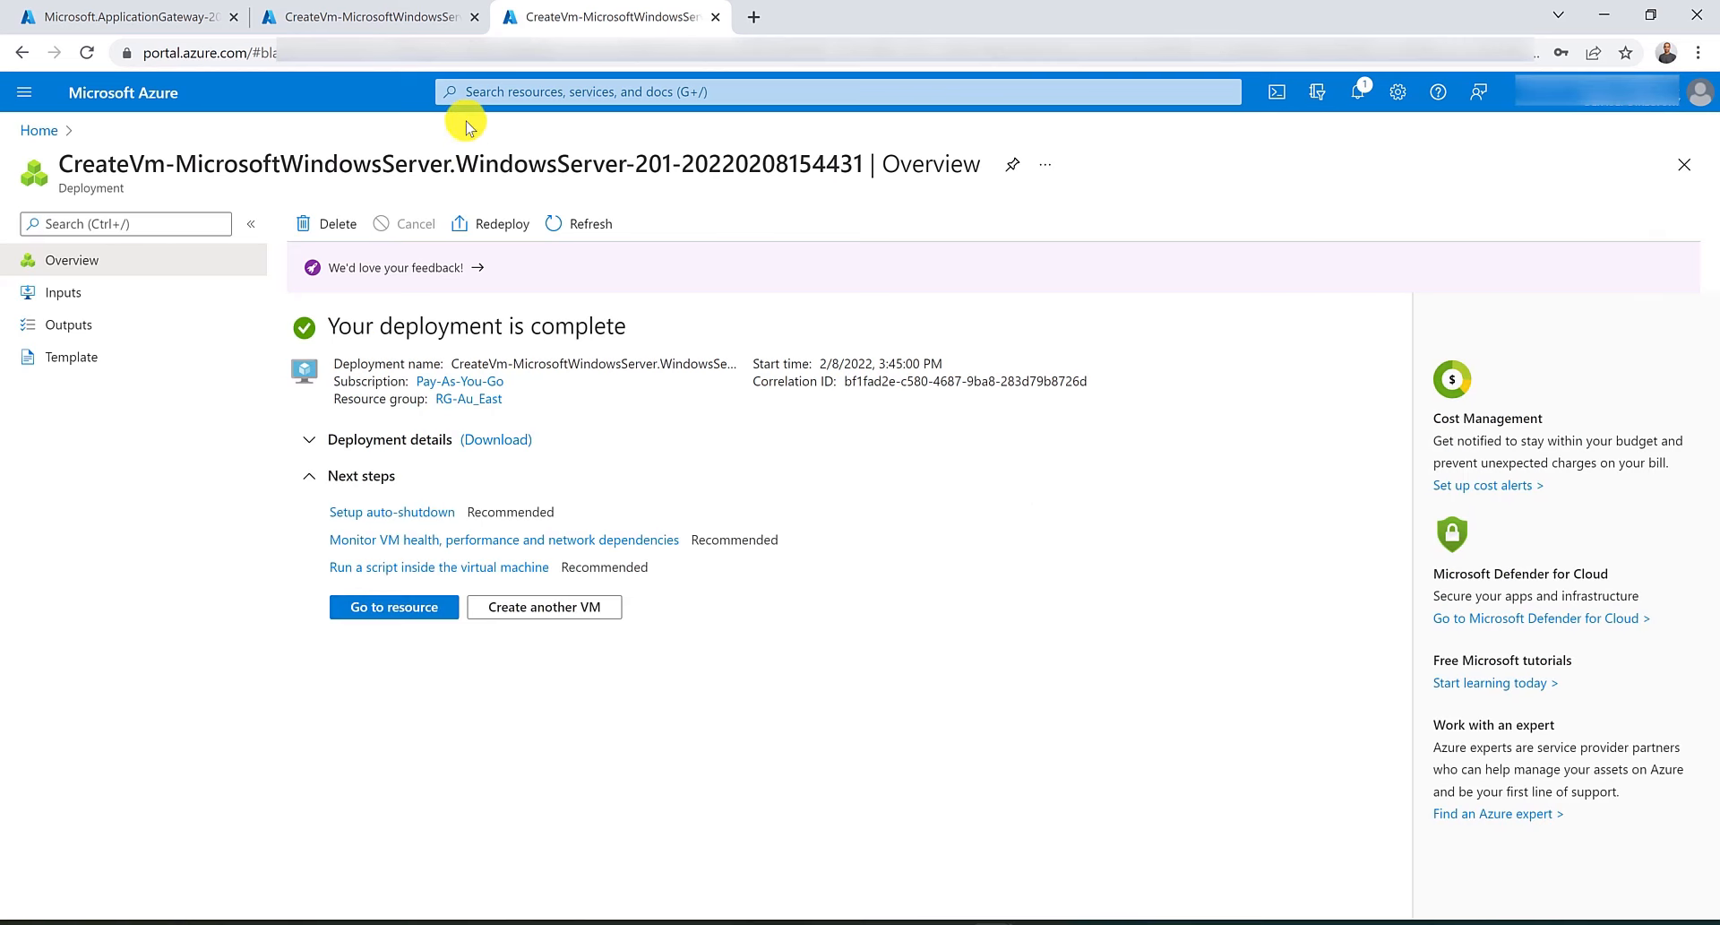
left_click(394, 16)
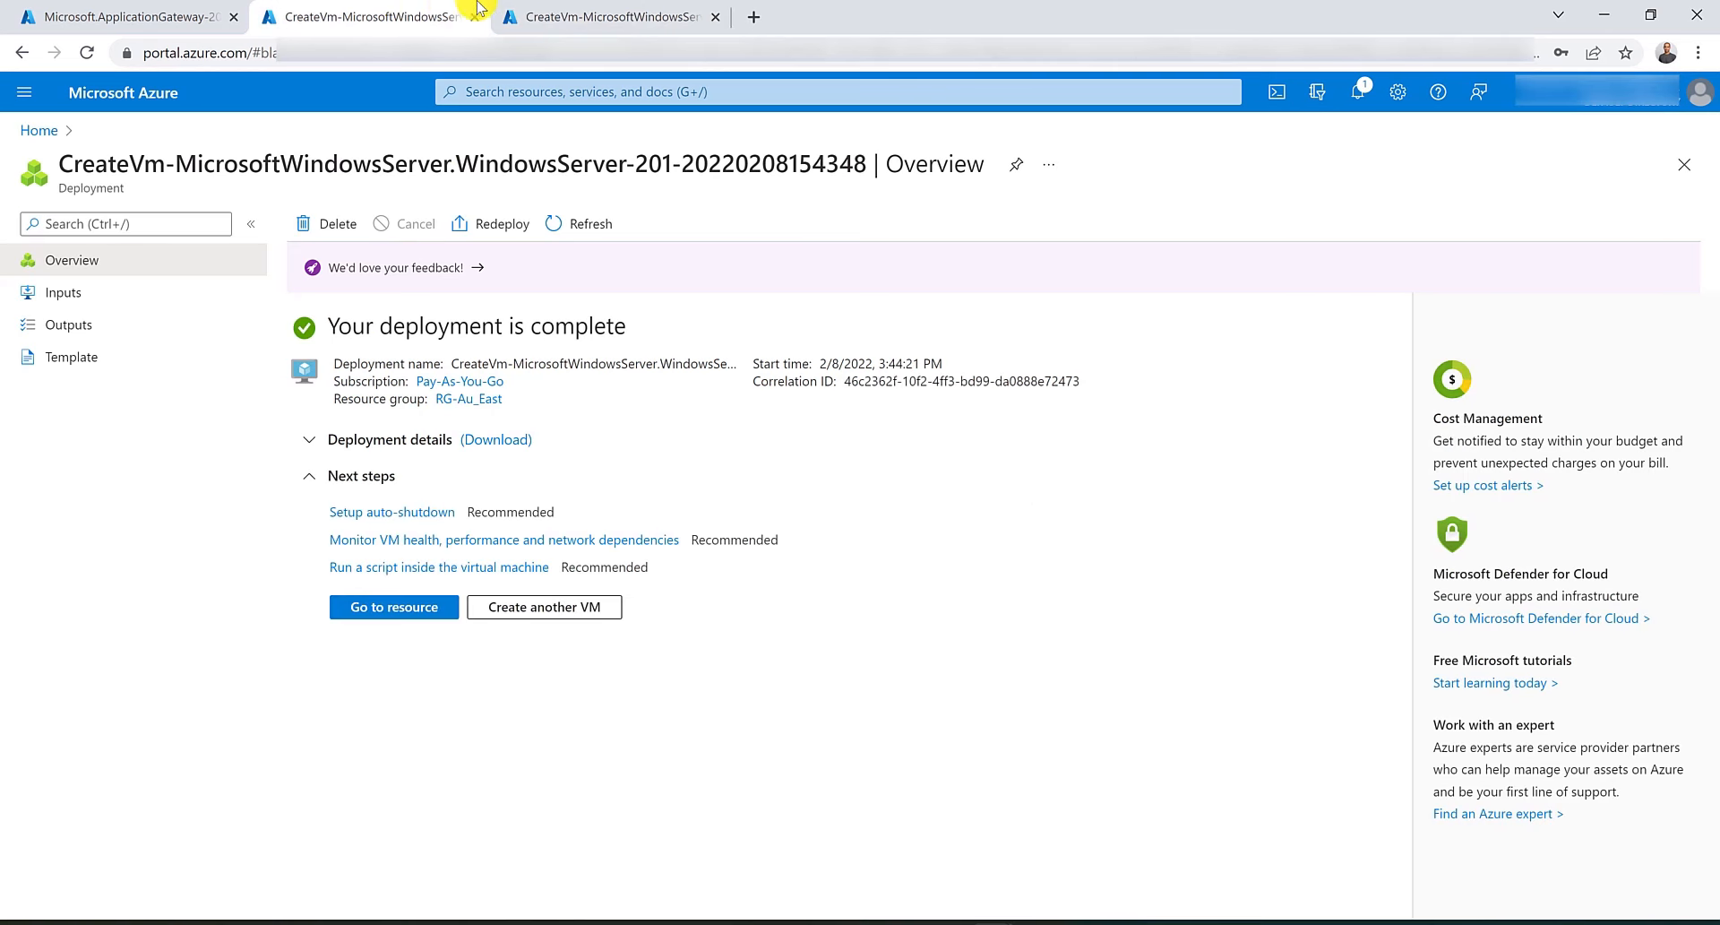
left_click(537, 16)
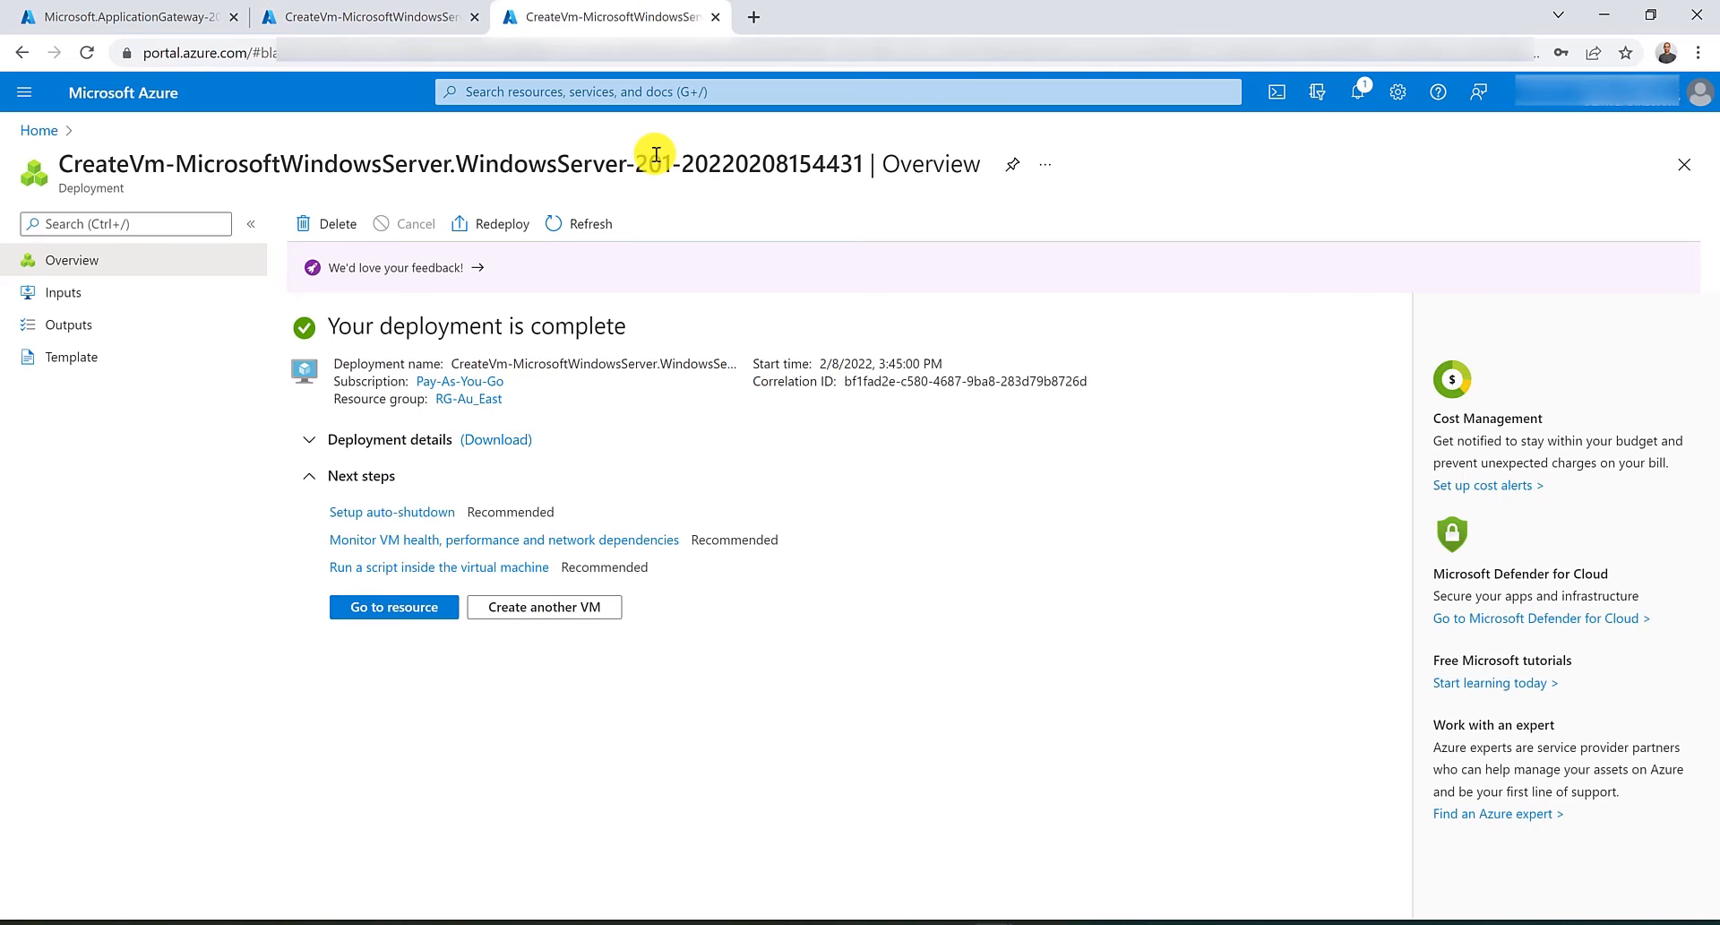
left_click(399, 16)
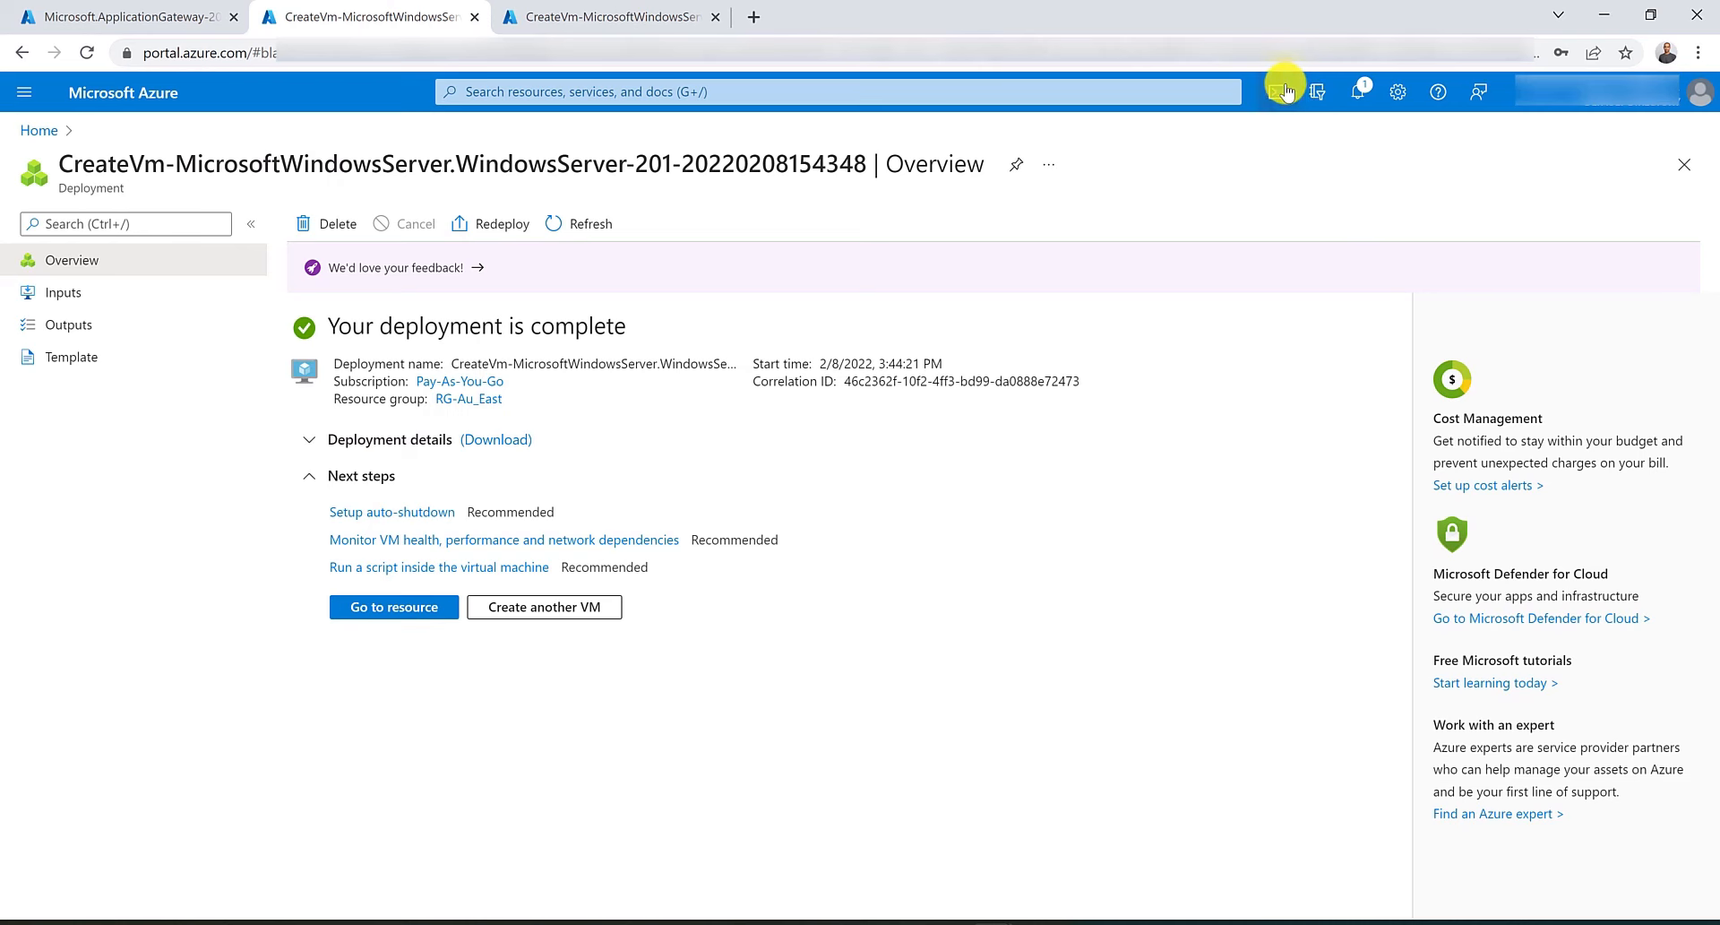
left_click(528, 16)
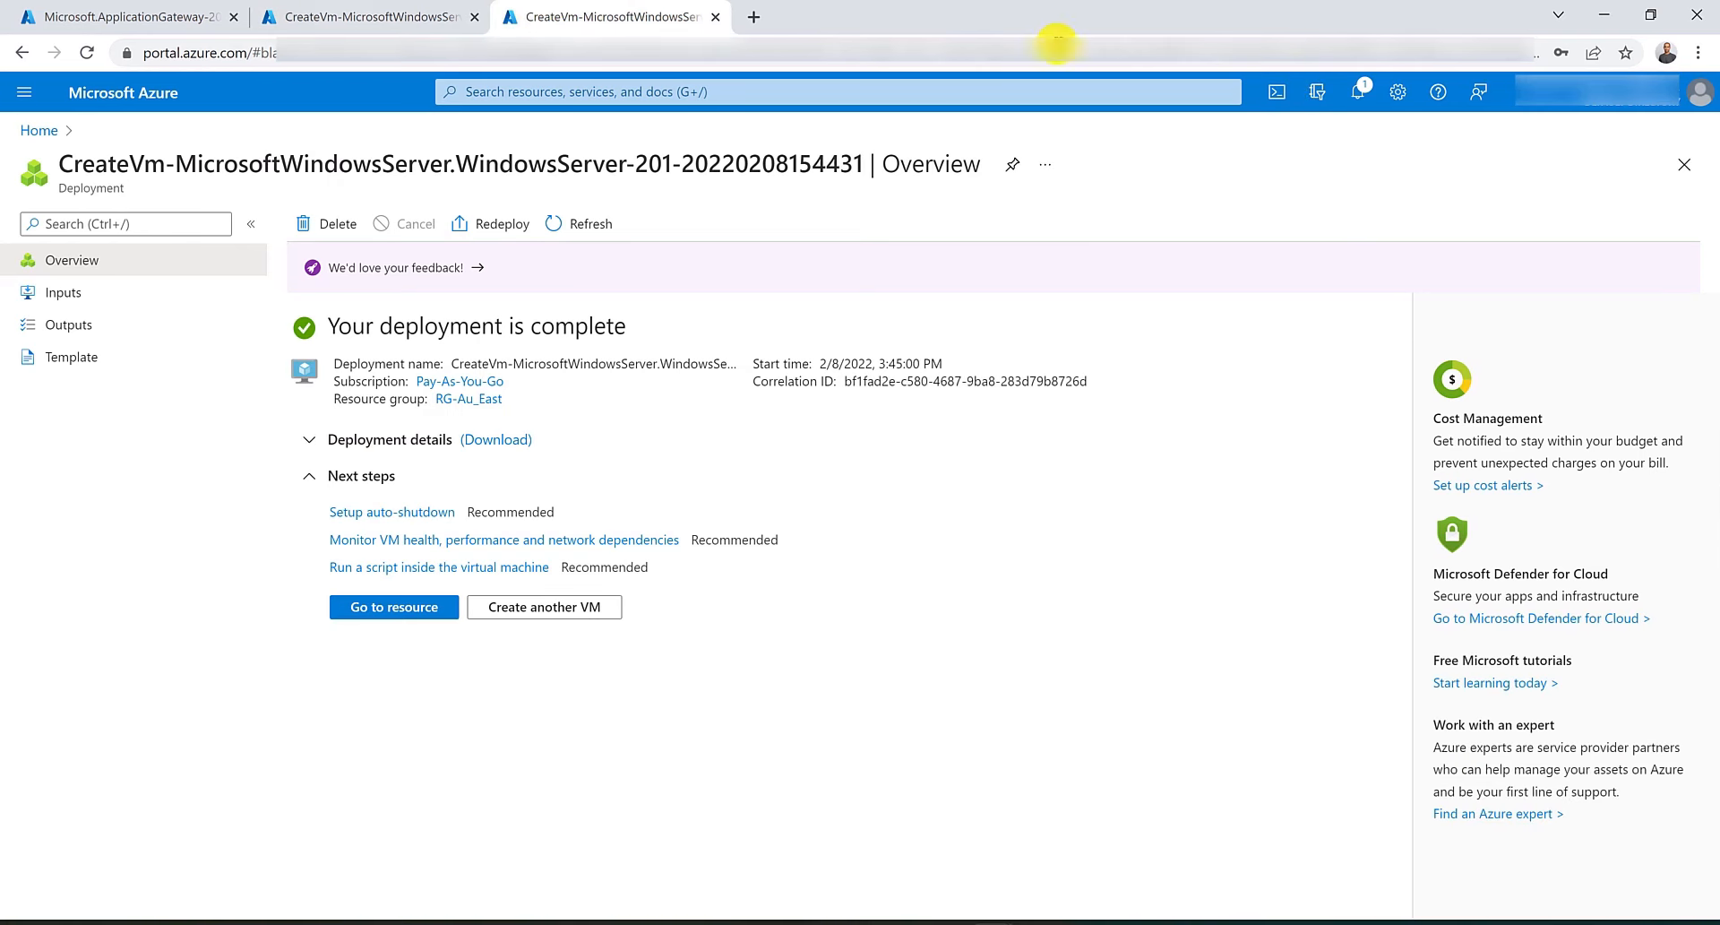
Open Cloud Shell and run Set-AzVMExtension to install IIS on ContosoVM in resource group RG-Au_East.
left_click(1277, 90)
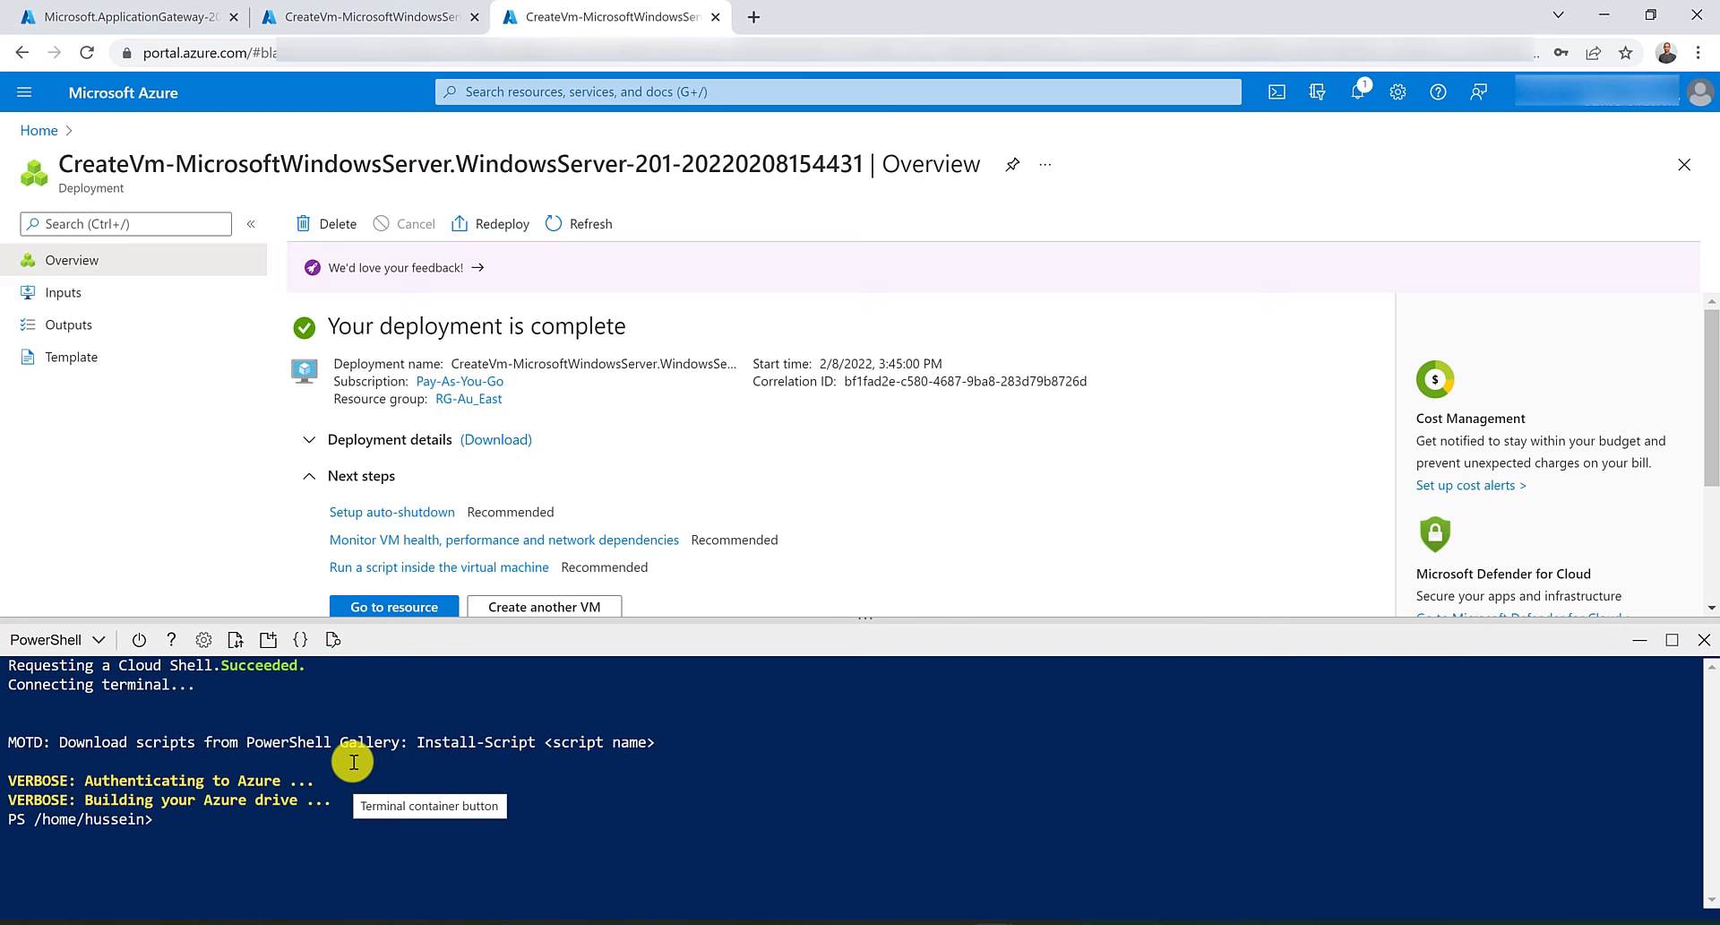
right_click(186, 829)
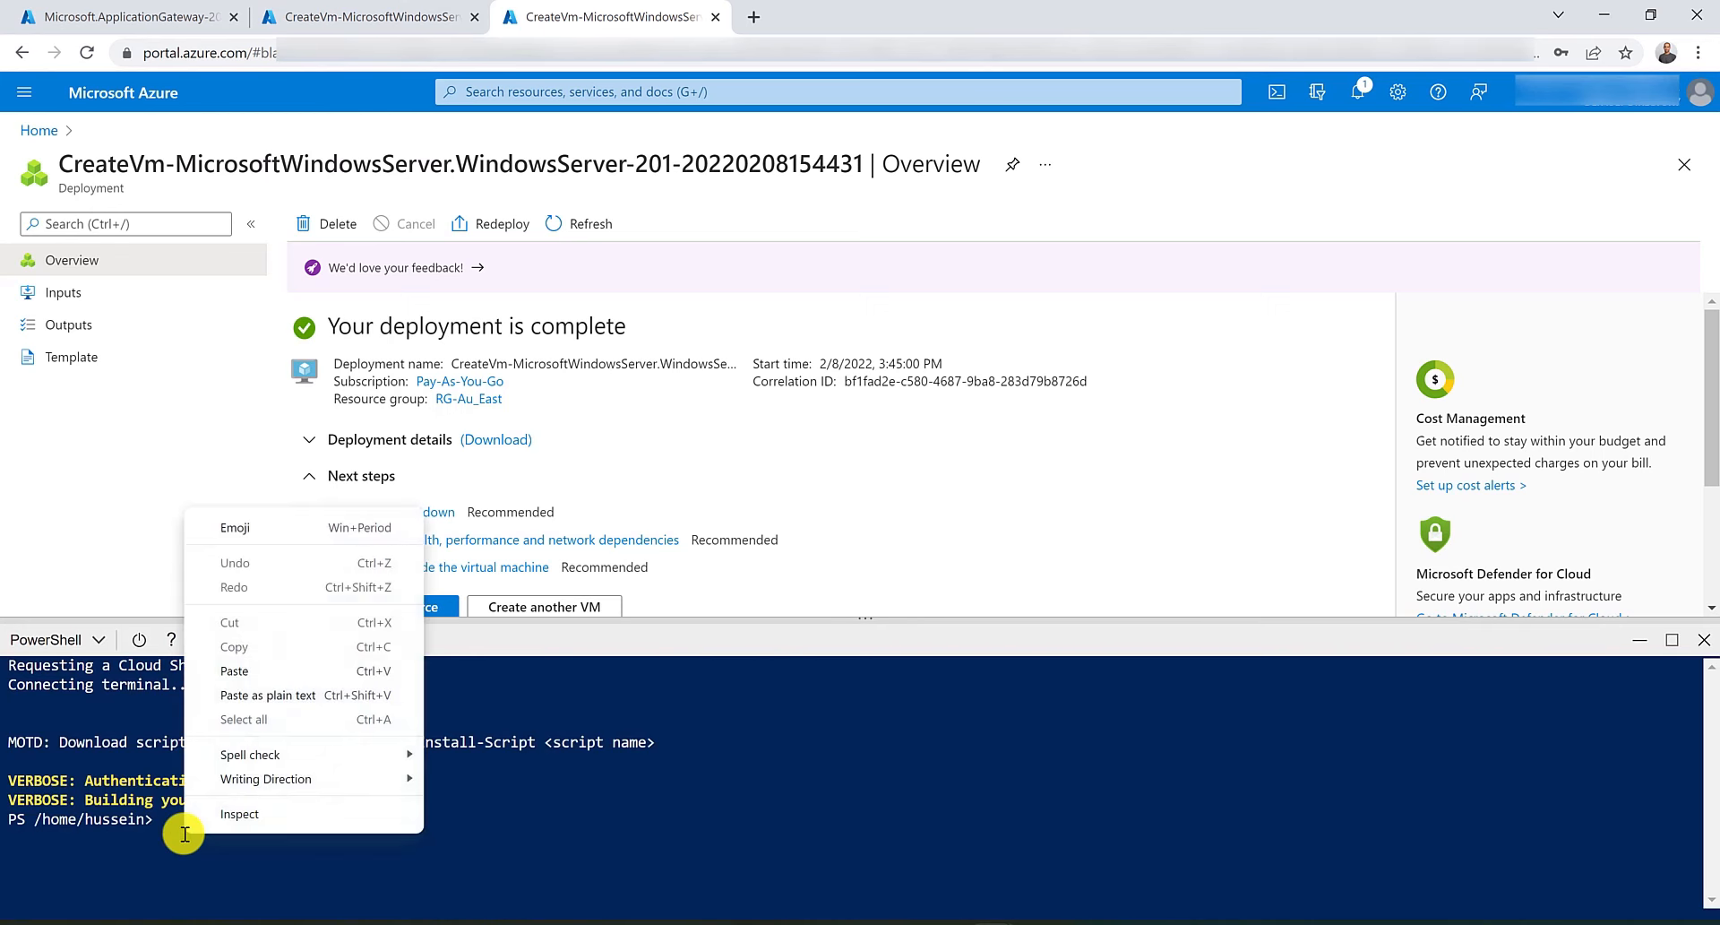
left_click(235, 670)
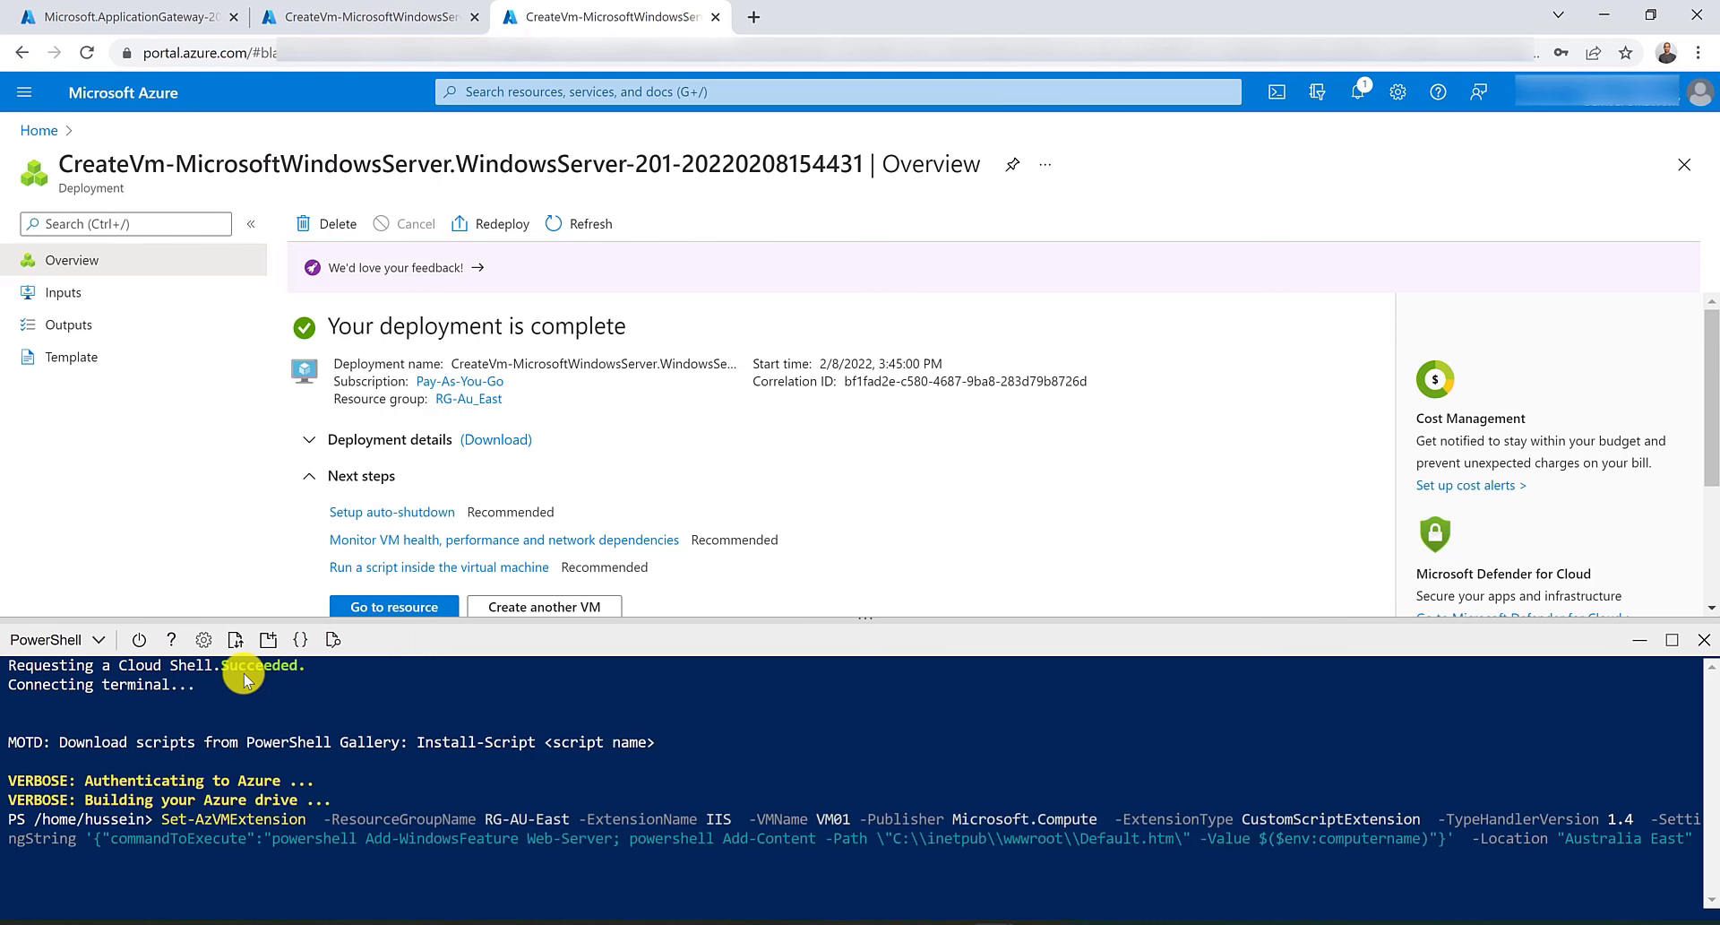
key("Home")
key("ctrl+Right")
key("ctrl+Right")
key("ctrl+Right")
key("ctrl+Right")
key("Delete")
key("Delete")
key("Delete")
key("Delete")
type("-Au_")
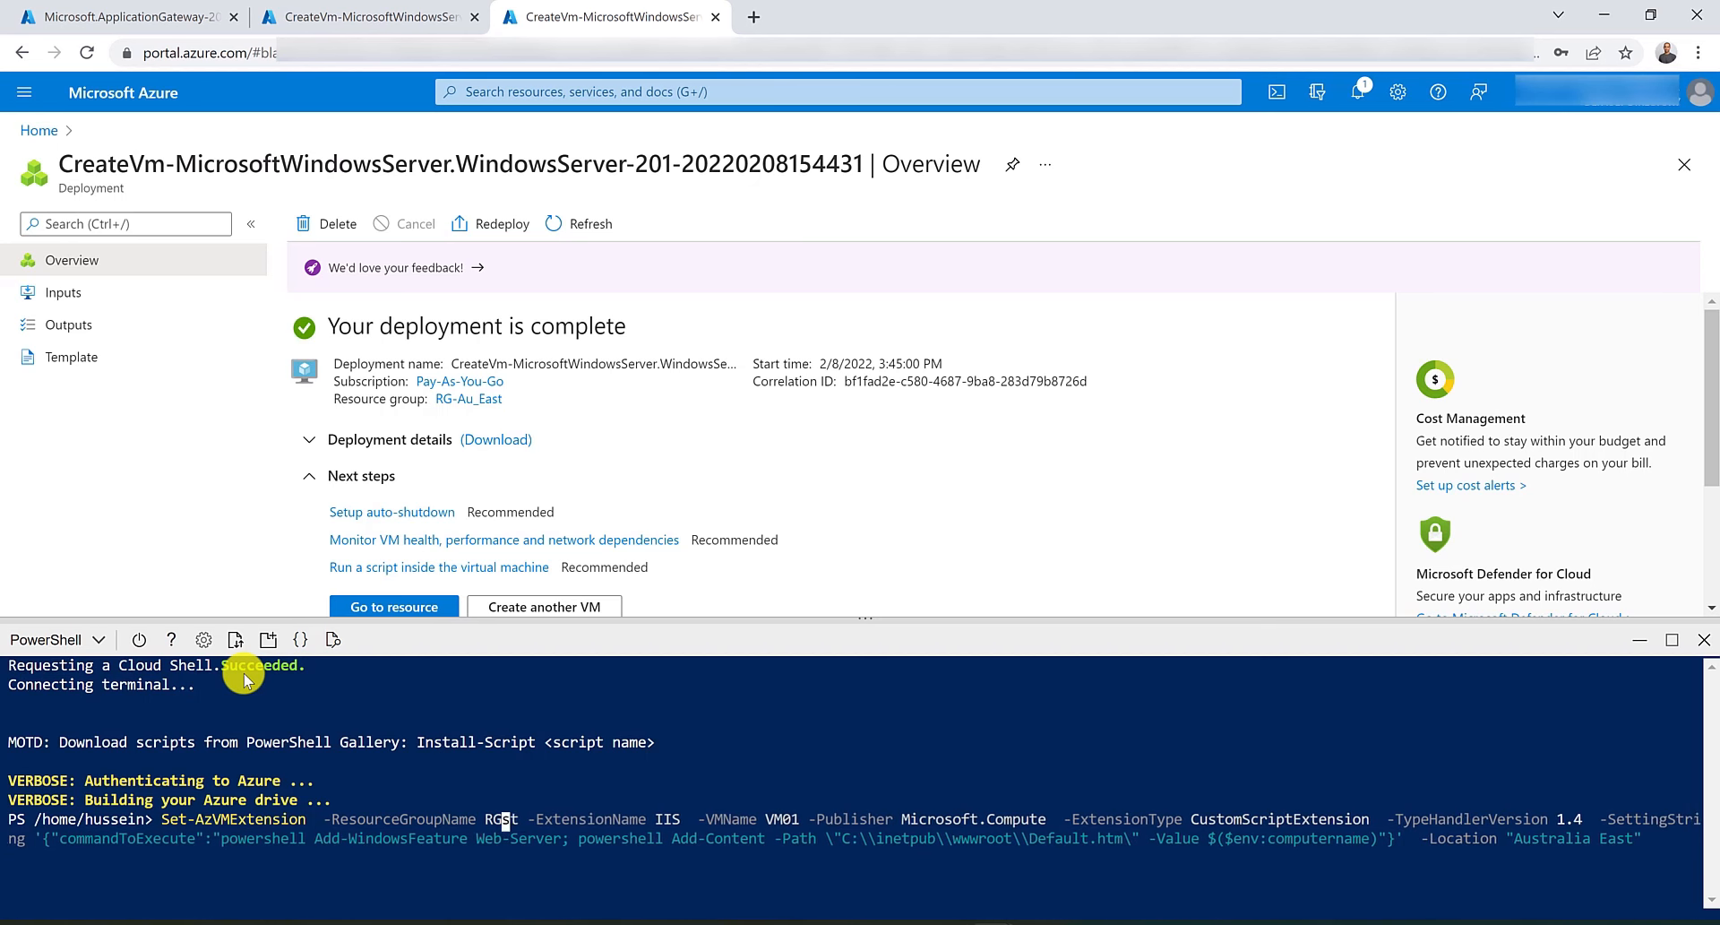
key("ctrl+Right")
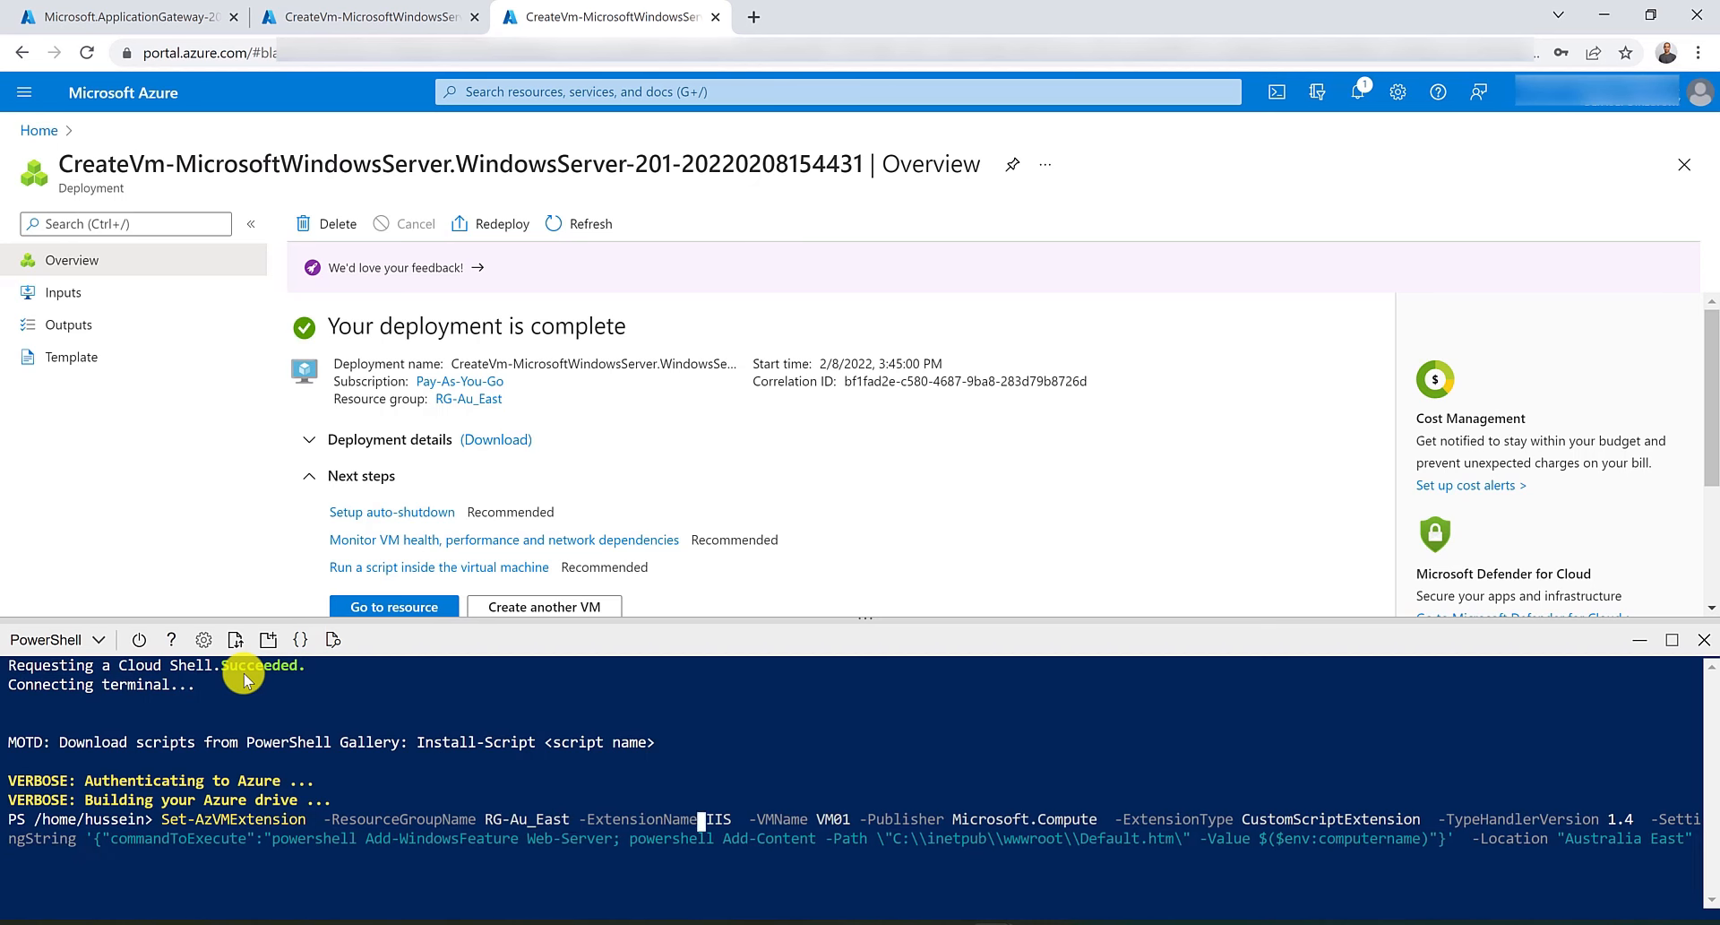
key("Delete")
key("Delete")
key("Delete")
key("Delete")
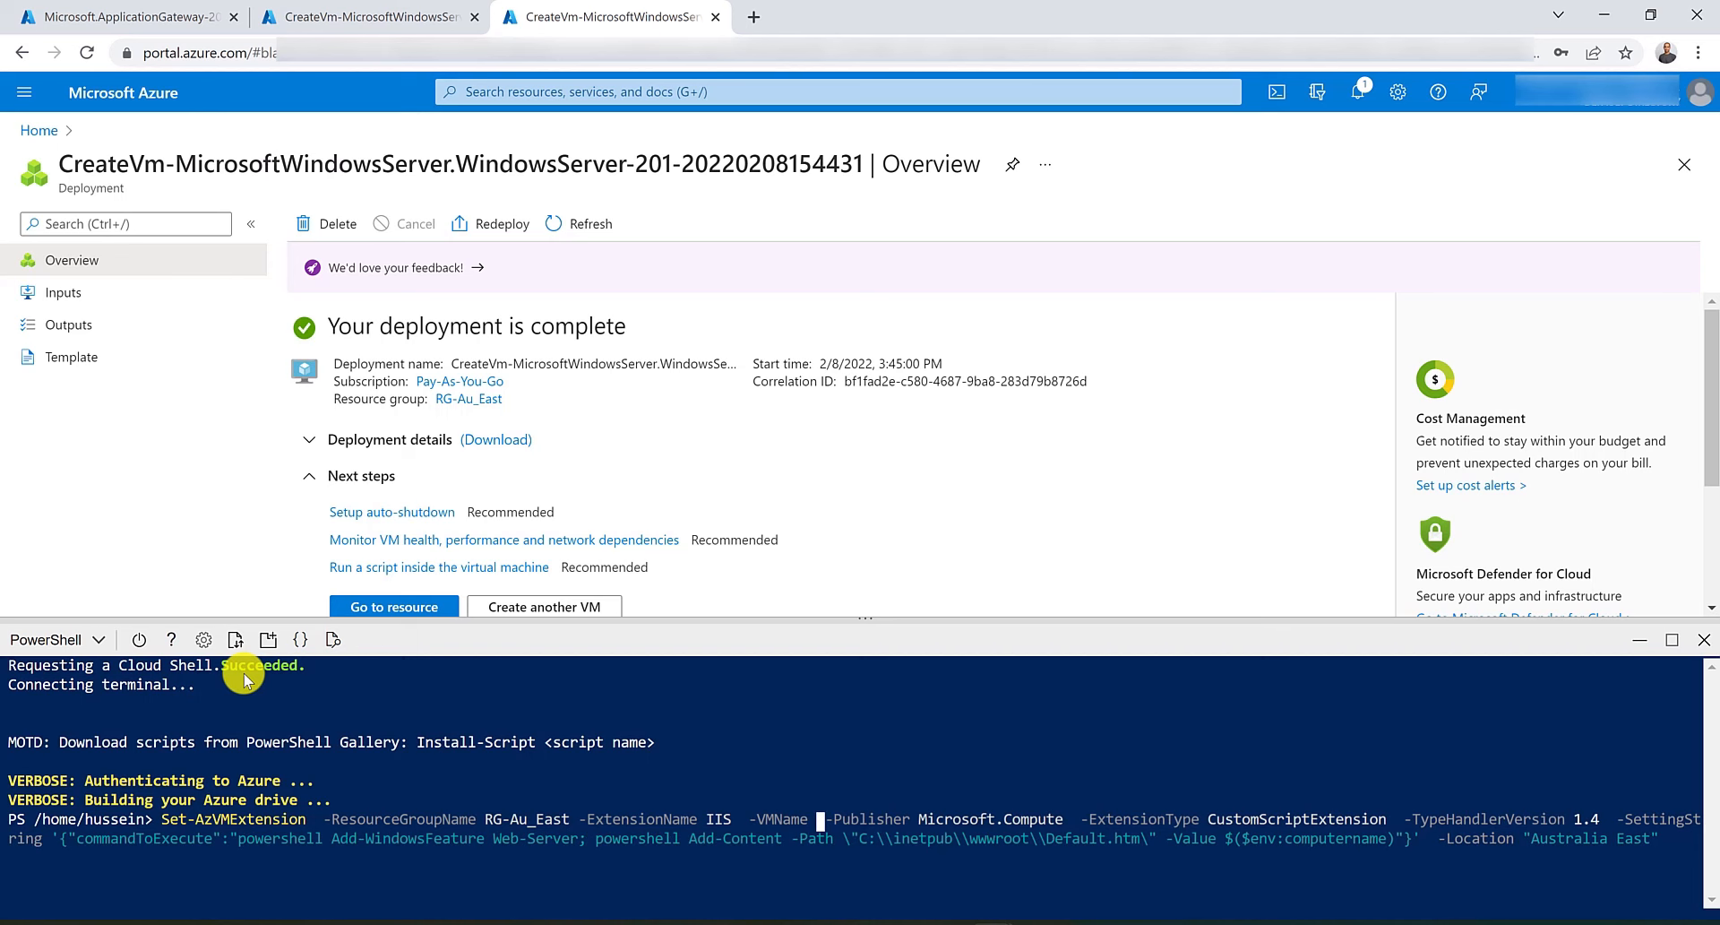
type("con")
key("Tab")
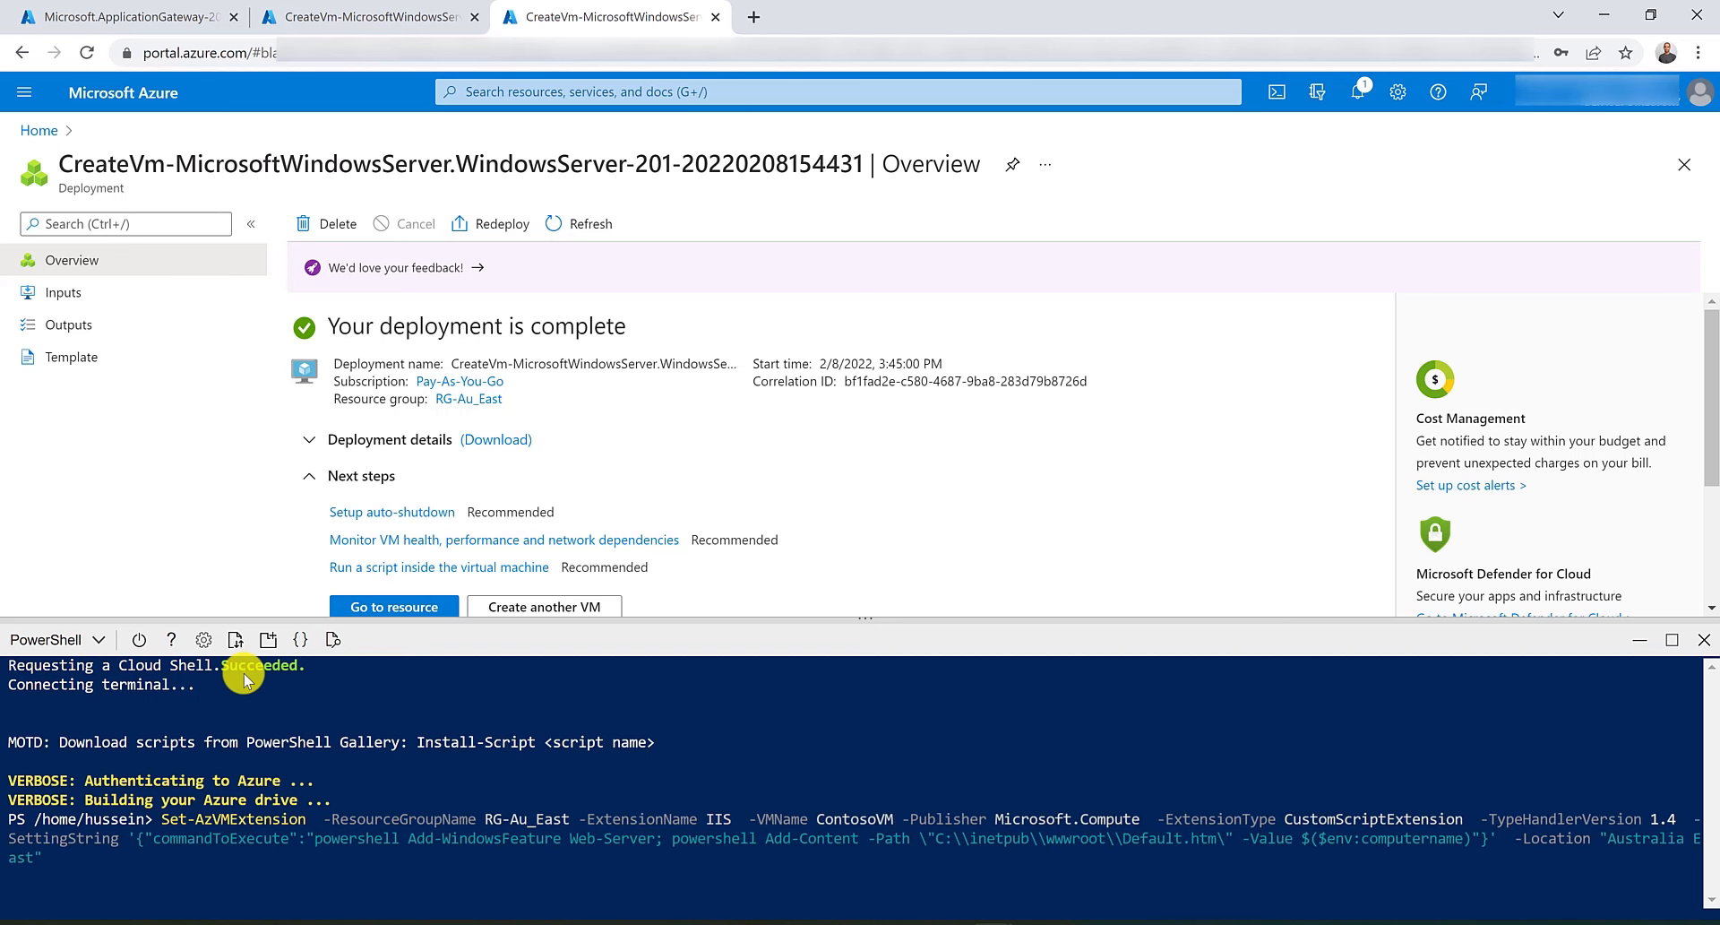
key("Return")
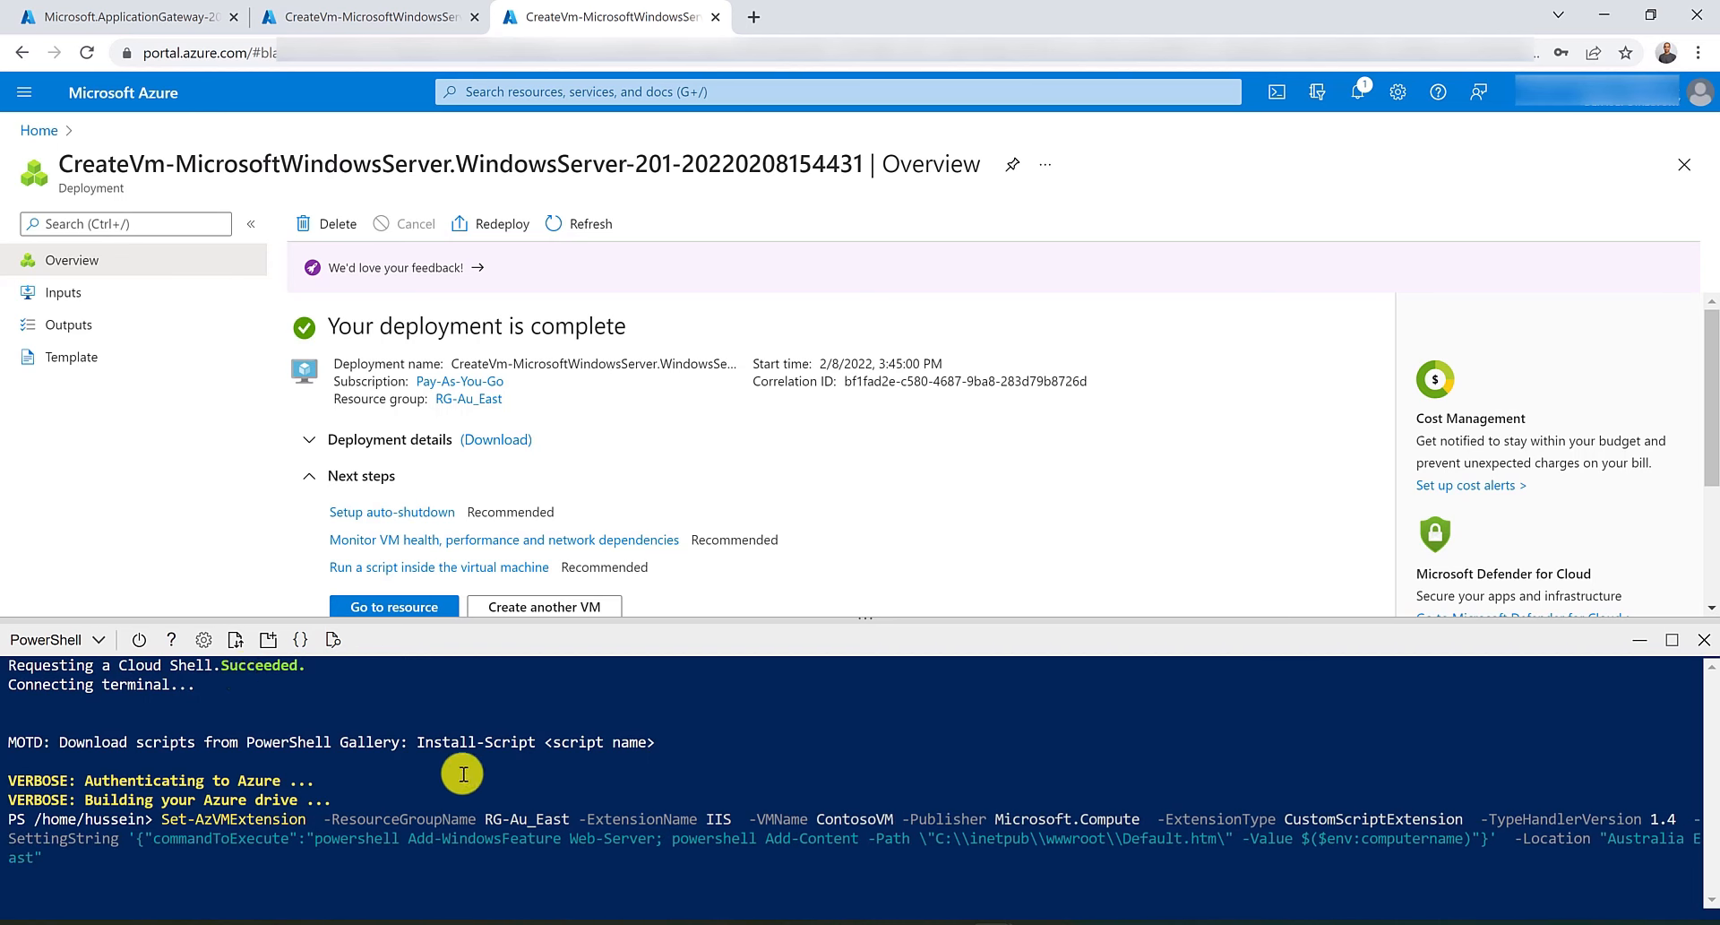
Run the same IIS custom script extension command for FabrikamVM in resource group RG-Au_East.
left_click(376, 11)
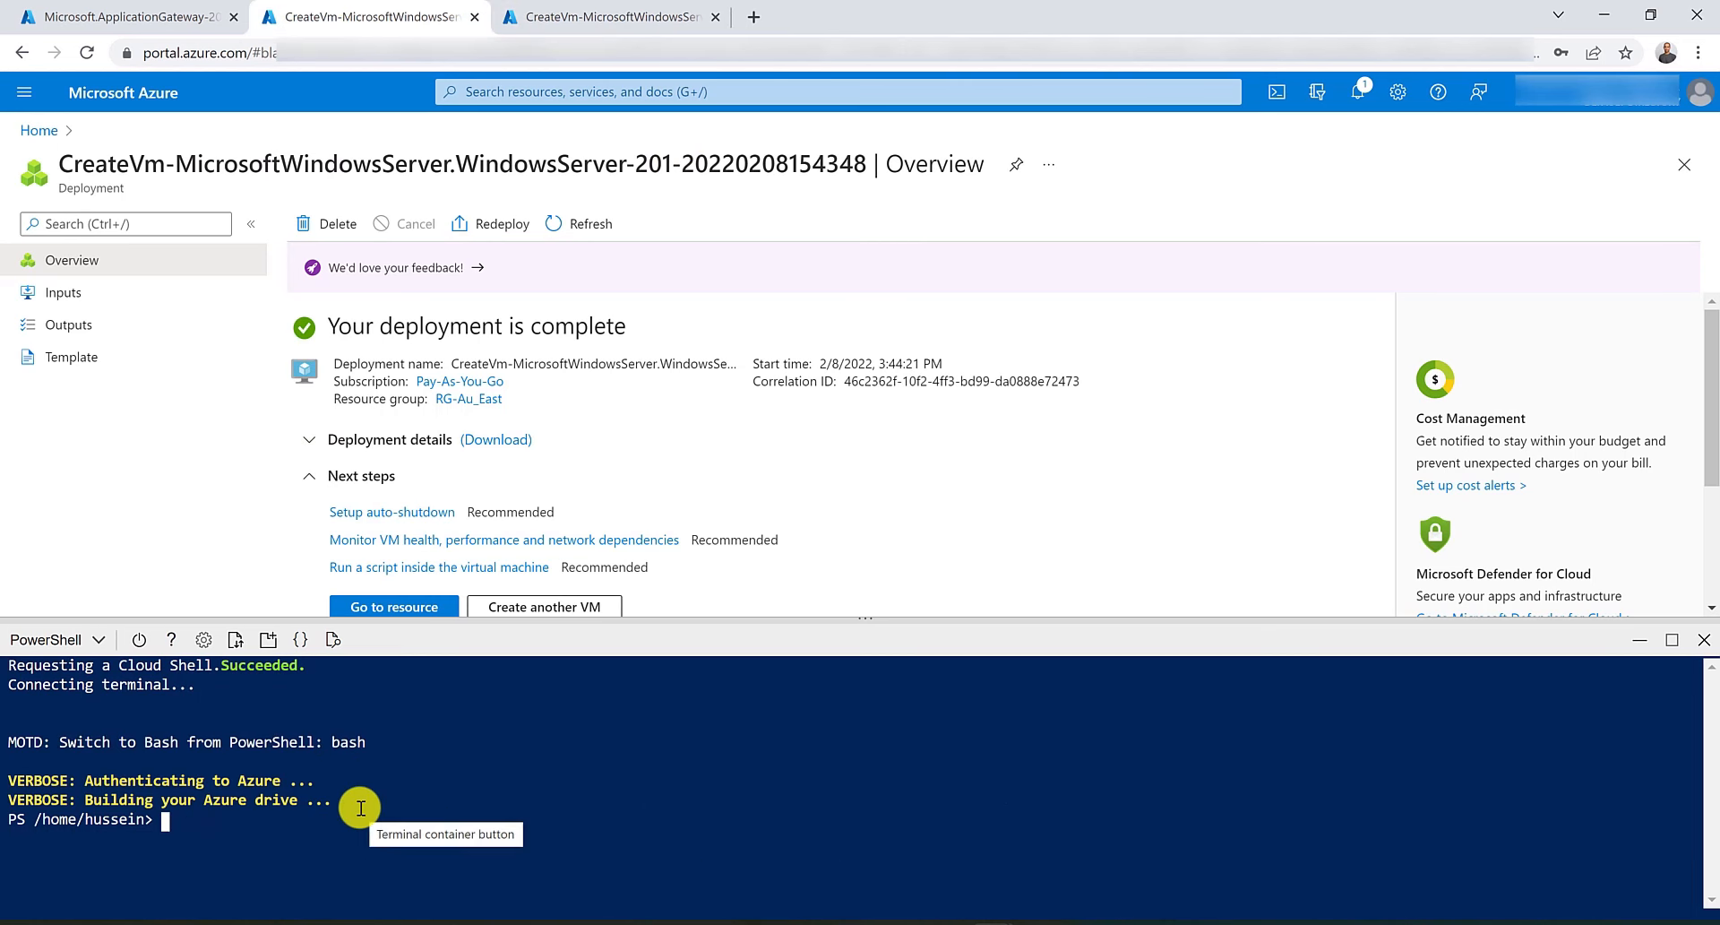
right_click(299, 847)
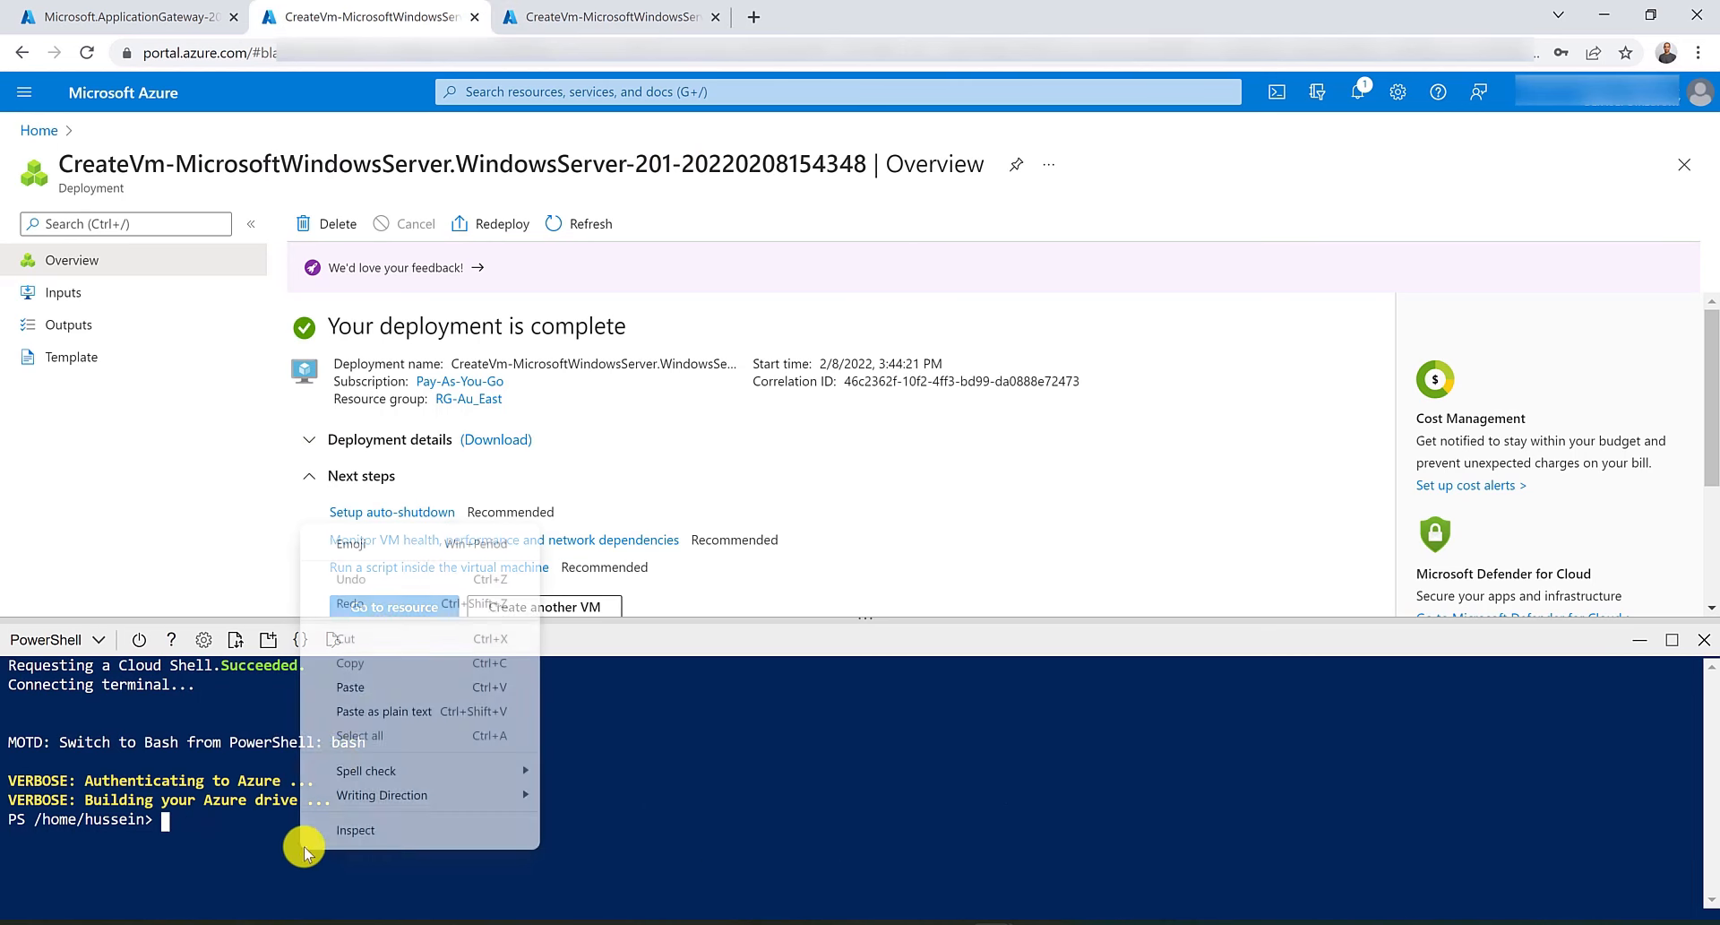
left_click(357, 686)
key("Home")
key("Right")
key("Right")
key("Right")
key("Right")
key("Right")
key("Right")
key("Right")
key("Right")
key("Right")
key("Right")
key("Right")
key("Right")
key("Right")
key("Right")
key("Right")
key("Right")
key("Right")
key("Right")
key("Right")
key("Right")
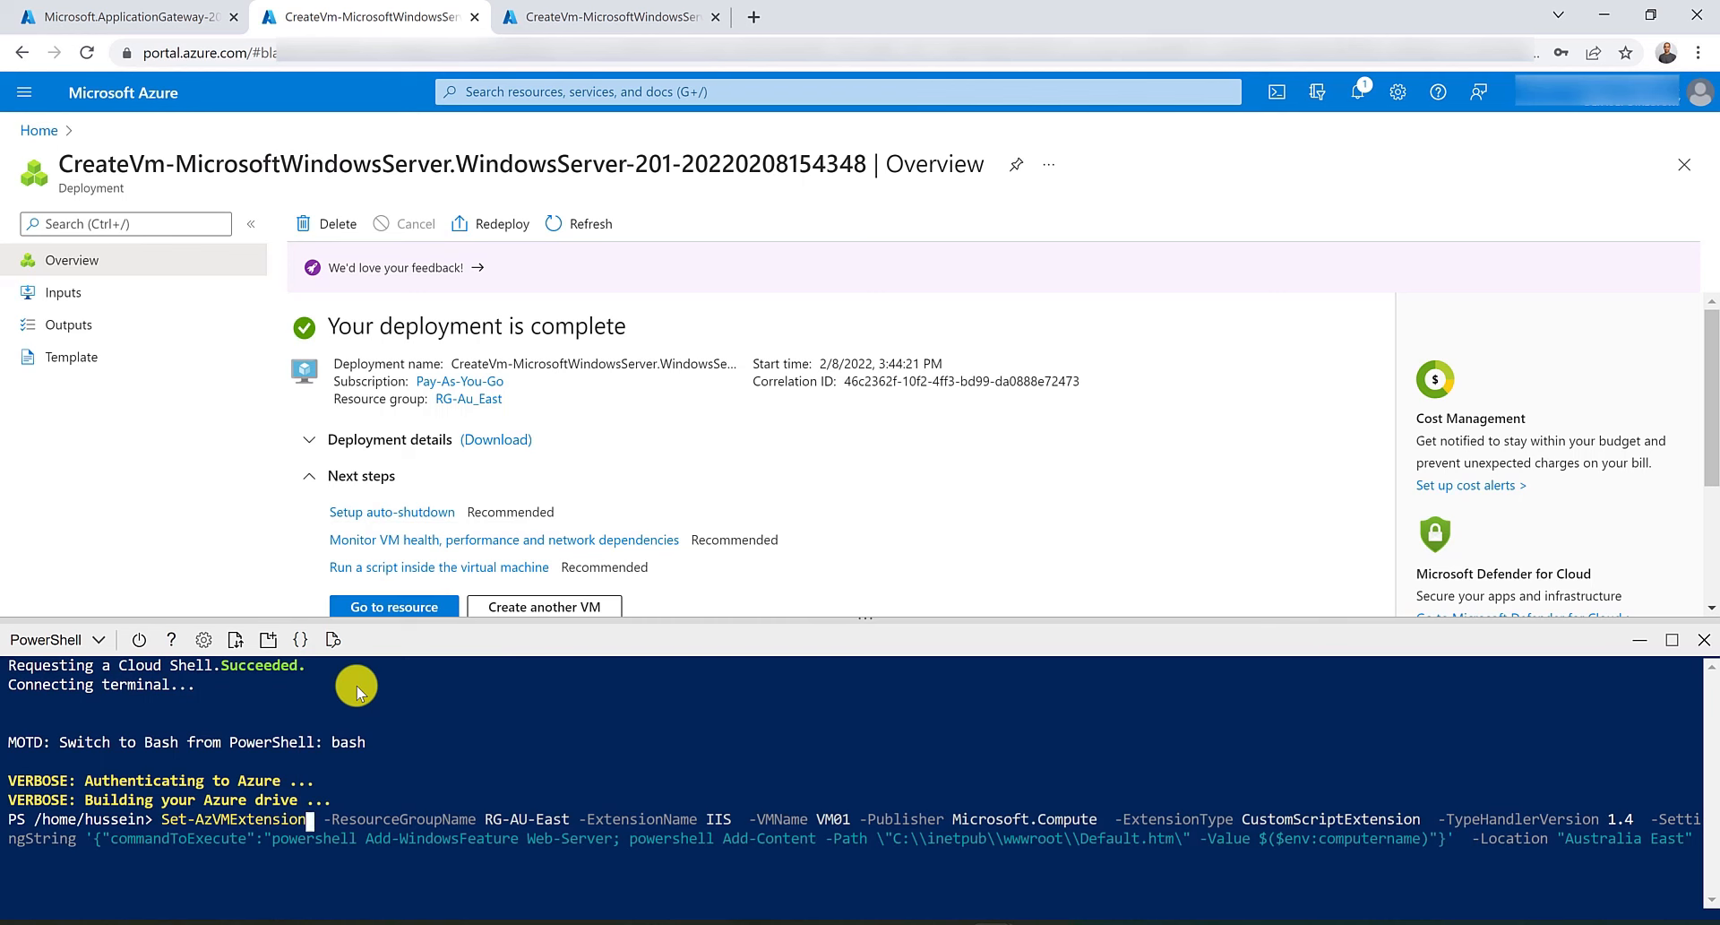
key("Delete")
key("Delete")
key("Delete")
key("Delete")
key("Delete")
key("Delete")
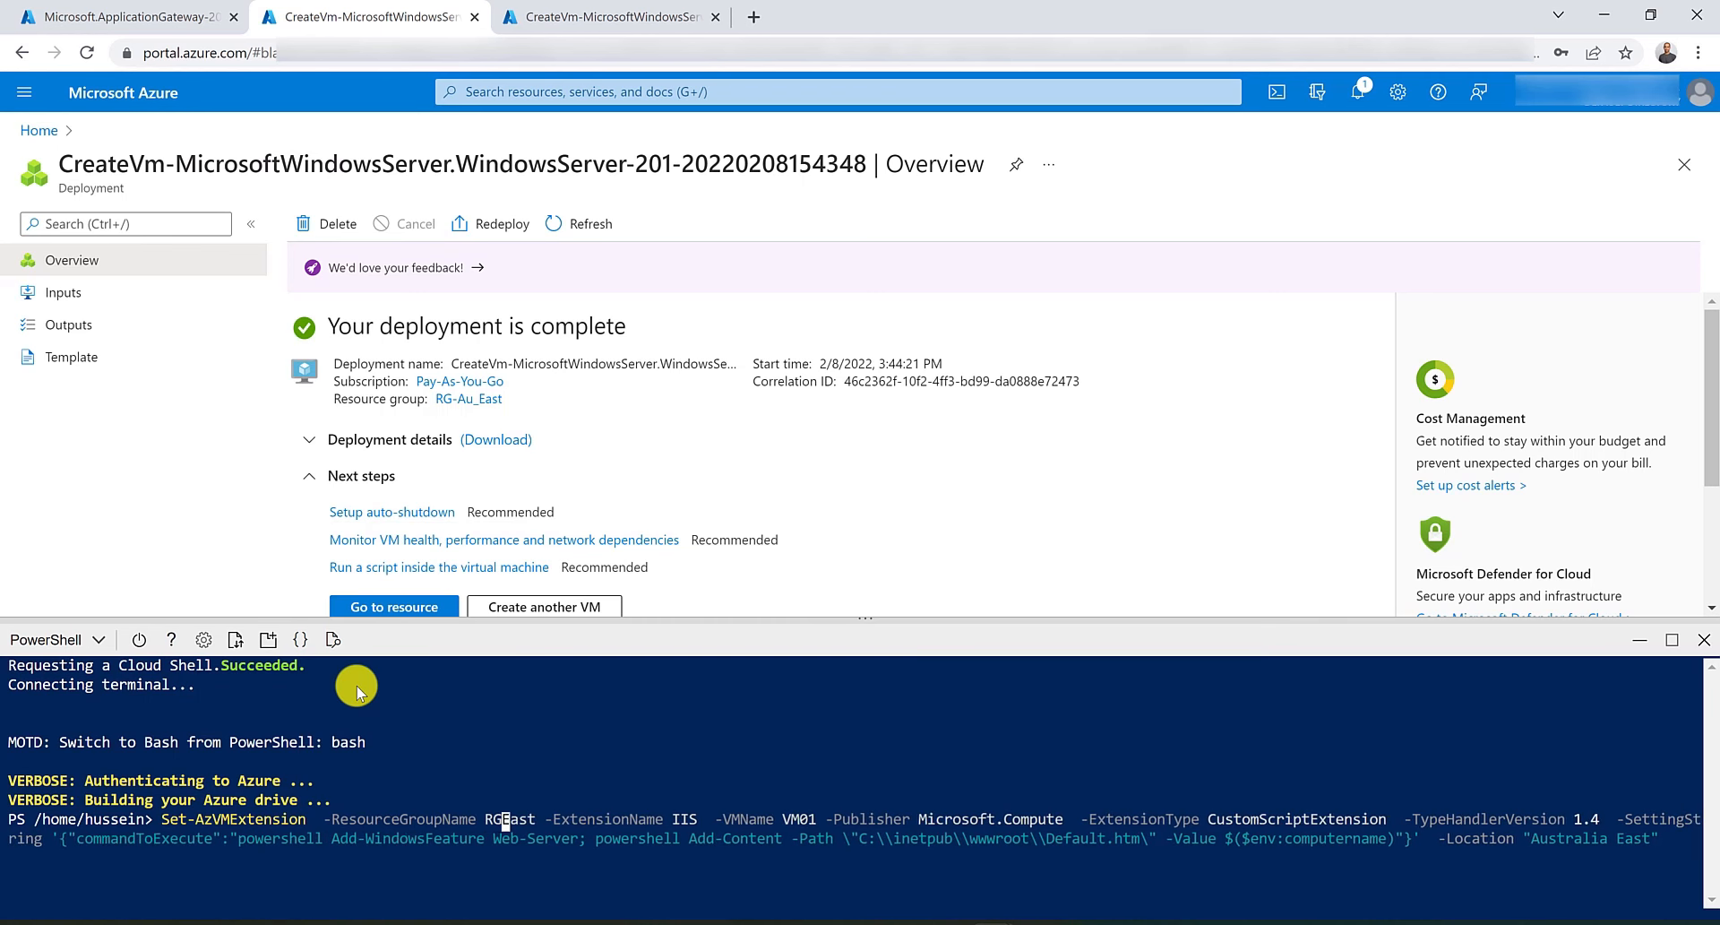
key("Delete")
type("_")
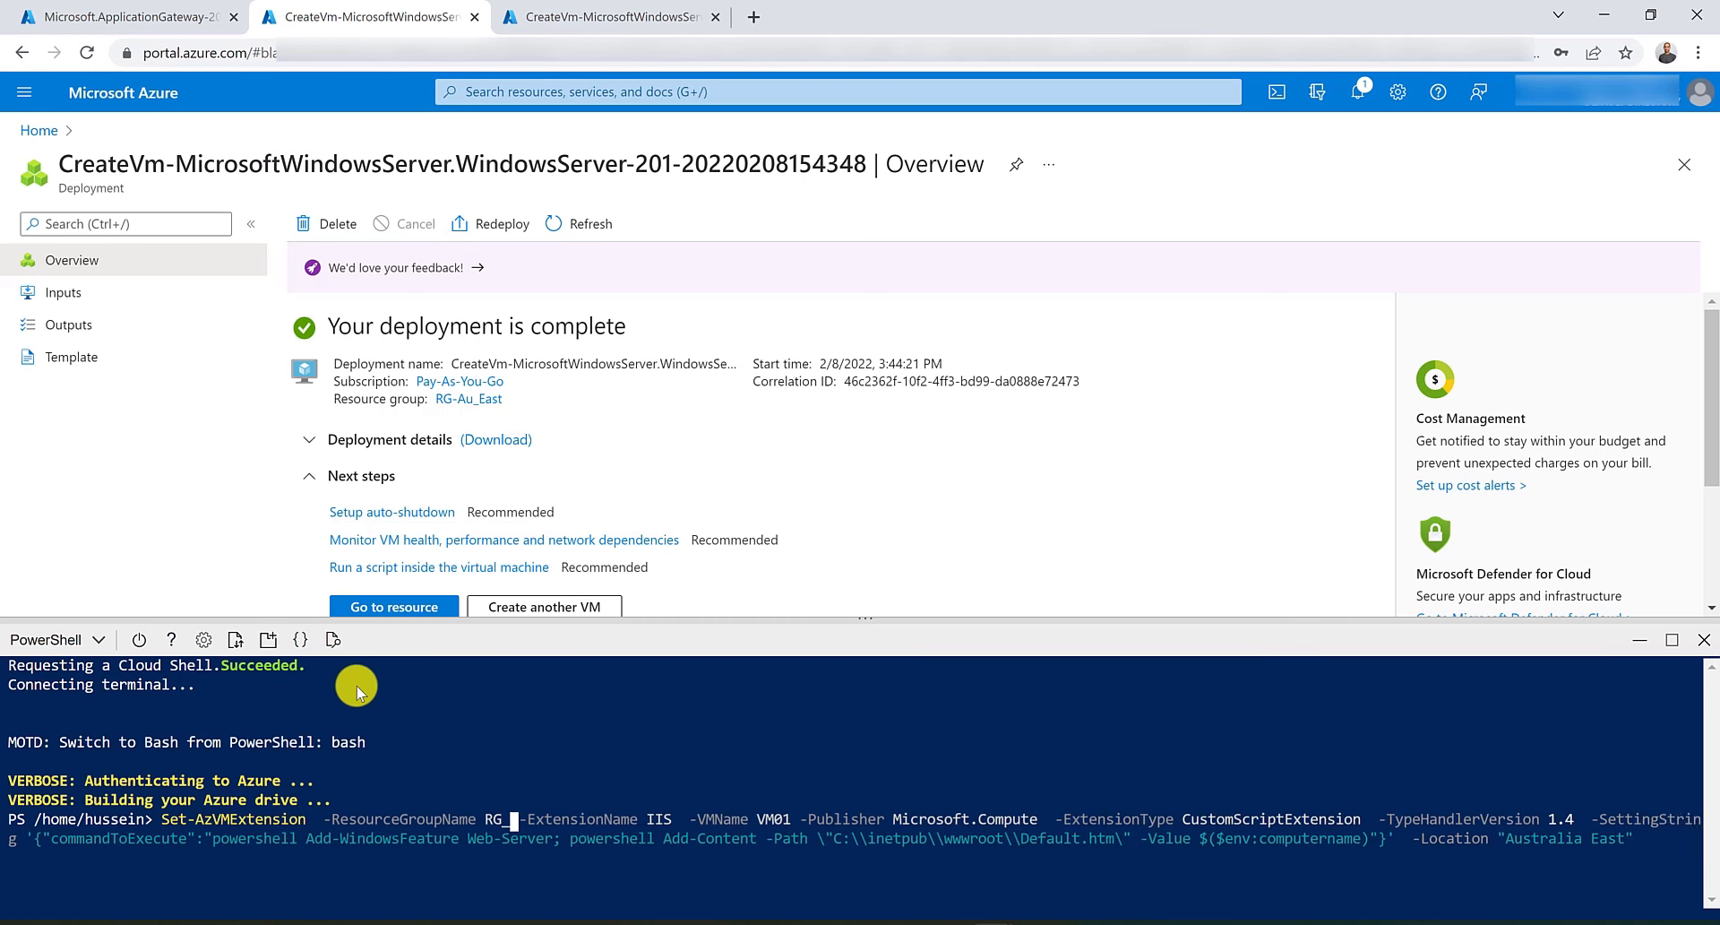
key("BackSpace")
type("-Au_East")
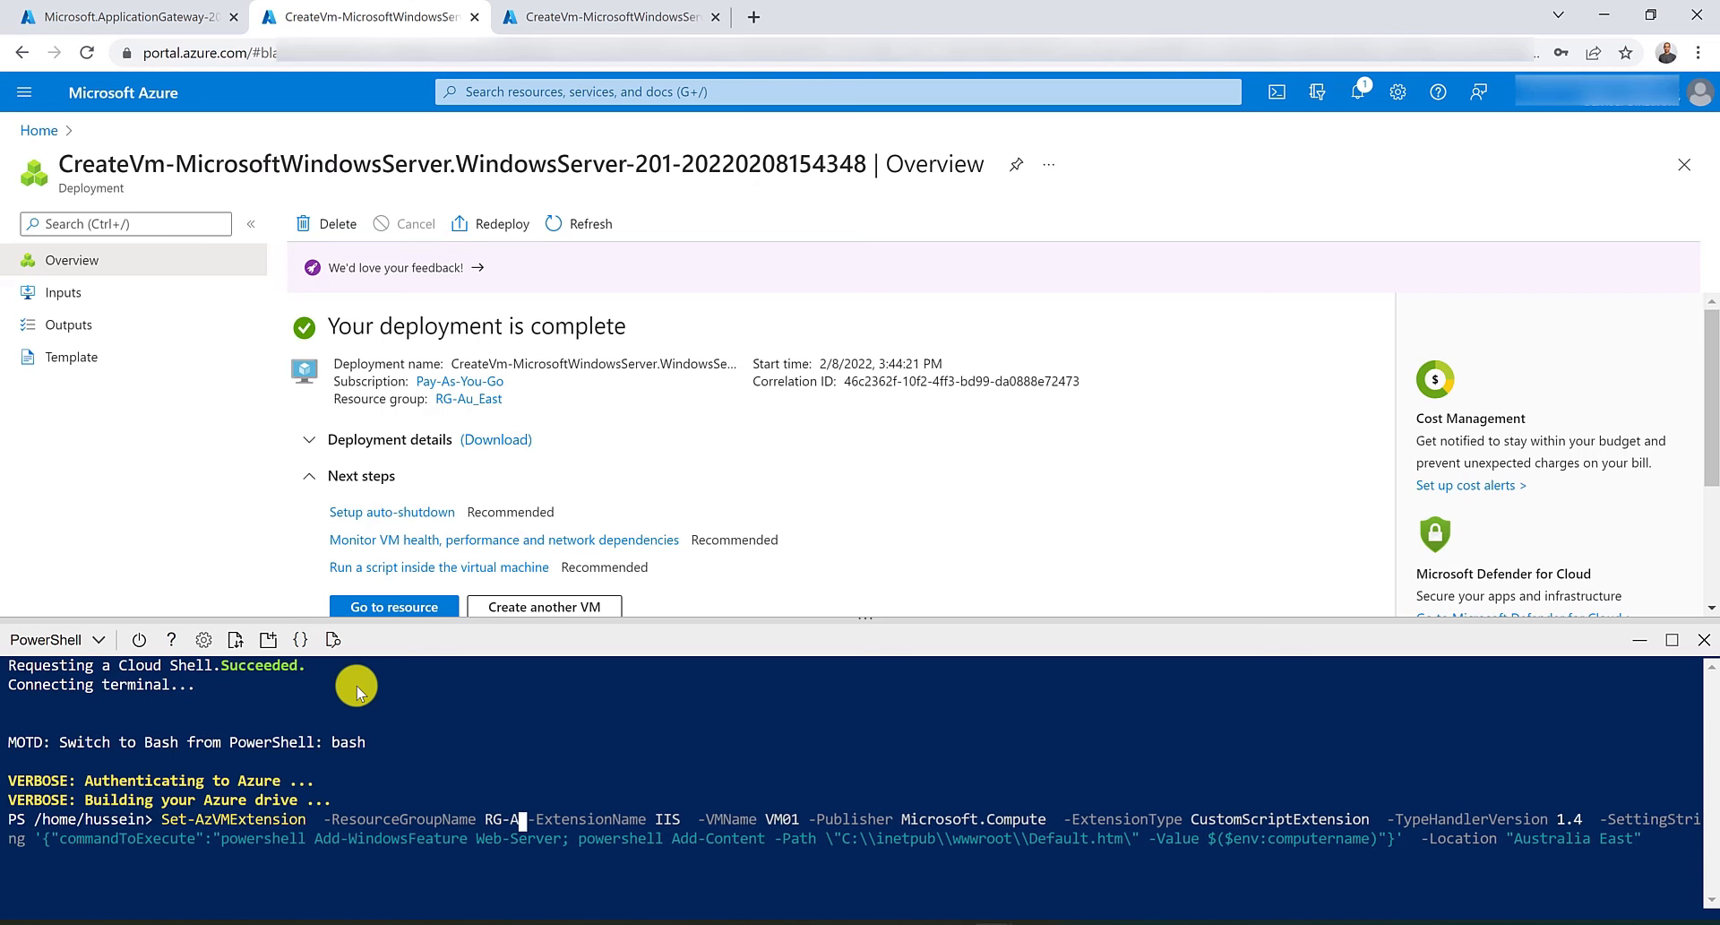
key("ctrl+Right")
key("ctrl+Right")
key("ctrl+Right")
key("ctrl+Right")
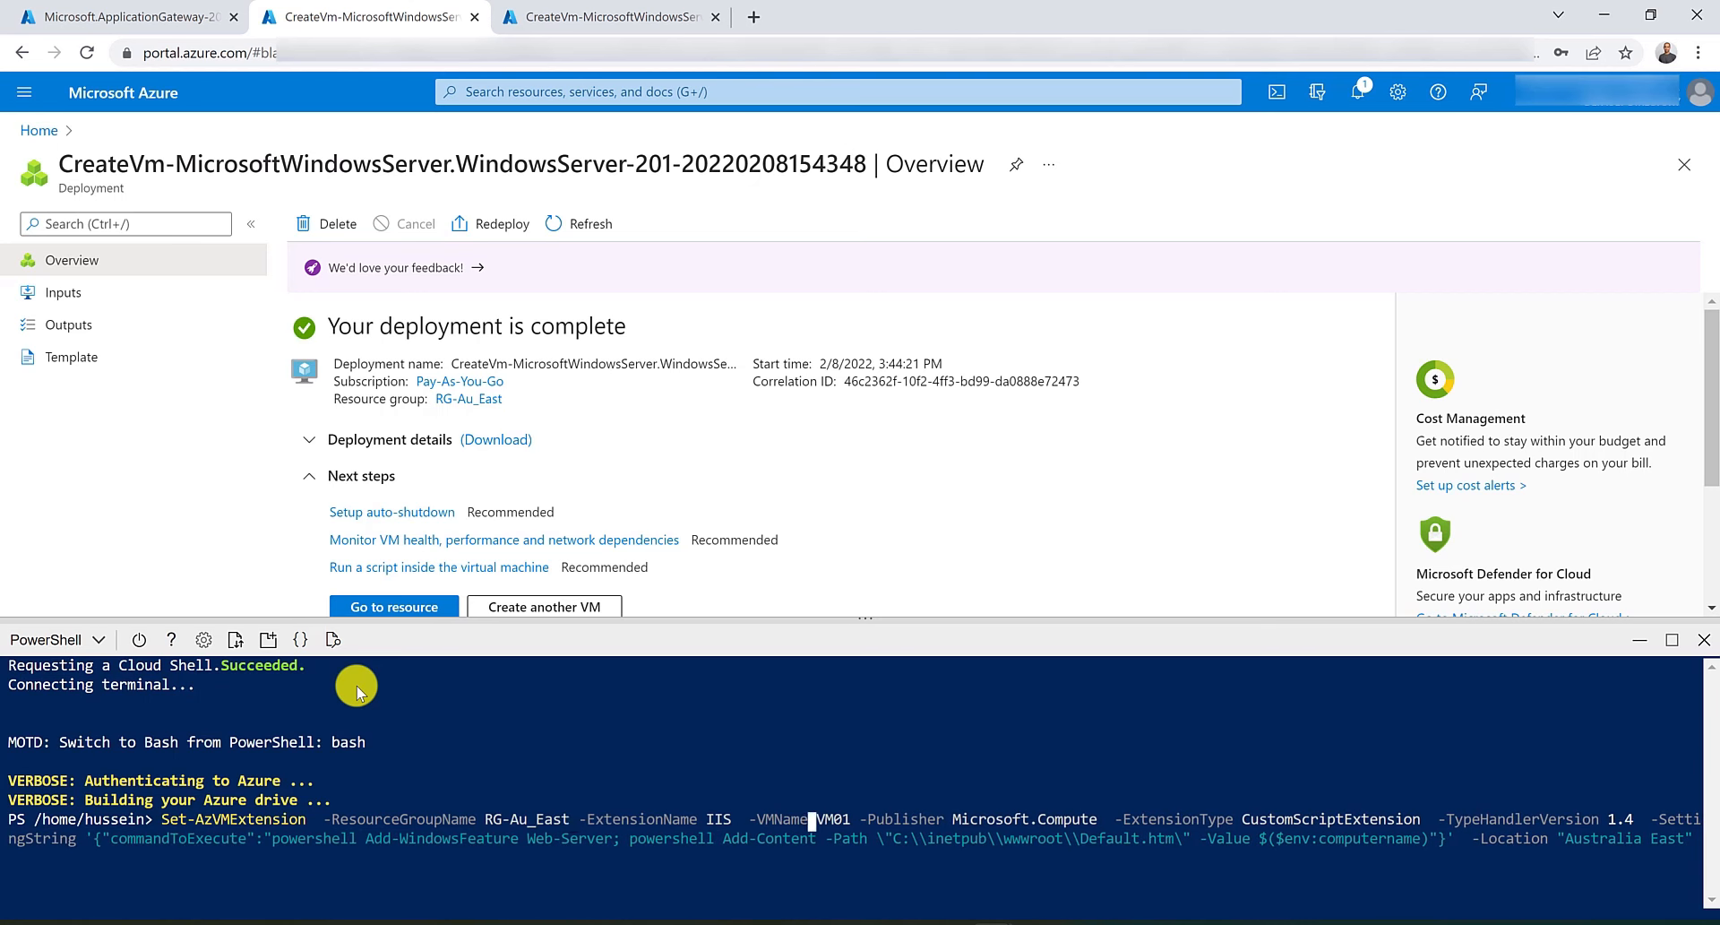
key("Delete")
key("Delete")
key("Delete")
key("Delete")
type("FabrikamVM")
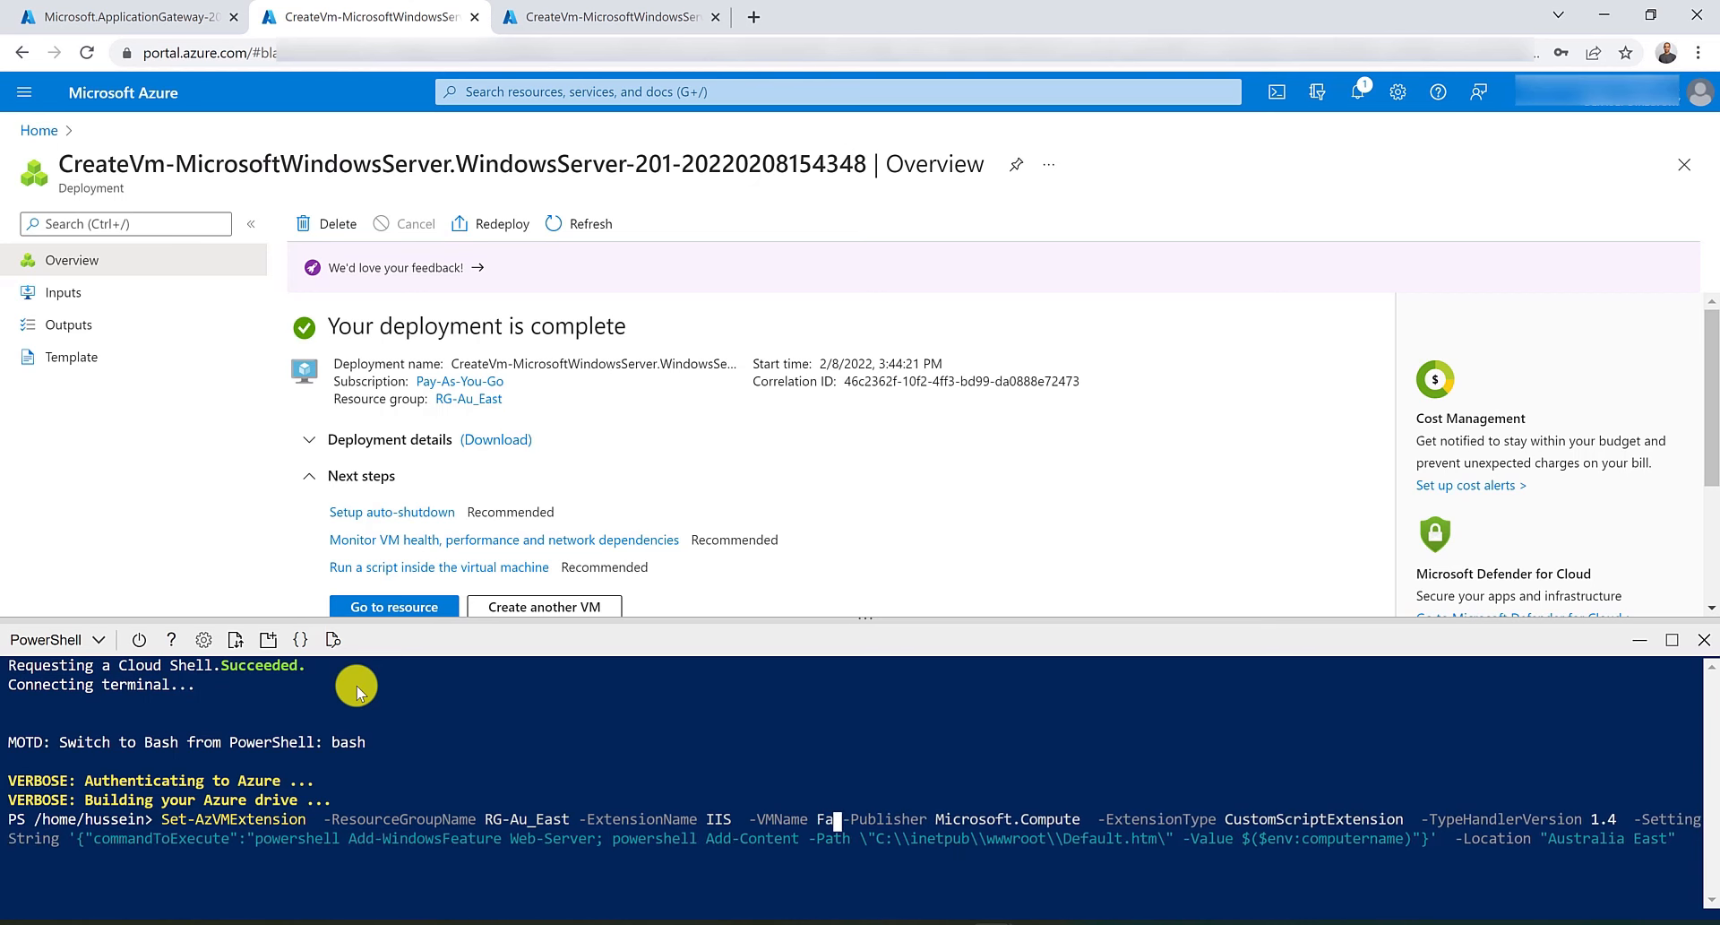
key("Return")
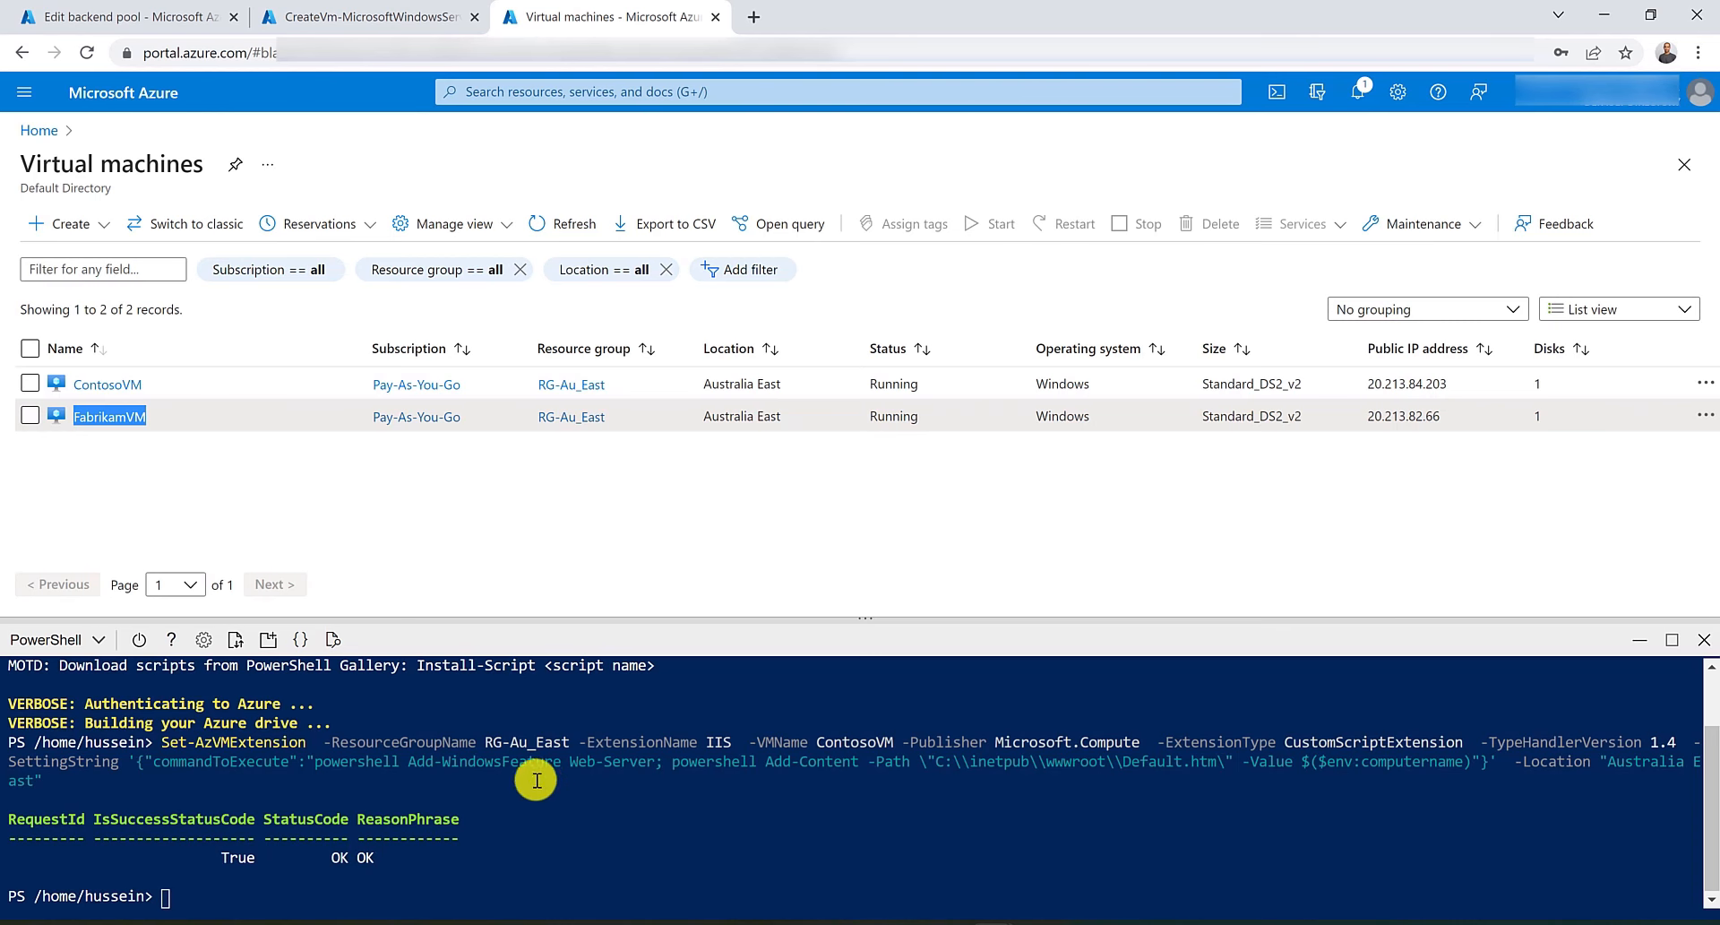
left_click(387, 14)
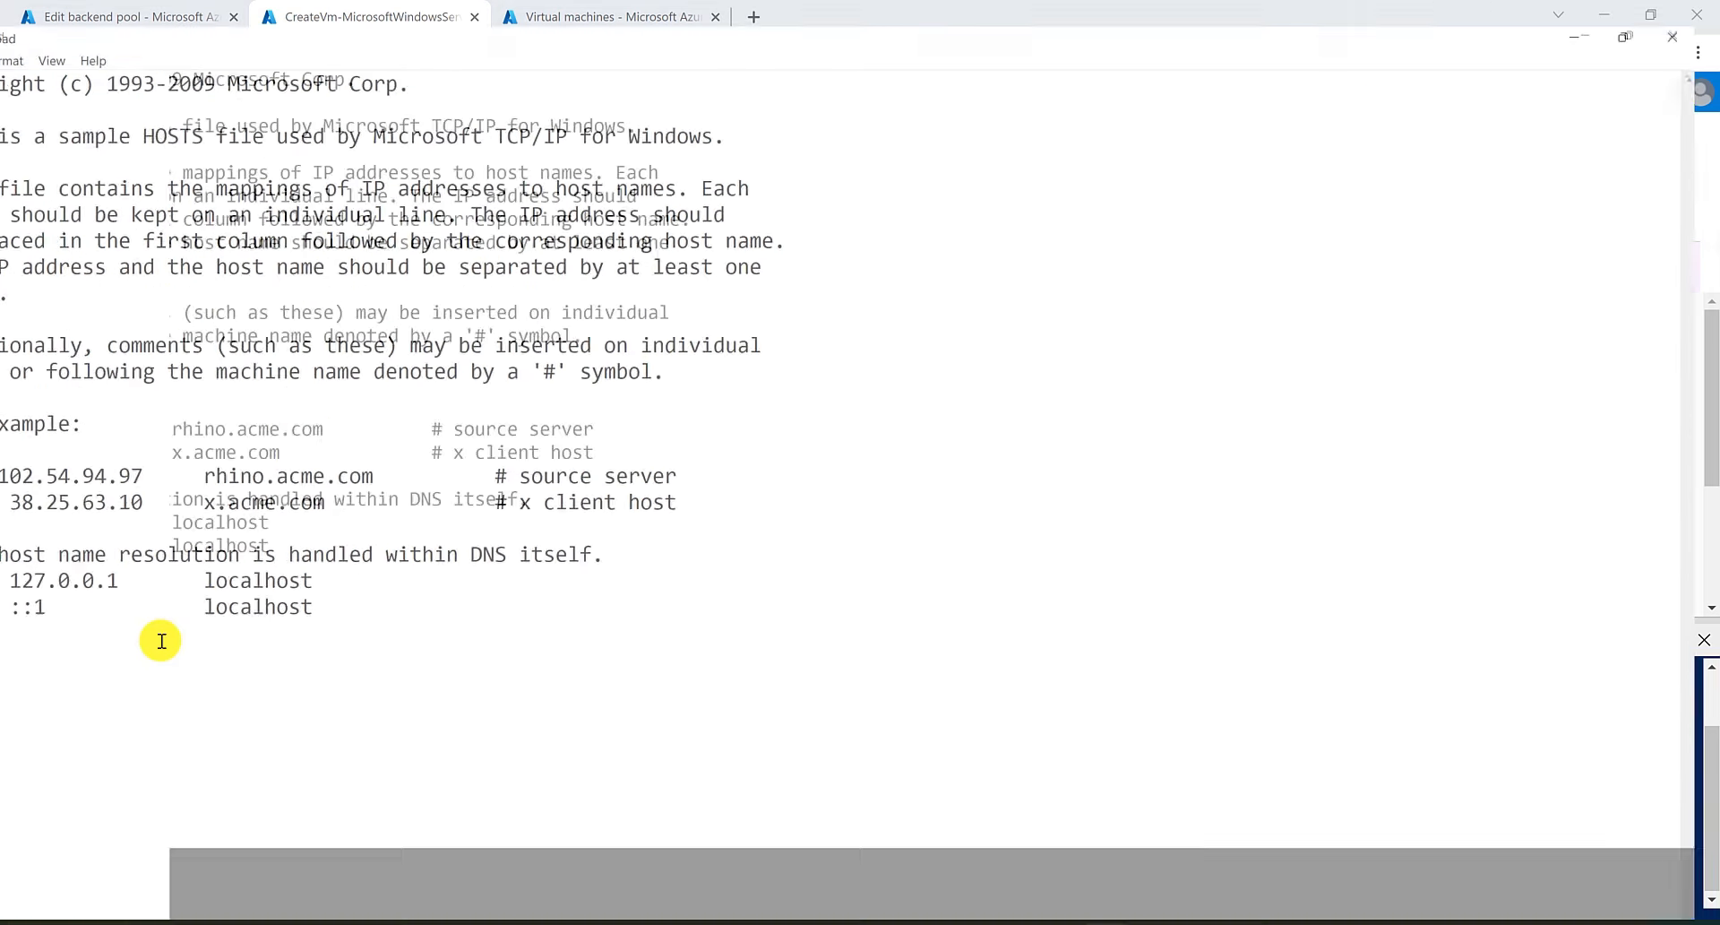
key("Return")
type("20.213.80.70 www.contoso.com 20.213.80.70 www.Fabrikam.com")
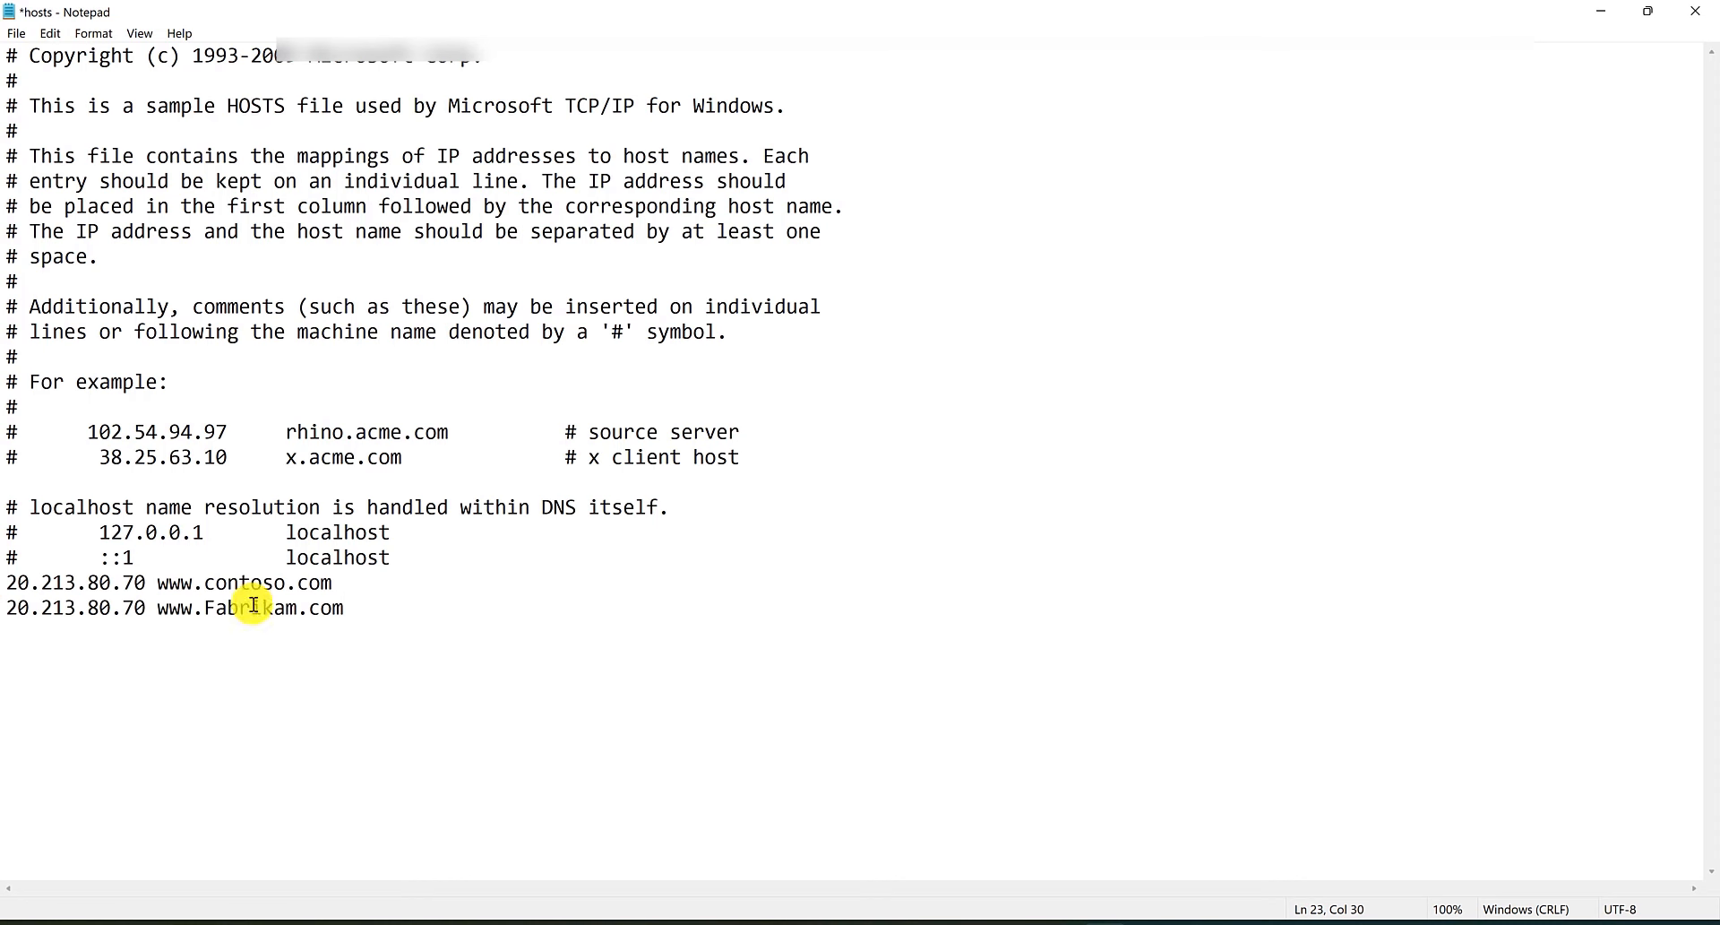
key("ctrl+s")
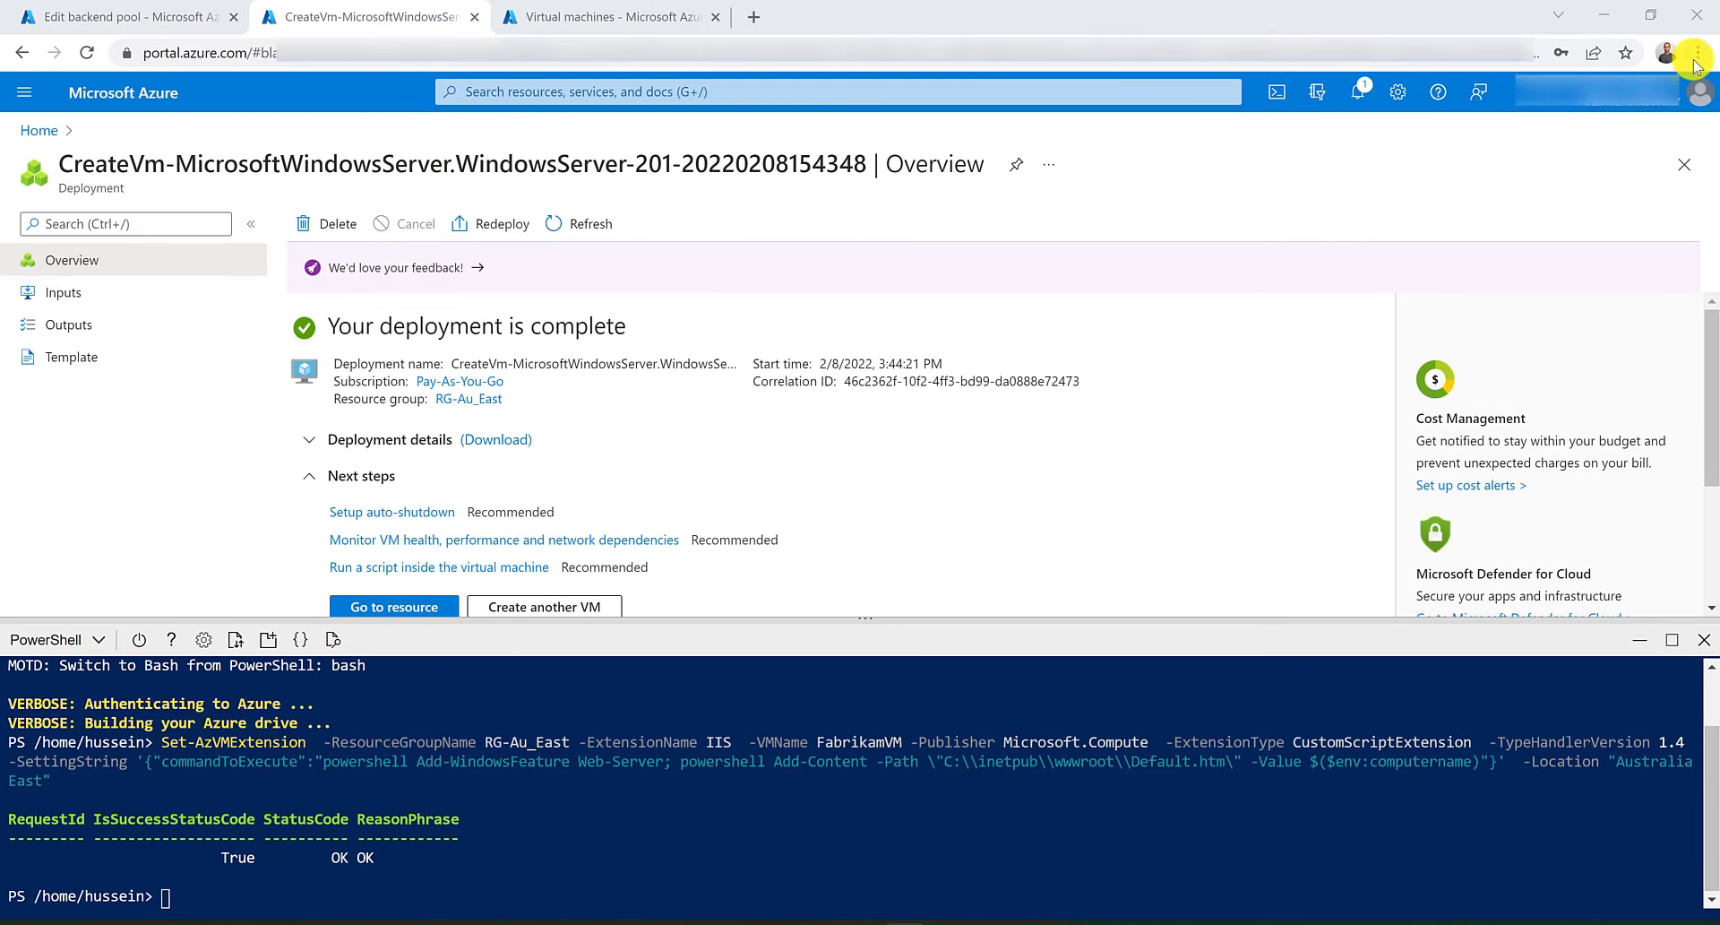
Add ContosoVM's network interface contosovm798 as a virtual machine target of ContosoPool and save.
left_click(157, 9)
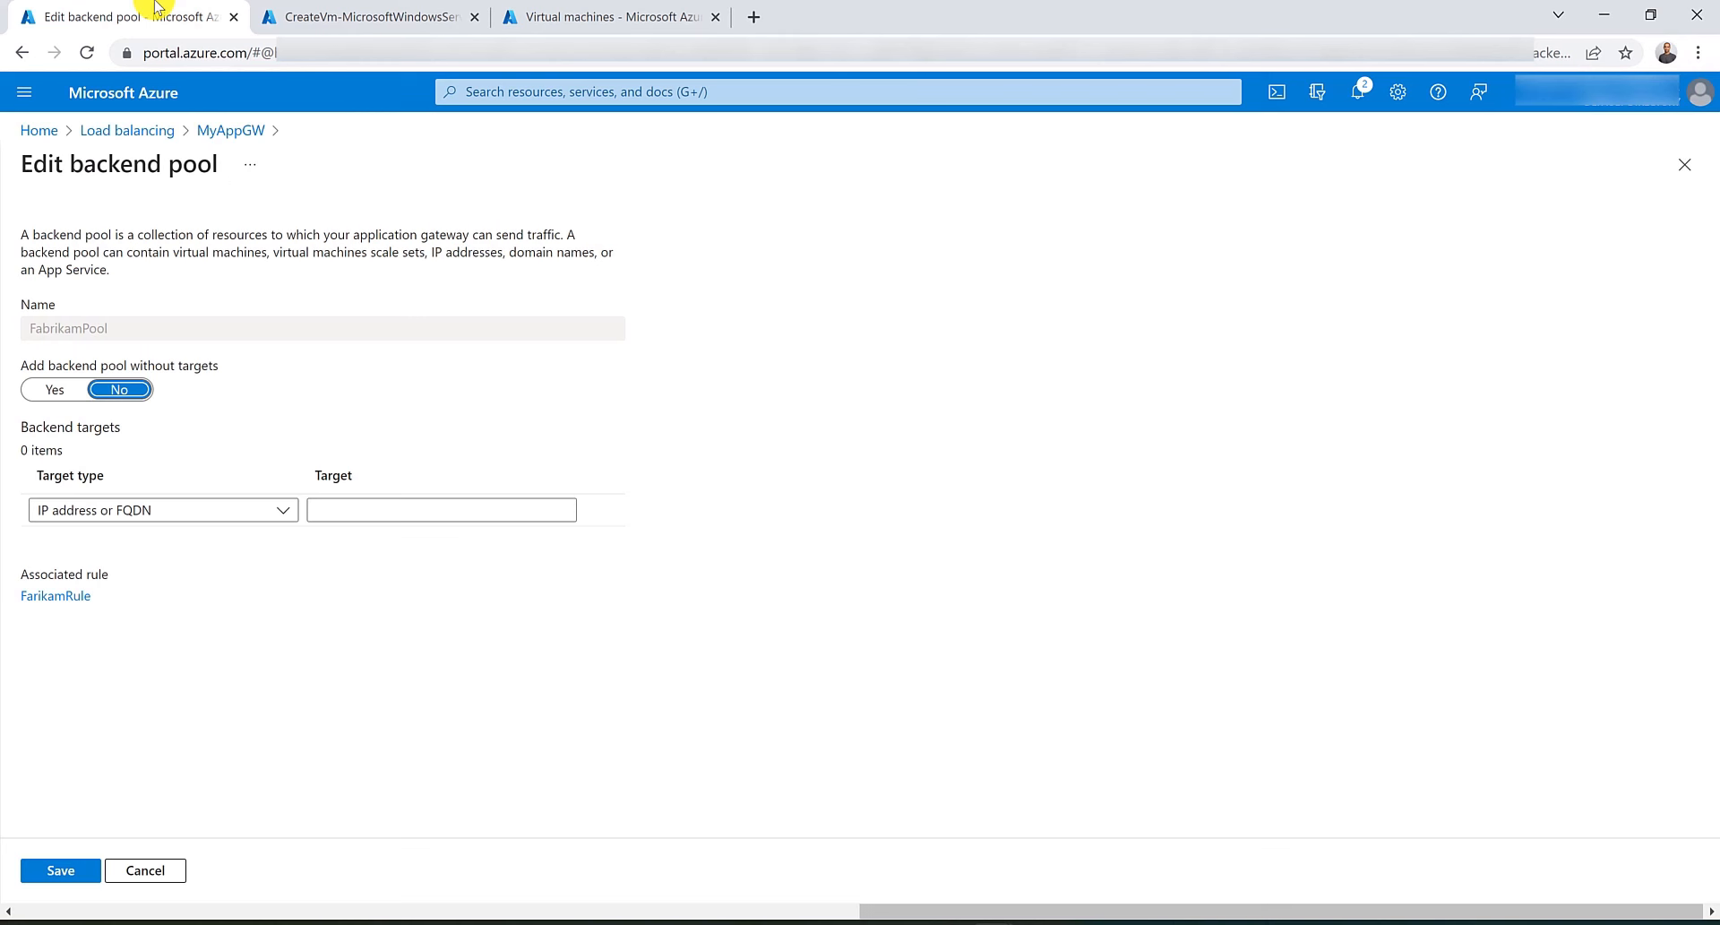
left_click(154, 873)
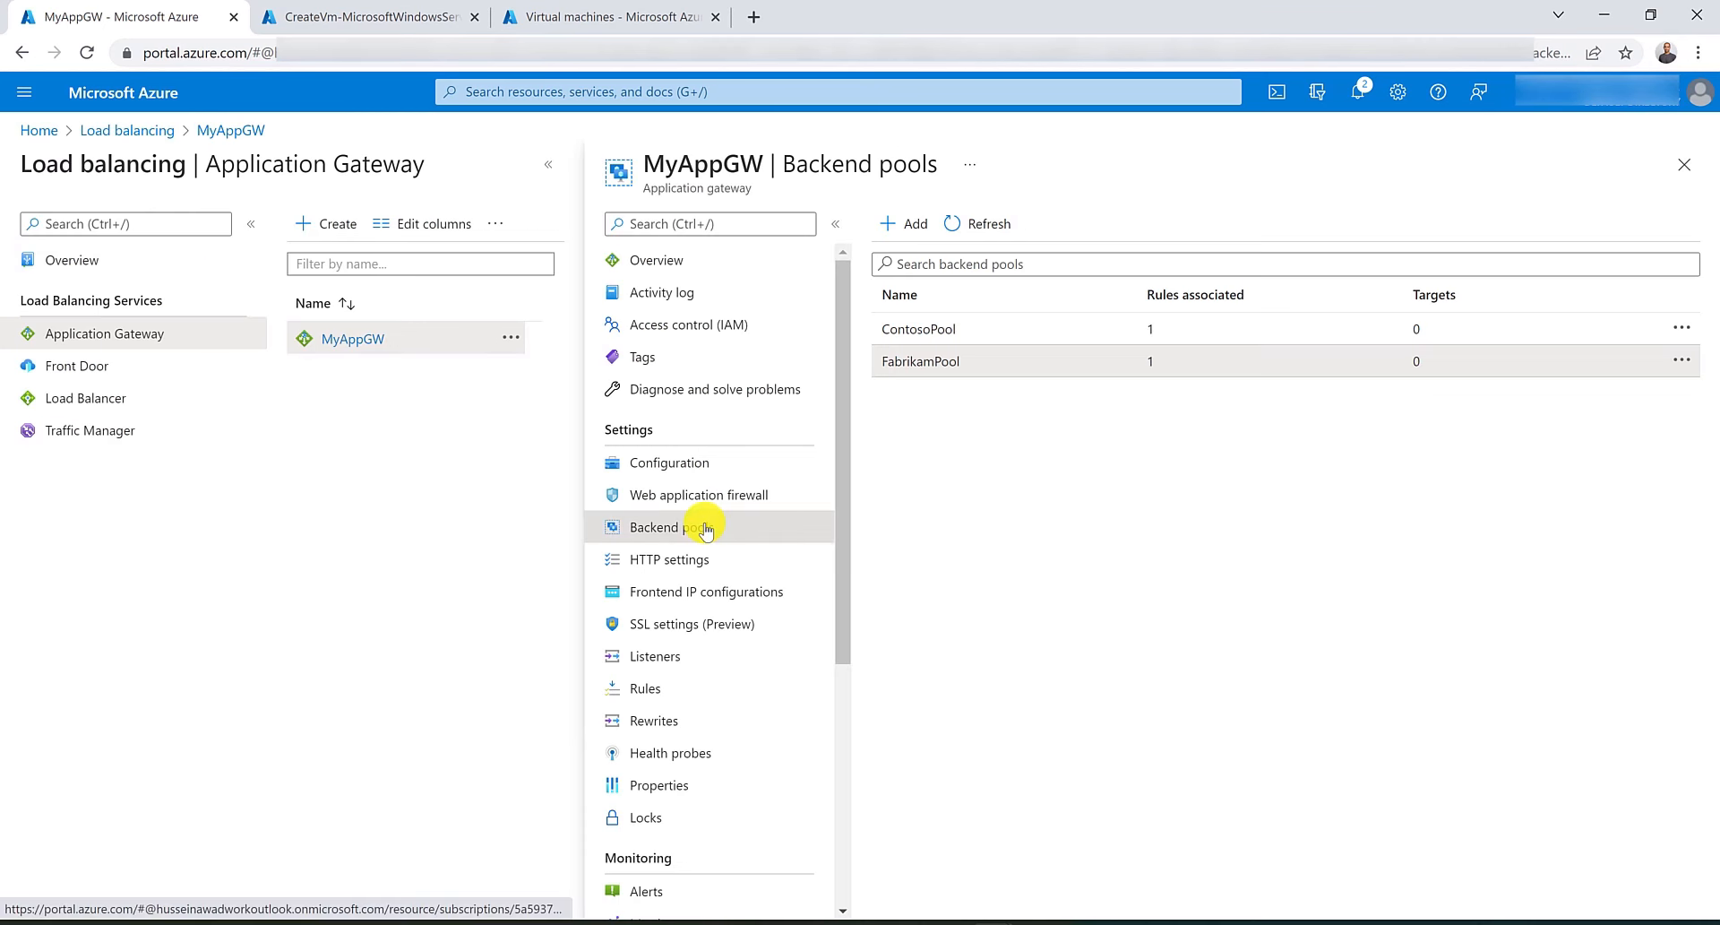
left_click(931, 328)
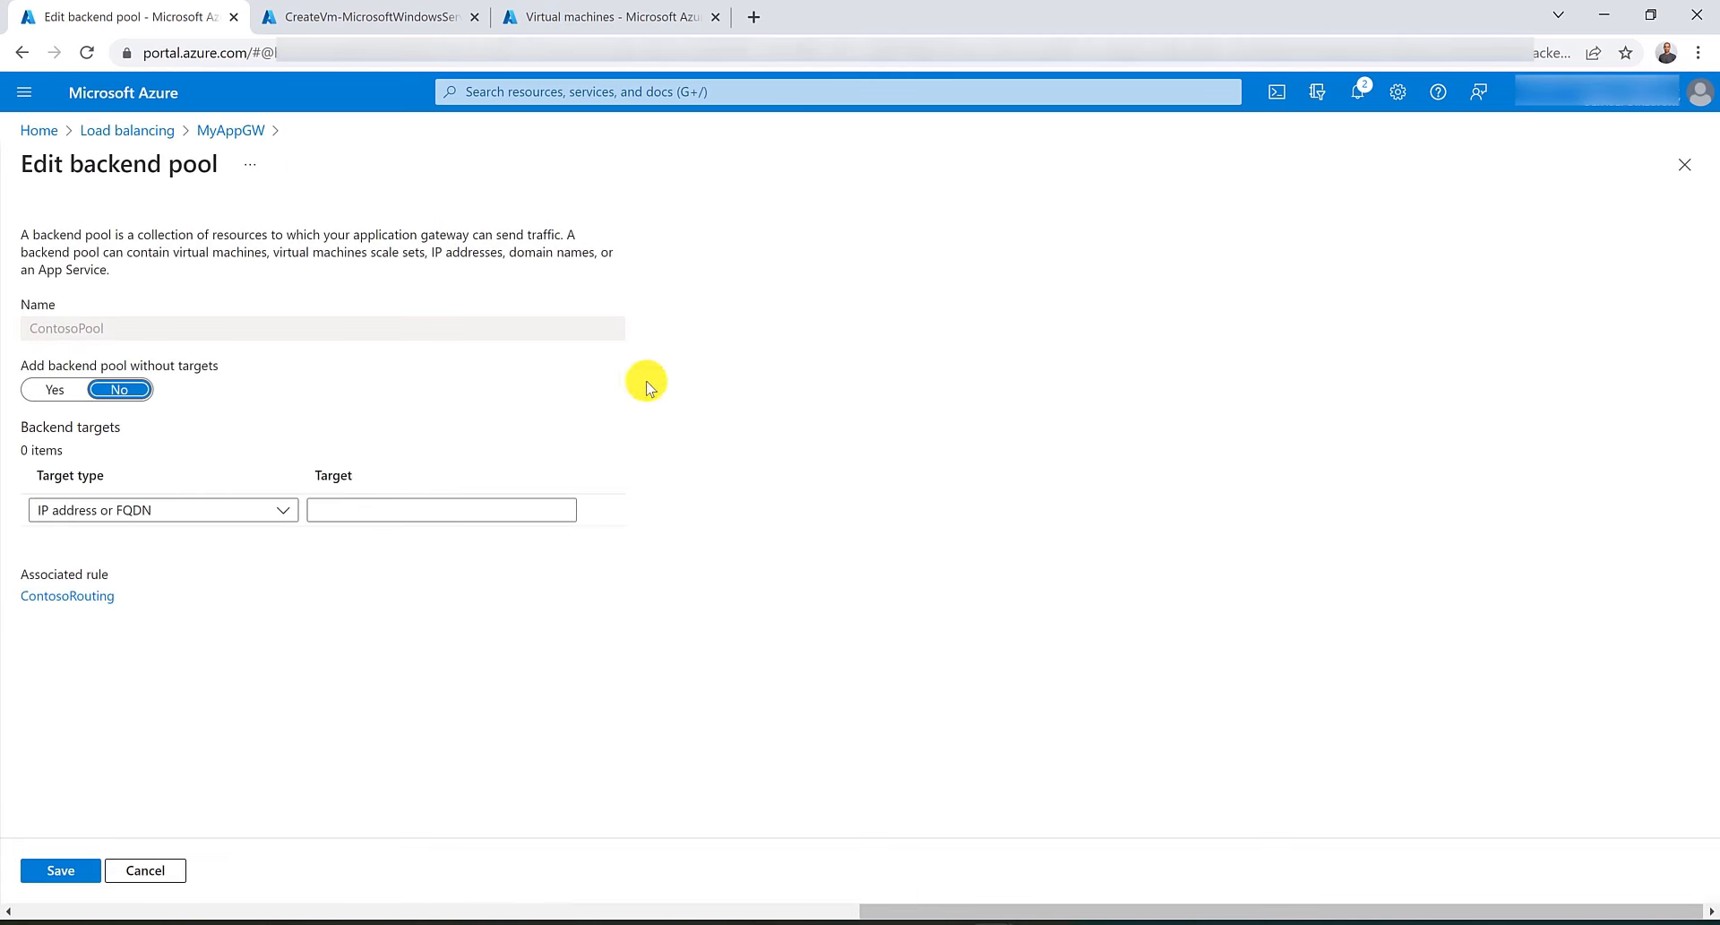
left_click(237, 512)
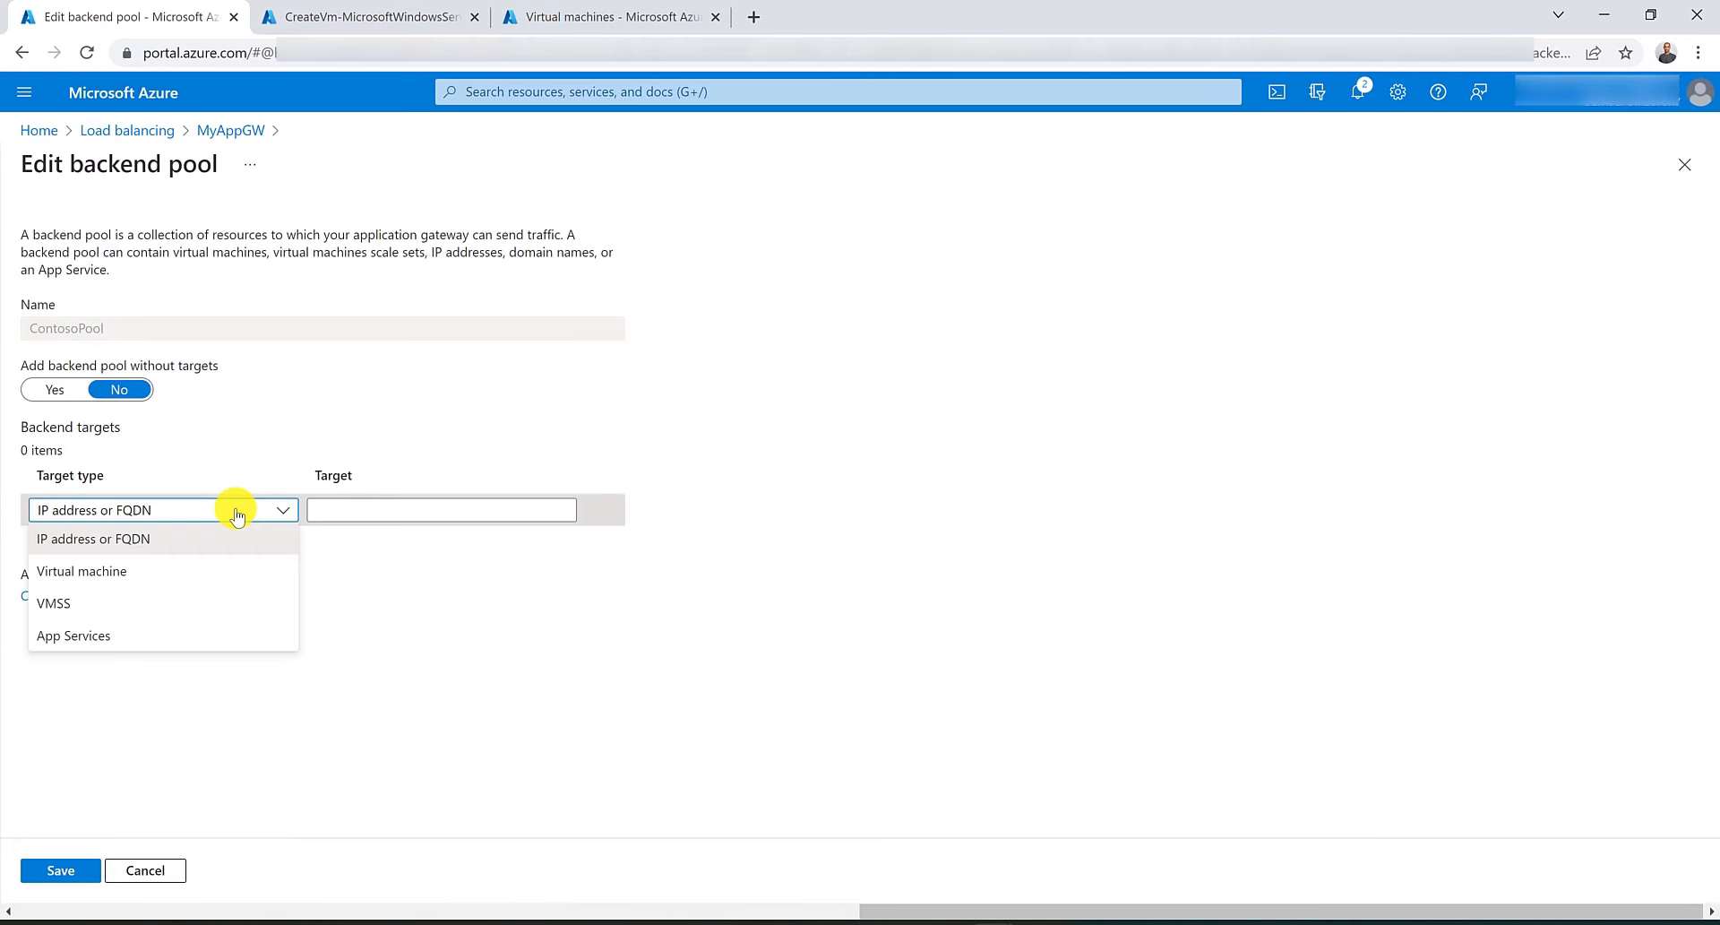
left_click(229, 573)
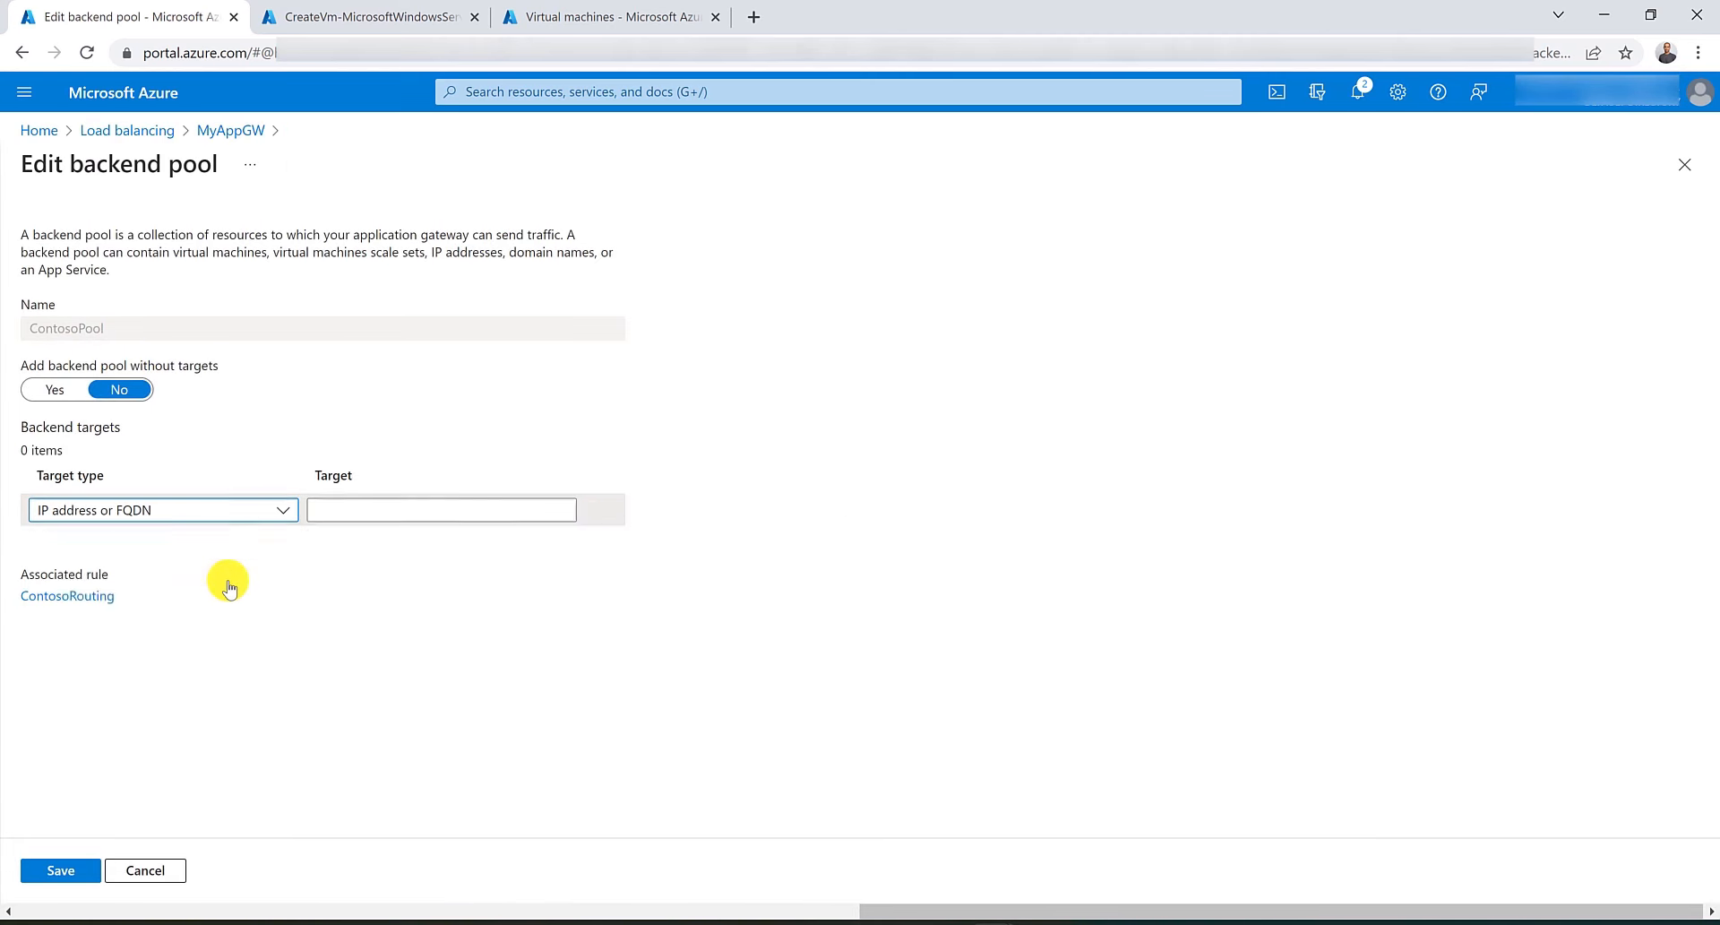
left_click(462, 519)
left_click(442, 614)
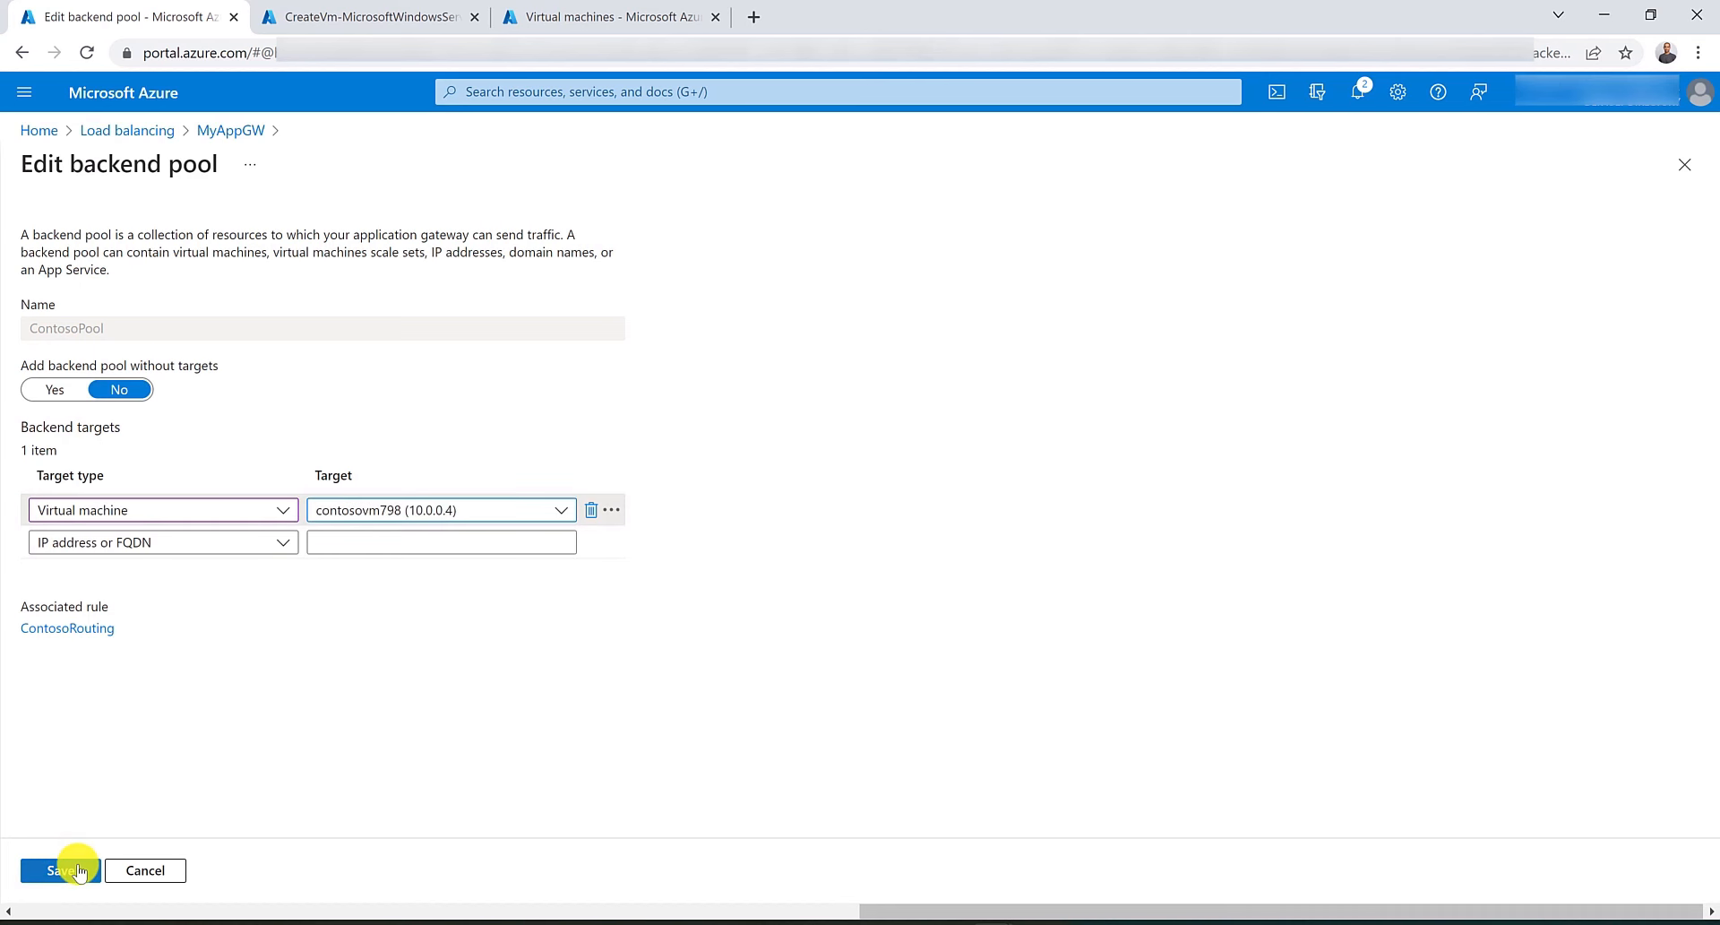
left_click(78, 871)
Add FabrikamVM's network interface (10.0.0.5) as a virtual machine target of FabrikamPool and save.
left_click(932, 367)
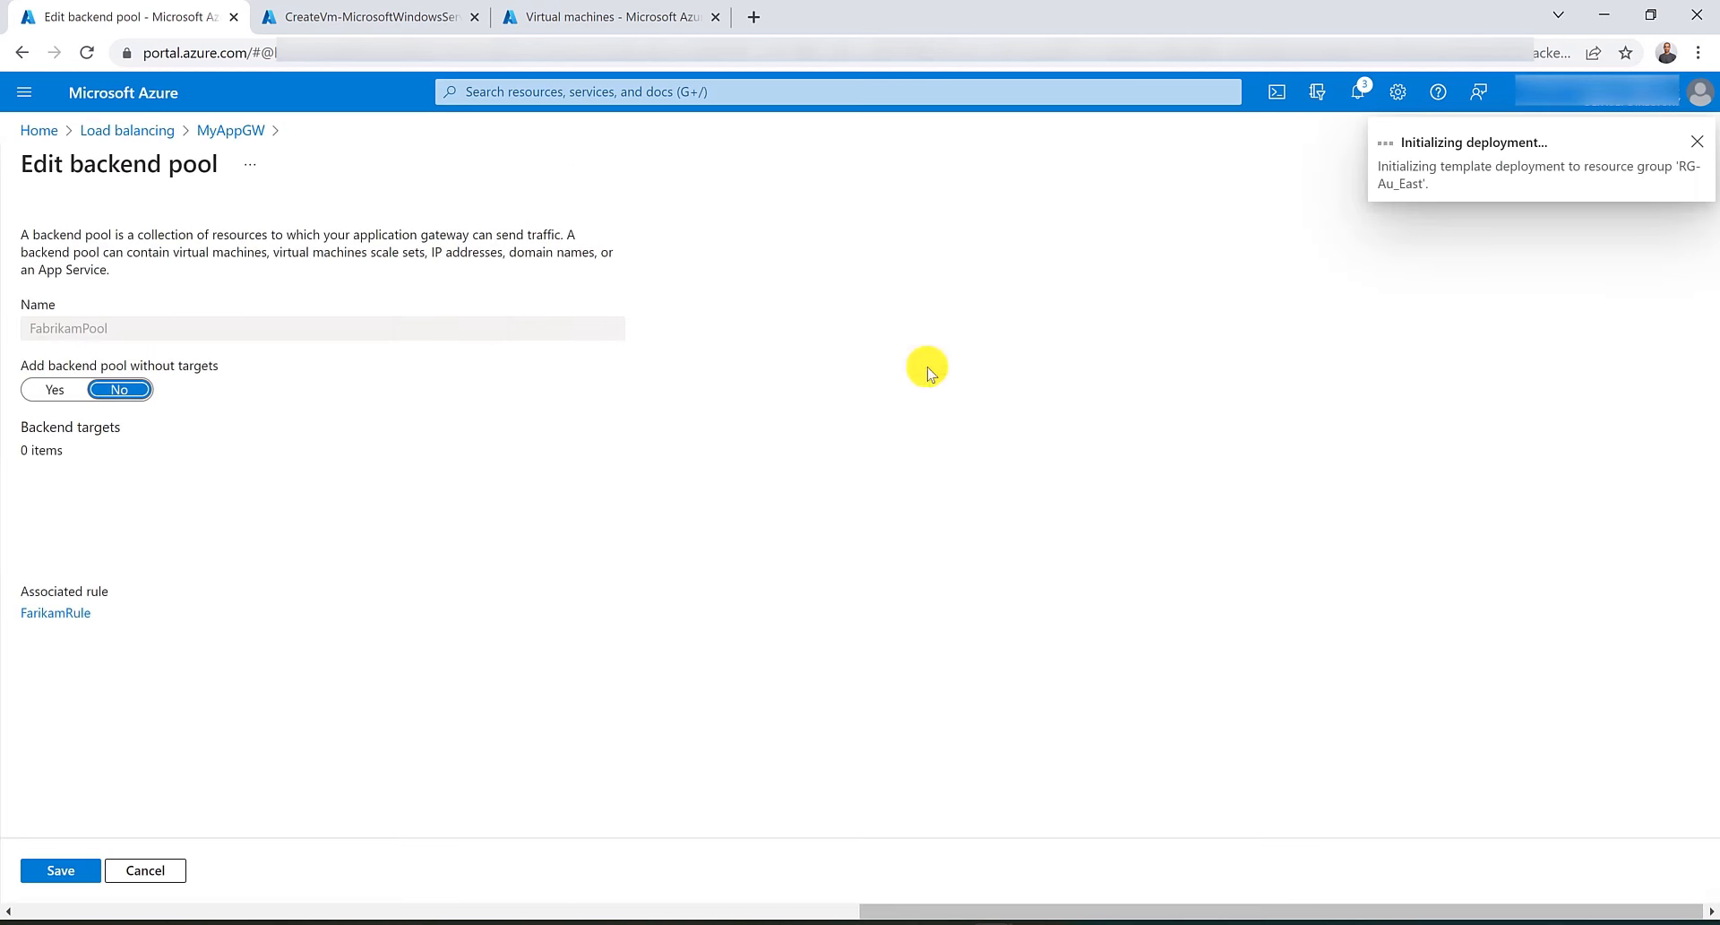
left_click(240, 509)
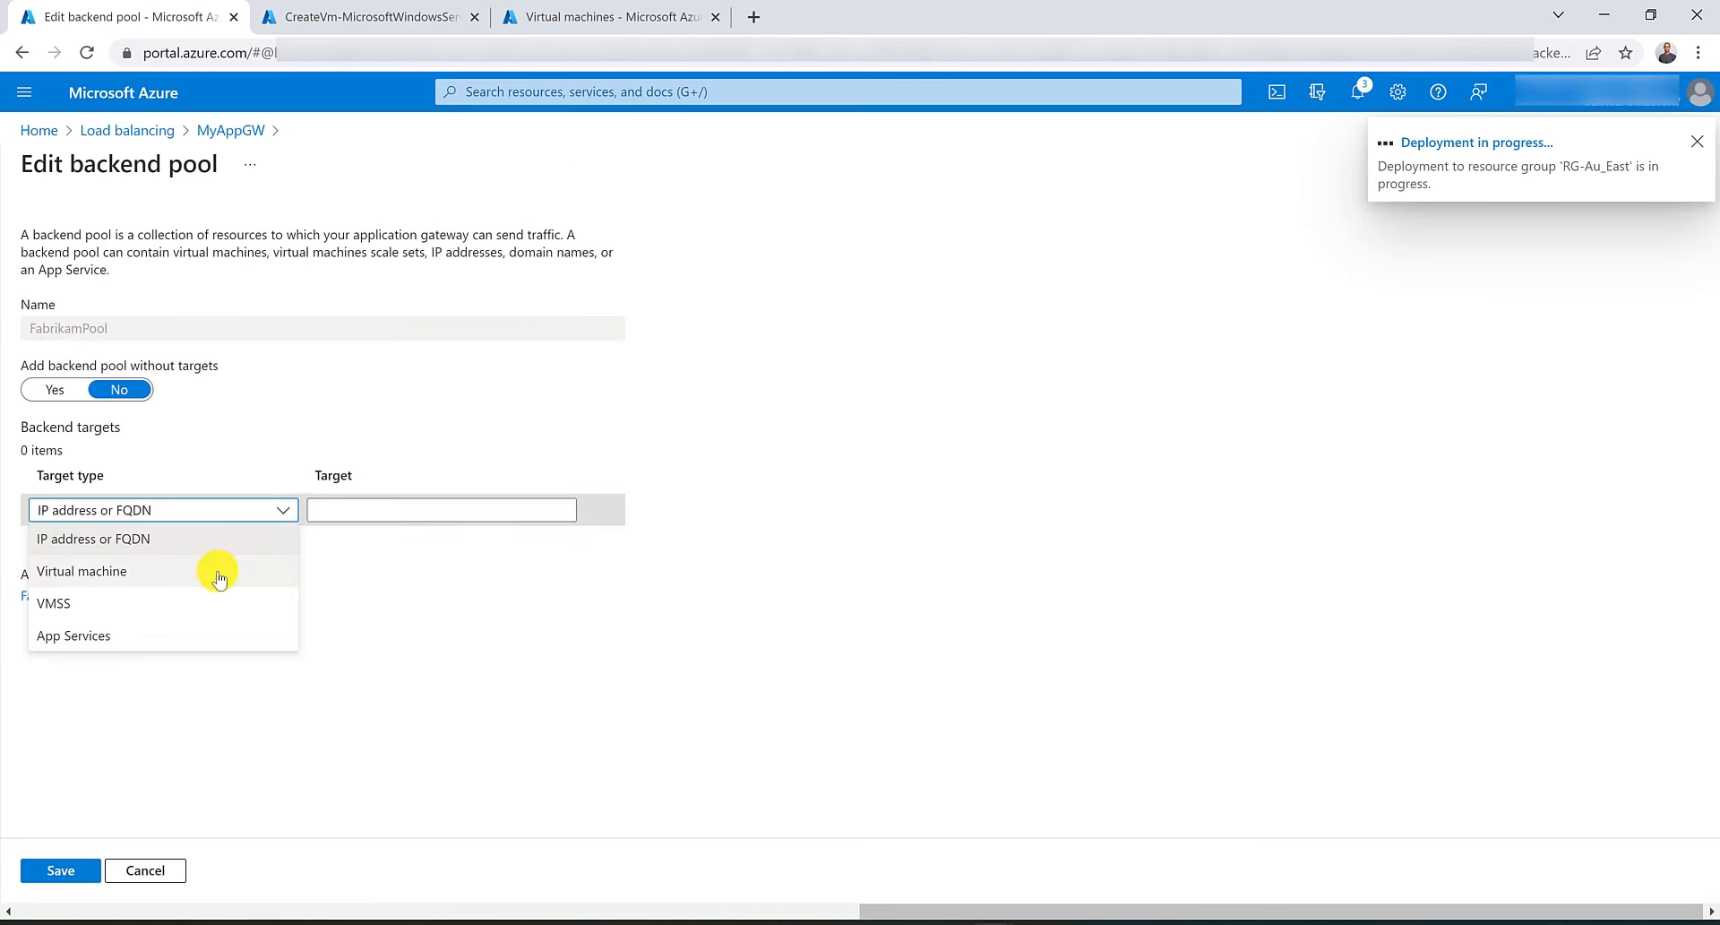
left_click(218, 573)
left_click(433, 510)
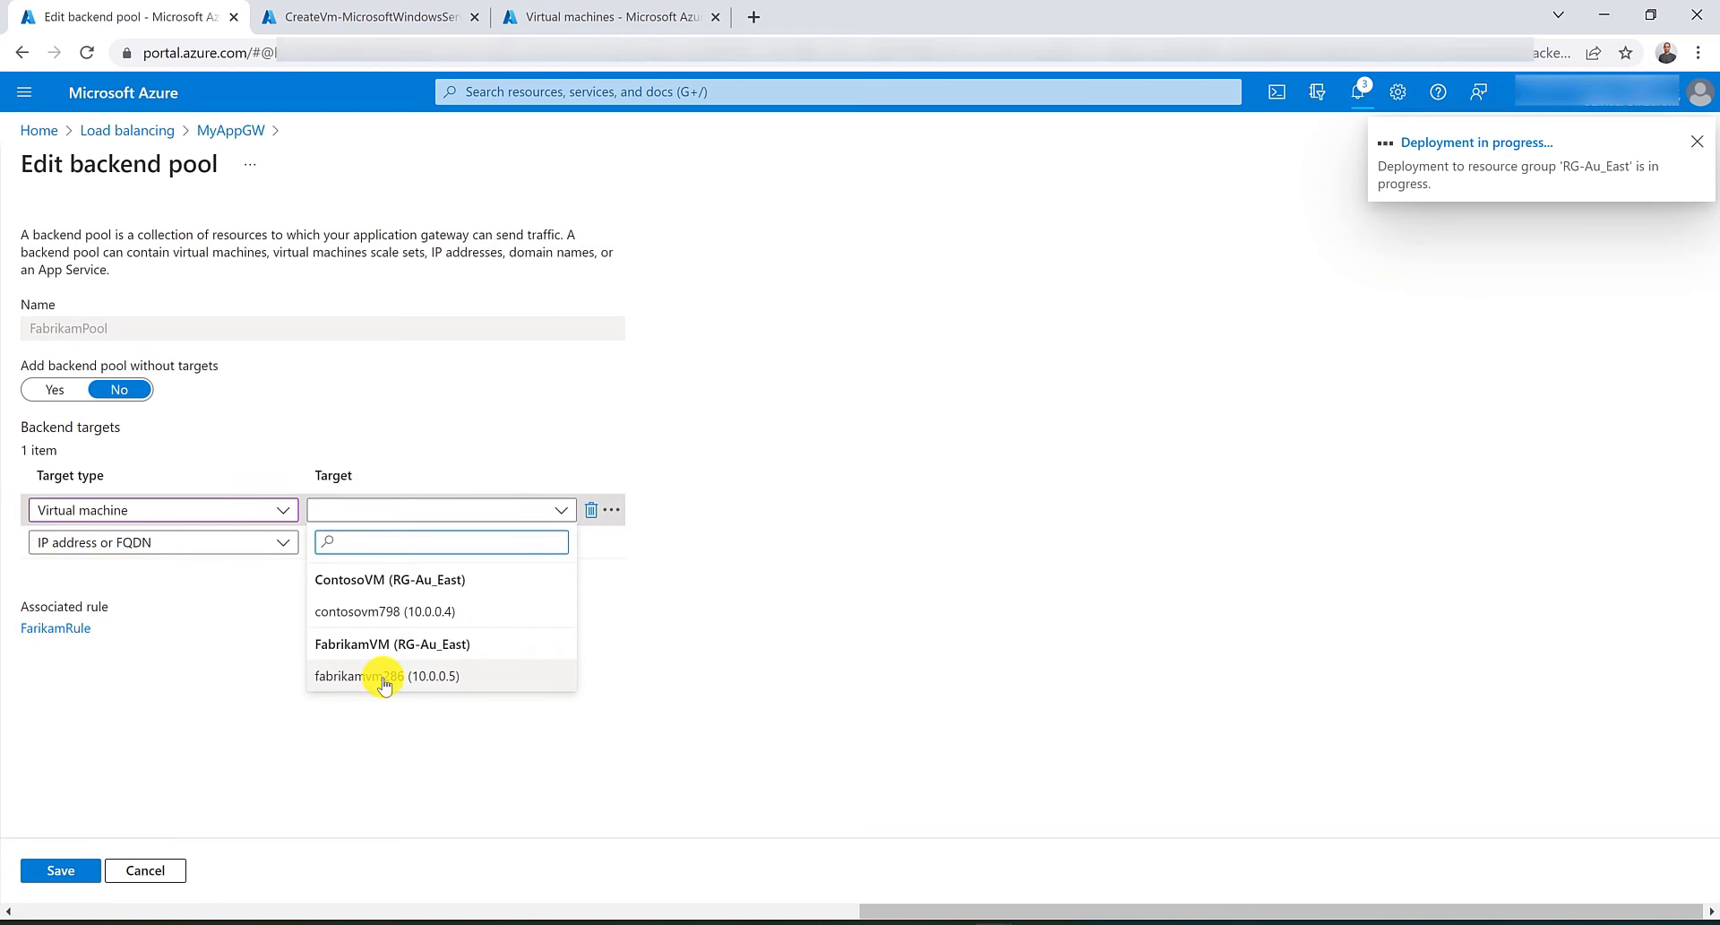
left_click(385, 677)
left_click(61, 876)
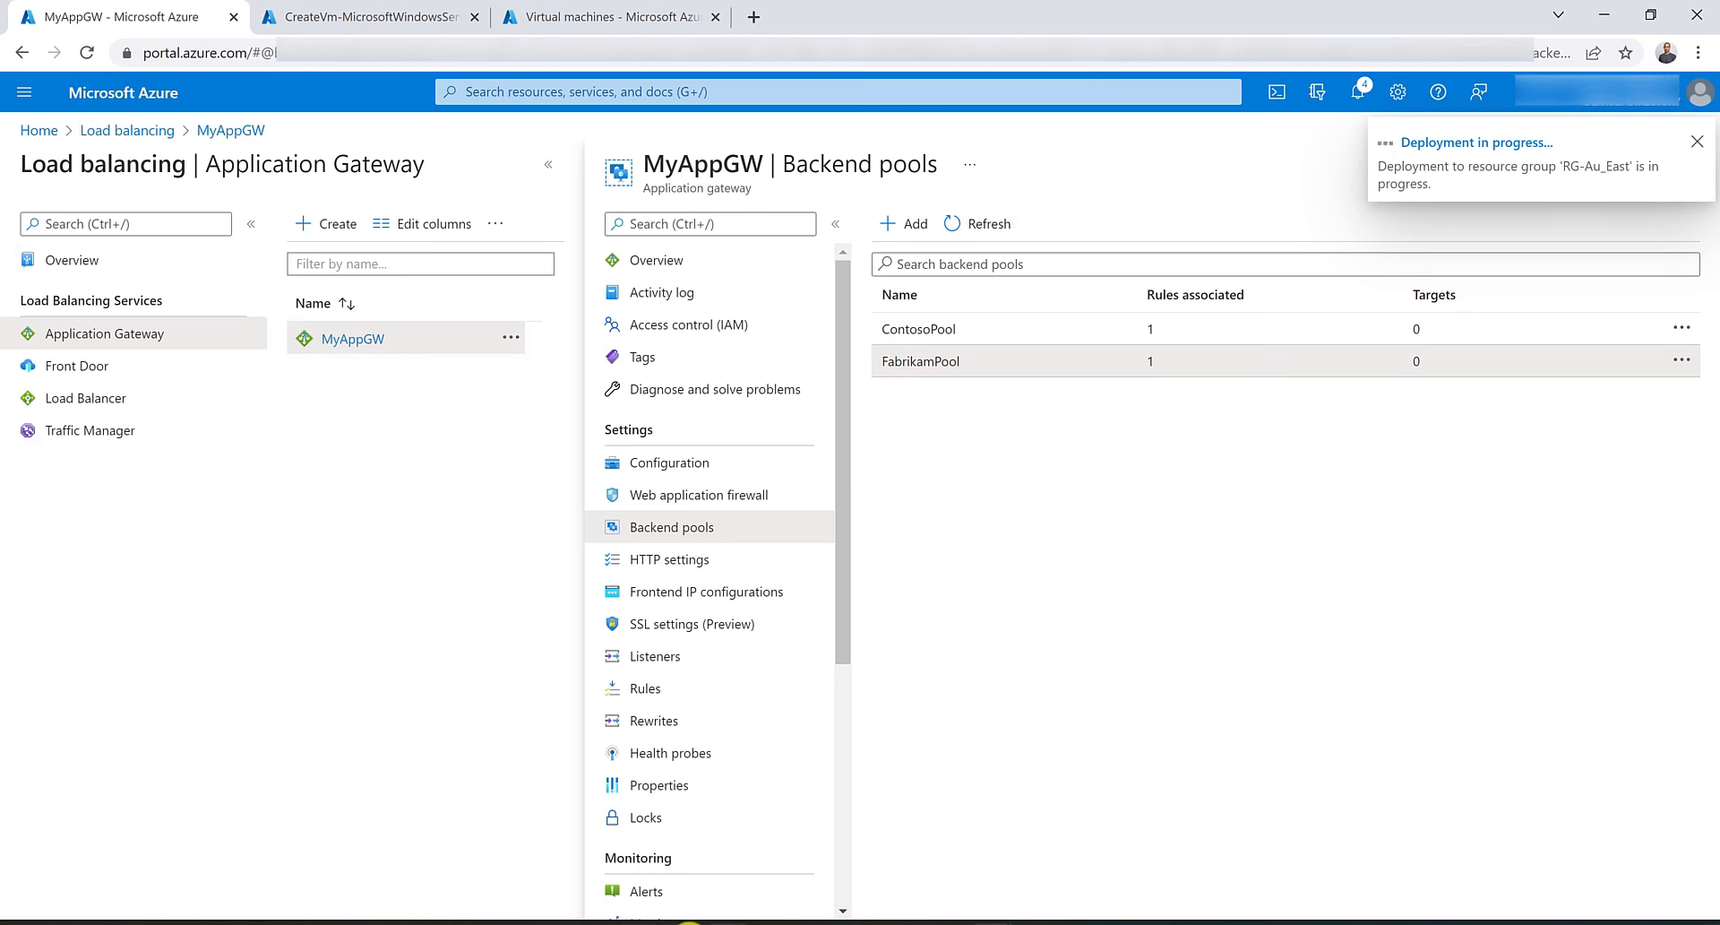
Open Windows PowerShell, run ipconfig /registerdns, and close the PowerShell window.
left_click(684, 922)
type("power")
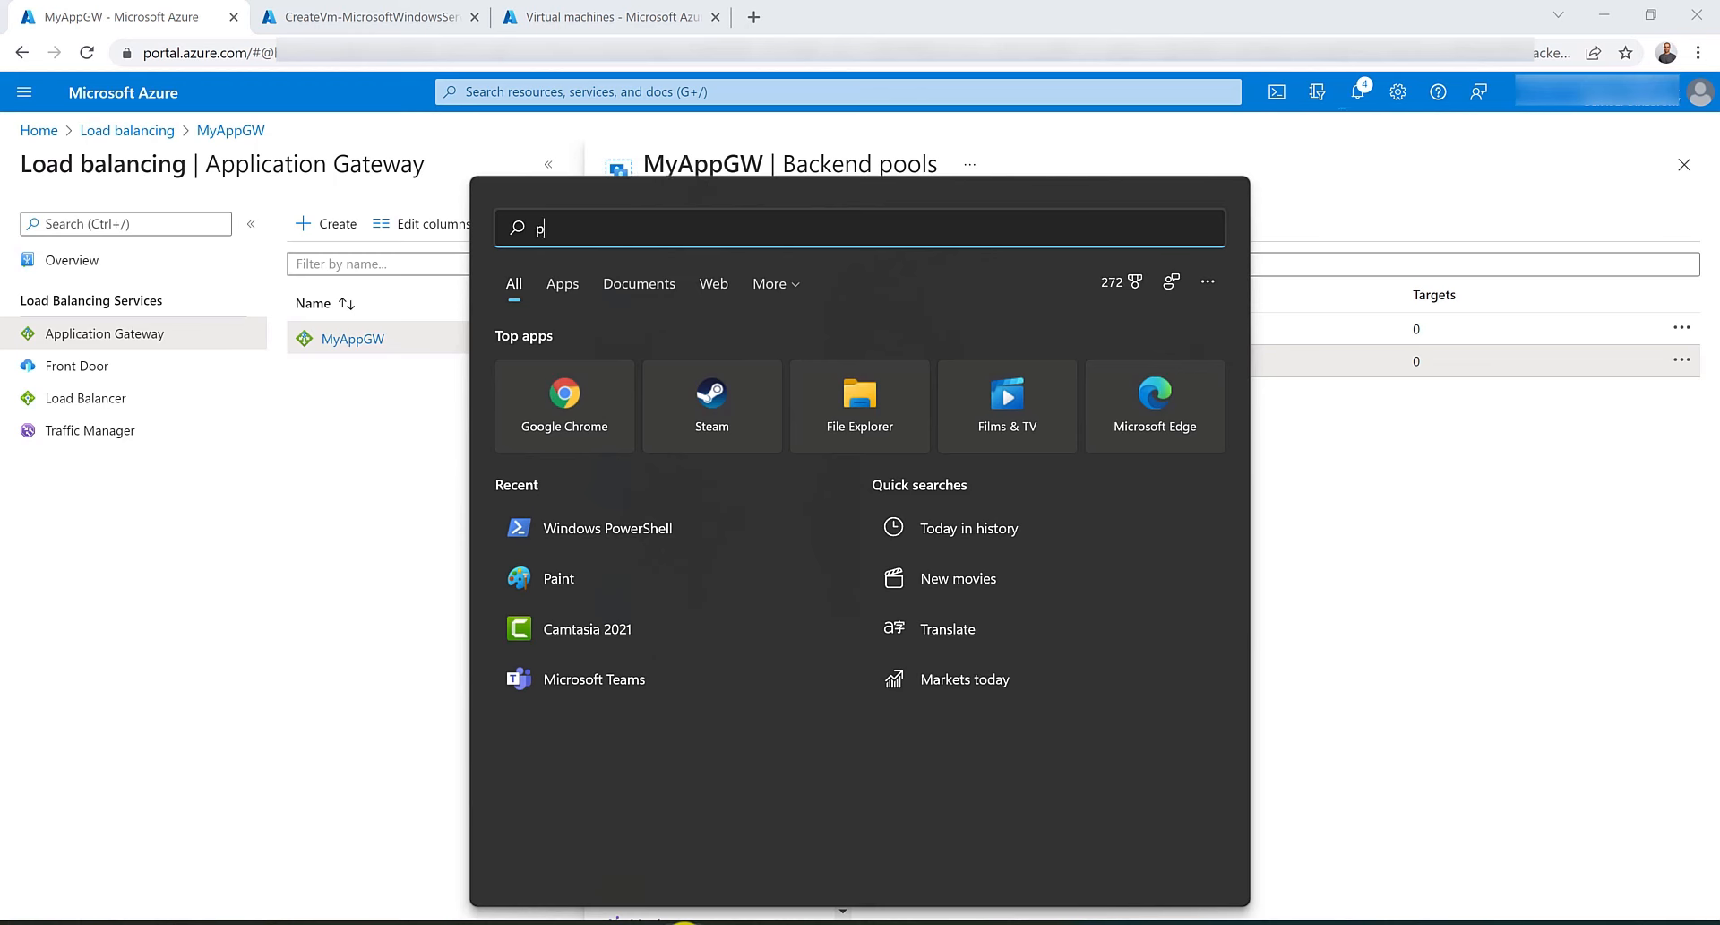
key("Return")
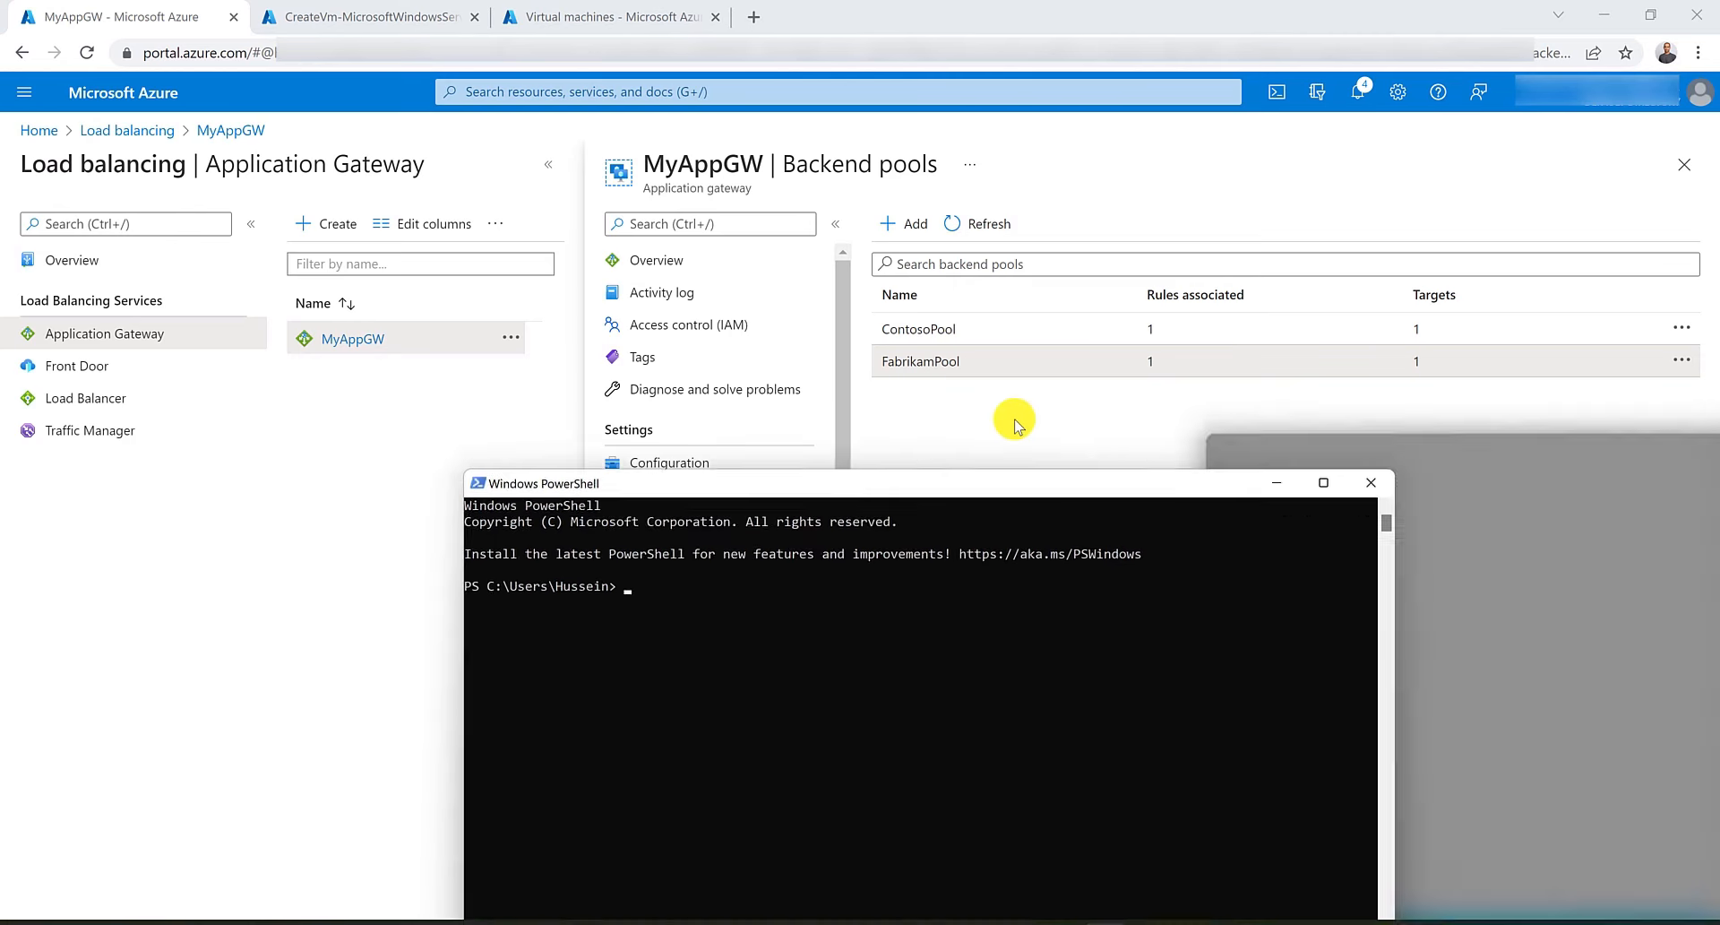
left_click_drag(1011, 415, 1028, 324)
key("Tab")
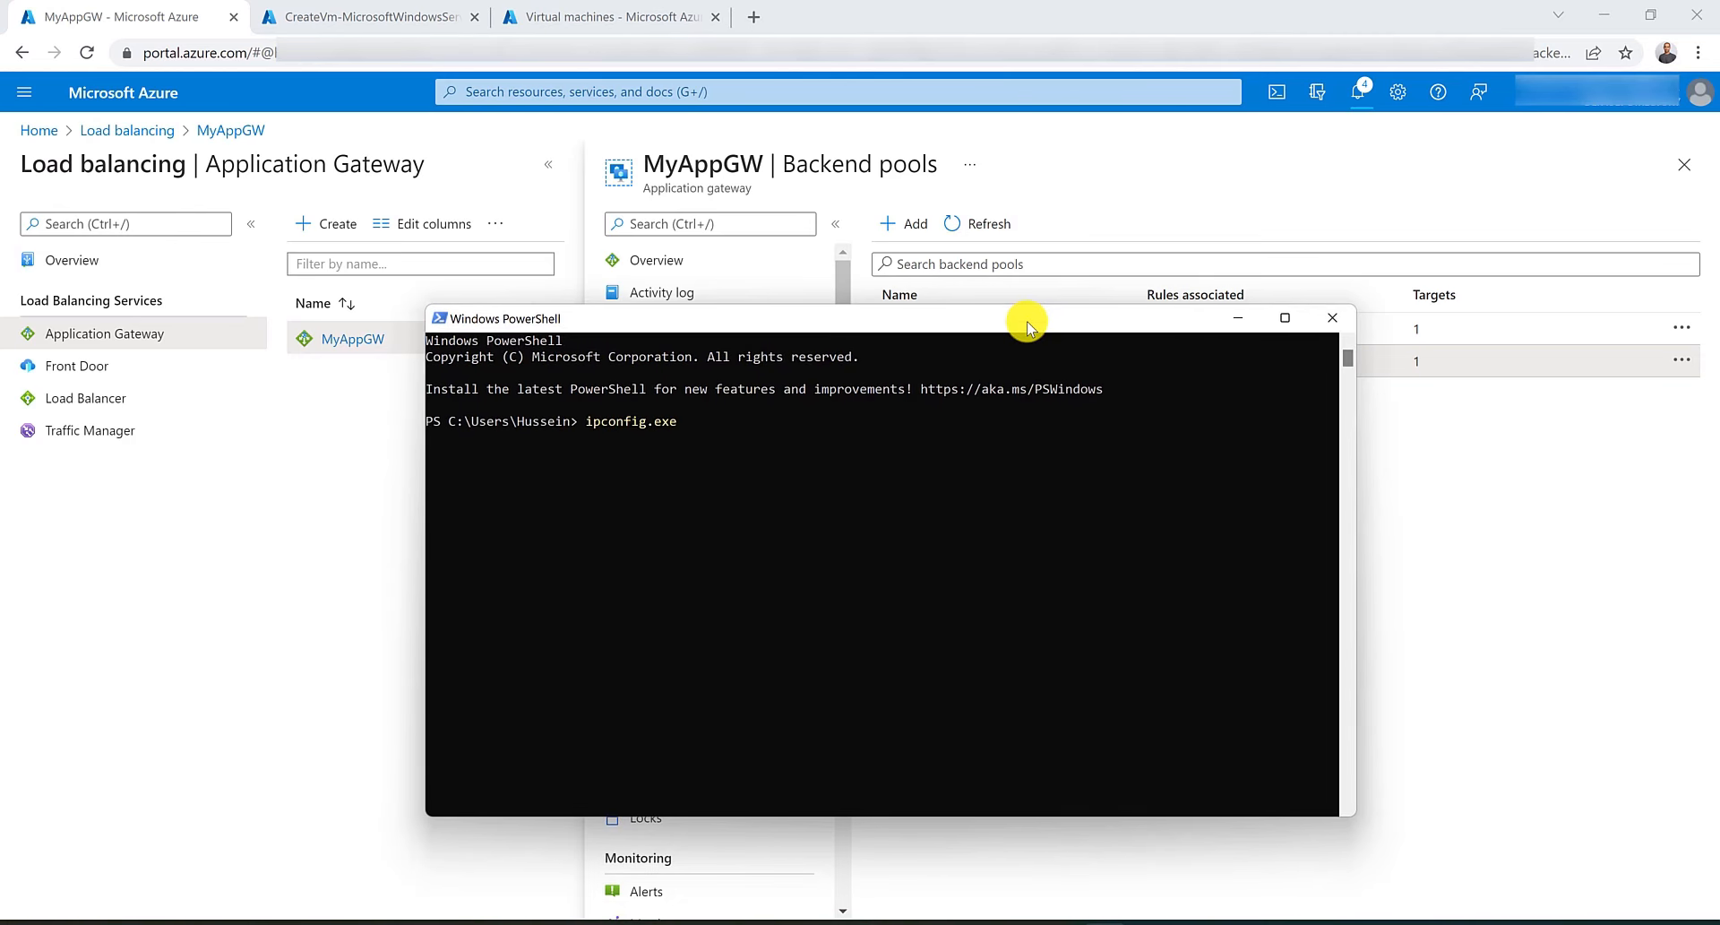
type("/registerdns")
key("Return")
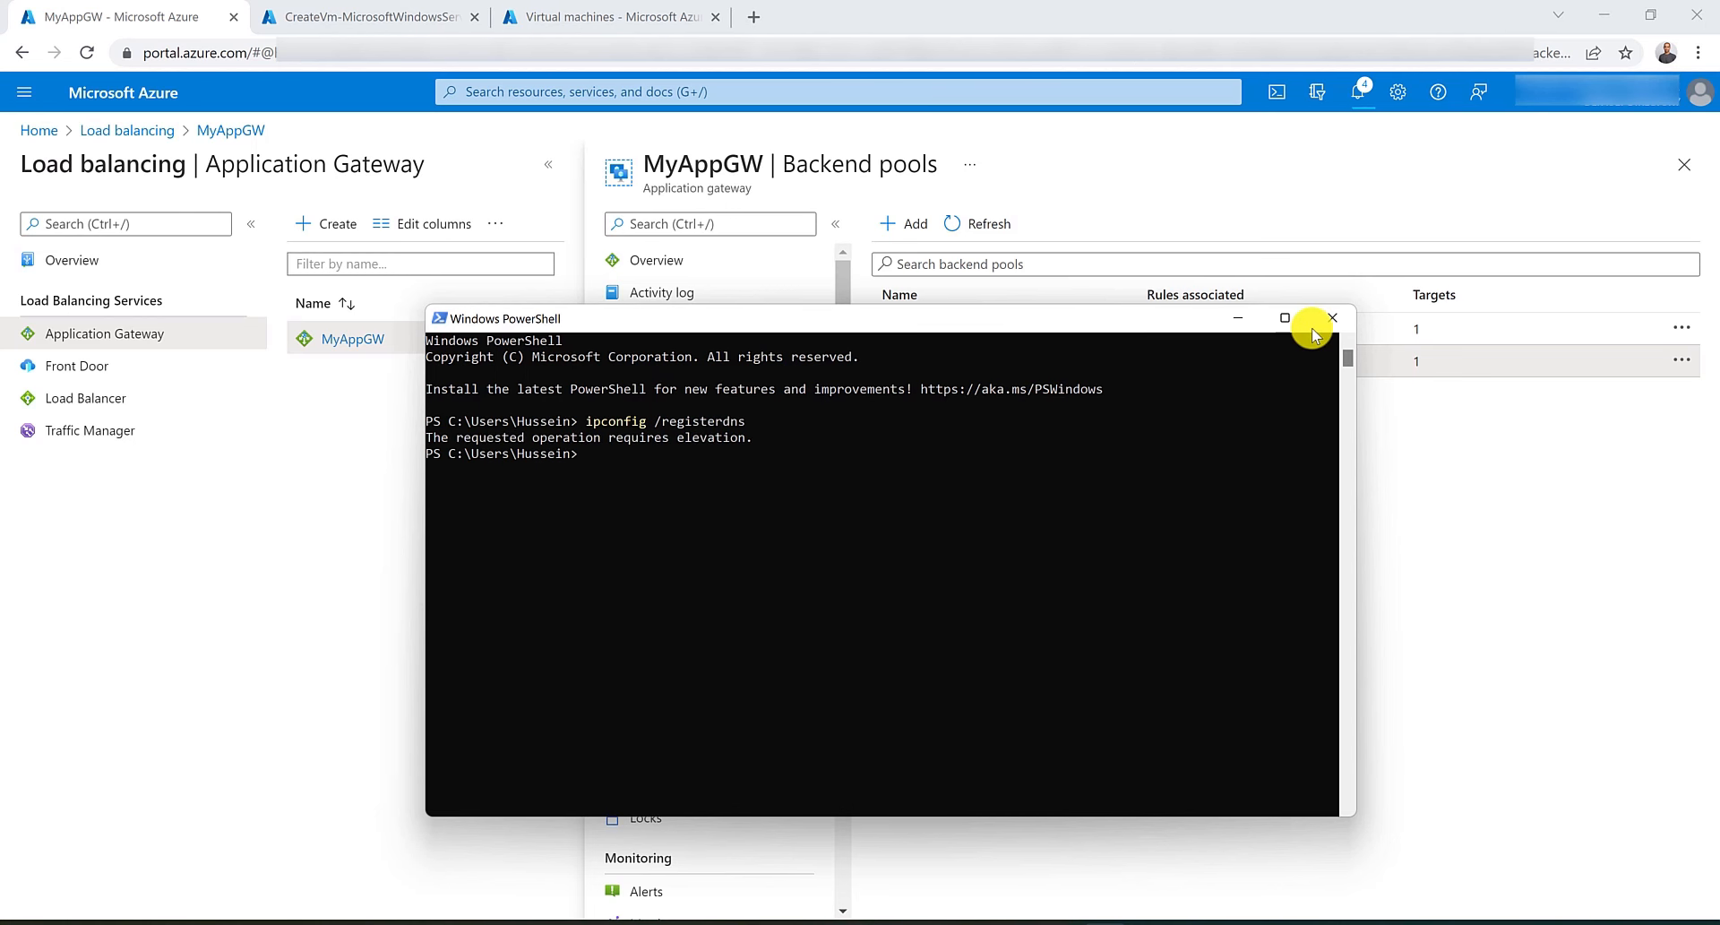
left_click(1314, 326)
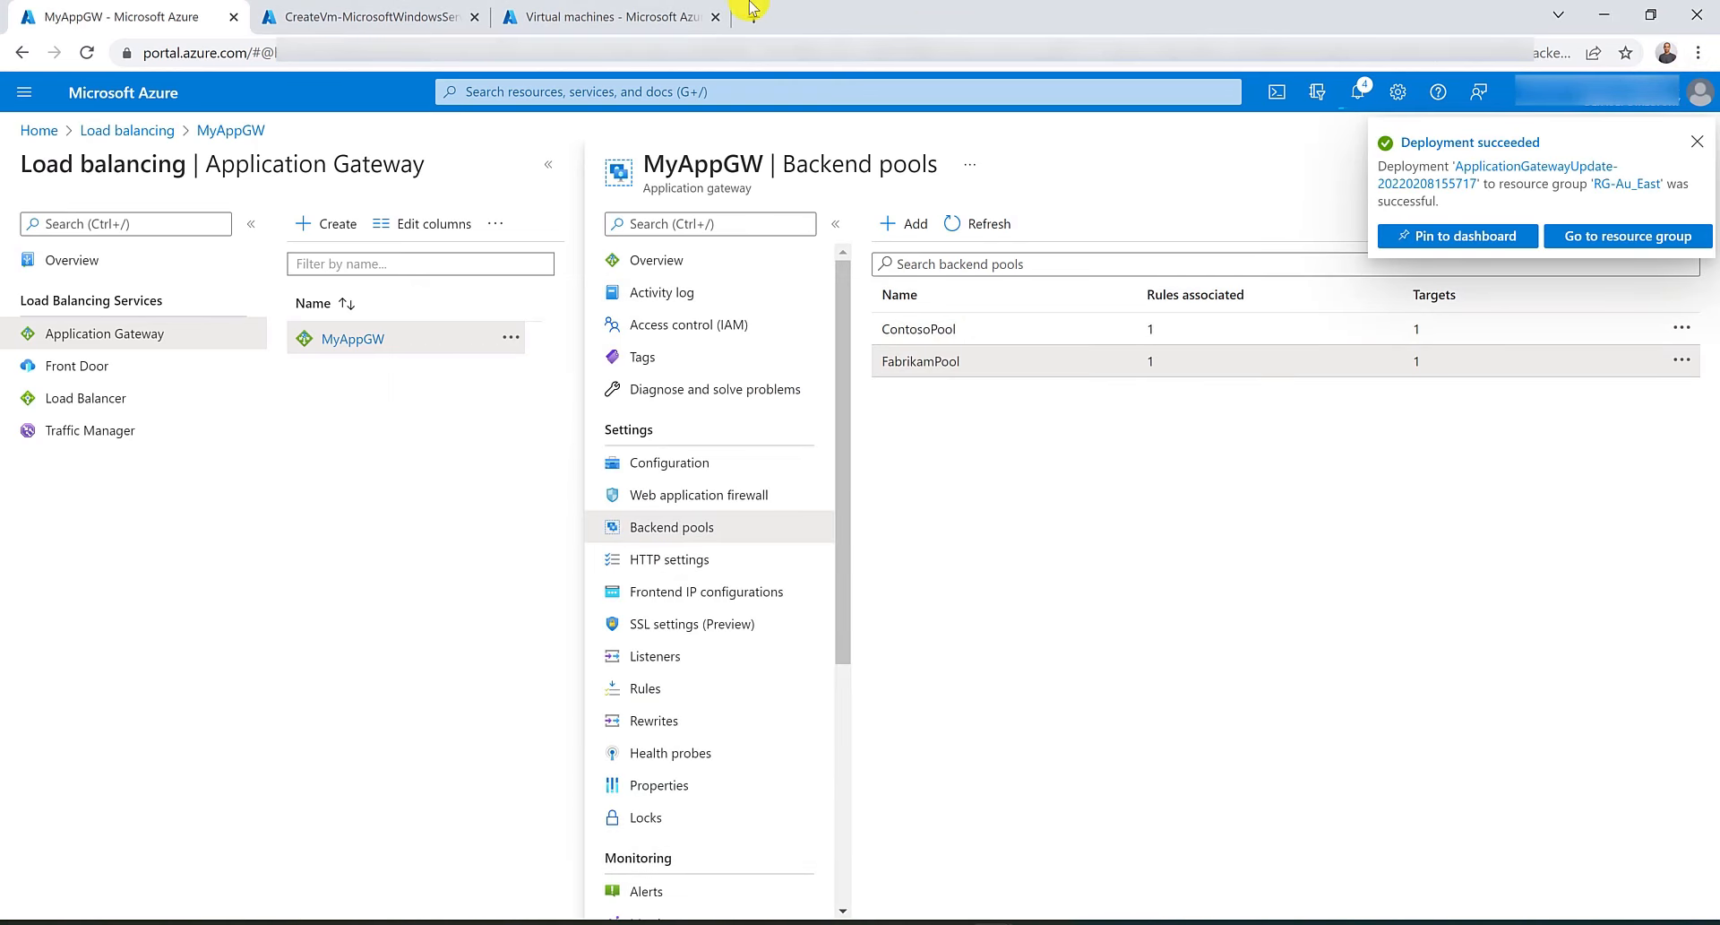
left_click(1698, 52)
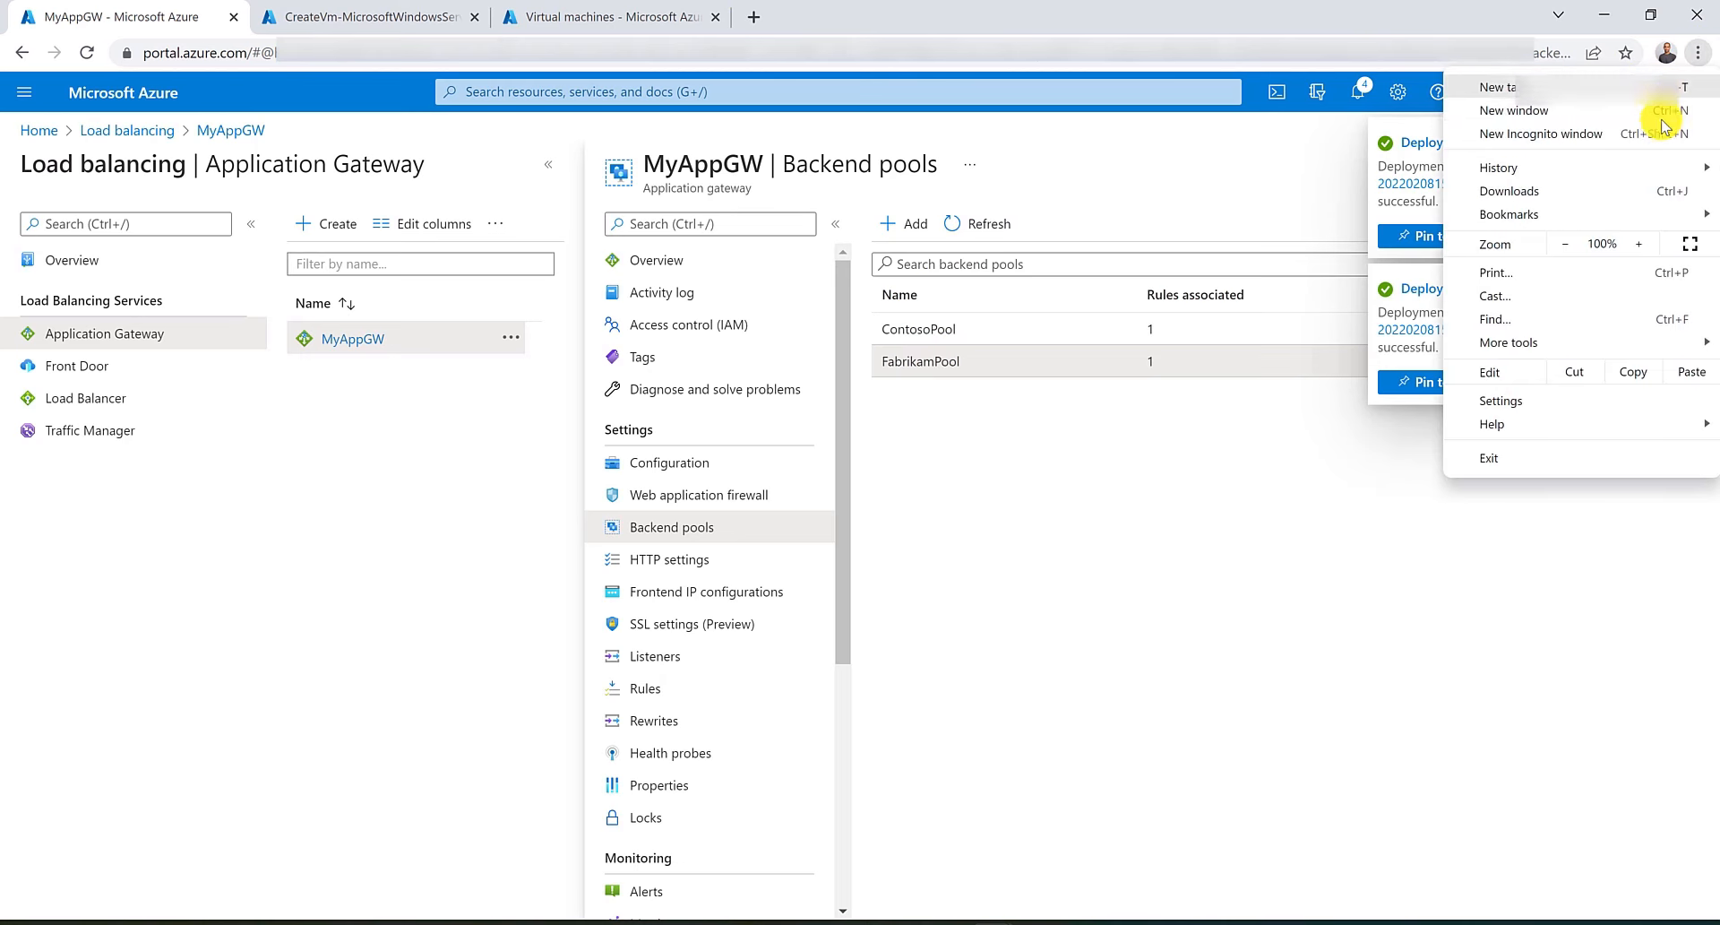
left_click(1662, 133)
type("www.contoso.com")
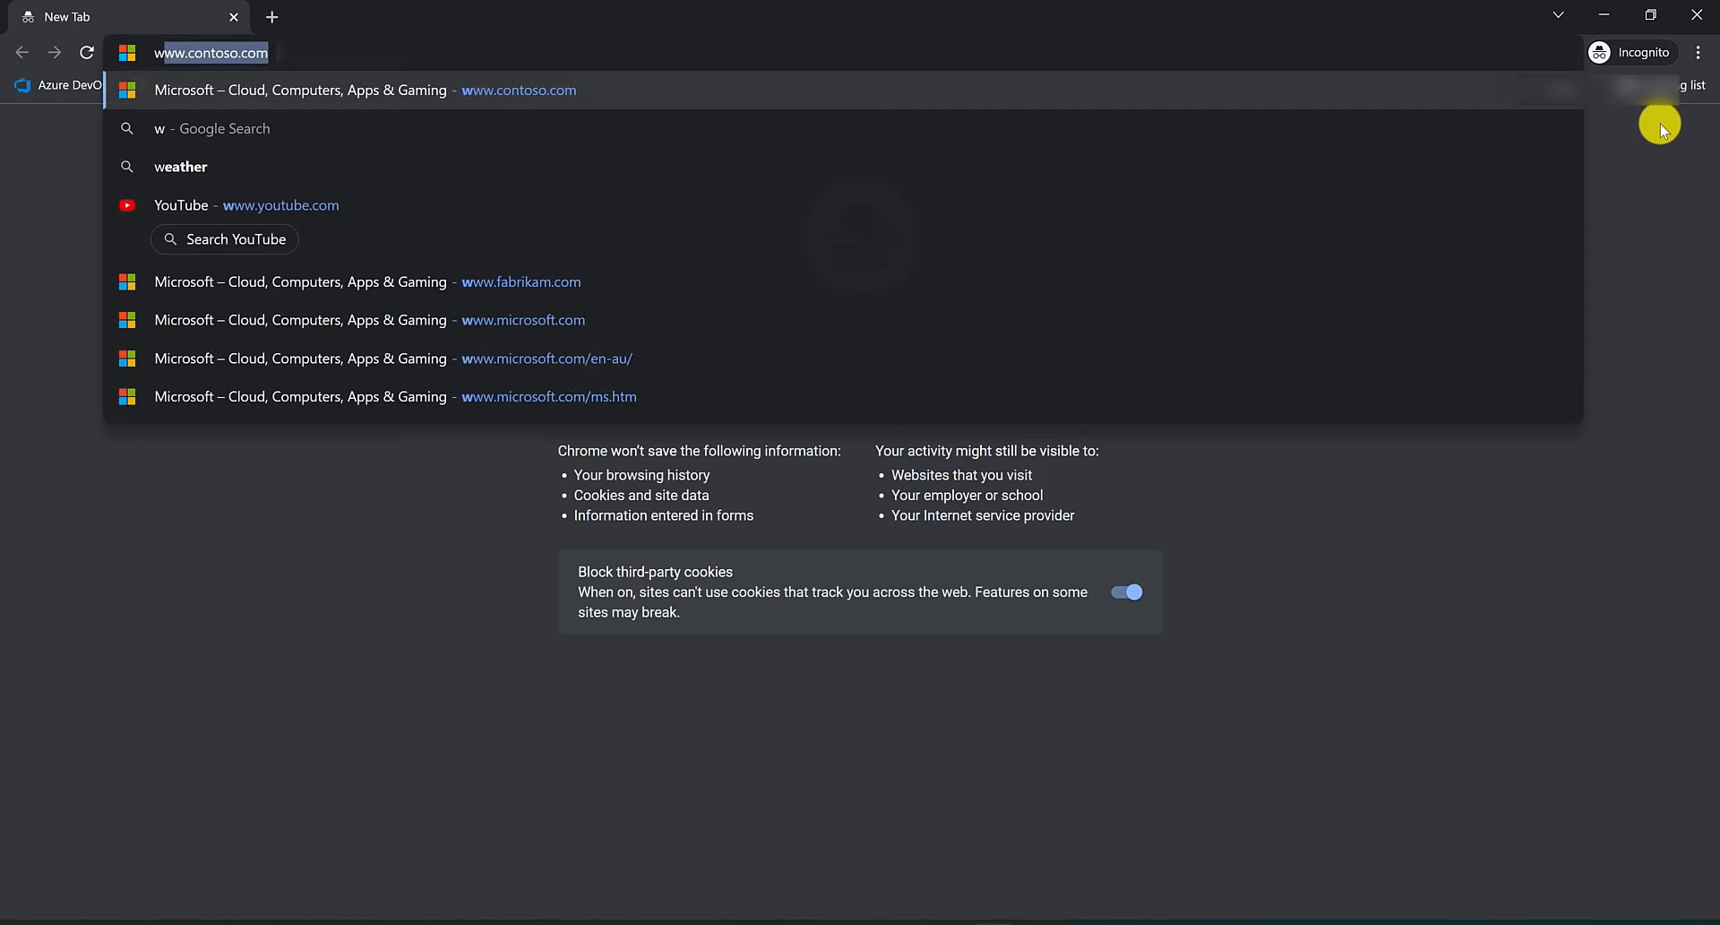
key("Return")
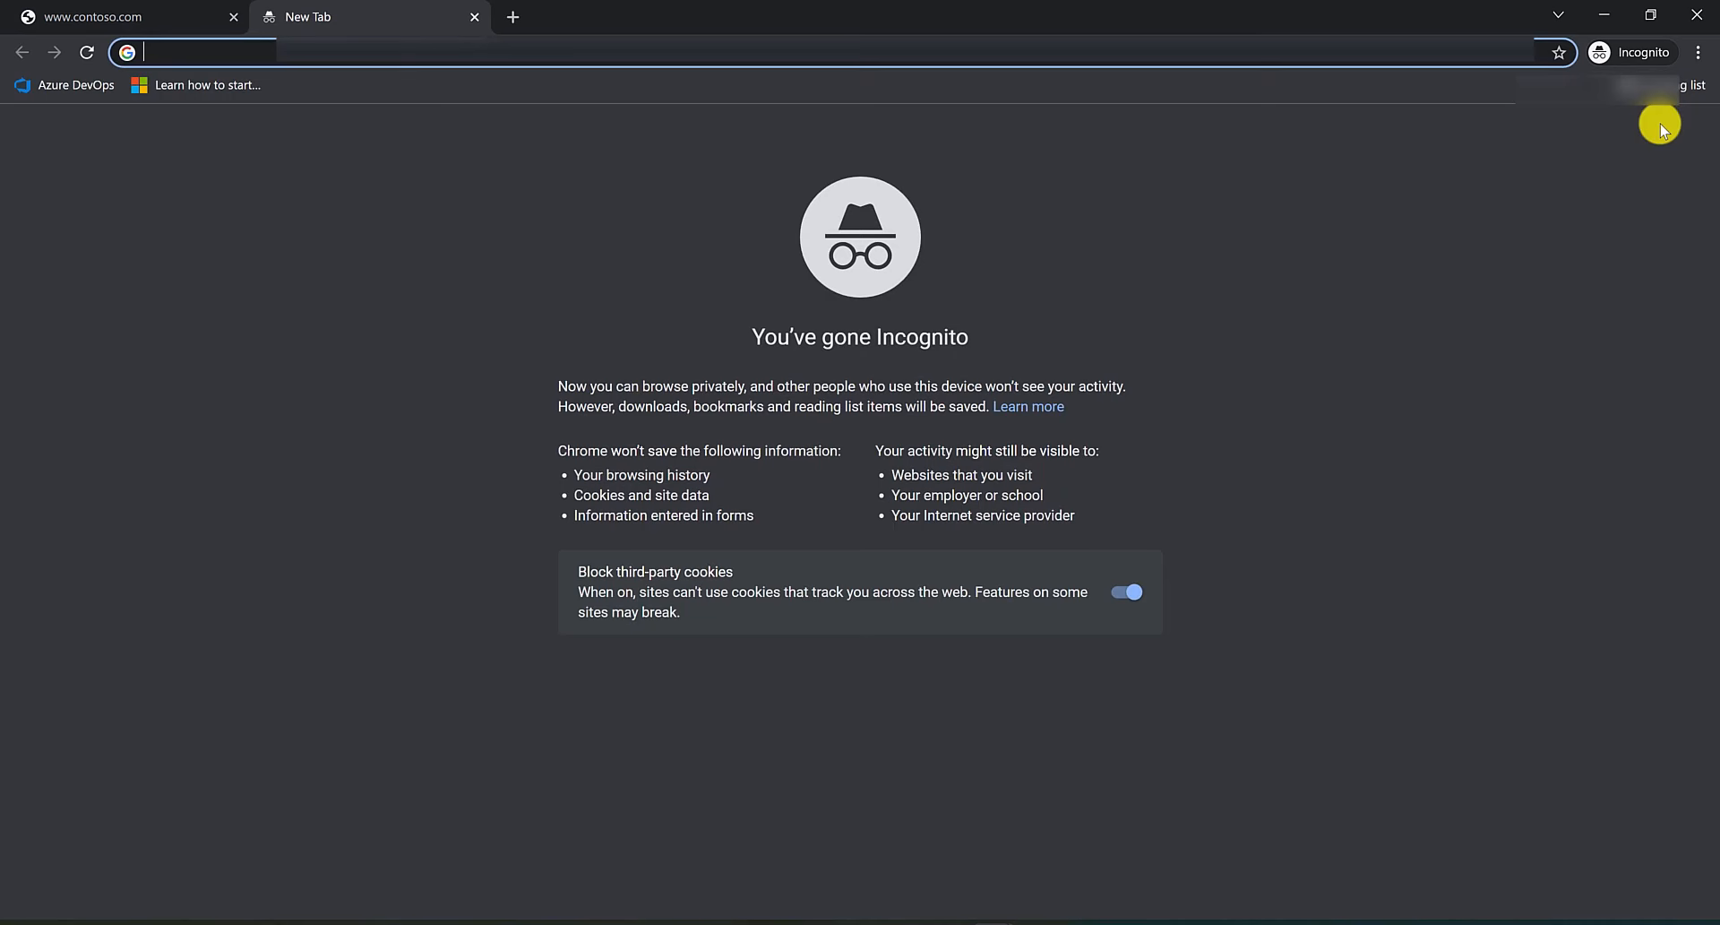
type("www.fab")
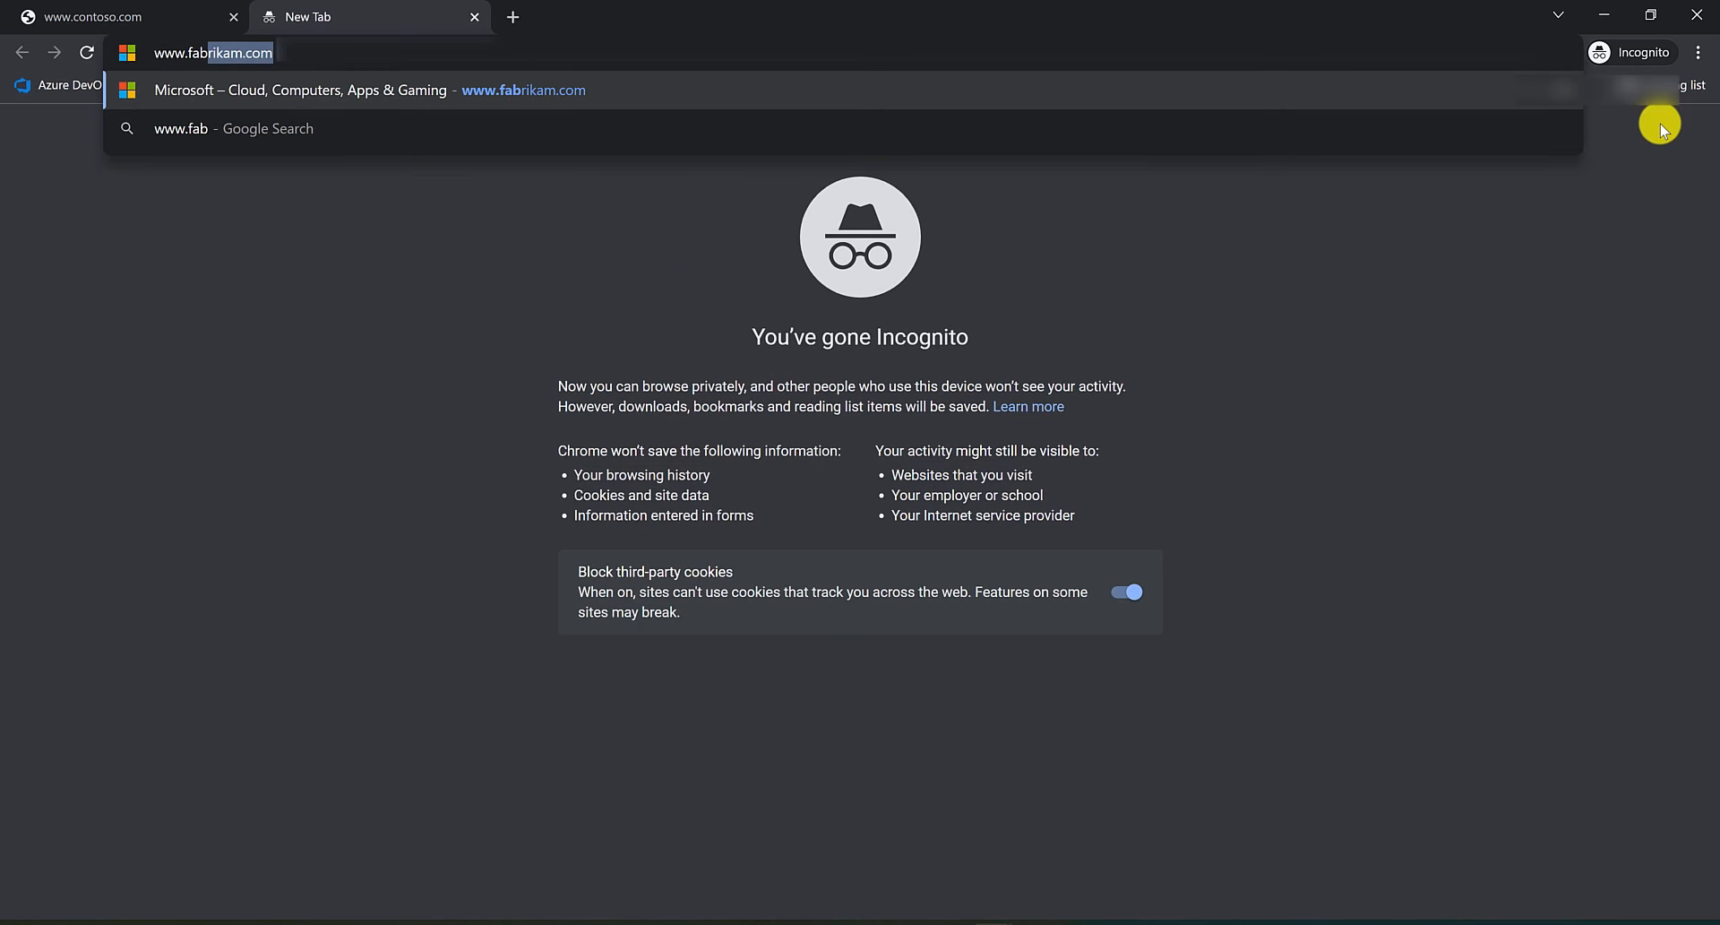
key("Return")
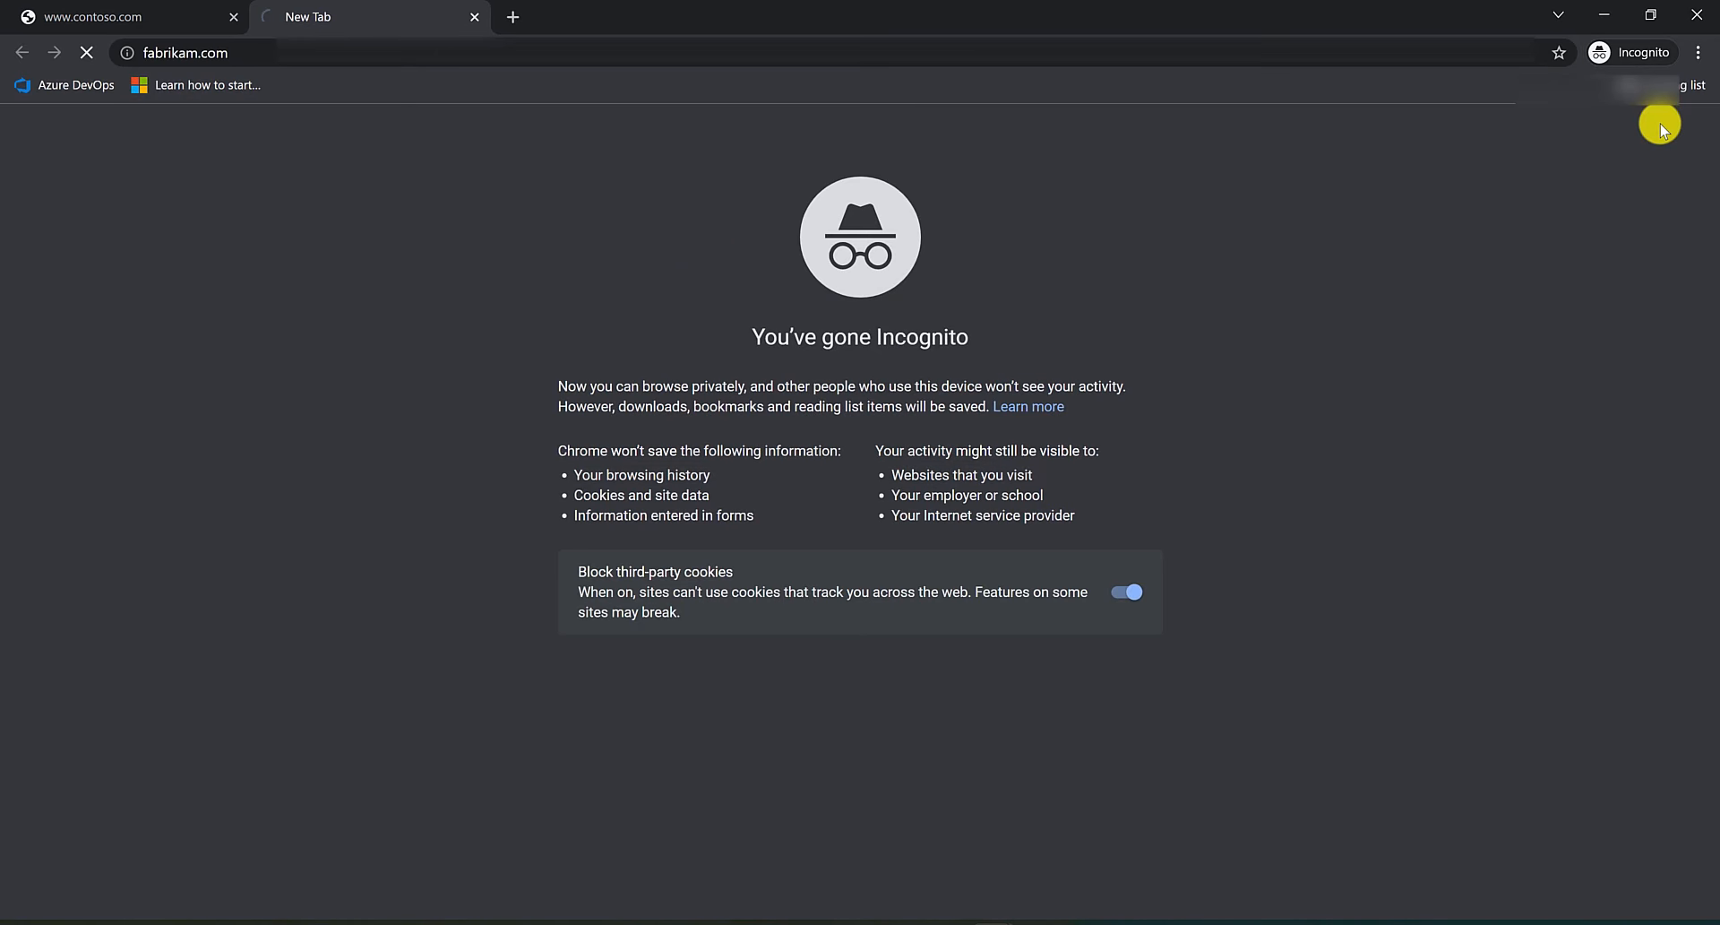
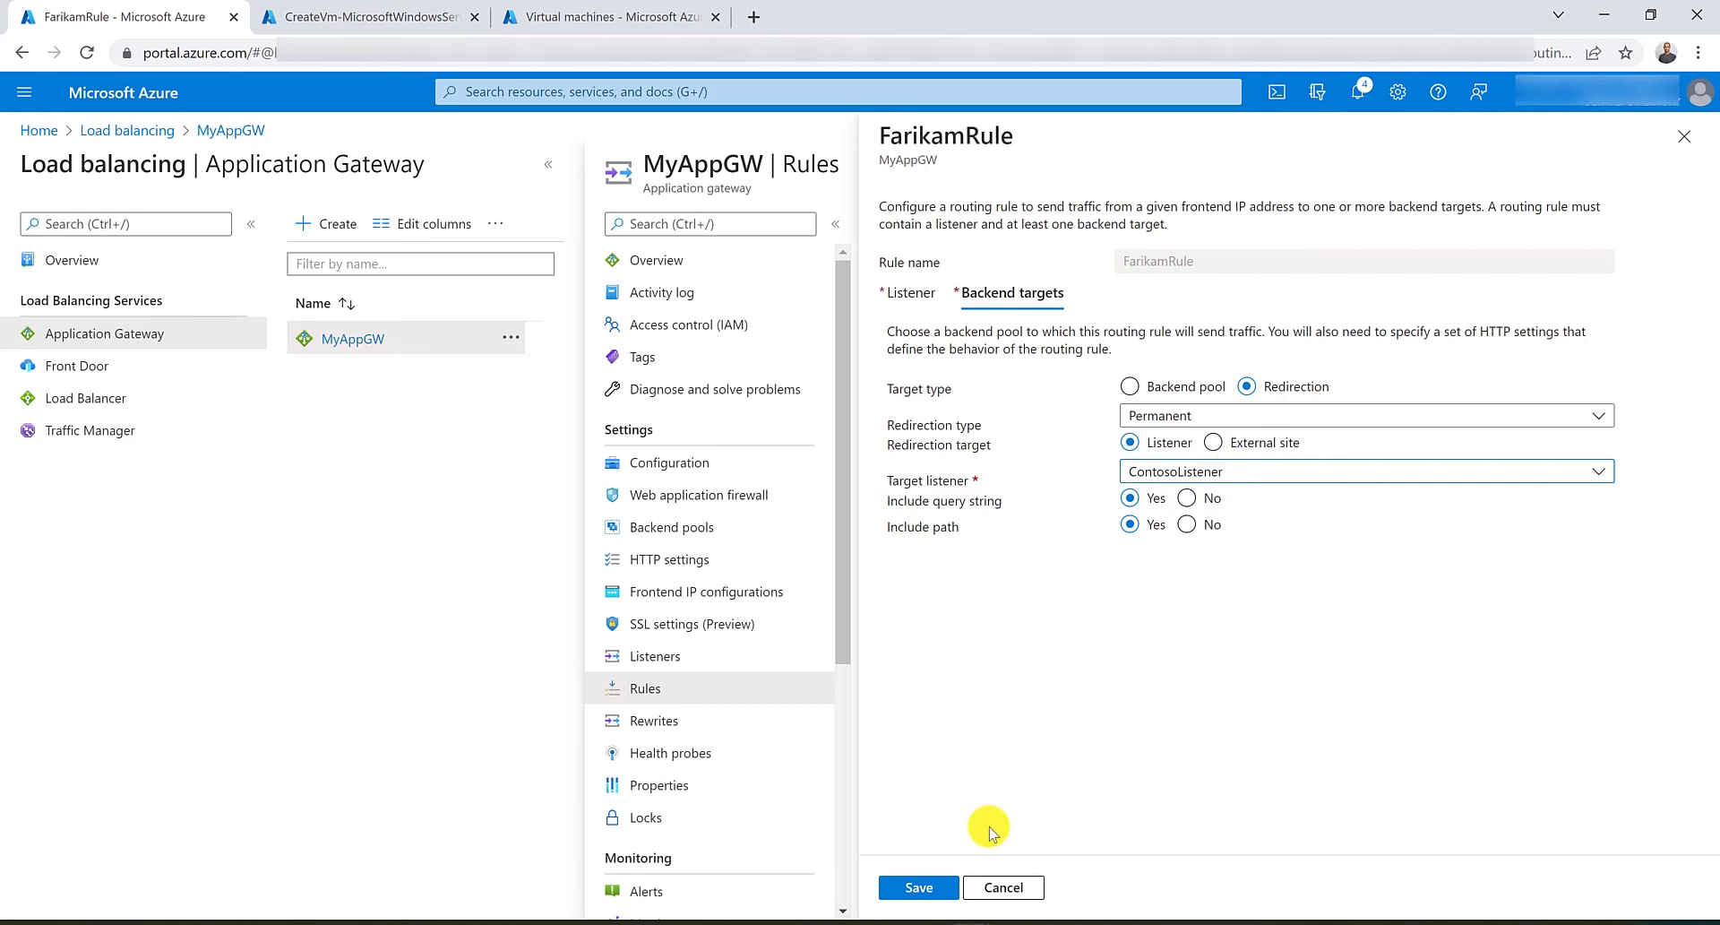
Save FarikamRule's redirection to ContosoListener and reload both the Contoso and Fabrikam incognito tabs to test it.
left_click(936, 888)
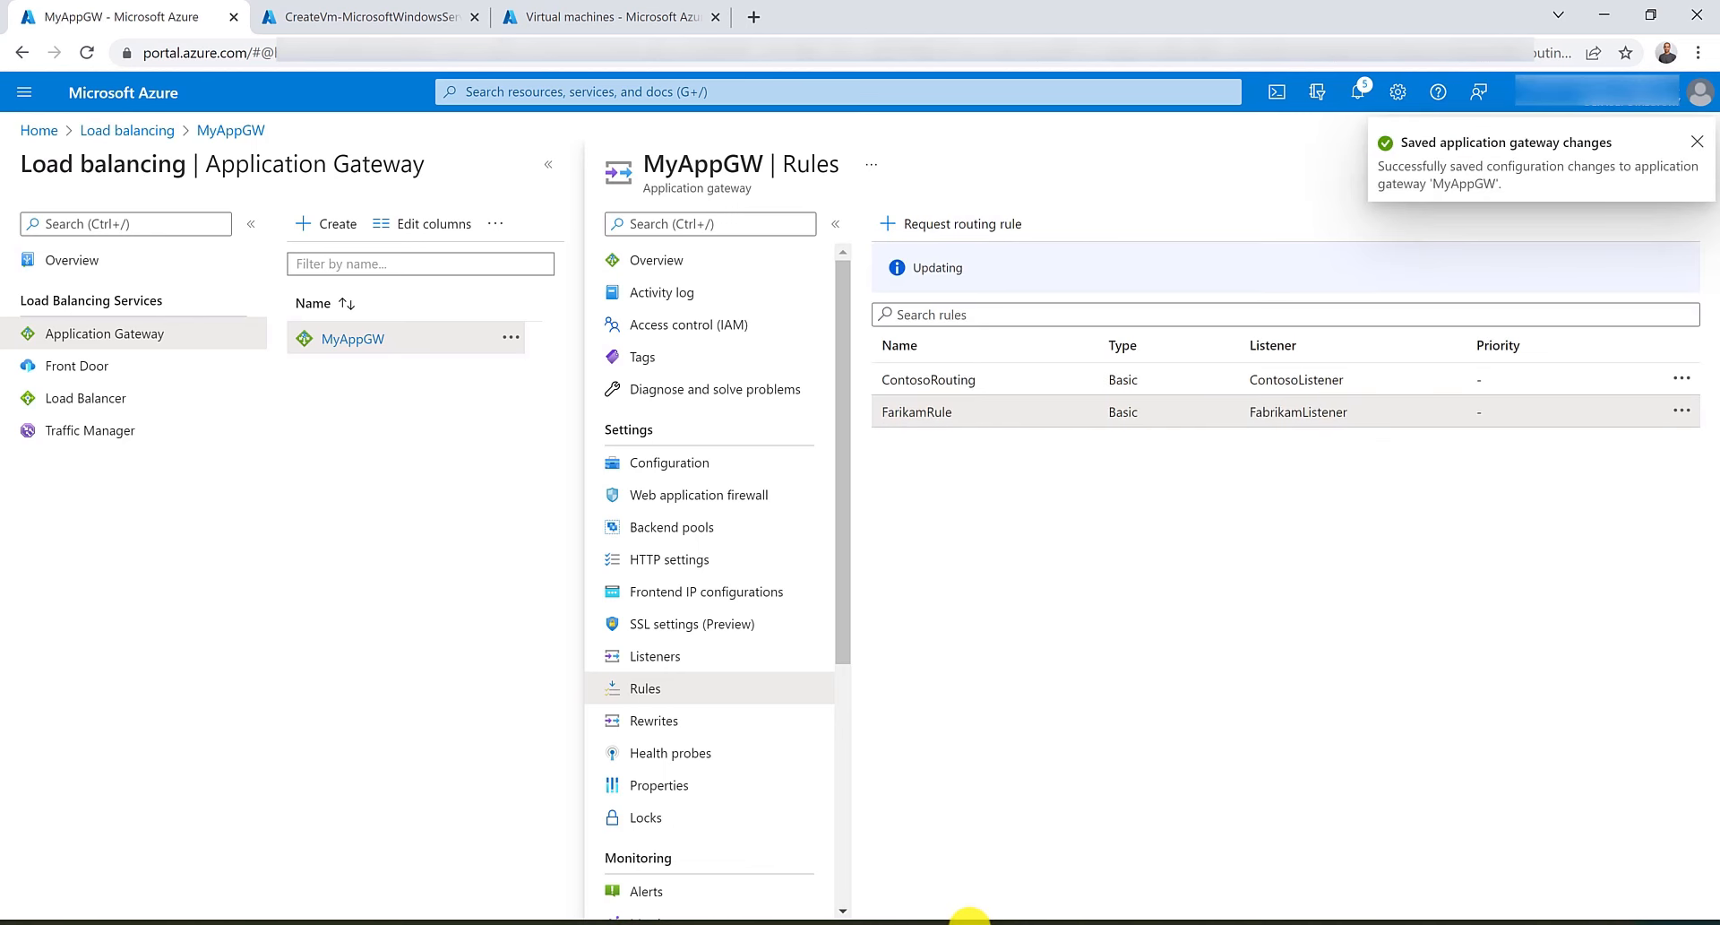
mouse_move(972, 921)
left_click(1129, 874)
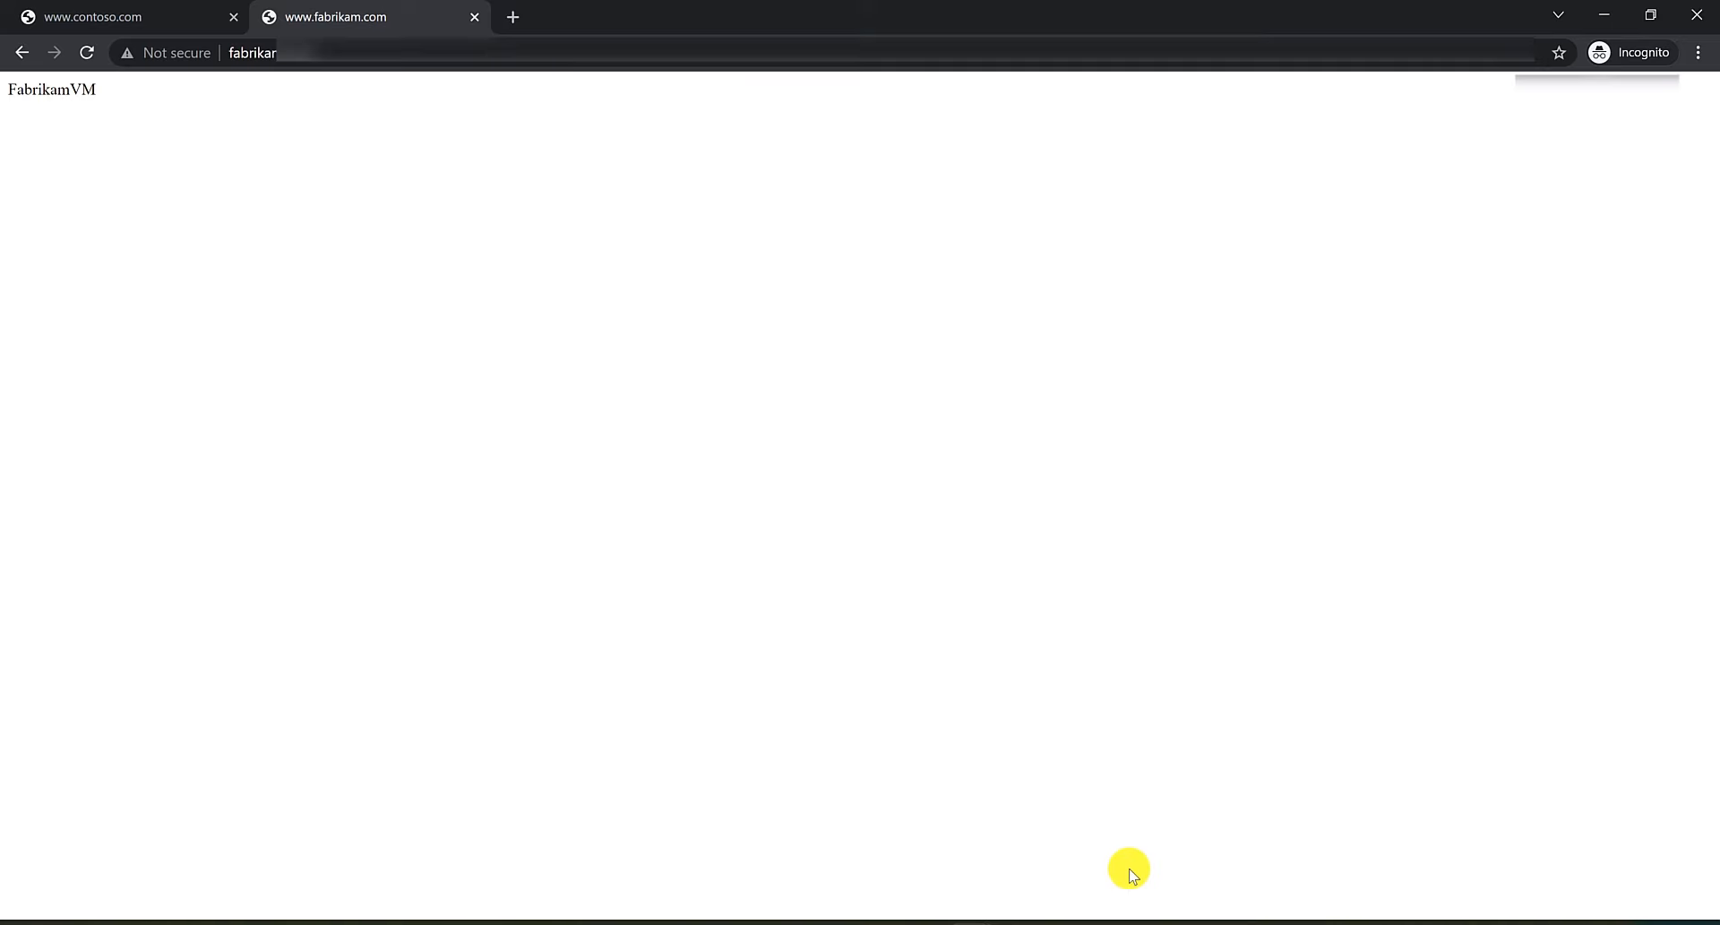
left_click(148, 5)
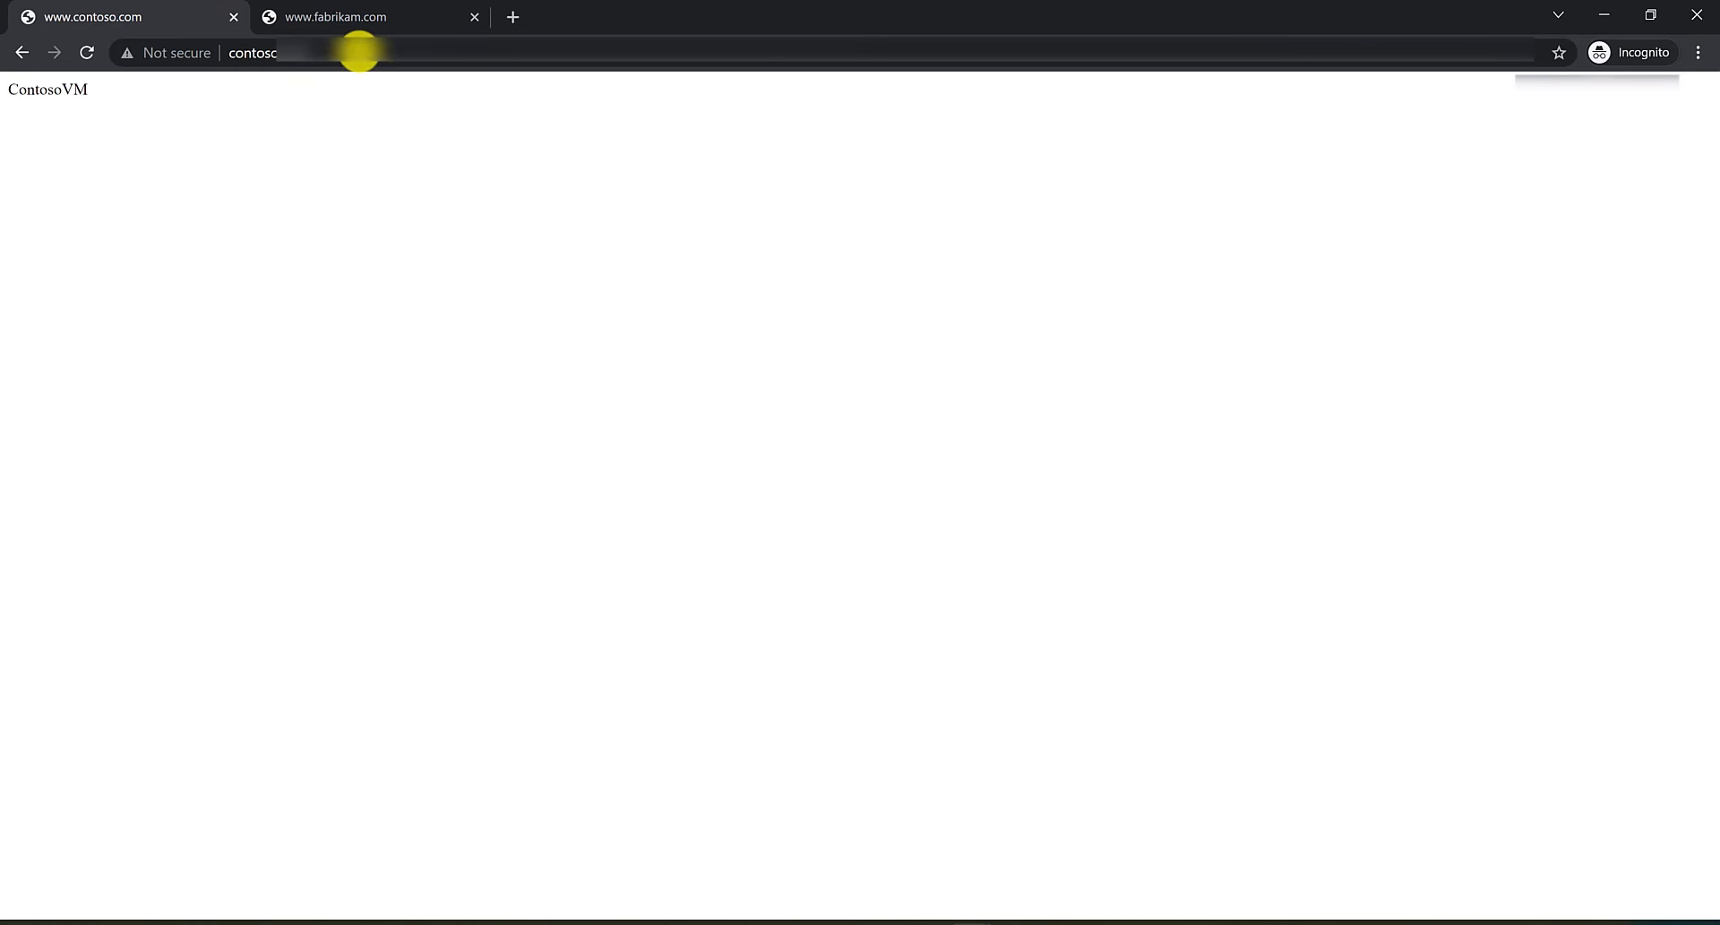
left_click(358, 52)
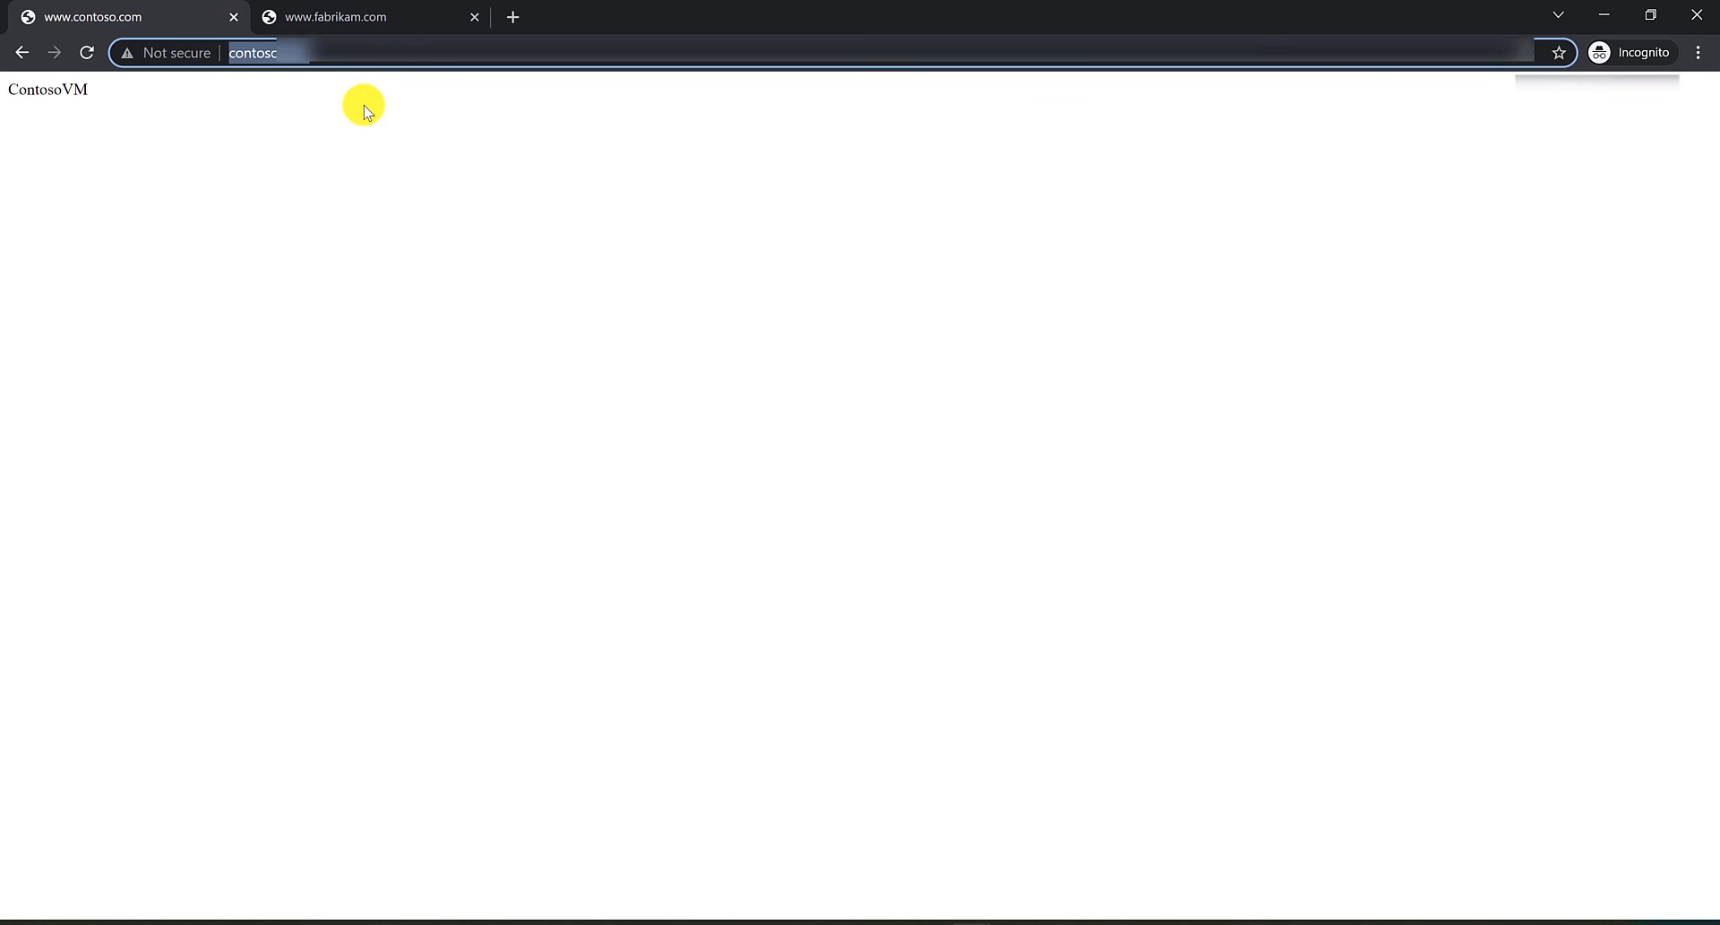
key("Return")
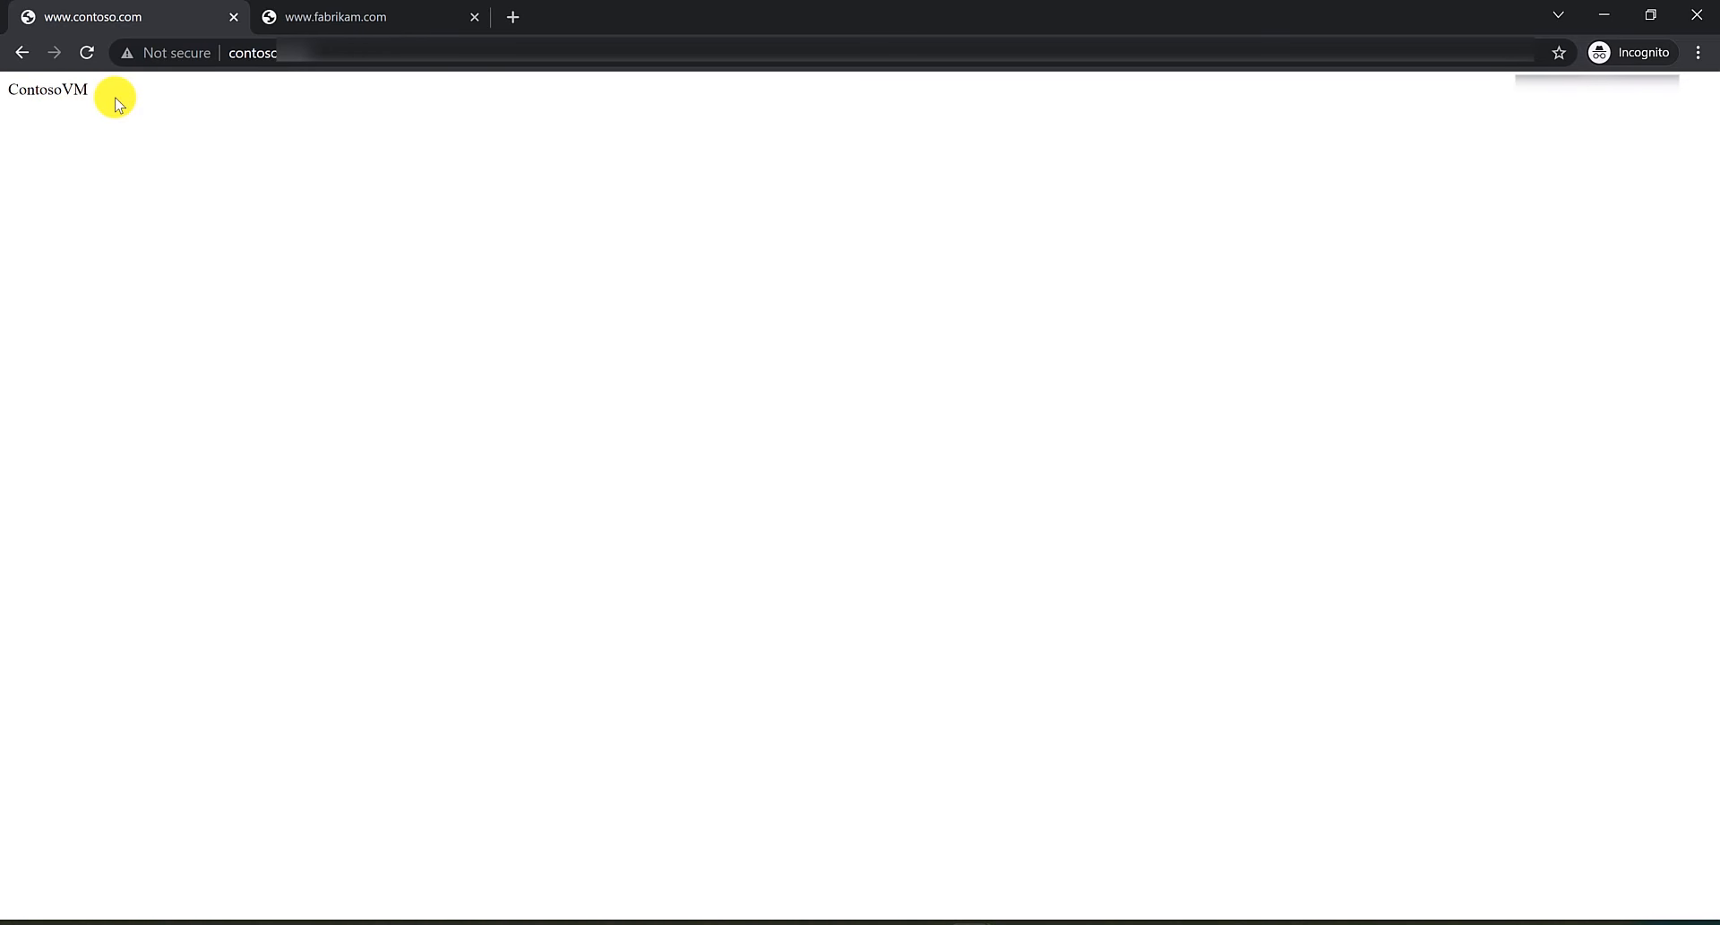
left_click(339, 13)
left_click(340, 46)
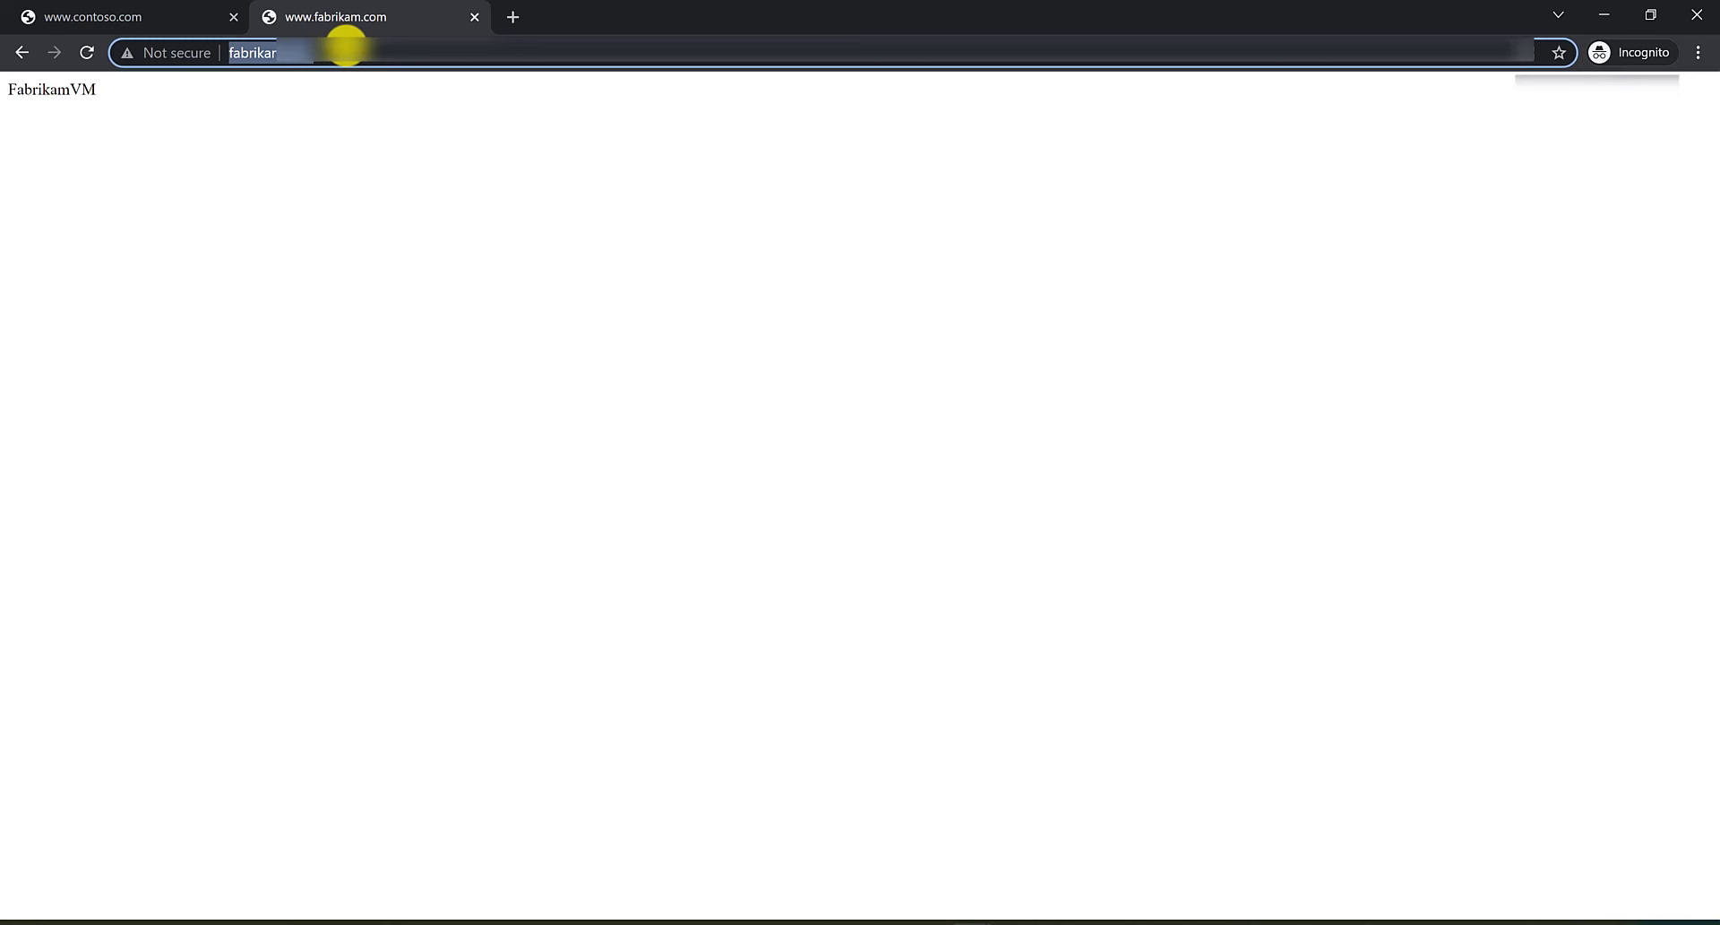
key("Return")
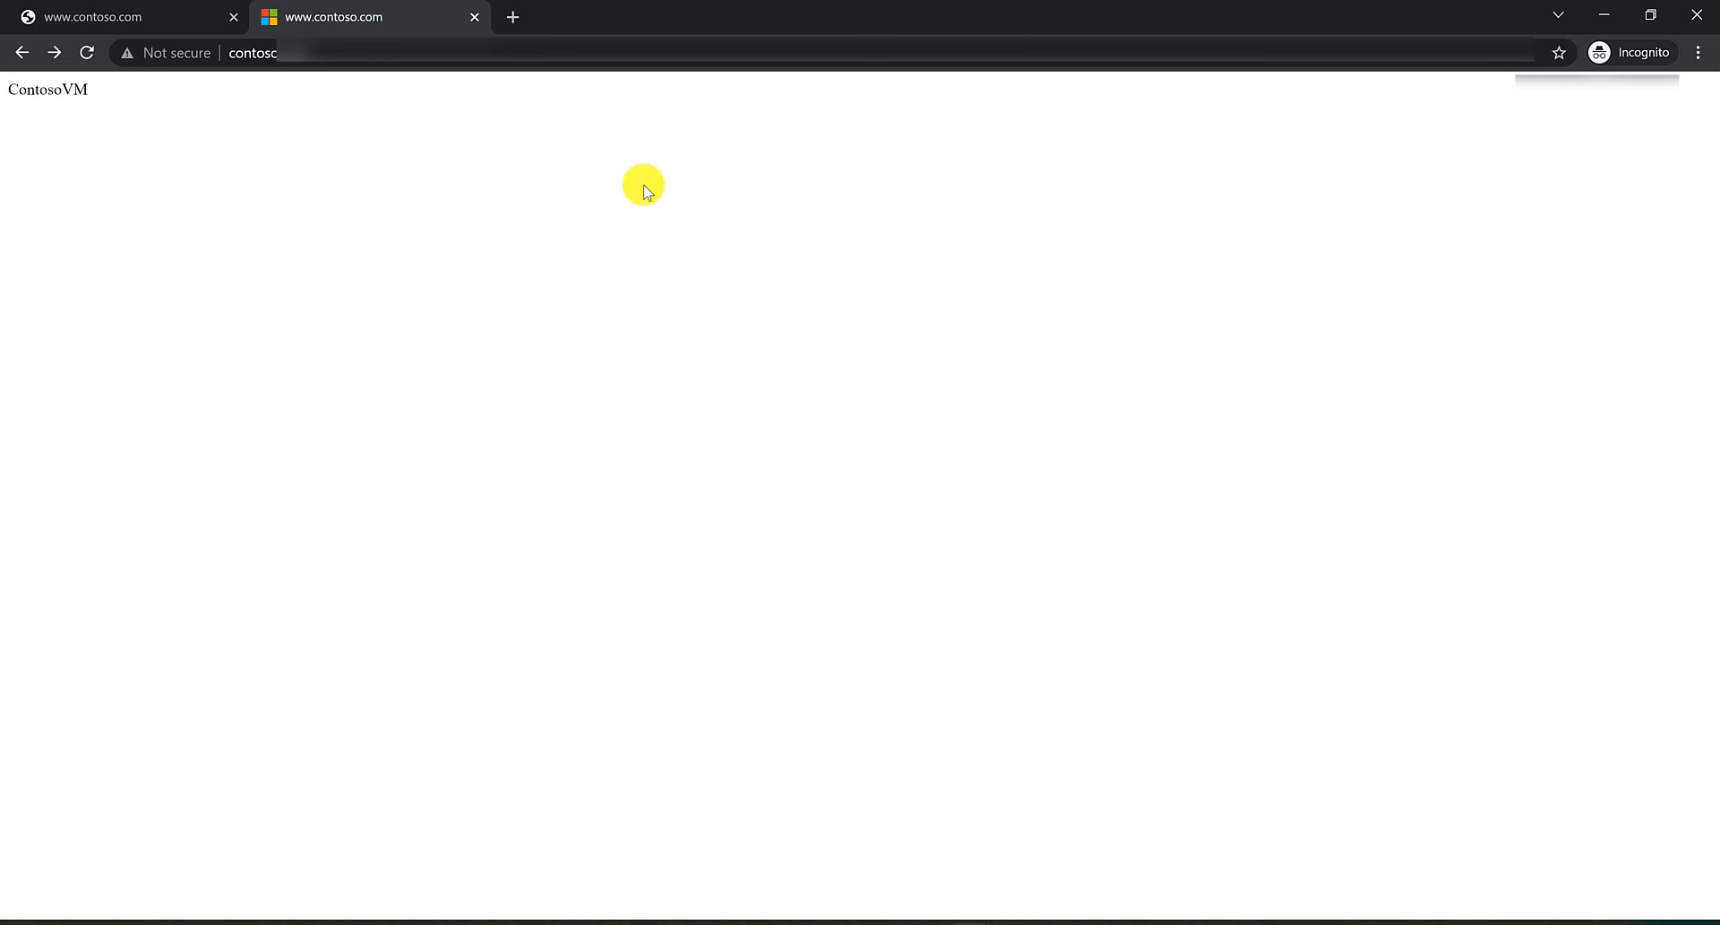
mouse_move(990, 917)
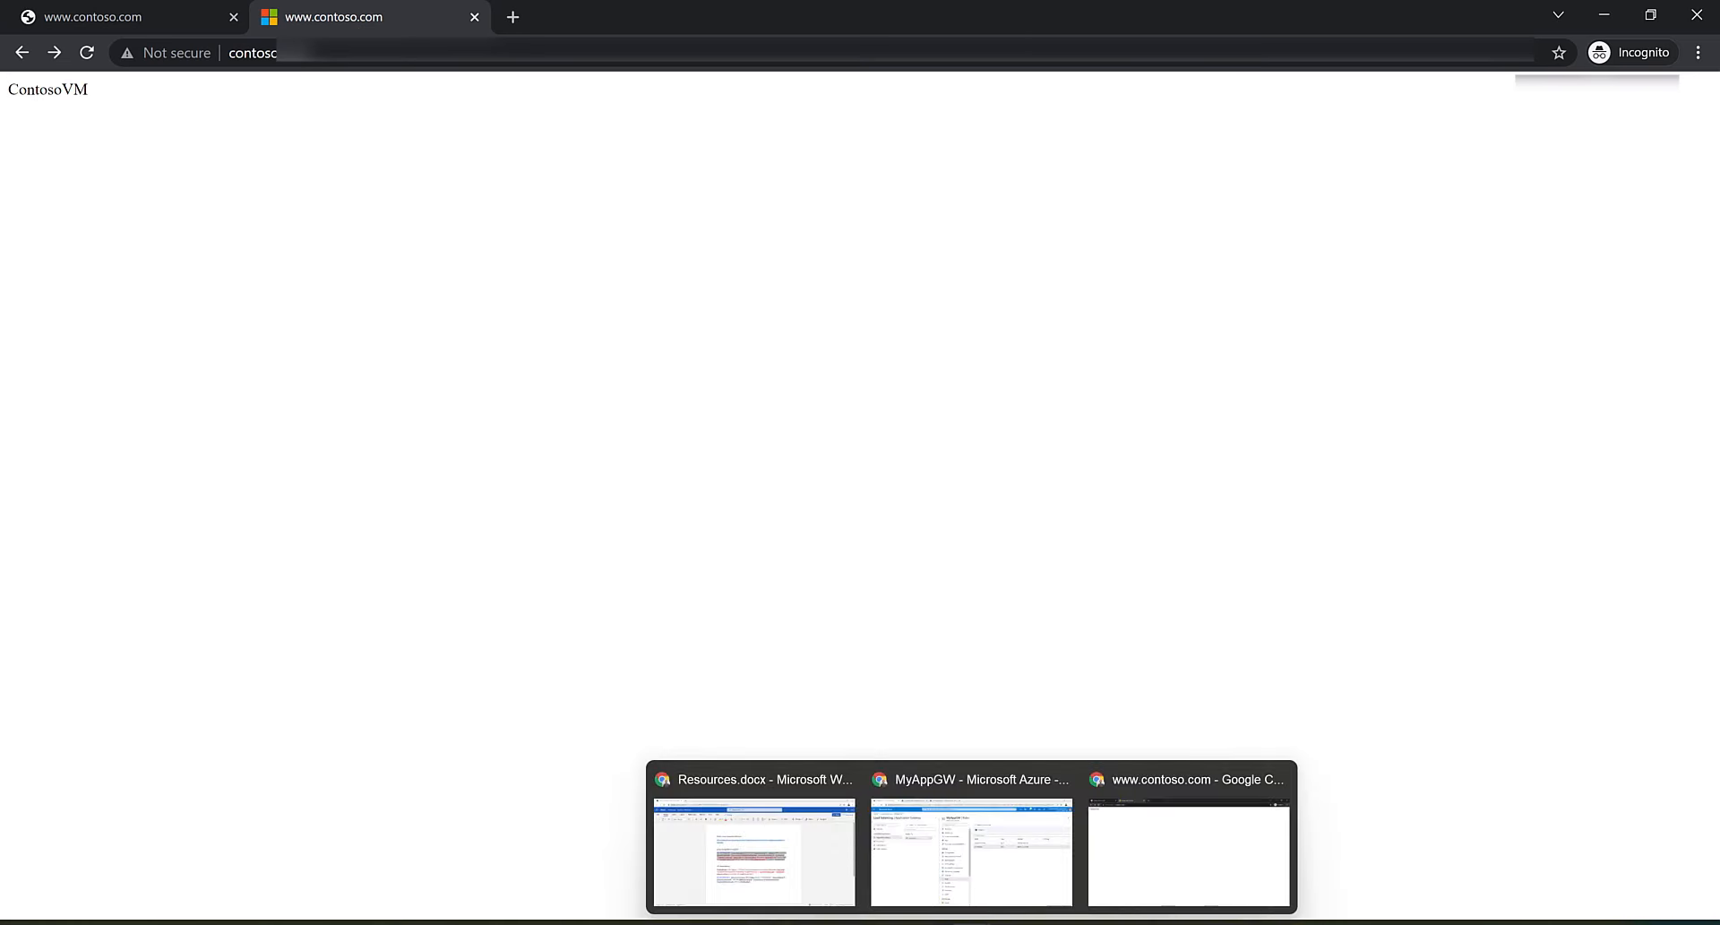
left_click(1032, 859)
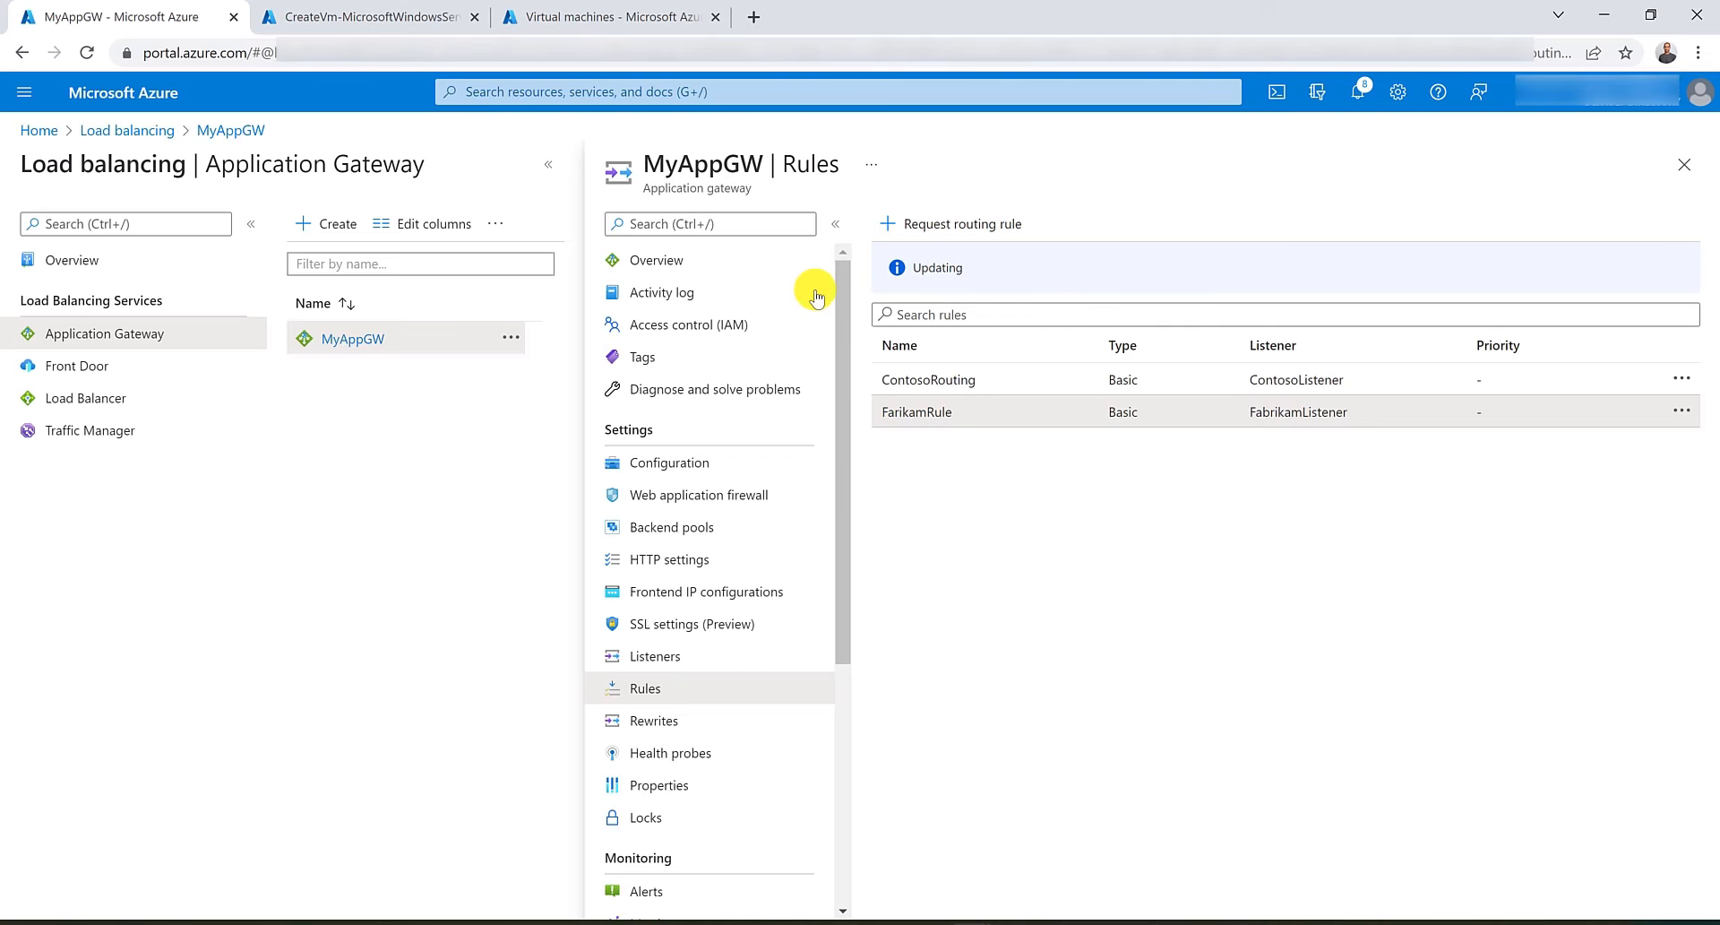
left_click(923, 413)
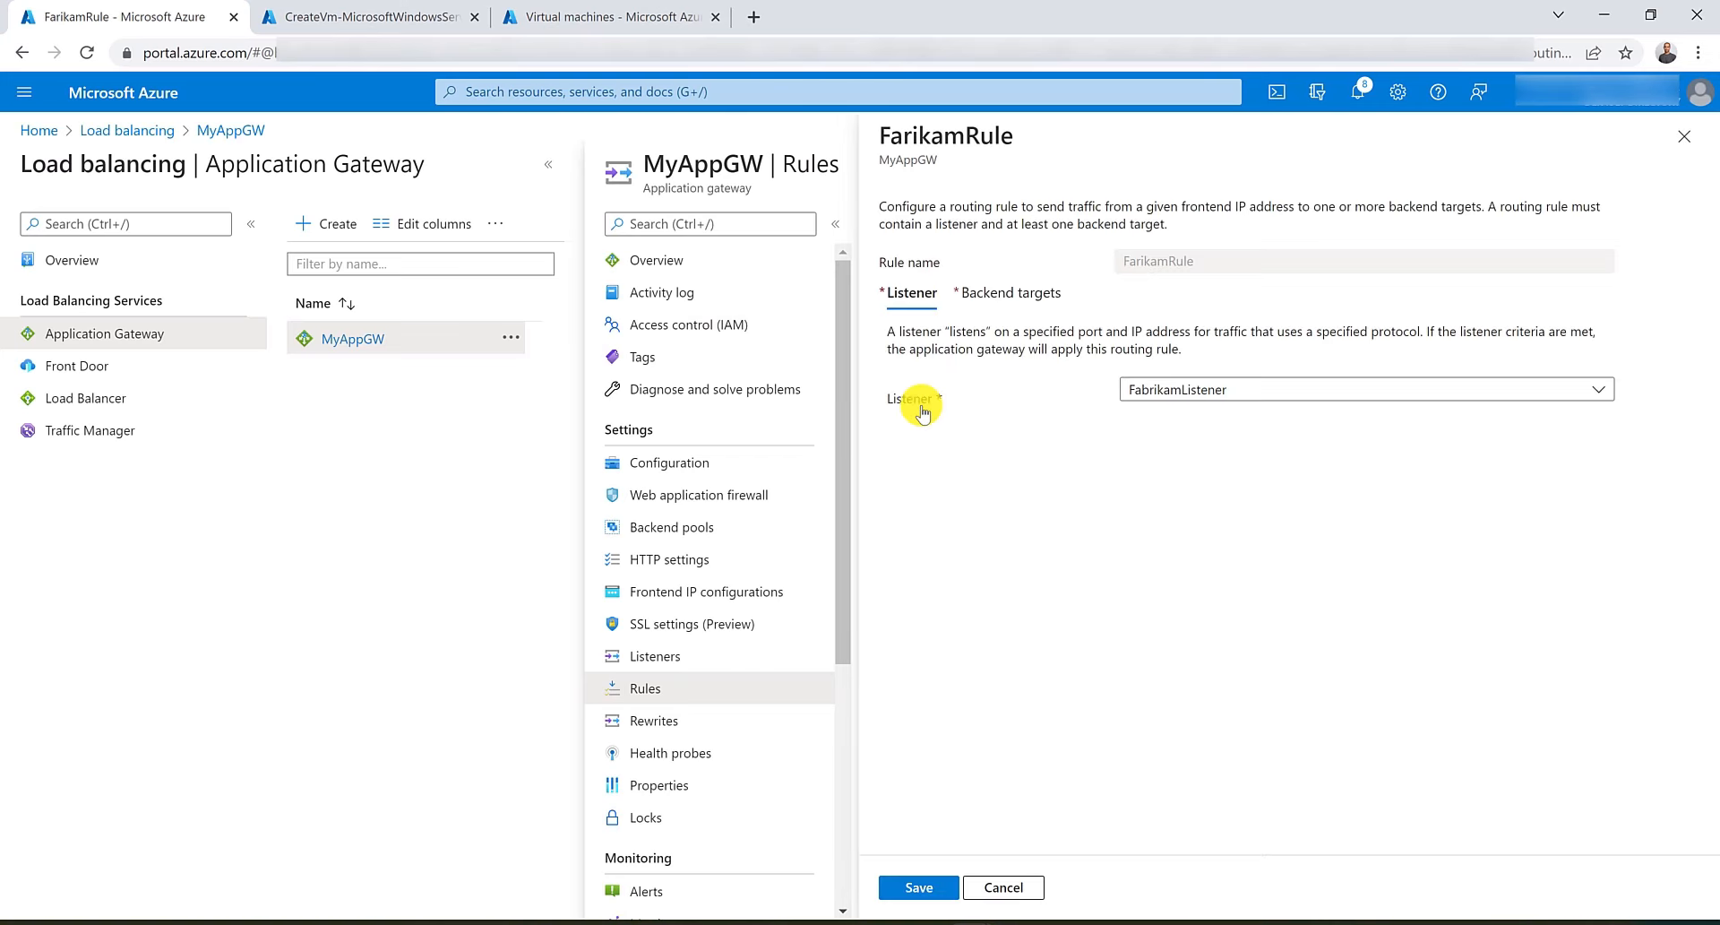
left_click(1014, 289)
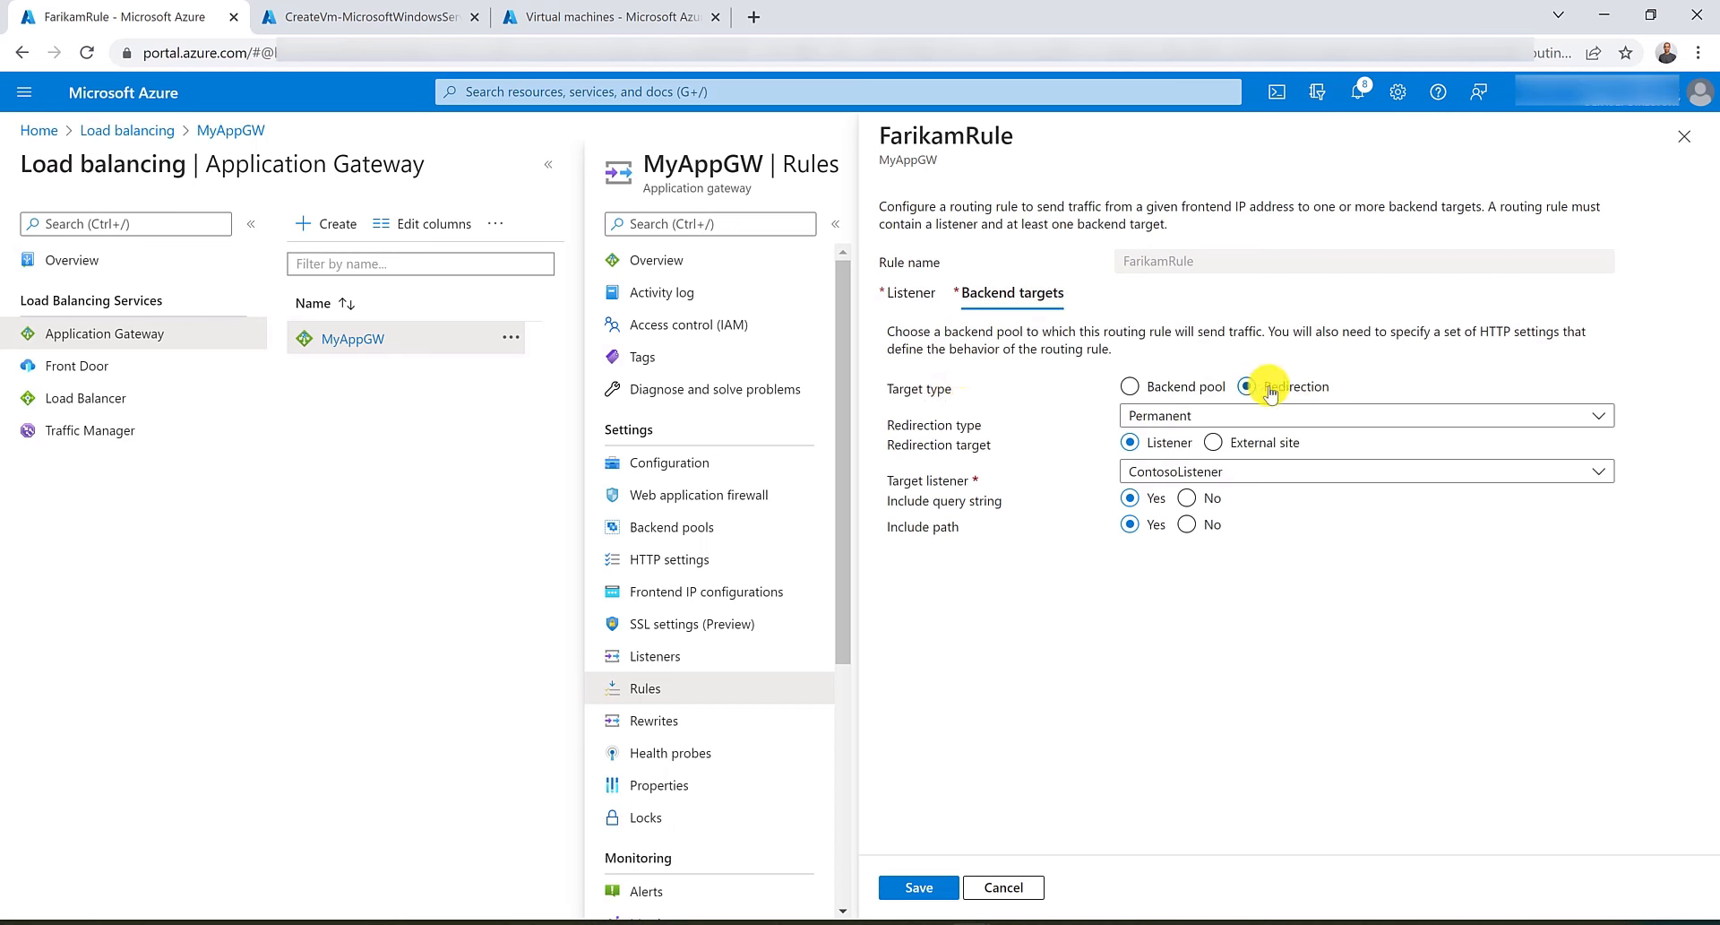
left_click(1215, 443)
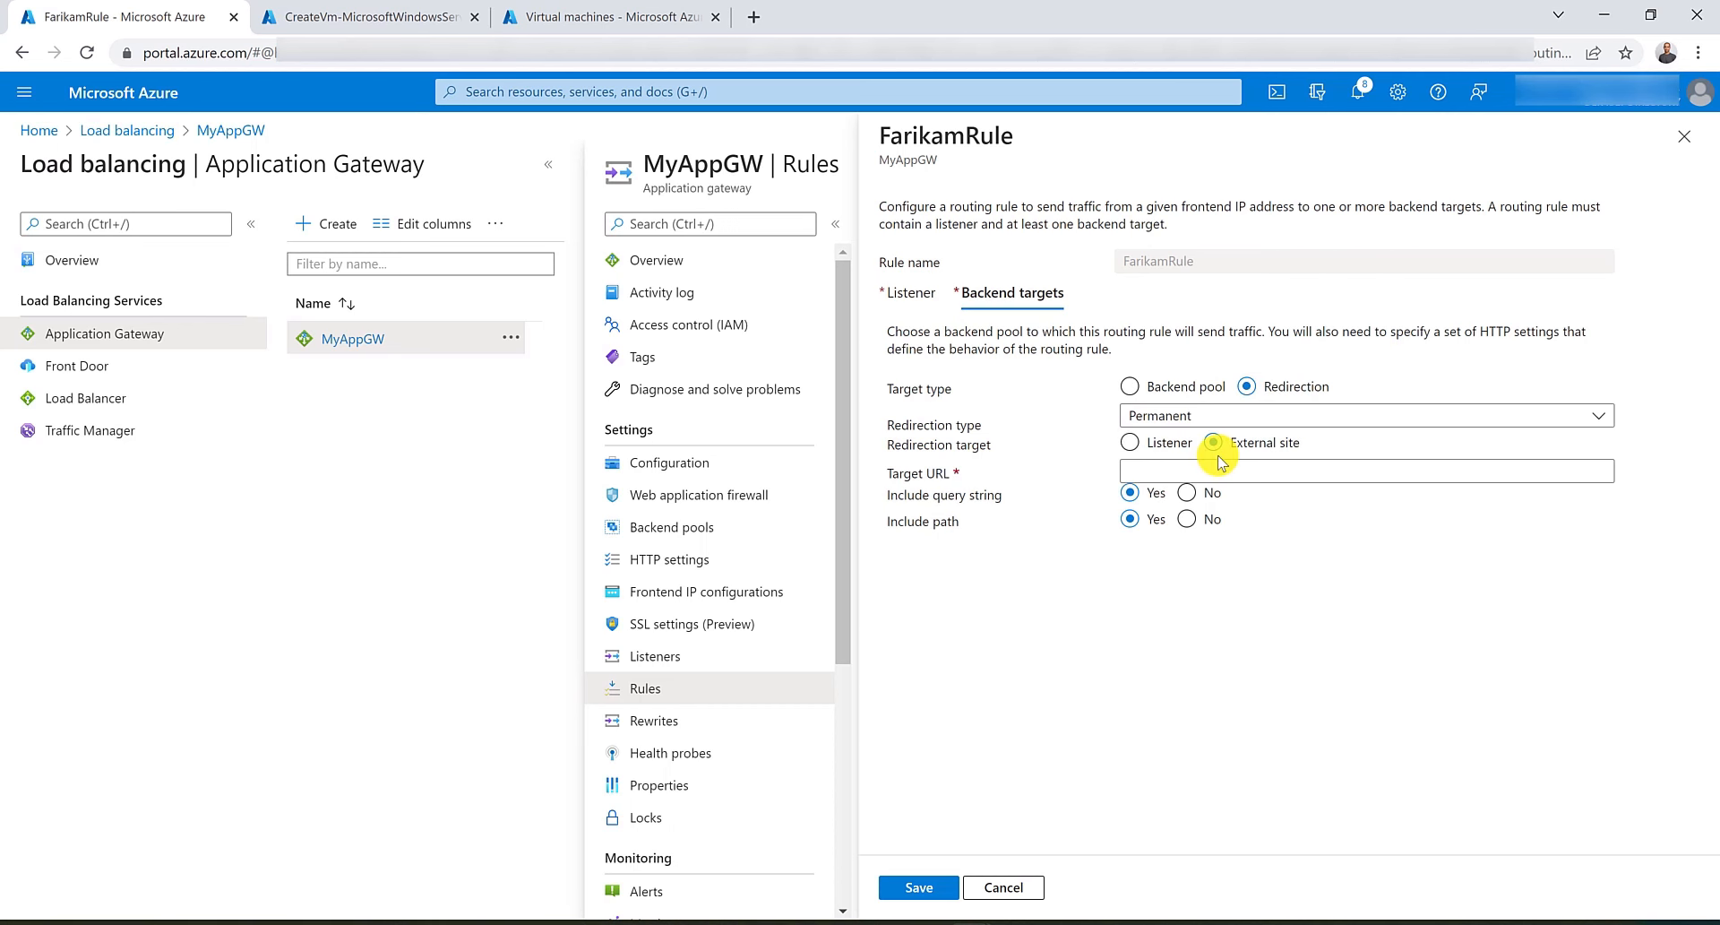
left_click(1224, 468)
type("ht")
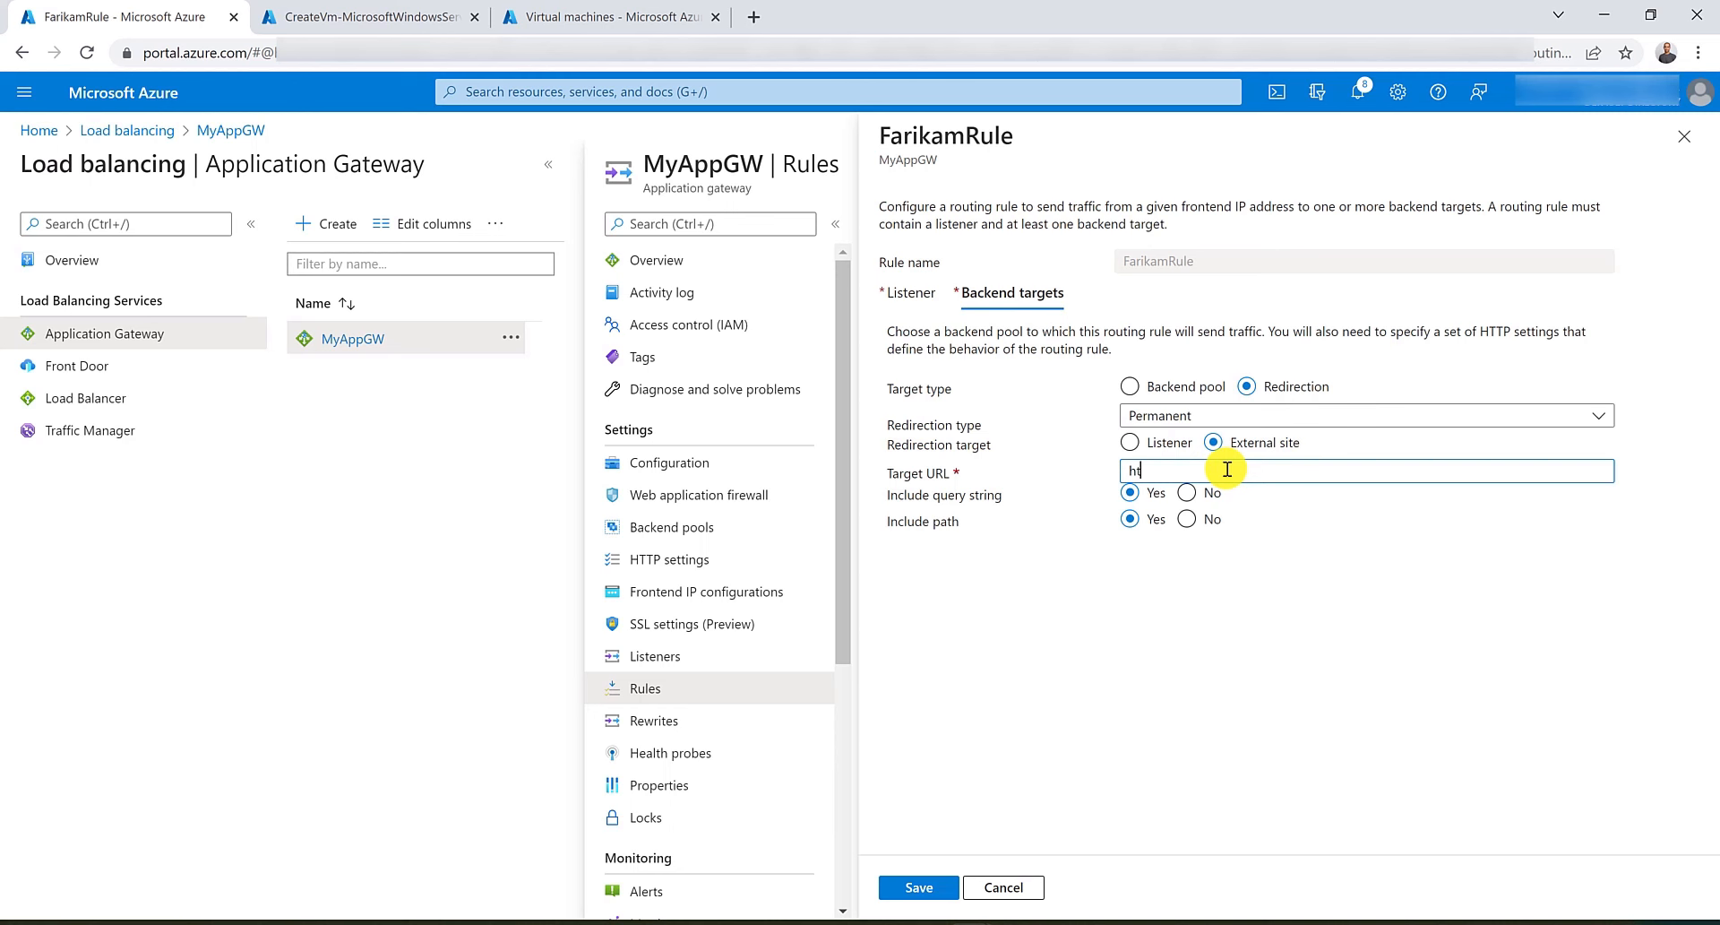
type("tp://www.google.com")
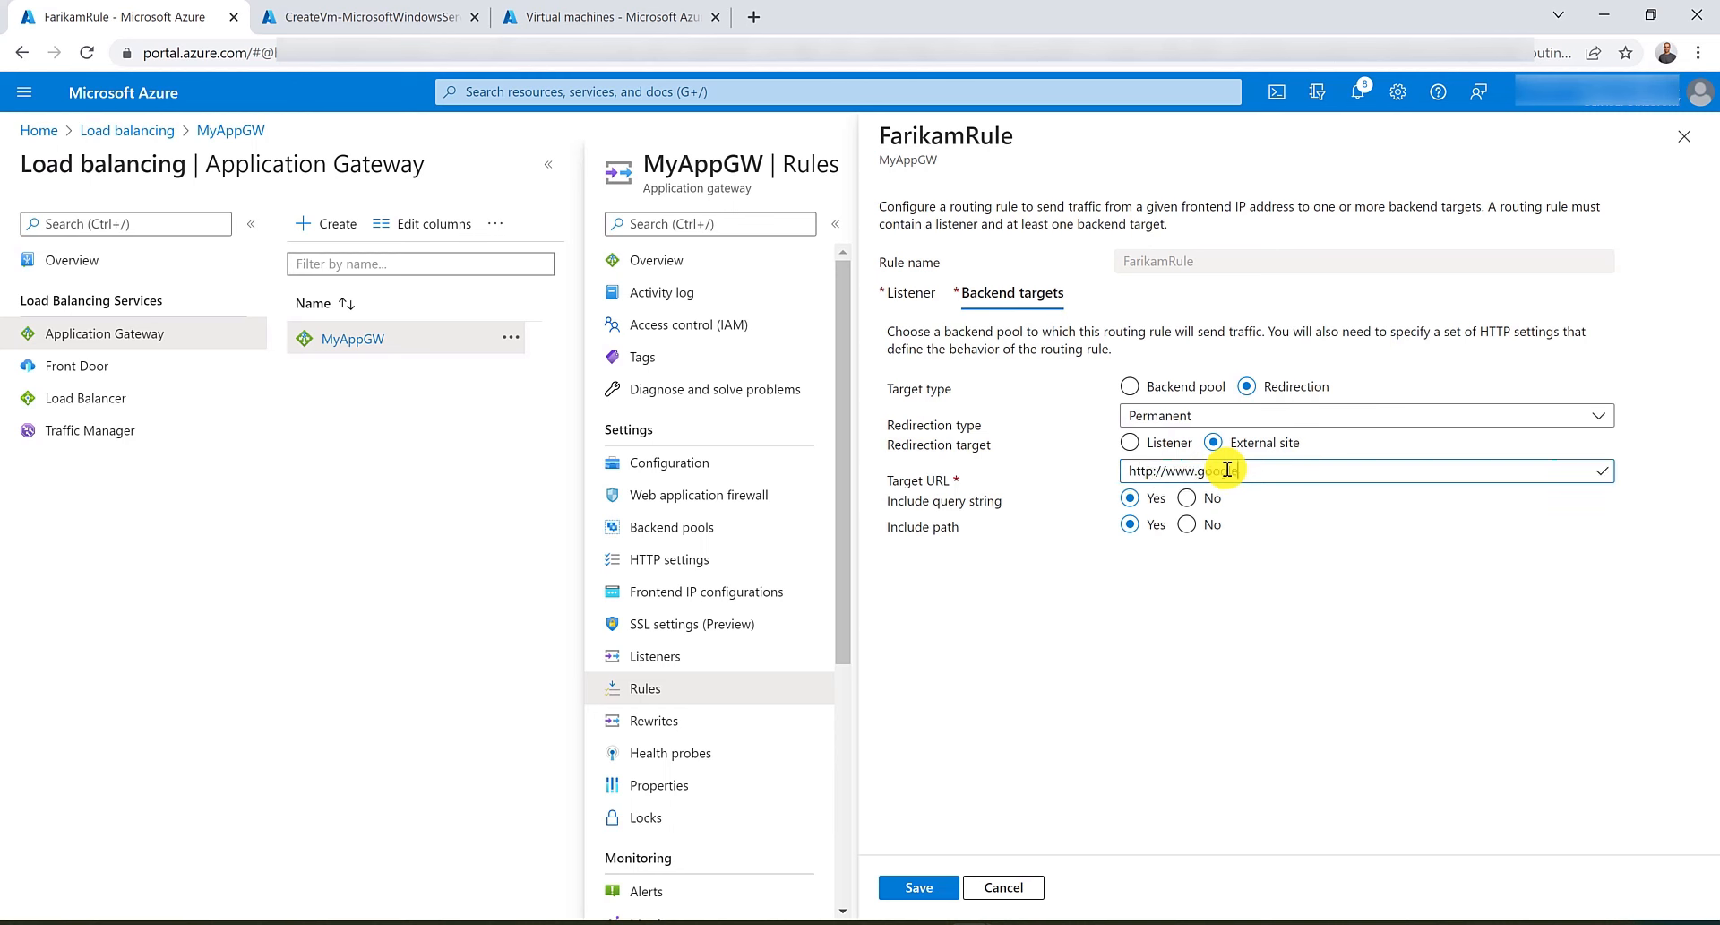
left_click(915, 897)
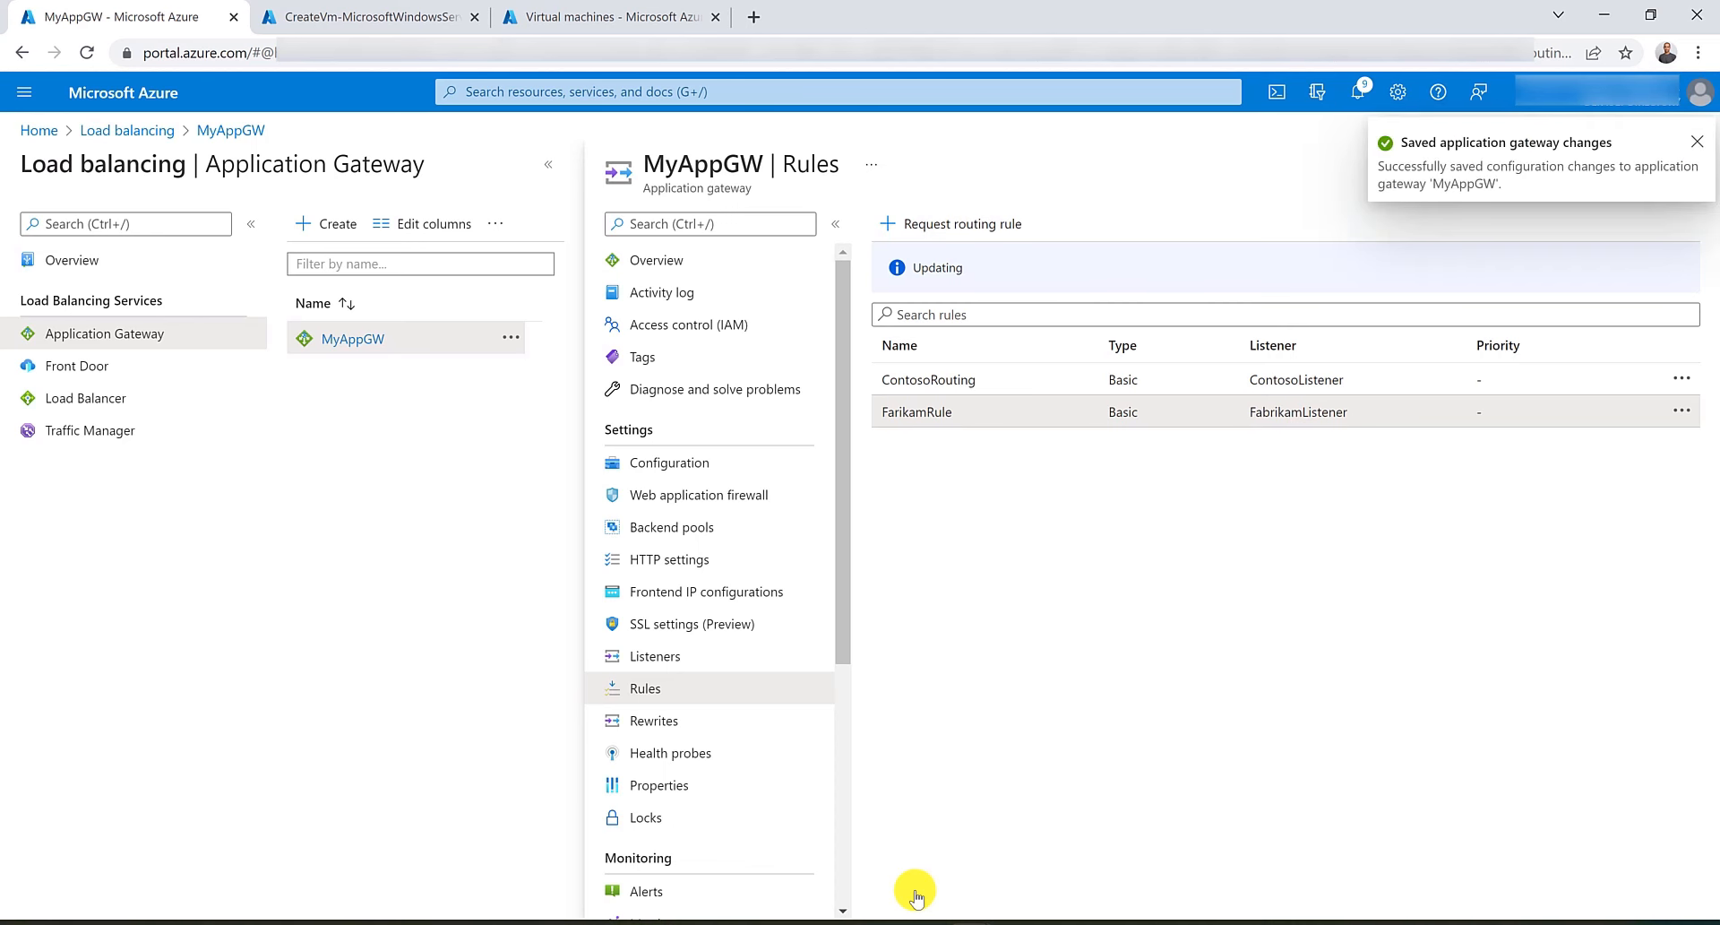
Reload the Contoso tab and load the Fabrikam address again in the second tab to test the Google redirection.
mouse_move(991, 918)
left_click(1136, 849)
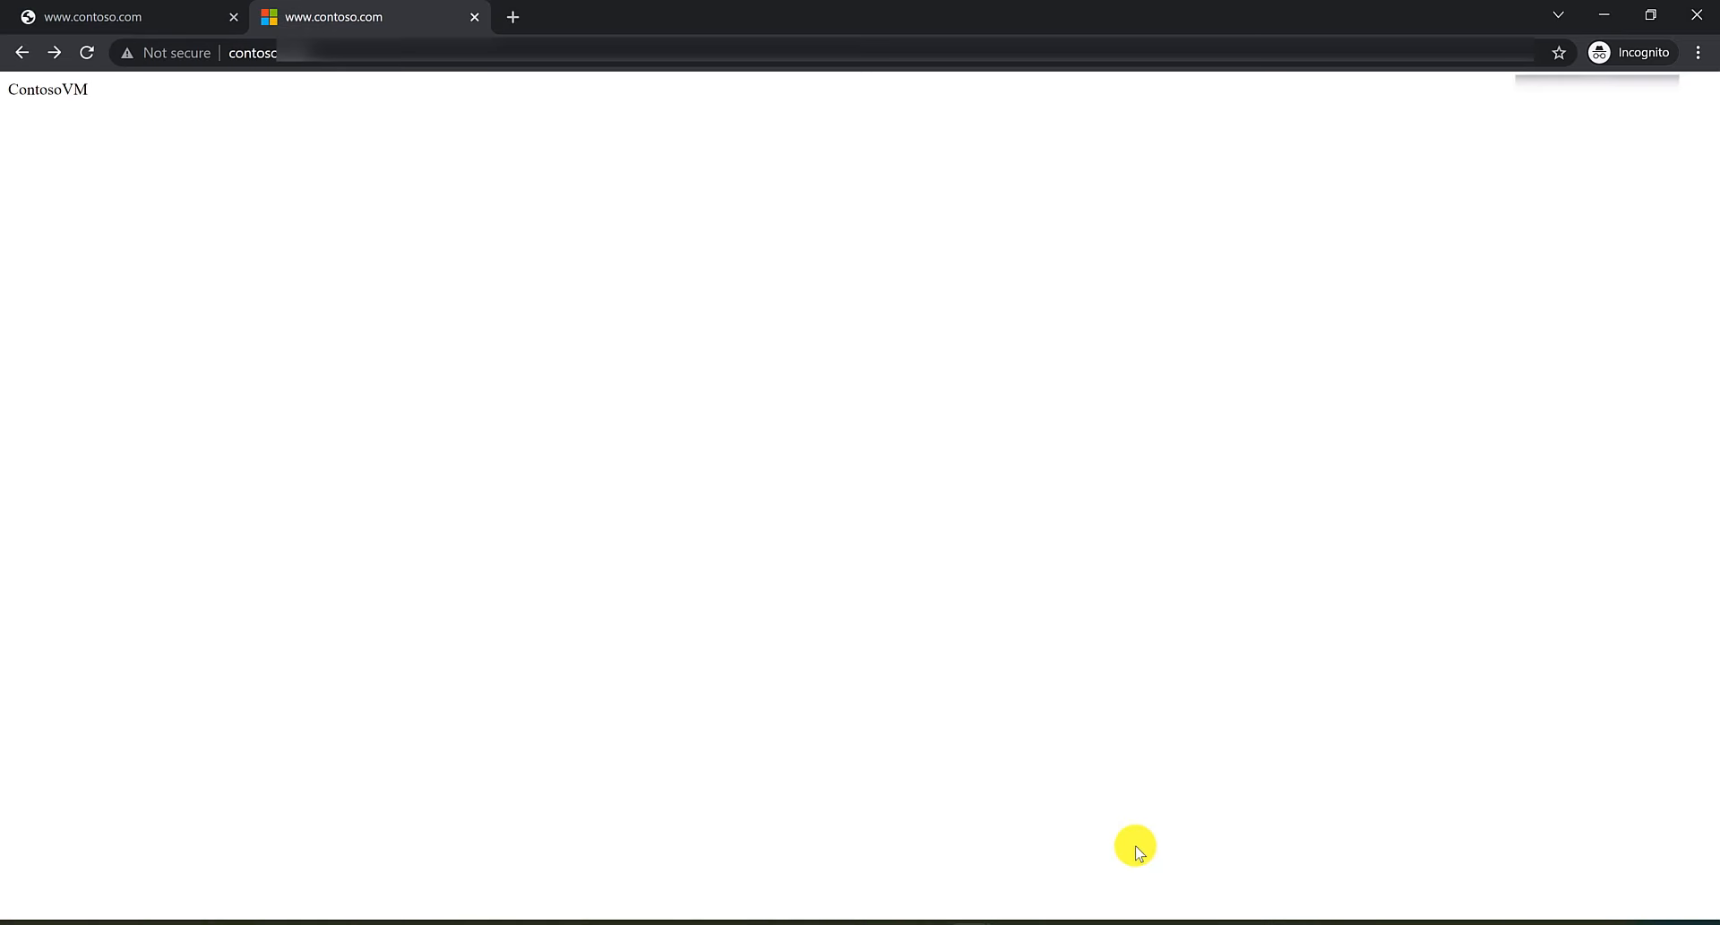
left_click(123, 12)
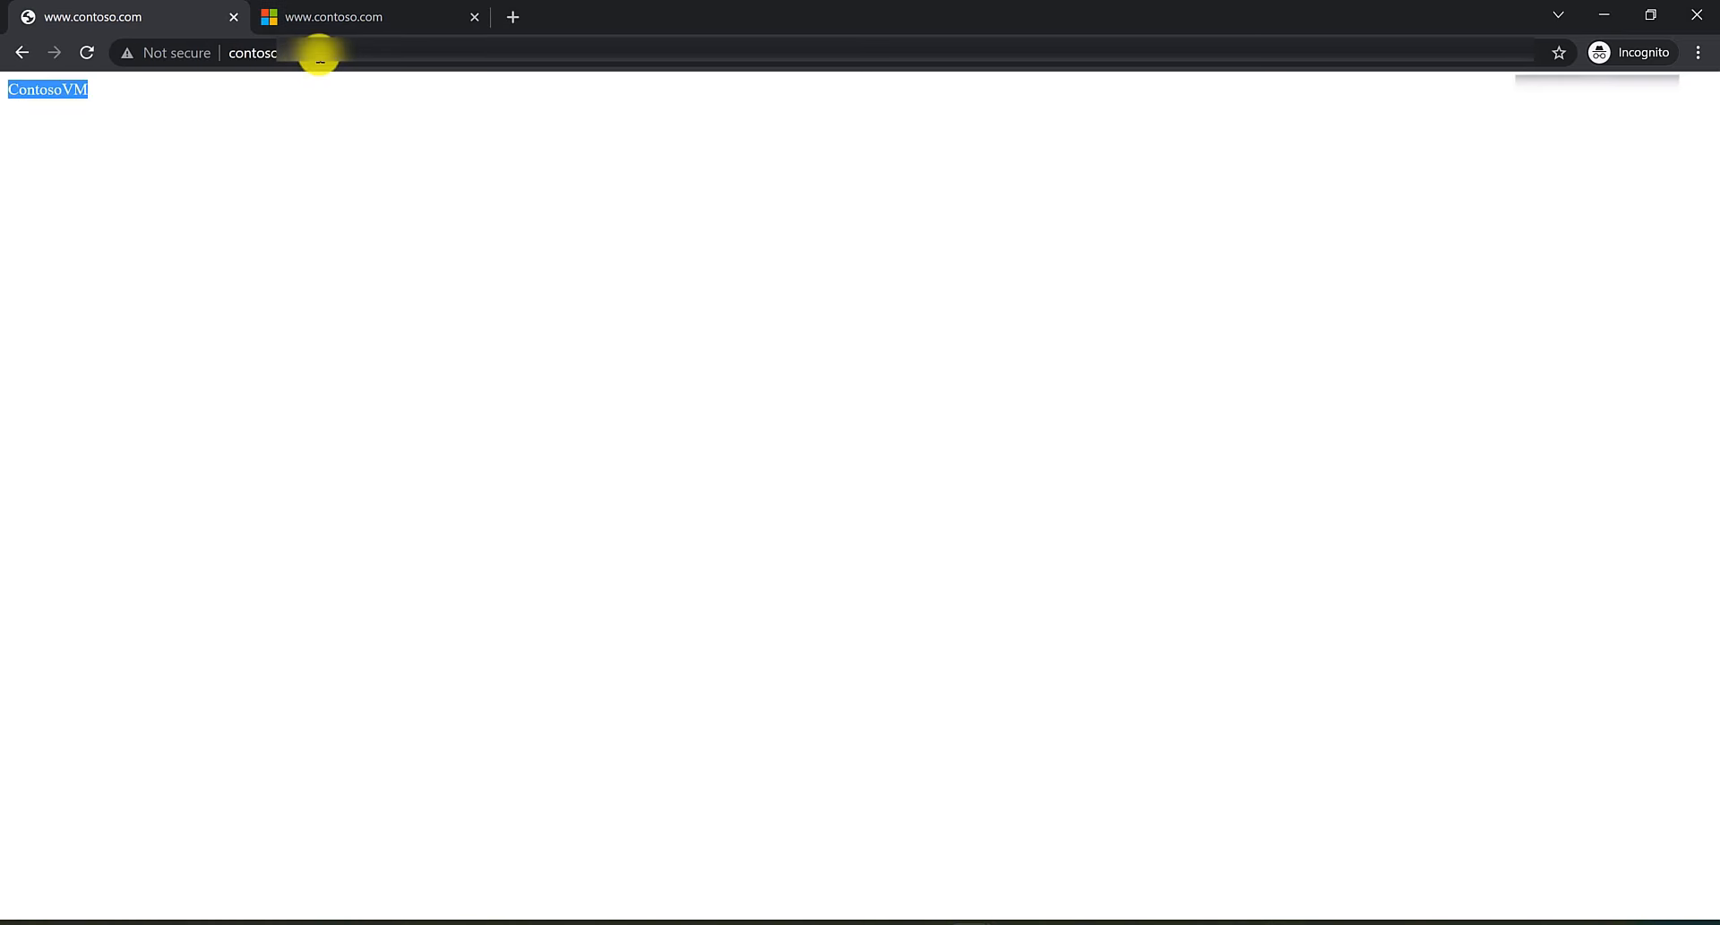
left_click(319, 55)
key("Return")
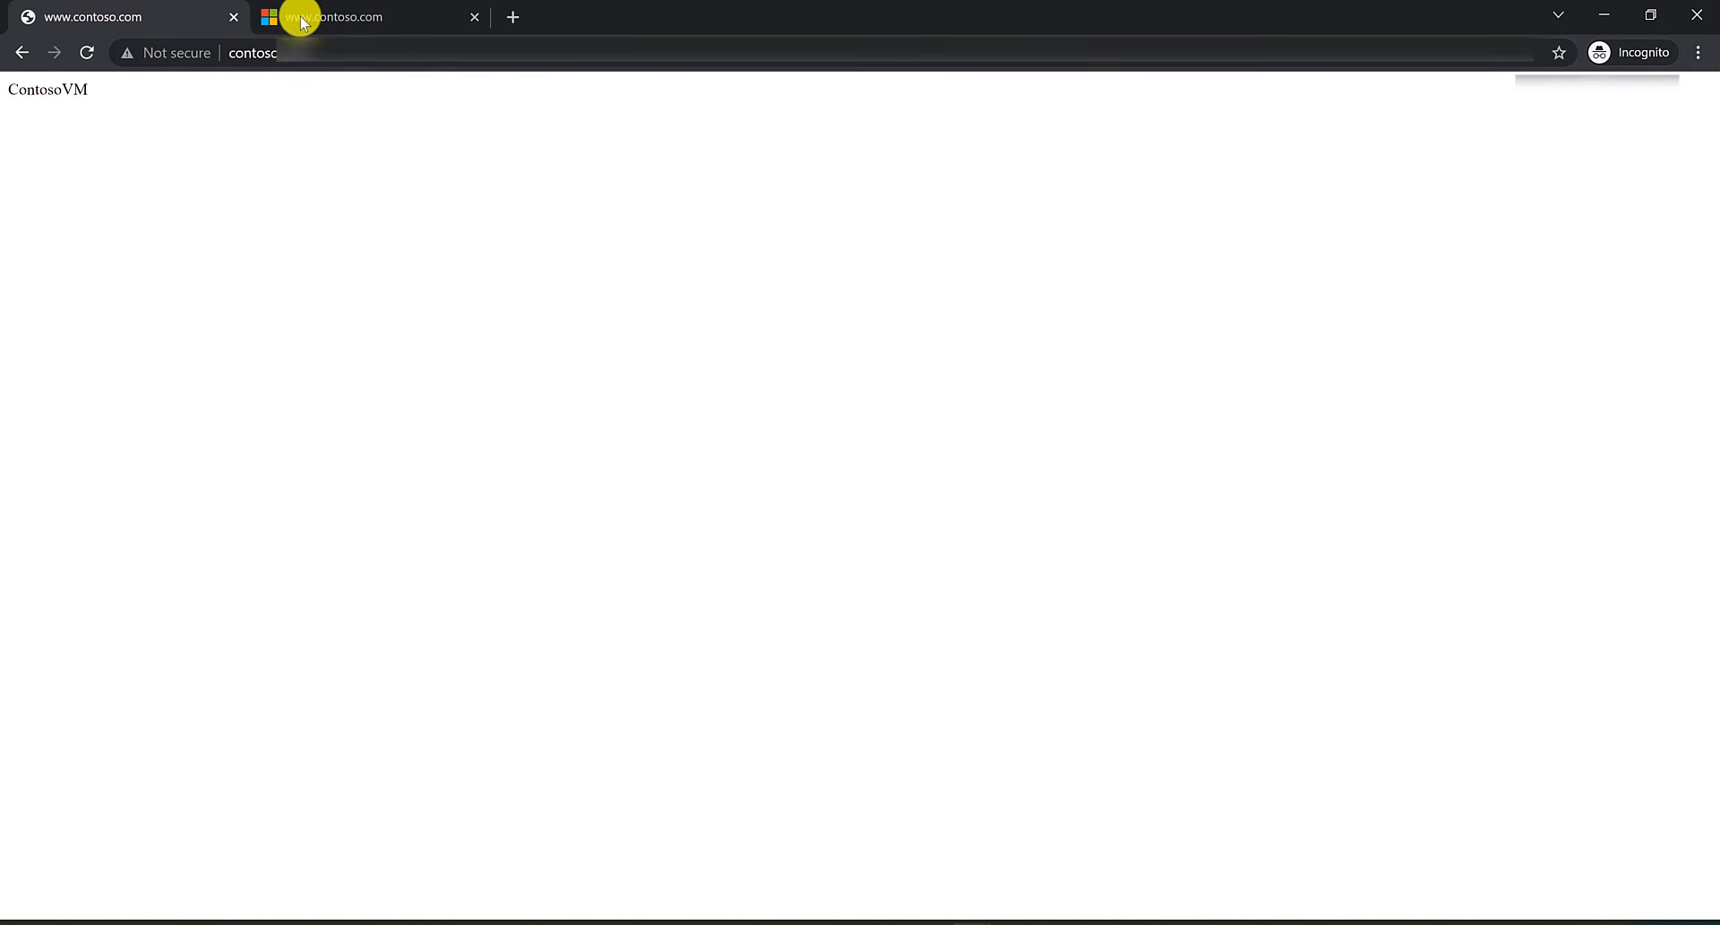
left_click(316, 52)
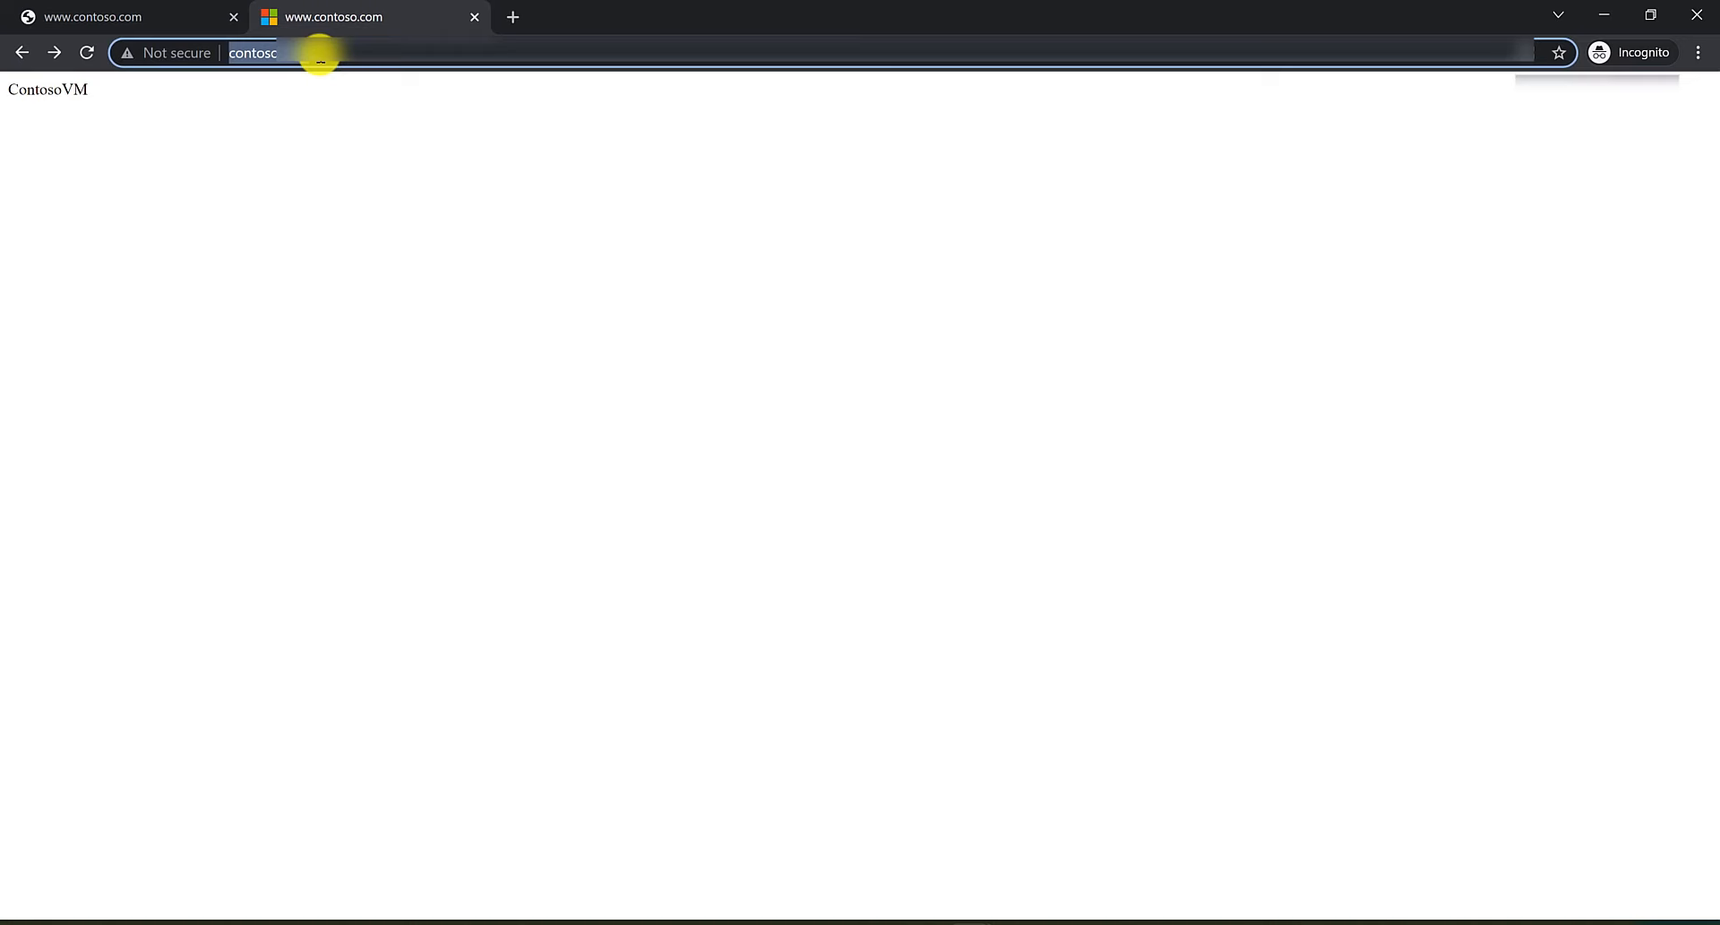
type("https://www.fabrikam.com/")
key("Return")
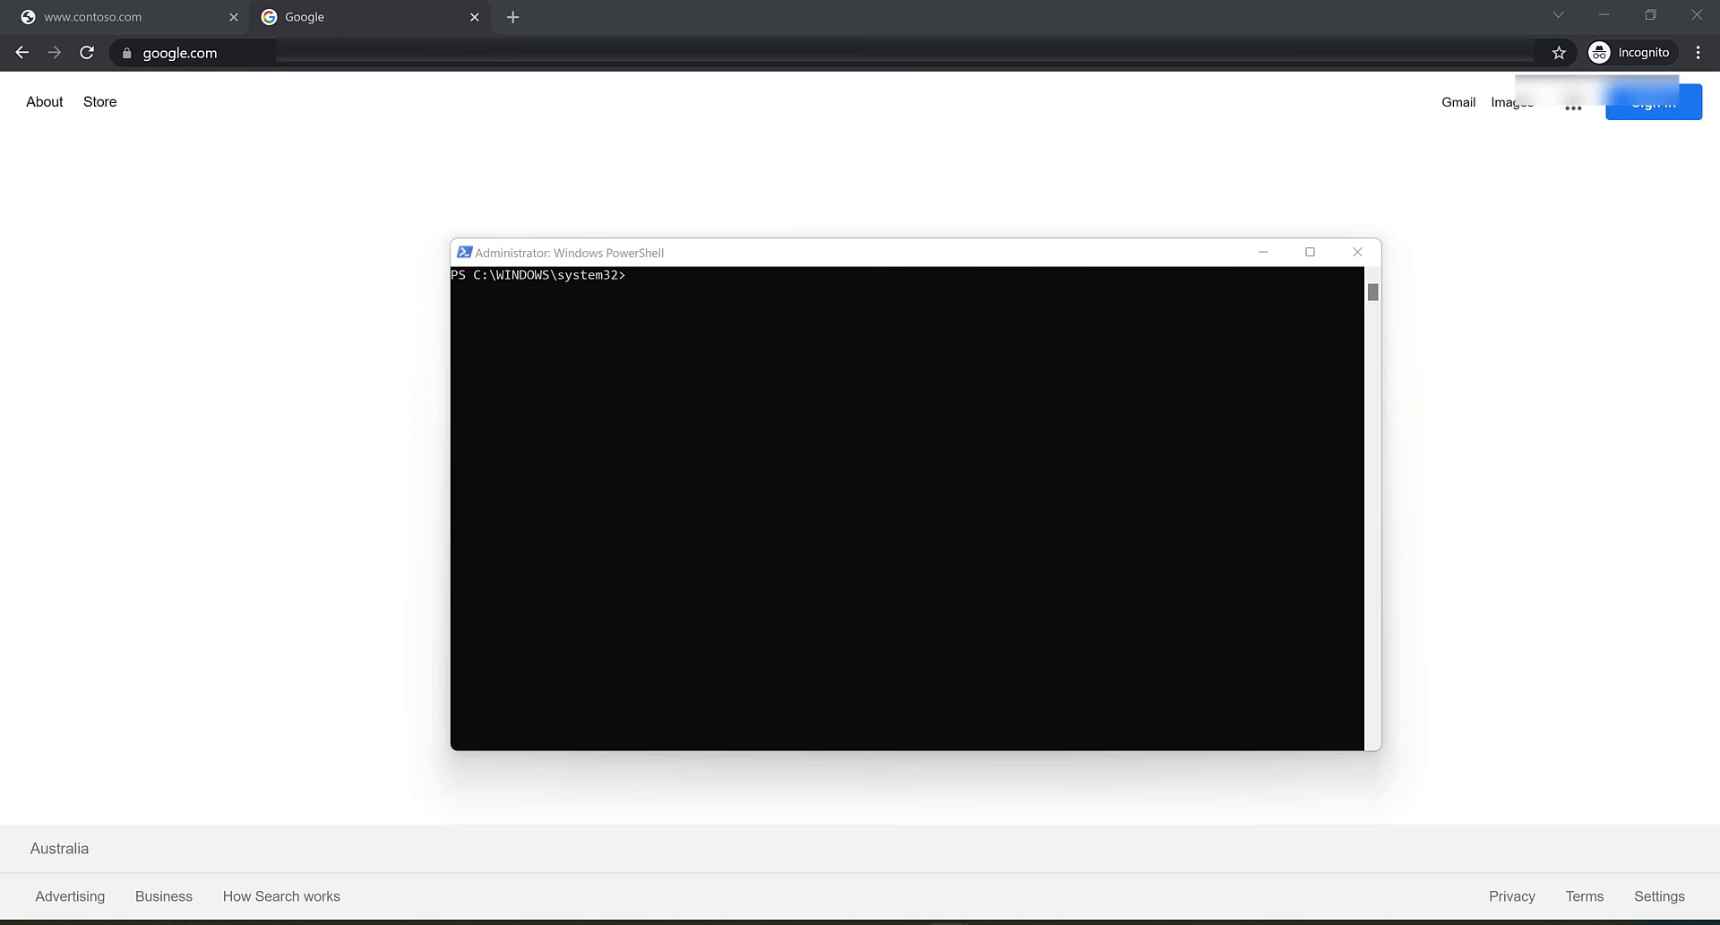
left_click(765, 337)
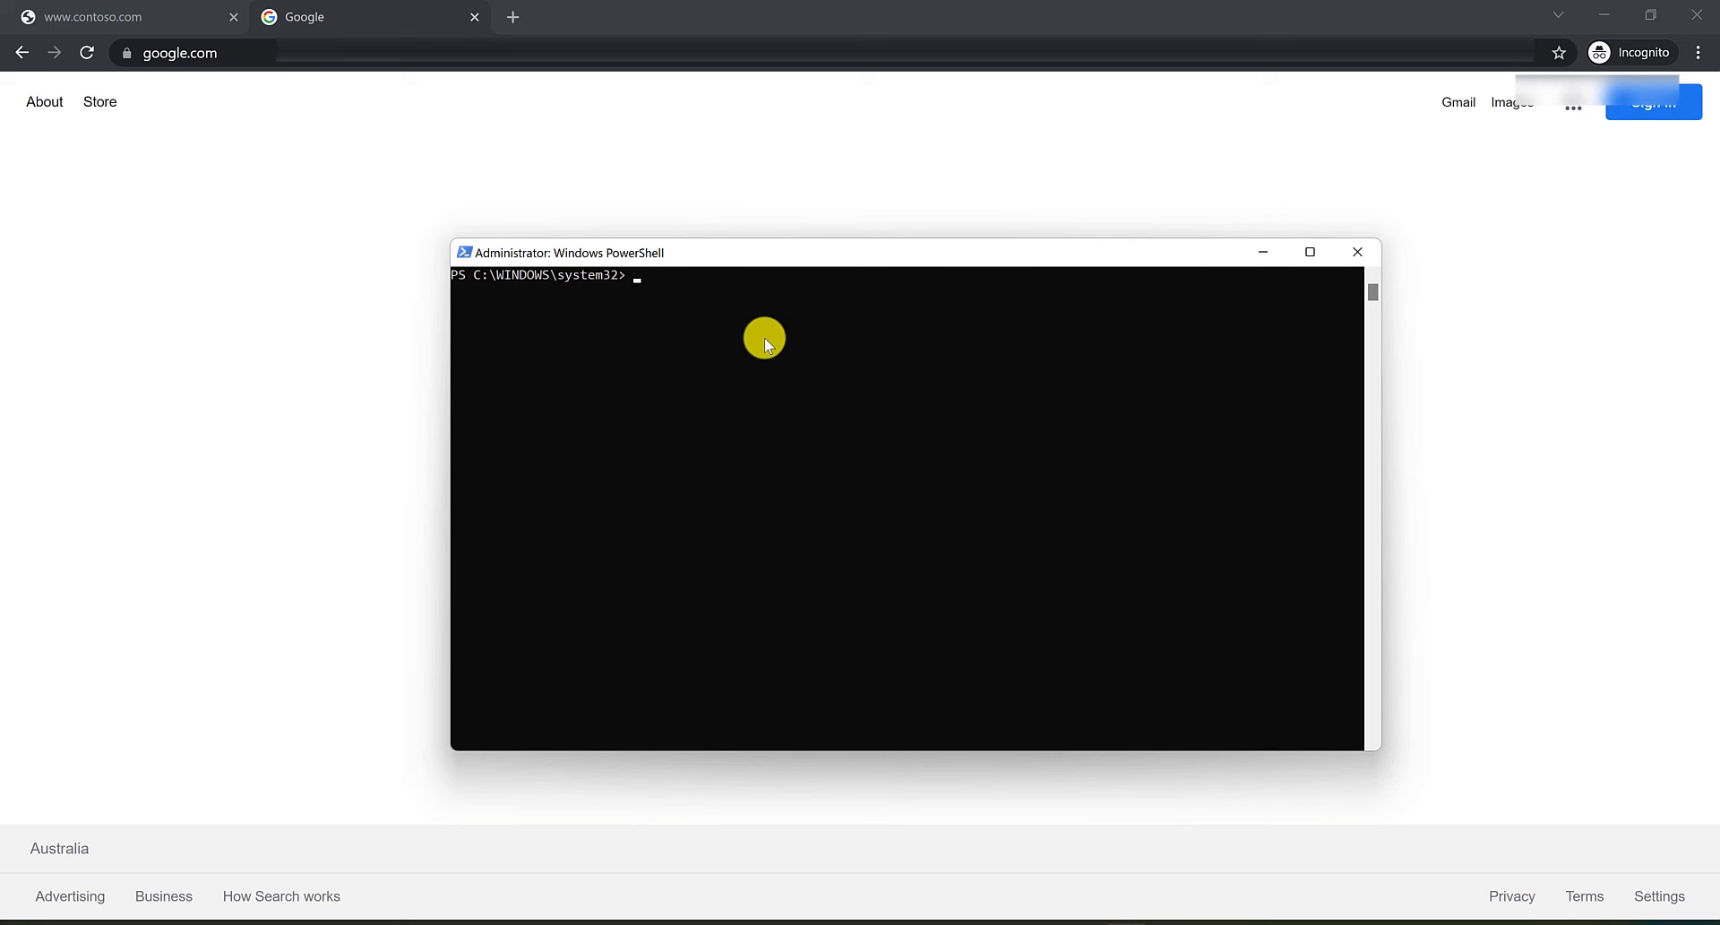
right_click(765, 337)
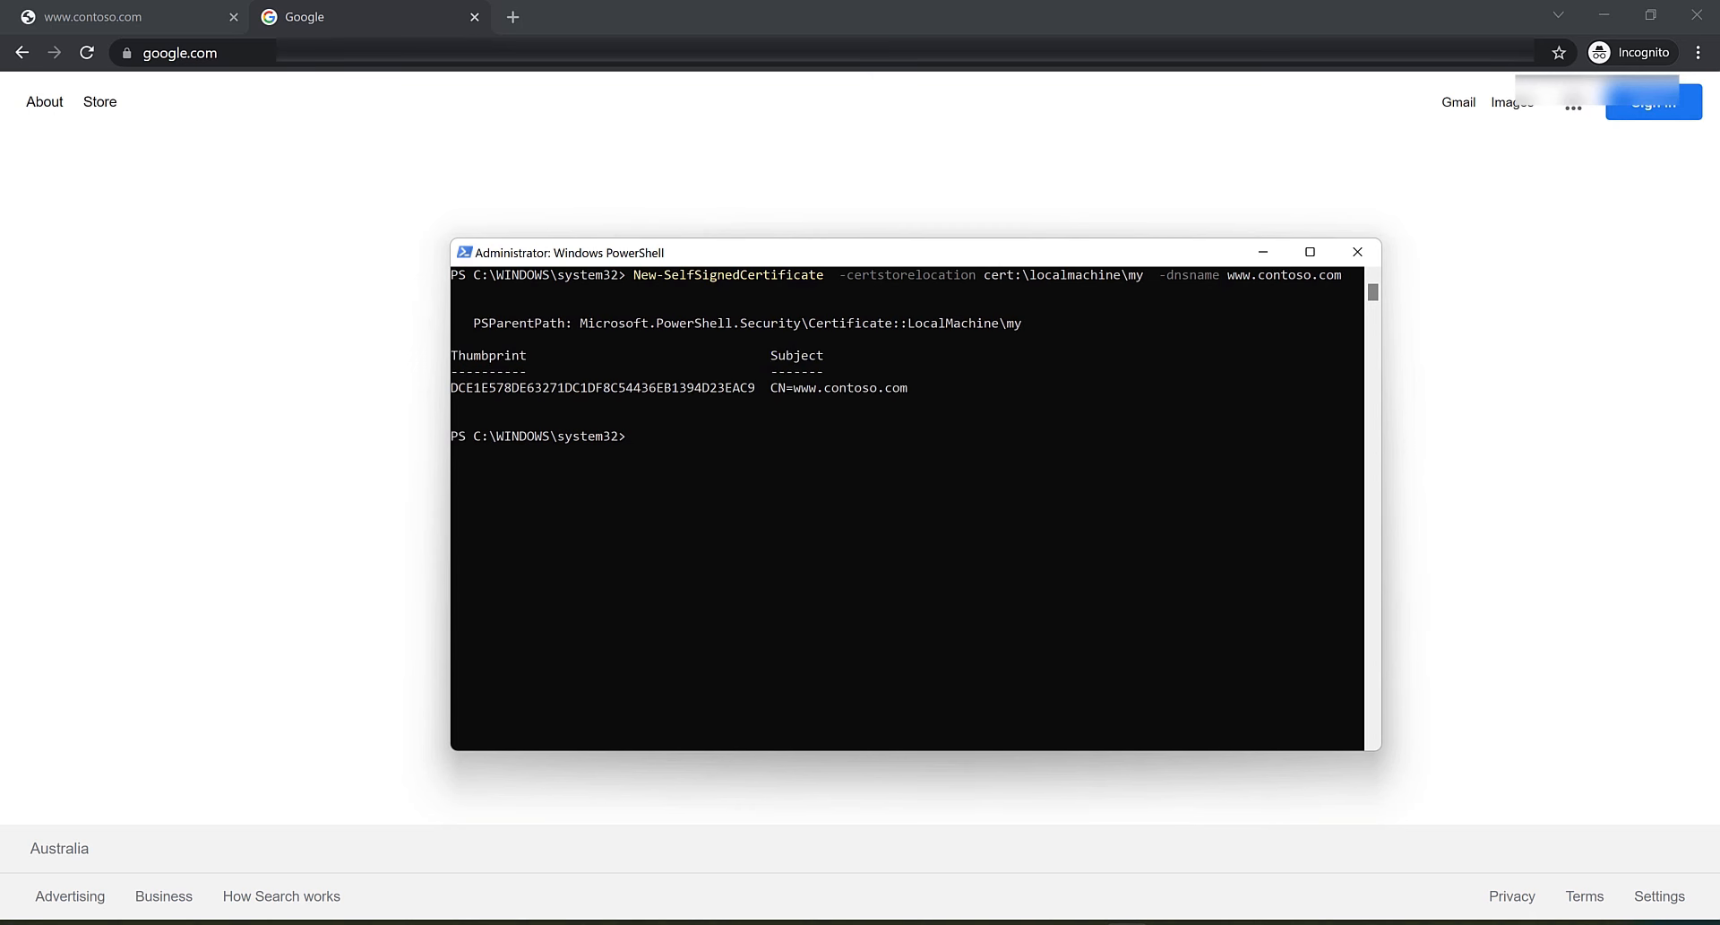
left_click(947, 924)
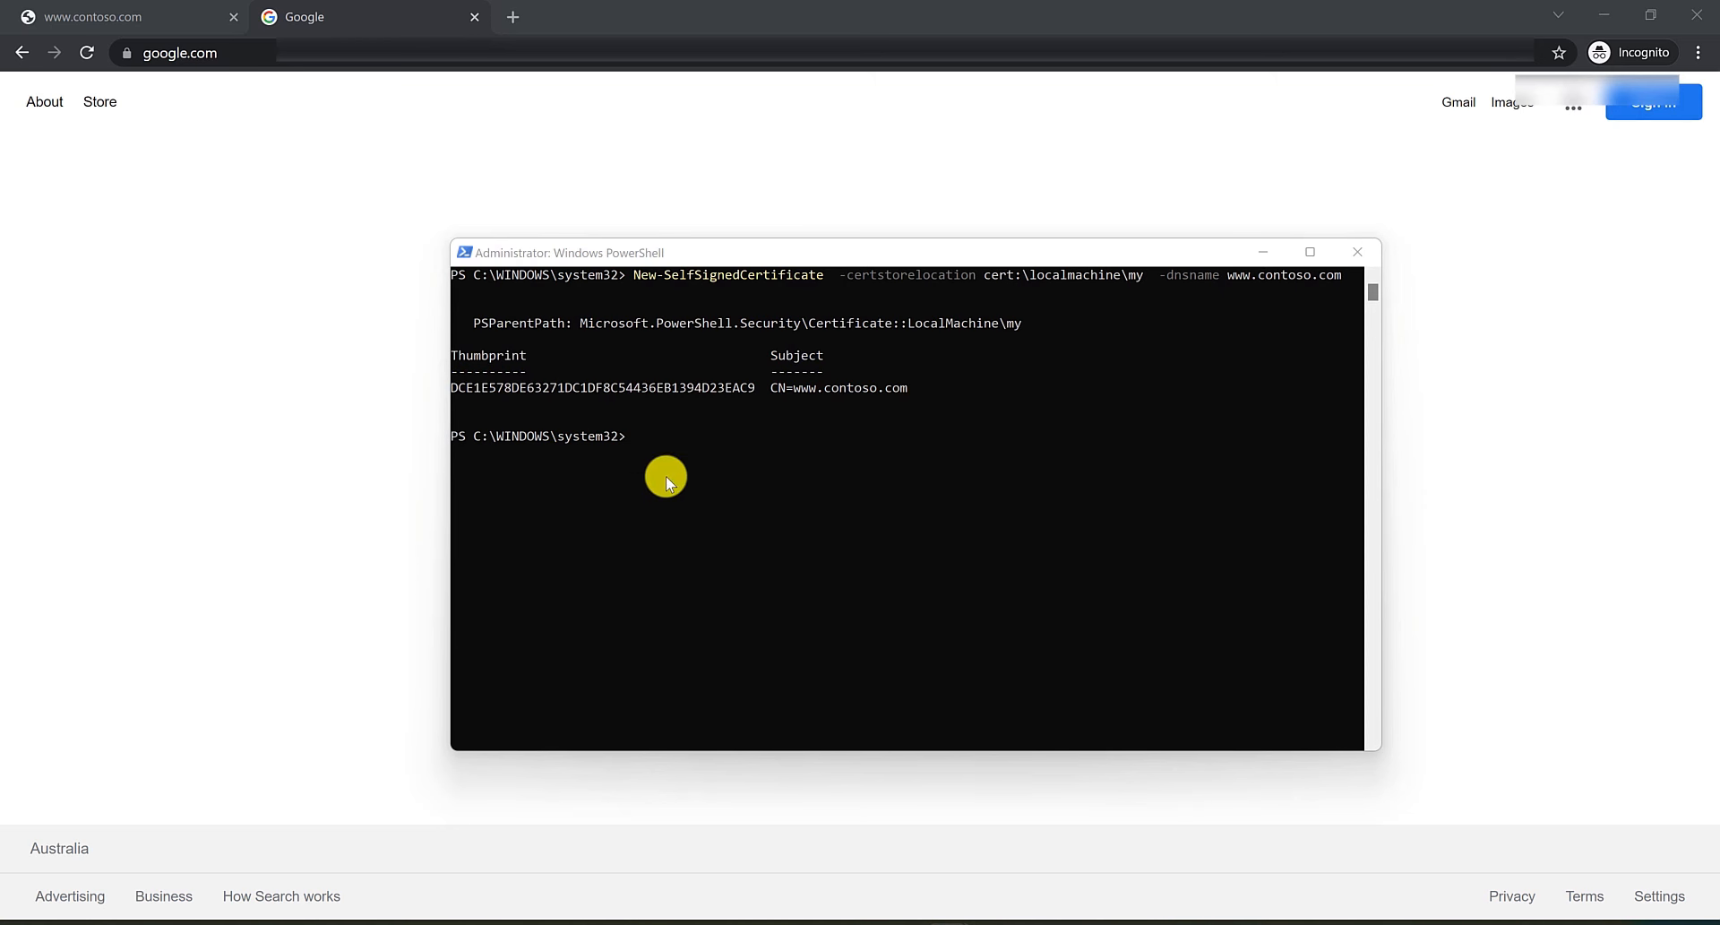
left_click(642, 443)
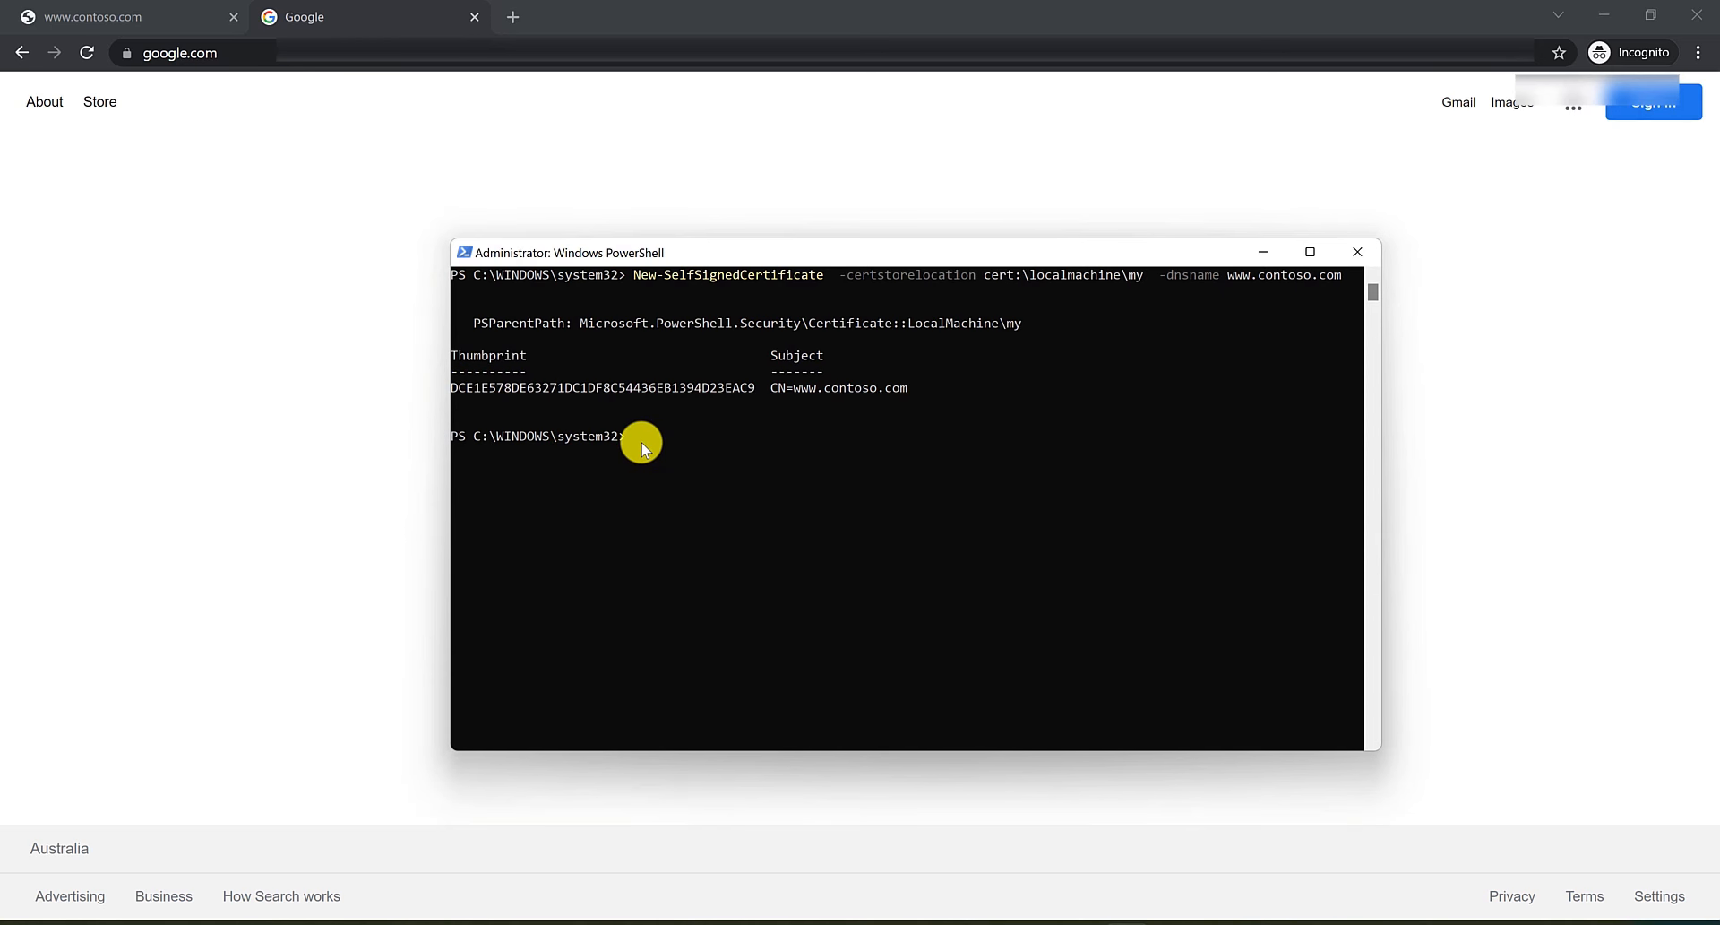
right_click(636, 439)
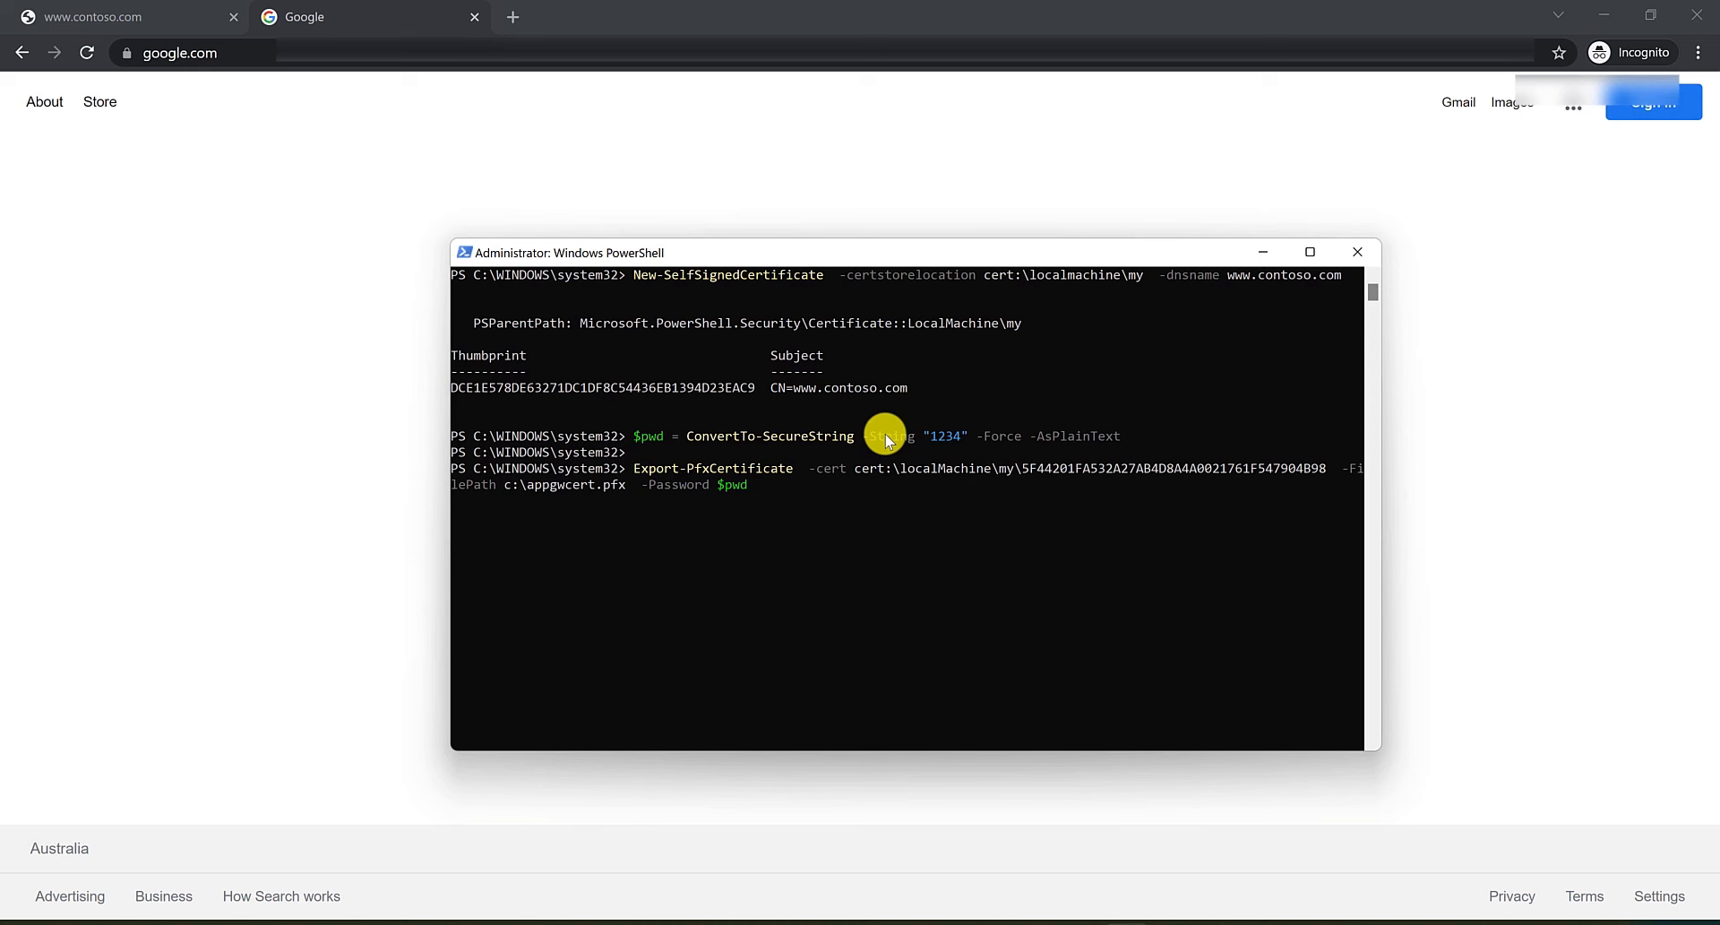
left_click_drag(755, 391, 459, 394)
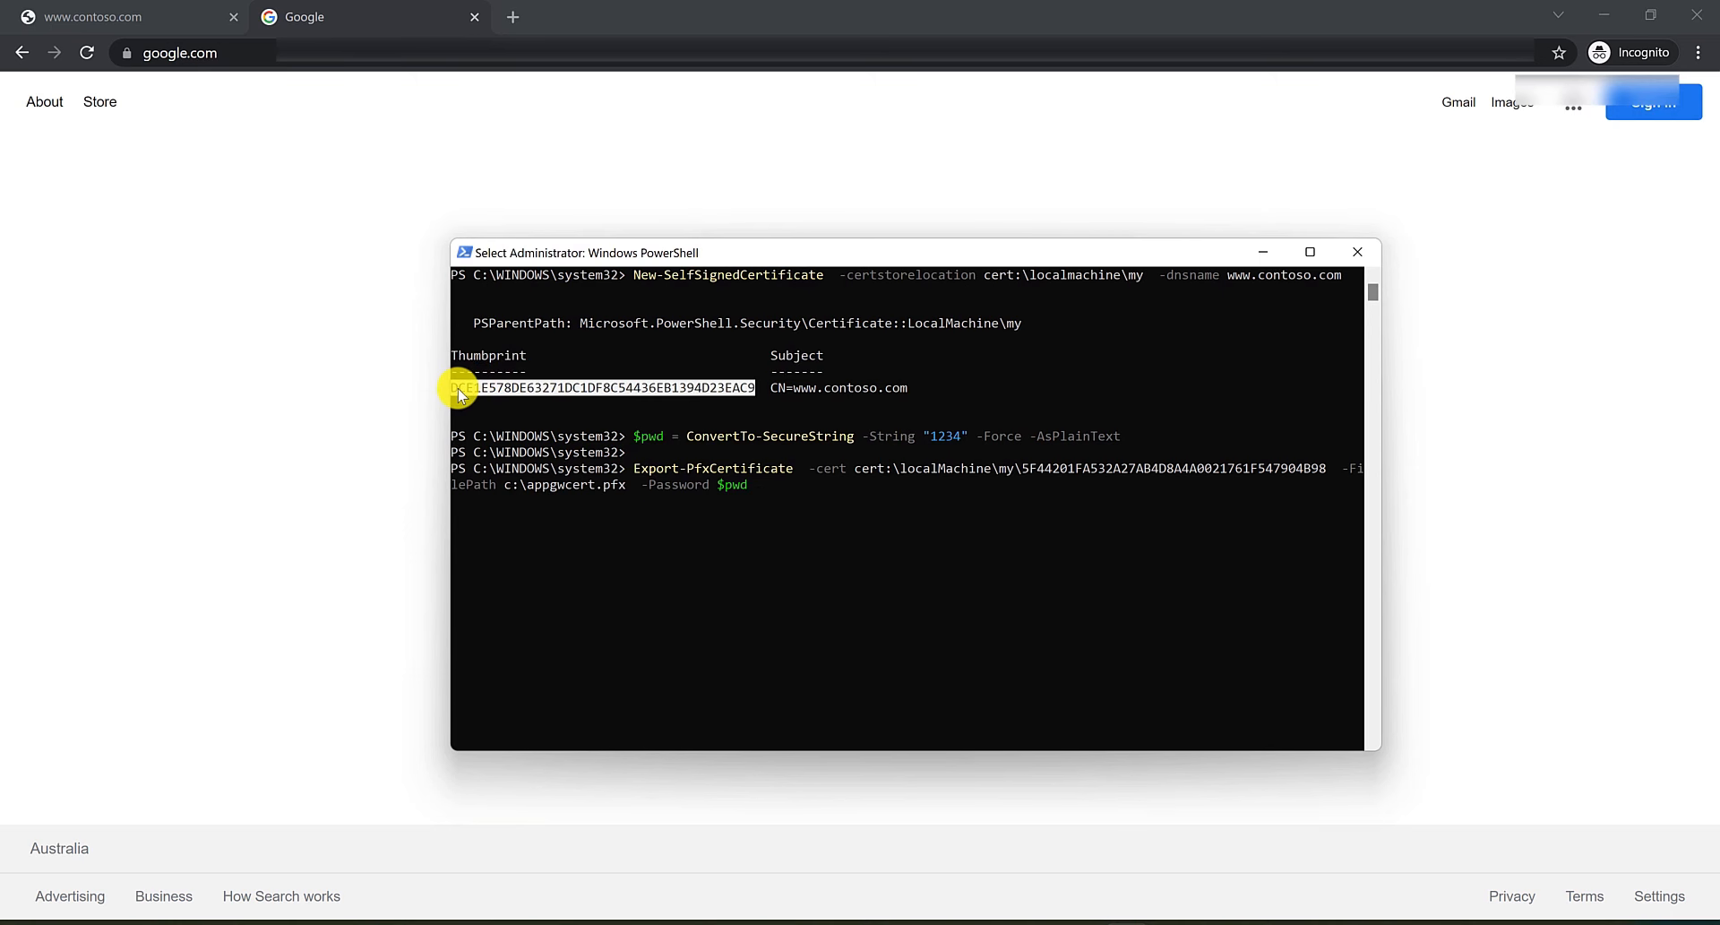
right_click(458, 394)
left_click_drag(1324, 470, 1034, 469)
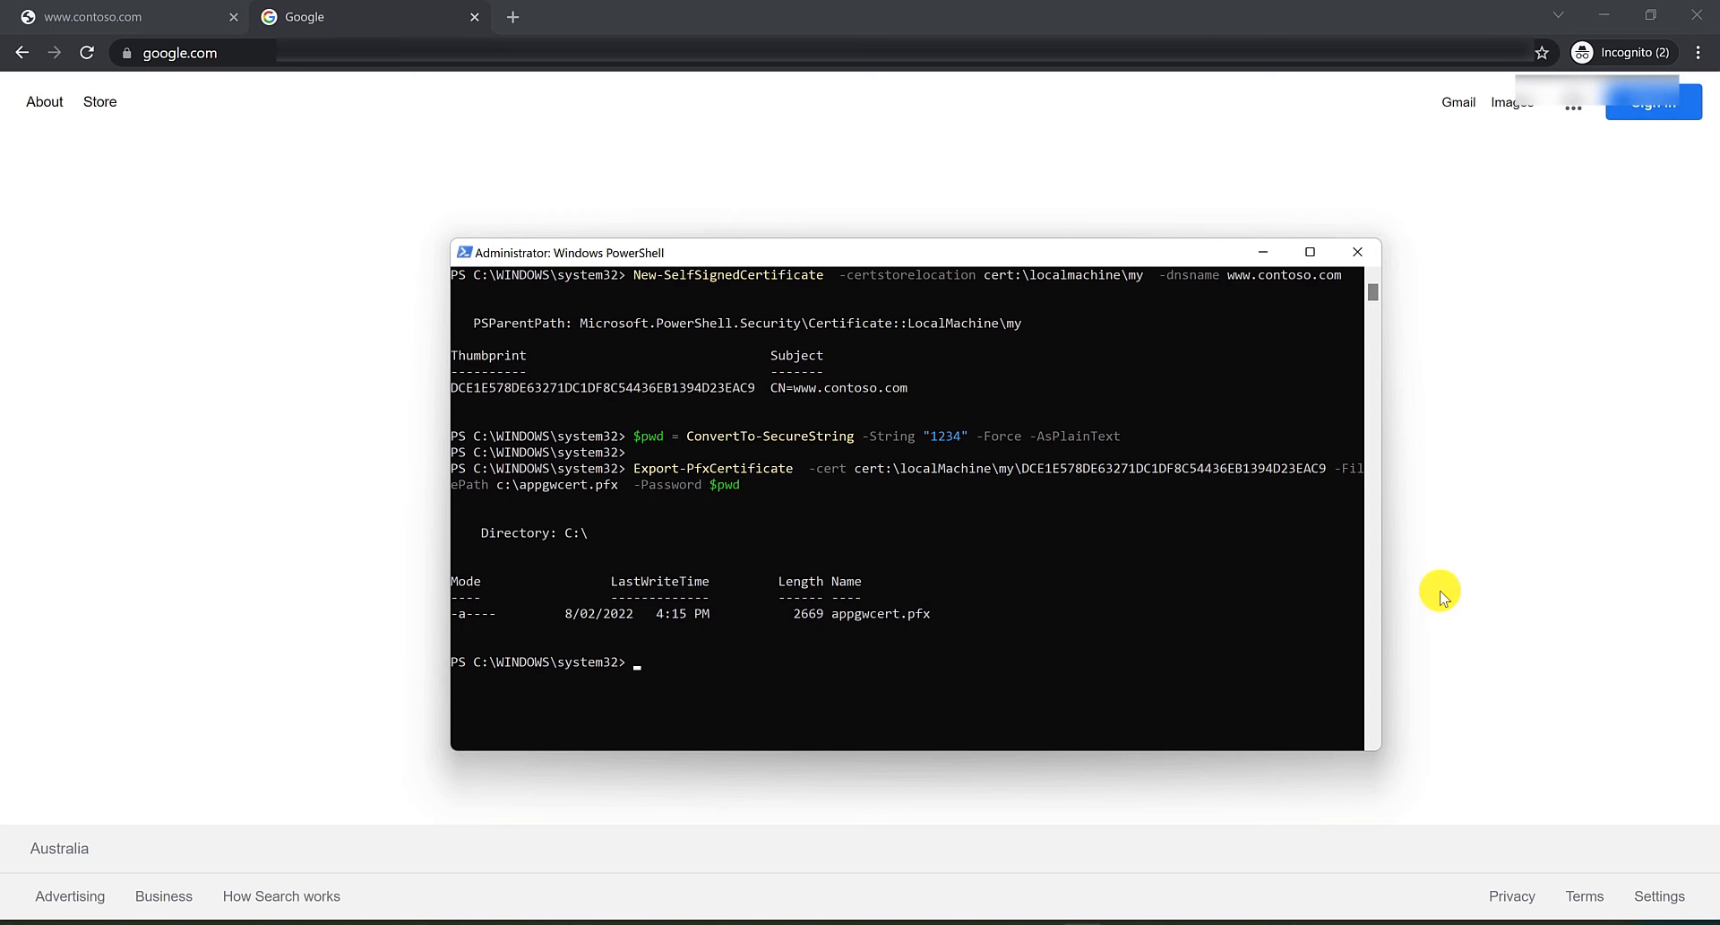
left_click(1441, 593)
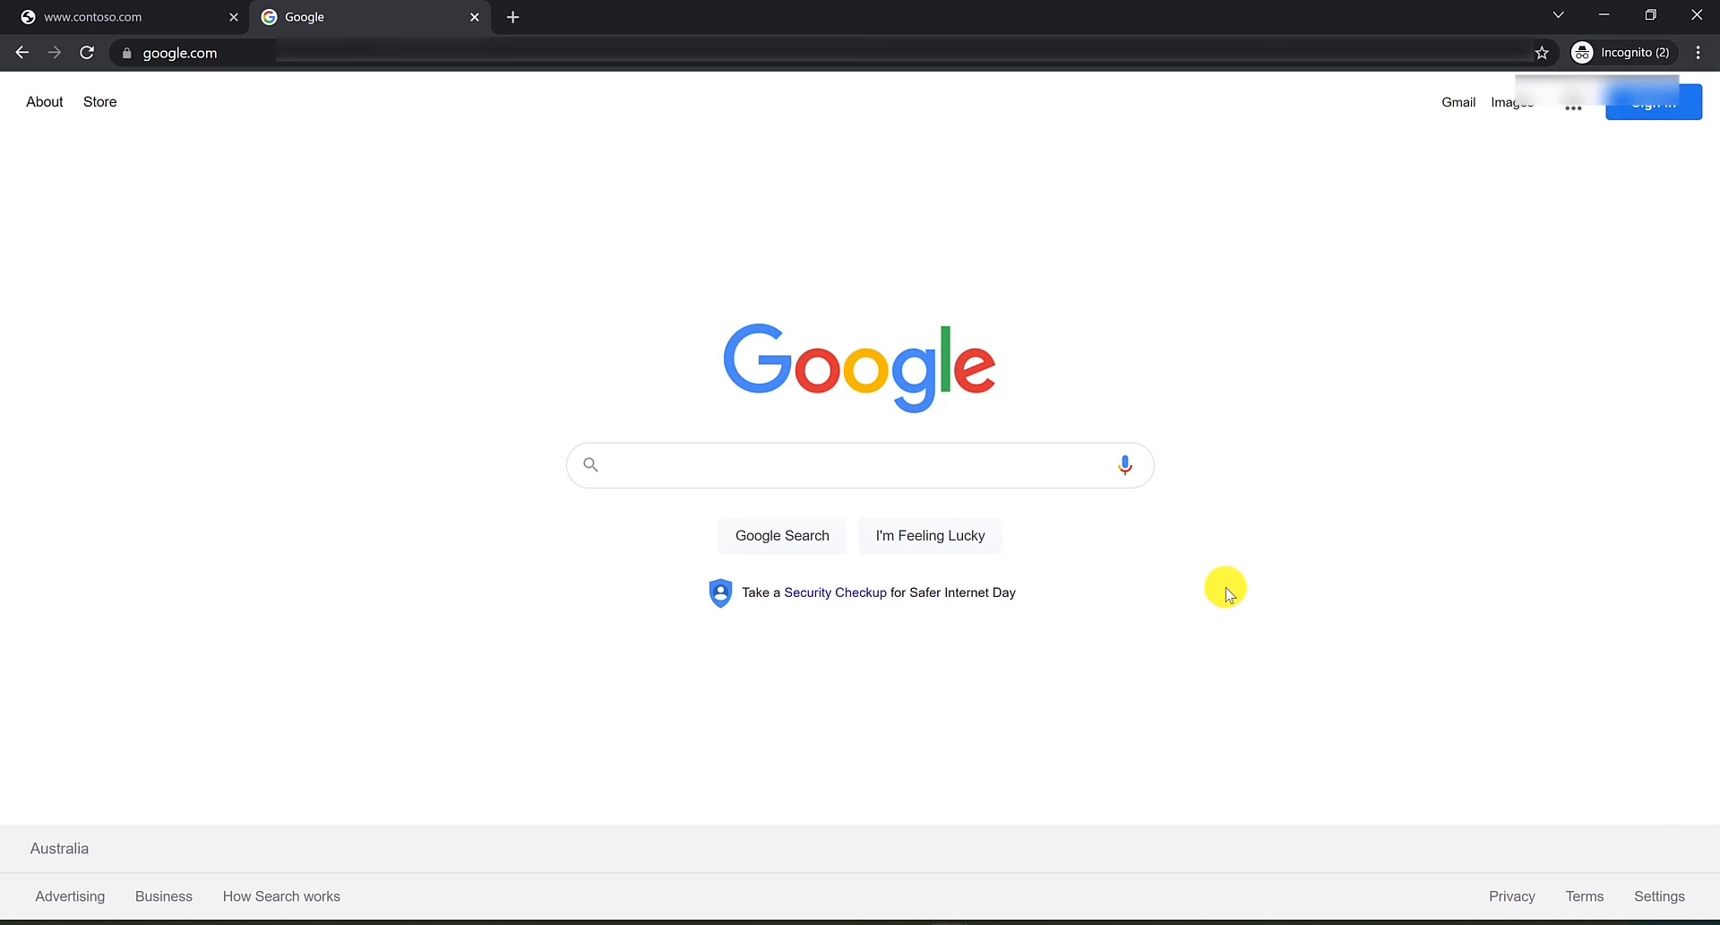
Return to the MyAppGW portal and start a new listener named HTTPSListener on the Public frontend IP using HTTPS.
left_click(952, 923)
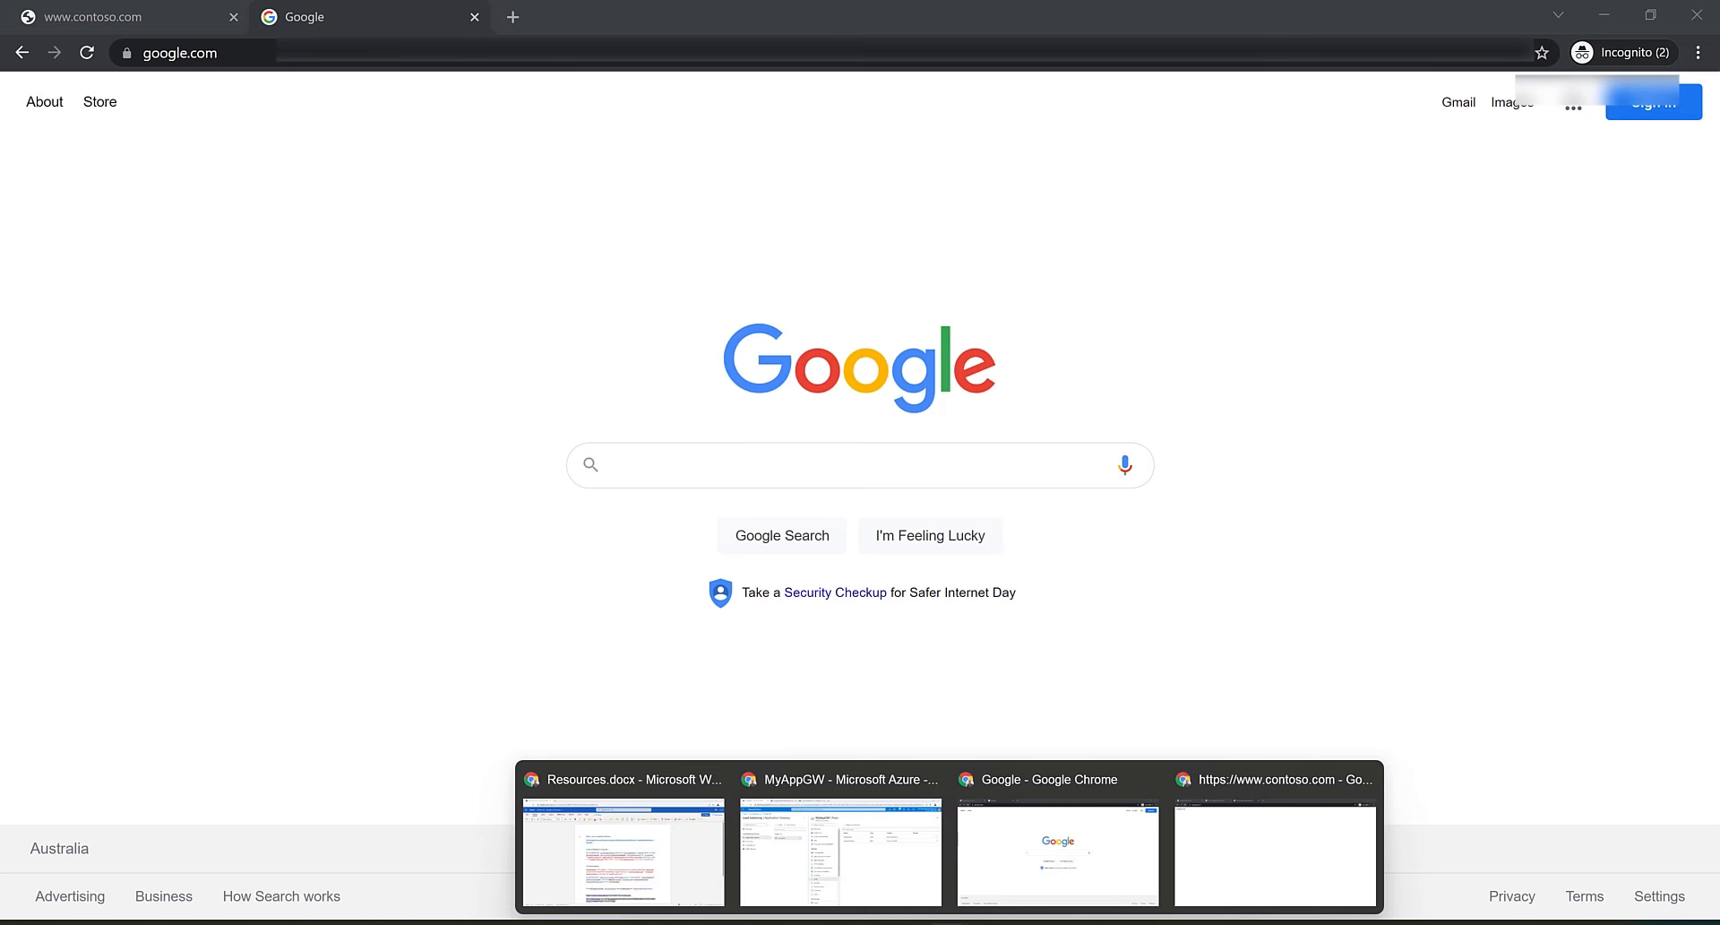
left_click(877, 858)
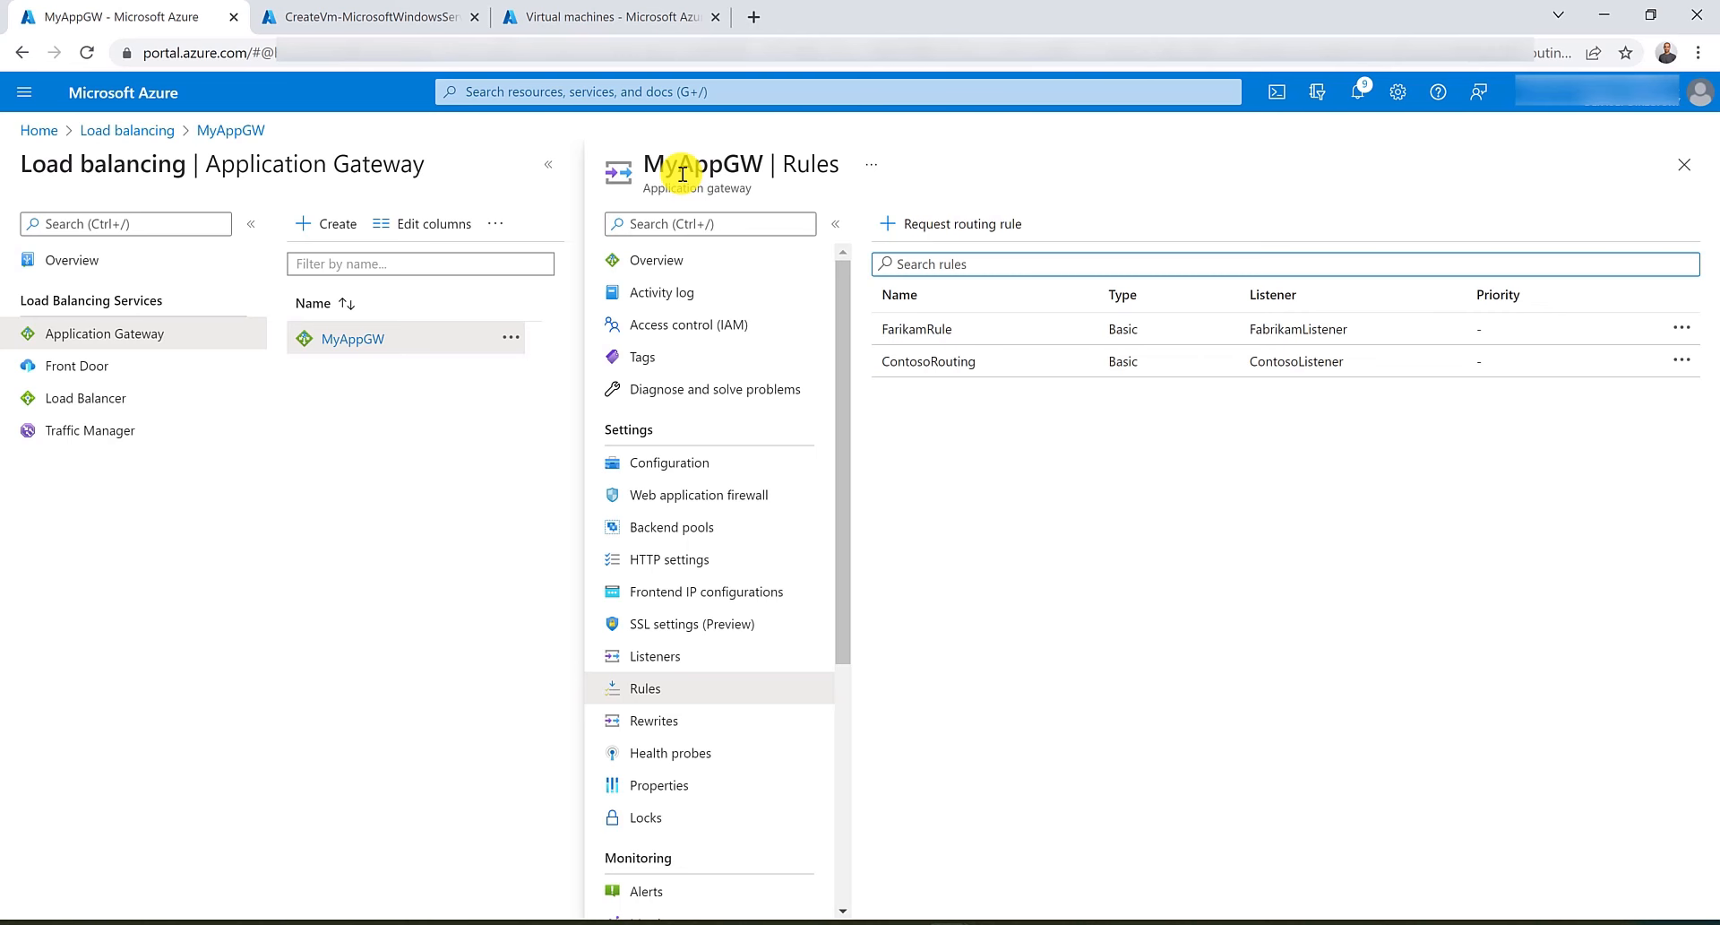
left_click(681, 659)
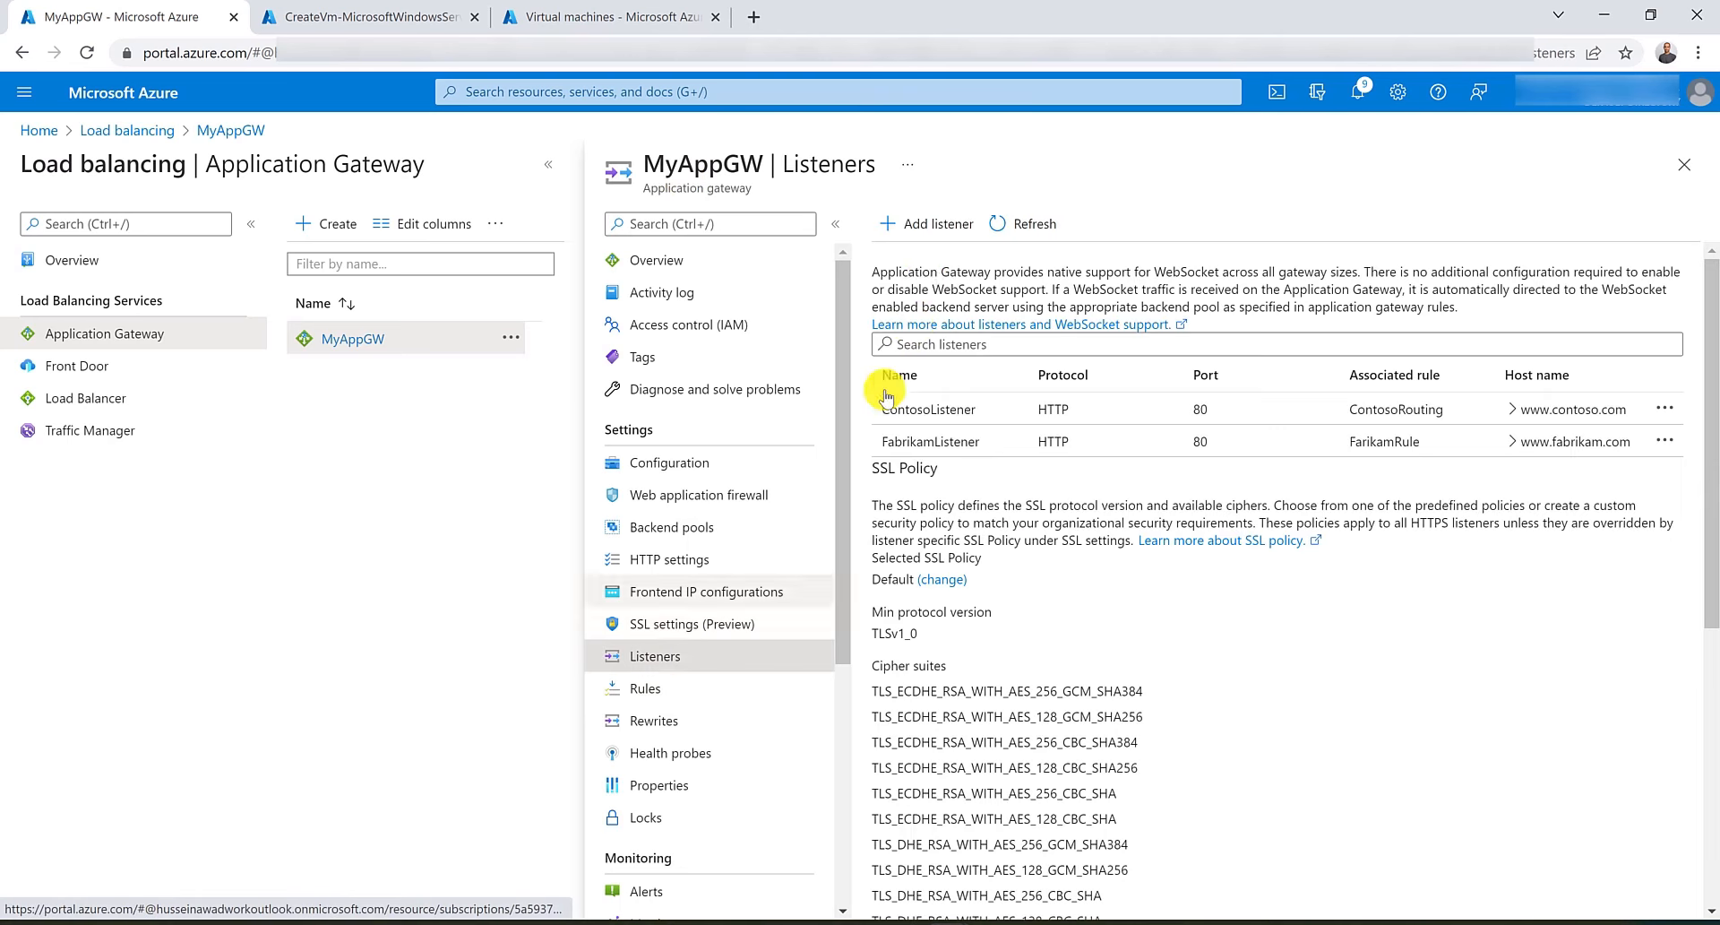
left_click(932, 224)
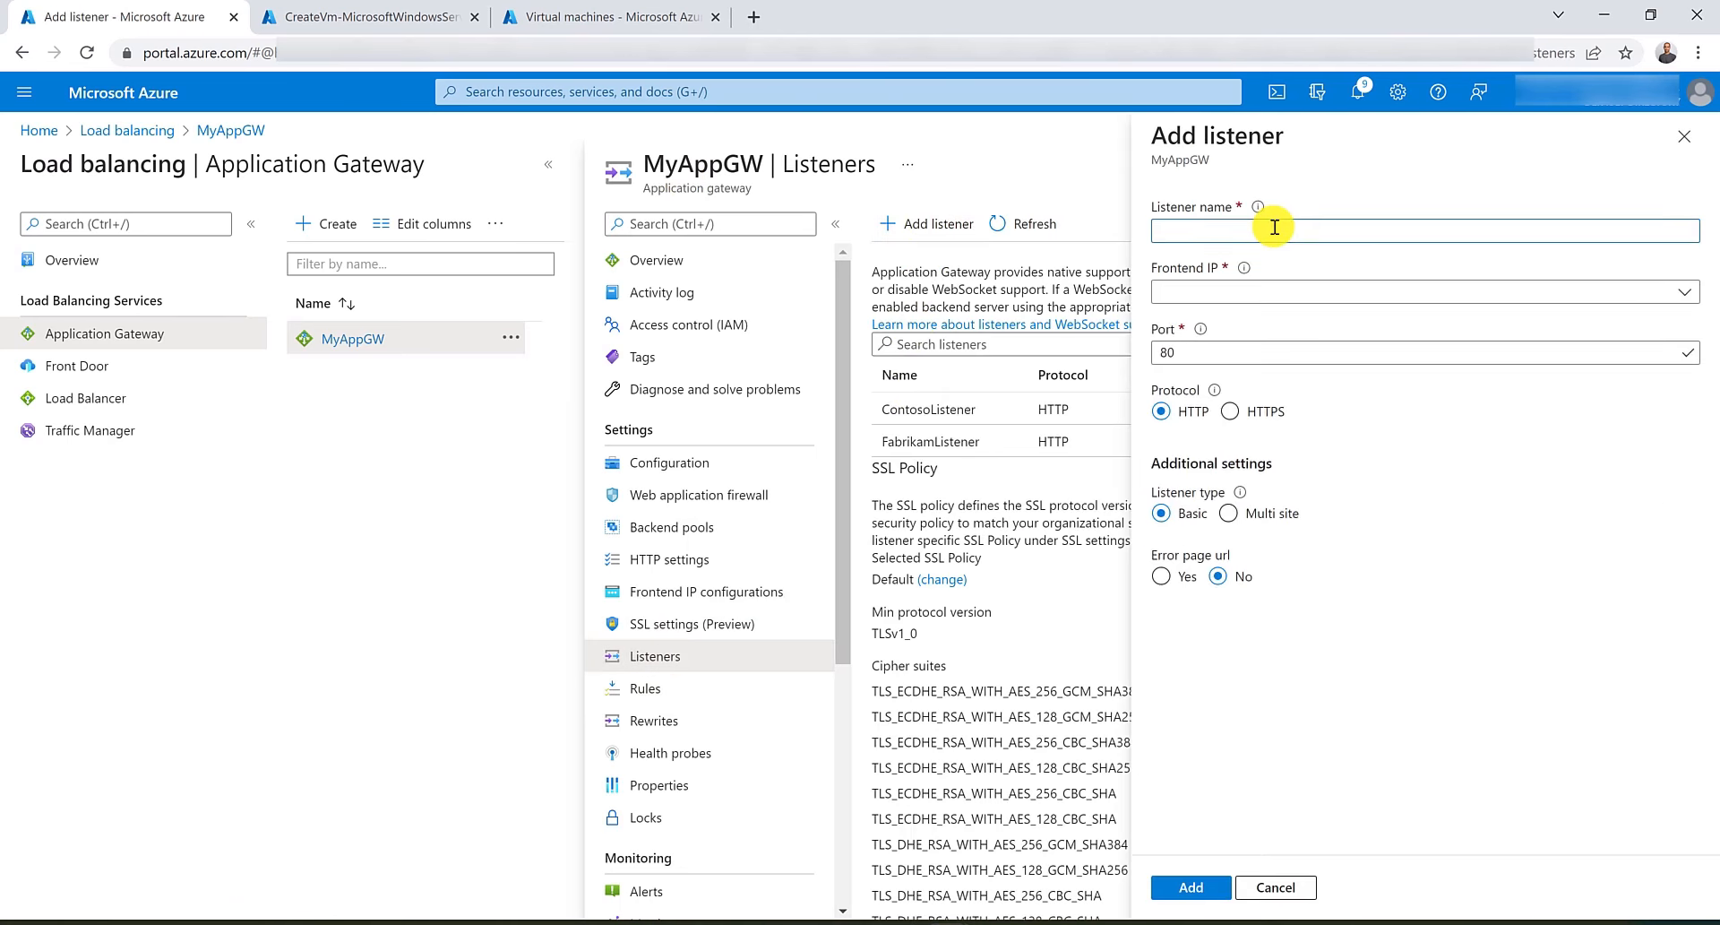
type("HTTPSListener")
left_click(1264, 292)
left_click(1263, 322)
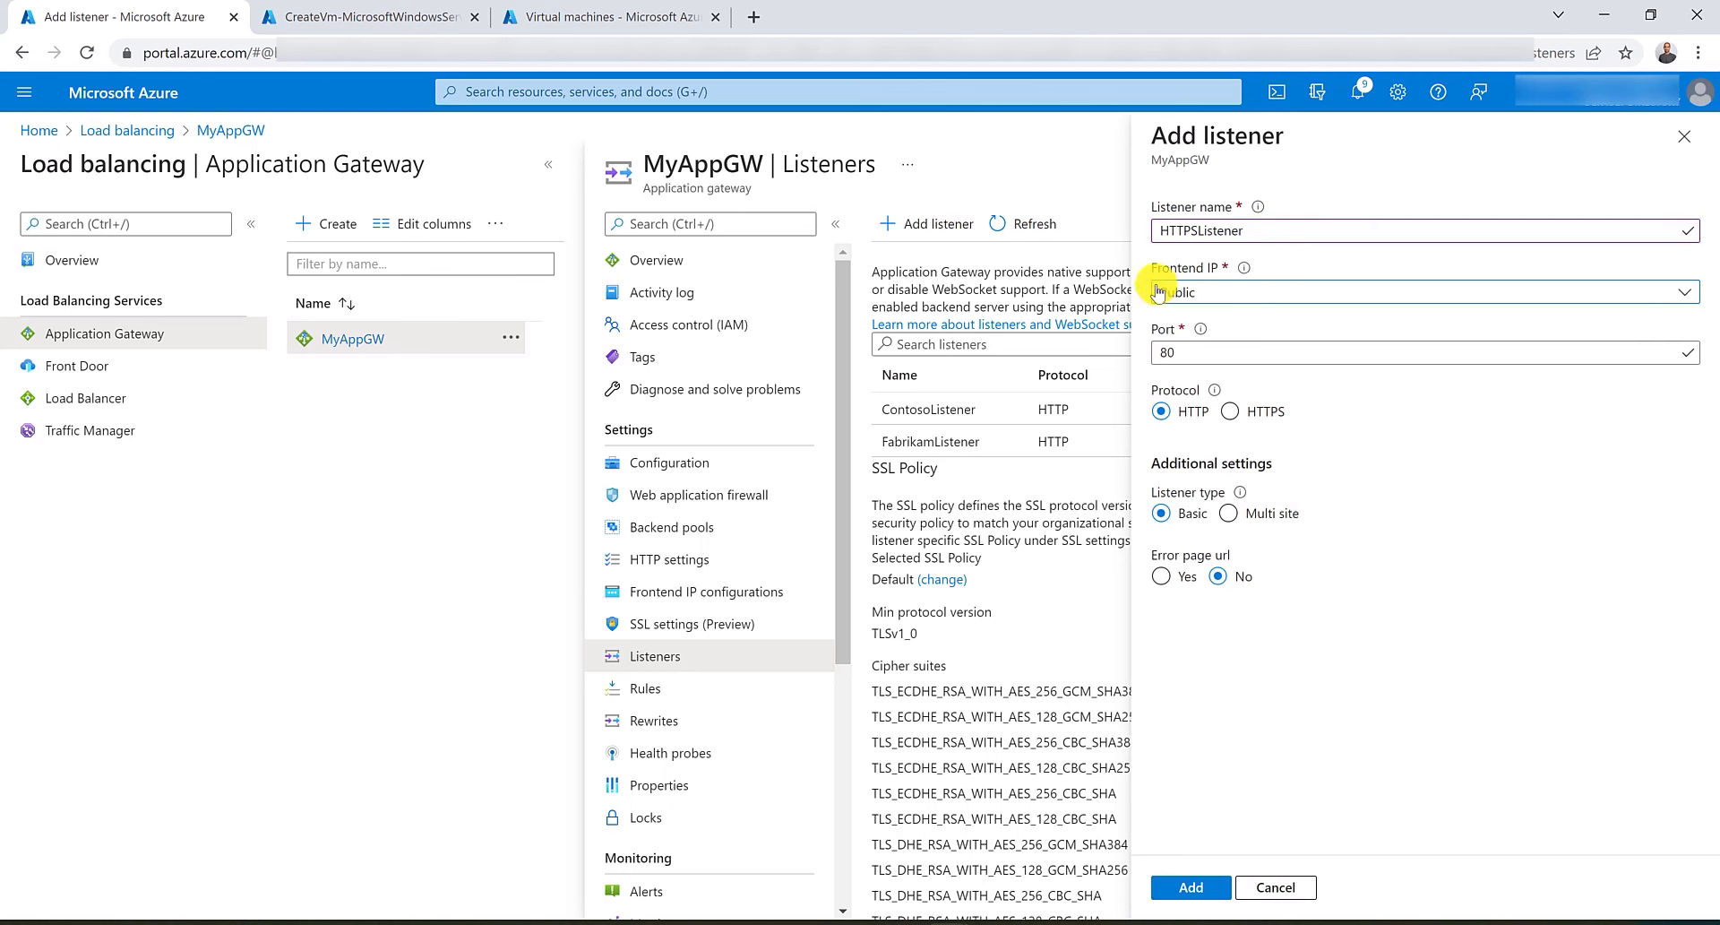
left_click(1230, 411)
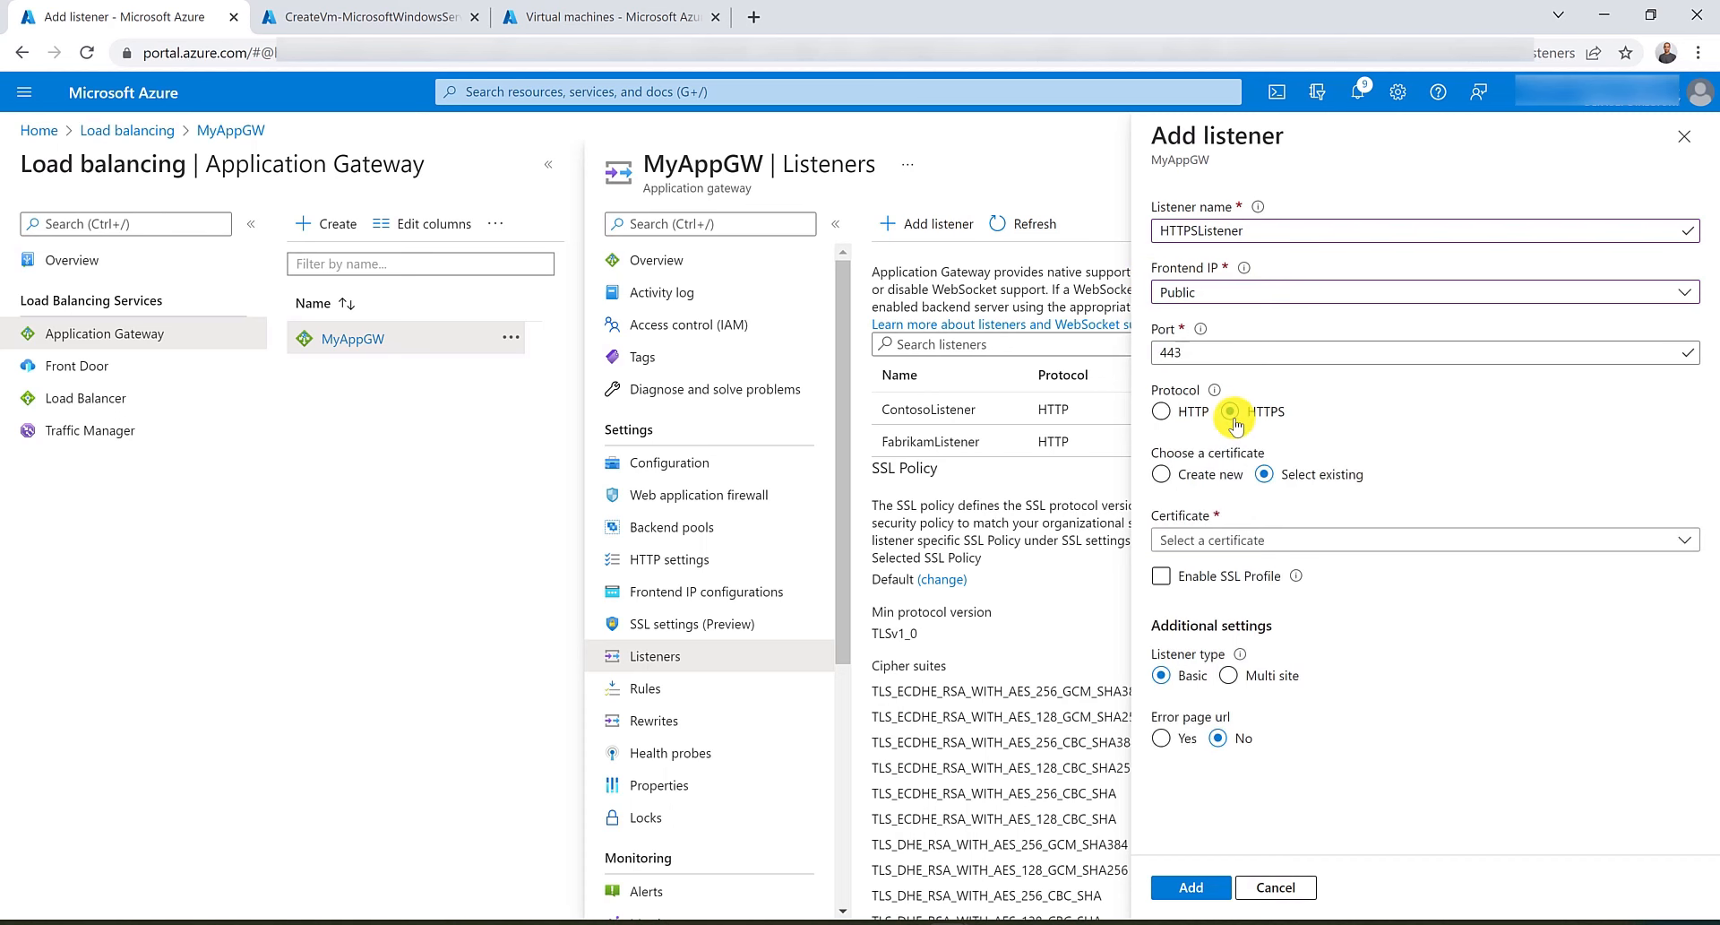
left_click(1294, 539)
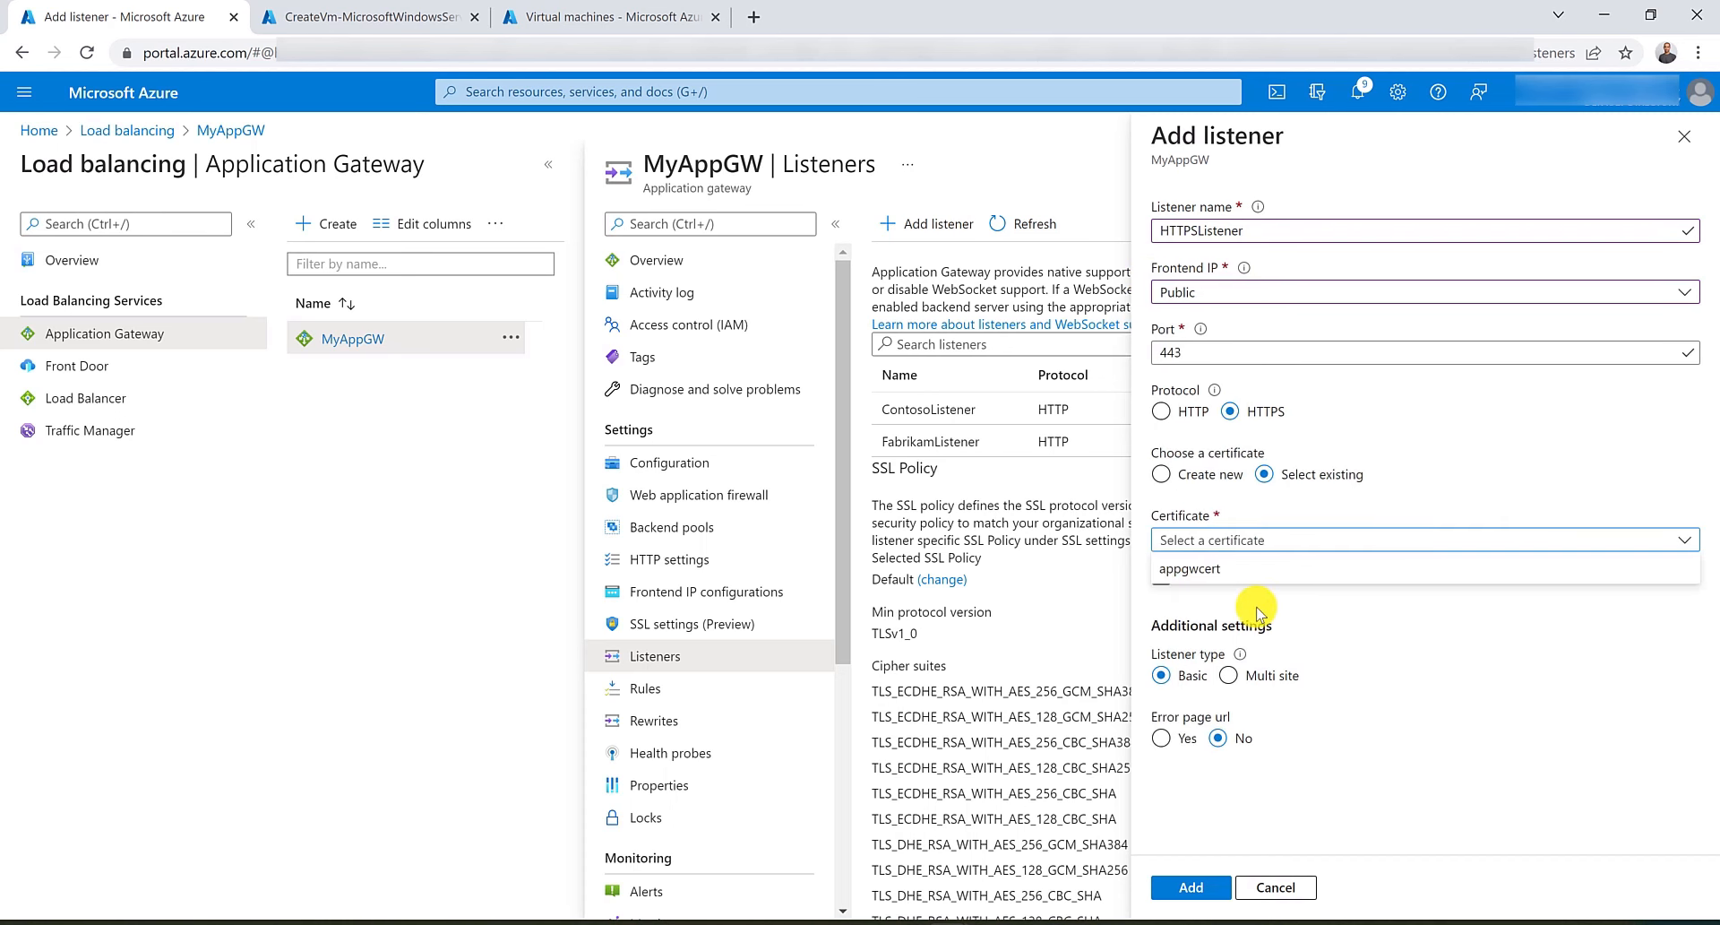
left_click(1226, 570)
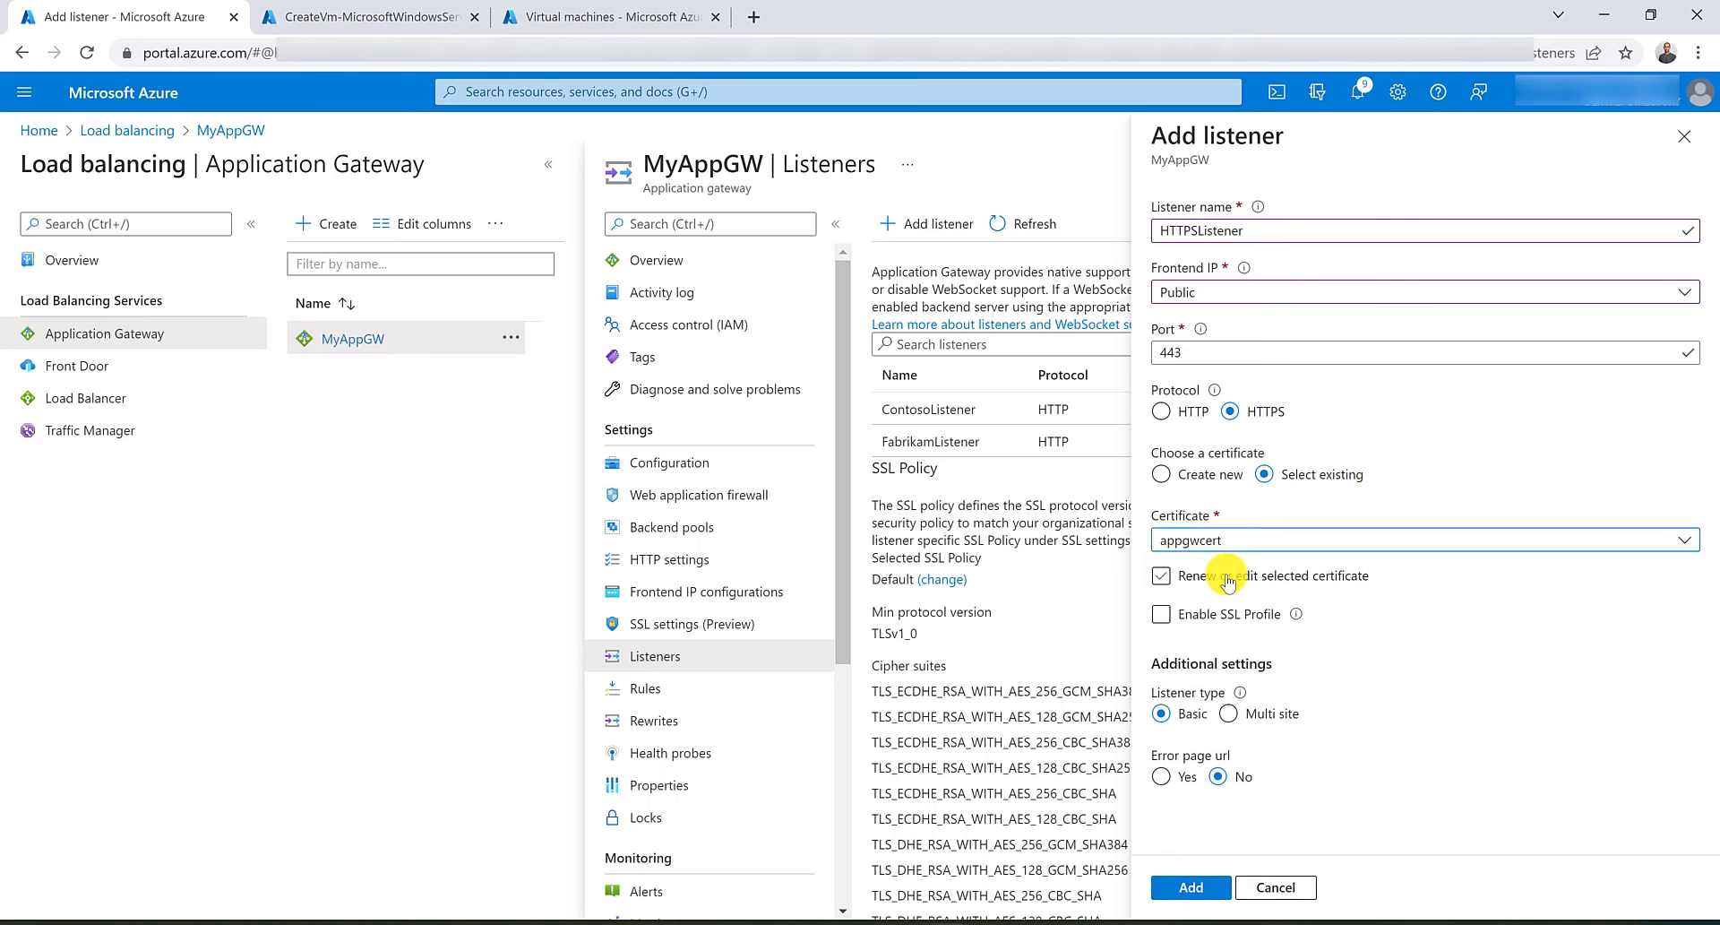
left_click(1229, 713)
scroll(1214, 699, "down", 1)
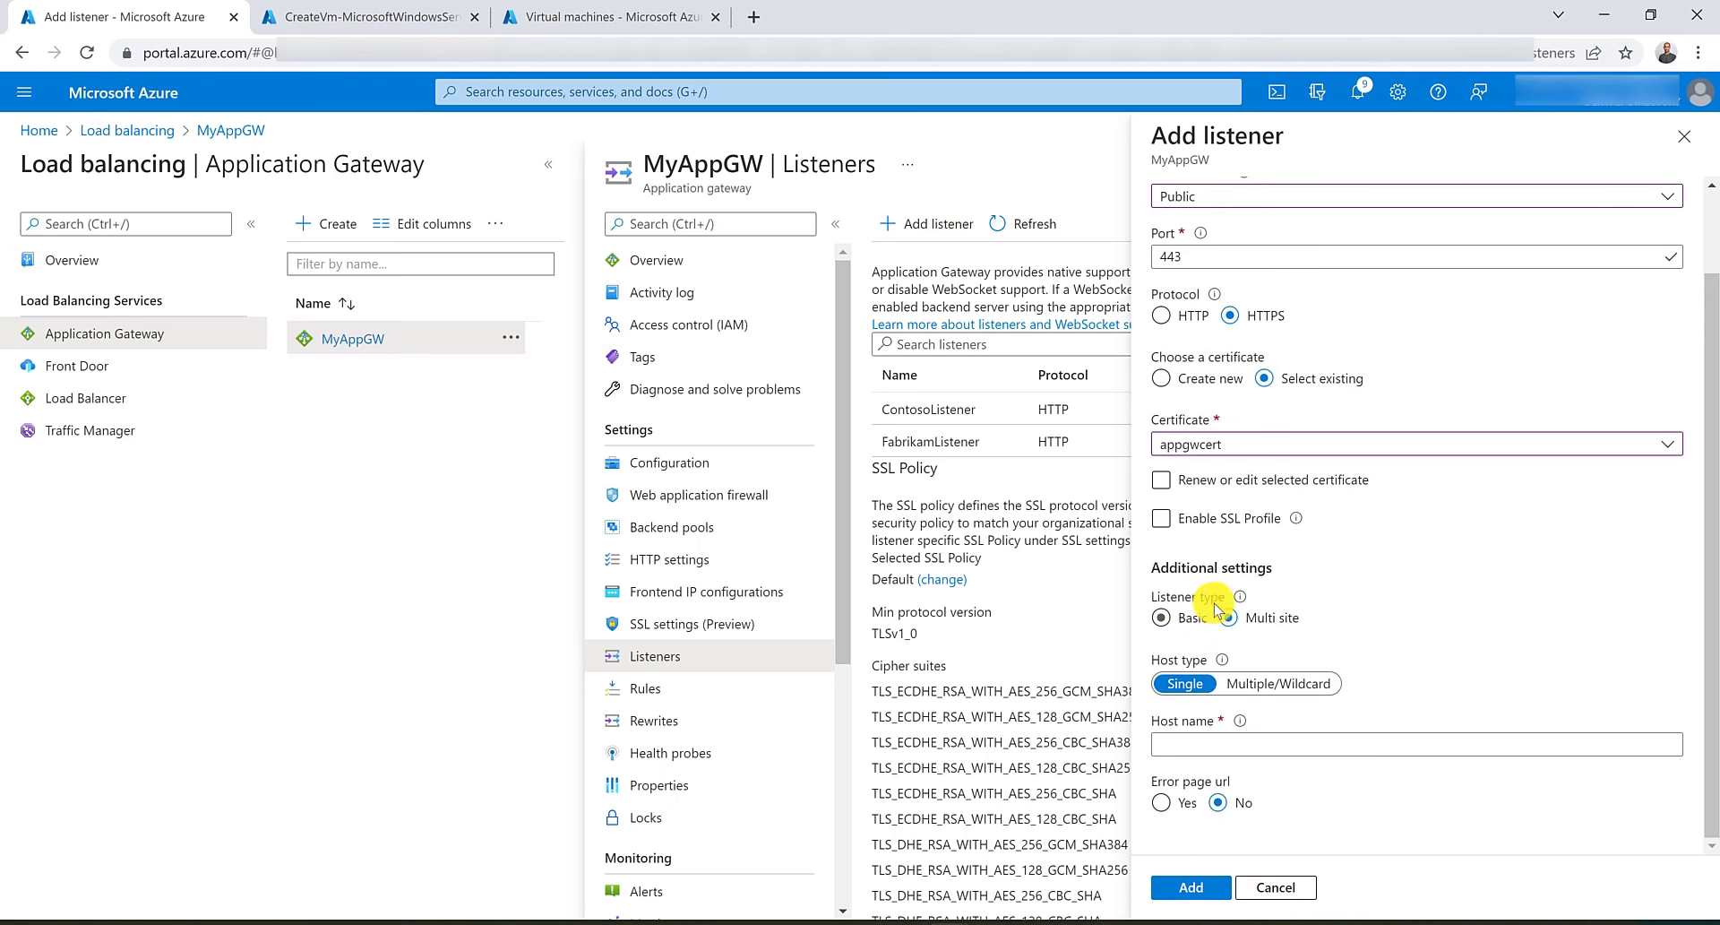
left_click(1253, 743)
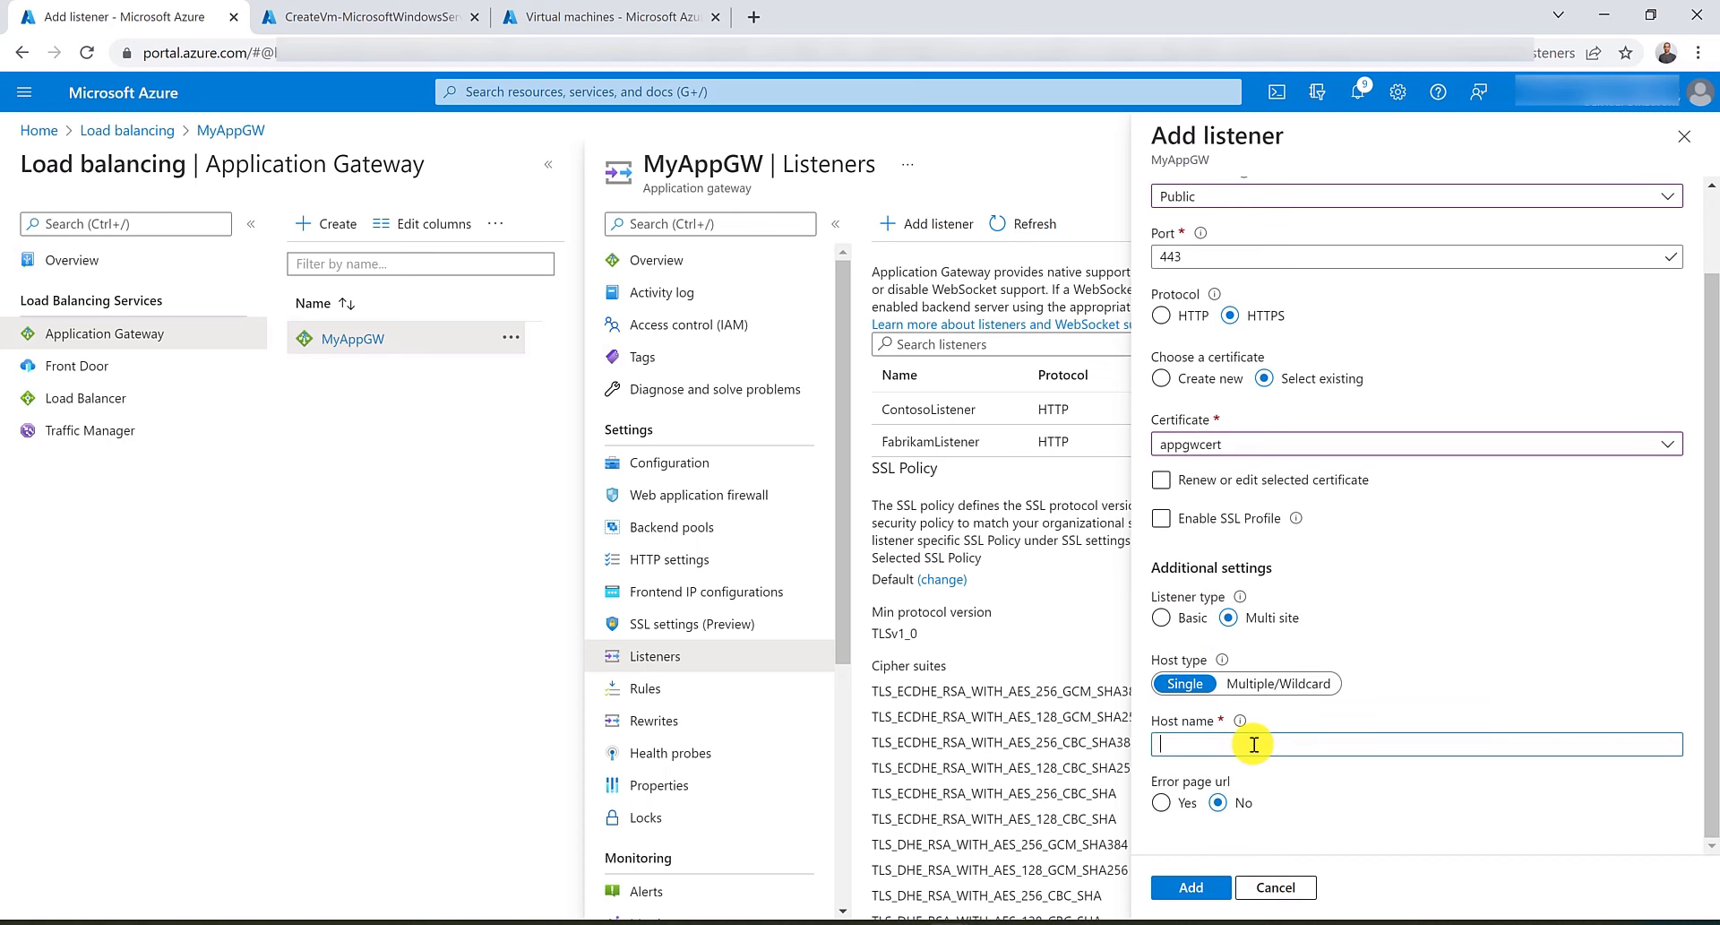
type("www.consto")
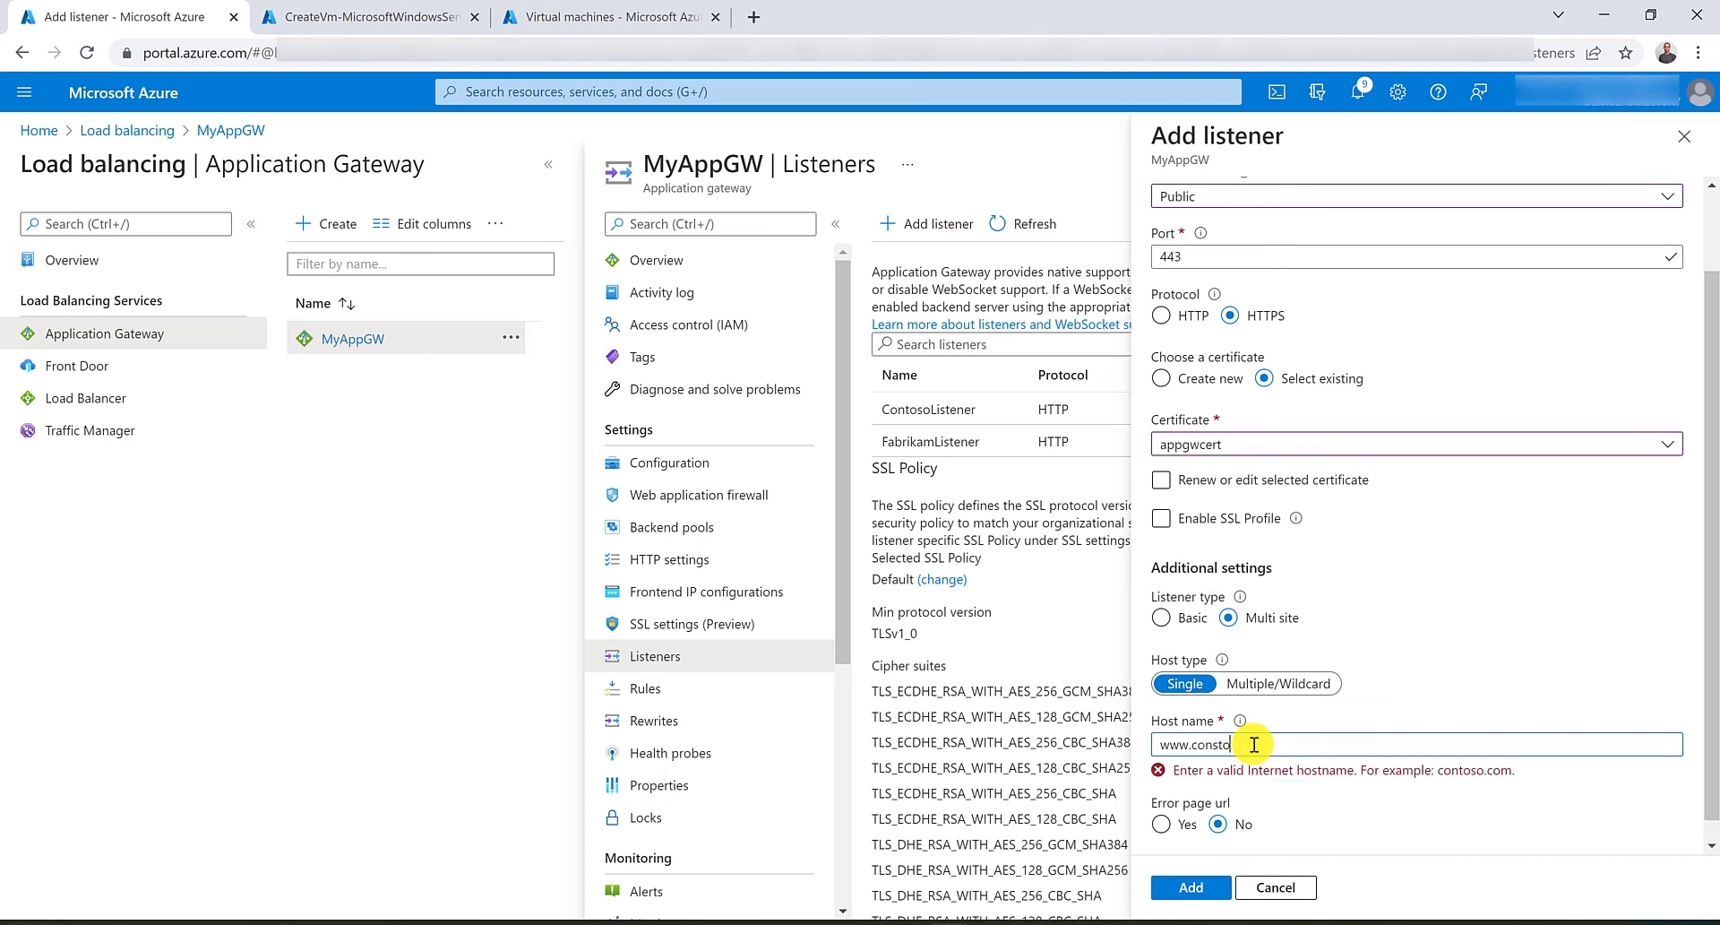
key("BackSpace")
key("BackSpace")
key("BackSpace")
type("toso.com")
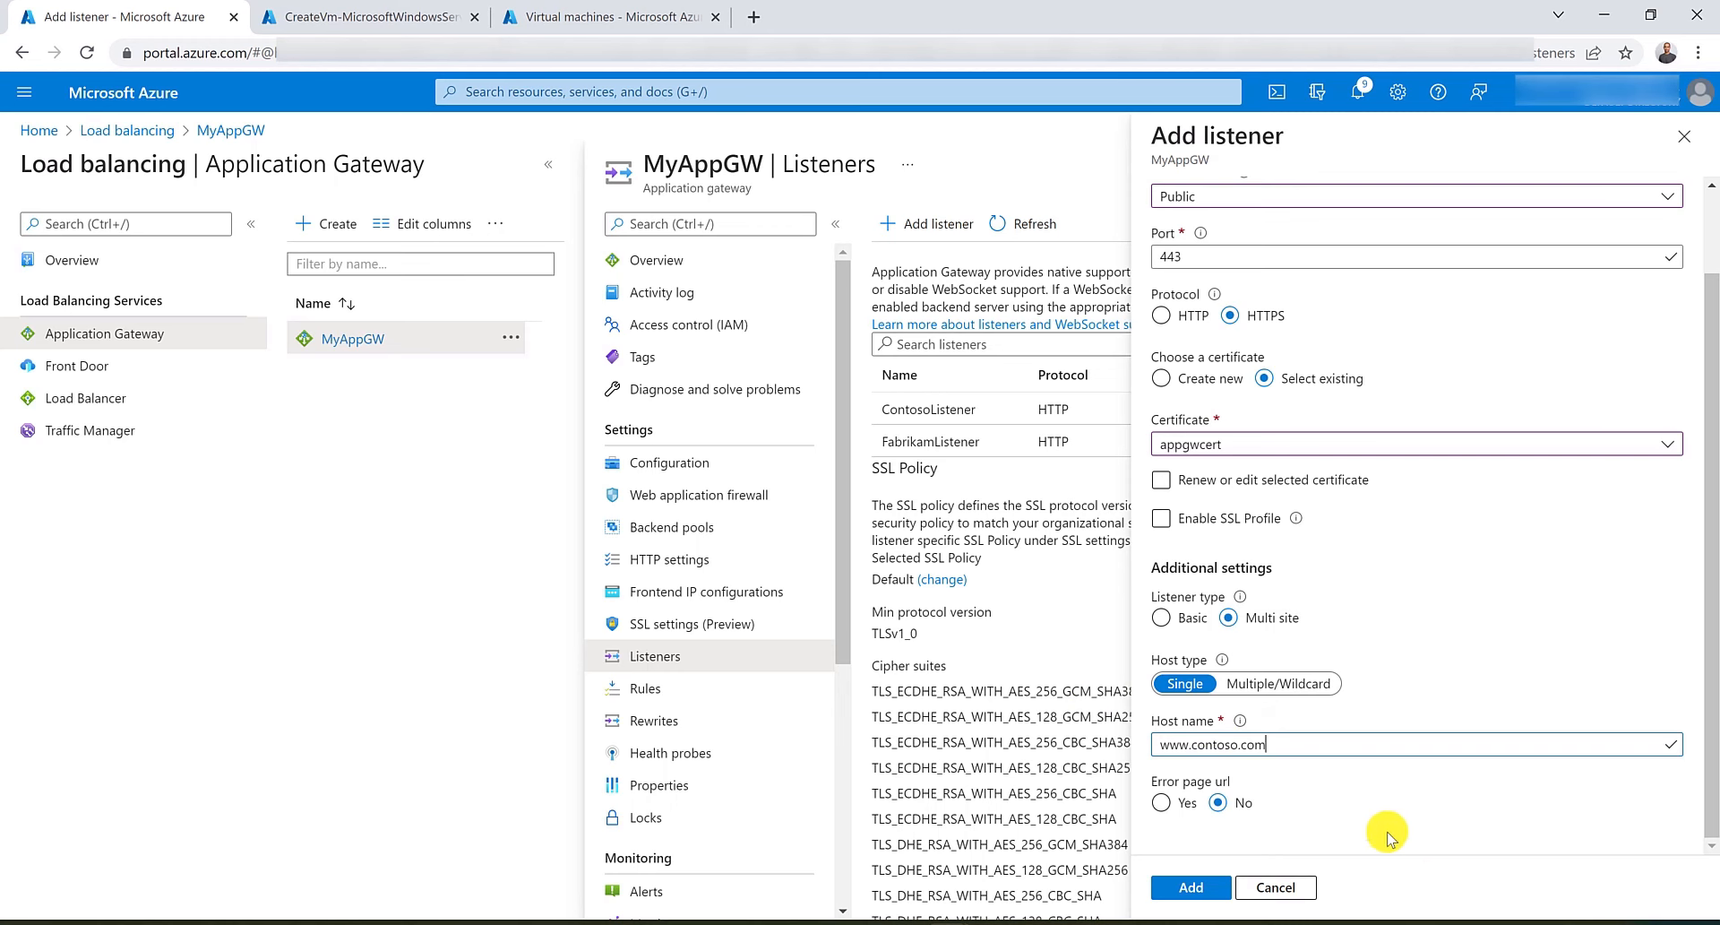
left_click(1190, 887)
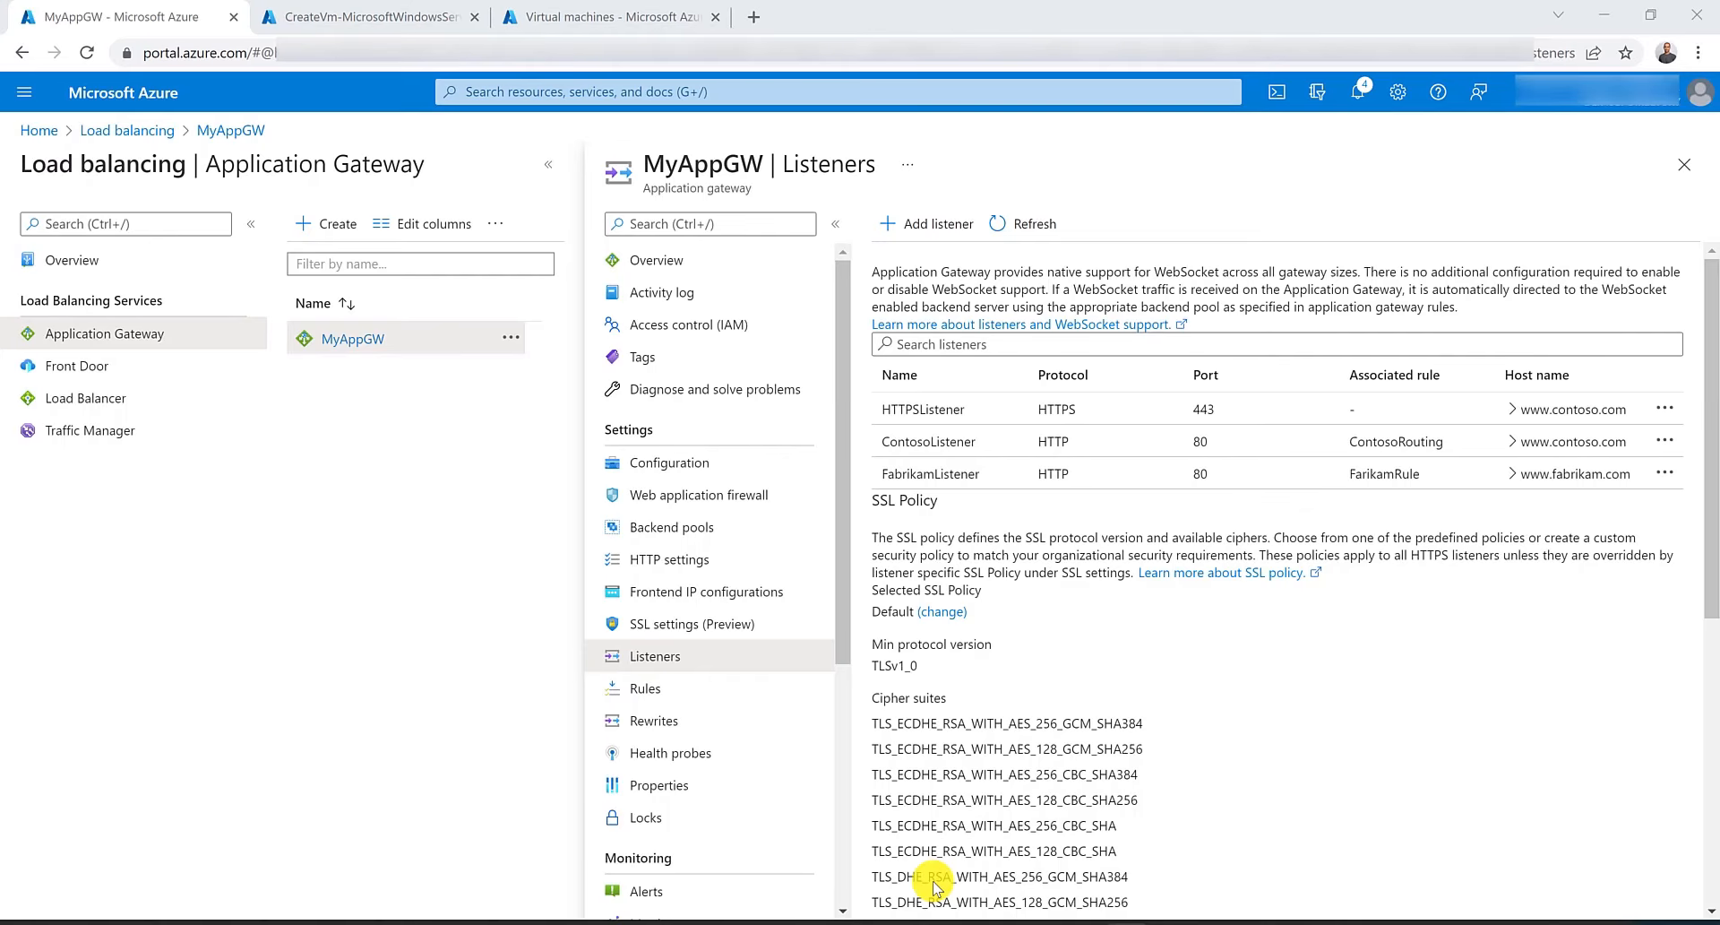
Change FarikamRule's redirection target listener to HTTPSListener and save the rule.
left_click(684, 697)
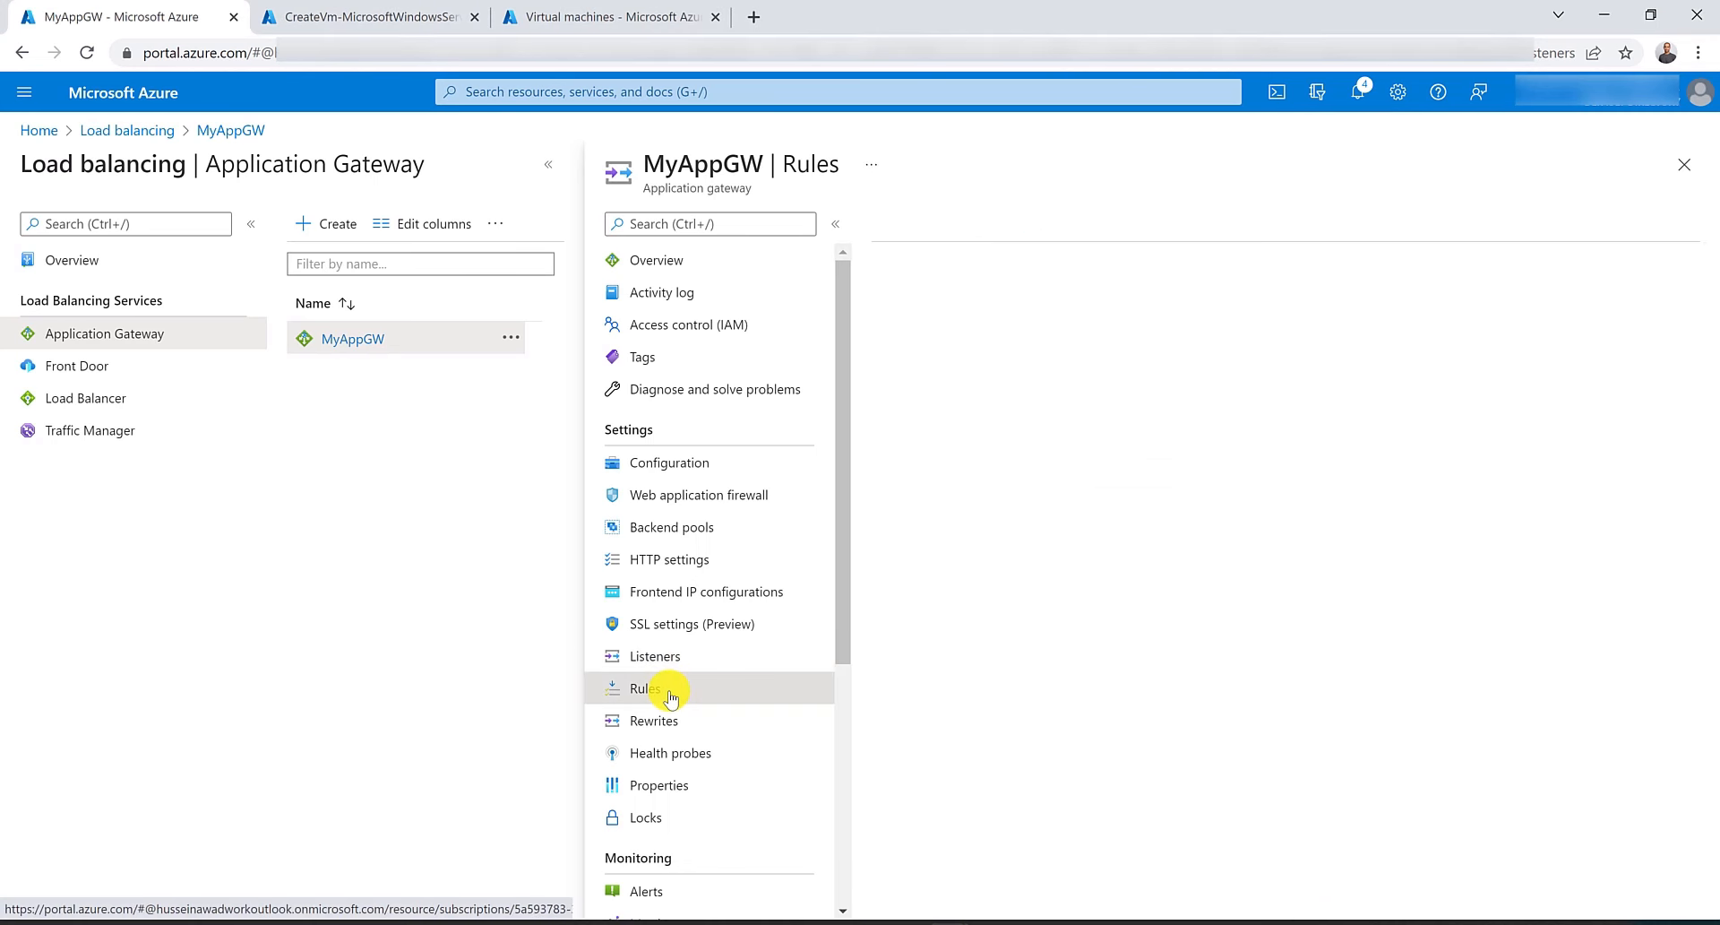
left_click(961, 381)
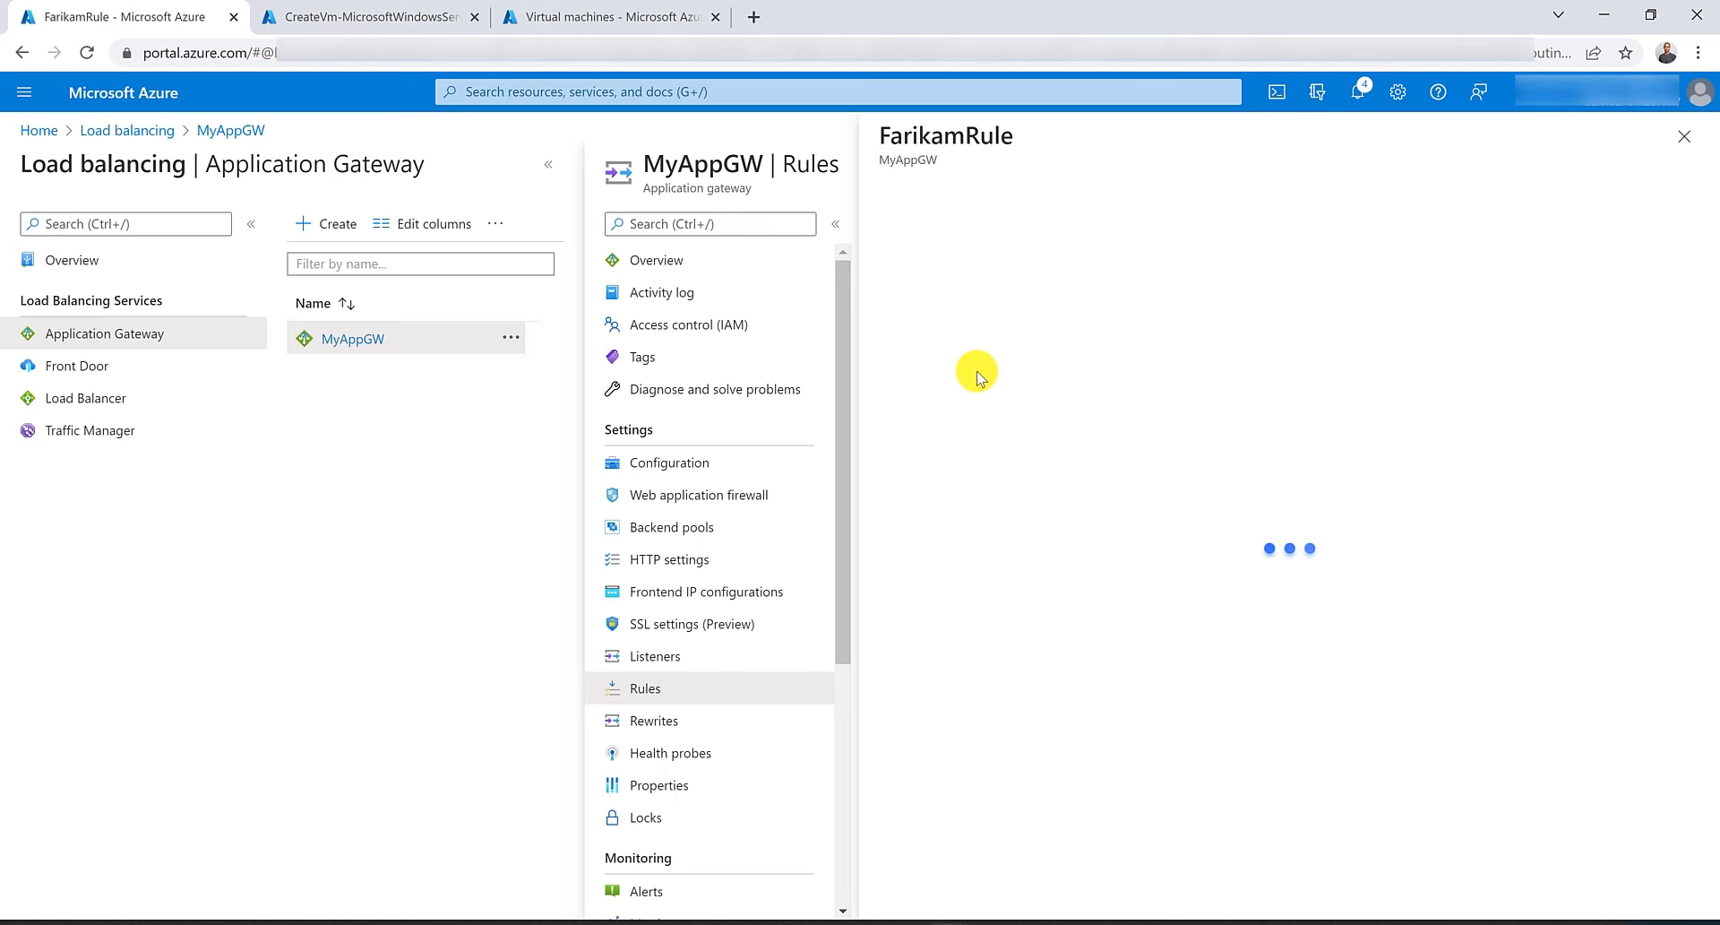
left_click(993, 295)
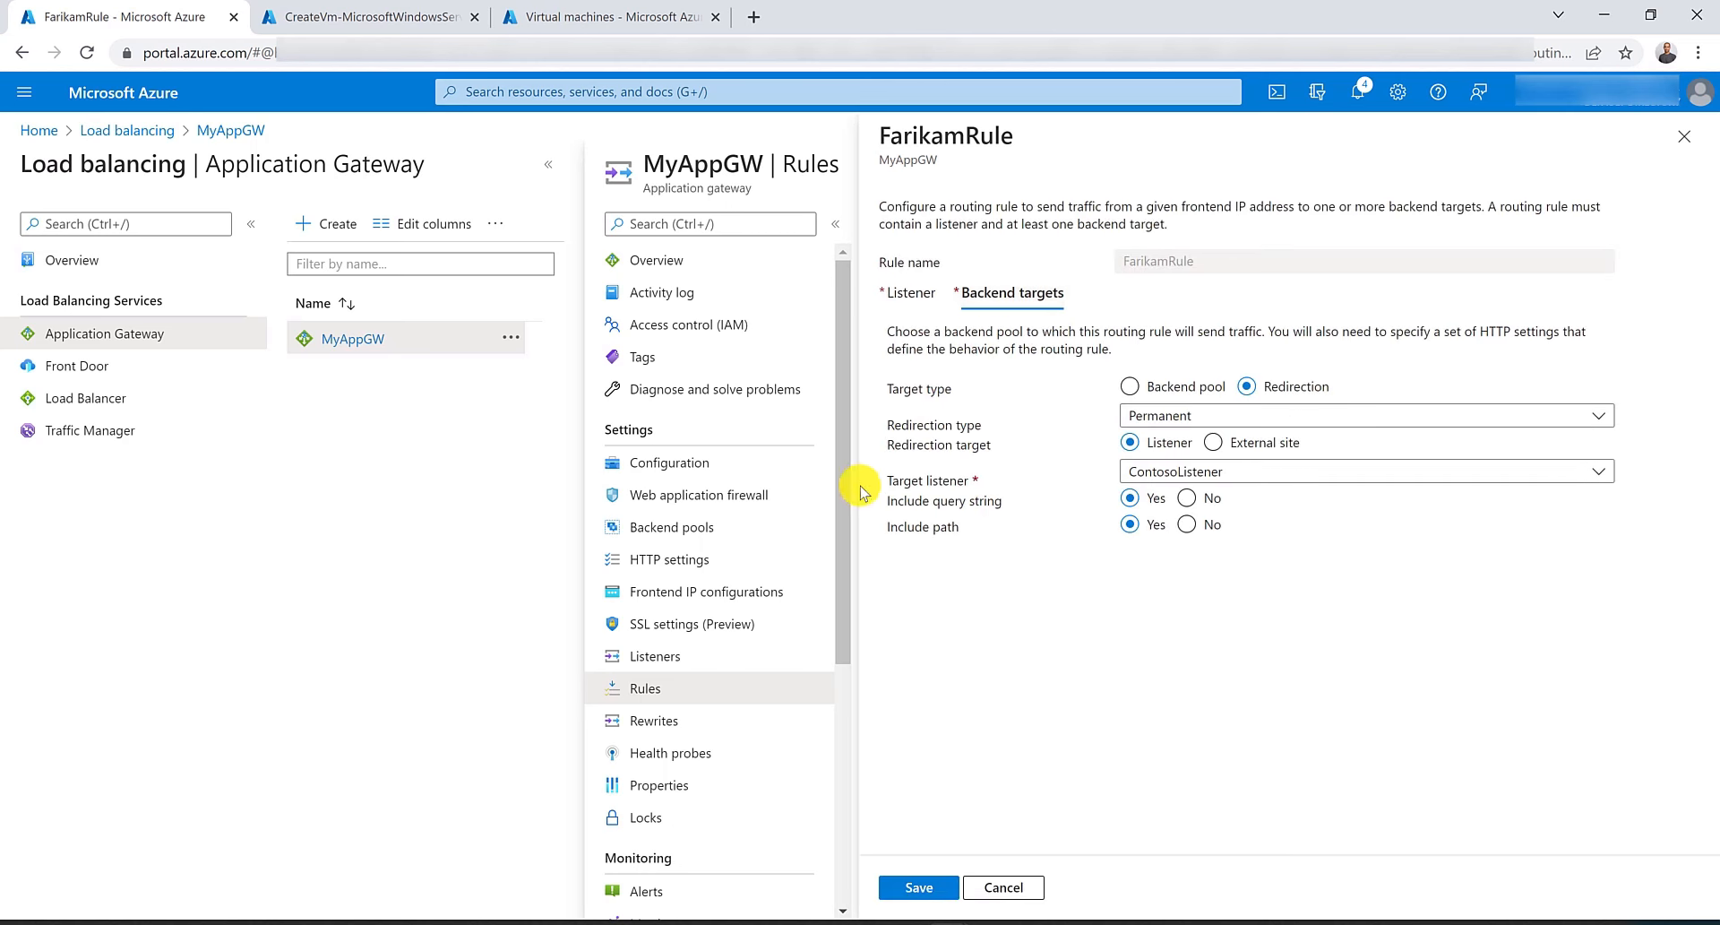
left_click(1165, 472)
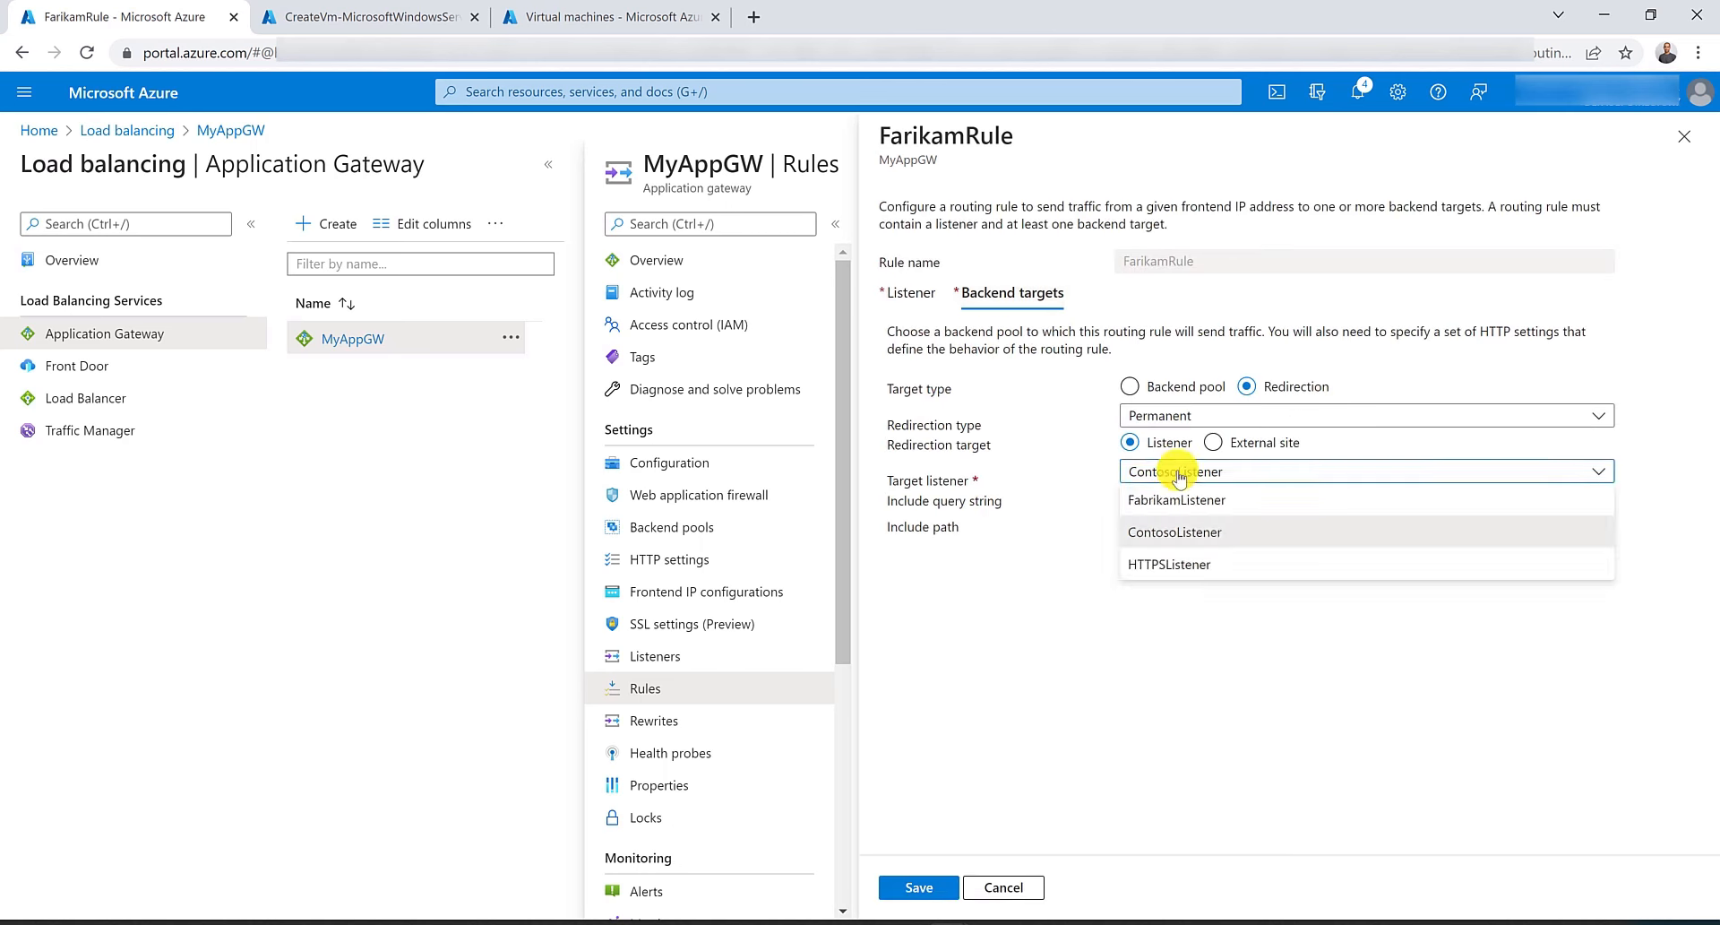
left_click(1174, 567)
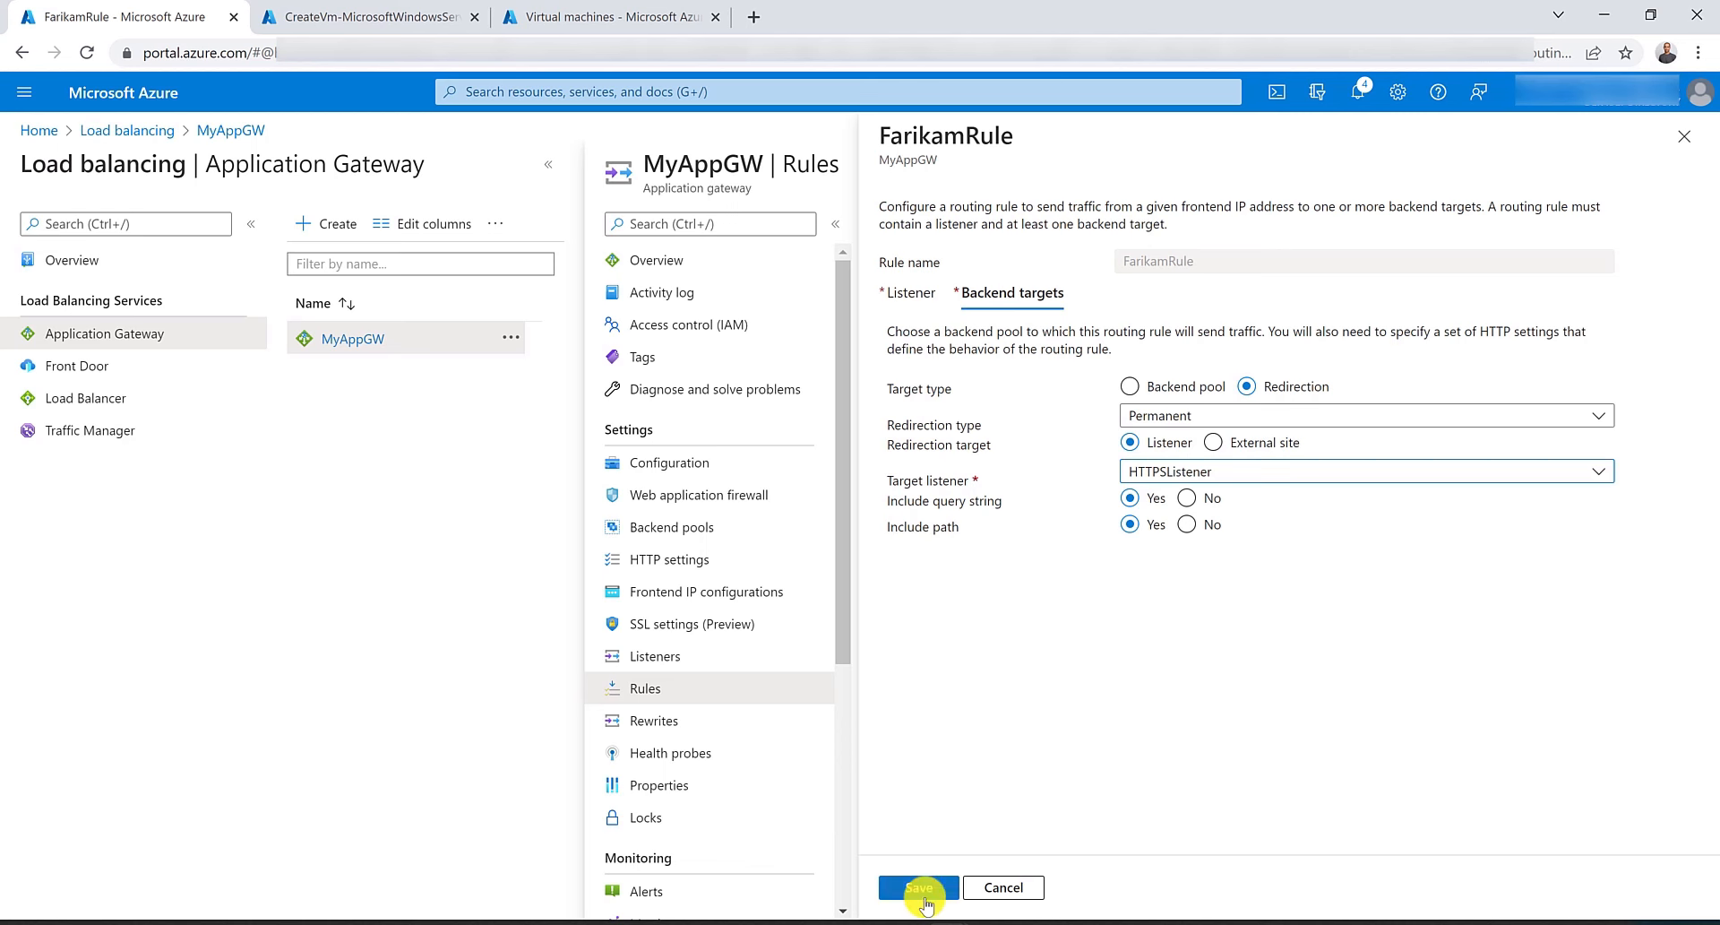
left_click(919, 888)
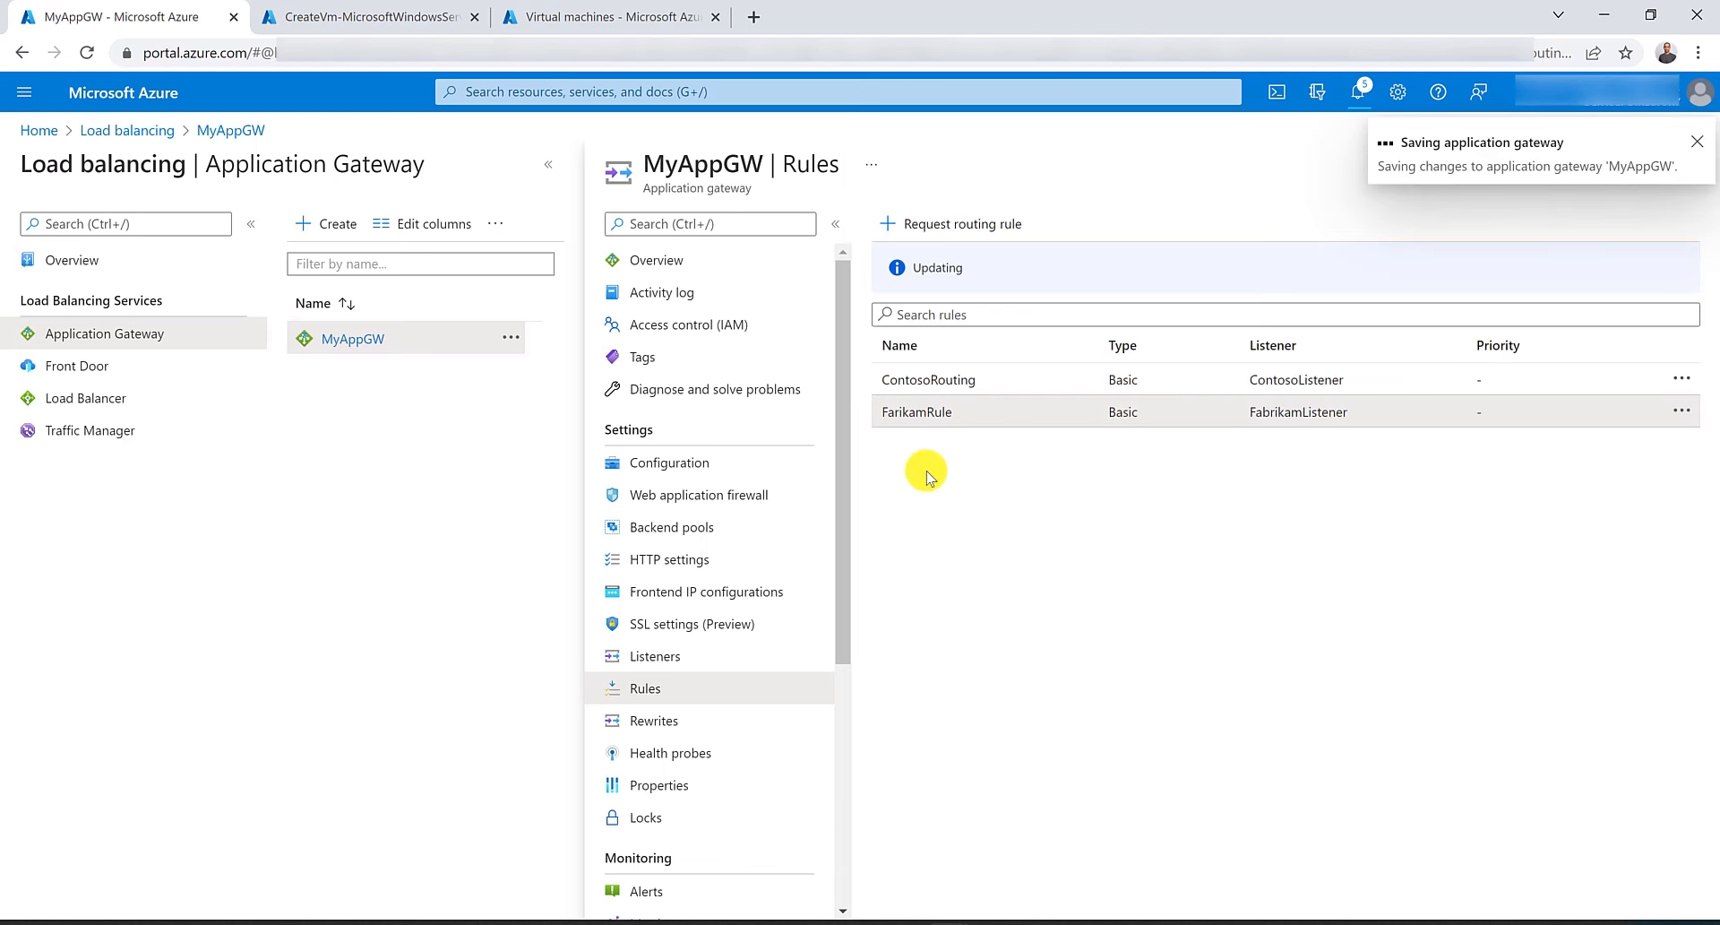
Switch ContosoRouting's listener to HTTPSListener and save the rule.
left_click(979, 379)
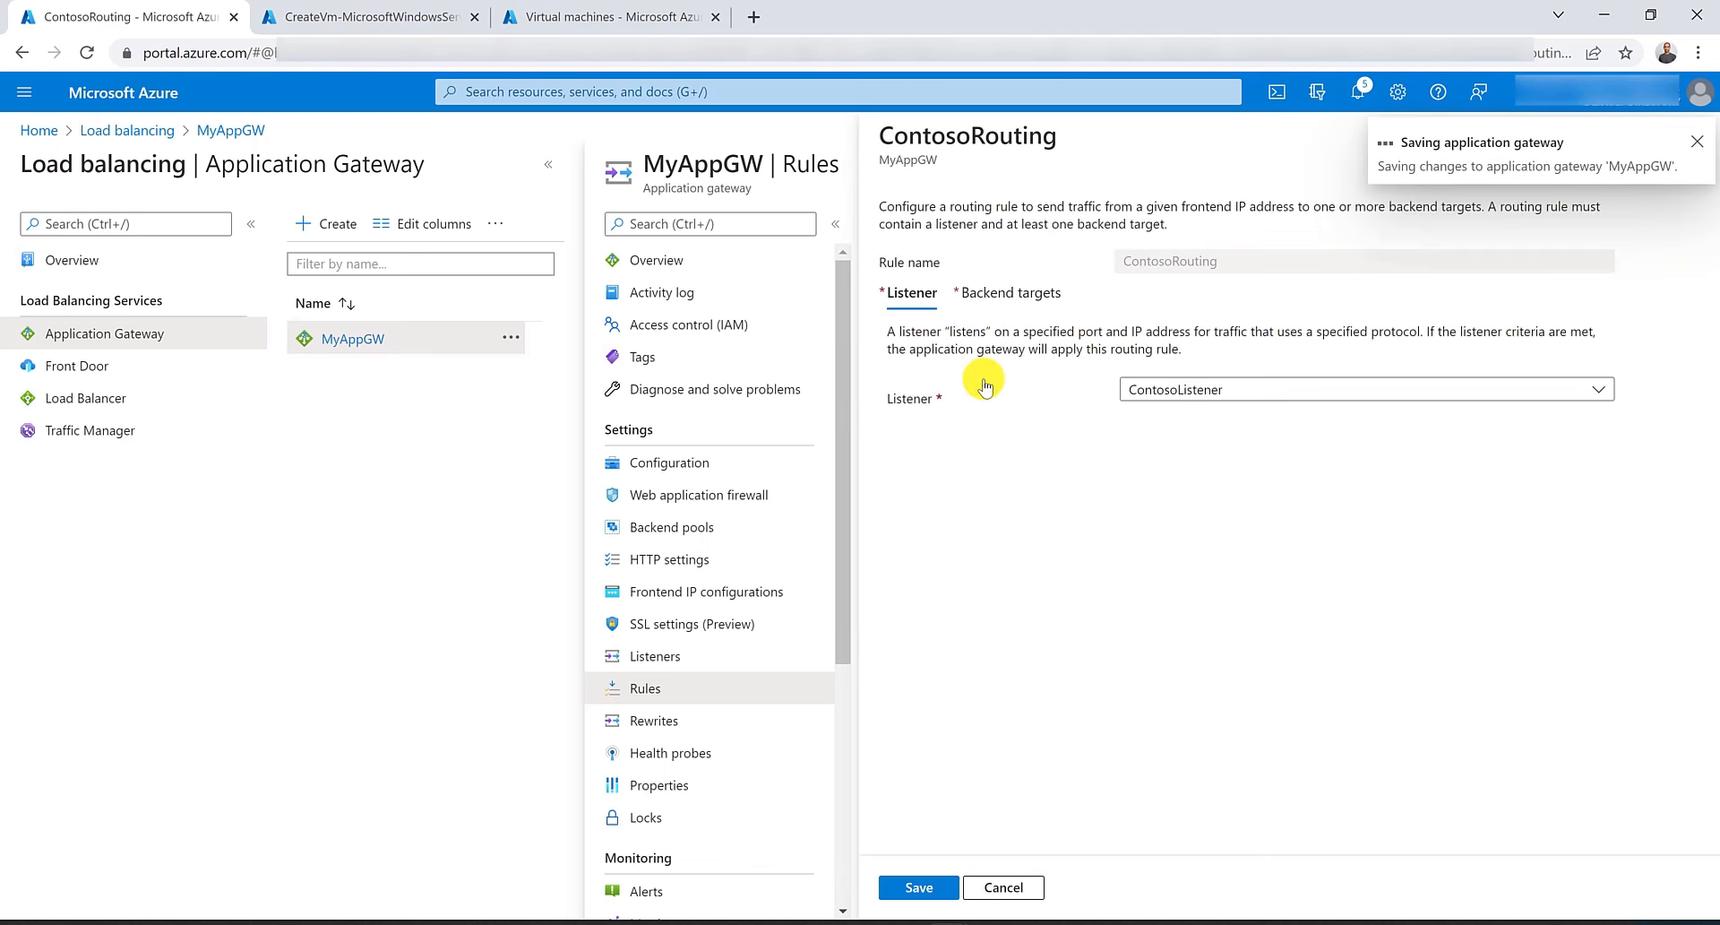
left_click(1198, 389)
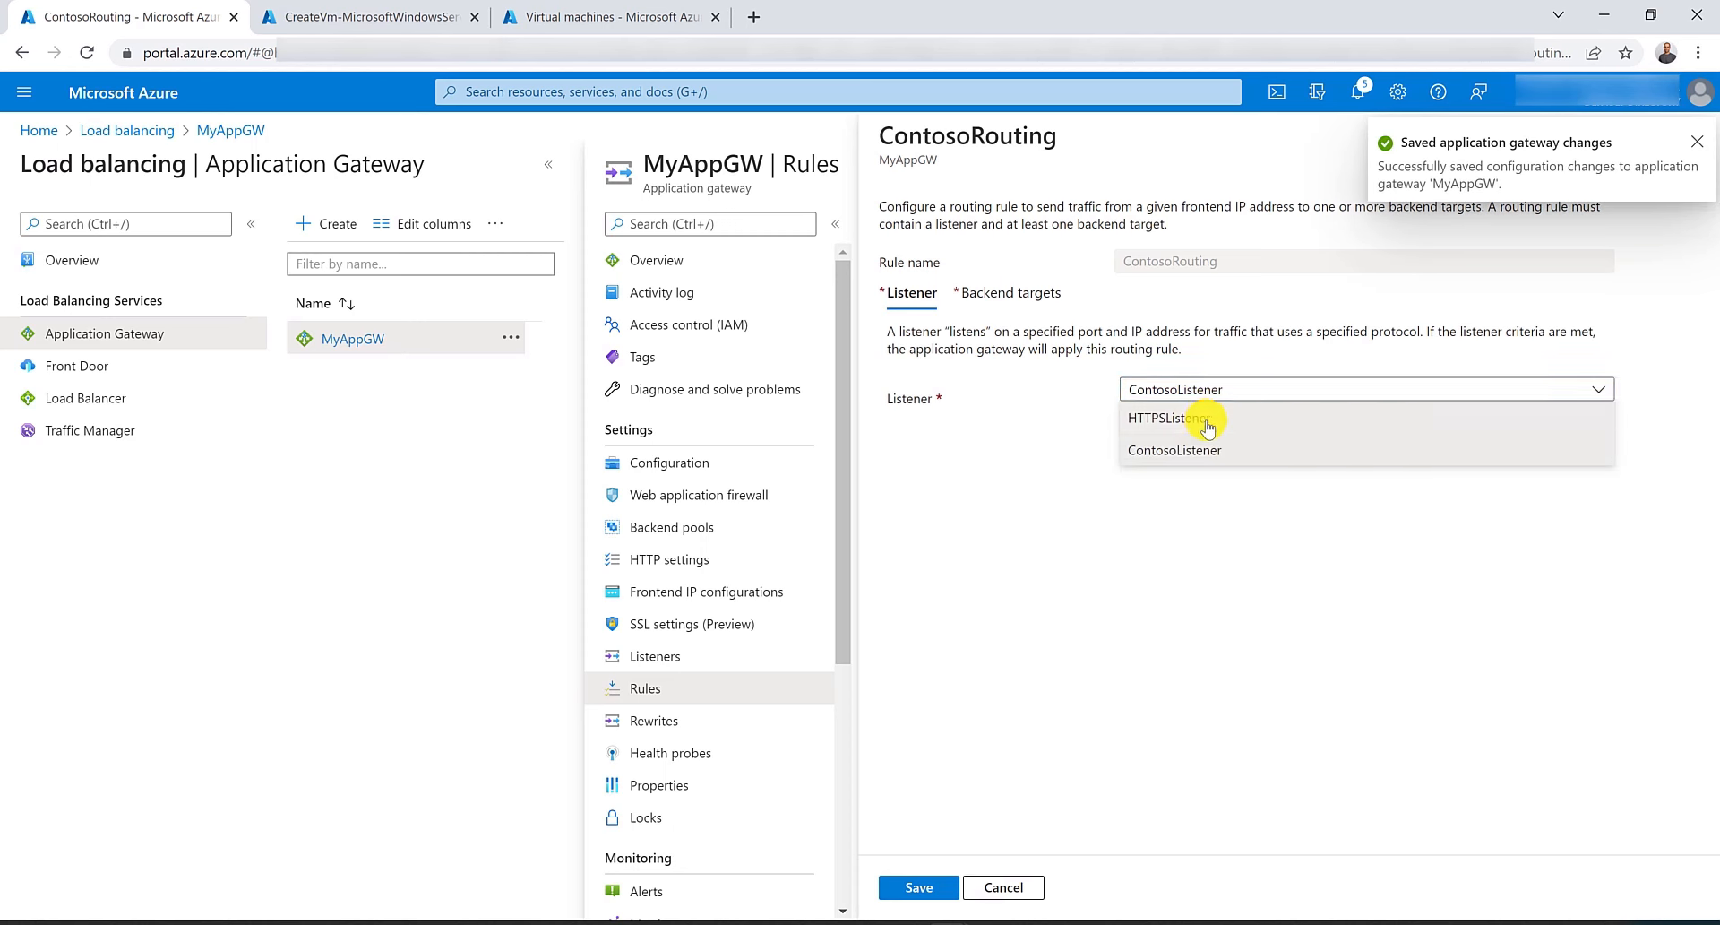
left_click(1207, 420)
left_click(938, 891)
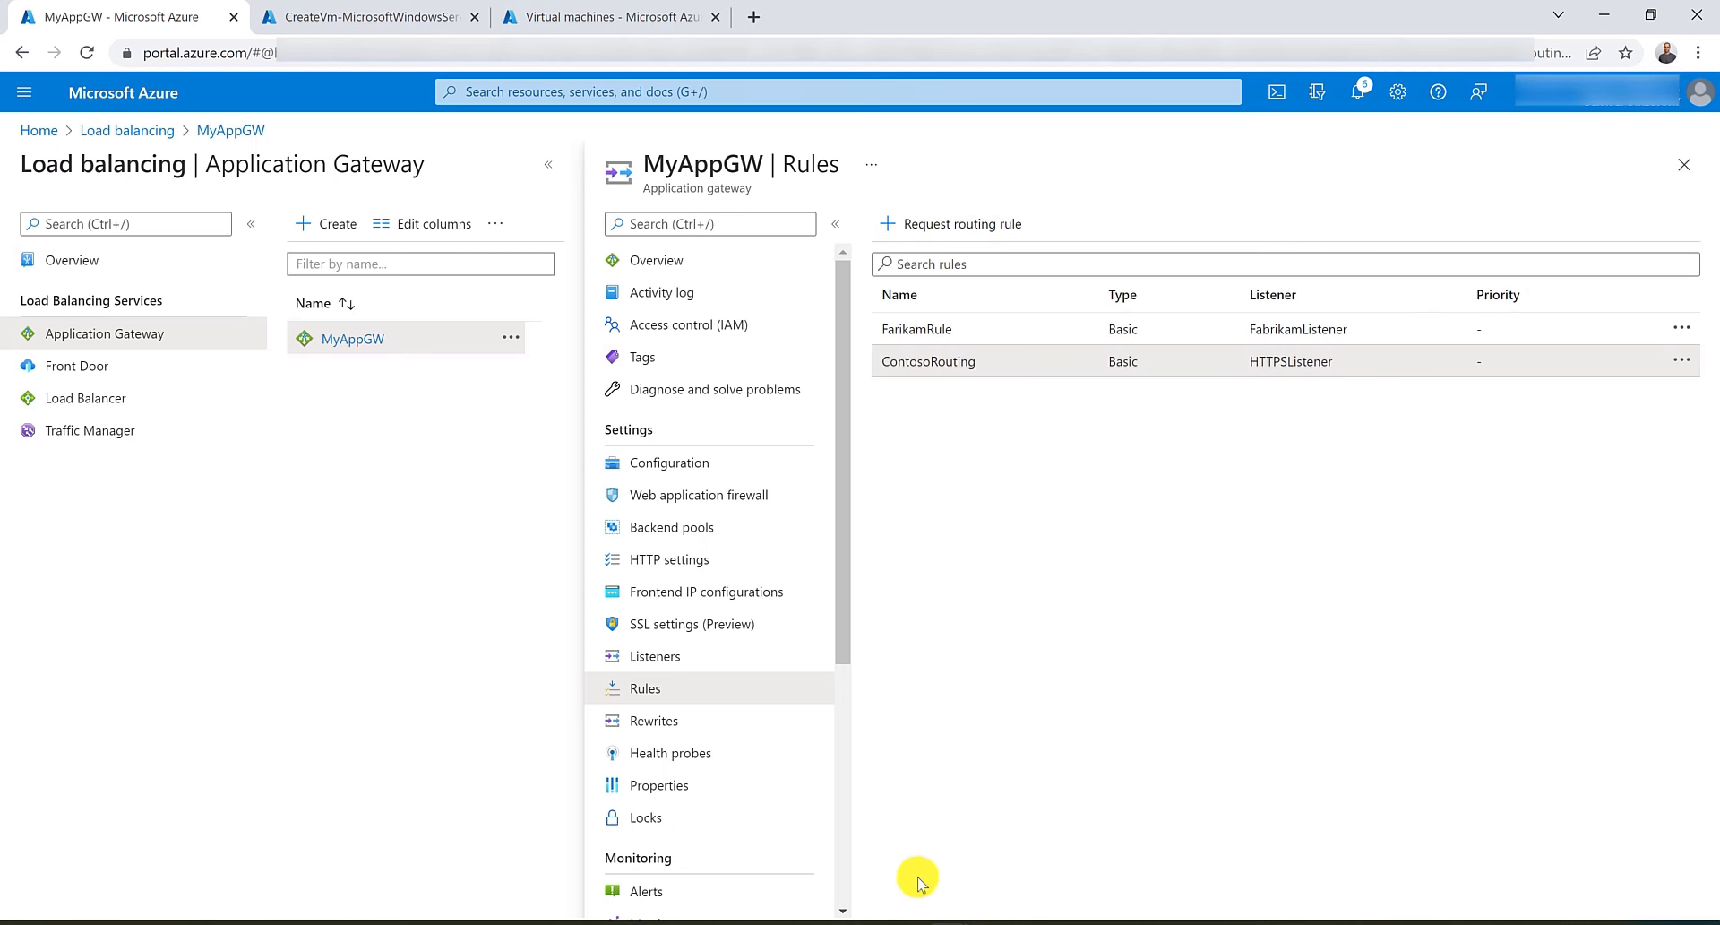
left_click(950, 922)
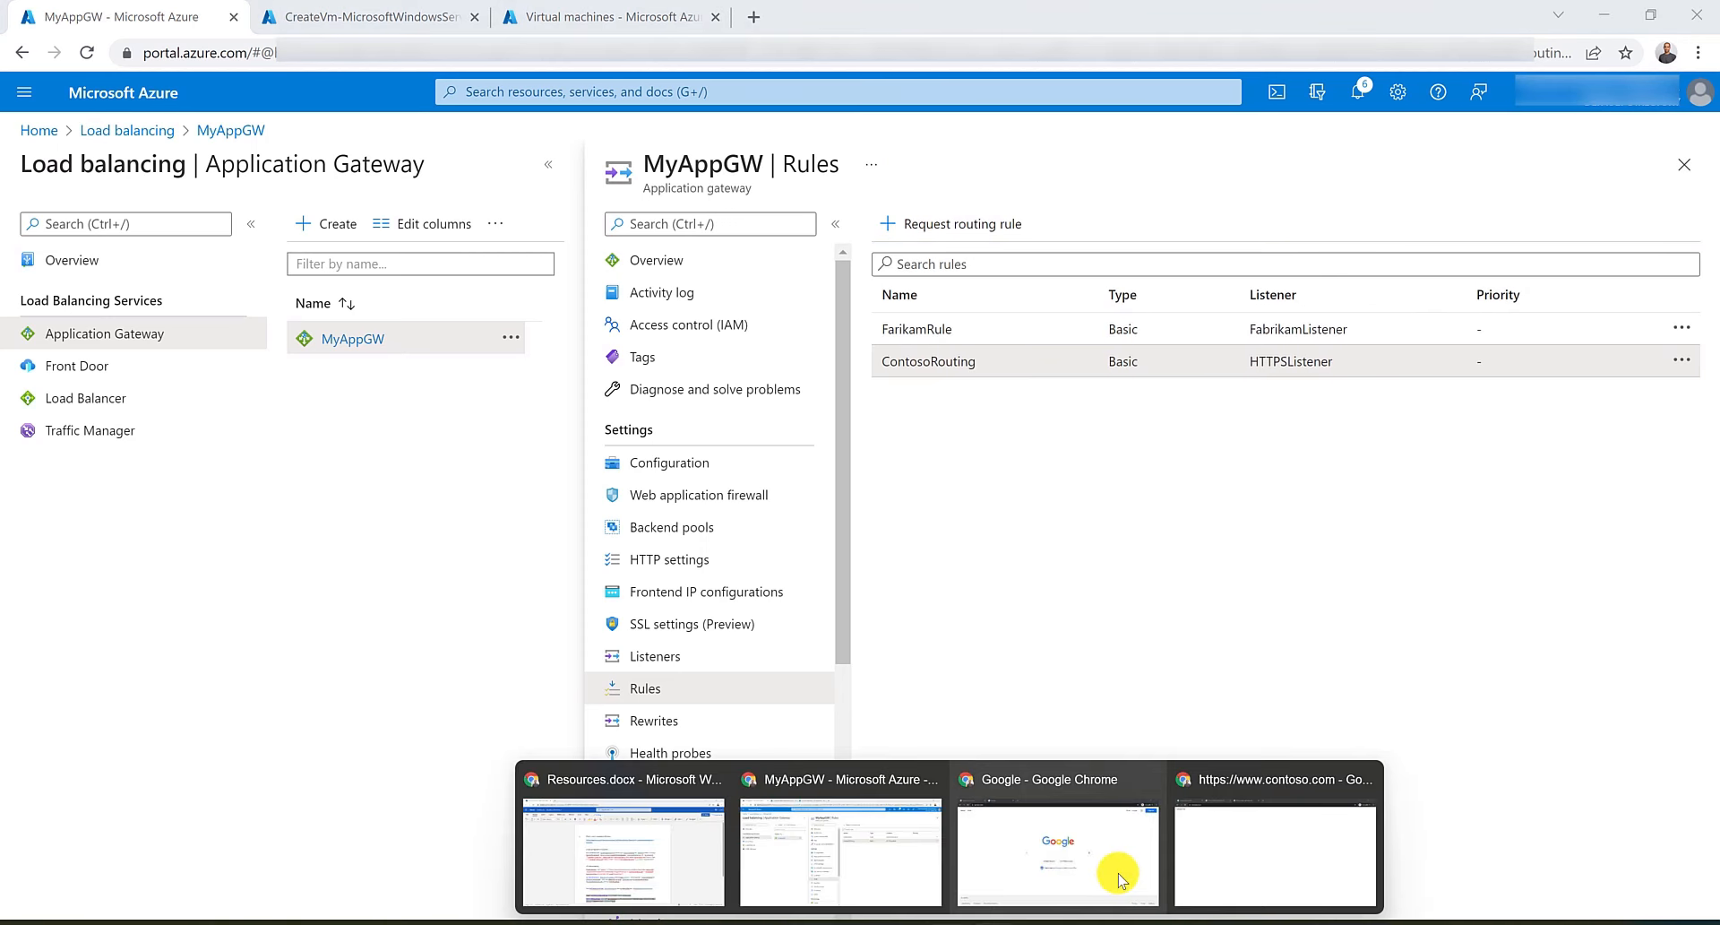
left_click(1225, 868)
left_click(756, 16)
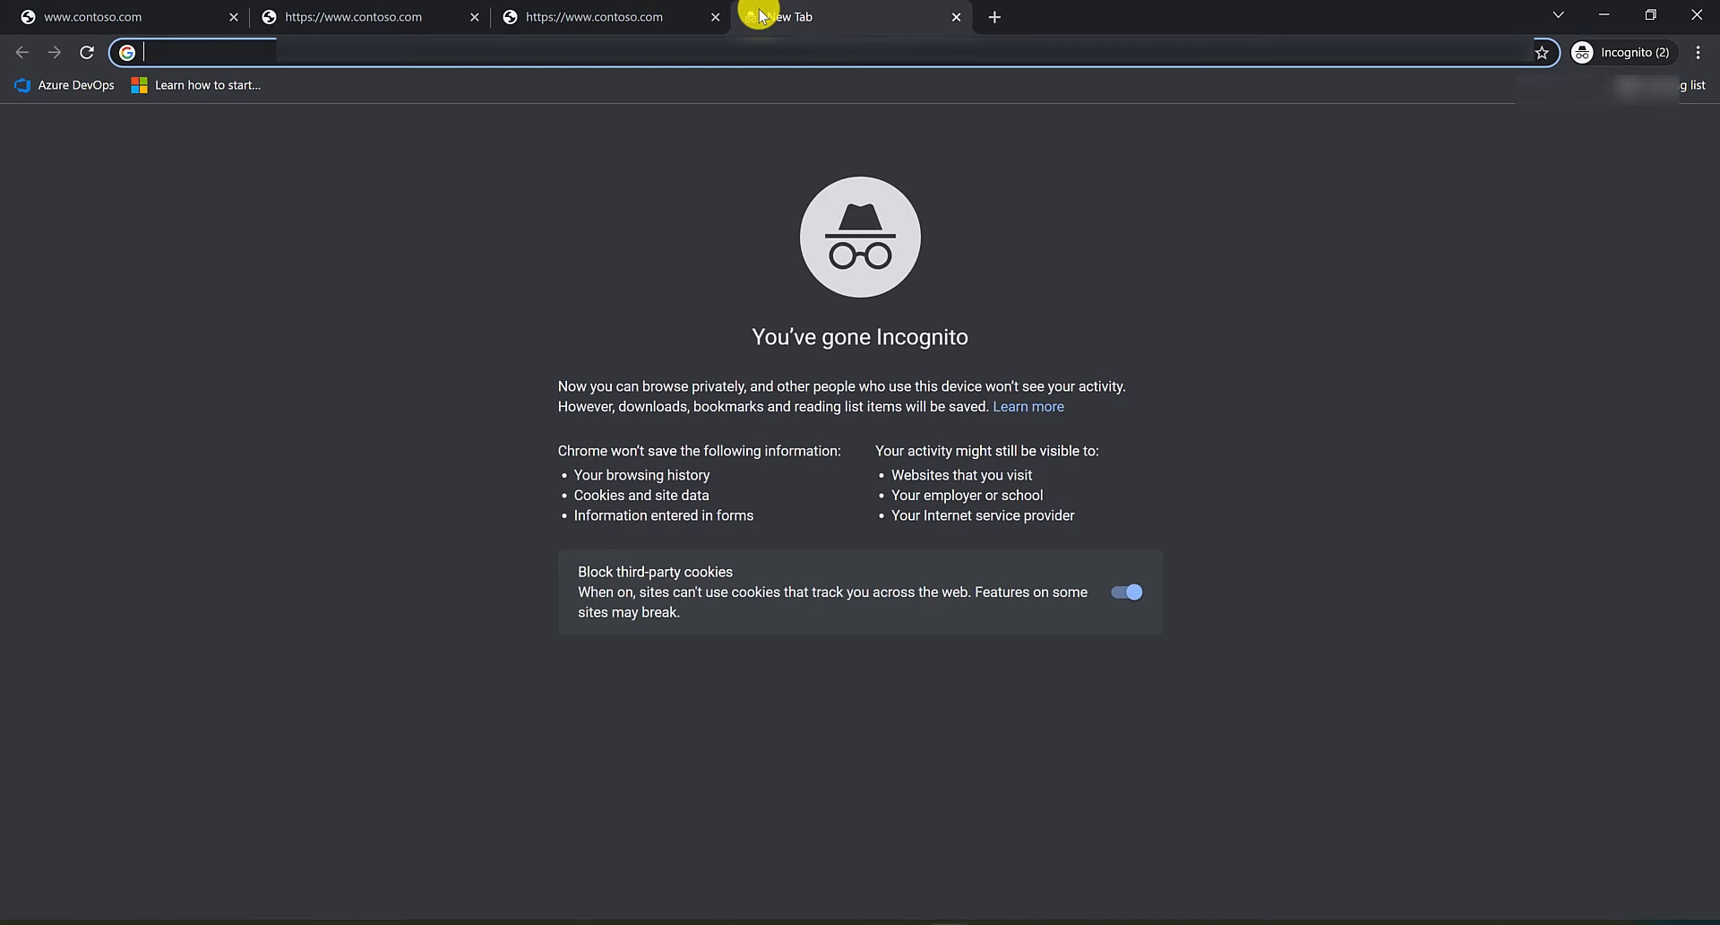
type("htt")
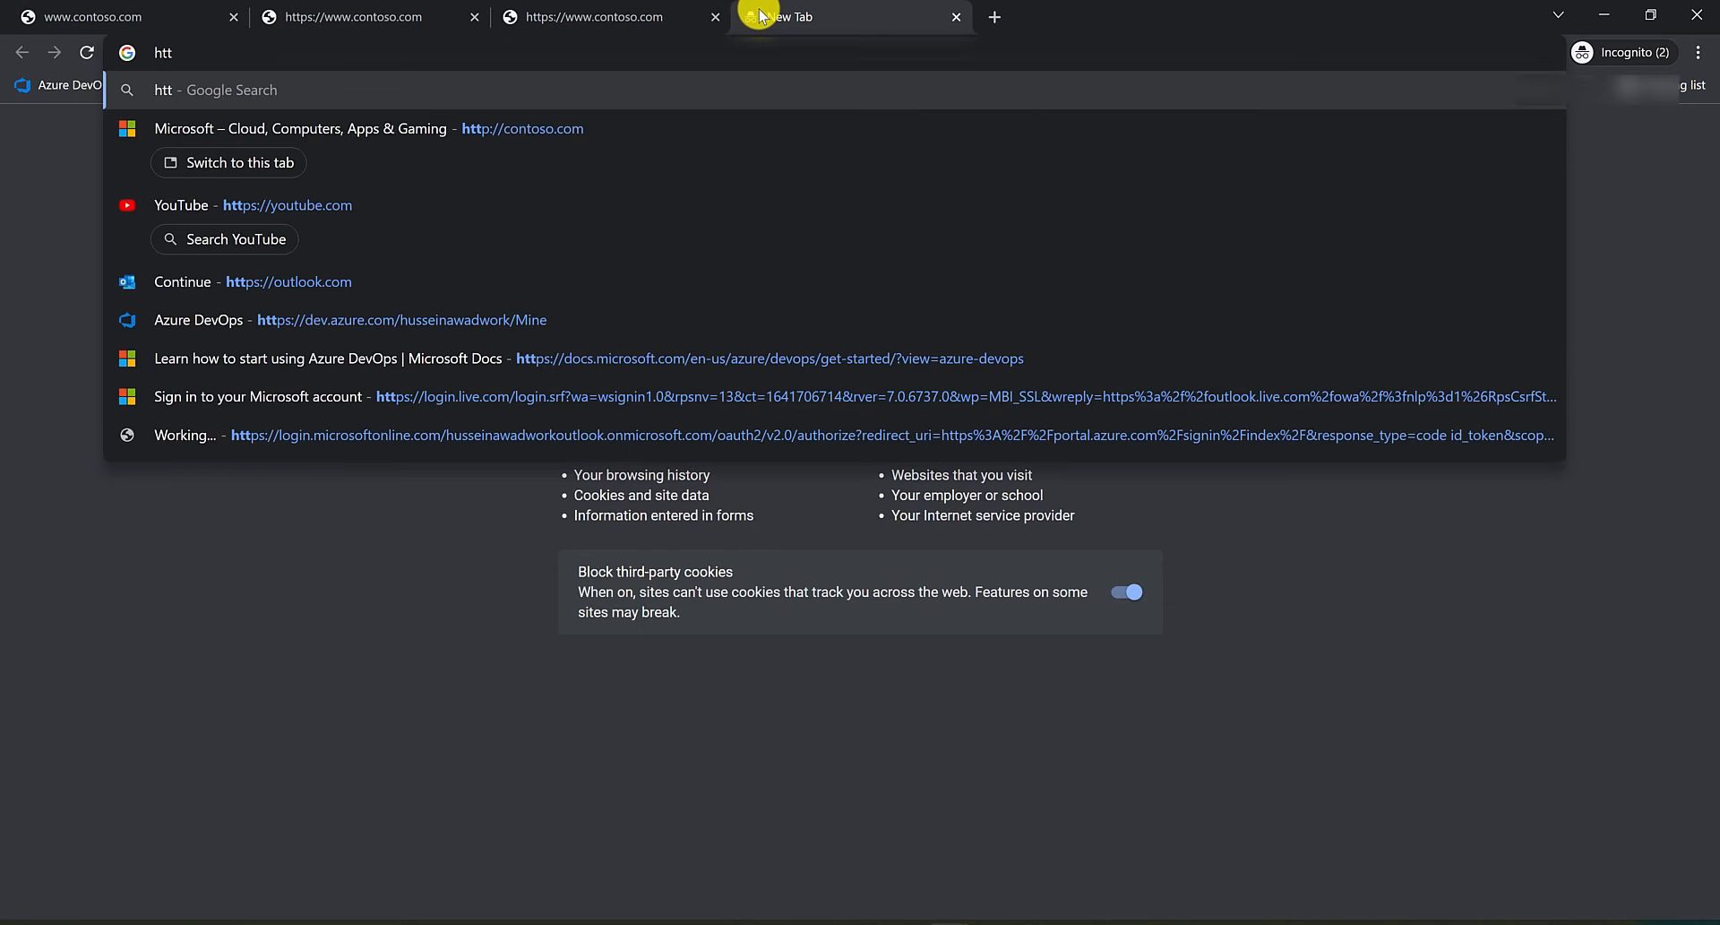
type("p://www.fa")
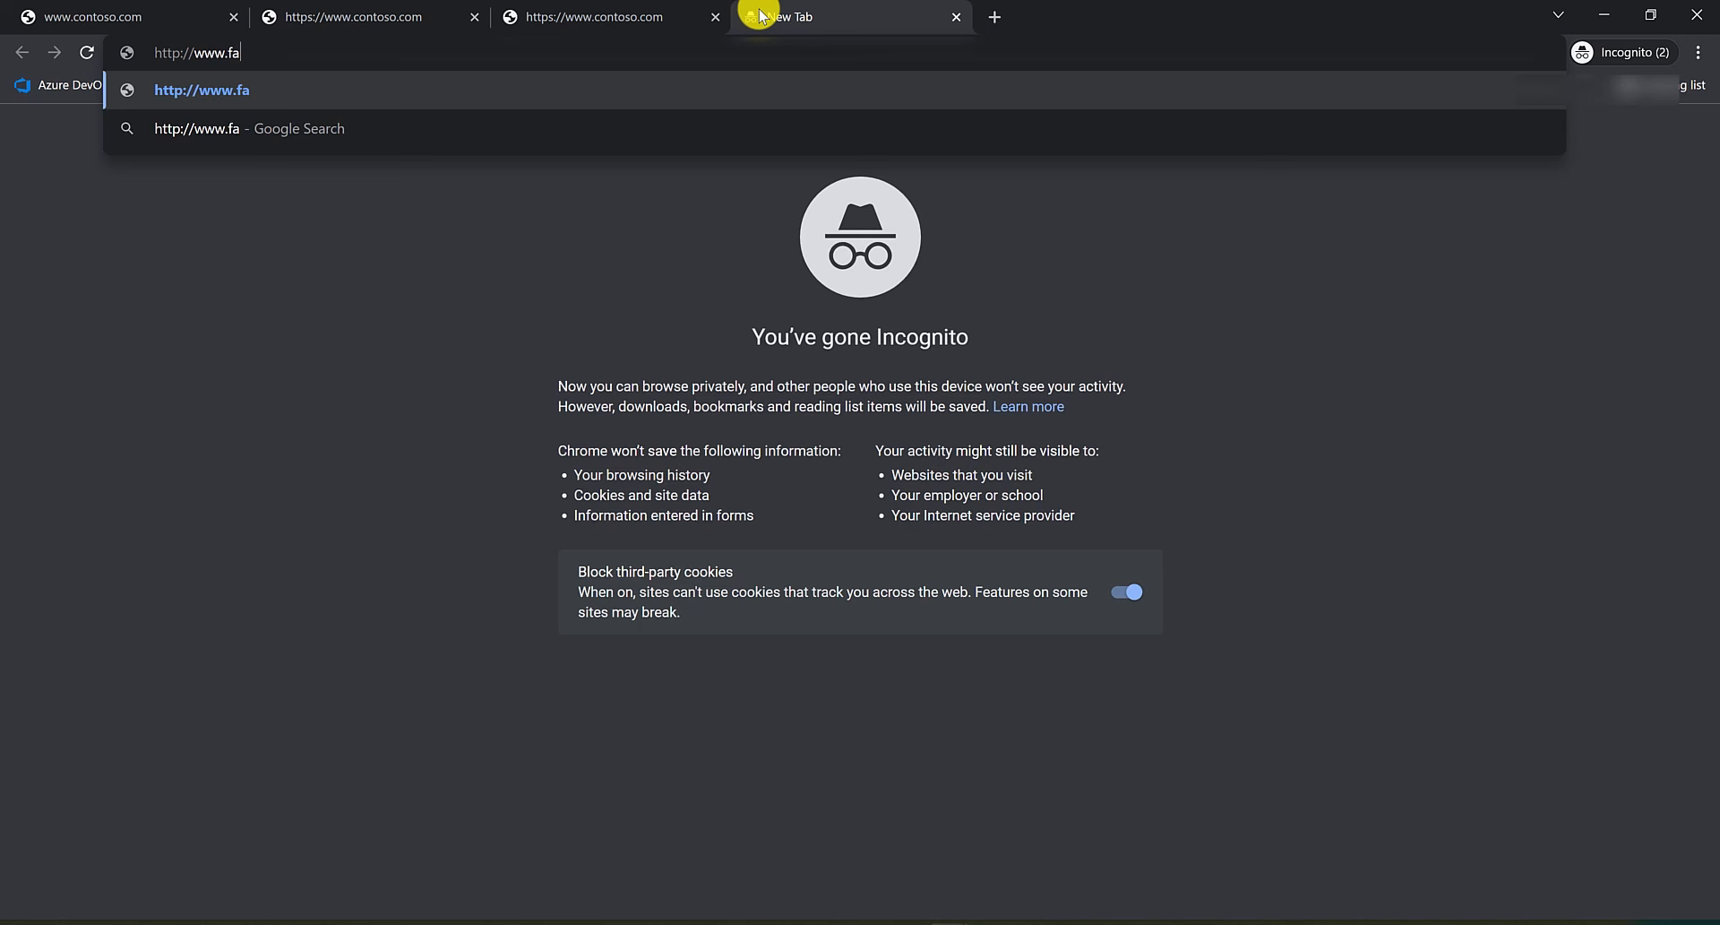
type("brikam")
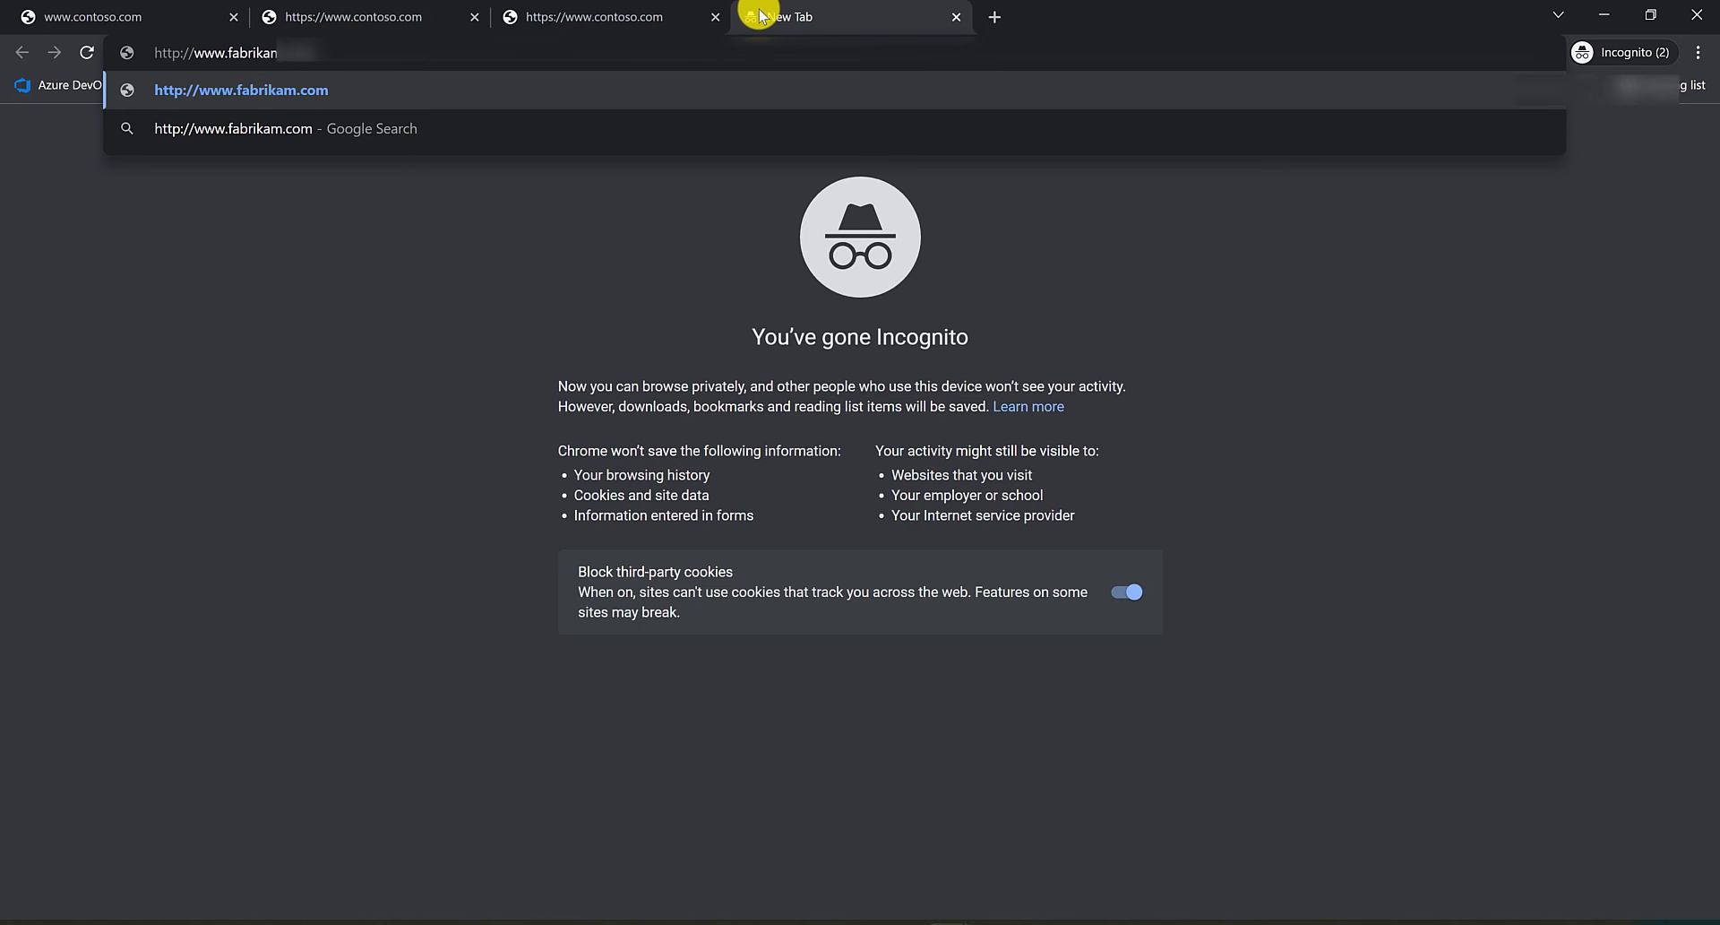
key("Return")
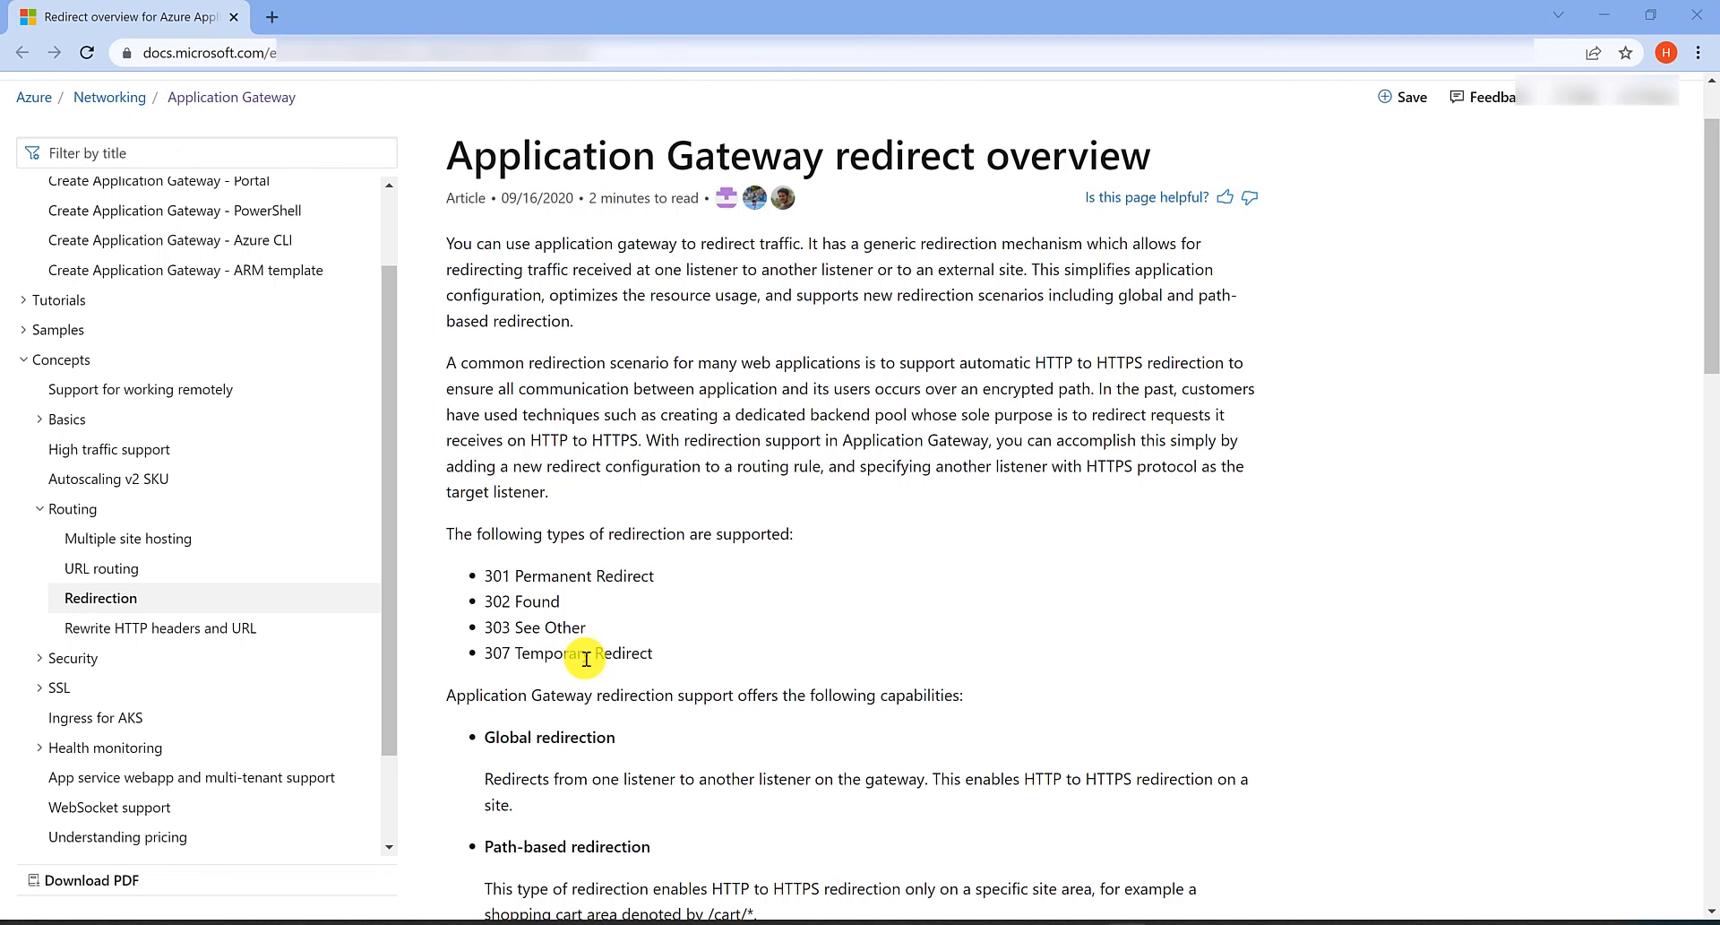
Review the supported redirection types in the Application Gateway redirect overview and close the incognito window.
left_click_drag(484, 582, 652, 662)
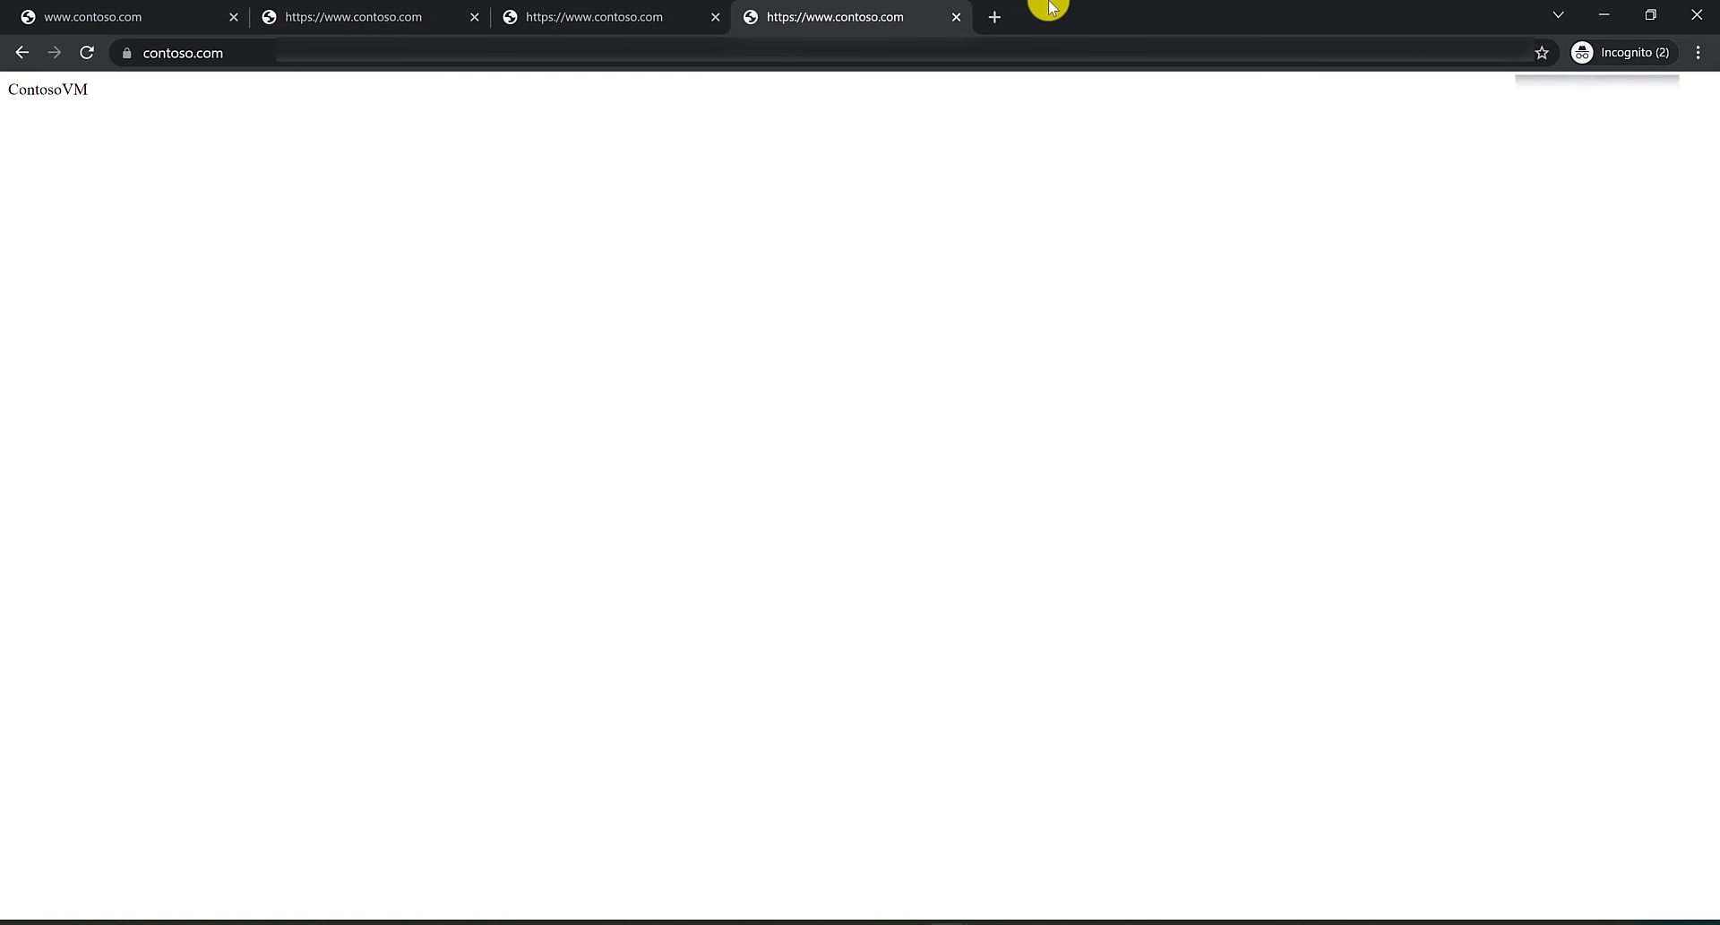
left_click(1696, 14)
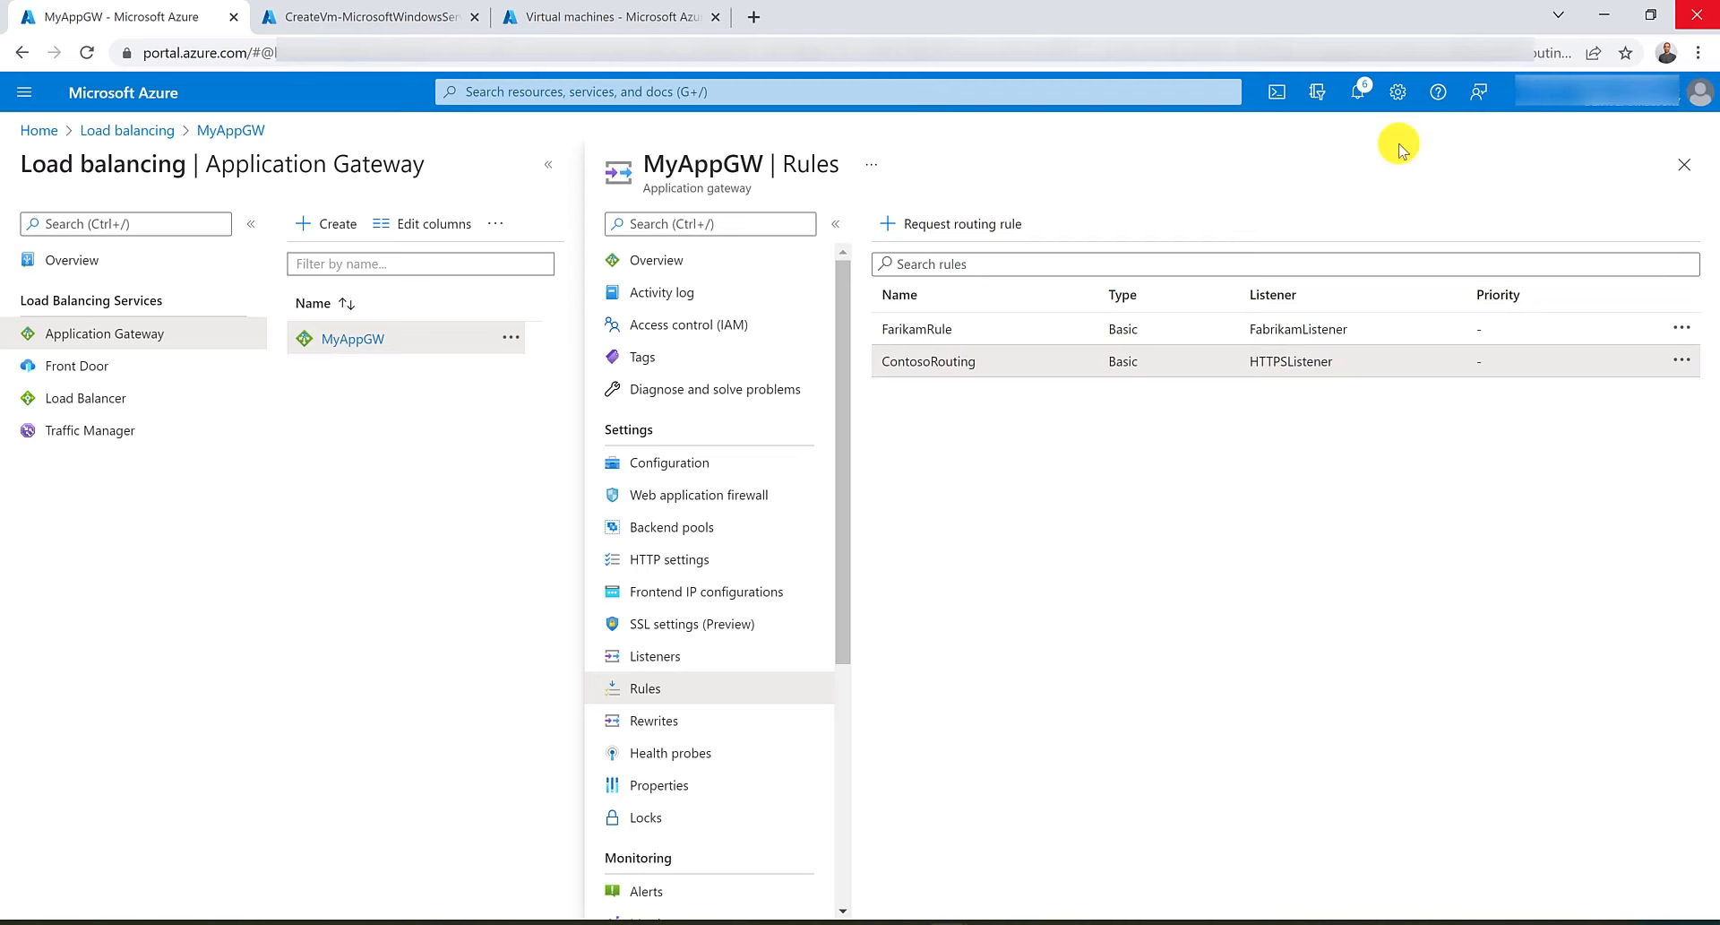
Delete the RG-Au_East resource group, entering its name to confirm the deletion.
left_click(683, 93)
type("res")
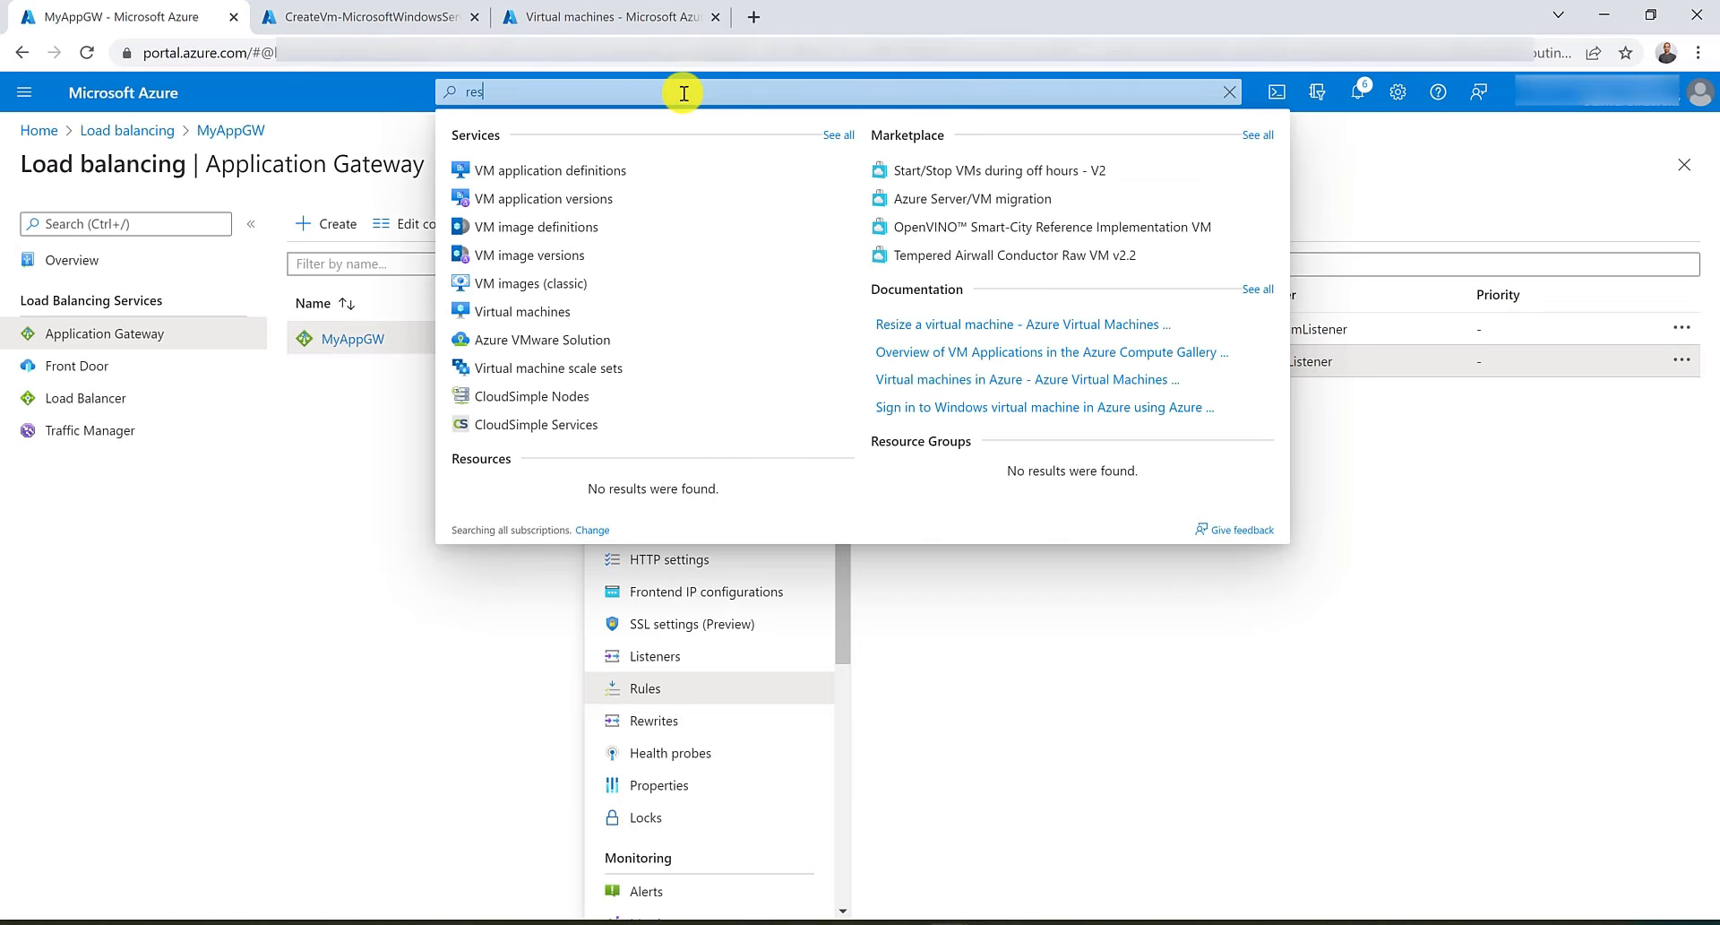
left_click(588, 199)
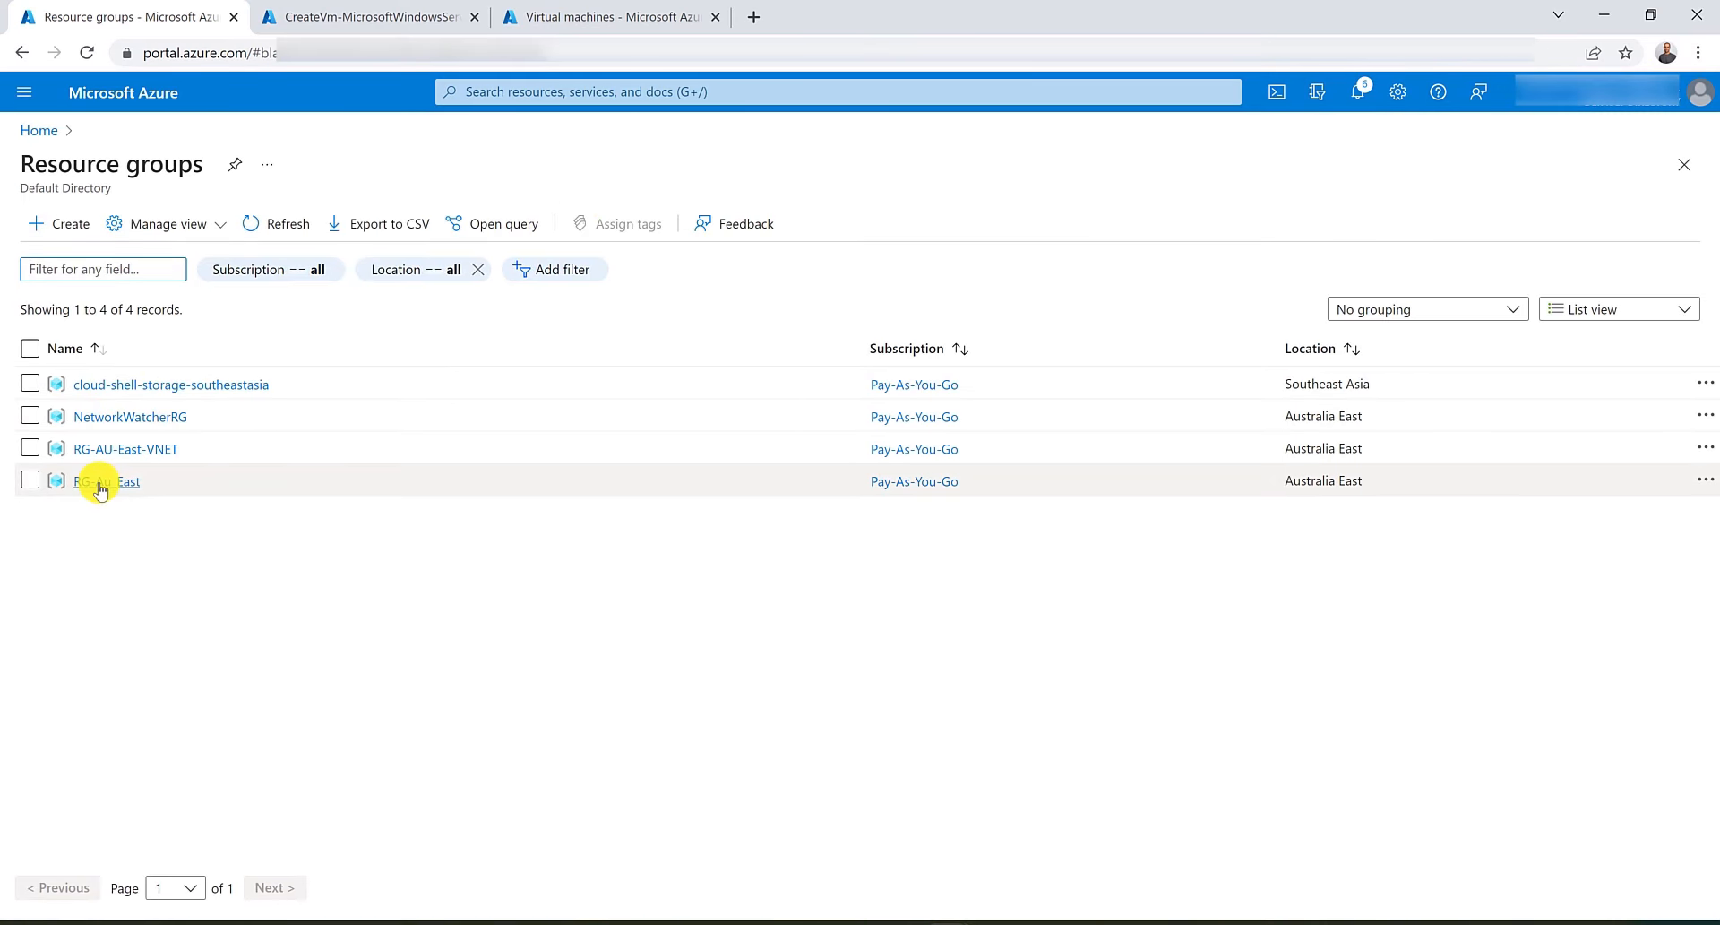
left_click(104, 484)
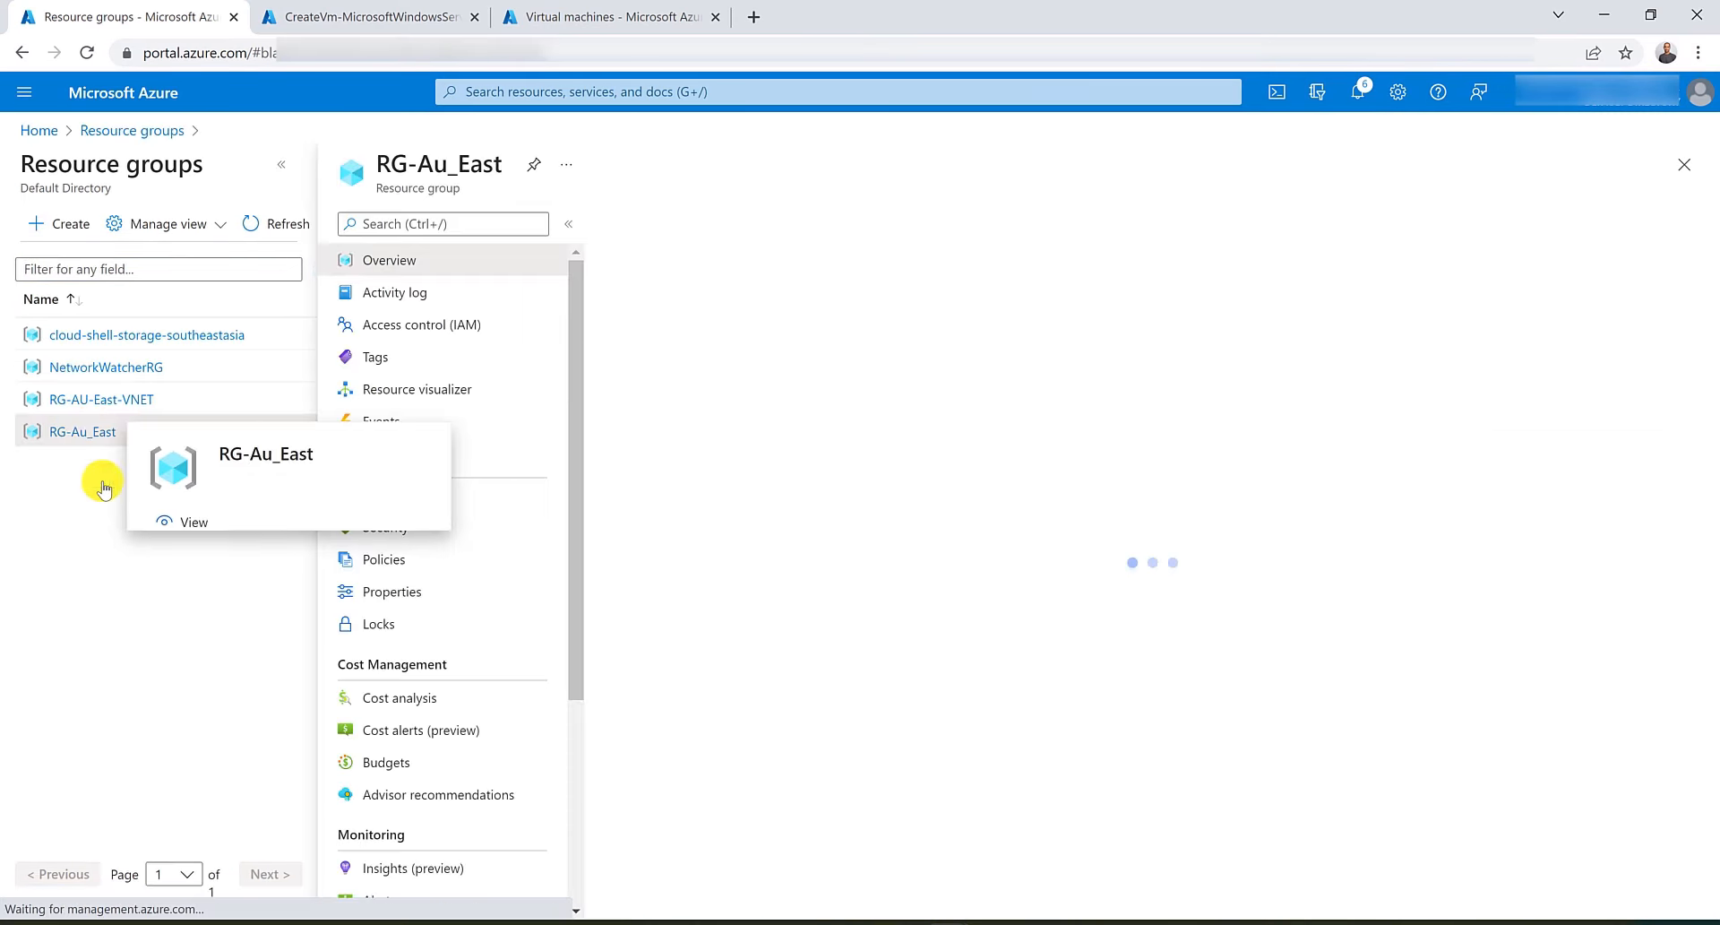
left_click(849, 226)
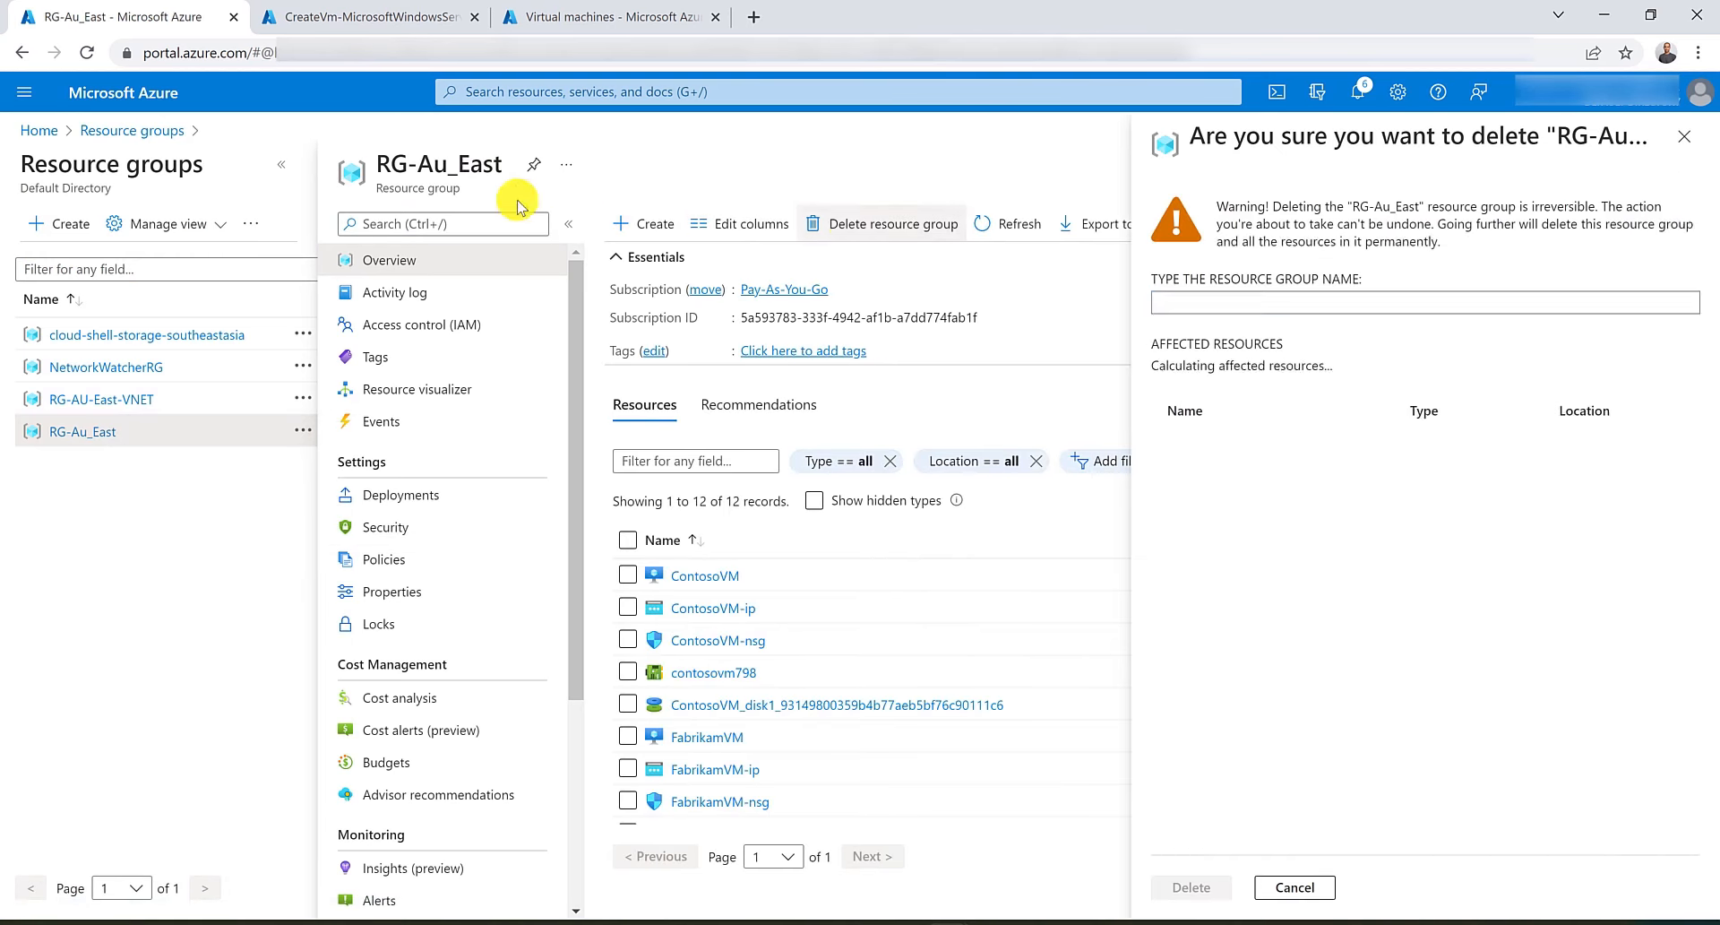
triple_click(431, 165)
left_click_drag(431, 167, 1201, 303)
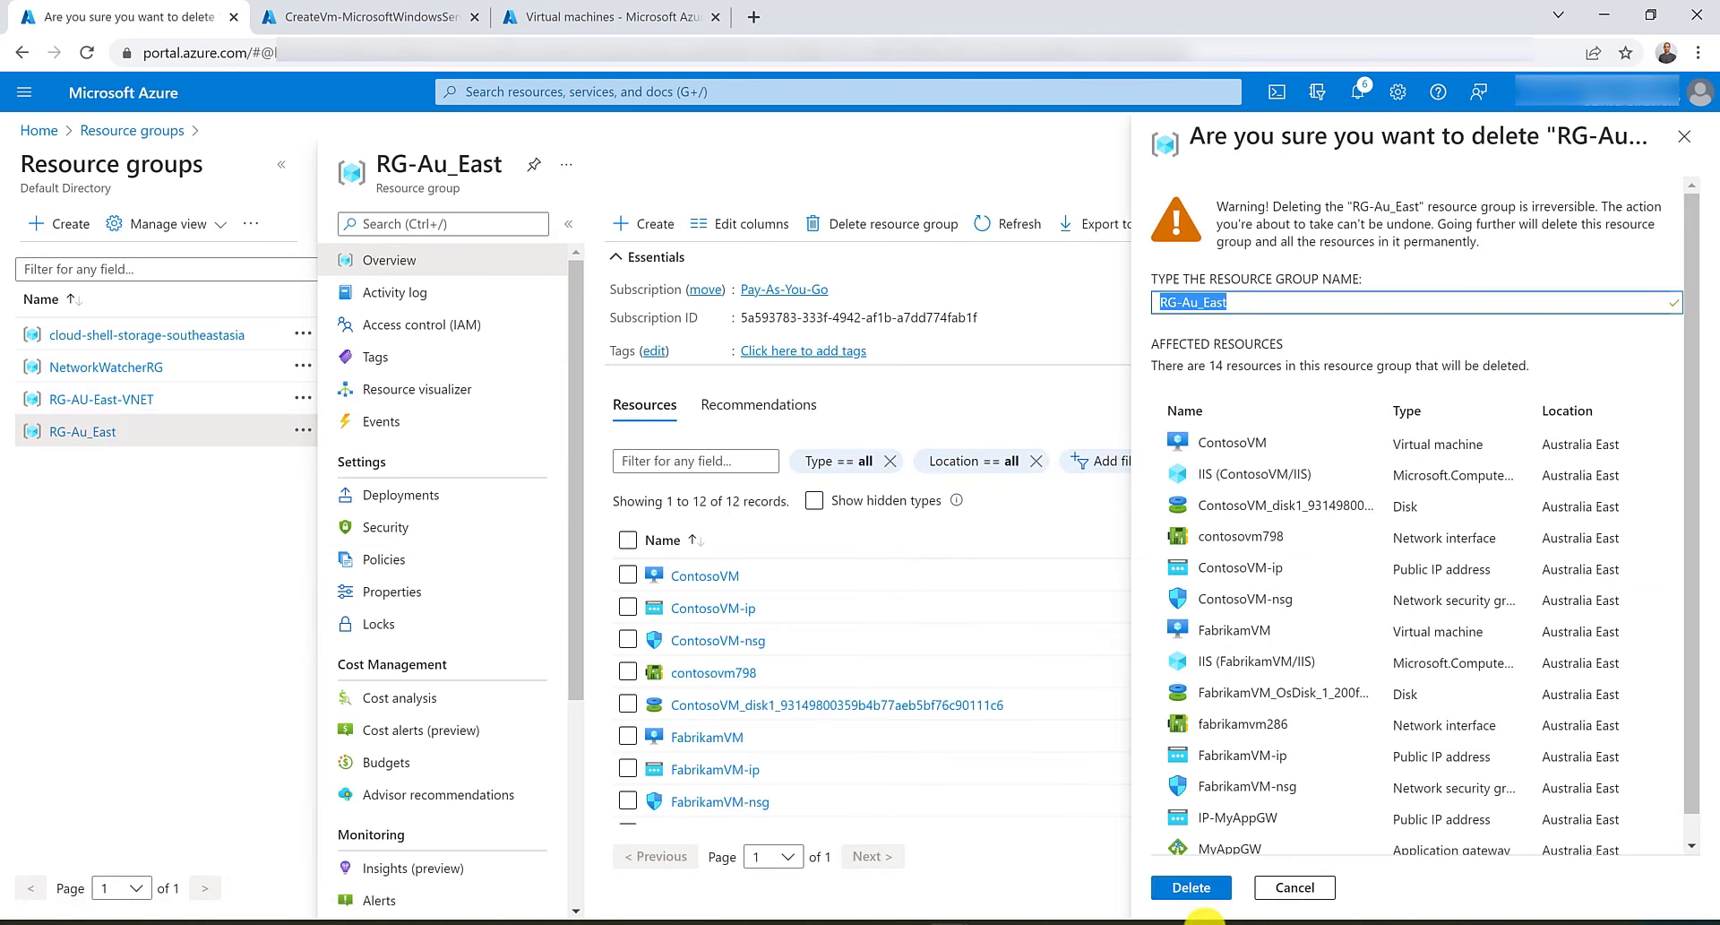
left_click(1198, 887)
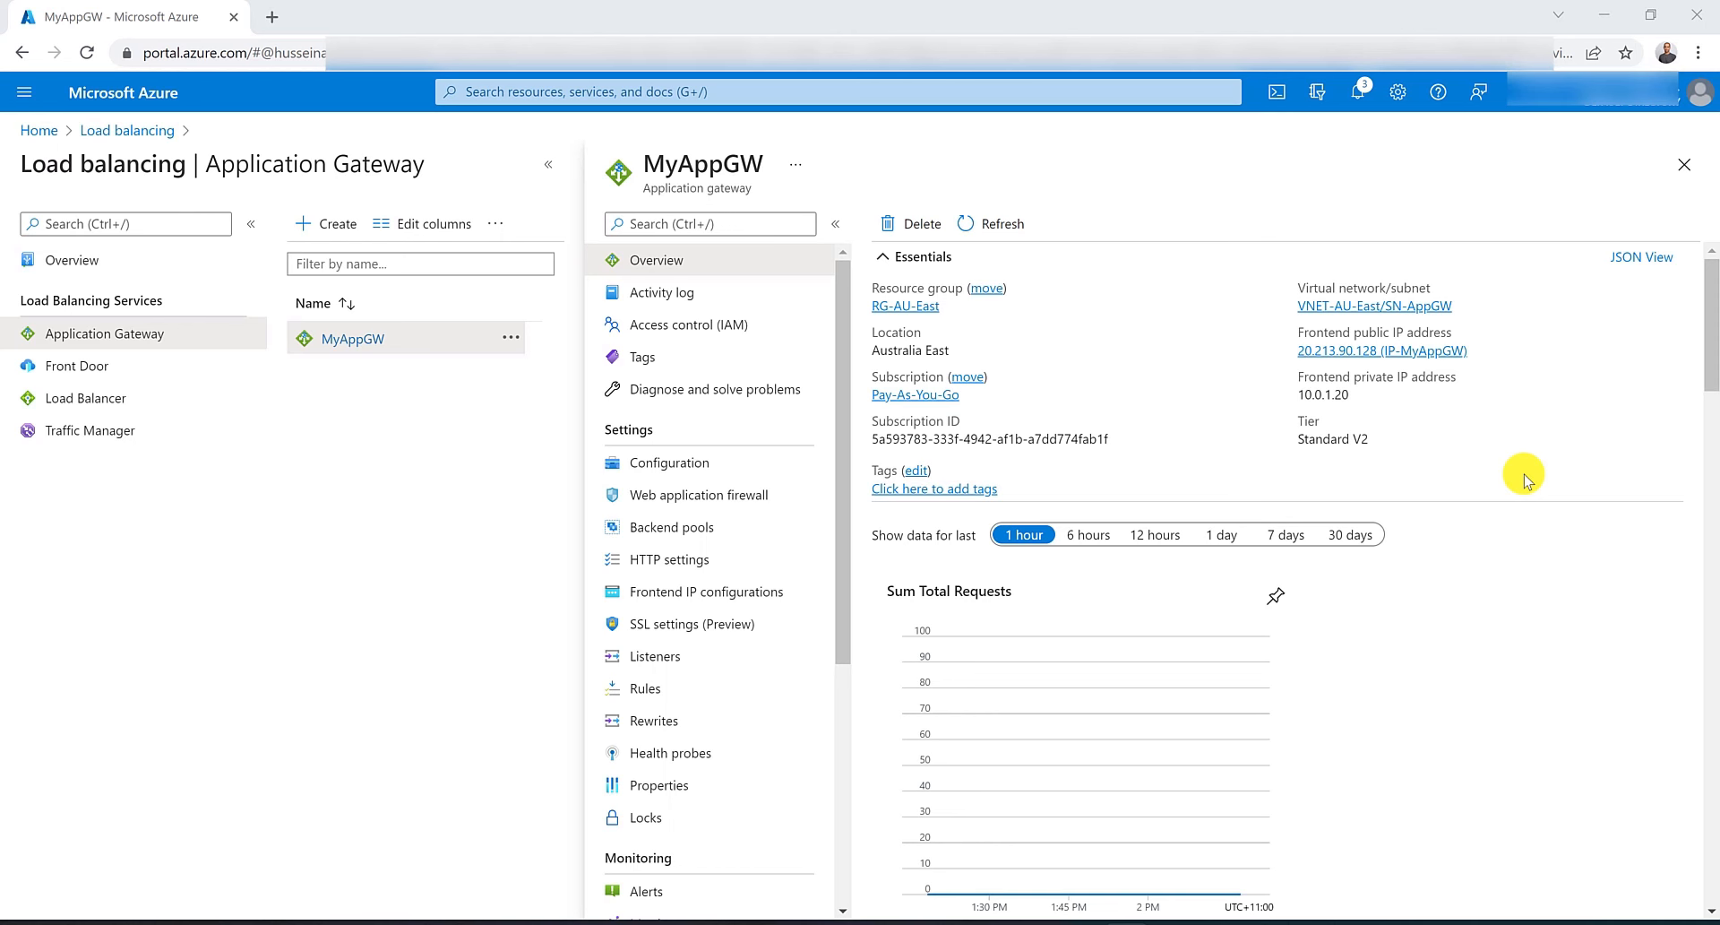
Start a new rewrite set named MyRewriteSet on MyAppGW, associate it with InternalRule, and continue to rule configuration.
scroll(773, 425, "down", 1)
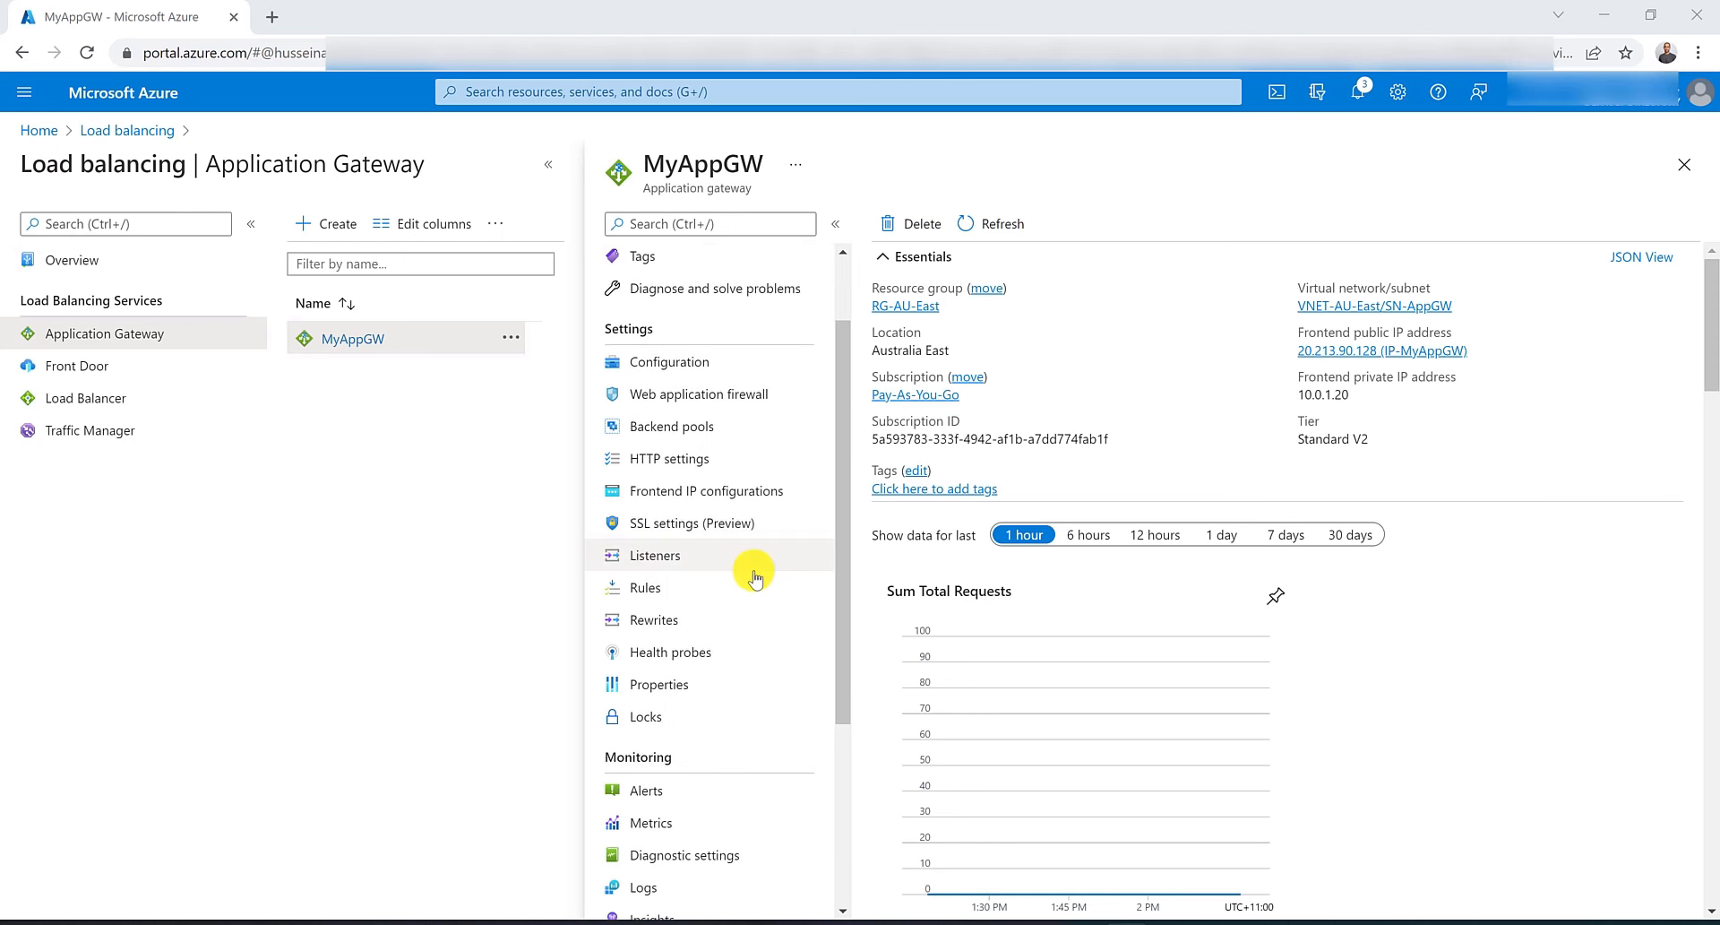
left_click(714, 618)
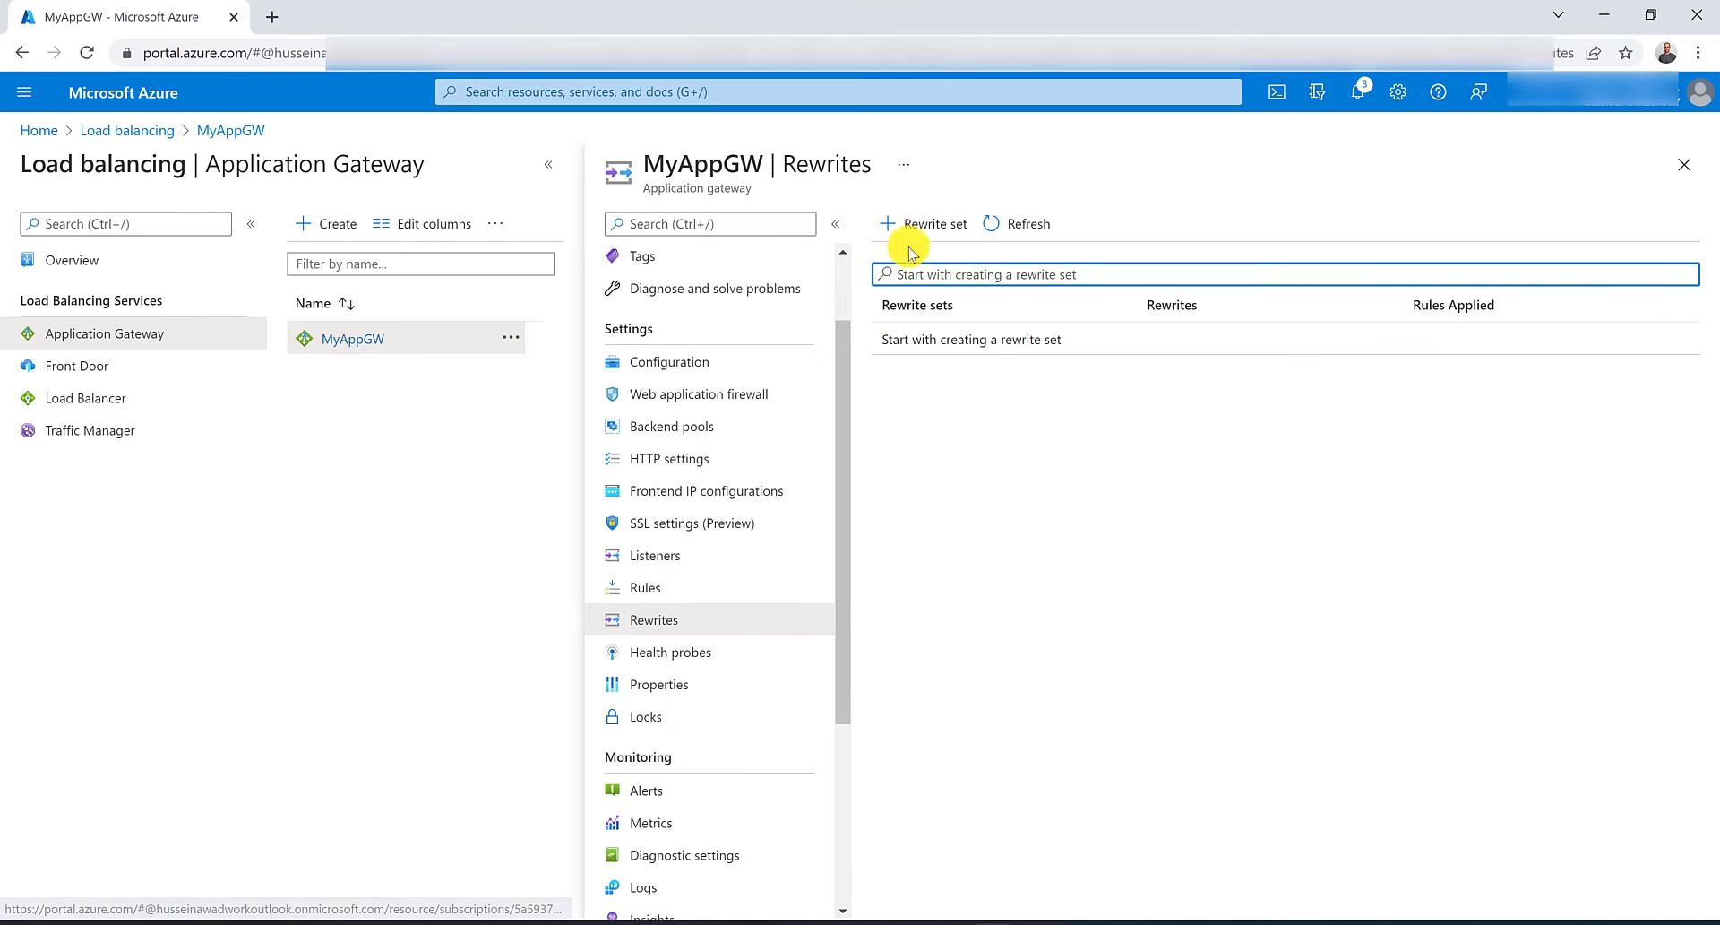
left_click(917, 223)
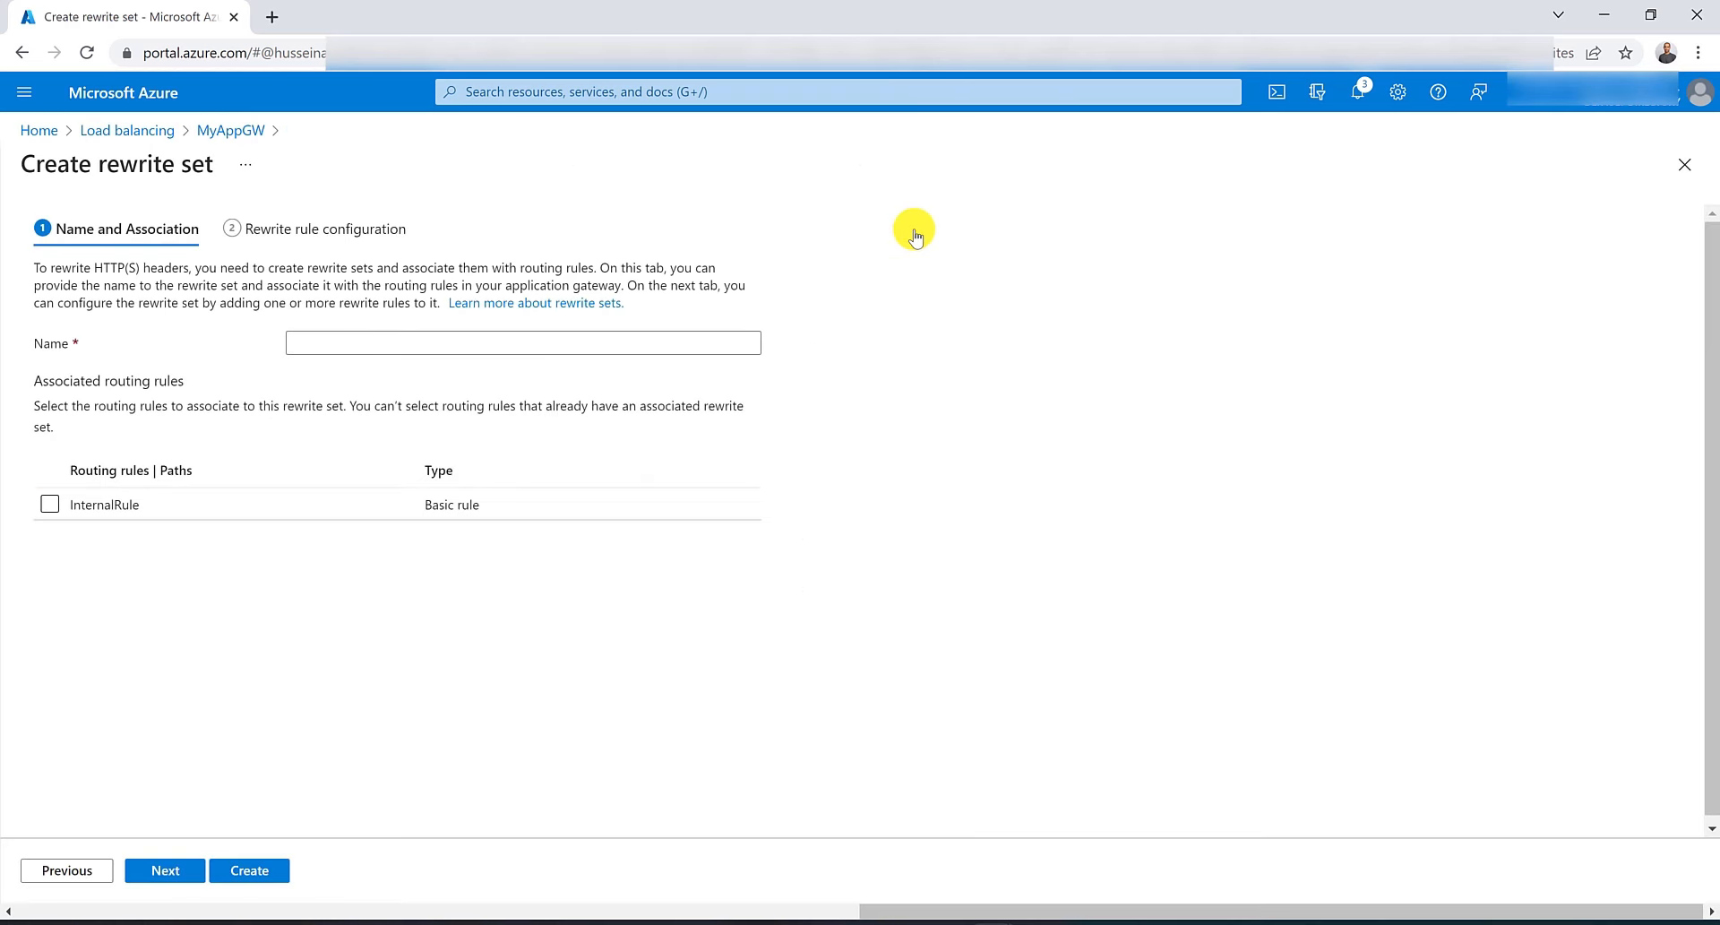
left_click(461, 346)
type("M")
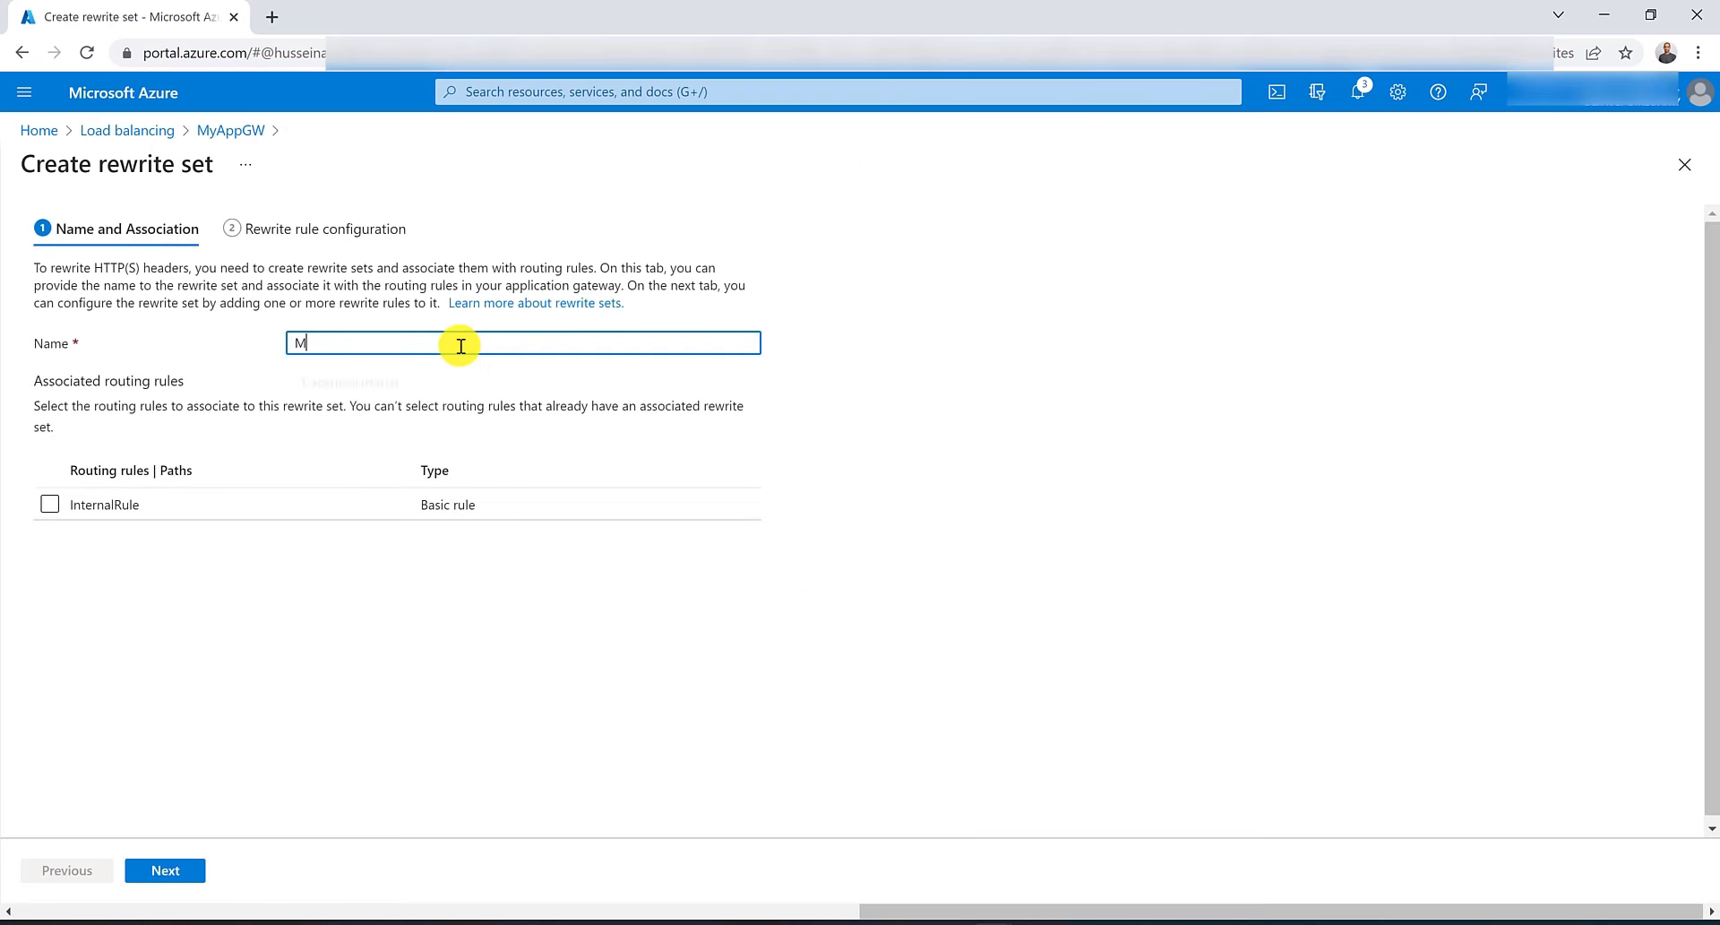
type("yRewriteSet")
left_click(49, 504)
left_click(170, 870)
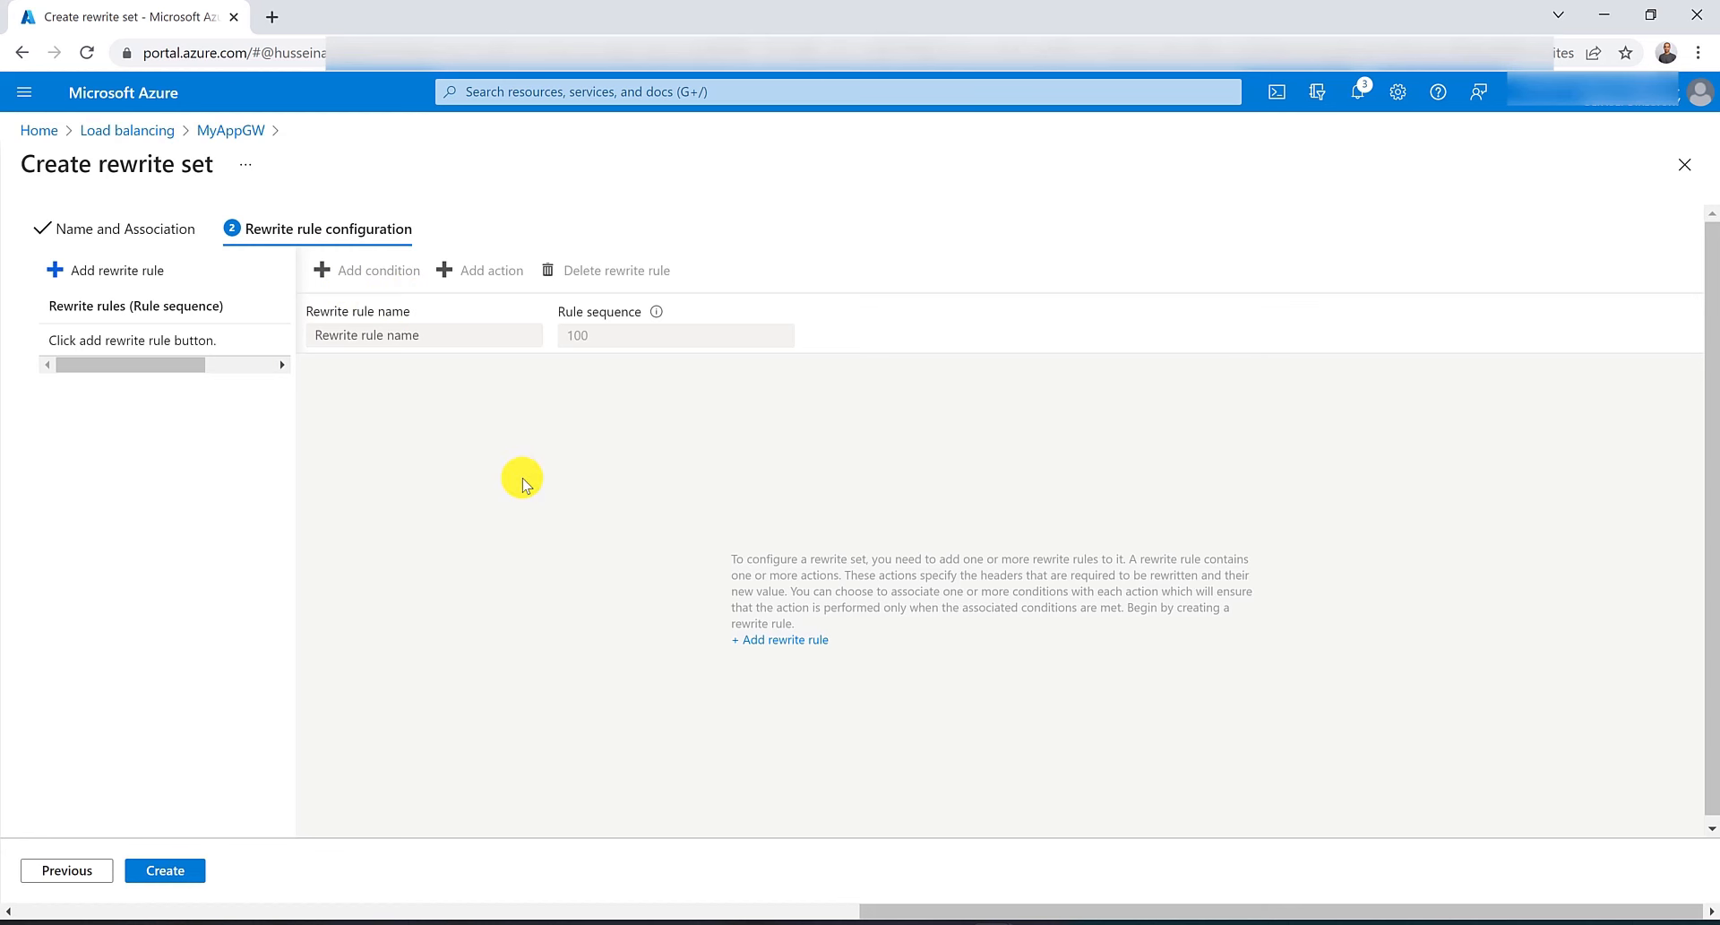
Add a rewrite rule with a condition checking that server variable request_uri is not equal to an empty pattern.
left_click(87, 273)
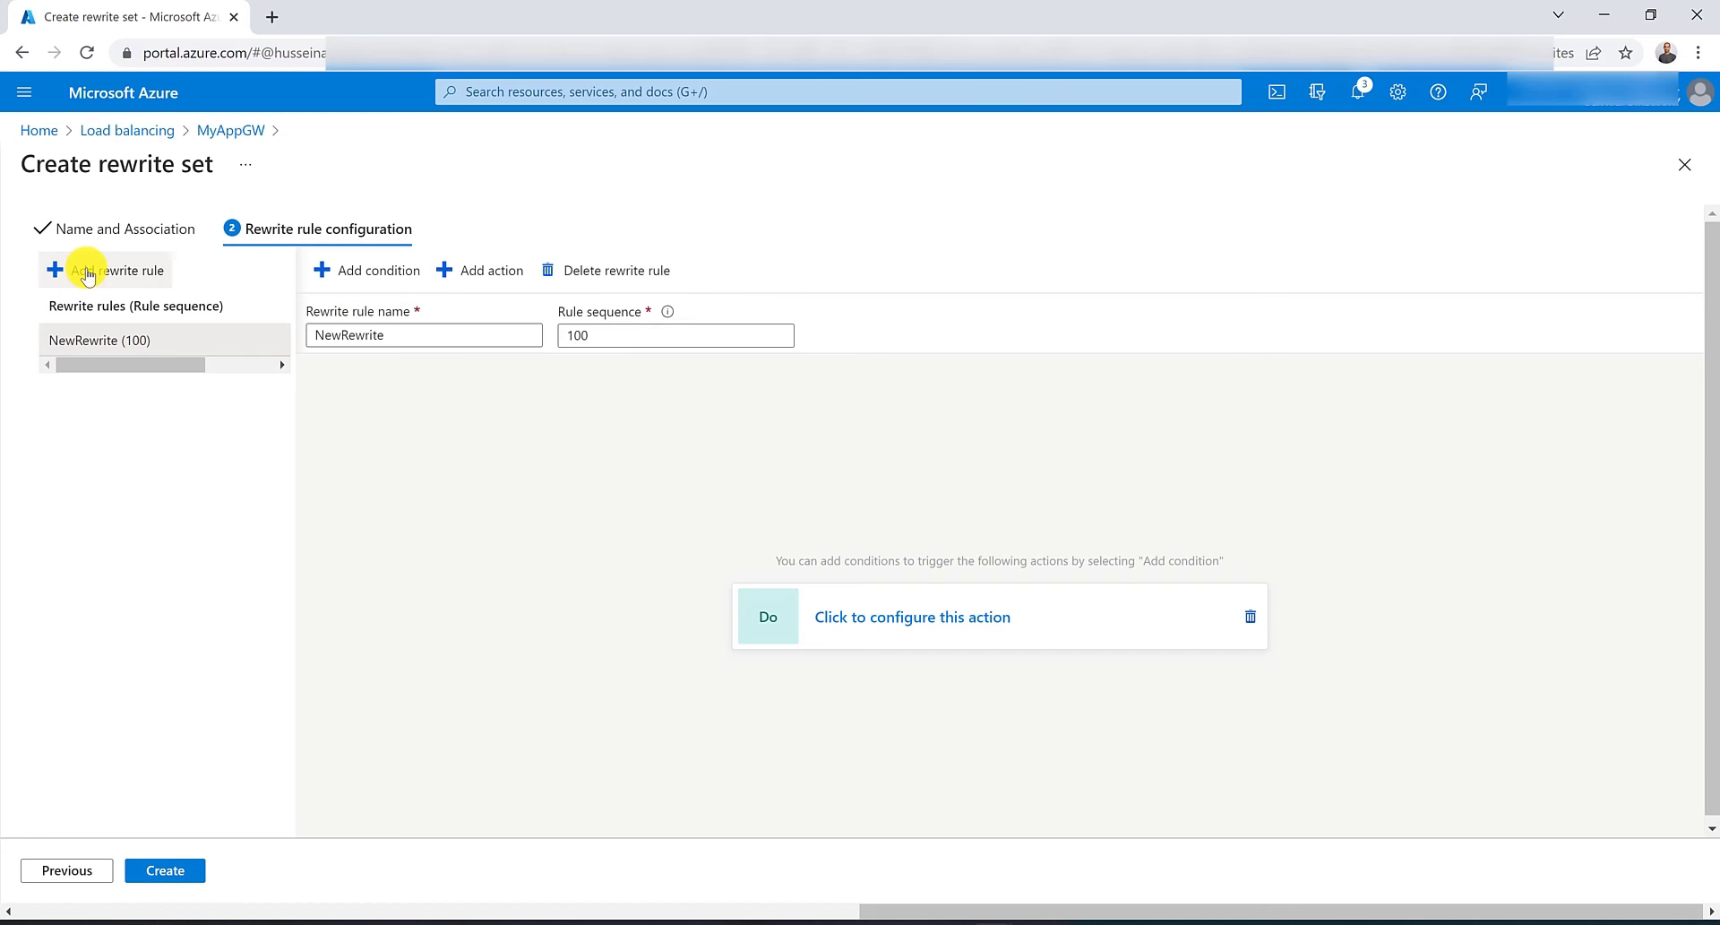
left_click(385, 280)
left_click(895, 563)
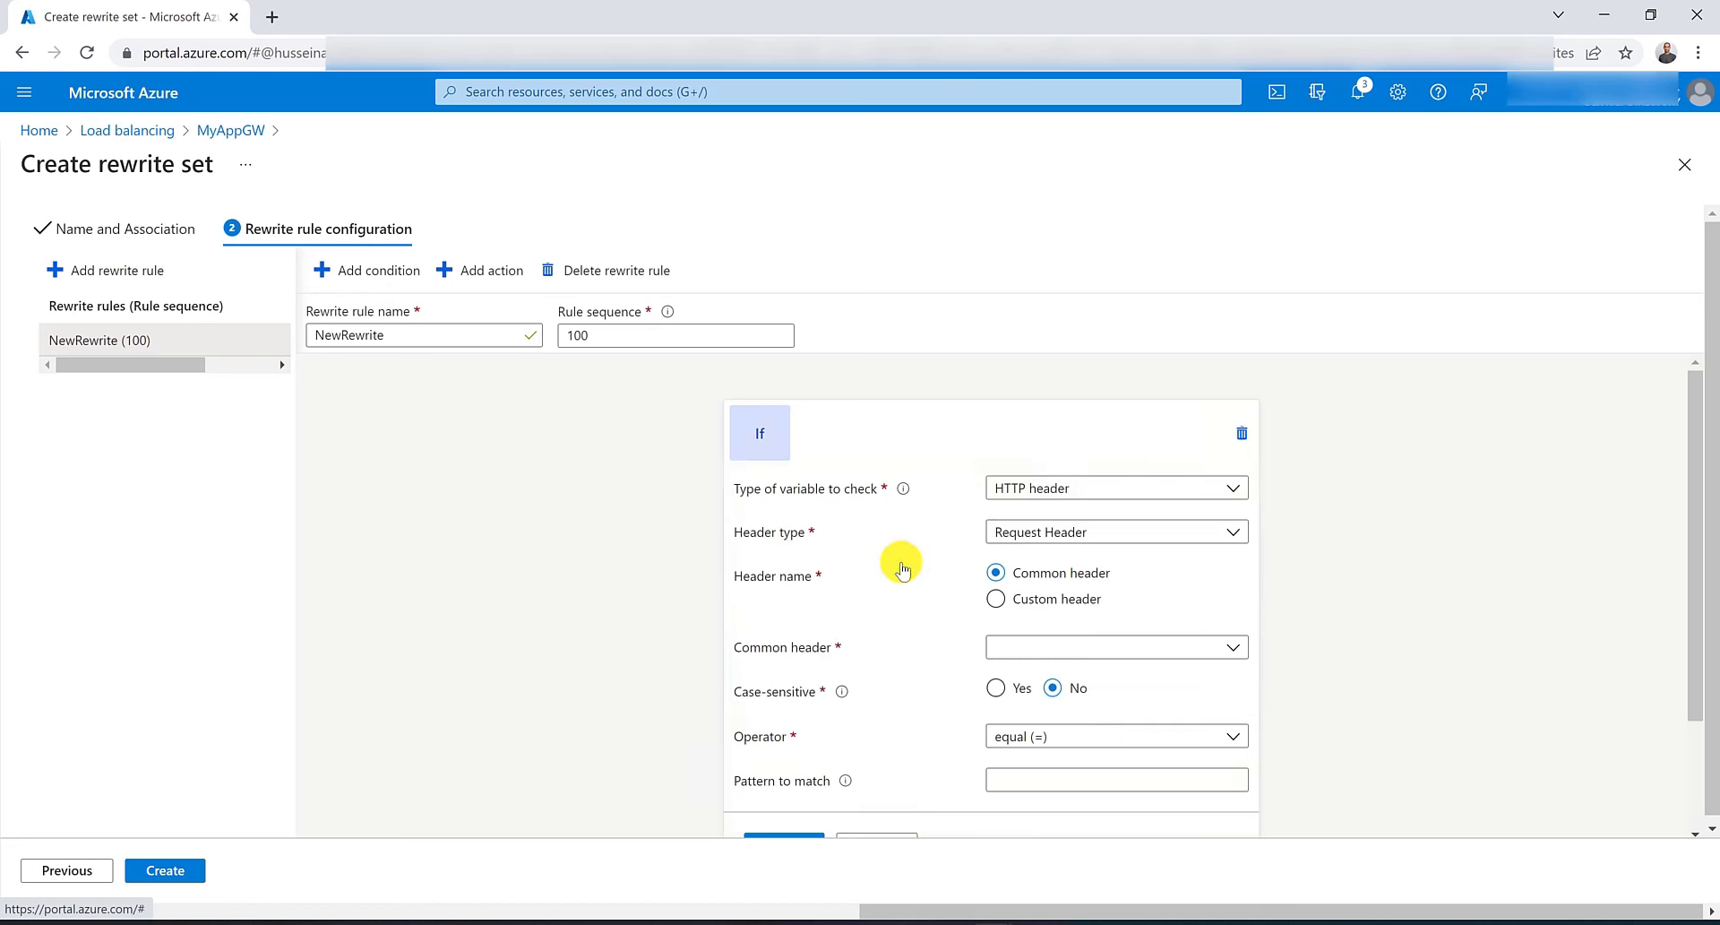
left_click(1079, 487)
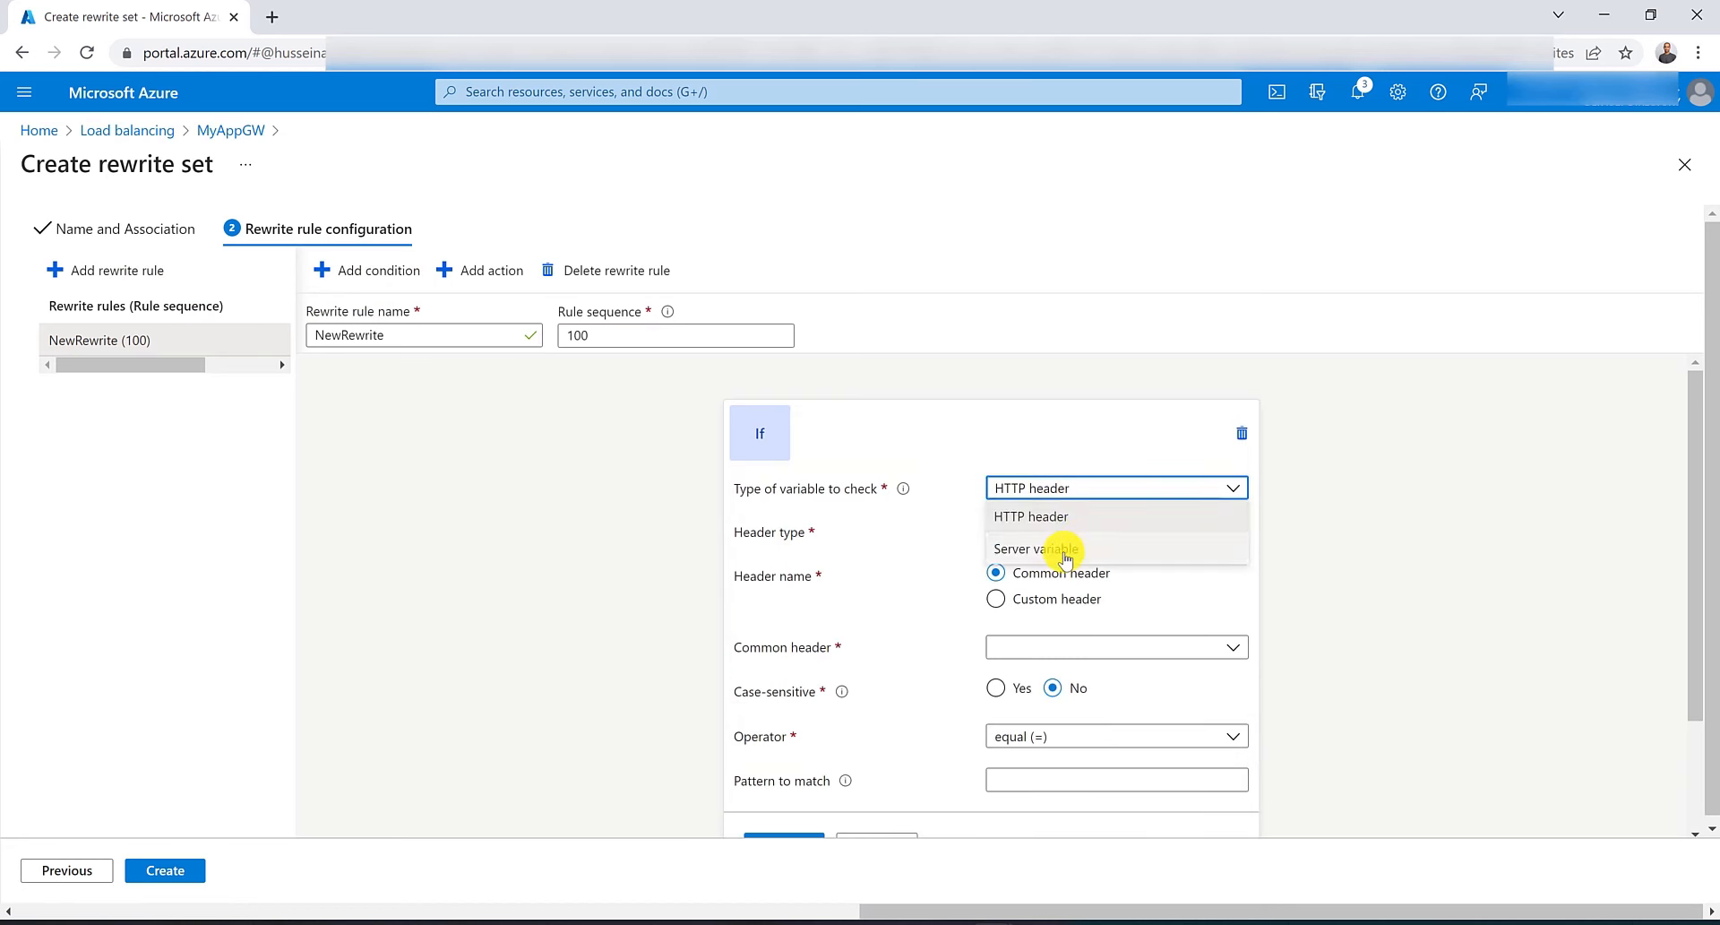
left_click(1064, 551)
left_click(1060, 536)
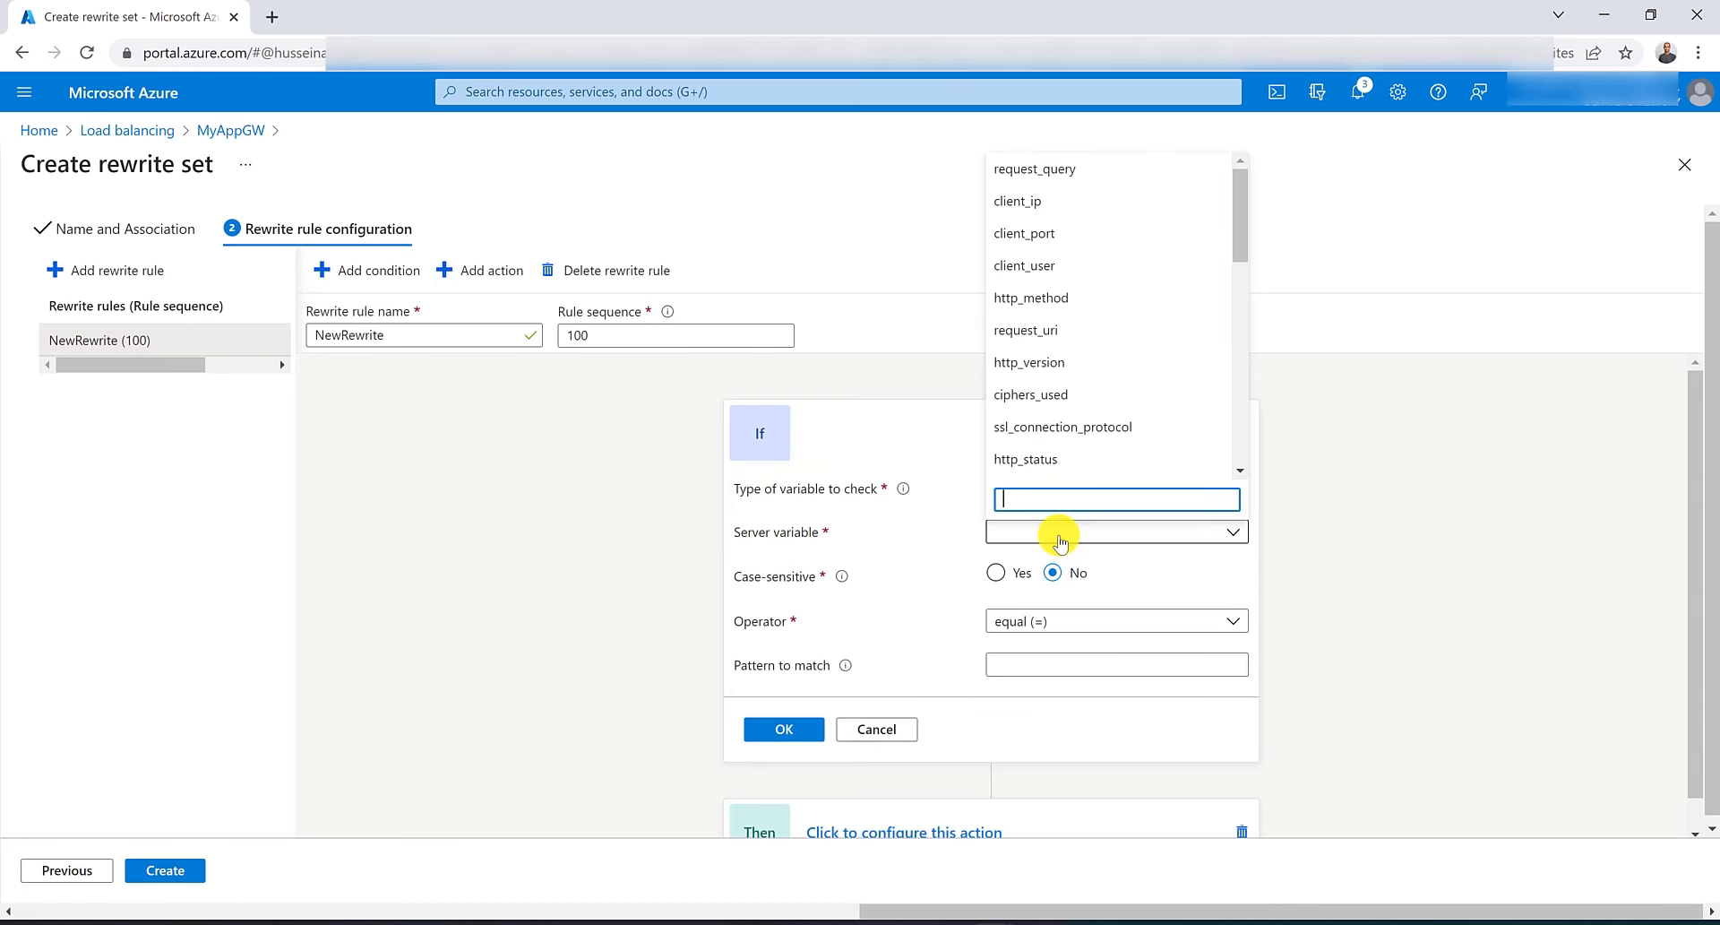
type("uri")
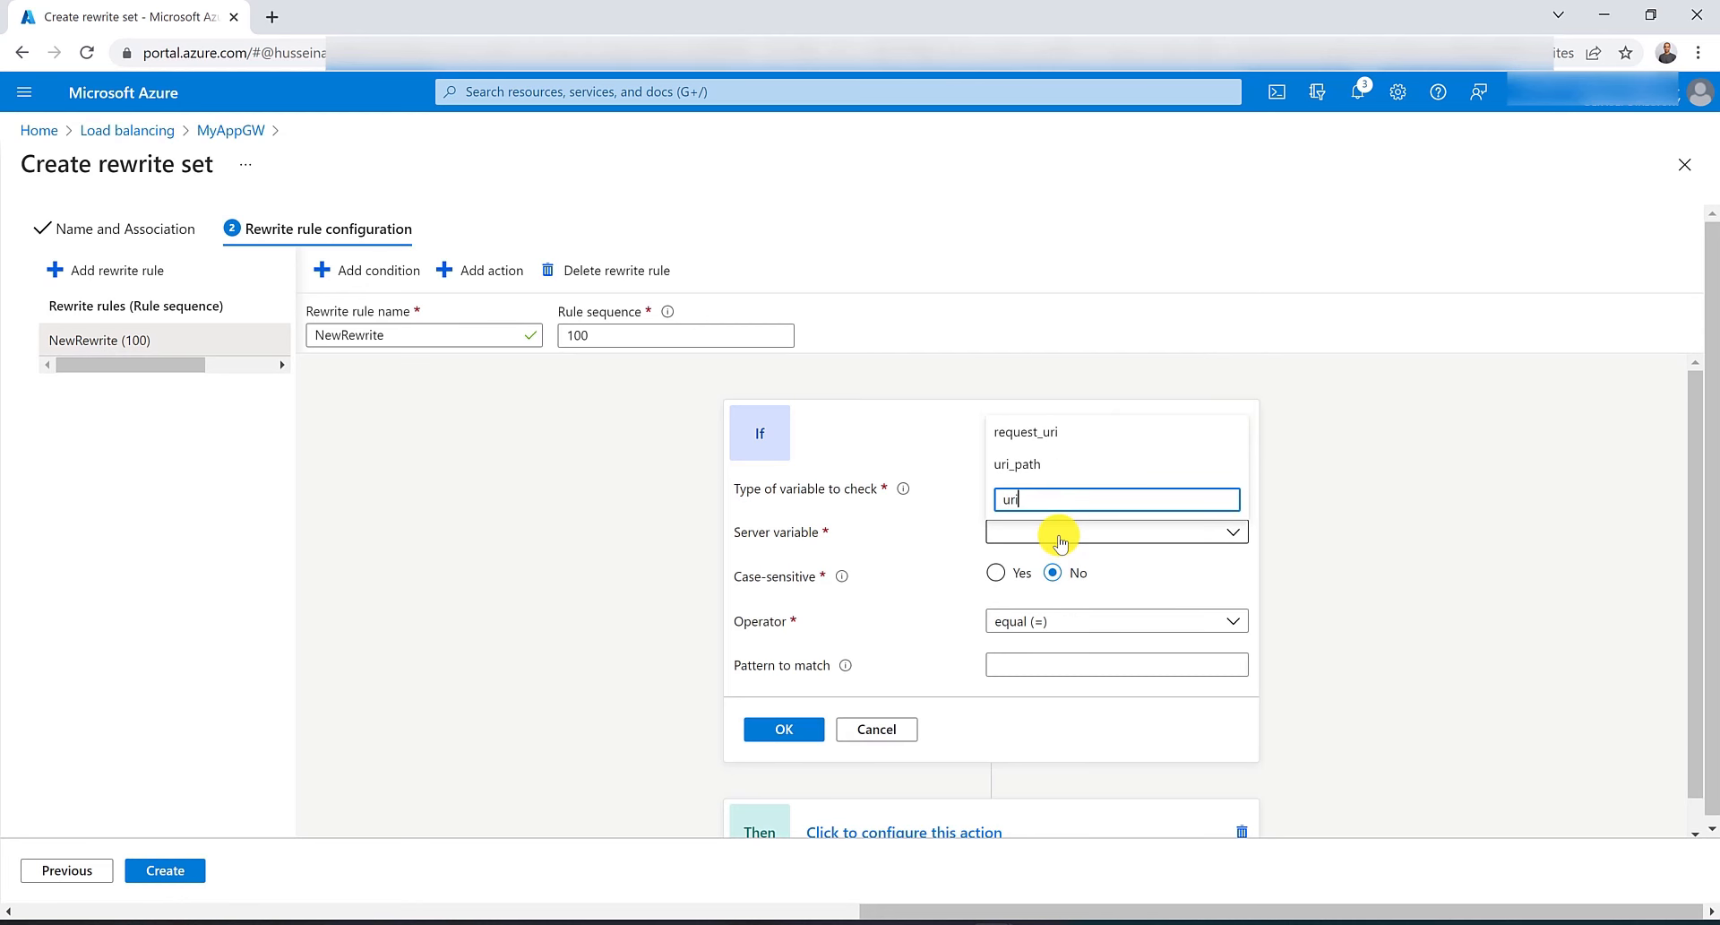
left_click(1046, 434)
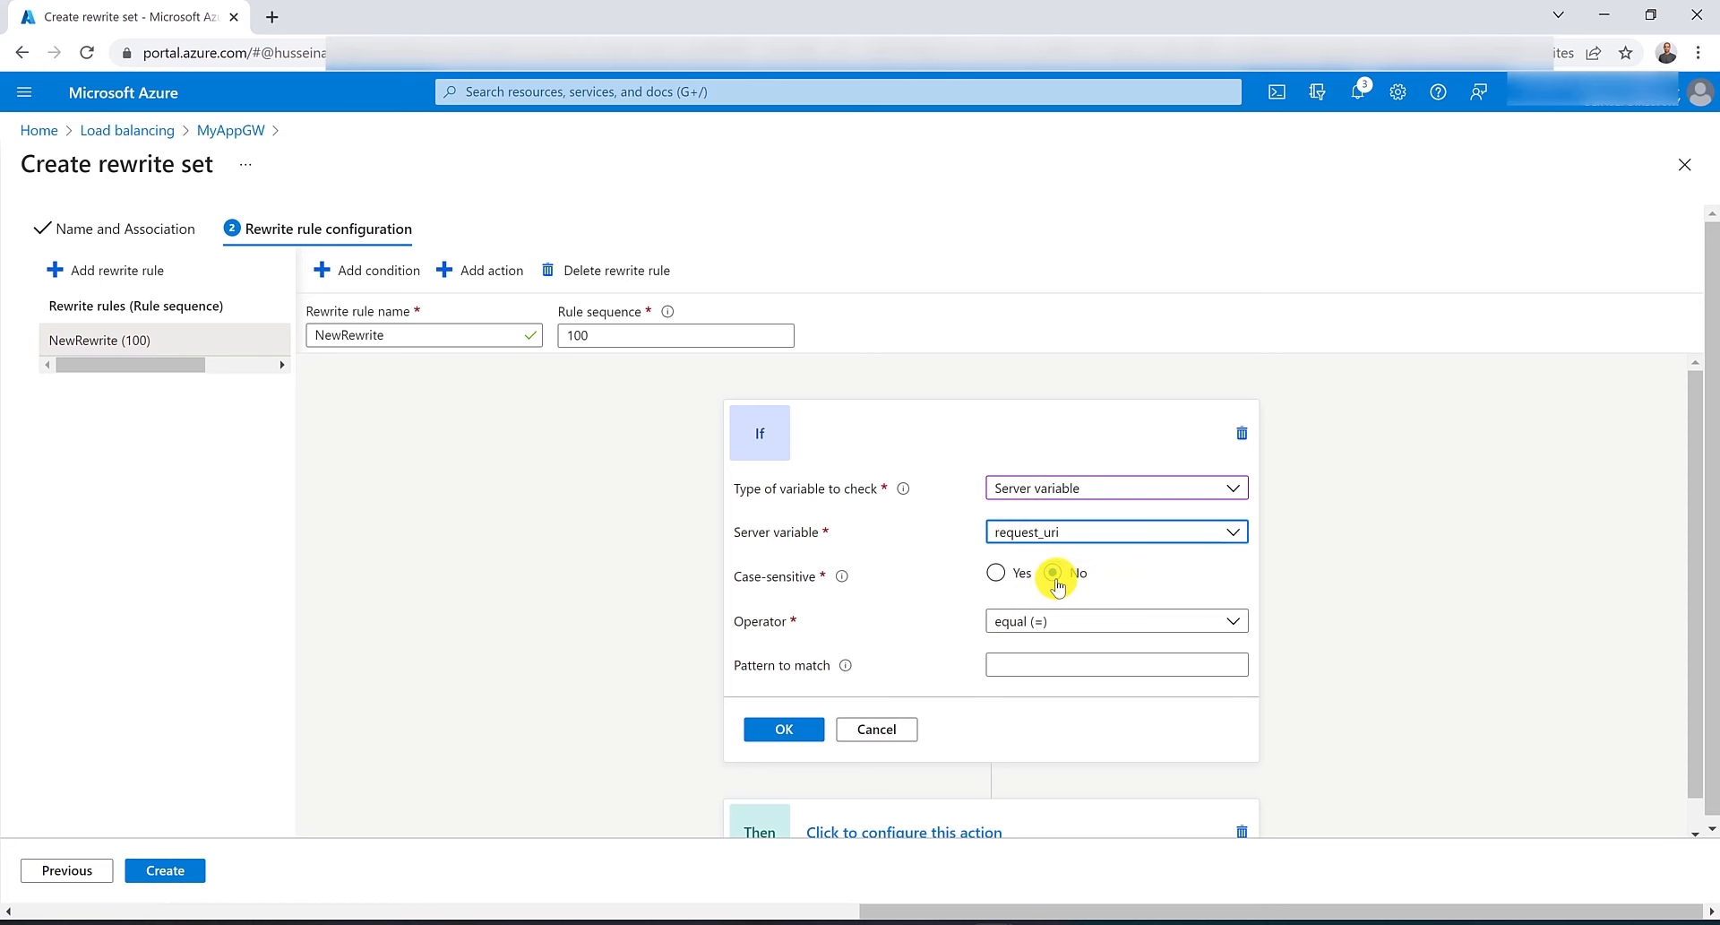
left_click(1050, 620)
left_click(1054, 683)
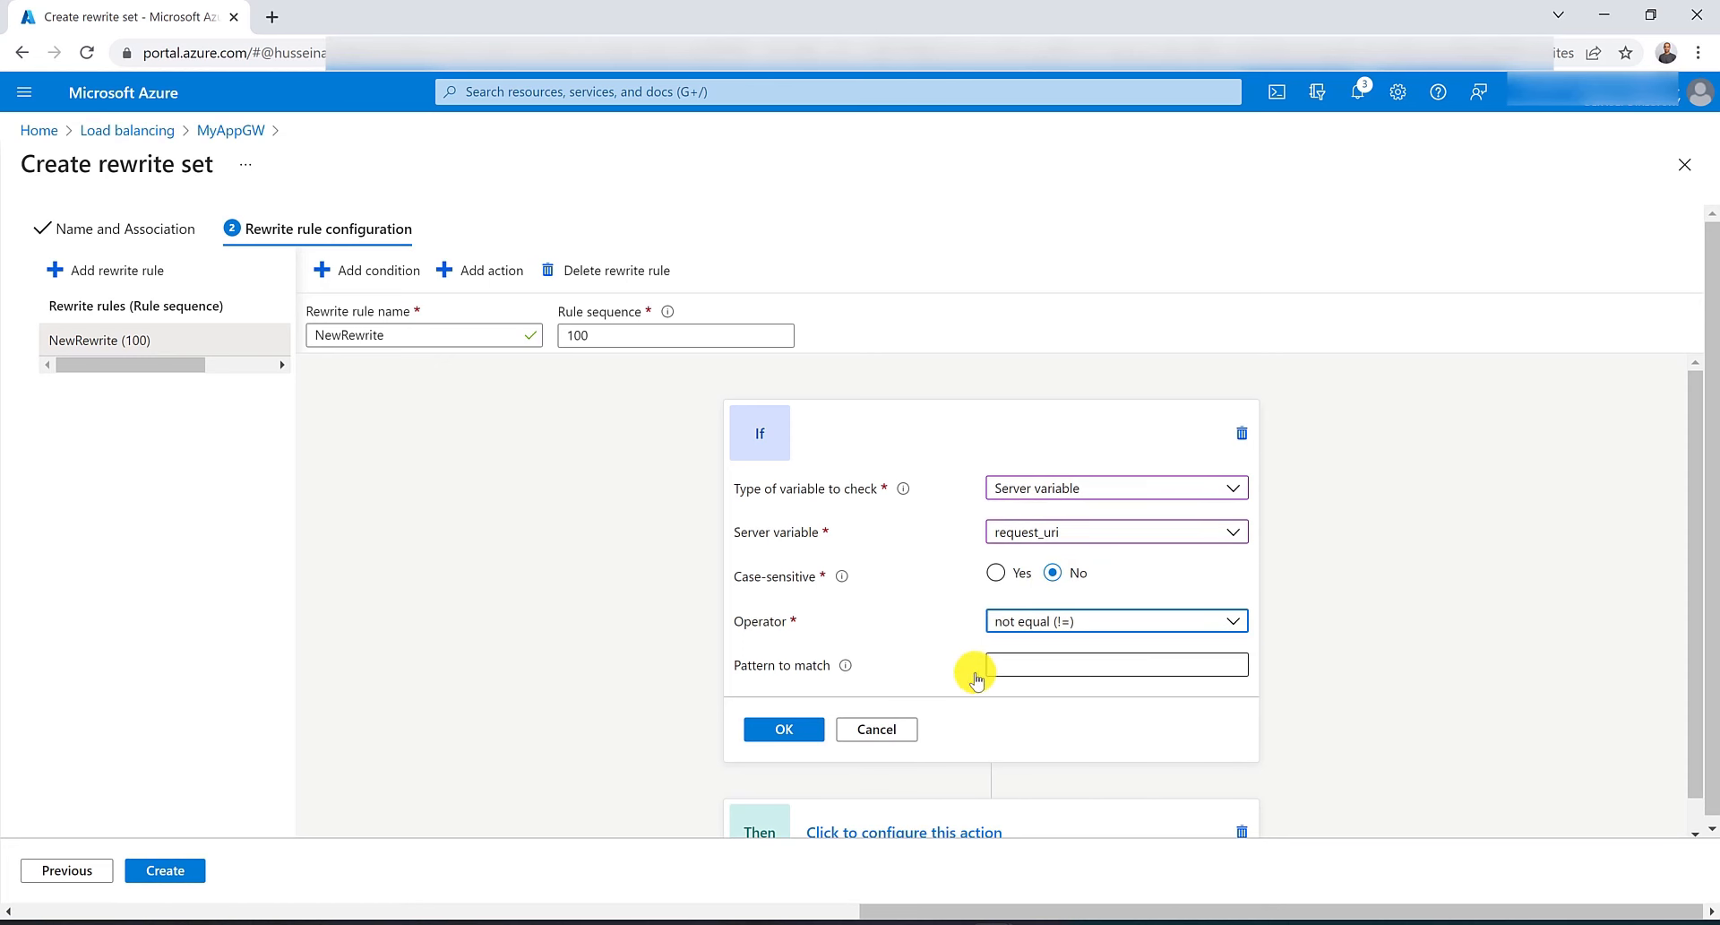
left_click(790, 746)
Configure the rule's action as a URL rewrite of type Set covering both URL path and URL query string.
left_click(874, 668)
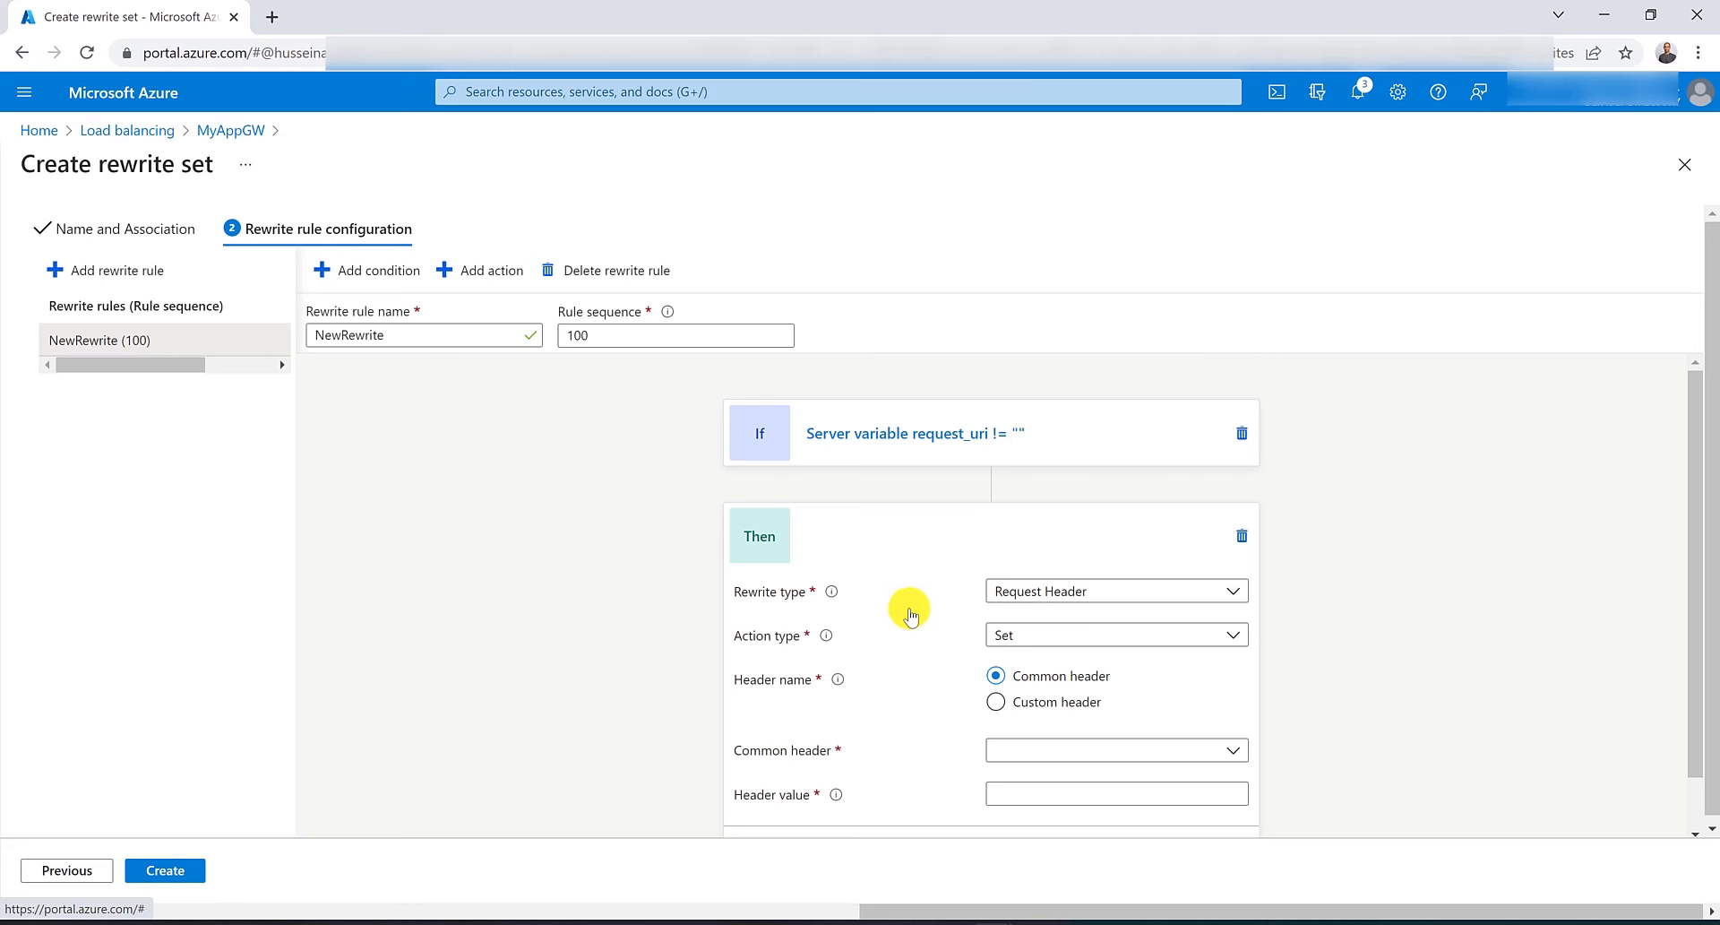
left_click(1071, 597)
left_click(1039, 683)
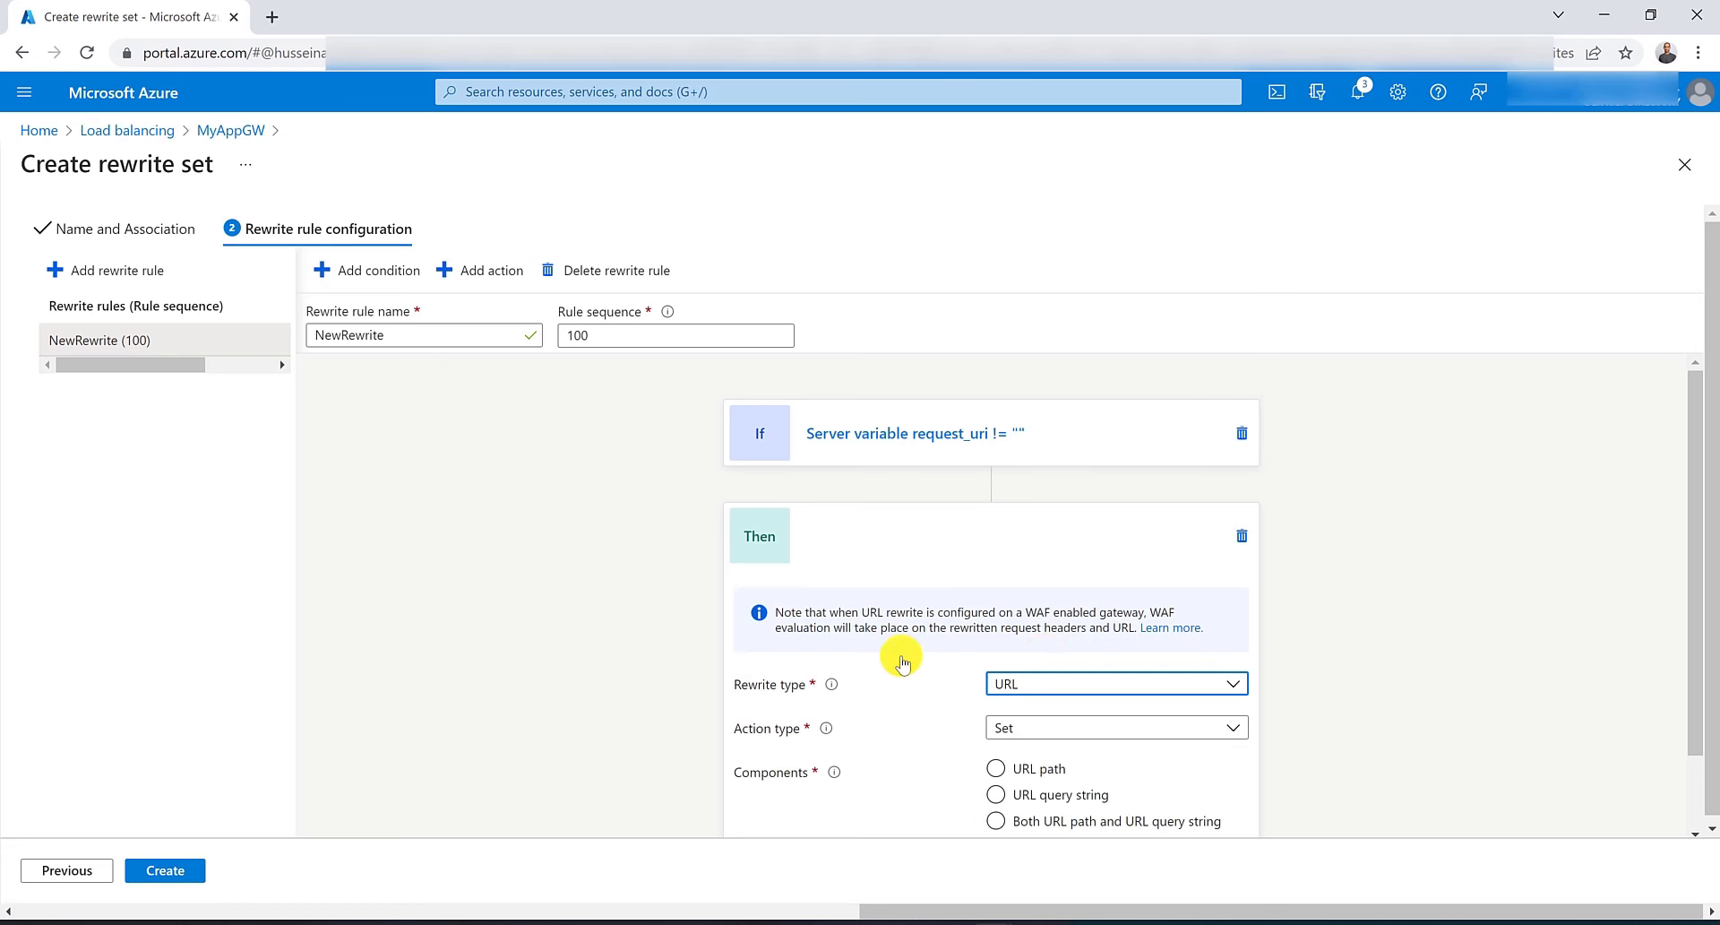
scroll(902, 654, "down", 1)
left_click(997, 732)
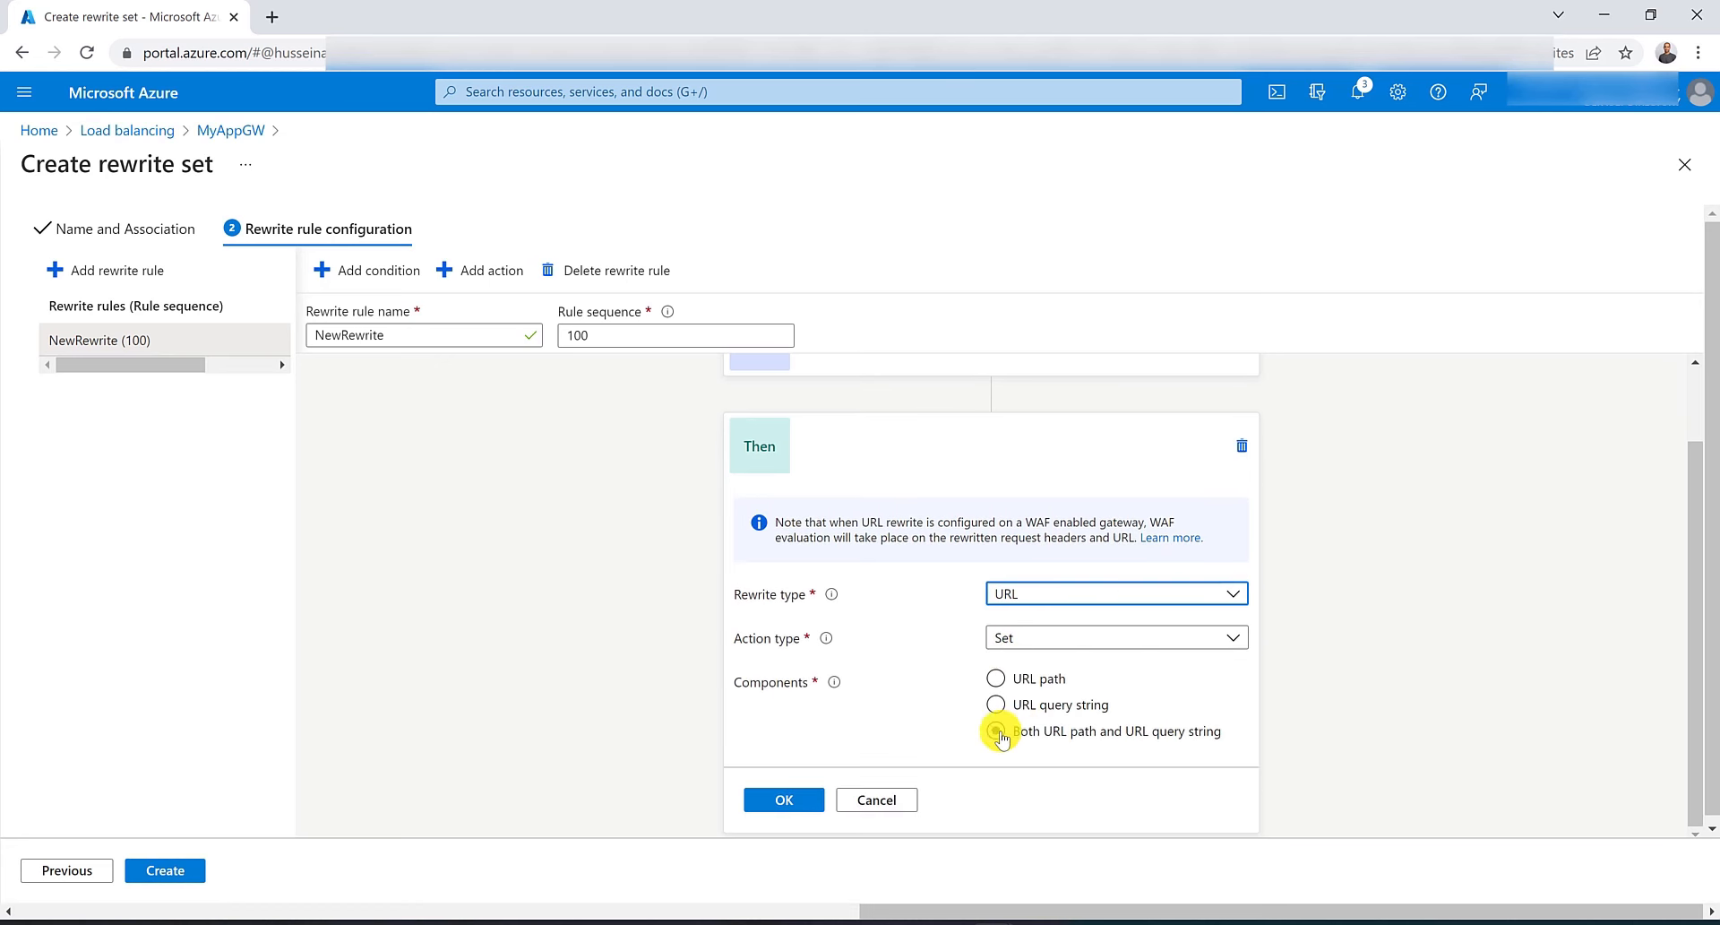
Set the URL path value to /values? and query string value to id=1&name=John, then create the rewrite set.
scroll(940, 711, "down", 1)
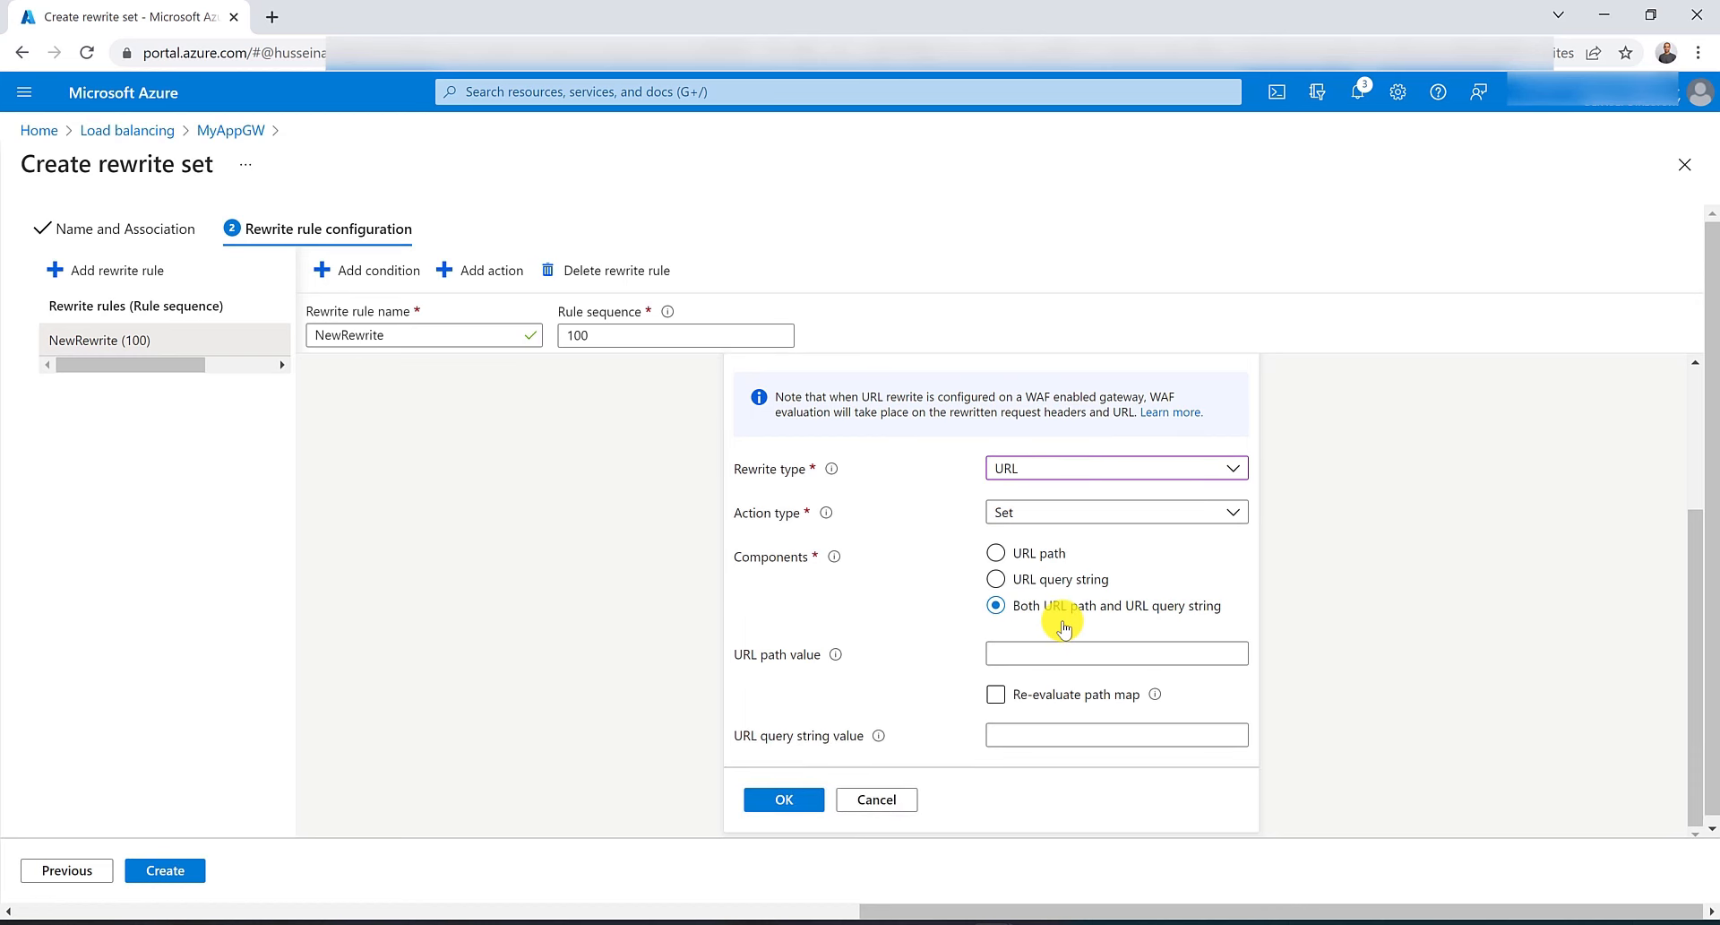
left_click(1093, 659)
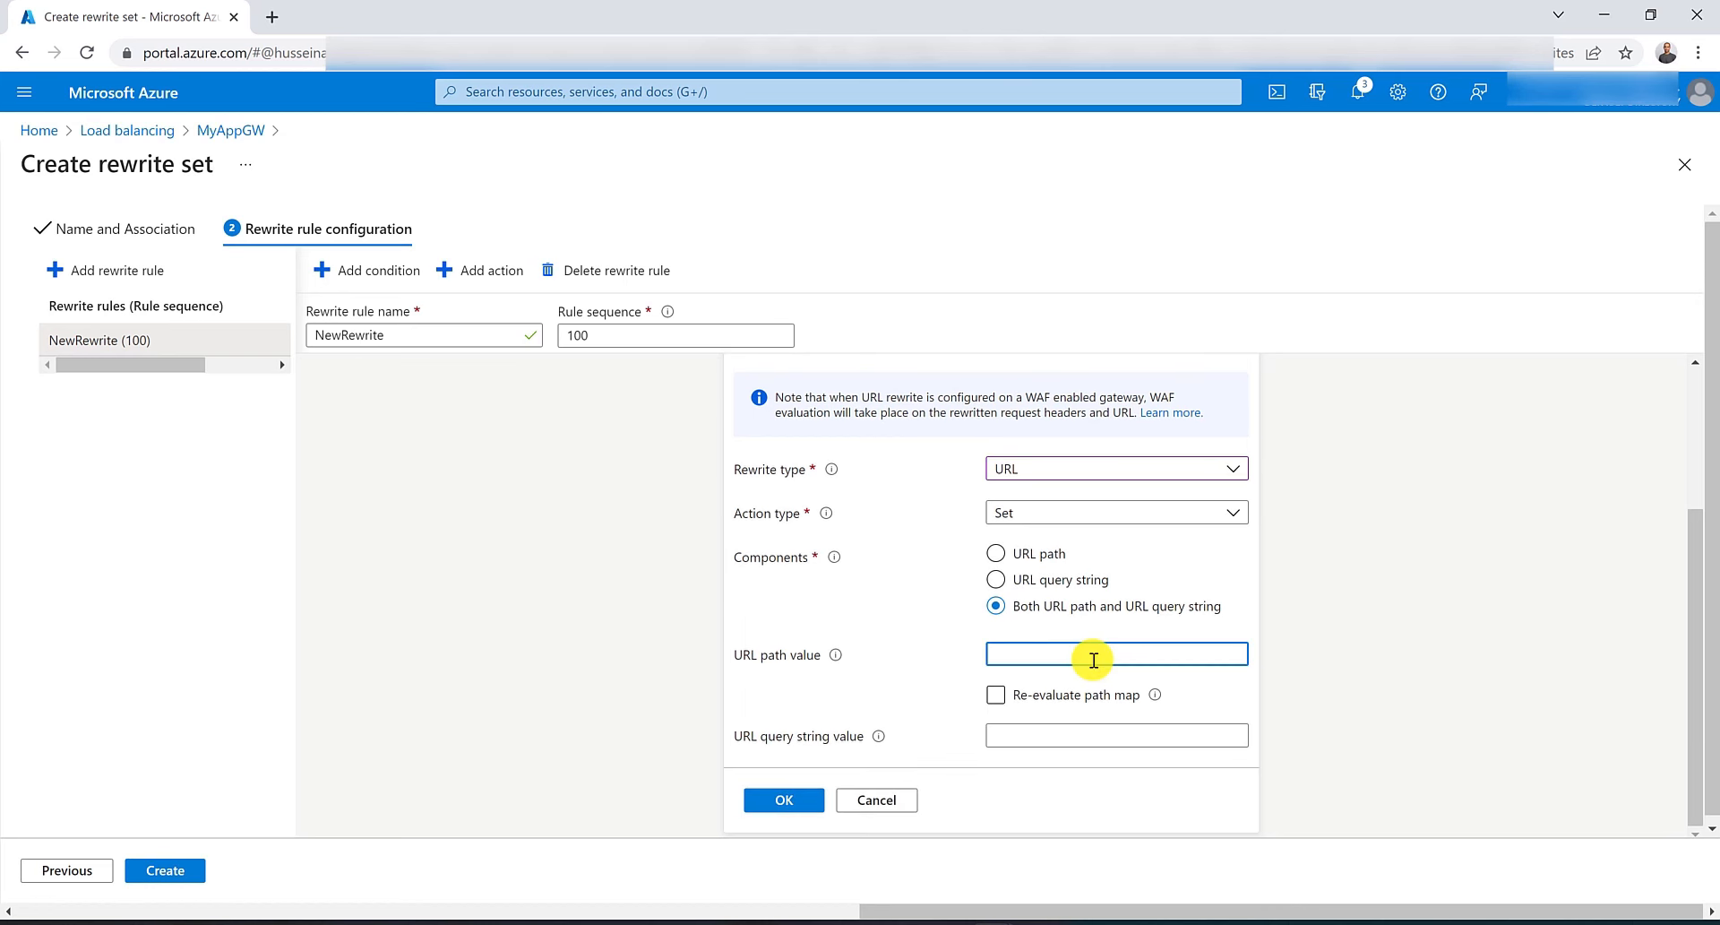
type("/values?")
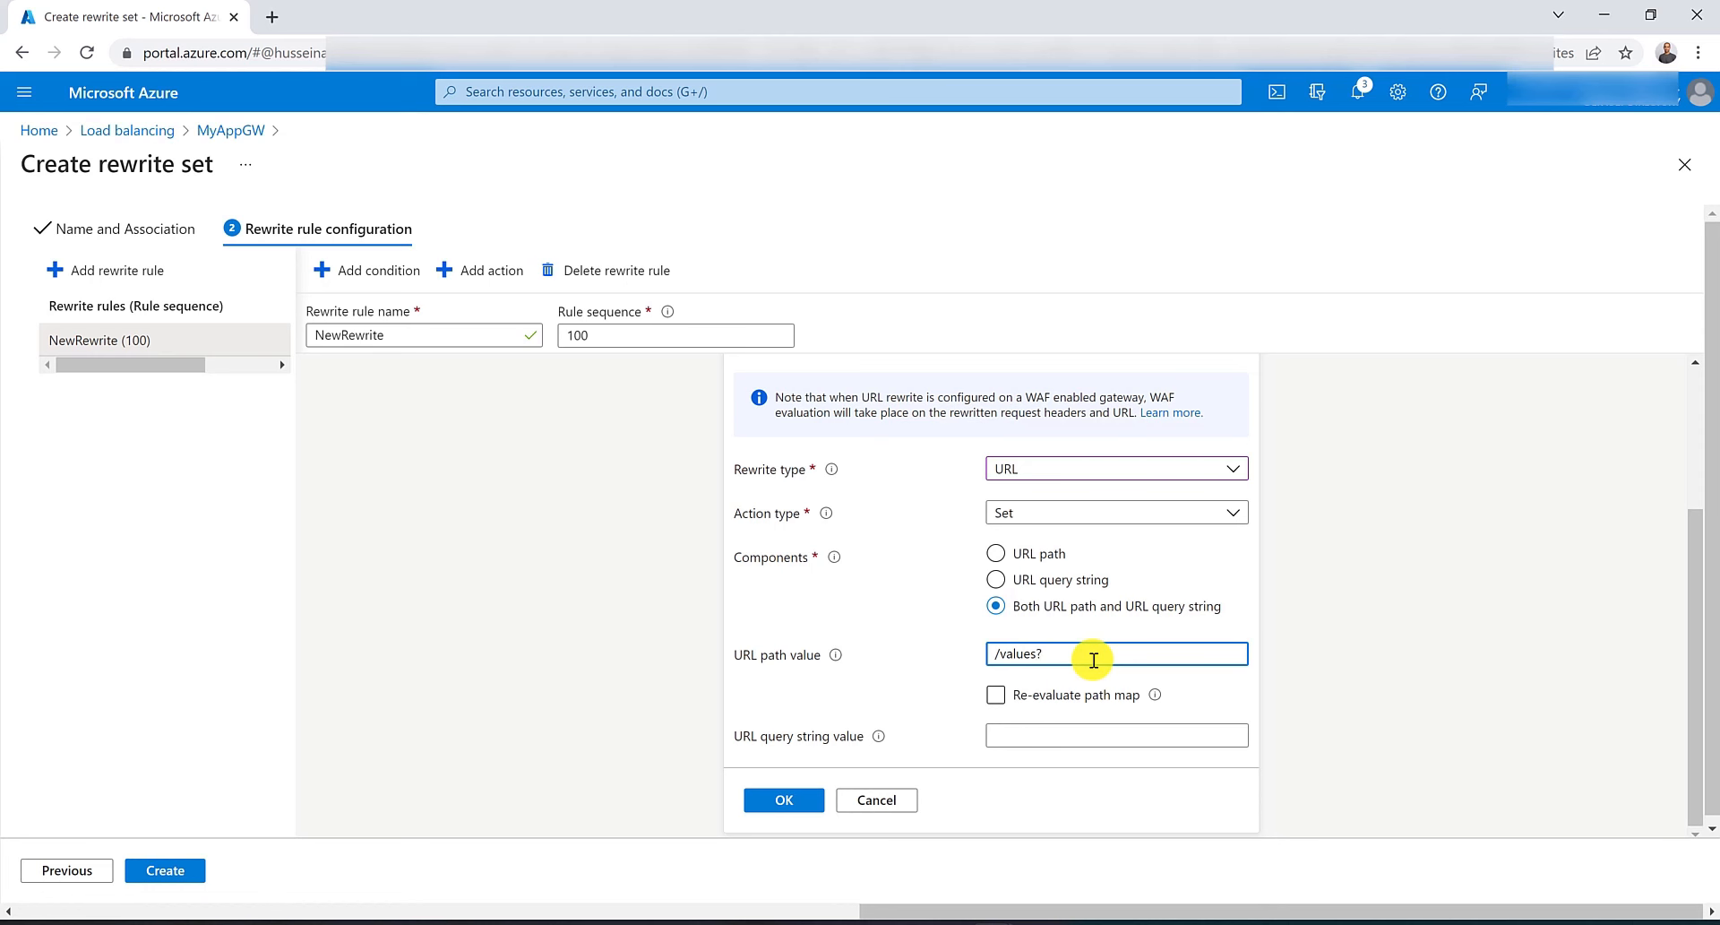
left_click(1085, 730)
type("id")
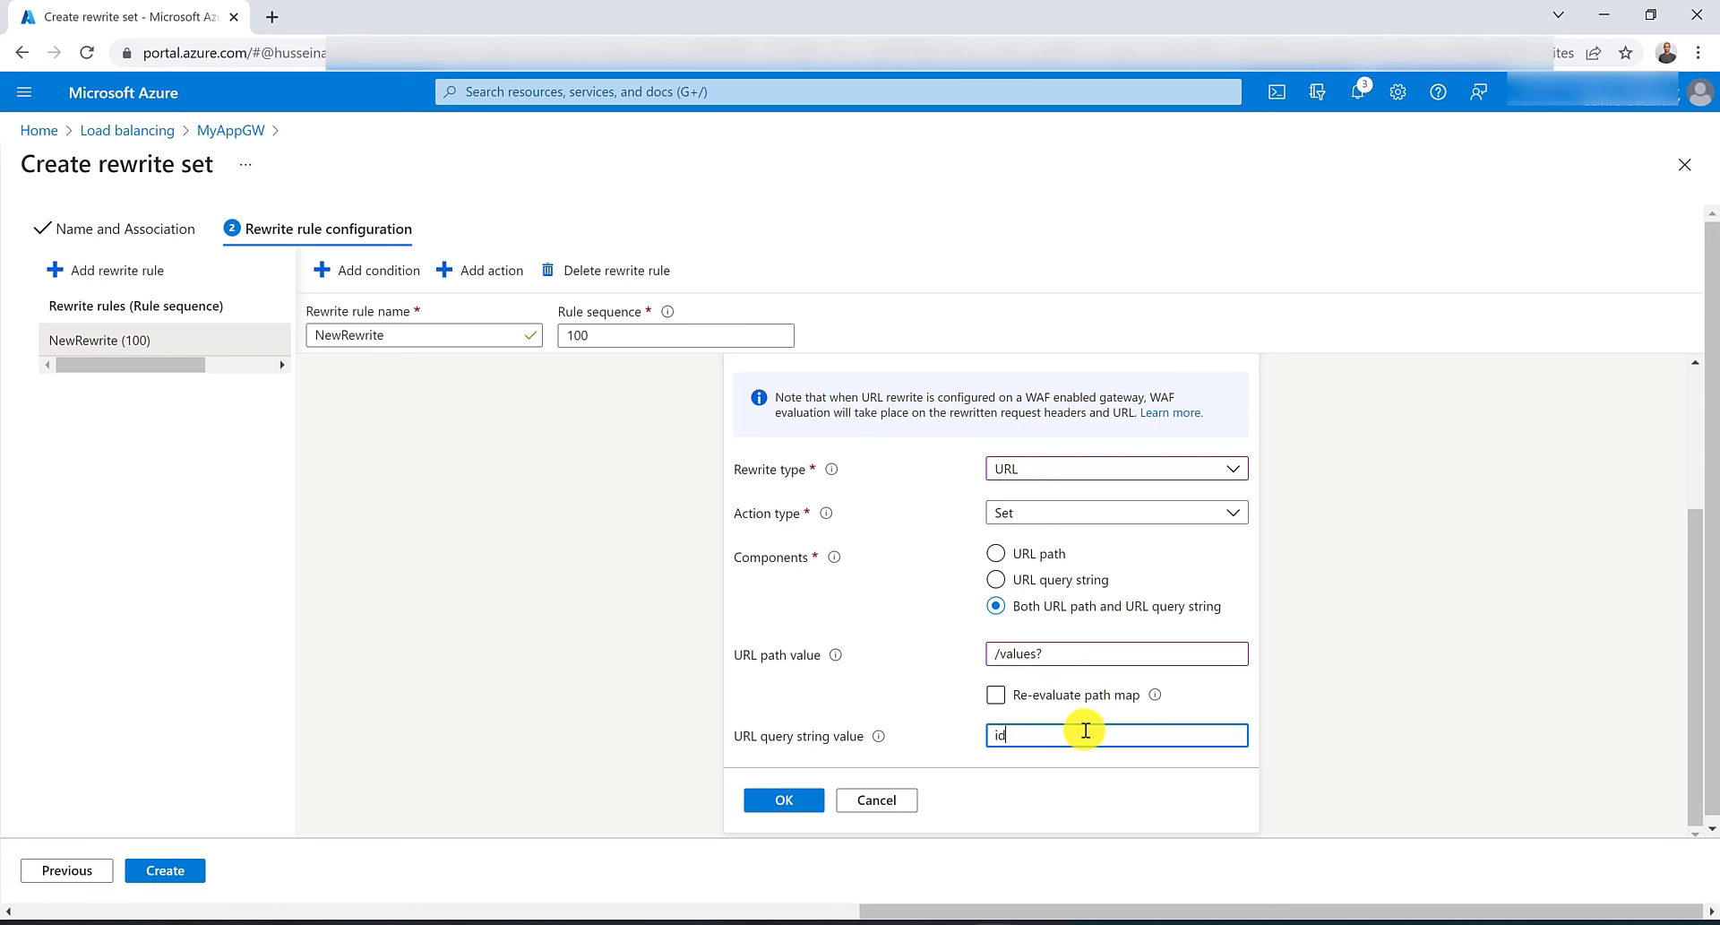
type("=1&name=John")
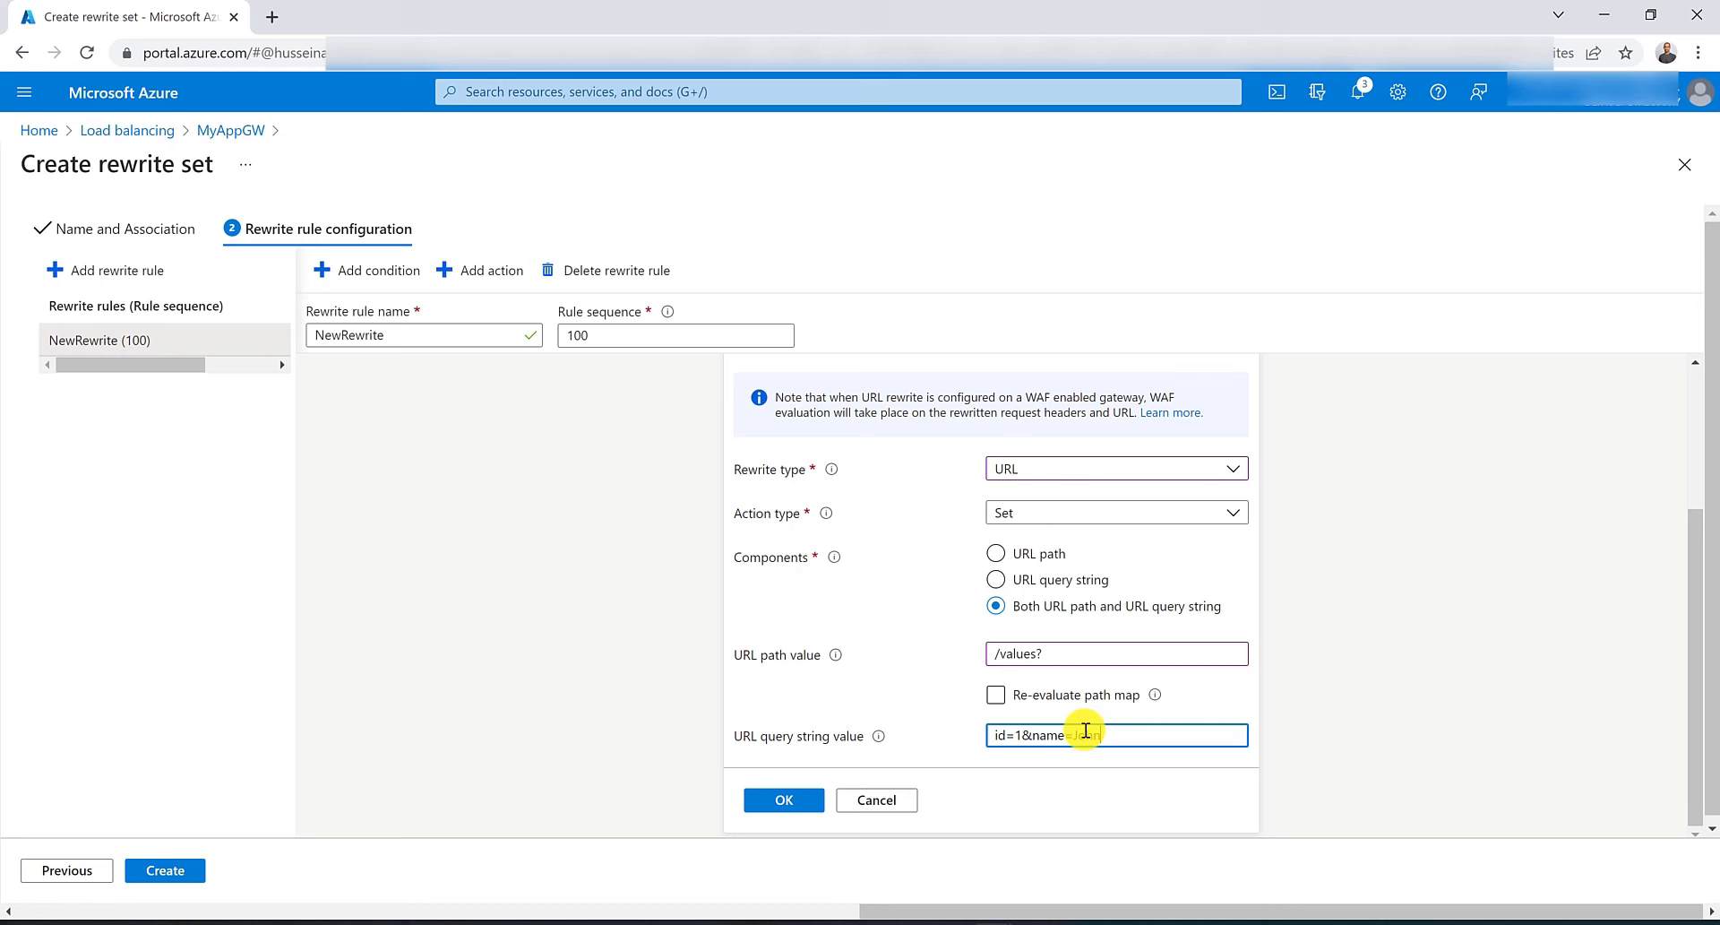
left_click(783, 802)
left_click(191, 869)
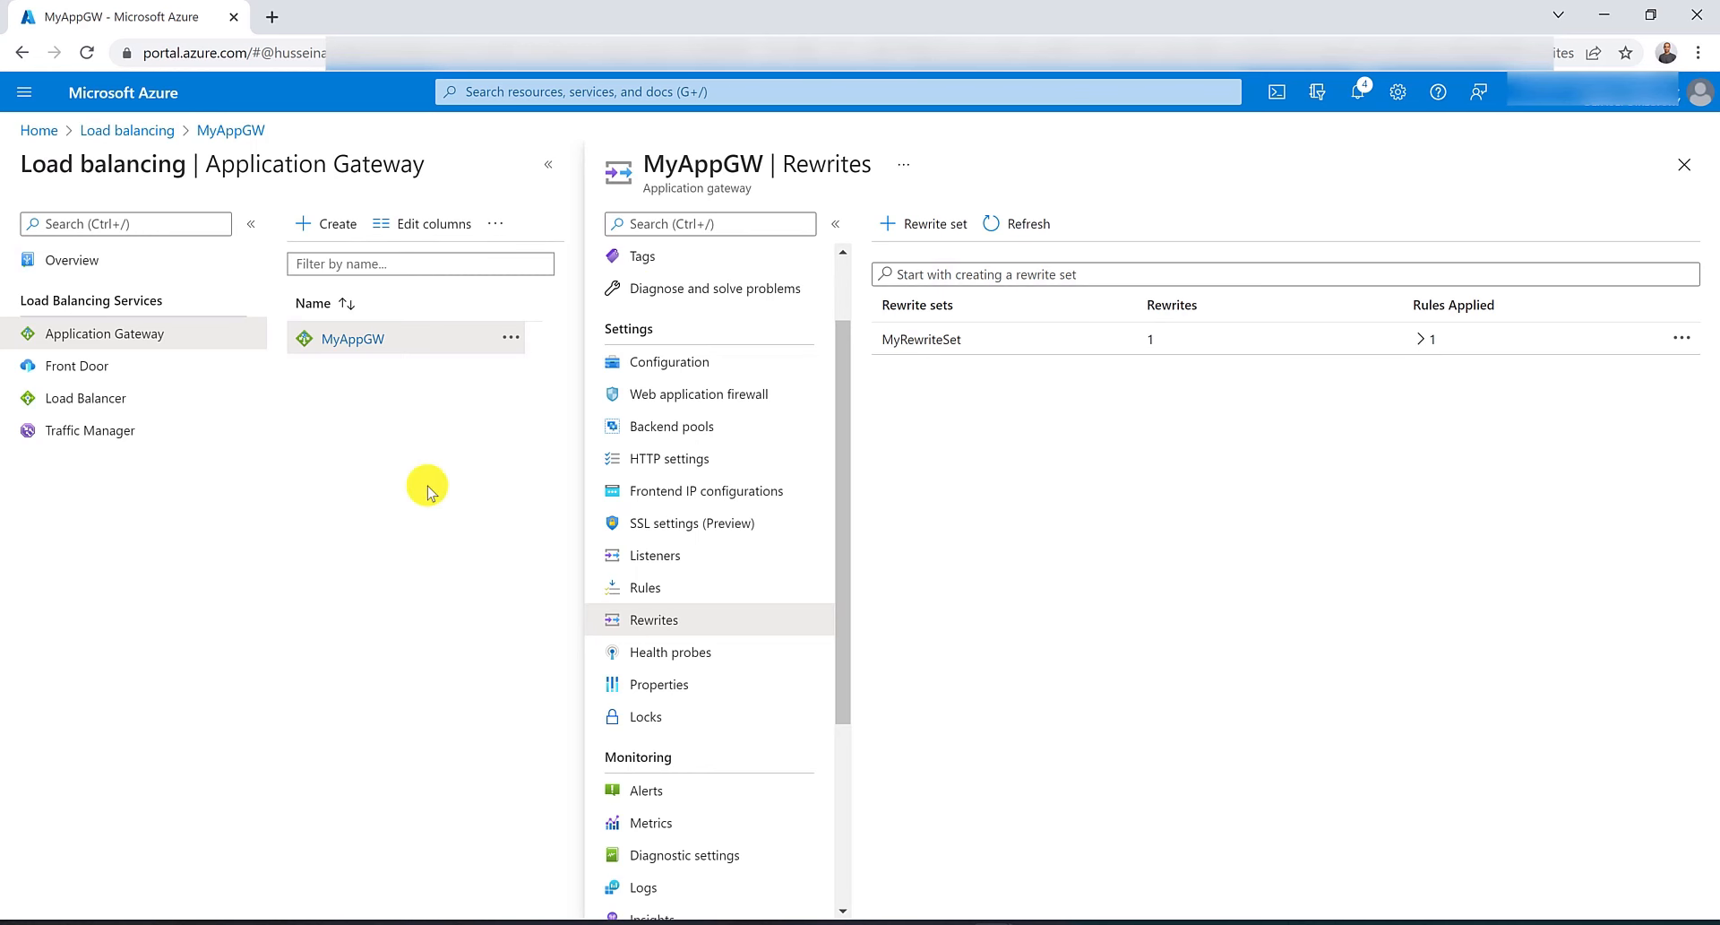
Open Log Analytics workspaces in a new browser tab and start creating a new workspace.
left_click(762, 90)
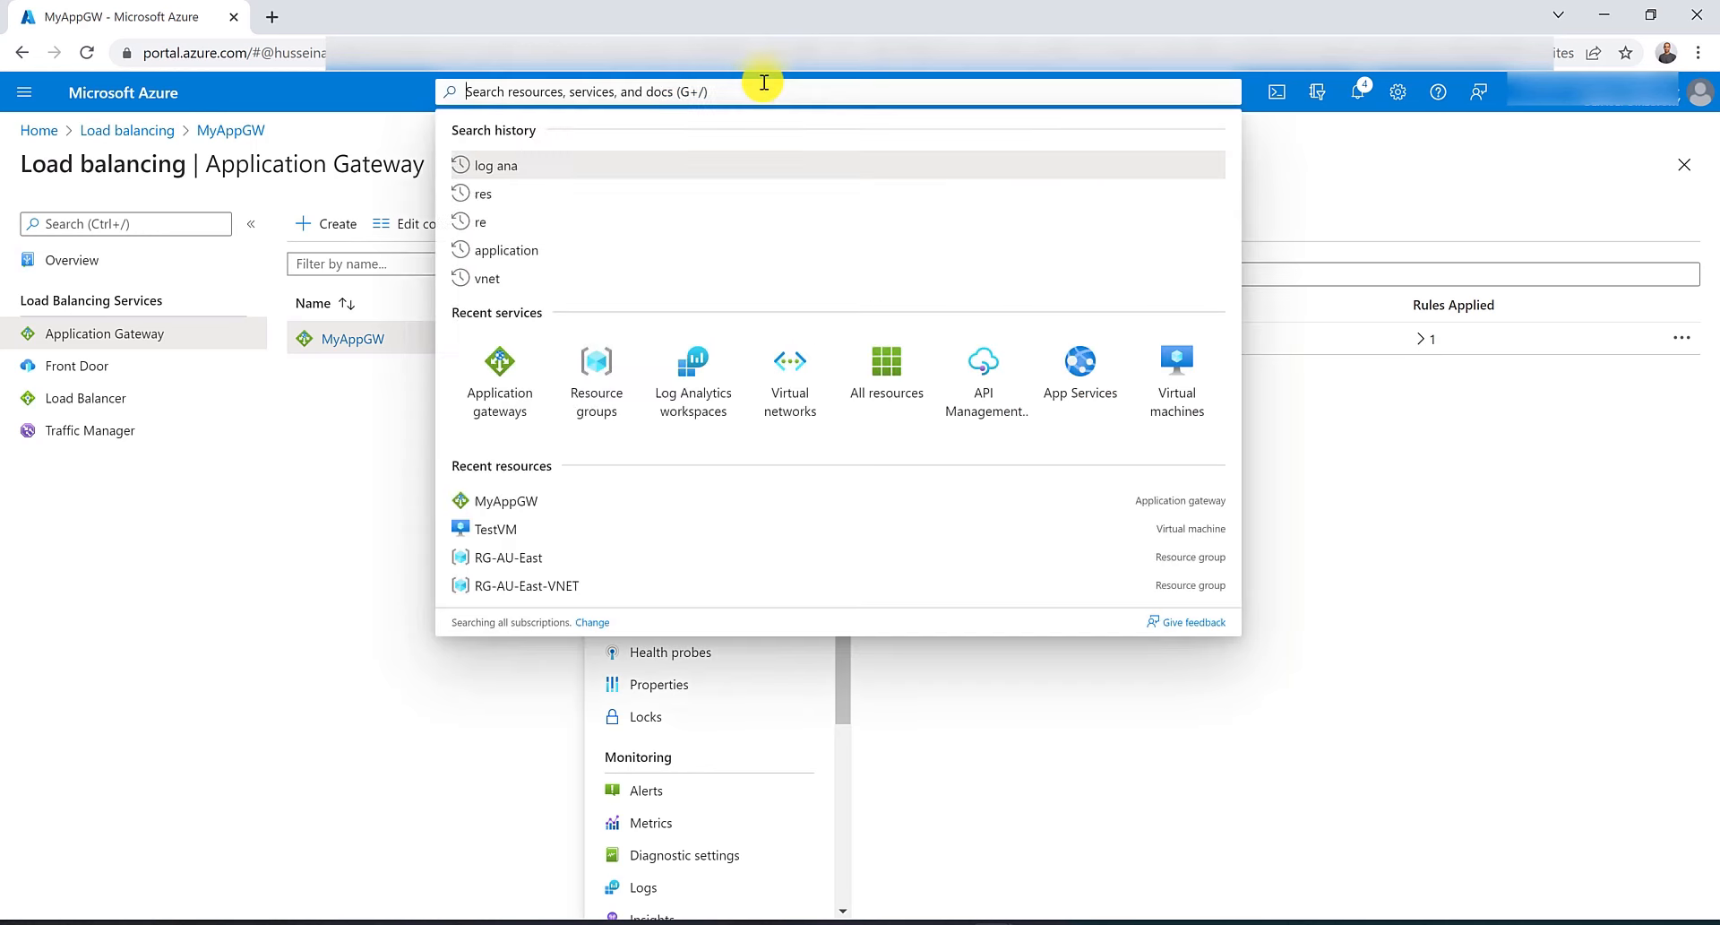
middle_click(699, 377)
left_click(421, 7)
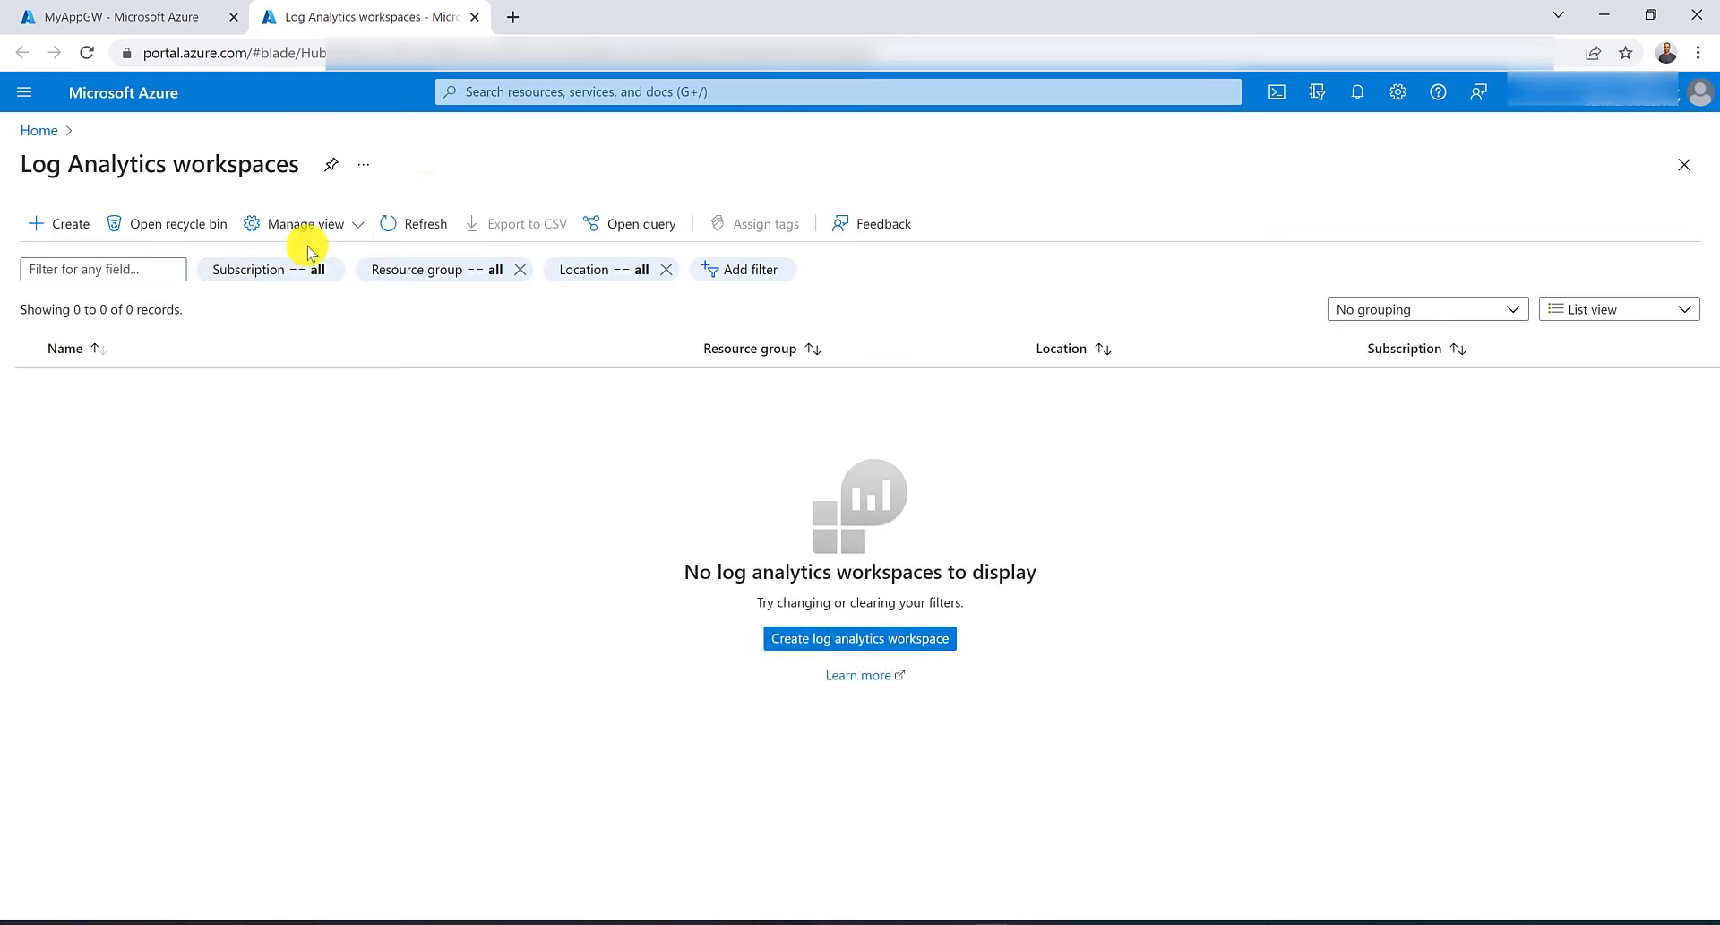
left_click(65, 229)
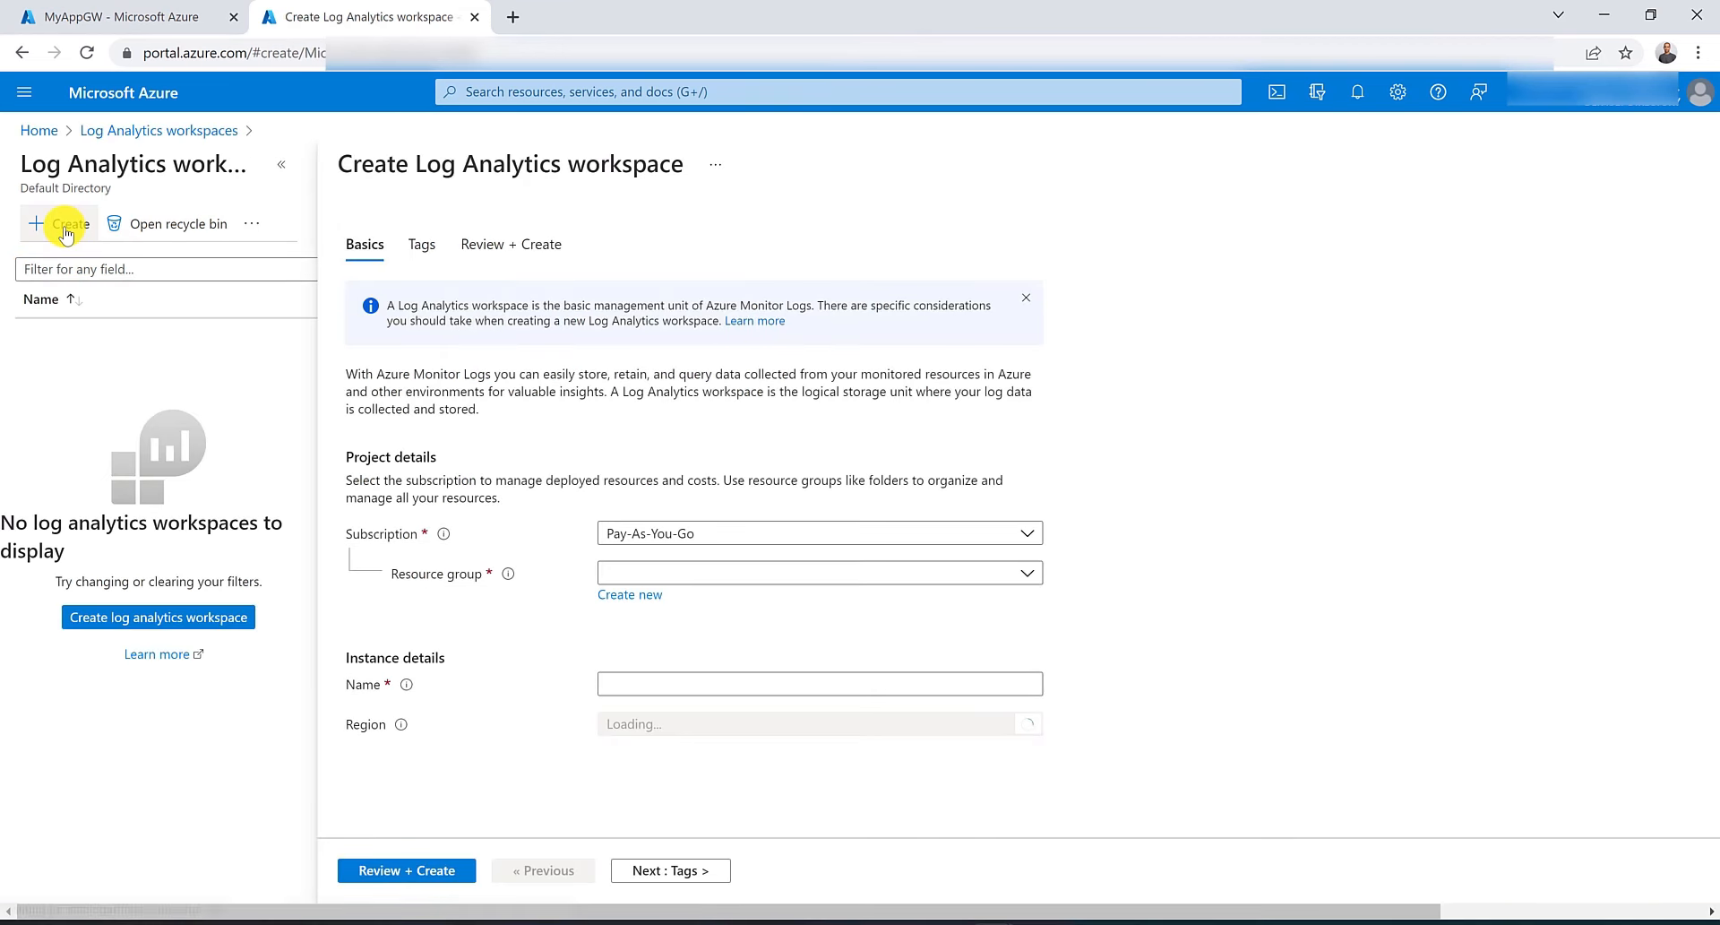
Create a Log Analytics workspace named IA-AppGW in resource group RG-AU-East in the Australia East region.
left_click(690, 571)
left_click(697, 708)
left_click(692, 674)
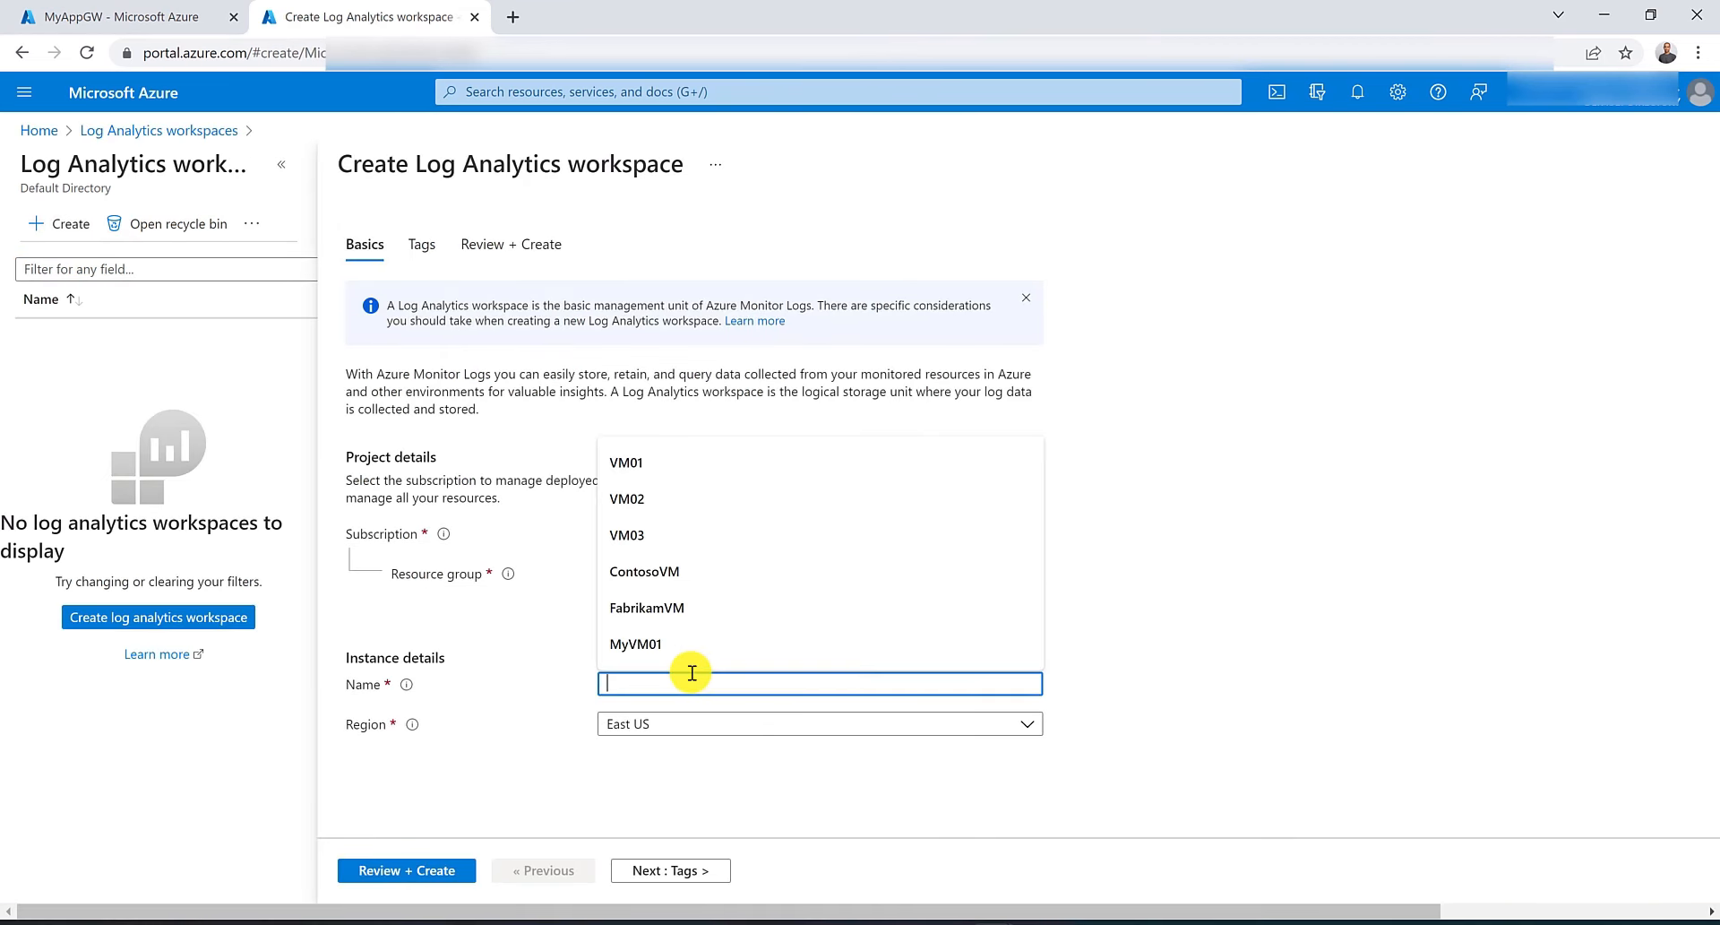
type("IA")
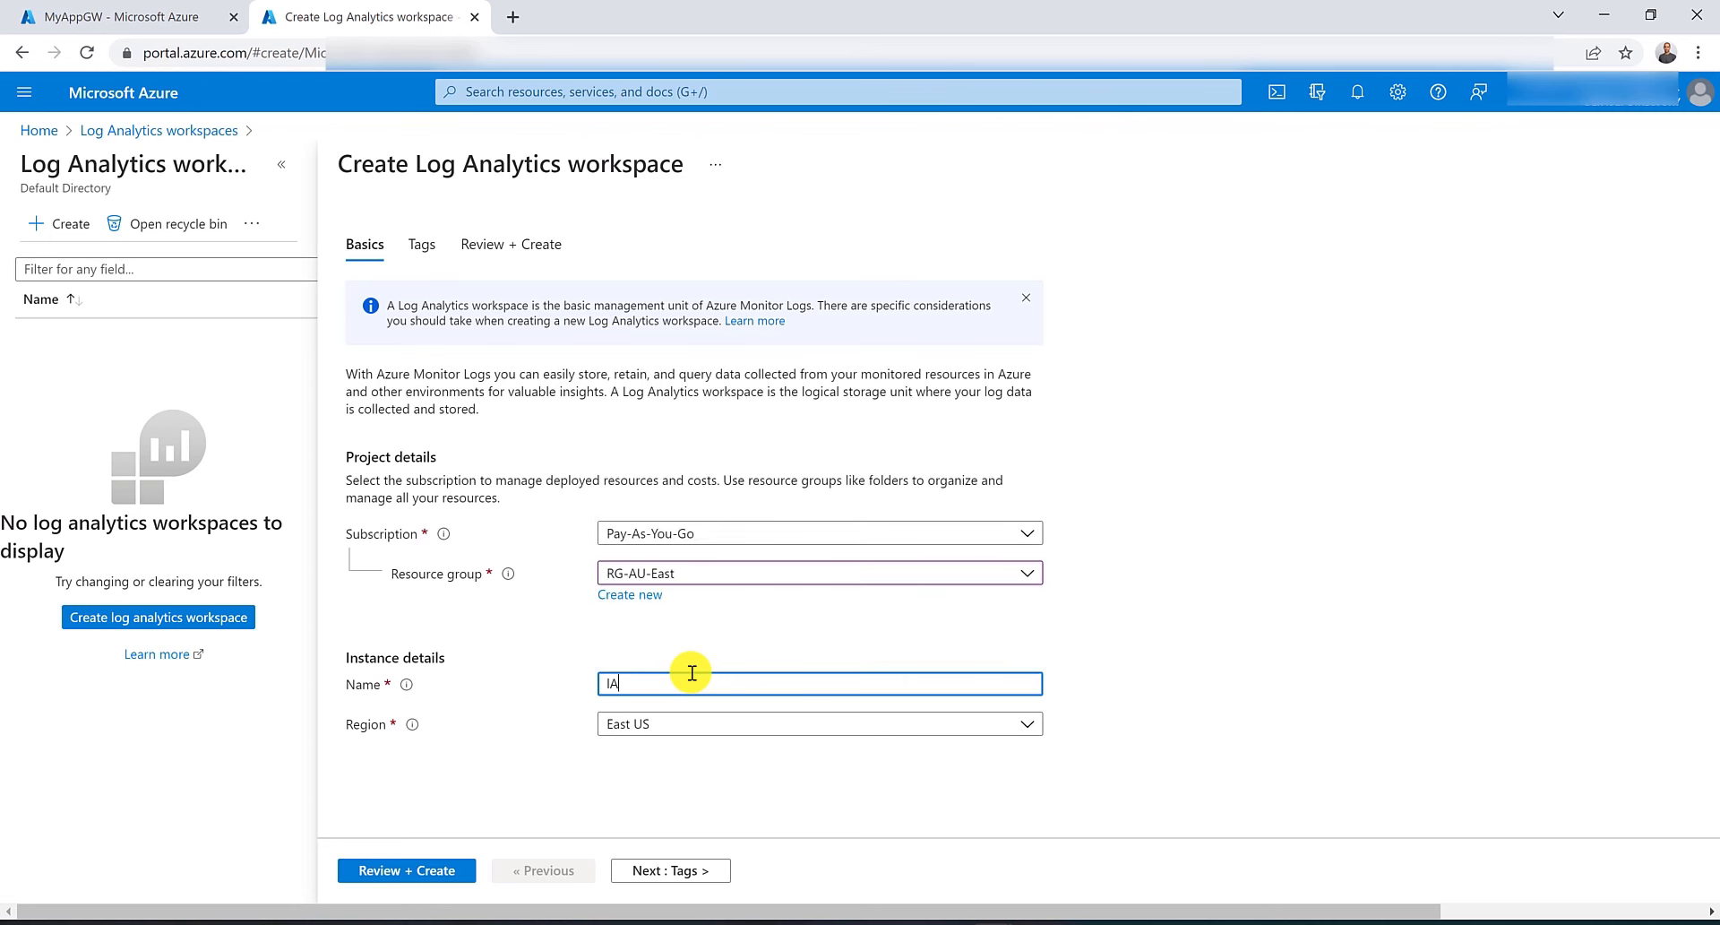
type("-")
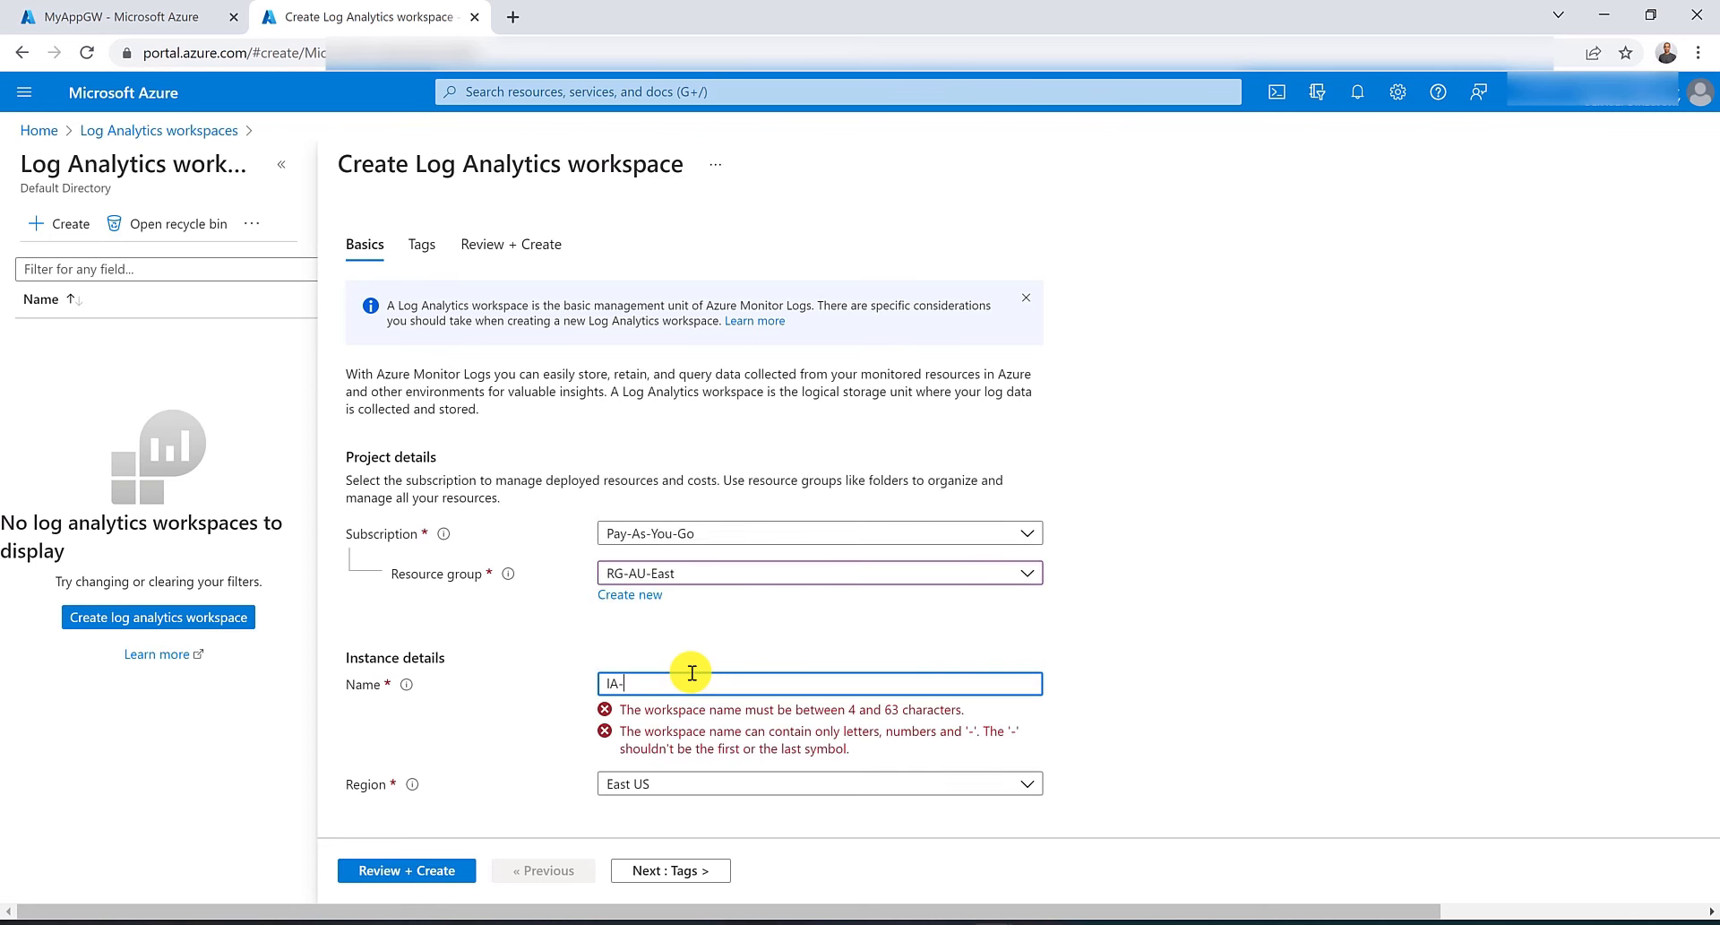
type("AppGW")
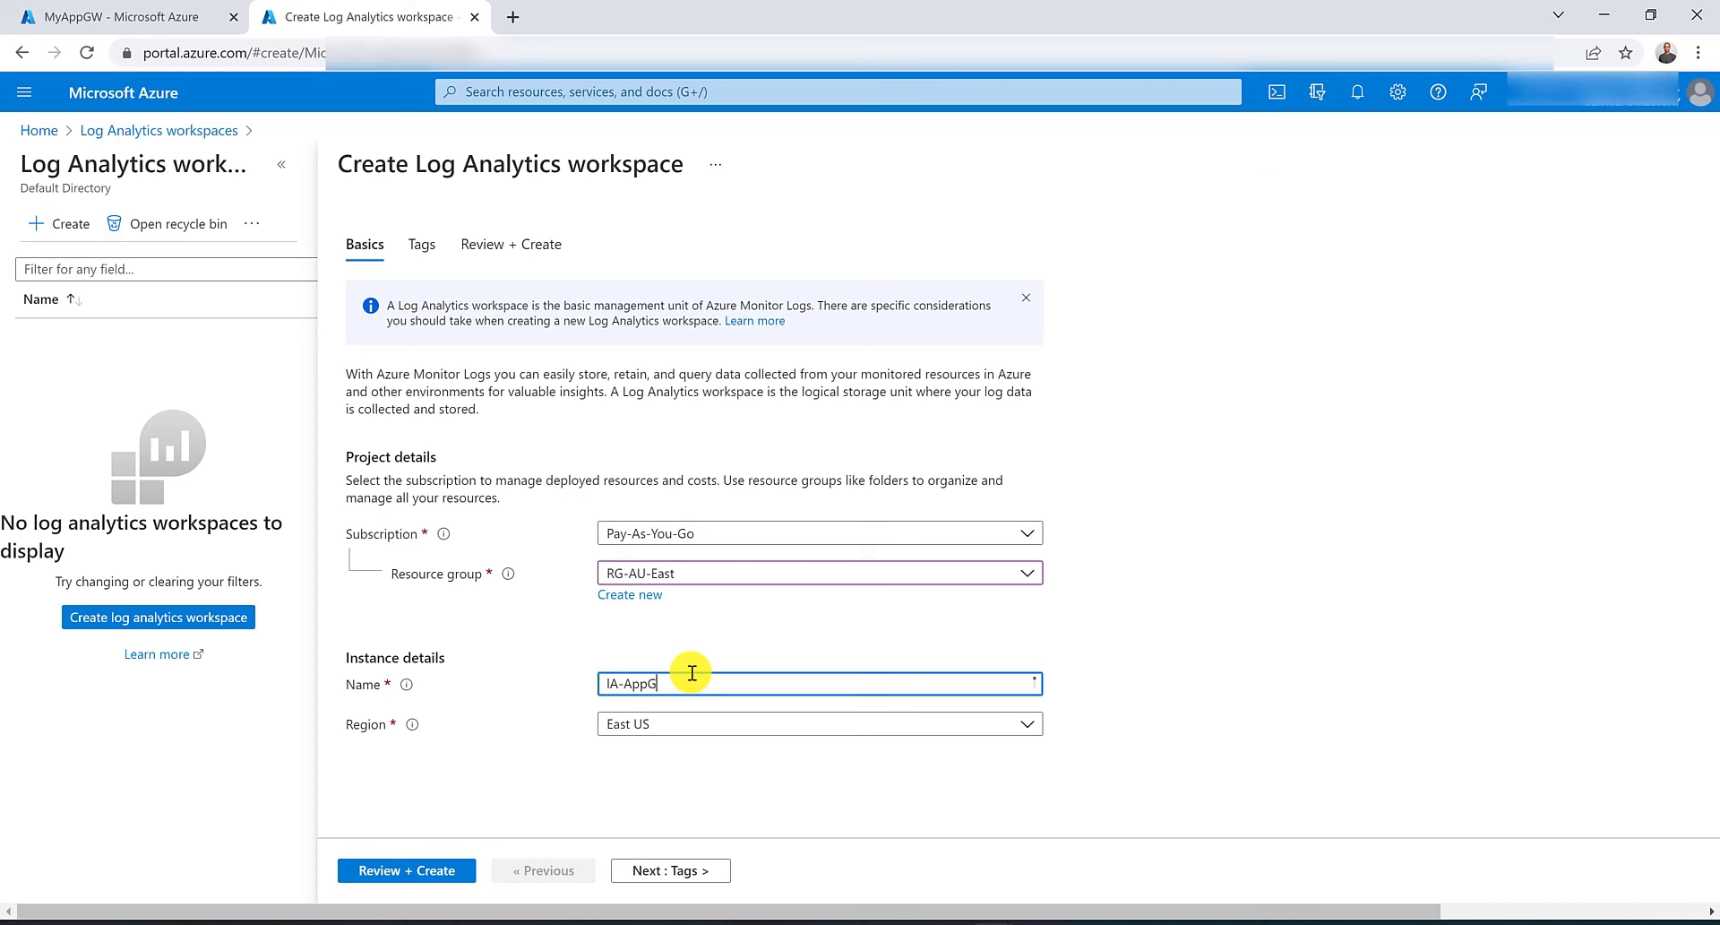
left_click(703, 724)
left_click(695, 235)
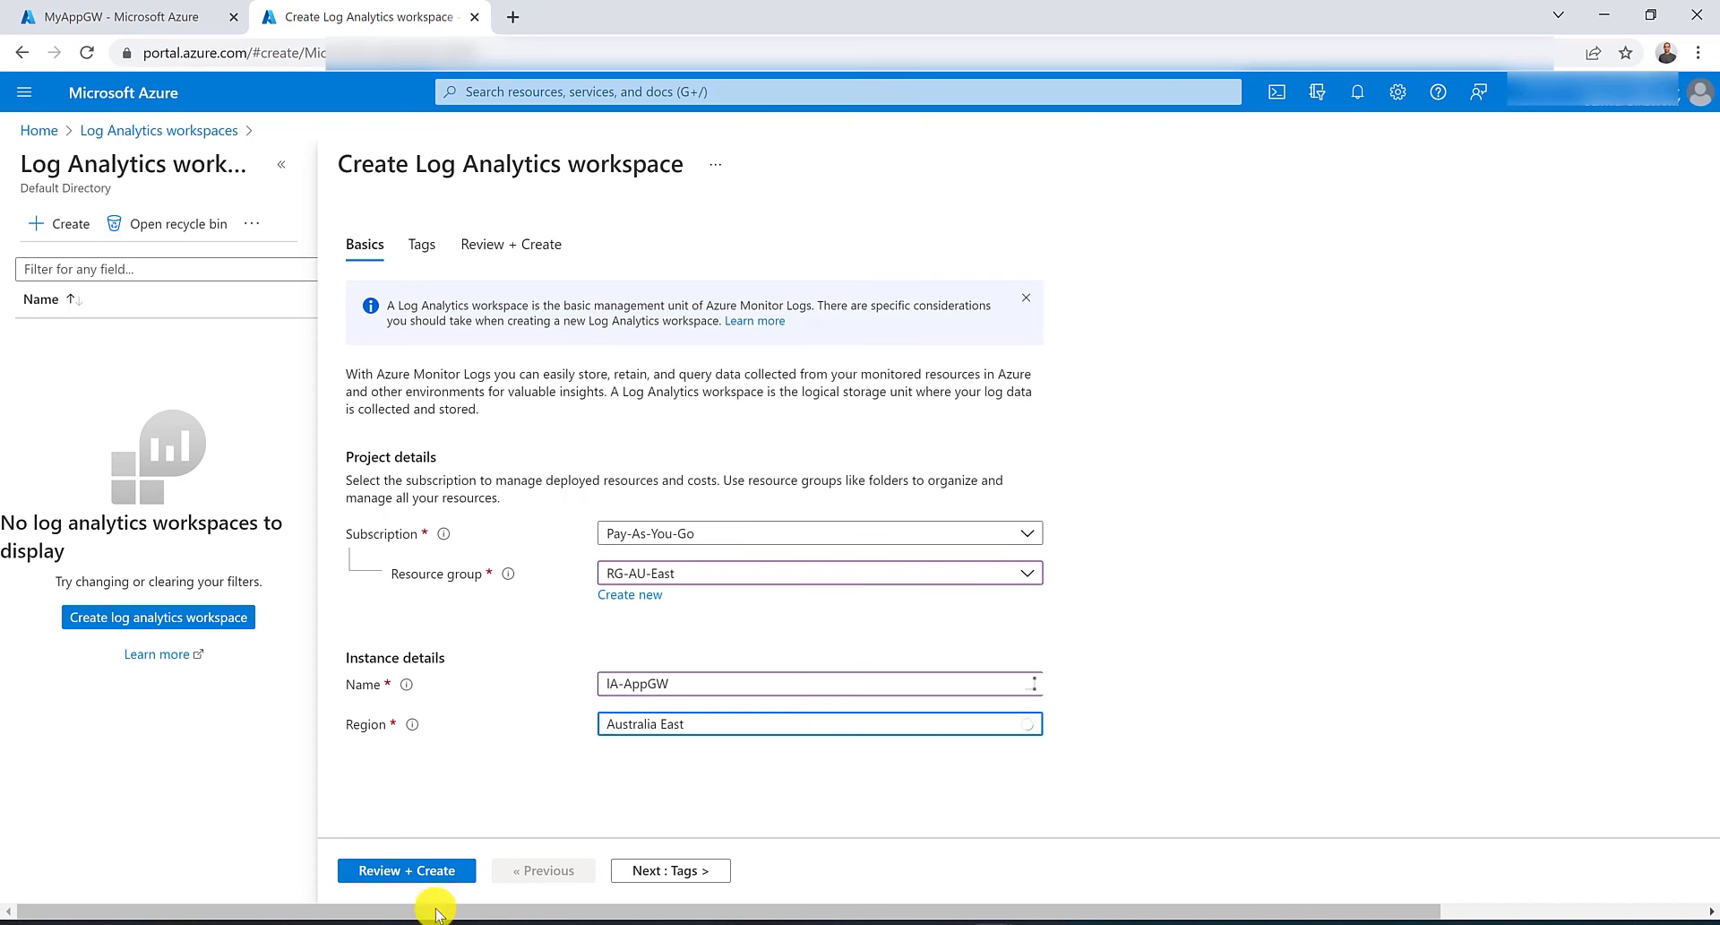
left_click(388, 875)
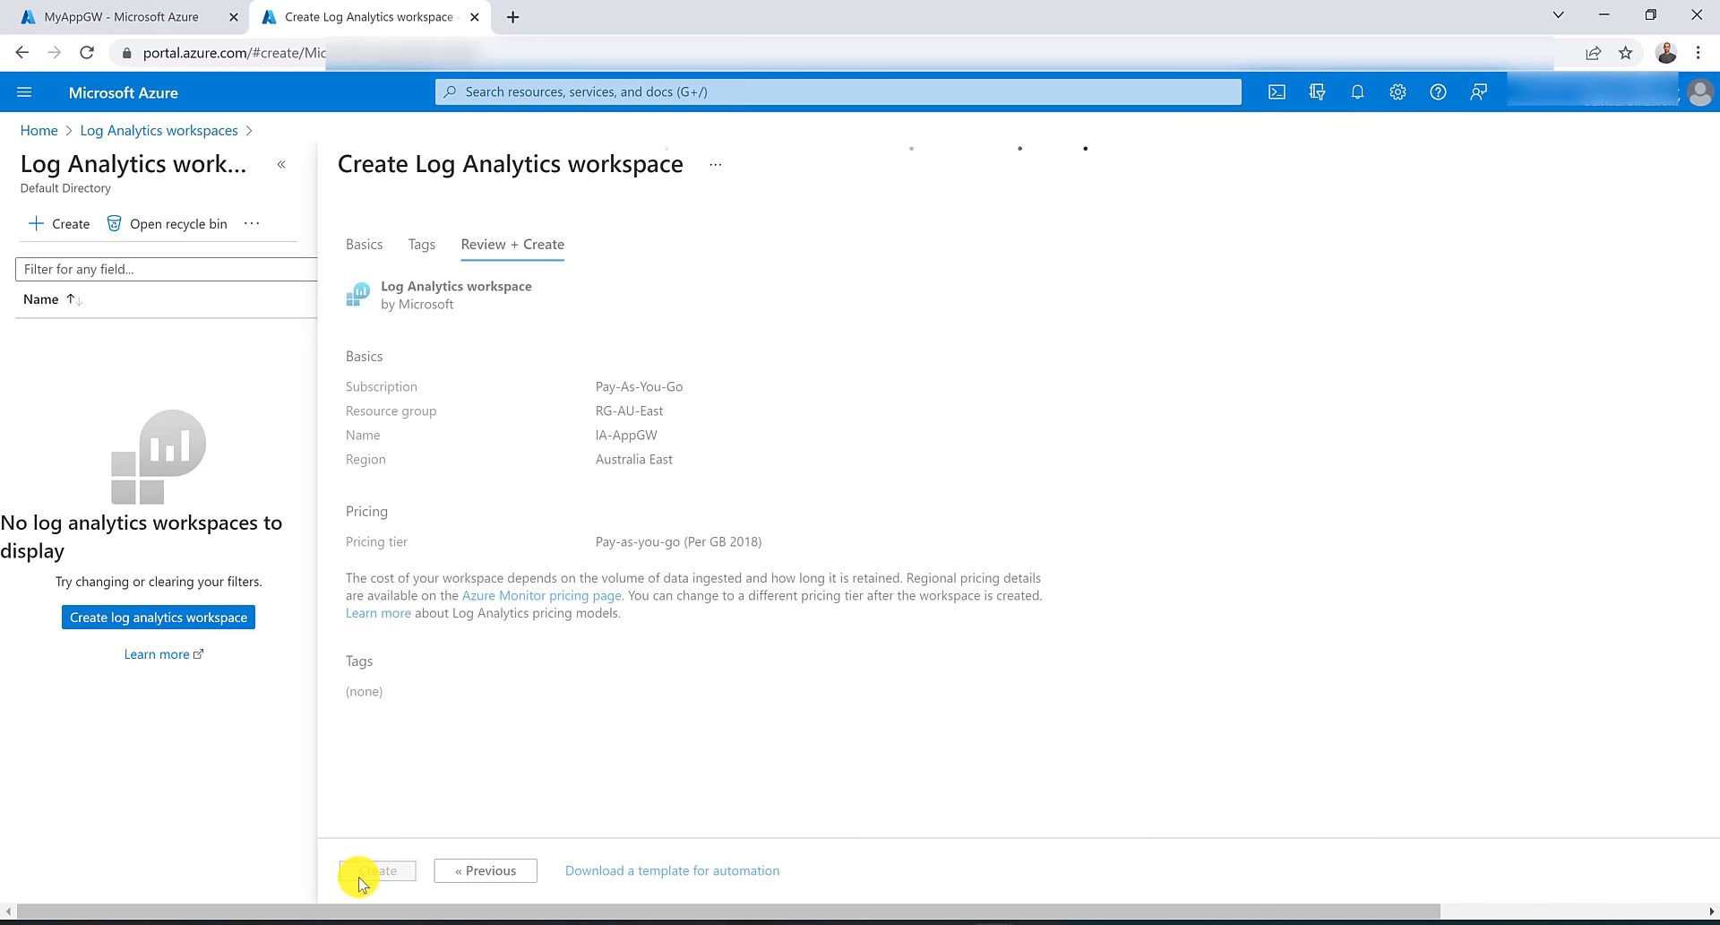
left_click(367, 874)
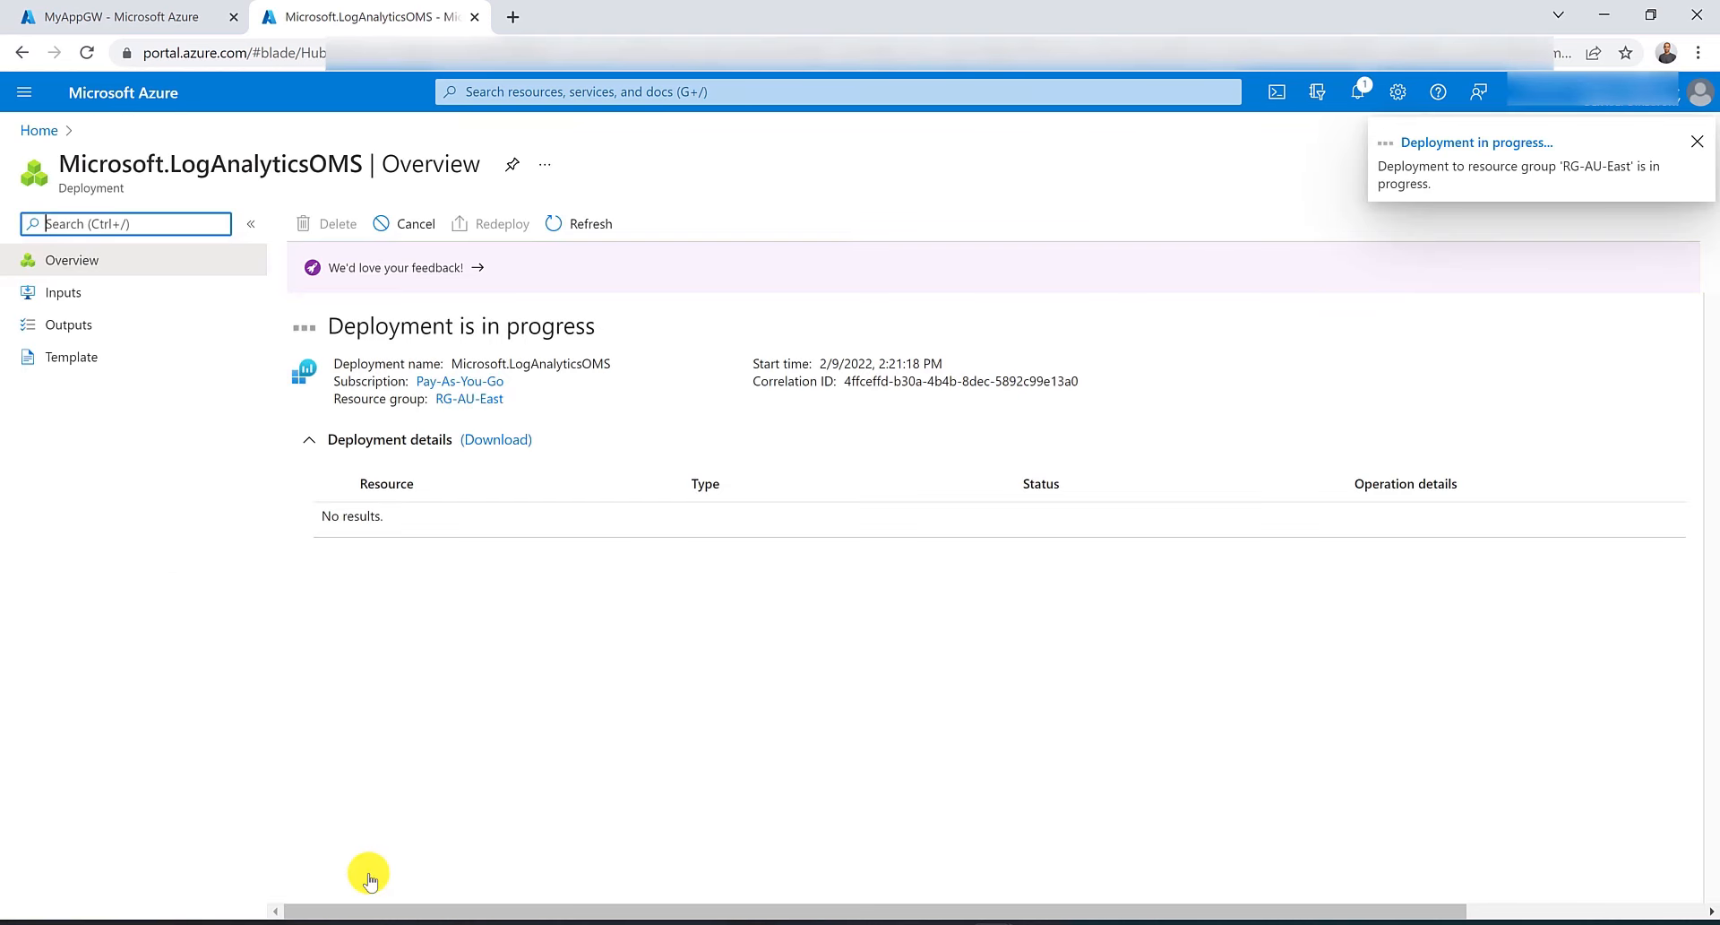
Return to MyAppGW and add a new diagnostic setting named MyDiagonsticSettings.
left_click(179, 17)
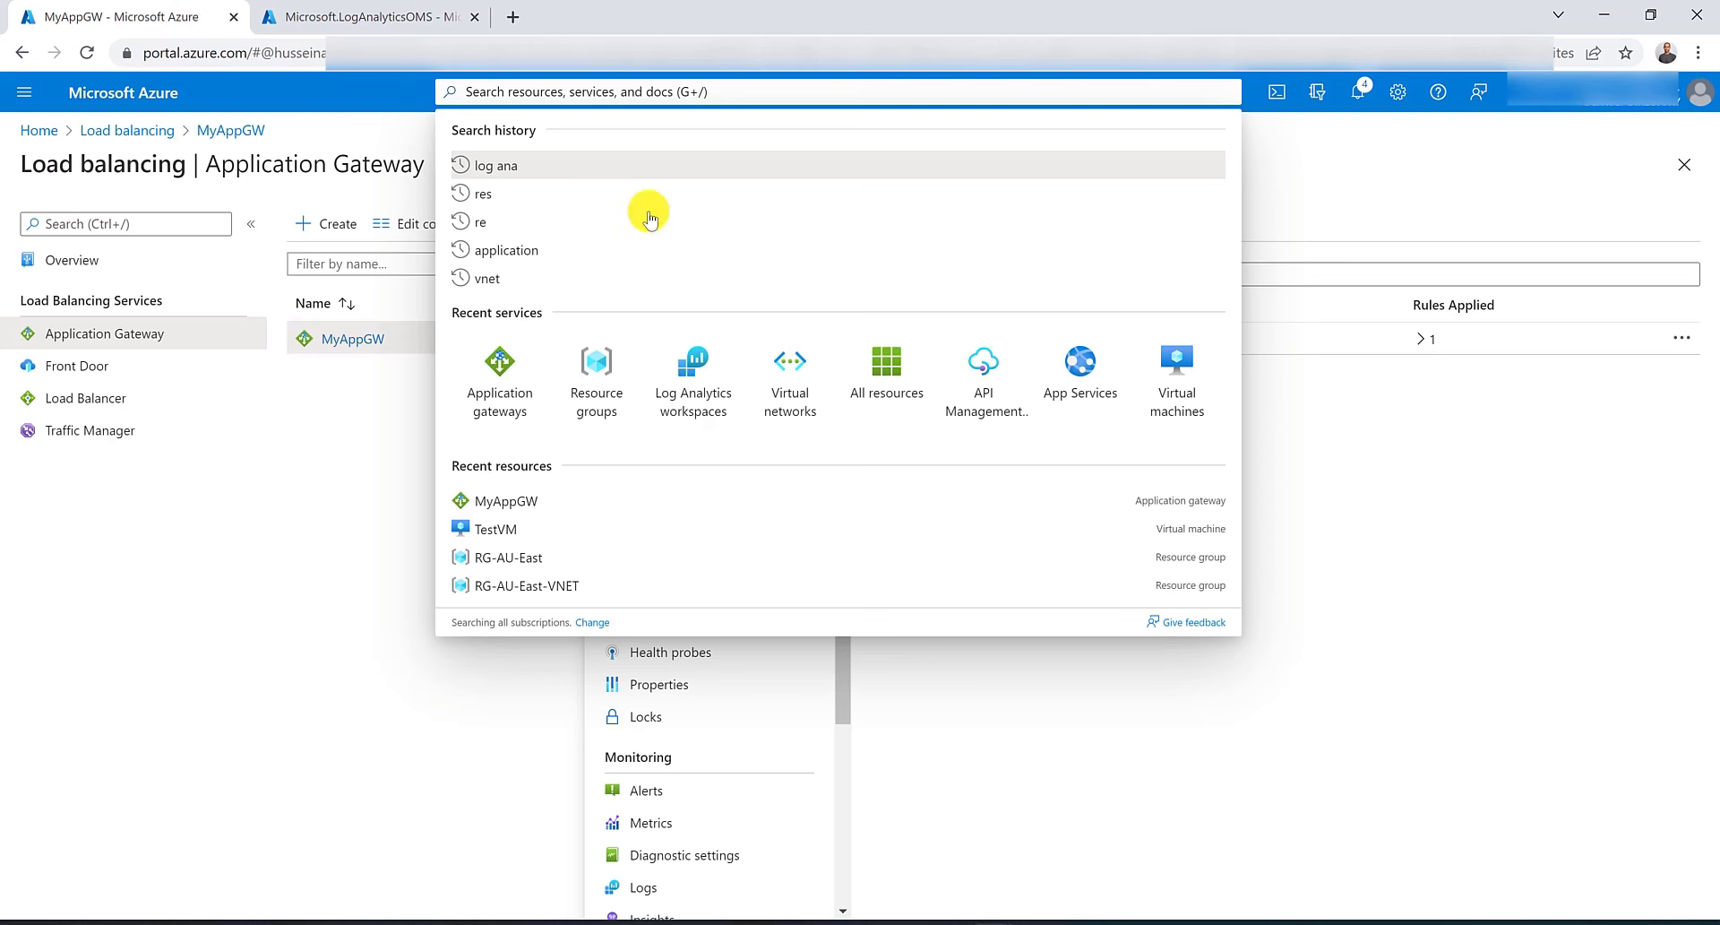
left_click(336, 488)
scroll(641, 728, "down", 3)
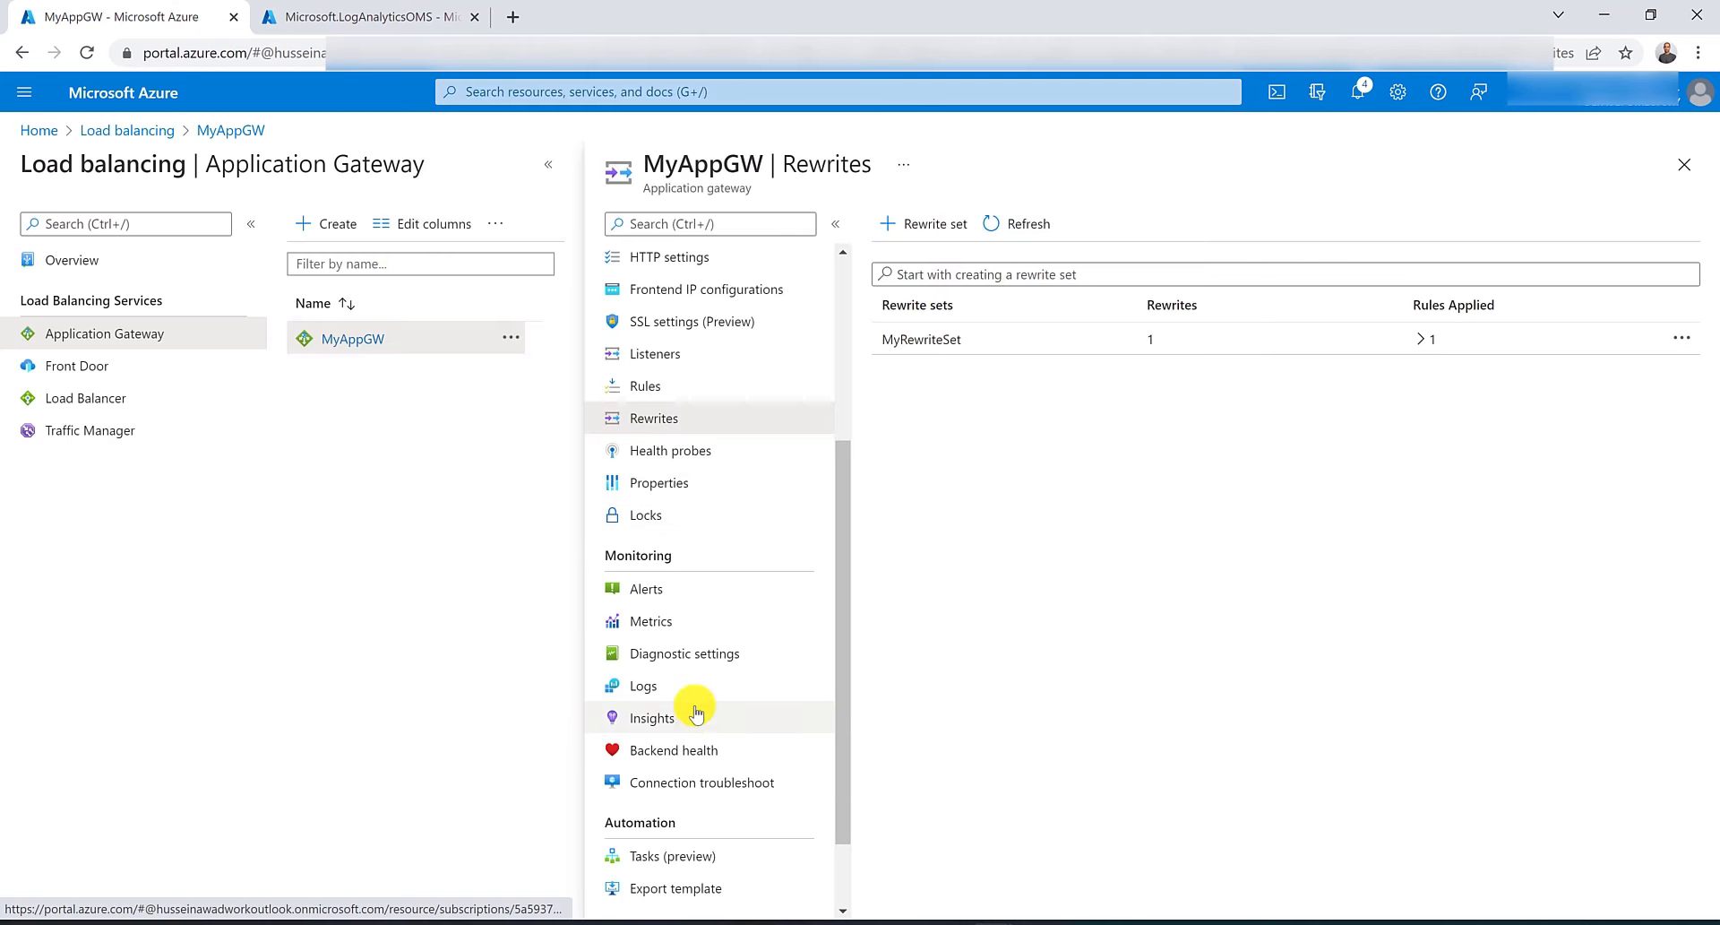
left_click(693, 659)
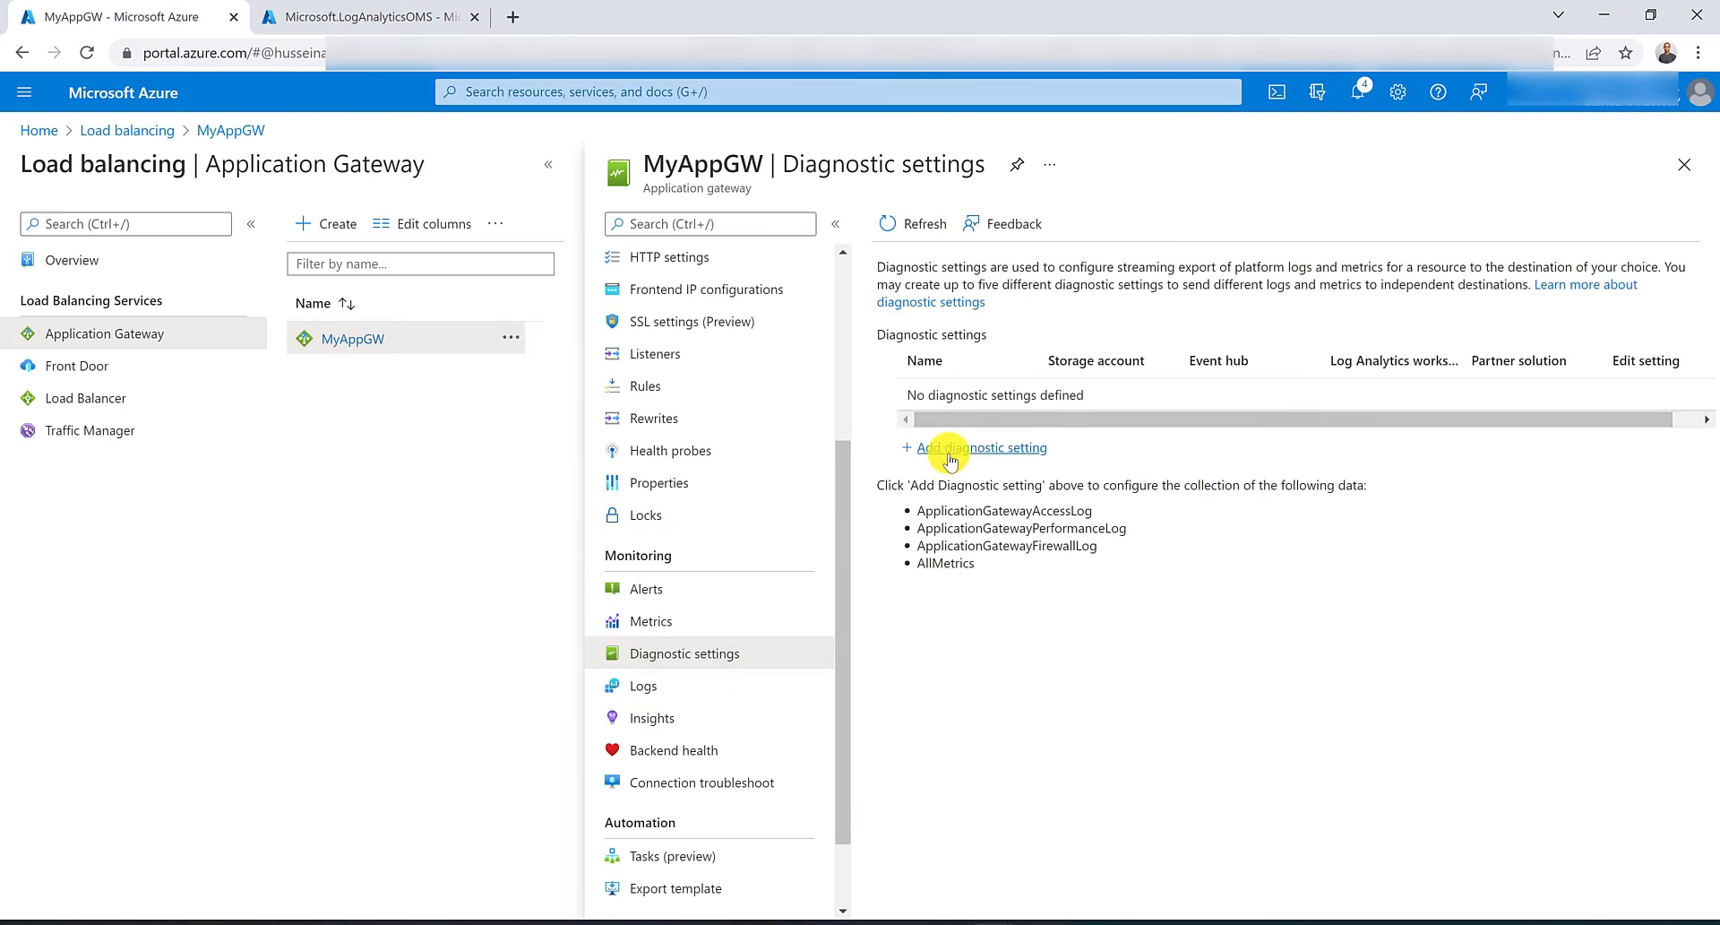
left_click(951, 457)
left_click(445, 322)
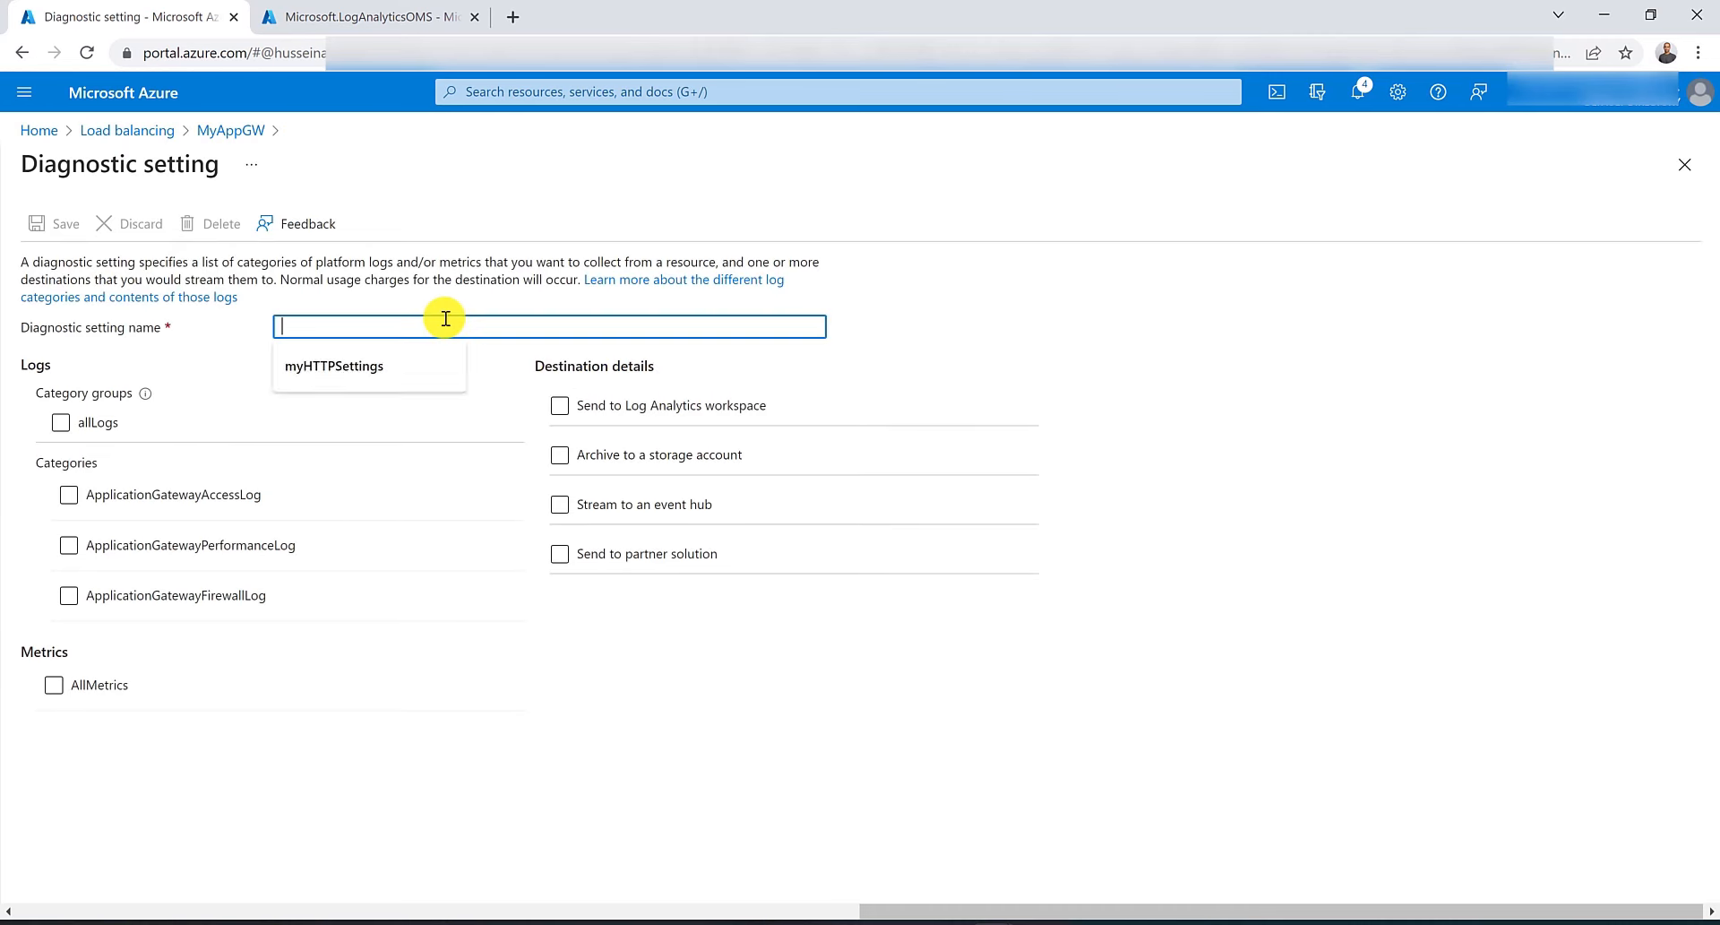
type("MyDi")
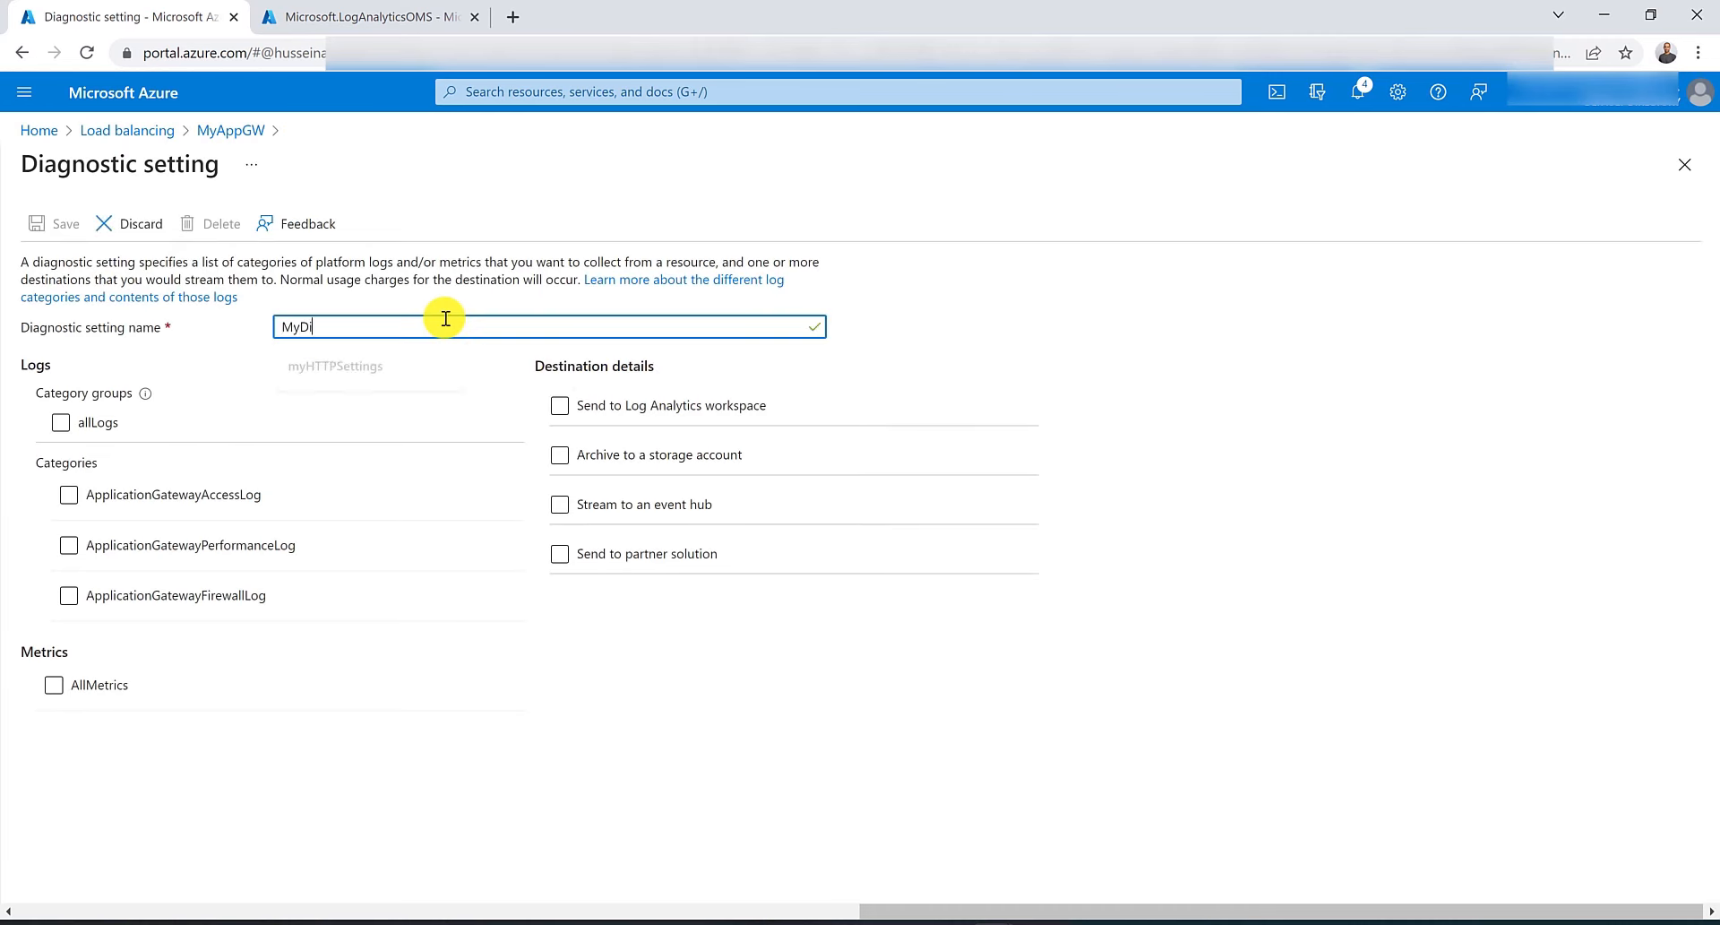
type("agonsticSettings")
Enable allLogs and AllMetrics, send them to the Log Analytics workspace IA-AppGW, and save the diagnostic setting.
left_click(99, 422)
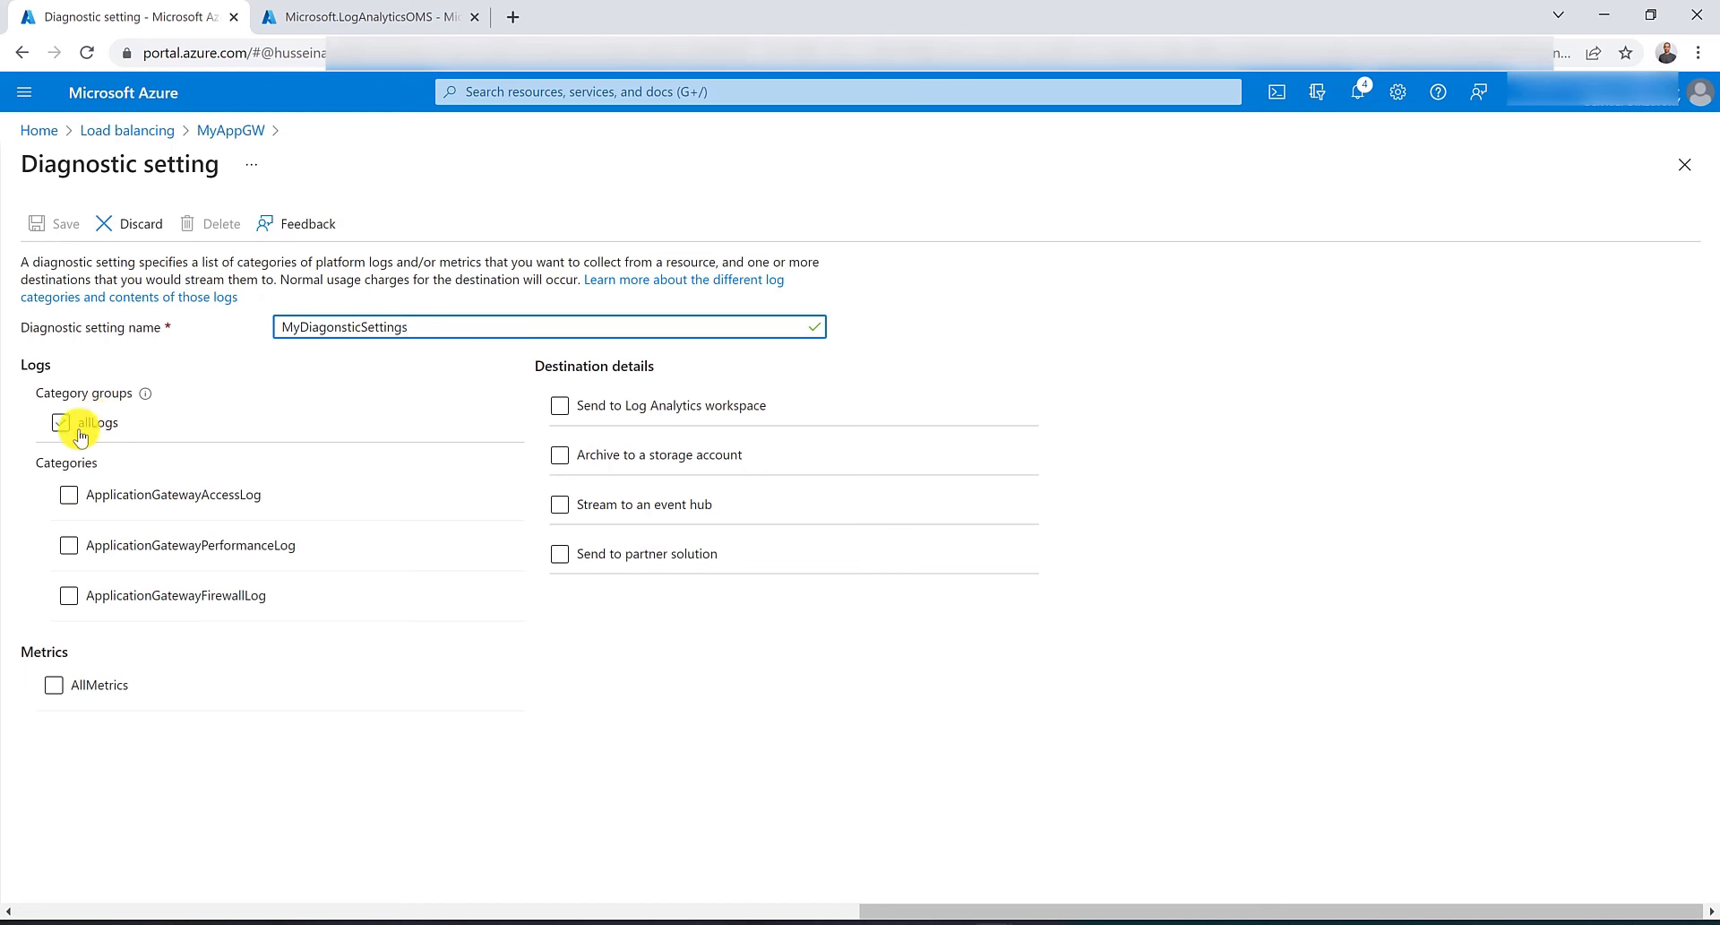
left_click(62, 425)
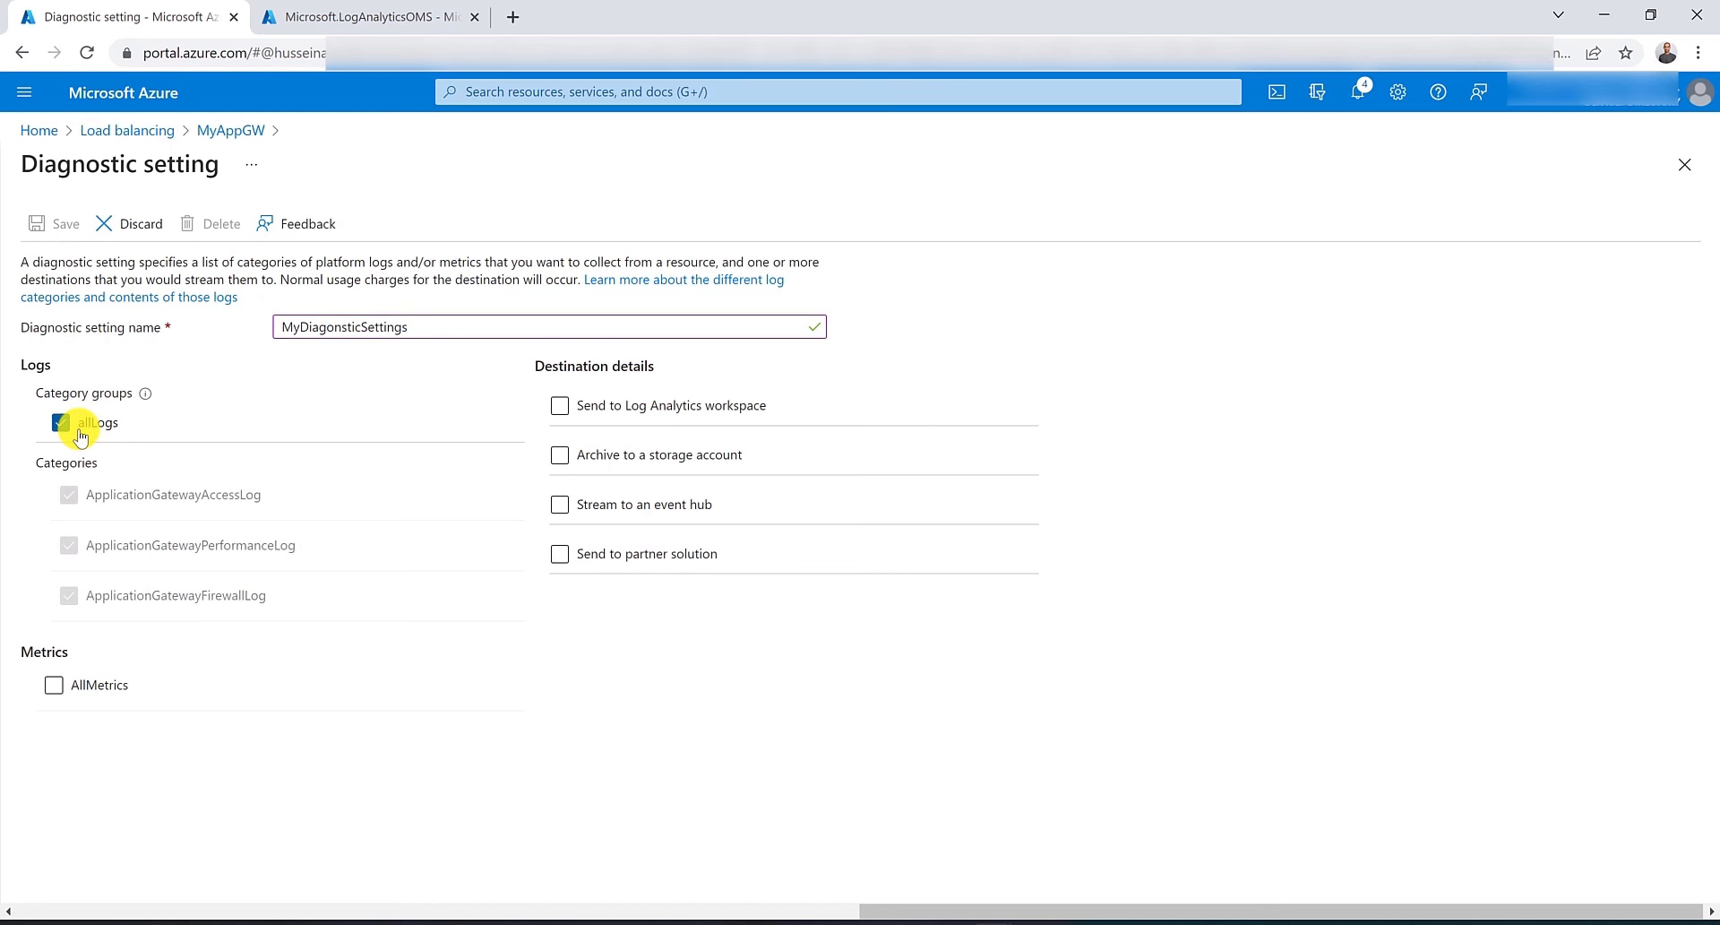
left_click(65, 691)
left_click(560, 404)
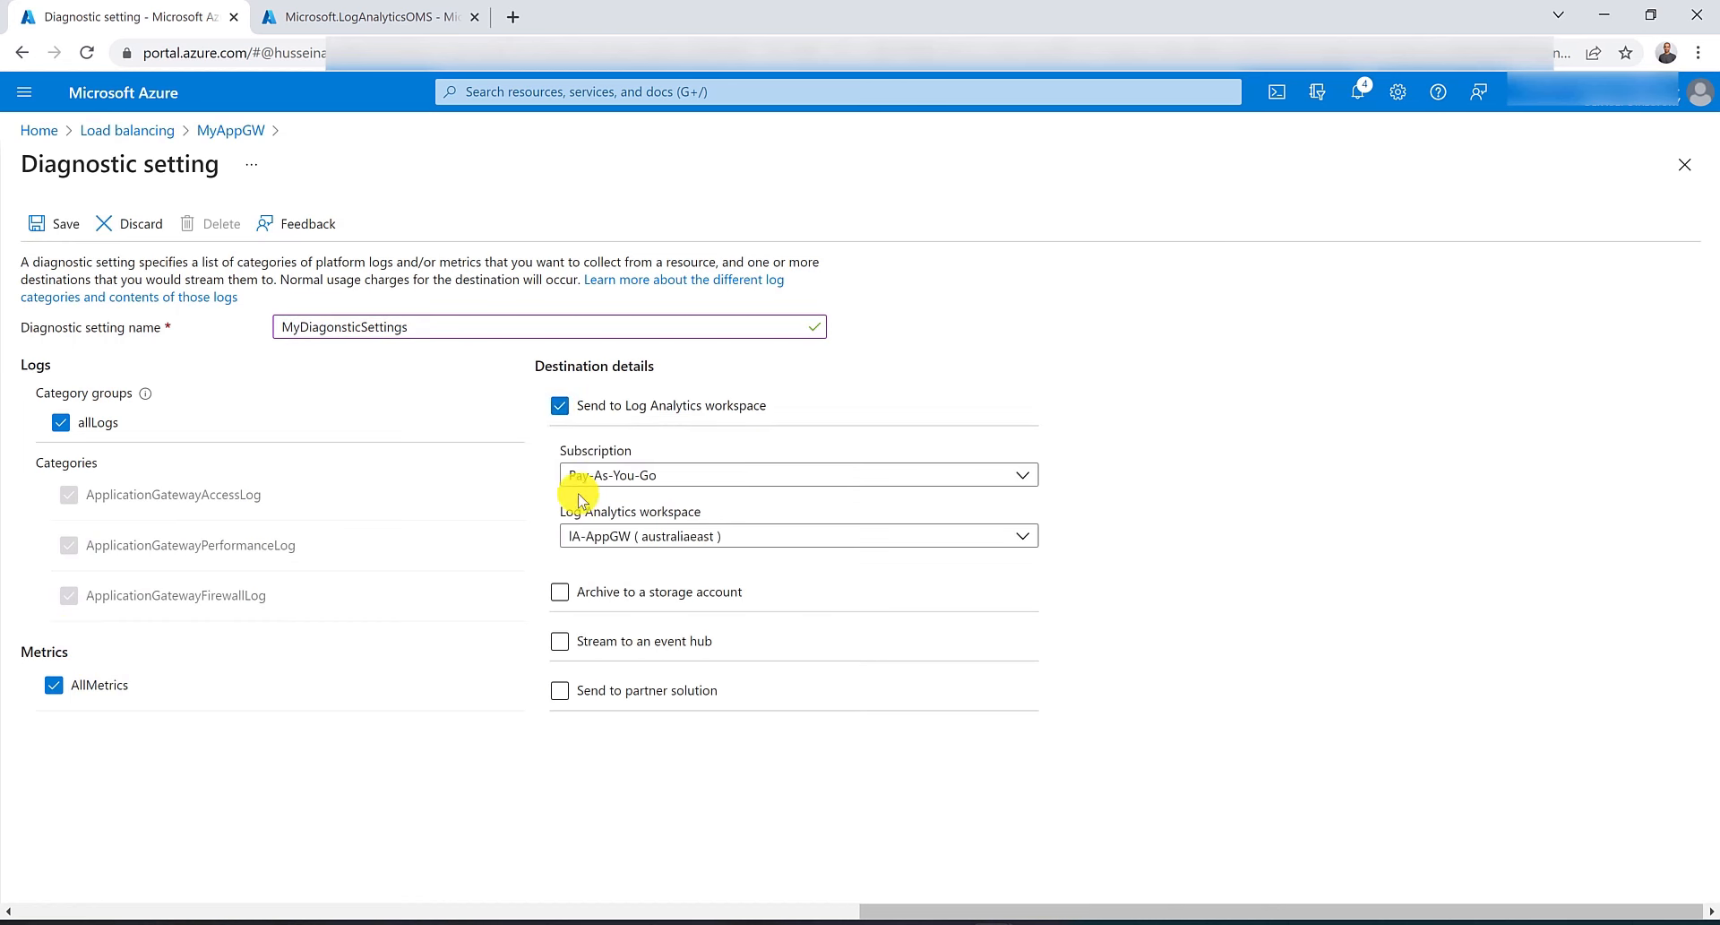
left_click(591, 538)
left_click(595, 542)
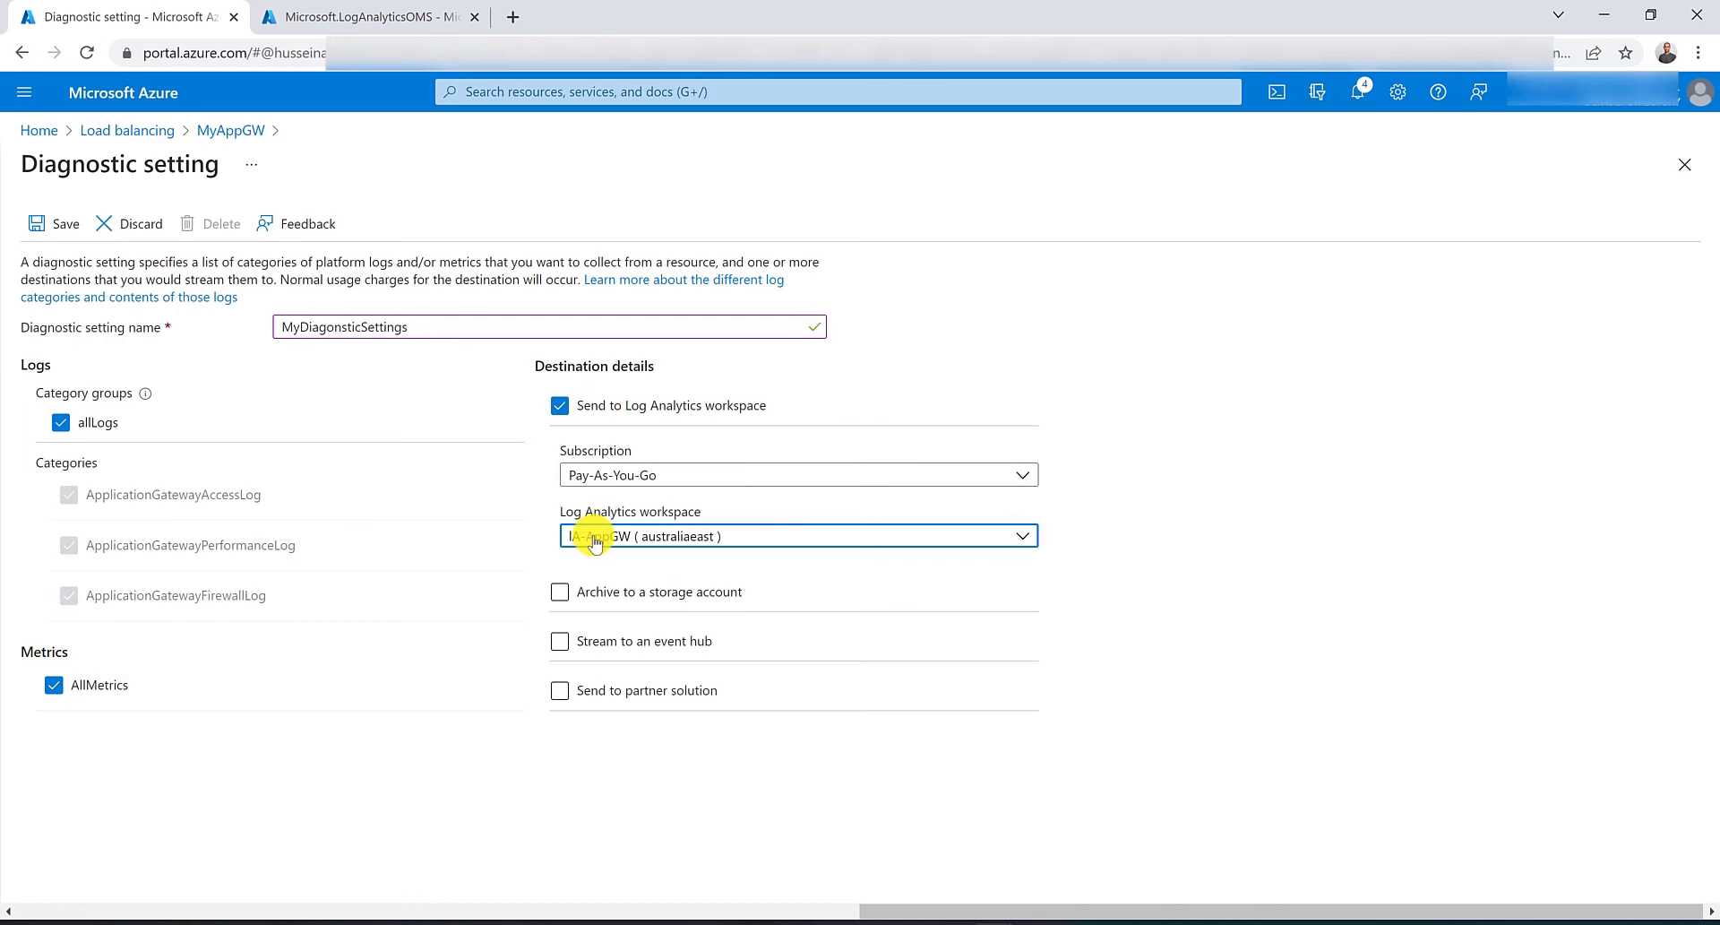
left_click(56, 223)
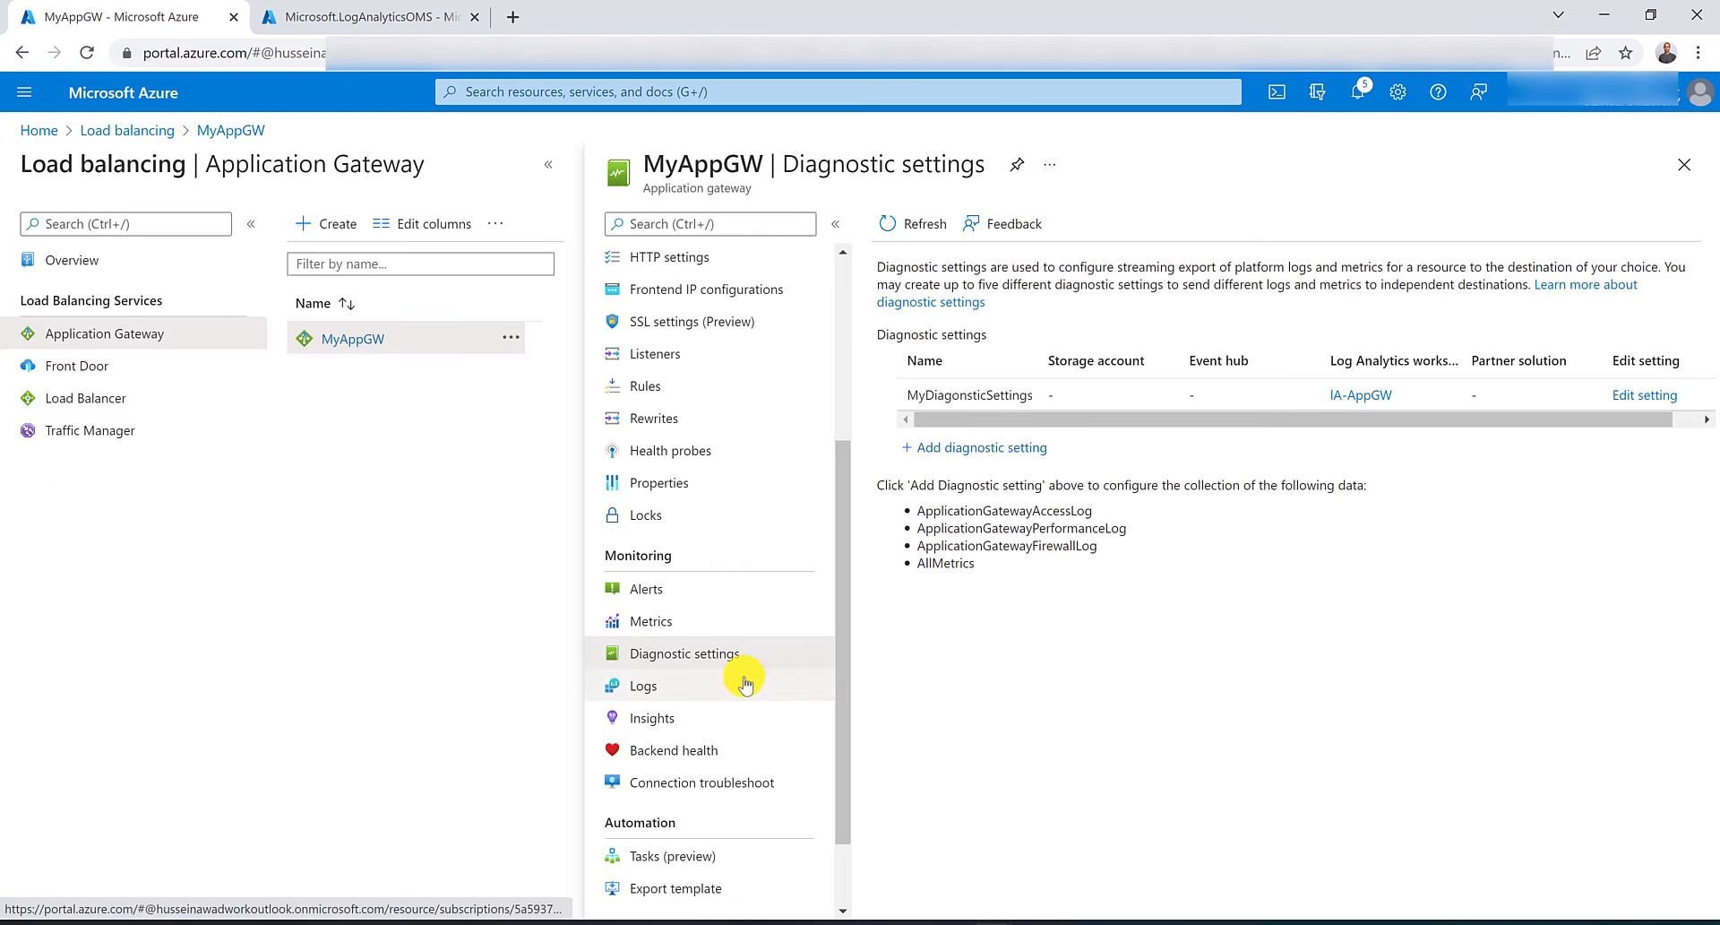
Open the gateway's Logs and run the Errors by URI example query.
left_click(745, 684)
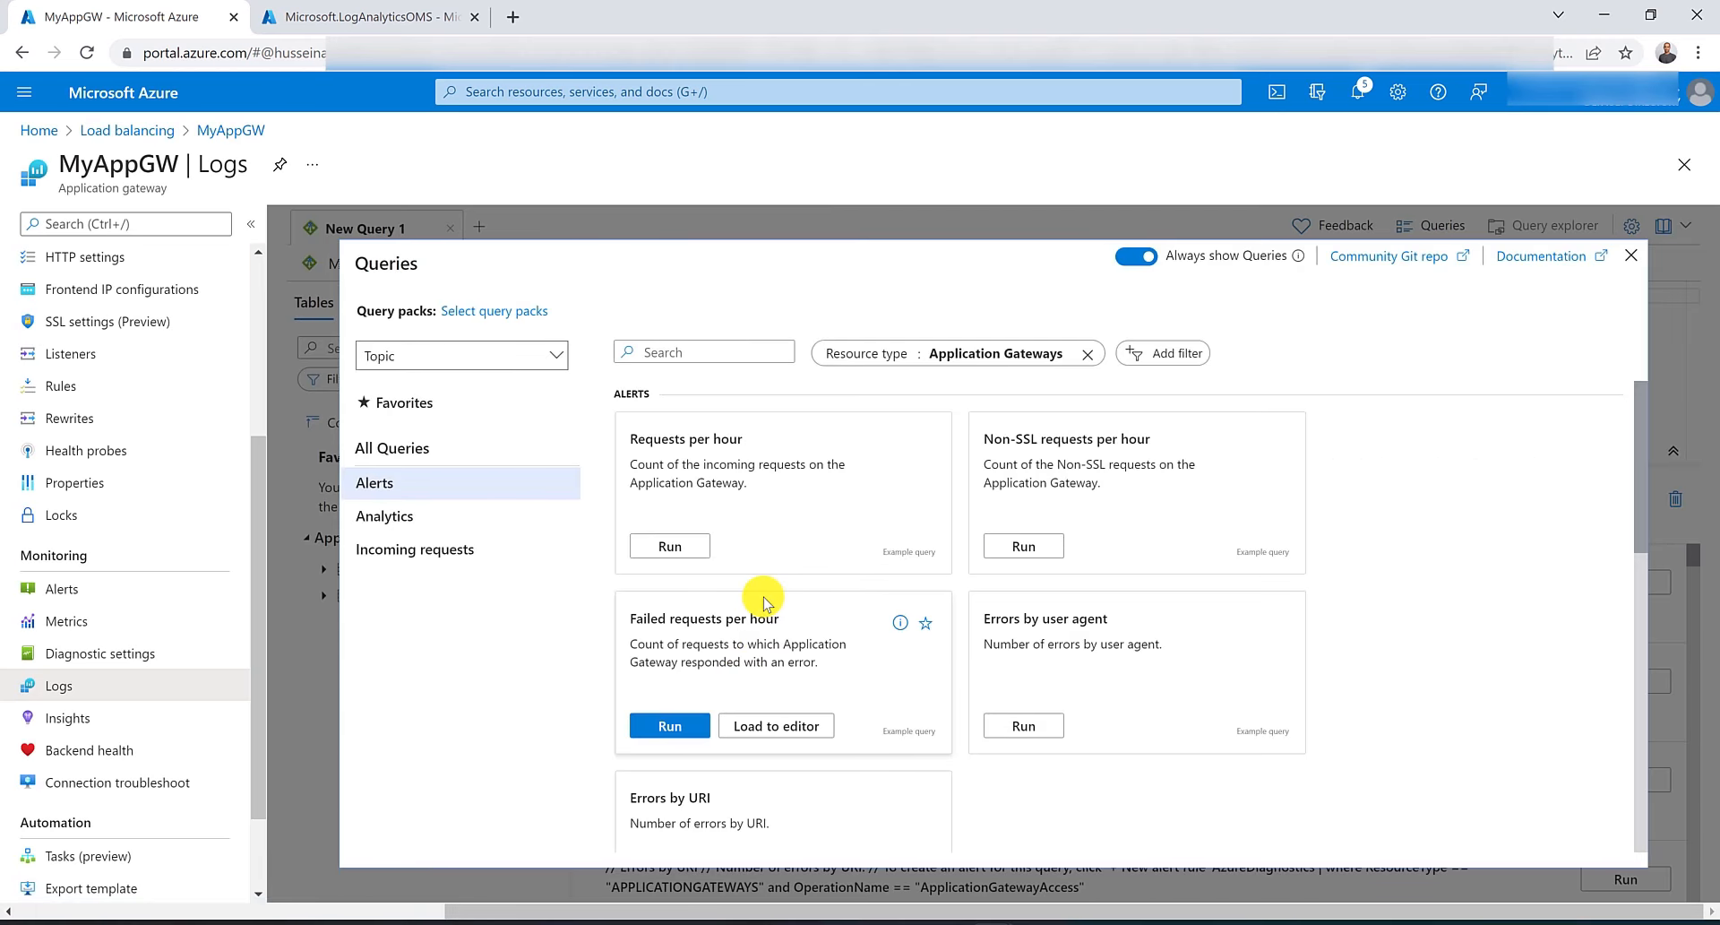
scroll(765, 602, "down", 1)
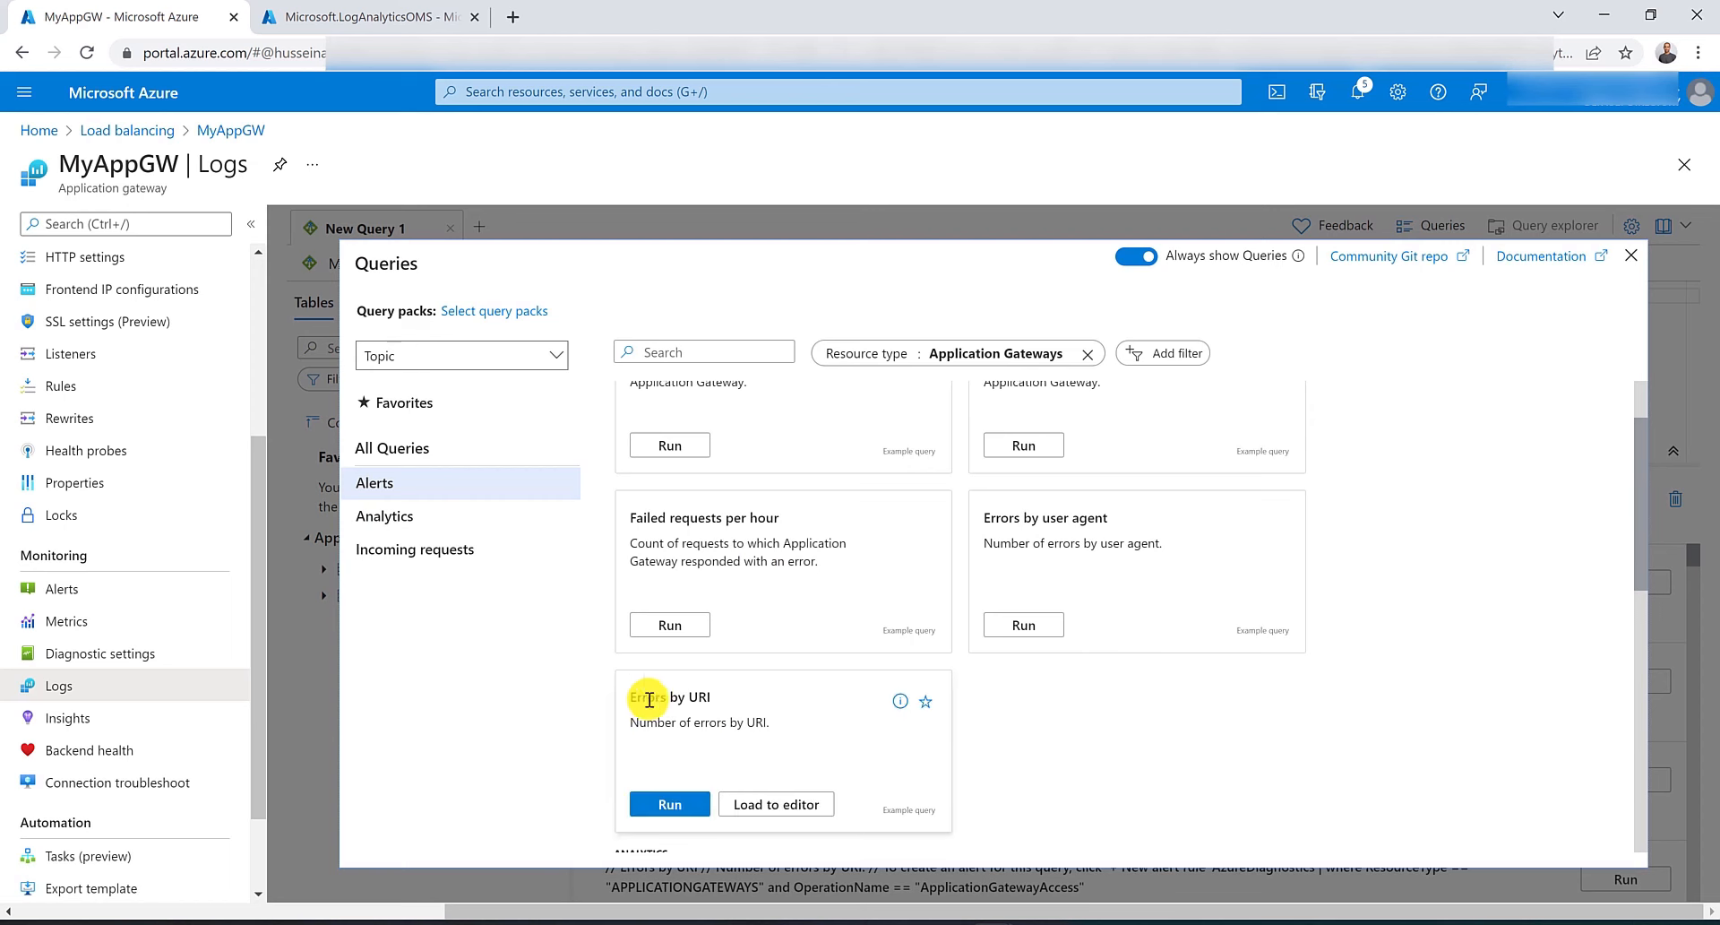
left_click(670, 804)
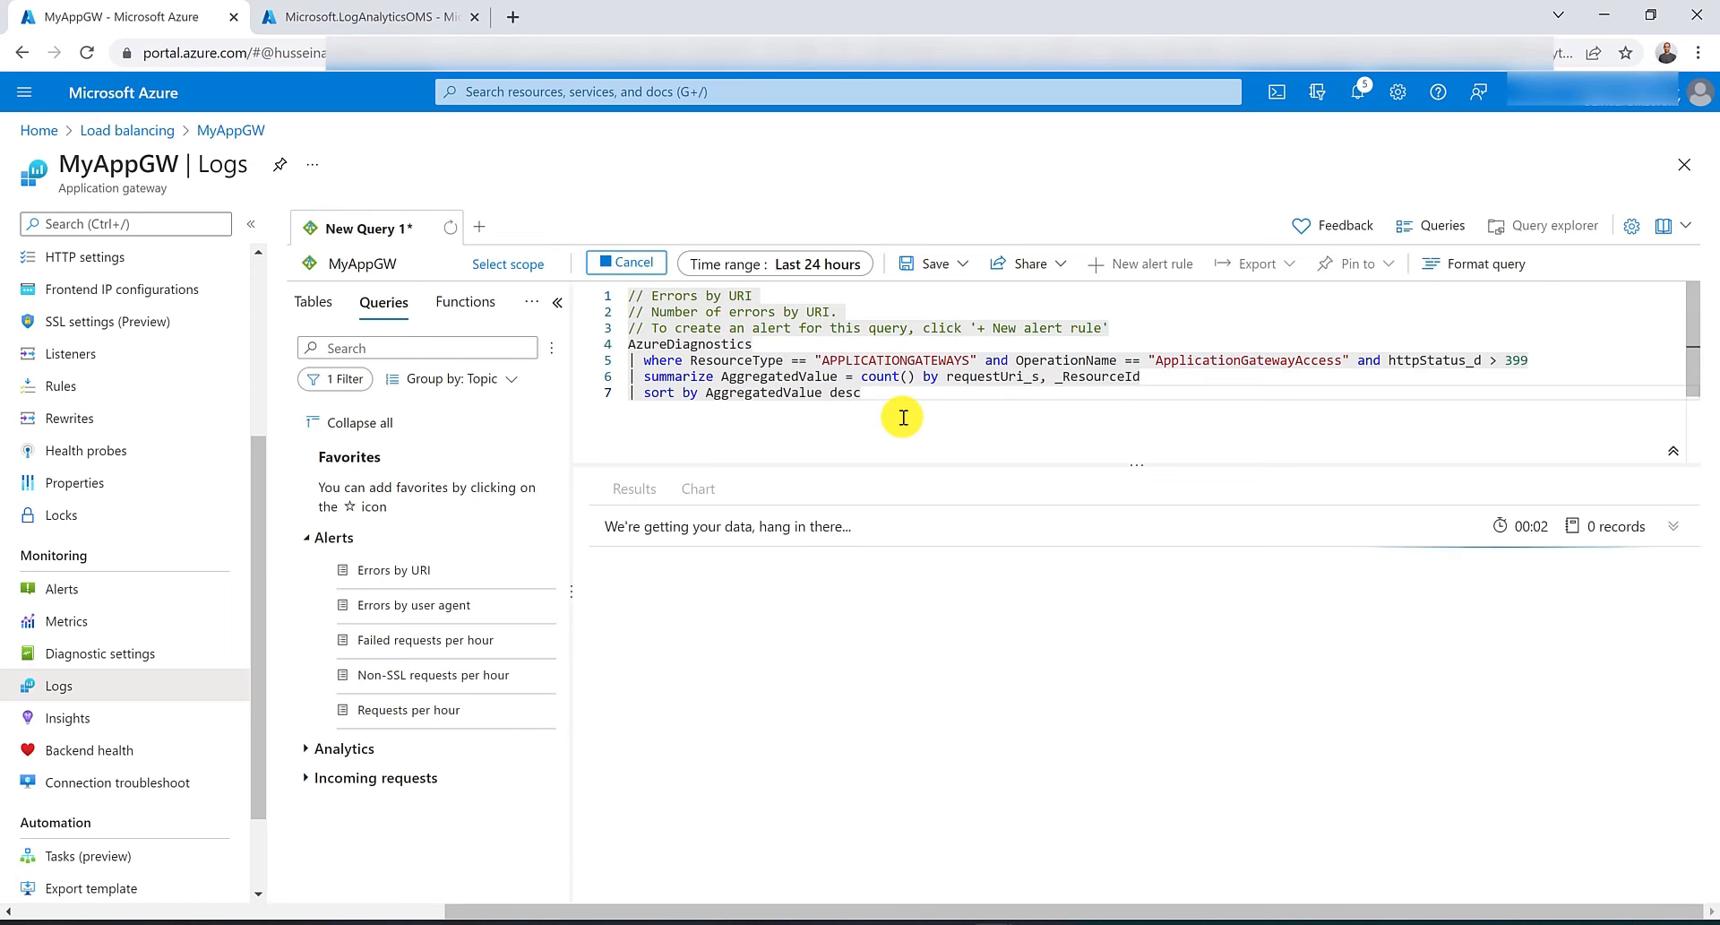
Trim the query to keep only the ApplicationGatewayAccess filter, removing the status, summarize and sort clauses, and run it.
key("ctrl+shift+Right")
key("ctrl+shift+Right")
key("ctrl+shift+Right")
key("ctrl+shift+Right")
key("ctrl+shift+Right")
key("ctrl+shift+Right")
key("ctrl+shift+Right")
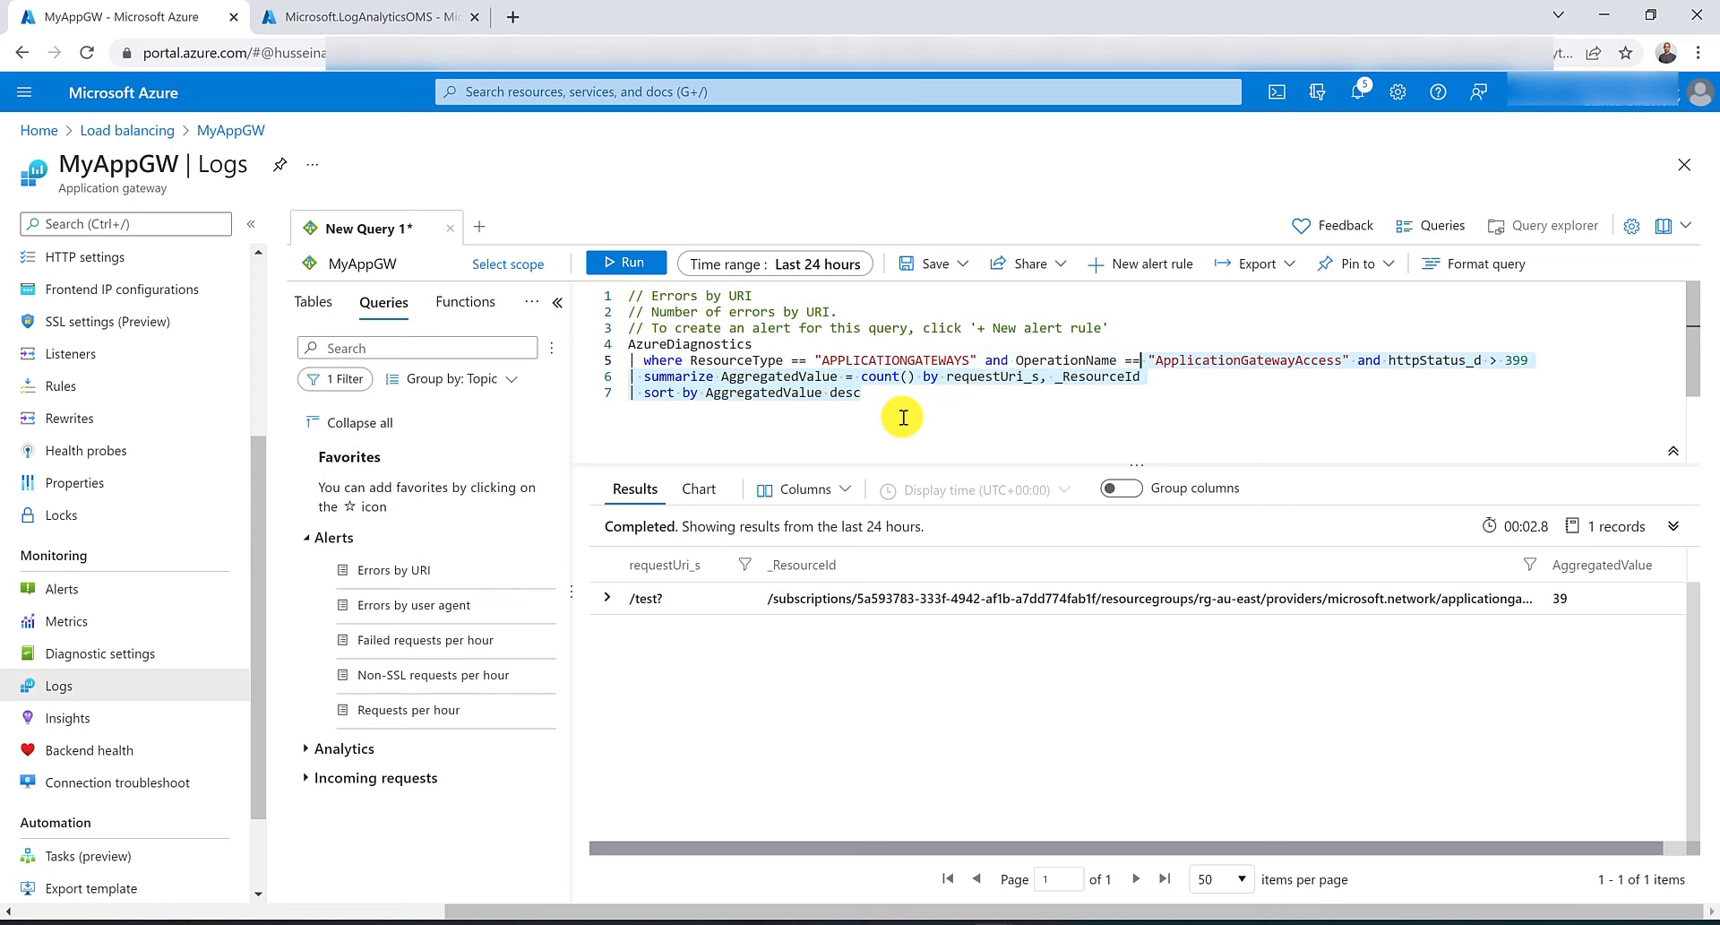
key("ctrl+shift+Left")
key("Delete")
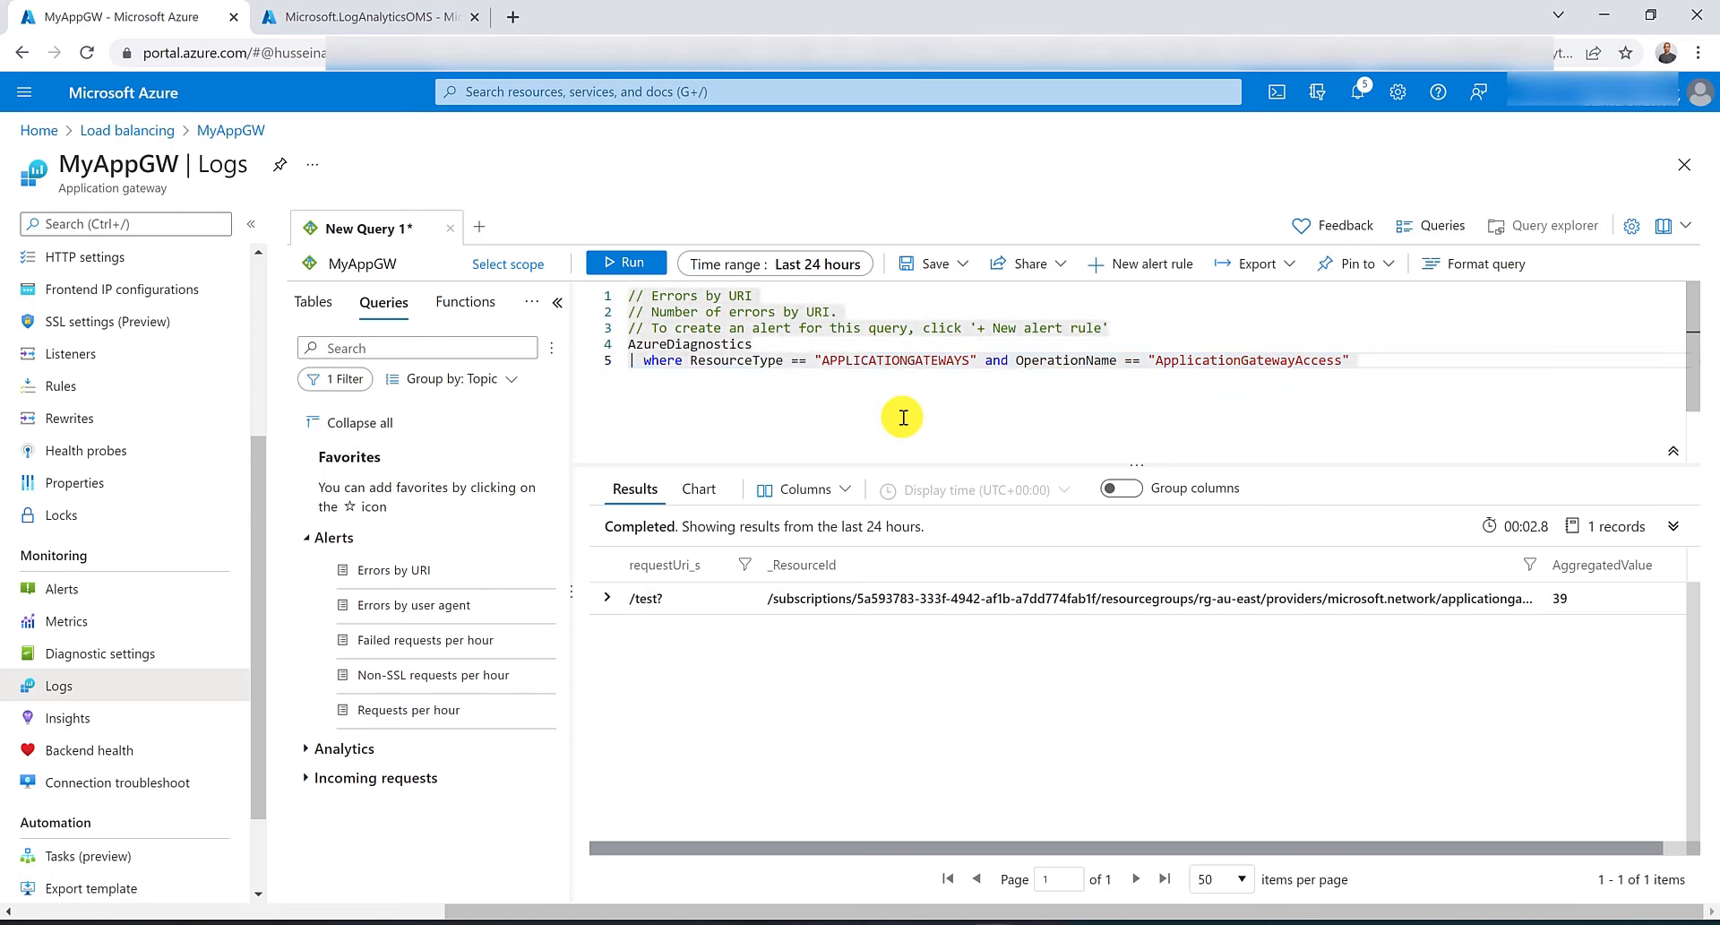
left_click(644, 264)
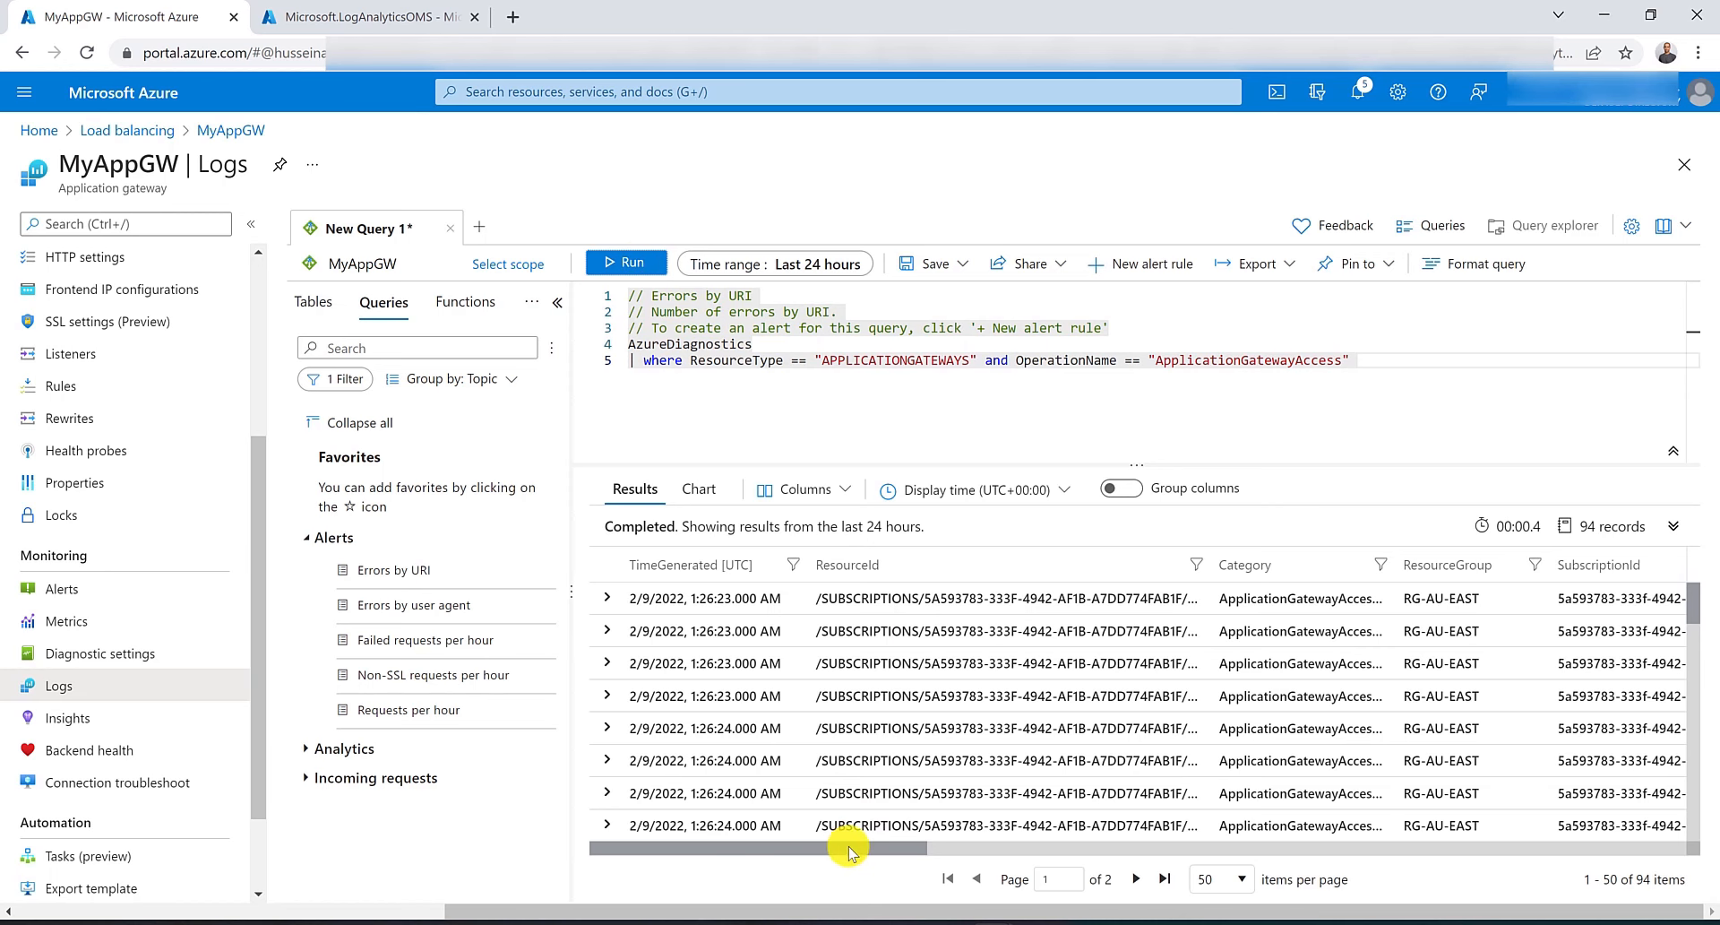
Examine the query results' request URI, query string and HTTP status columns across the rows.
left_click_drag(838, 846, 1245, 840)
scroll(1166, 637, "down", 3)
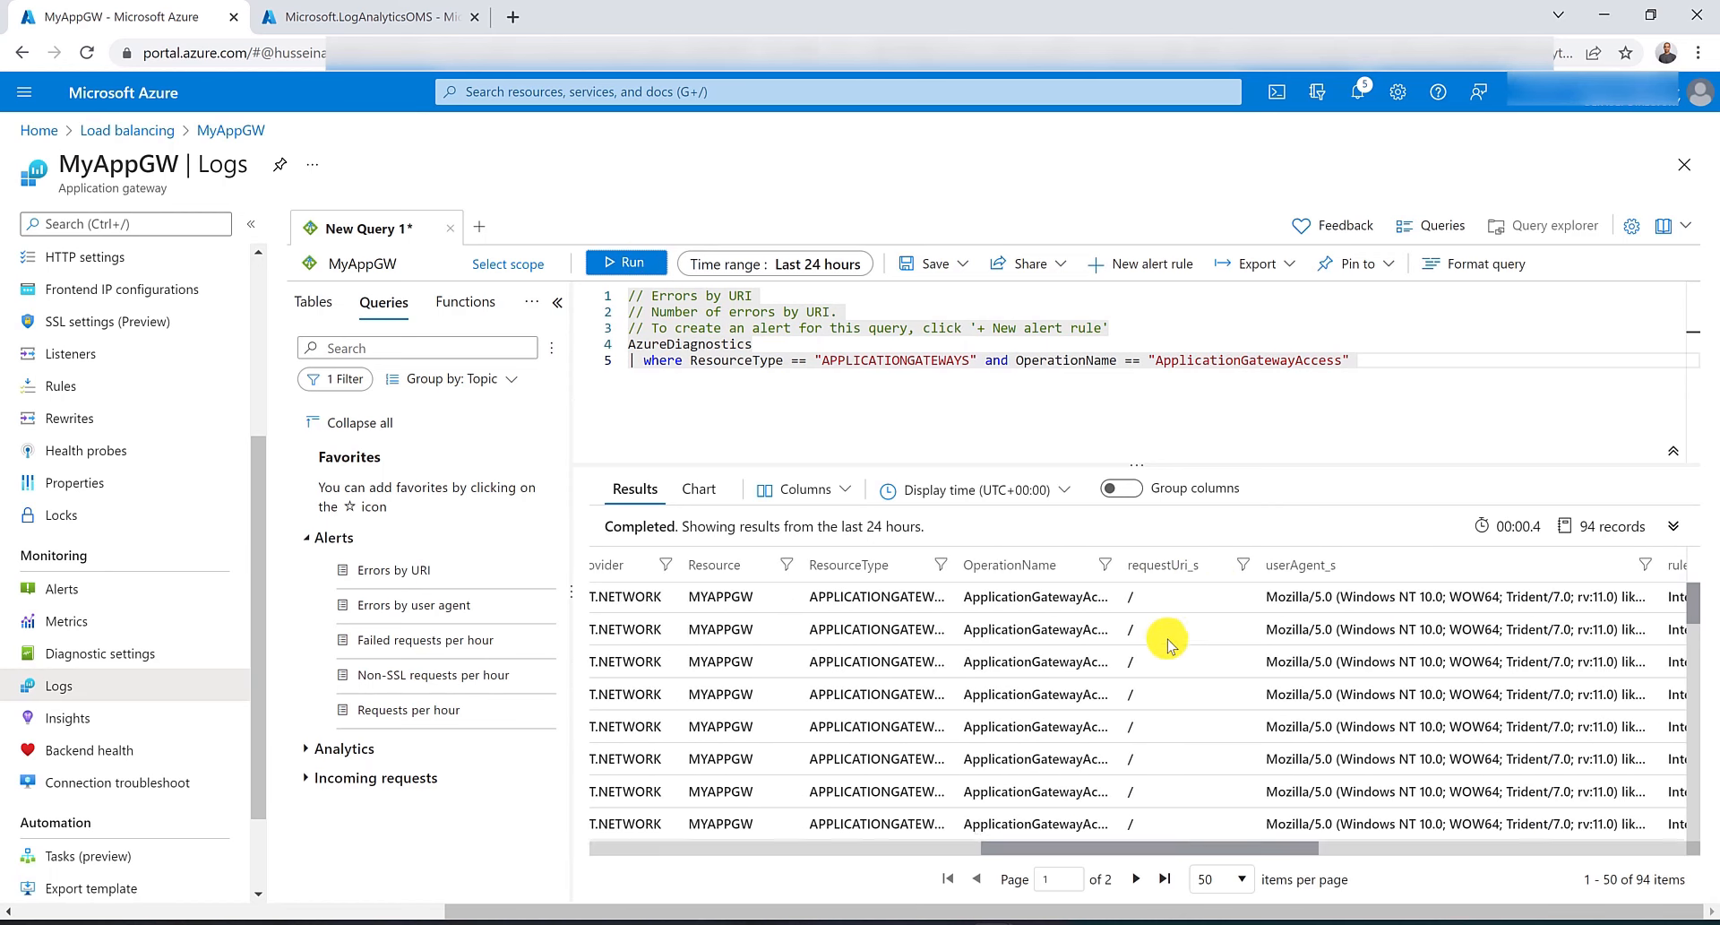
scroll(1169, 644, "down", 1)
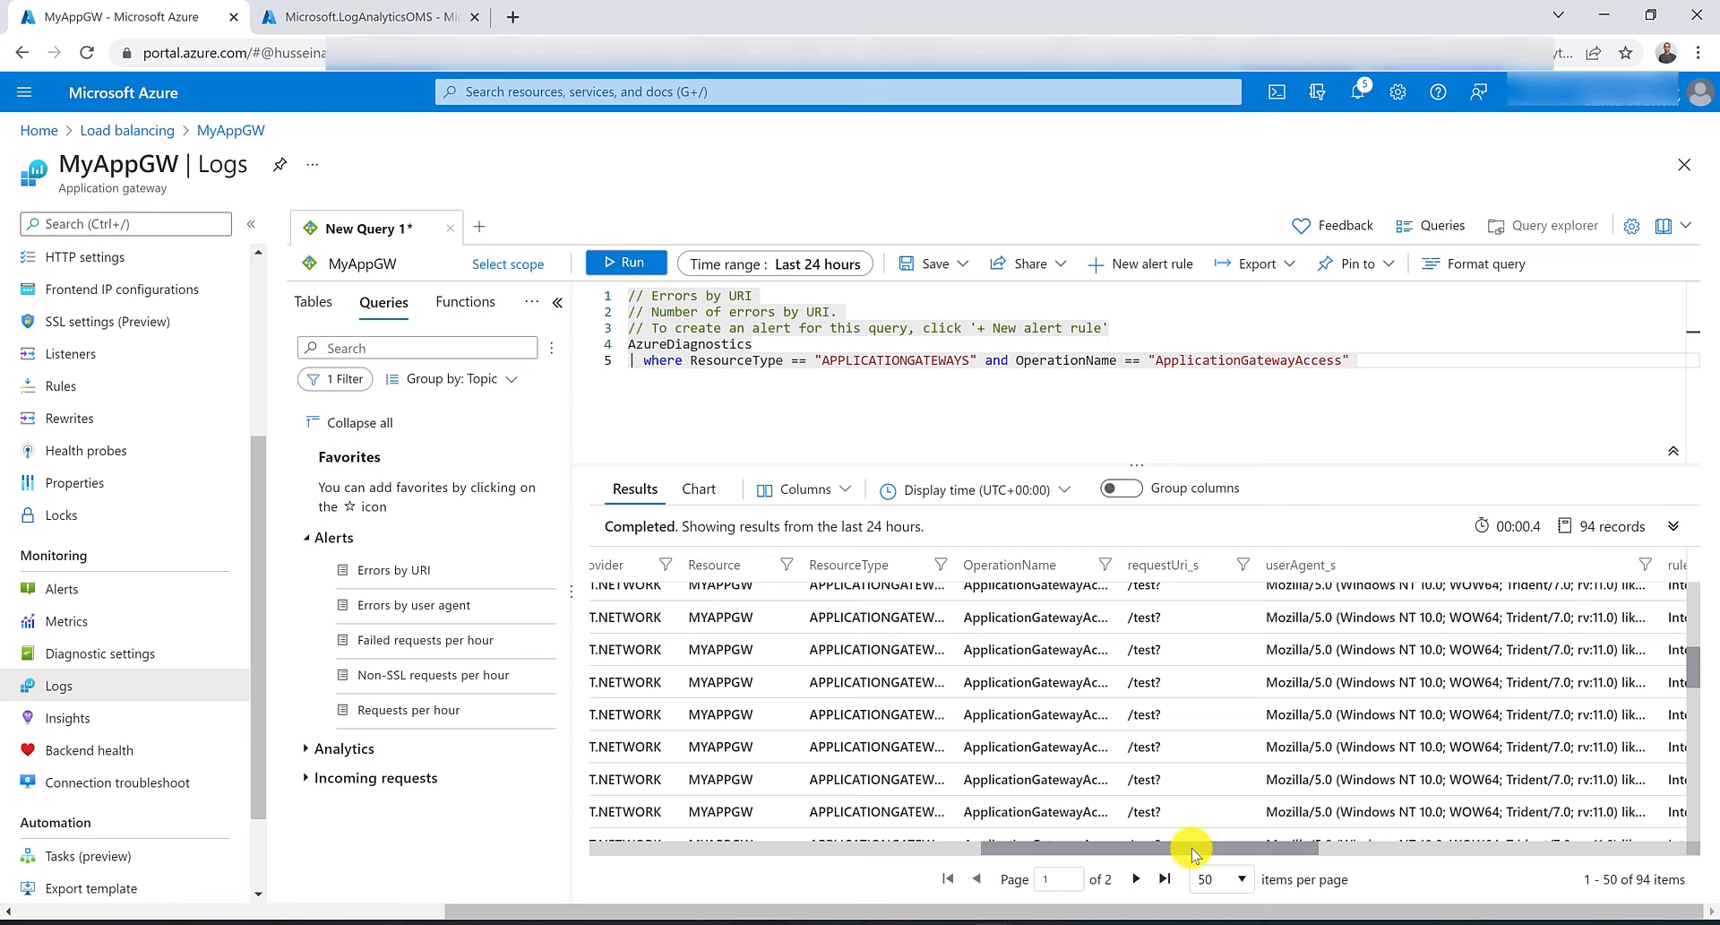
left_click_drag(1192, 852, 1532, 745)
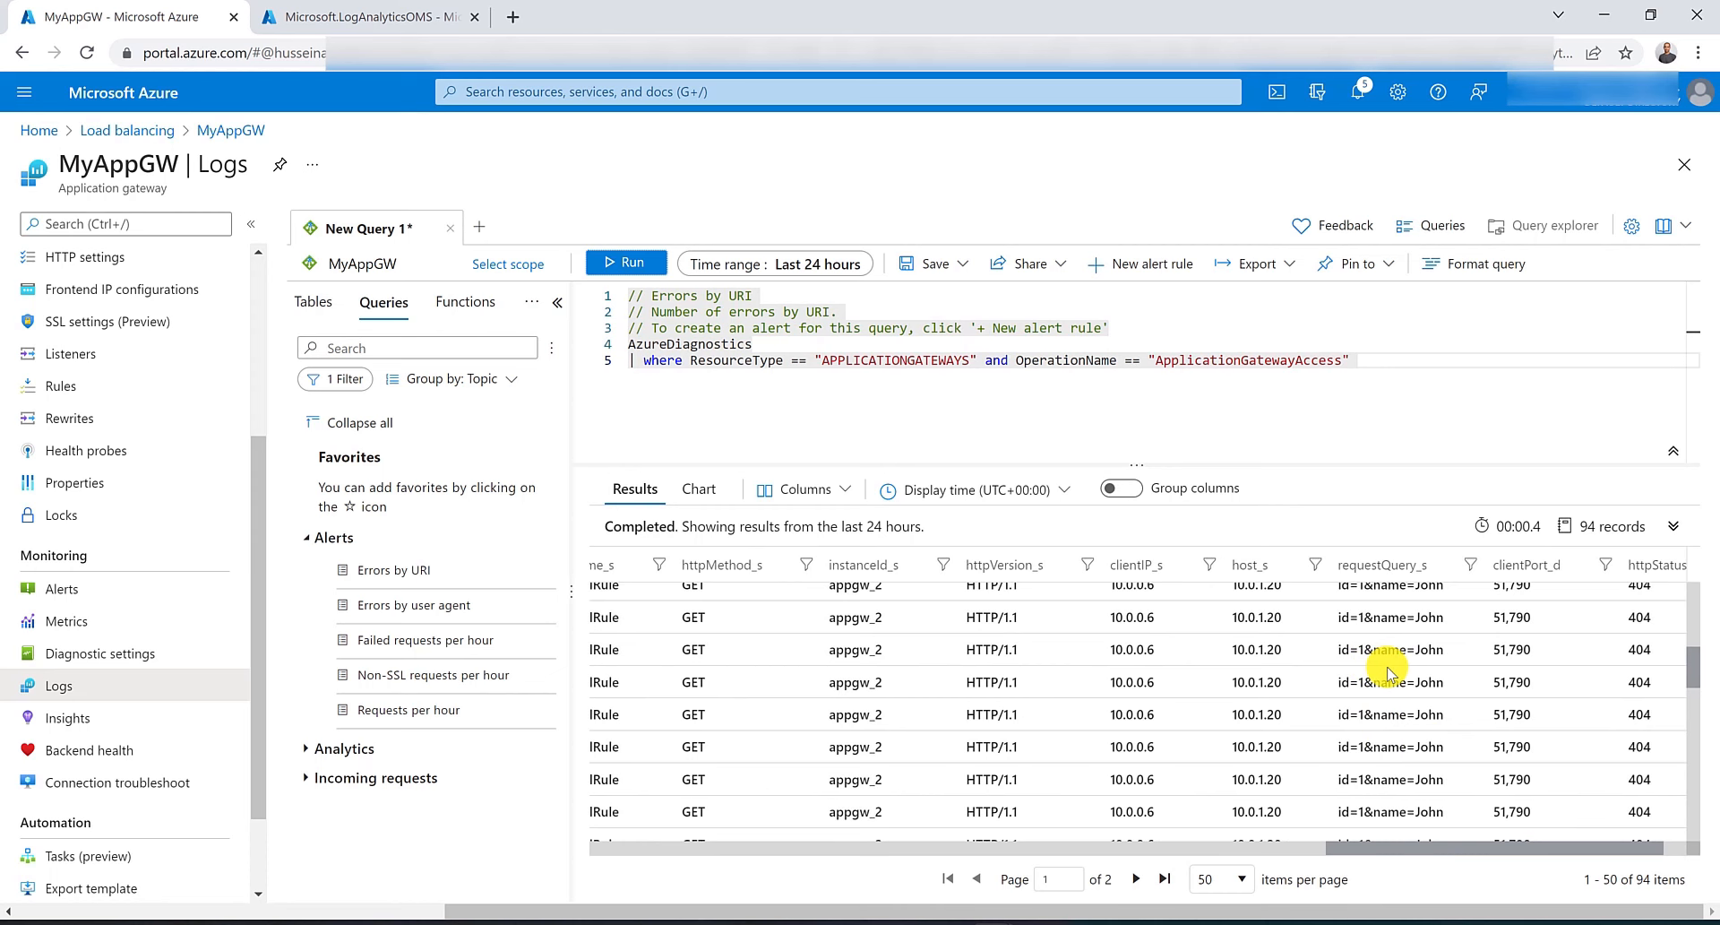
scroll(1422, 665, "up", 3)
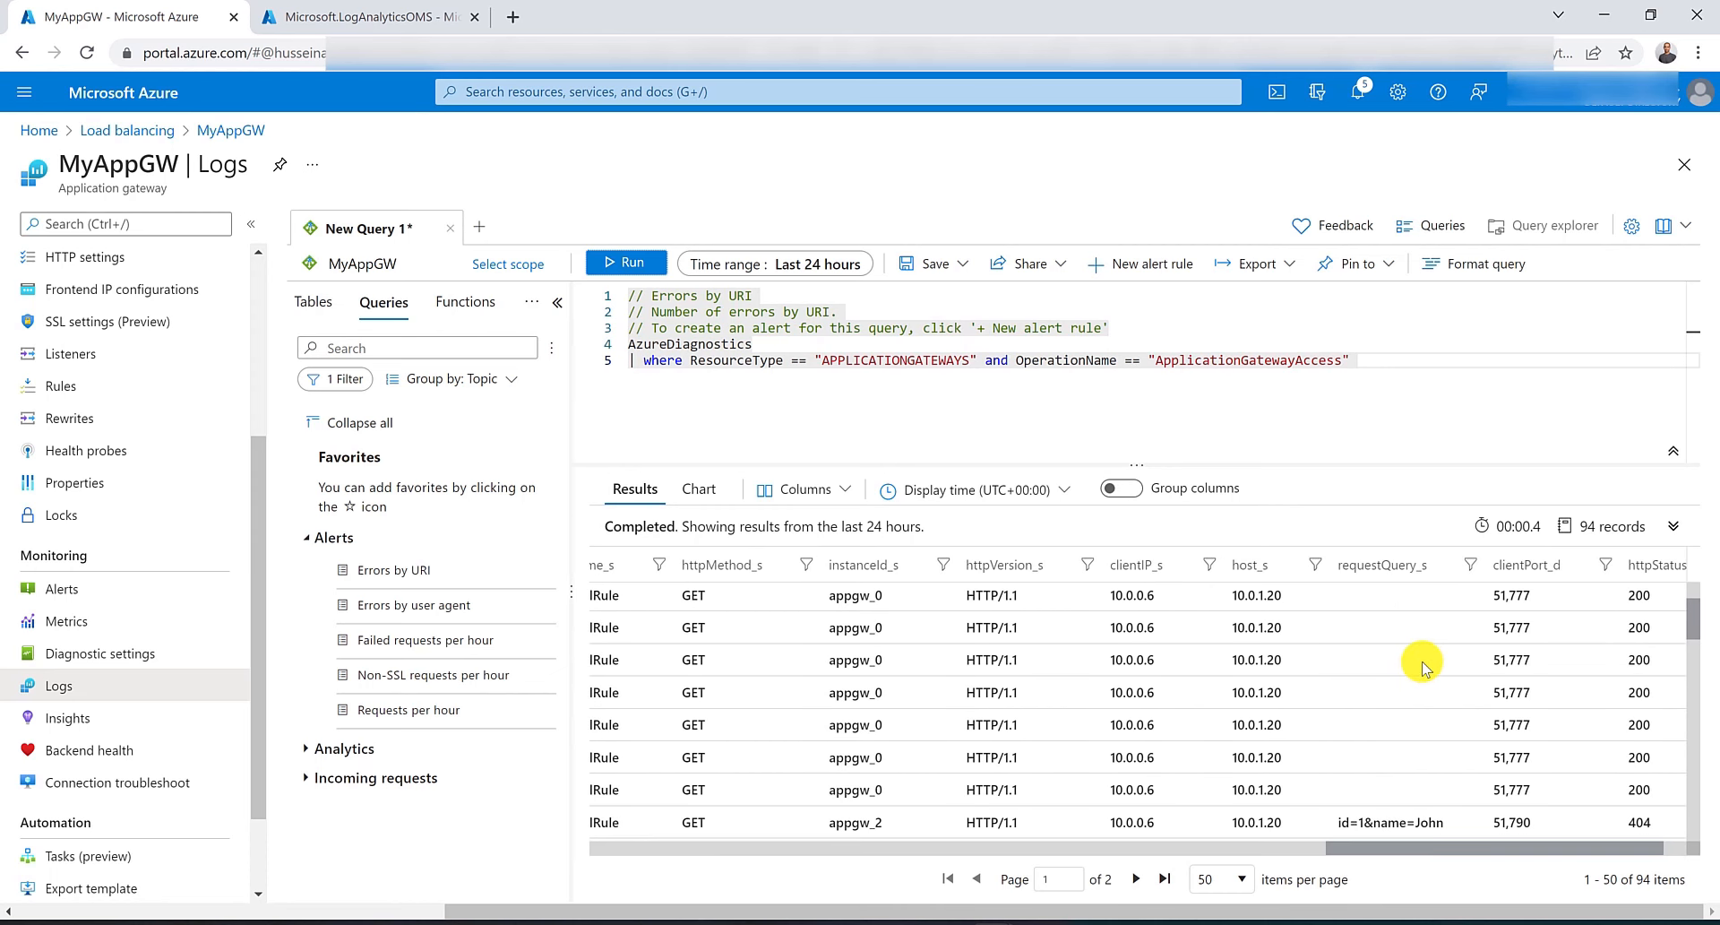
scroll(1423, 665, "down", 2)
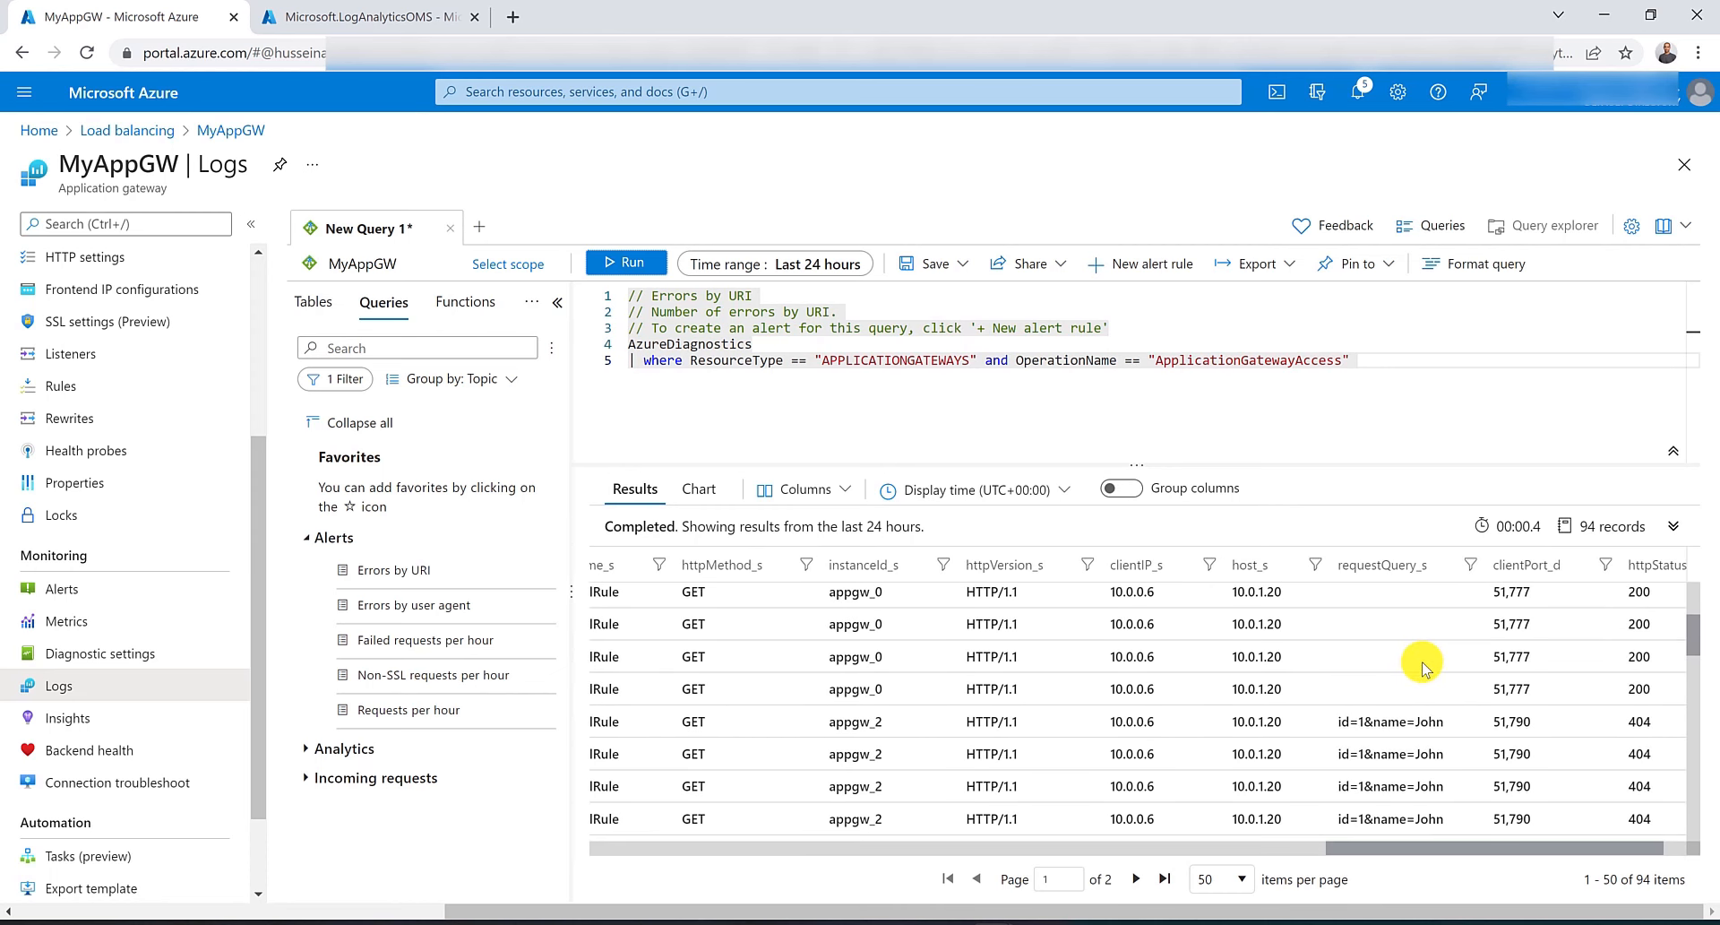
scroll(1422, 665, "down", 3)
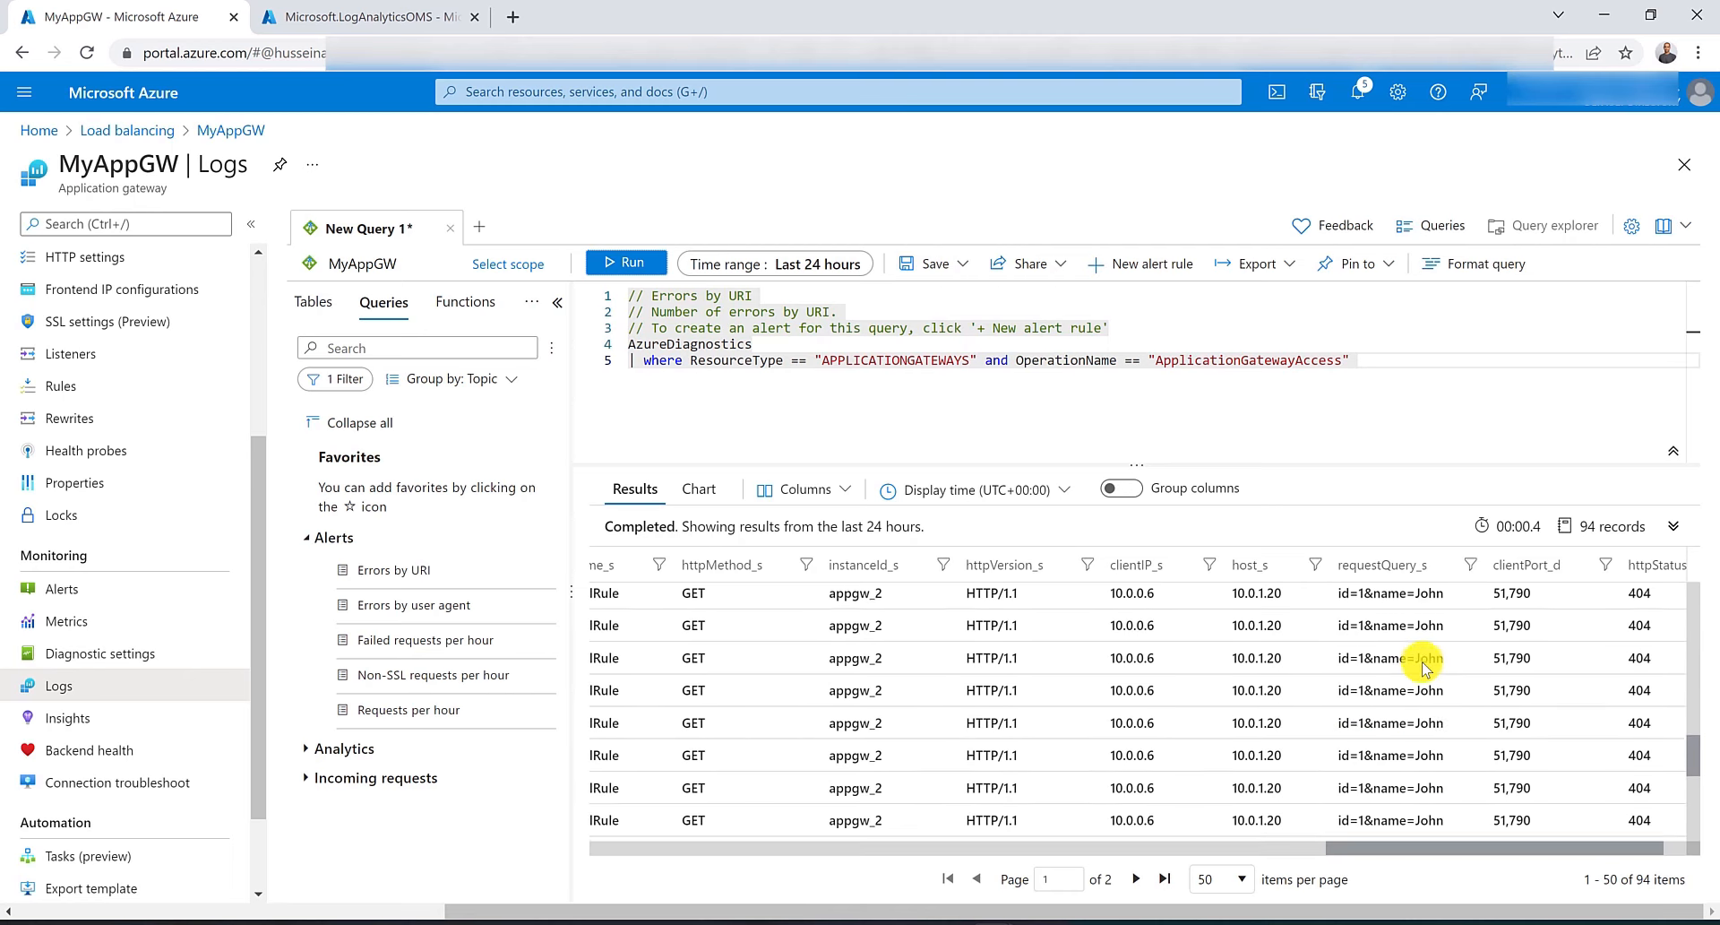
scroll(1423, 669, "down", 1)
scroll(1423, 668, "up", 2)
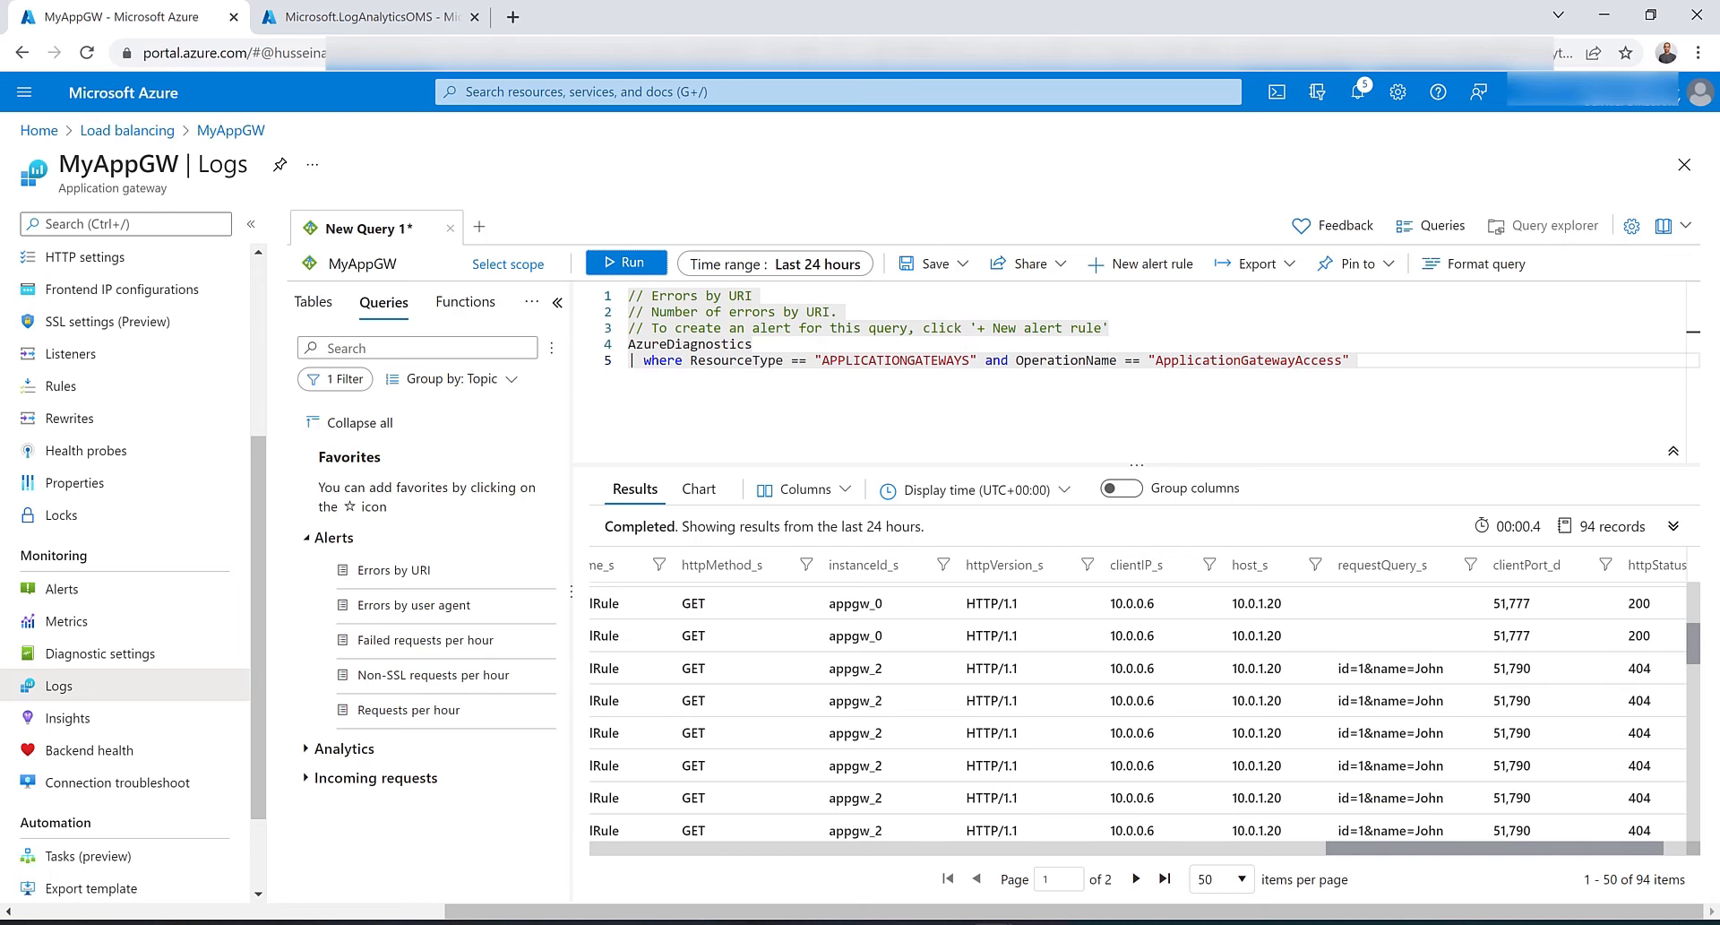
Switch to the Rewrite HTTP headers and URL documentation article and scroll back to its top.
left_click_drag(1719, 325, 762, 5)
scroll(779, 256, "up", 9)
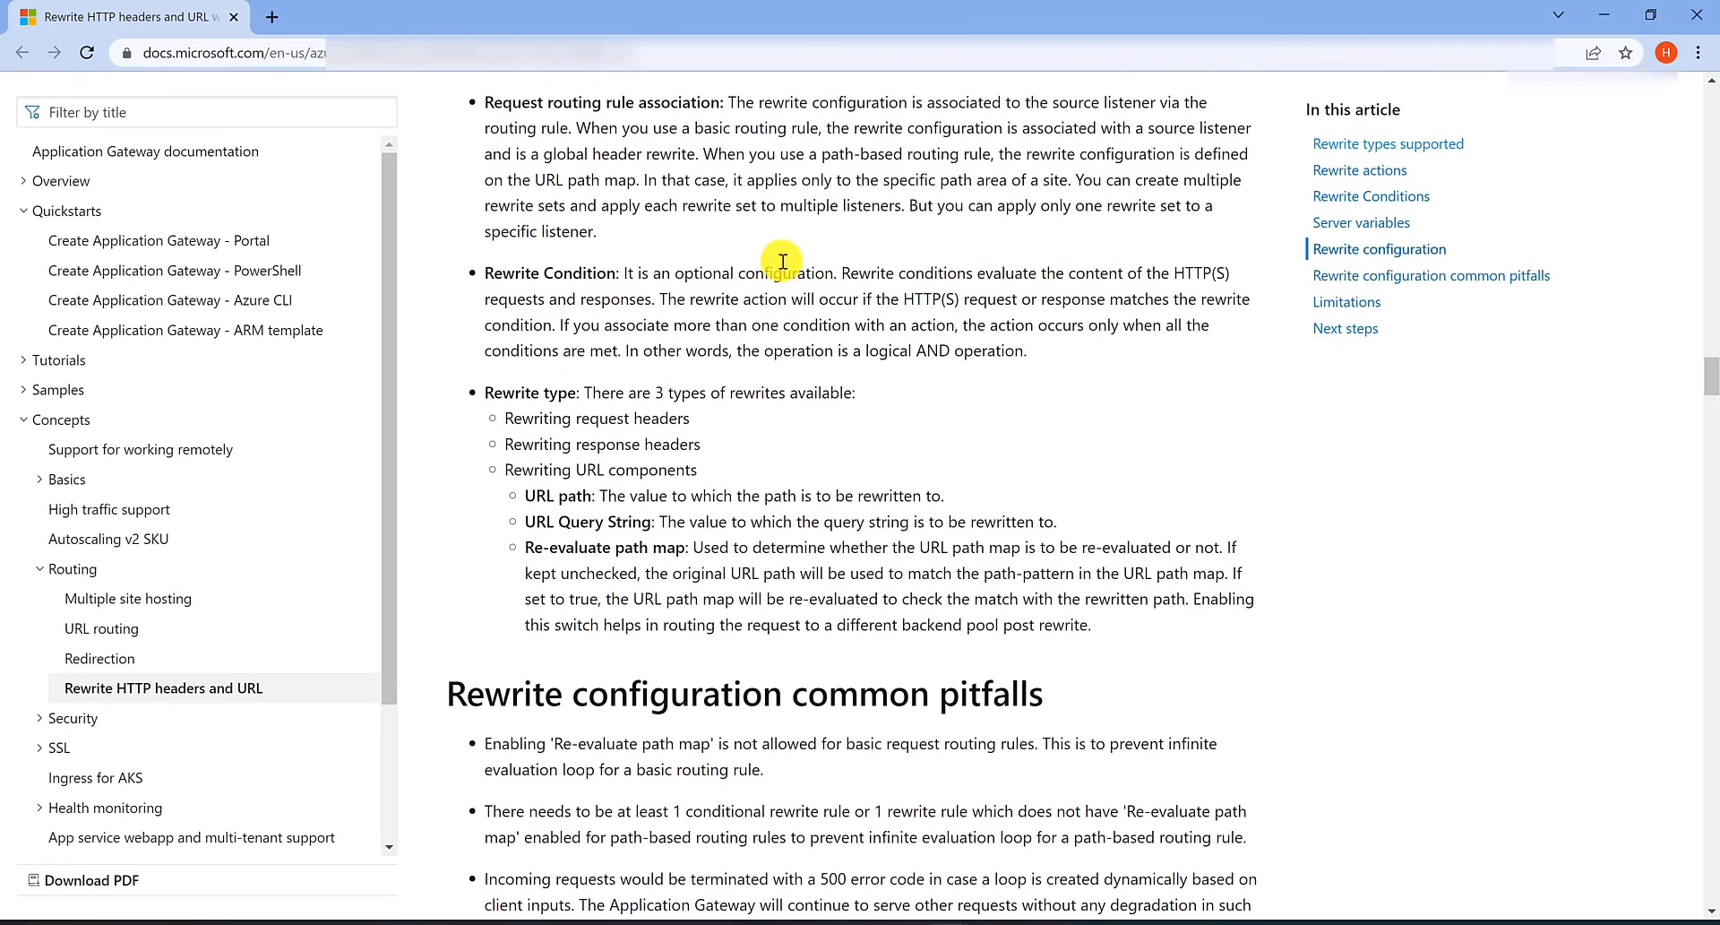
scroll(782, 261, "up", 15)
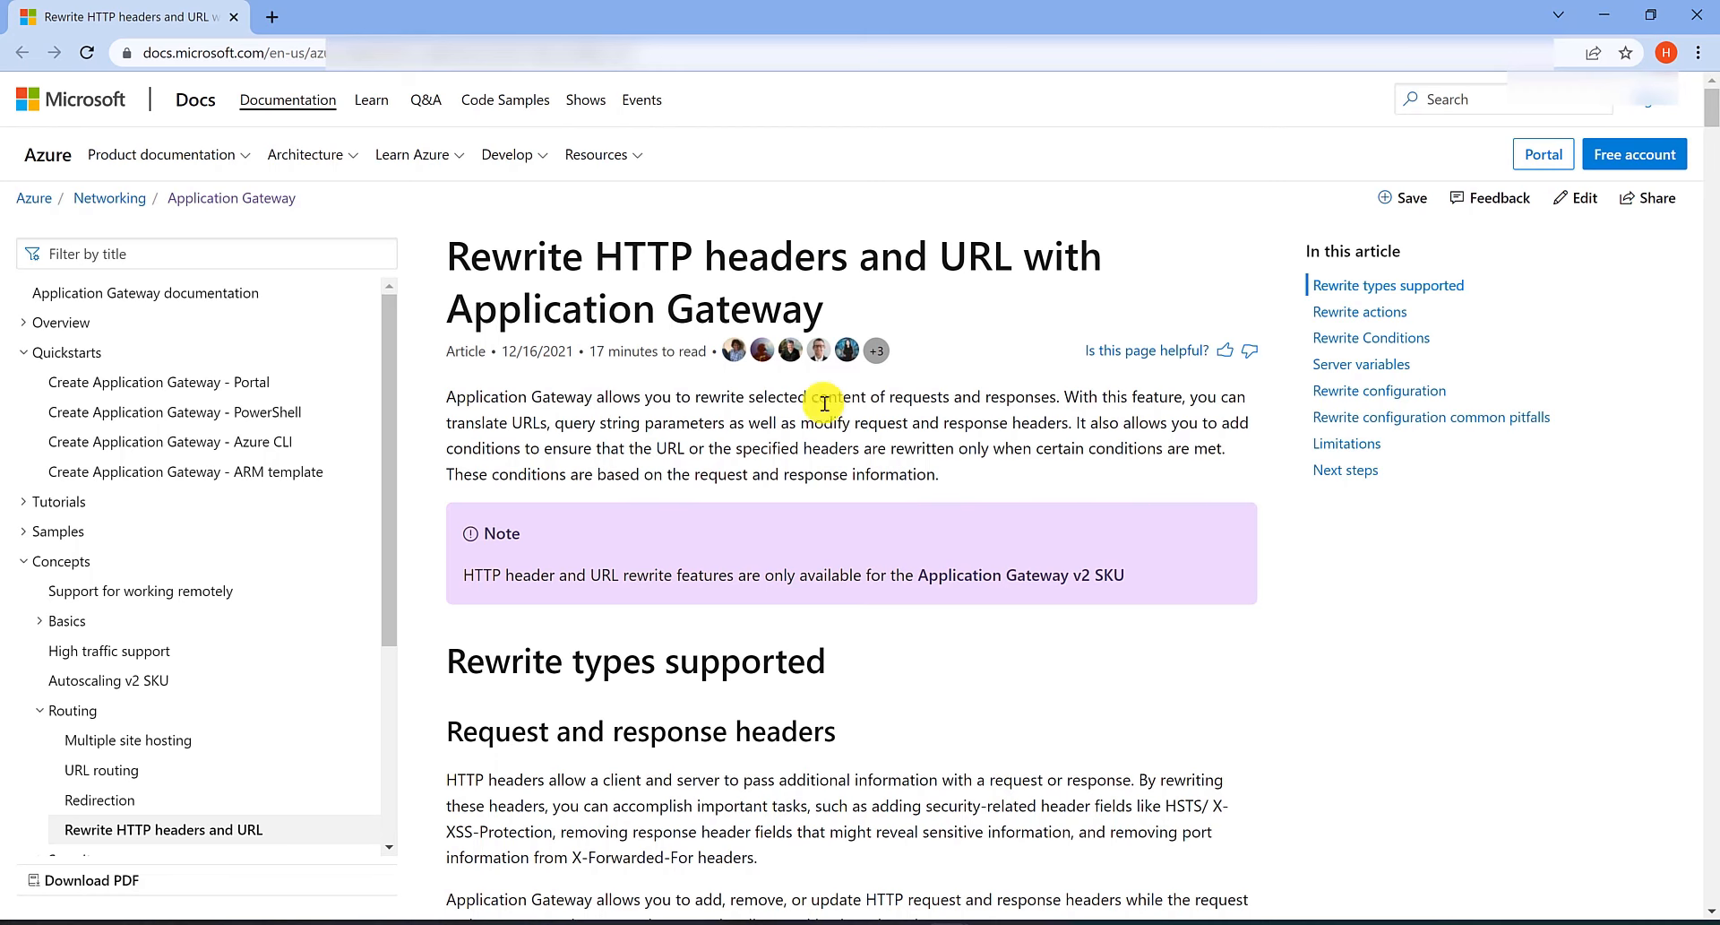
scroll(830, 461, "down", 3)
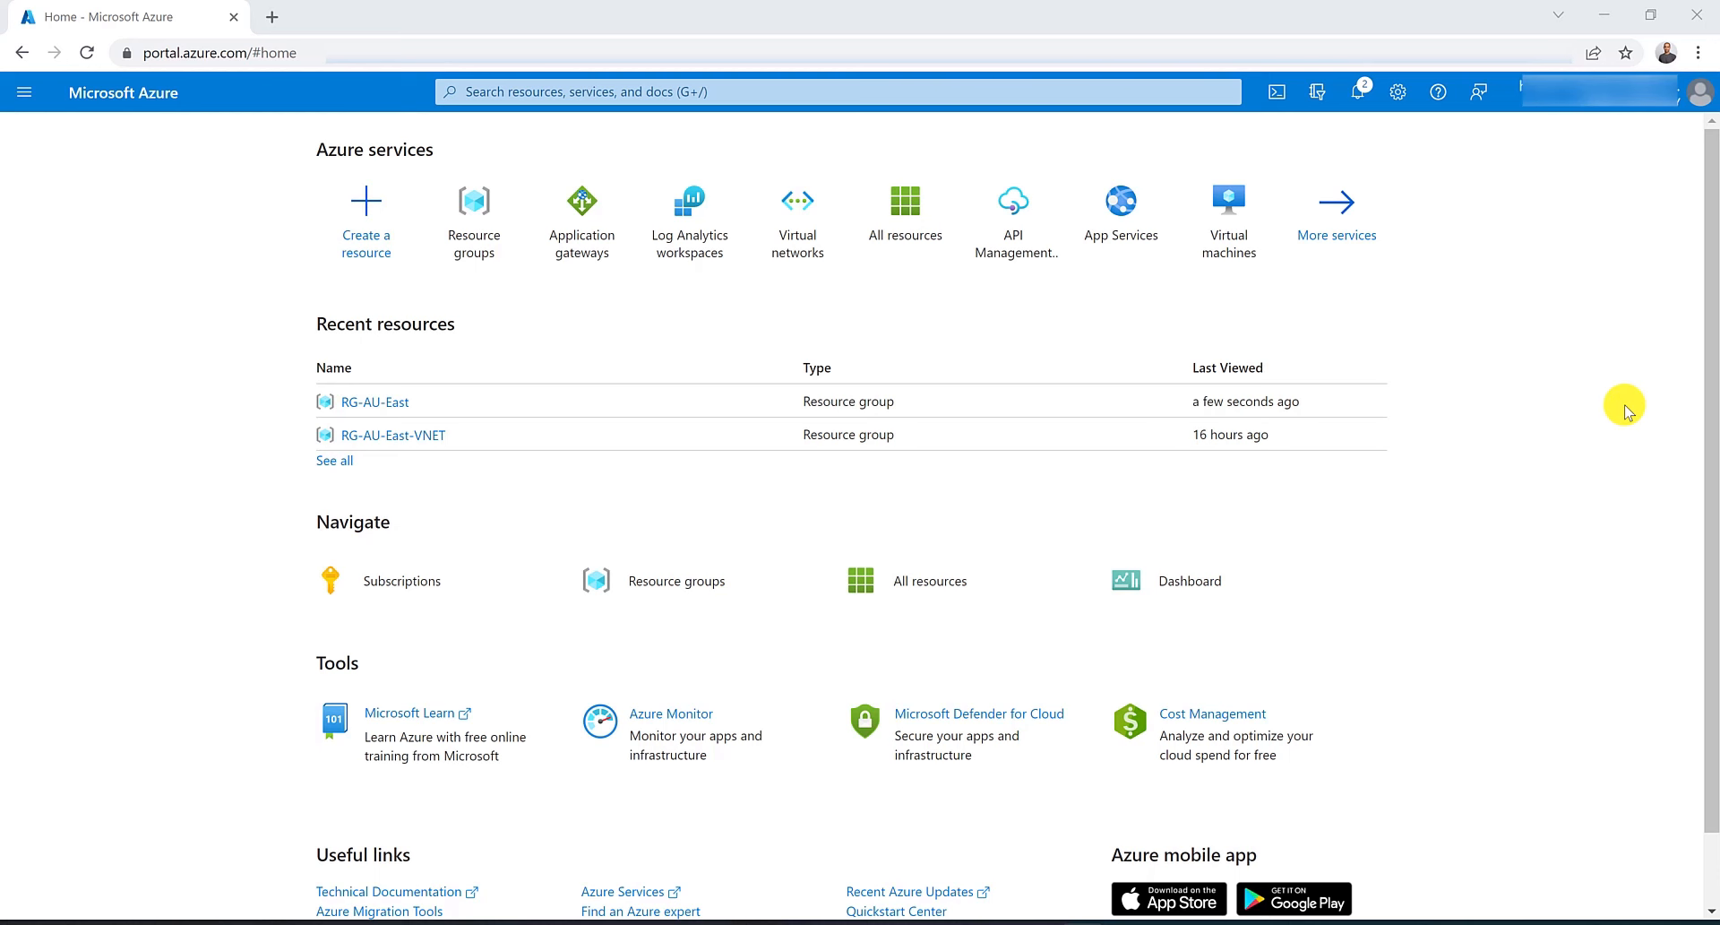
Create a resource group named RG-AU-East in the Australia East region.
left_click(478, 215)
left_click(68, 222)
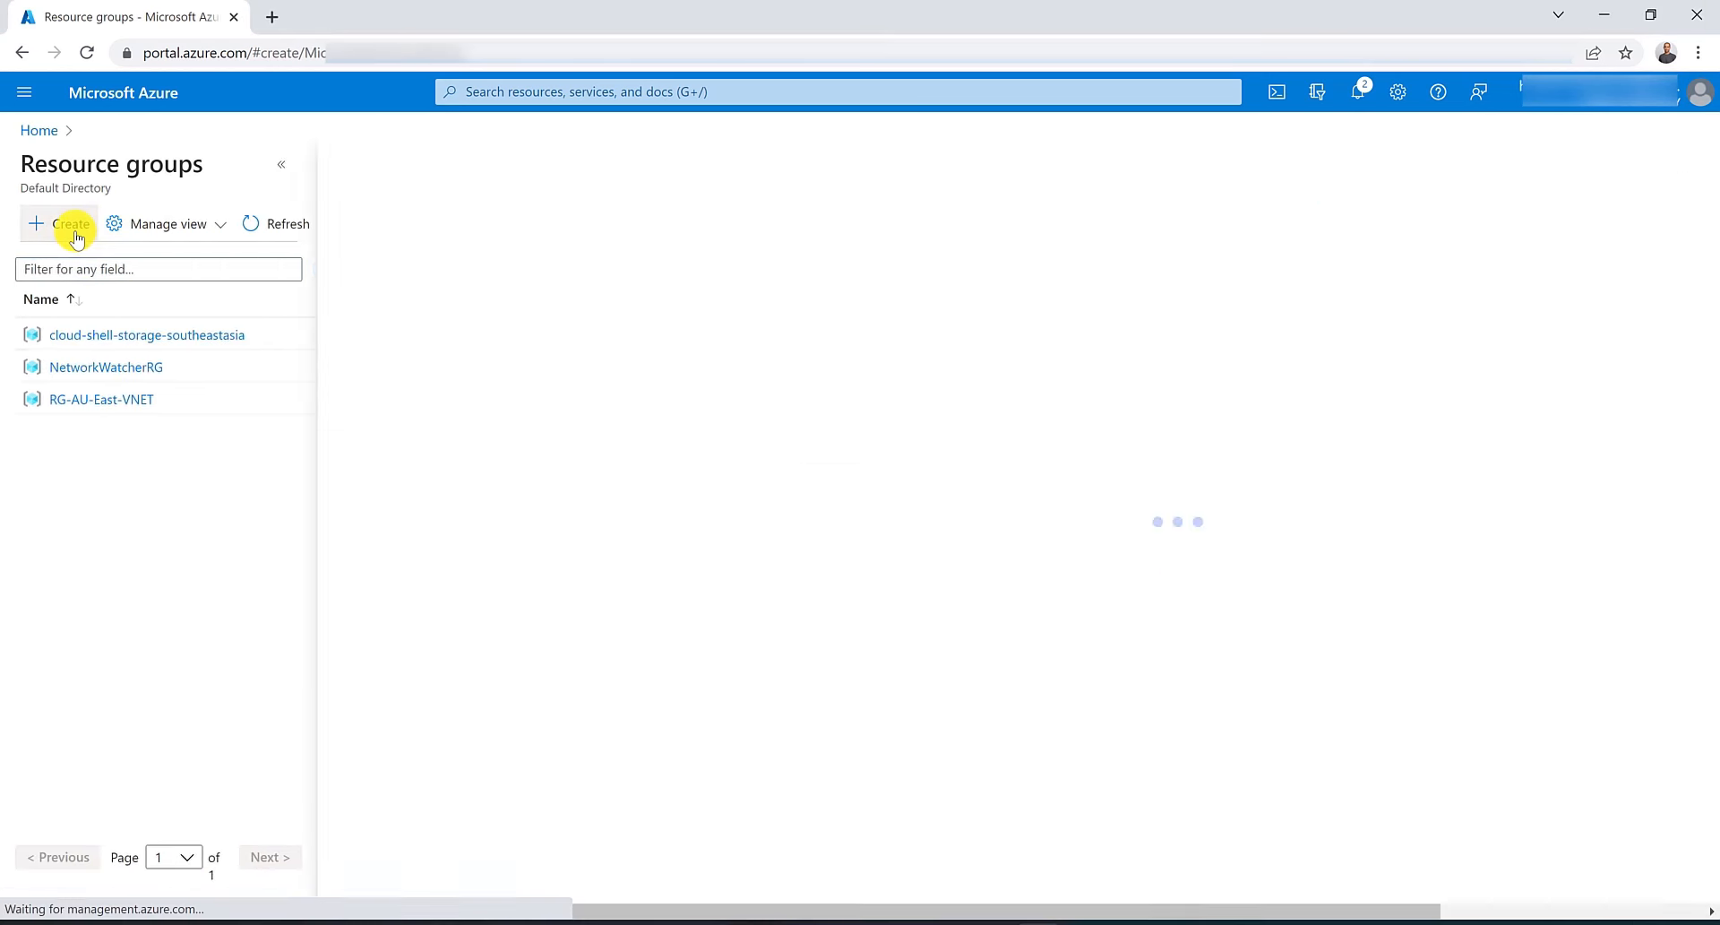
left_click(713, 419)
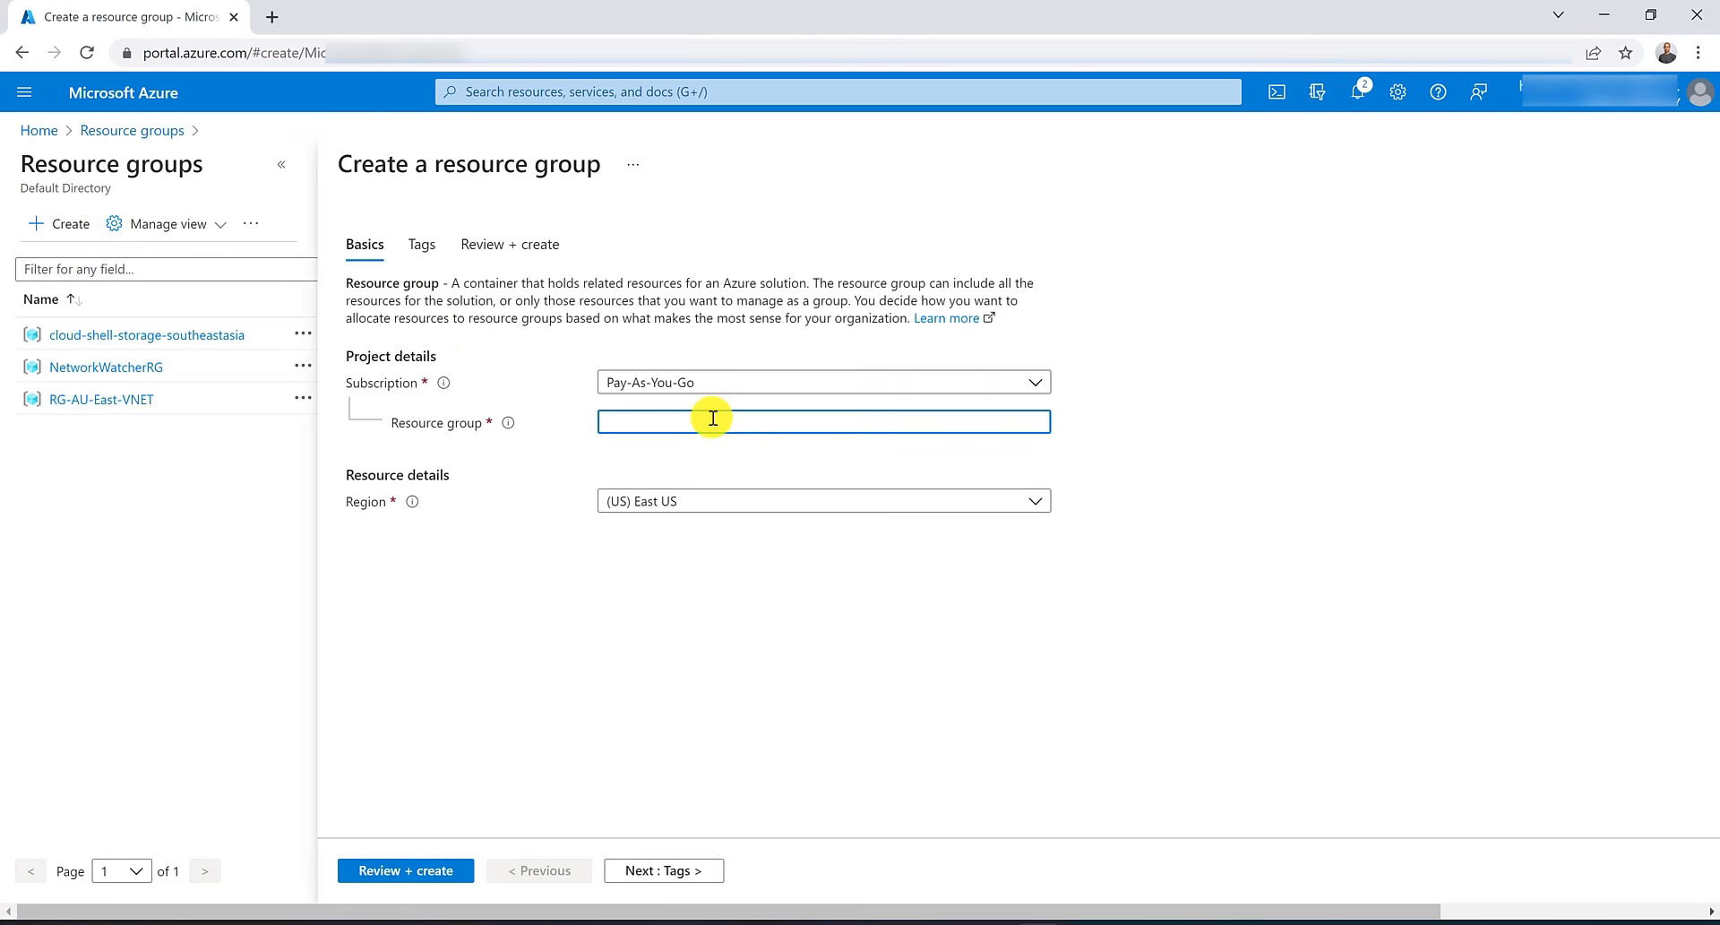
type("RG-AU-East")
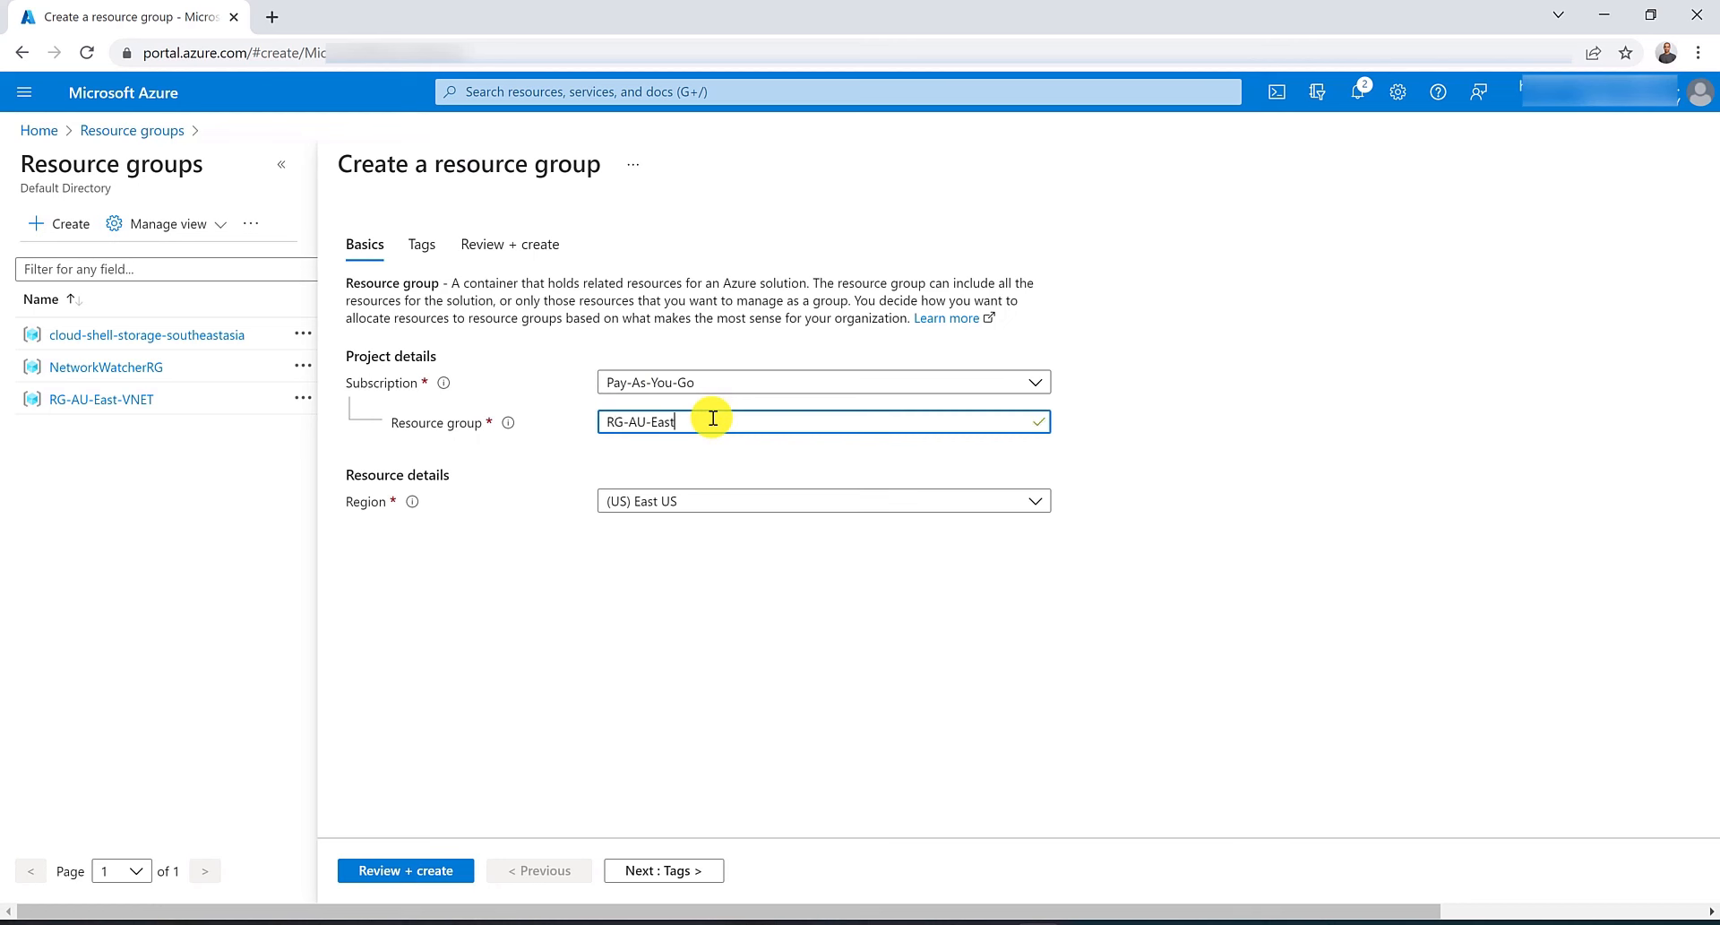
left_click(716, 500)
left_click(696, 762)
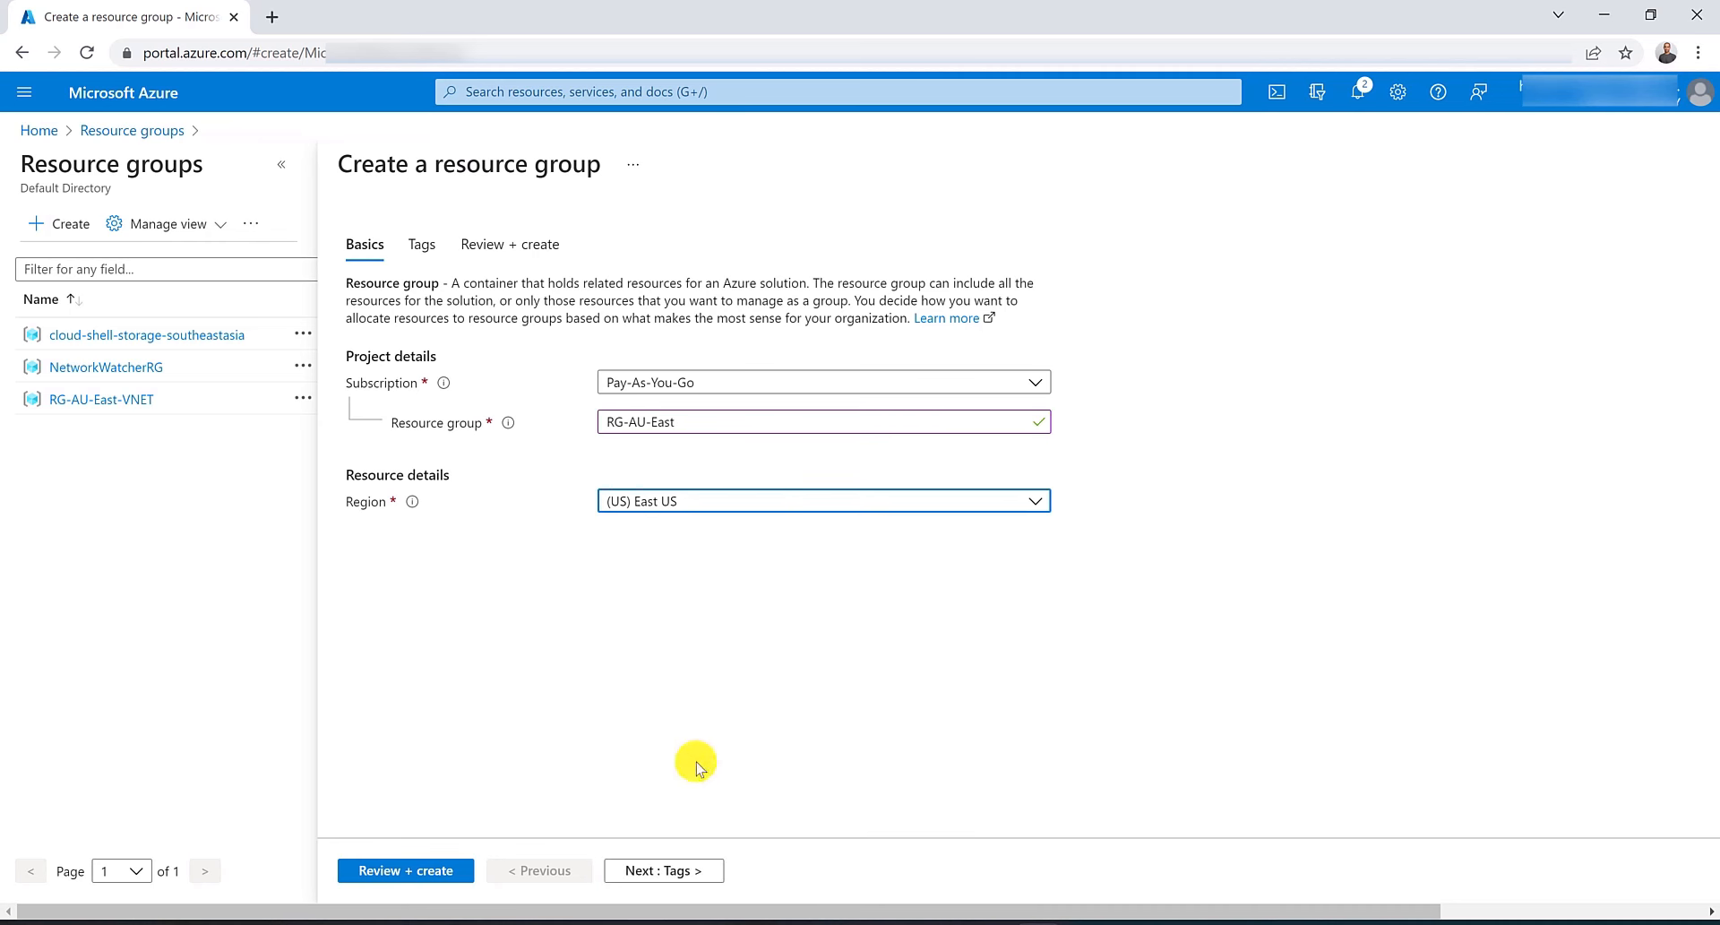
left_click(383, 870)
left_click(384, 868)
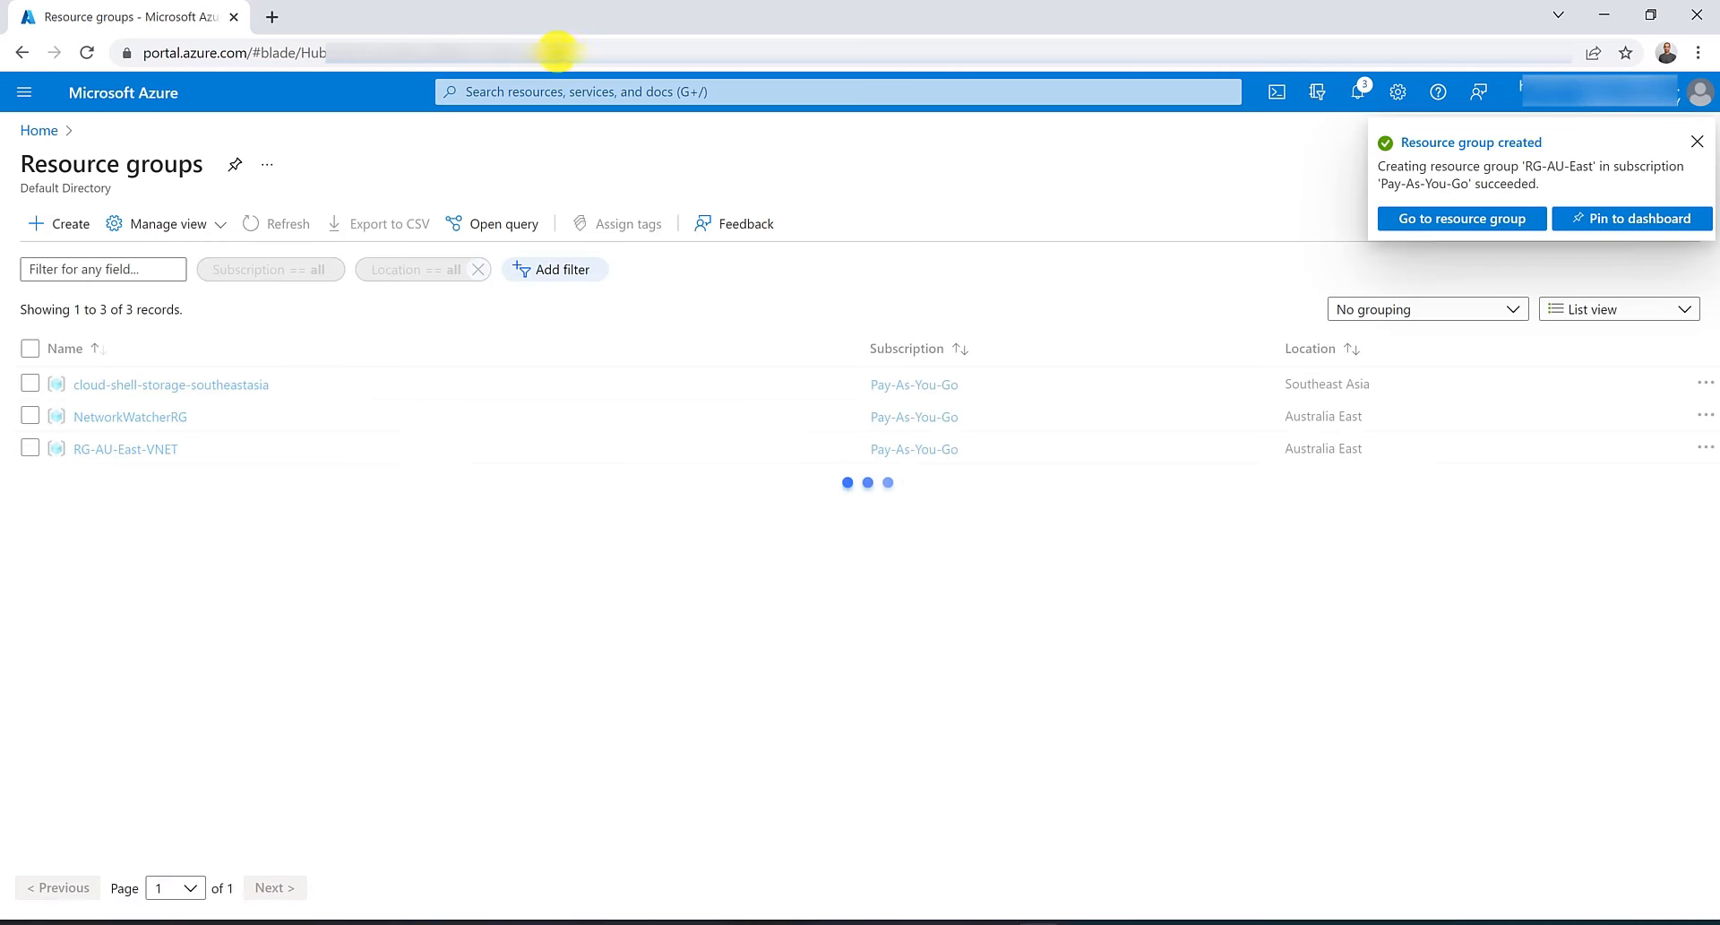
Start a new application gateway named MyAppGW in RG-AU-East, region Australia East, with autoscaling turned off.
left_click(583, 97)
left_click(584, 274)
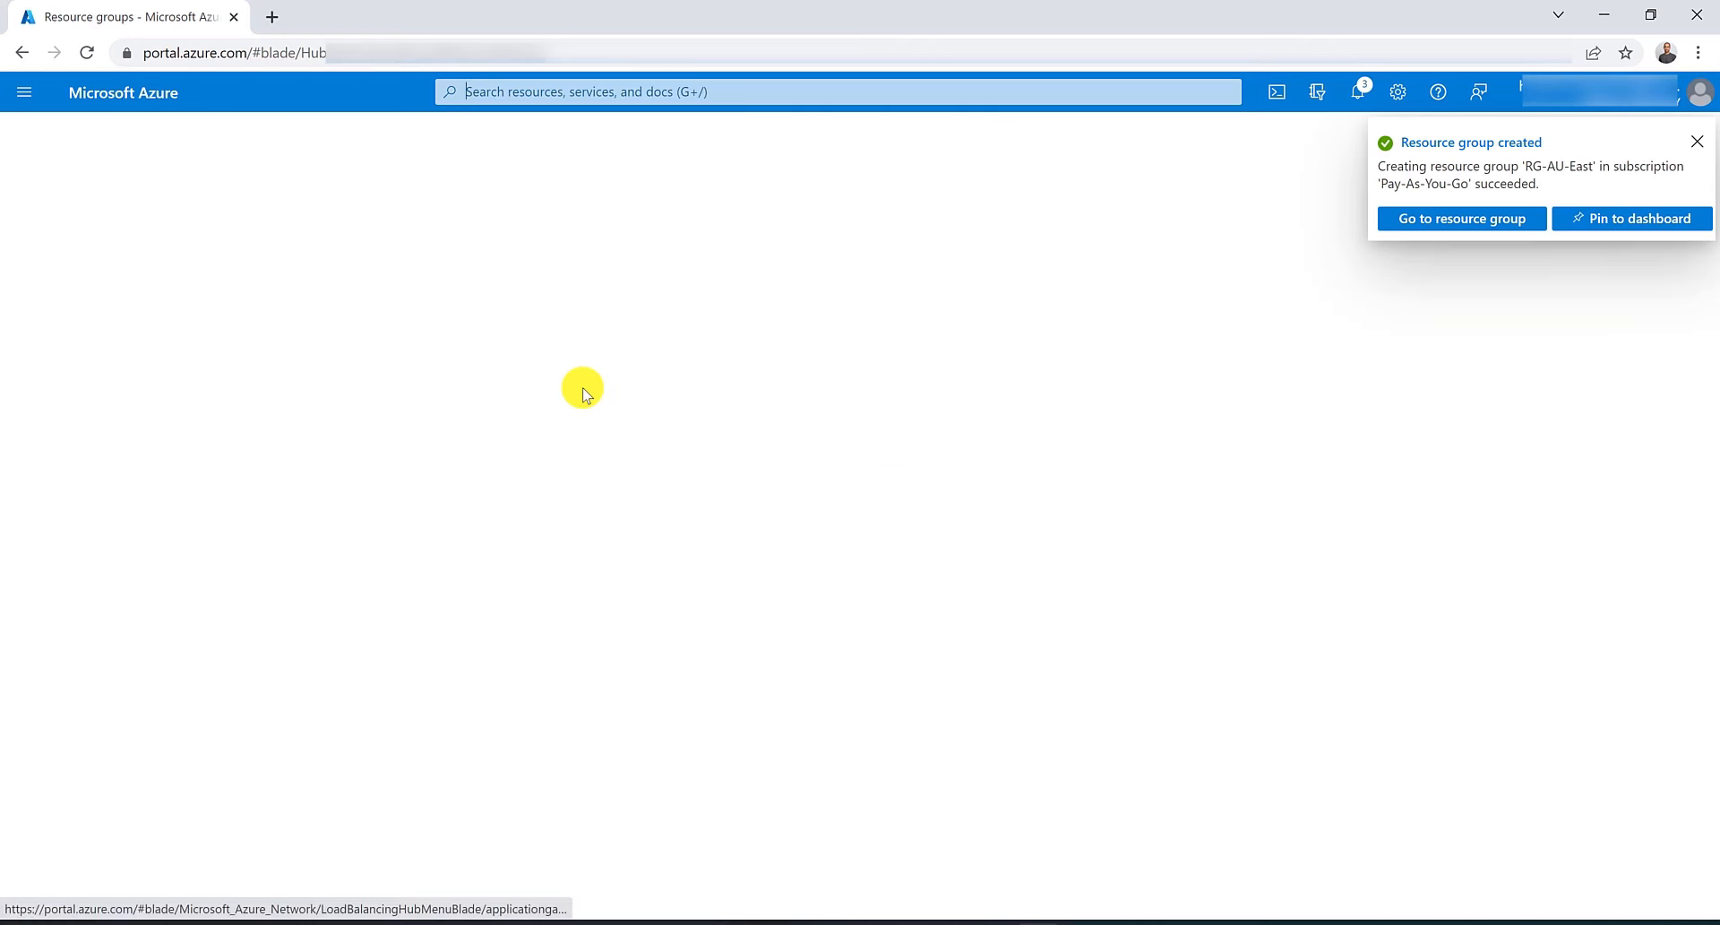
left_click(326, 224)
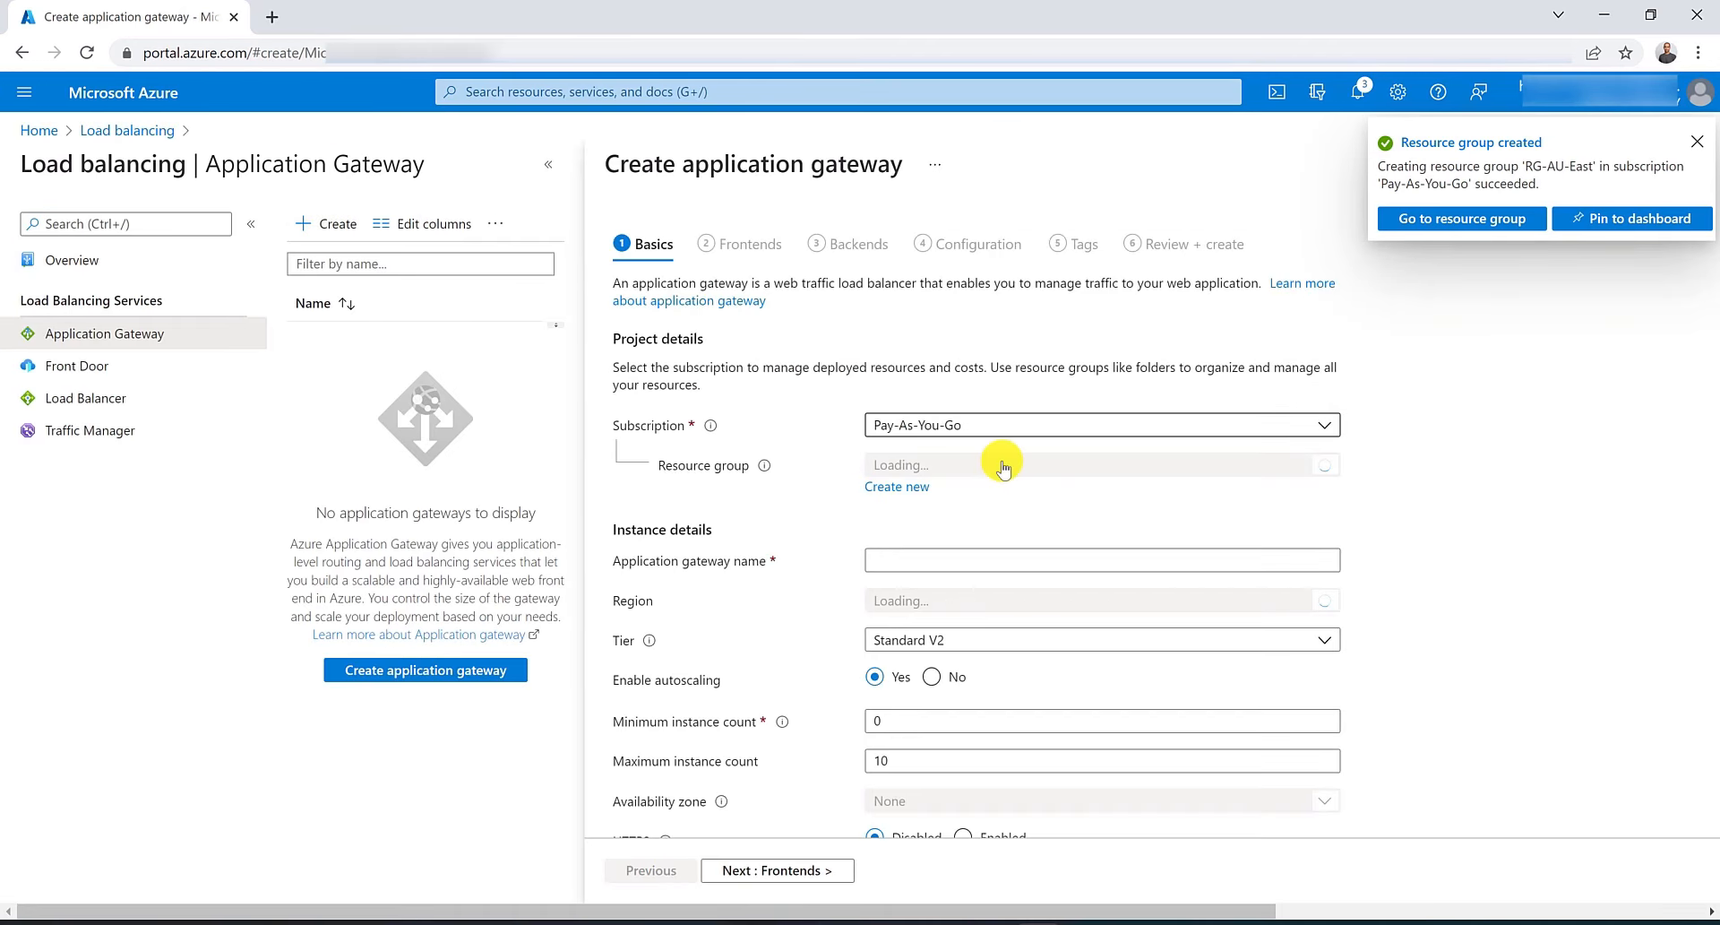
left_click(1004, 466)
left_click(1007, 702)
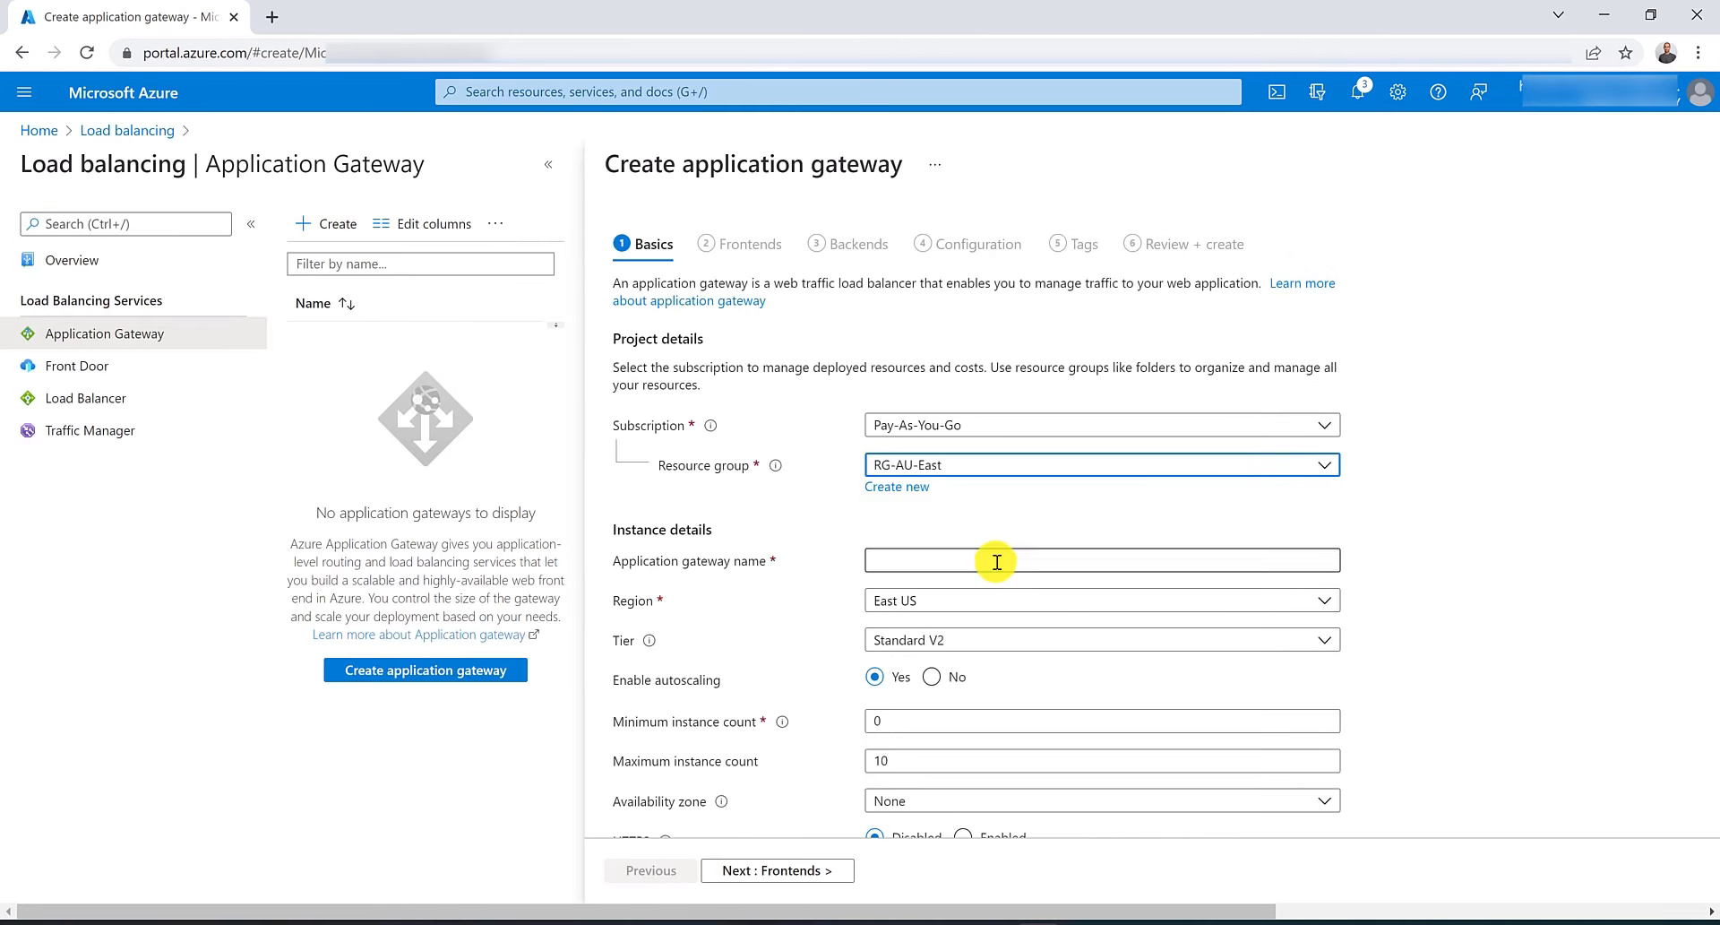
left_click(997, 562)
type("MyAp")
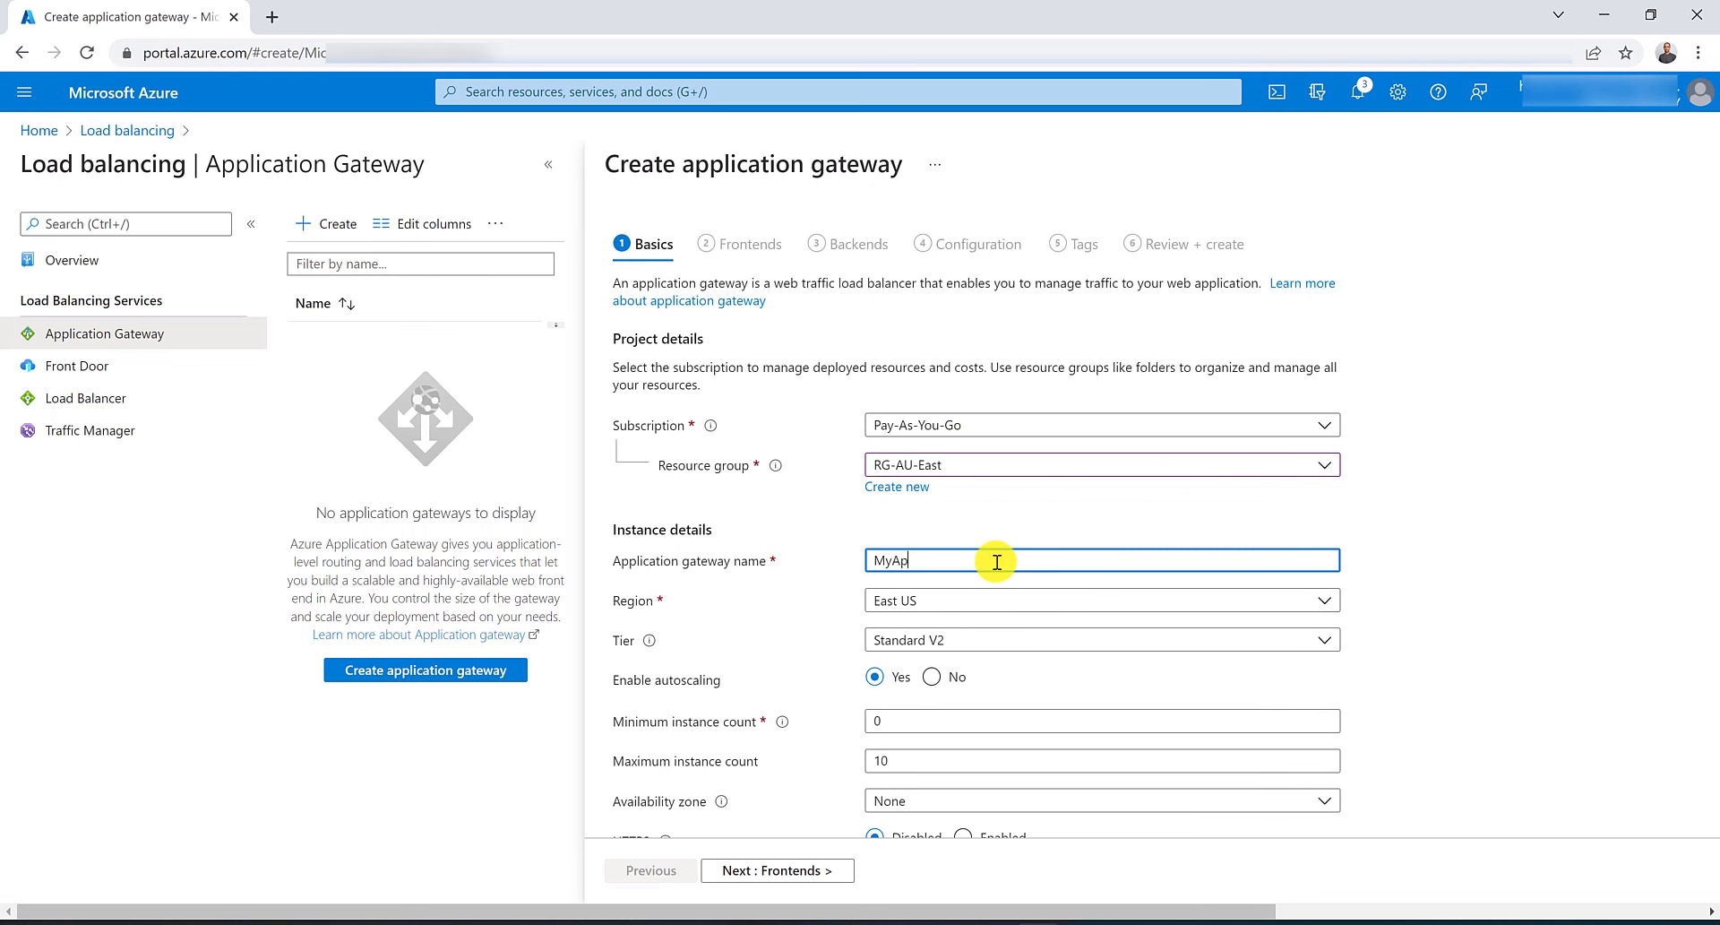
type("pGW")
left_click(1011, 600)
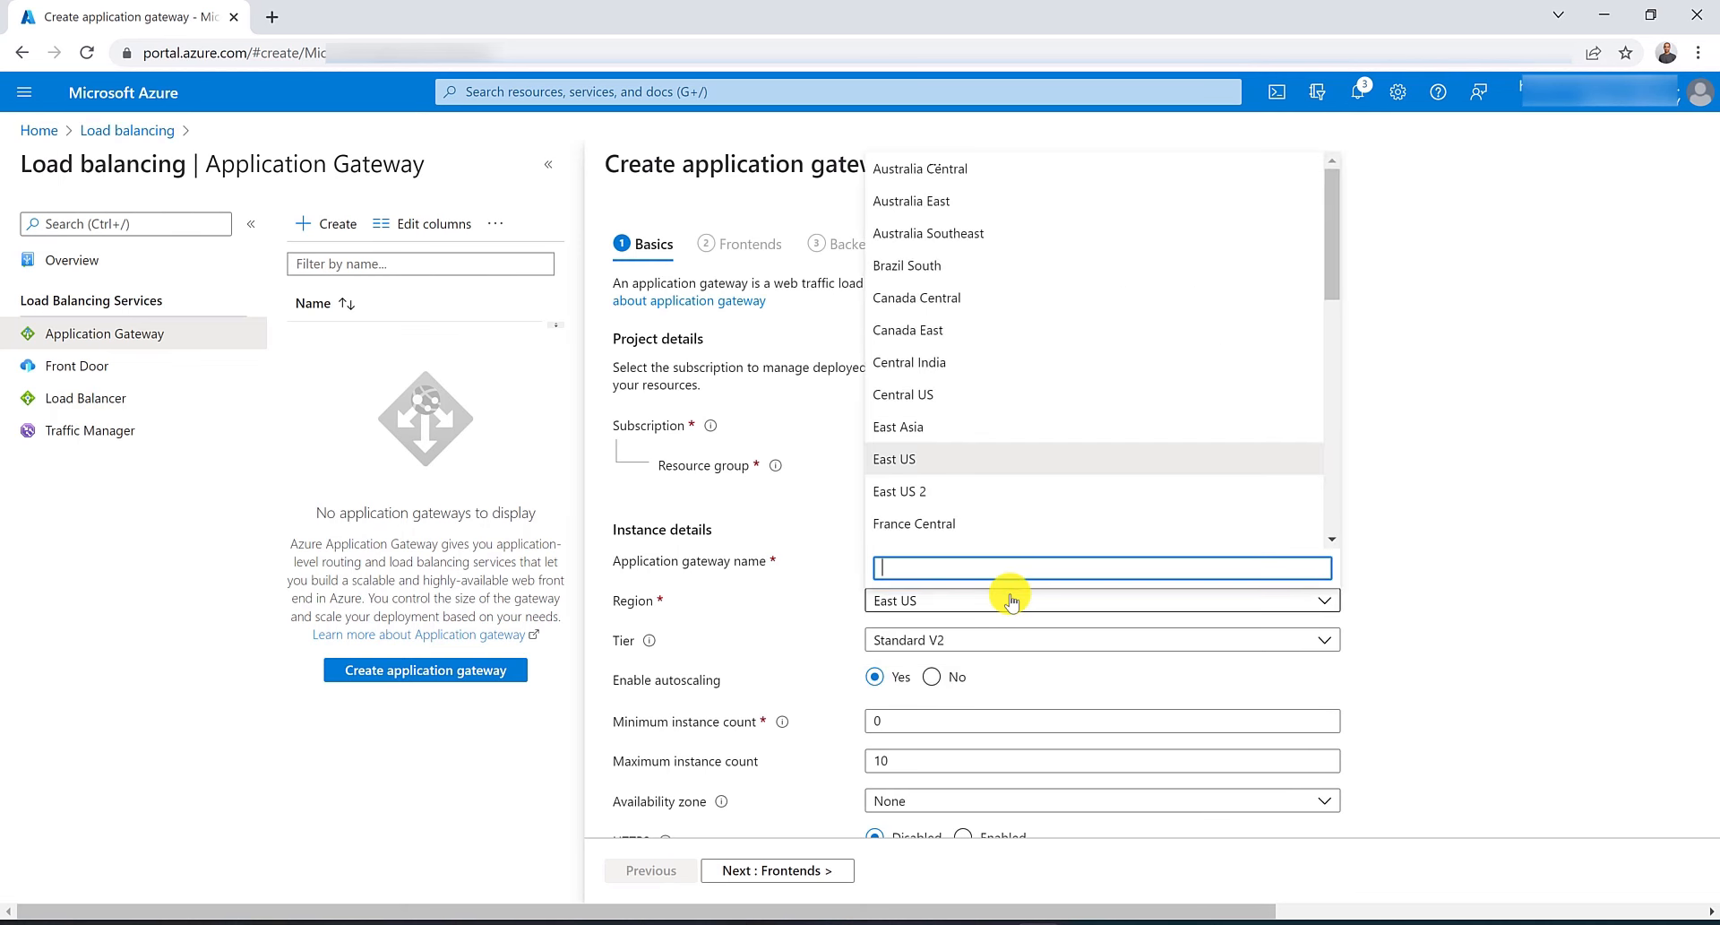
left_click(1010, 219)
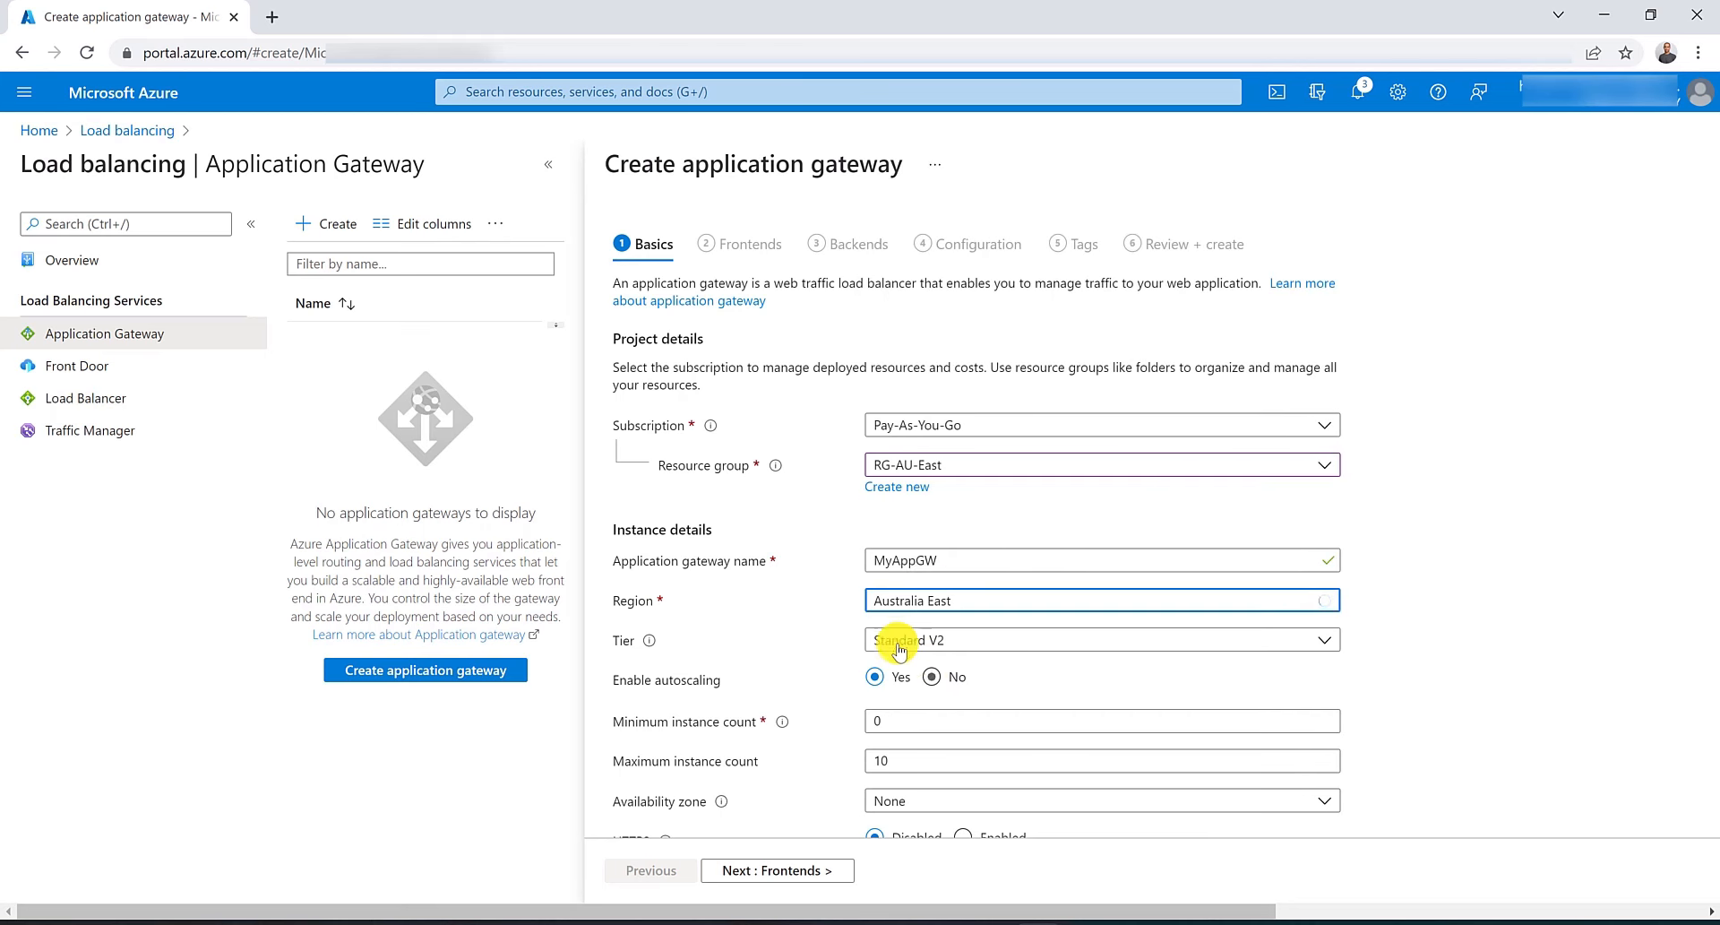
left_click(932, 676)
Place the gateway in virtual network VNET-AU-East and subnet SN-AppGW, then continue to the frontends.
scroll(1127, 686, "down", 2)
left_click(1044, 761)
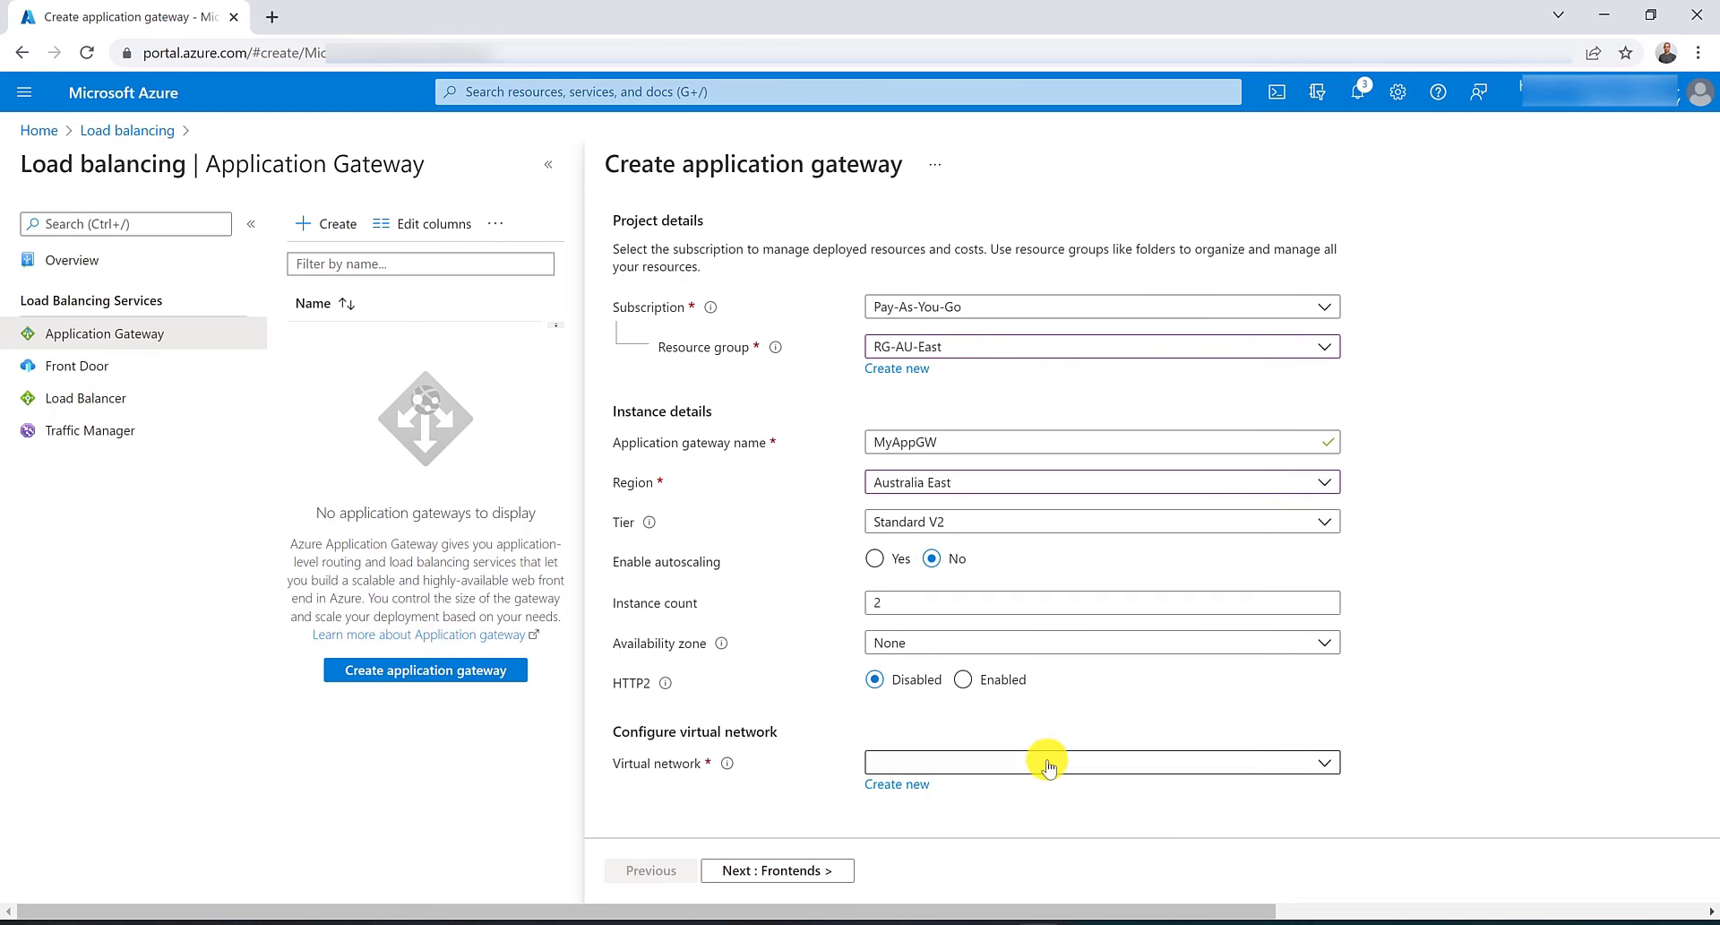
left_click(1021, 863)
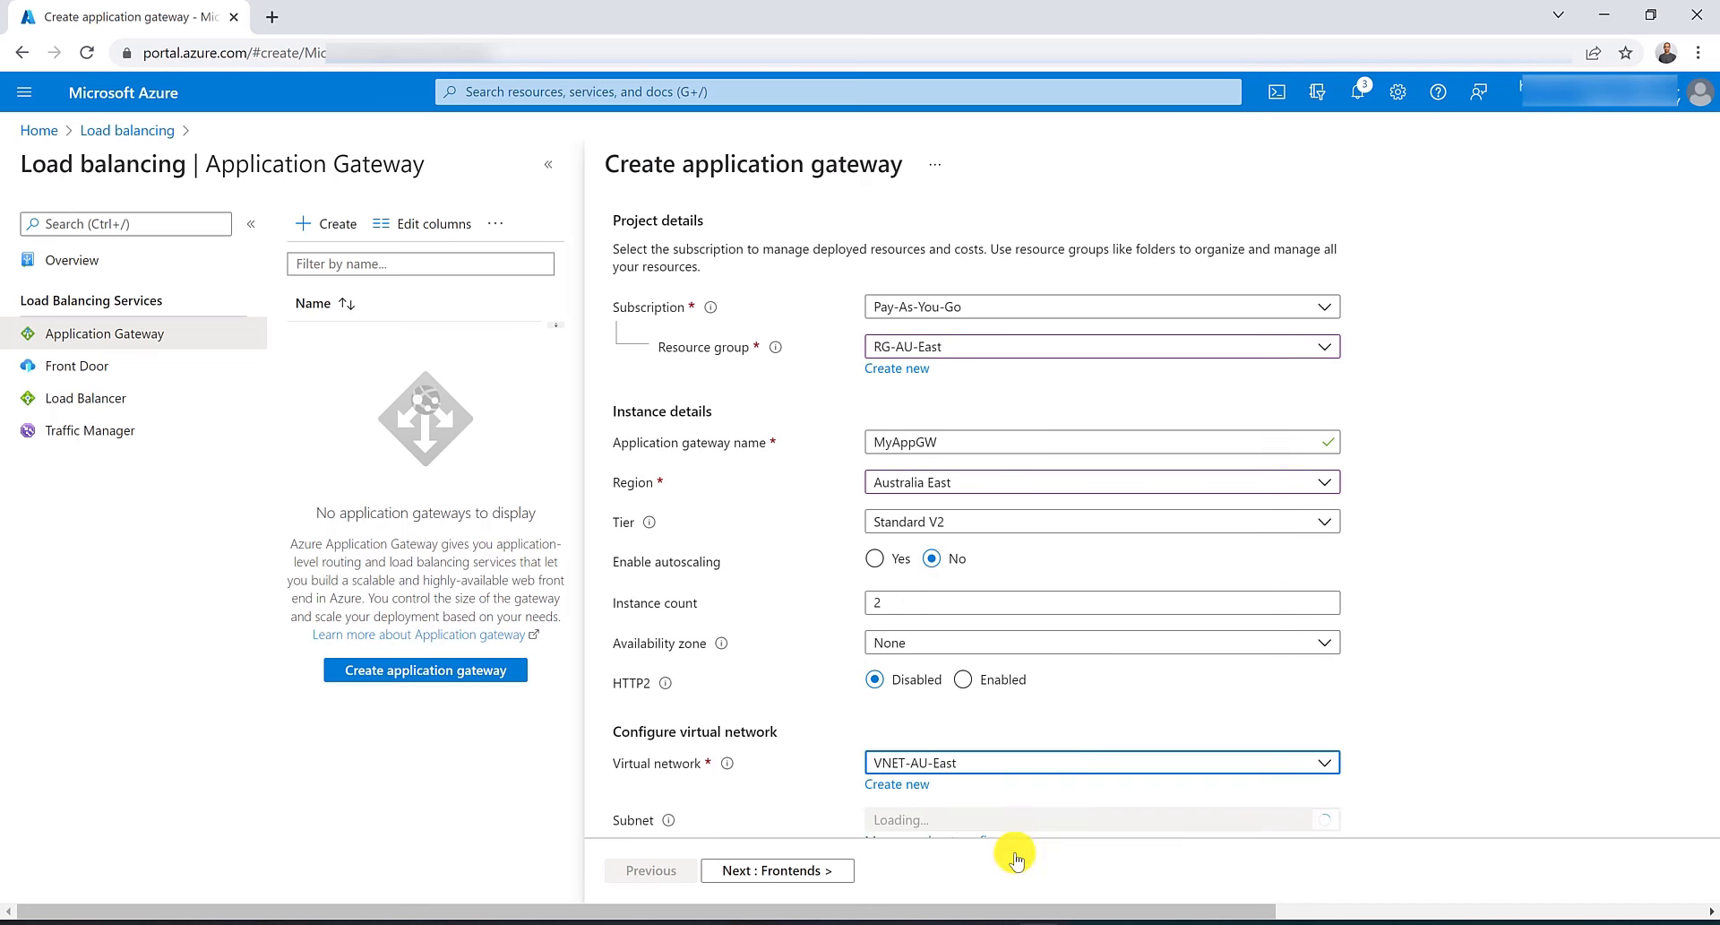
left_click(1009, 820)
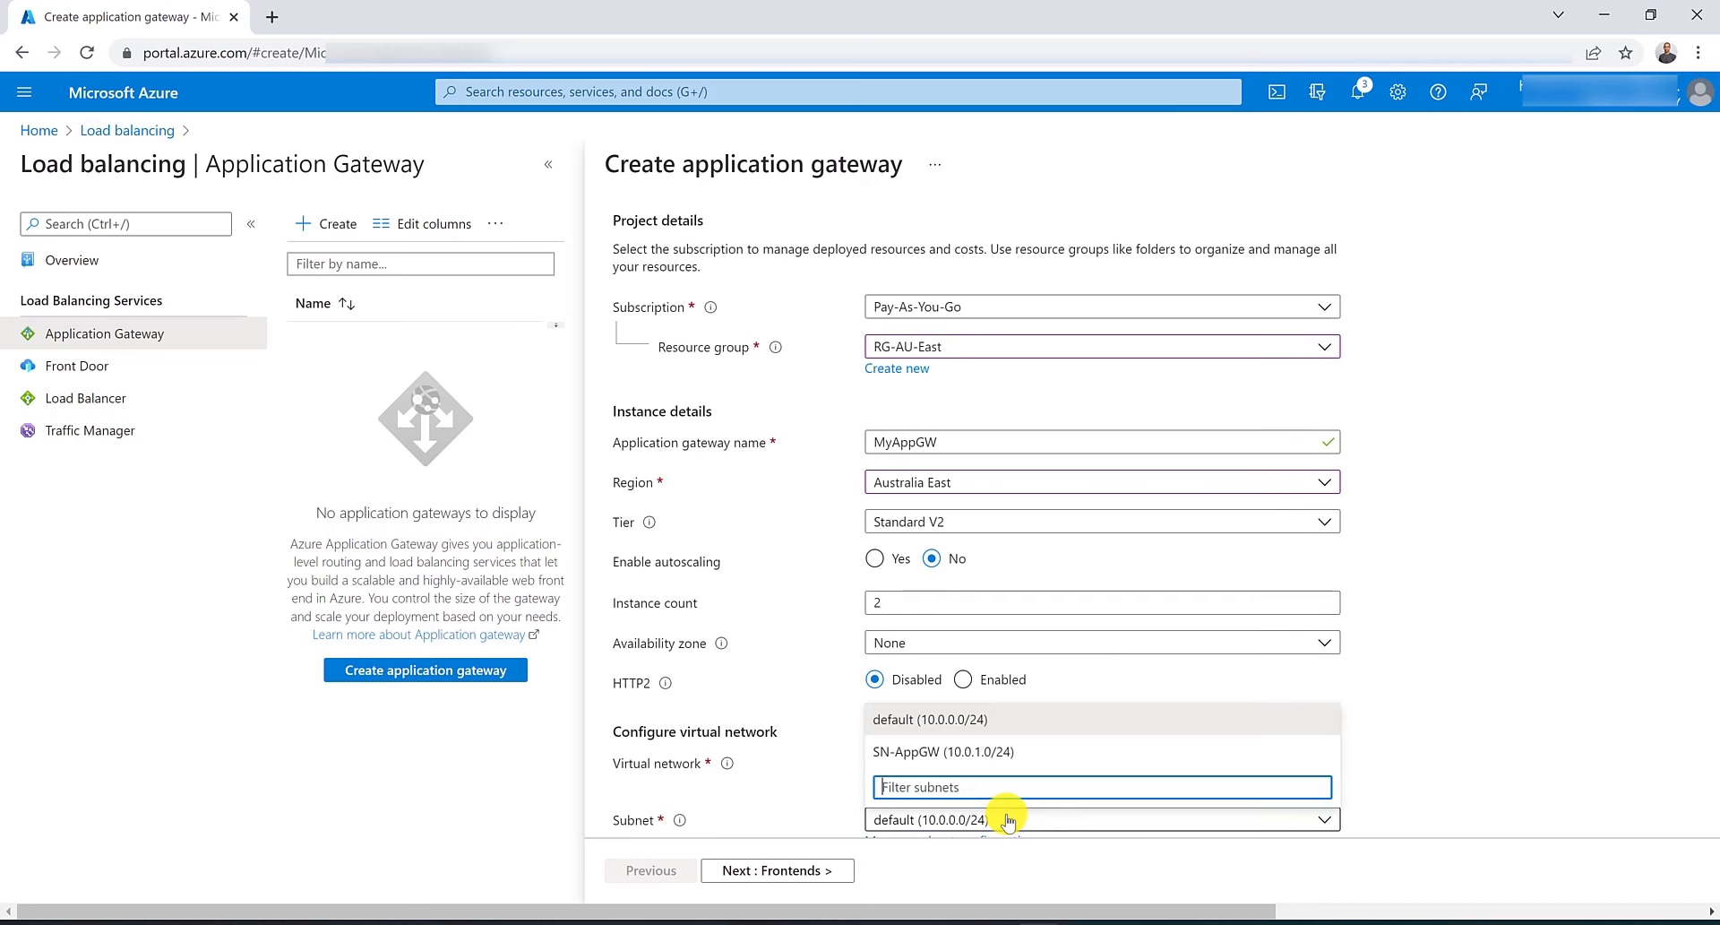
left_click(1026, 760)
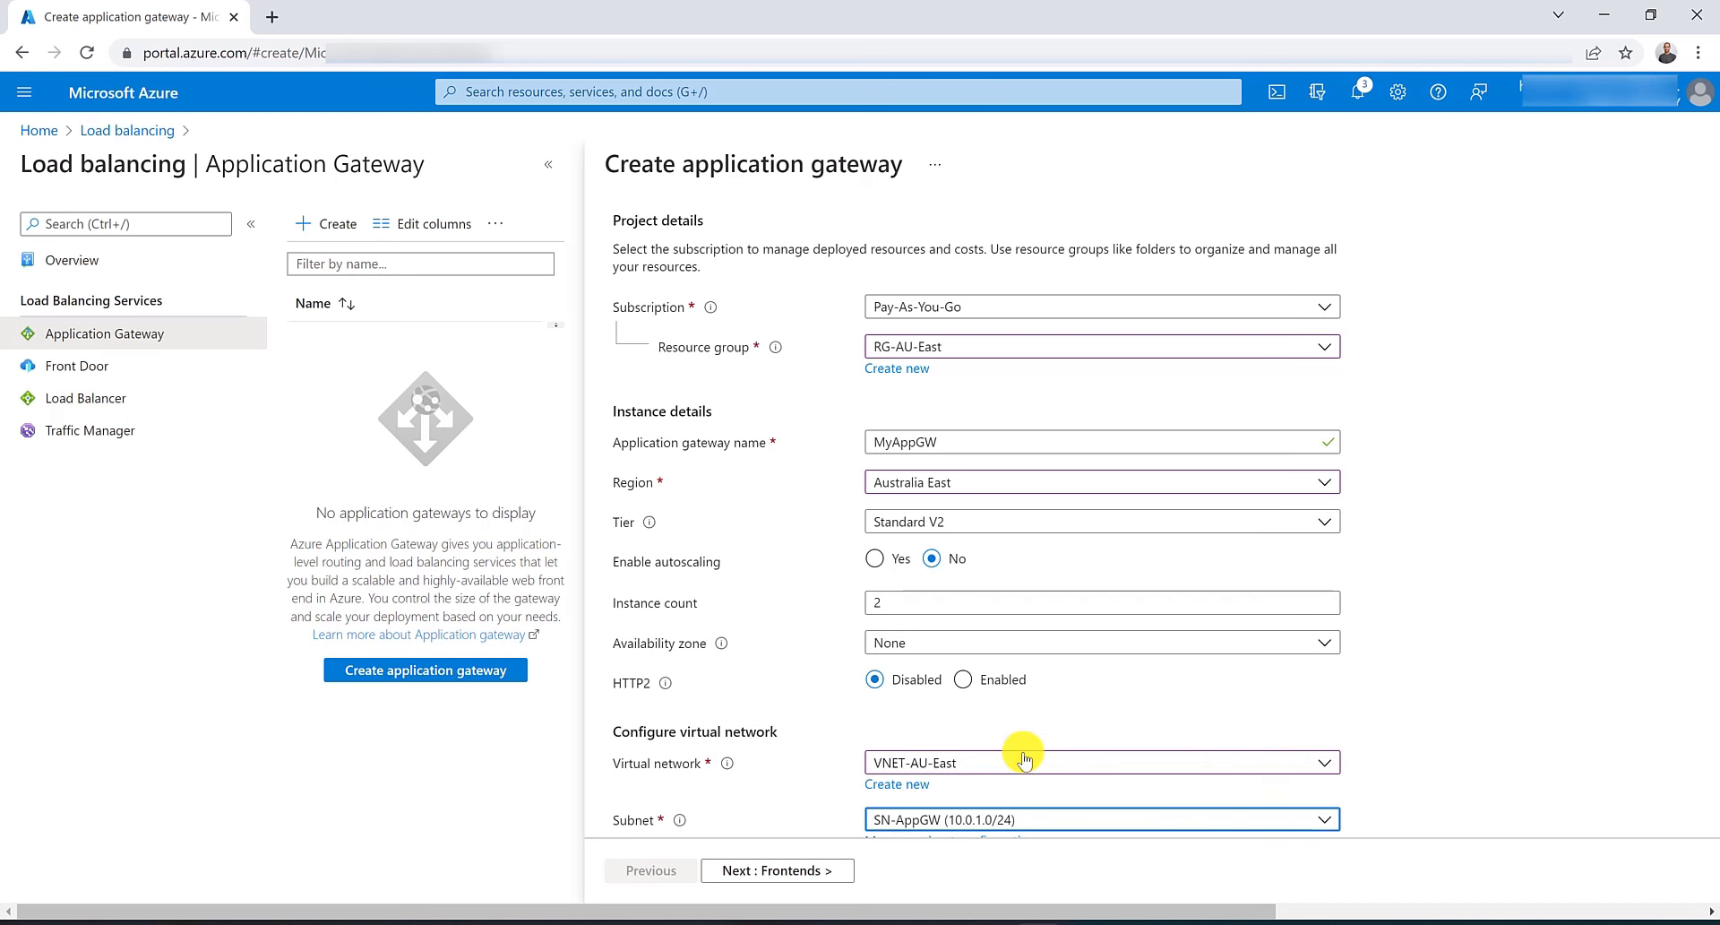
left_click(817, 873)
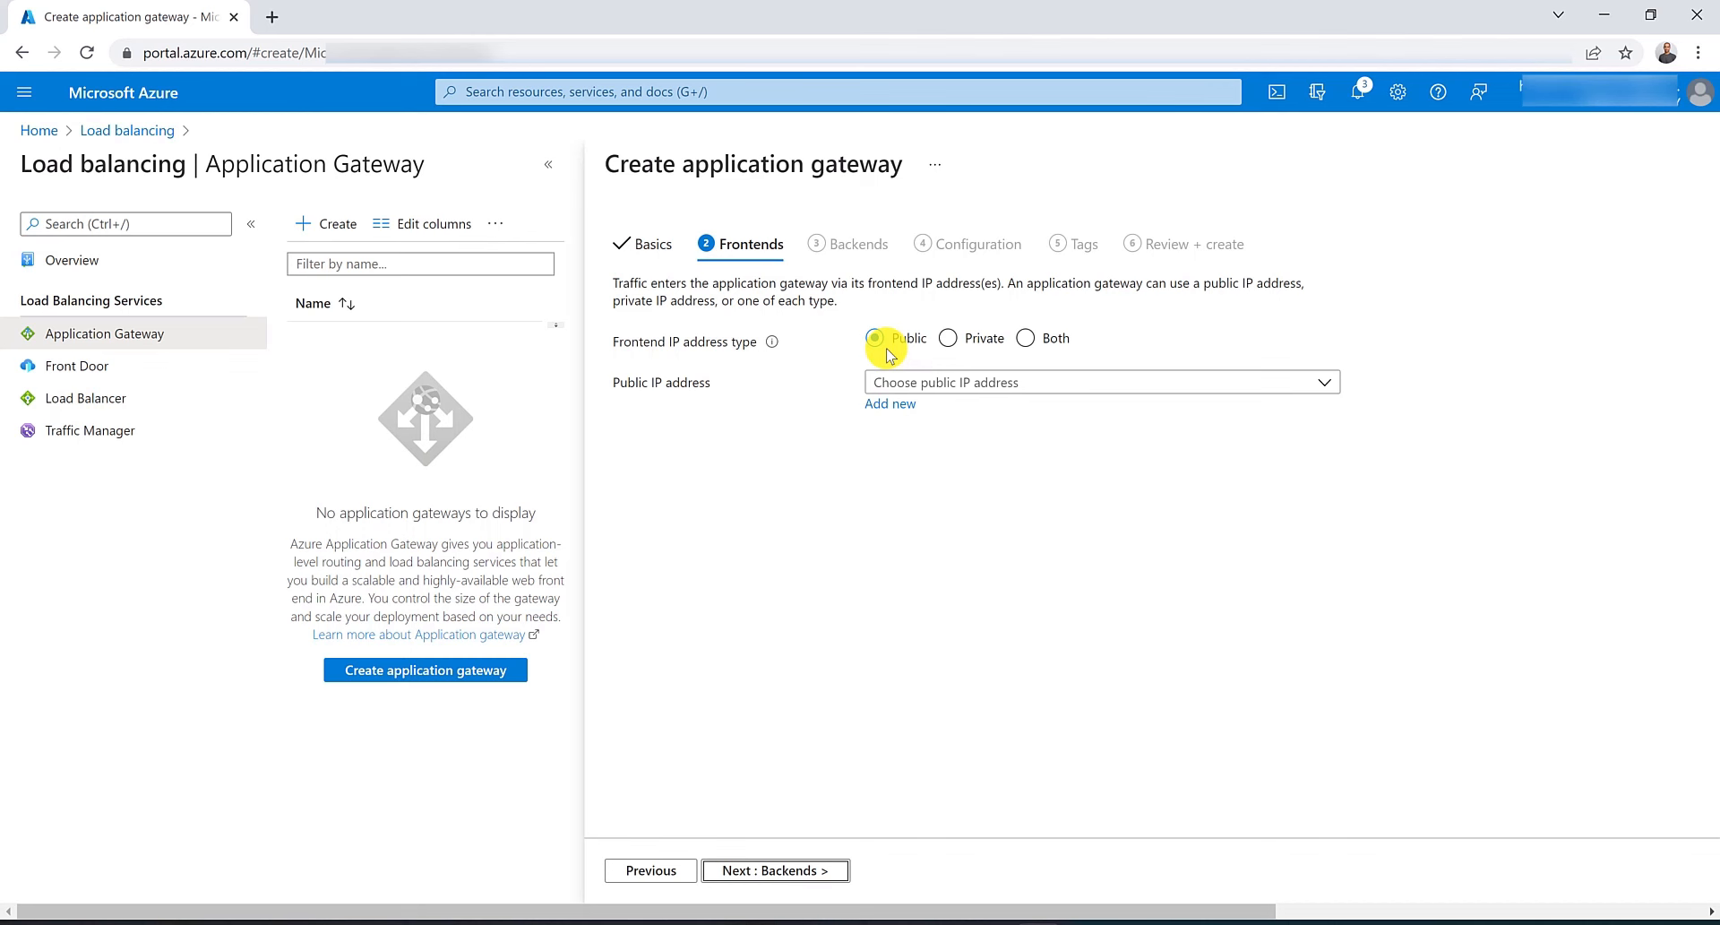
Set the frontend IP address type to Both and add a new public IP named IP-MyAppGW.
left_click(950, 341)
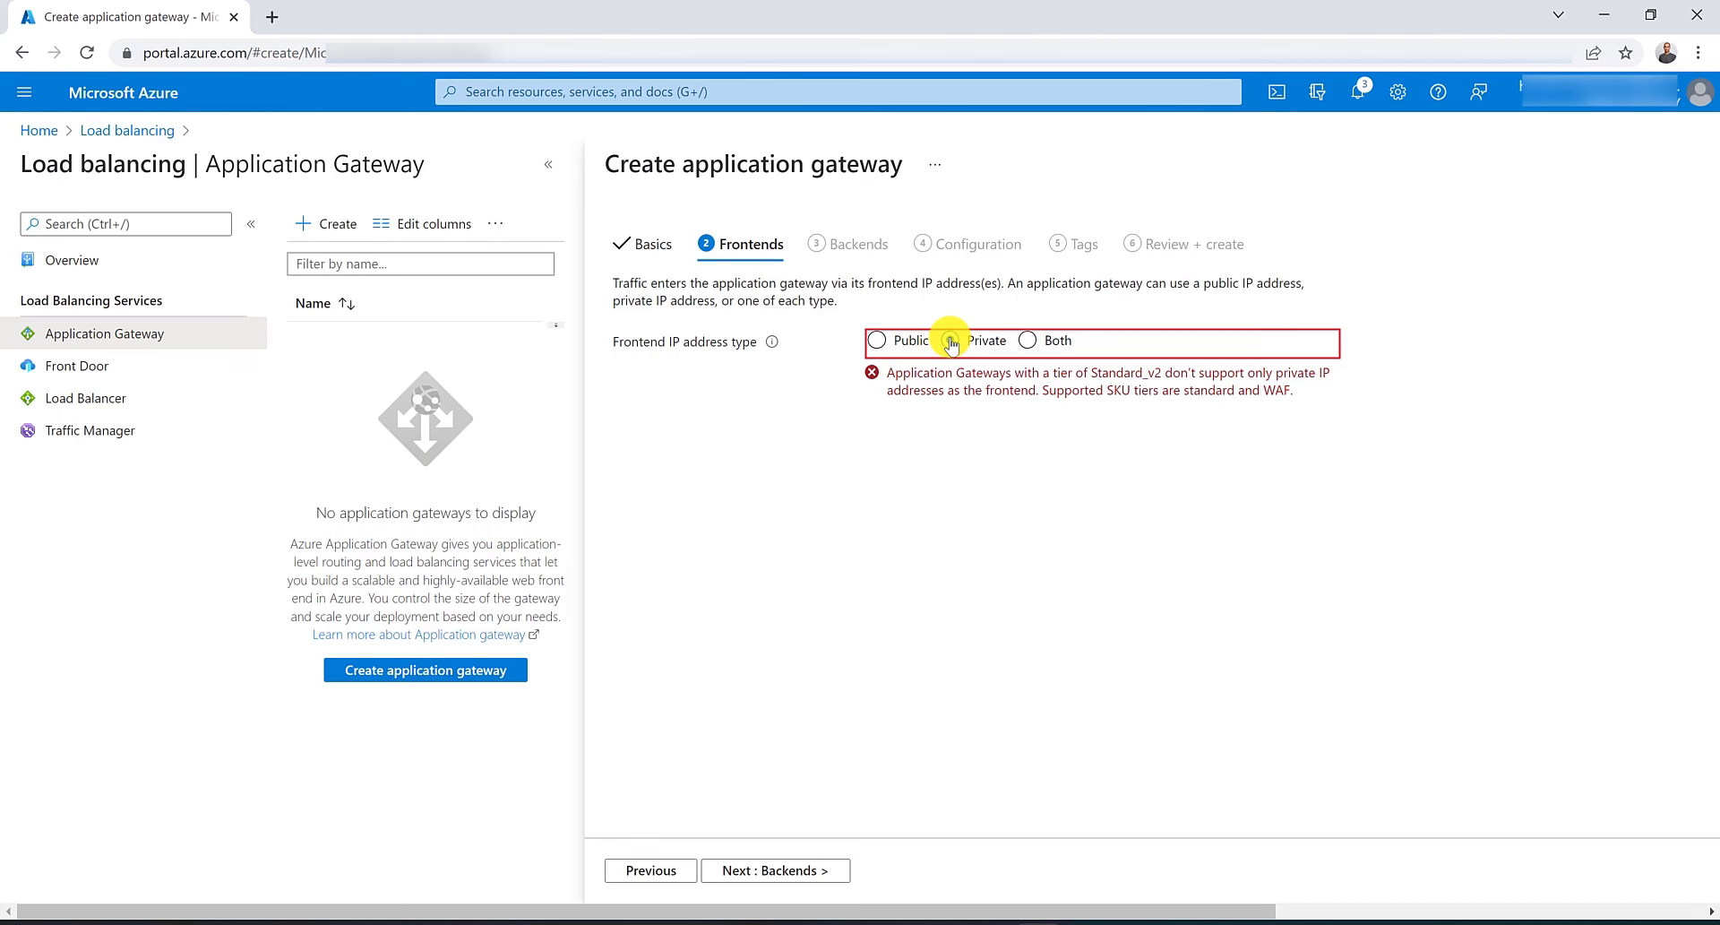
left_click(1030, 340)
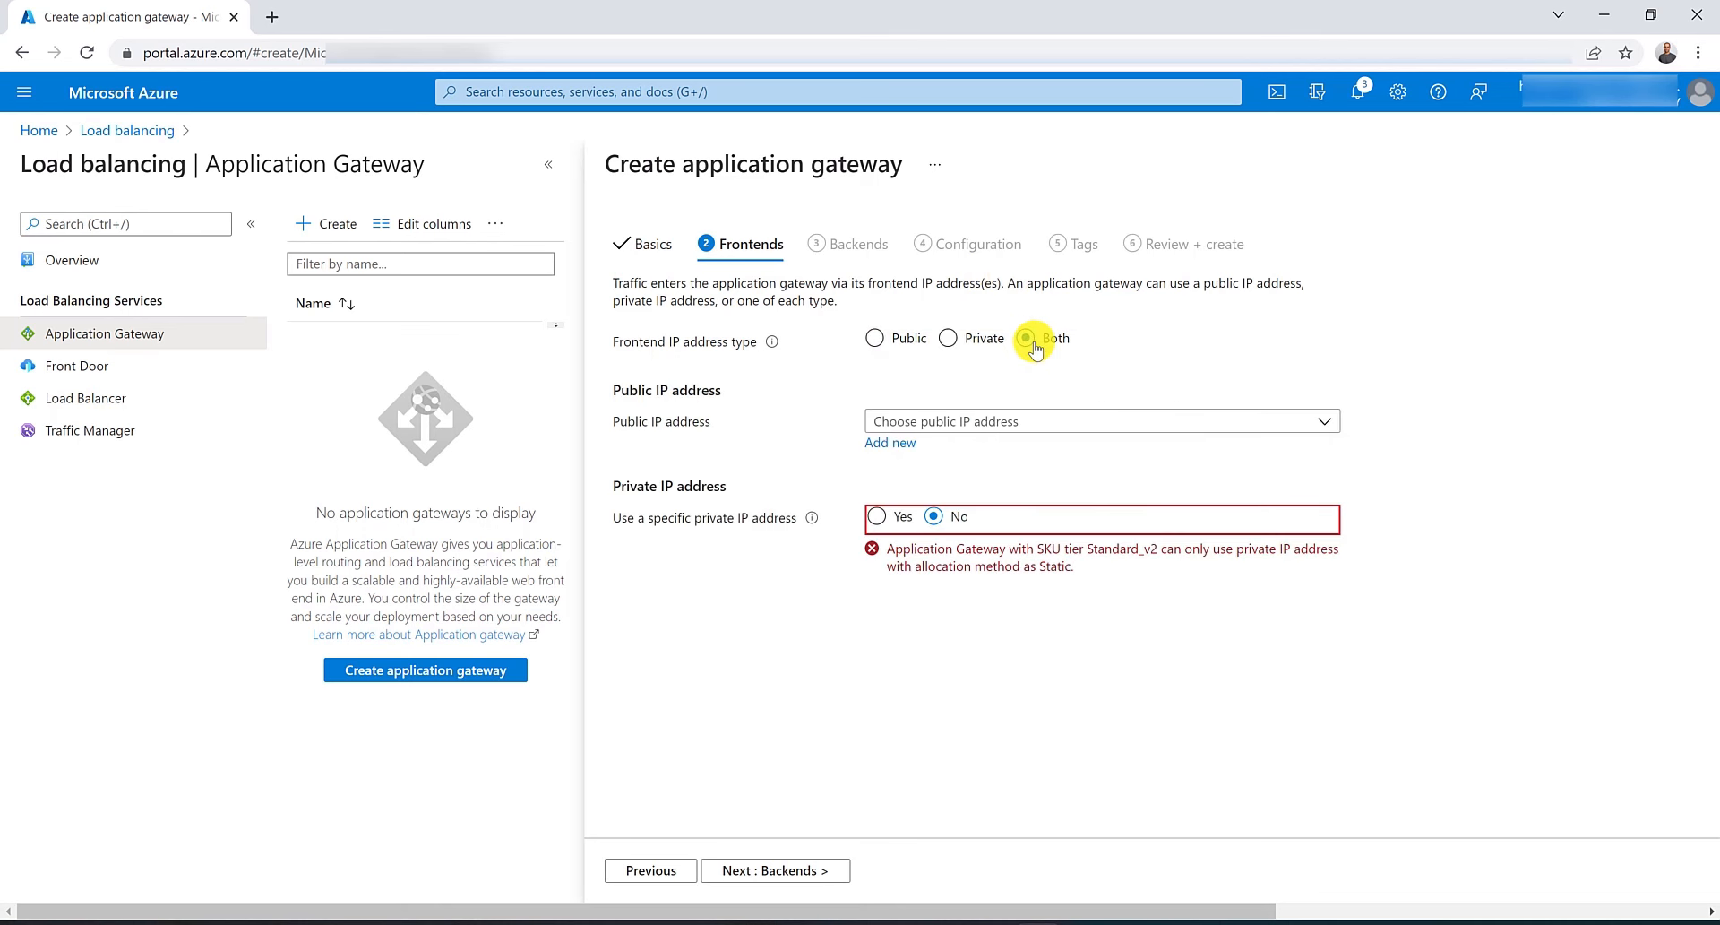
left_click(910, 448)
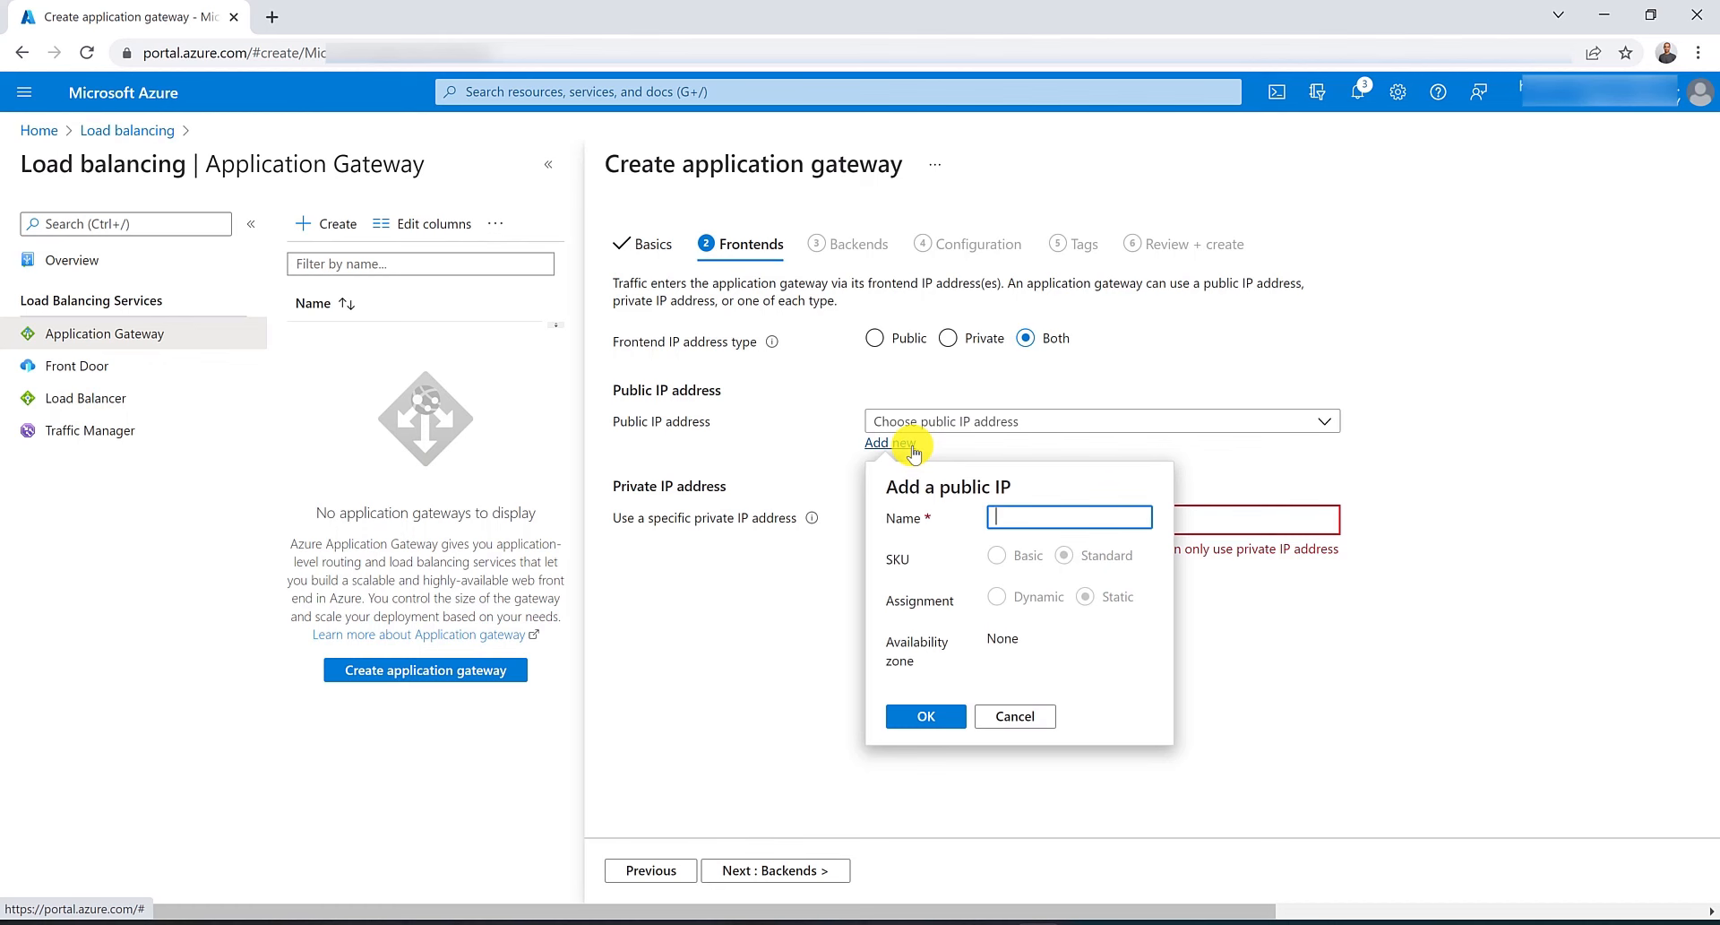
type("IP-MyA")
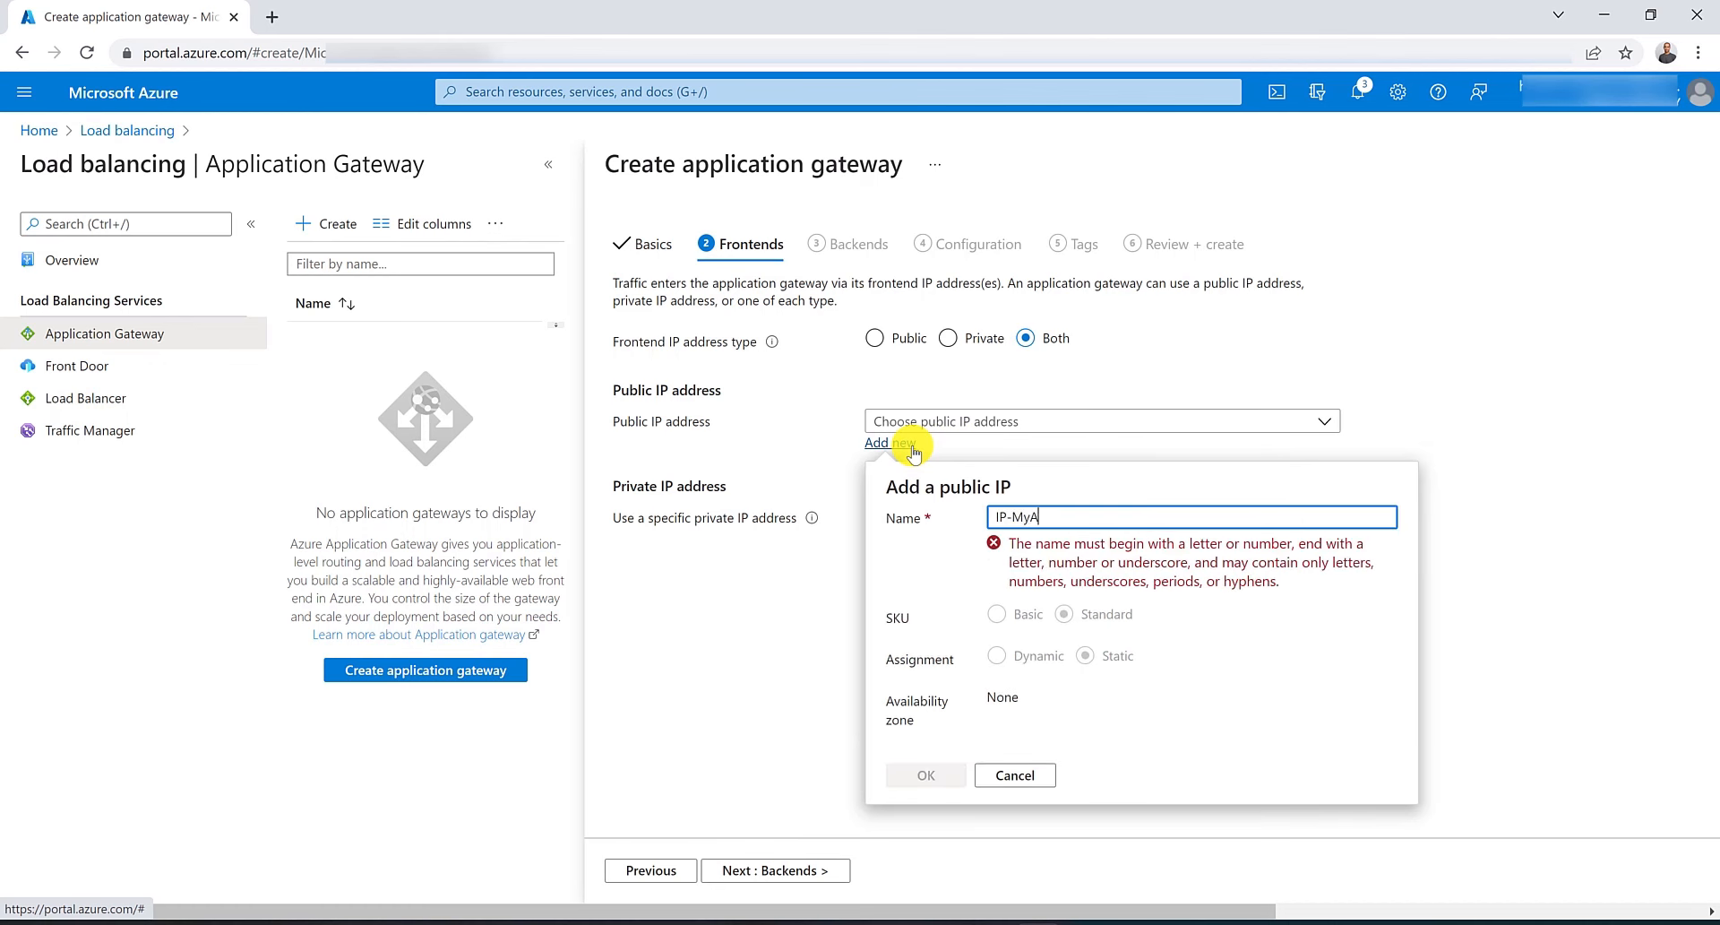
type("ppGW")
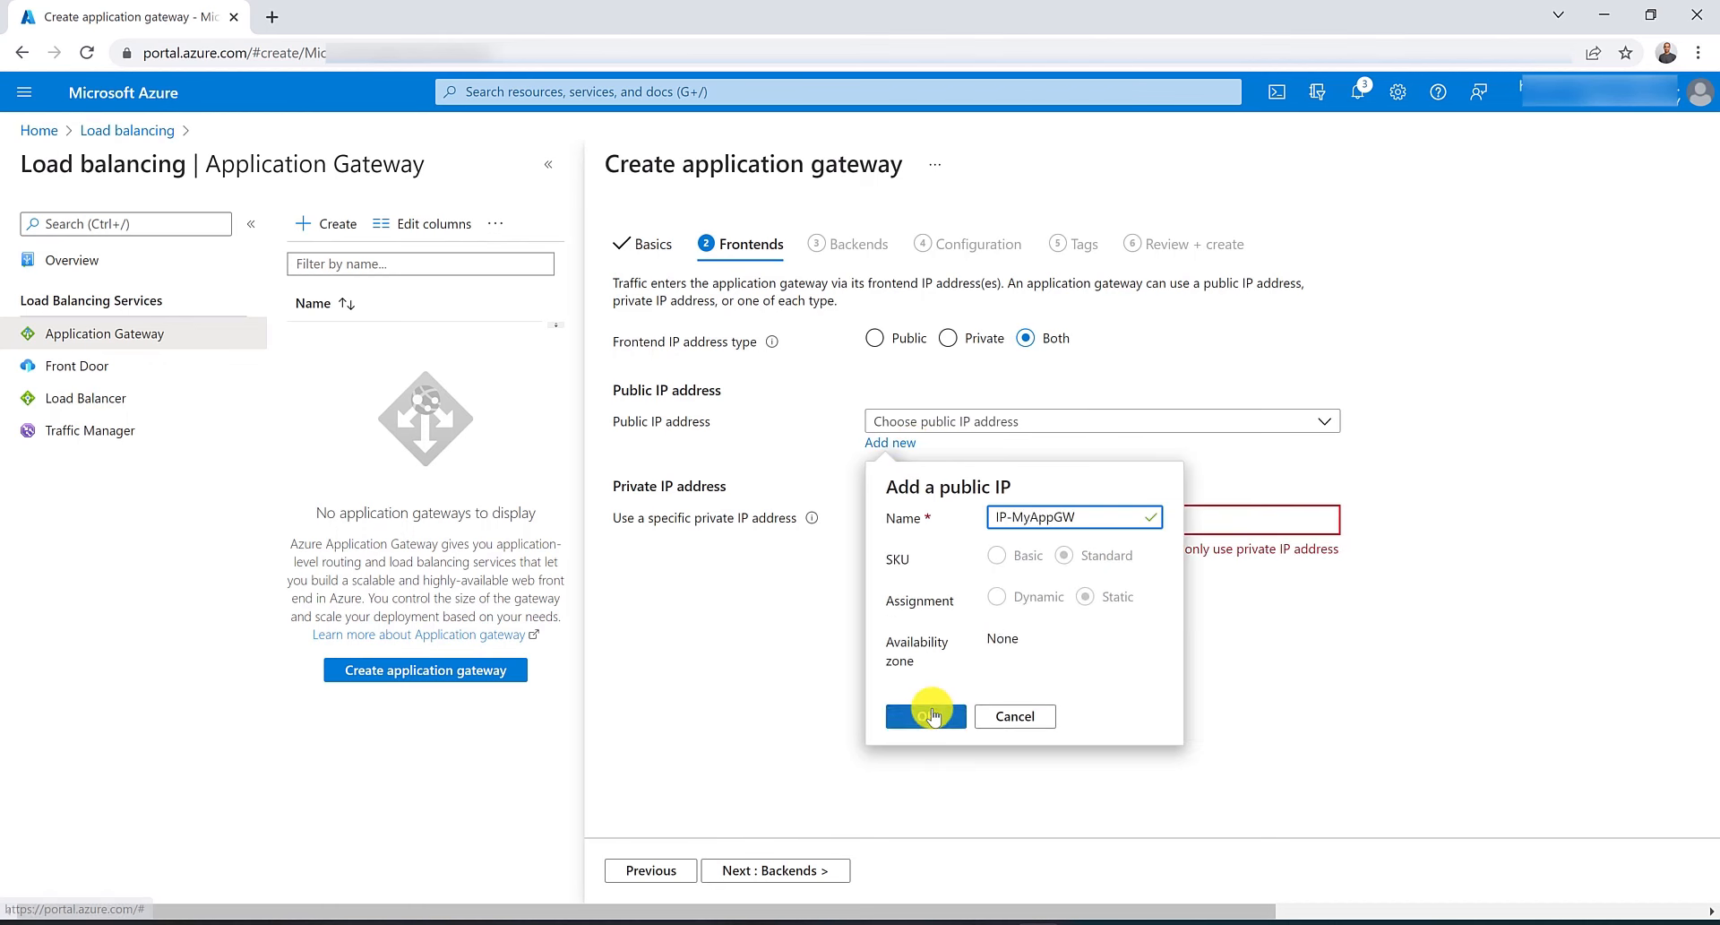
left_click(930, 715)
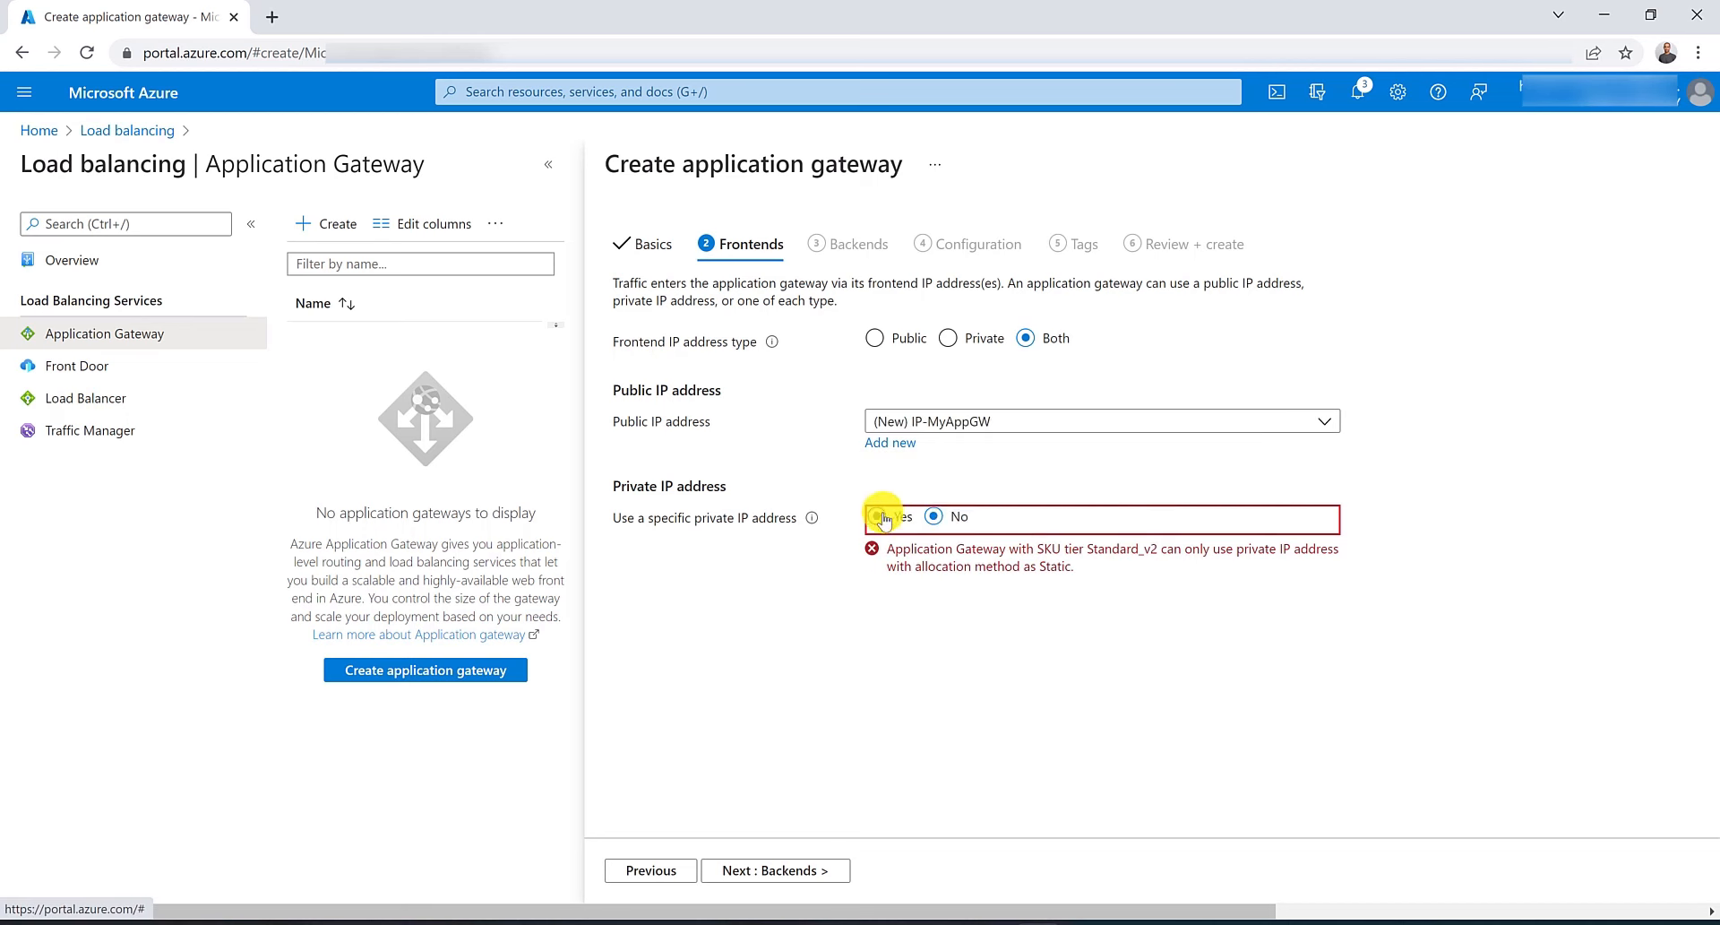
Use a specific private frontend IP address of 10.0.1.20.
left_click(883, 518)
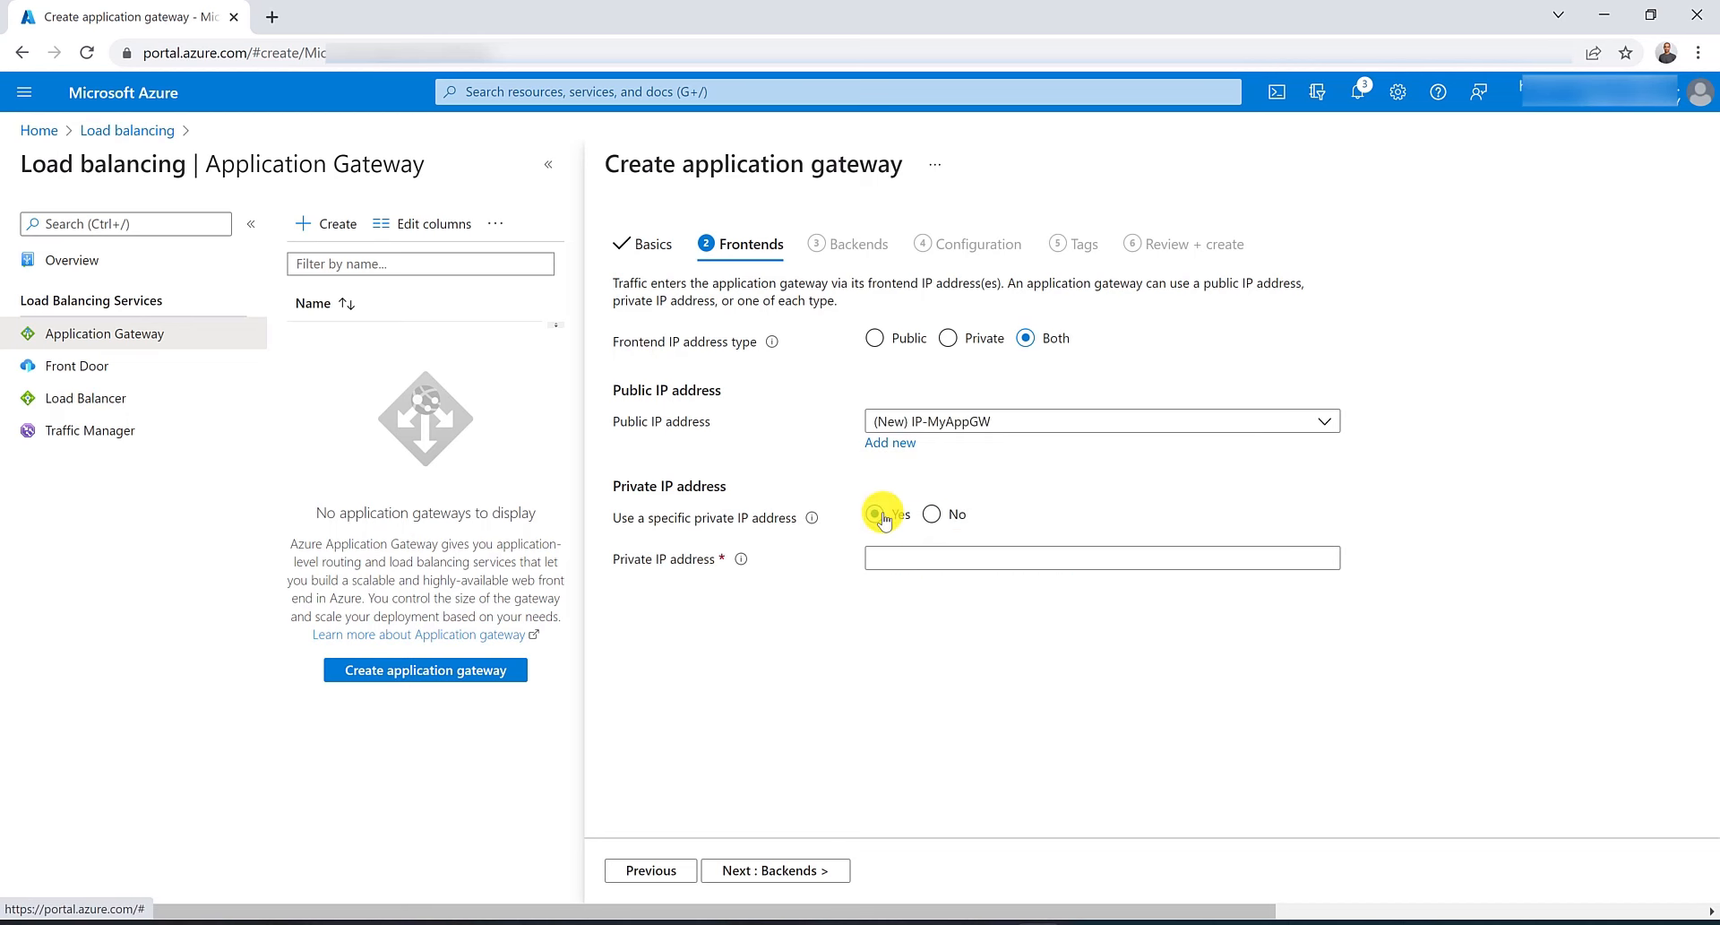
left_click(906, 567)
type("10.0.1.20")
left_click(949, 573)
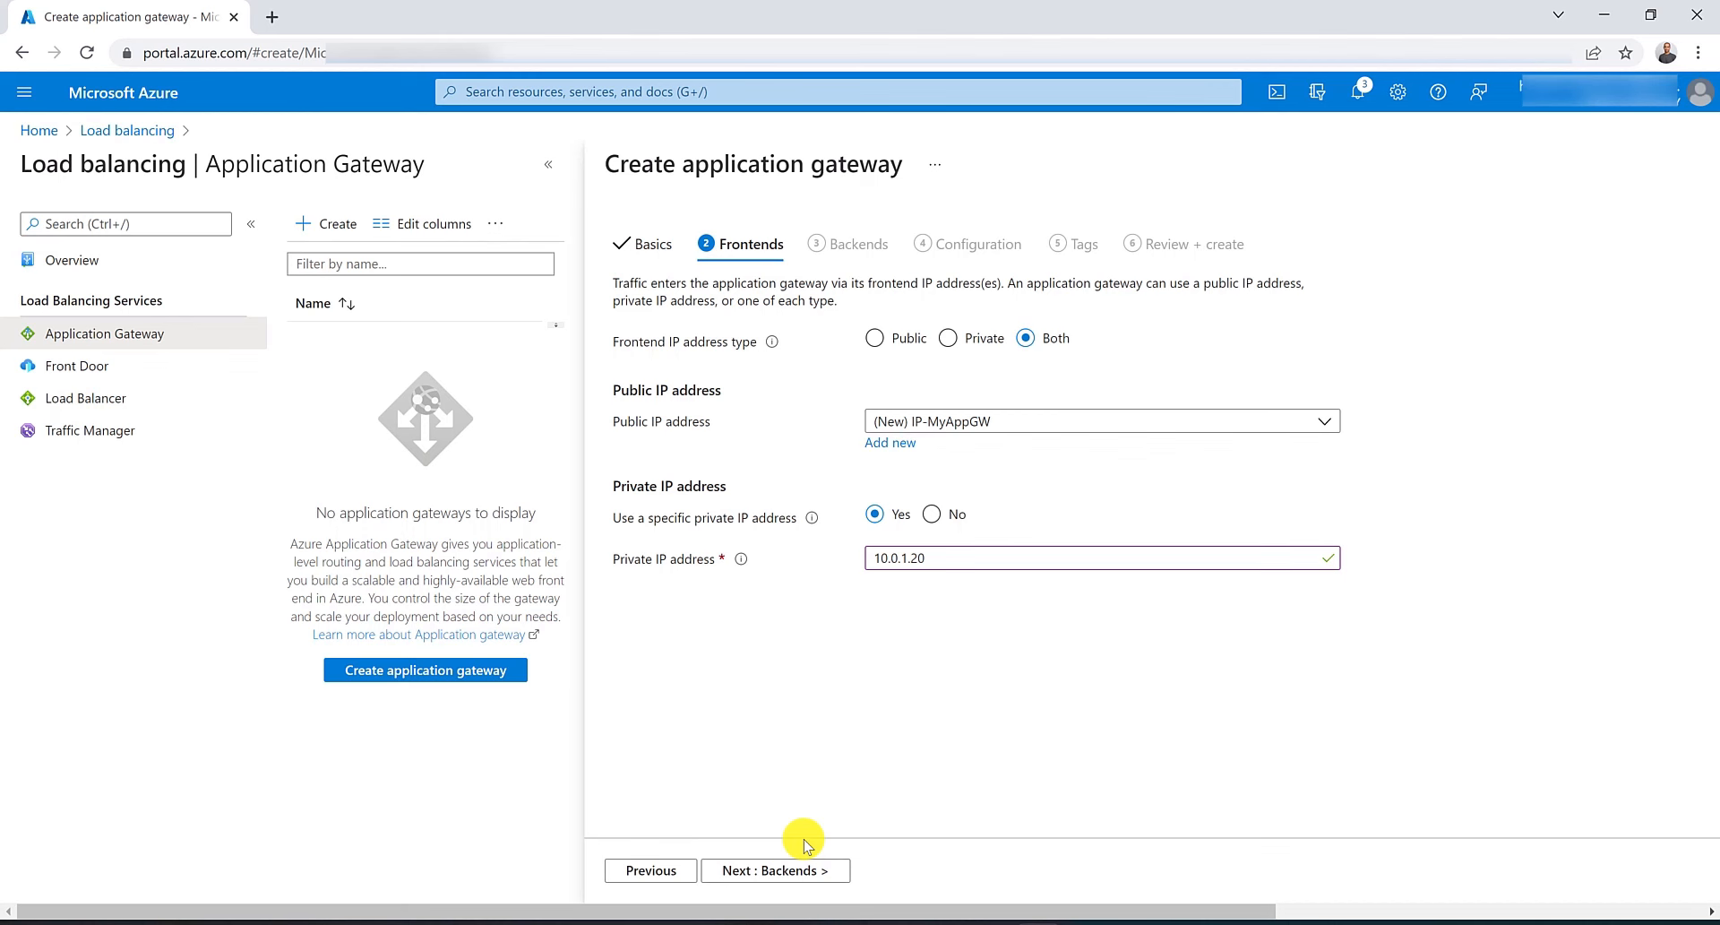
Try changing the private IP address to 10.0.0.20.
left_click_drag(900, 558, 907, 557)
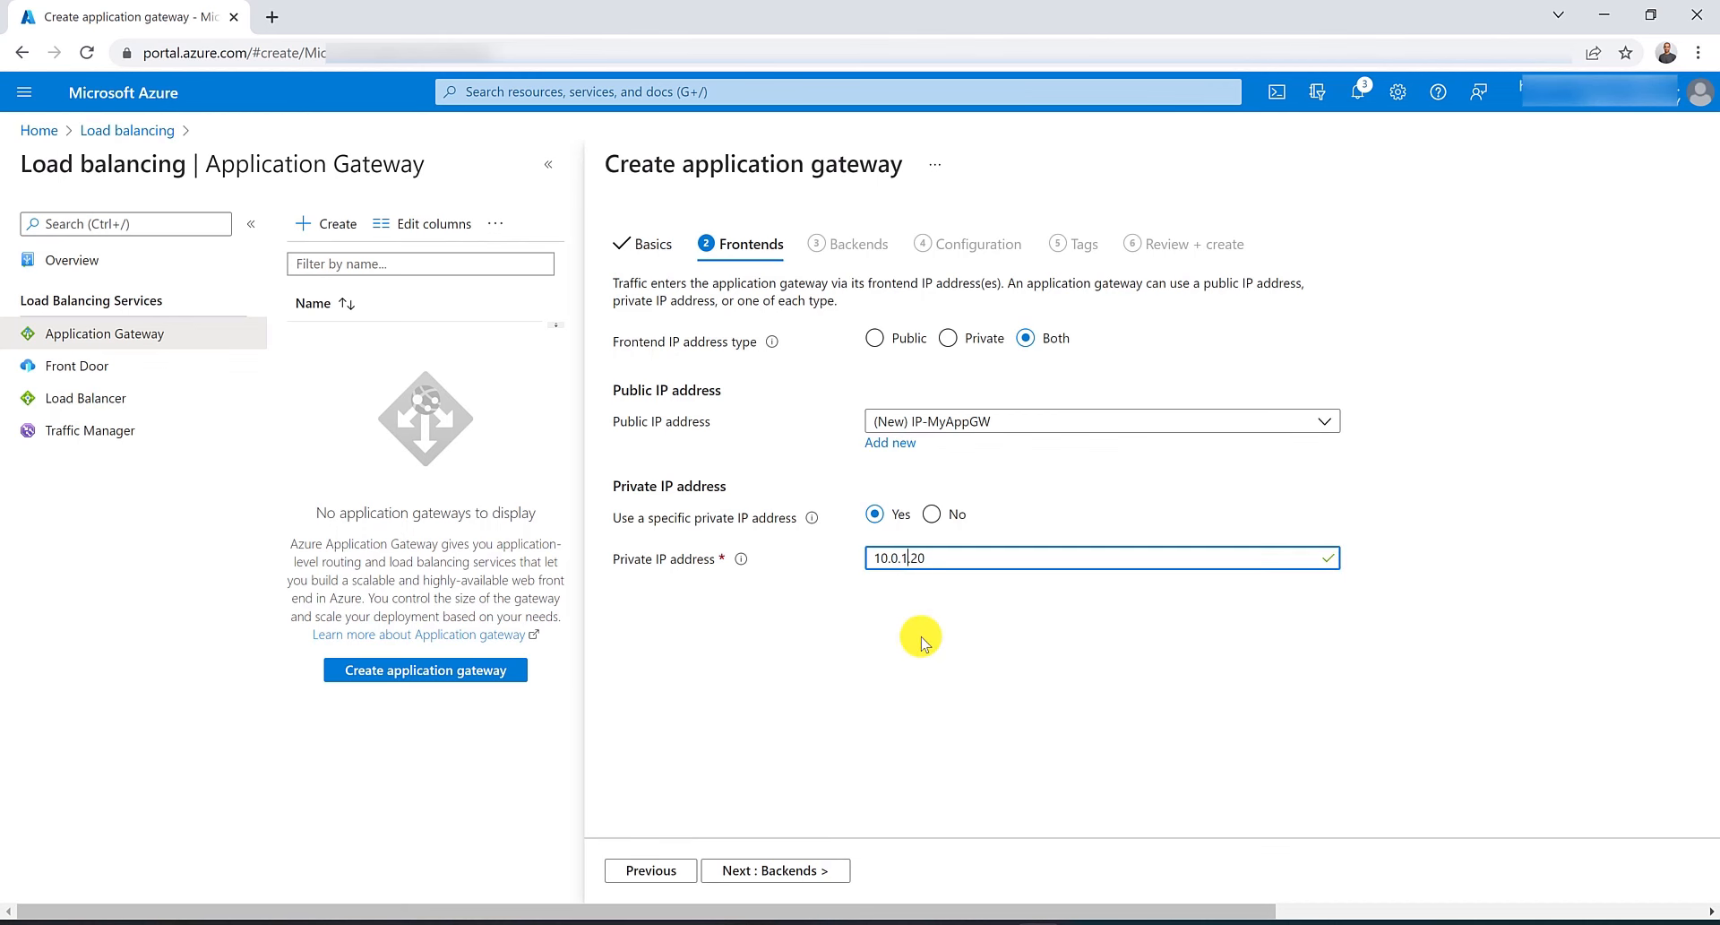
type("0")
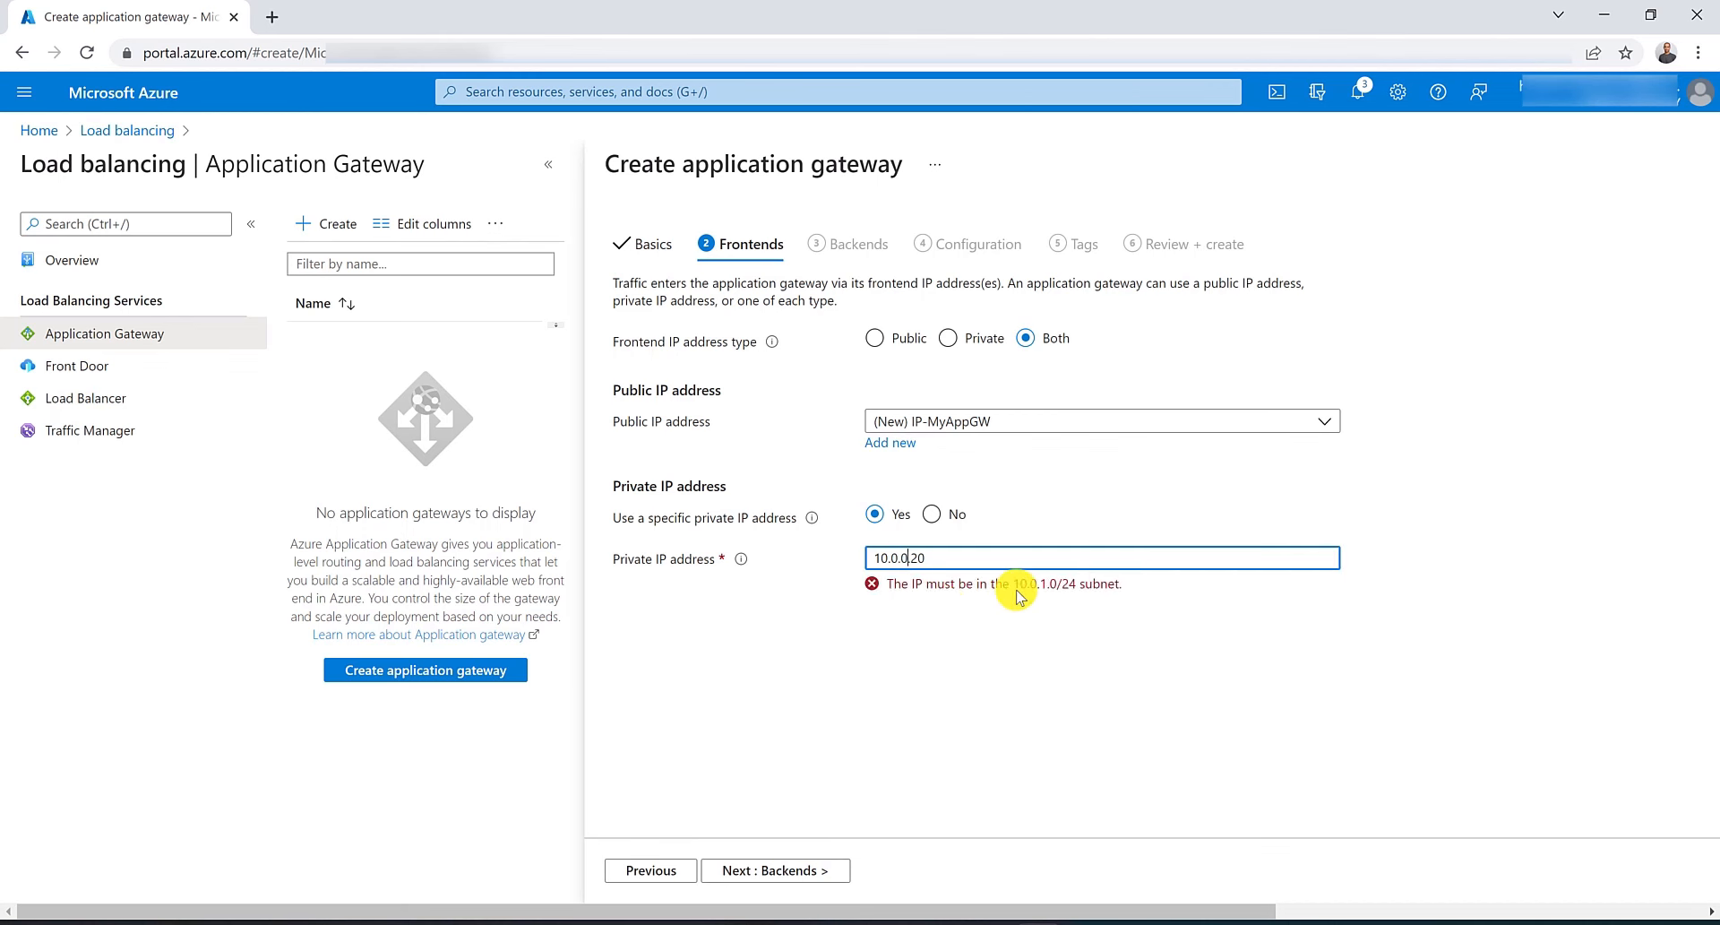
left_click_drag(1014, 592, 1078, 594)
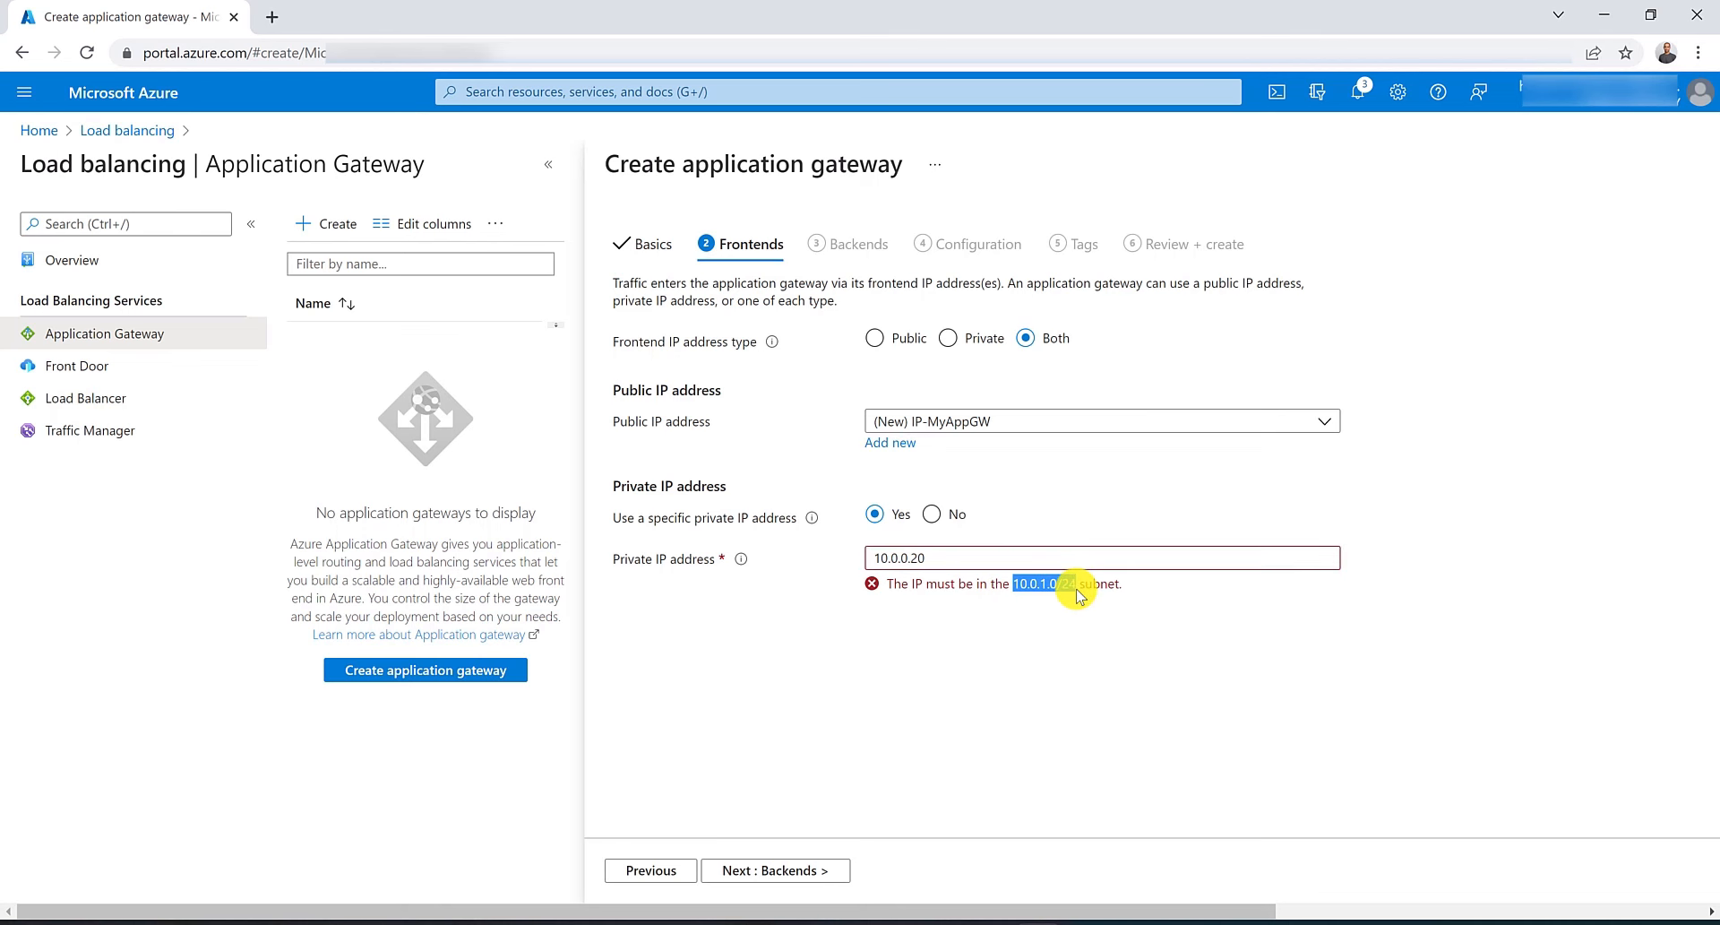
left_click(909, 559)
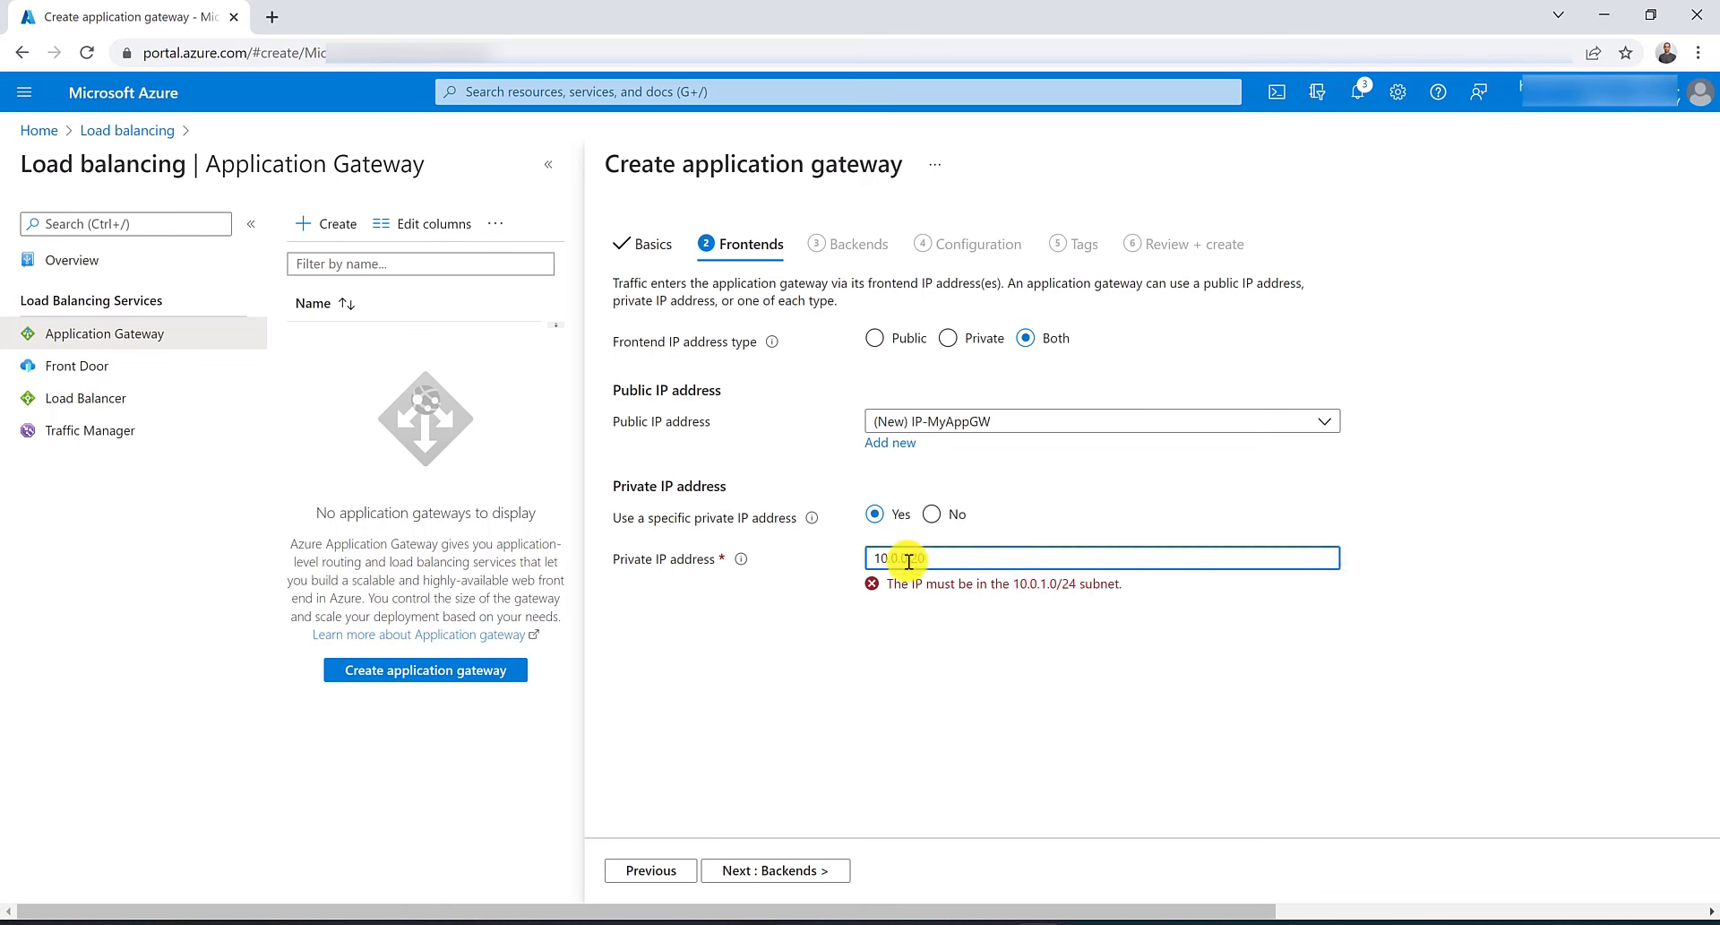
Add a backend pool named MyBackendPool without targets.
left_click(815, 869)
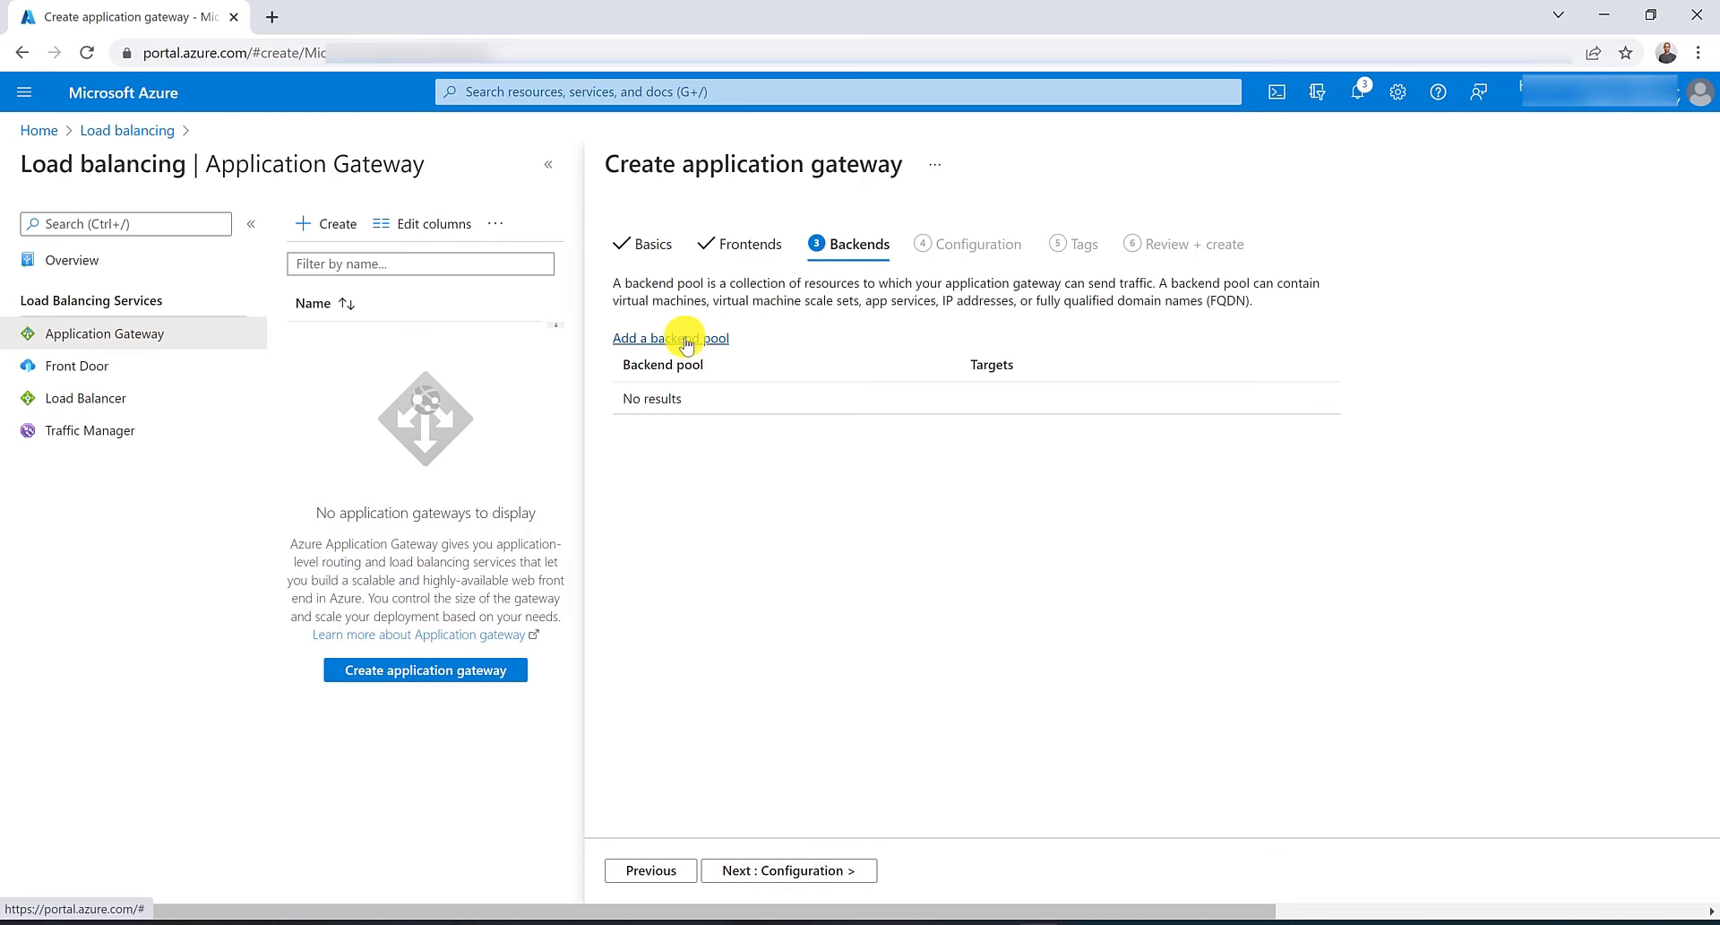
left_click(682, 338)
type("My")
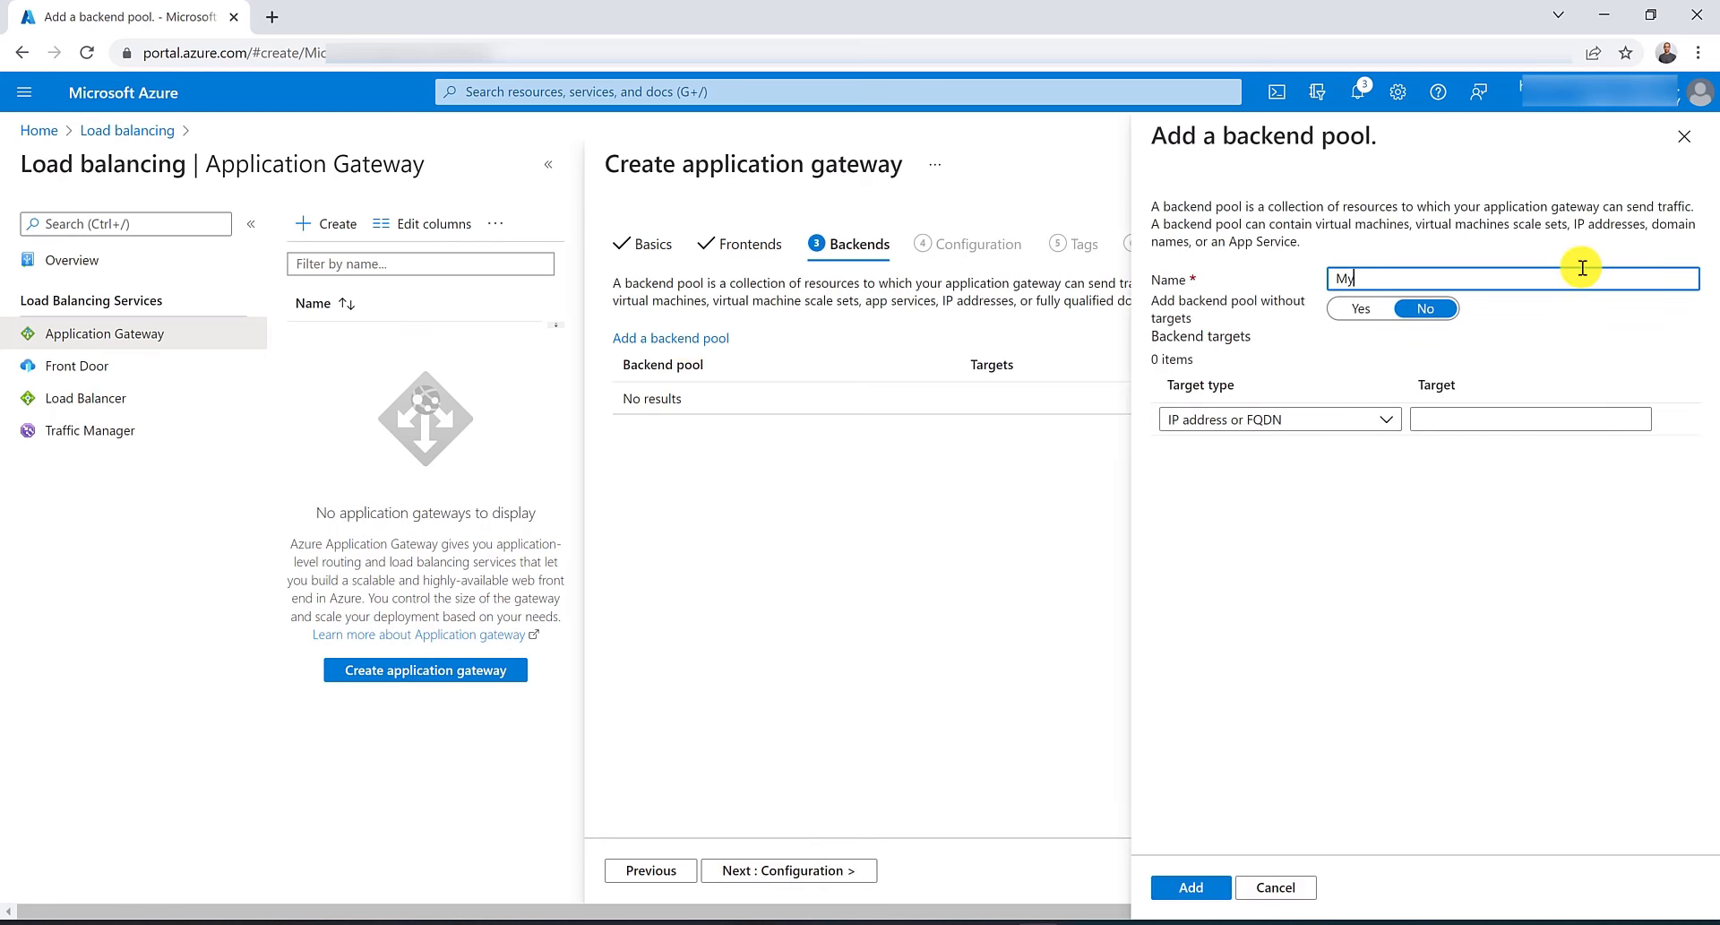
type("BackendPool")
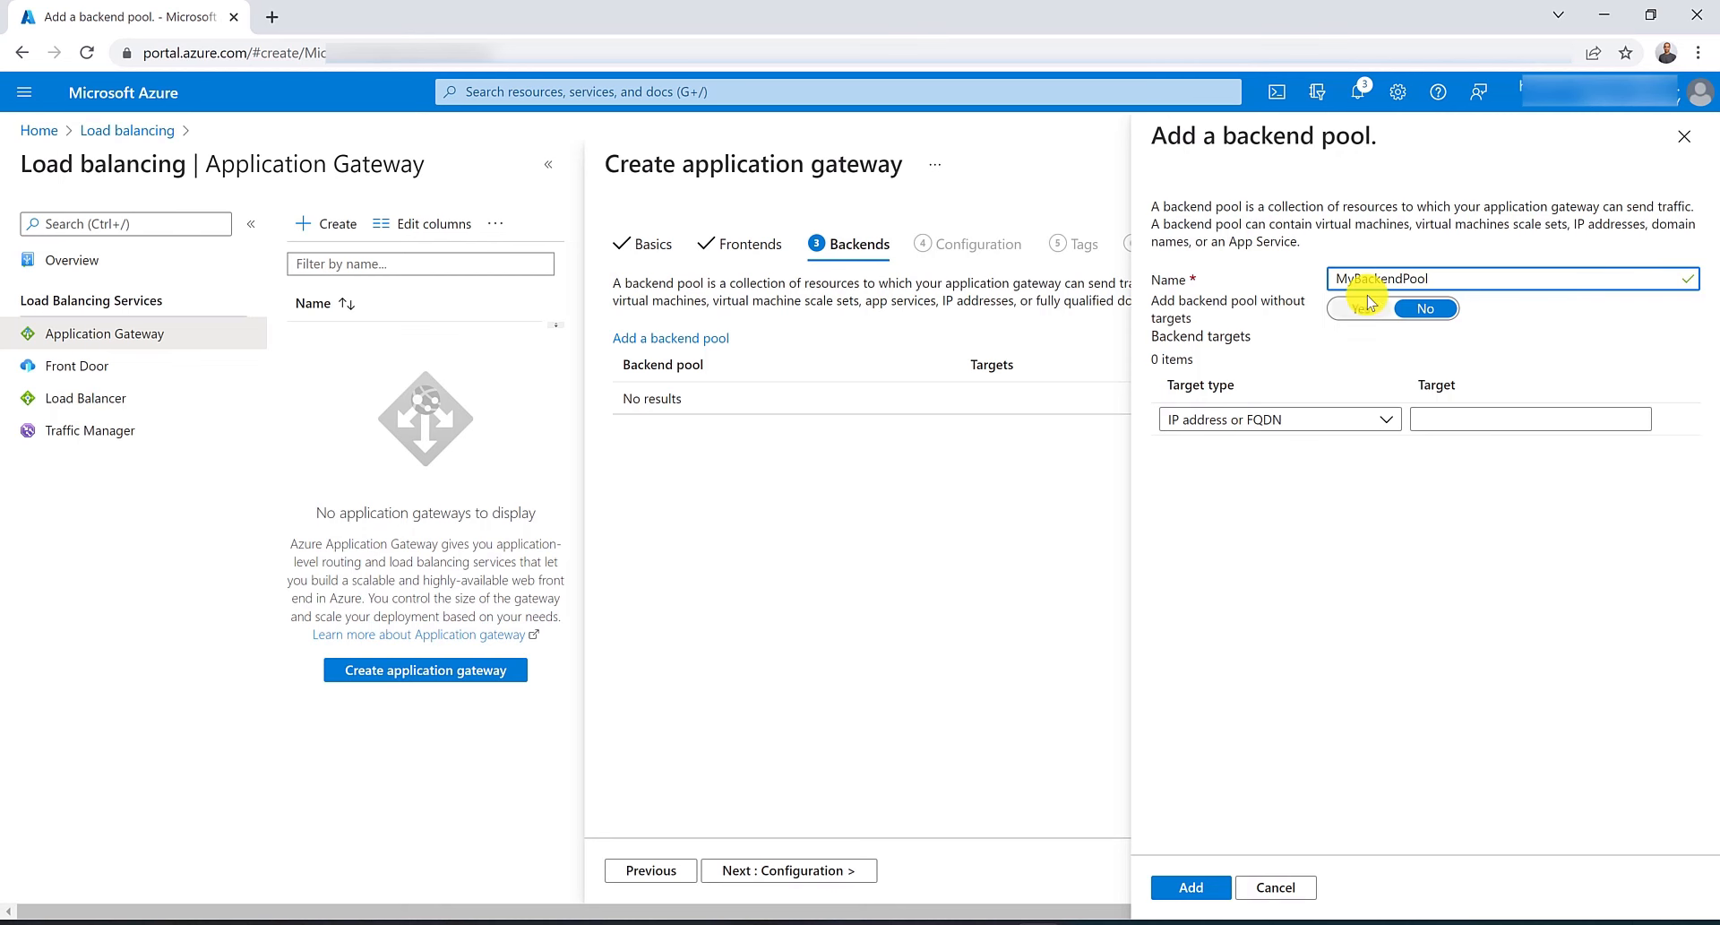
left_click(1364, 307)
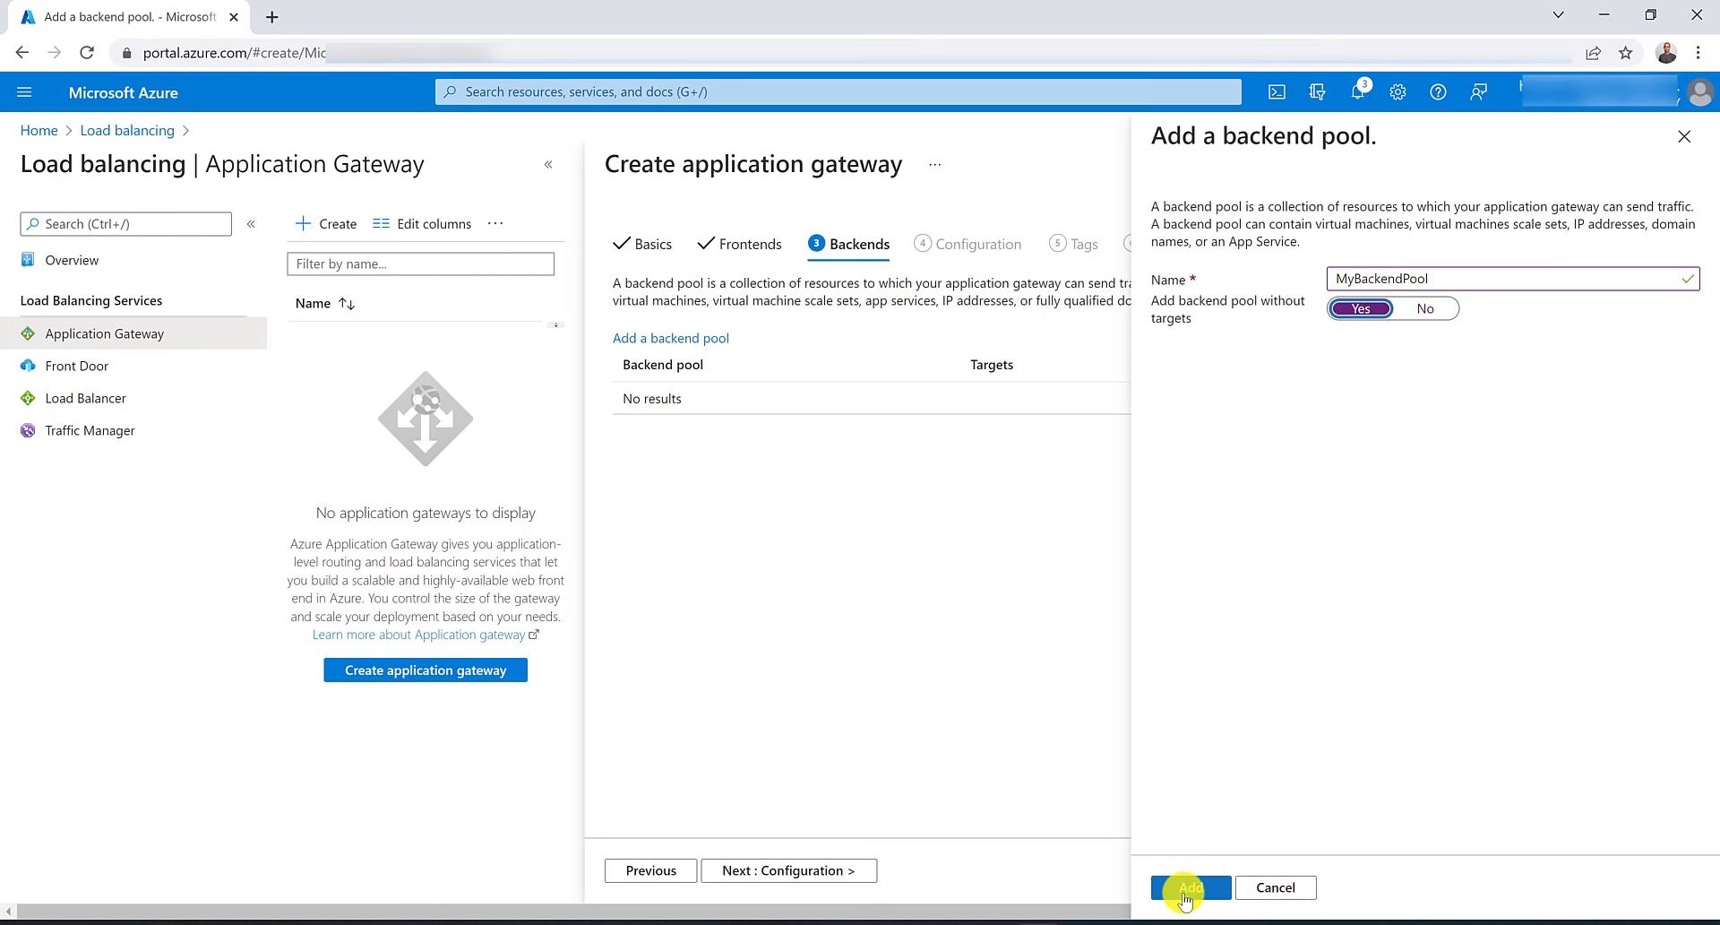
left_click(1188, 887)
Start a routing rule named InternalRule with a listener called InternalListener on the Private frontend IP.
left_click(793, 871)
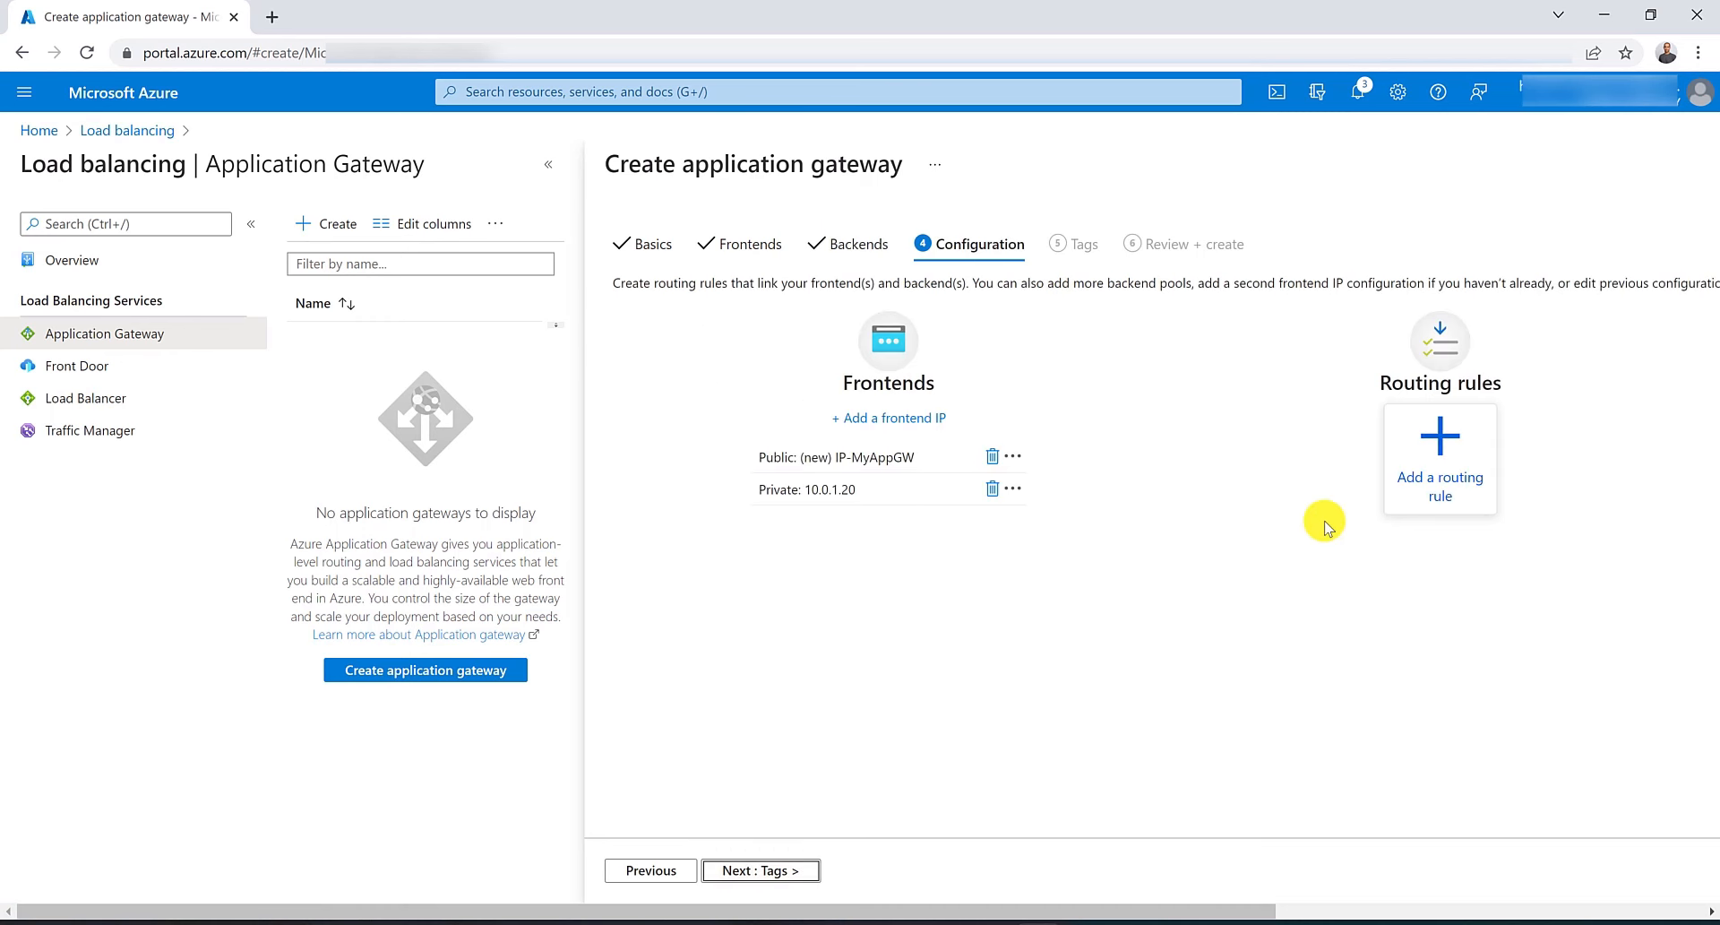
left_click(1440, 484)
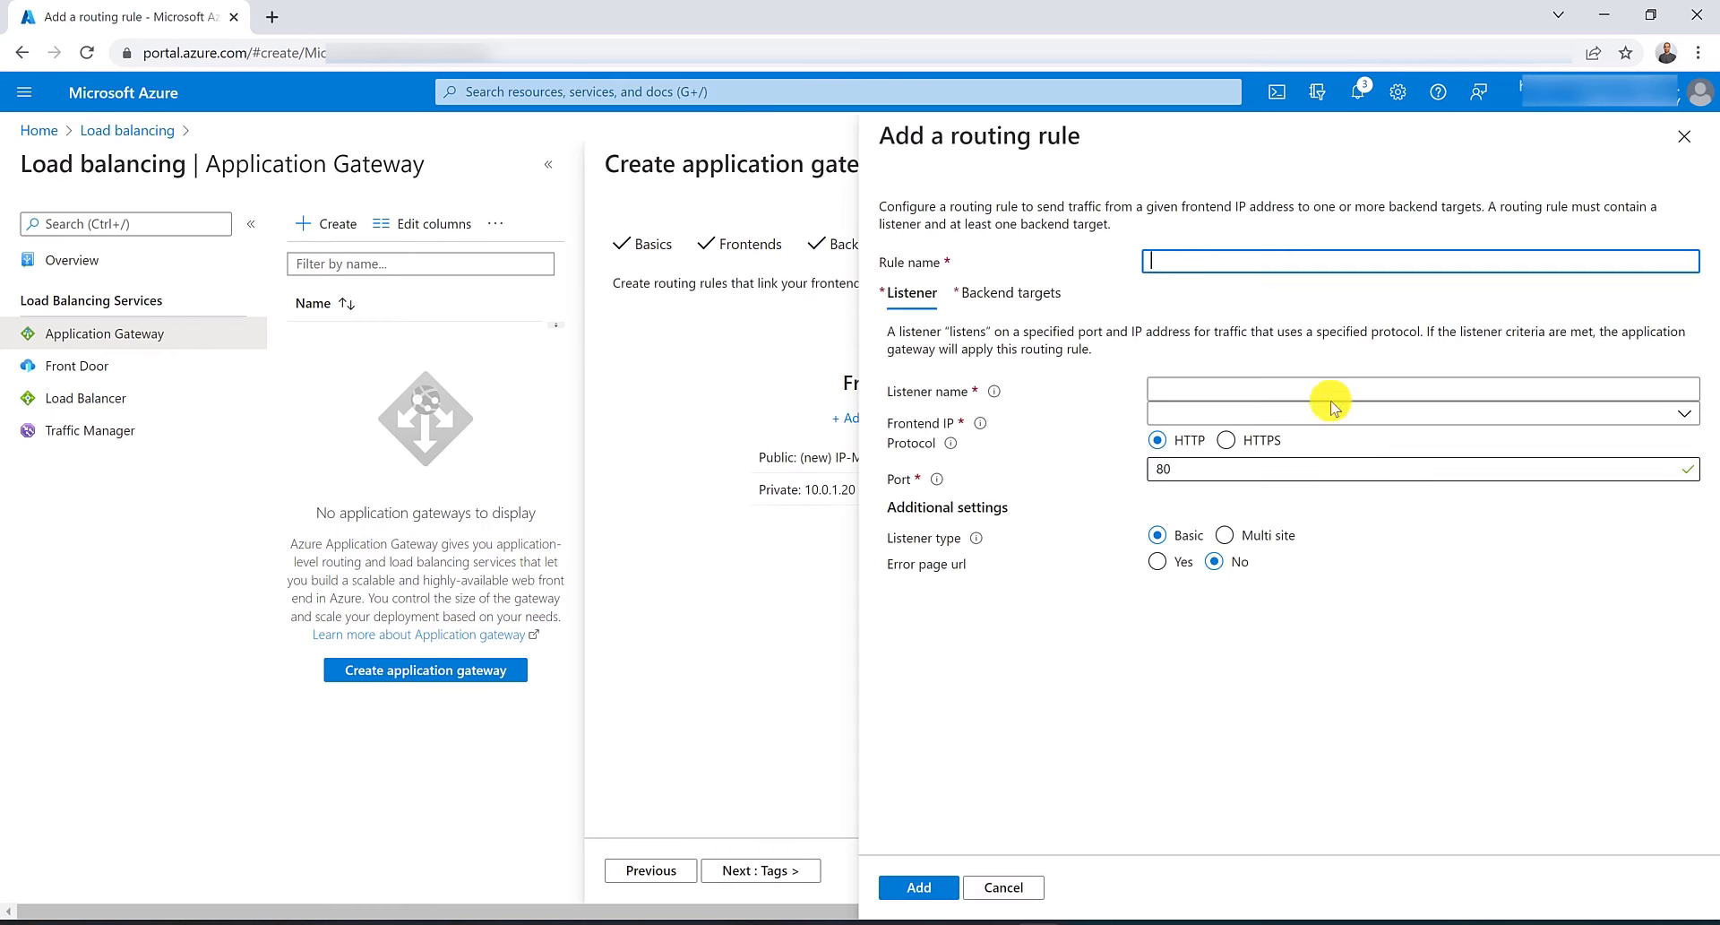
type("Internal")
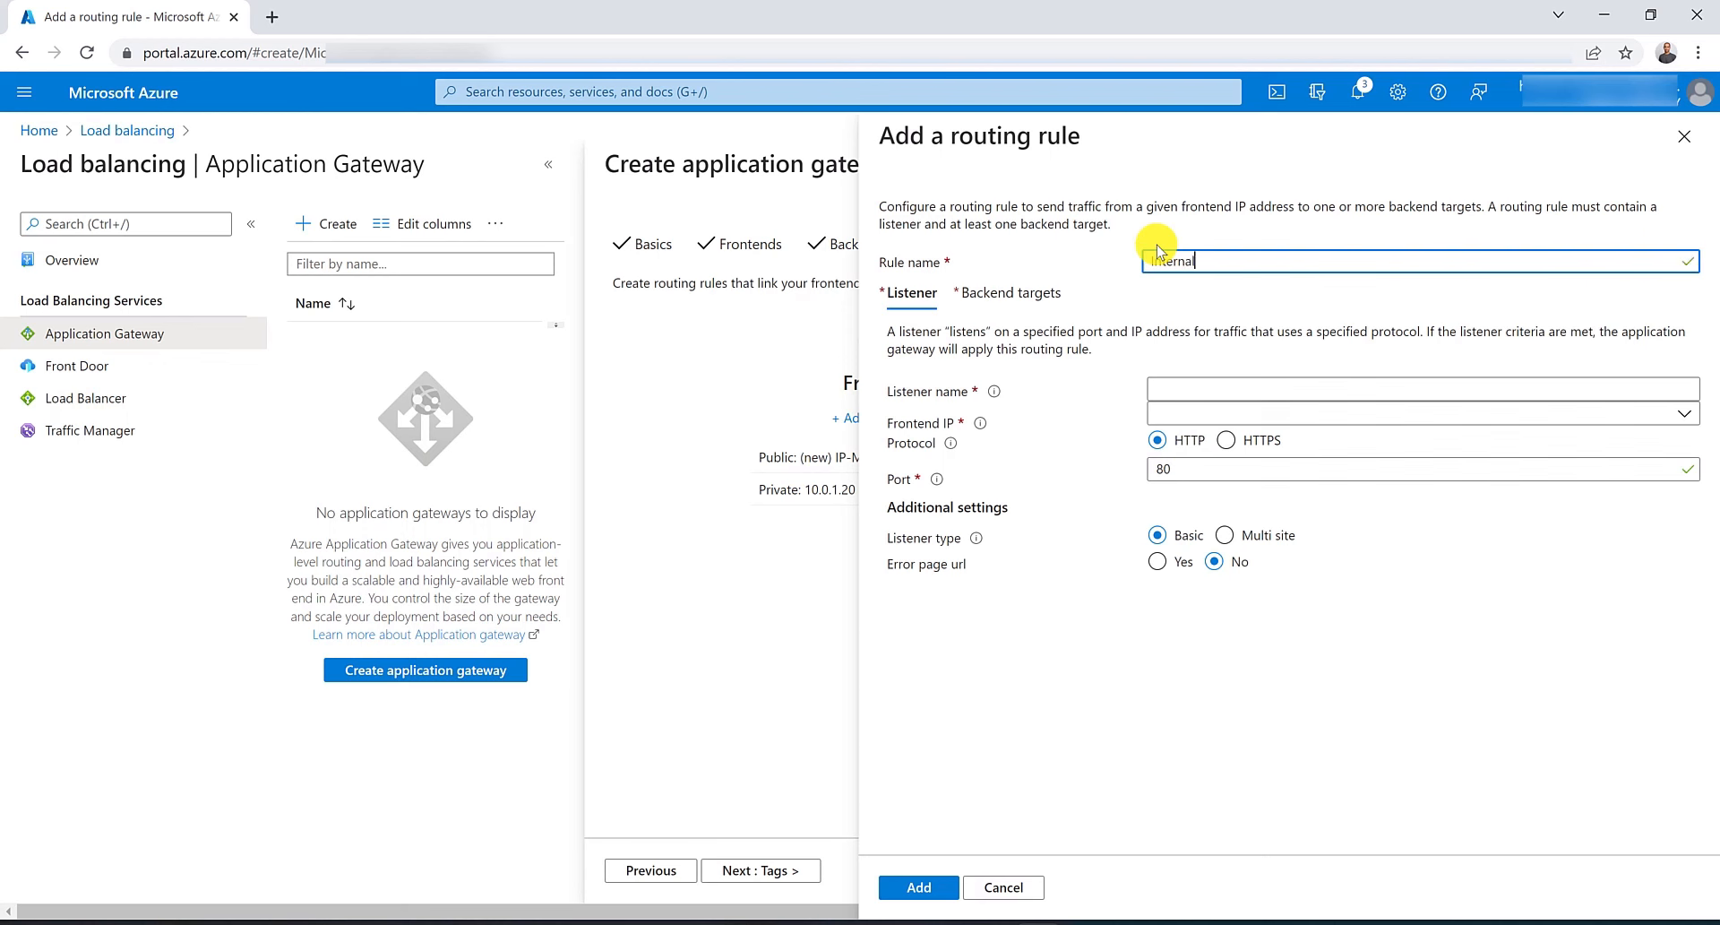
type("Rule")
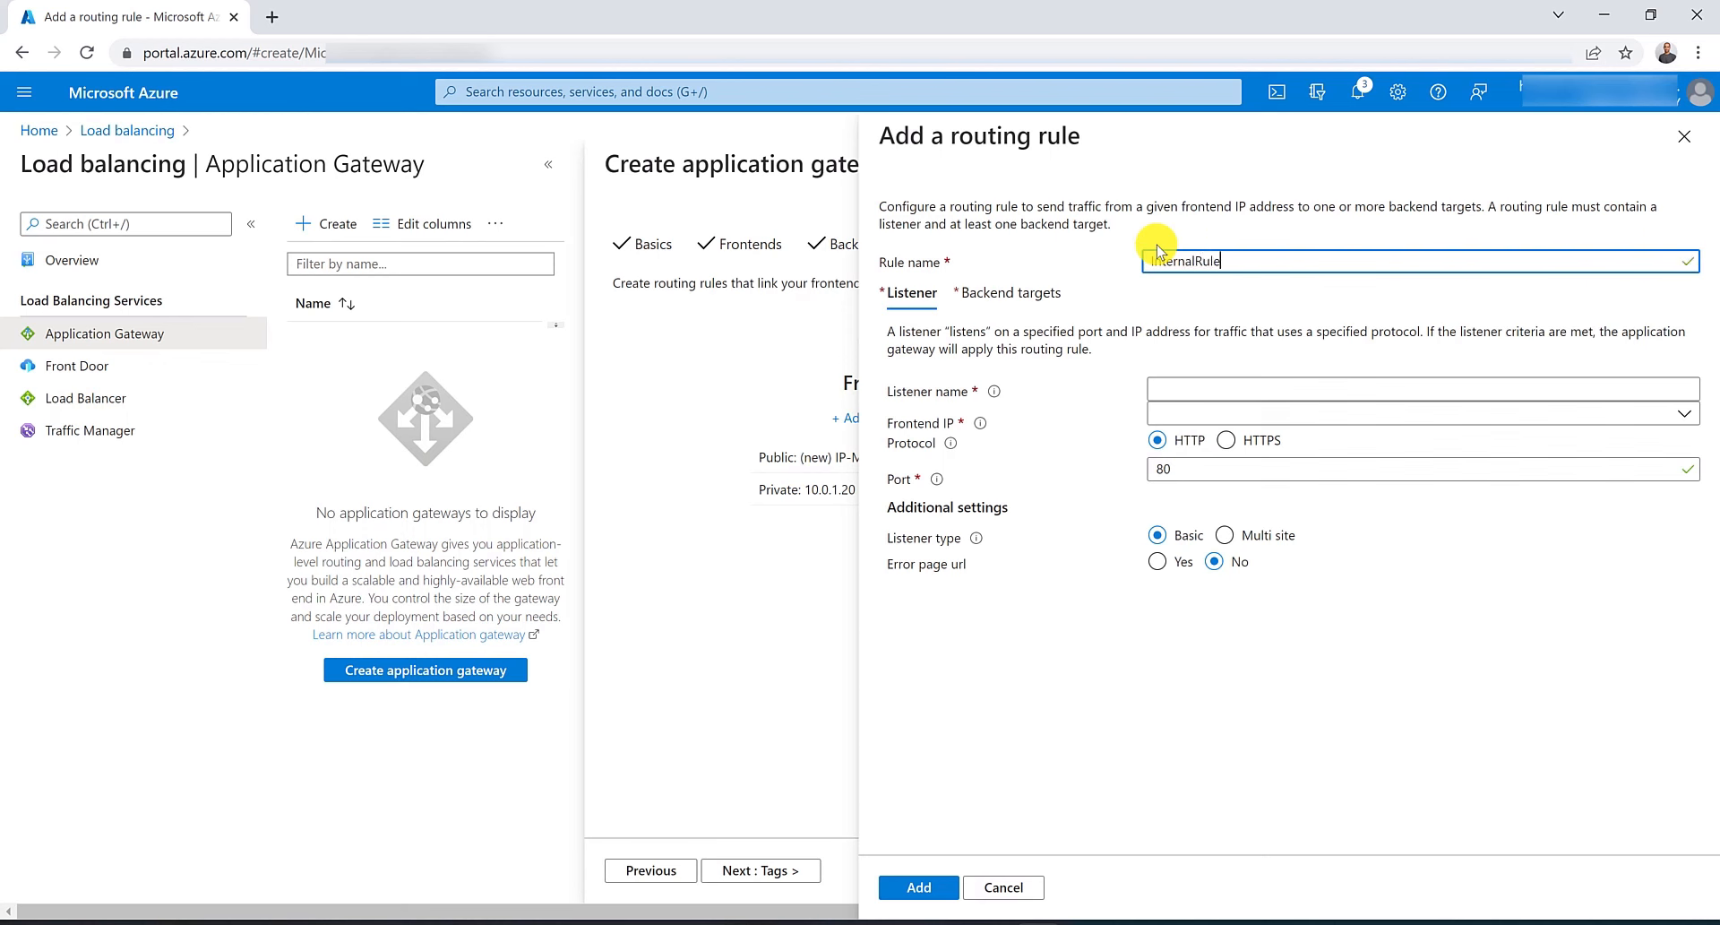
left_click(1219, 385)
type("Internal")
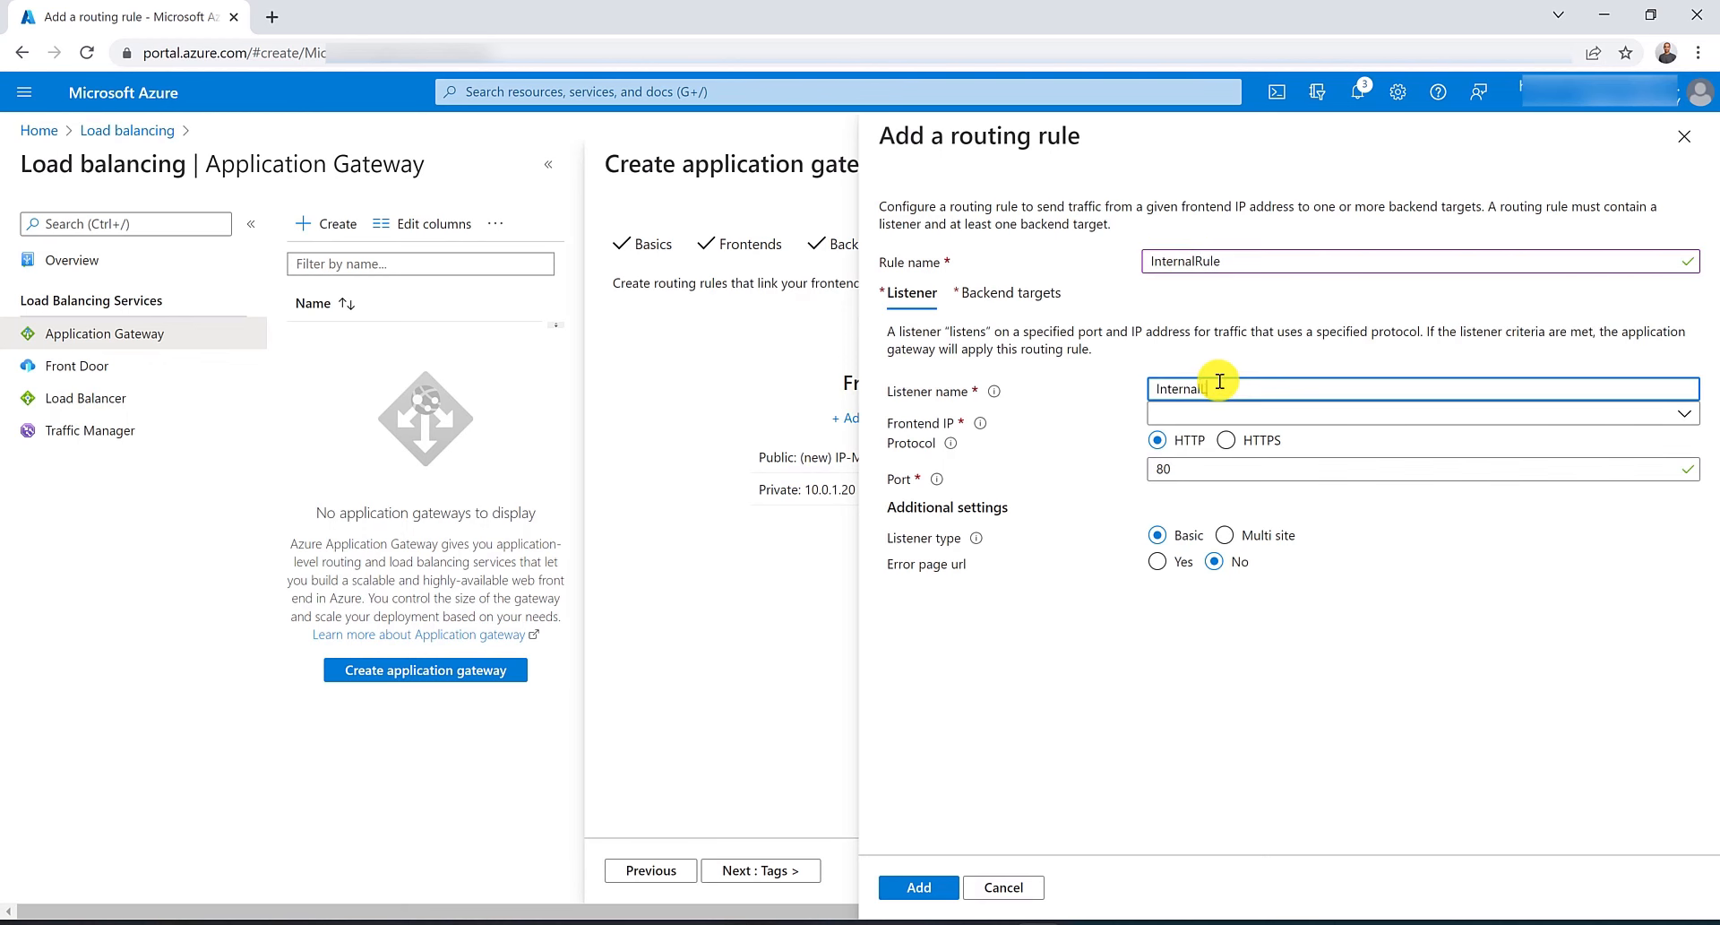
type("Listener")
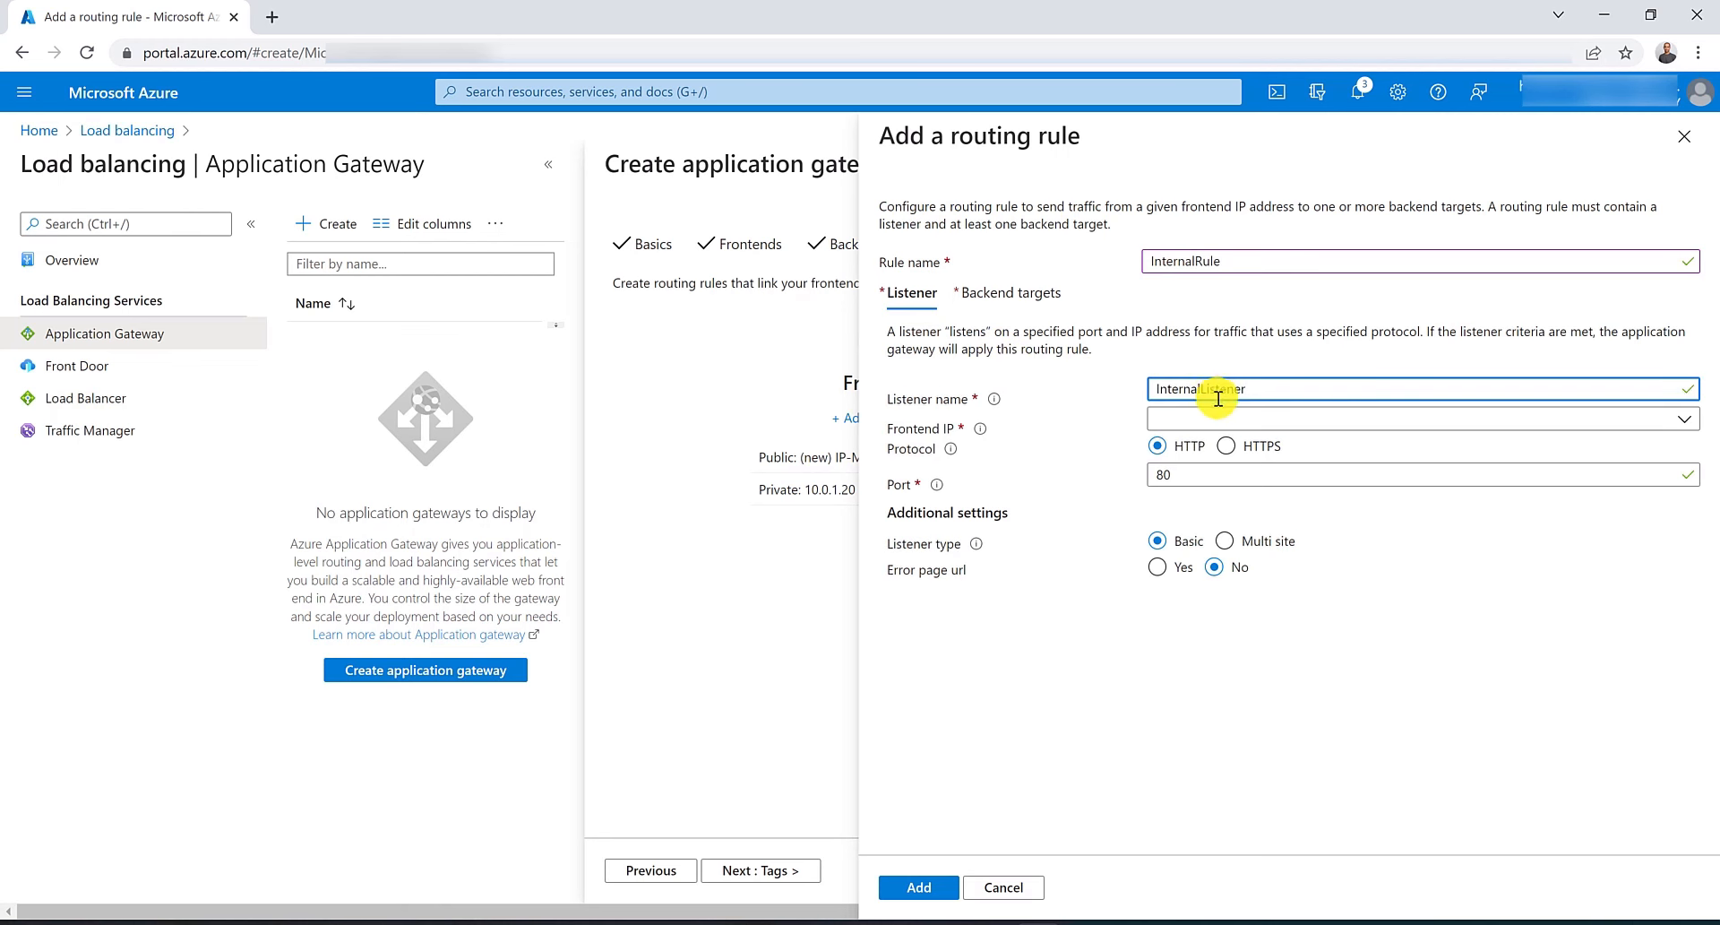
left_click(1223, 415)
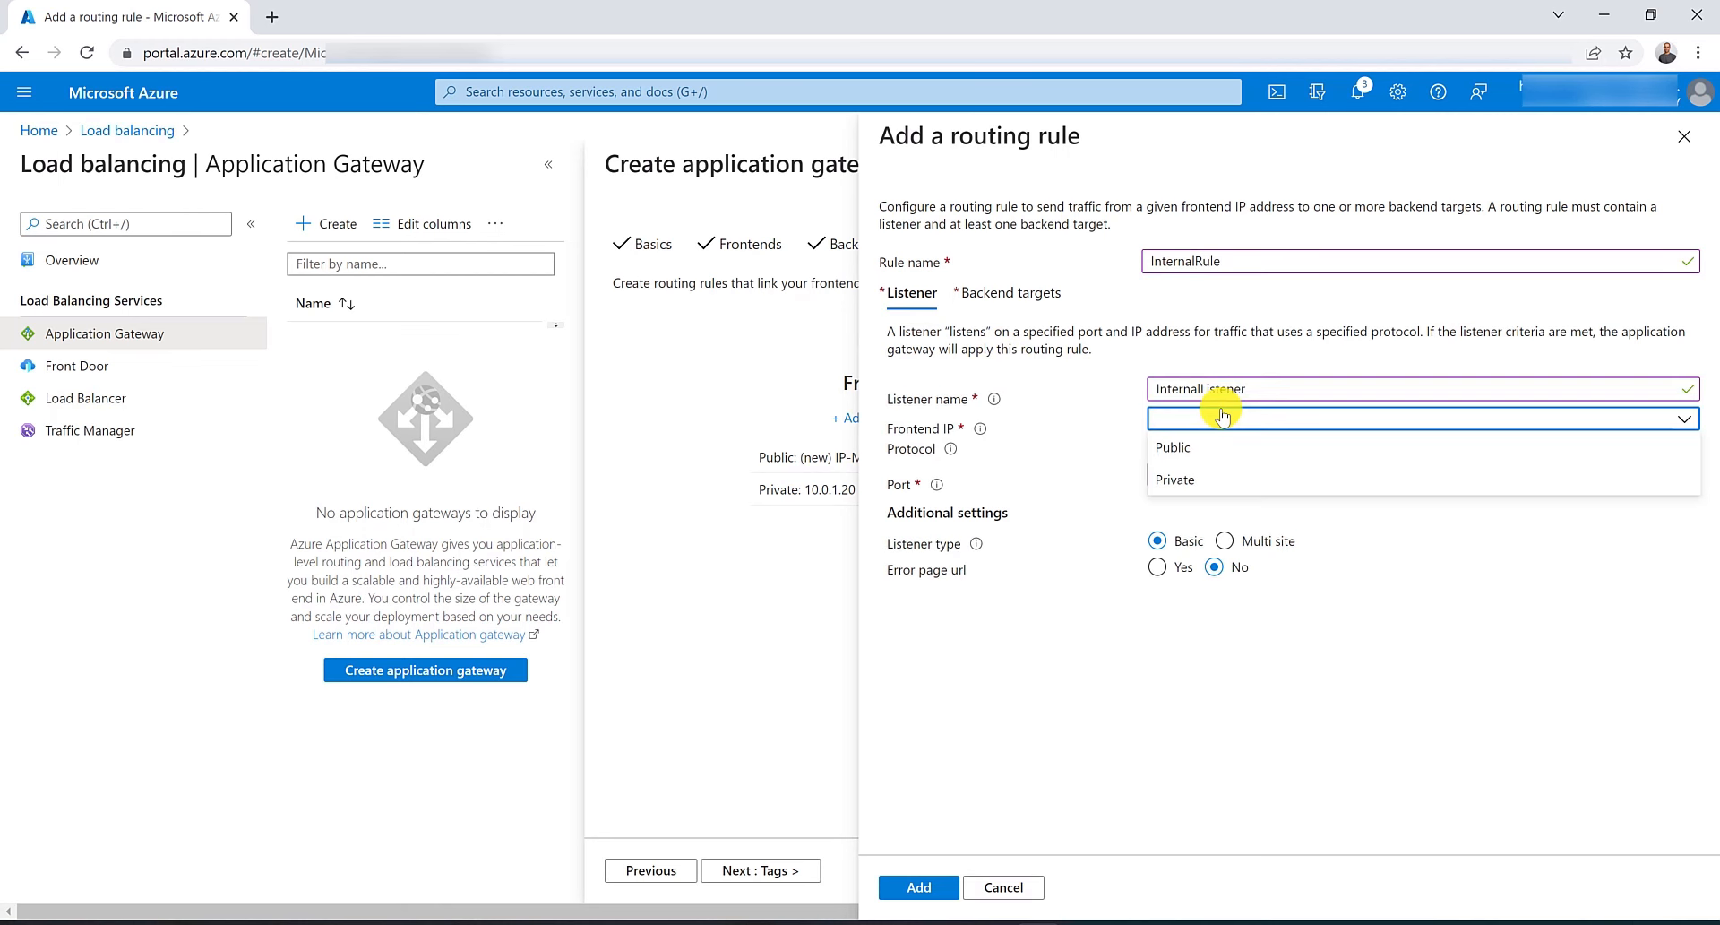
left_click(1211, 483)
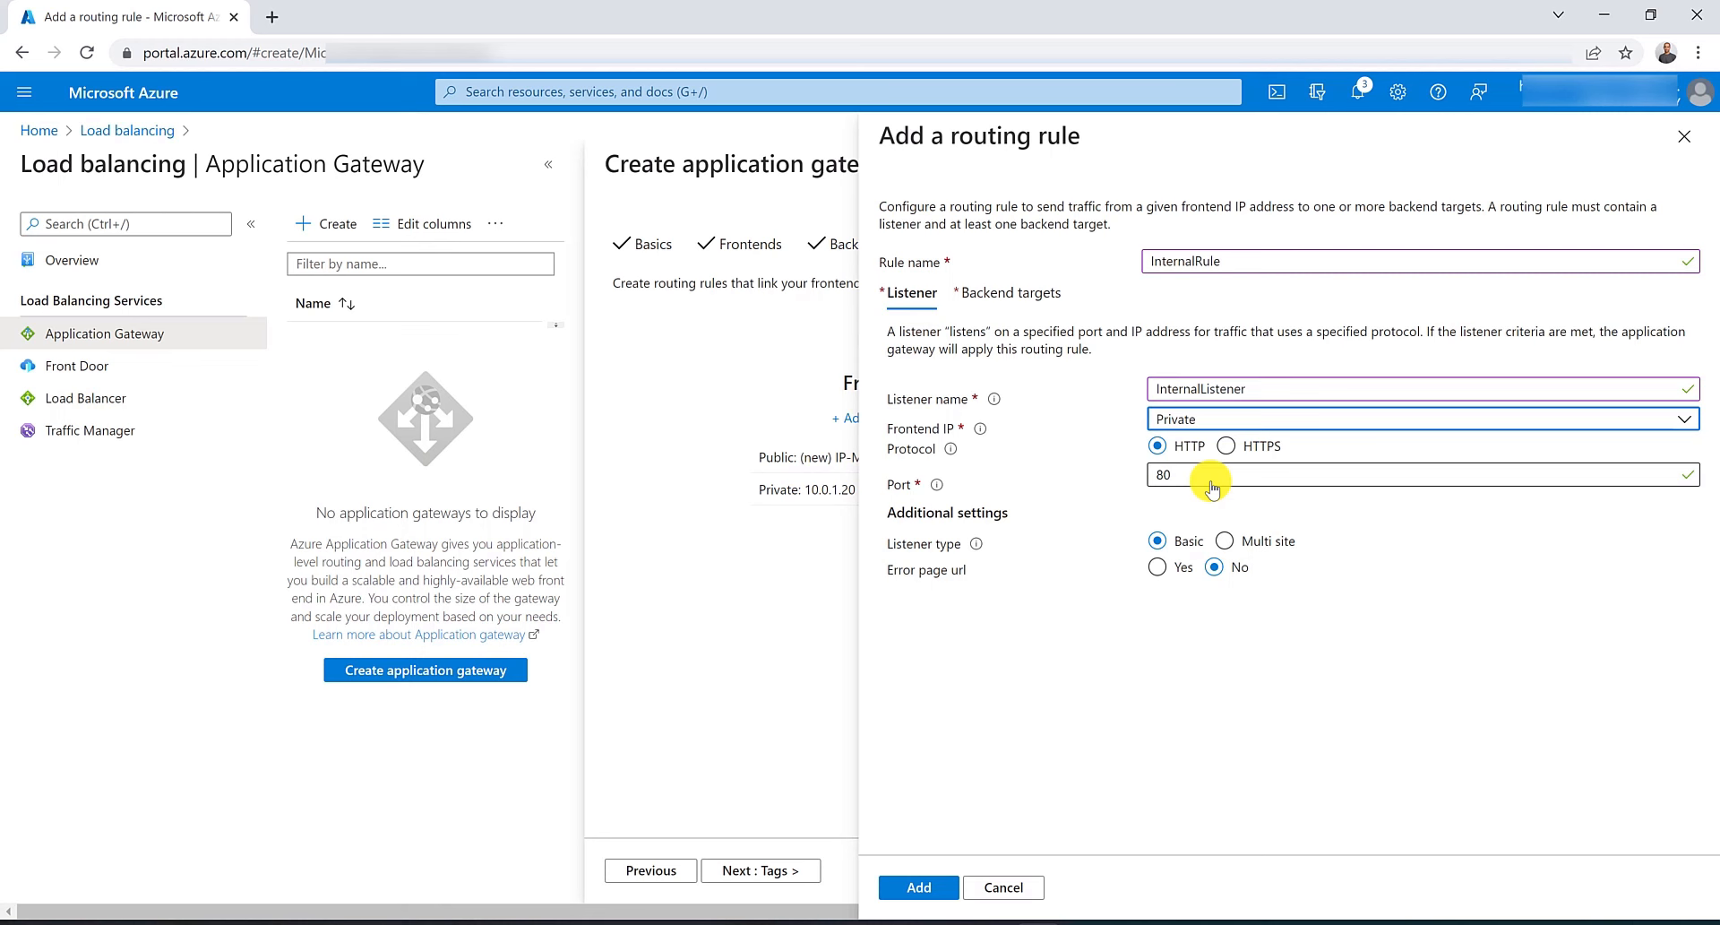
Target the rule at MyBackendPool and add a new HTTP setting named MyHttpSettings.
left_click(1017, 293)
left_click(1181, 415)
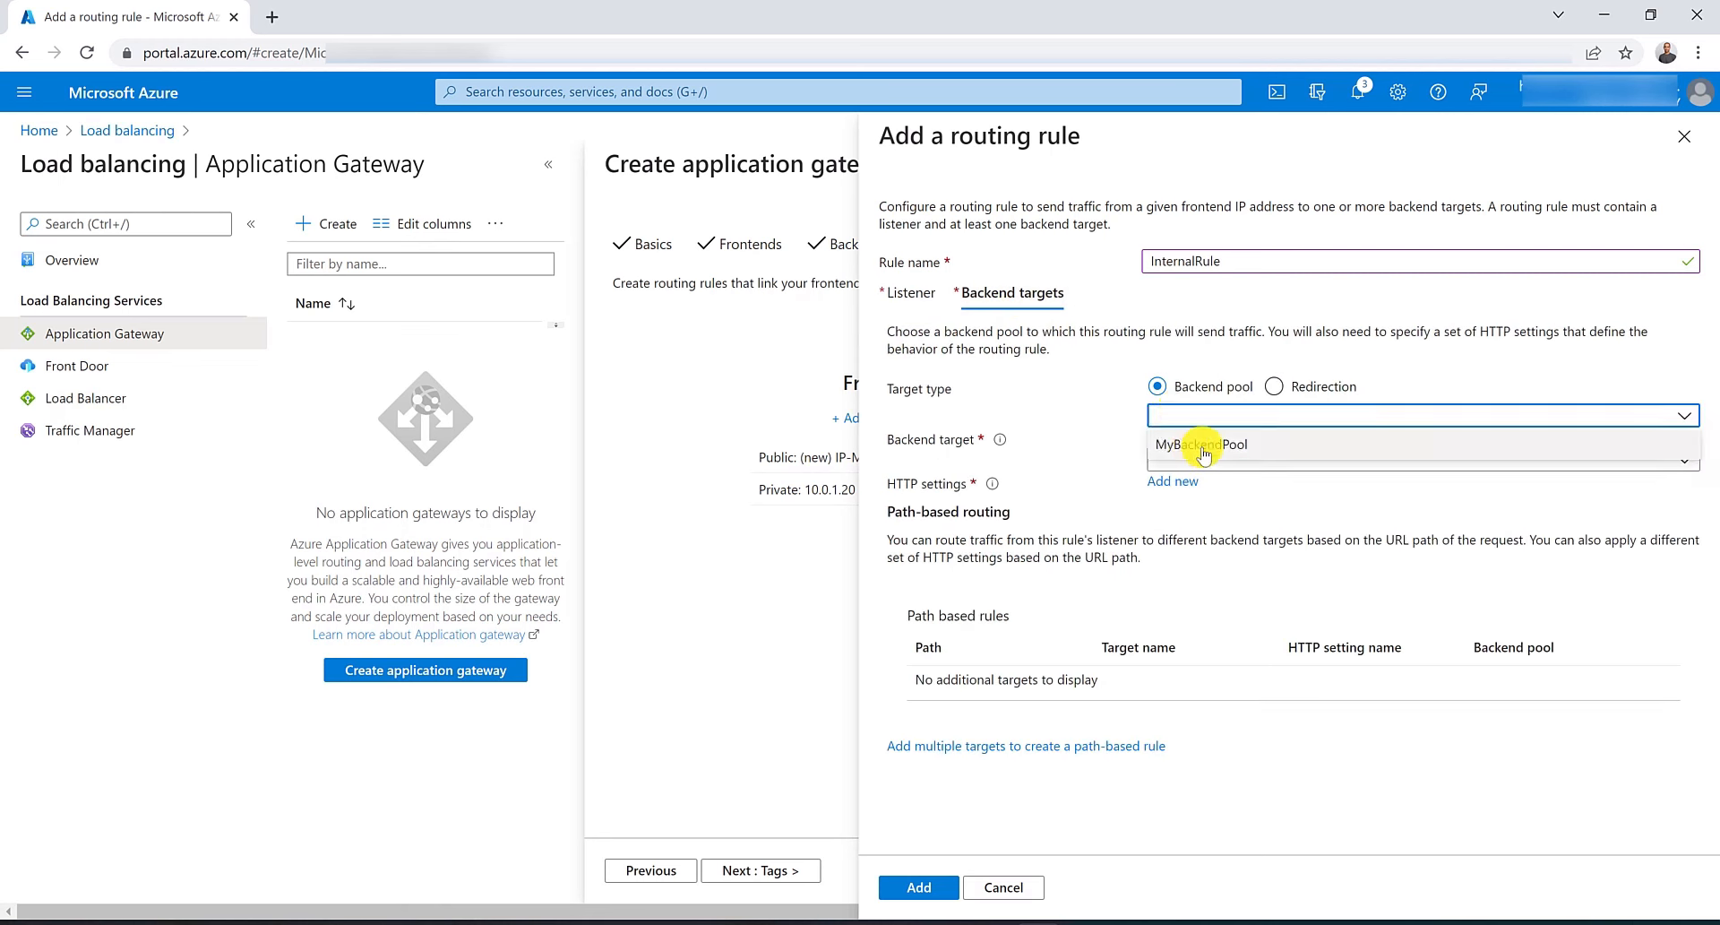
left_click(1199, 443)
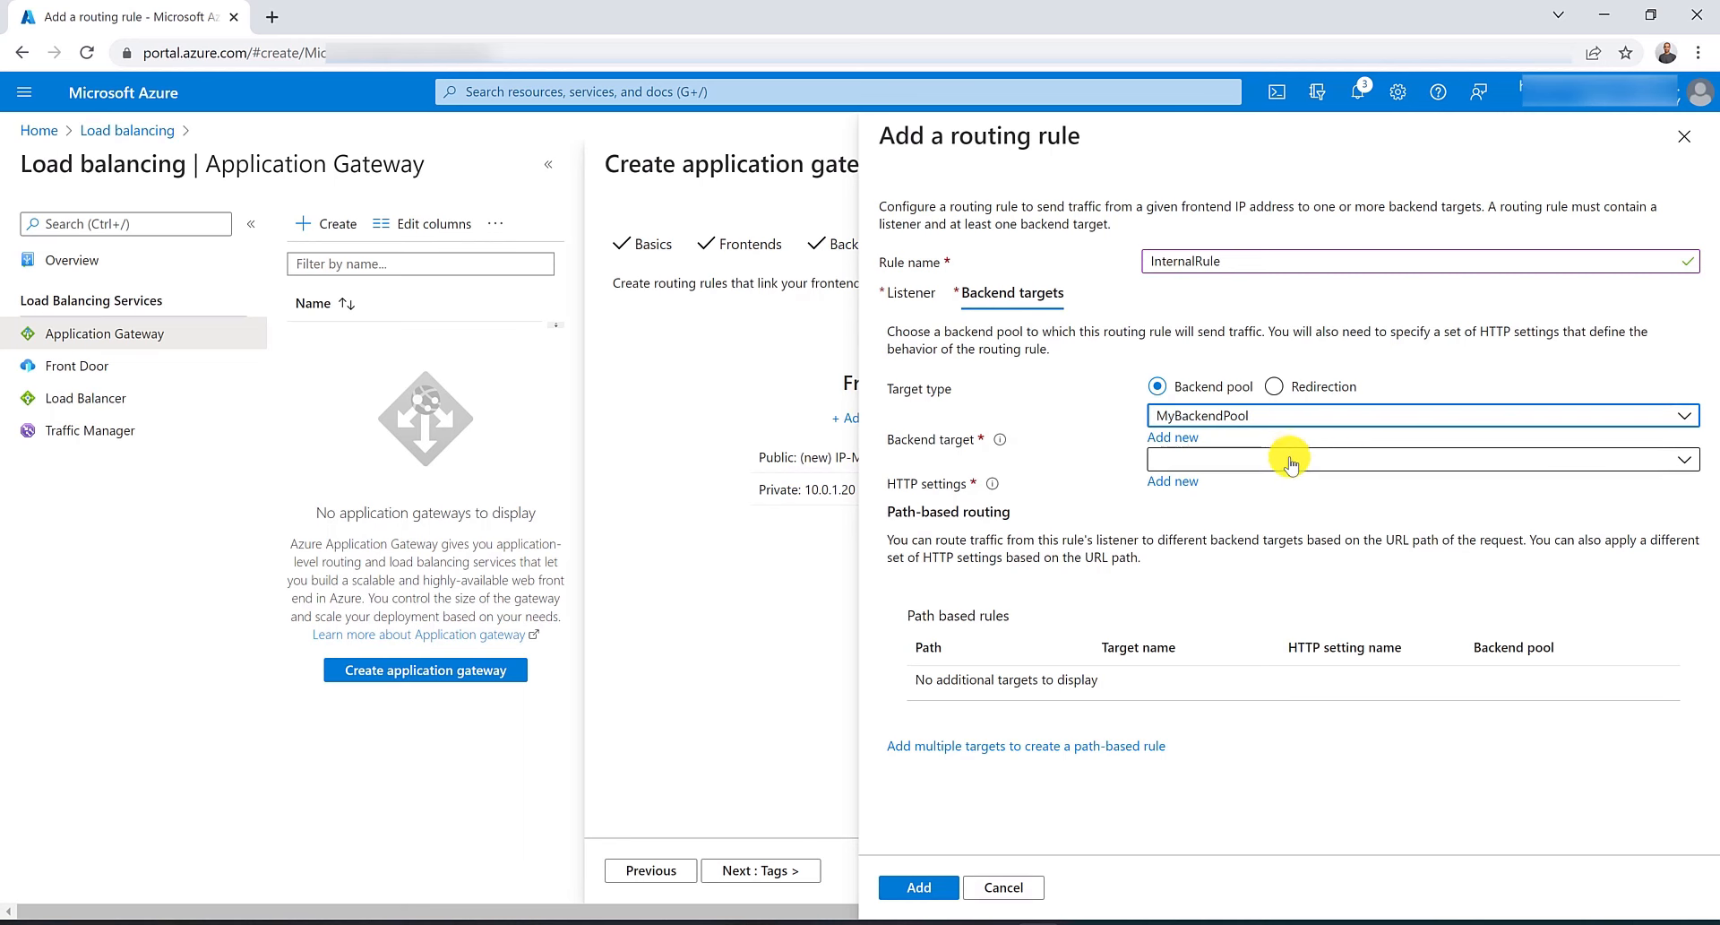
left_click(1183, 459)
left_click(1156, 511)
left_click(1170, 481)
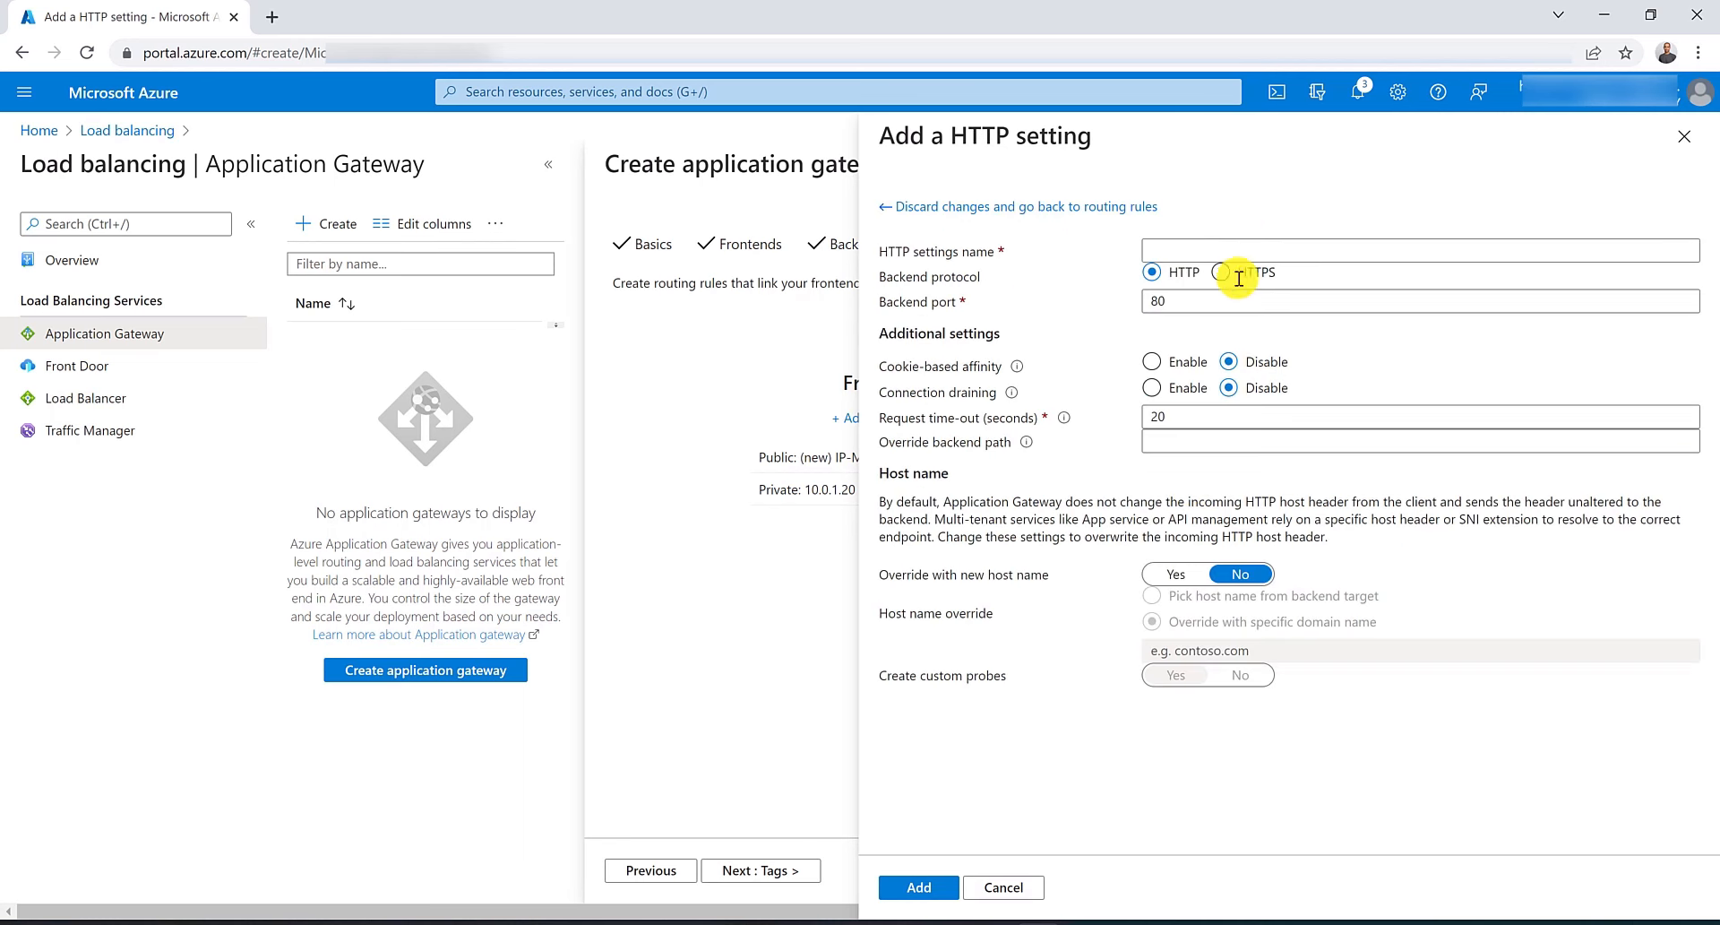
left_click(1222, 251)
type("M")
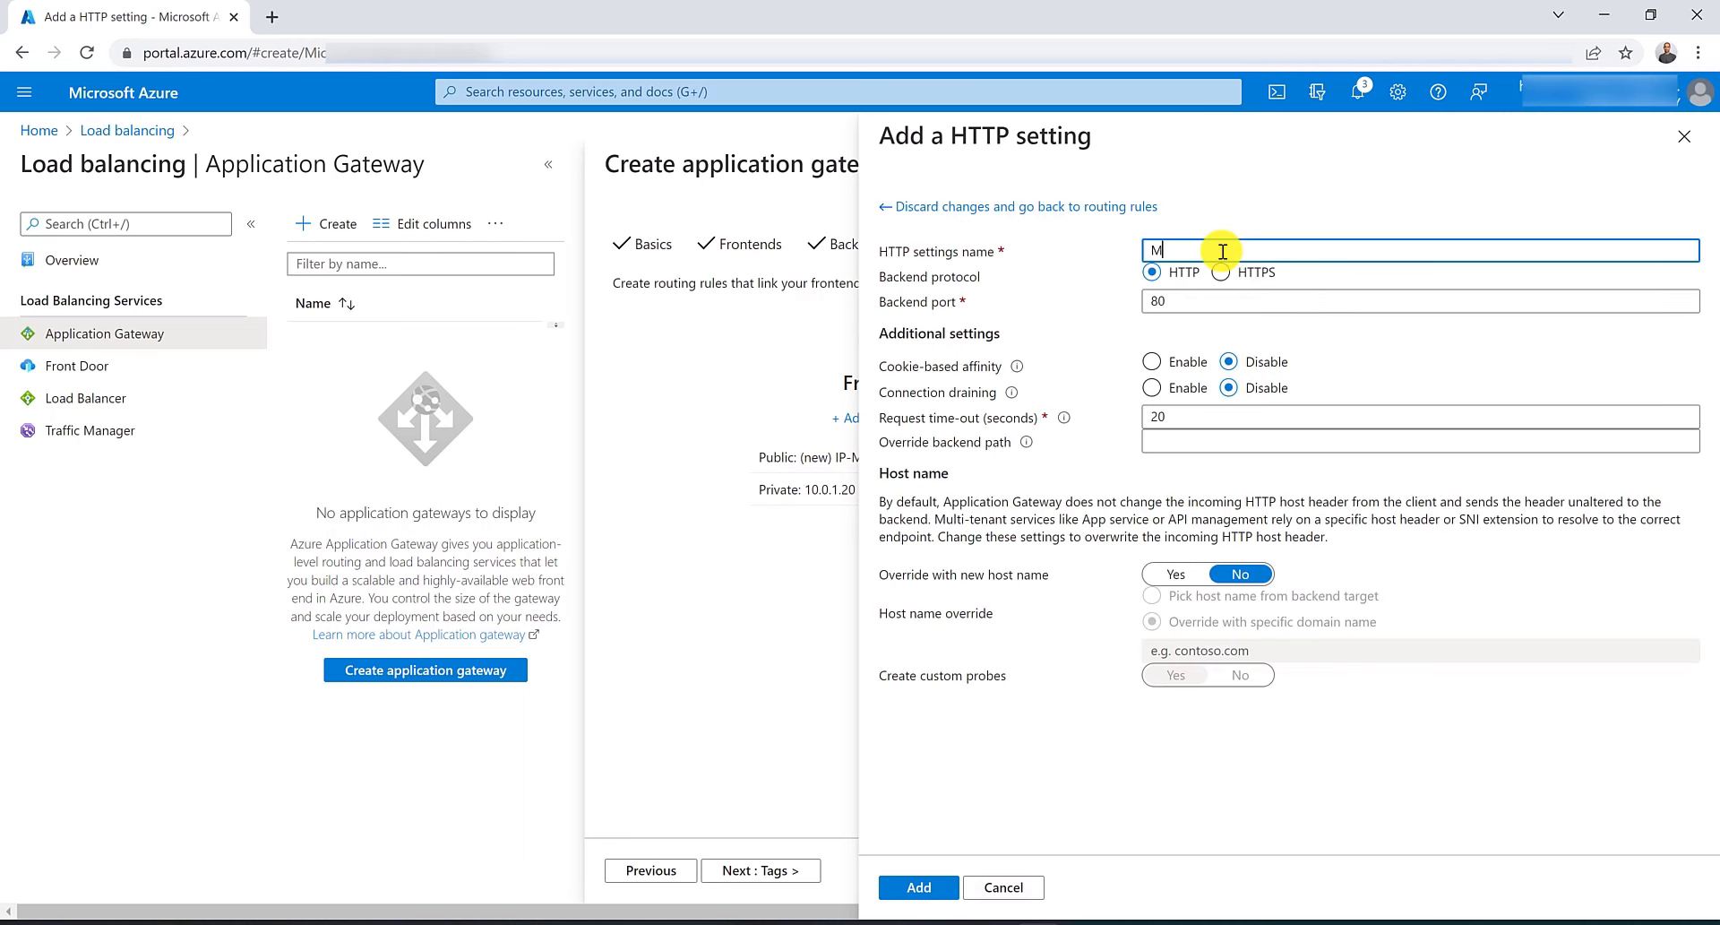
type("yJHttpSettings")
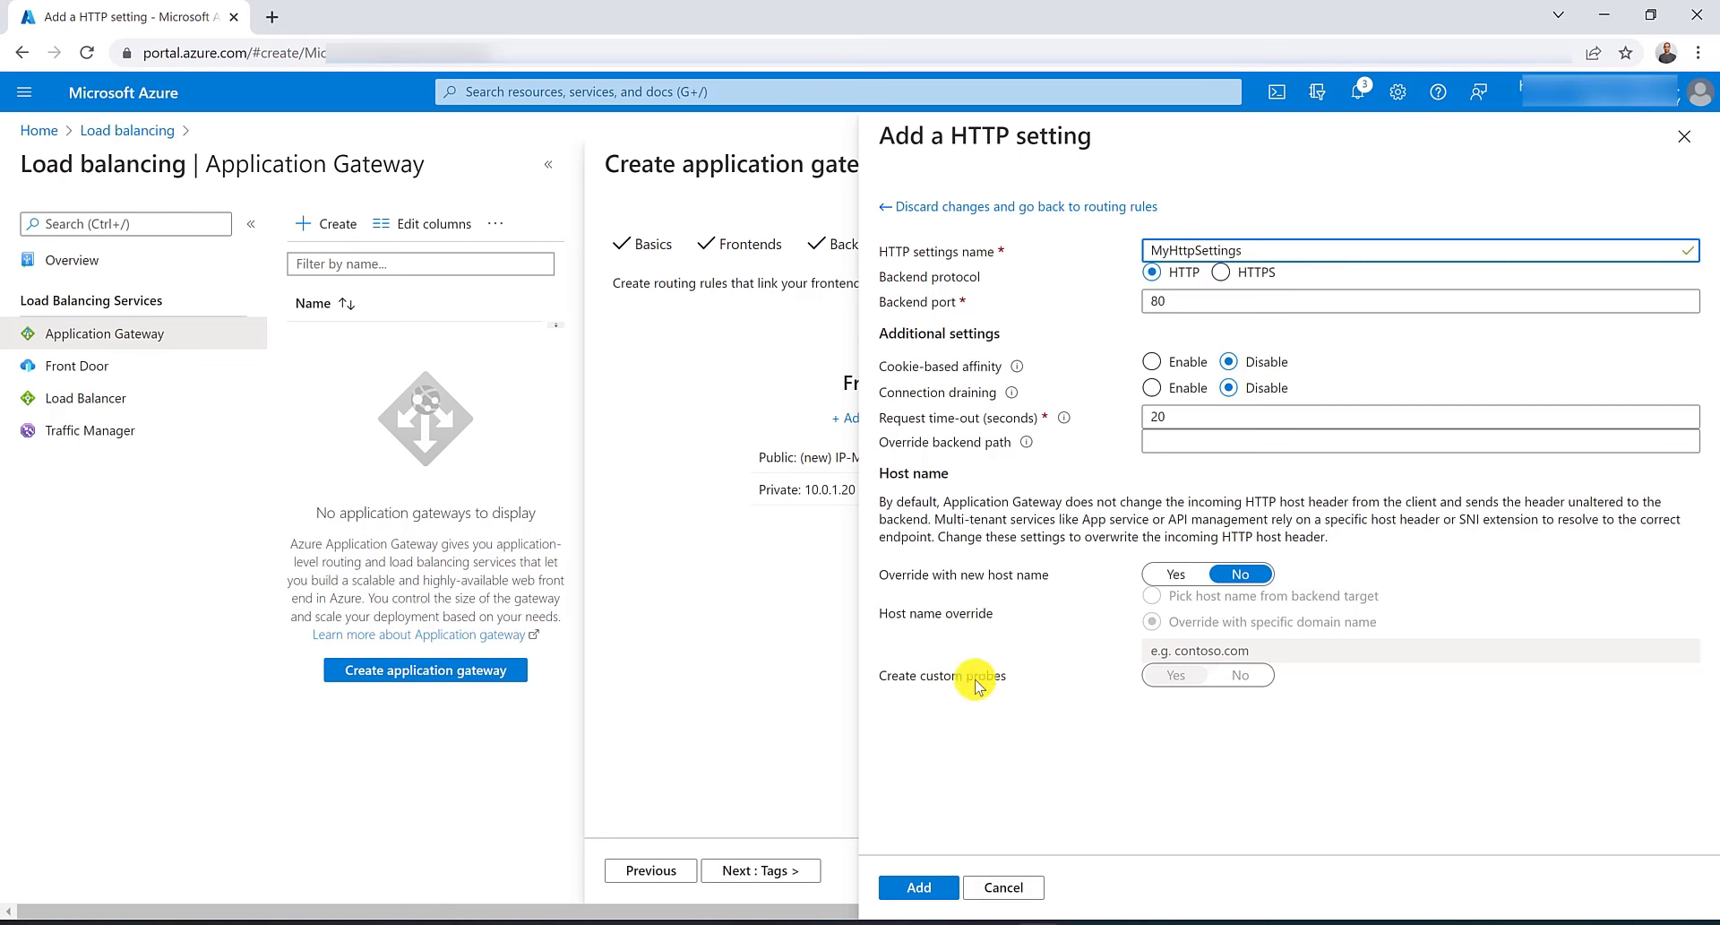
left_click(920, 887)
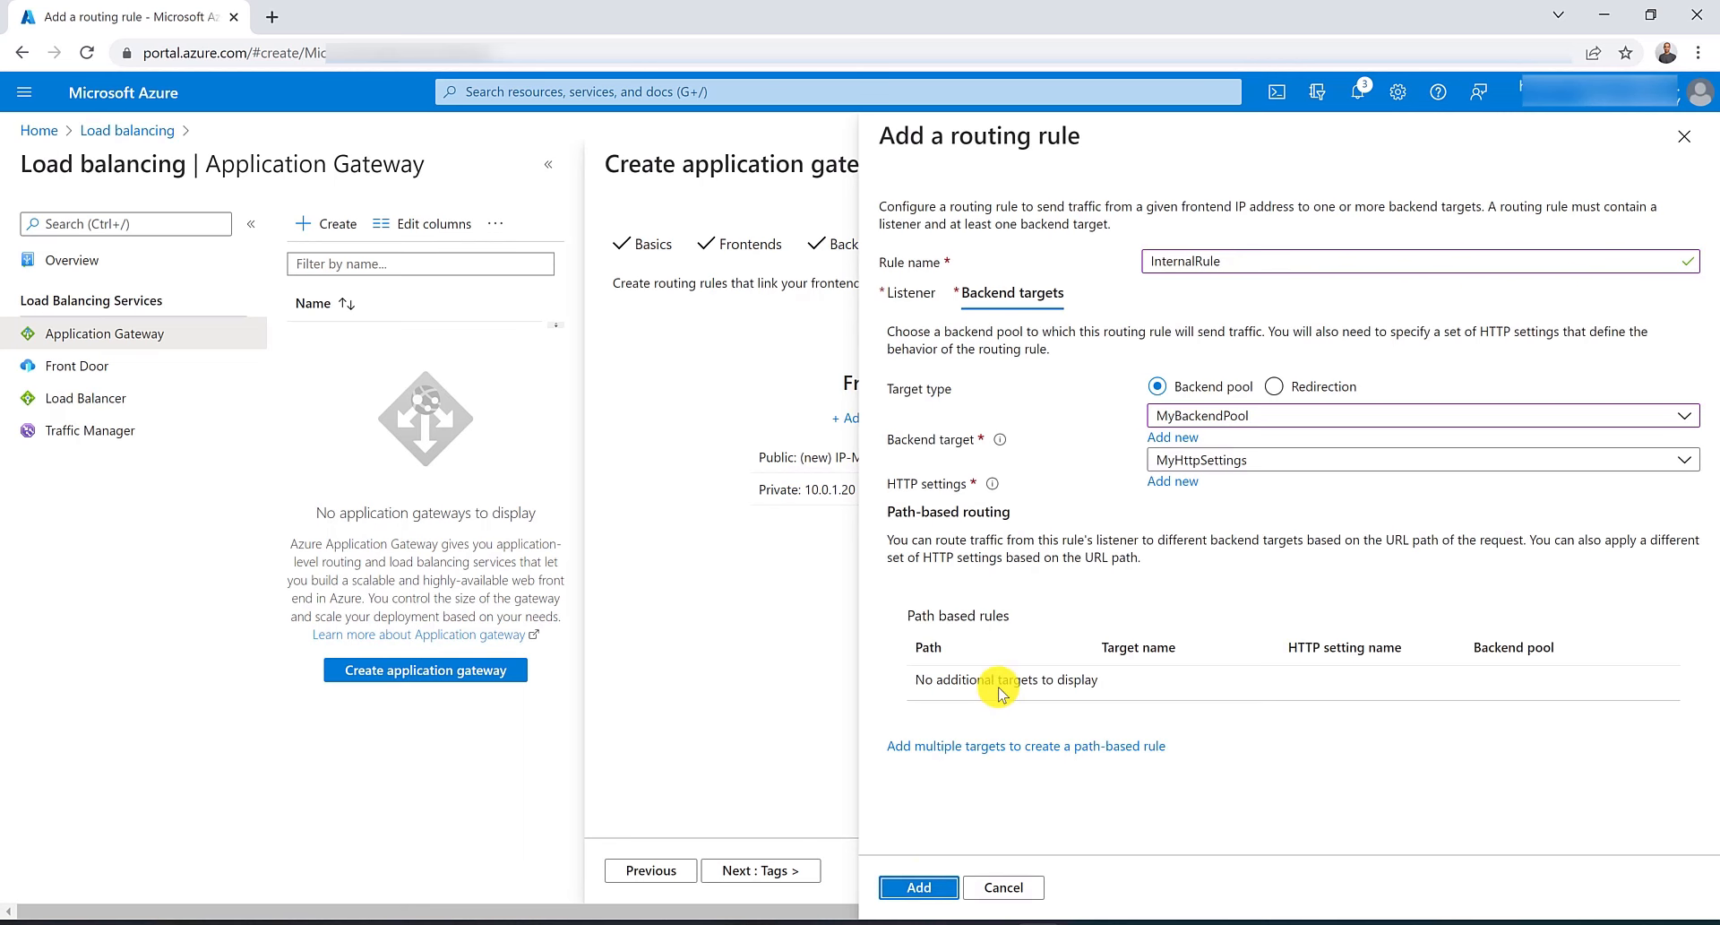
Add the routing rule, continue past Tags to review, and create the application gateway.
left_click(932, 886)
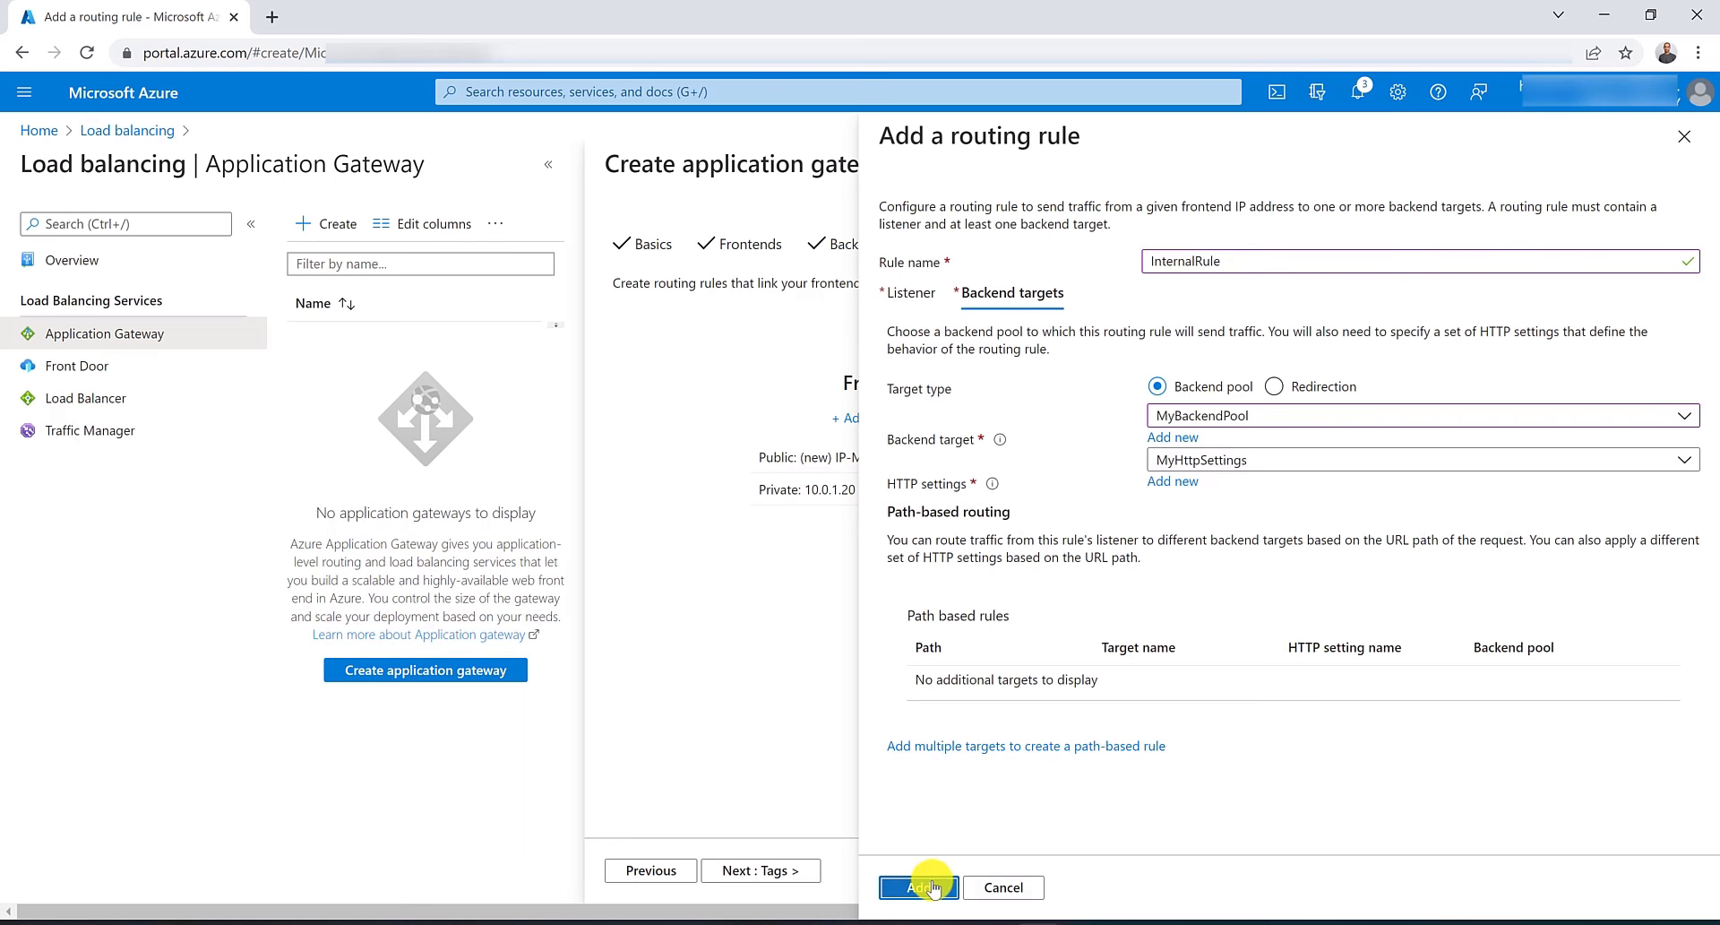
left_click(802, 875)
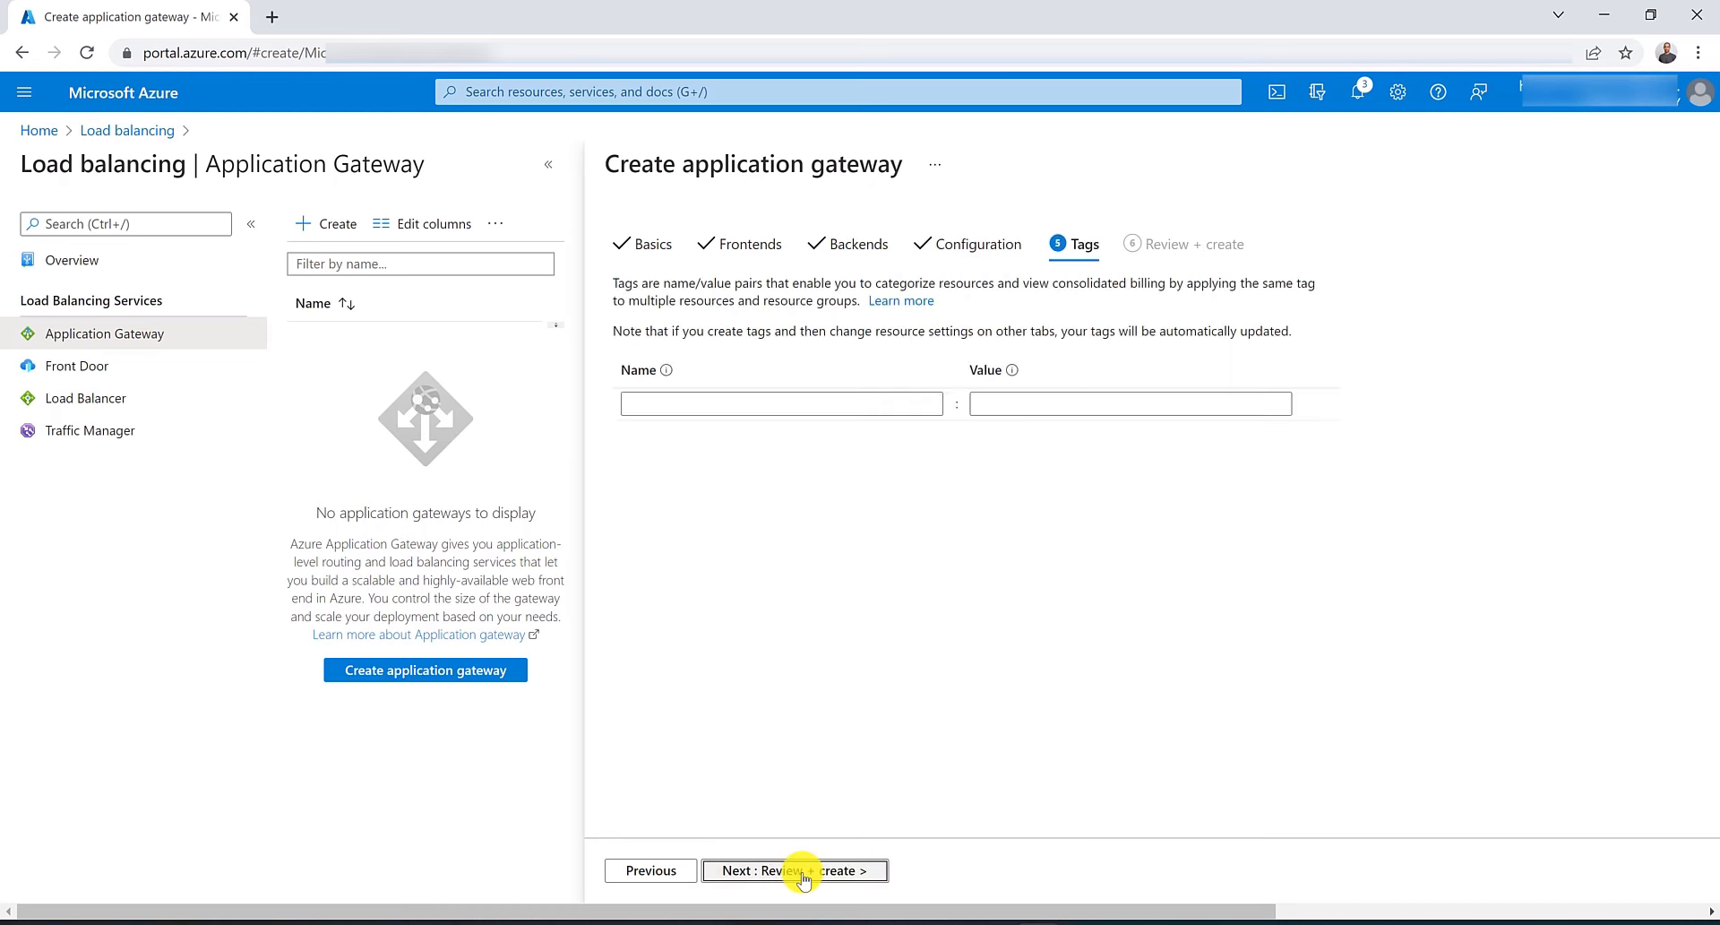
left_click(802, 875)
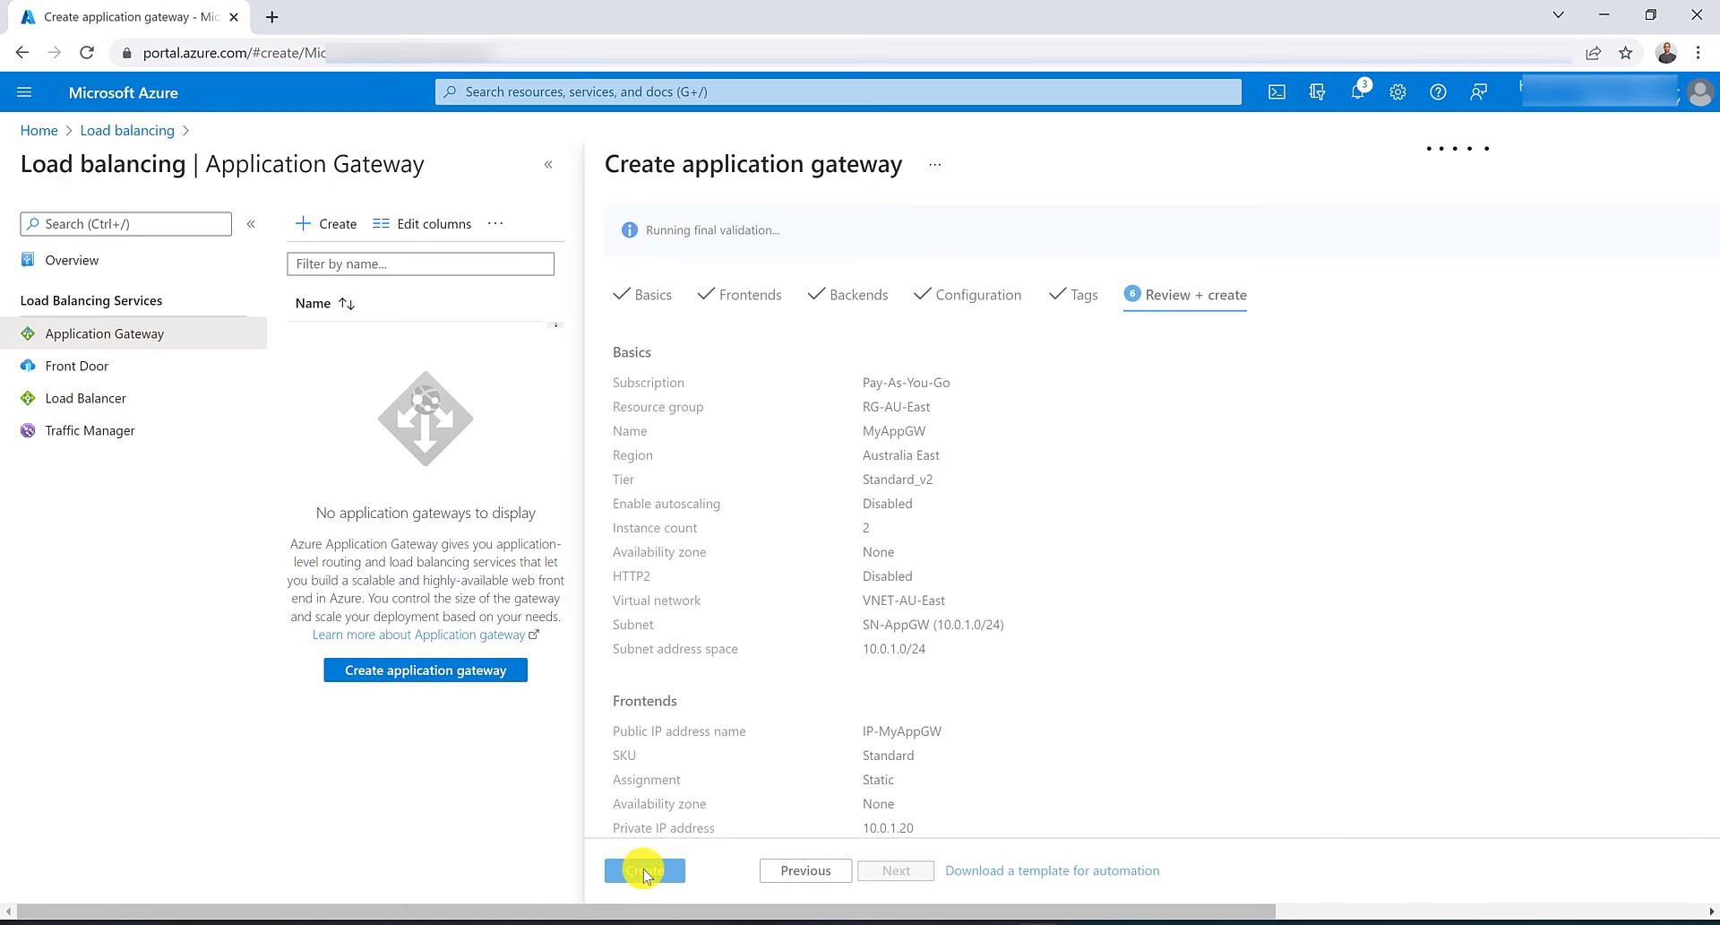
left_click(645, 872)
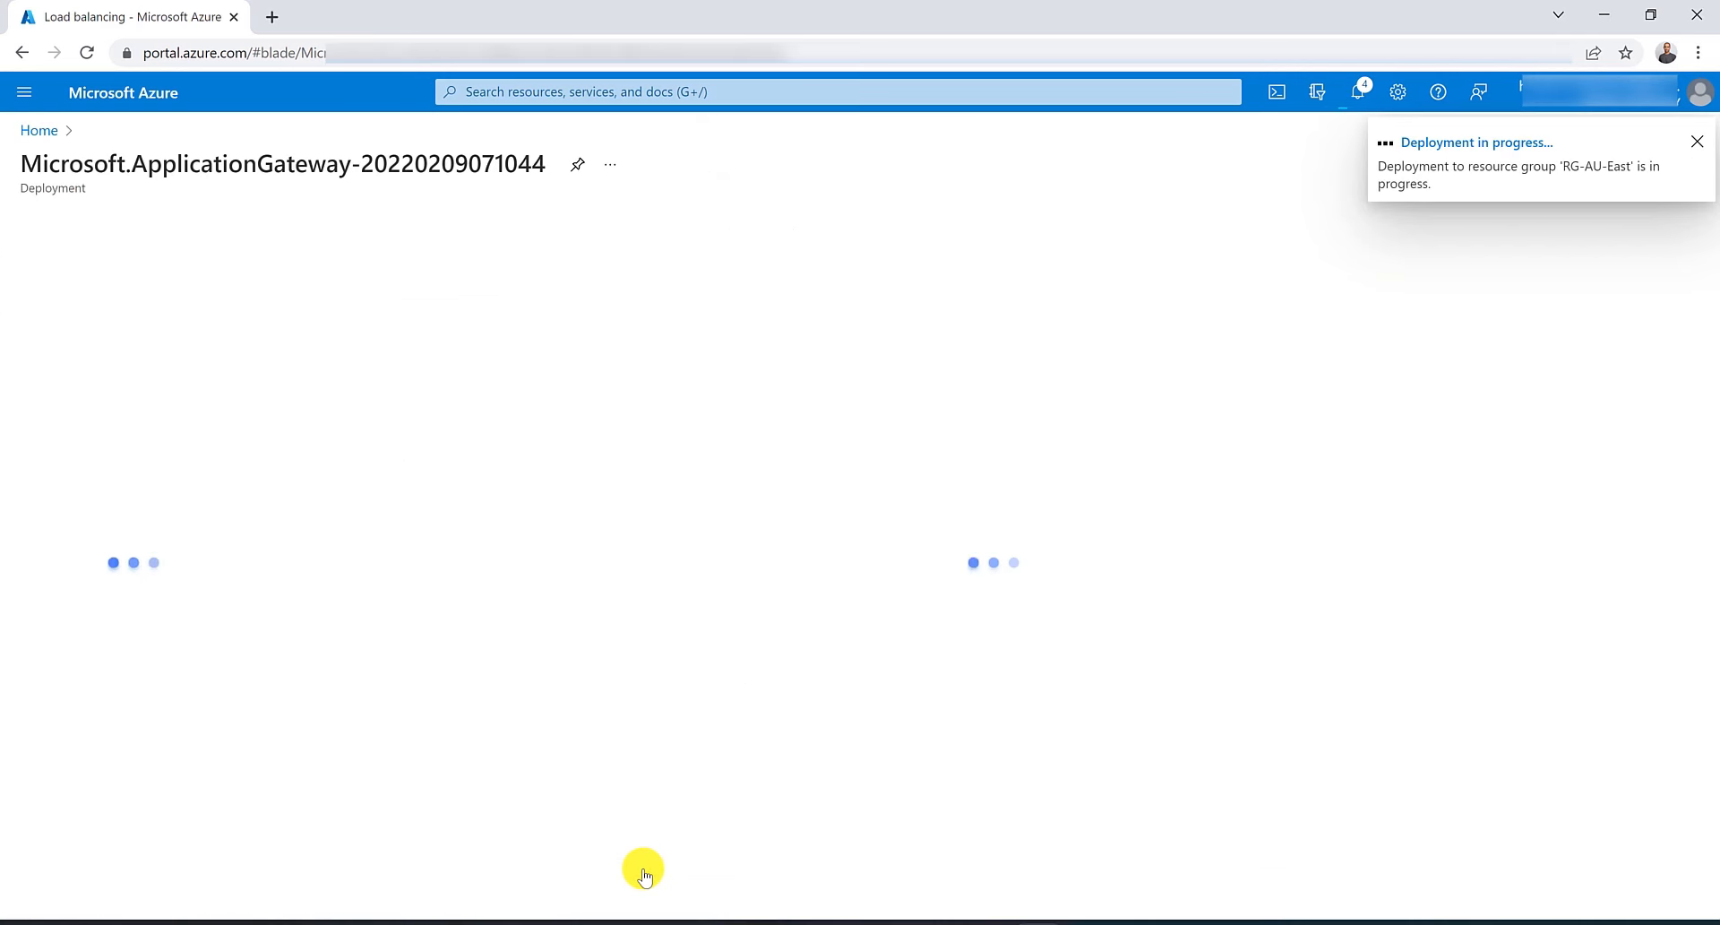
Open Virtual machines in a new browser tab and start creating a virtual machine.
left_click(515, 100)
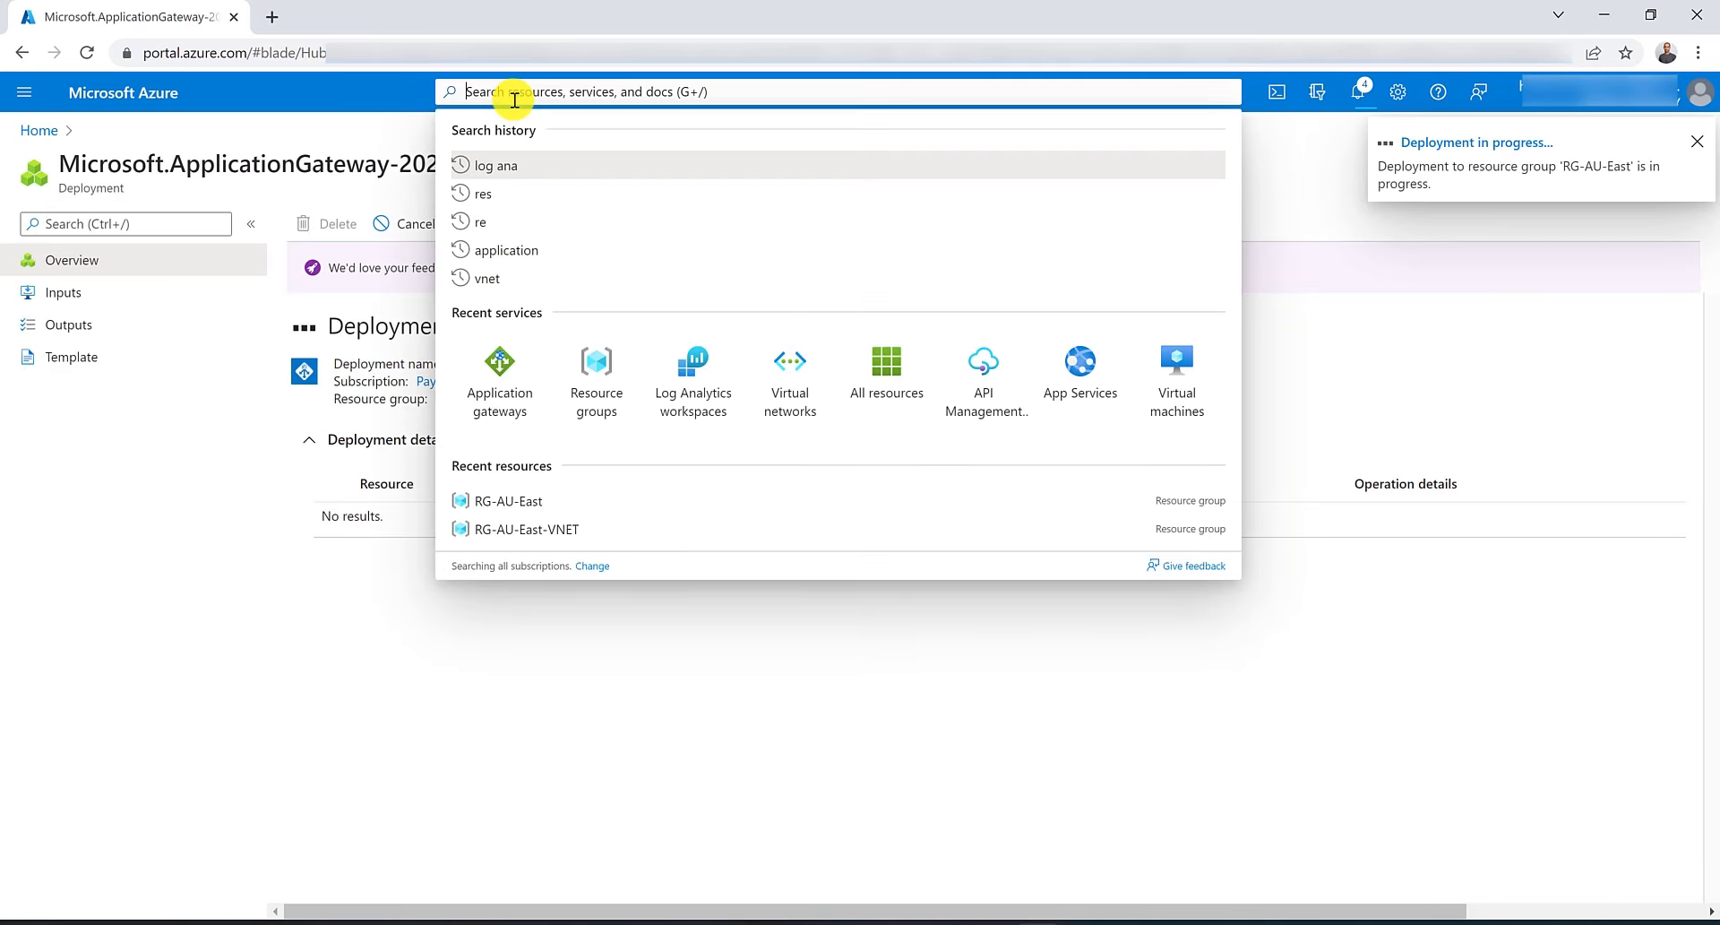
middle_click(1174, 392)
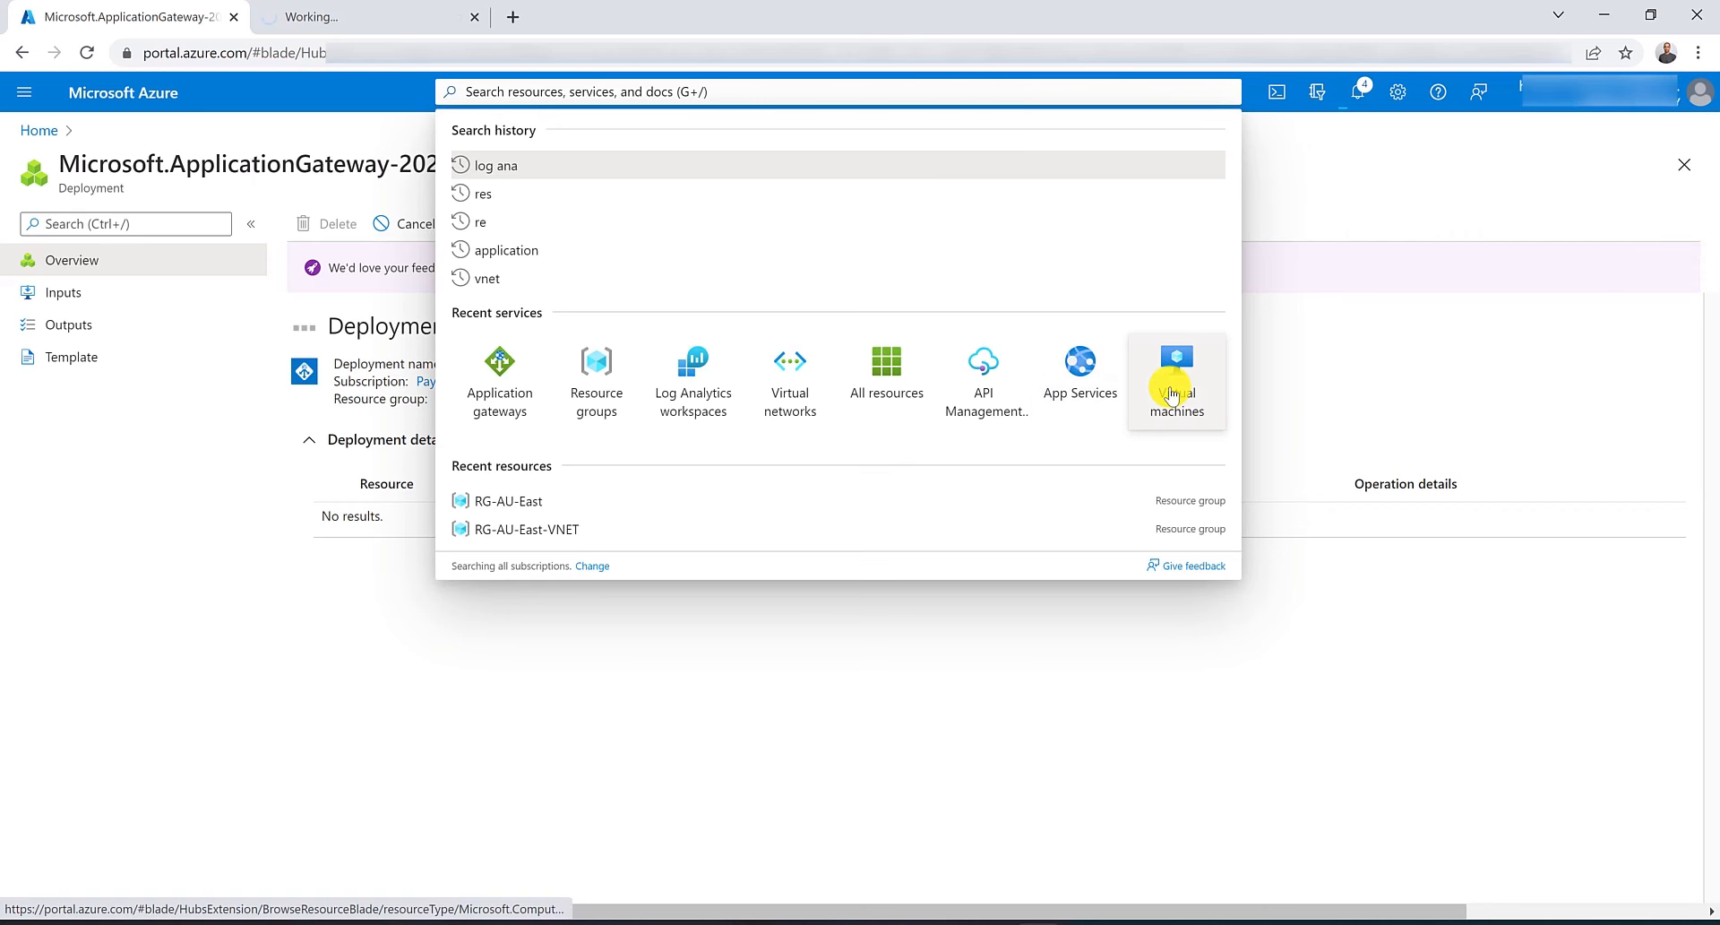
middle_click(1173, 392)
left_click(348, 14)
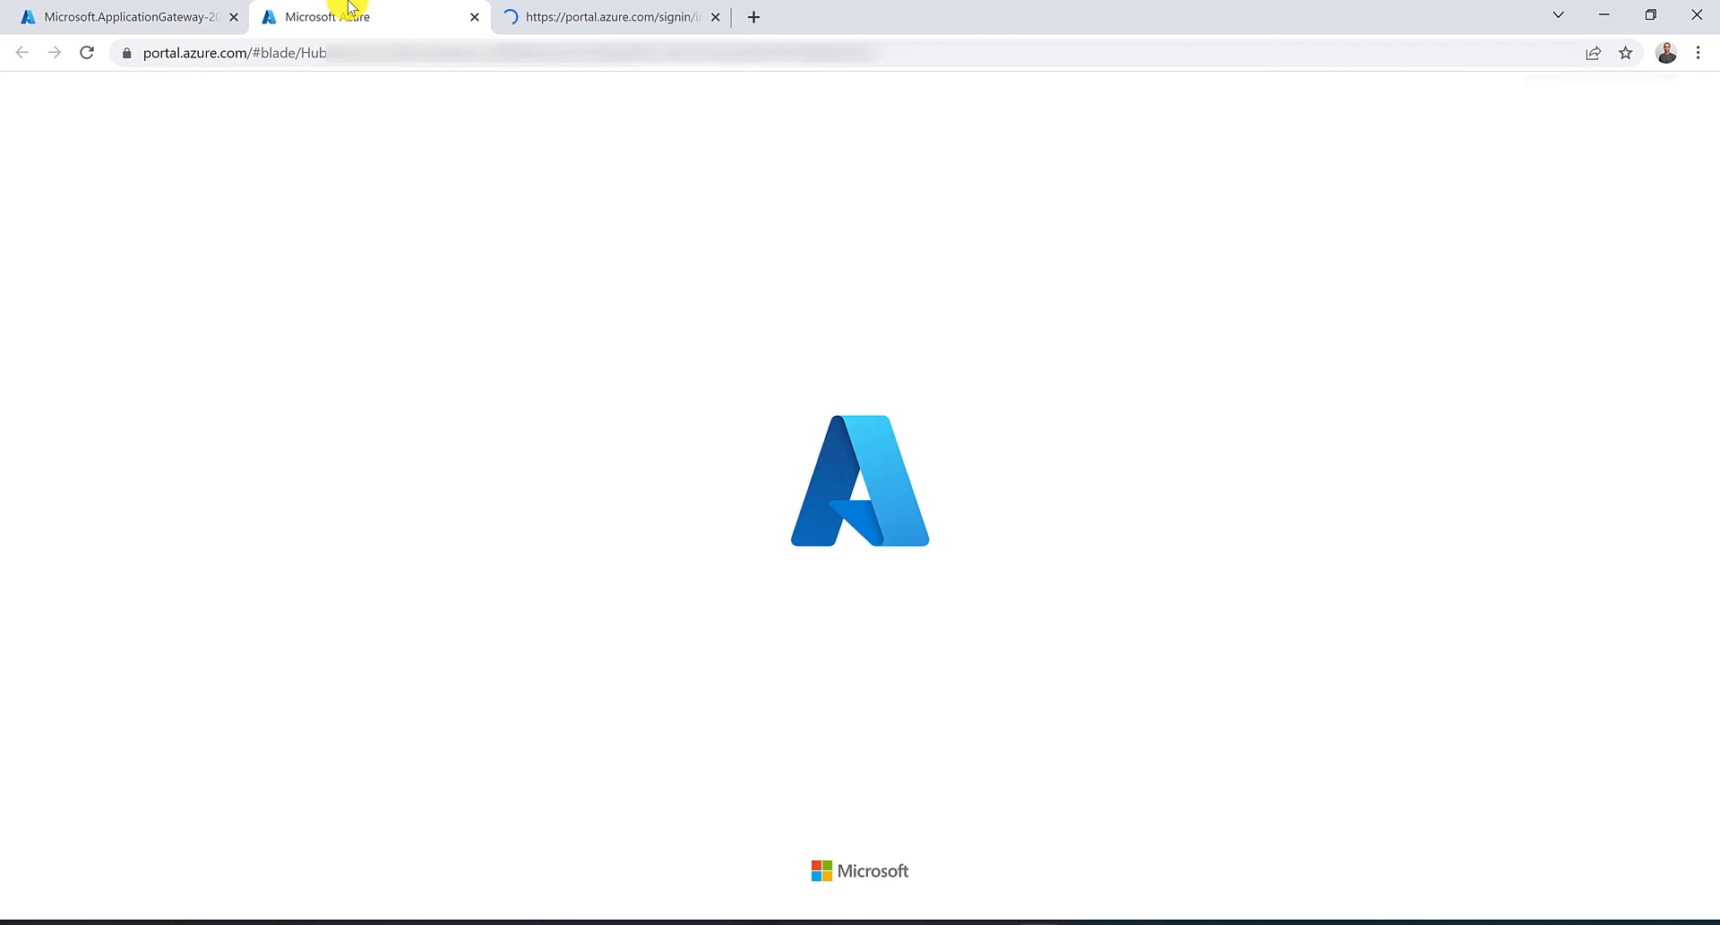
left_click(70, 223)
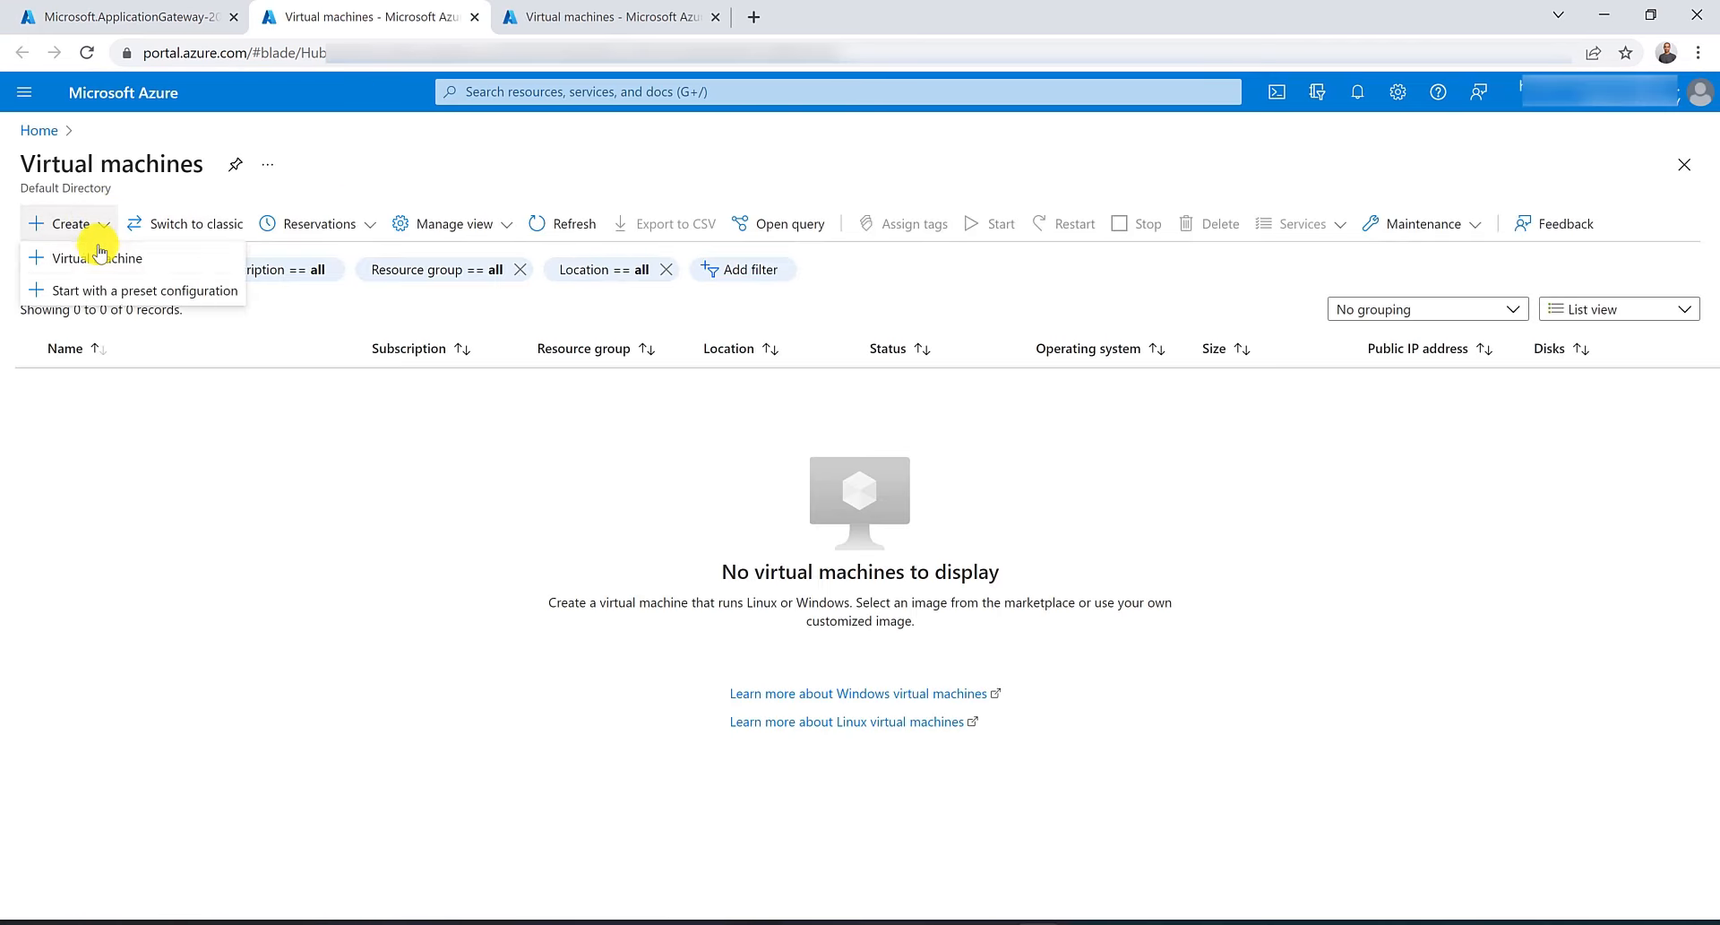
left_click(98, 260)
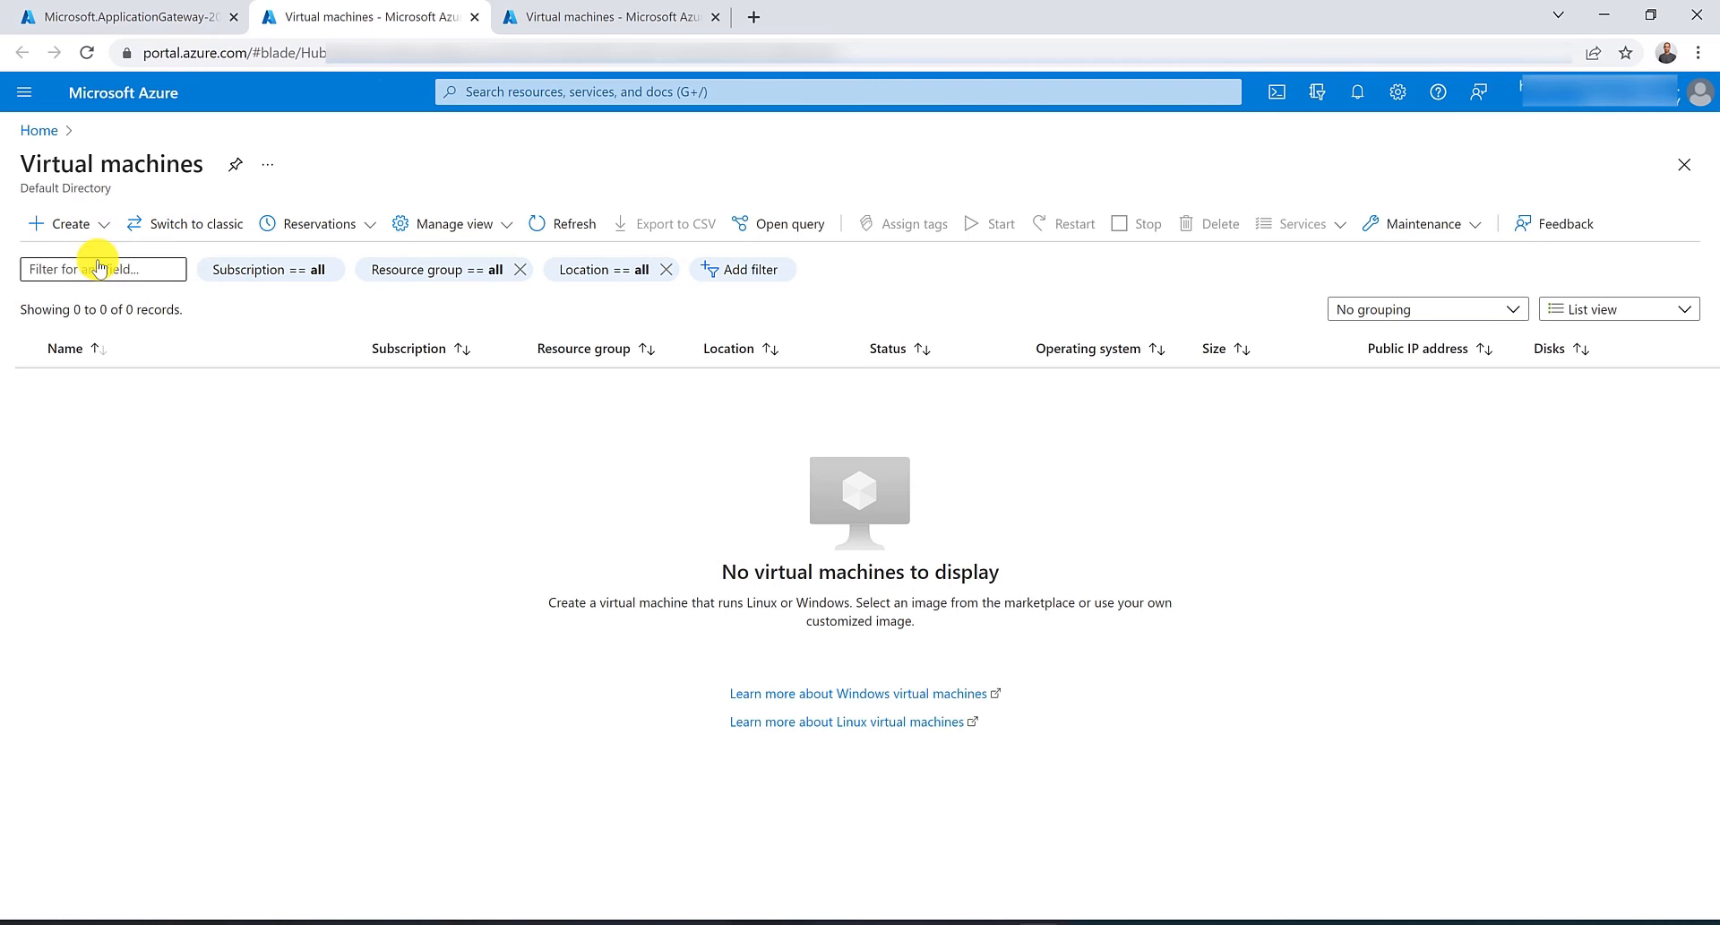
Place the virtual machine in resource group RG-AU-East and name it VM01.
left_click(813, 482)
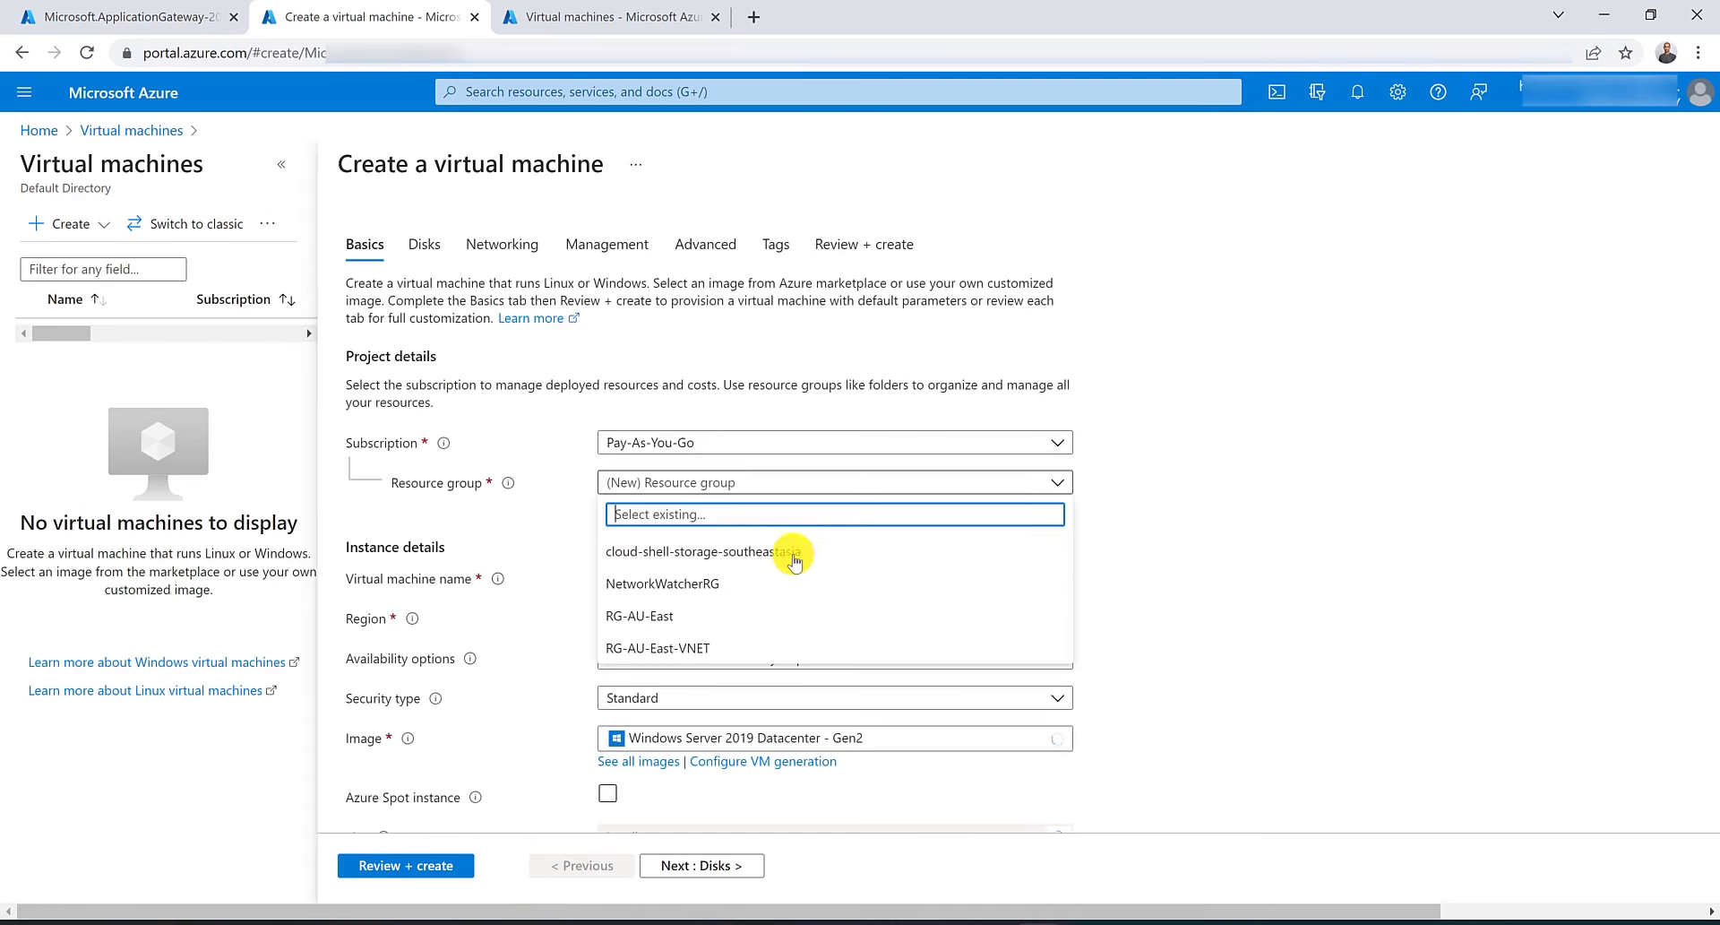
left_click(778, 614)
left_click(716, 576)
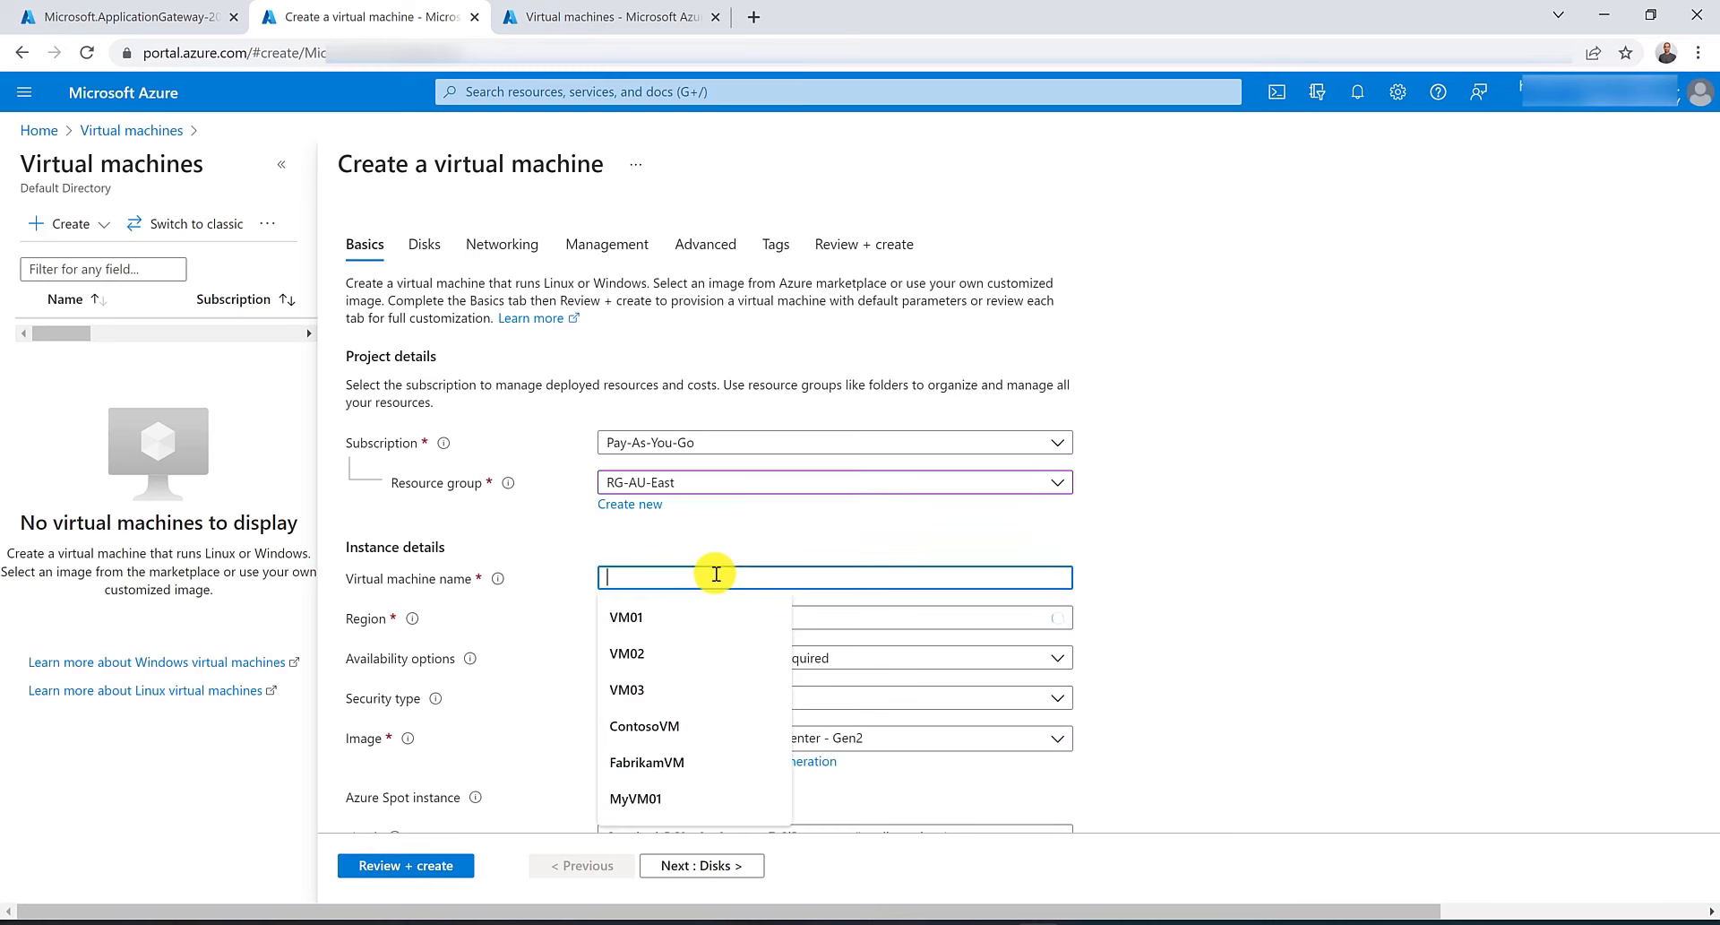
key("Down")
key("Return")
scroll(712, 555, "down", 5)
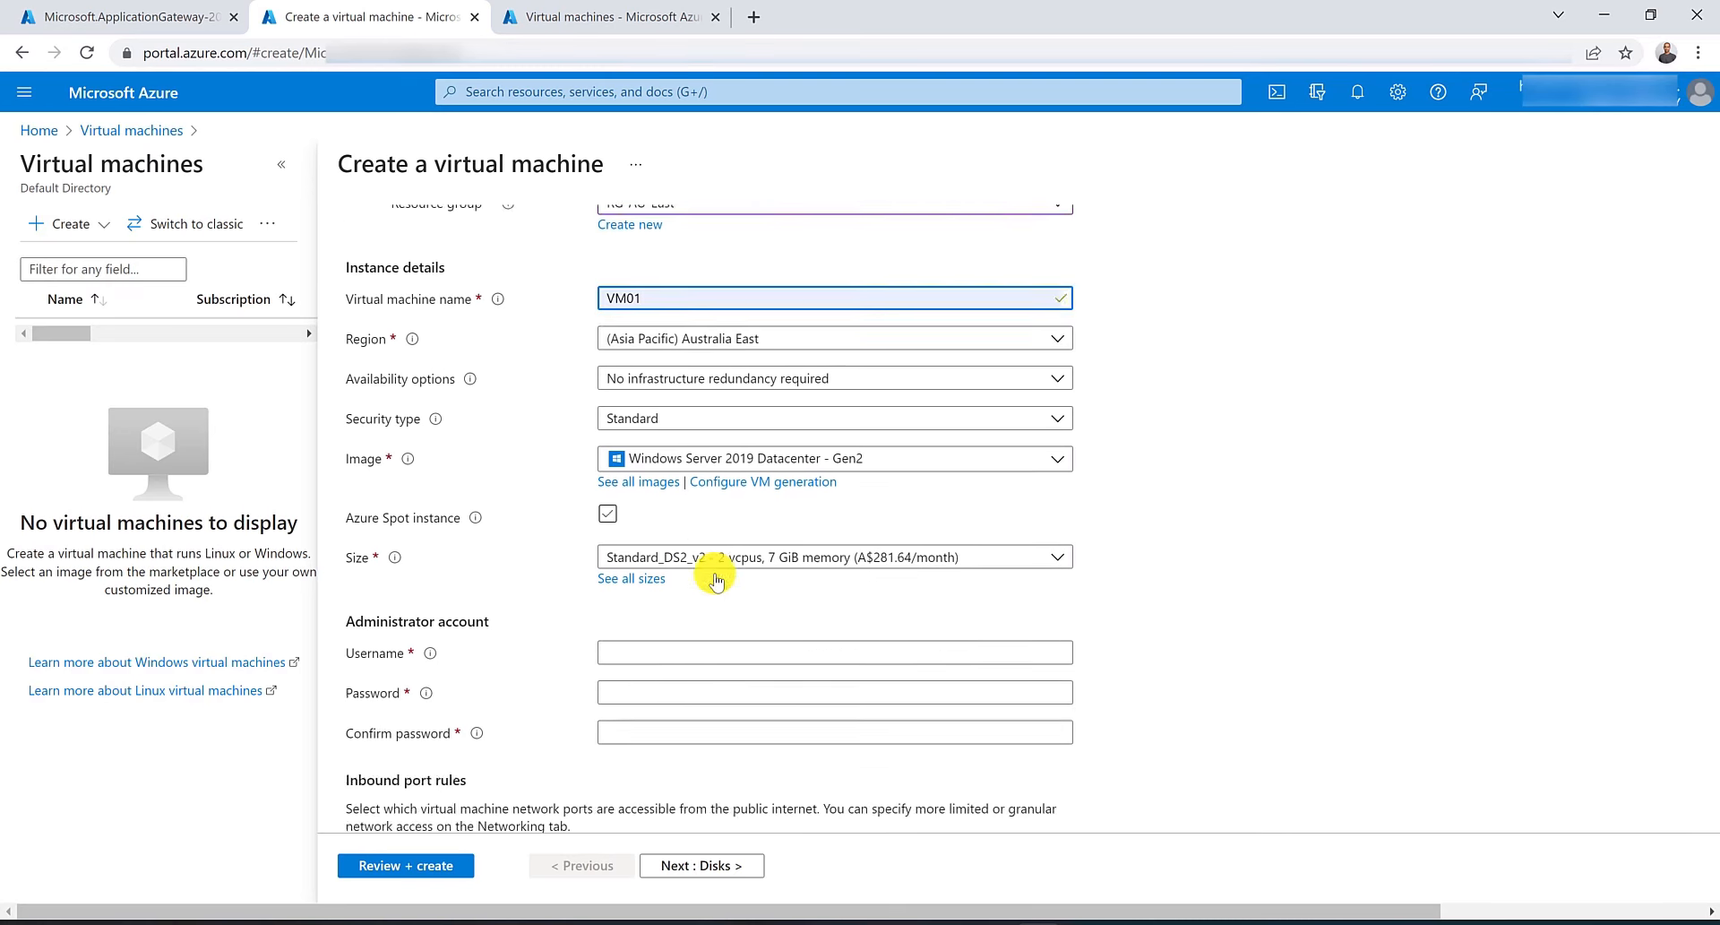
Enter the administrator username and account password, and set public inbound ports to None.
left_click(707, 532)
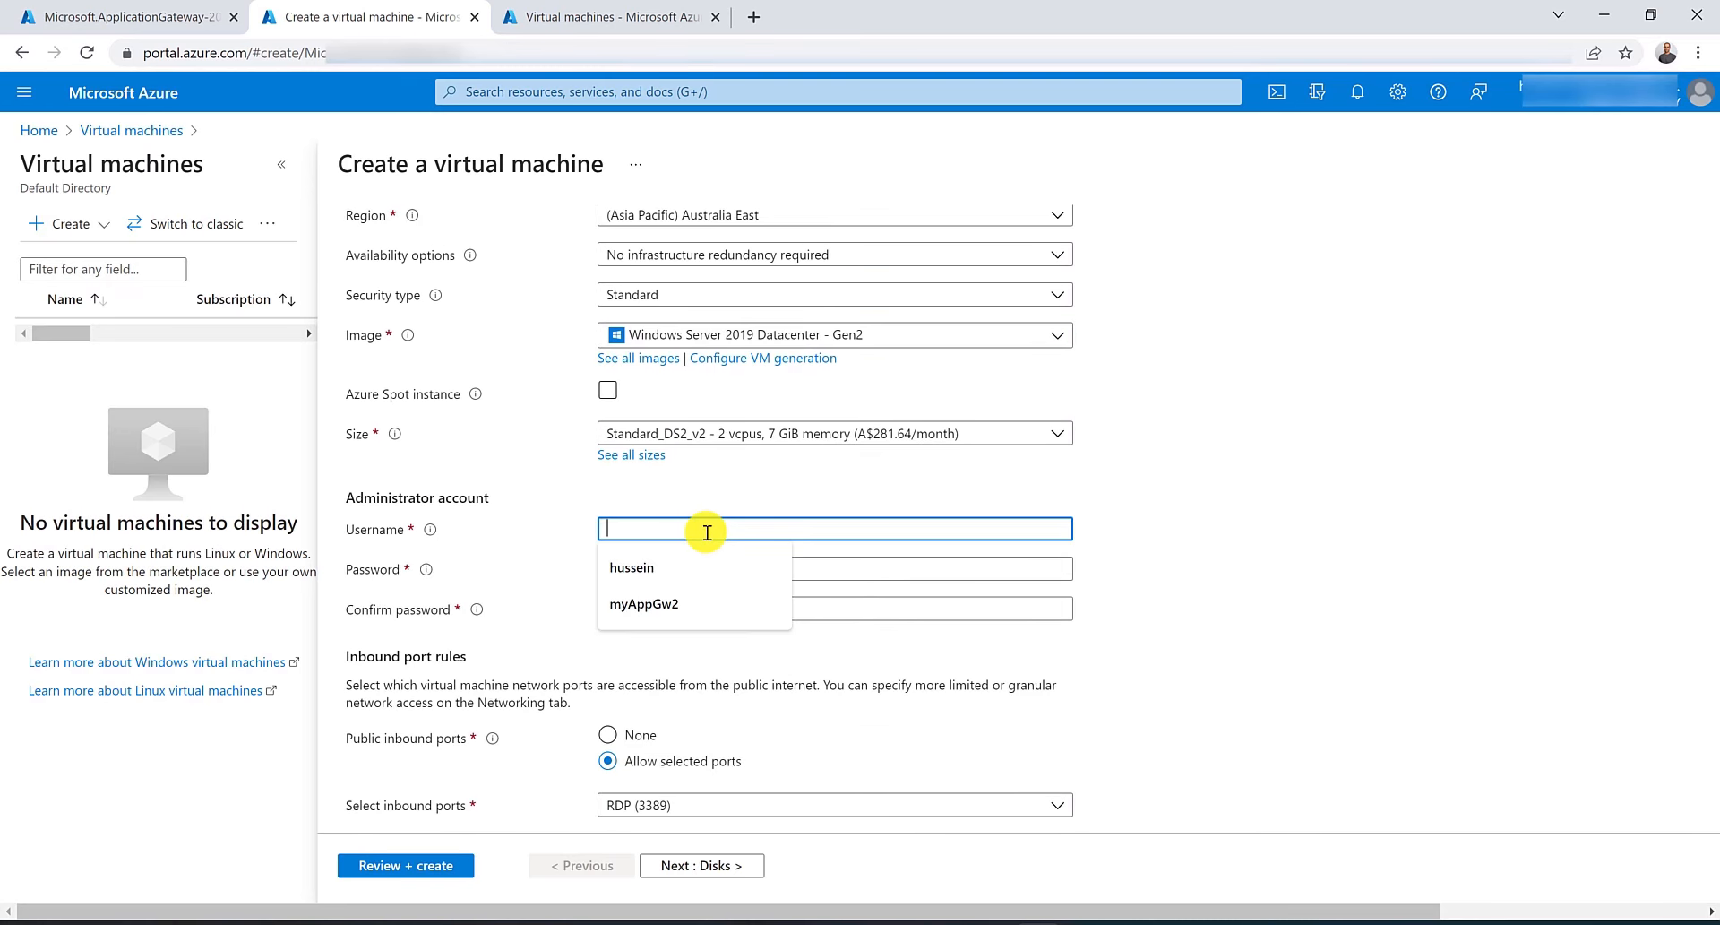
type("hussein")
key("Tab")
type("••")
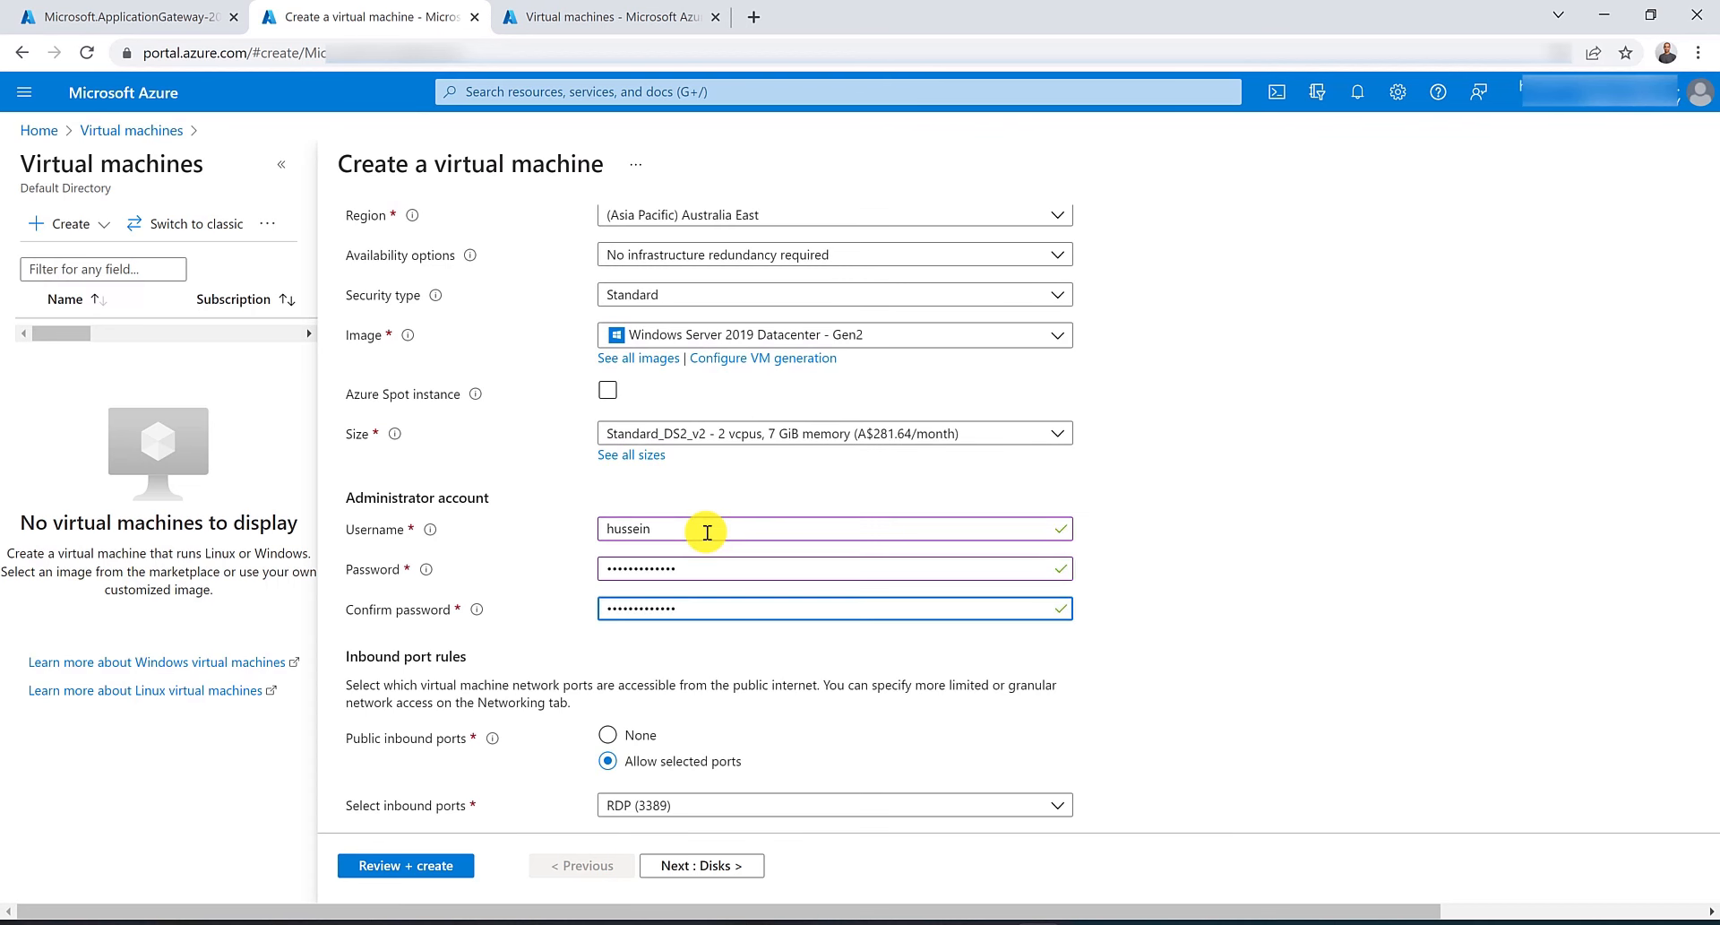
left_click(608, 734)
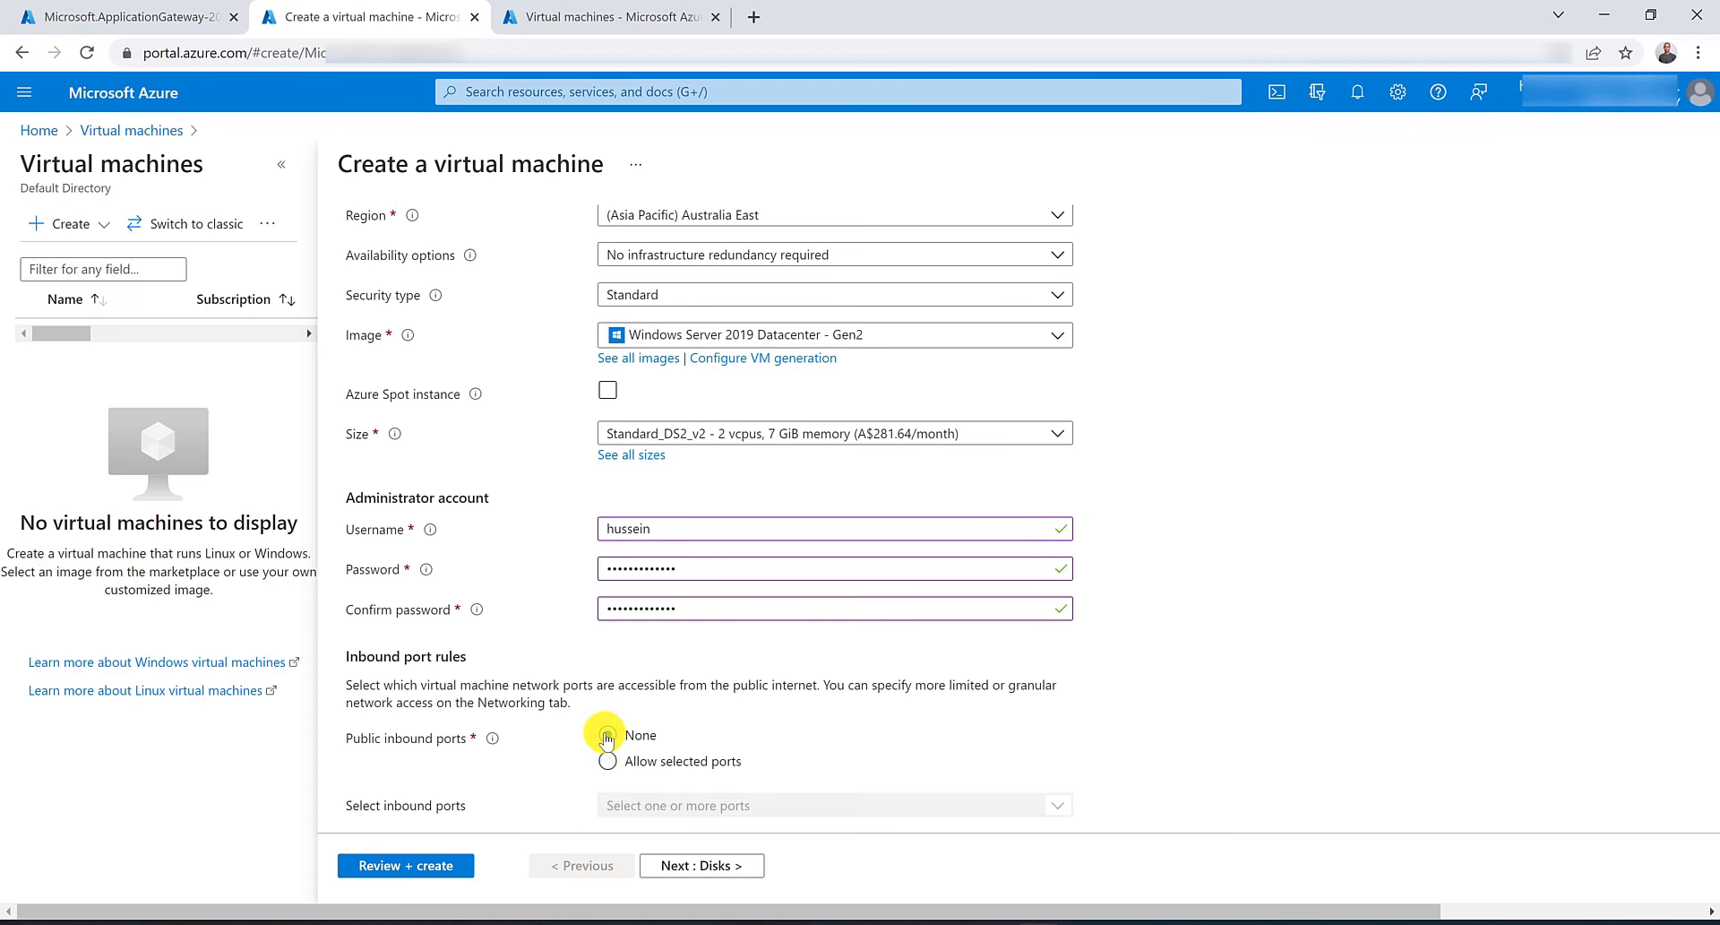
Connect the virtual machine to the VNET-AU-East virtual network on the Networking settings.
scroll(596, 730, "down", 2)
scroll(603, 568, "up", 10)
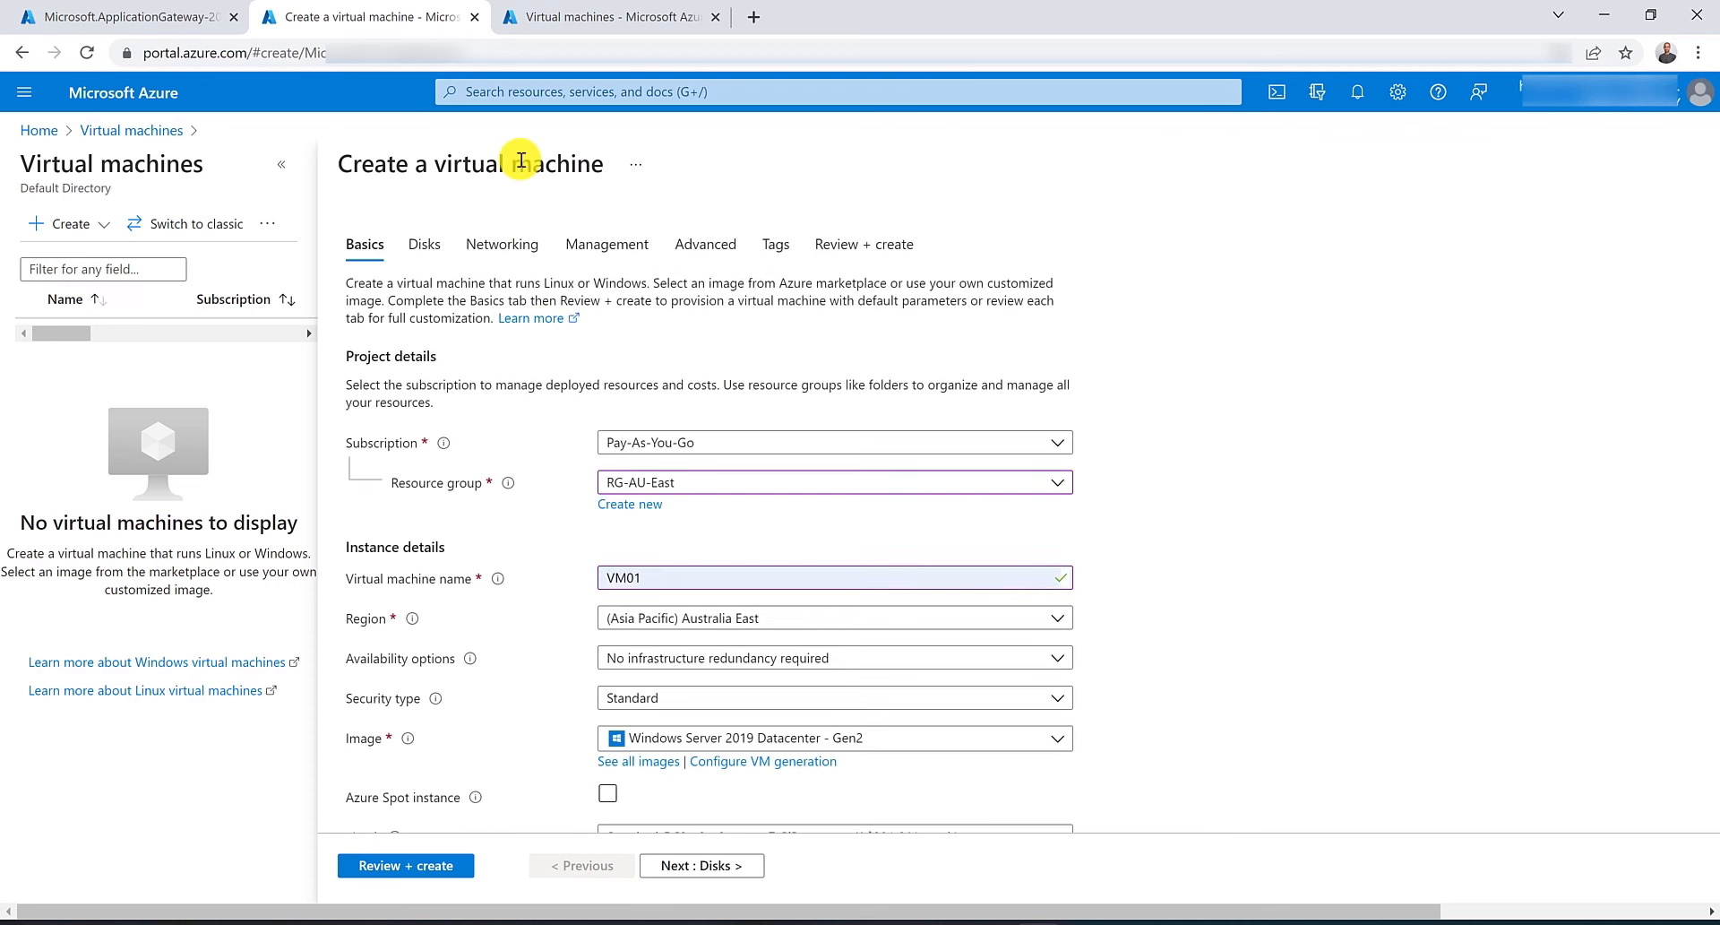
left_click(497, 260)
left_click(685, 425)
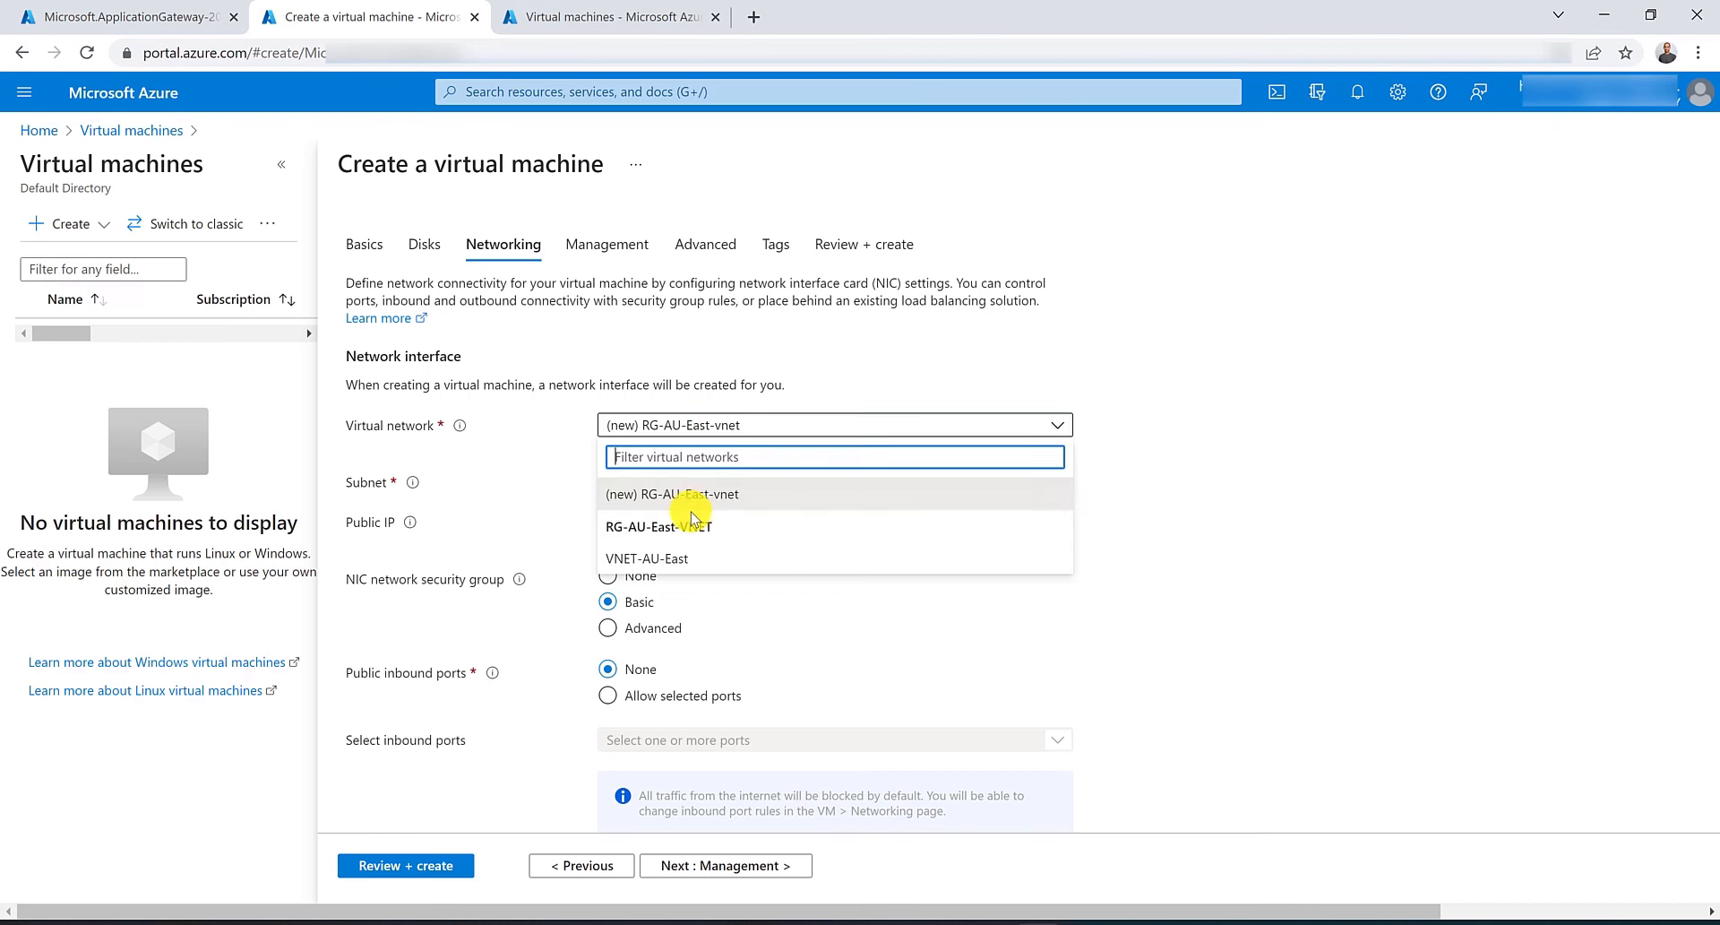
left_click(692, 557)
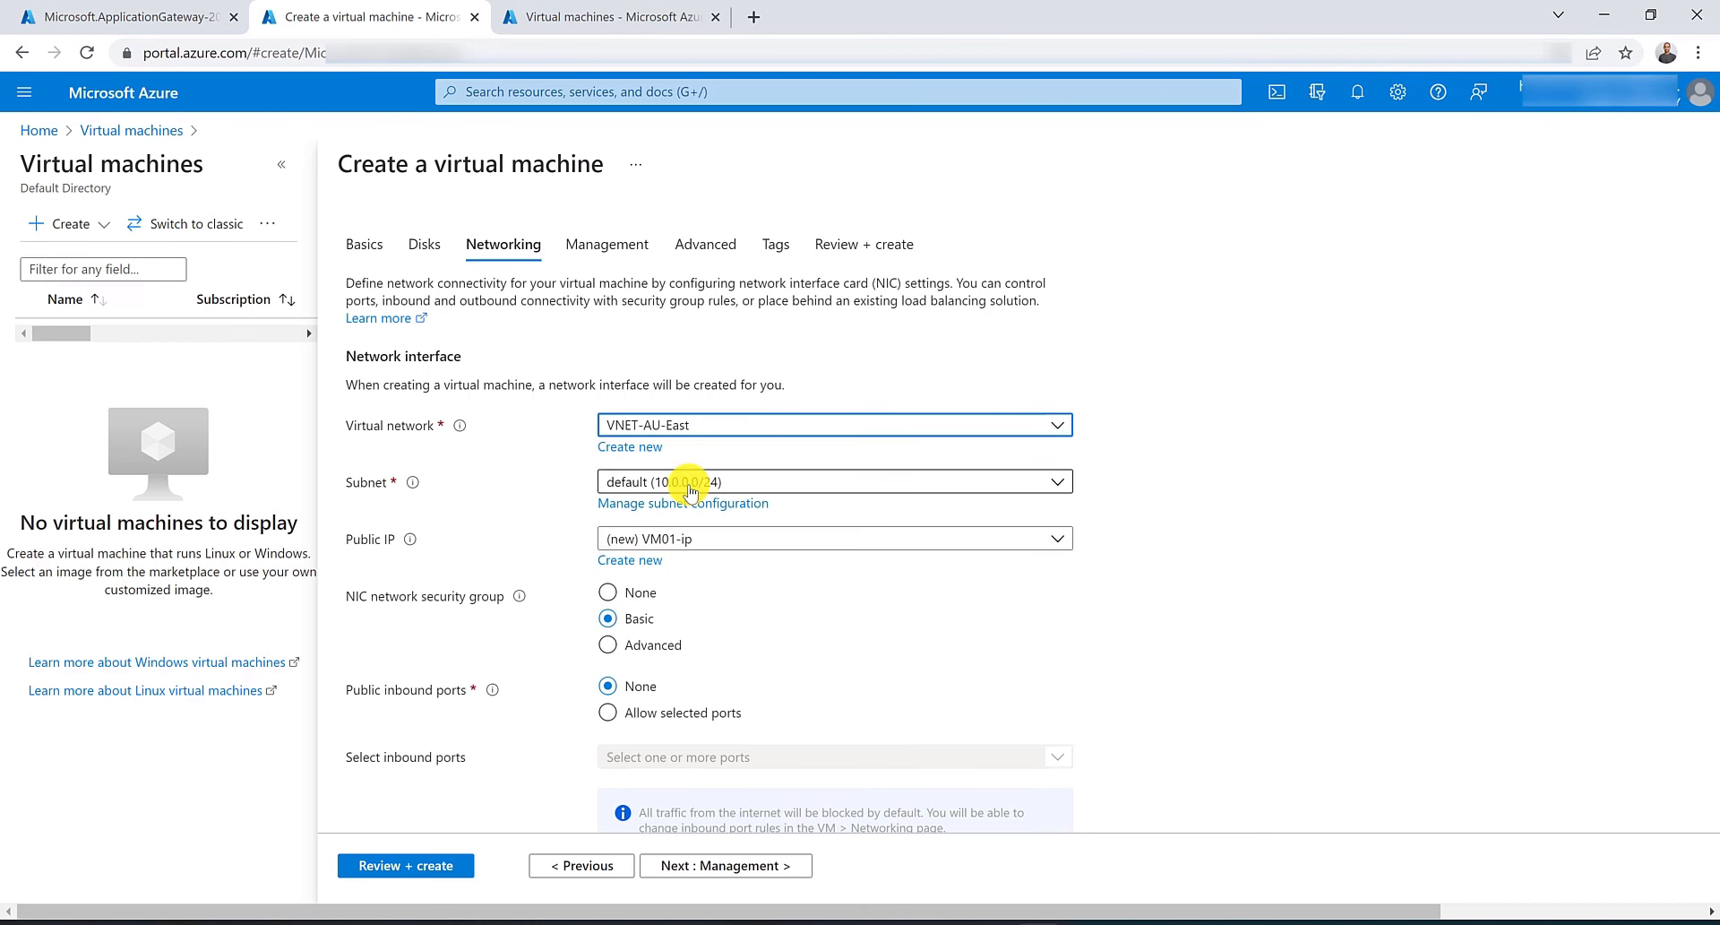
Review and create VM01, then return to the Virtual machines tab.
left_click(407, 866)
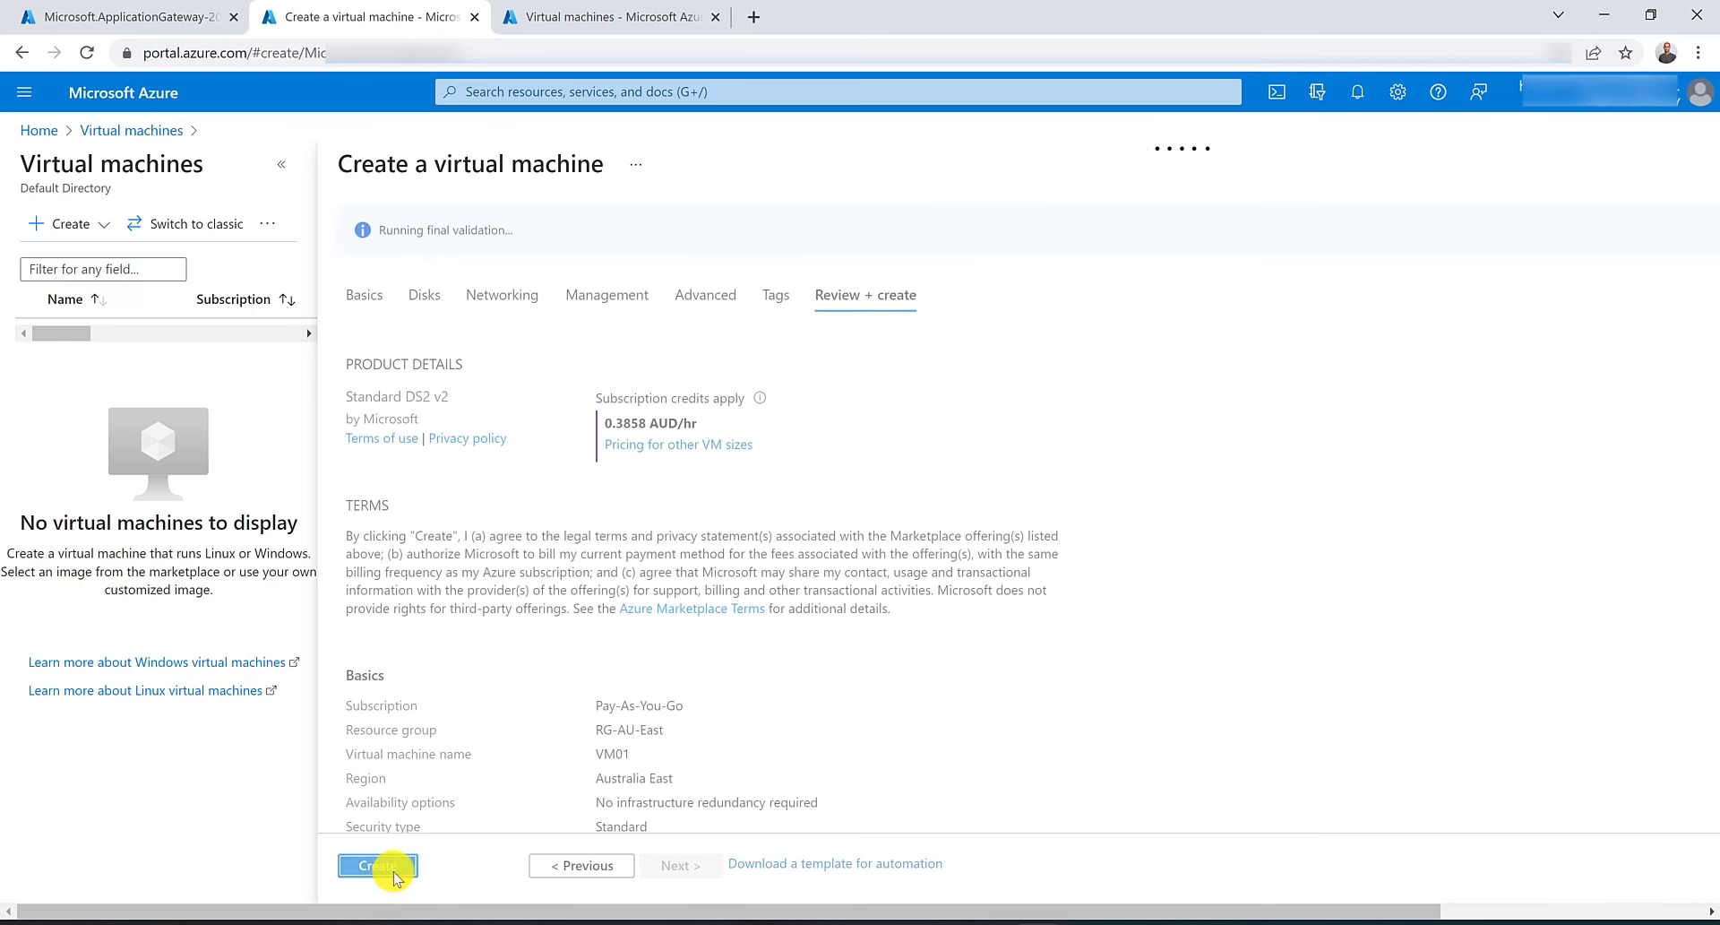
left_click(395, 867)
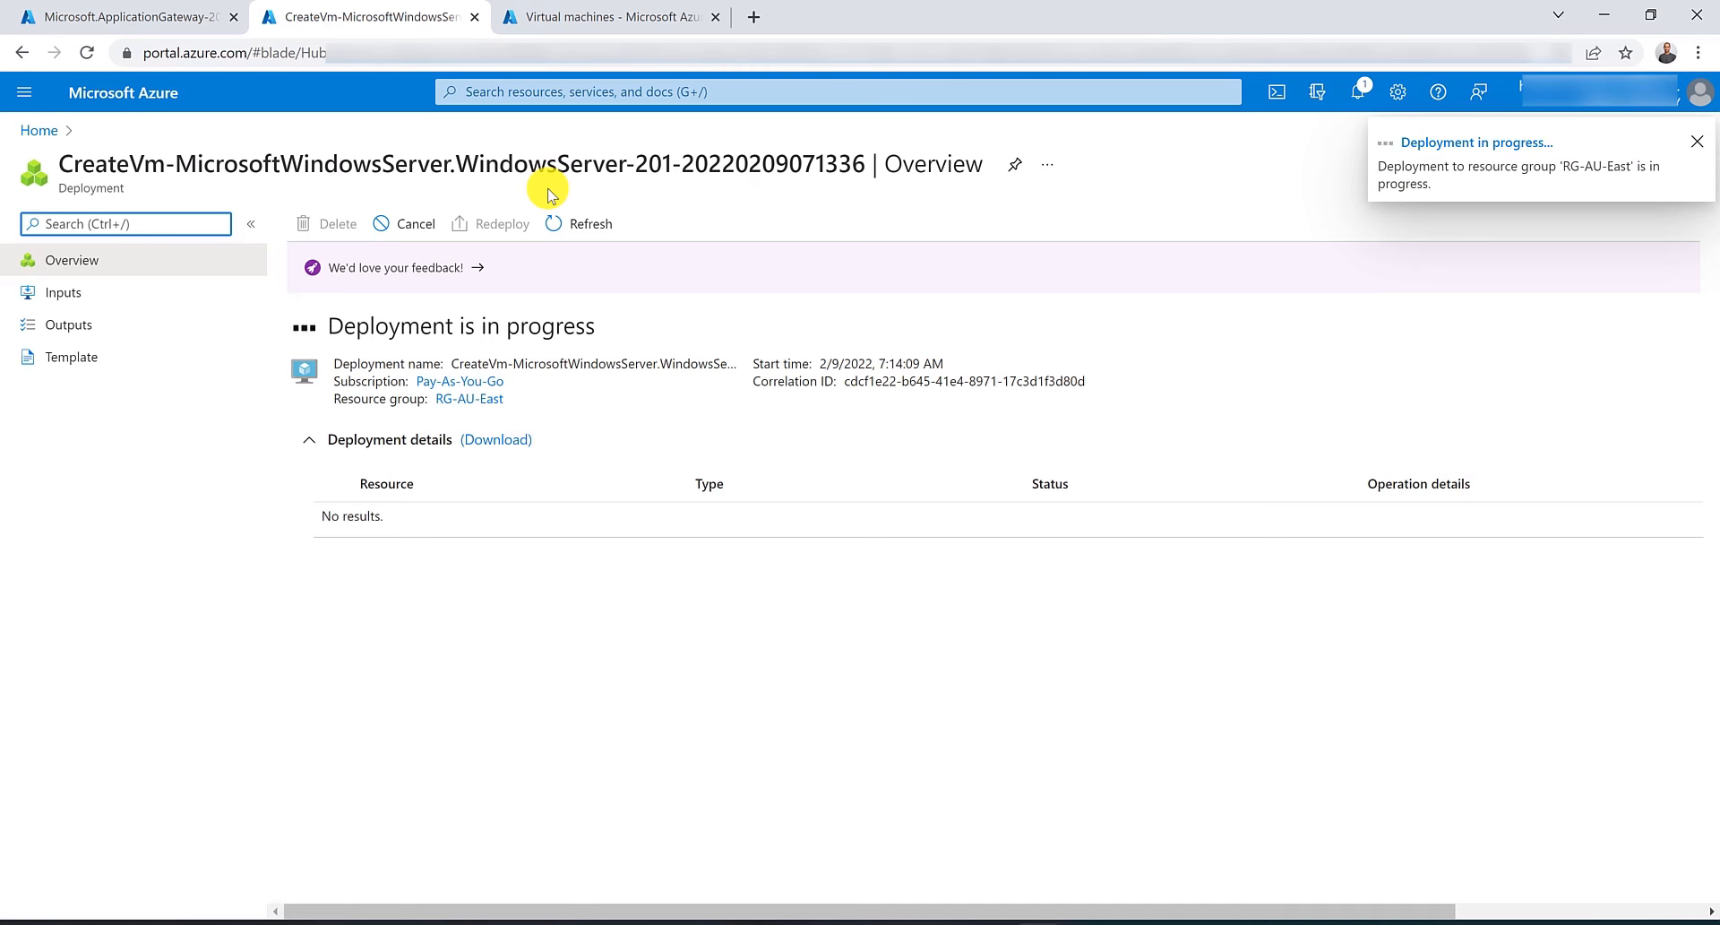
left_click(595, 18)
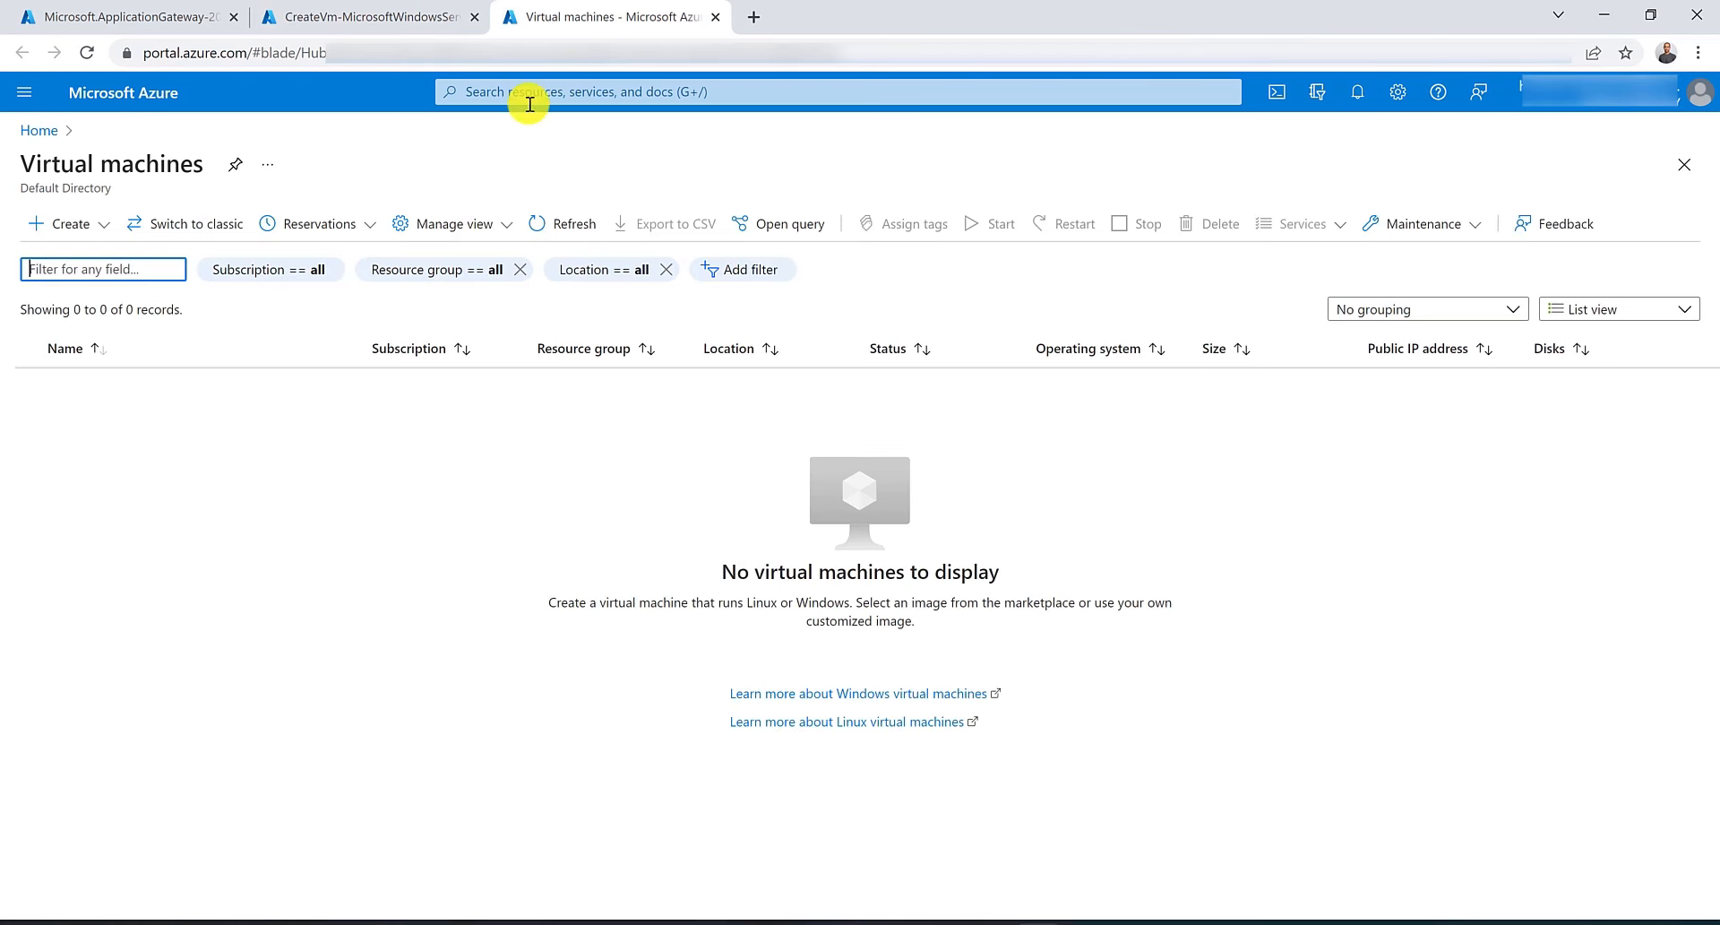
Start a new virtual machine in resource group RG-AU-East and name it VM02.
left_click(41, 223)
left_click(77, 267)
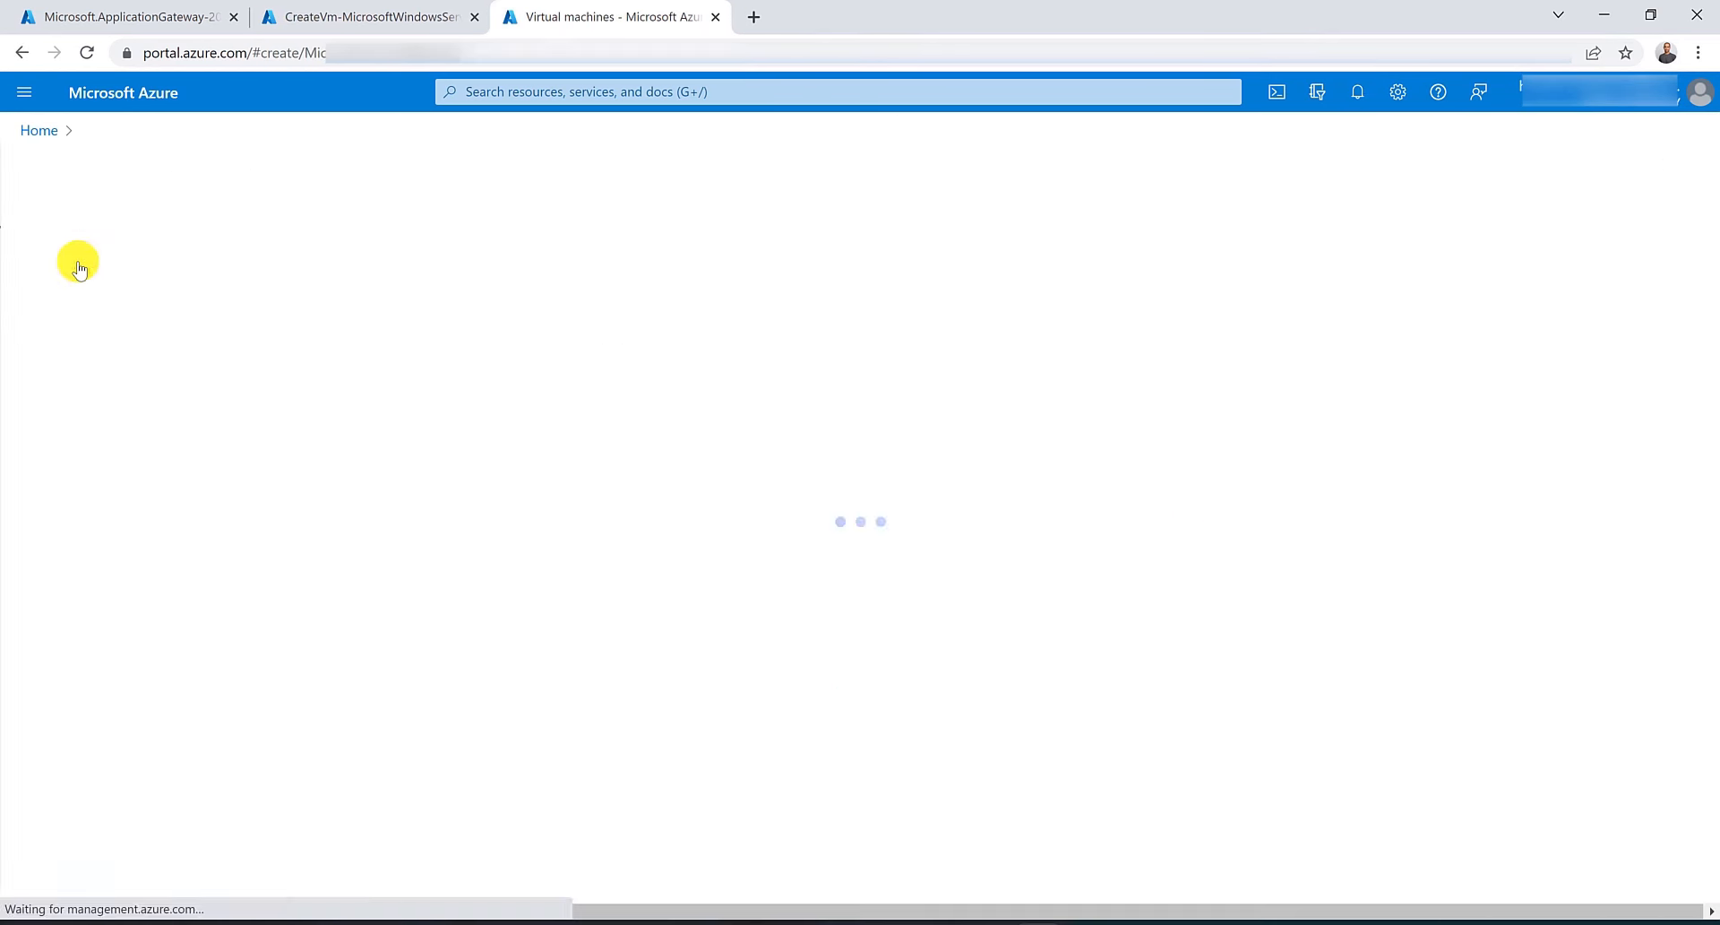
left_click(743, 484)
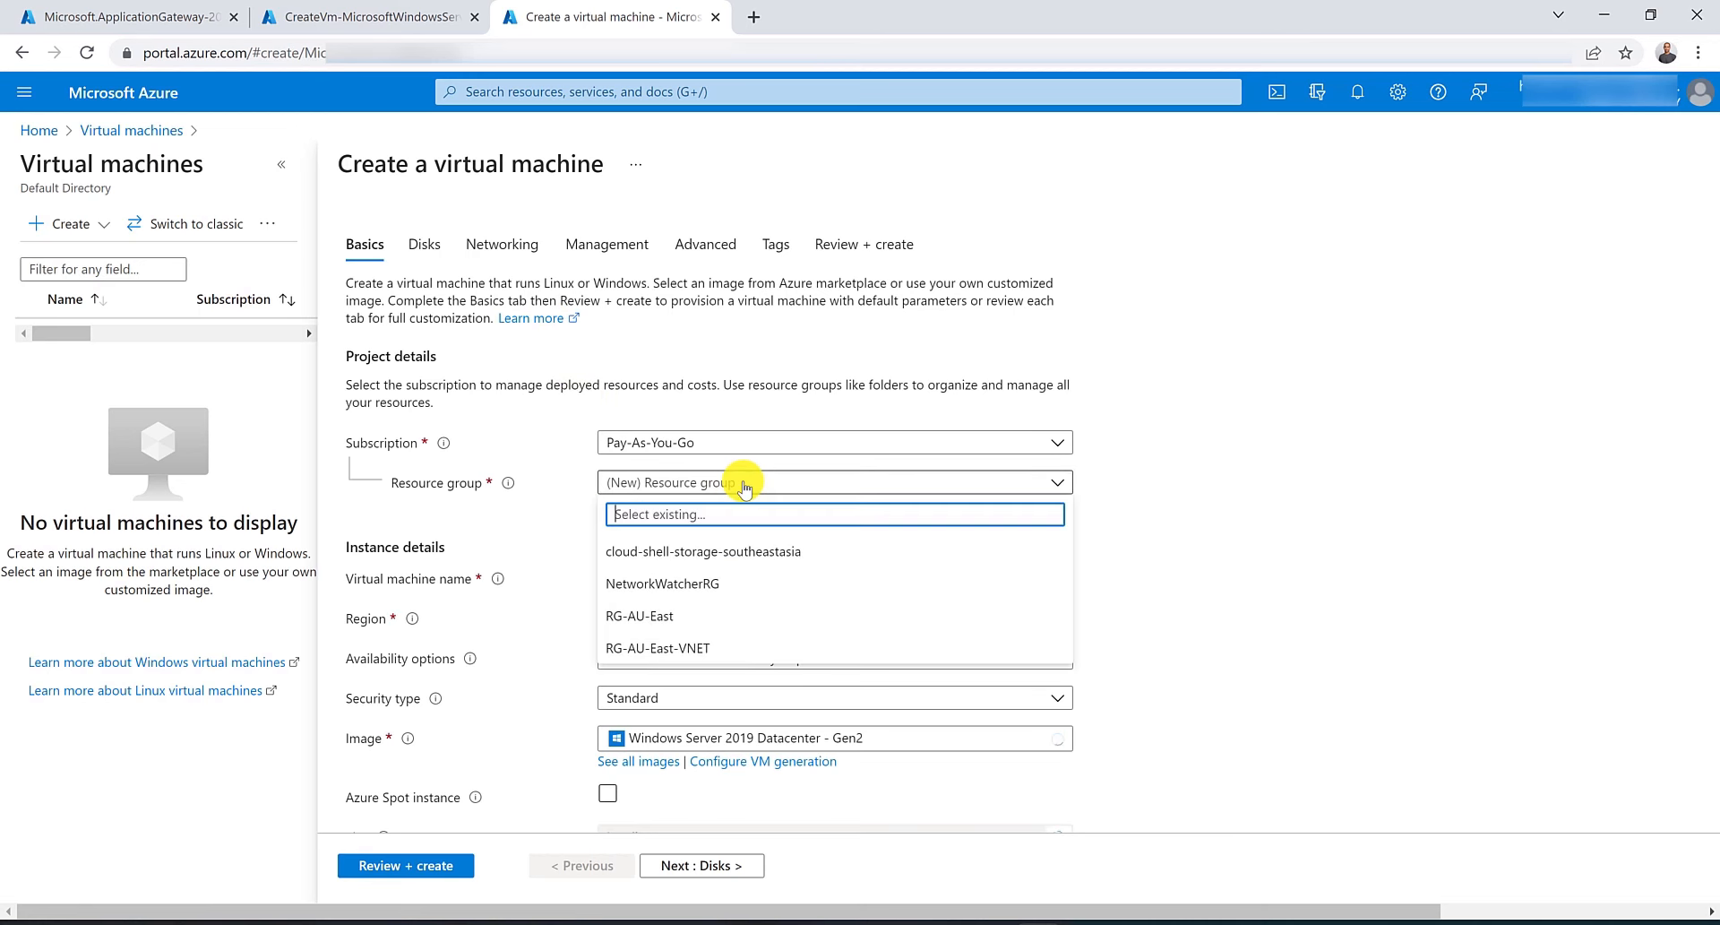
left_click(729, 611)
left_click(720, 581)
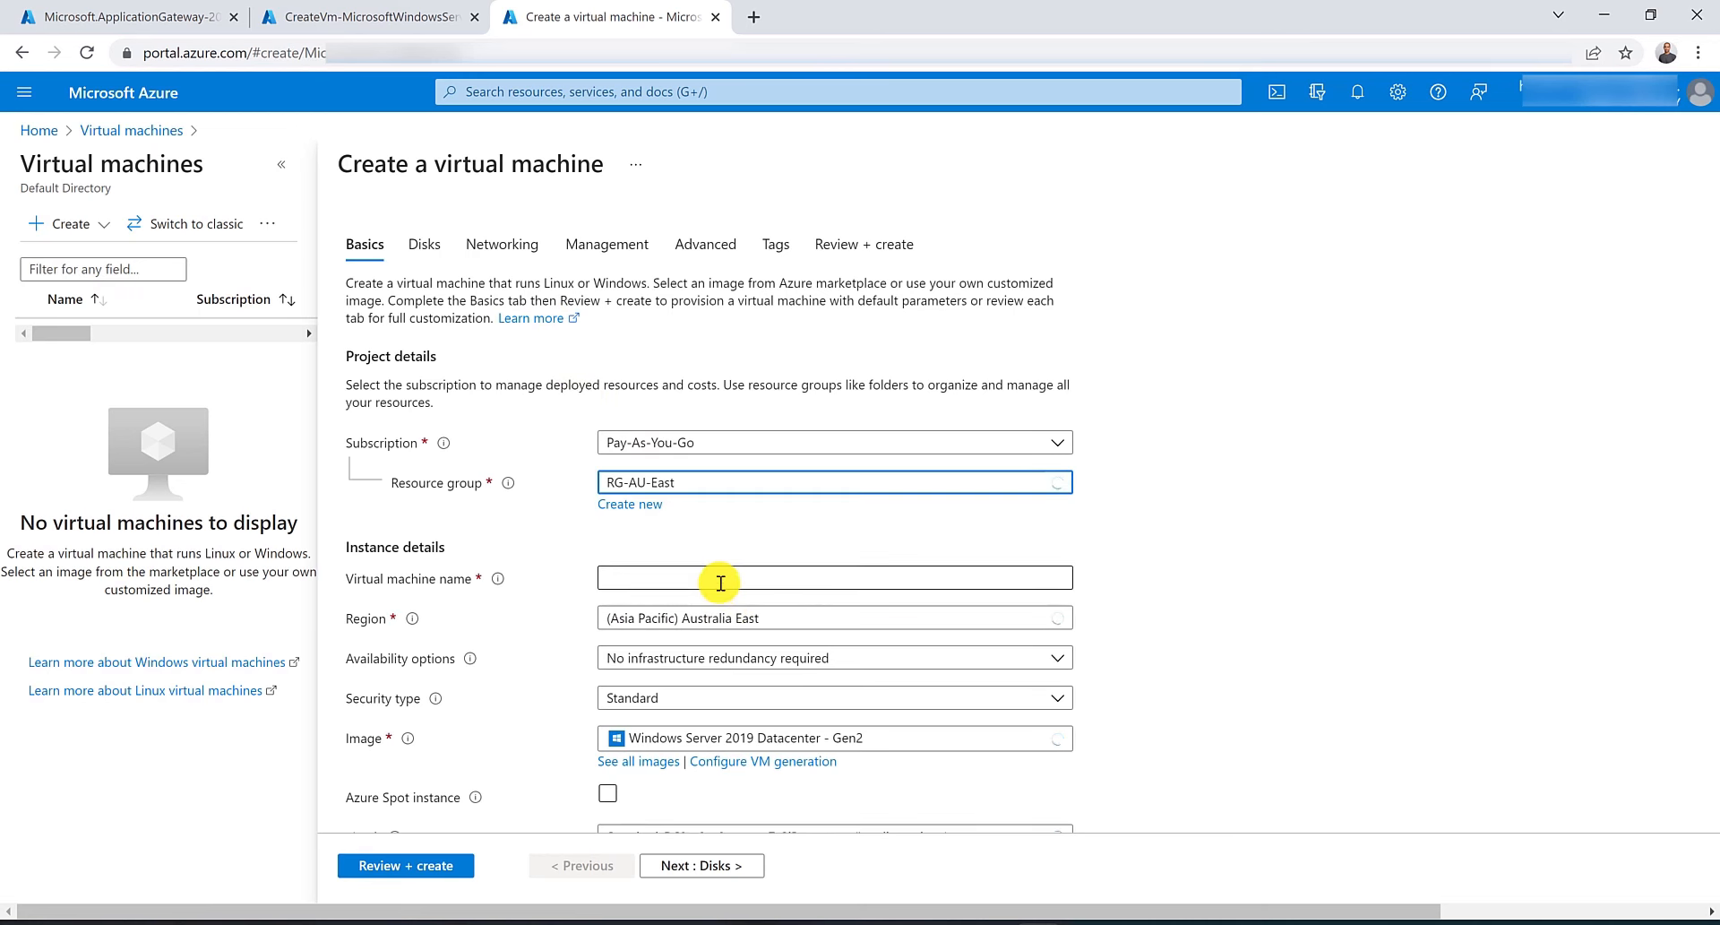
left_click(684, 653)
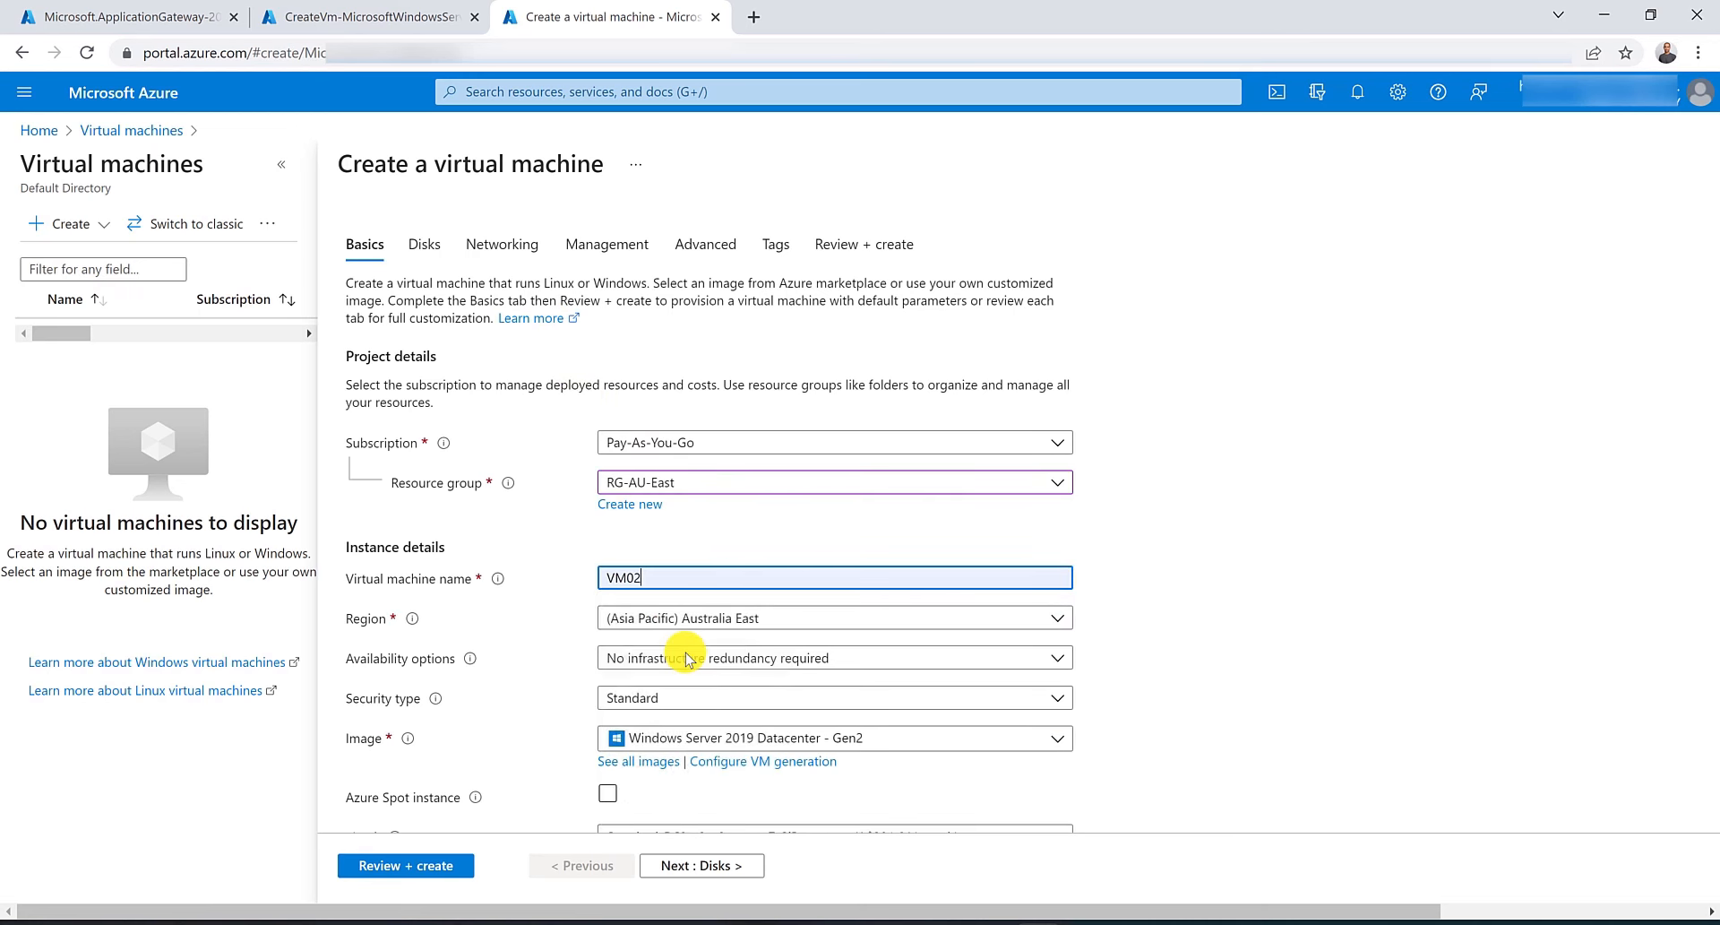
Enter VM02's administrator username and account password, and set public inbound ports to None.
scroll(683, 653, "down", 3)
left_click(748, 630)
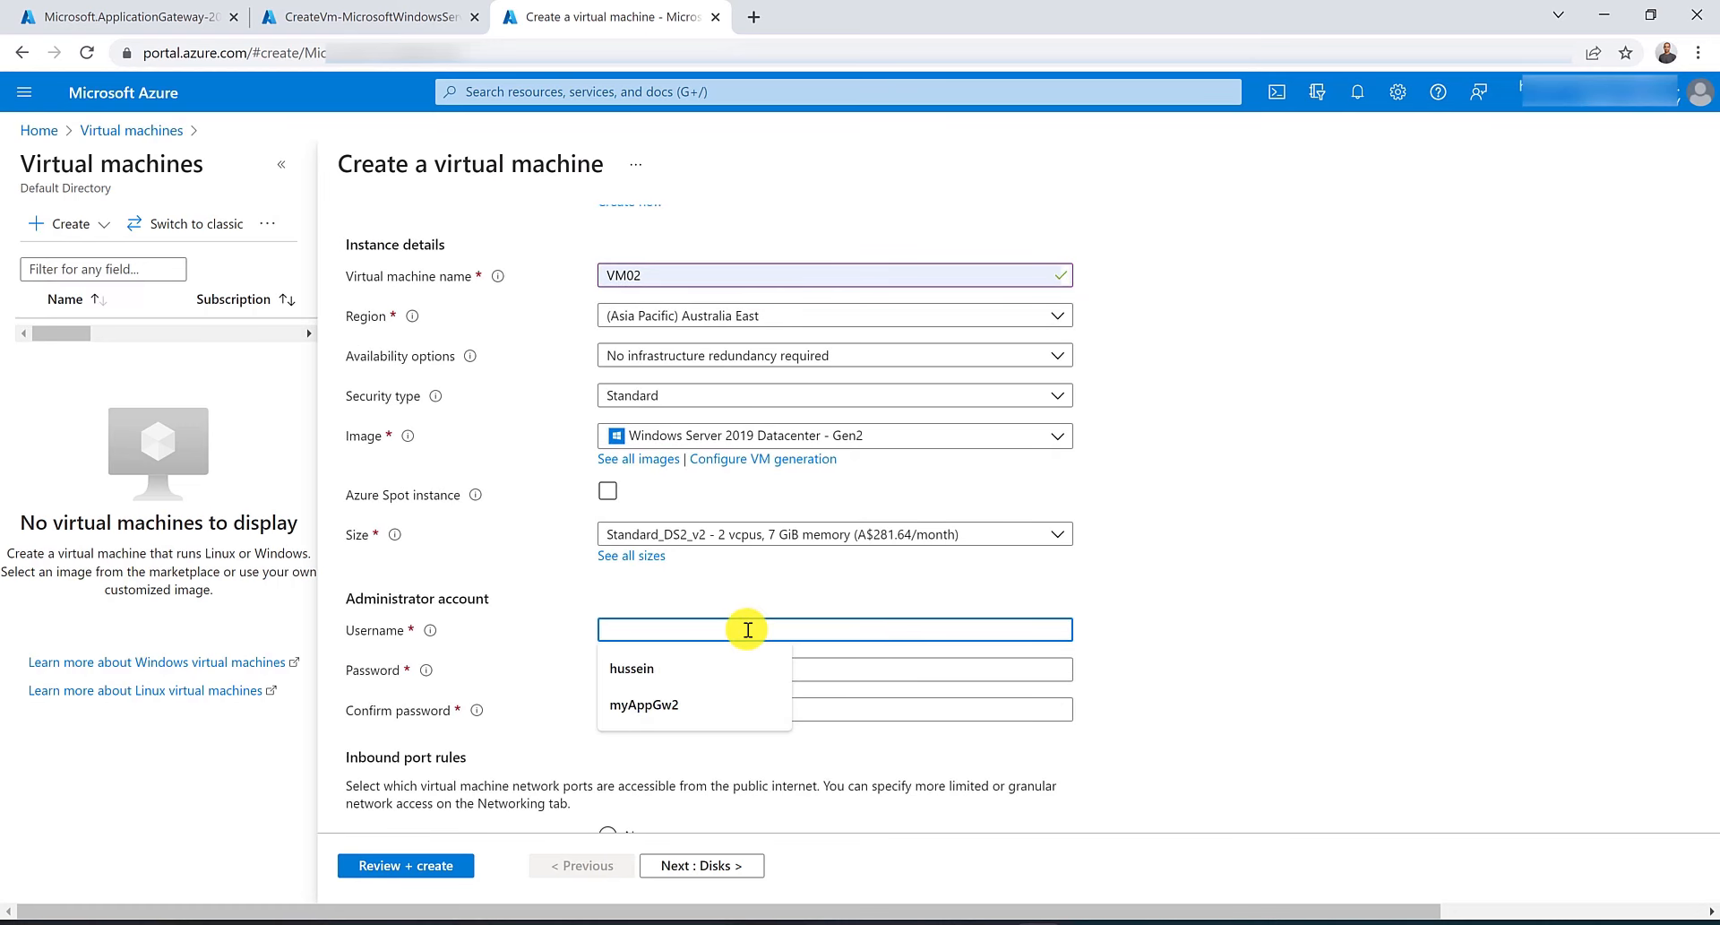
type("hussein")
key("Tab")
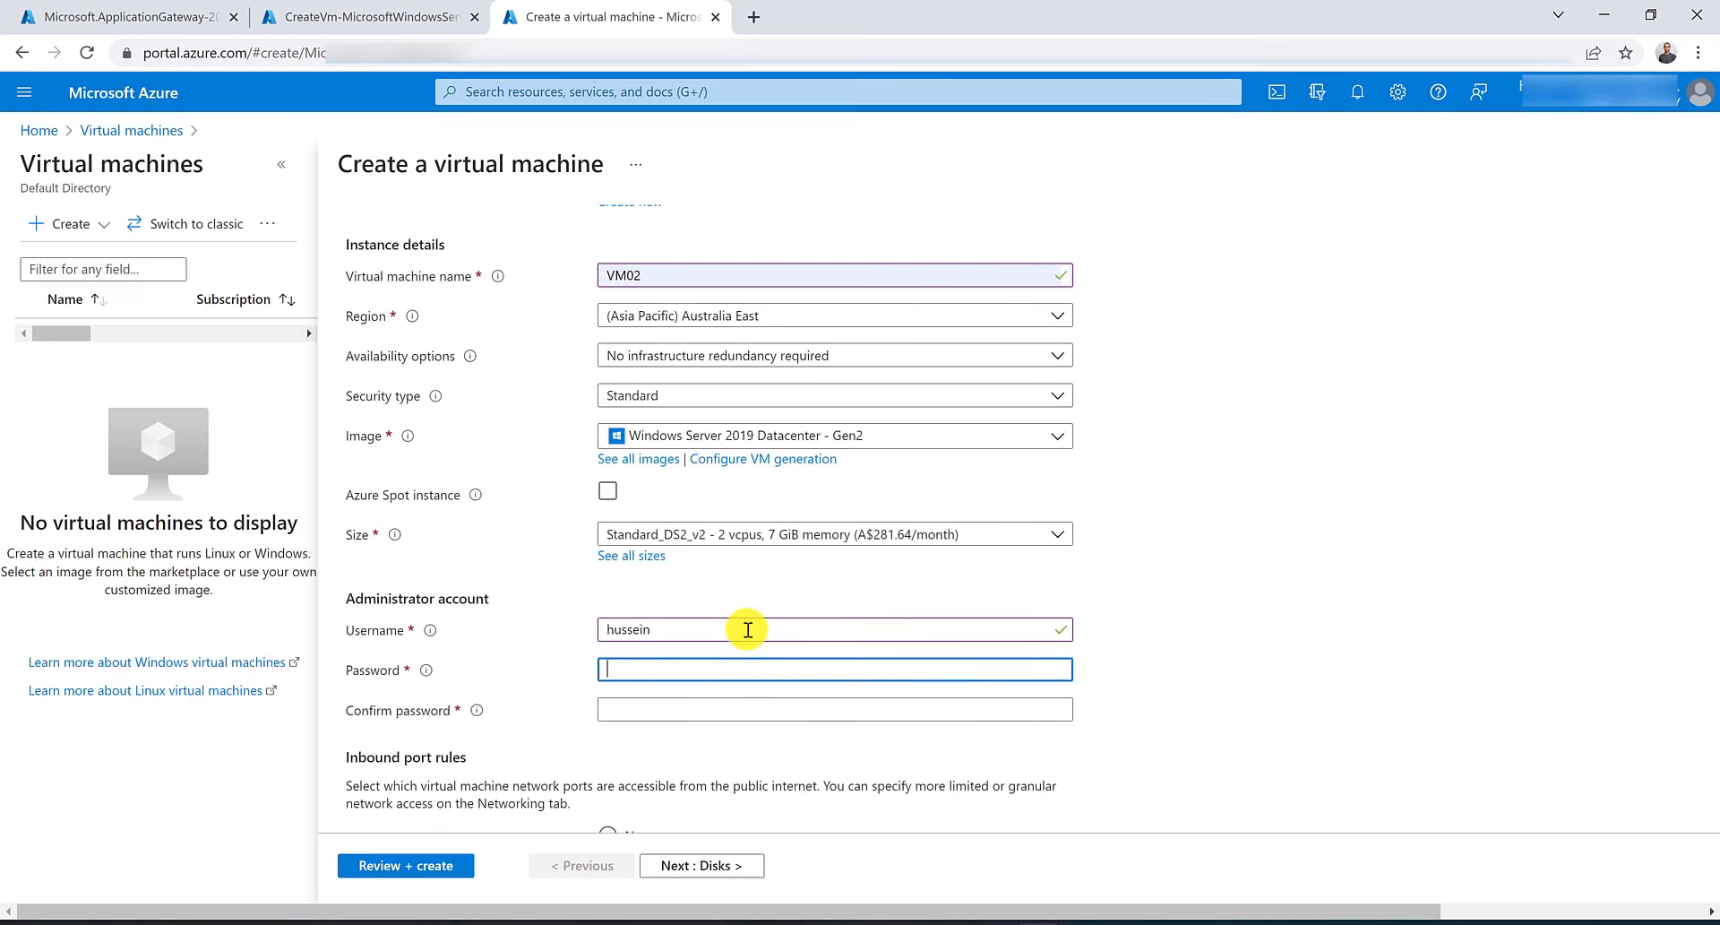
type("**************")
key("Tab")
type("*********")
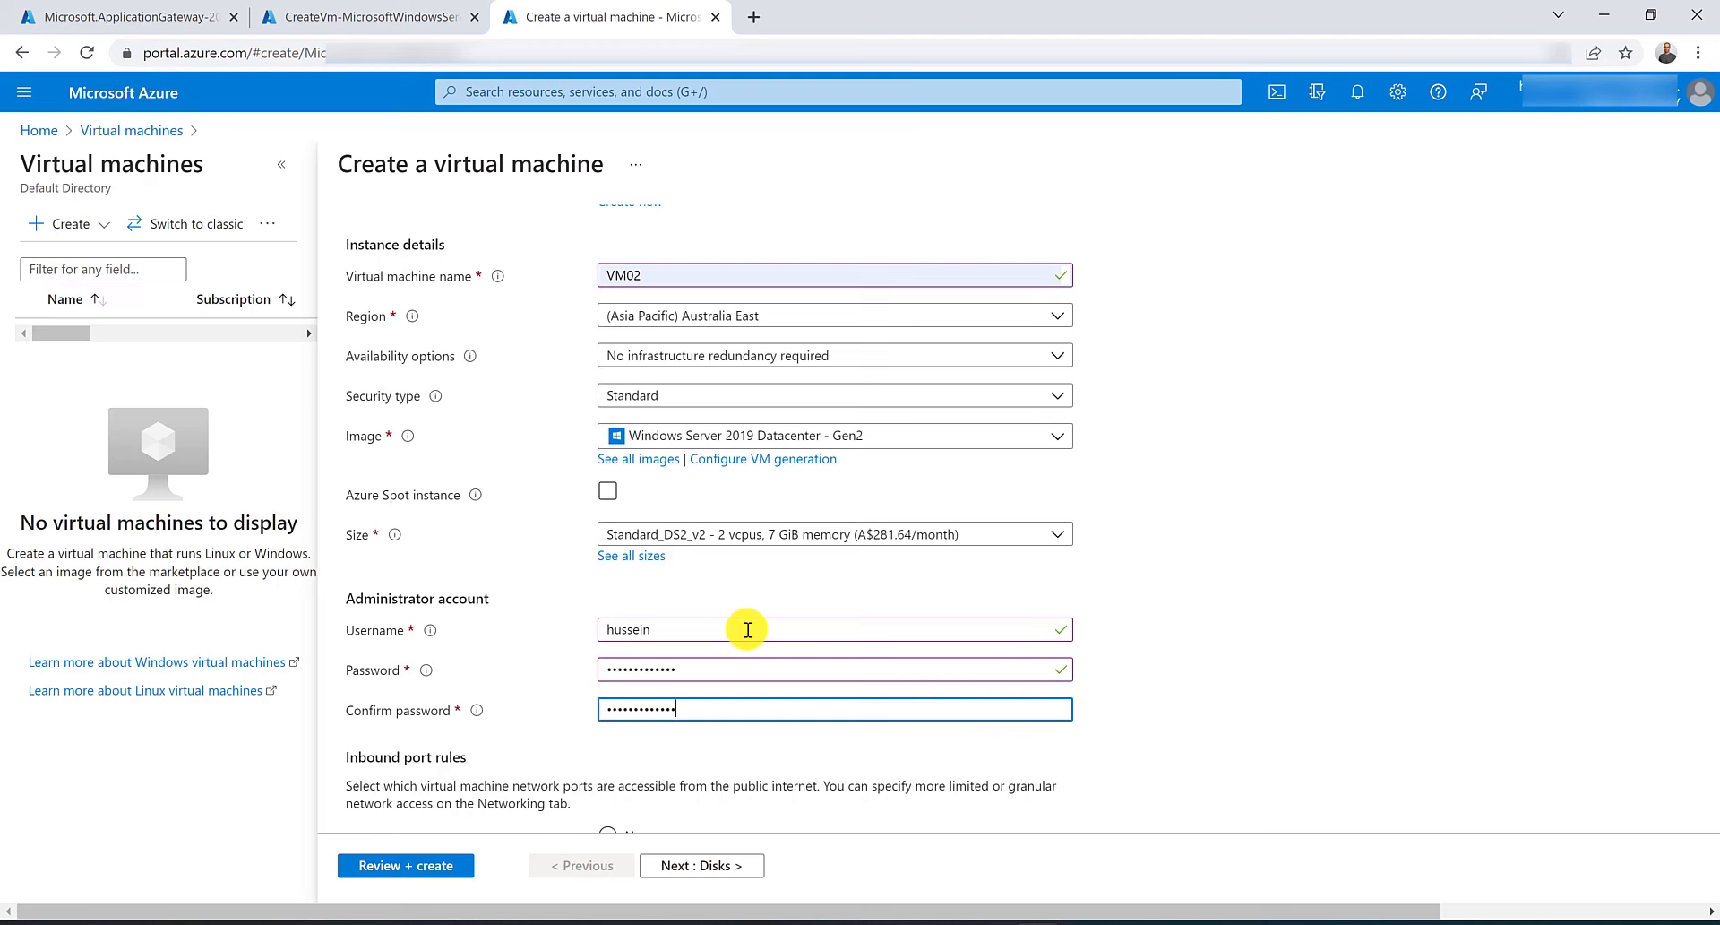
scroll(748, 630, "down", 3)
left_click(608, 632)
Connect VM02 to the VNET-AU-East virtual network with the default subnet.
scroll(562, 333, "up", 6)
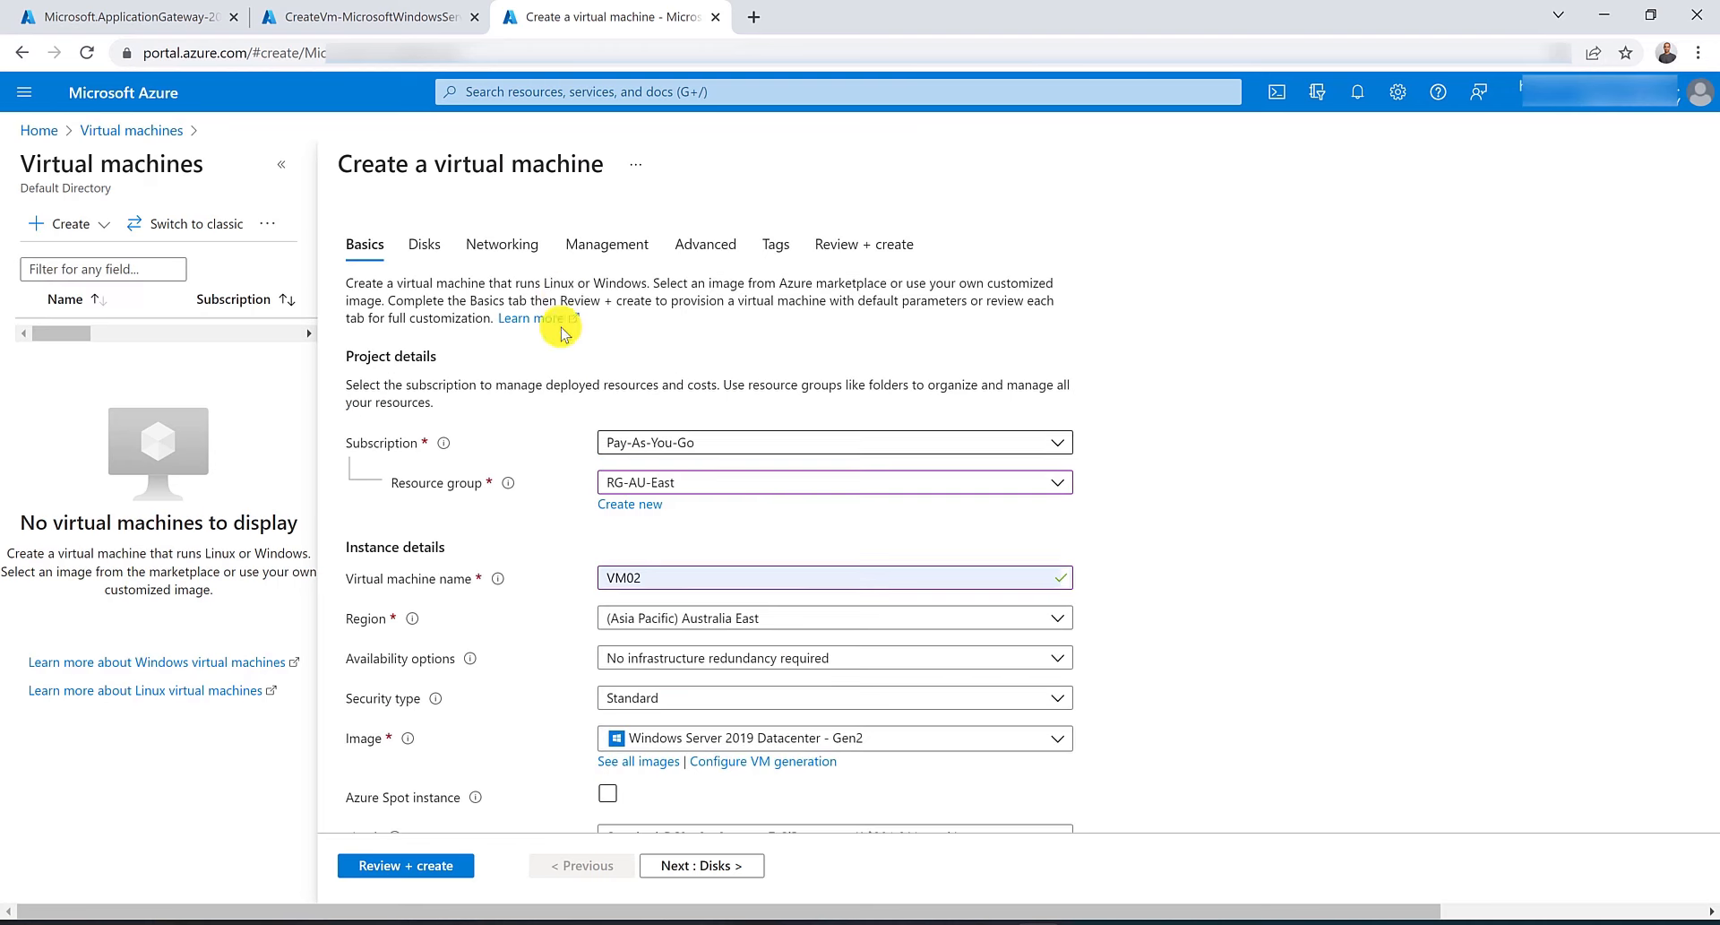
left_click(506, 244)
left_click(712, 425)
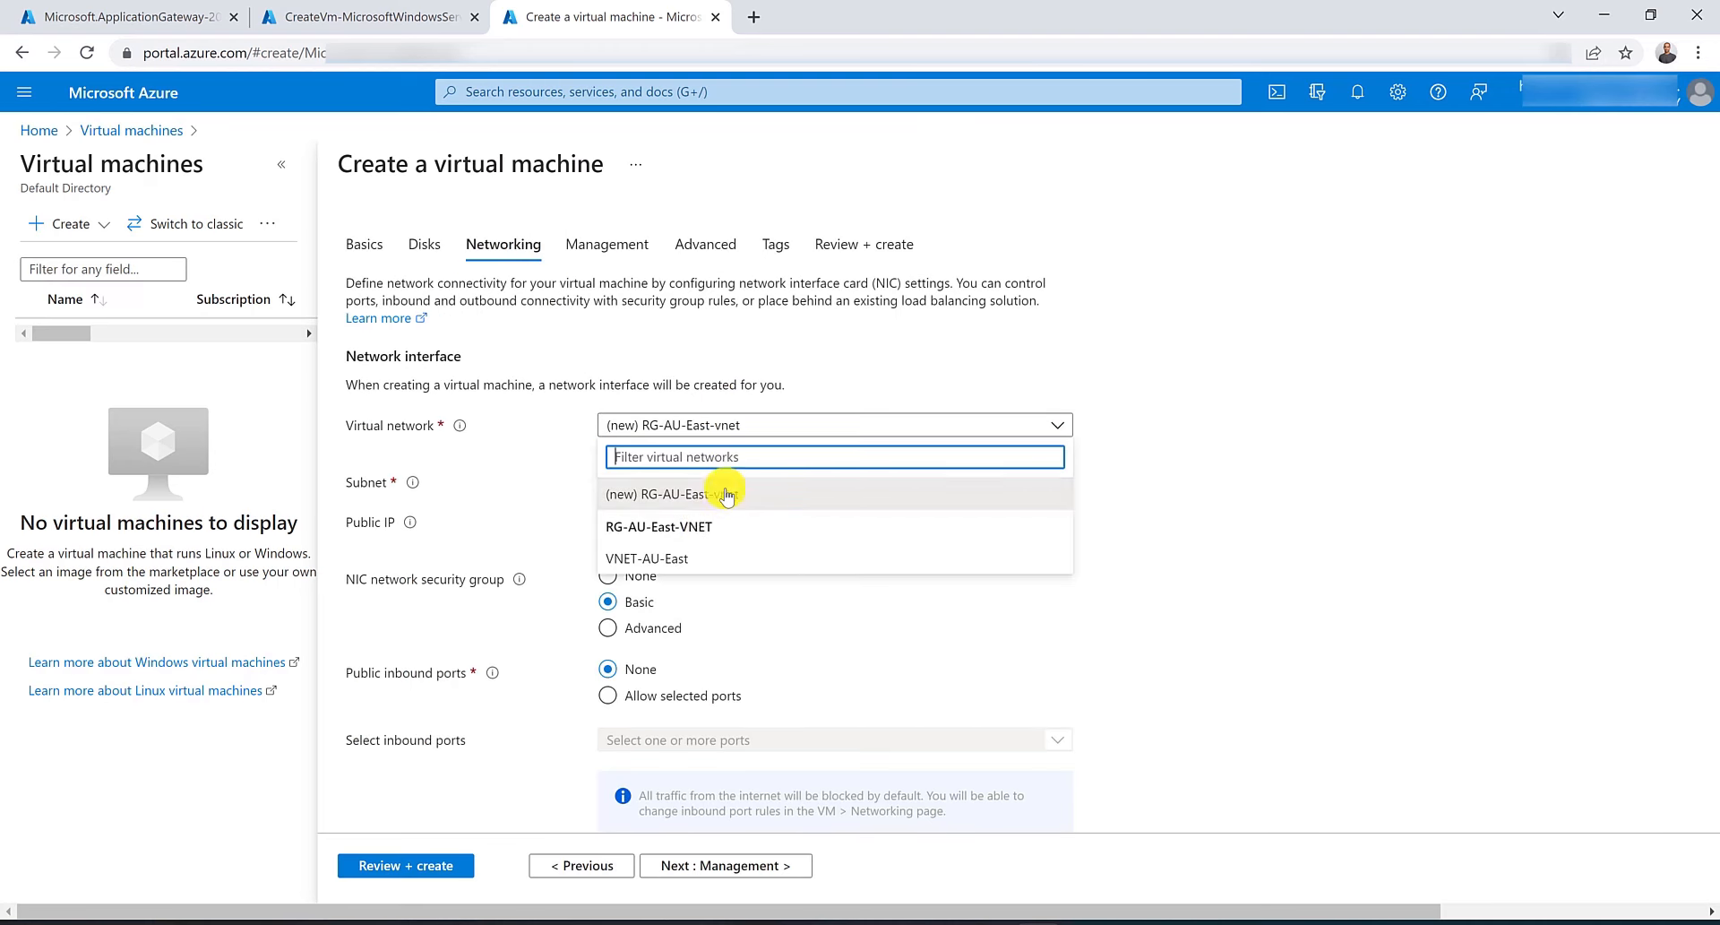
left_click(697, 558)
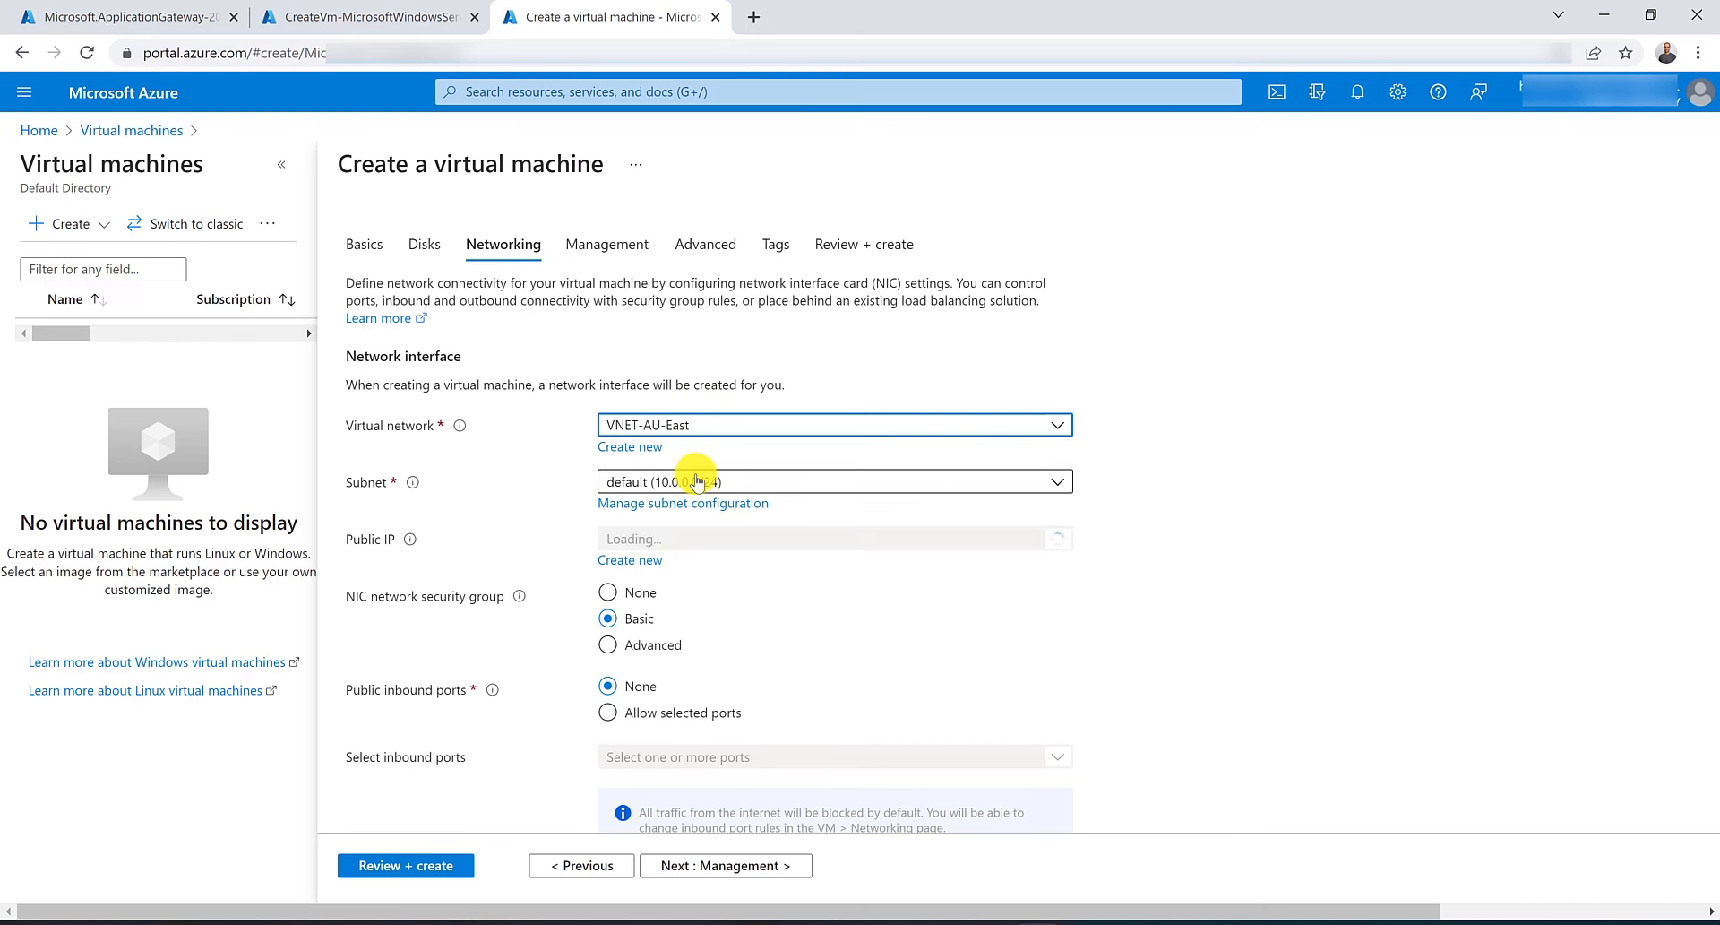
left_click(697, 481)
left_click(685, 545)
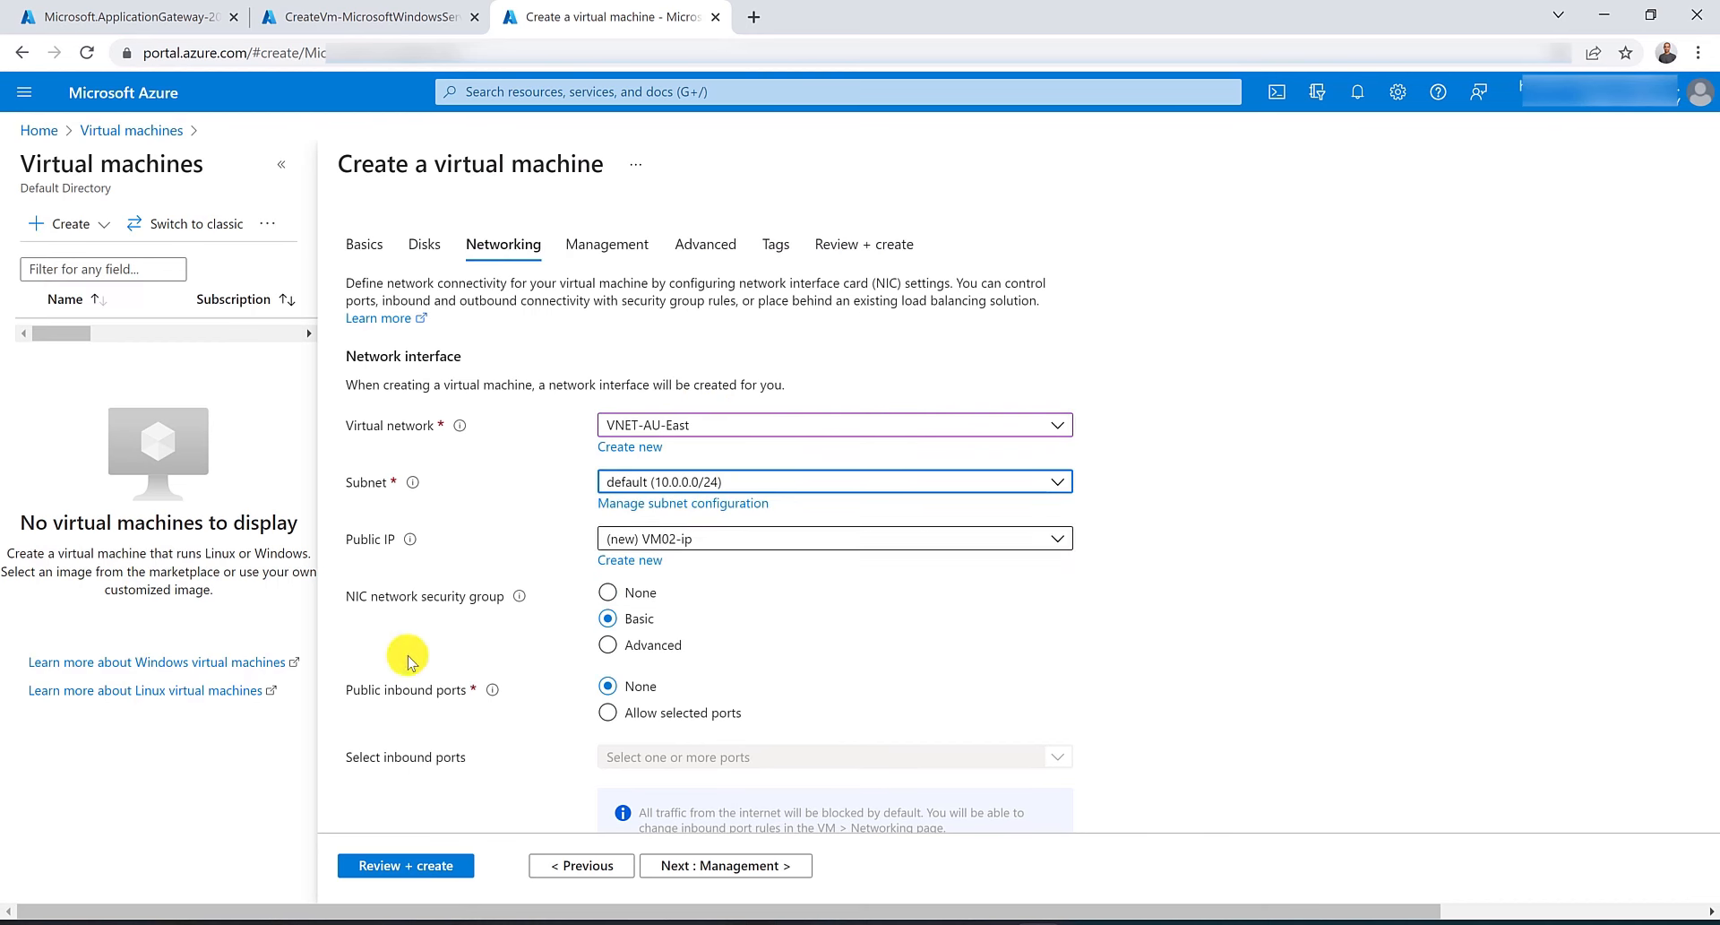
Review and create VM02, then open the Virtual machines list in a new tab.
left_click(387, 856)
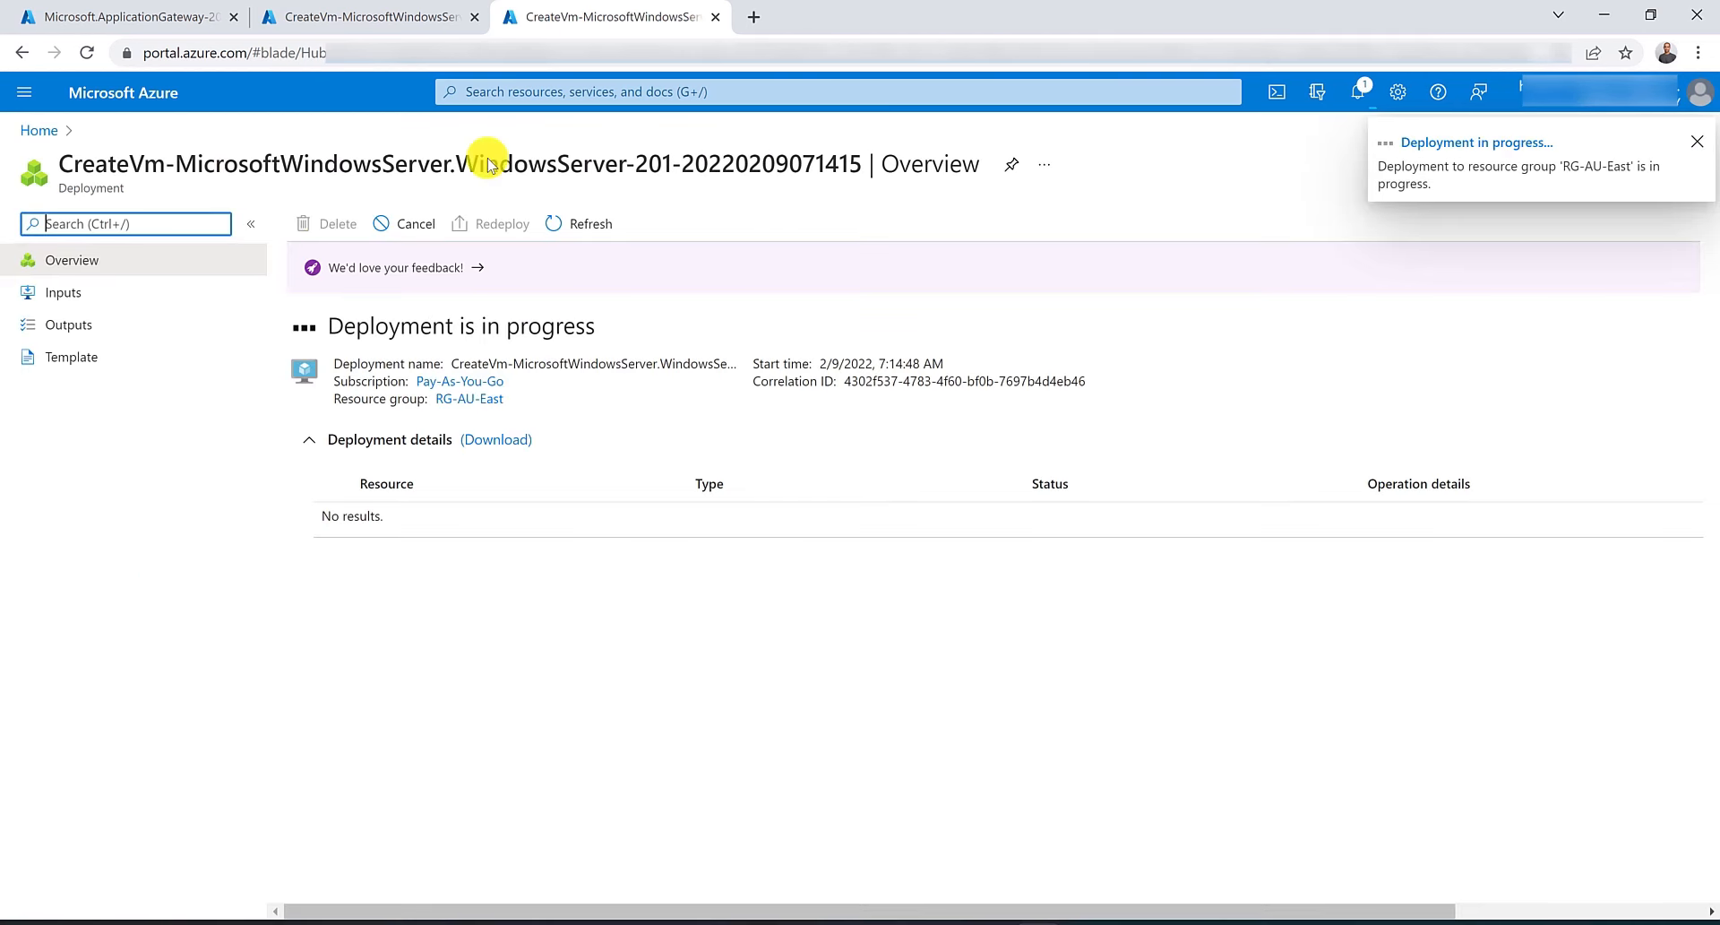
left_click(507, 90)
middle_click(1177, 380)
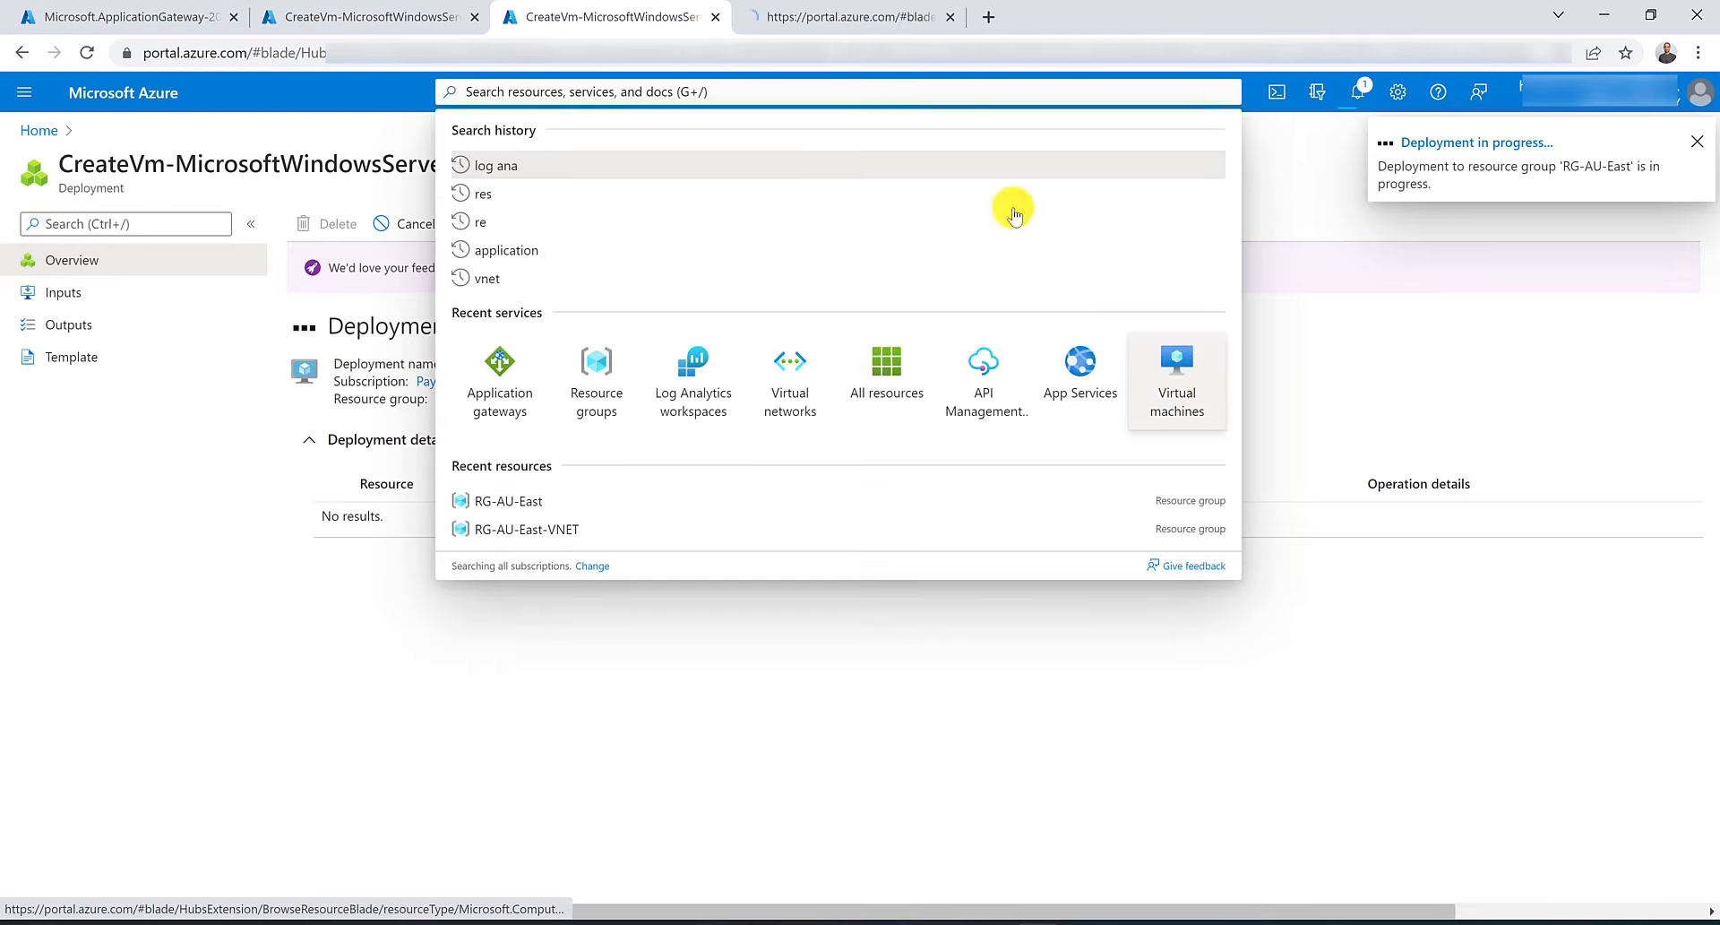
left_click(766, 18)
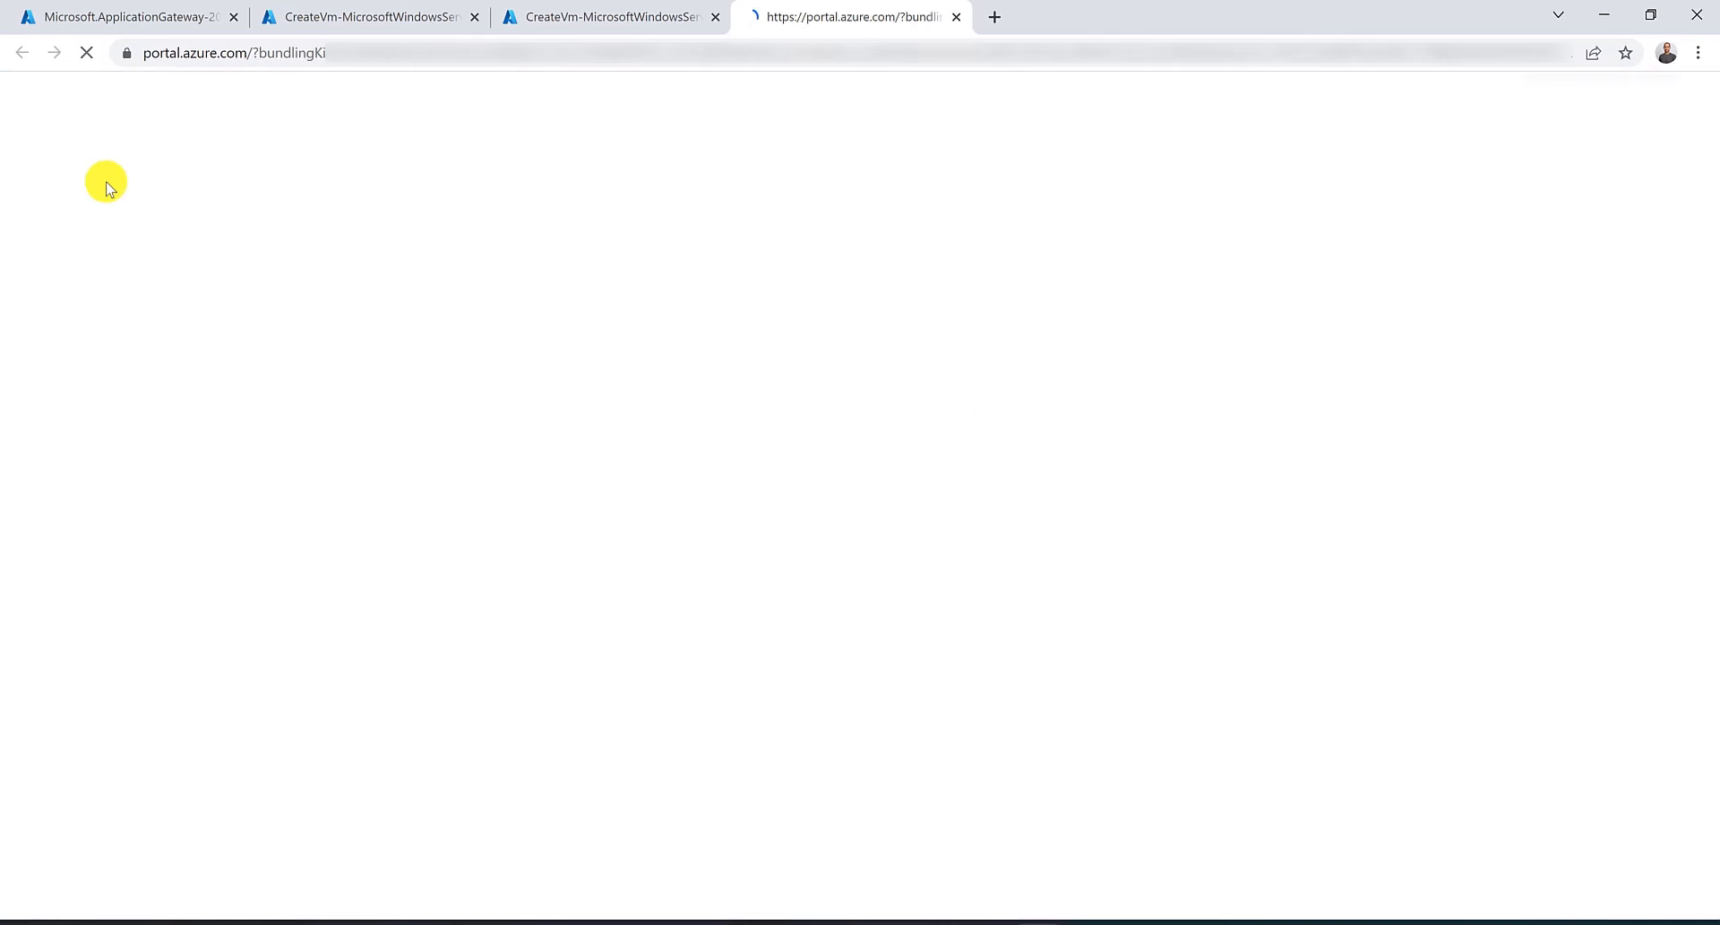
Start another virtual machine in resource group RG-AU-East named TestVM.
left_click(42, 230)
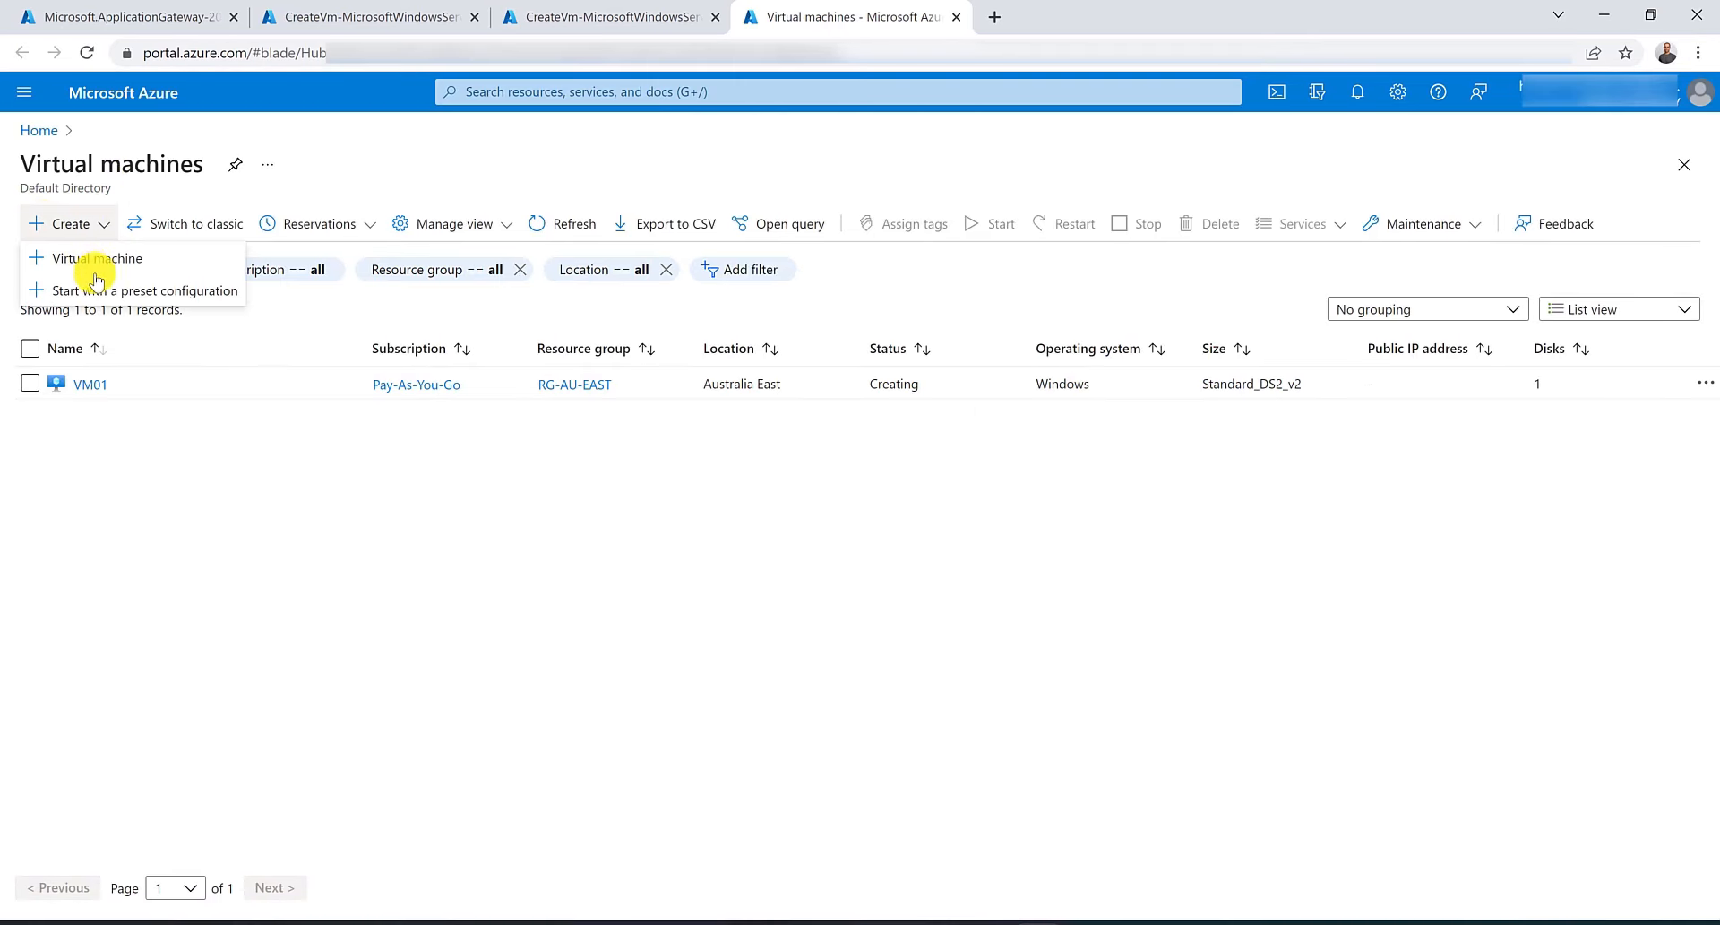
left_click(81, 261)
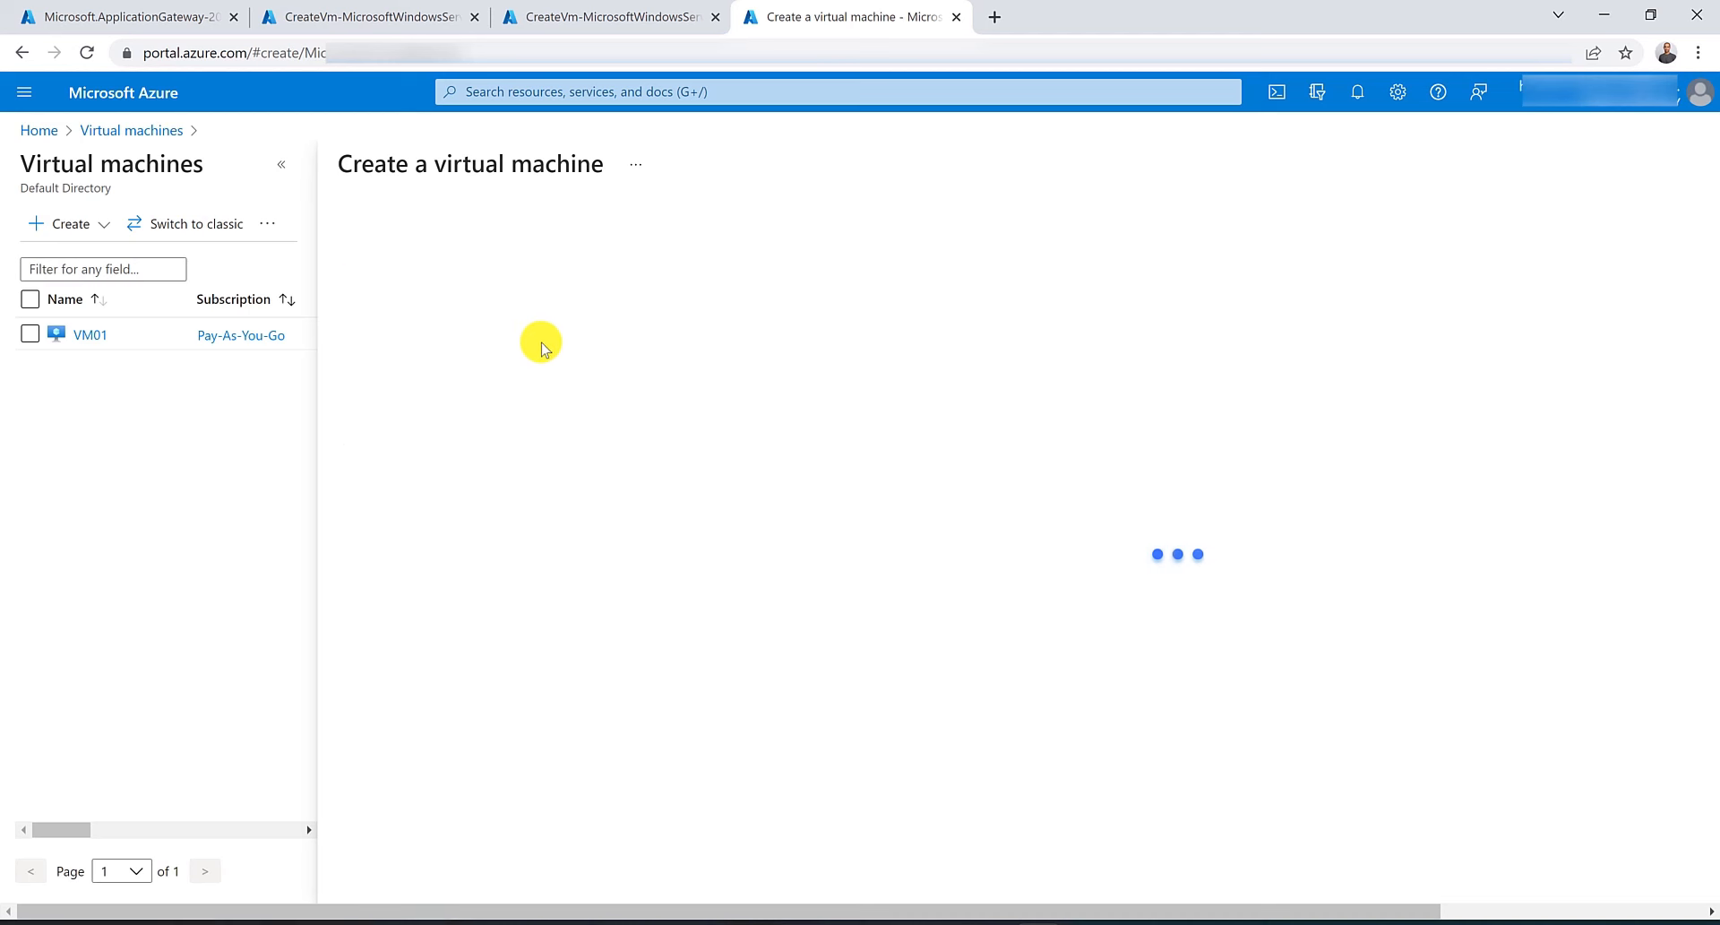
left_click(713, 482)
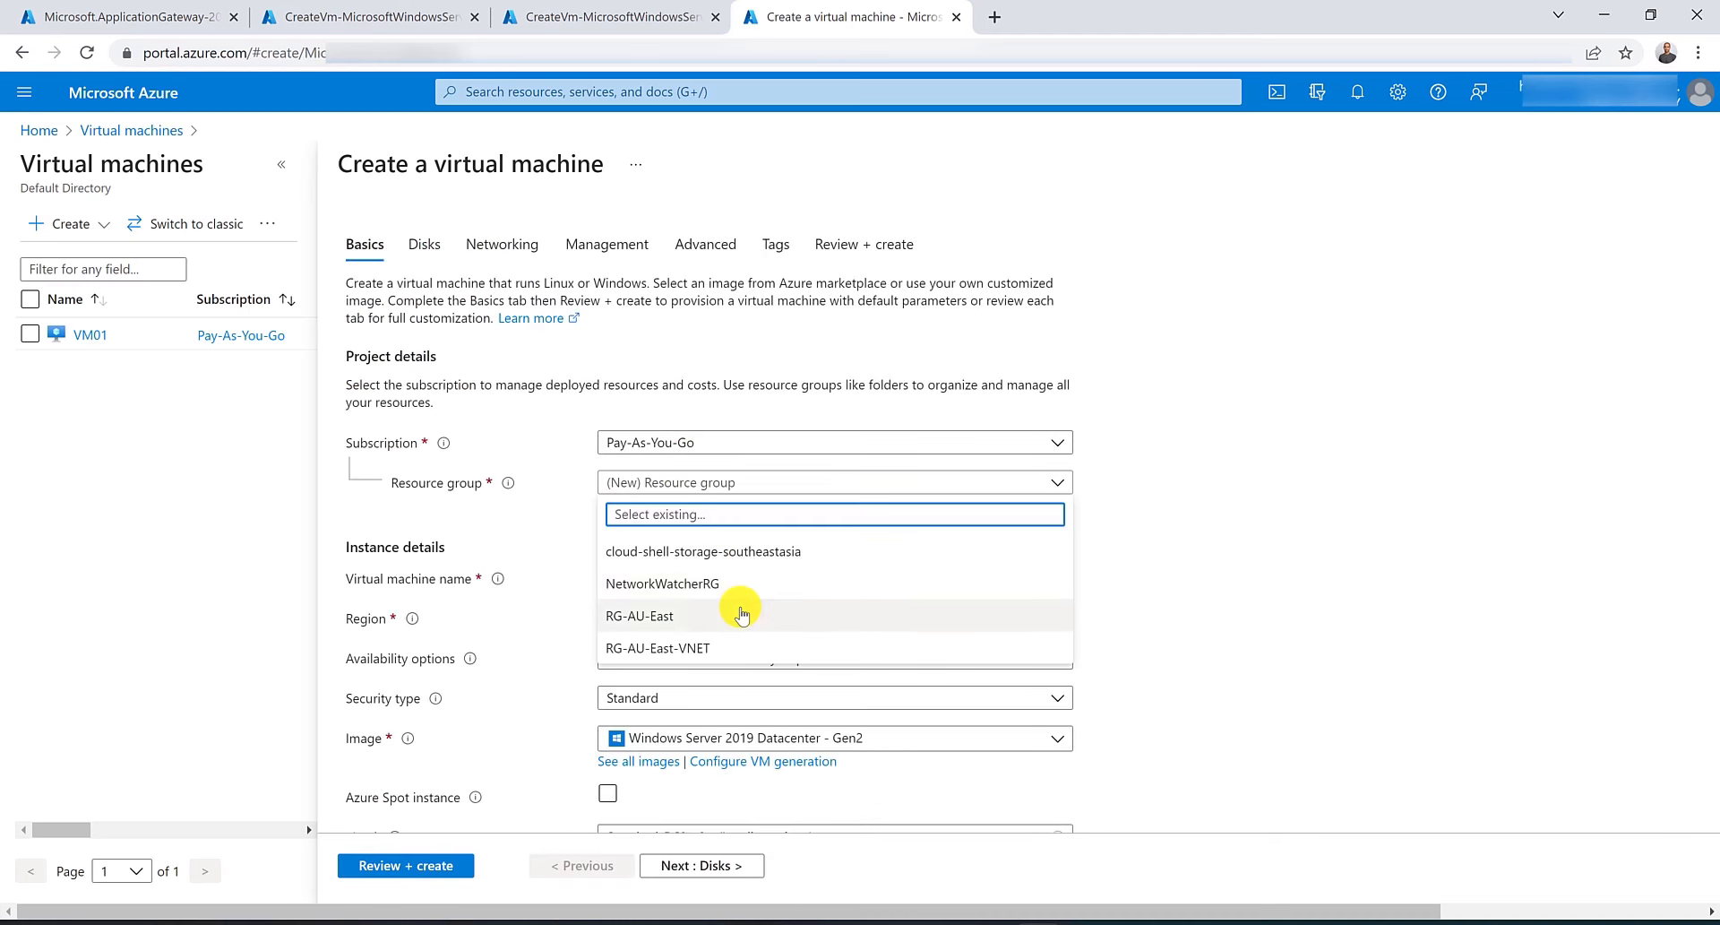
left_click(721, 616)
left_click(709, 578)
type("T")
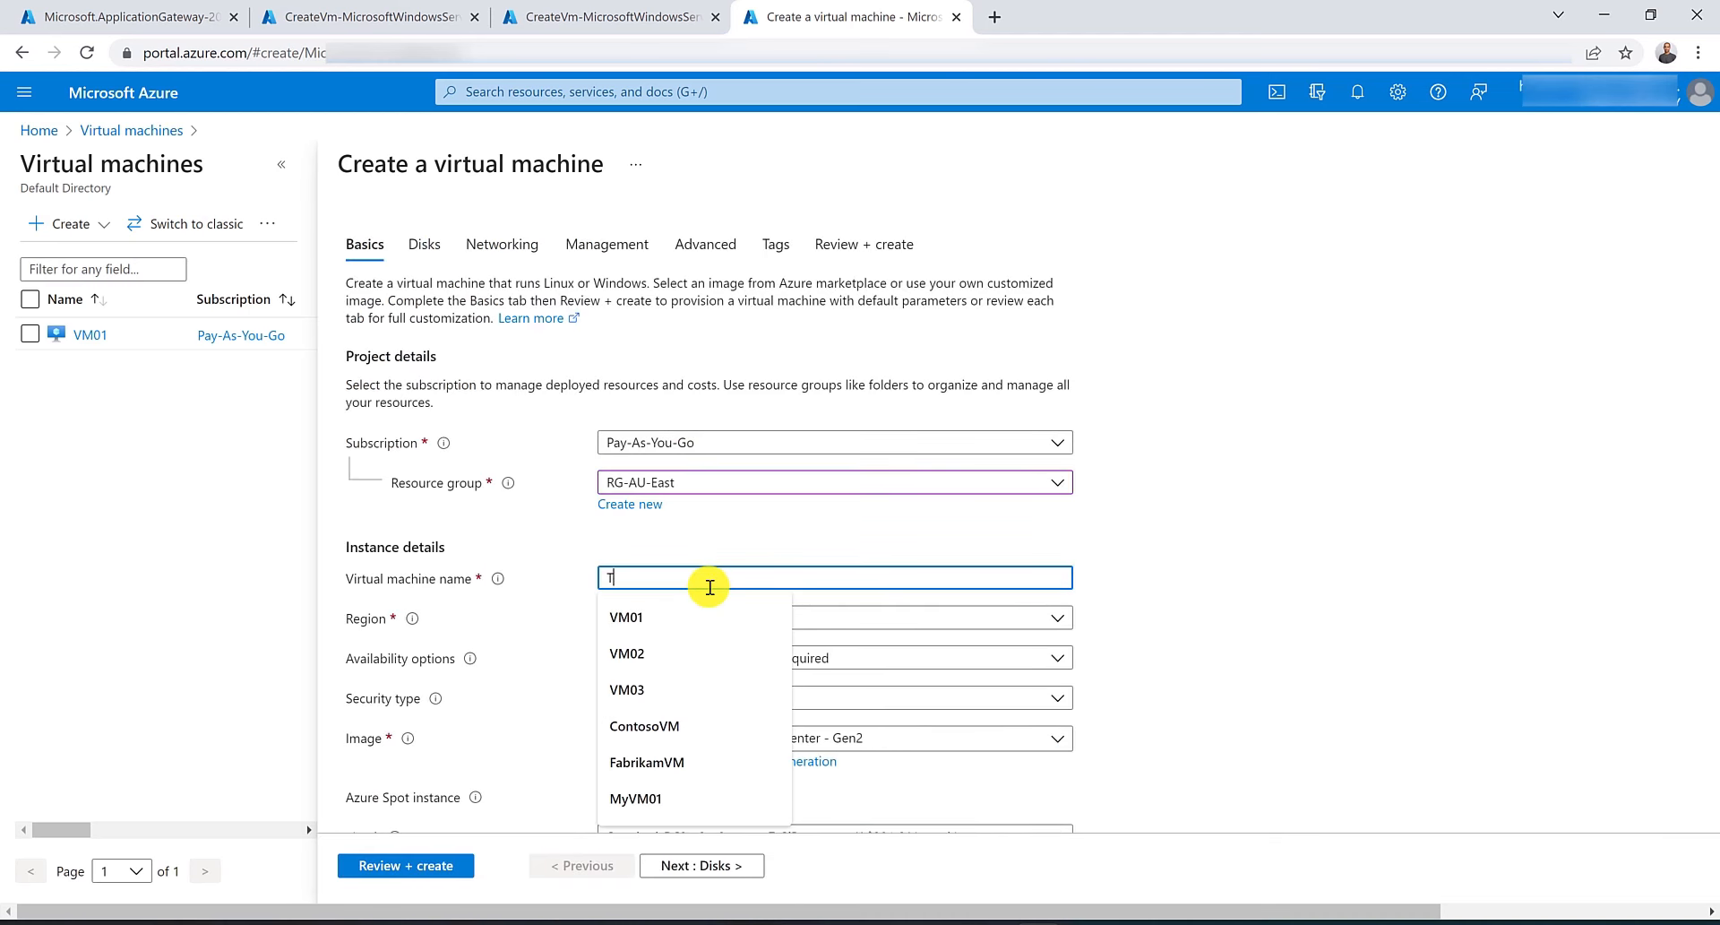
type("estVM")
Enter TestVM's administrator username and account password.
scroll(730, 499, "down", 7)
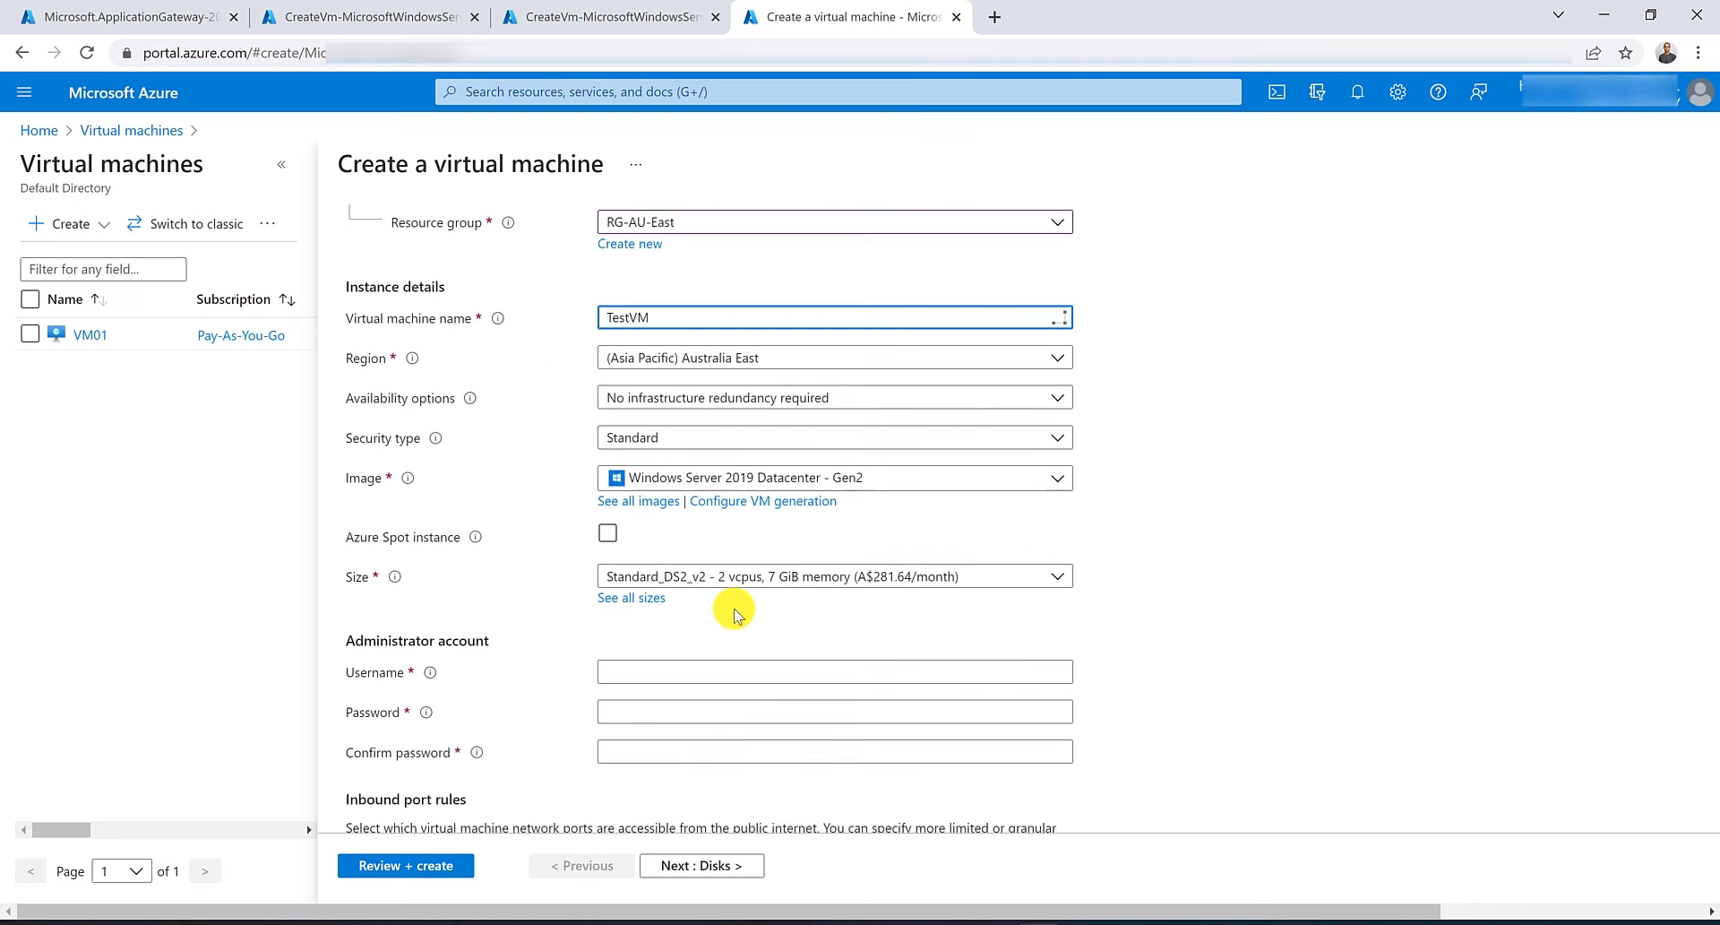
left_click(707, 330)
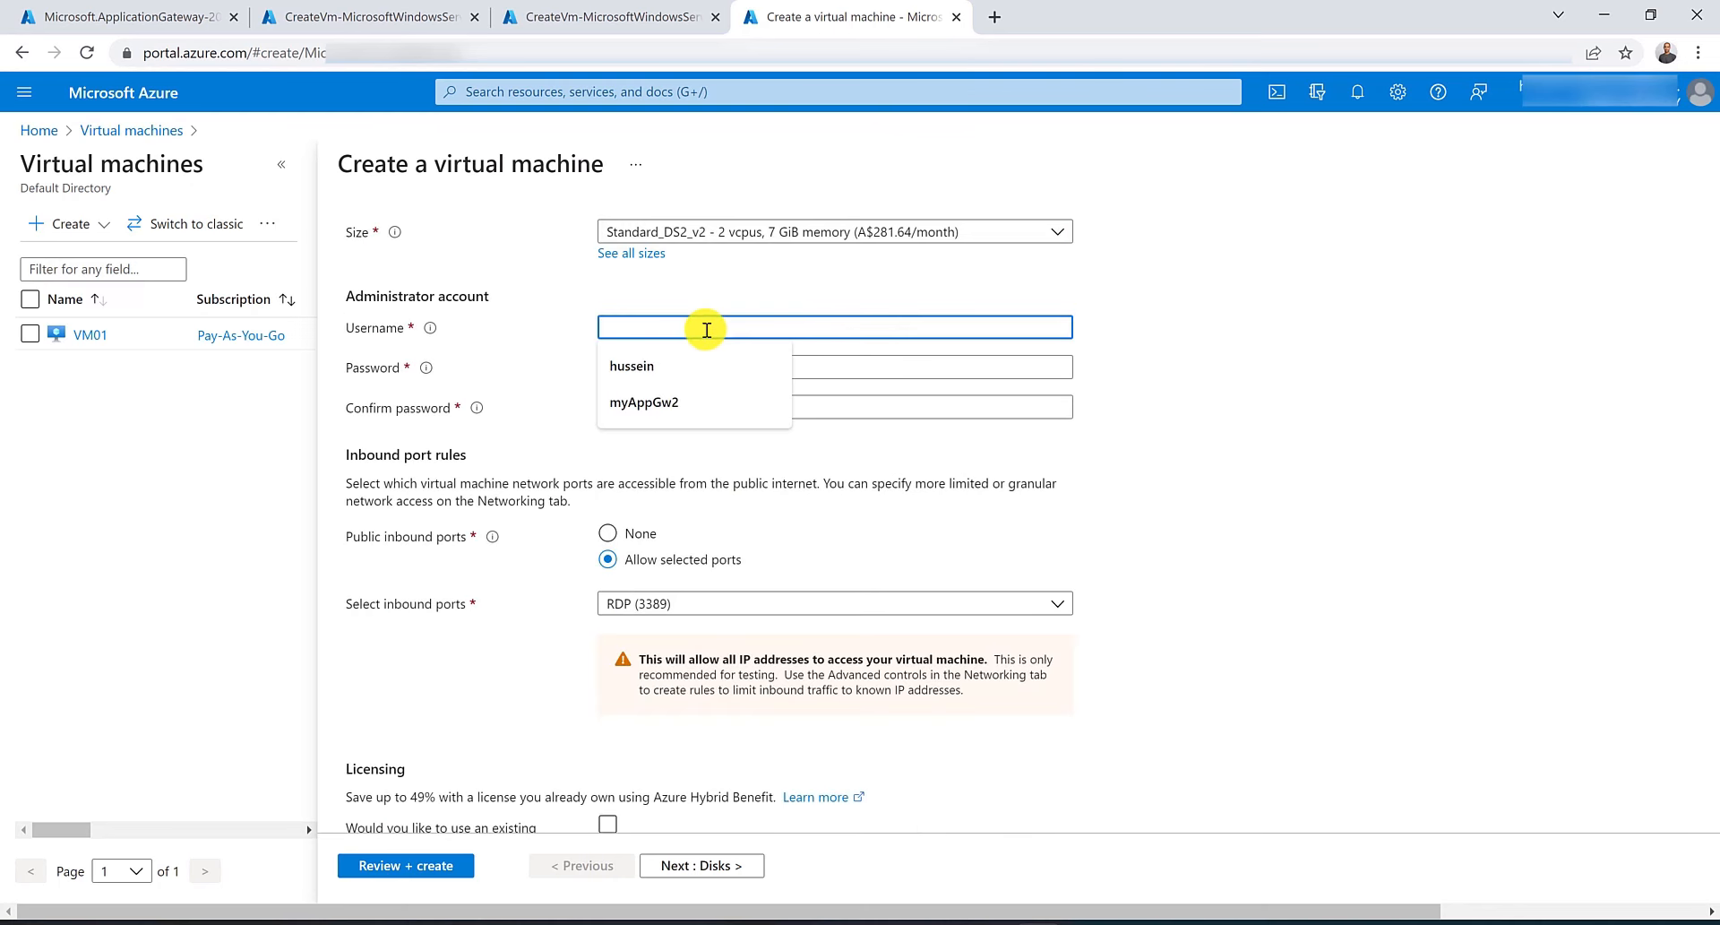
type("hussein")
key("Tab")
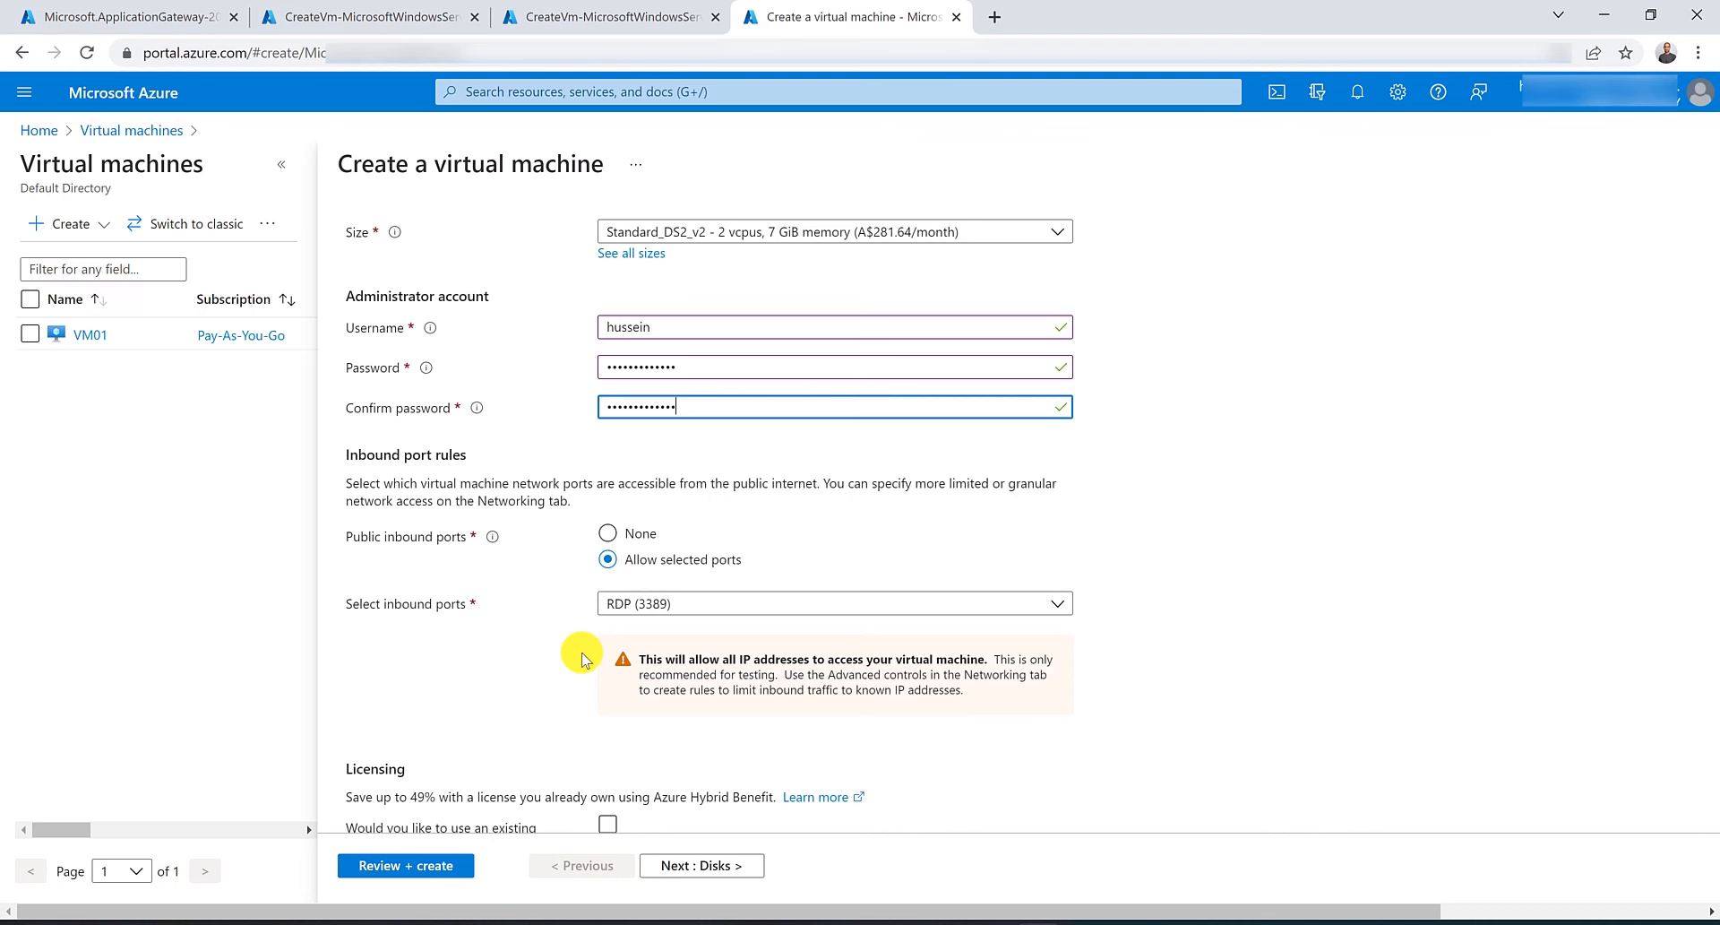
Connect TestVM to the VNET-AU-East virtual network with the default subnet.
scroll(580, 659, "up", 6)
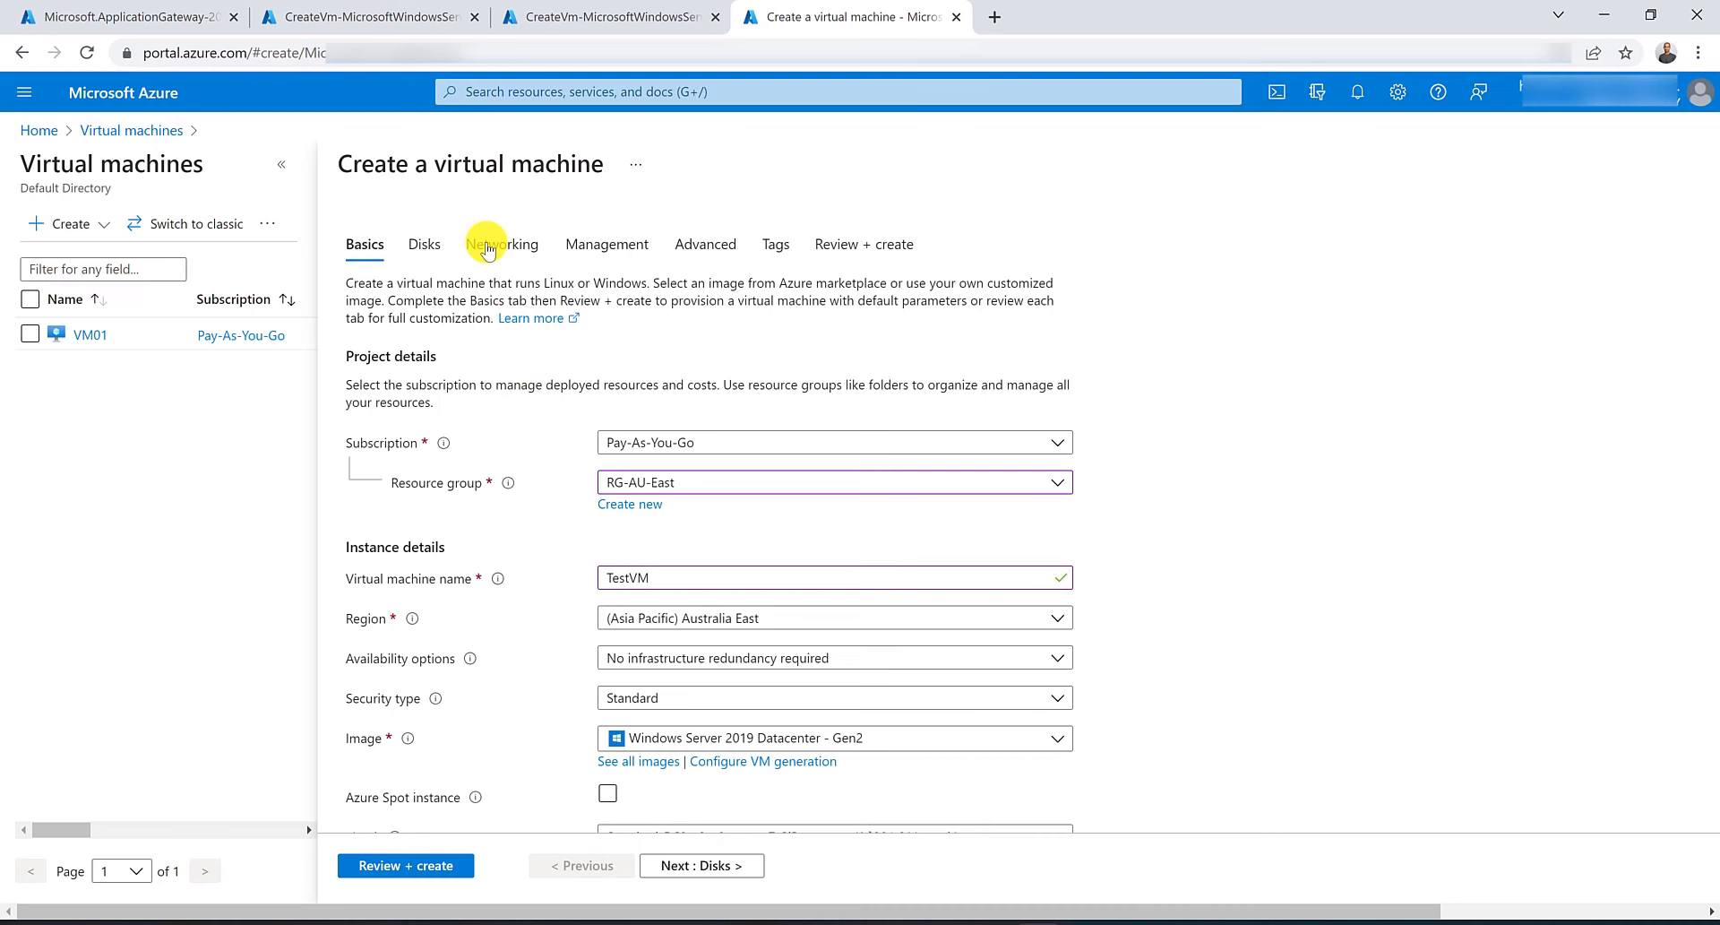
left_click(488, 251)
left_click(708, 424)
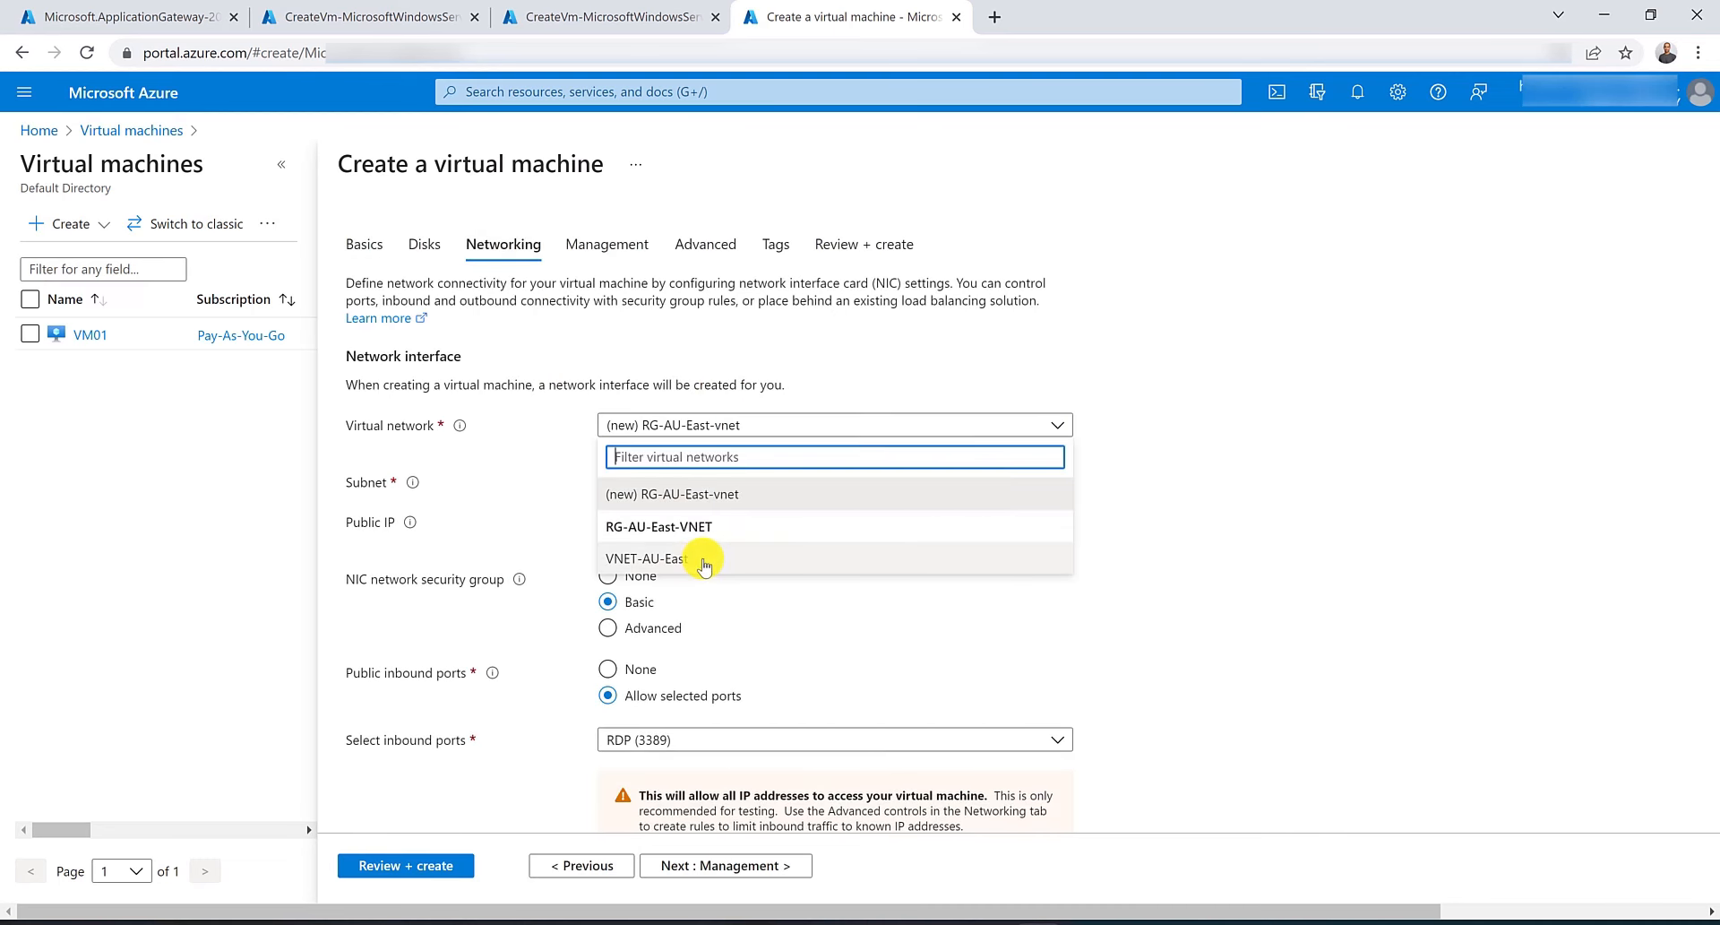
left_click(704, 553)
left_click(704, 481)
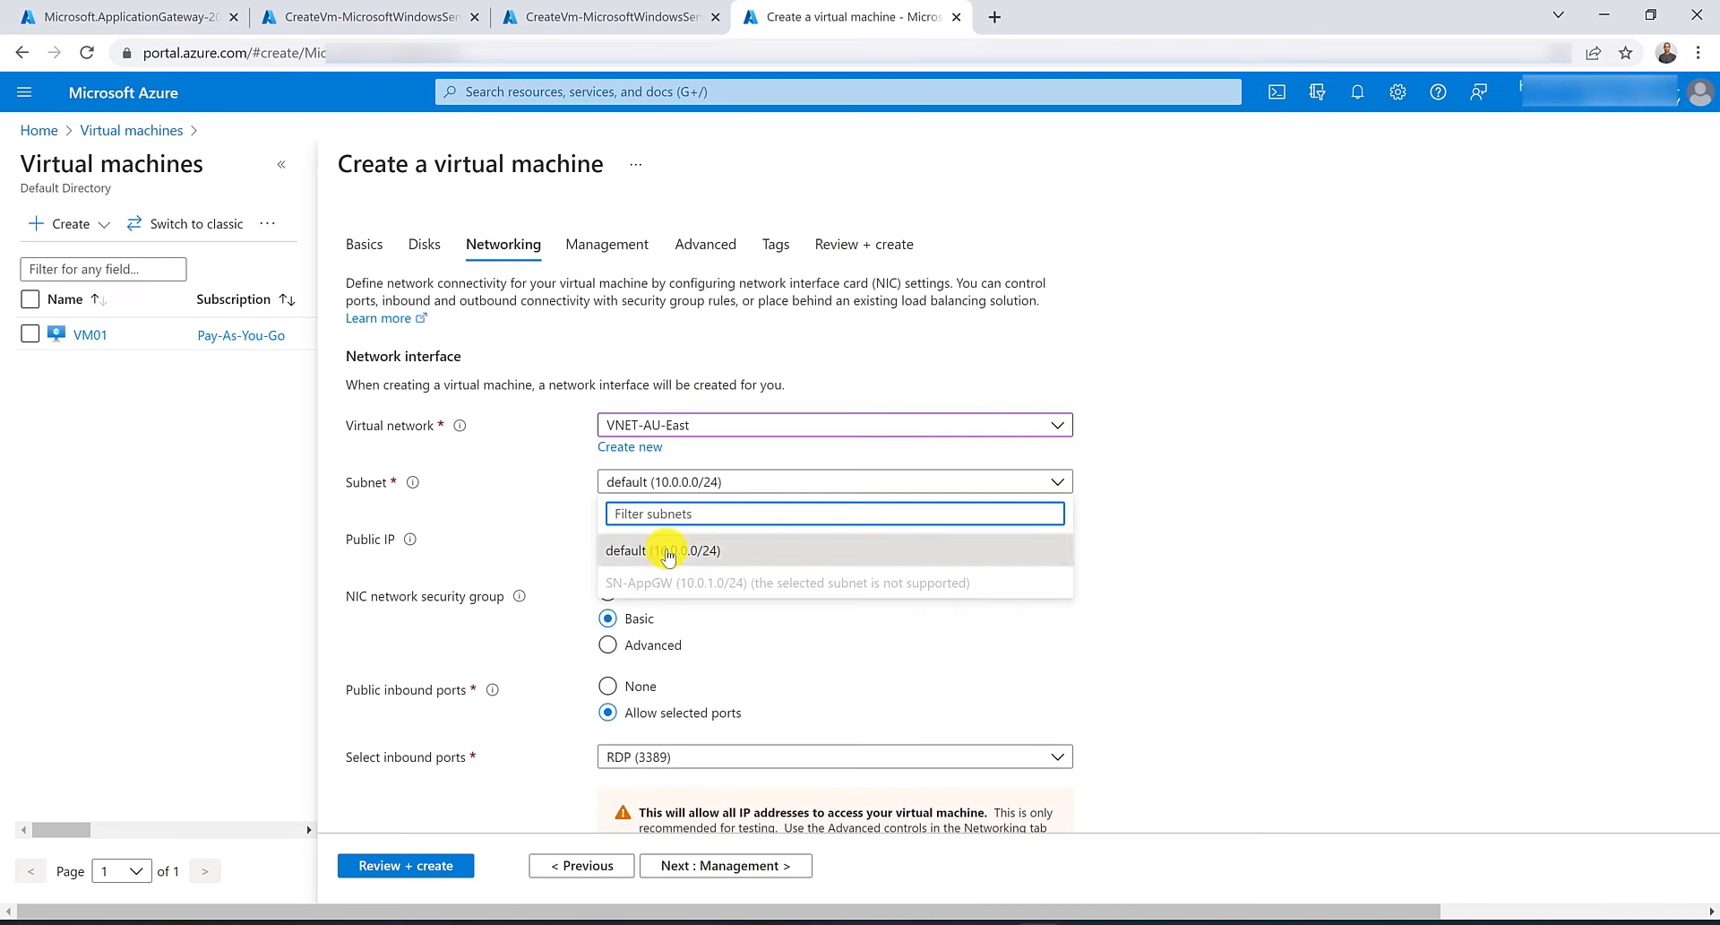
left_click(666, 548)
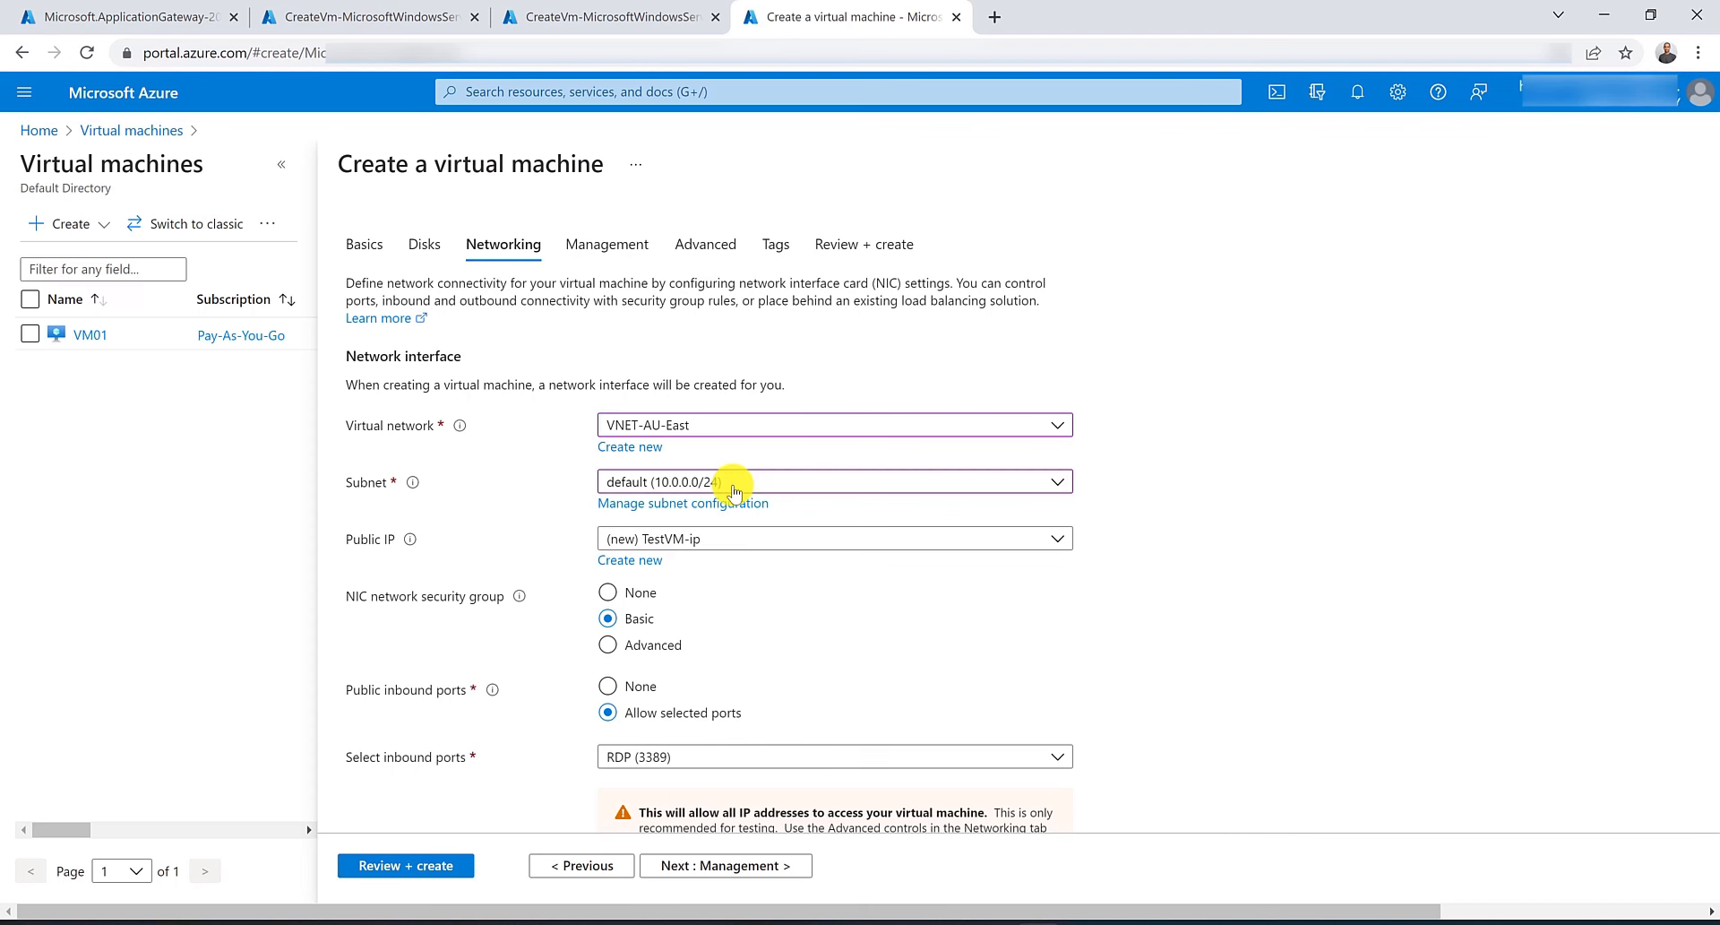
Review and create TestVM.
left_click(426, 865)
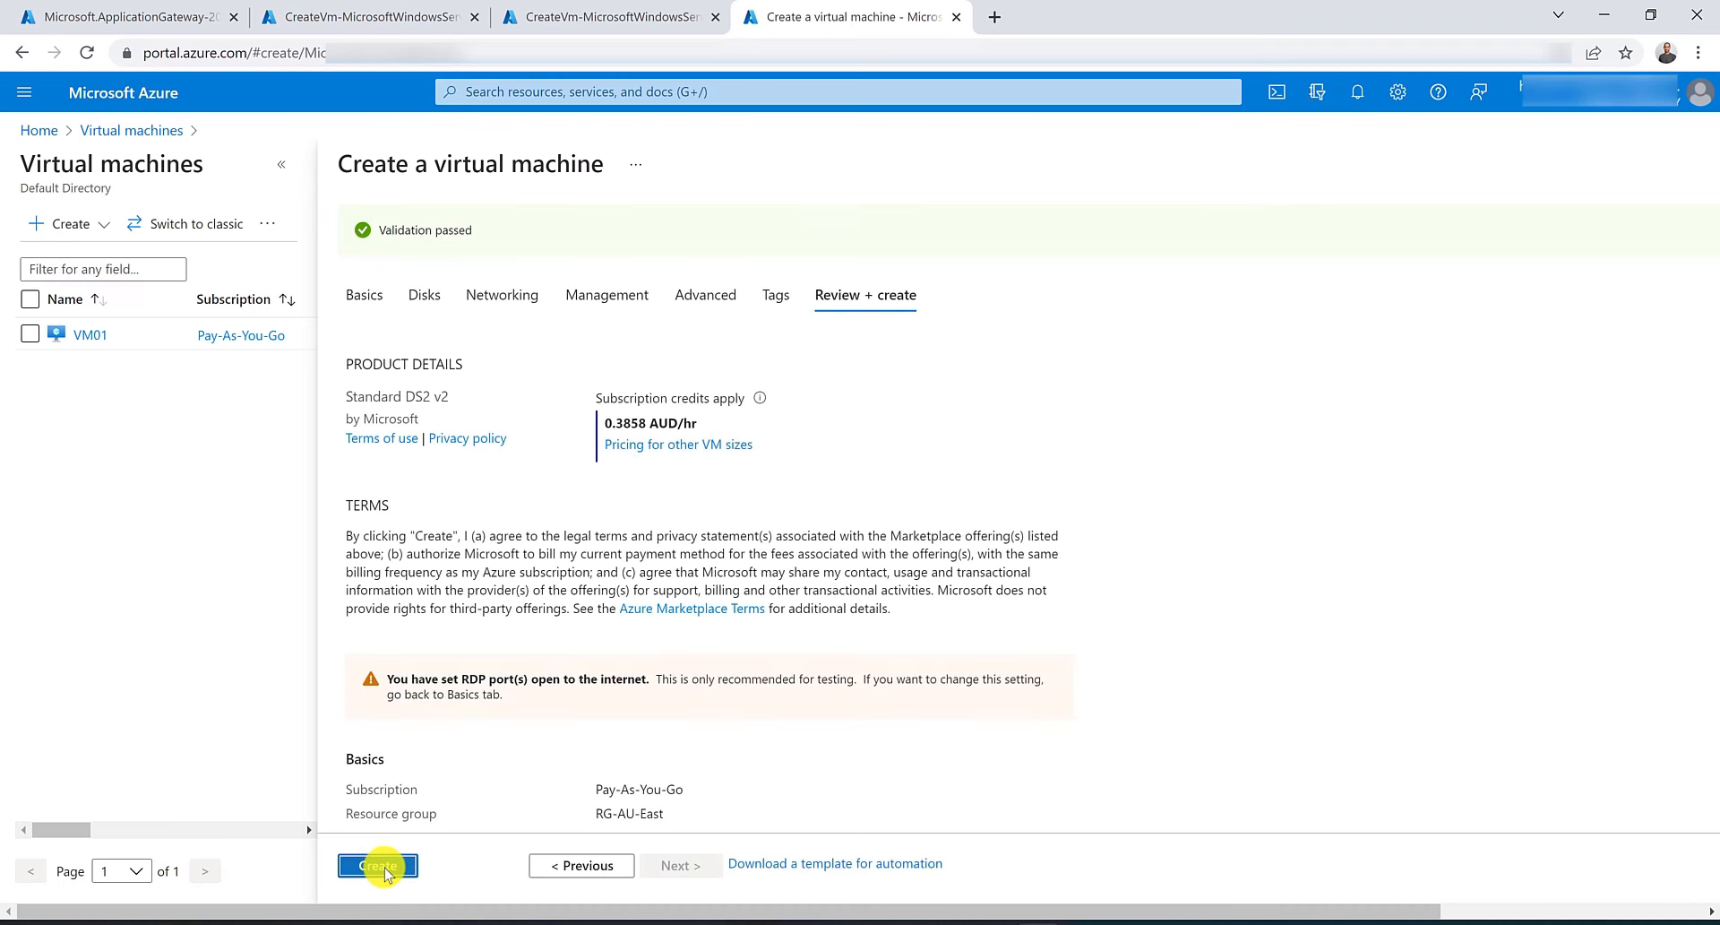
left_click(383, 866)
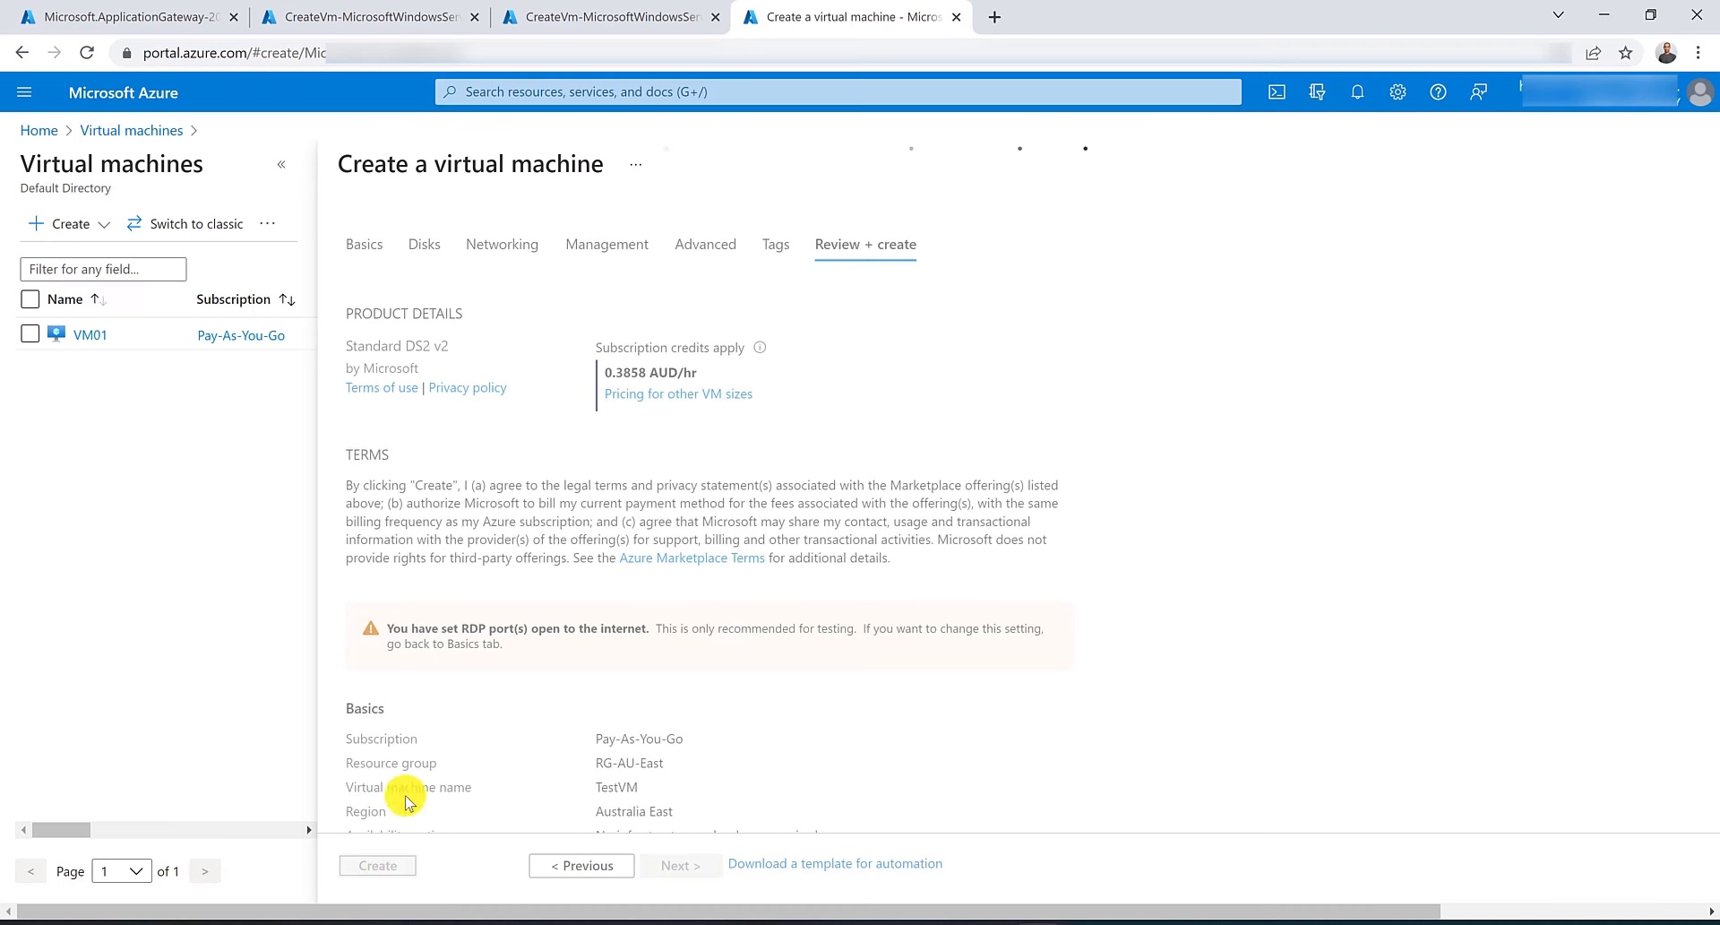
In Cloud Shell, run Set-AzVMExtension to install IIS on VM01 in RG-AU-East via a custom script extension.
left_click(399, 14)
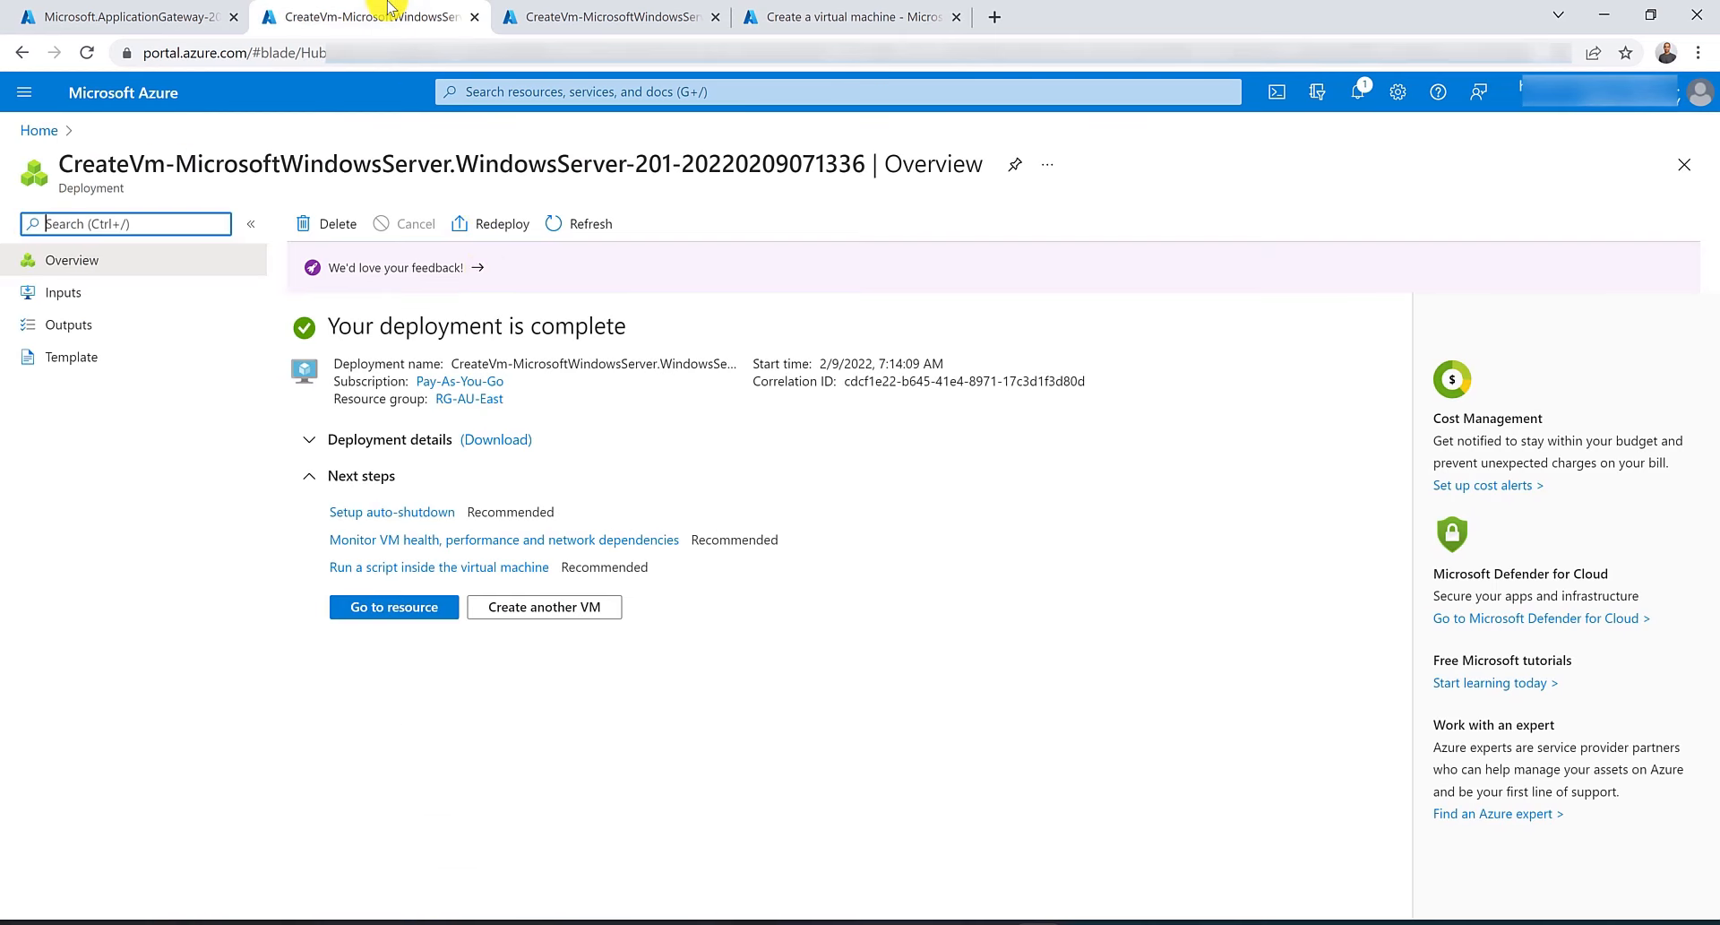
left_click(1281, 92)
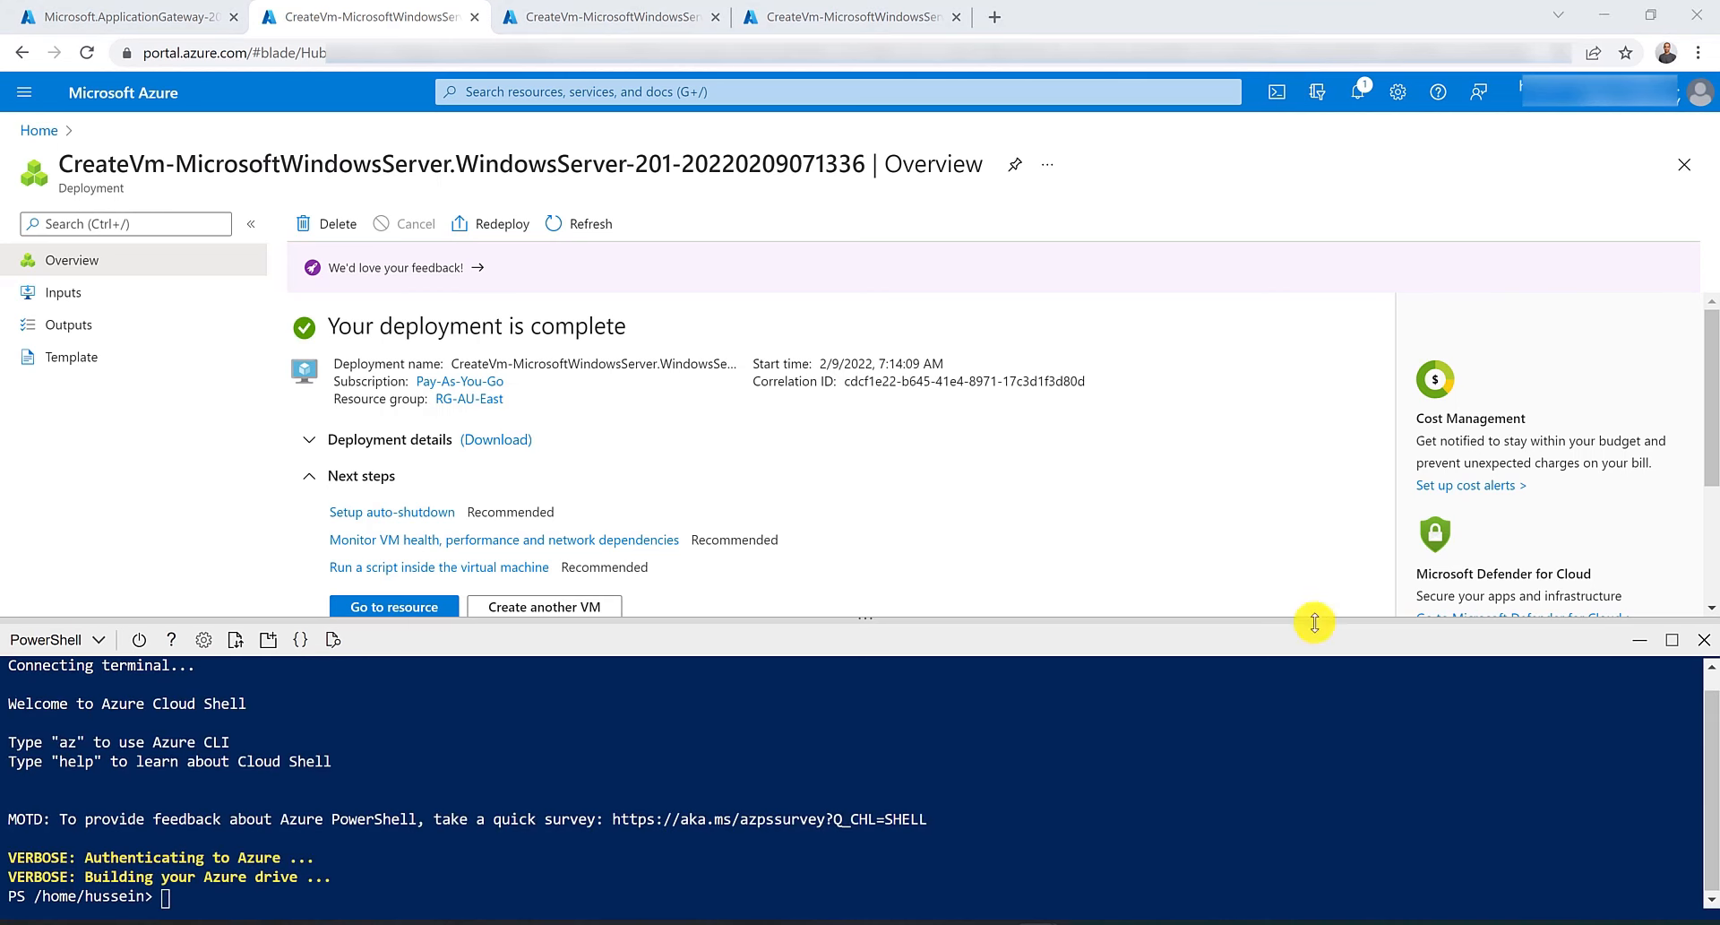
right_click(195, 901)
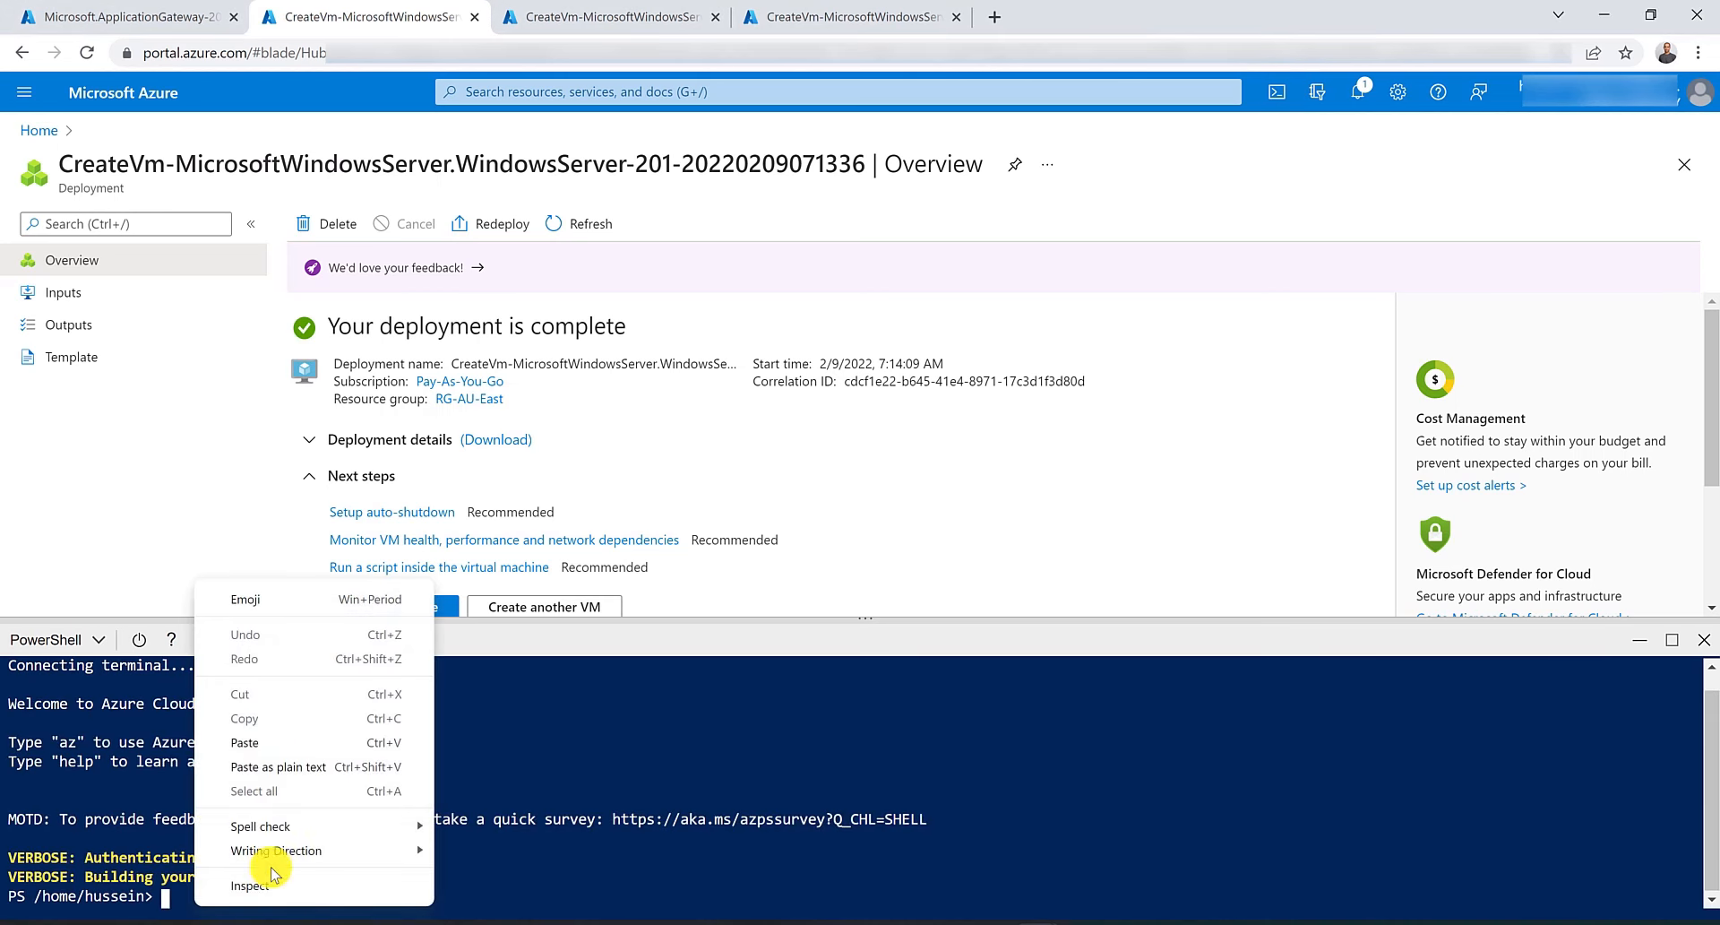
left_click(276, 749)
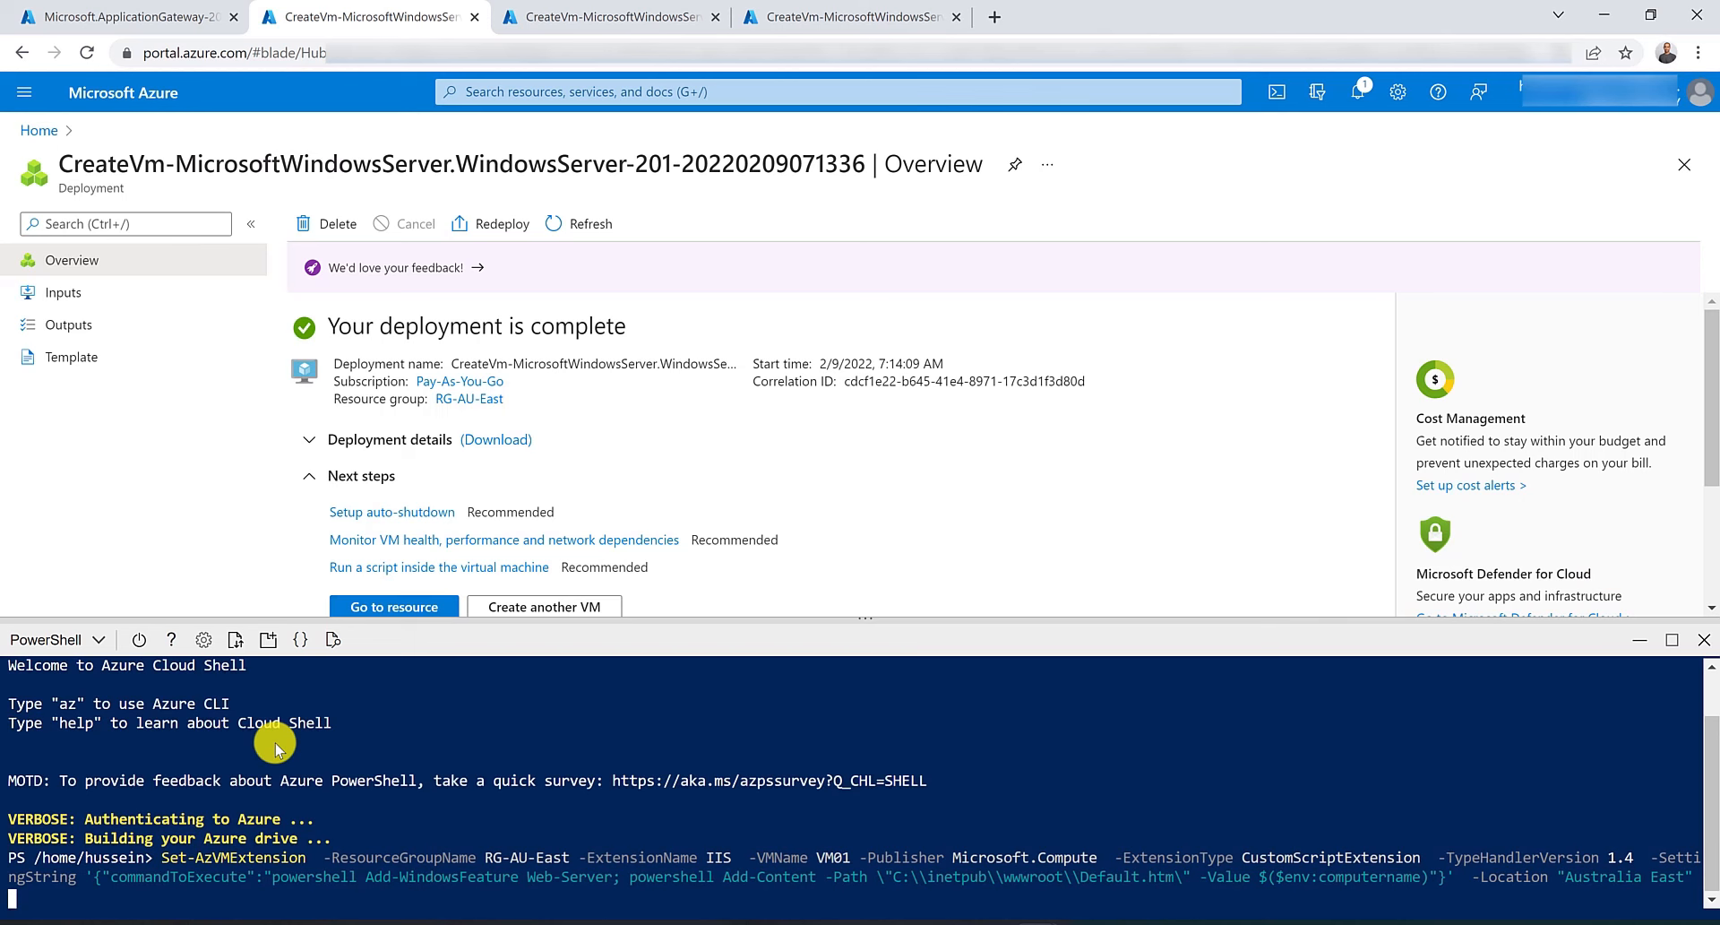
key("Return")
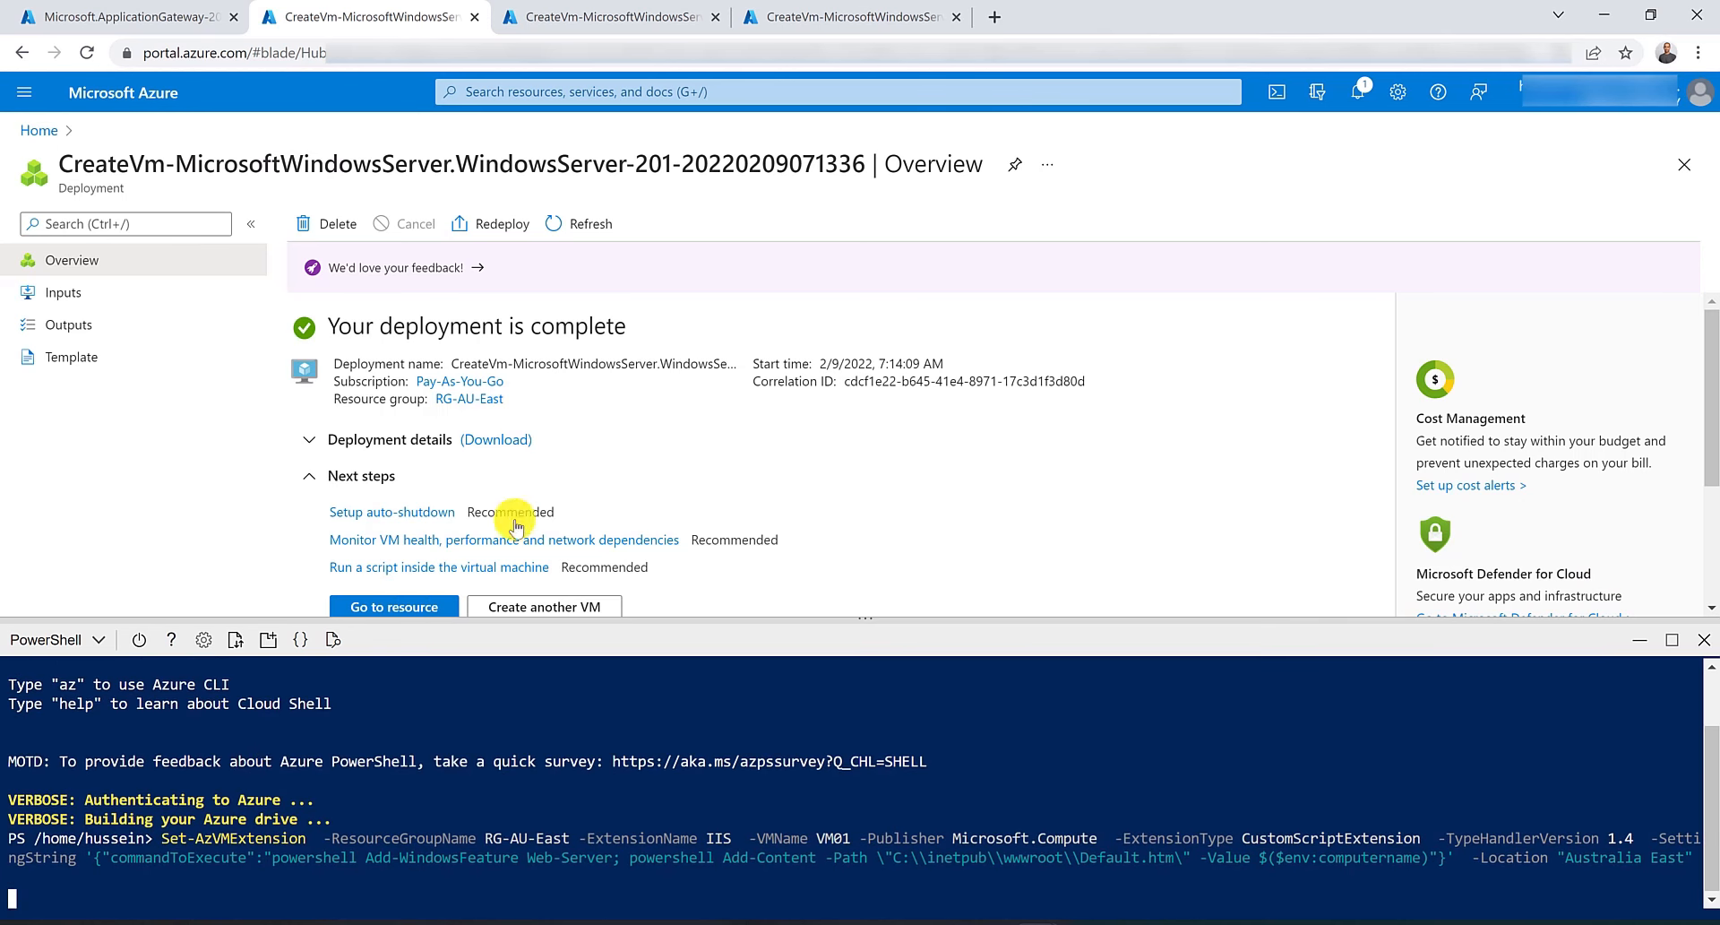
In Cloud Shell on the second VM deployment tab, rerun the Set-AzVMExtension IIS command with the VM name changed to VM02.
left_click(661, 17)
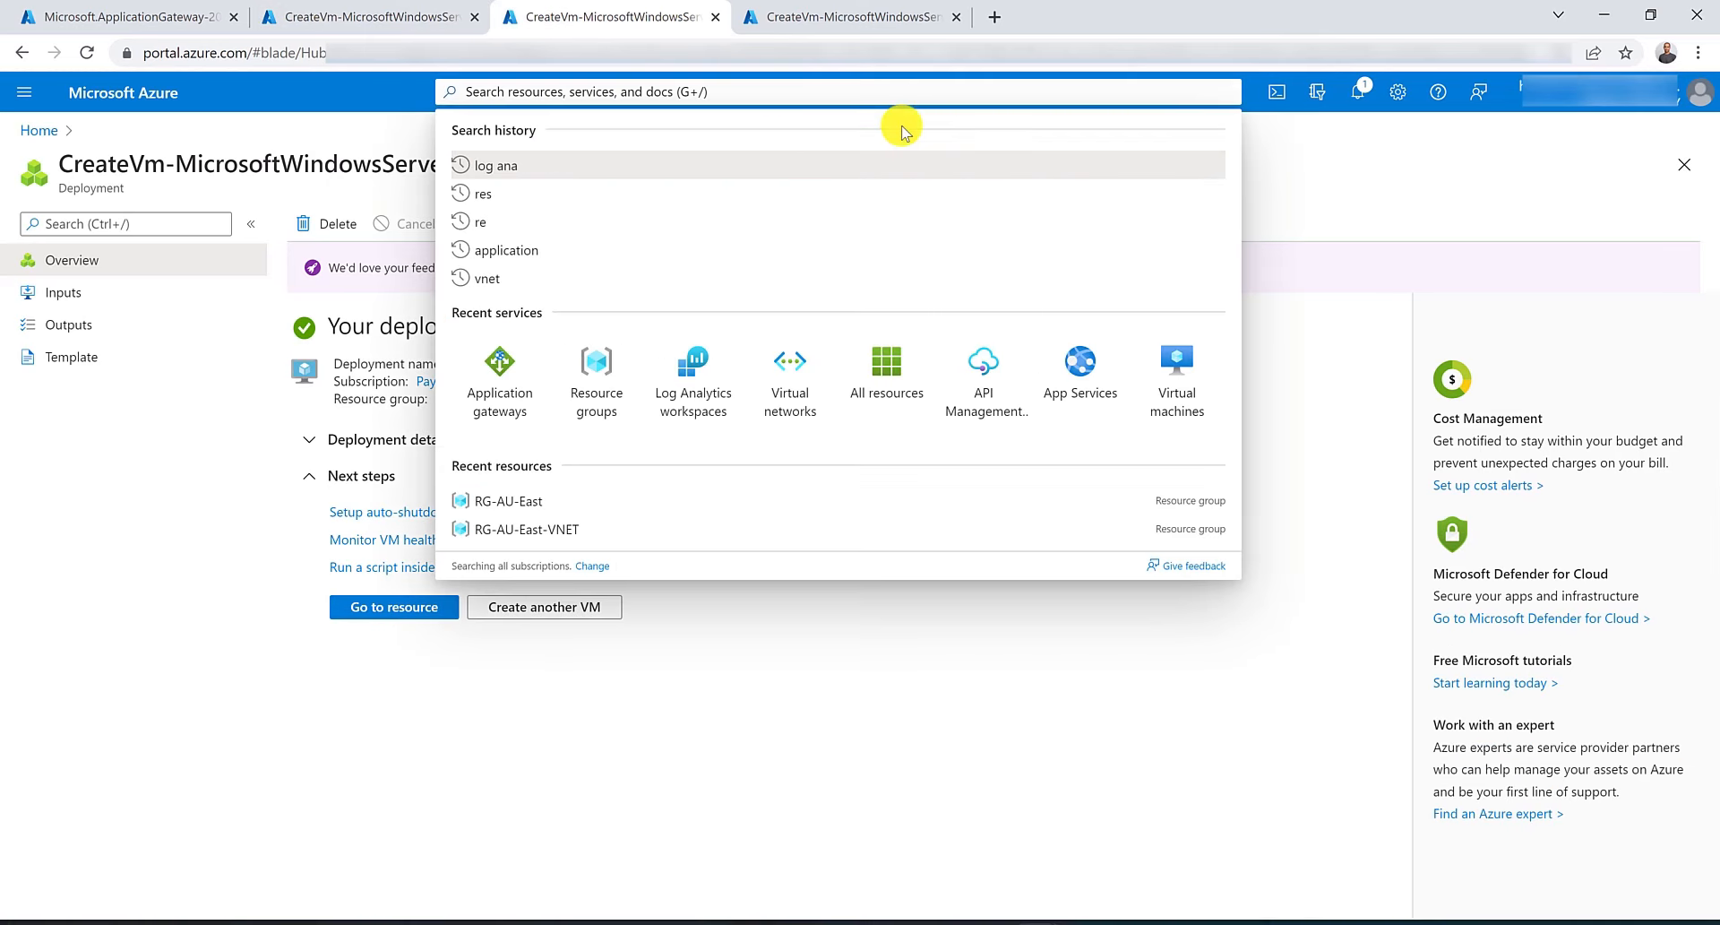
left_click(1278, 93)
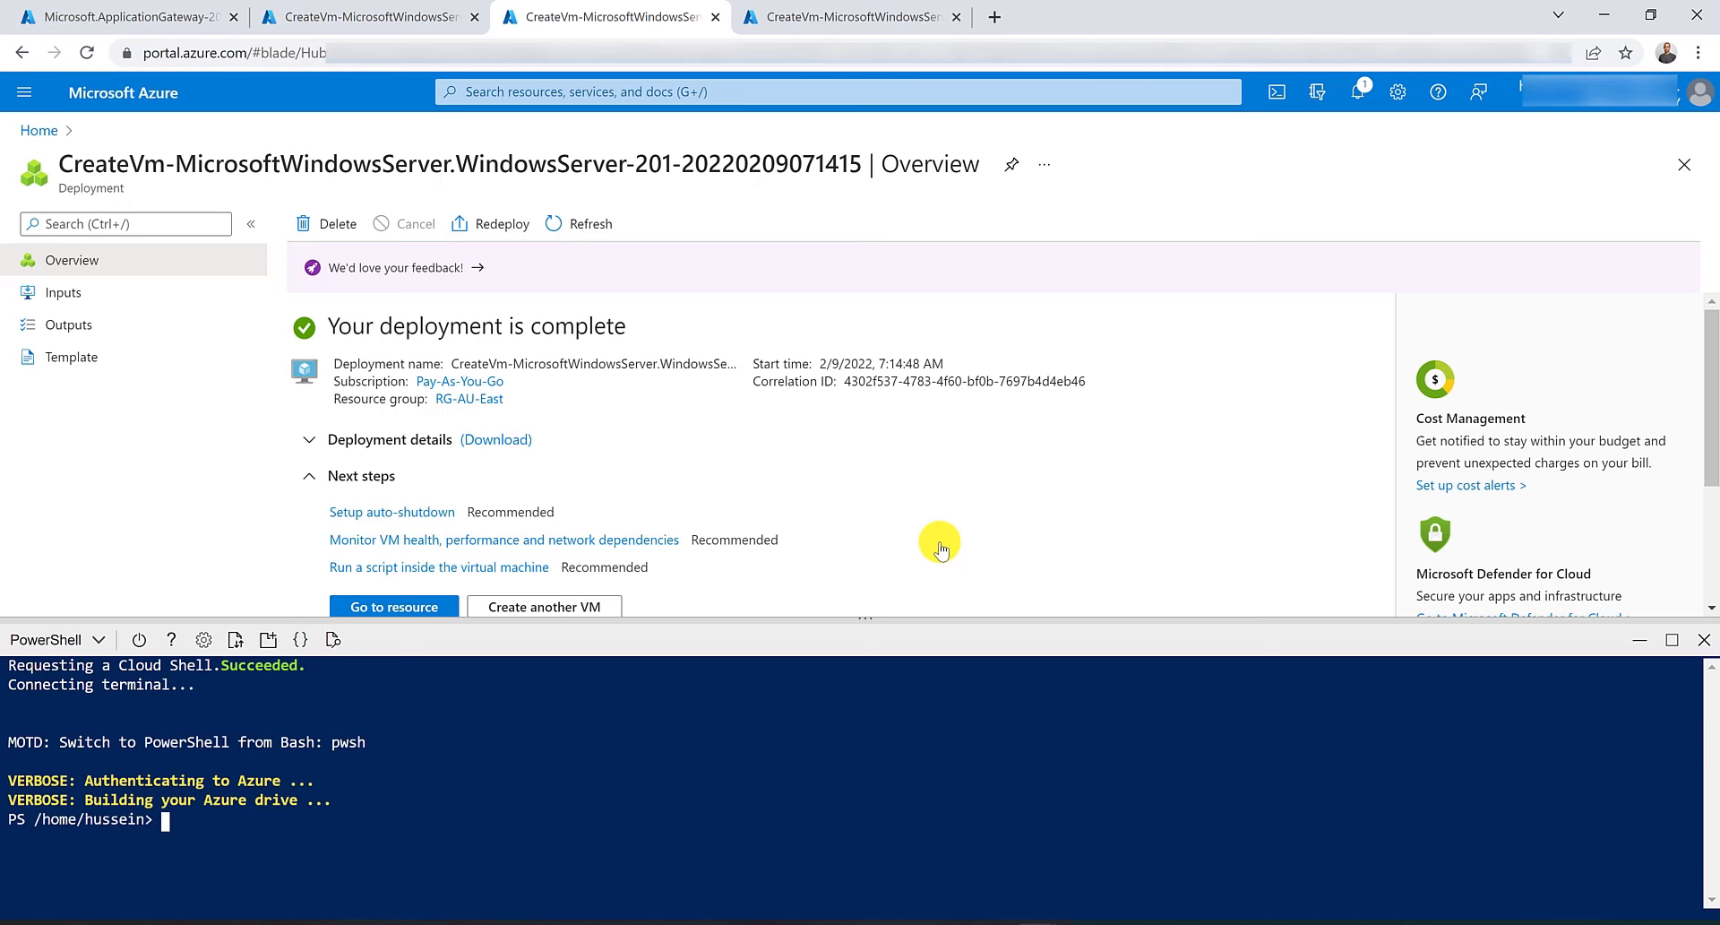
right_click(170, 851)
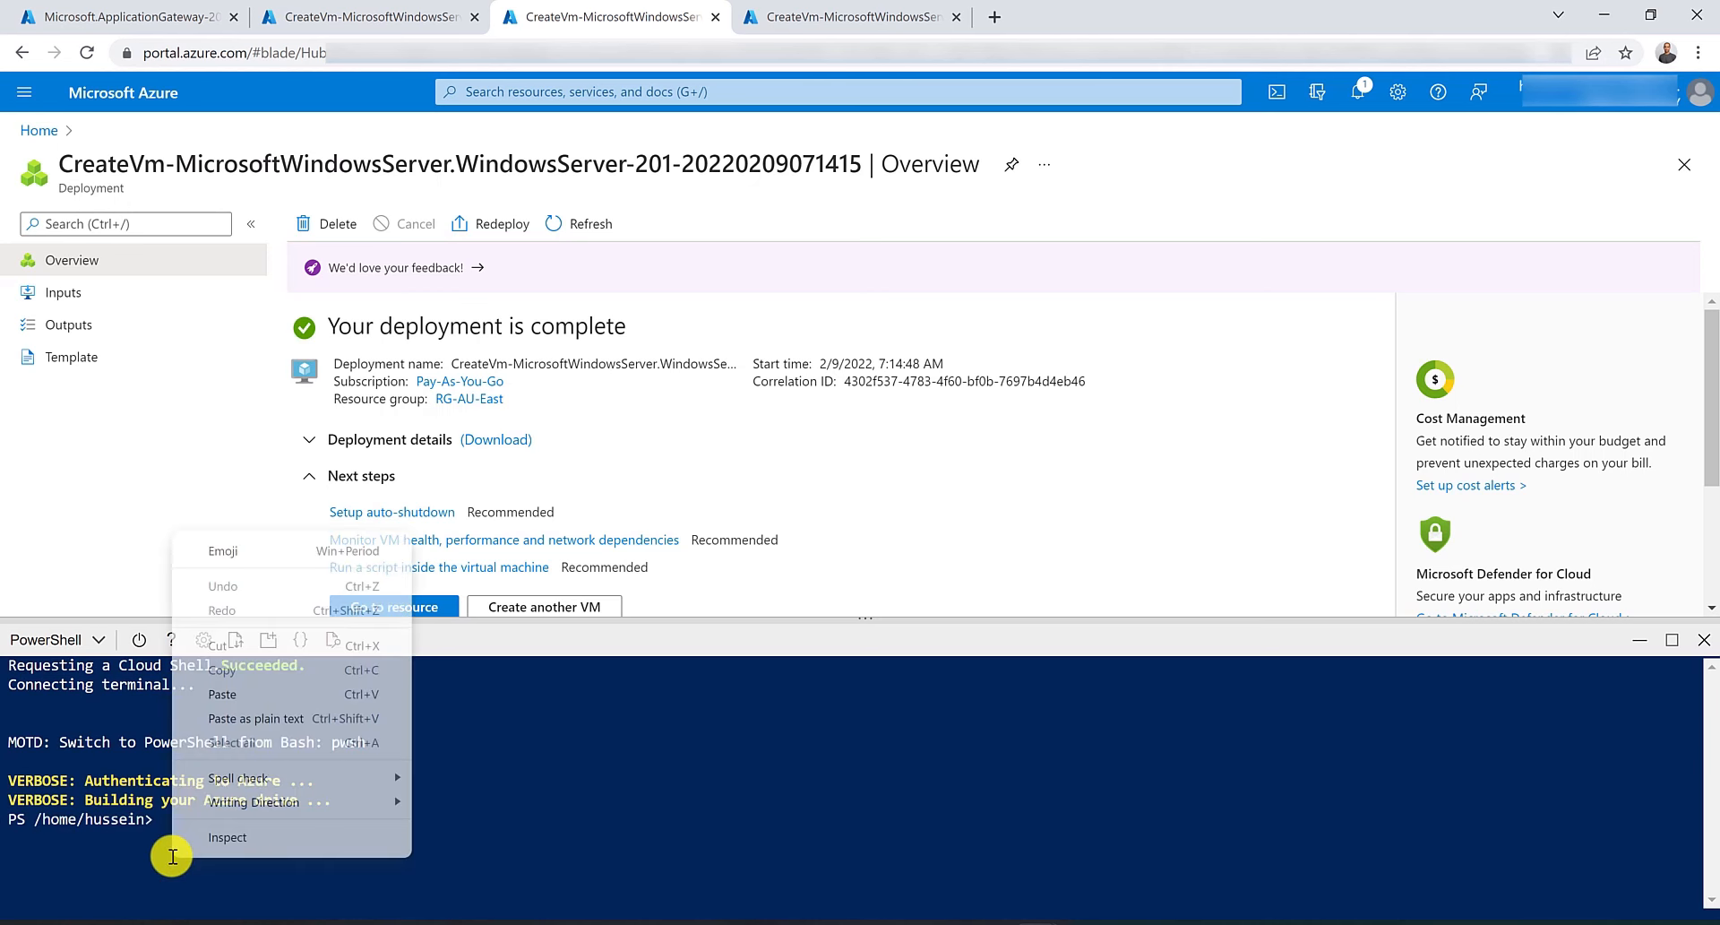
left_click(244, 685)
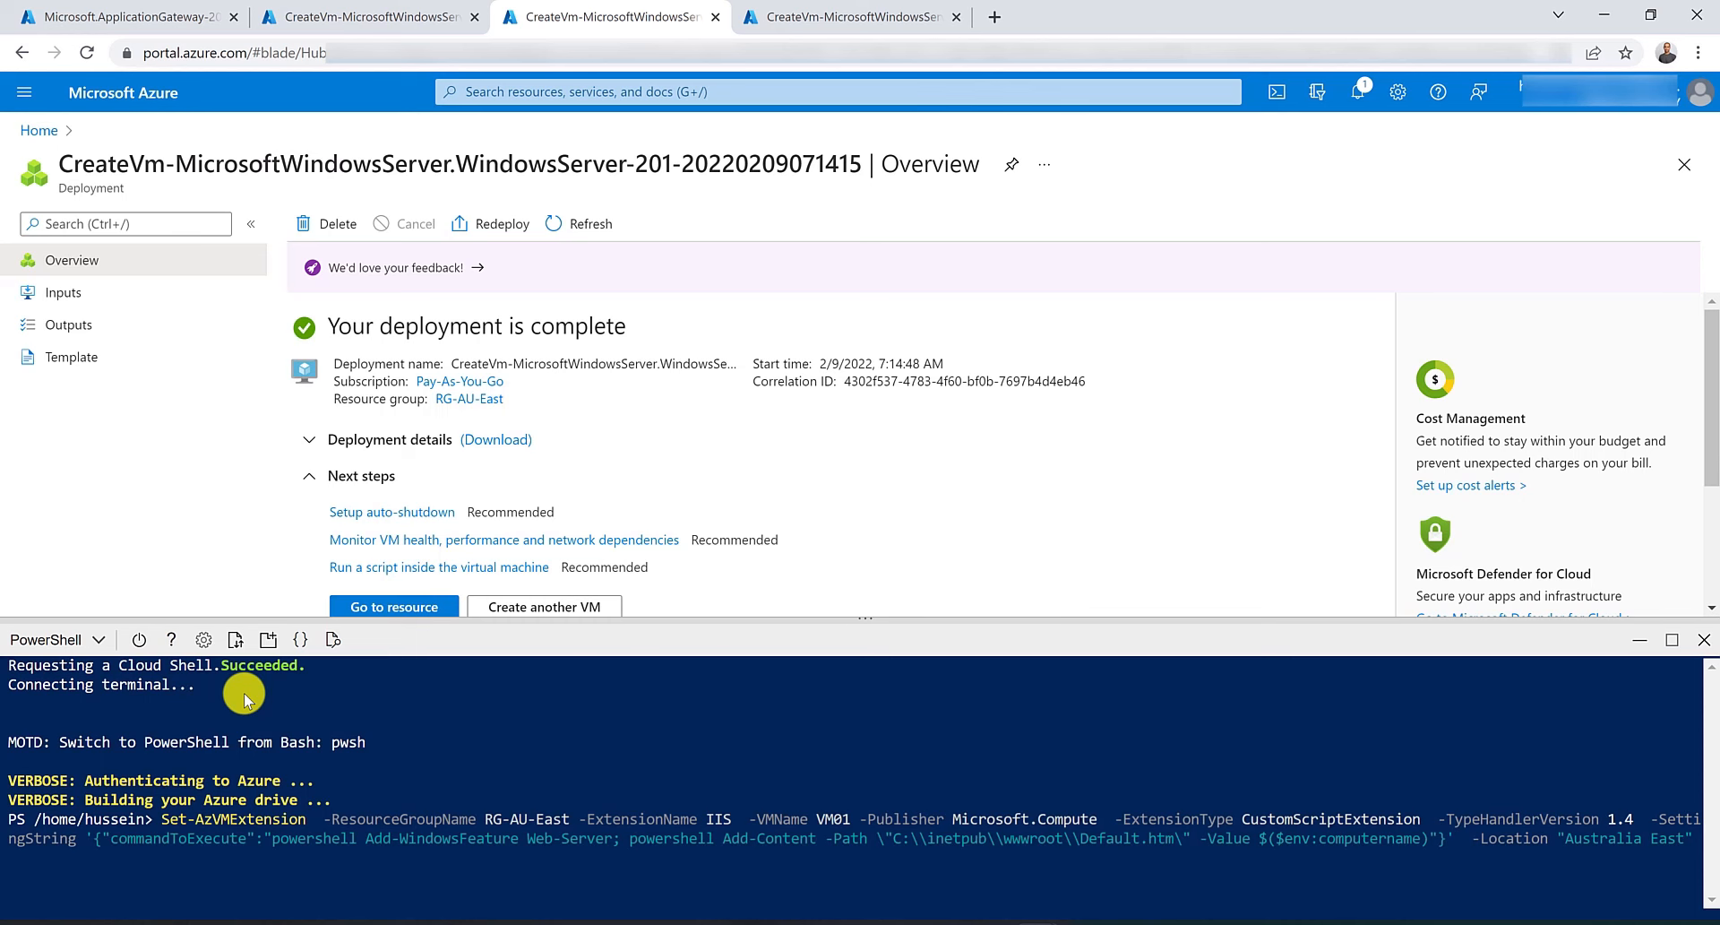
key("Home")
key("ctrl+Right")
key("ctrl+Right")
key("ctrl+Right")
key("ctrl+Right")
key("ctrl+Right")
key("ctrl+Right")
key("ctrl+Right")
key("Right")
key("Right")
key("Right")
key("Delete")
type("2")
key("Return")
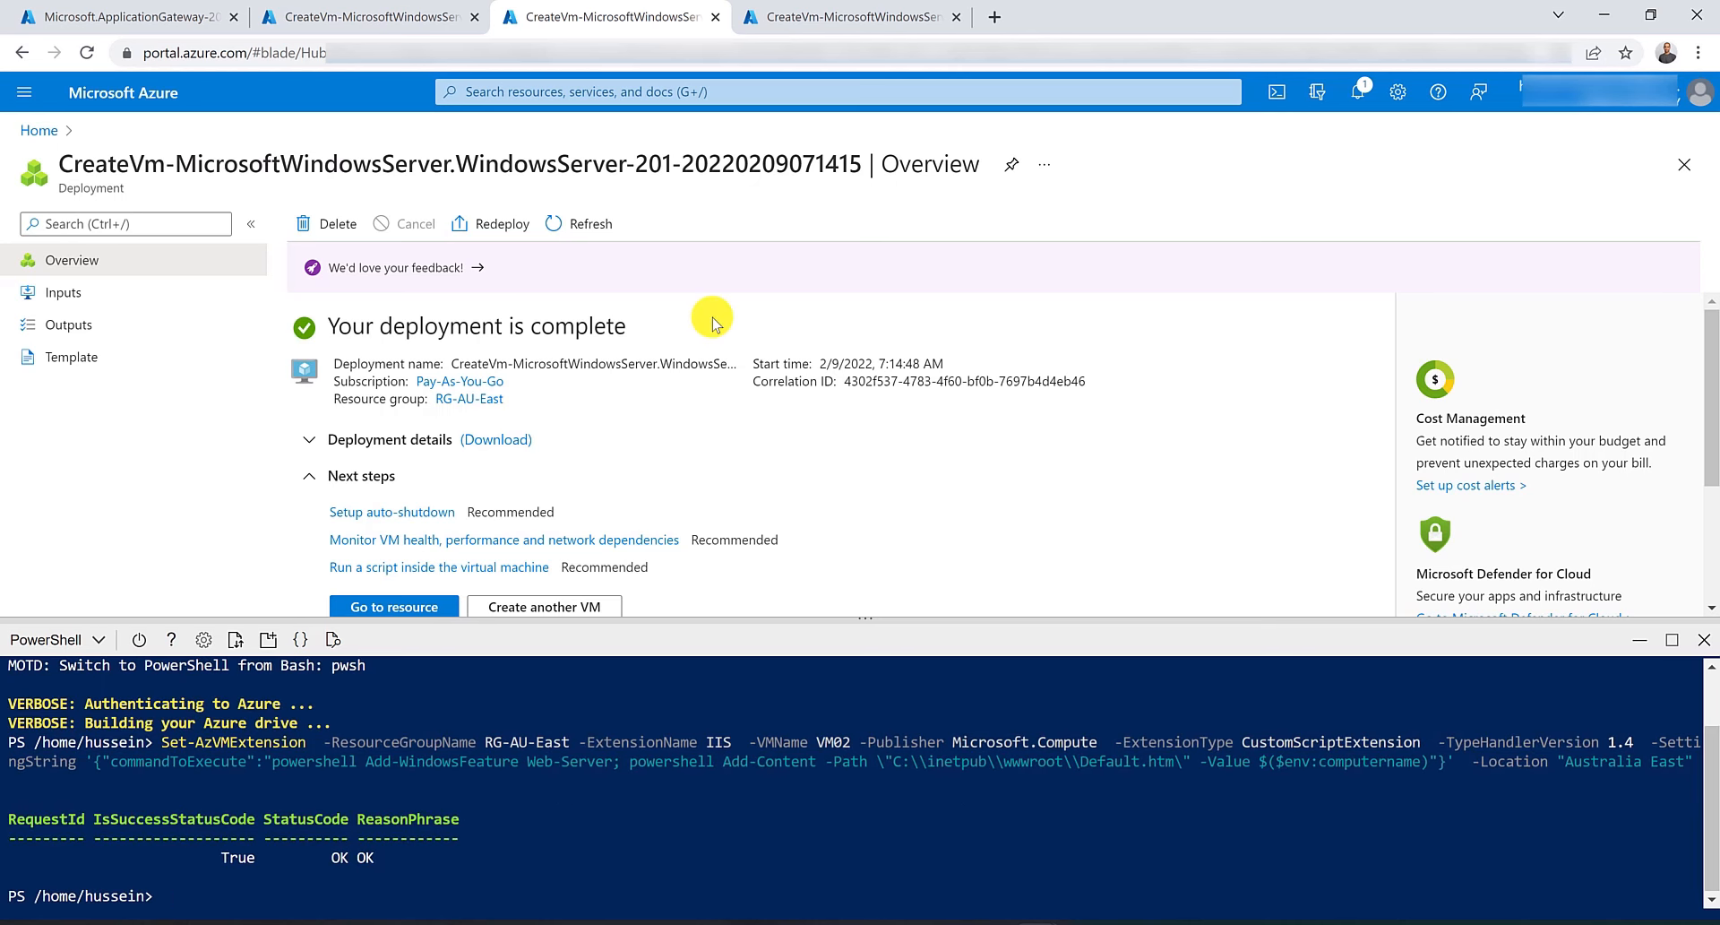
Open the MyAppGW application gateway from the Application gateways list.
left_click(448, 18)
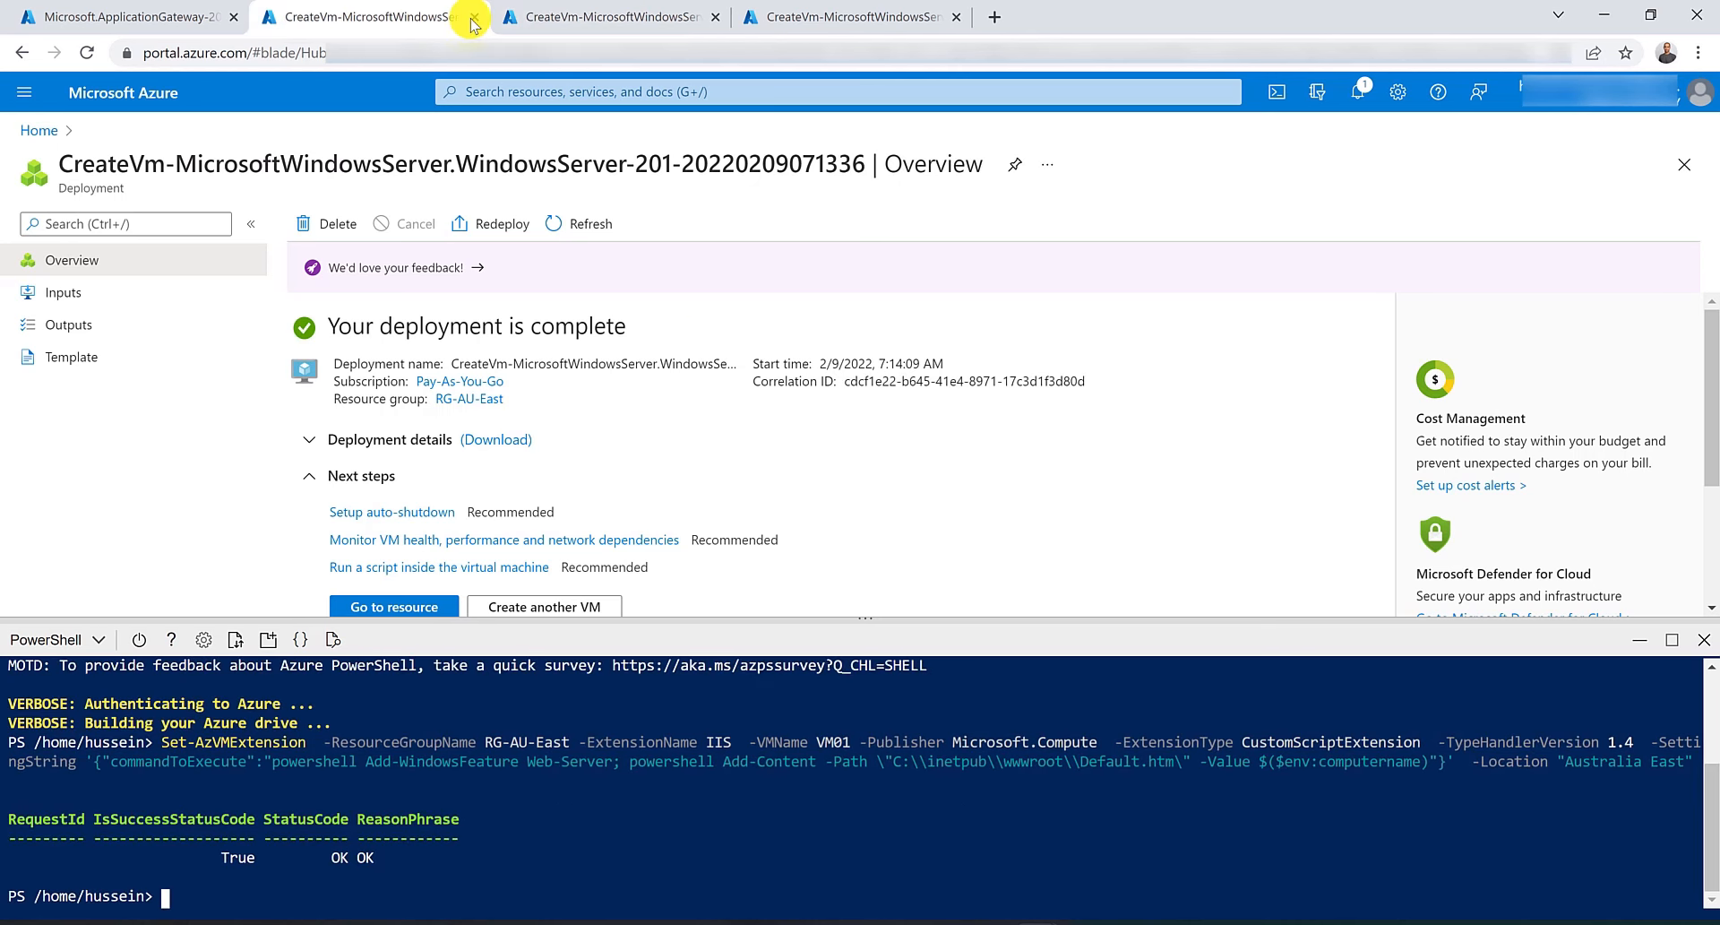
left_click(589, 18)
left_click(144, 16)
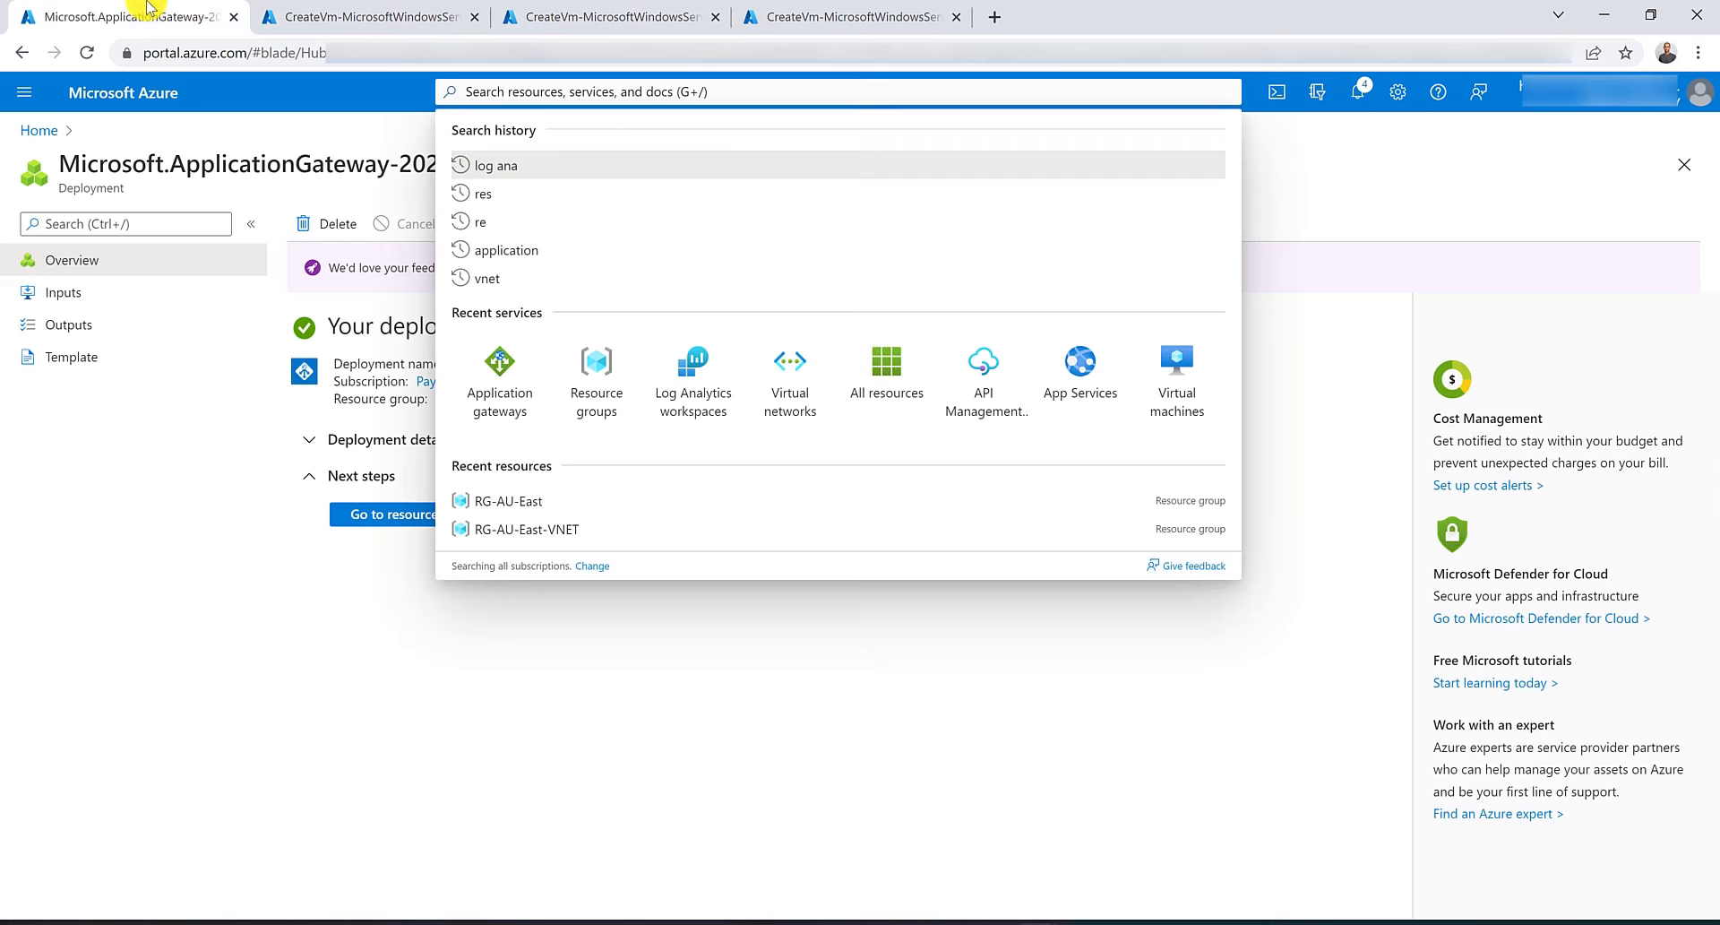
left_click(400, 550)
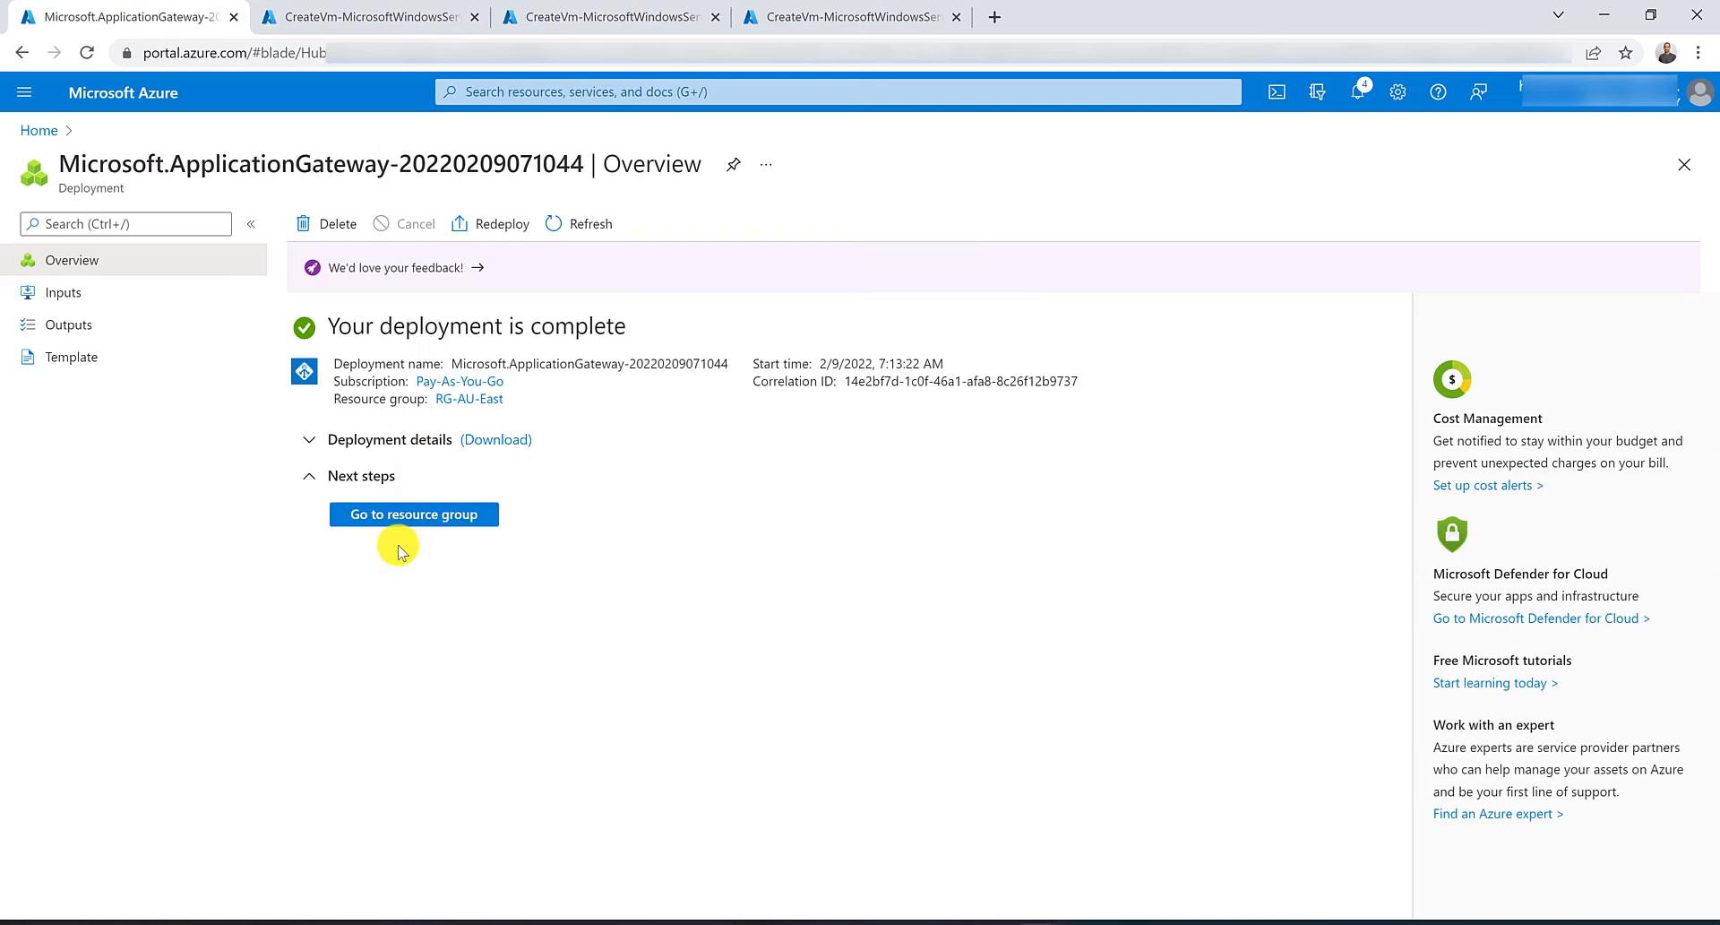
left_click(484, 92)
left_click(503, 387)
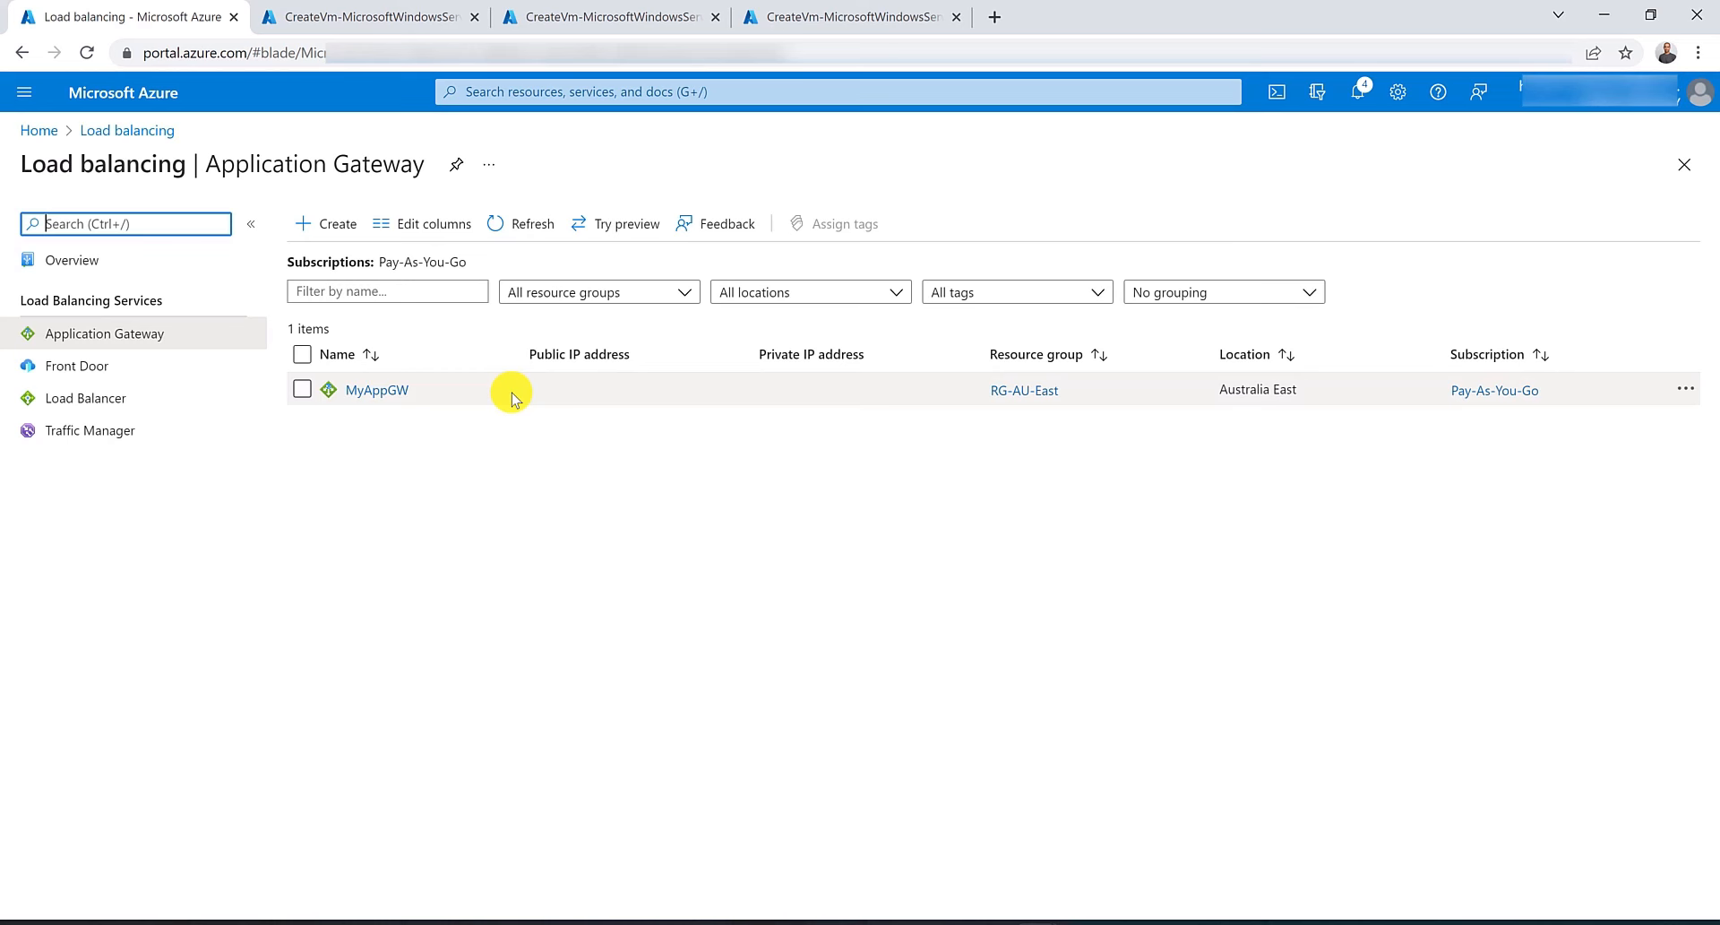
left_click(392, 388)
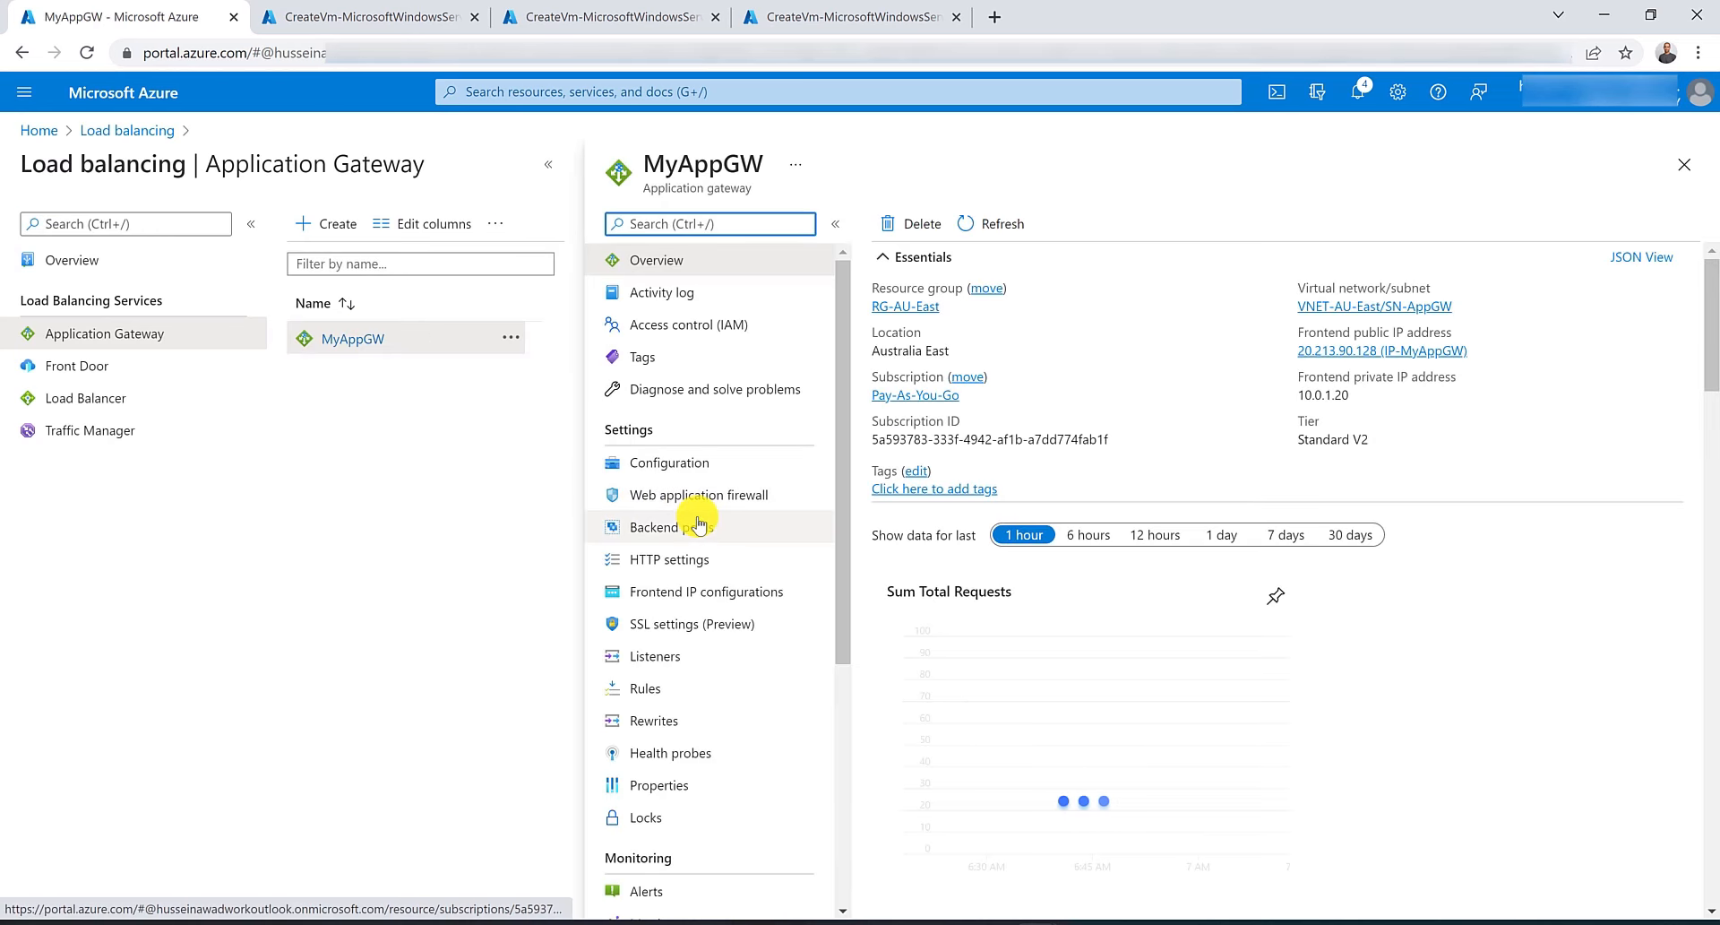
Add the vm01977 and vm0216 virtual machines as targets to MyBackendPool and save.
left_click(708, 526)
left_click(935, 336)
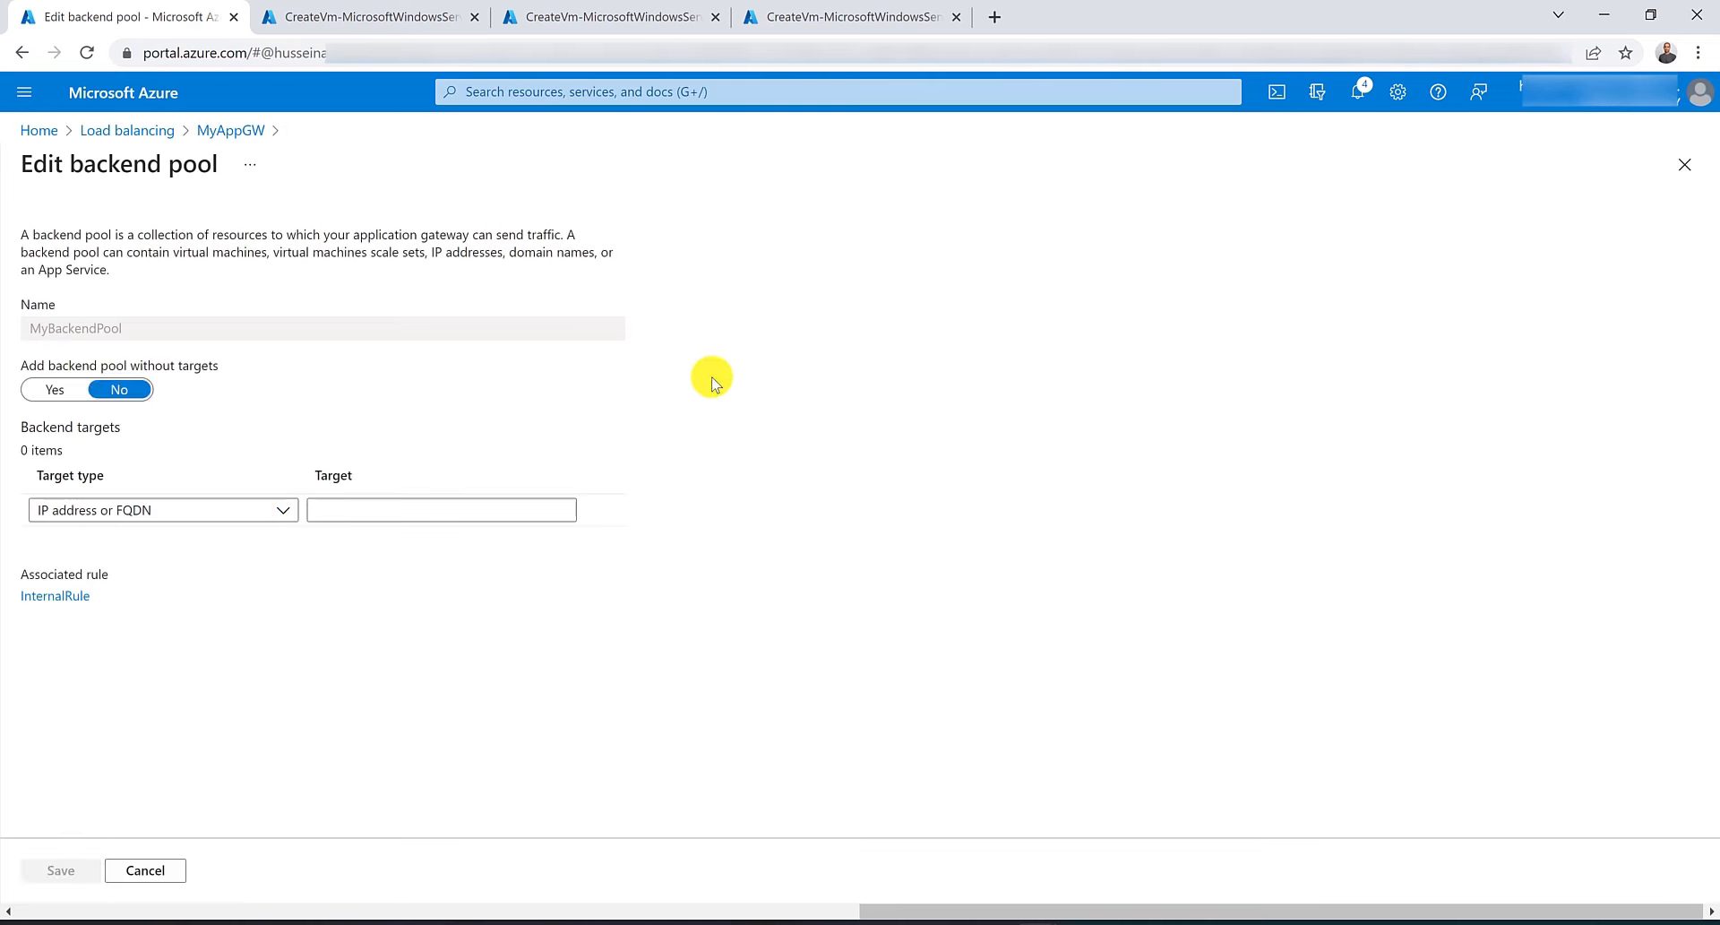
left_click(216, 516)
left_click(208, 570)
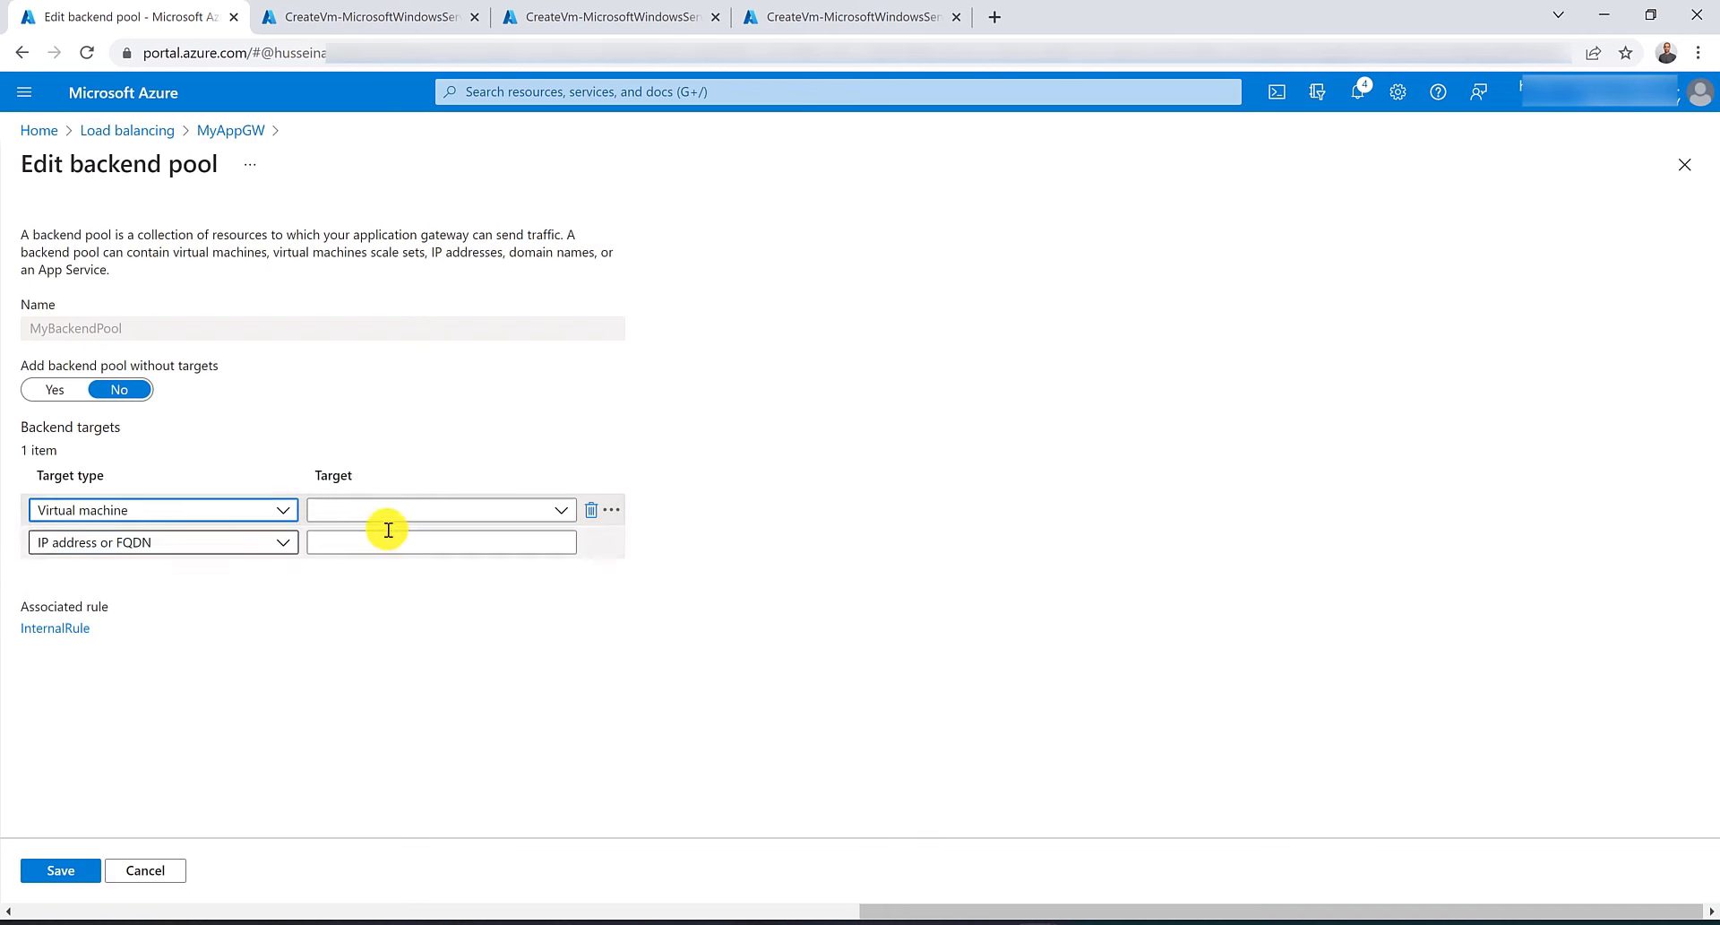
left_click(404, 508)
left_click(358, 601)
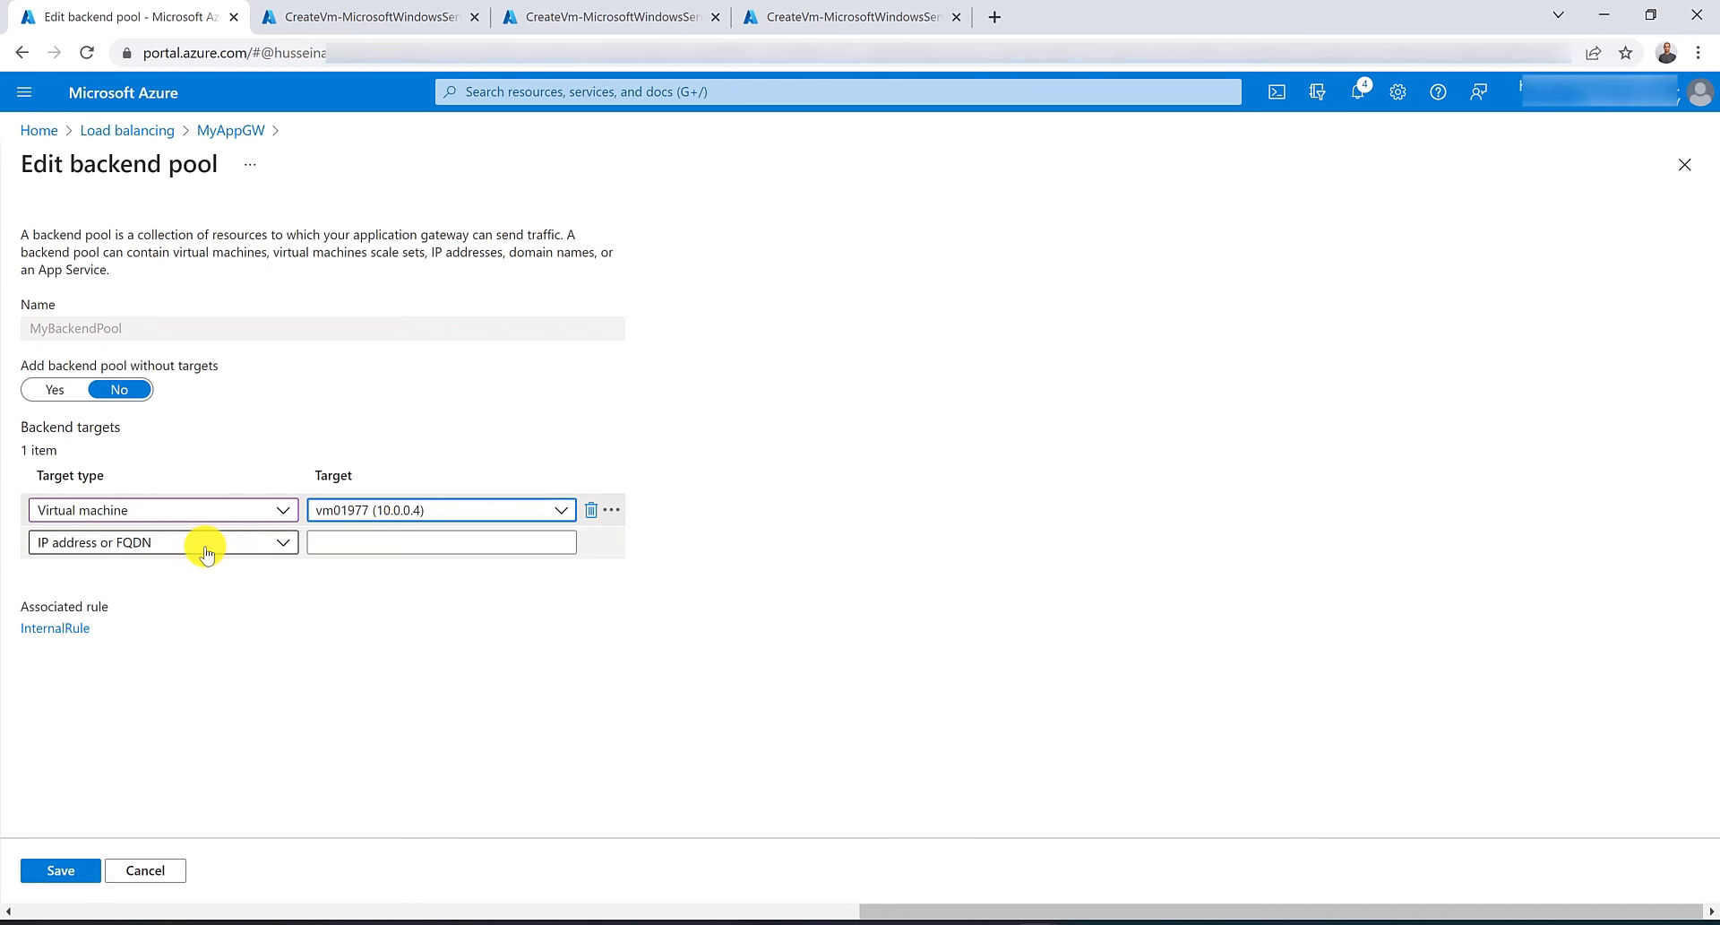
left_click(212, 541)
left_click(219, 606)
left_click(368, 550)
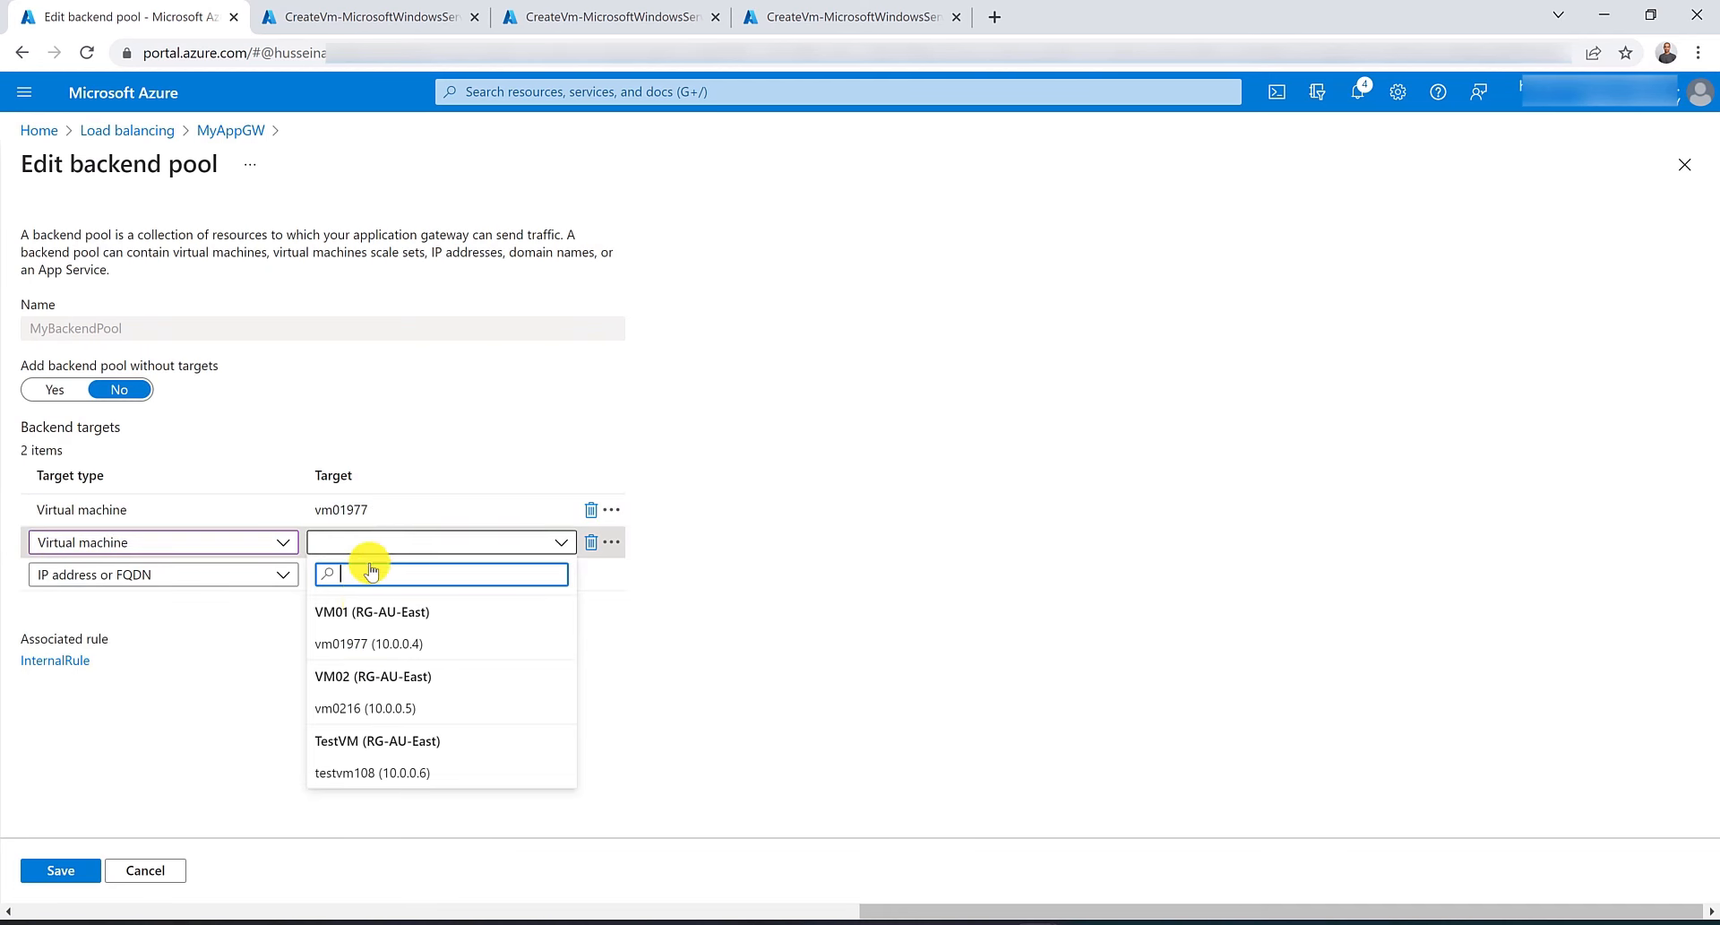
left_click(368, 707)
left_click(79, 869)
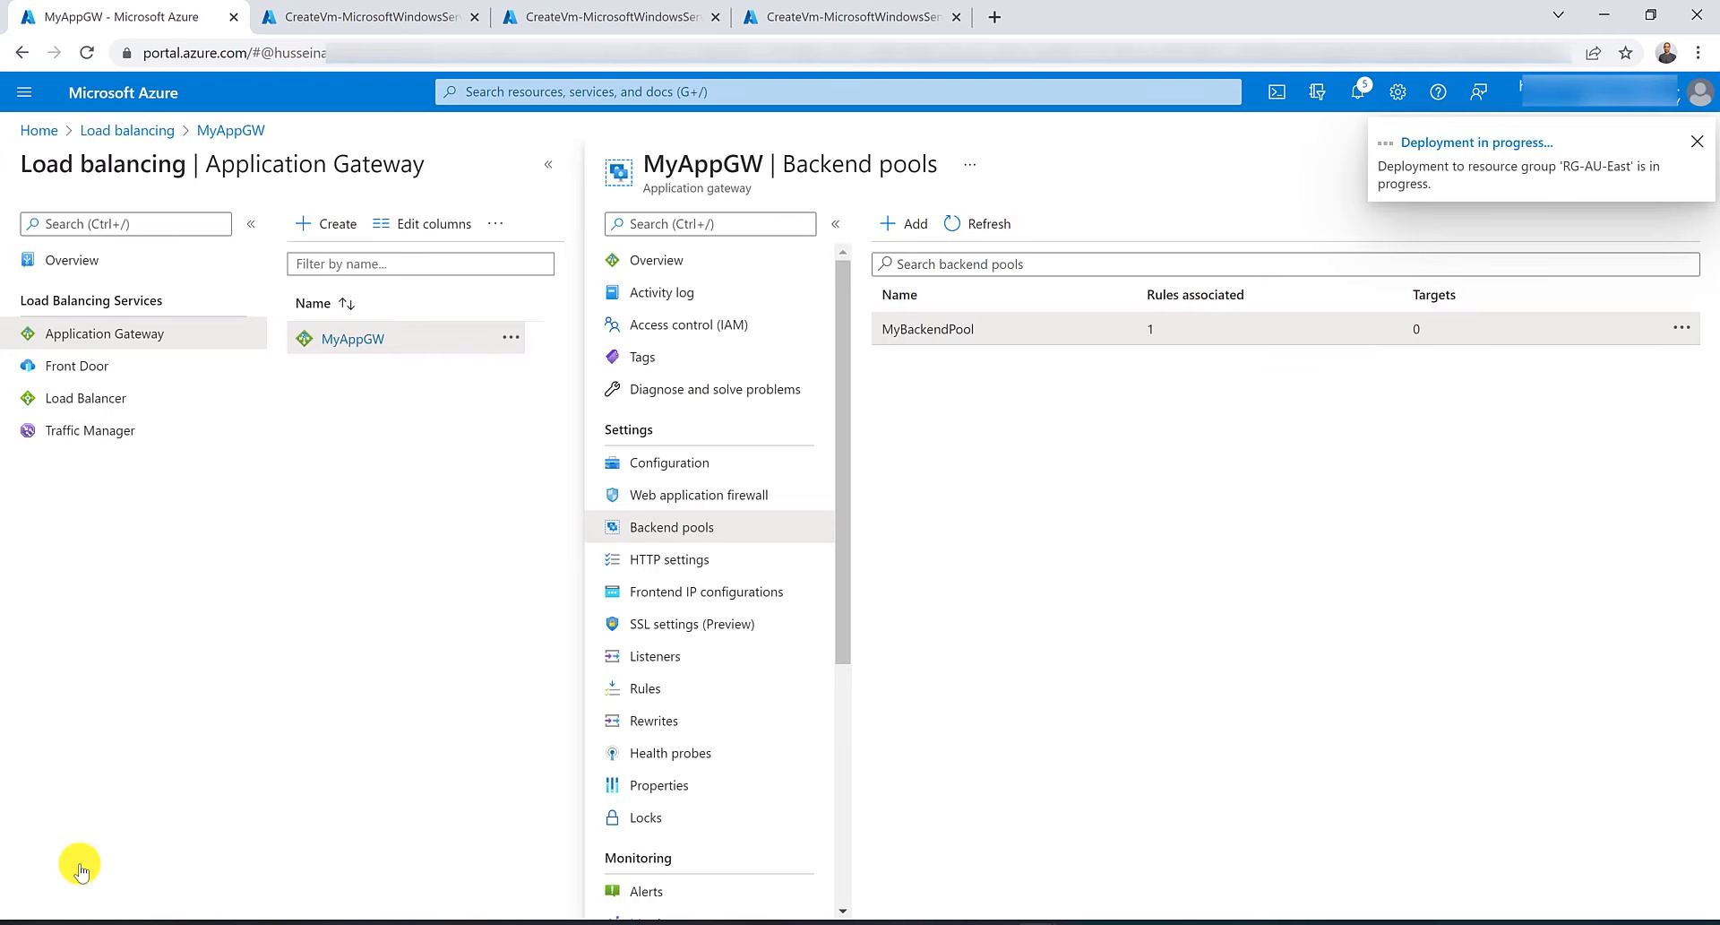
Copy MyAppGW's frontend public IP address and paste it into a new browser tab.
left_click(676, 266)
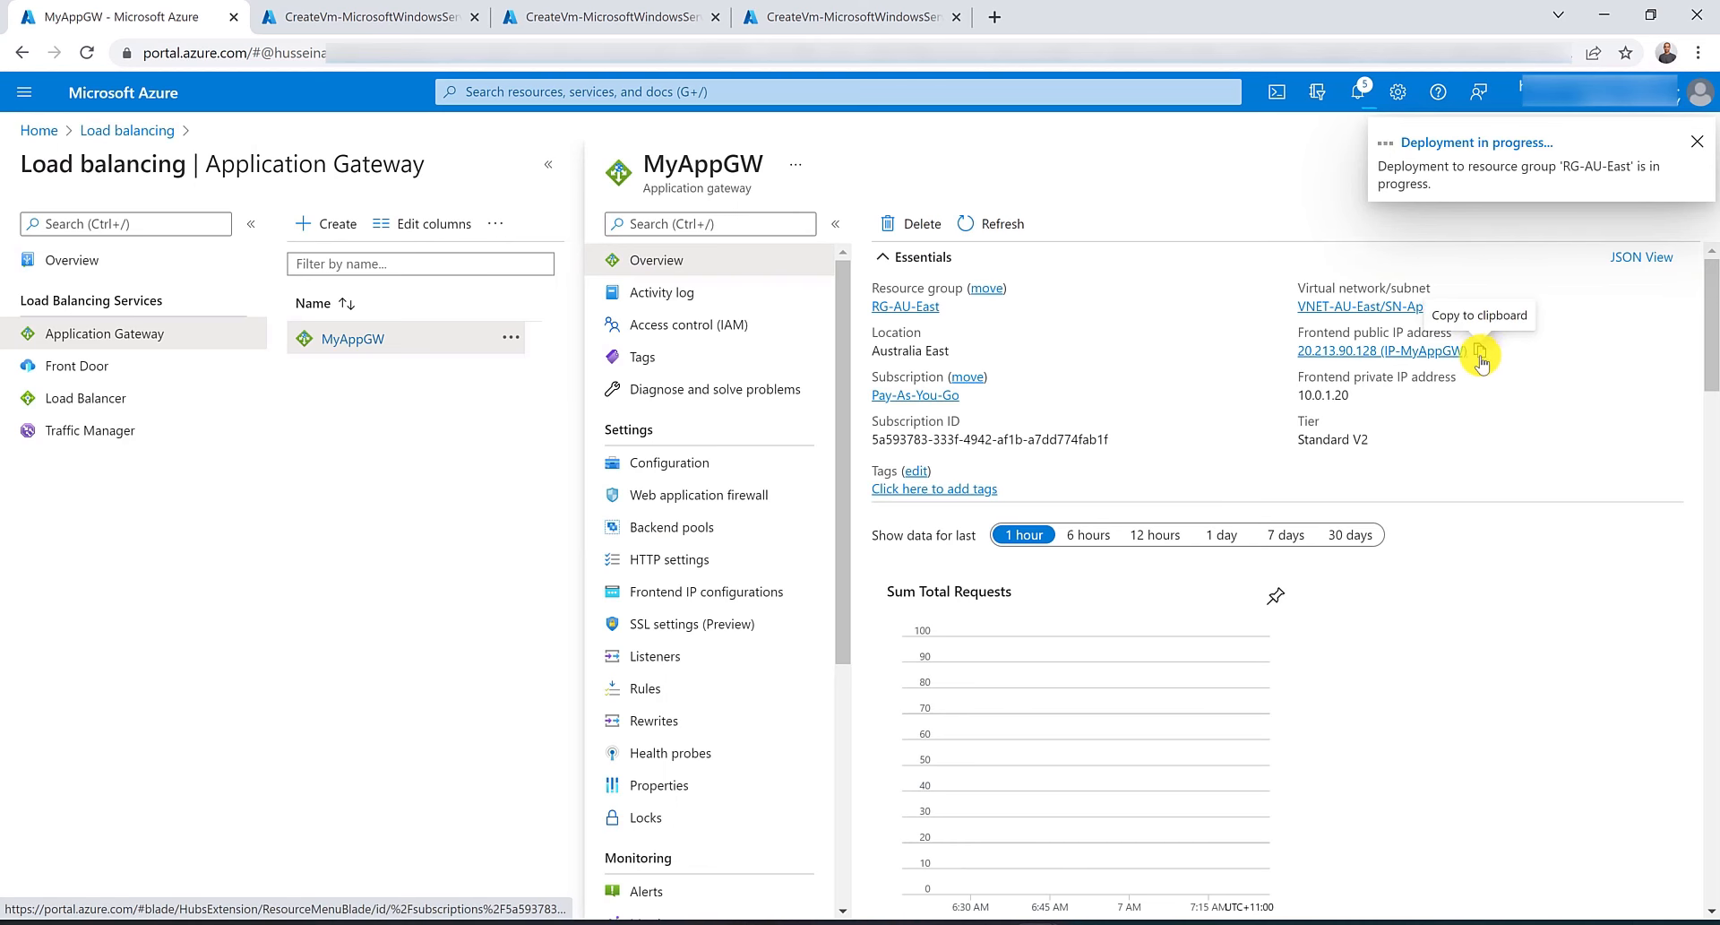
left_click(1479, 351)
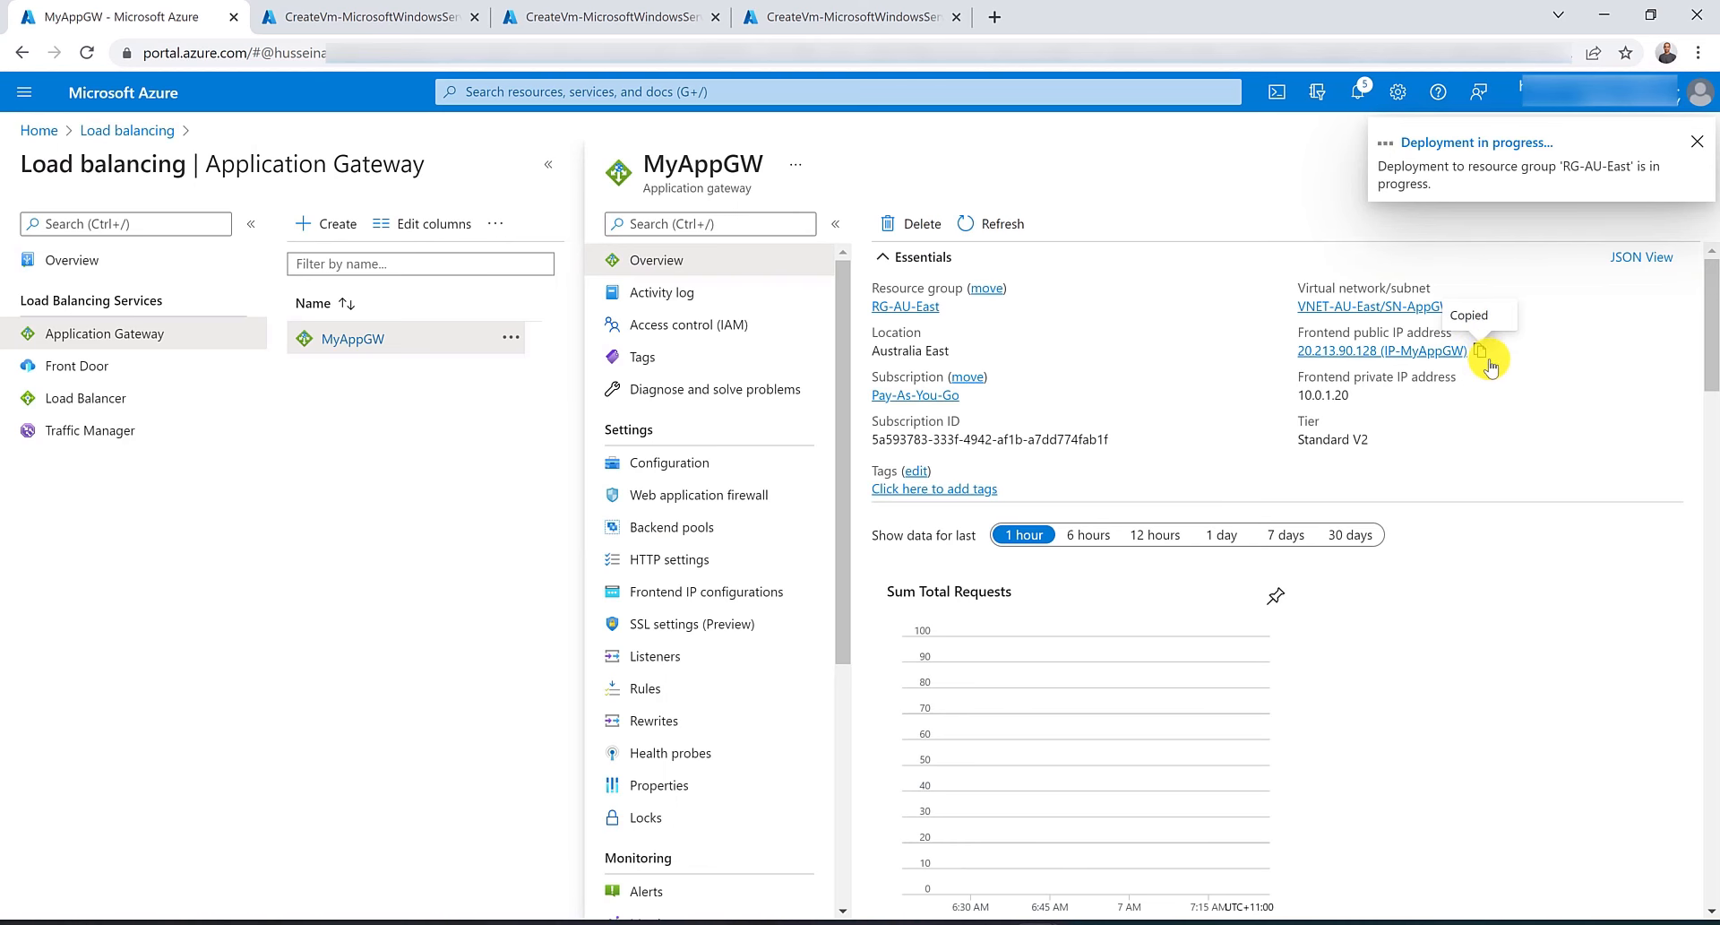
left_click(995, 17)
left_click(997, 50)
right_click(996, 49)
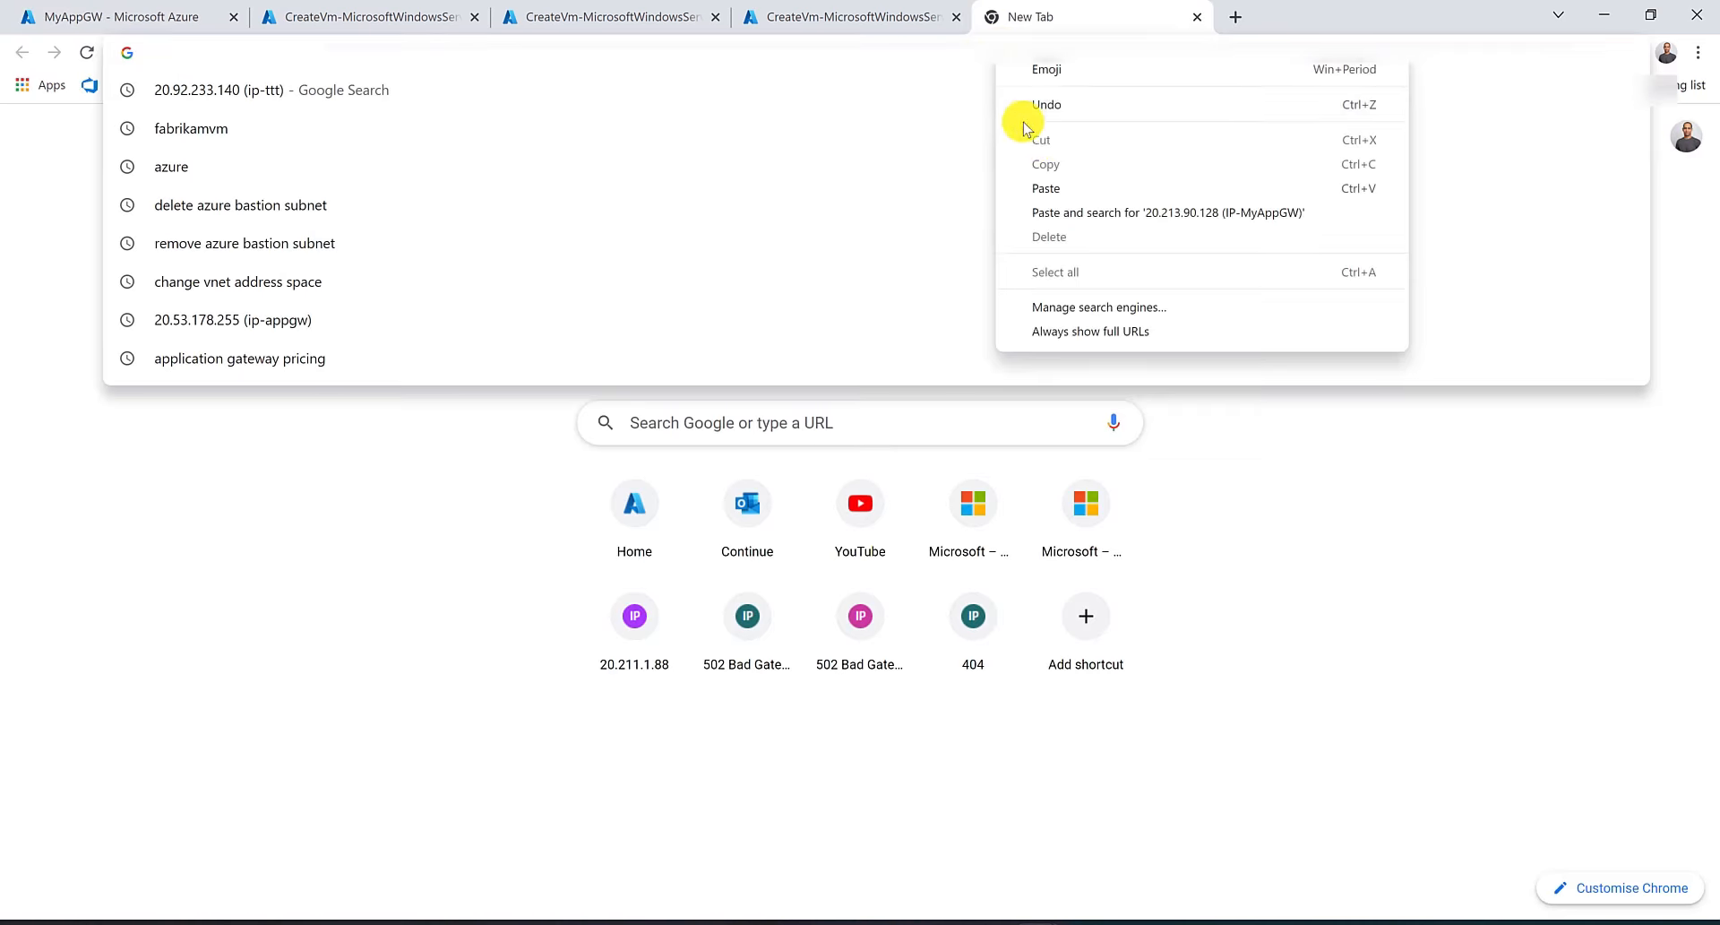
left_click(1066, 203)
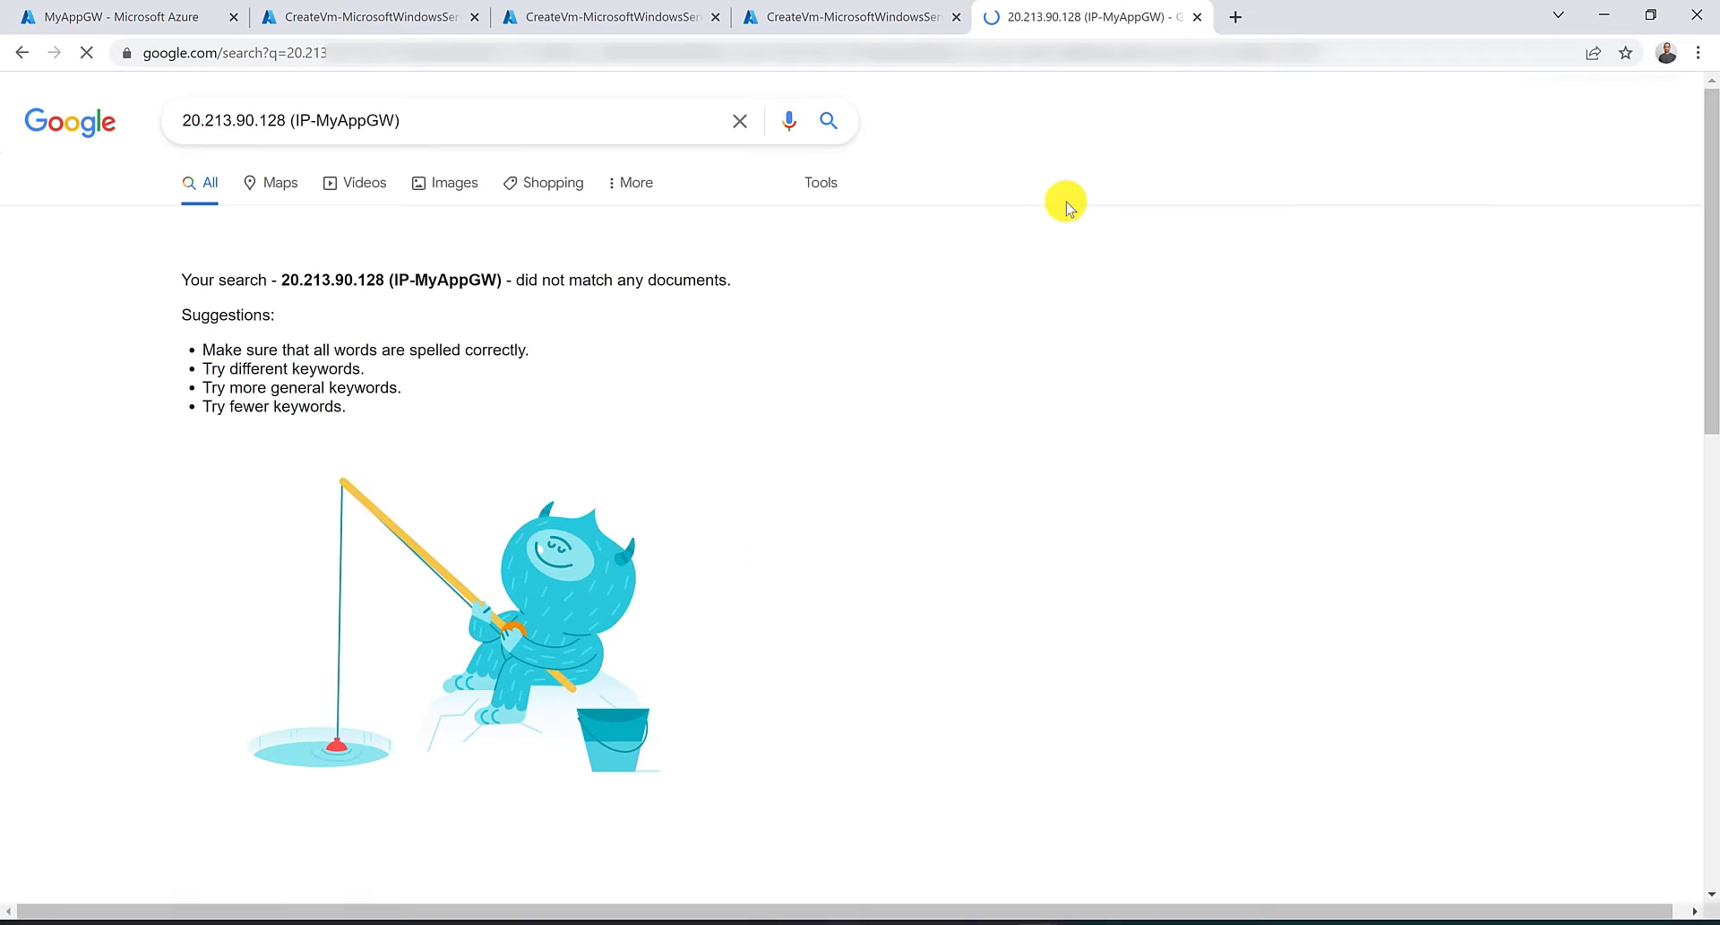
Browse to 20.213.90.128 by trimming the gateway label from the address.
left_click(1022, 55)
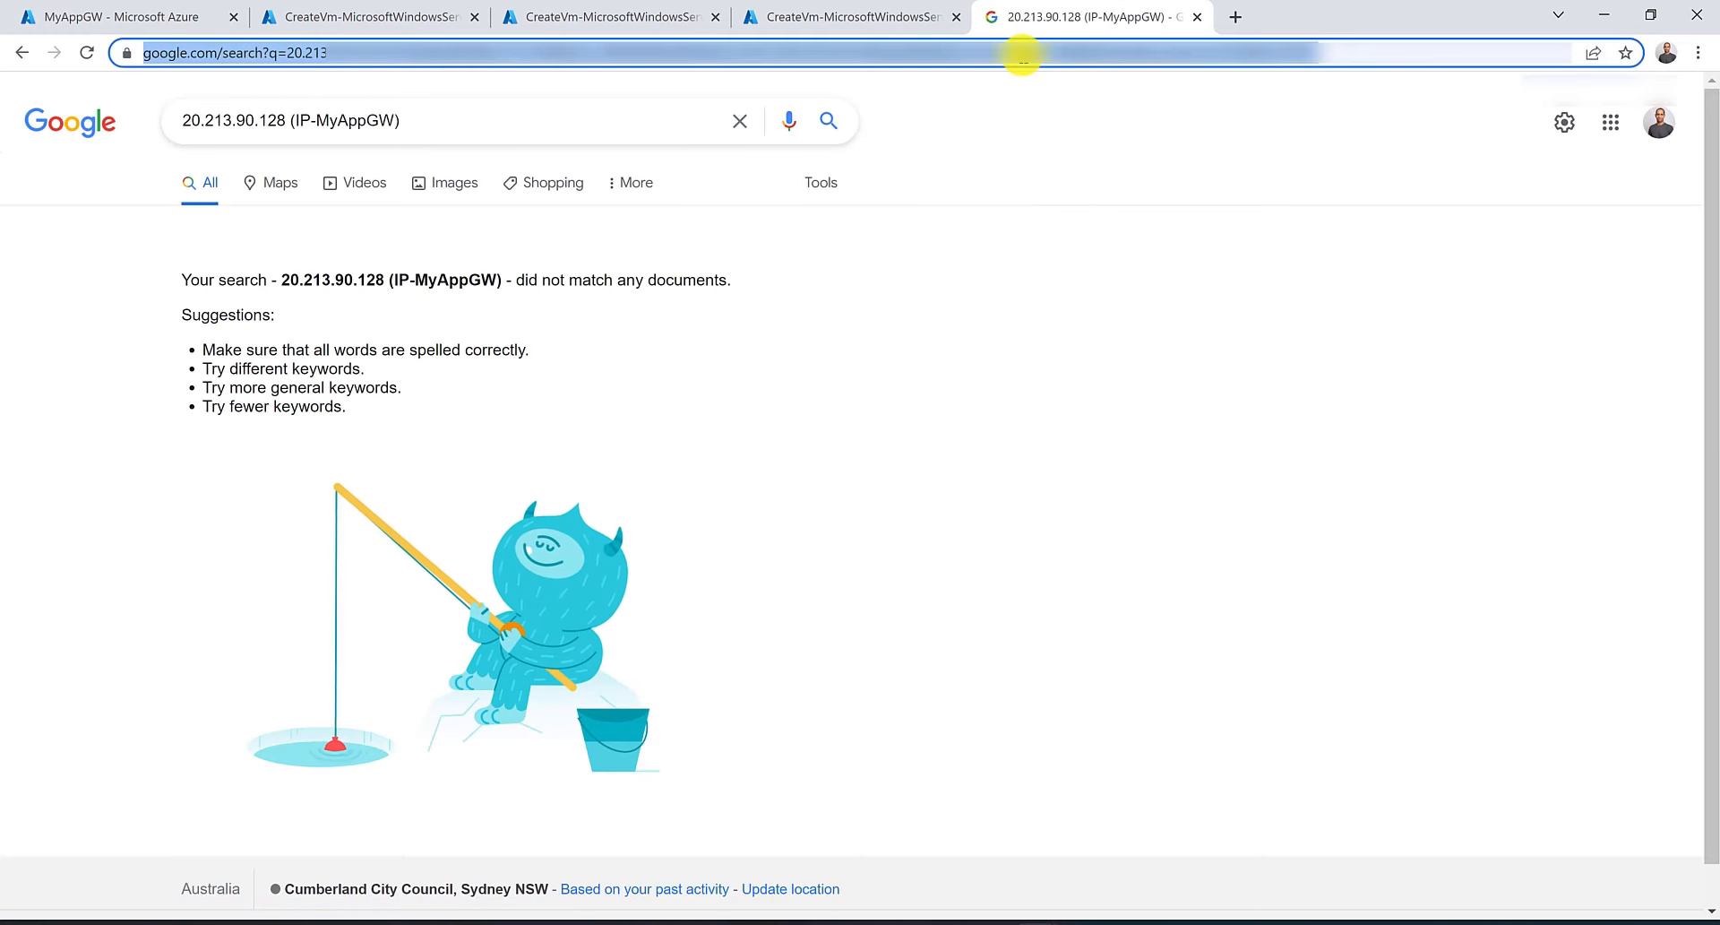
key("ctrl+v")
key("ctrl+shift+Left")
key("ctrl+shift+Left")
key("ctrl+shift+Left")
key("ctrl+shift+Right")
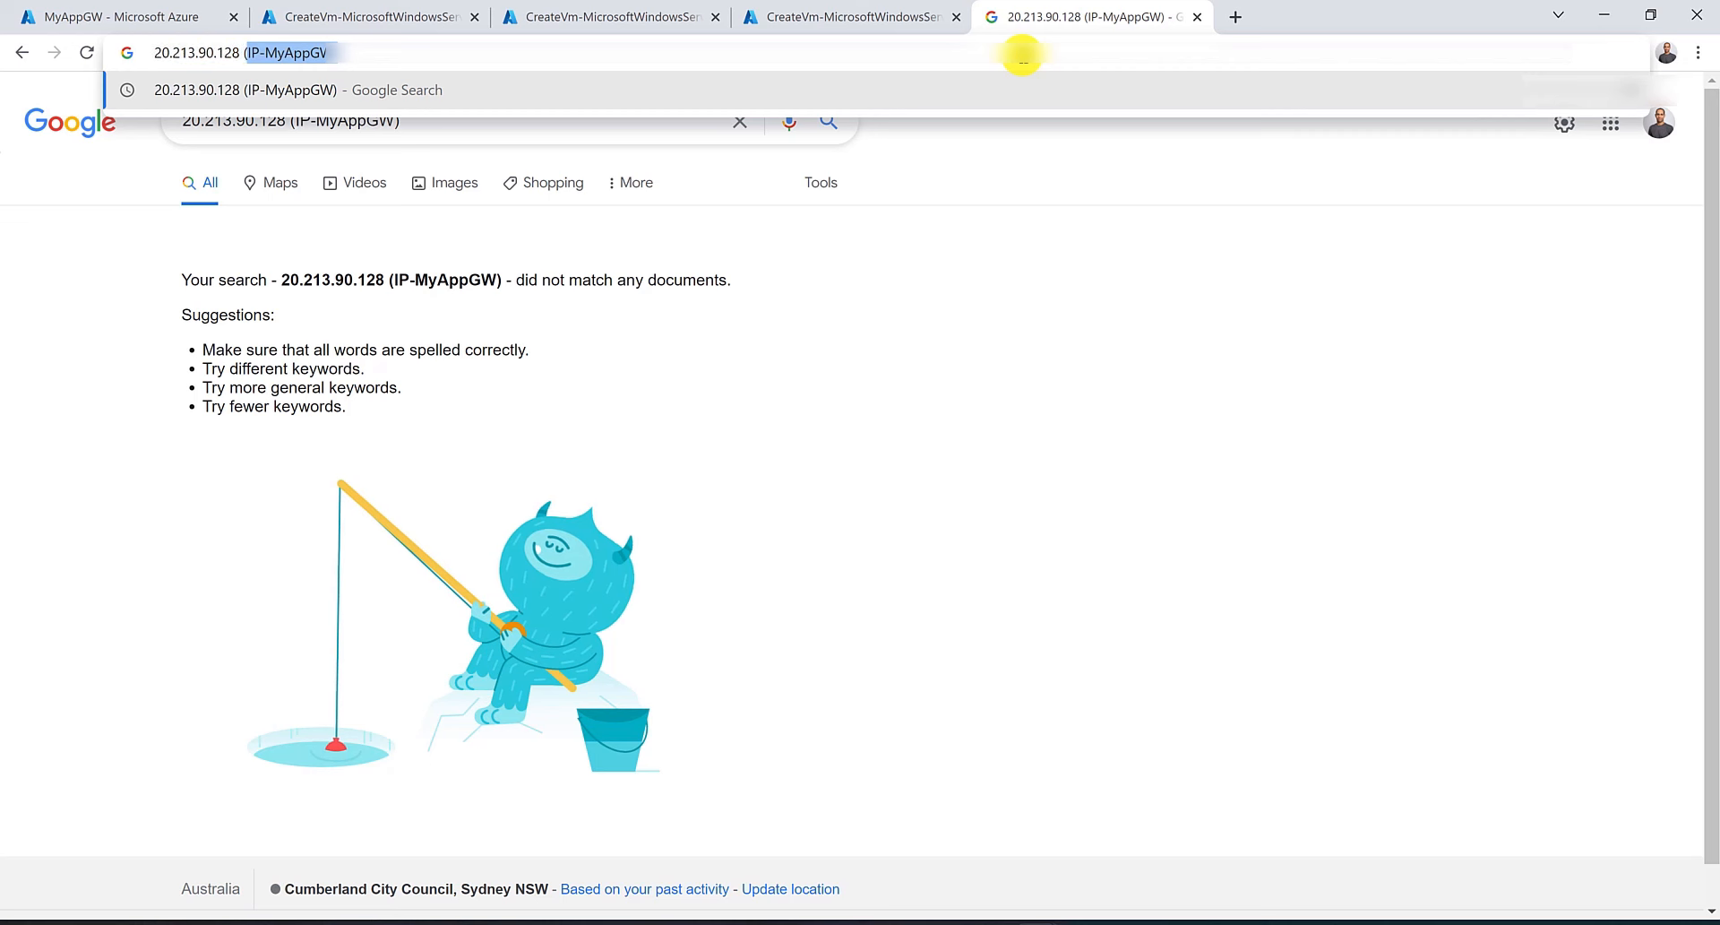
key("BackSpace")
key("BackSpace")
key("Return")
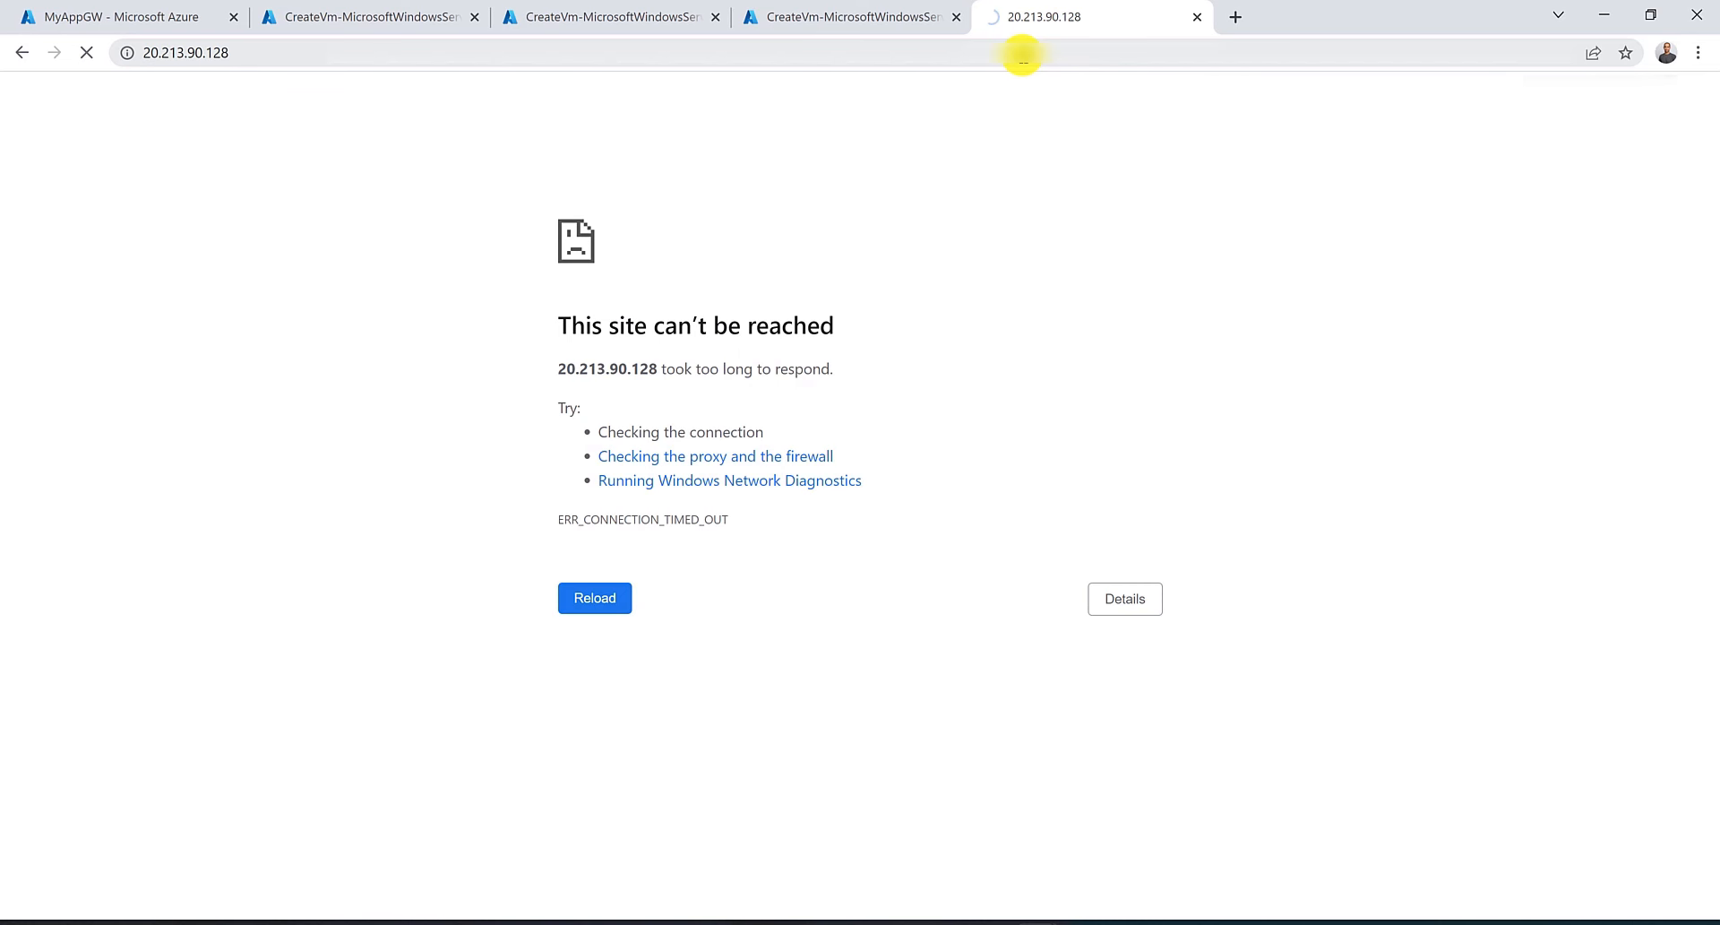
Download TestVM's RDP connection file and open it.
left_click(882, 17)
left_click(430, 598)
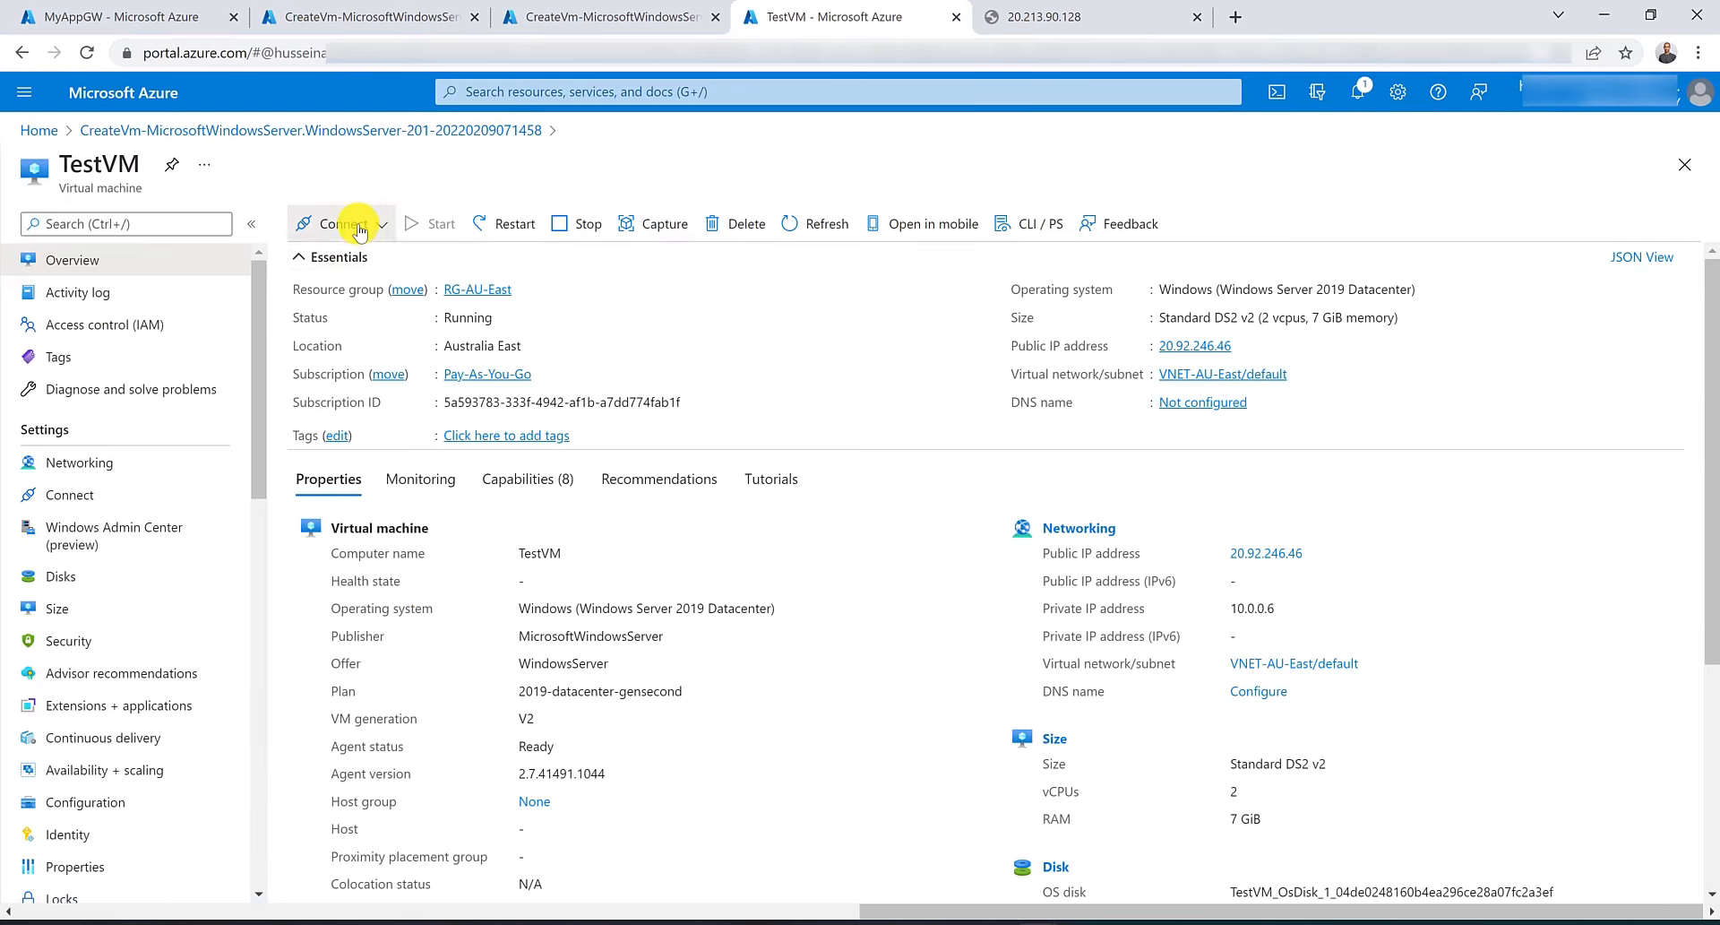
left_click(349, 223)
left_click(358, 259)
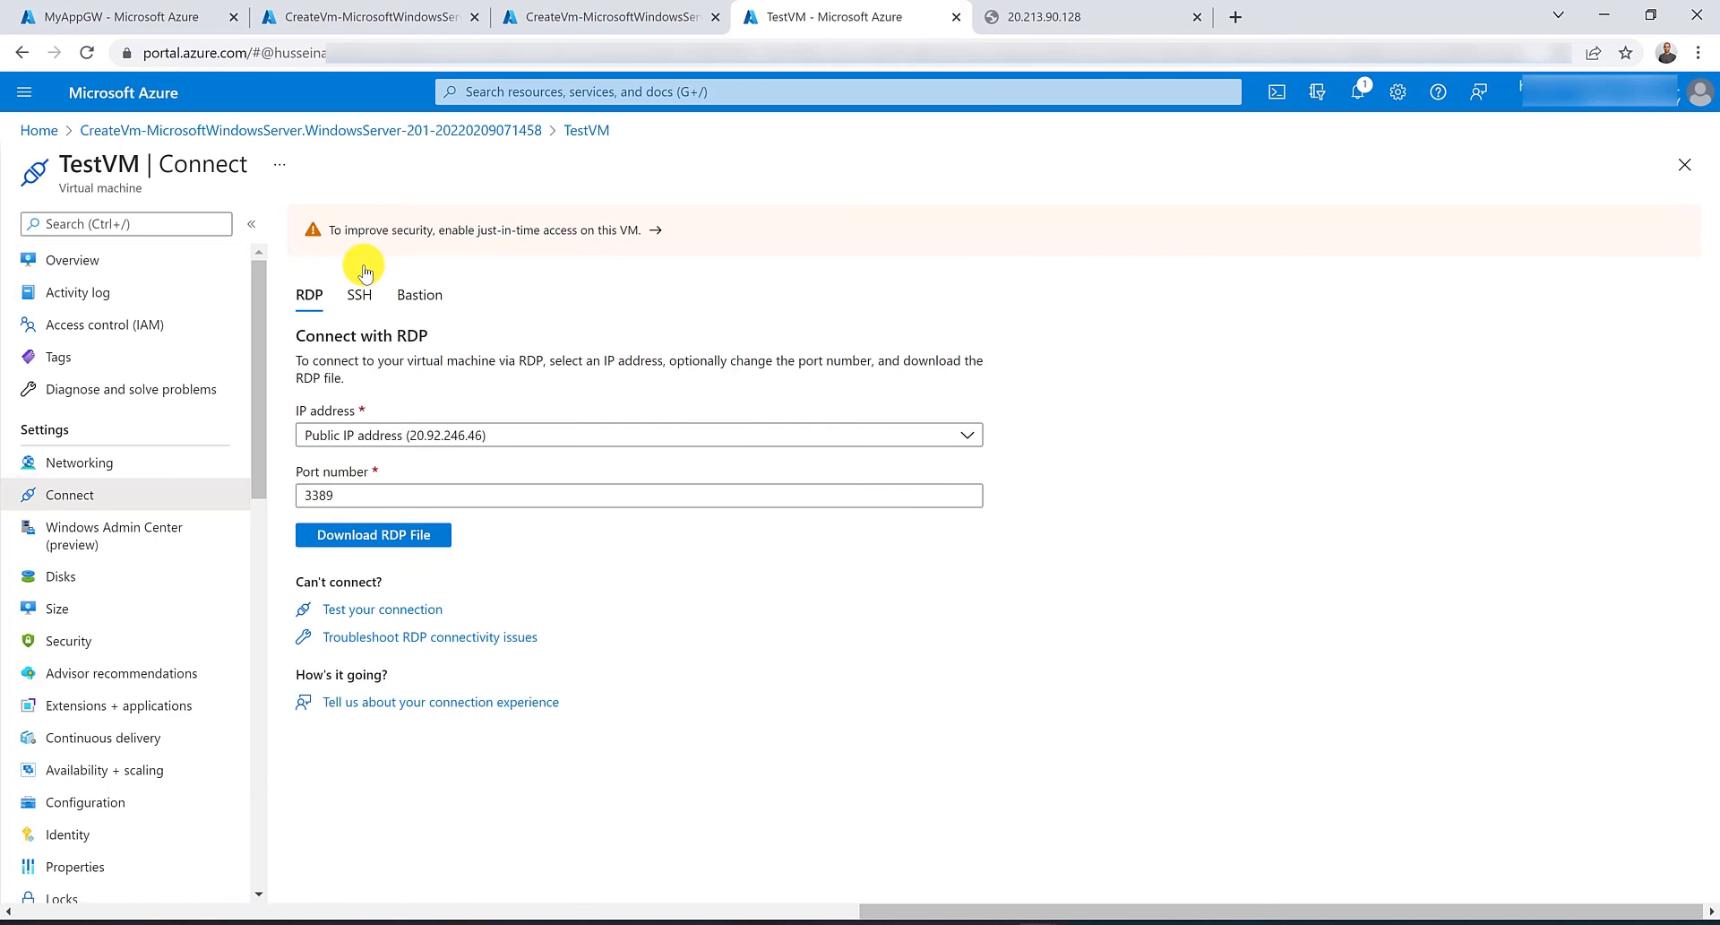
left_click(408, 536)
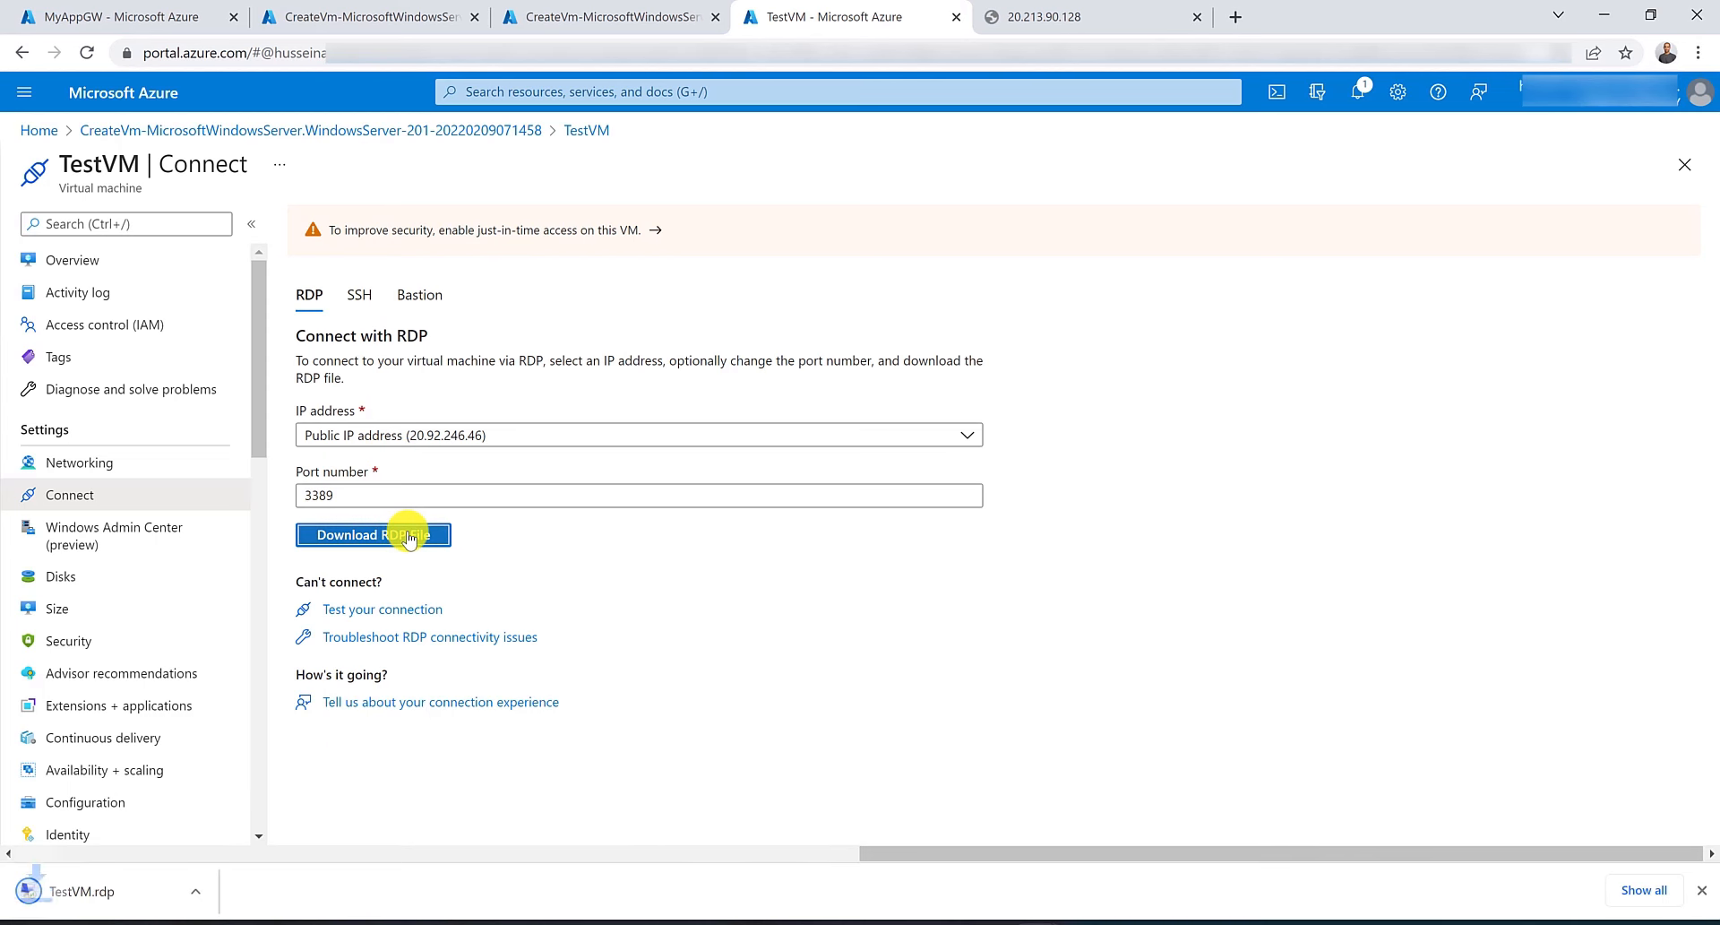
left_click(1411, 608)
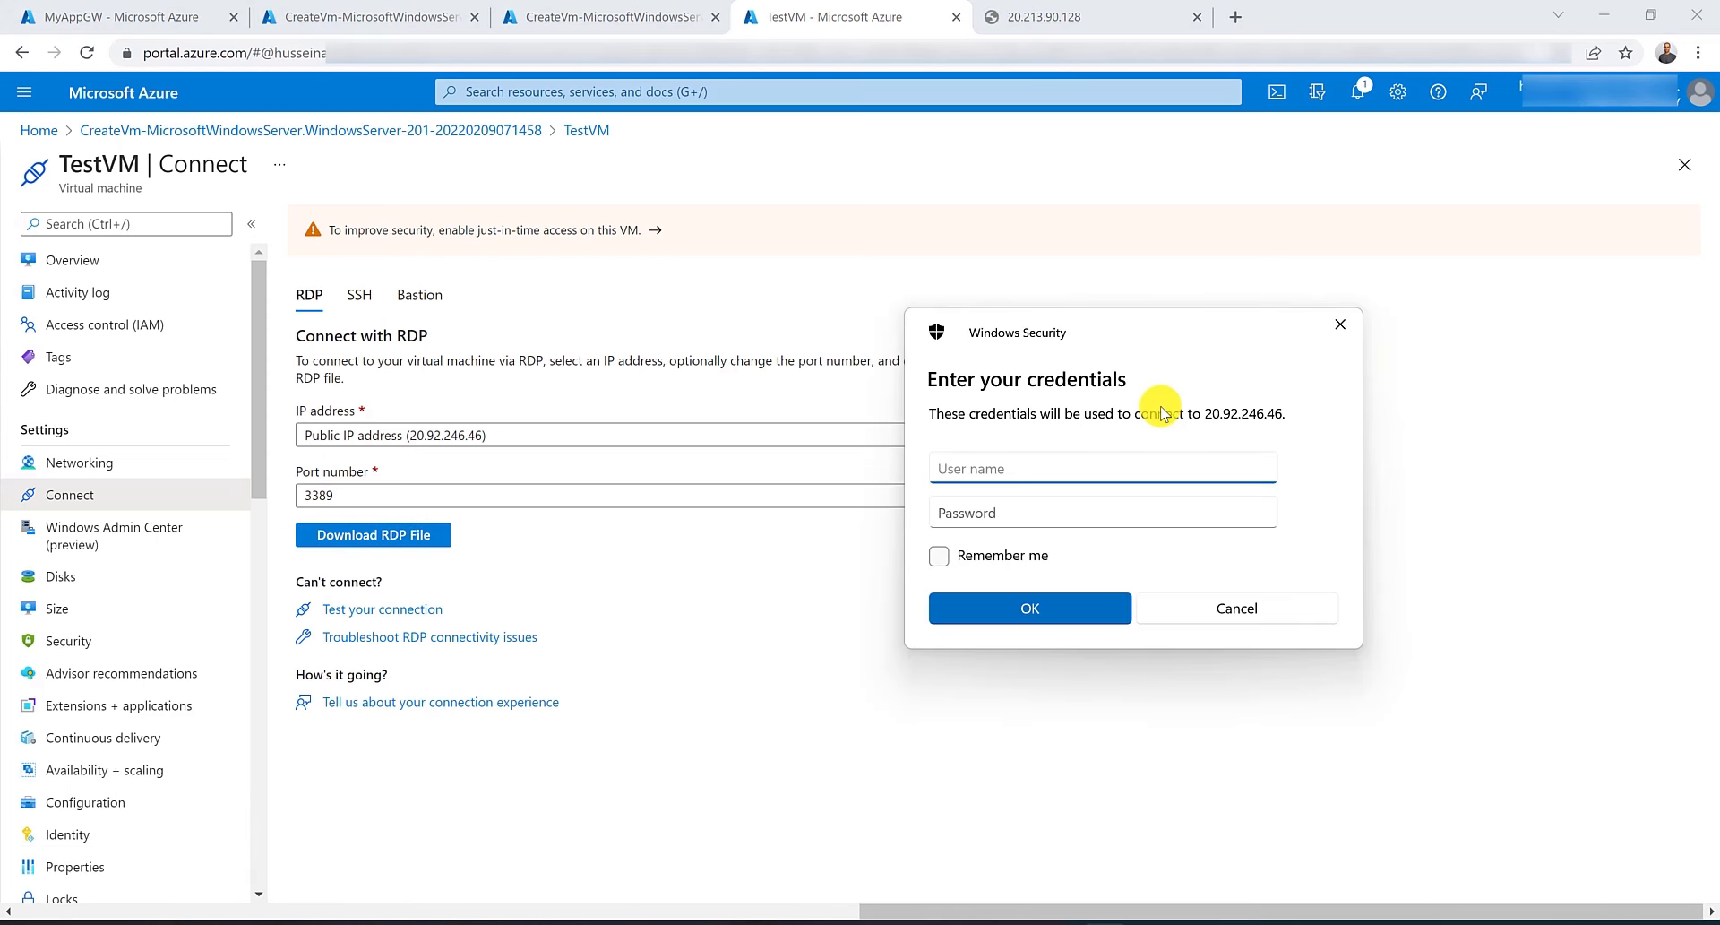
Sign in to TestVM over RDP with the administrator username and account password.
type("hussein")
key("Tab")
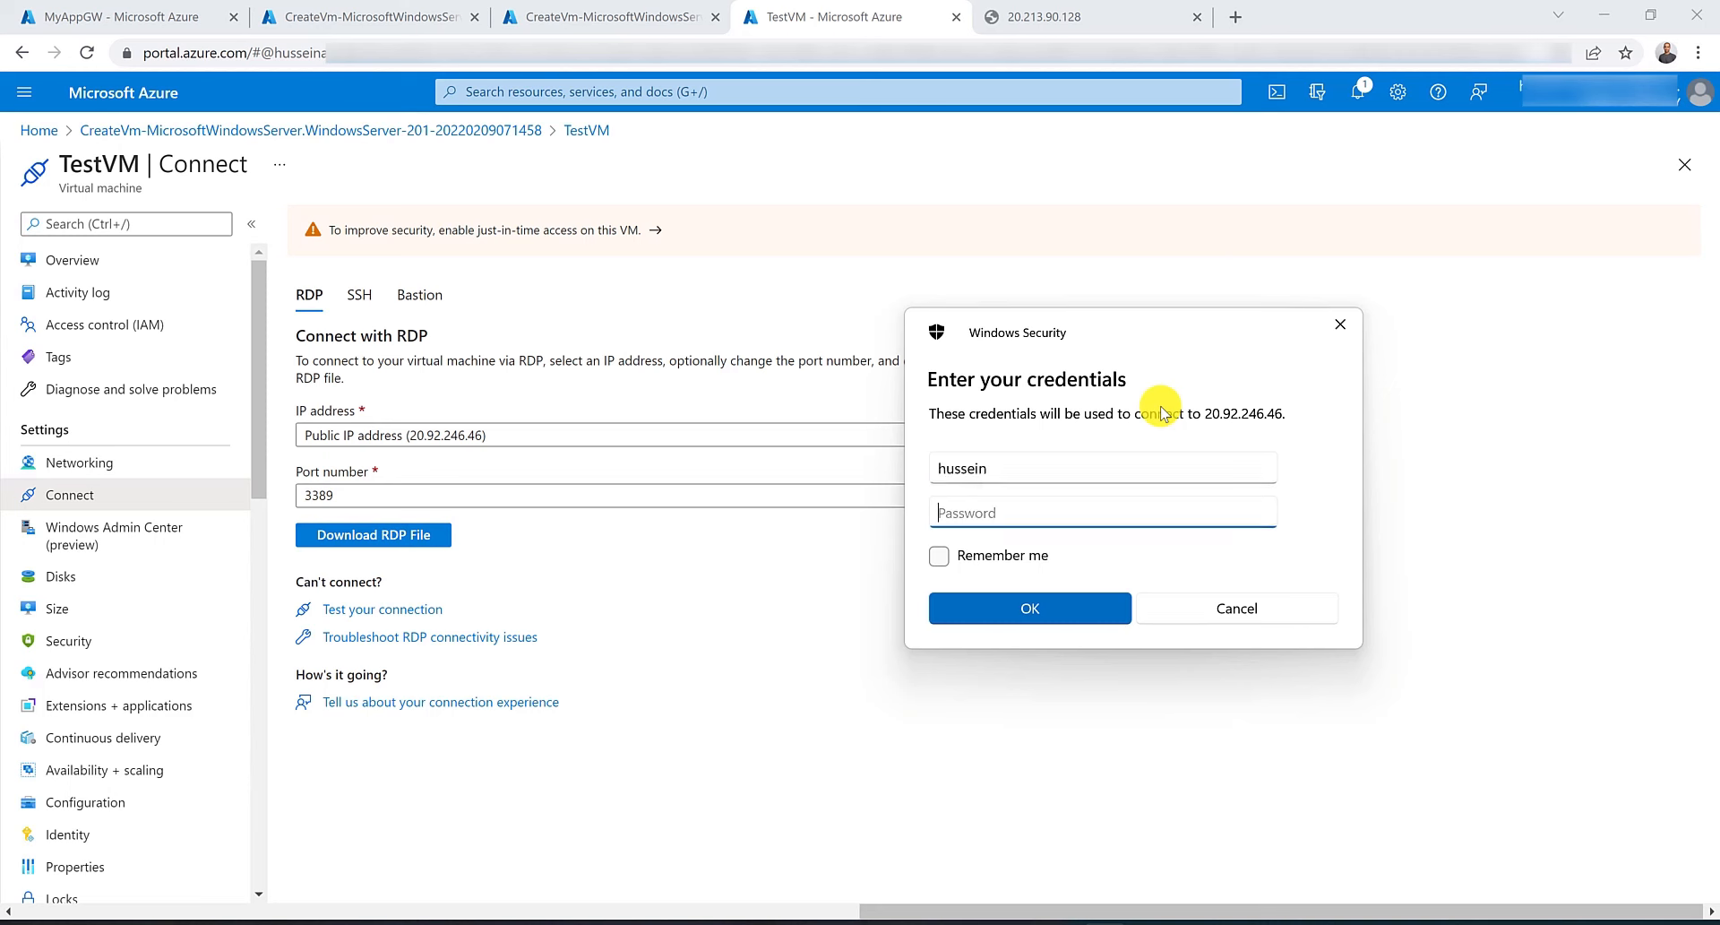
type("•••••••••••••")
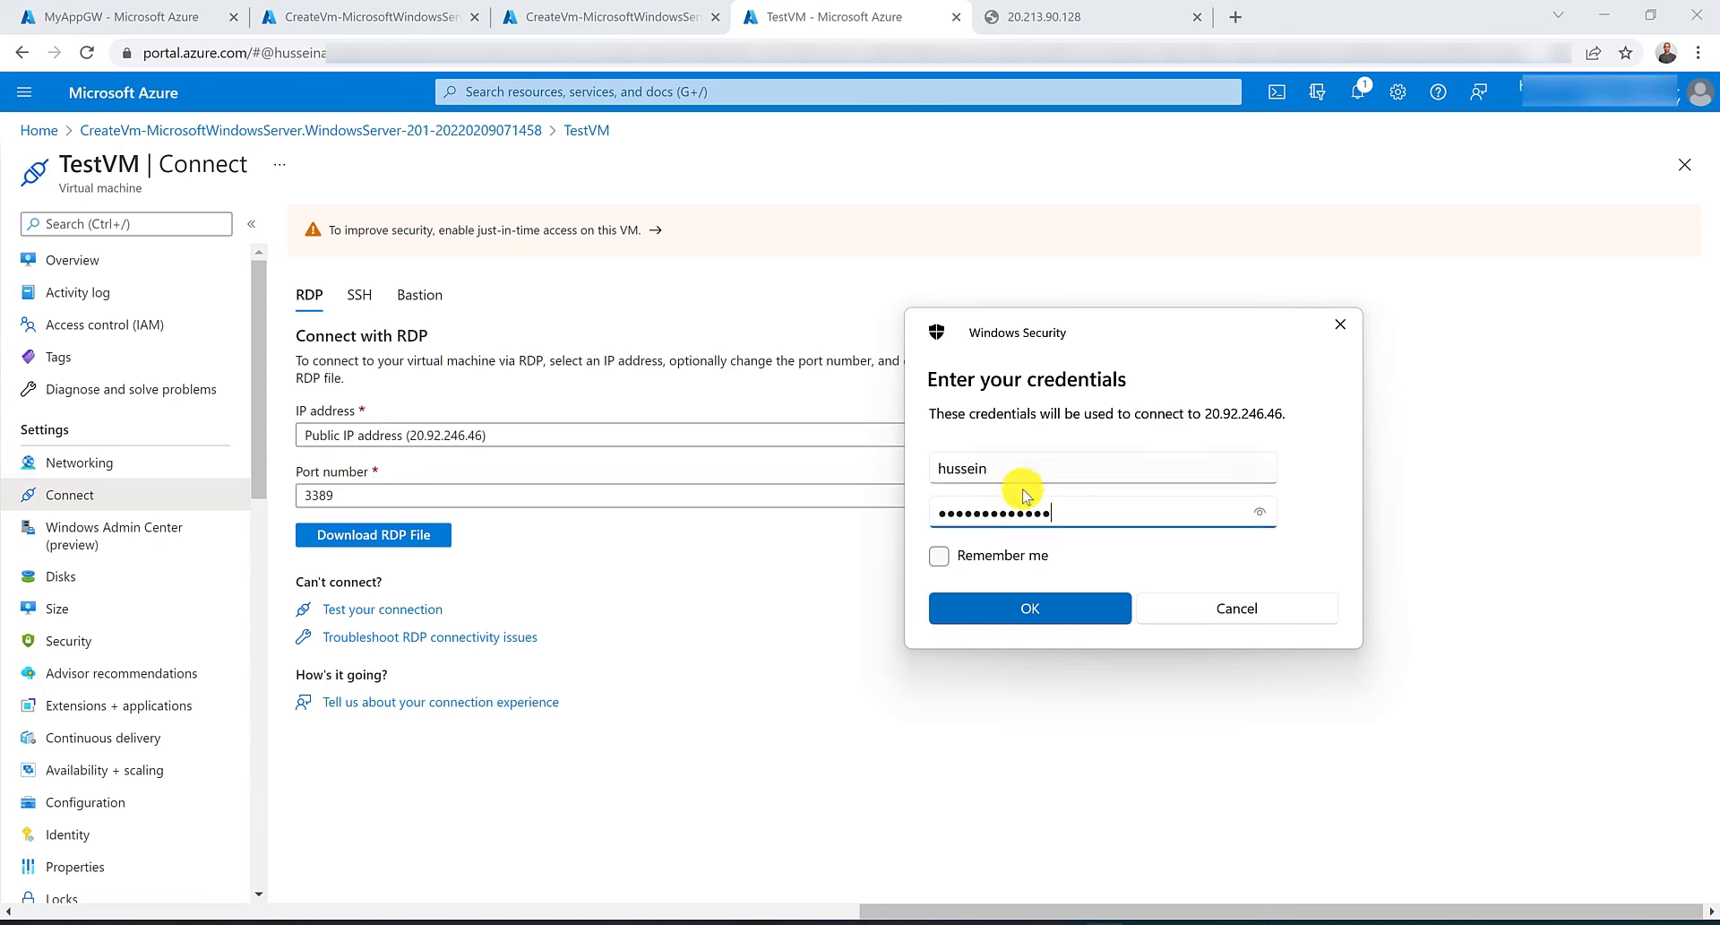
left_click(1008, 608)
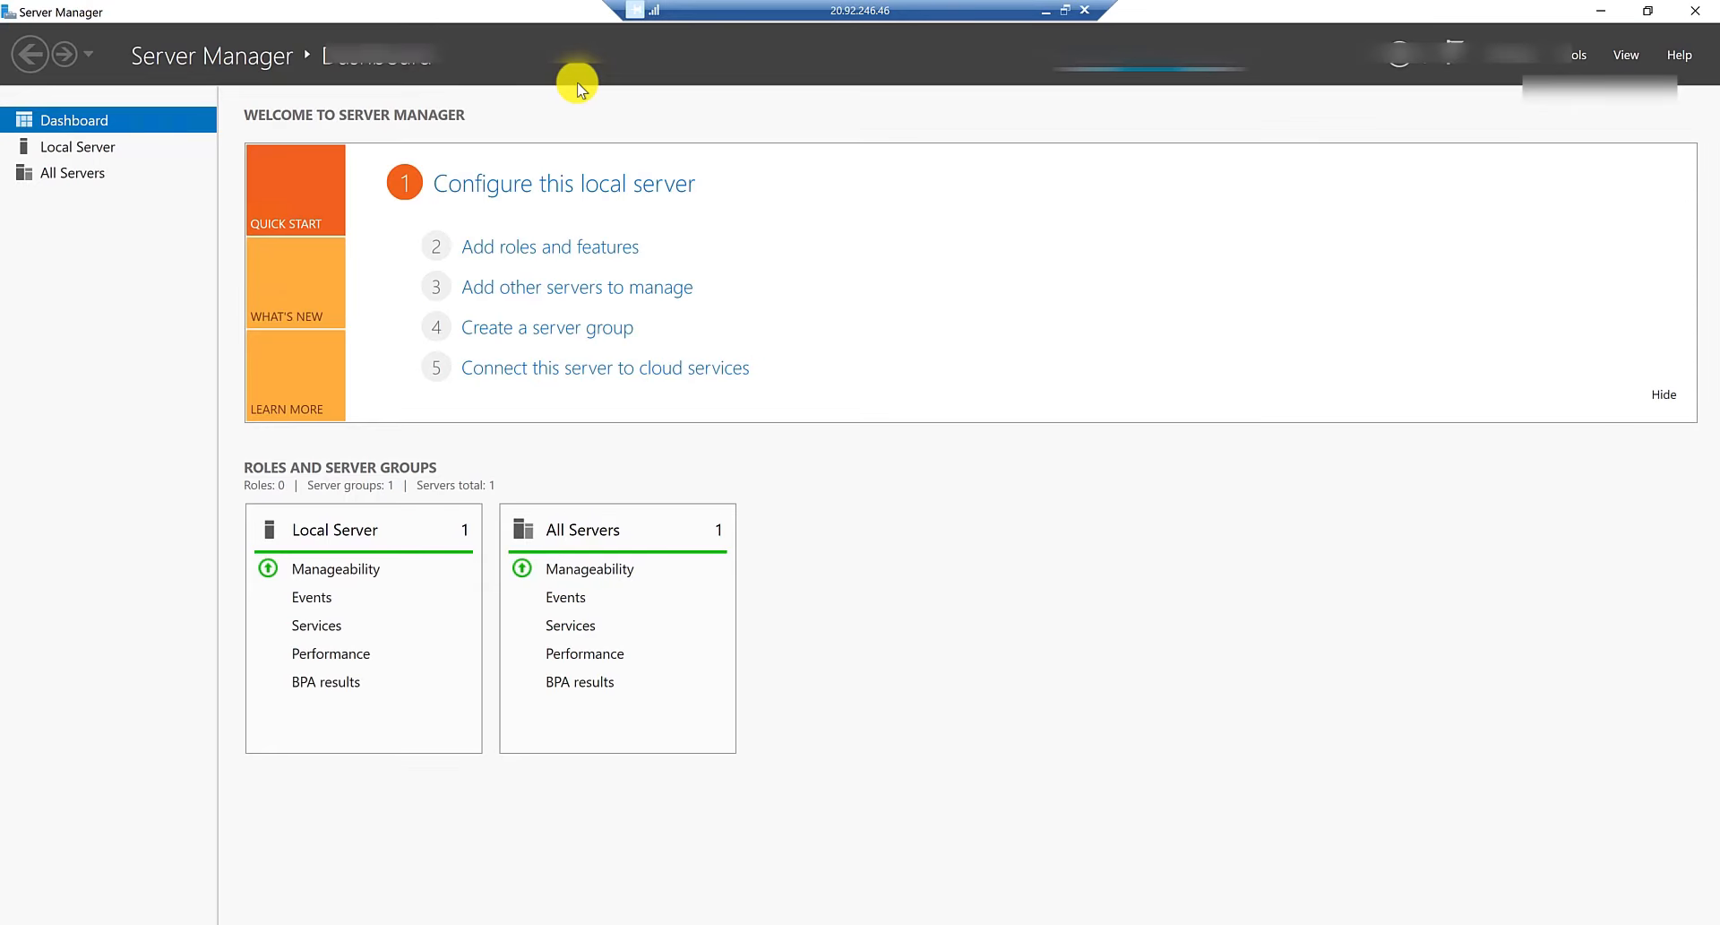
Turn off IE Enhanced Security Configuration for administrators and users on TestVM's local server.
left_click(341, 532)
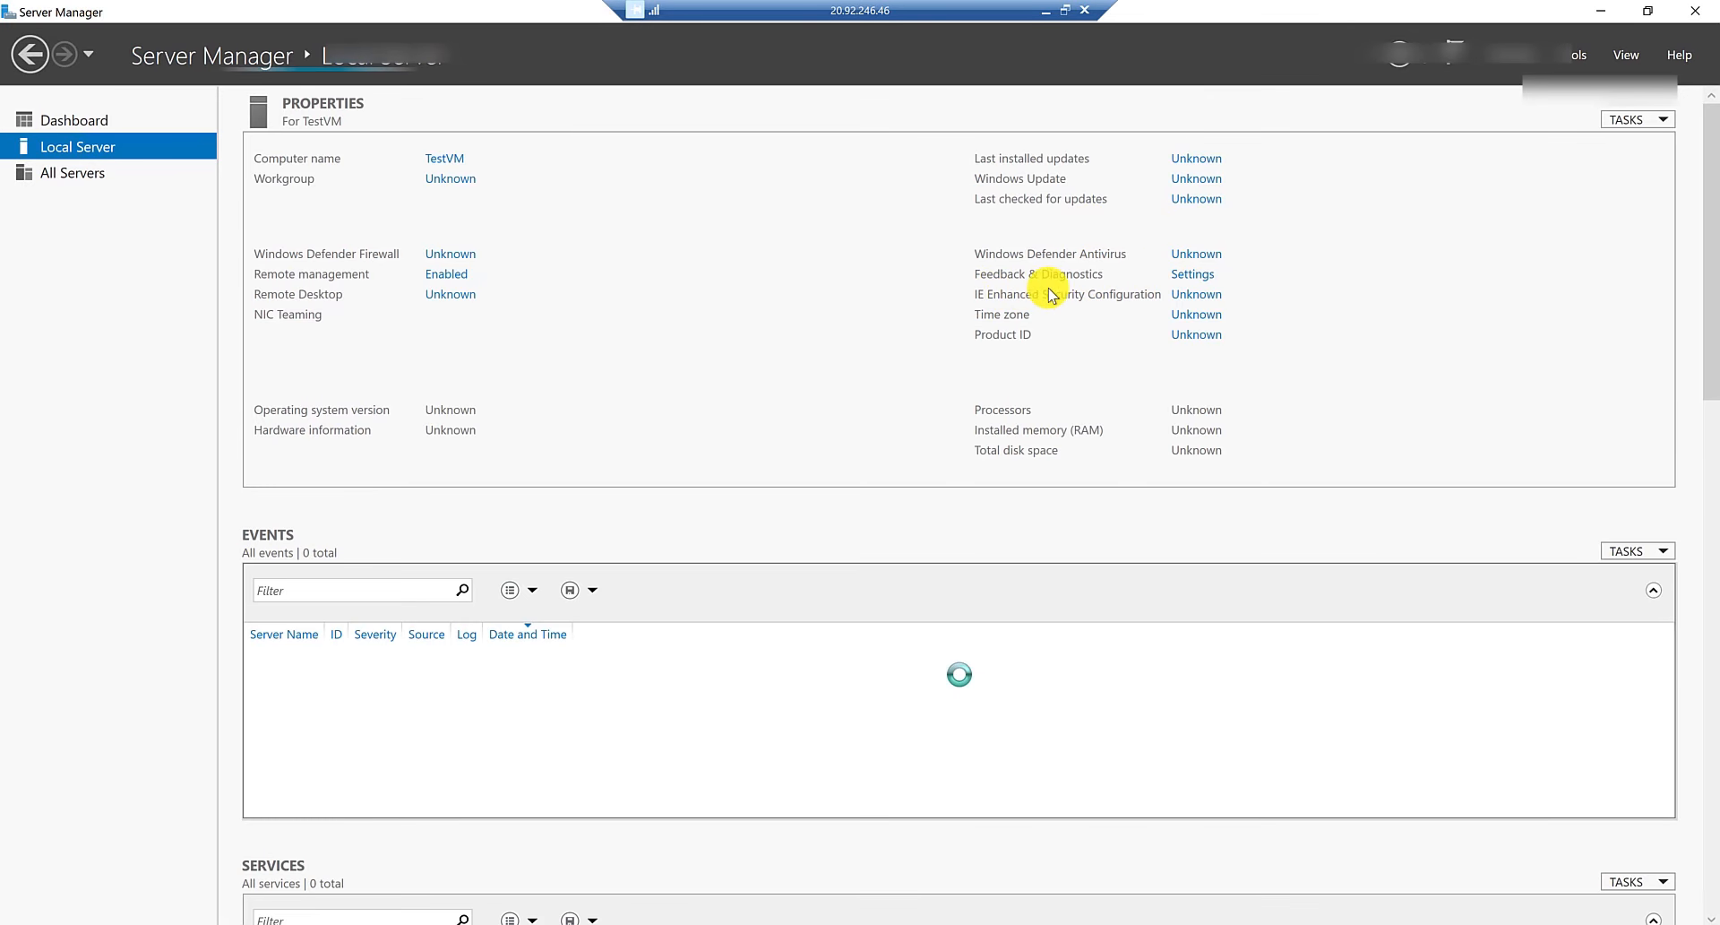
left_click(1180, 296)
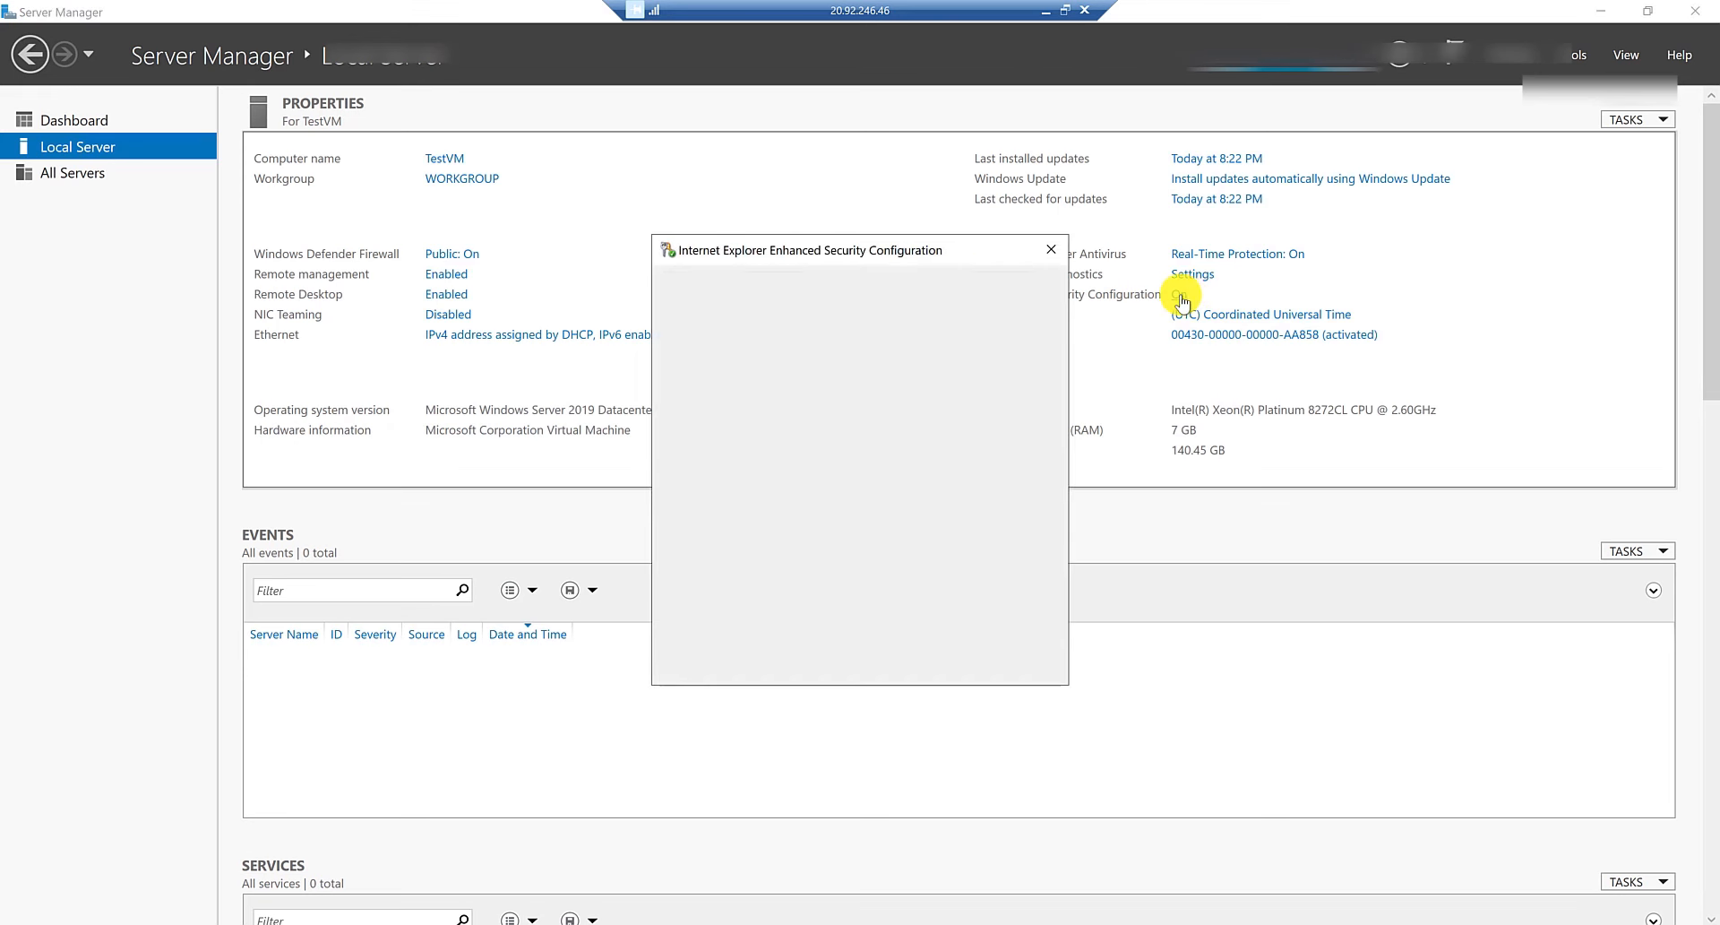
left_click(730, 446)
left_click(732, 573)
left_click(936, 666)
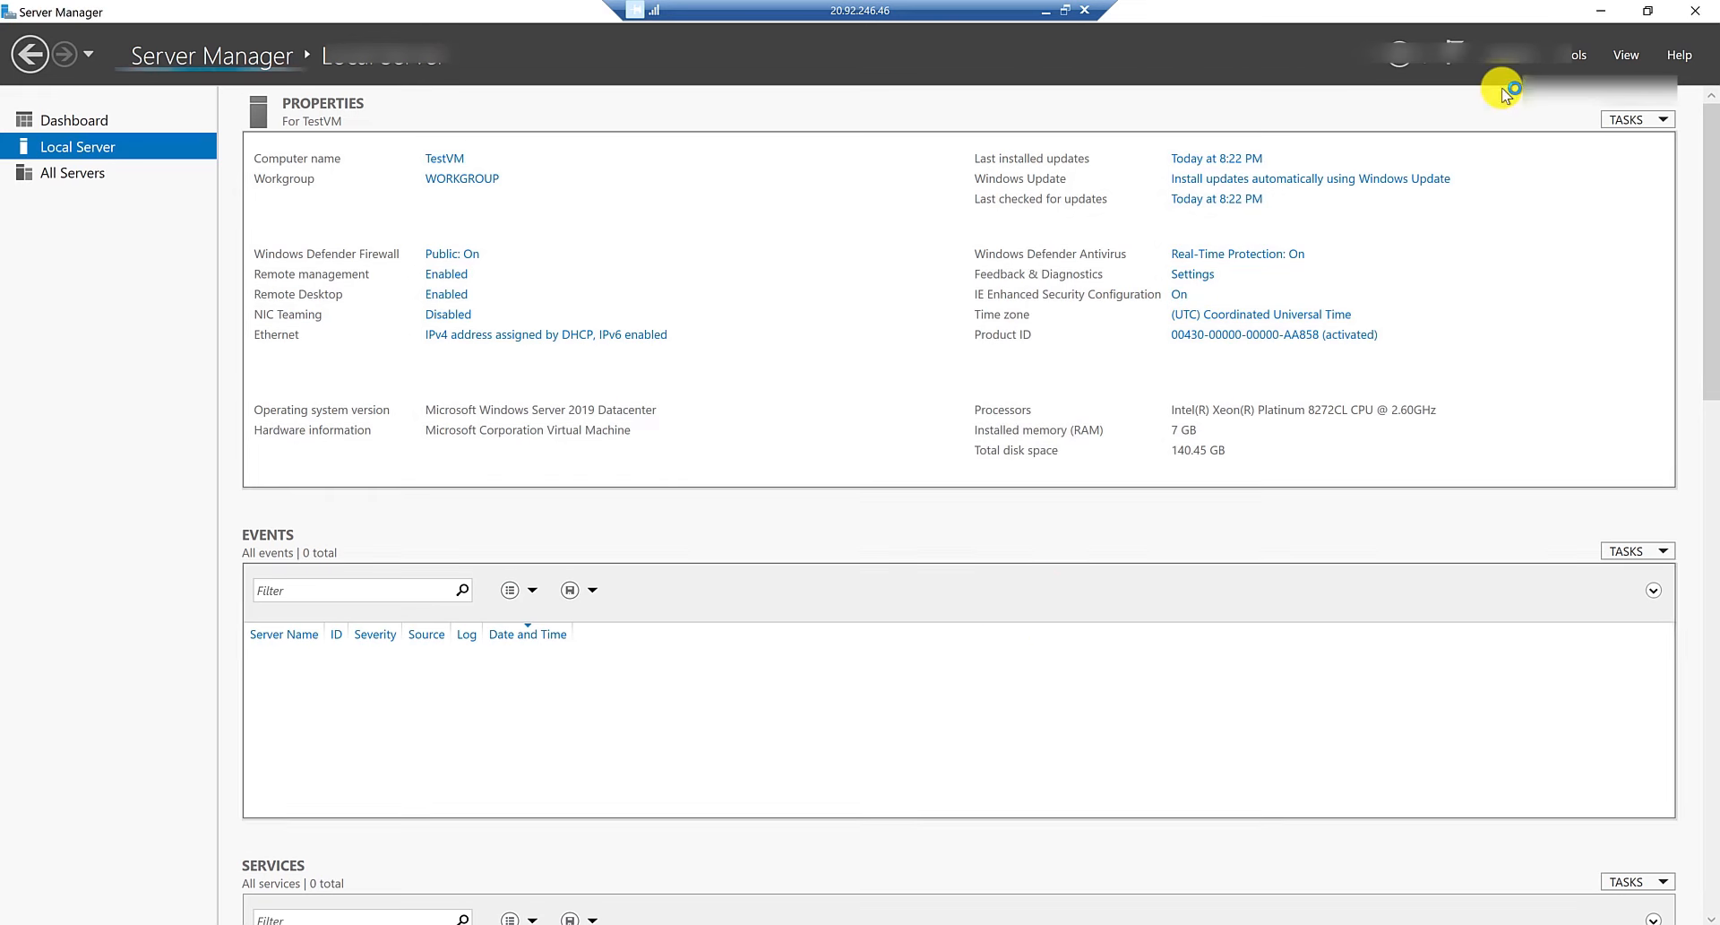
Copy MyAppGW's frontend private IP address 10.0.1.20 from the gateway overview.
left_click(1696, 12)
left_click(1043, 12)
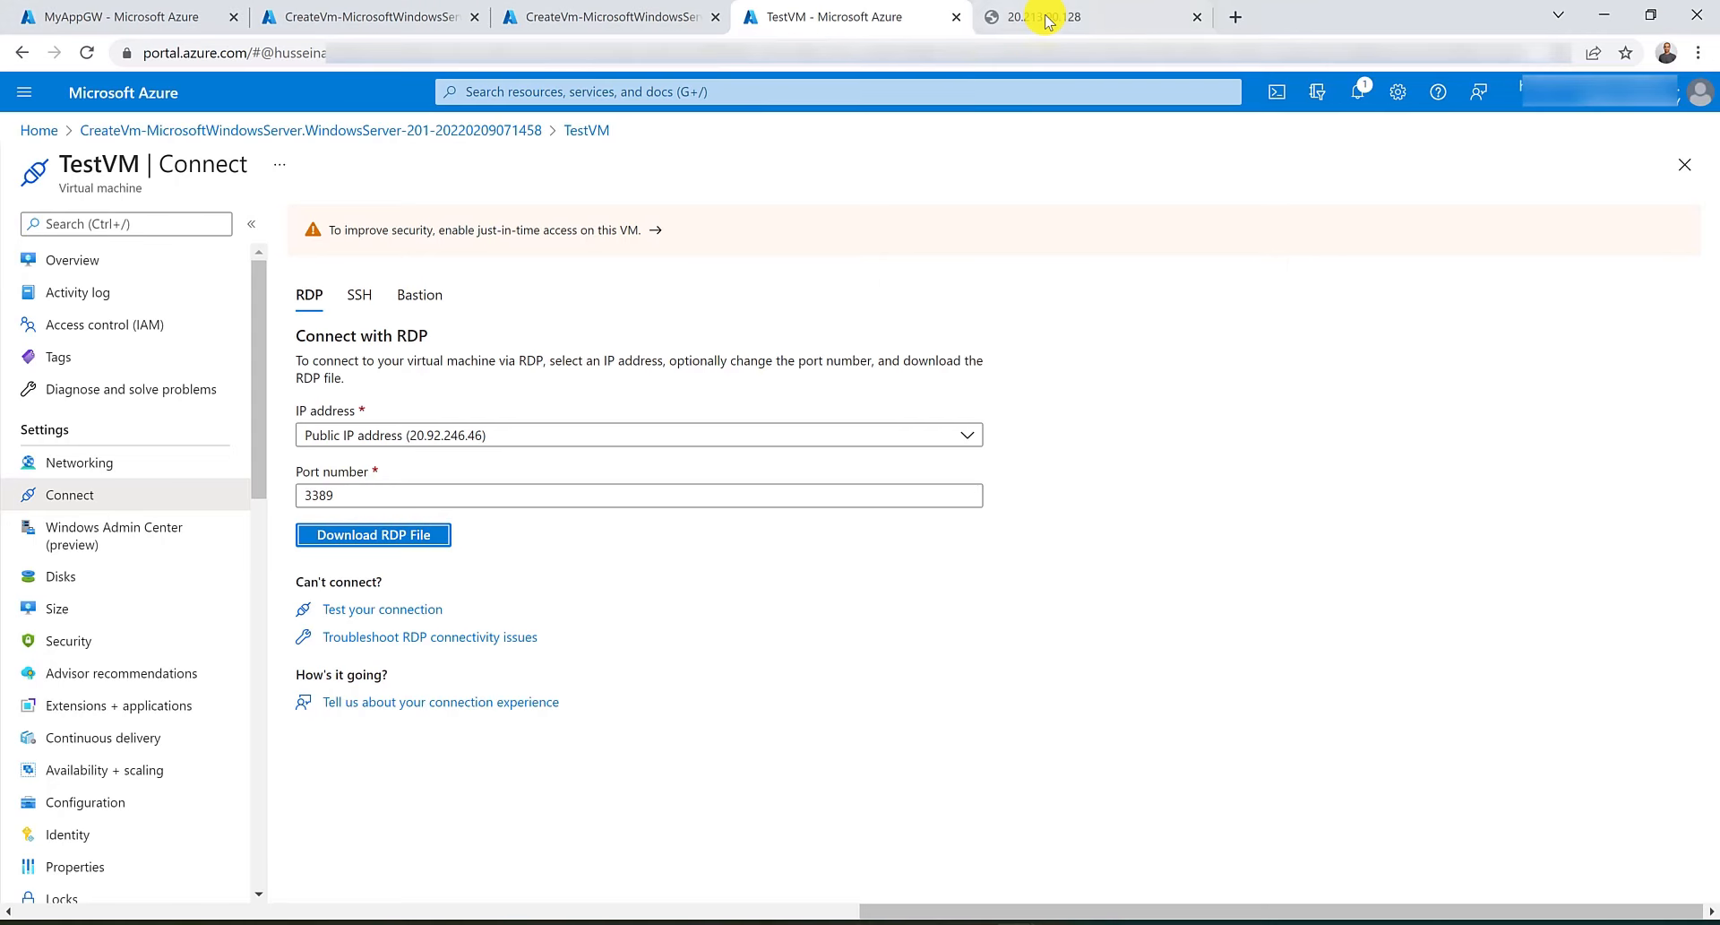
left_click(135, 16)
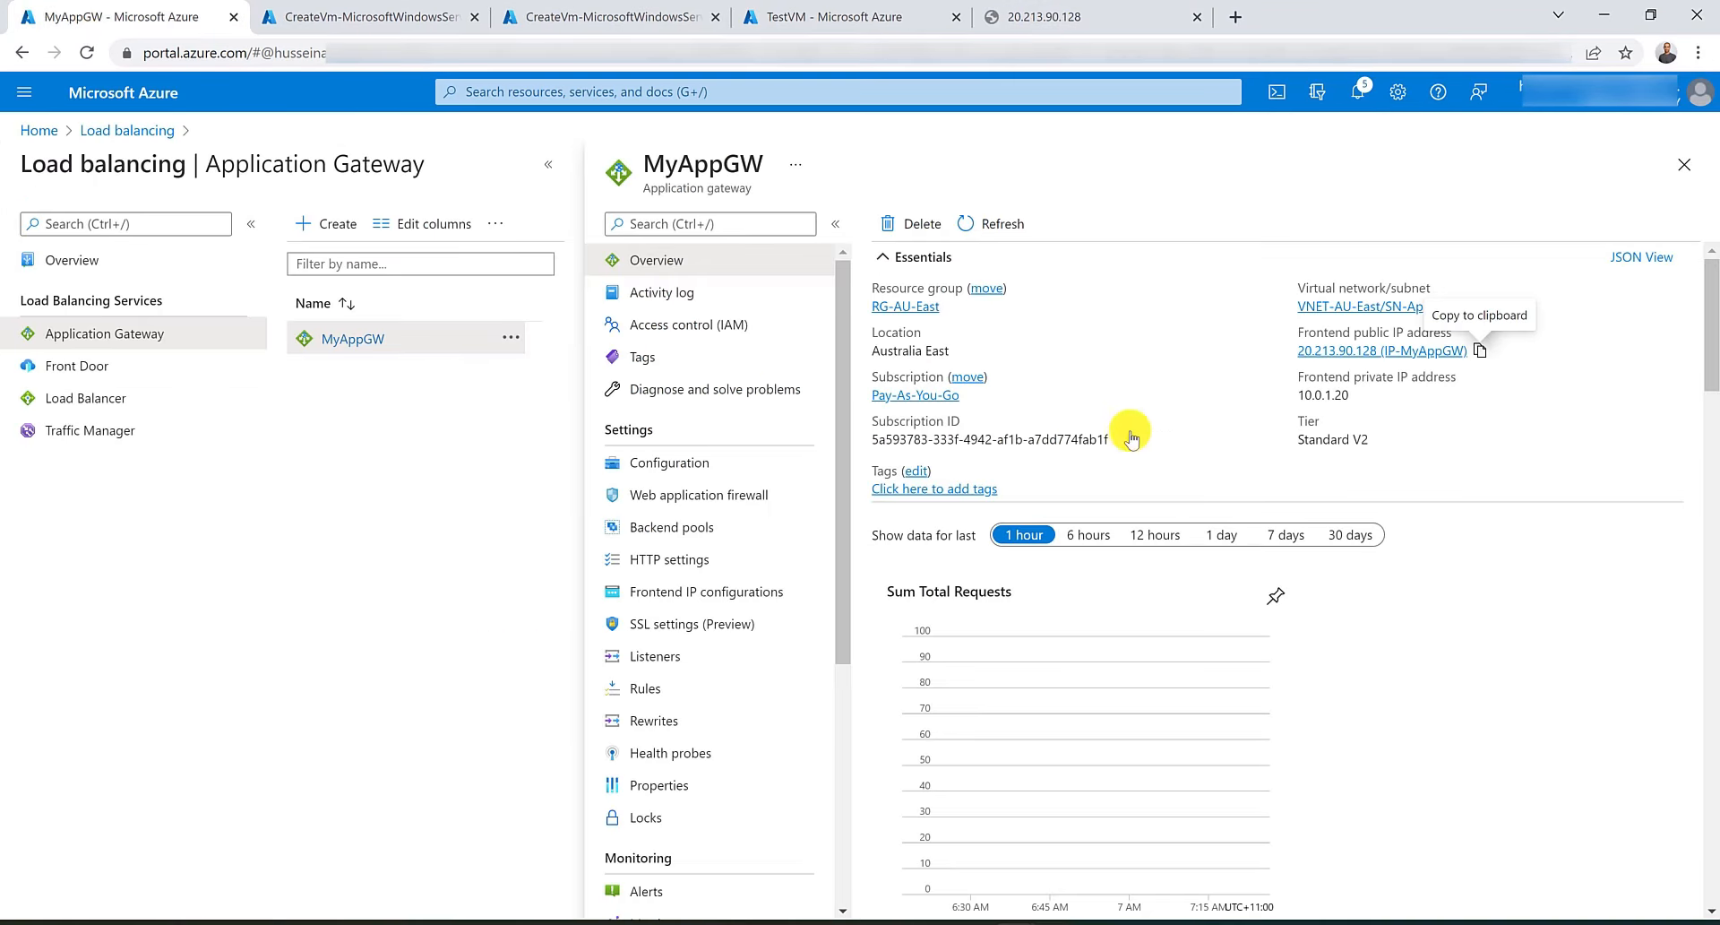
double_click(1314, 395)
right_click(1315, 397)
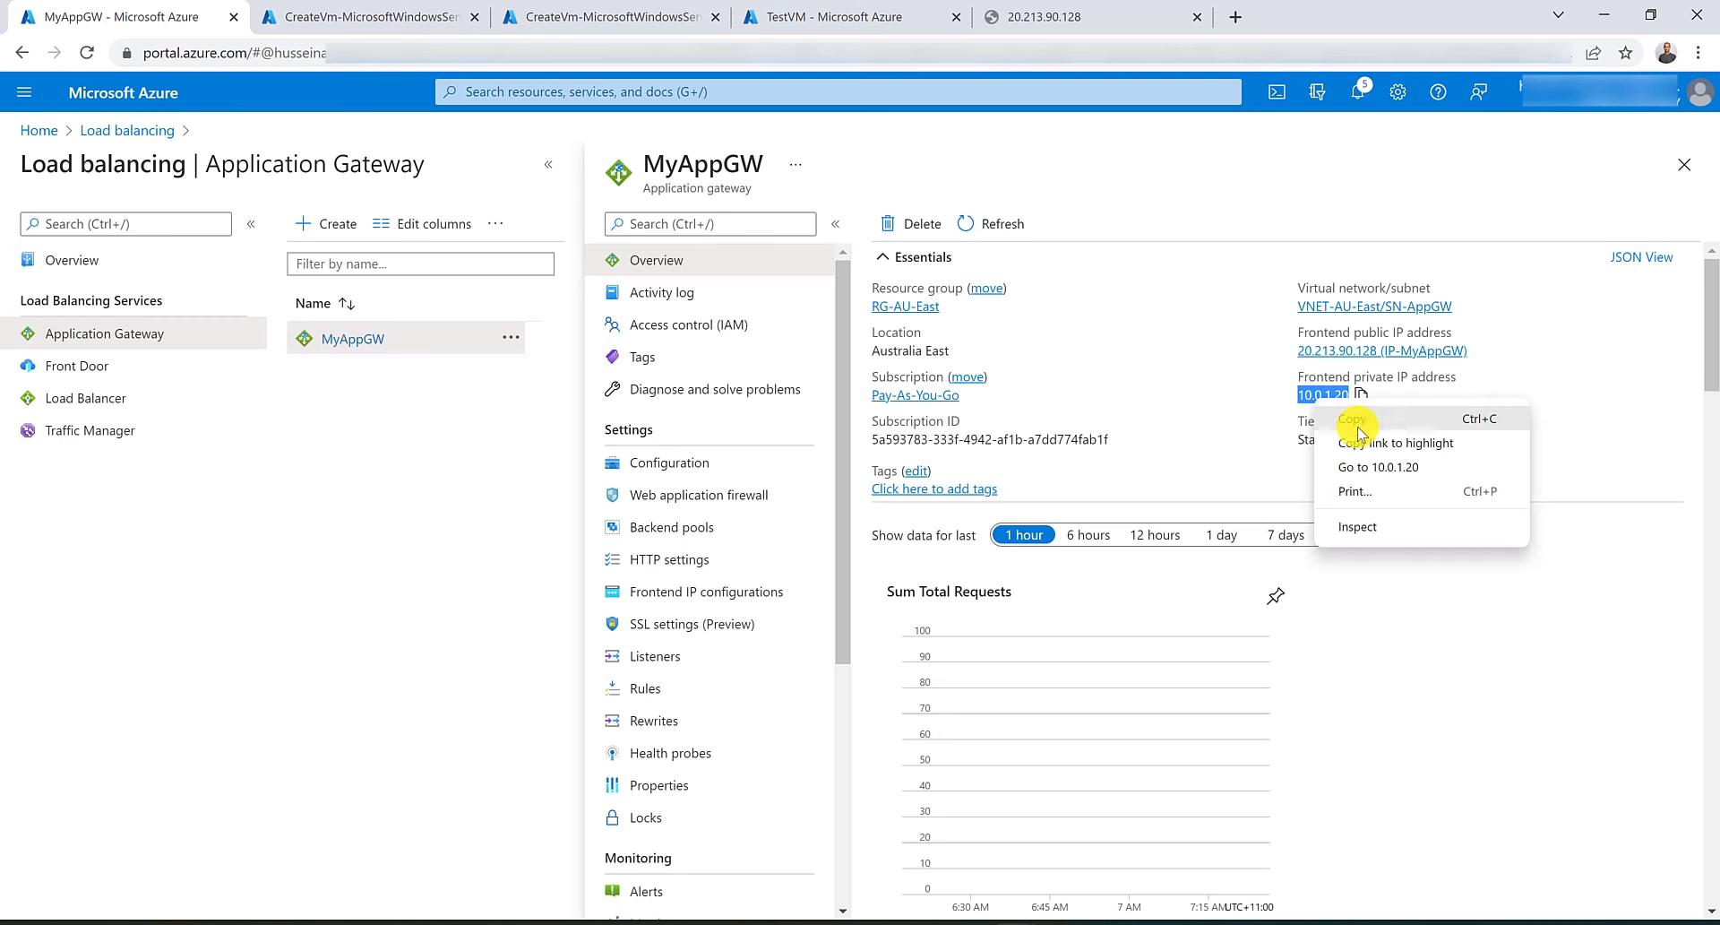
left_click(1353, 402)
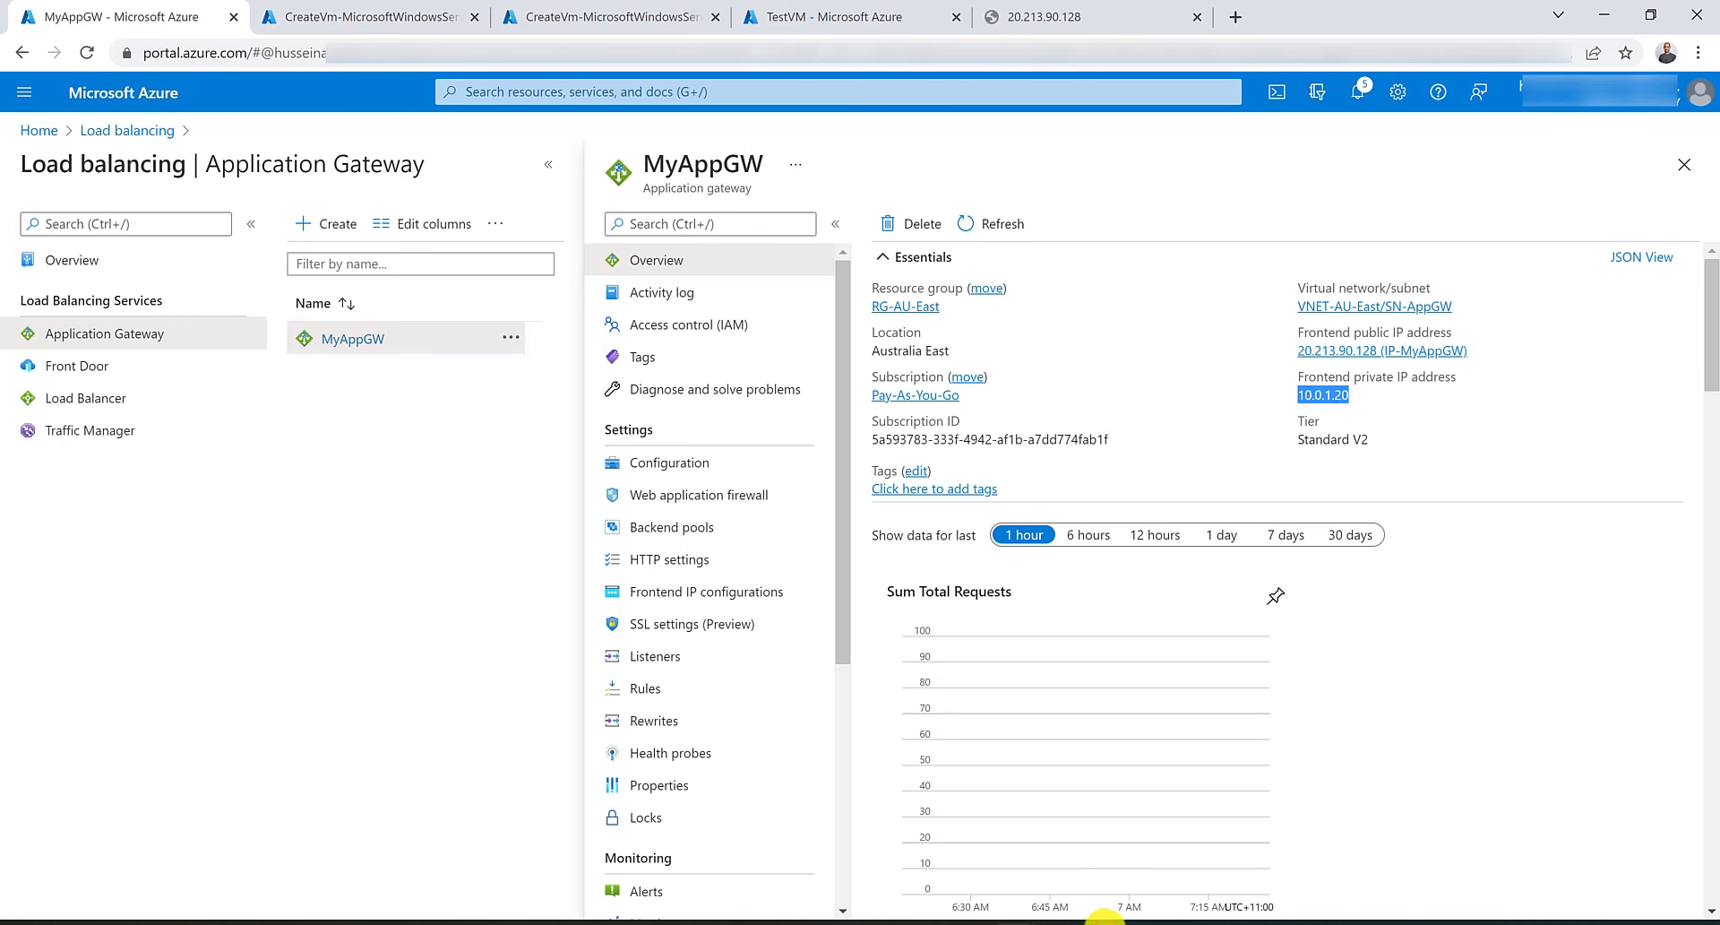
left_click(1102, 912)
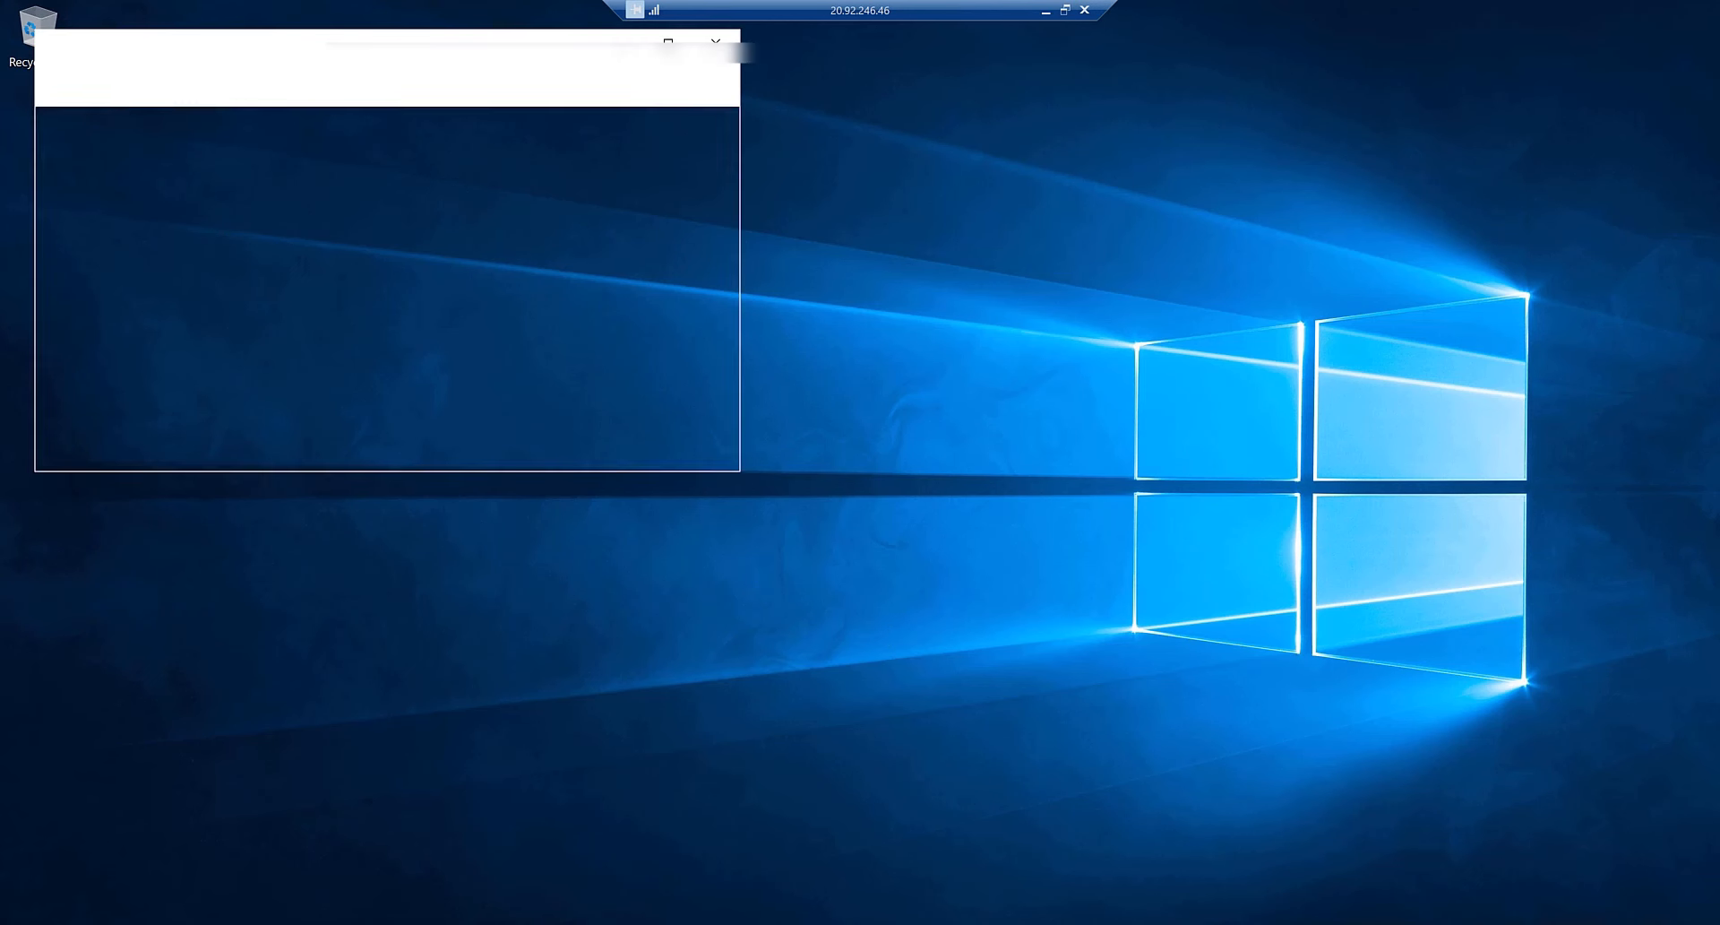
left_click(670, 40)
right_click(317, 42)
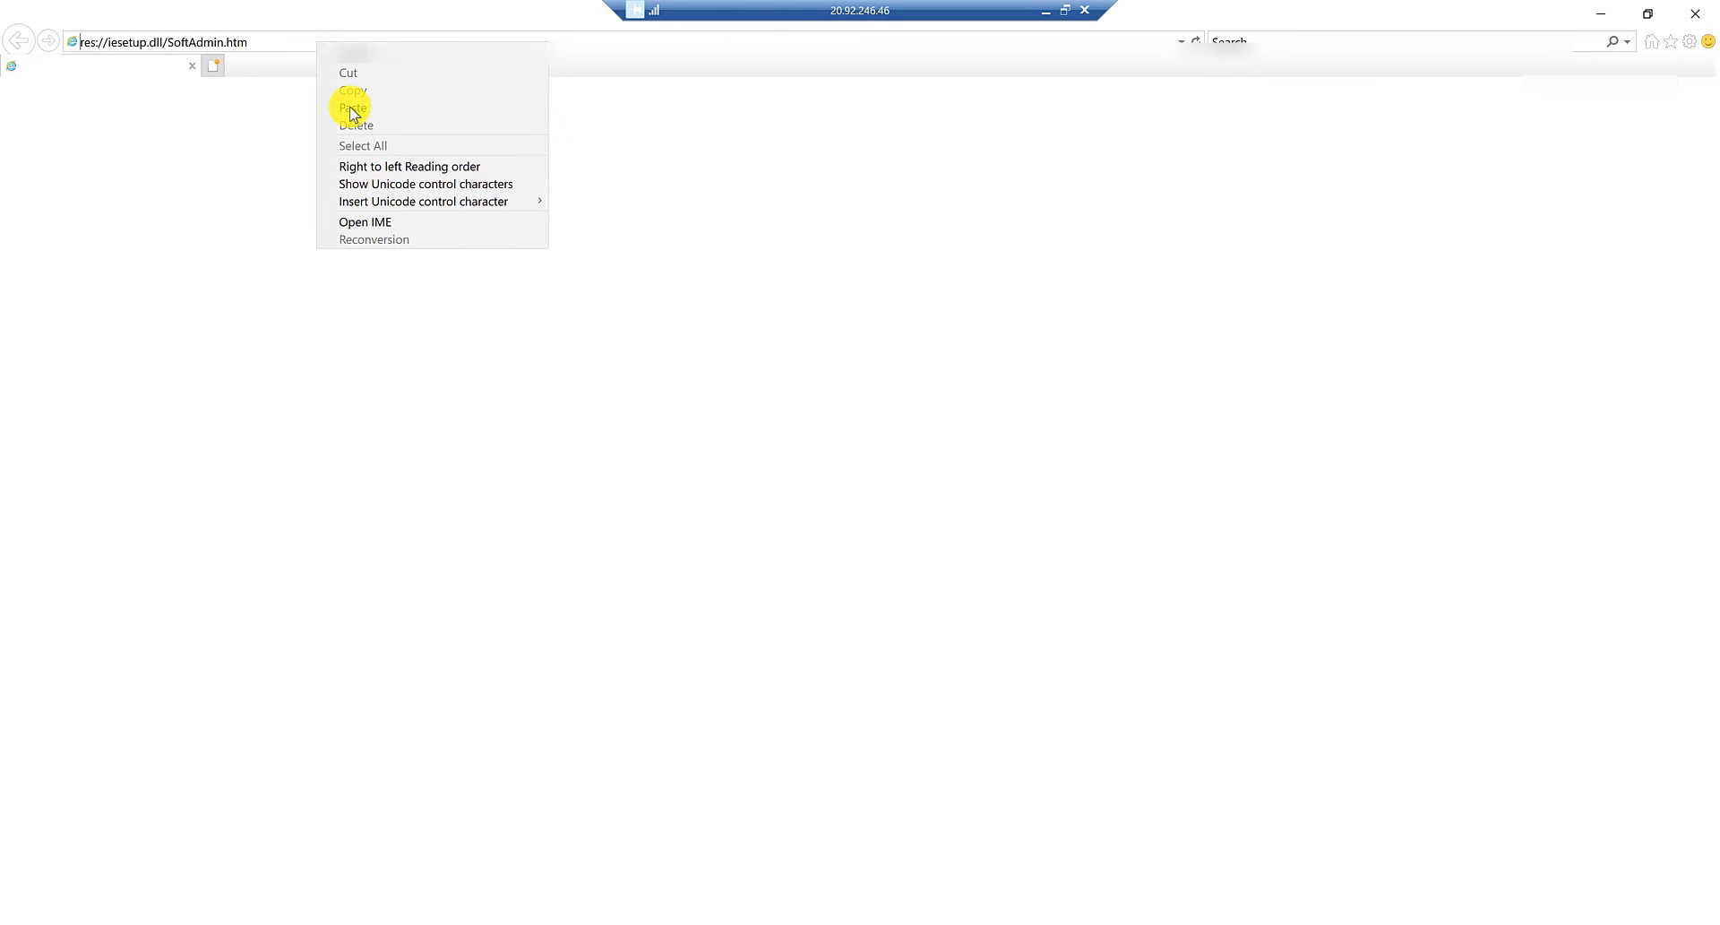
left_click(353, 108)
key("Return")
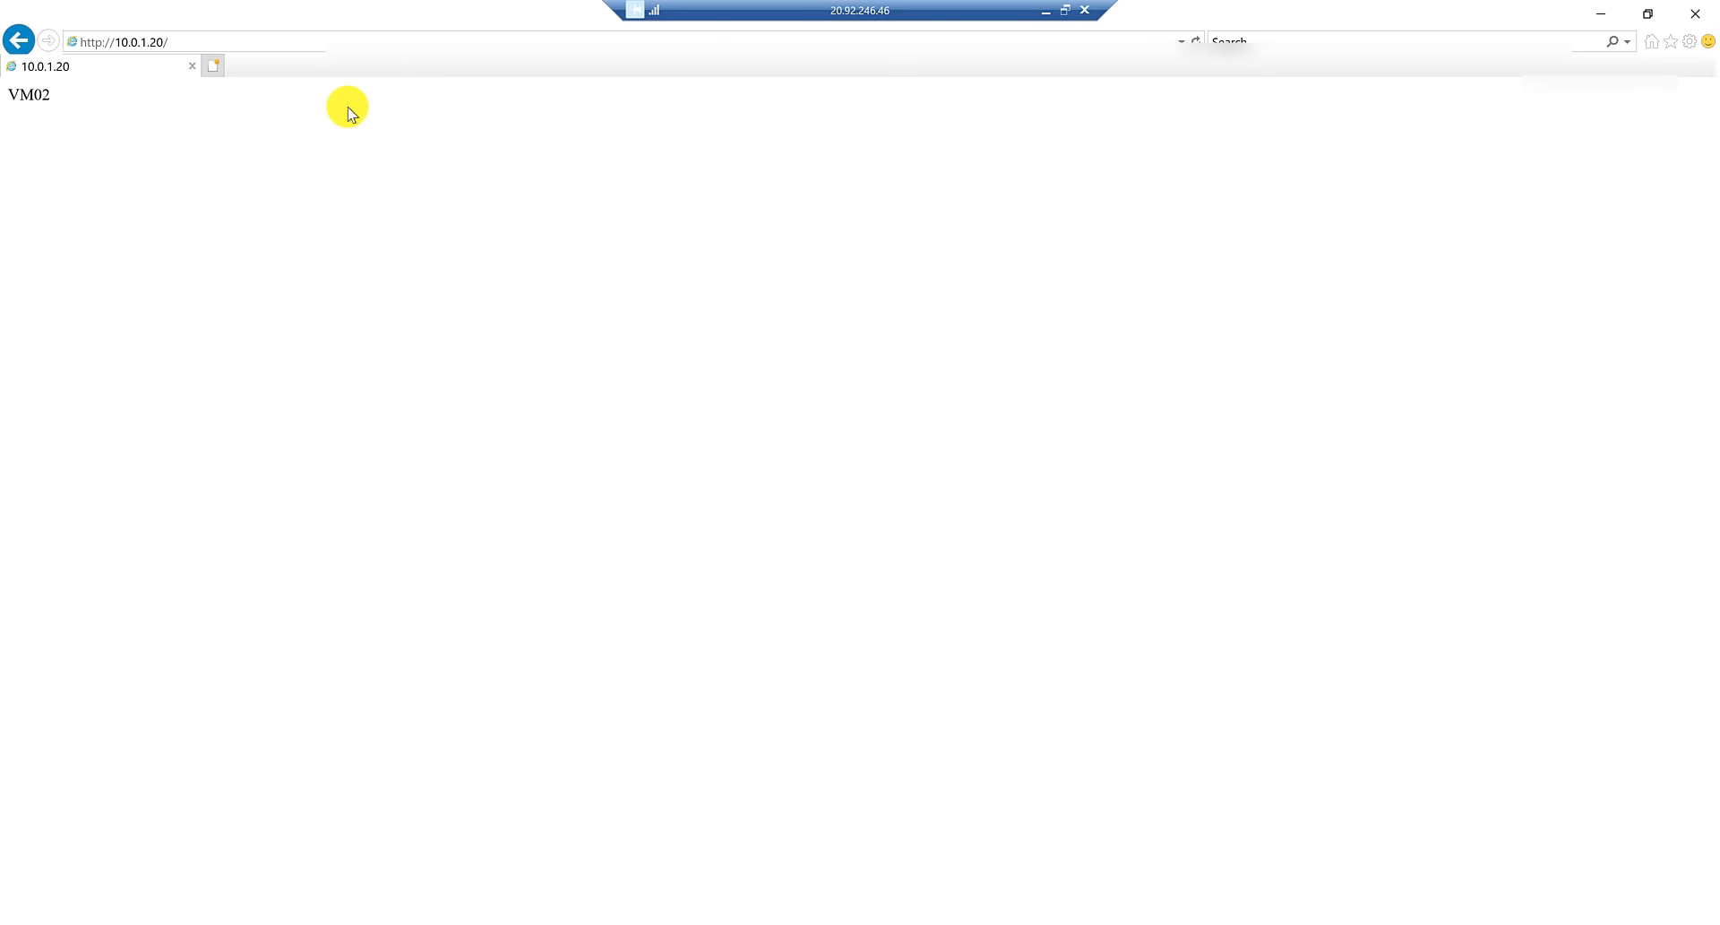
Reload the page several times to check which backend VM responds.
key("F5")
key("F5")
key("F5")
key("F5")
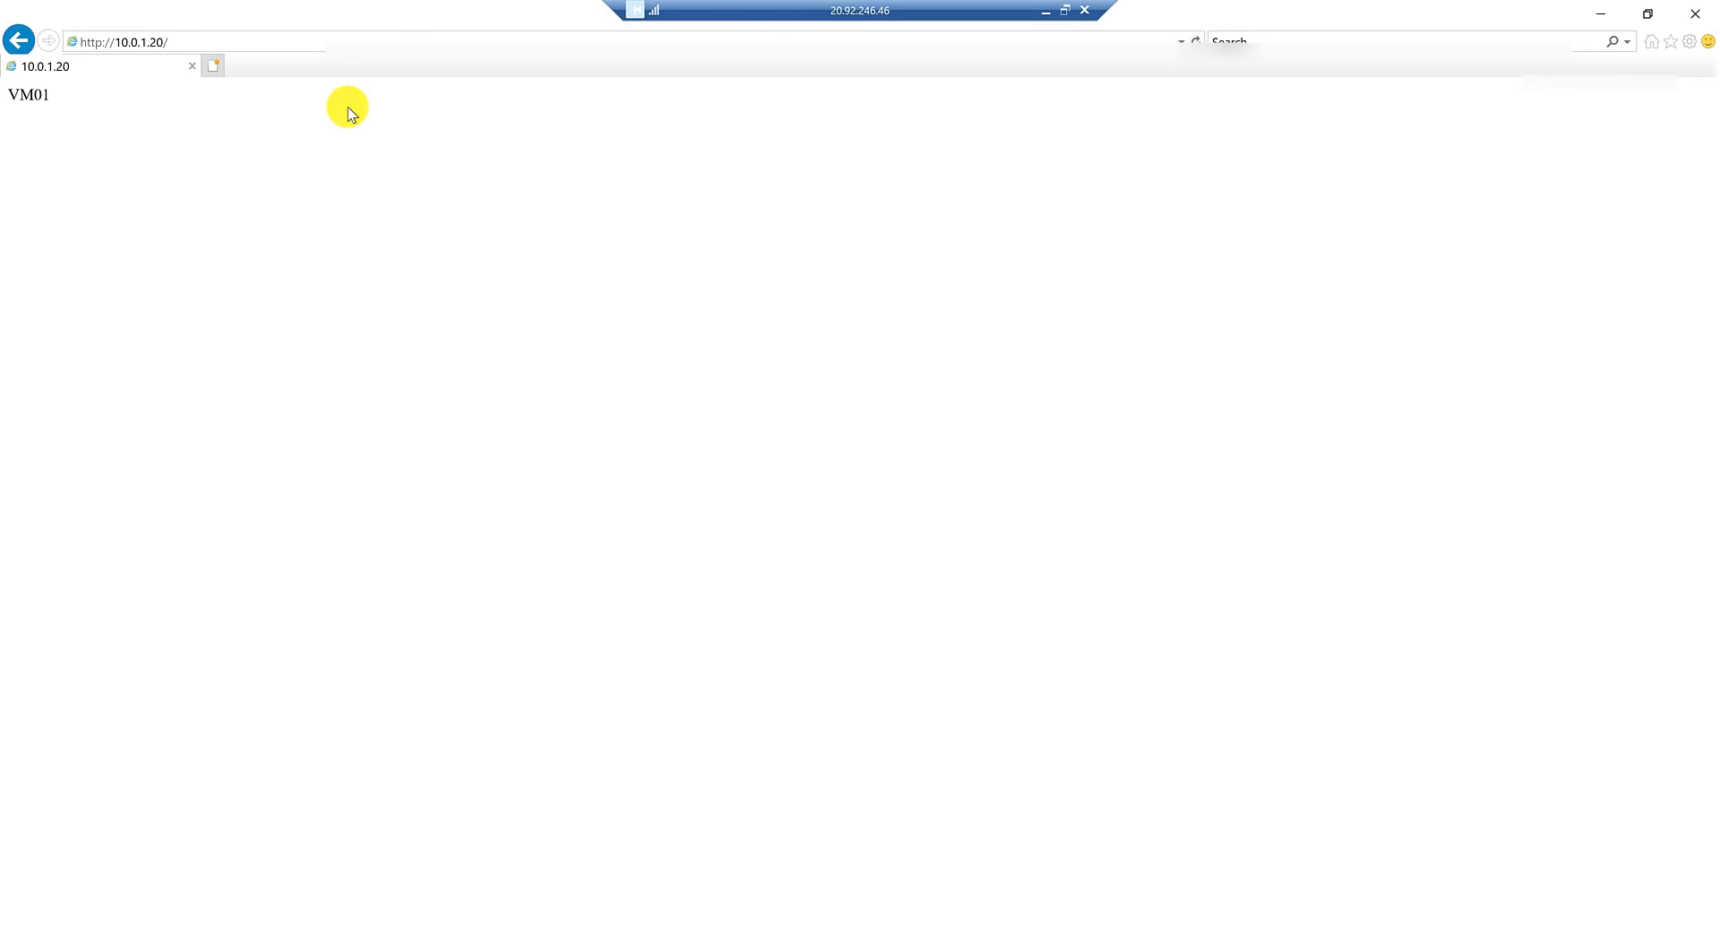
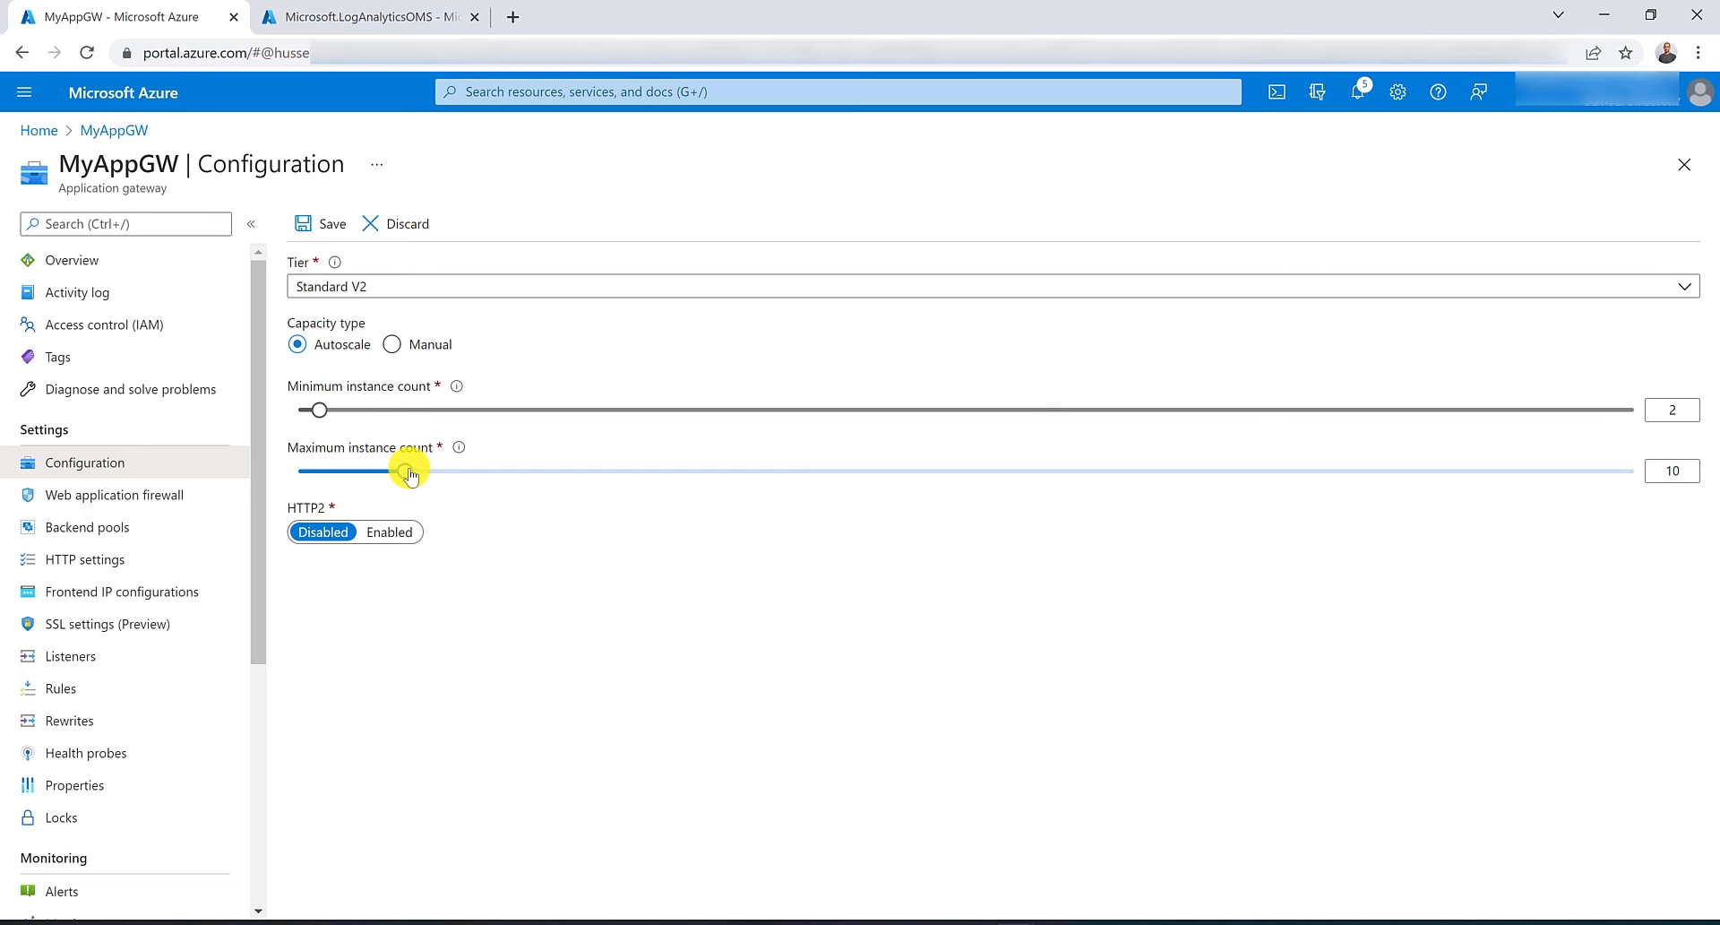
Set the gateway's autoscale instance counts to a maximum of 10 and a minimum of 0.
left_click_drag(405, 470, 1694, 488)
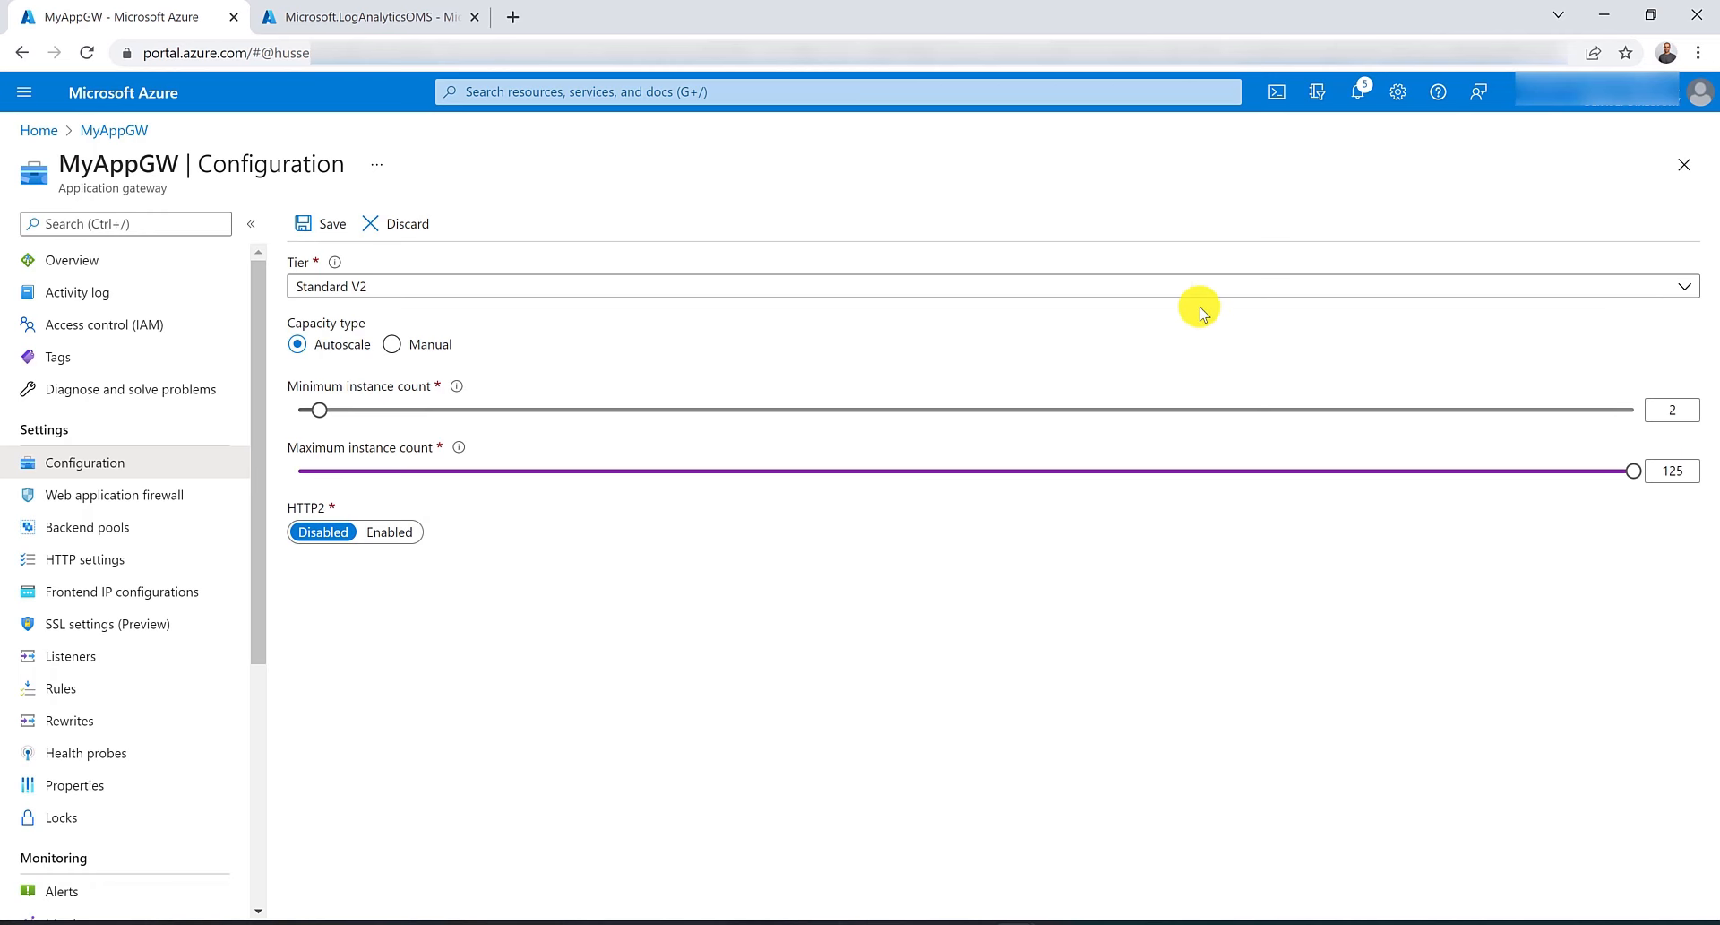
mouse_move(1635, 476)
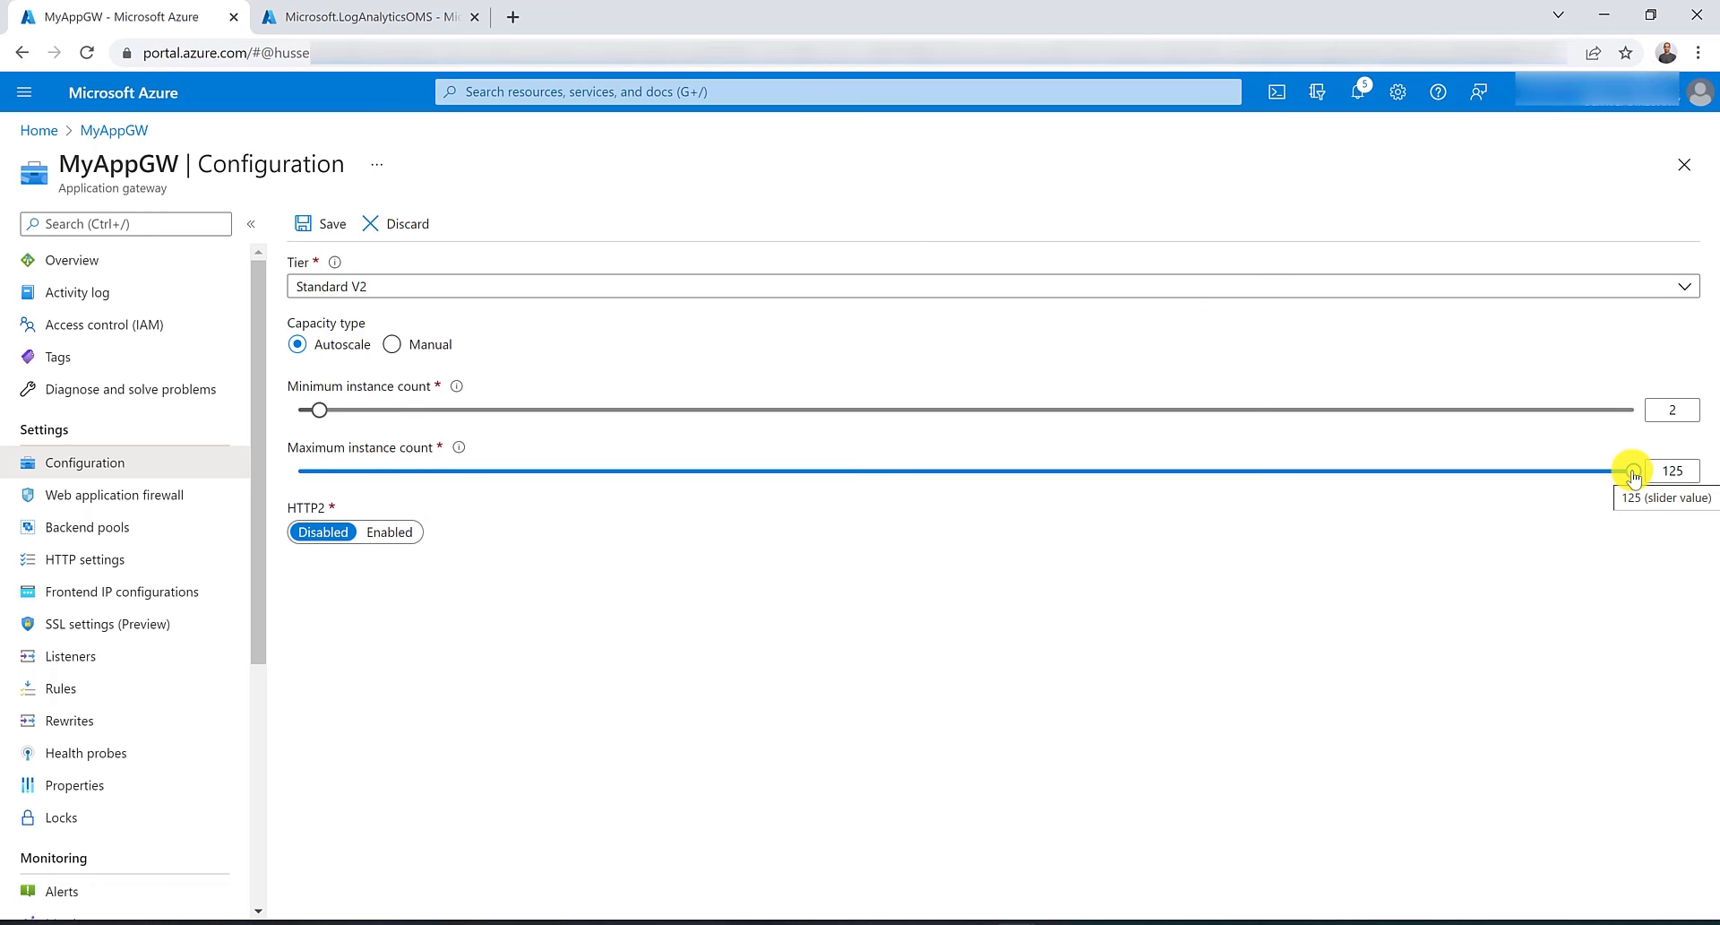
double_click(1657, 473)
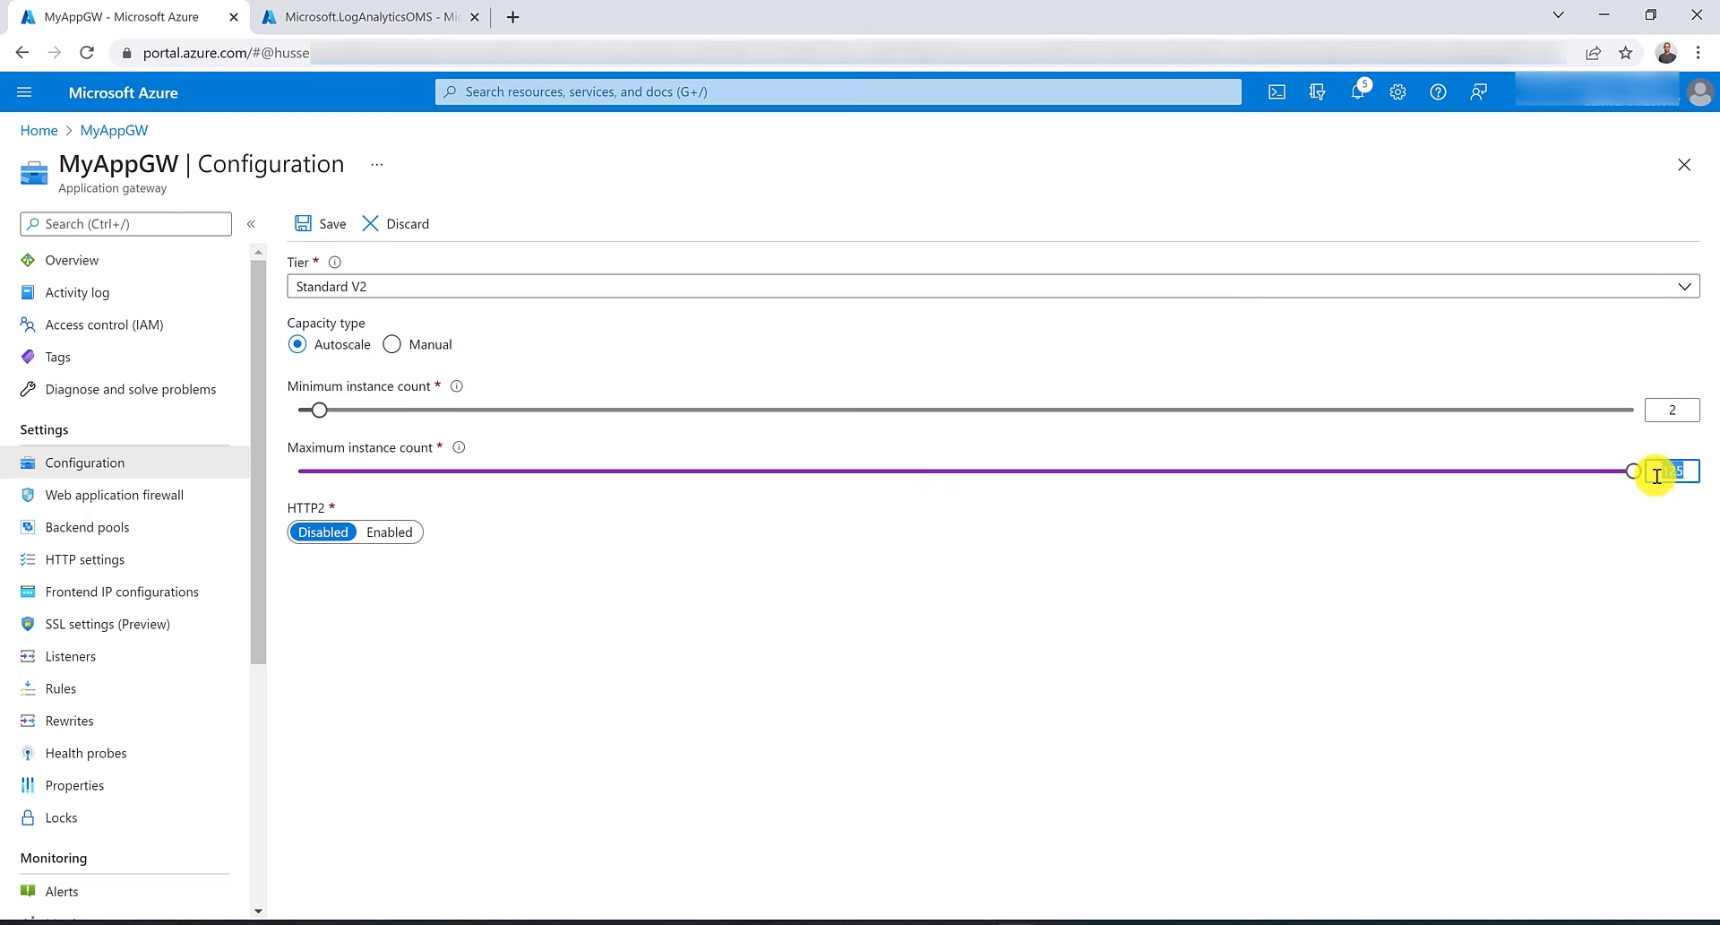
type("10")
left_click(1651, 491)
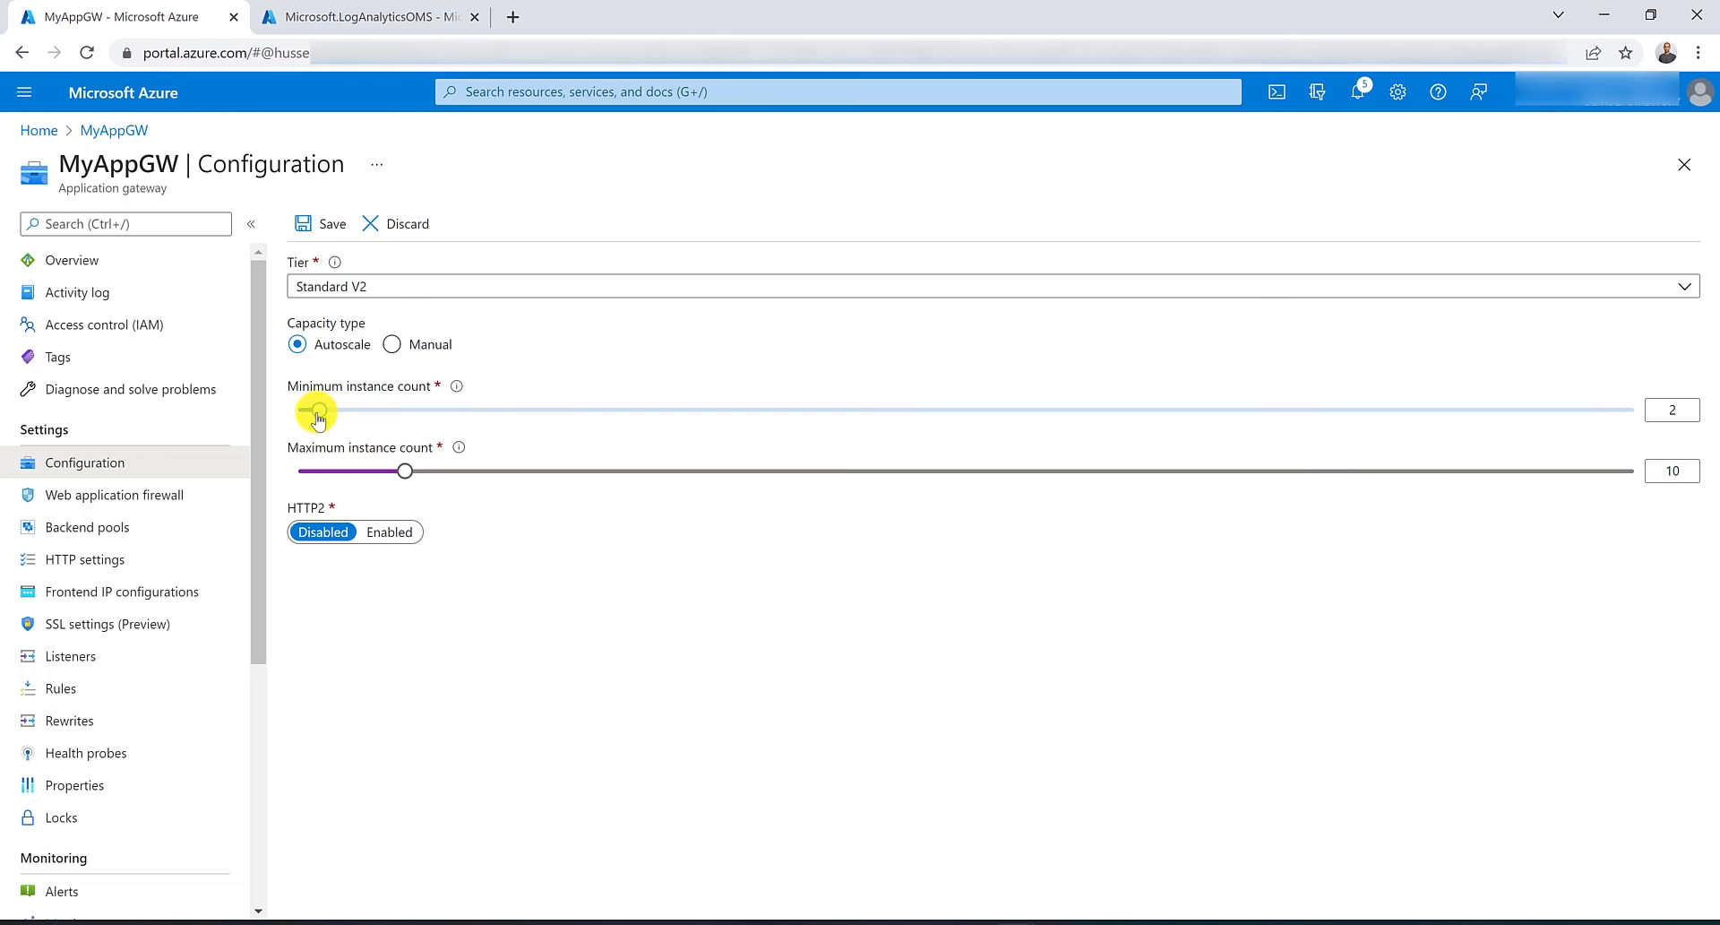
left_click_drag(319, 418, 290, 418)
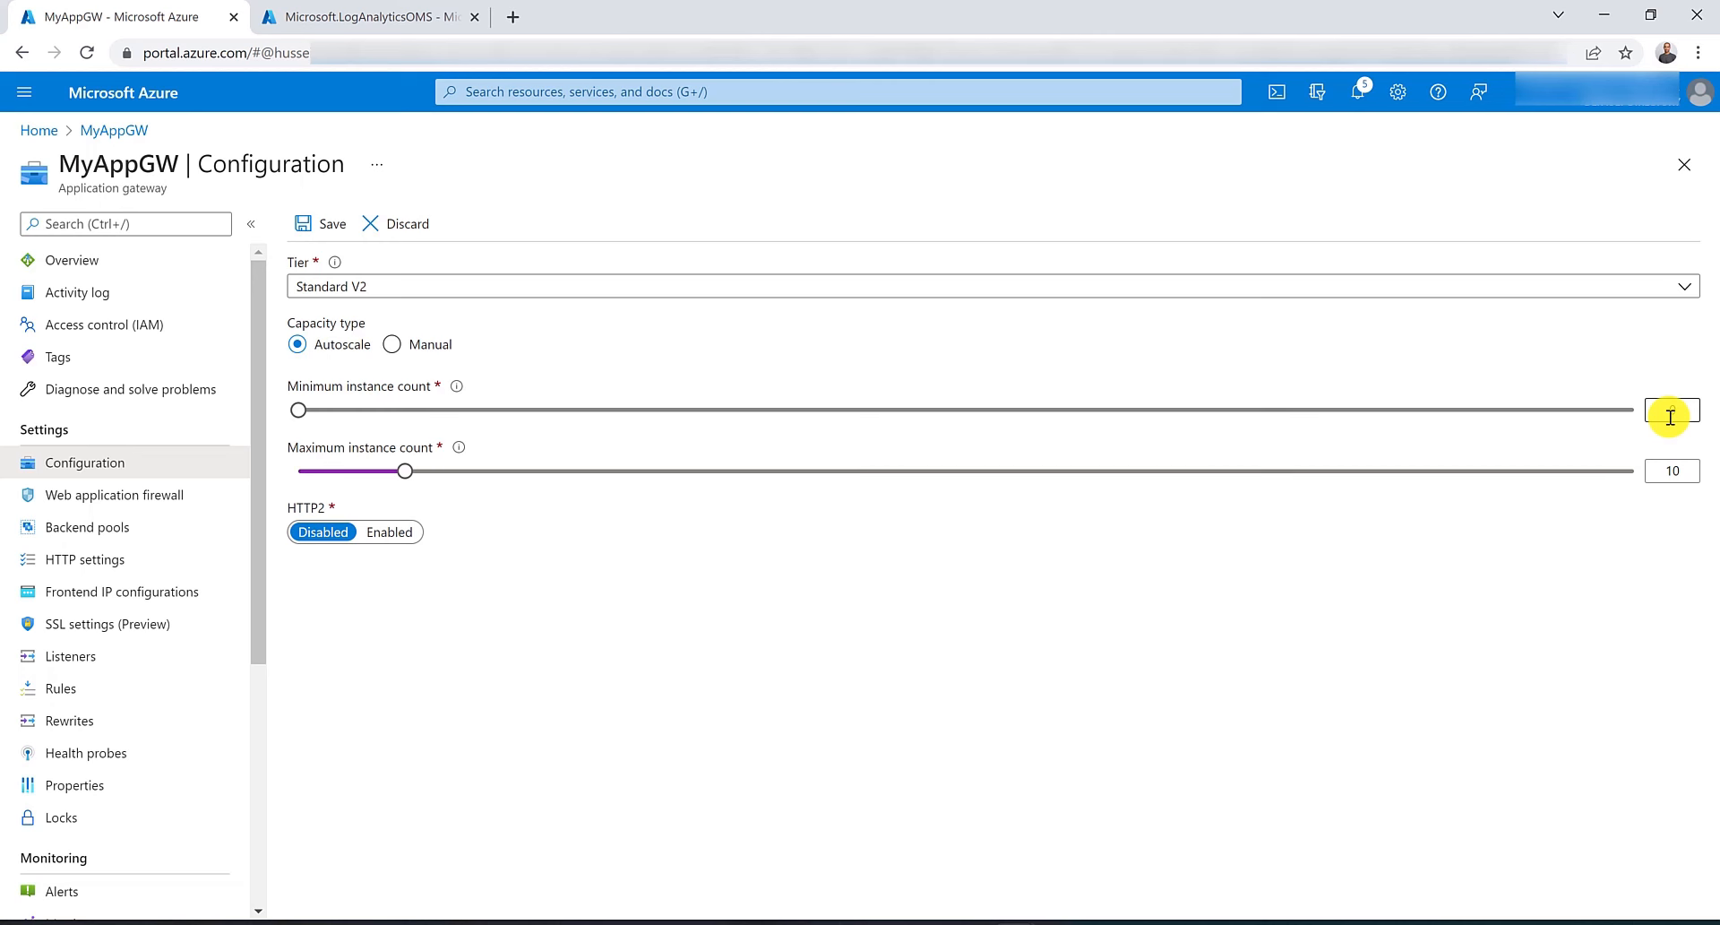
type("0")
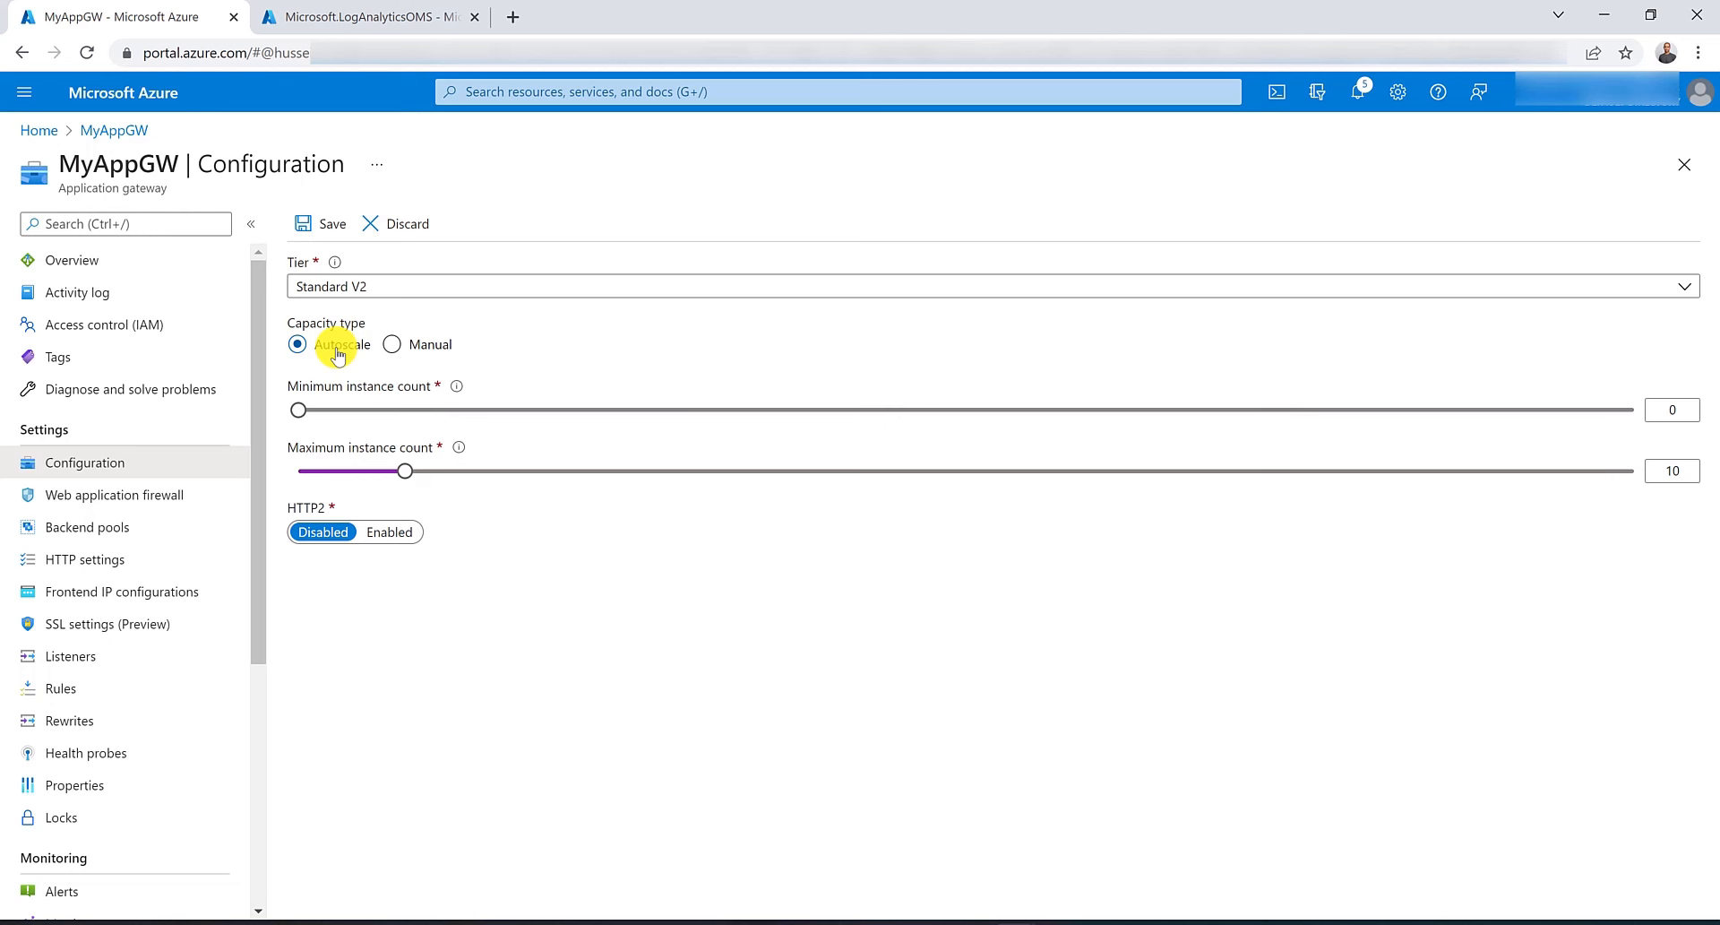
Switch the capacity type to Manual with an instance count of 1, then discard the configuration changes.
left_click(395, 347)
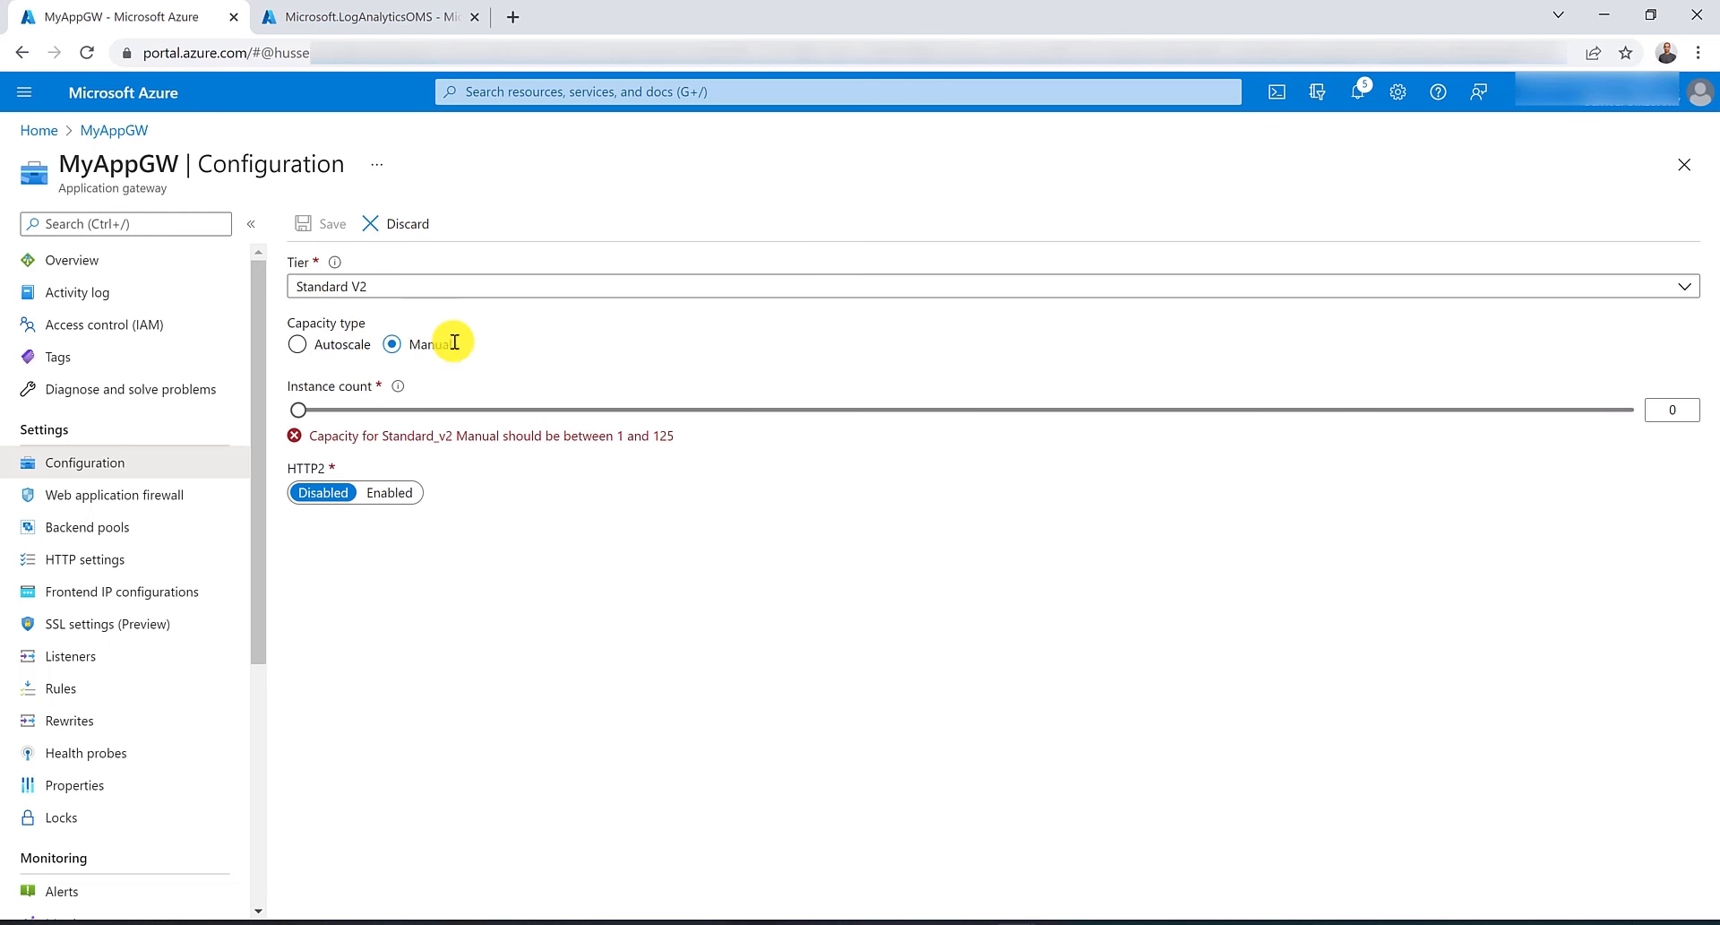
left_click(1667, 407)
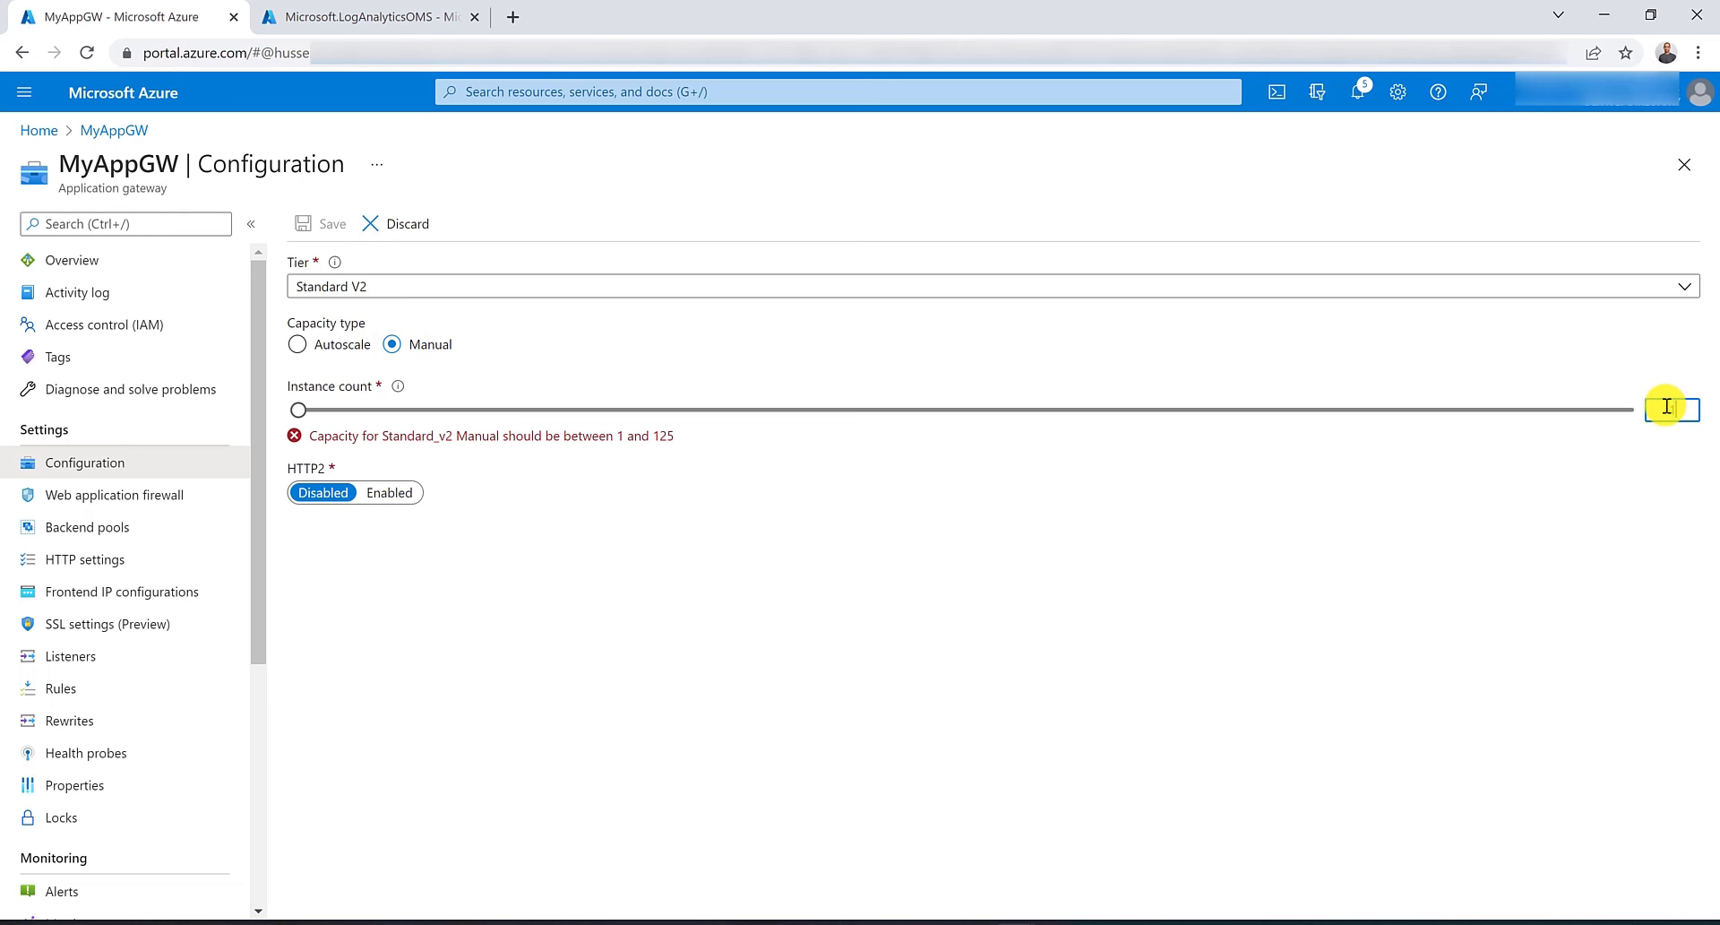
type("1")
left_click(1624, 561)
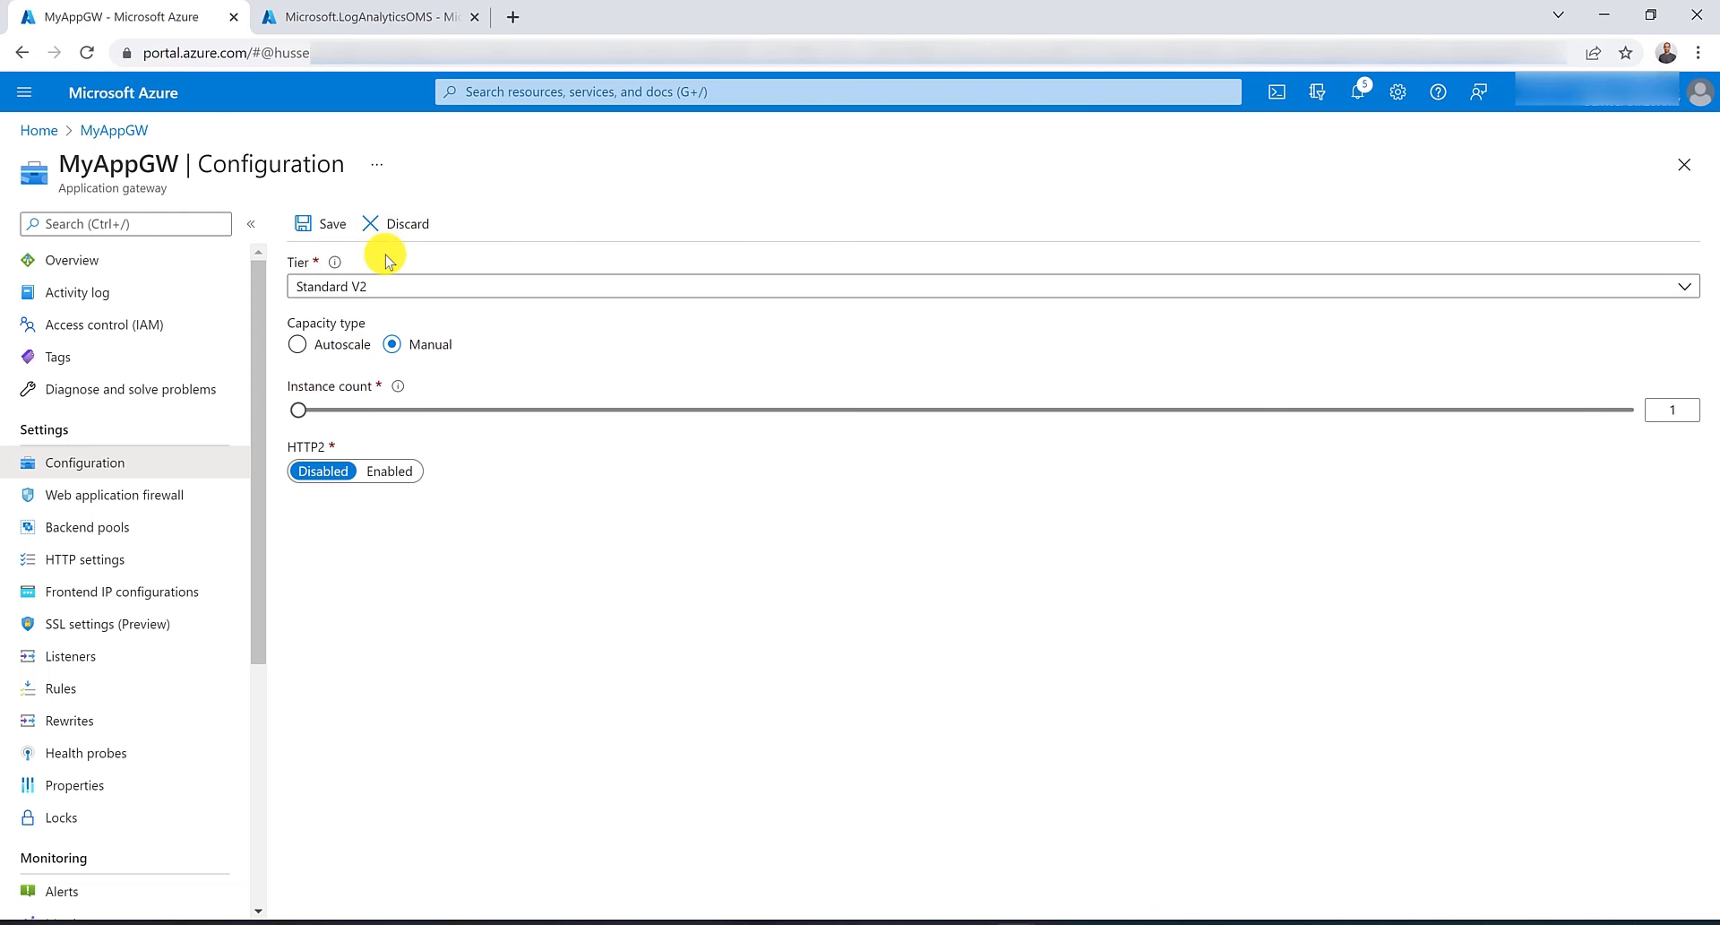
left_click(424, 226)
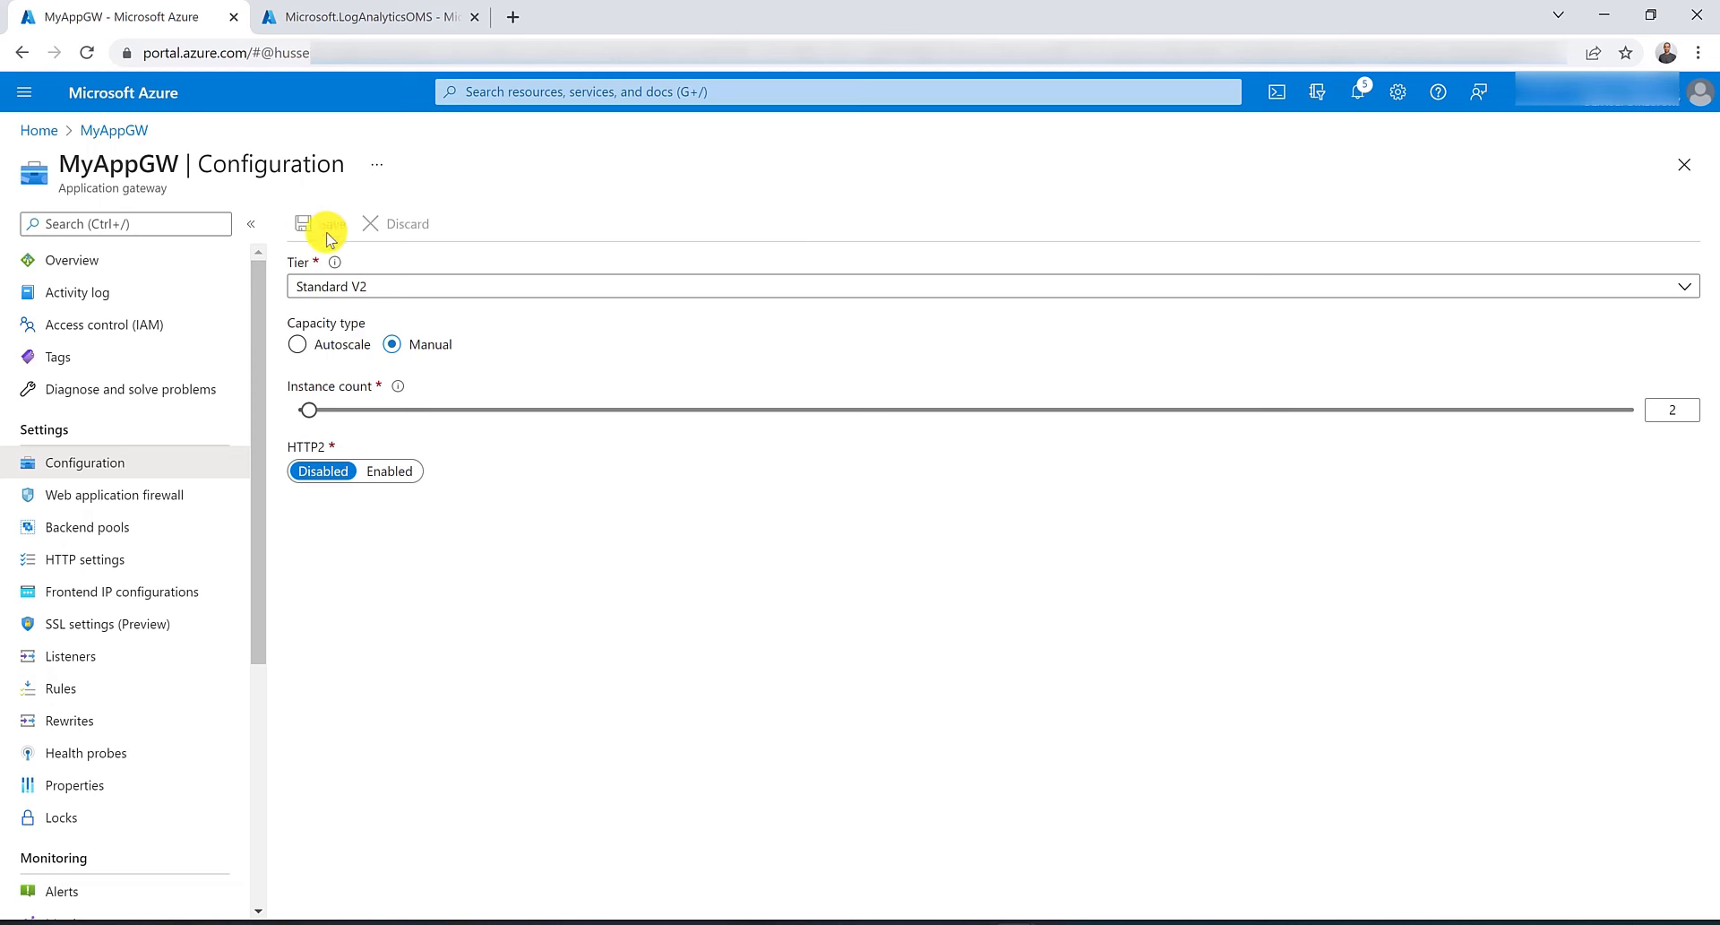
Go to the Application gateways list and start creating a new application gateway.
left_click(209, 255)
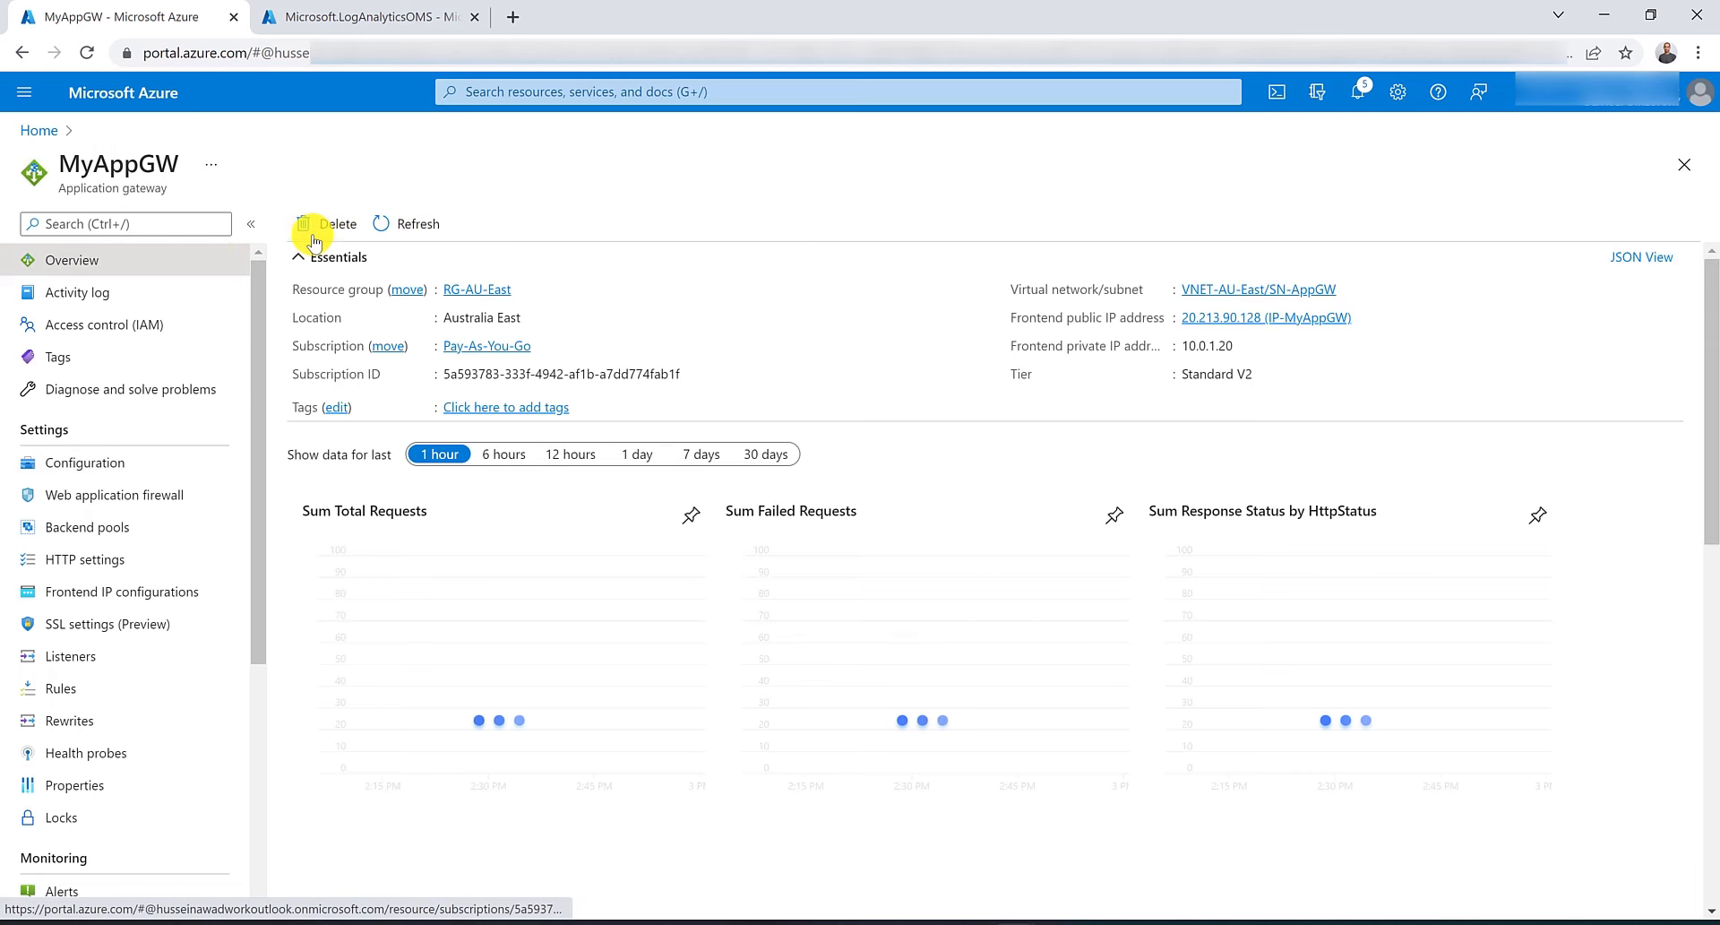
left_click(510, 91)
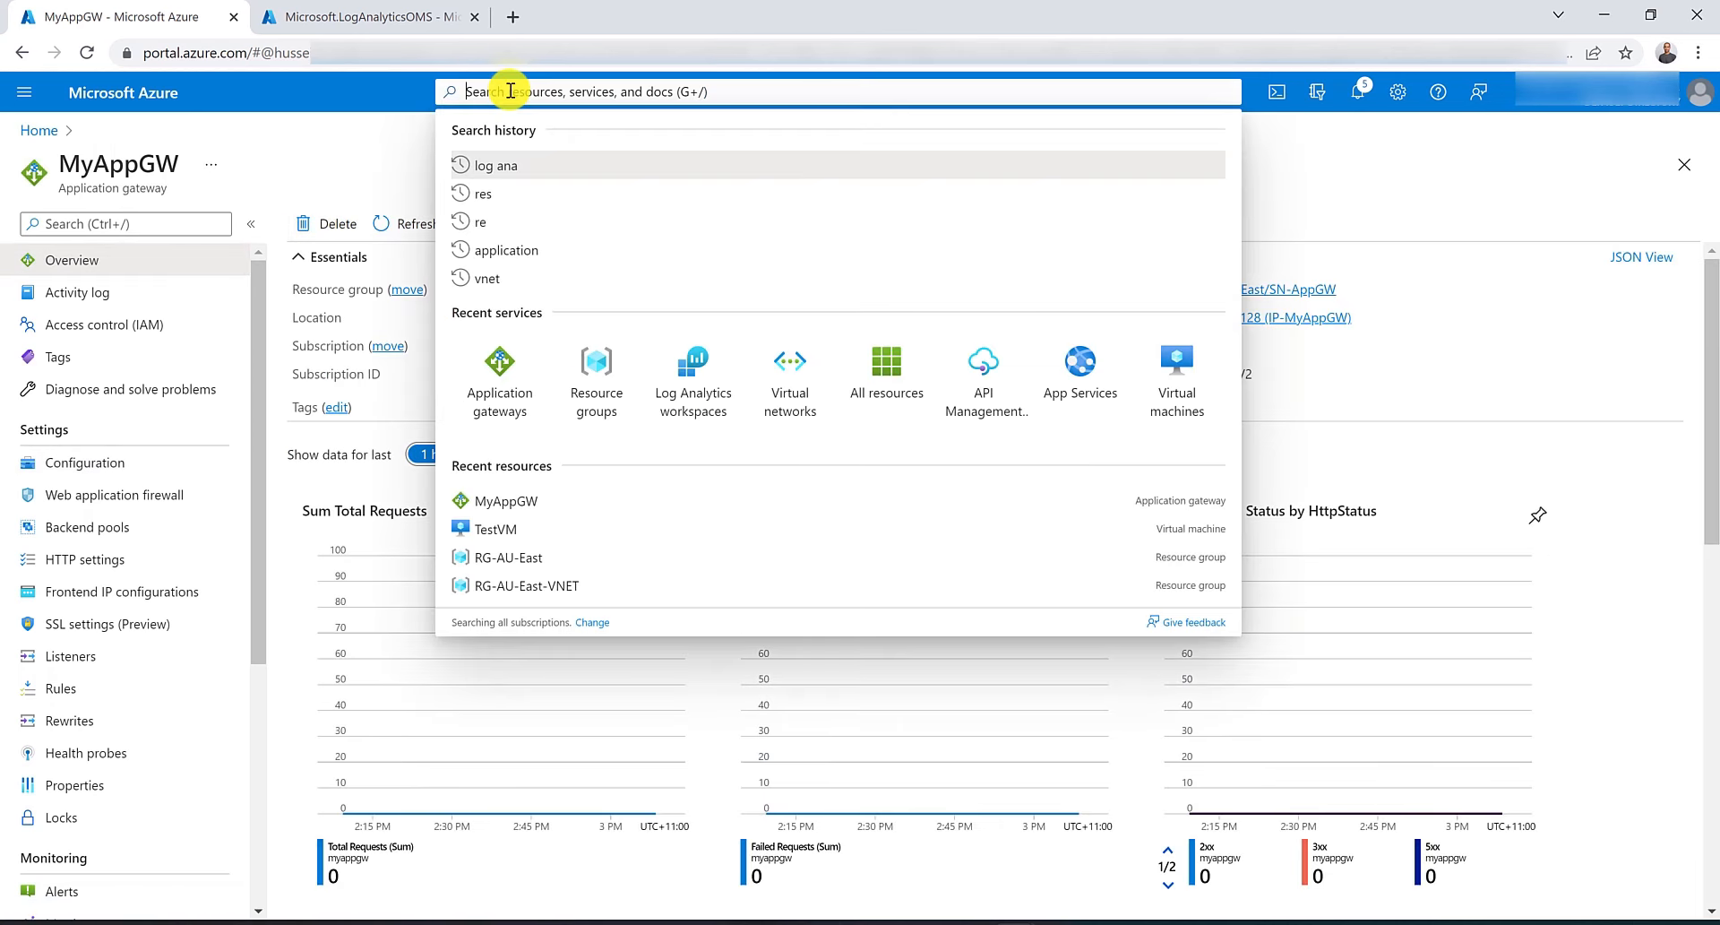
left_click(500, 381)
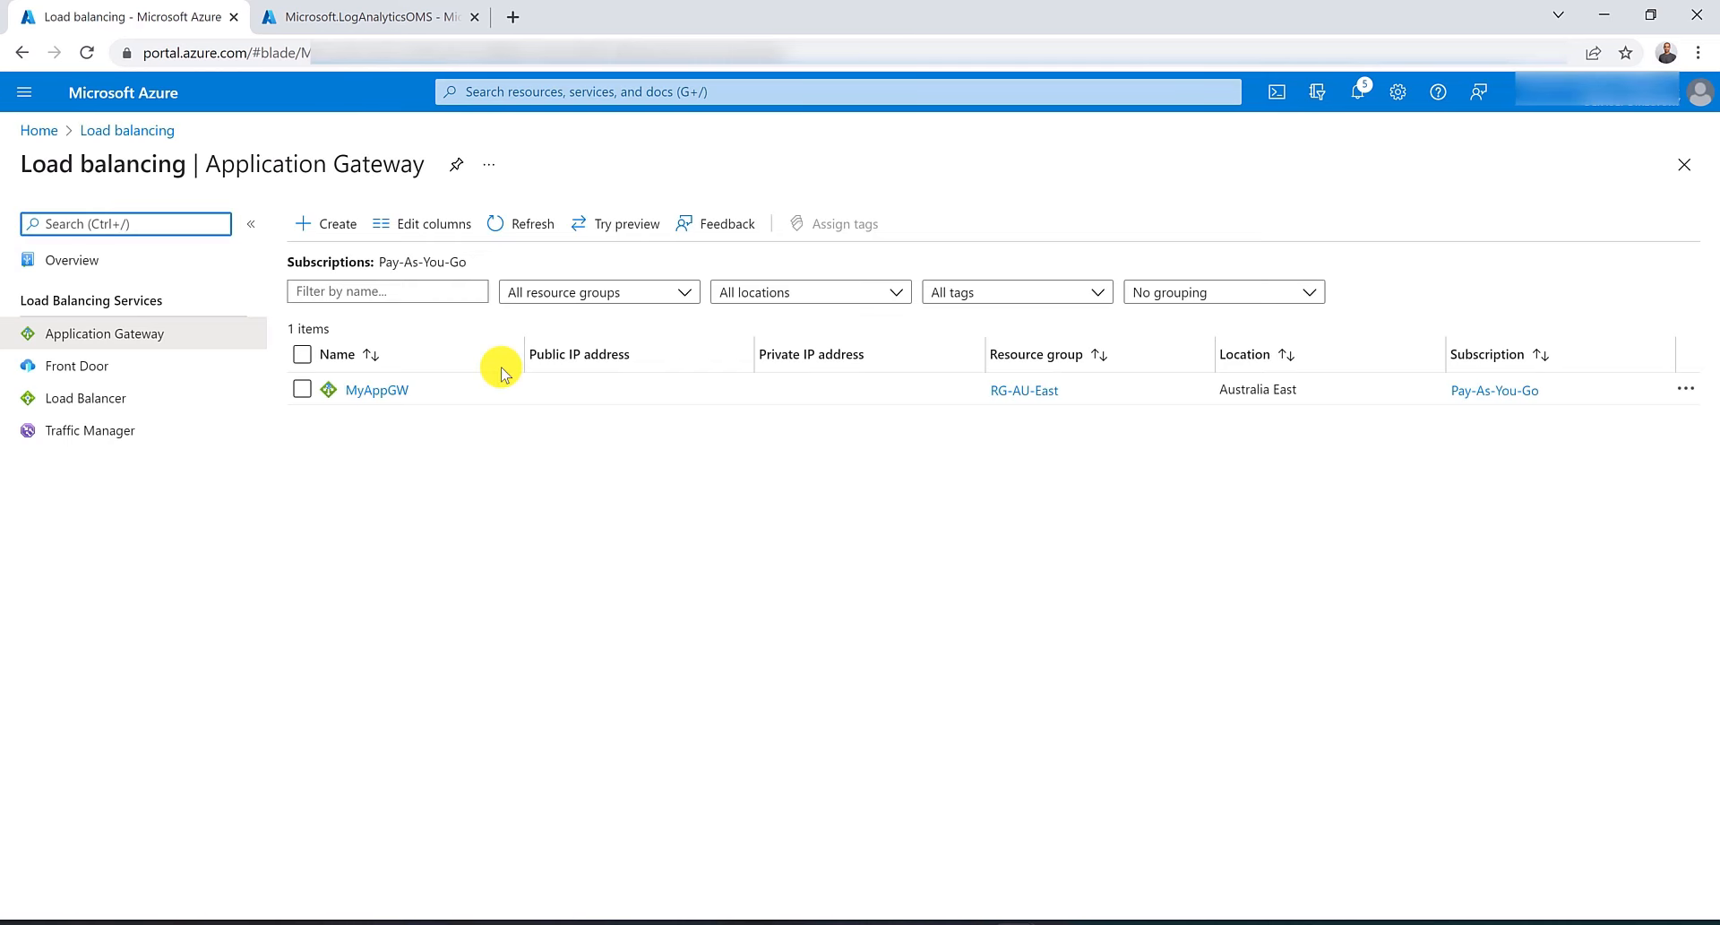
left_click(324, 228)
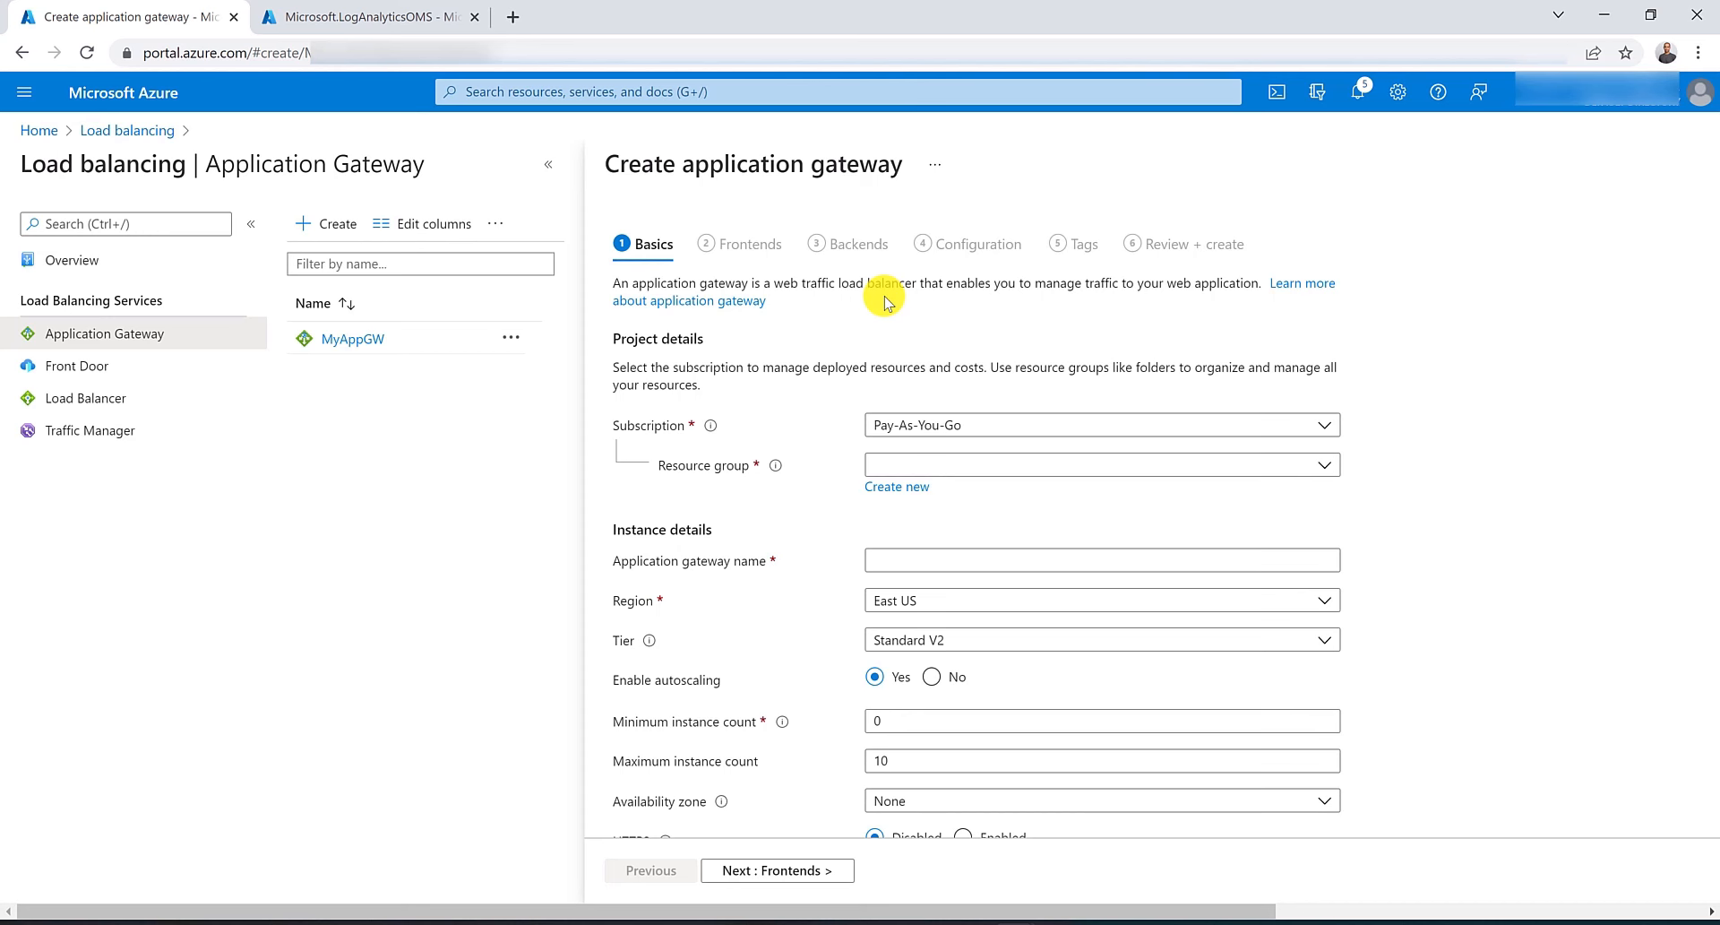
Select Zone 1 and Zone 2 as availability zones in the new gateway form.
scroll(882, 301, "down", 2)
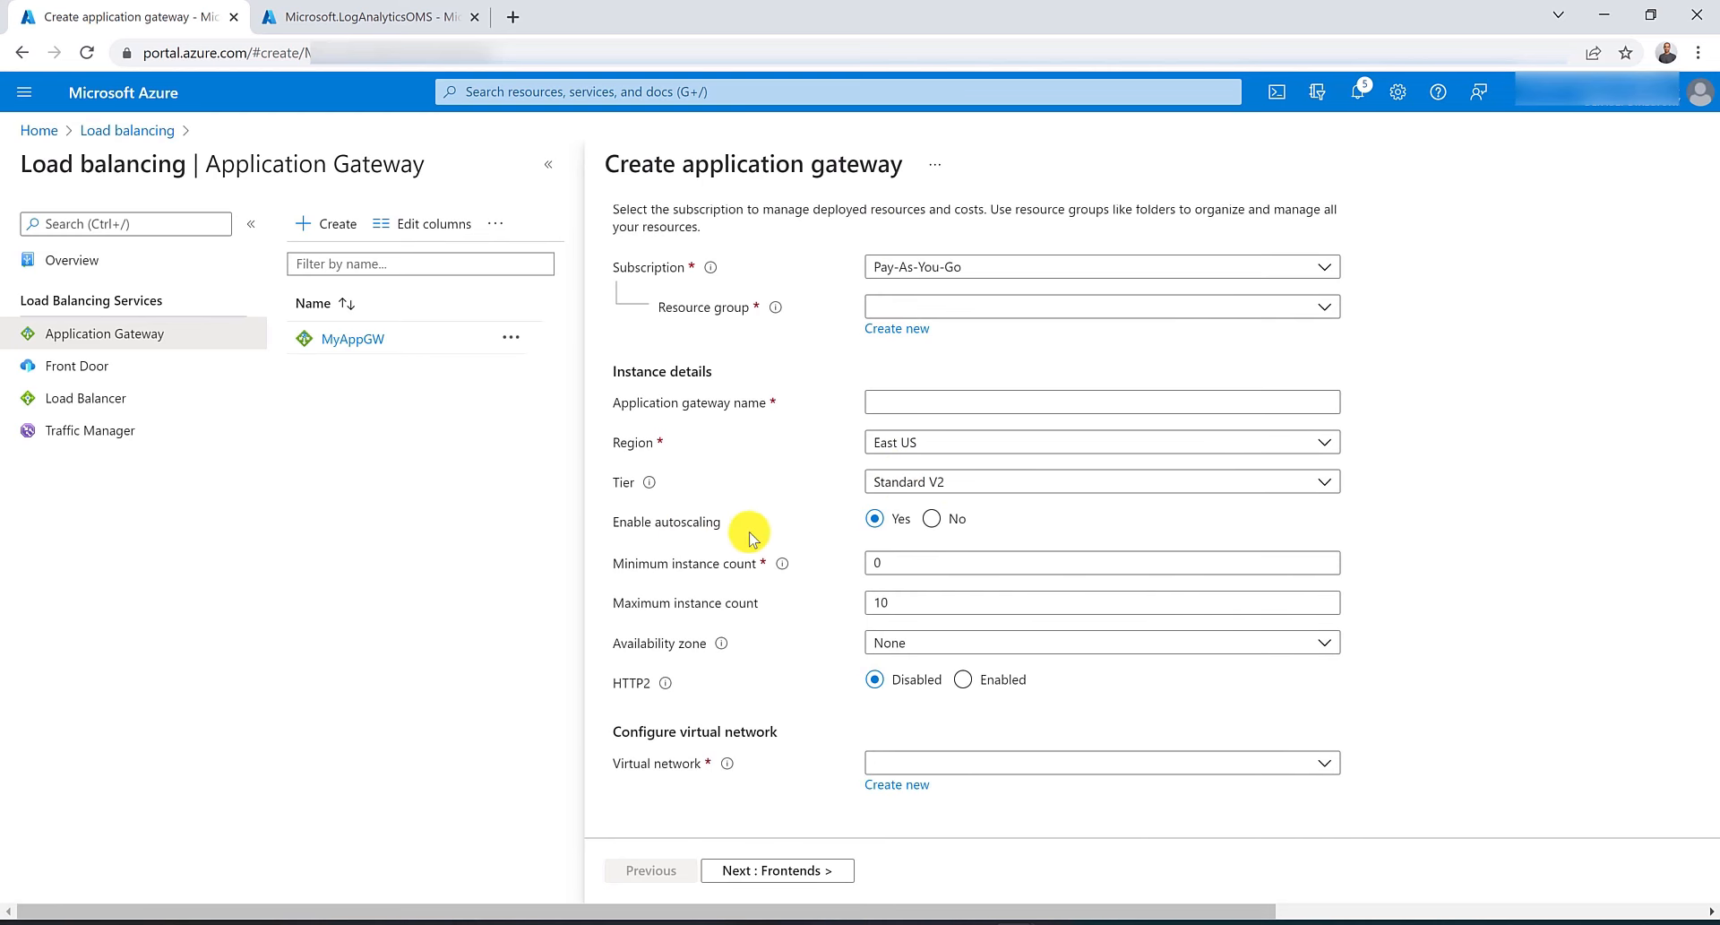
double_click(906, 562)
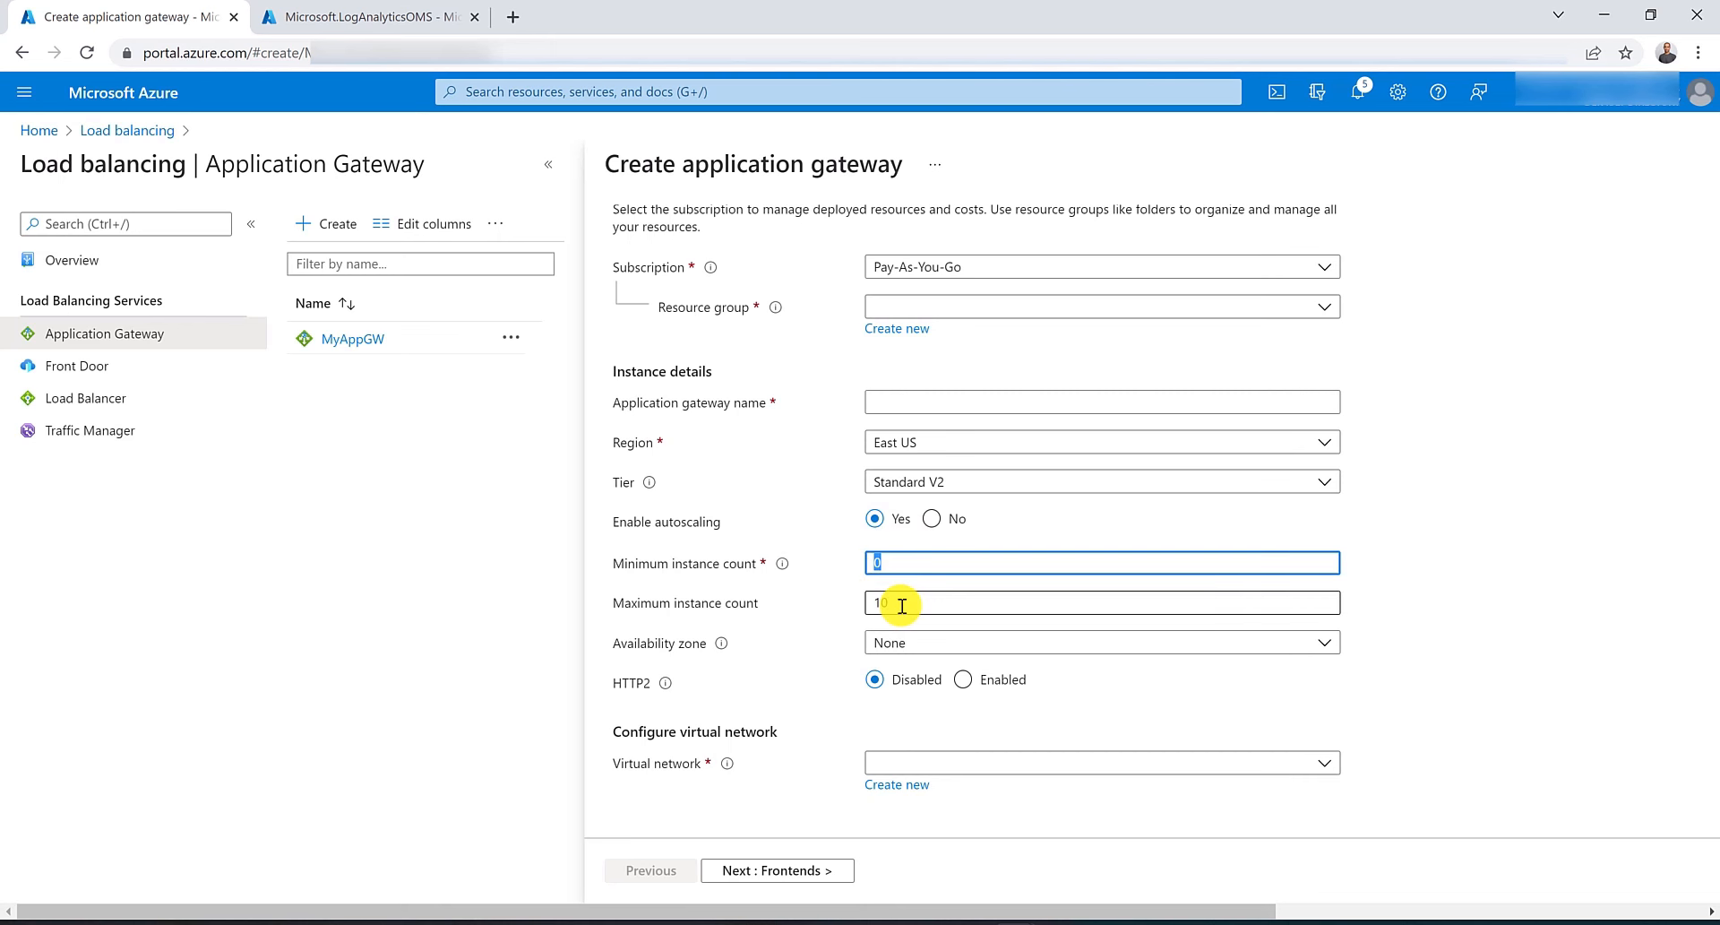
left_click(842, 601)
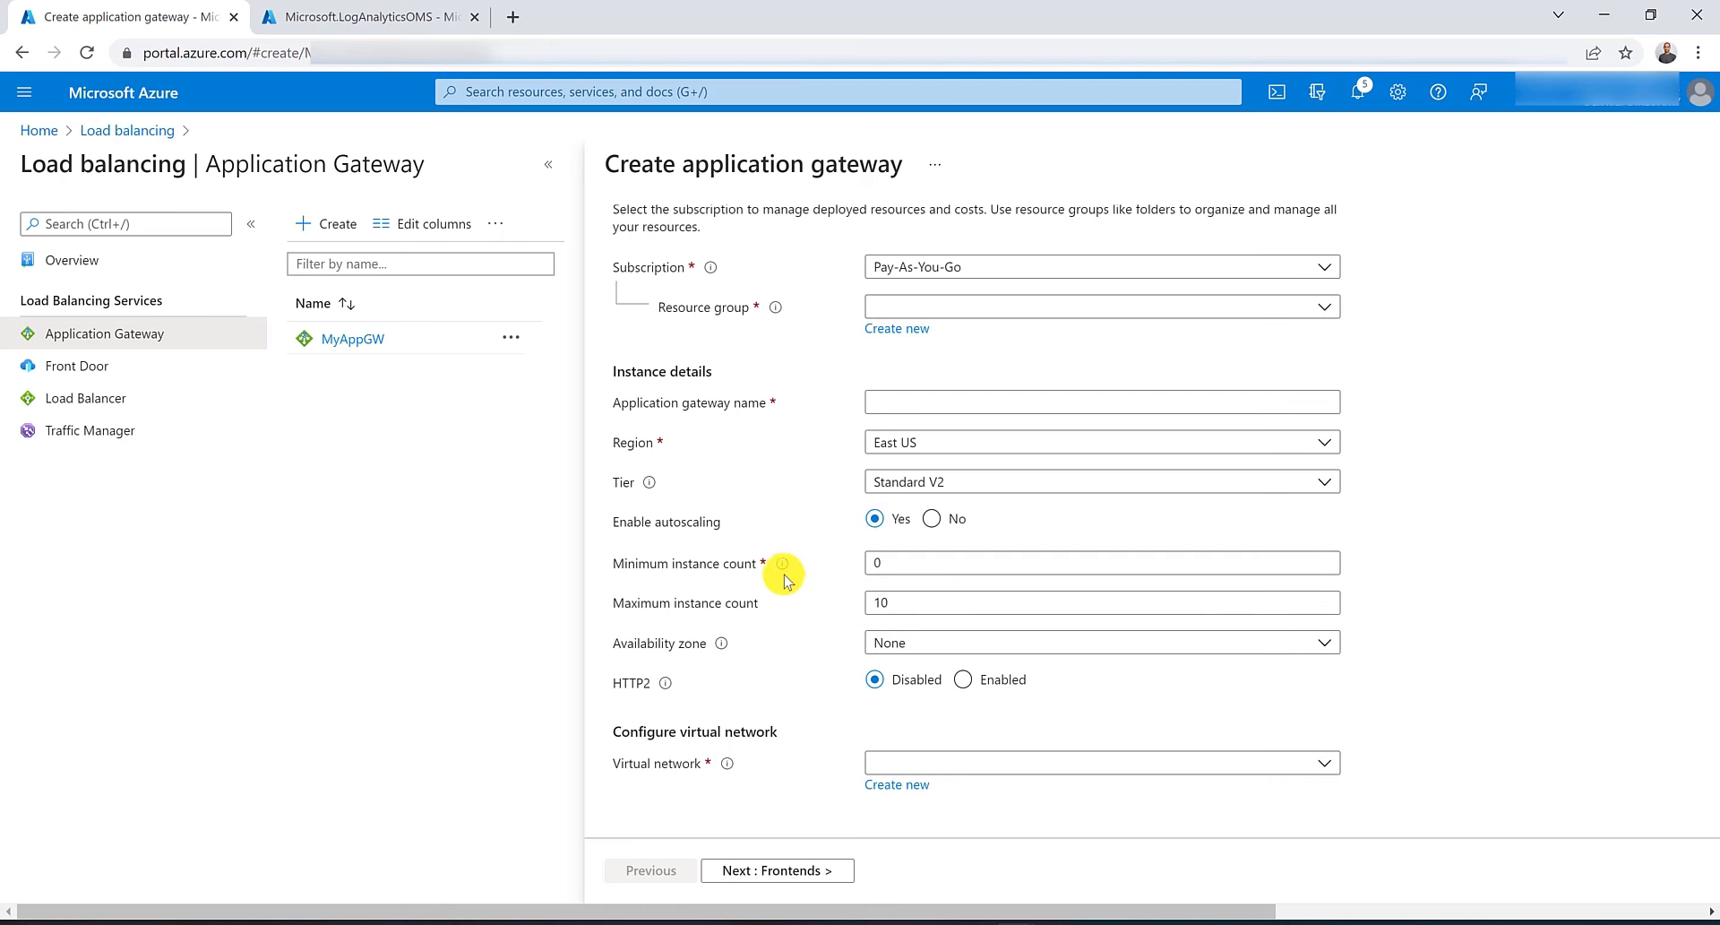
mouse_move(779, 571)
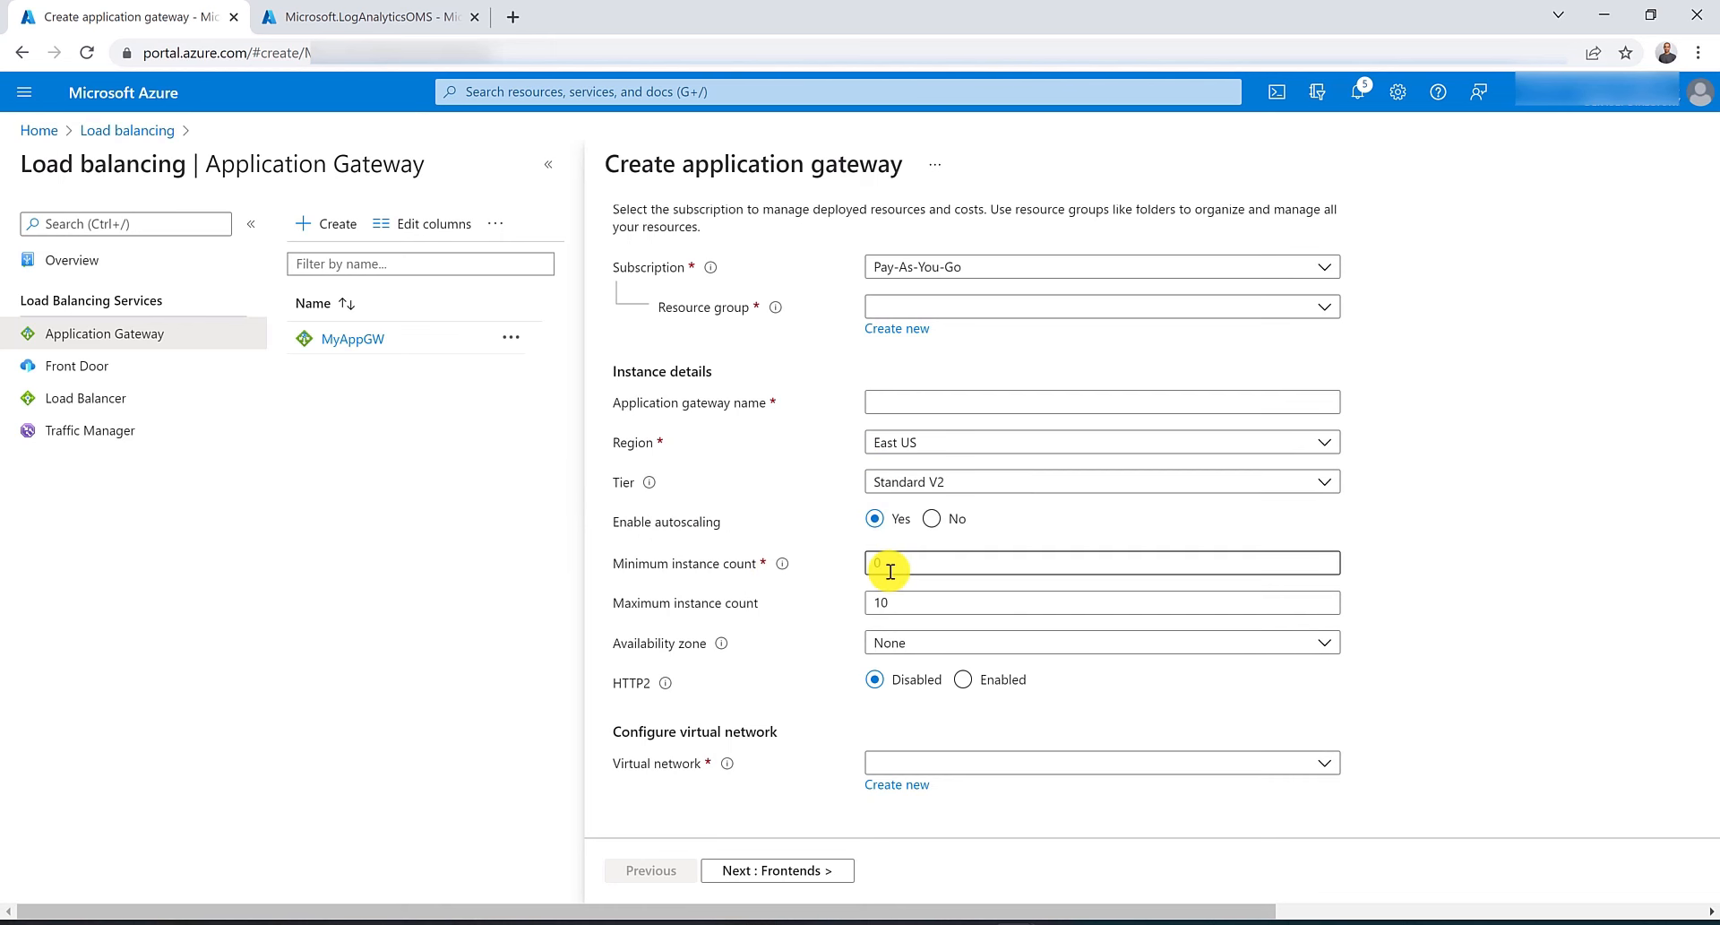
left_click(948, 642)
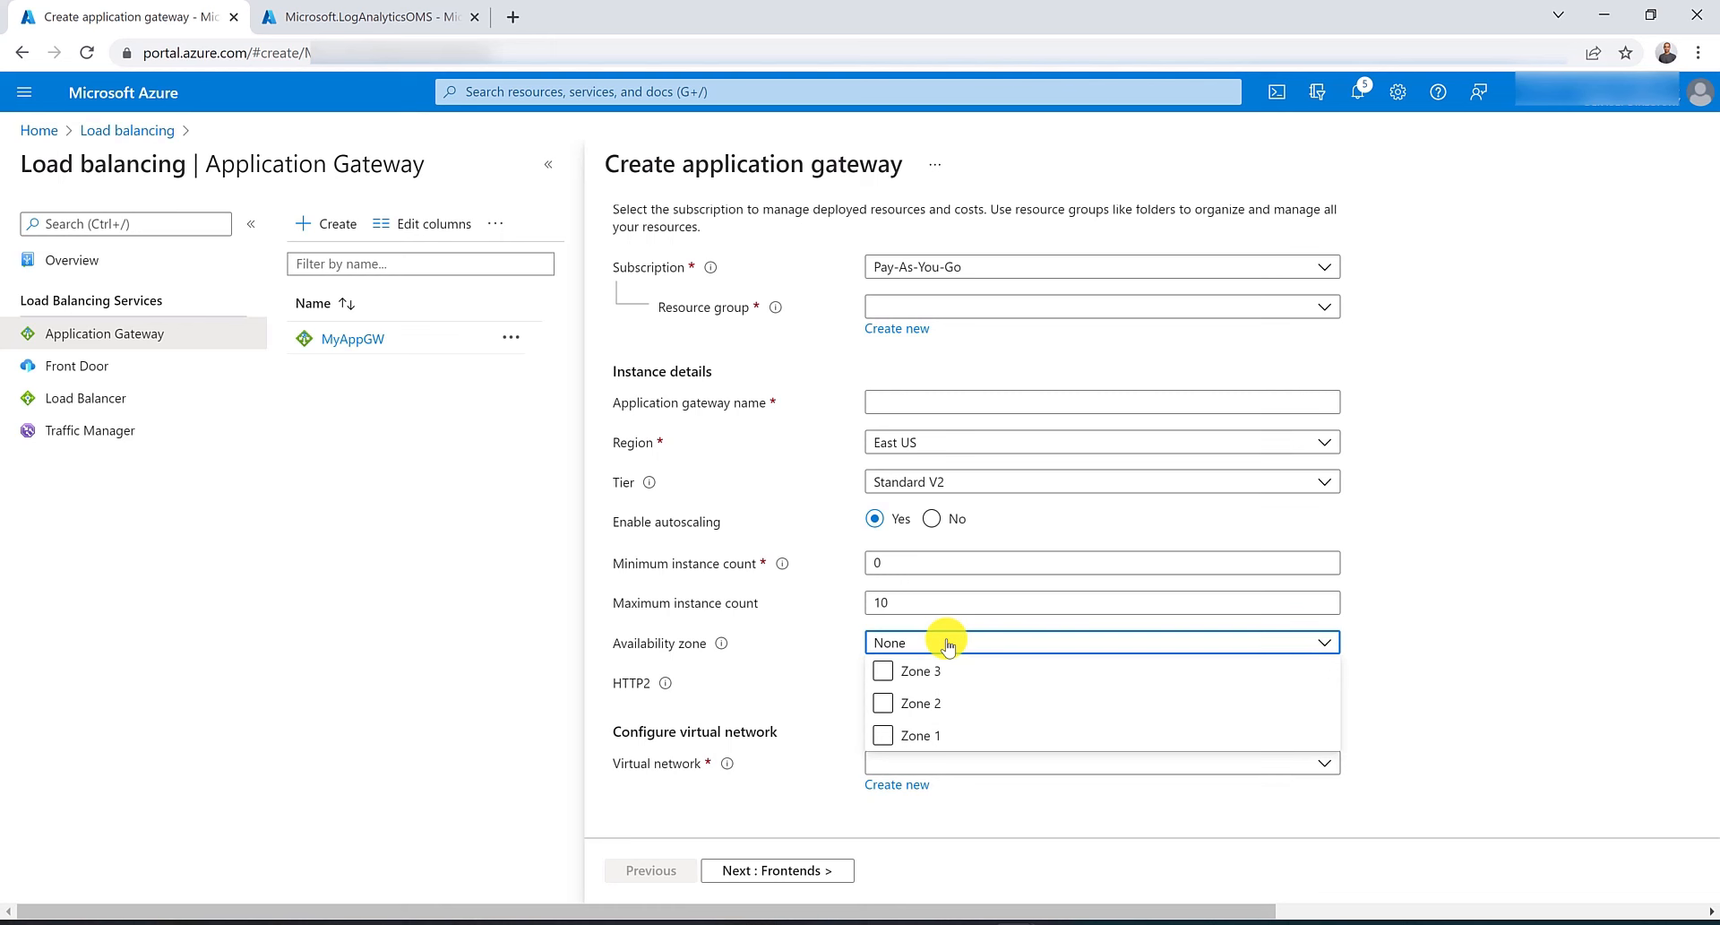
left_click(881, 735)
left_click(883, 704)
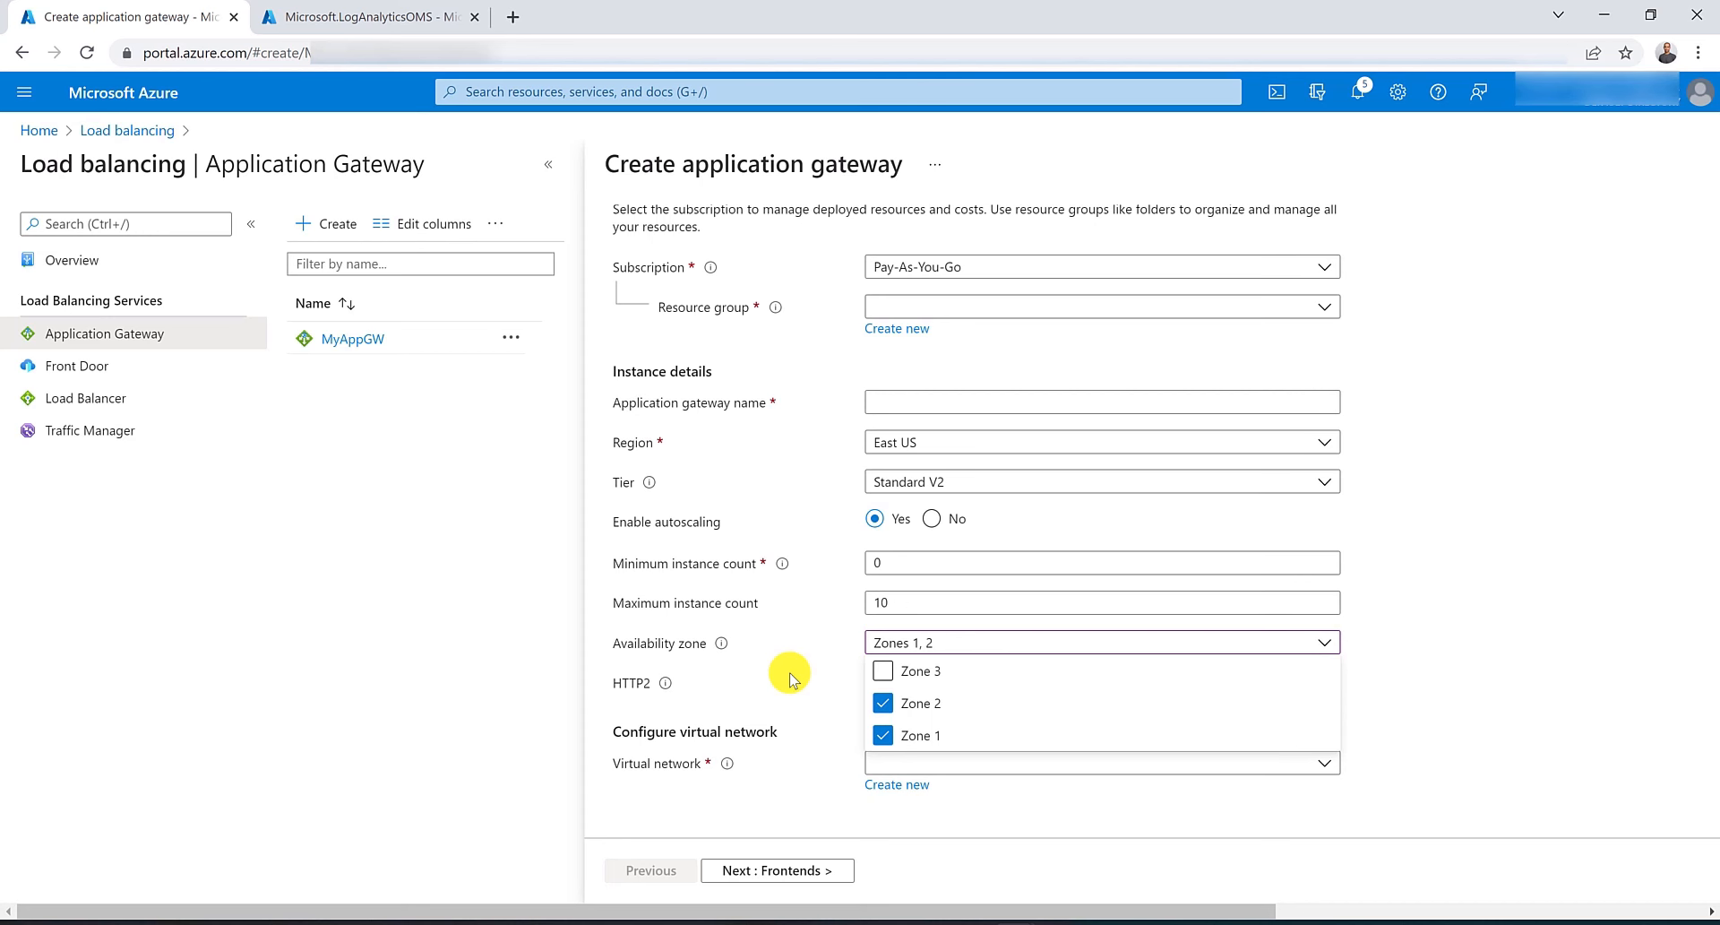
Open Resource groups, discarding the unsaved application gateway form.
left_click(554, 92)
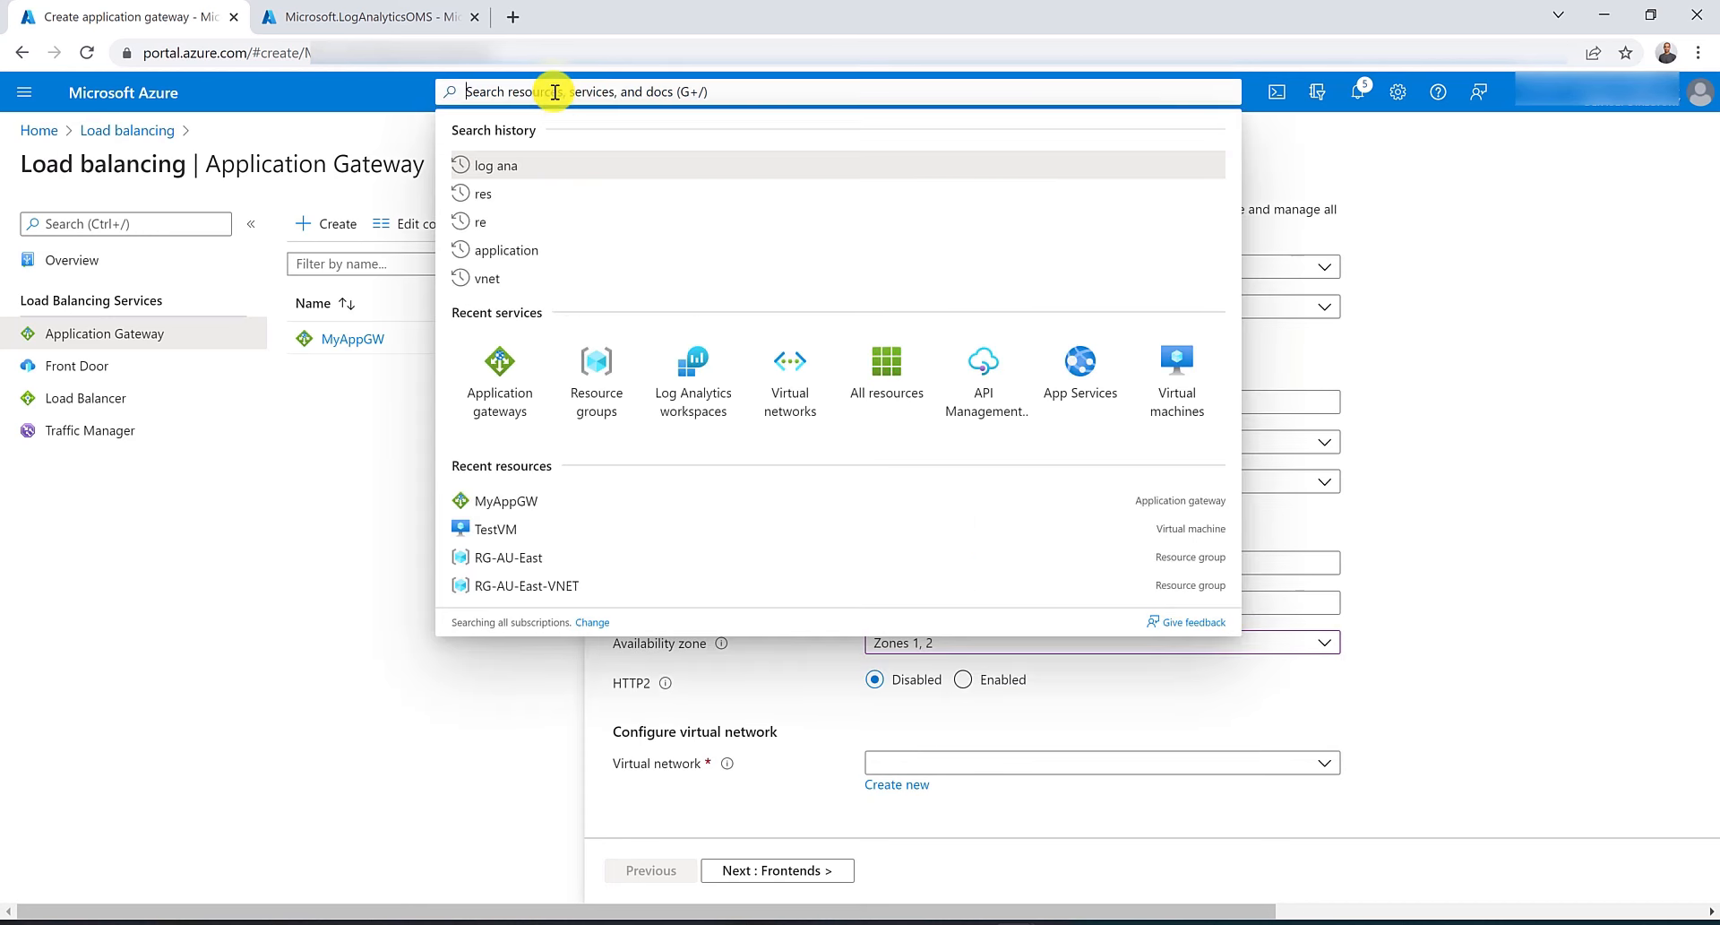
left_click(609, 361)
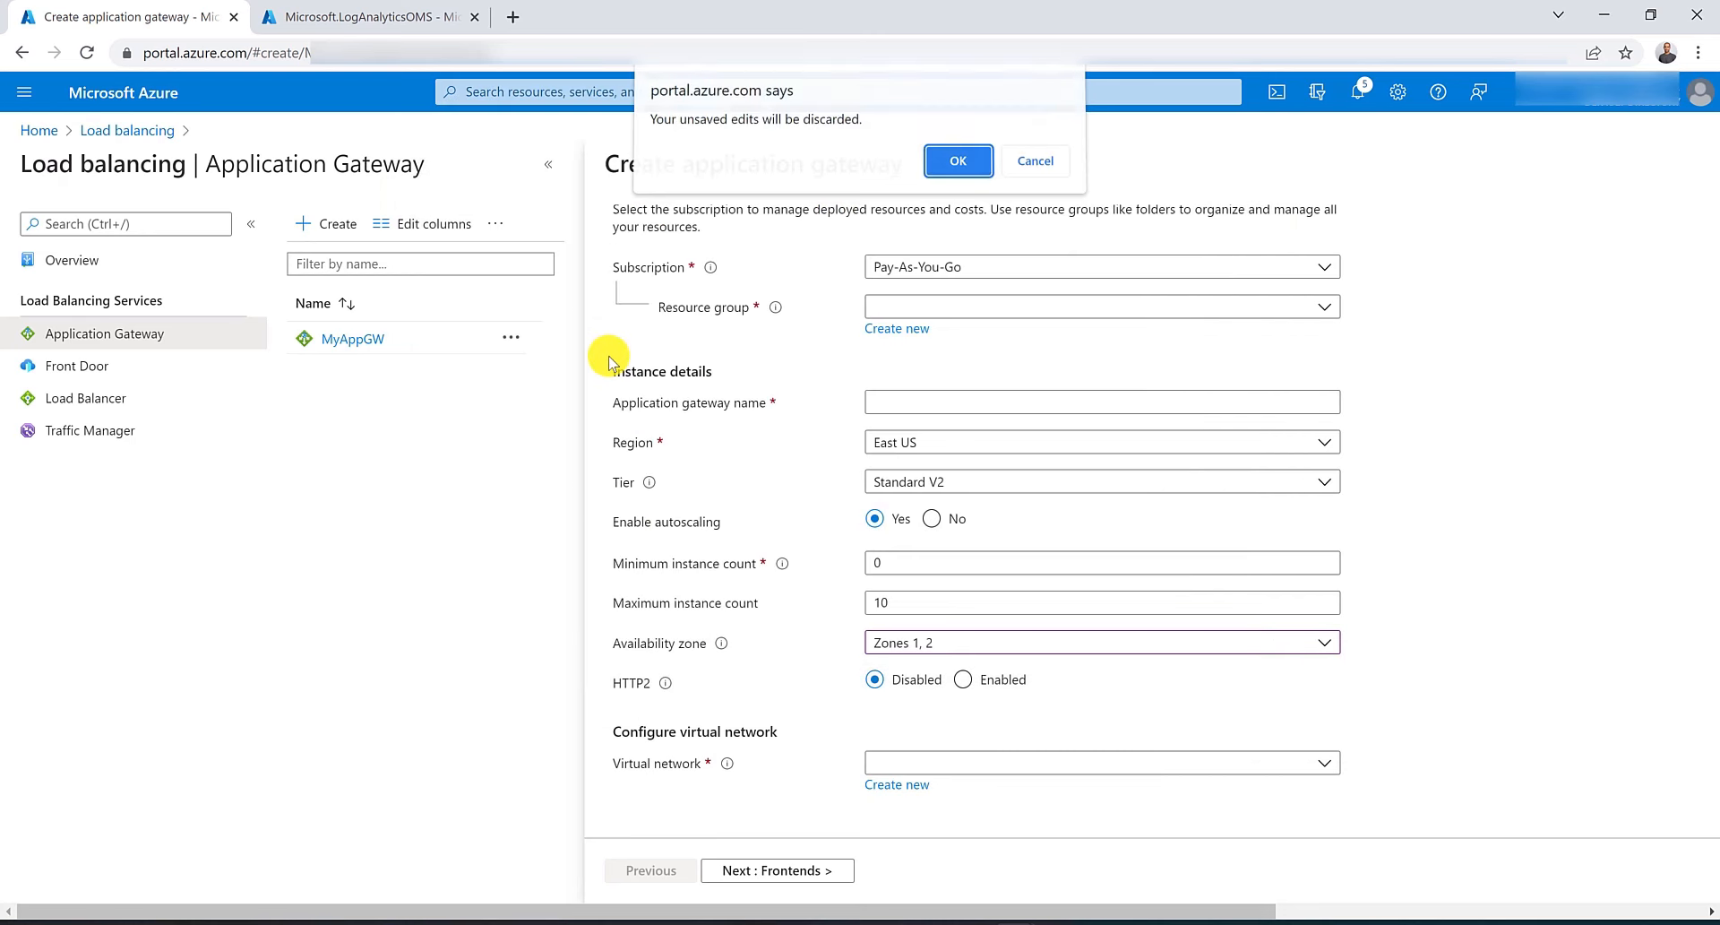
left_click(946, 172)
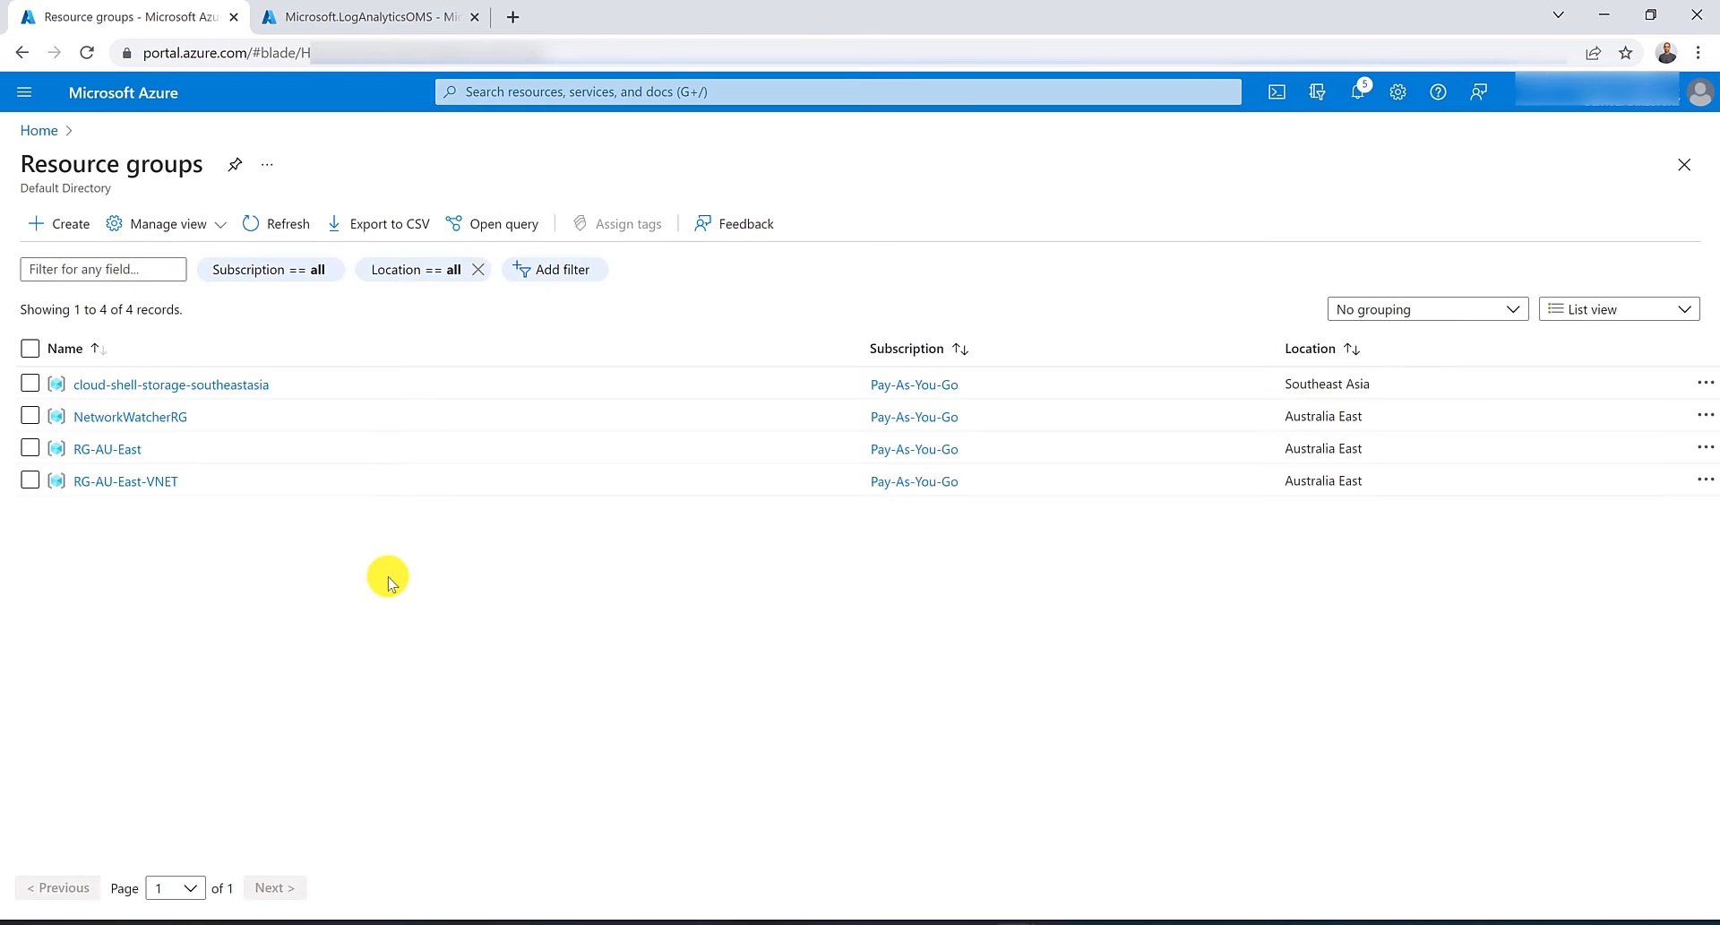
Delete the RG-AU-East resource group, entering its name to confirm.
left_click(90, 449)
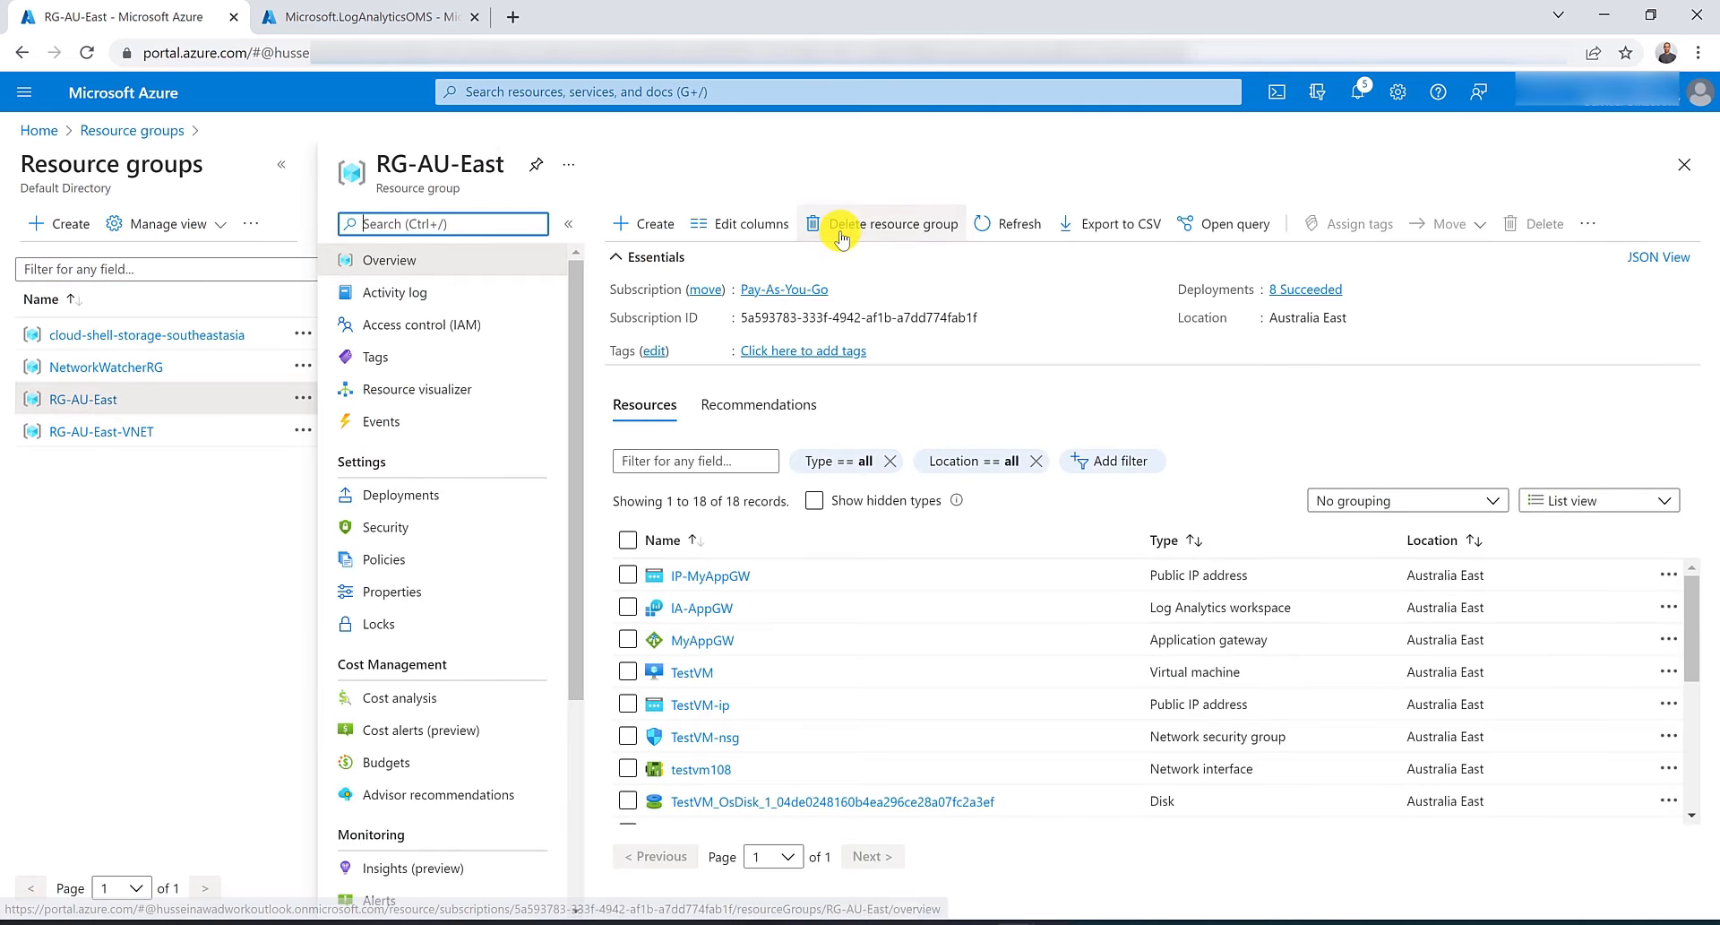
left_click(841, 238)
triple_click(470, 167)
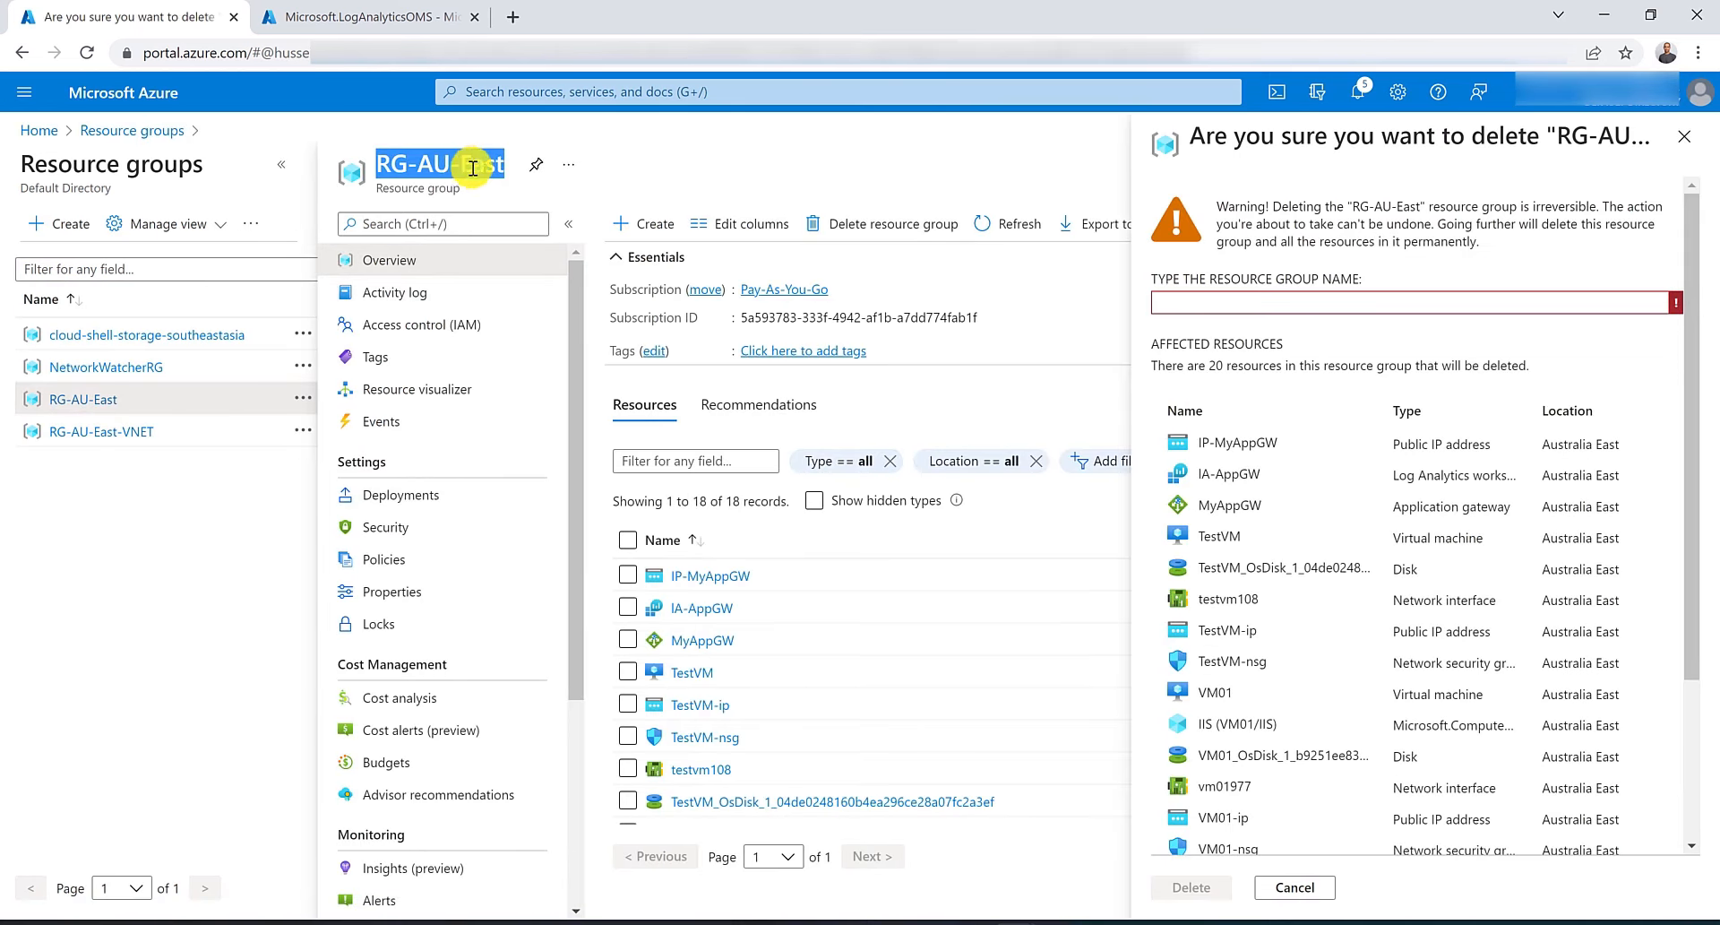
left_click_drag(473, 168, 1335, 306)
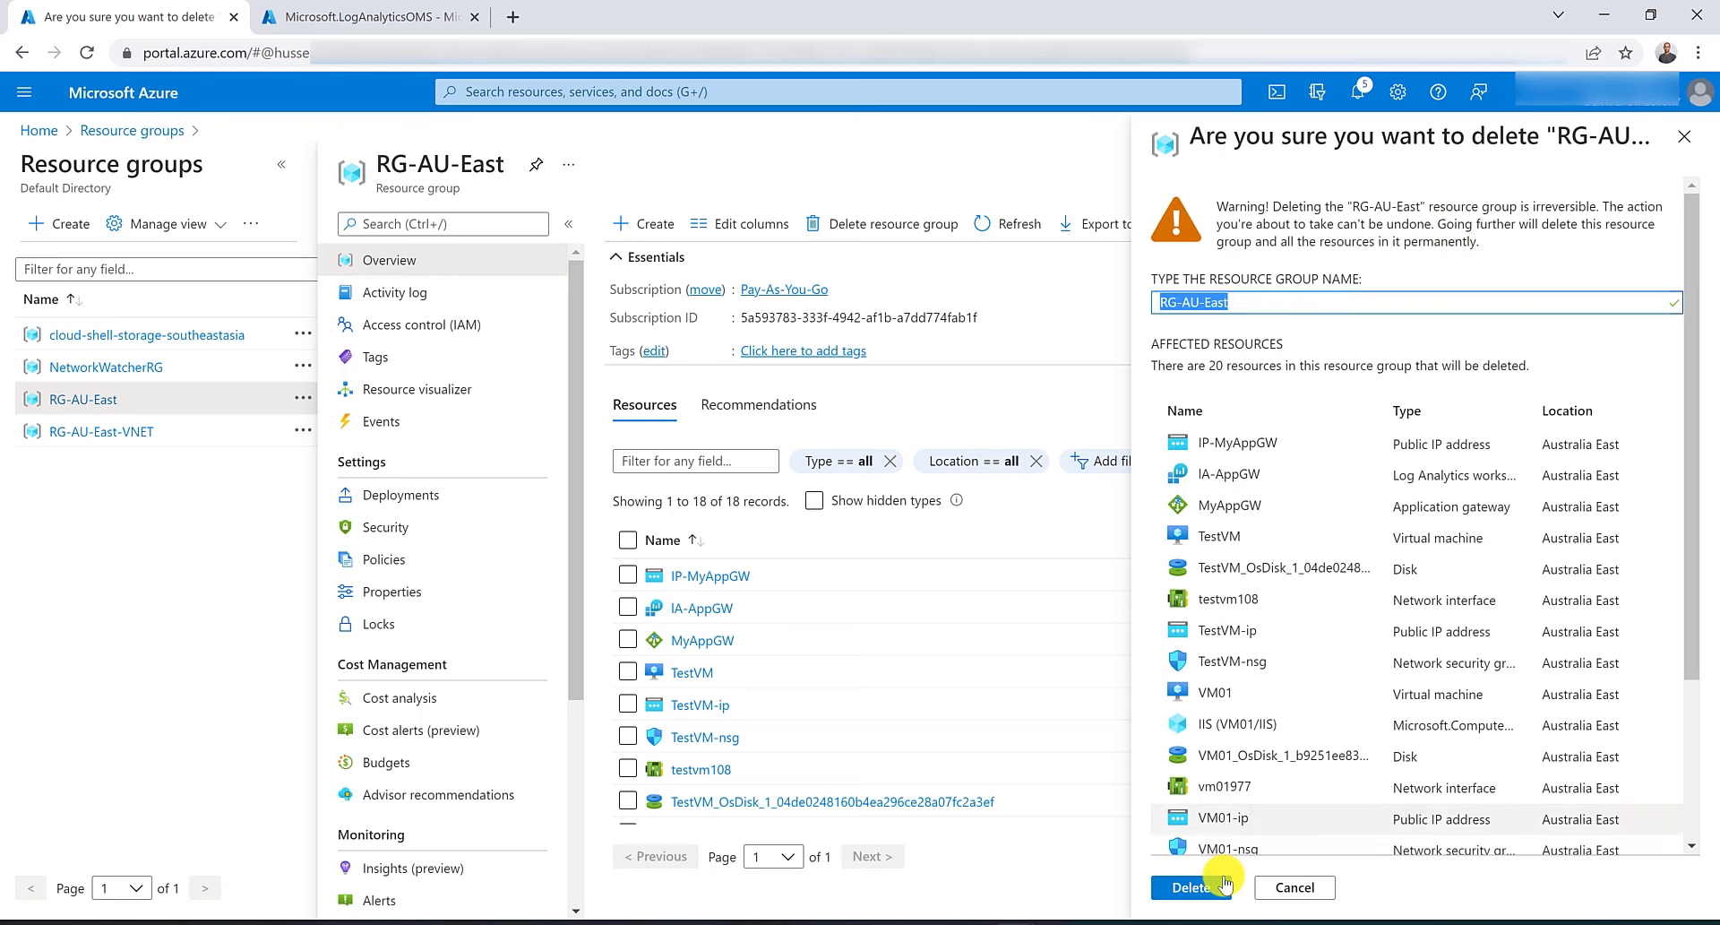
left_click(1224, 885)
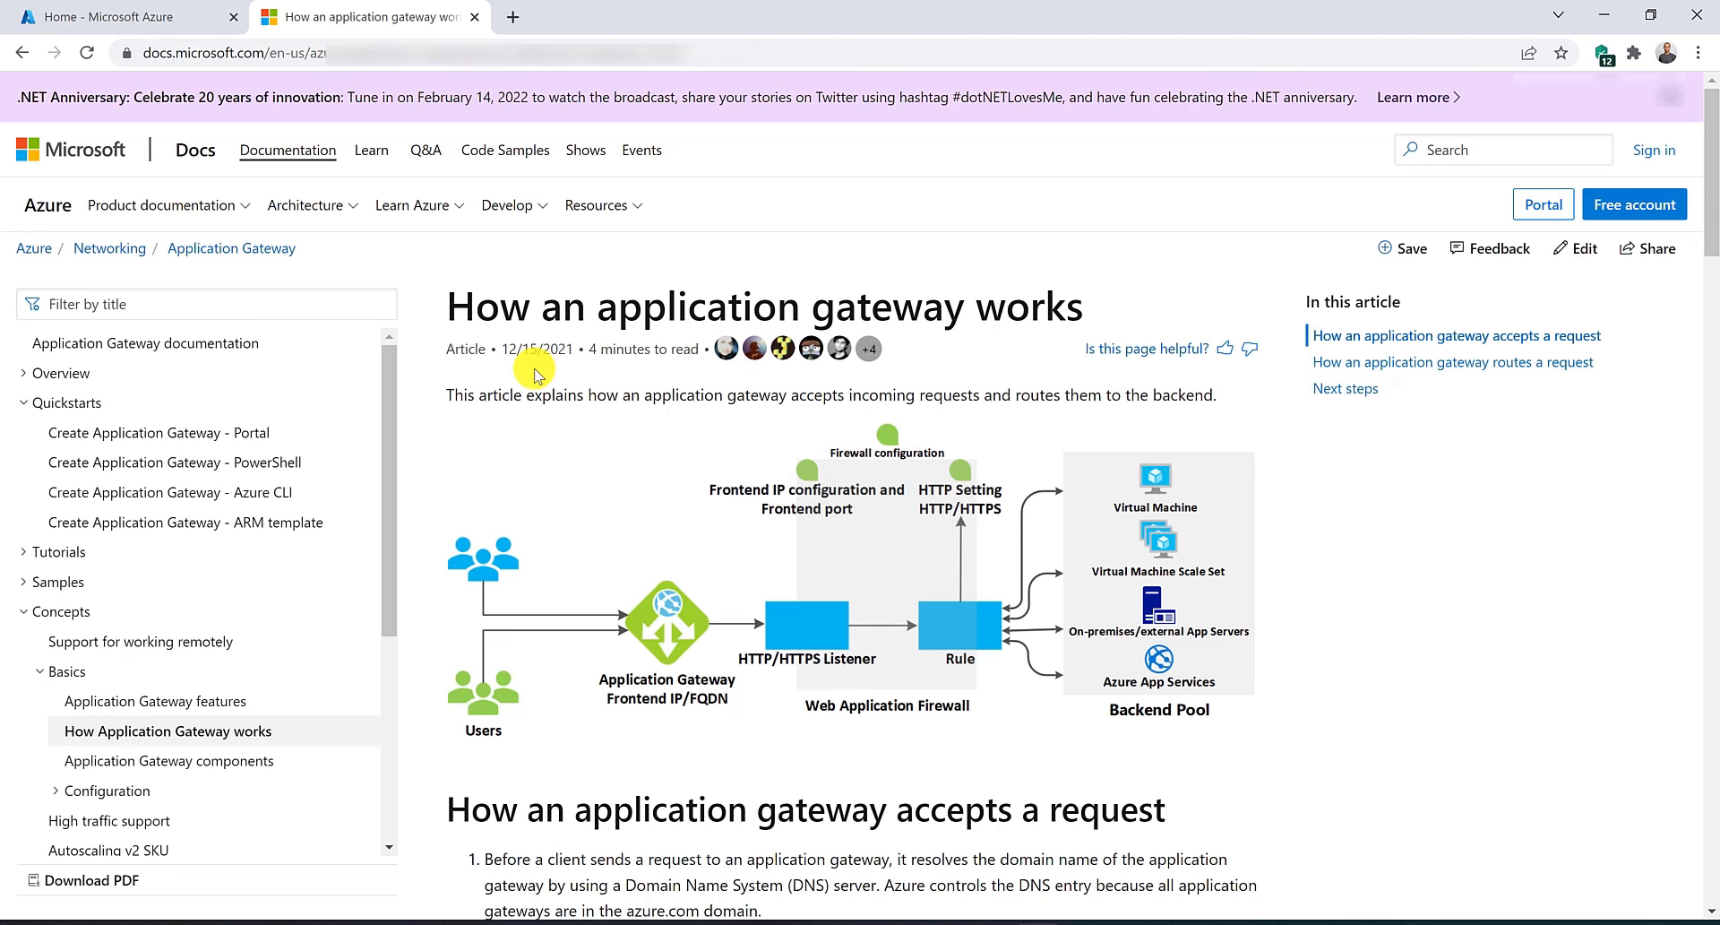
Switch back to the Azure portal tab and start creating a new resource group.
left_click(167, 16)
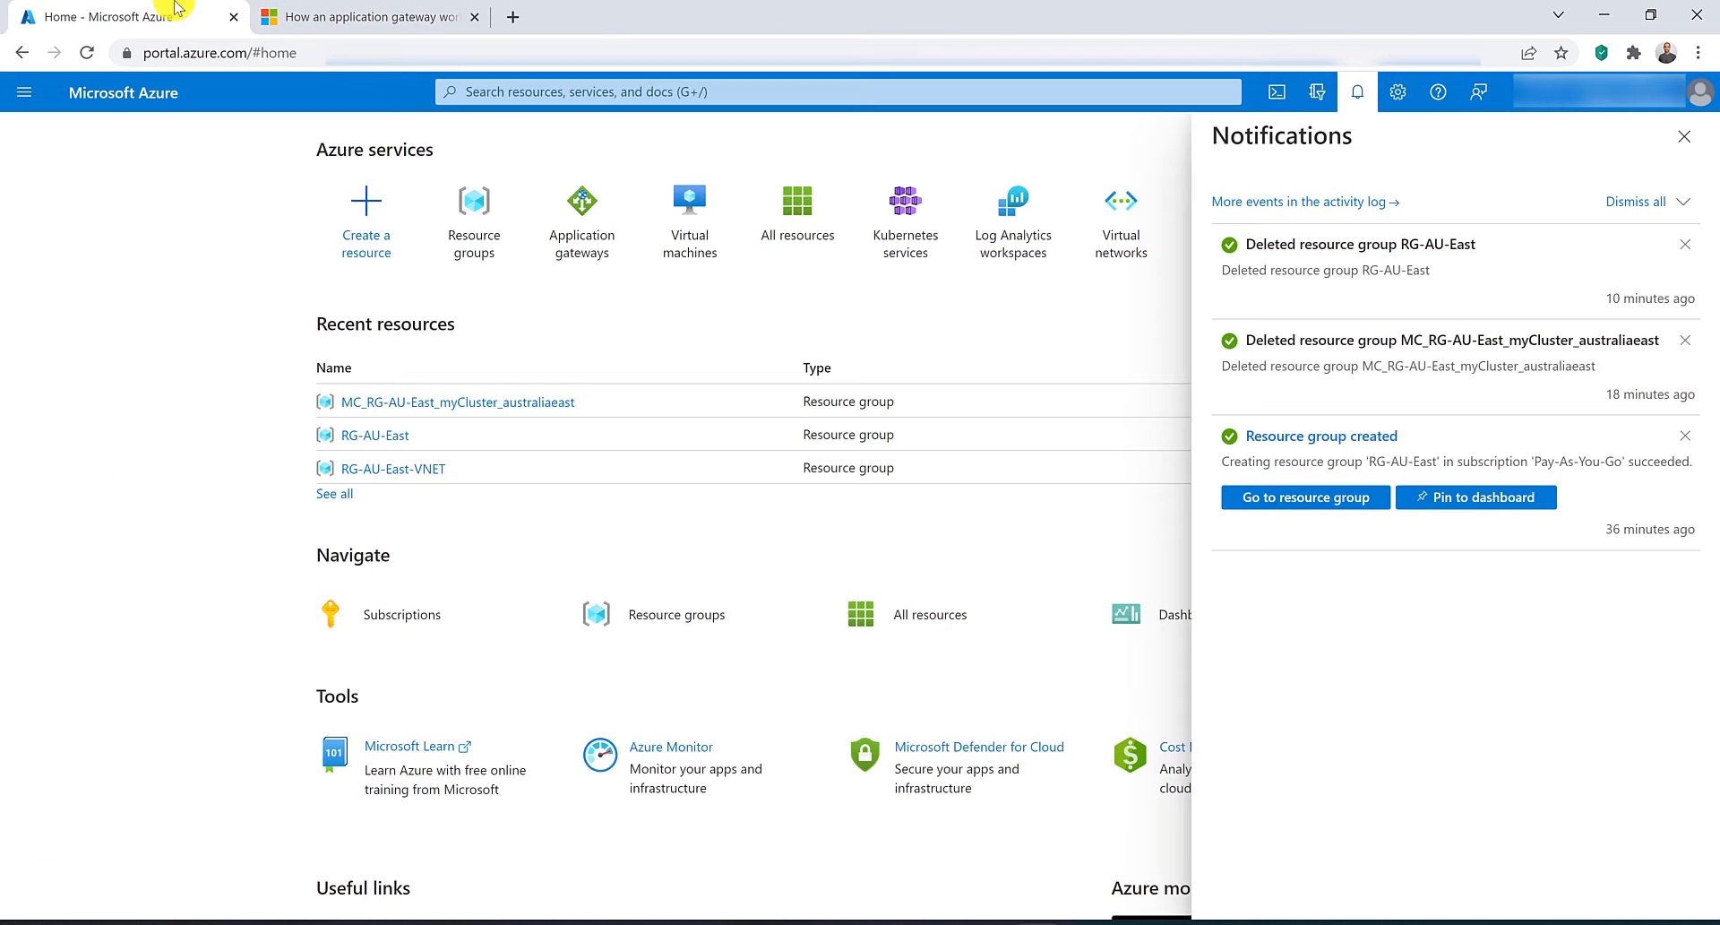
left_click(1684, 136)
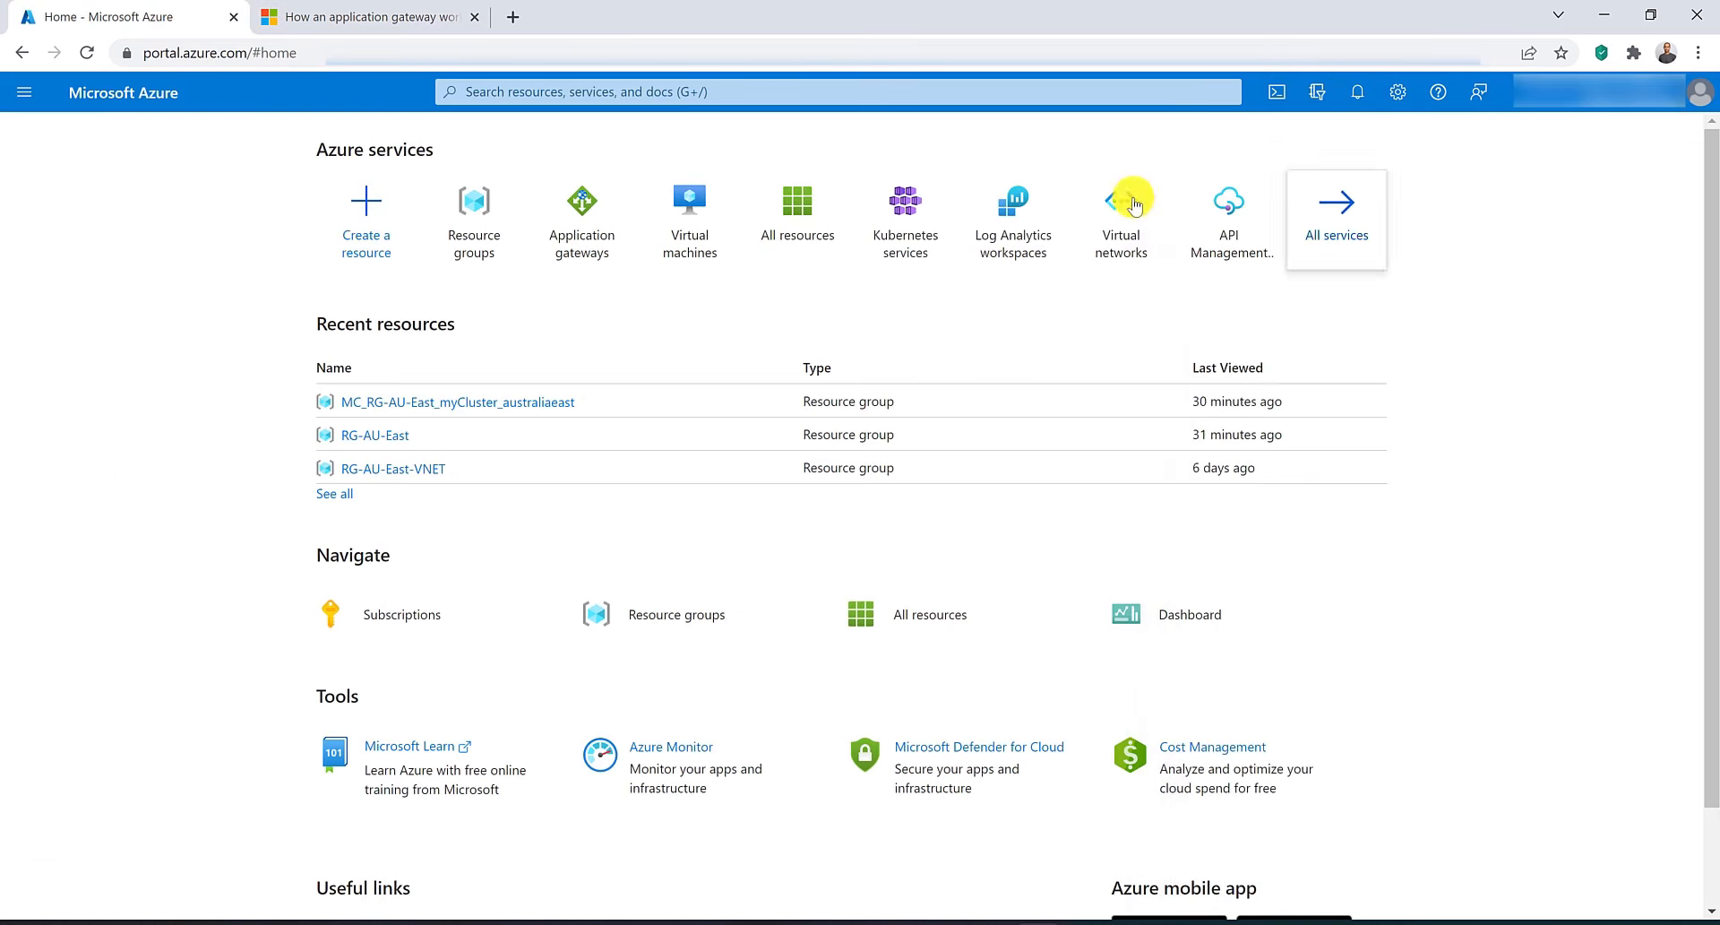
left_click(472, 224)
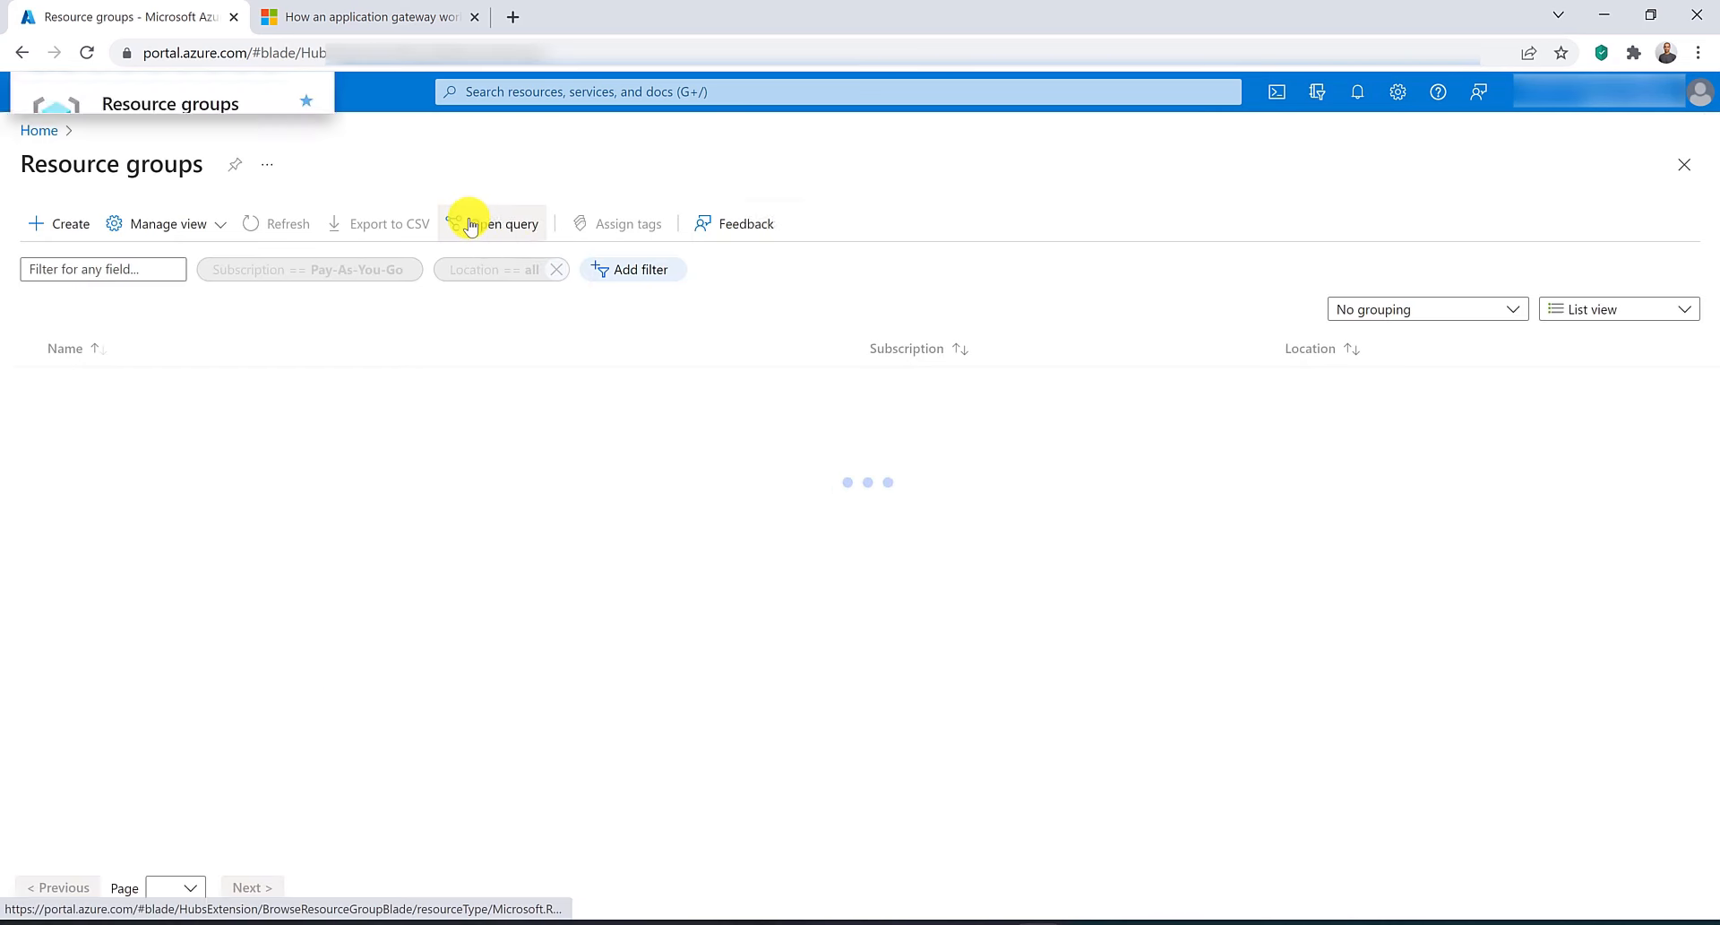
left_click(71, 223)
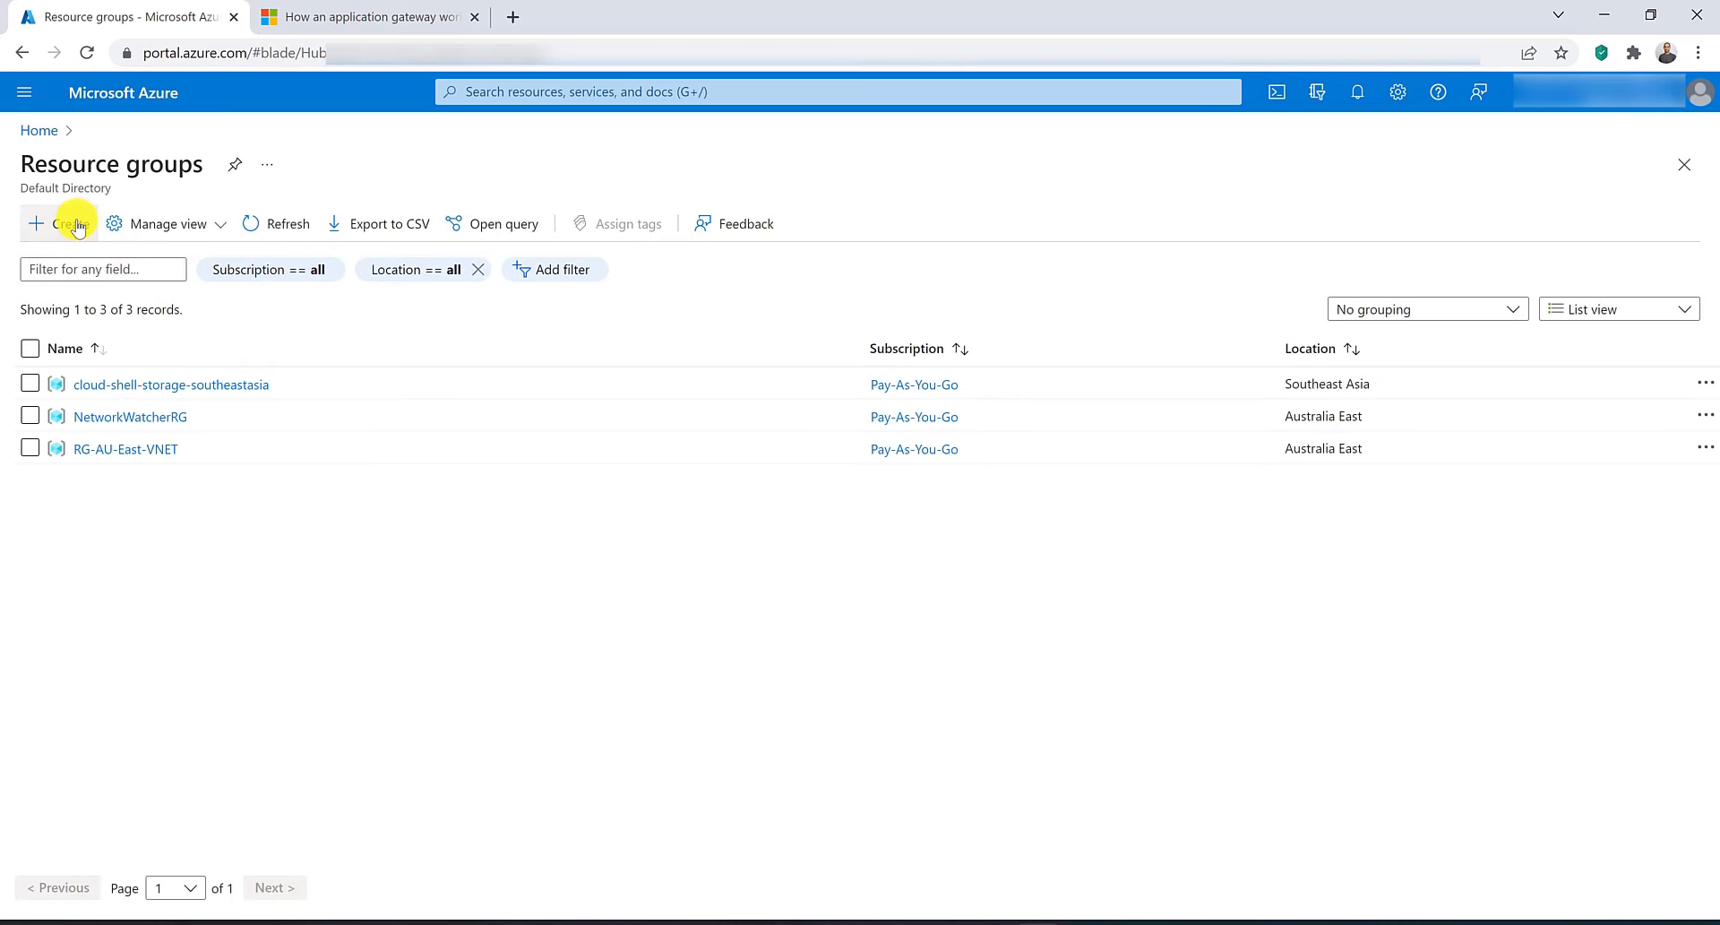
left_click(716, 423)
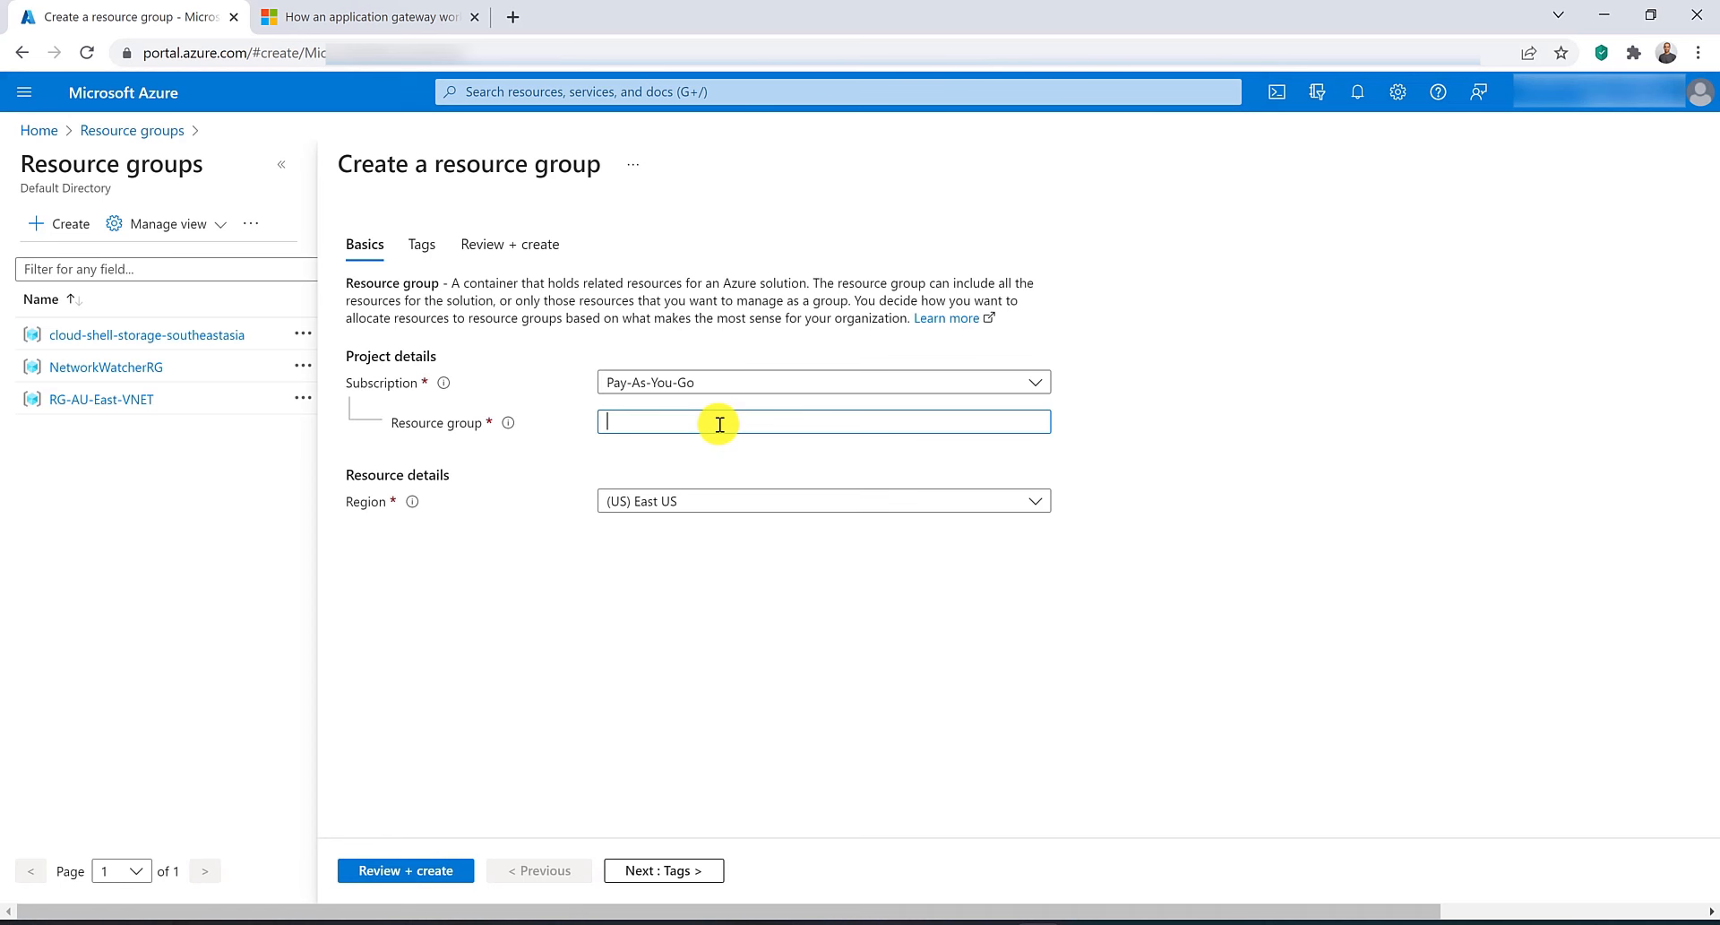
Create resource group RG-AU-East in the (Asia Pacific) Australia East region.
type("RG-Au")
key("BackSpace")
type("U_")
type("East")
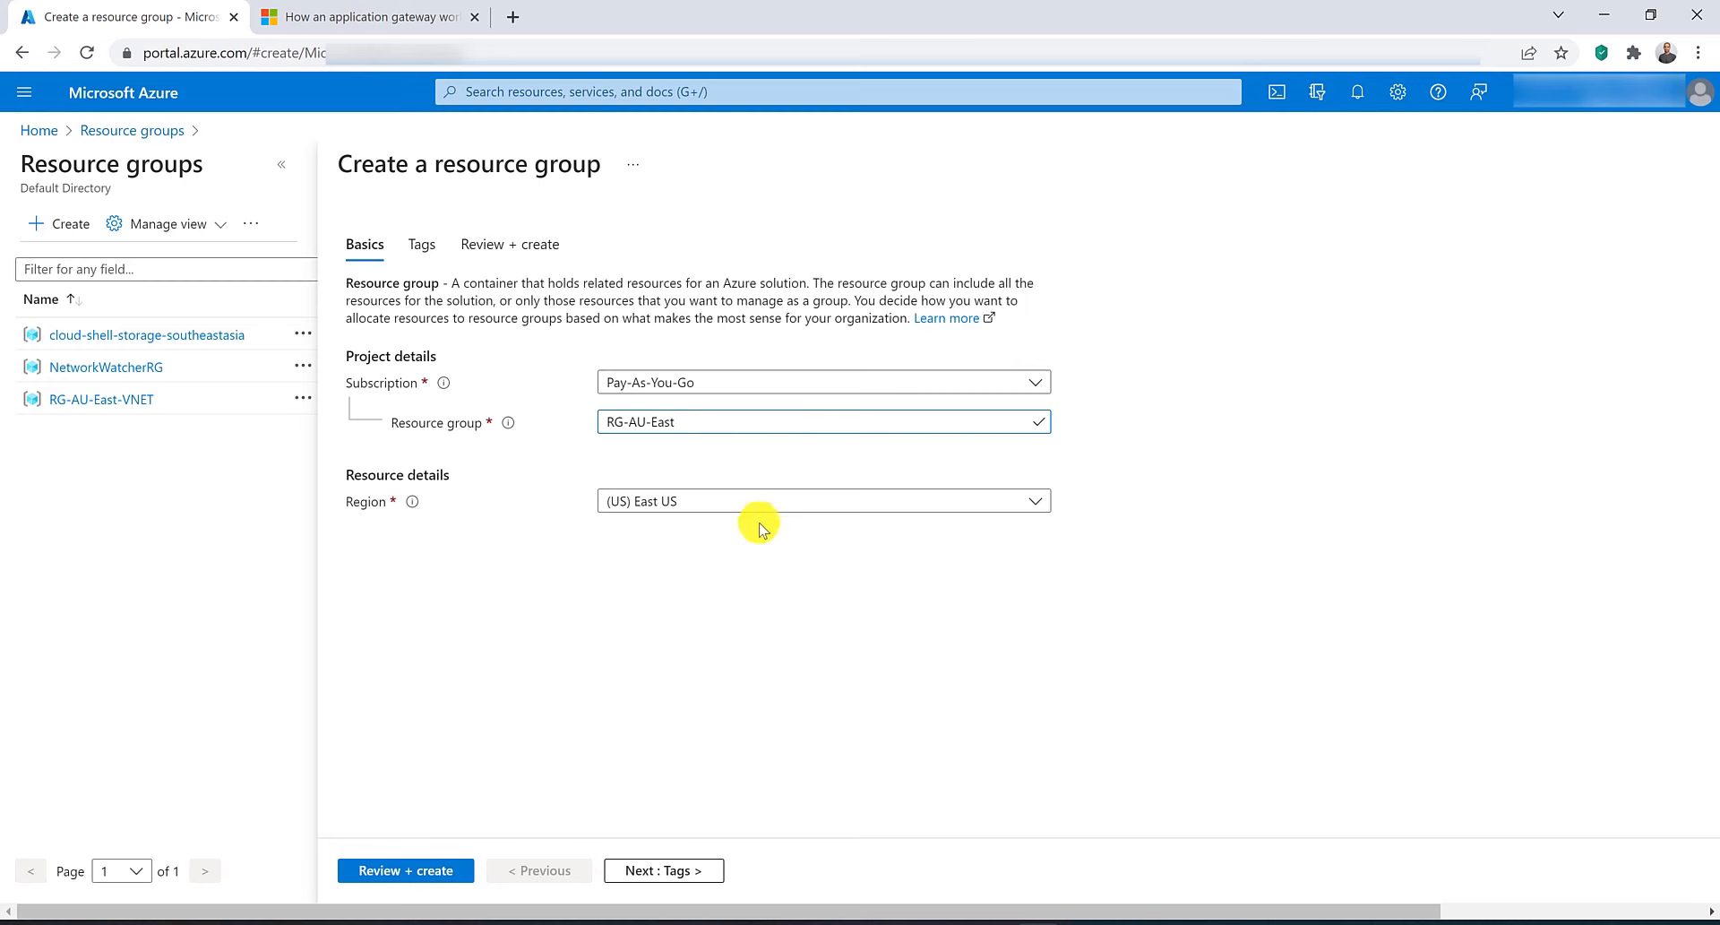
left_click(741, 500)
left_click(701, 760)
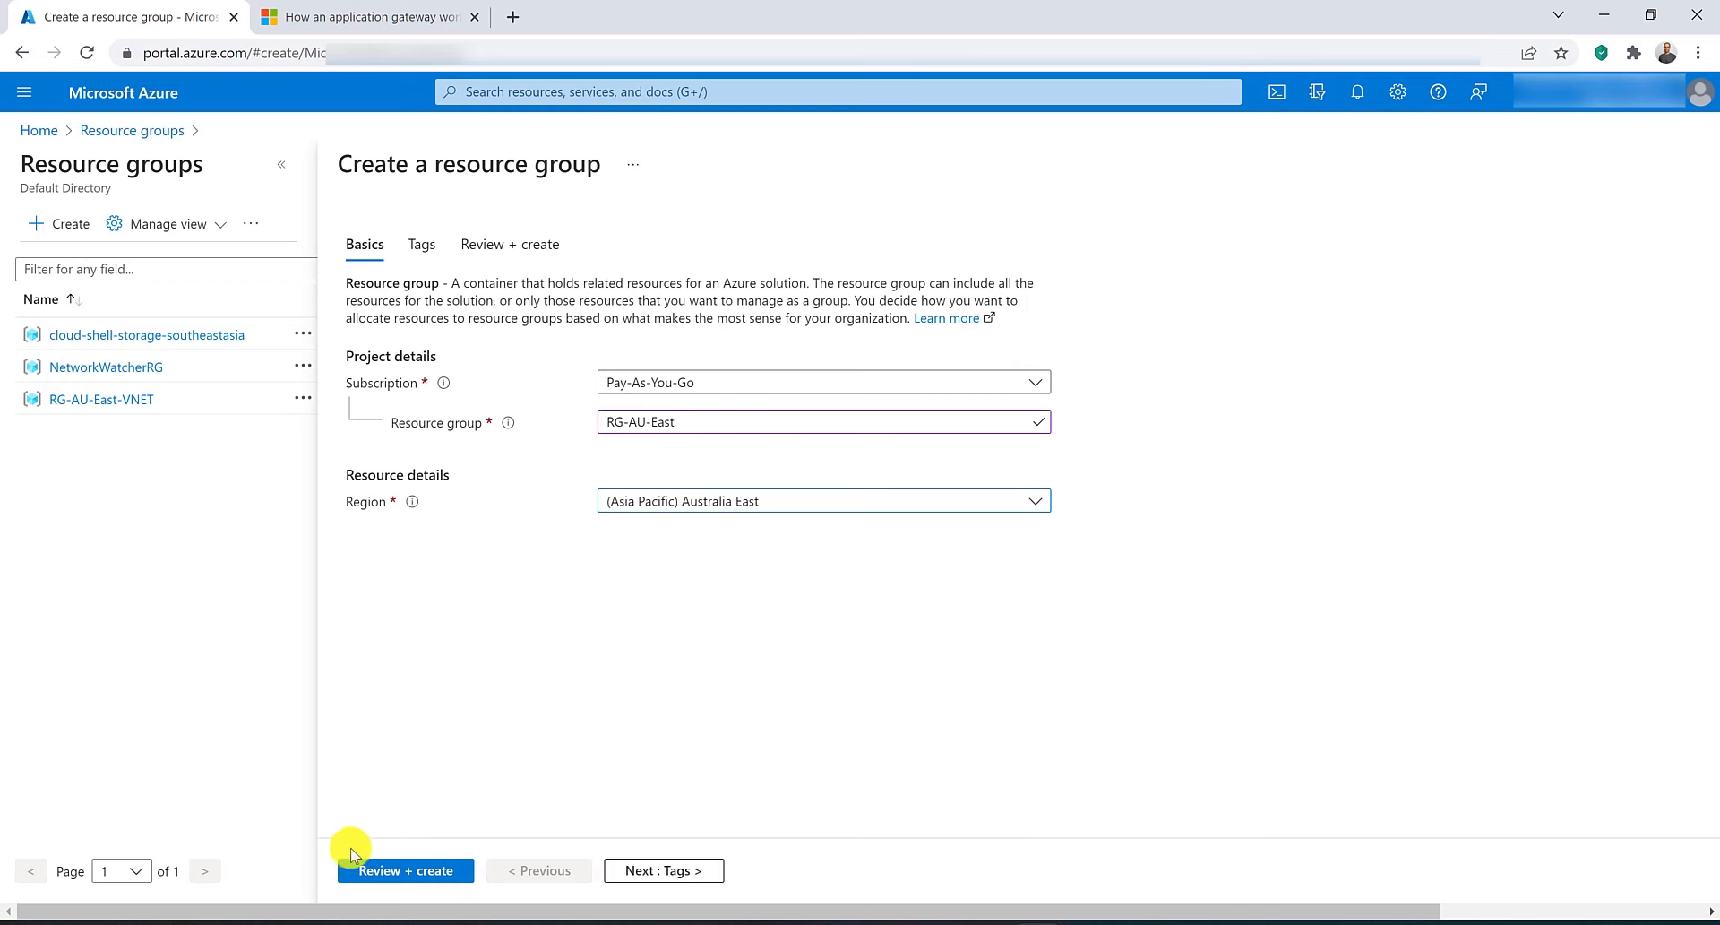
left_click(354, 860)
left_click(363, 869)
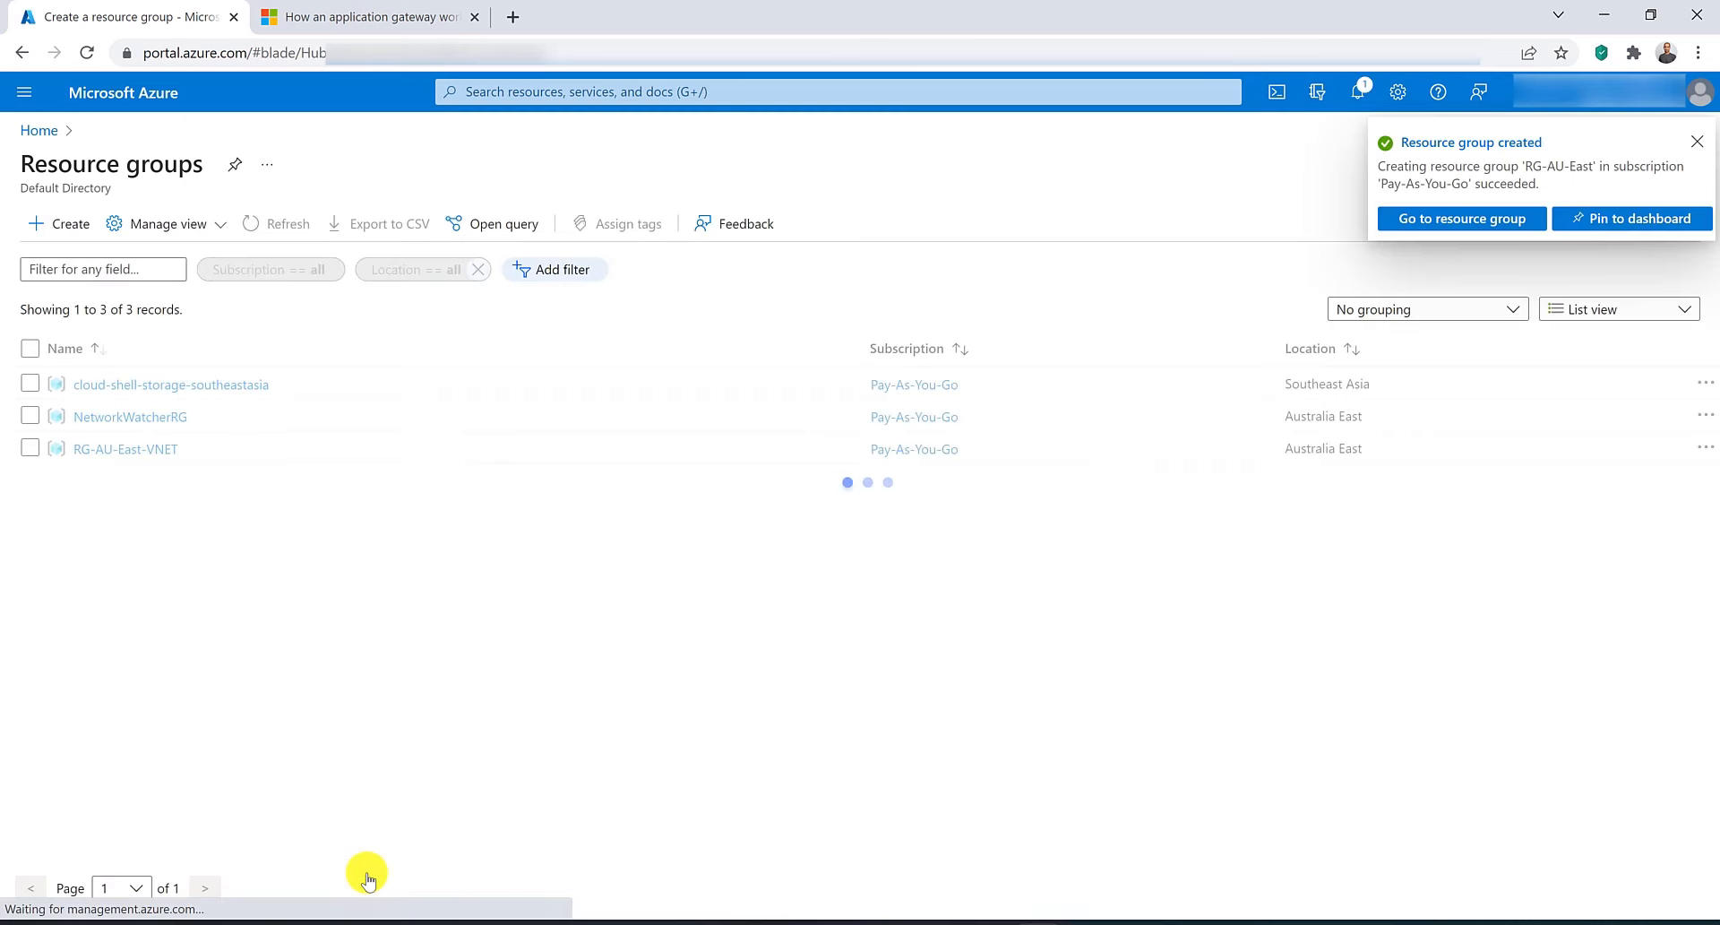
Start creating a new application gateway and assign it to the RG-AU-East resource group.
left_click(576, 90)
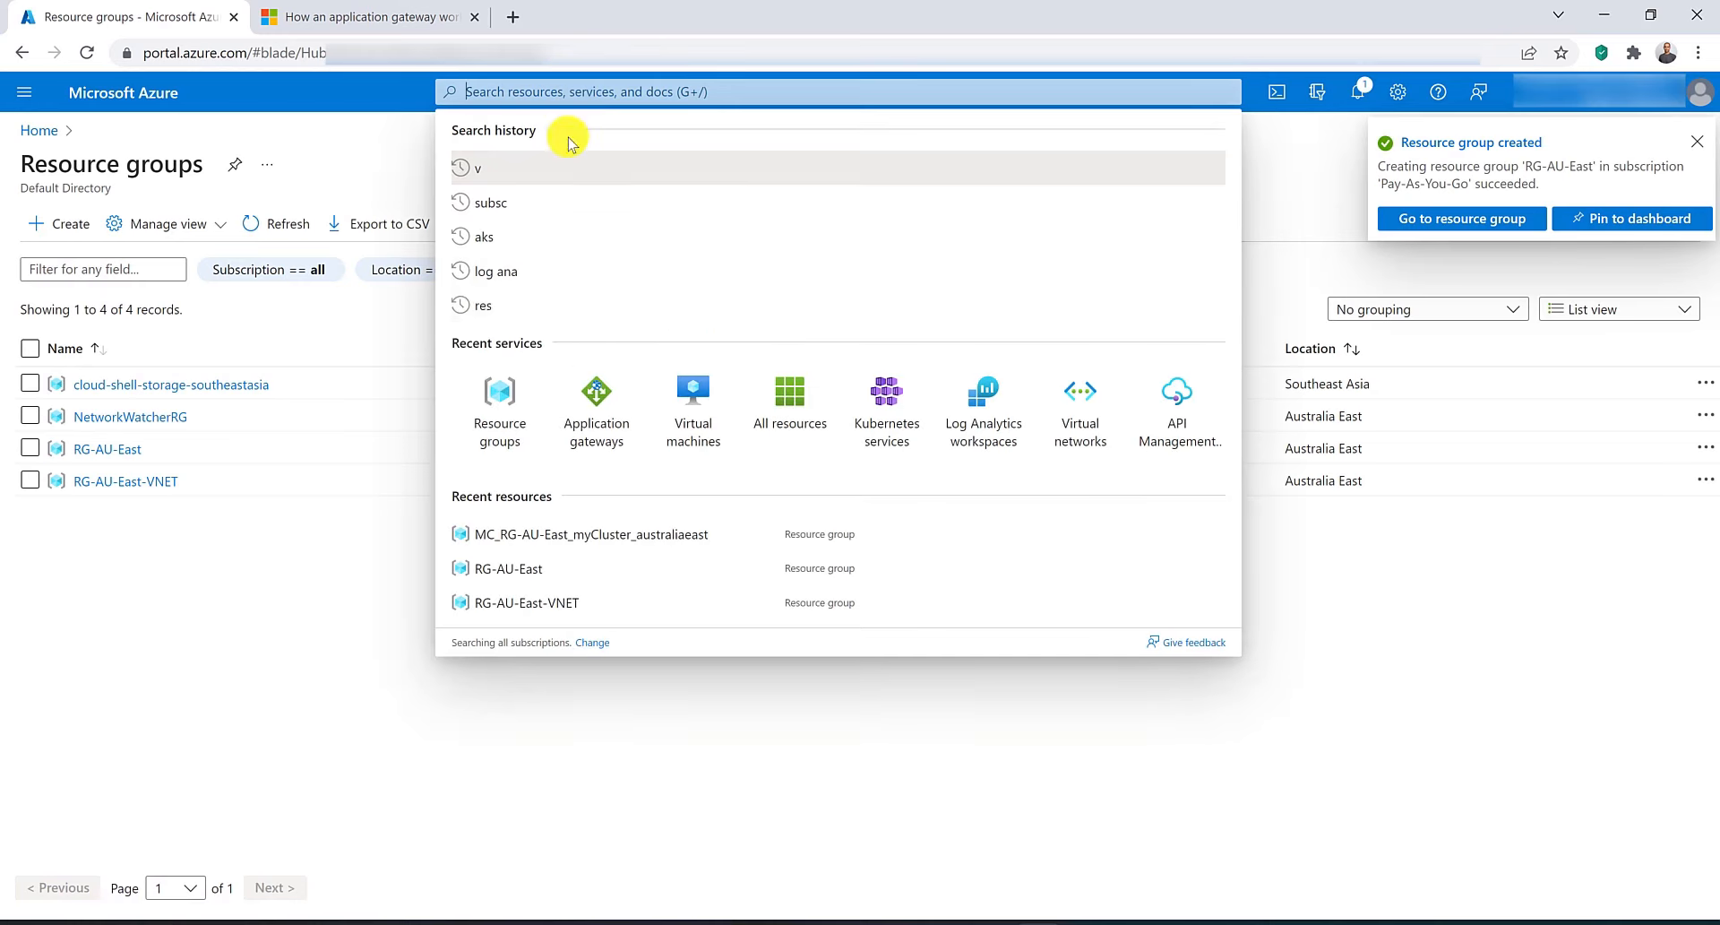
left_click(596, 406)
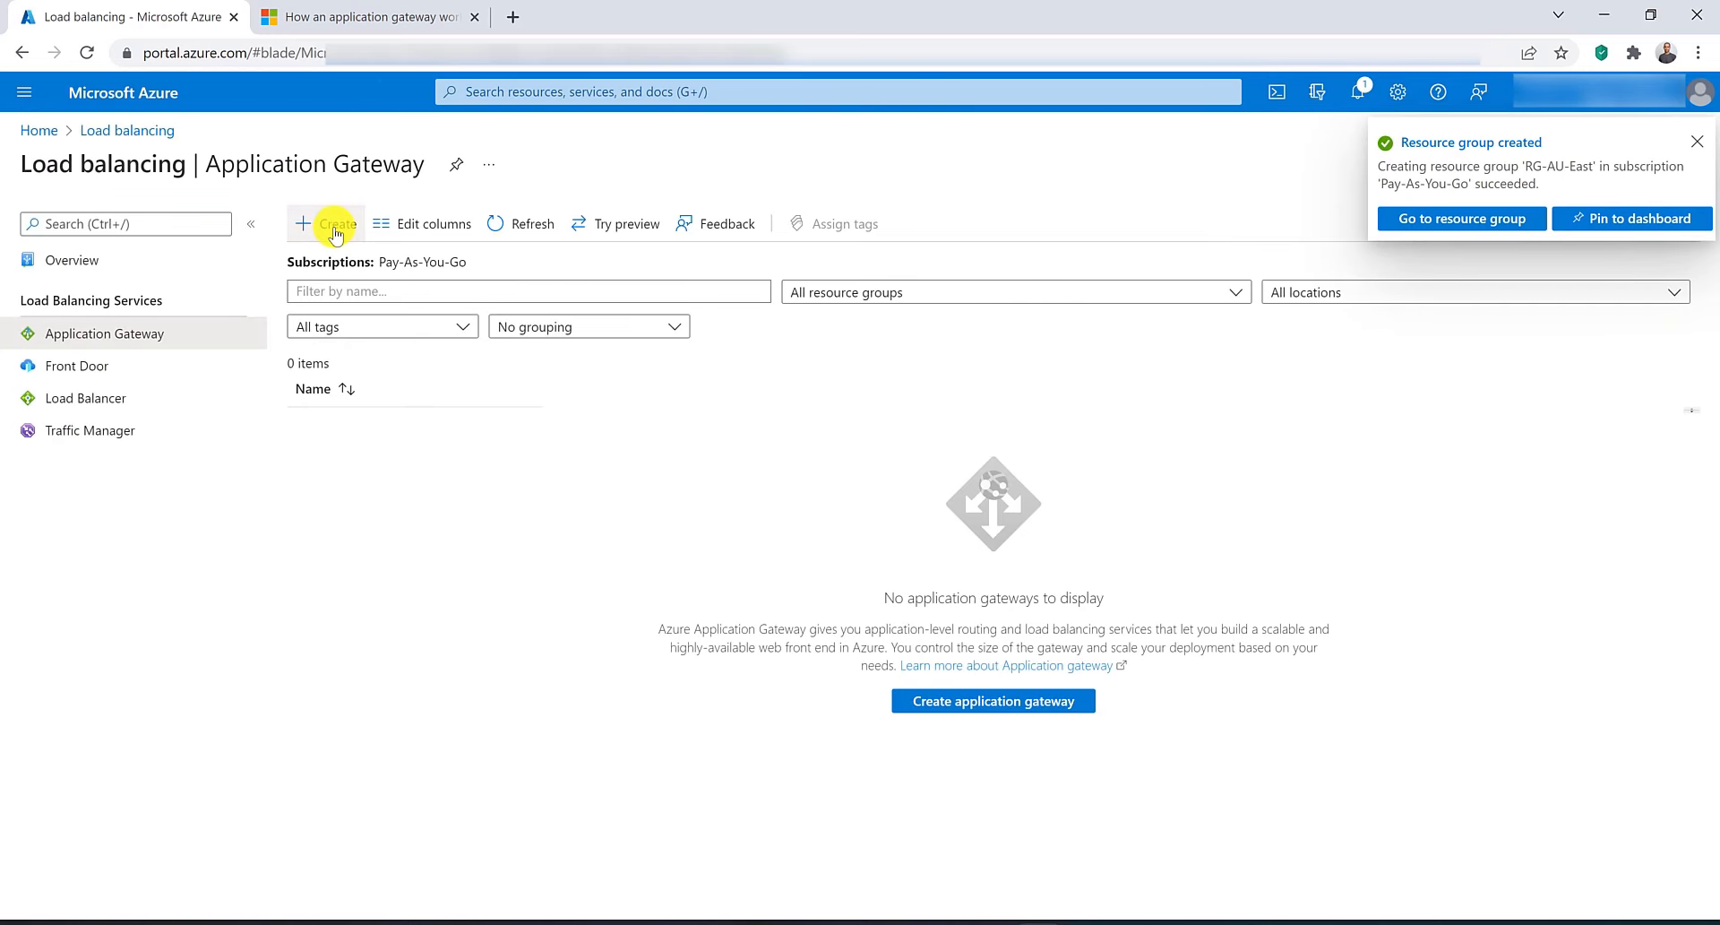
left_click(335, 229)
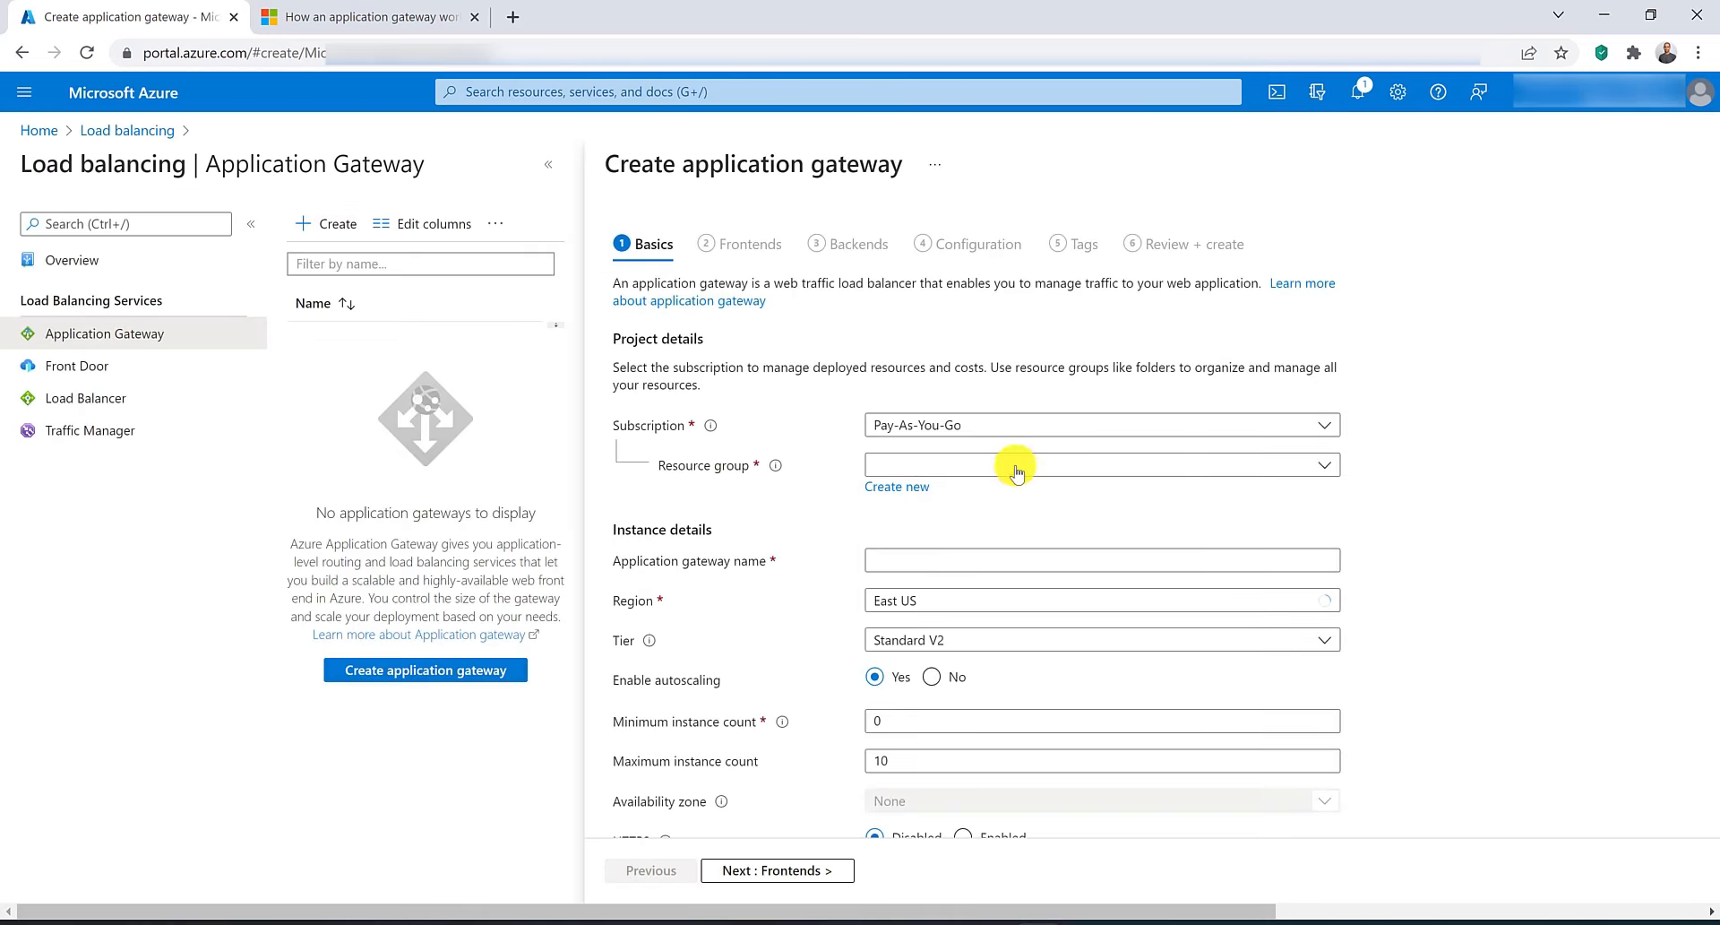
left_click(1016, 467)
left_click(998, 592)
Name the application gateway myAppGW and set its region to Australia East.
left_click(1002, 561)
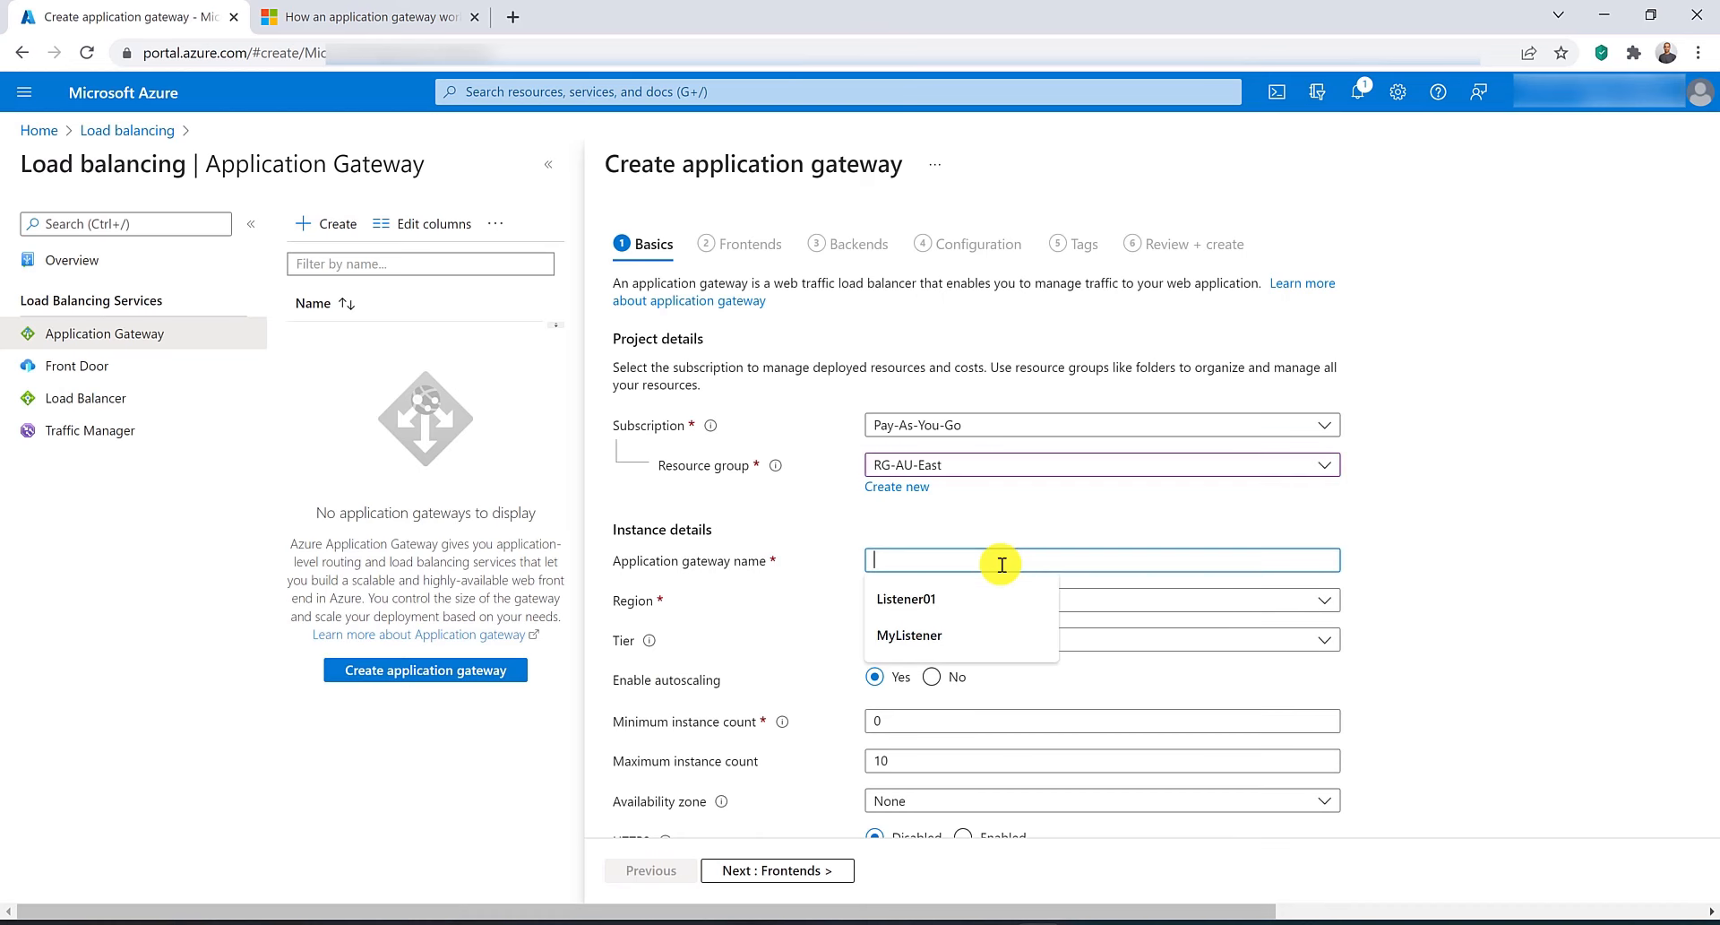
type("myApp")
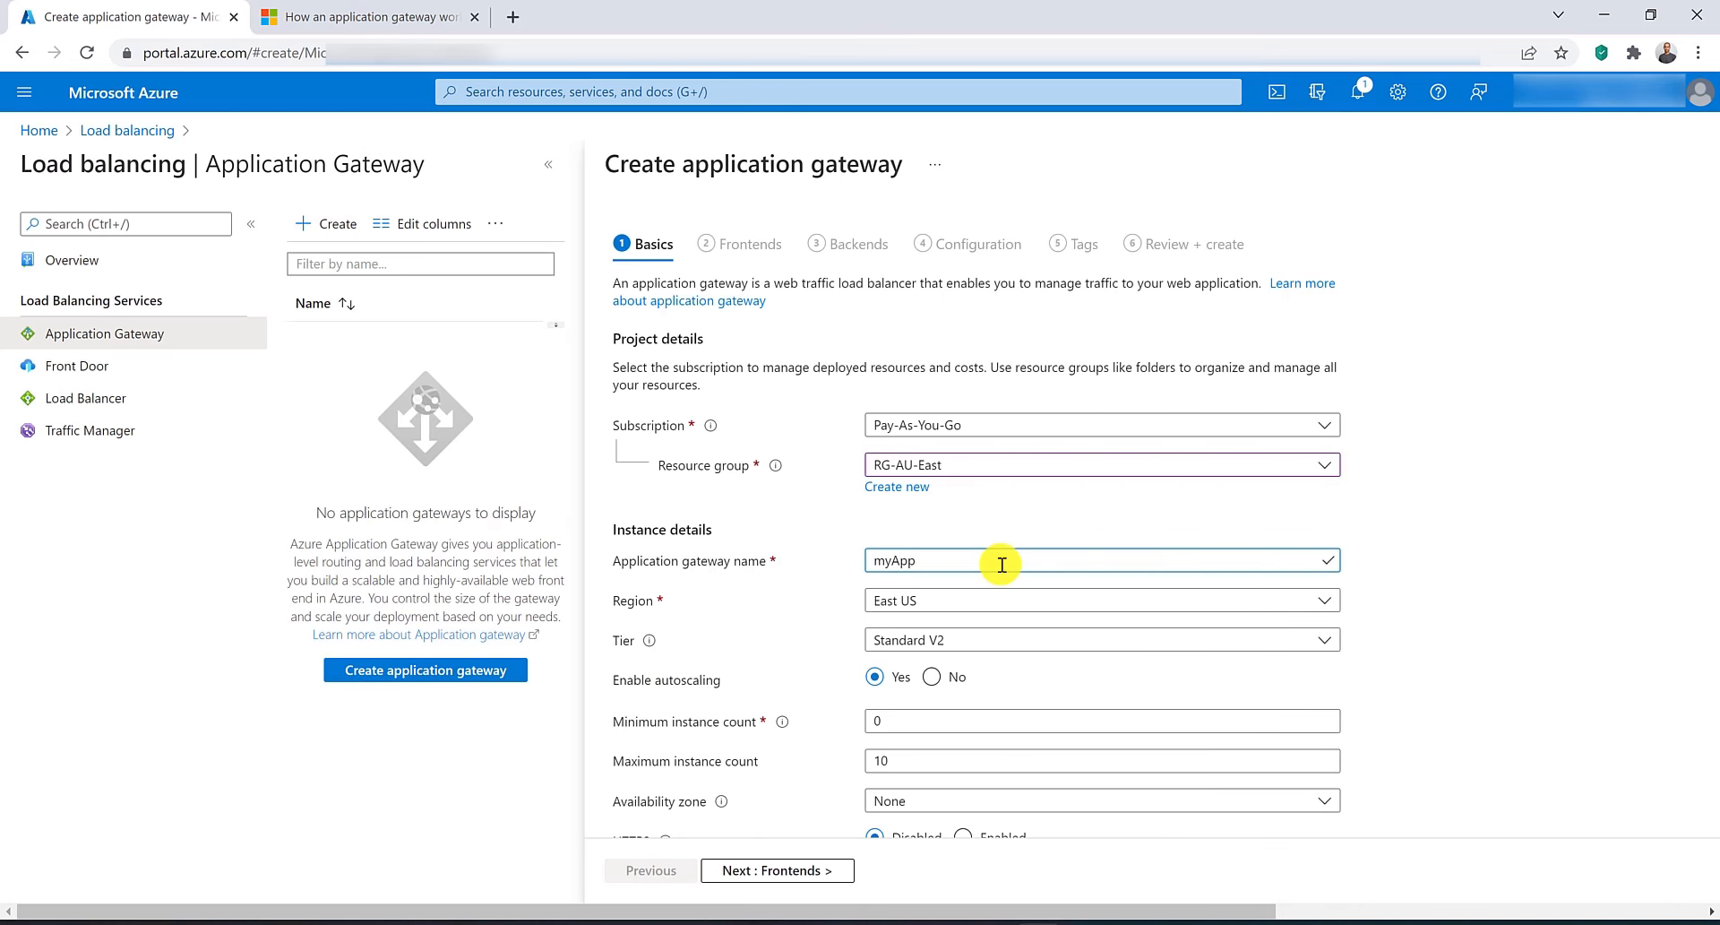
type("GW")
left_click(998, 599)
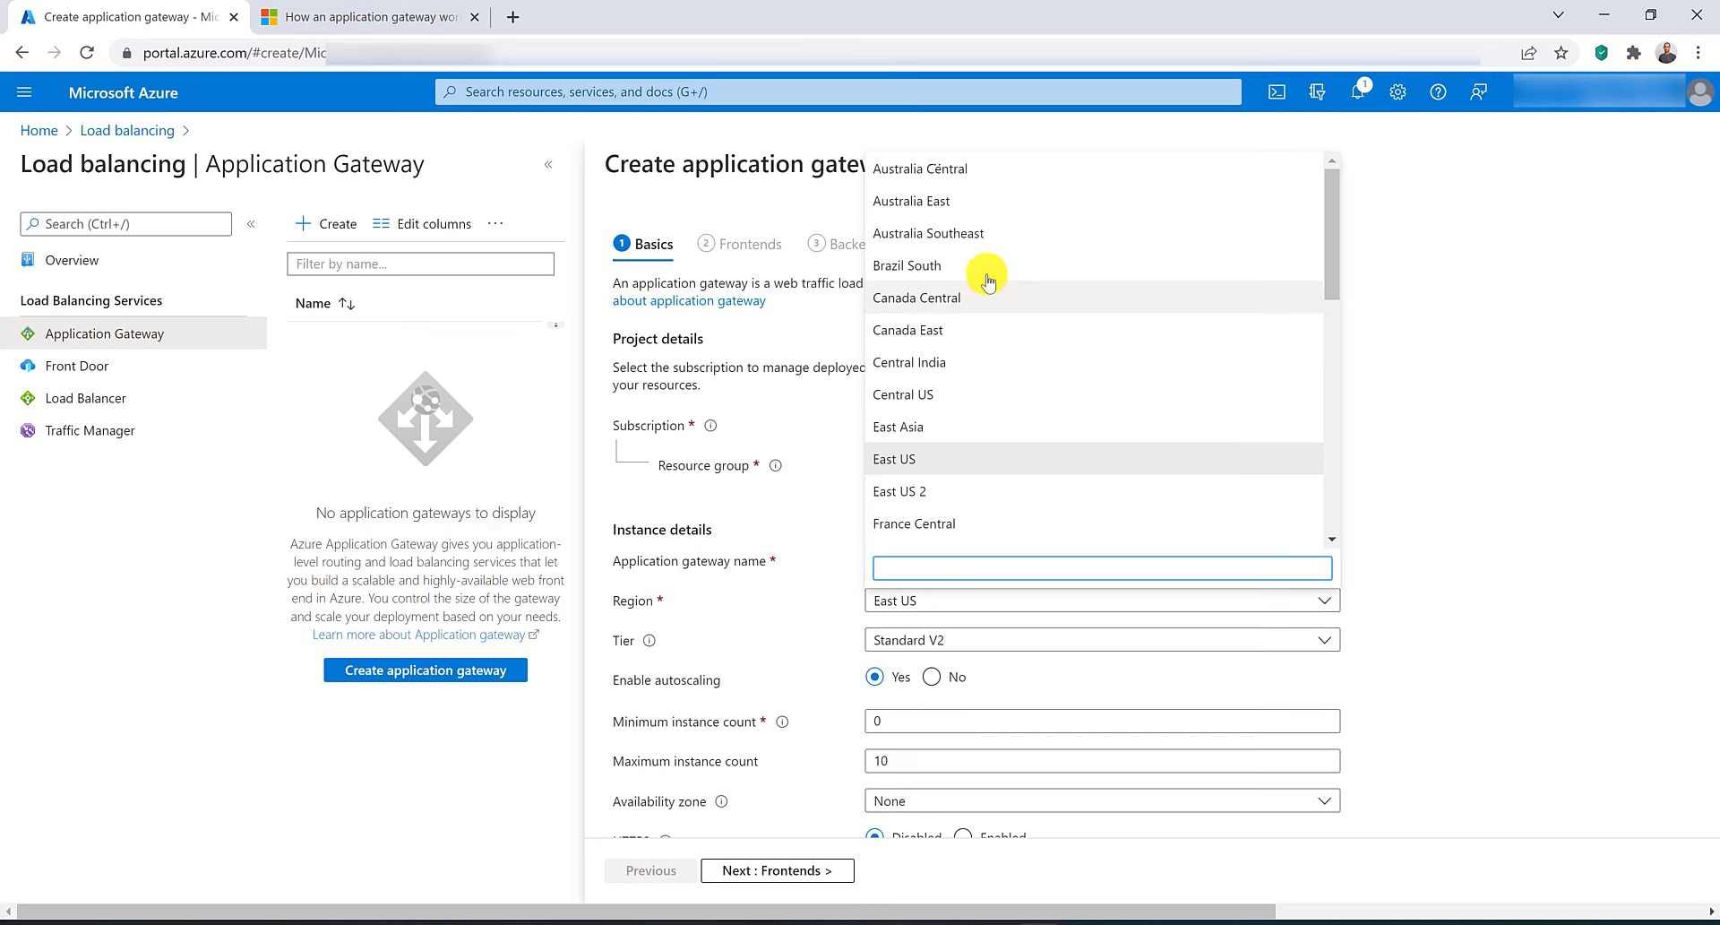
left_click(951, 201)
Disable autoscaling and select the VNET-AU-East virtual network.
scroll(896, 359, "down", 3)
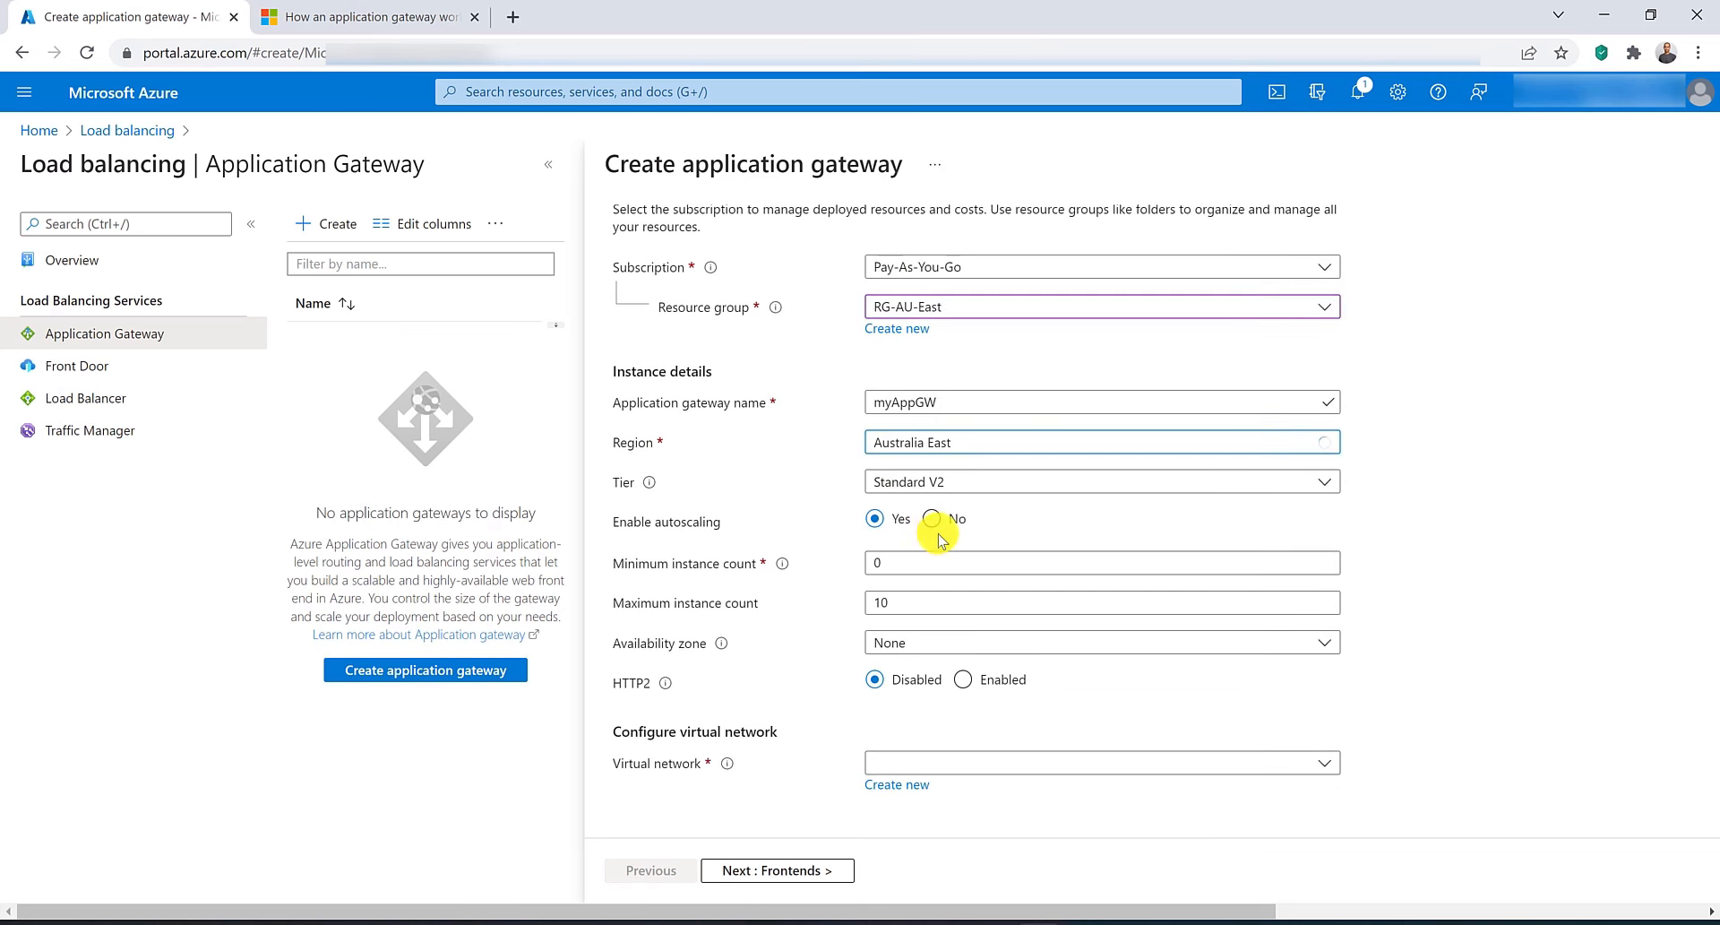
left_click(932, 521)
left_click(970, 766)
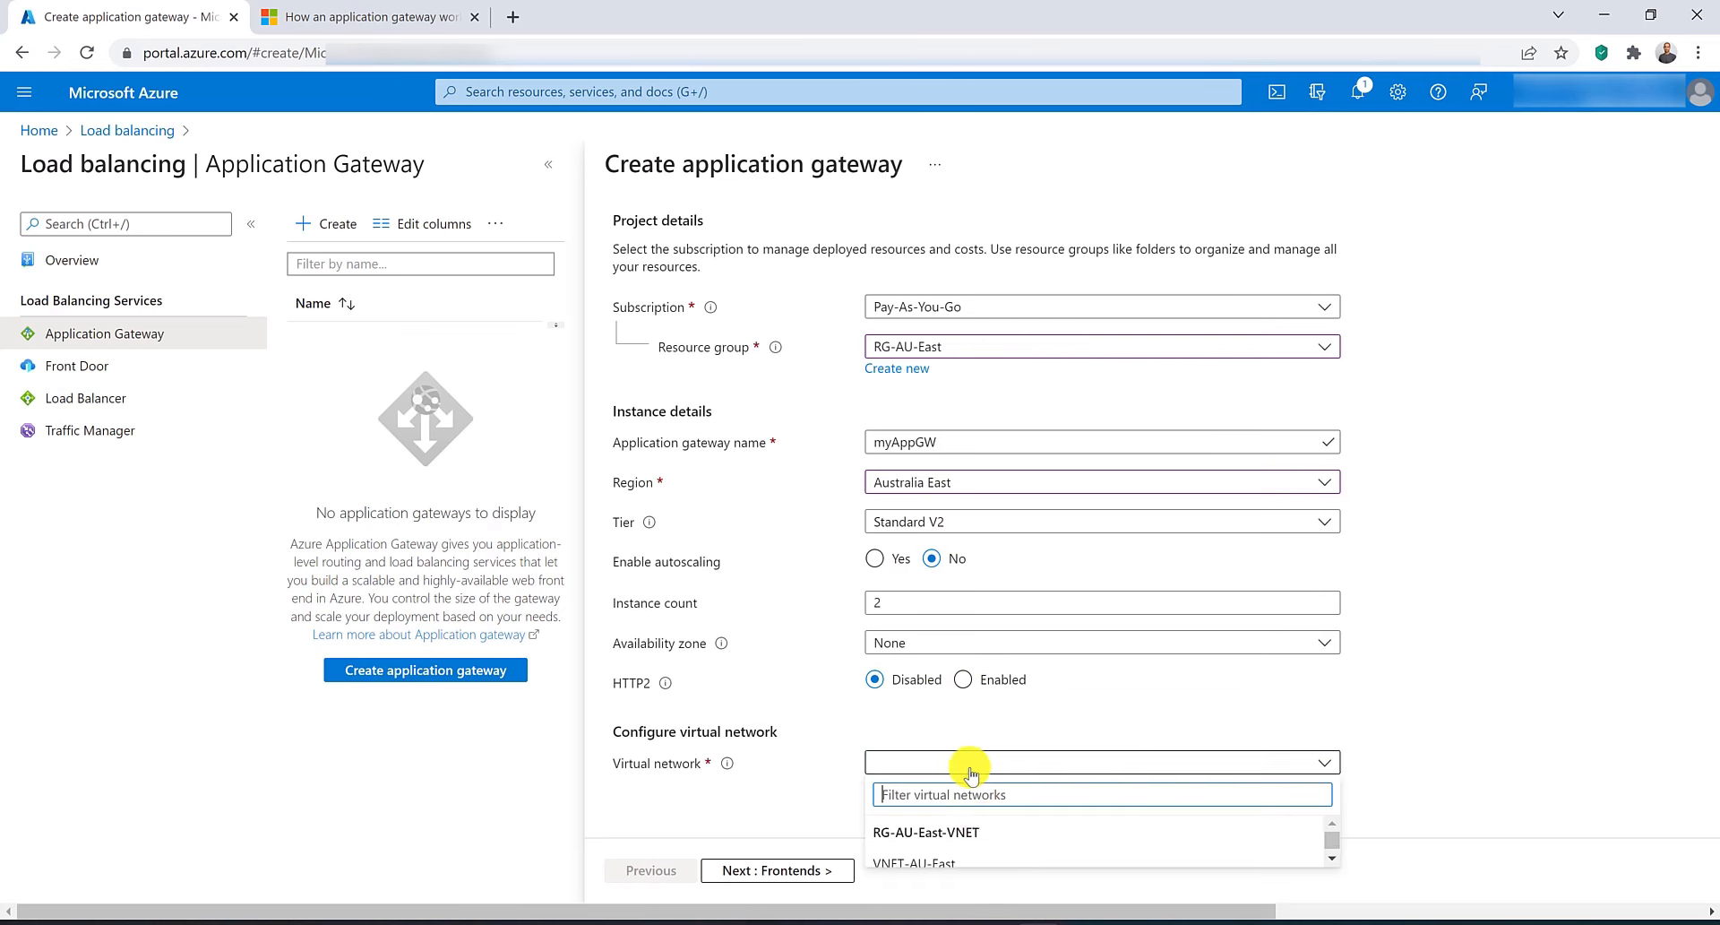
left_click(985, 858)
Choose subnet SN-AppGW (10.0.1.0/24) and continue to the Frontends settings.
scroll(1029, 797, "down", 1)
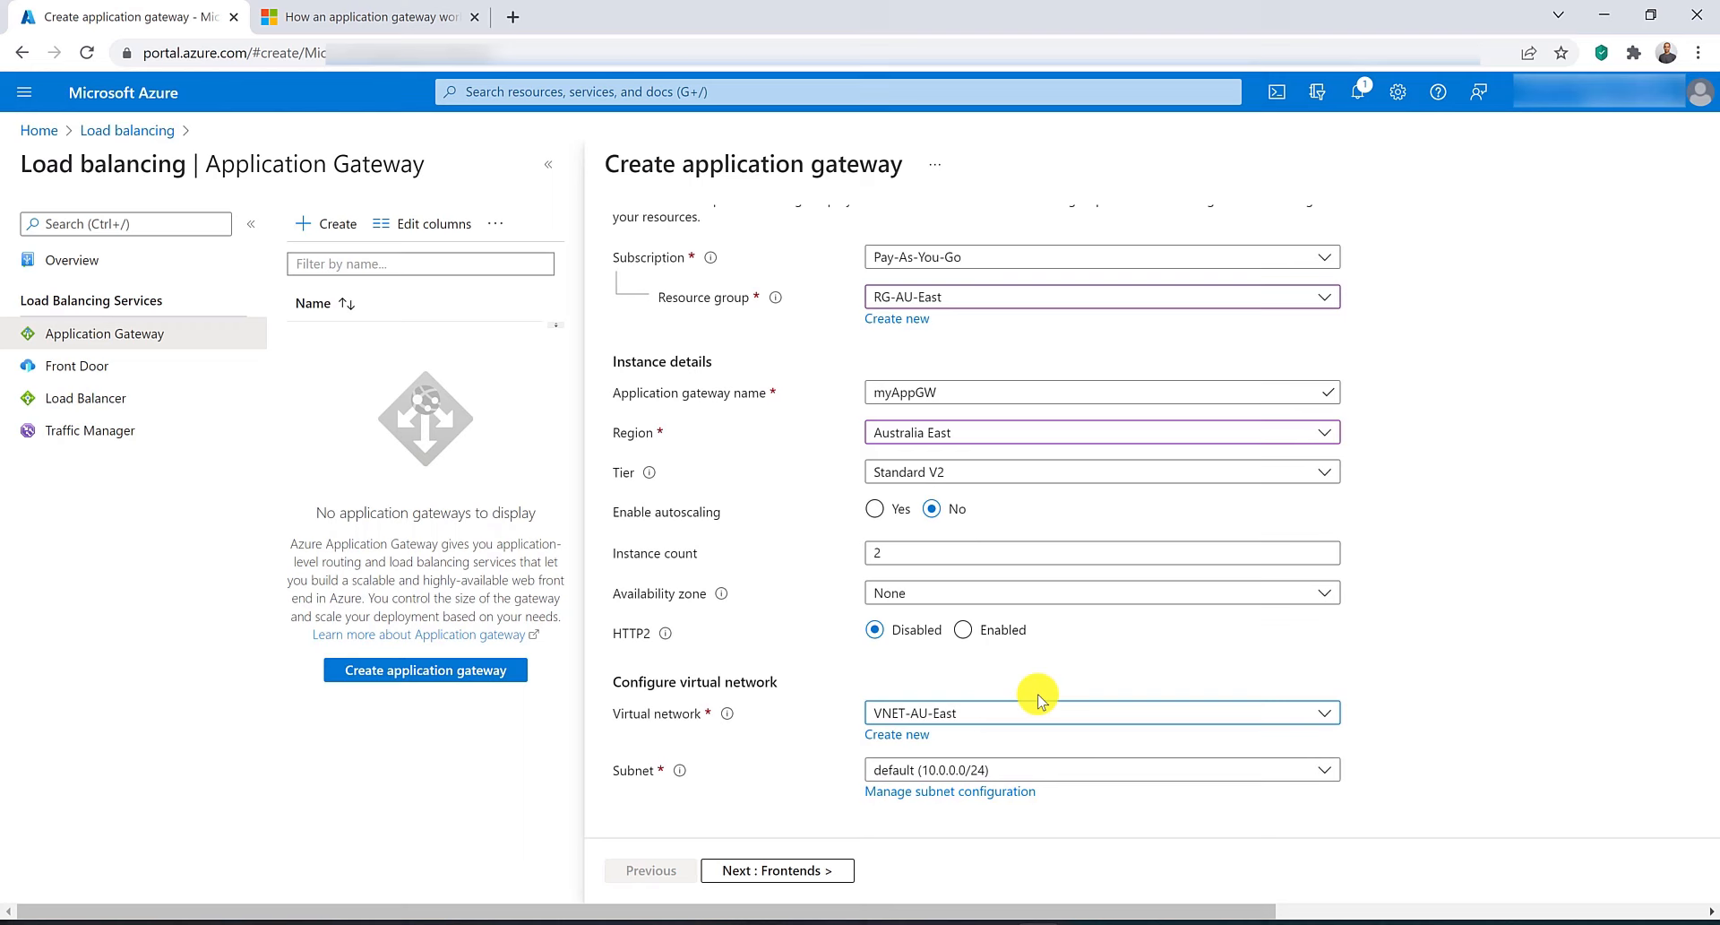
left_click(1044, 765)
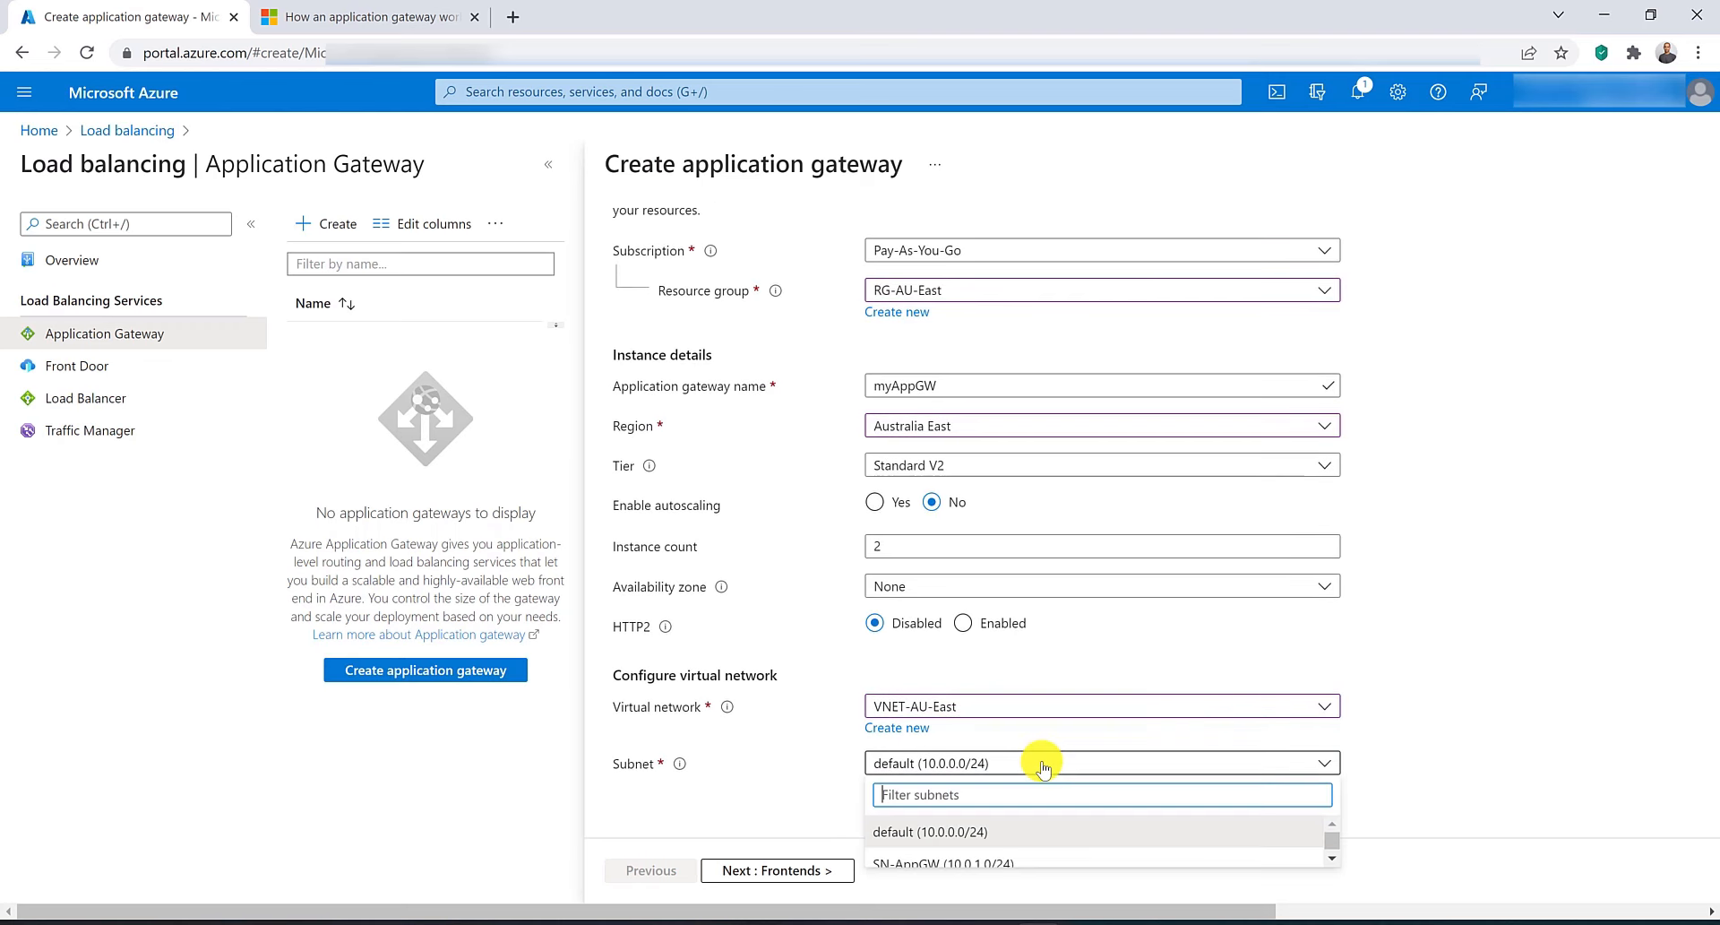
left_click(1027, 853)
left_click(788, 870)
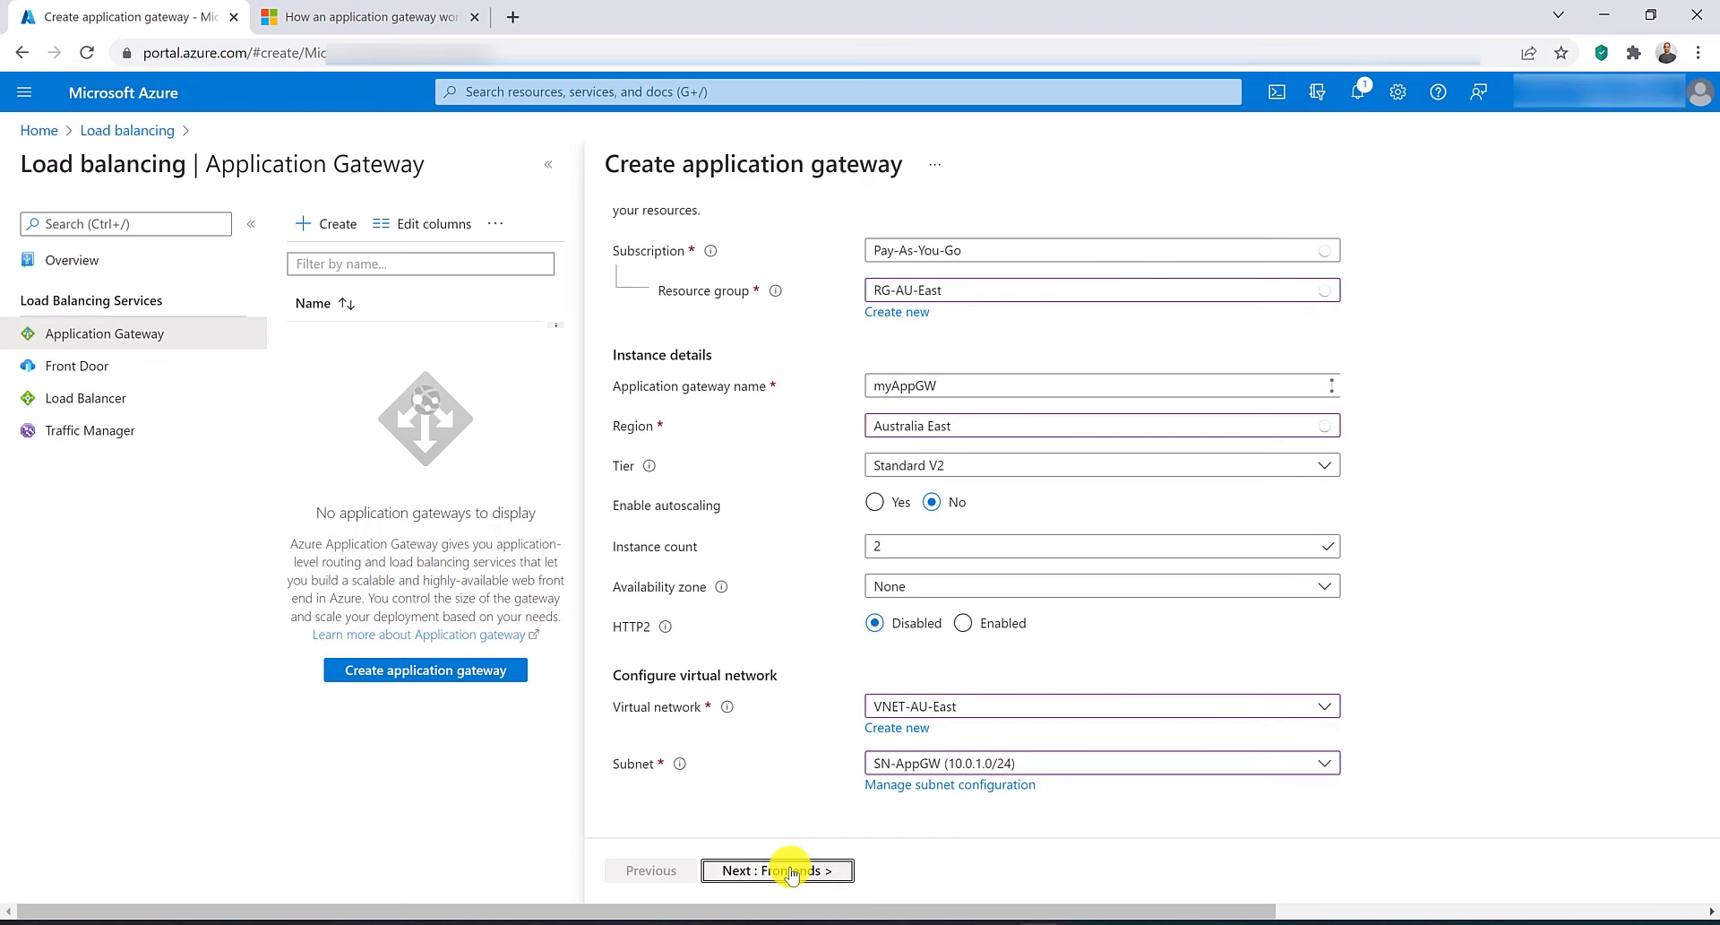
Add a new public frontend IP address named IP-AppGW.
left_click(889, 405)
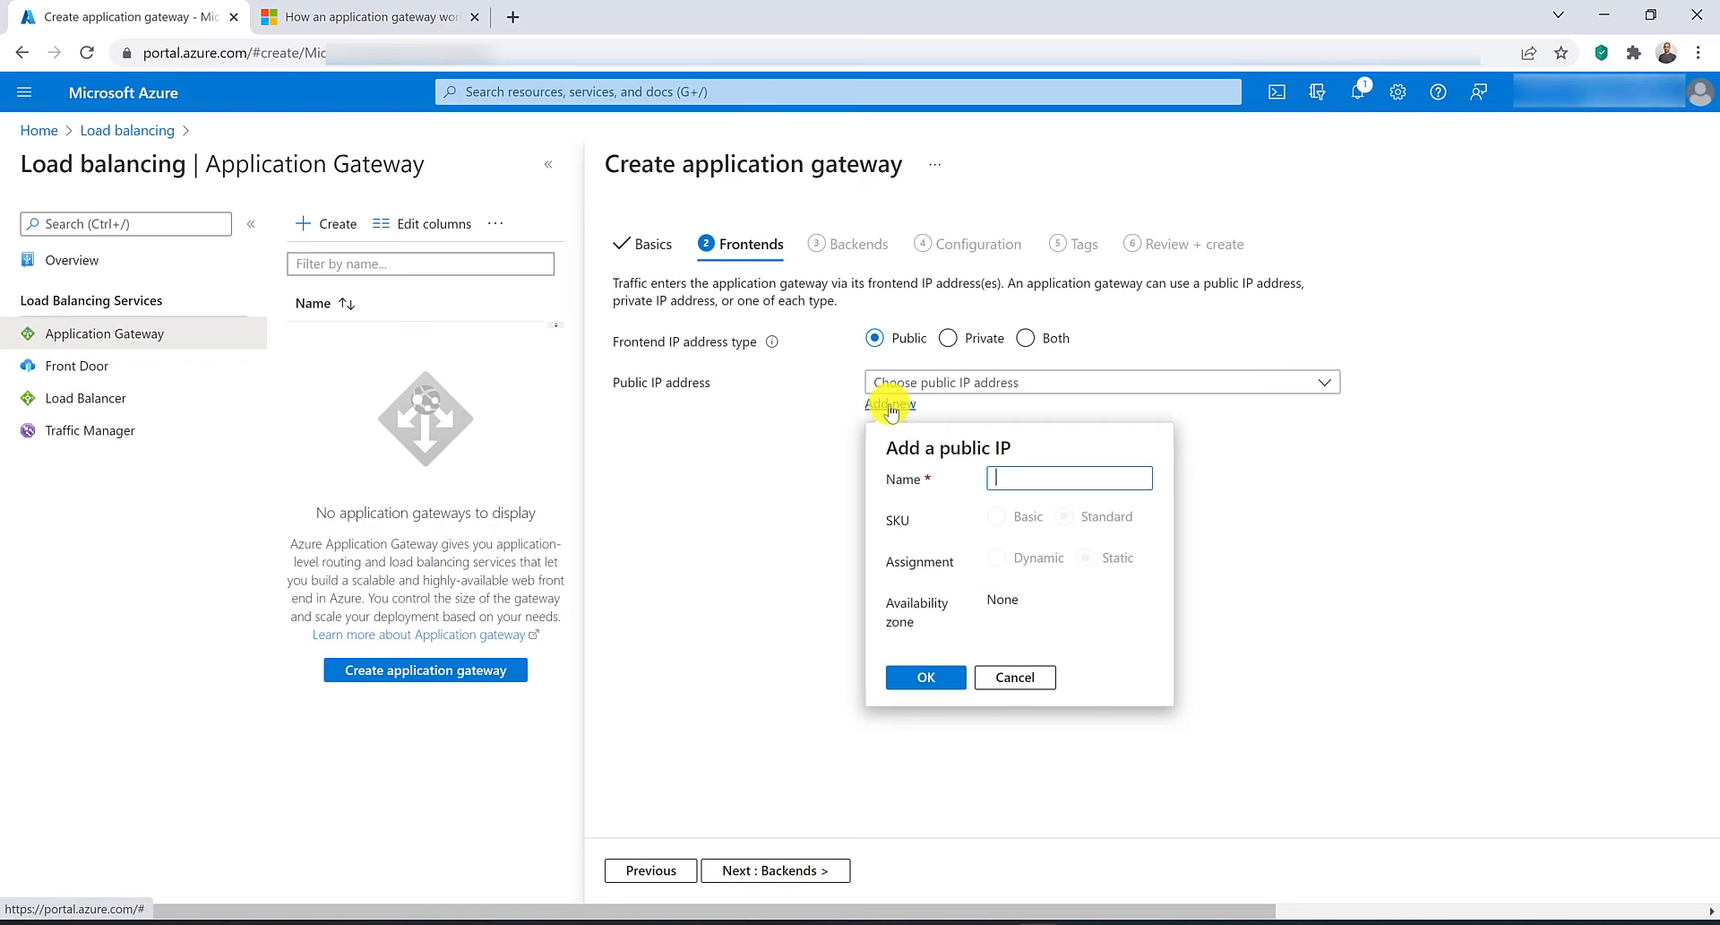
type("IP-")
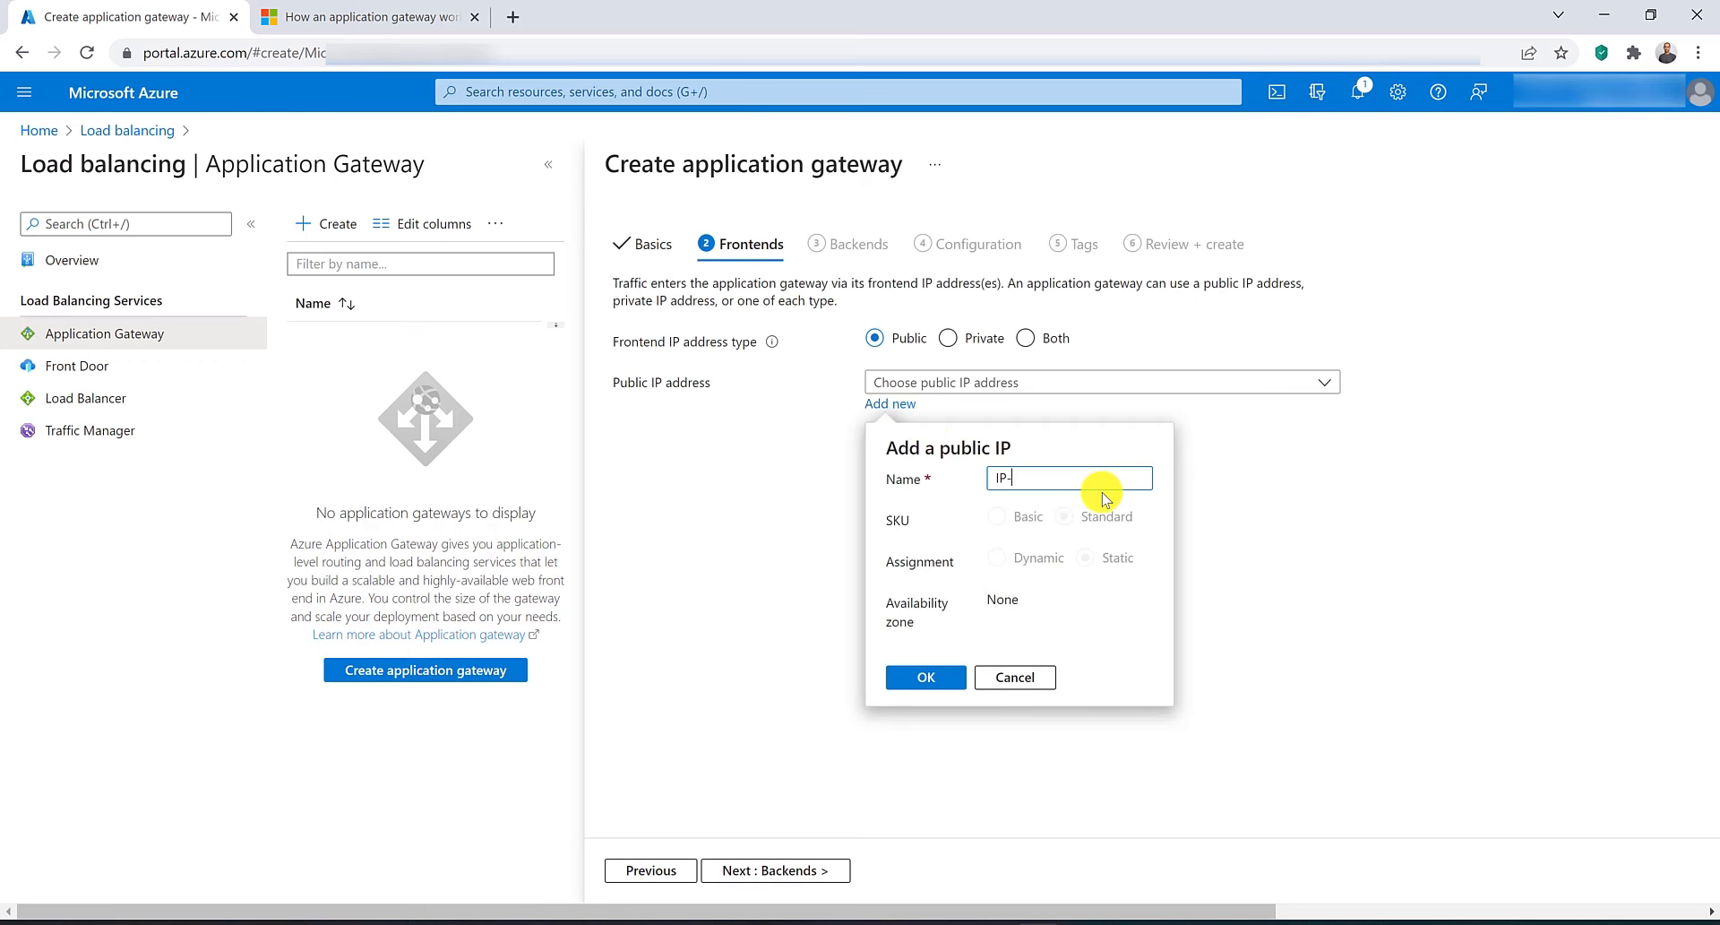
type("AppGWE")
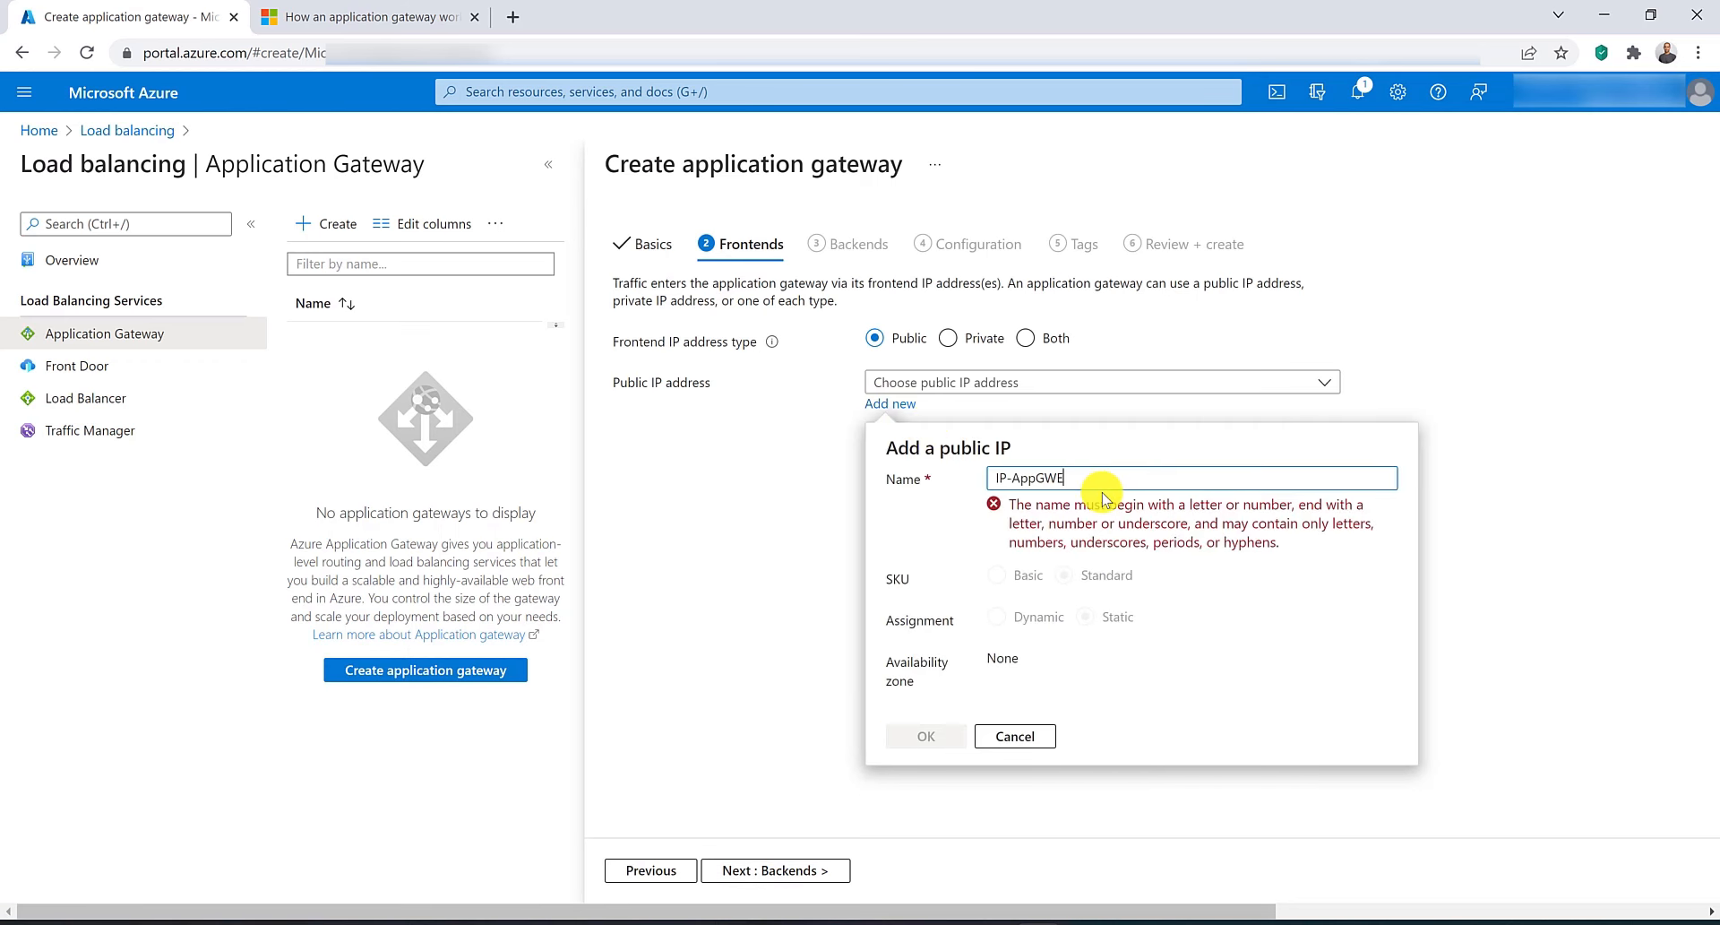
left_click(929, 673)
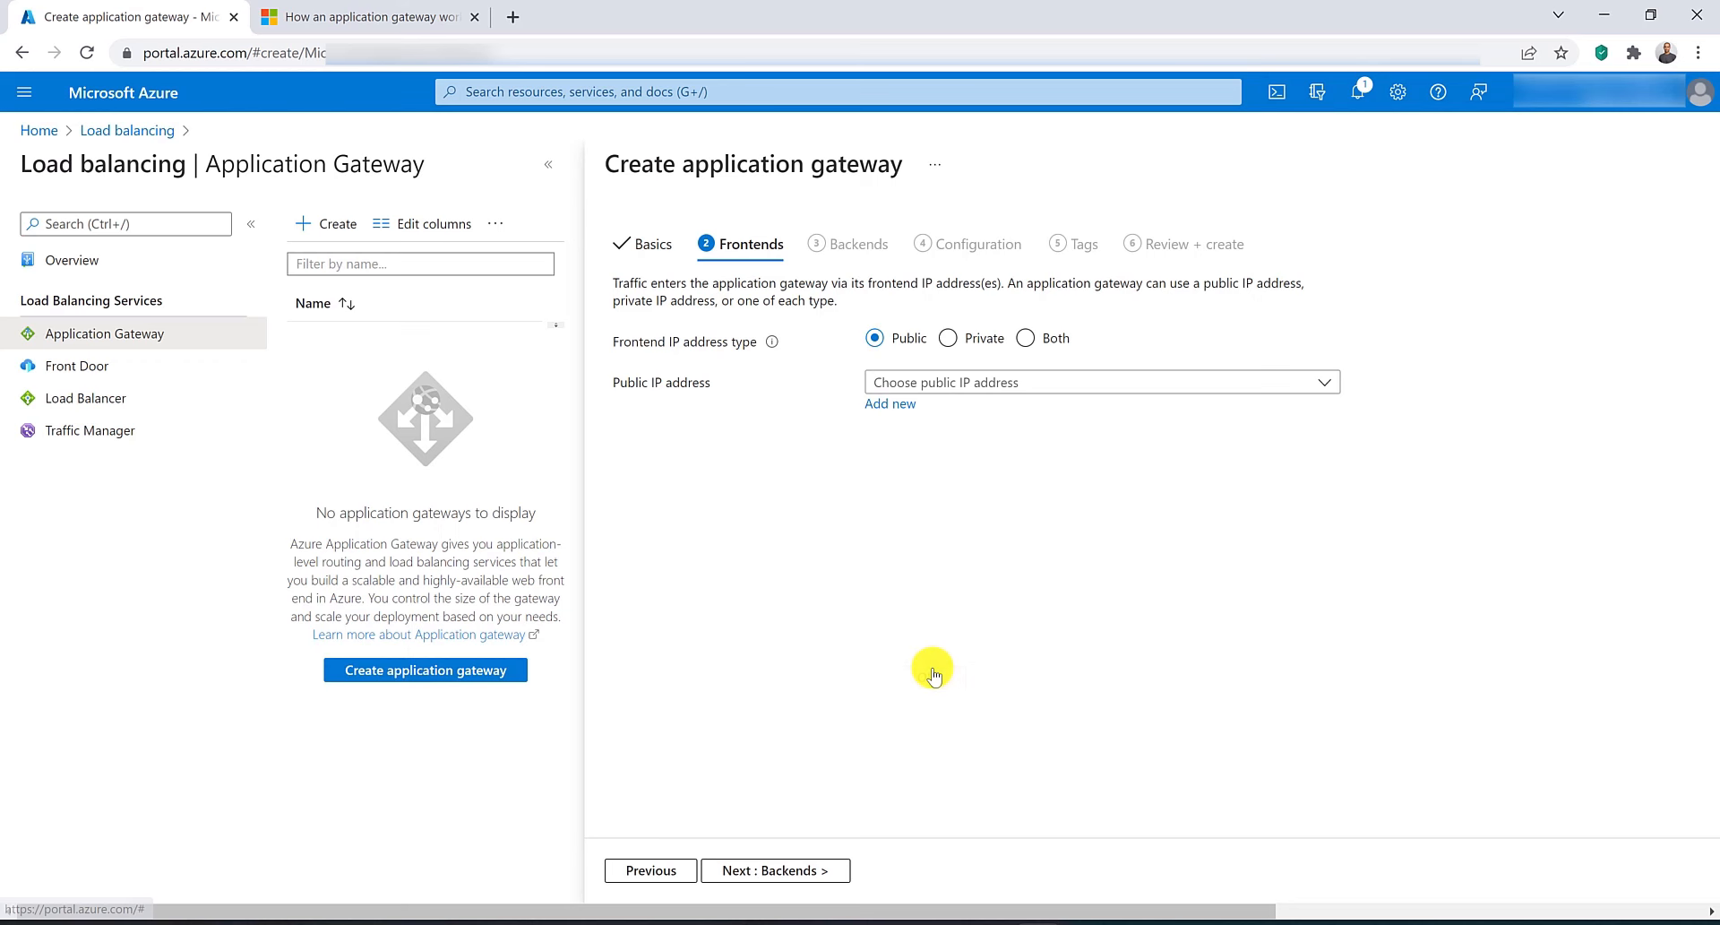
Add a backend pool named MybackendPool without targets.
left_click(797, 869)
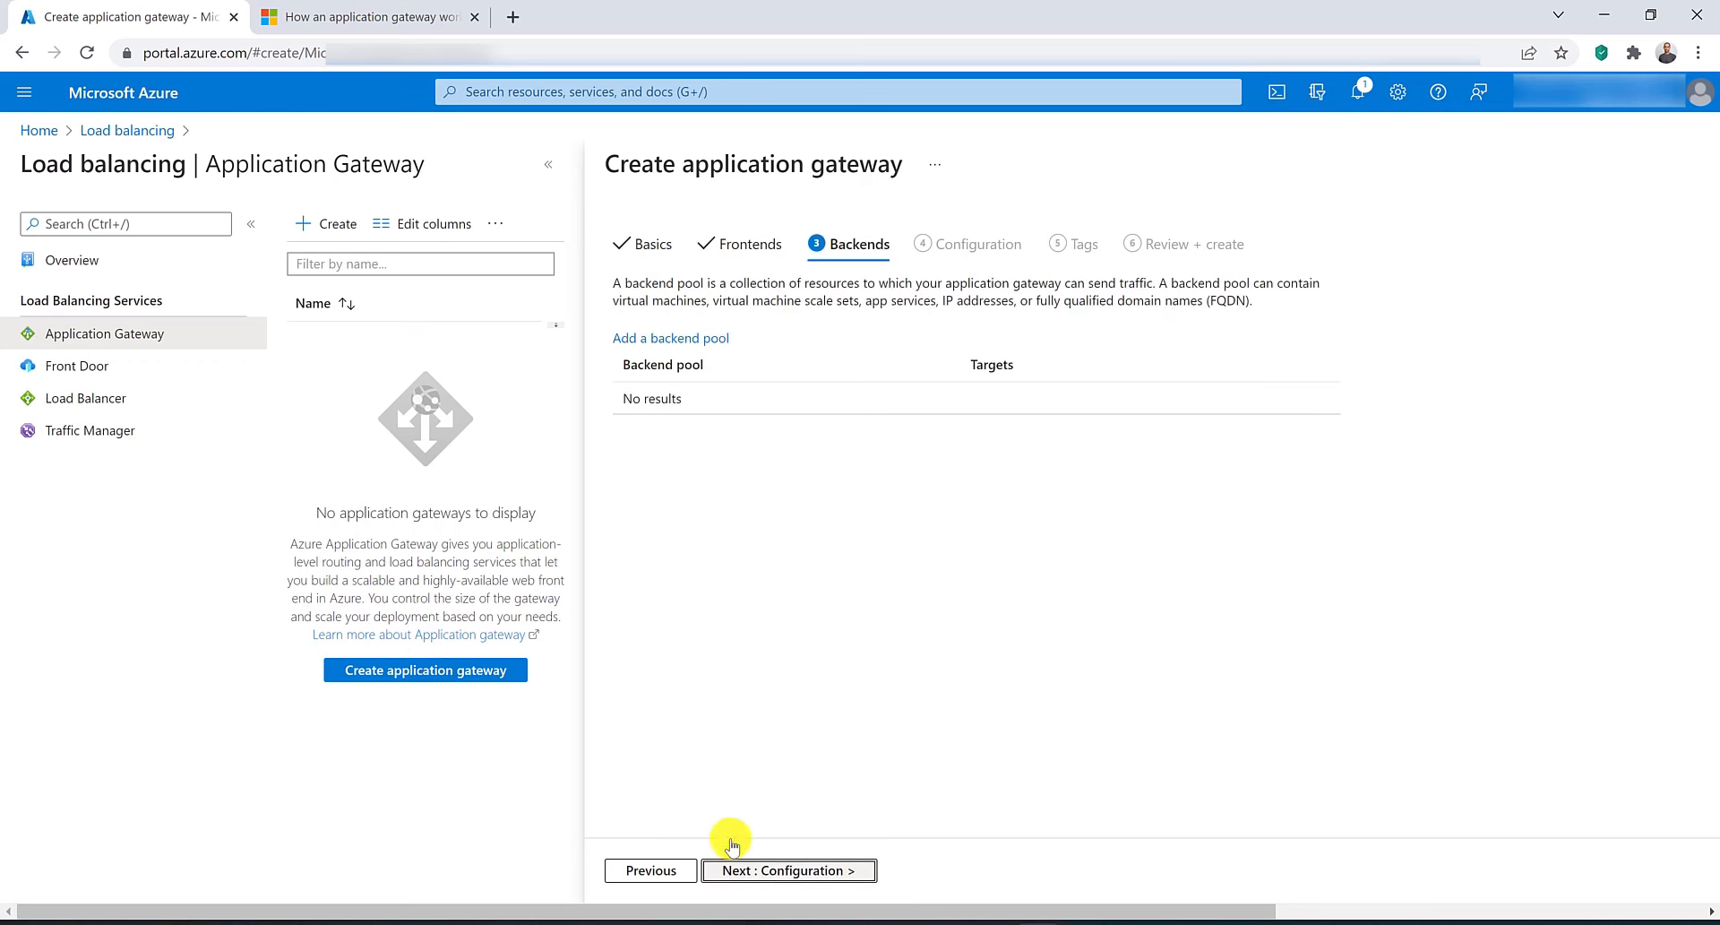
left_click(663, 338)
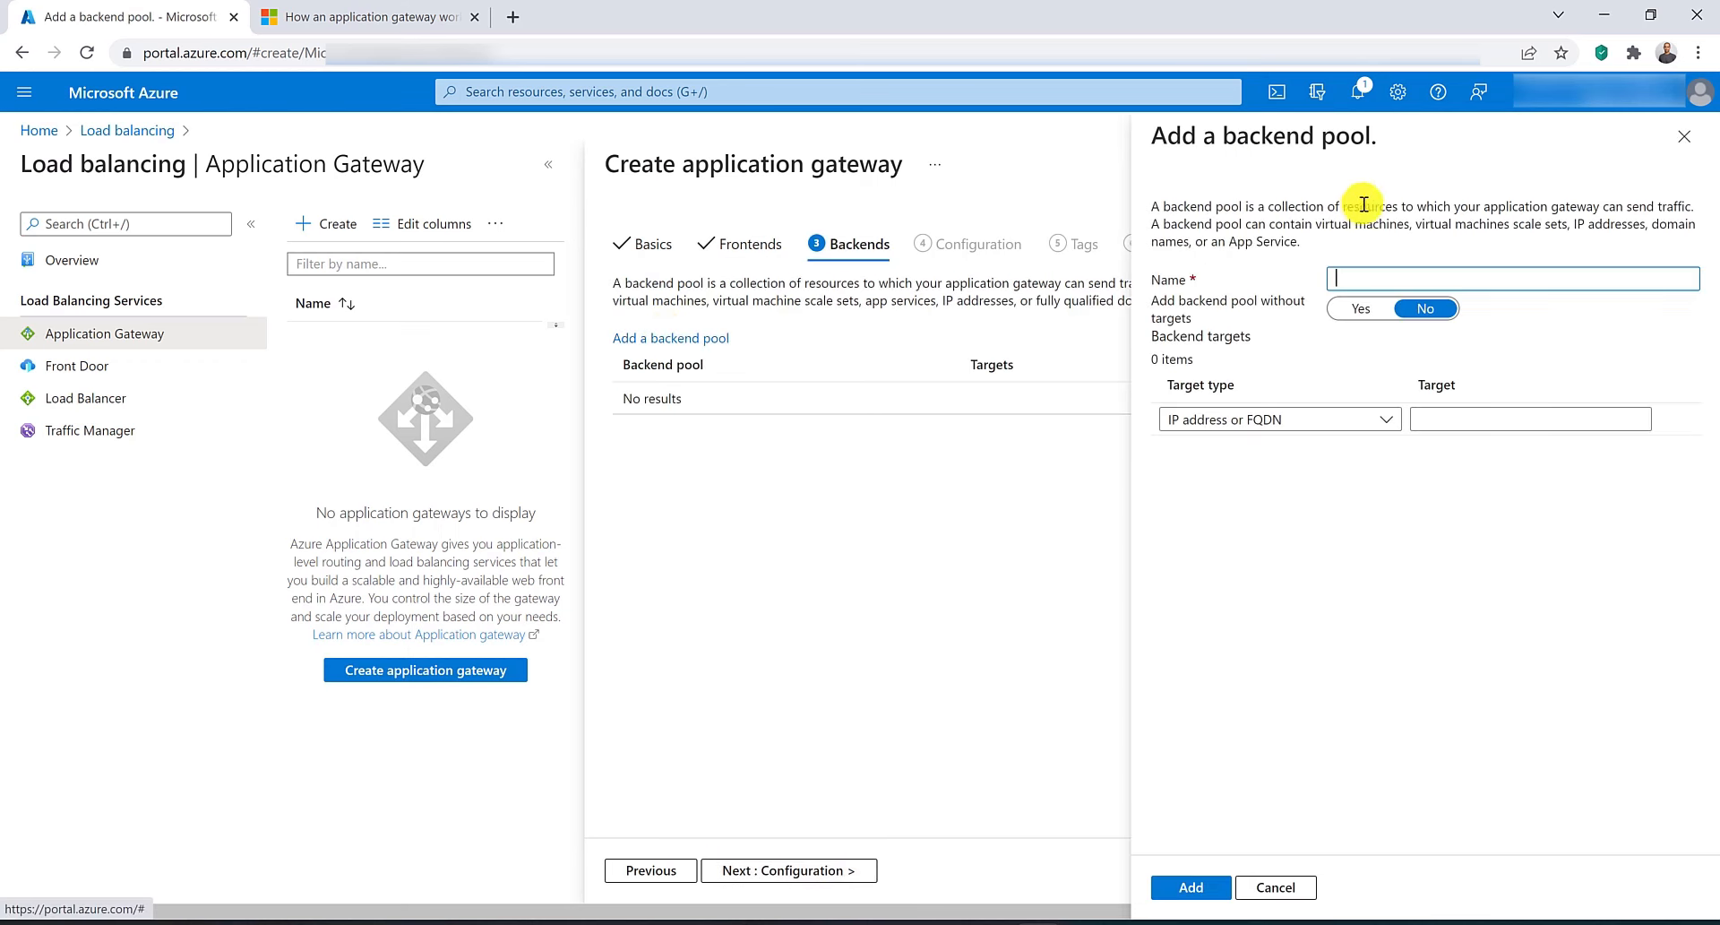
type("My")
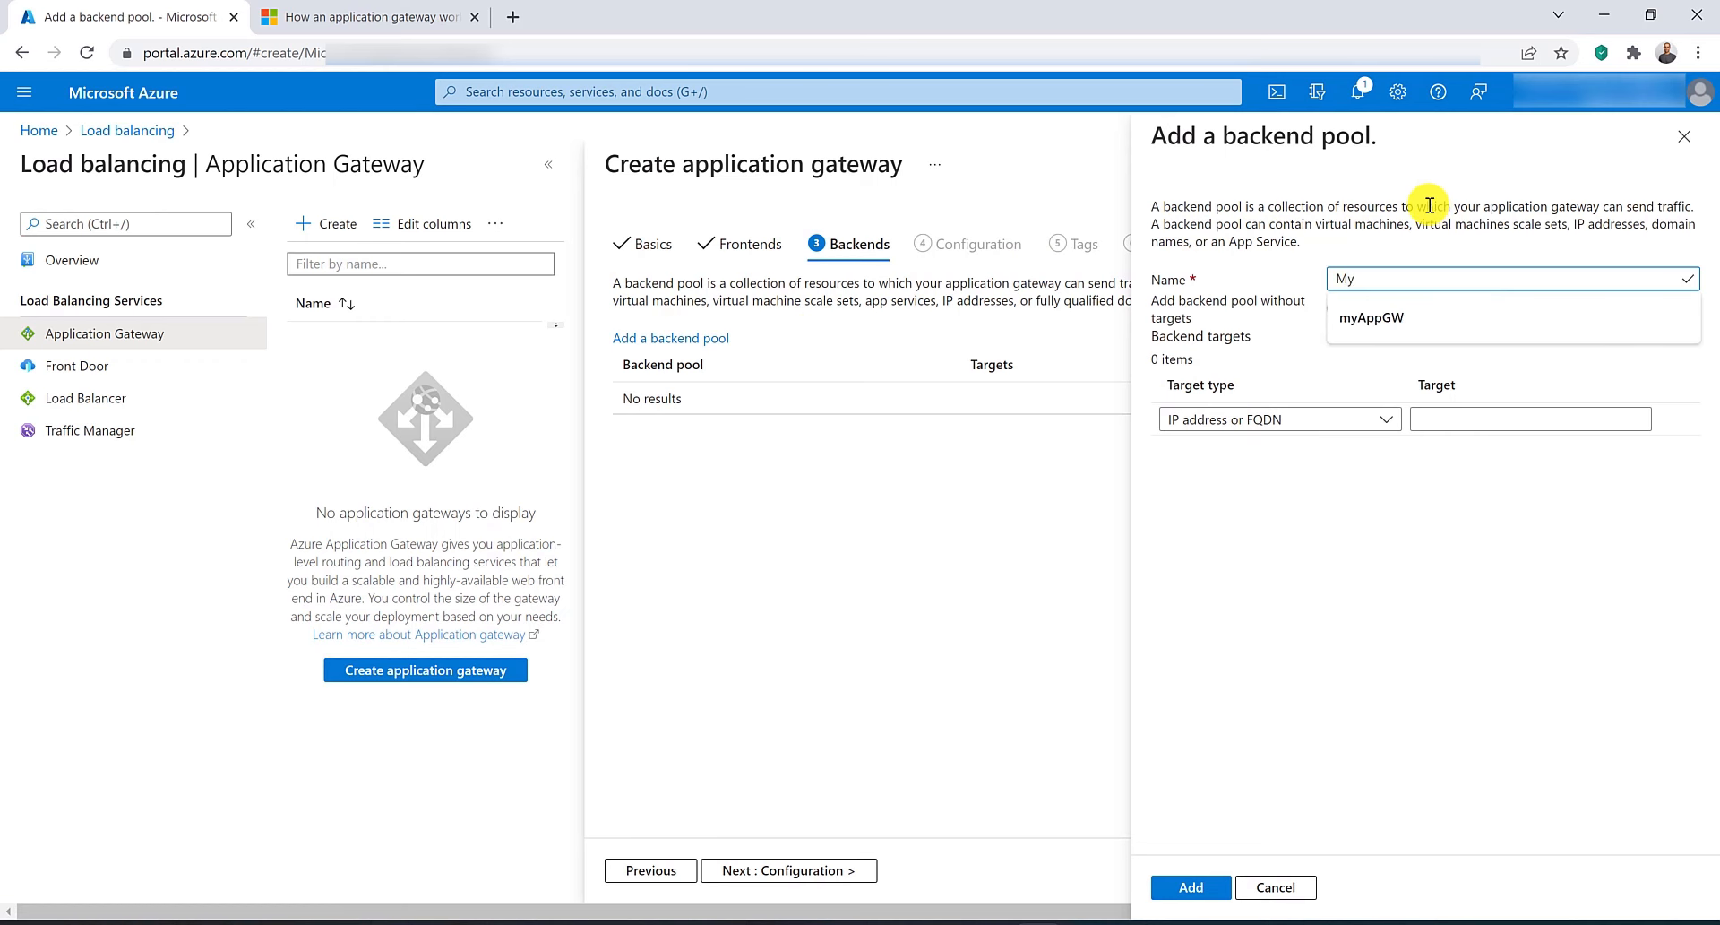
type("backendPool")
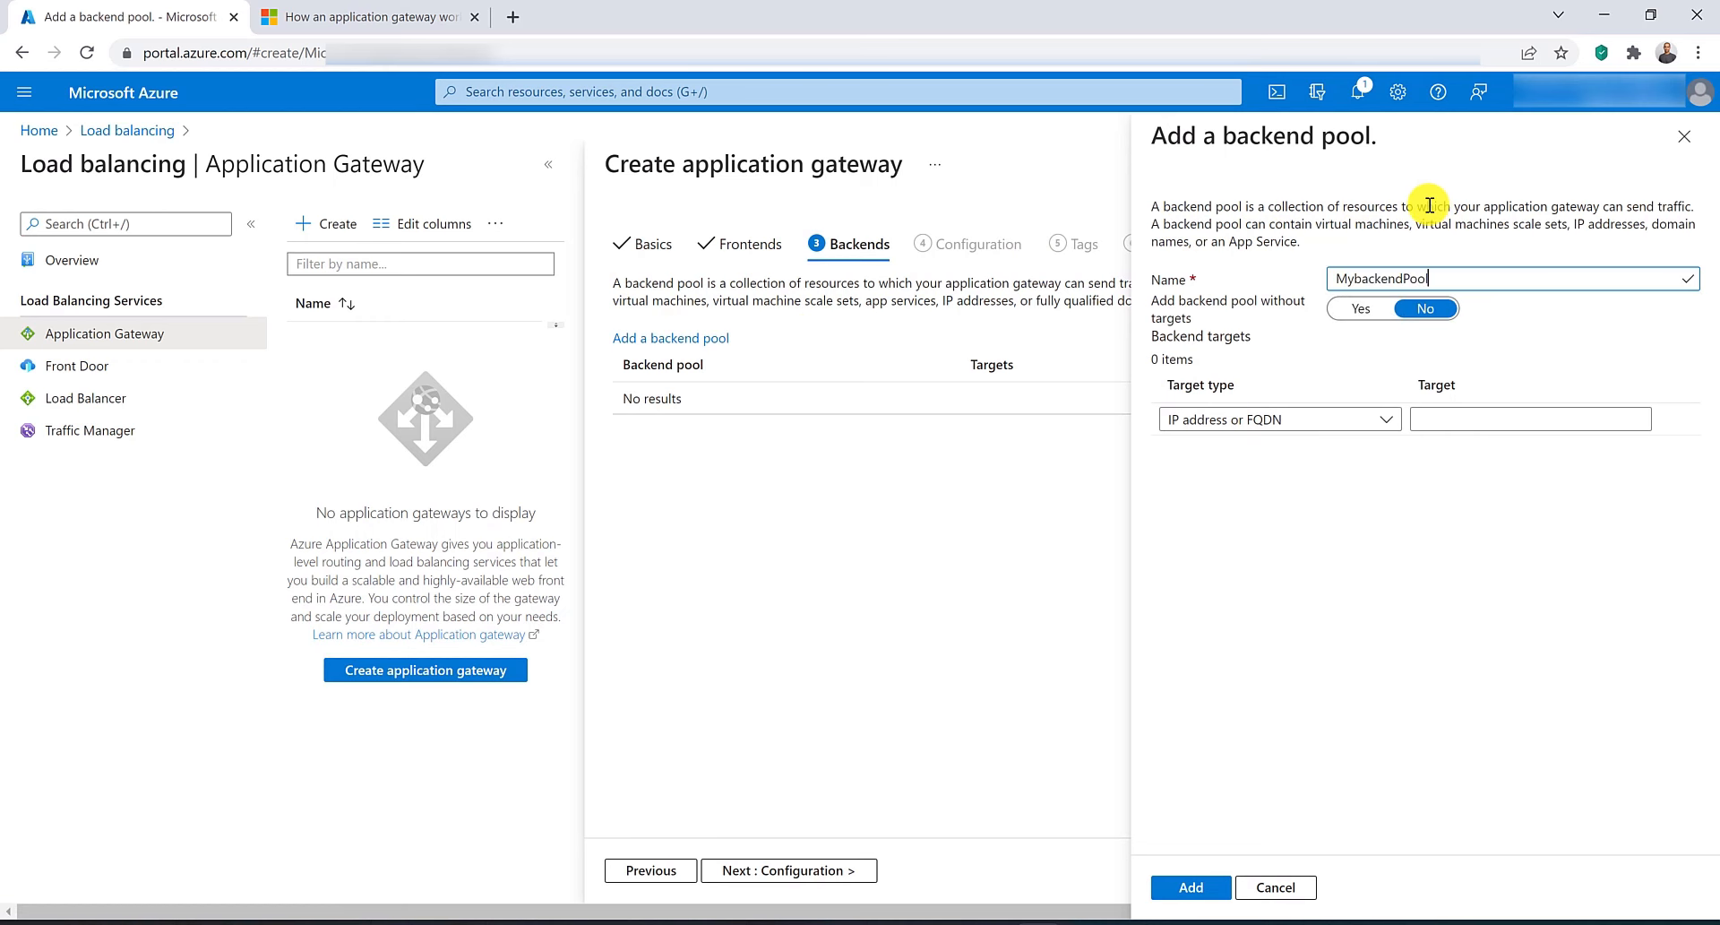
left_click(1361, 308)
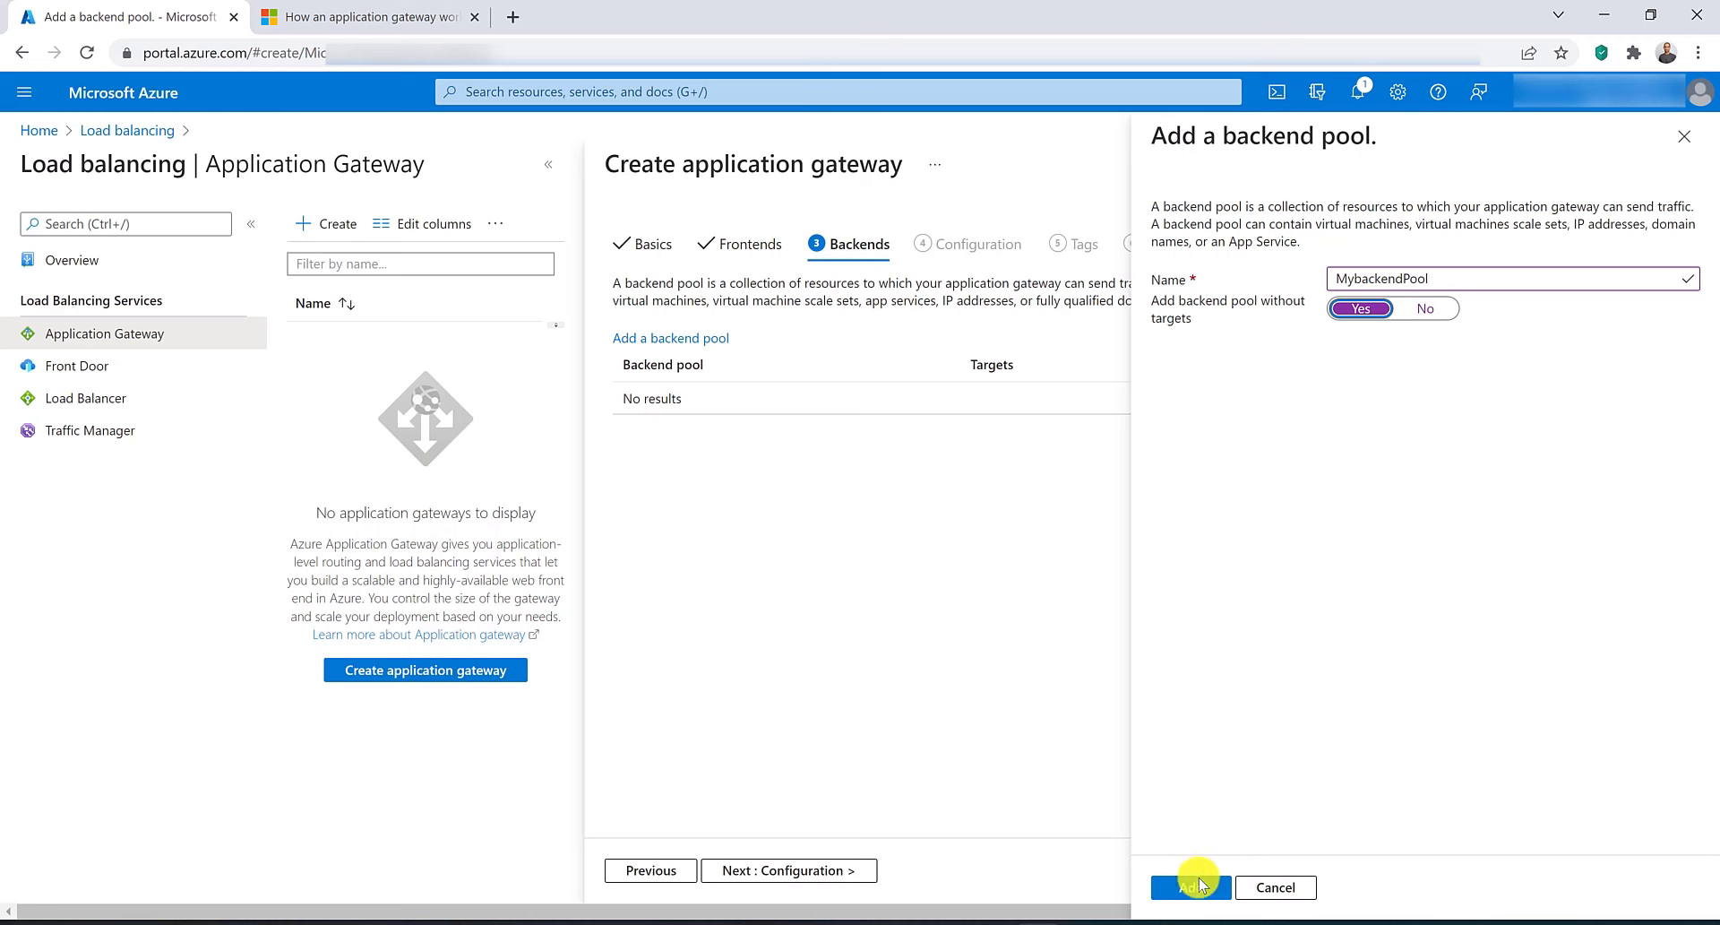
left_click(1199, 886)
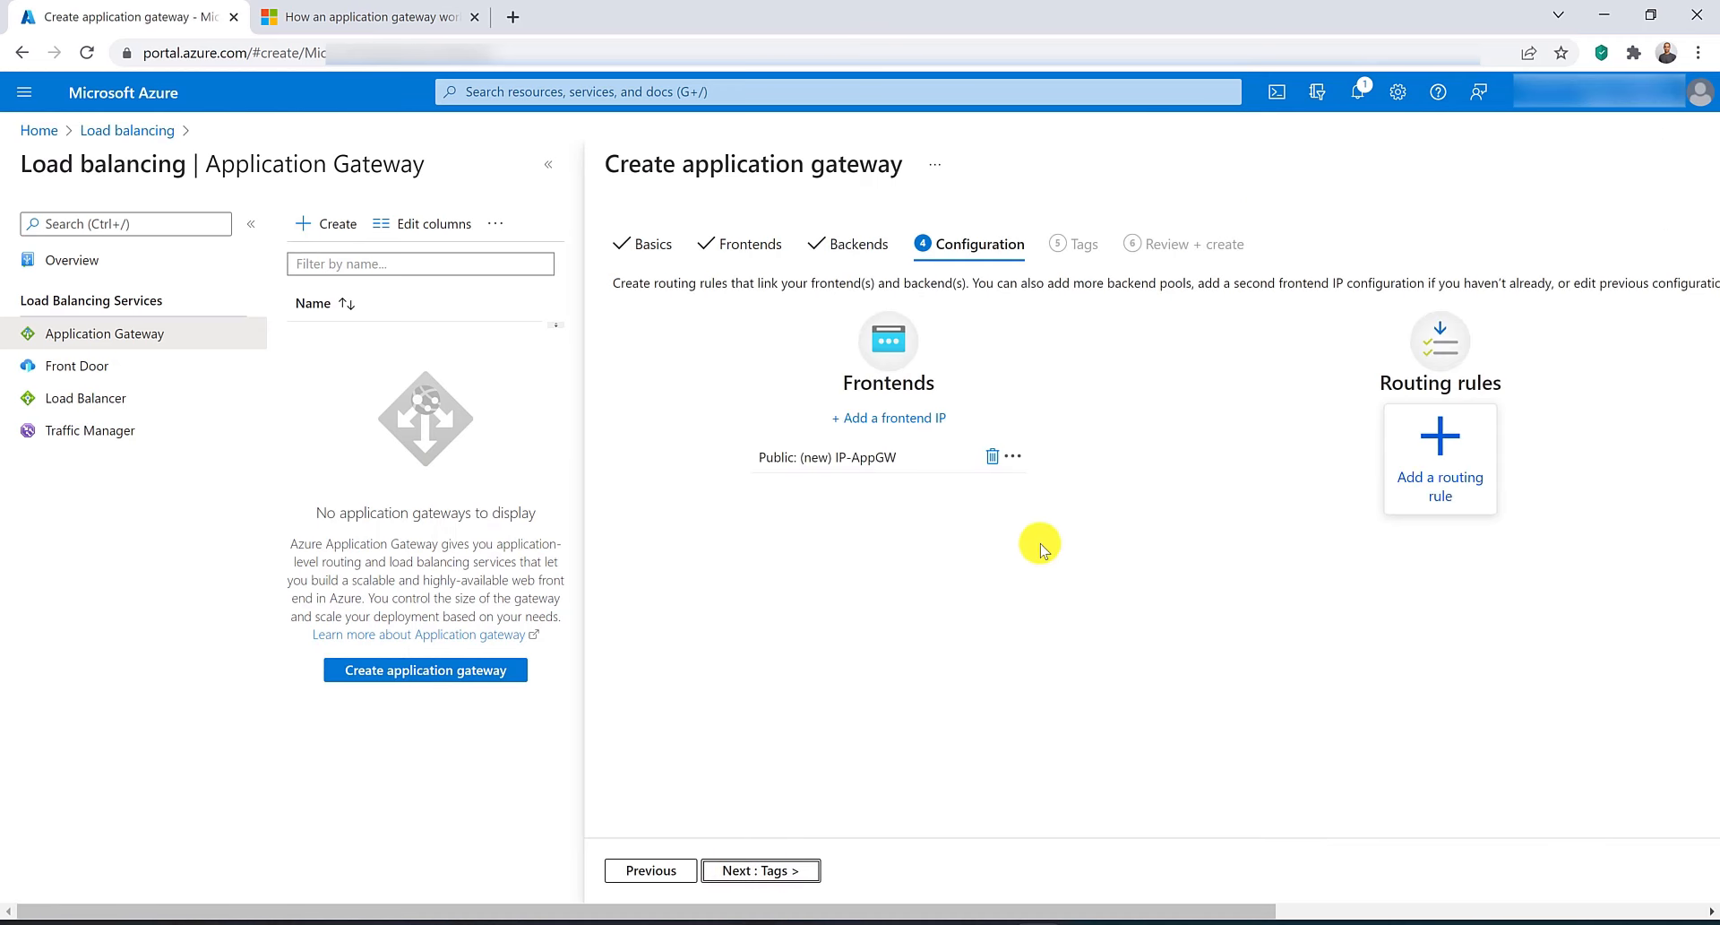
Start a routing rule MyRoutingRule with listener MyListener on the Public frontend IP.
left_click(1408, 475)
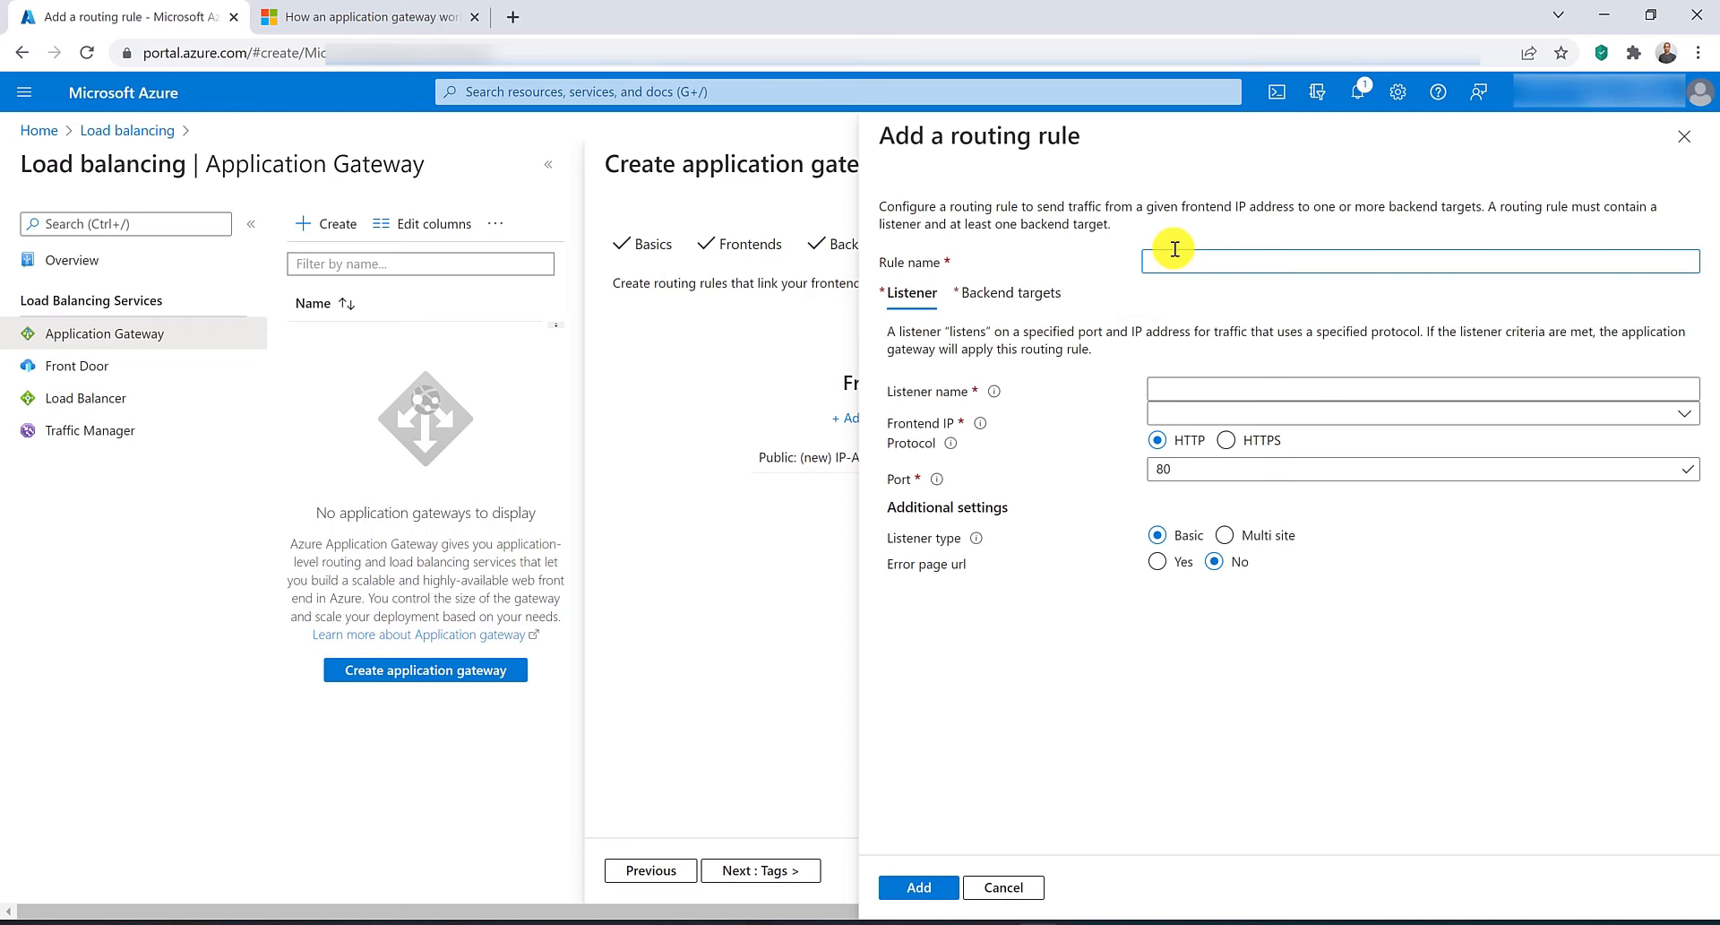
type("MyRoutingRule")
left_click(1183, 389)
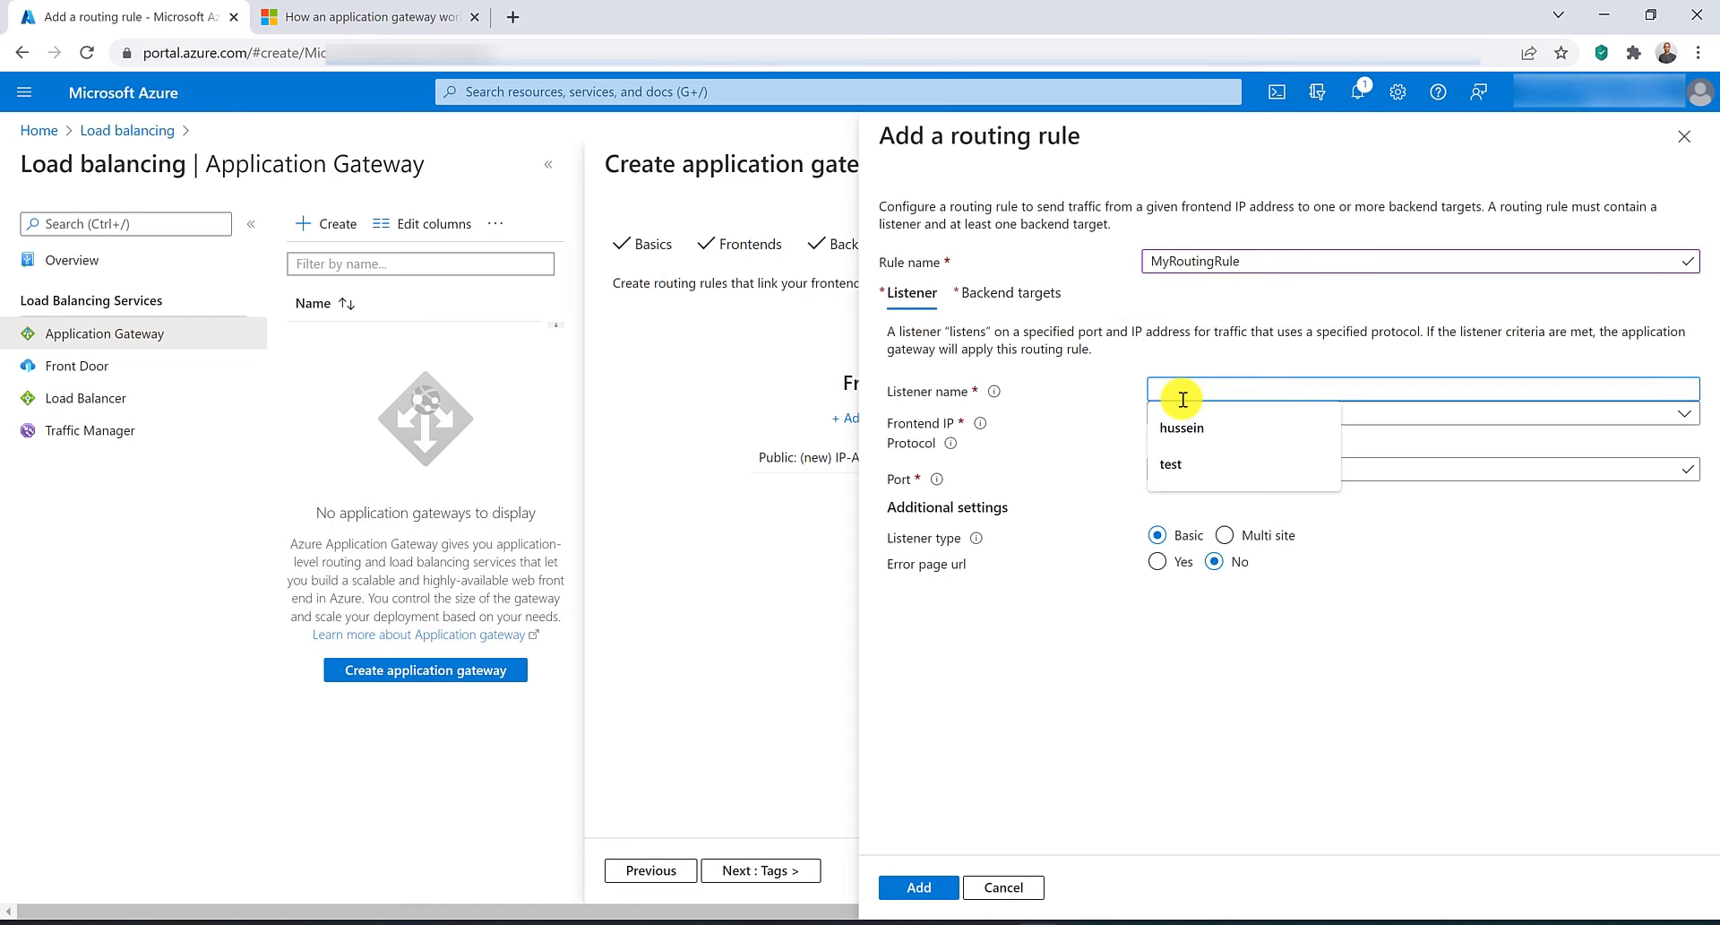
type("MyListener")
left_click(1183, 413)
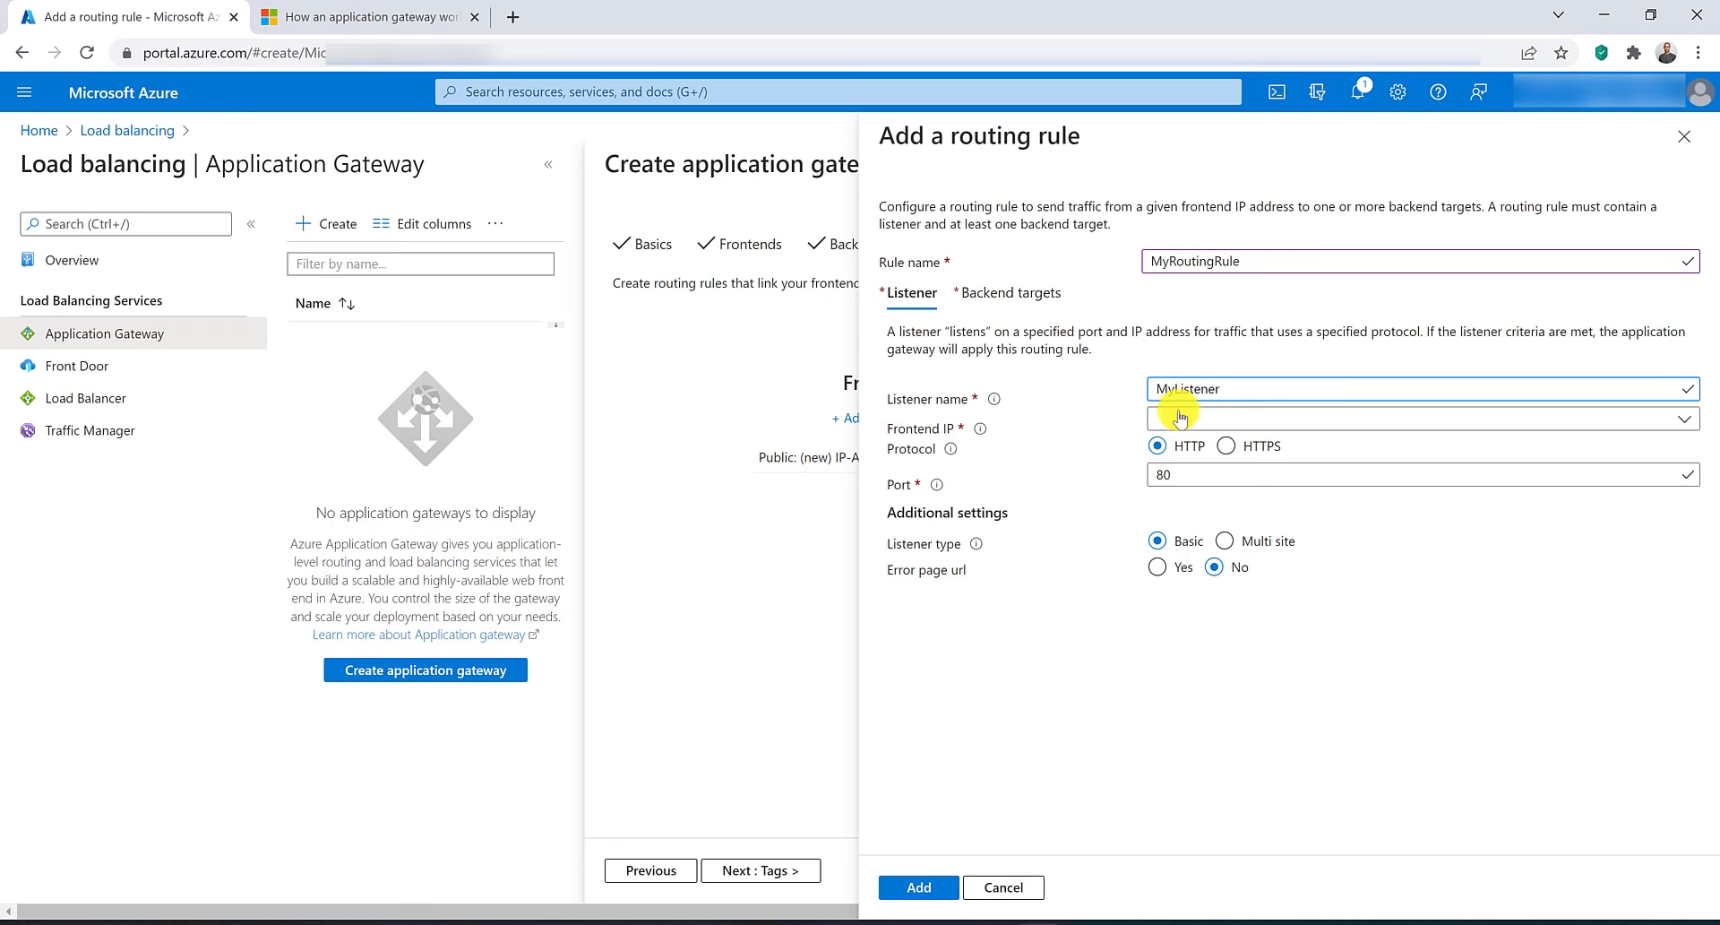
left_click(1181, 440)
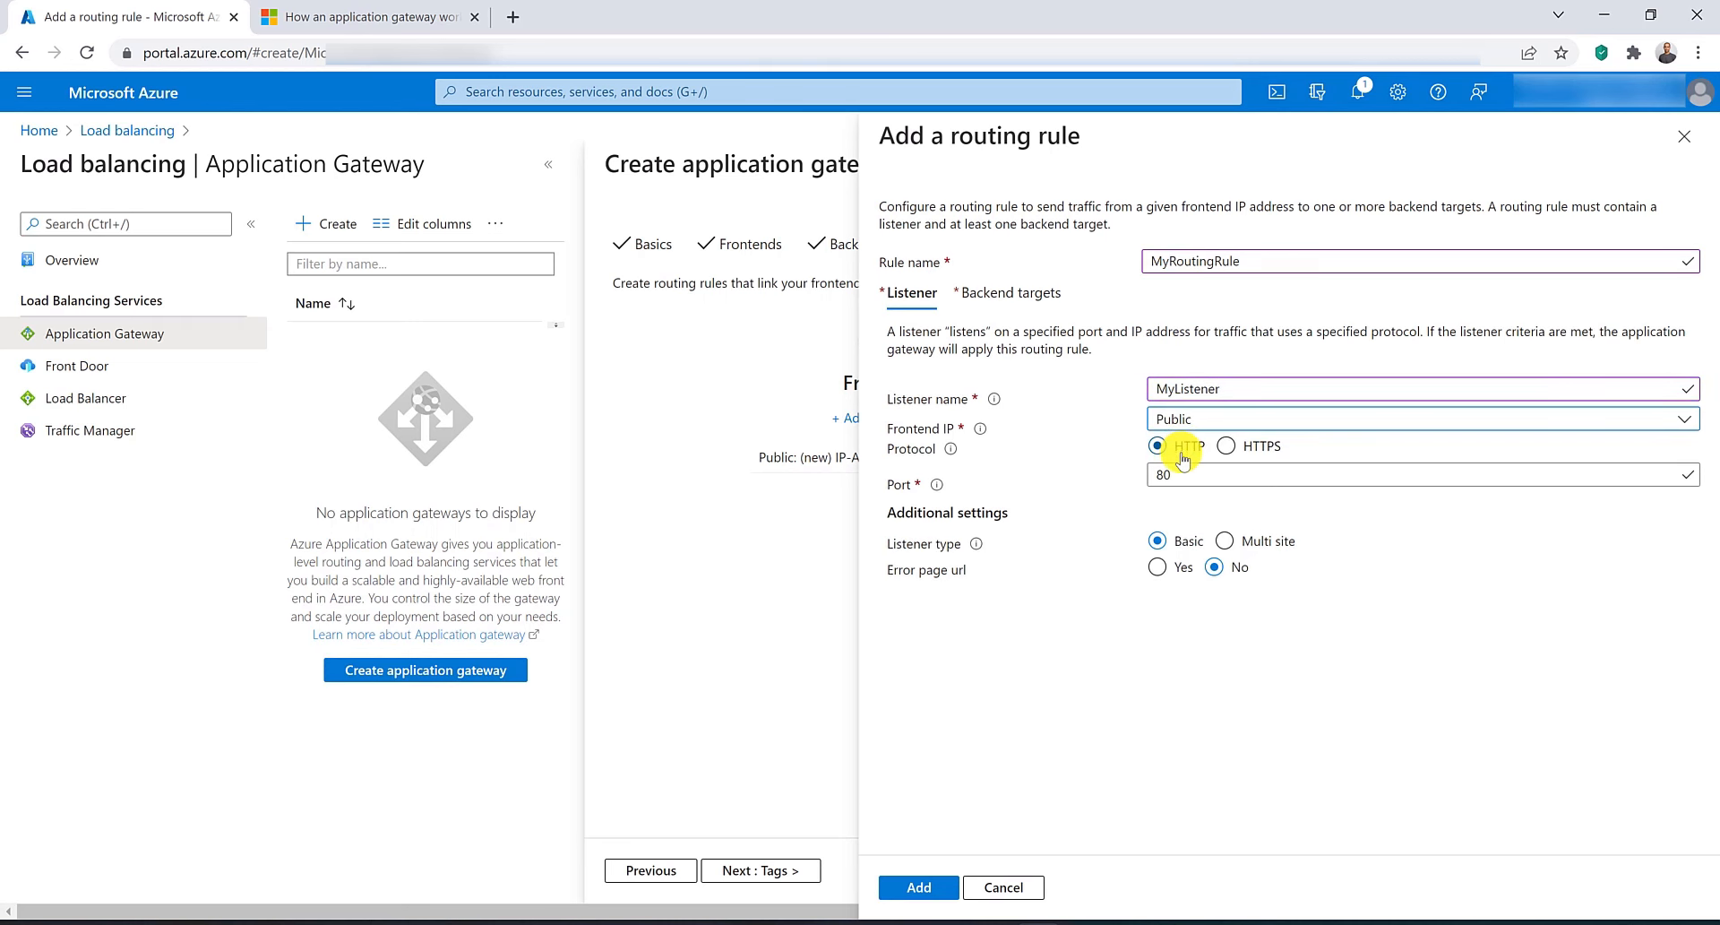
Target the routing rule at MybackendPool with new HTTP settings HTTpSettings, and add the rule.
left_click(1012, 292)
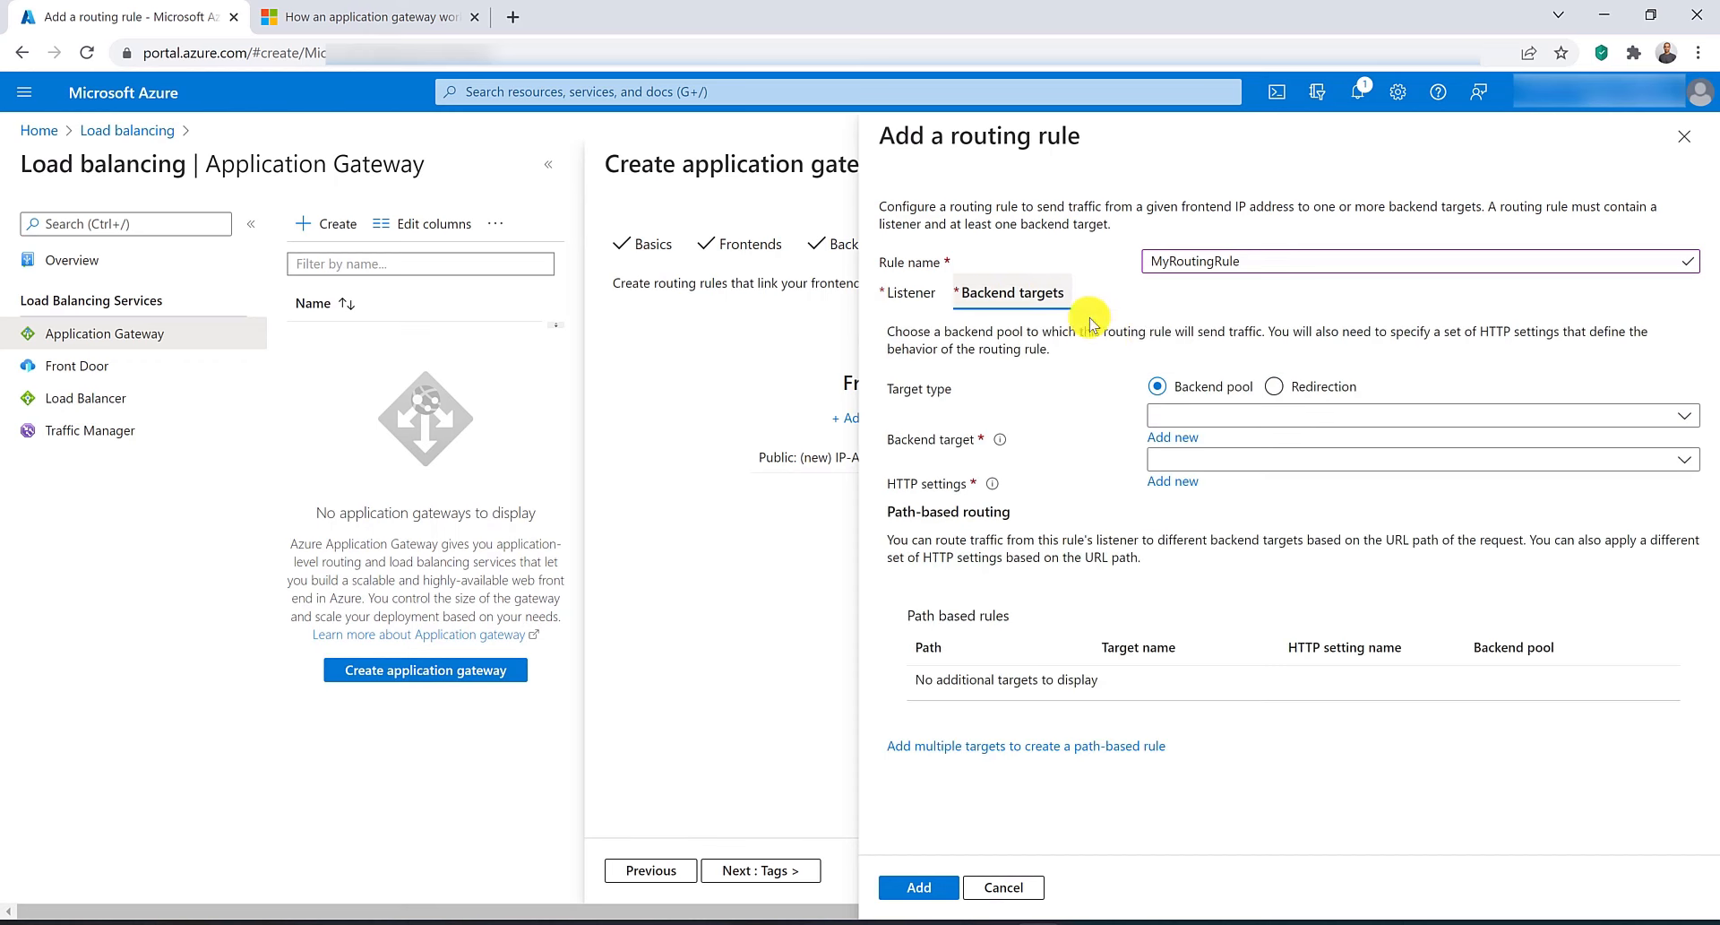
left_click(1213, 414)
left_click(1211, 449)
left_click(1173, 482)
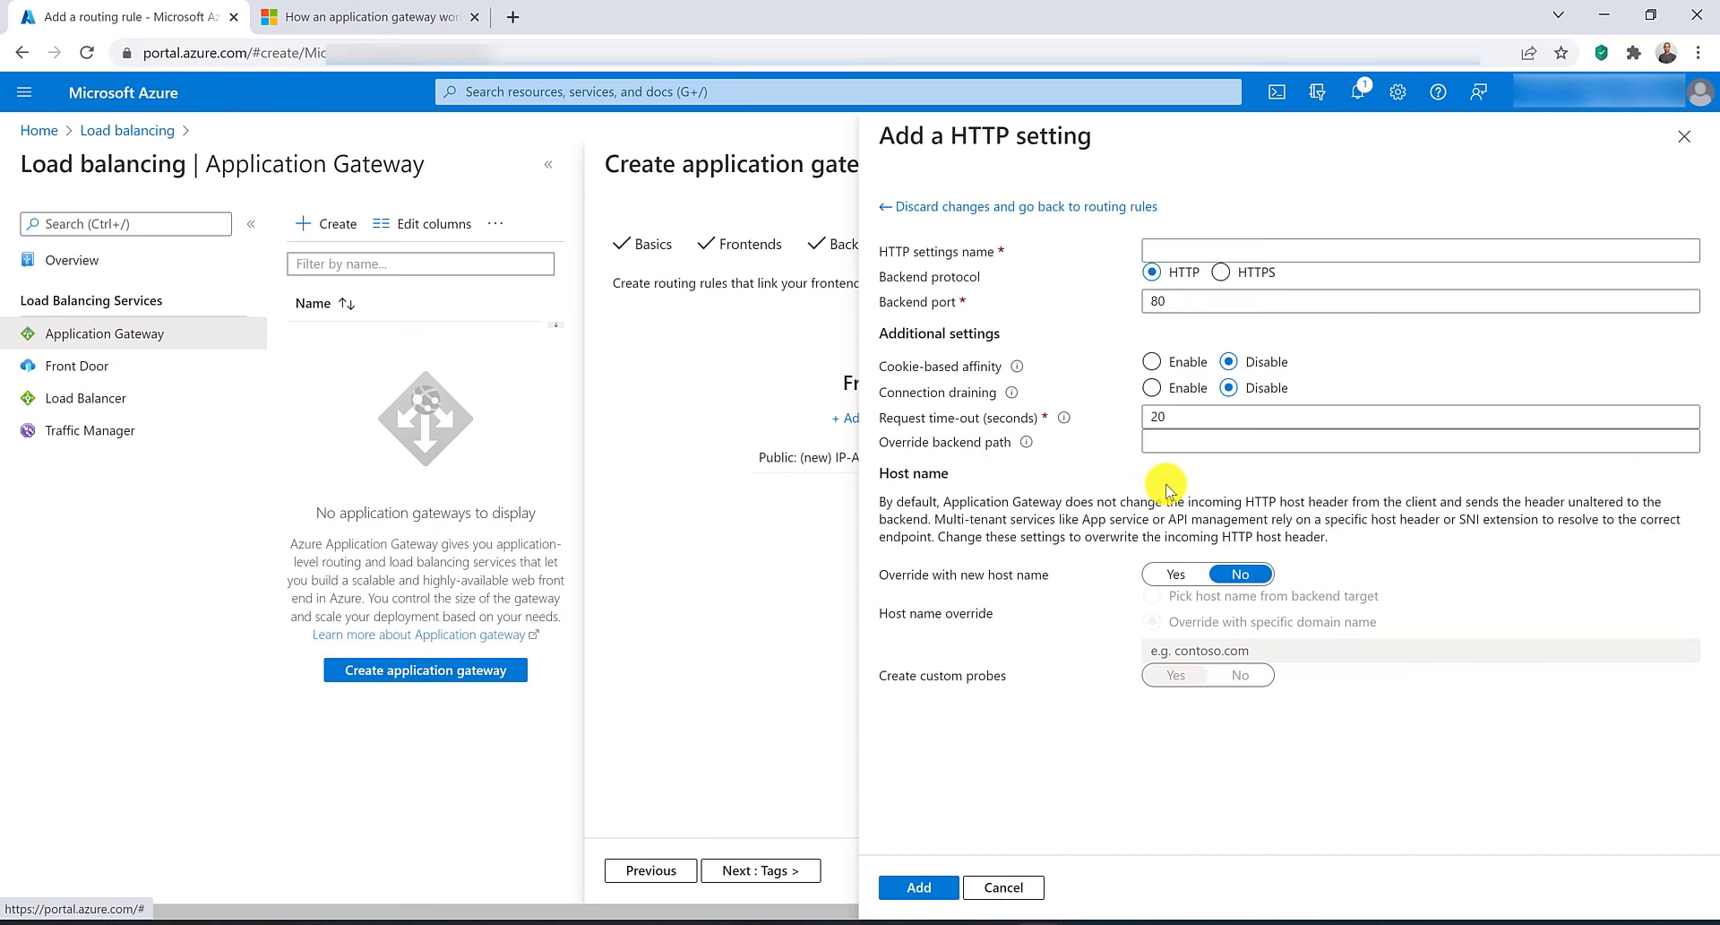
left_click(1169, 250)
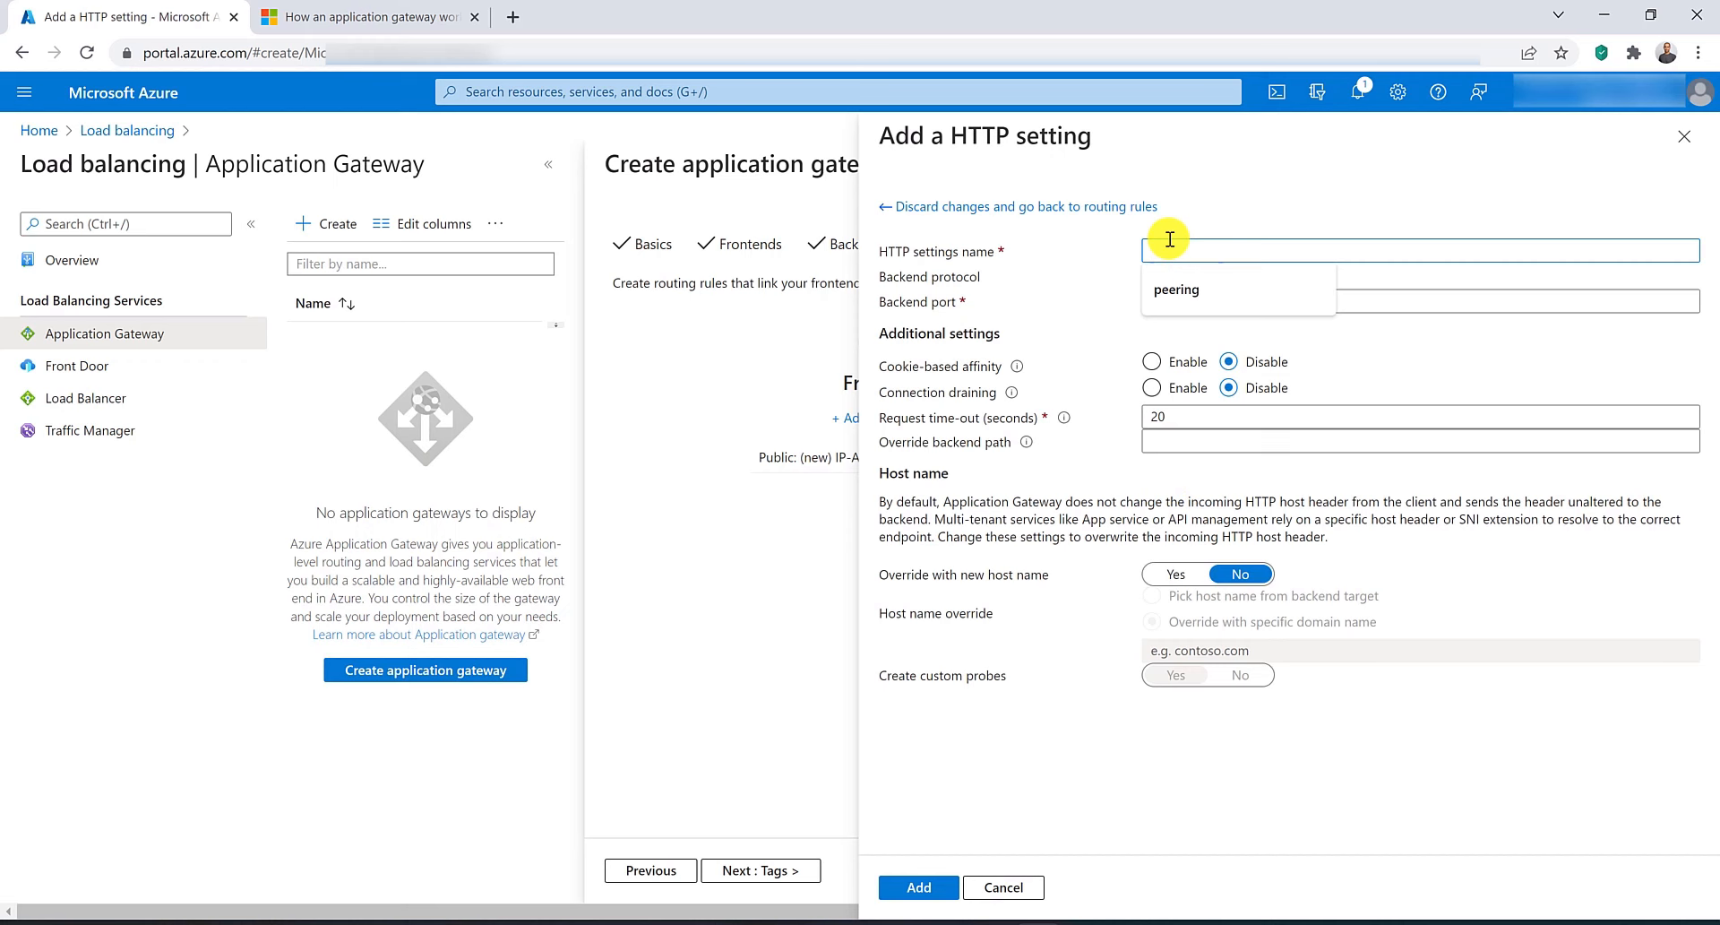
type("HTTpSettings")
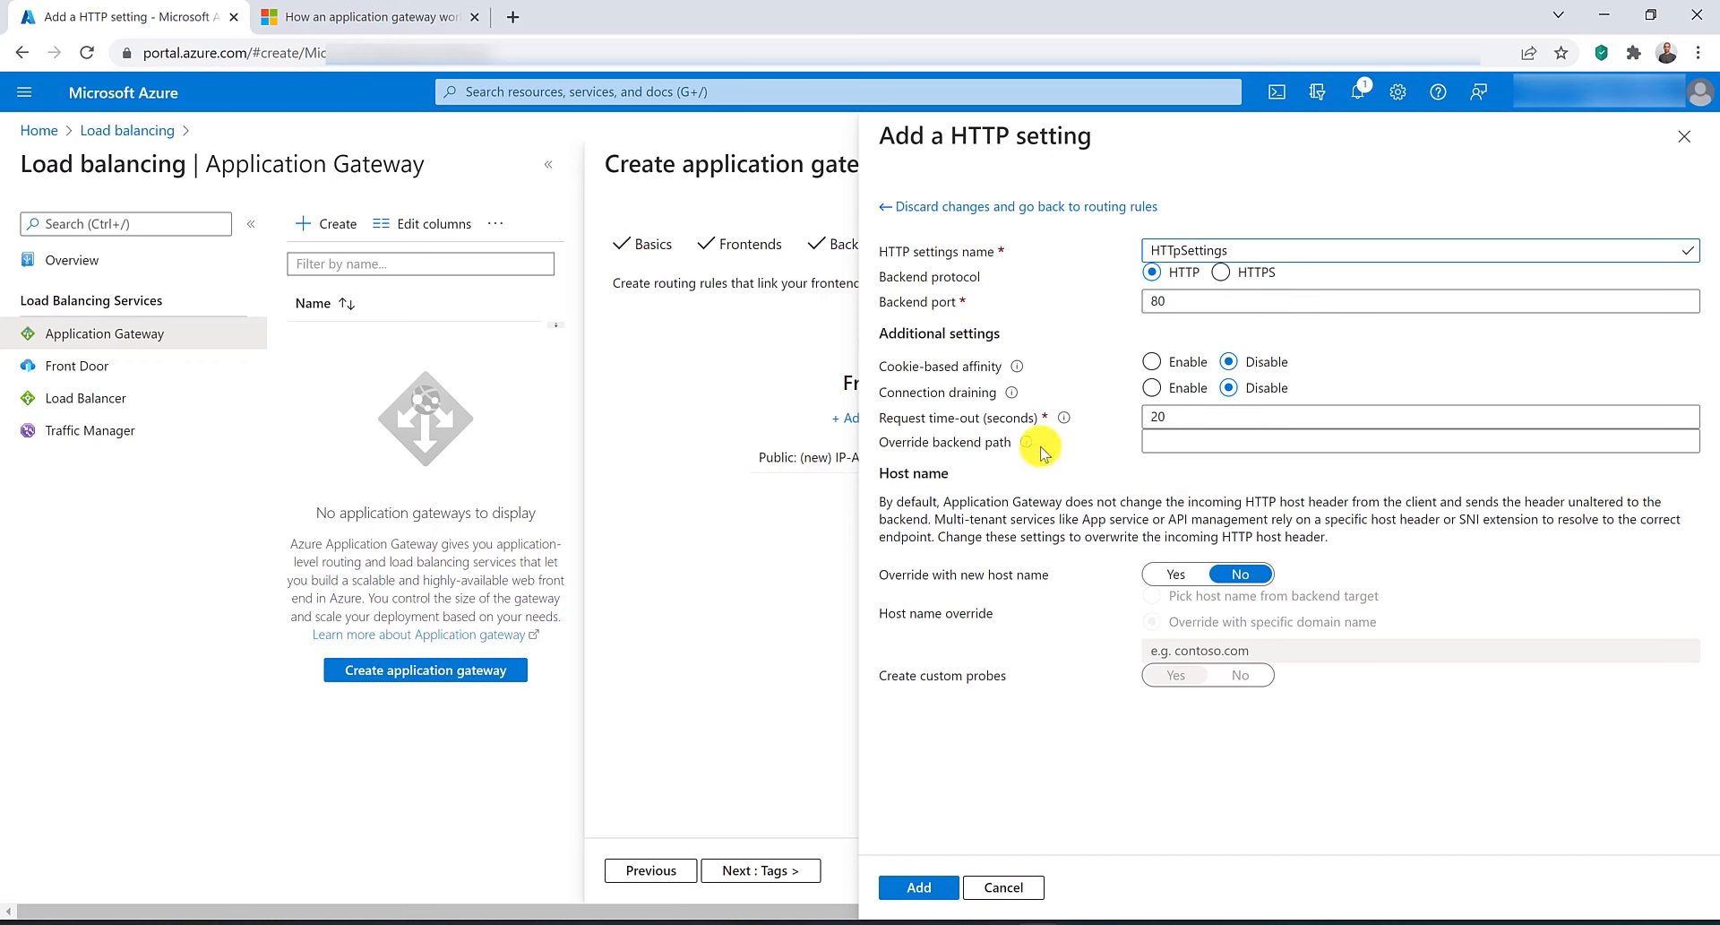
left_click(911, 888)
left_click(910, 887)
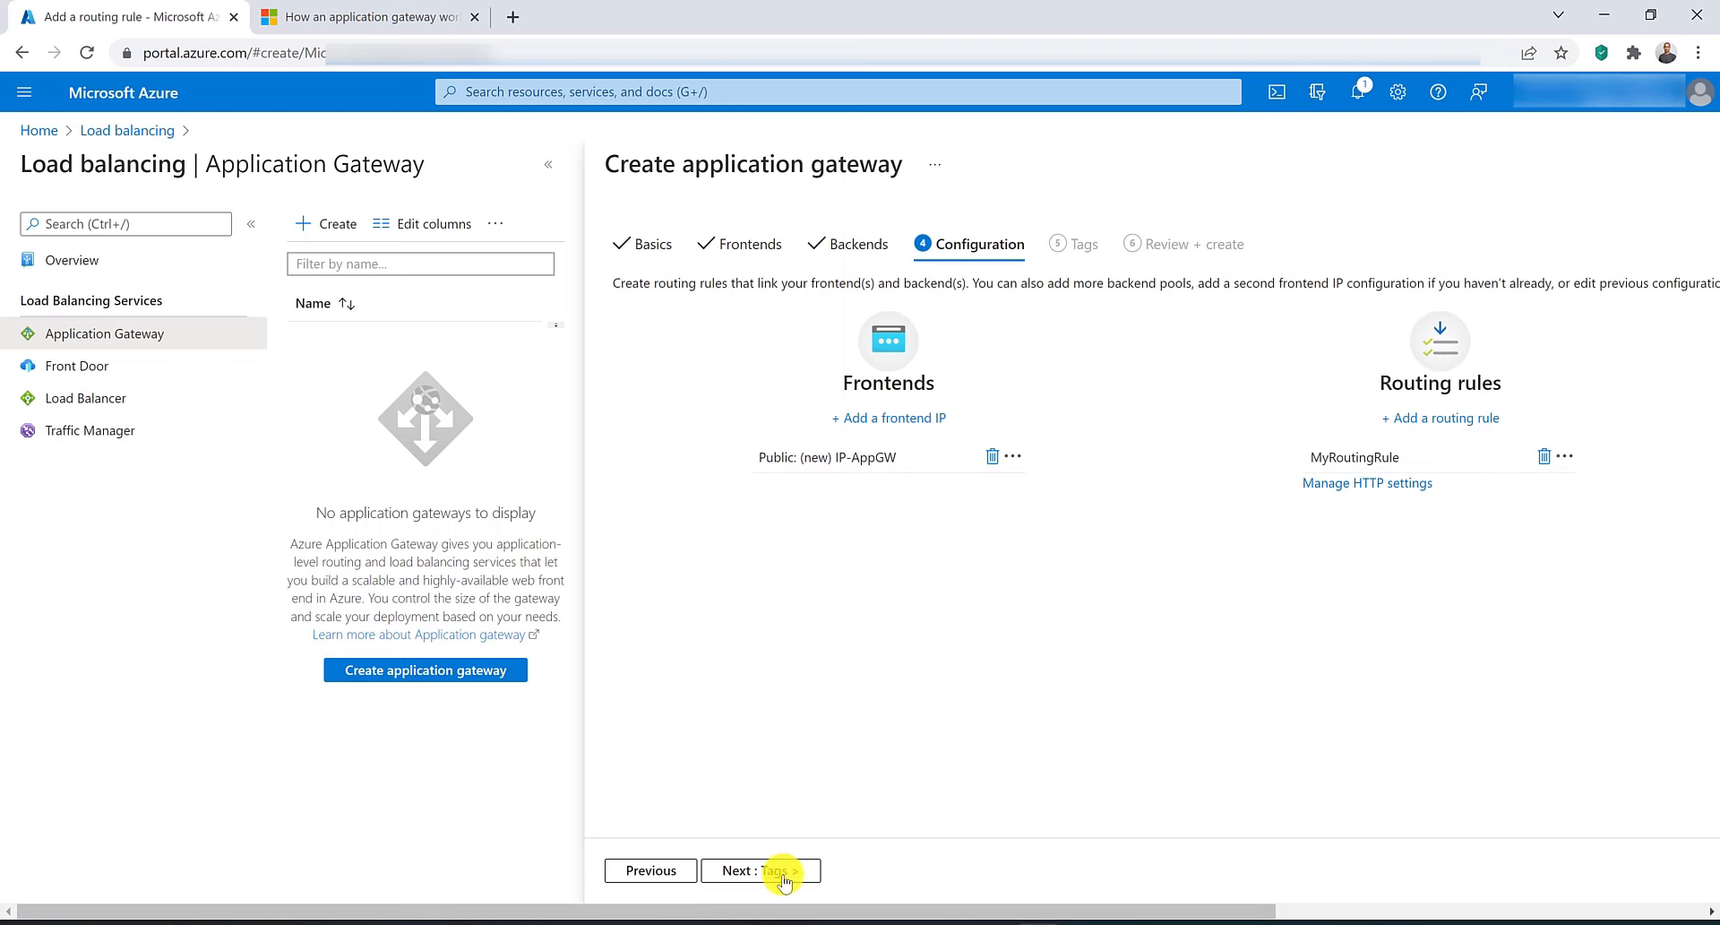
Skip tags, review the configuration and create the application gateway.
left_click(753, 869)
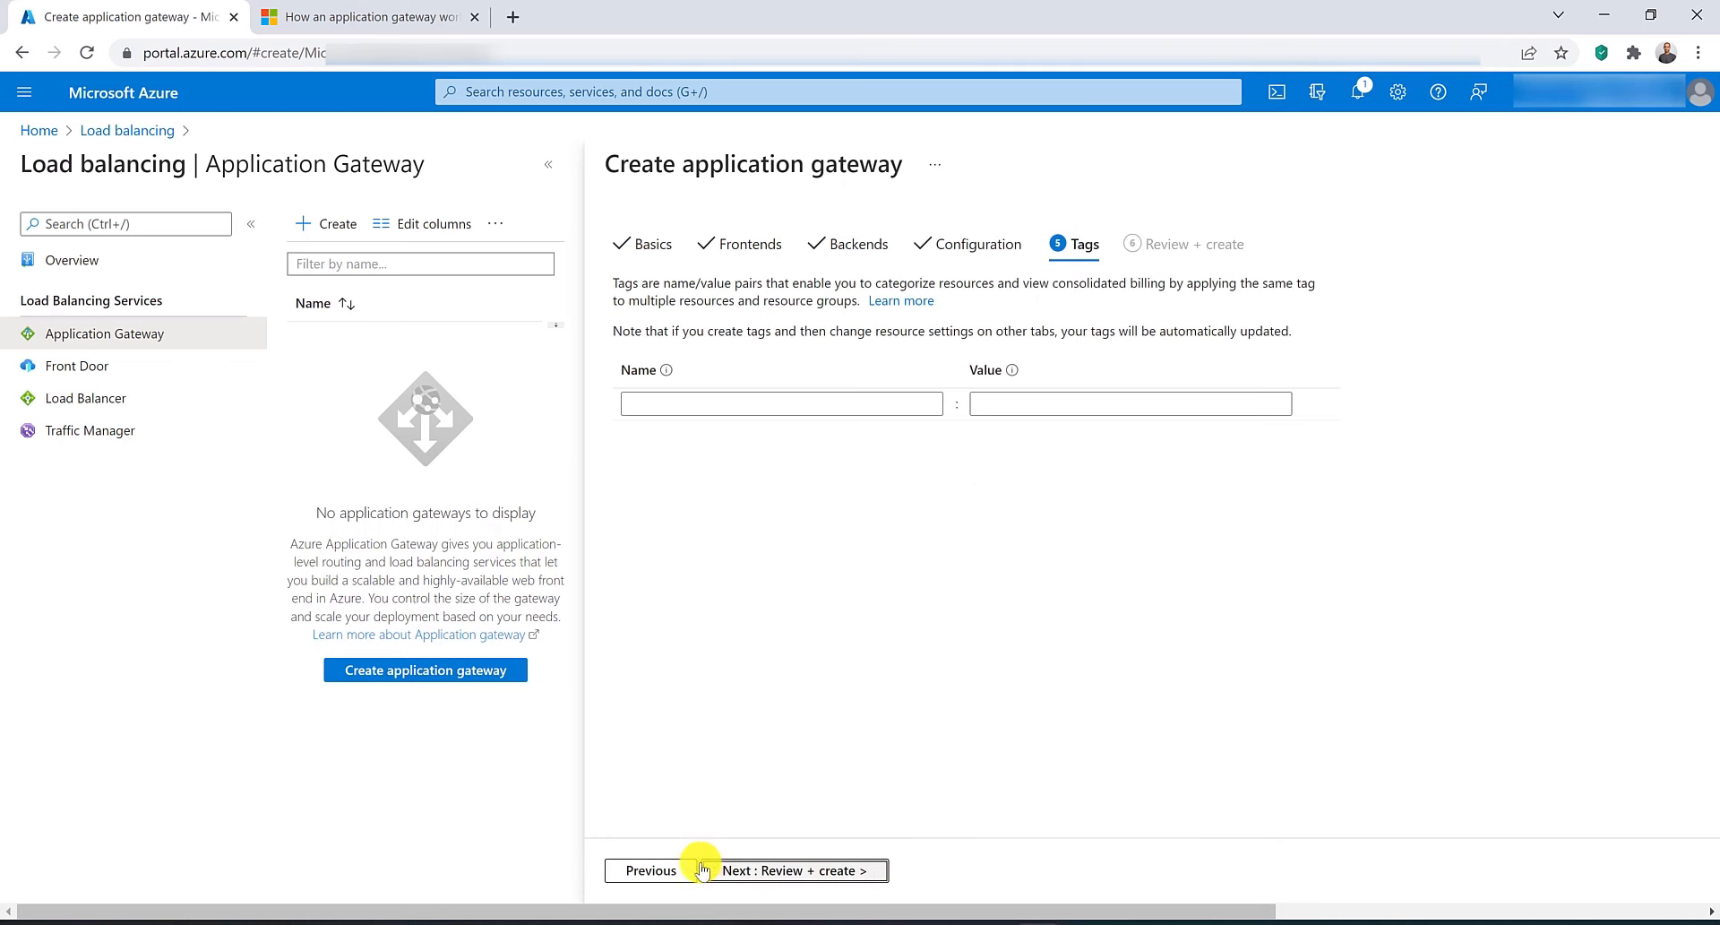
left_click(757, 869)
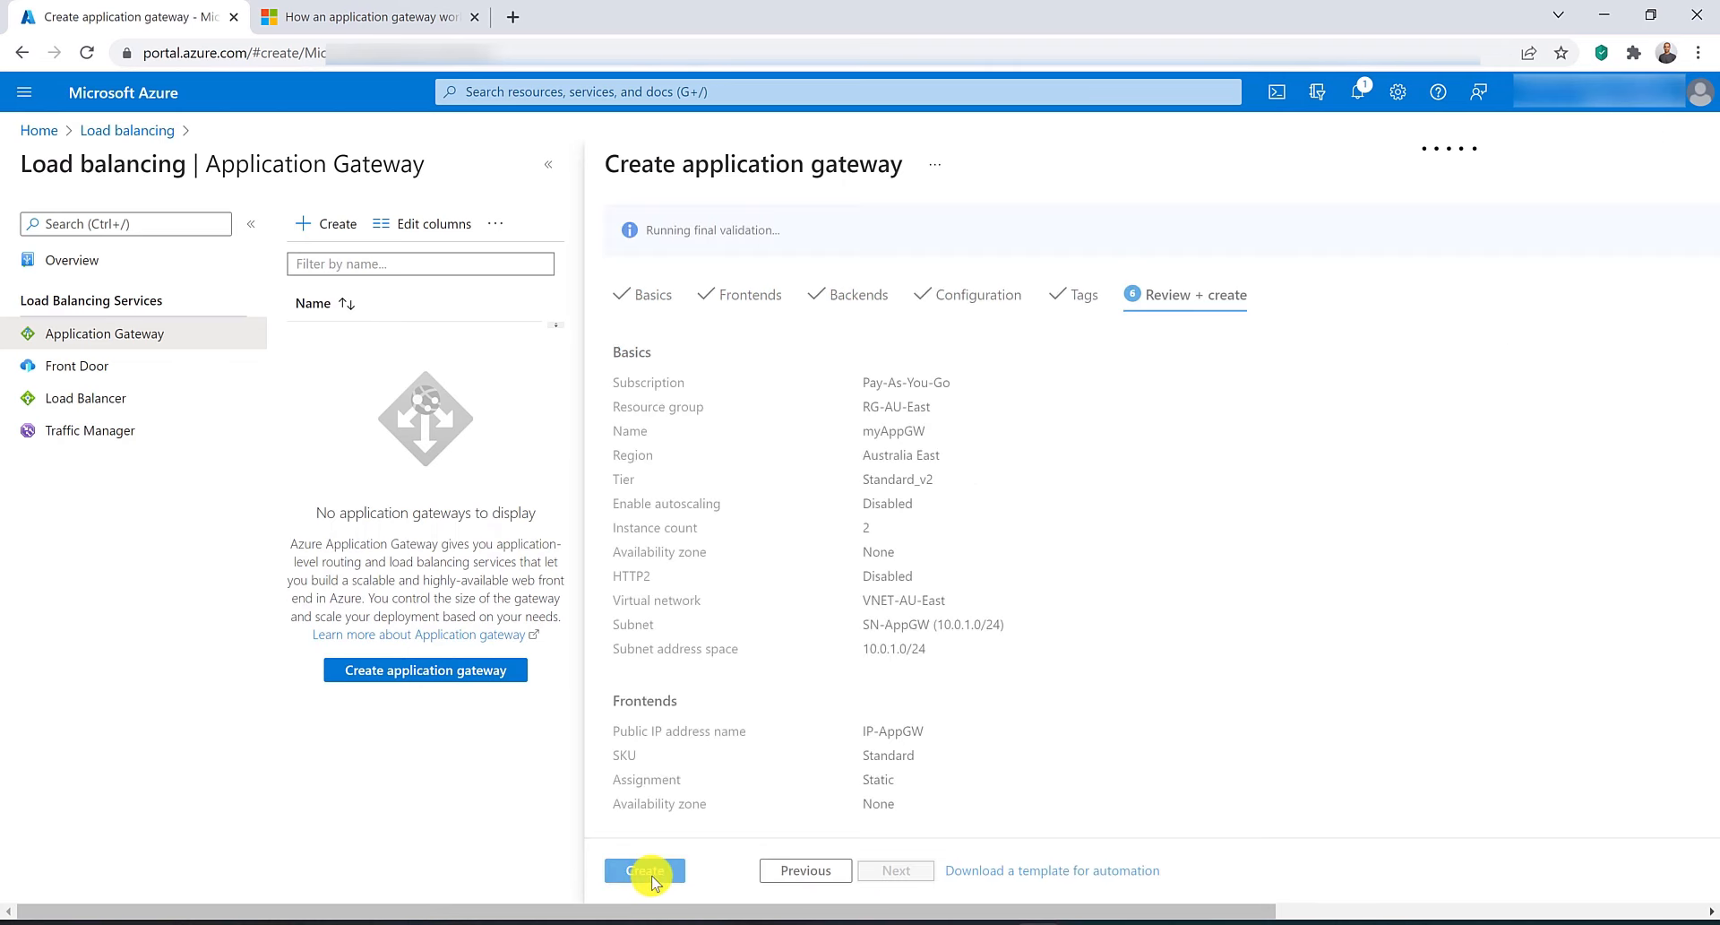
left_click(651, 874)
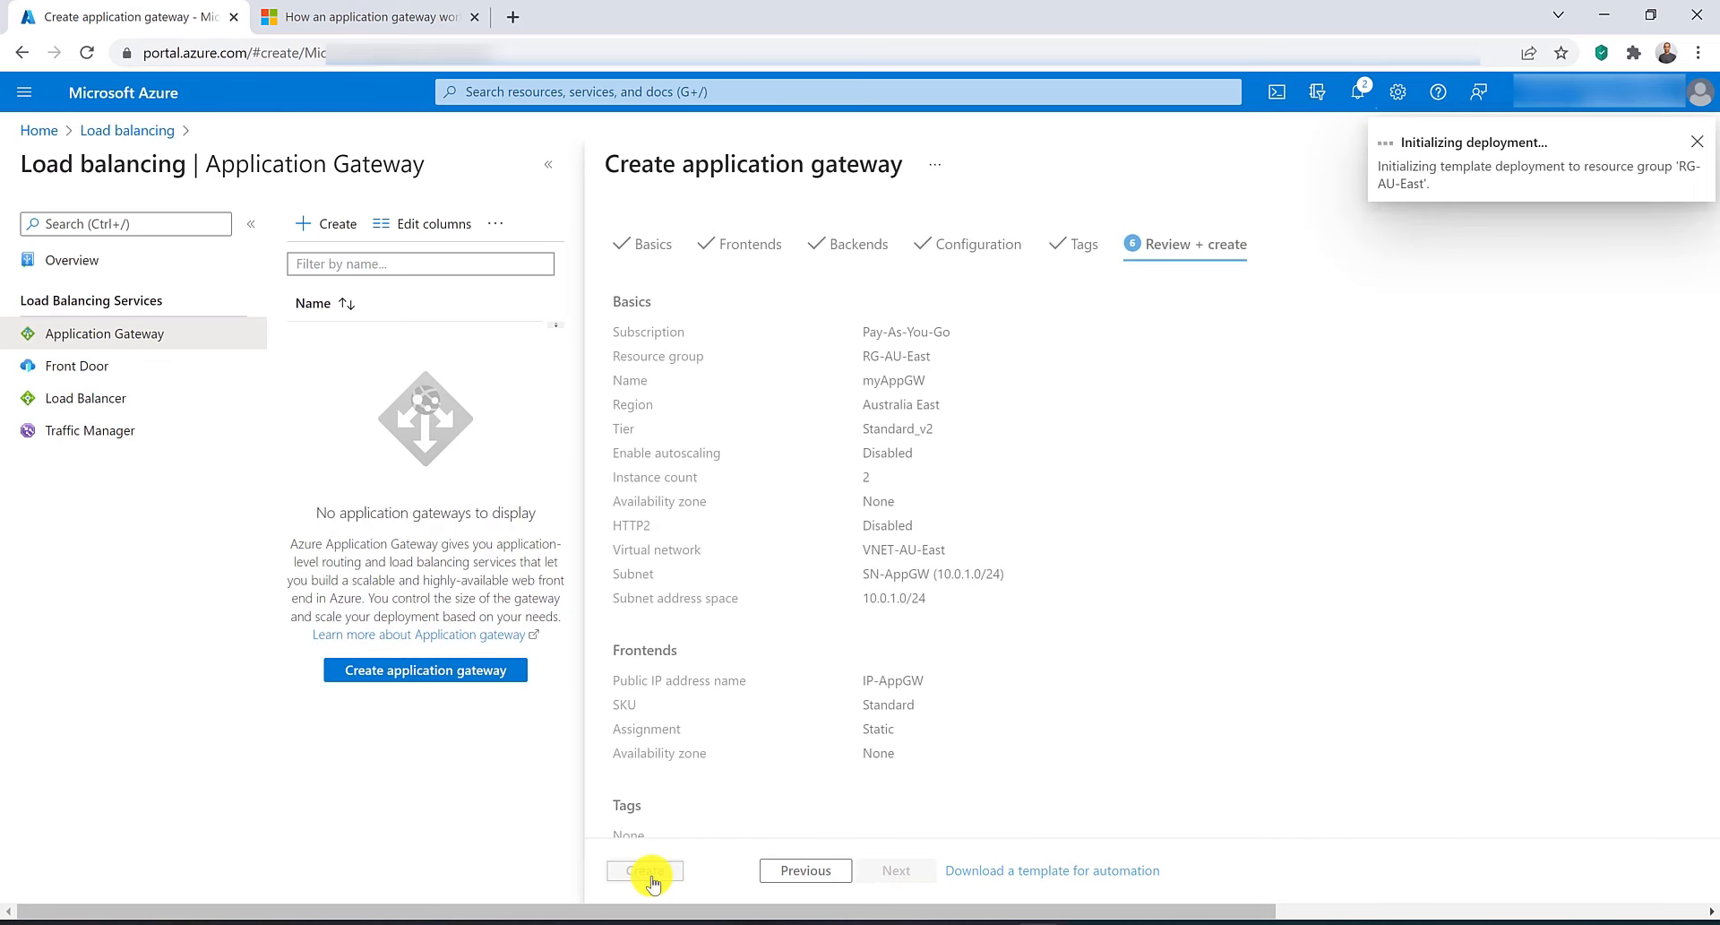
Open Virtual machines in a new browser tab.
left_click(660, 93)
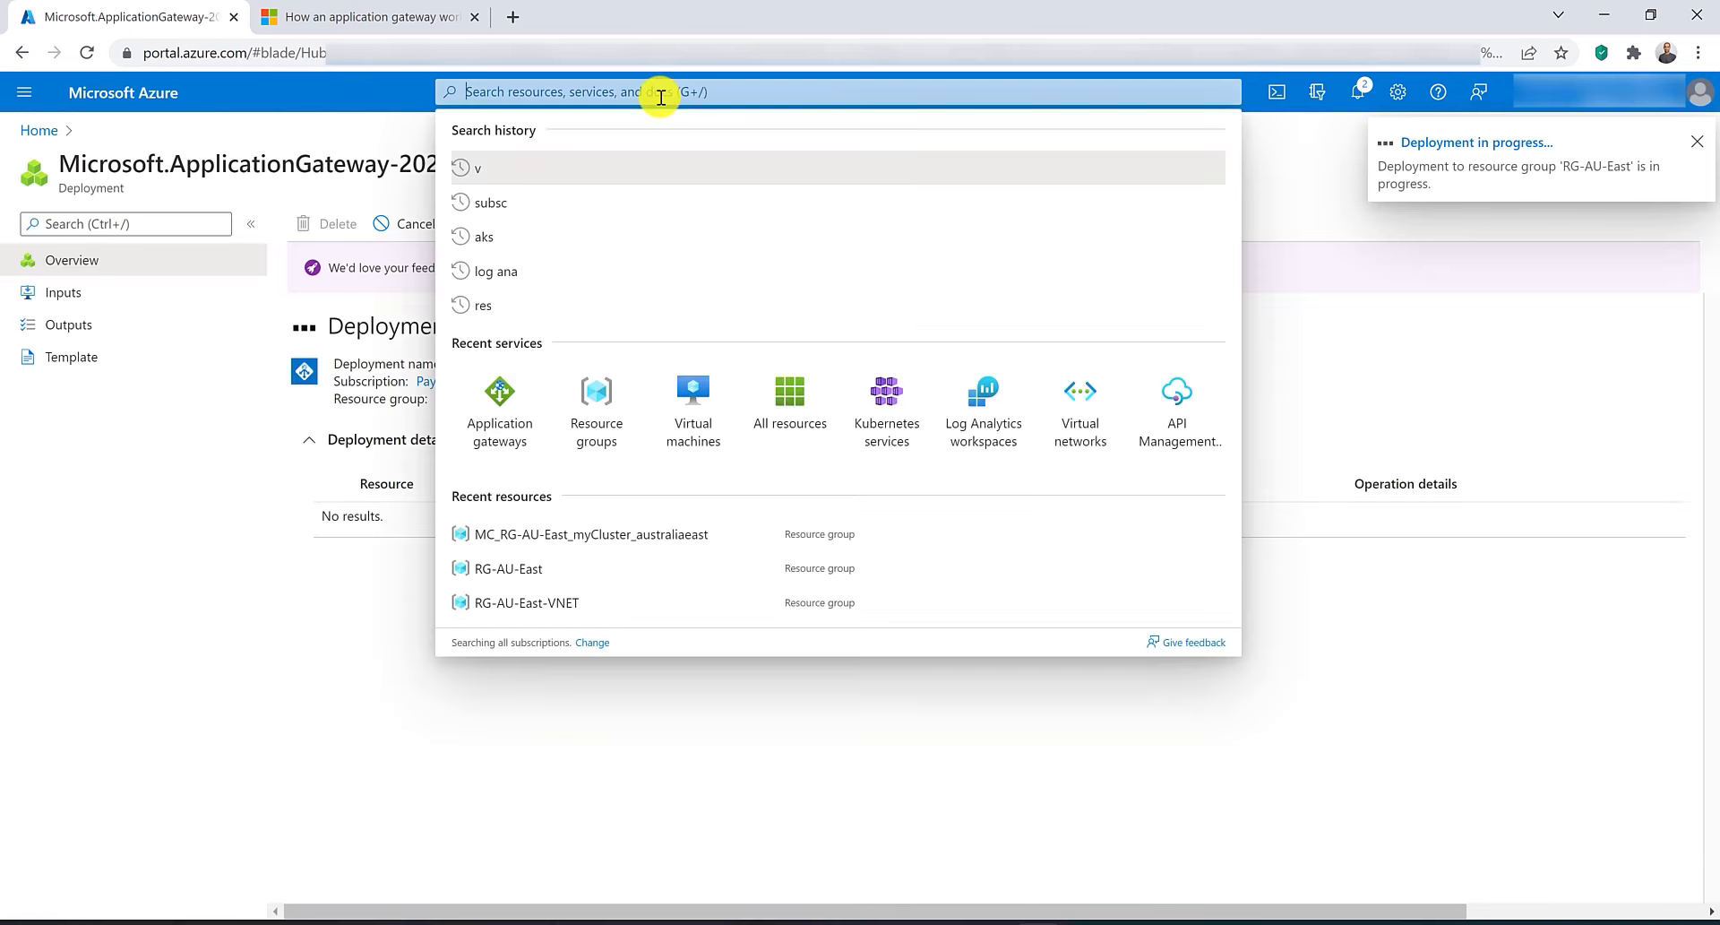
middle_click(696, 431)
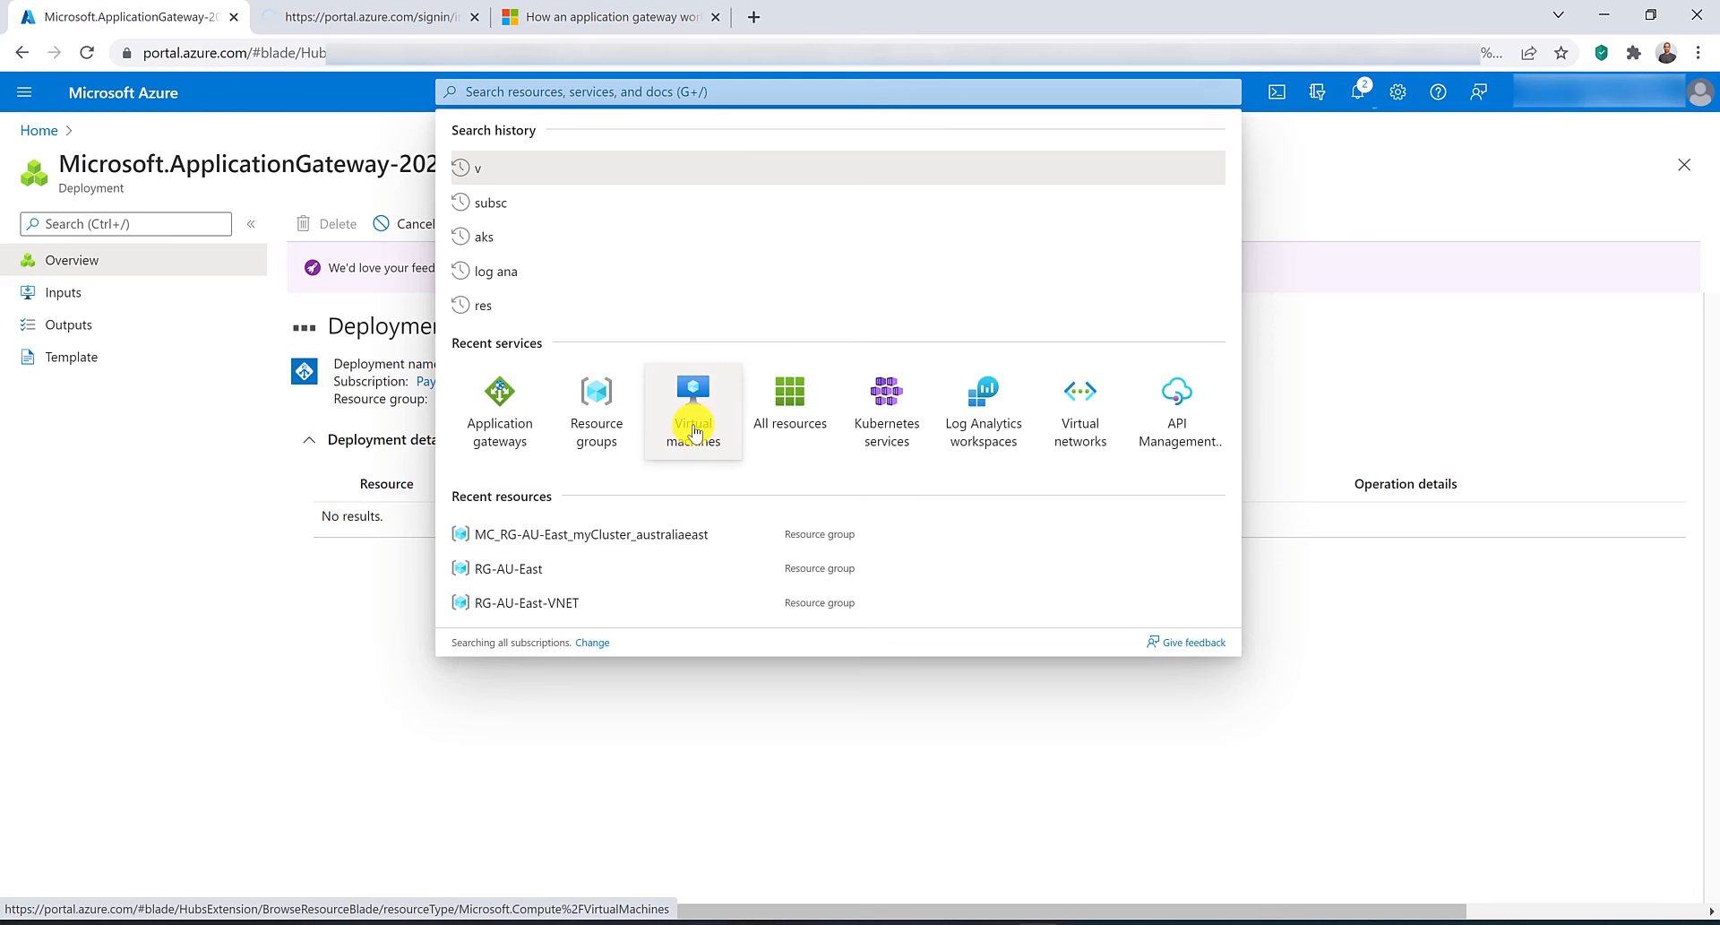
Start creating a virtual machine named ContosoVM in resource group RG-AU-East.
key("ctrl+Tab")
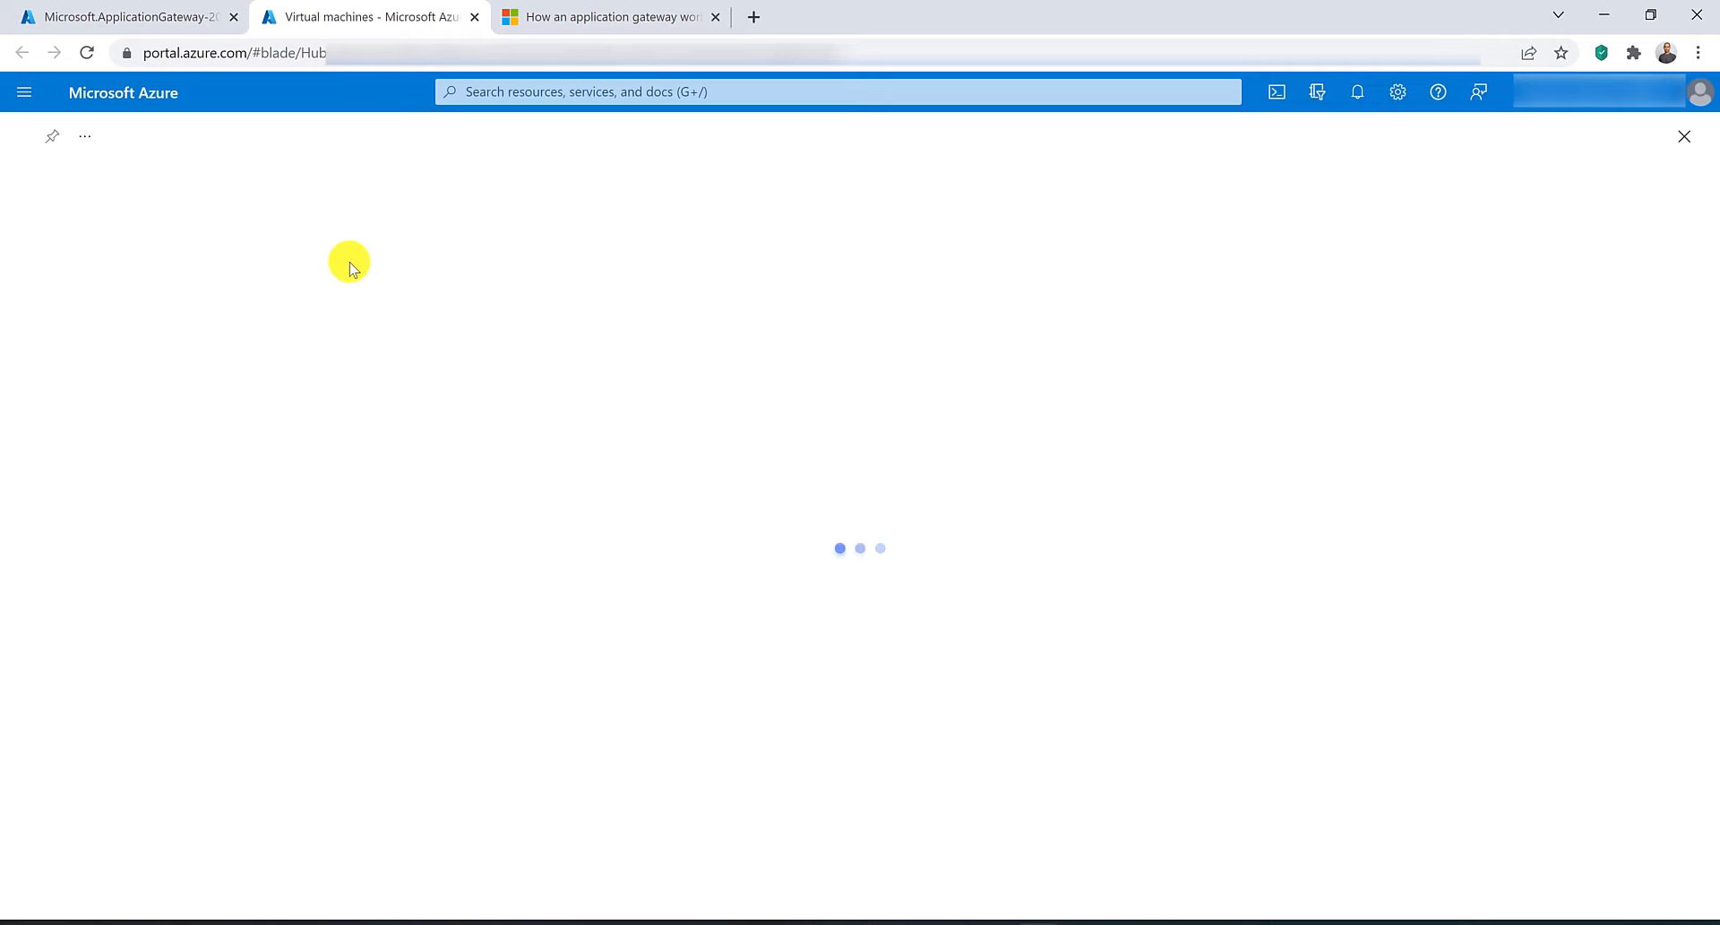
left_click(74, 223)
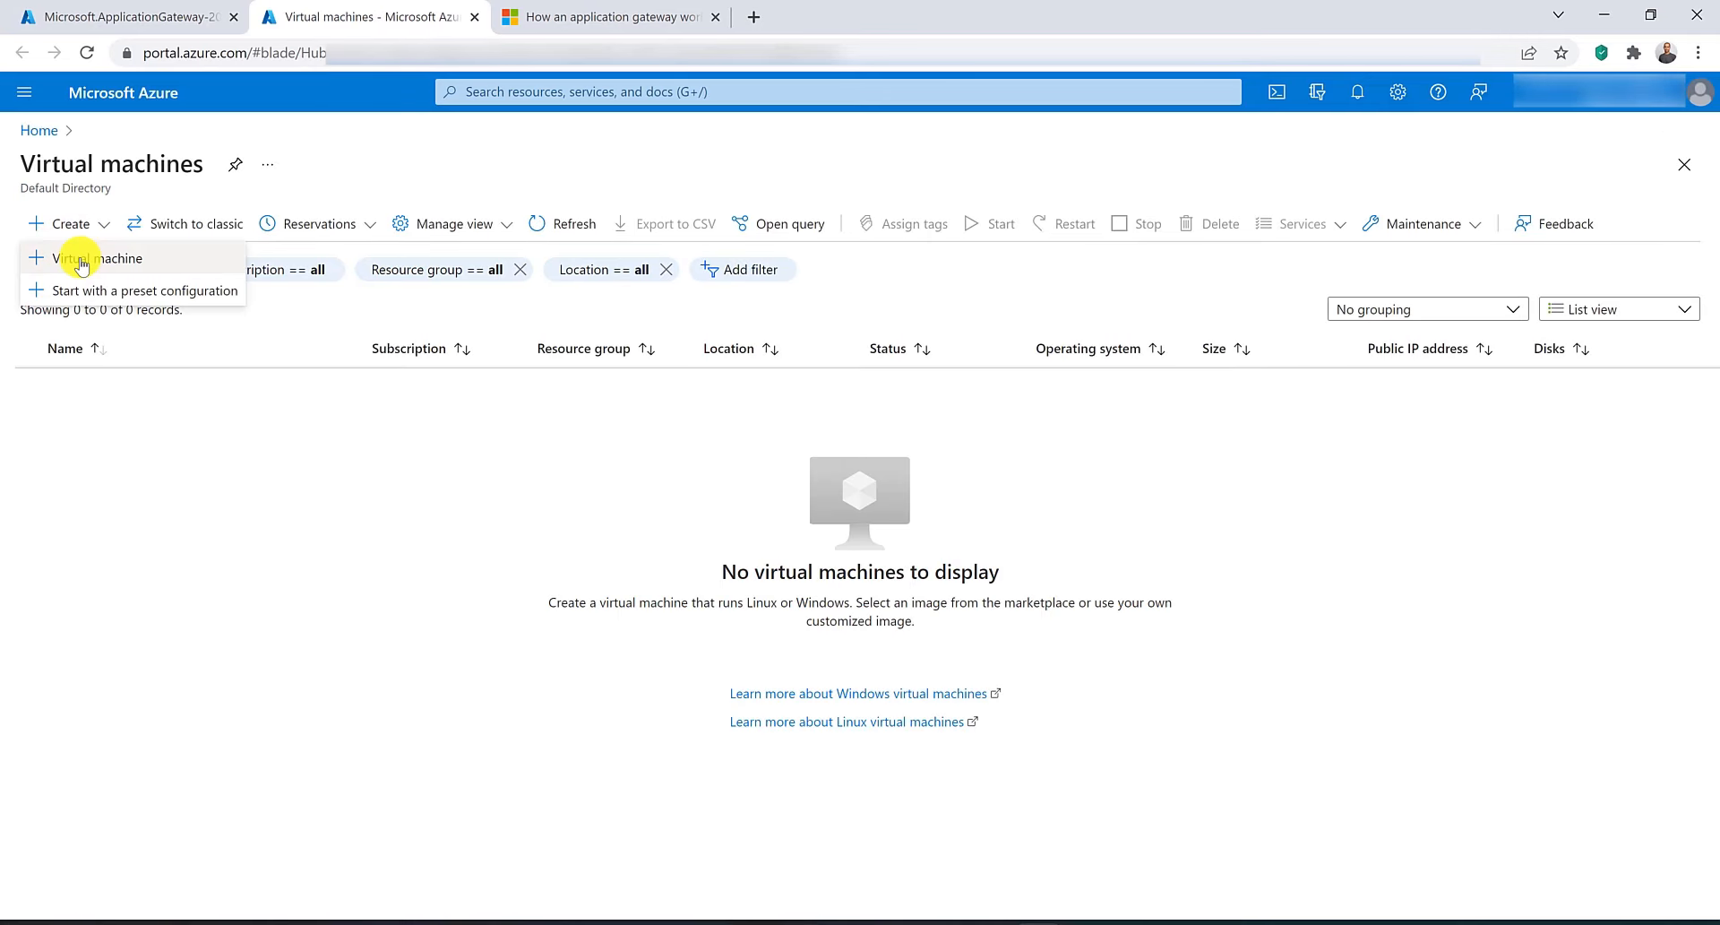
left_click(81, 264)
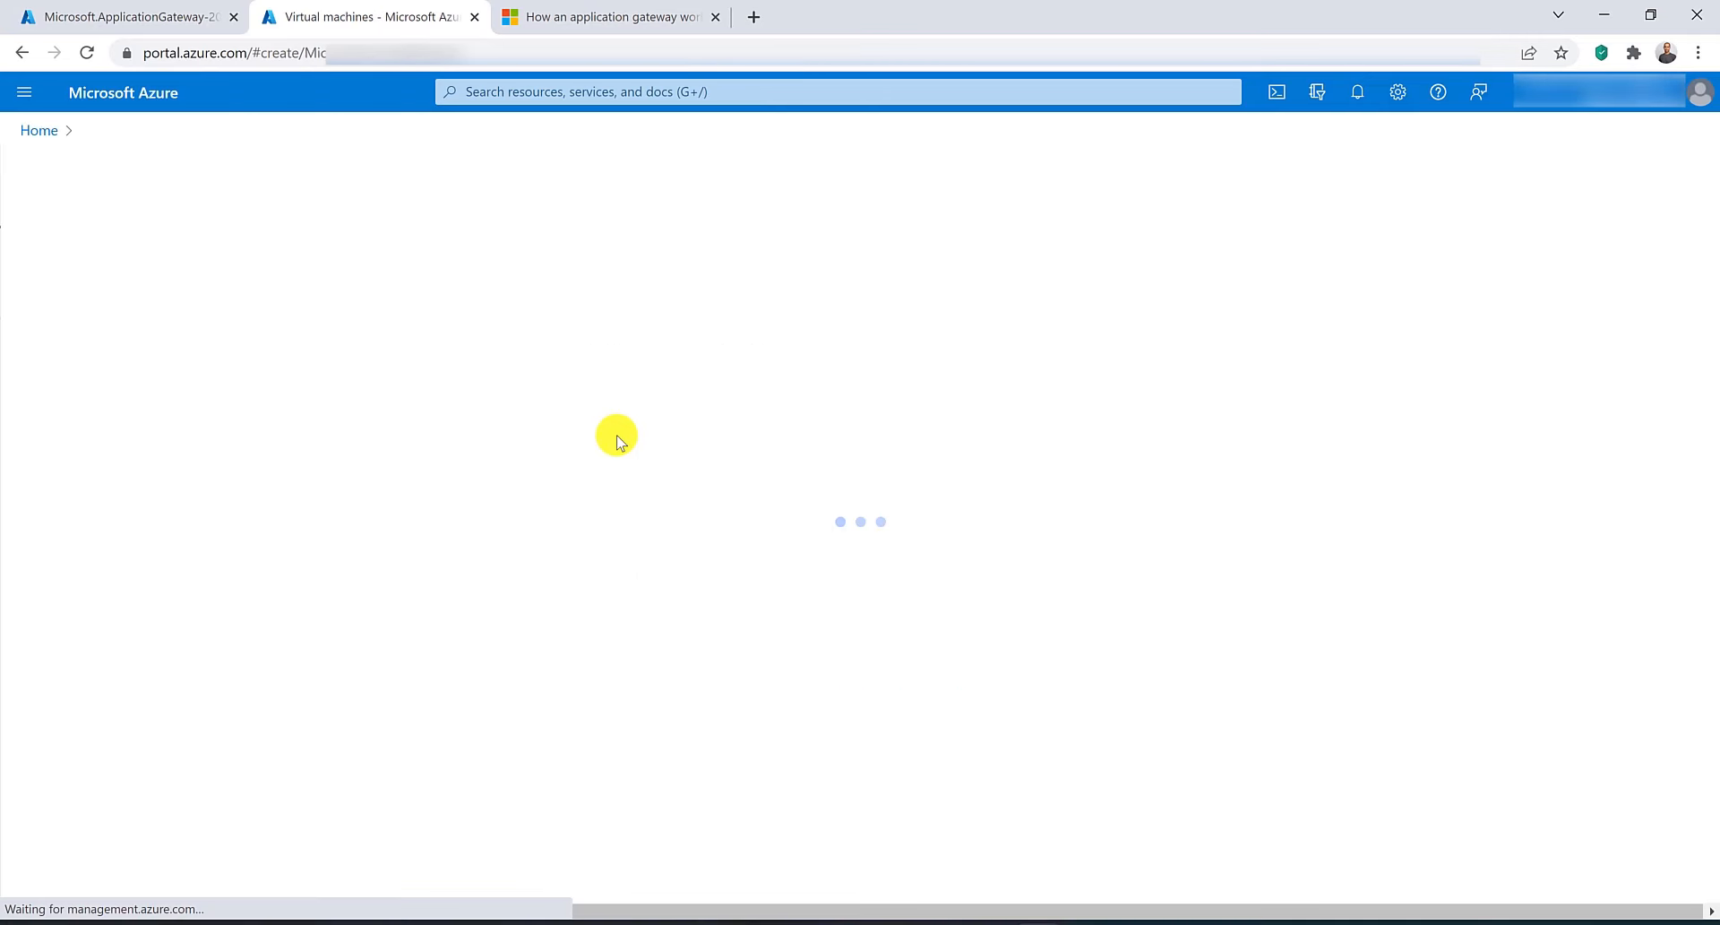
left_click(726, 492)
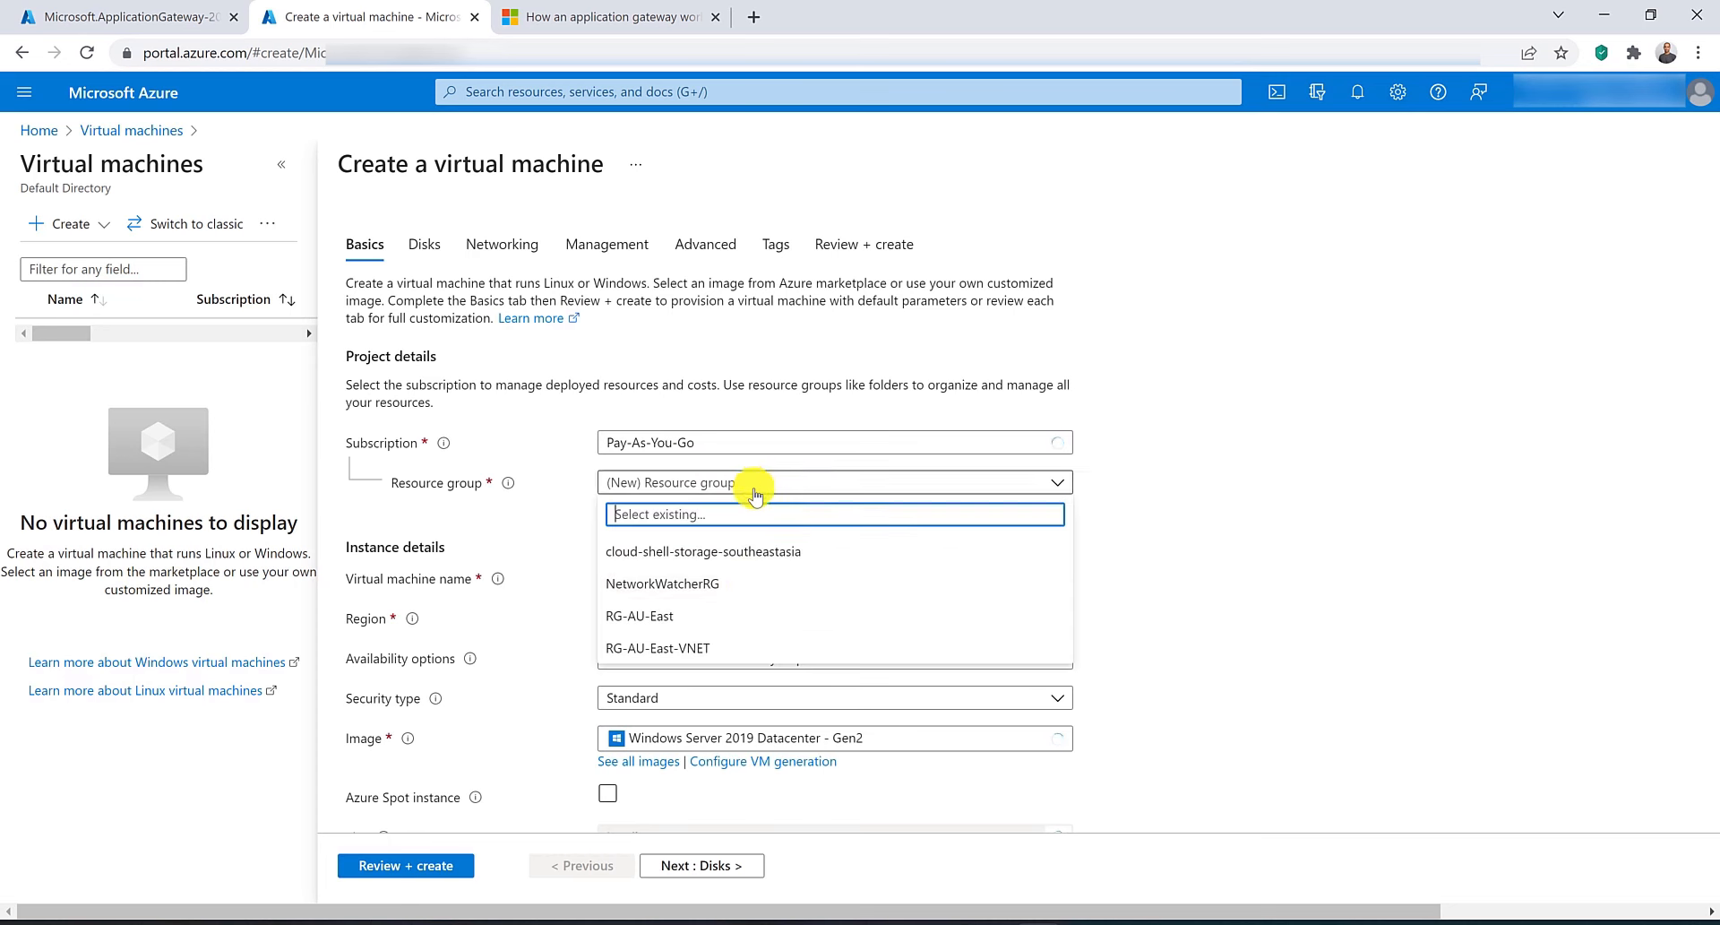
left_click(730, 614)
left_click(728, 581)
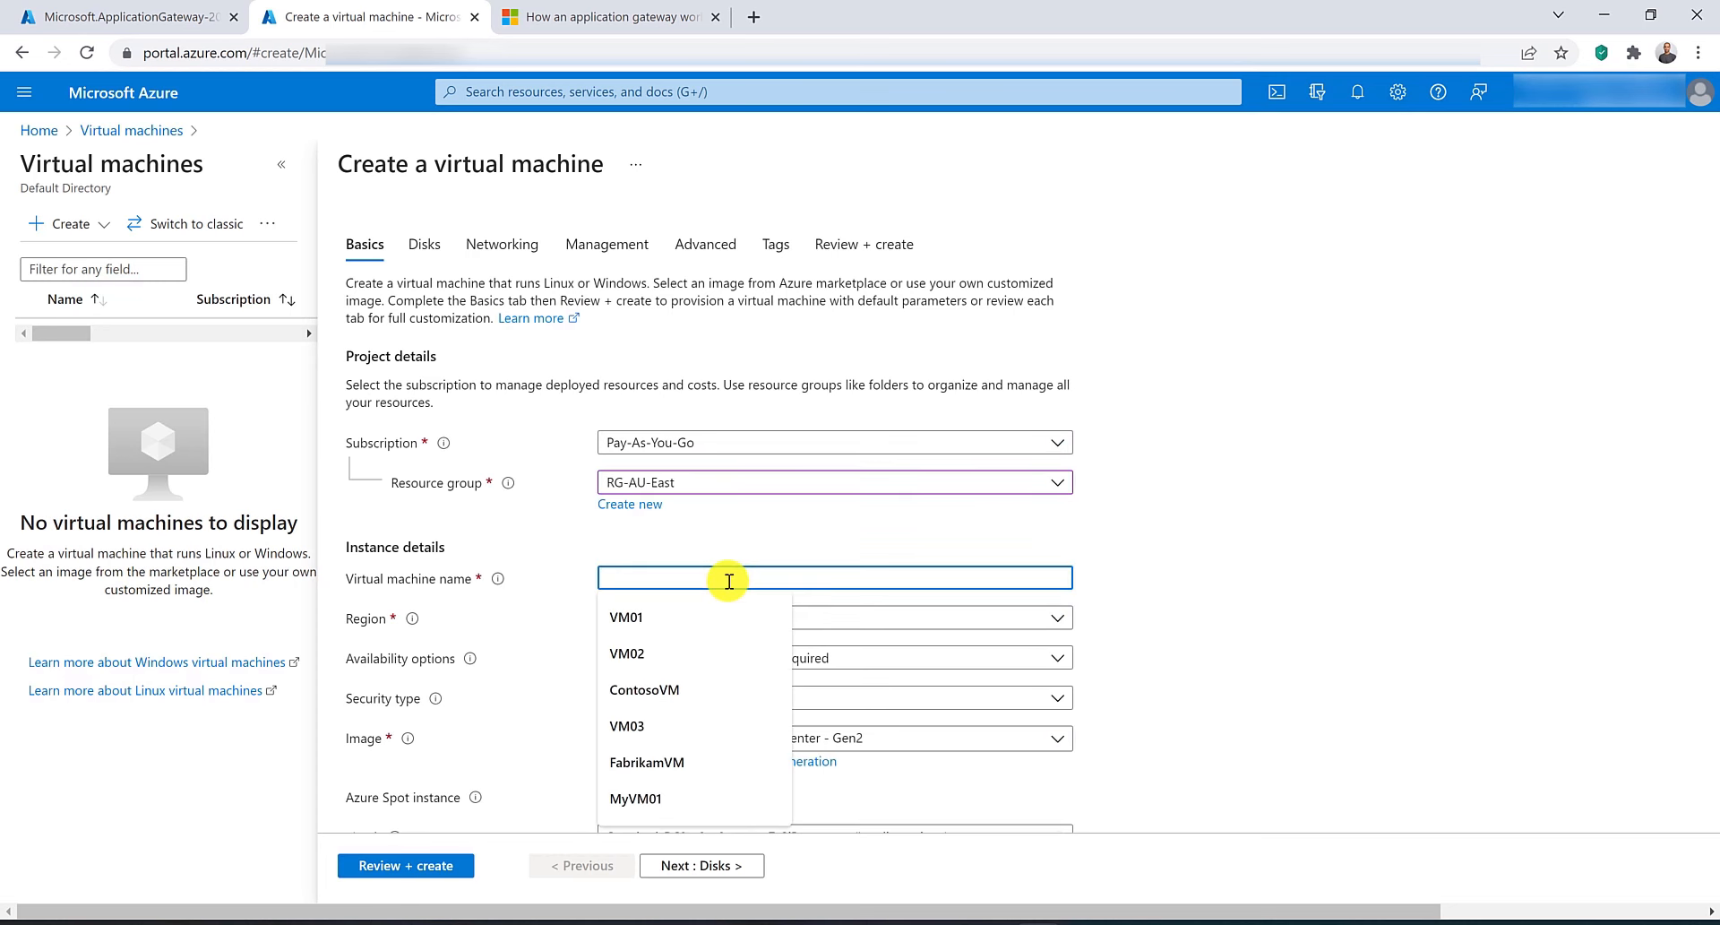
type("ContosoVM")
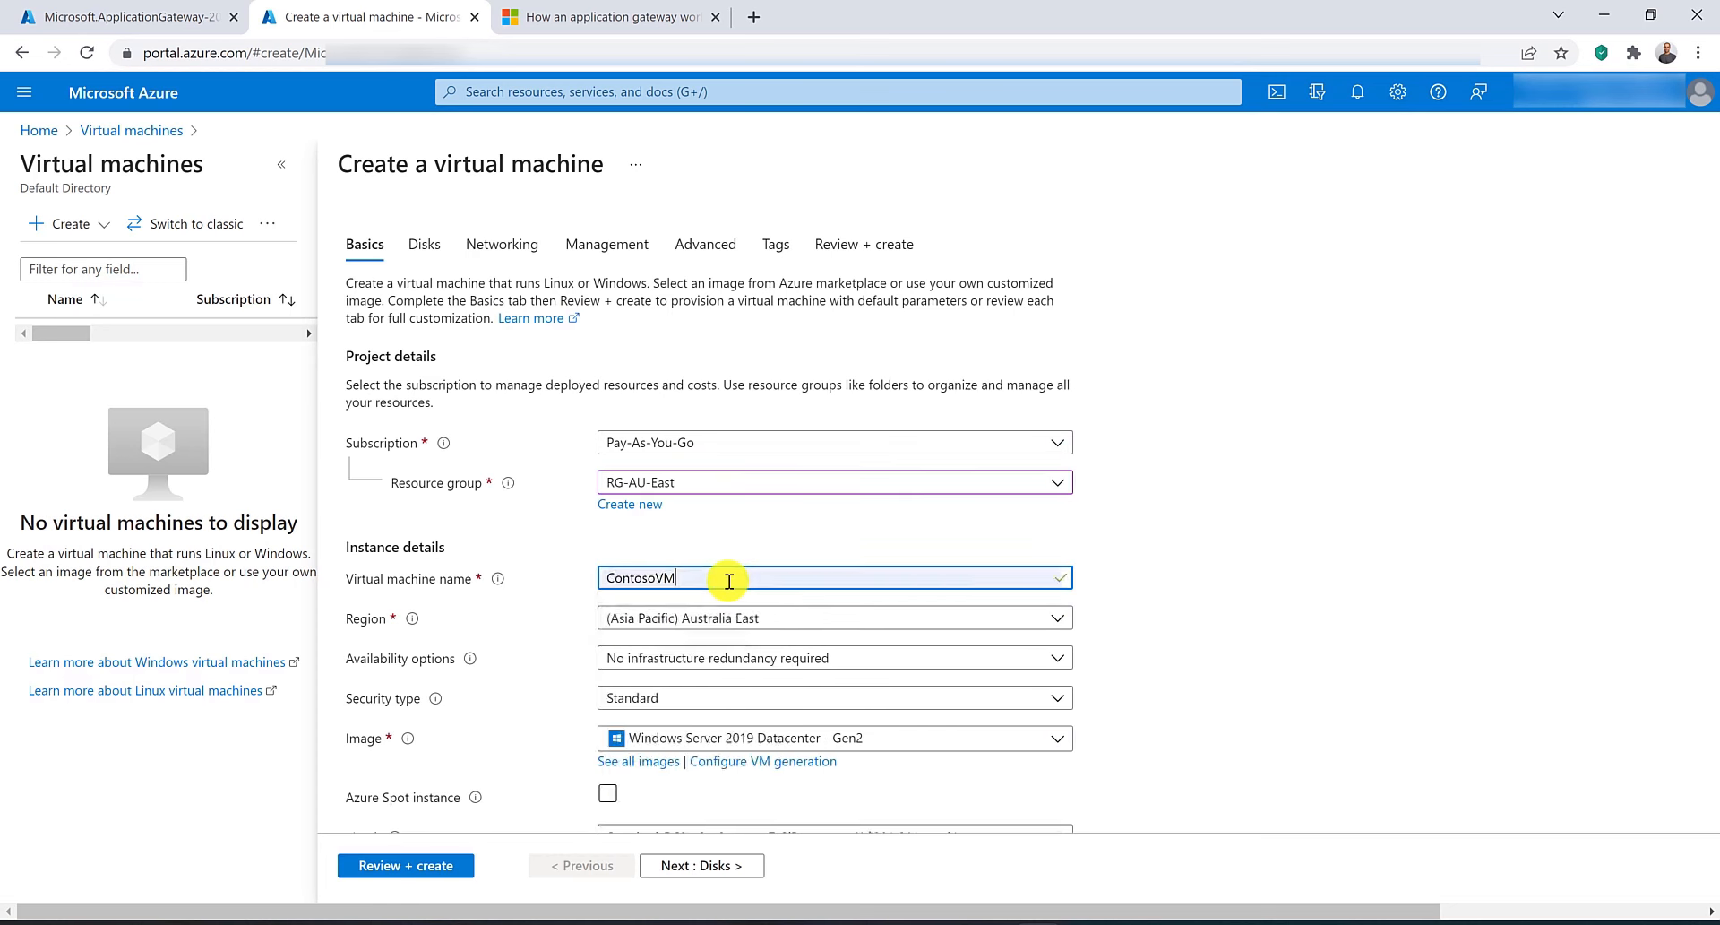
Fill in the administrator username and password from saved credentials and allow no public inbound ports.
scroll(699, 620, "down", 5)
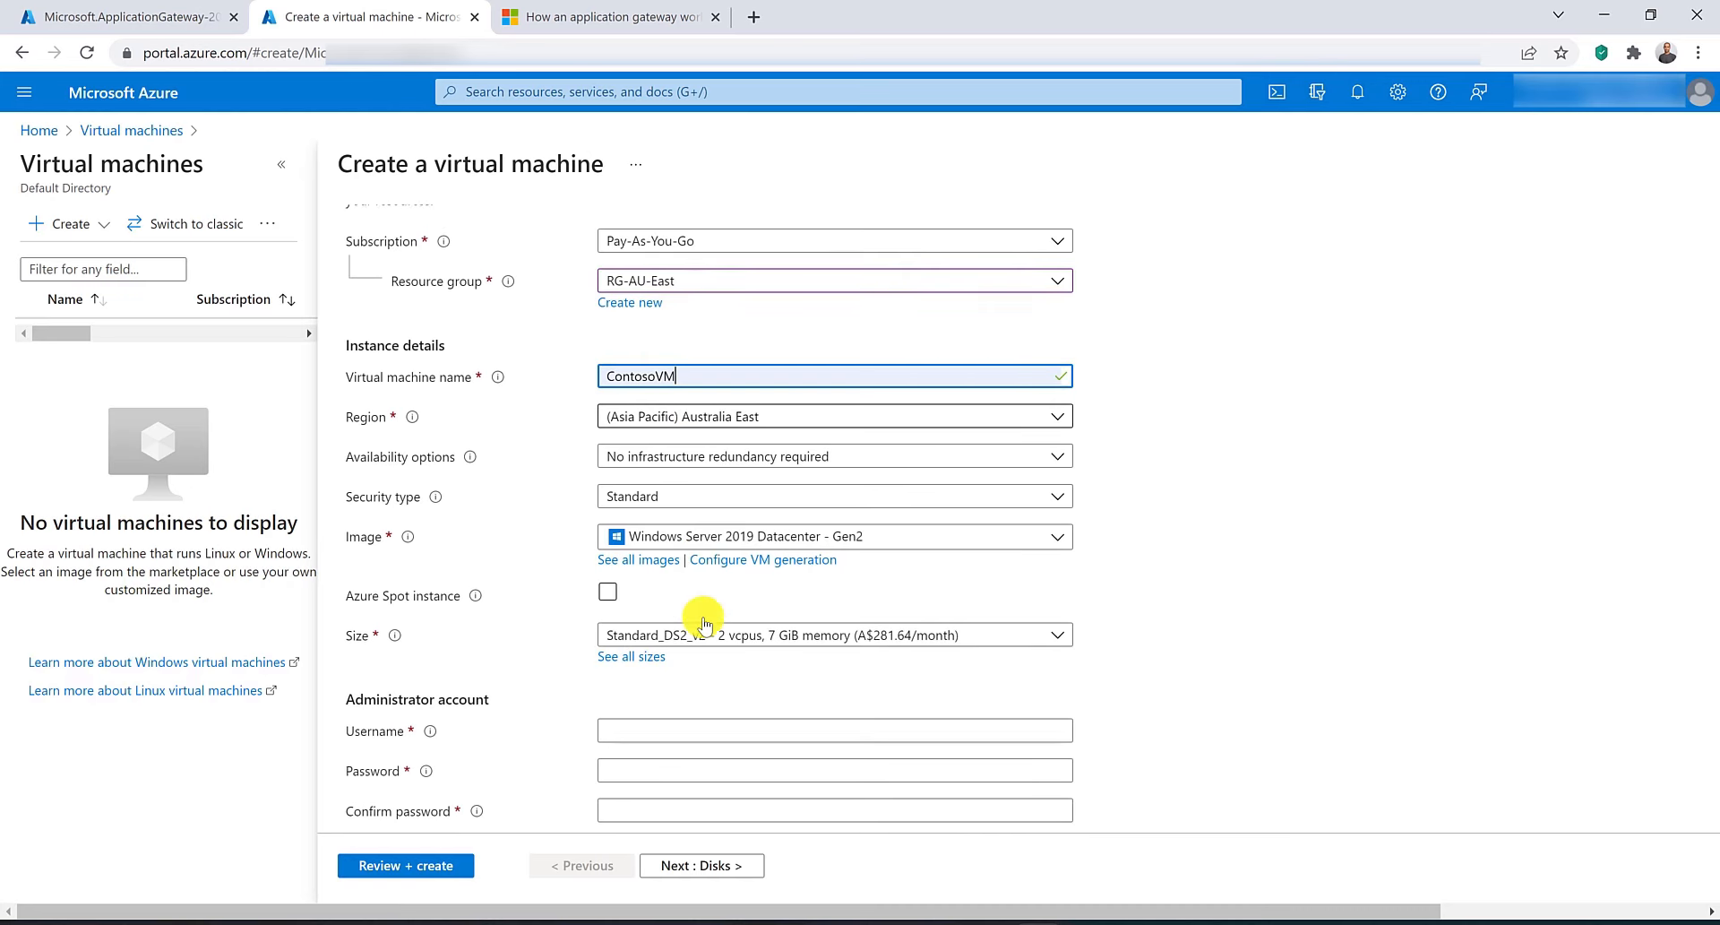
left_click(706, 530)
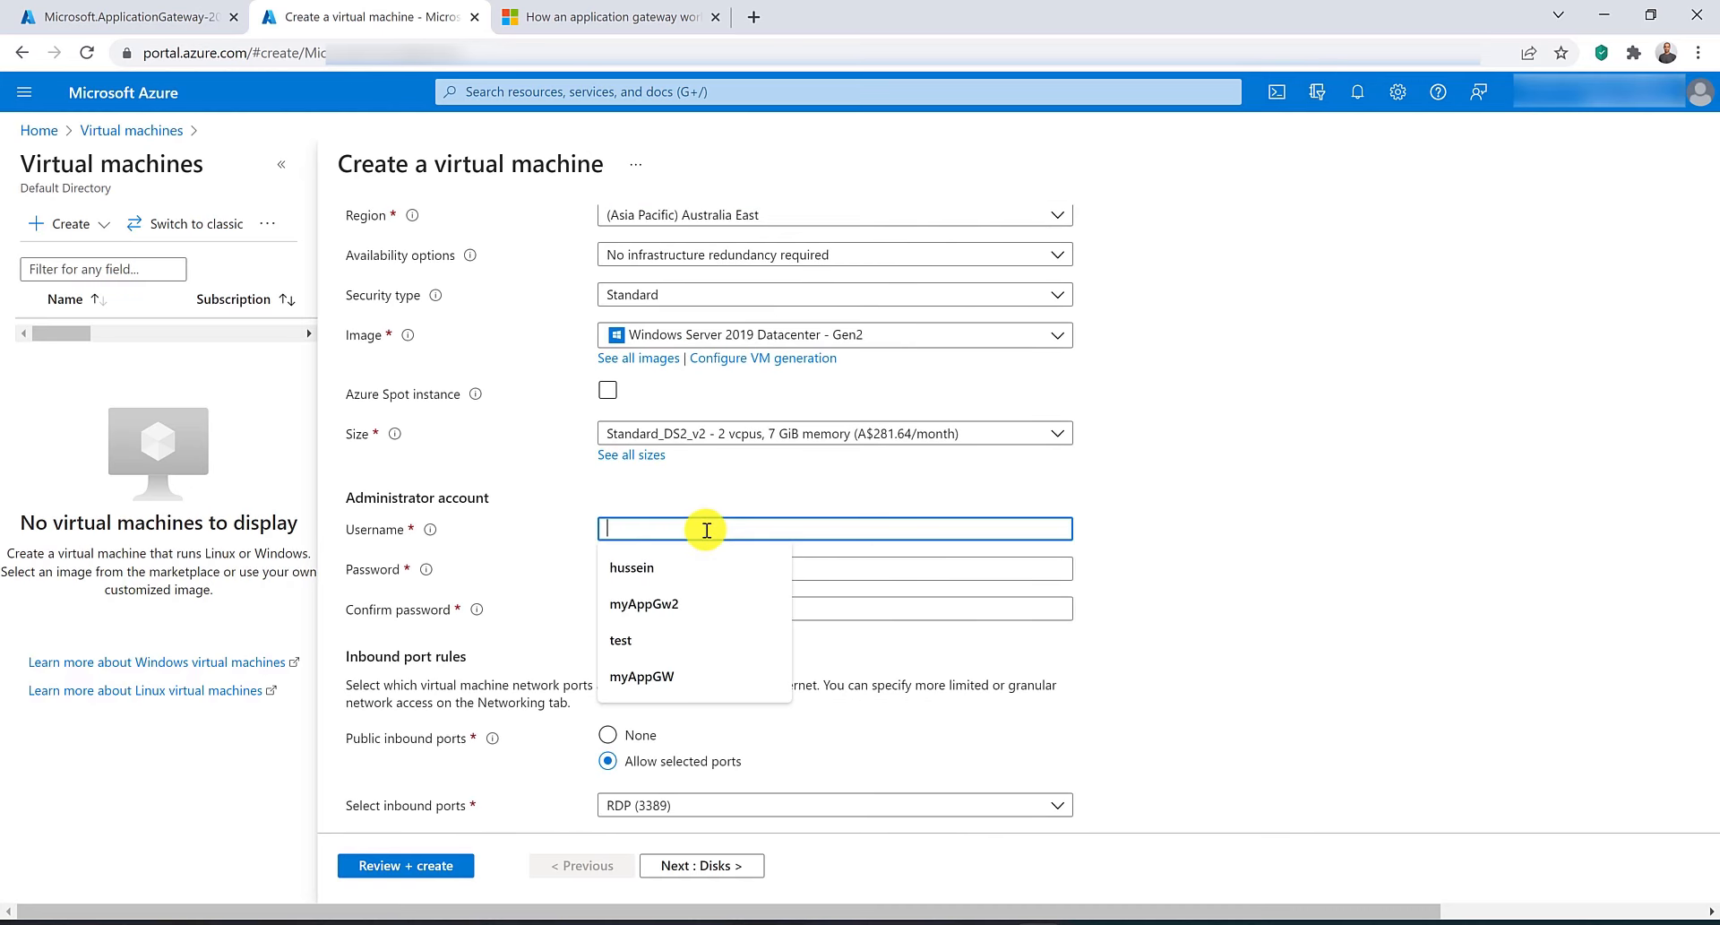
left_click(667, 565)
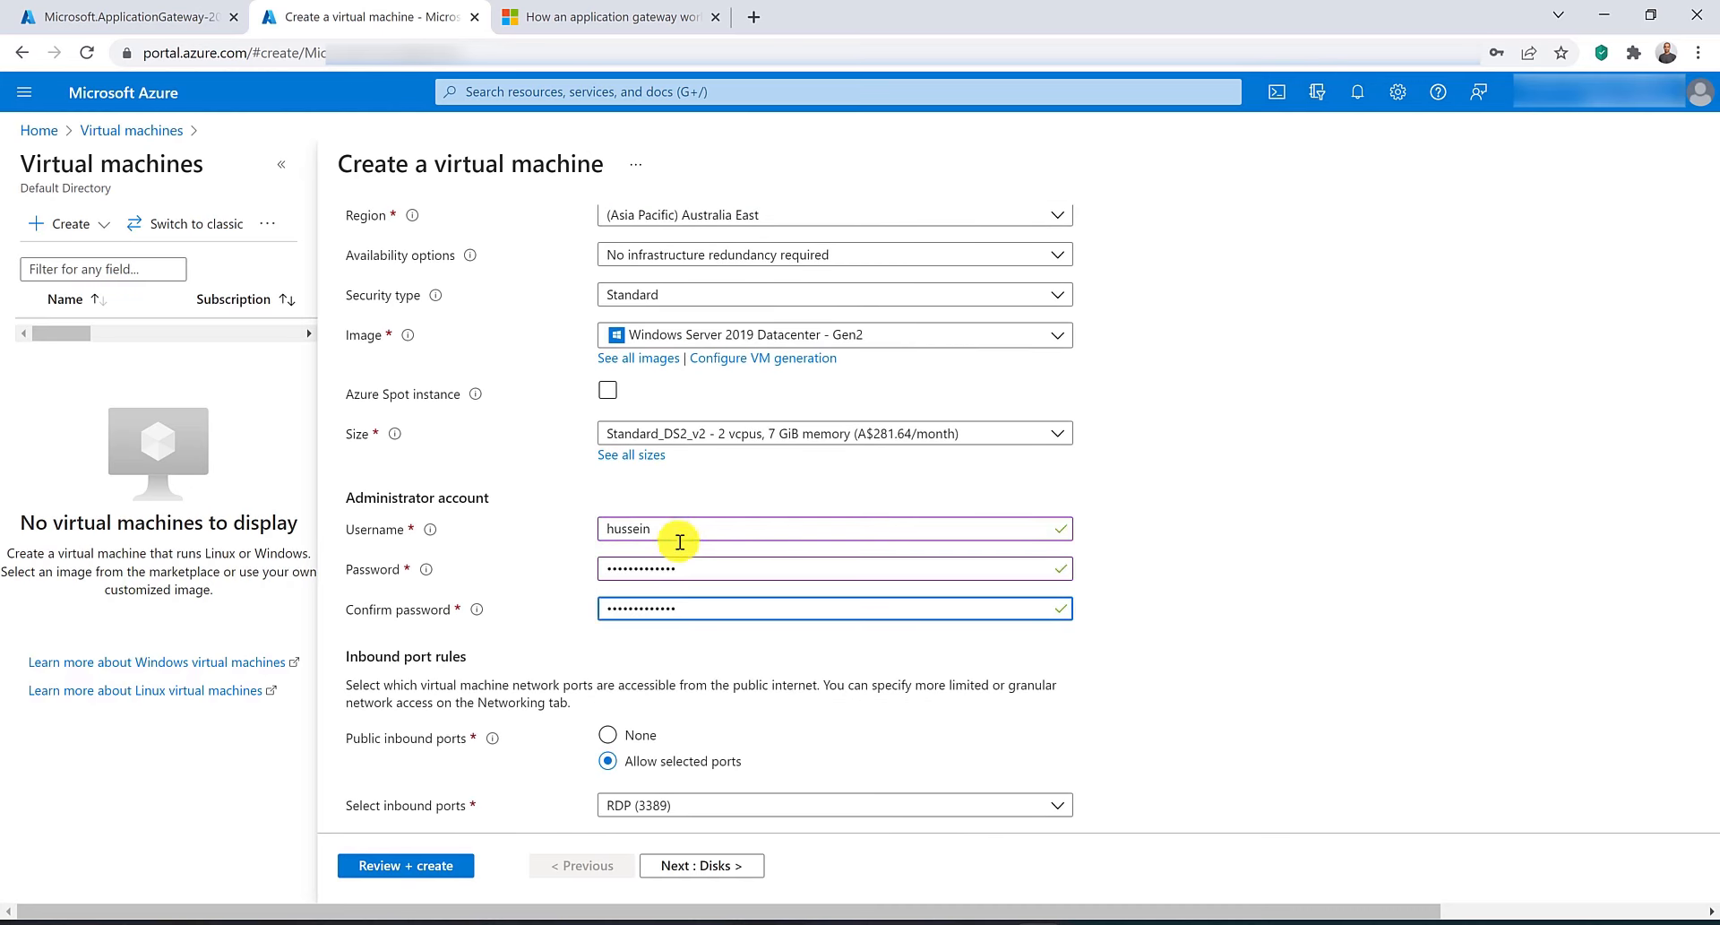
left_click(608, 735)
scroll(618, 741, "down", 1)
scroll(618, 740, "down", 3)
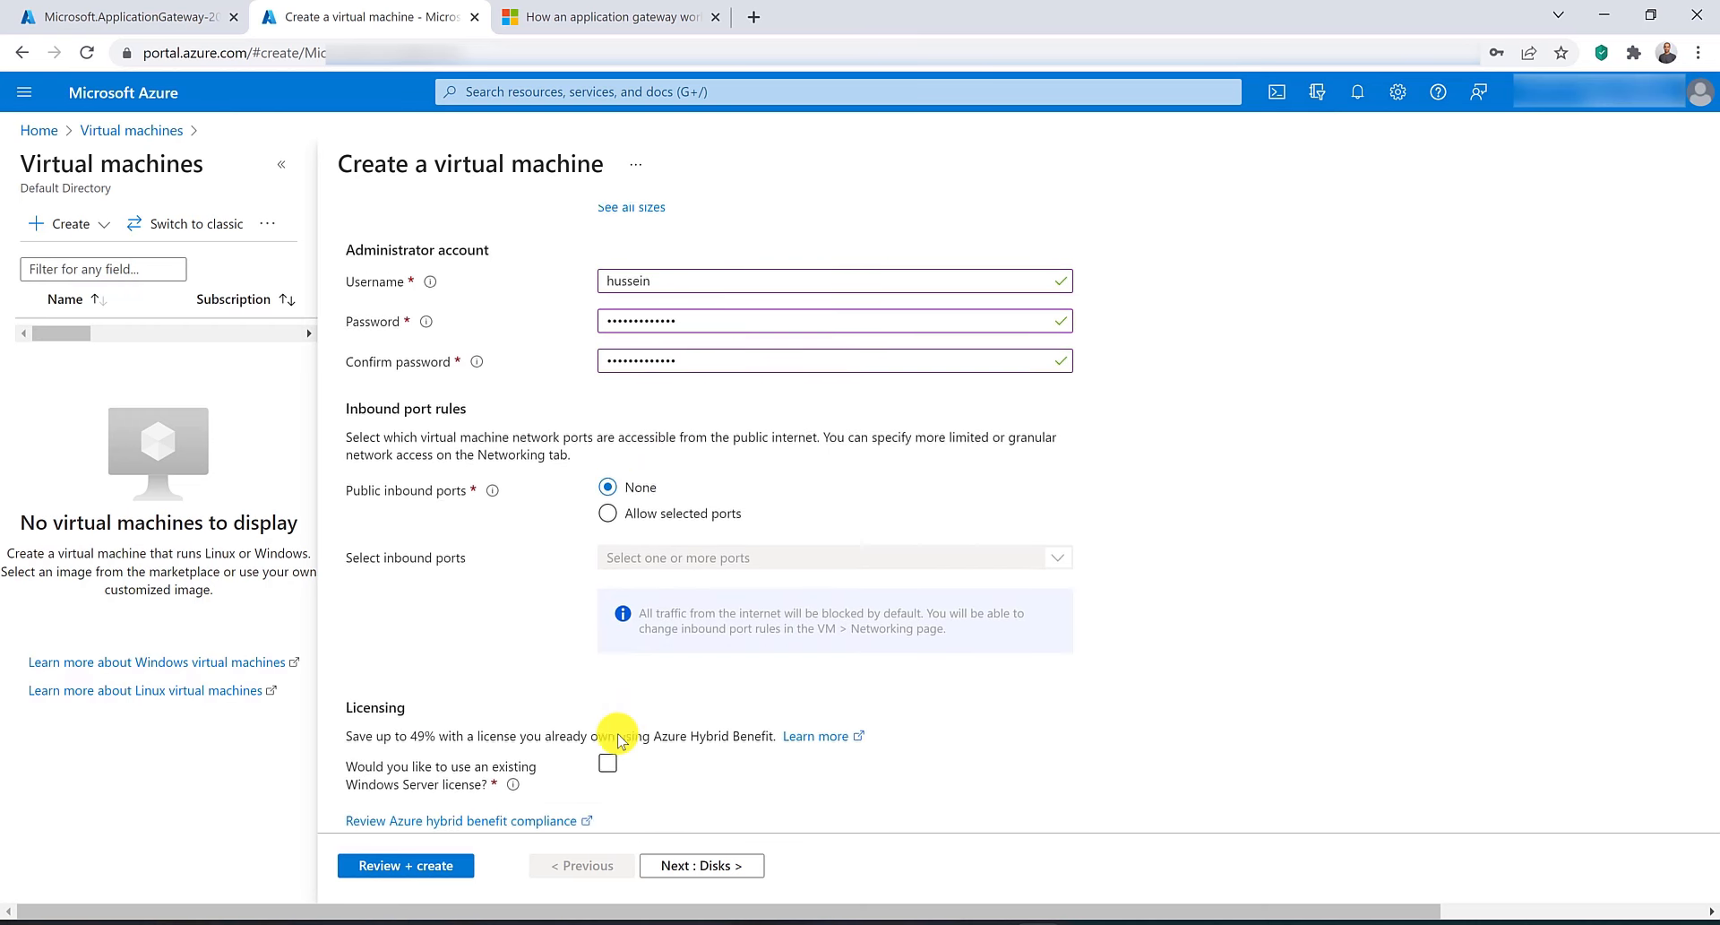
scroll(617, 736, "up", 8)
Connect the VM to virtual network VNET-AU-East, then review and create the virtual machine.
left_click(502, 242)
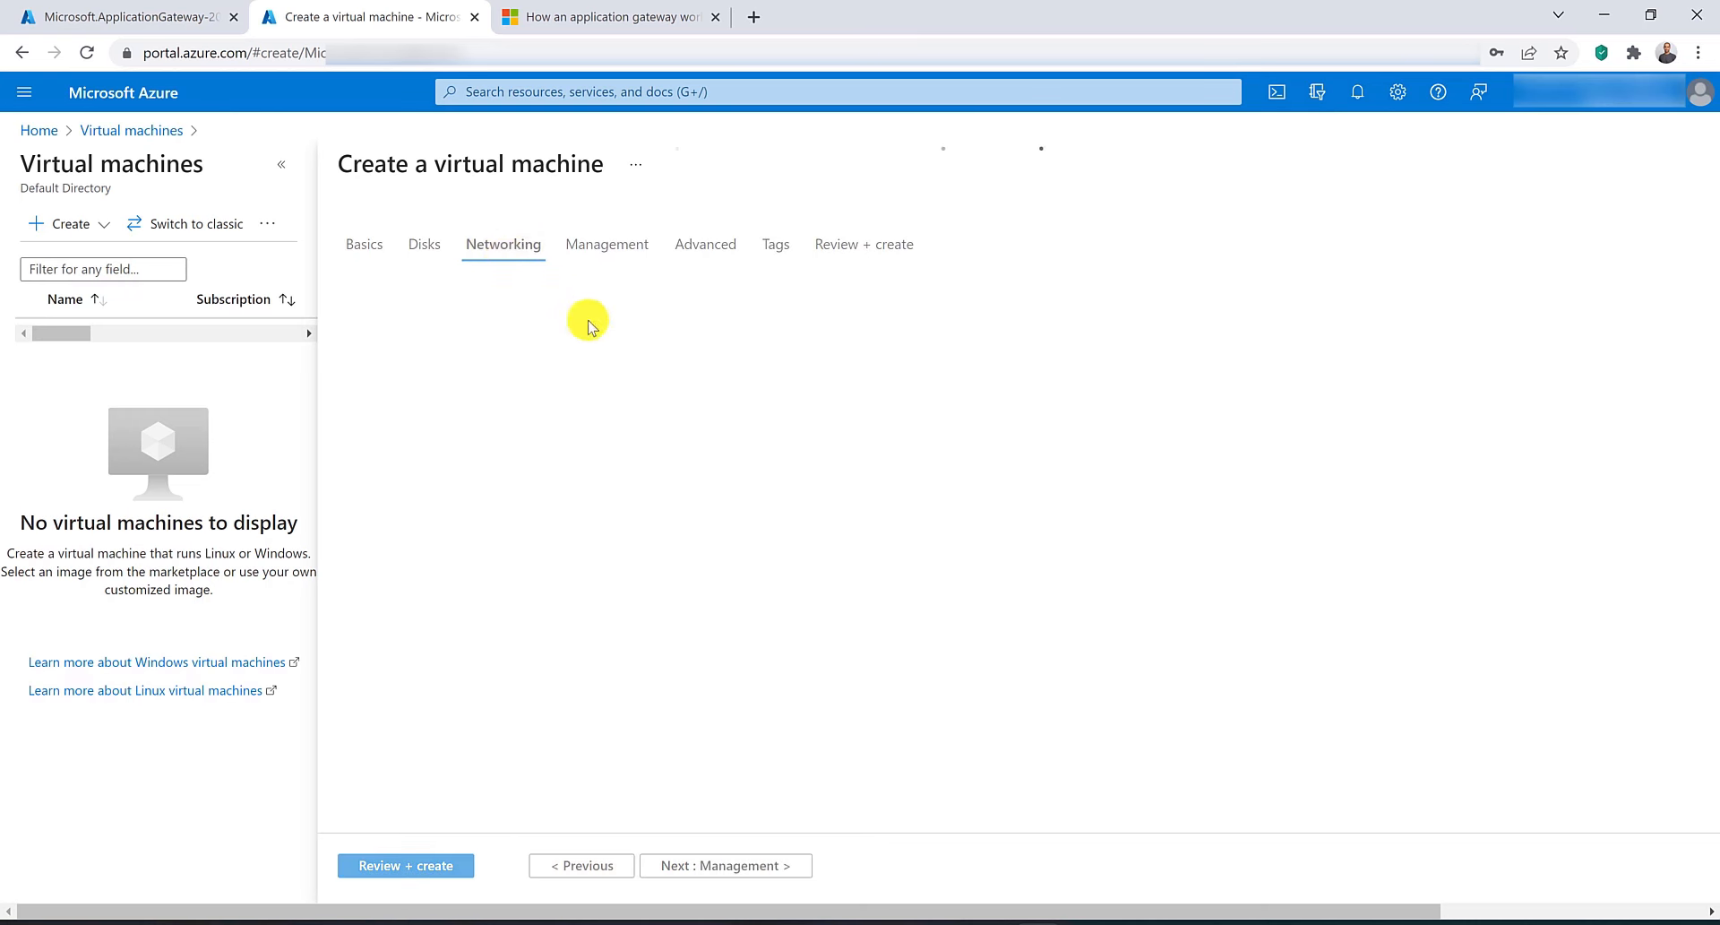
left_click(736, 429)
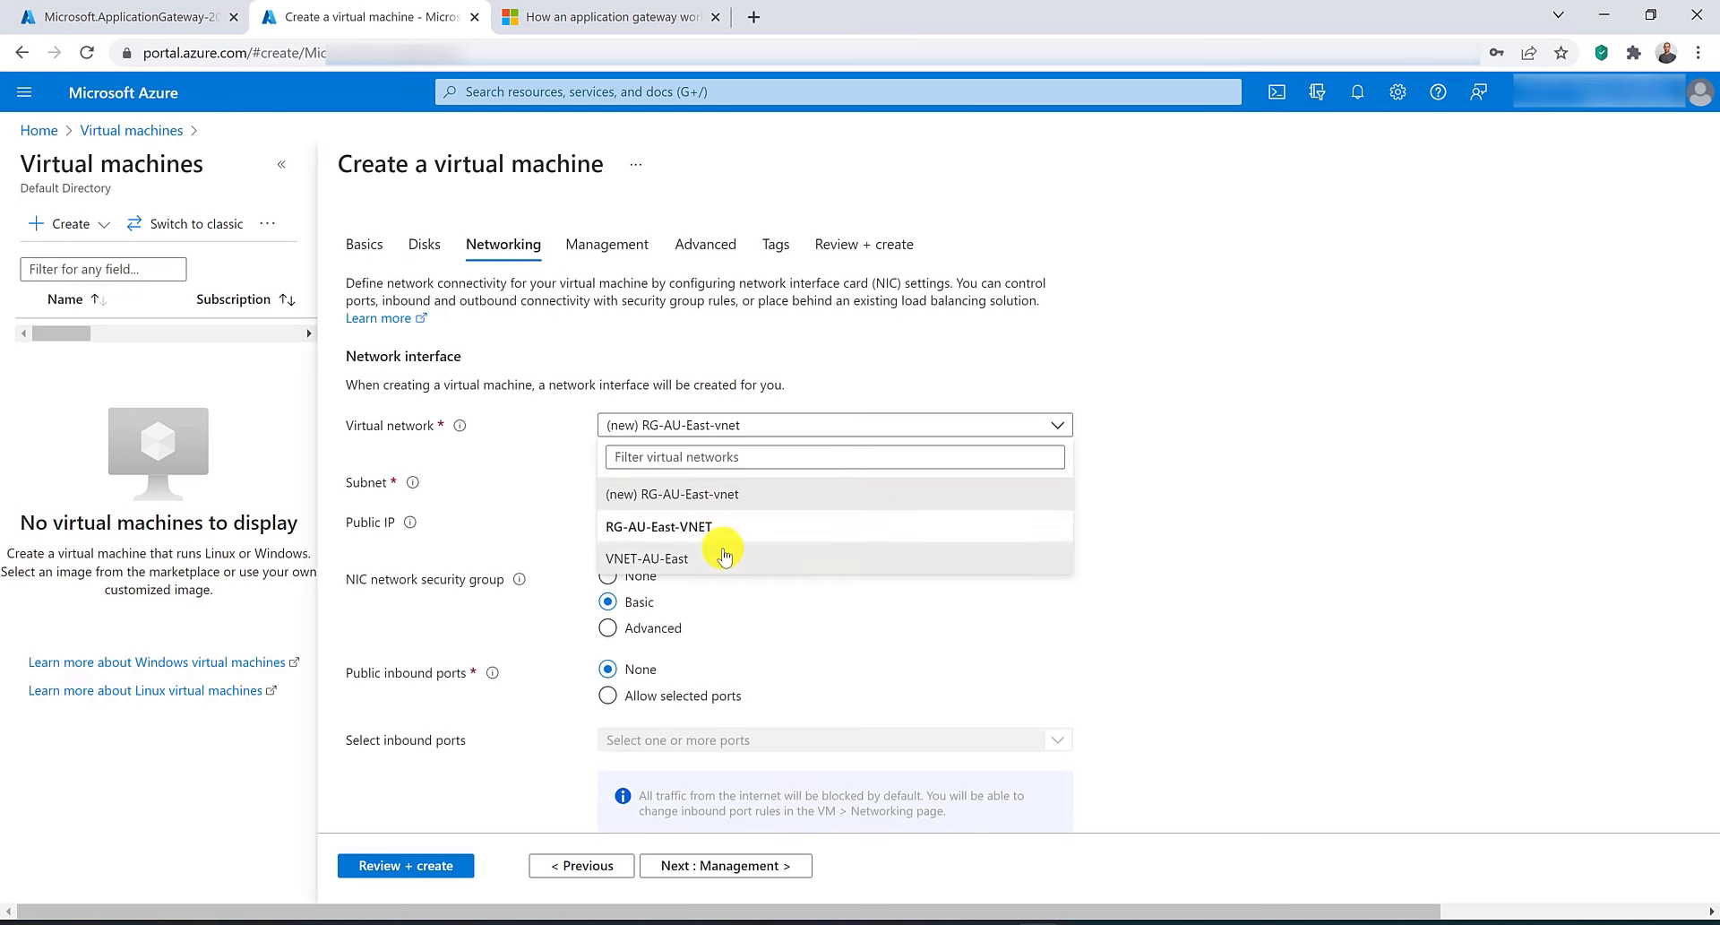
left_click(722, 558)
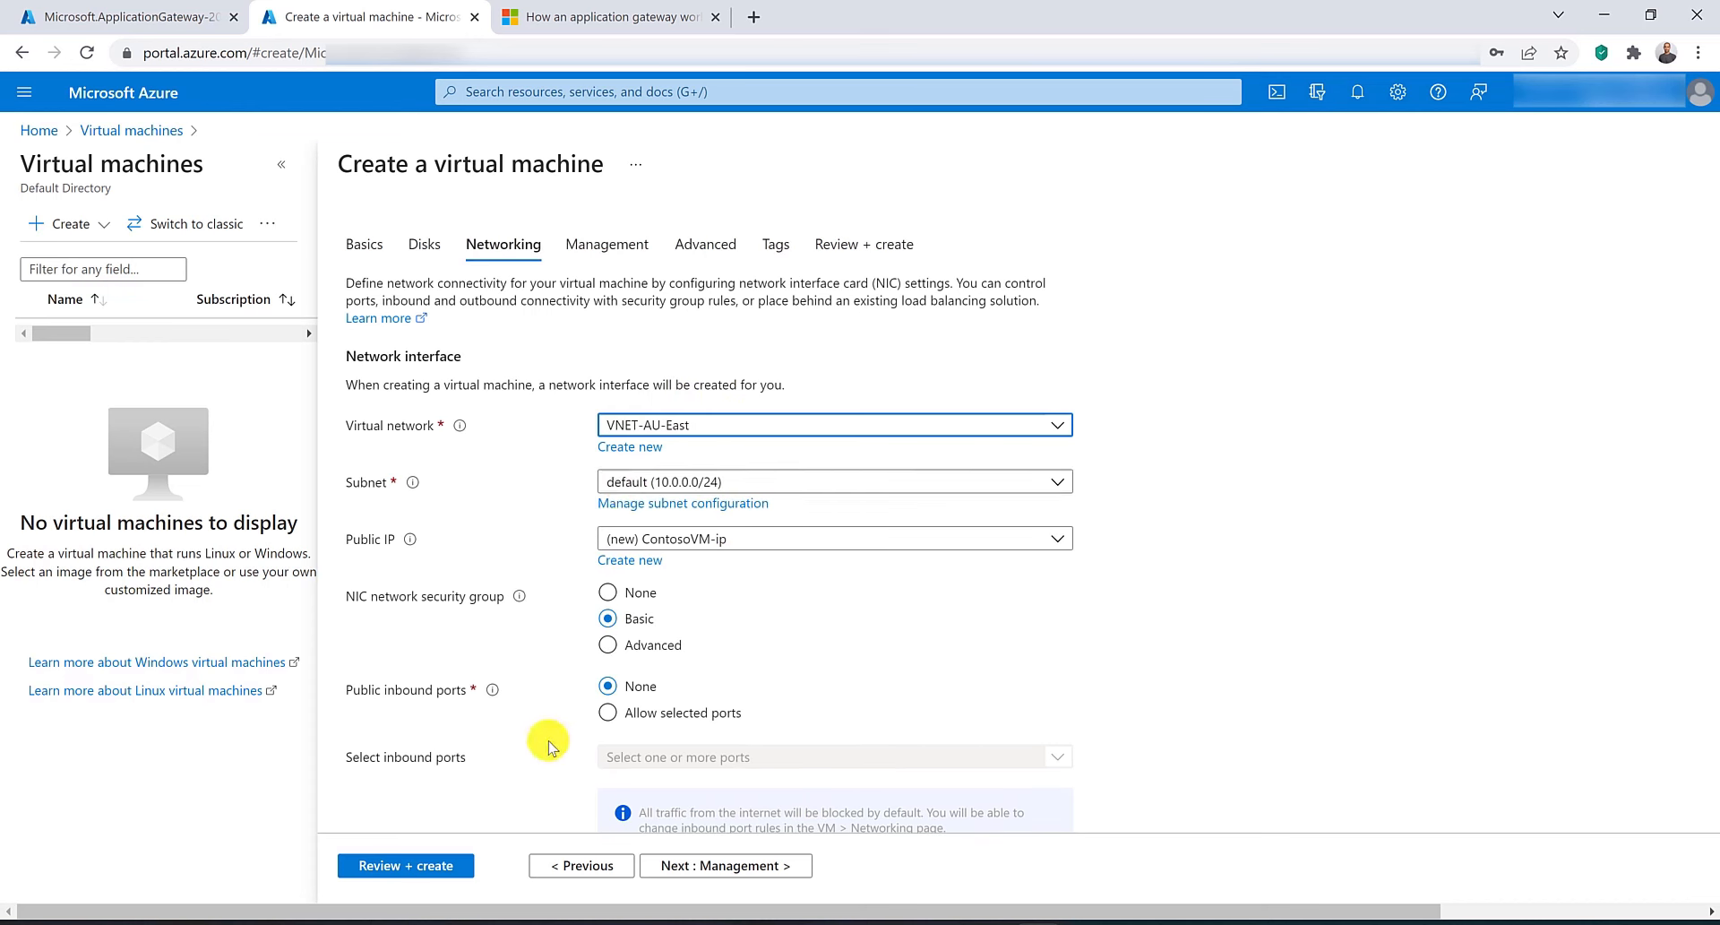
left_click(421, 865)
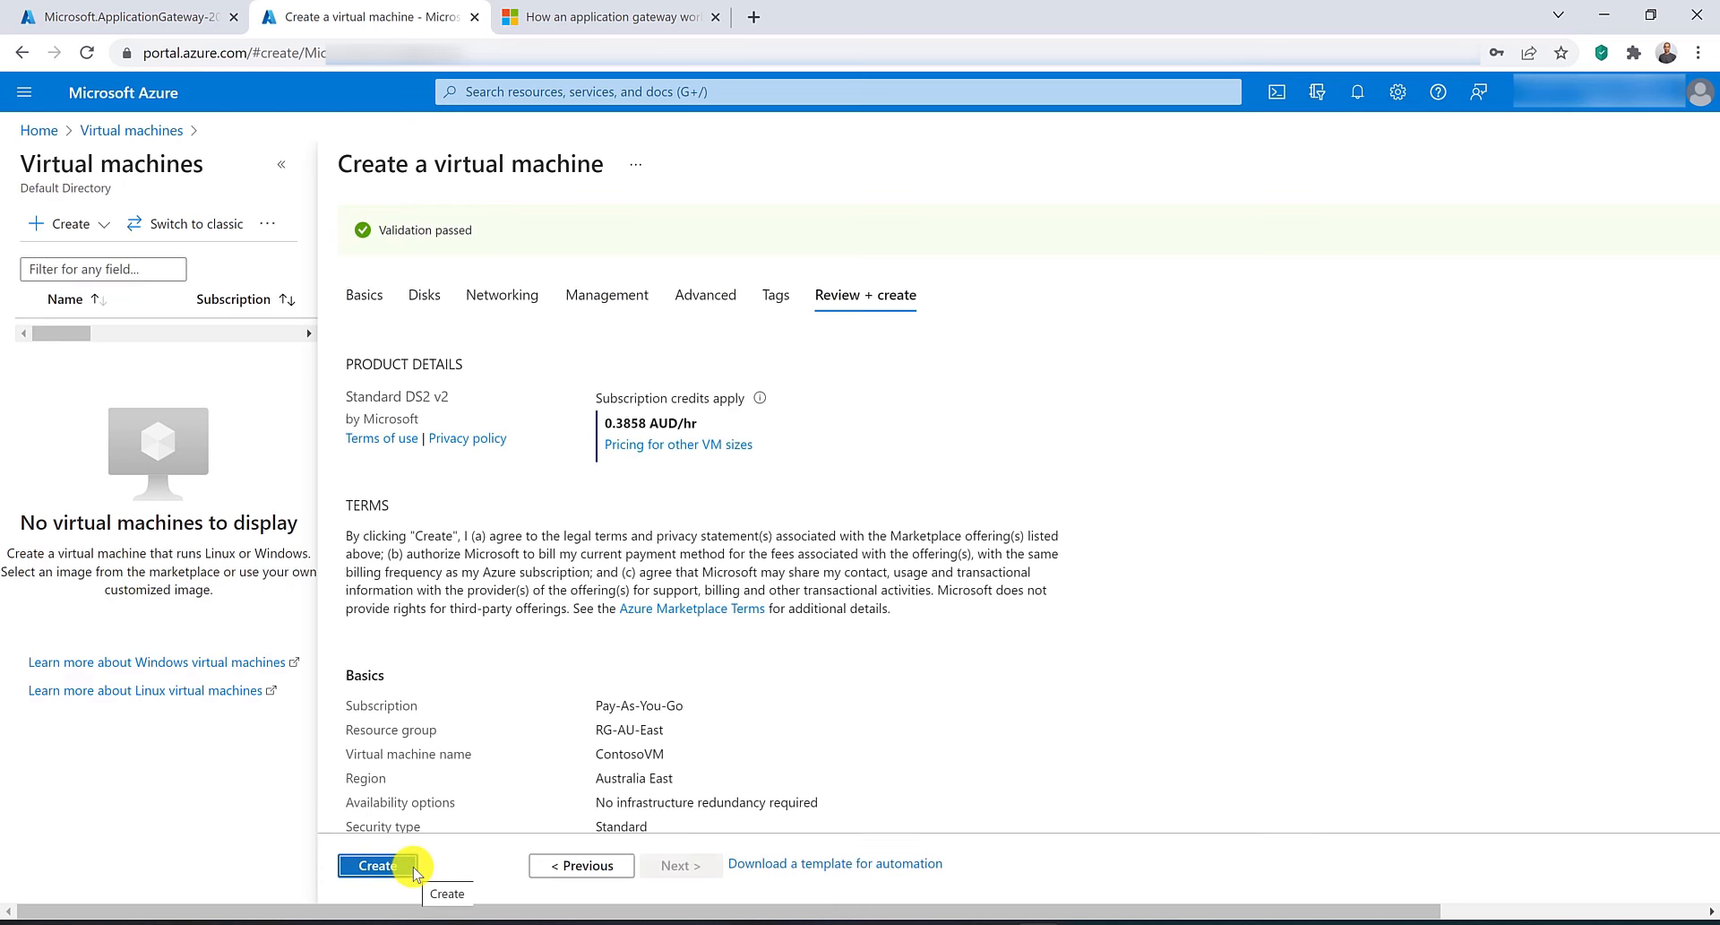
left_click(415, 868)
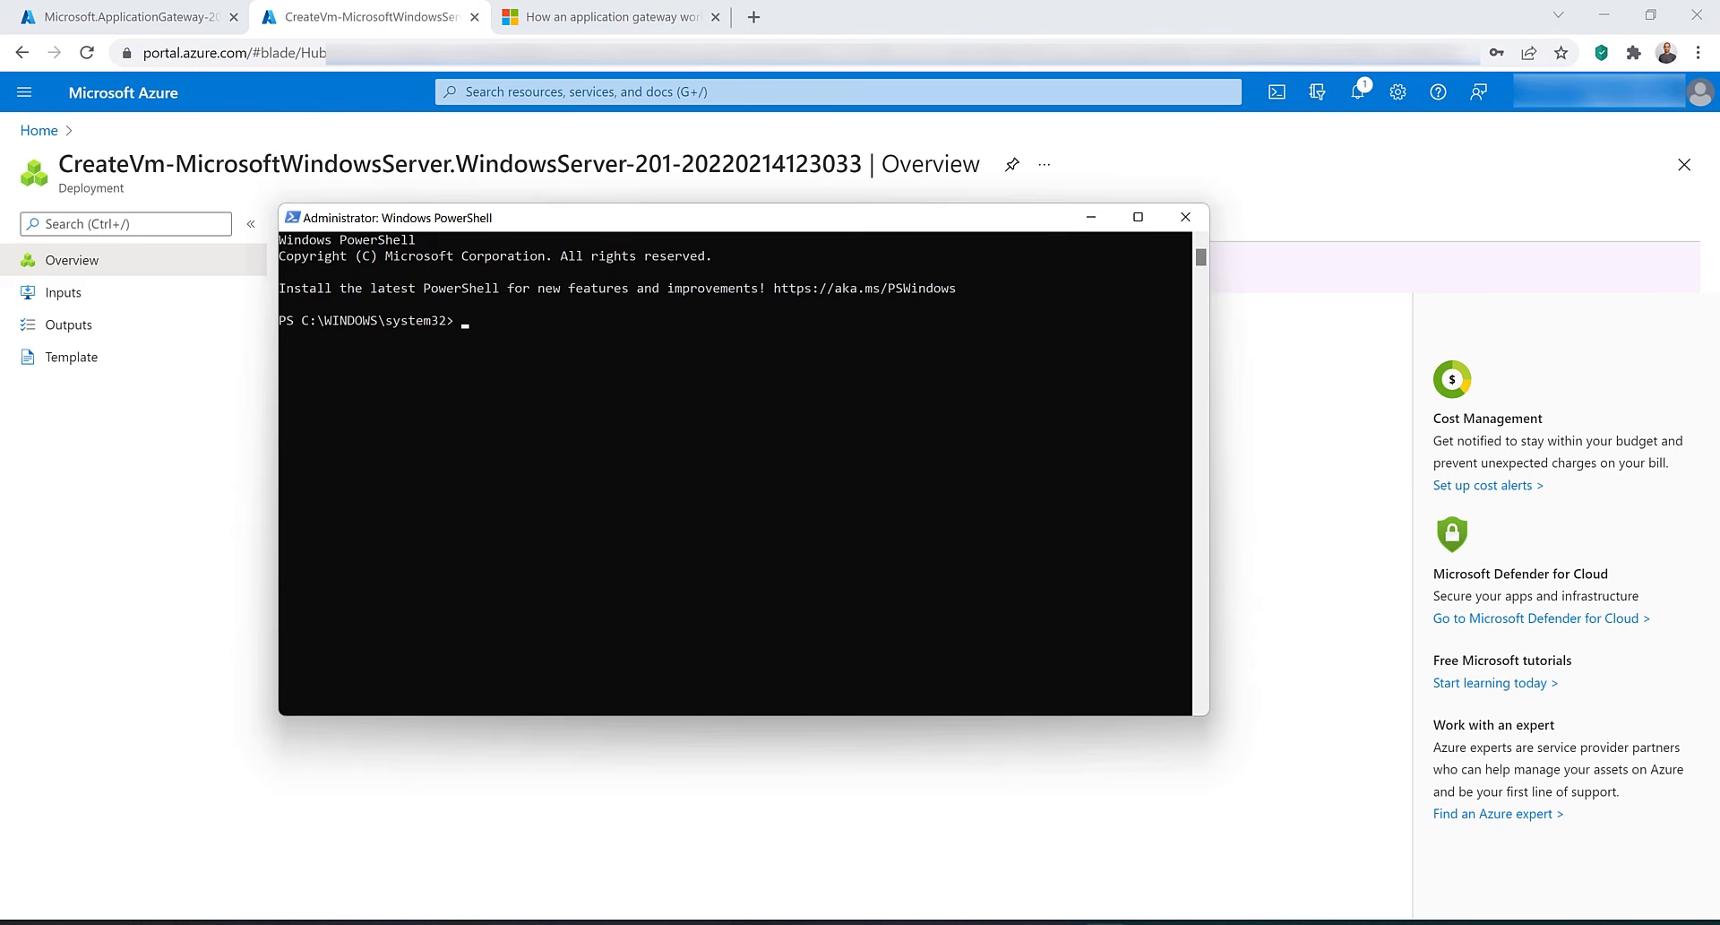
key("alt+Tab")
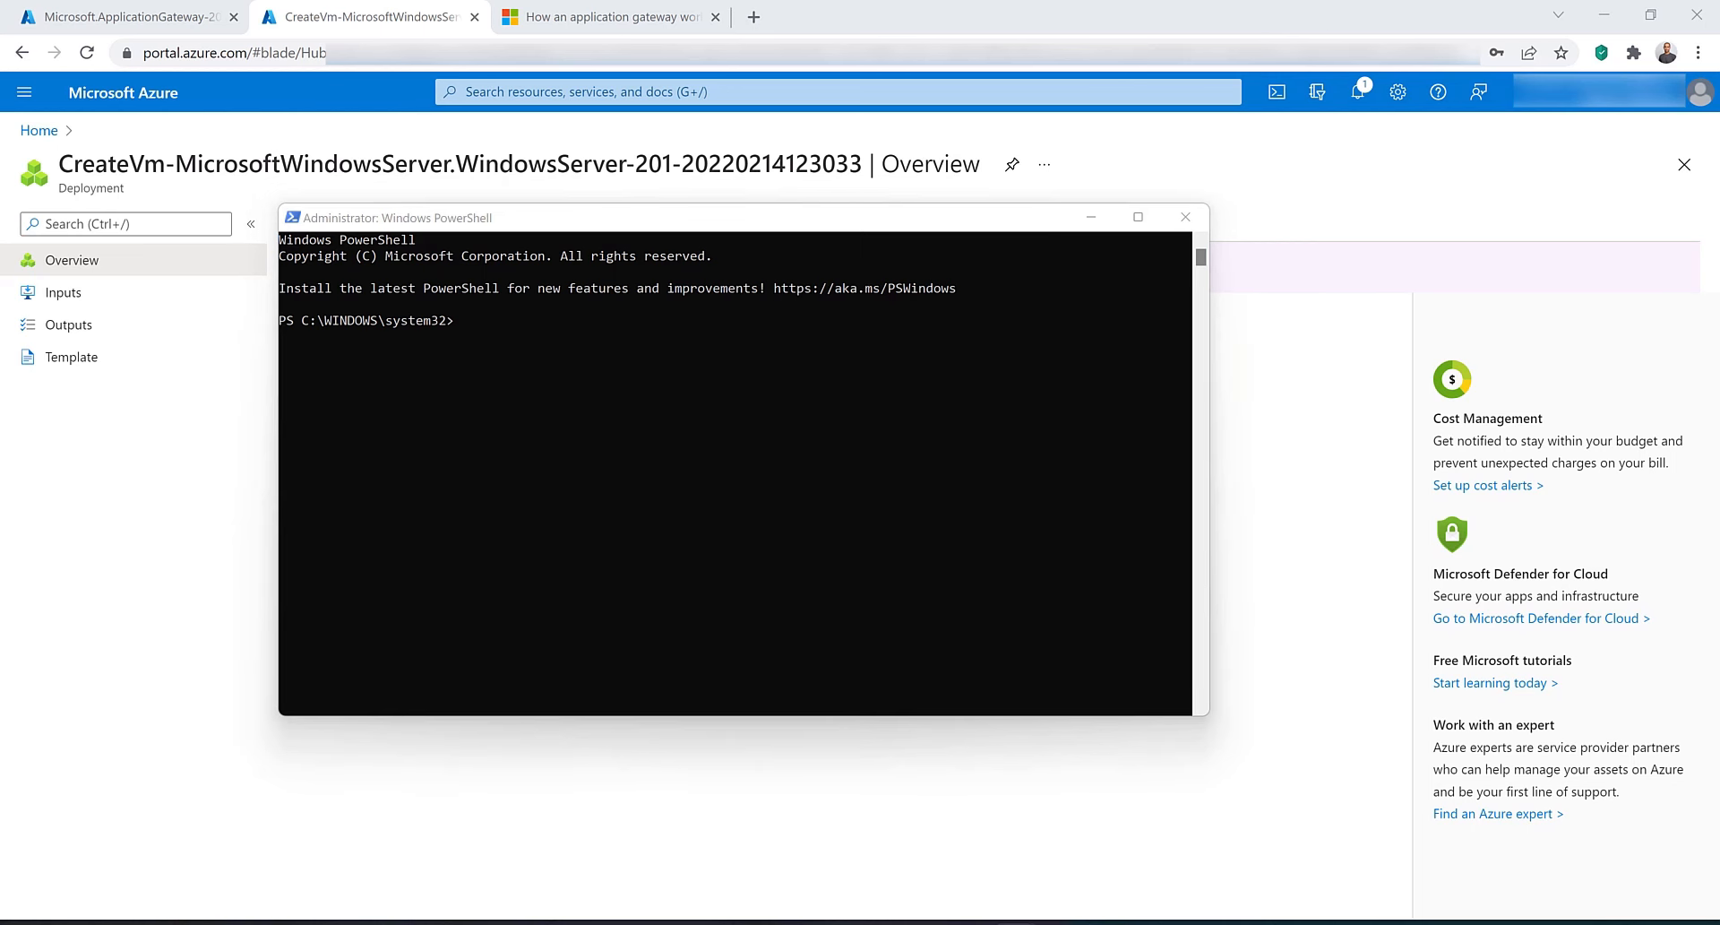
right_click(532, 381)
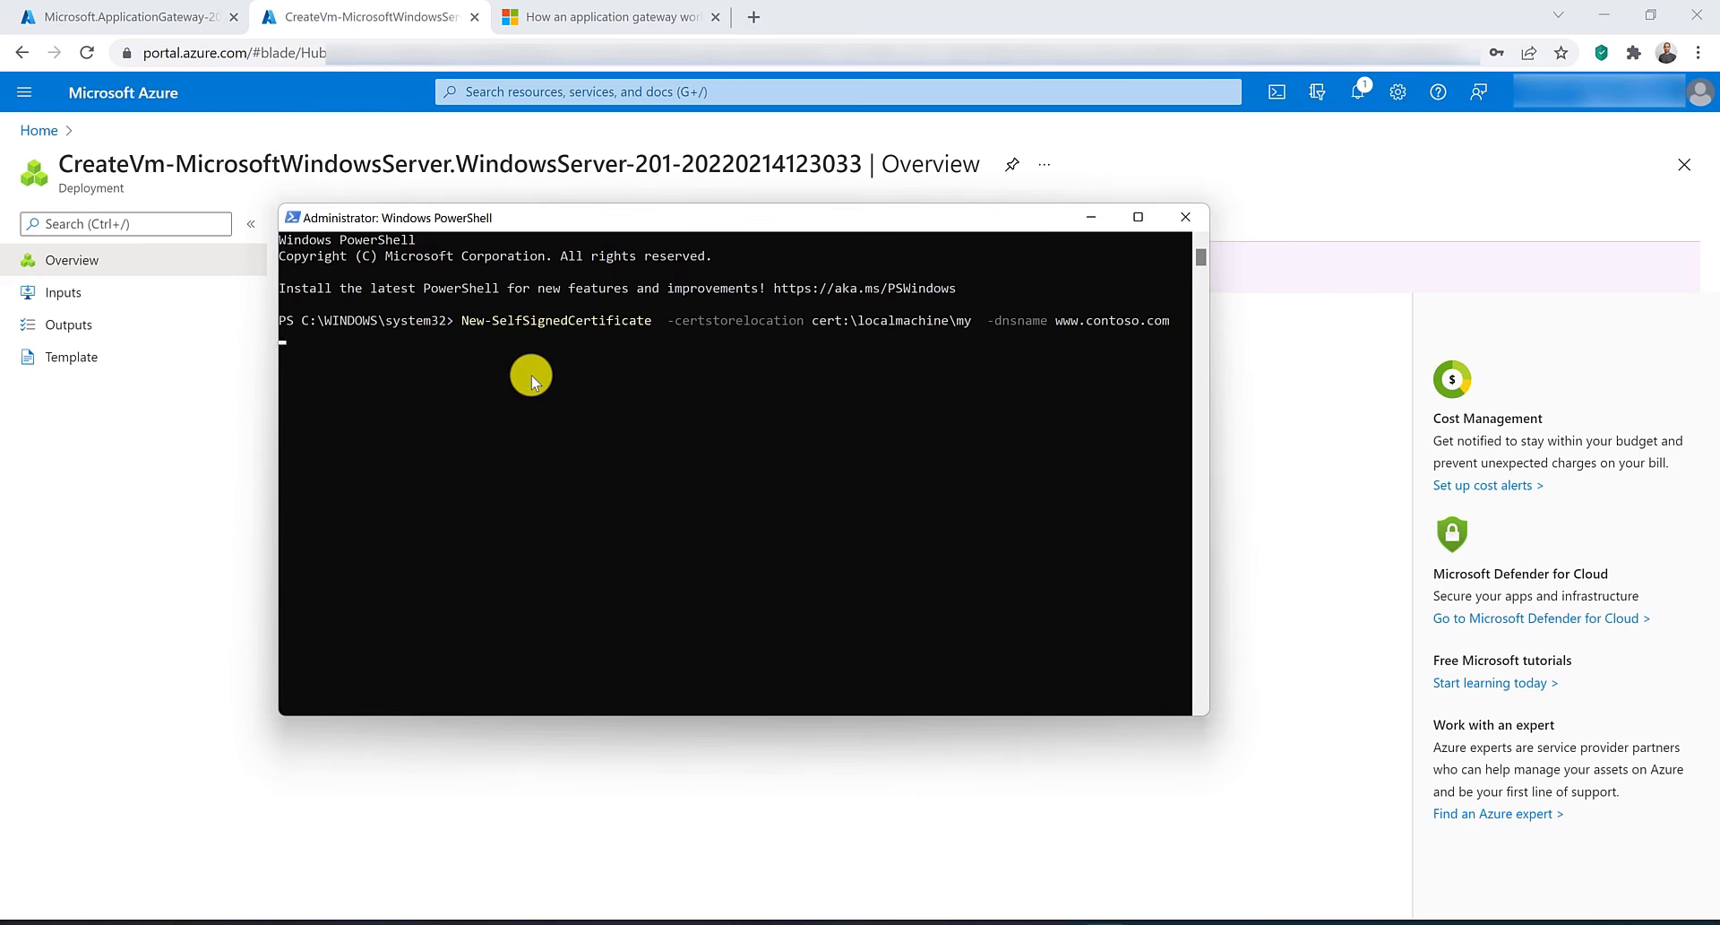
right_click(516, 518)
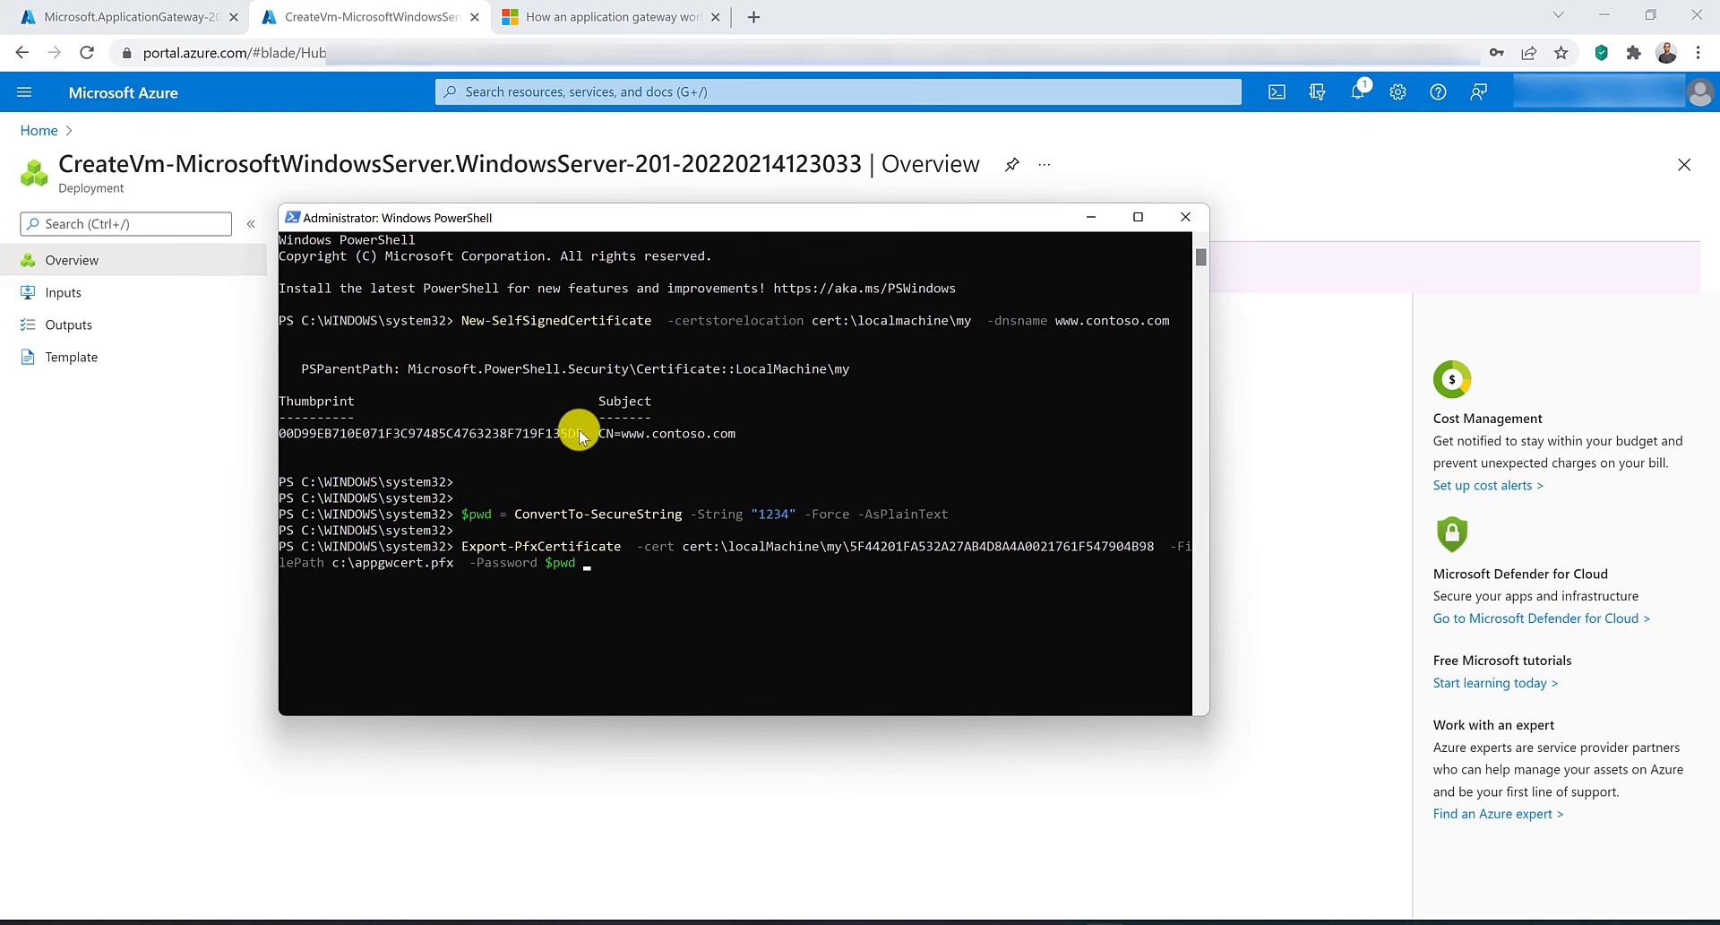
Replace the thumbprint in the Export-PfxCertificate command with the new certificate's thumbprint, exporting to c:\appgwcert.pfx.
left_click_drag(584, 434, 286, 434)
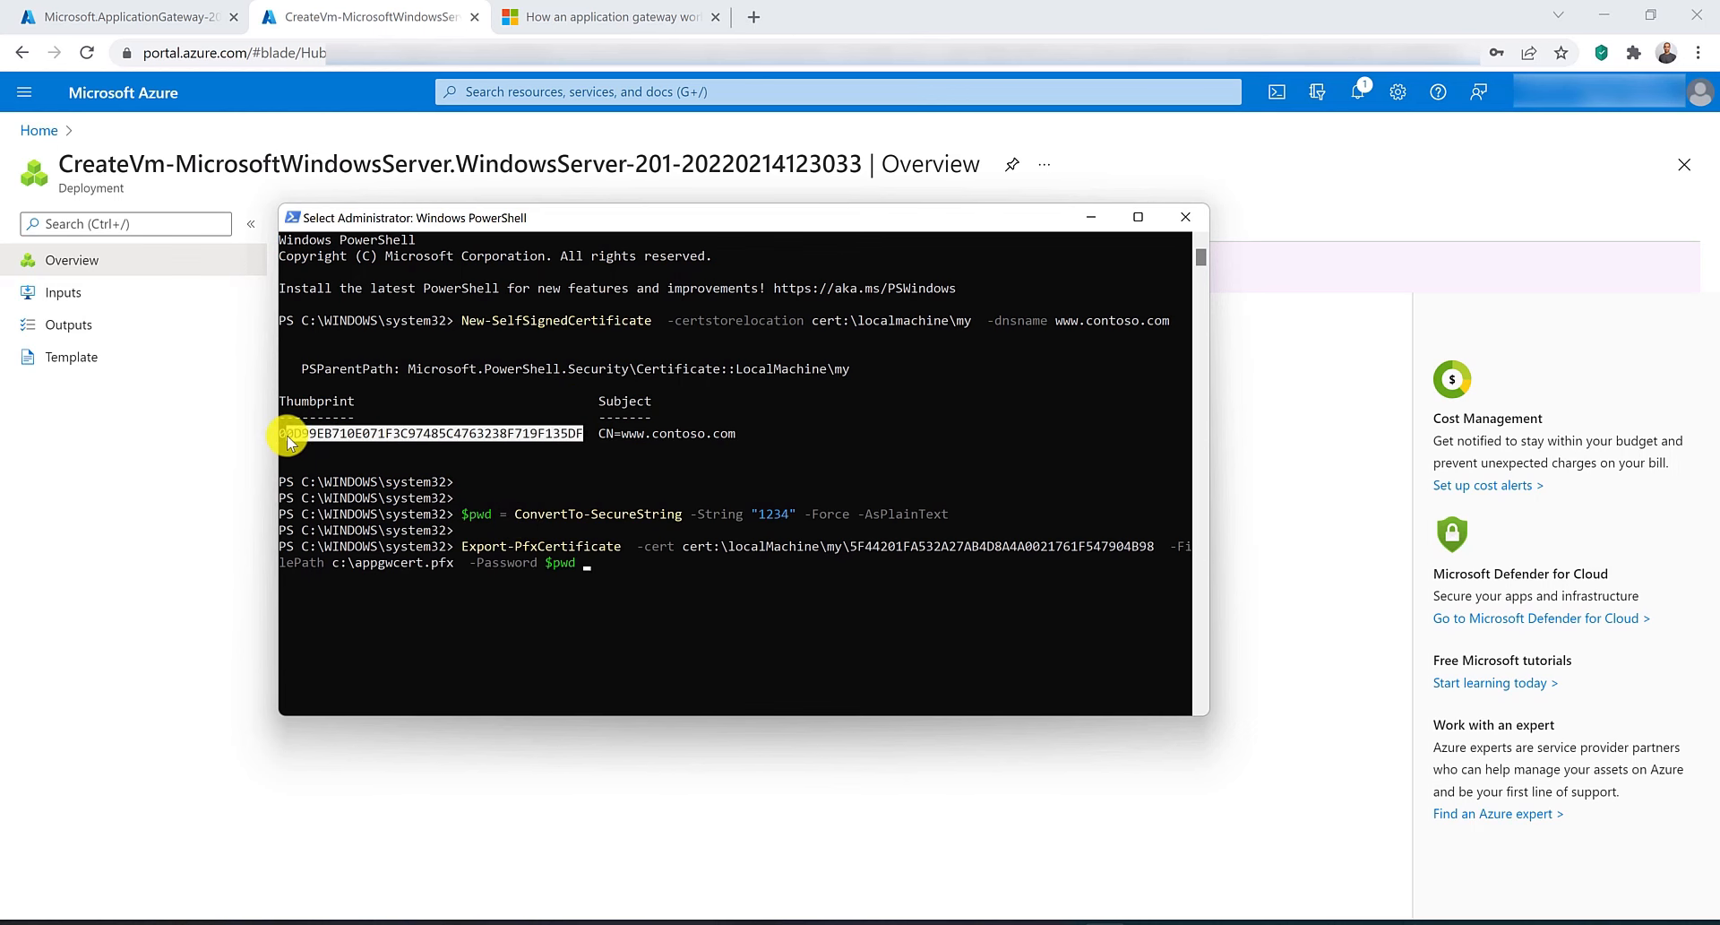
right_click(284, 434)
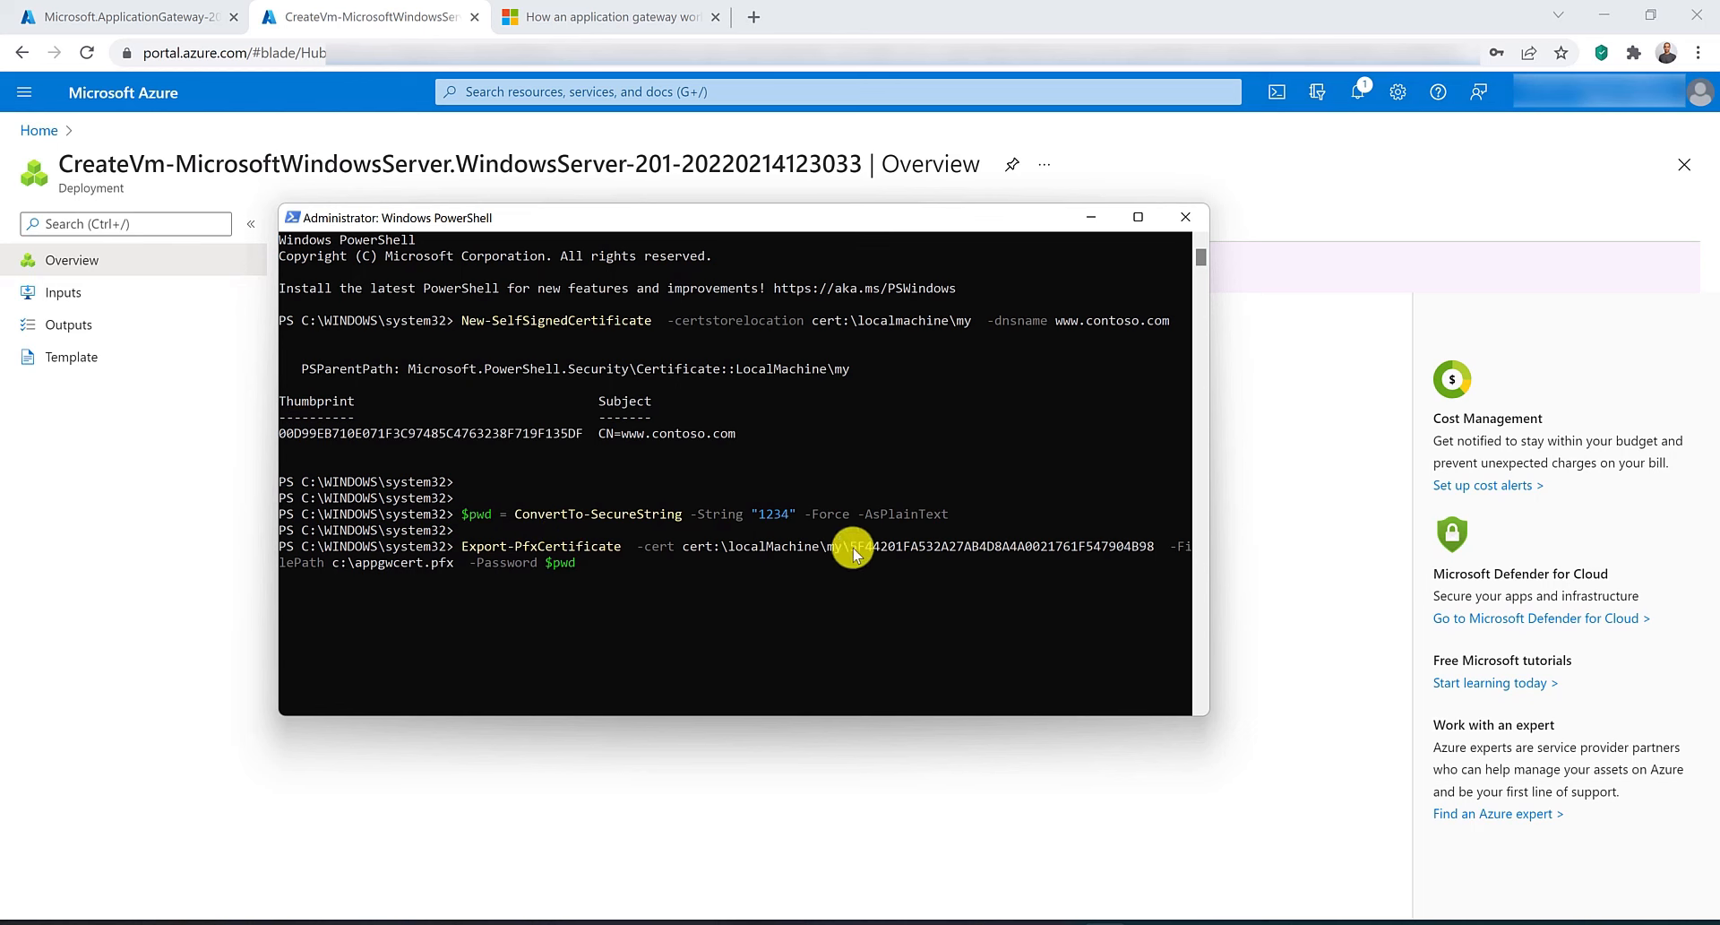
key("Delete")
key("Delete")
key("Delete")
key("Delete")
key("Delete")
key("Delete")
key("Delete")
key("Delete")
key("Delete")
key("Delete")
key("Delete")
key("Delete")
key("Delete")
key("Delete")
key("Delete")
key("Delete")
key("Delete")
key("Delete")
key("Delete")
key("Delete")
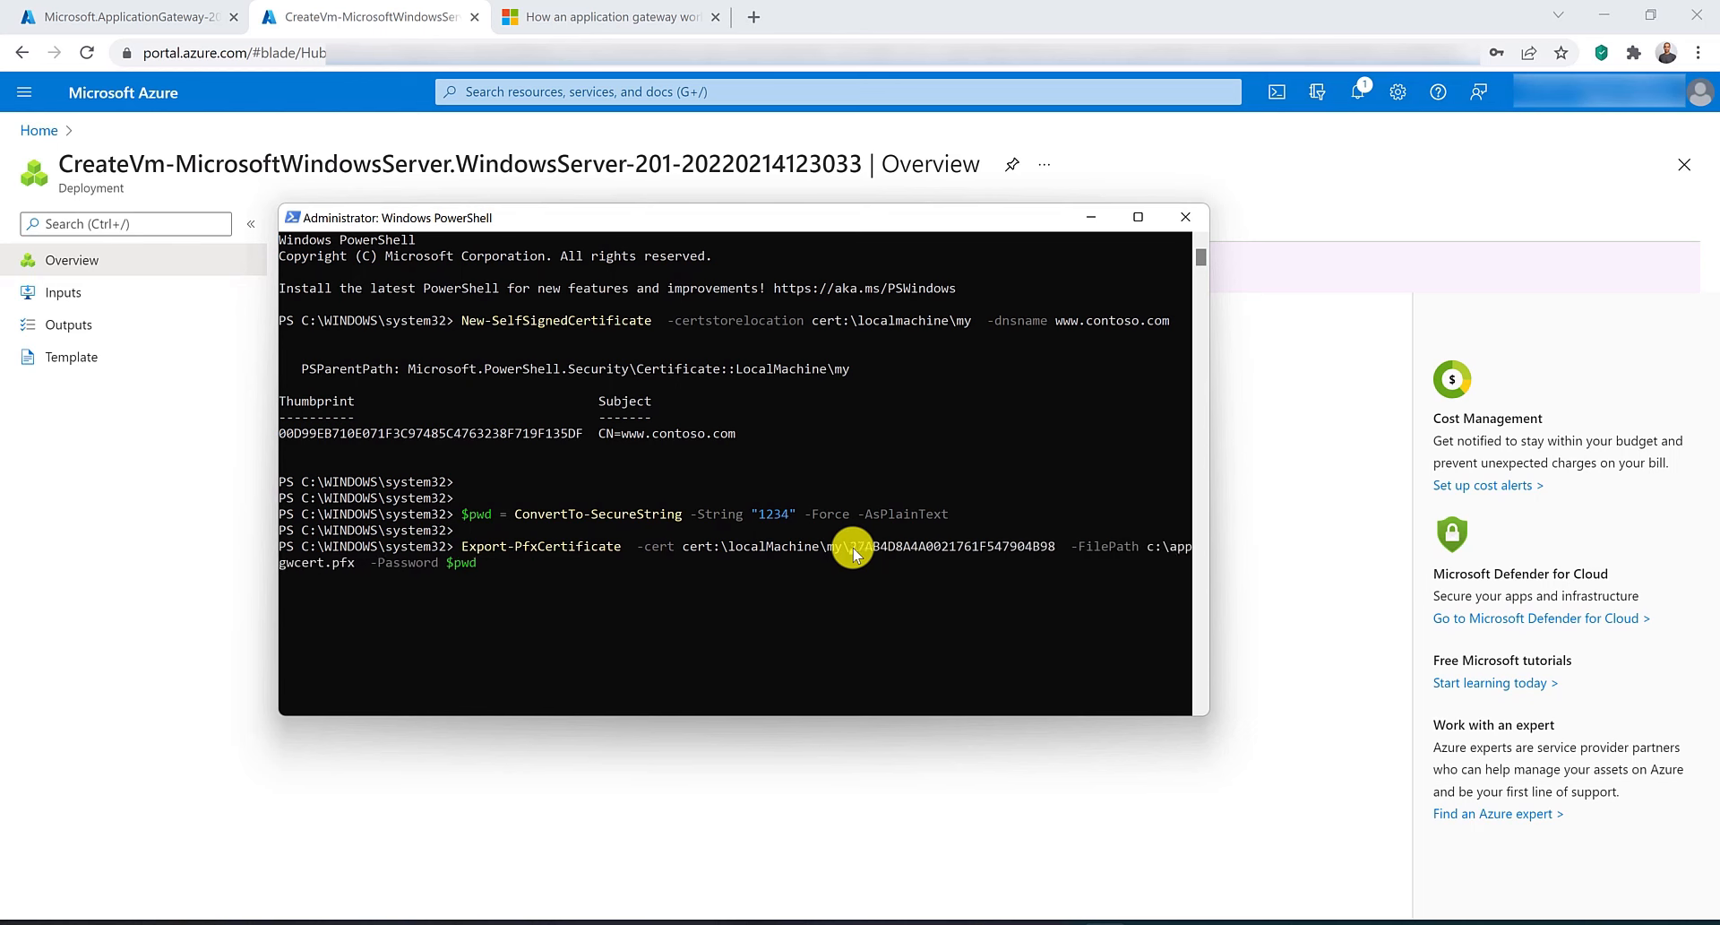
key("Delete")
key("Delete")
key("Delete")
key("Delete")
key("Delete")
key("Delete")
key("Delete")
key("Delete")
key("Delete")
key("Delete")
key("Delete")
key("Delete")
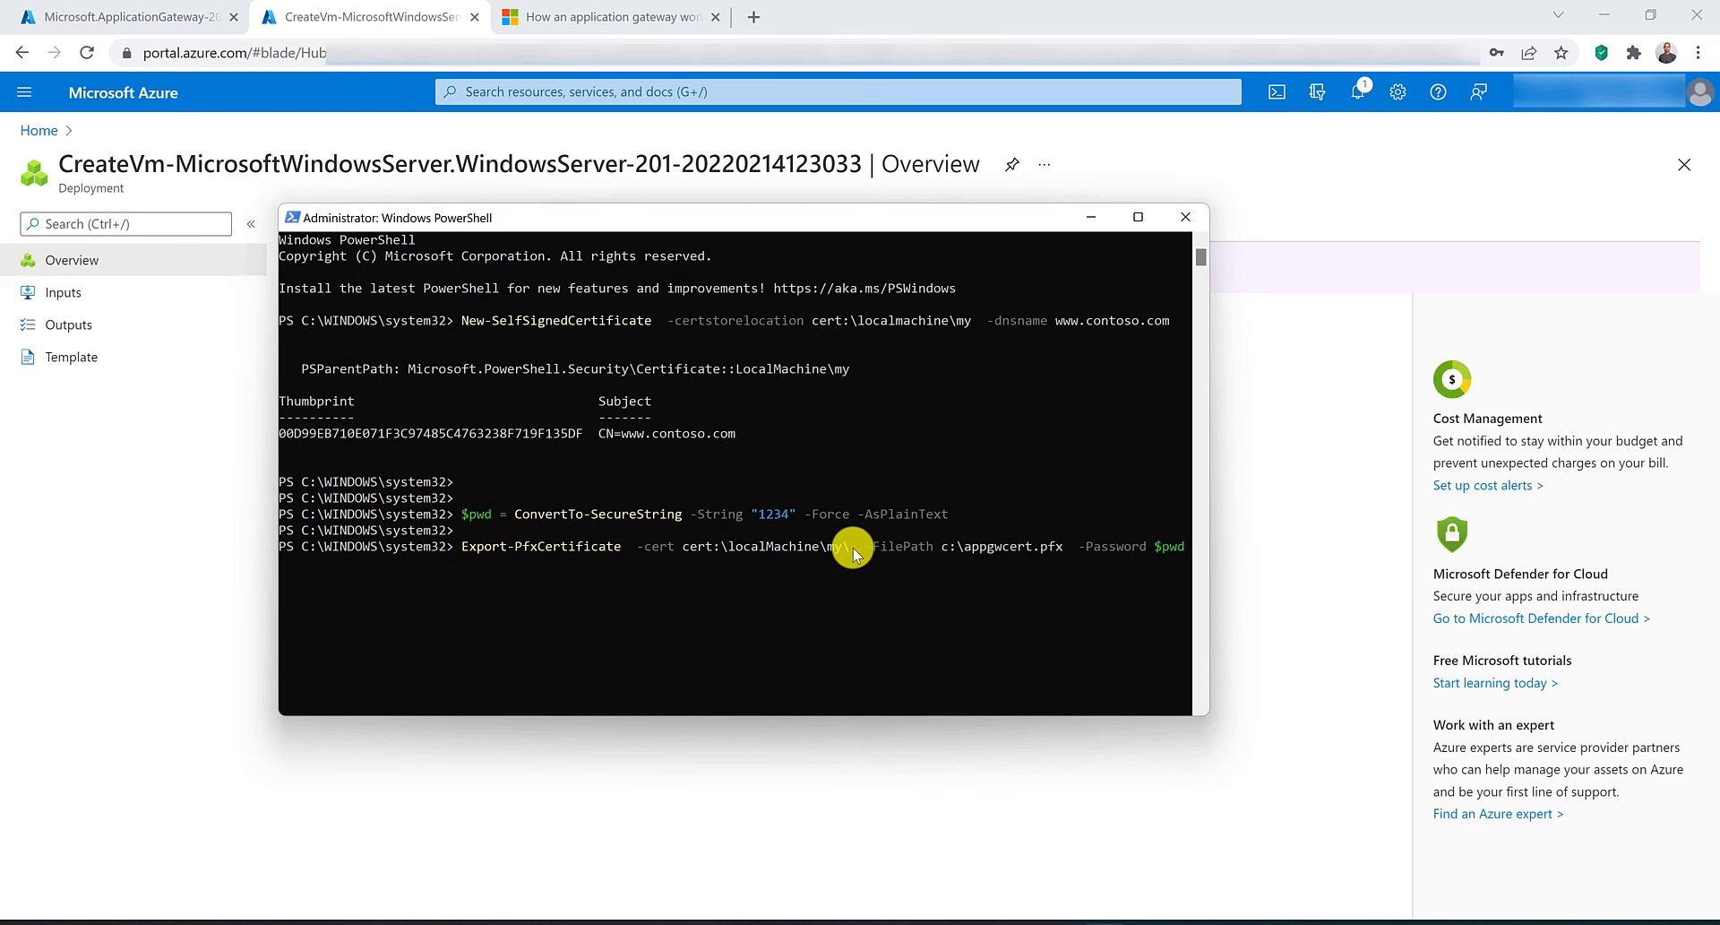
type("00D99EB710E071F3C97485C4763238F719F135DF")
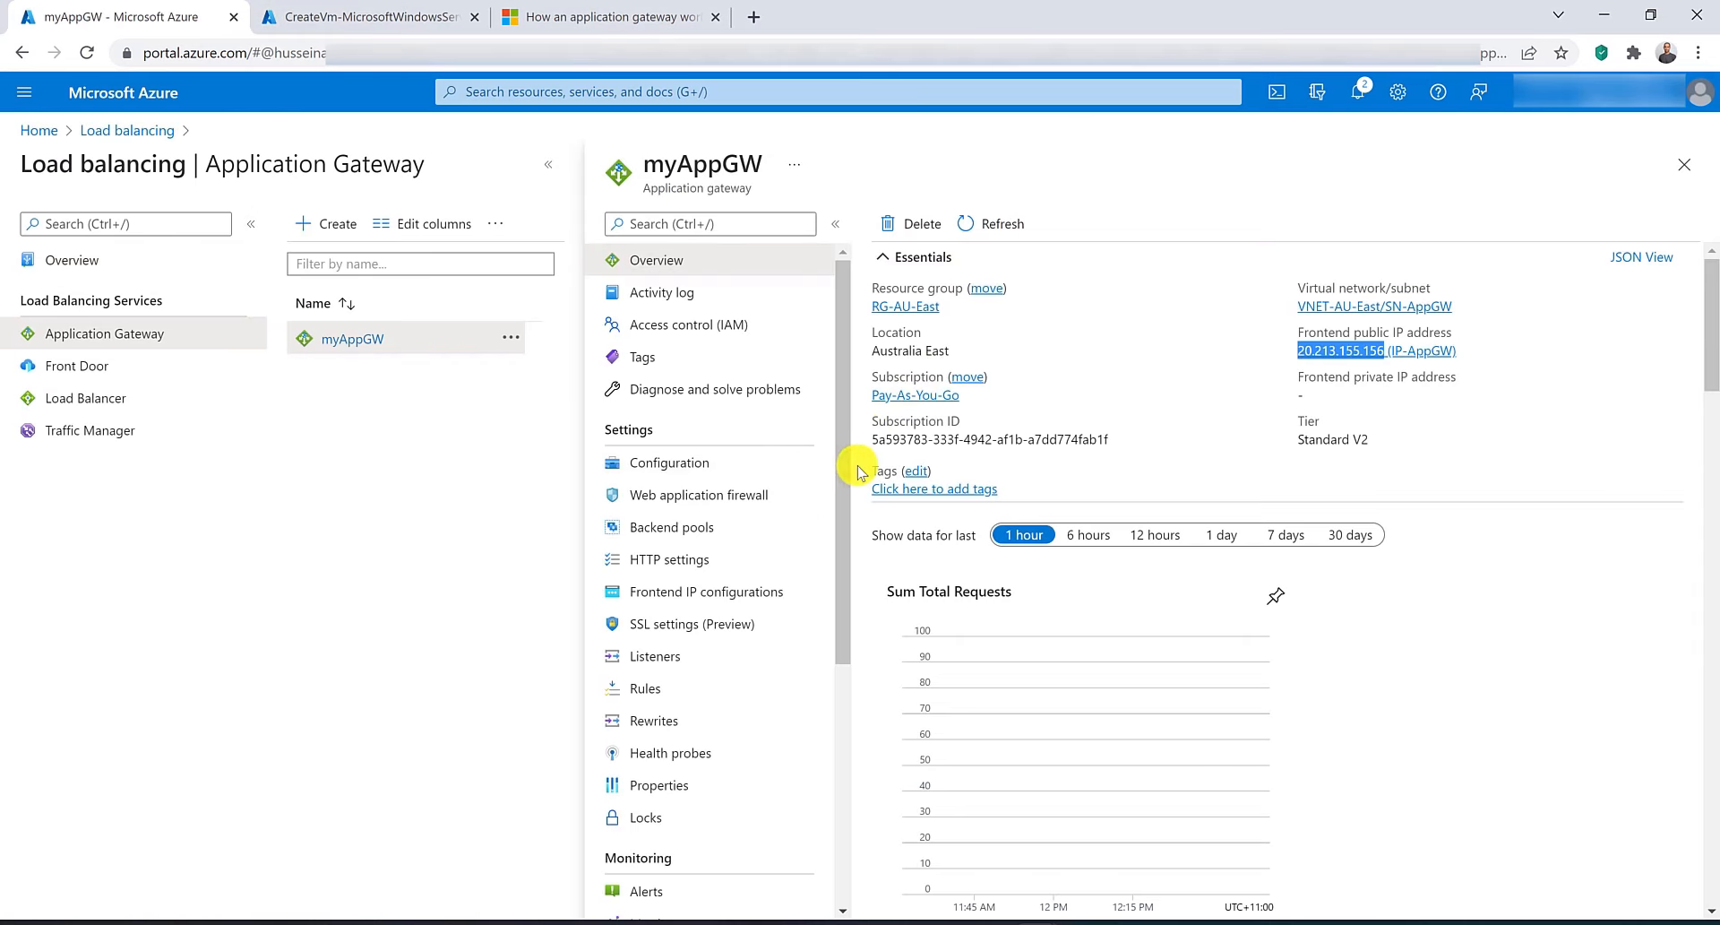
Open myAppGW's listeners and inspect the existing MyListener settings.
left_click(692, 659)
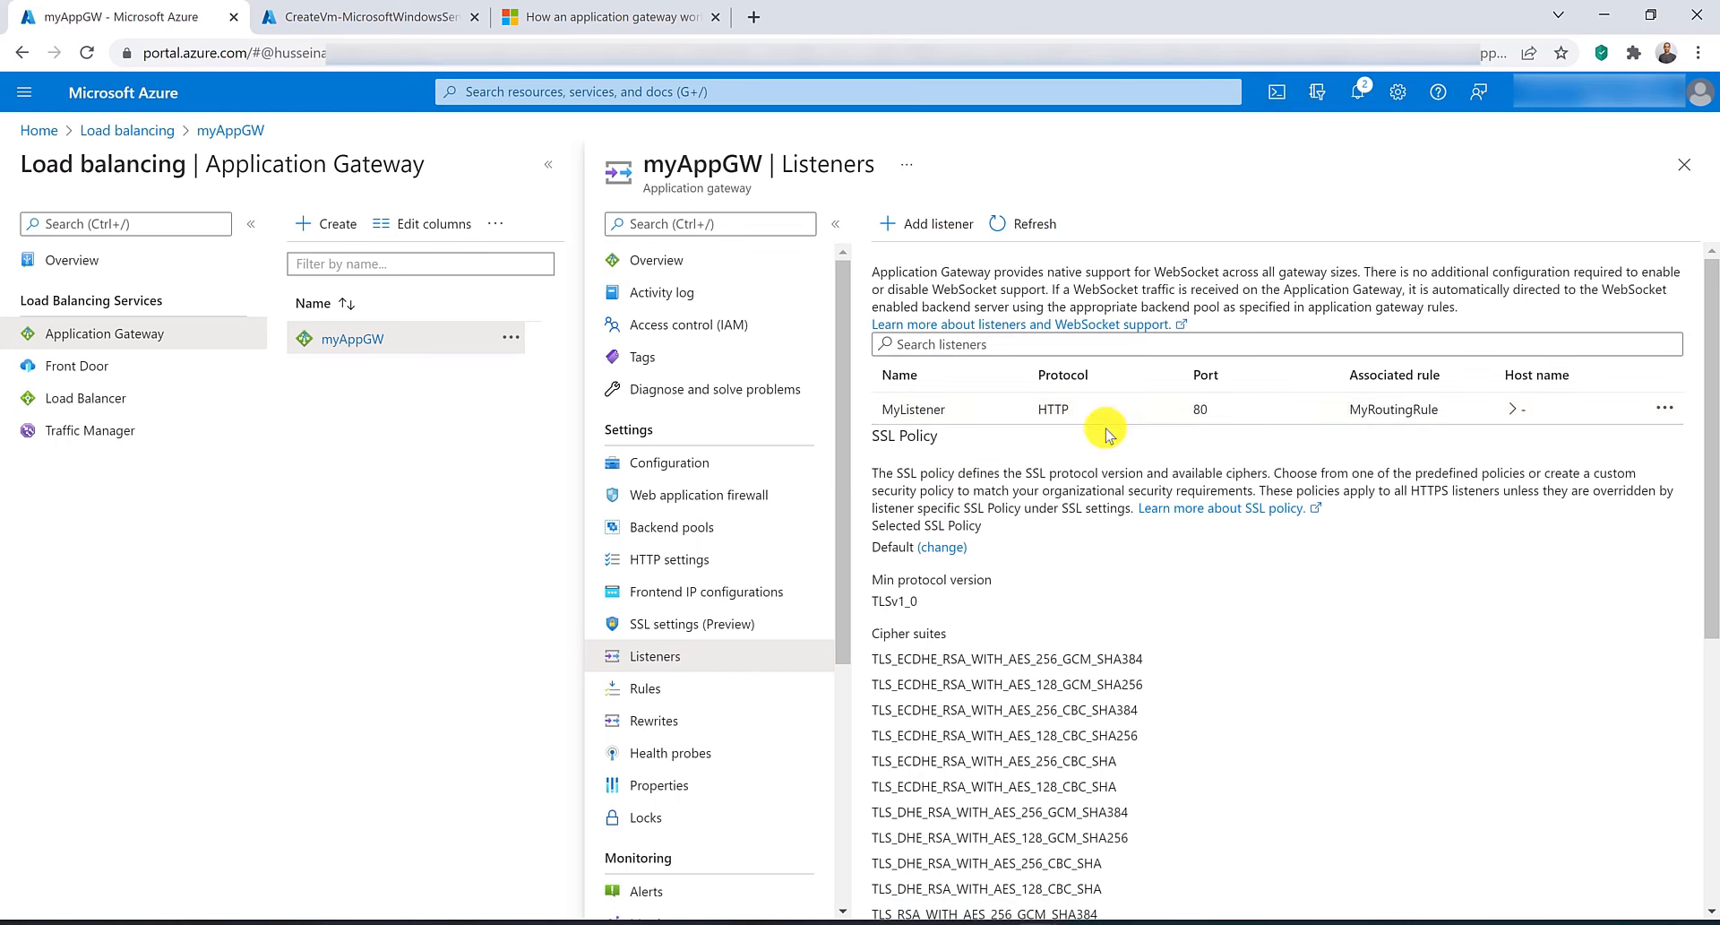
left_click(1090, 409)
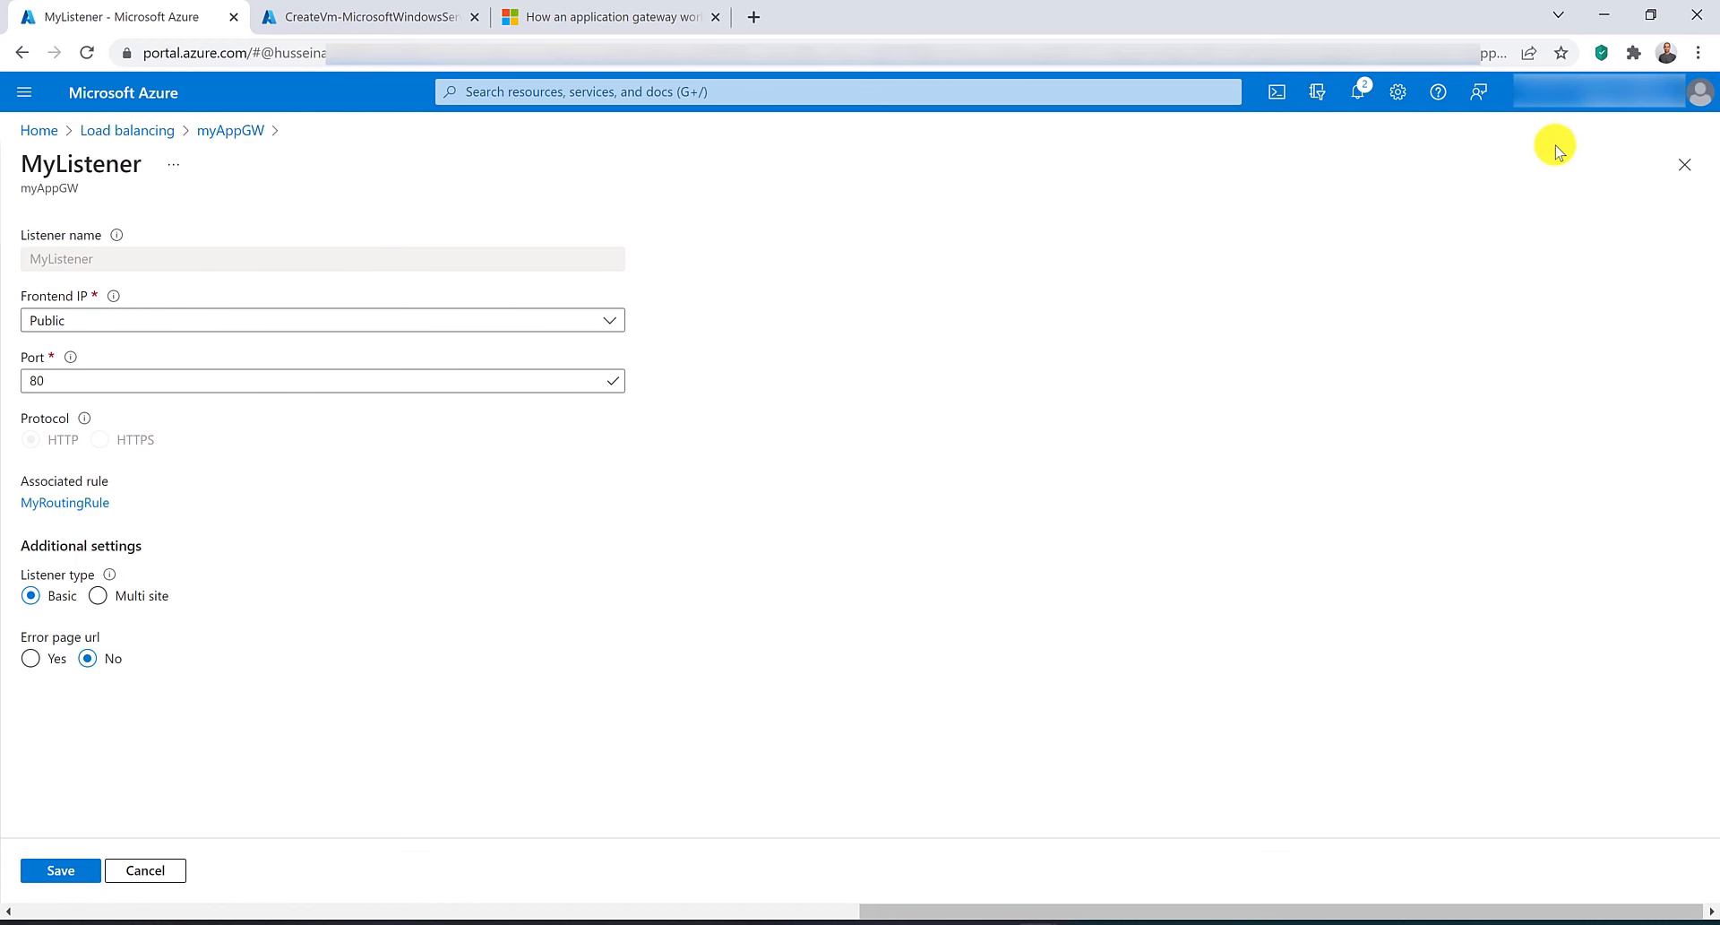
left_click(1707, 168)
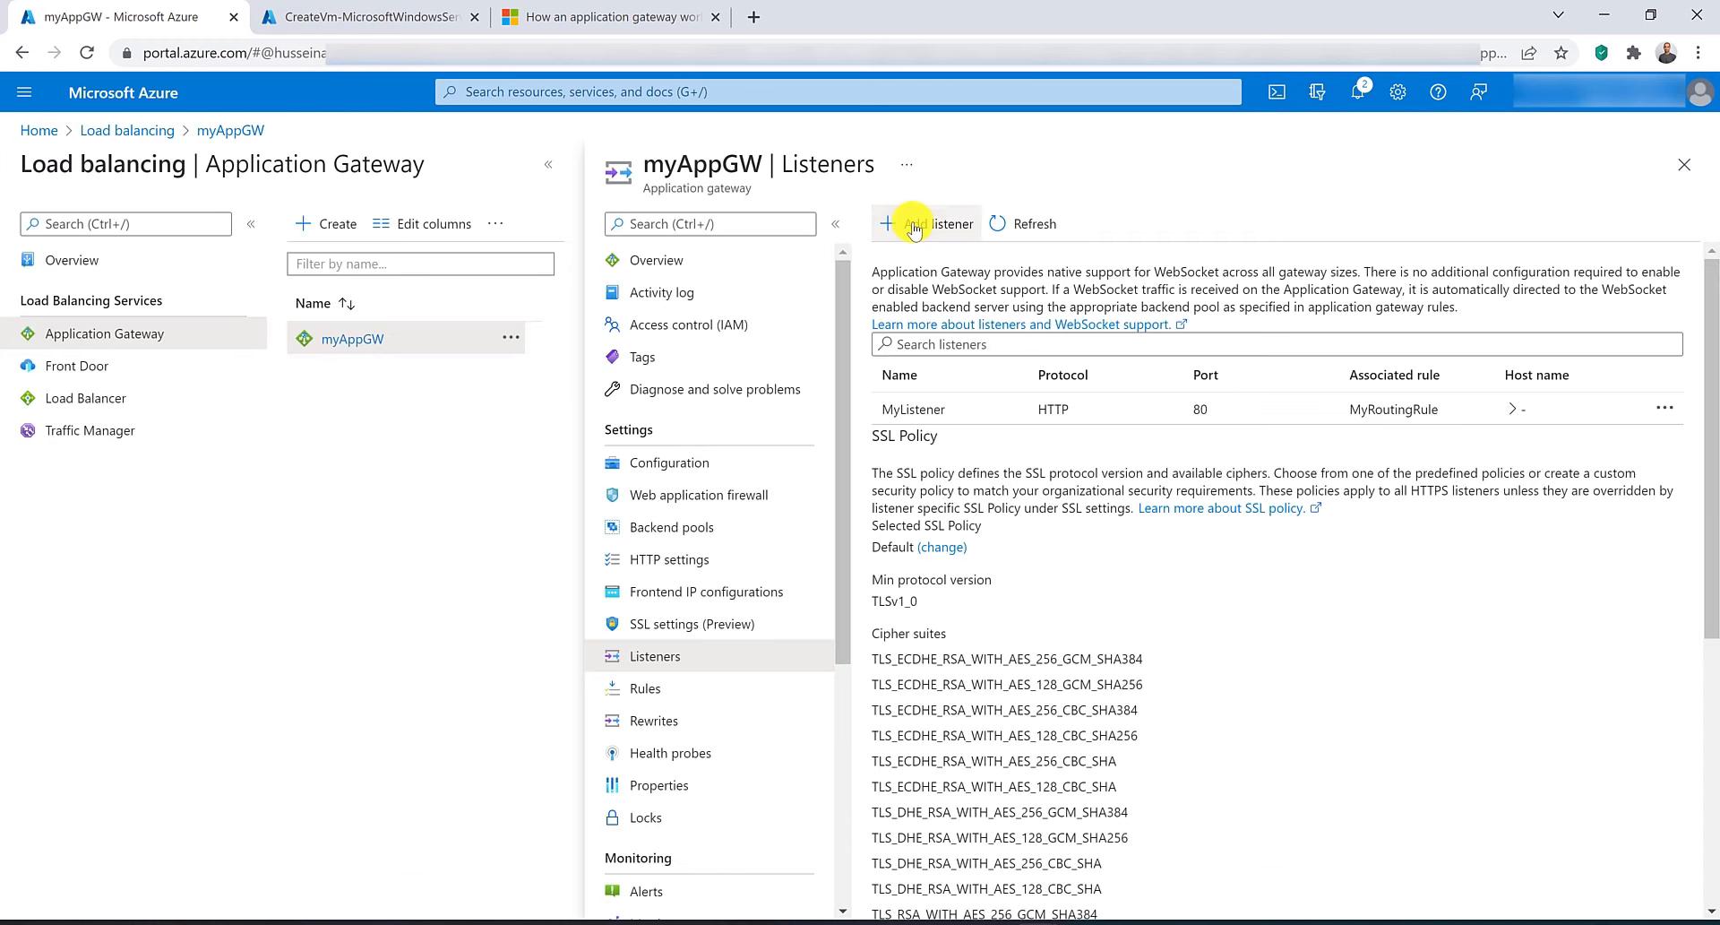
Add a new listener SSLListener on the Public frontend IP using the HTTPS protocol.
left_click(914, 226)
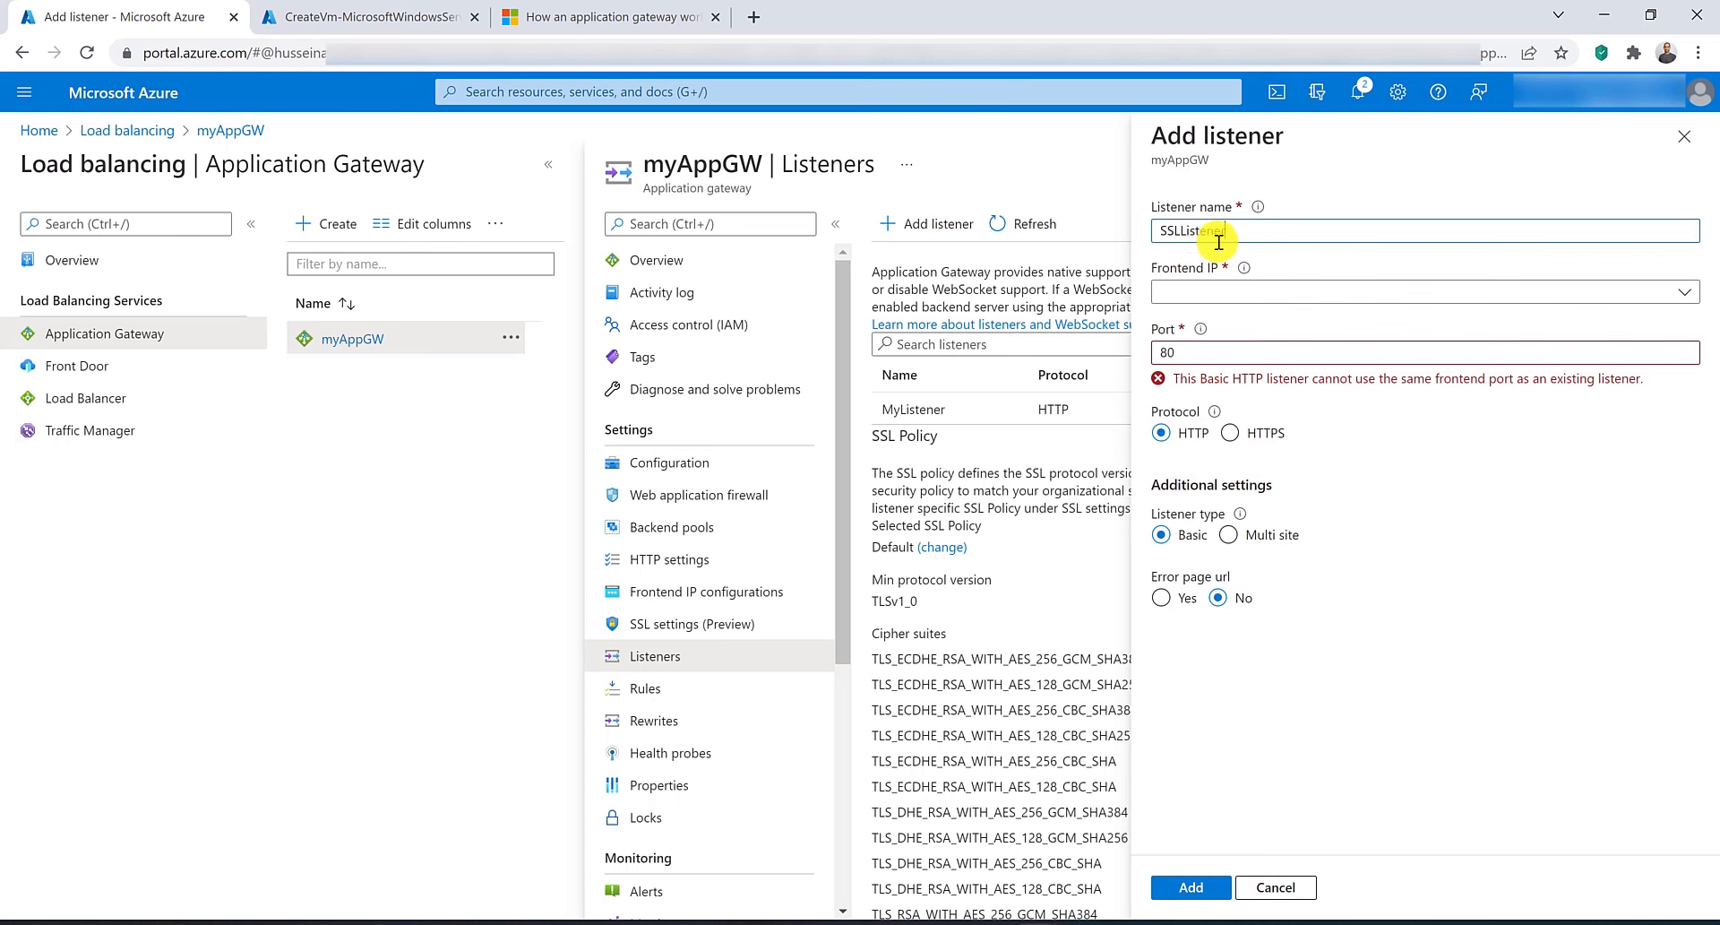
left_click(1254, 292)
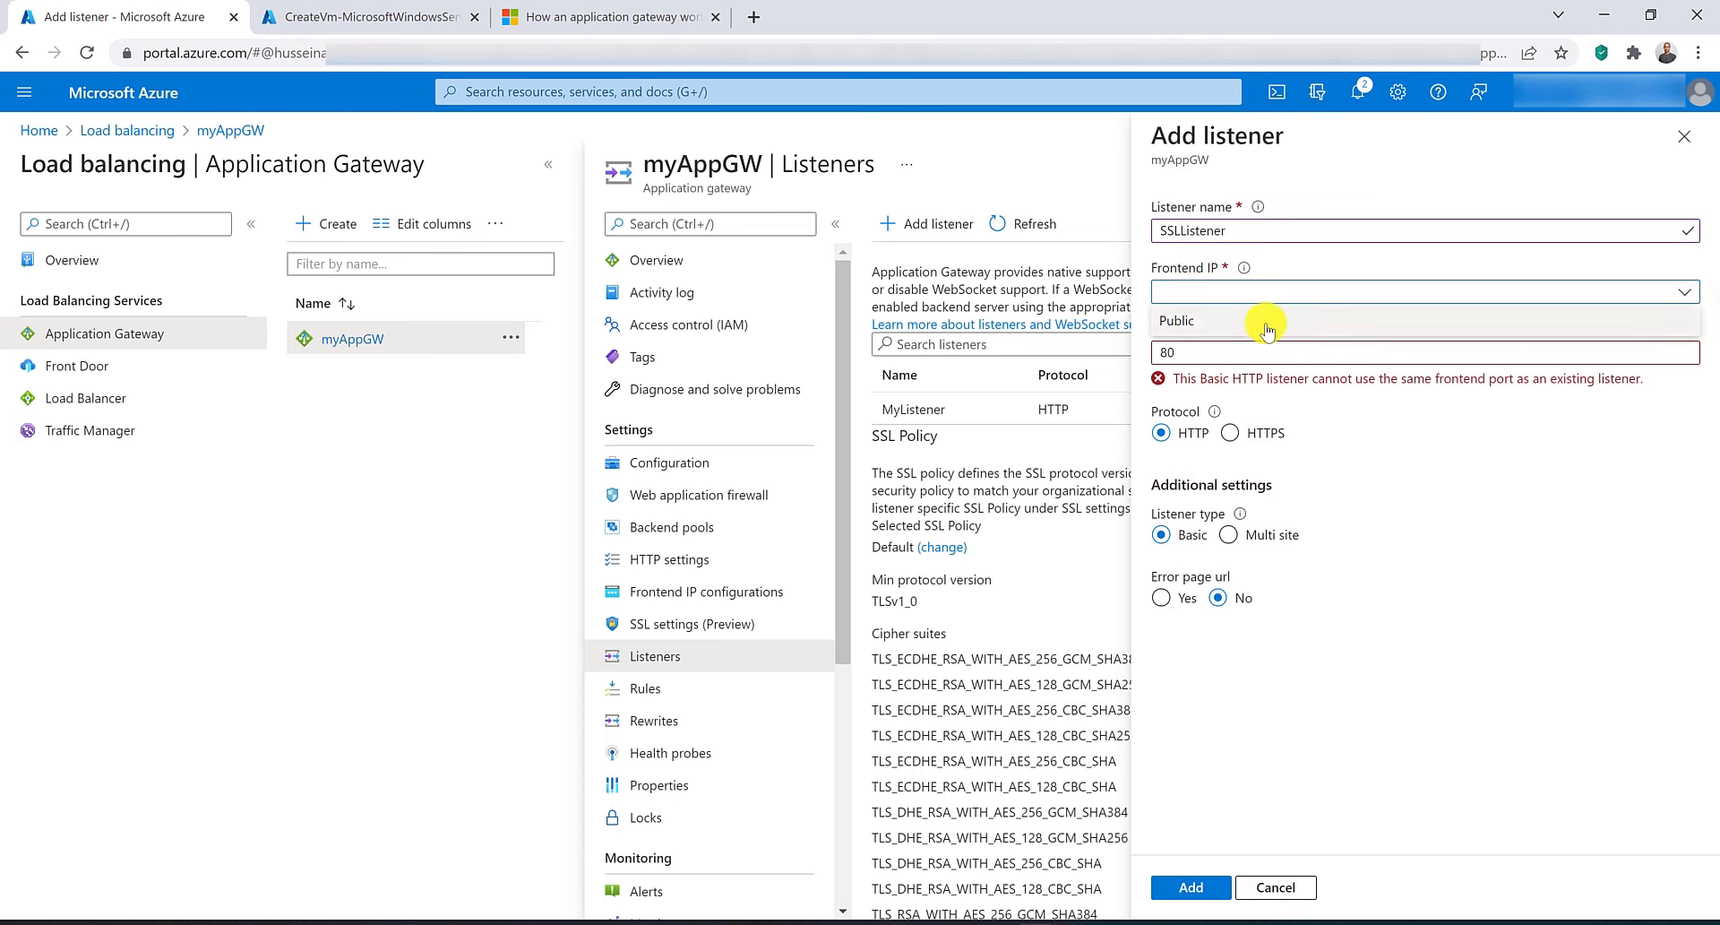
left_click(1263, 325)
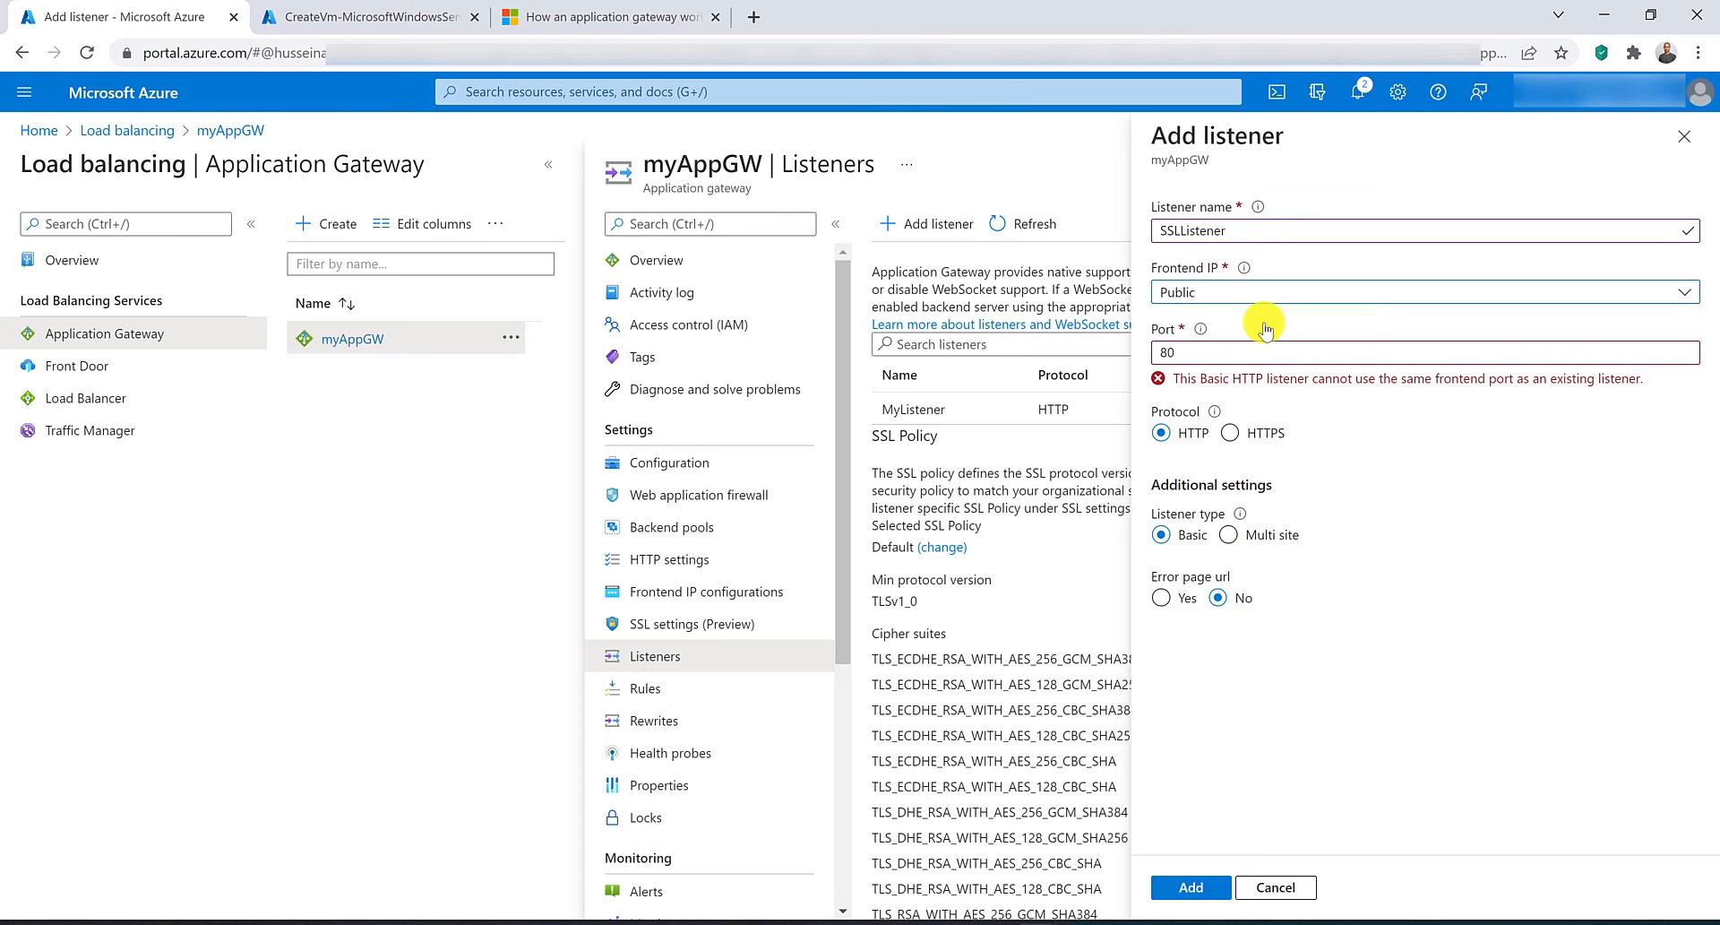
left_click(1230, 433)
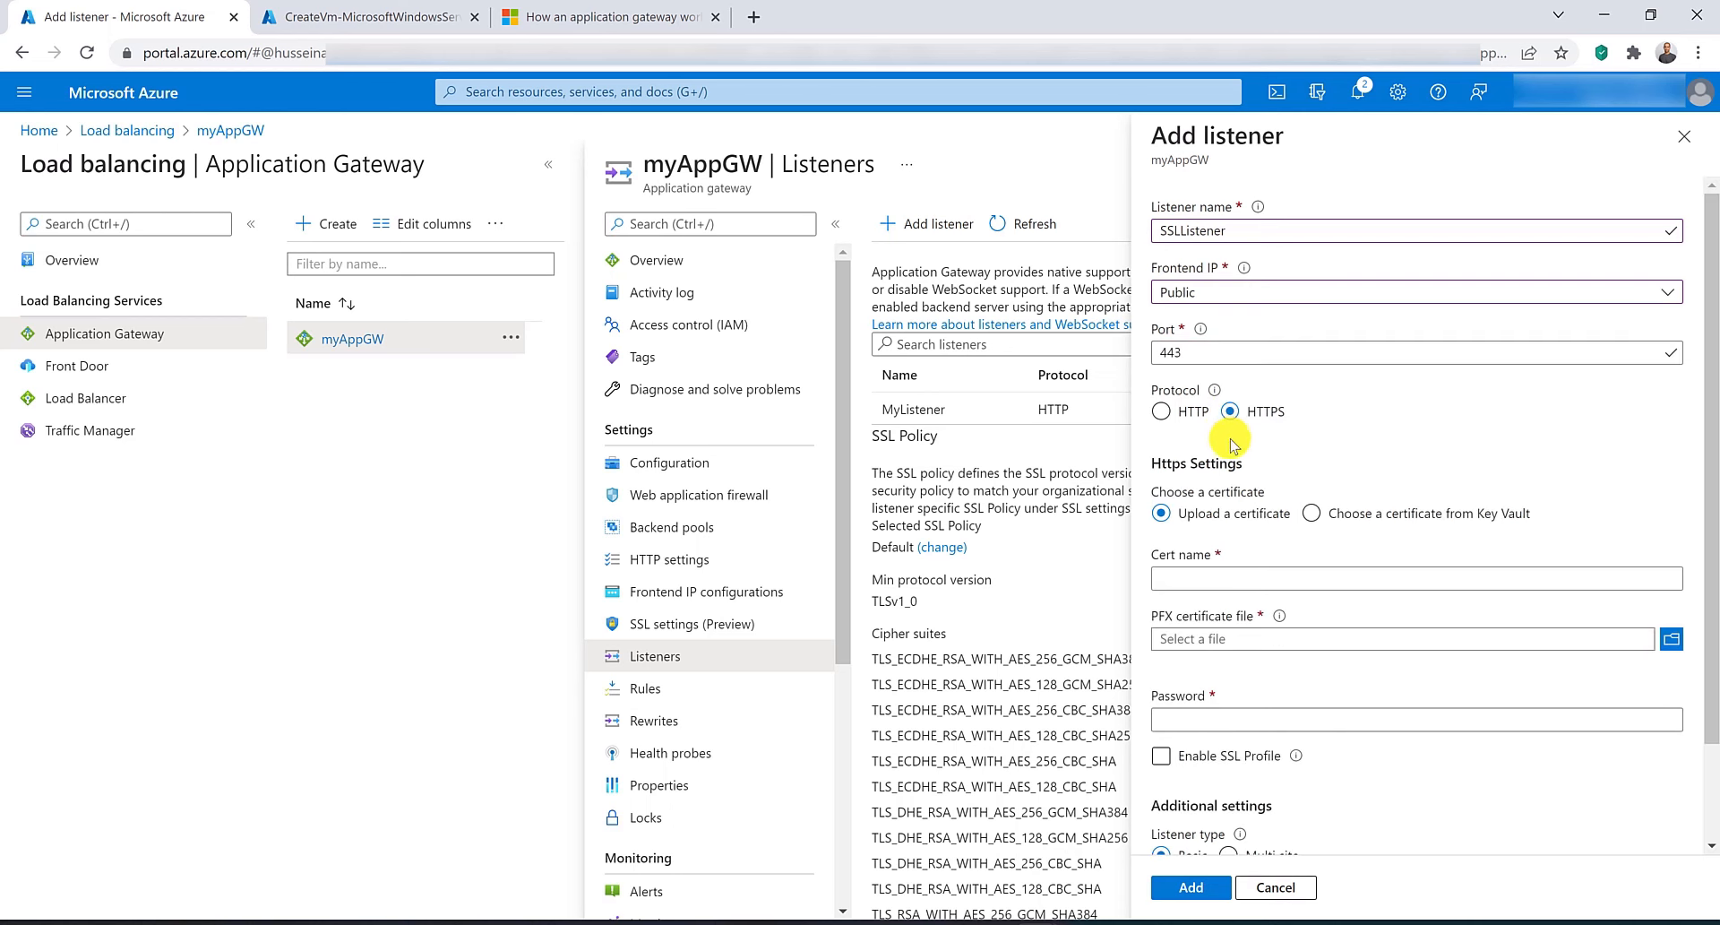
Name the listener certificate appGwCert and upload the appgwcert.pfx file.
scroll(1250, 510, "down", 1)
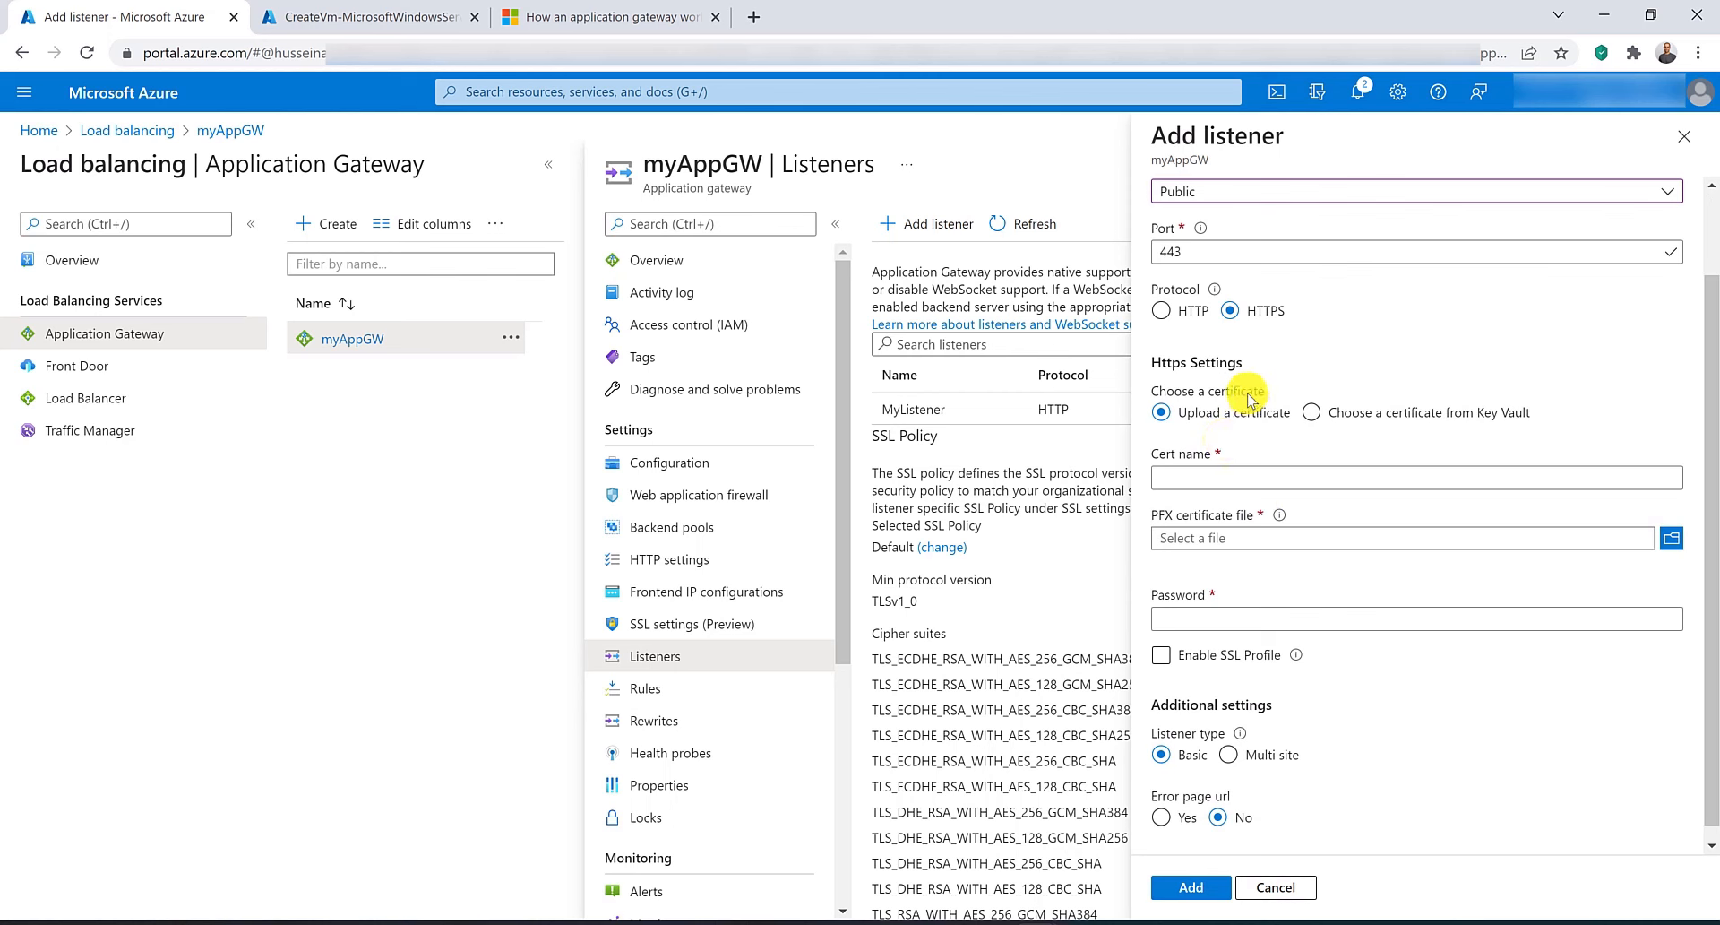
left_click(1285, 475)
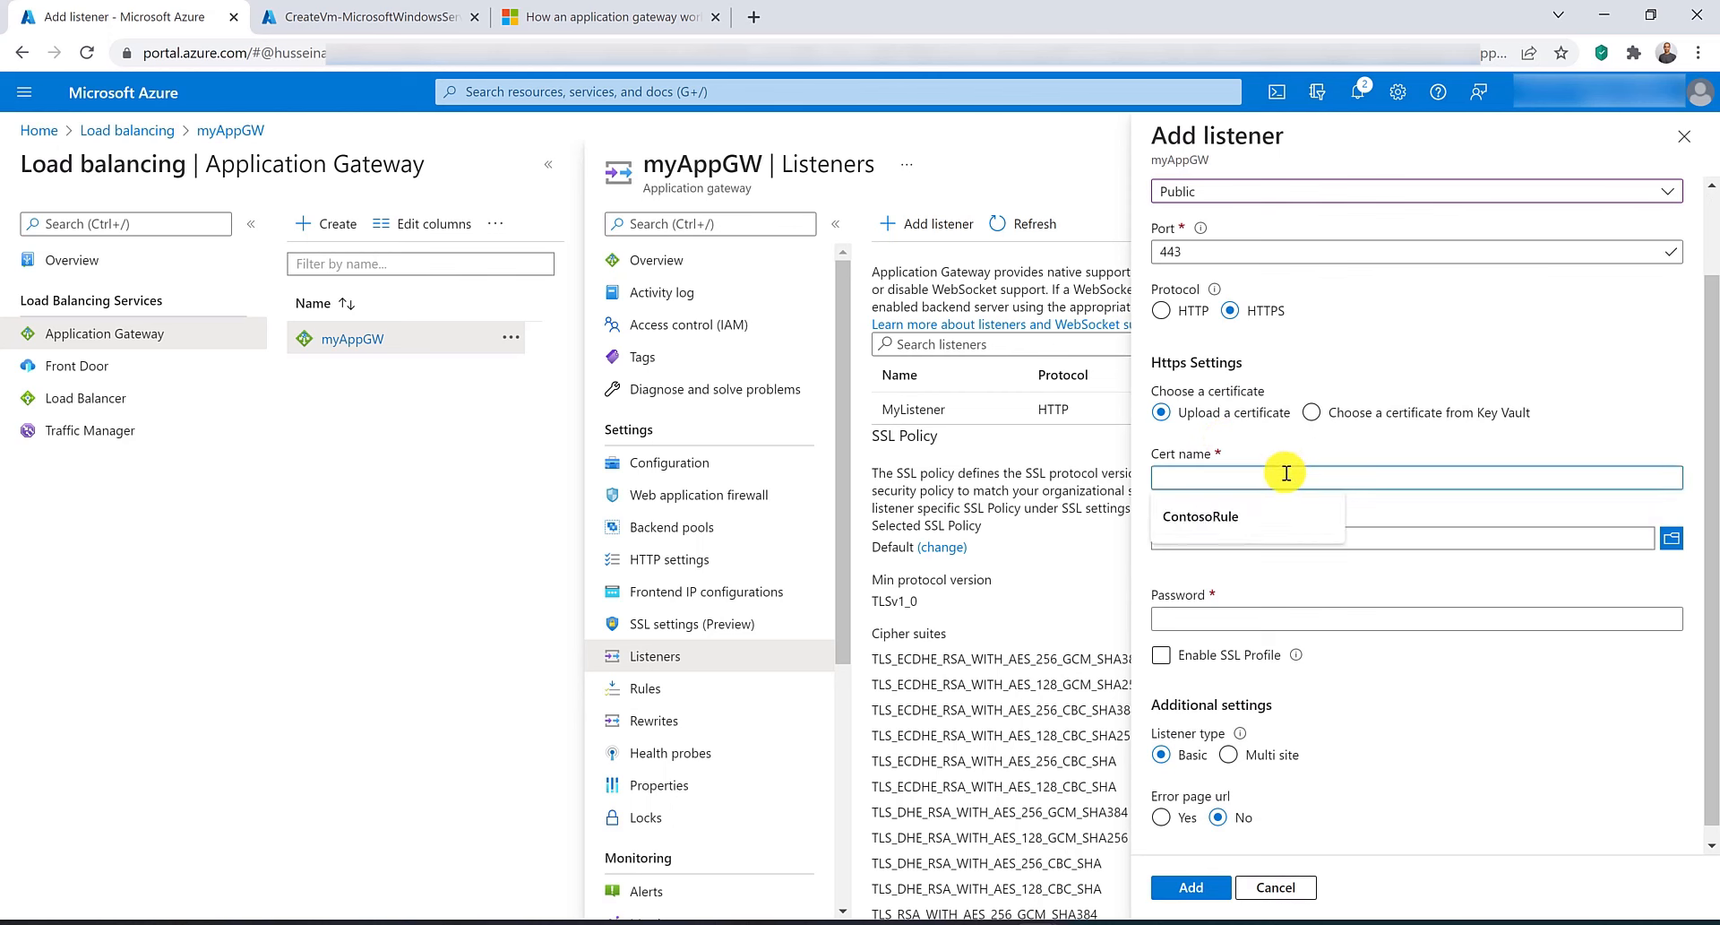
type("appGwCert")
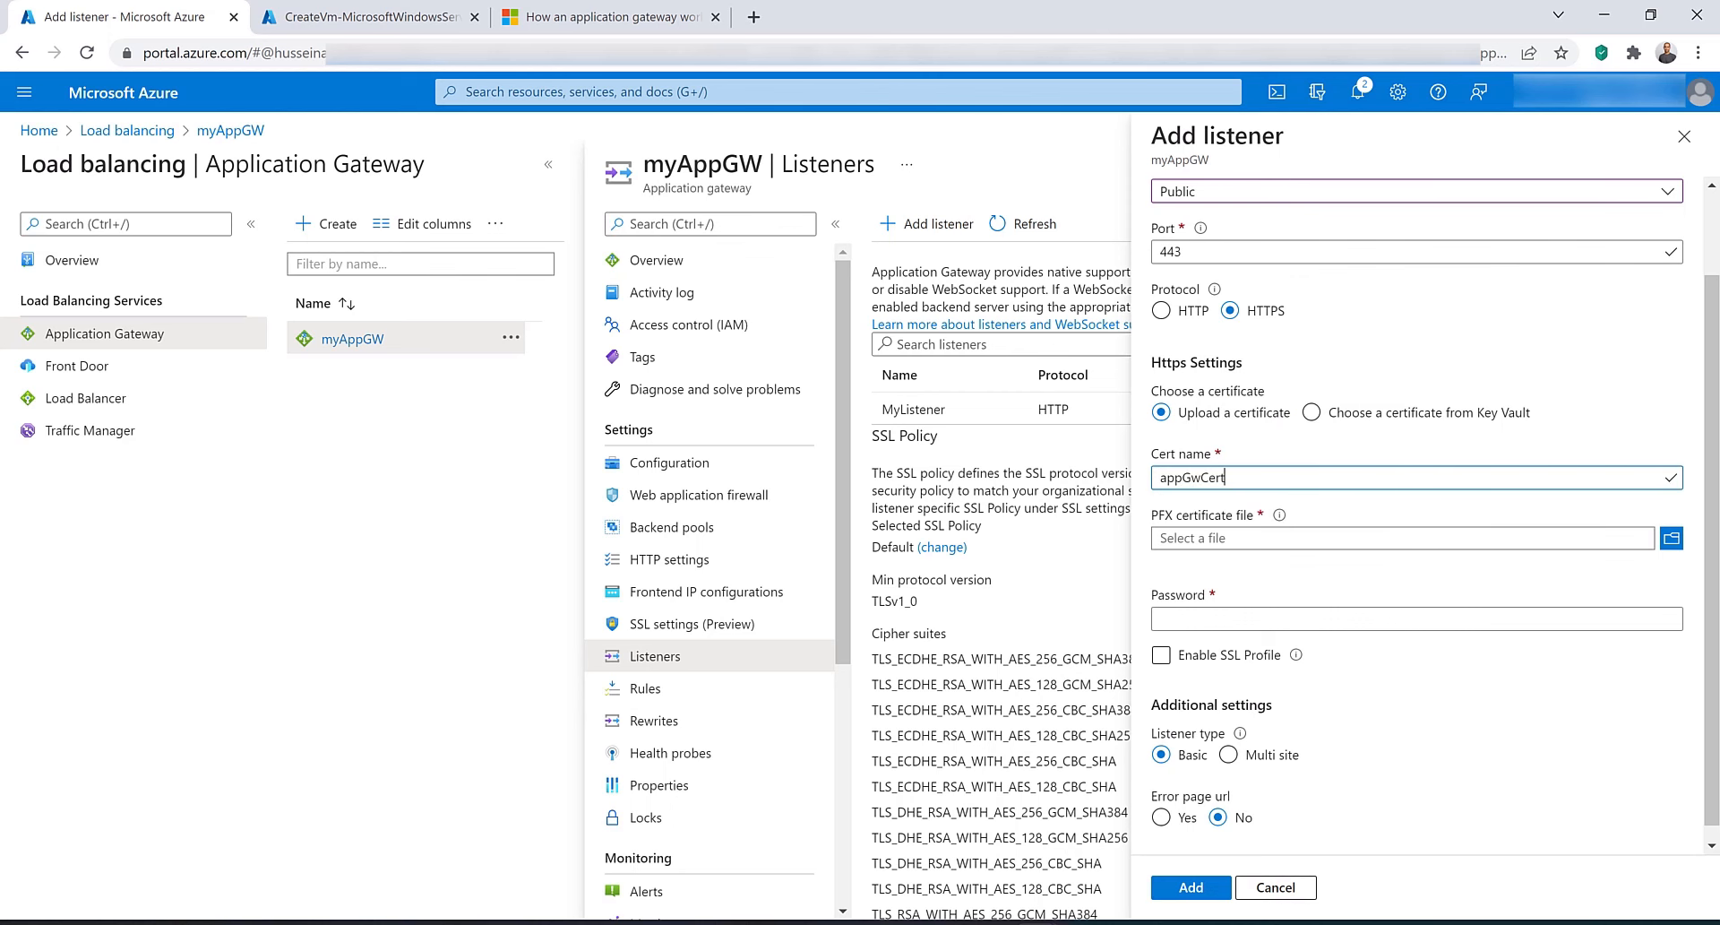
left_click(1669, 545)
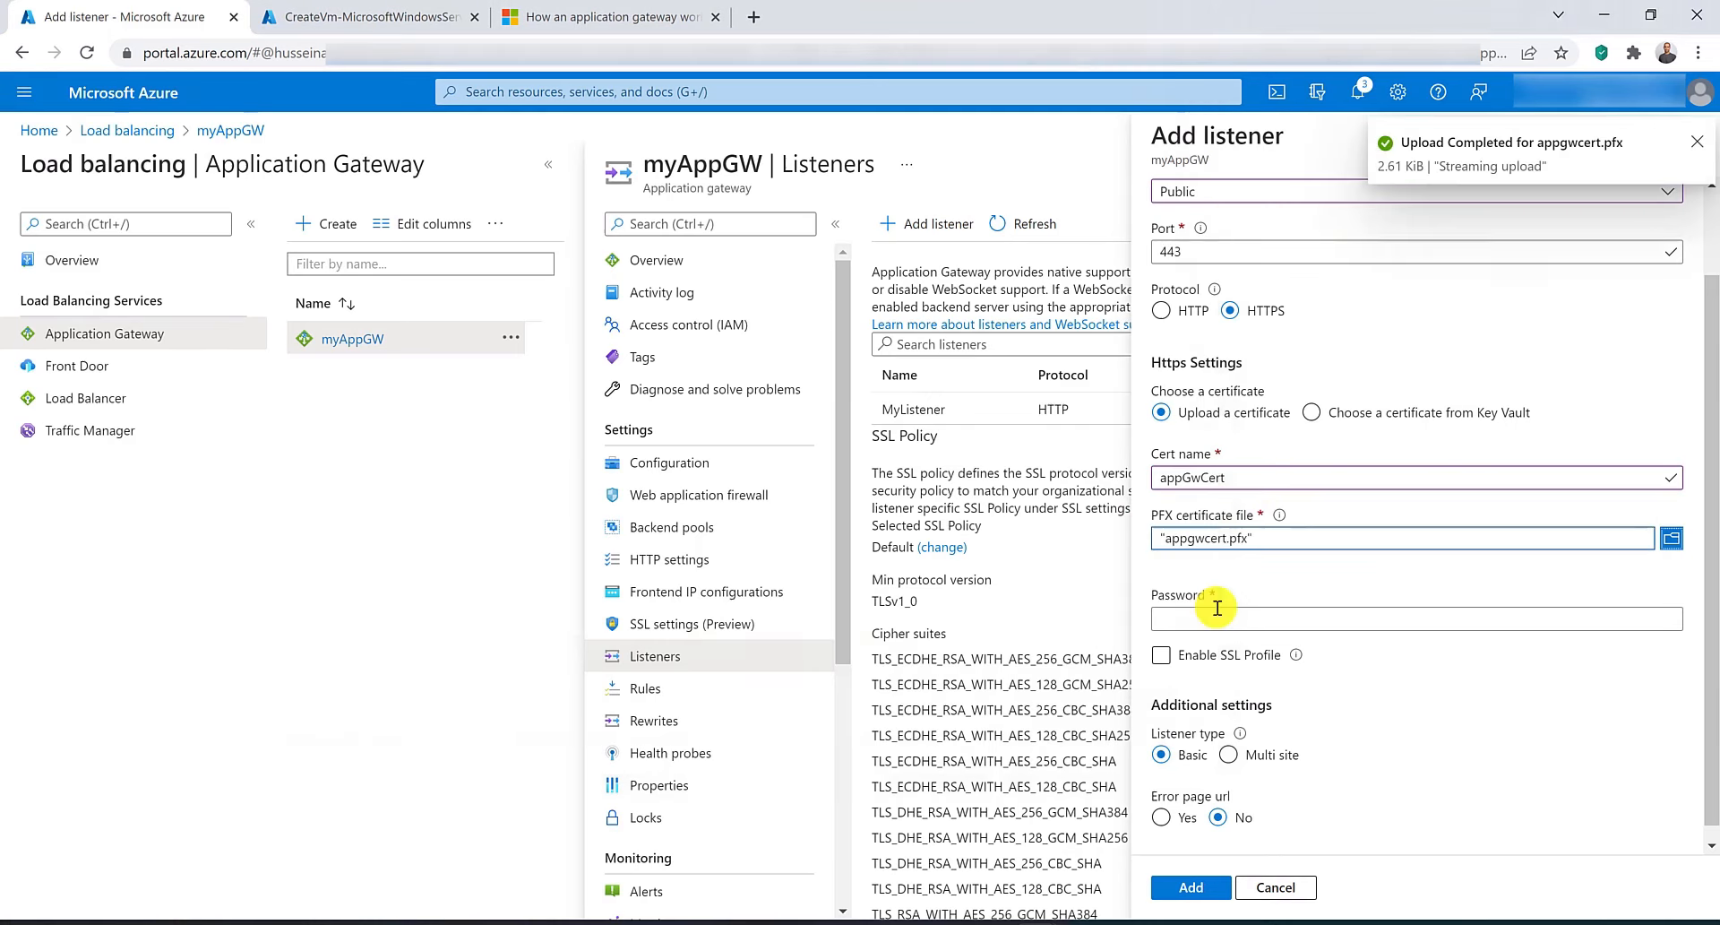
Enter the PFX certificate password and add the SSLListener listener.
left_click(1215, 617)
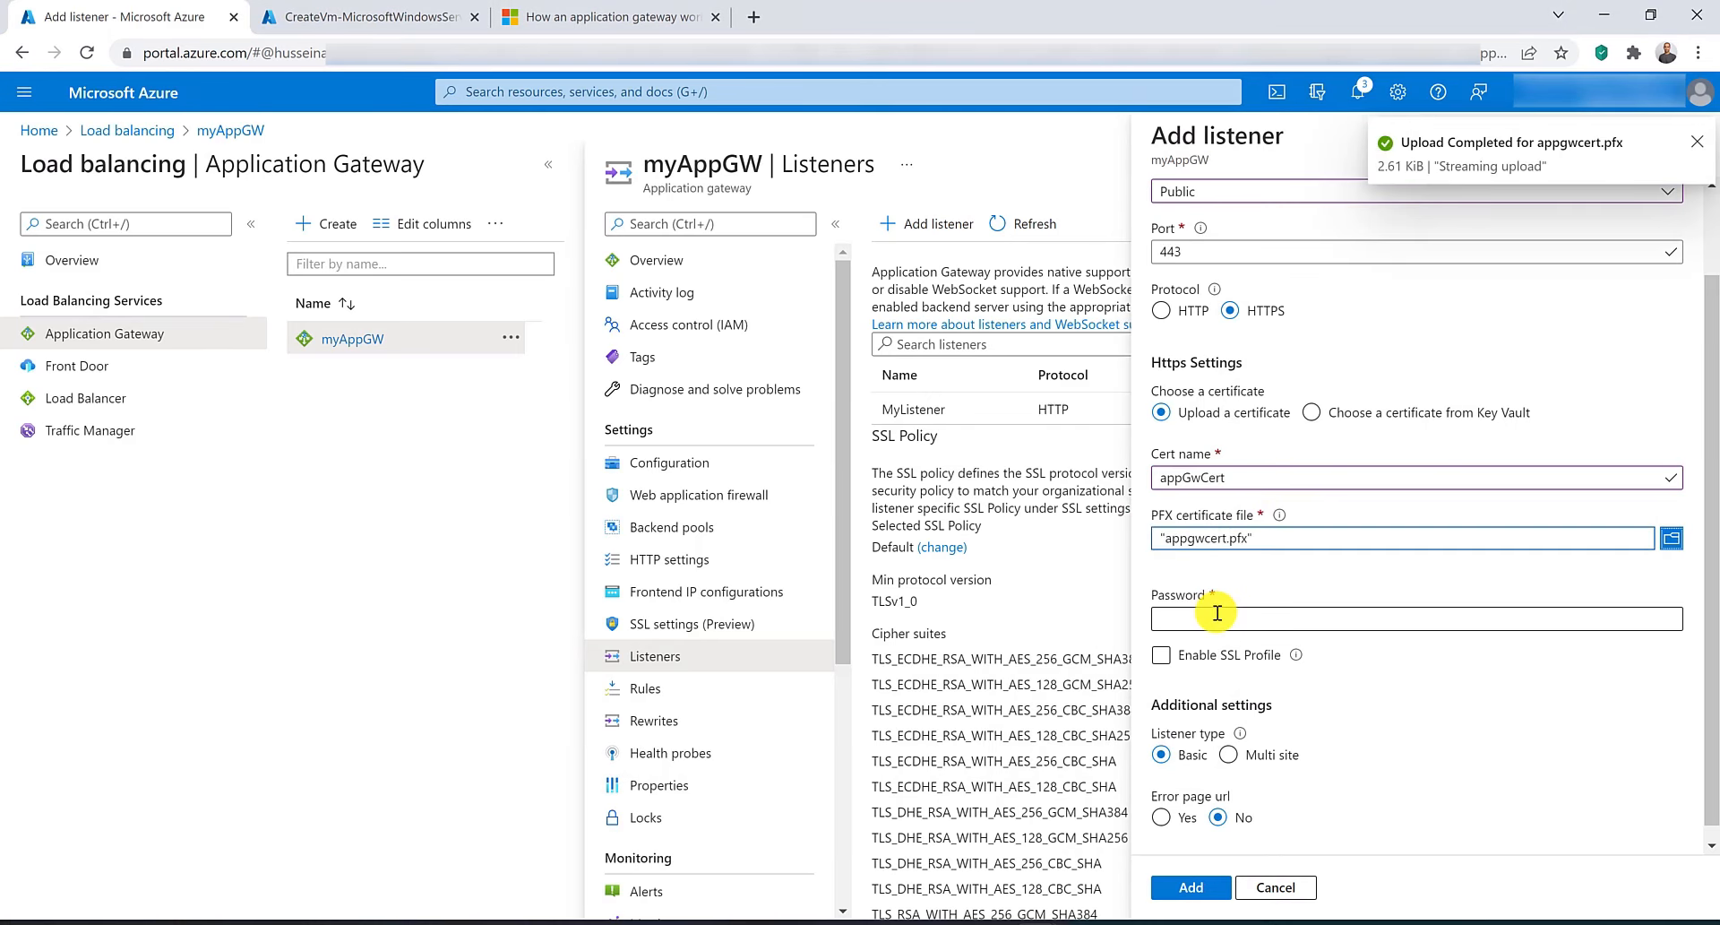
type("1234")
key("ctrl+a")
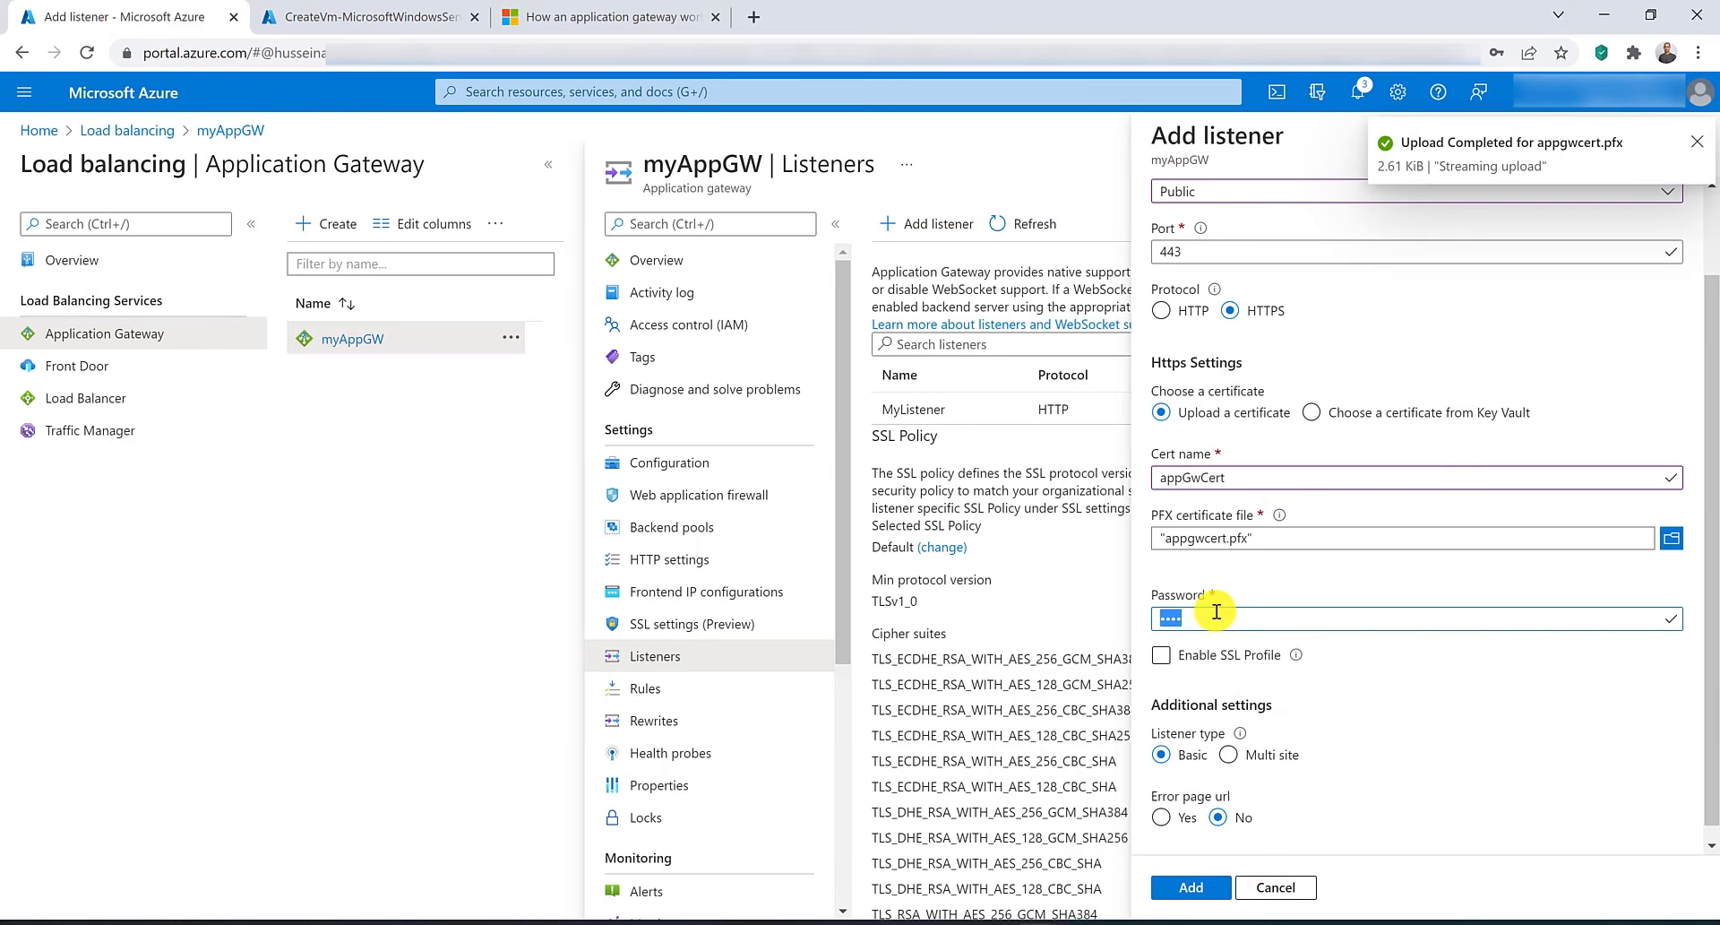
type("12")
key("ctrl+a")
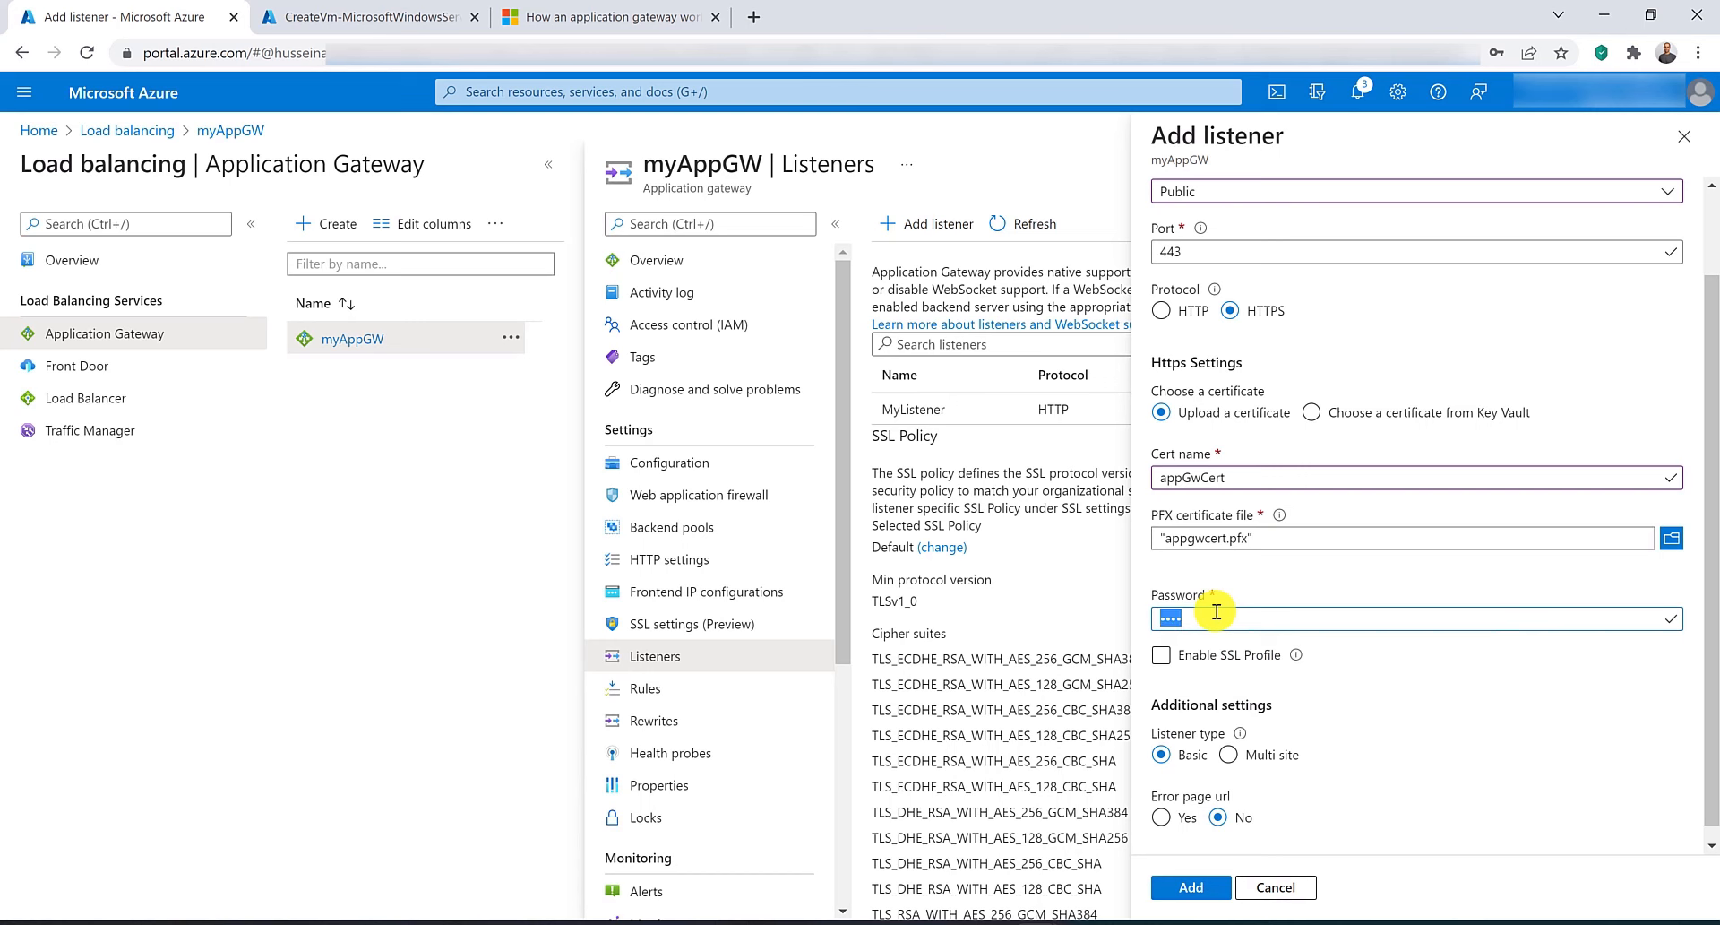
type("123")
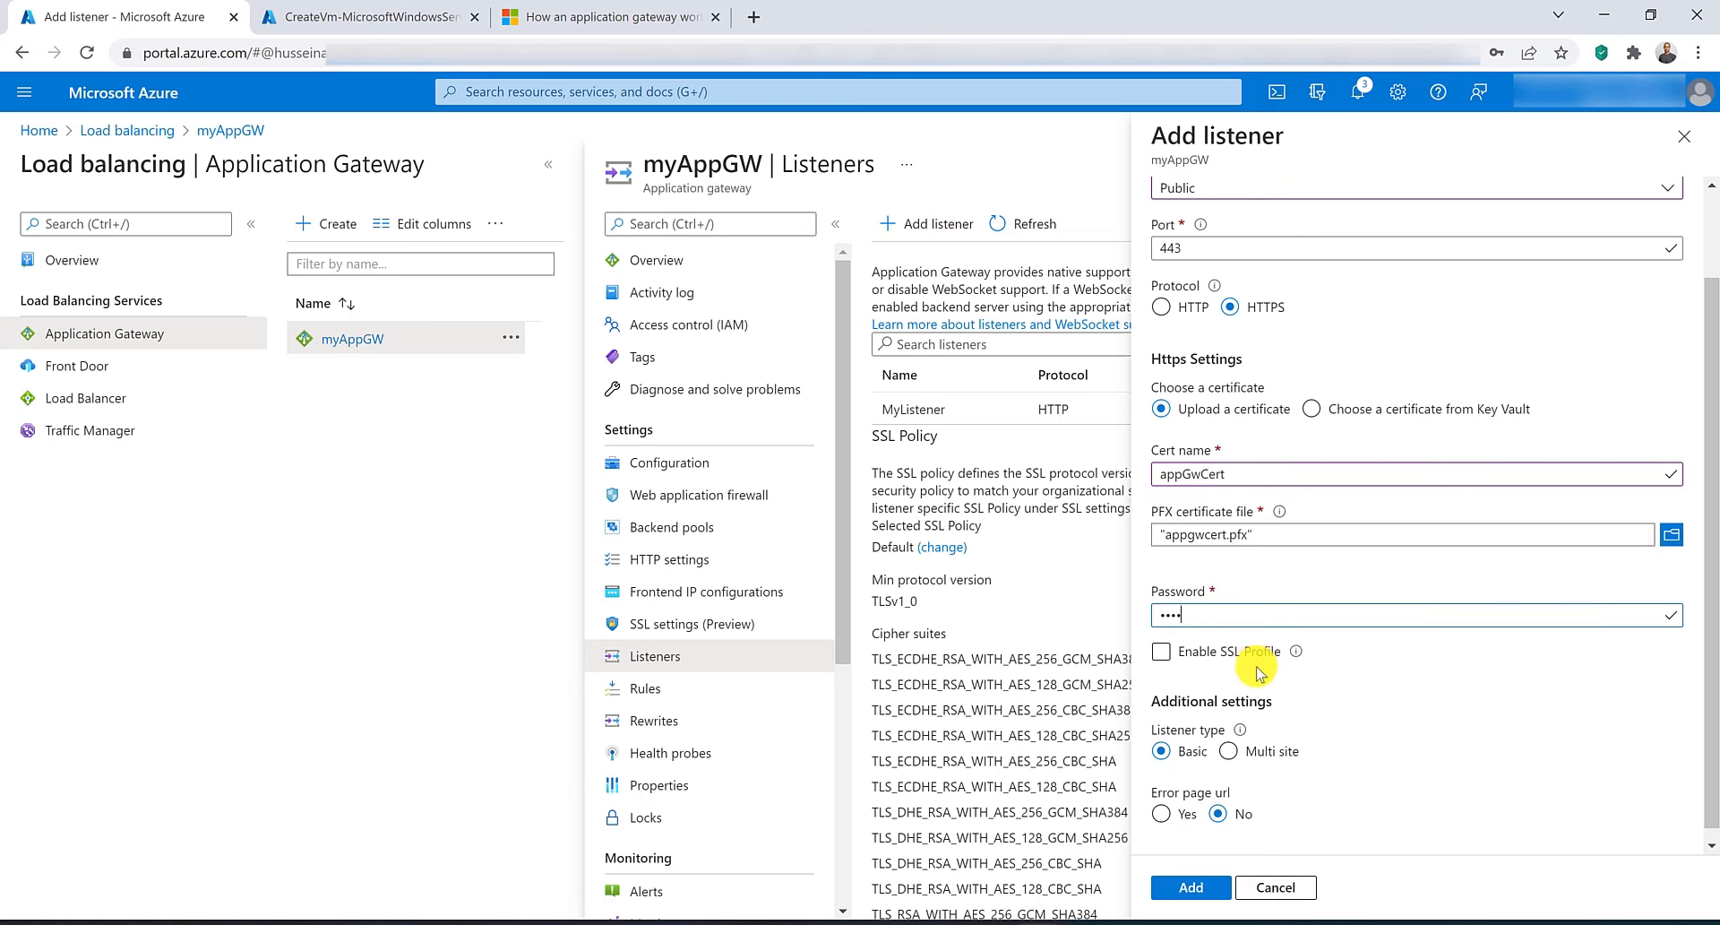
scroll(1255, 659, "down", 1)
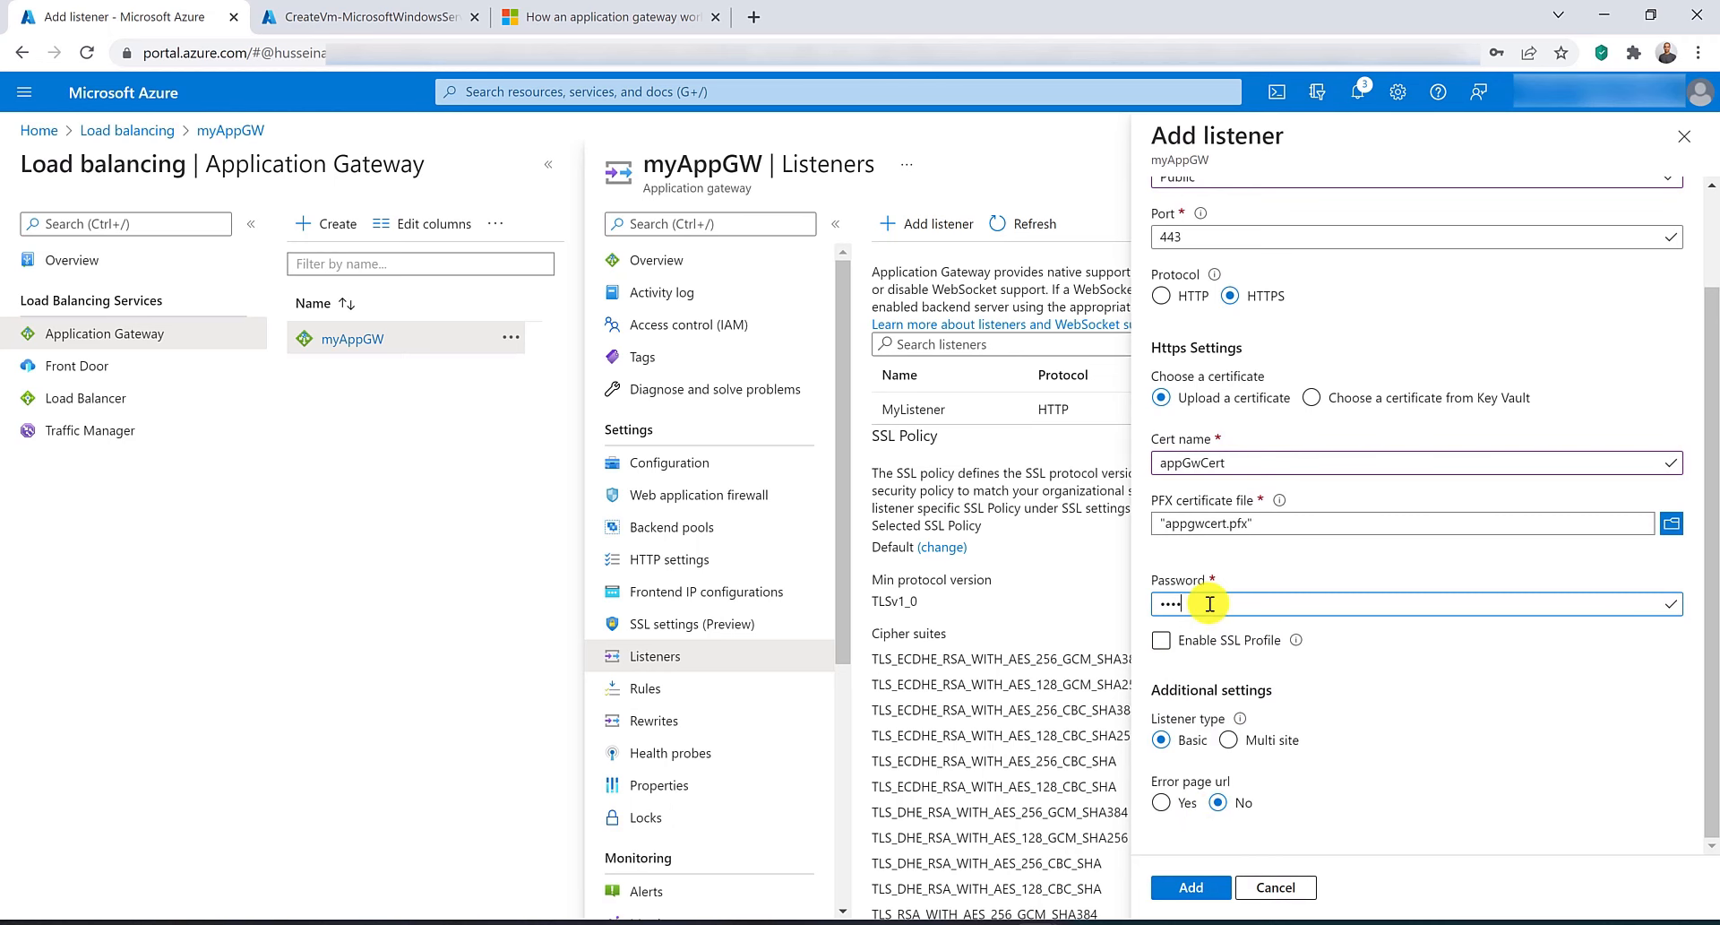
scroll(1205, 604, "up", 2)
left_click(1209, 887)
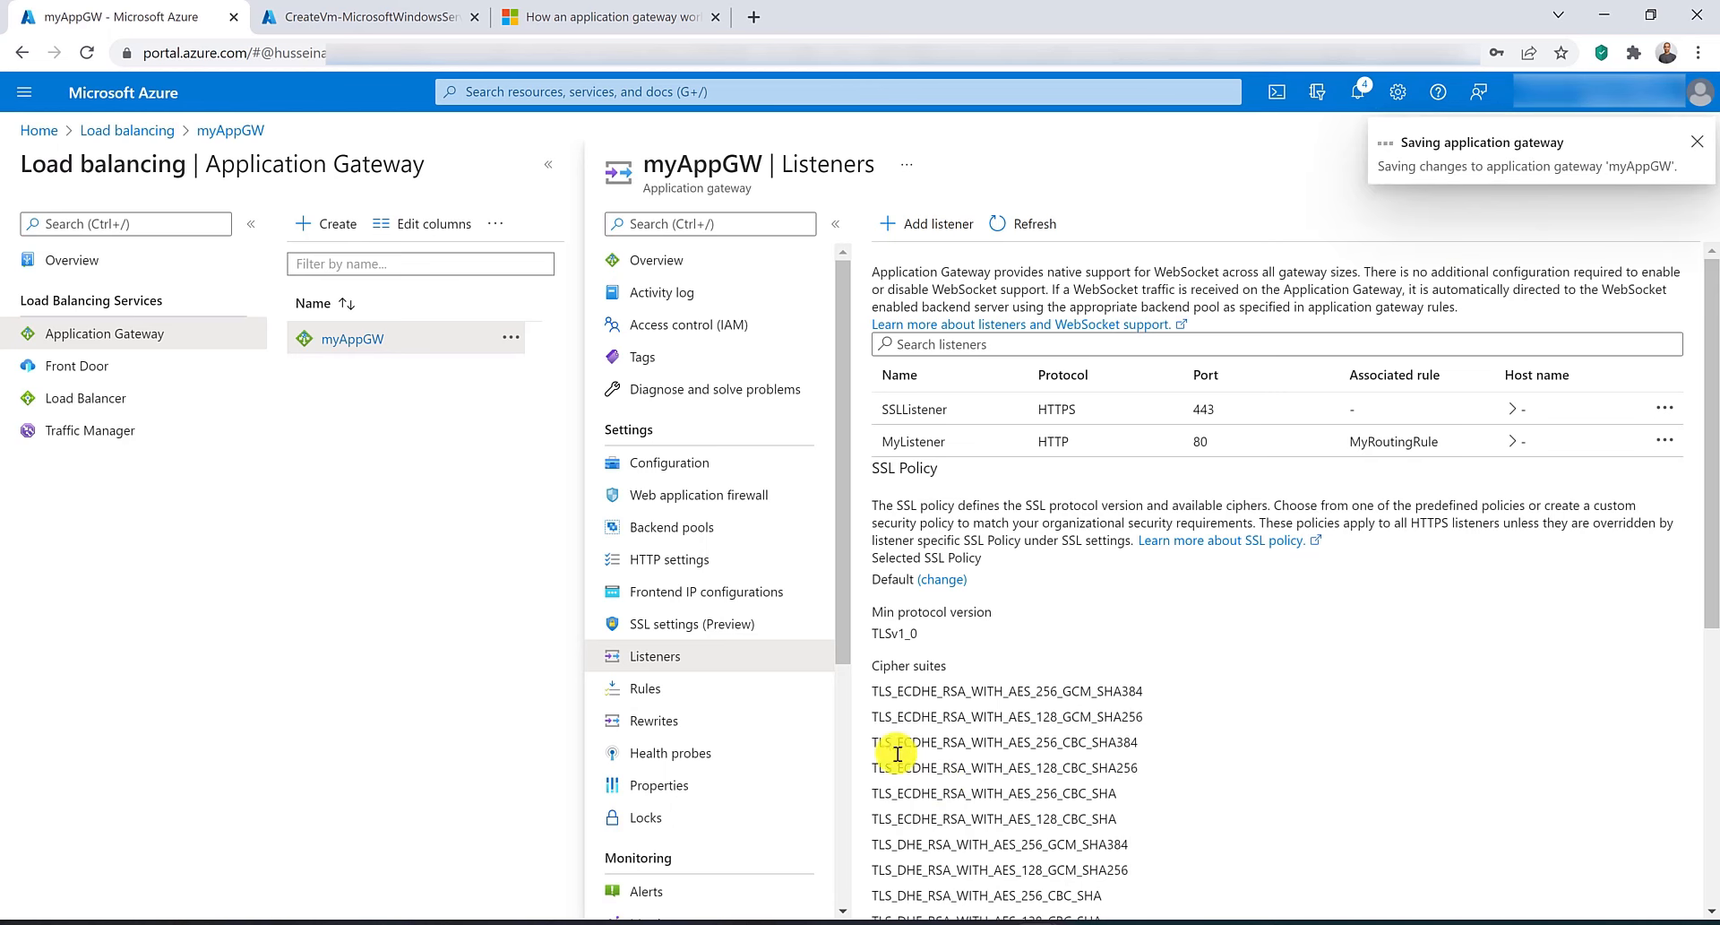
Open the routing rule MyRoutingRule and switch its listener to SSLListener.
left_click(757, 690)
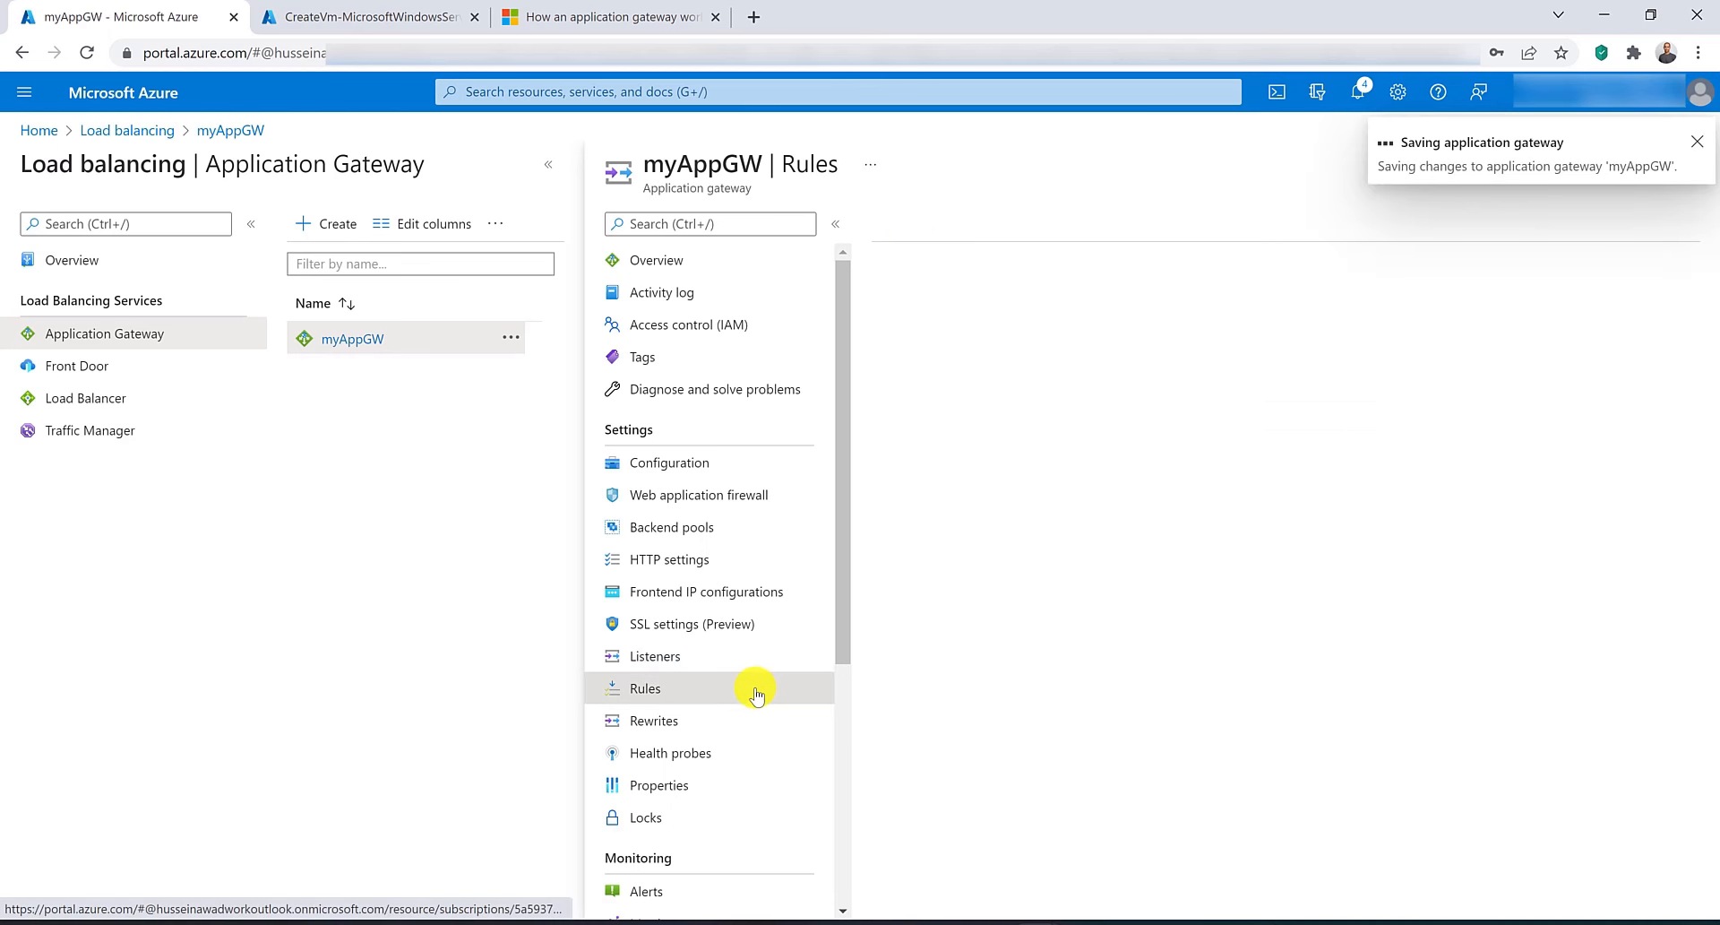
left_click(991, 339)
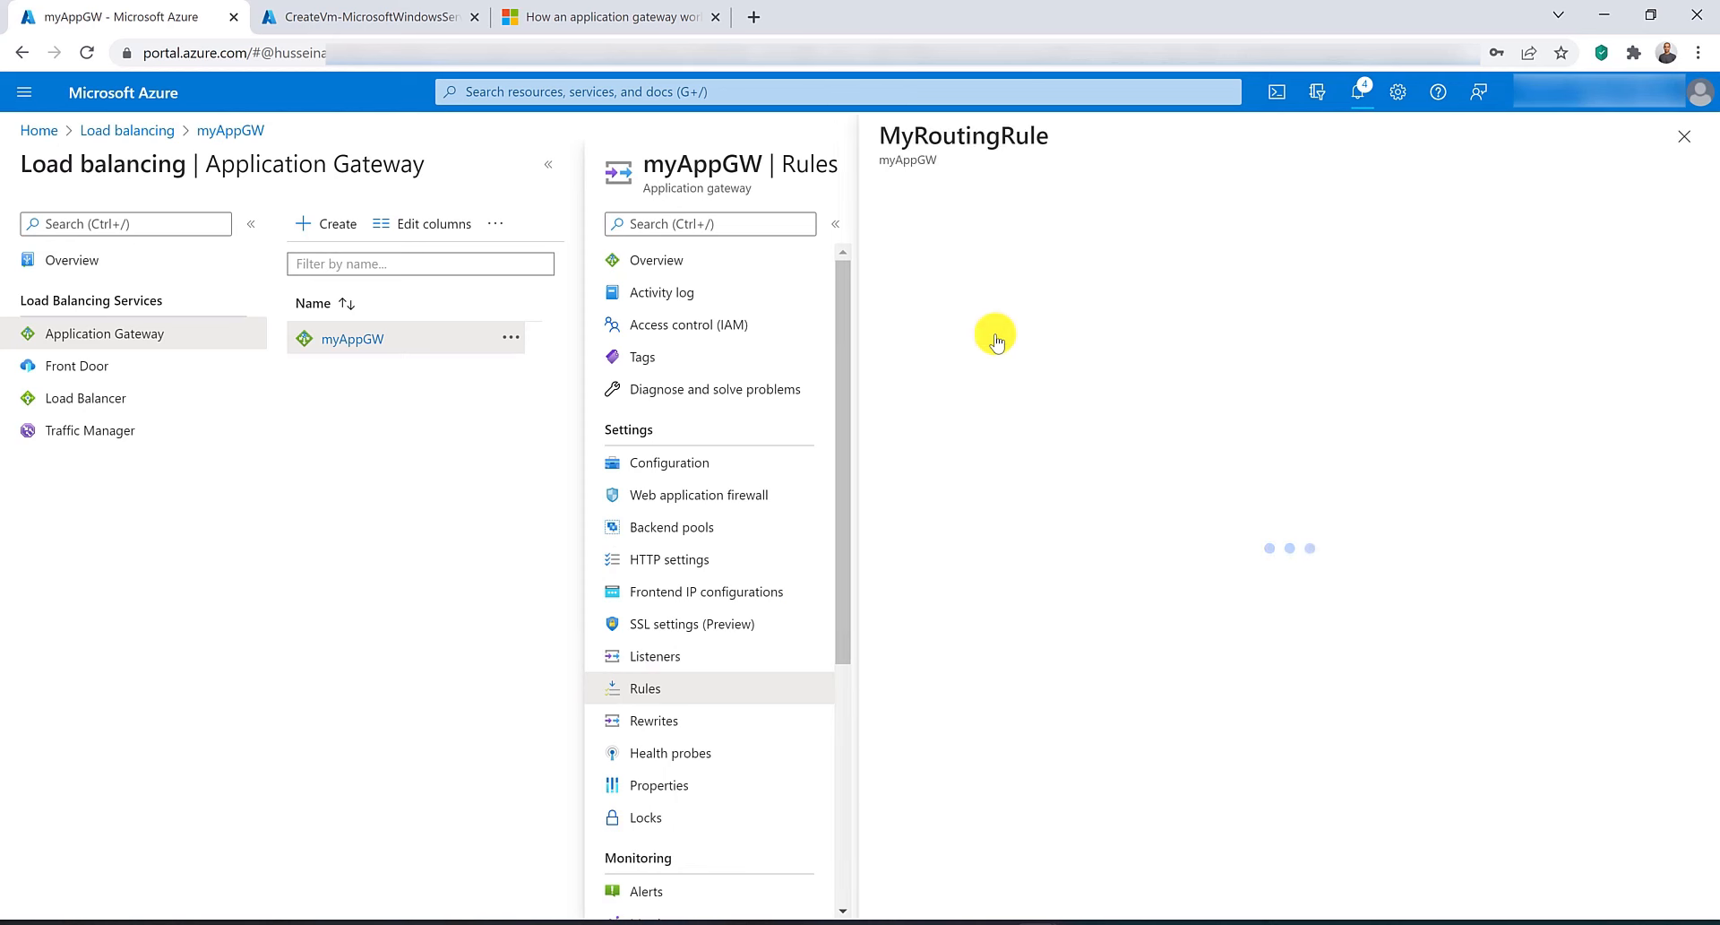
left_click(1147, 389)
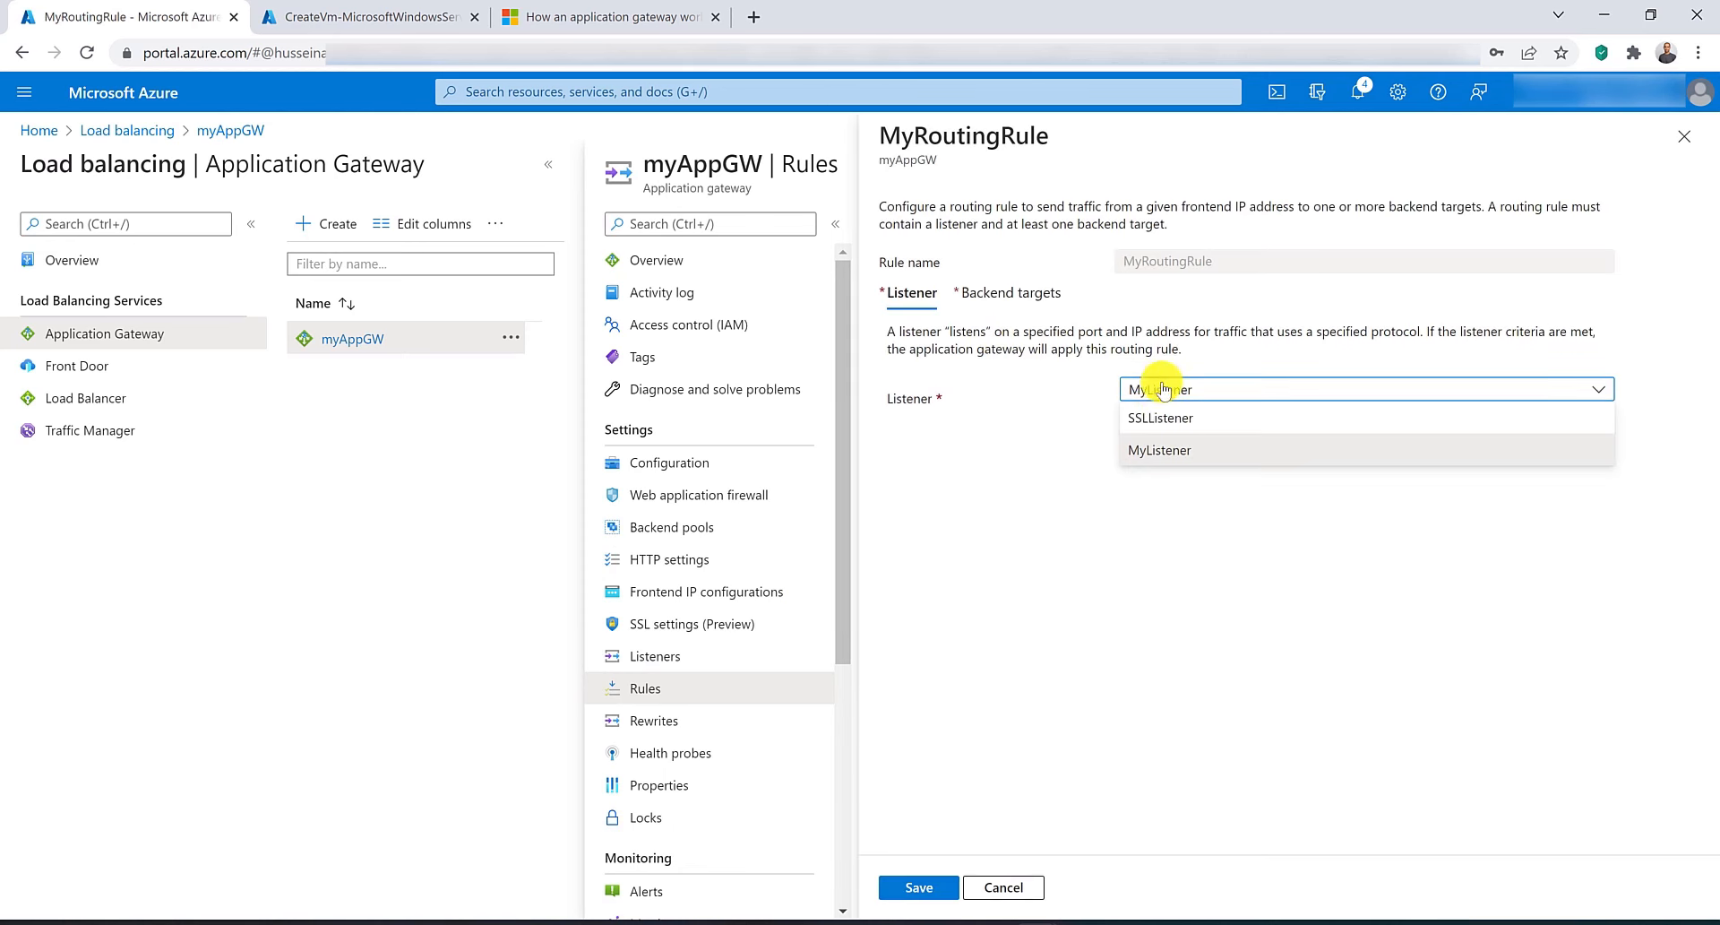
left_click(1160, 421)
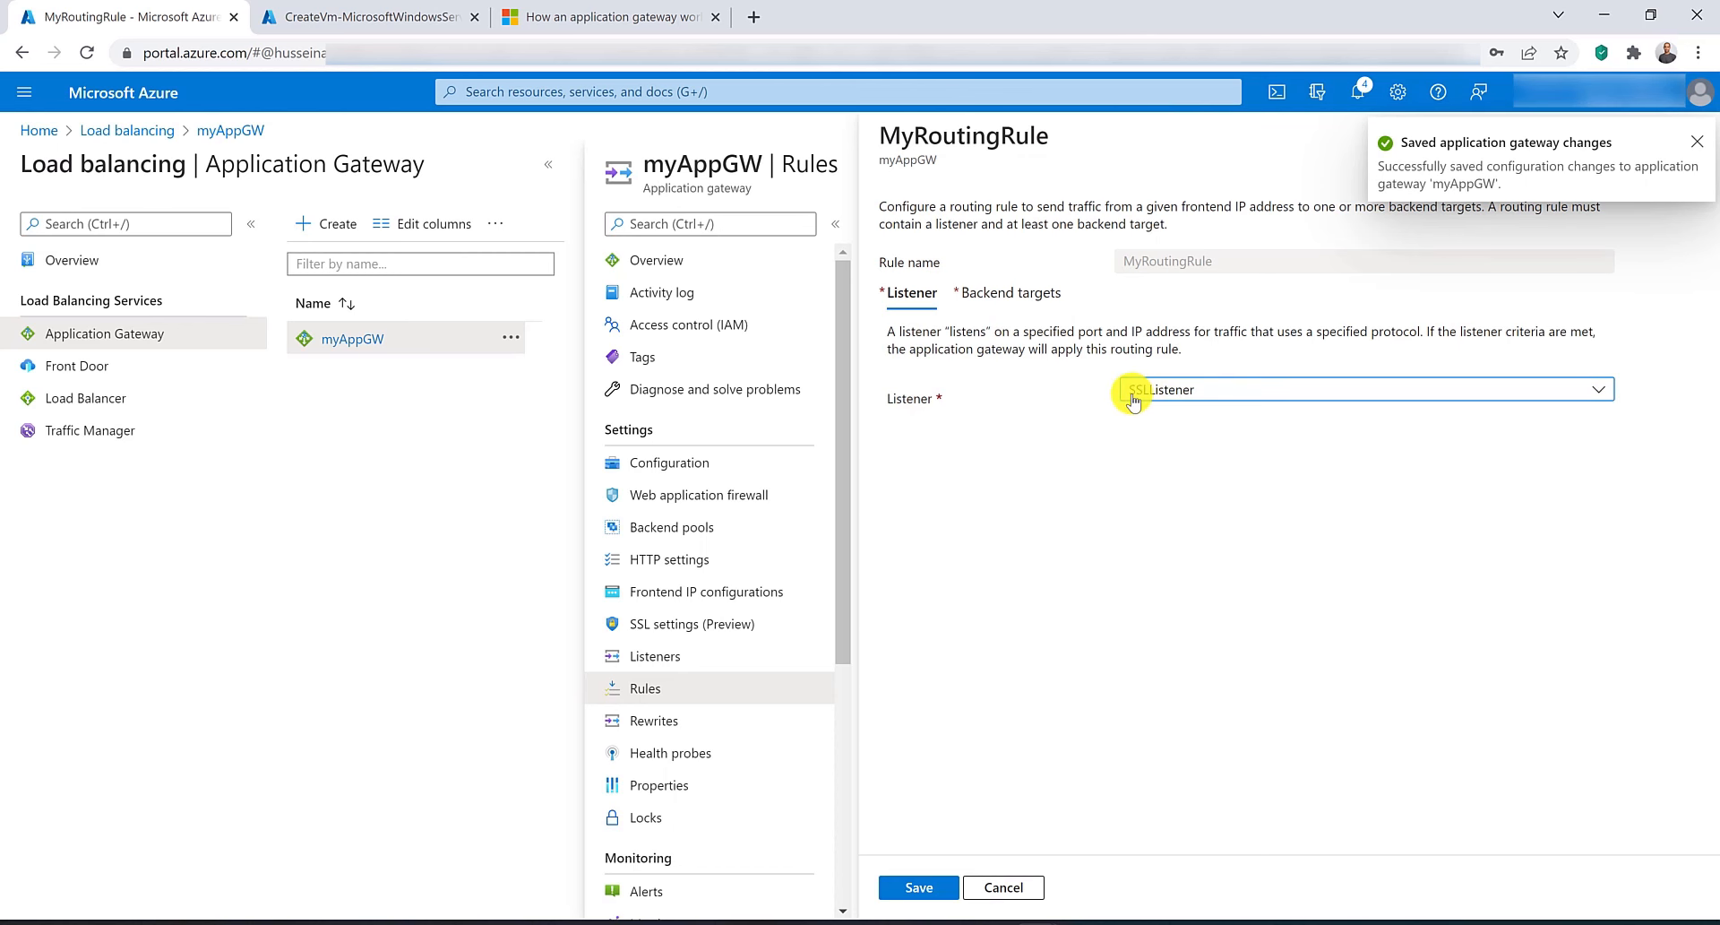
Review the rule's backend targets, MybackendPool and HTTPSettings, and save the routing rule.
left_click(1015, 294)
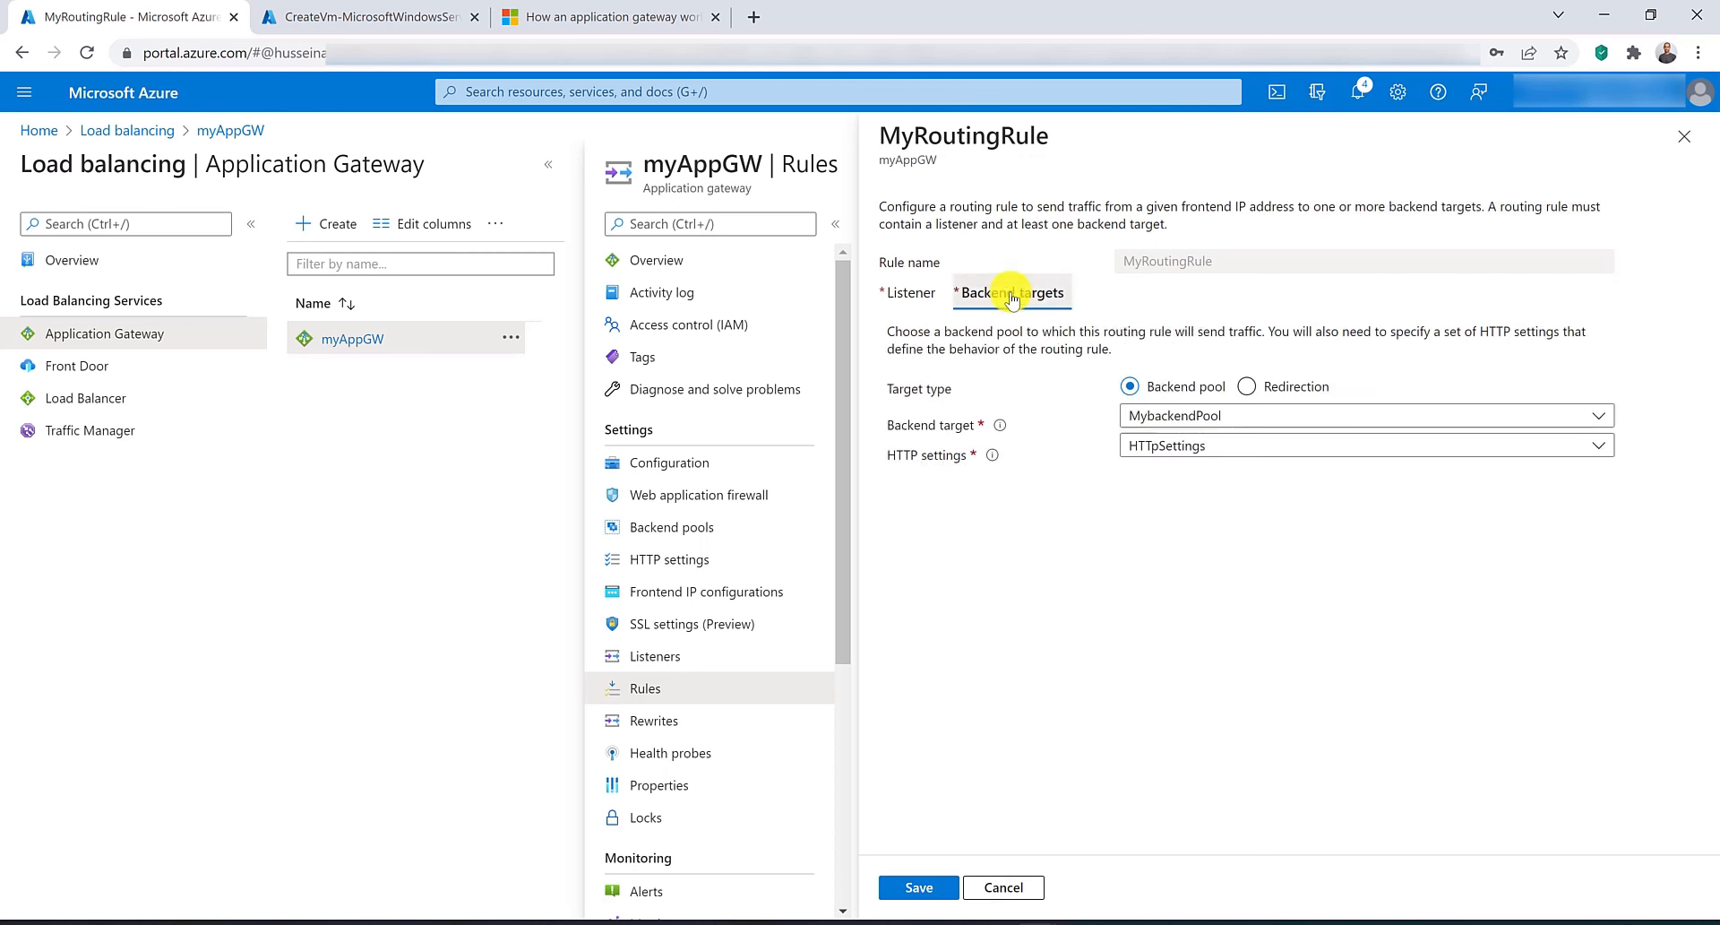
left_click(1164, 448)
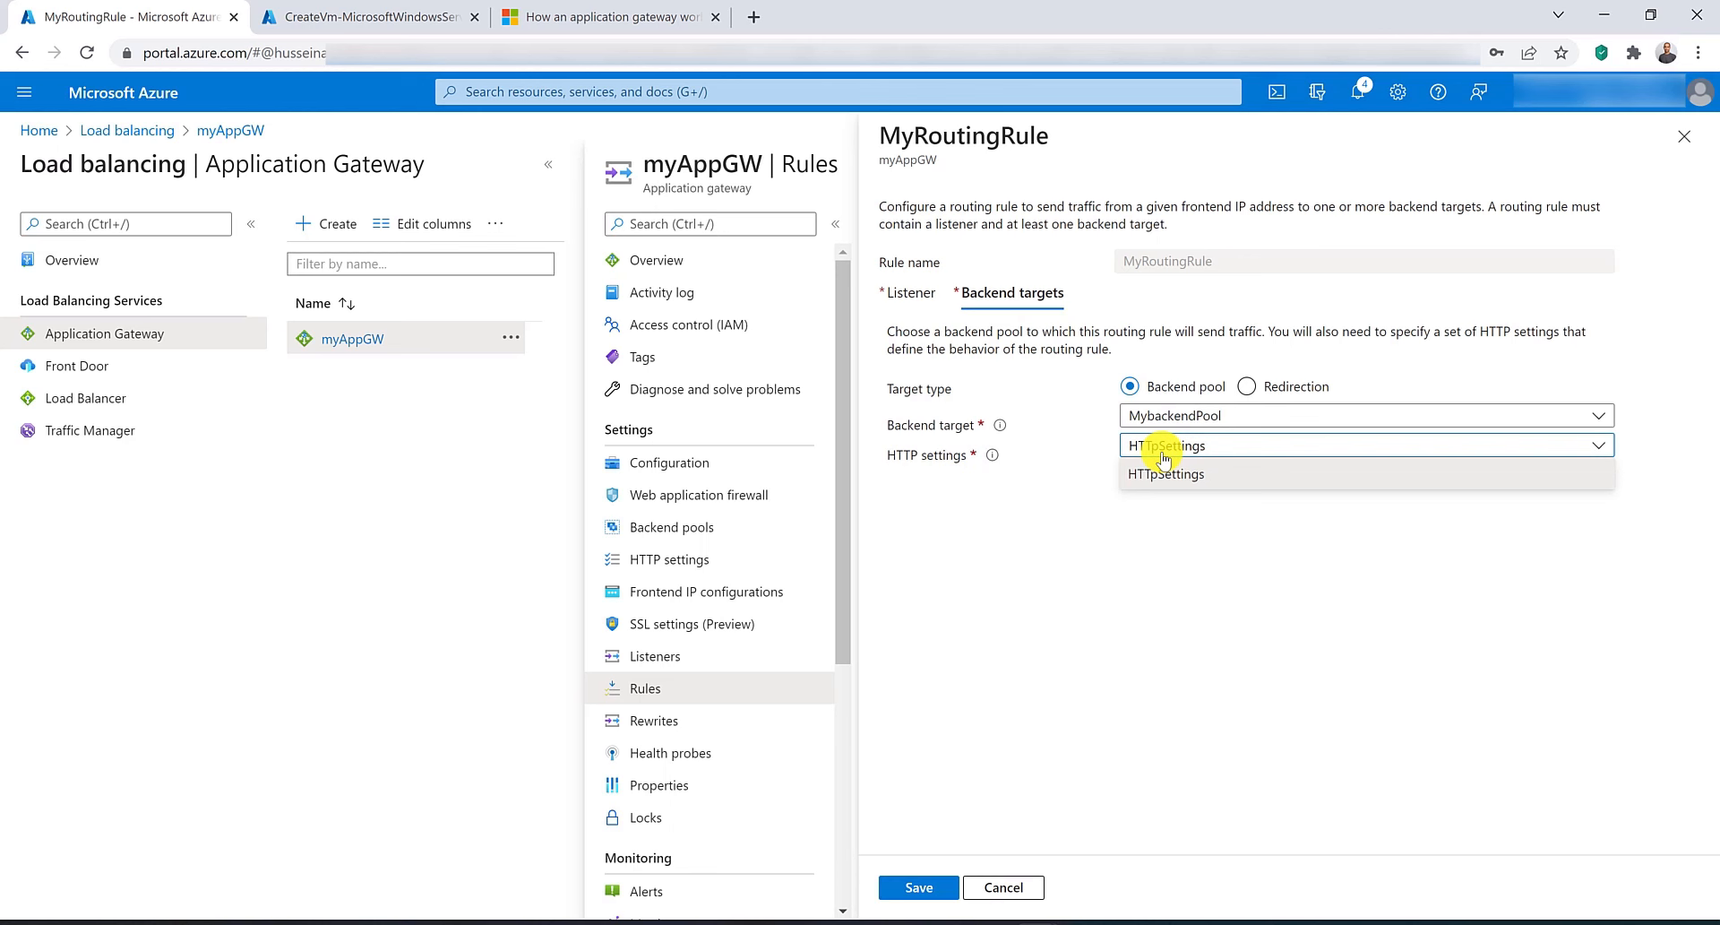
left_click(645, 16)
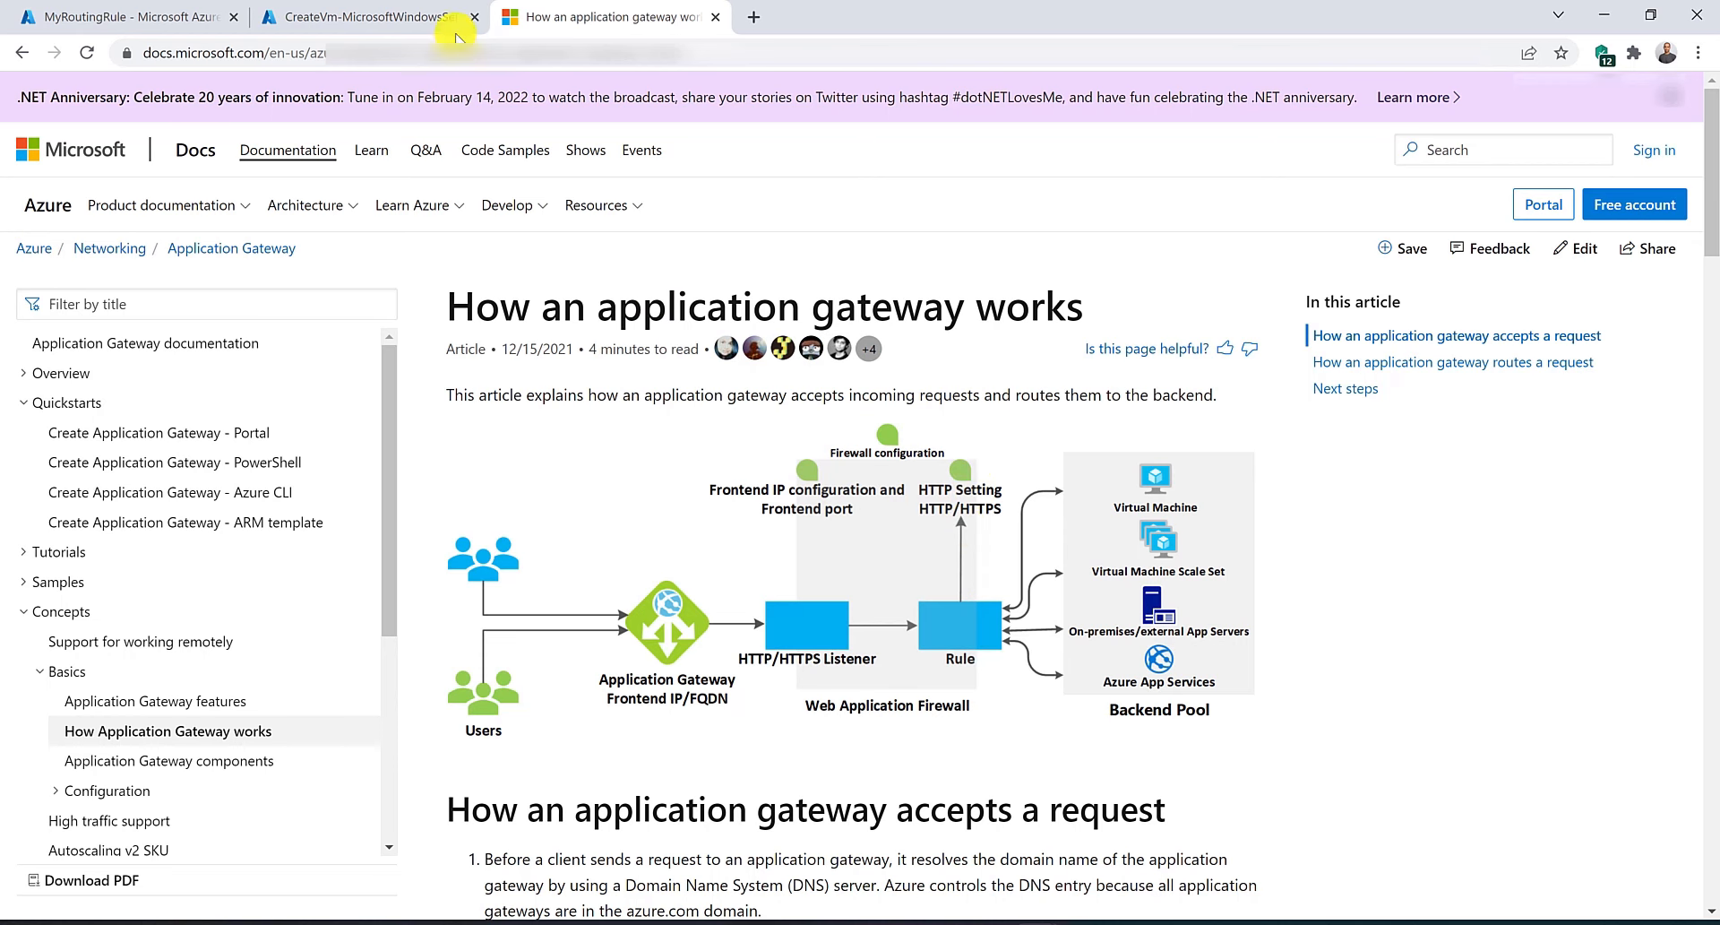
left_click(170, 18)
left_click(1157, 595)
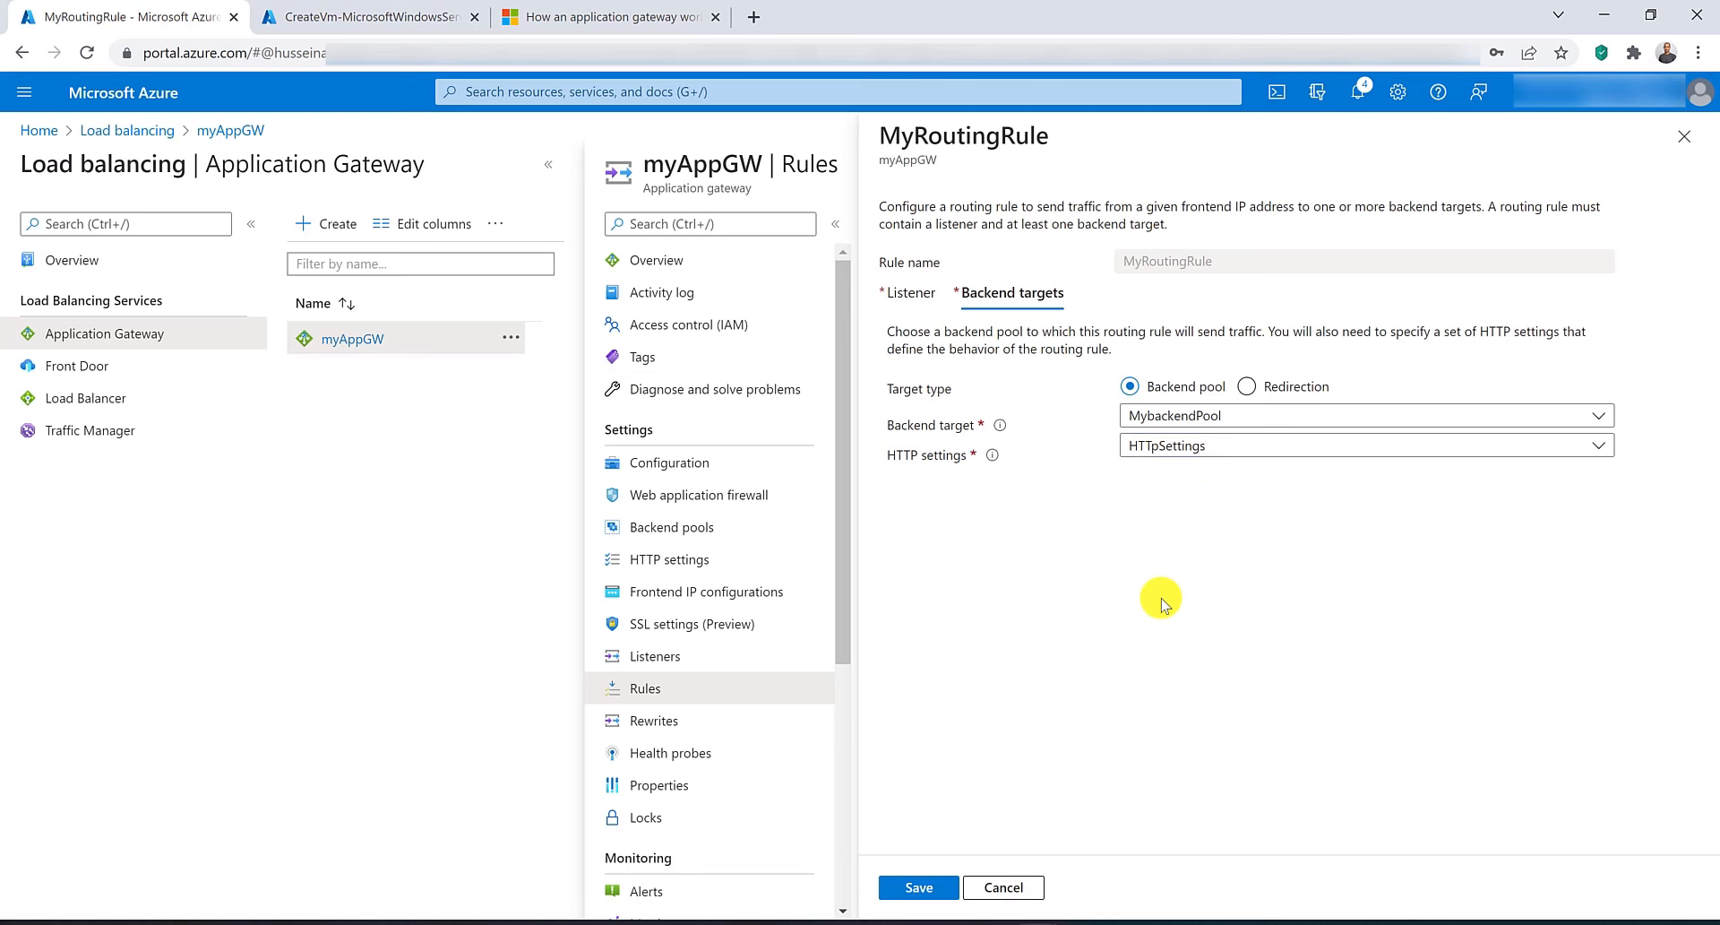
left_click(920, 888)
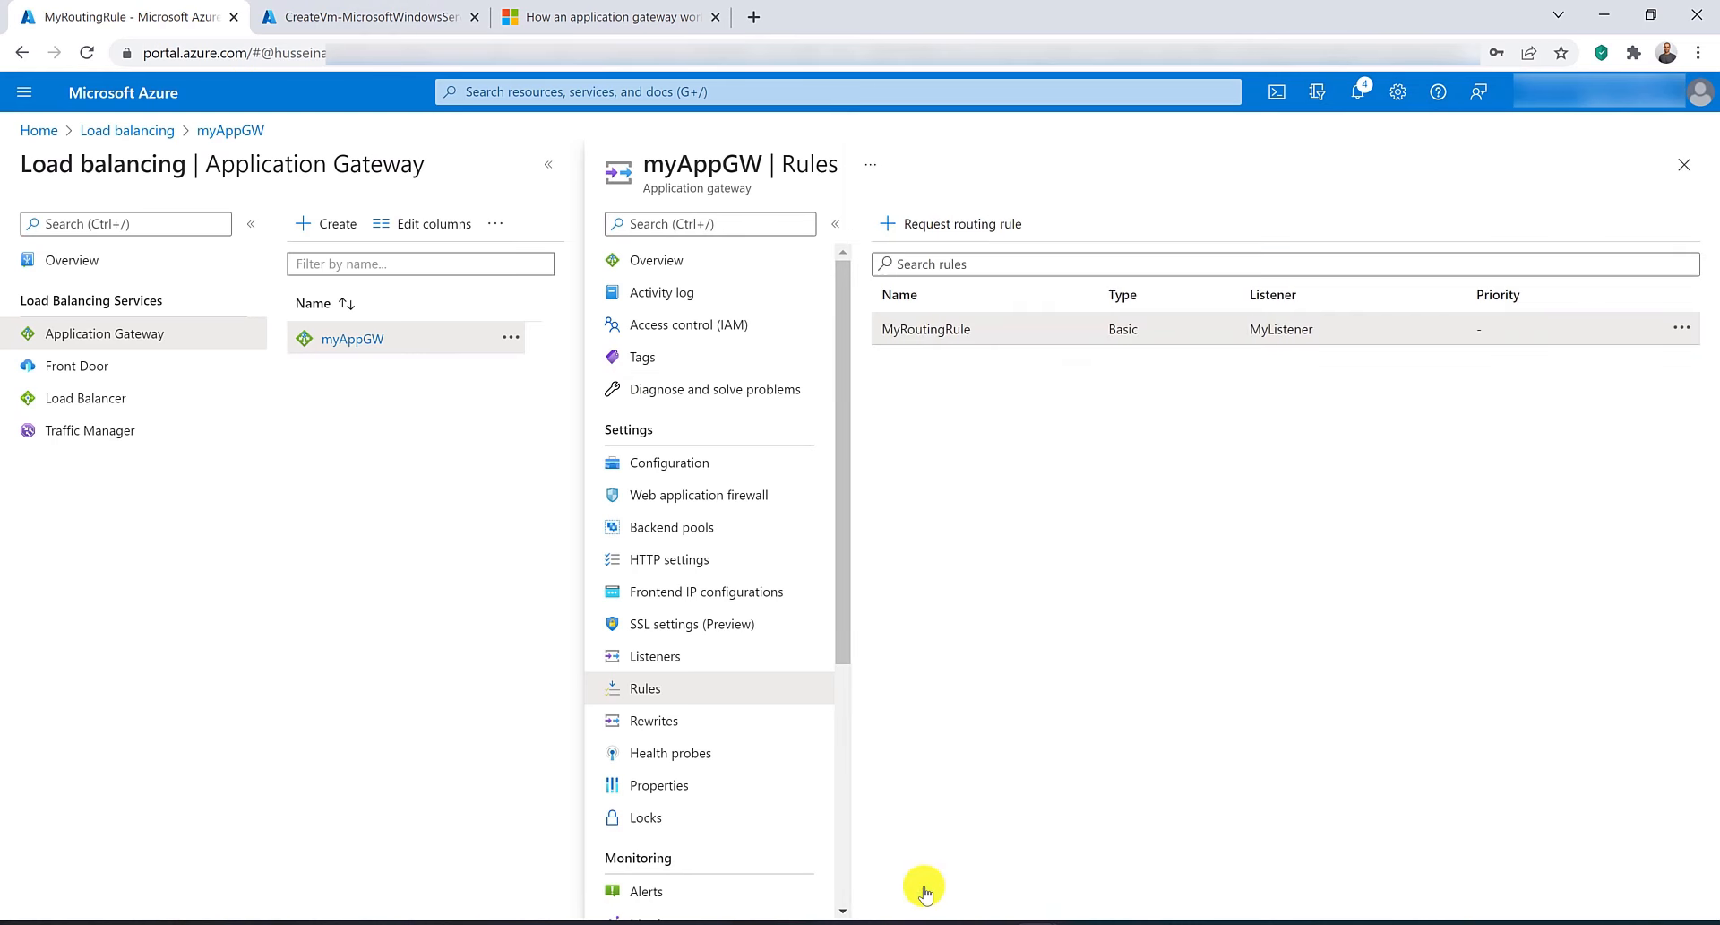
Add the virtual machine contosovm397 (10.0.0.4) as a target of MybackendPool and save the pool.
left_click(695, 536)
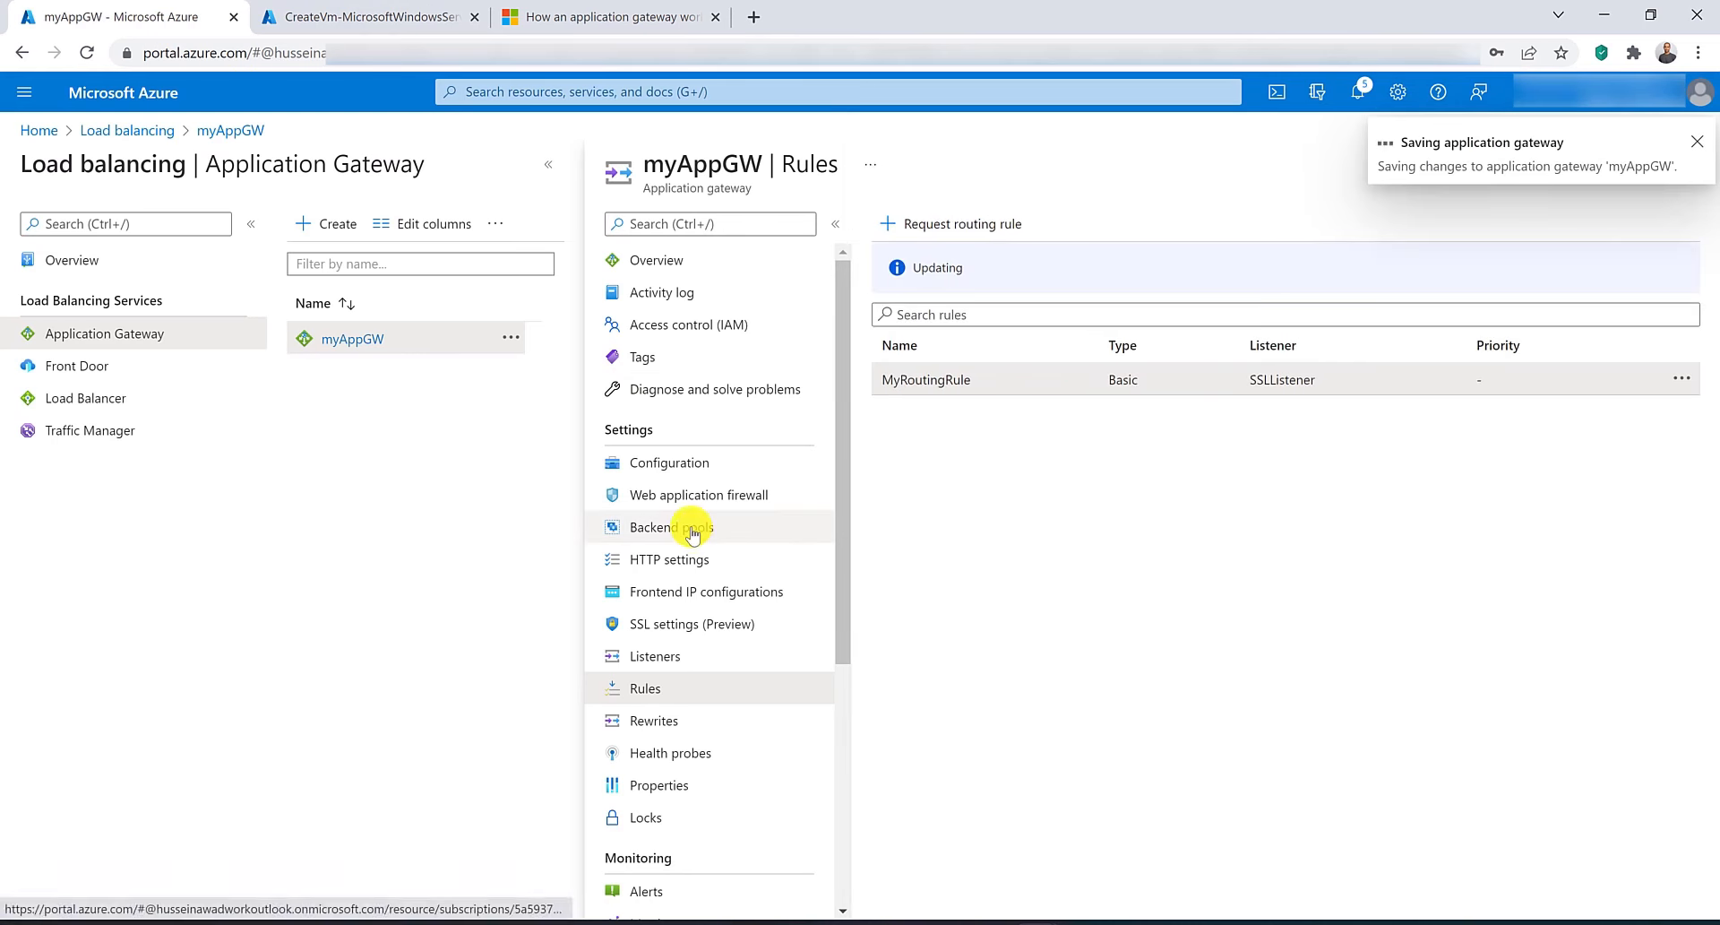
left_click(922, 383)
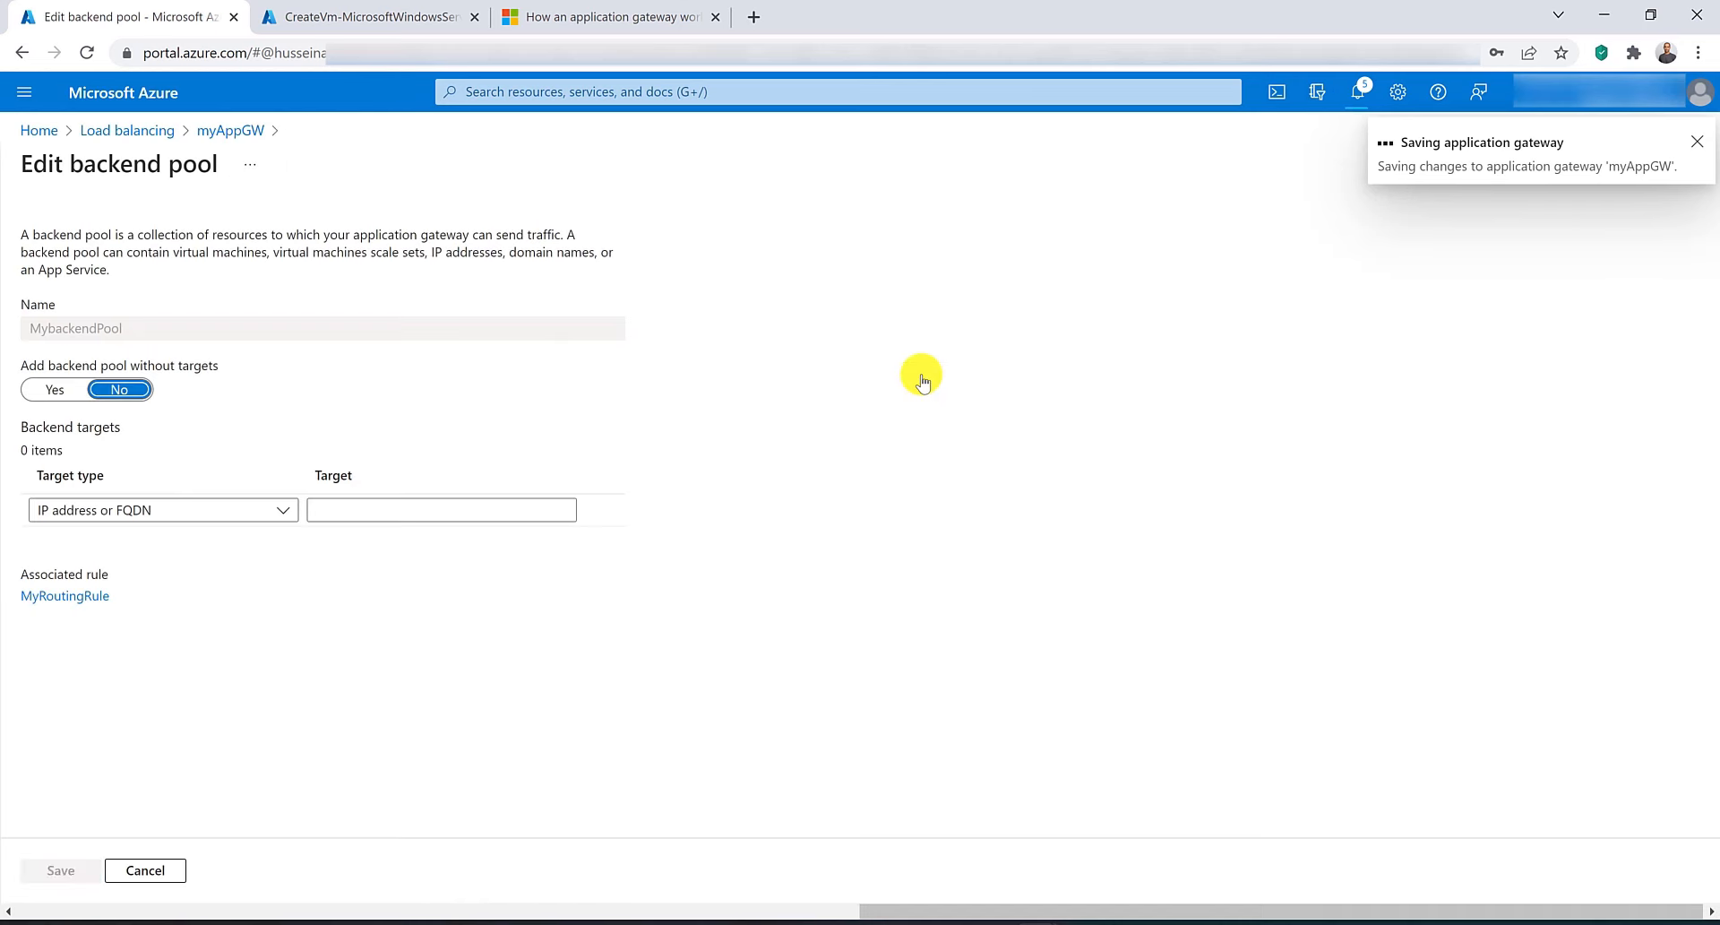
left_click(134, 388)
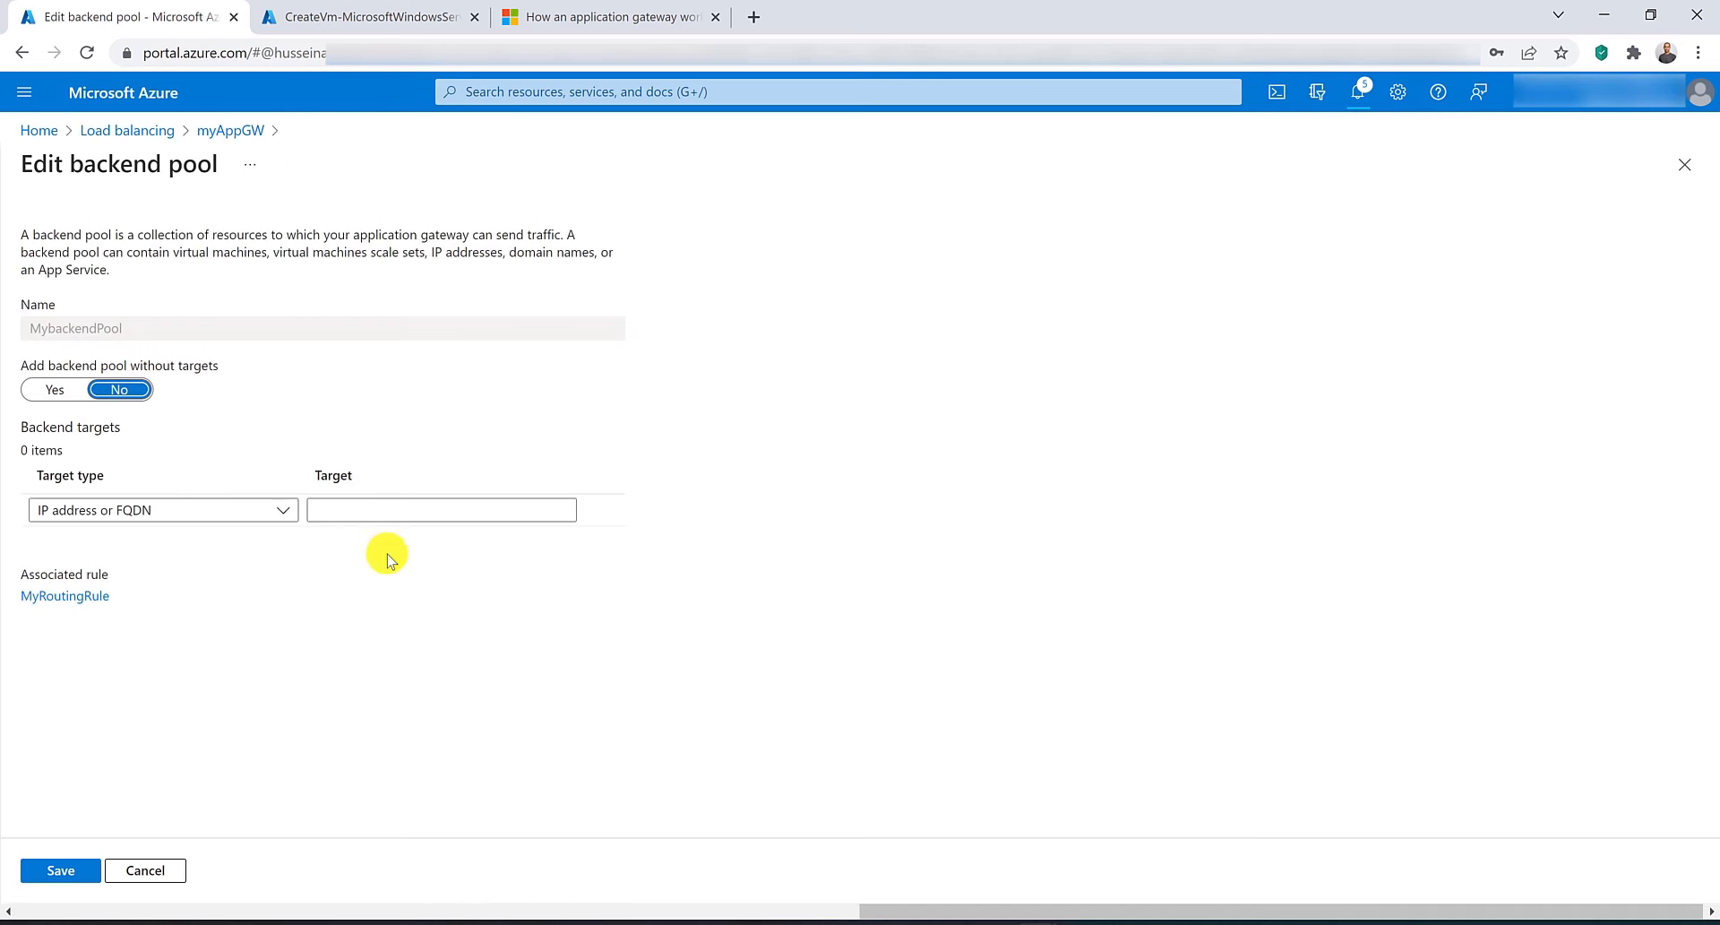
left_click(260, 510)
left_click(250, 570)
left_click(452, 507)
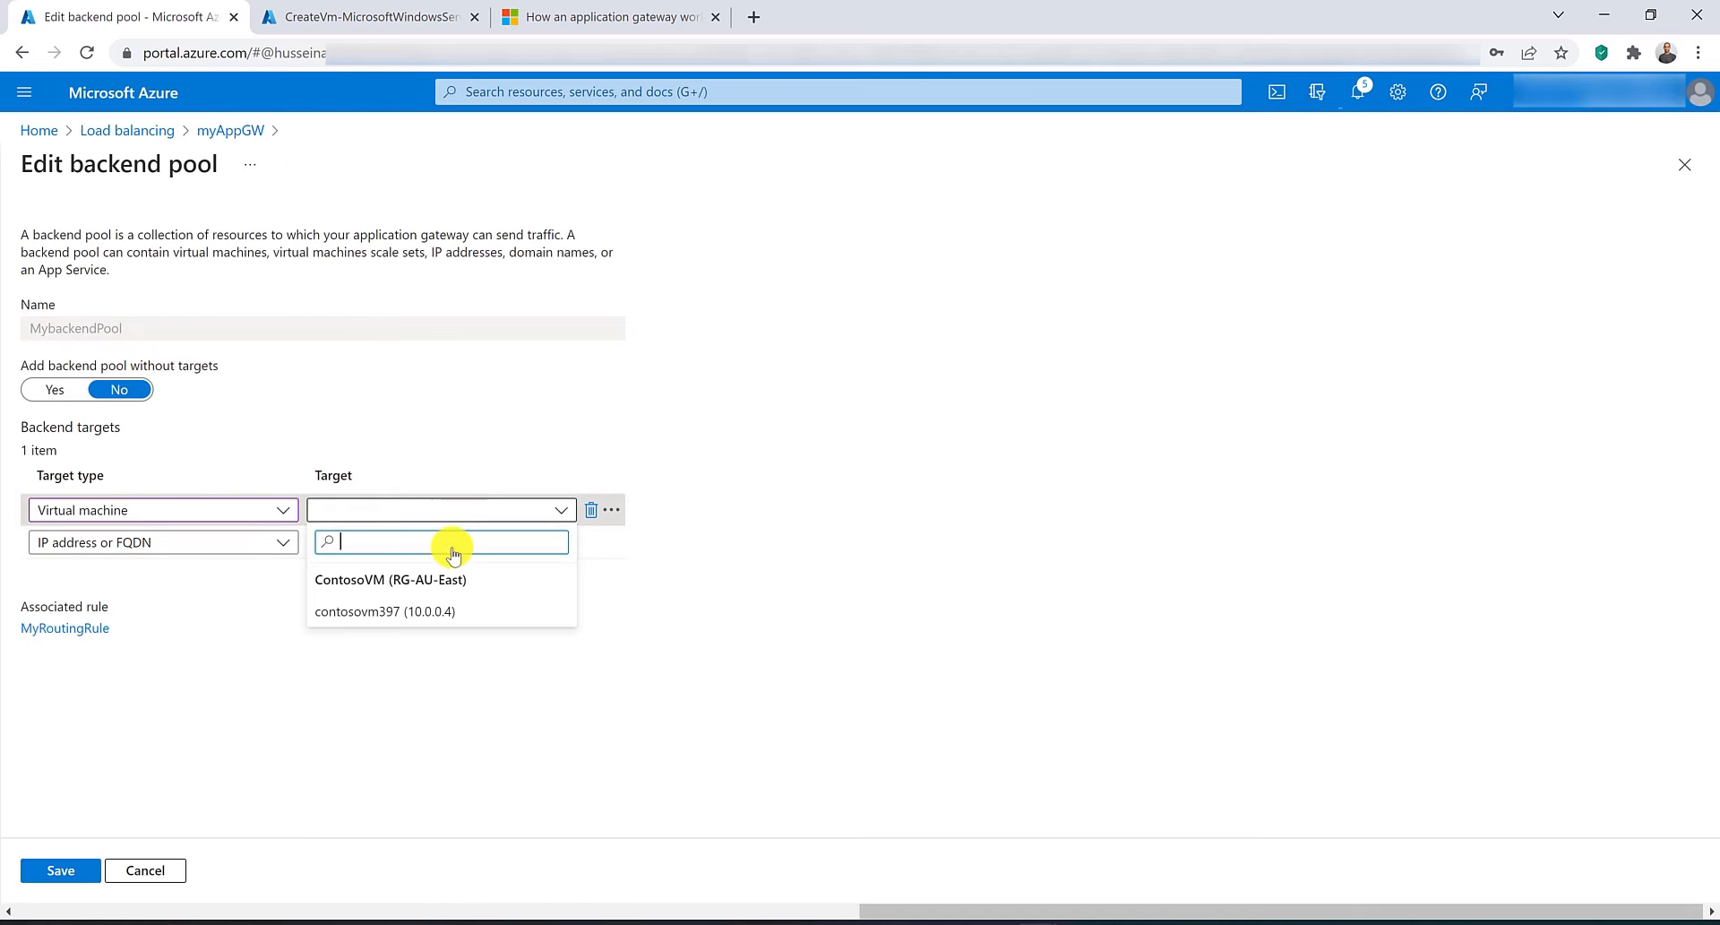
left_click(454, 615)
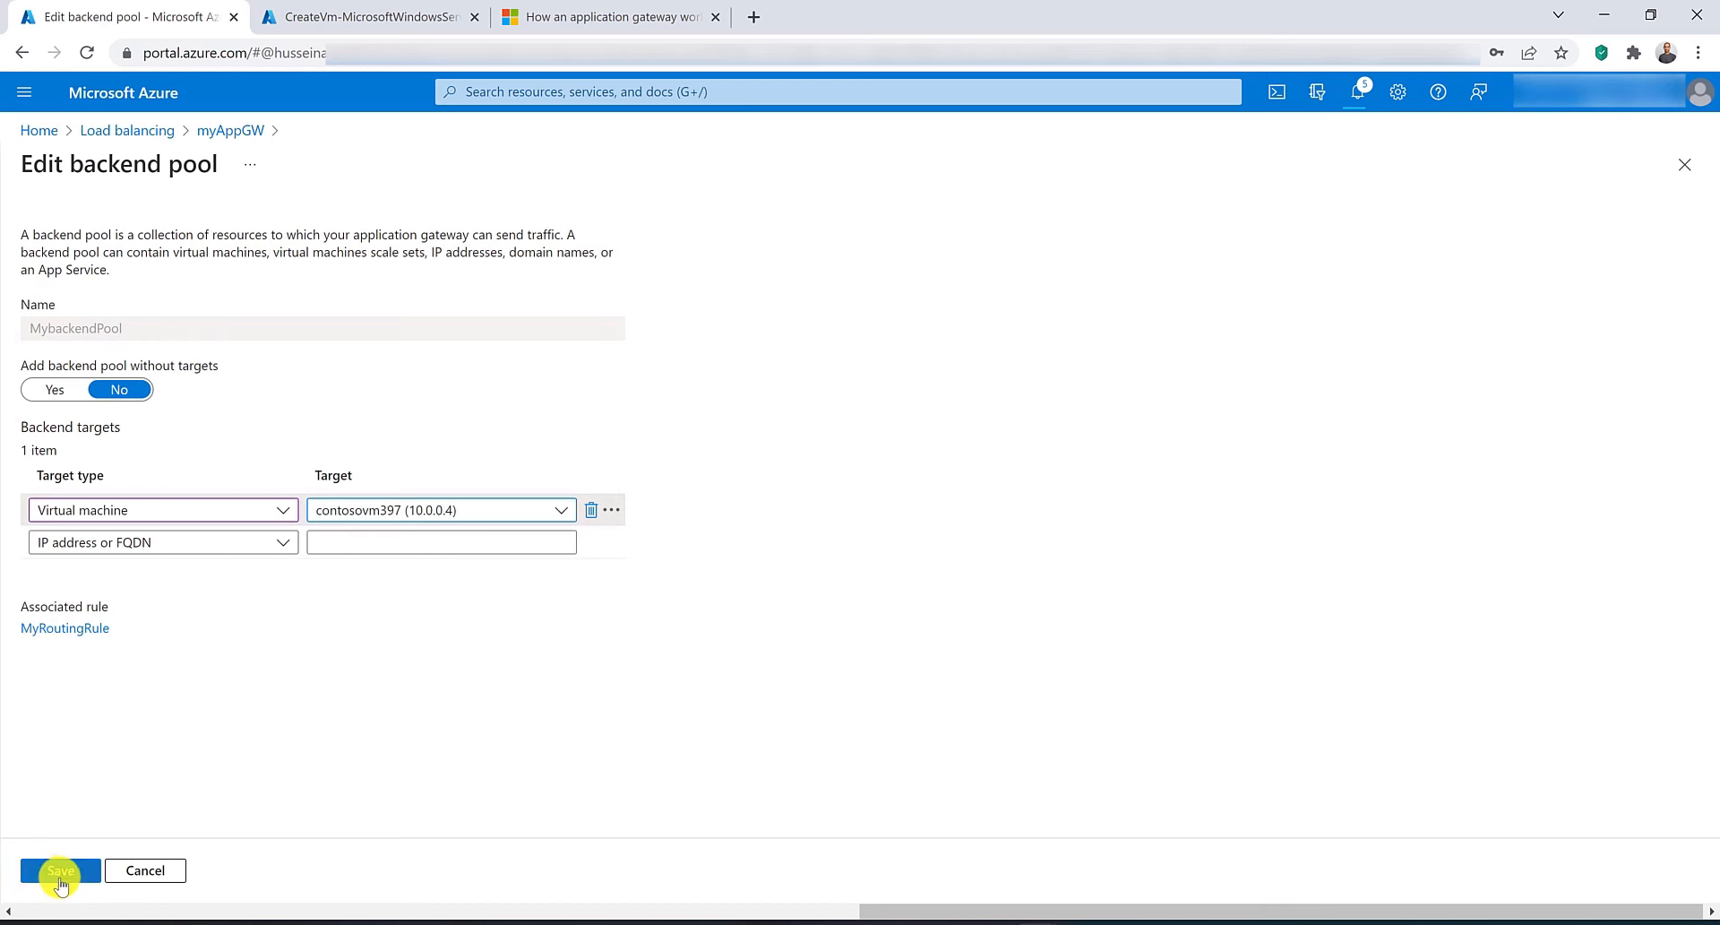
left_click(55, 869)
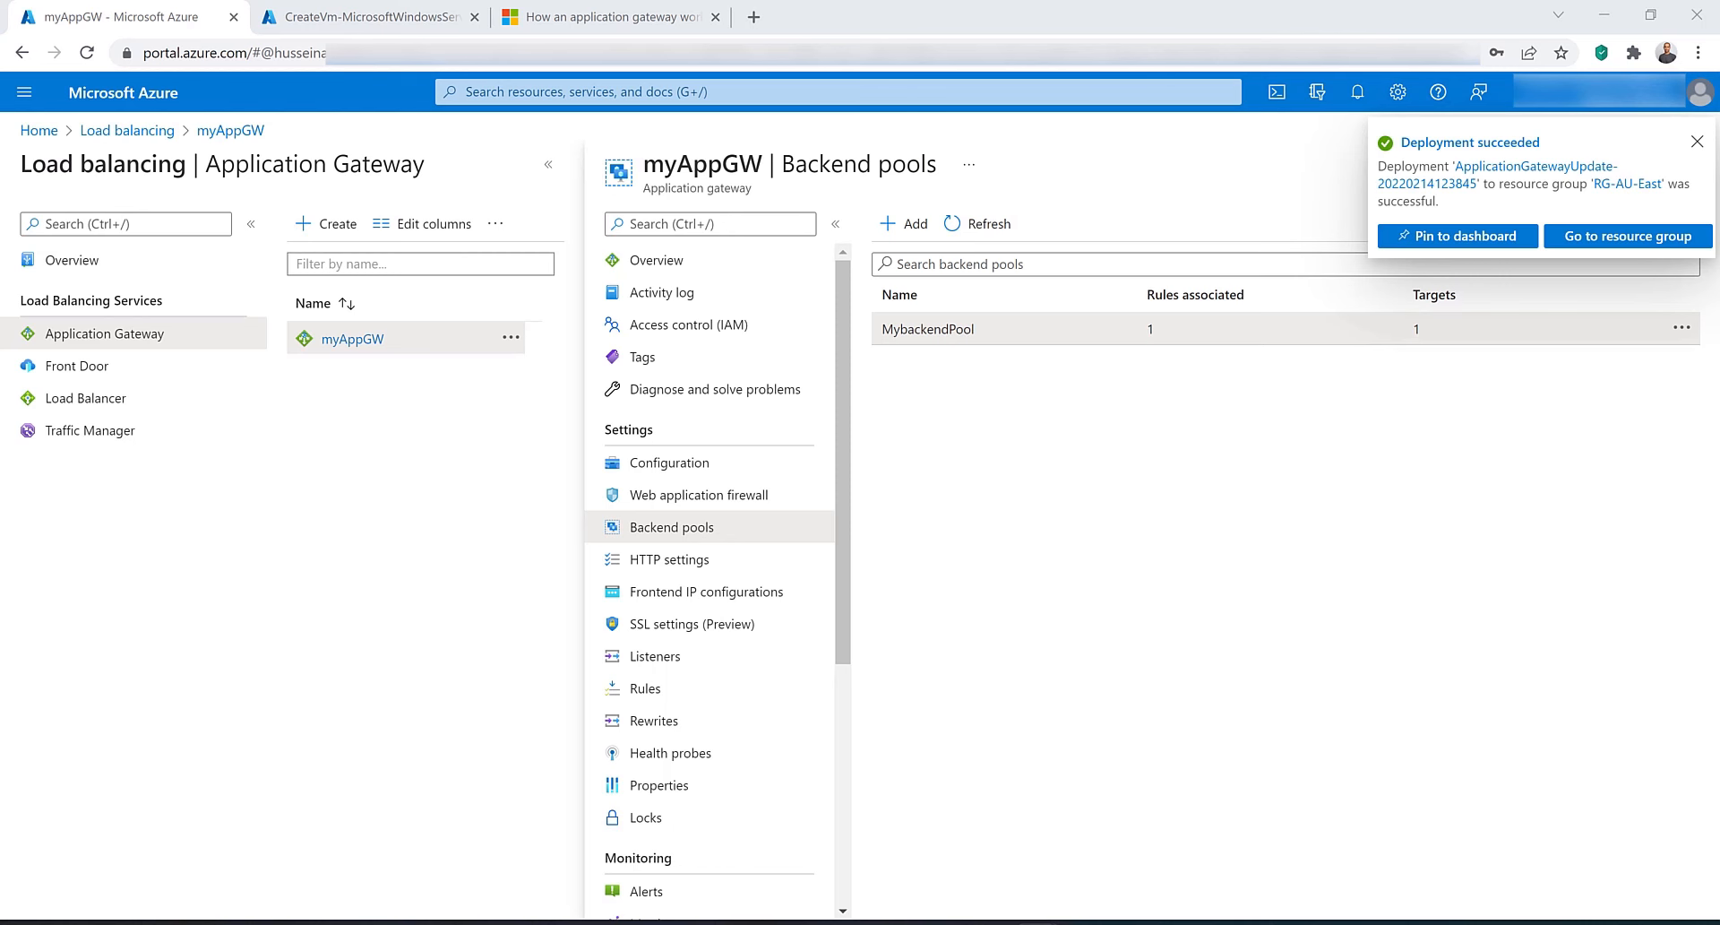
Open Cloud Shell in PowerShell and paste the Set-AzVMExtension command that installs IIS.
left_click(1697, 141)
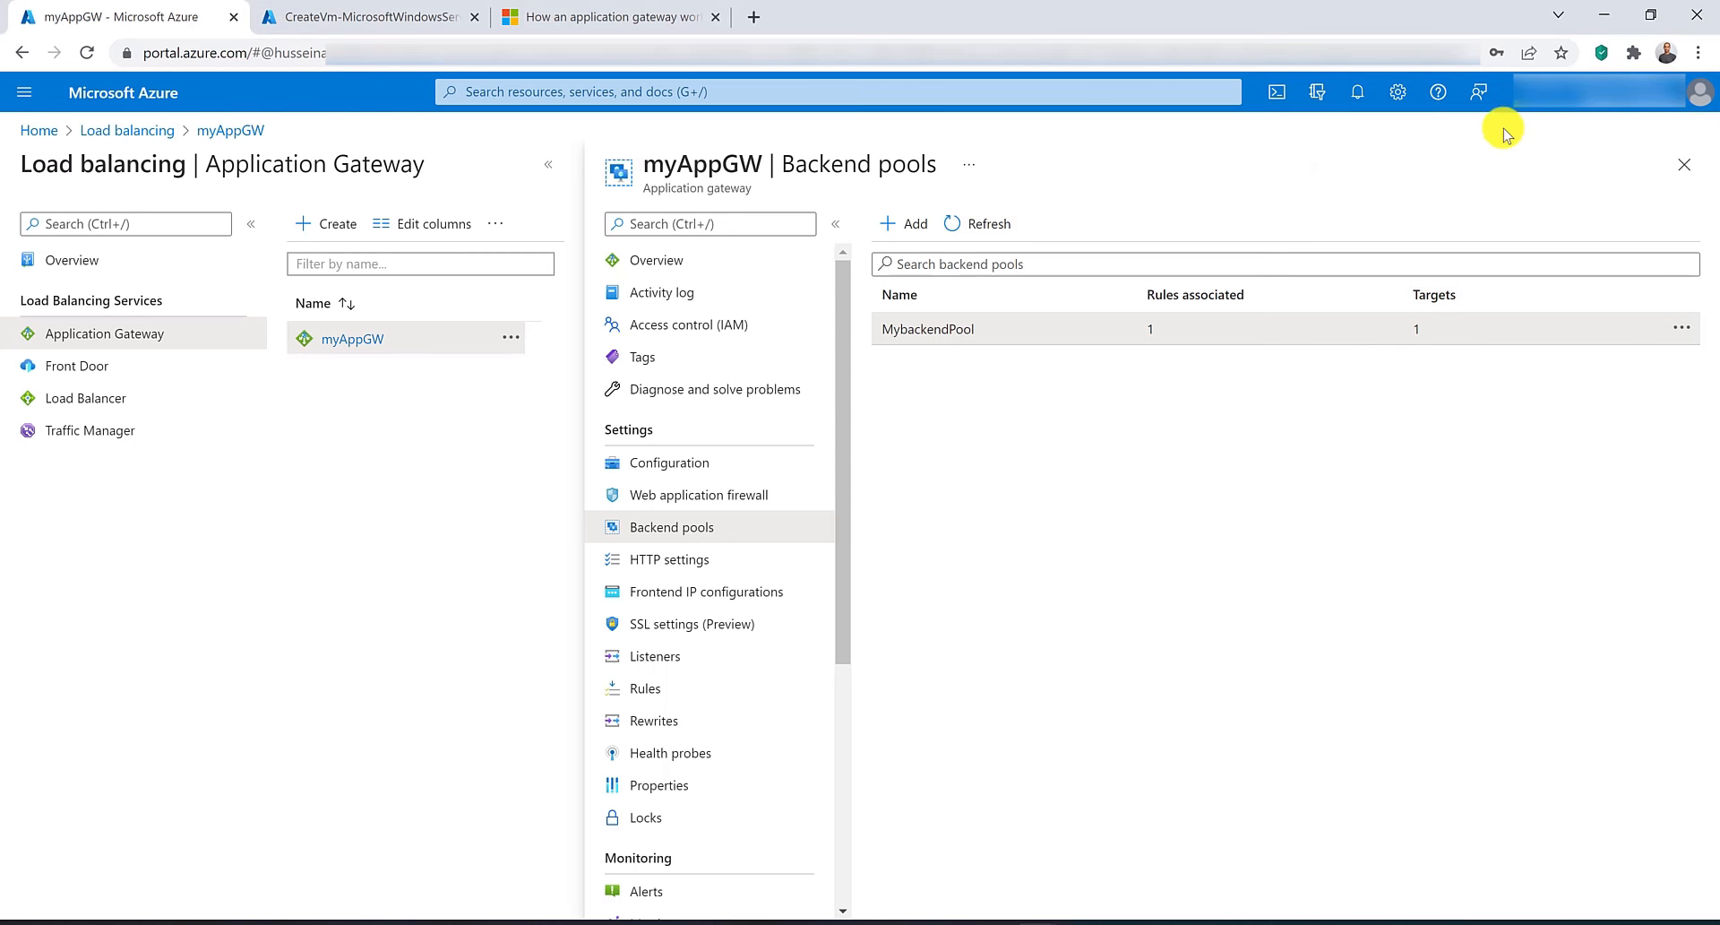
left_click(1277, 92)
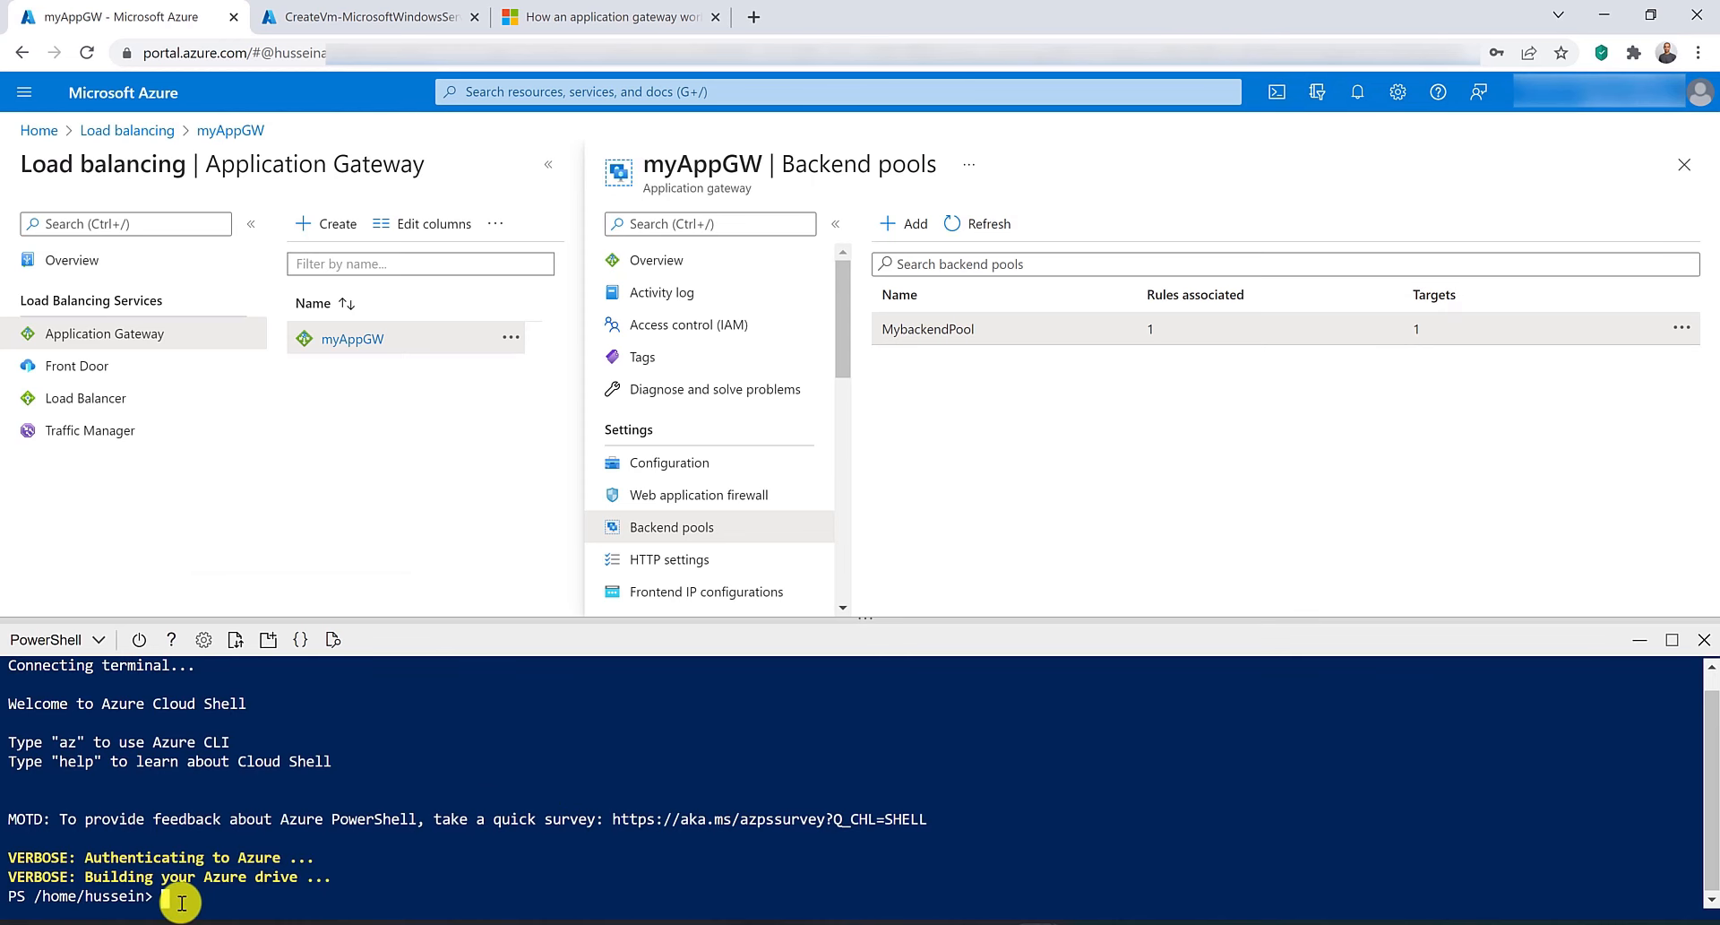
right_click(179, 899)
left_click(237, 742)
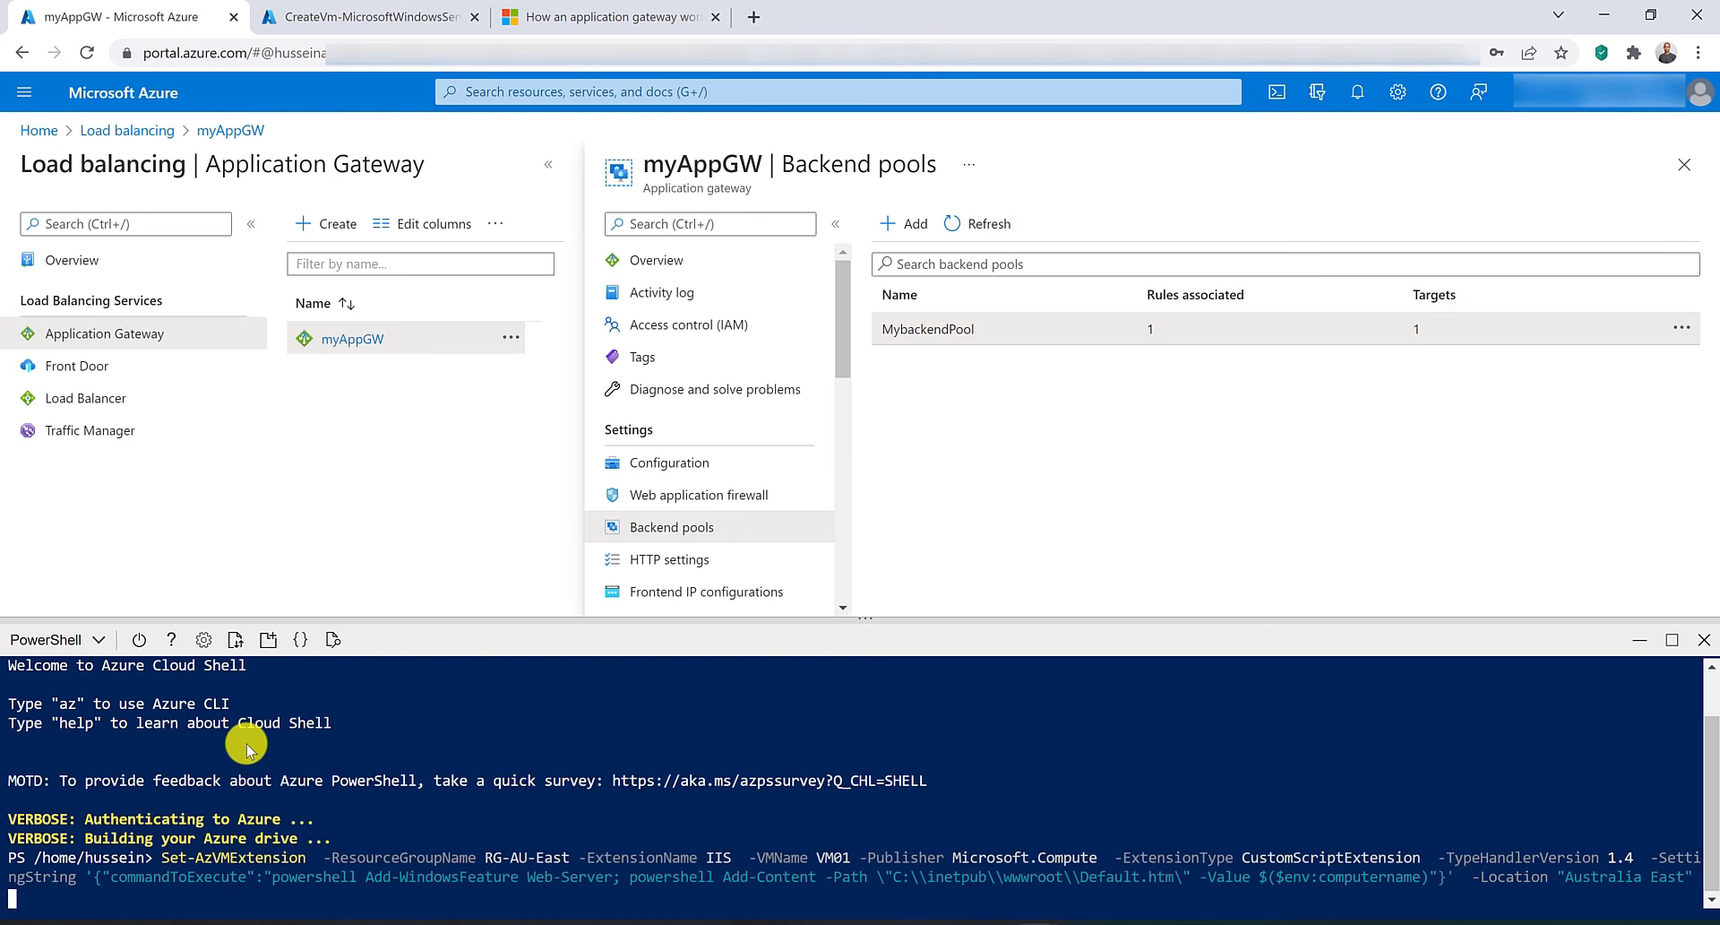
Change the command's -VMName value to ContosoVM and run it.
key("ctrl+Right")
key("ctrl+Right")
key("ctrl+Right")
key("ctrl+Right")
key("ctrl+Right")
key("ctrl+Right")
key("ctrl+Right")
key("ctrl+Right")
key("ctrl+Right")
key("Delete")
key("Delete")
key("Delete")
key("Delete")
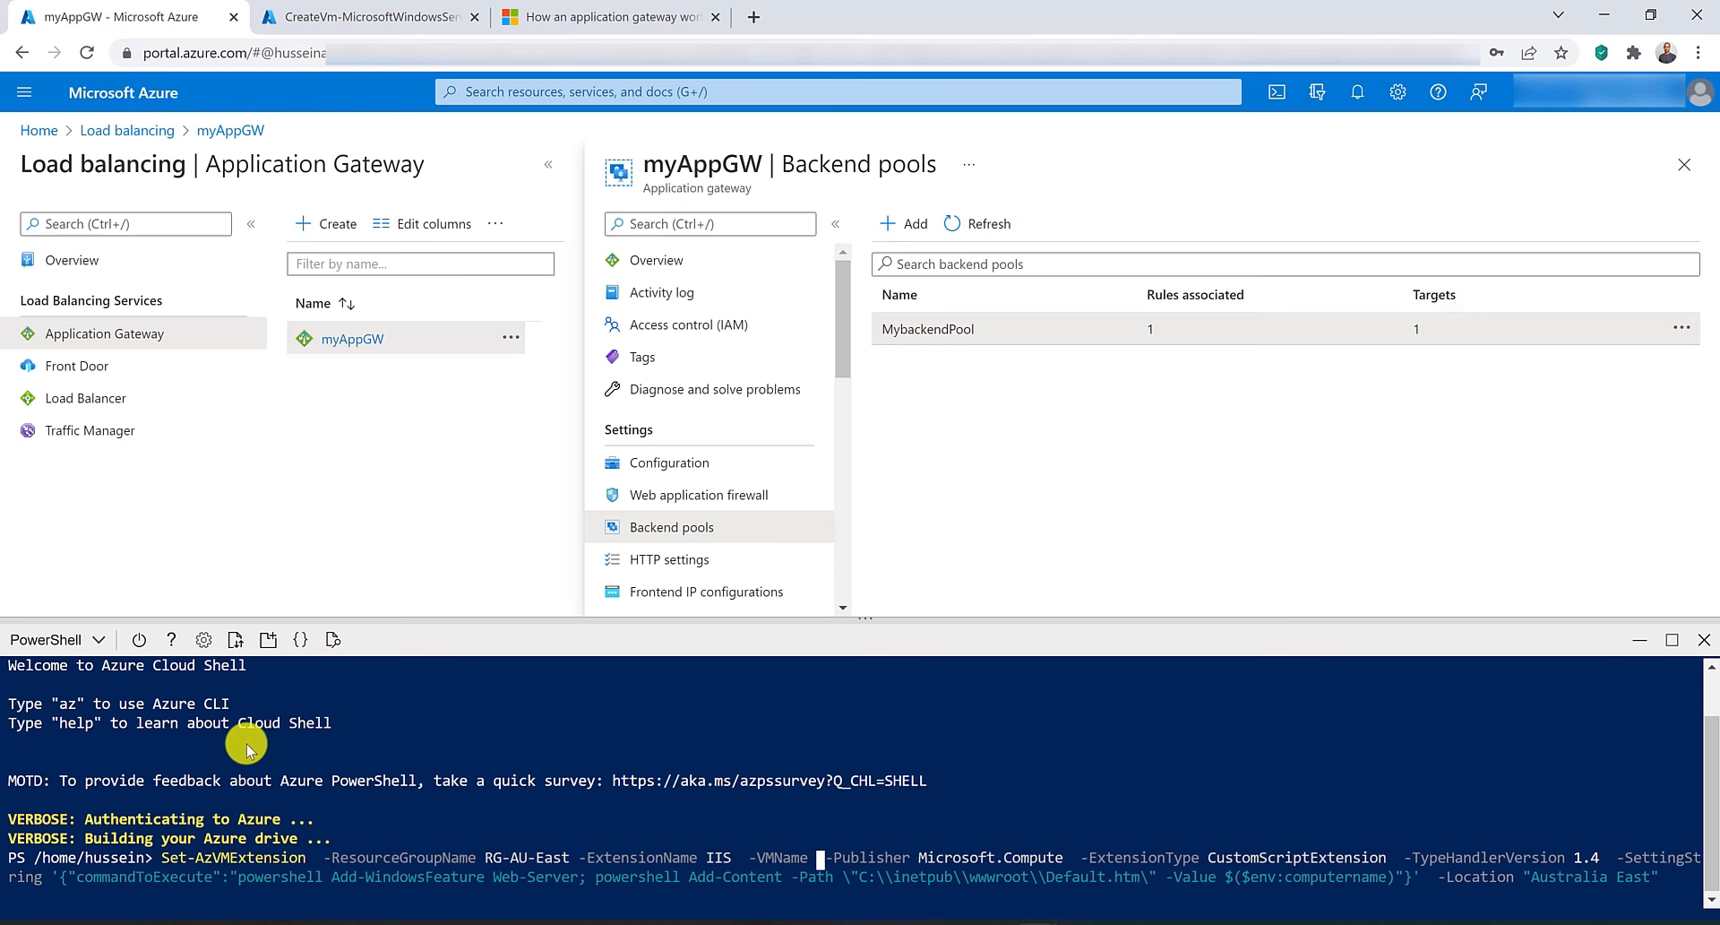
type("ContosoVM")
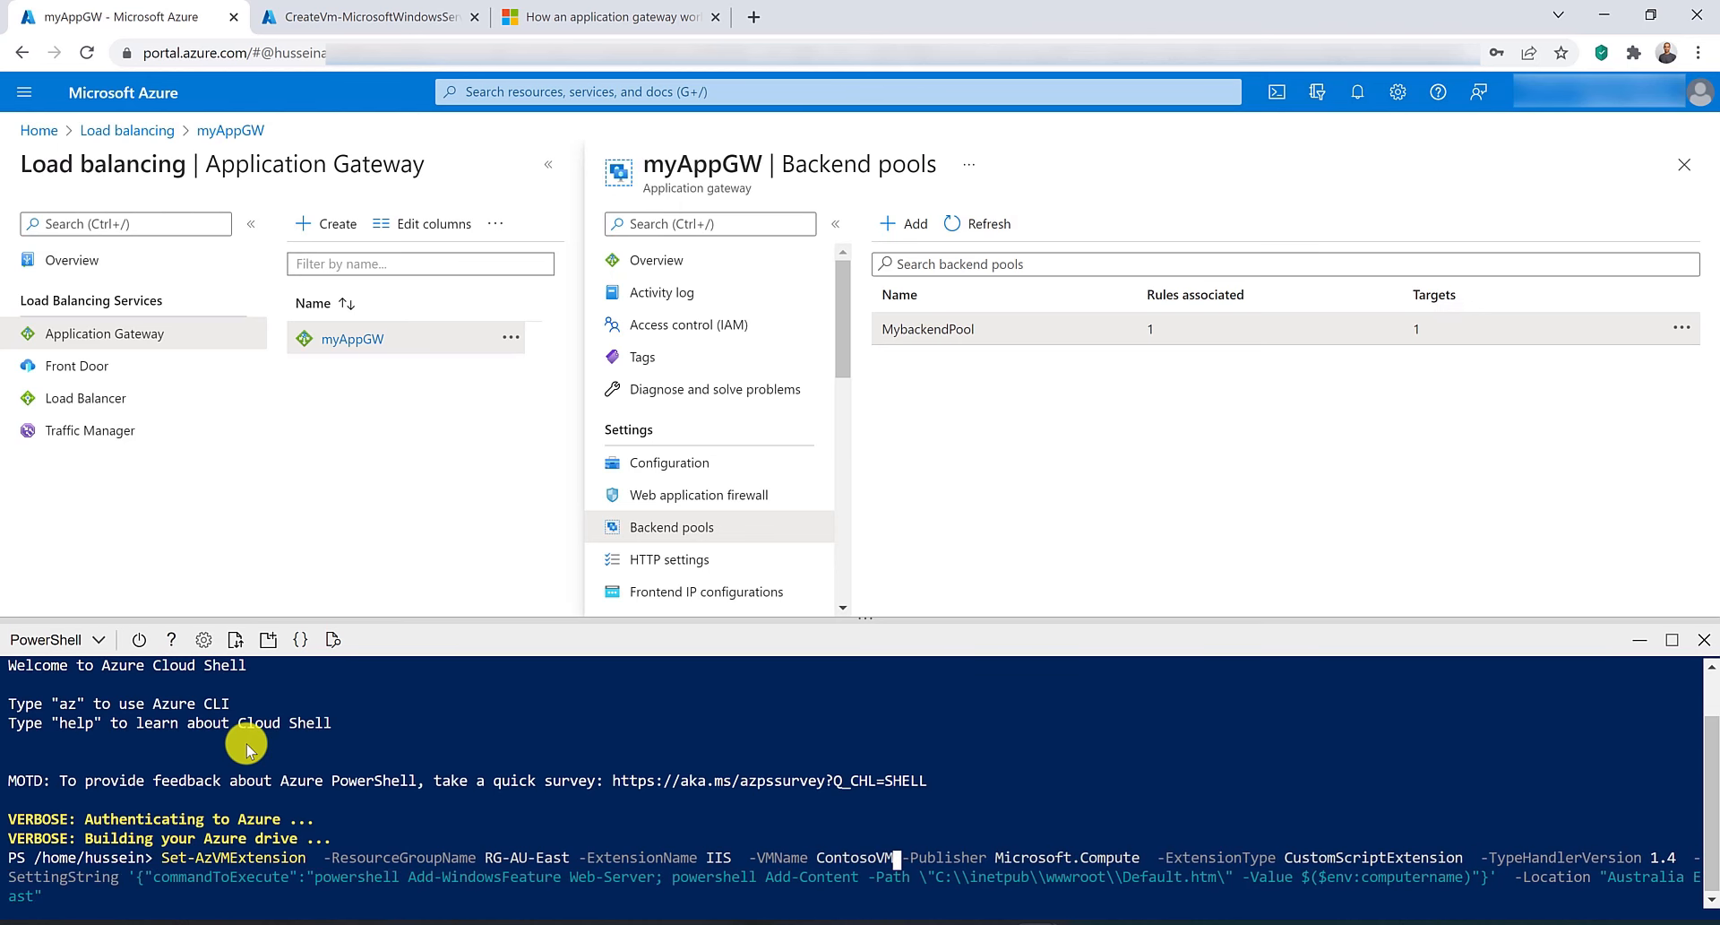
key("Return")
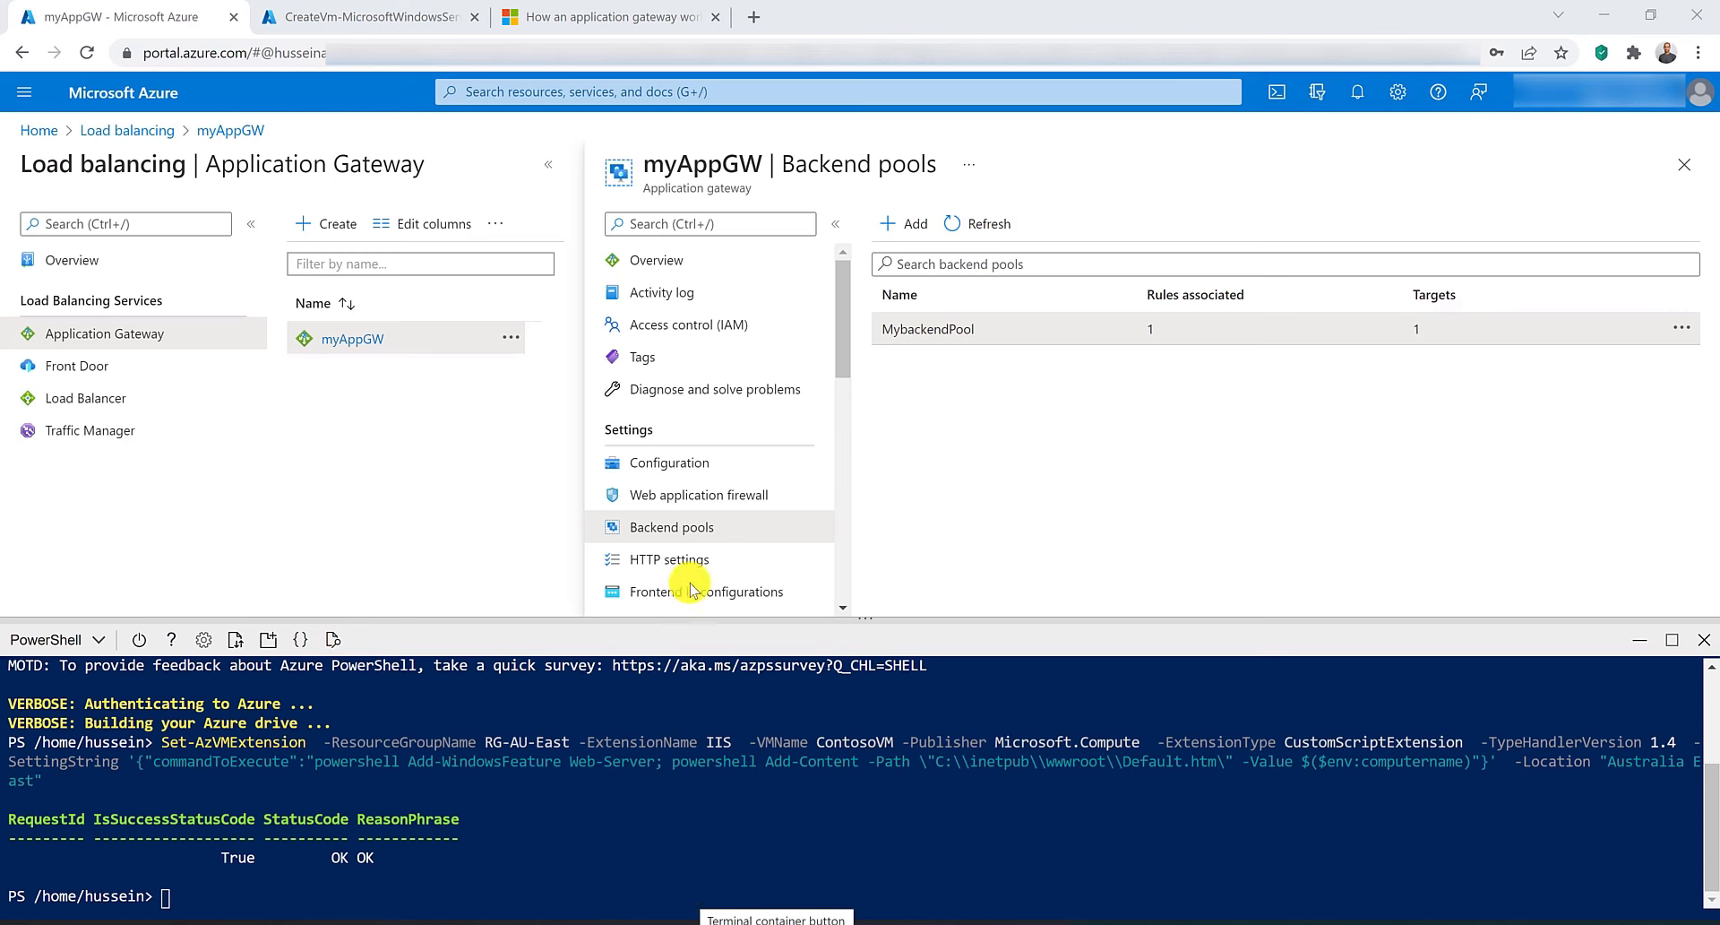
Copy the gateway's frontend public IP address and browse to 20.213.155.156 in a new tab.
left_click(688, 269)
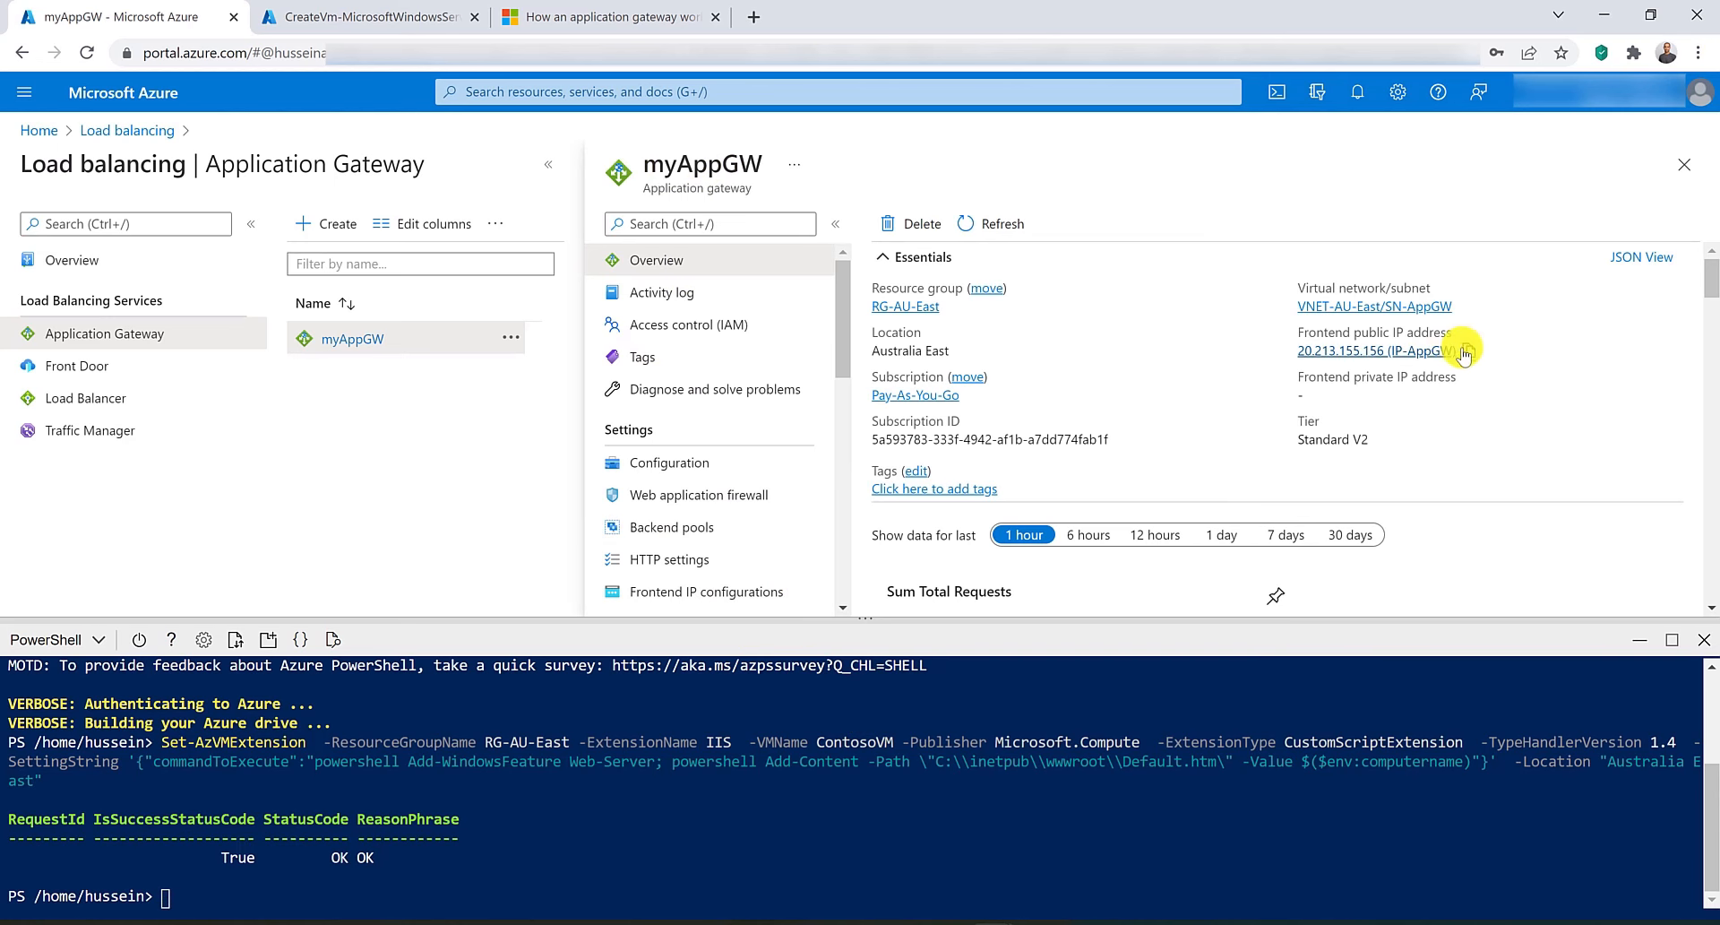
left_click(754, 17)
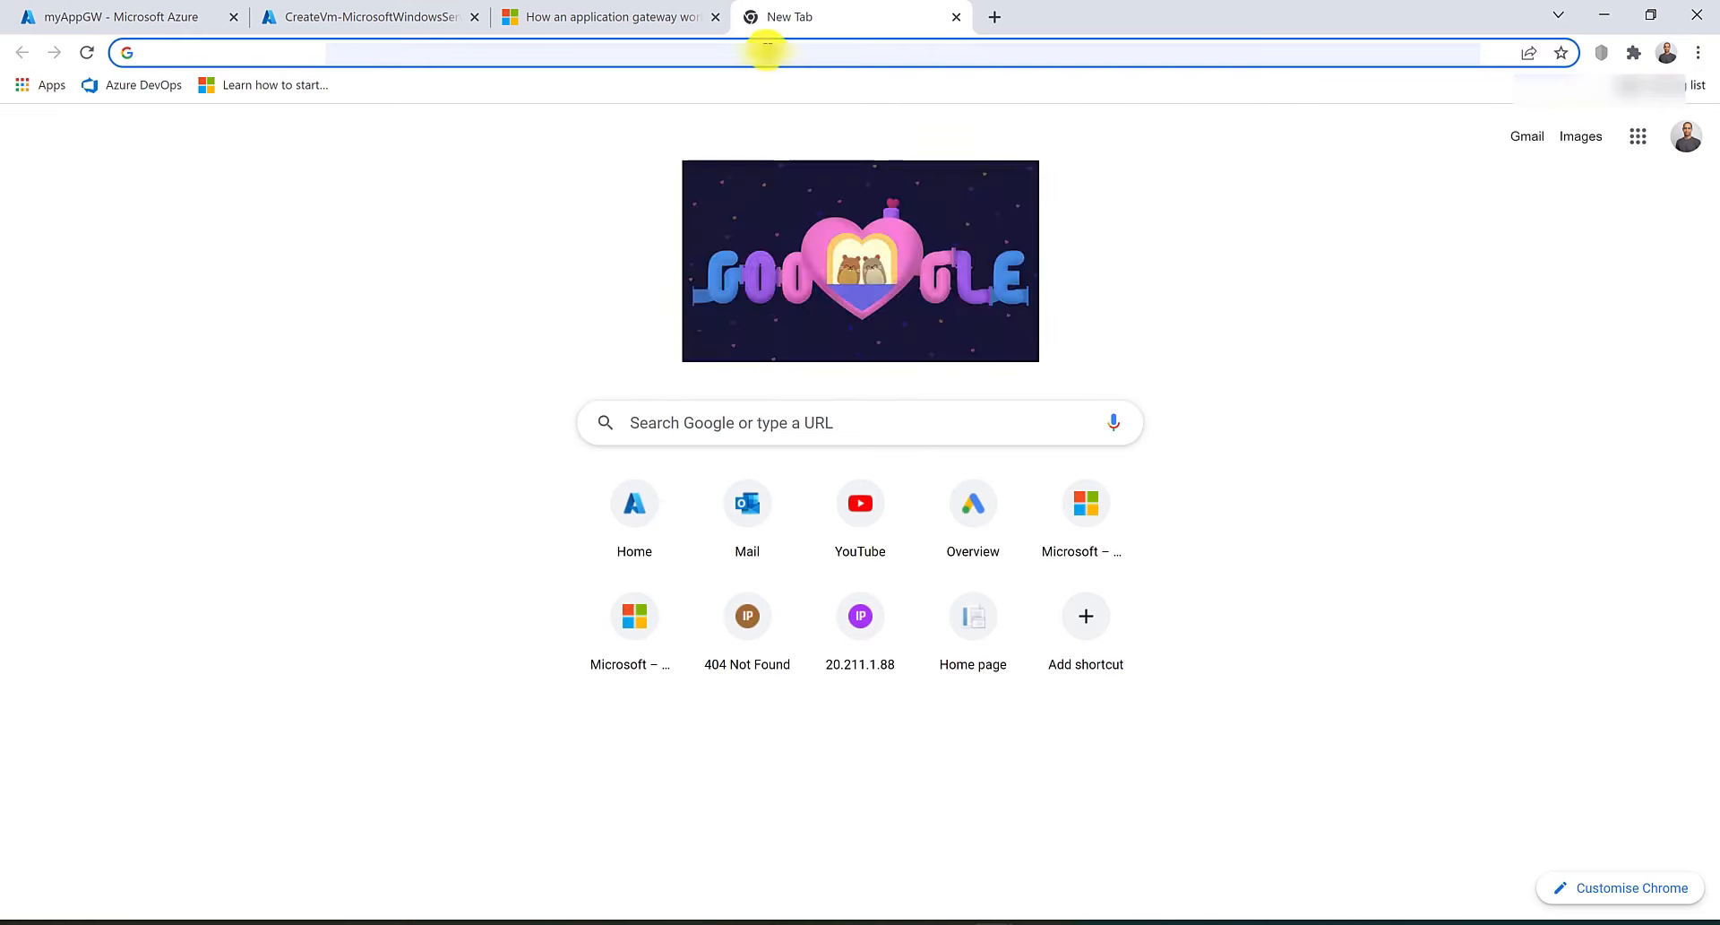
left_click(767, 49)
type("20.213.155.156 (IP-AppGW)")
key("shift+Left")
key("shift+Left")
key("shift+Left")
key("shift+Left")
key("shift+Left")
key("shift+Left")
key("shift+Left")
key("shift+Left")
key("shift+Left")
key("shift+Left")
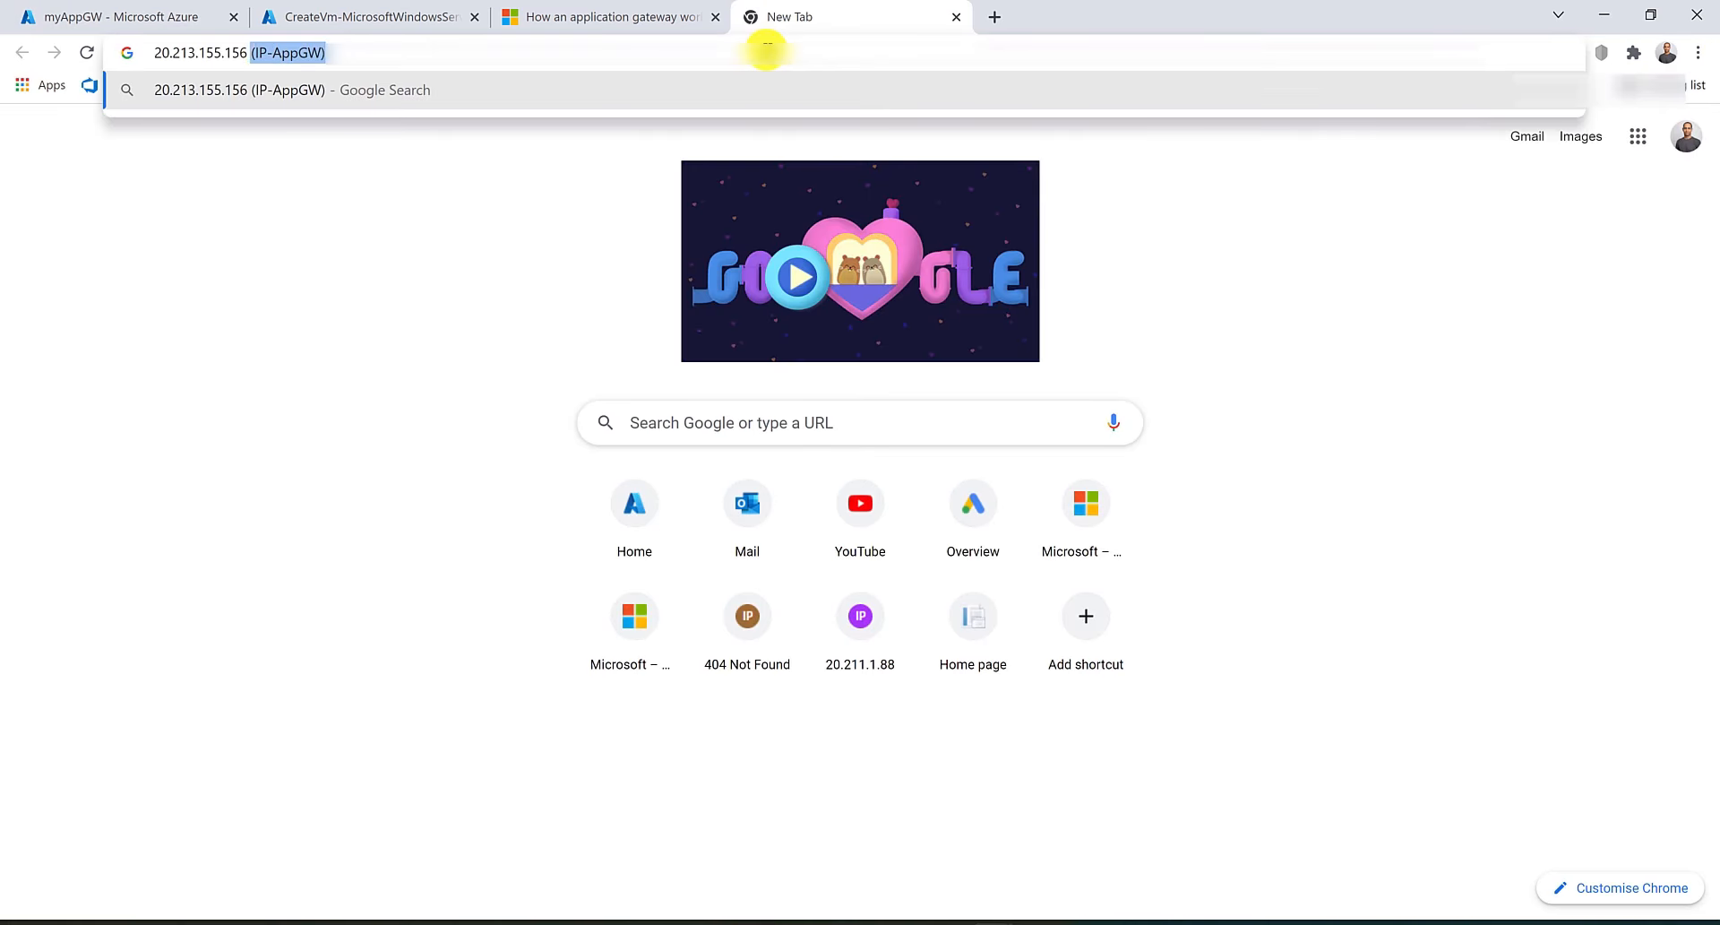
key("BackSpace")
key("Return")
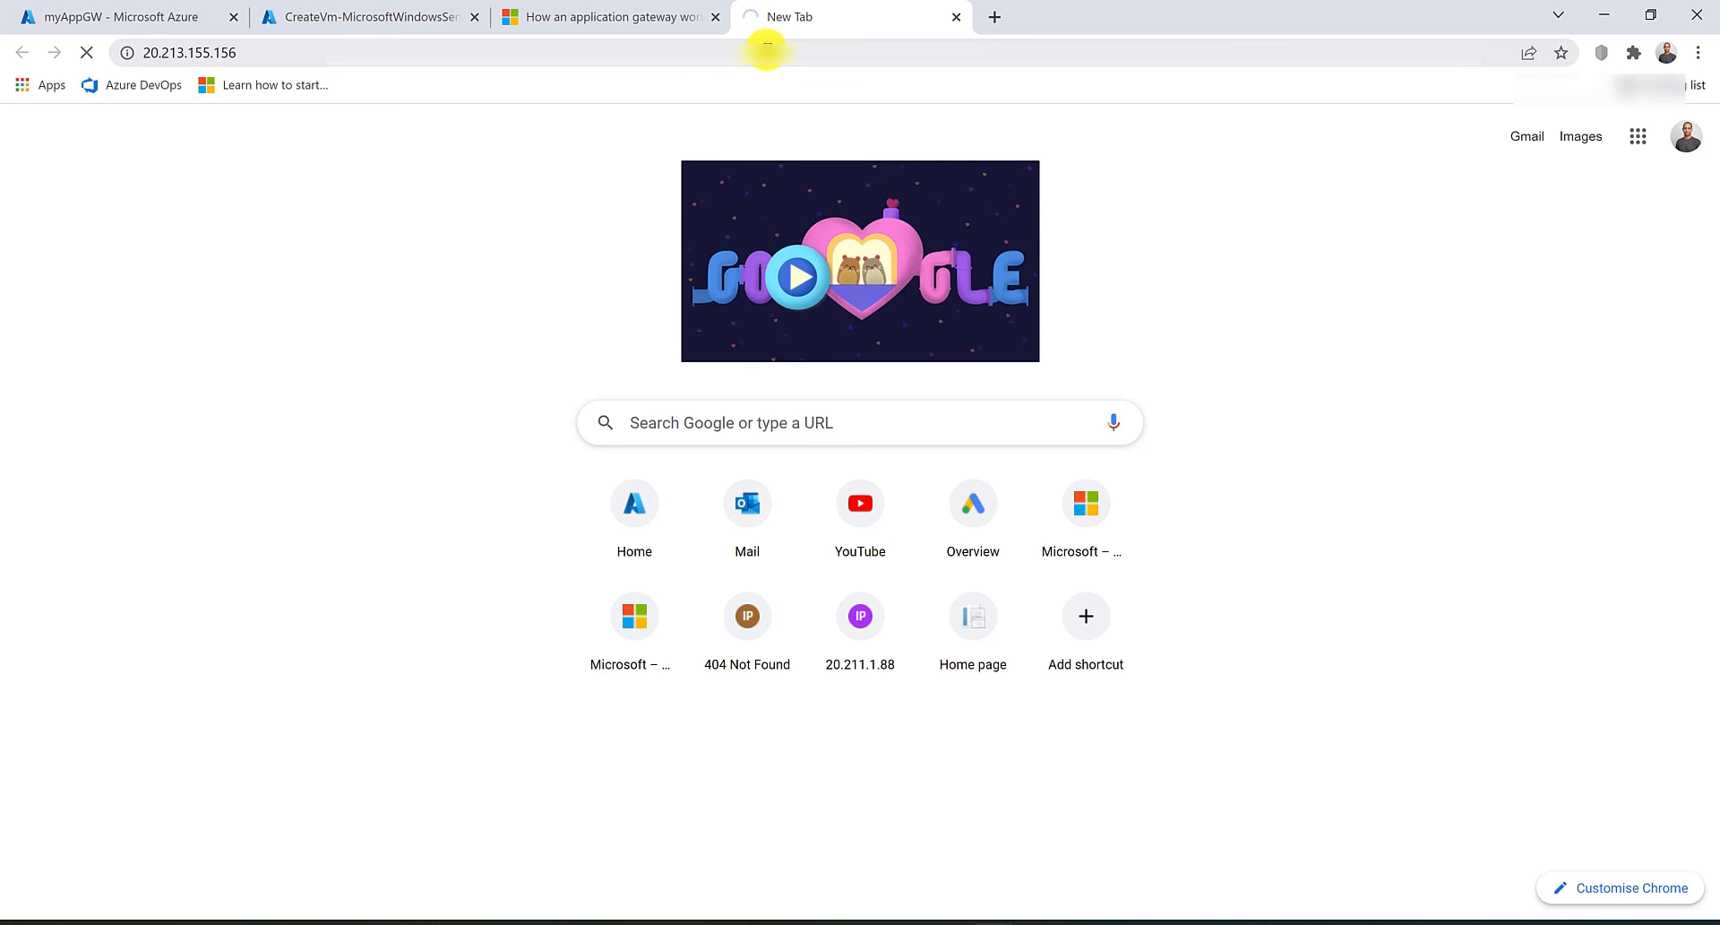
left_click(766, 52)
key("Home")
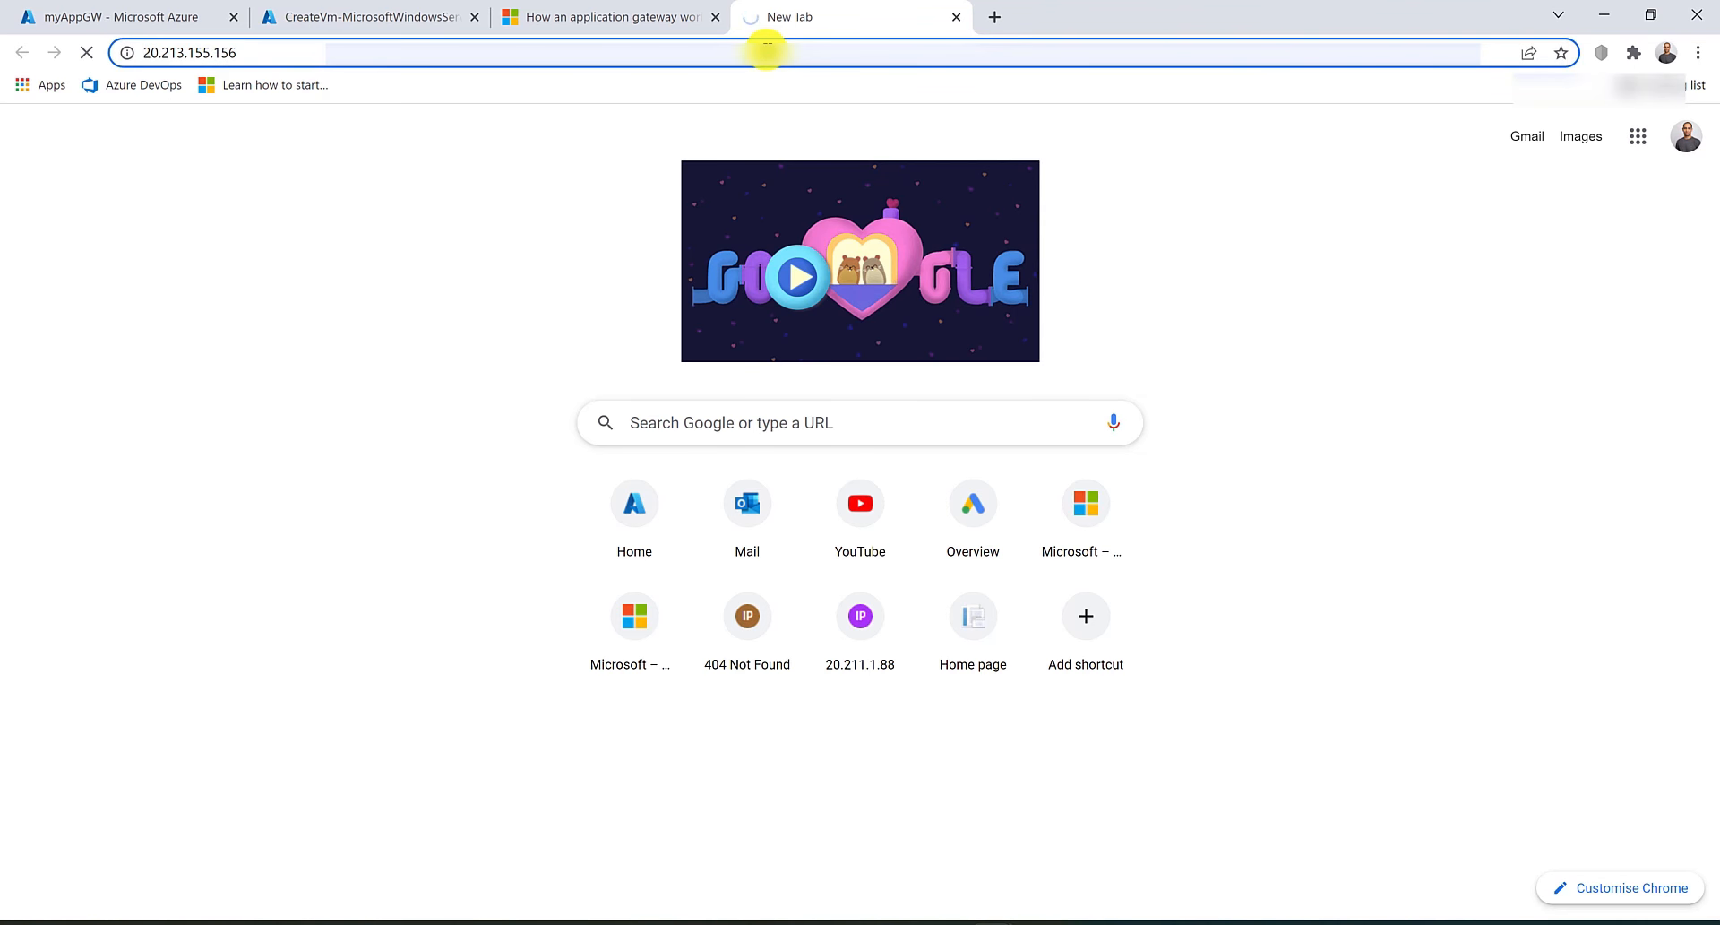
type("http:")
key("BackSpace")
type("s")
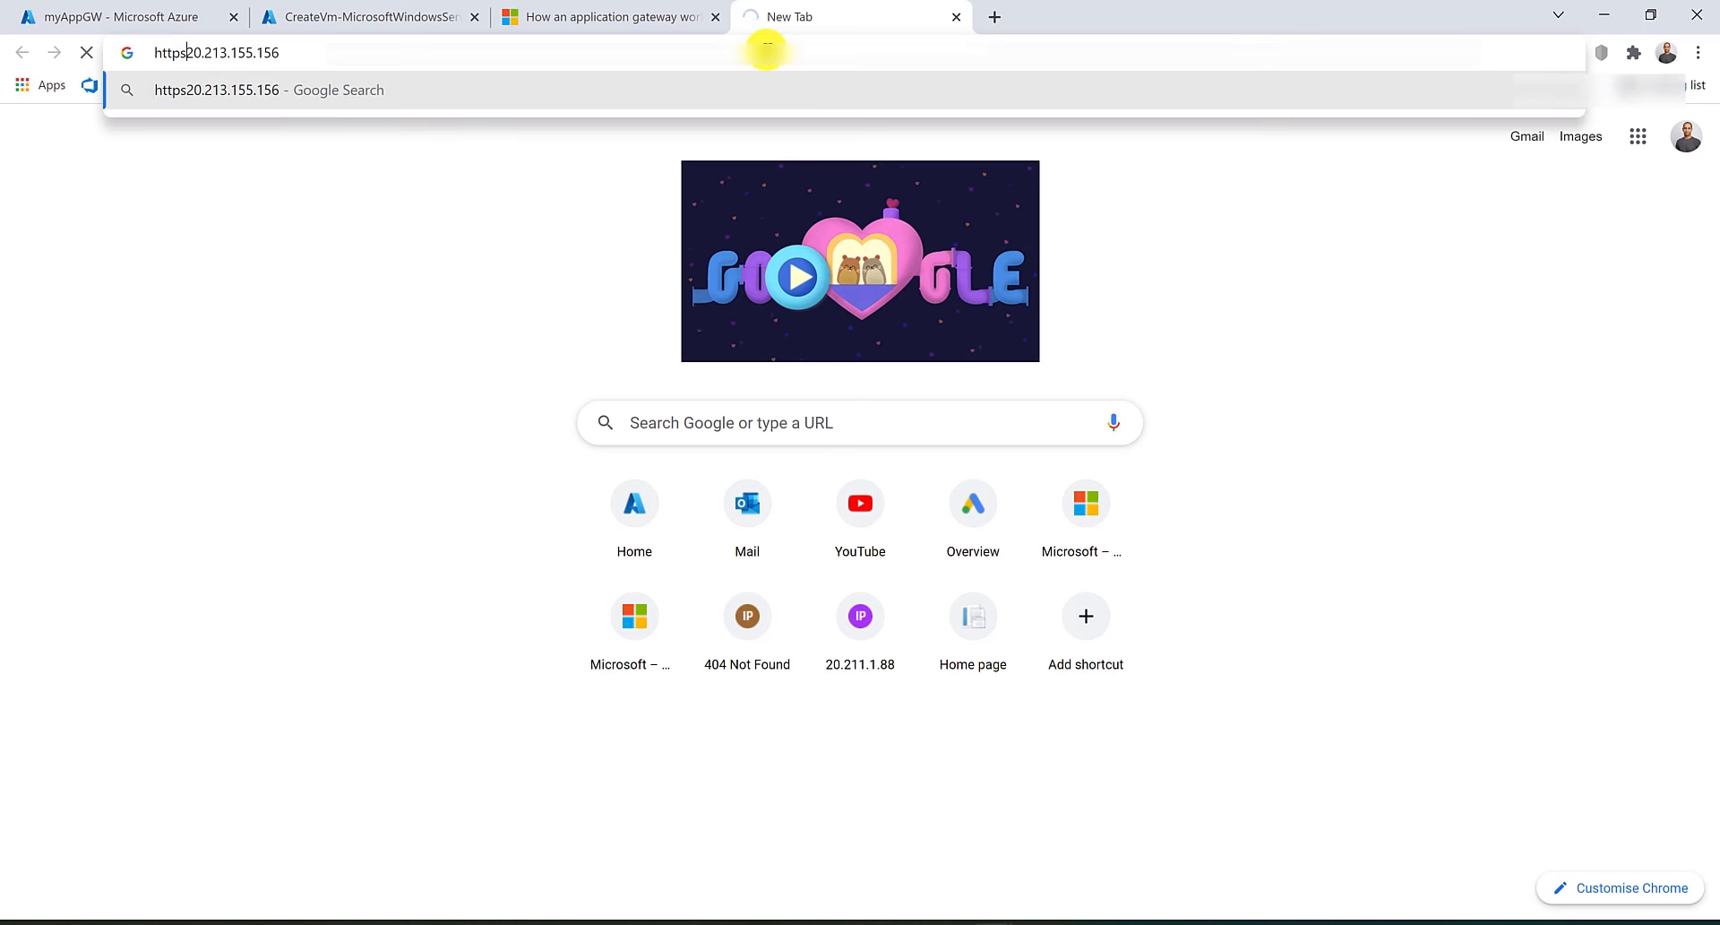
type("://")
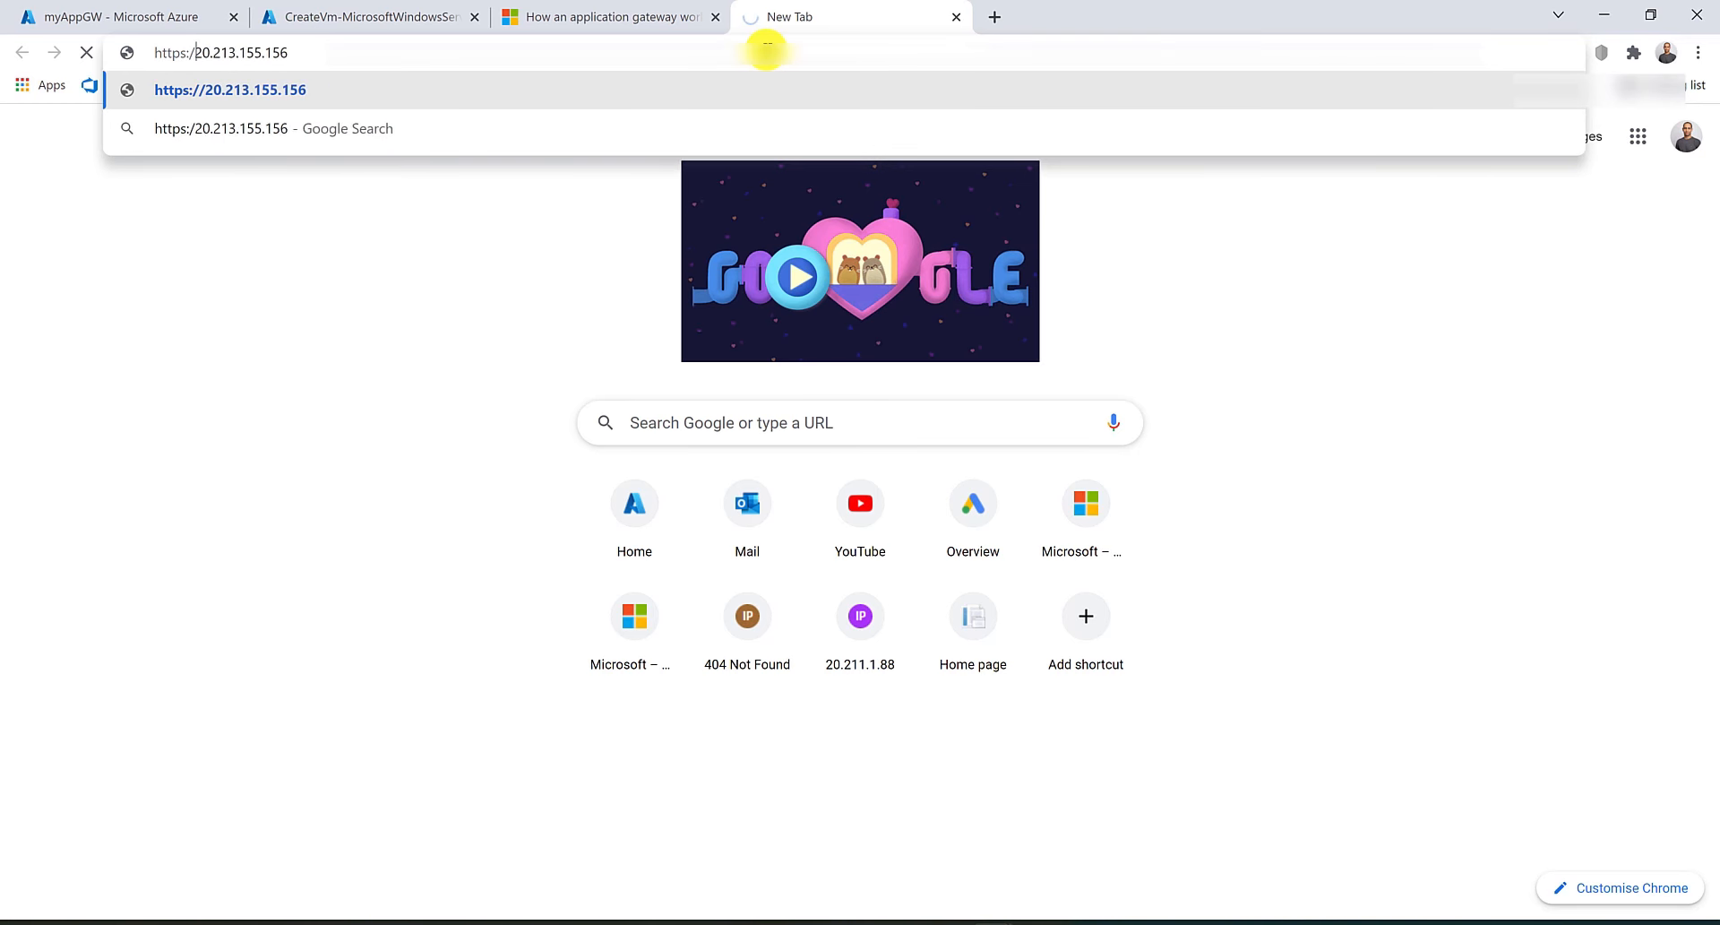
key("Return")
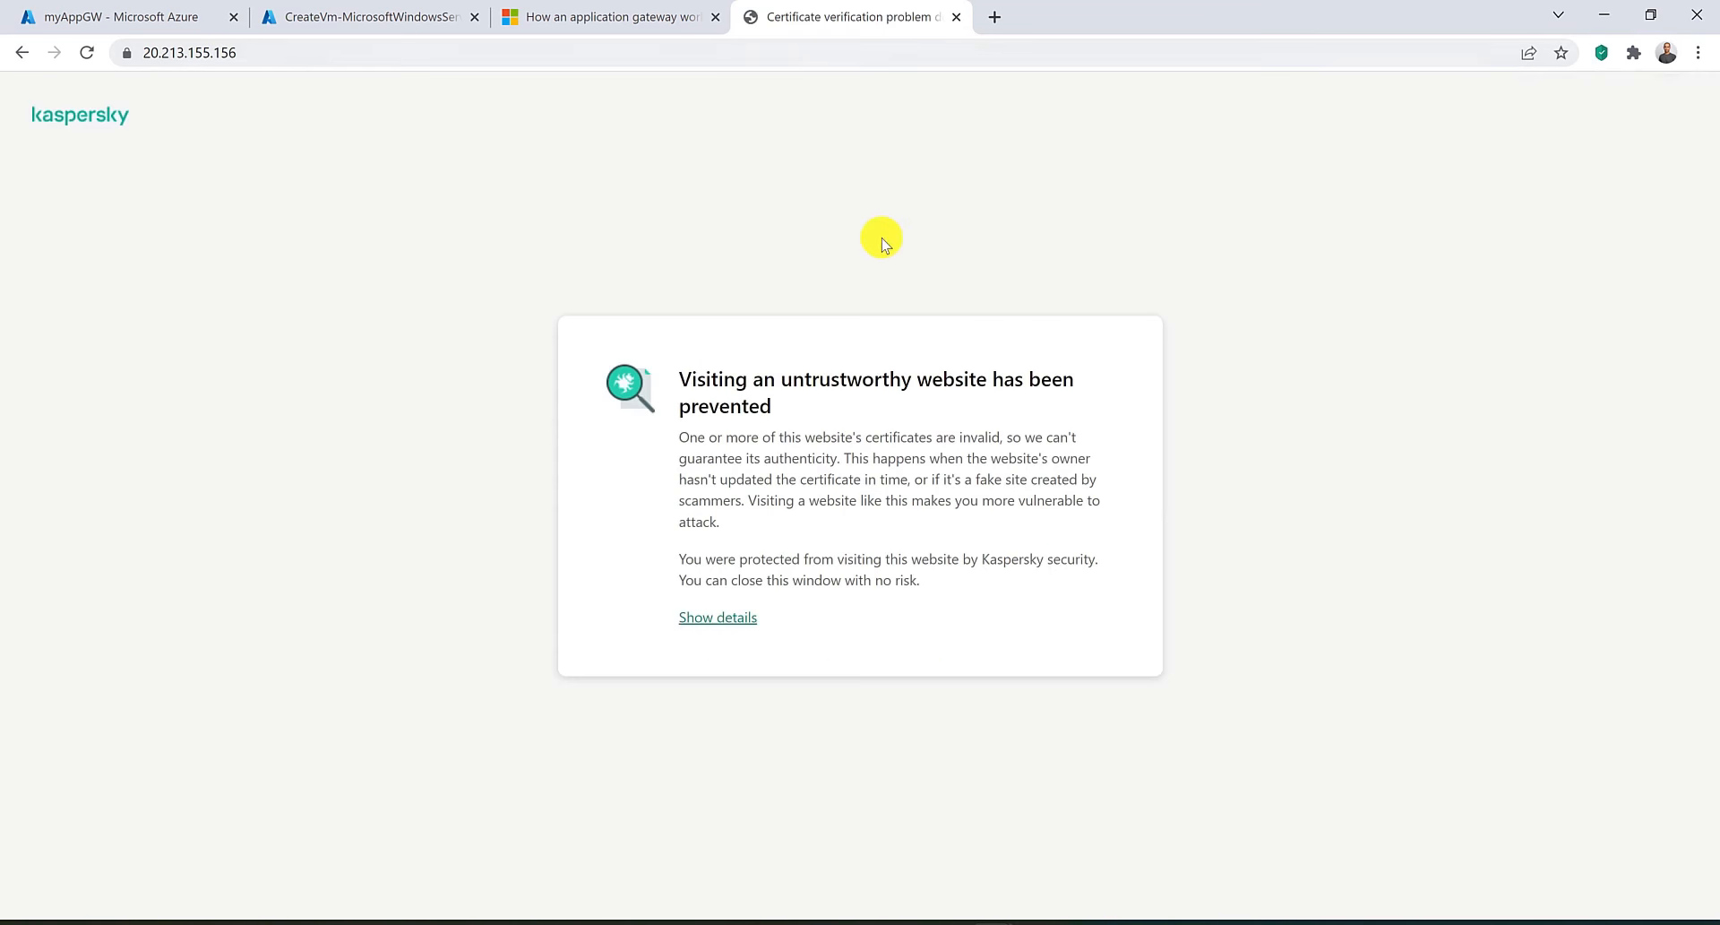
left_click(741, 618)
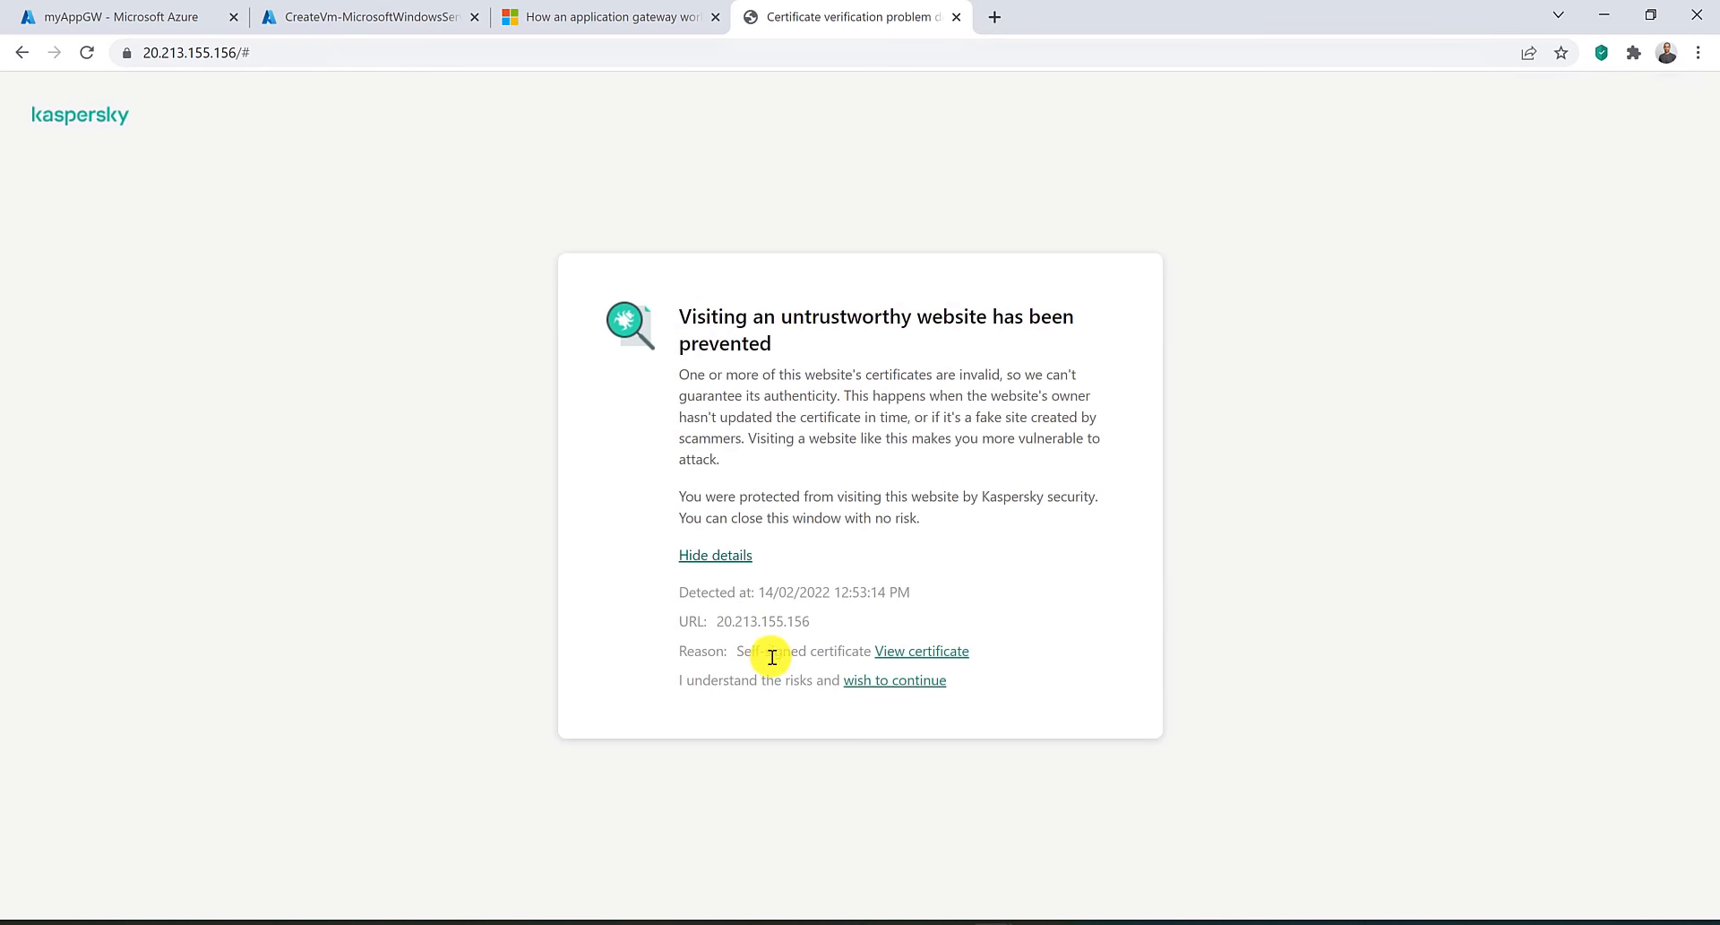
left_click(886, 693)
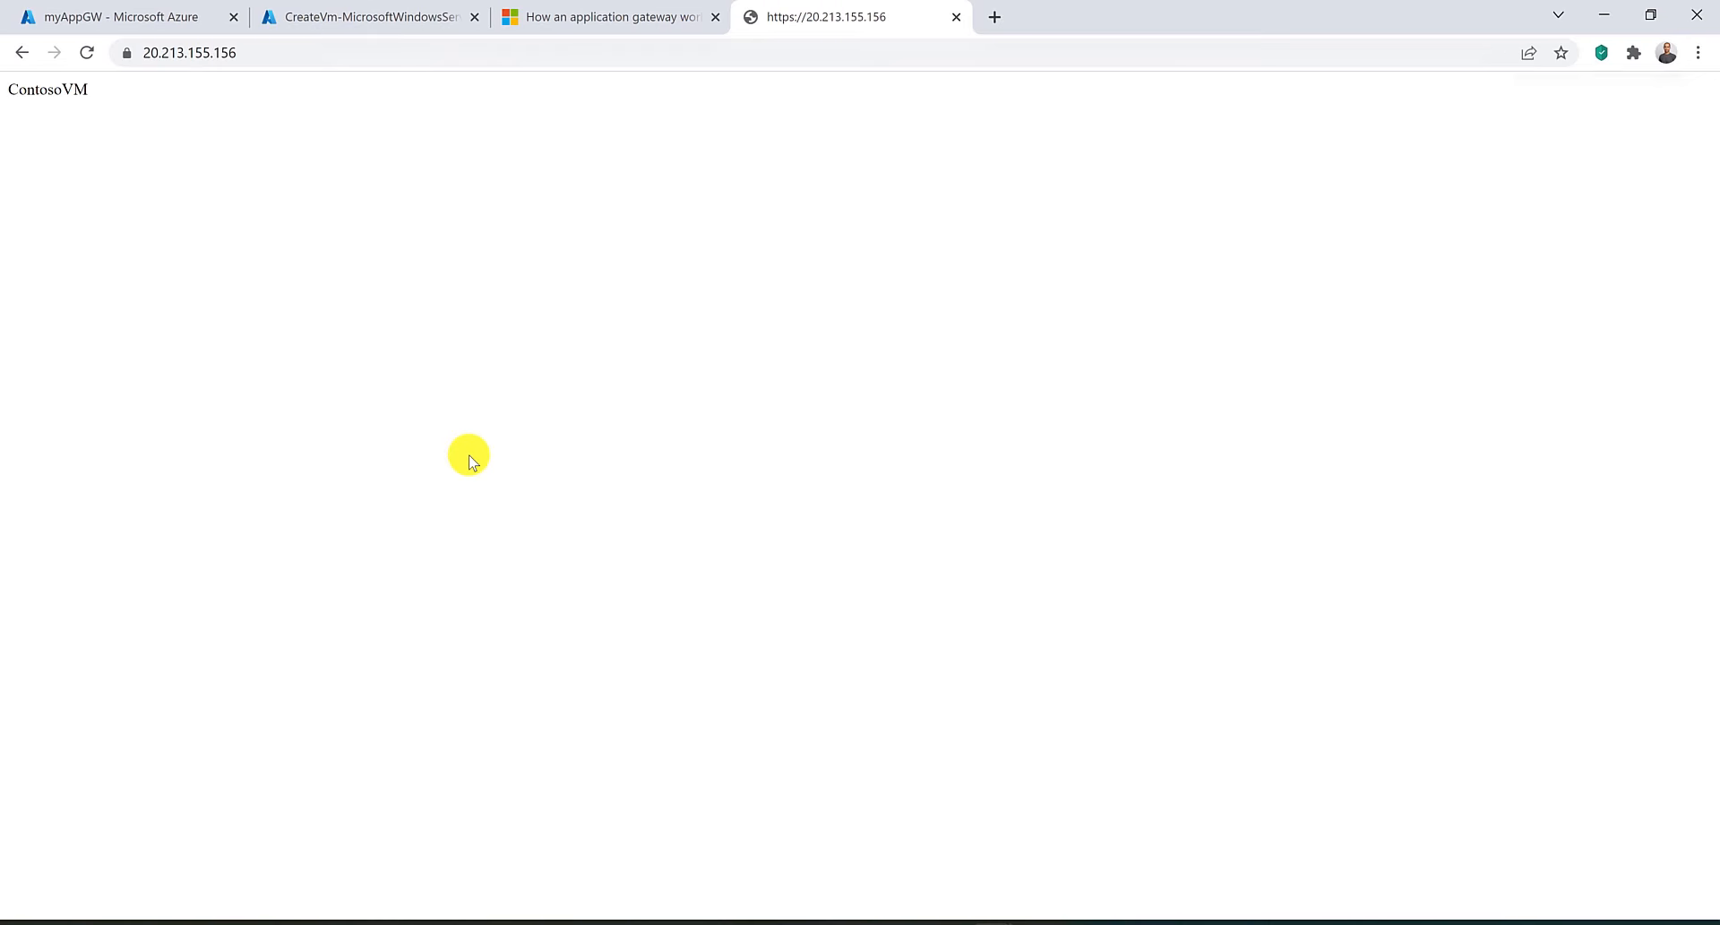
Add an HTTP setting for myAppGW named SSLSettings with HTTPS on port 443 and a well-known CA certificate.
left_click(556, 16)
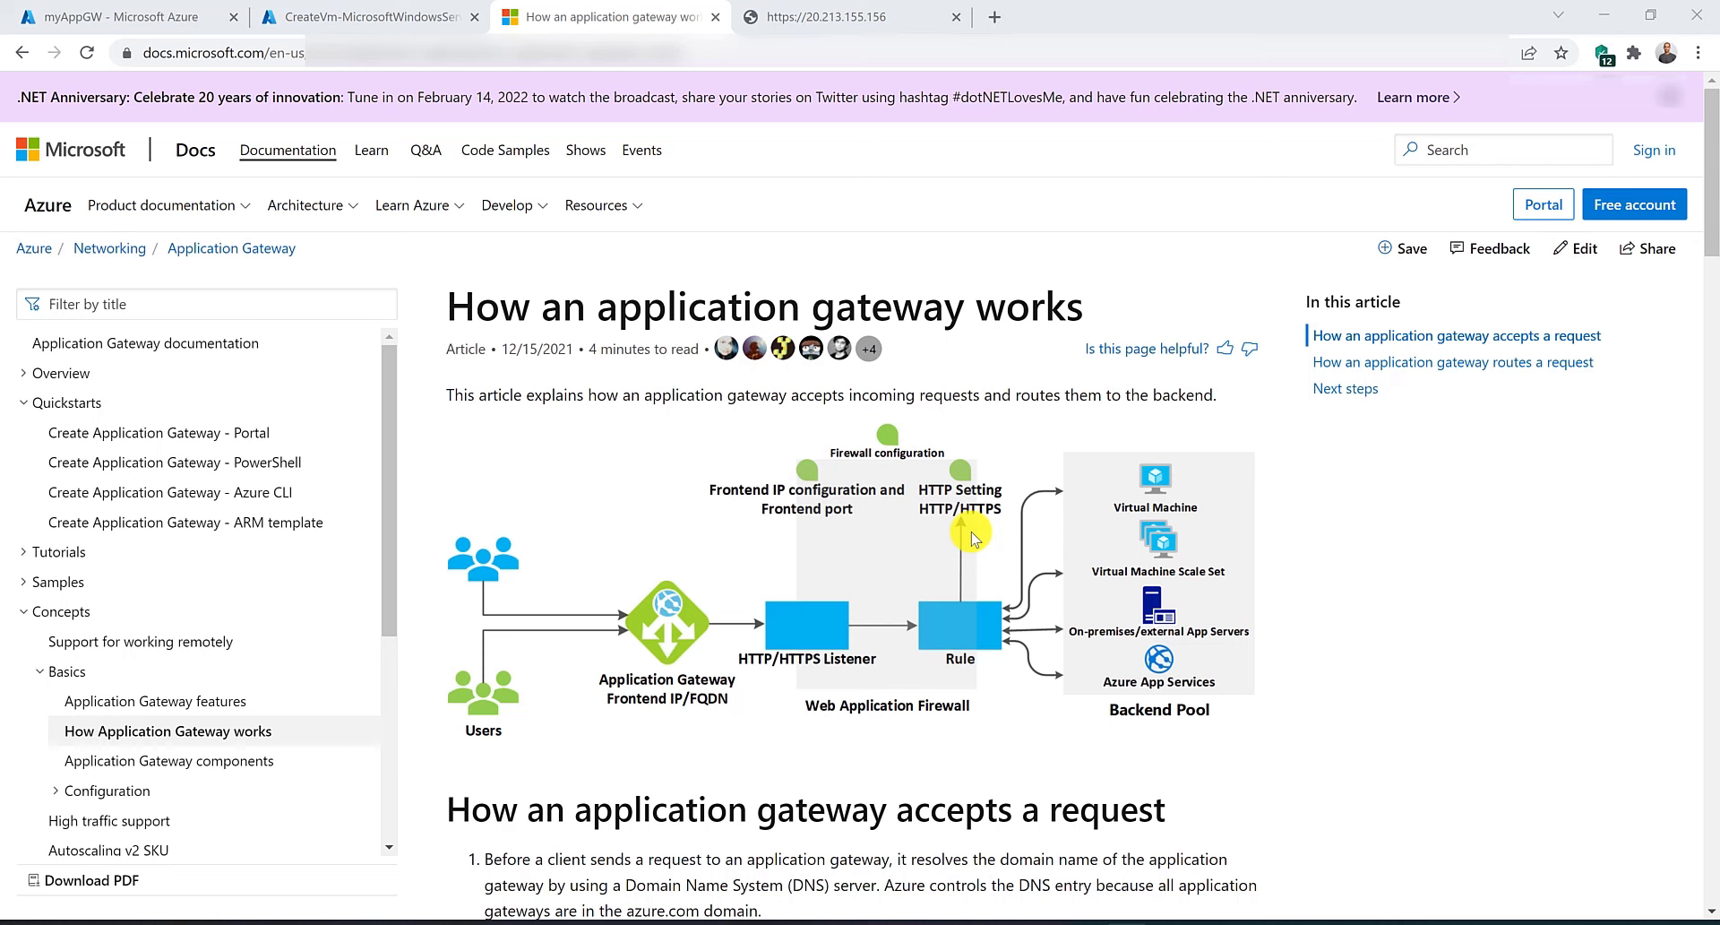
left_click(142, 16)
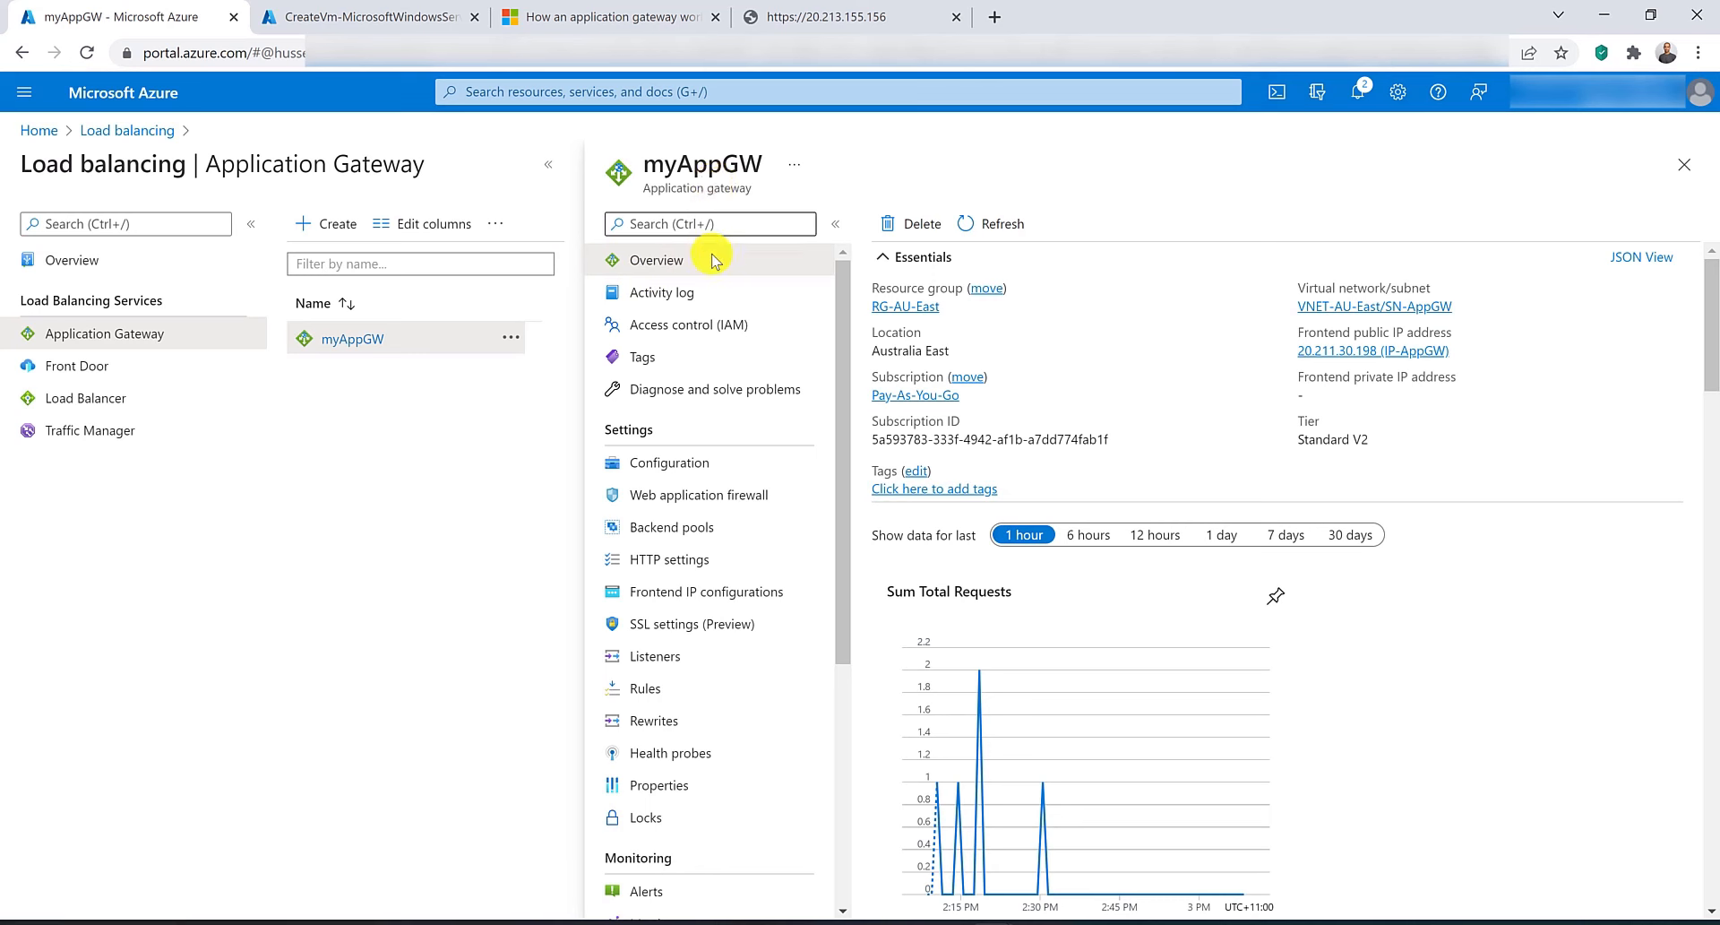
left_click(648, 566)
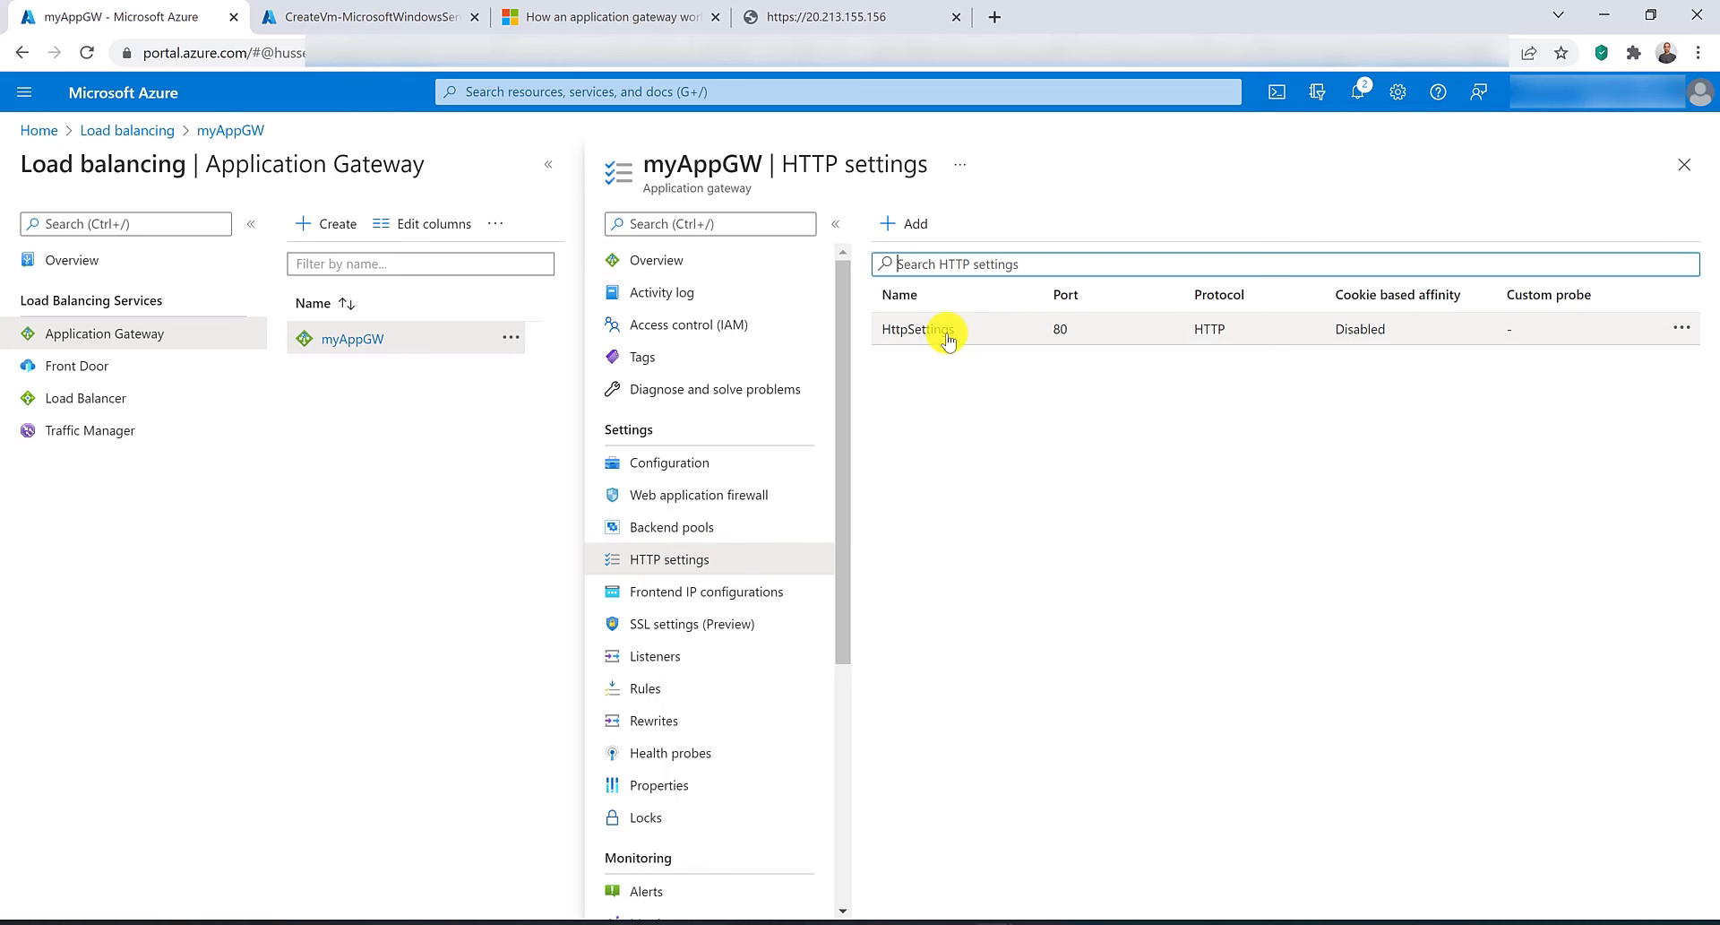
left_click(912, 223)
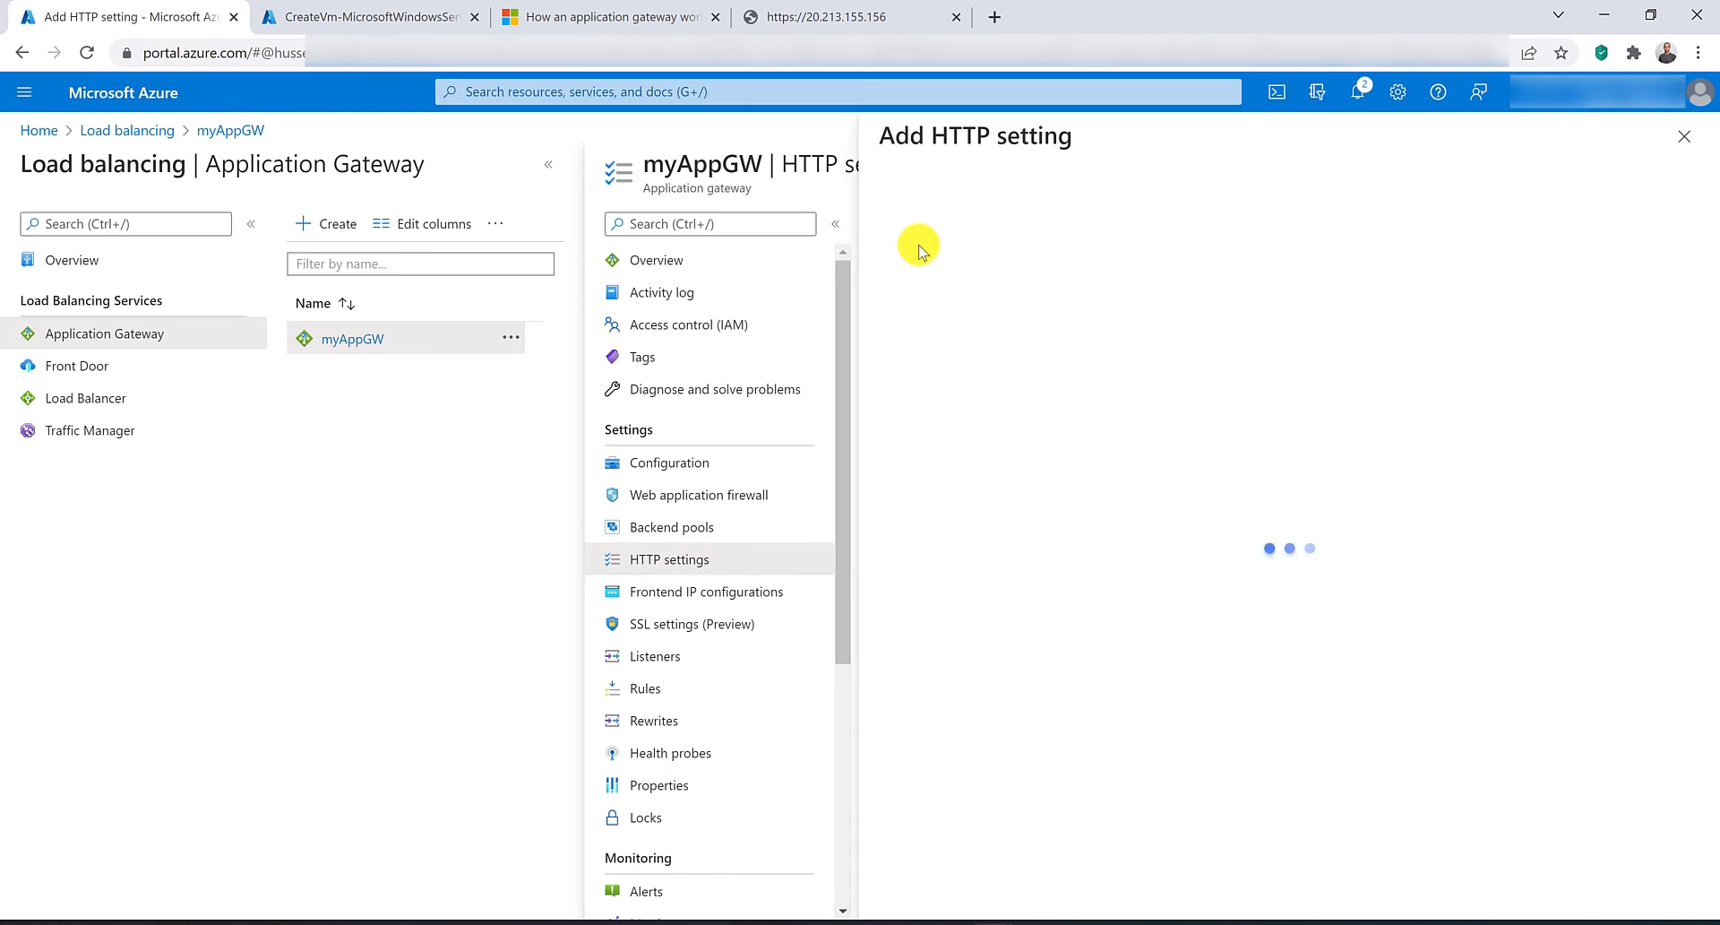
left_click(974, 297)
left_click(960, 228)
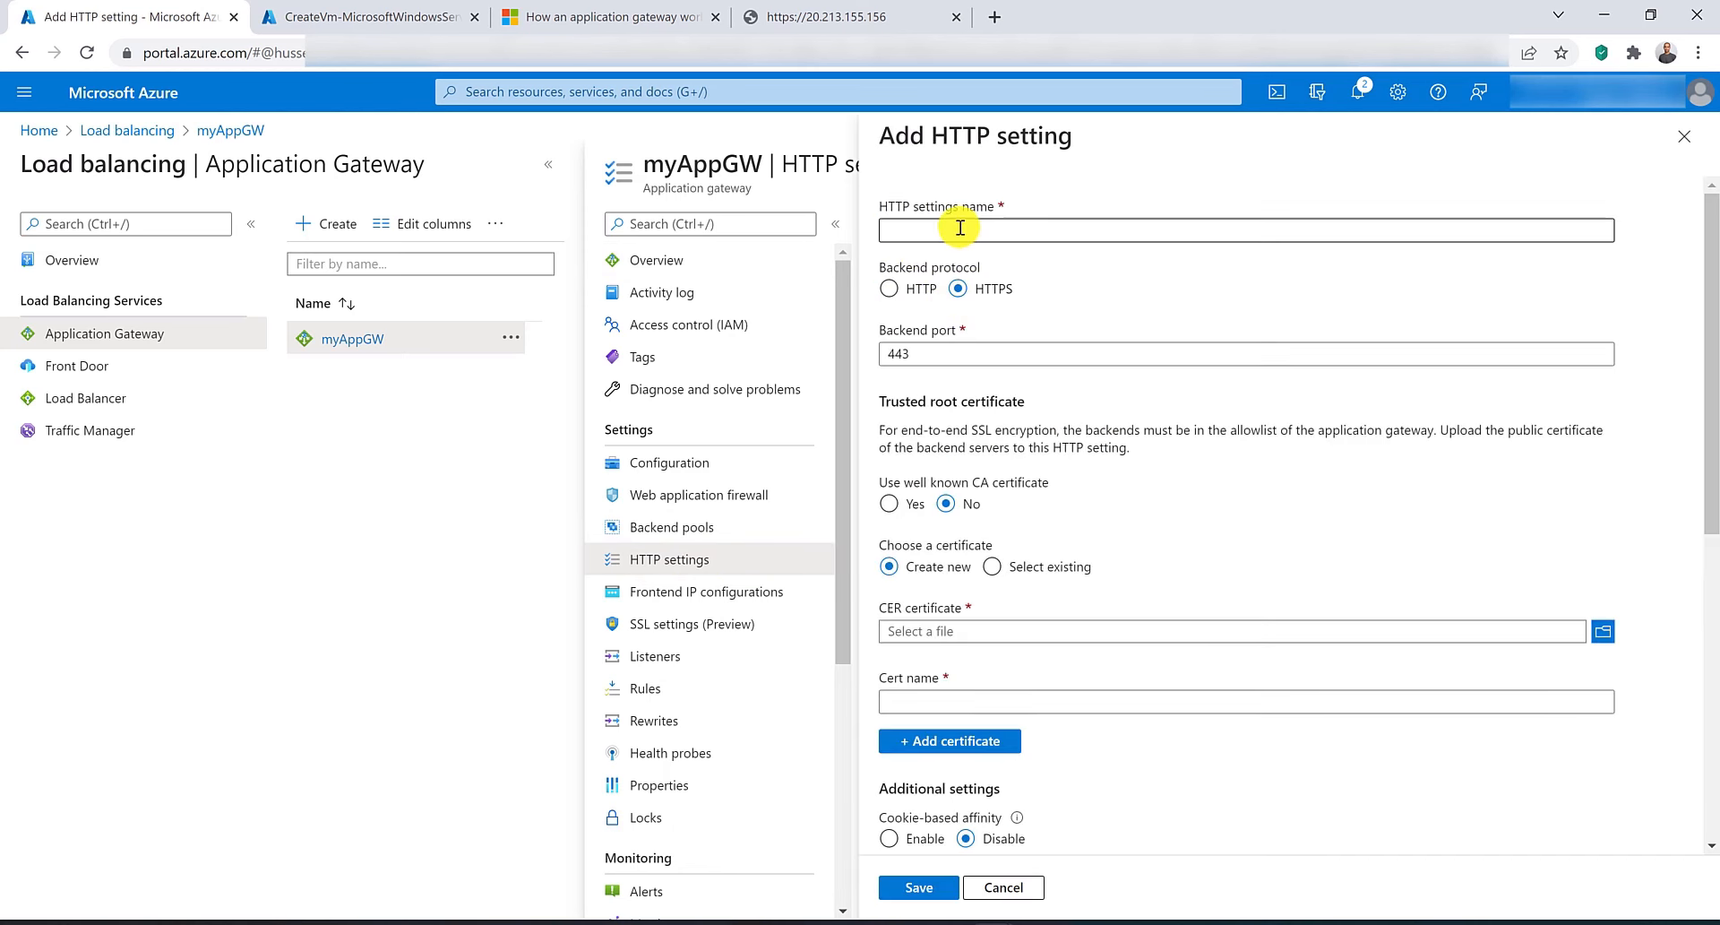
type("SSL")
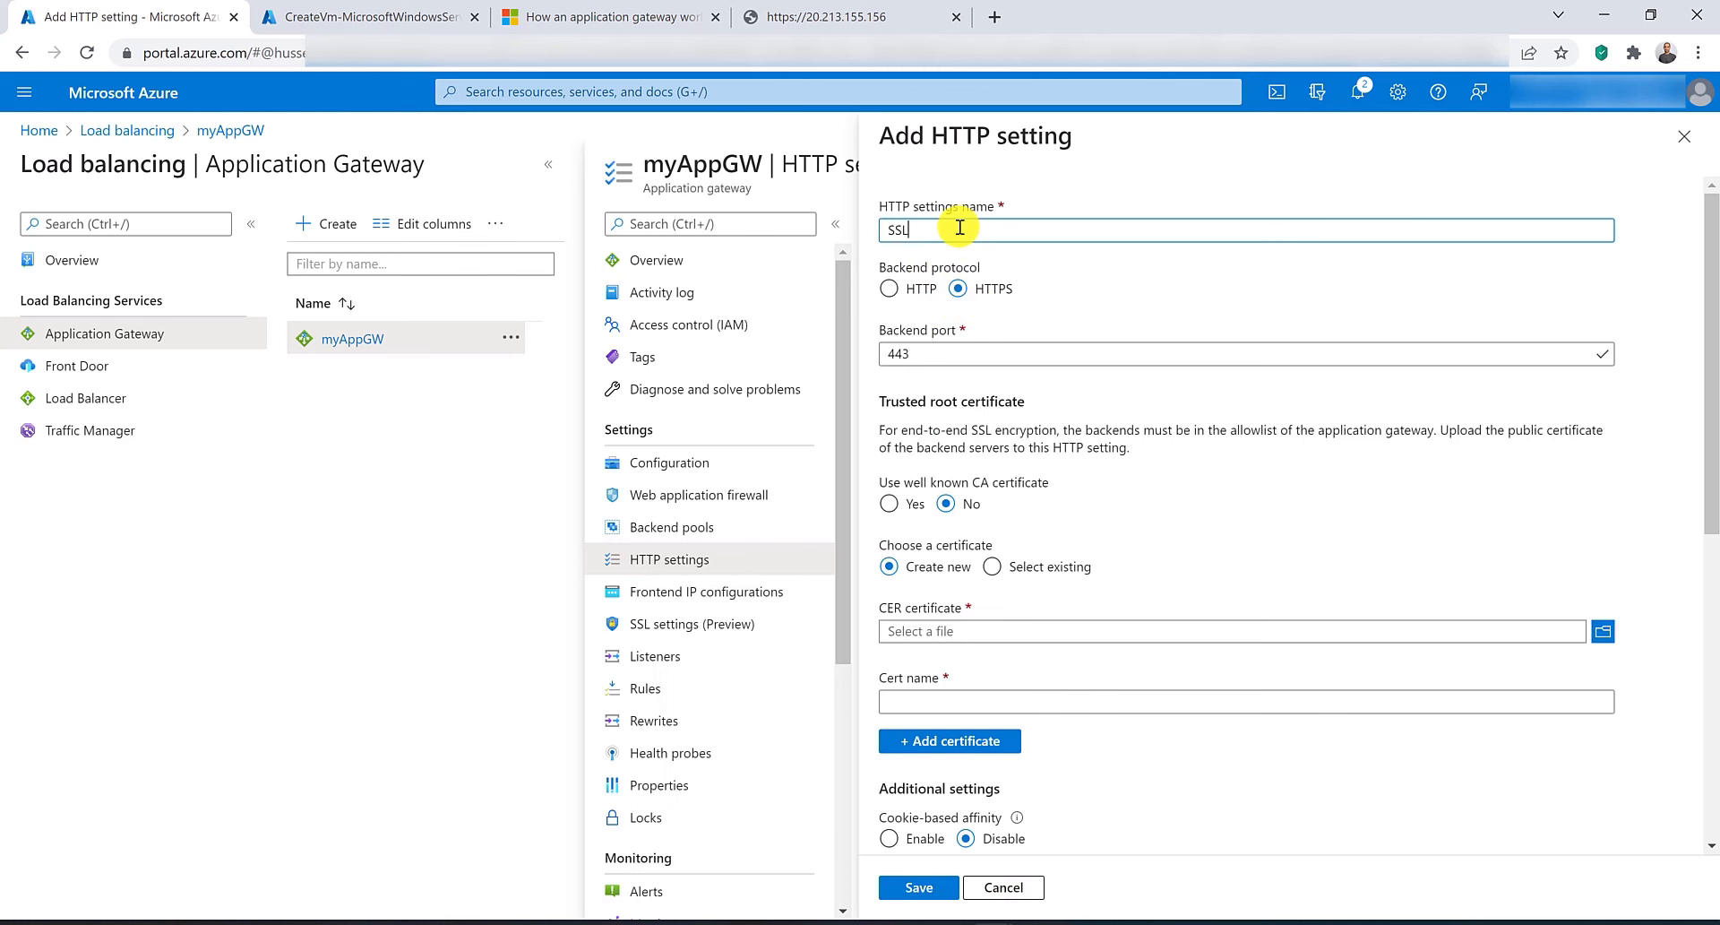
type("Settings")
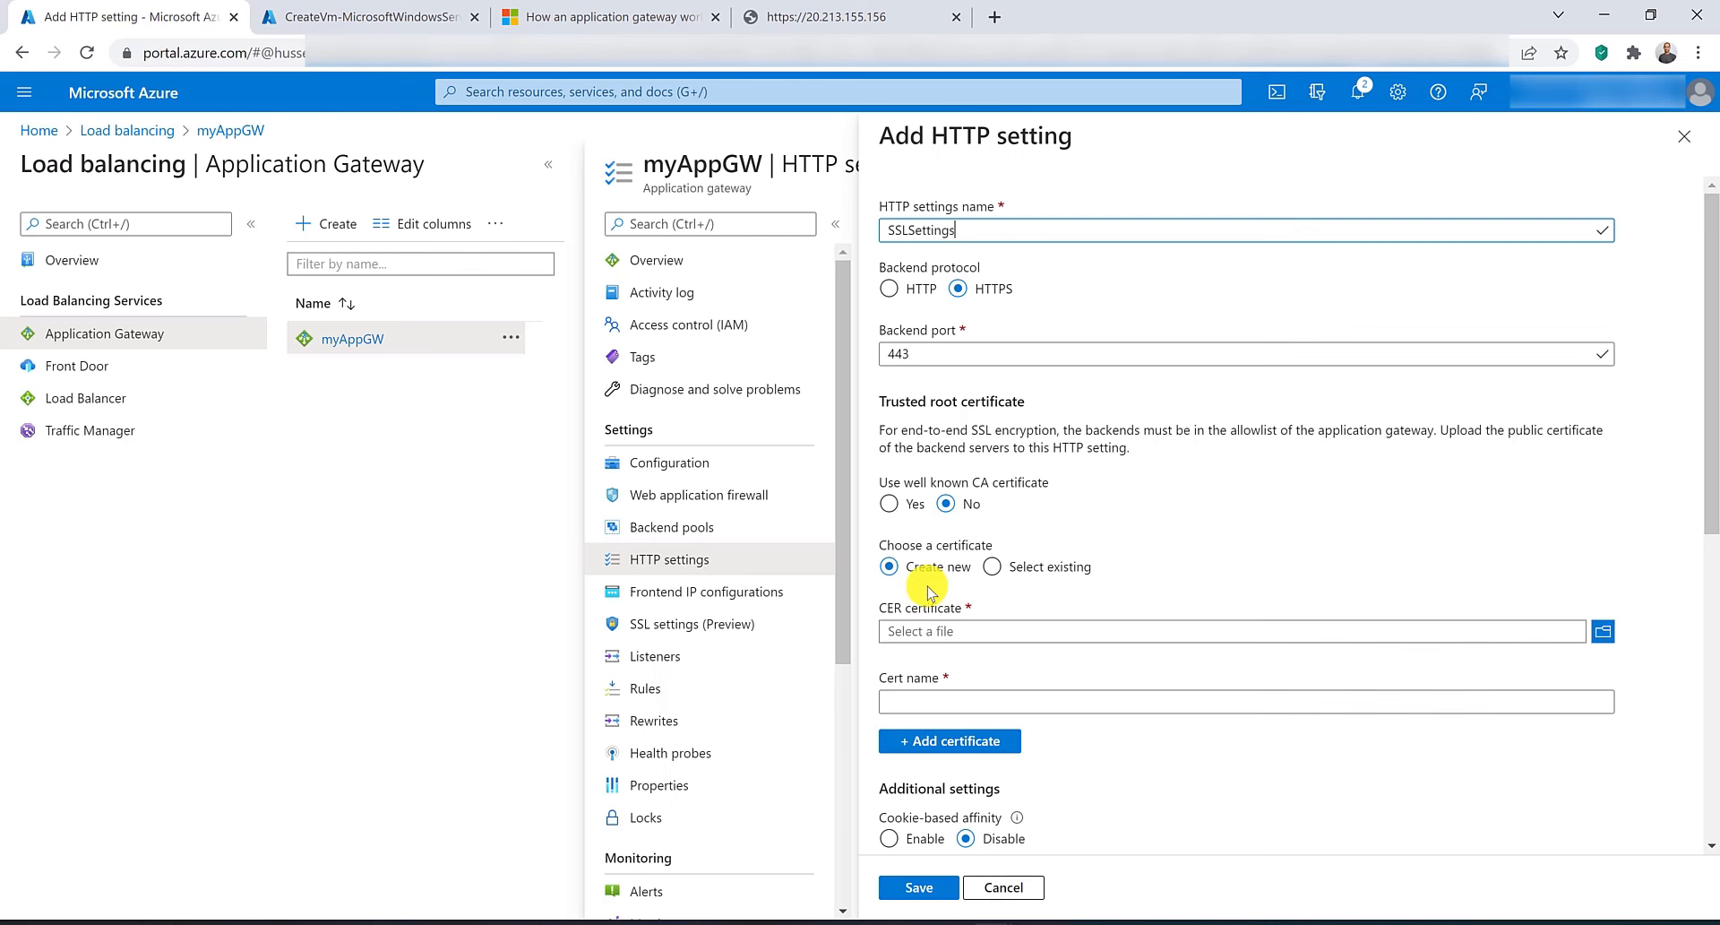
left_click(887, 504)
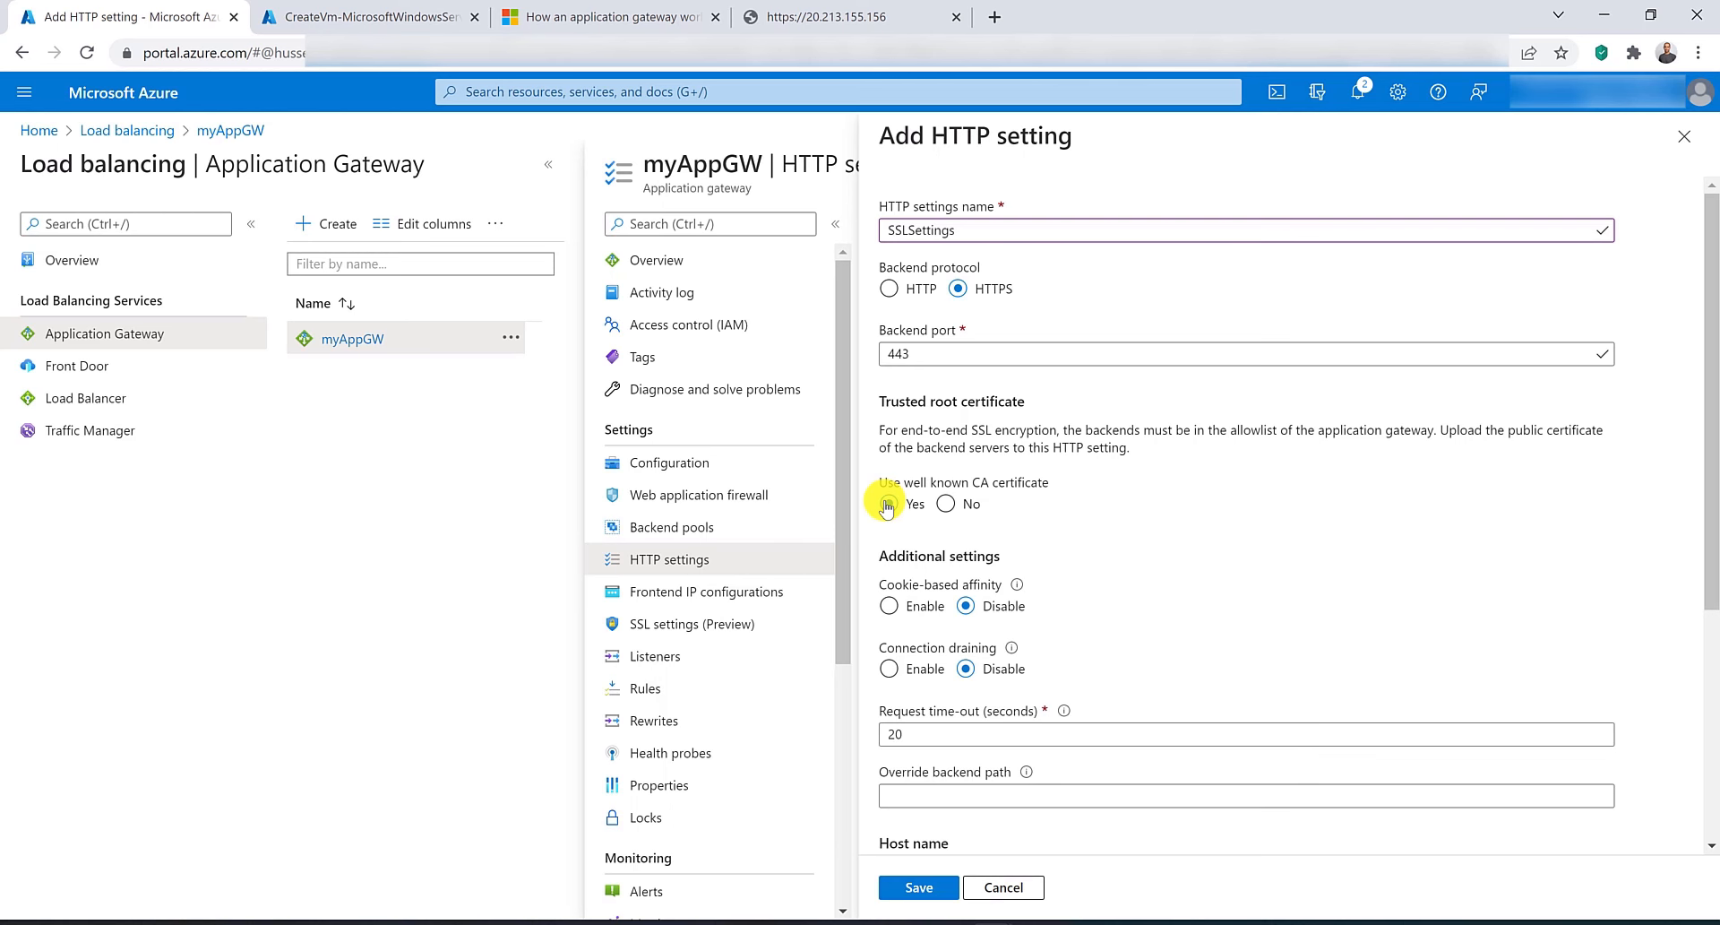
scroll(936, 583, "down", 4)
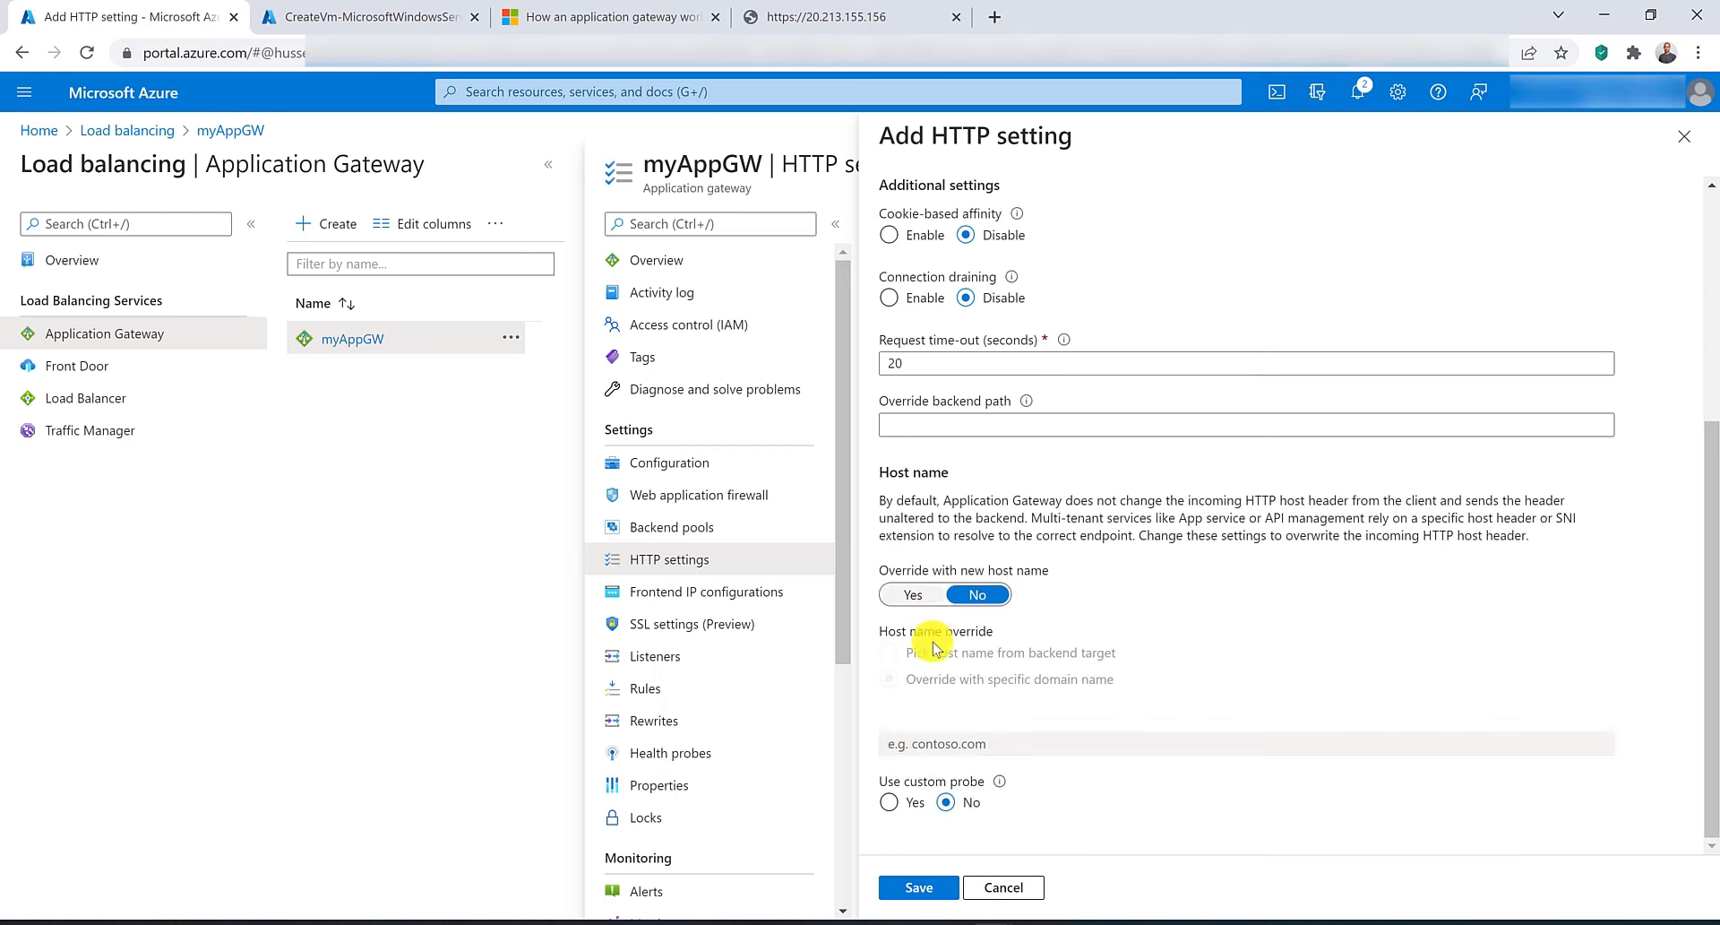
left_click(917, 892)
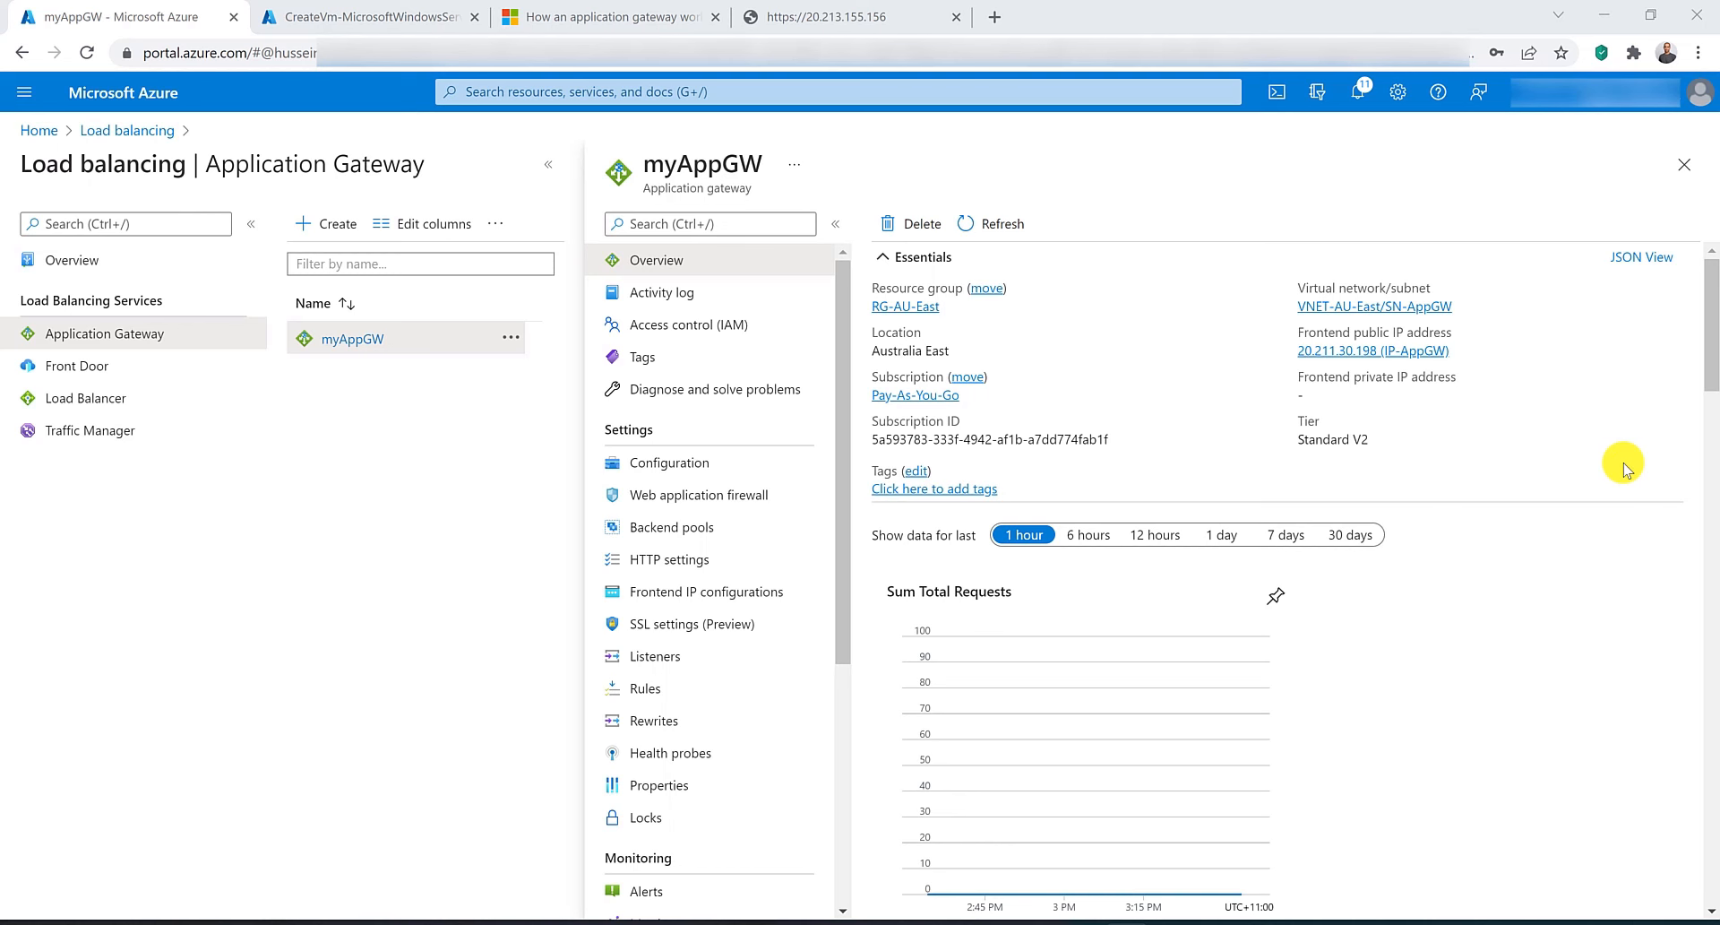
Create an SSL profile named SSLProfile with a listener-specific predefined policy AppGwSslPolicy20170401(recommended).
left_click(726, 628)
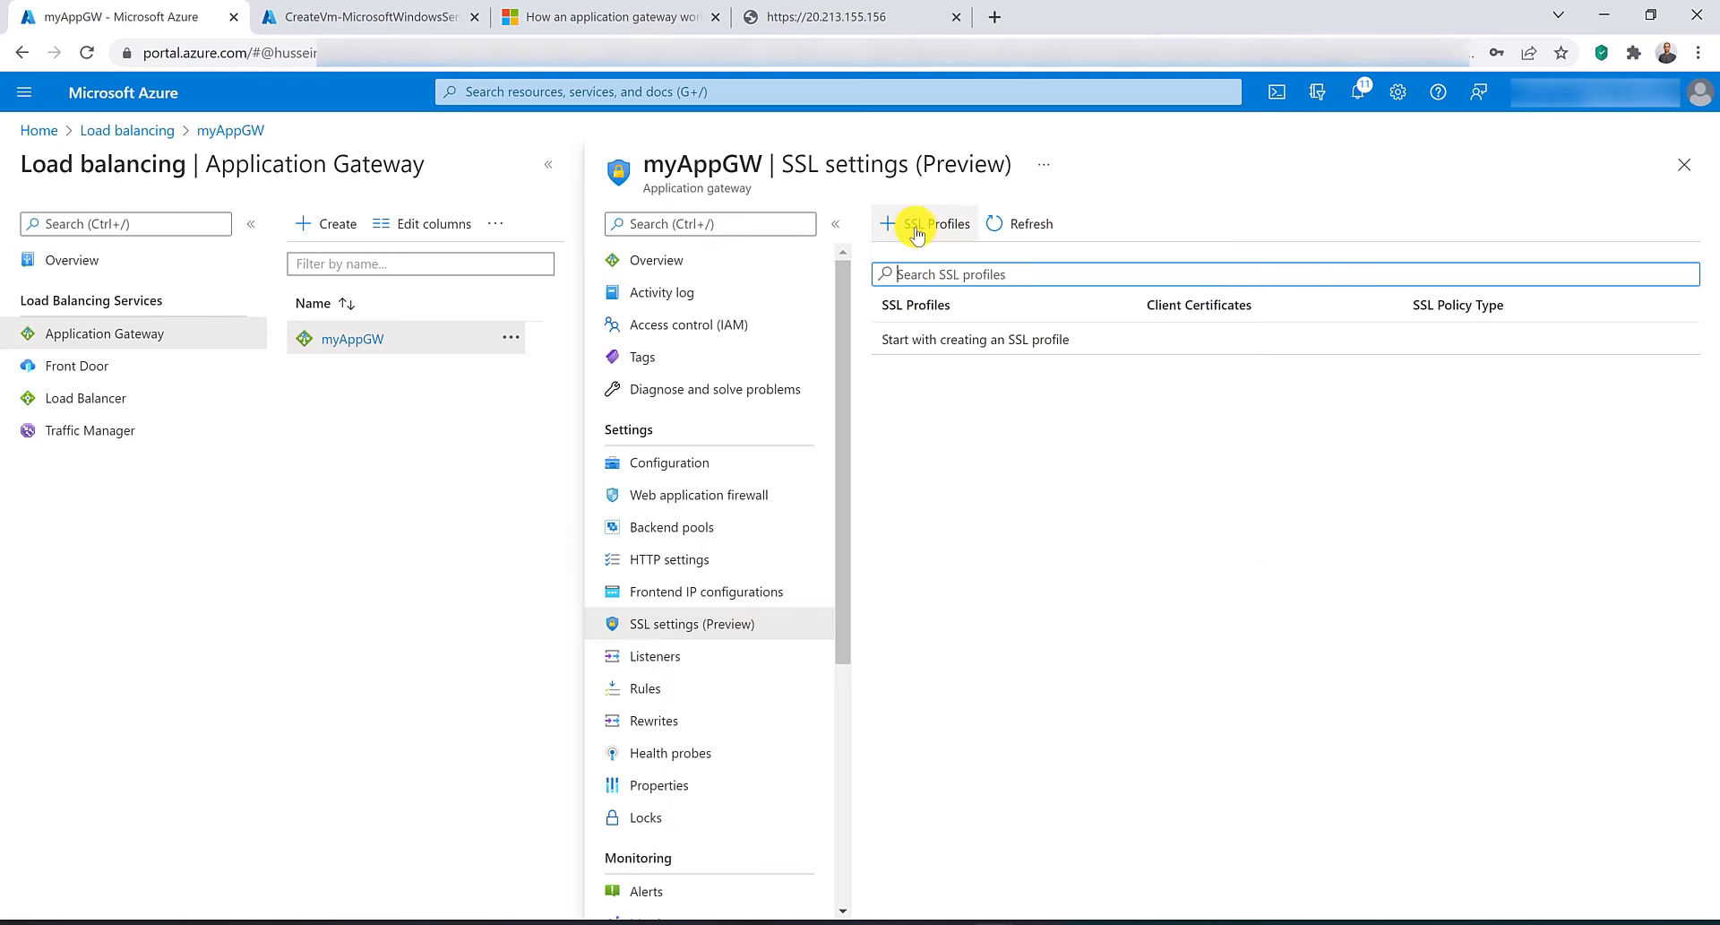
left_click(905, 228)
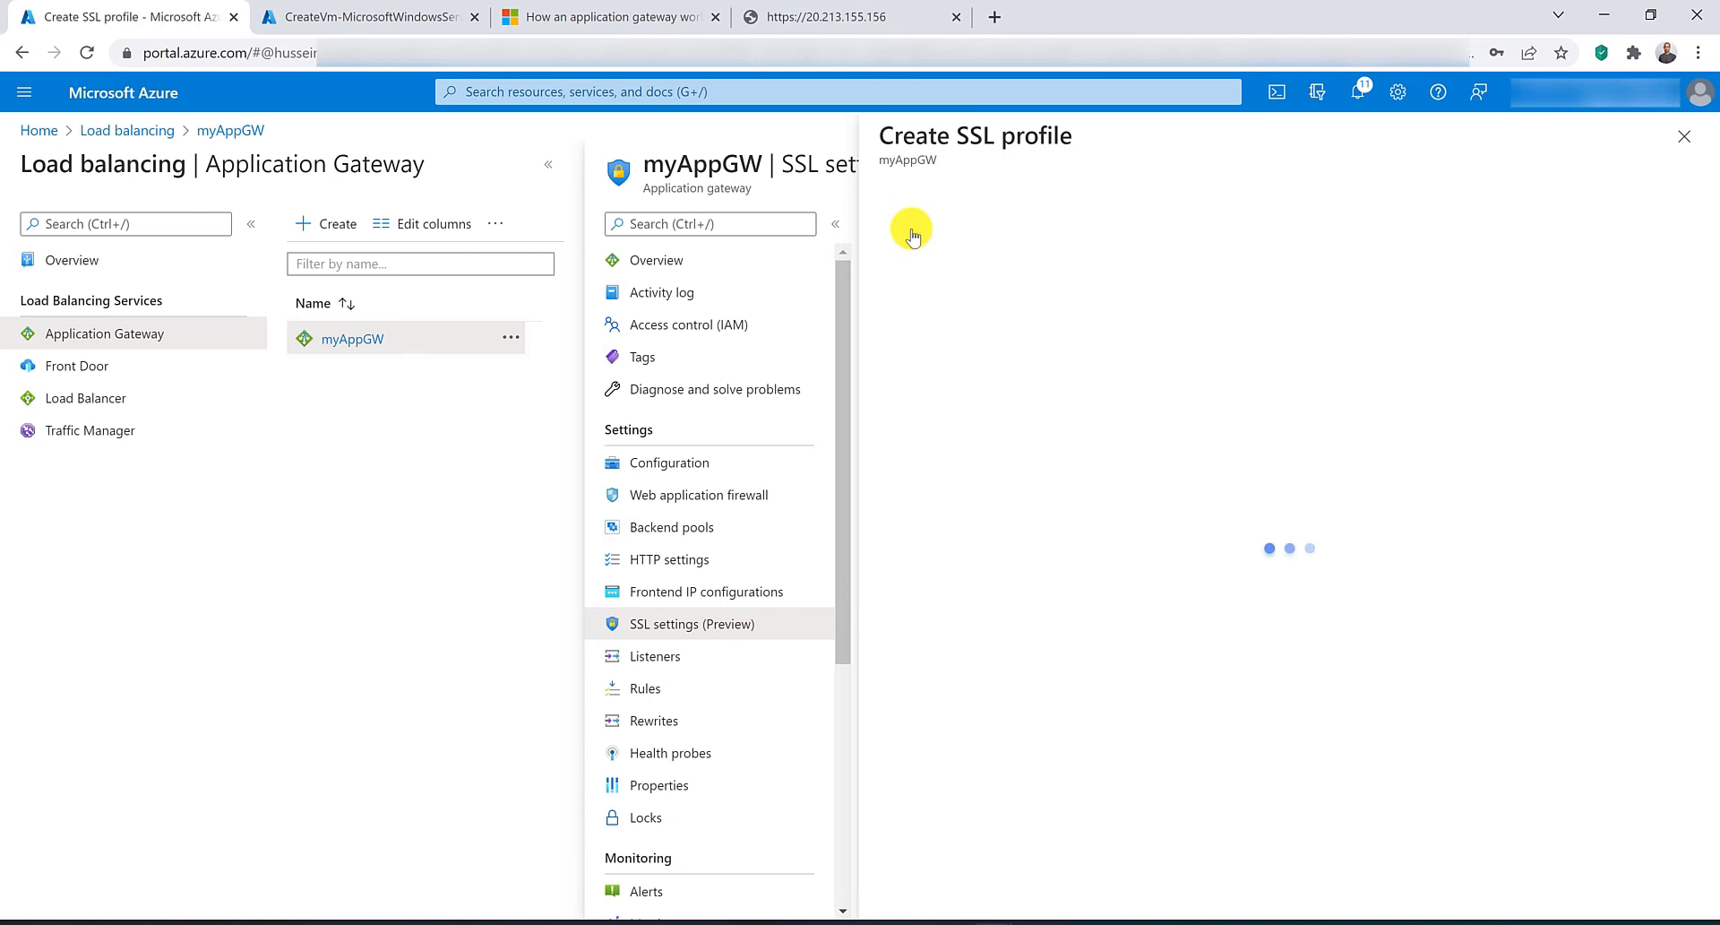
type("SSLP")
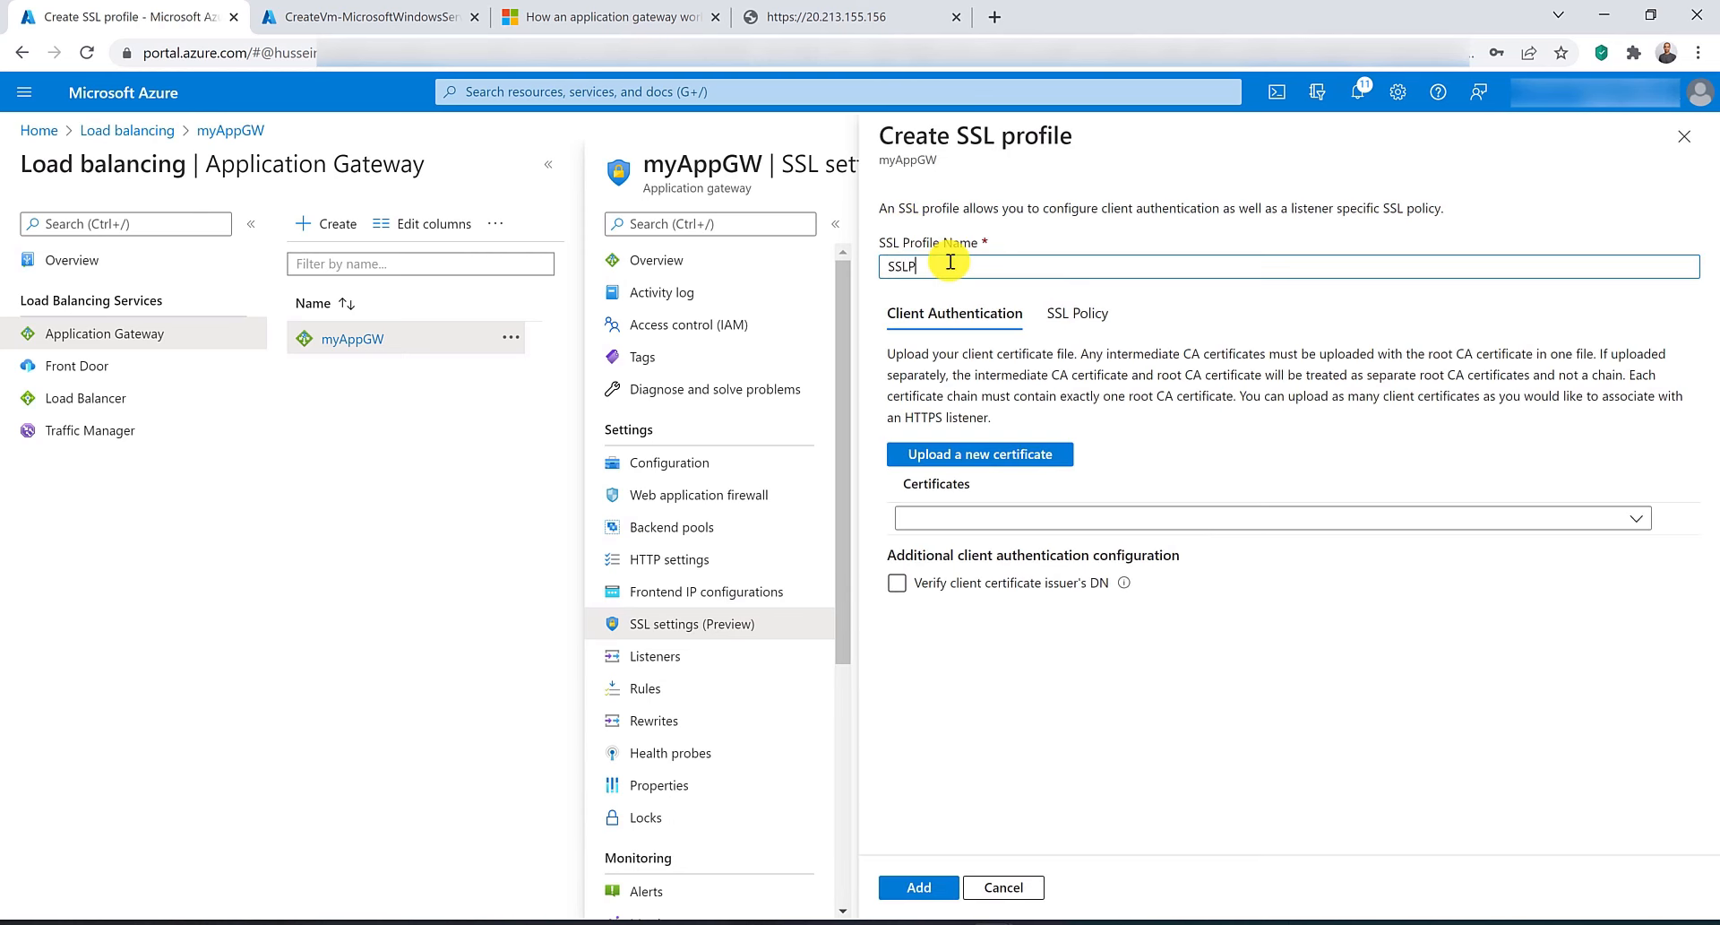
type("rofile")
left_click(978, 457)
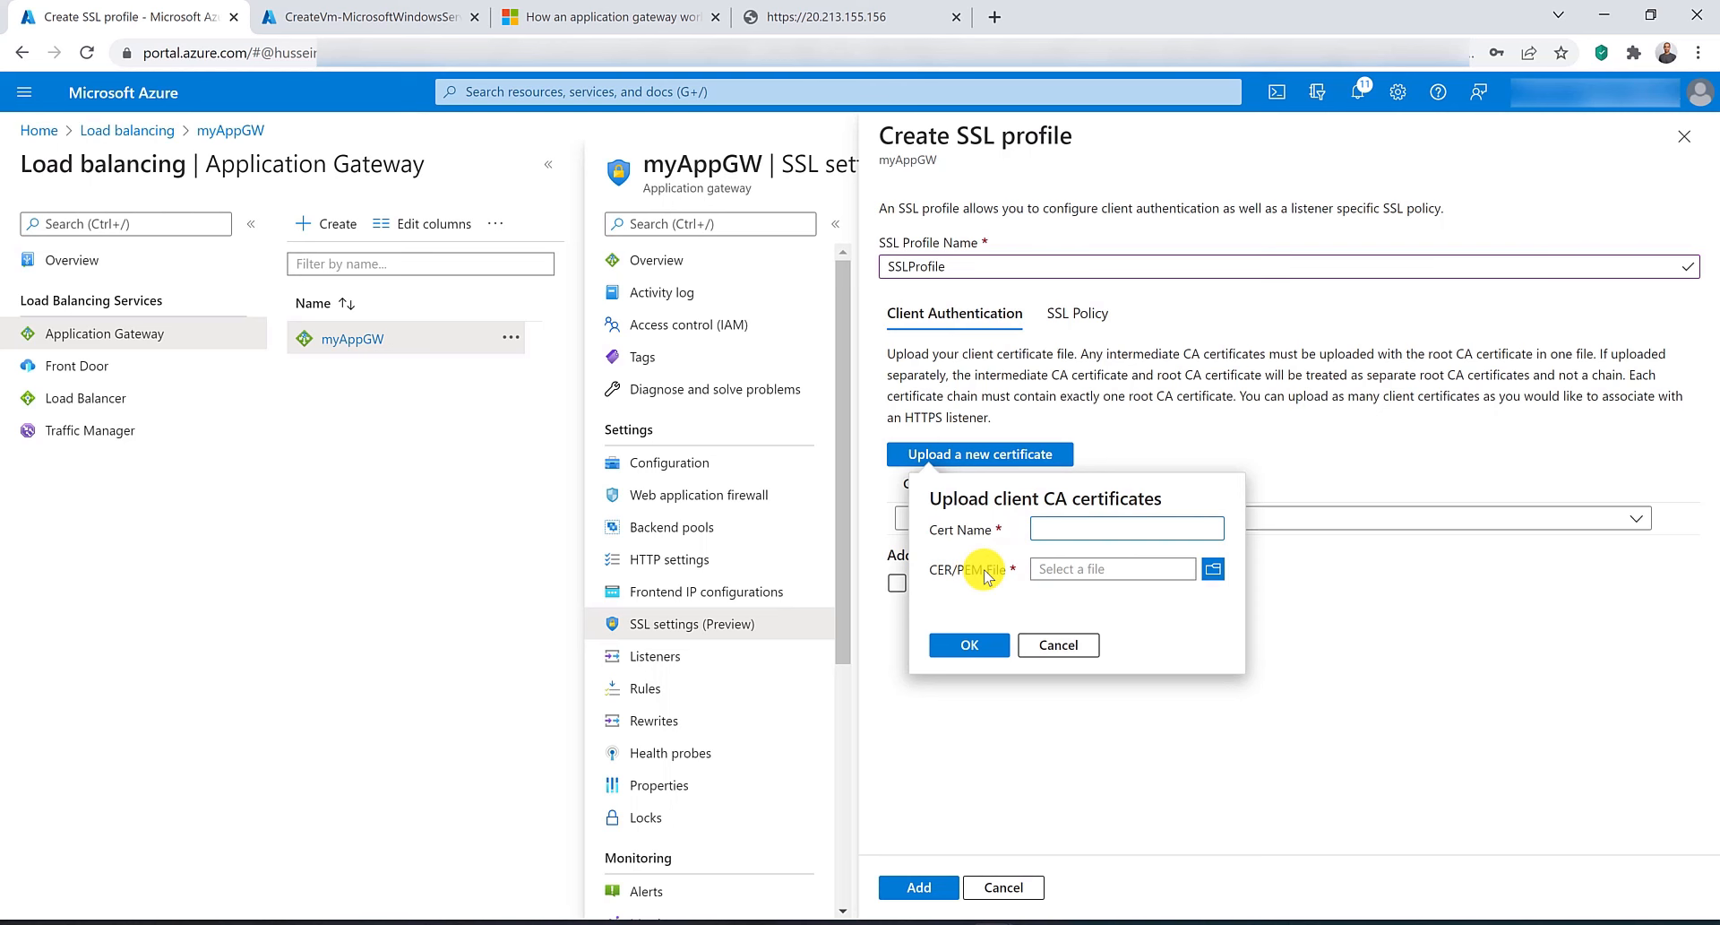
left_click(1048, 644)
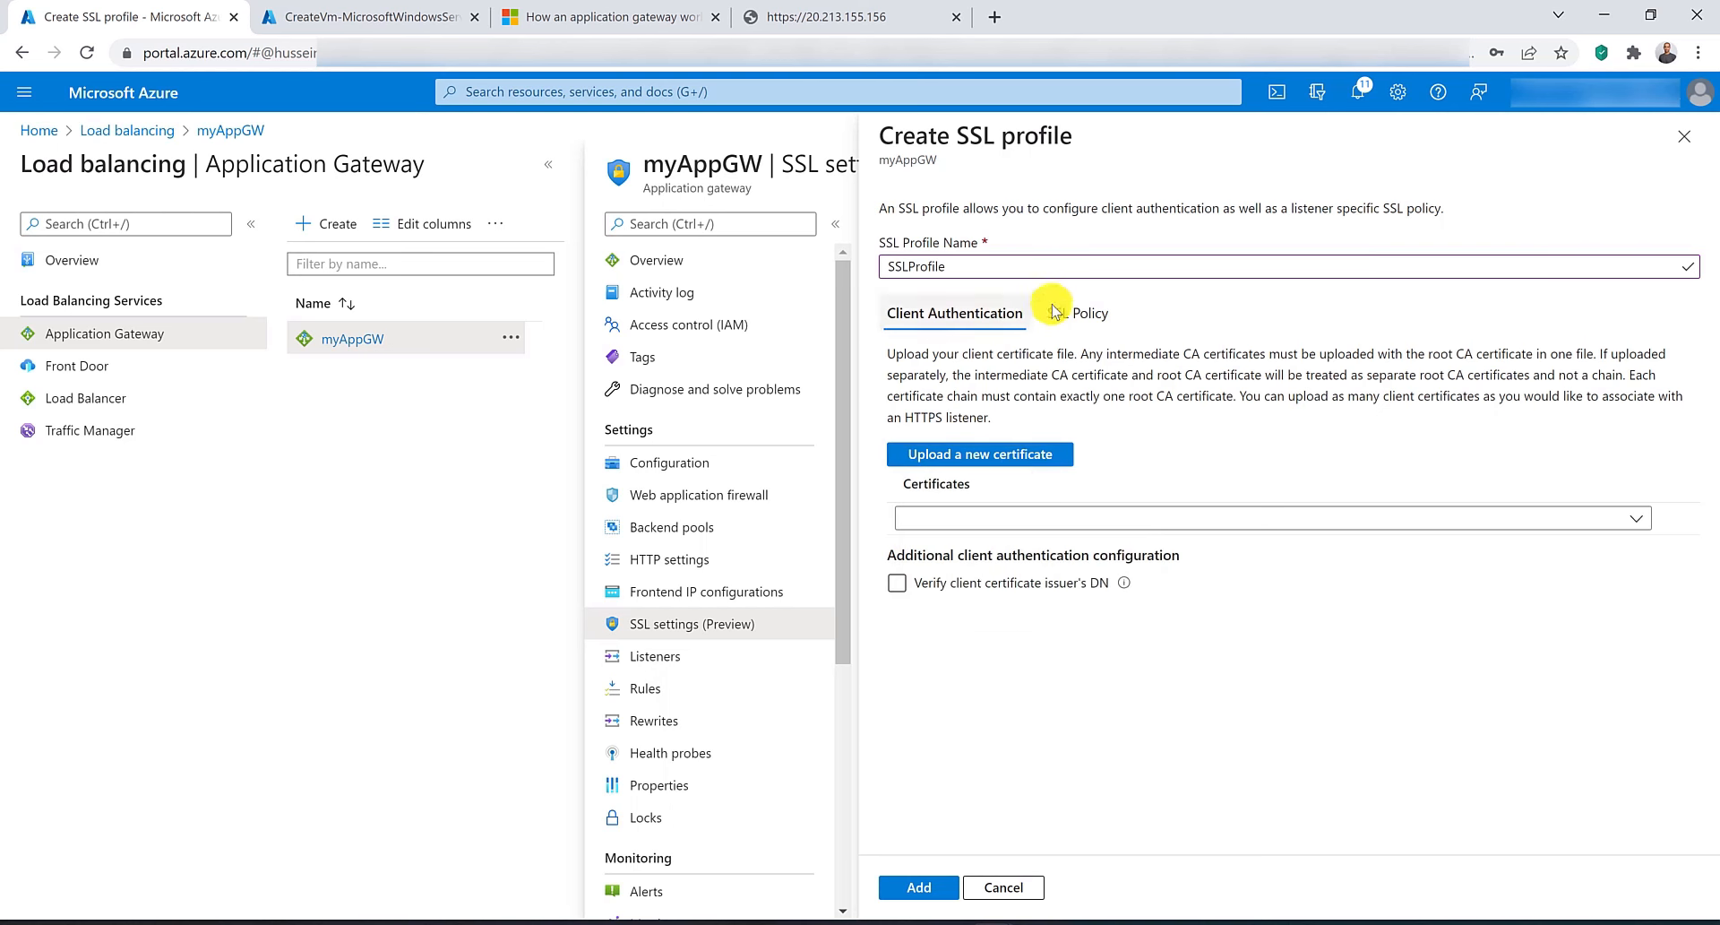
left_click(1082, 313)
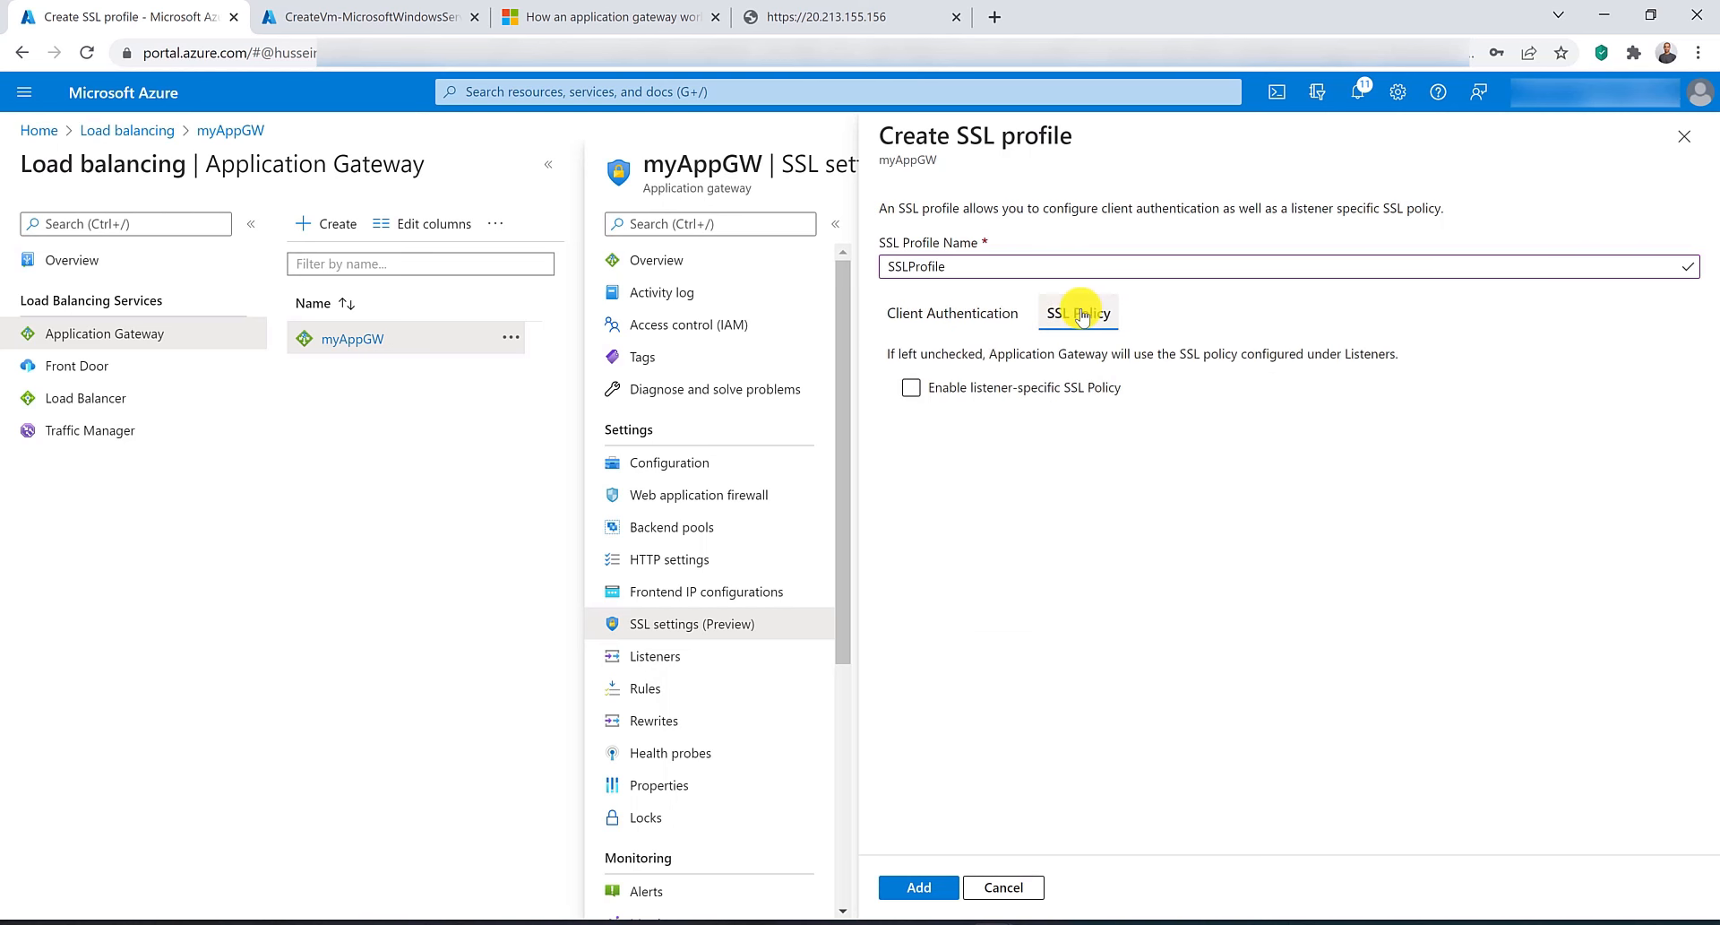
left_click(1065, 389)
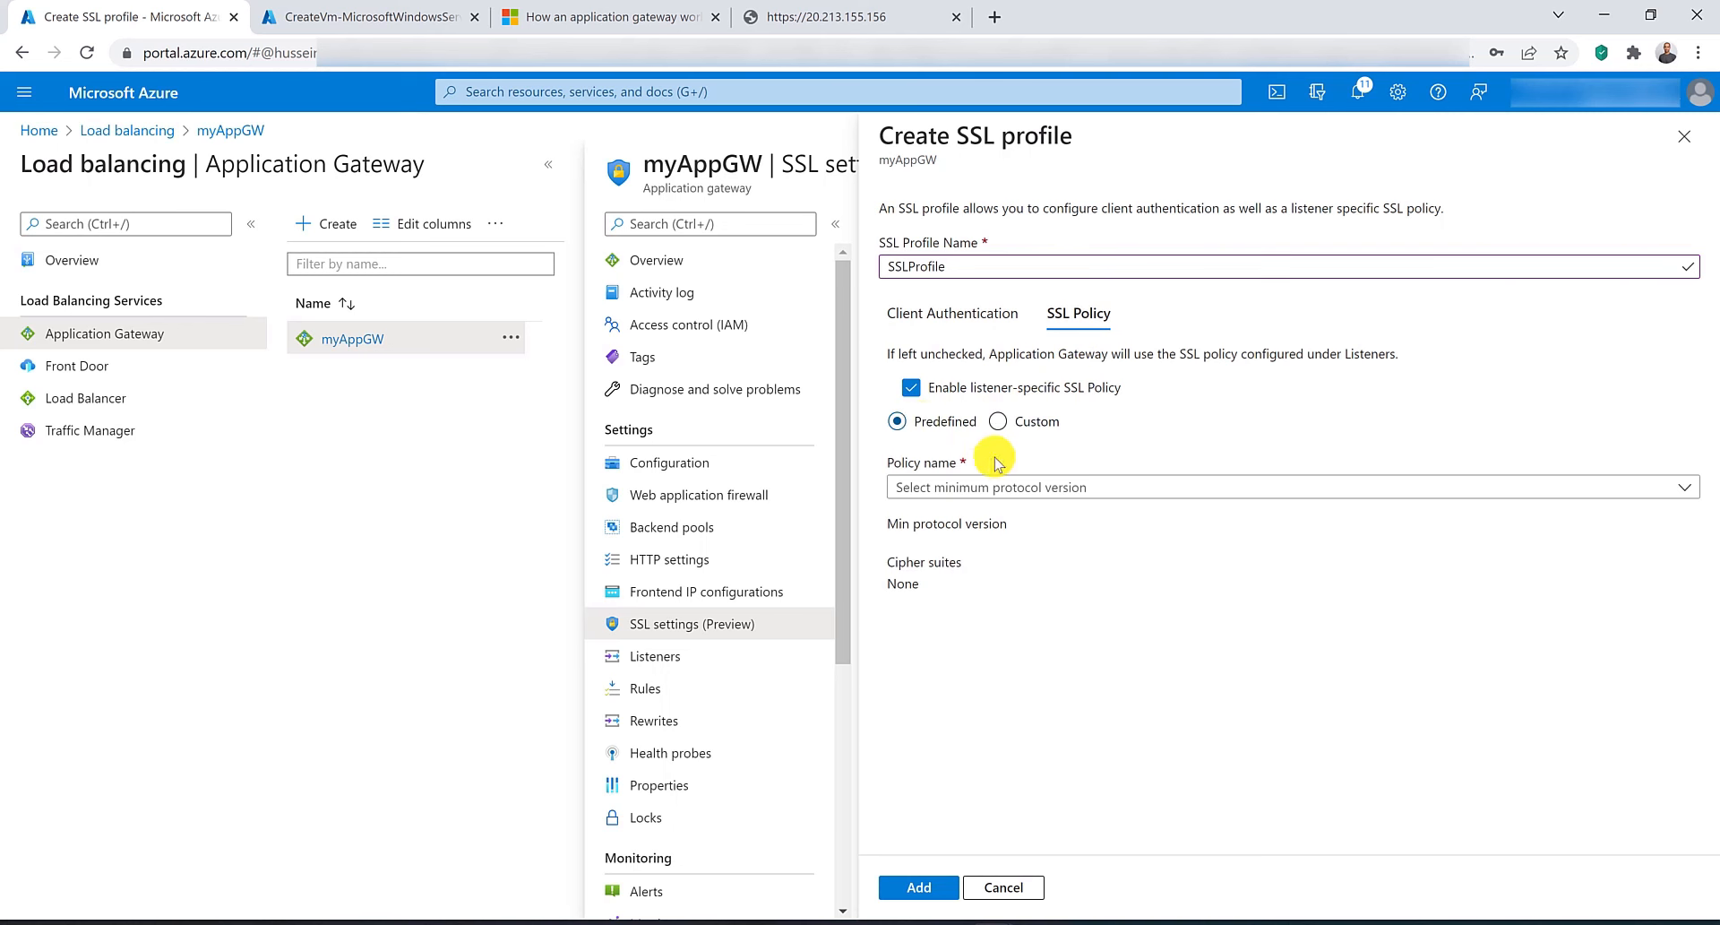
left_click(1043, 487)
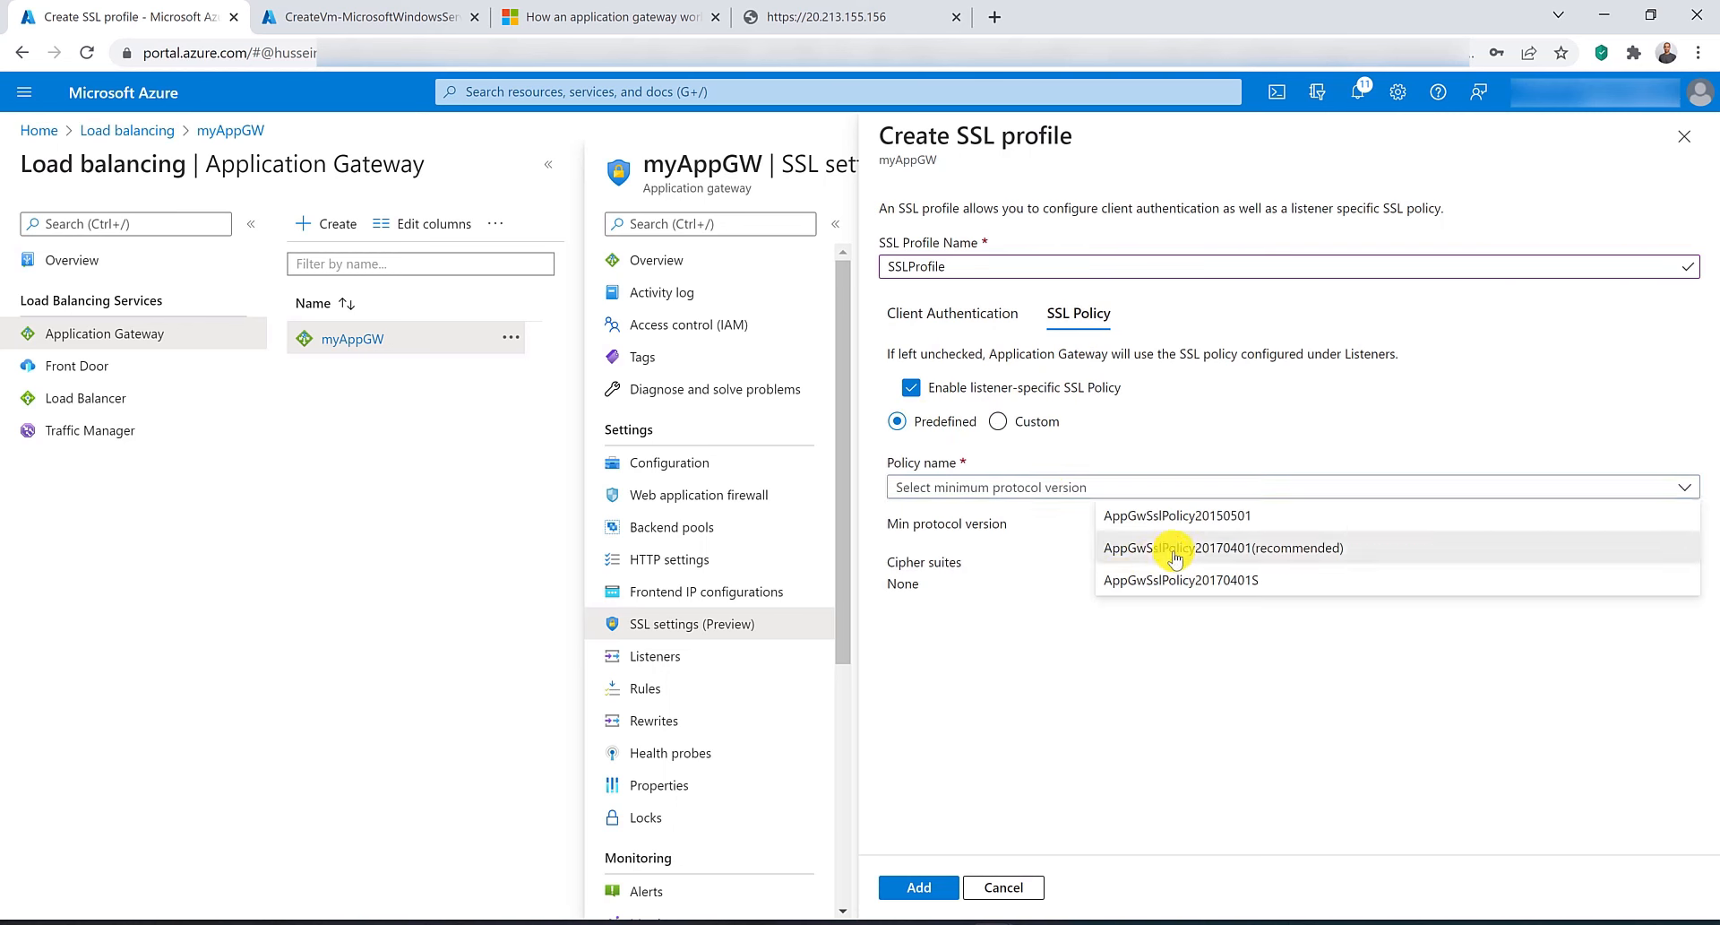
left_click(1174, 549)
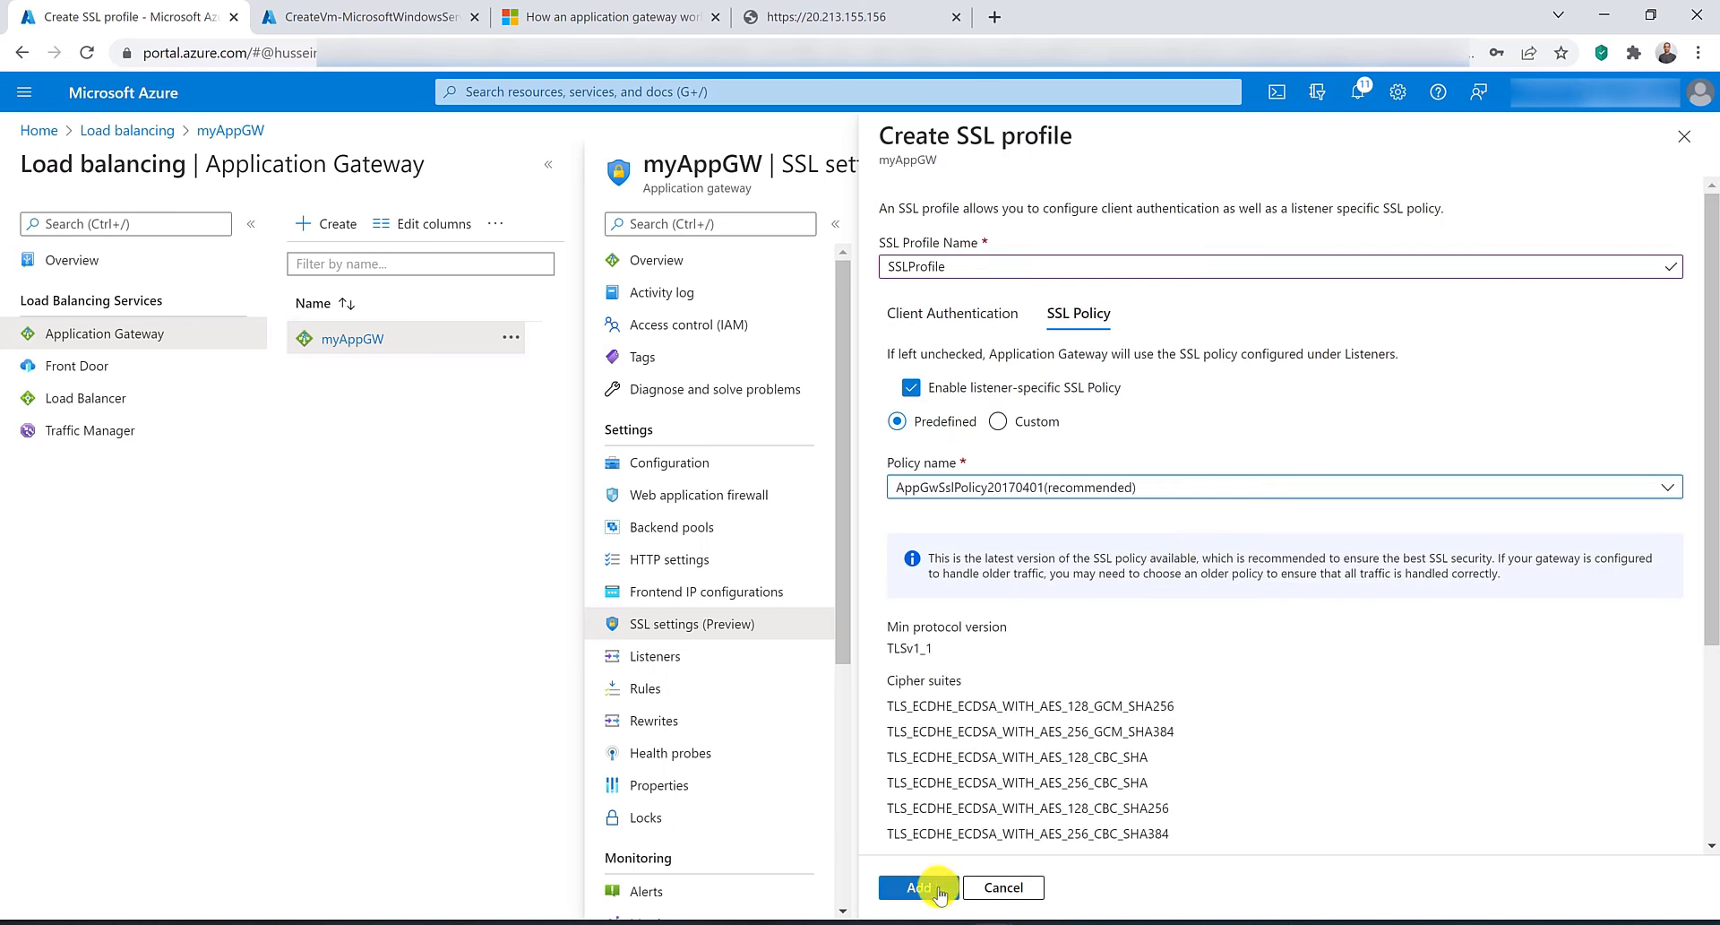
left_click(937, 890)
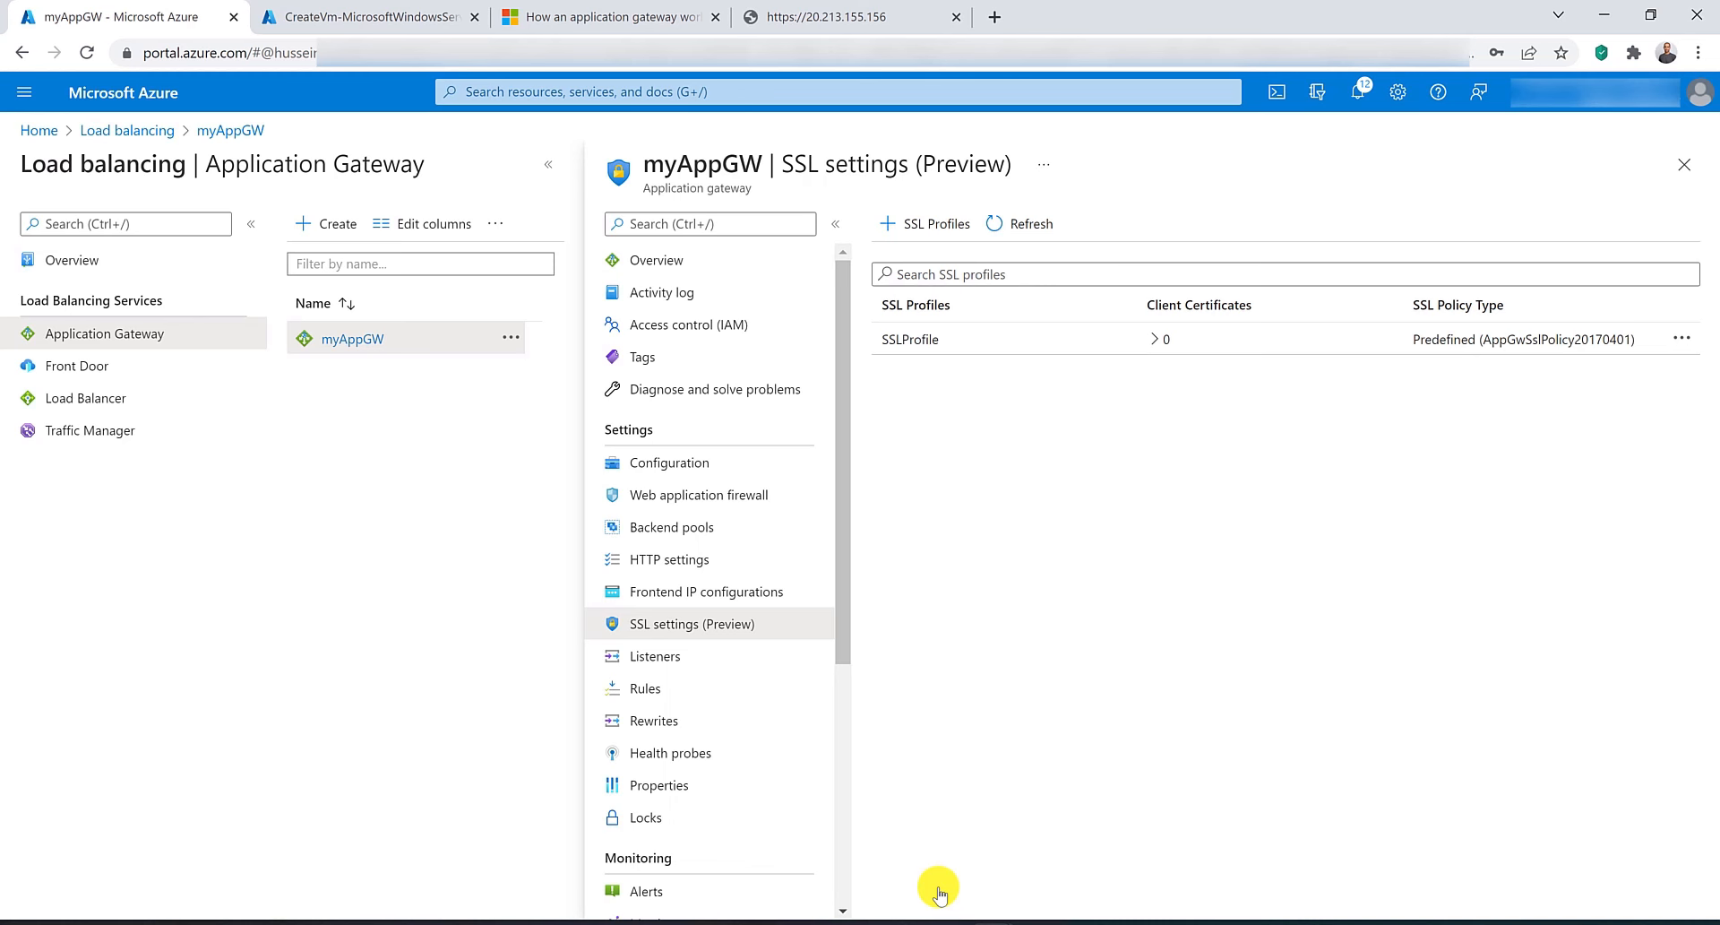
Enable the SSL profile on SSLListener, select SSLProfile, and save the listener.
left_click(692, 659)
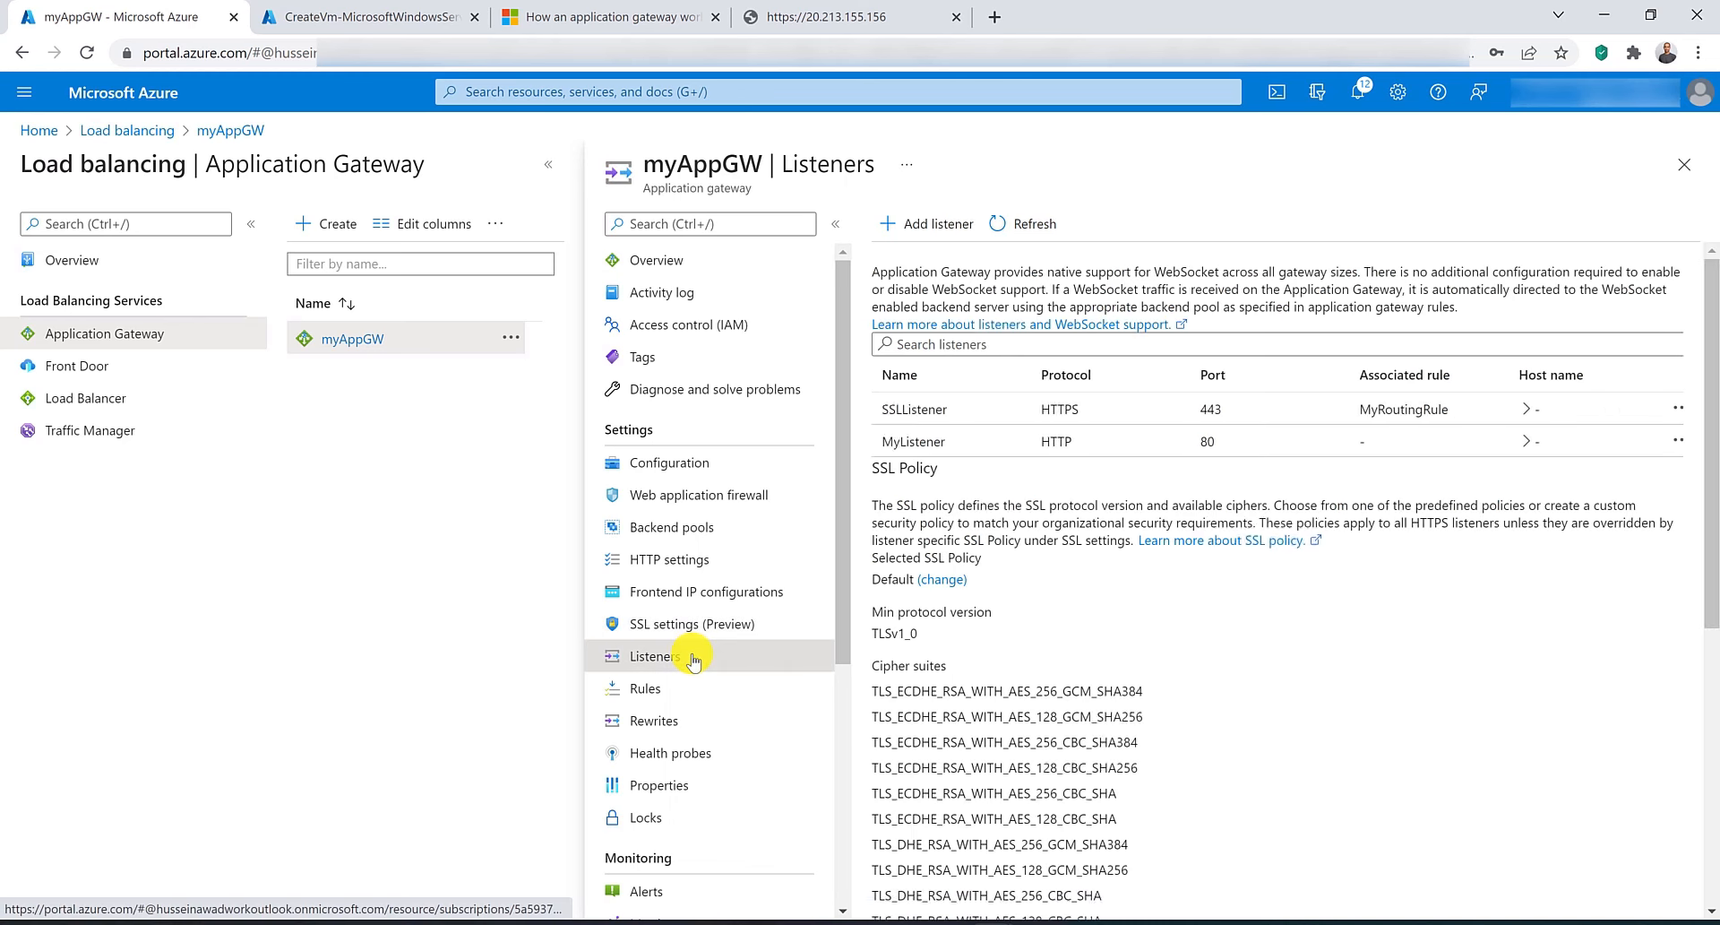
left_click(1030, 409)
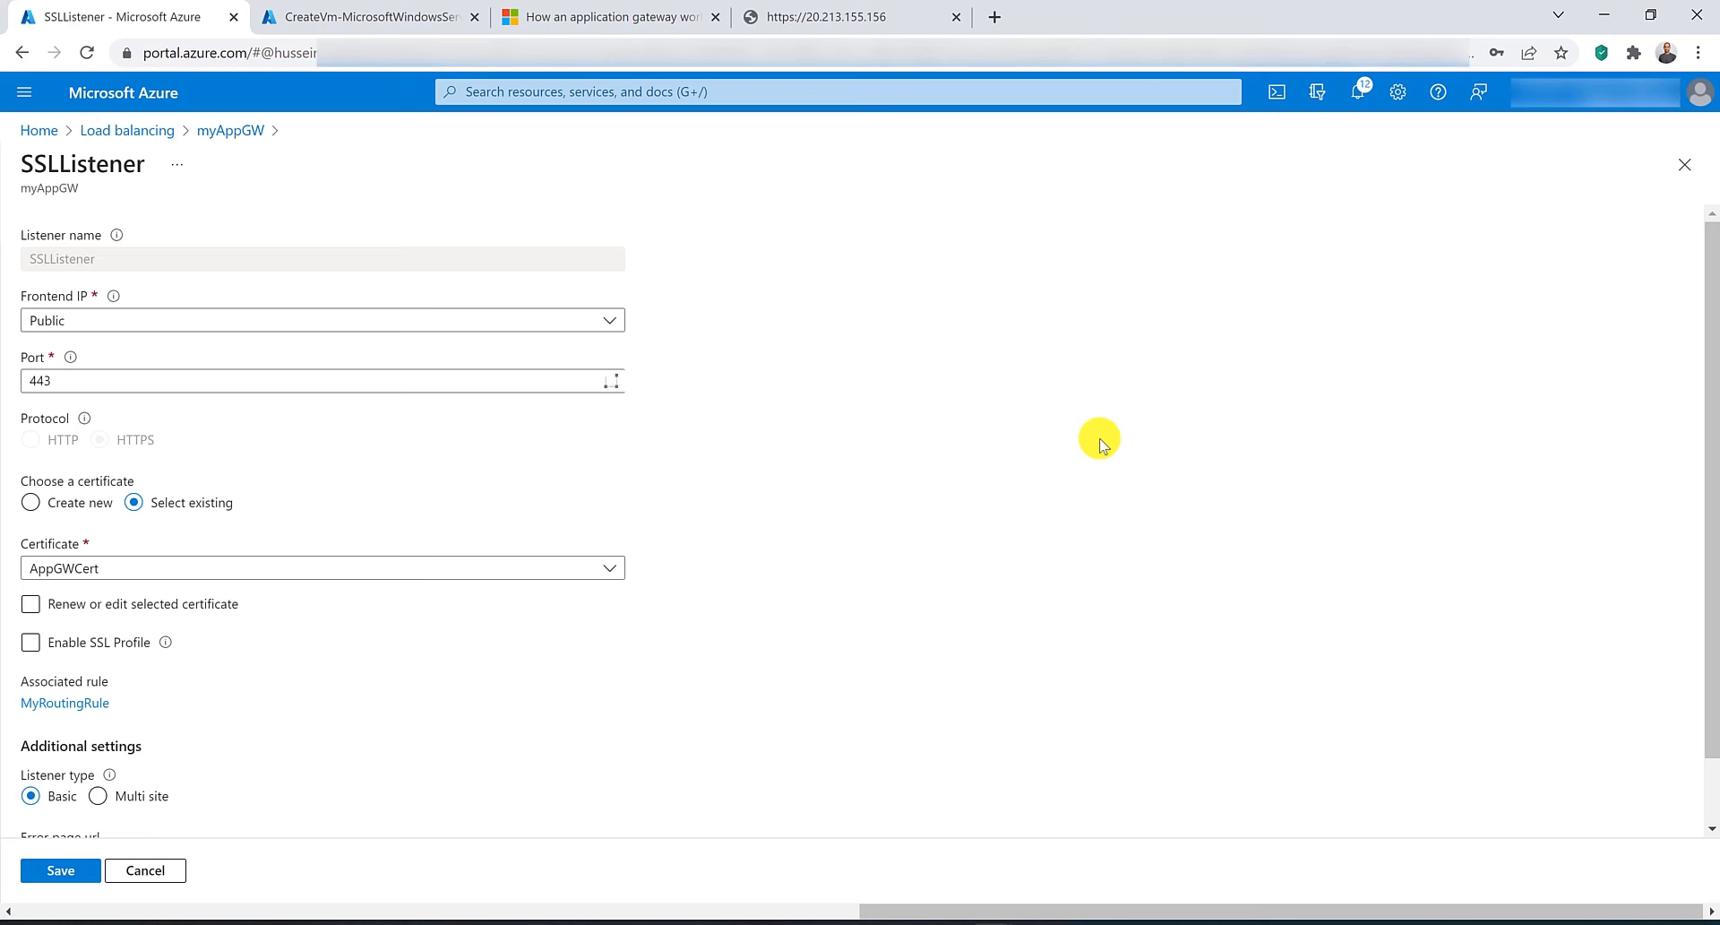
left_click(90, 645)
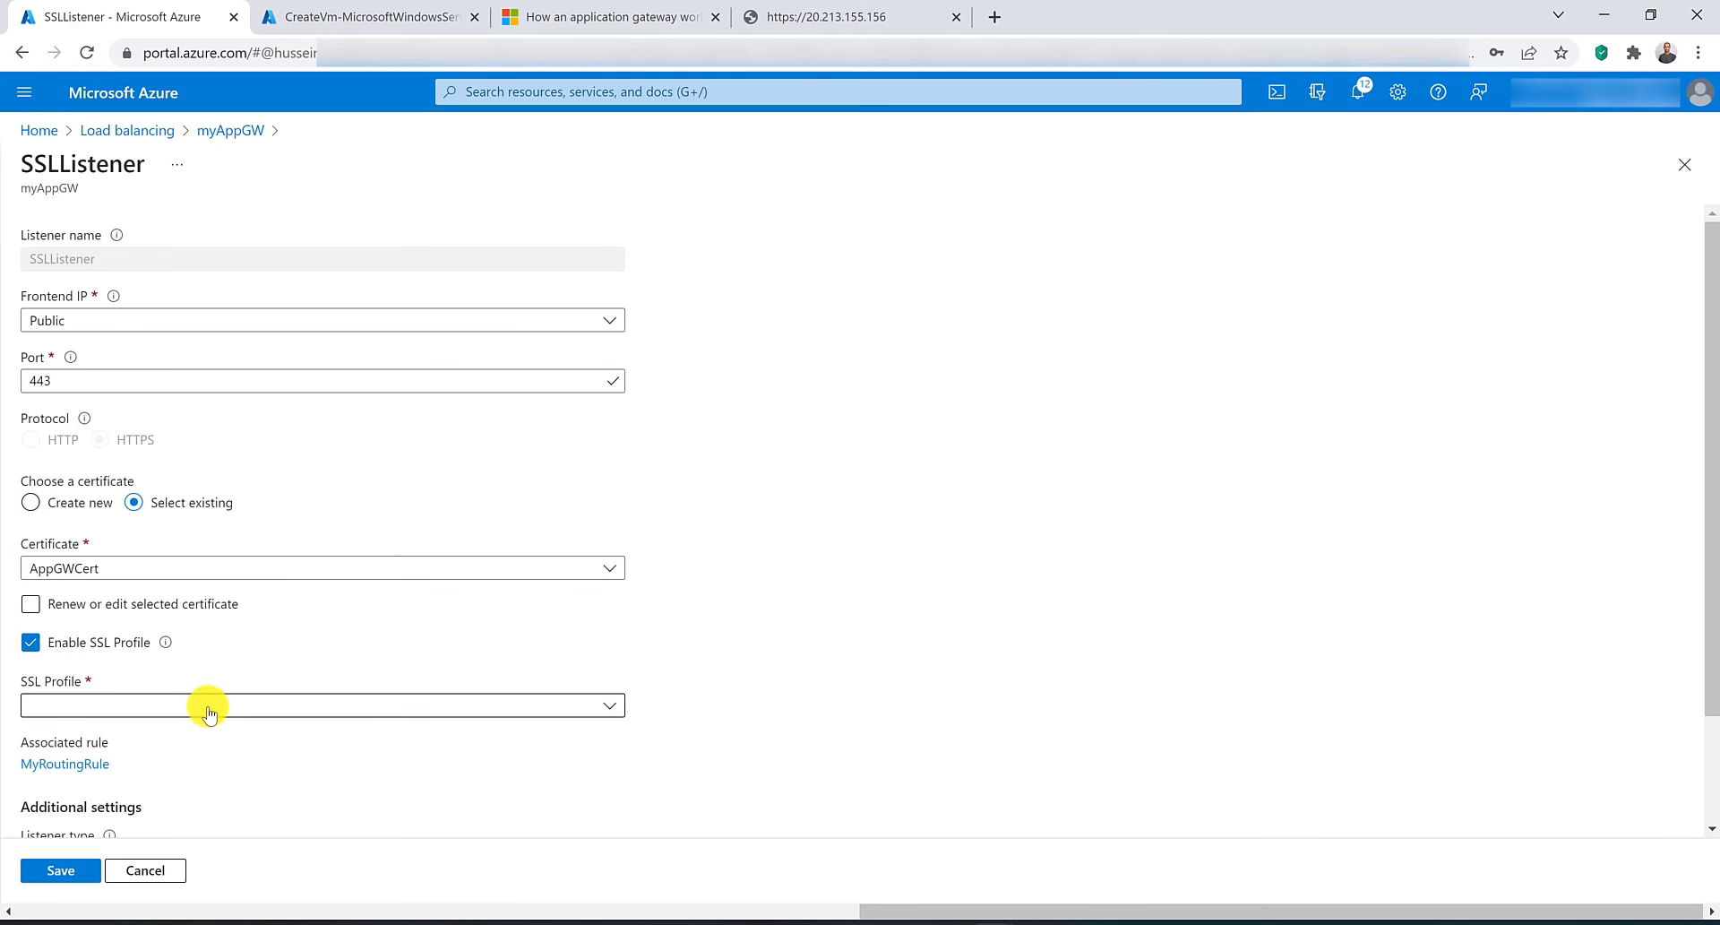
left_click(208, 705)
left_click(209, 737)
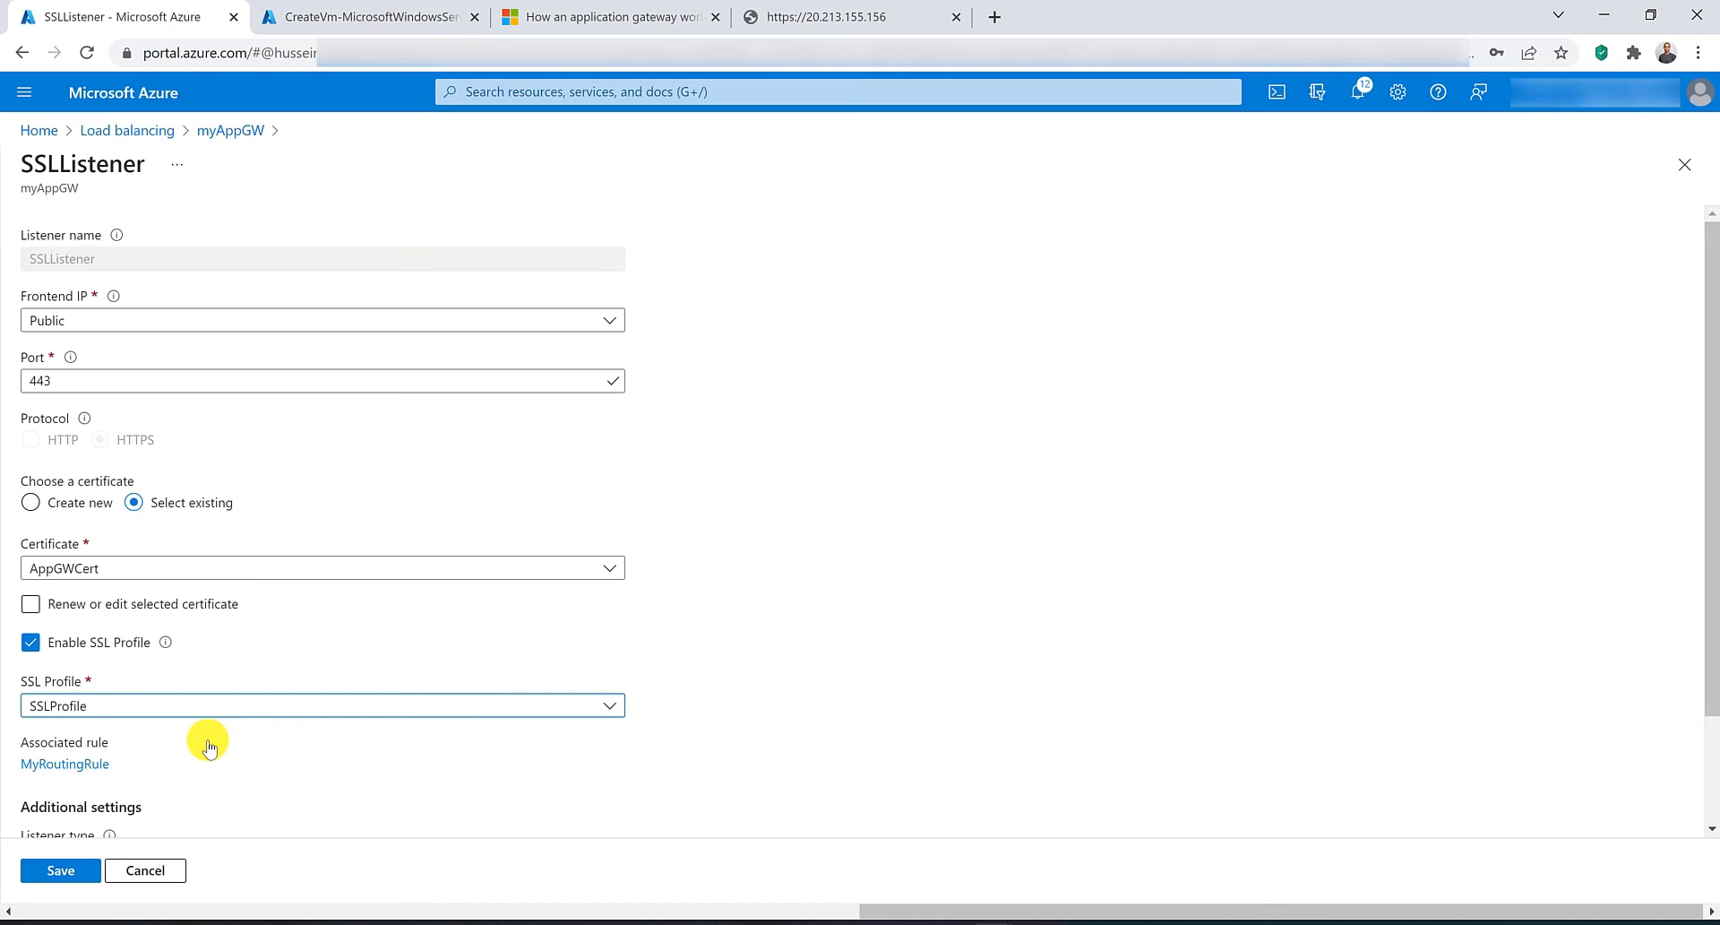
left_click(168, 869)
left_click(952, 165)
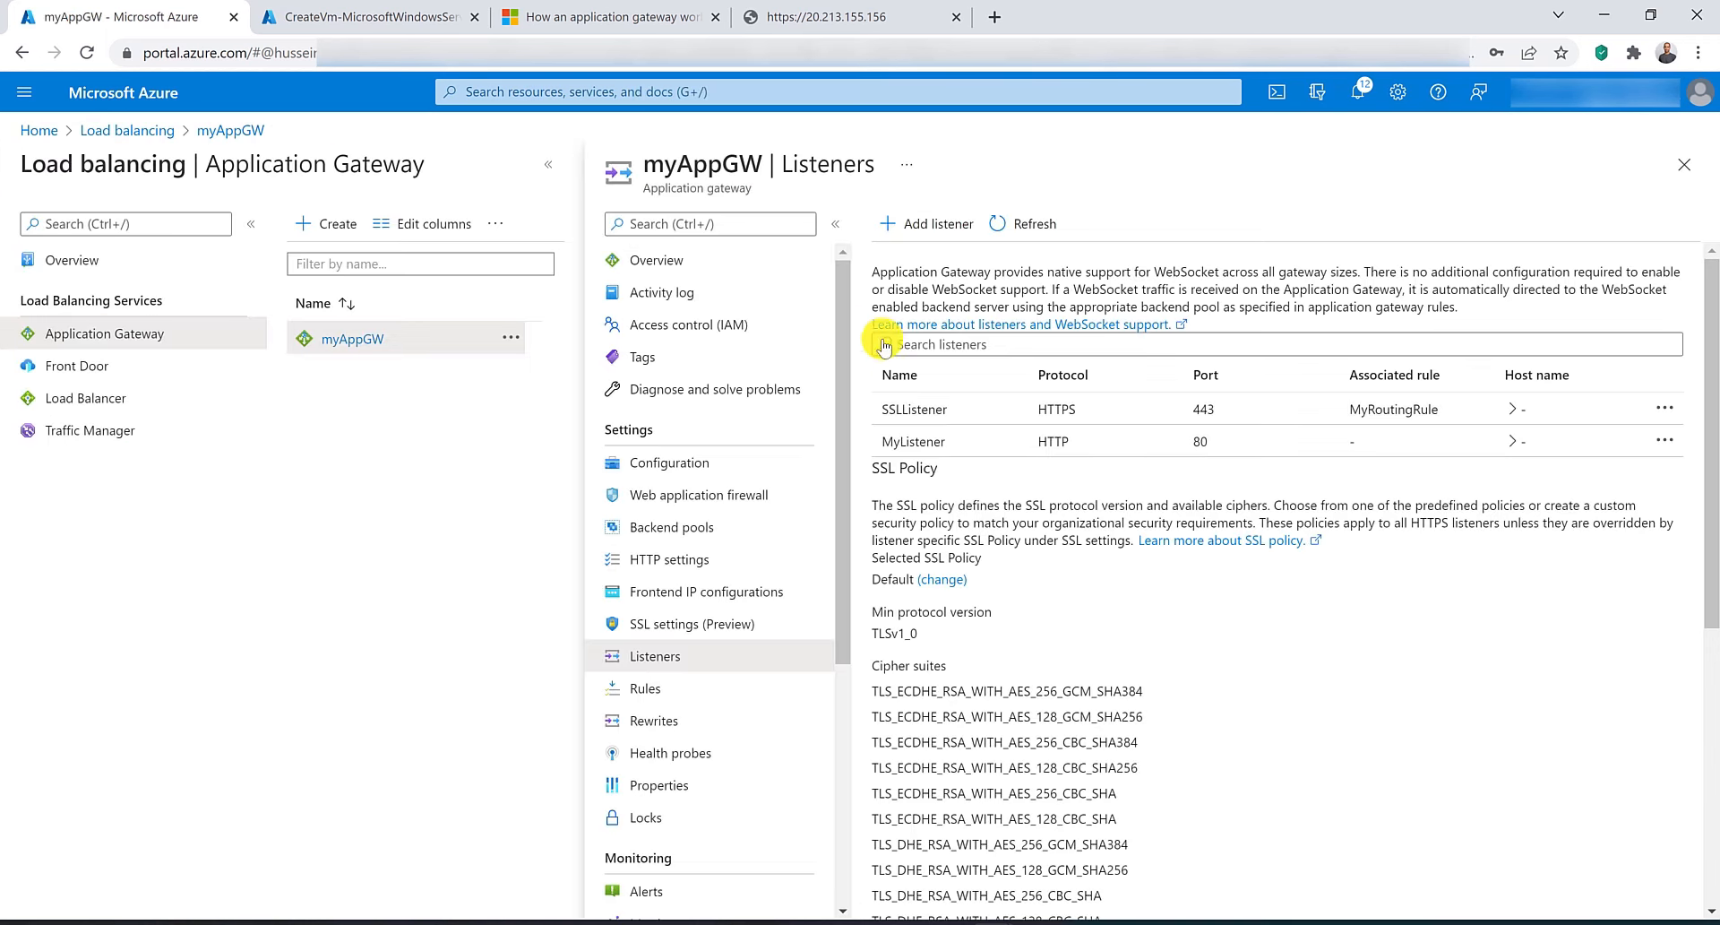
Open SSLProfile's SSL policy settings and examine the predefined policy options, minimum protocol version and cipher suites.
left_click(717, 623)
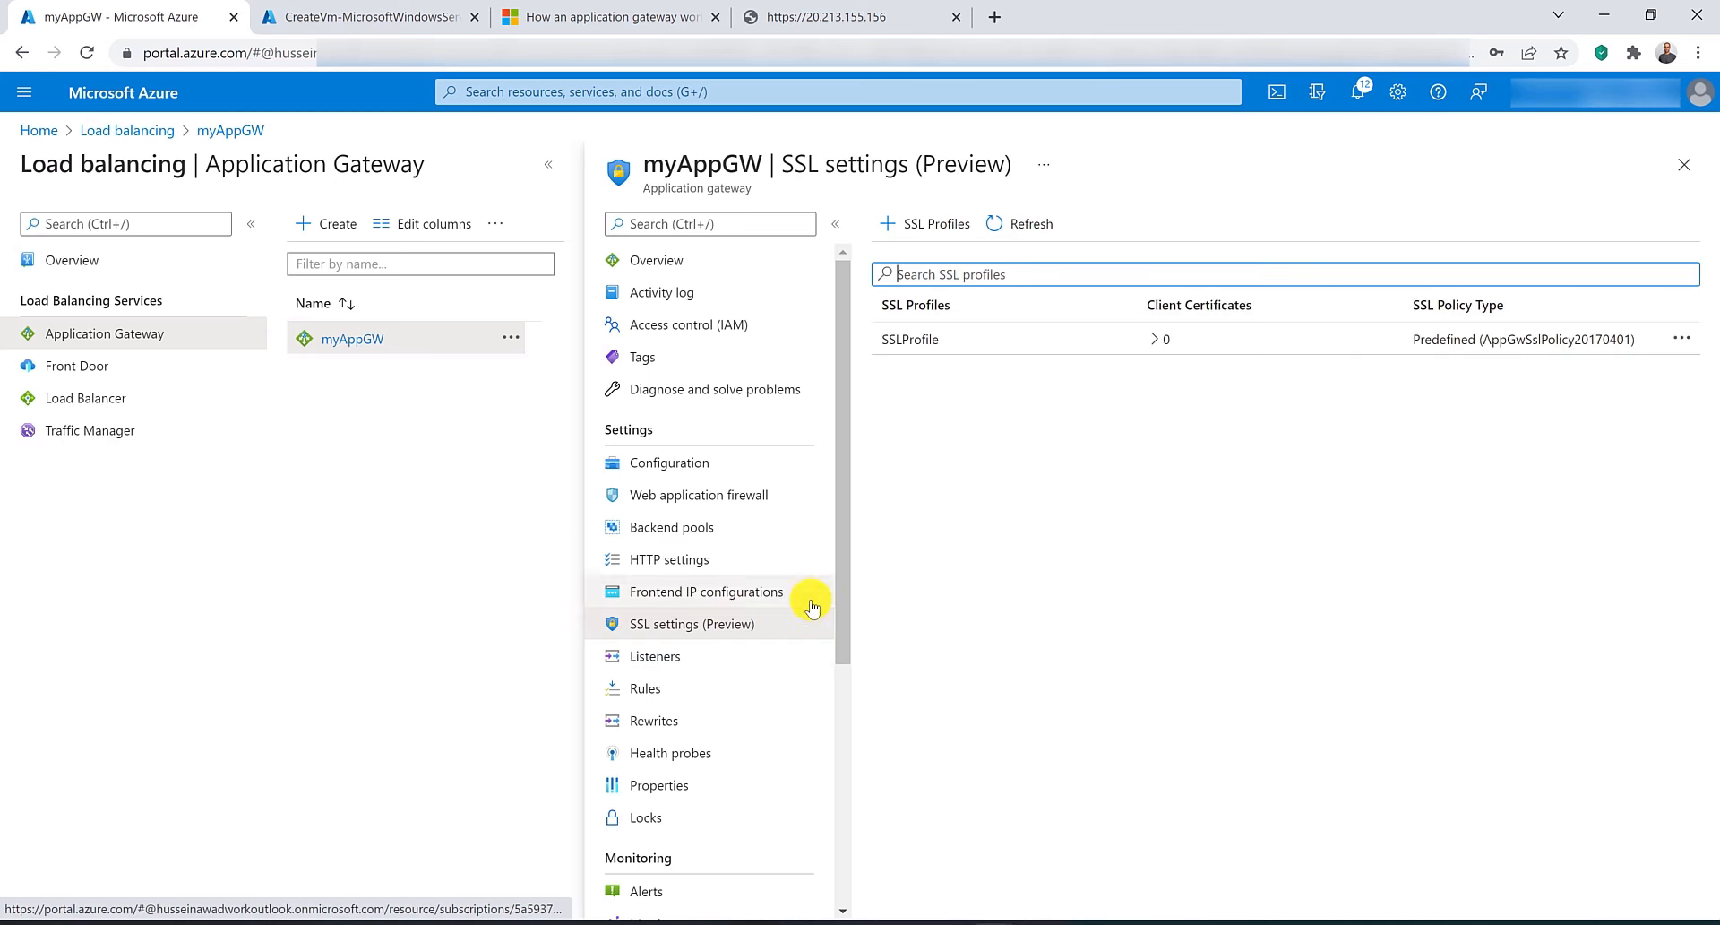
left_click(920, 339)
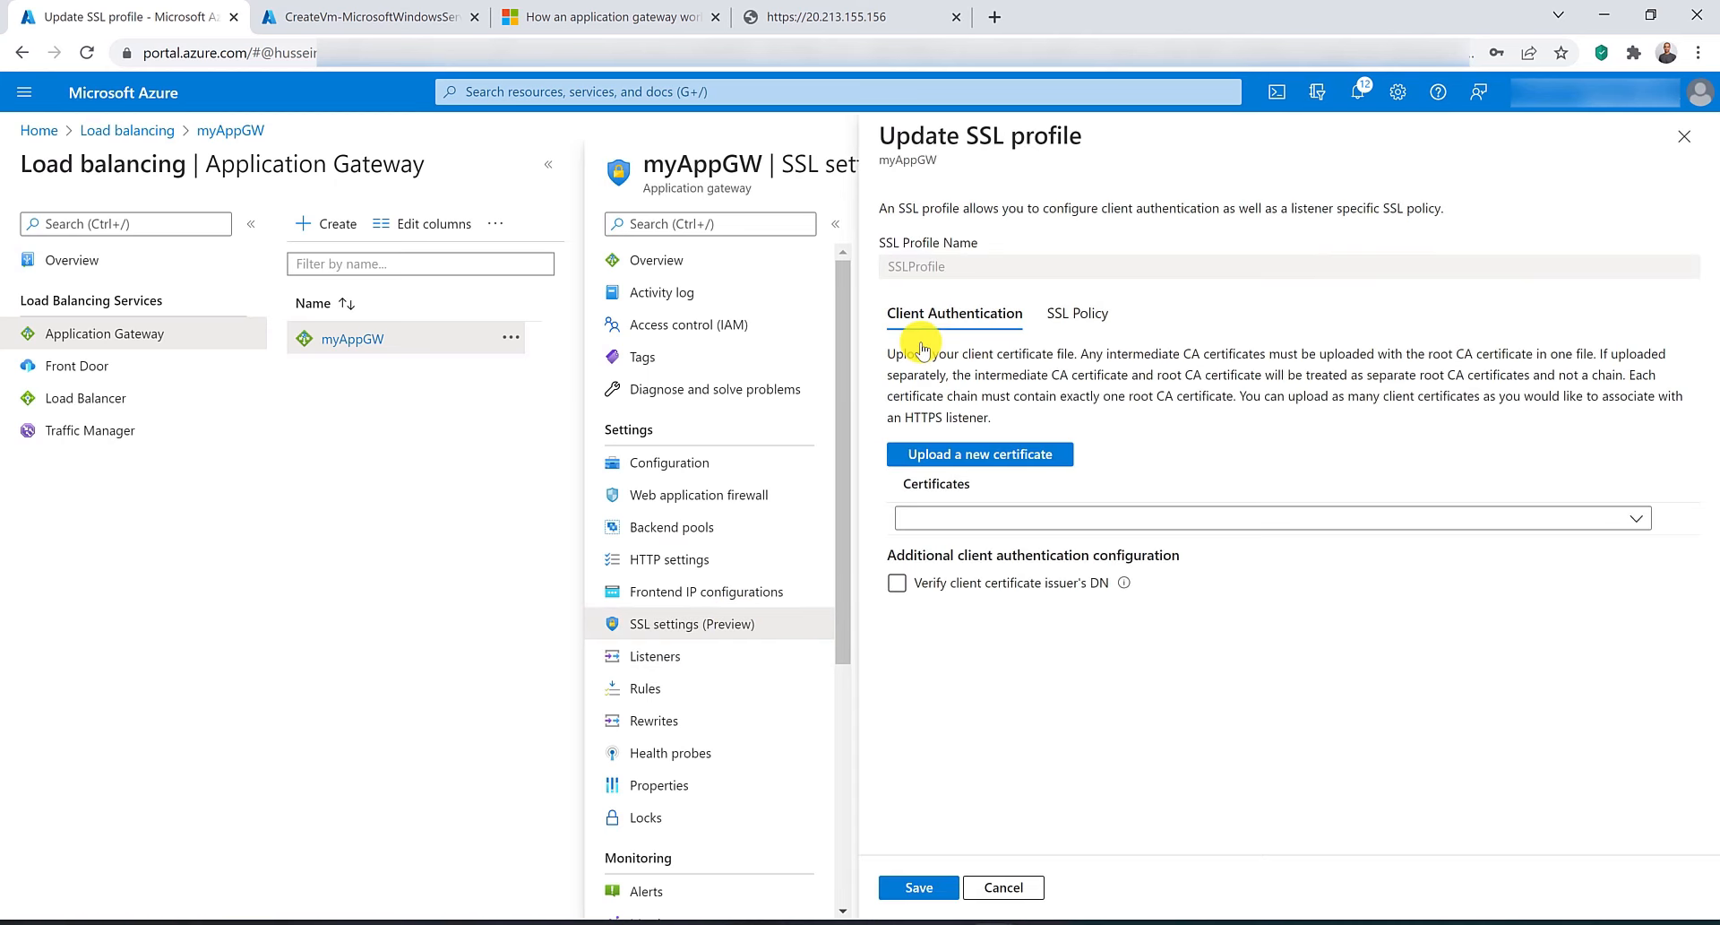
left_click(1095, 311)
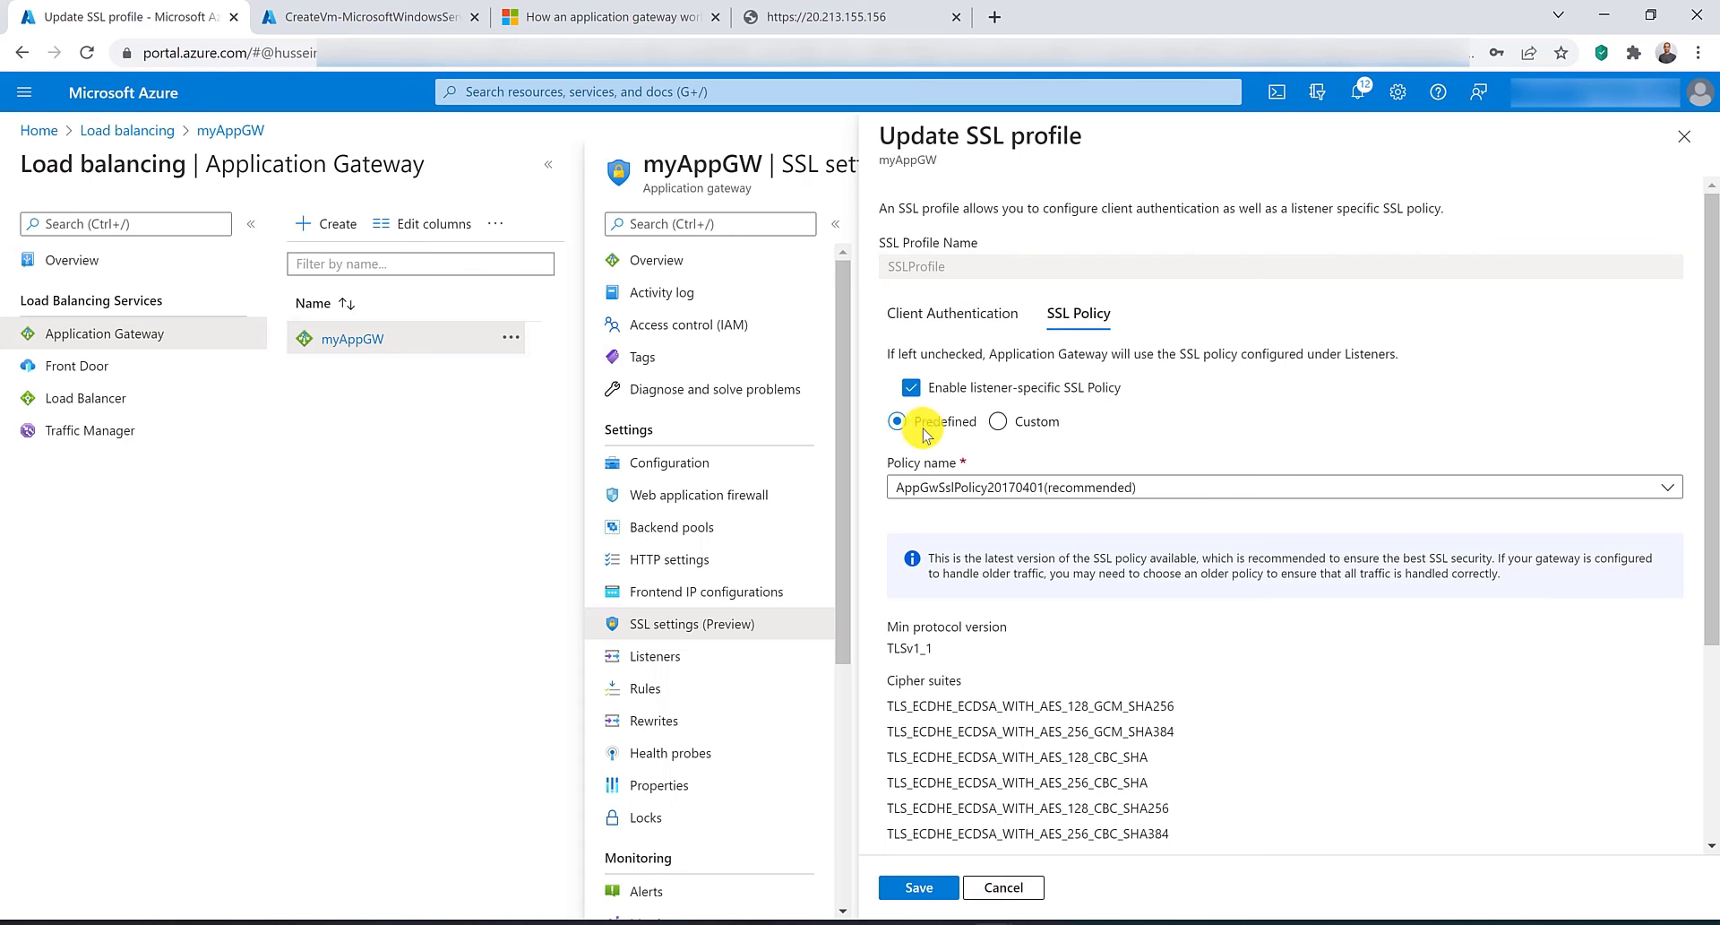
left_click(1044, 489)
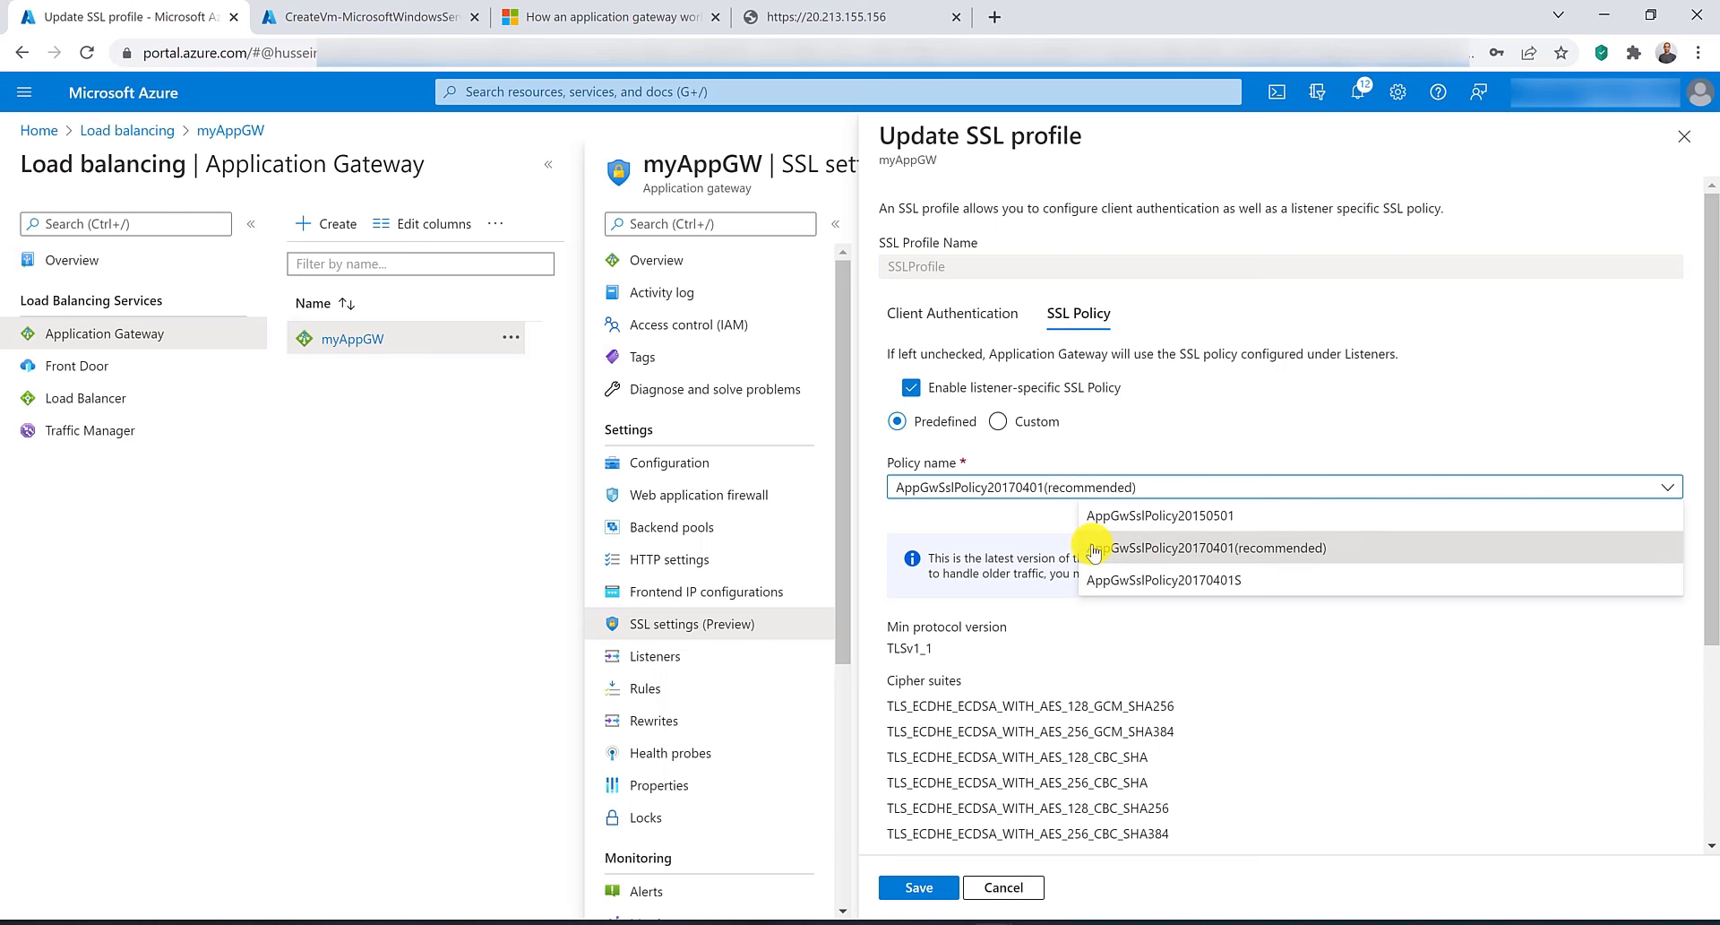
left_click(1033, 521)
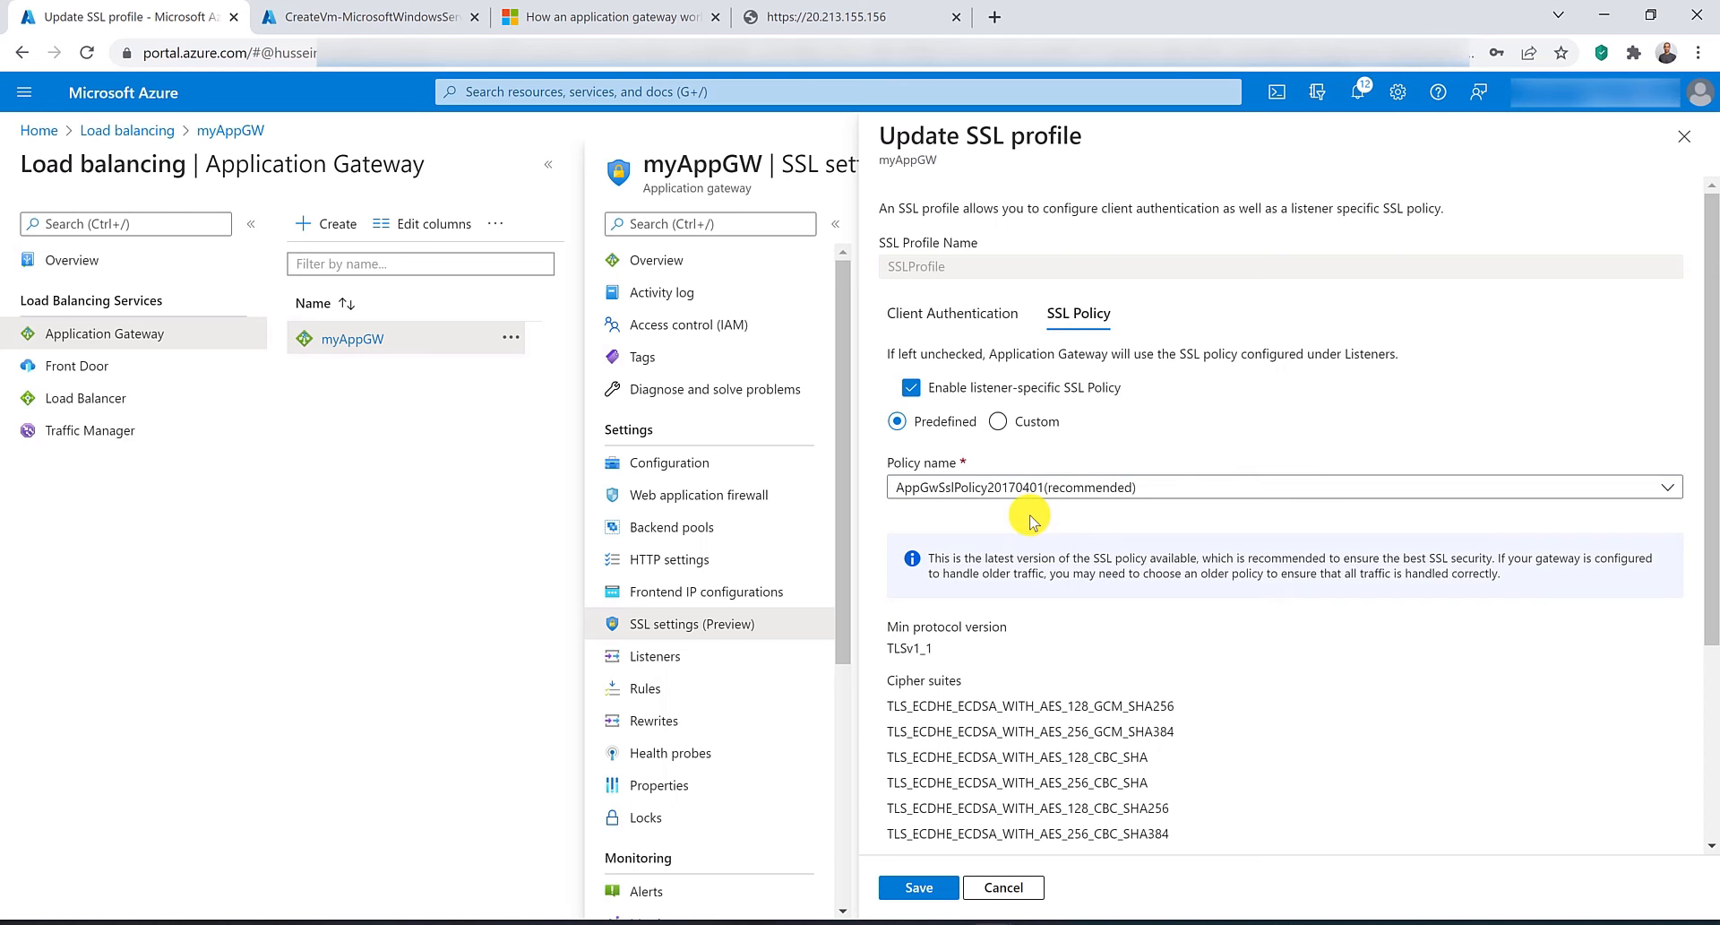
scroll(1033, 521, "down", 3)
left_click_drag(1089, 800, 906, 368)
left_click(903, 385)
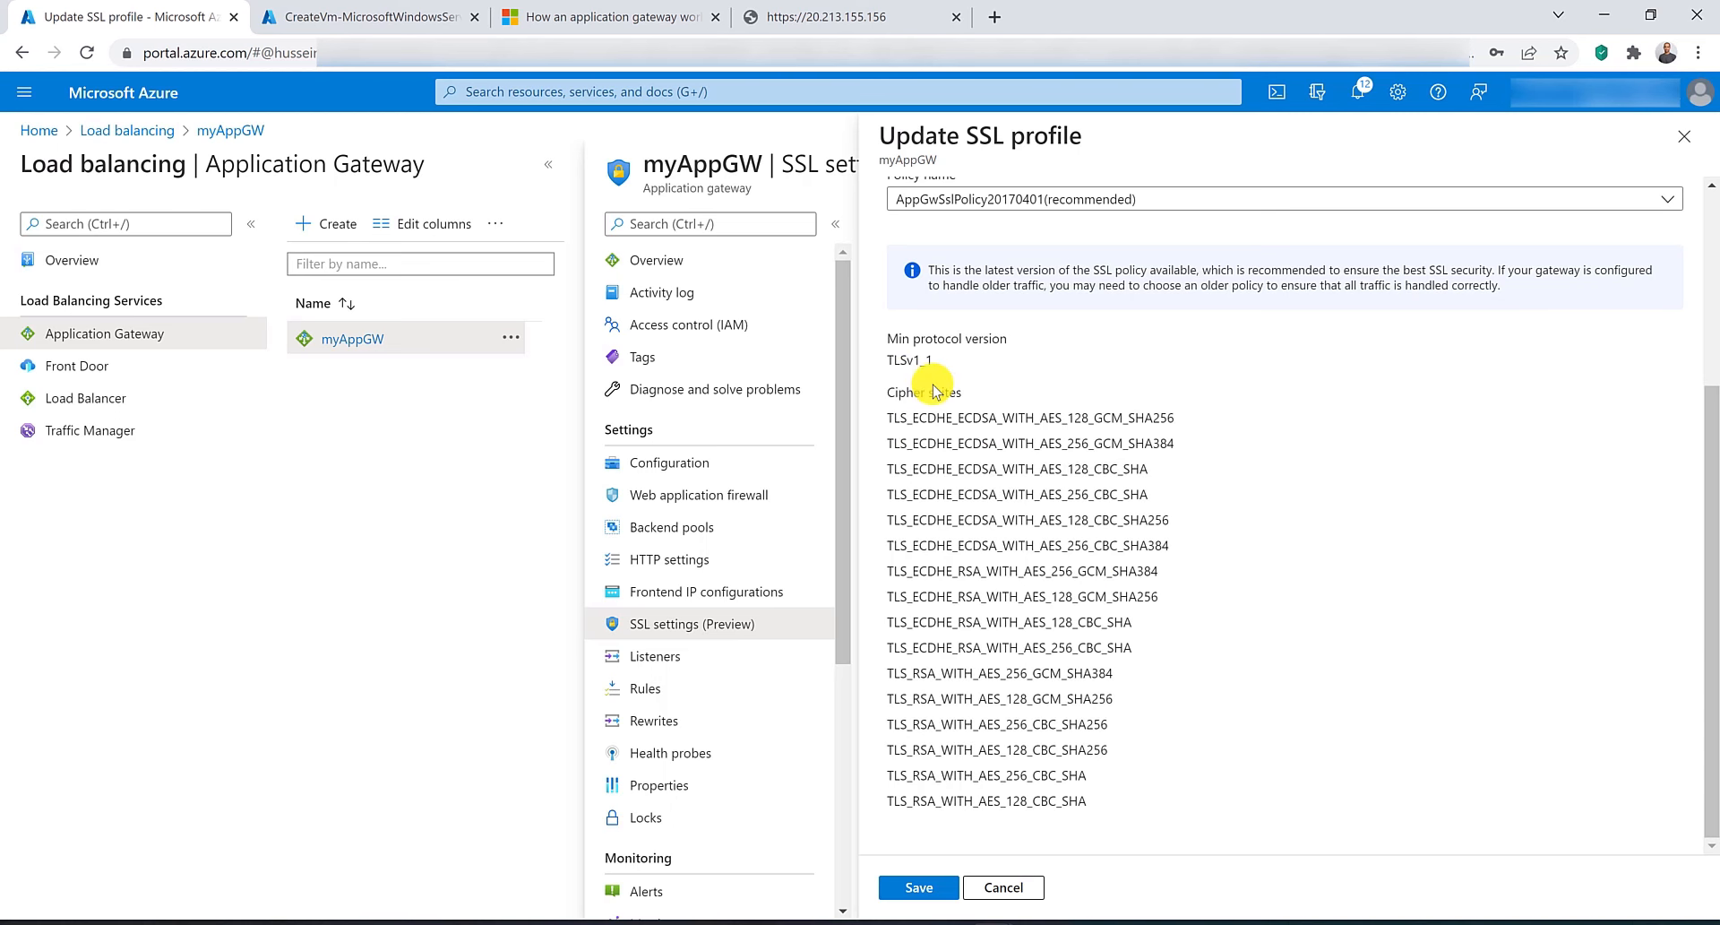
scroll(966, 428, "up", 3)
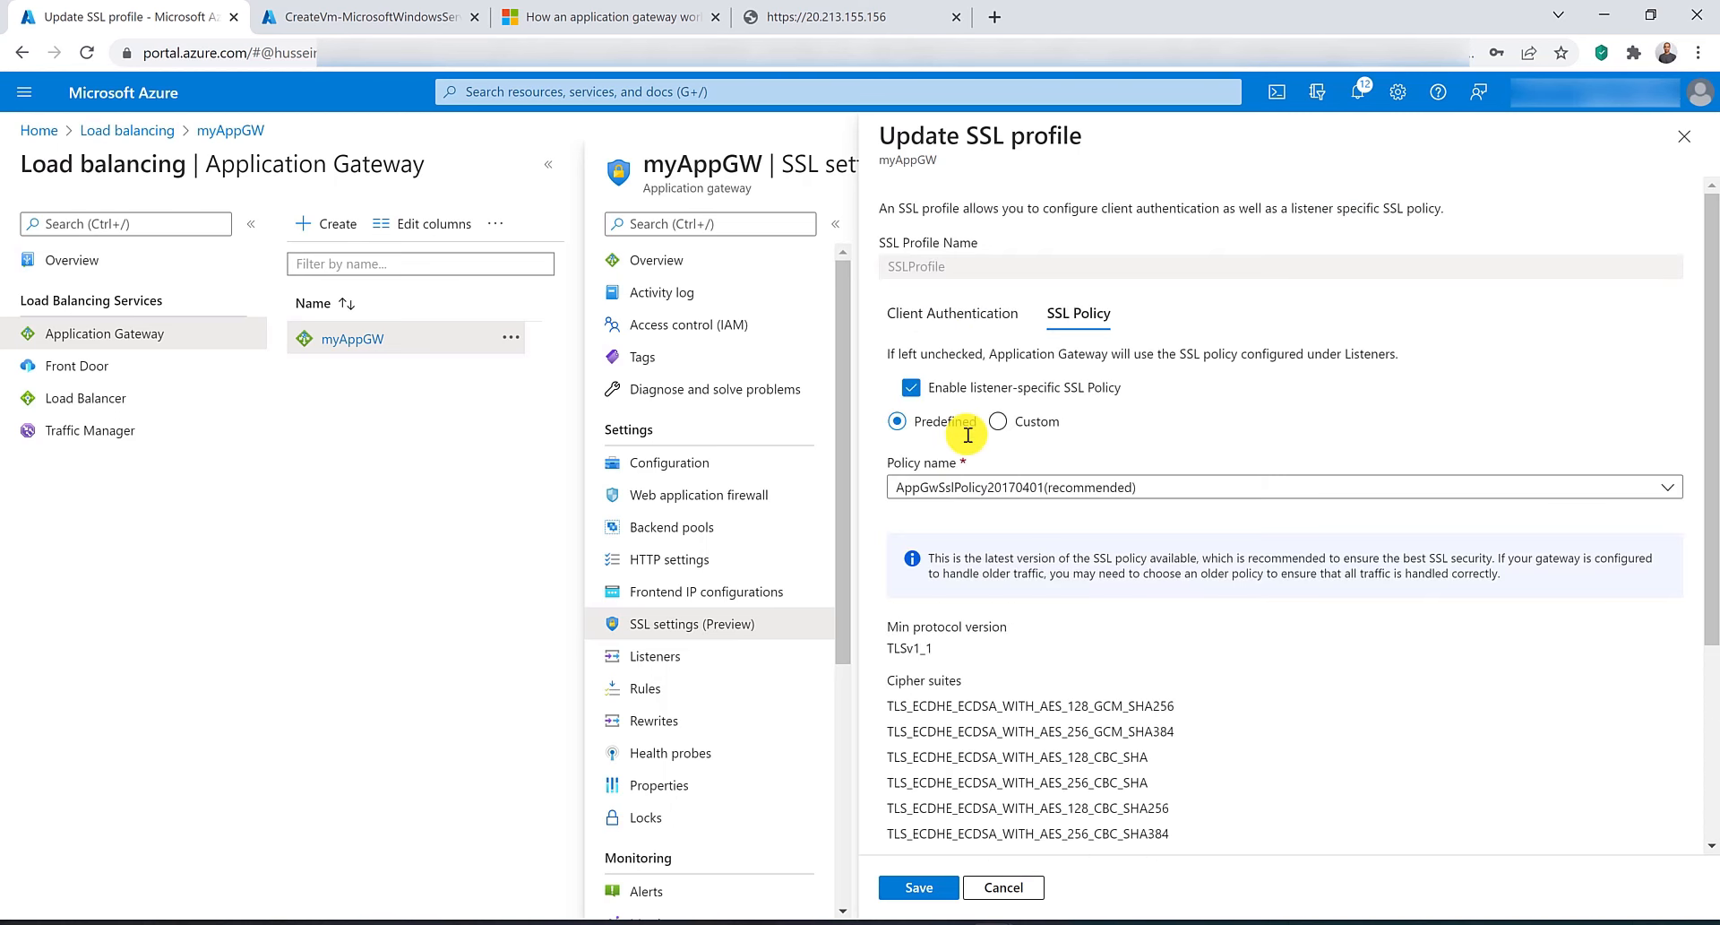
Switch SSLProfile to a custom SSL policy with minimum protocol version TLSv1_2 and review the available and selected ciphers.
left_click(998, 423)
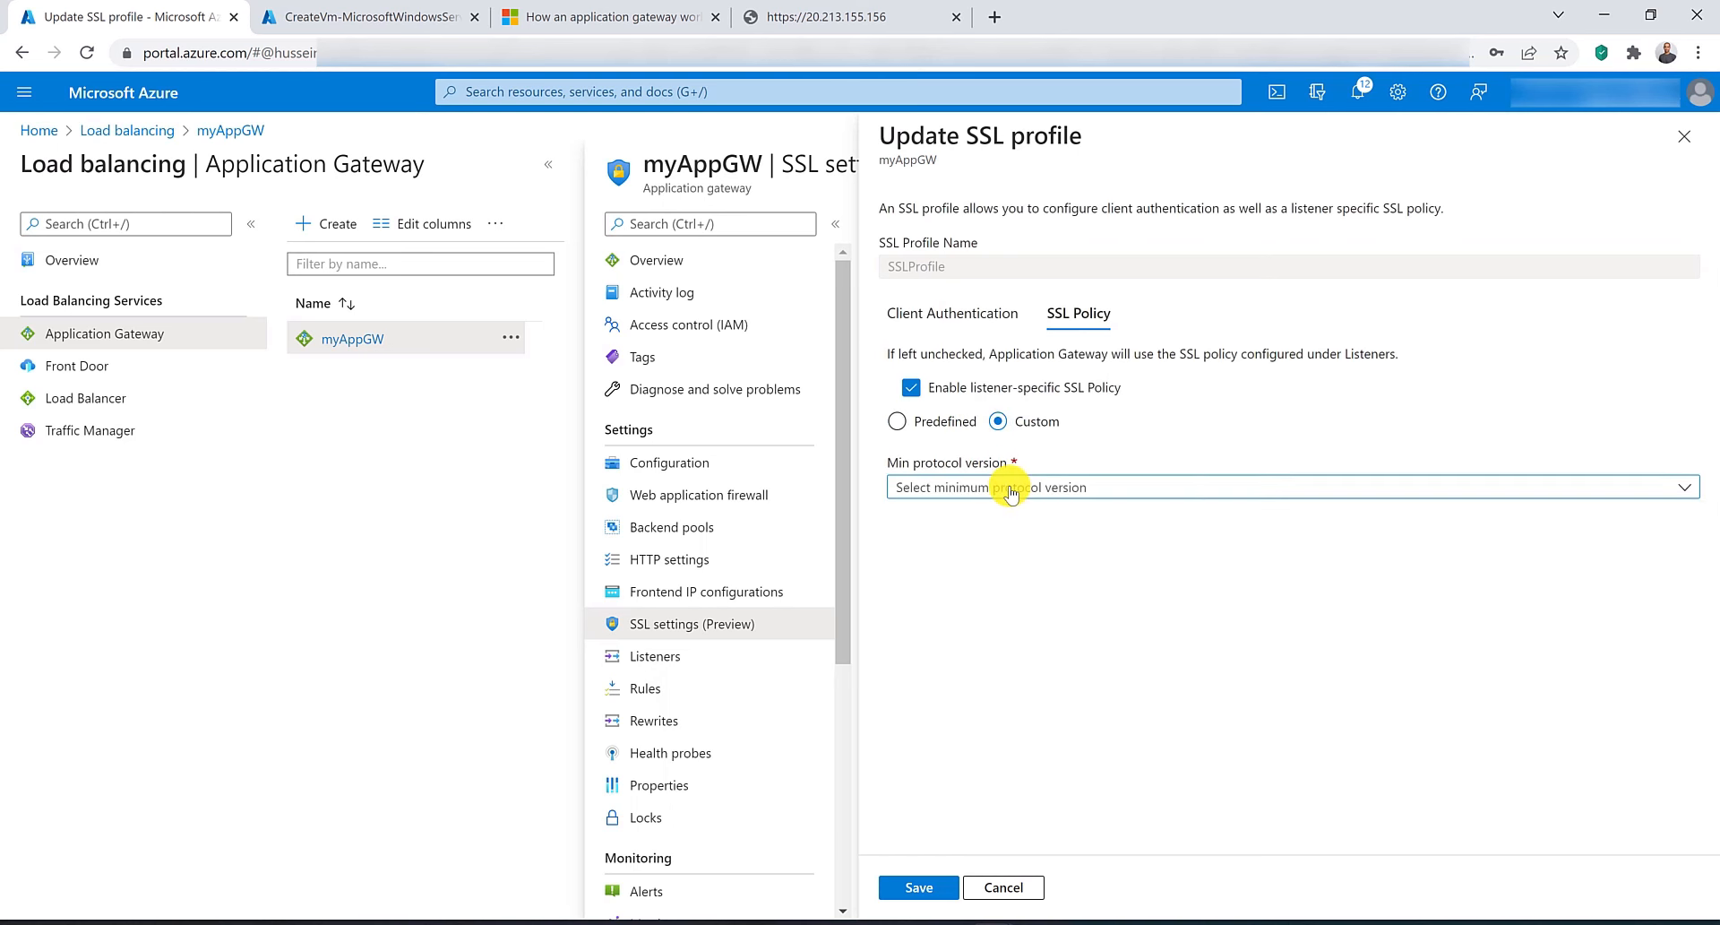
left_click(1009, 490)
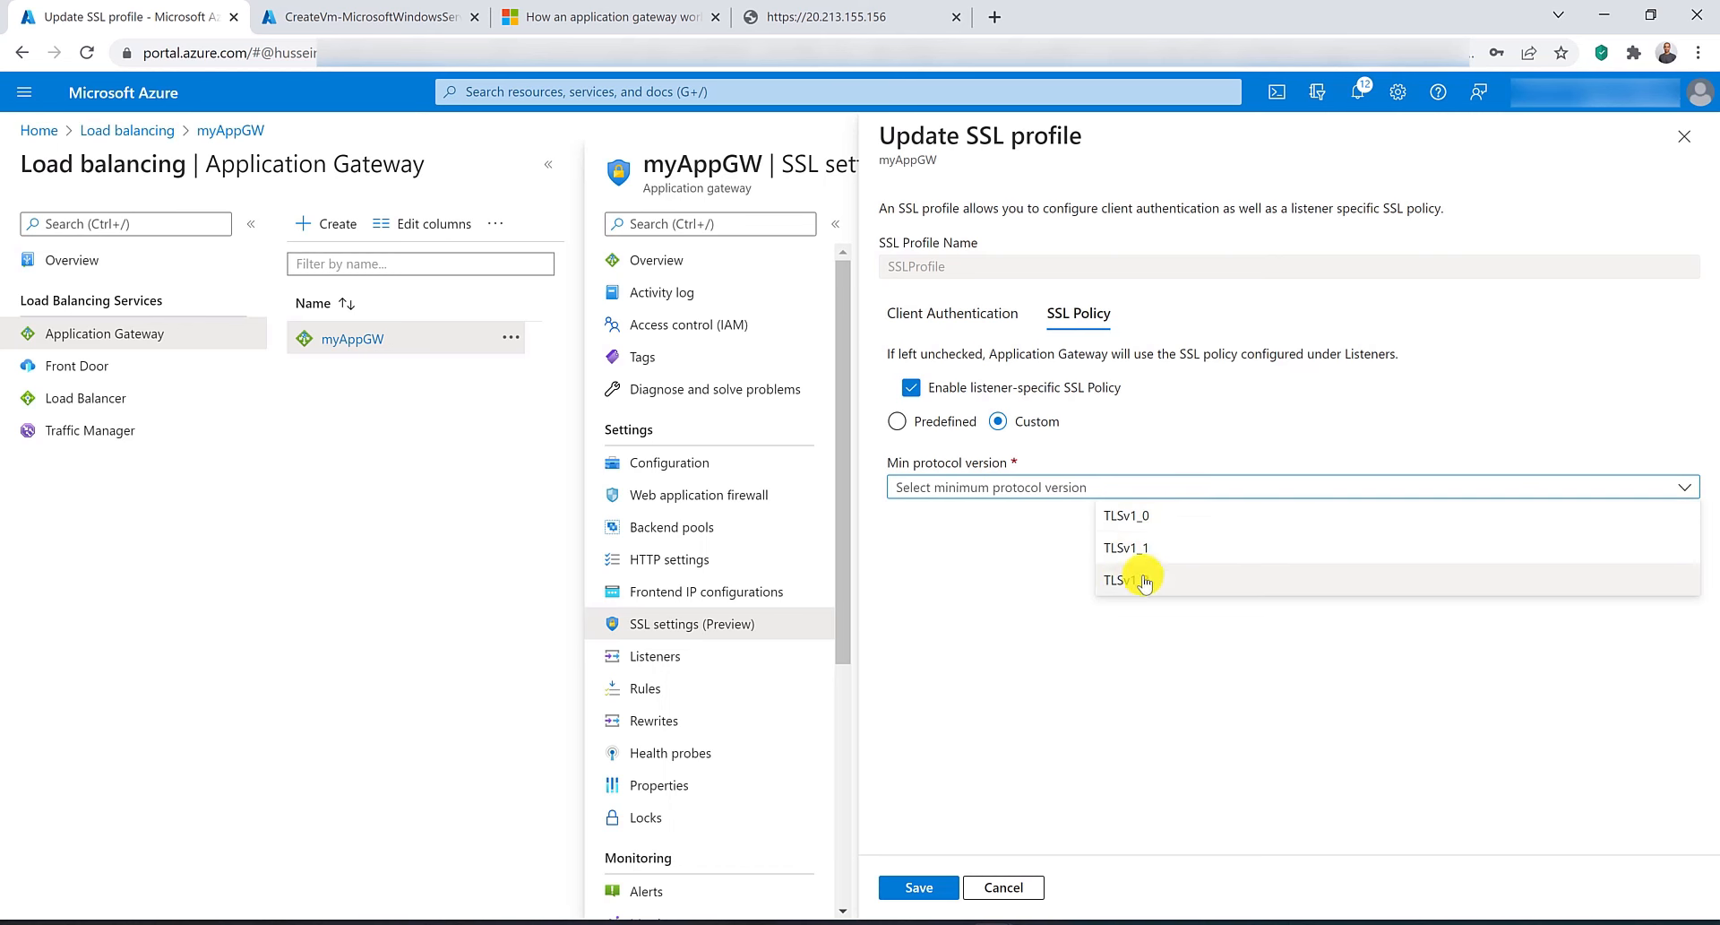
left_click(1136, 579)
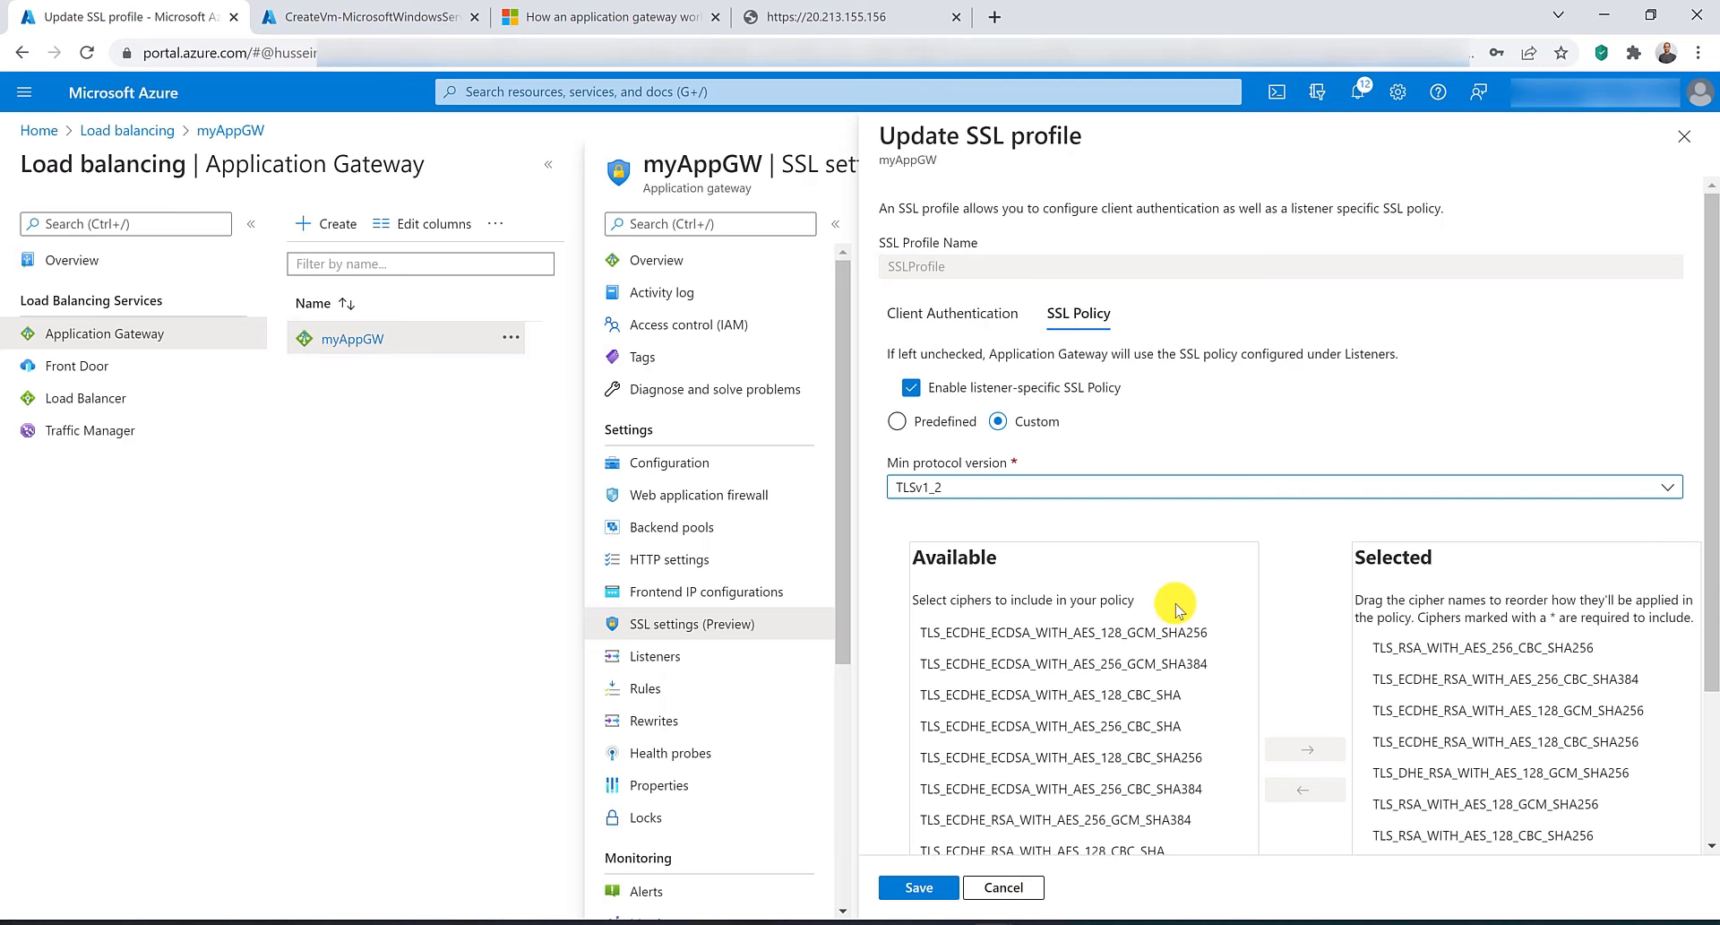
scroll(1179, 617, "down", 2)
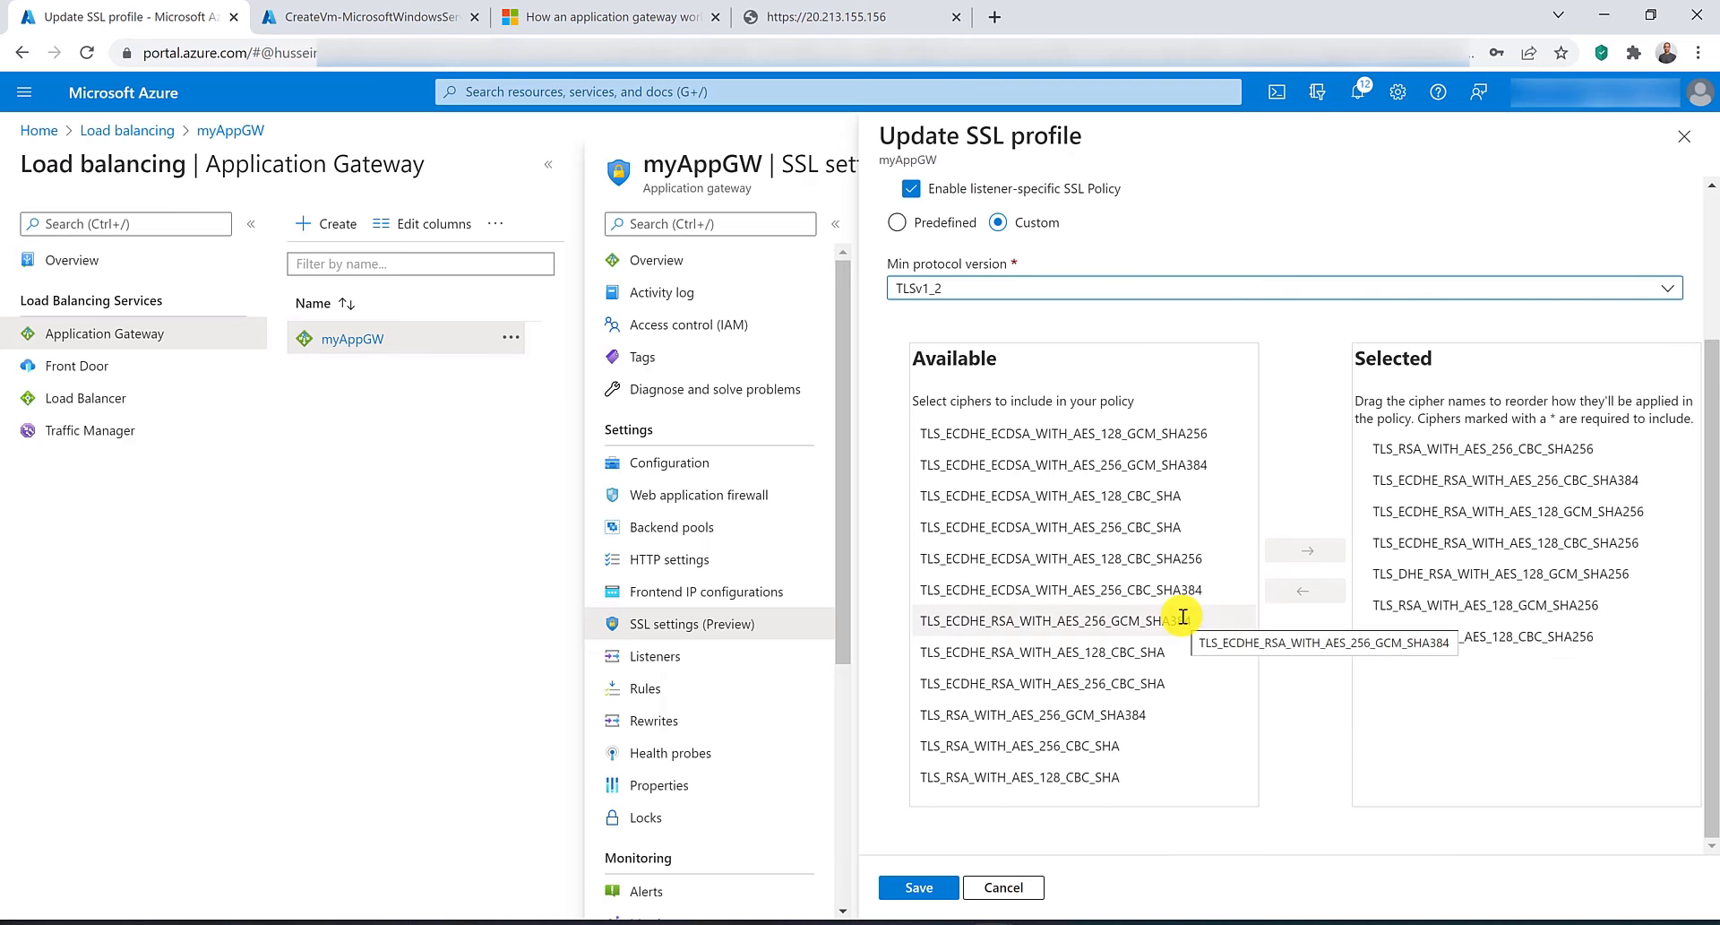
scroll(1183, 616, "up", 2)
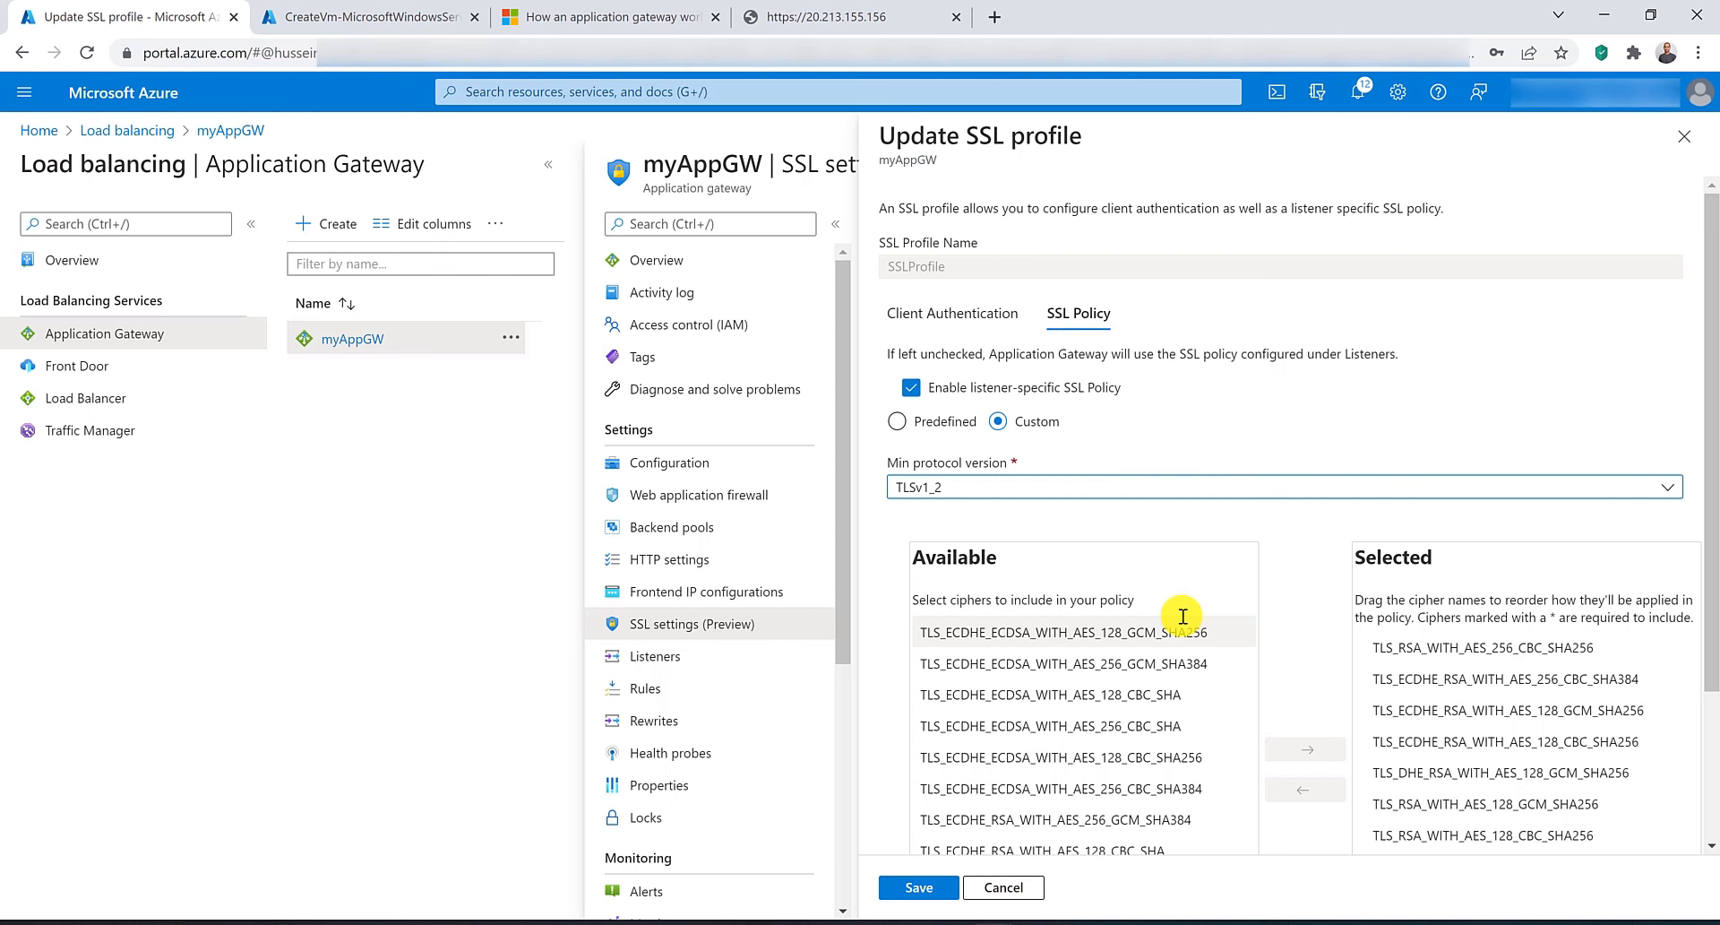
Discard the unsaved SSL profile edits and delete the RG-AU-East resource group, confirming with its name RG-AU-East.
left_click(891, 93)
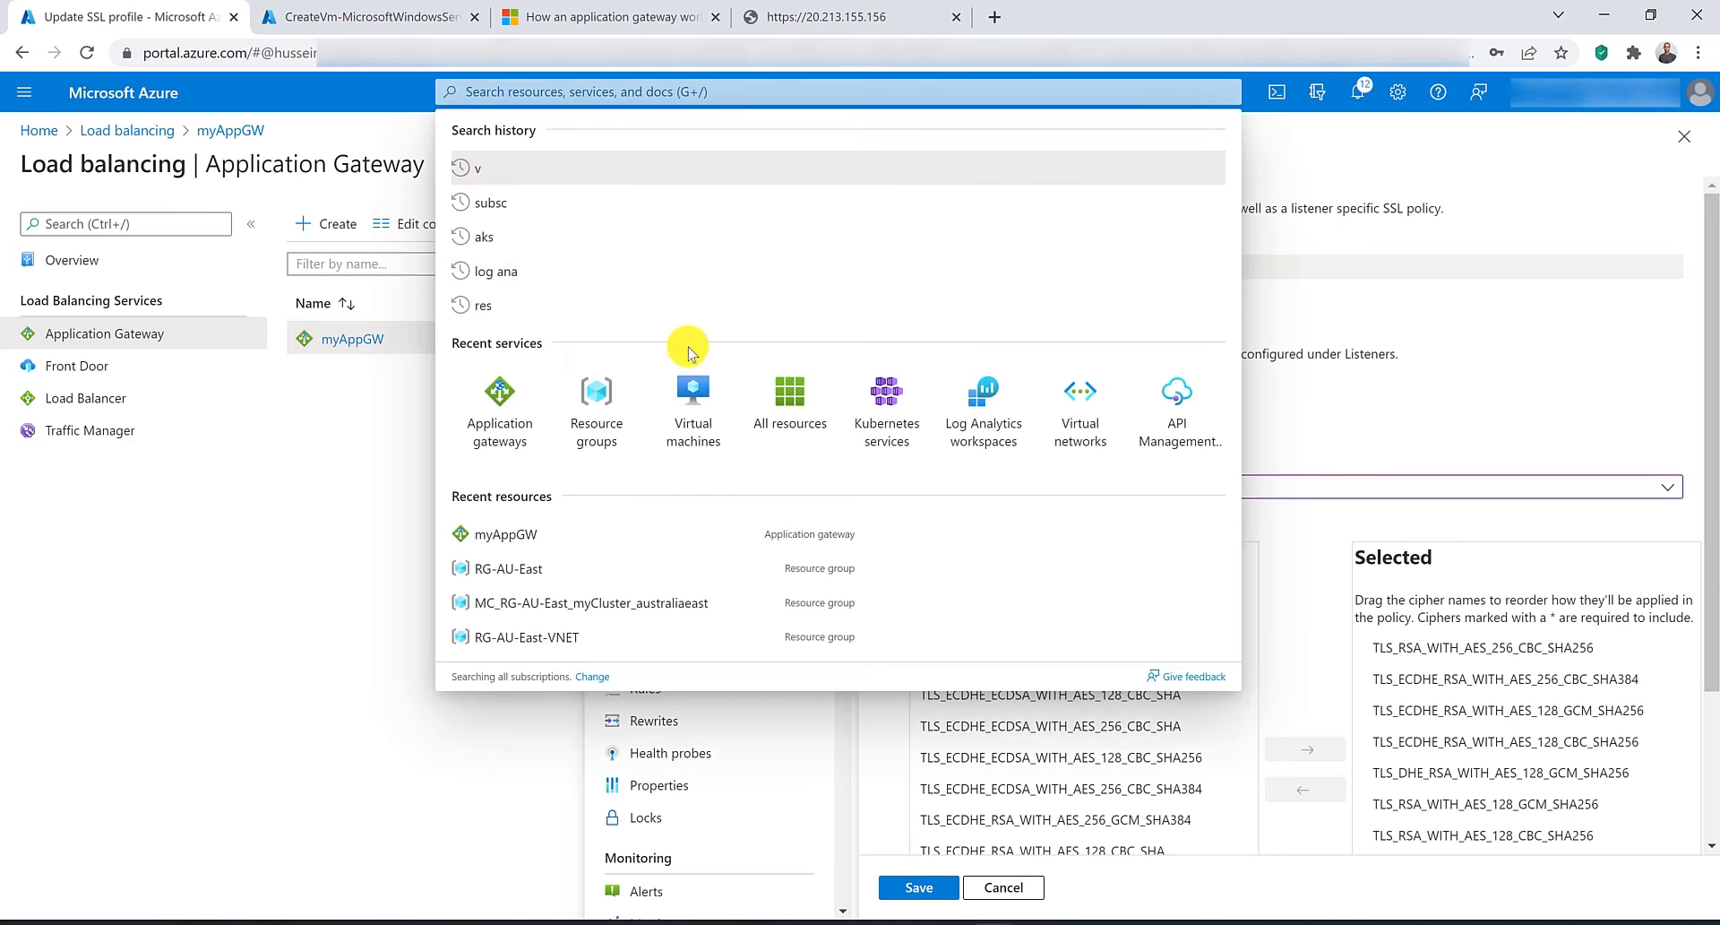
left_click(608, 419)
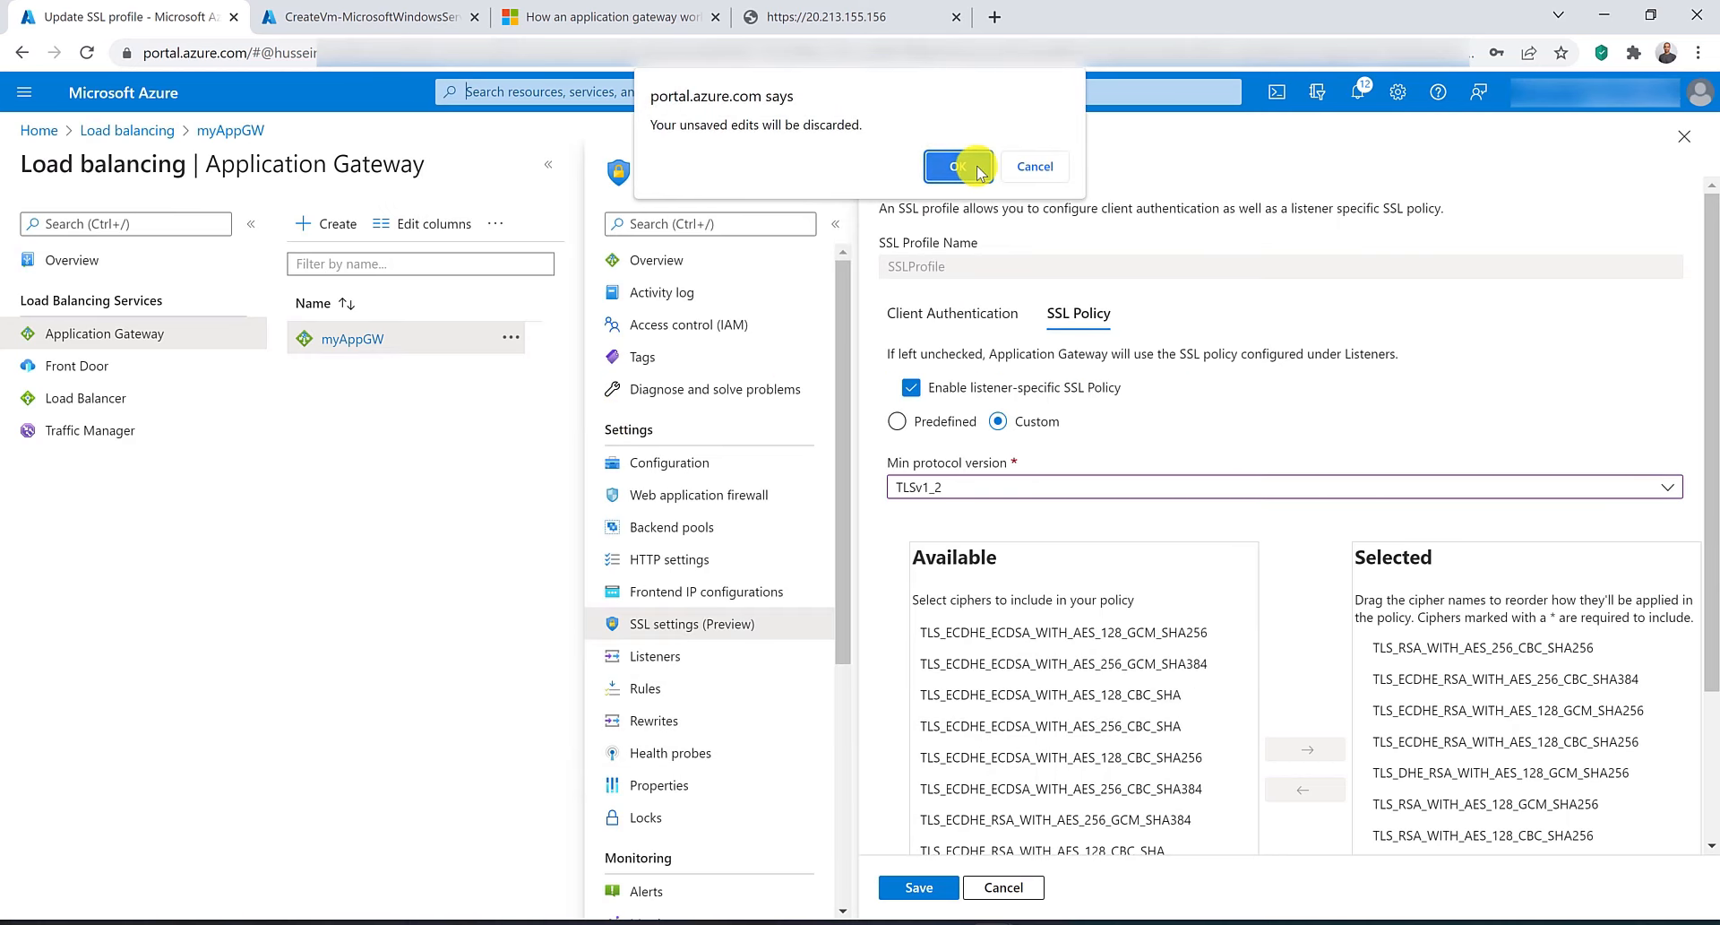
left_click(977, 168)
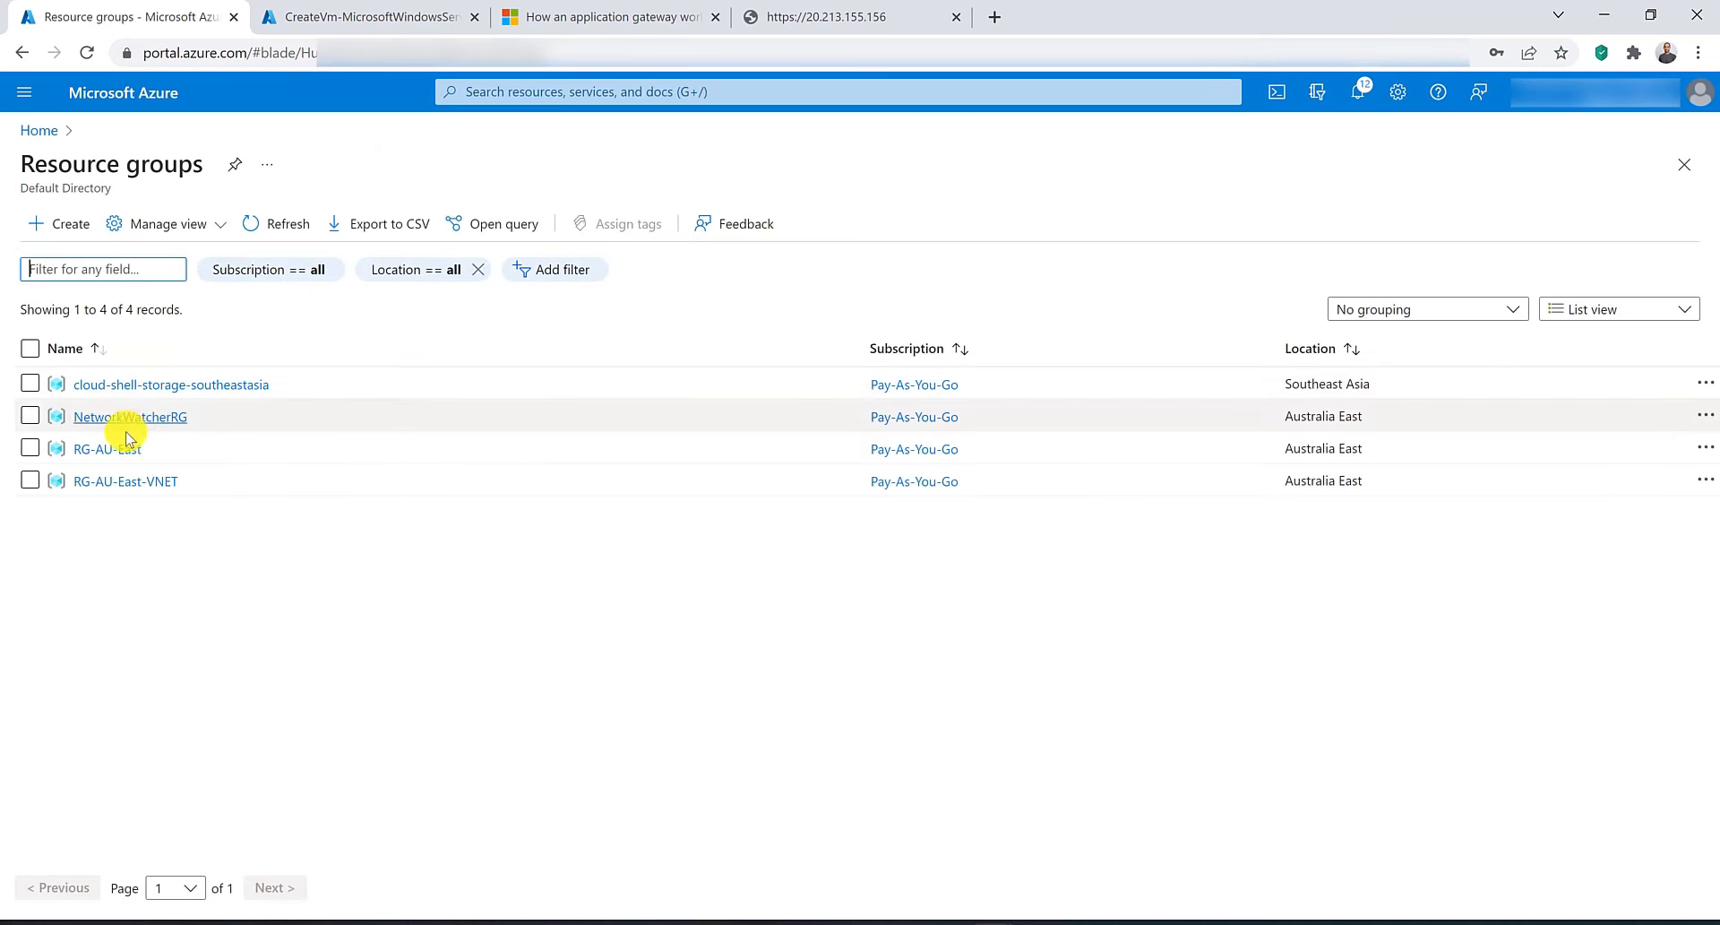
left_click(30, 447)
left_click(113, 453)
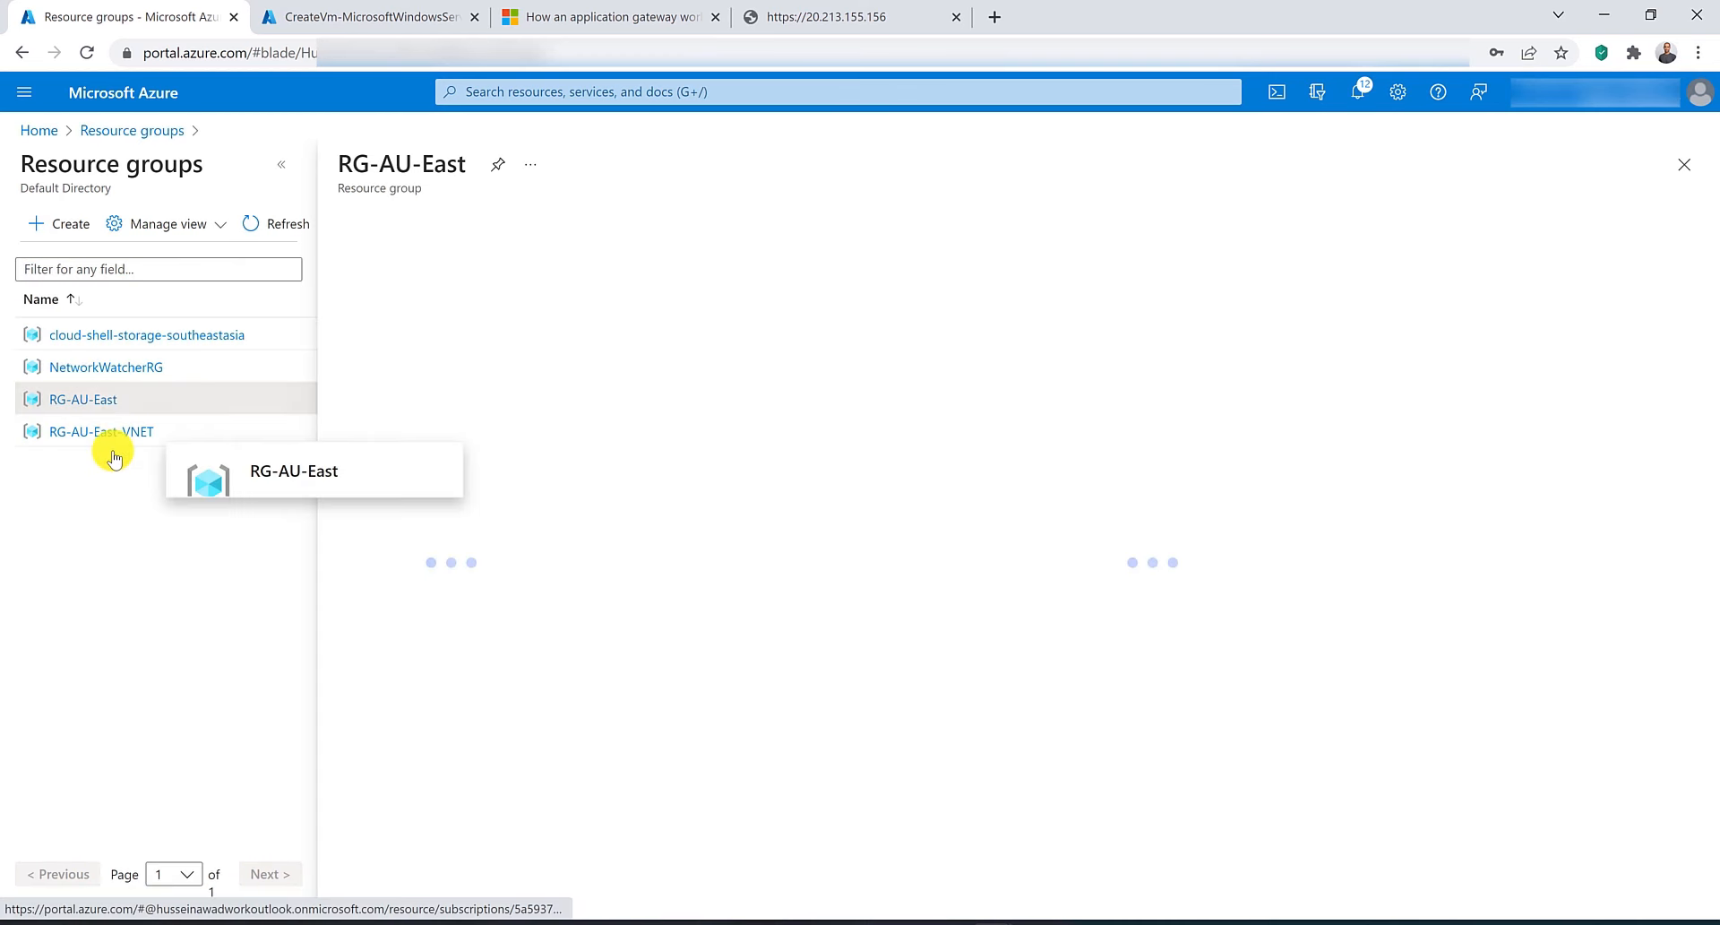
left_click(851, 234)
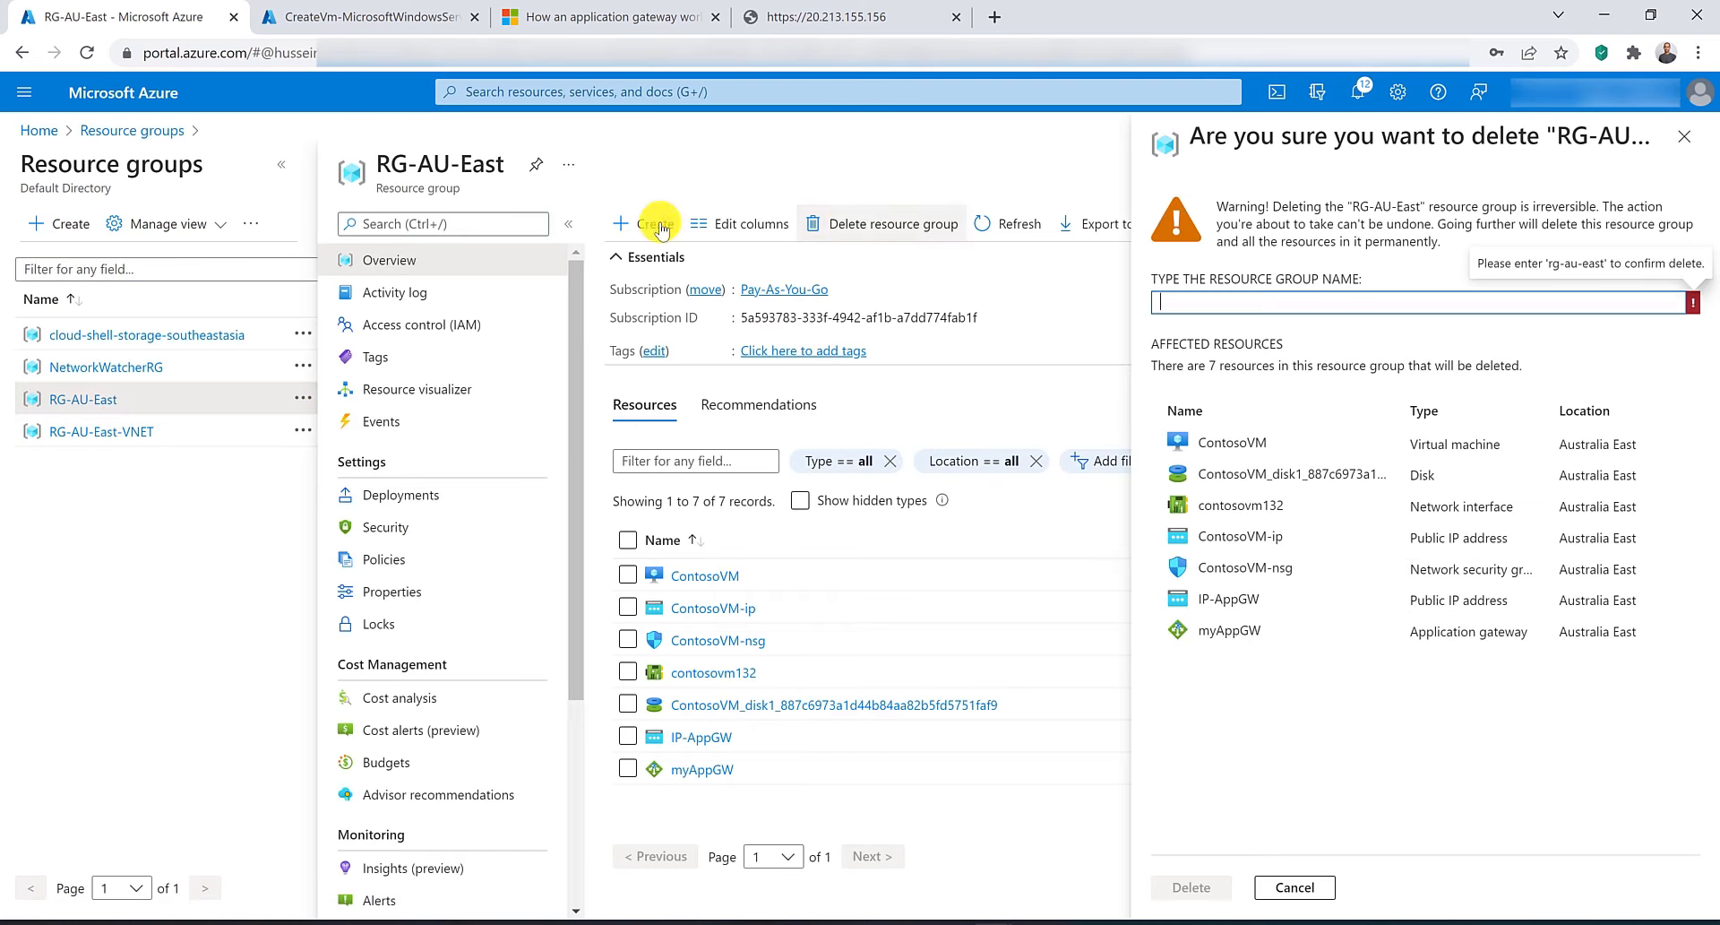
triple_click(444, 164)
left_click_drag(443, 164, 1310, 302)
left_click(1209, 887)
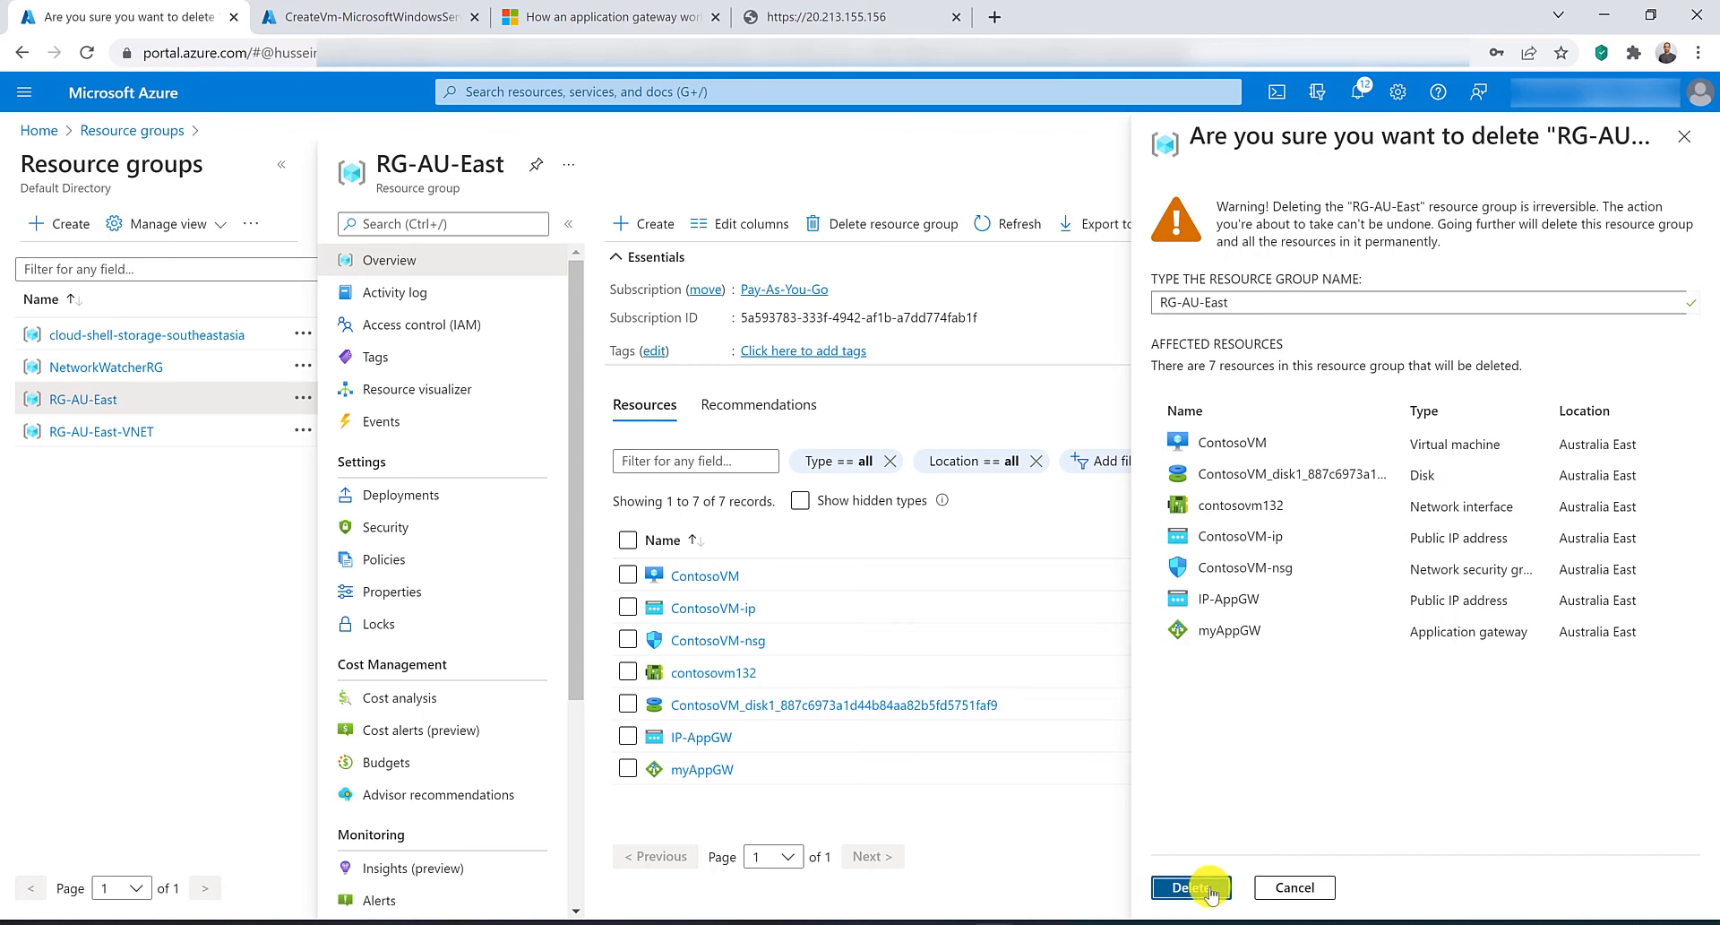
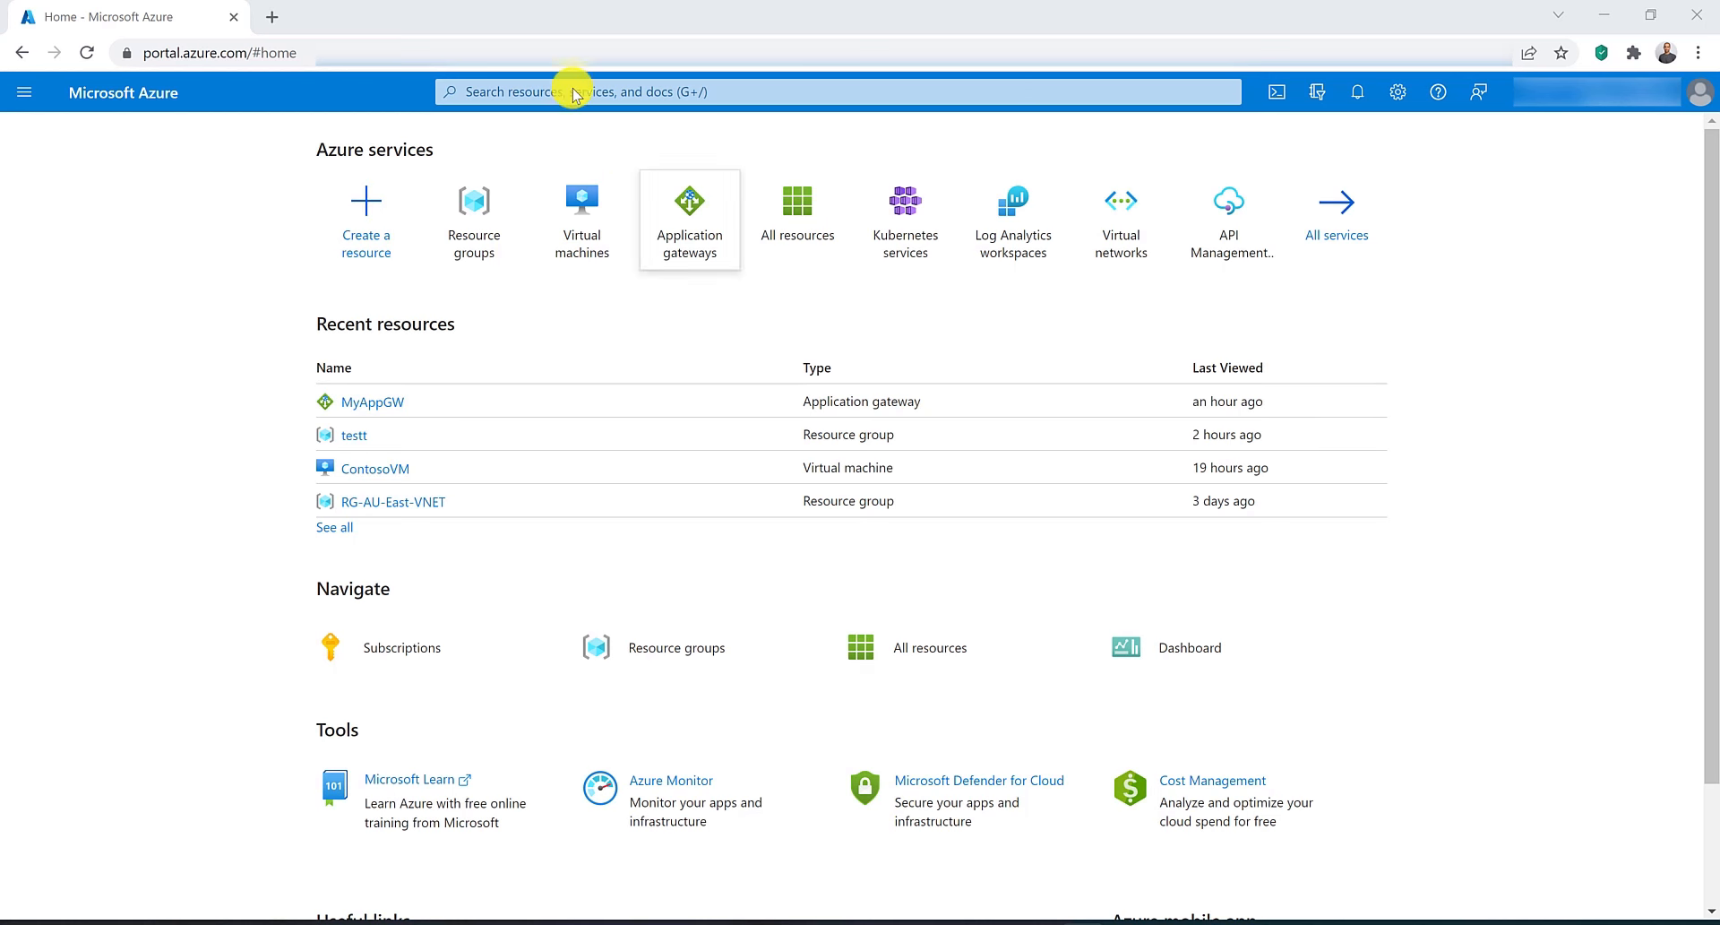
Create a resource group named RG-AU-East in the (Asia Pacific) Australia East region.
left_click(474, 249)
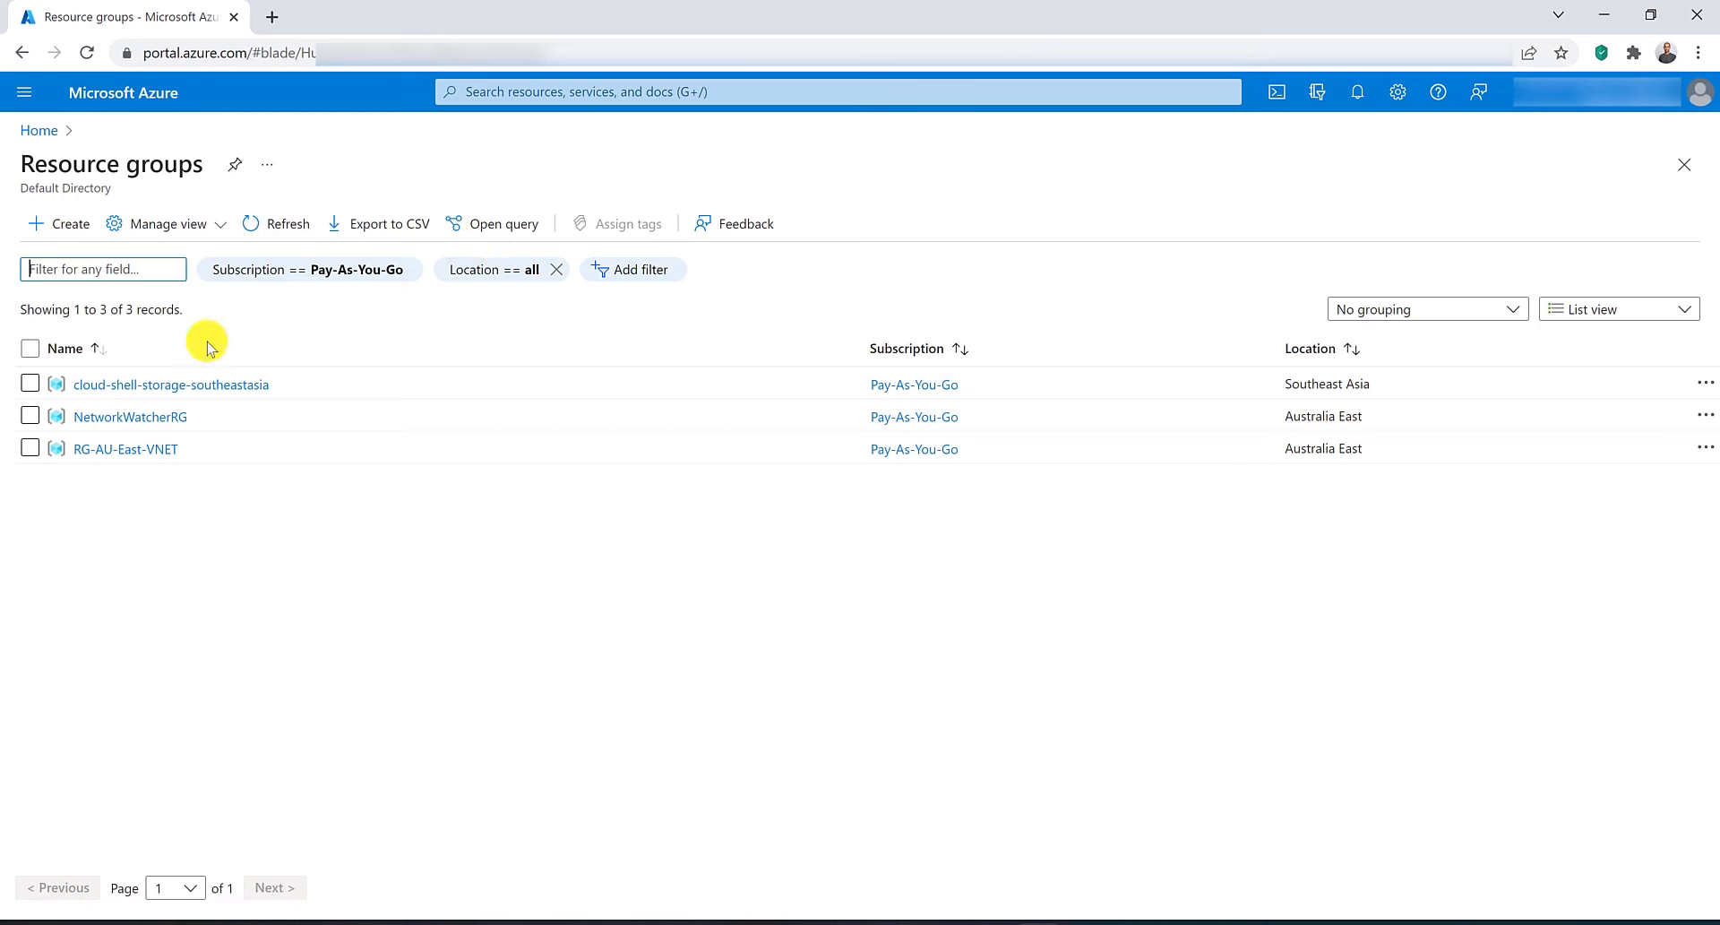
left_click(108, 244)
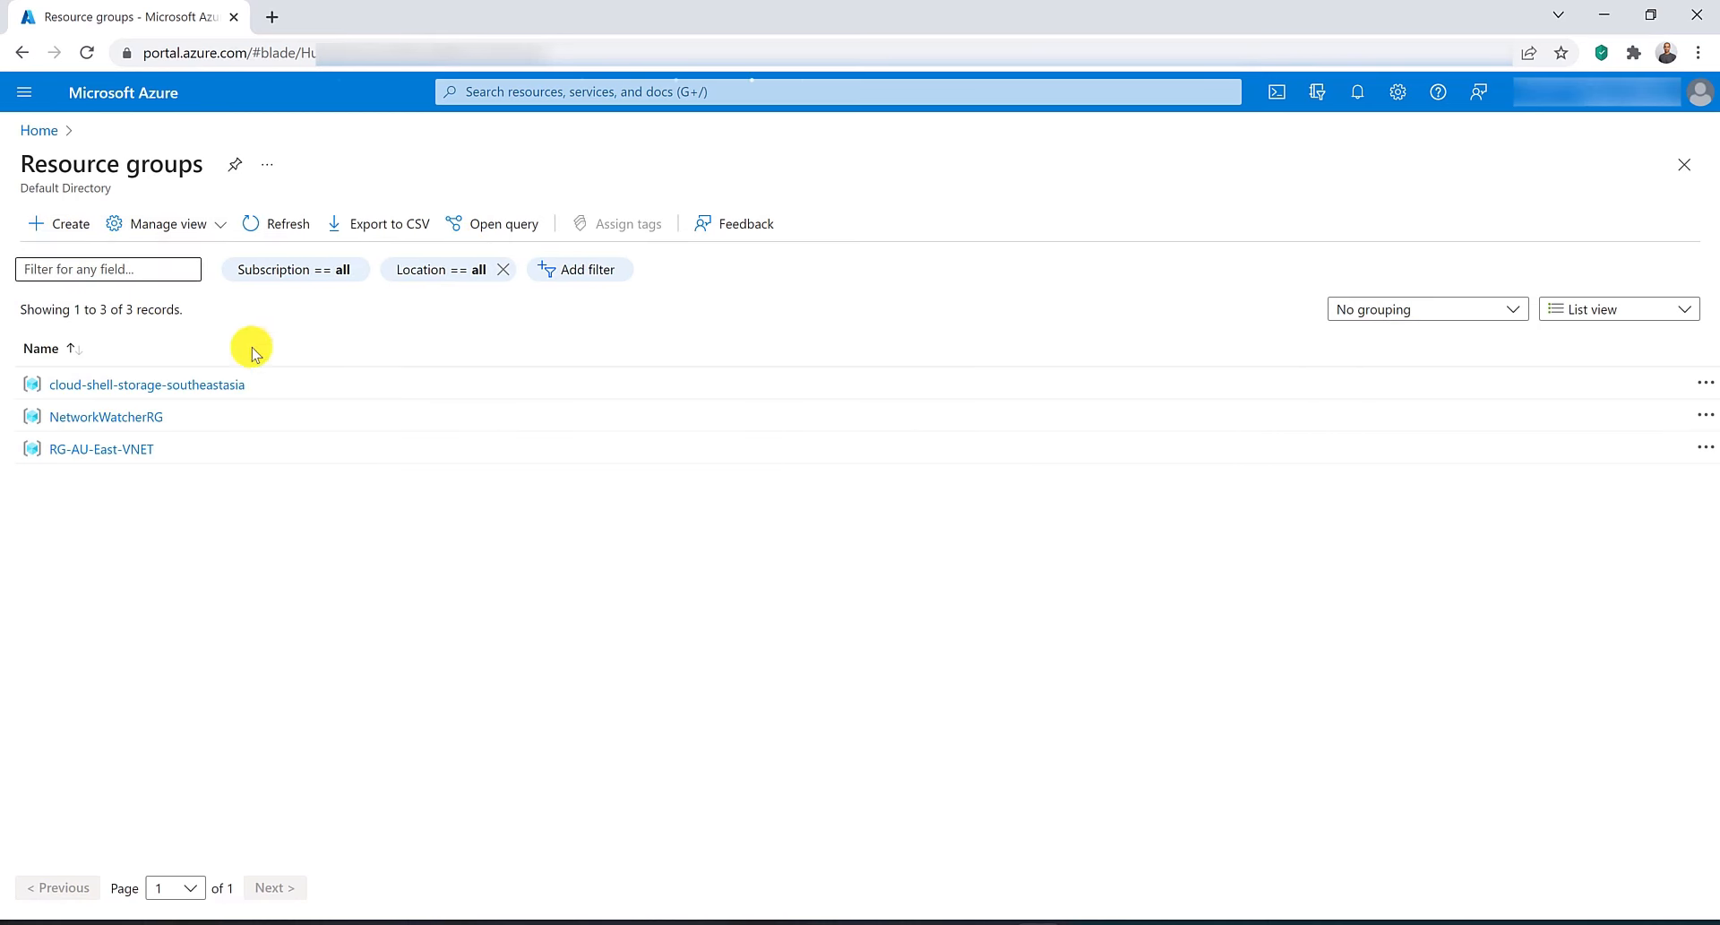
left_click(528, 422)
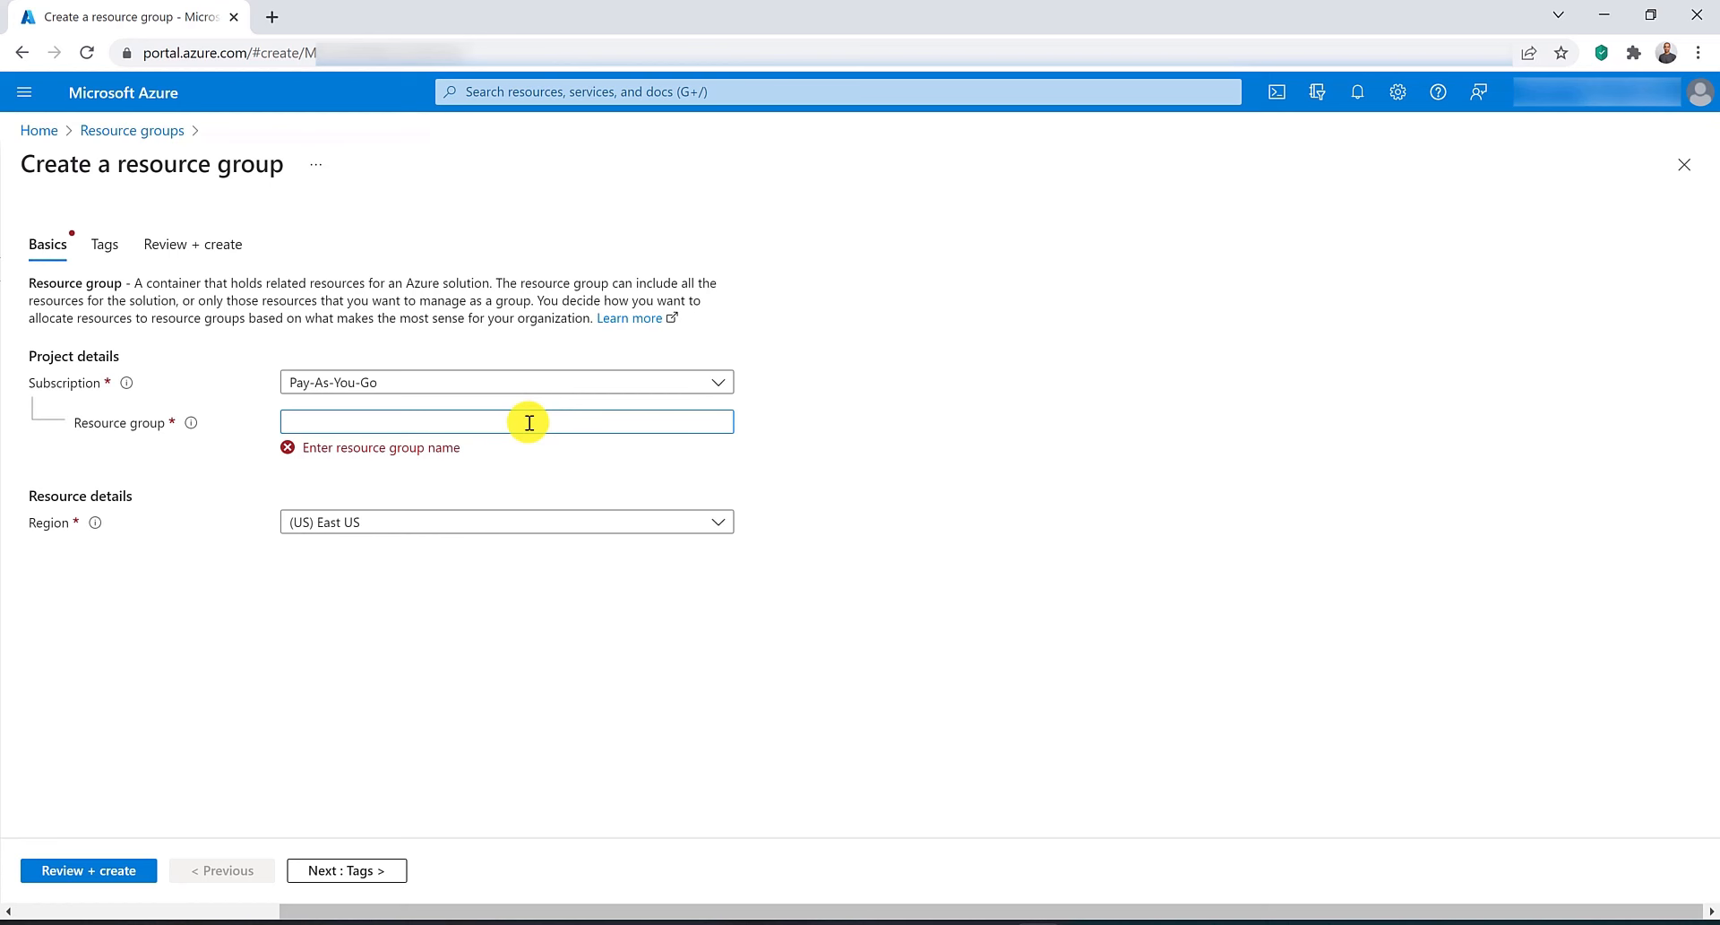
type("RG-AU-Eazt")
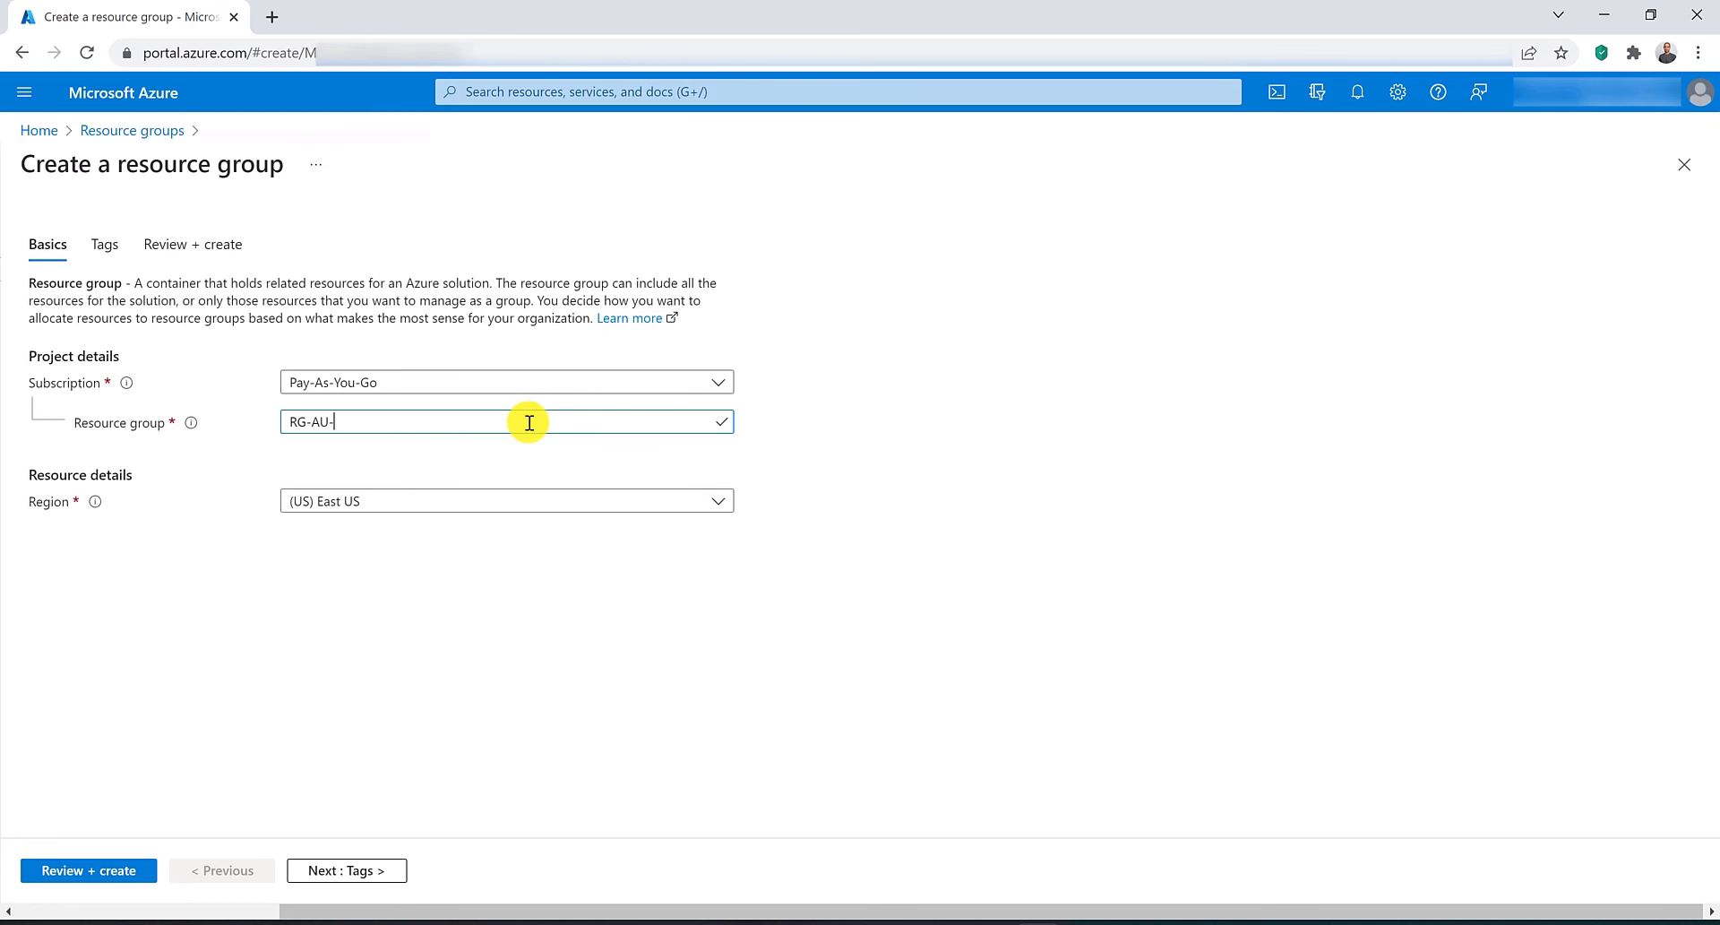
key("BackSpace")
key("BackSpace")
type("st")
left_click(550, 491)
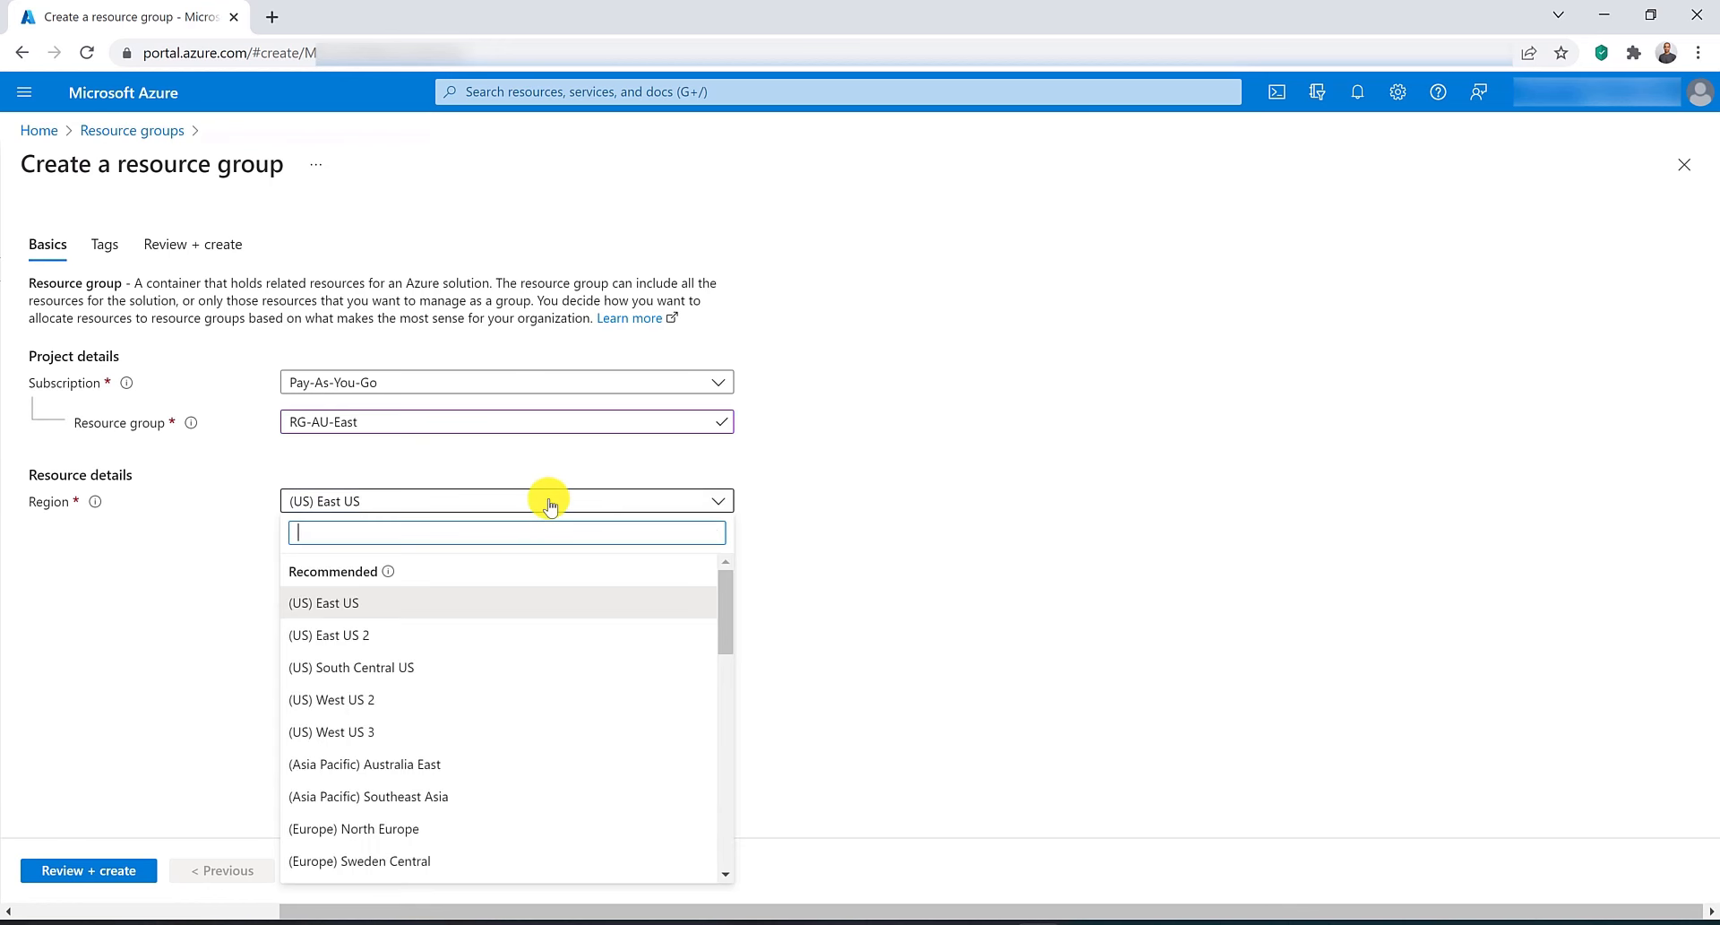
left_click(431, 756)
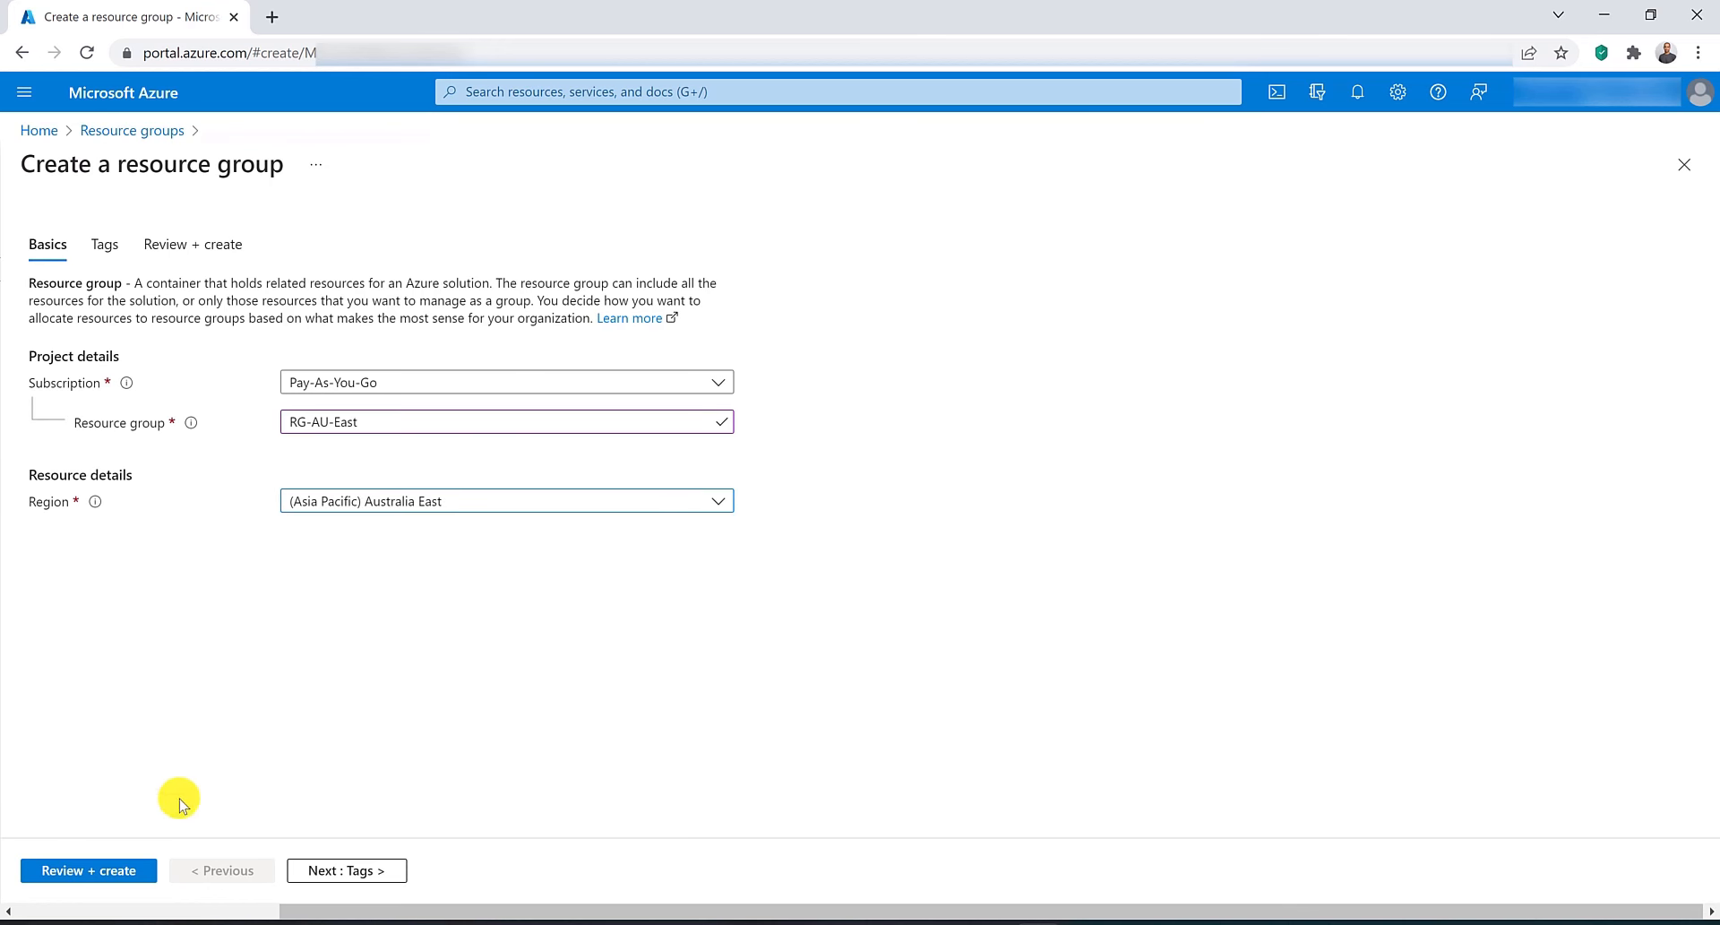
left_click(106, 868)
left_click(78, 870)
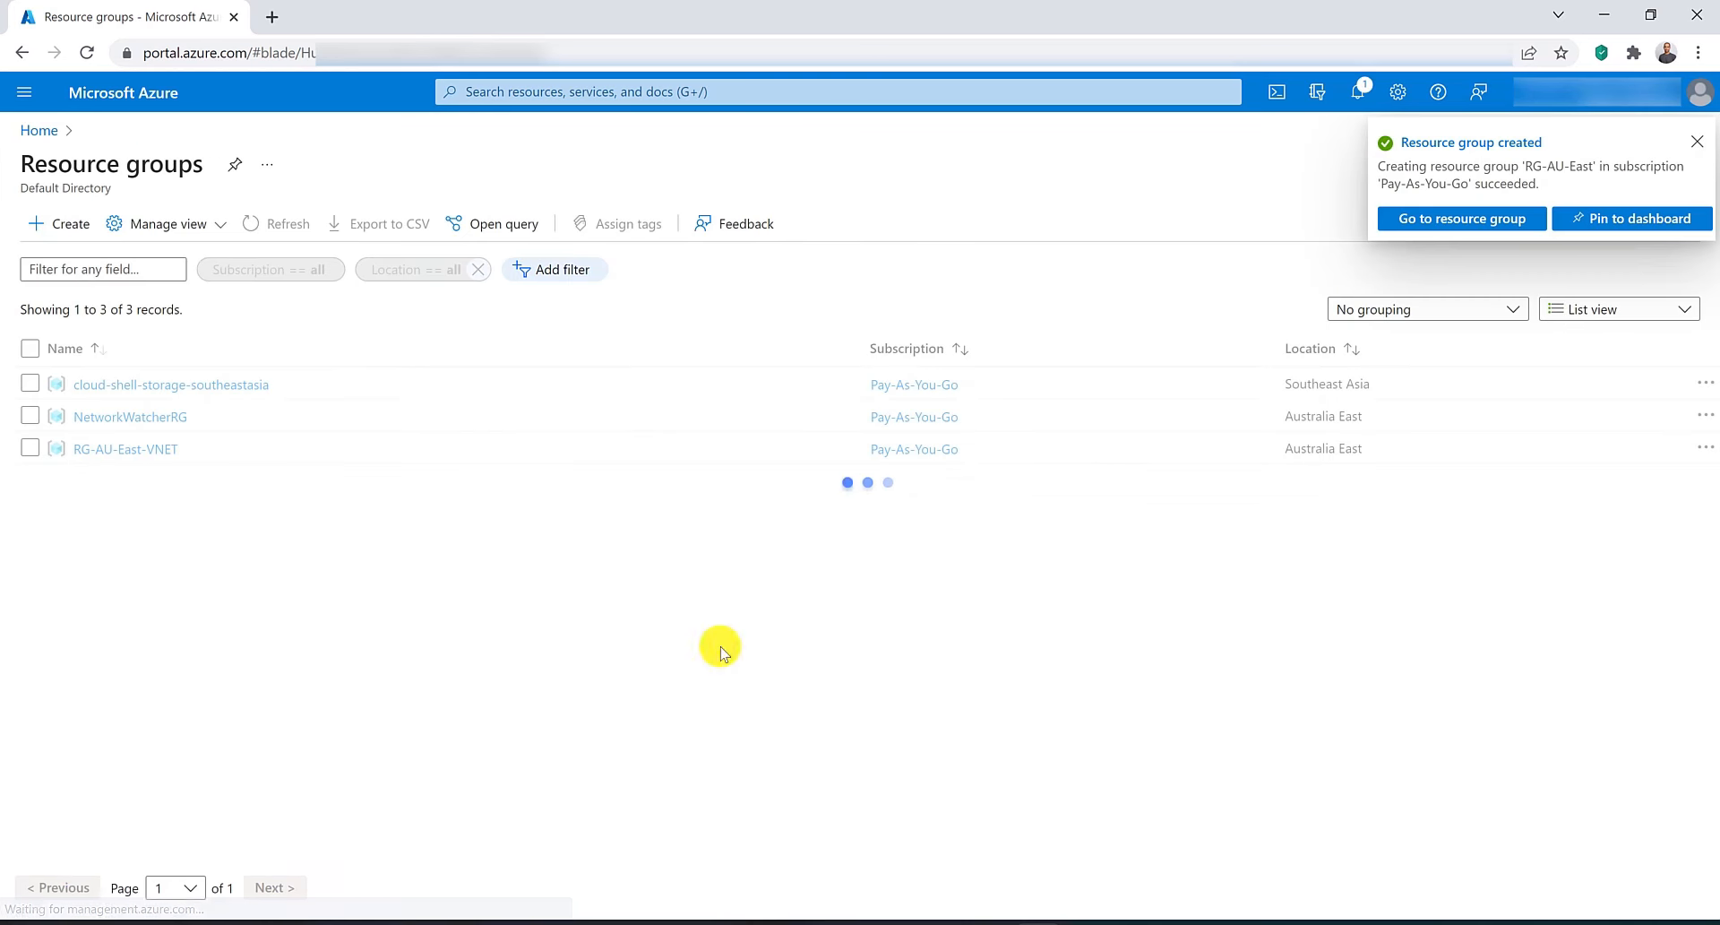
Open PowerShell Cloud Shell and run az aks create for myCluster in RG-AU-East with the ingress-appgw add-on, gateway myApplicationGateway, subnet 10.2.0.0/16.
left_click(1286, 90)
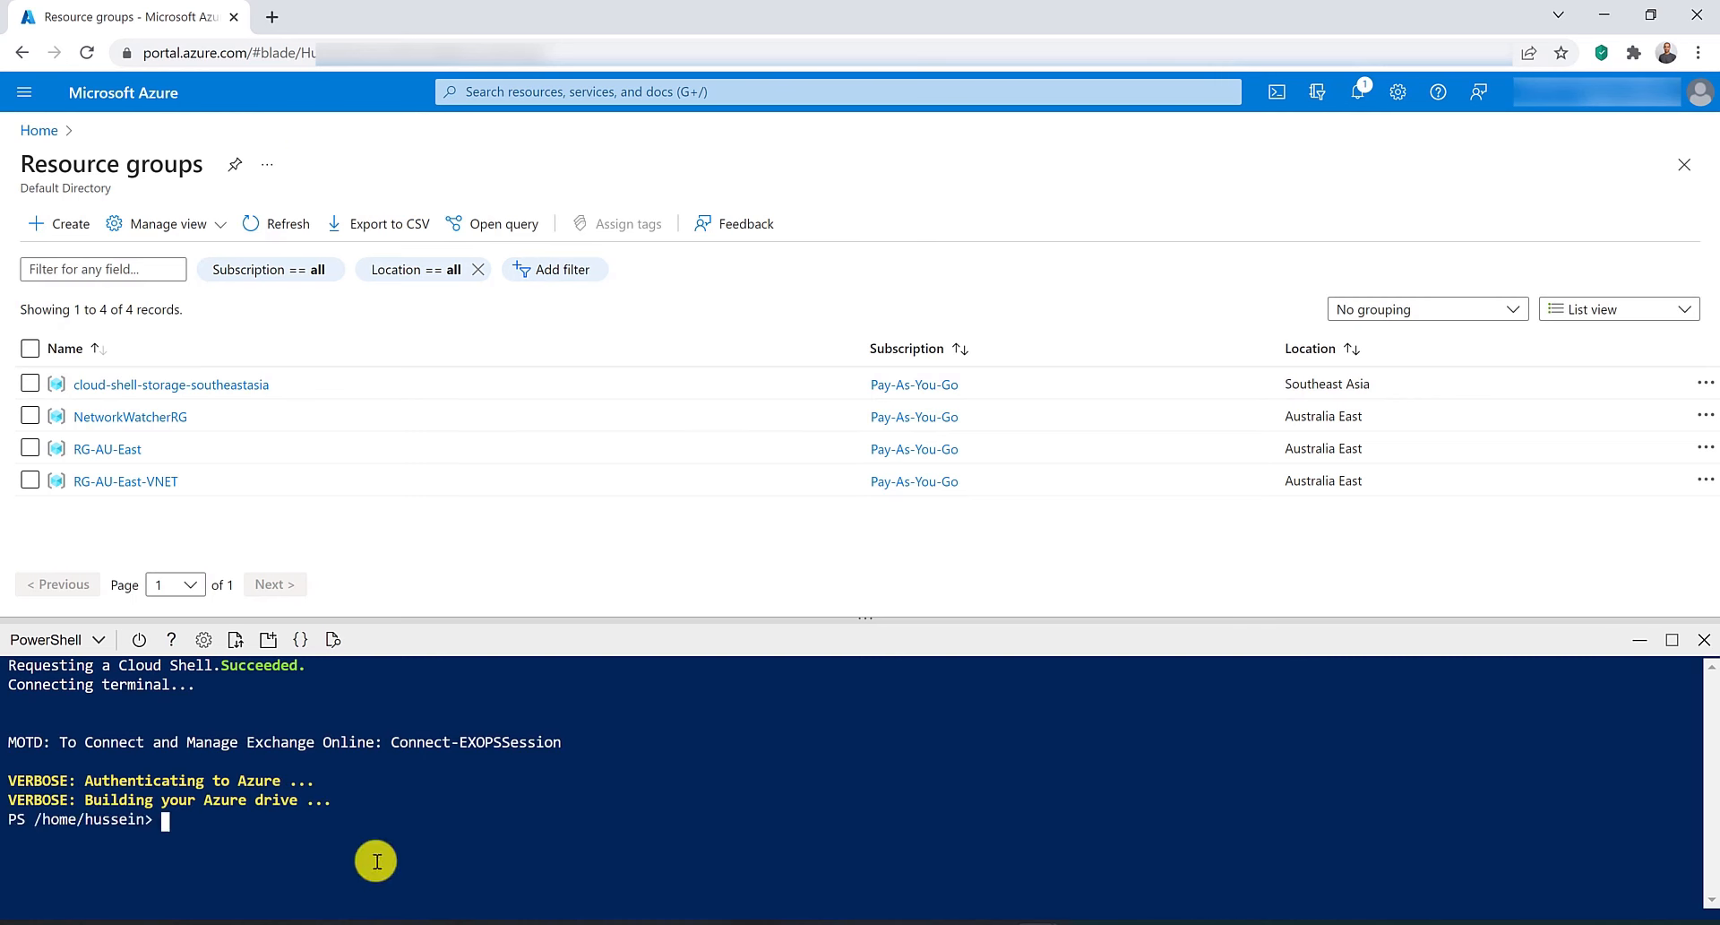
right_click(198, 827)
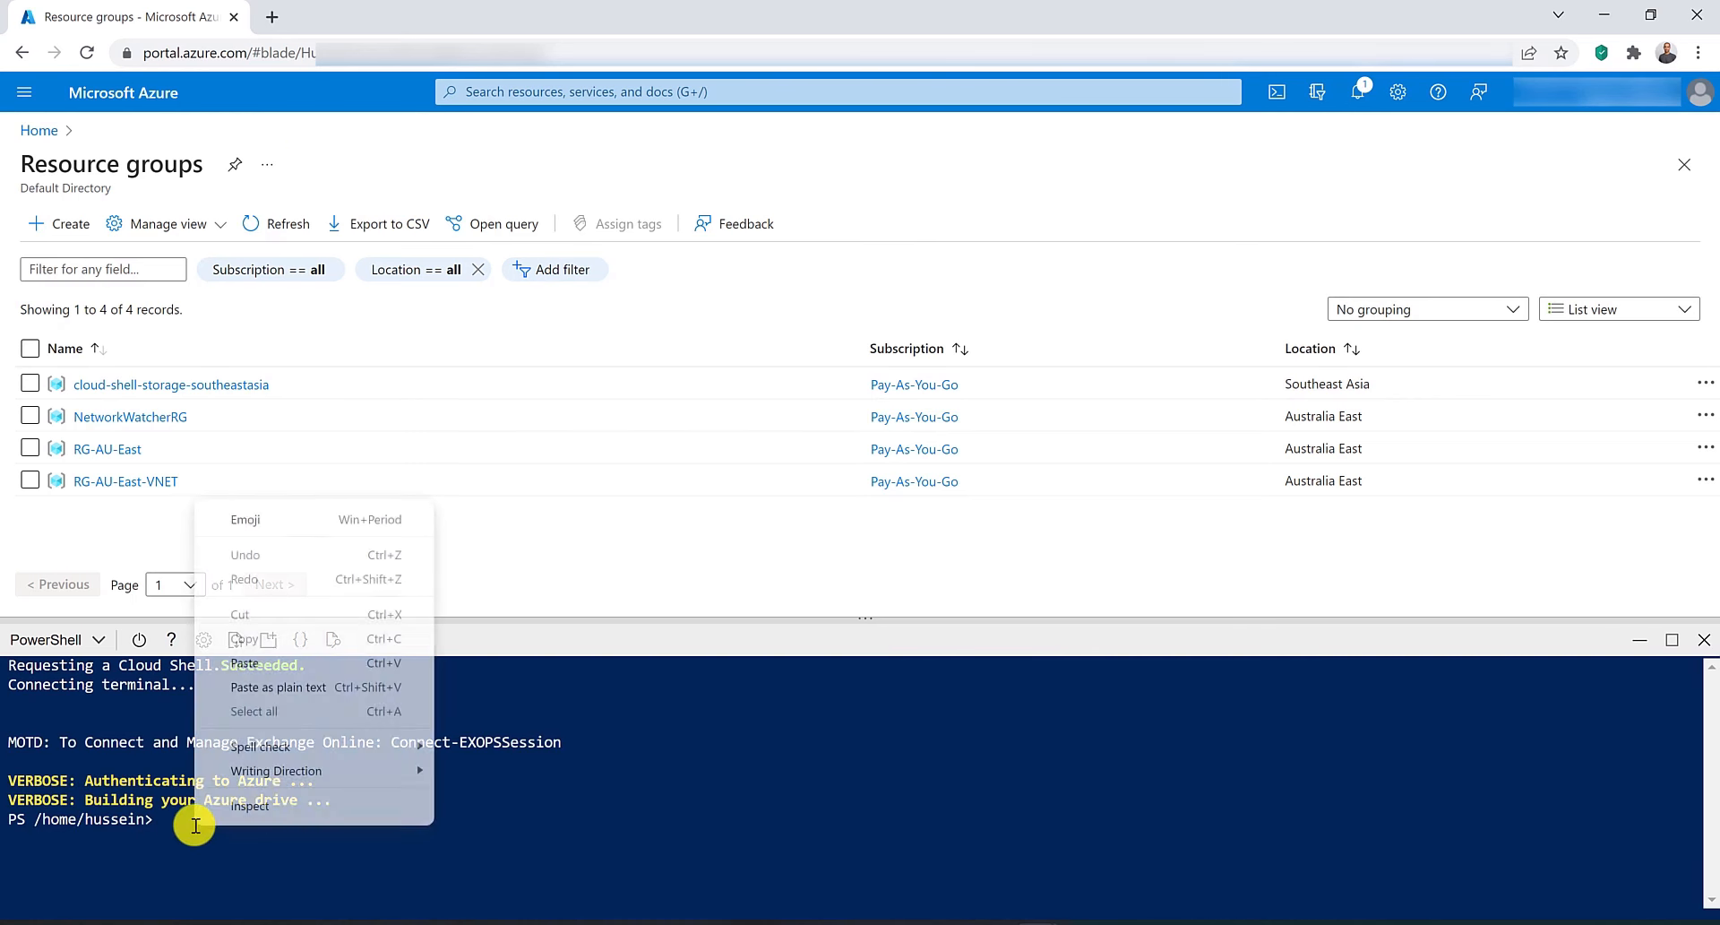
left_click(252, 660)
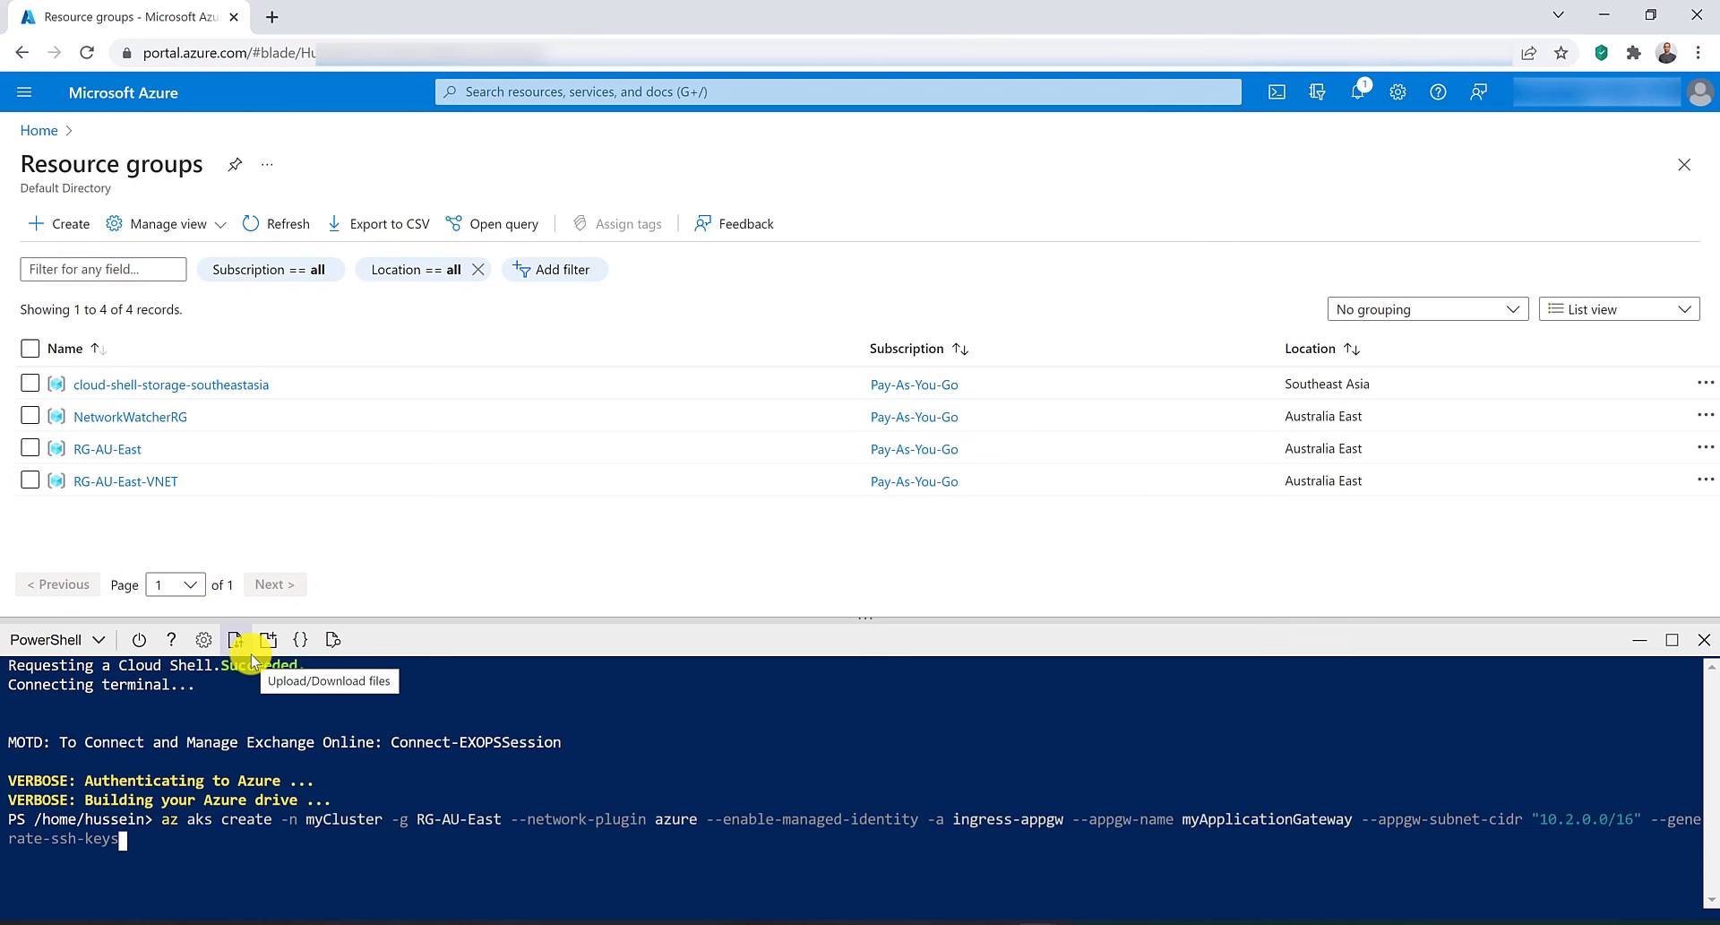
key("Return")
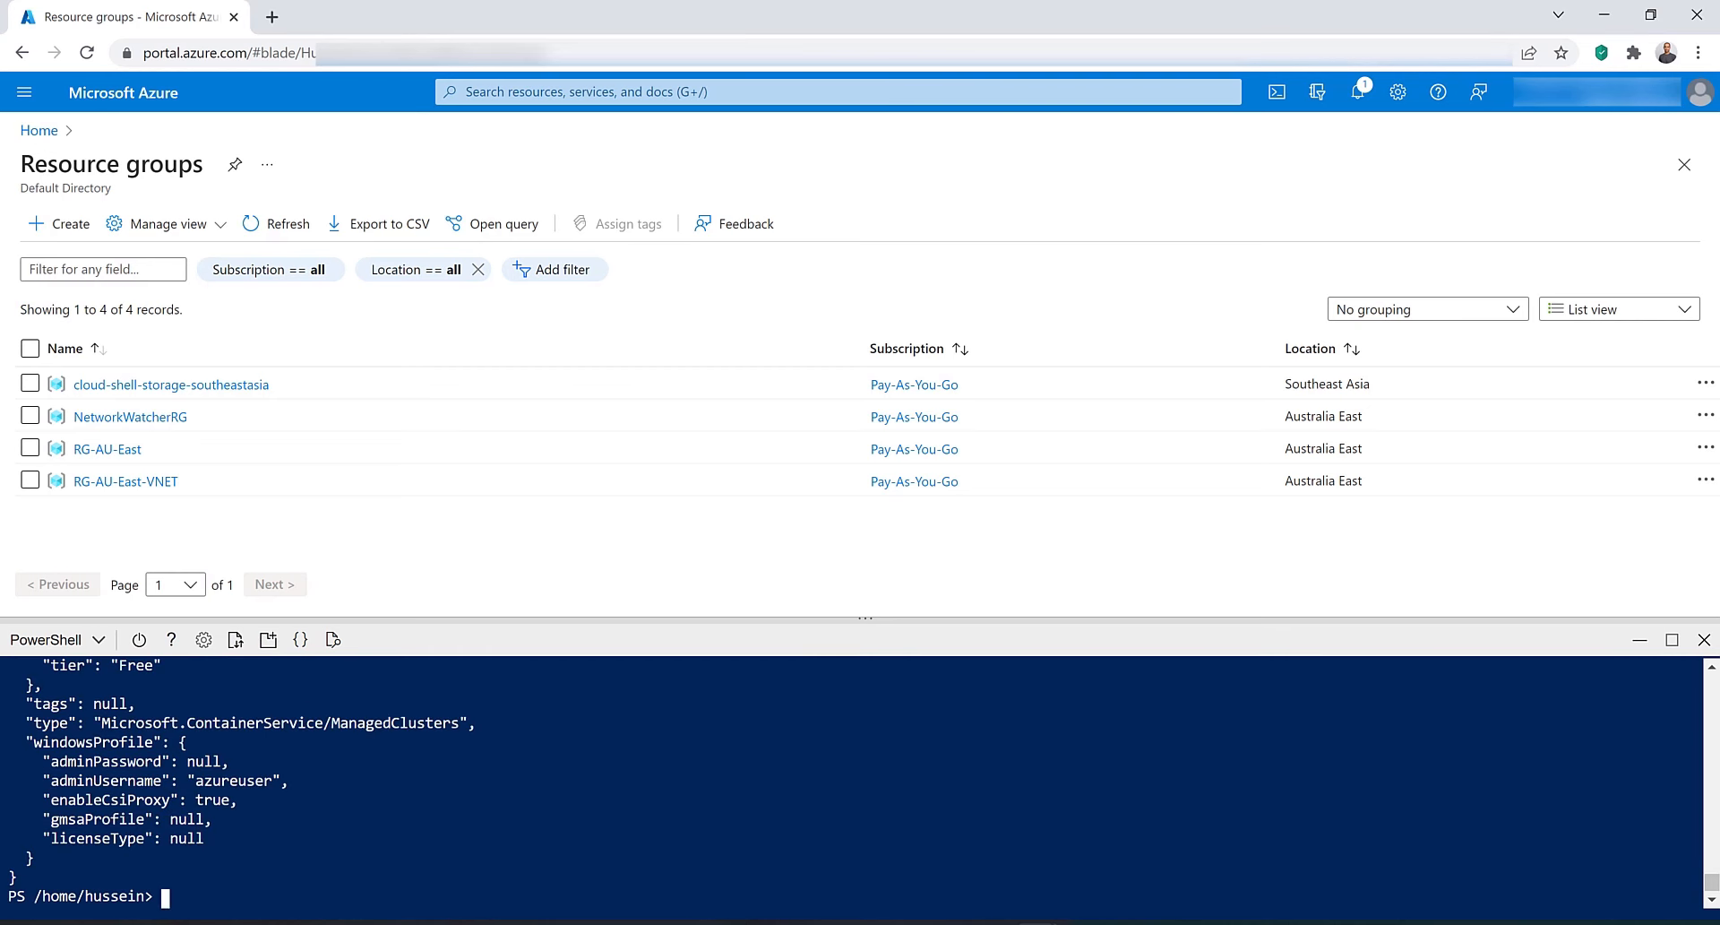
Run az aks get-credentials for myCluster in RG-AU-East, answering y to overwrite the existing kubeconfig entry.
right_click(183, 886)
left_click(232, 730)
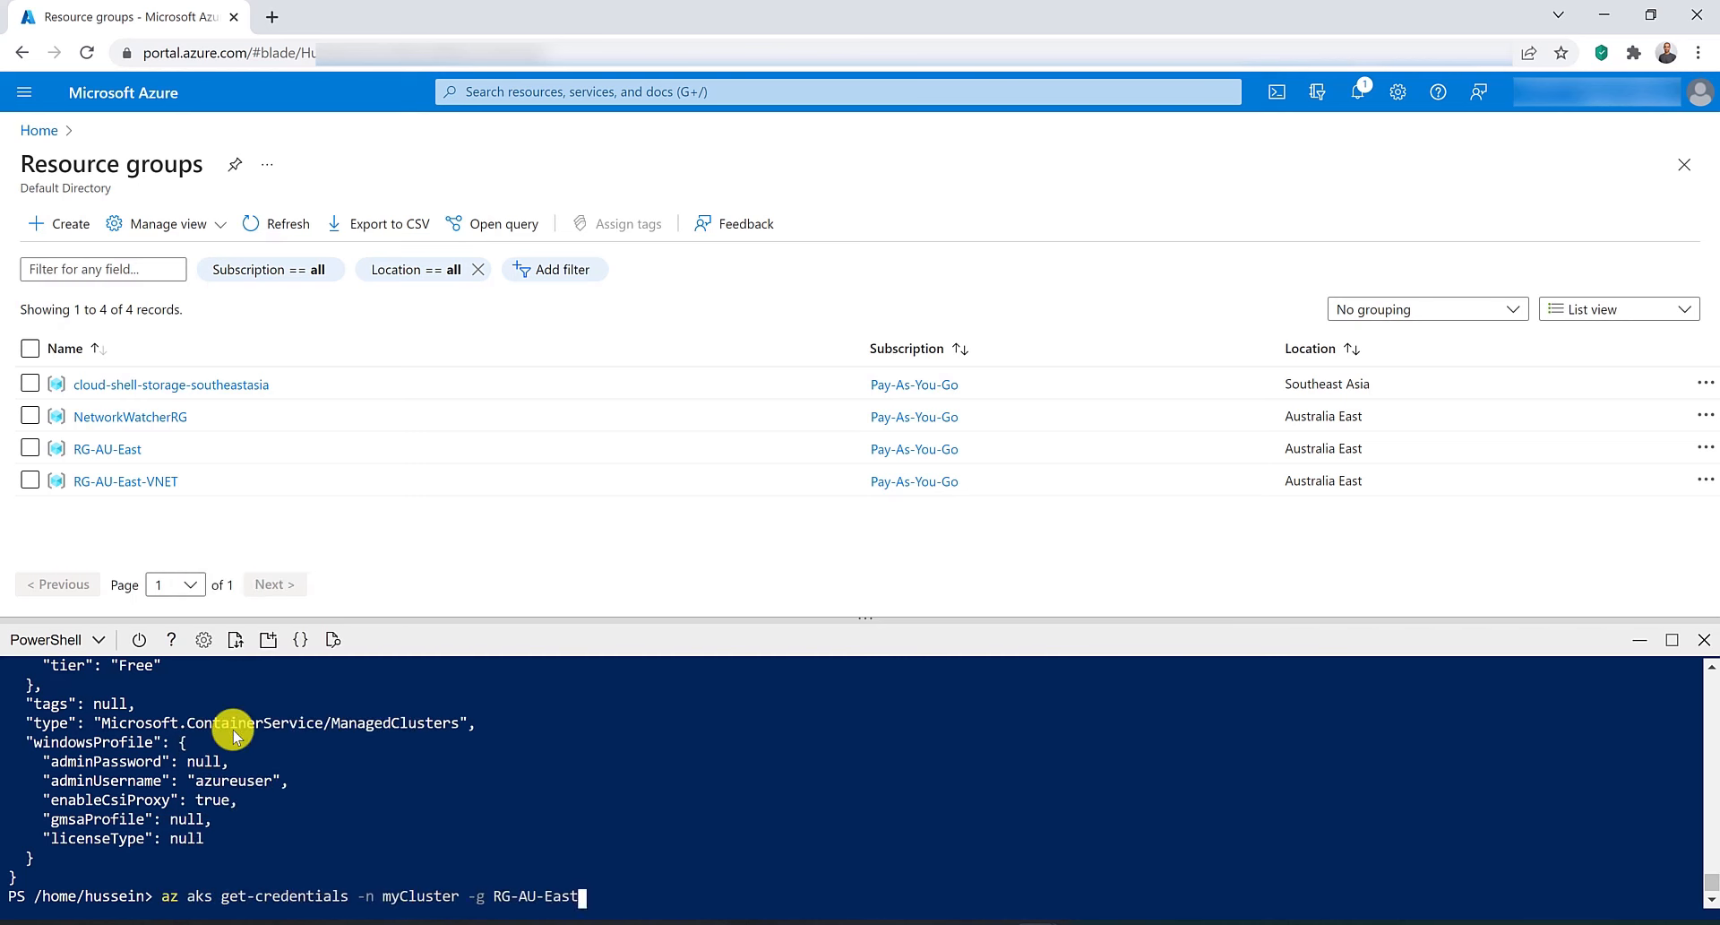
key("Return")
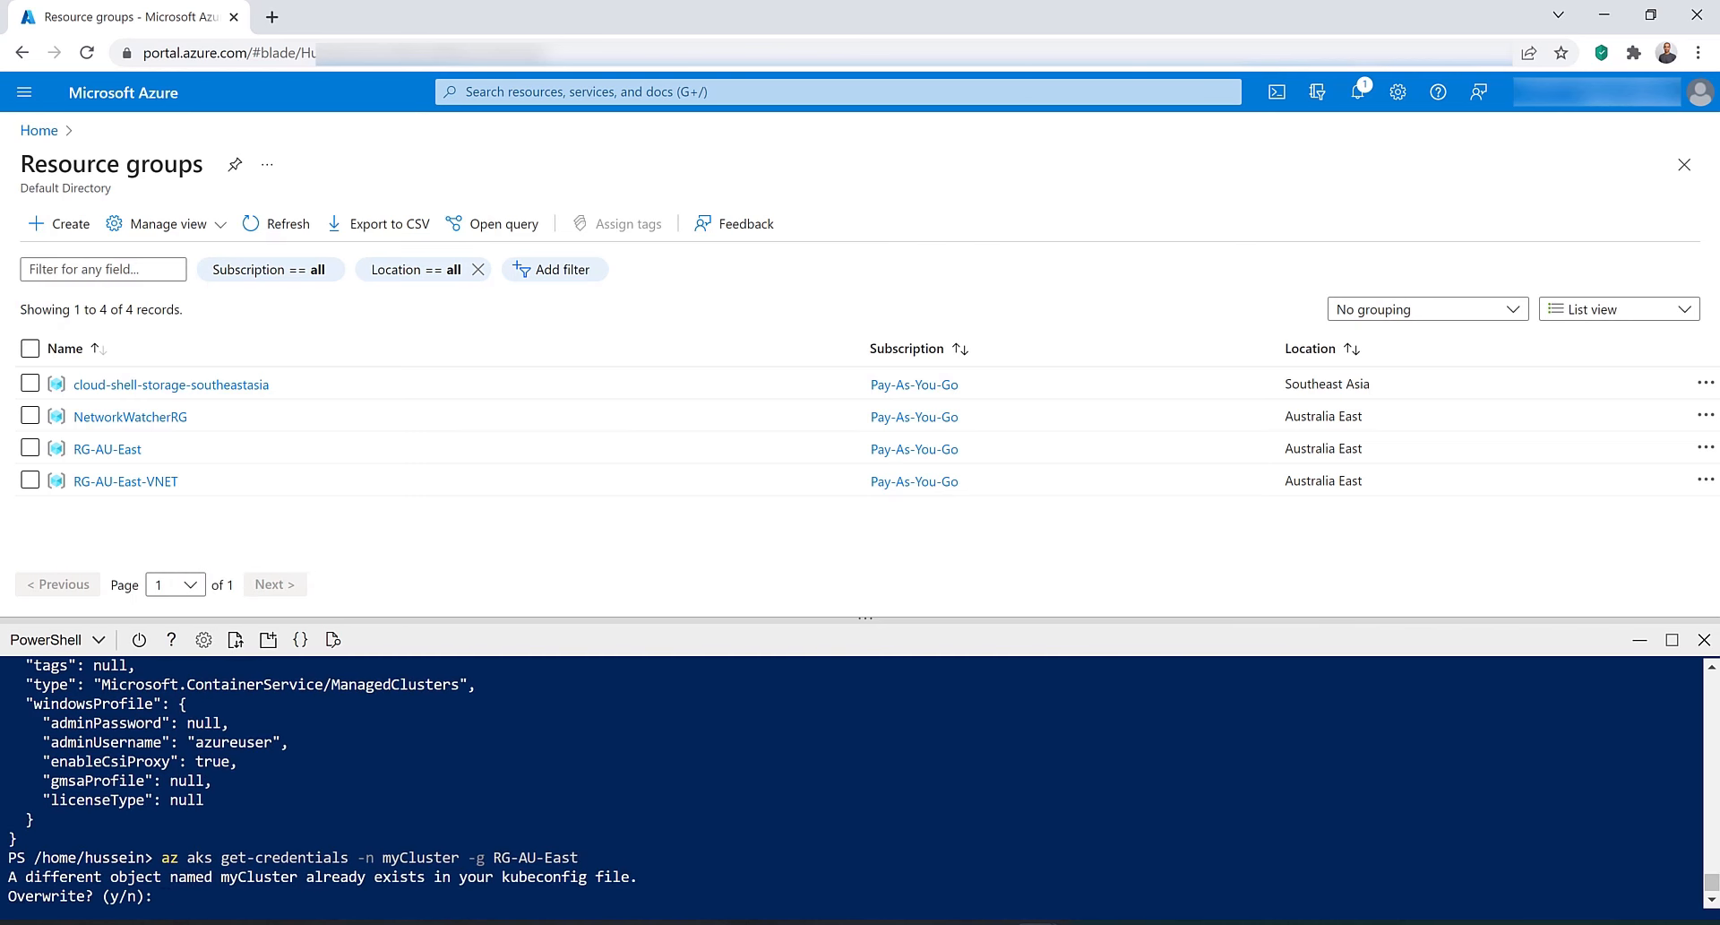
type("y")
key("Return")
type("y")
key("Return")
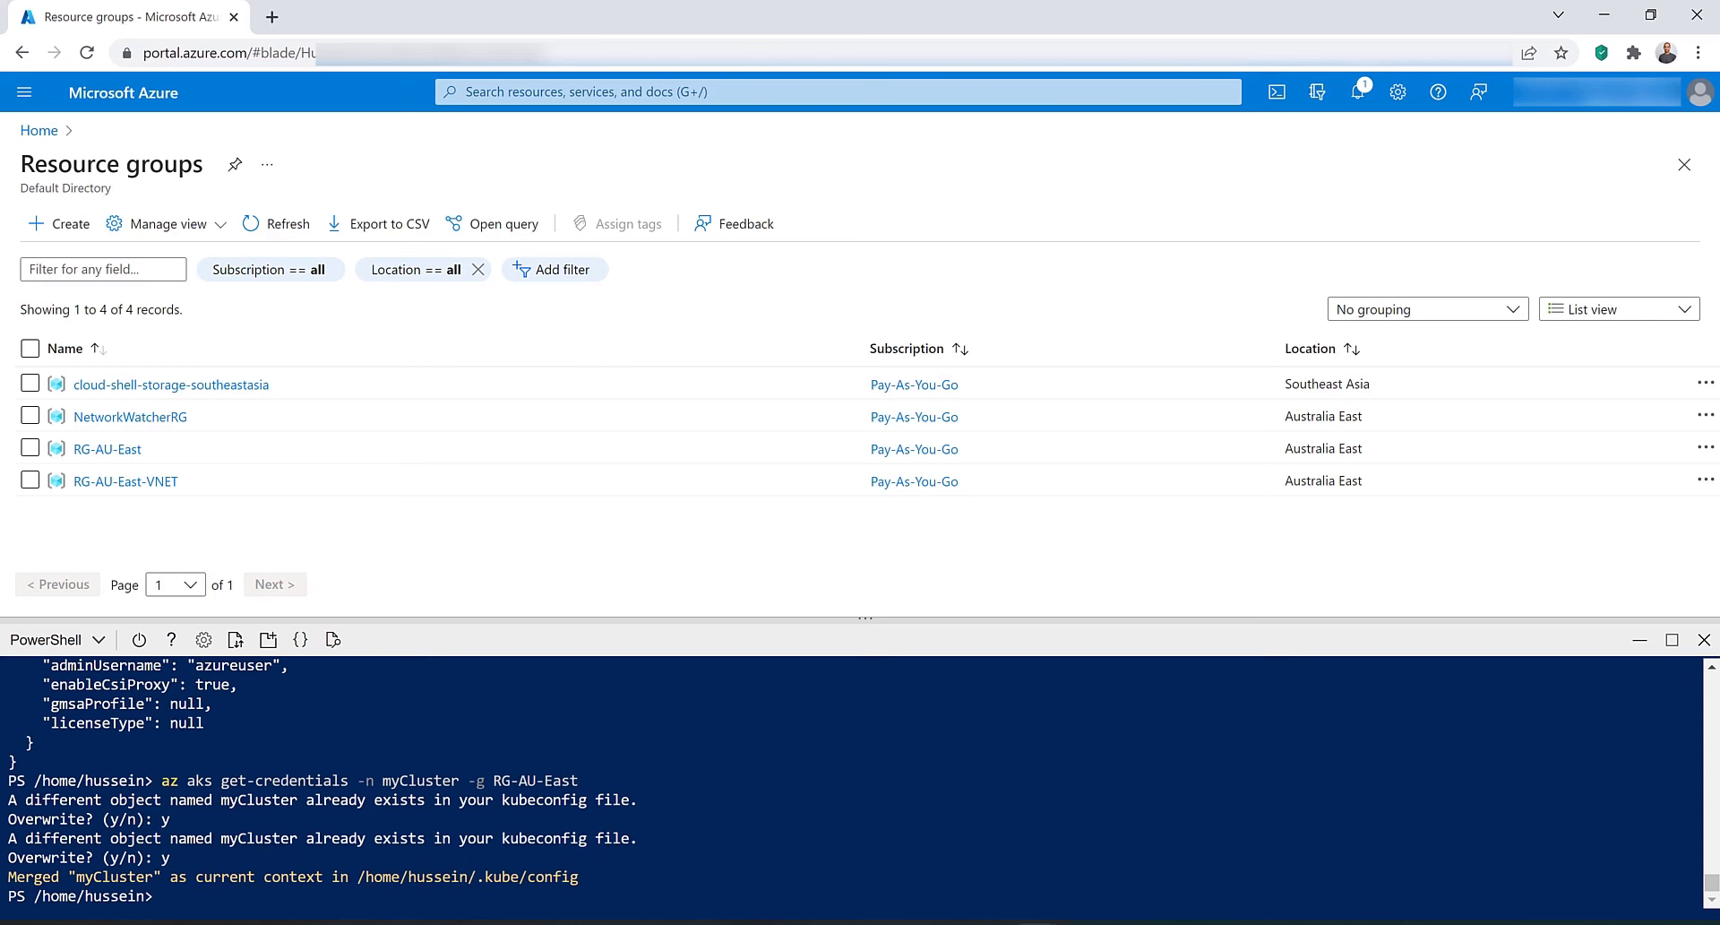
Deploy the sample app by running kubectl apply with the aspnetapp.yaml example from the application-gateway-kubernetes-ingress repository.
key("alt+Tab")
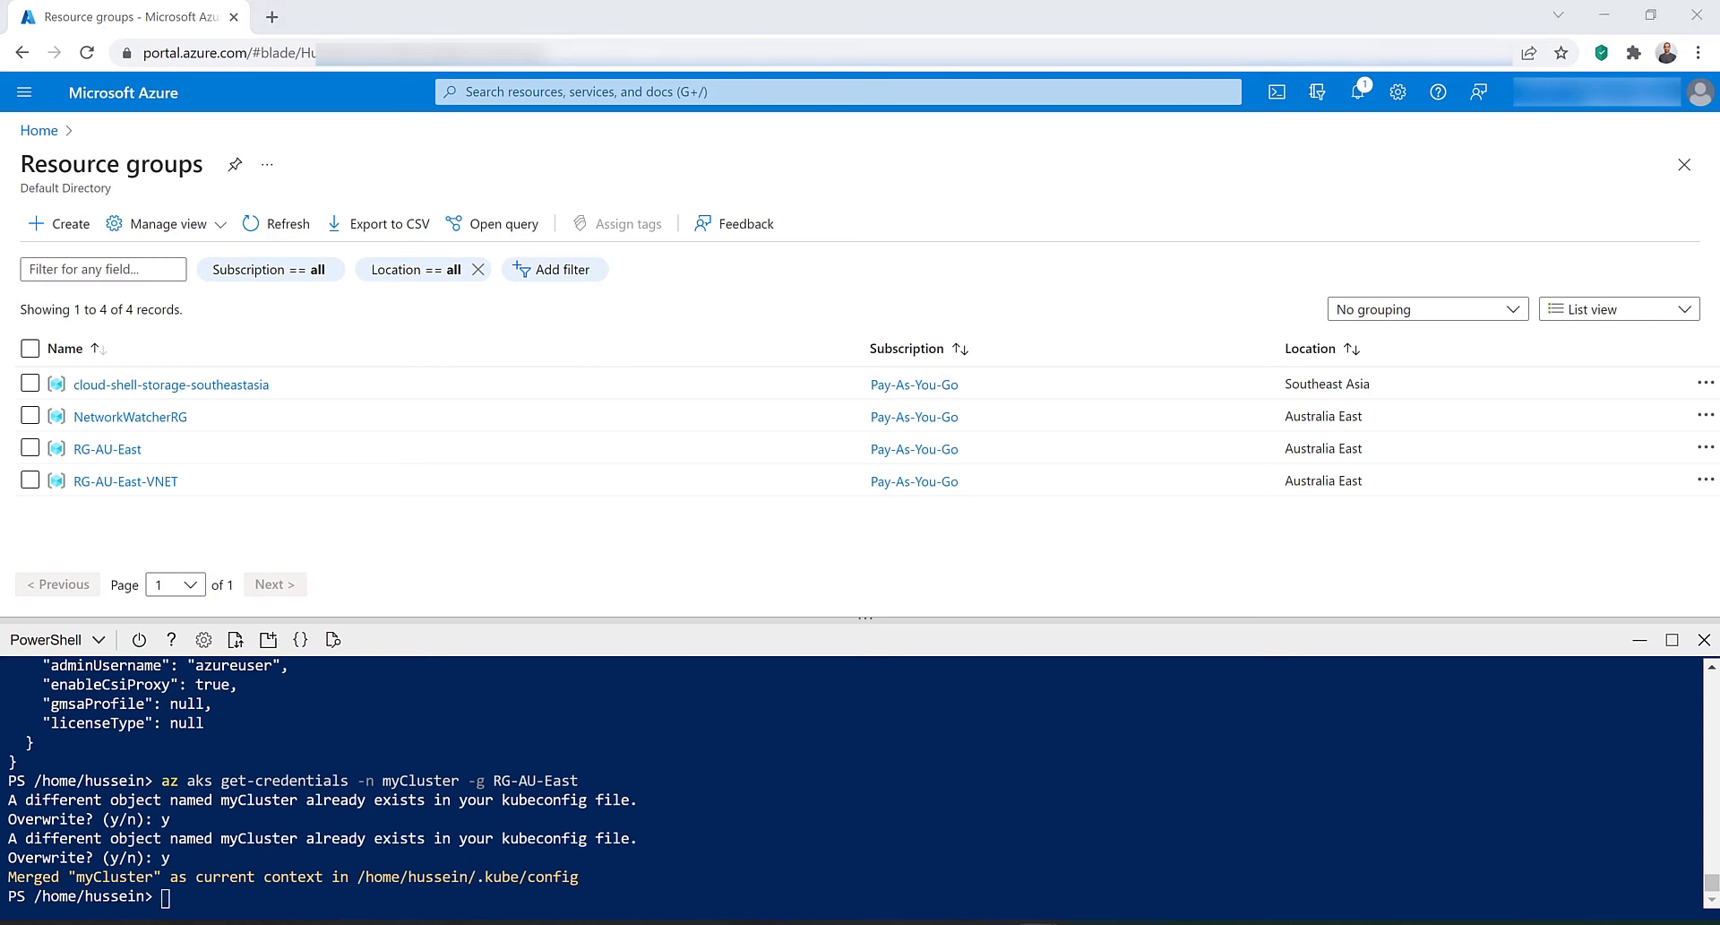
right_click(169, 901)
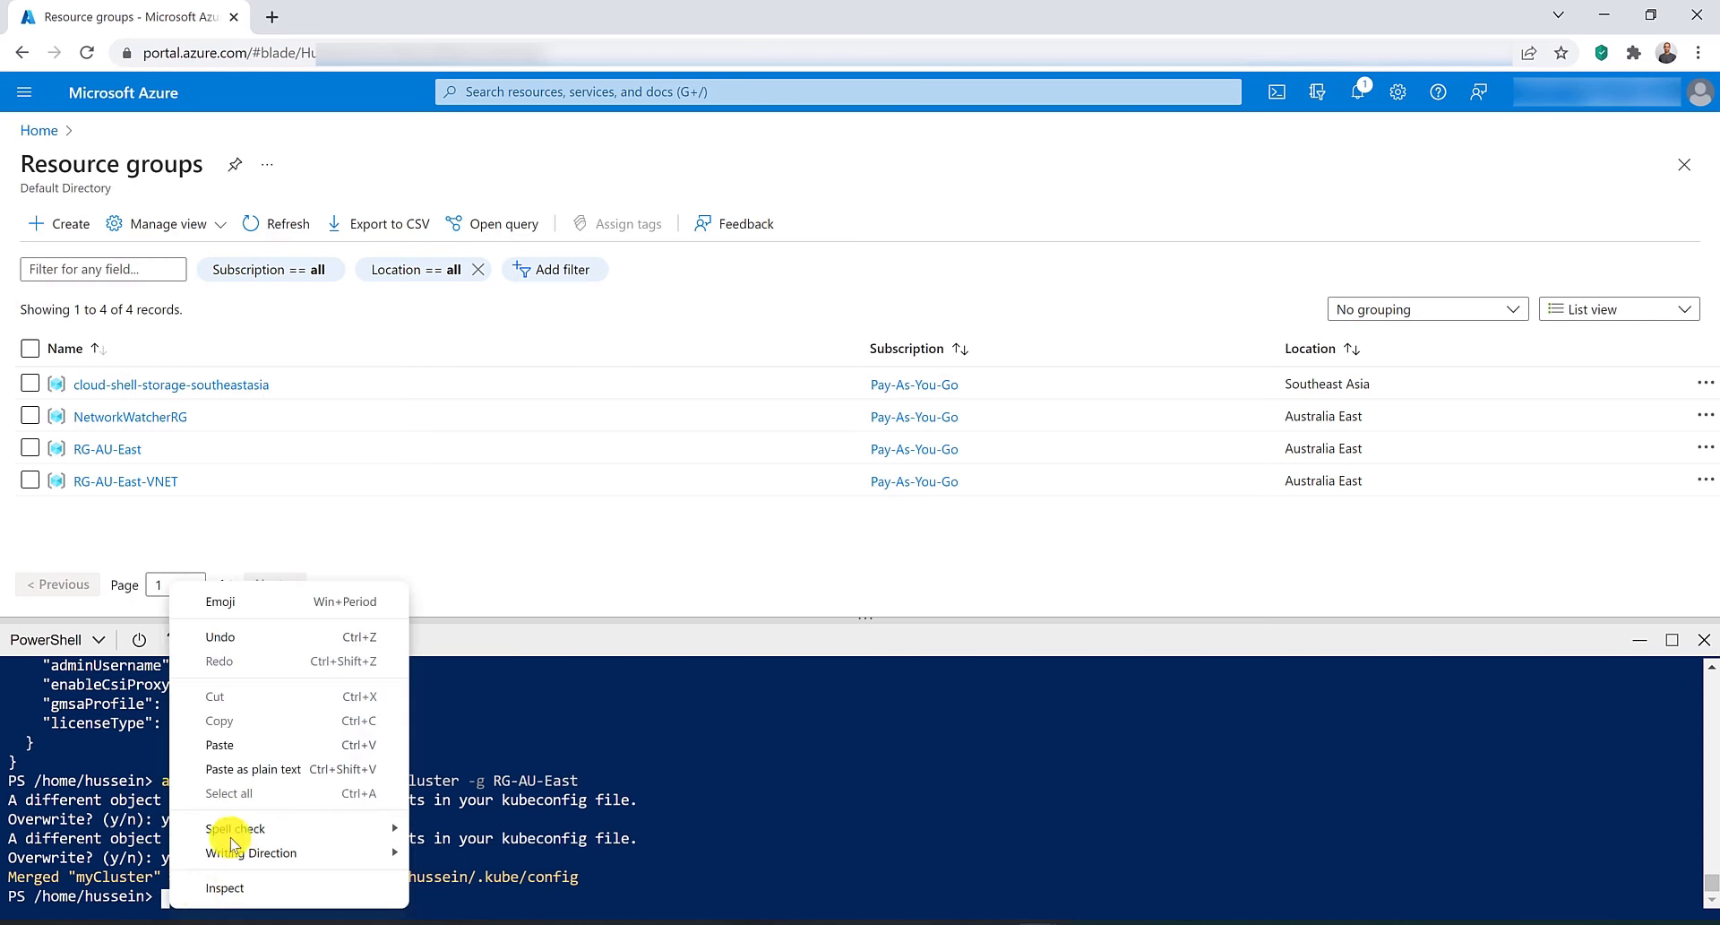
left_click(249, 745)
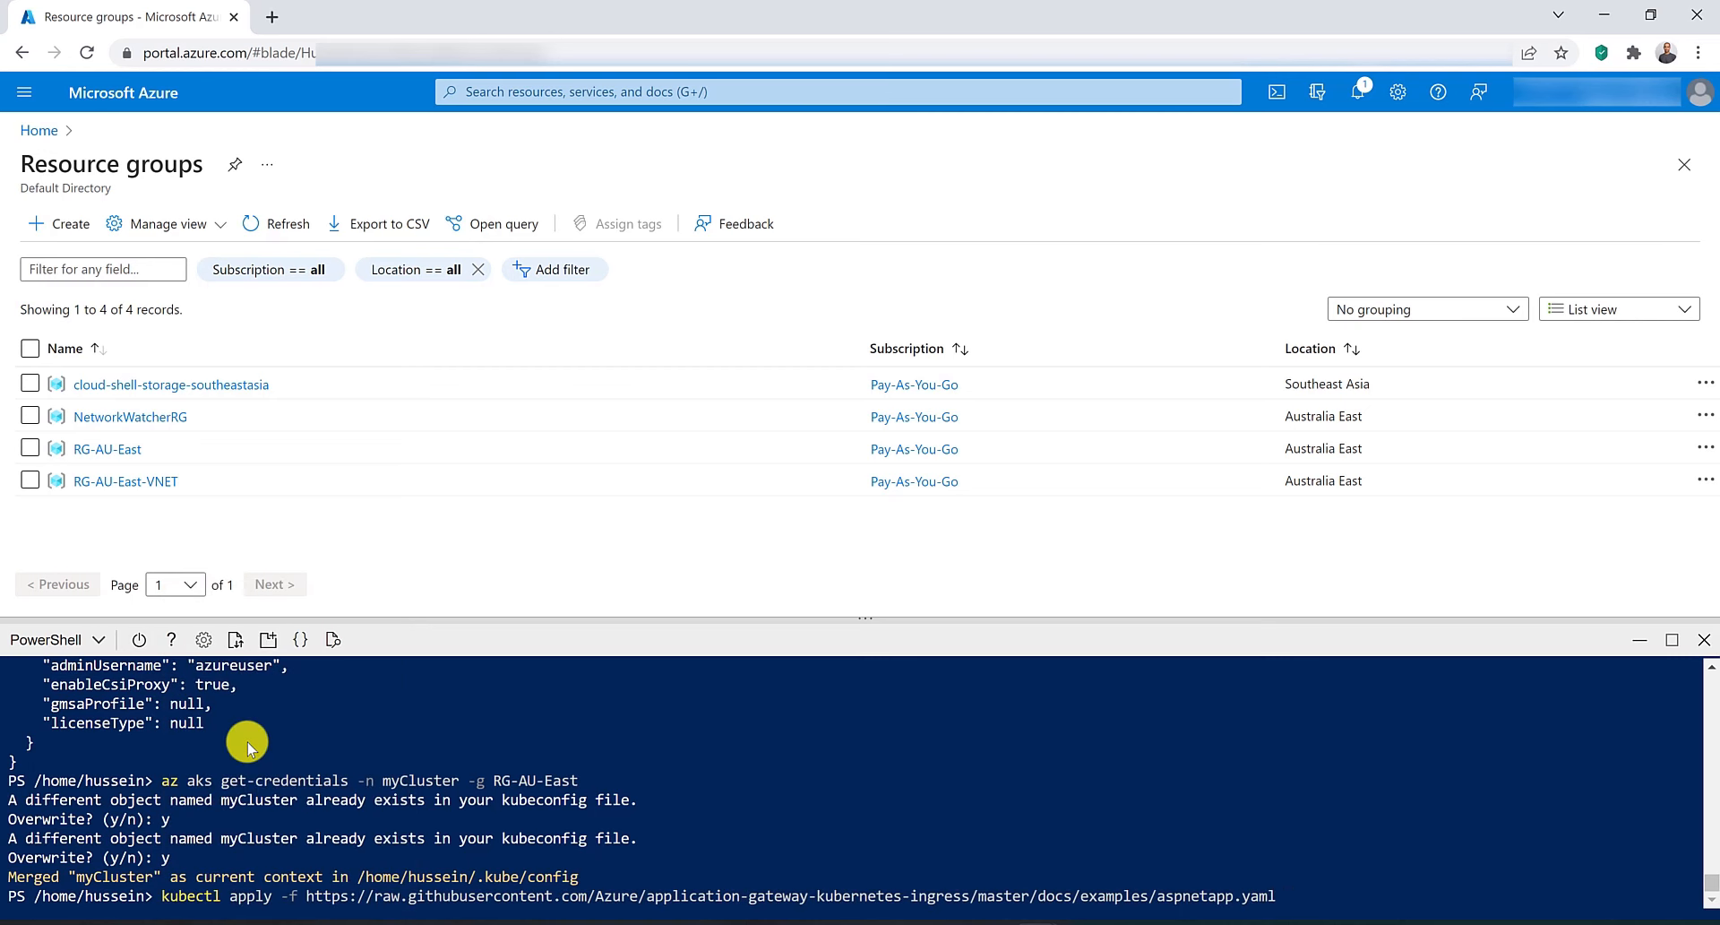
key("Return")
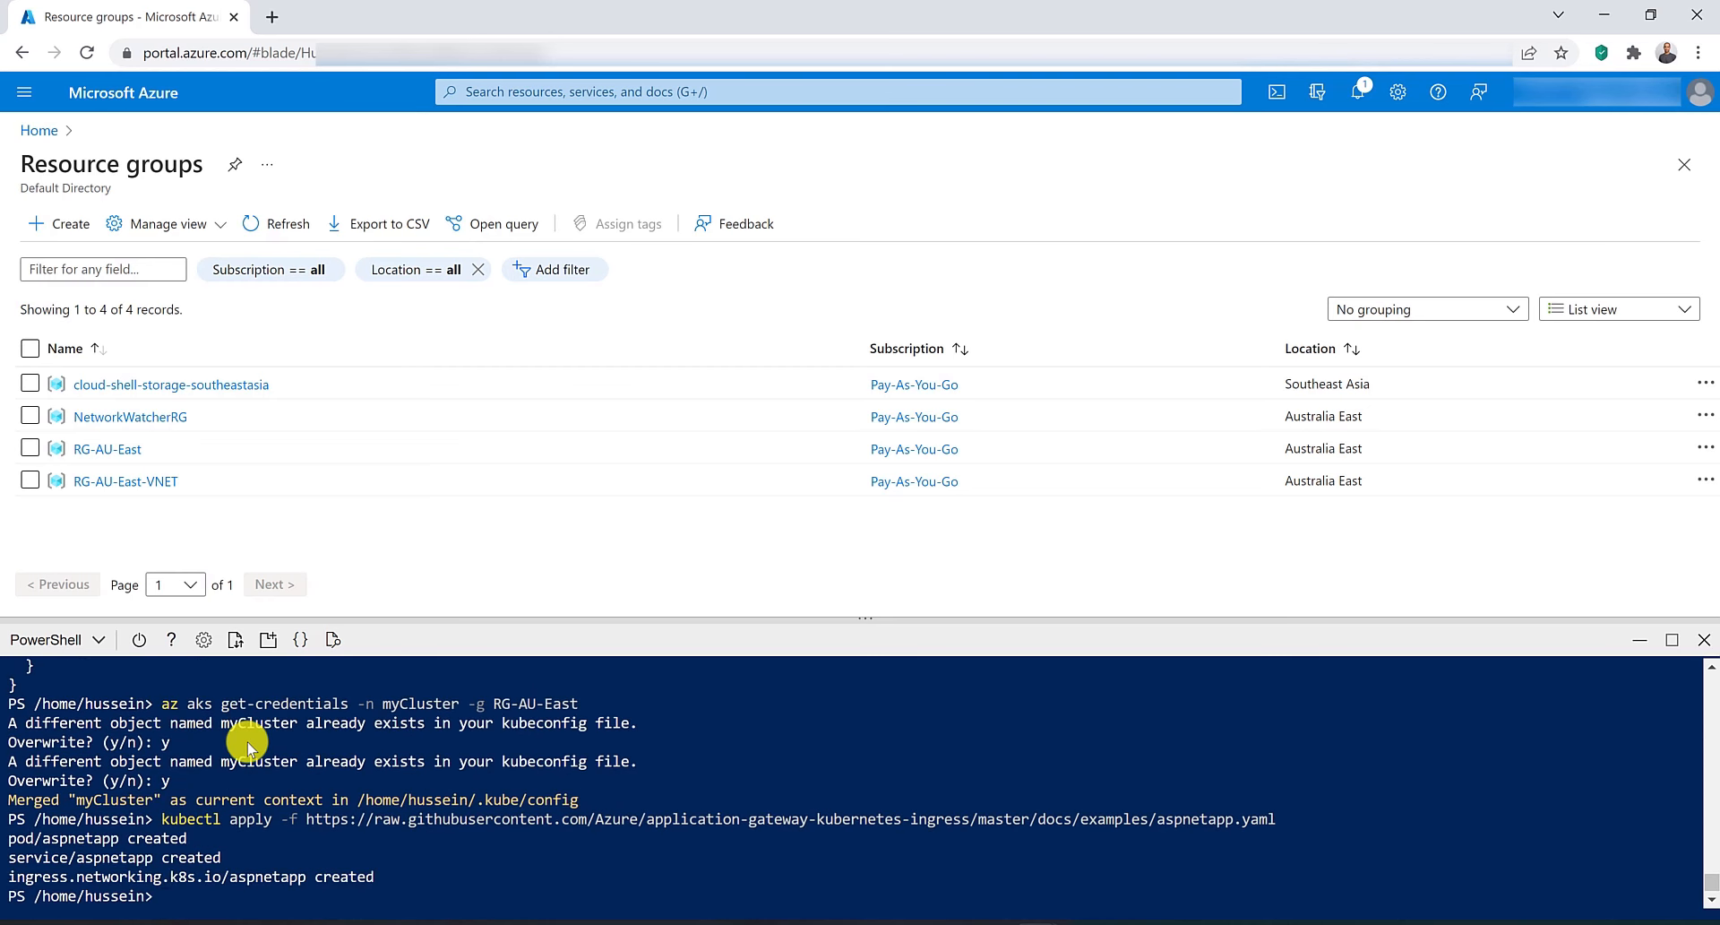
Open the myApplicationGateway application gateway and copy its frontend public IP address.
left_click(502, 92)
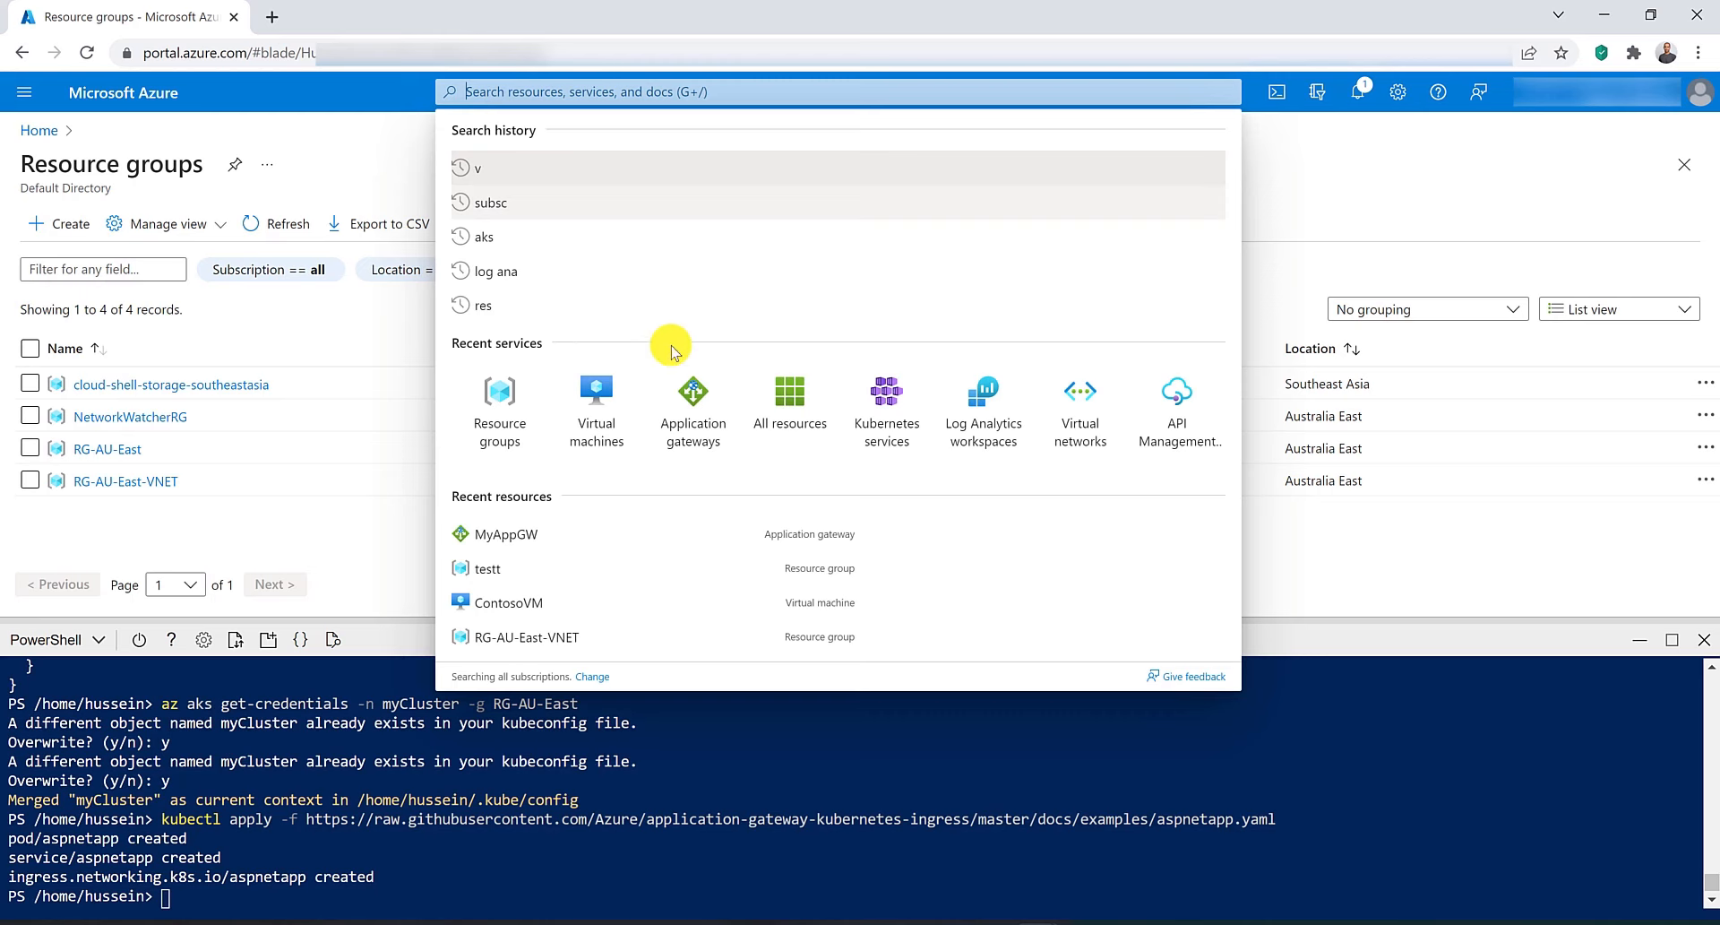
left_click(692, 408)
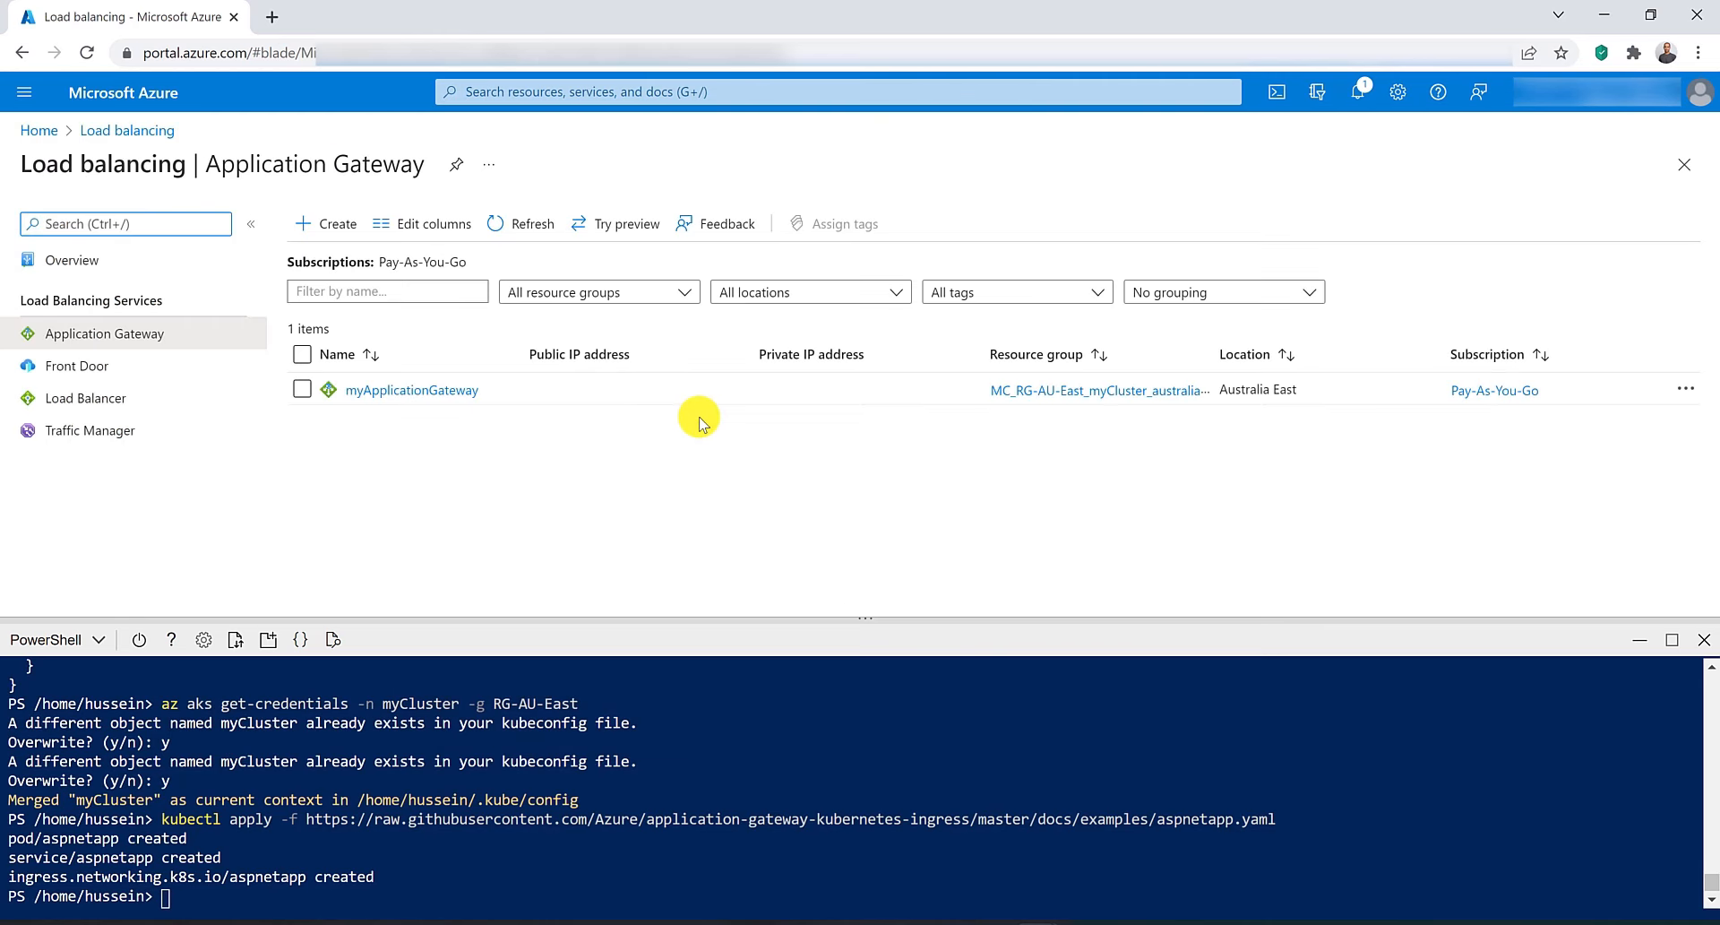
left_click(434, 389)
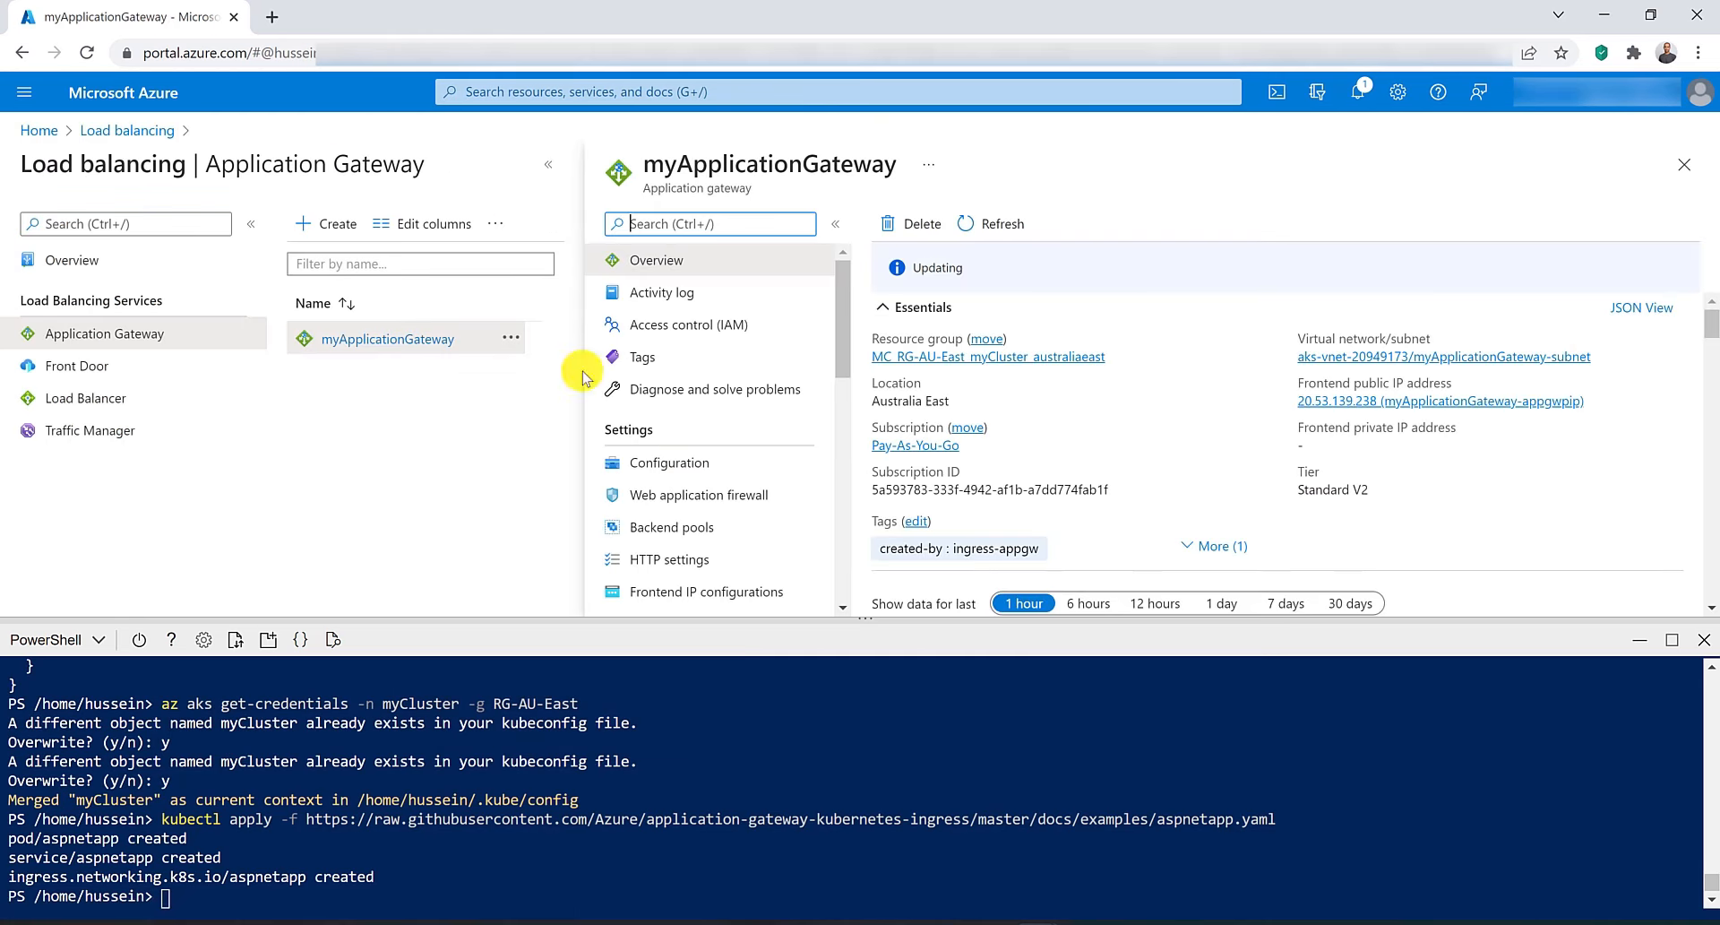
left_click(1597, 401)
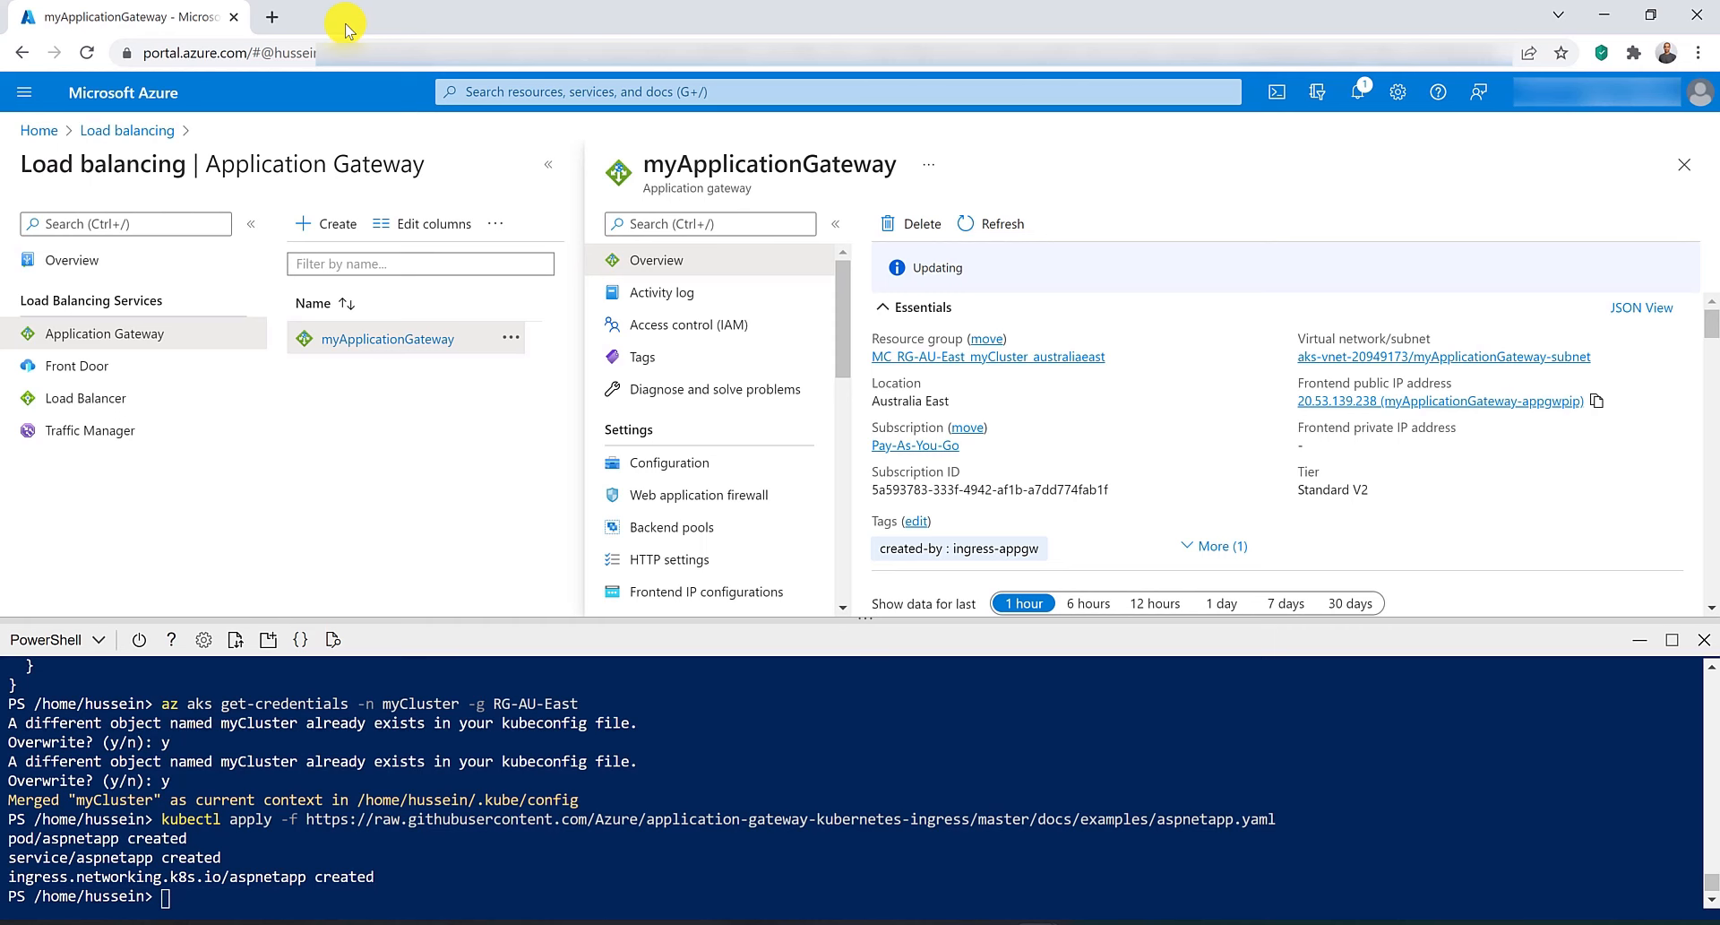
left_click(1597, 353)
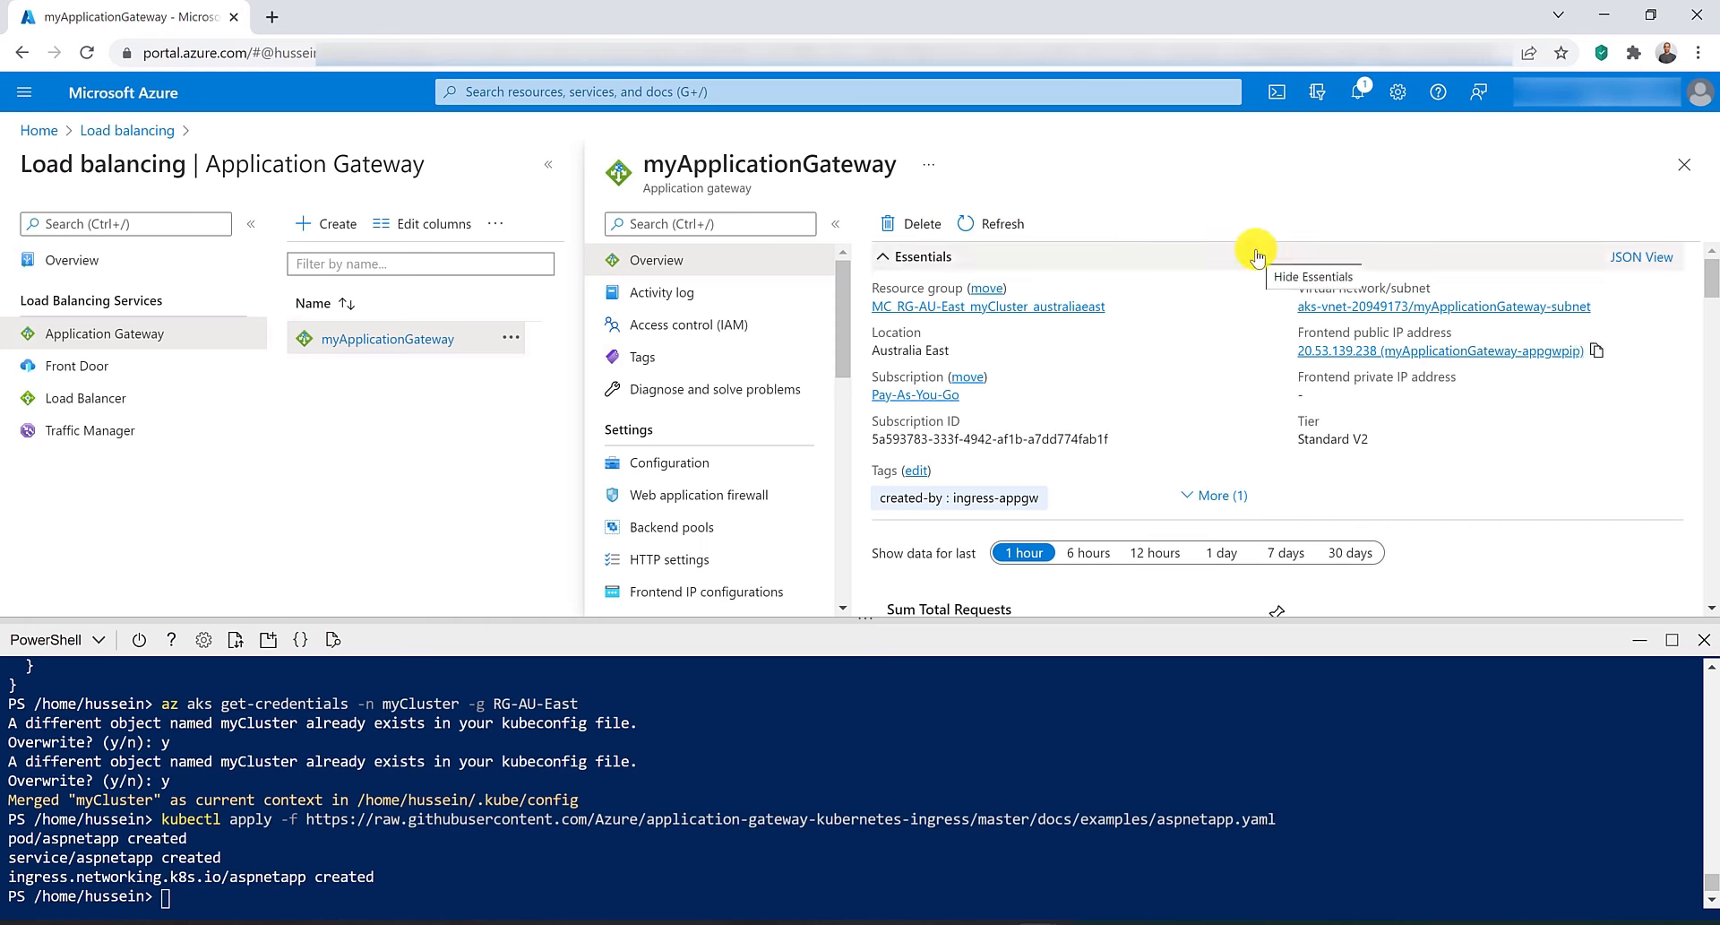
left_click(1596, 353)
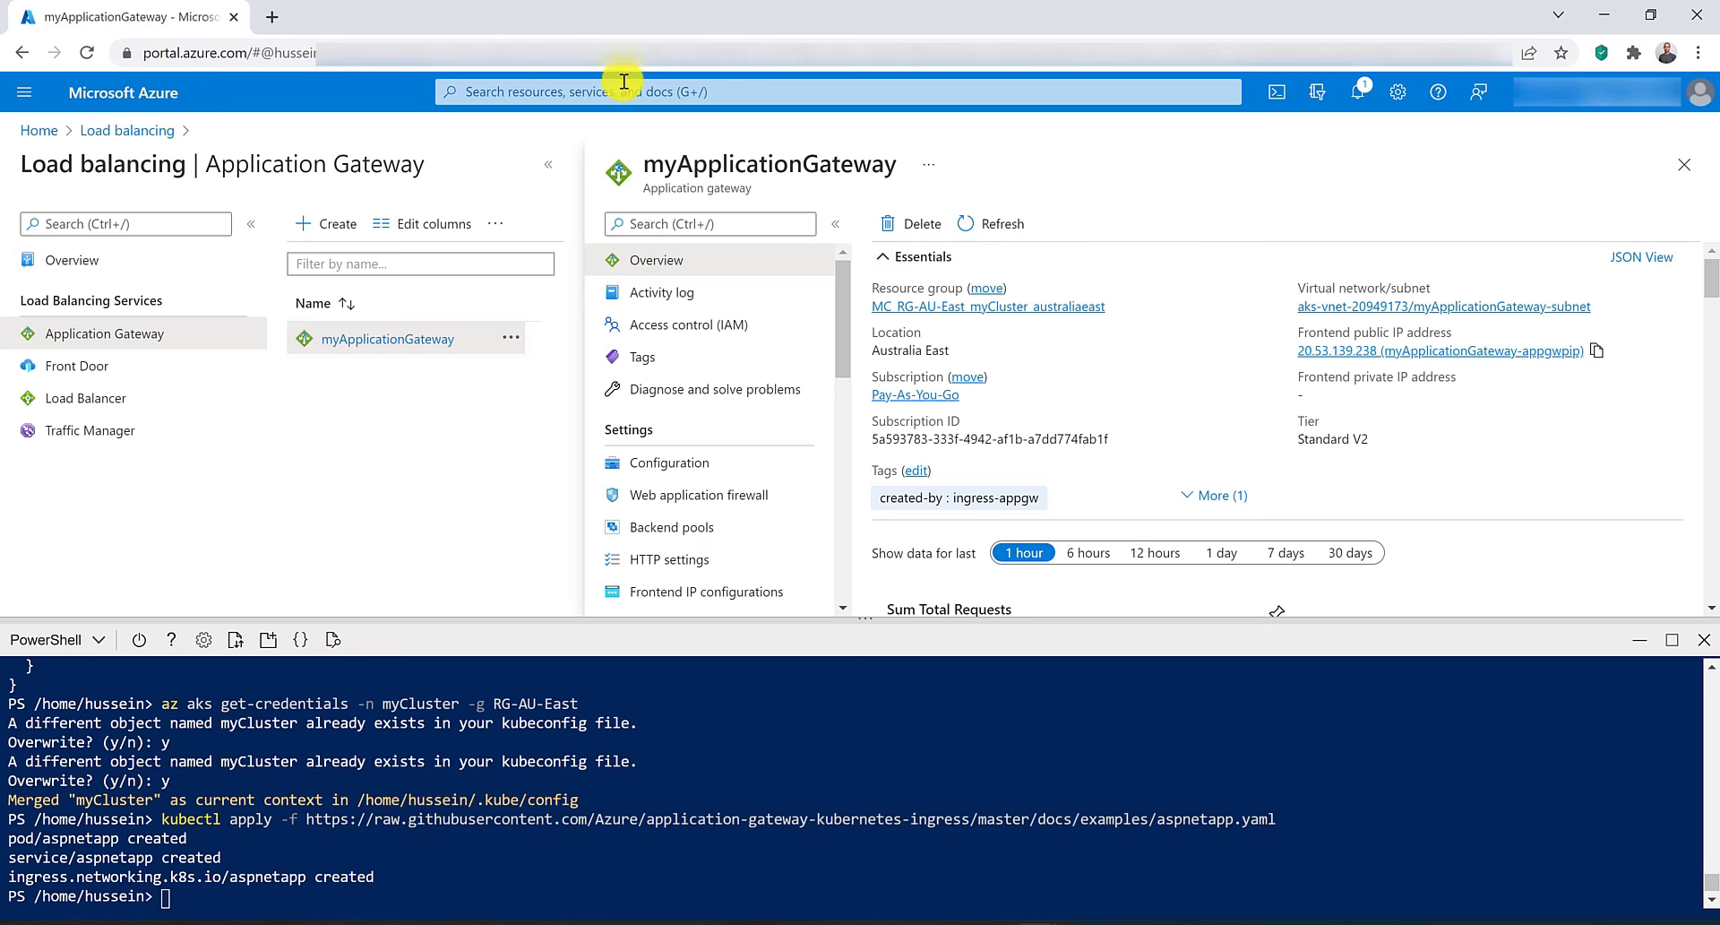
Browse to the gateway's public IP 20.53.139.238 in a new browser tab.
left_click(273, 18)
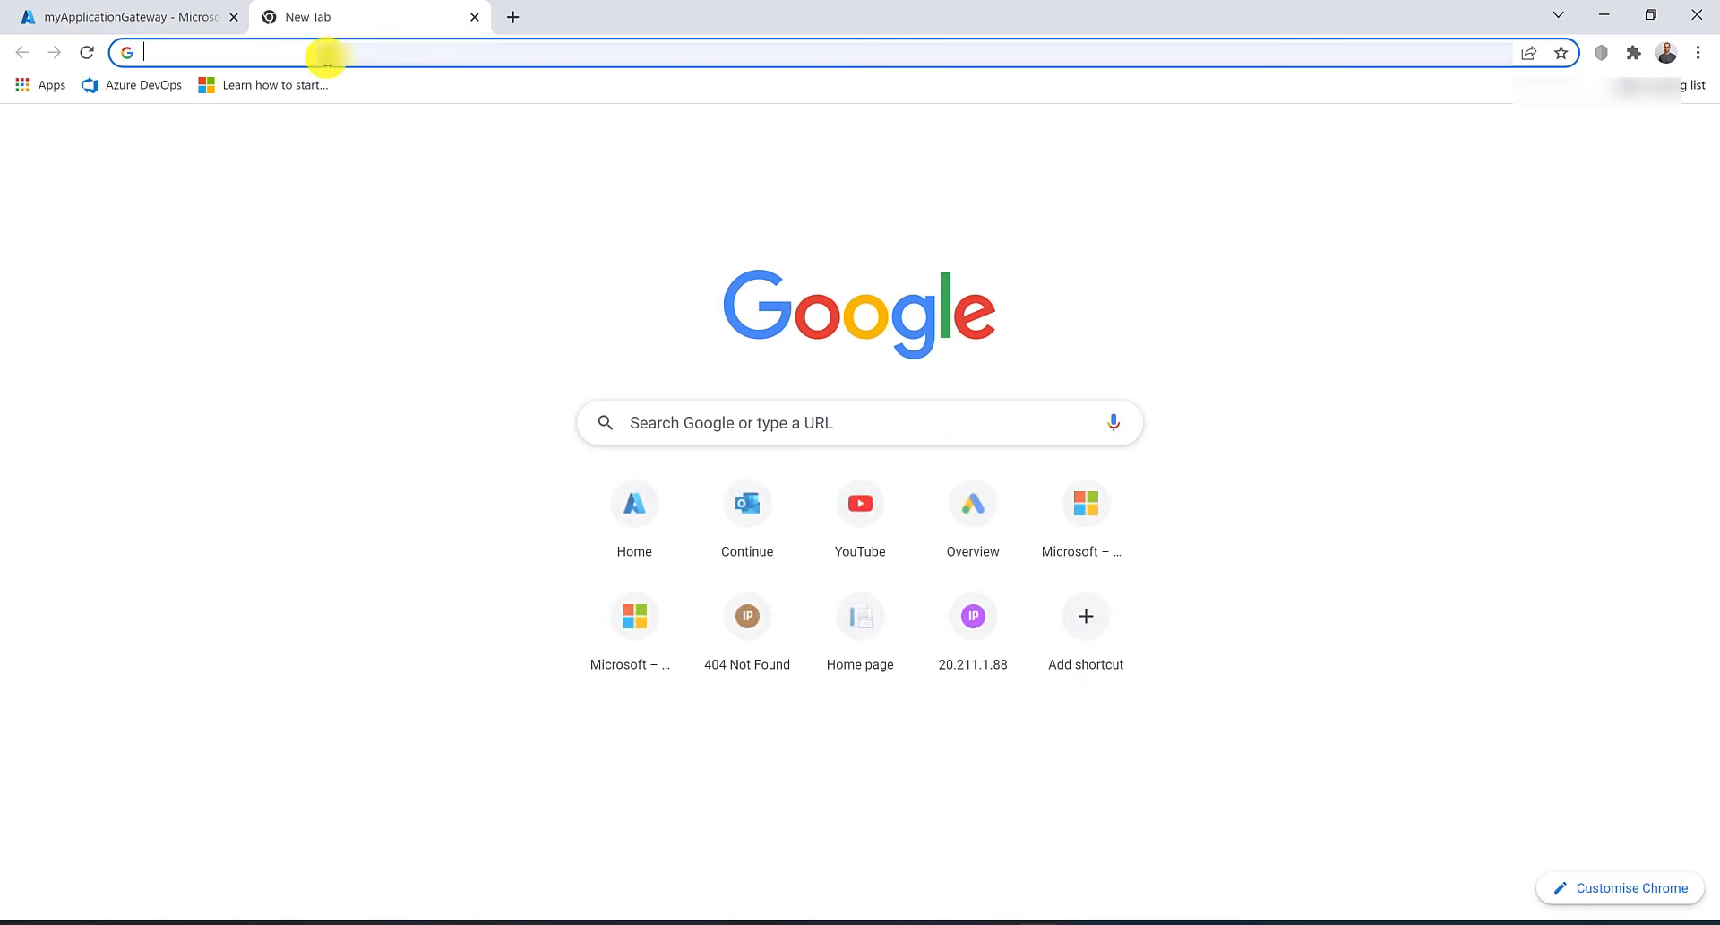
right_click(322, 52)
left_click(434, 196)
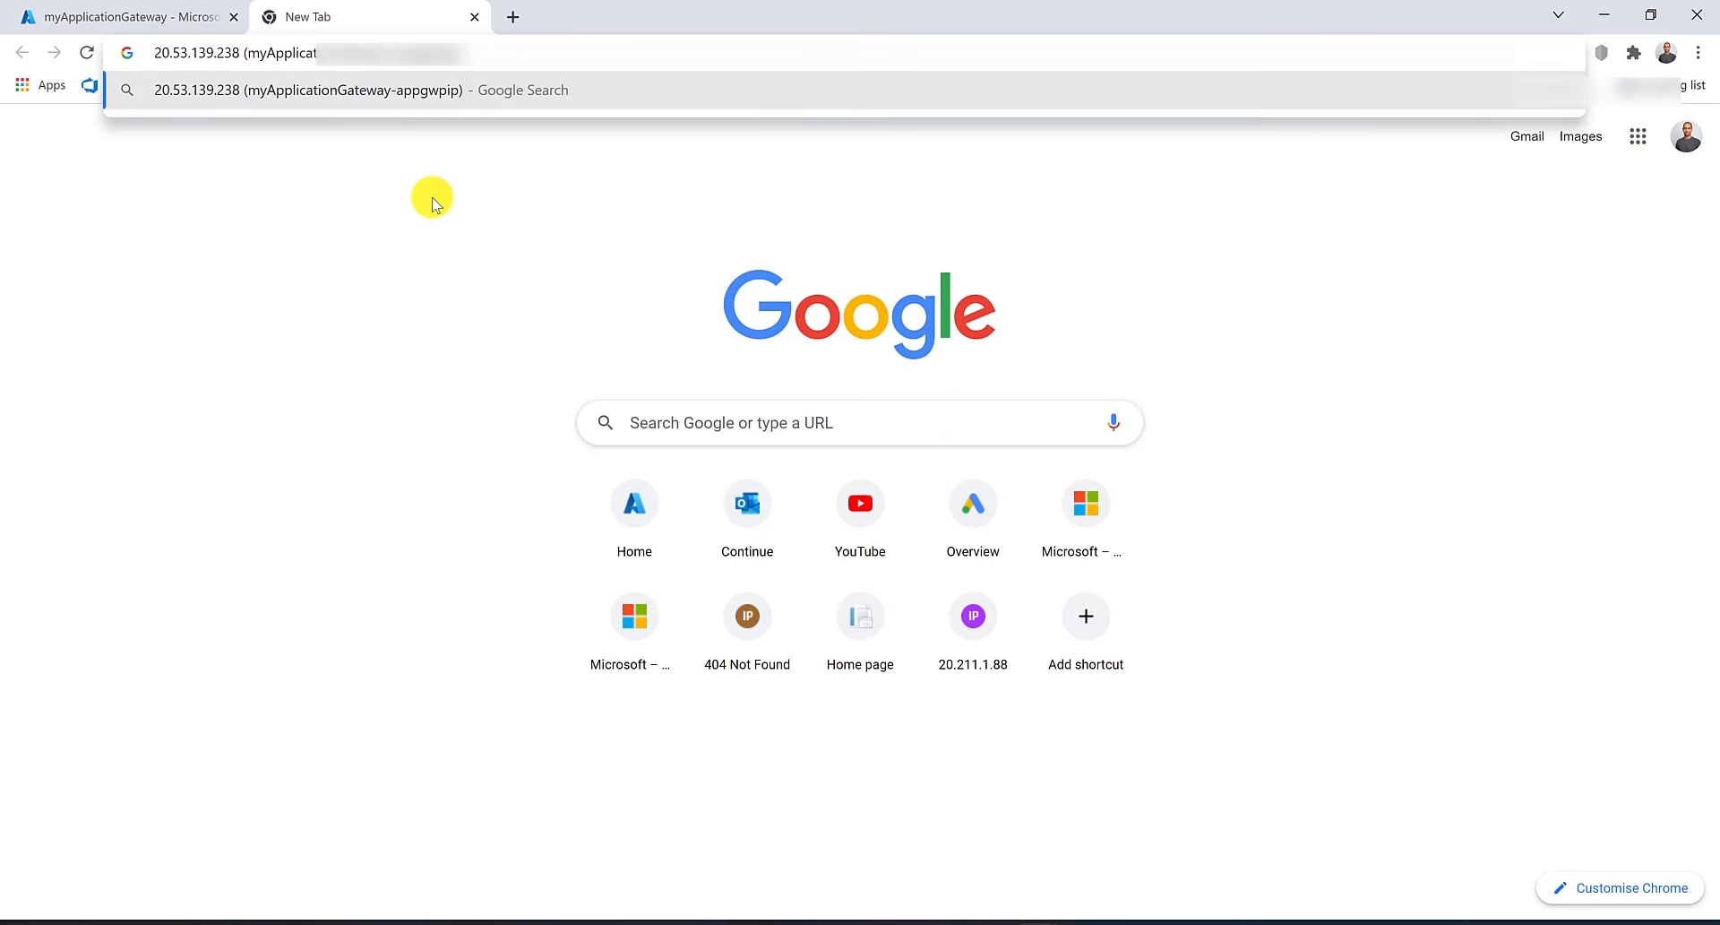
key("ctrl+shift+Left")
key("ctrl+shift+Left")
key("ctrl+shift+Left")
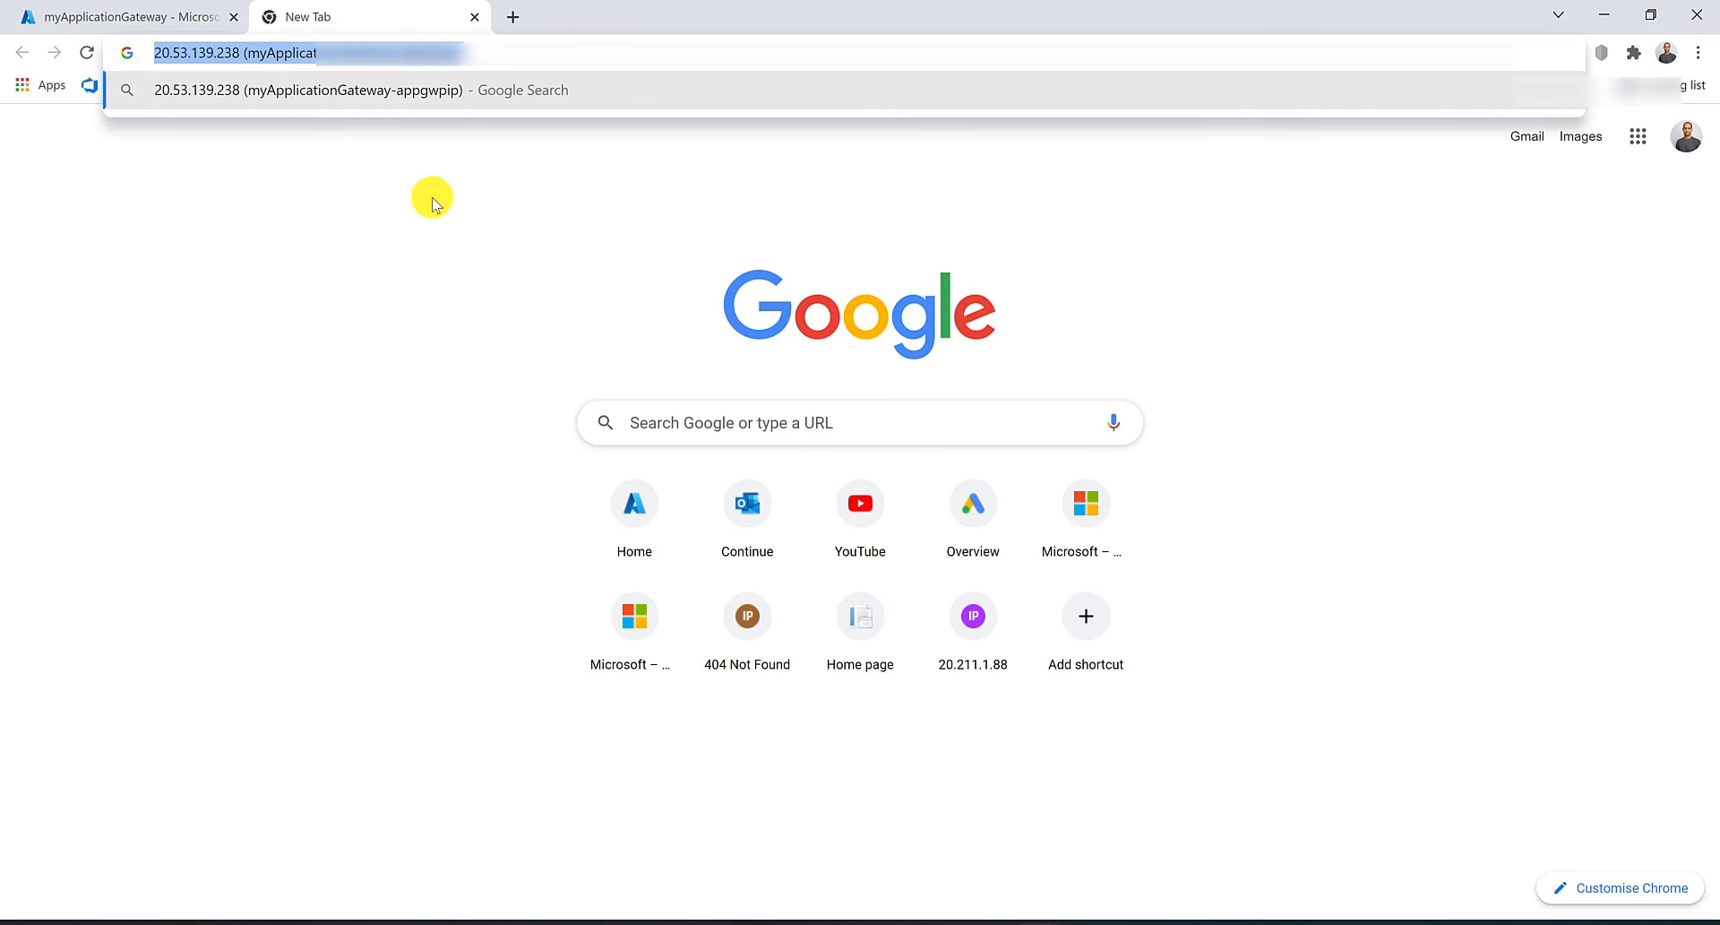
key("ctrl+shift+Right")
key("shift+Left")
key("shift+Left")
key("BackSpace")
key("Return")
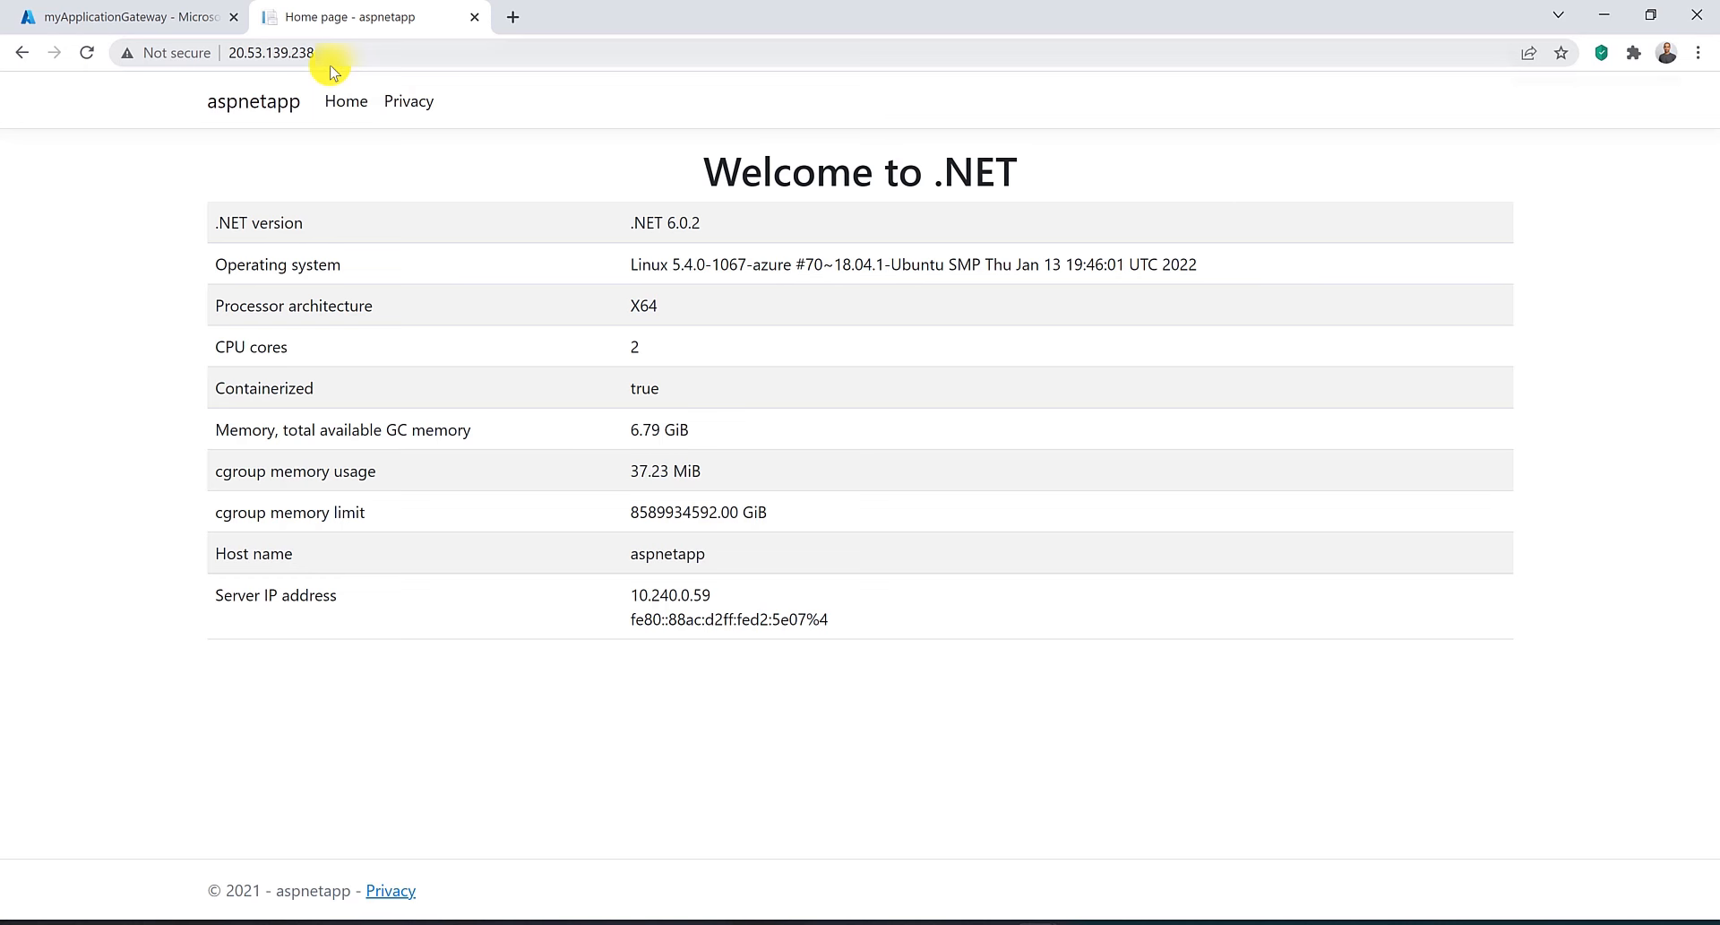
Review myApplicationGateway's web application firewall, backend pools, HTTP settings, listeners and rules created by the ingress controller.
left_click(116, 16)
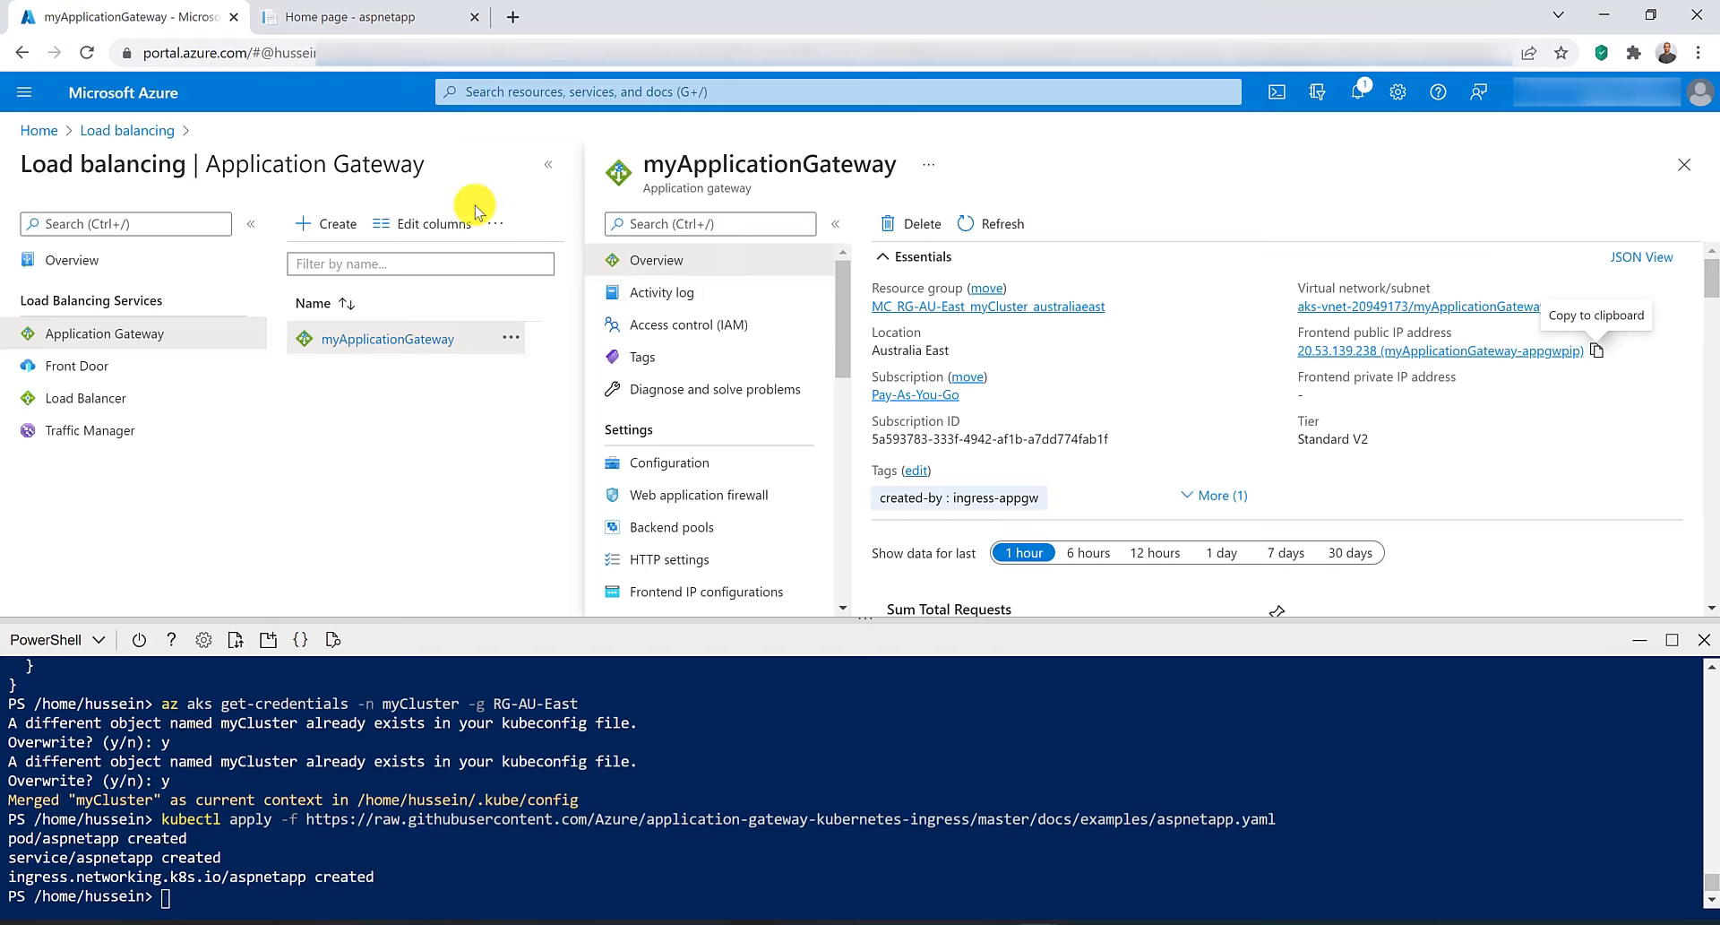
scroll(697, 396, "down", 1)
left_click(697, 397)
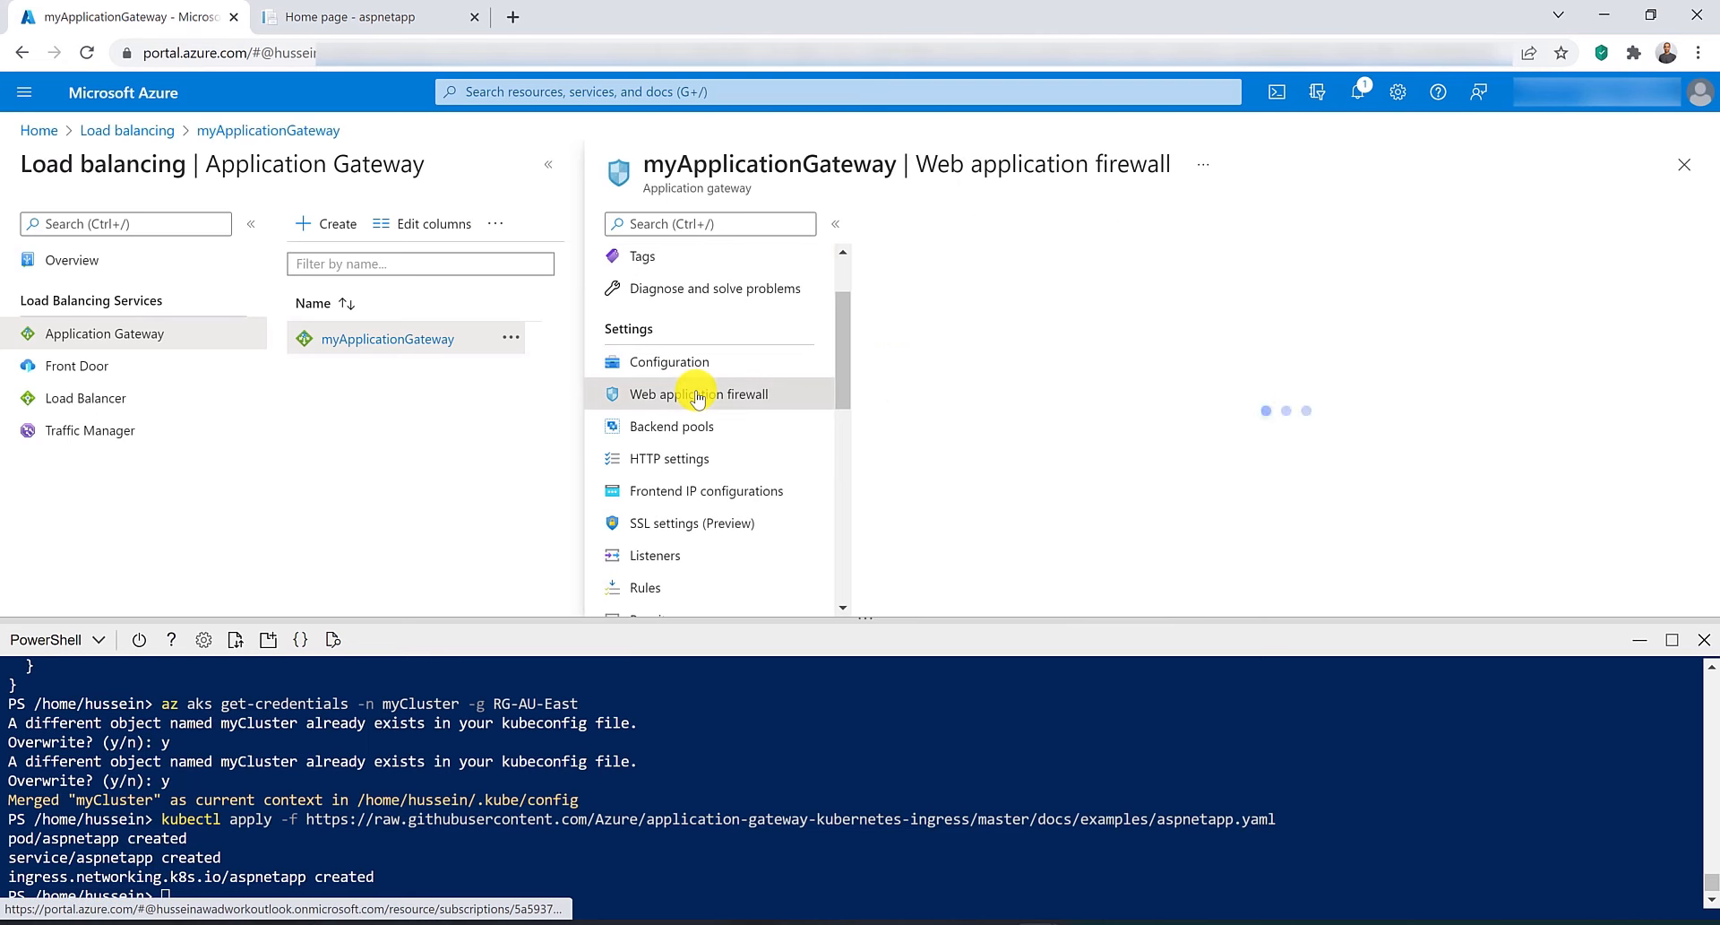
left_click(698, 429)
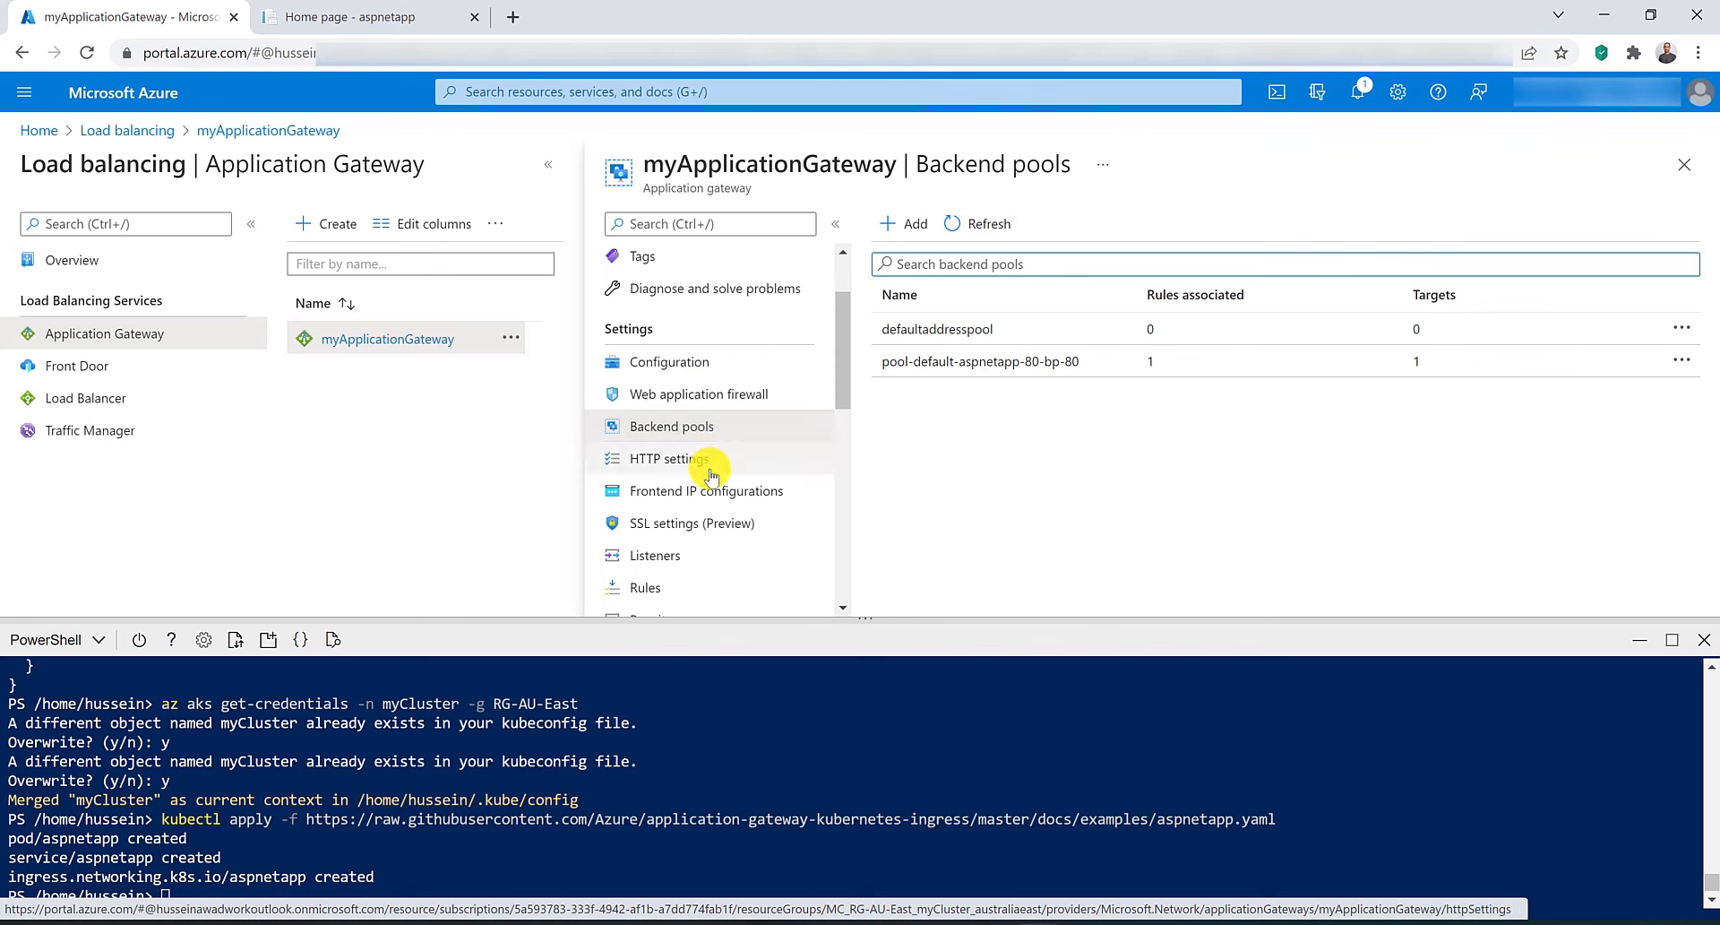
left_click(699, 459)
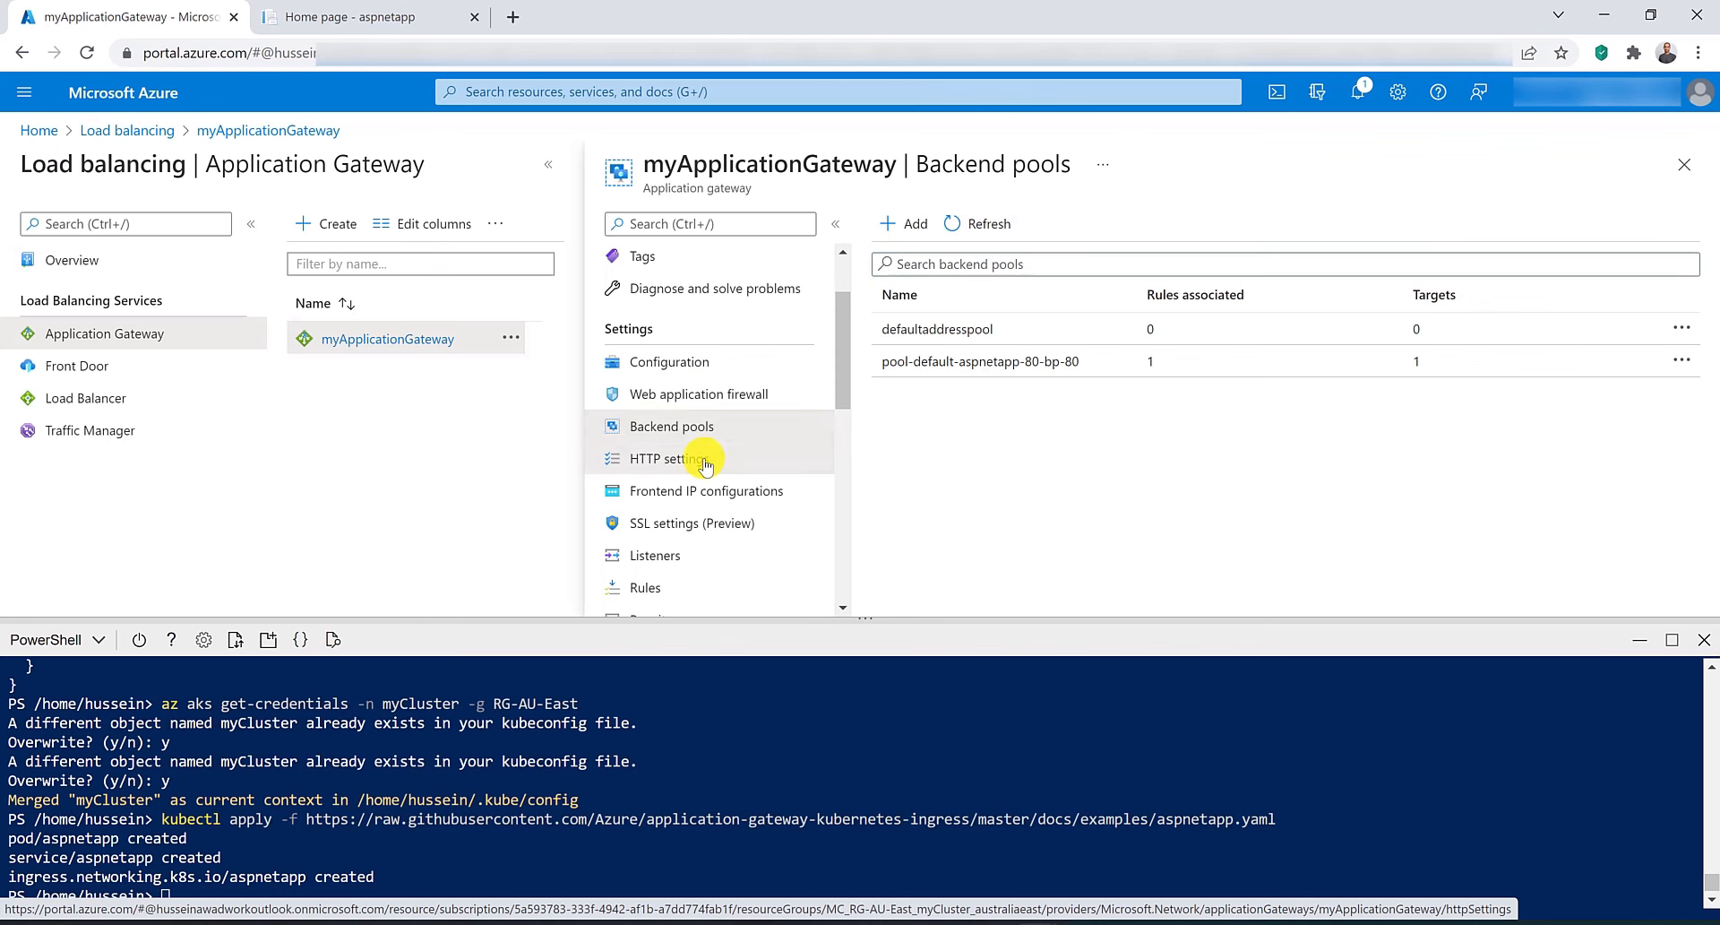
left_click(702, 559)
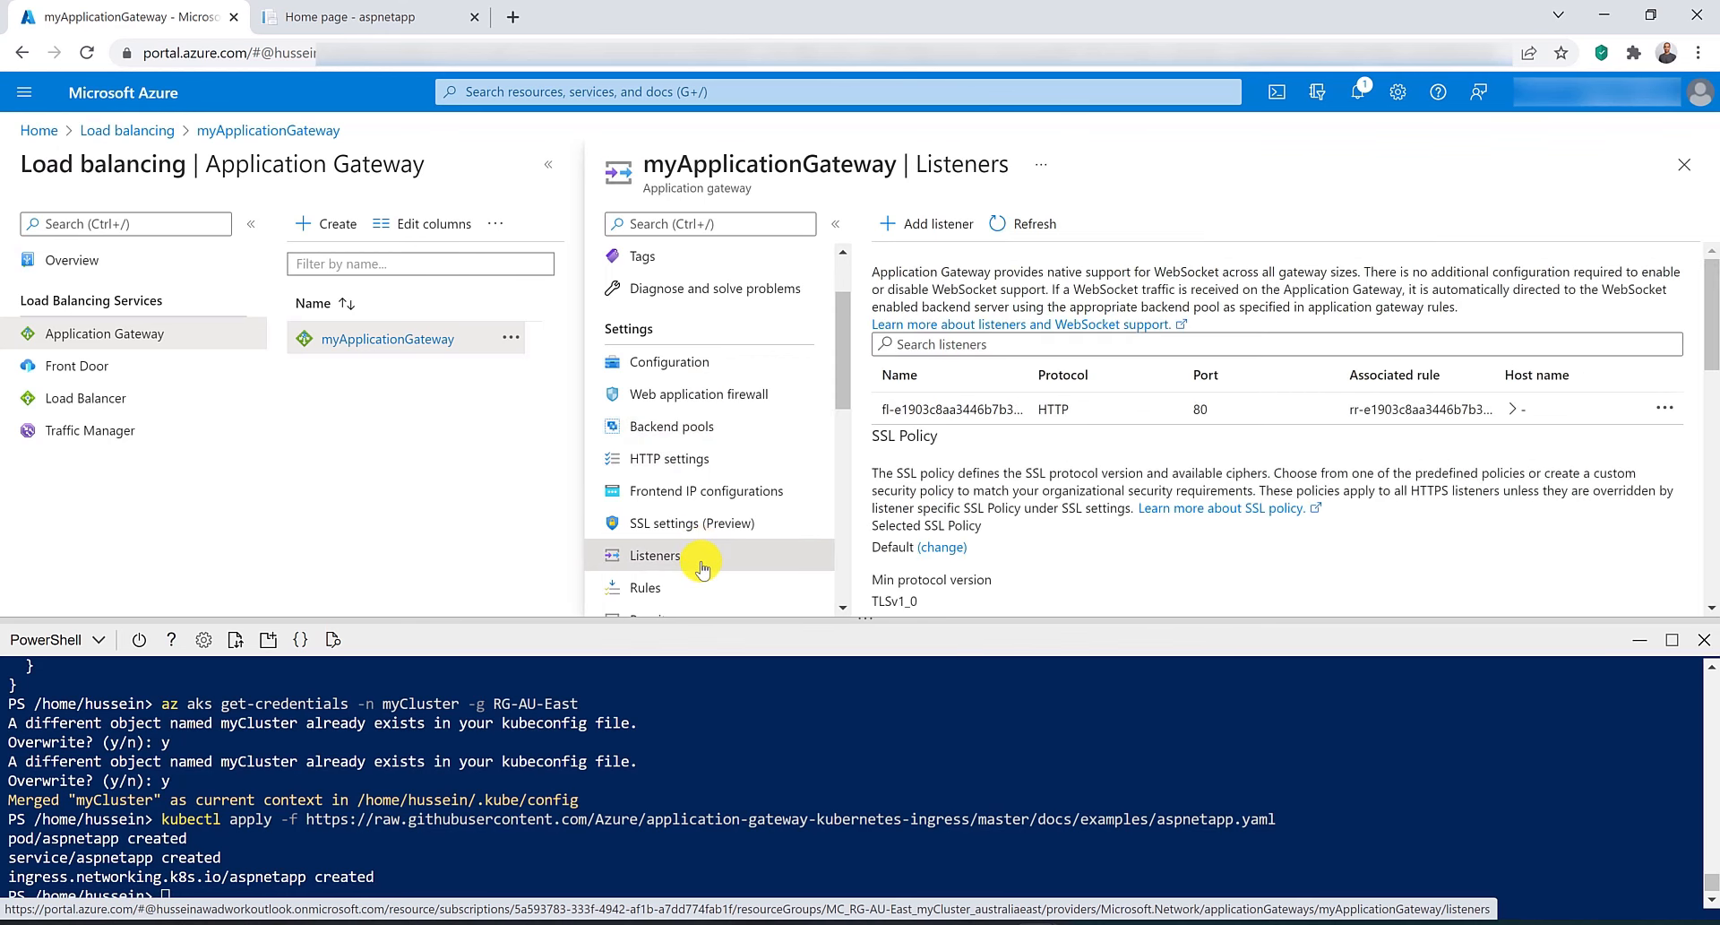
left_click(693, 589)
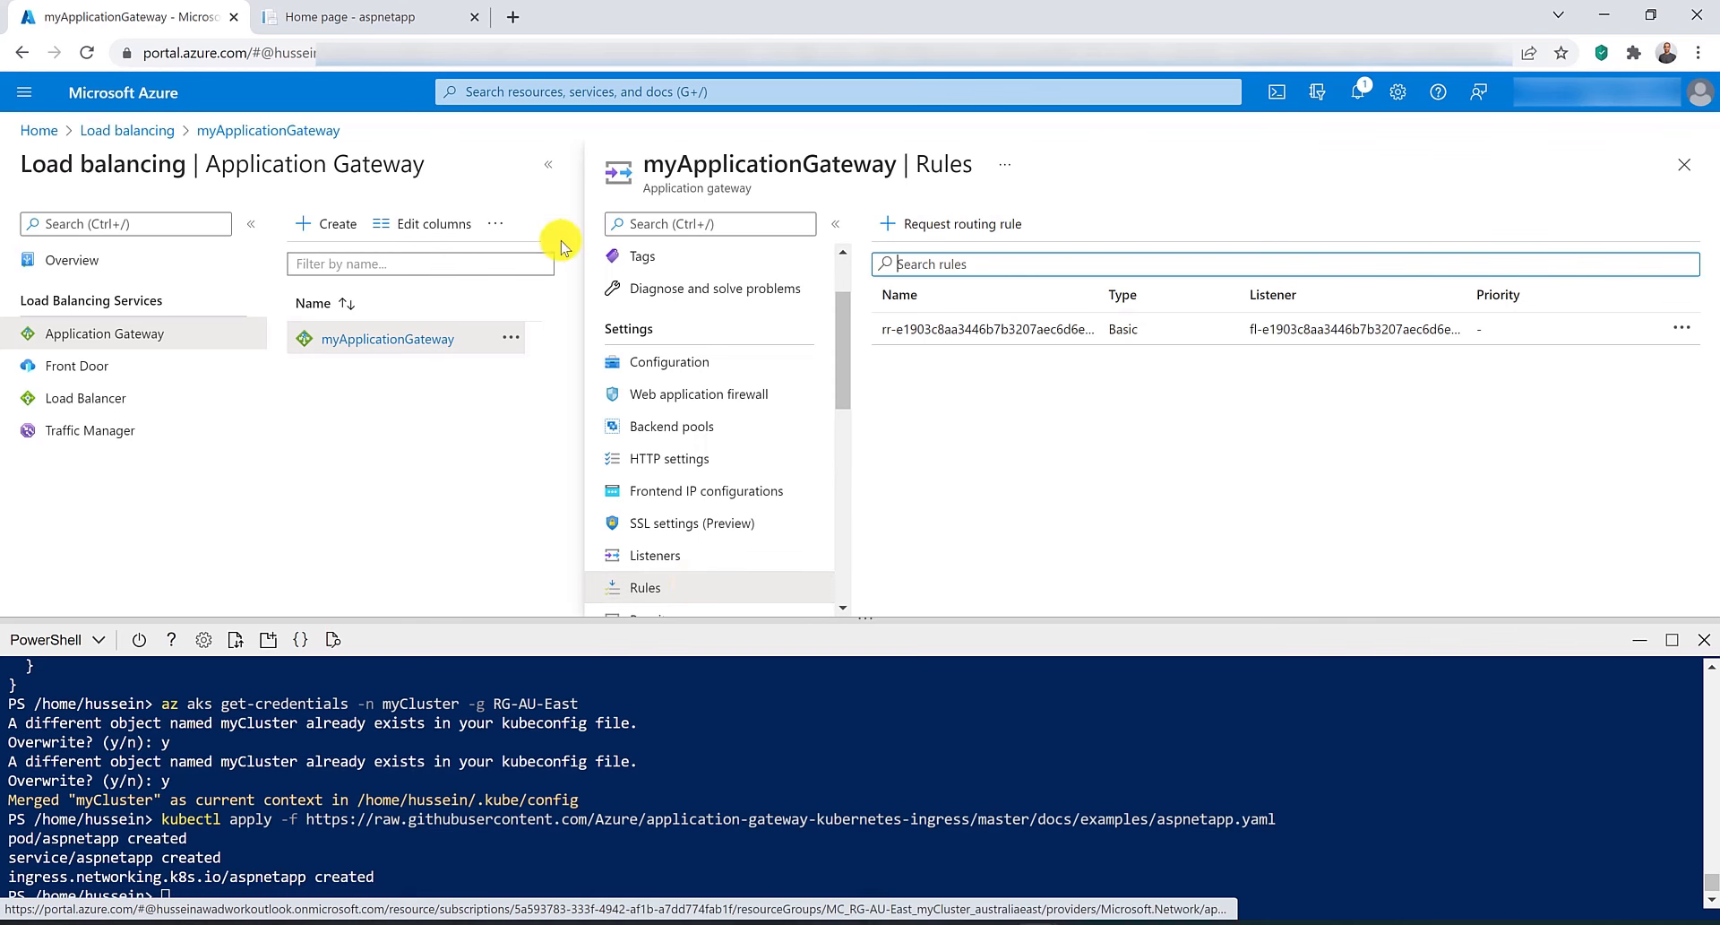
Delete the RG-AU-East resource group, confirming with its name.
left_click(609, 88)
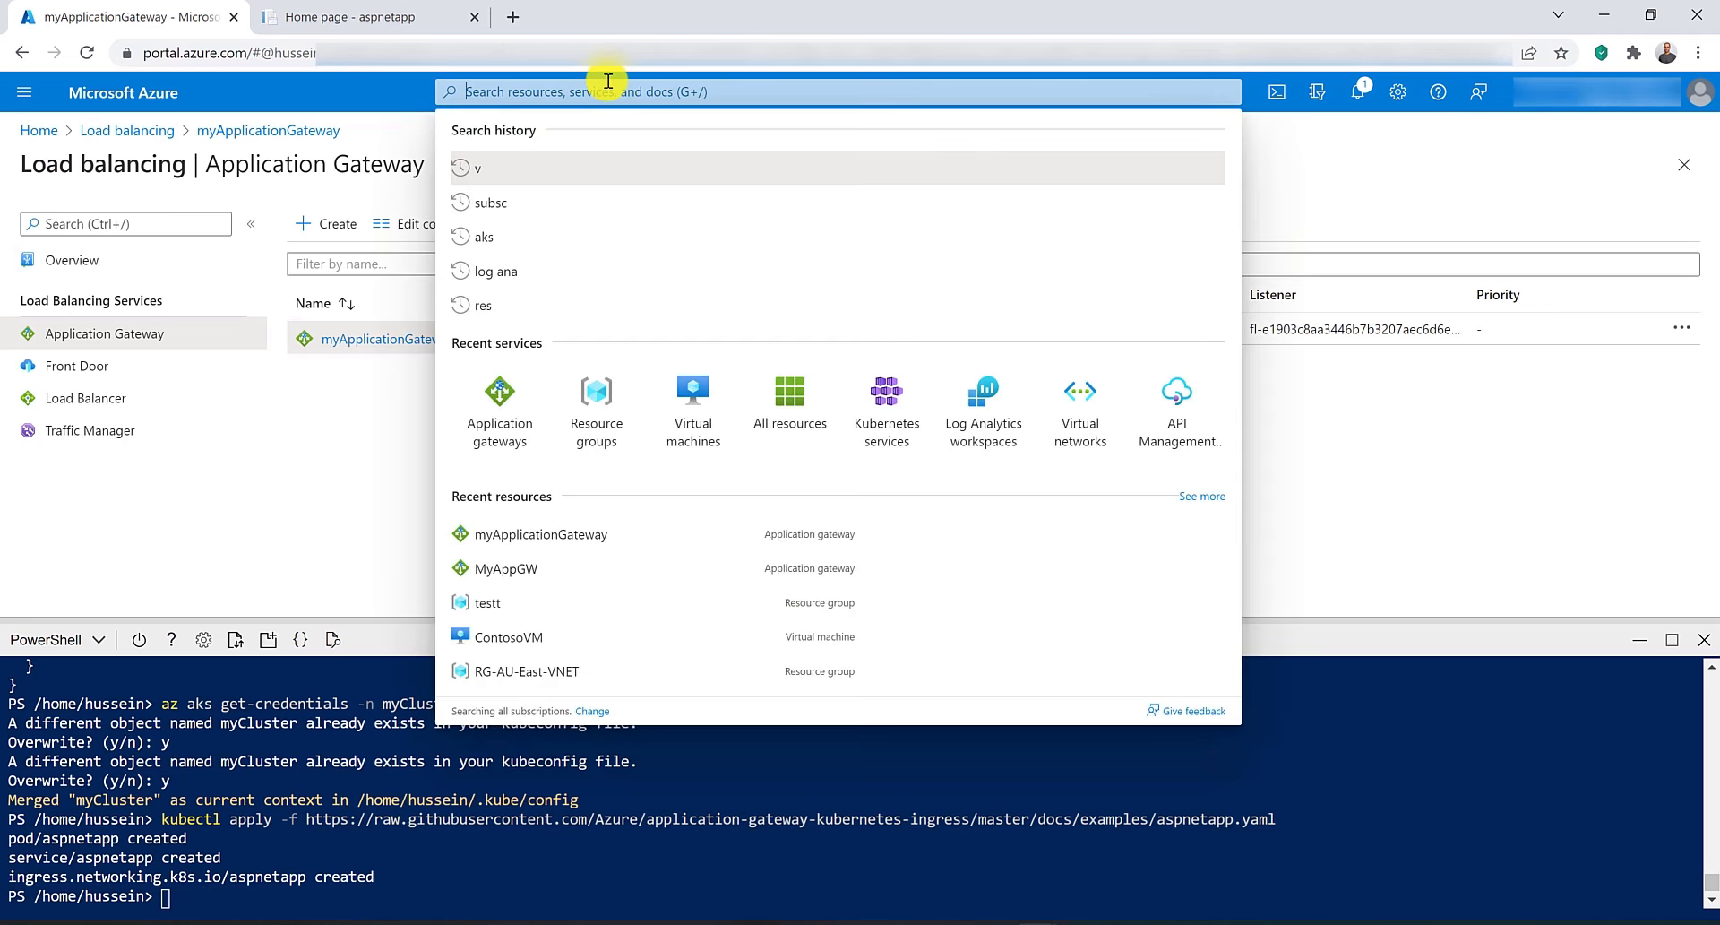
left_click(590, 428)
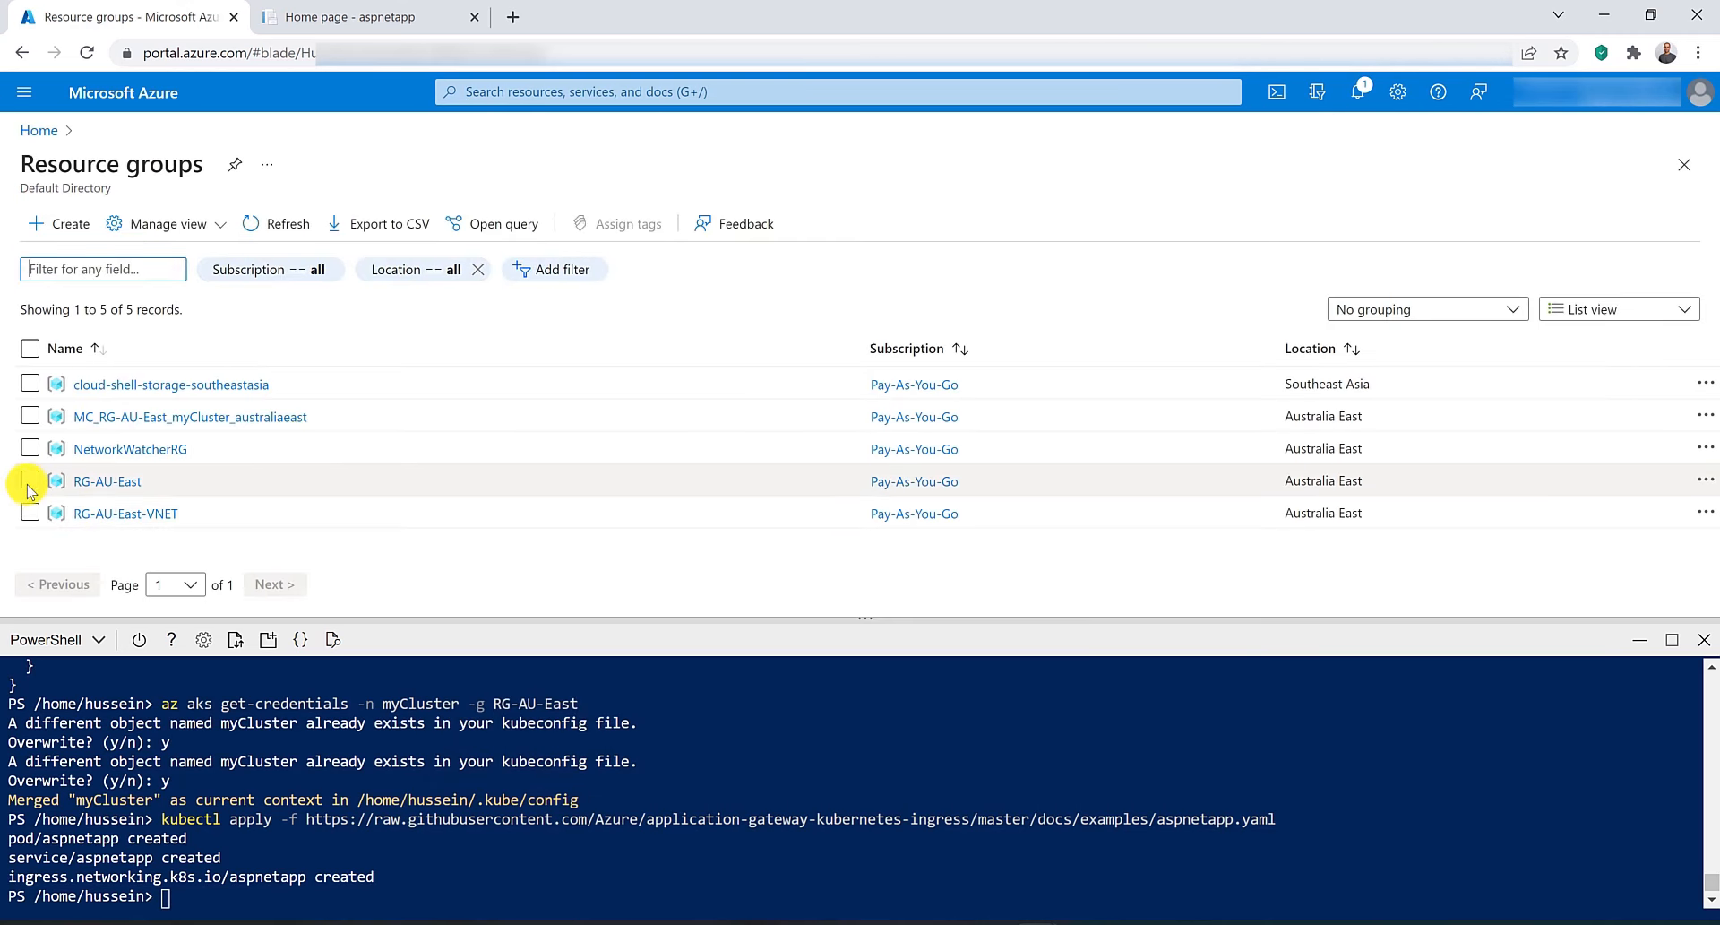
left_click(101, 481)
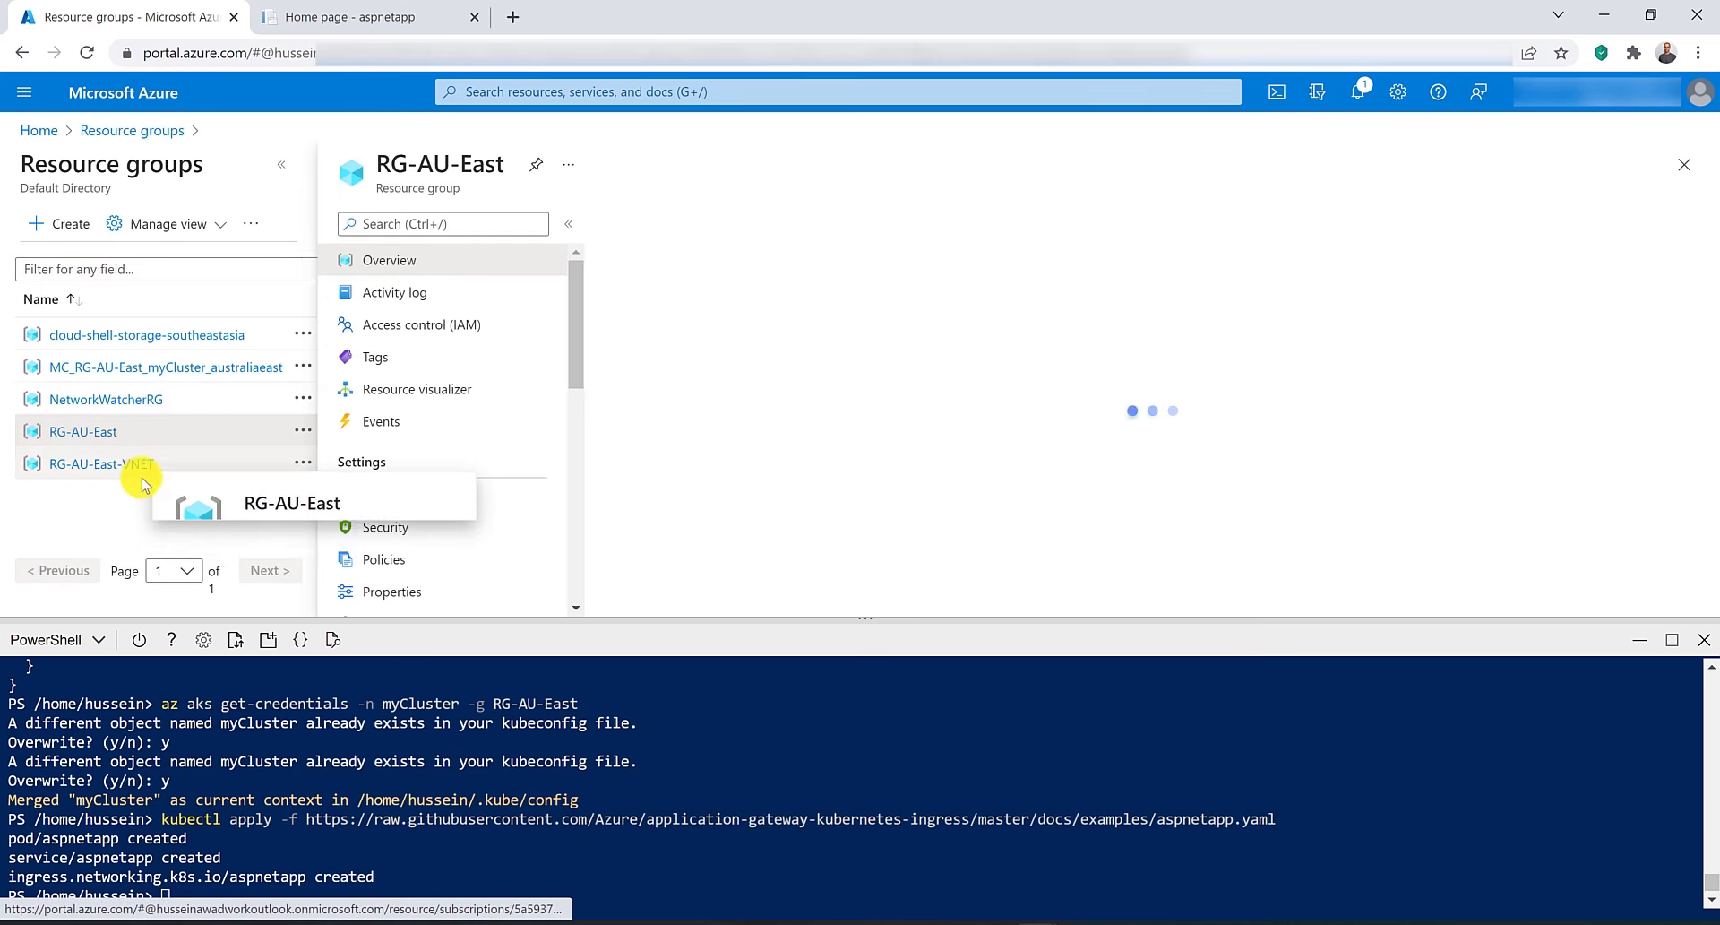
left_click(896, 223)
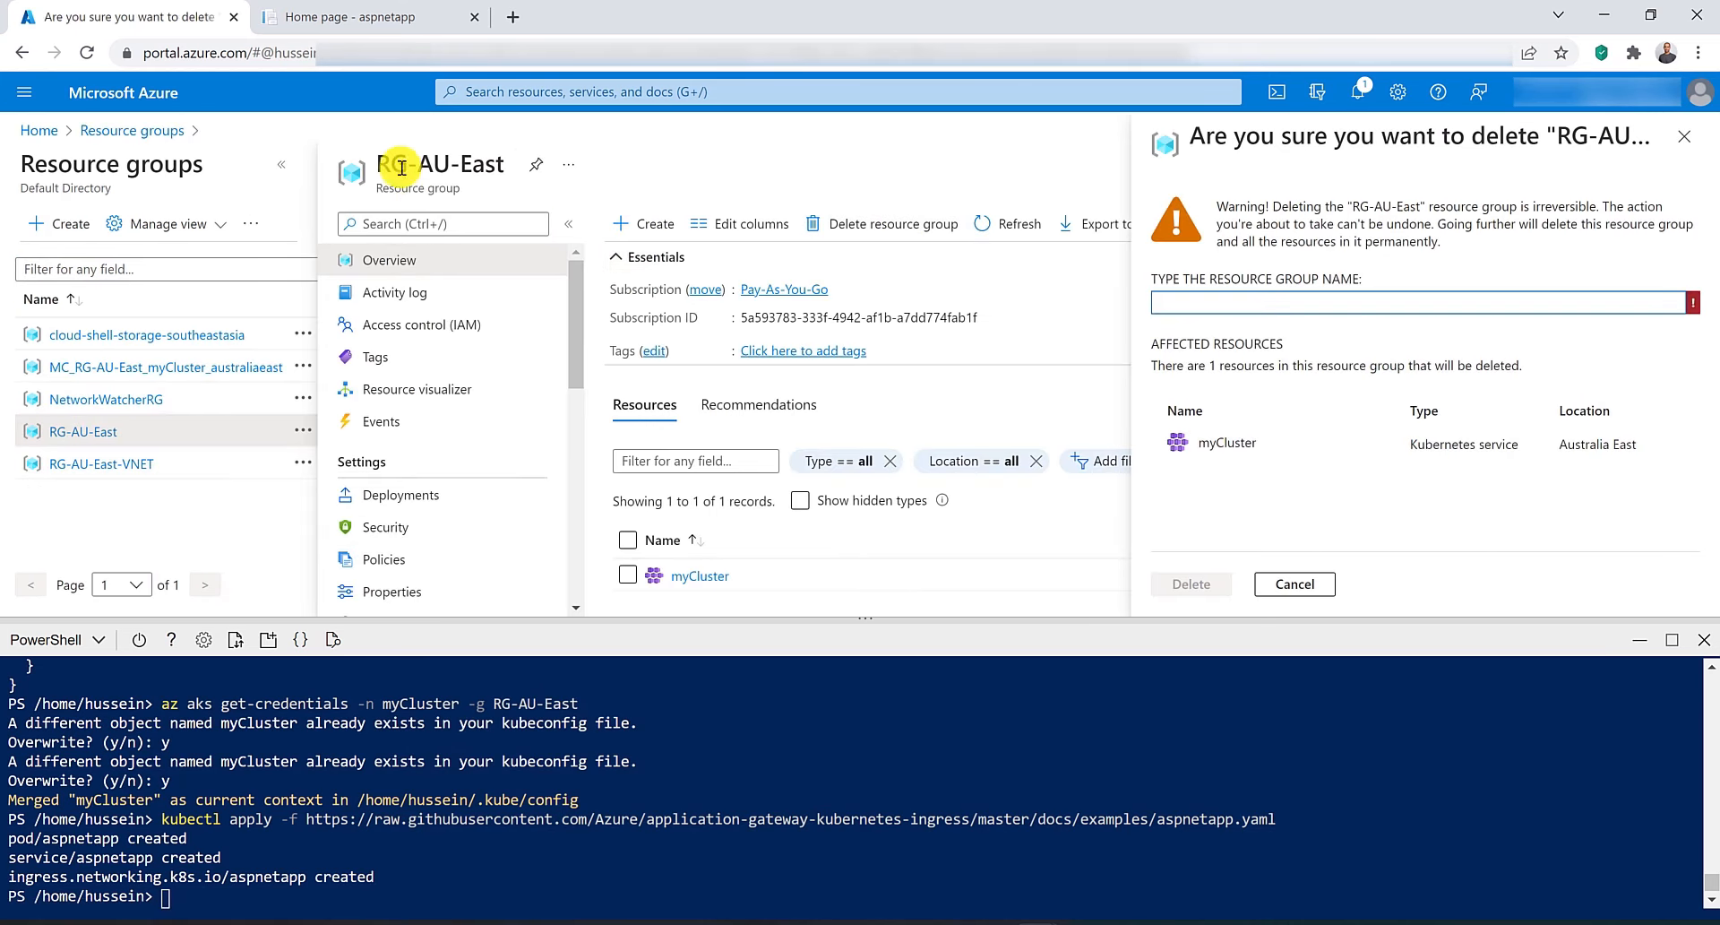
triple_click(466, 163)
left_click_drag(466, 163, 1256, 310)
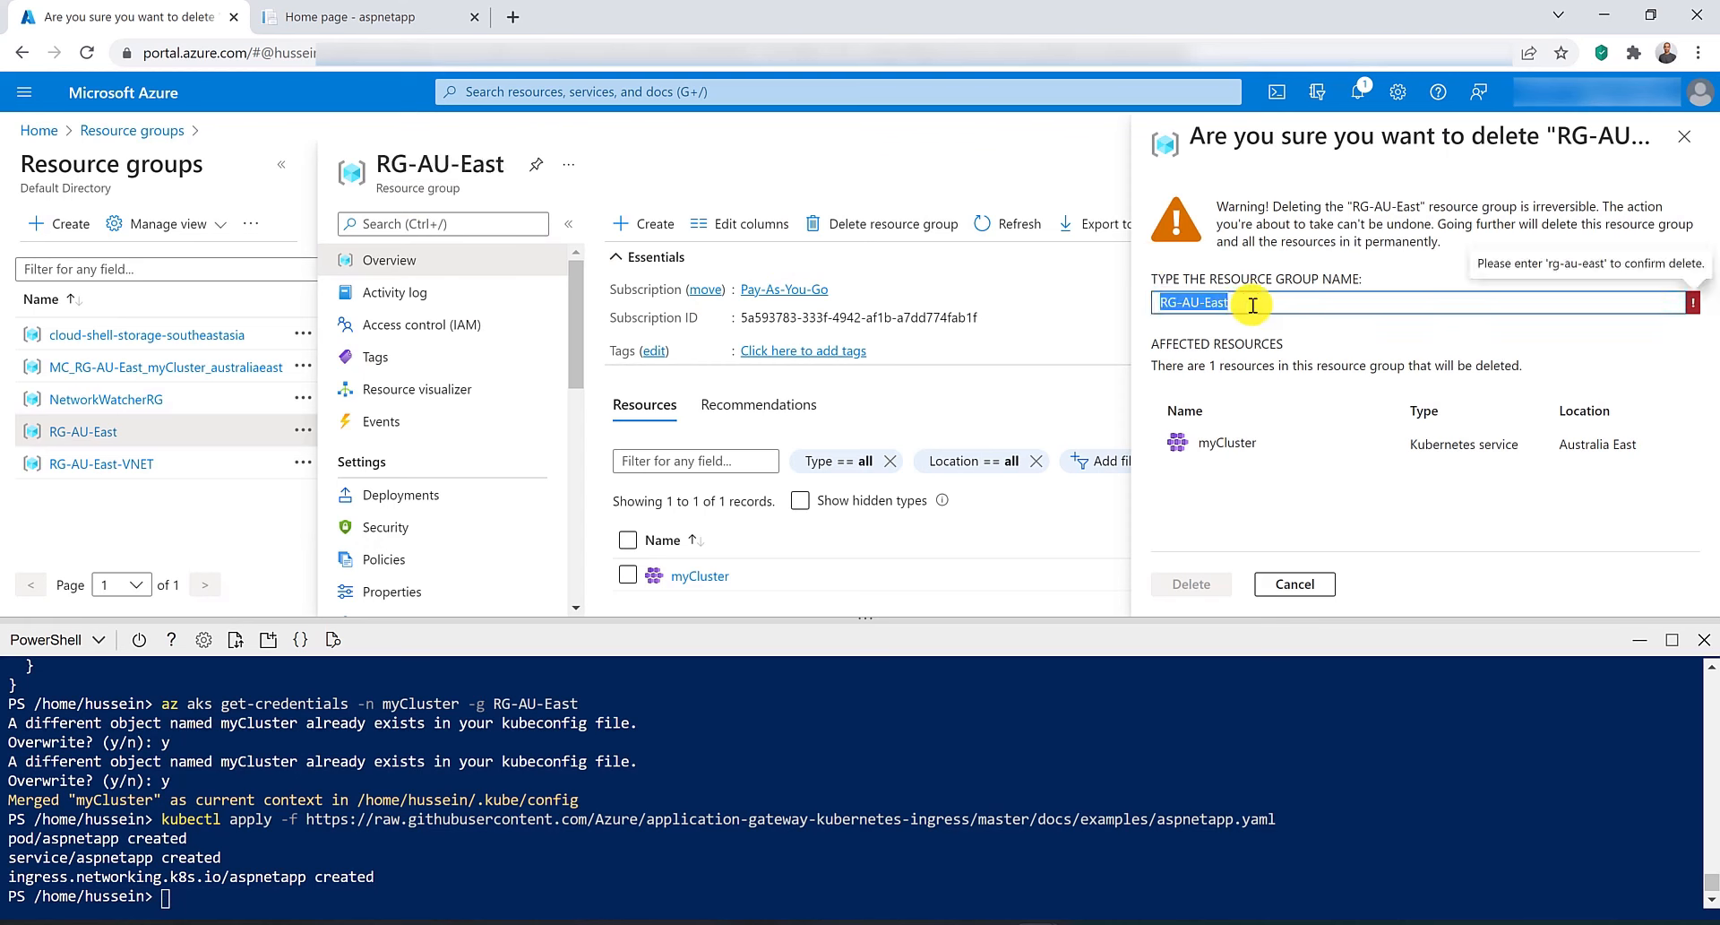
left_click(1192, 583)
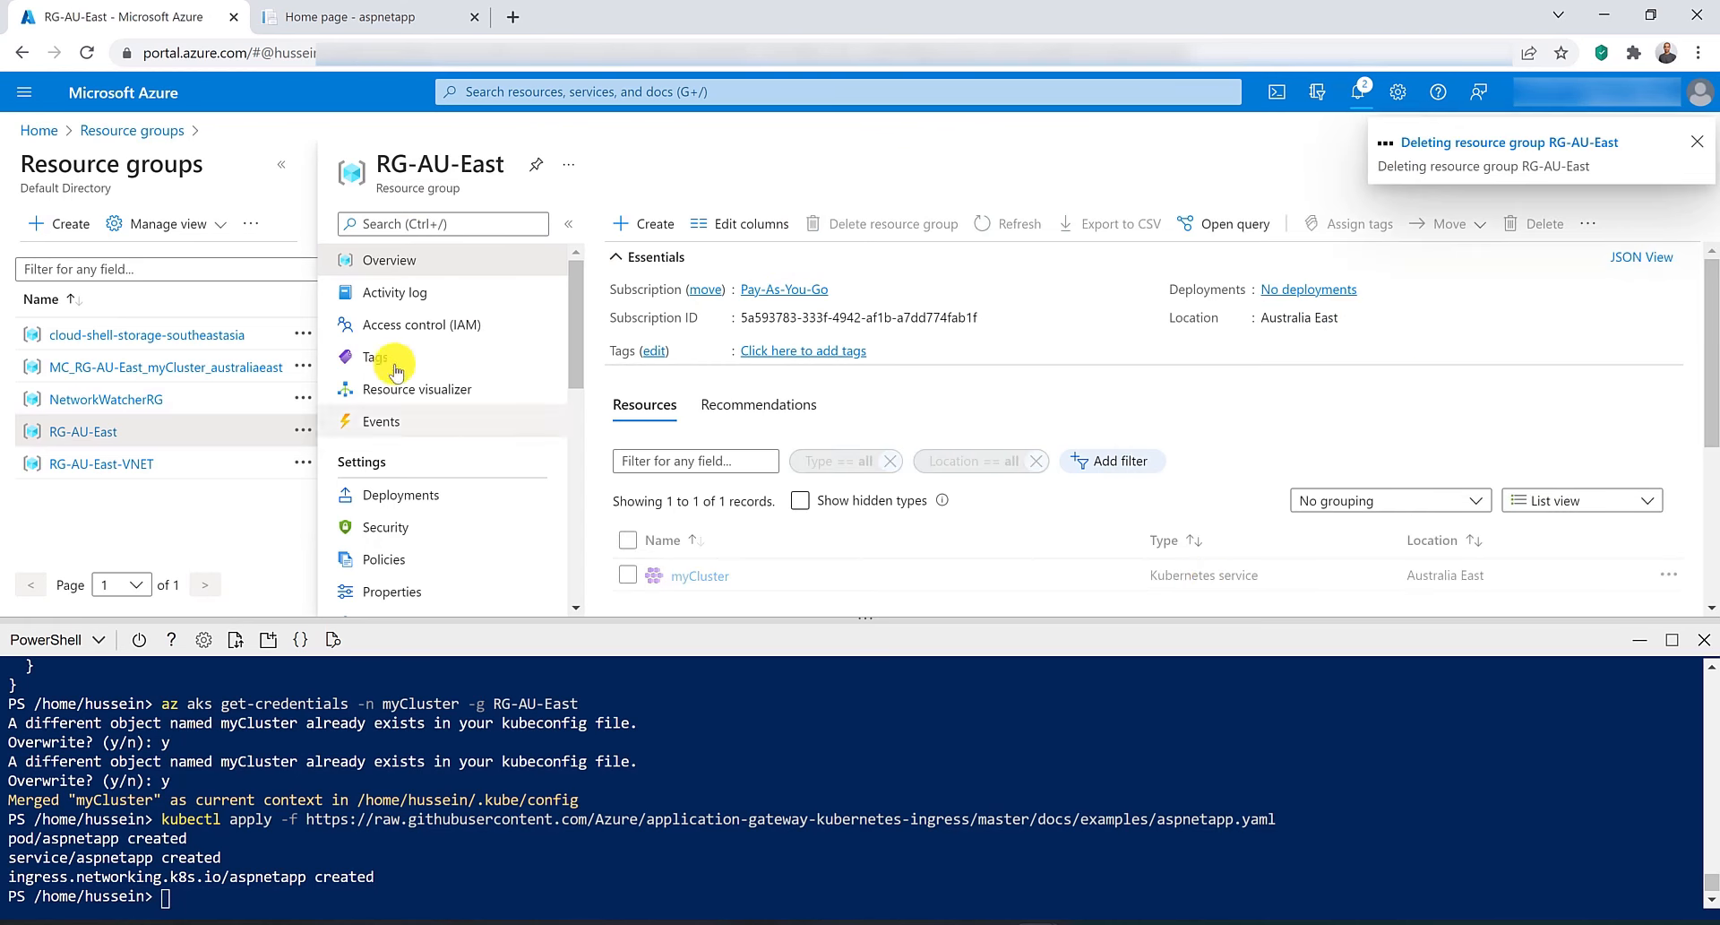
Delete the MC_RG-AU-East_myCluster_australiaeast resource group, confirming with its name.
left_click(201, 368)
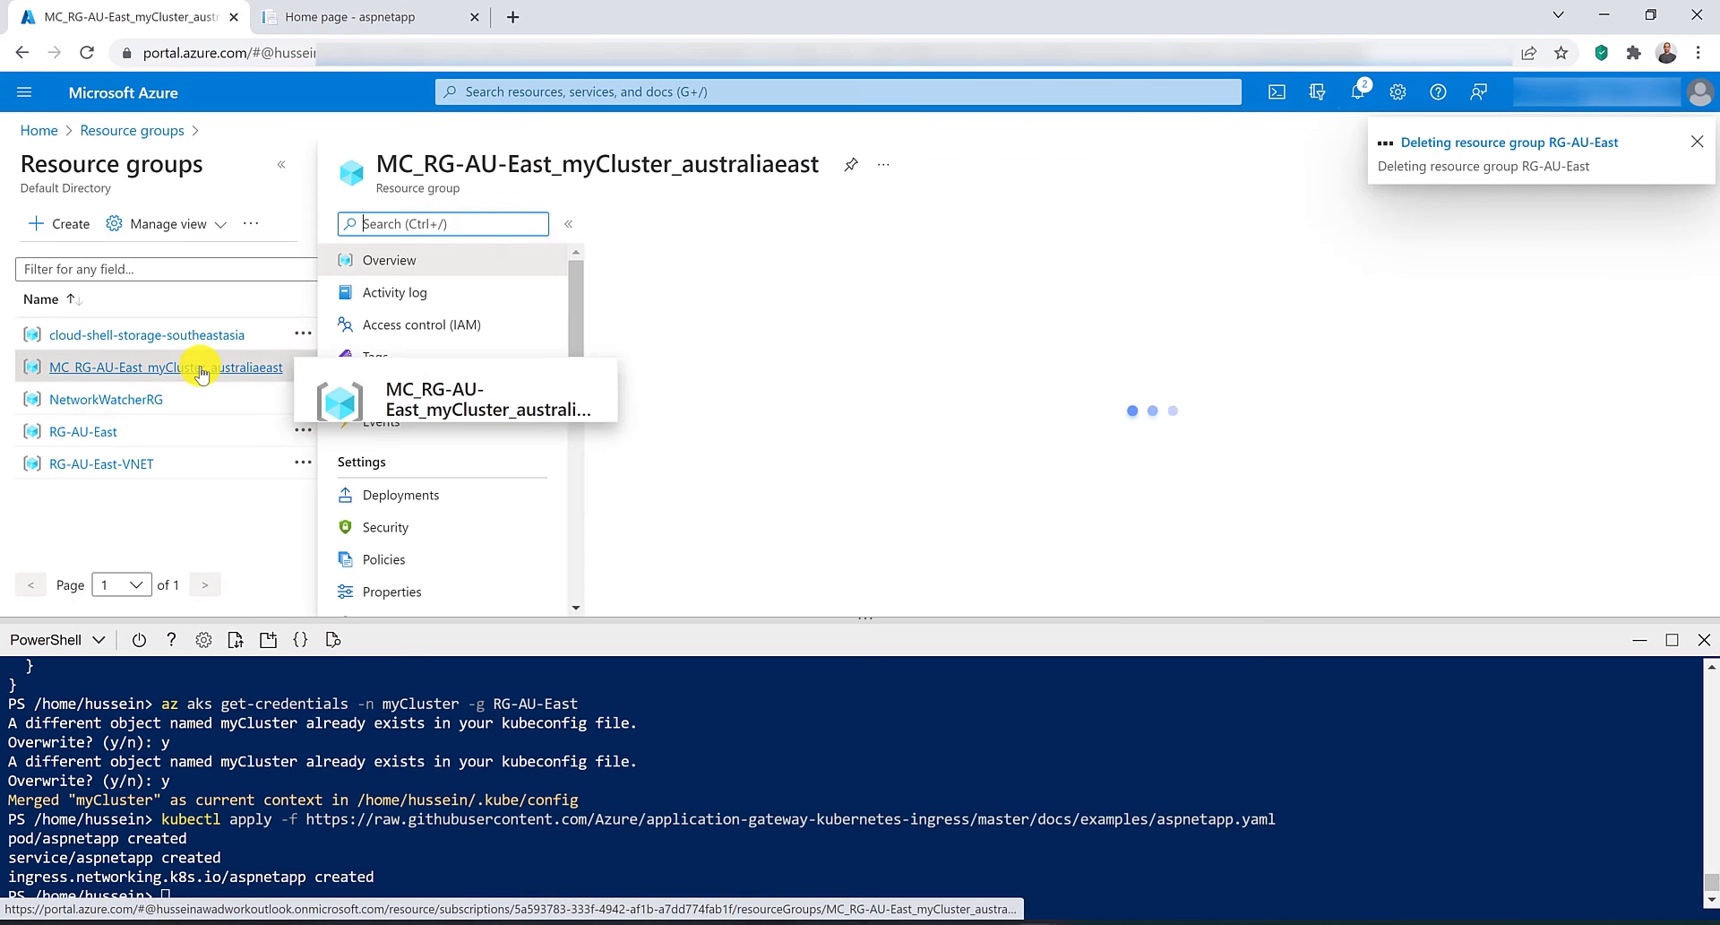
triple_click(591, 166)
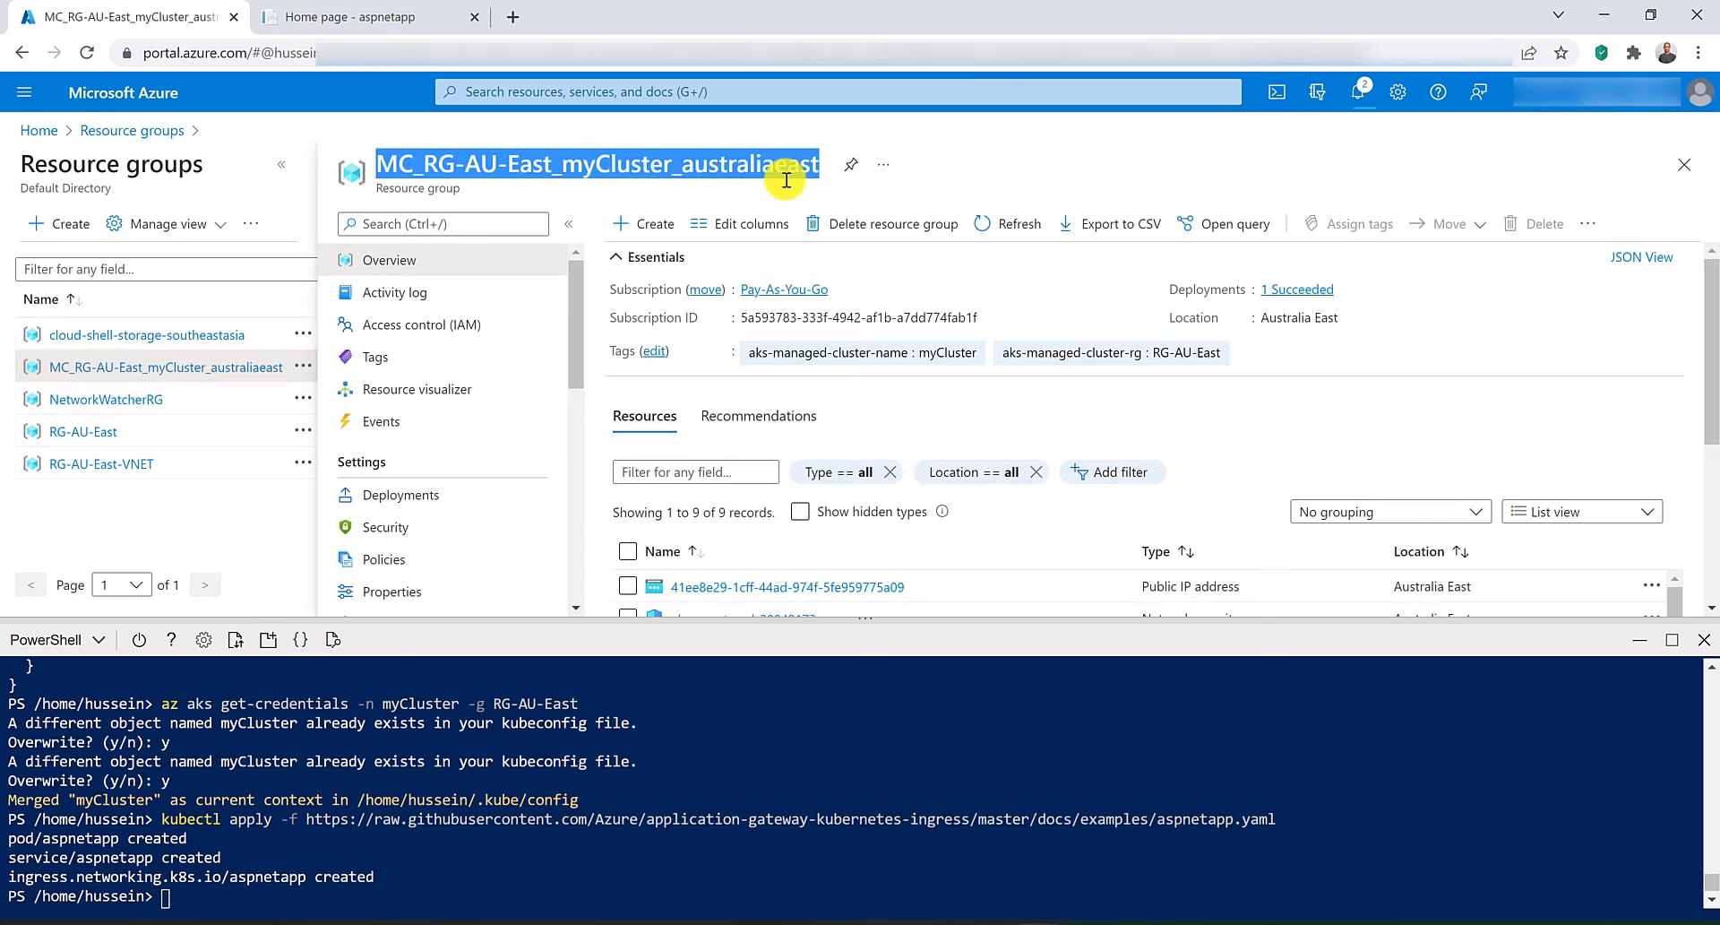
left_click(864, 223)
triple_click(632, 163)
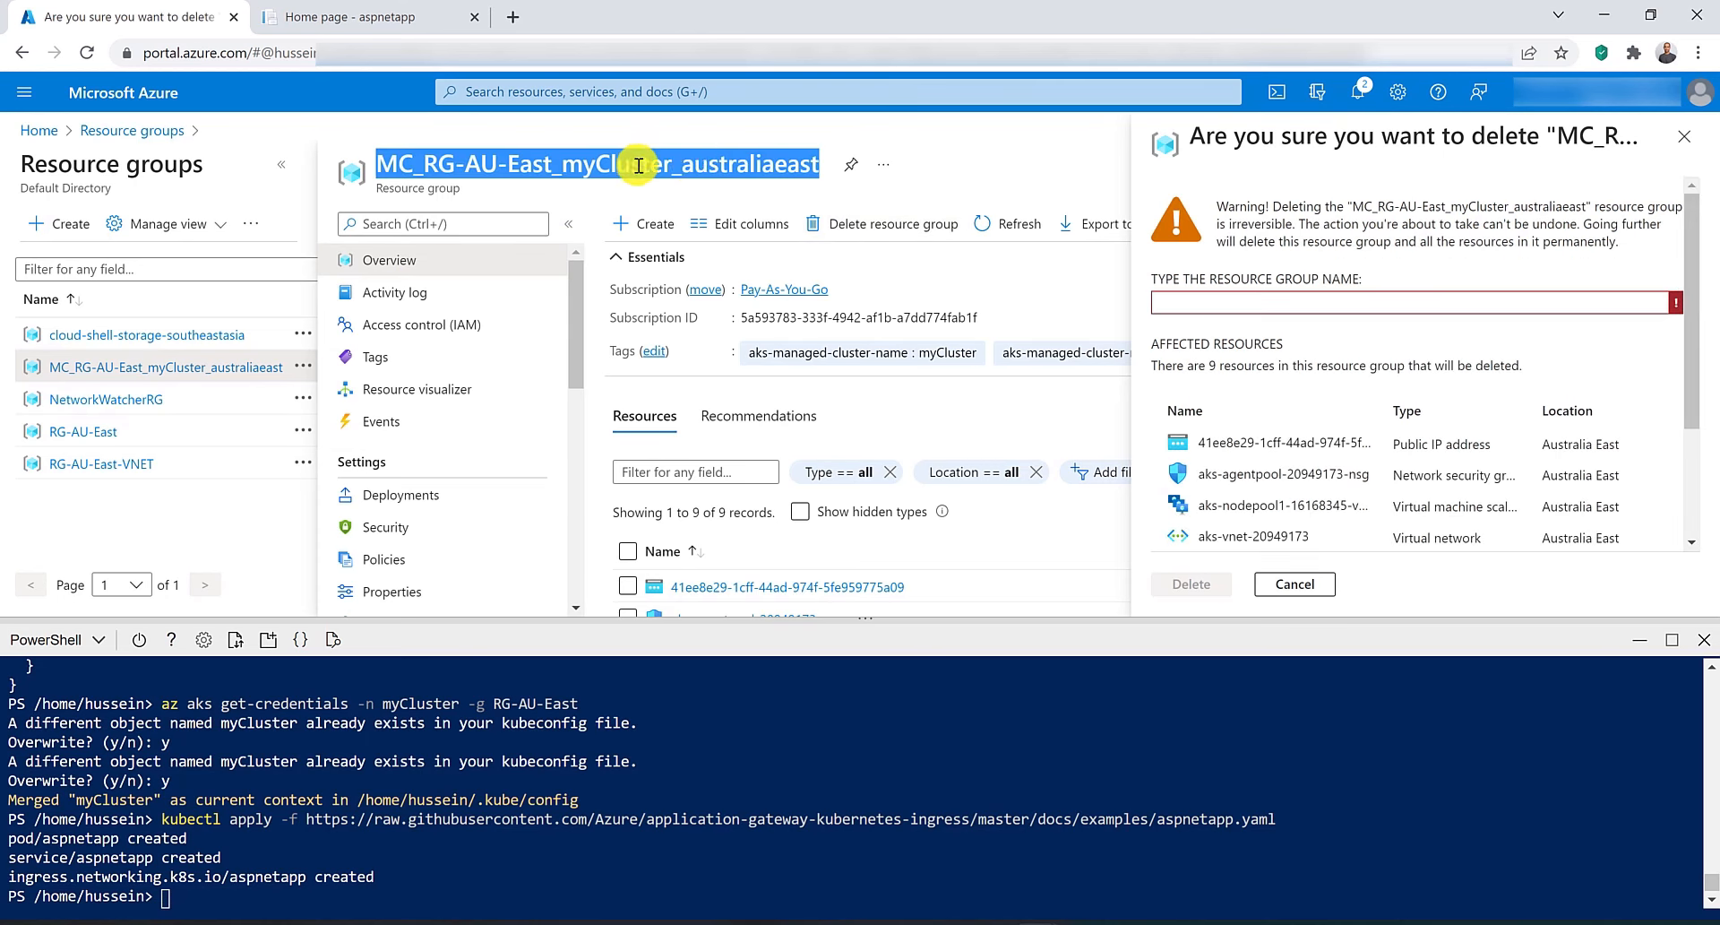
left_click_drag(633, 162, 1421, 298)
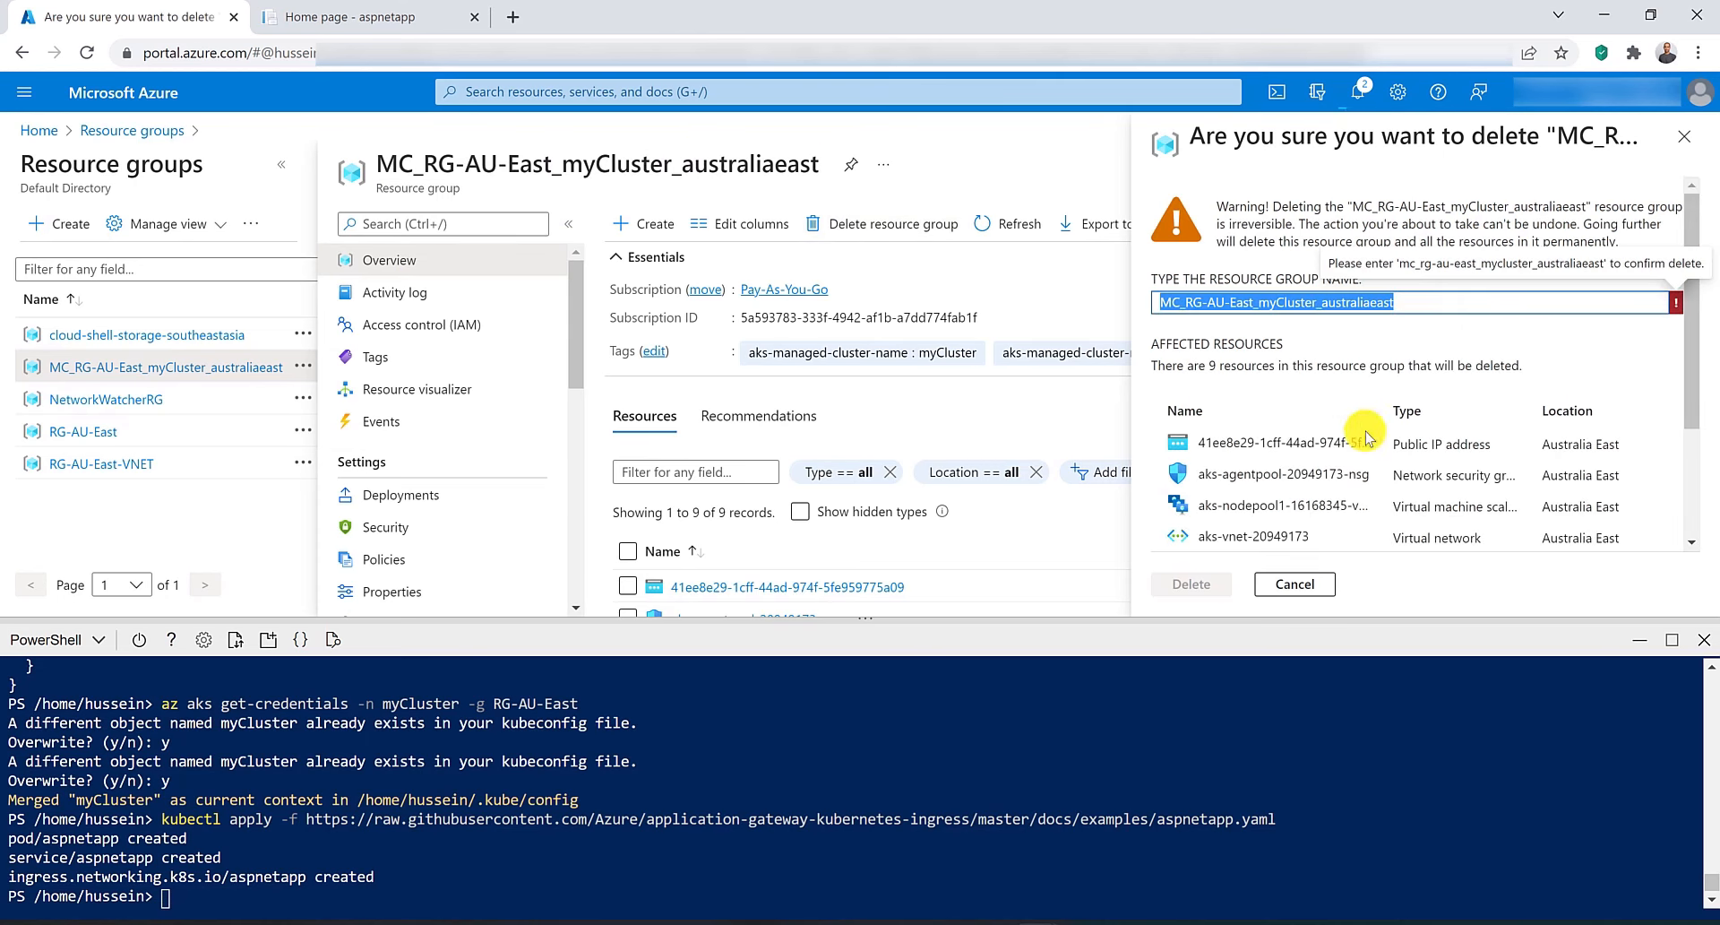
left_click(1191, 583)
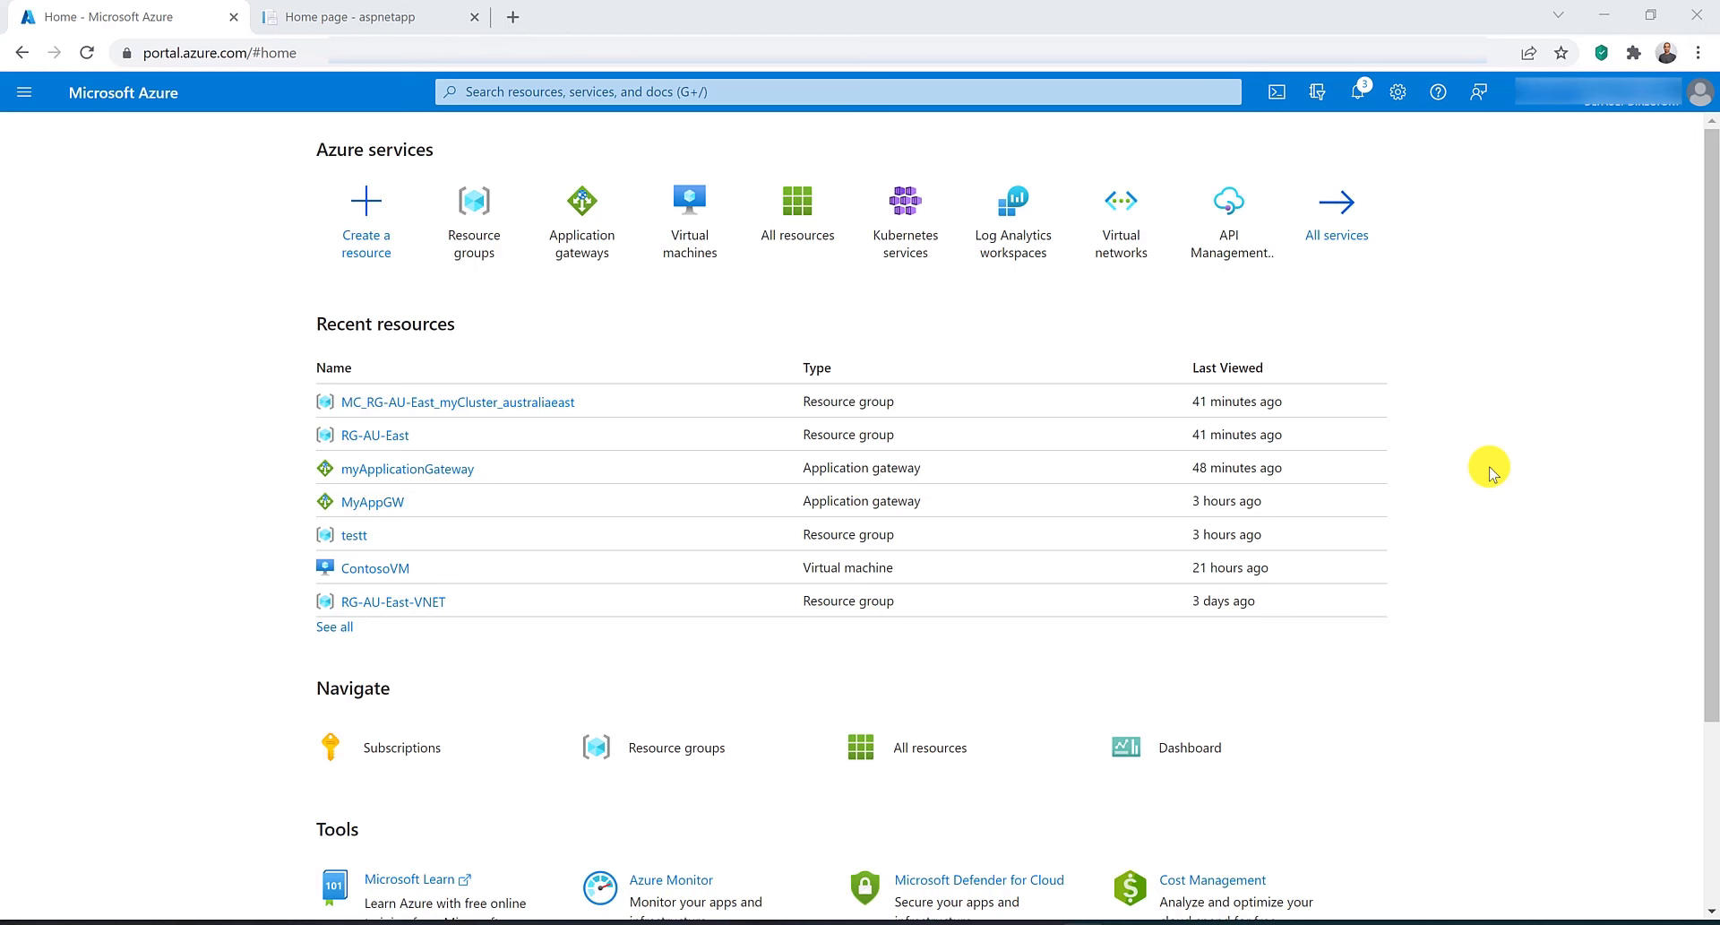
Create a new resource group named RG-AU-East in the Australia East region.
left_click(458, 247)
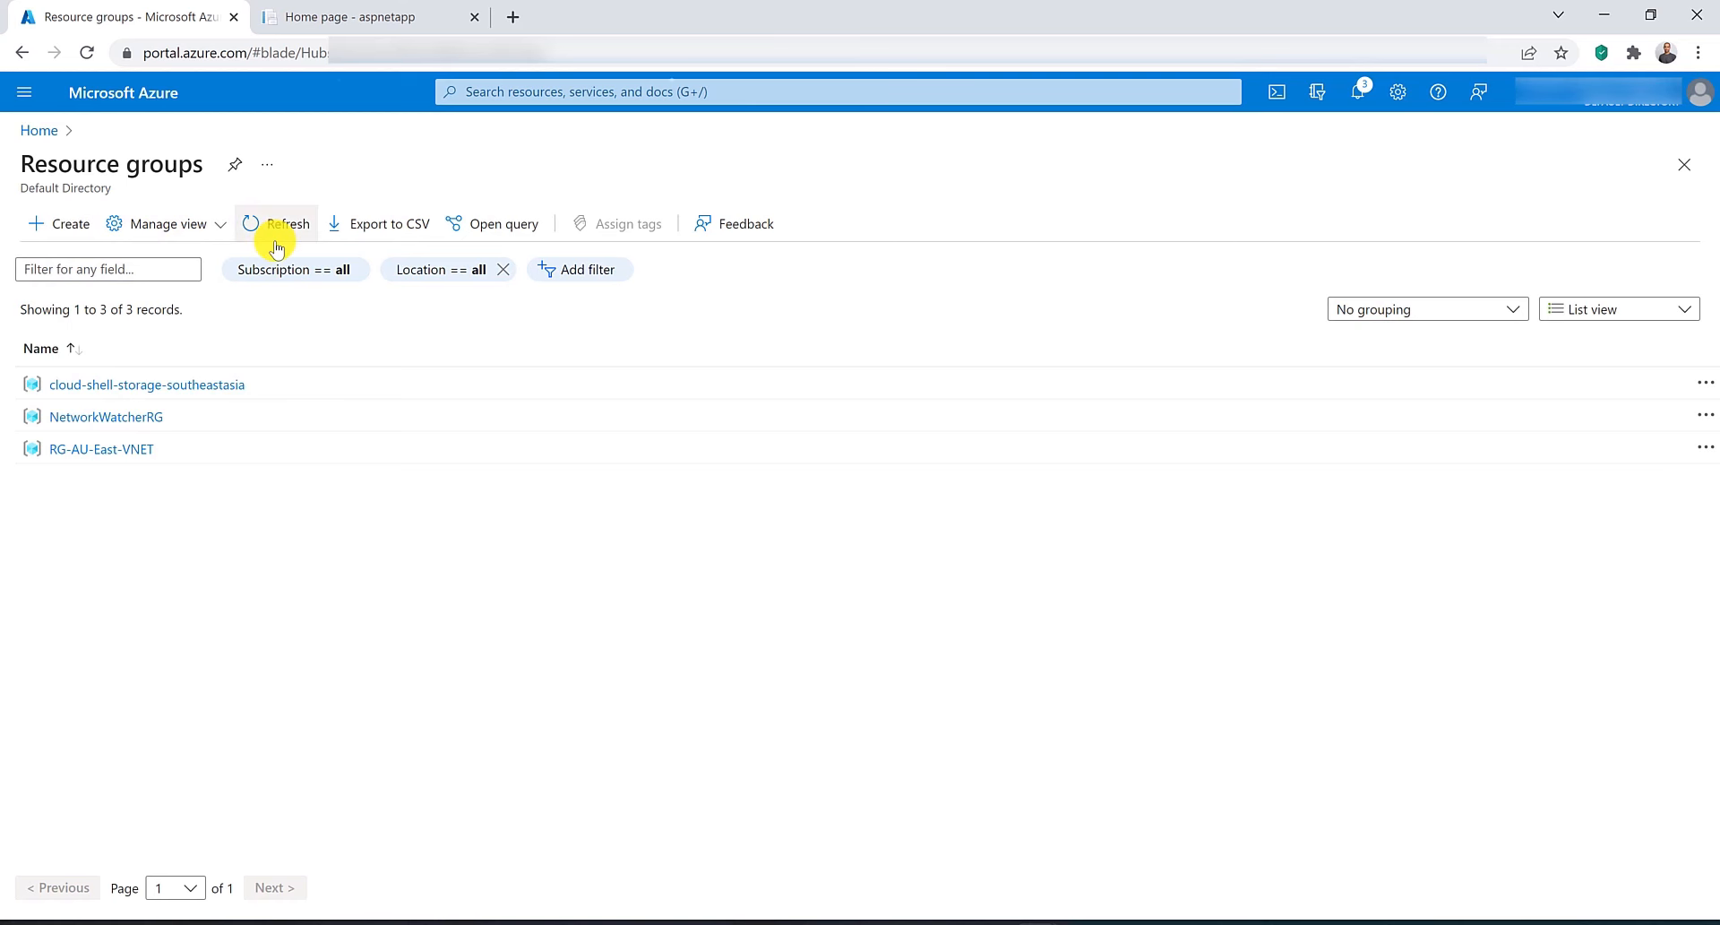
left_click(410, 415)
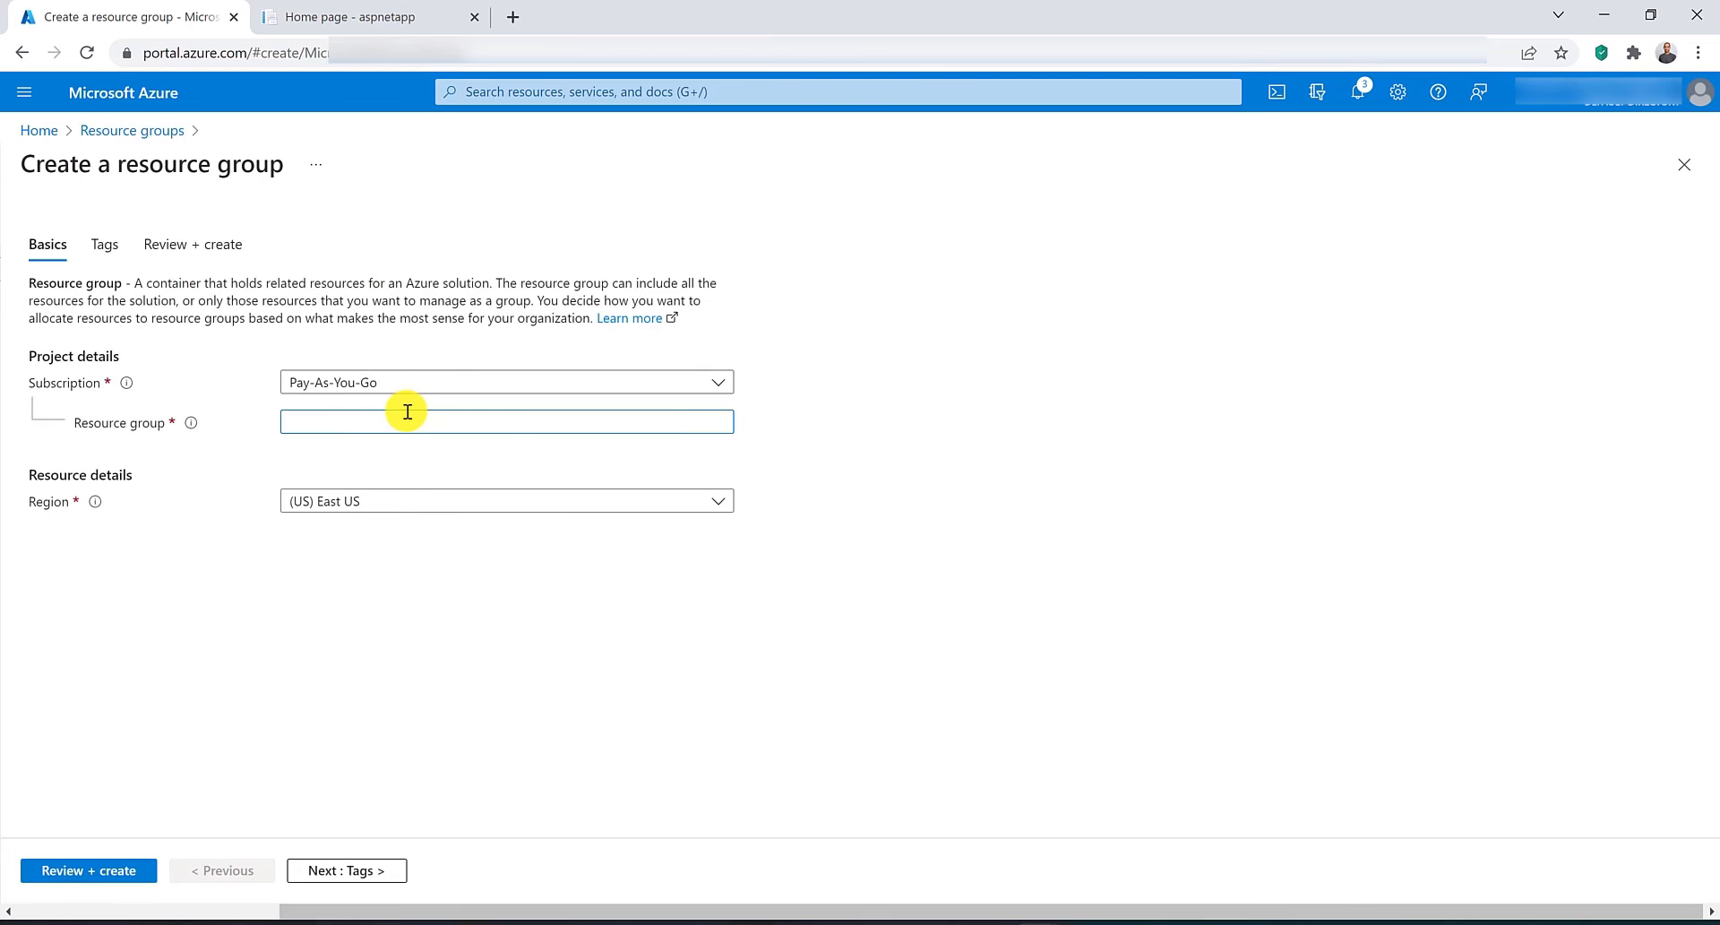
type("RG-AU-East")
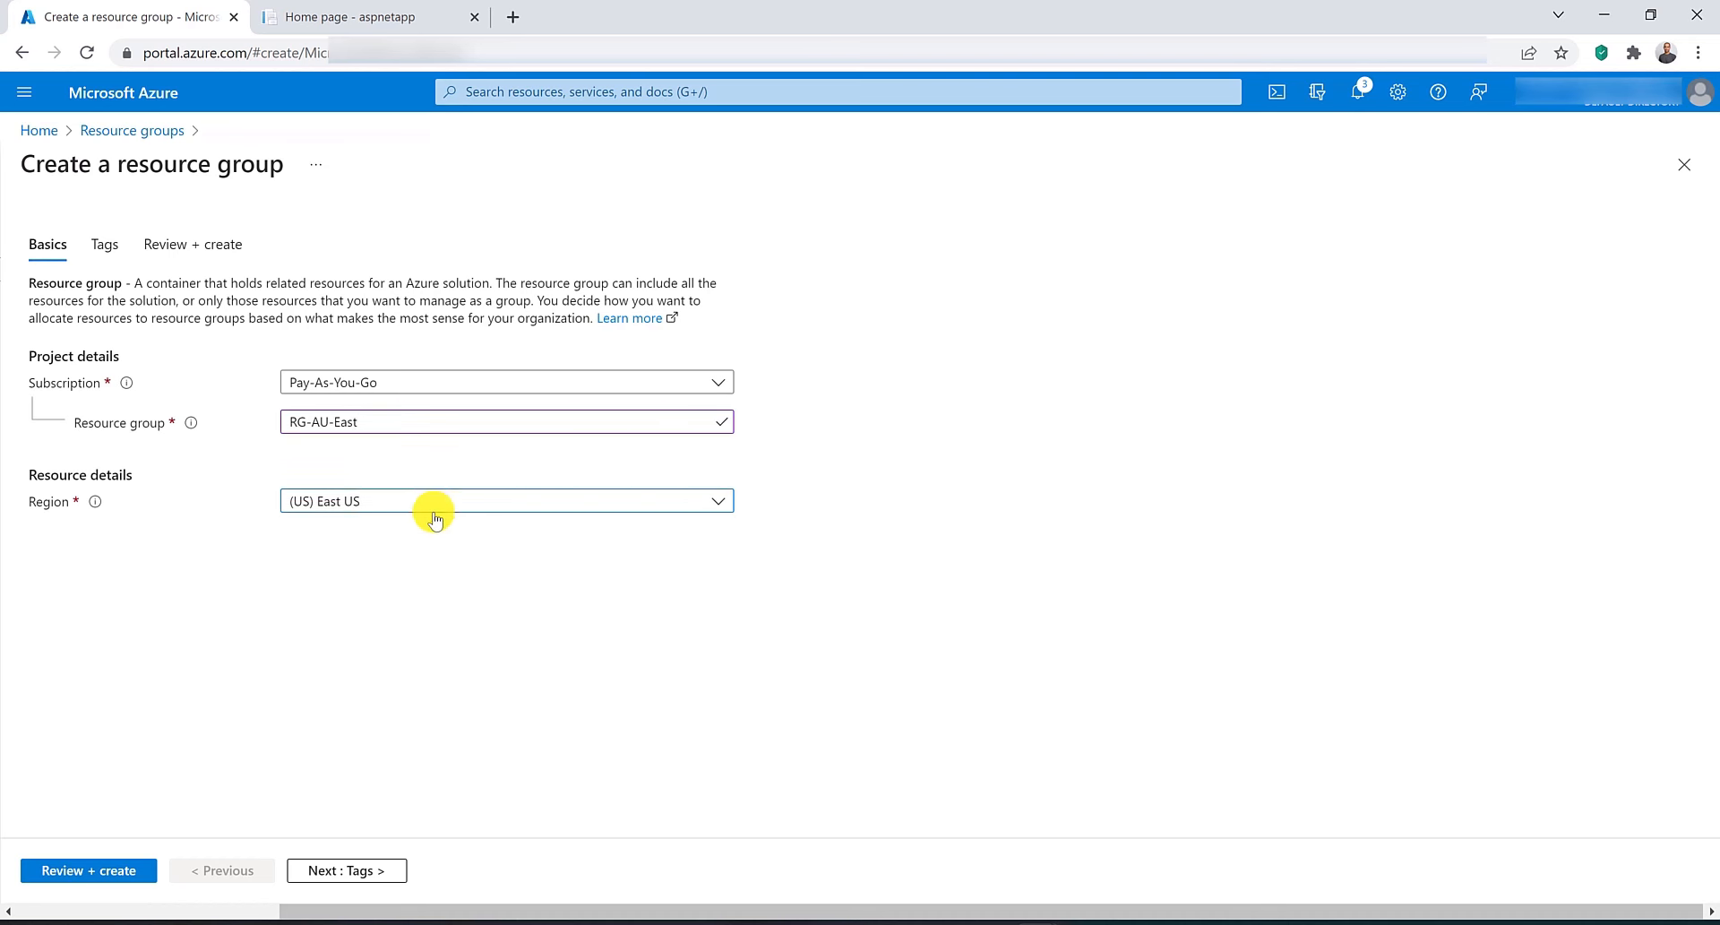
left_click(433, 511)
left_click(333, 771)
left_click(65, 869)
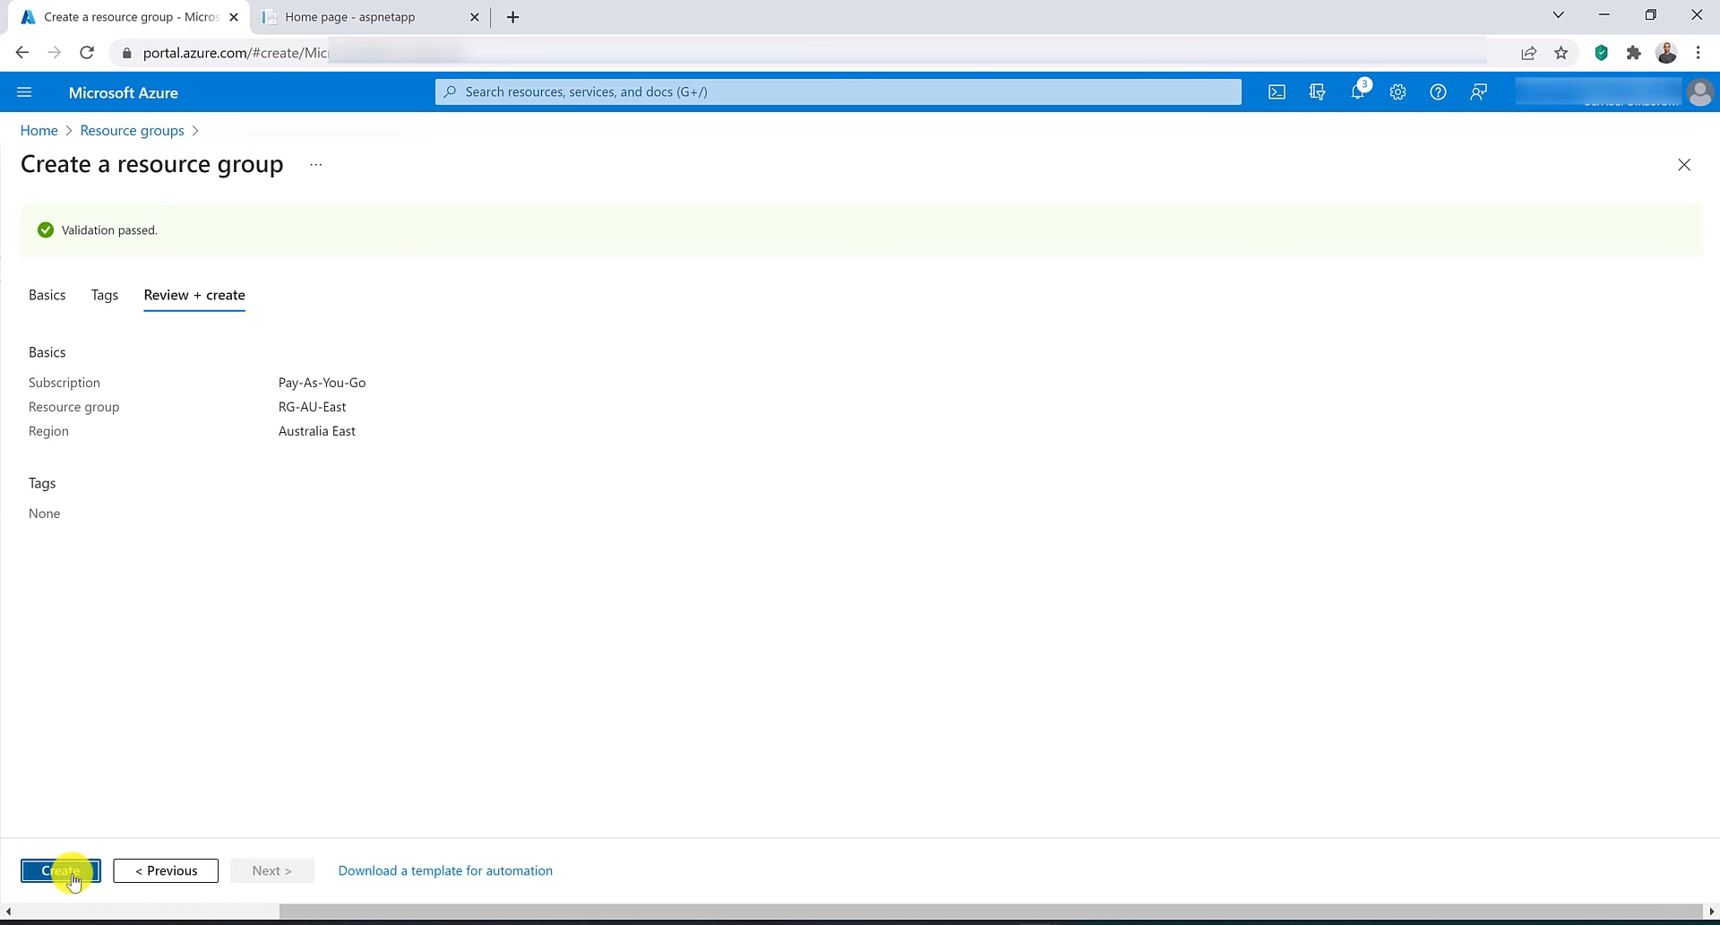
left_click(62, 870)
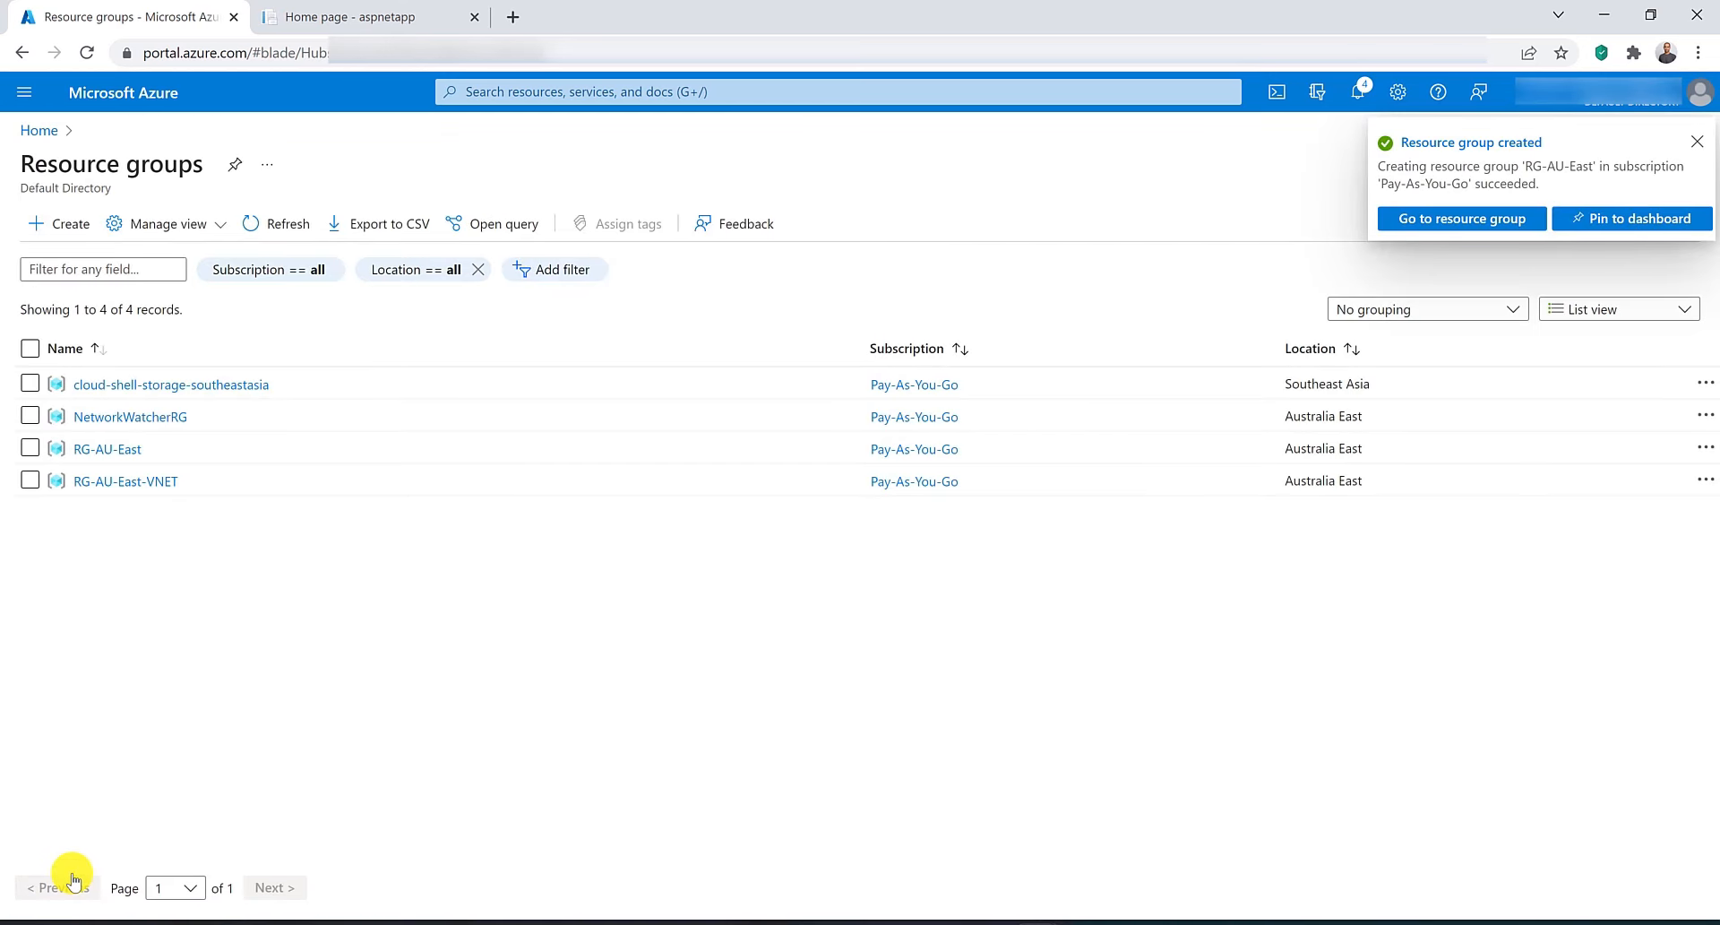
In Cloud Shell, run az aks create -n myCluster -g RG-AU-East --network-plugin azure --enable-managed-identity.
left_click(1277, 92)
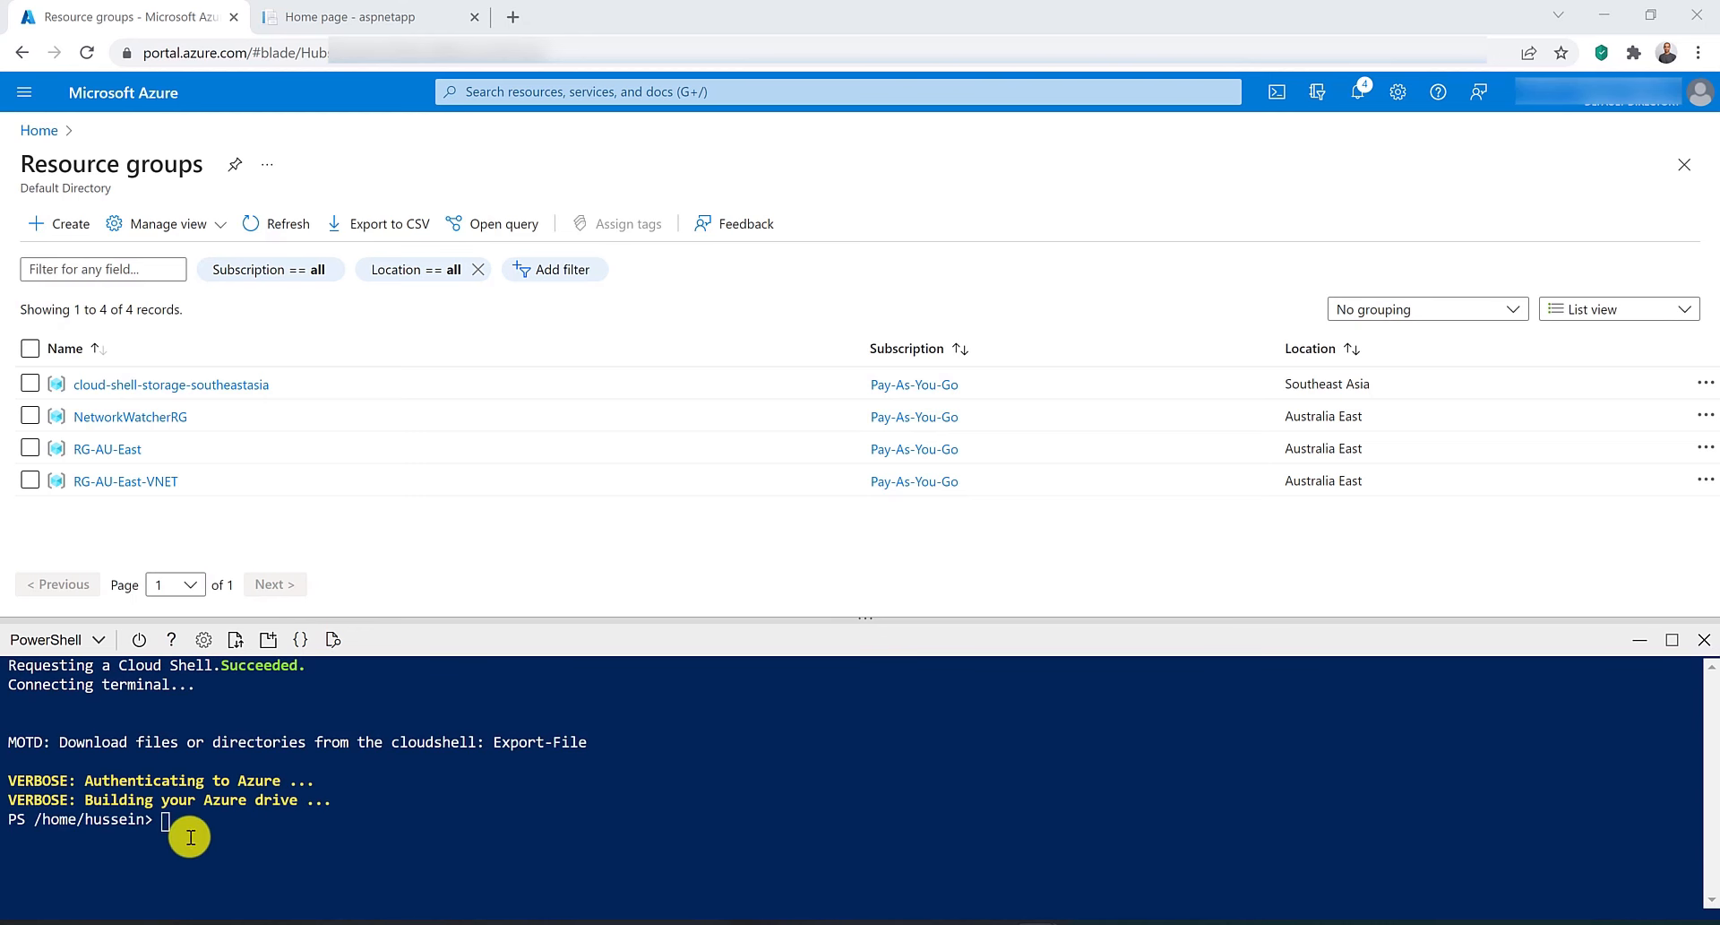
right_click(179, 826)
left_click(230, 678)
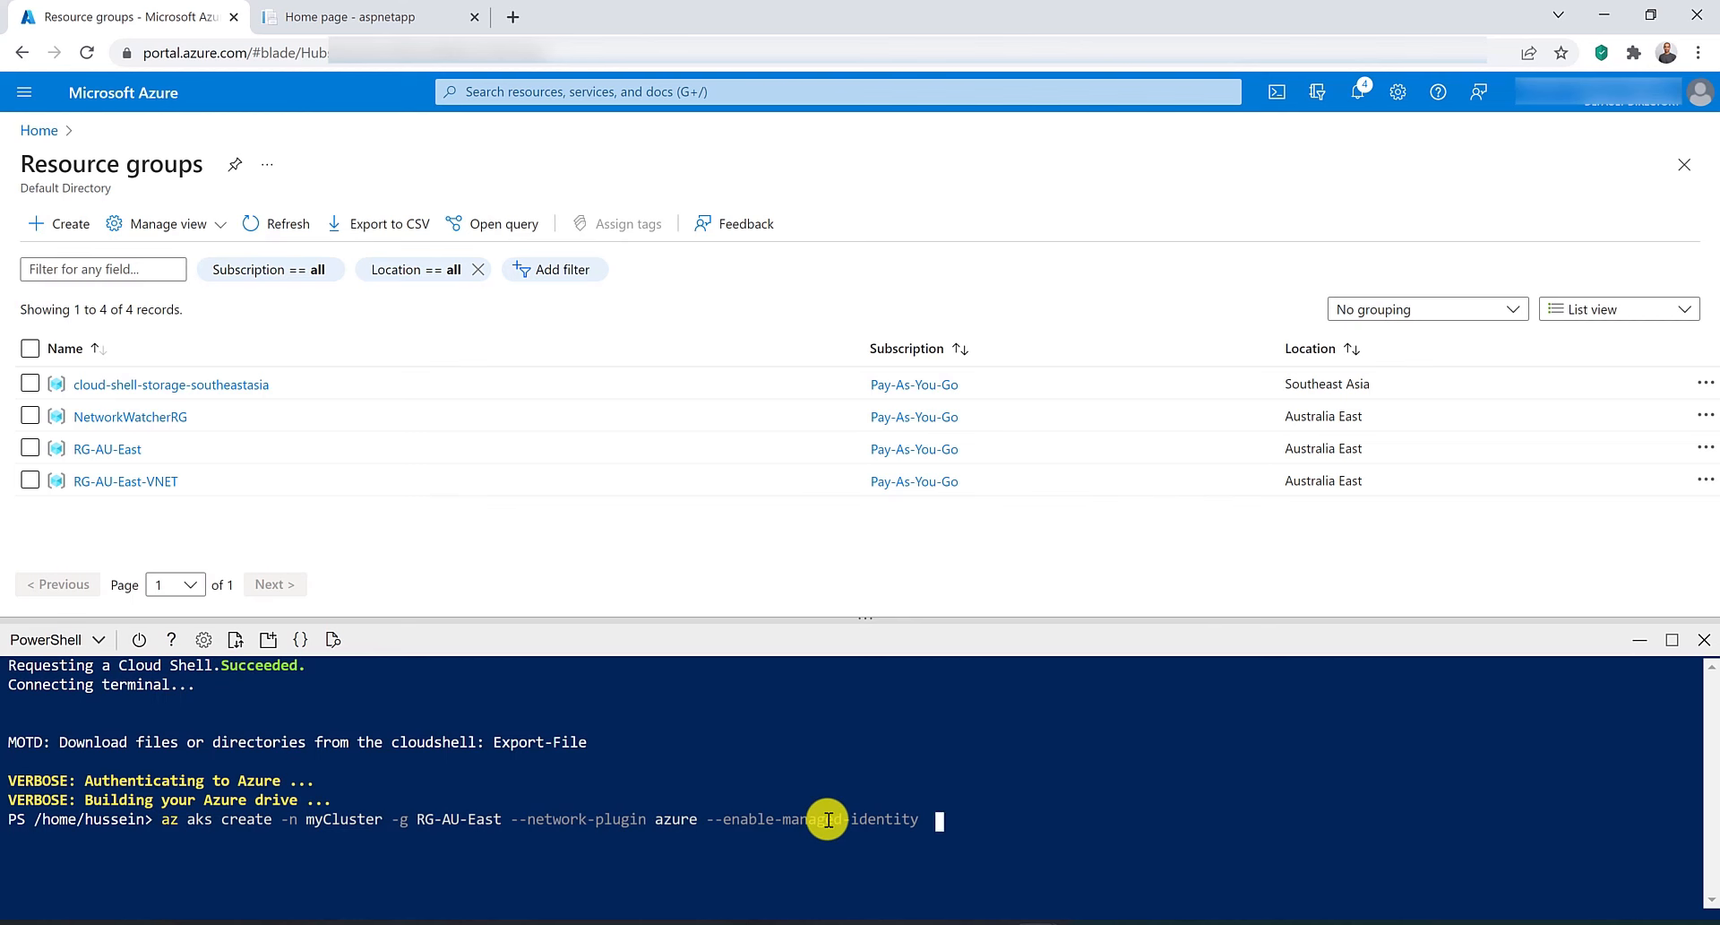
key("Return")
Start creating an application gateway named myAppGW in resource group RG-AU-East.
left_click(541, 96)
left_click(603, 394)
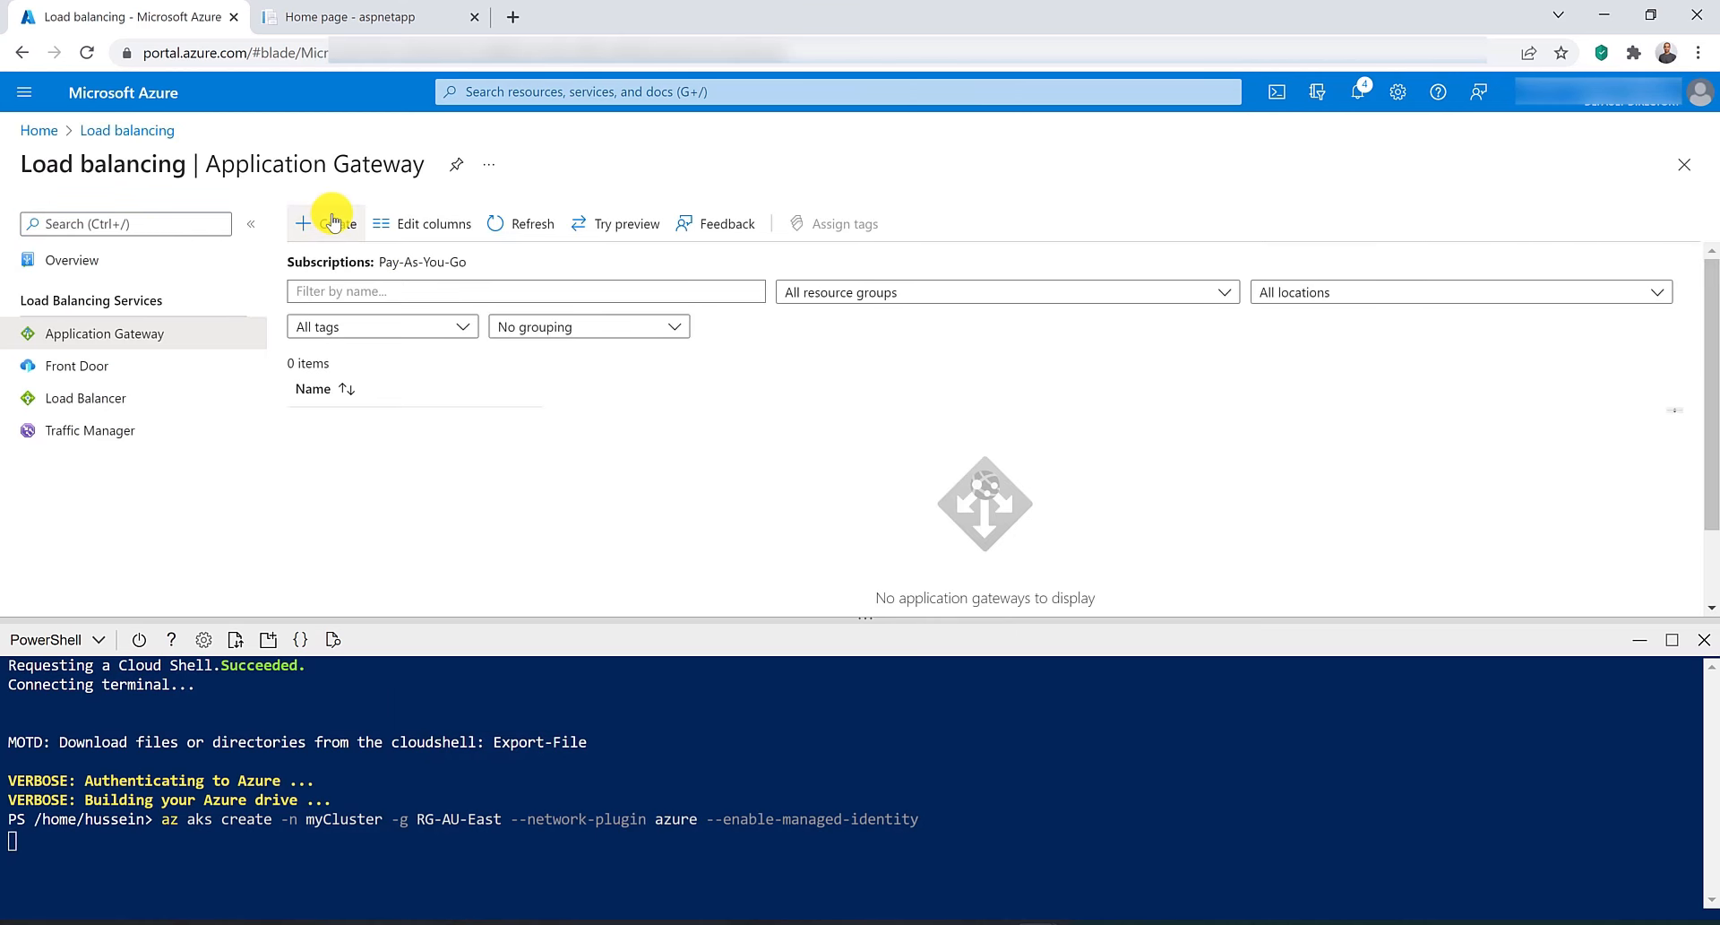
left_click(333, 222)
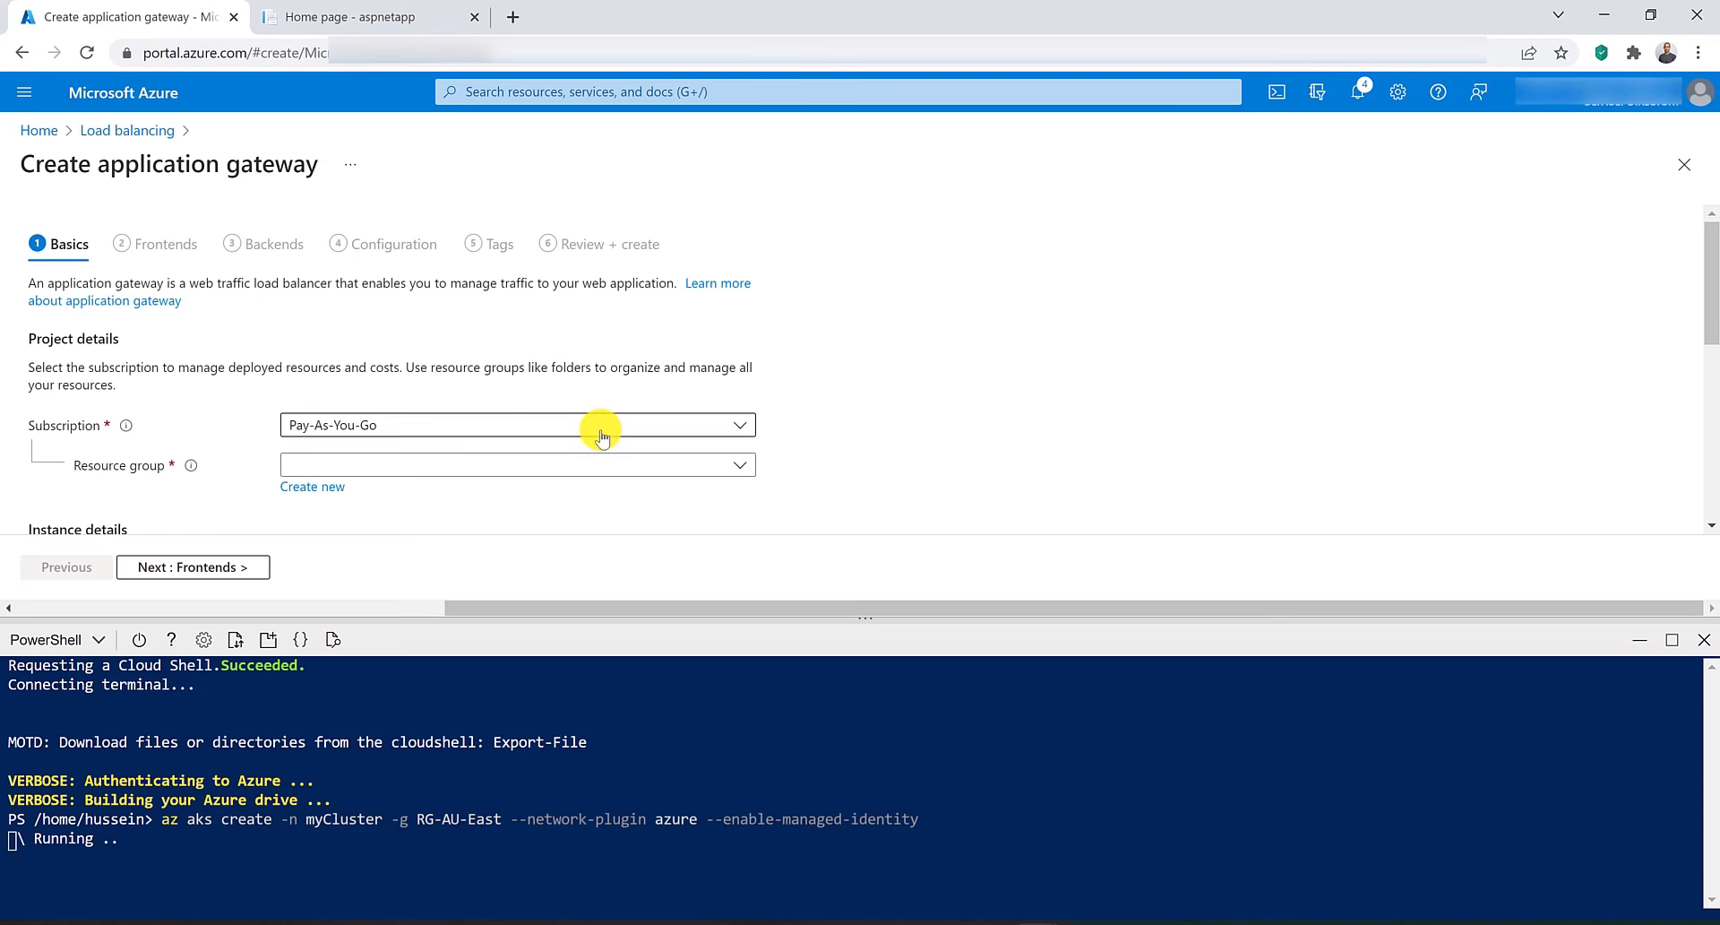
scroll(600, 436, "down", 2)
left_click(492, 263)
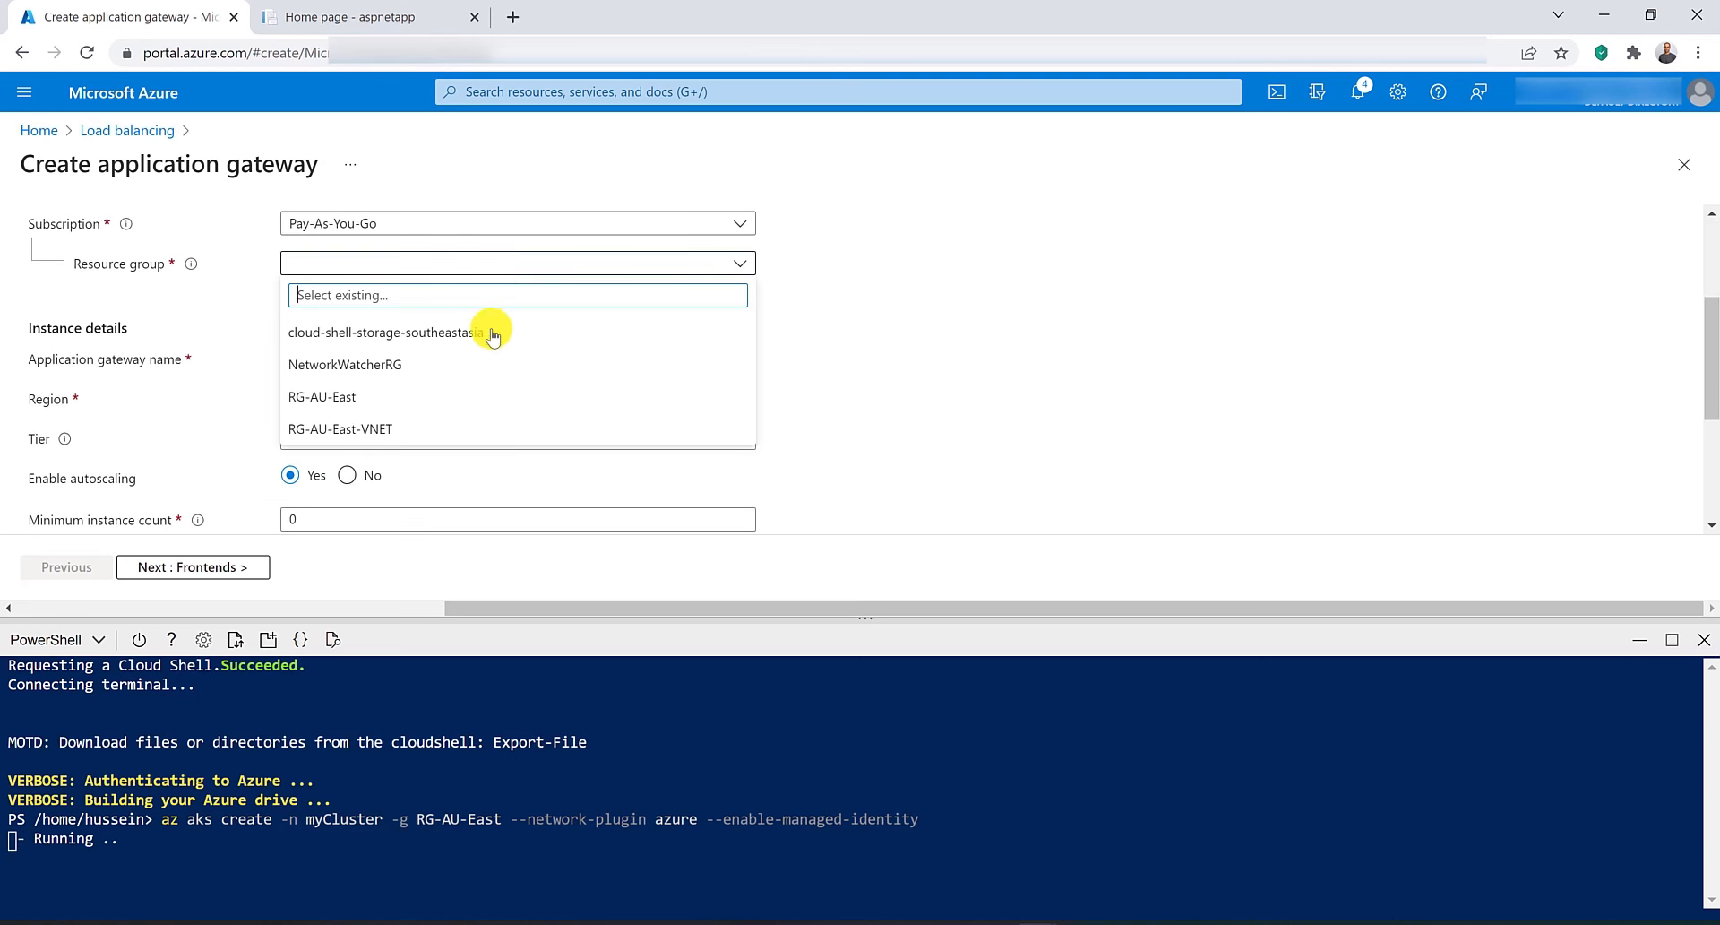
left_click(495, 396)
left_click(352, 358)
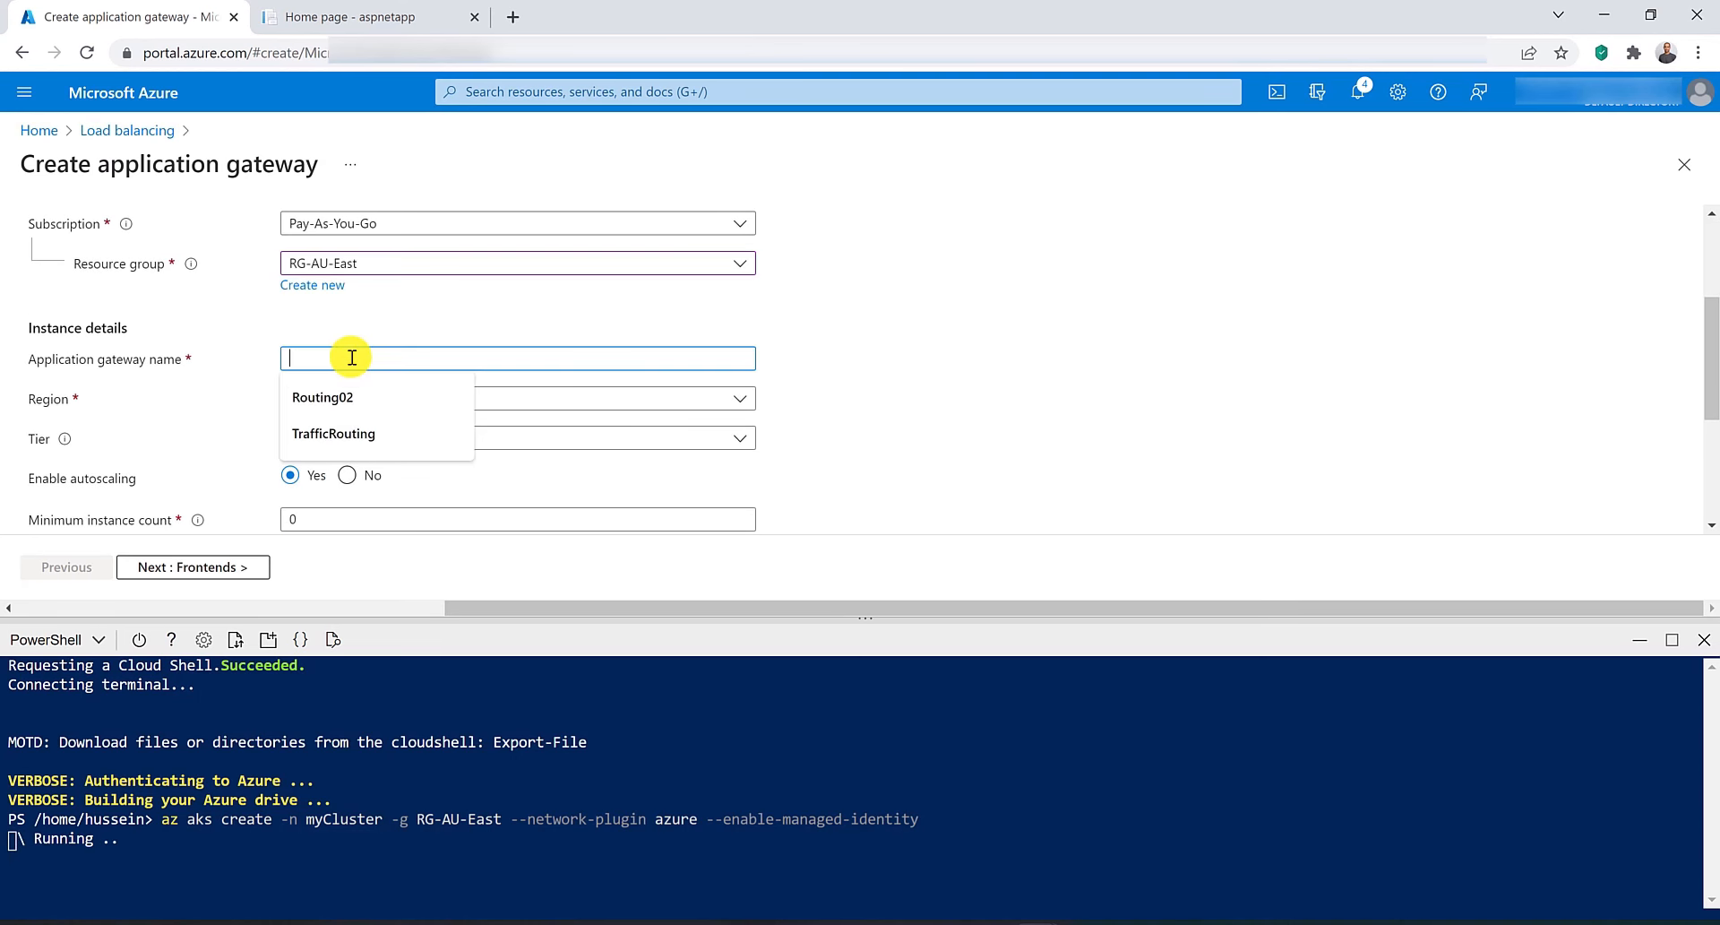
type("myApp")
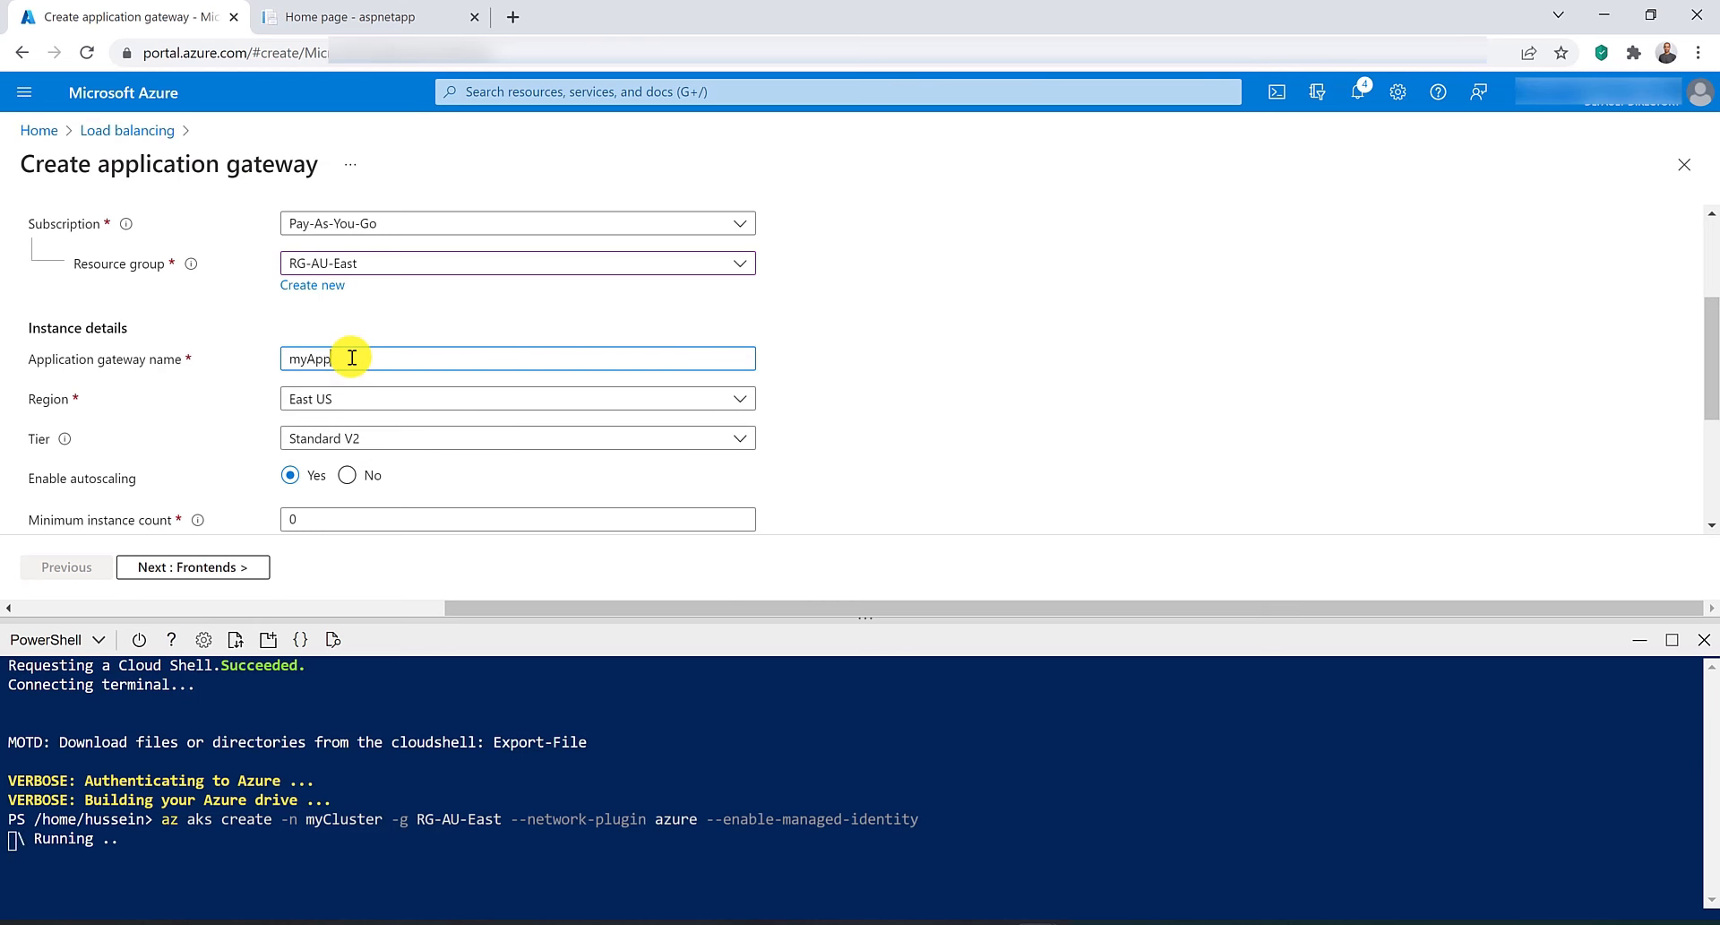
type("GW")
Set the gateway's region to Australia East and disable autoscaling.
left_click(360, 398)
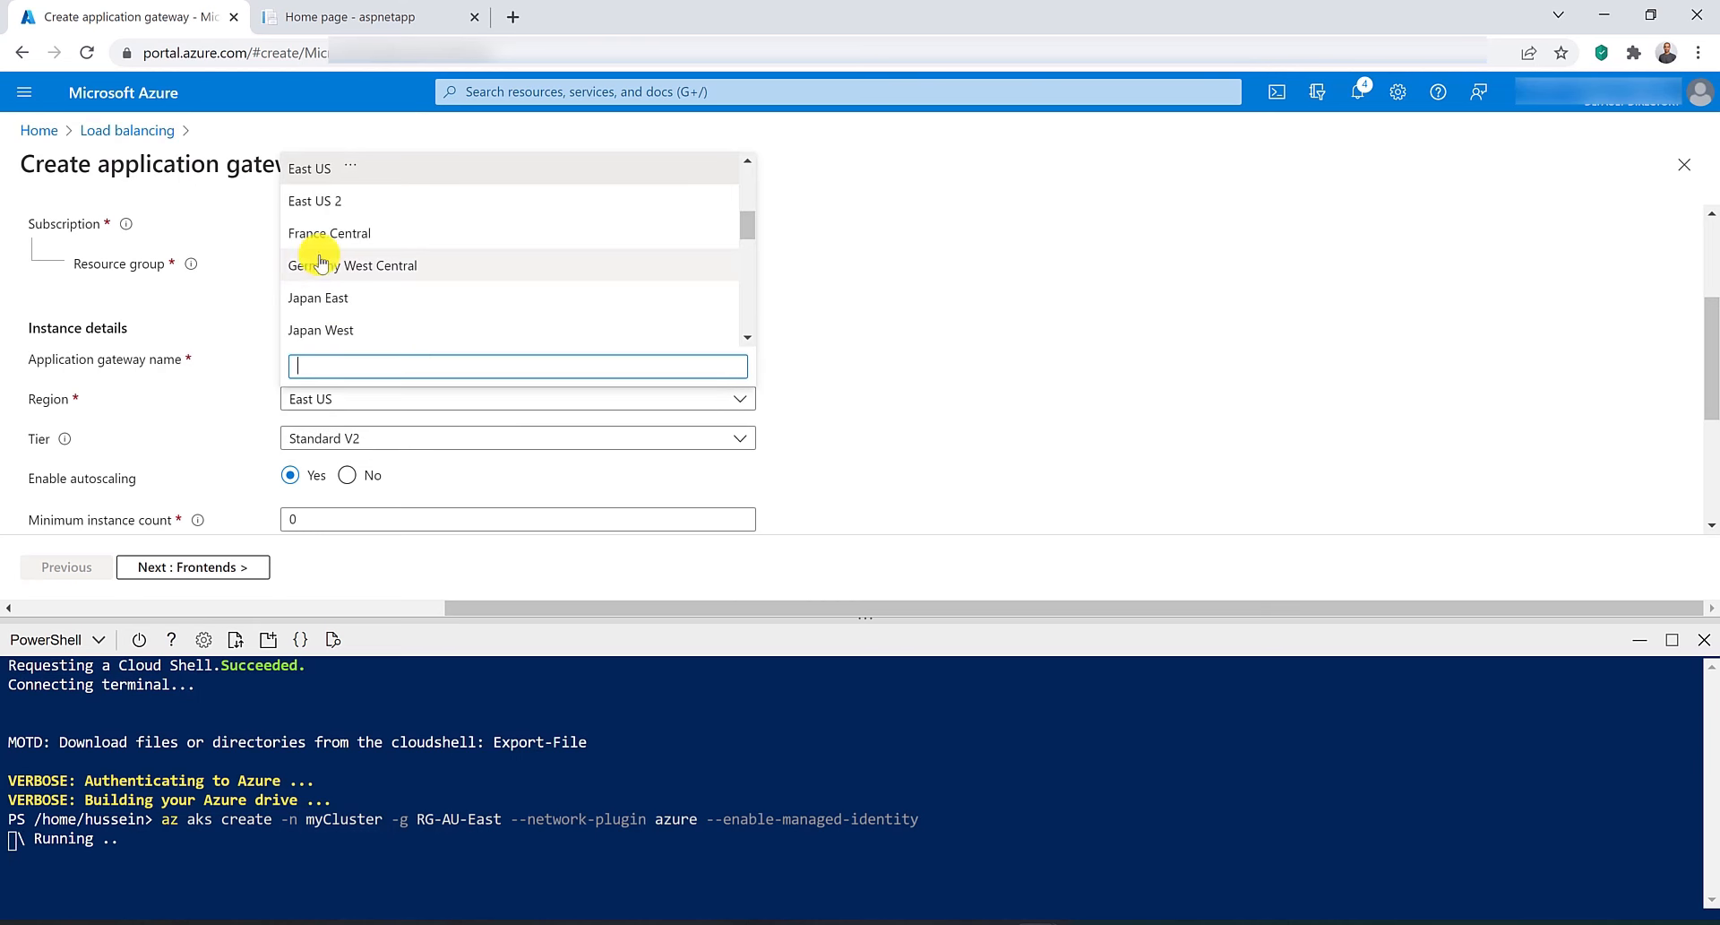
scroll(339, 262, "up", 3)
left_click(371, 204)
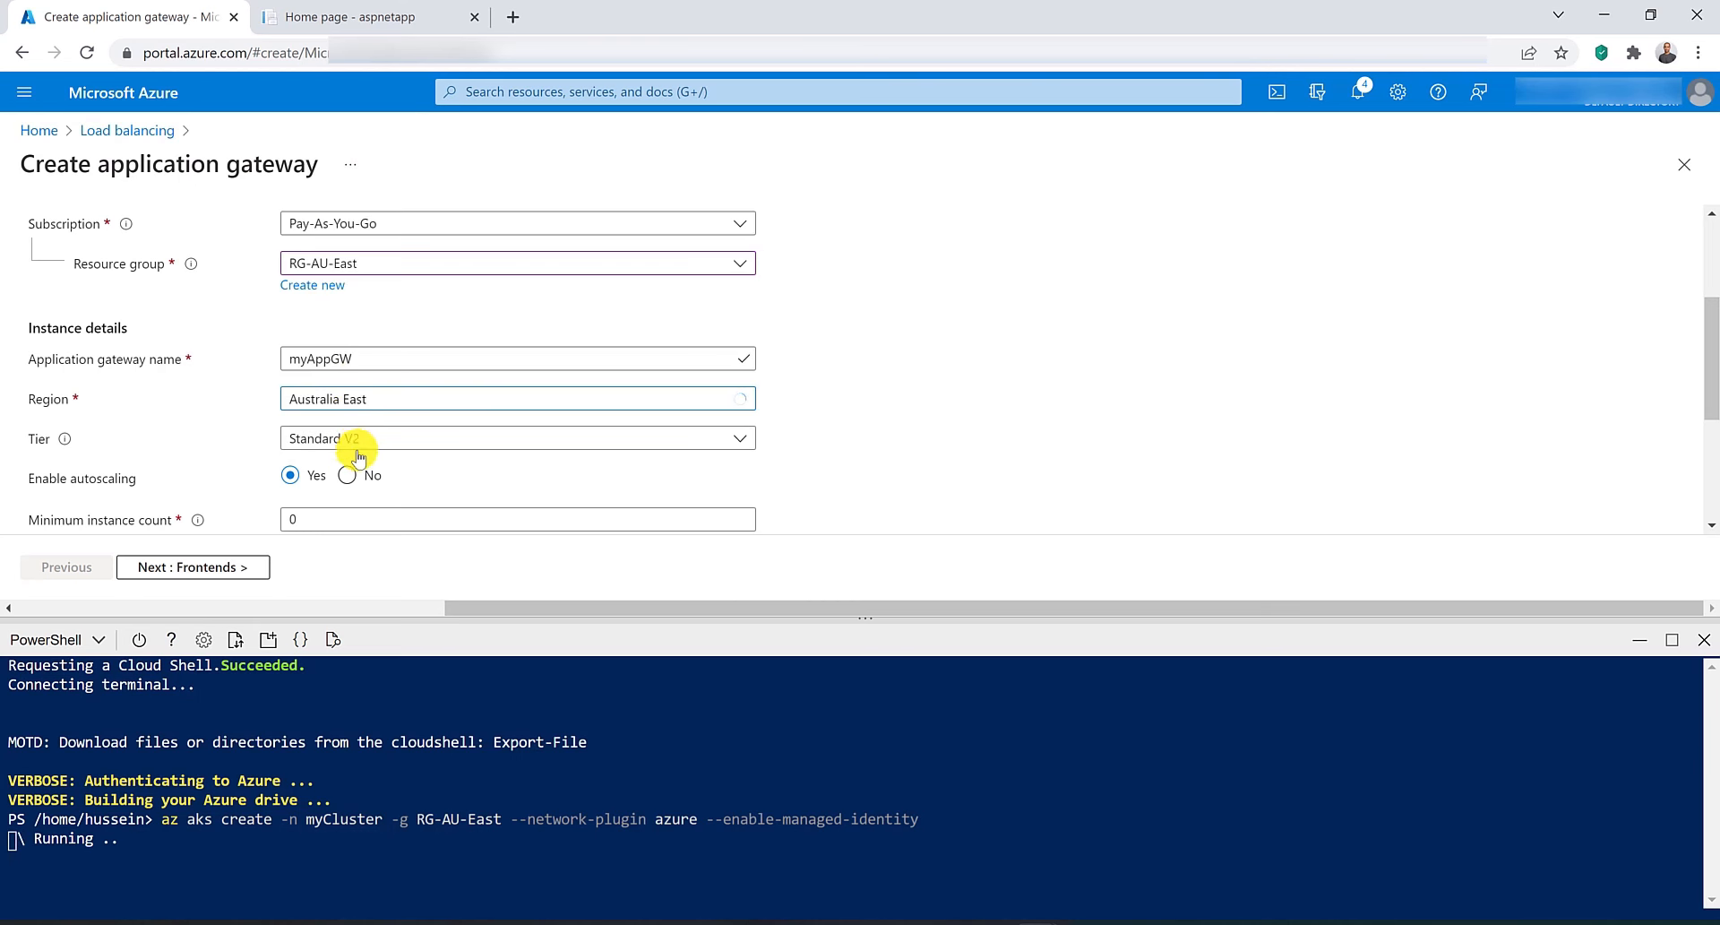
left_click(357, 476)
Place the gateway in virtual network VNET-AU-East with subnet SN-AppGW (10.0.1.0/24) and continue to frontends.
scroll(358, 461, "down", 3)
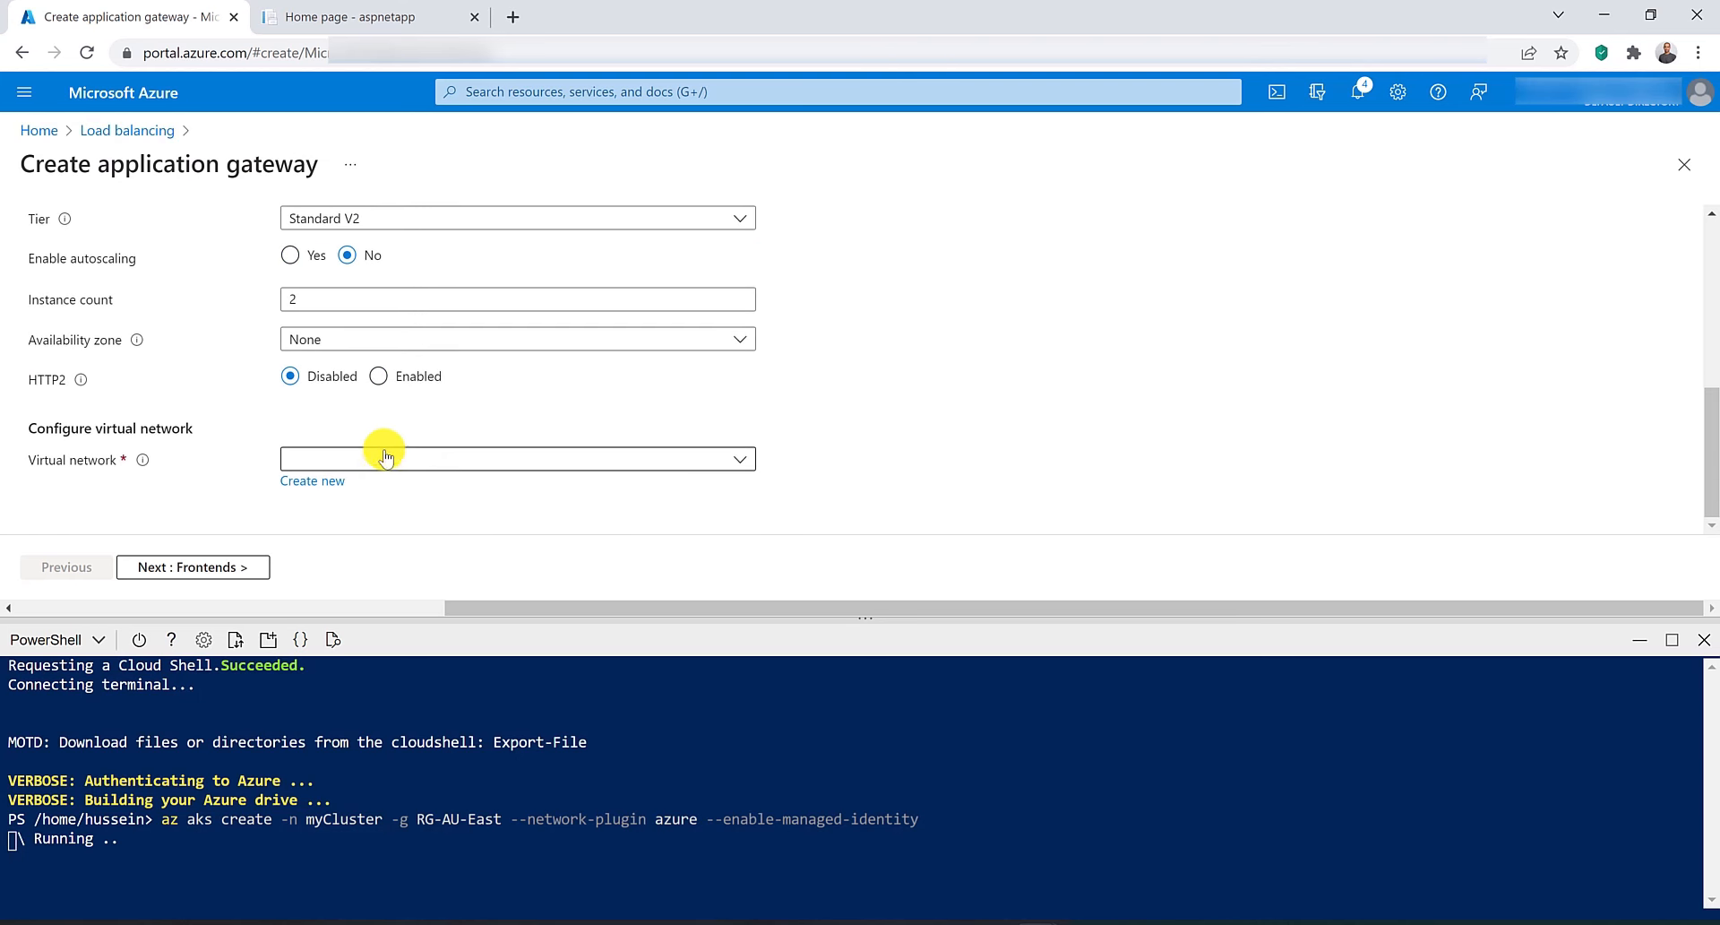
left_click(391, 462)
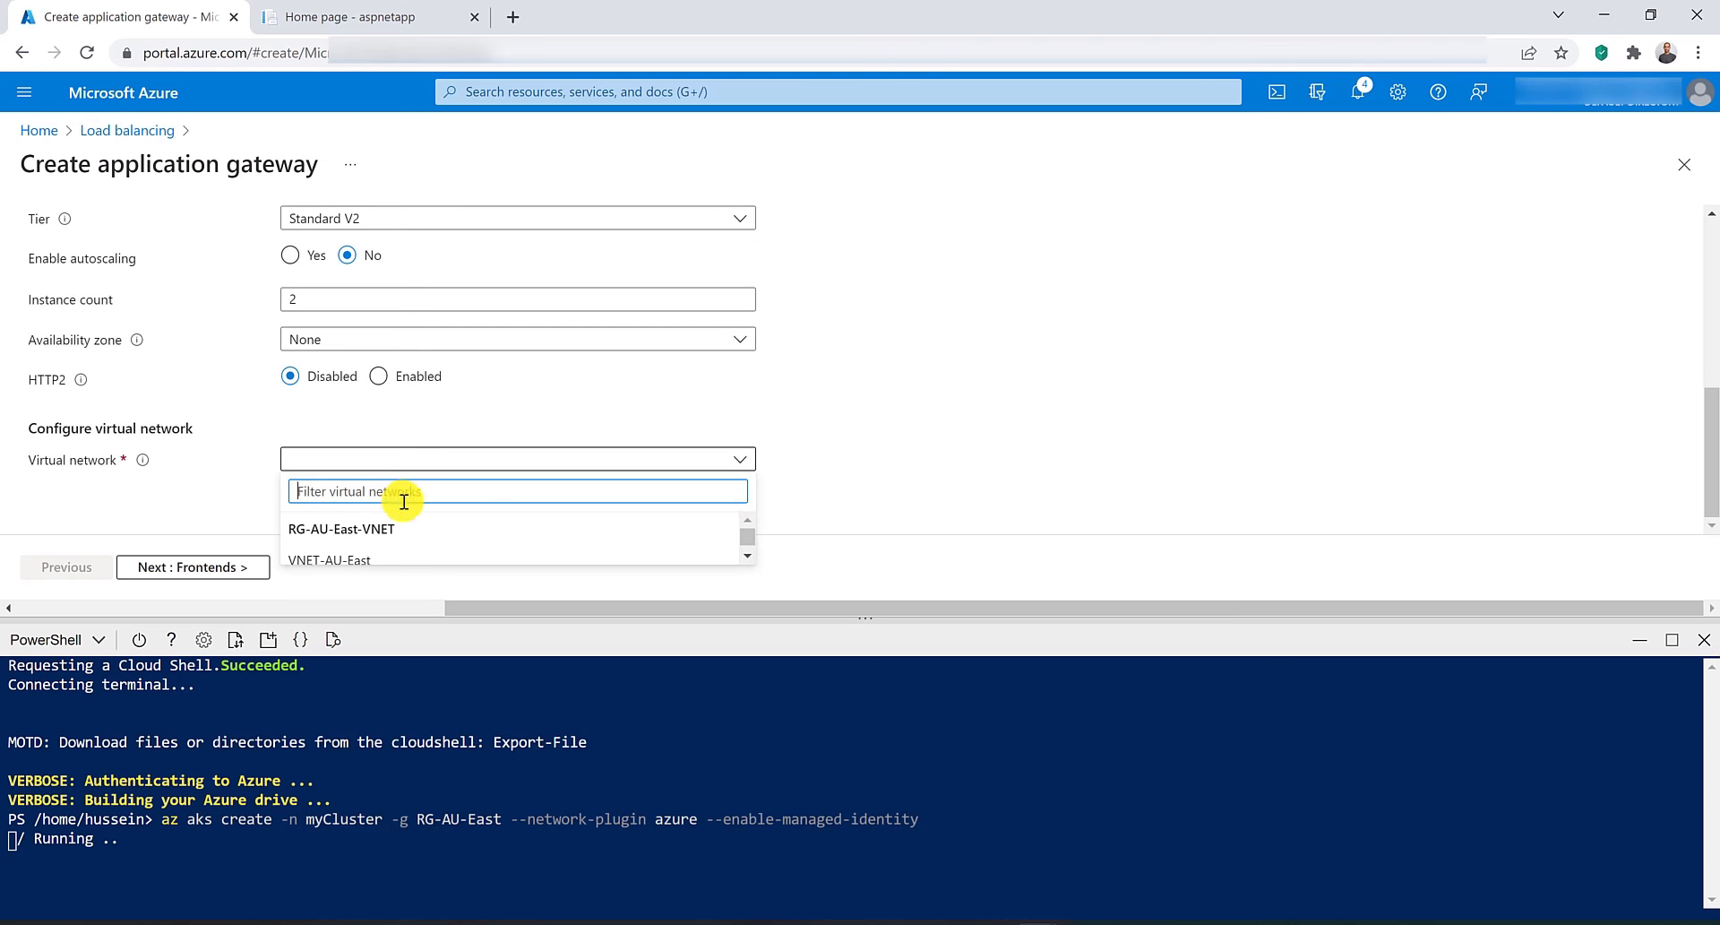
left_click(403, 558)
scroll(385, 437, "down", 1)
left_click(487, 459)
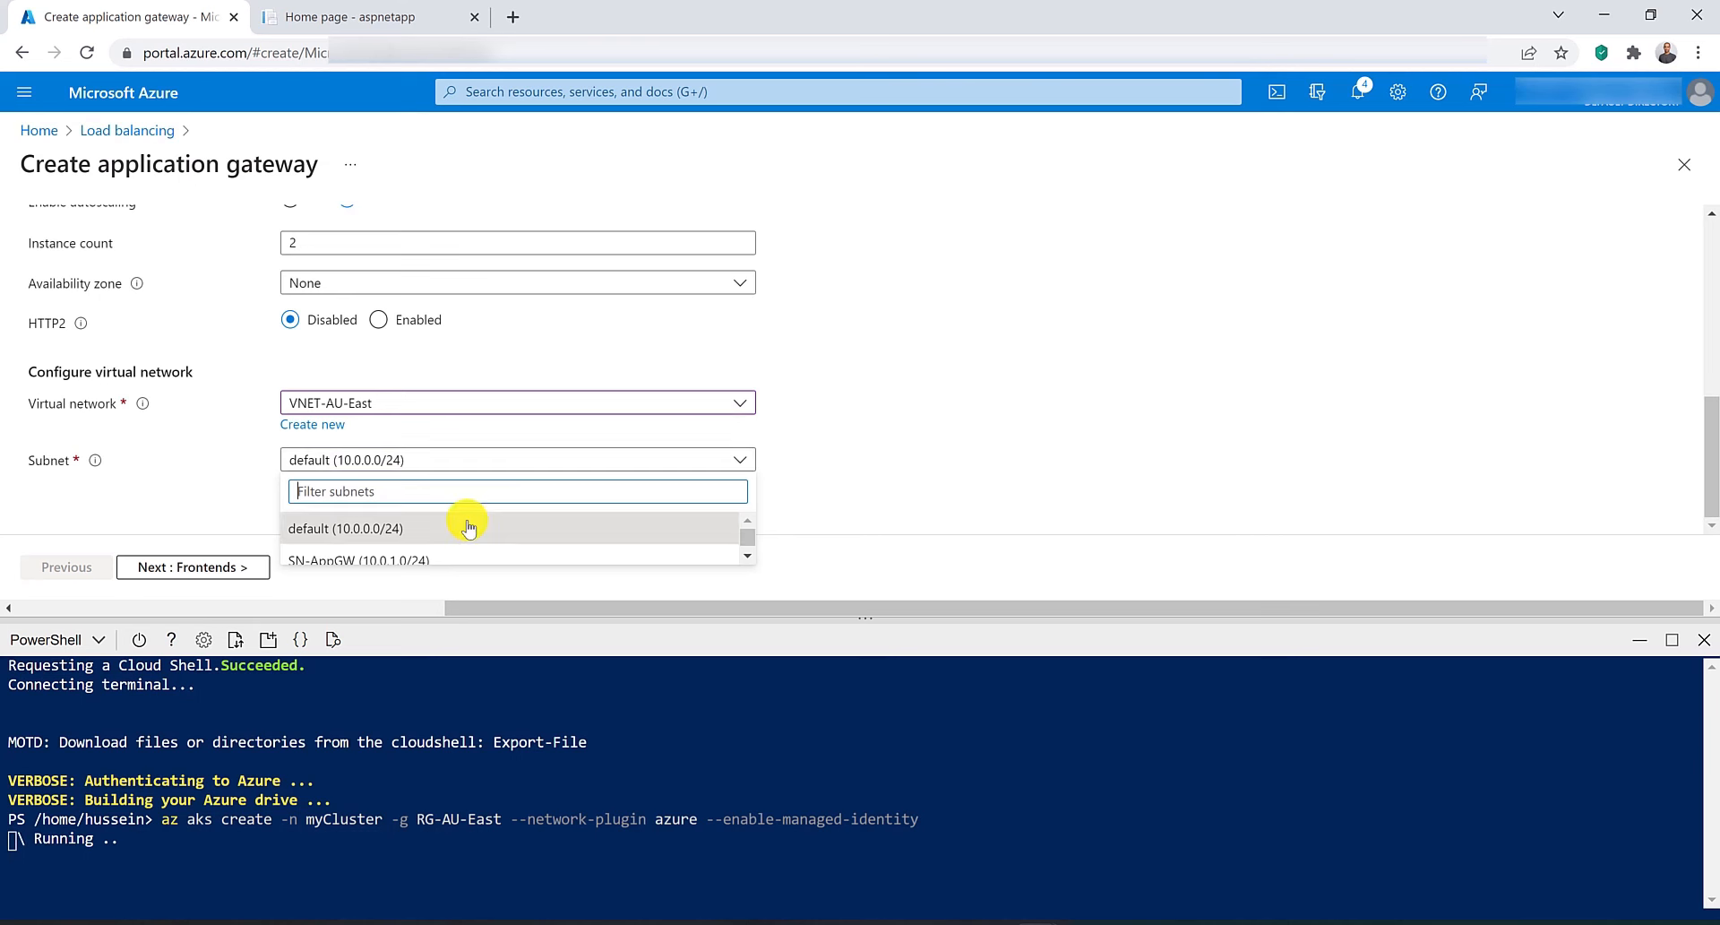
left_click(409, 550)
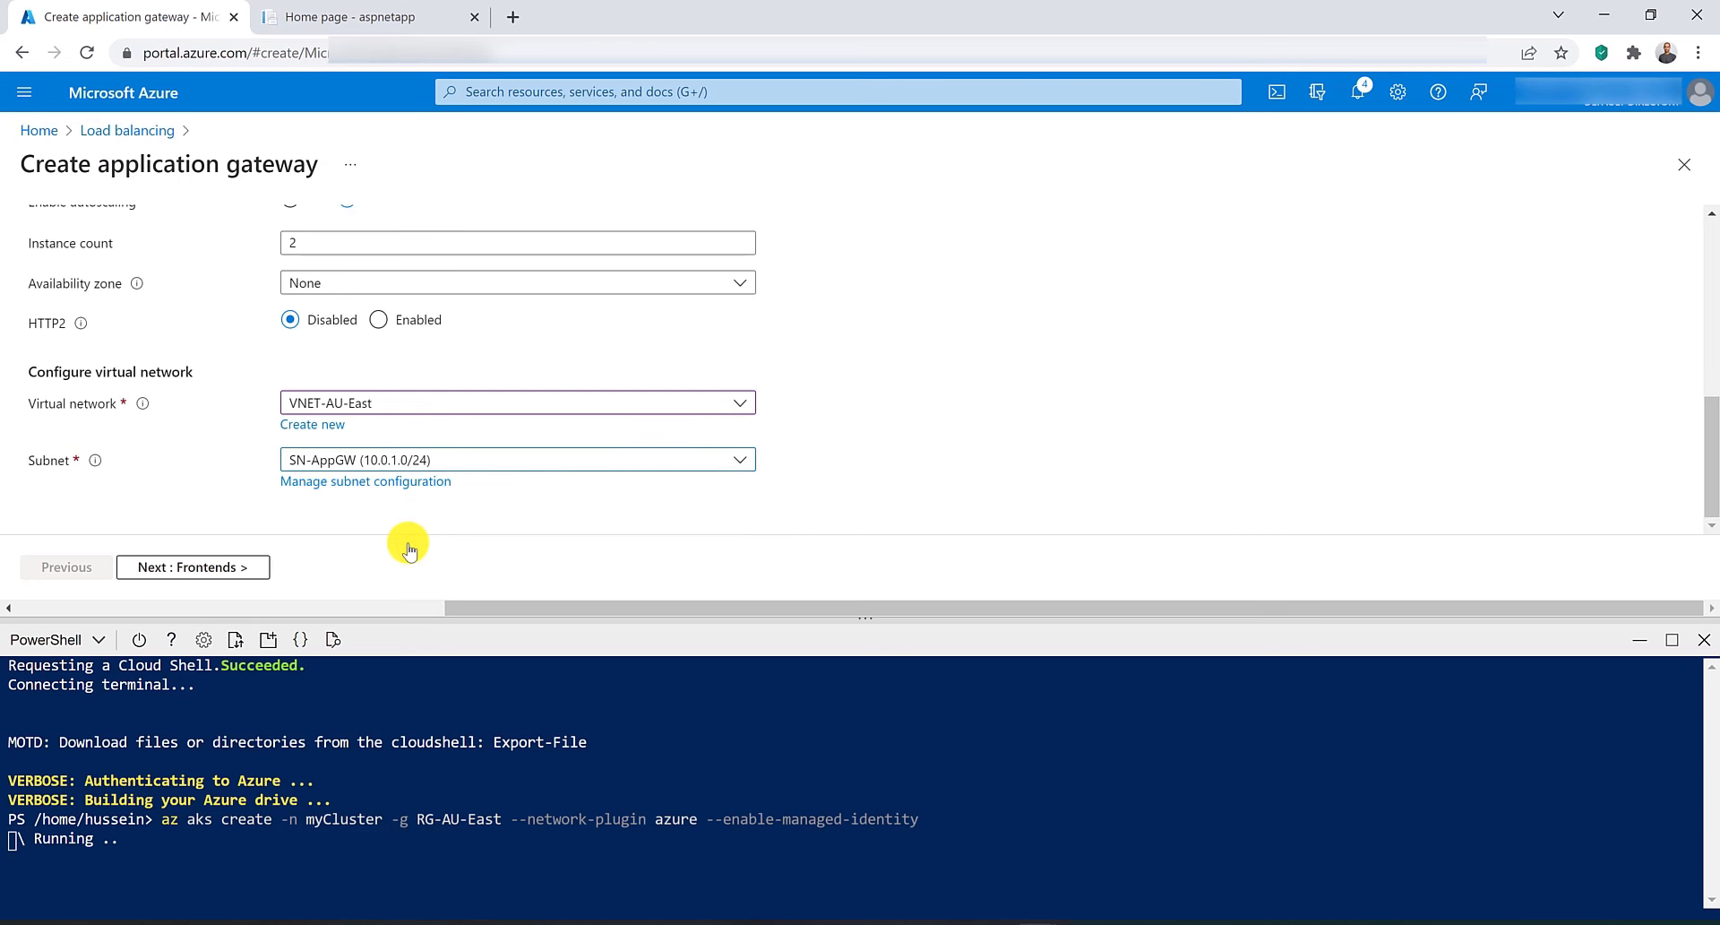
left_click(174, 570)
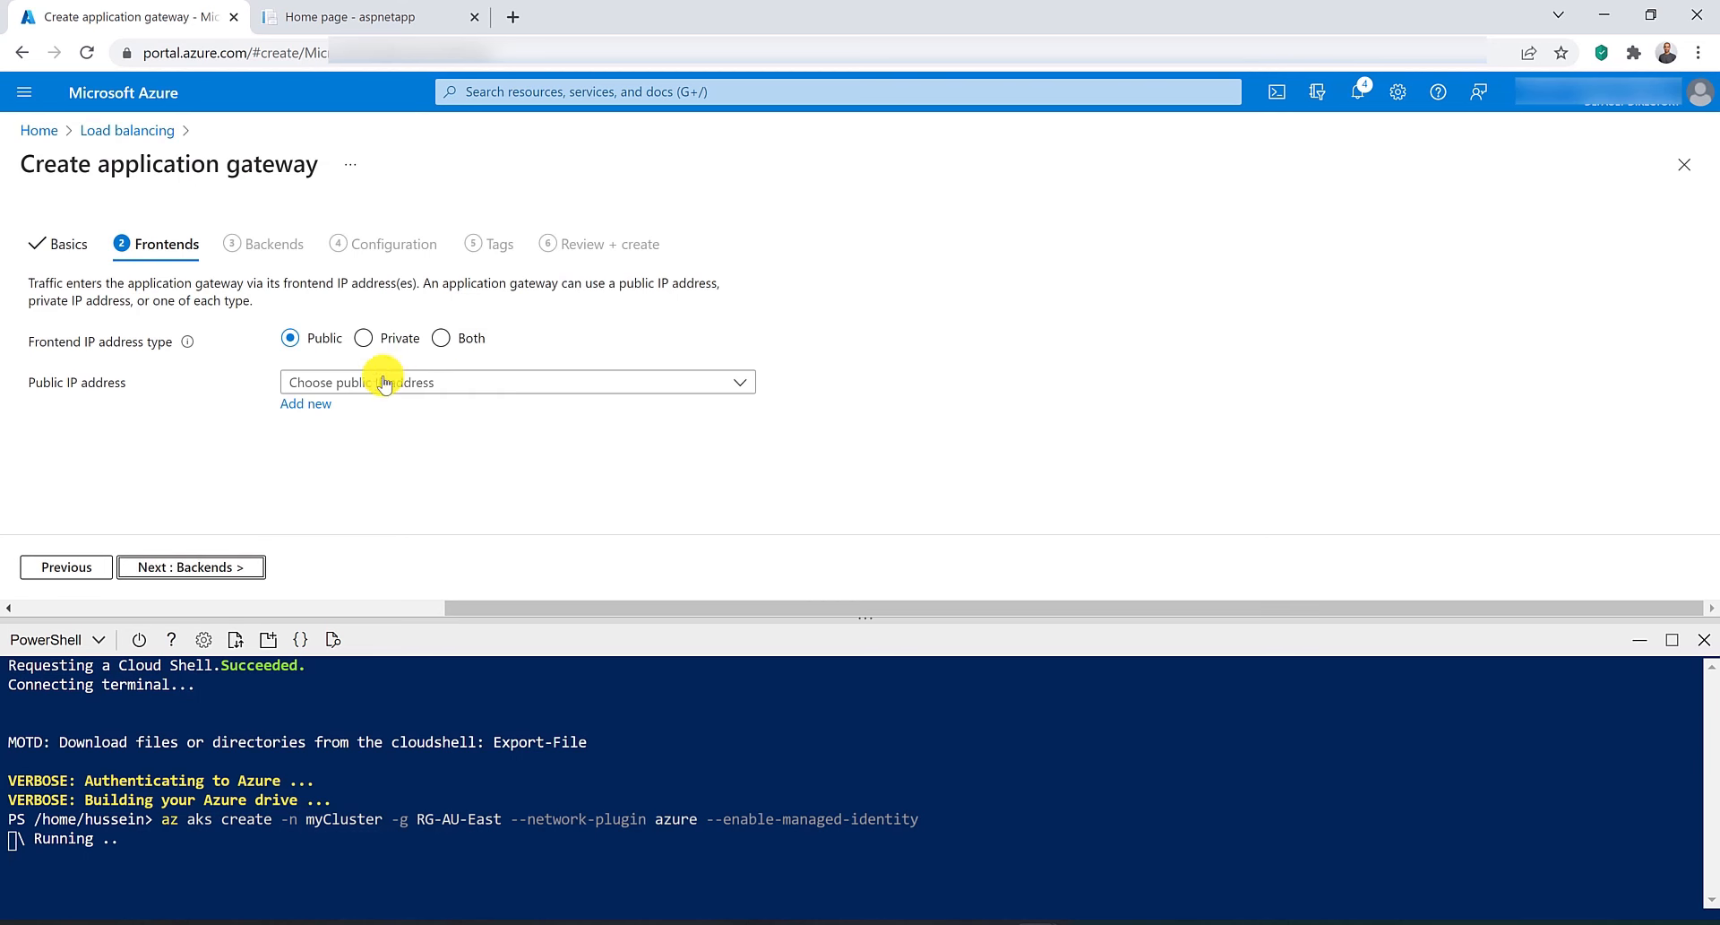
Add a new public frontend IP named IP-AppGW and continue to backends.
left_click(309, 404)
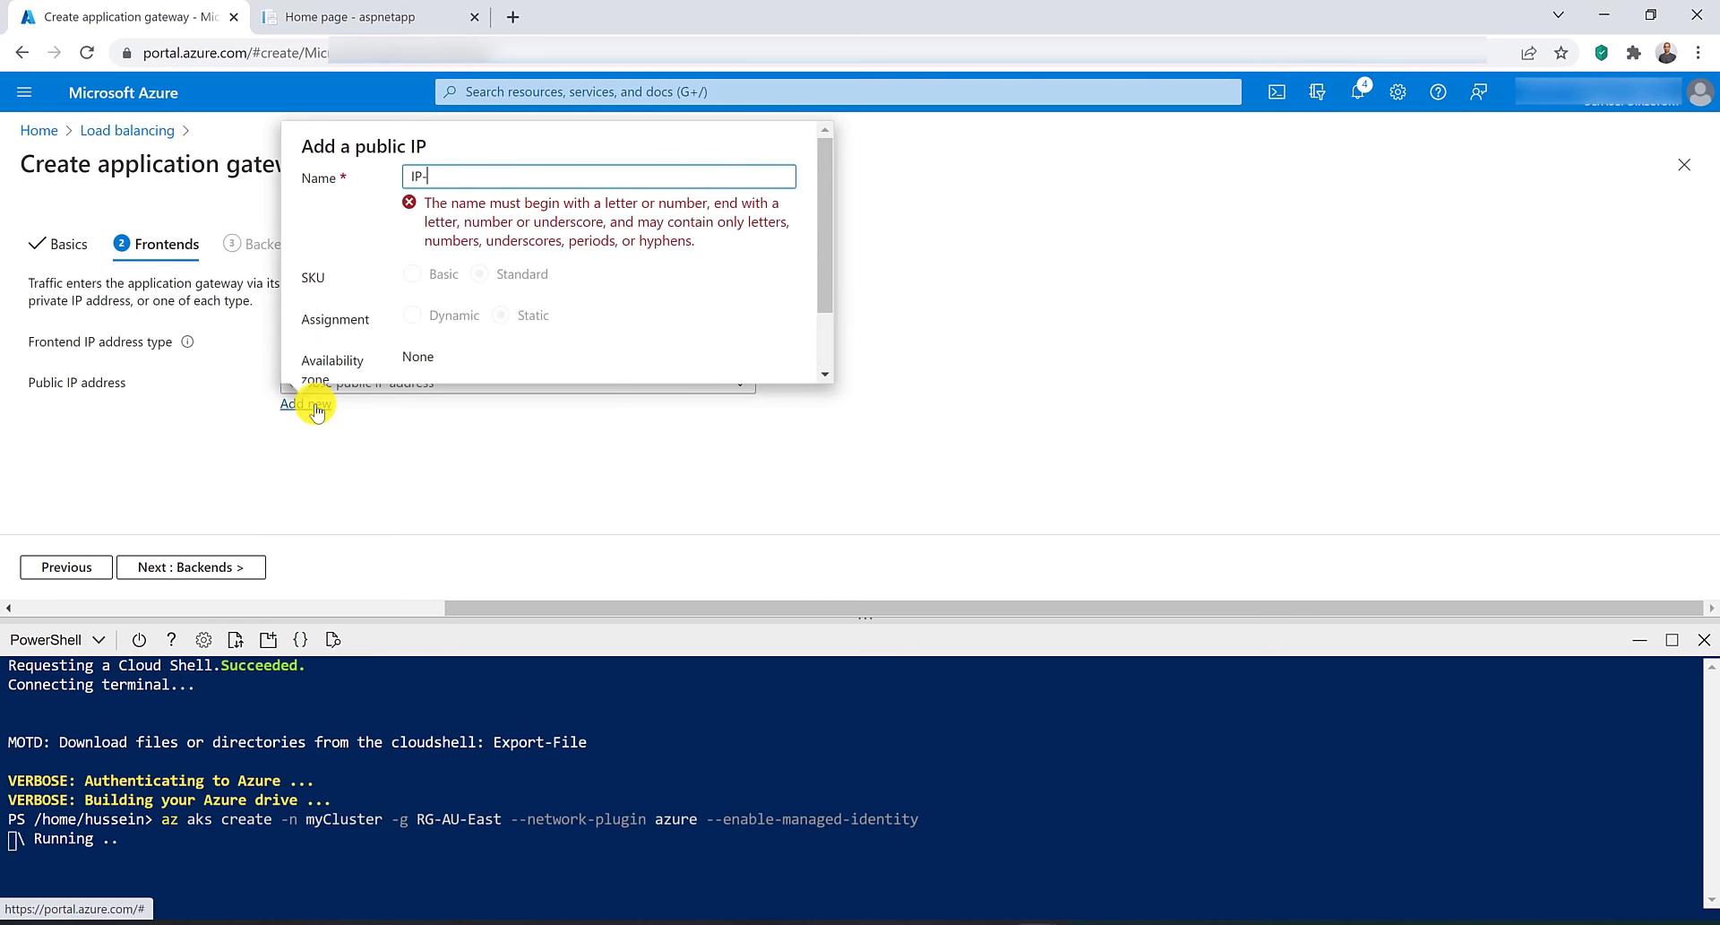
type("IP-AppGW")
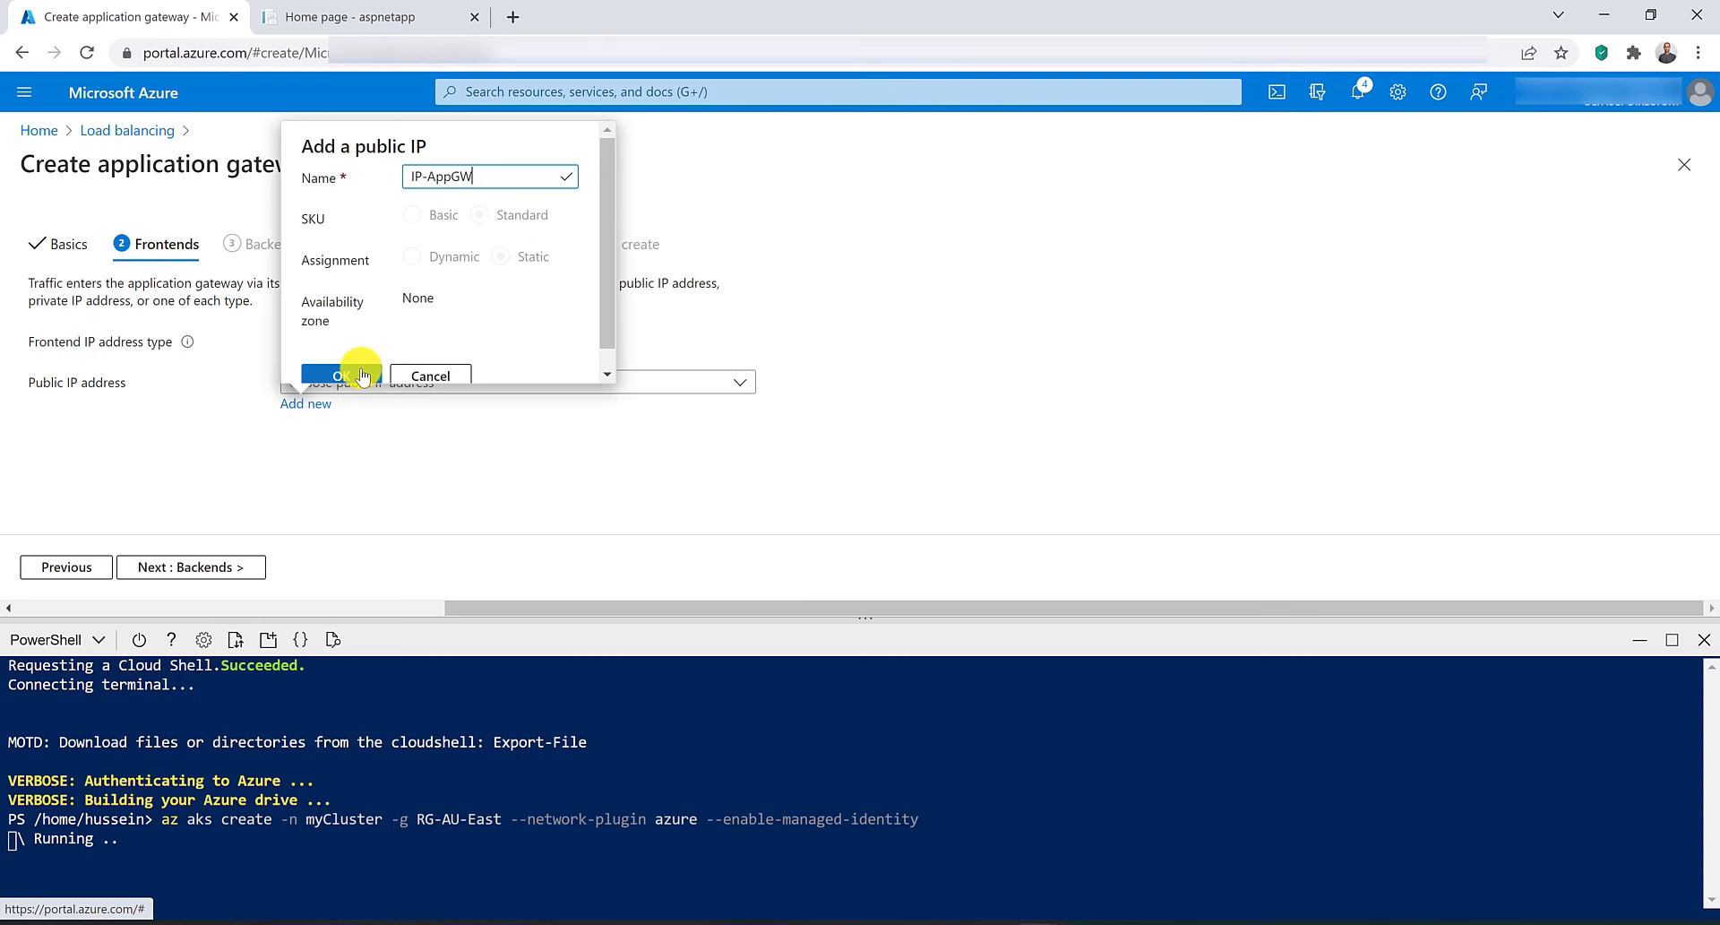
left_click(362, 375)
left_click(202, 566)
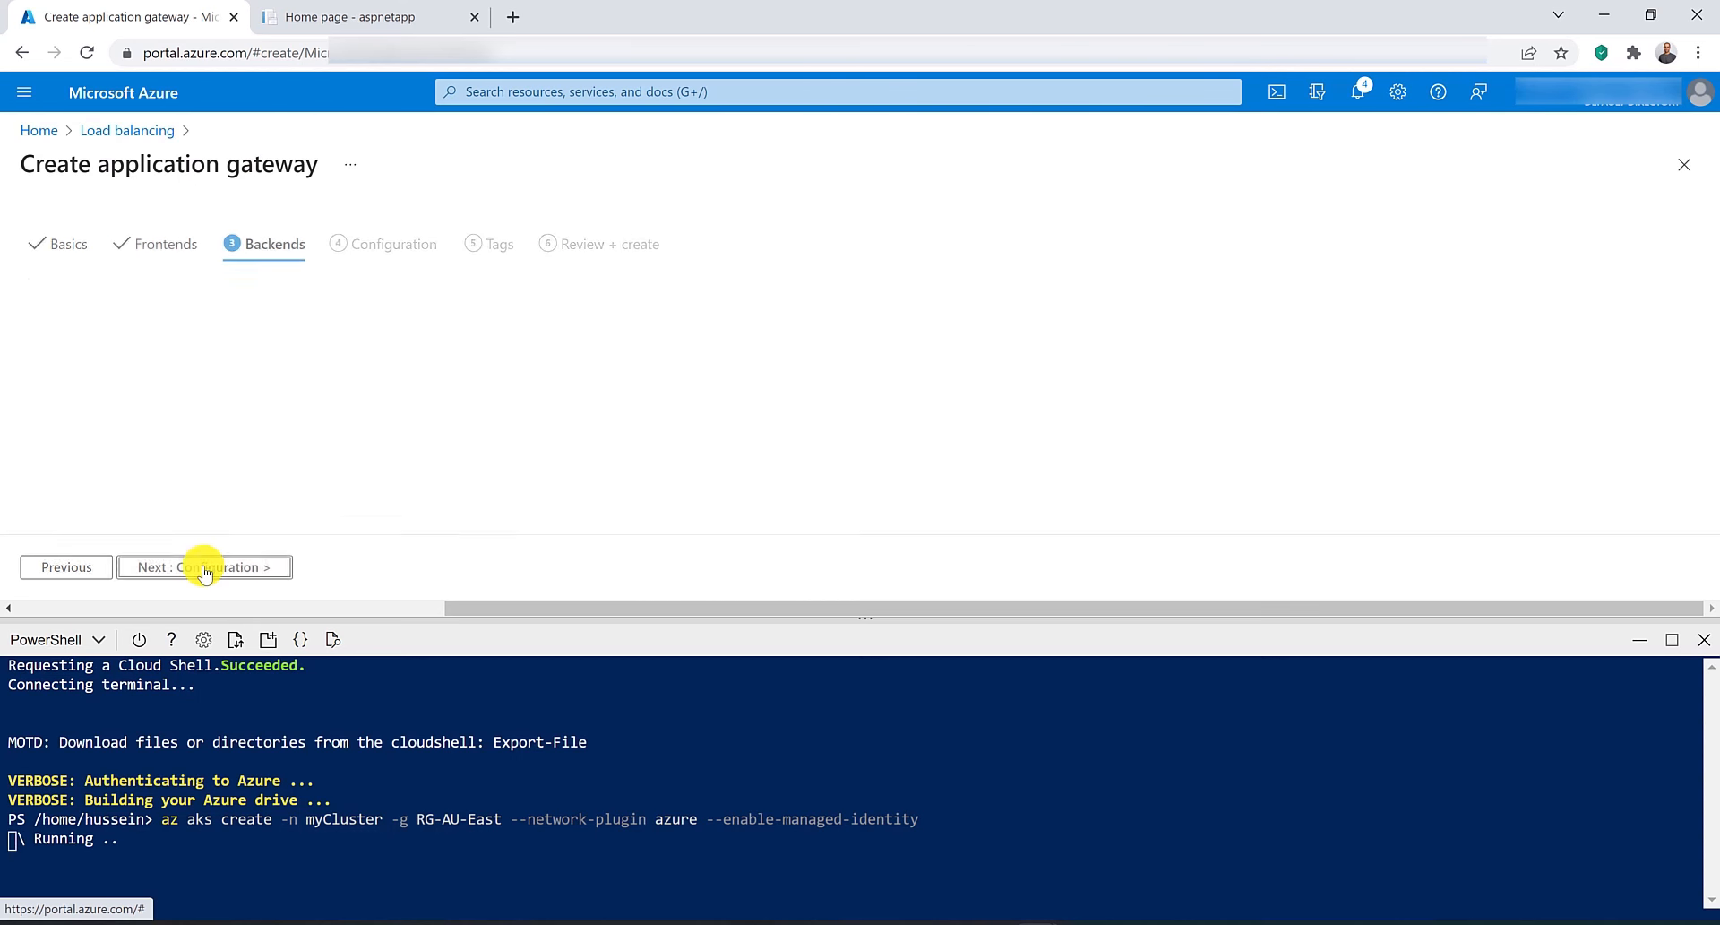
Add a backend pool named MyBackendPool without targets and continue to configuration.
left_click(99, 338)
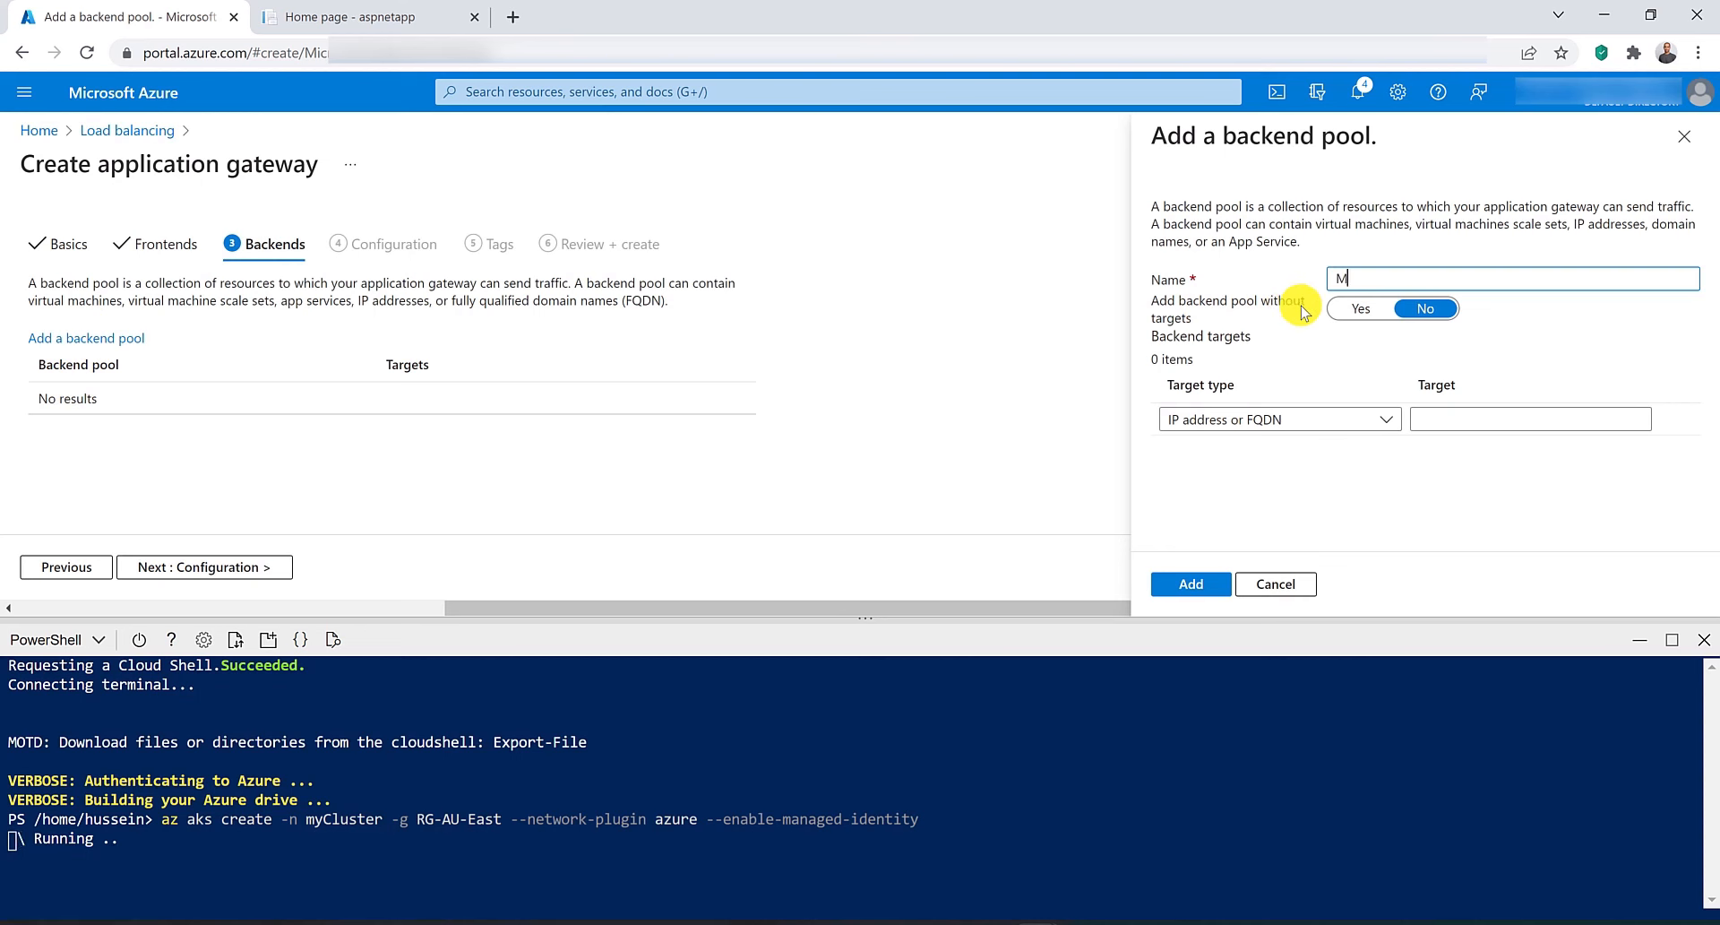
type("MyBackendPool")
left_click(1361, 309)
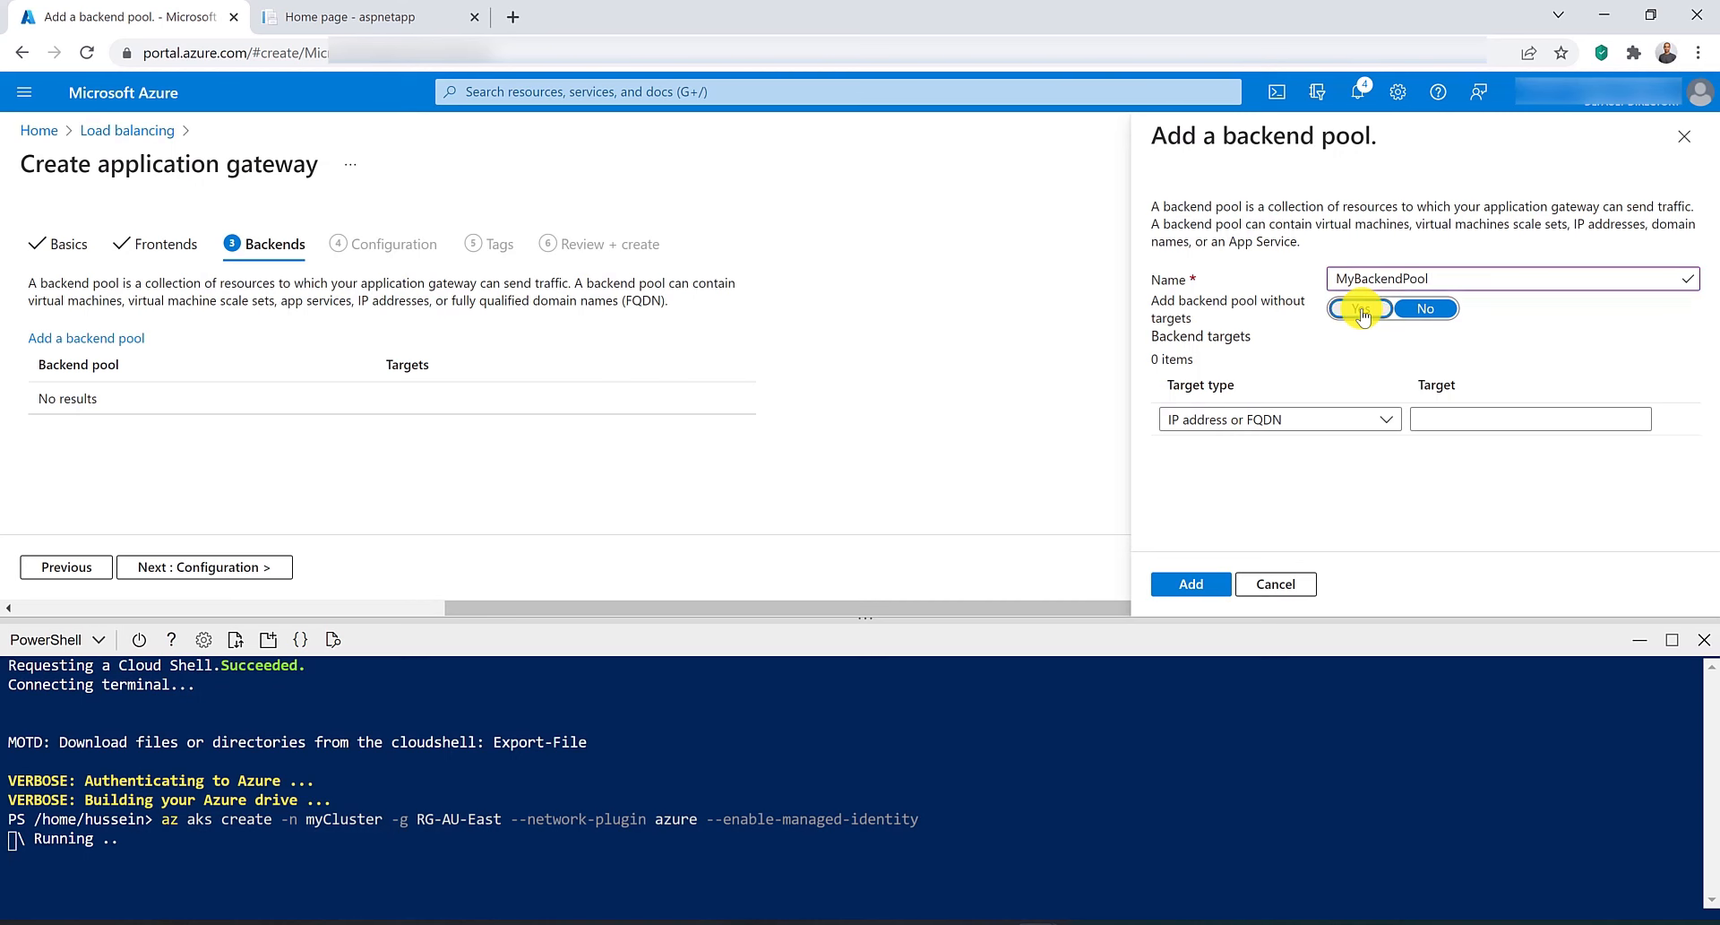
left_click(1194, 585)
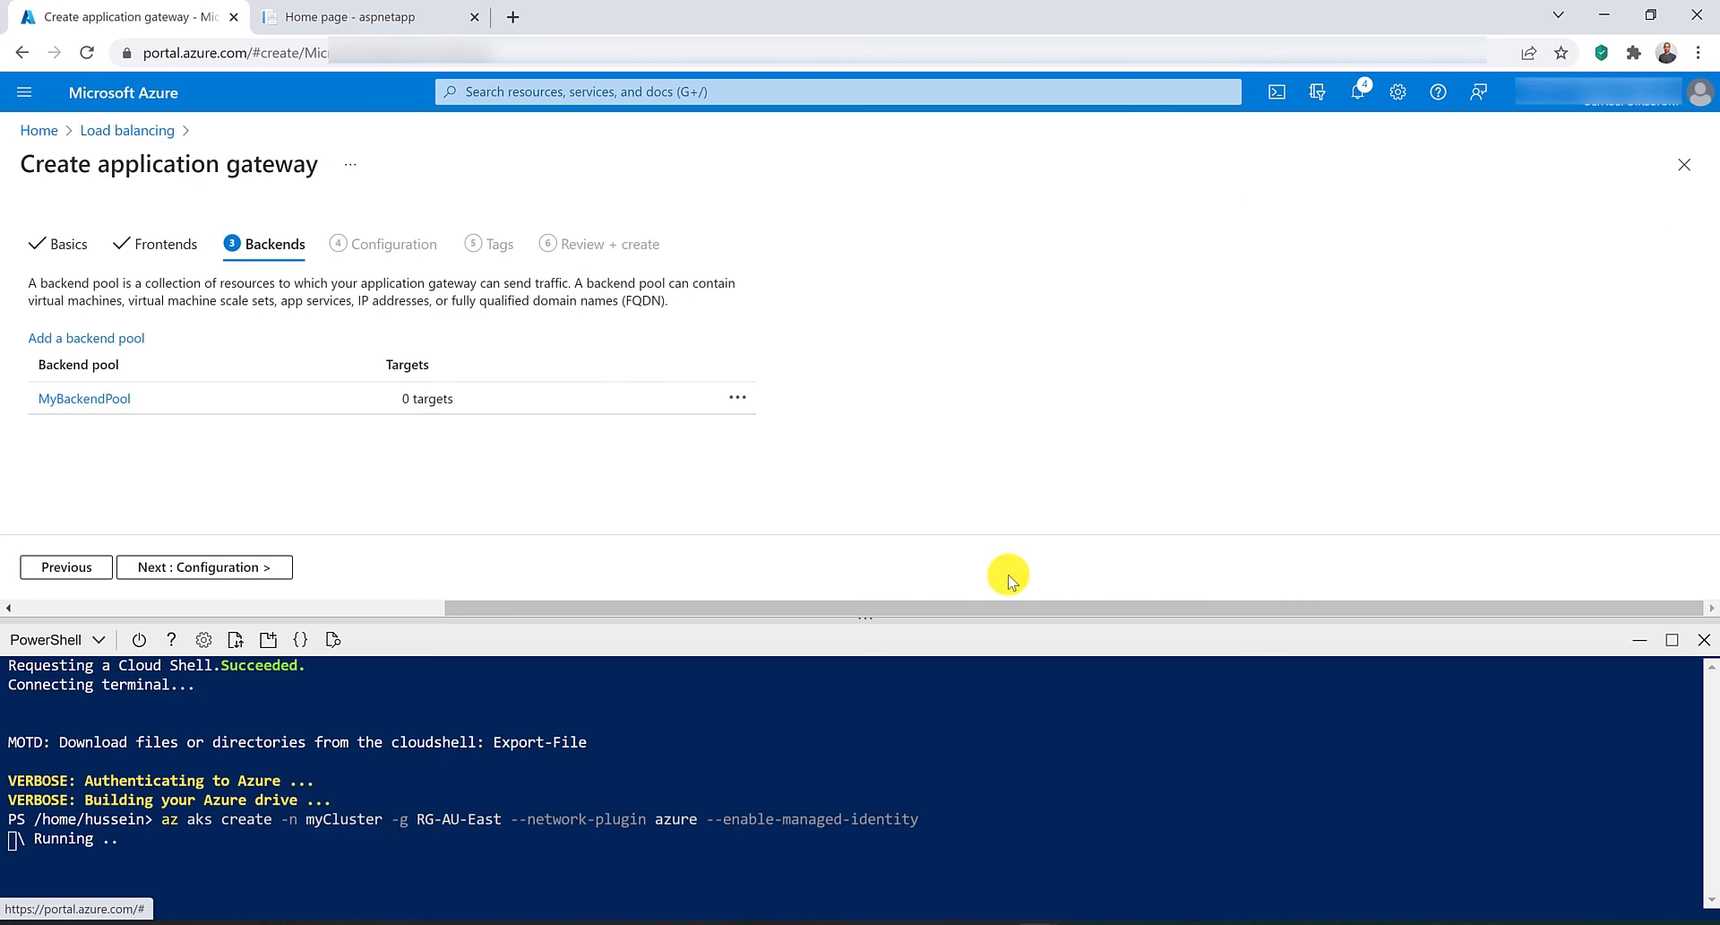
left_click(220, 567)
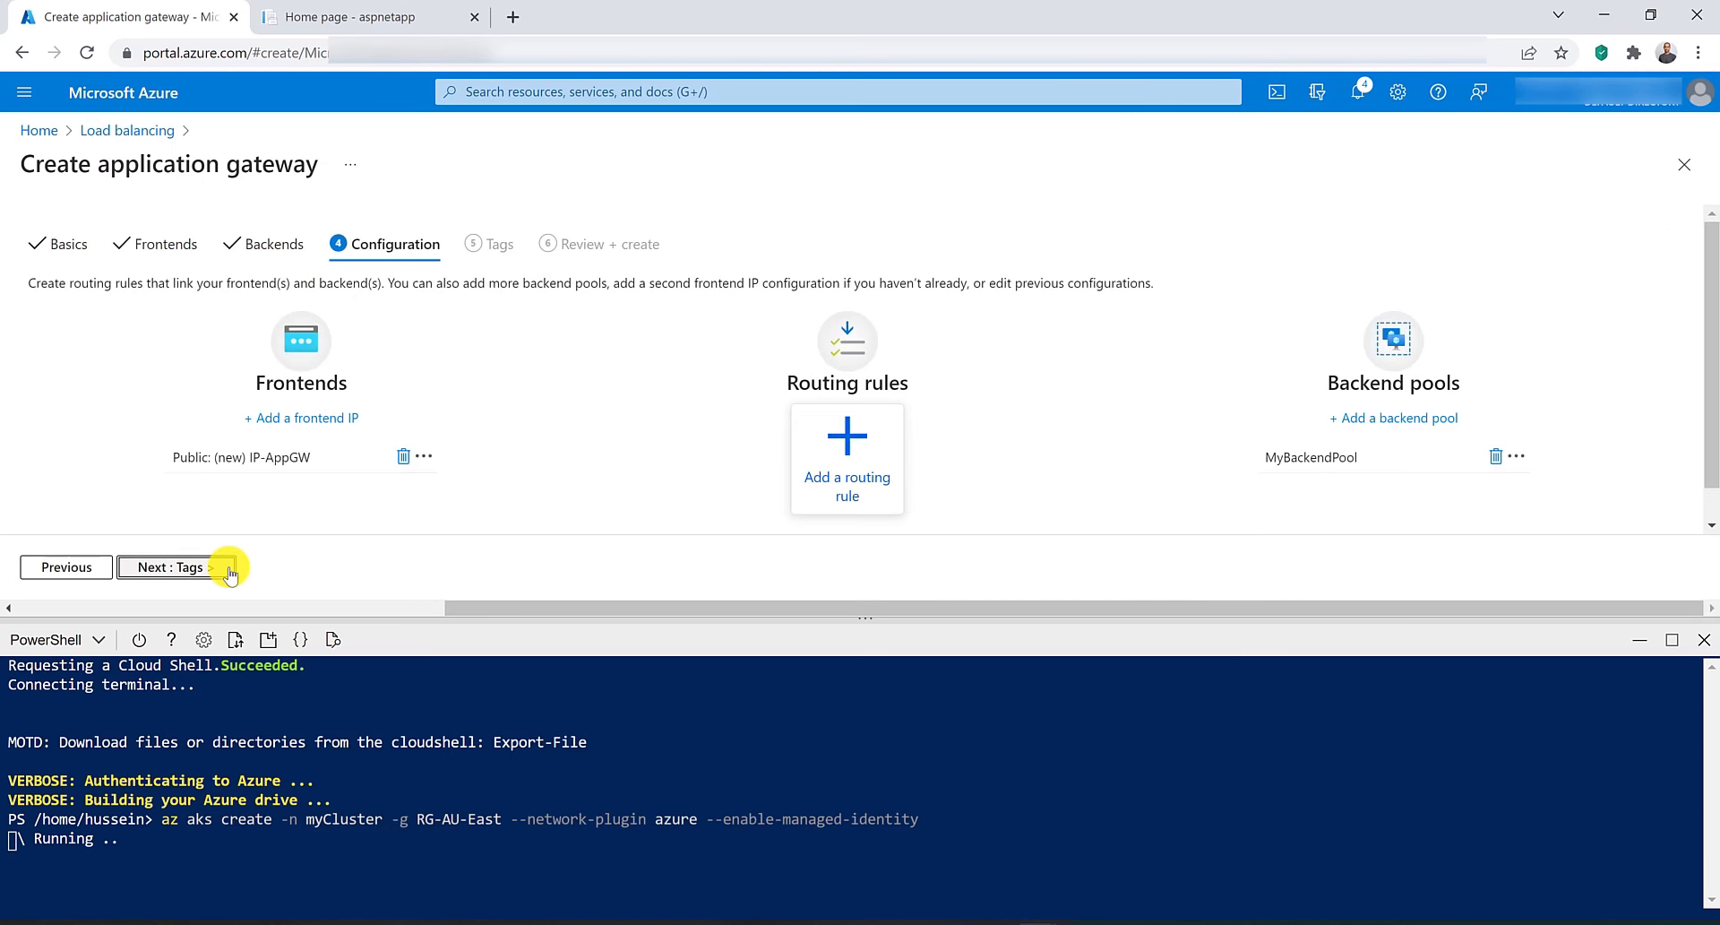
Add a routing rule named RoutingRule with a listener named Listener on the Public frontend IP, HTTP port 80.
left_click(819, 478)
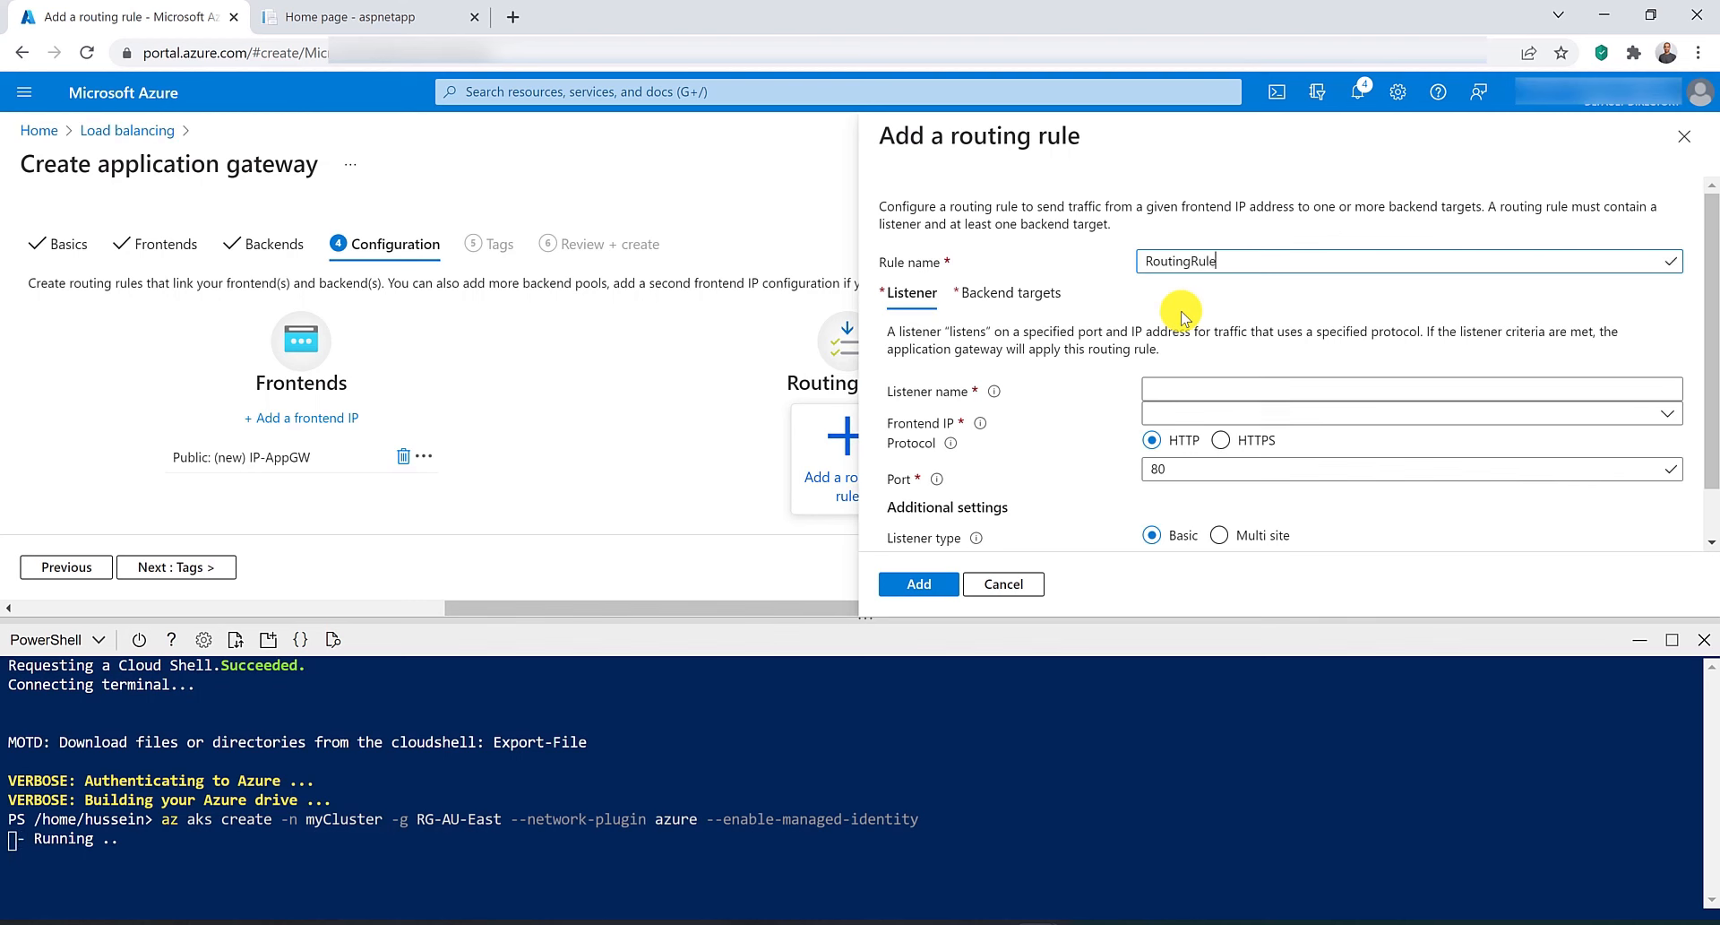
left_click(1181, 389)
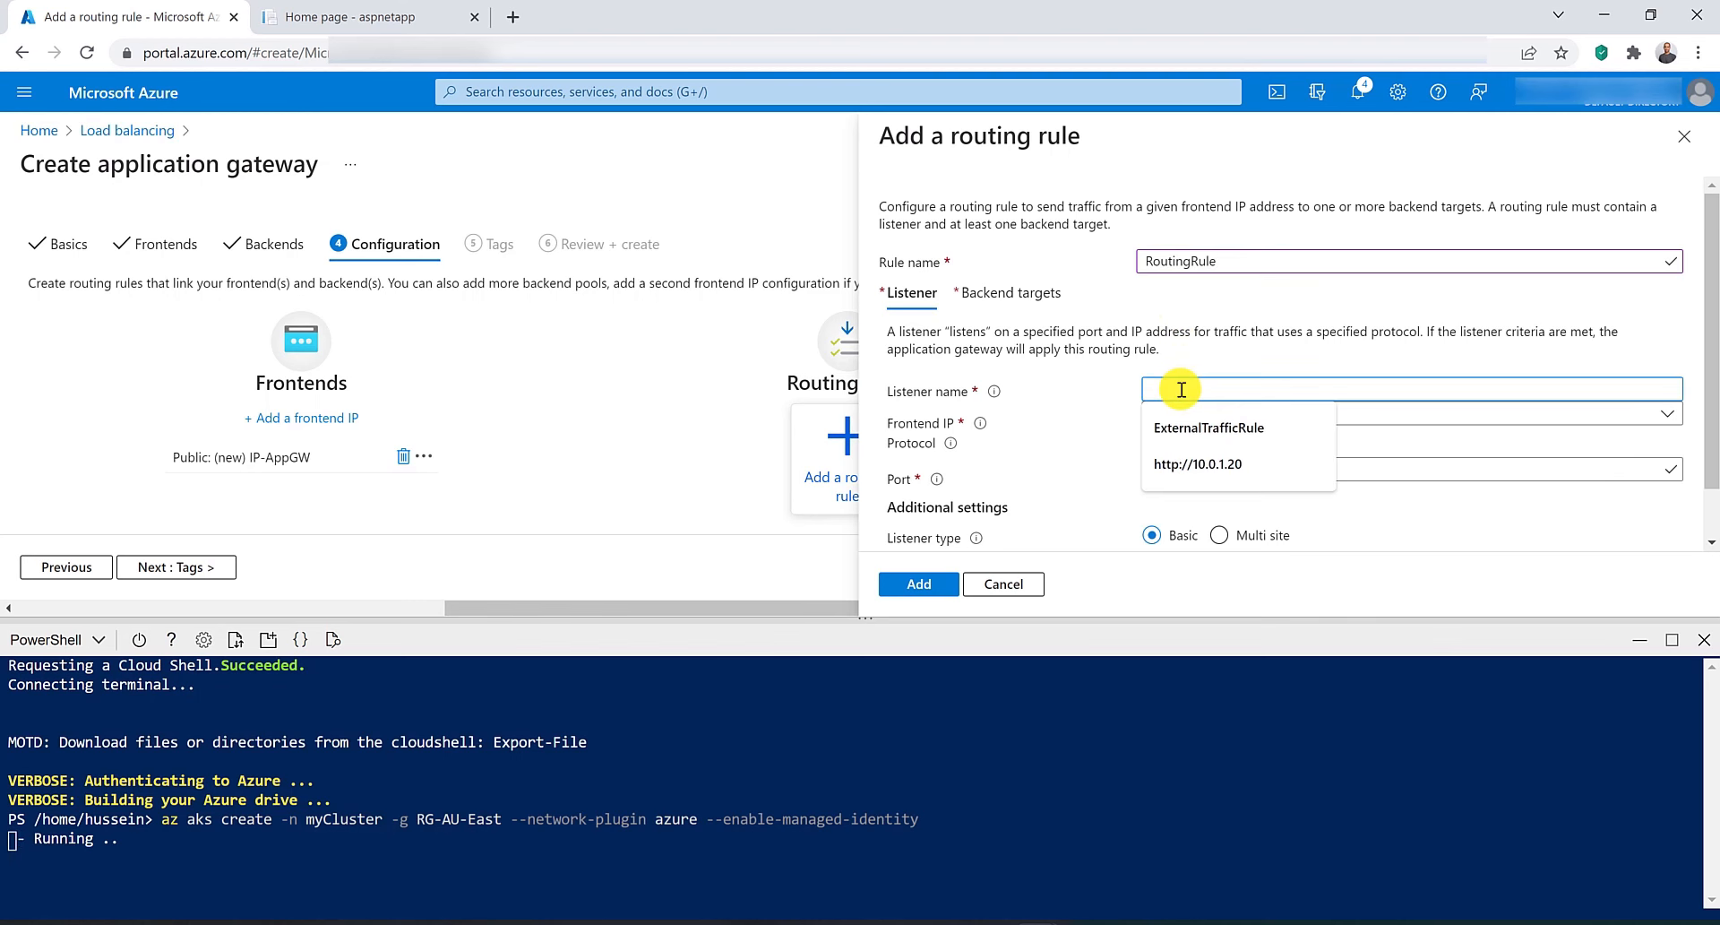
type("Listener")
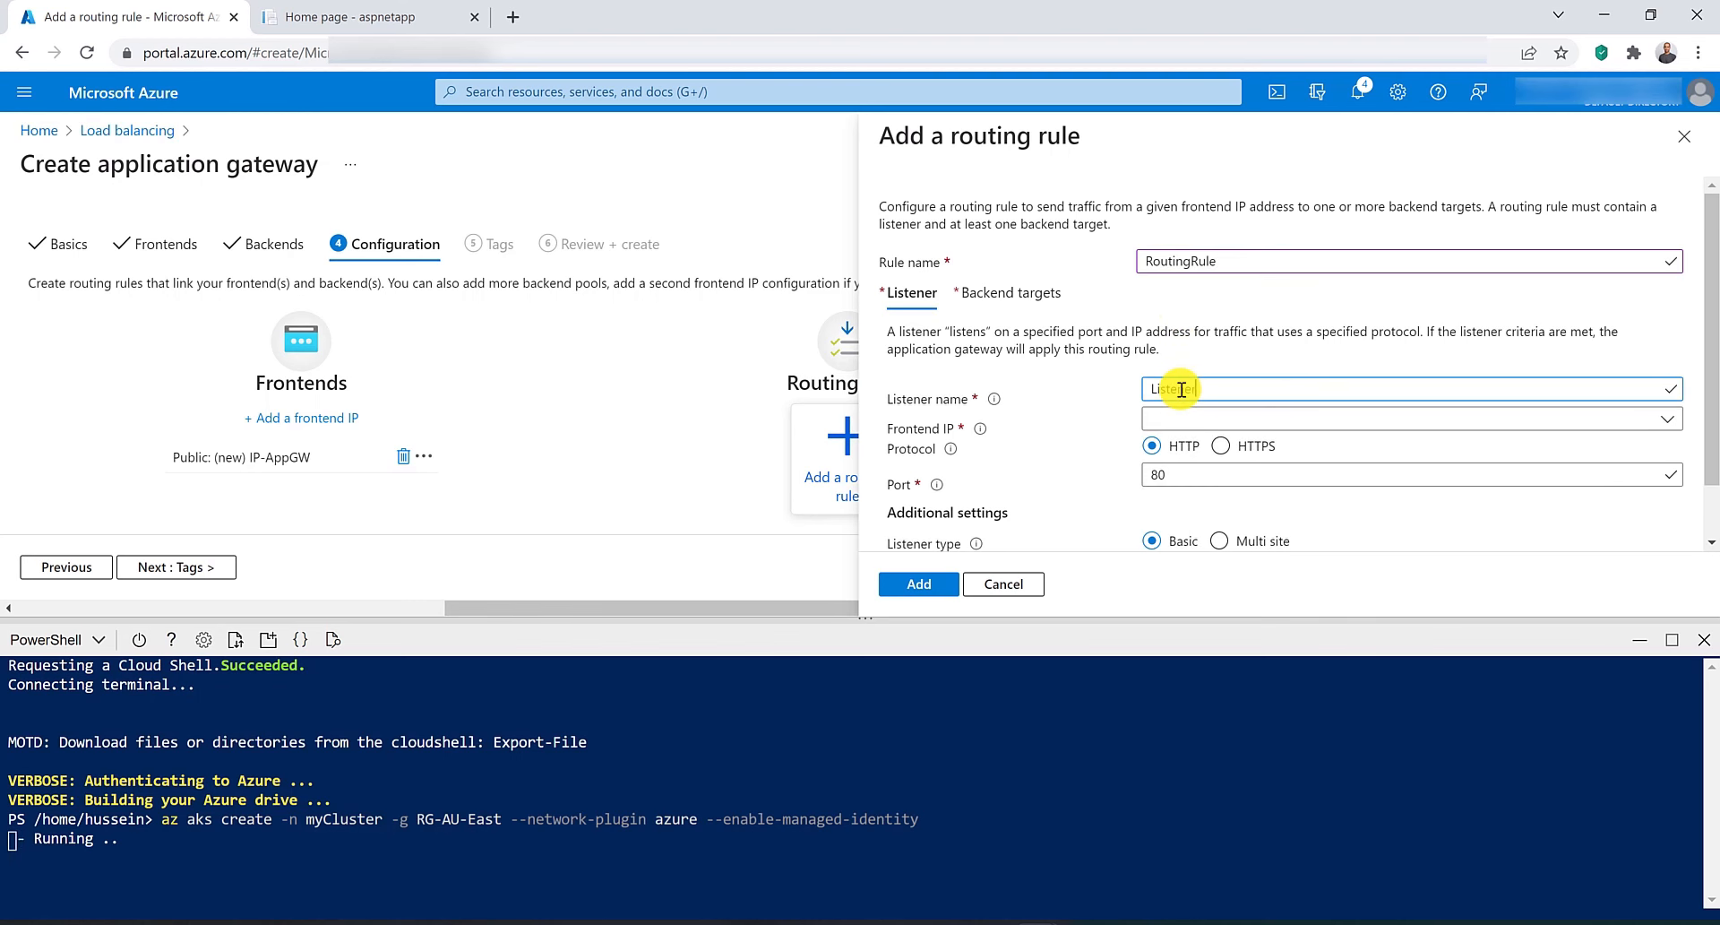
left_click(1185, 418)
left_click(1198, 447)
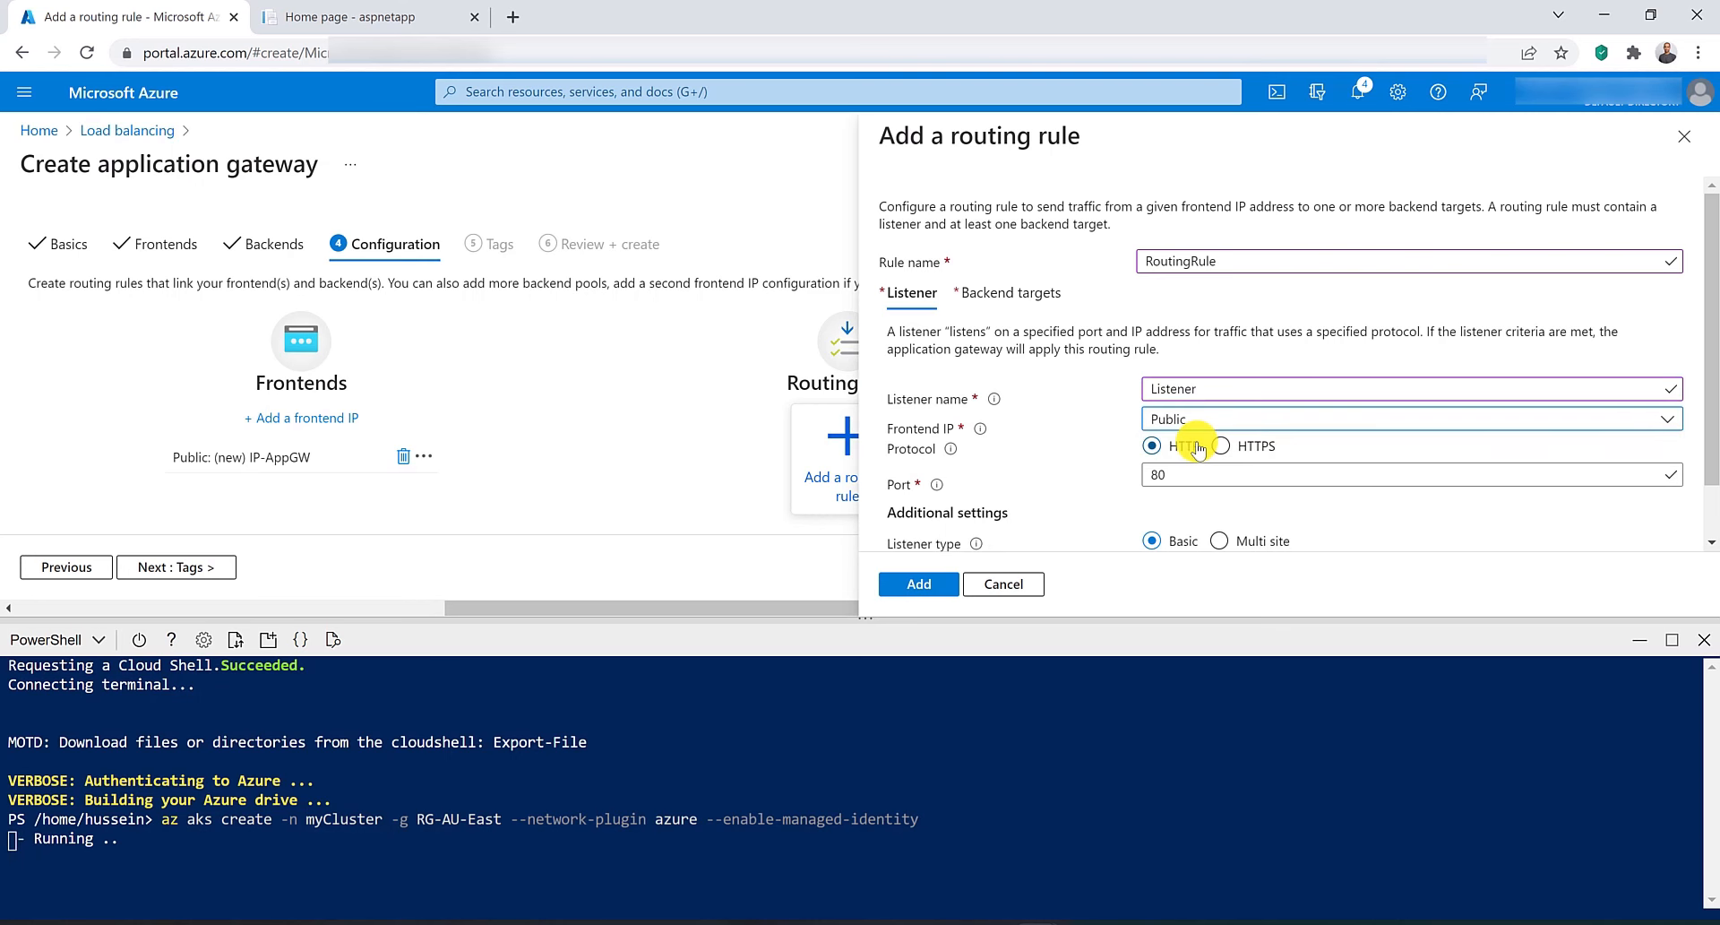
scroll(1156, 471, "down", 2)
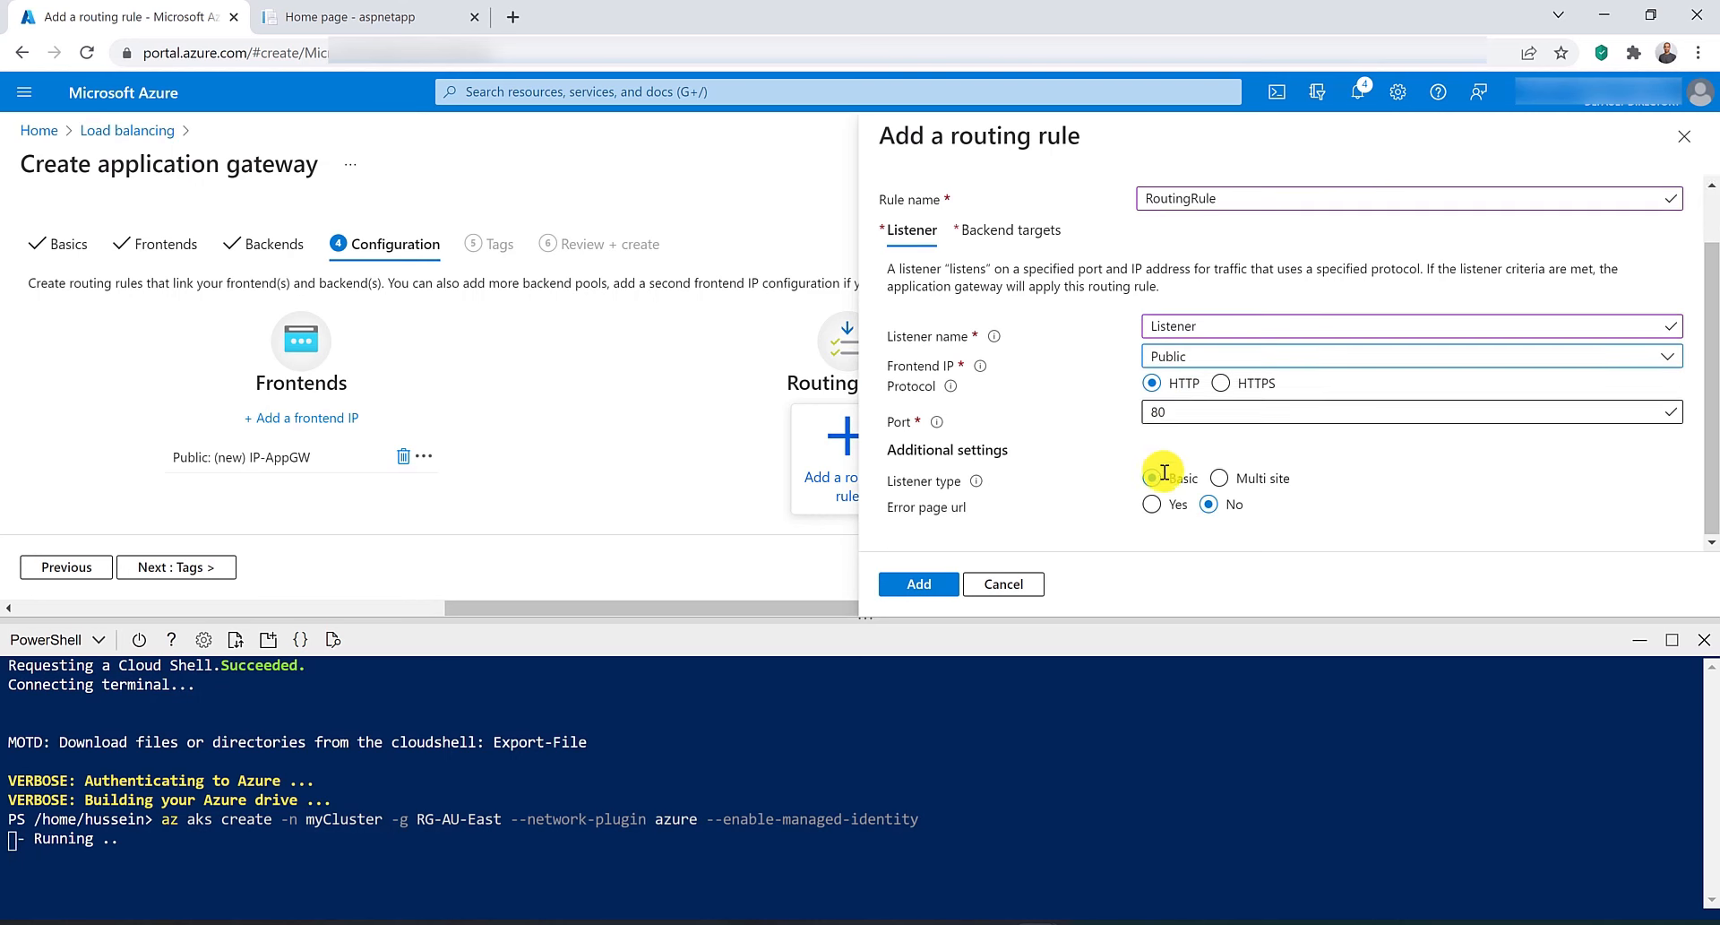
Target the rule to MyBackendPool with new HTTP settings named MyHttpSettings, then add the routing rule.
left_click(1015, 231)
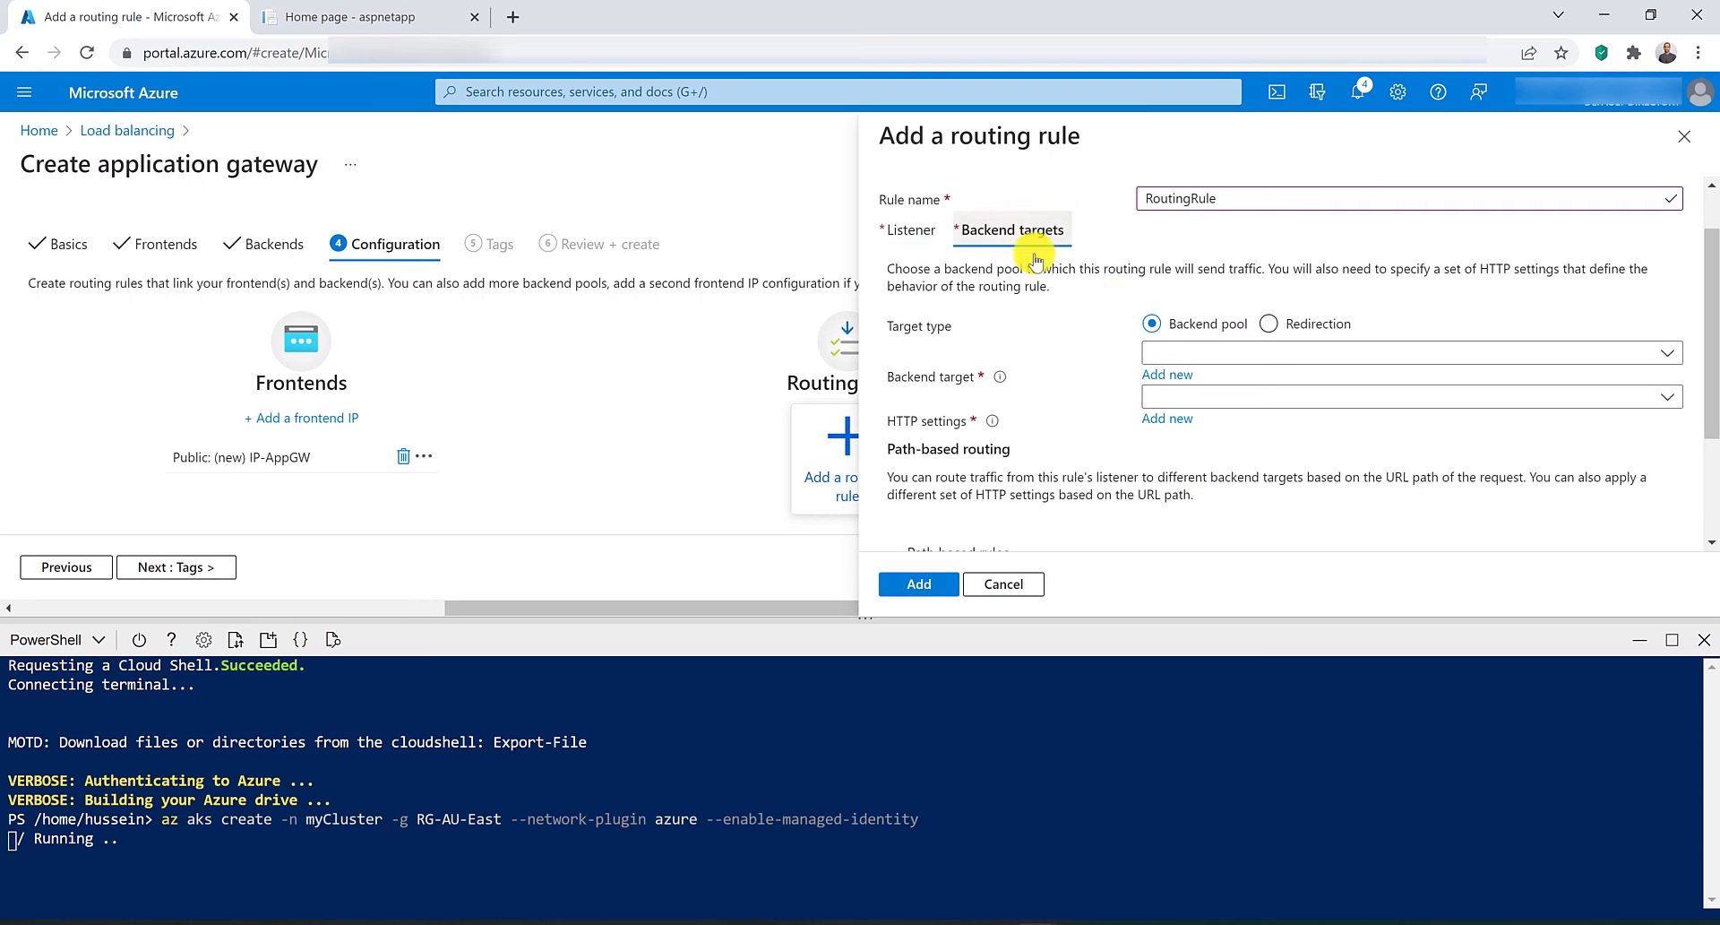
left_click(1252, 353)
left_click(1252, 384)
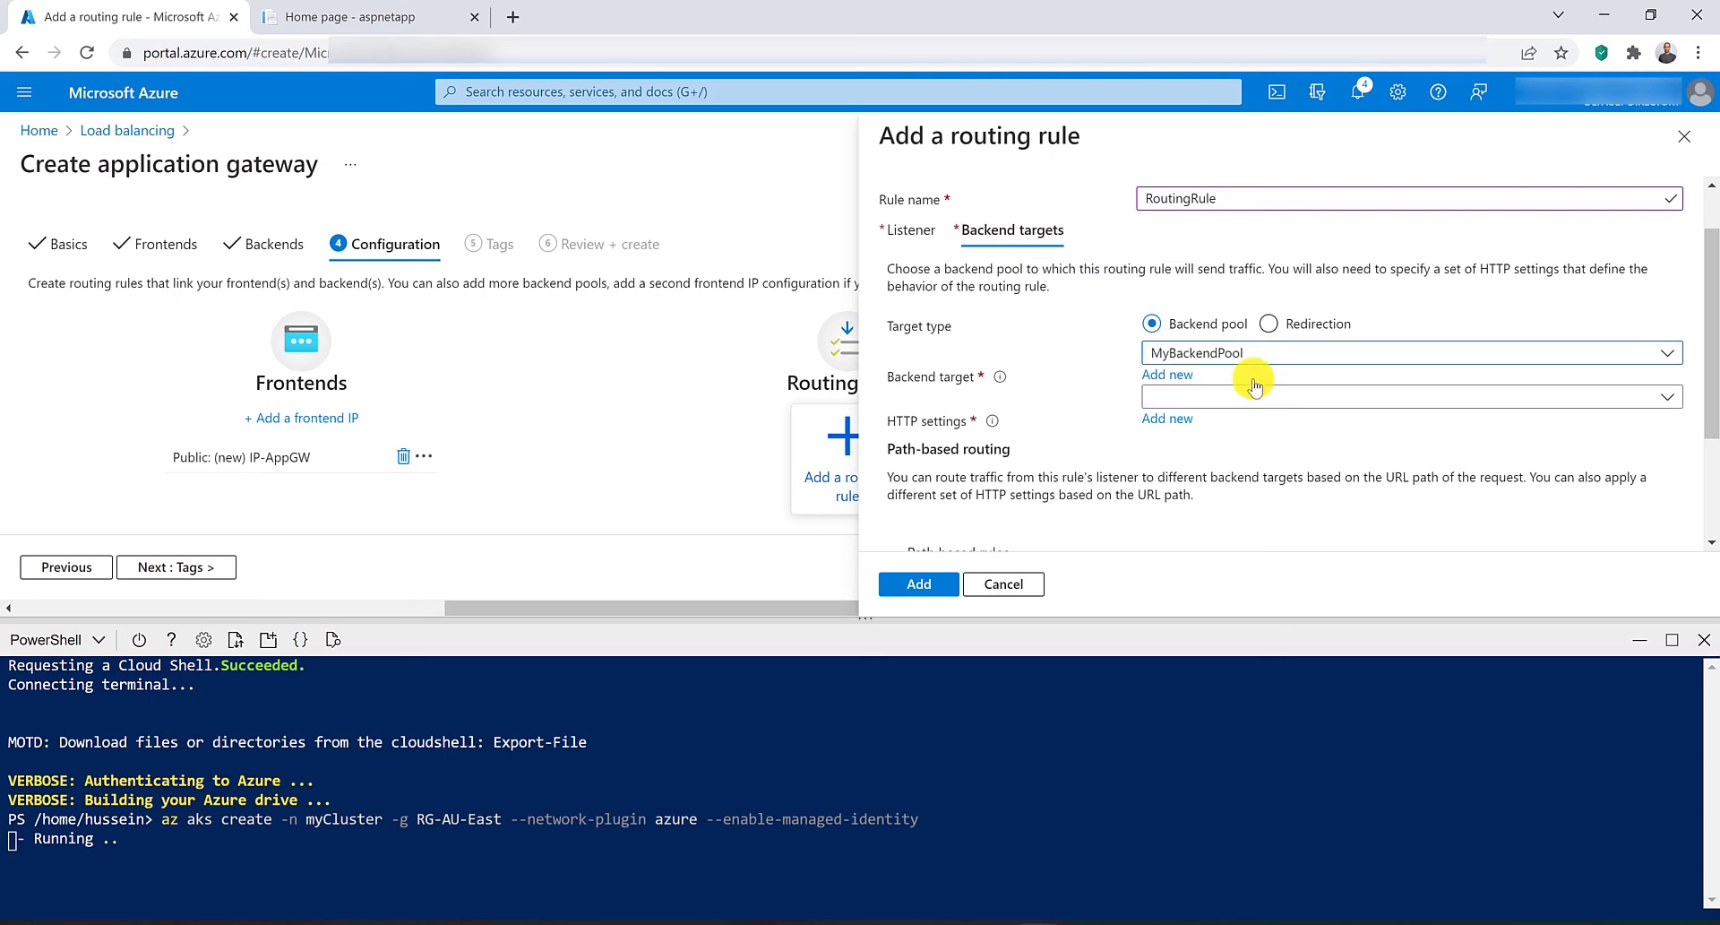
left_click(1185, 418)
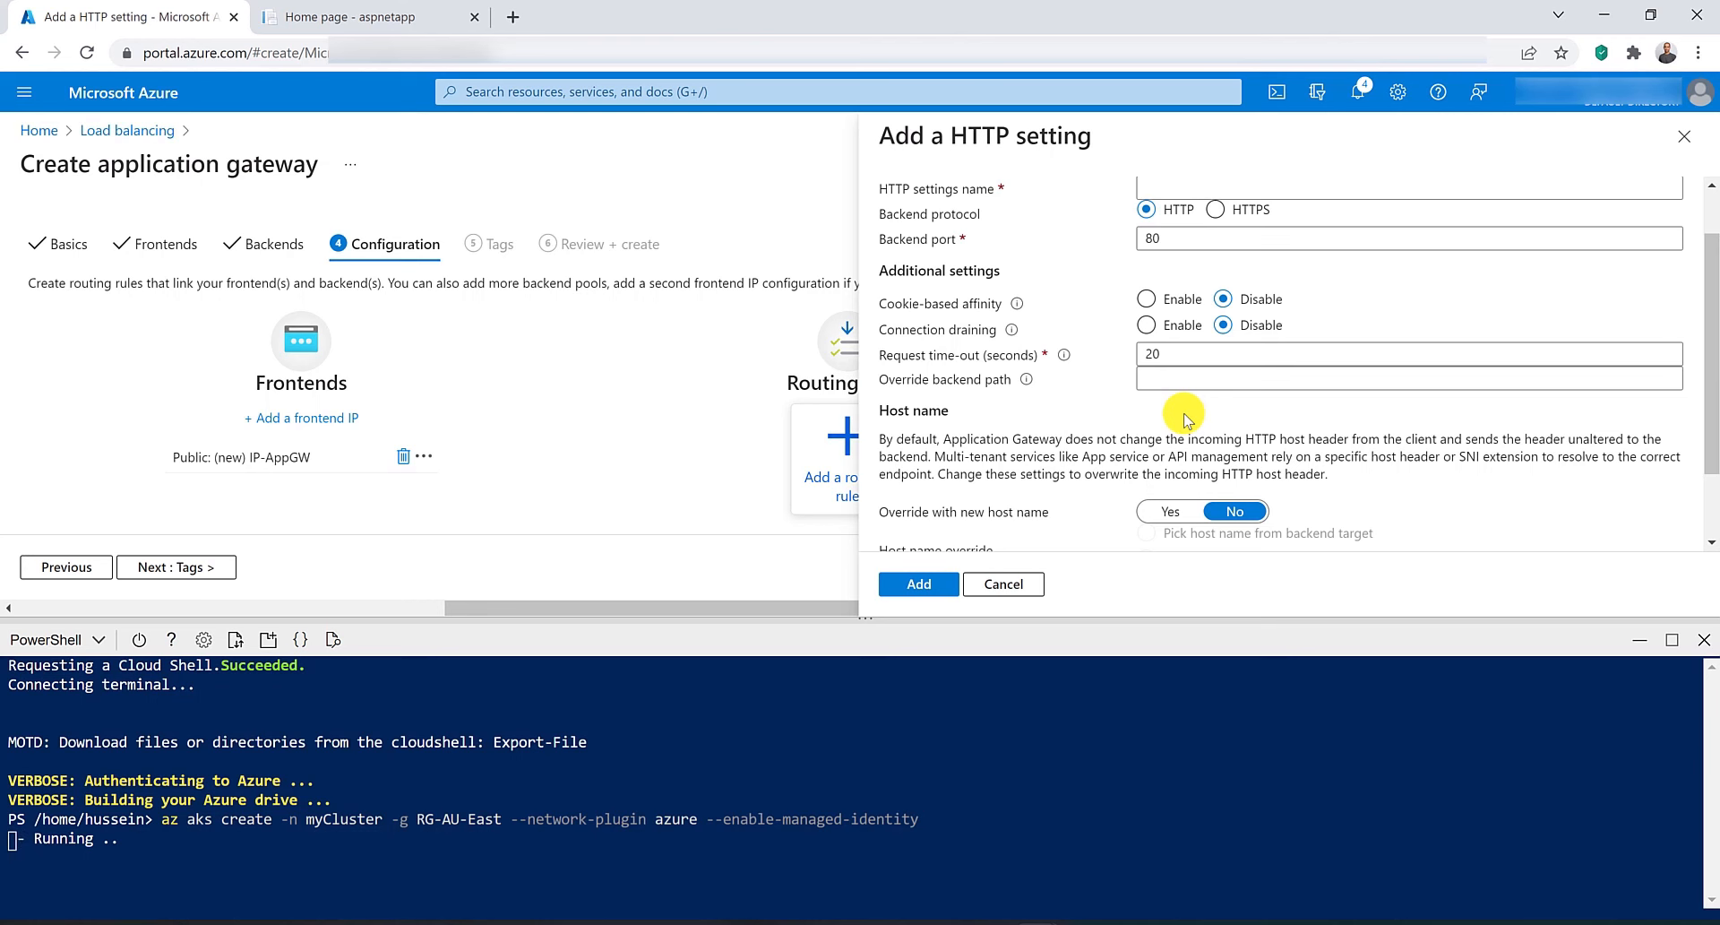
scroll(1183, 388, "up", 1)
left_click(1162, 252)
type("MyHttpSettings")
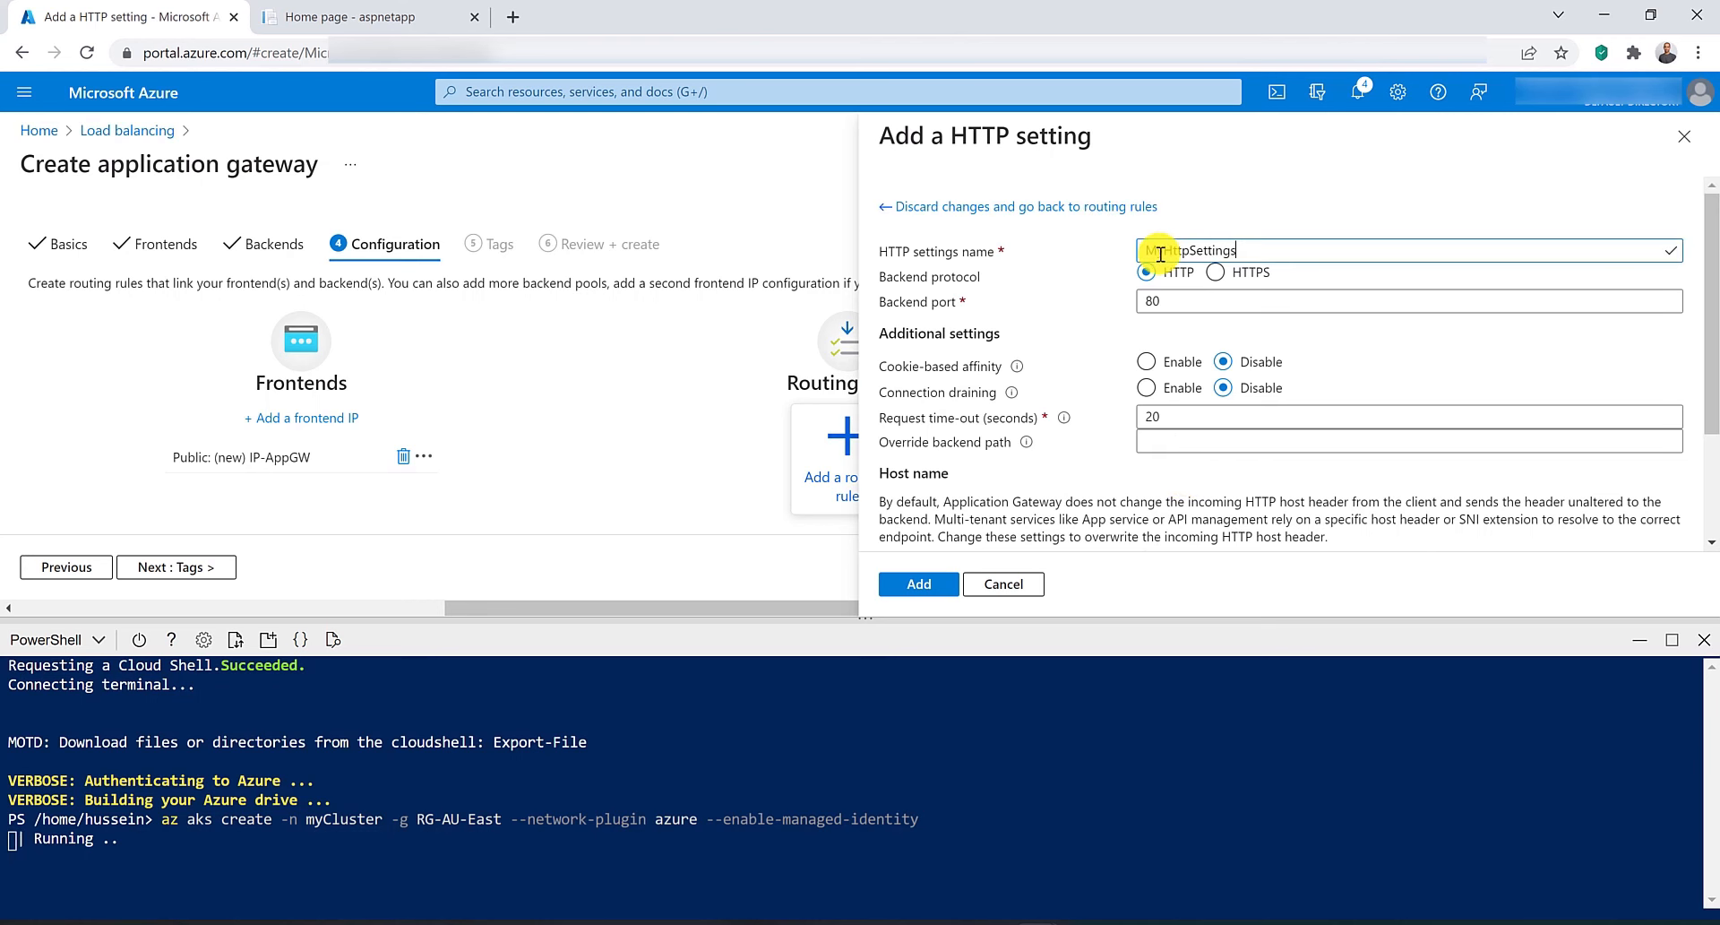
scroll(1152, 265, "down", 2)
left_click(923, 584)
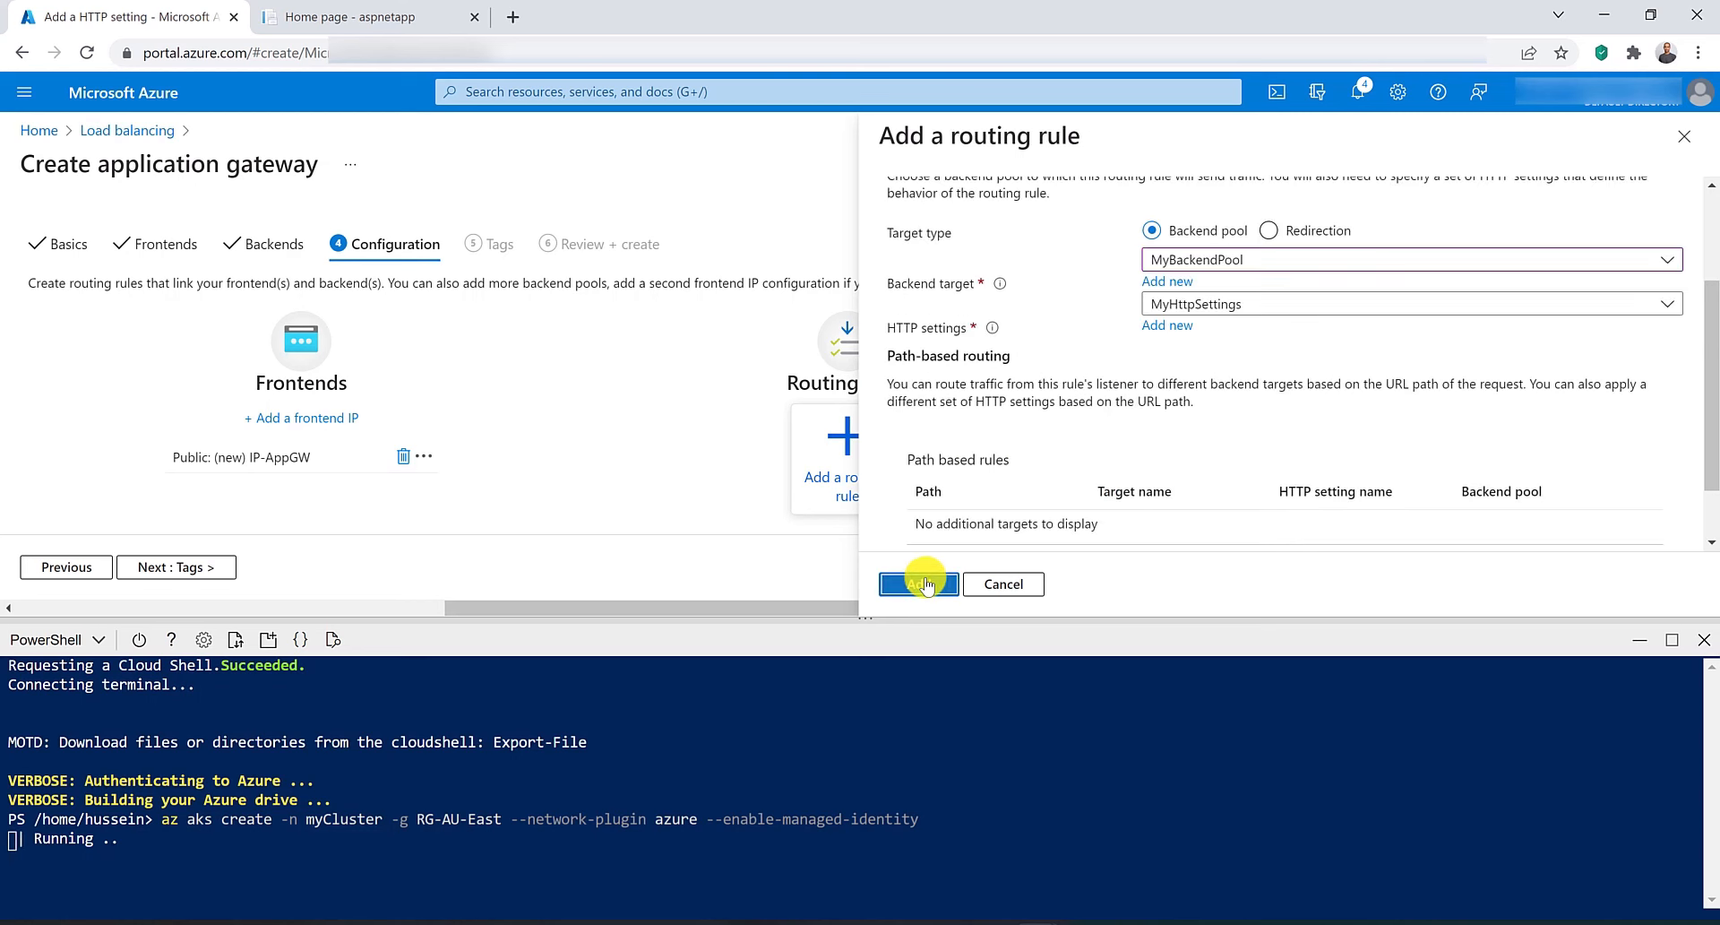
left_click(923, 584)
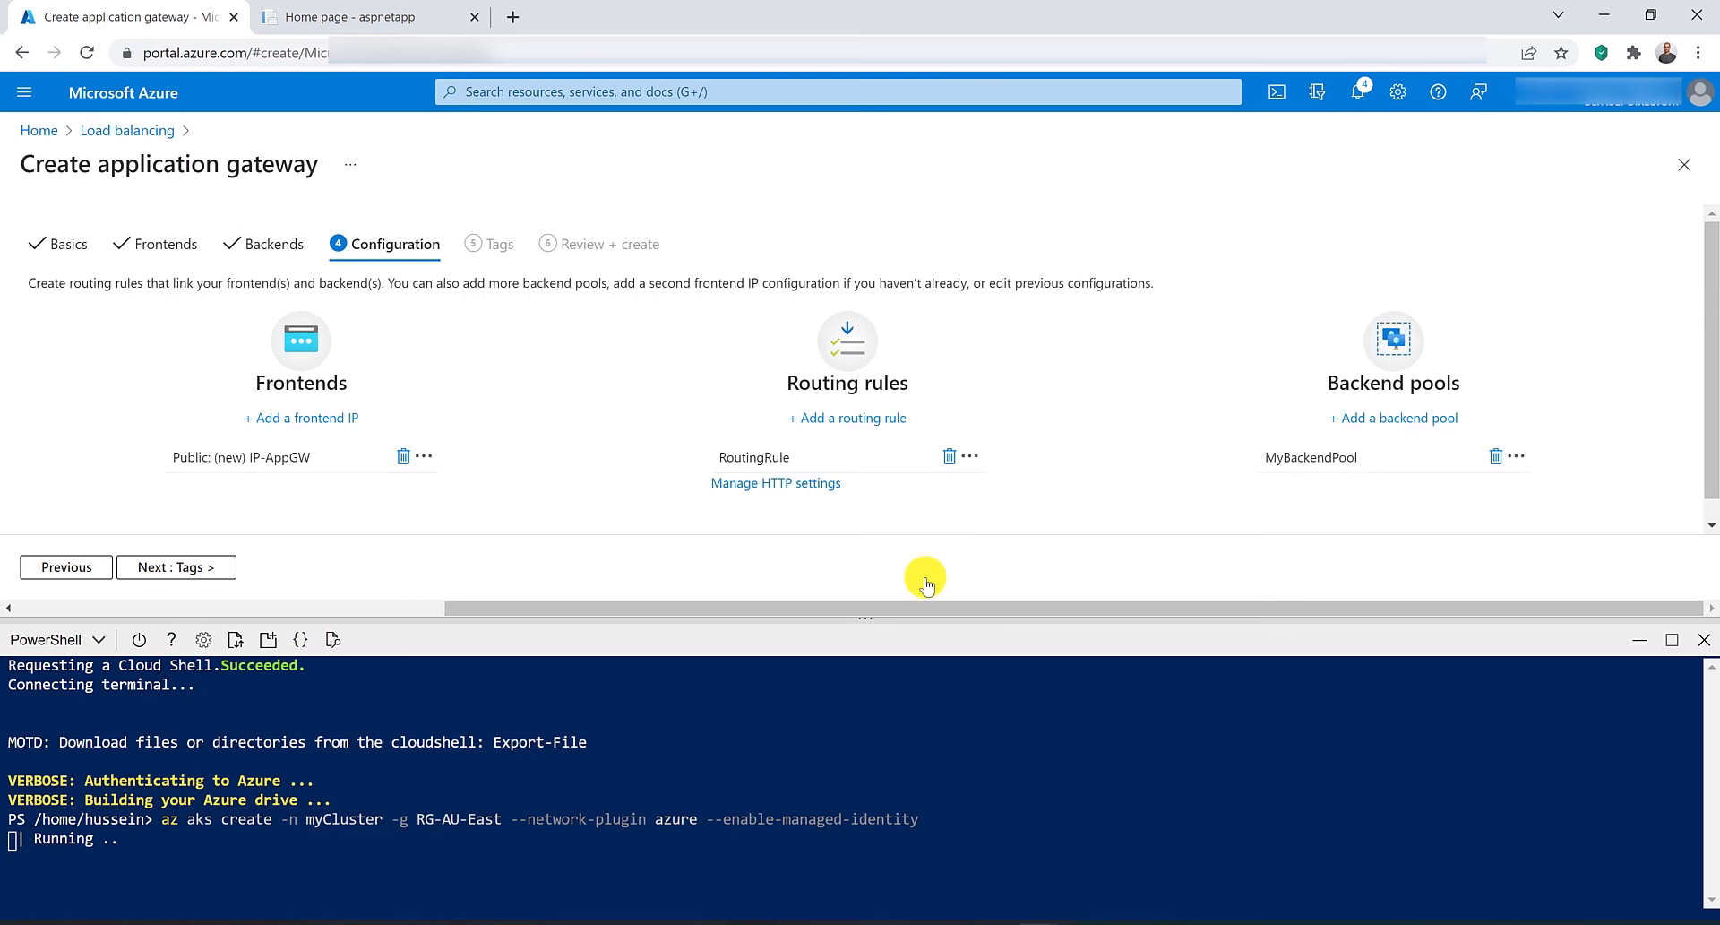
Skip tags, review, and create the application gateway.
left_click(212, 574)
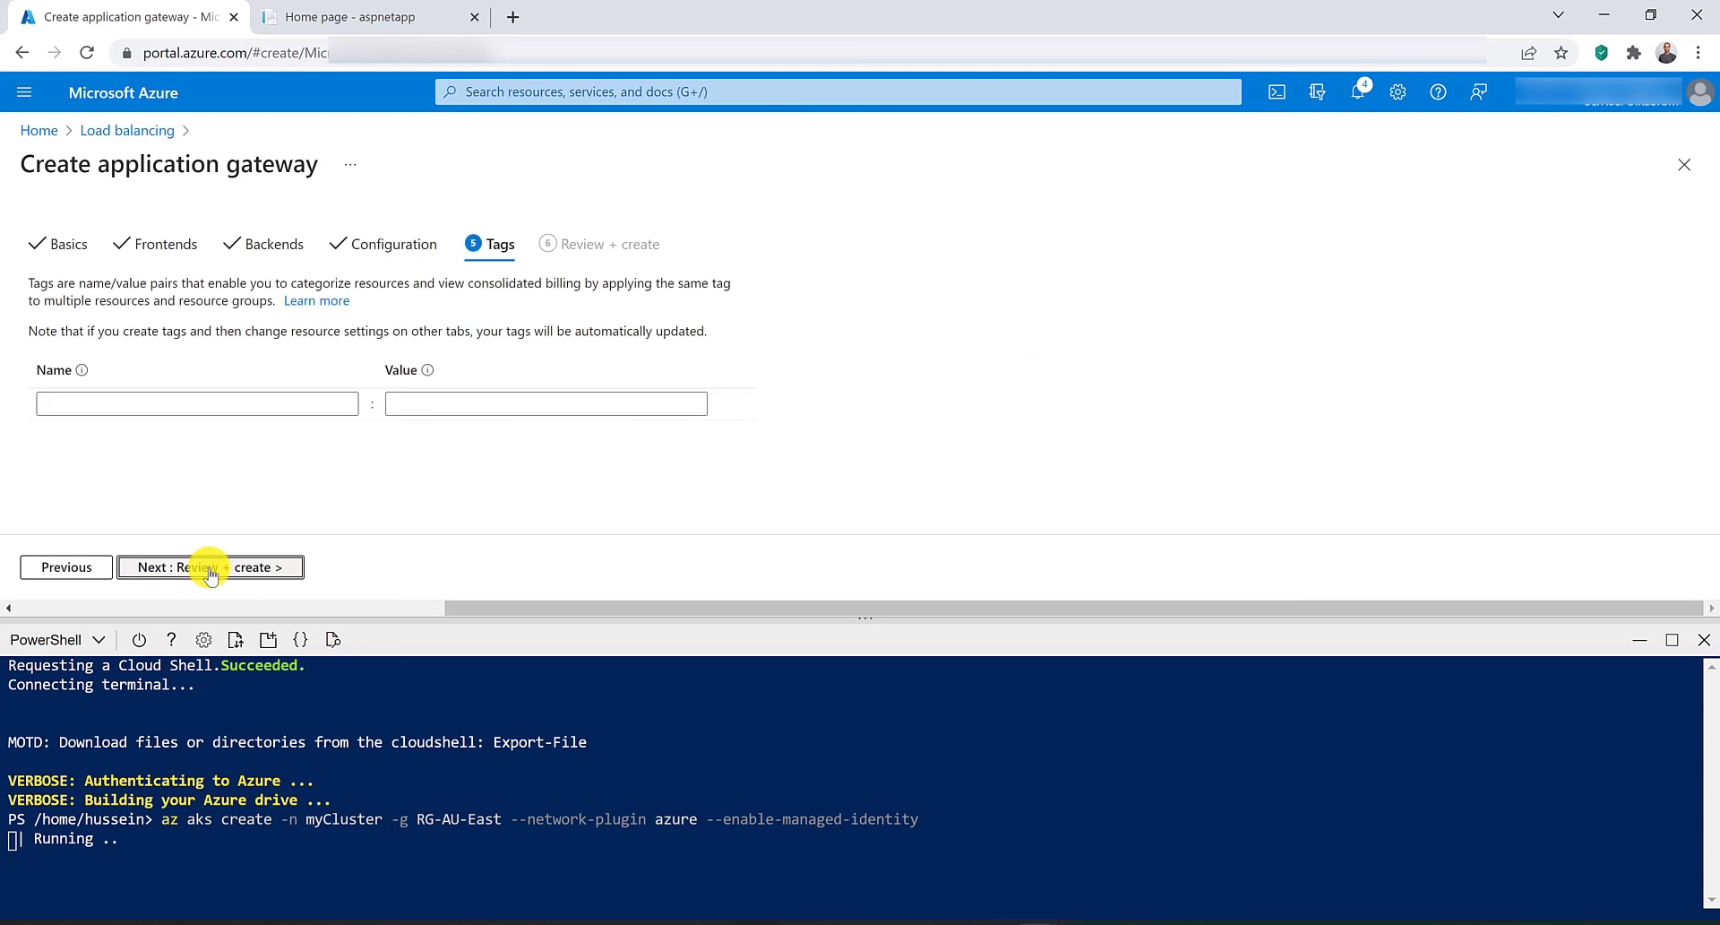
left_click(212, 574)
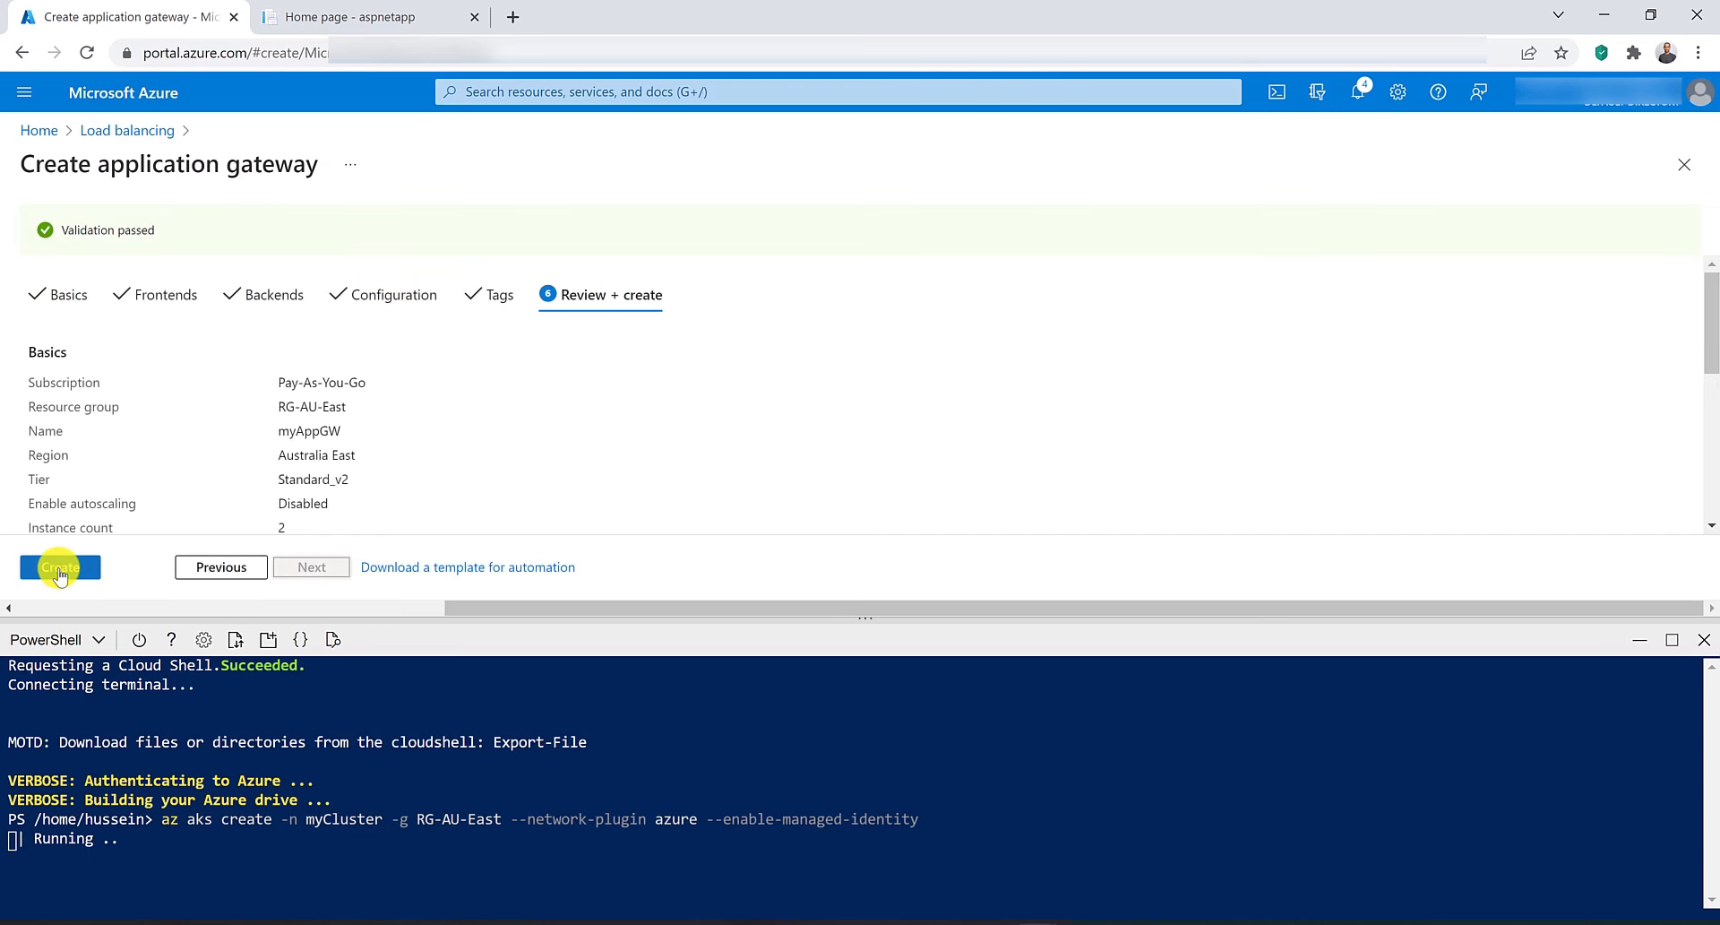
left_click(58, 573)
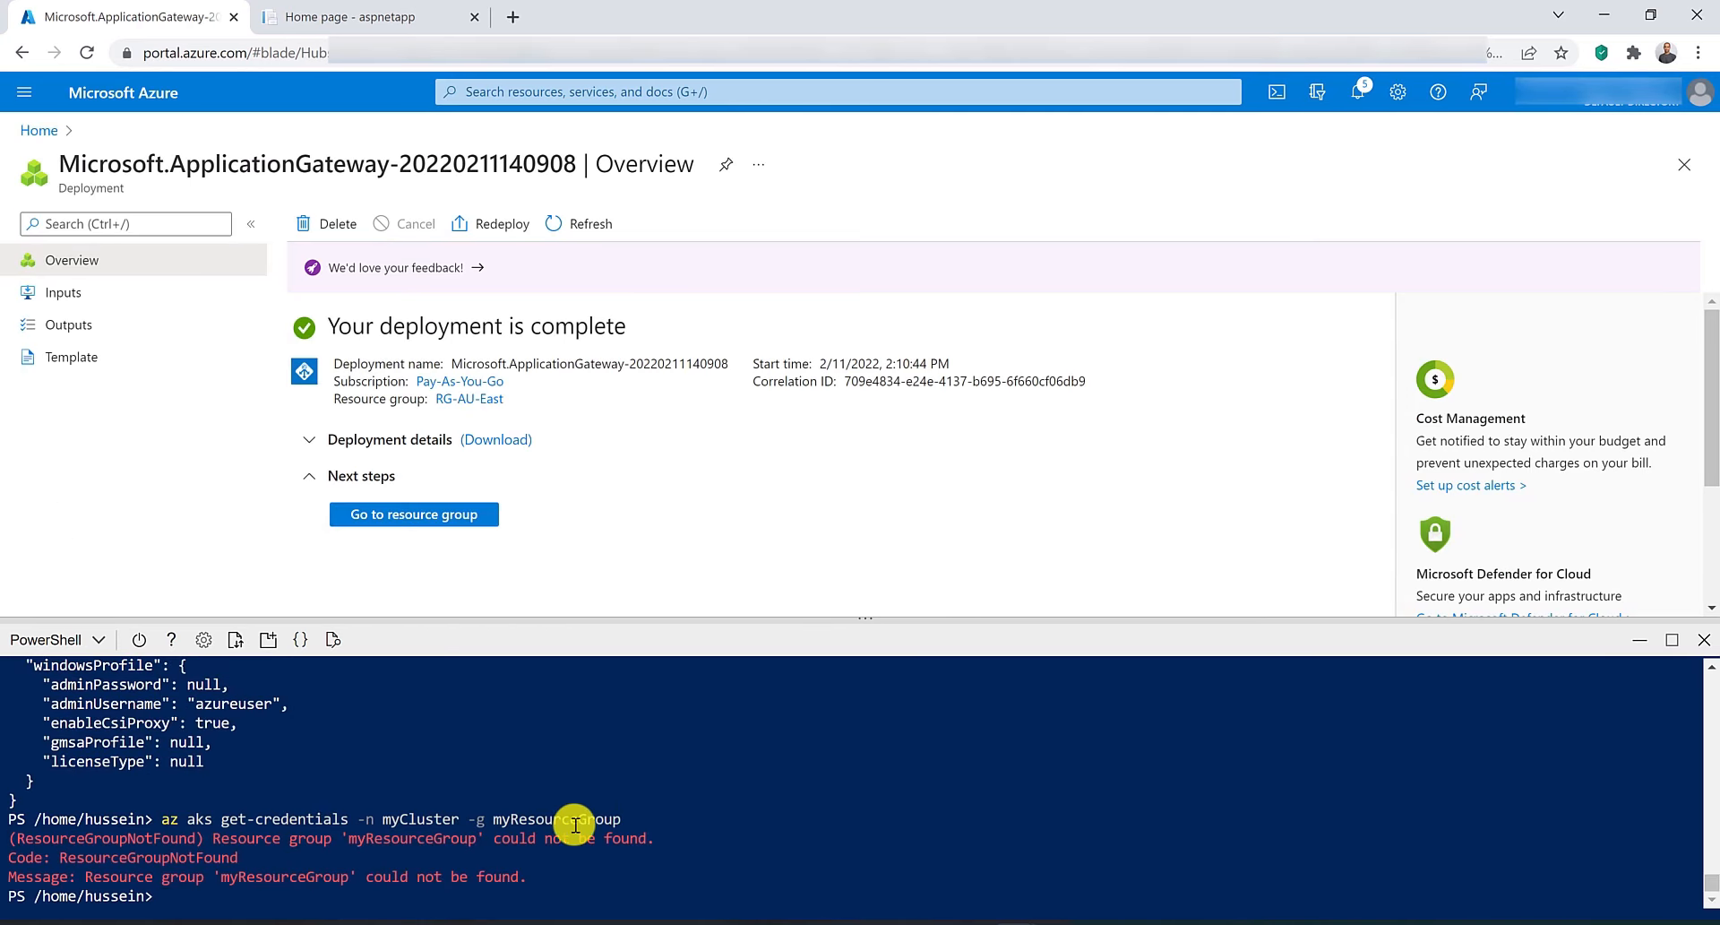
Fetch credentials for myCluster from resource group RG-AU-East, overwriting the existing kubeconfig entries.
scroll(573, 824, "up", 5)
scroll(573, 824, "down", 5)
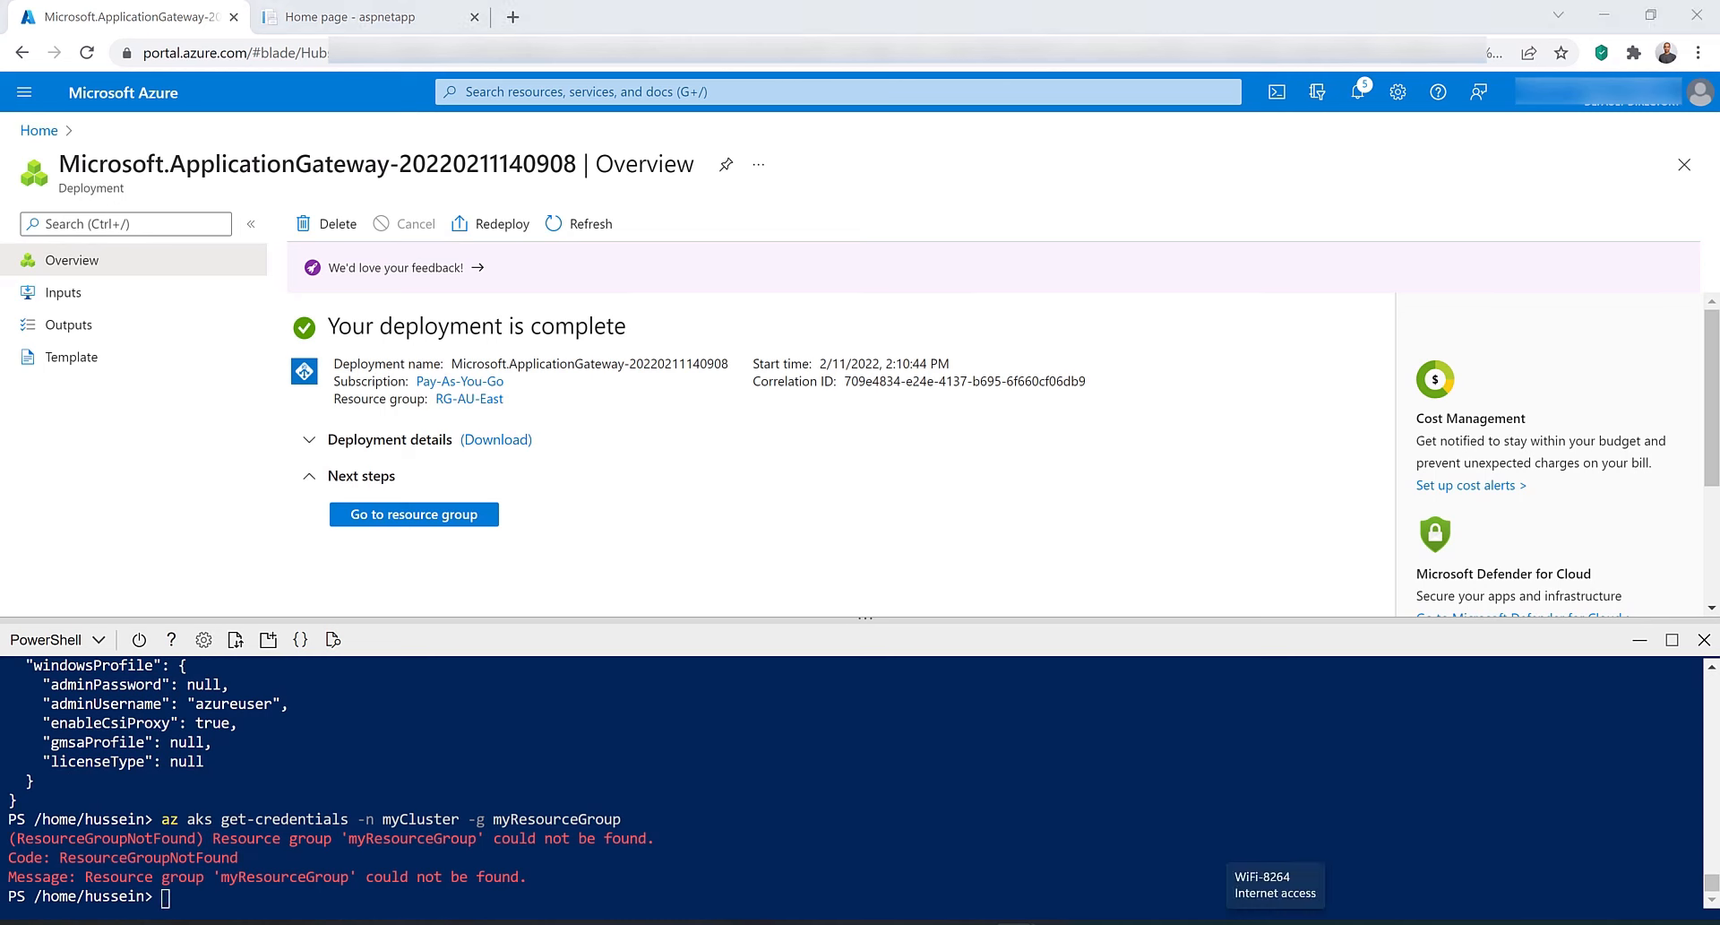
right_click(215, 898)
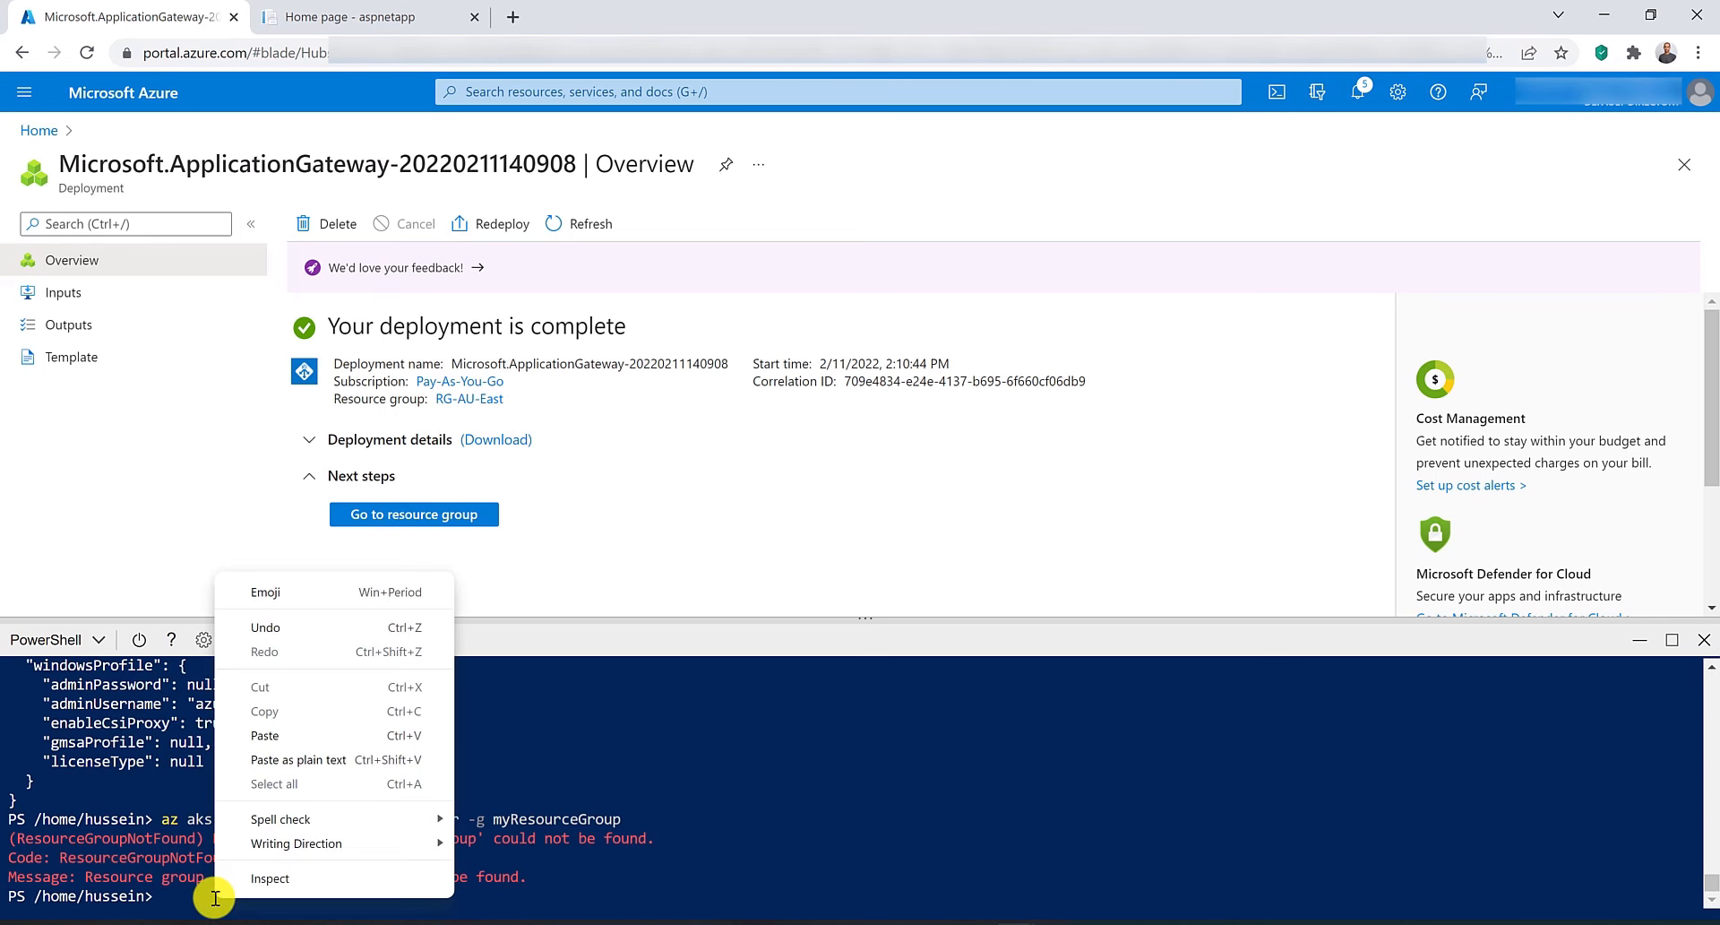
left_click(215, 898)
key("Up")
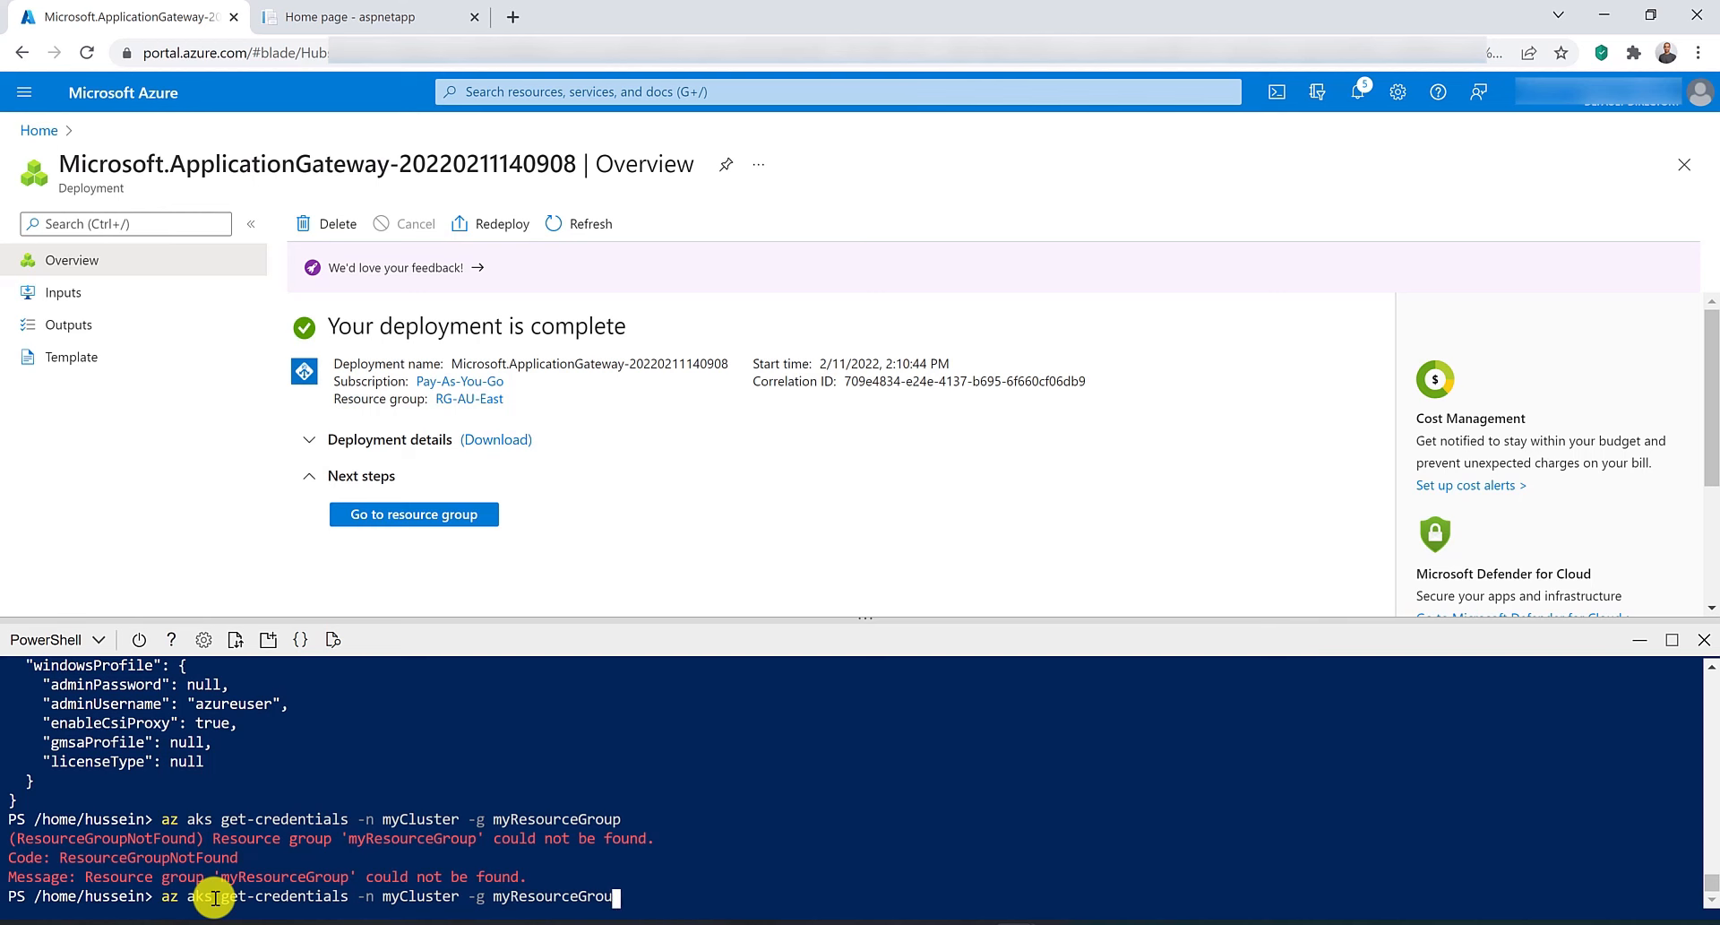
key("BackSpace")
key("BackSpace")
key("BackSpace")
key("BackSpace")
key("BackSpace")
key("BackSpace")
key("BackSpace")
key("BackSpace")
key("BackSpace")
key("BackSpace")
key("BackSpace")
key("BackSpace")
key("BackSpace")
key("BackSpace")
type("RG")
type("-Au")
type("U-East")
key("Return")
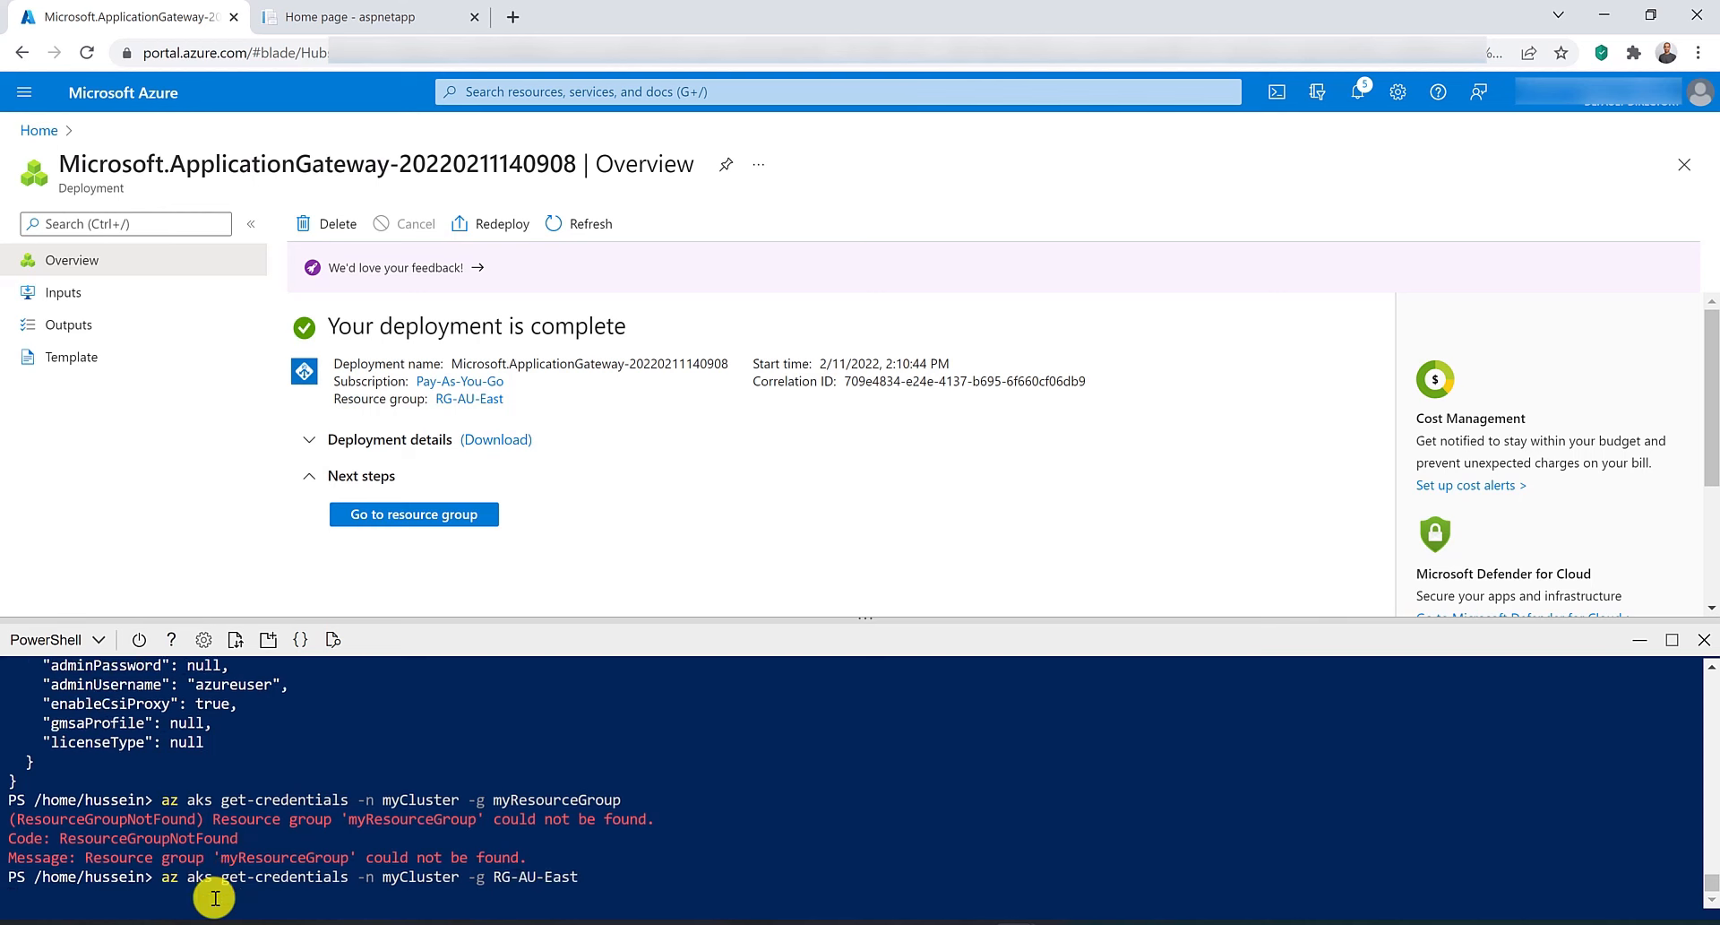
type("y")
key("Return")
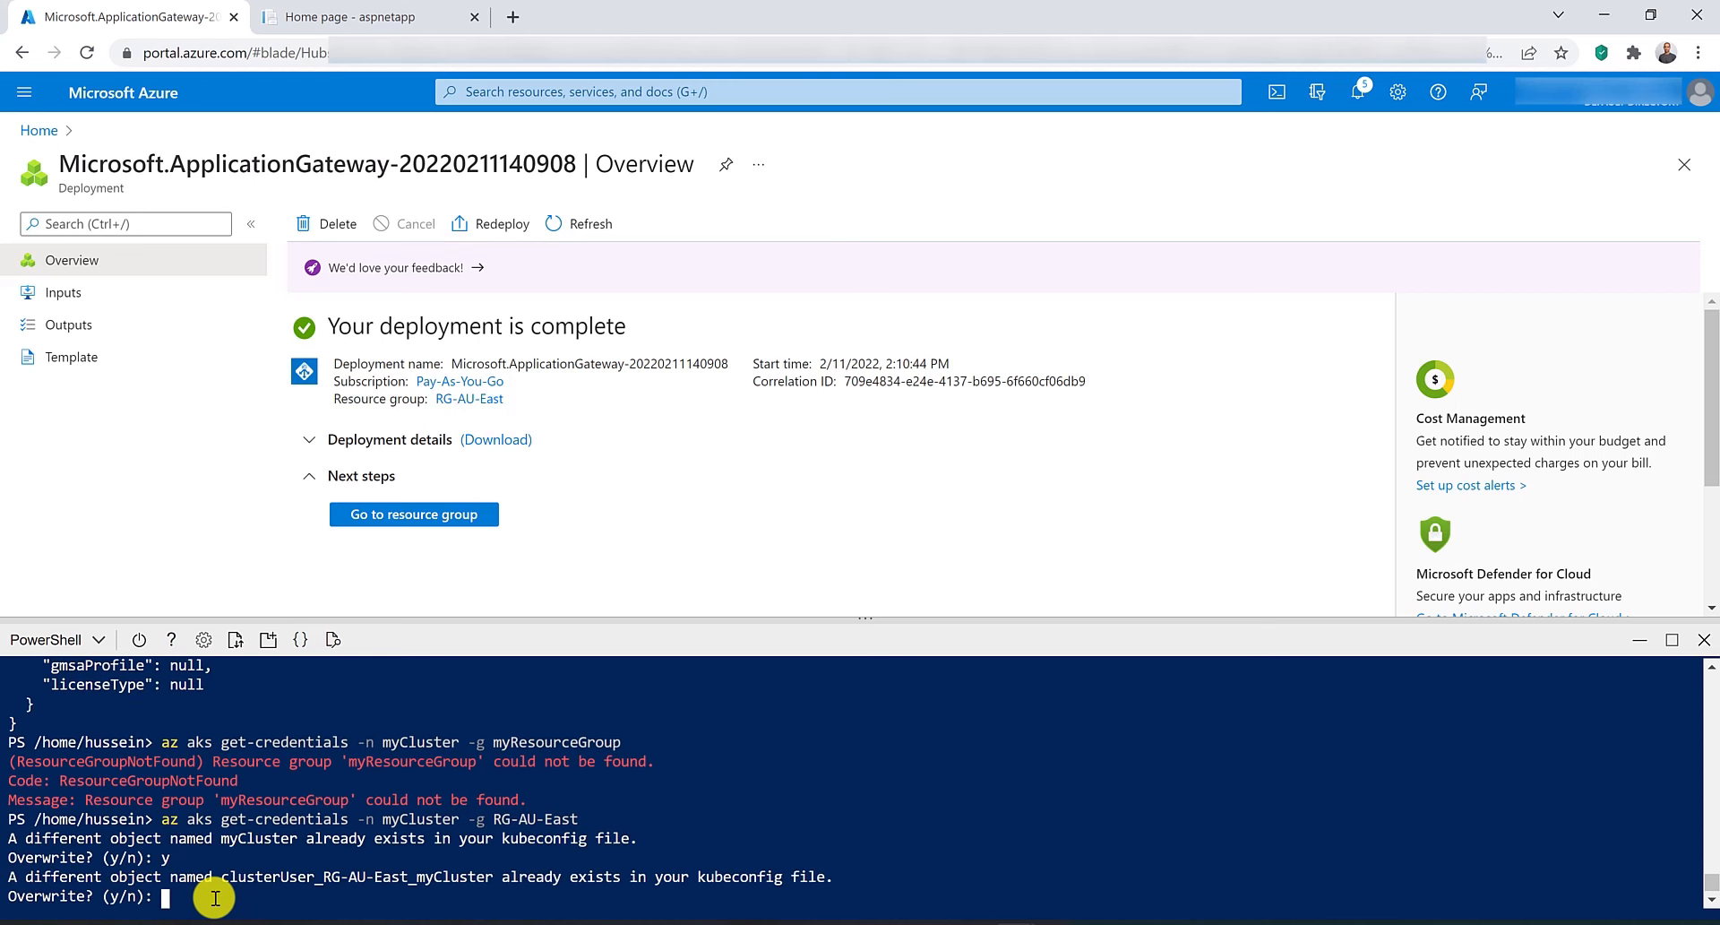
type("y")
key("Return")
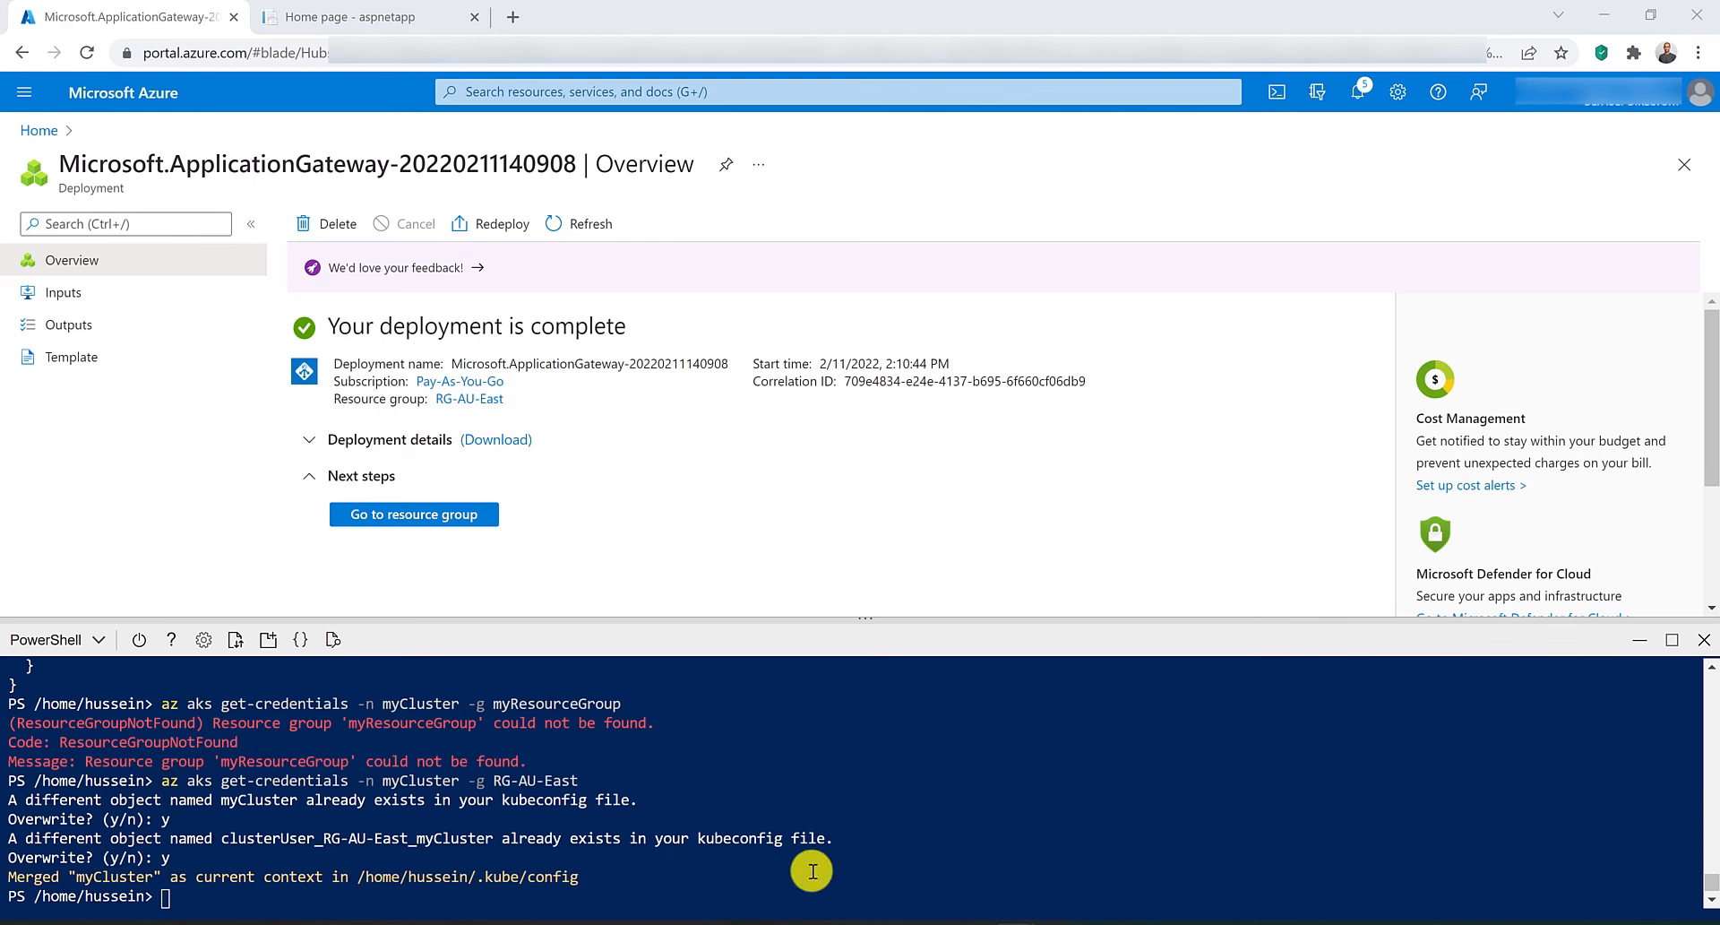
Deploy the sample app with kubectl apply -f the aspnetapp.yaml URL from the application-gateway-kubernetes-ingress examples.
right_click(172, 897)
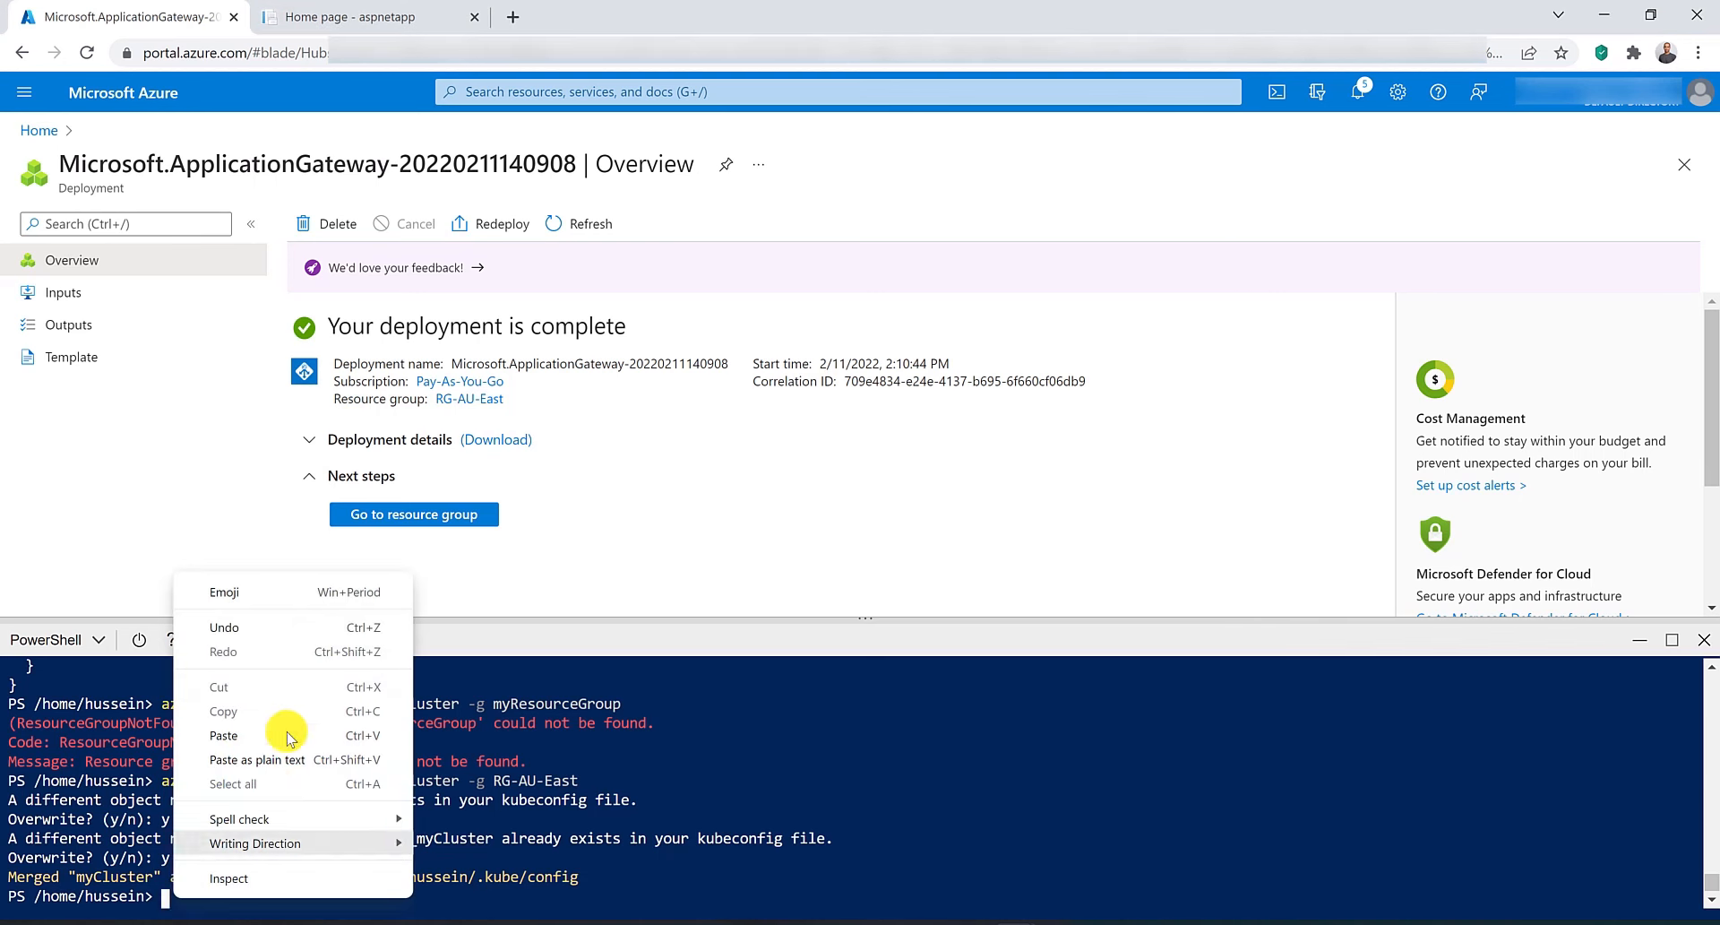
left_click(288, 739)
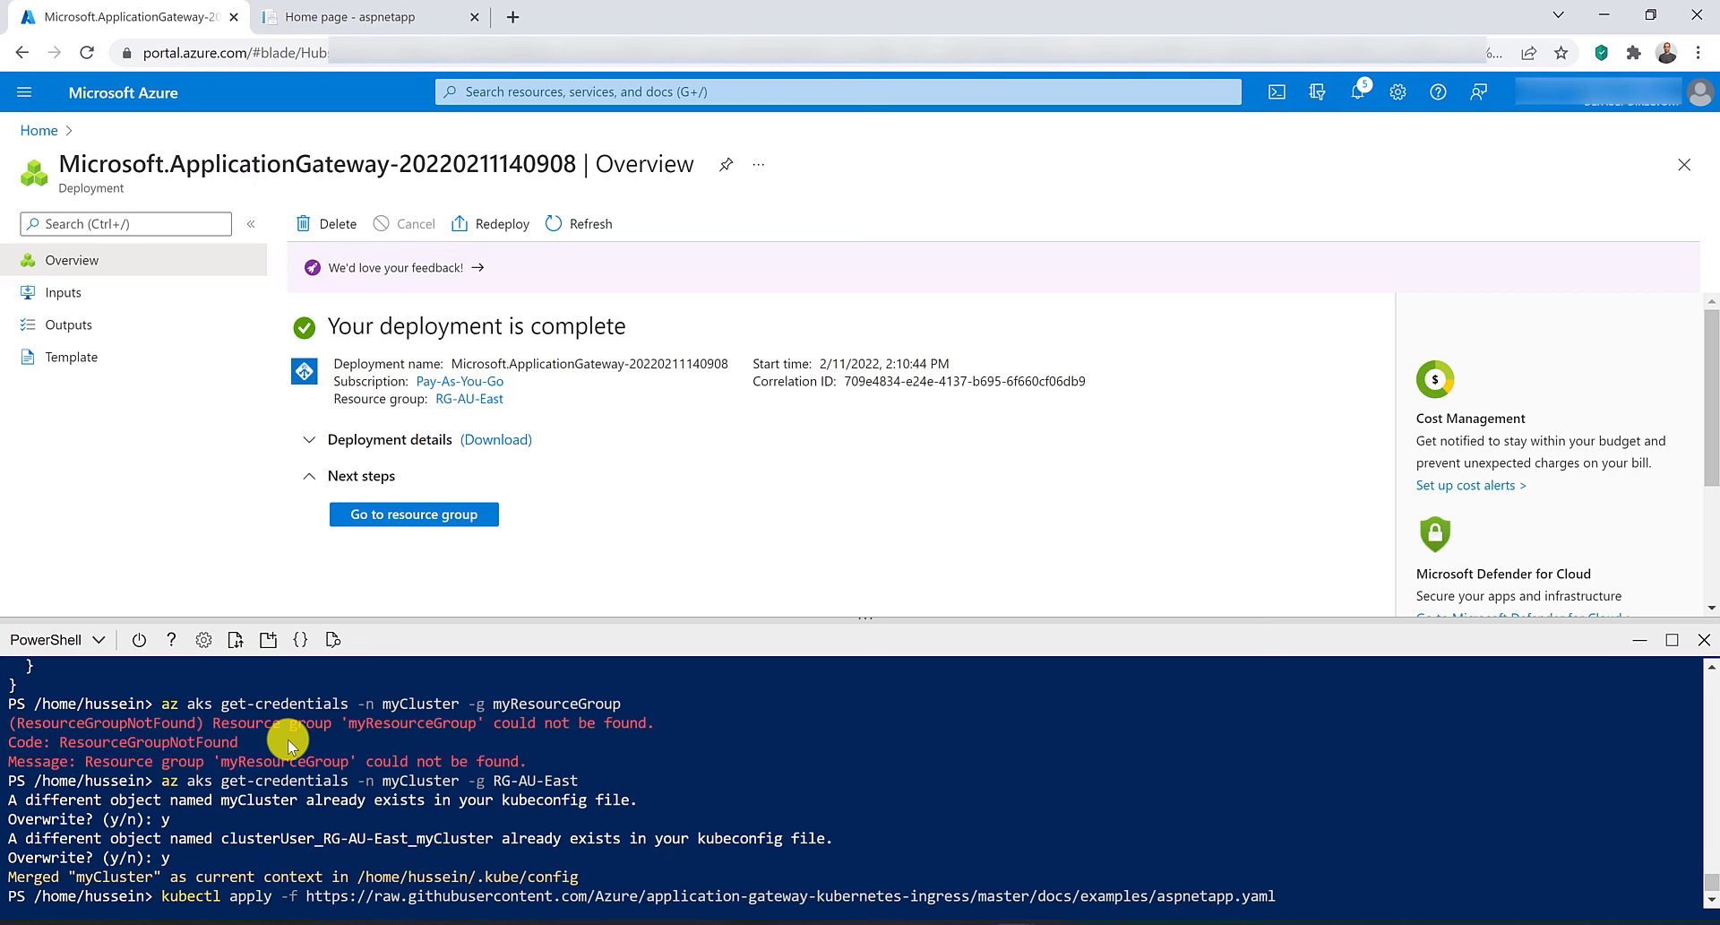
key("Return")
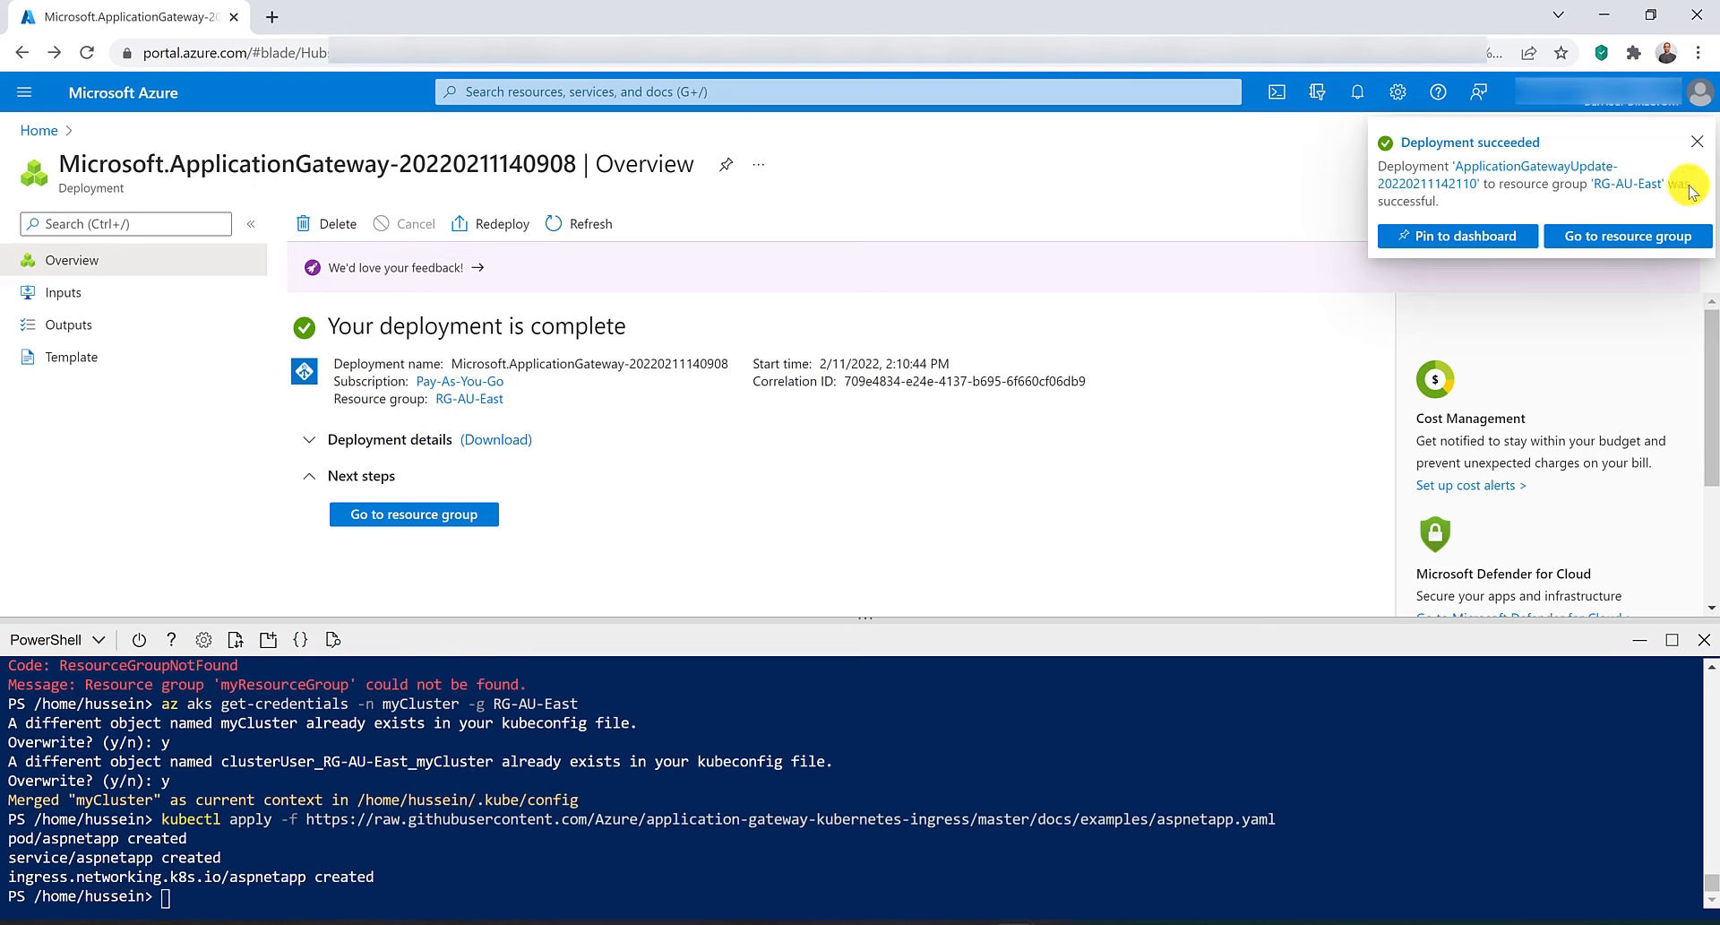
left_click(1698, 145)
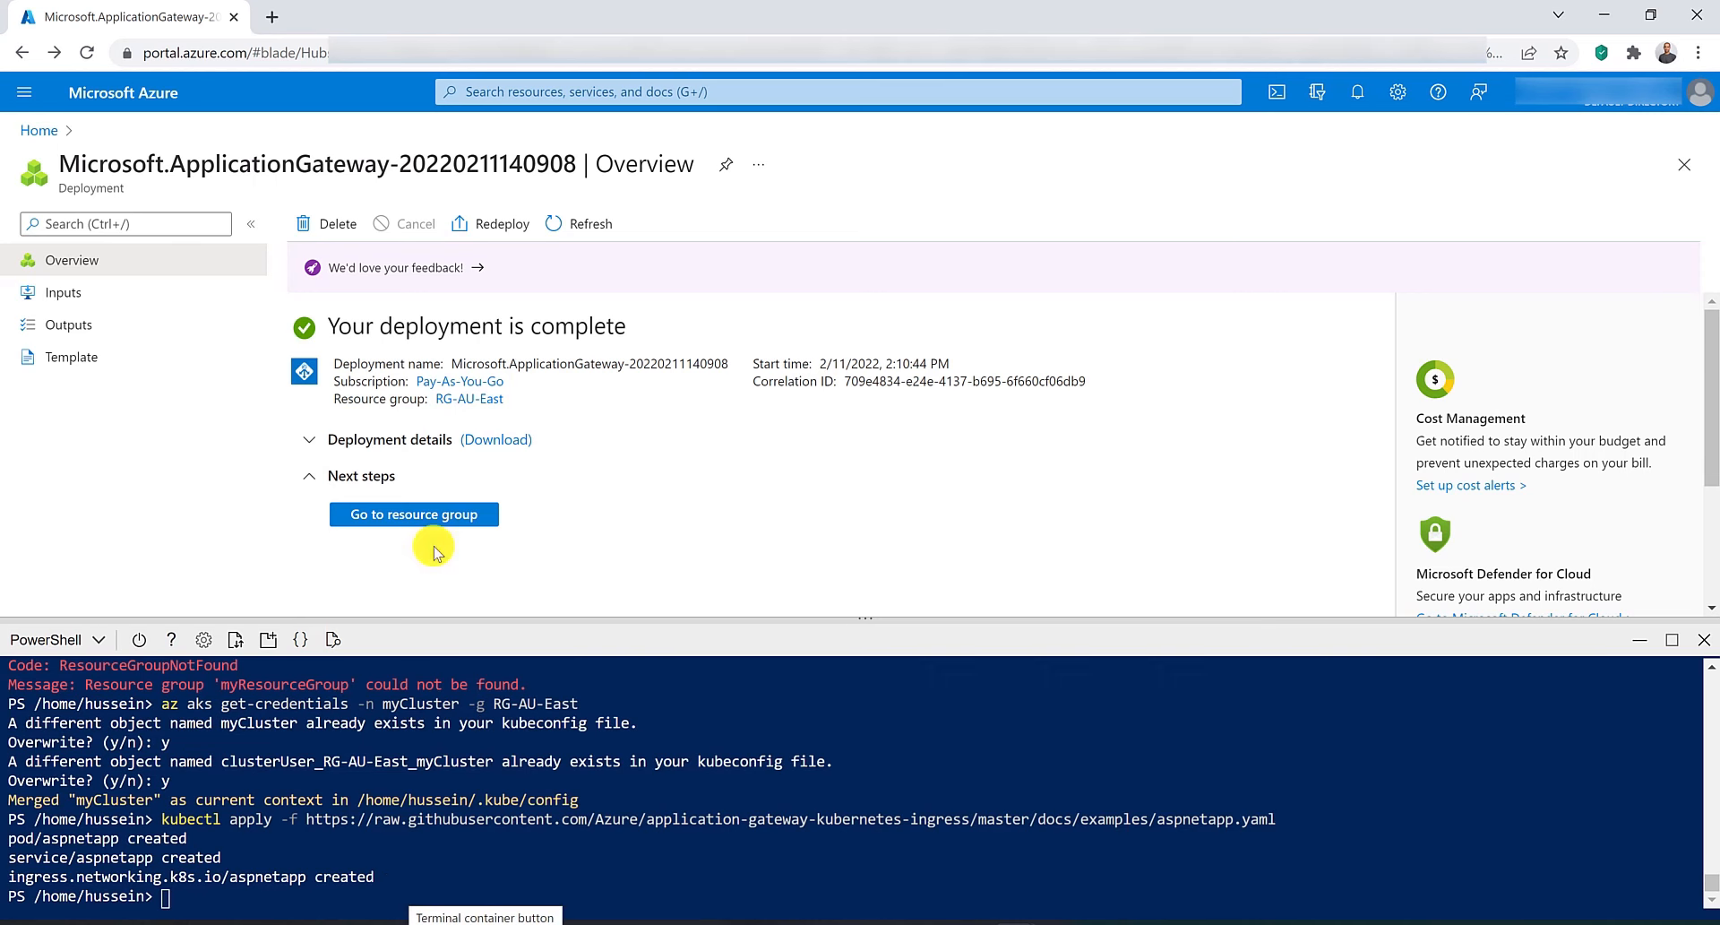
Open the Networking settings of the Kubernetes service myCluster in a new tab.
left_click(578, 91)
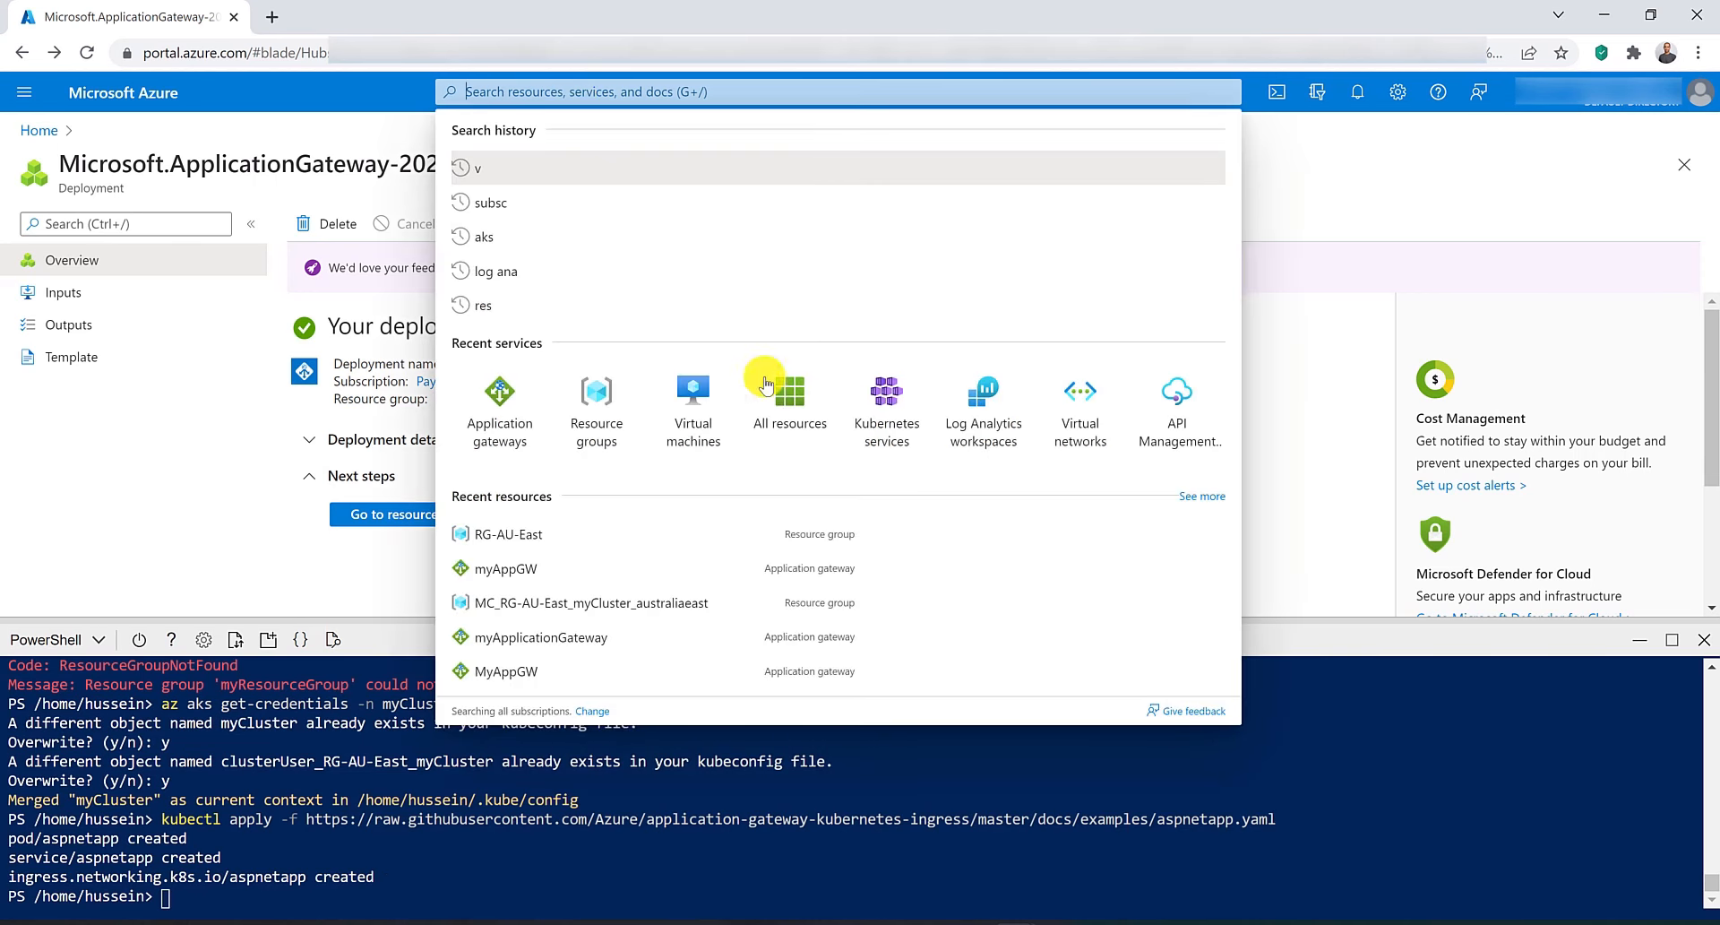
middle_click(898, 412)
left_click(364, 11)
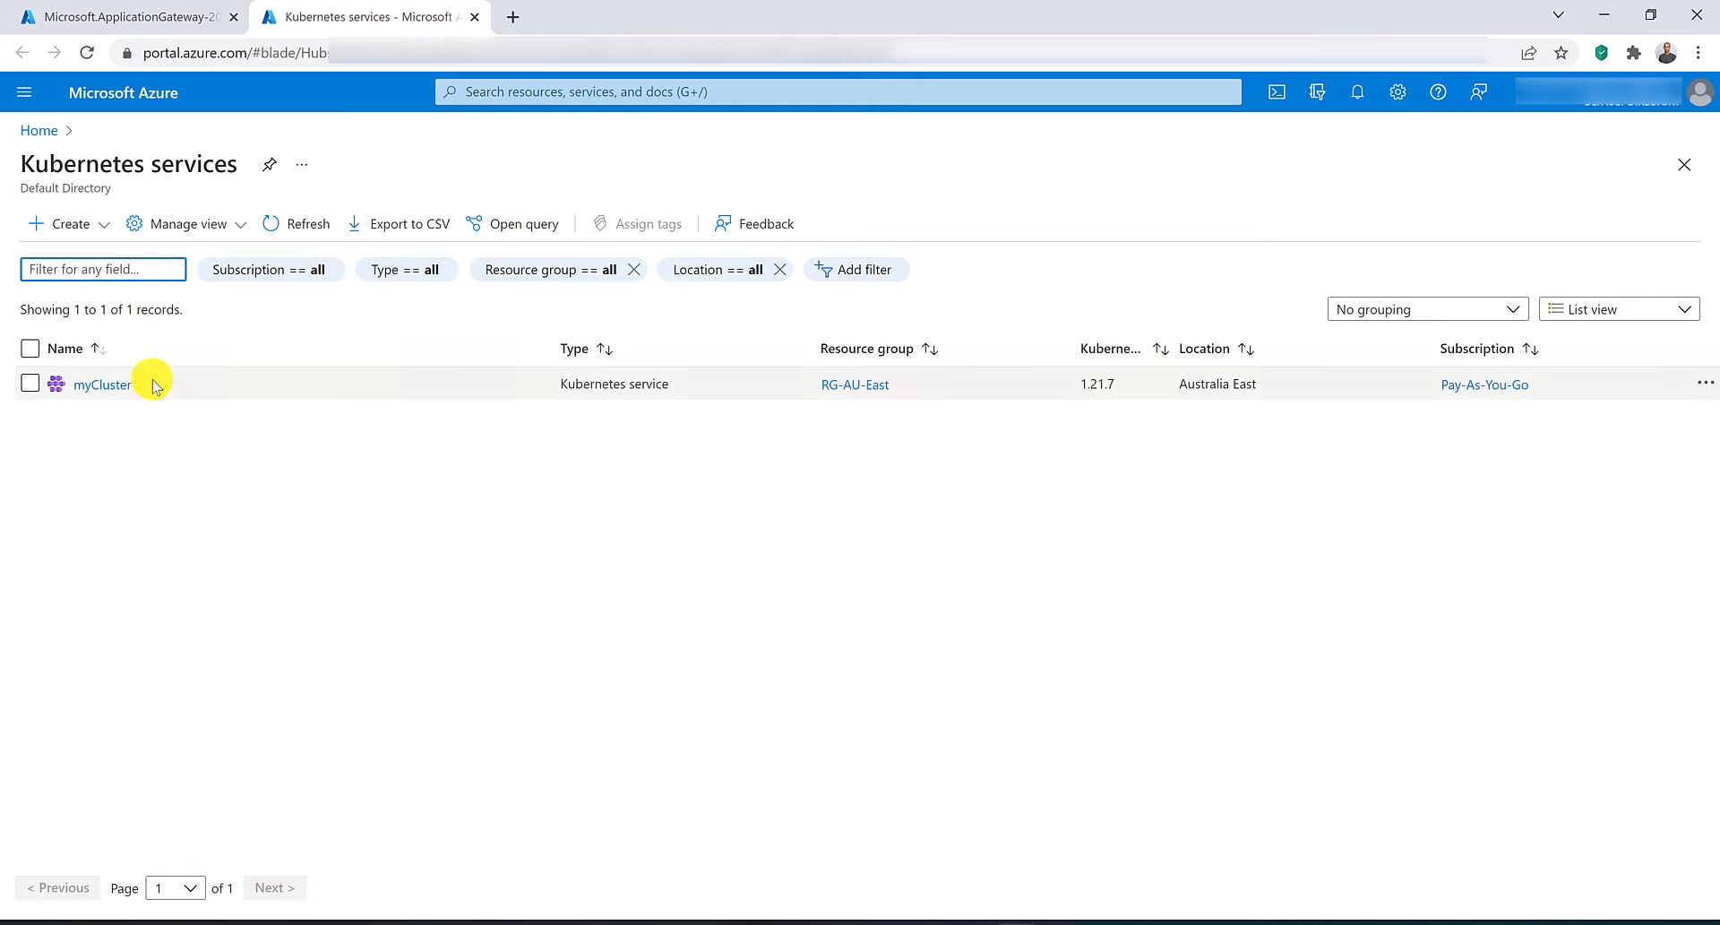
left_click(100, 385)
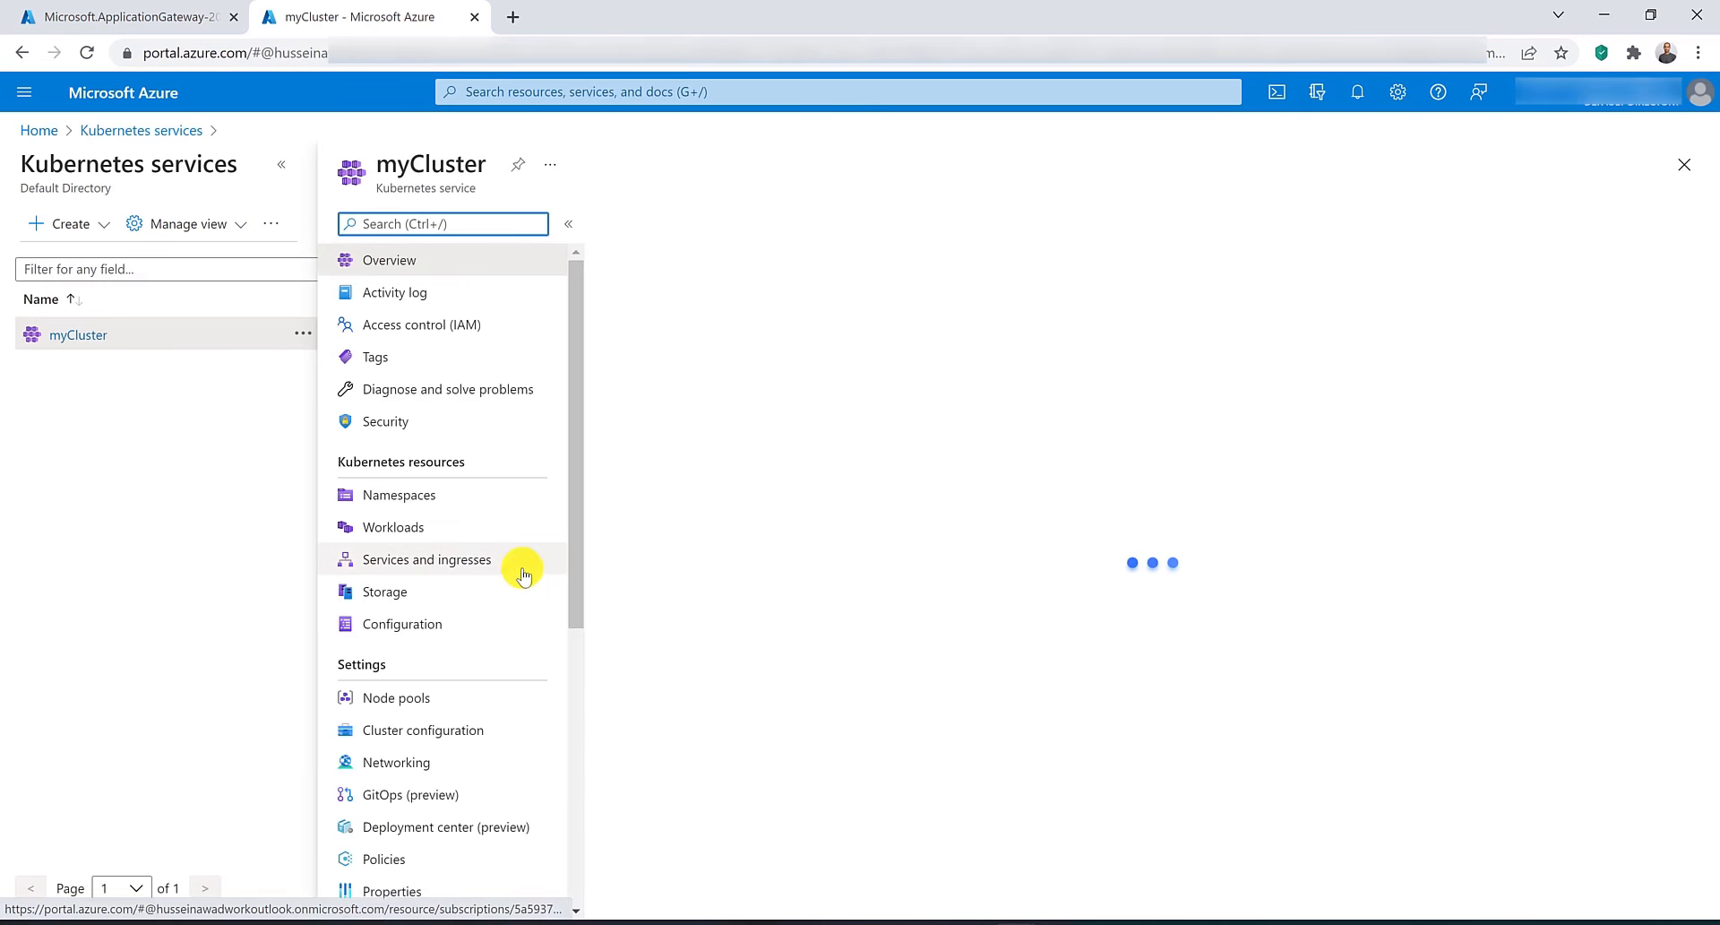
left_click(427, 773)
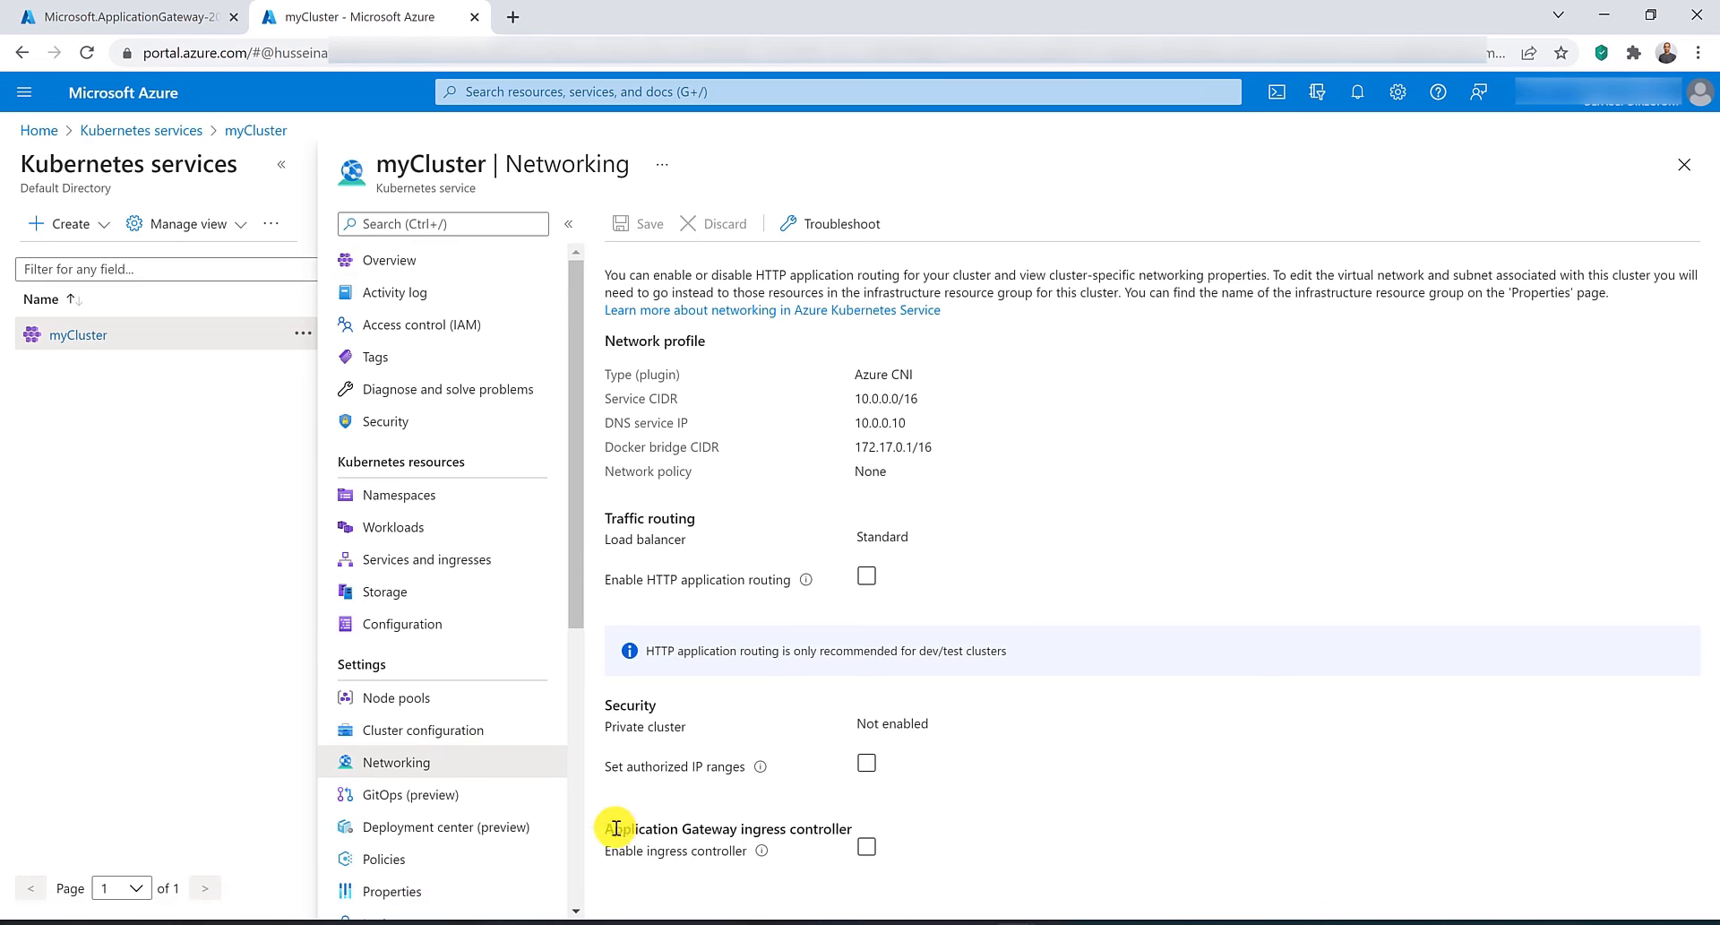
Try to enable the Application Gateway ingress controller on myCluster with the application gateway myAppGW.
left_click_drag(616, 828, 858, 832)
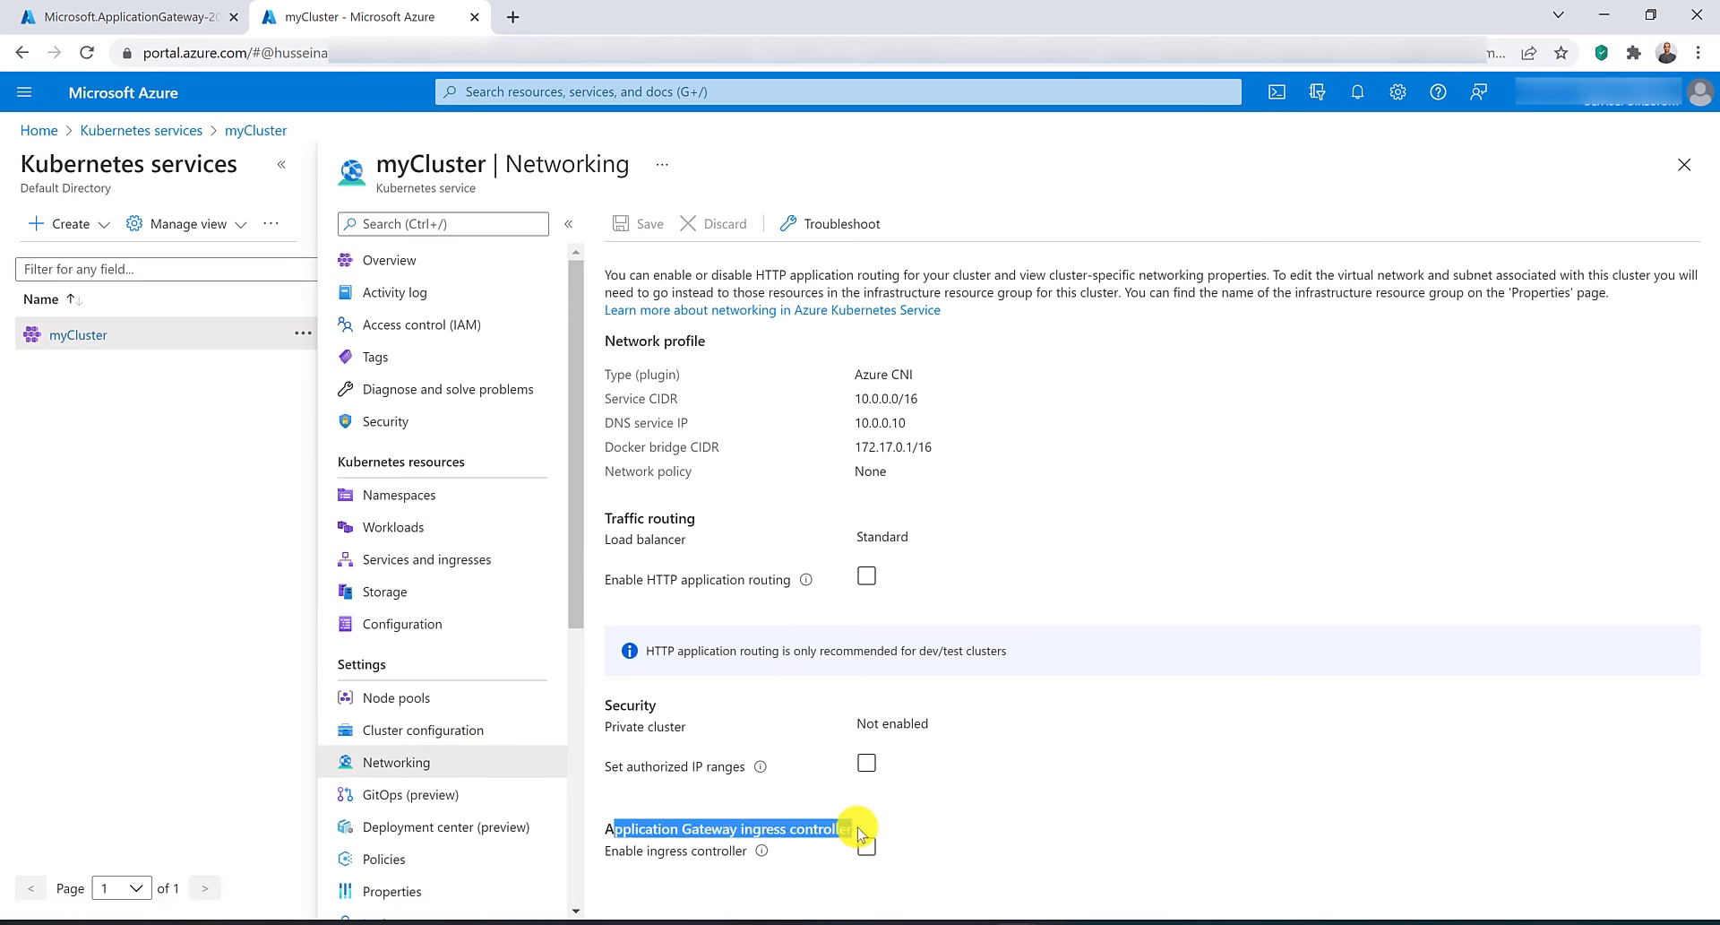
left_click(857, 832)
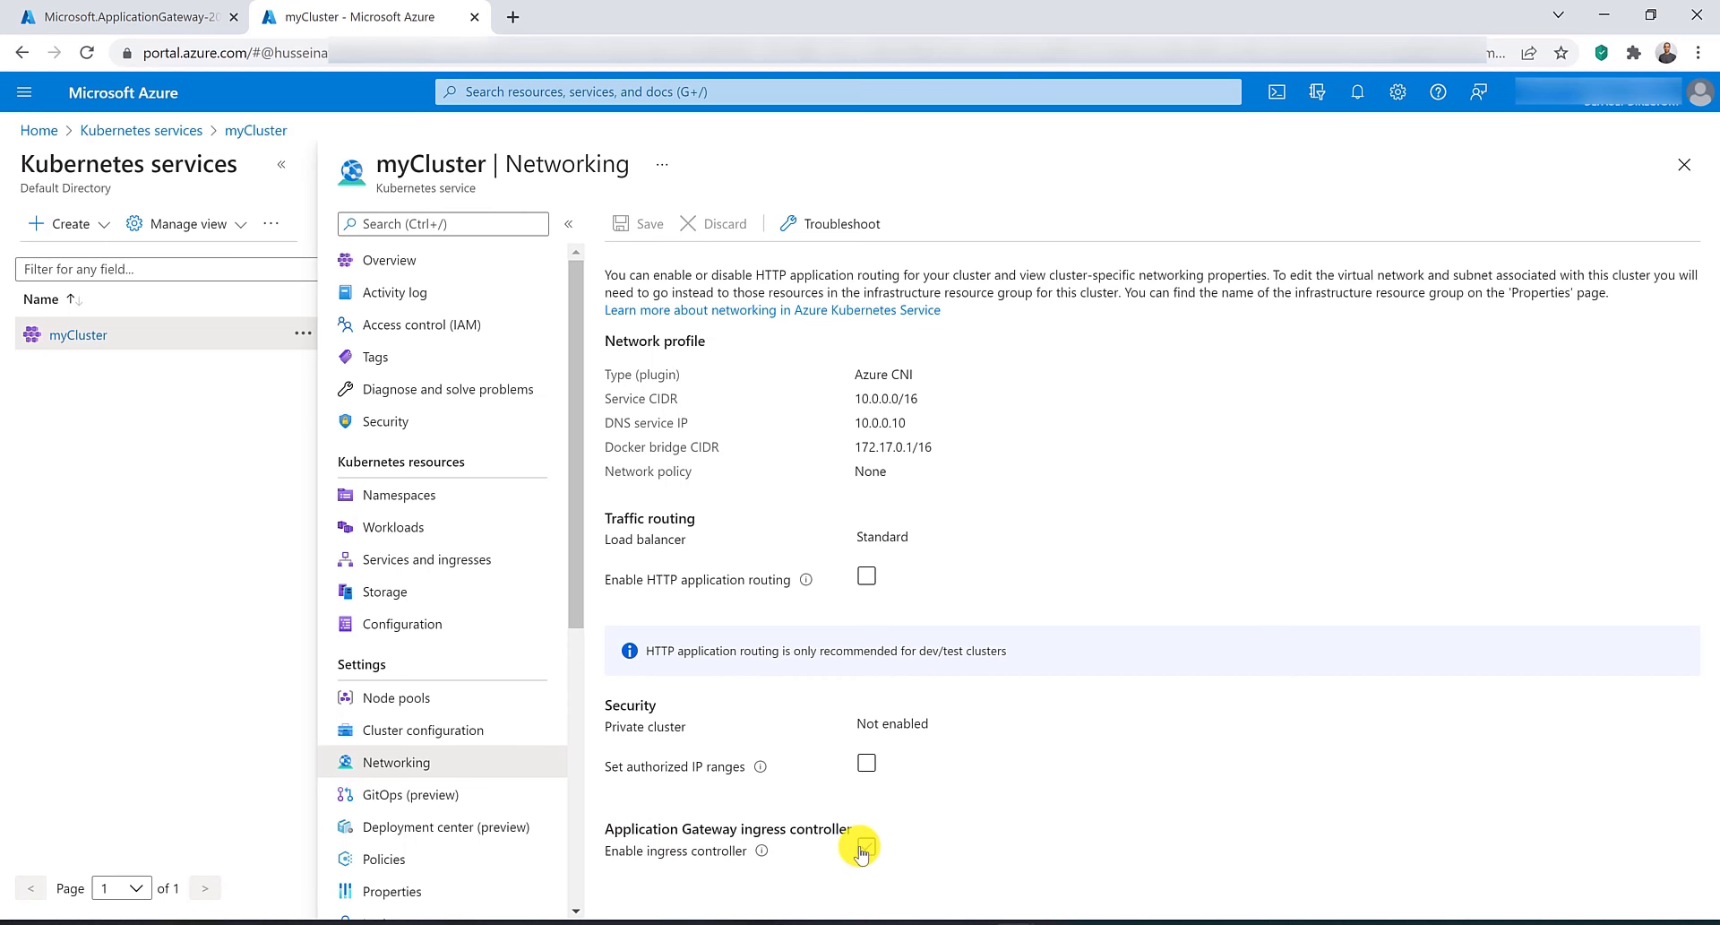
left_click(865, 846)
scroll(891, 838, "down", 1)
left_click(1008, 854)
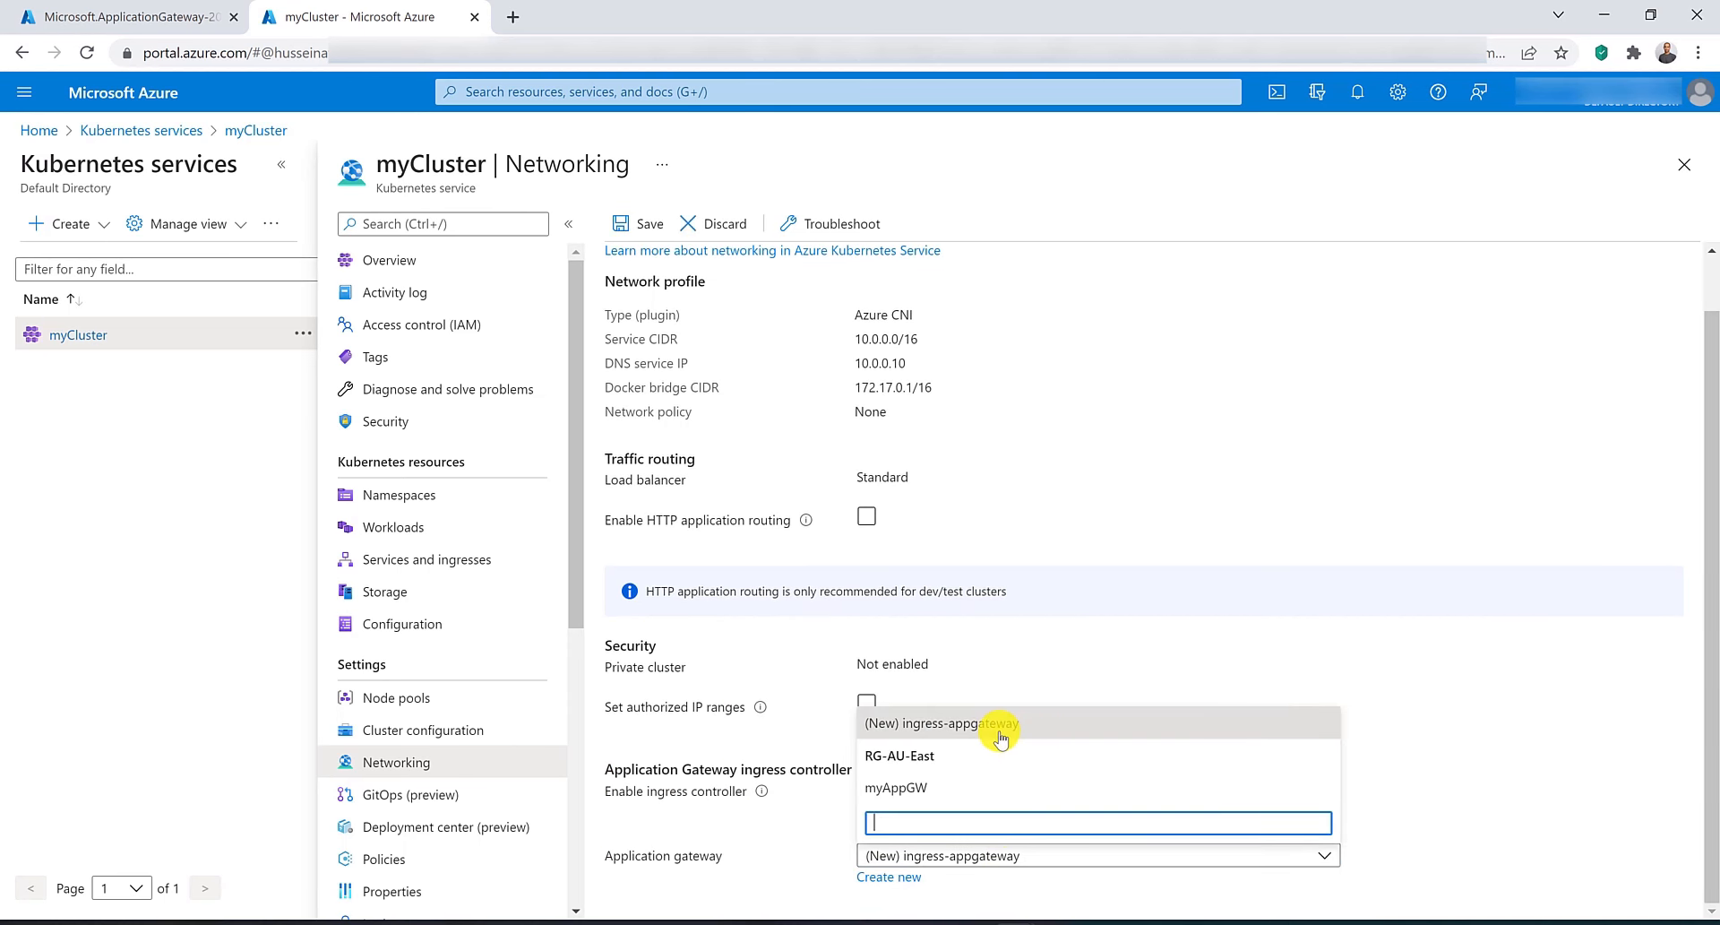
left_click(909, 793)
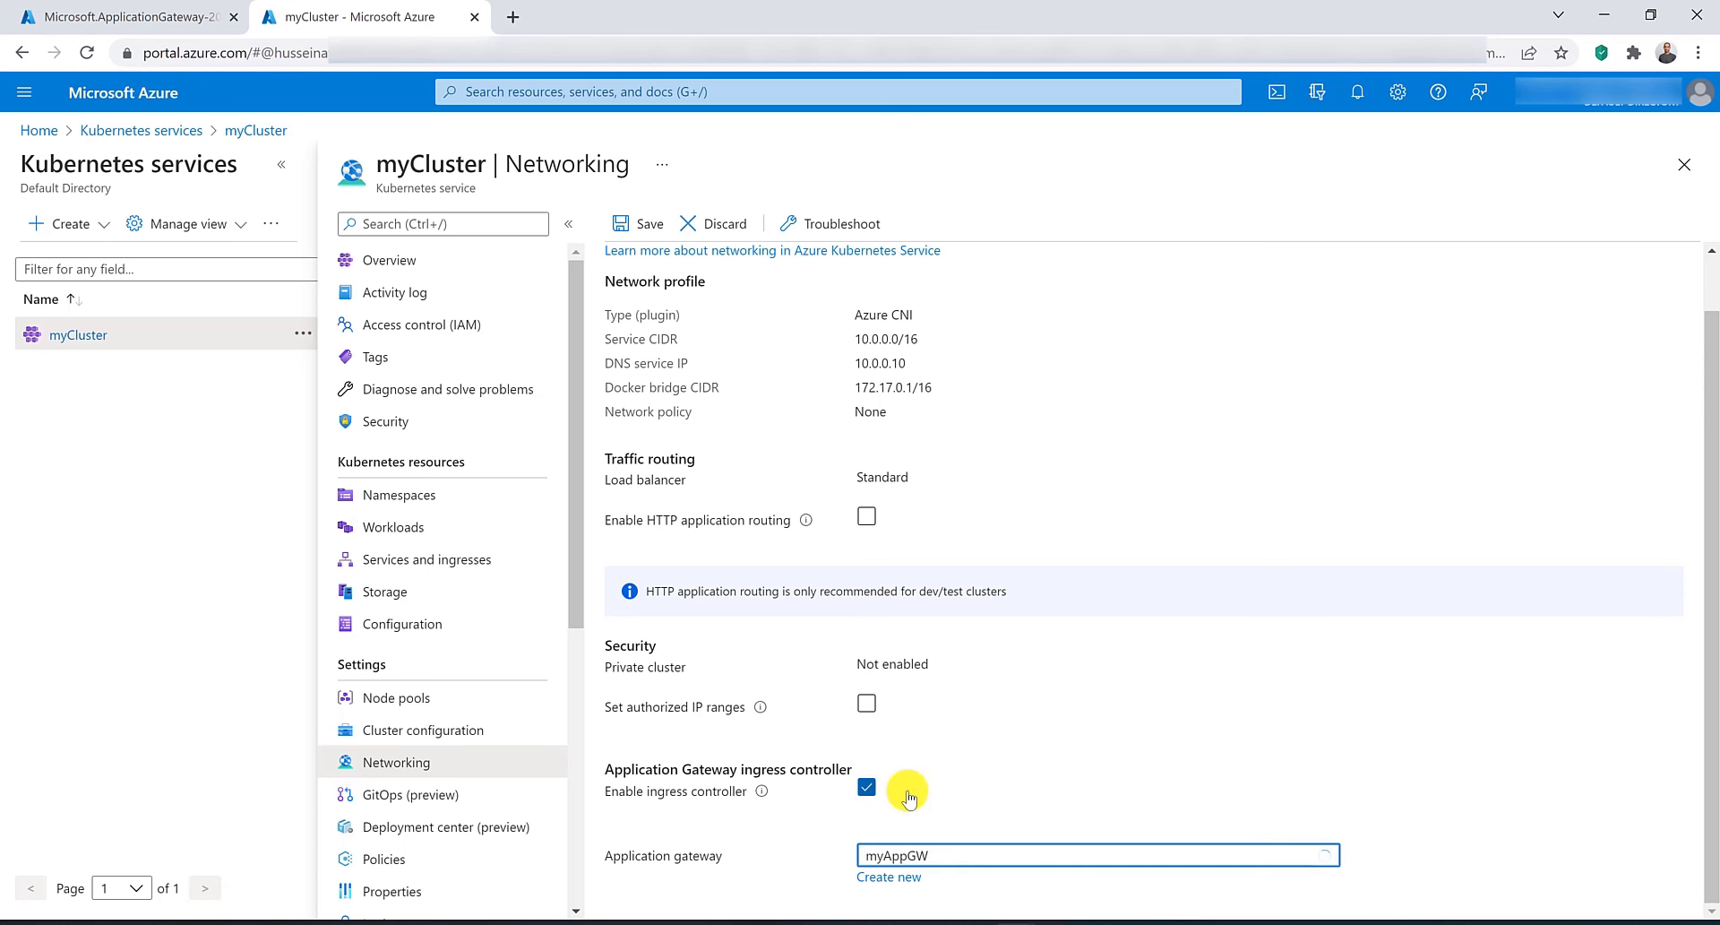
scroll(803, 863, "down", 1)
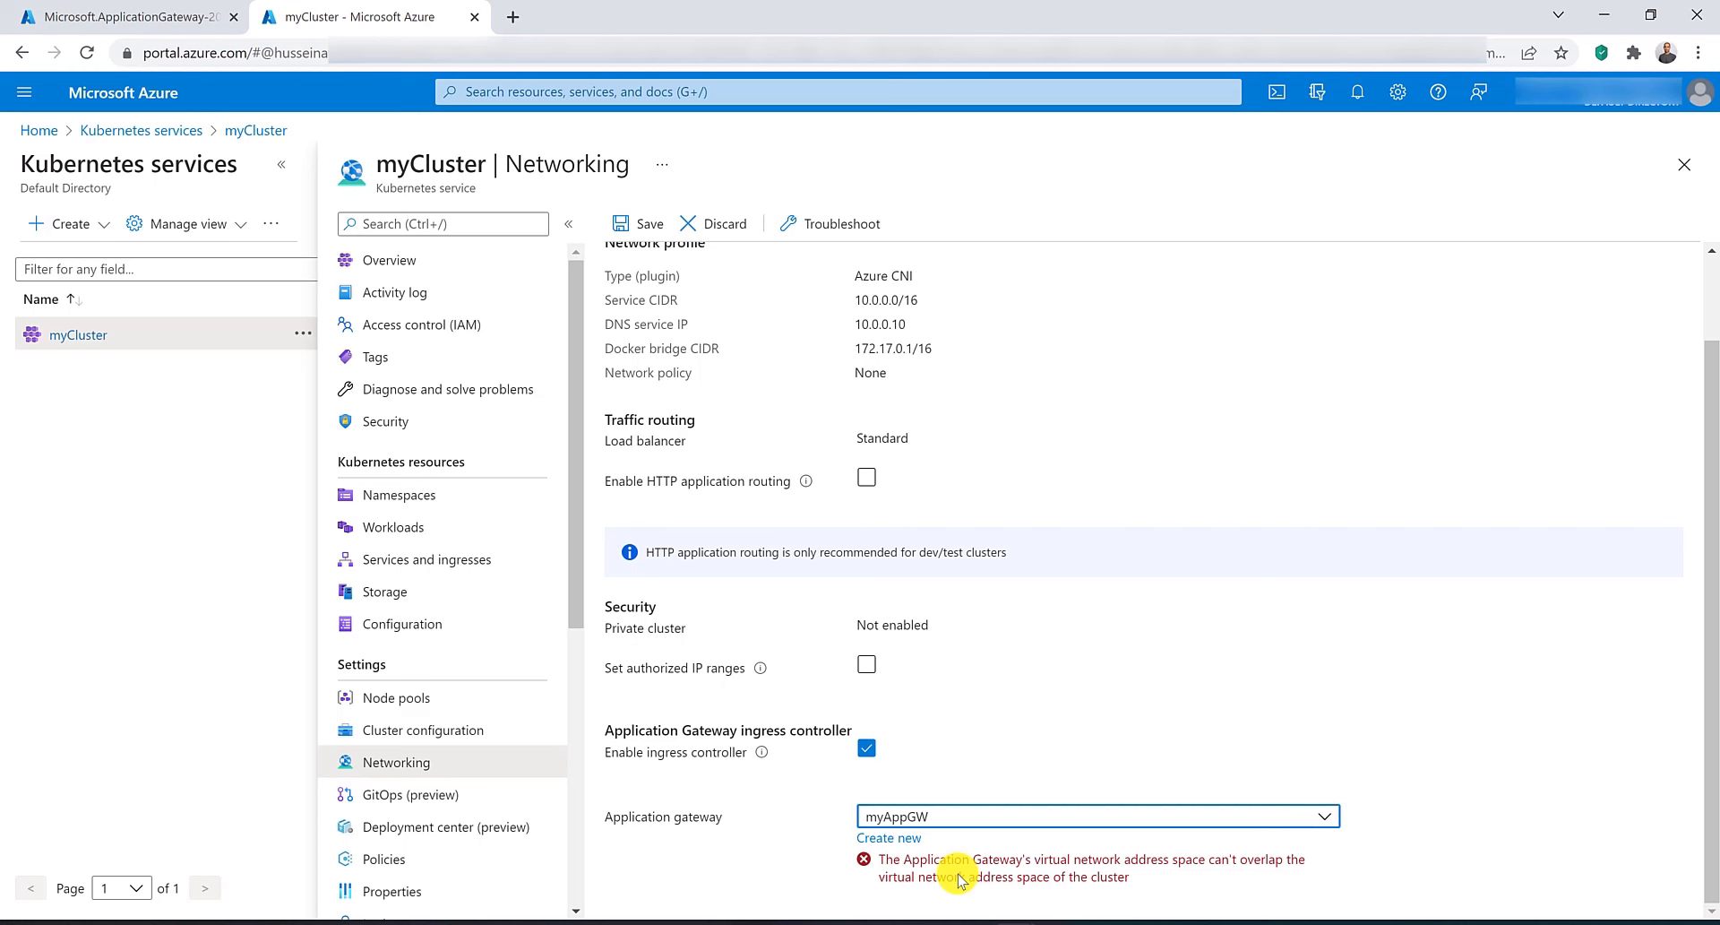
Open Virtual networks in a new tab and compare the address spaces of VNET-AU-East and aks-vnet-20949173.
left_click(557, 90)
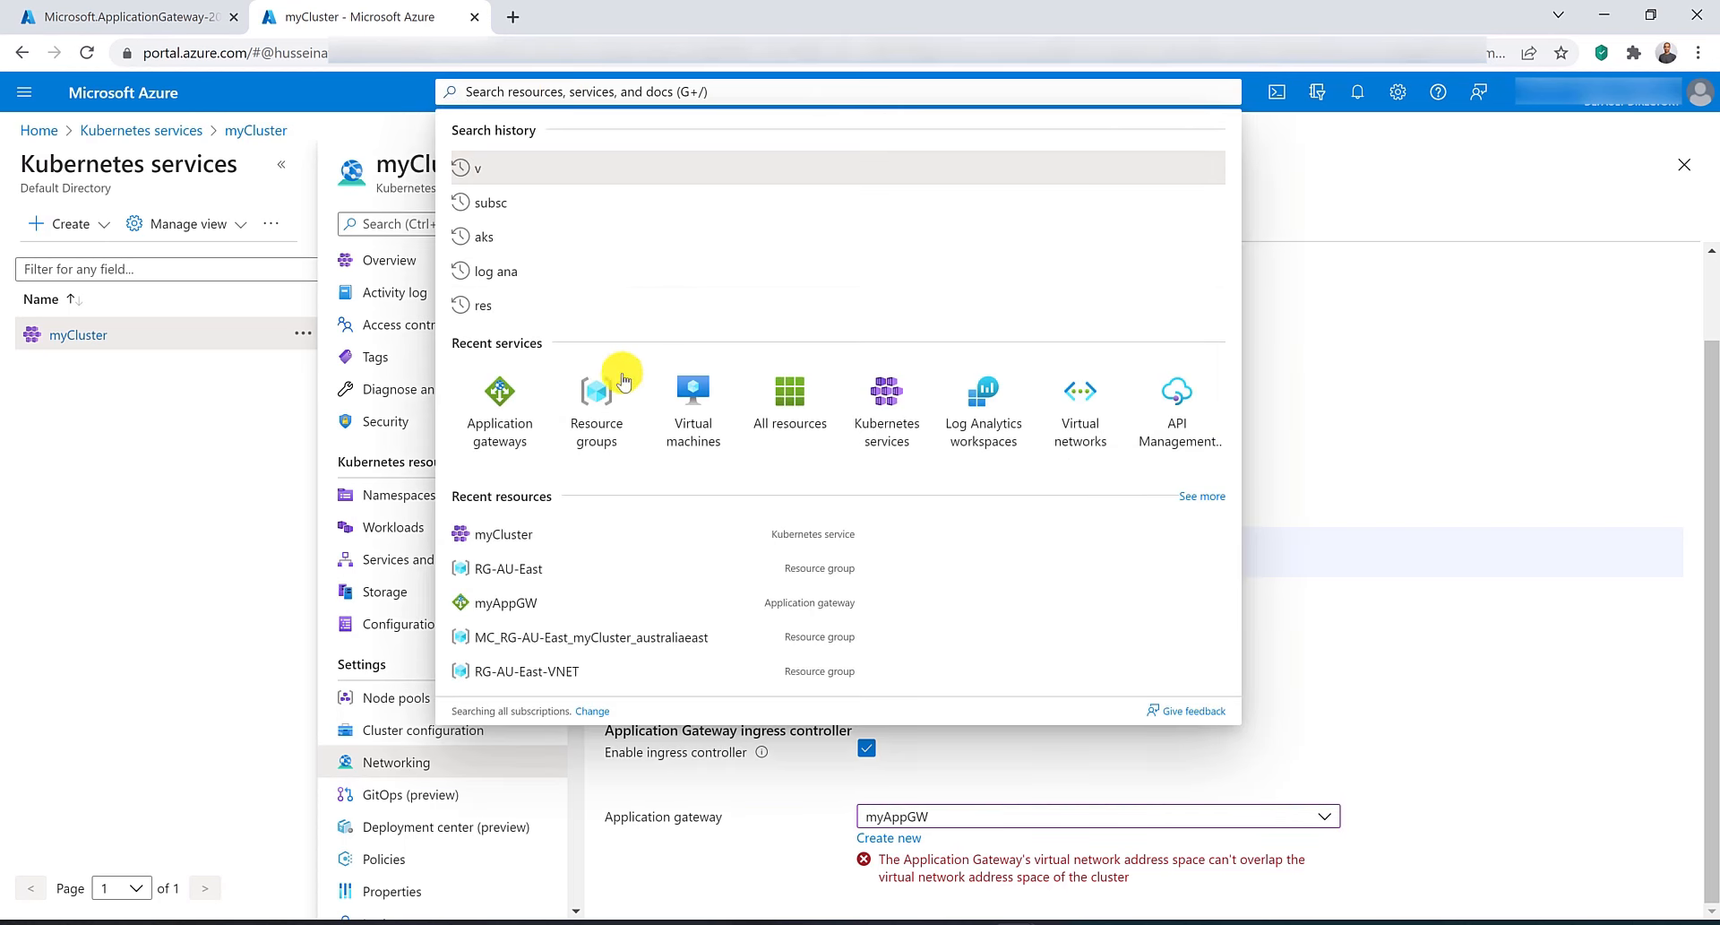
middle_click(1066, 394)
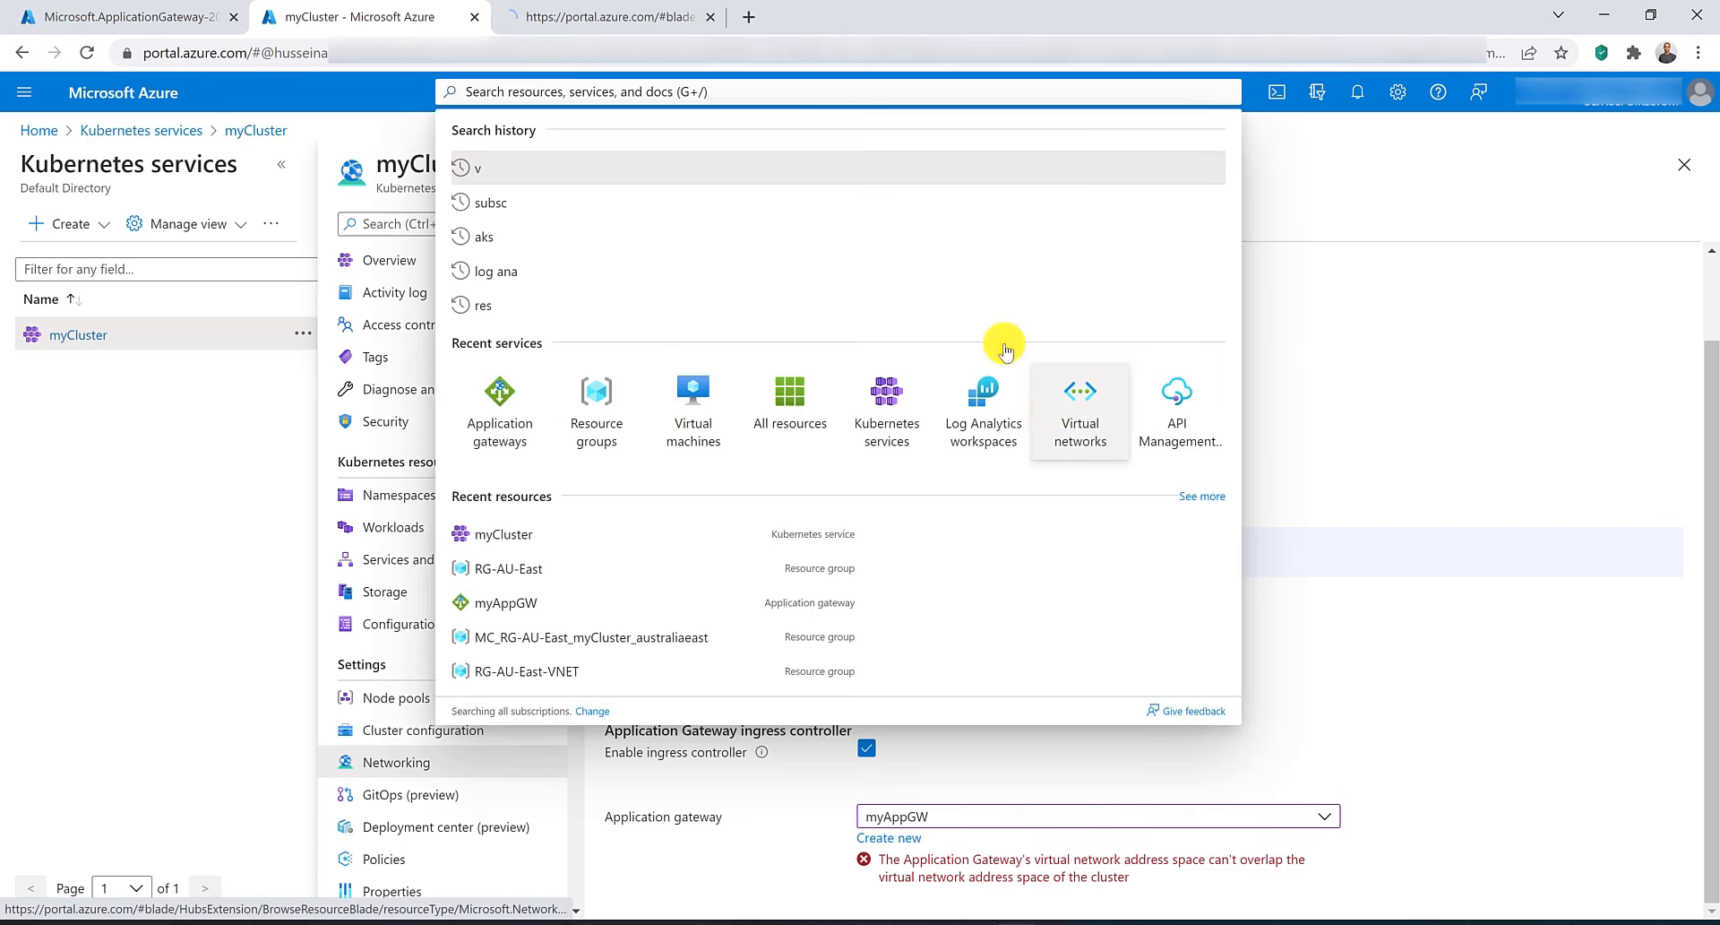
left_click(605, 13)
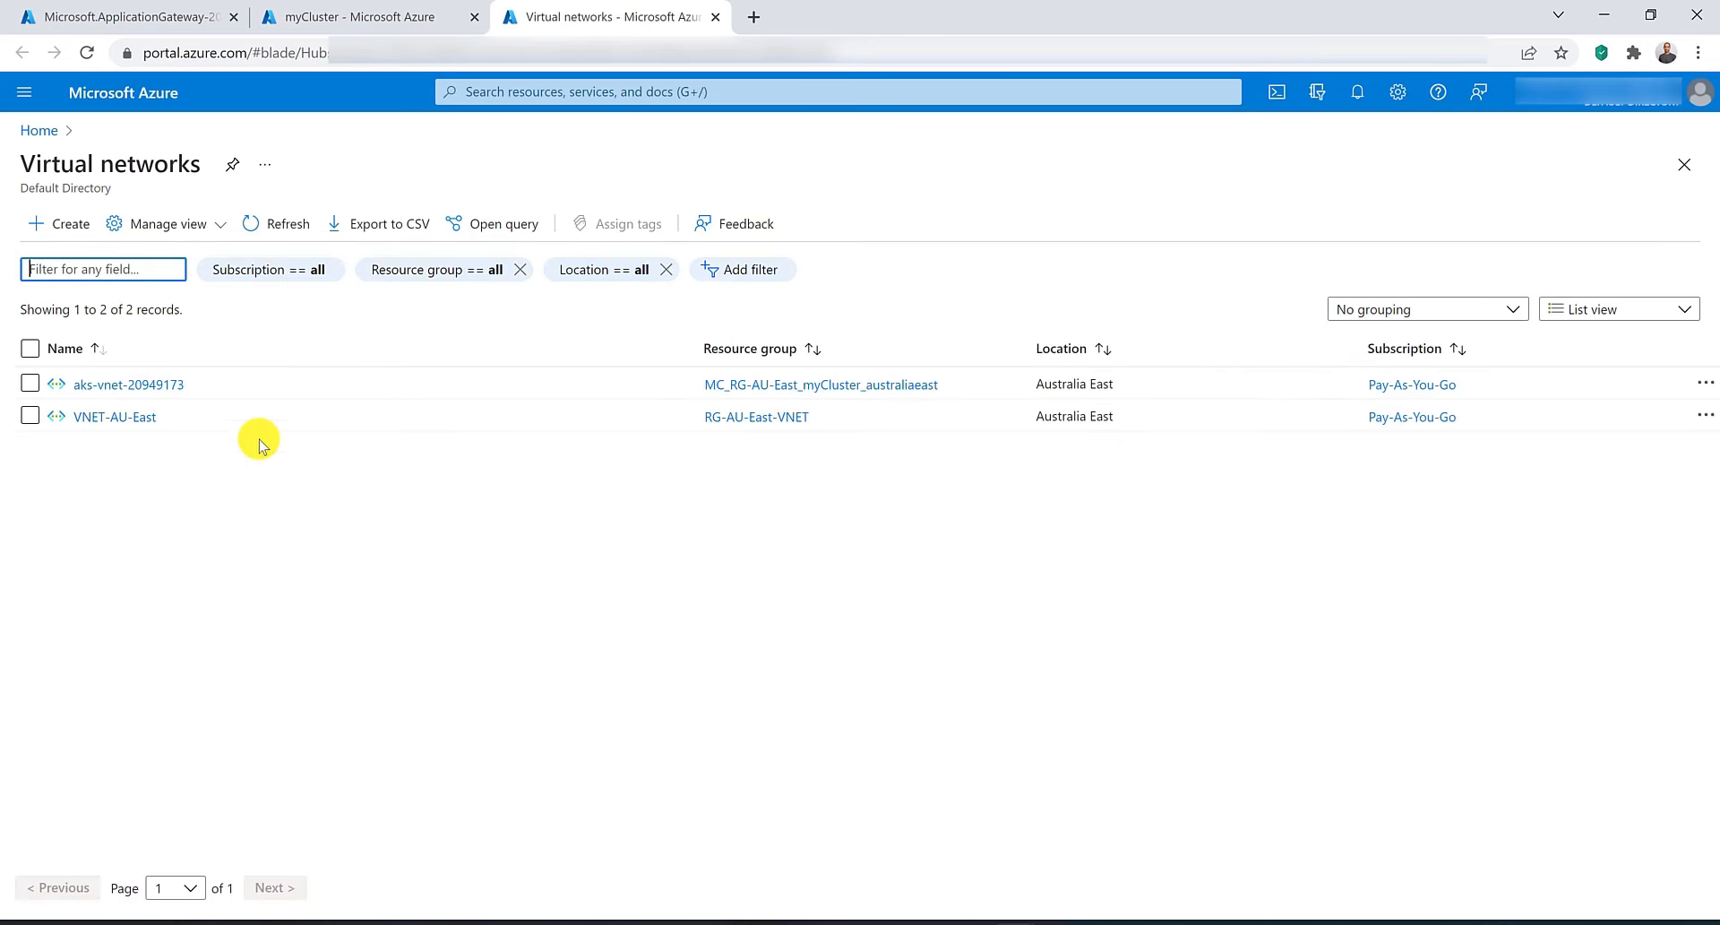
left_click(141, 419)
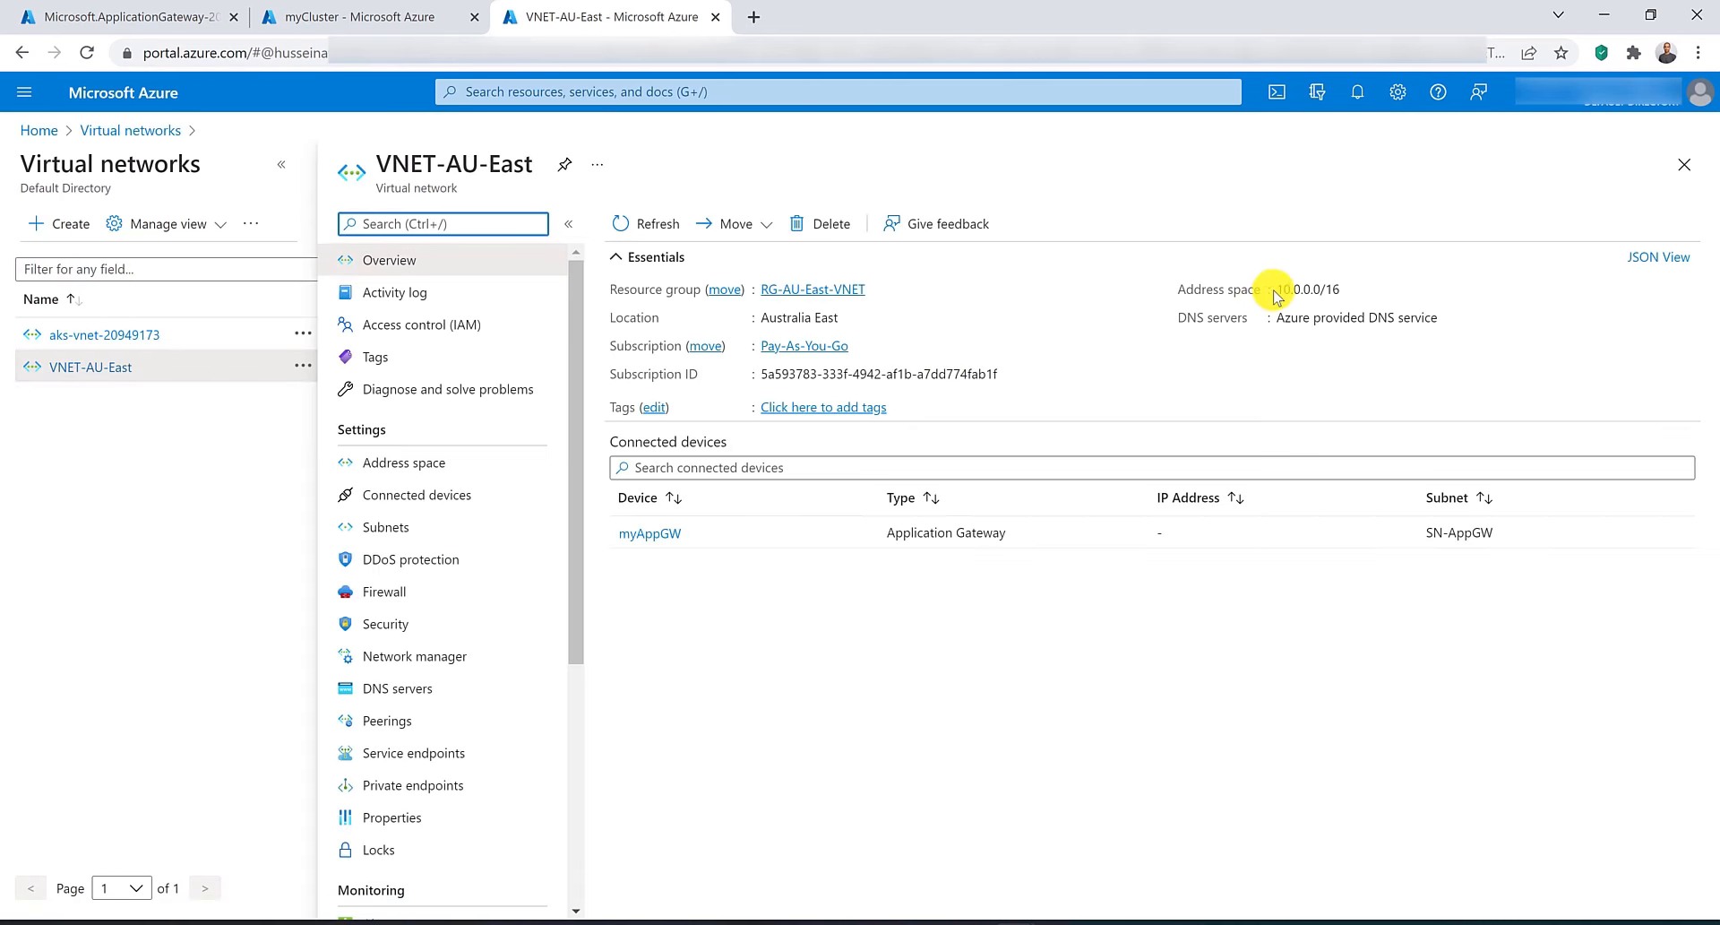
left_click_drag(1275, 289, 1344, 288)
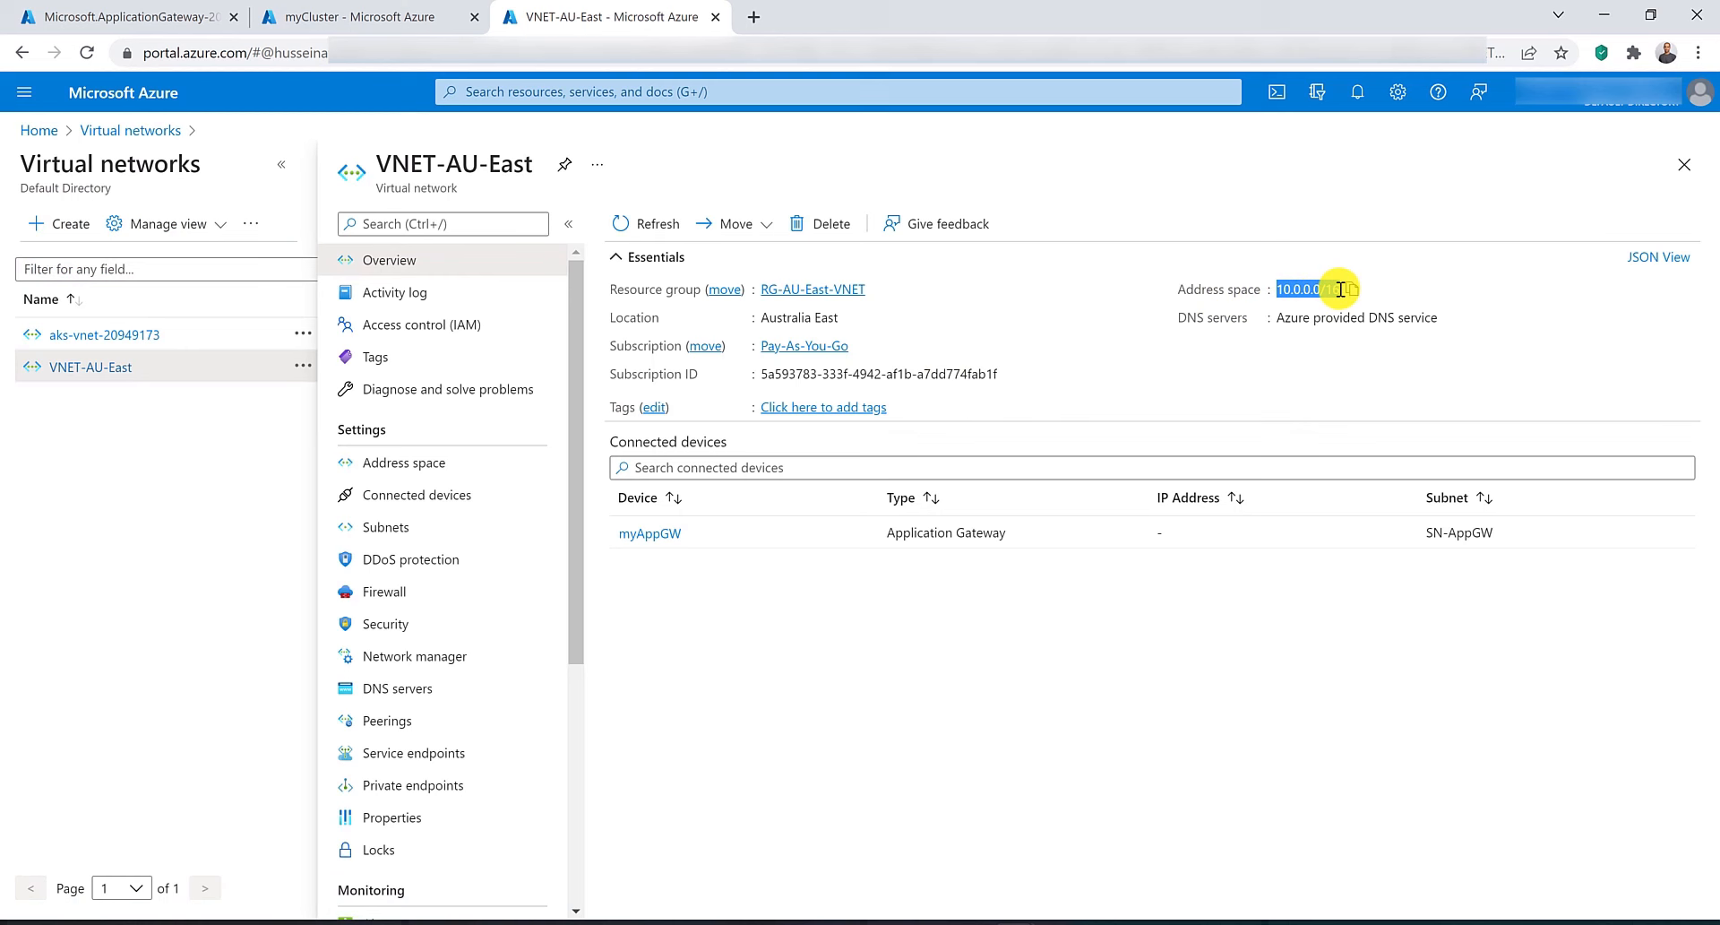
left_click(1340, 360)
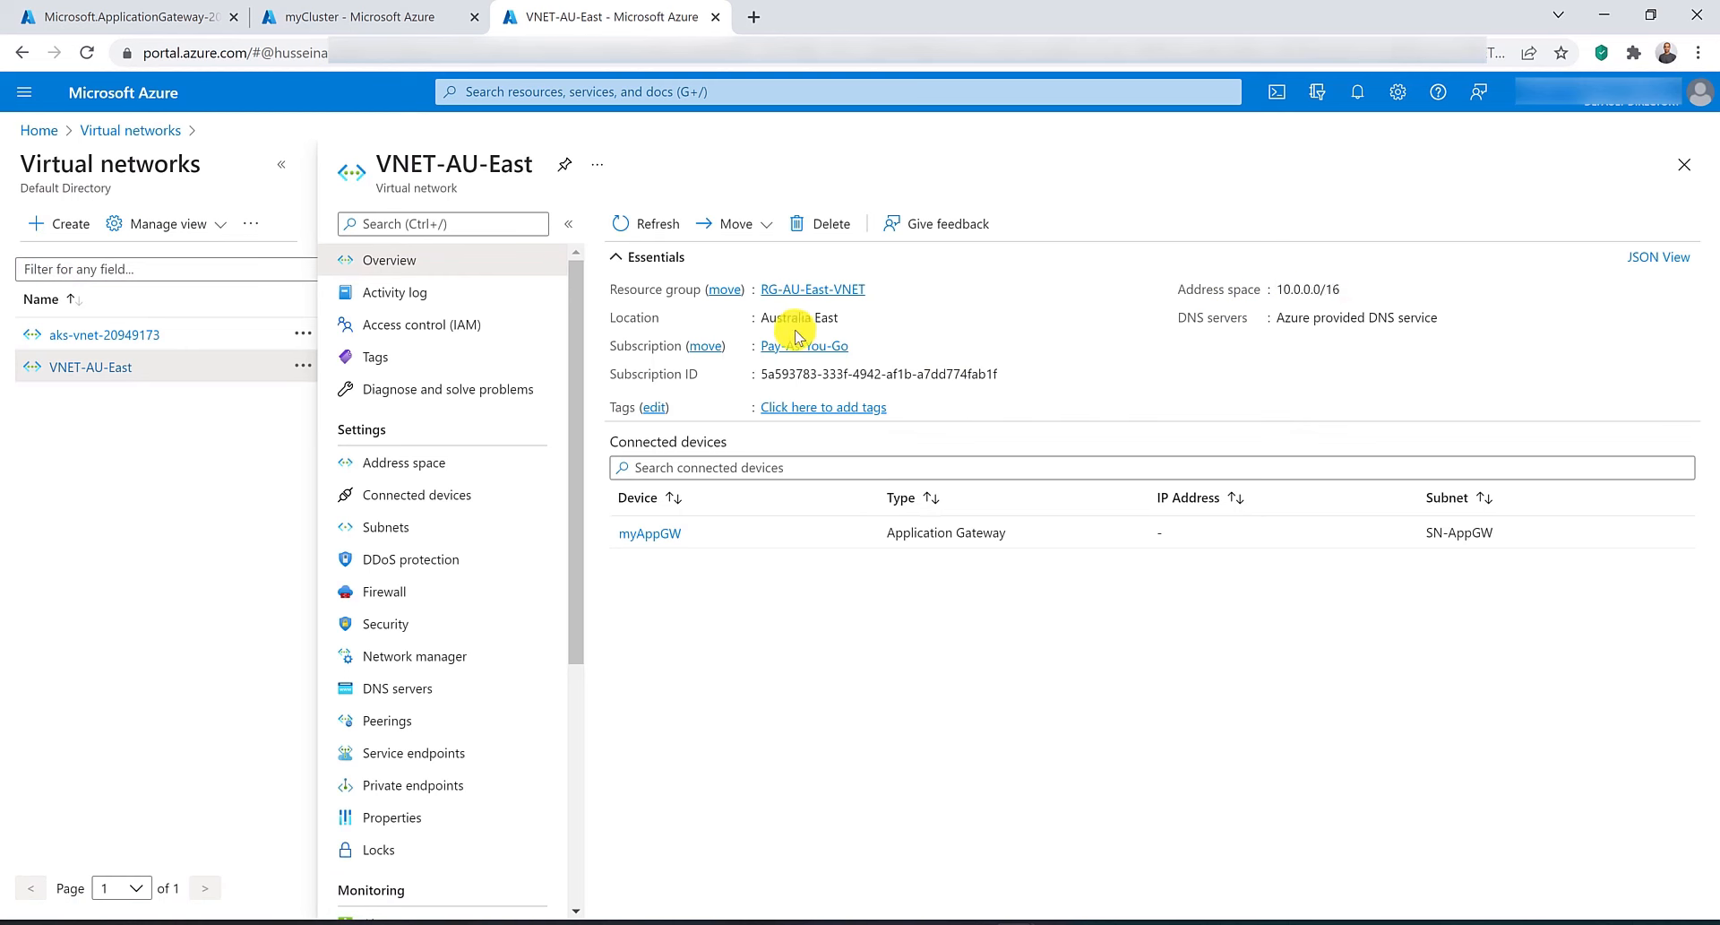
left_click(130, 341)
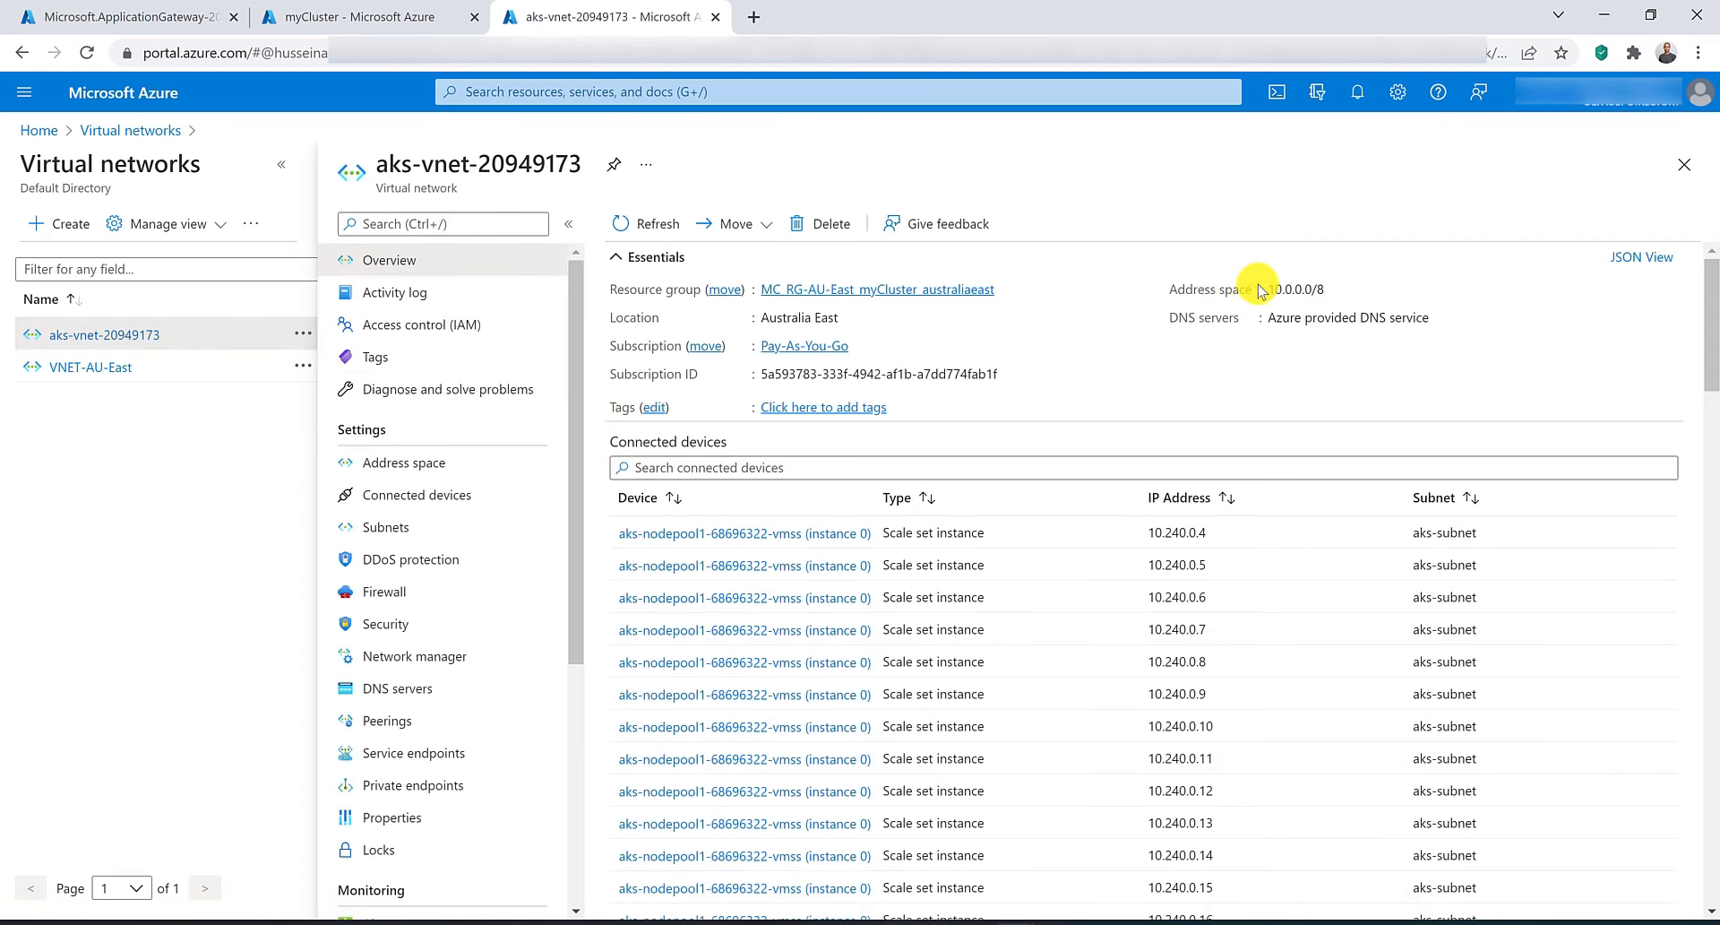
left_click_drag(1269, 289, 1325, 289)
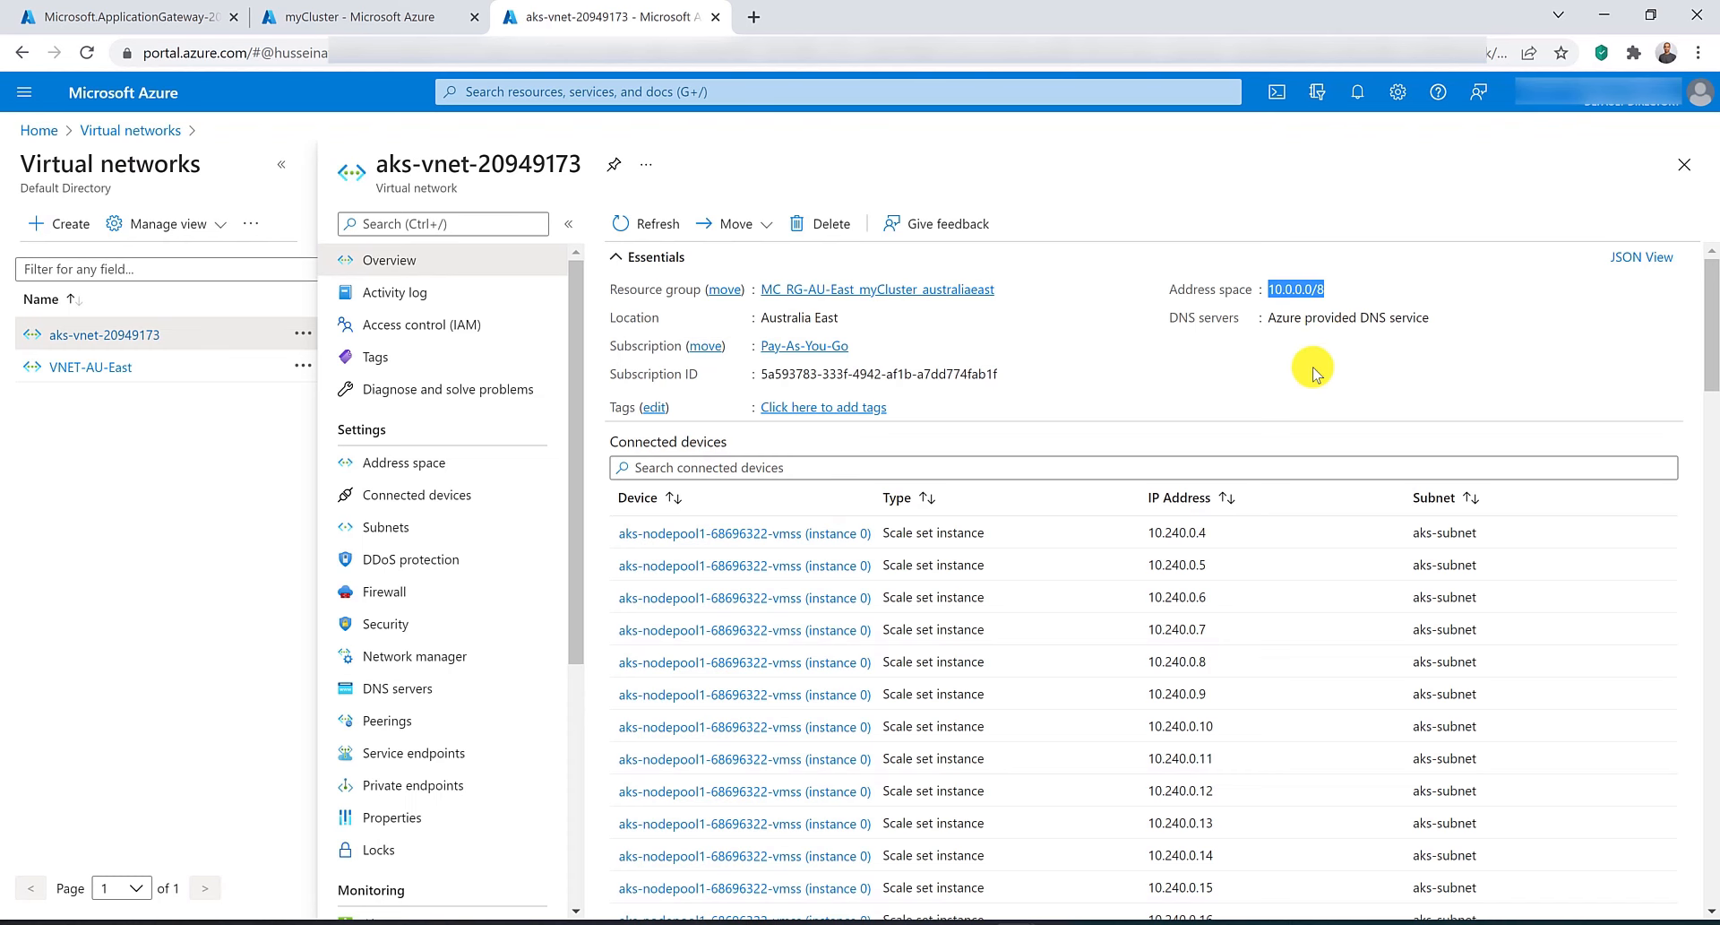
left_click(1307, 398)
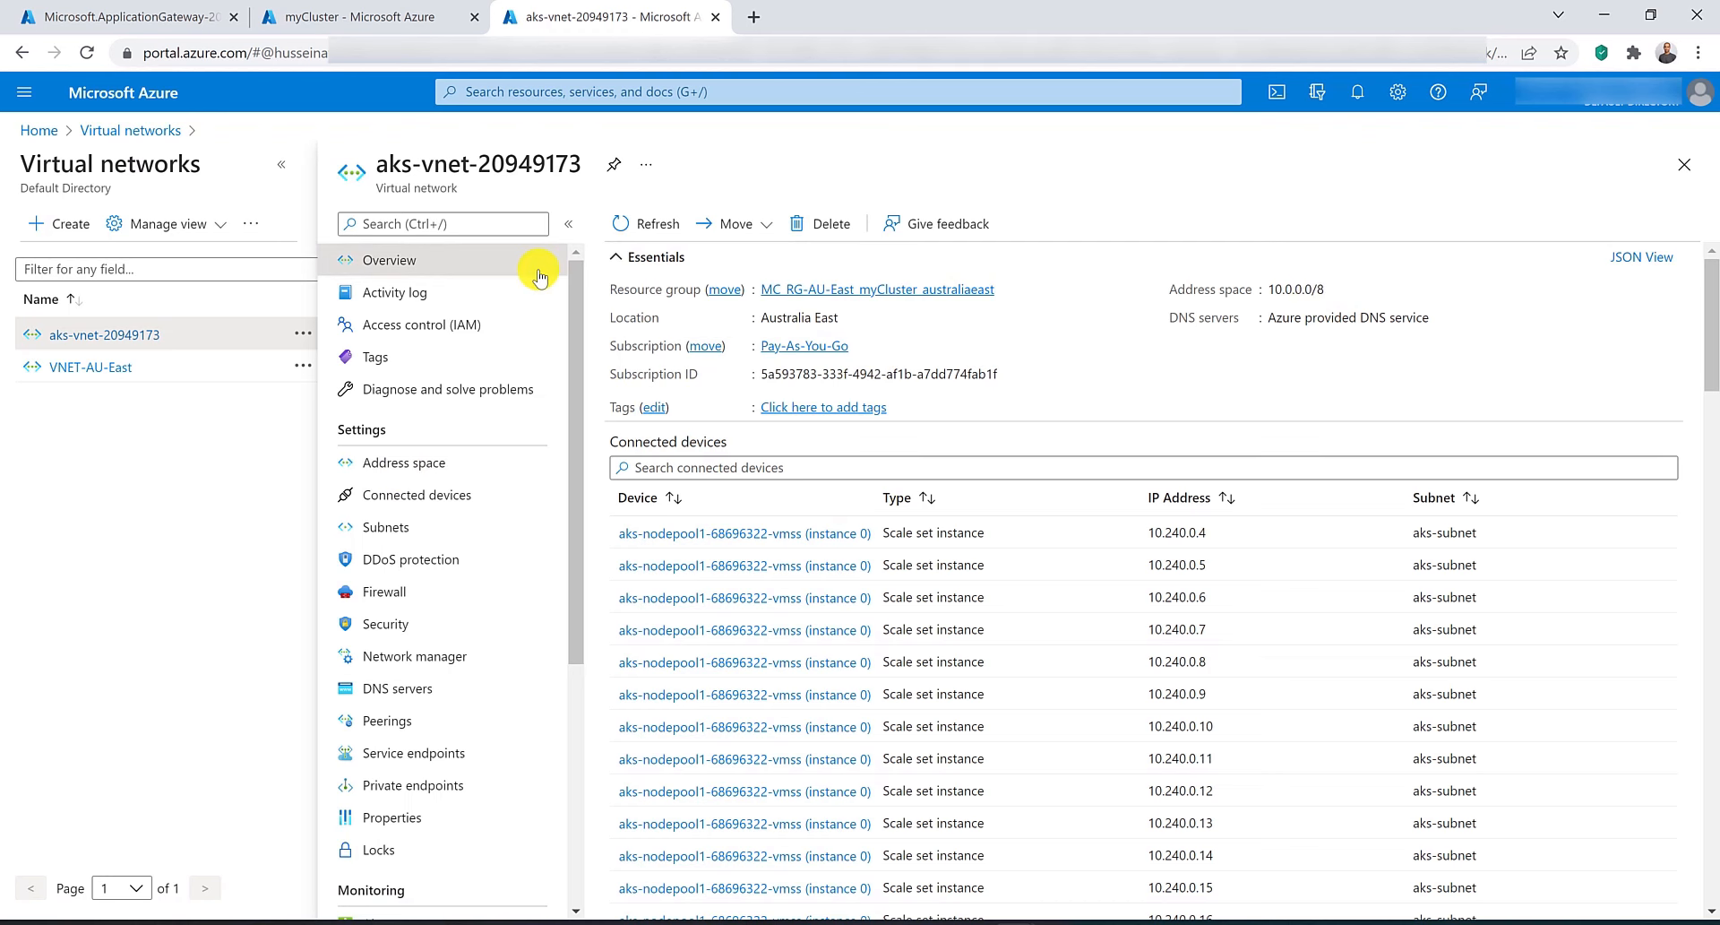
Copy the aks-subnet IPv4 range and set aks-vnet-20949173's address space to 10.240.0.0/16, then save.
left_click(485, 472)
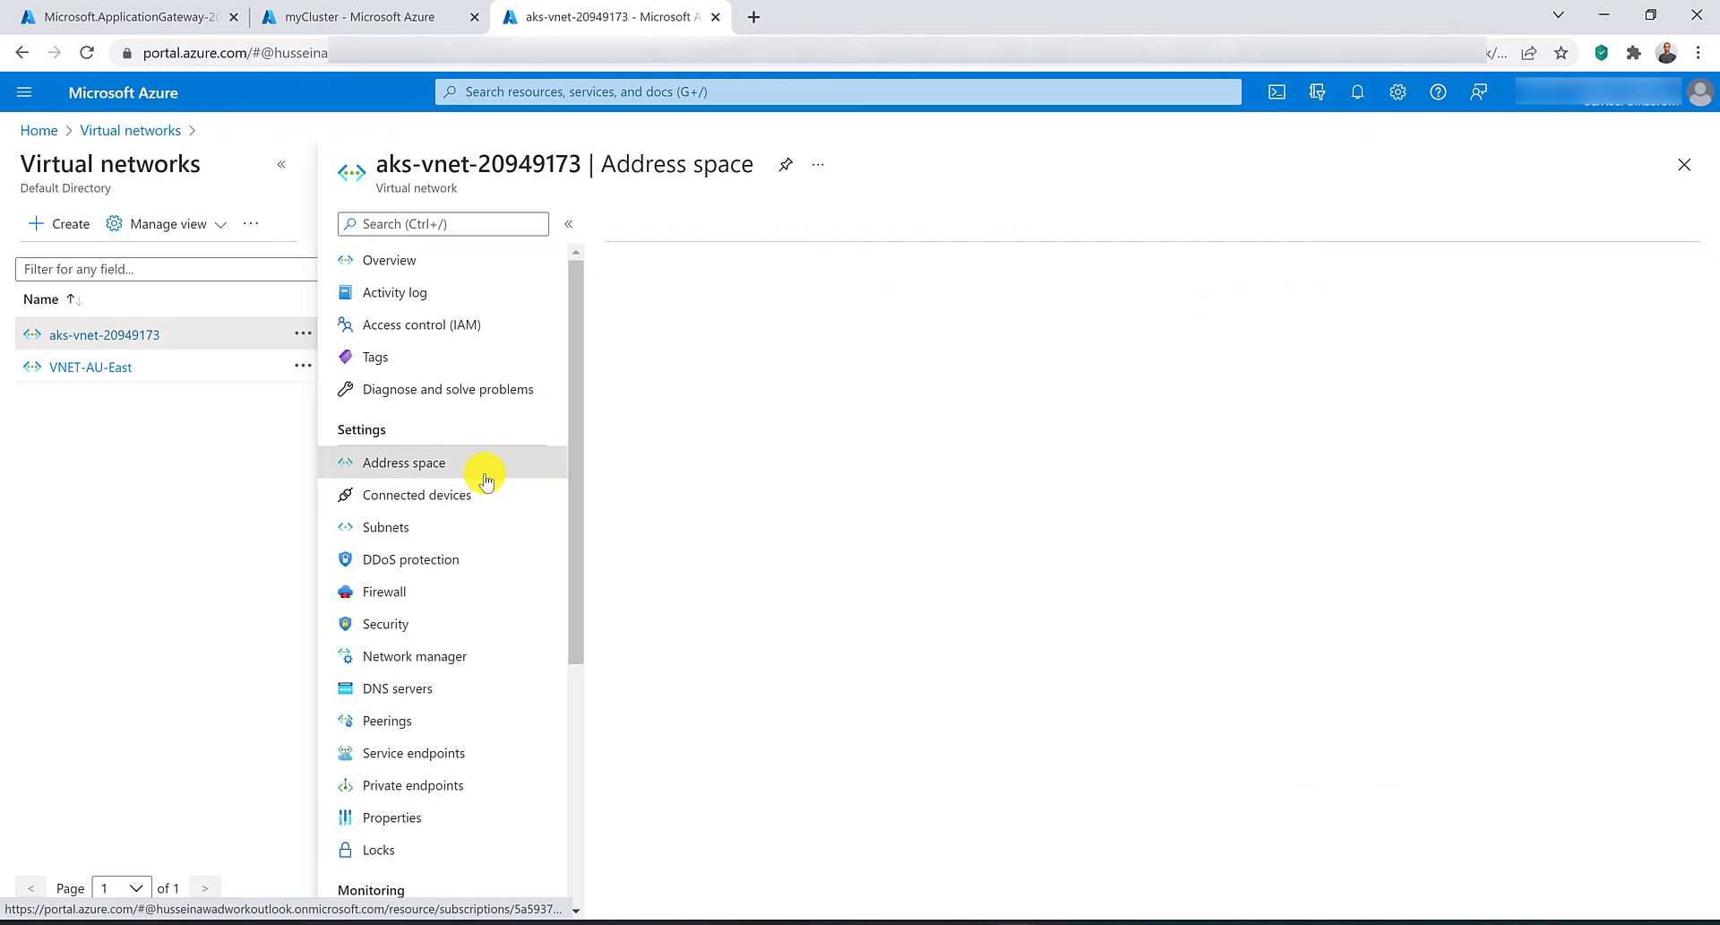
left_click(454, 537)
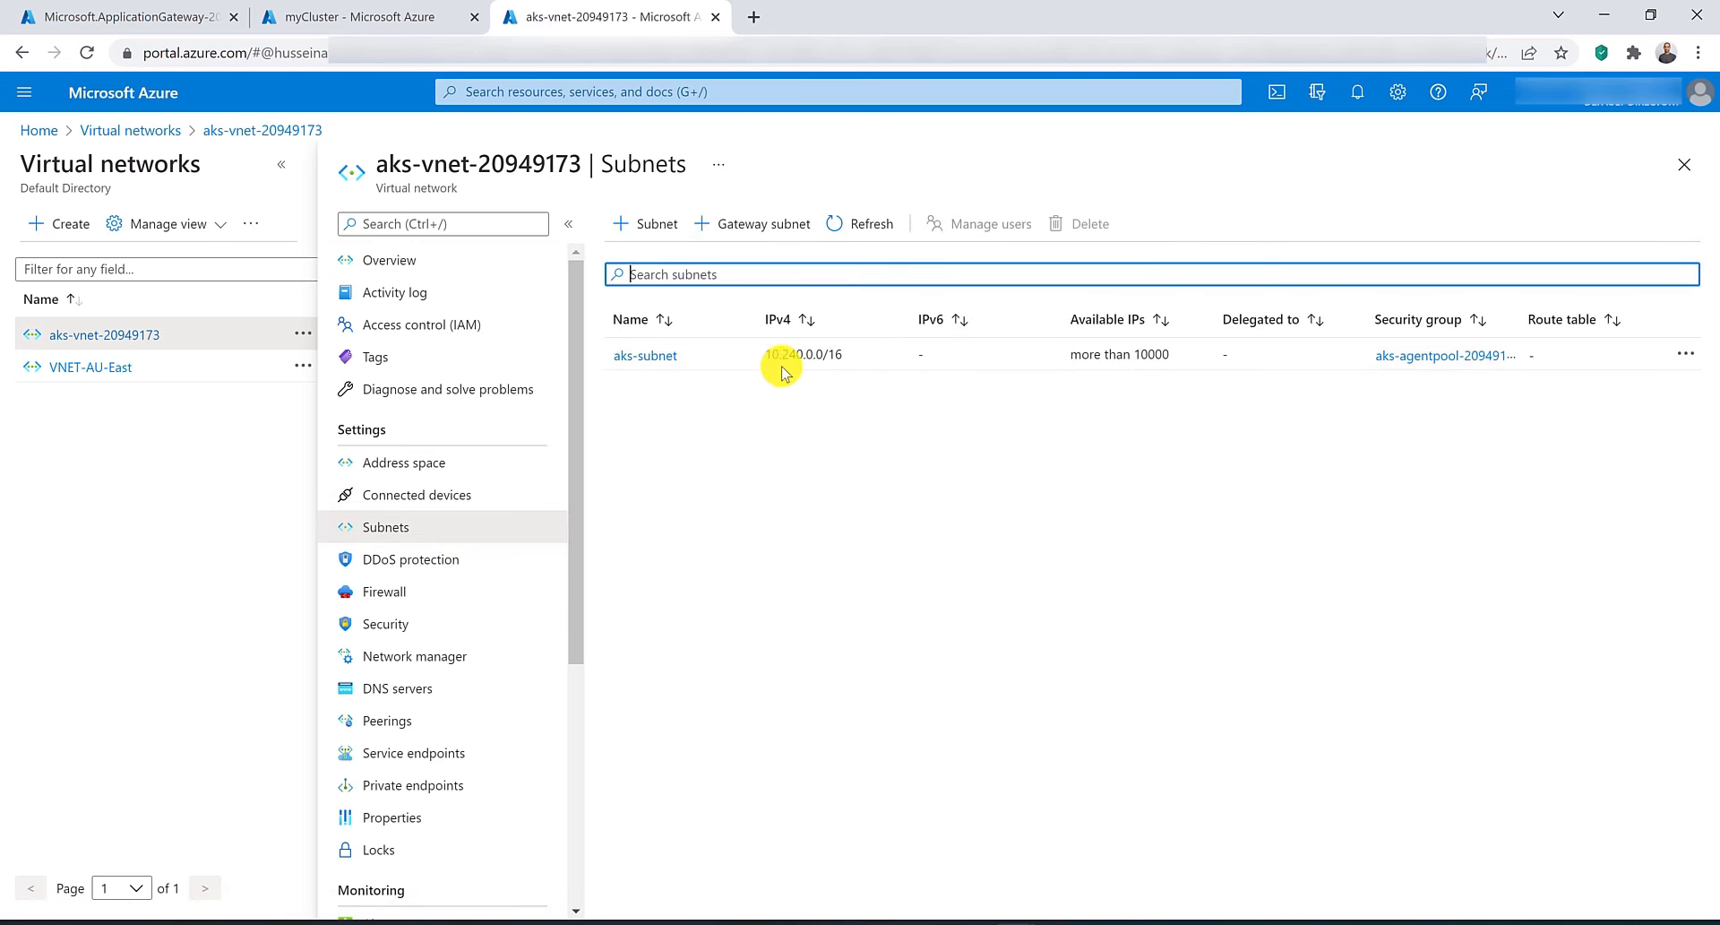
left_click_drag(766, 356, 831, 357)
right_click(819, 357)
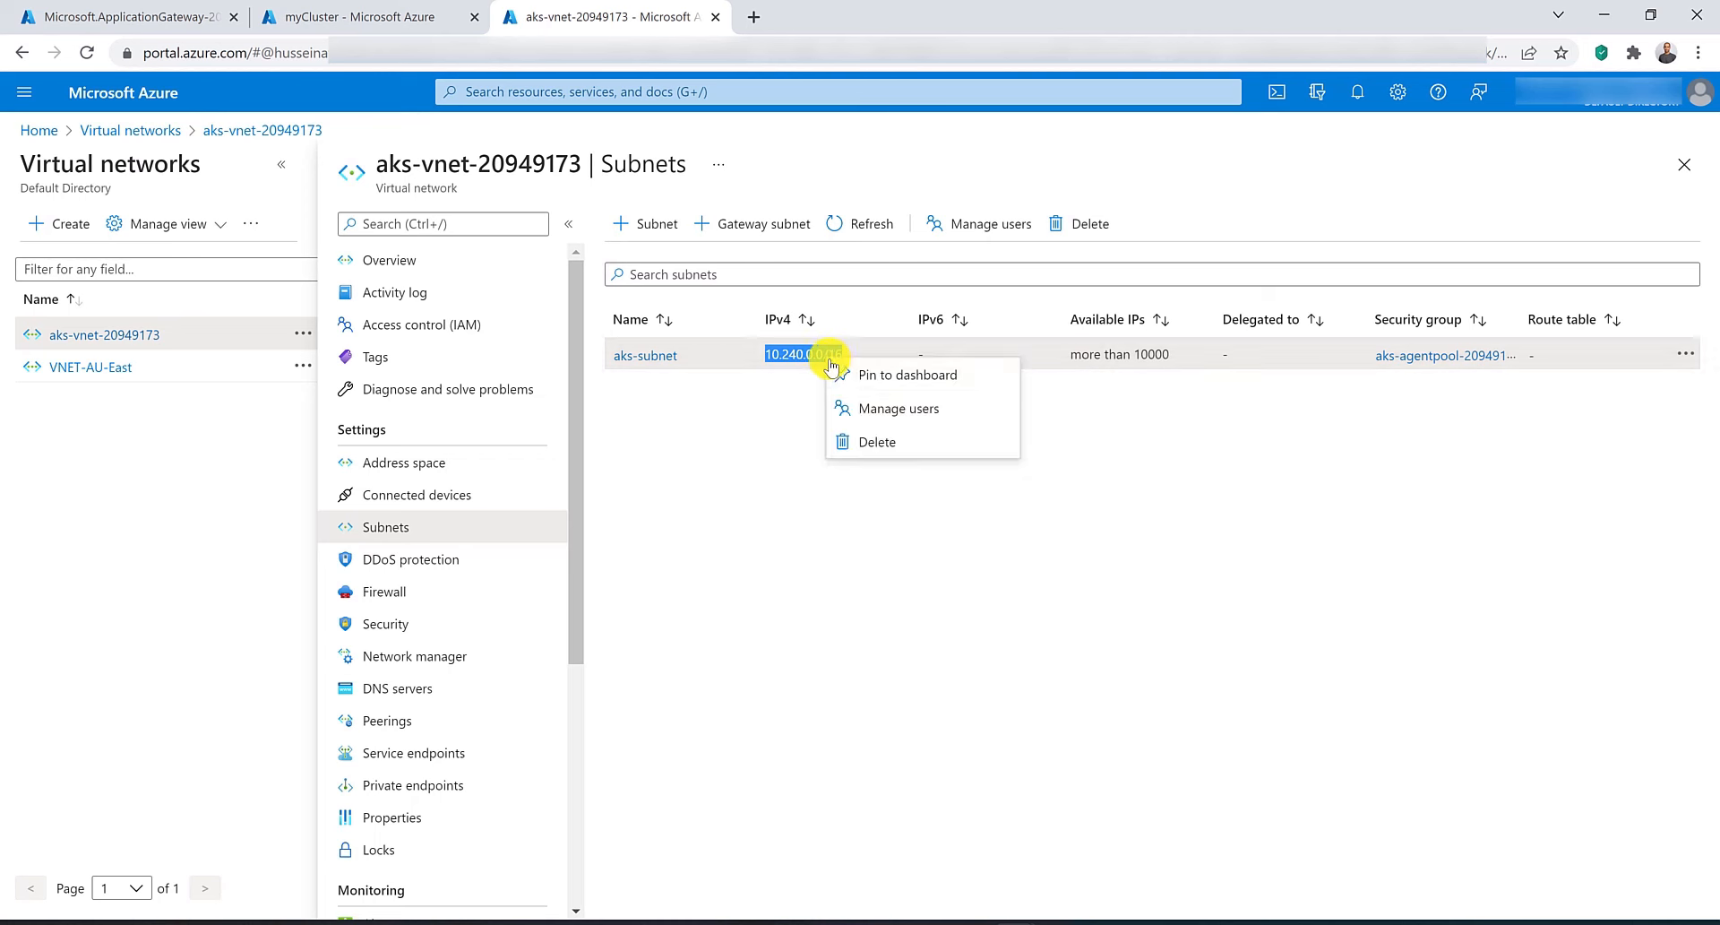
key("Escape")
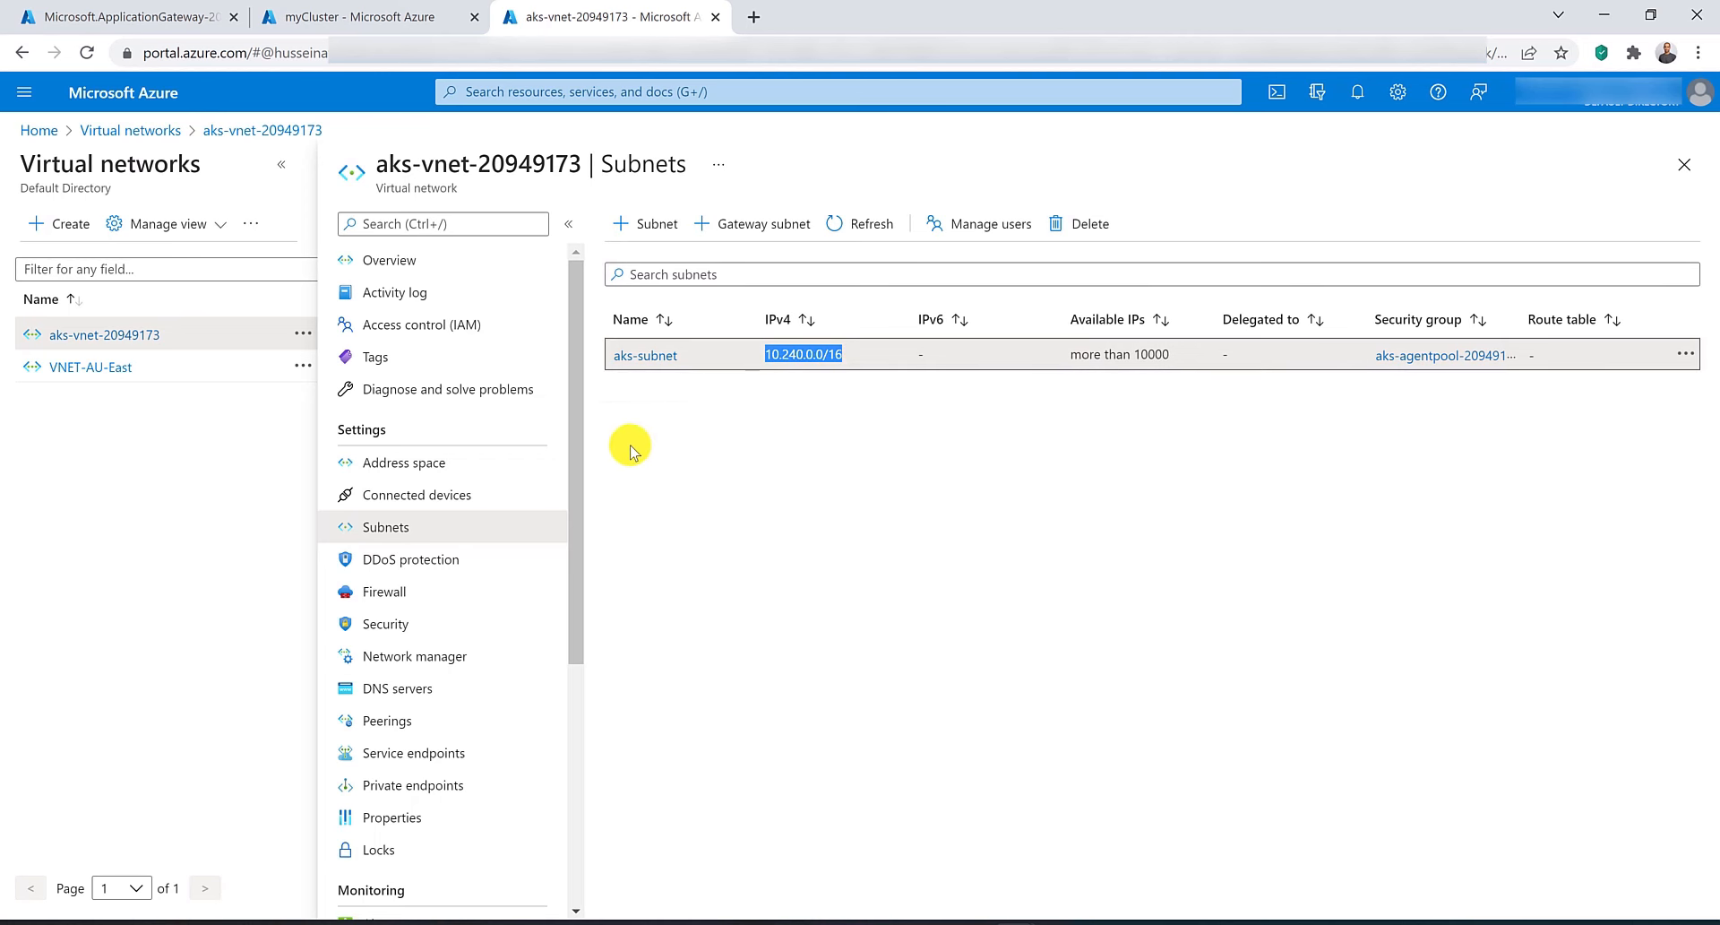
left_click(345, 462)
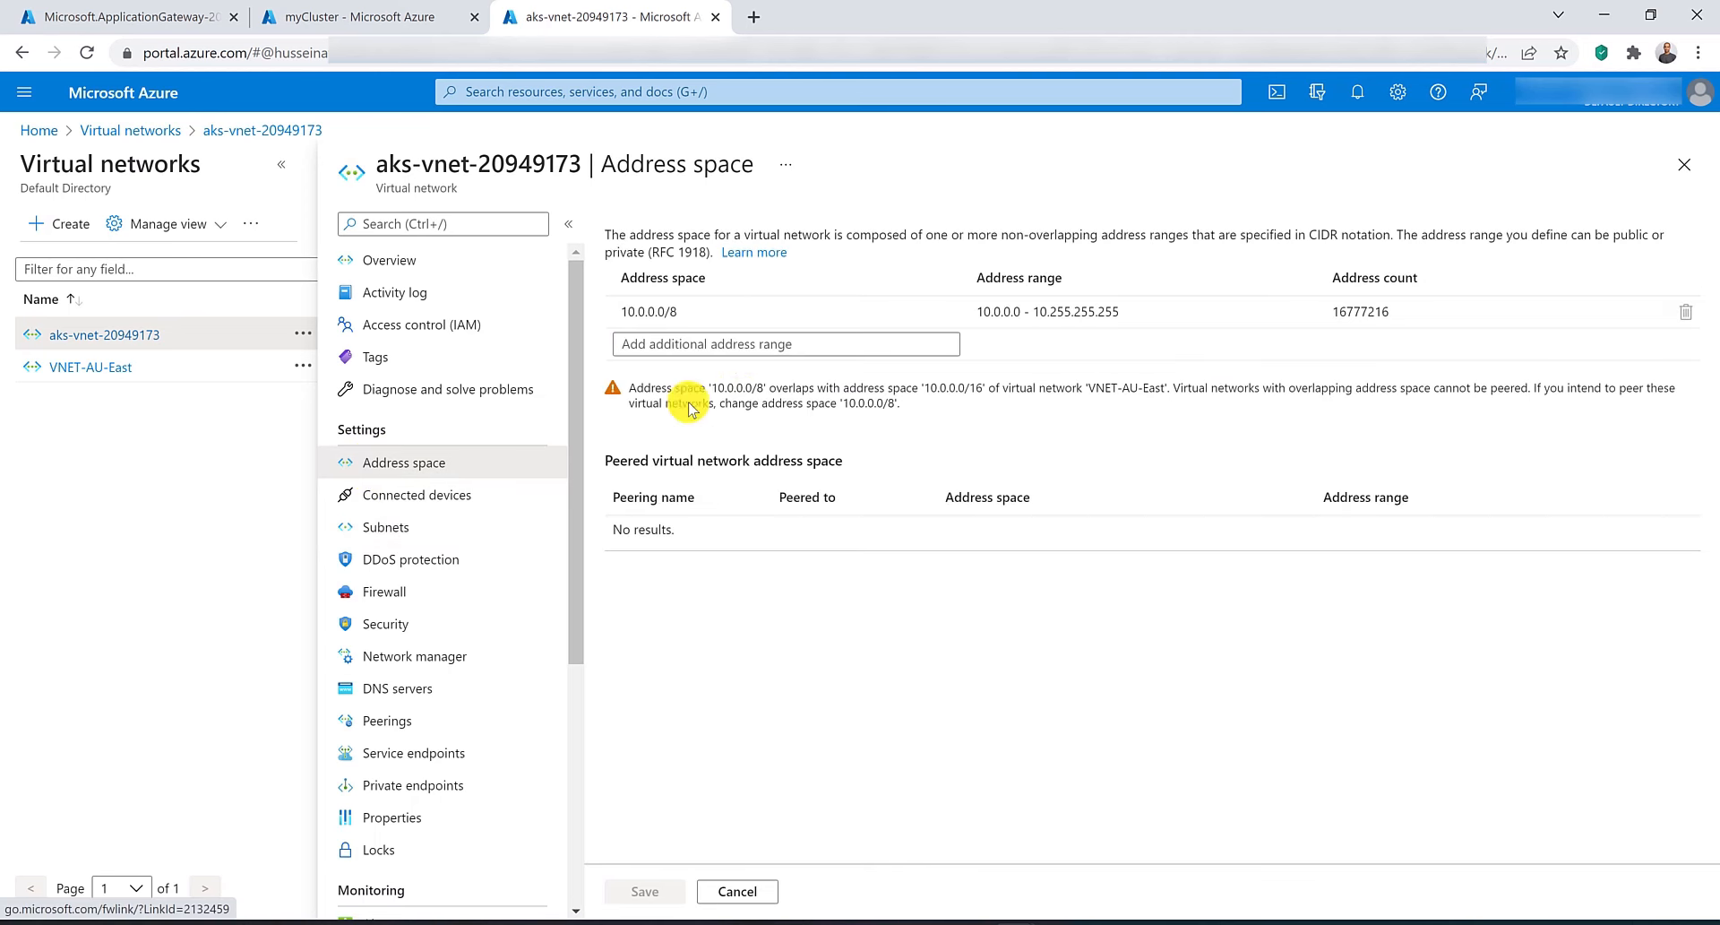
left_click(726, 312)
key("ctrl+v")
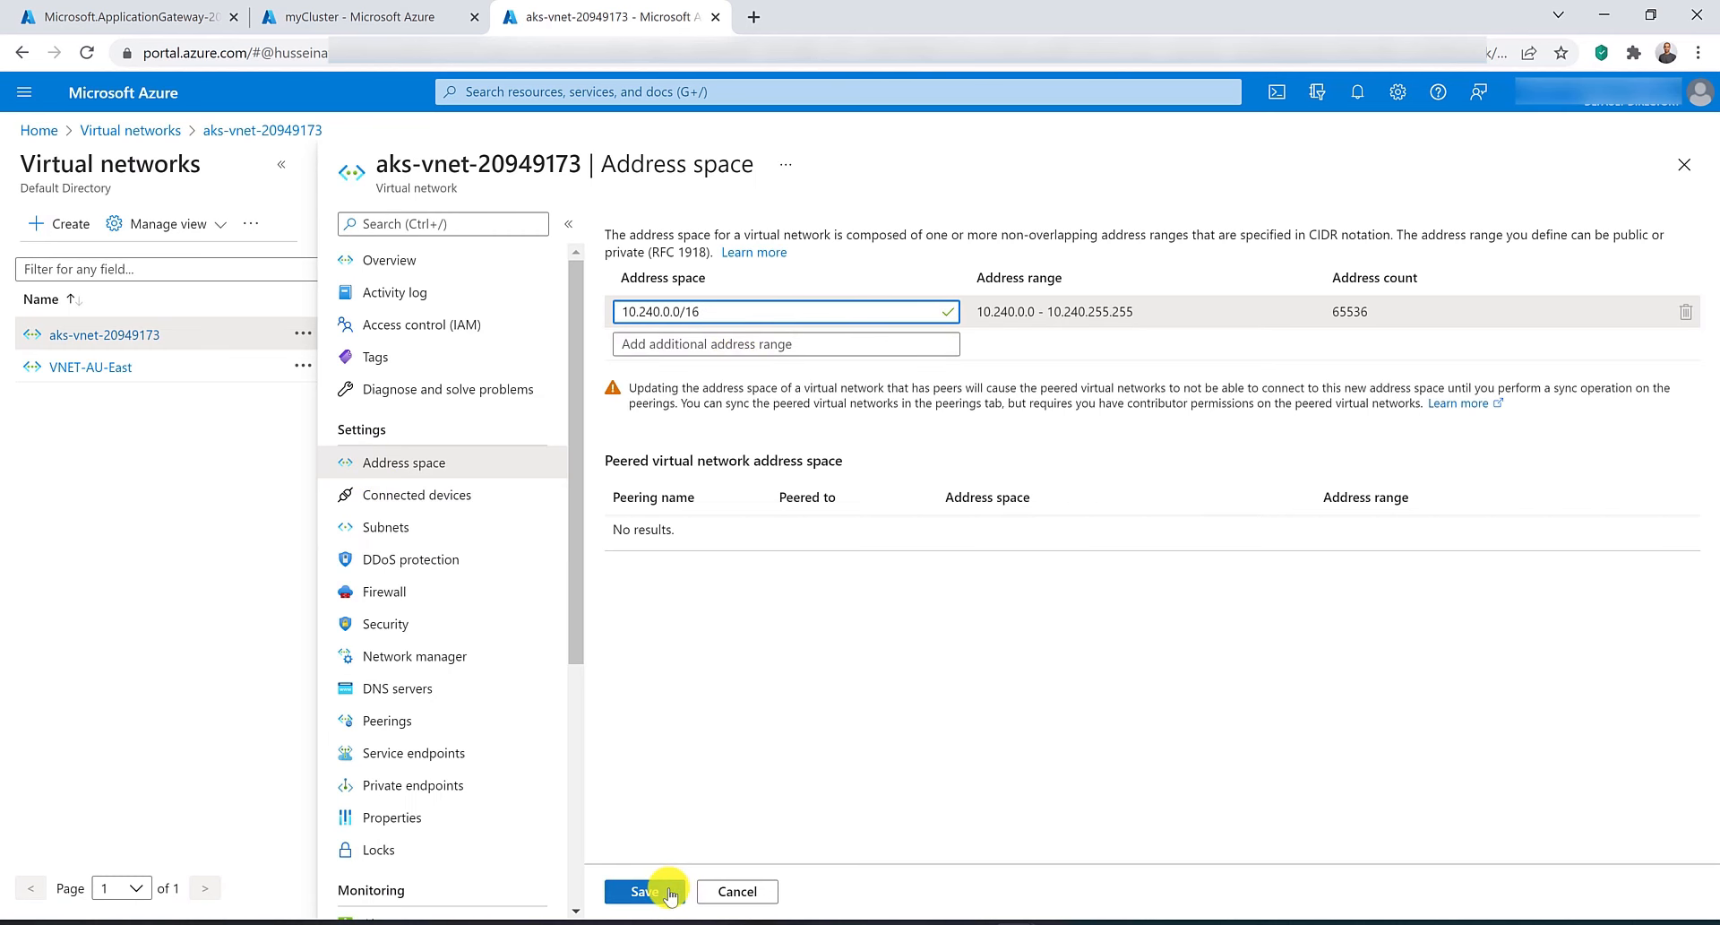
left_click(671, 891)
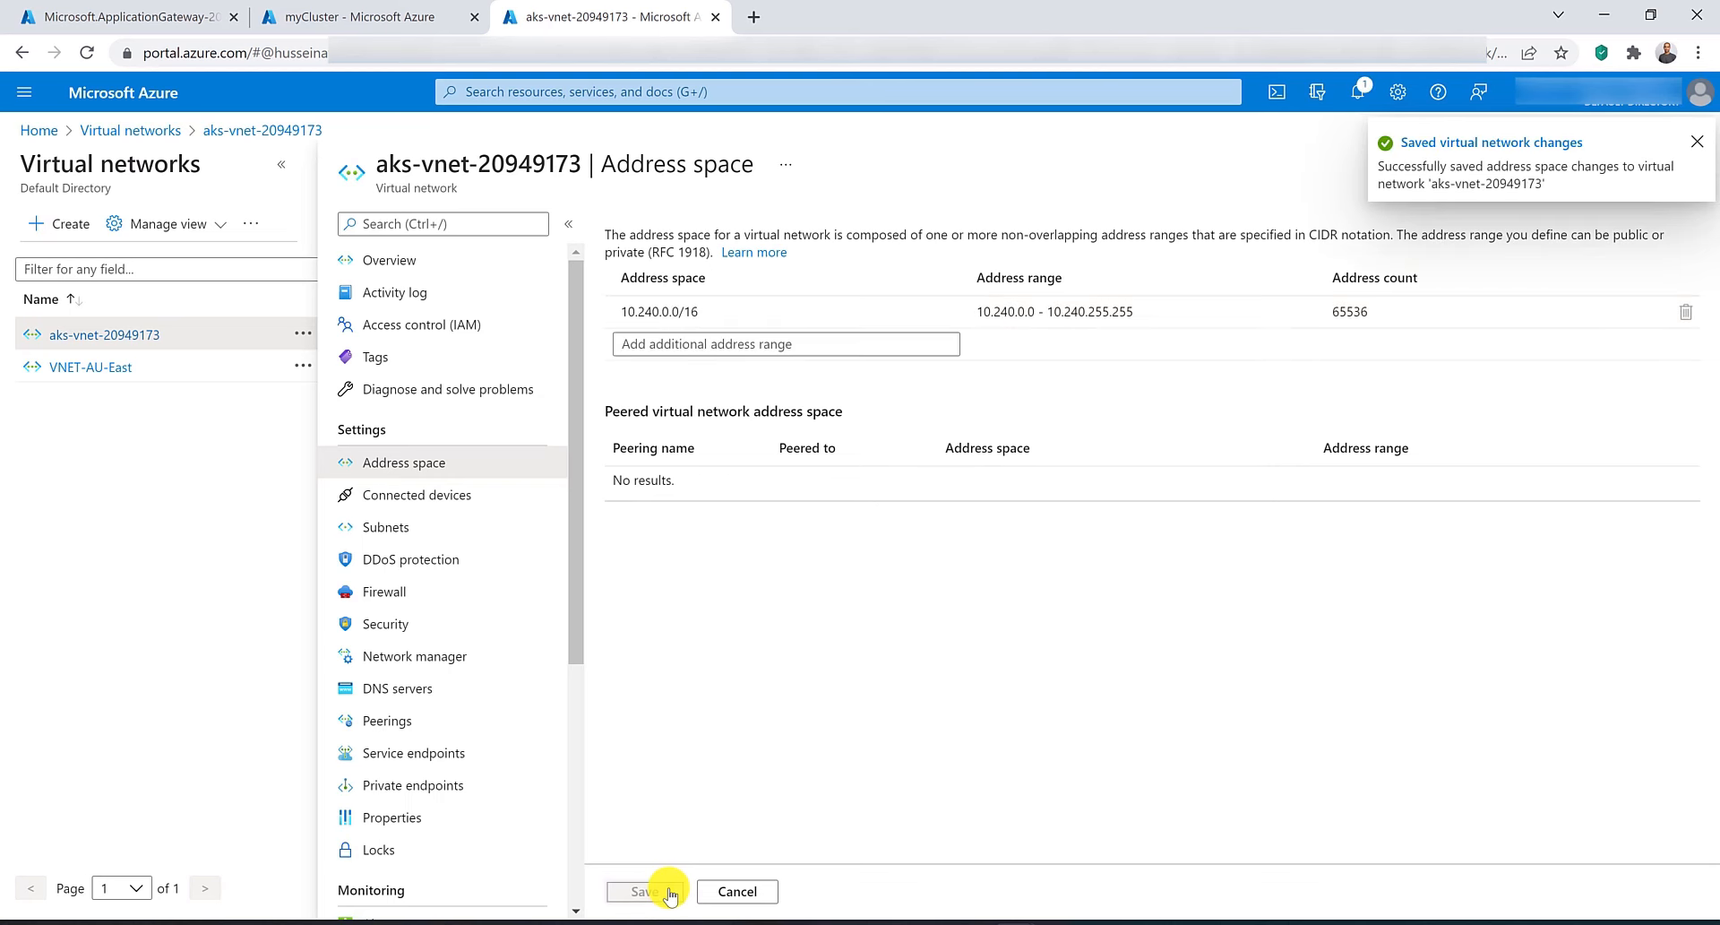
Enable the Application Gateway ingress controller on myCluster with application gateway myAppGW and save.
left_click(376, 16)
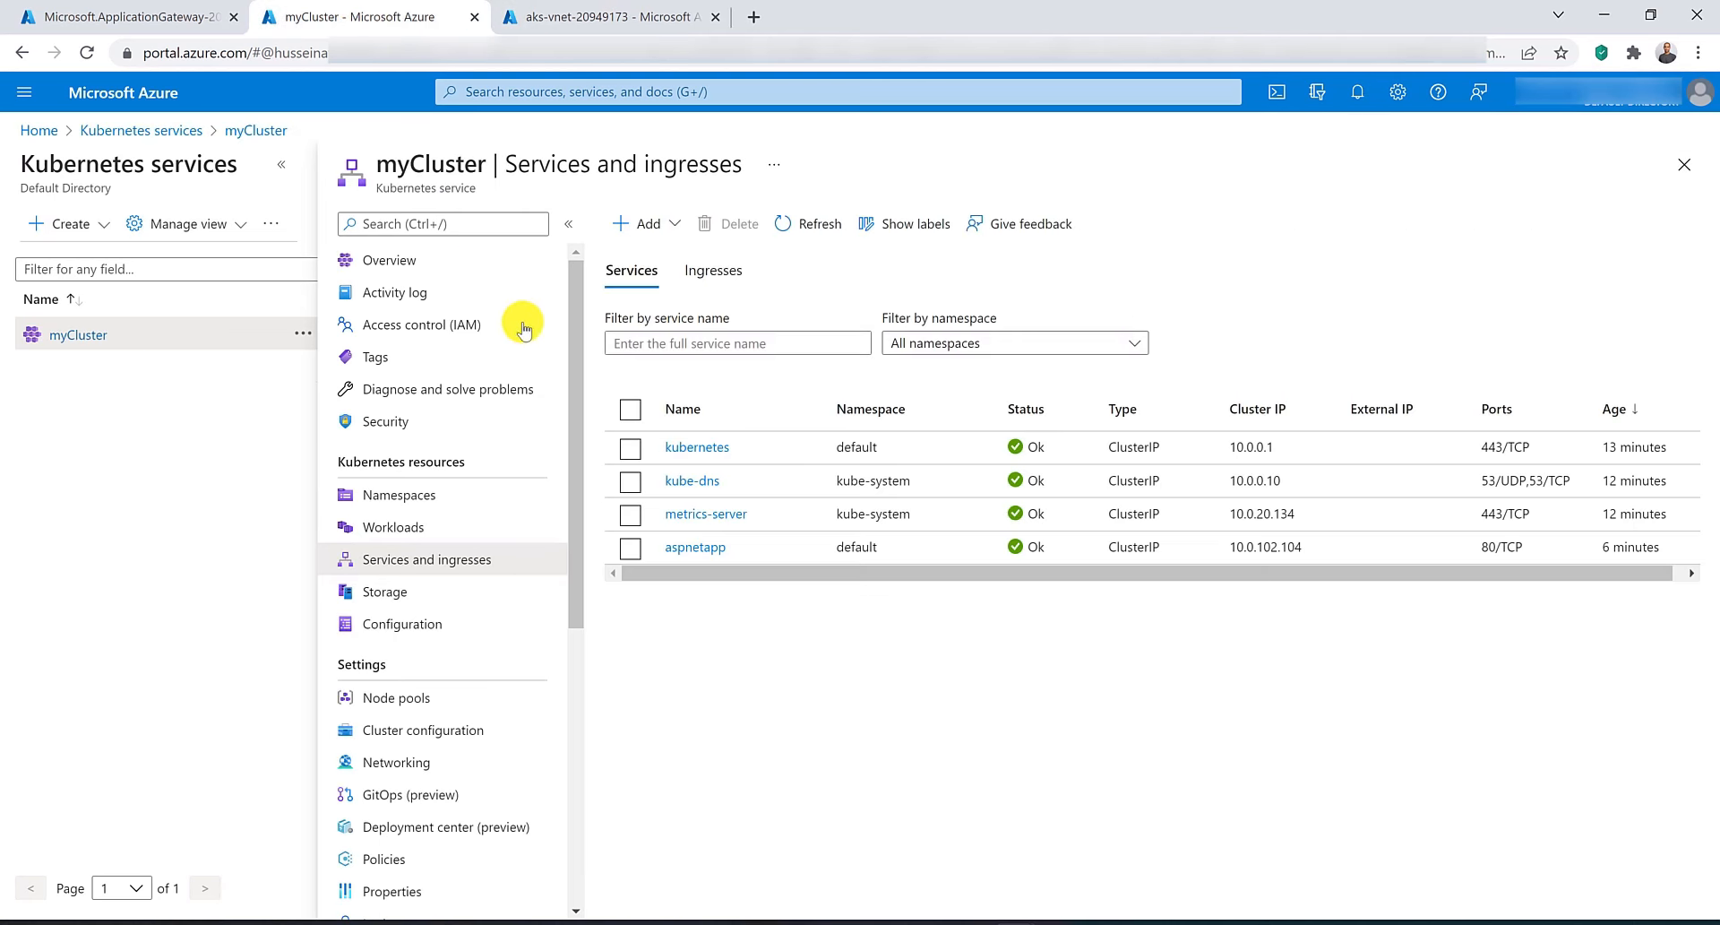
left_click(432, 769)
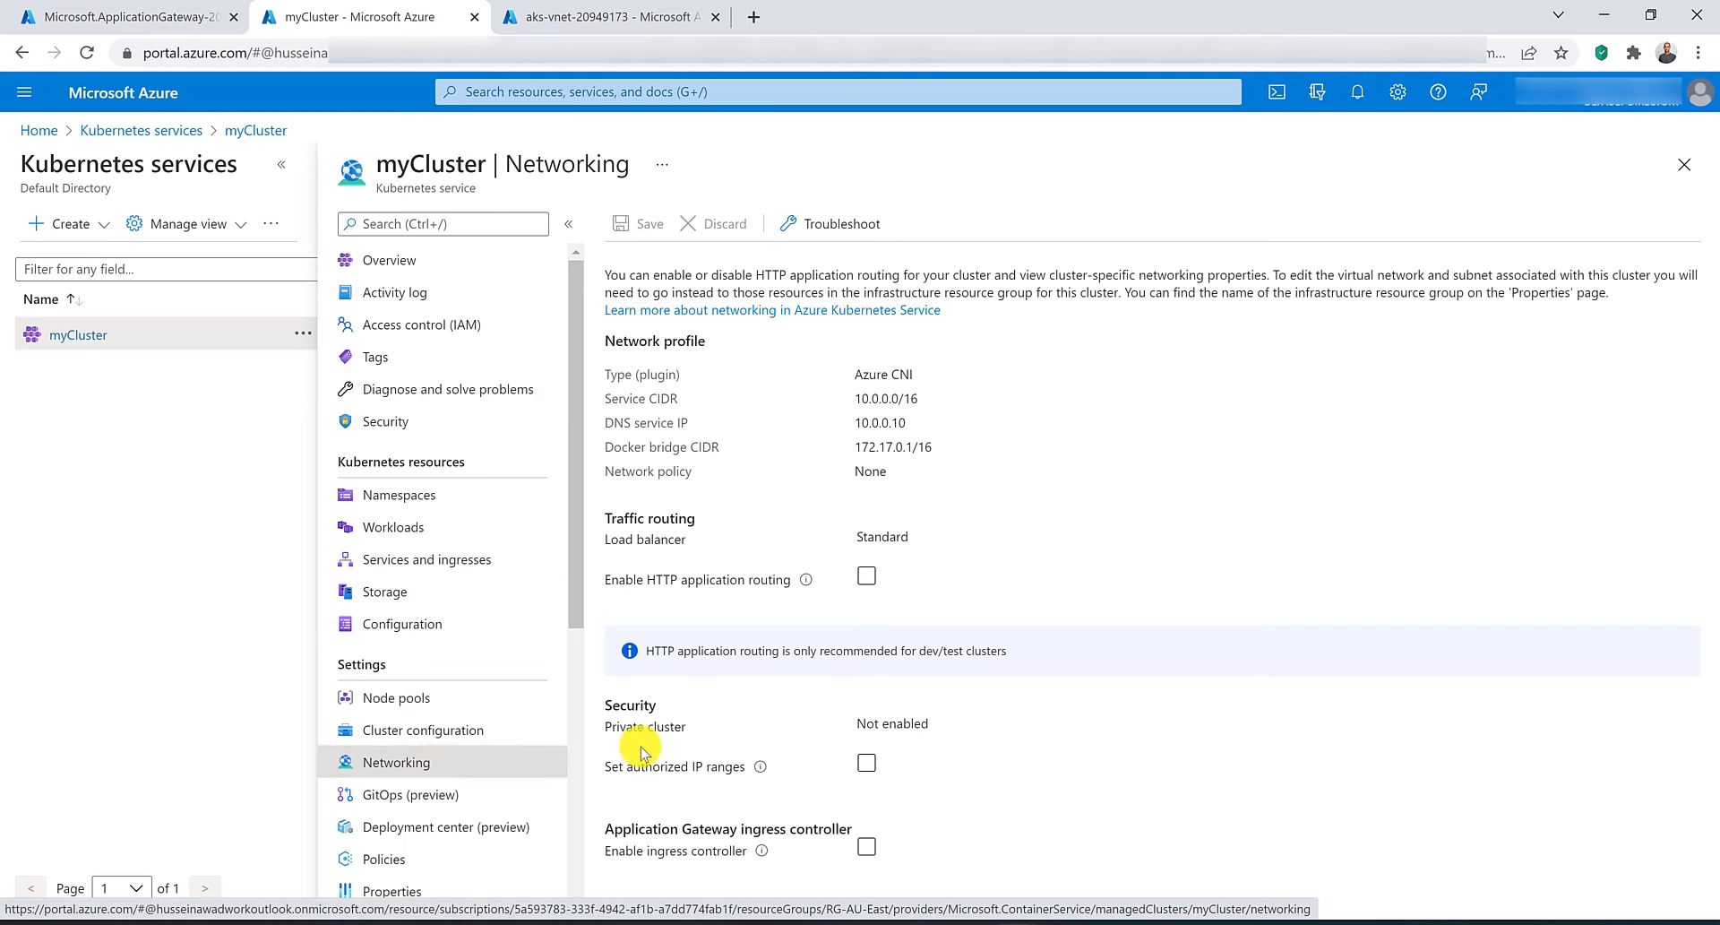
left_click(865, 849)
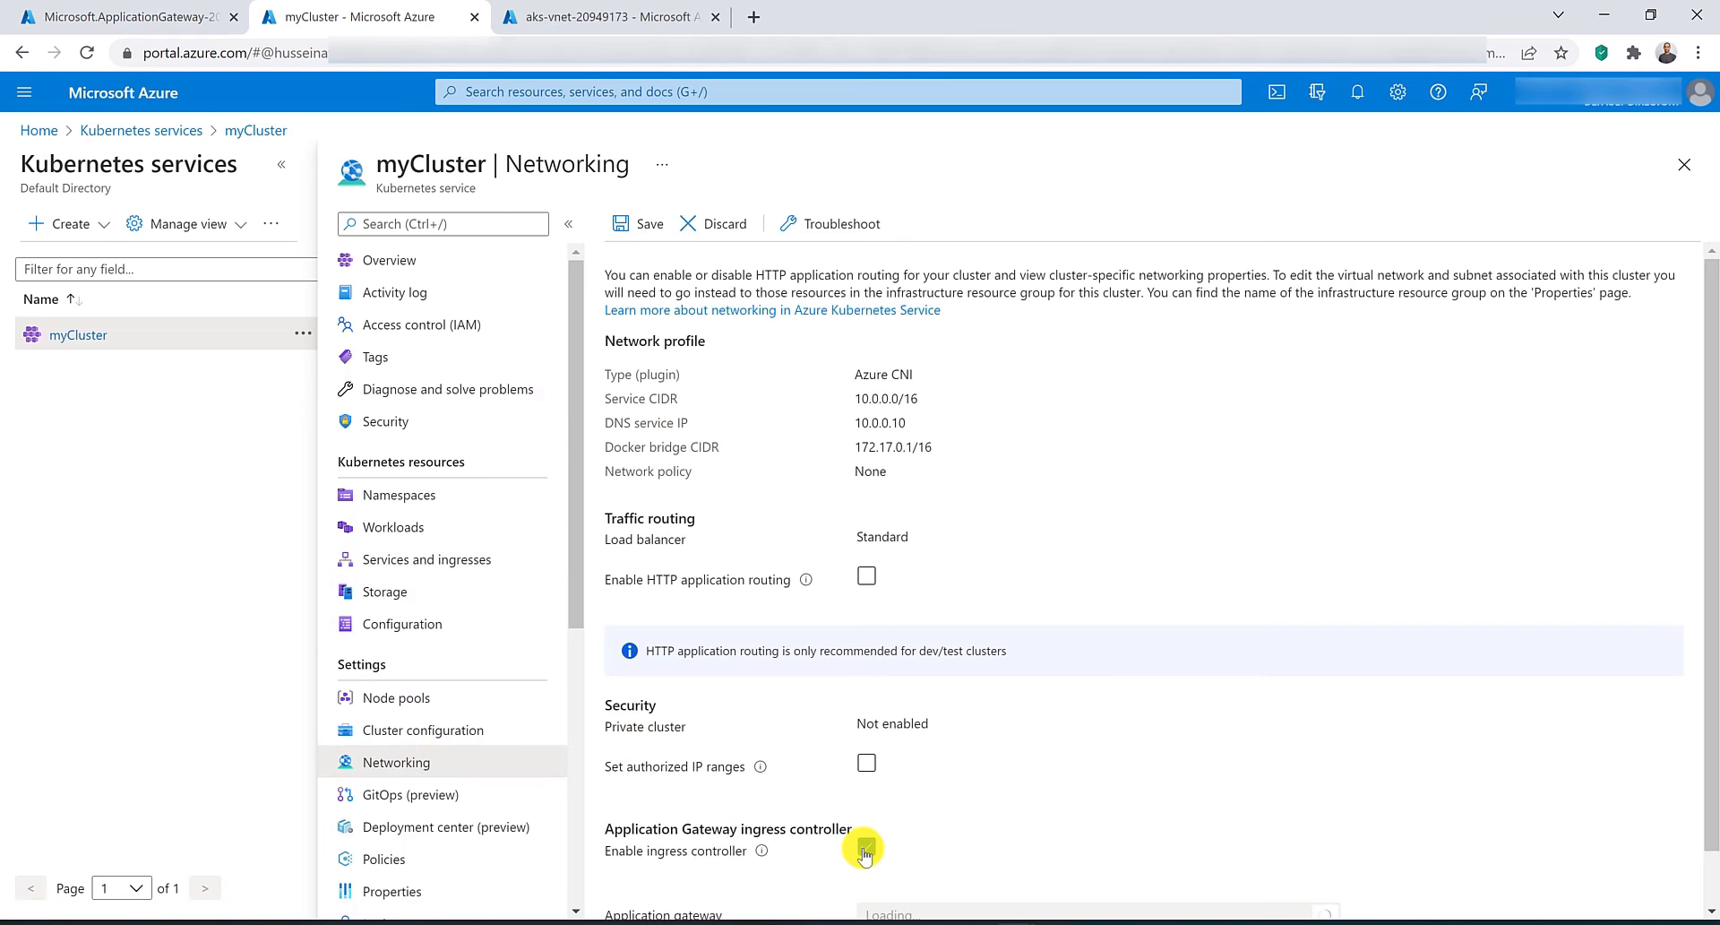
scroll(862, 860, "down", 1)
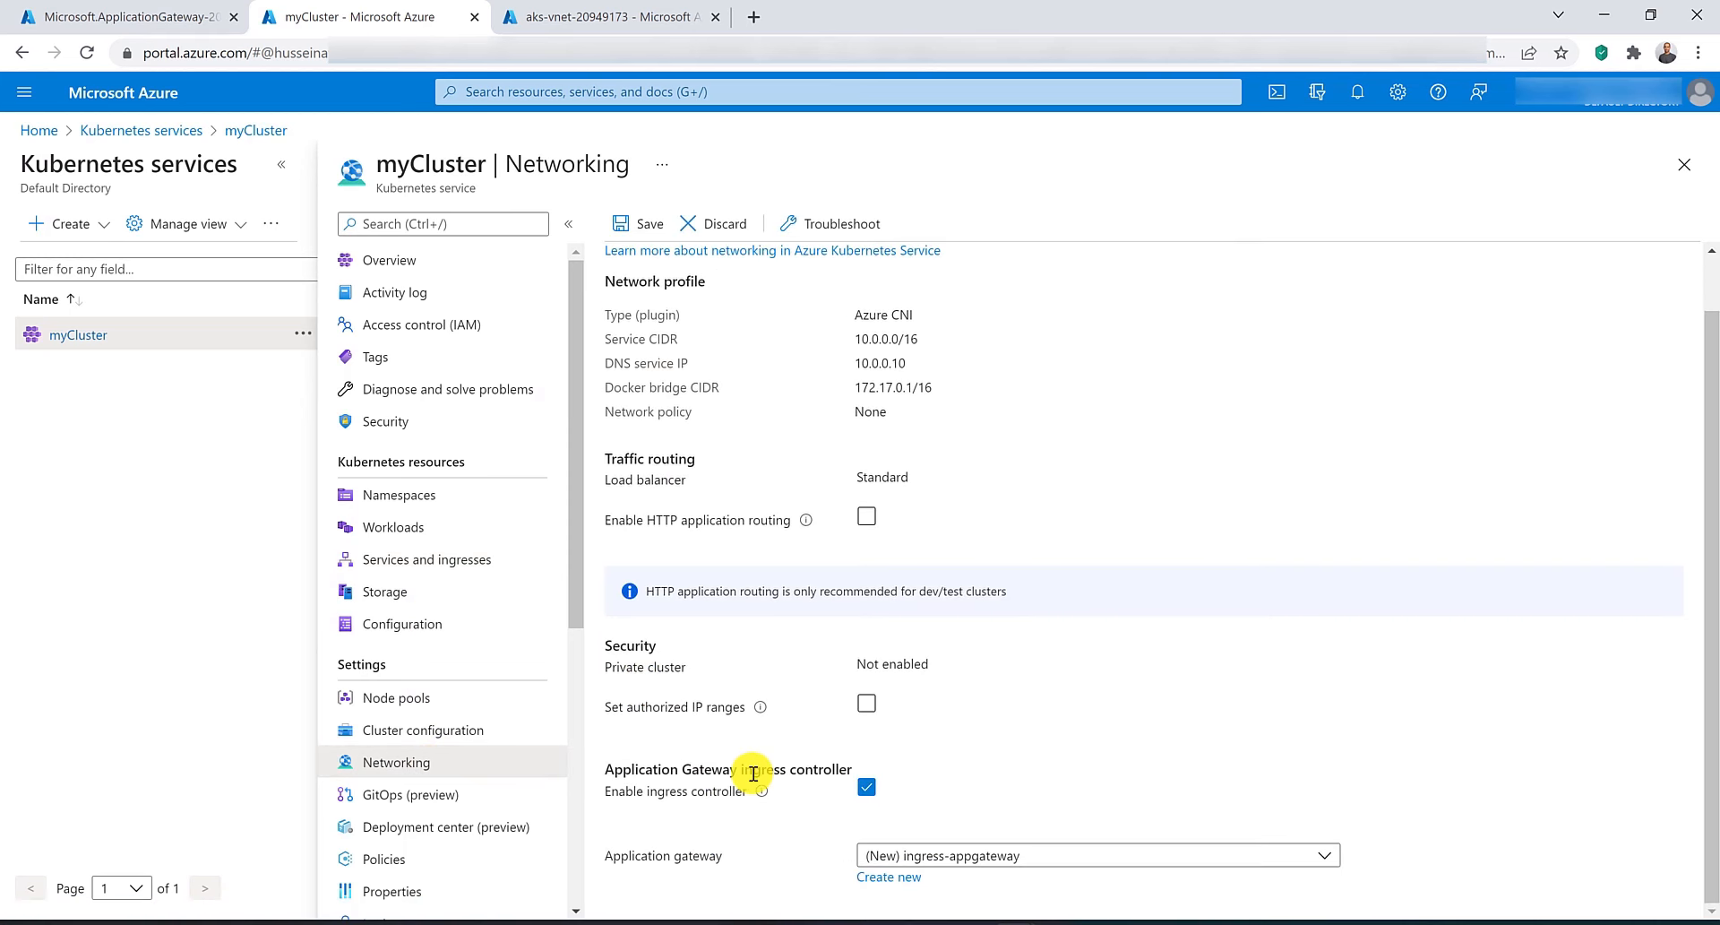
left_click(1023, 856)
left_click(949, 785)
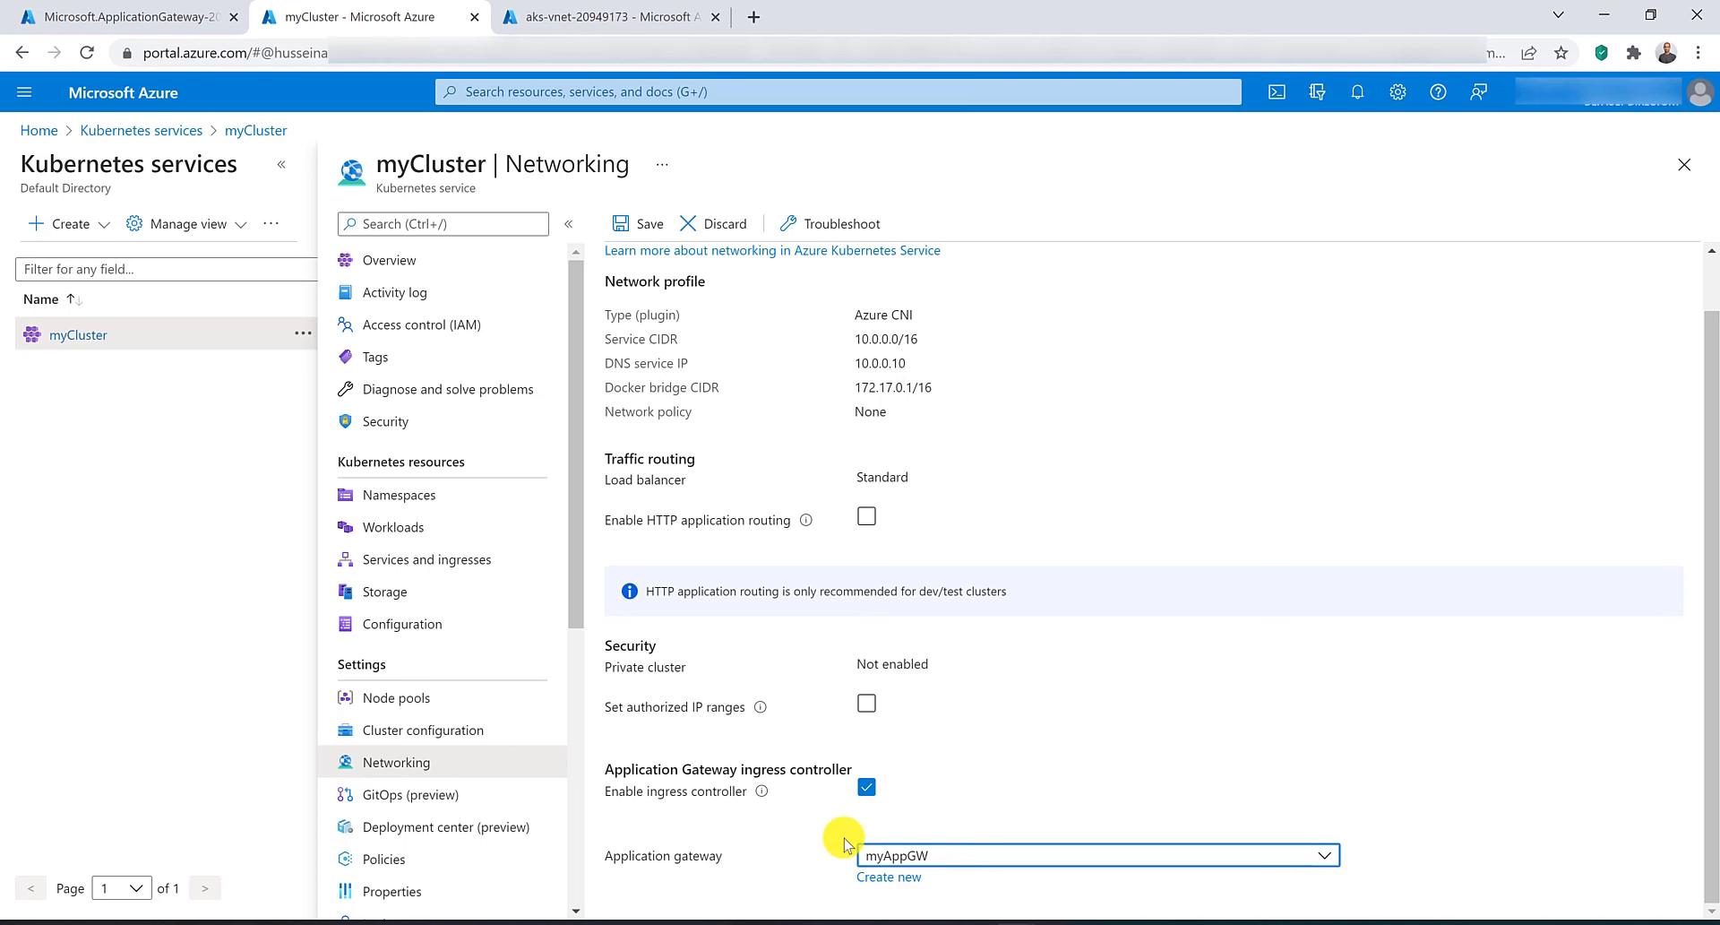
left_click(636, 230)
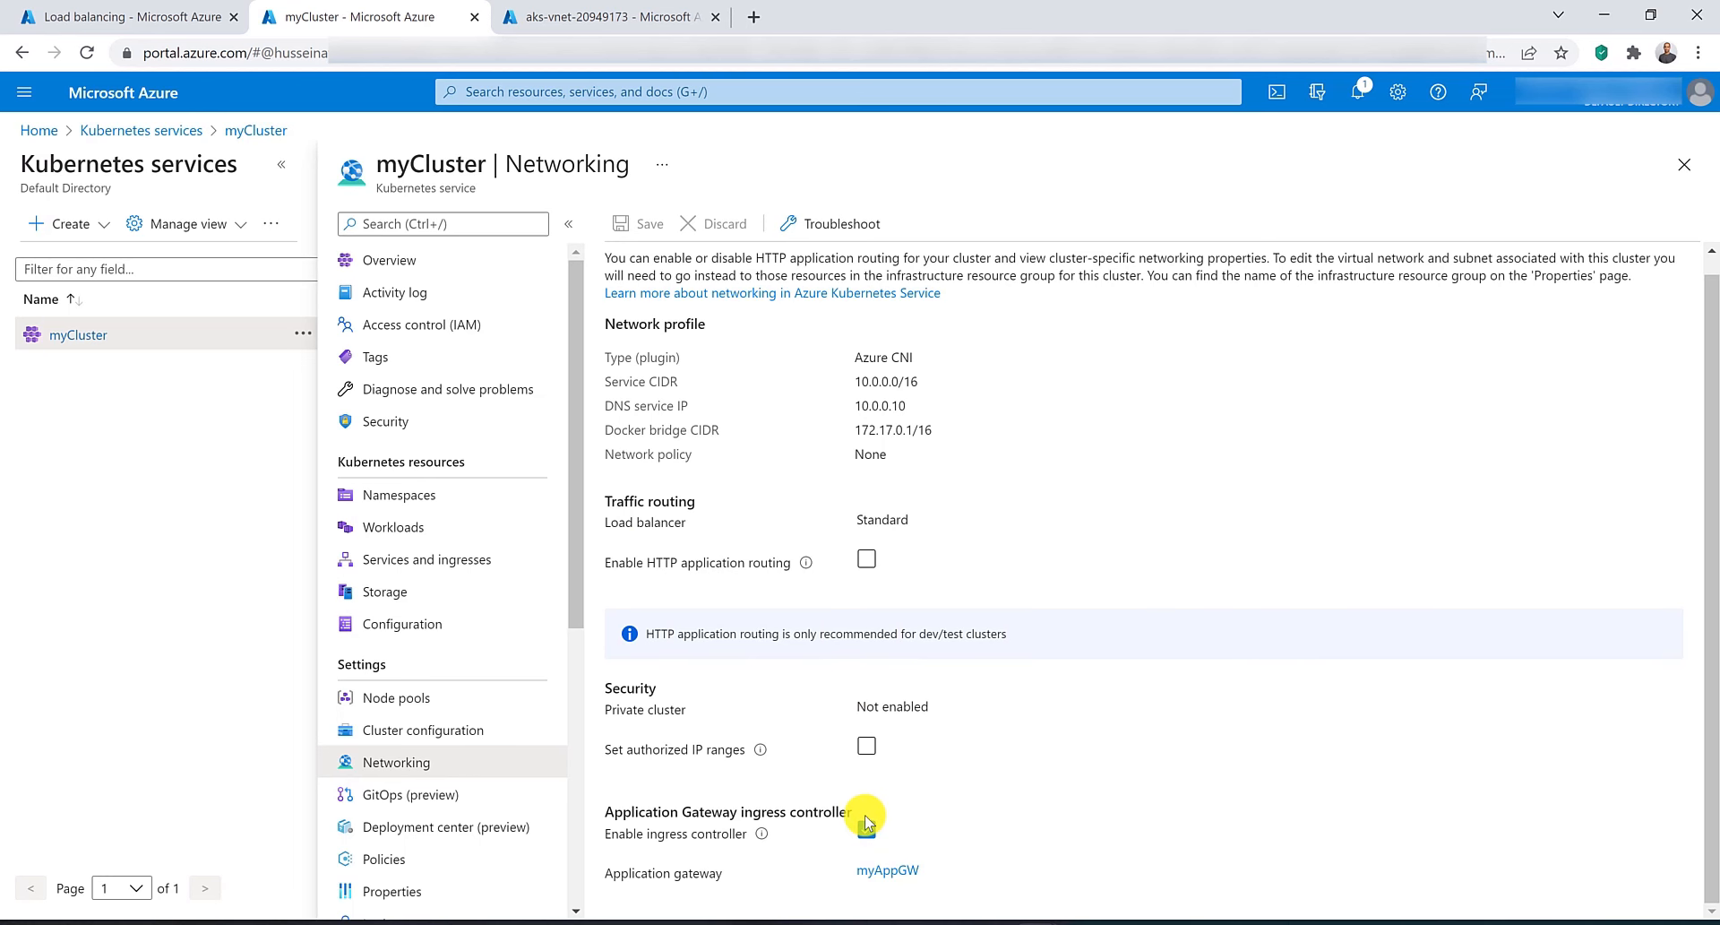
Inspect myAppGW's backend pool pool-default-aspnetapp-80-bp-80 and its overview.
left_click(116, 16)
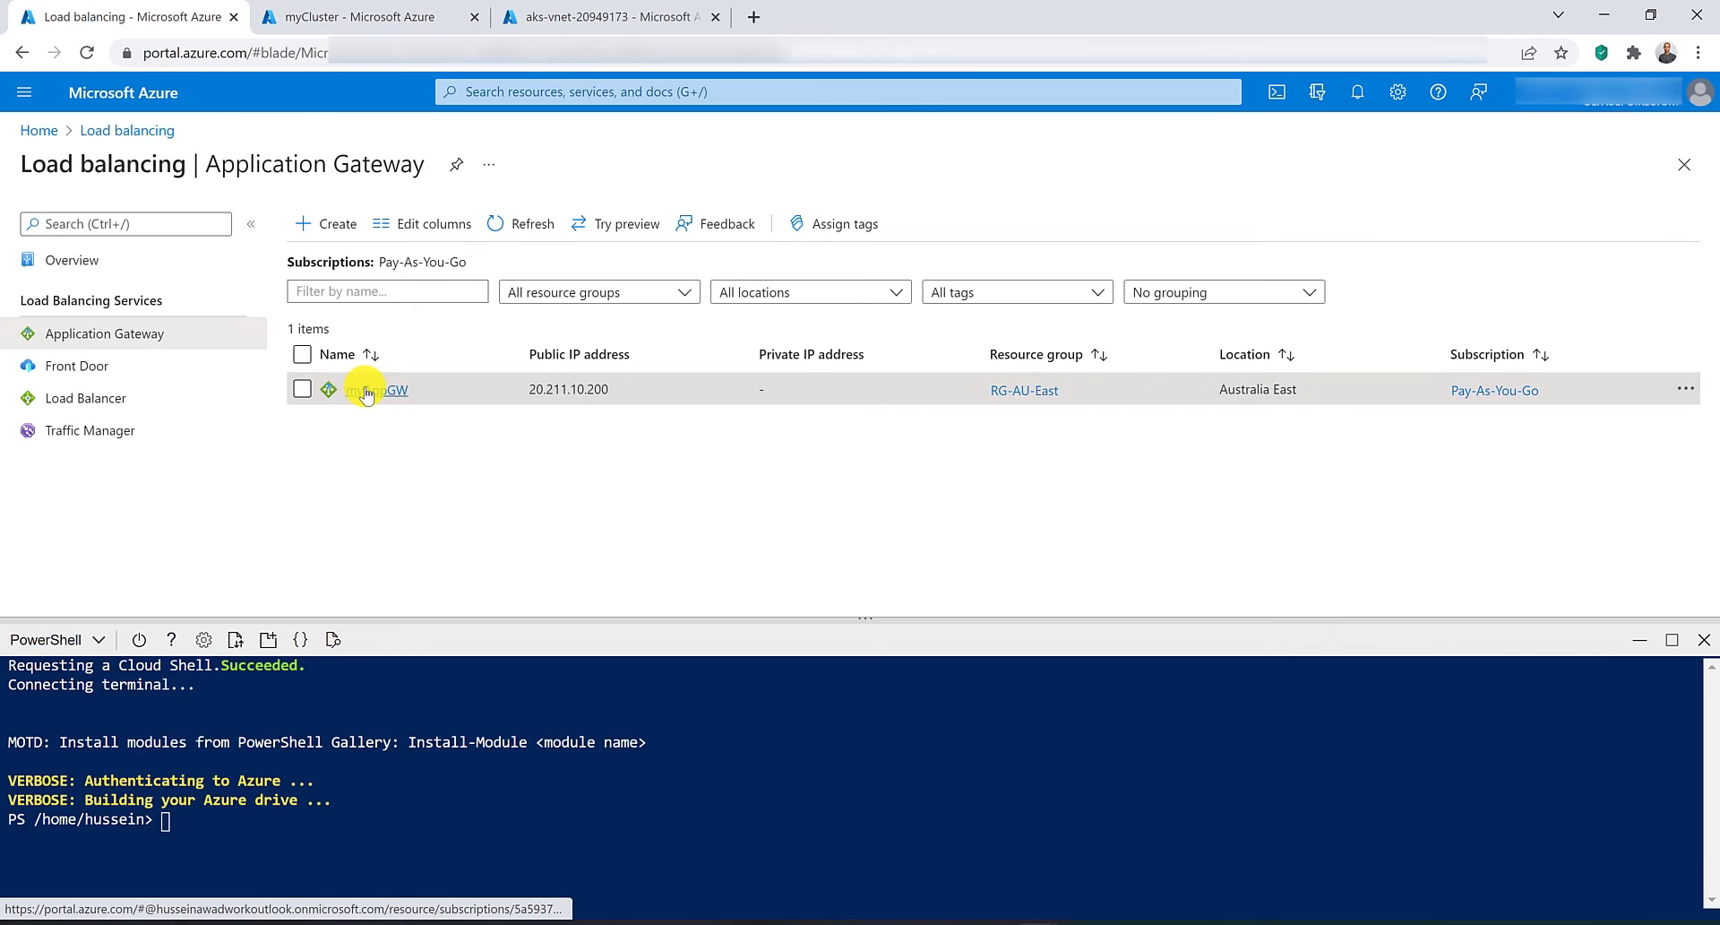
left_click(366, 390)
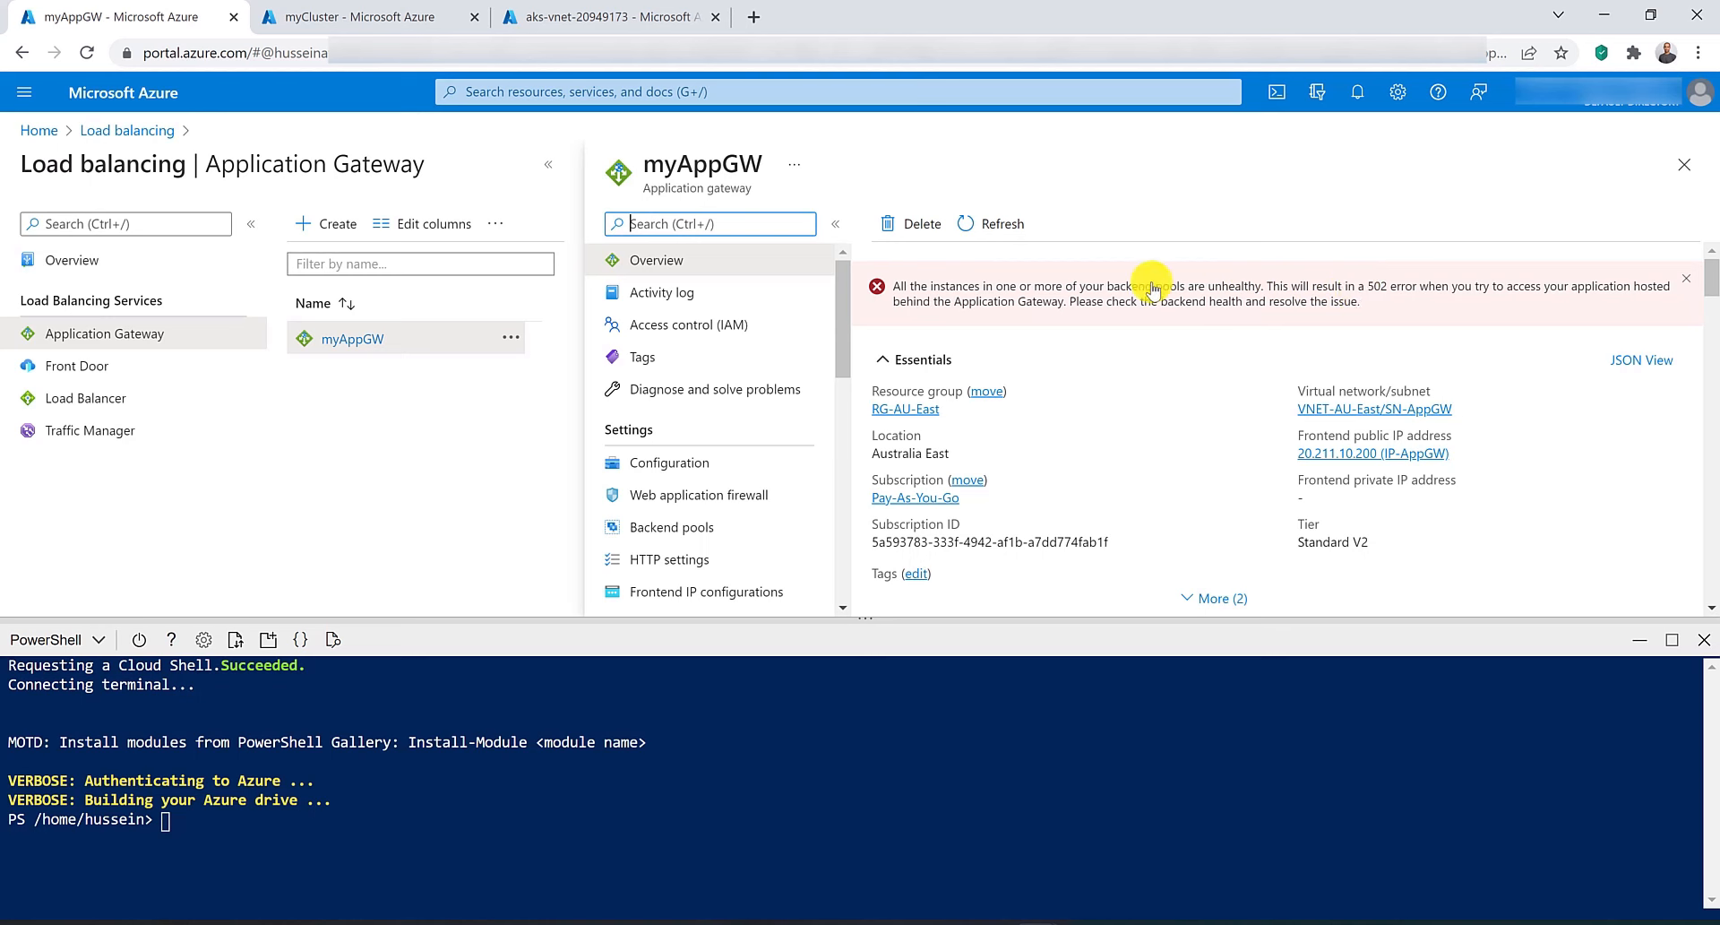
left_click(698, 528)
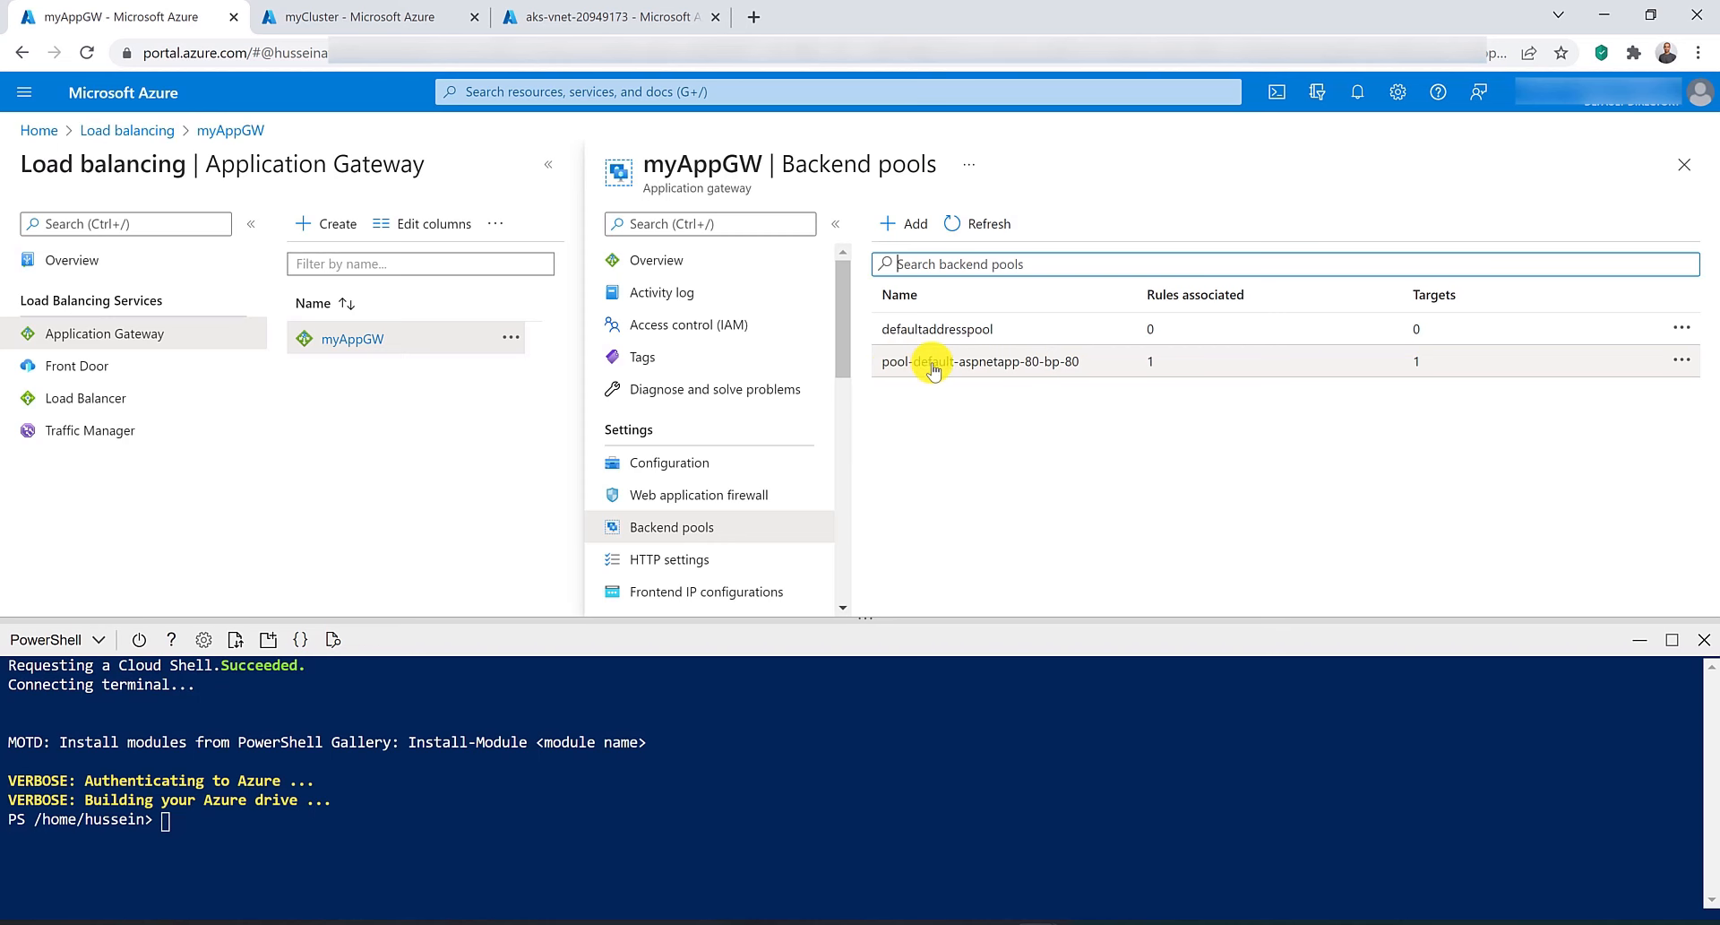
left_click(1079, 365)
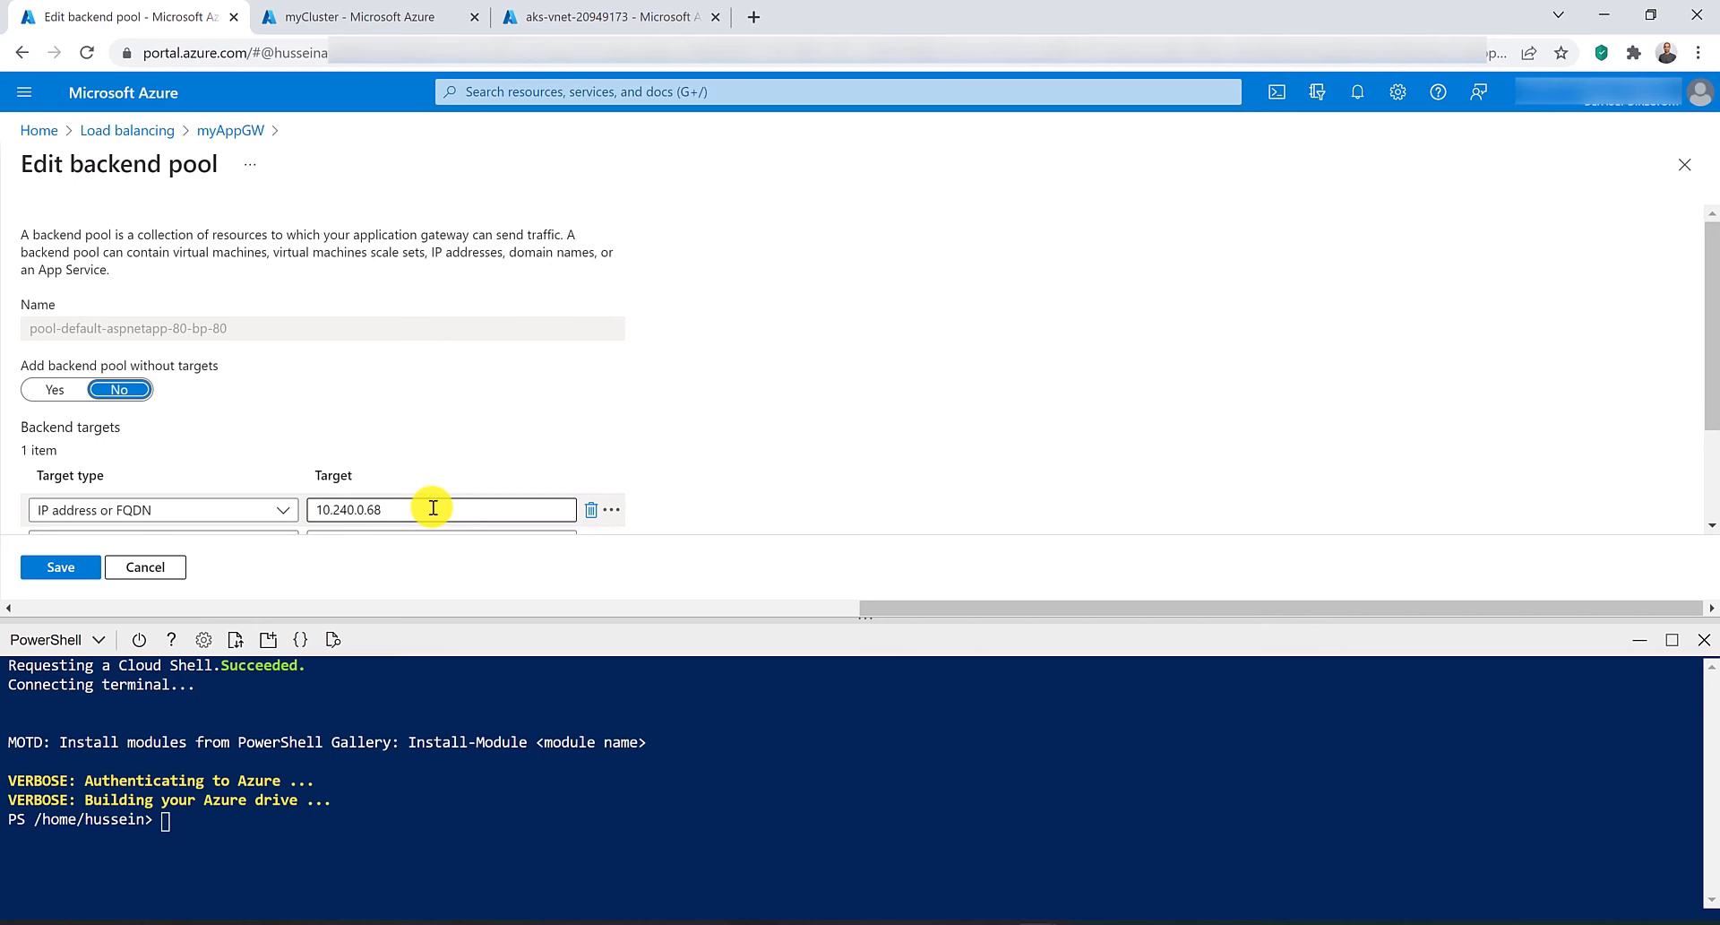
left_click(231, 130)
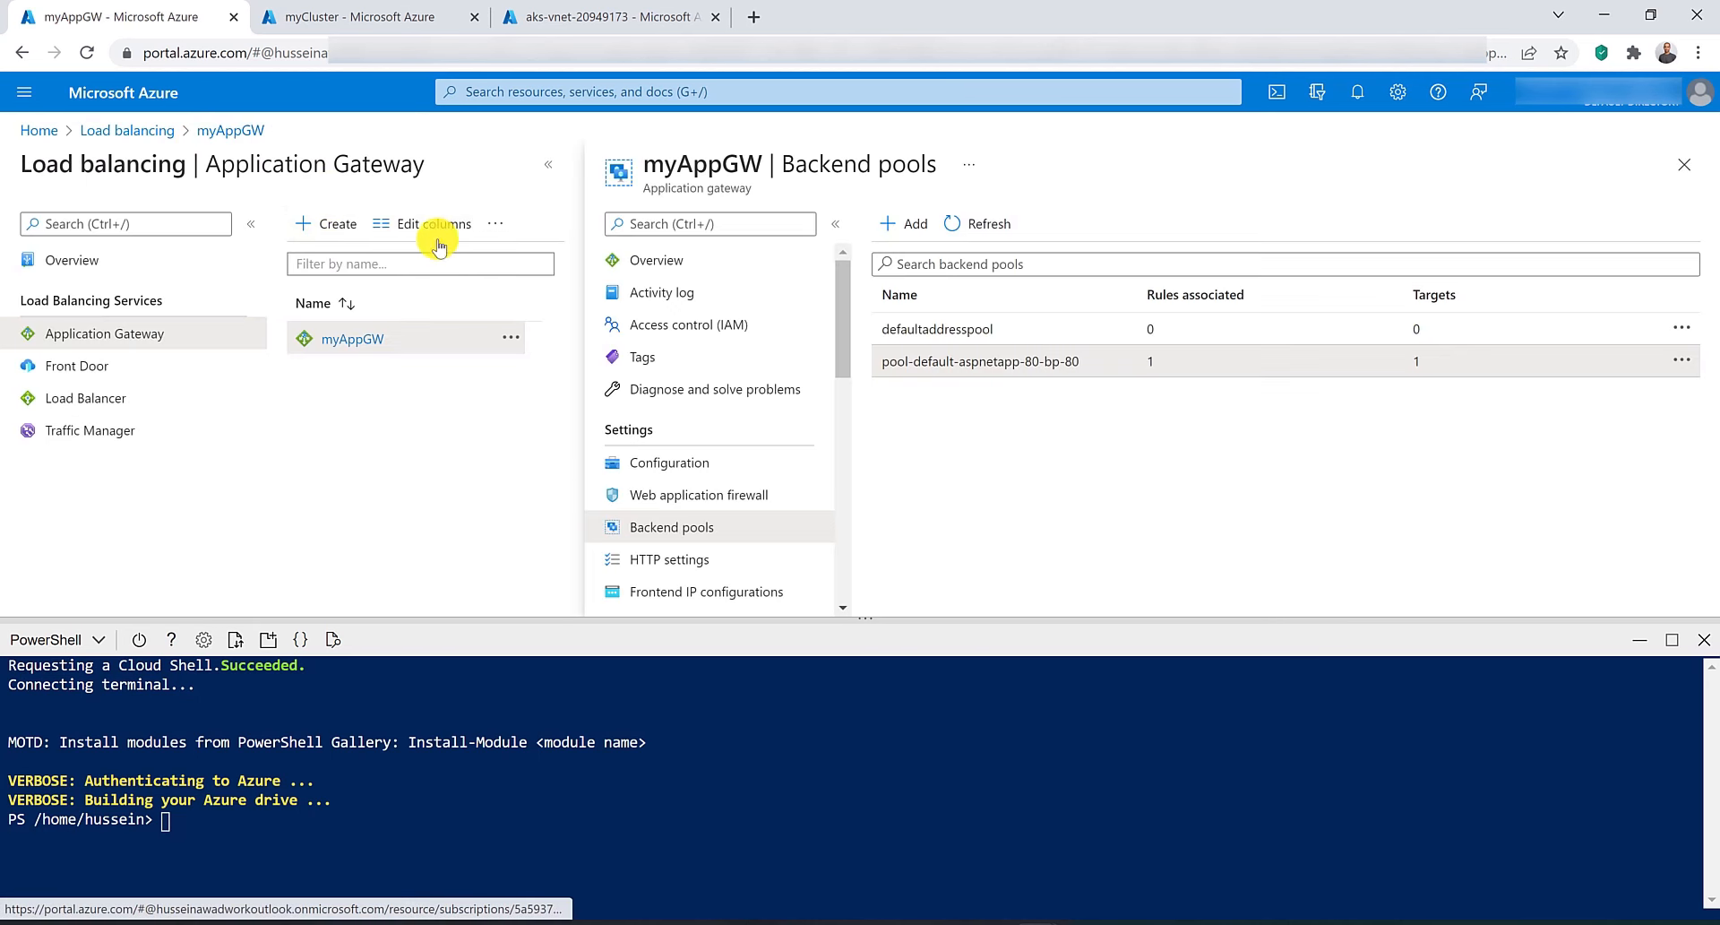
left_click(705, 266)
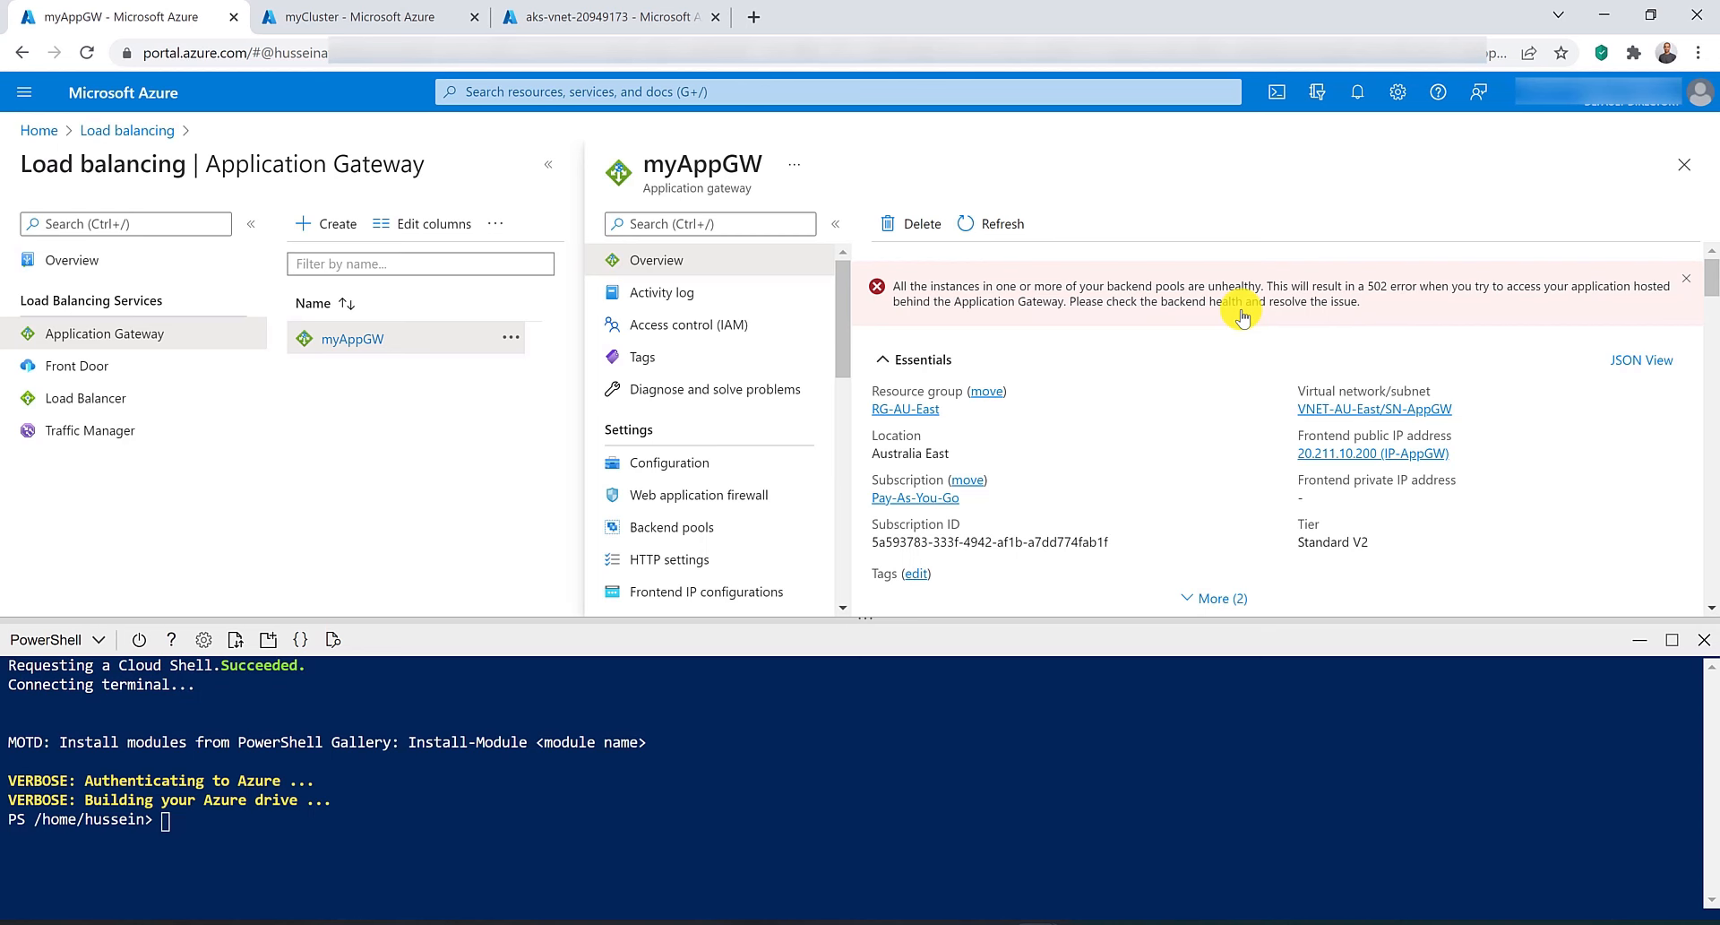
Open VNET-AU-East's peerings and start adding a peering with the local link name peeringsource.
left_click(543, 13)
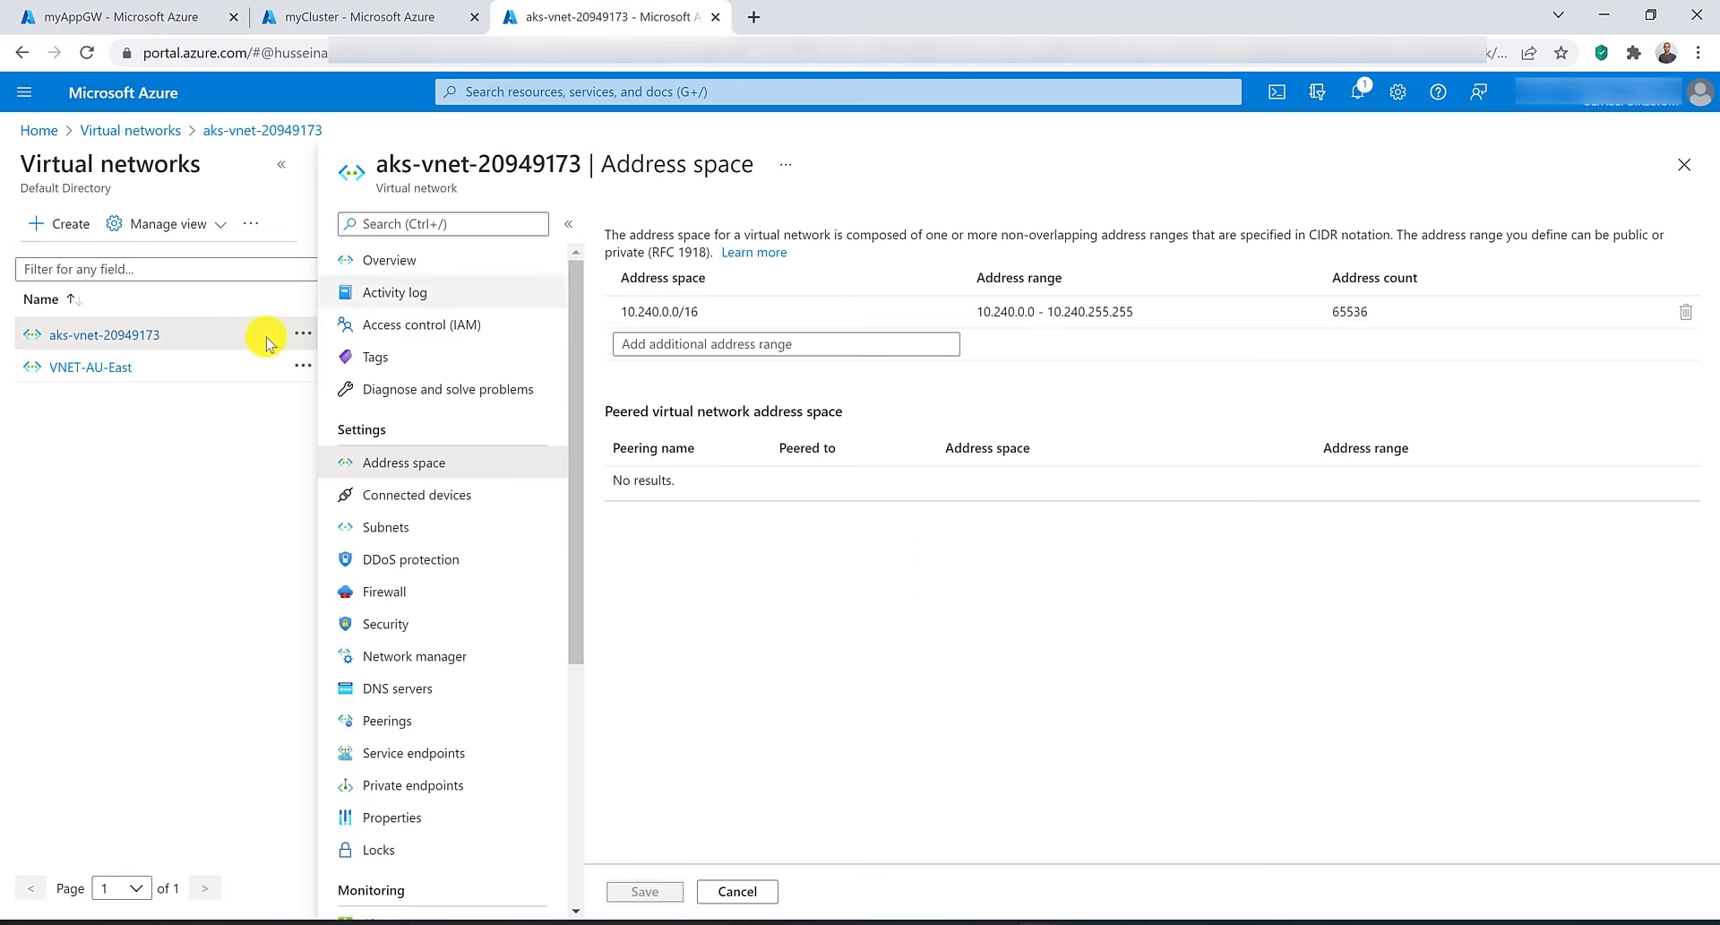
left_click_drag(162, 335, 53, 344)
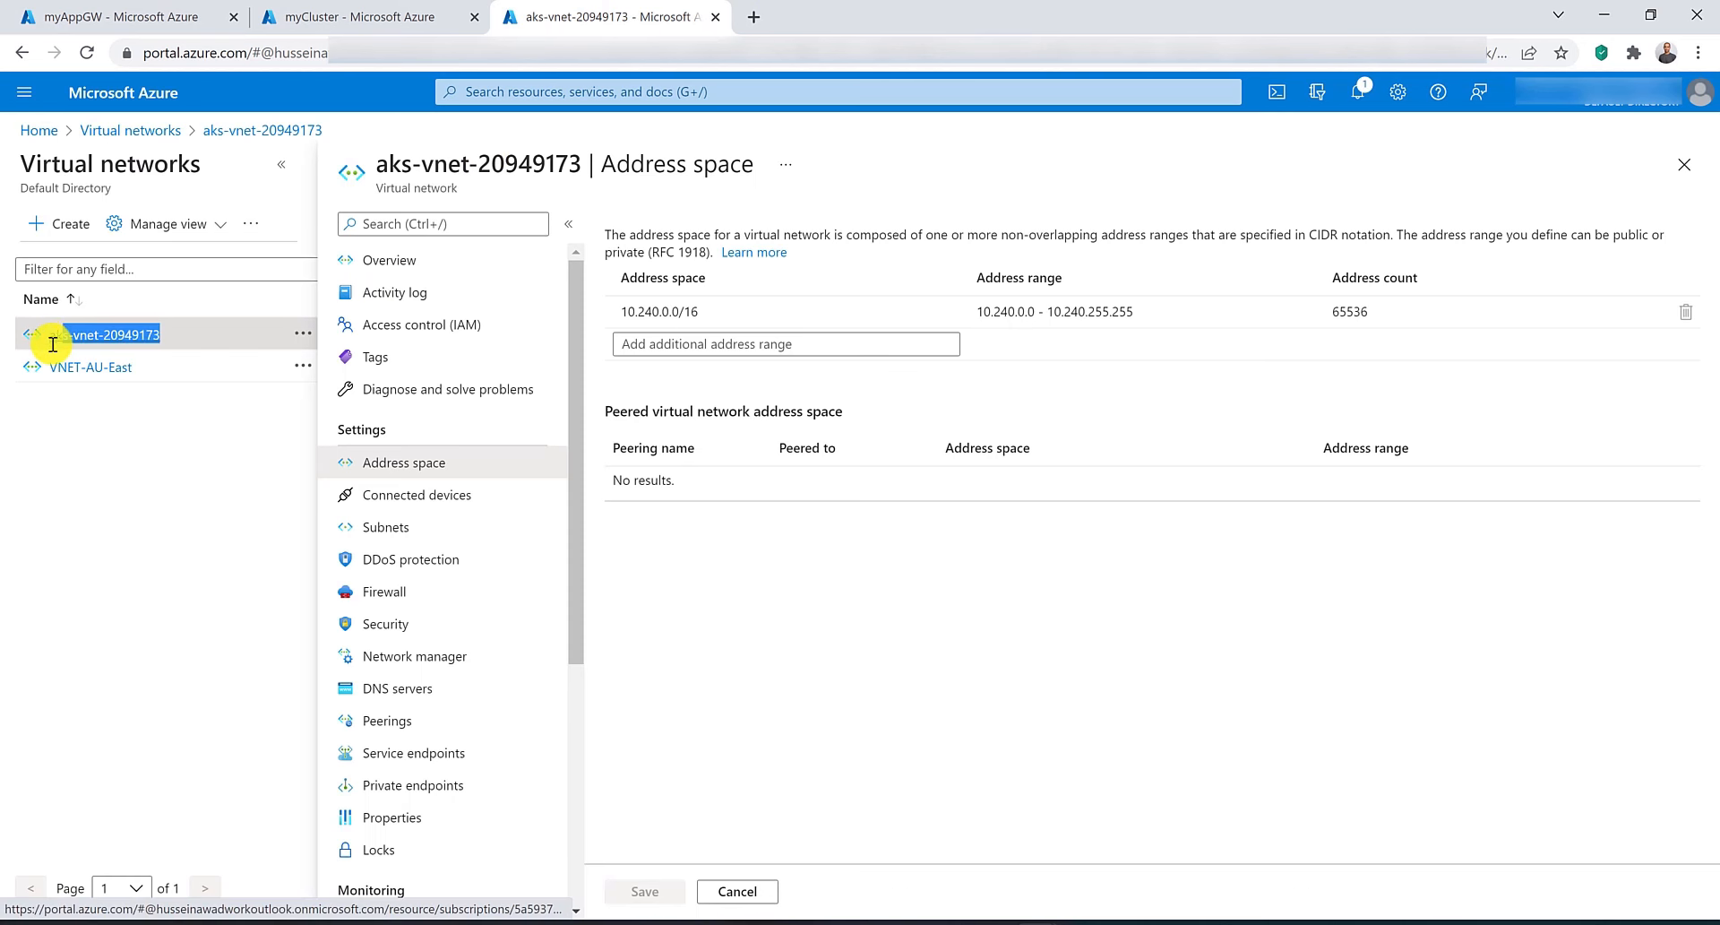
left_click_drag(154, 368, 52, 369)
left_click(78, 430)
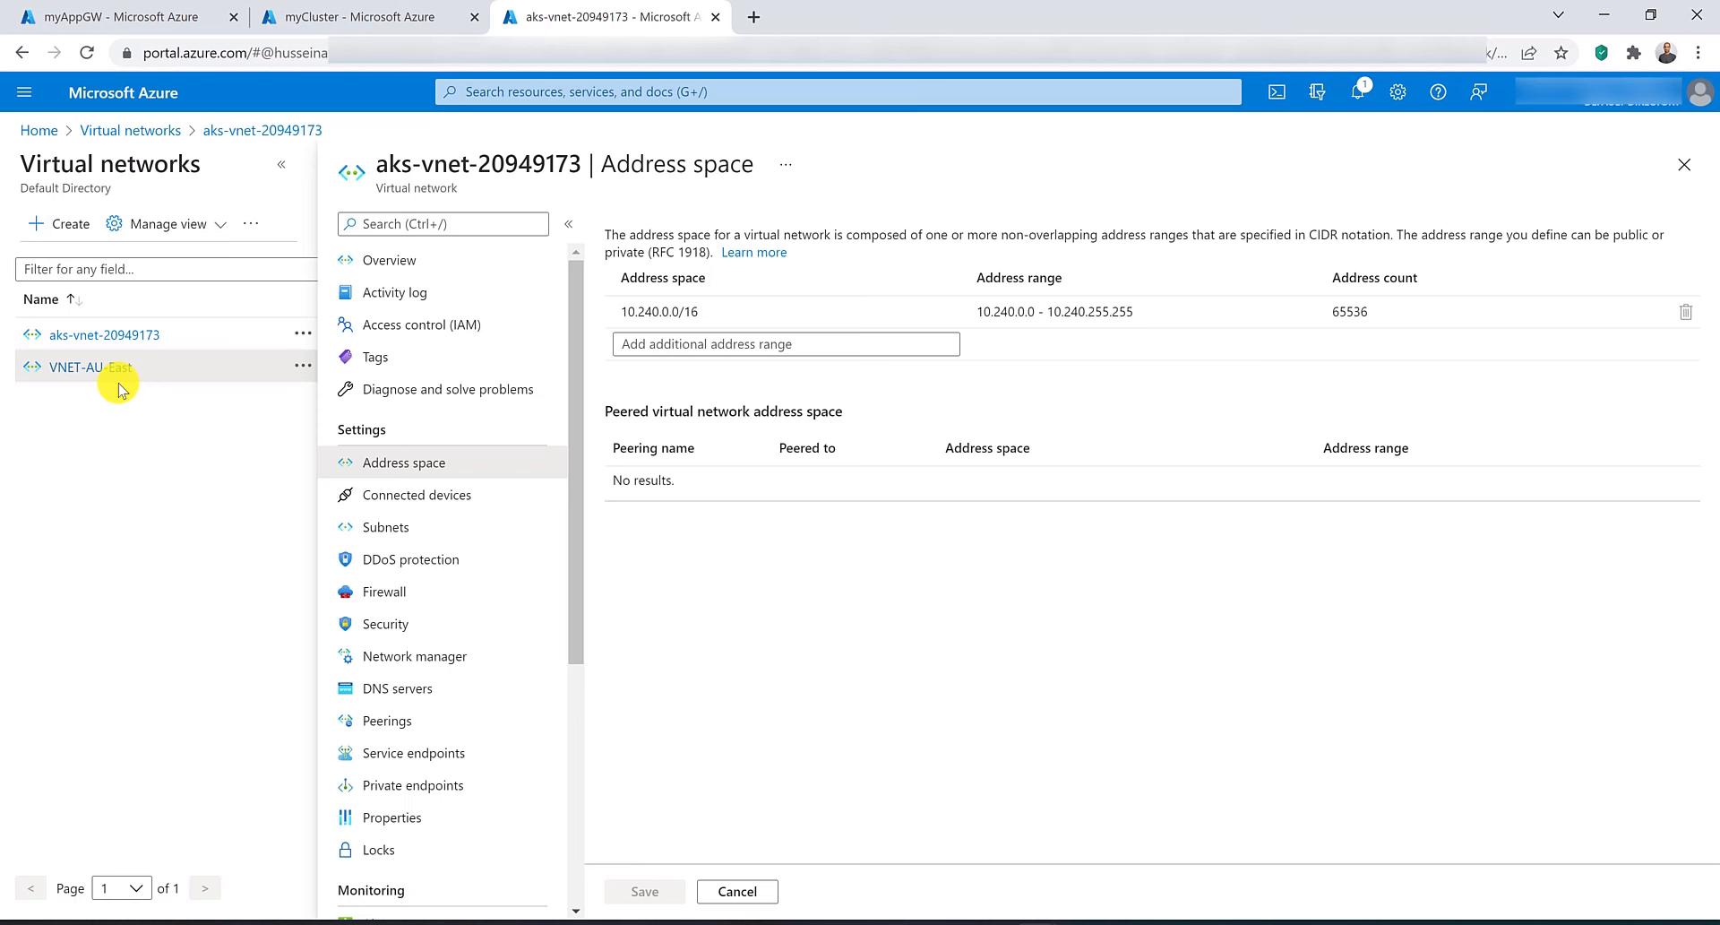
left_click(404, 722)
left_click(643, 227)
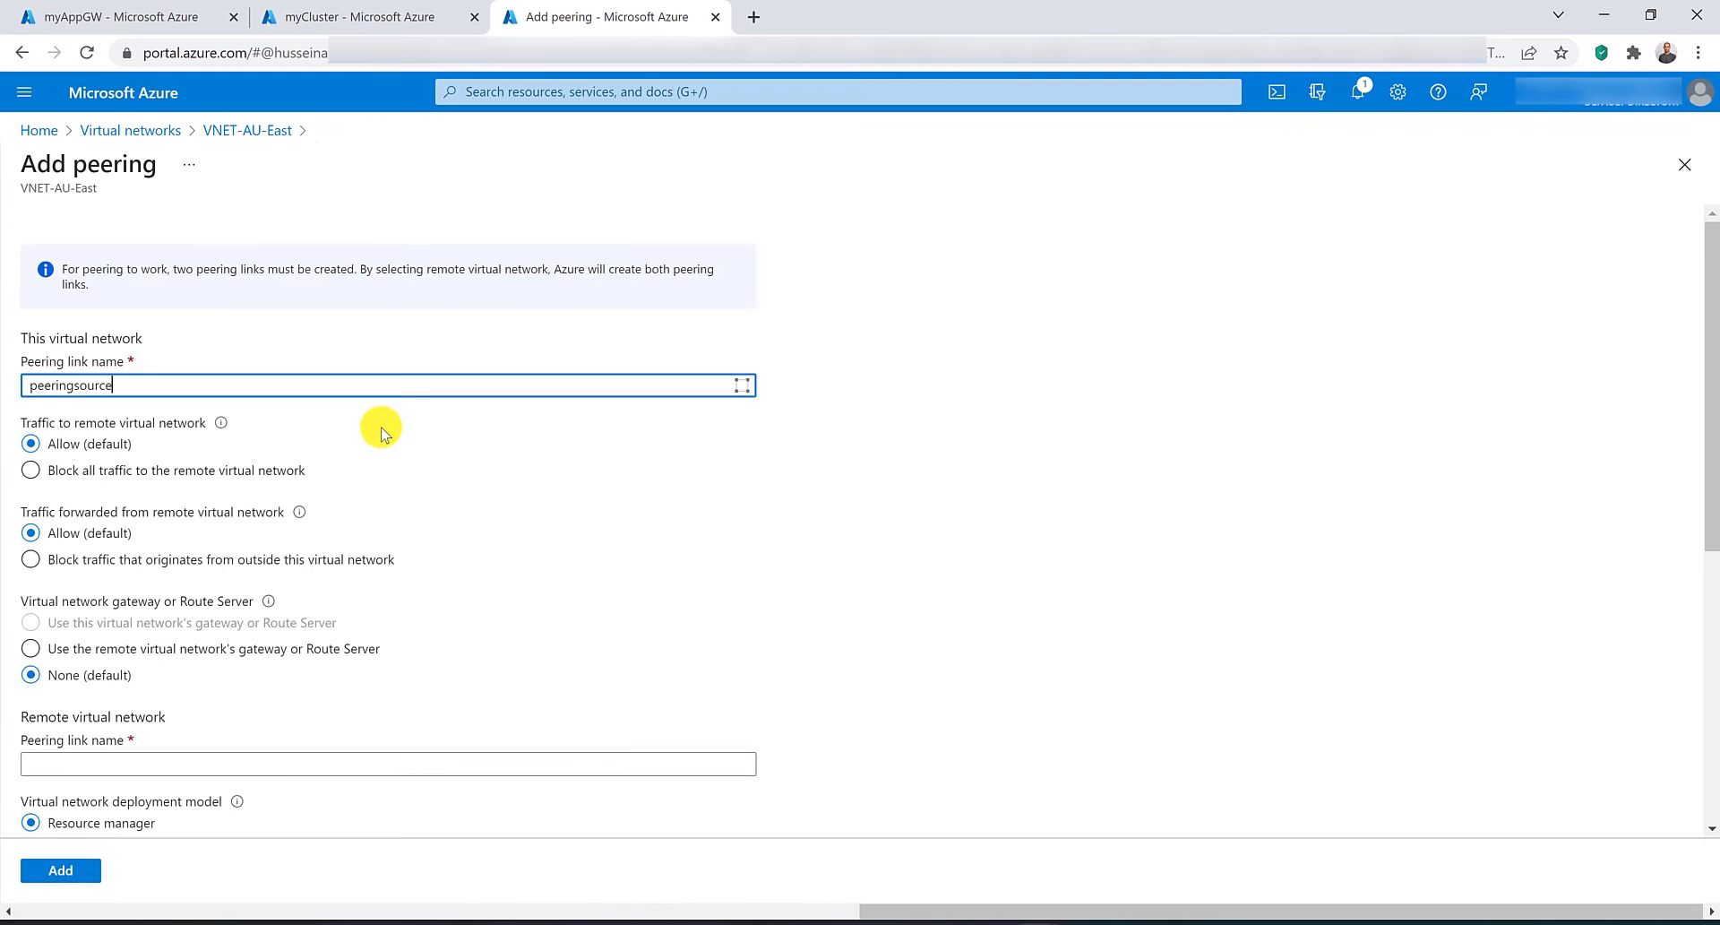
type("peeringsource")
scroll(381, 433, "down", 3)
left_click(354, 461)
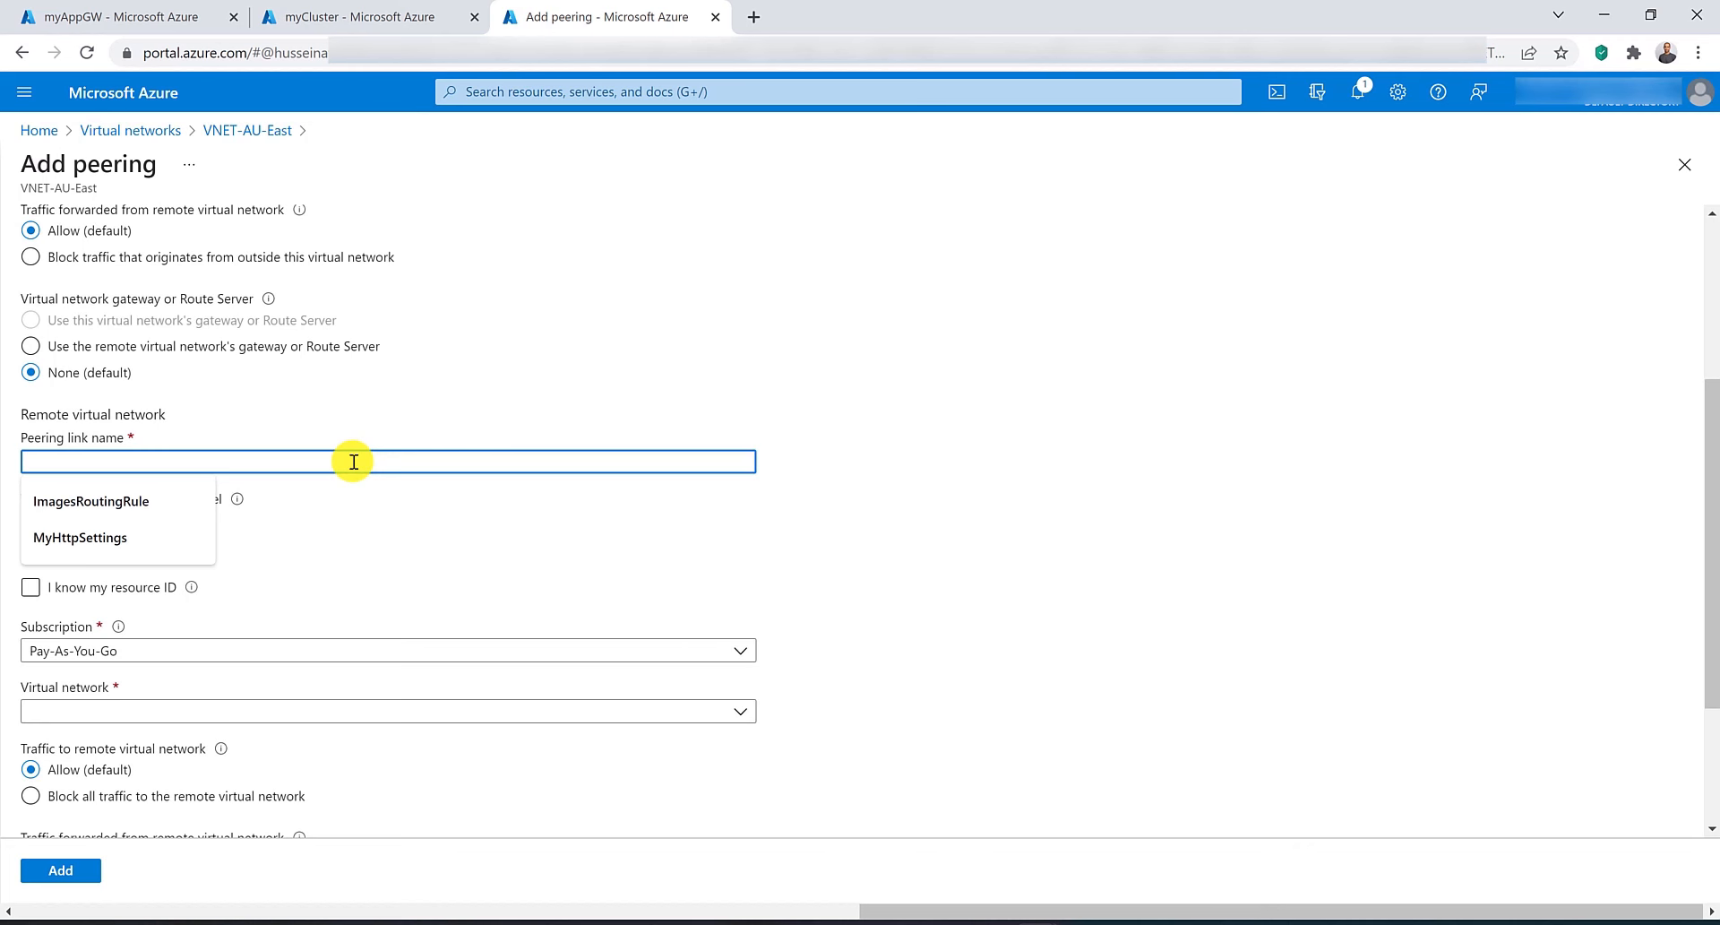
Name the remote link peeringremote, choose aks-vnet-20949173 as the remote virtual network, and add the peering.
type("peering")
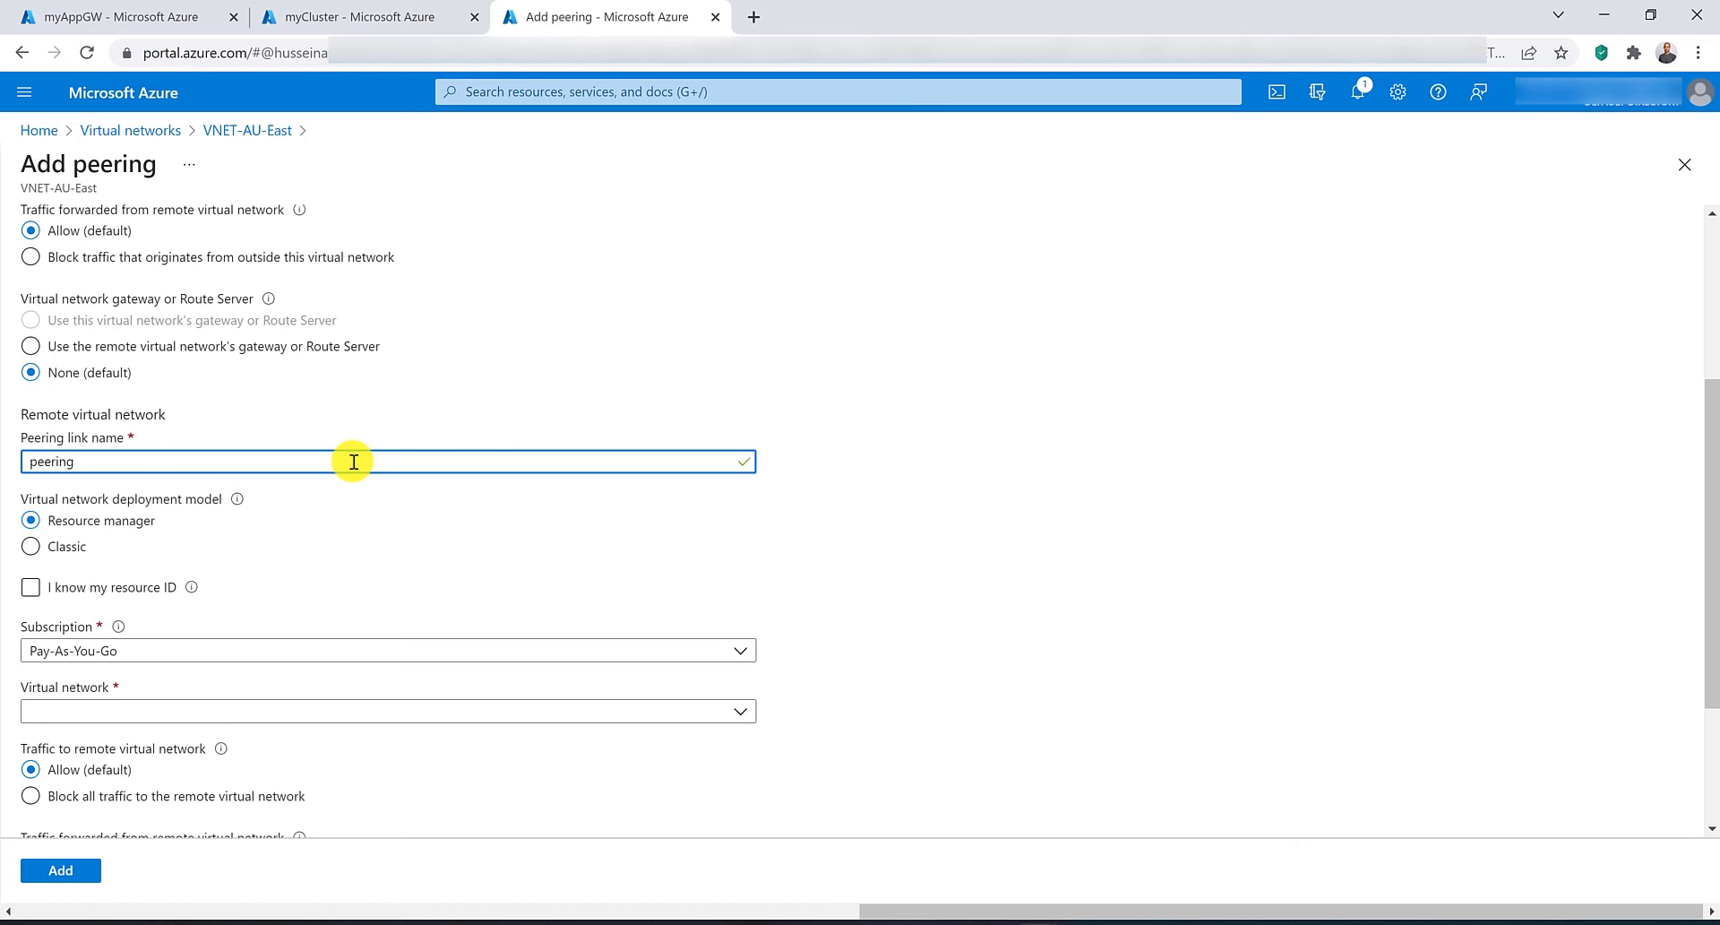
type("remote")
scroll(354, 461, "down", 2)
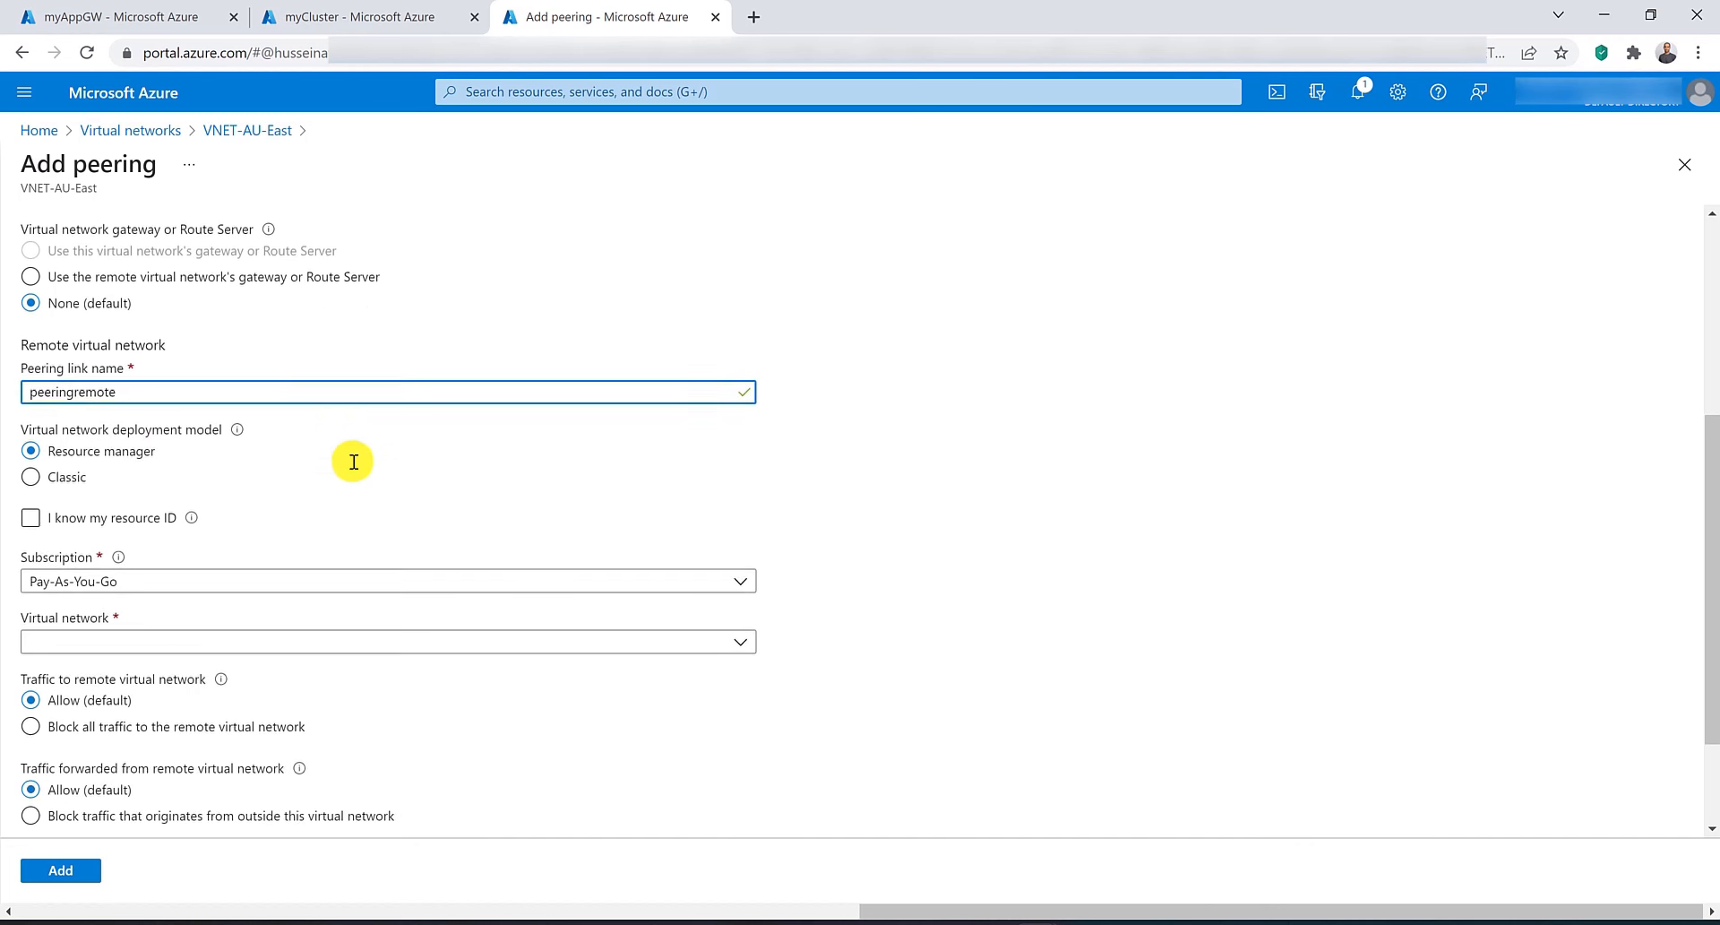
left_click(381, 508)
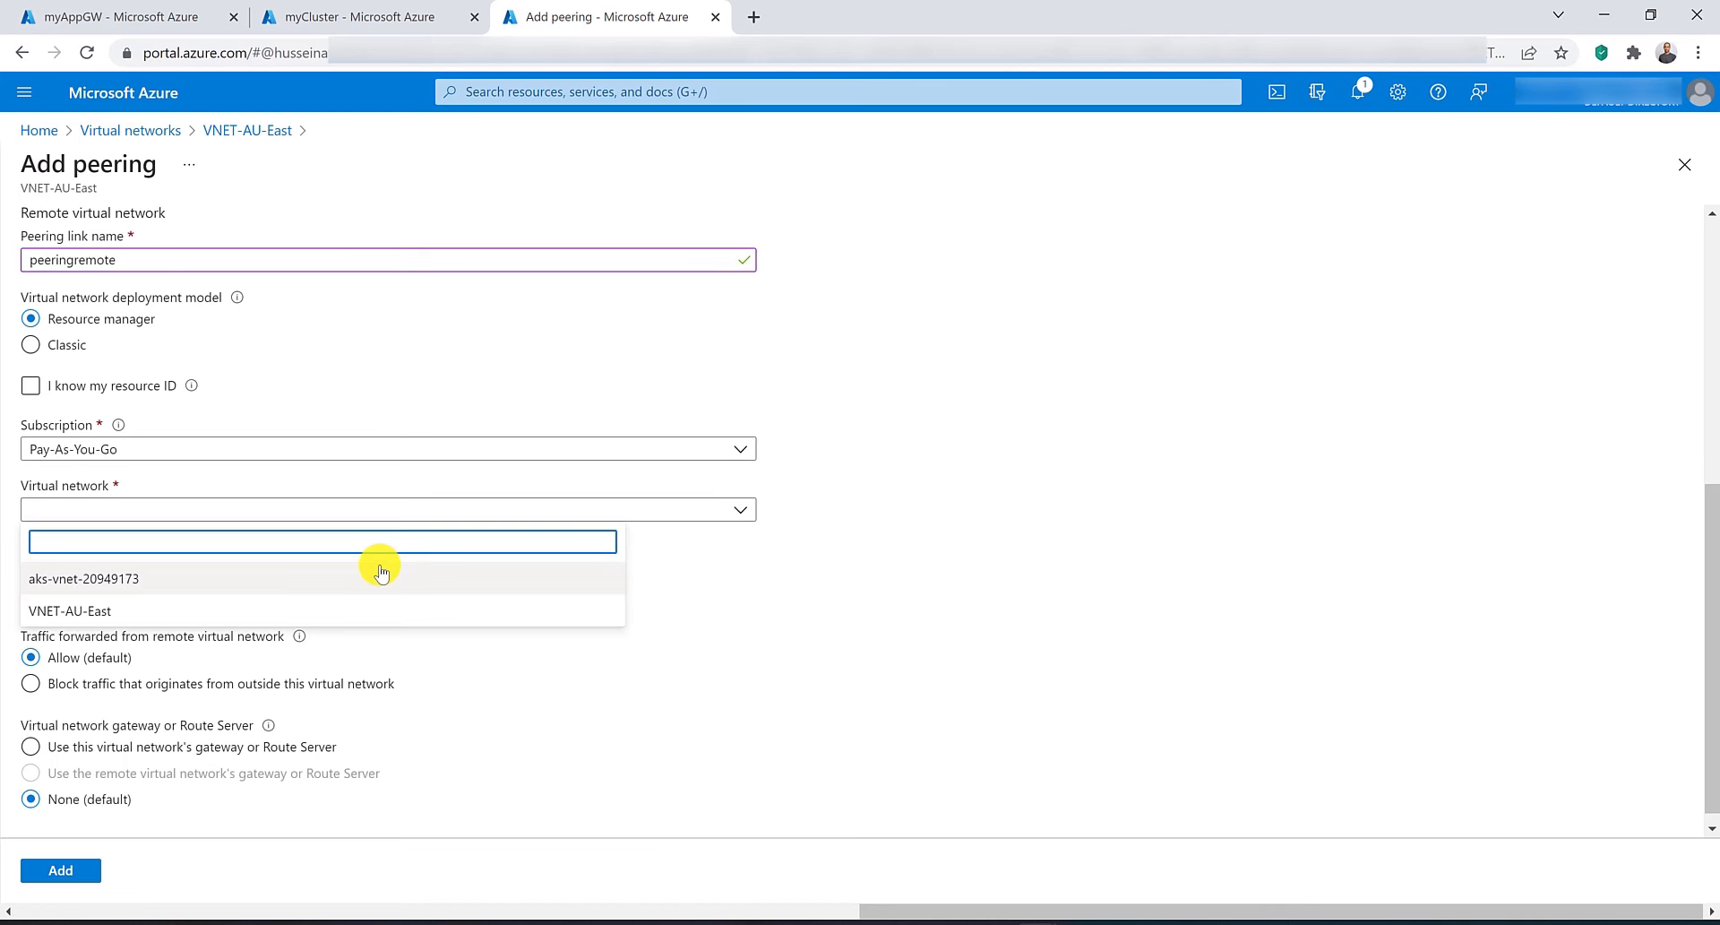
left_click(381, 573)
scroll(381, 571, "down", 1)
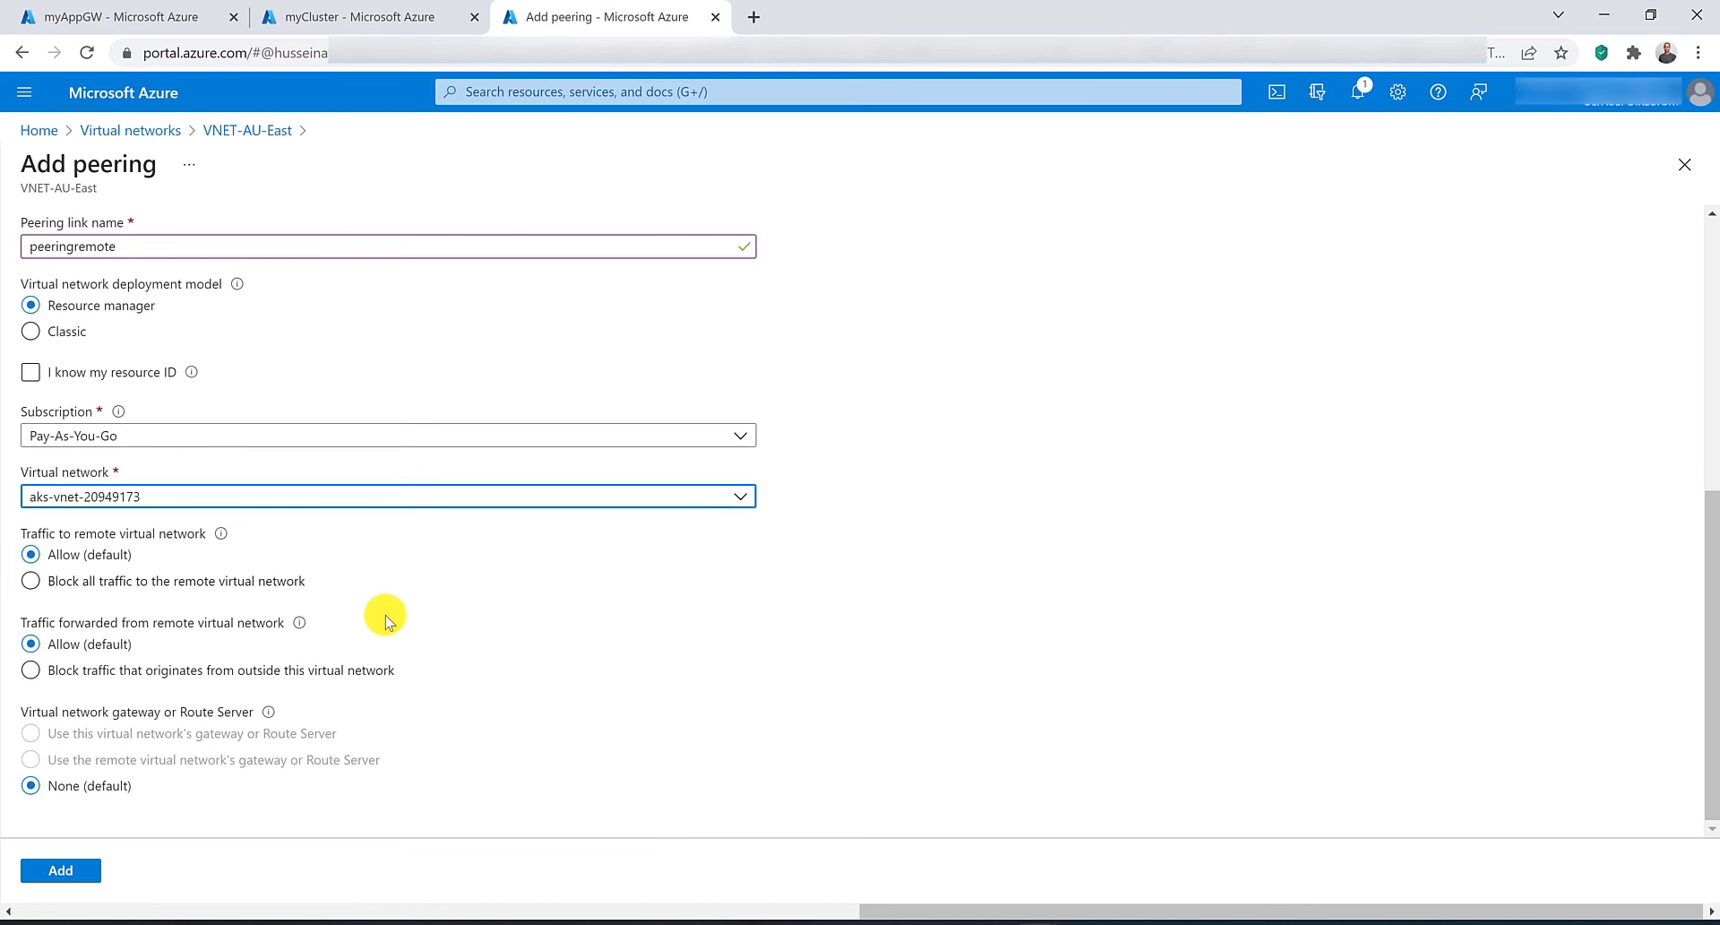
left_click(79, 870)
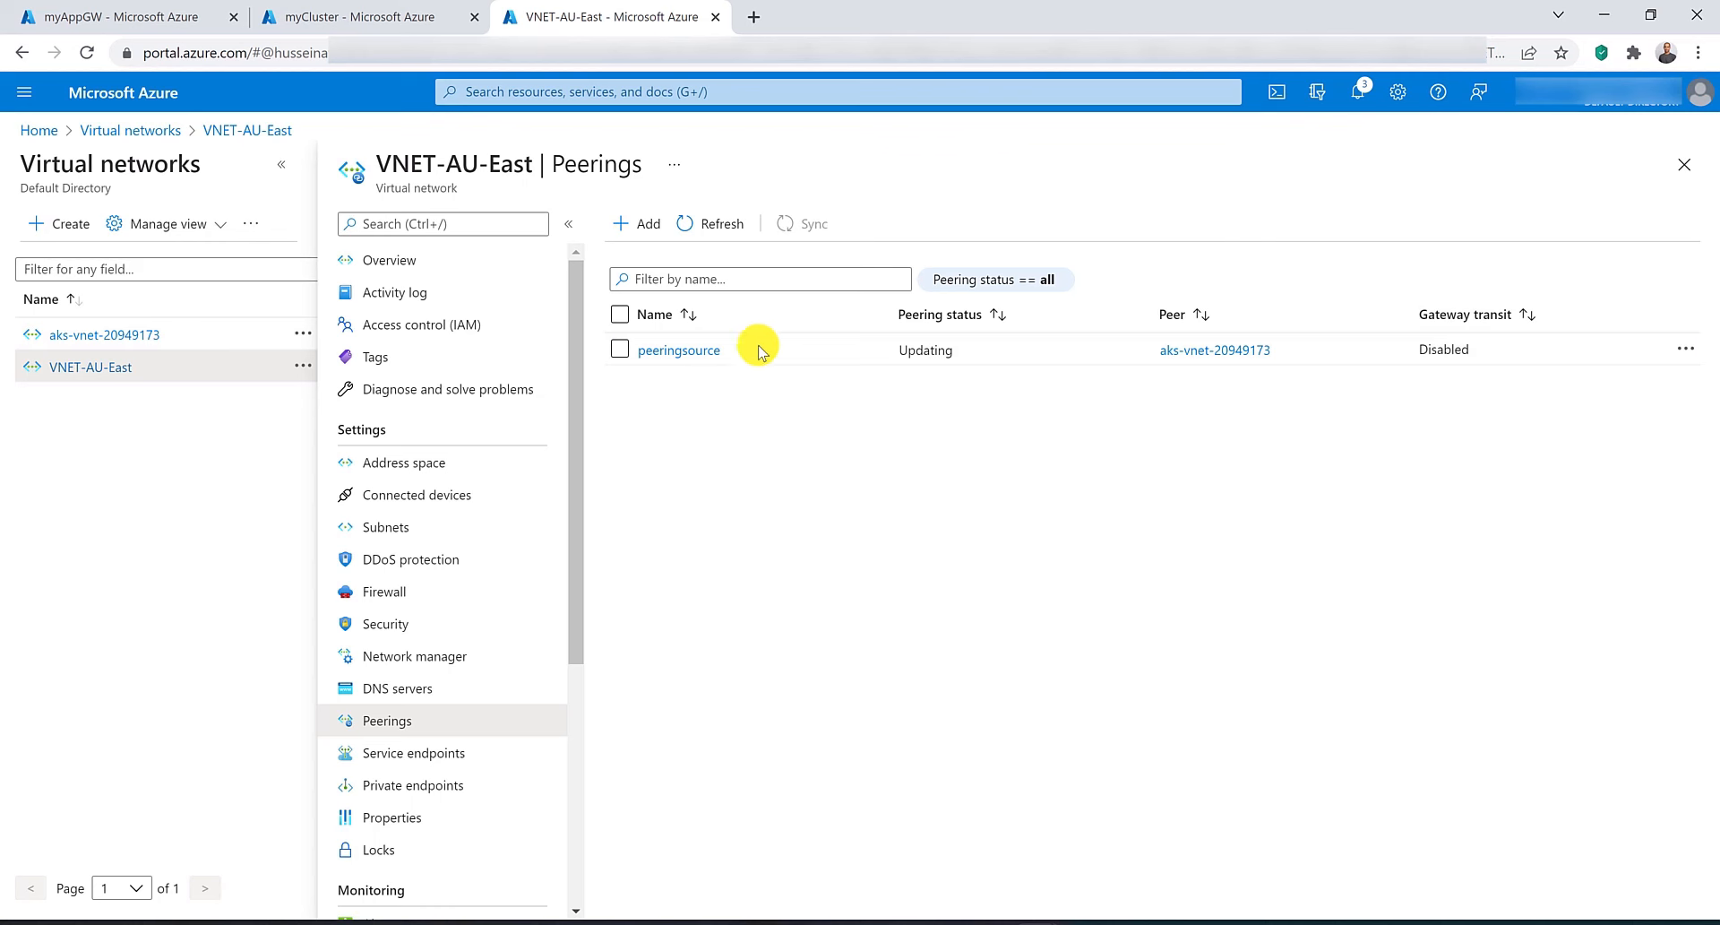
Refresh the VNET-AU-East peerings list to check the new peering's status.
left_click(708, 226)
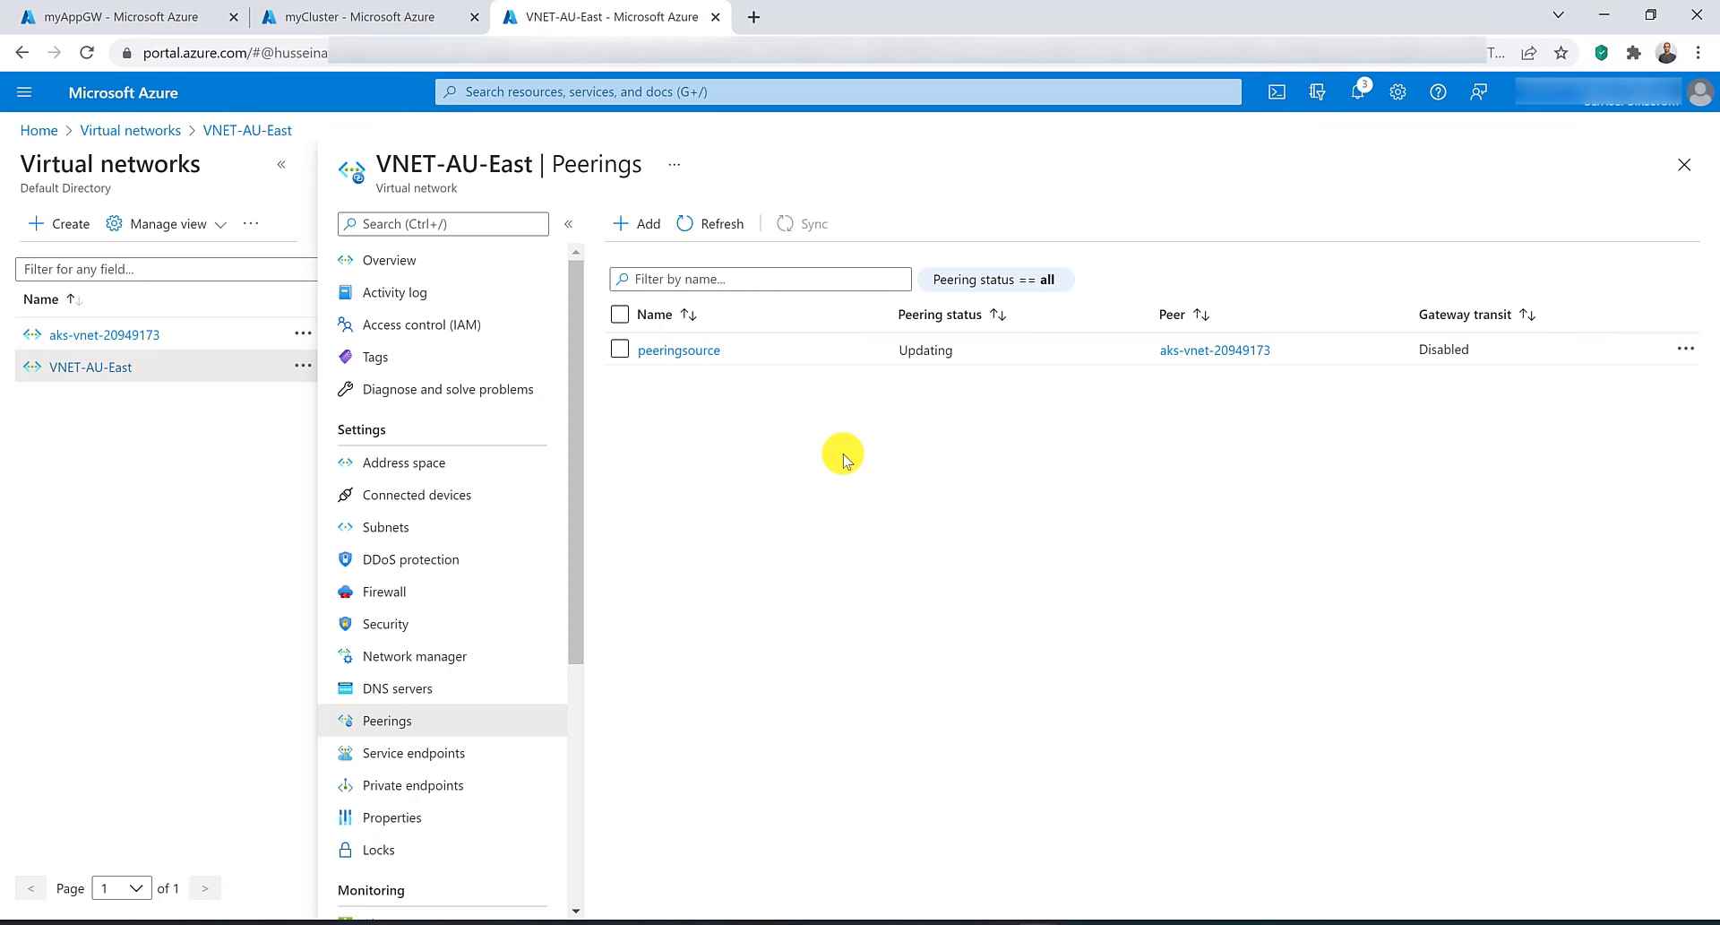
left_click(722, 223)
left_click(723, 223)
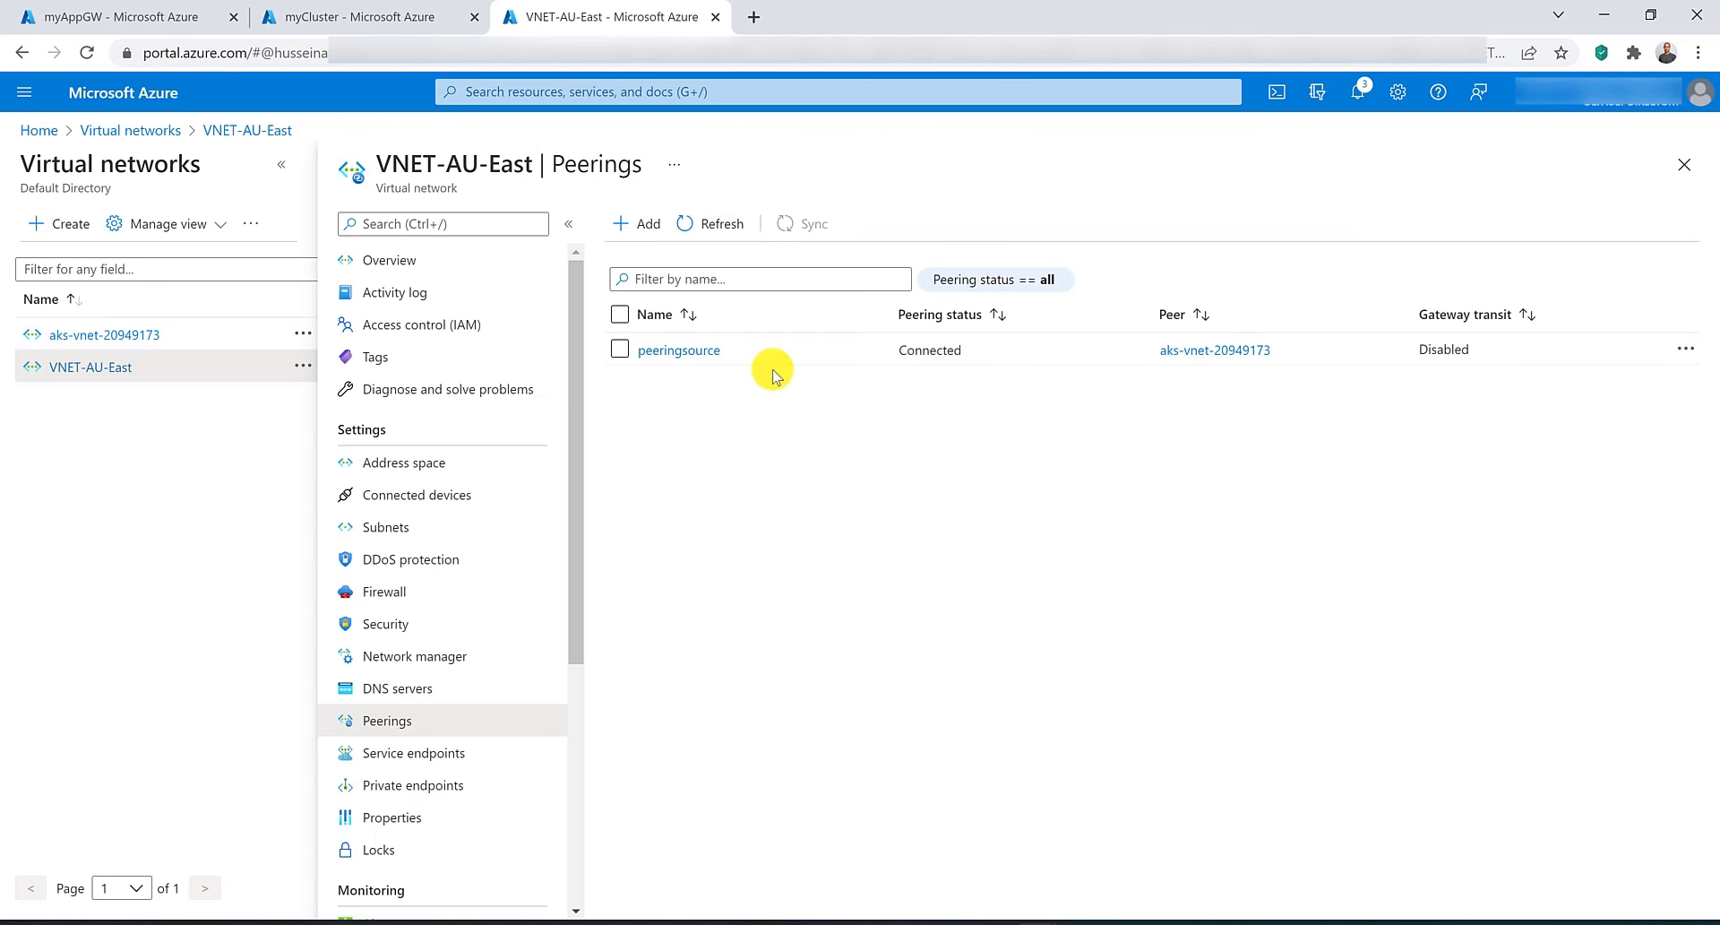
Copy myAppGW's frontend public IP address and open it in a new browser tab to view the aspnetapp page.
left_click(126, 16)
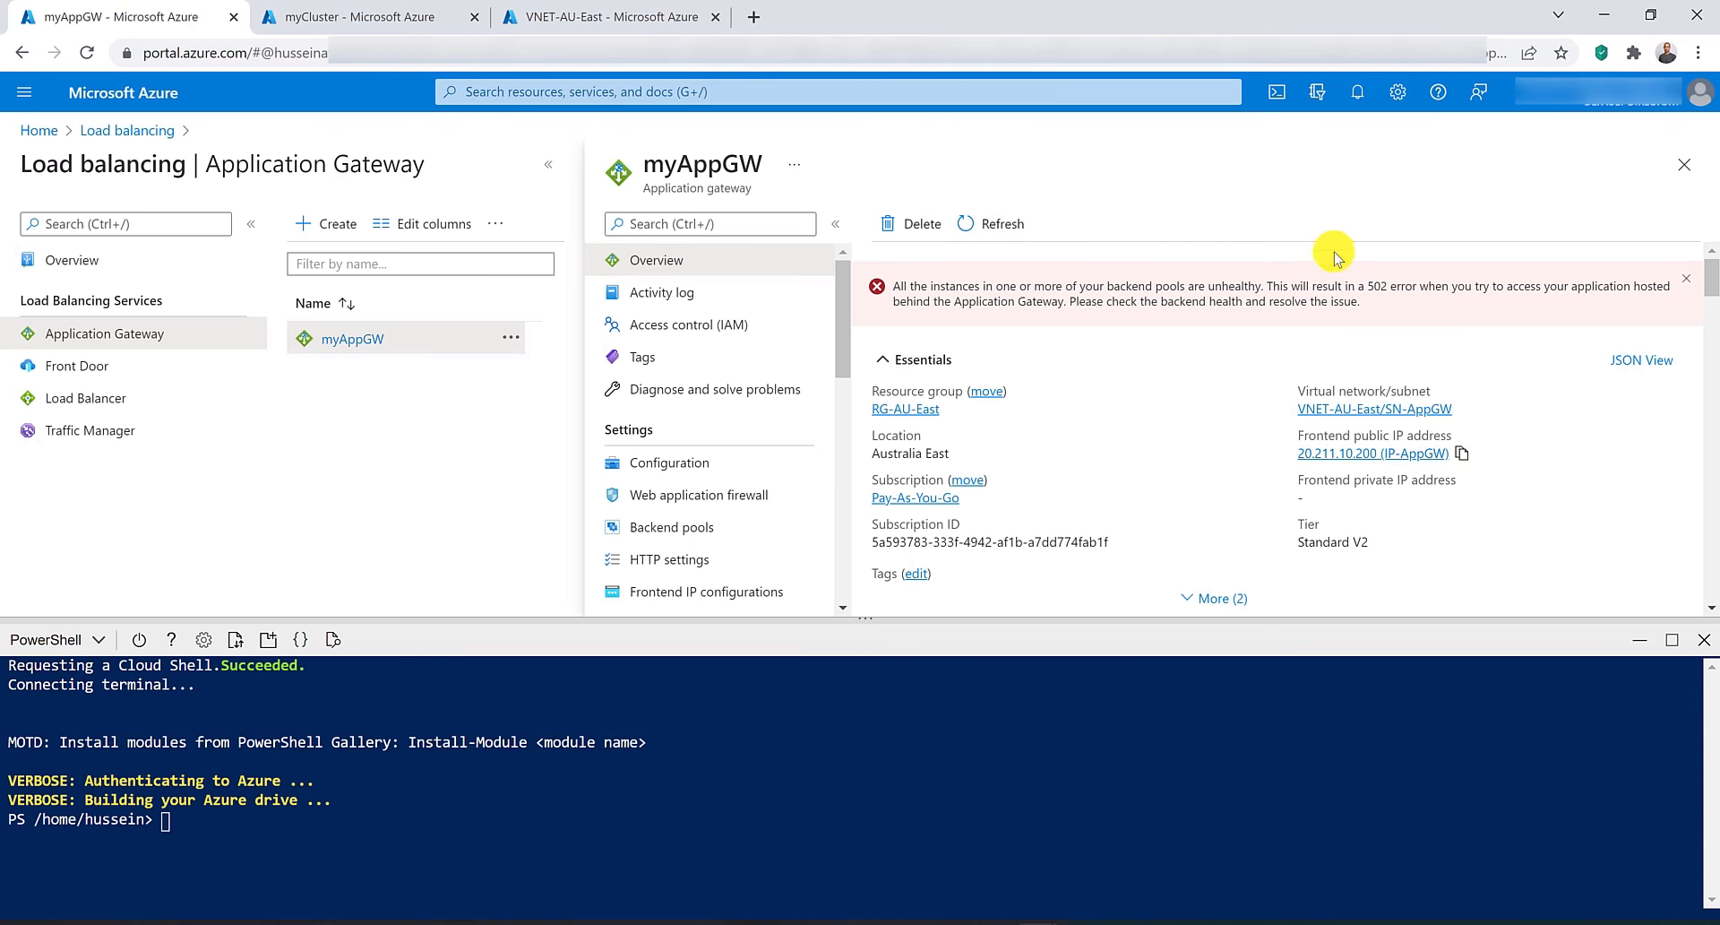
left_click(1461, 459)
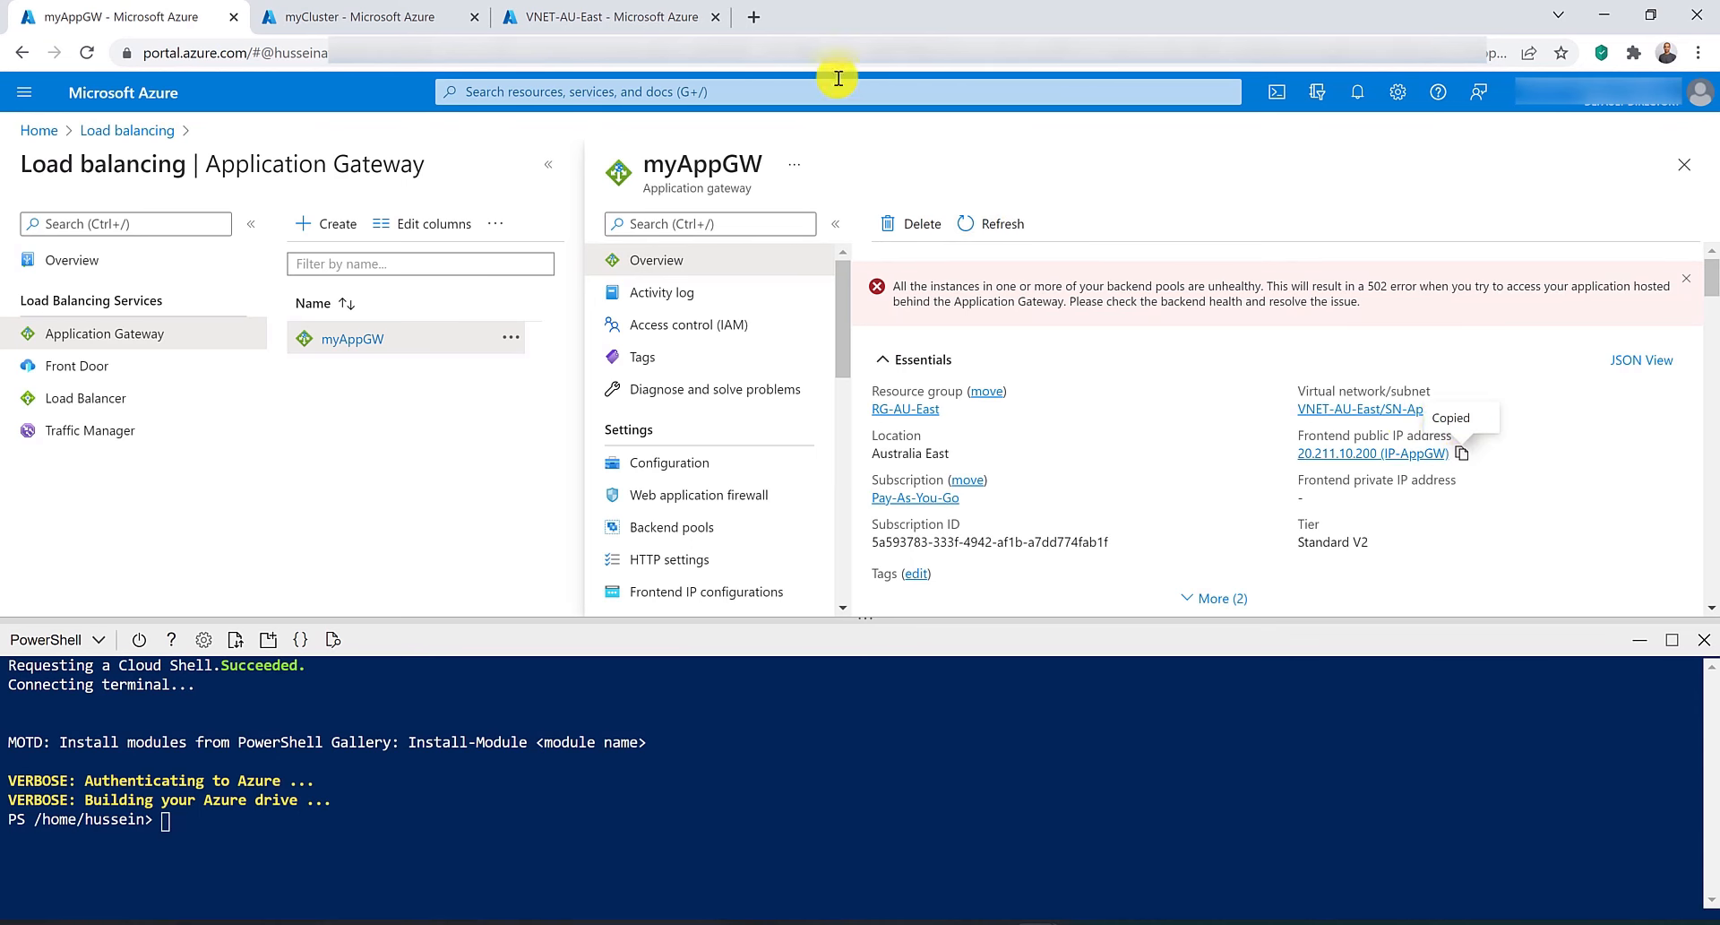
left_click(754, 16)
right_click(753, 52)
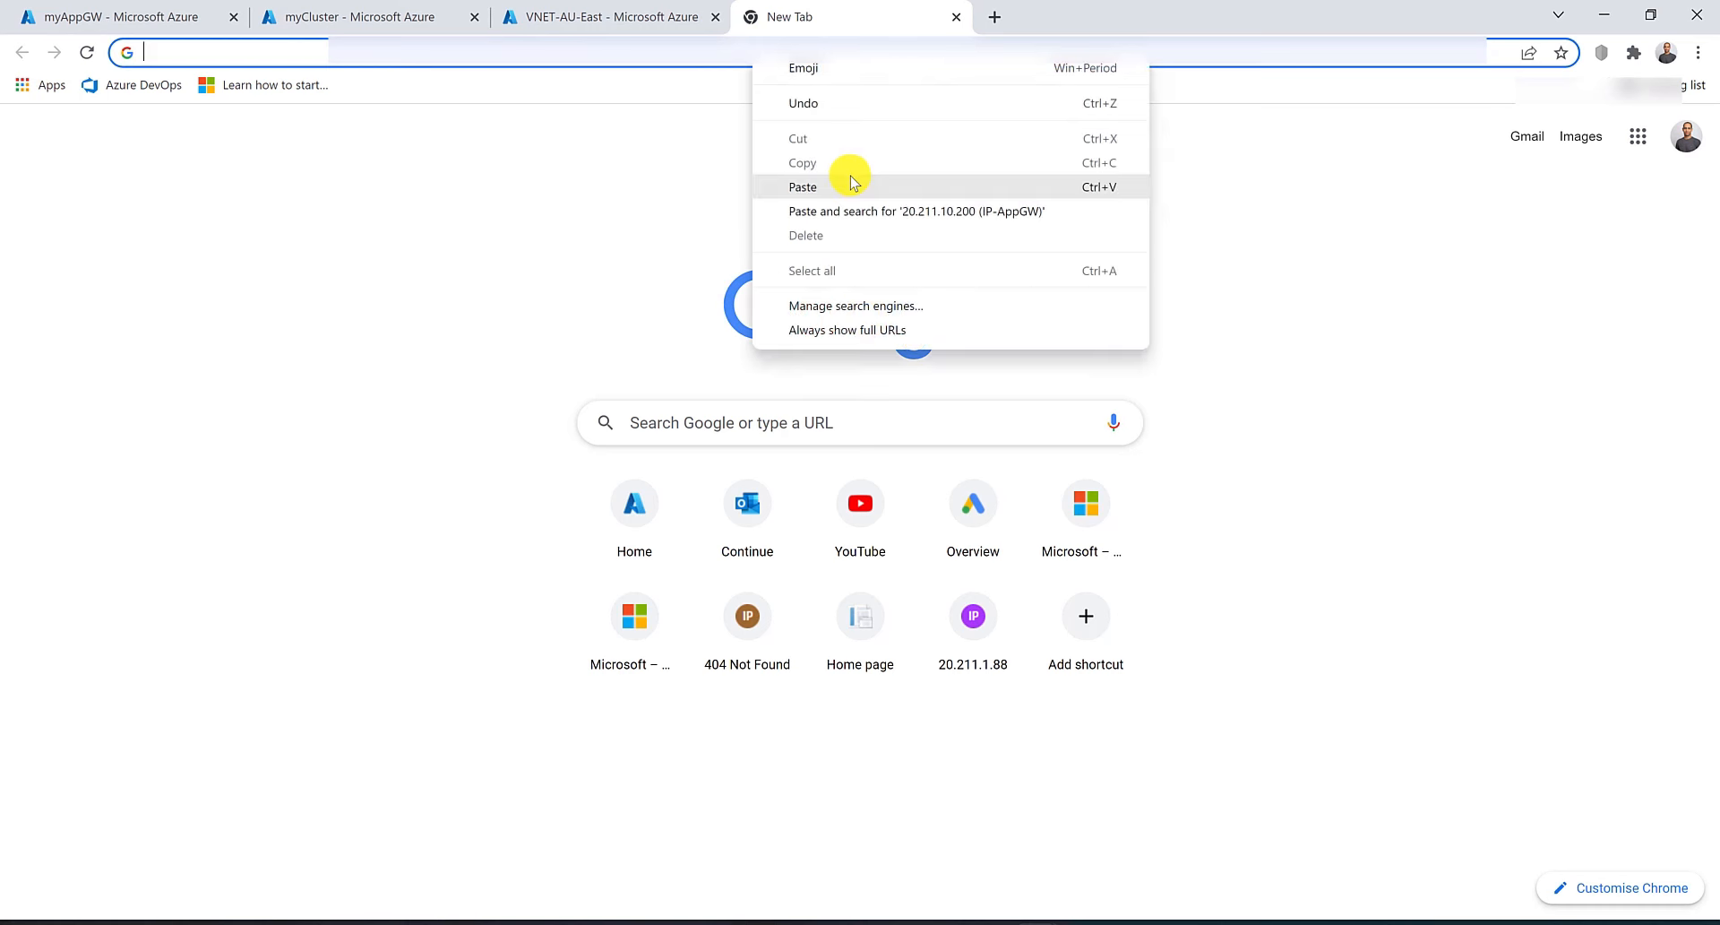
left_click(849, 178)
key("ctrl+shift+Left")
key("ctrl+shift+Left")
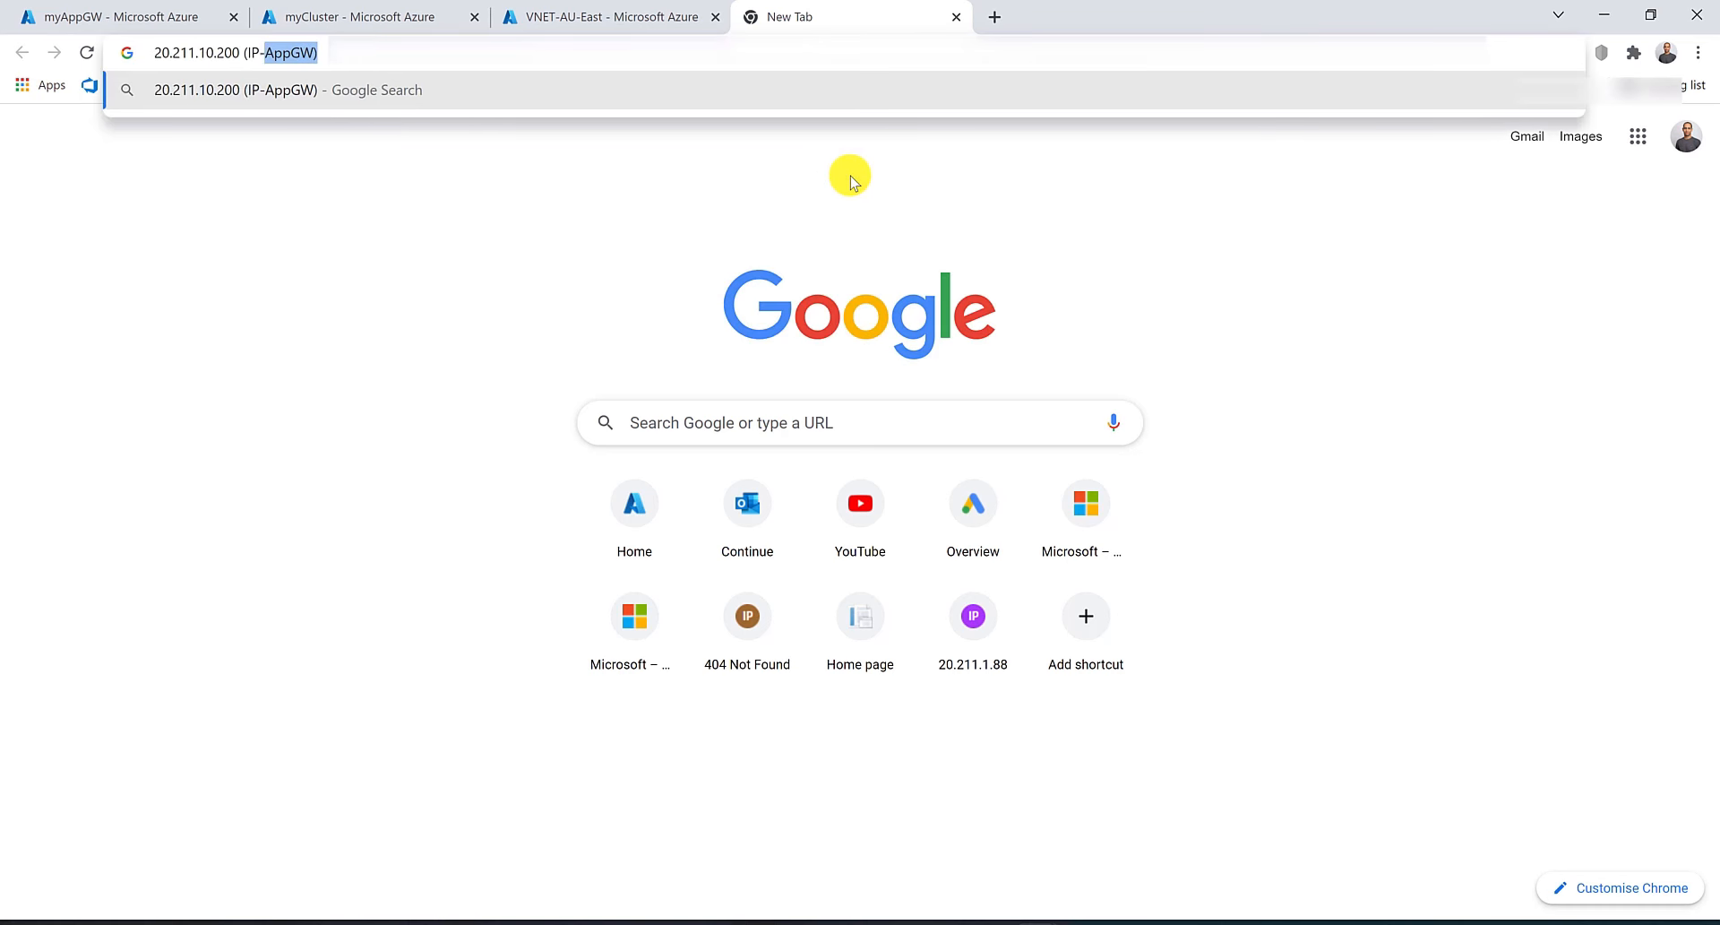
key("BackSpace")
key("BackSpace")
key("Return")
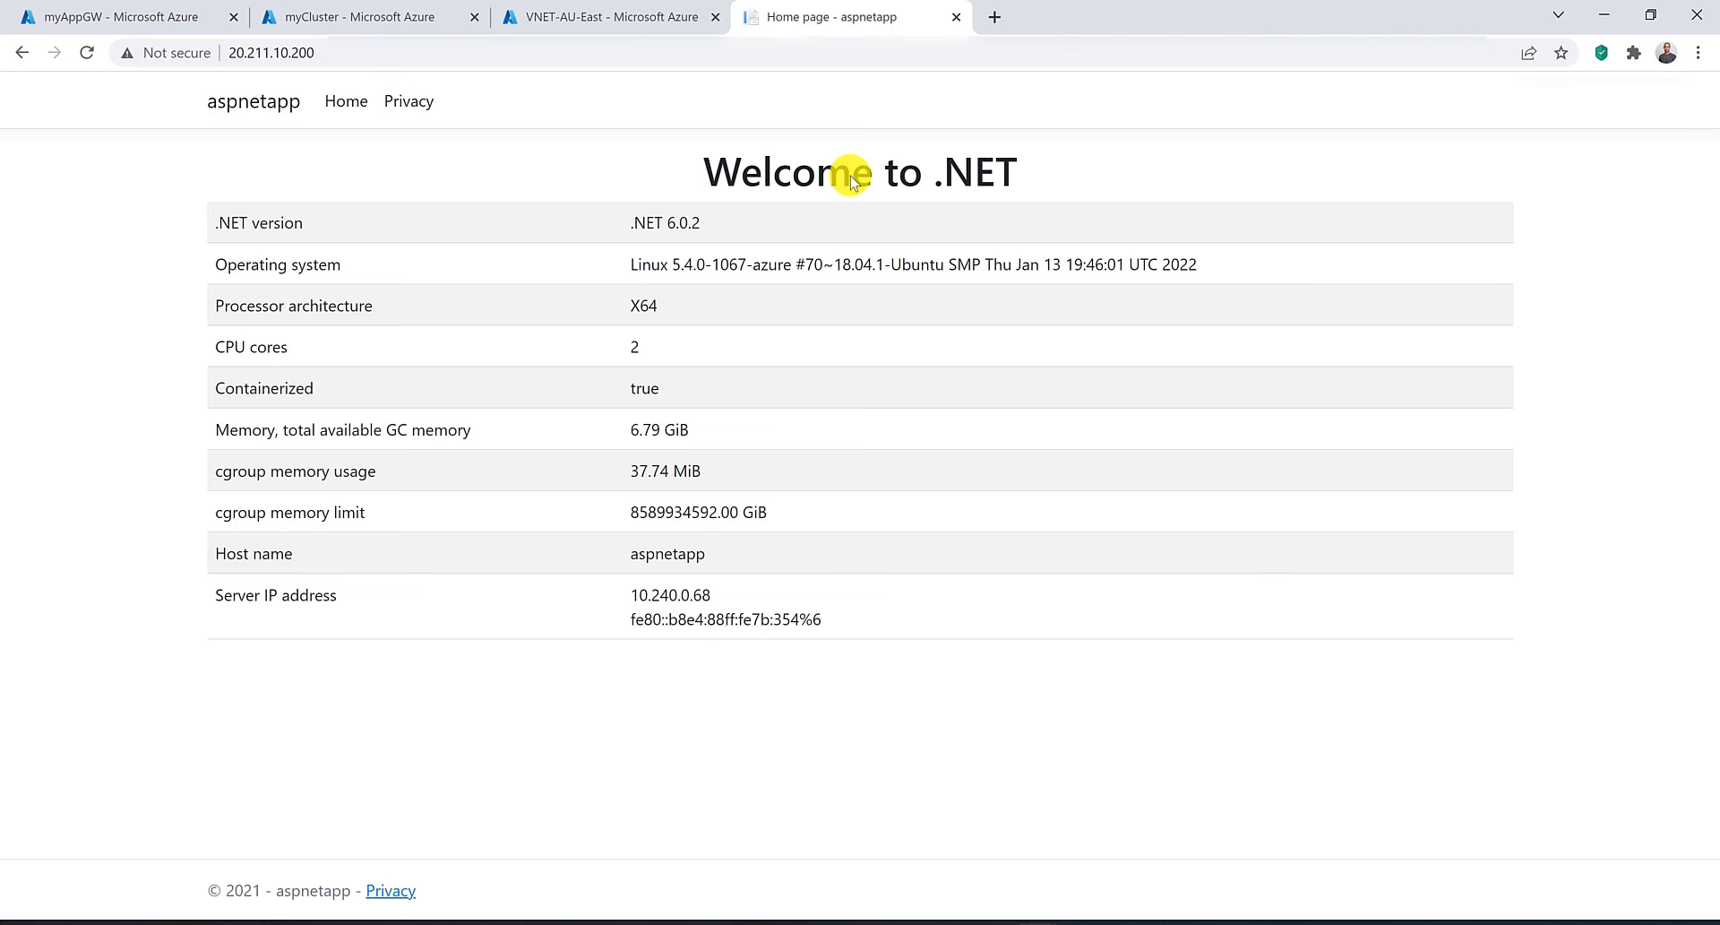
Delete the RG-AU-East resource group, entering its name to confirm.
left_click(93, 9)
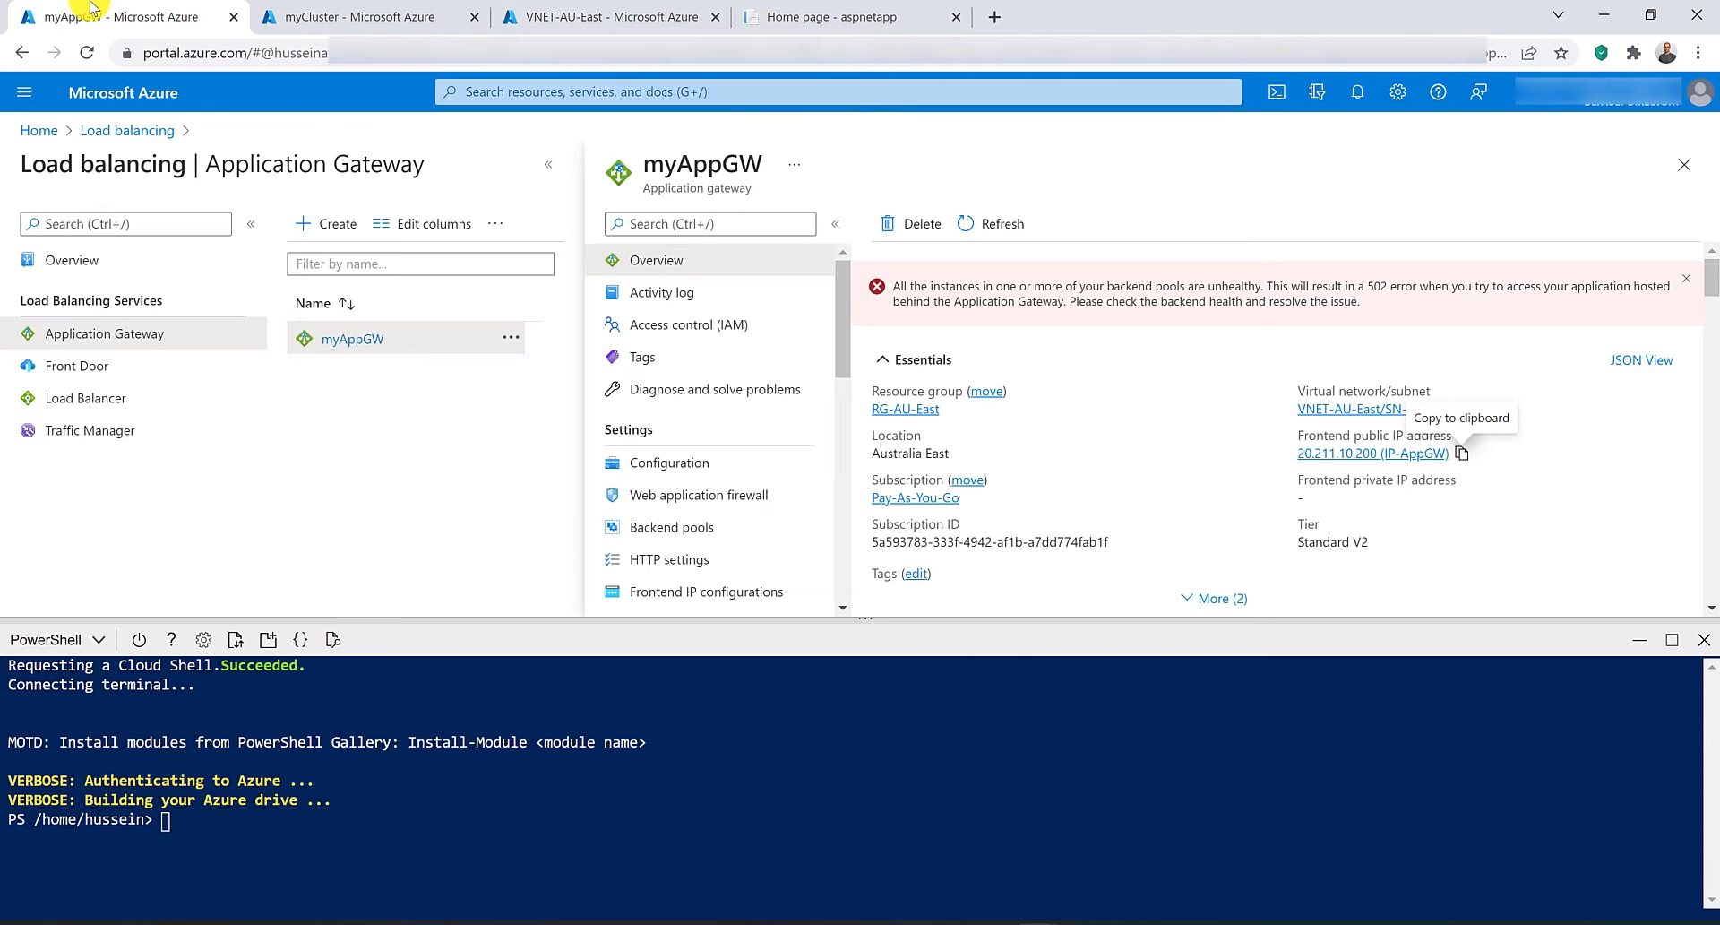
left_click(576, 93)
left_click(600, 434)
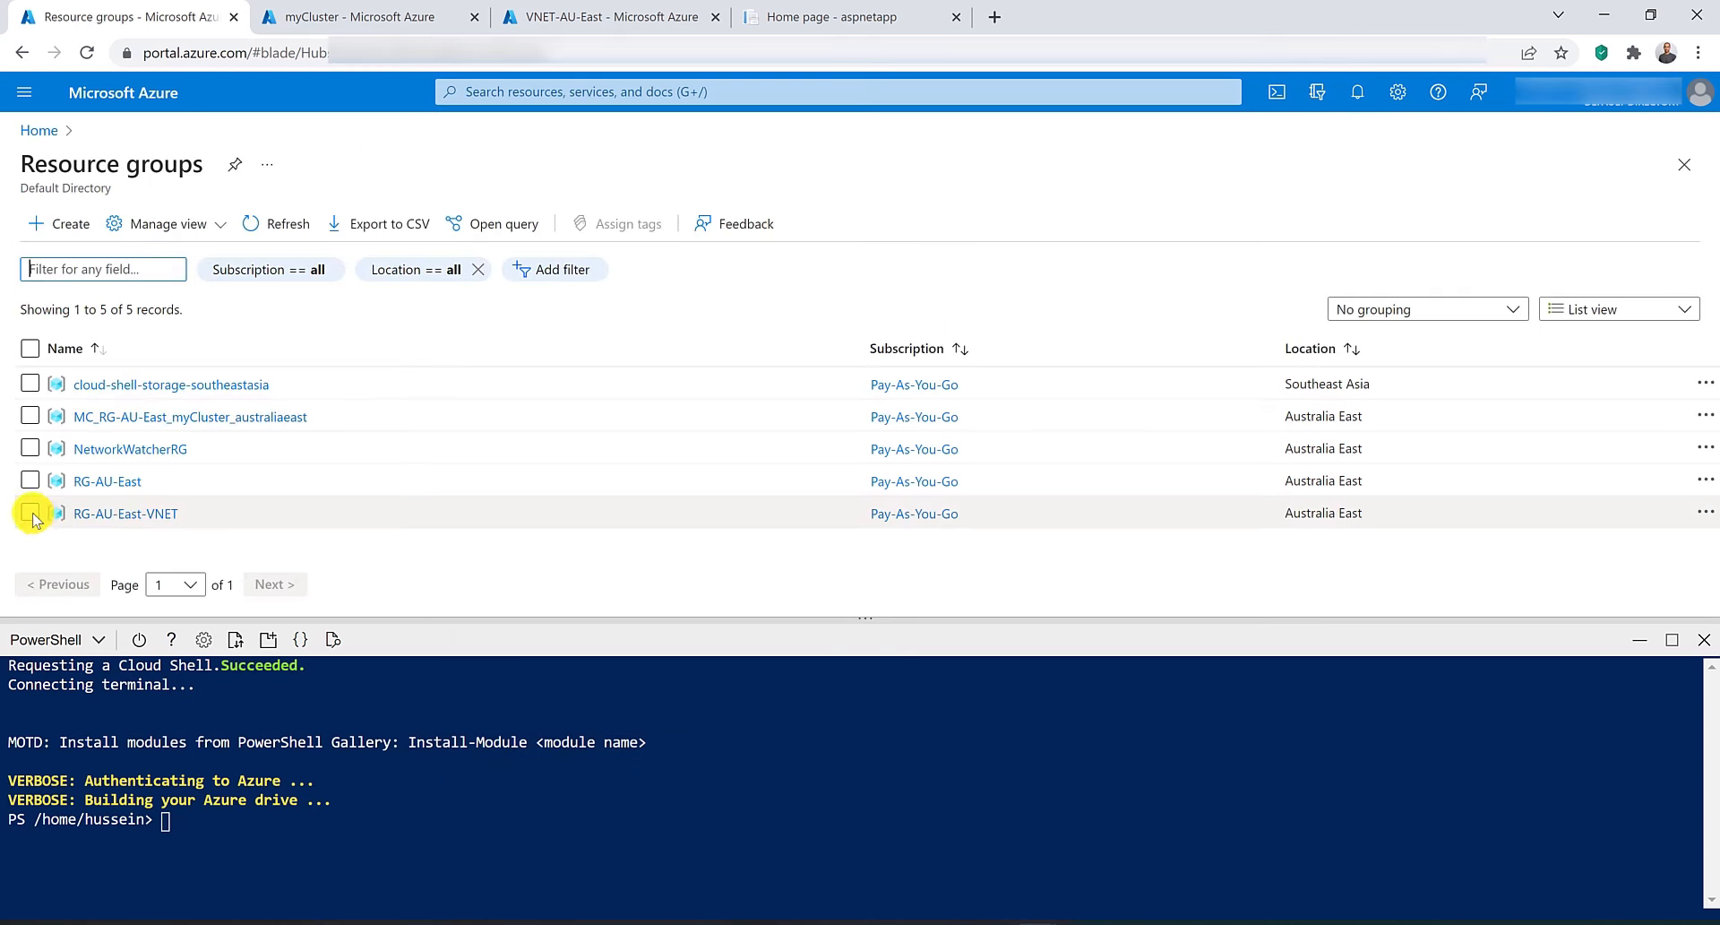
left_click(107, 483)
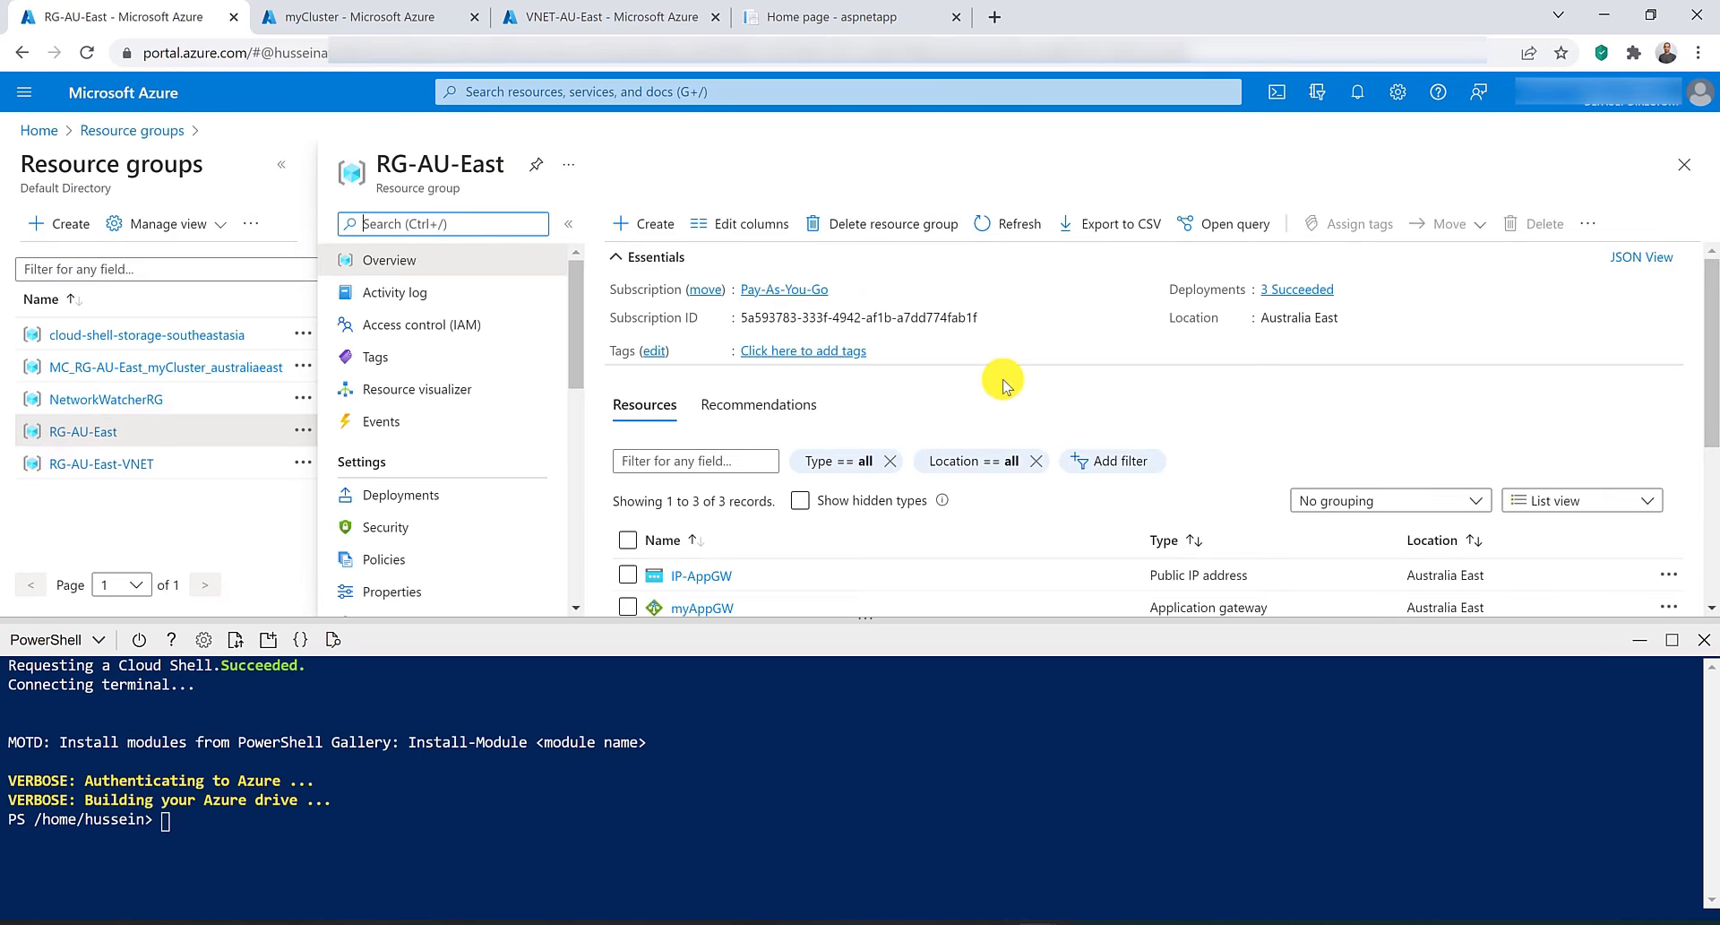
left_click(933, 226)
double_click(429, 154)
triple_click(429, 155)
left_click_drag(480, 157, 1277, 315)
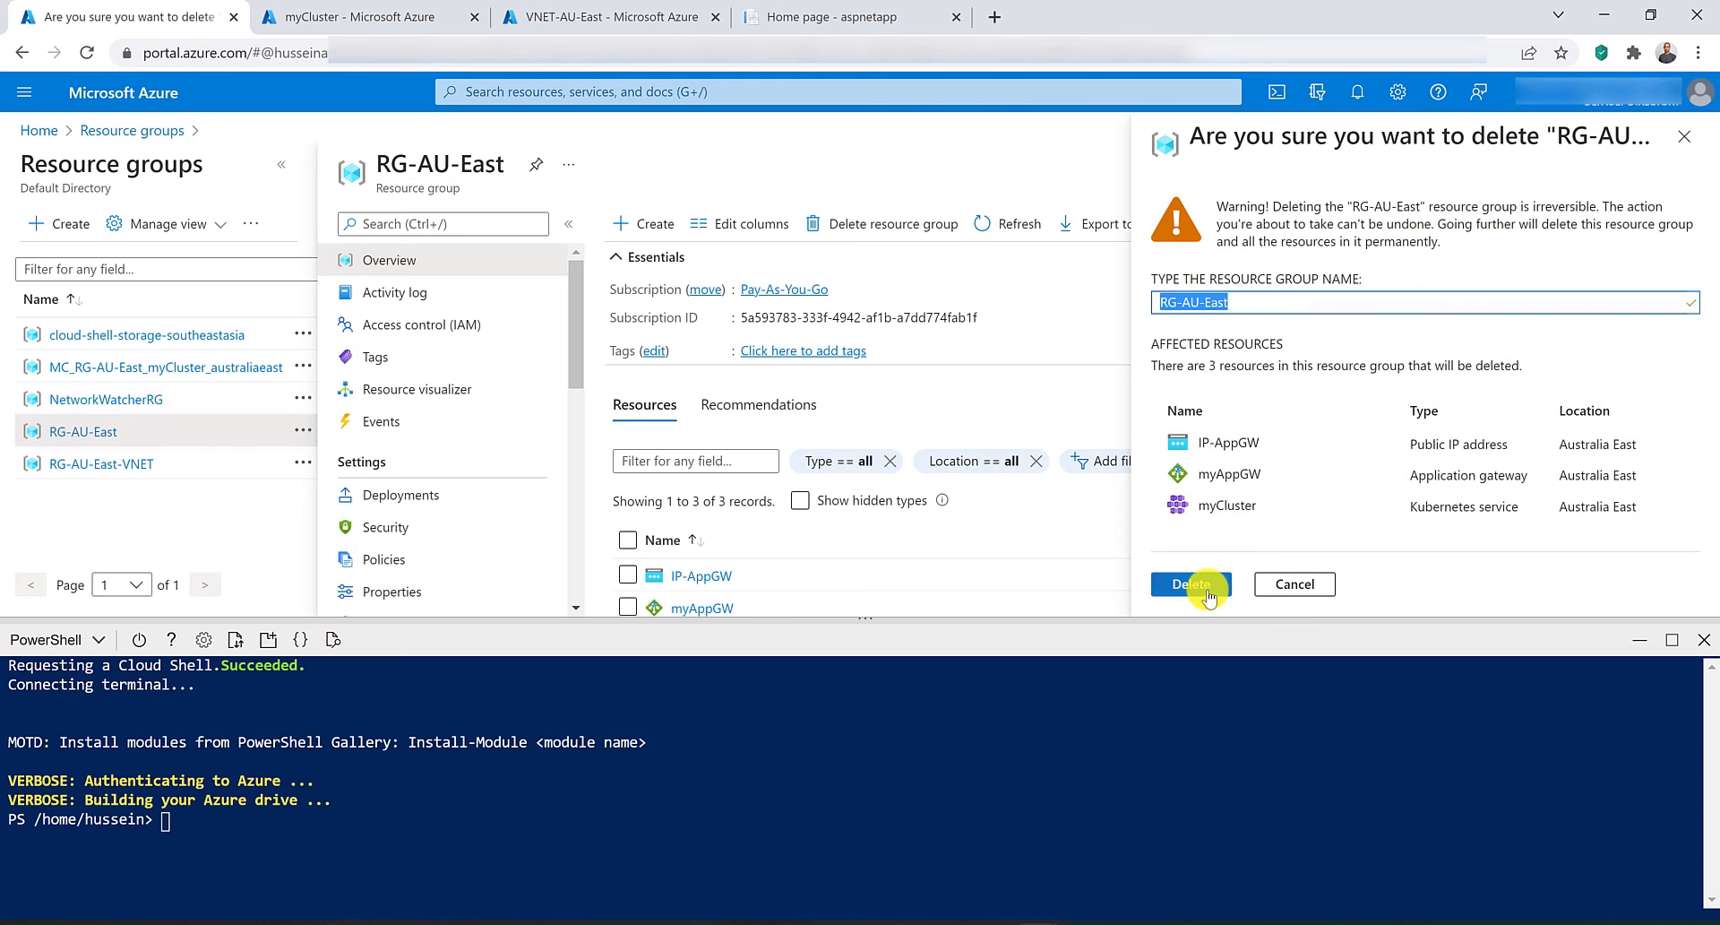
left_click(1192, 583)
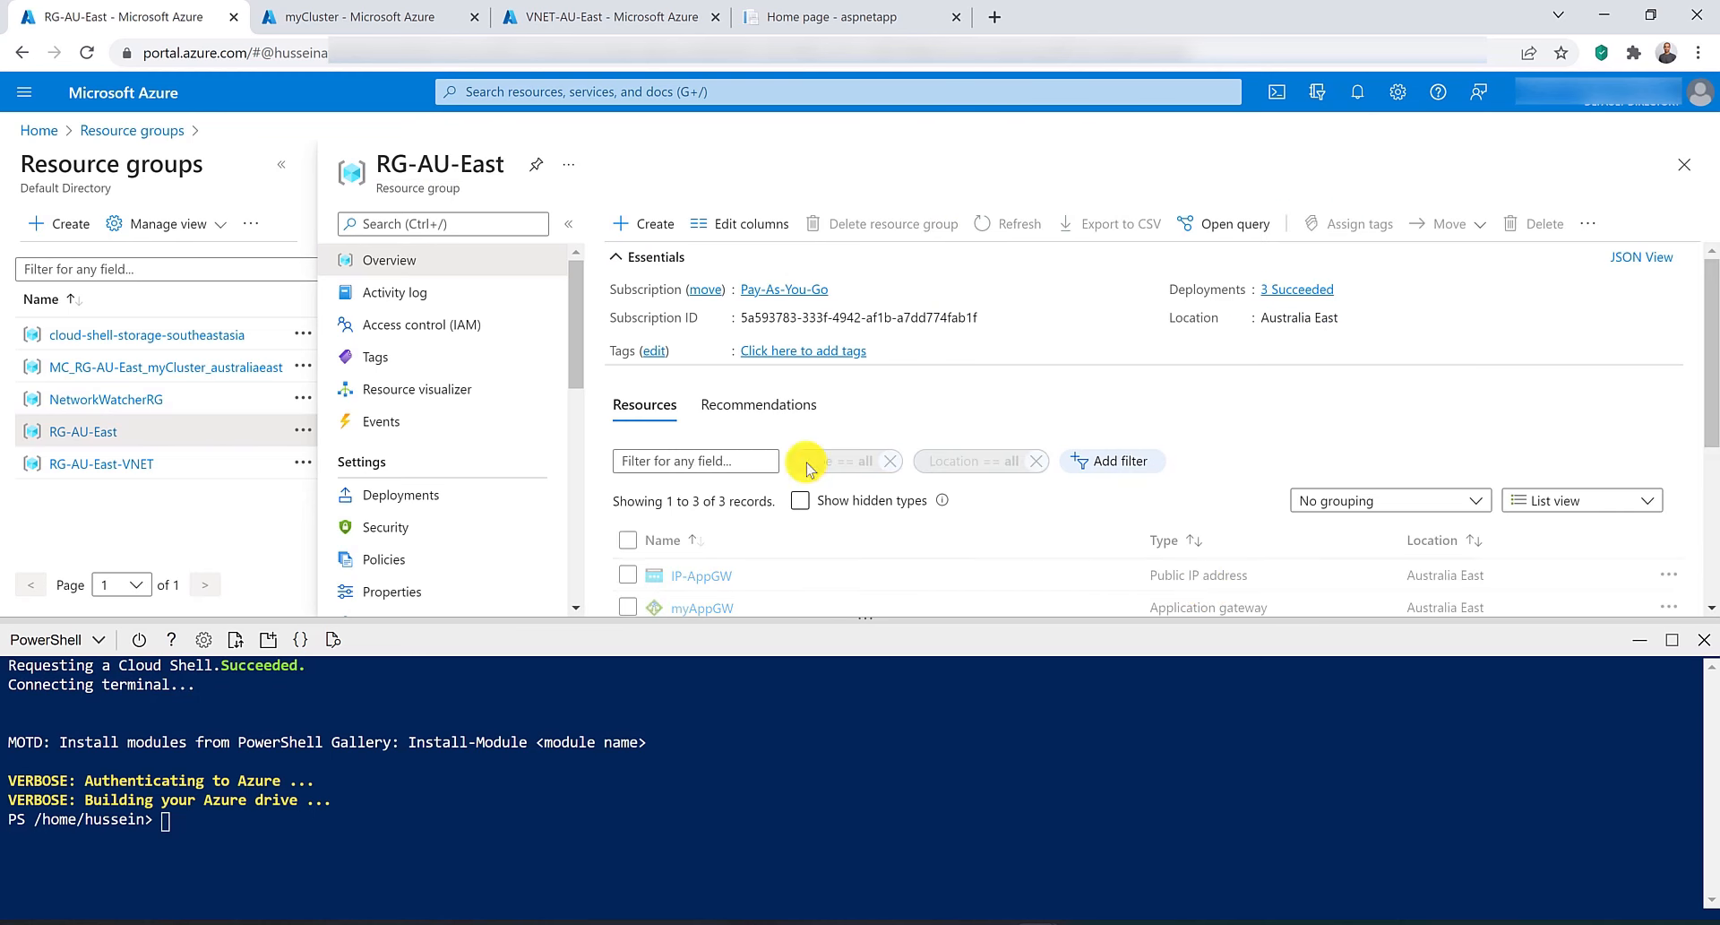
Delete the MC_RG-AU-East_myCluster_australiaeast resource group, entering its name to confirm.
left_click(157, 367)
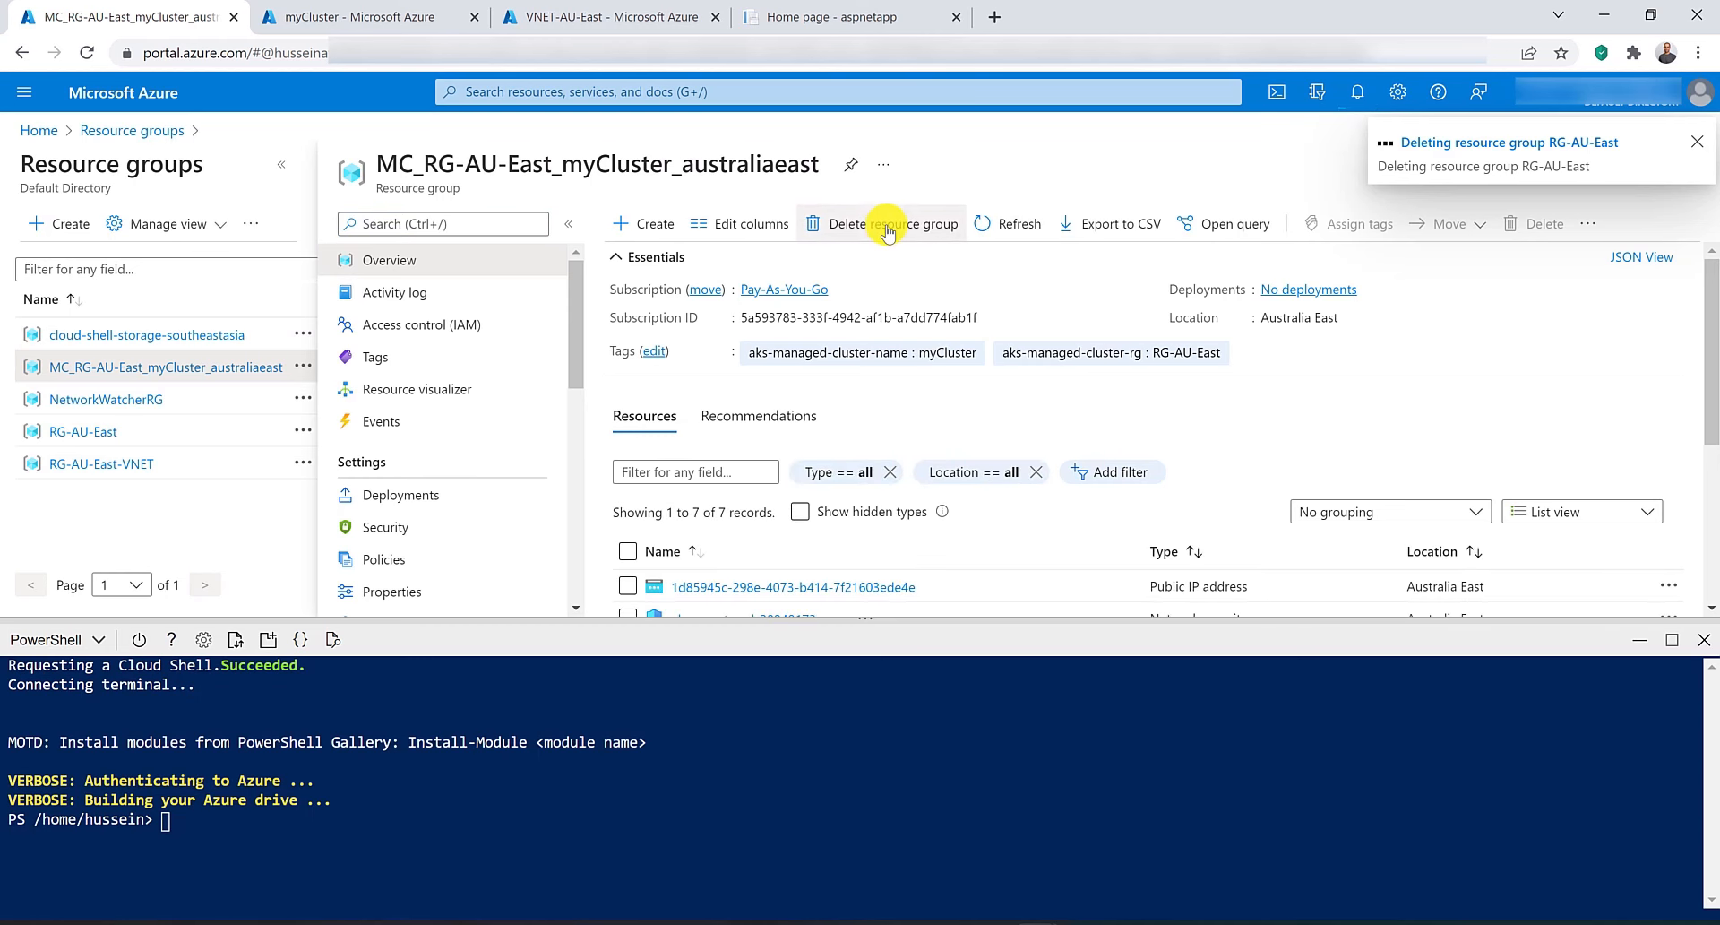
left_click(882, 223)
triple_click(506, 164)
left_click_drag(807, 165, 1353, 304)
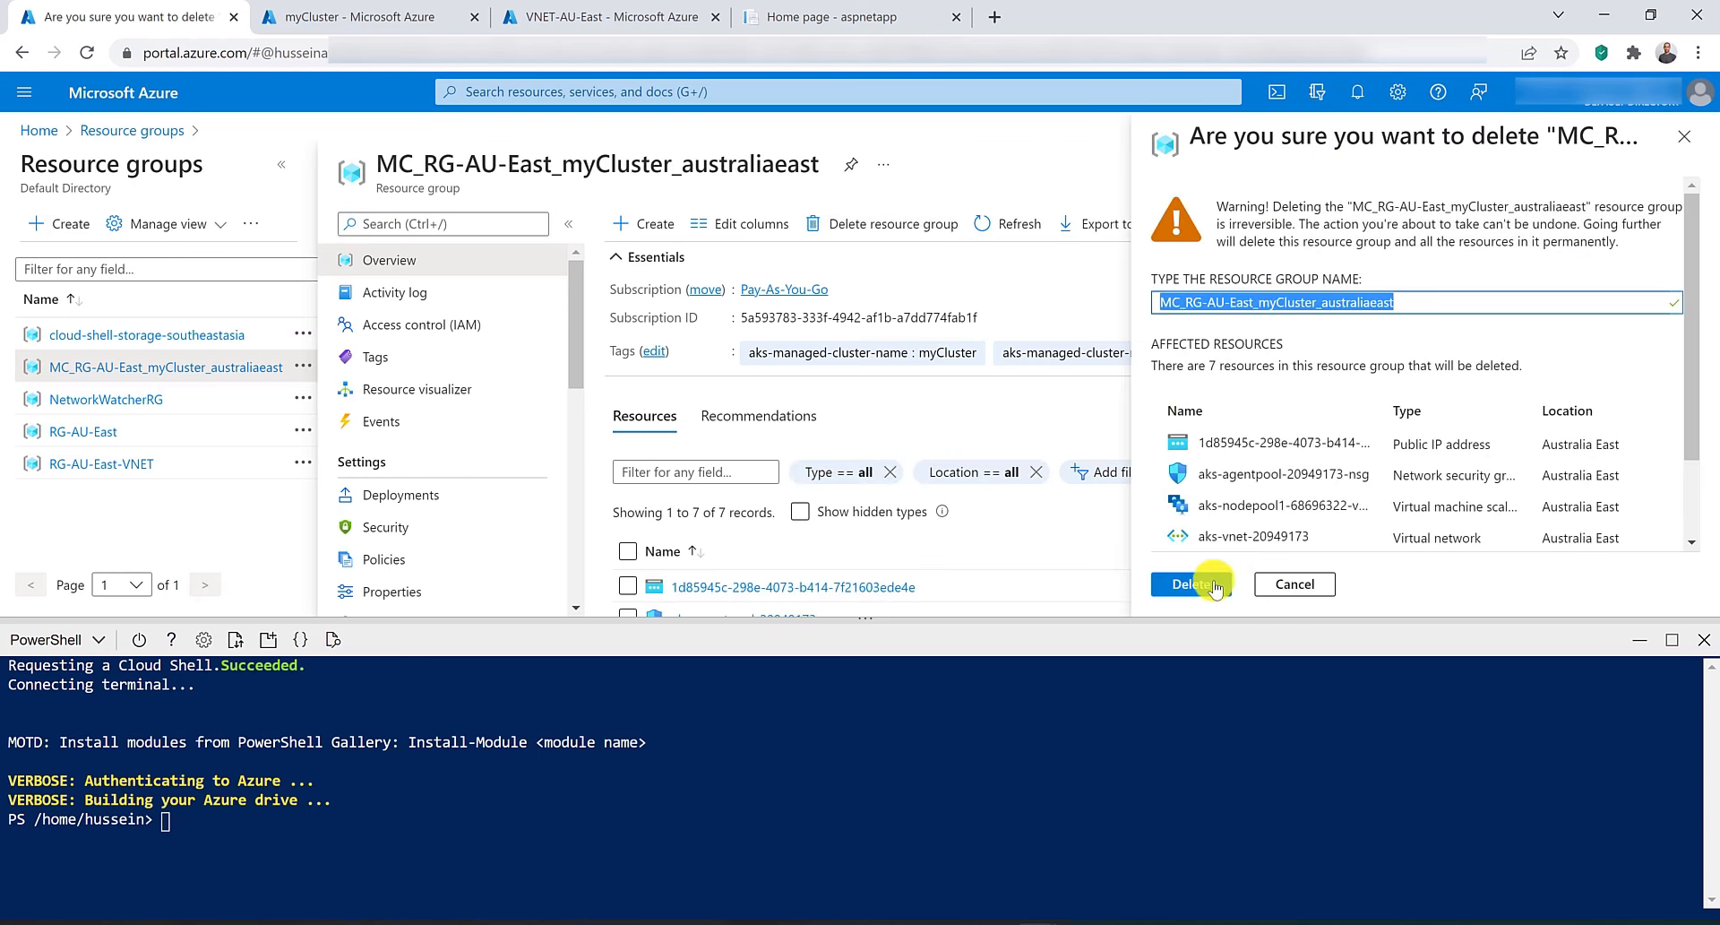
left_click(1192, 584)
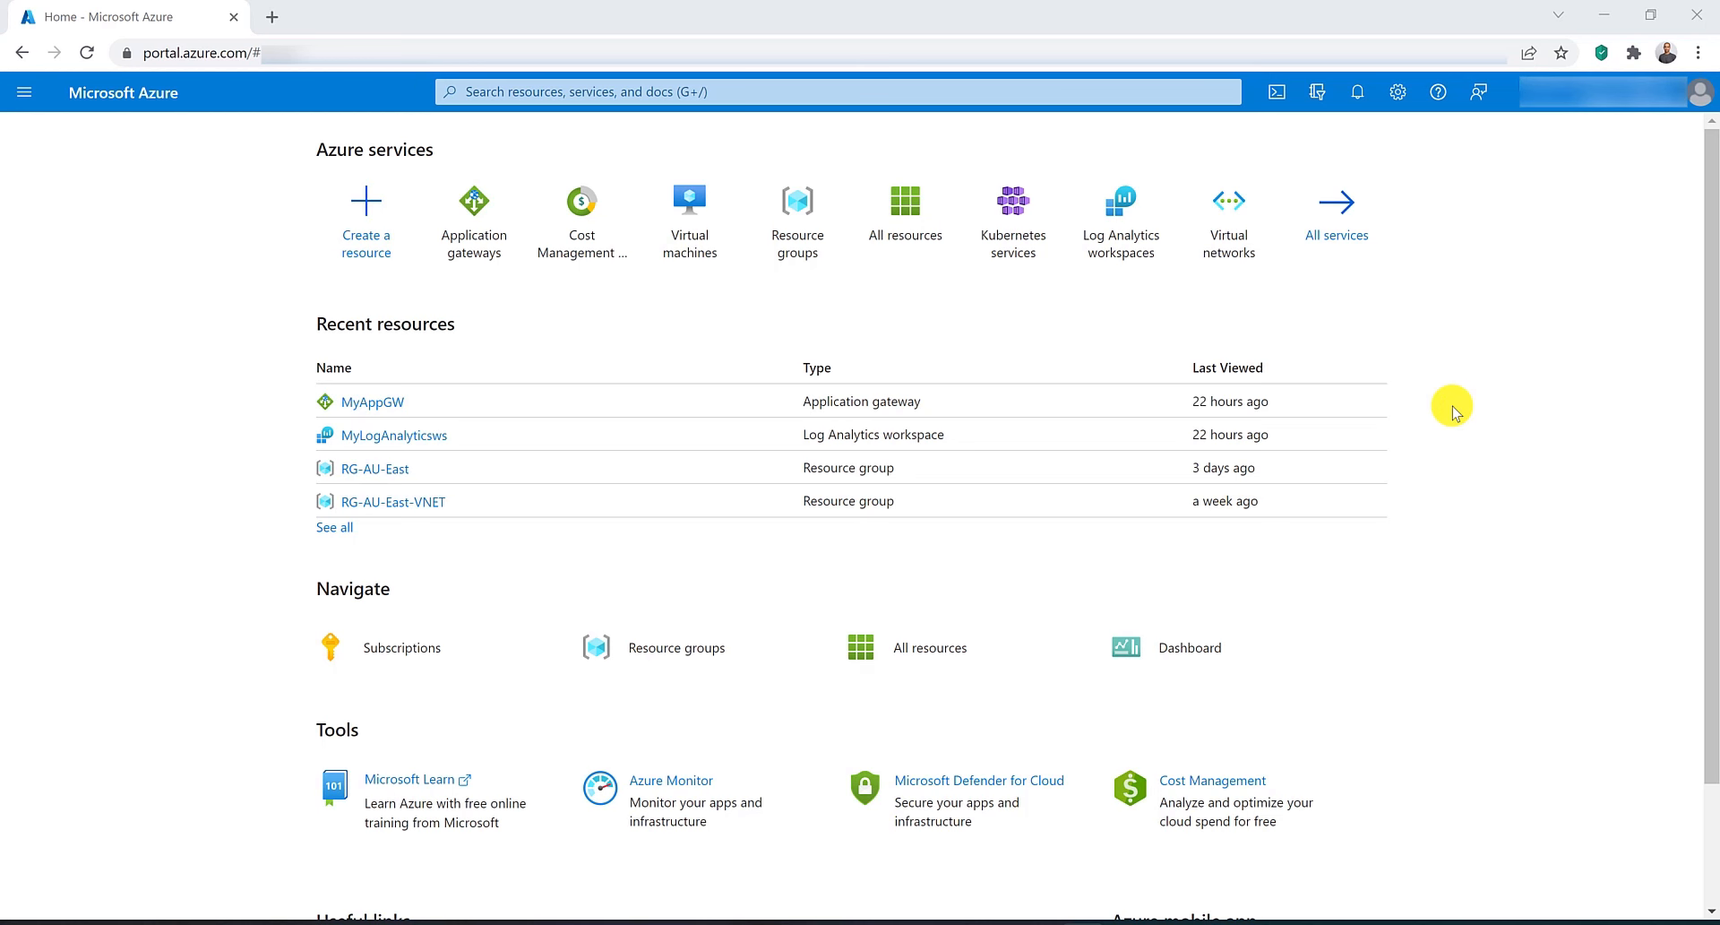
Start creating an application gateway named WAF in resource group RG-AU-East.
left_click(476, 212)
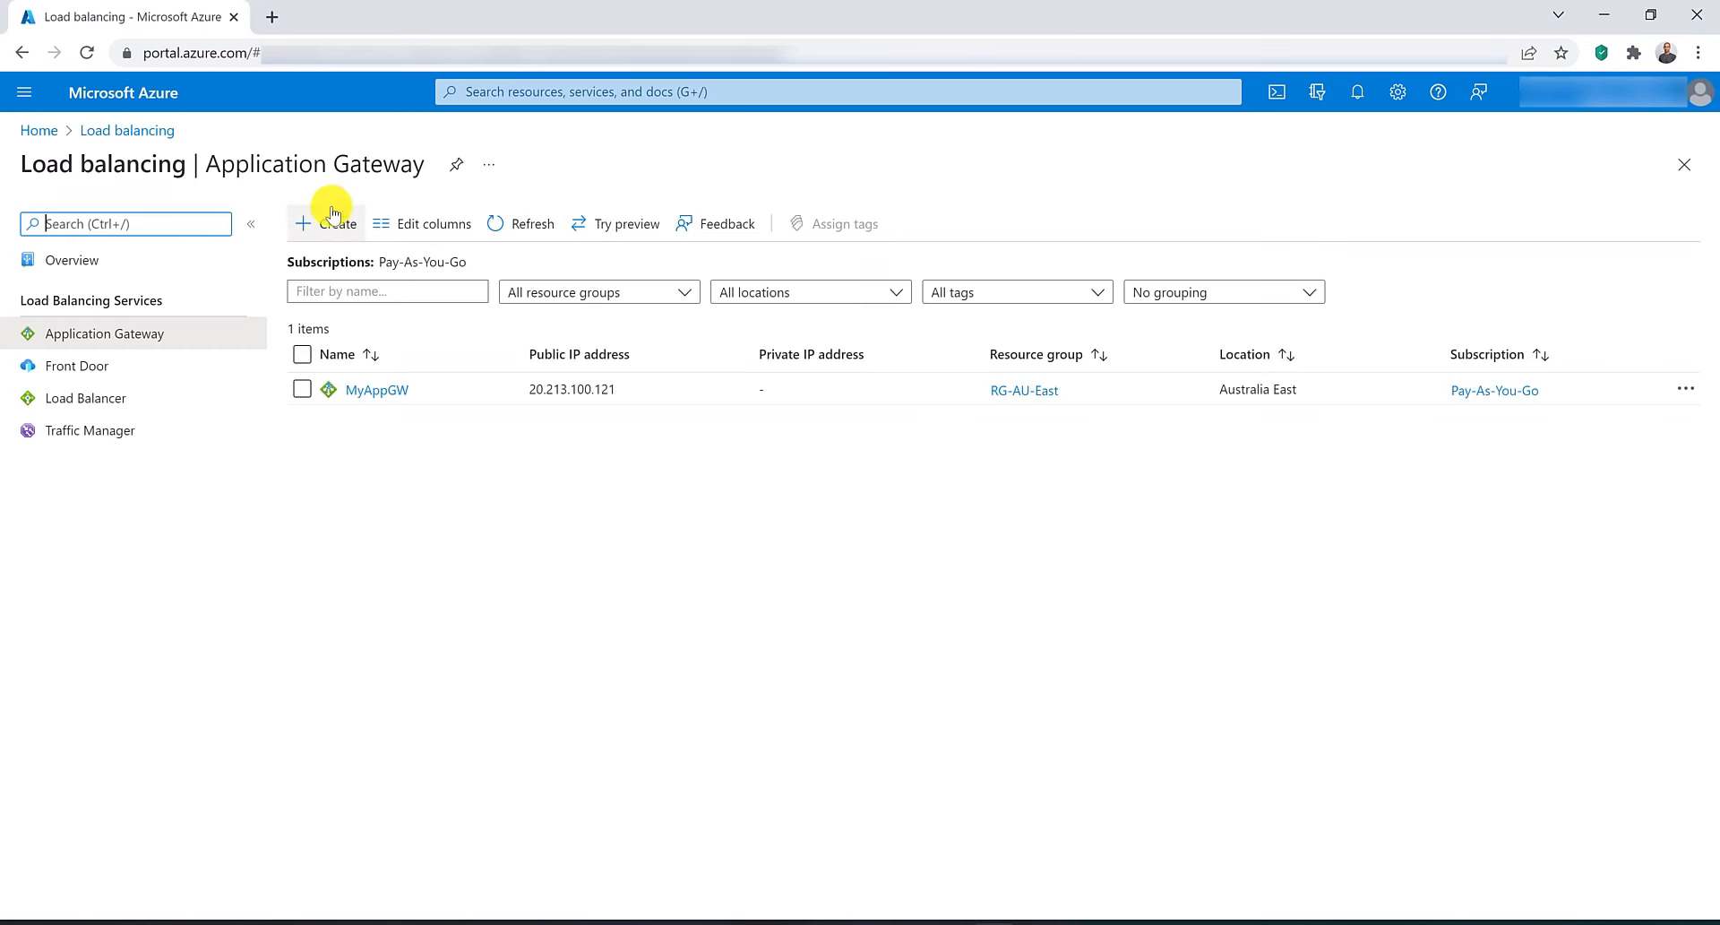
left_click(332, 224)
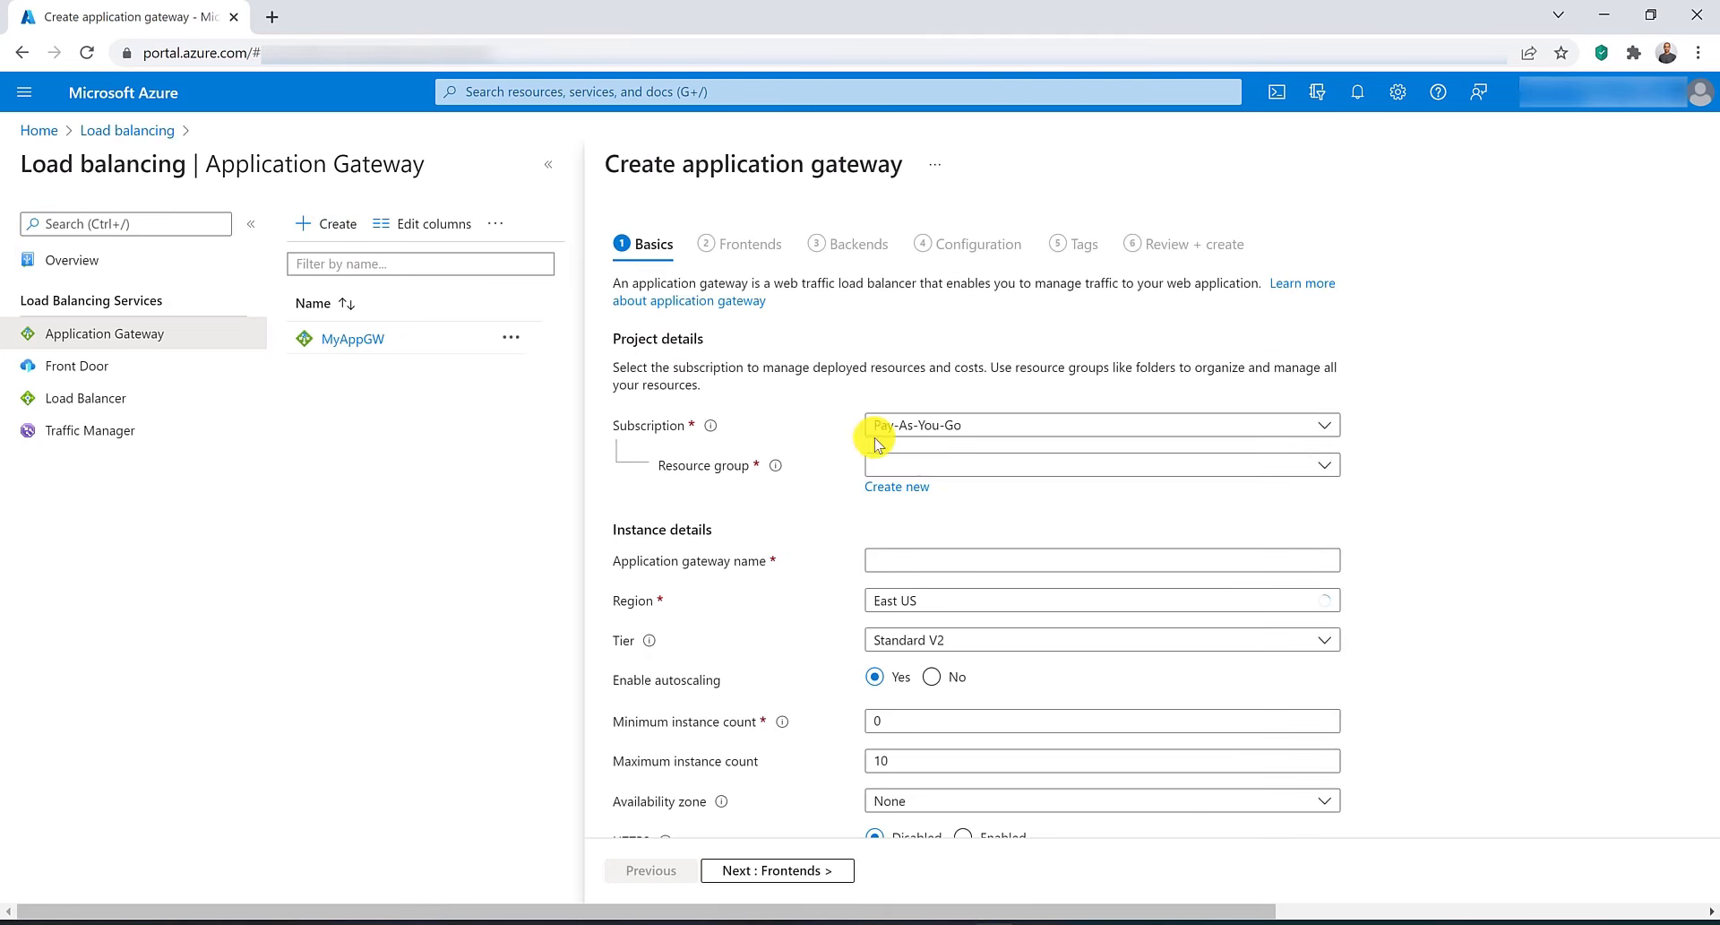
left_click(1018, 466)
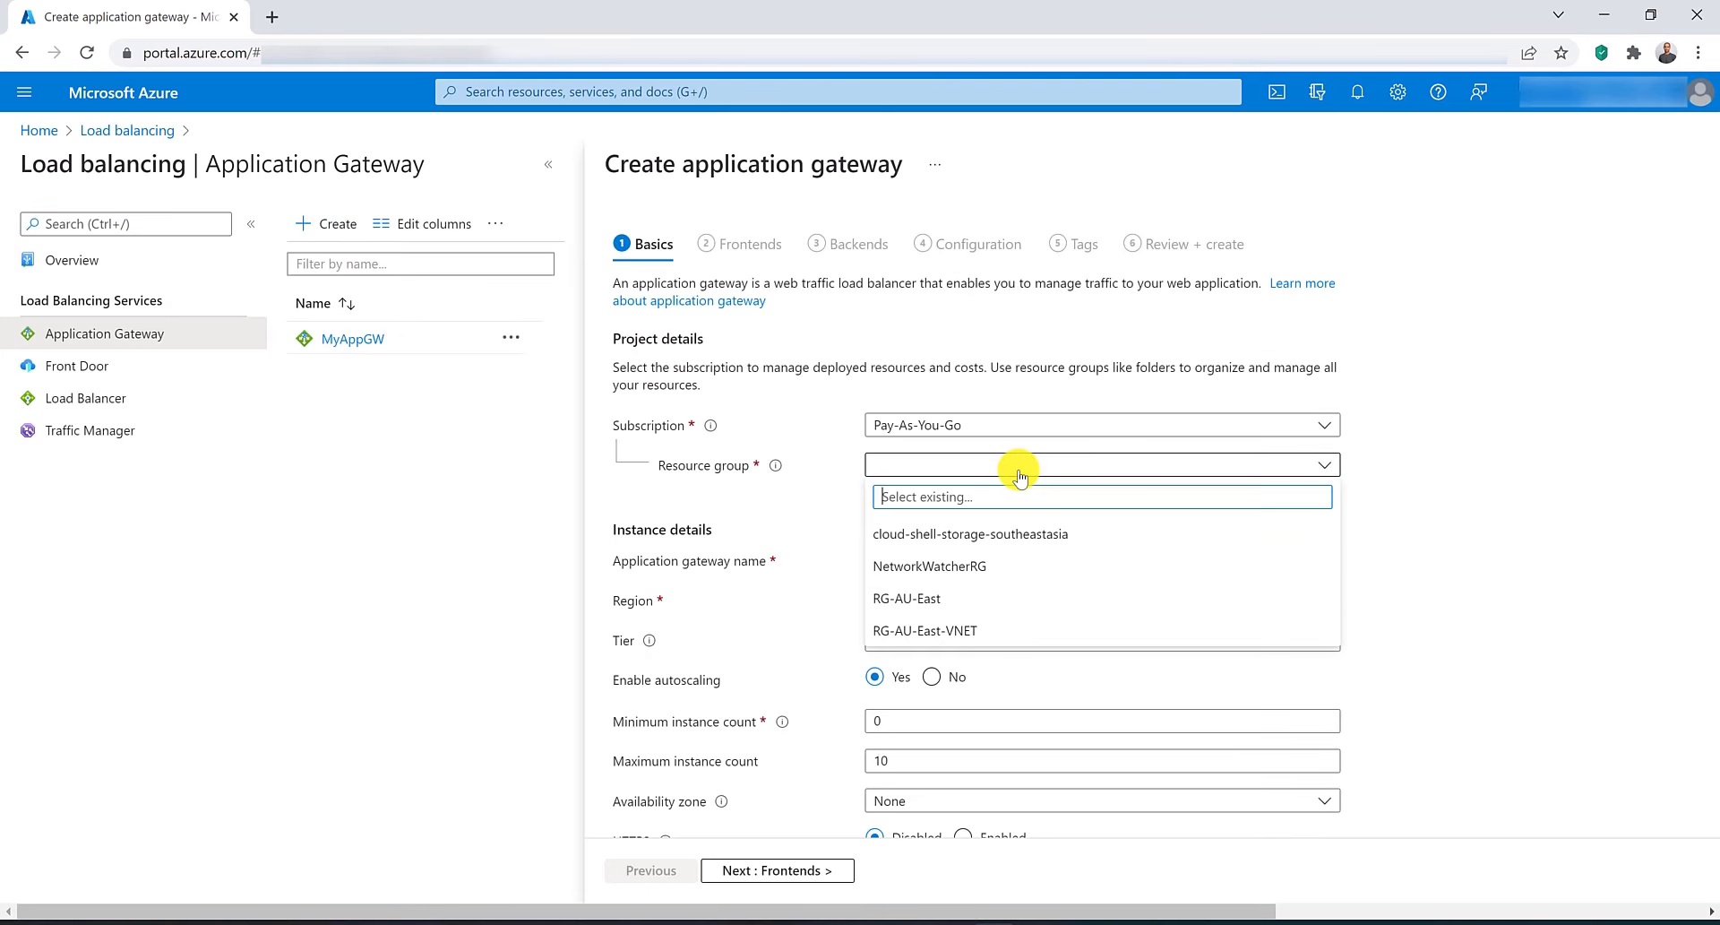
left_click(1016, 597)
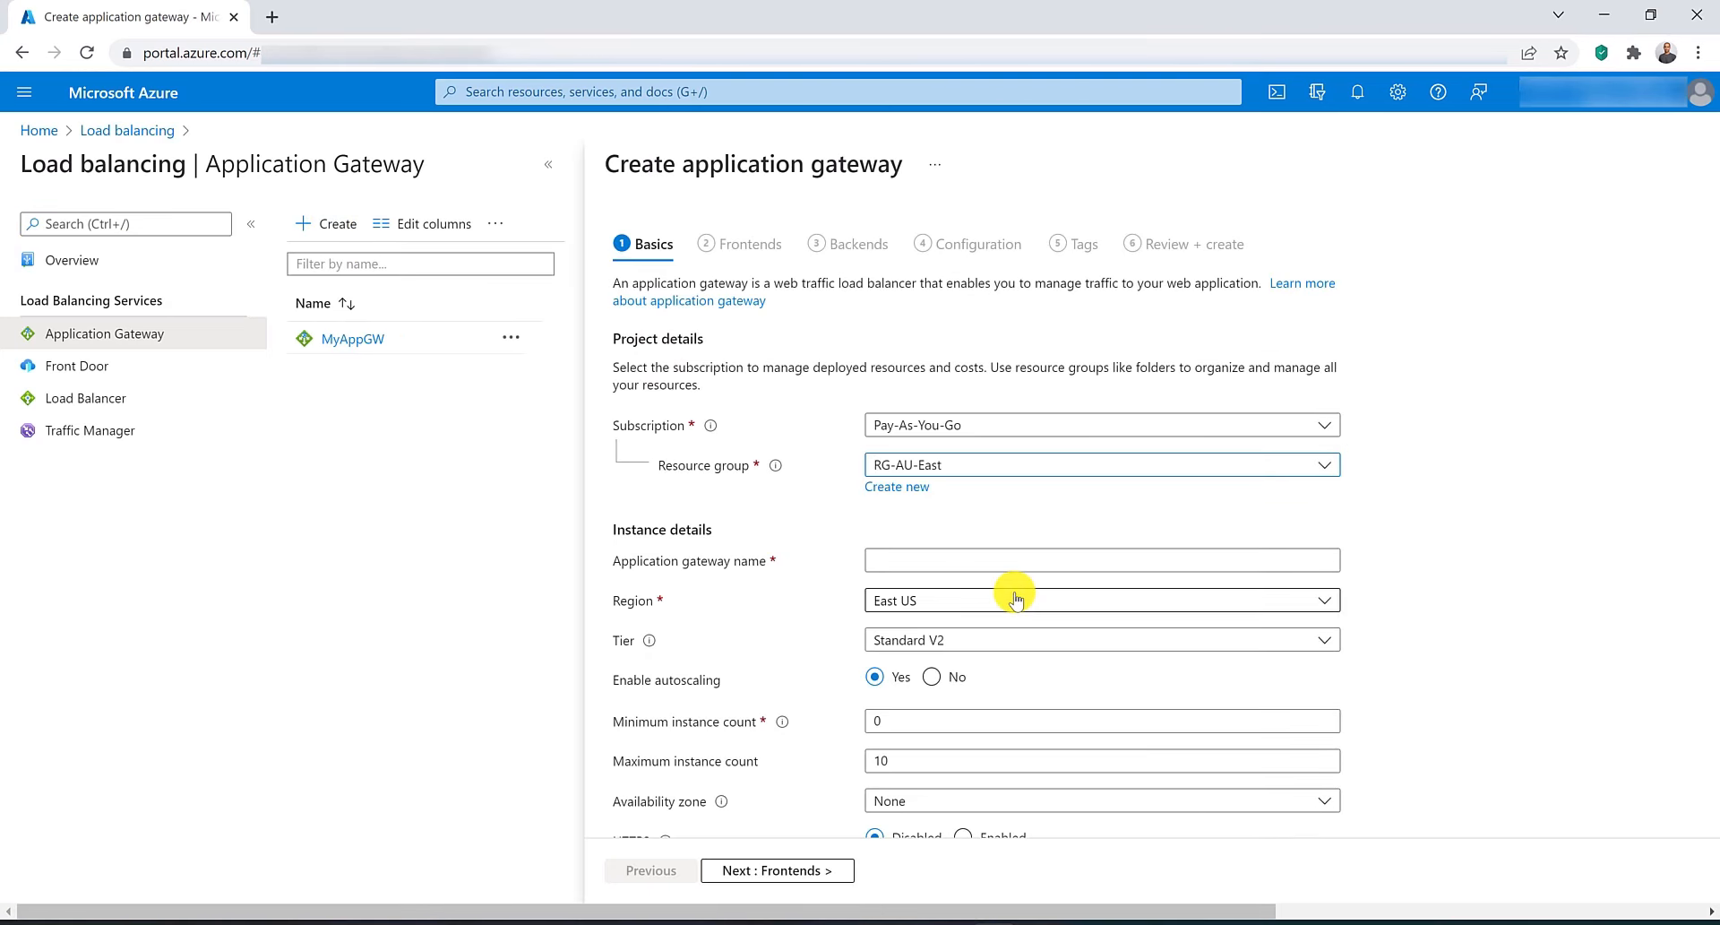
left_click(960, 559)
type("WAF")
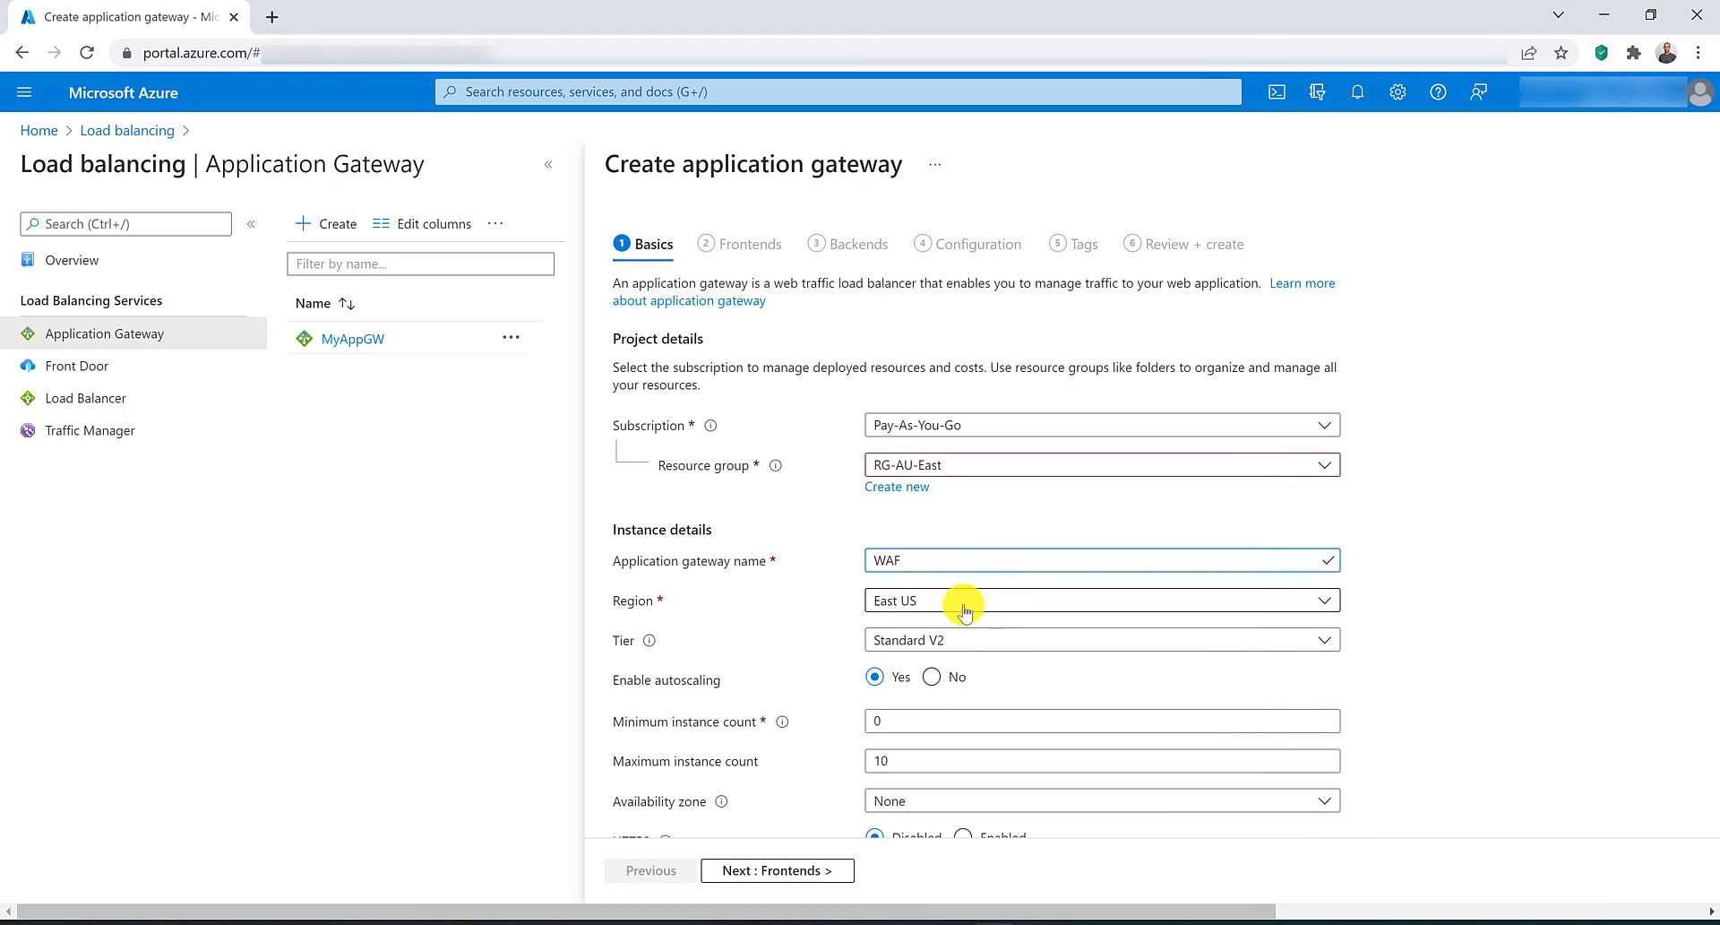
Set the gateway's region to Australia East, tier to WAF V2, and turn autoscaling off.
left_click(963, 609)
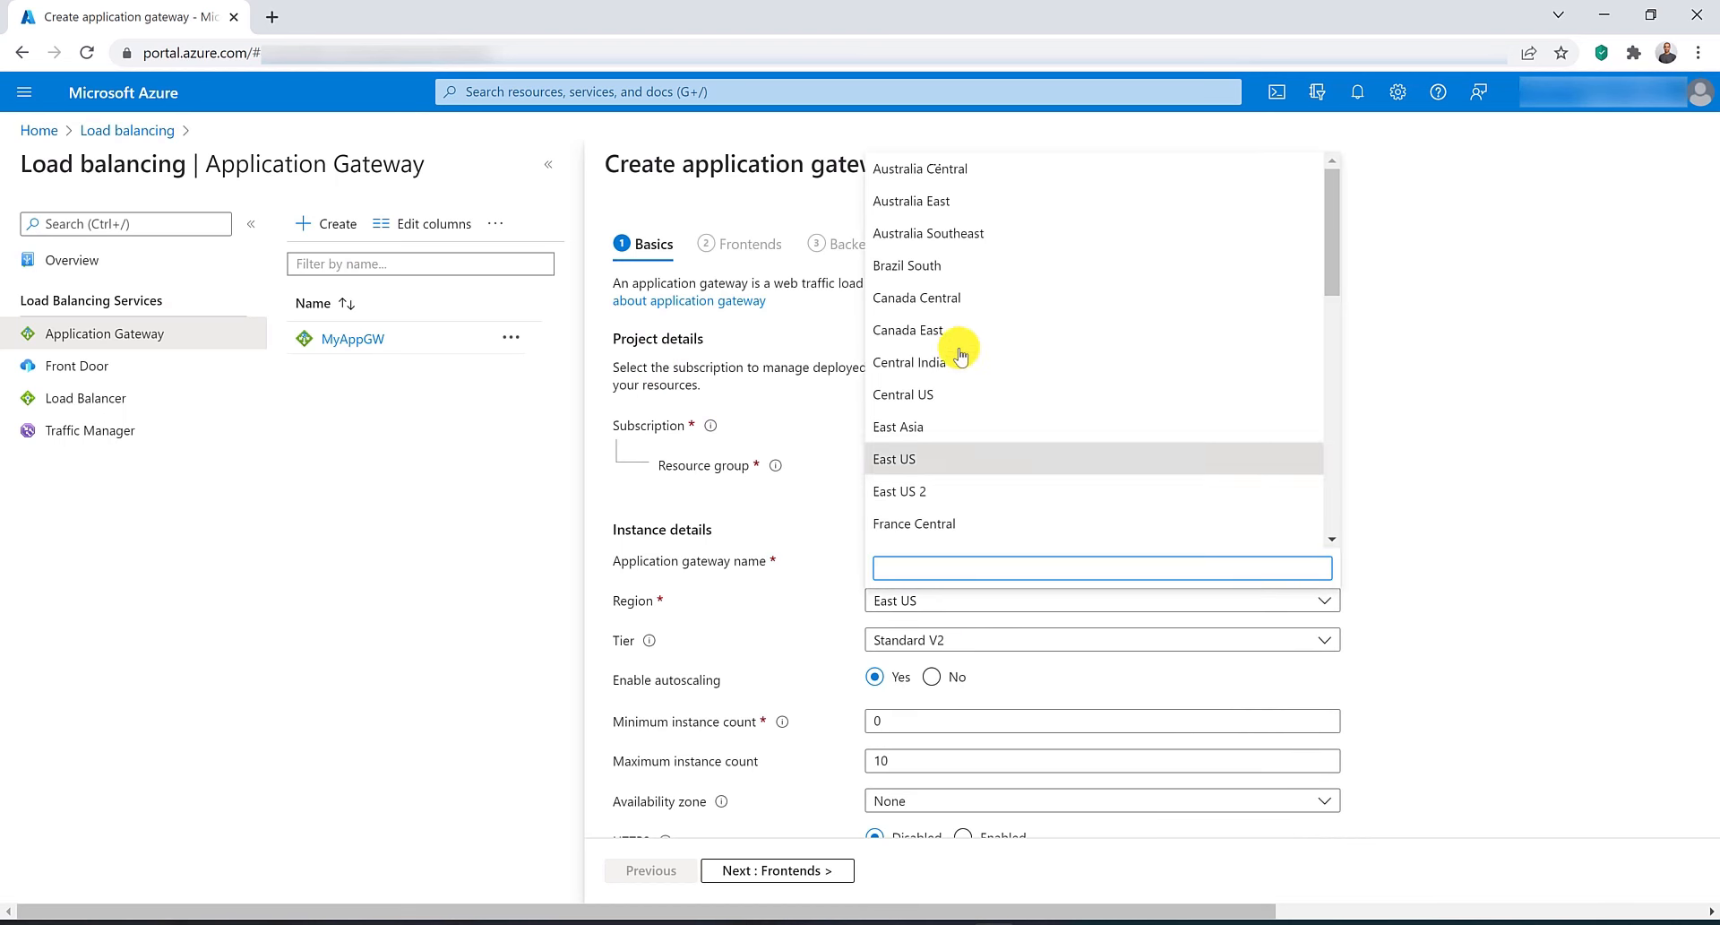
left_click(981, 202)
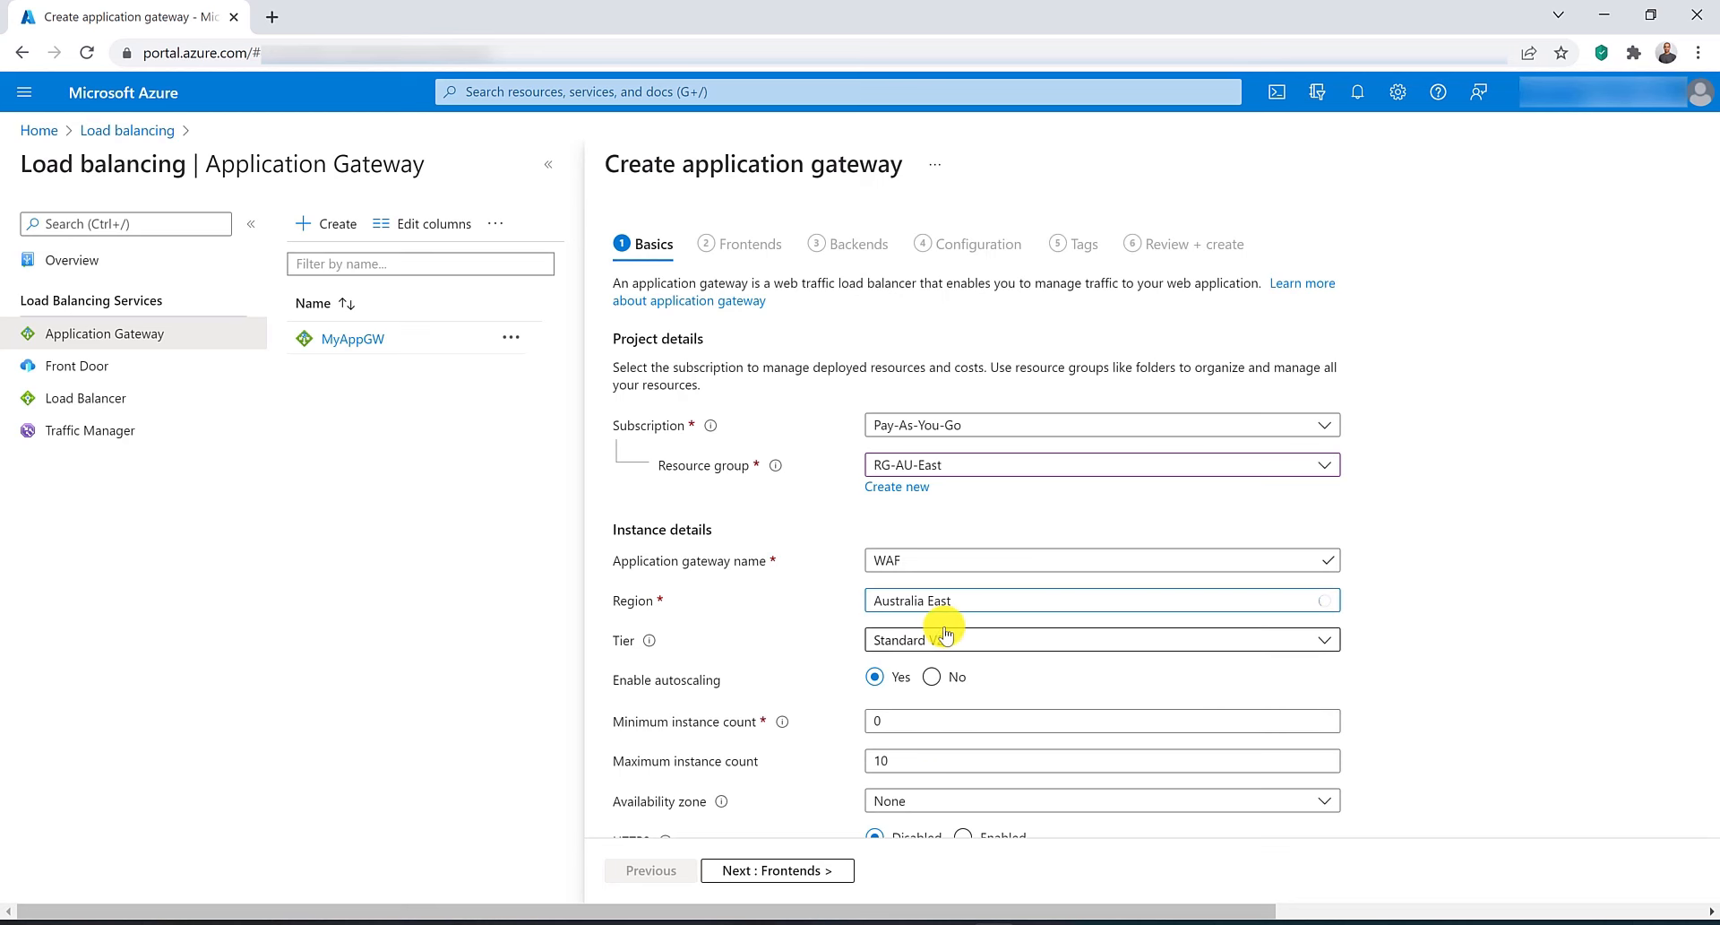
left_click(1008, 643)
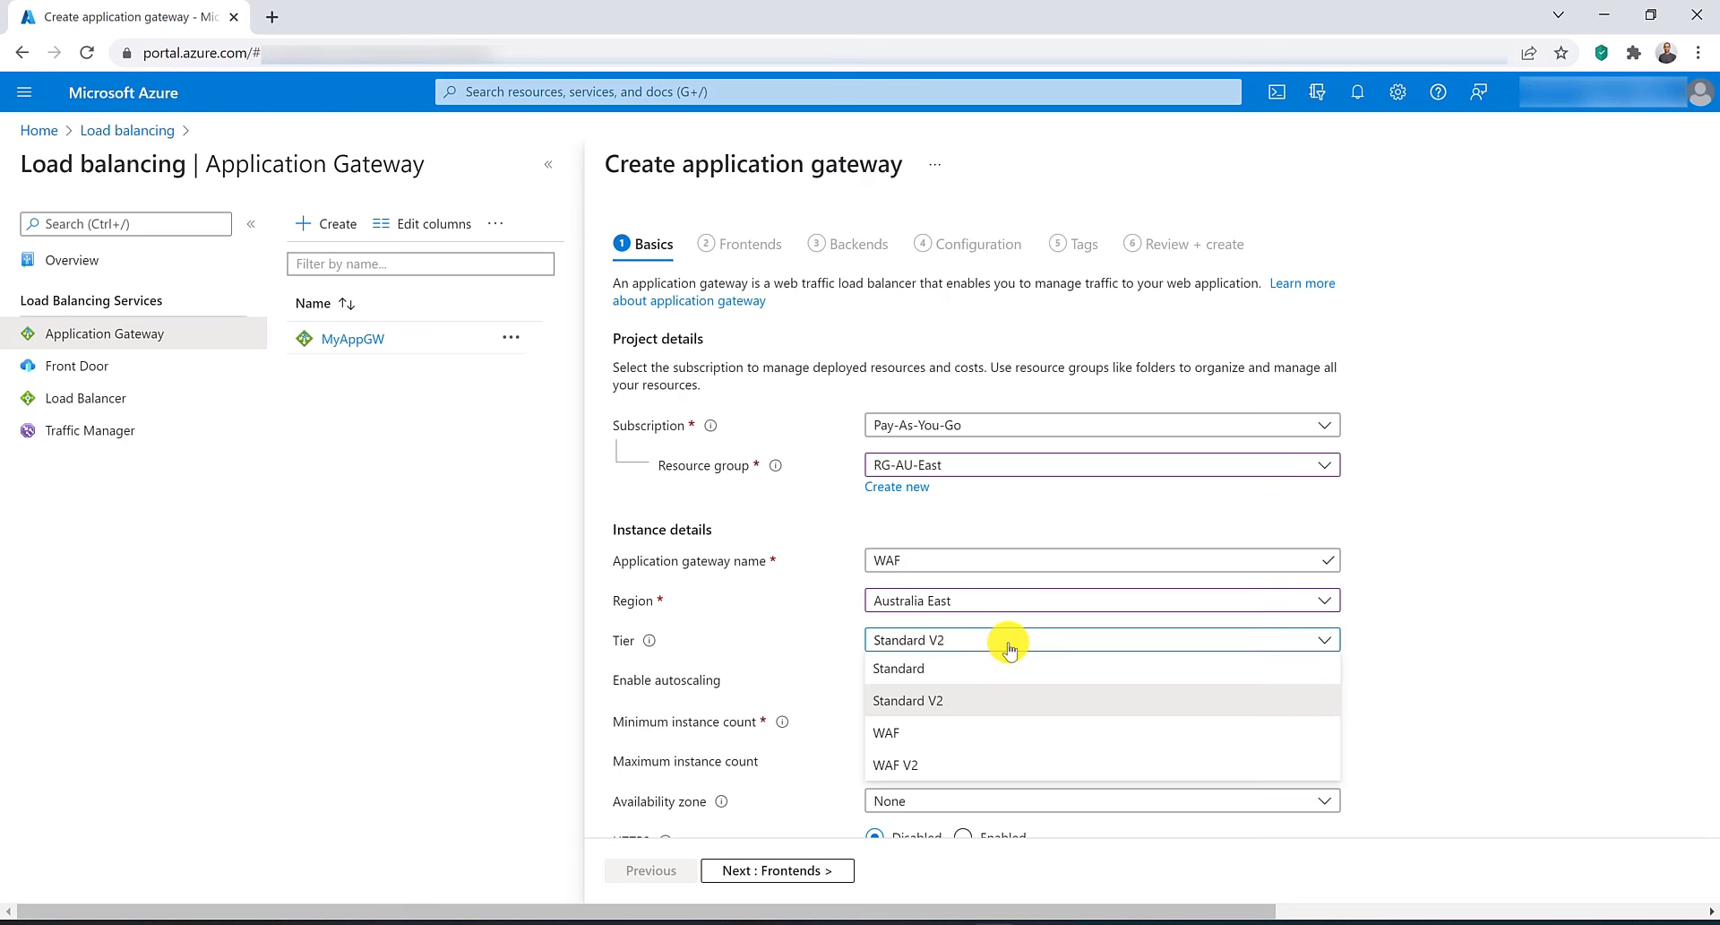
left_click(974, 772)
left_click(931, 677)
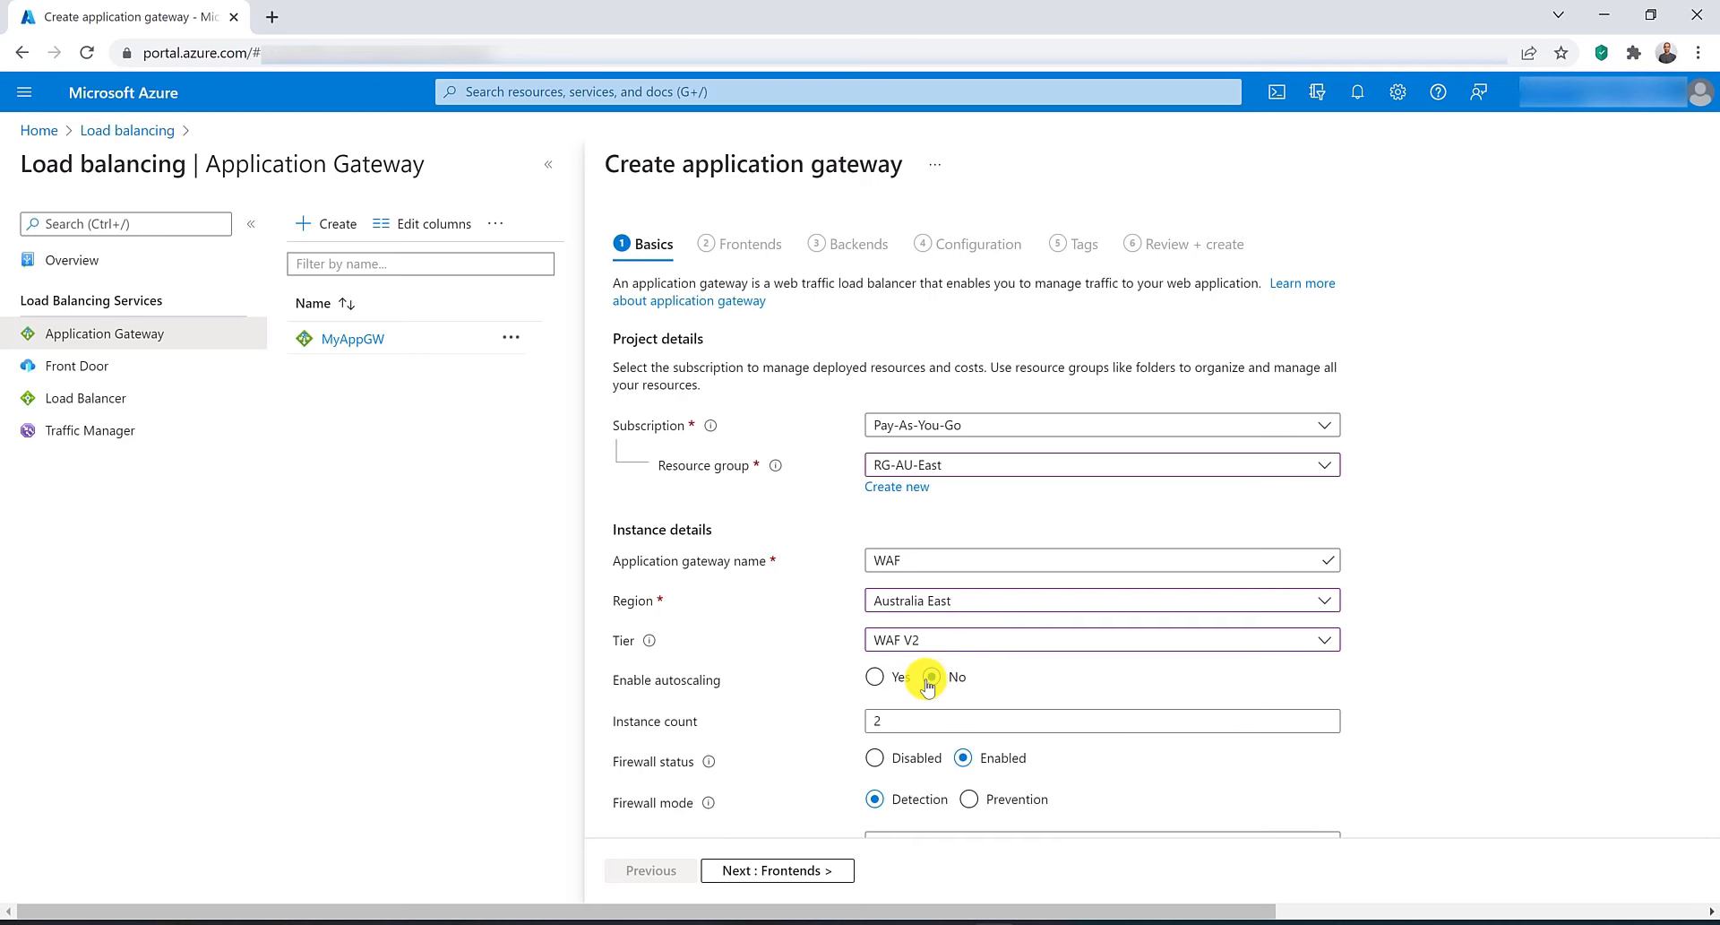
scroll(842, 663, "down", 2)
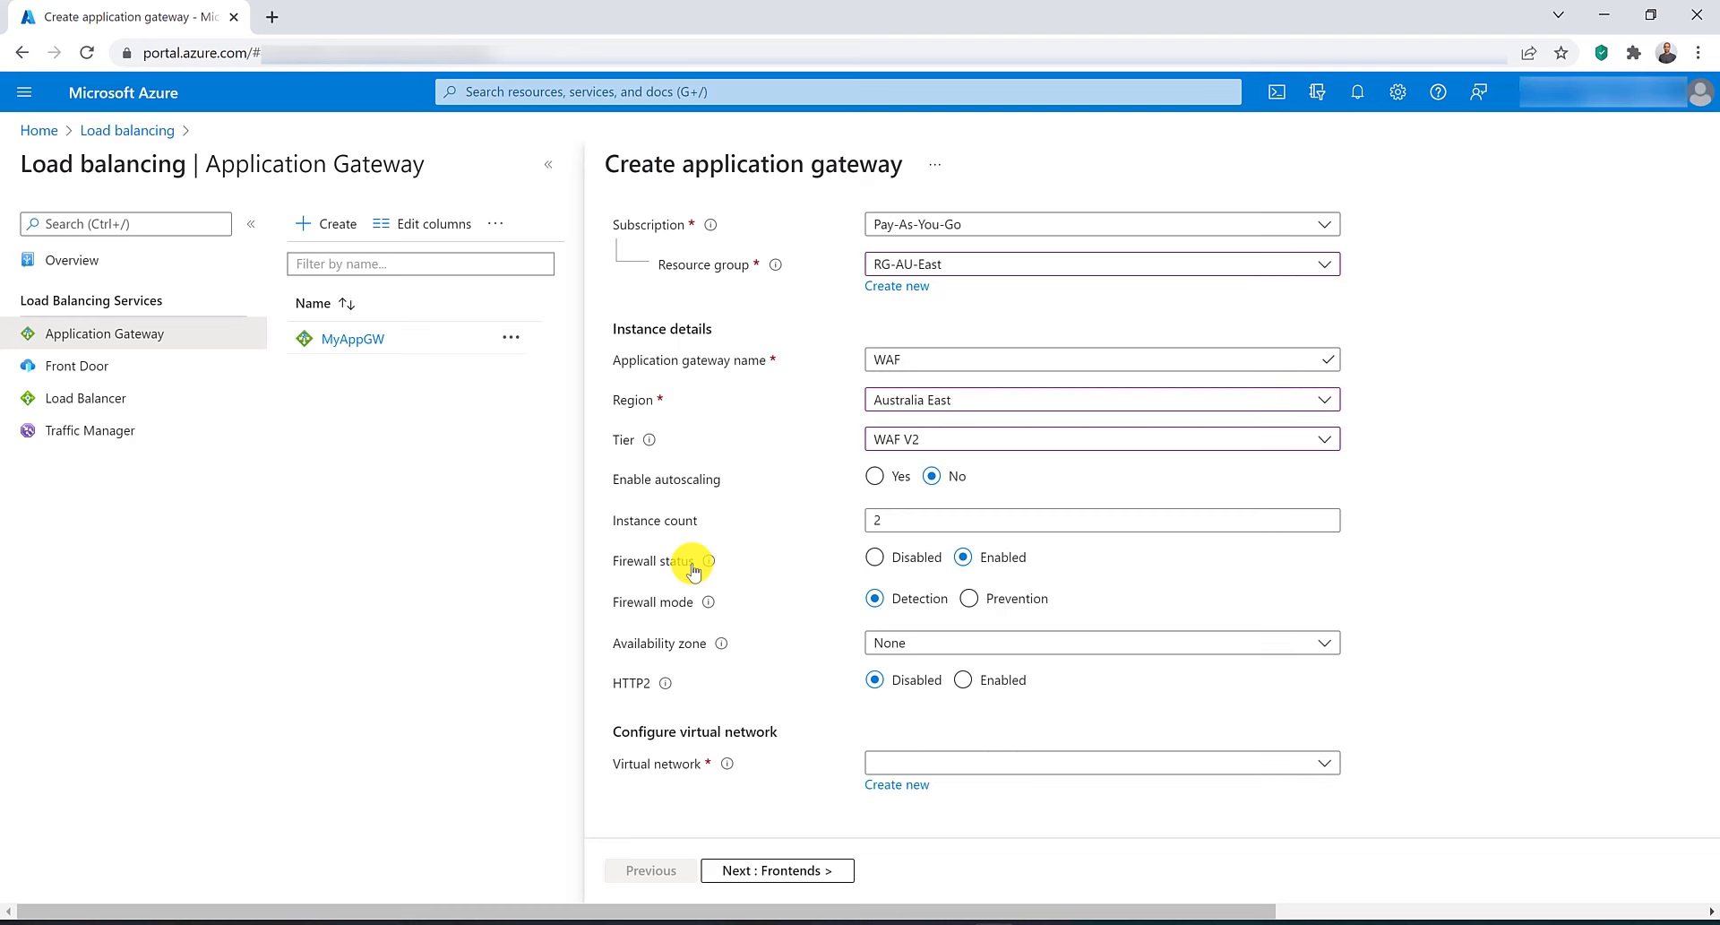
Set the gateway's availability zones to Zones 1, 2 and 3.
mouse_move(710, 570)
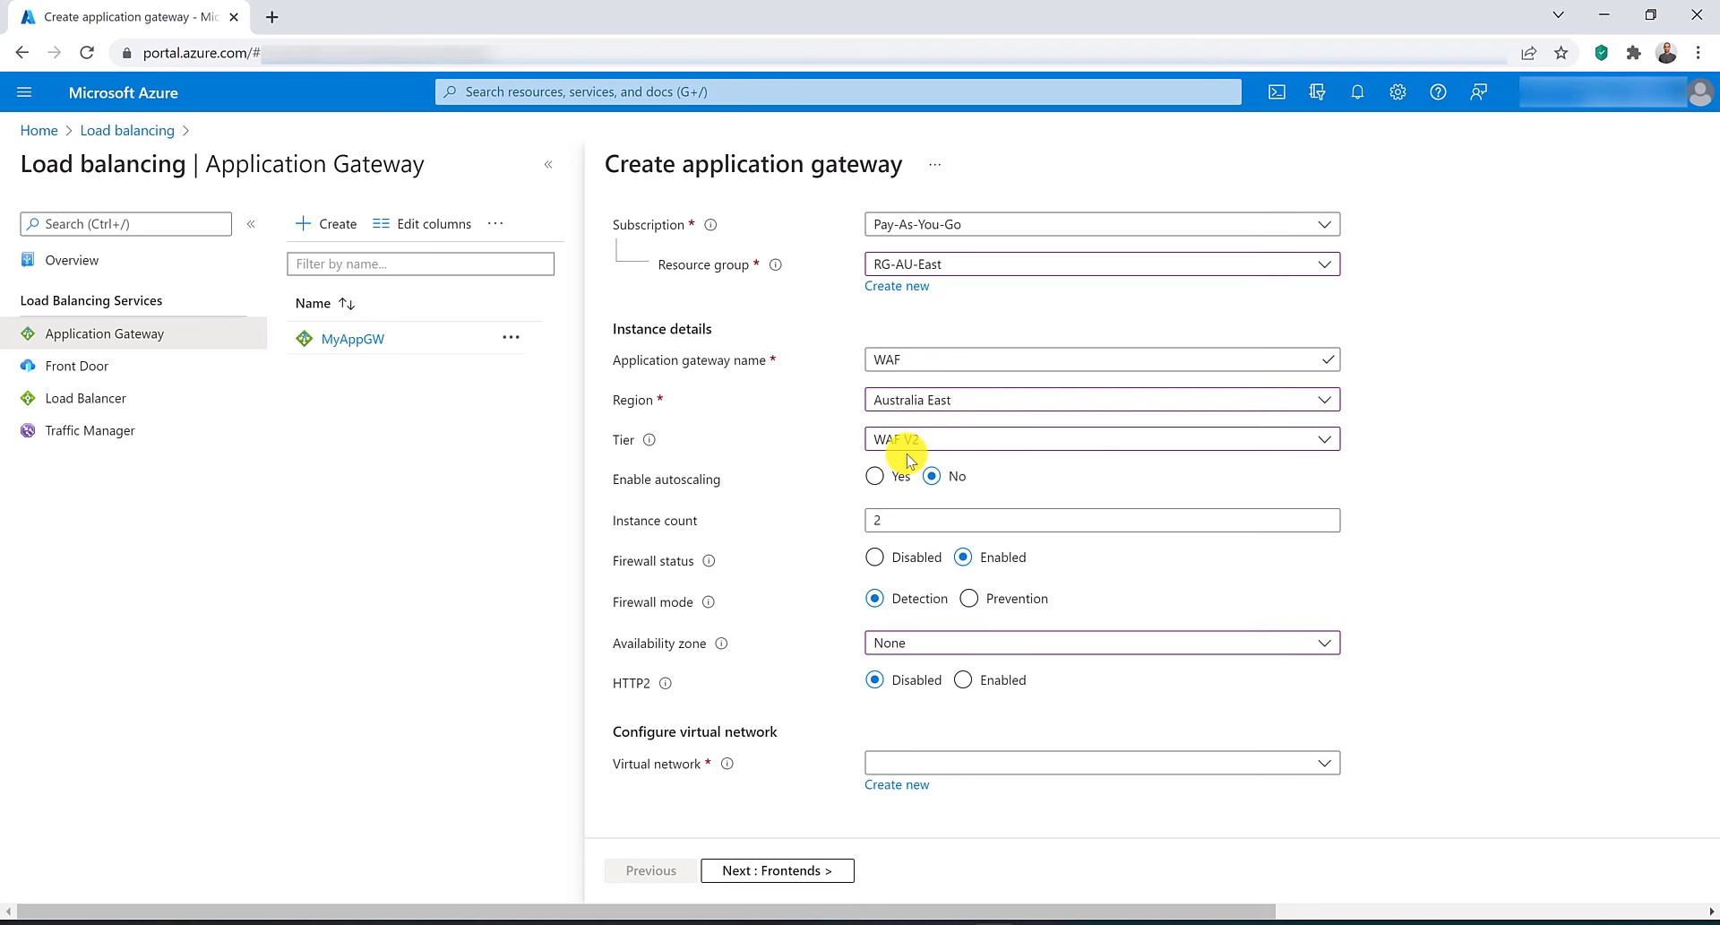
left_click(909, 643)
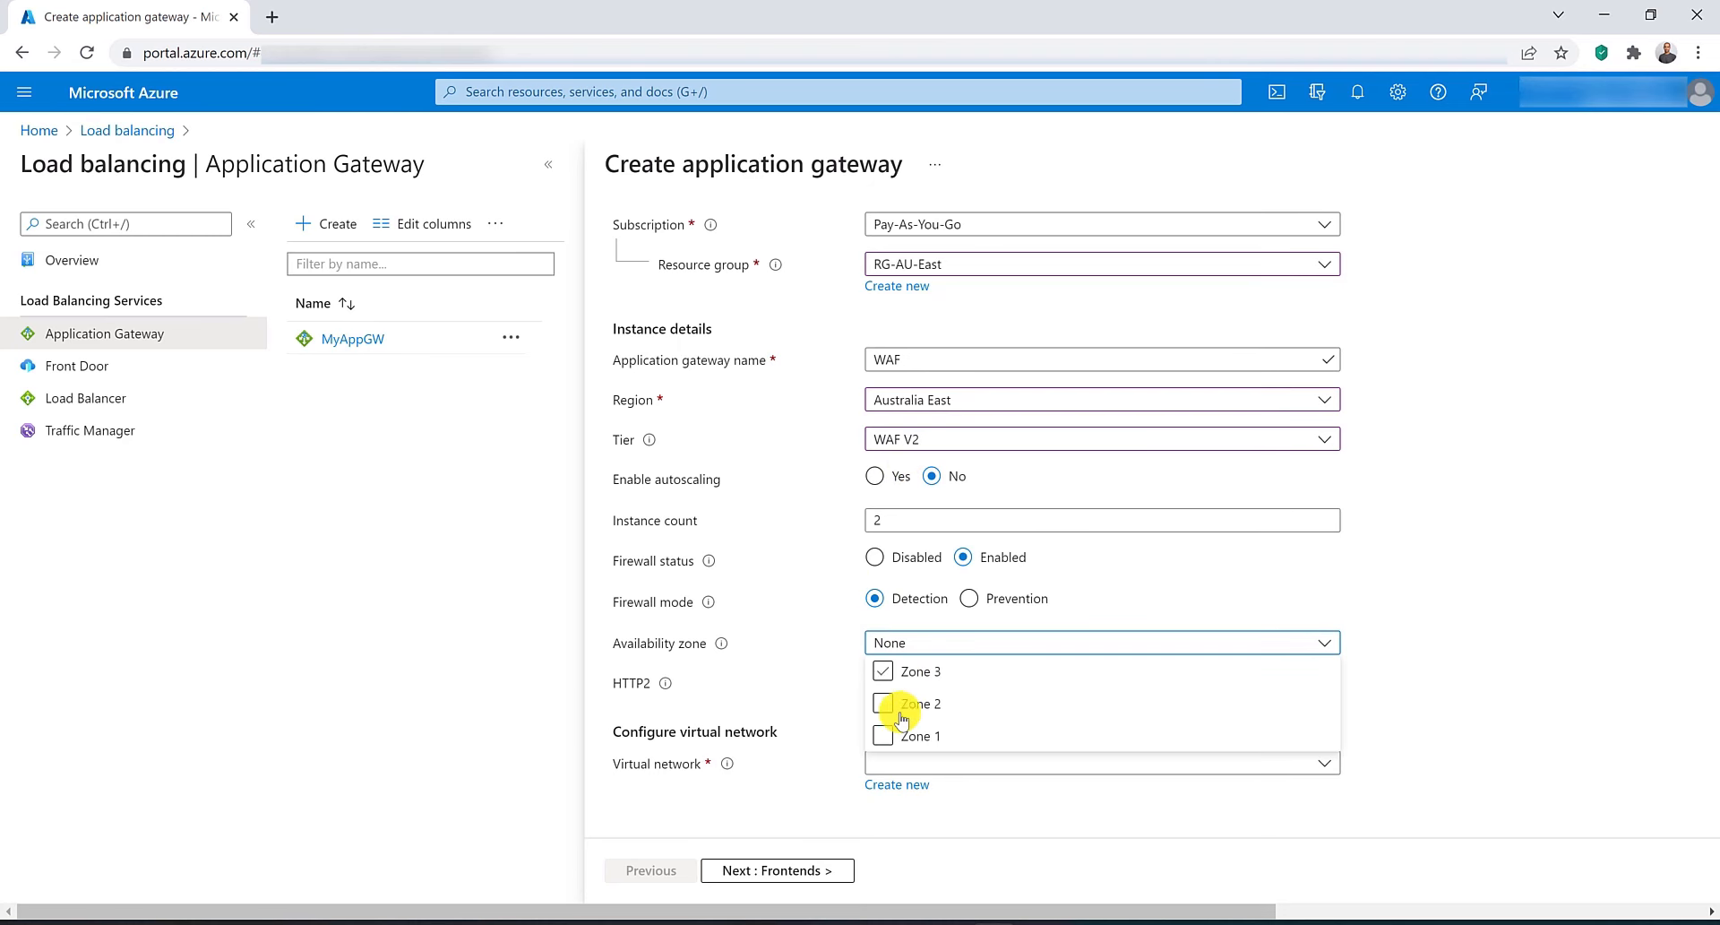
left_click(884, 736)
left_click(883, 703)
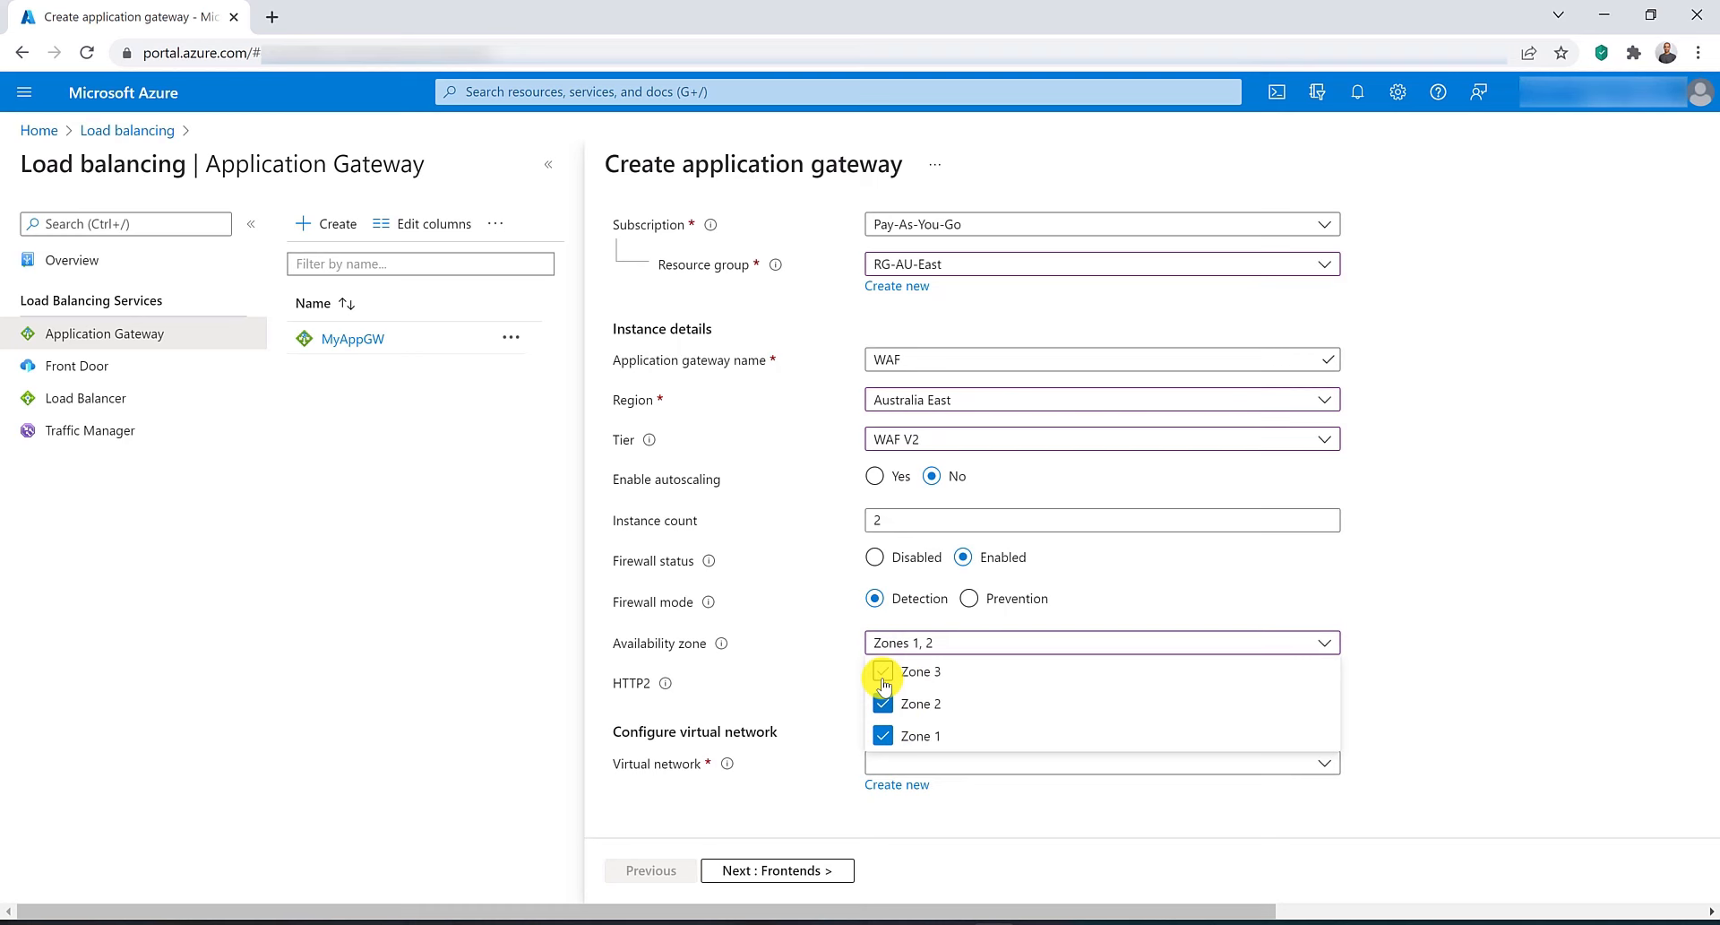
left_click(884, 672)
left_click(815, 682)
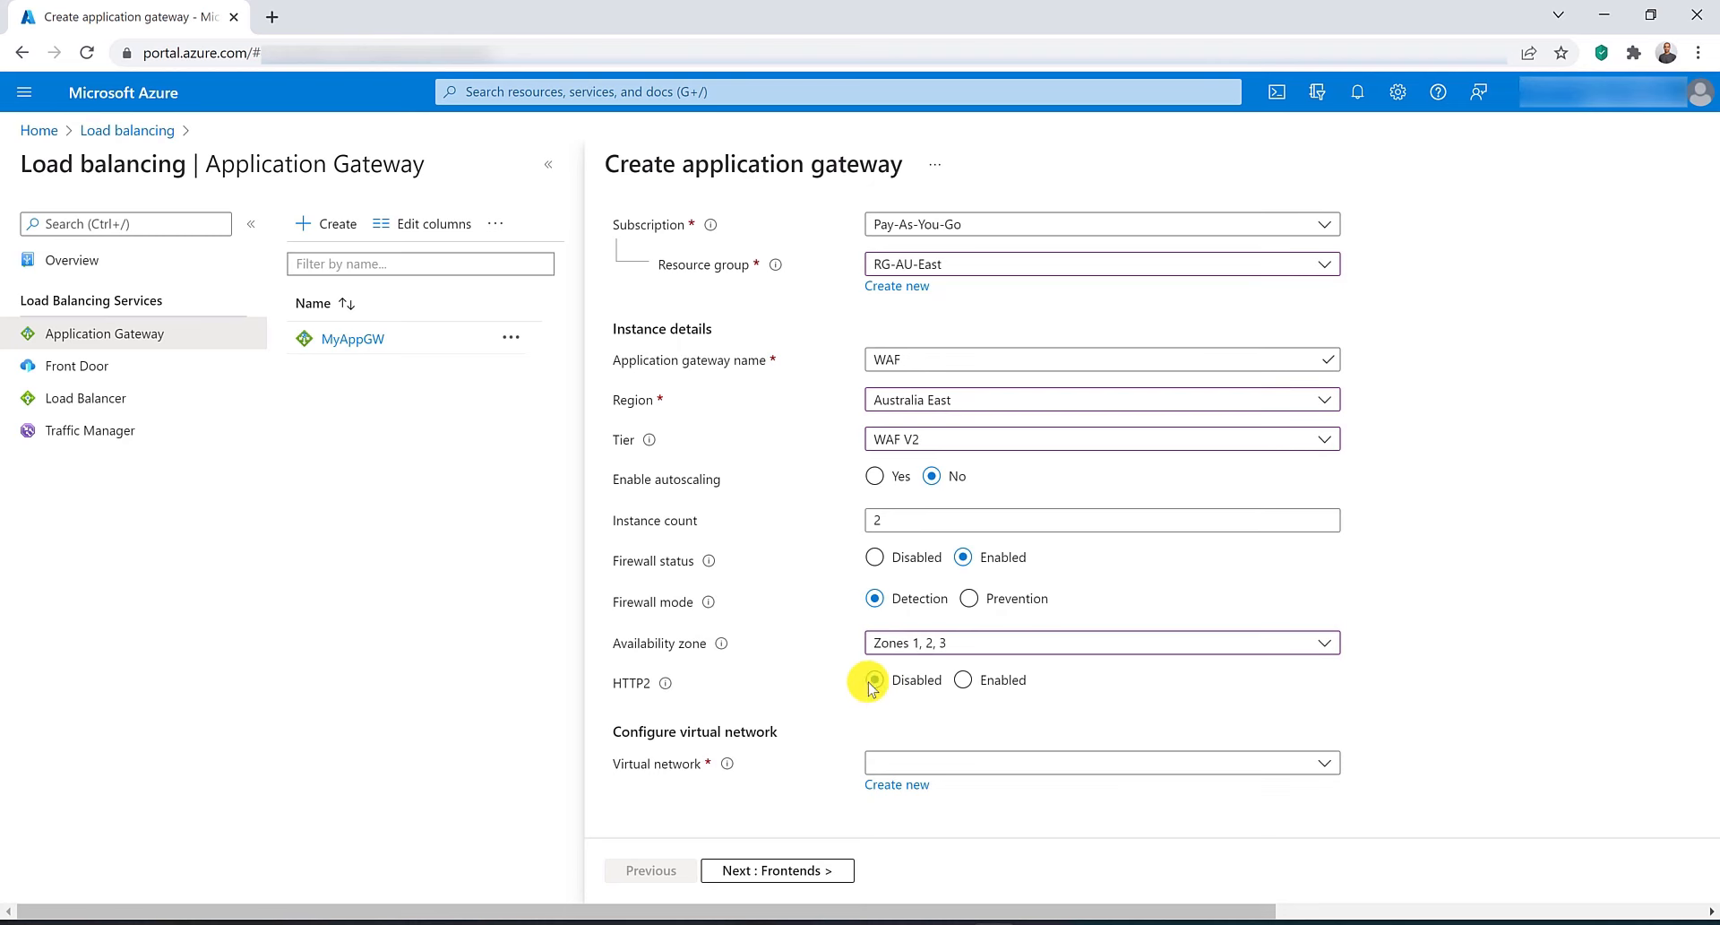
Place the gateway in the VNET-AU-East virtual network using the SN-AppGW (10.0.1.0/24) subnet.
left_click(994, 766)
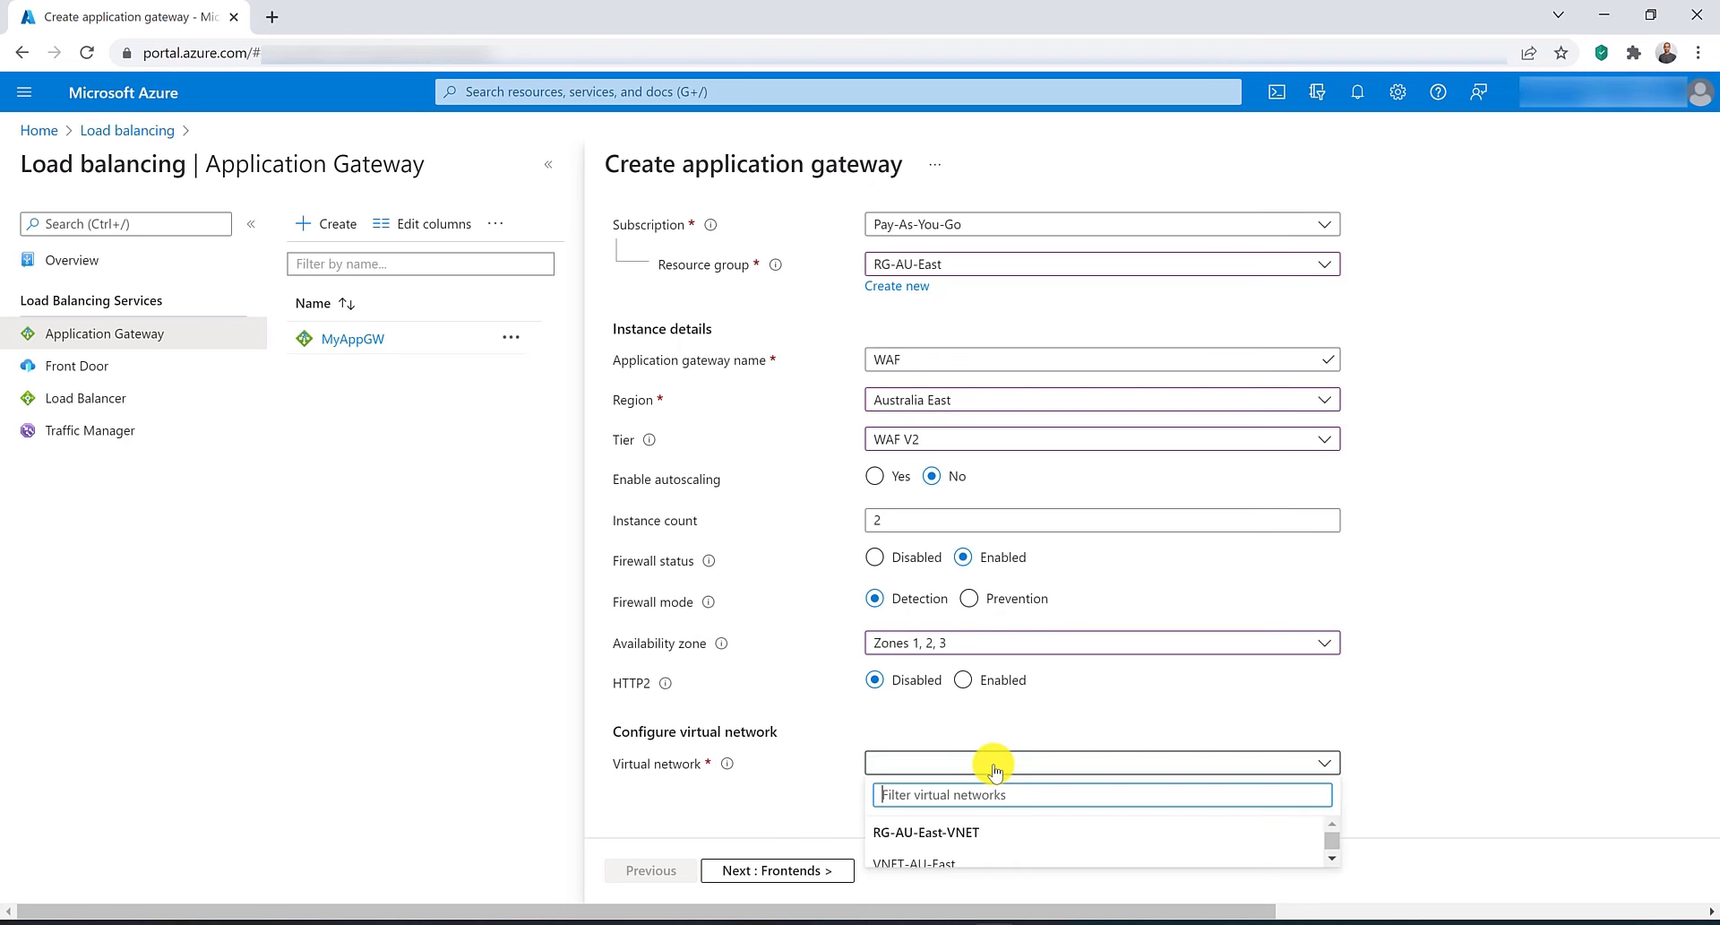
left_click(957, 855)
scroll(977, 757, "down", 1)
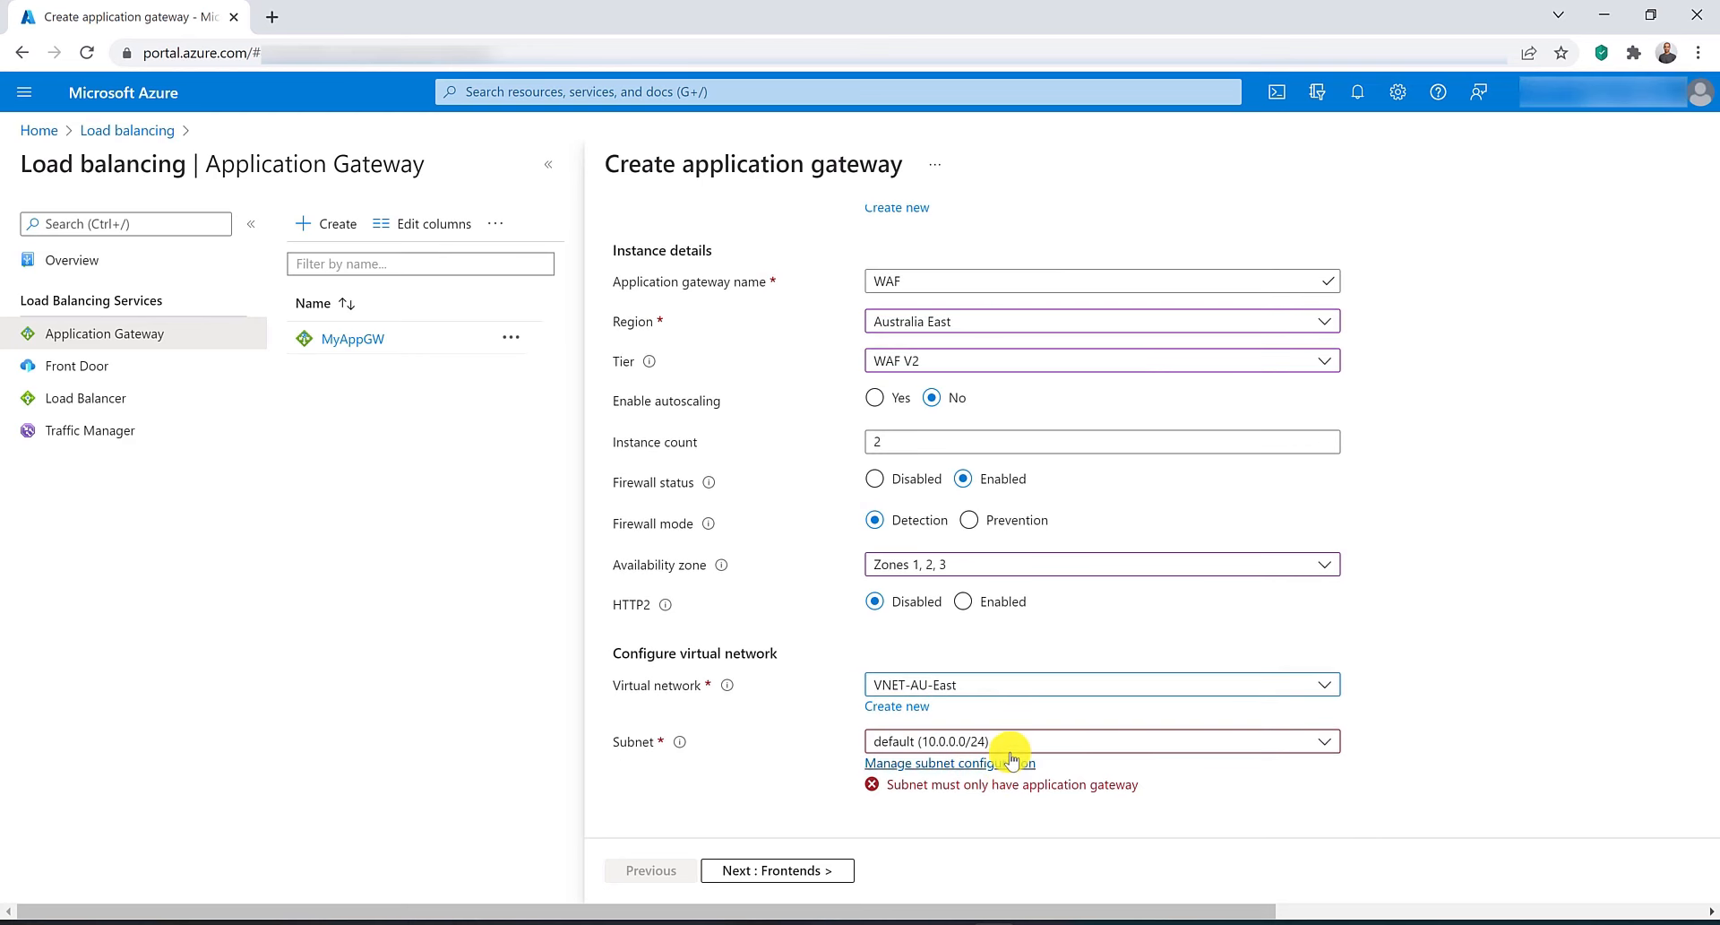
left_click(1009, 748)
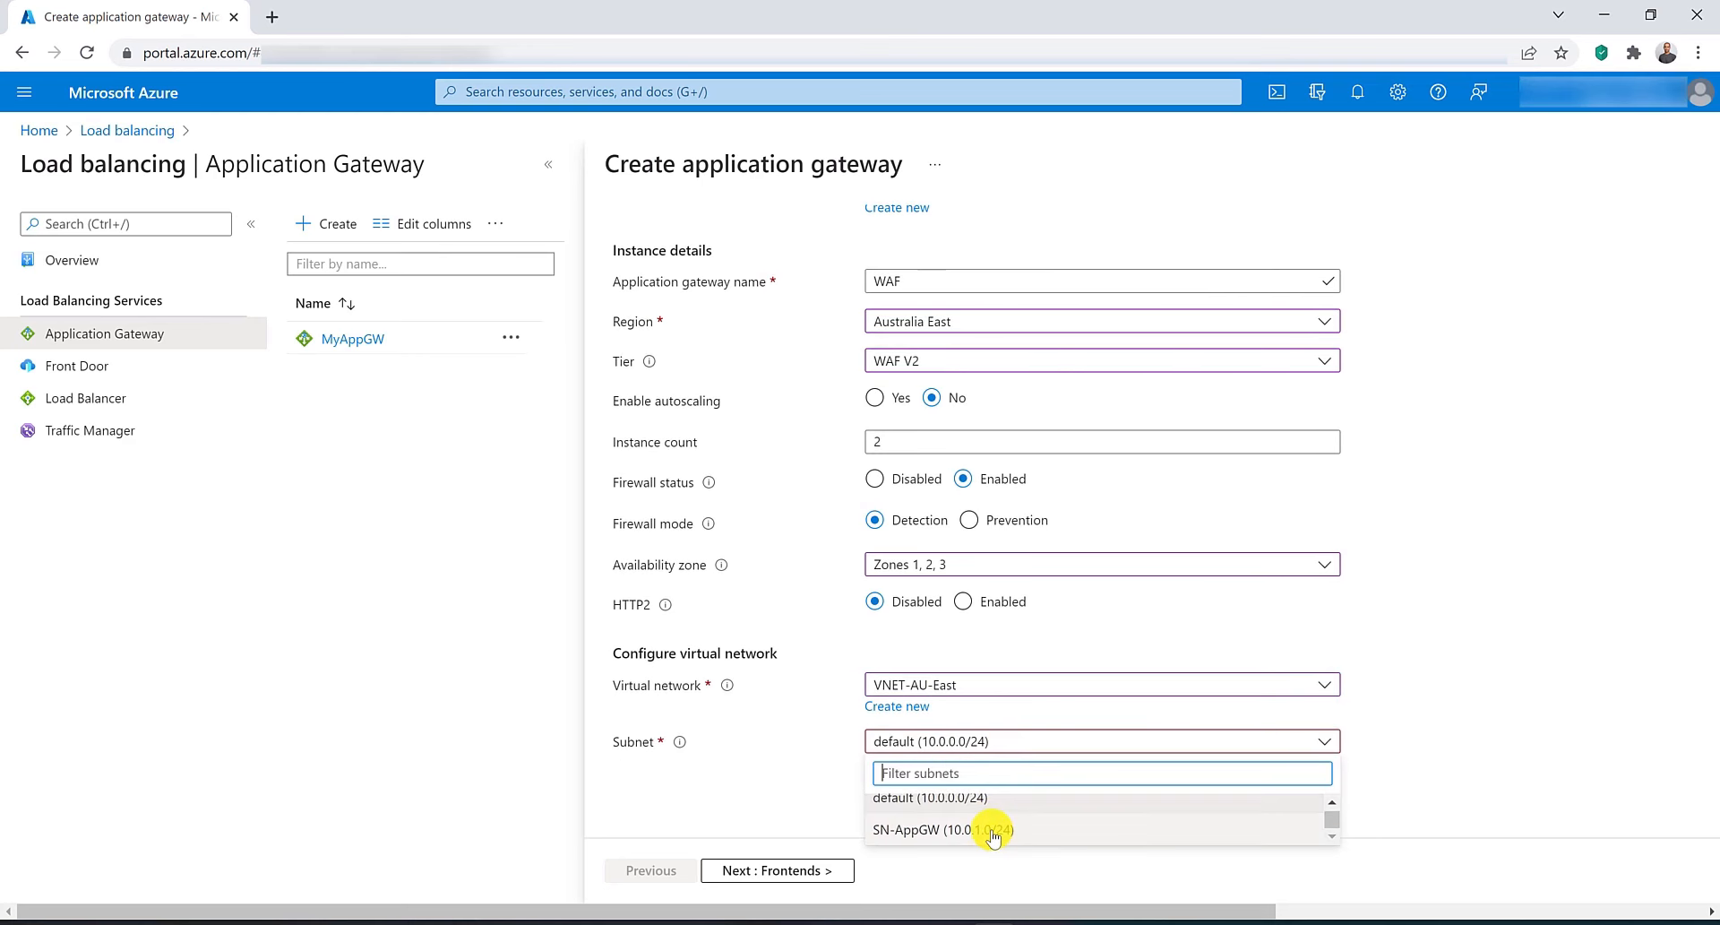
left_click(991, 830)
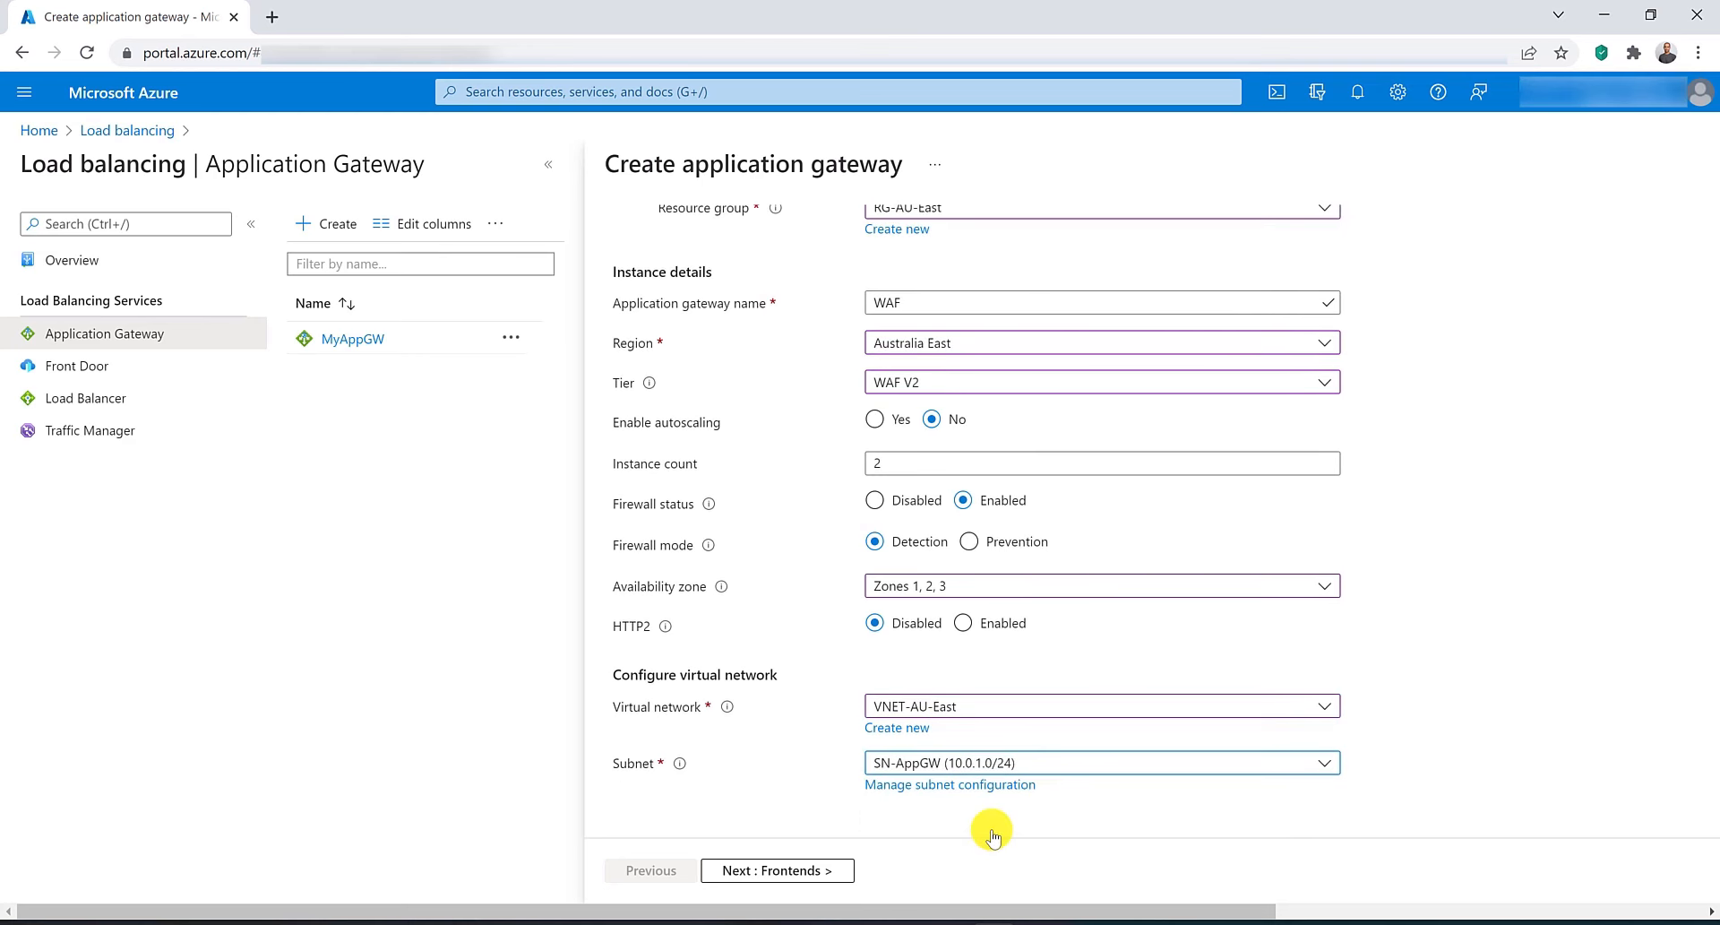
Add a new public frontend IP address named IP-WAF.
left_click(781, 872)
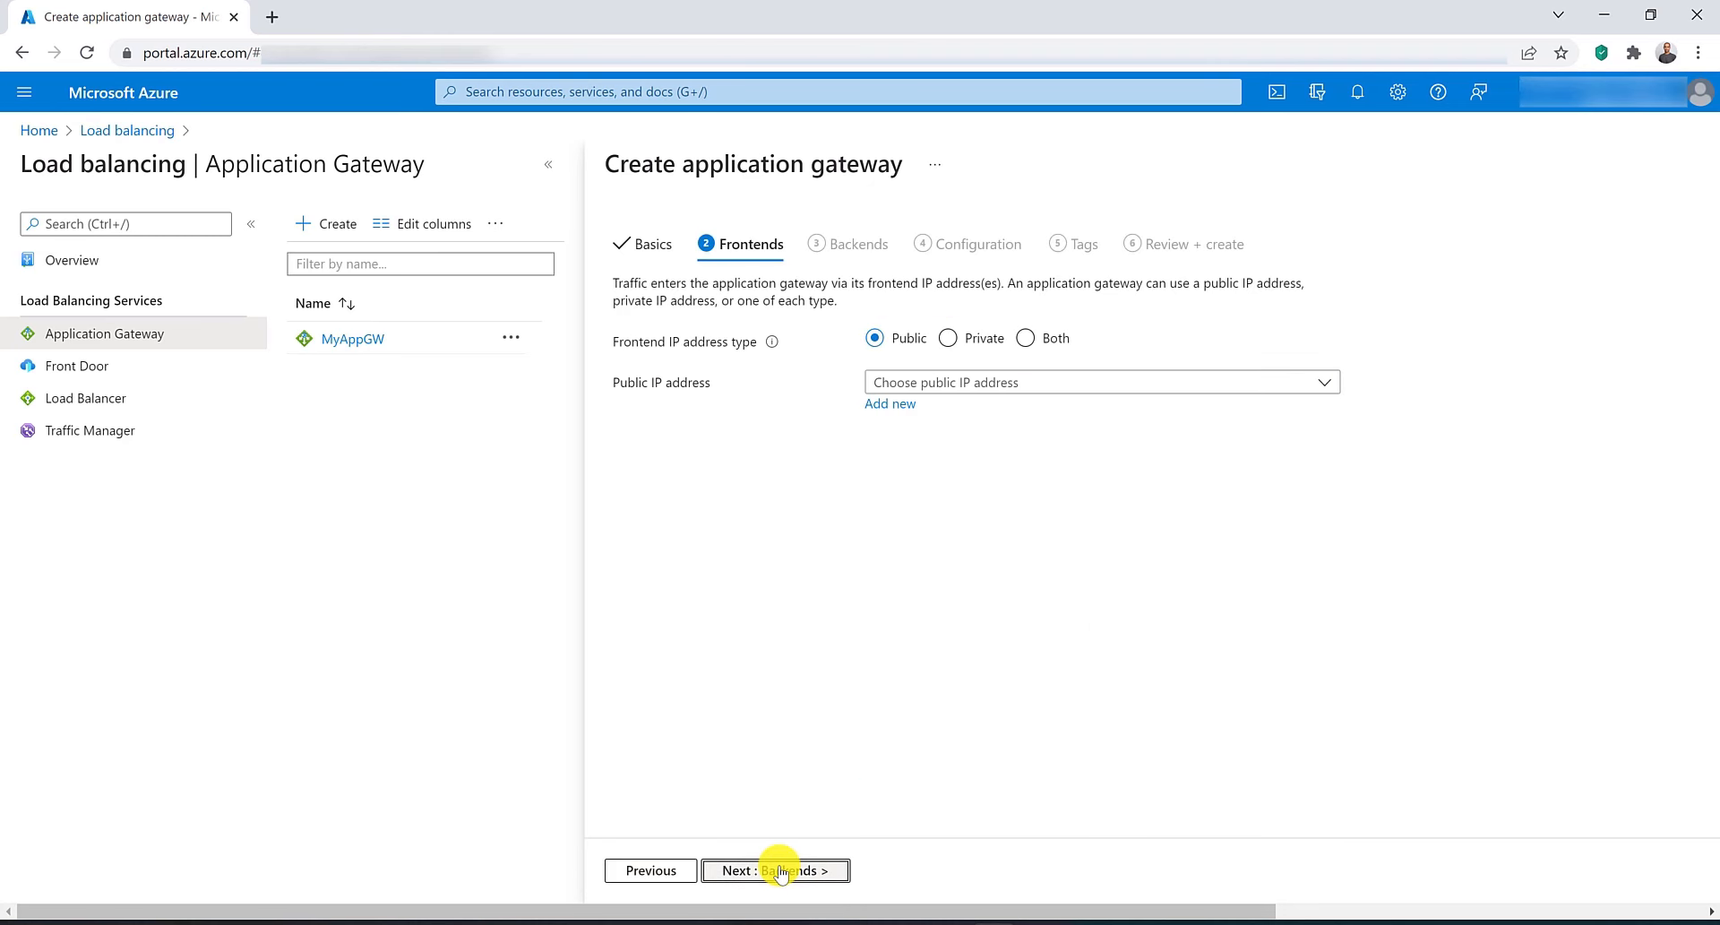
left_click(891, 403)
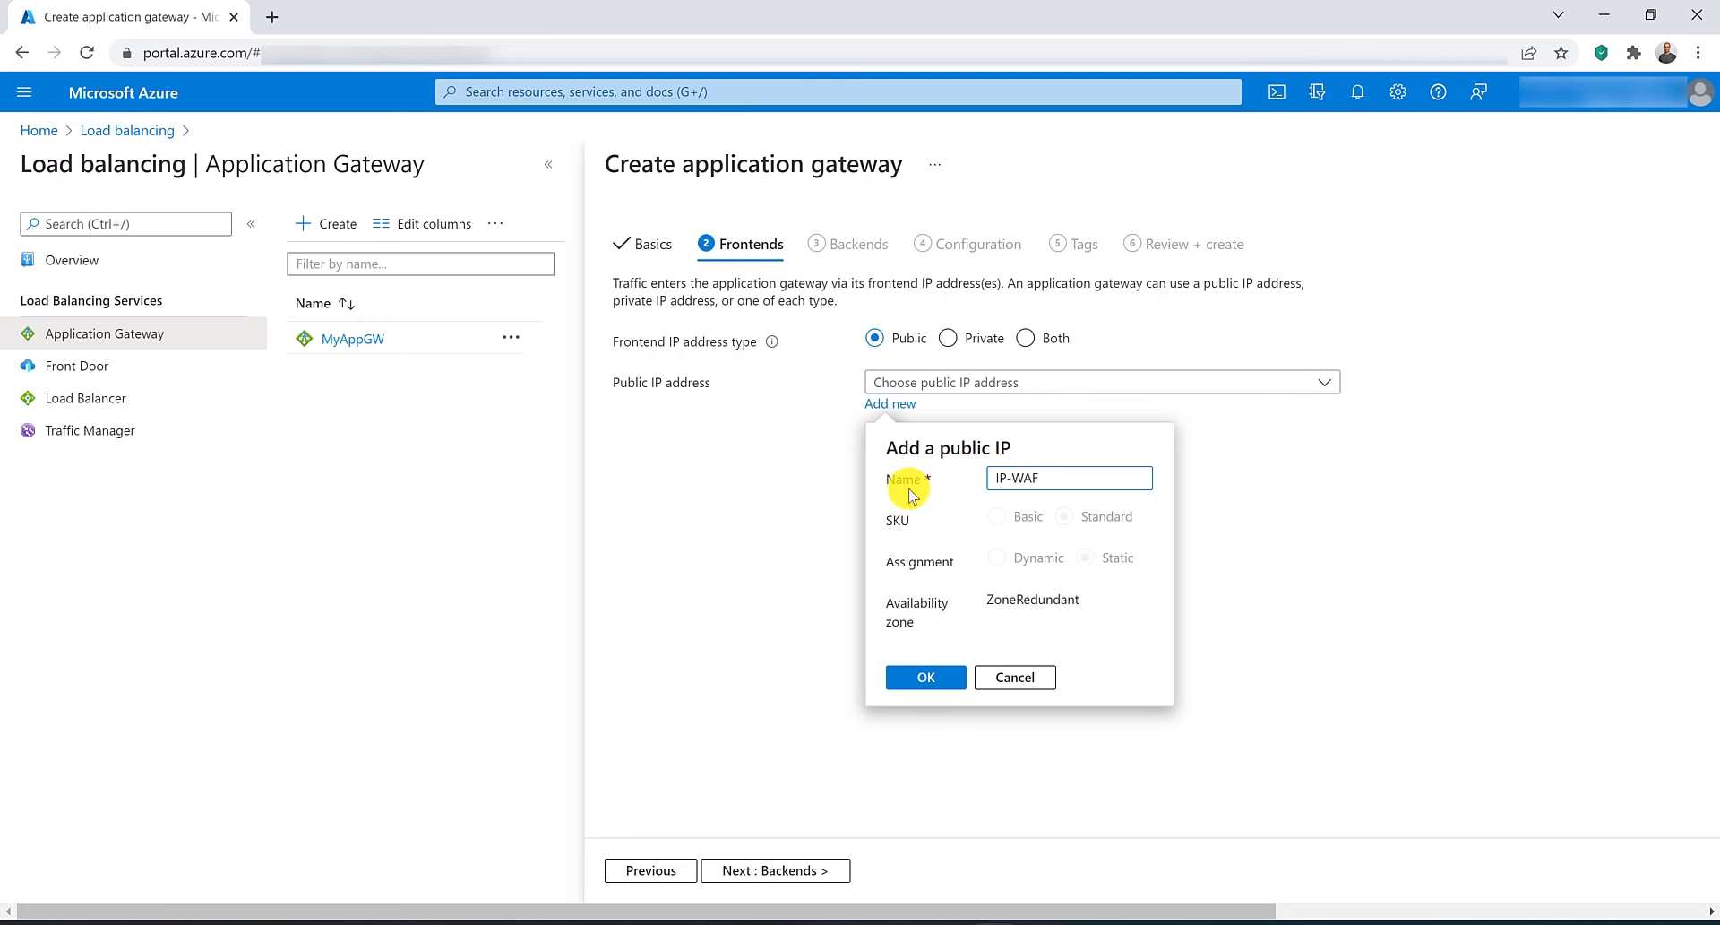
left_click(924, 676)
Add a backend pool named backendpool without targets.
left_click(789, 873)
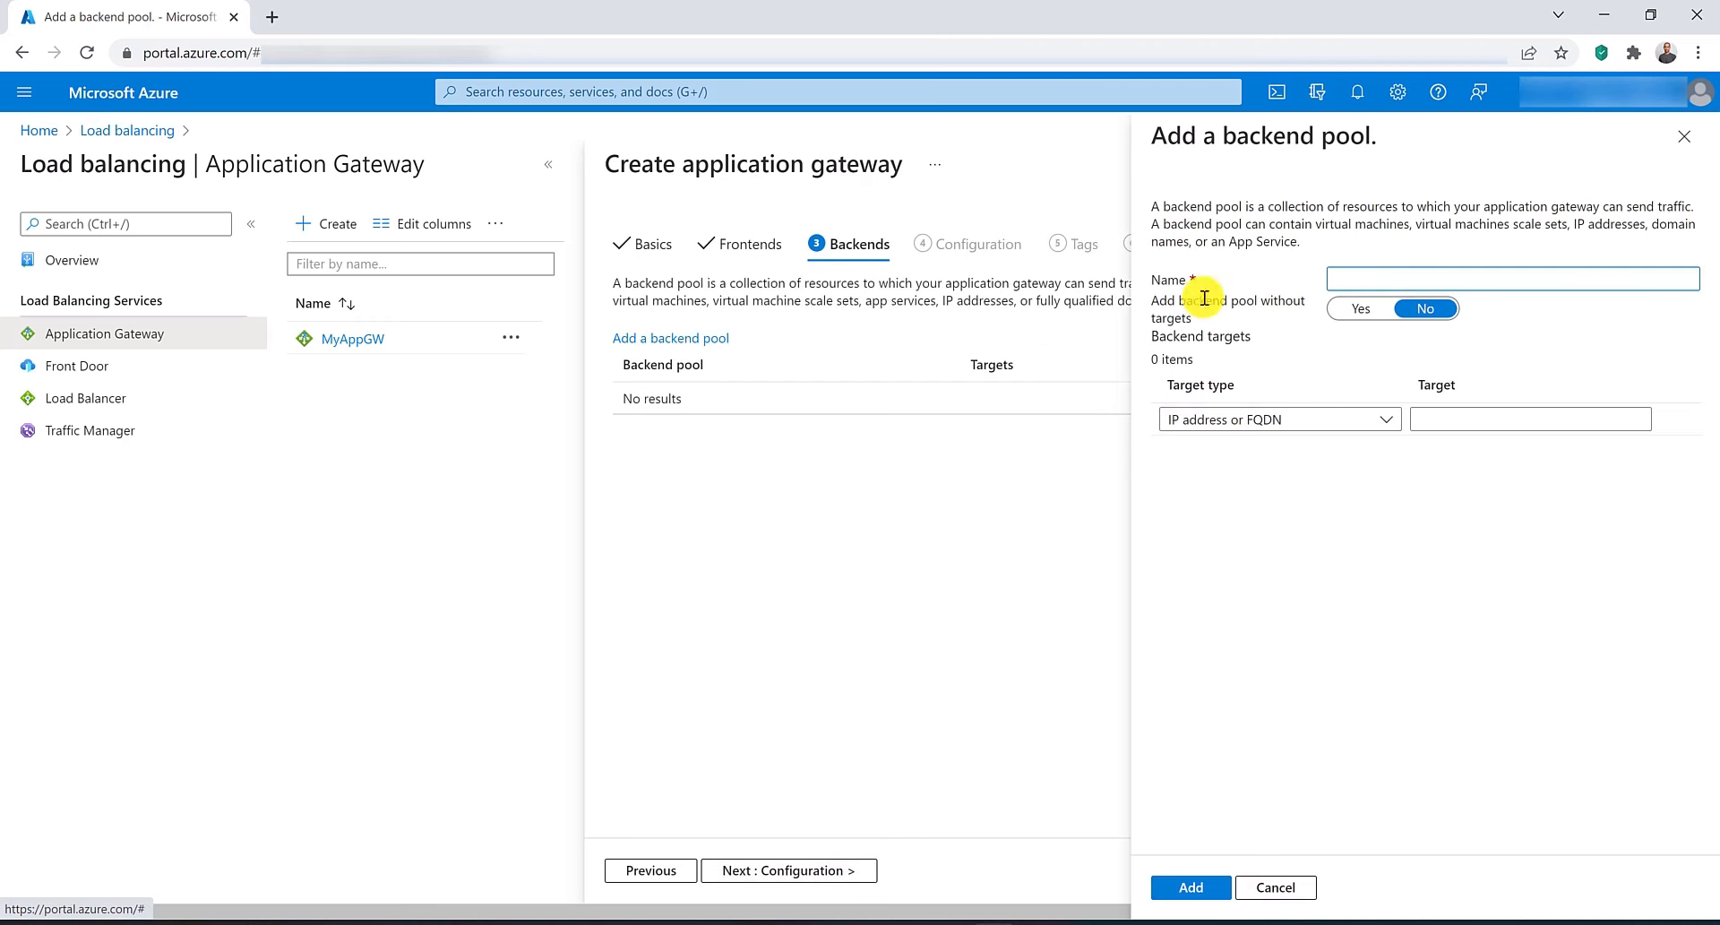
type("back")
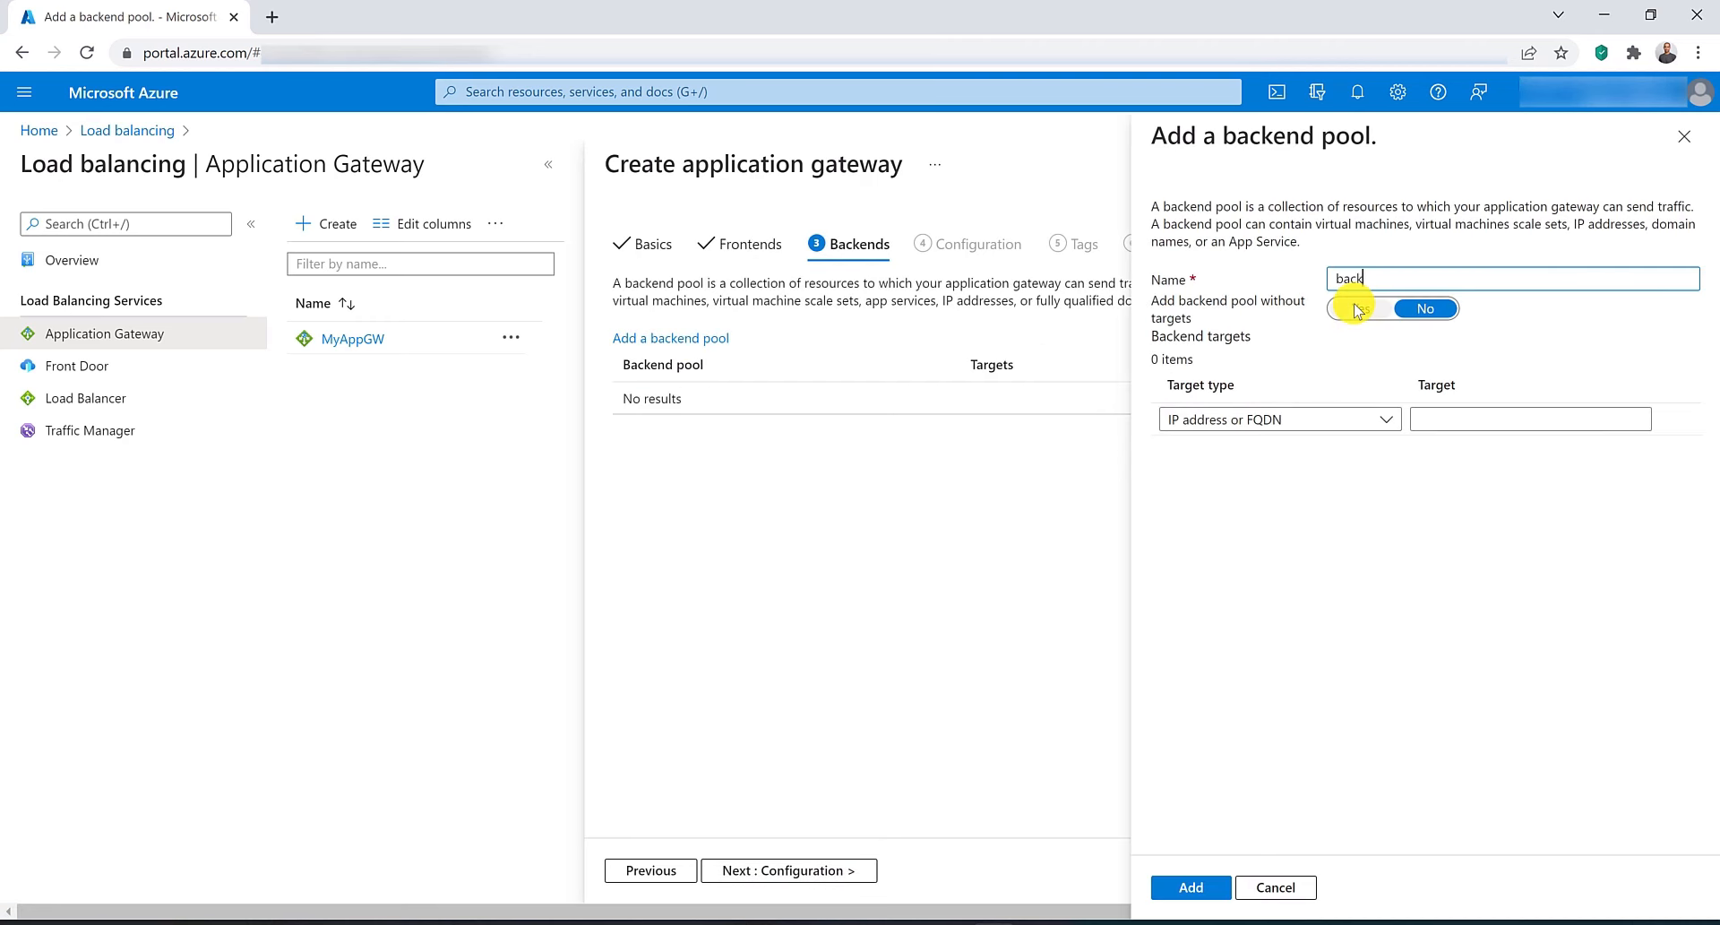
type("endpoi")
type("ol")
left_click(1357, 310)
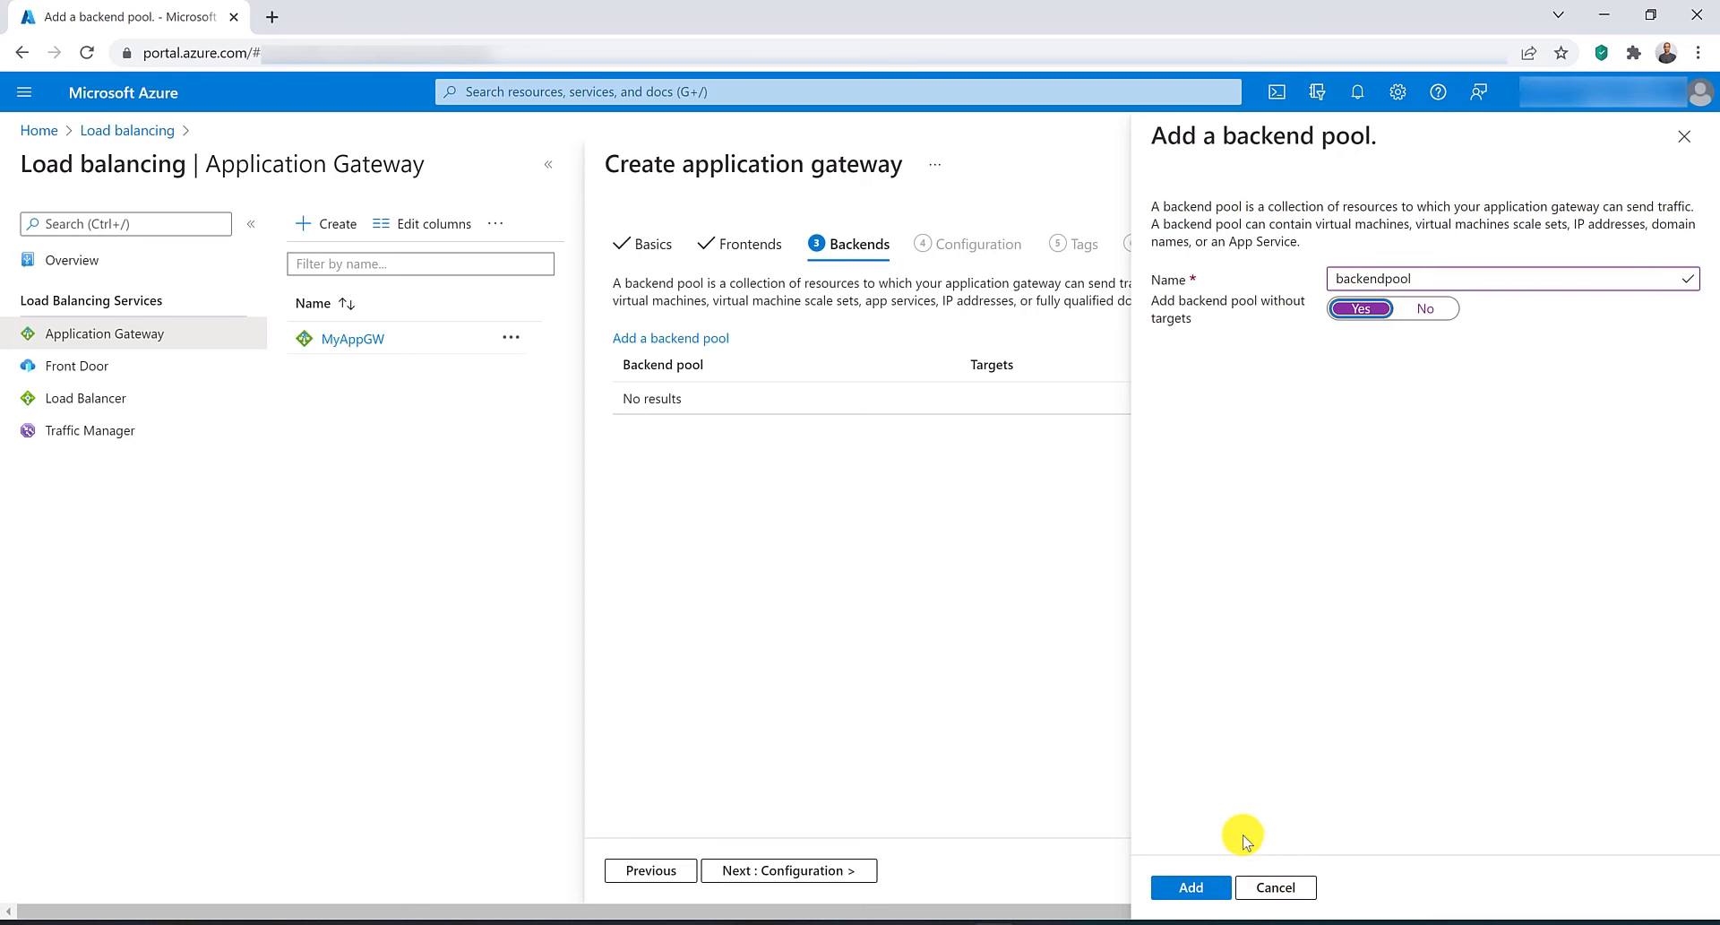
left_click(1198, 887)
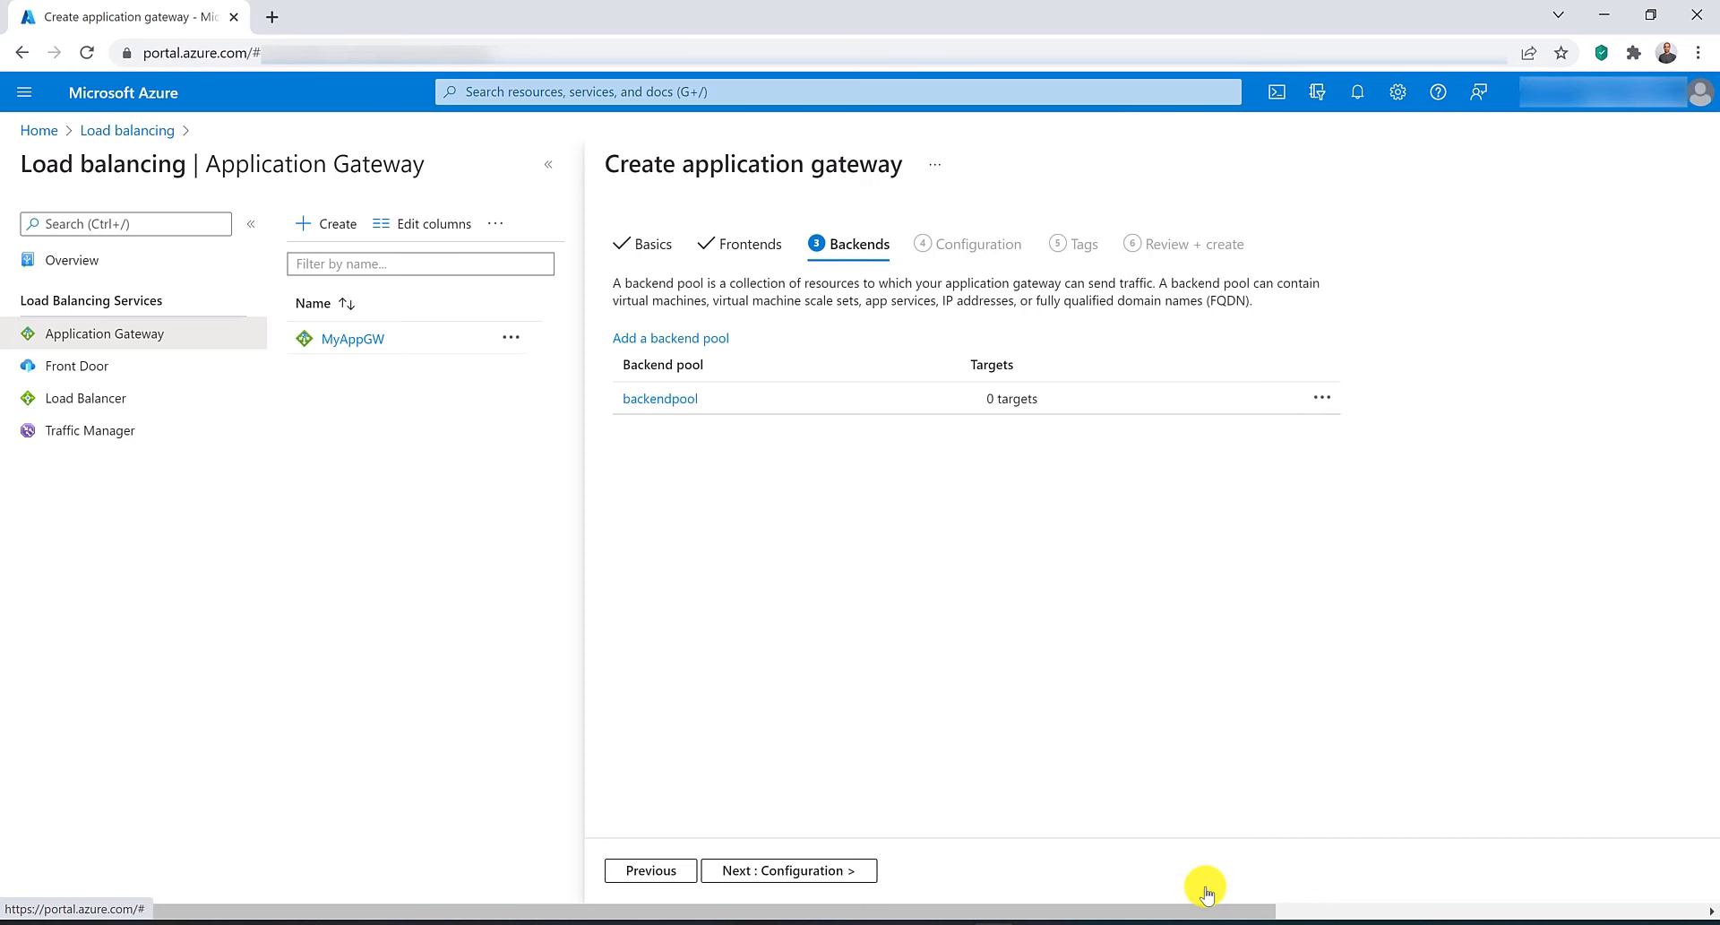
Start a routing rule named rule with a listener named listener on the Public frontend IP.
left_click(800, 876)
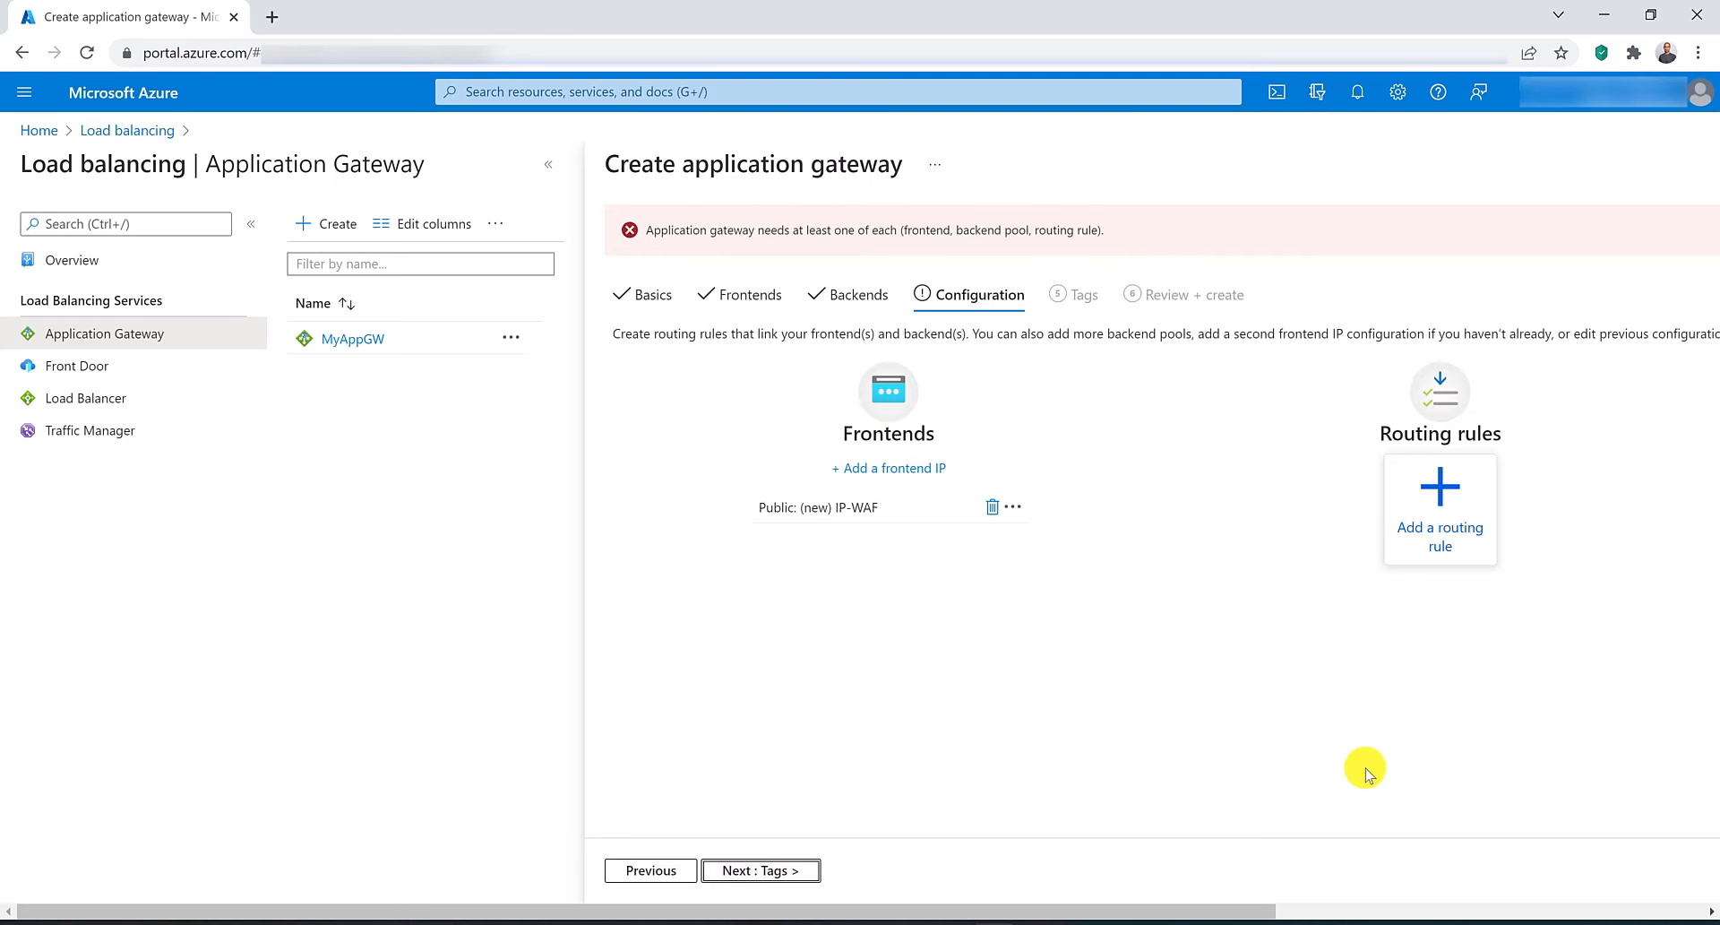
left_click(1452, 544)
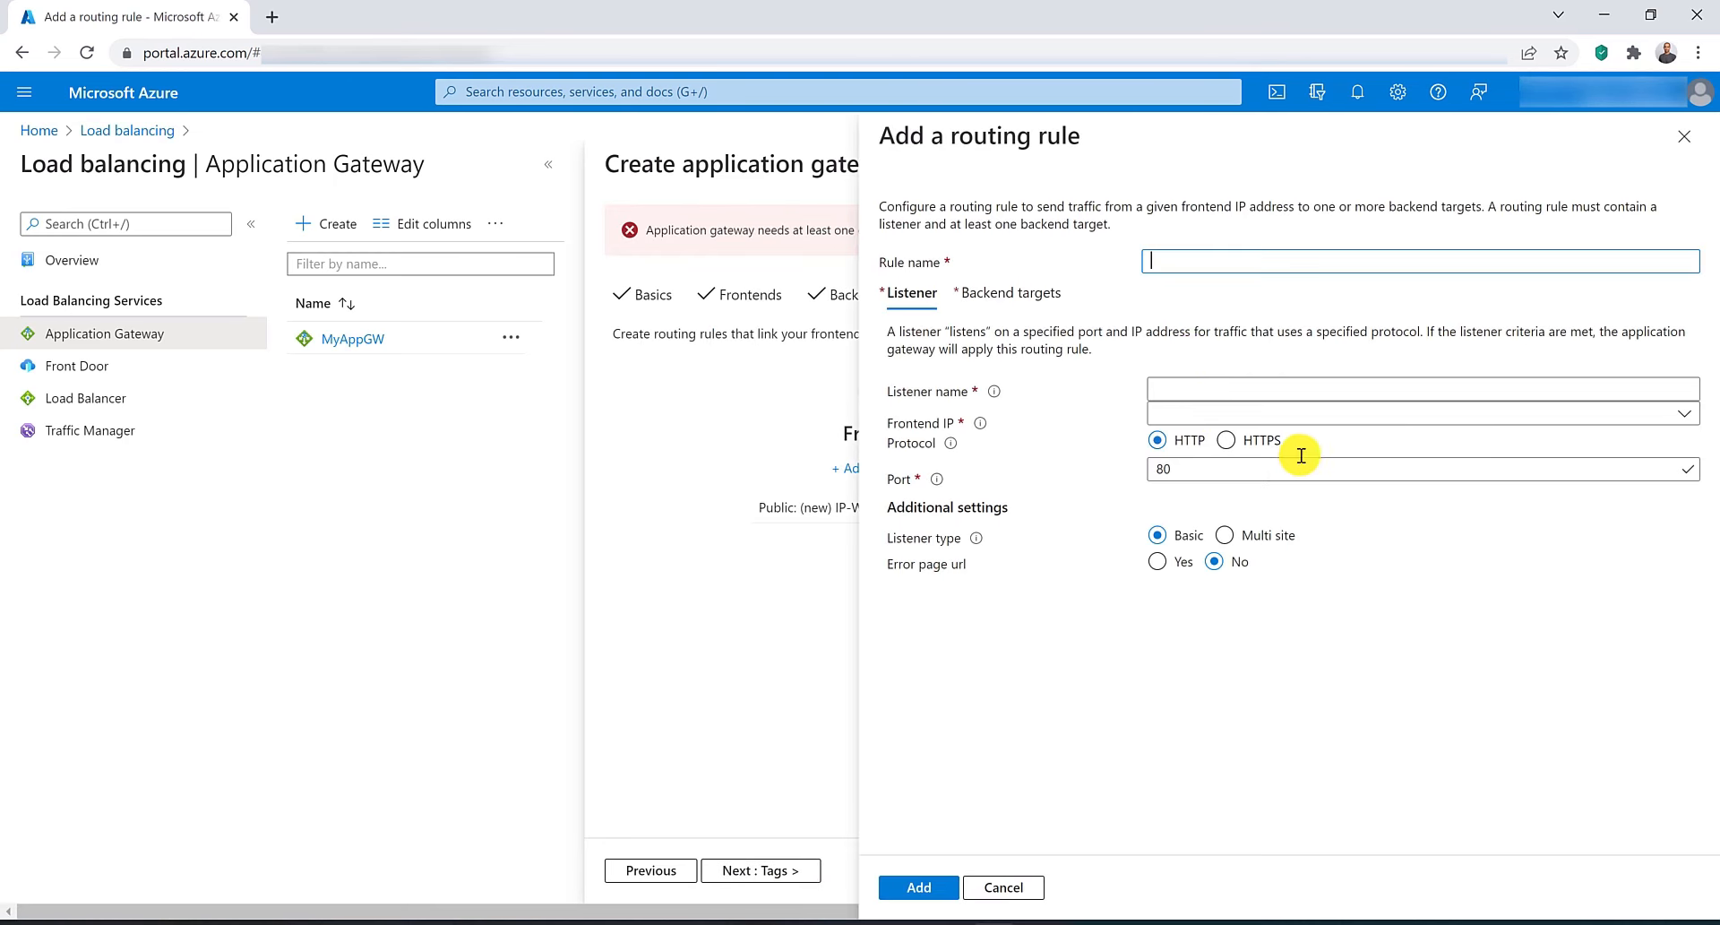
type("rule")
key("Tab")
key("Tab")
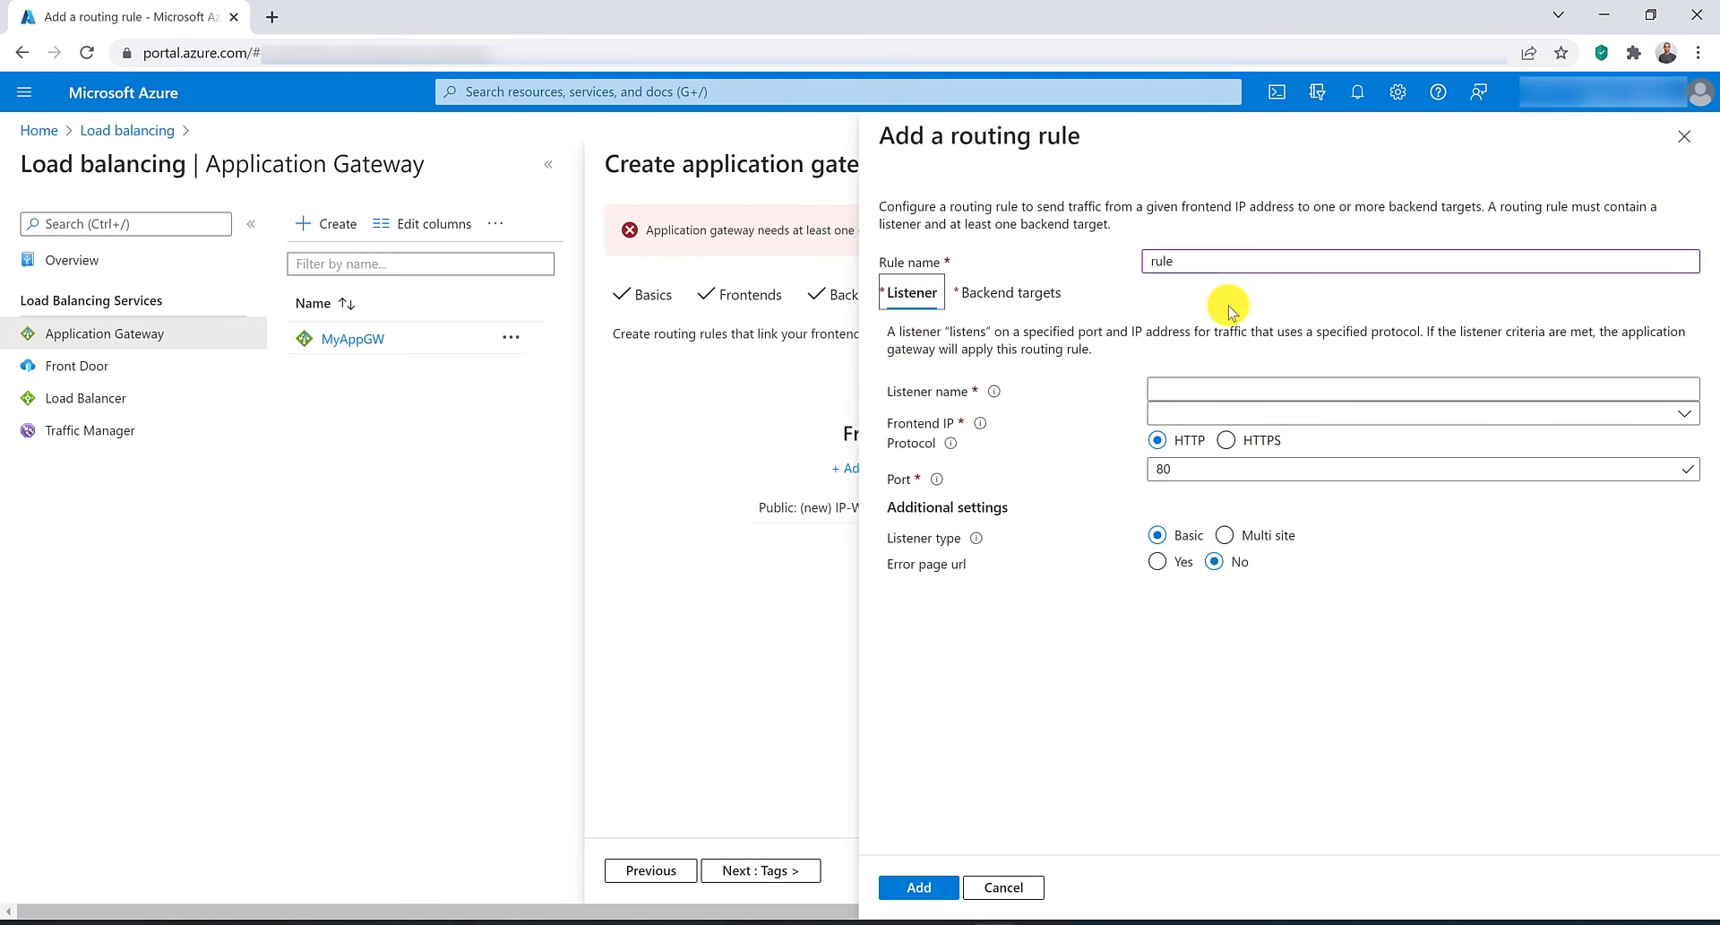
type("listens")
key("BackSpace")
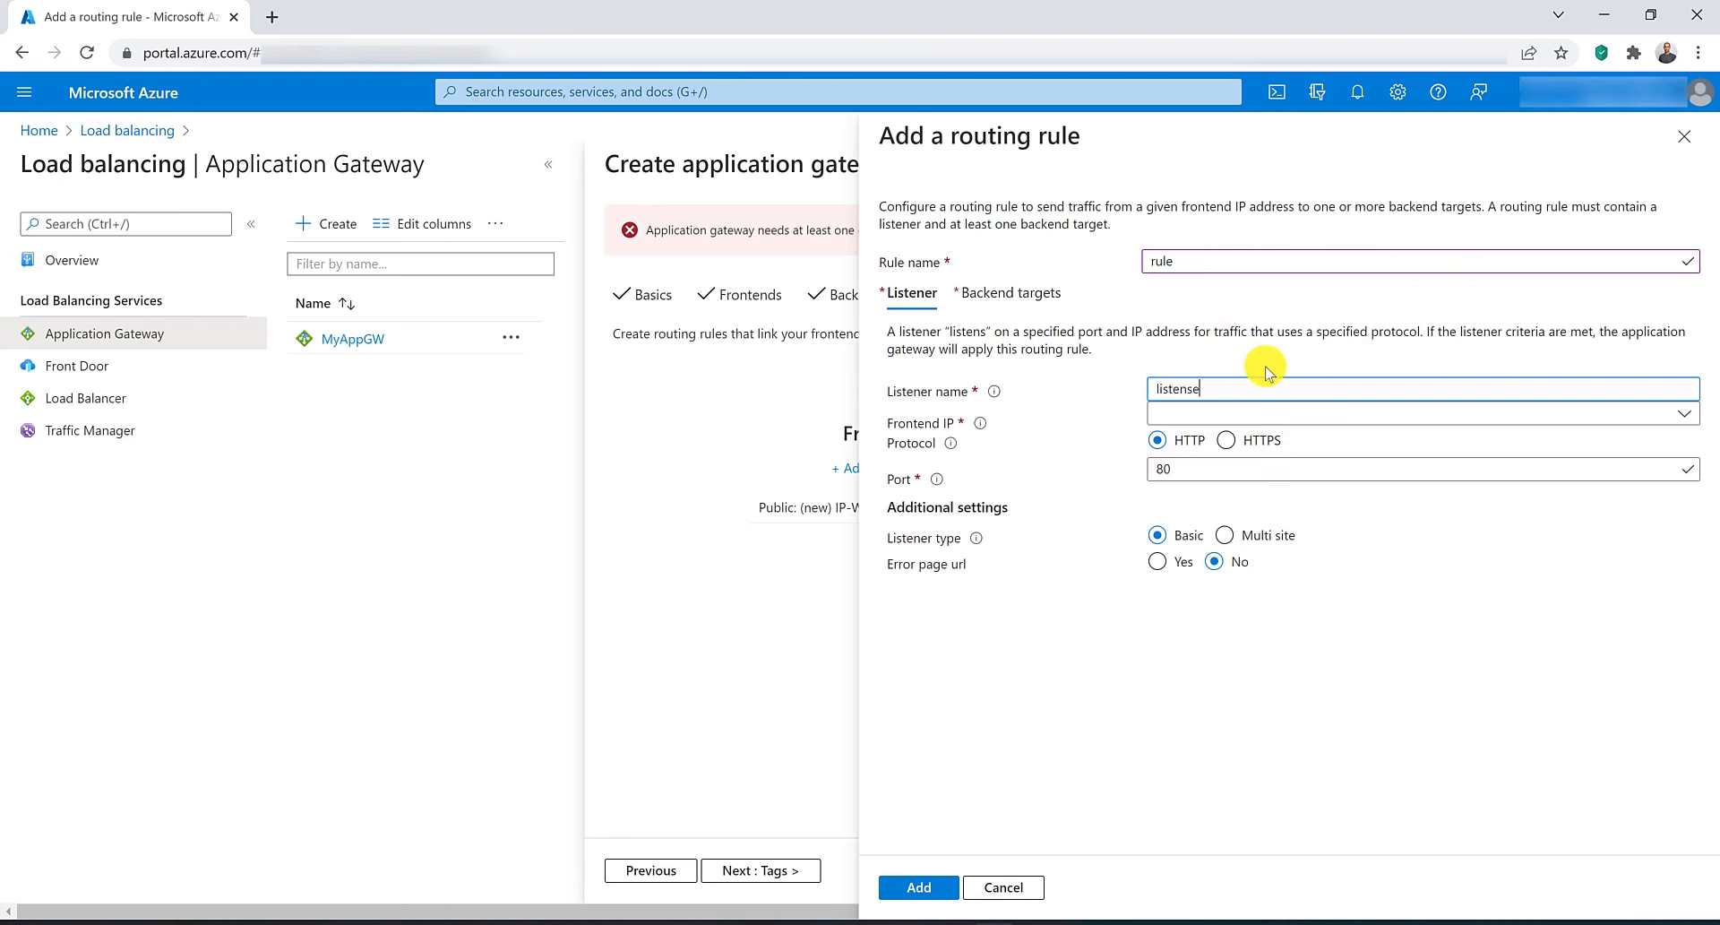
type("er")
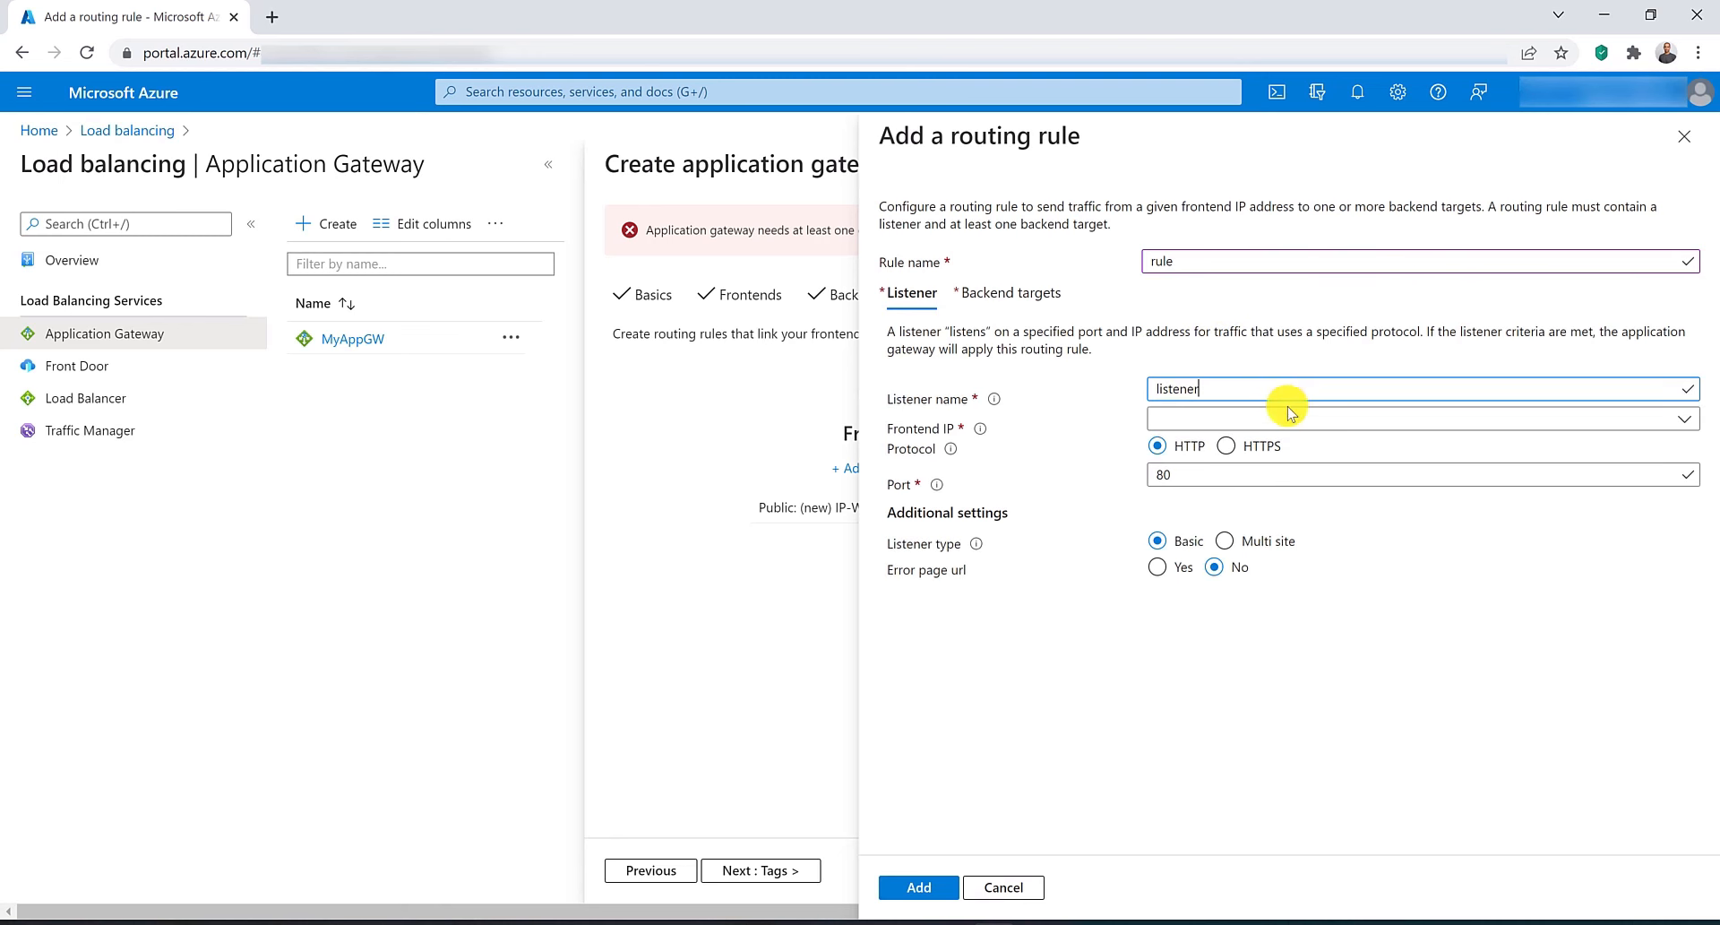
left_click(1287, 414)
left_click(1281, 450)
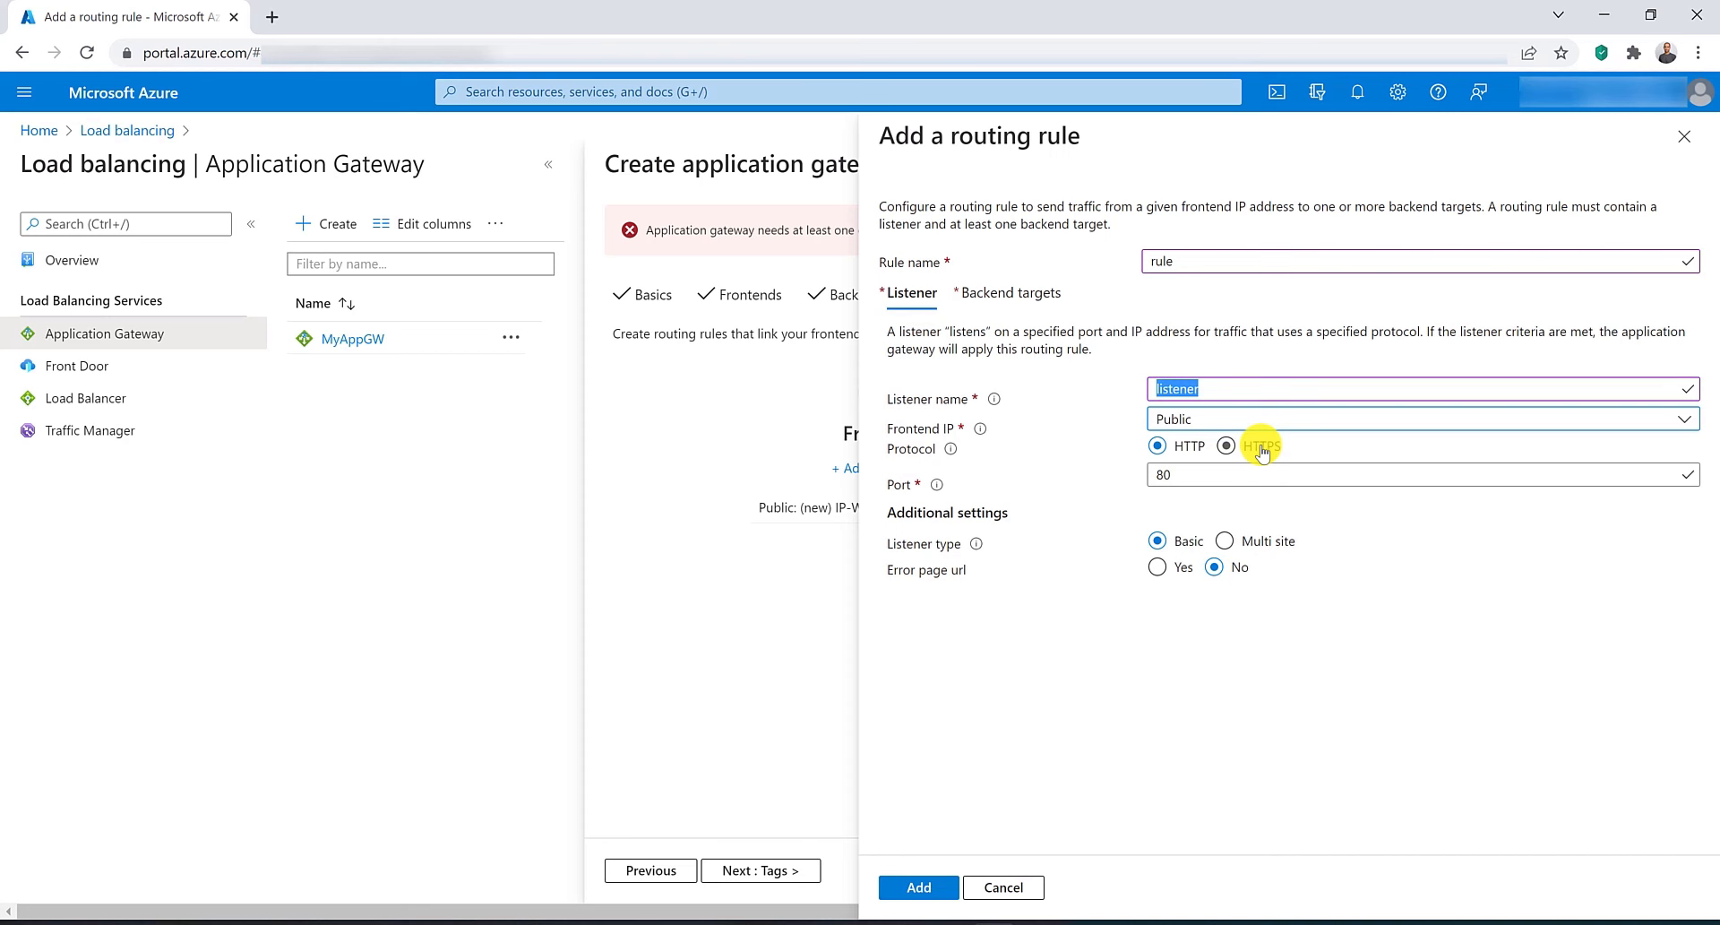
Set the routing rule's backend target to backendpool.
left_click(1017, 292)
left_click(1228, 416)
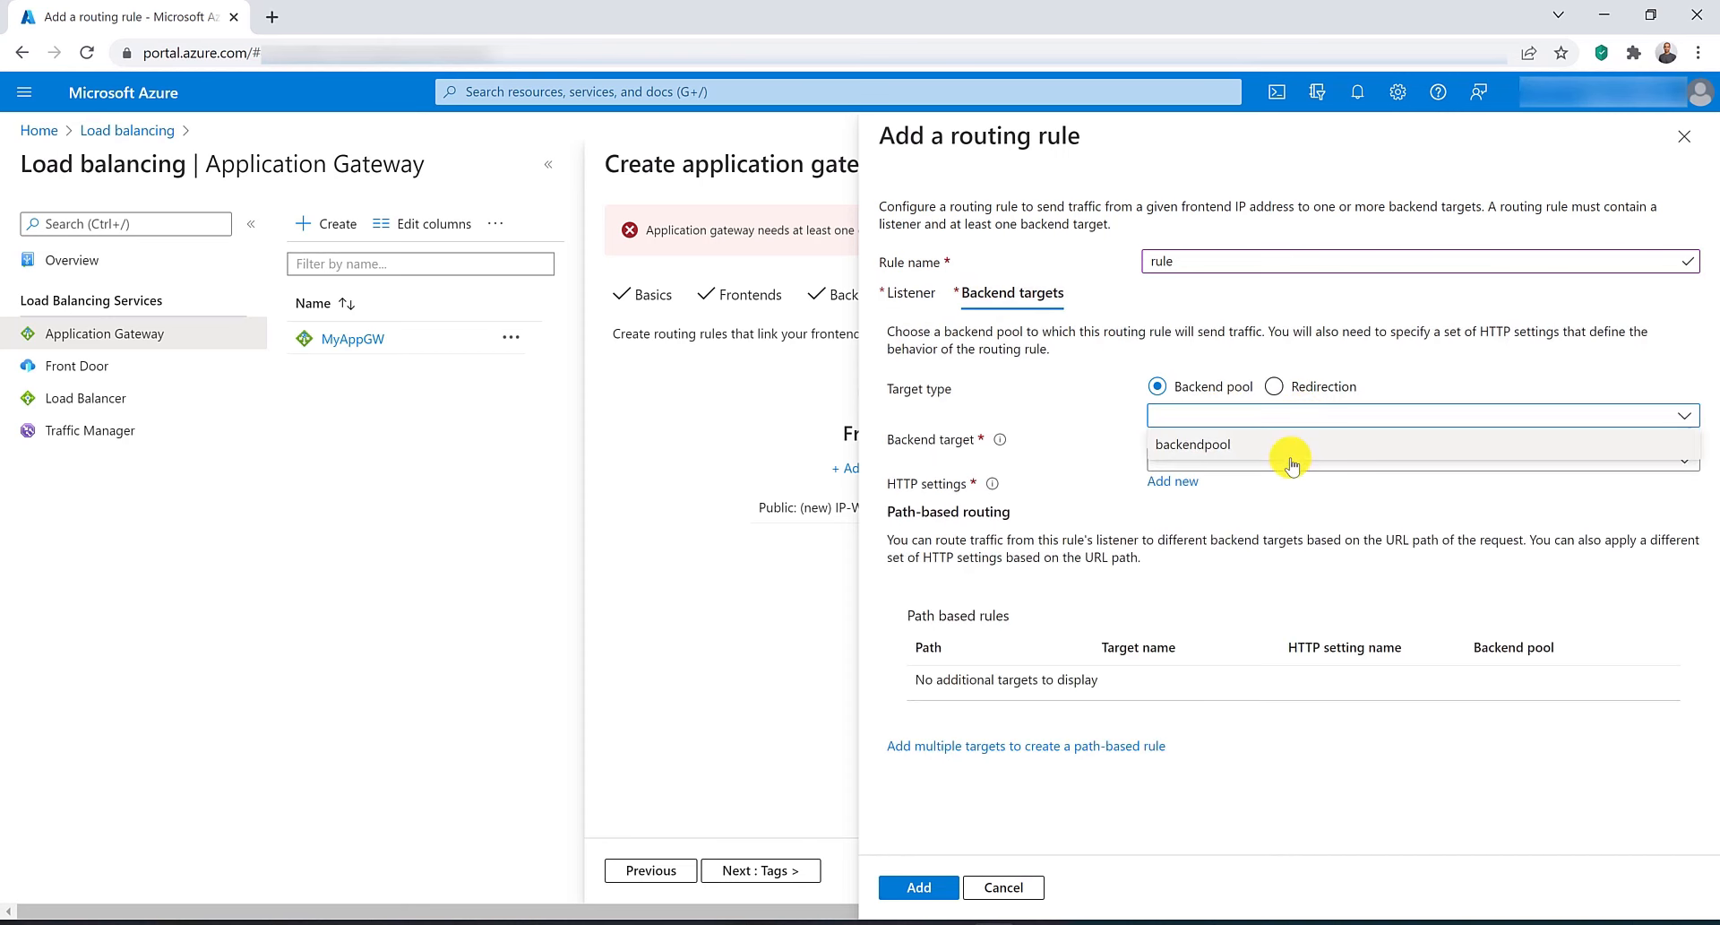
left_click(1287, 453)
Create an HTTP setting named httpSettings for the rule and add the routing rule.
left_click(1167, 482)
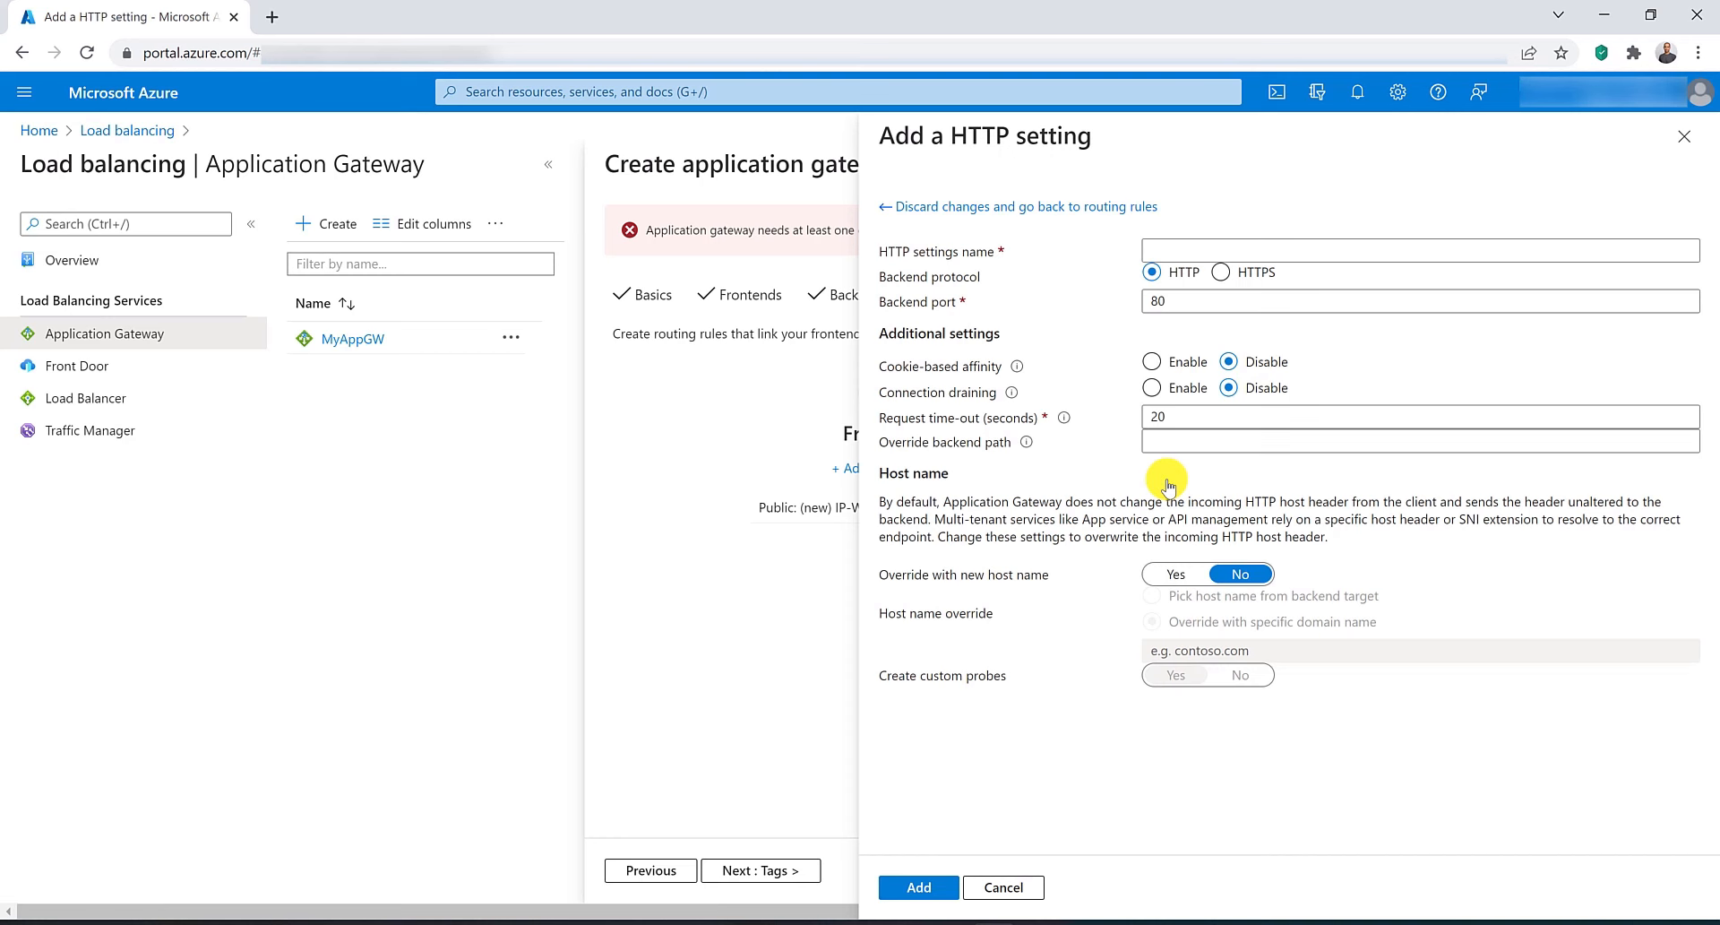
left_click(1191, 249)
type("http")
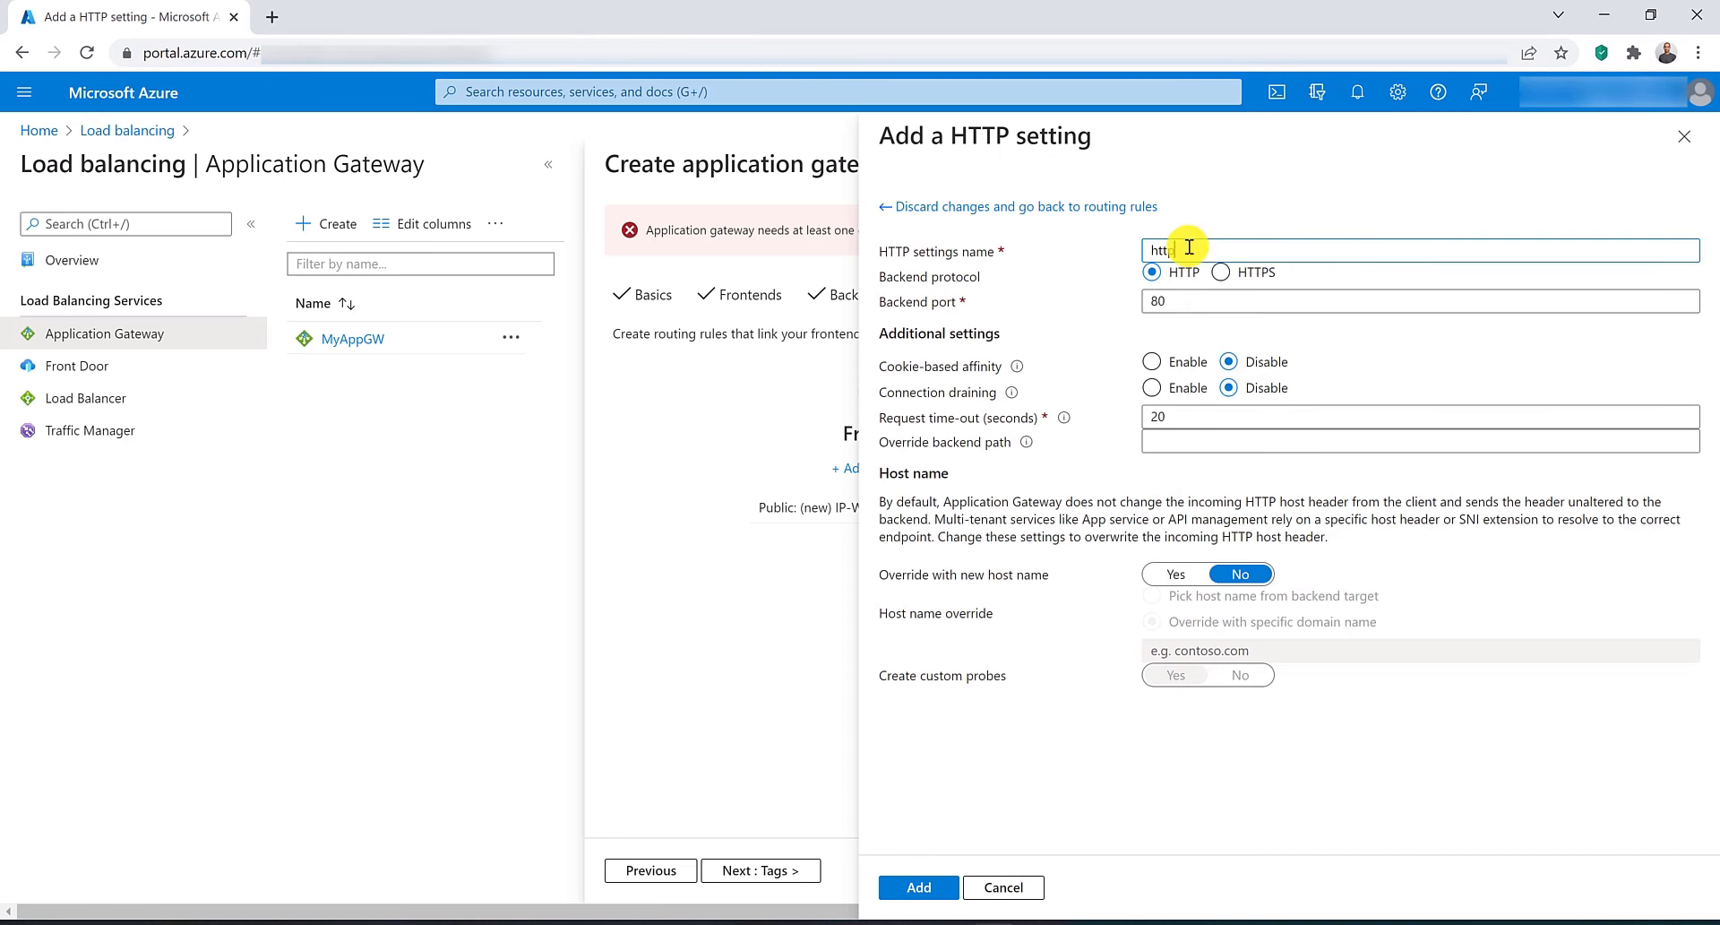
type("Settings")
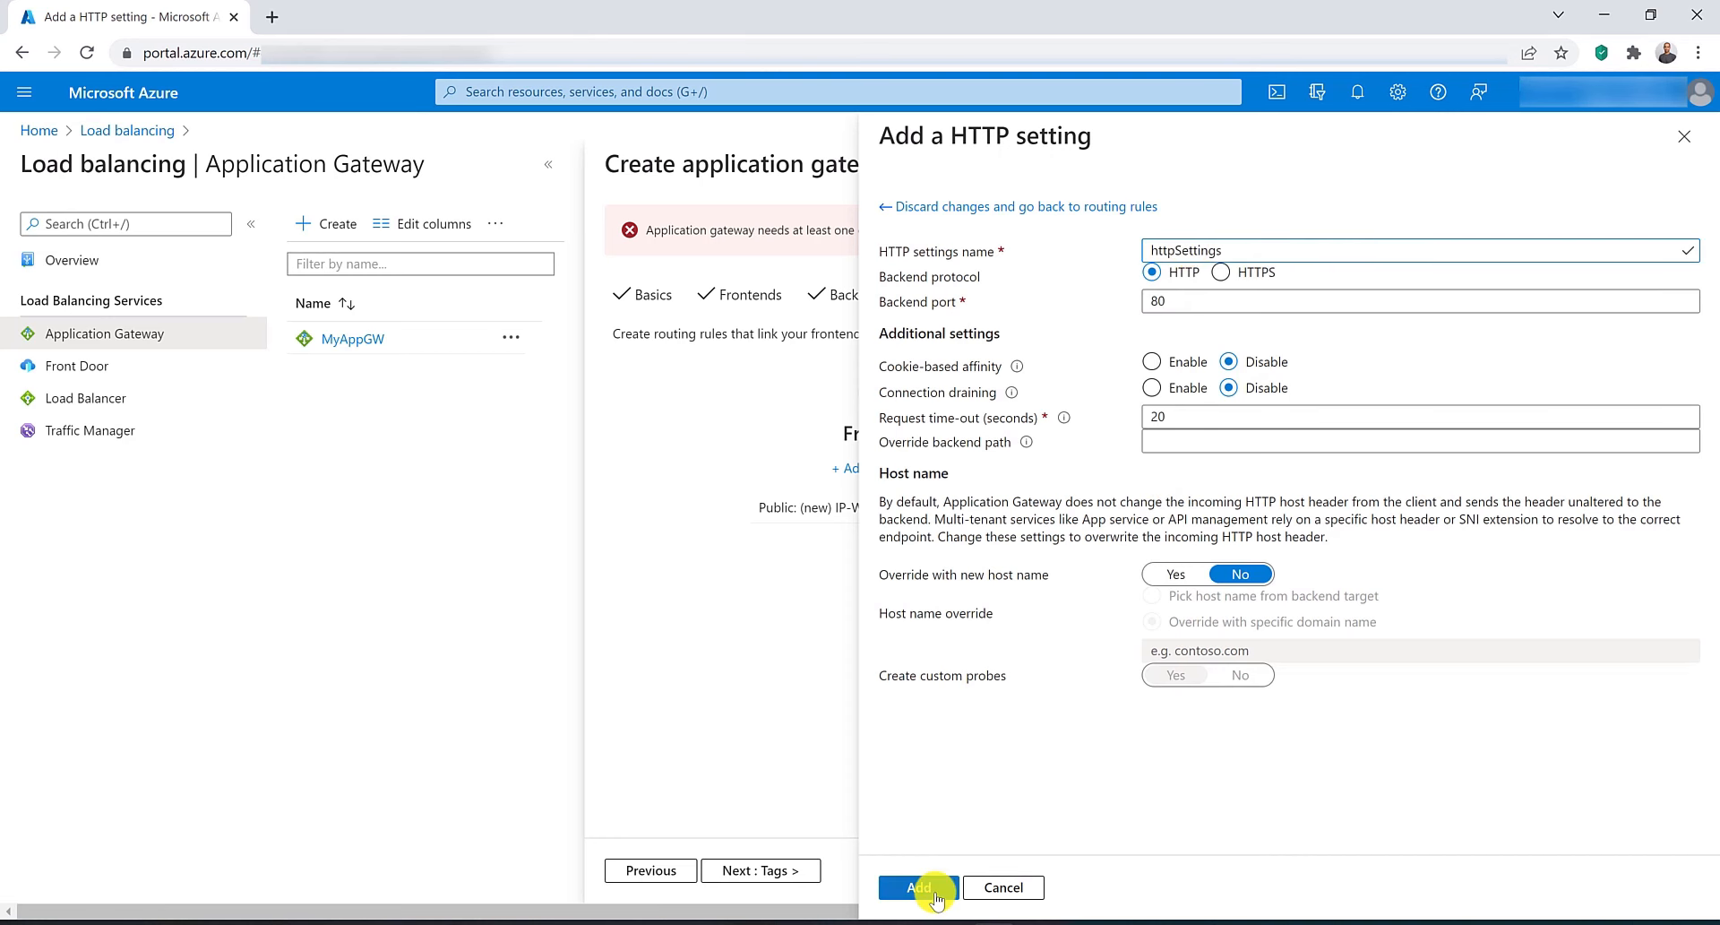
left_click(919, 887)
left_click(919, 887)
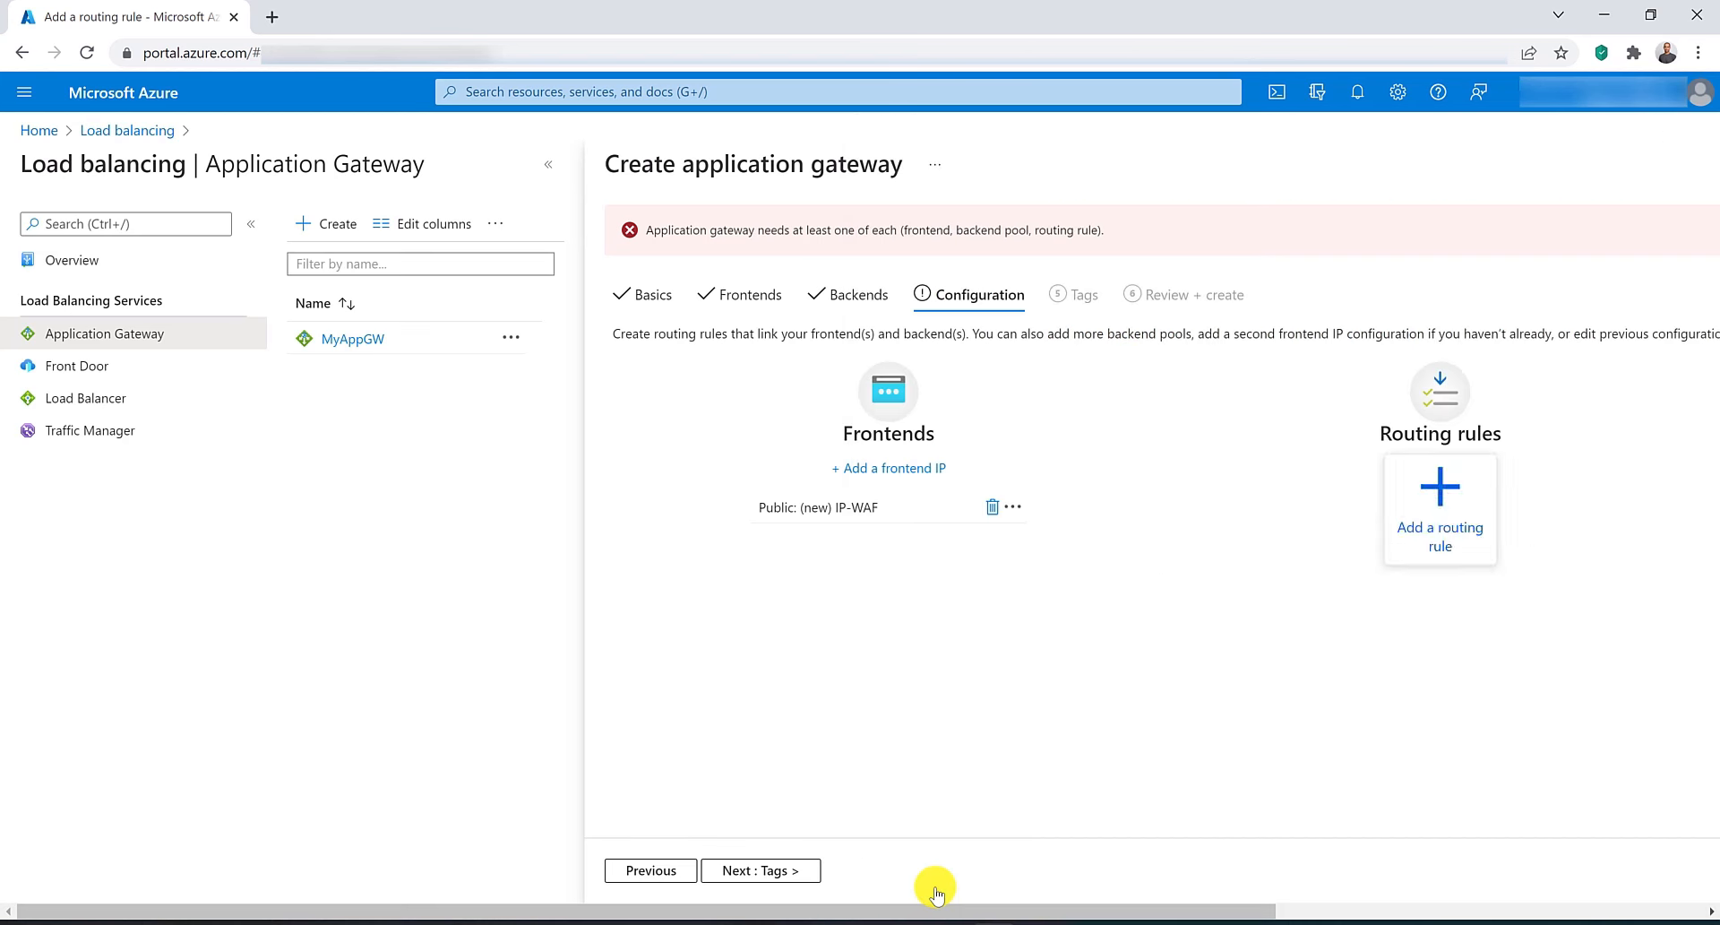
Skip tags, review the configuration and create the application gateway.
left_click(768, 872)
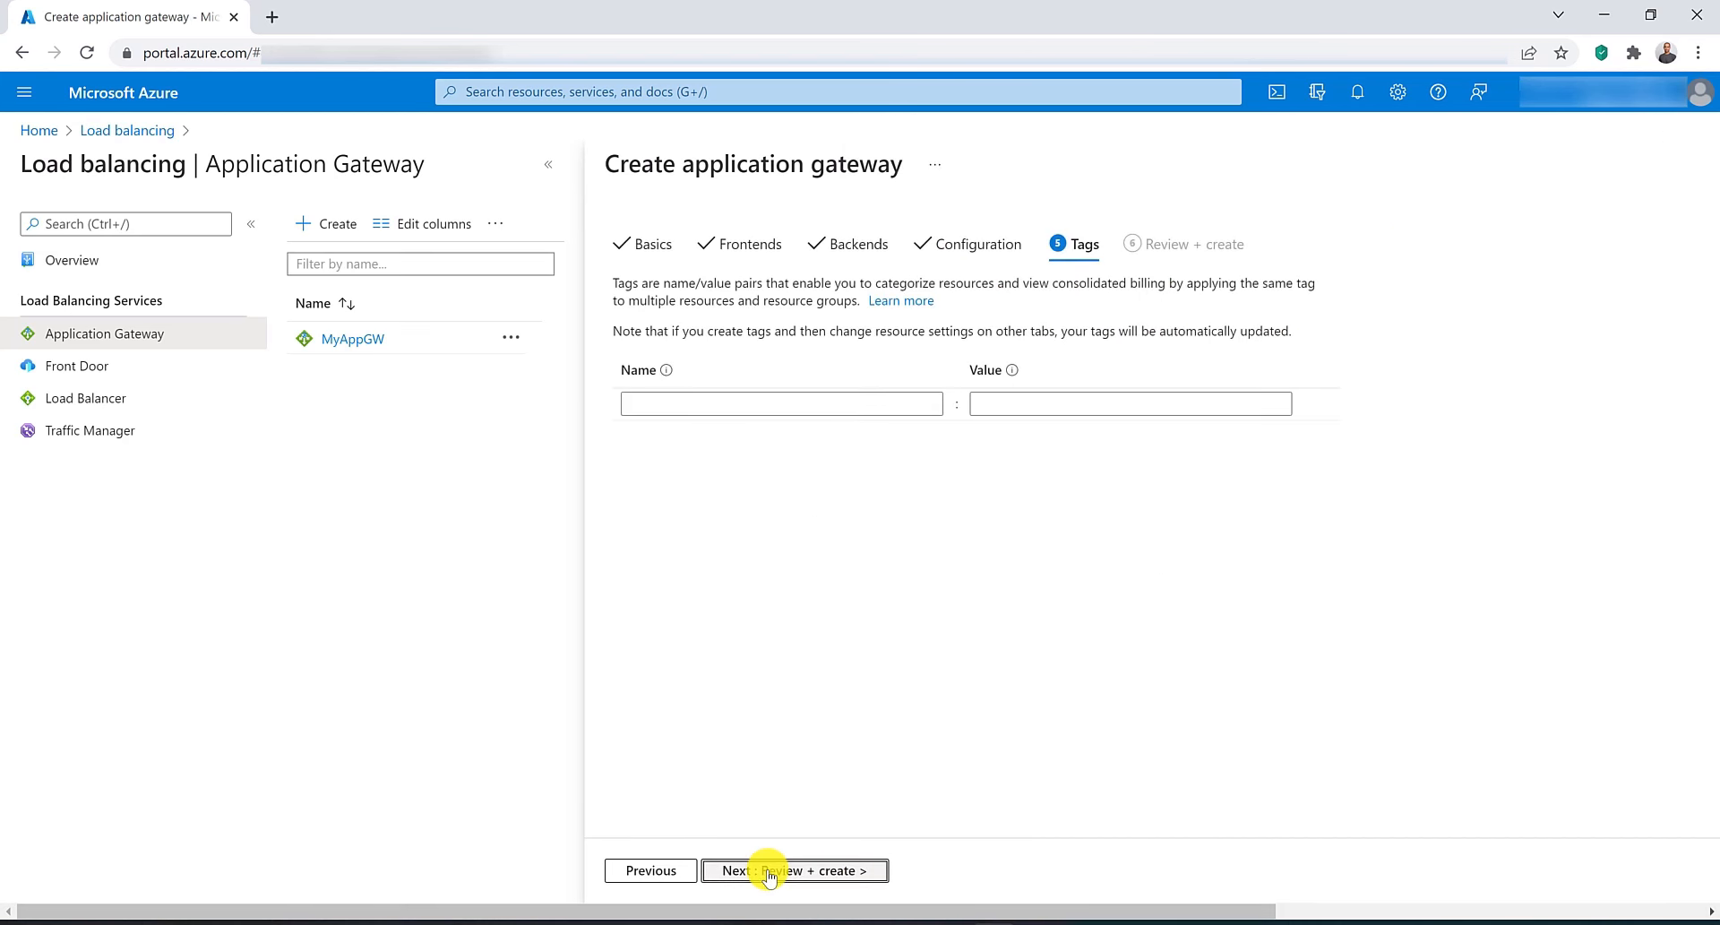
left_click(823, 866)
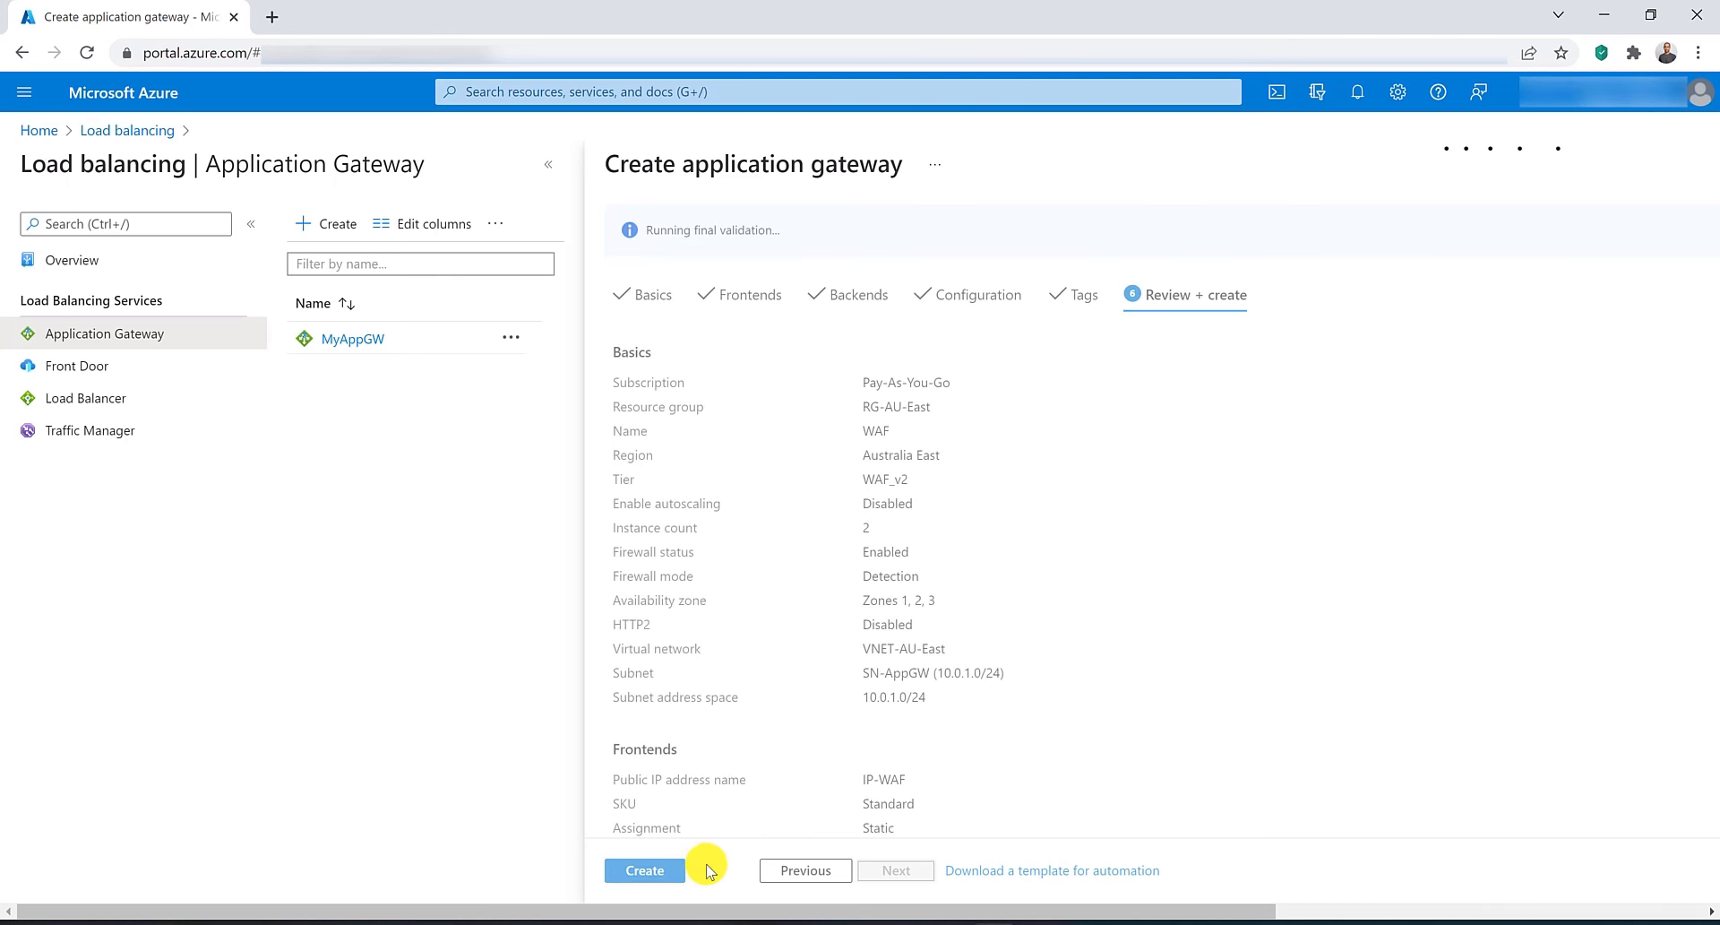
left_click(655, 870)
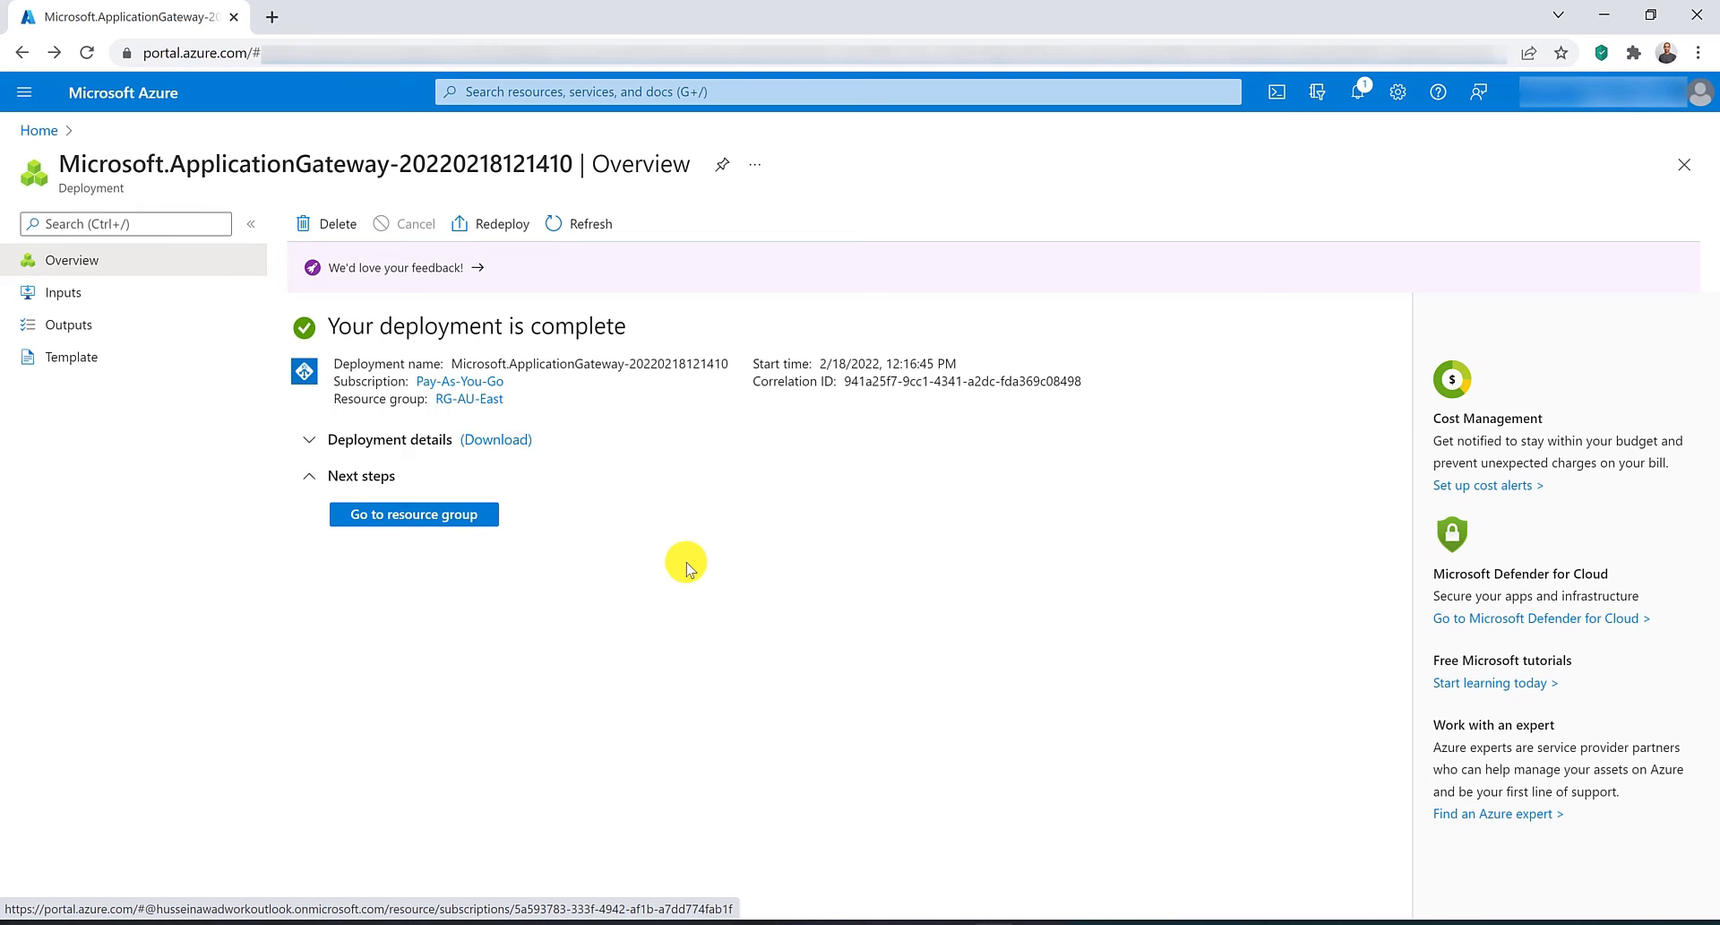
Open the Web application firewall settings of the WAF application gateway.
left_click(518, 91)
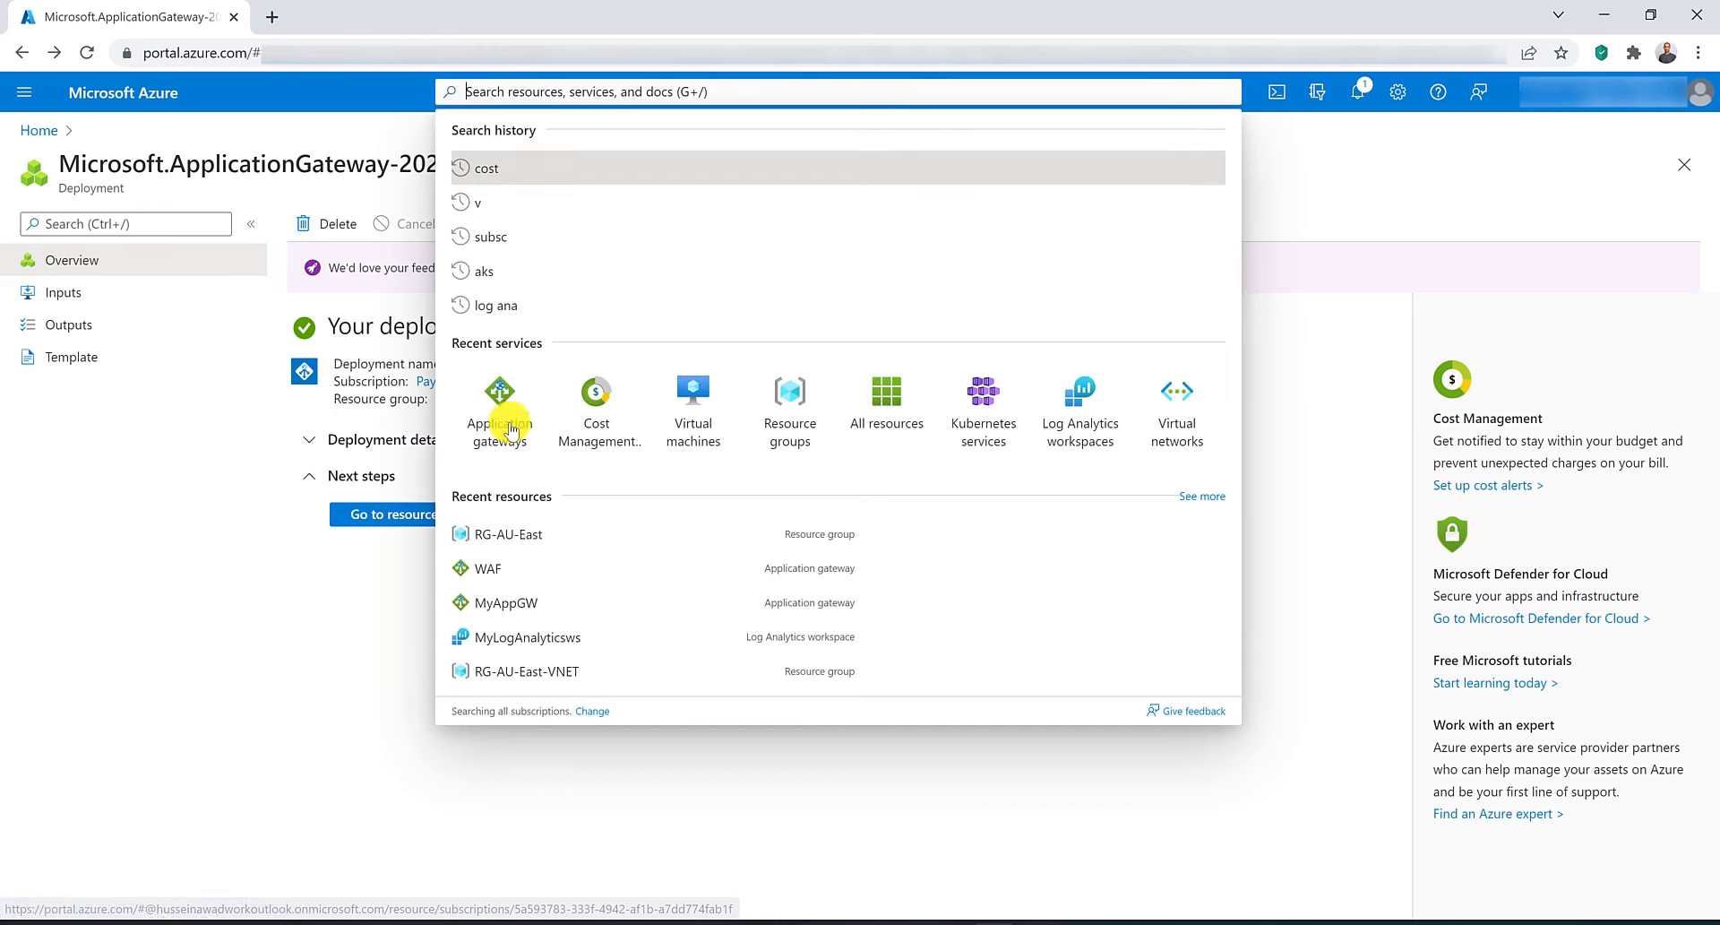
left_click(498, 437)
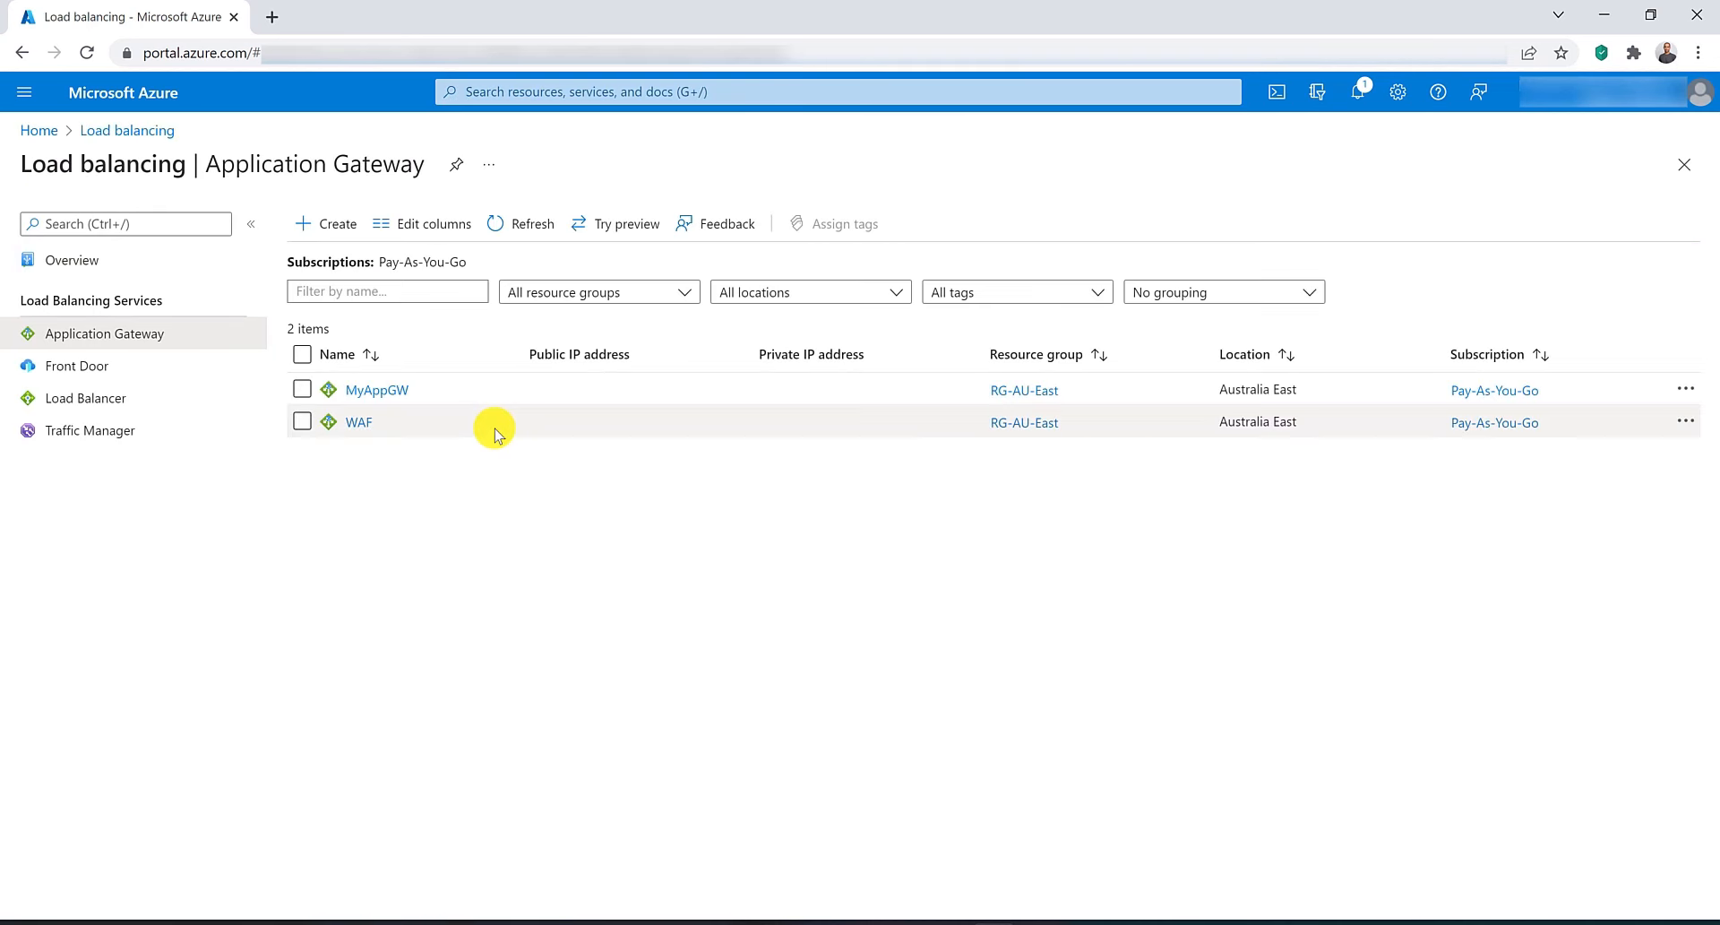
left_click(353, 422)
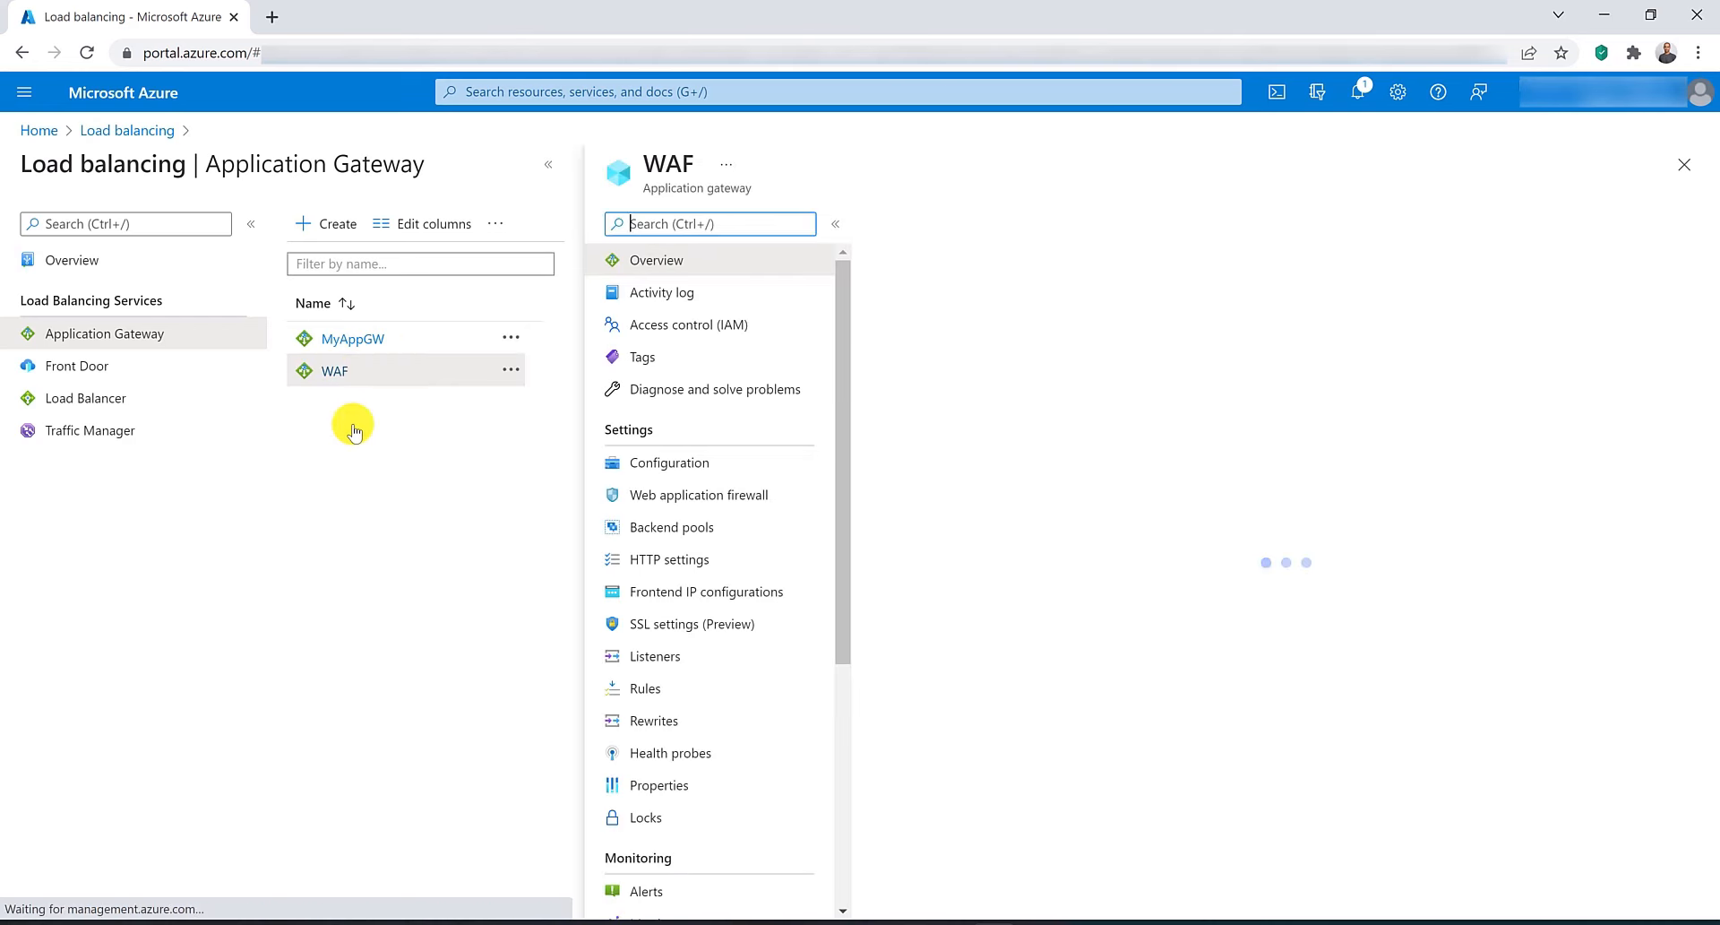
left_click(658, 506)
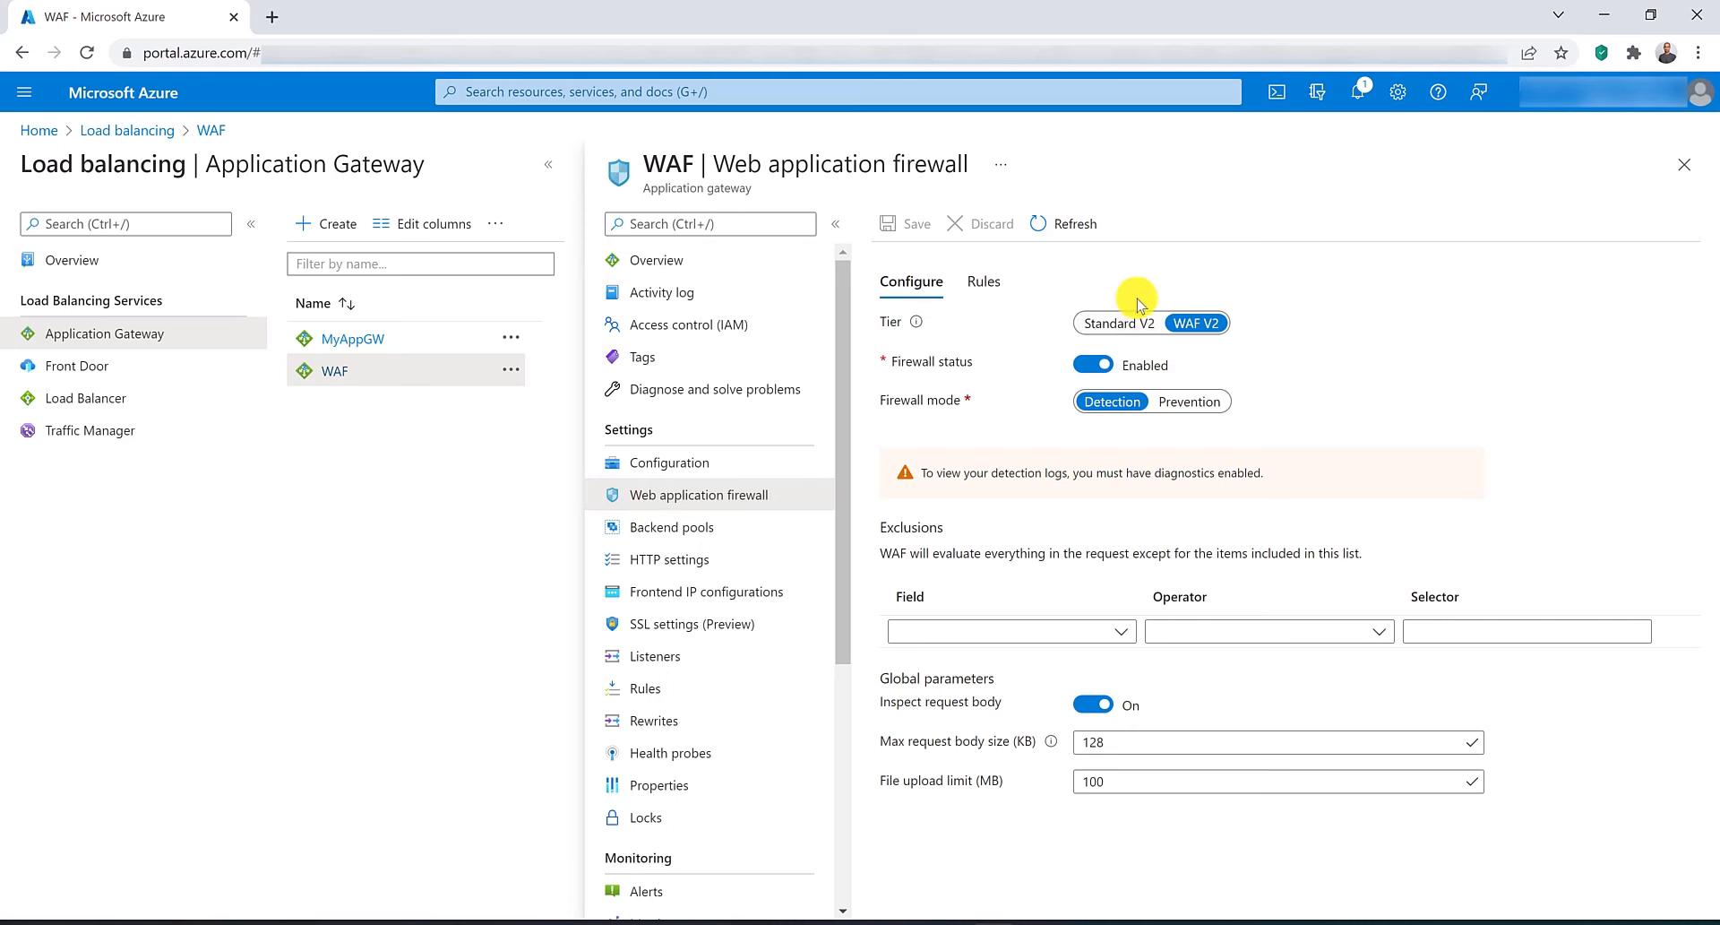
left_click(1176, 404)
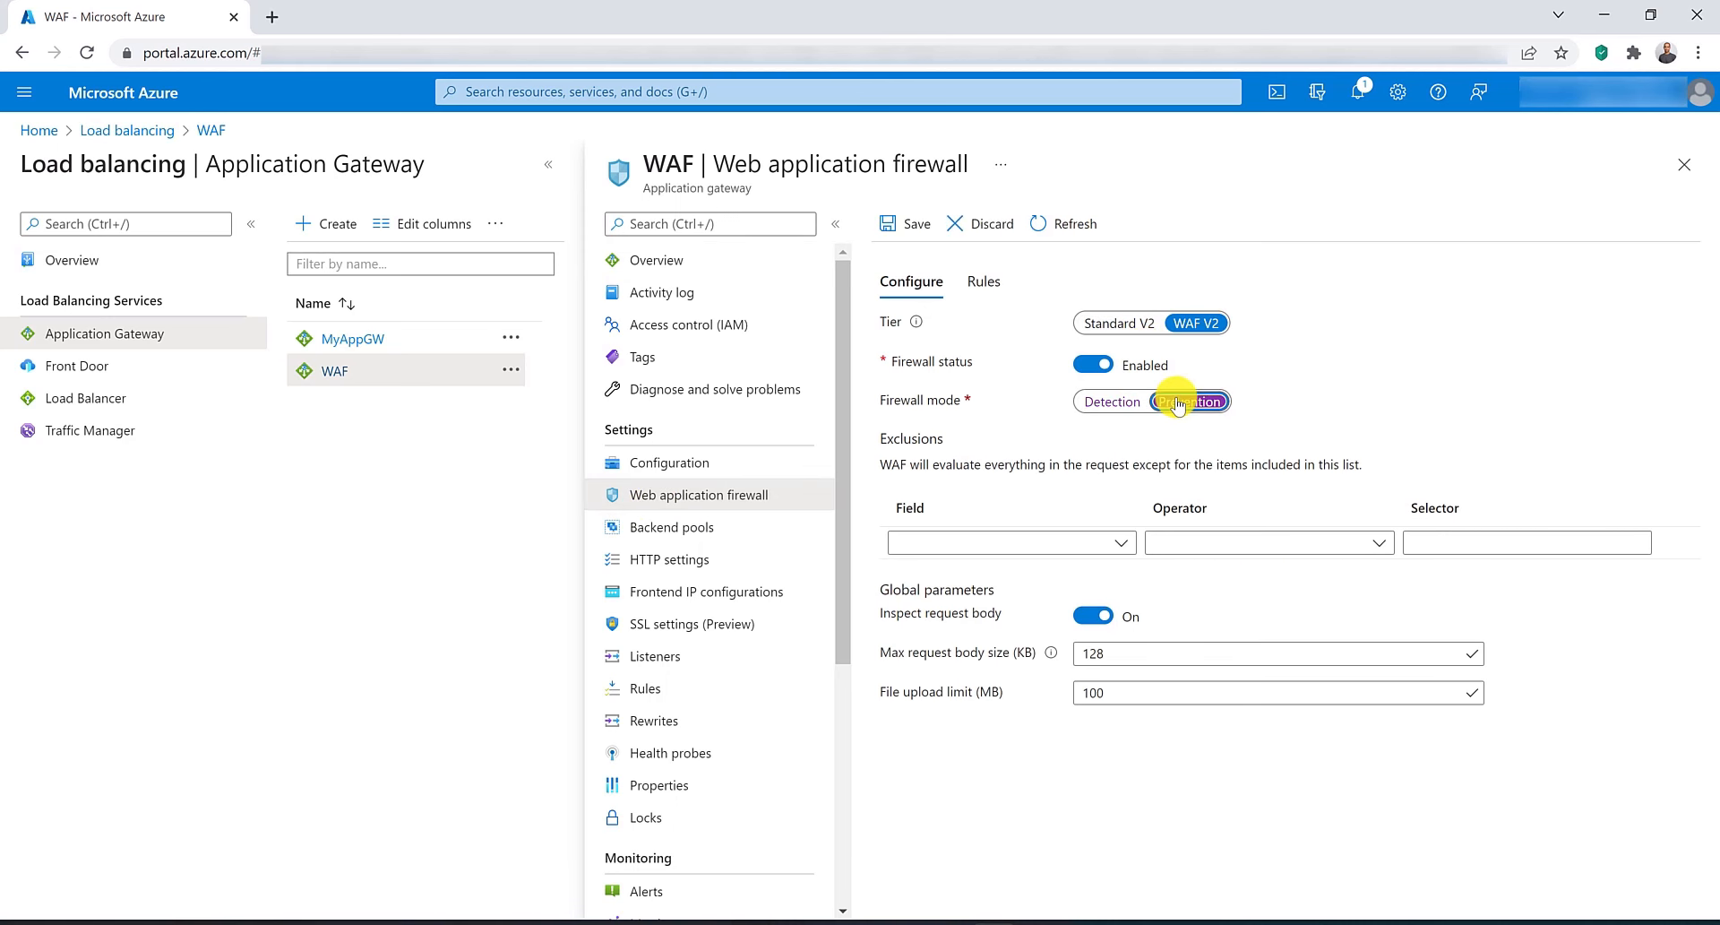
left_click(1111, 402)
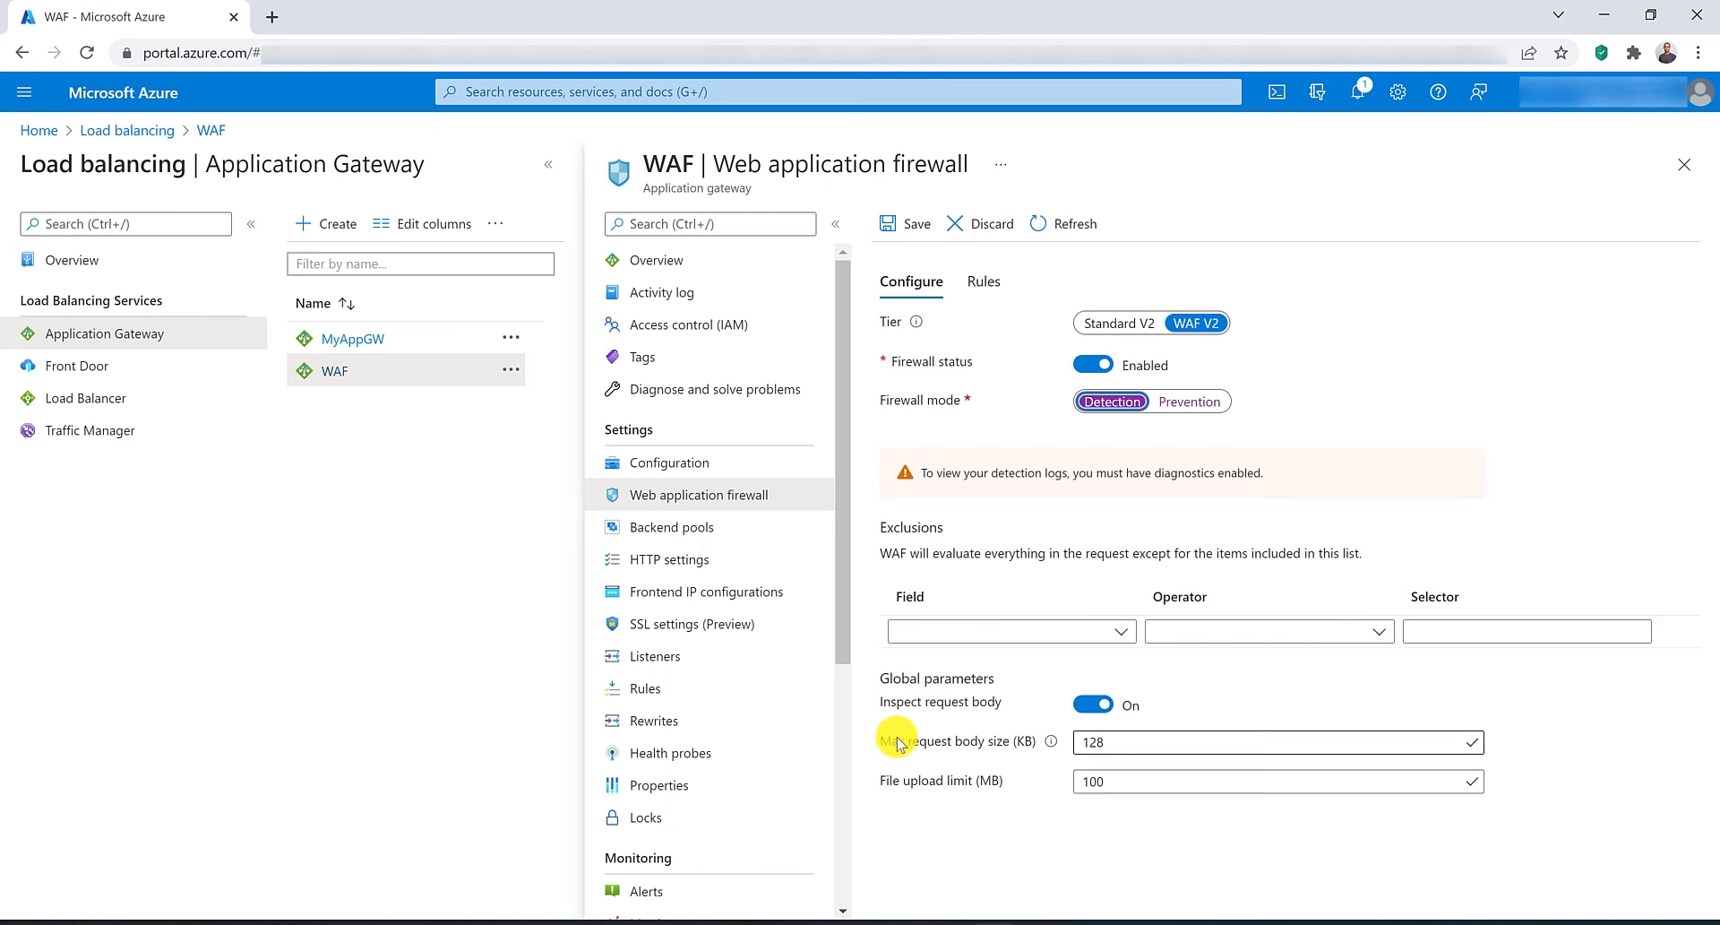
left_click(1151, 744)
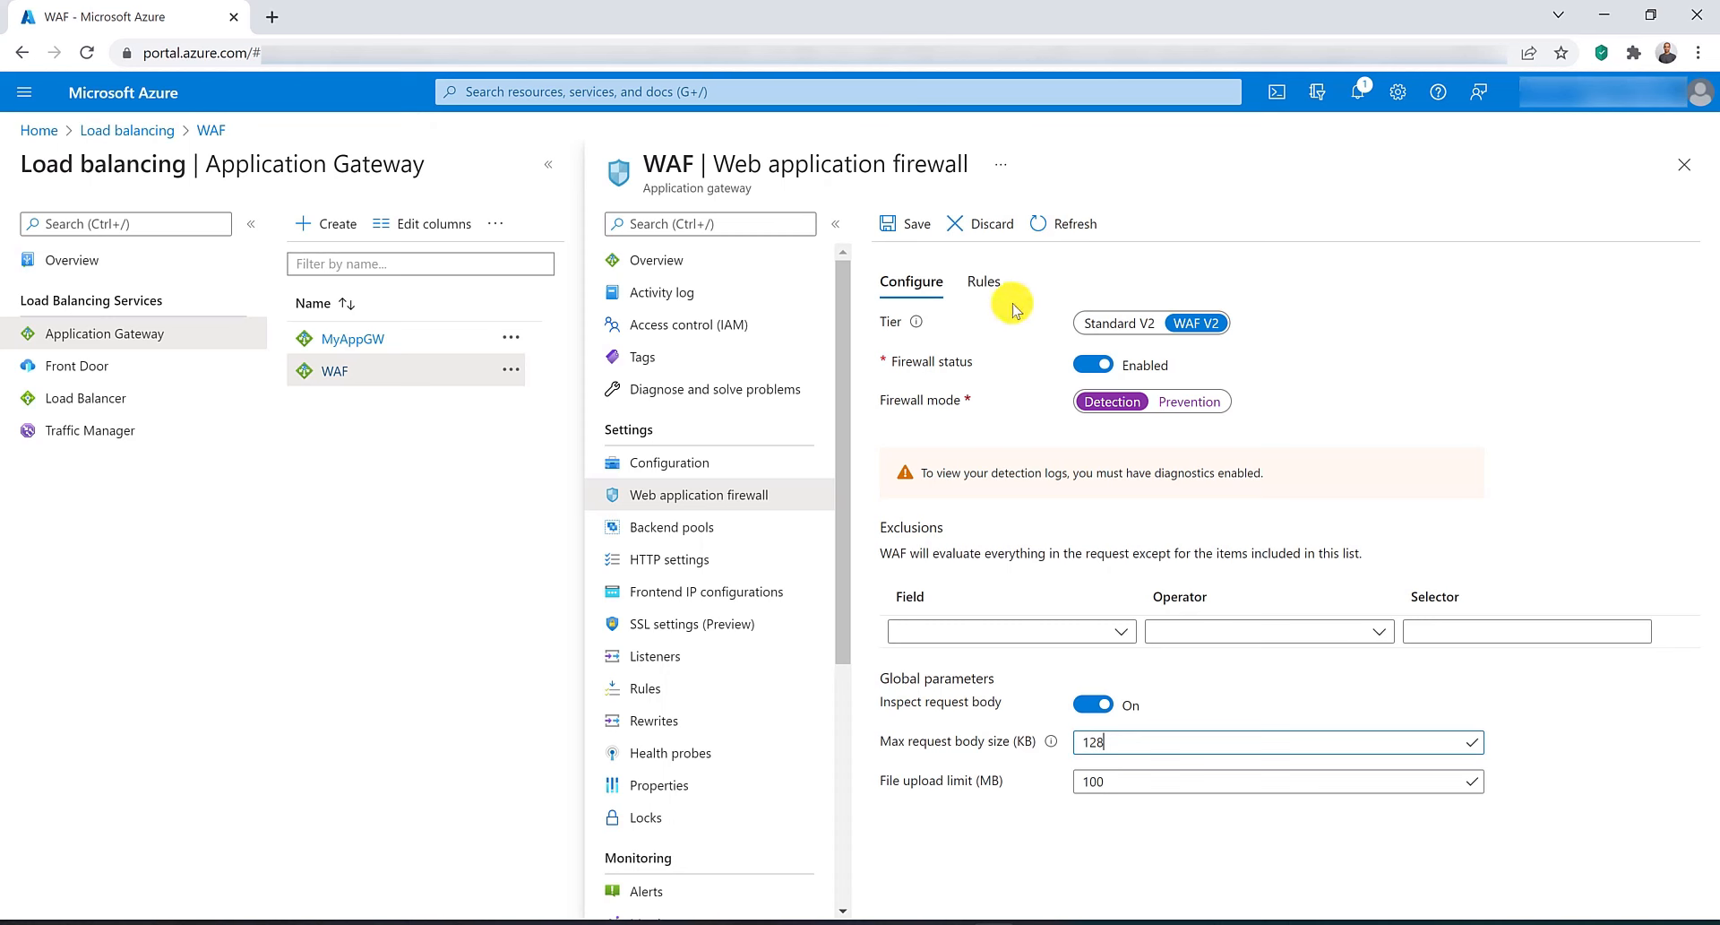
Review the firewall rule set options on the gateway's Rules tab.
left_click(983, 283)
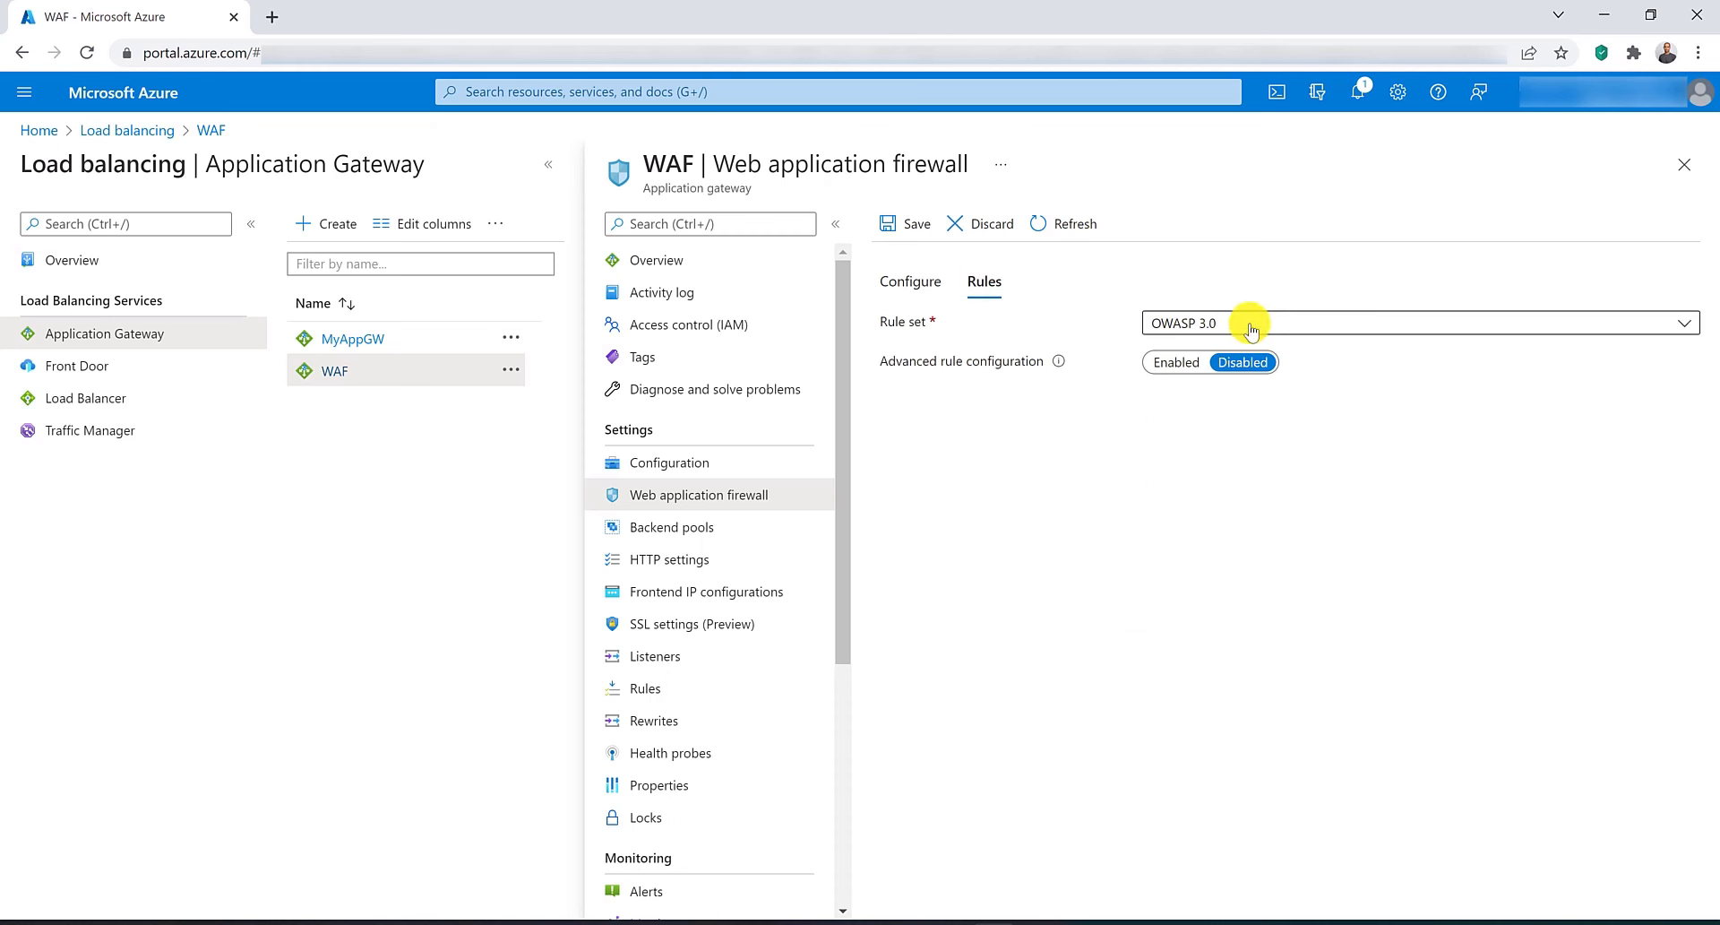
left_click(1281, 327)
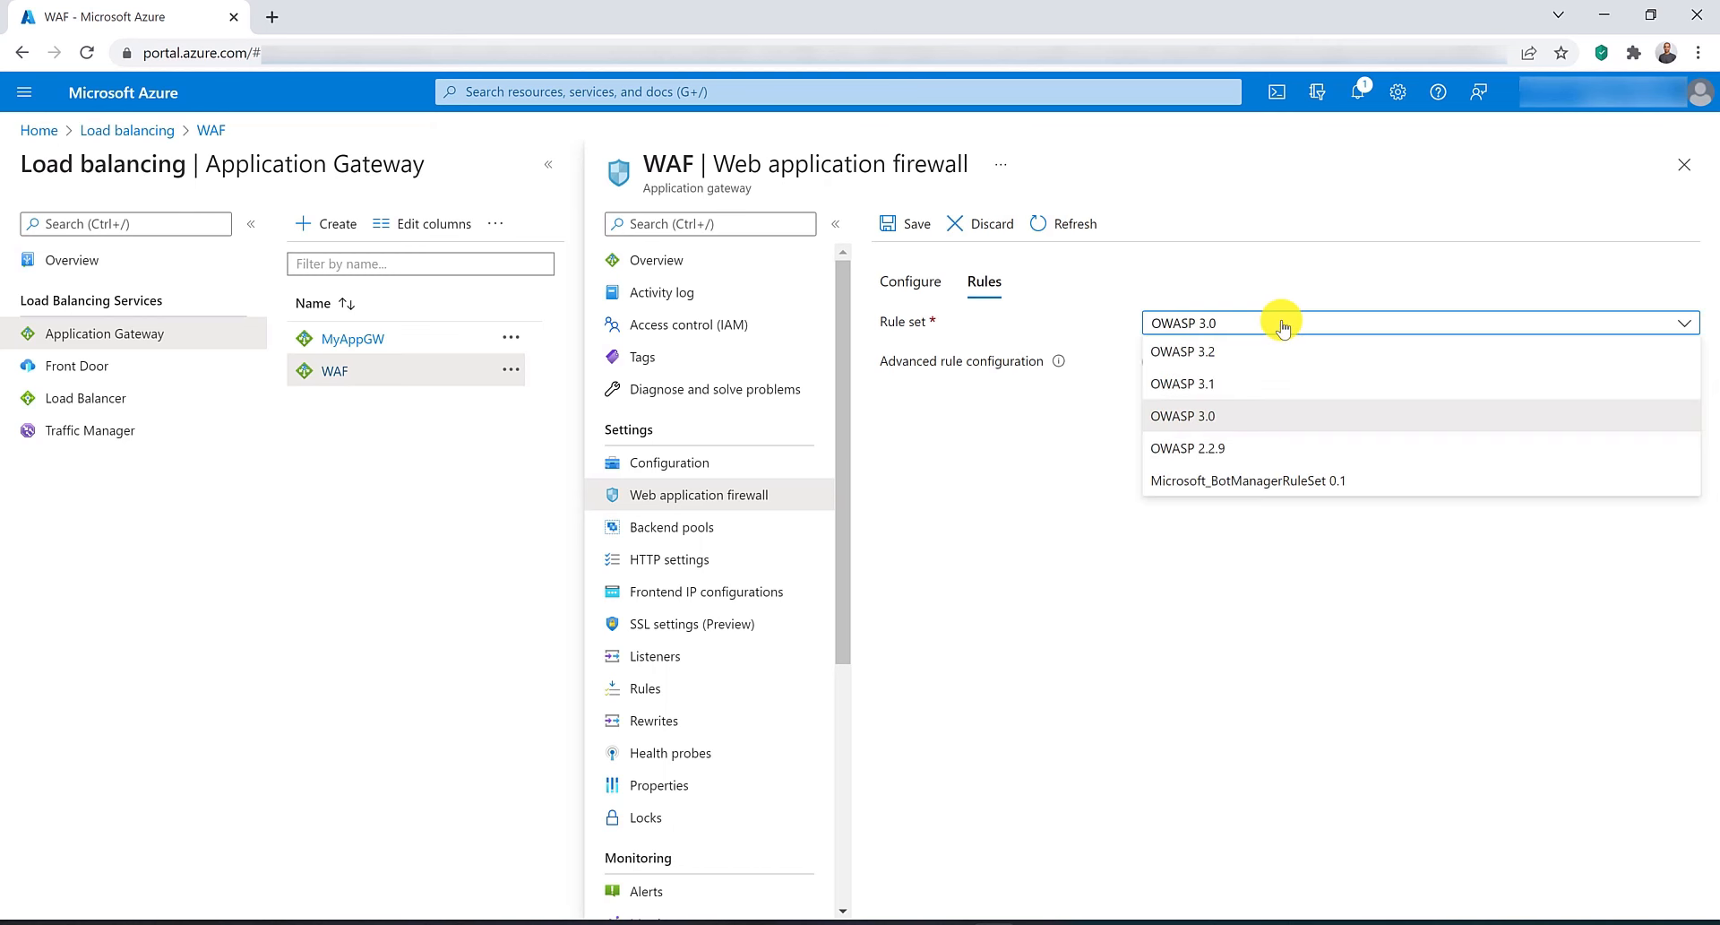
left_click(1282, 327)
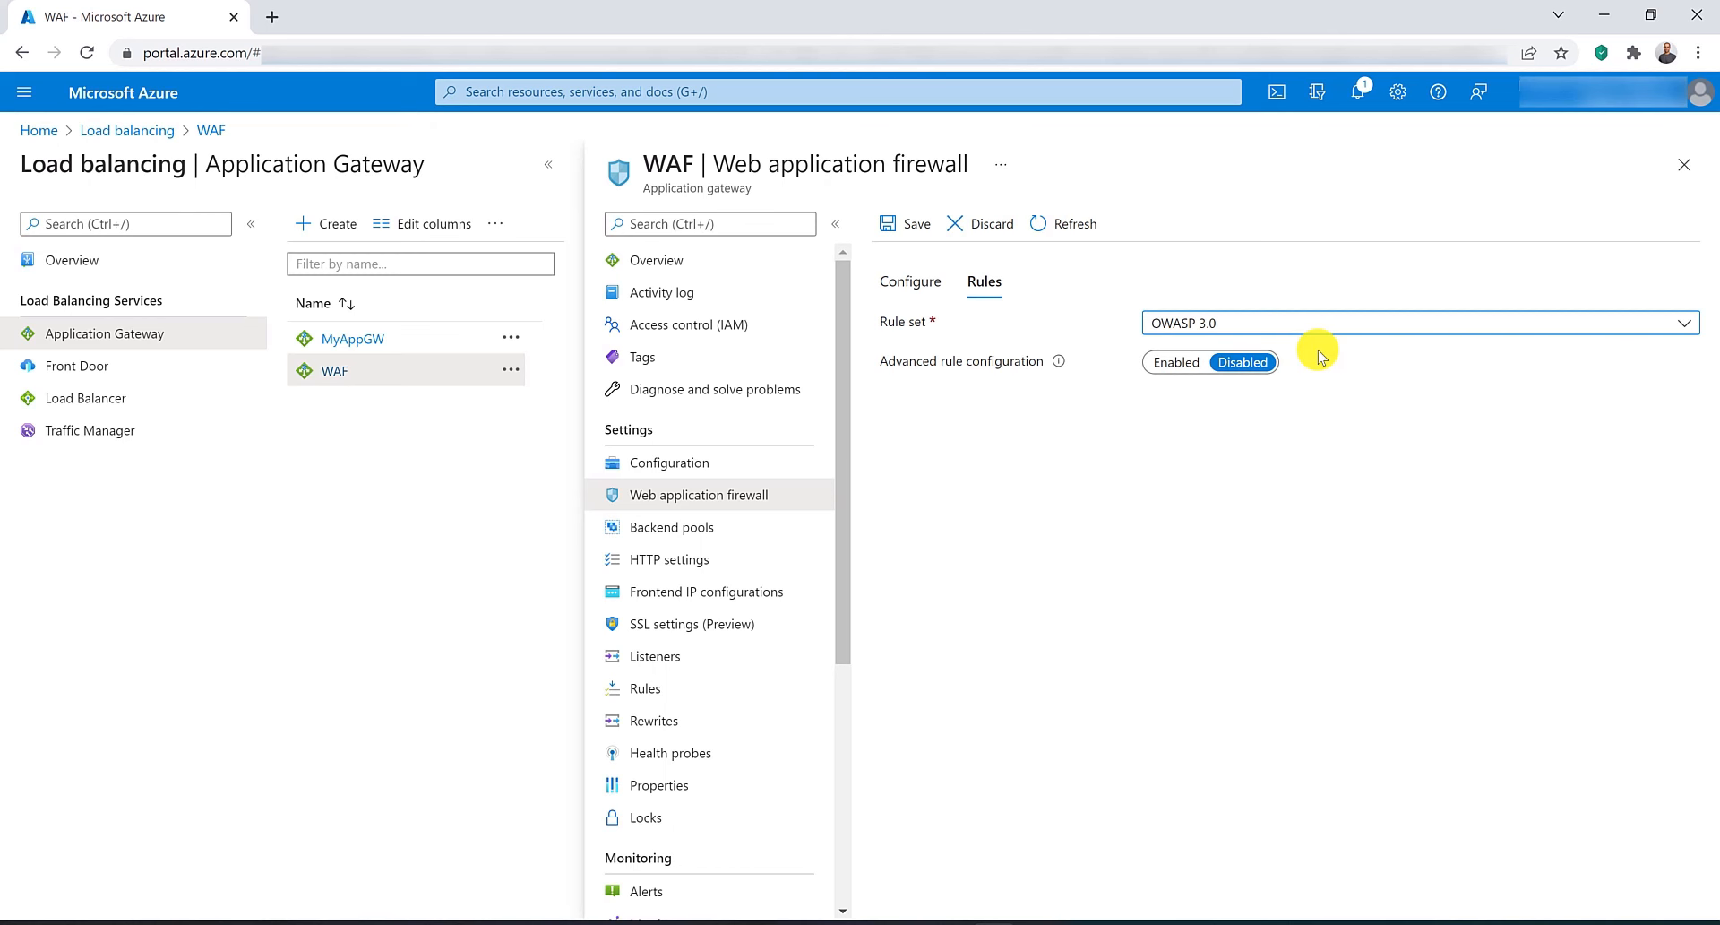
Search for Web Application Firewall policies, open them in a new tab, and start creating a WAF policy.
left_click(654, 95)
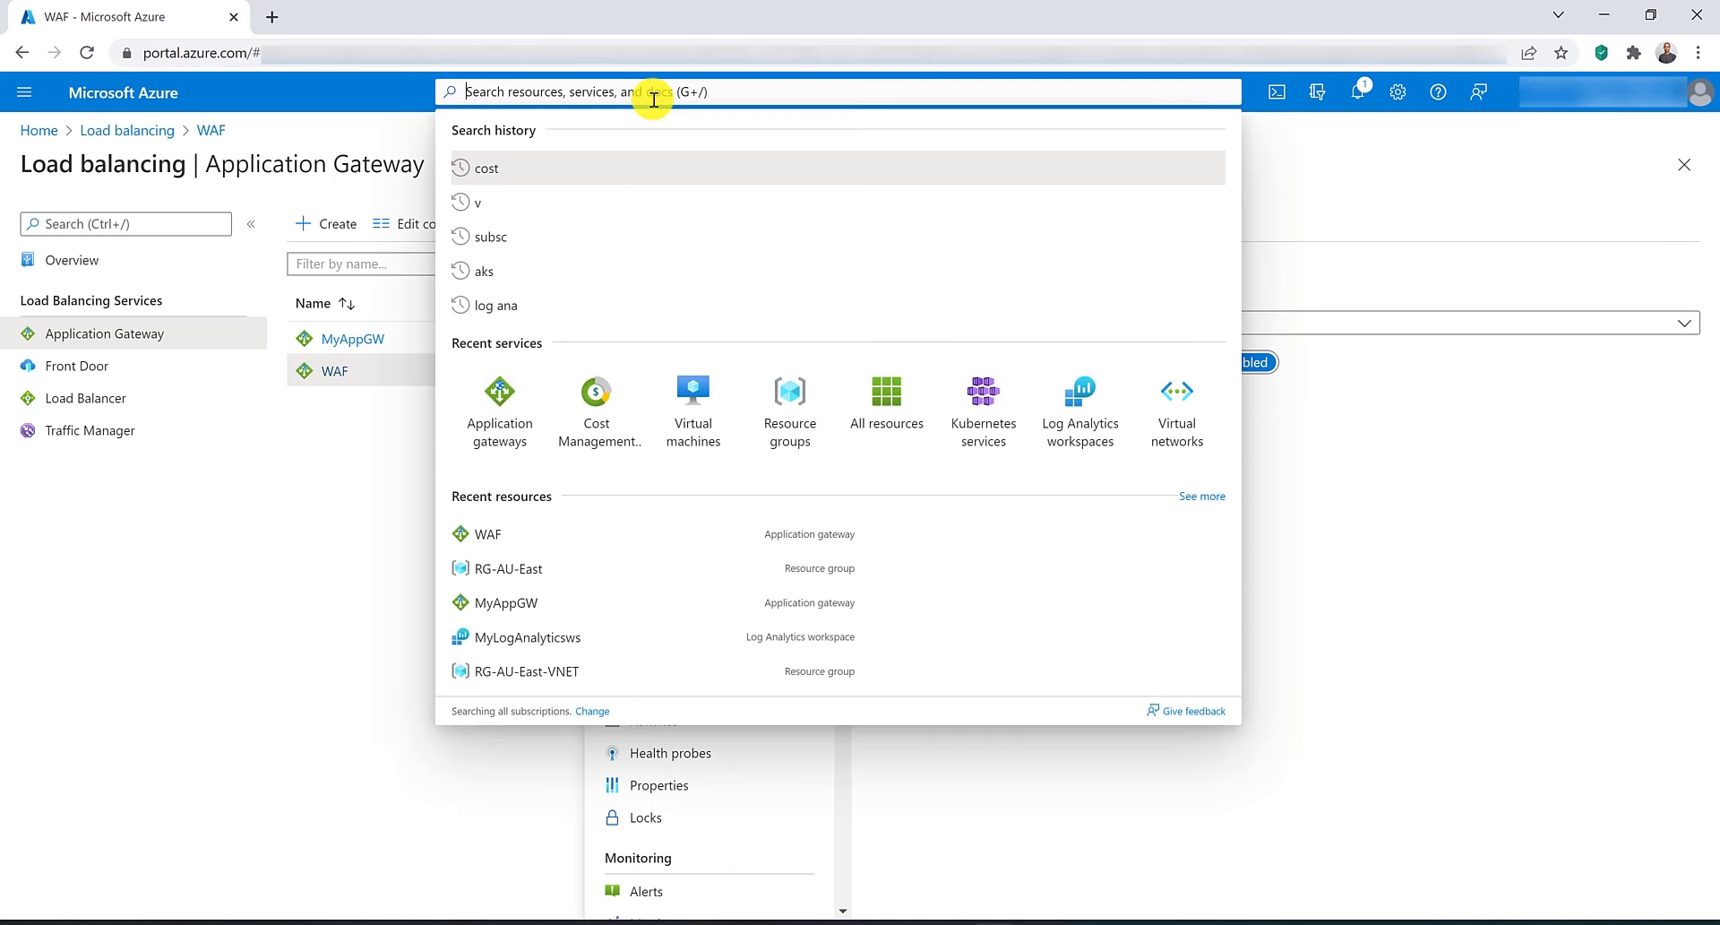
type("web appl")
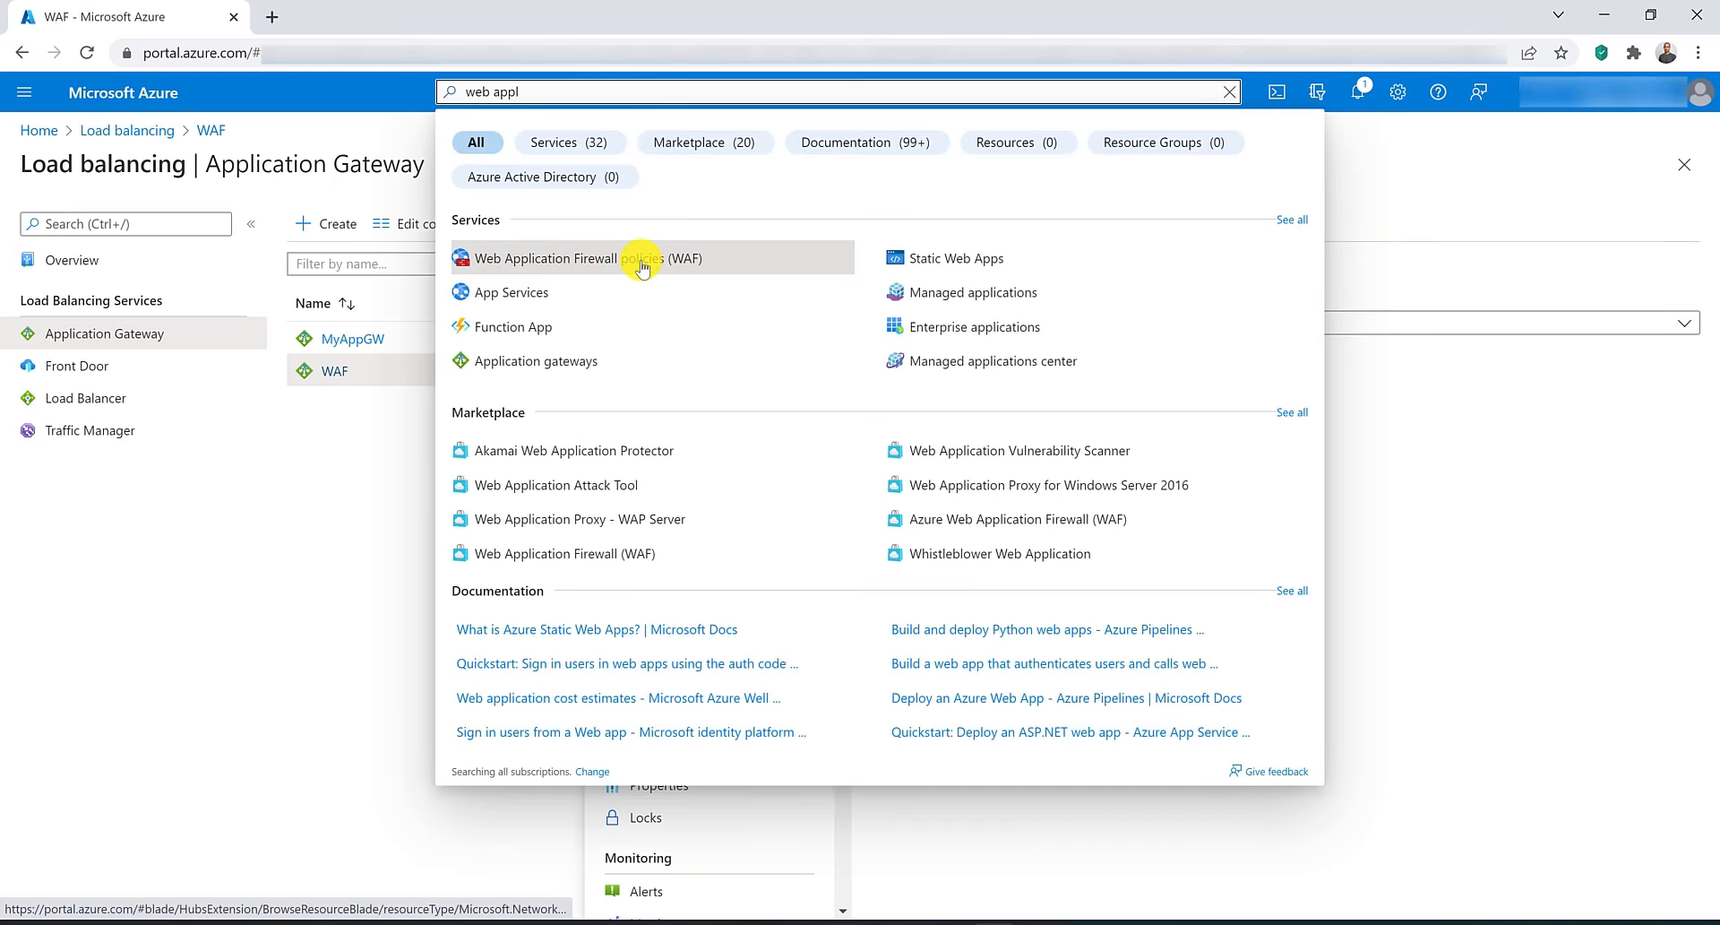
middle_click(641, 265)
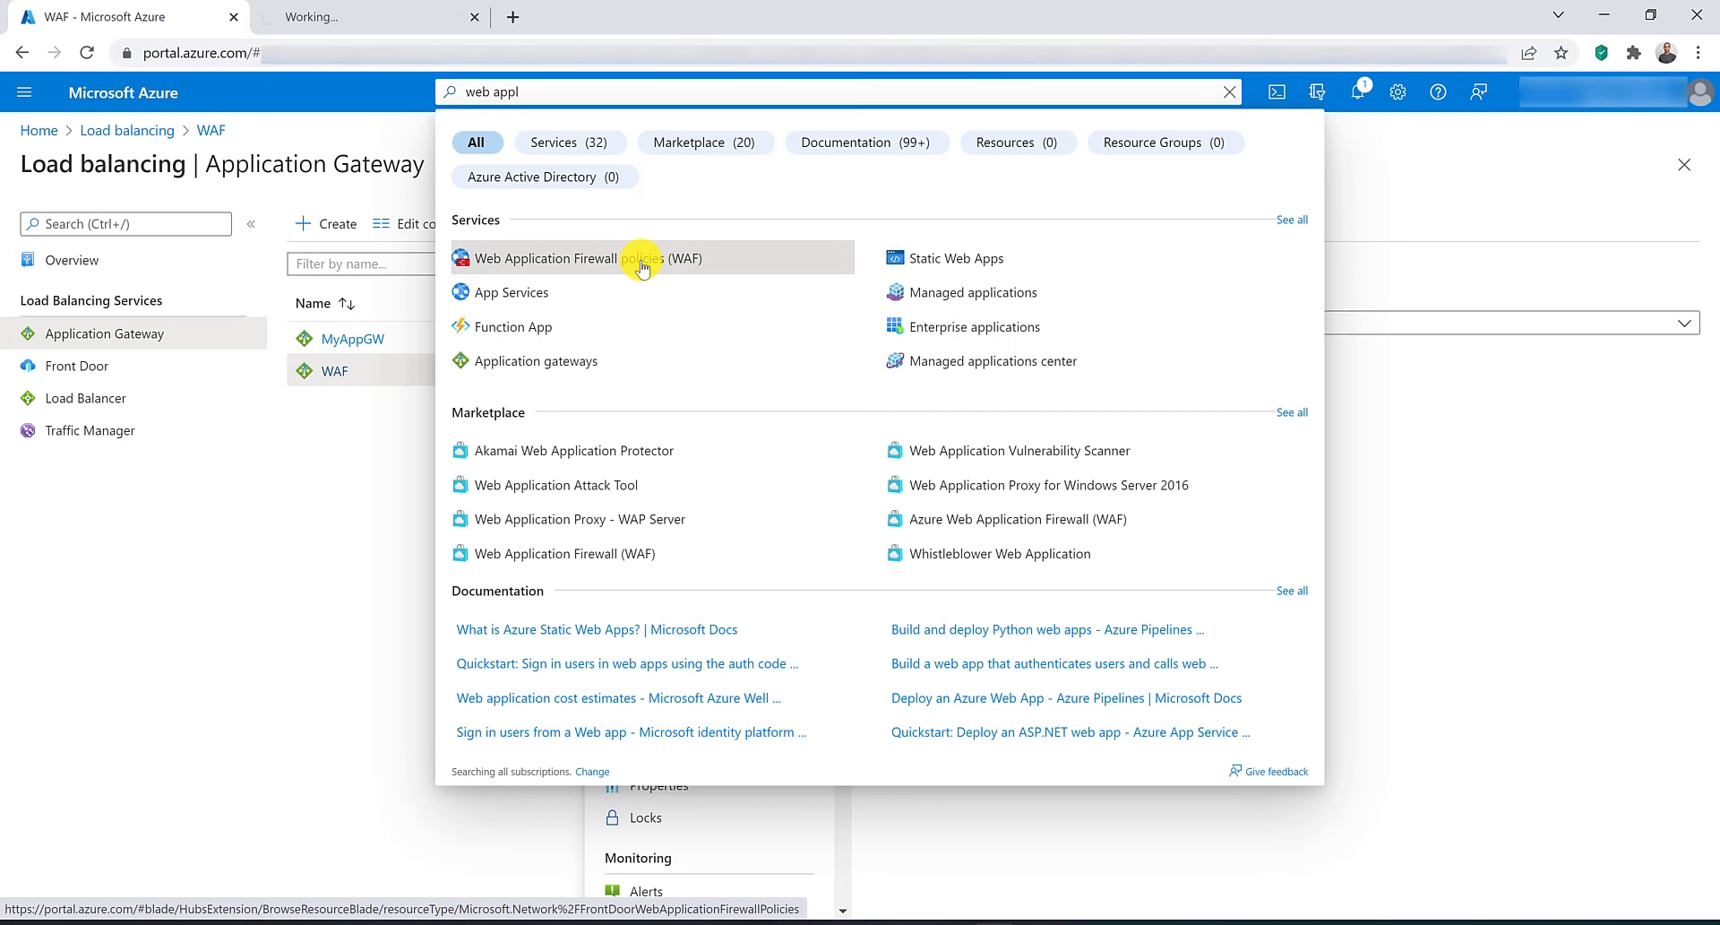
left_click(333, 16)
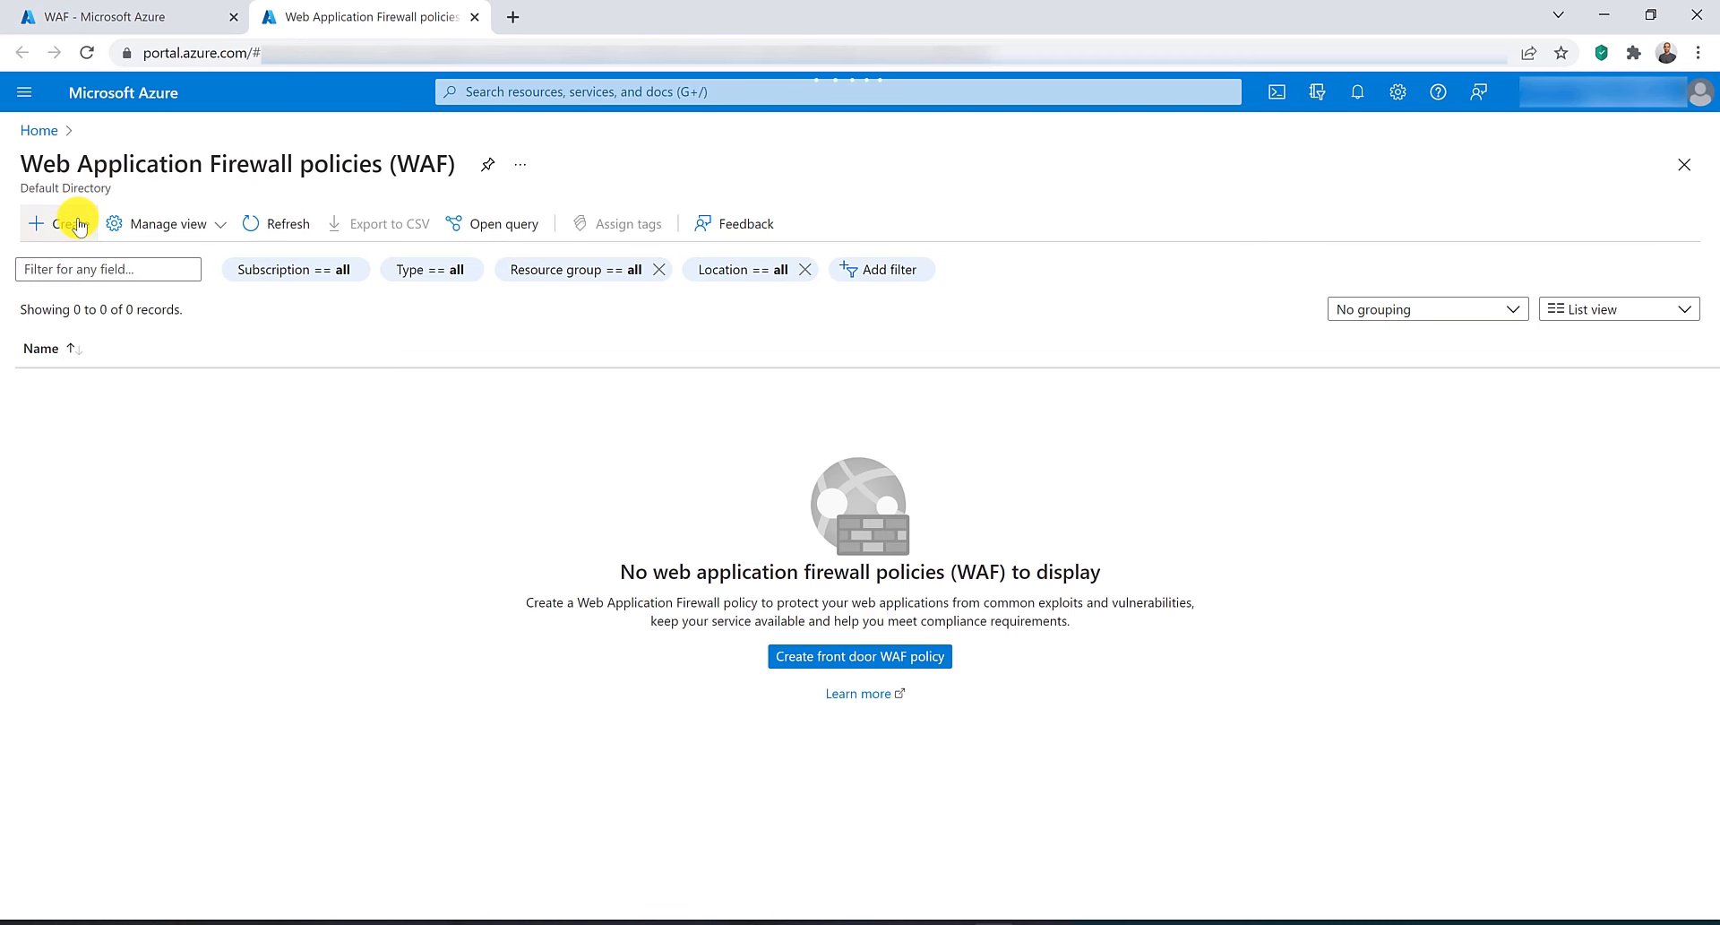
left_click(79, 227)
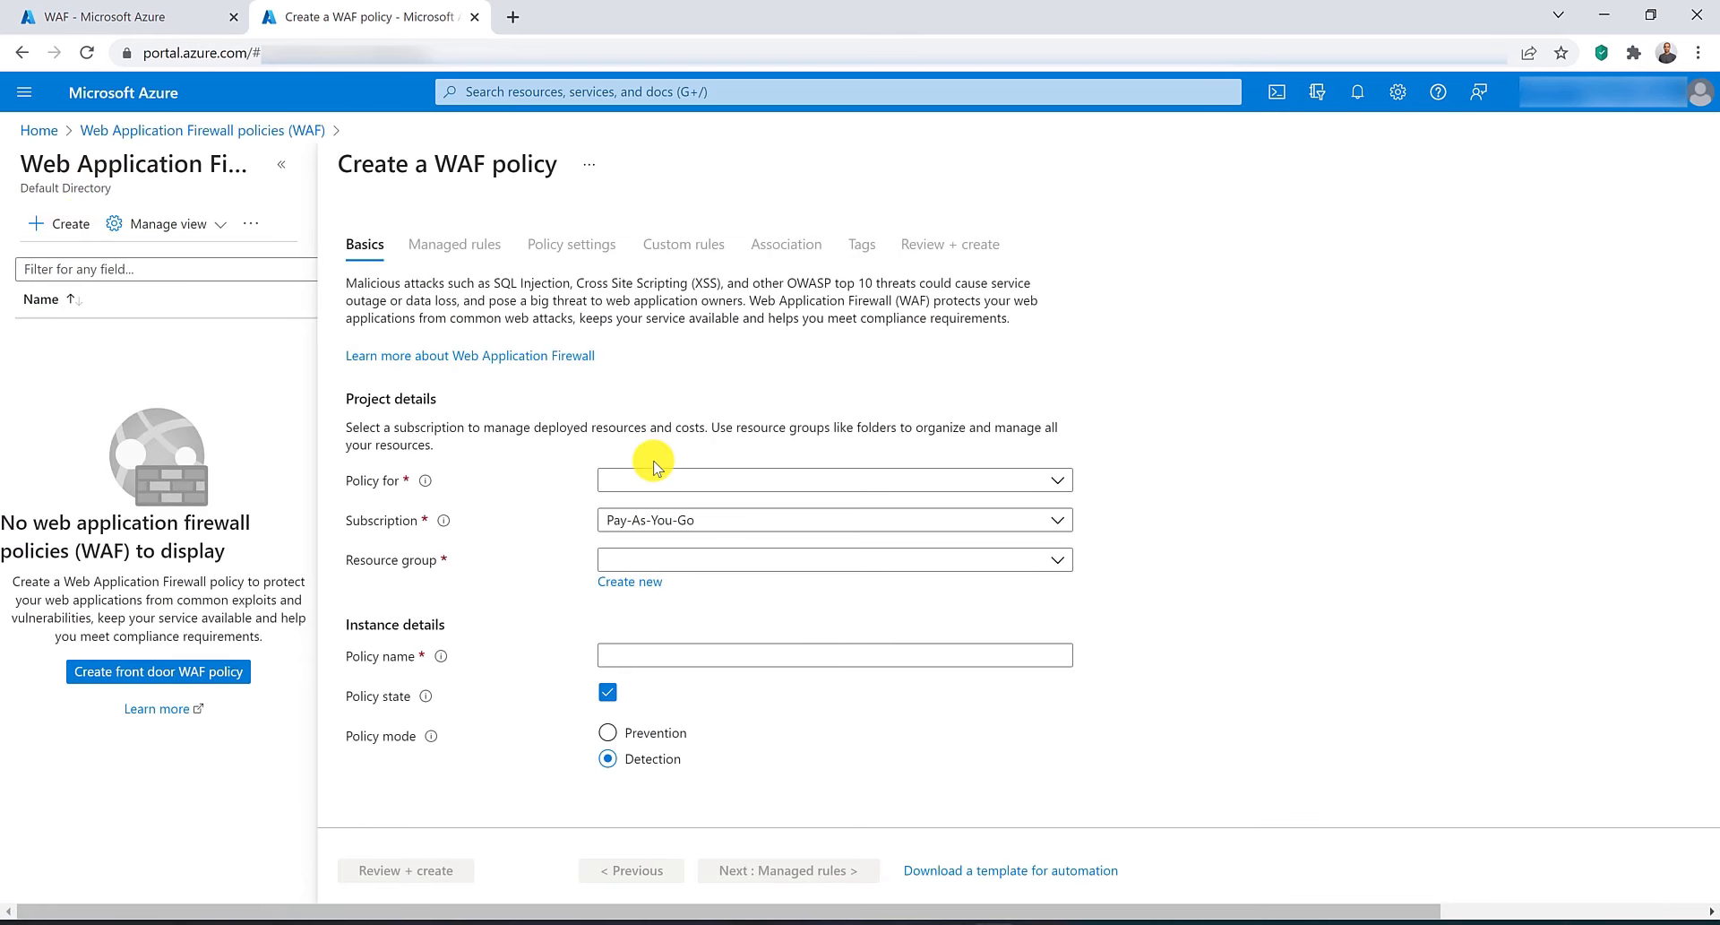
Set the policy for Regional WAF (Application Gateway) in resource group RG-AU-East, named WAFPolicy.
left_click(736, 478)
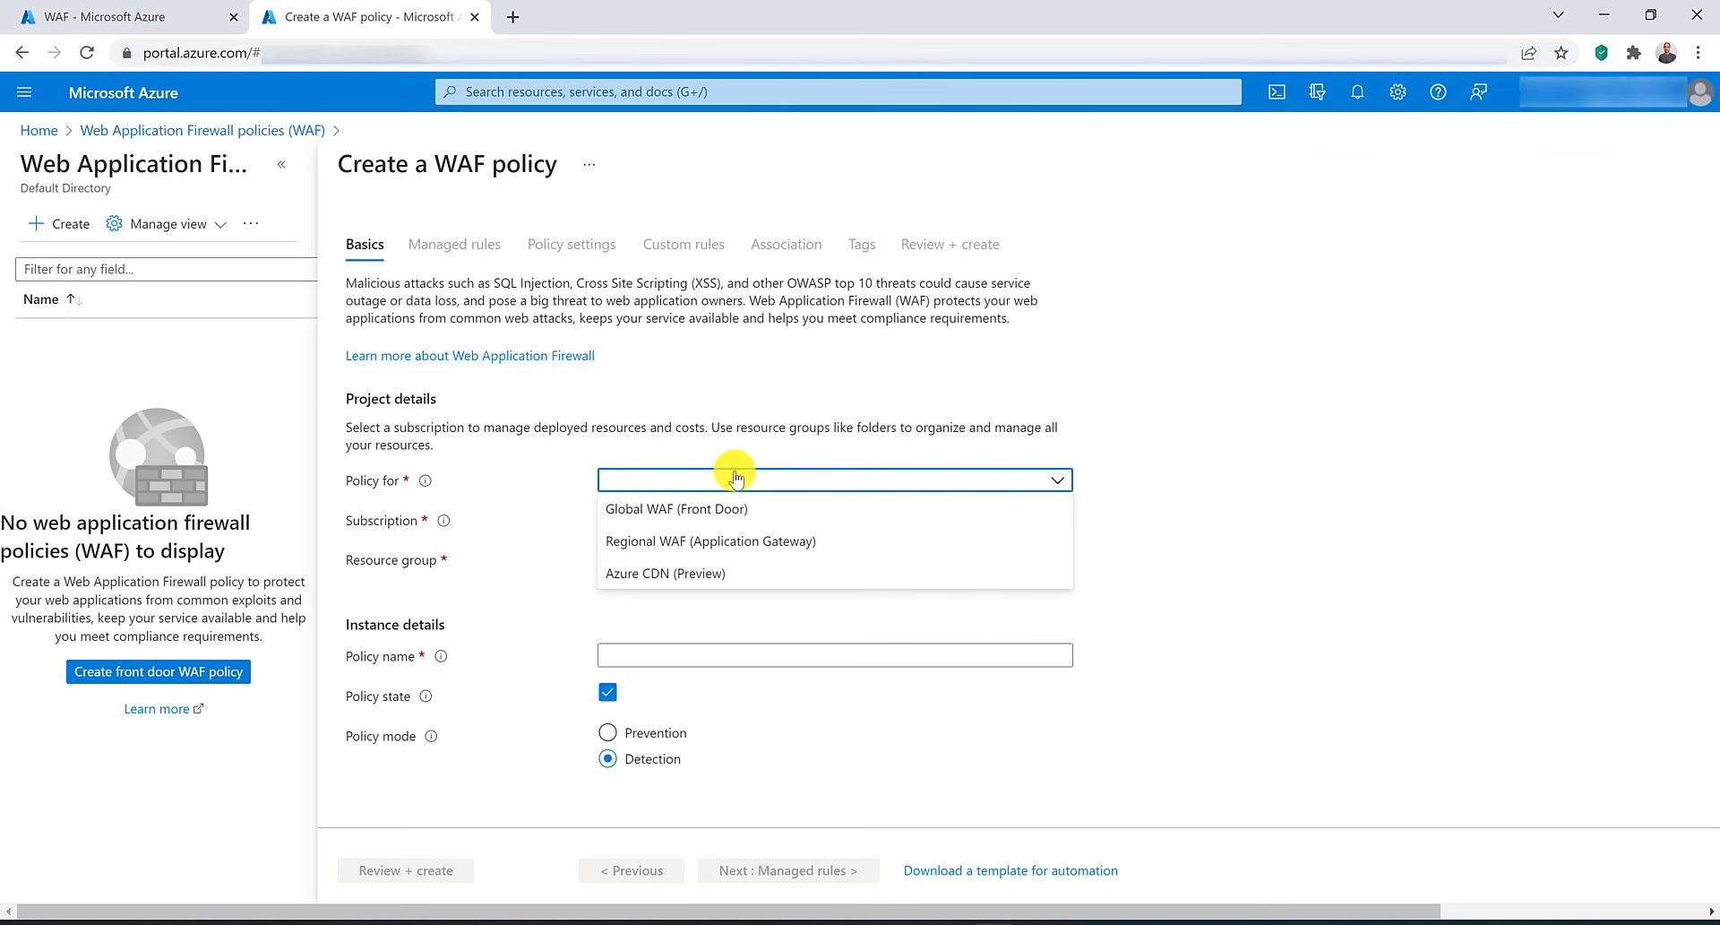
left_click(788, 546)
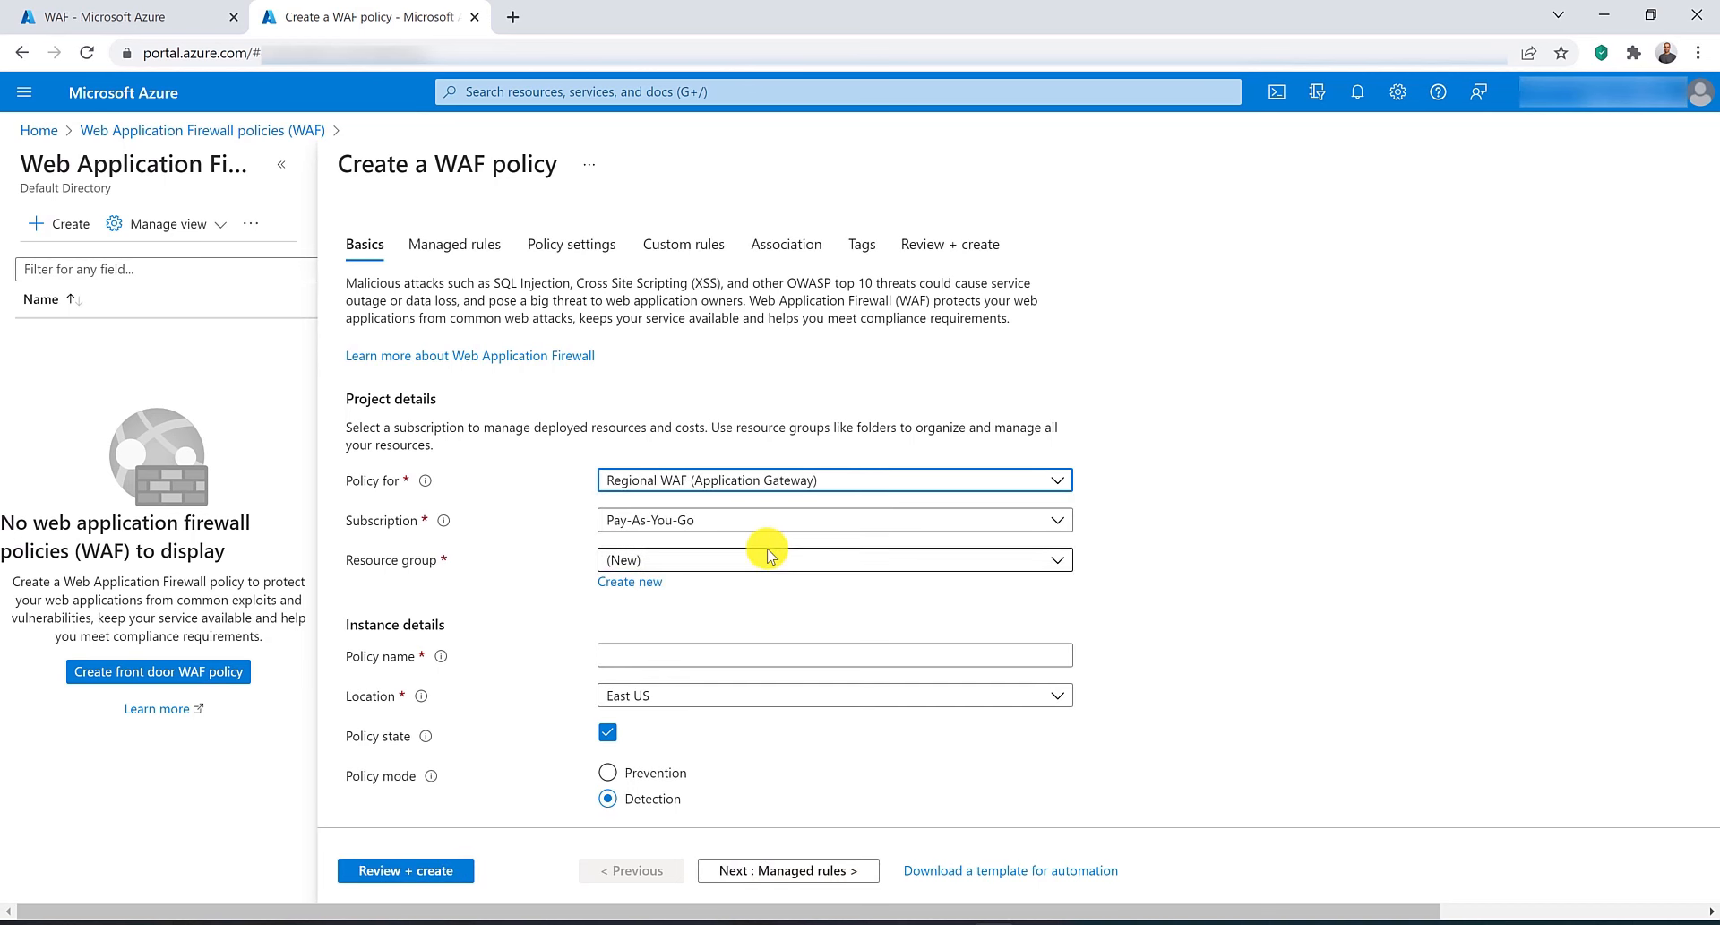
left_click(769, 557)
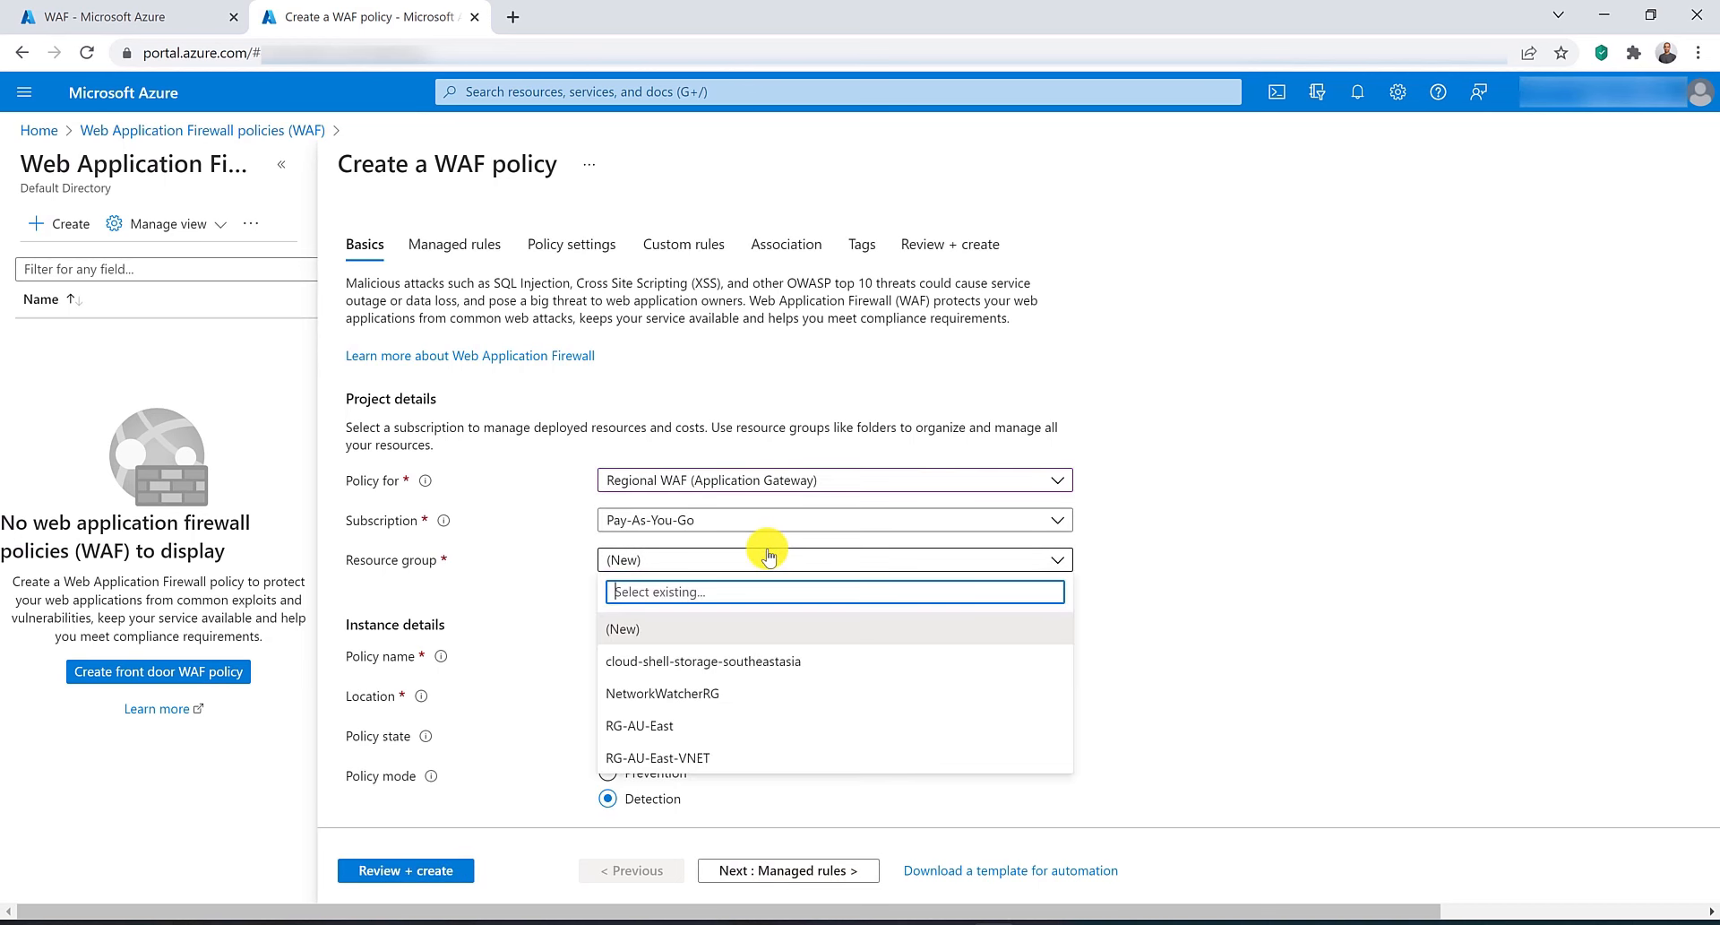
left_click(757, 725)
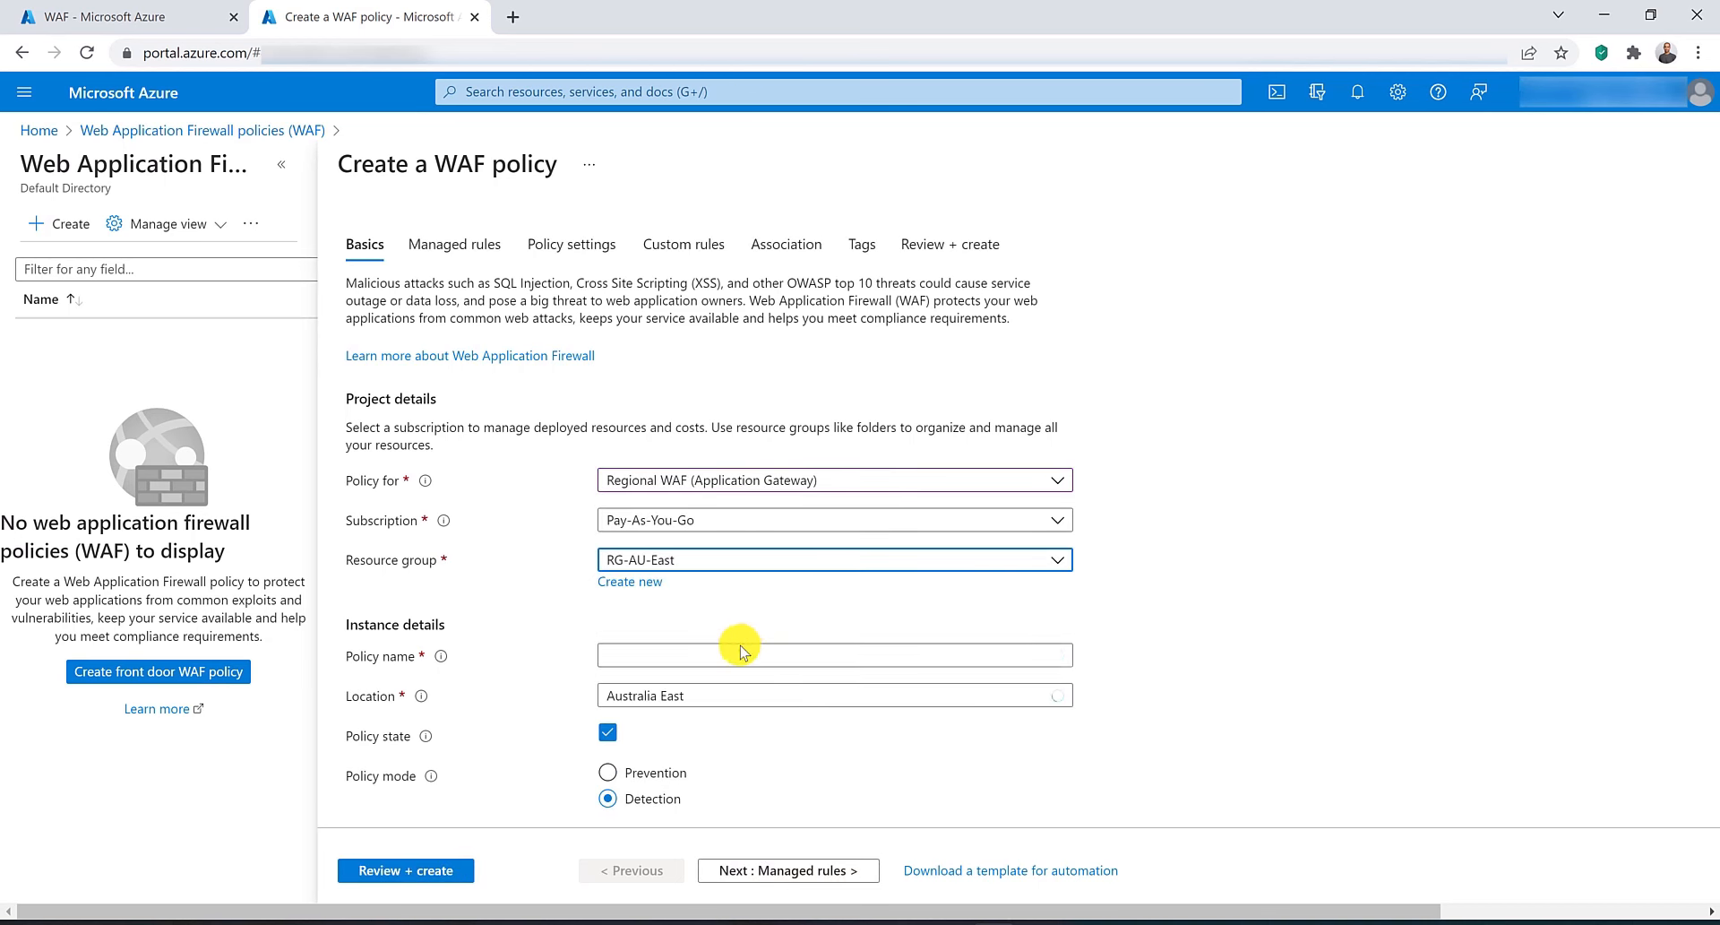
left_click(737, 655)
type("WAF")
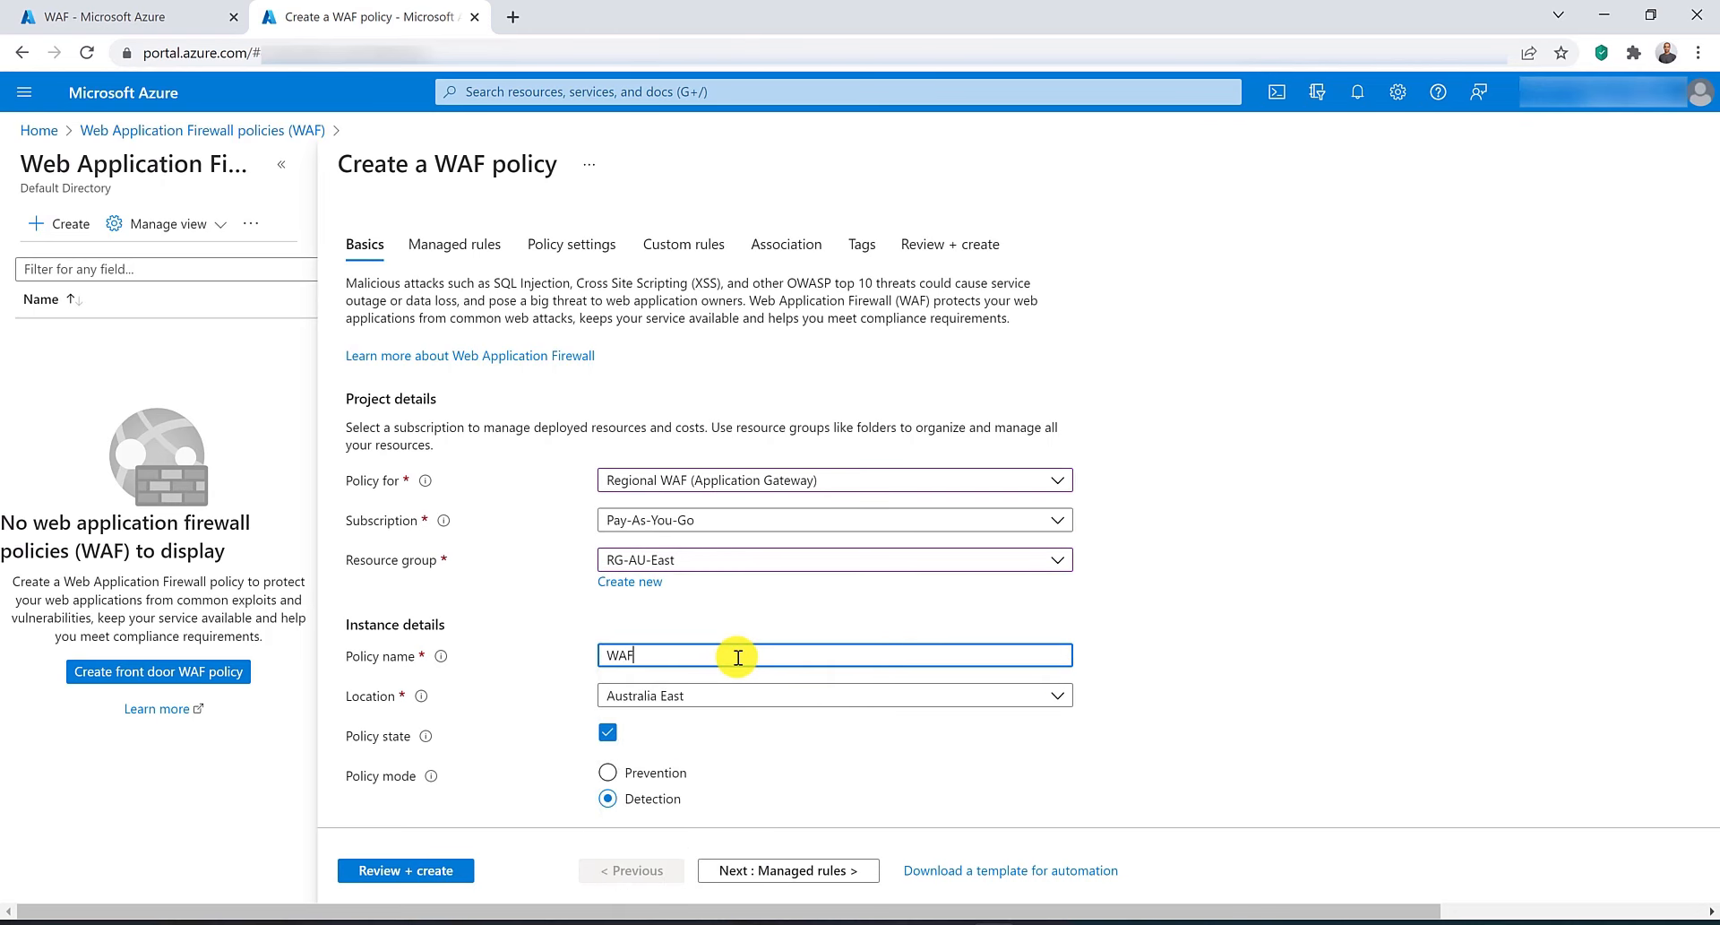
type("Policy")
Go to the managed rules, expand all OWASP_3.1 rule groups to browse them, and select rule 200004.
scroll(737, 657, "down", 1)
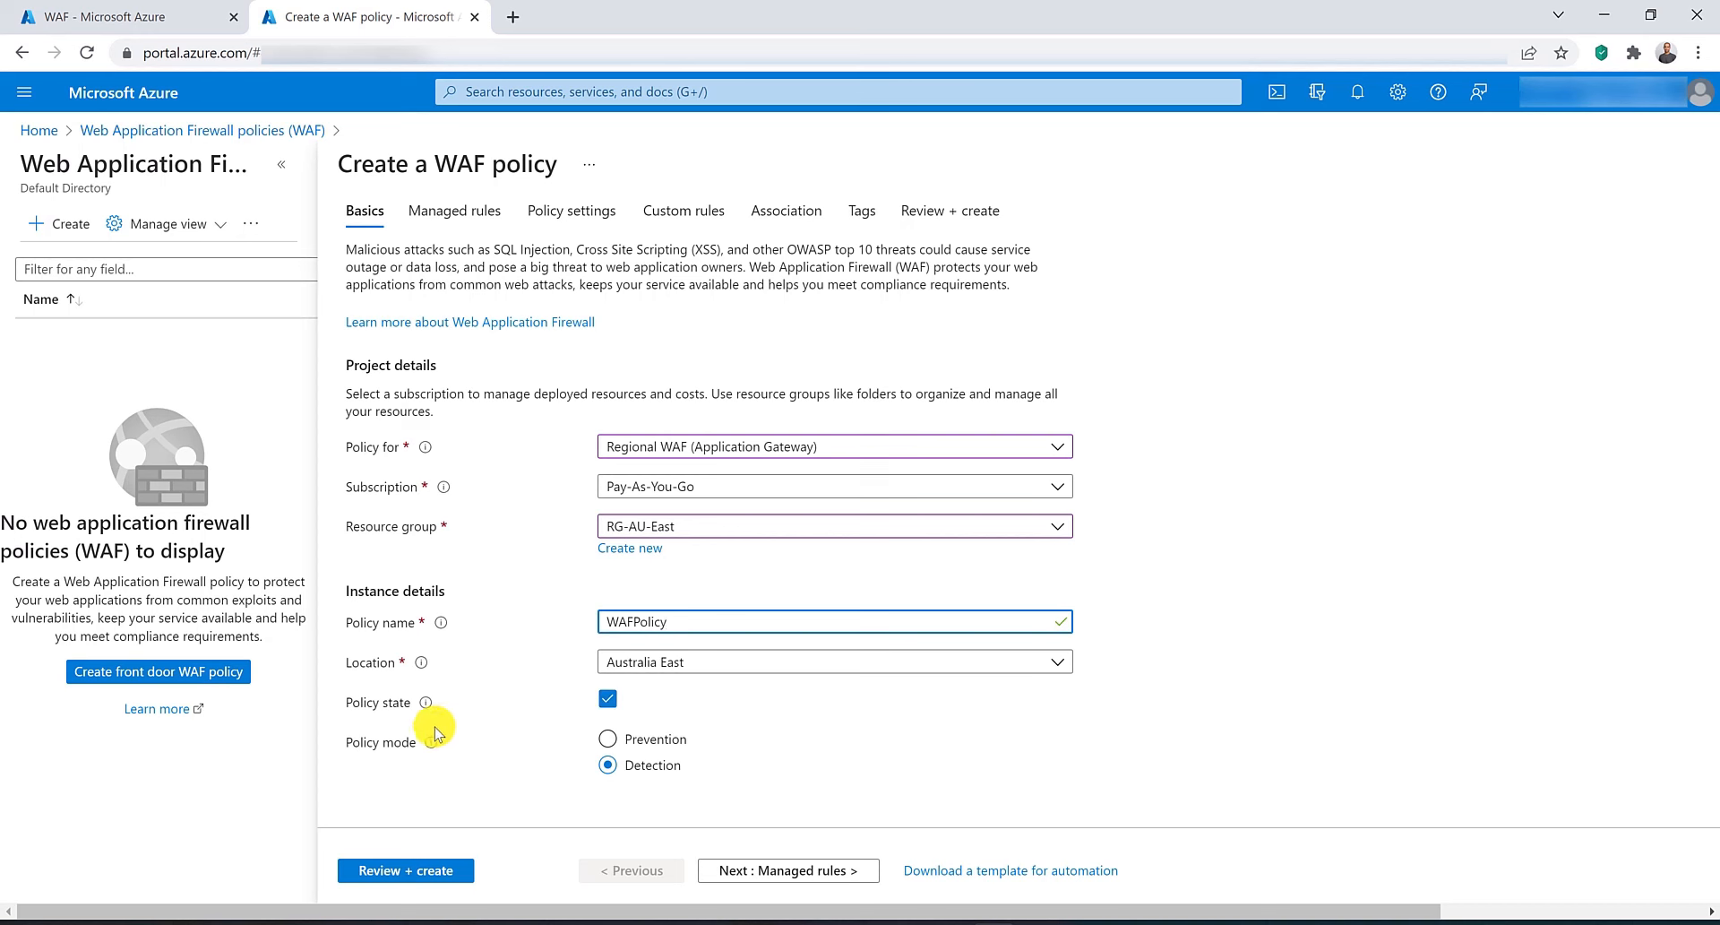
mouse_move(428, 700)
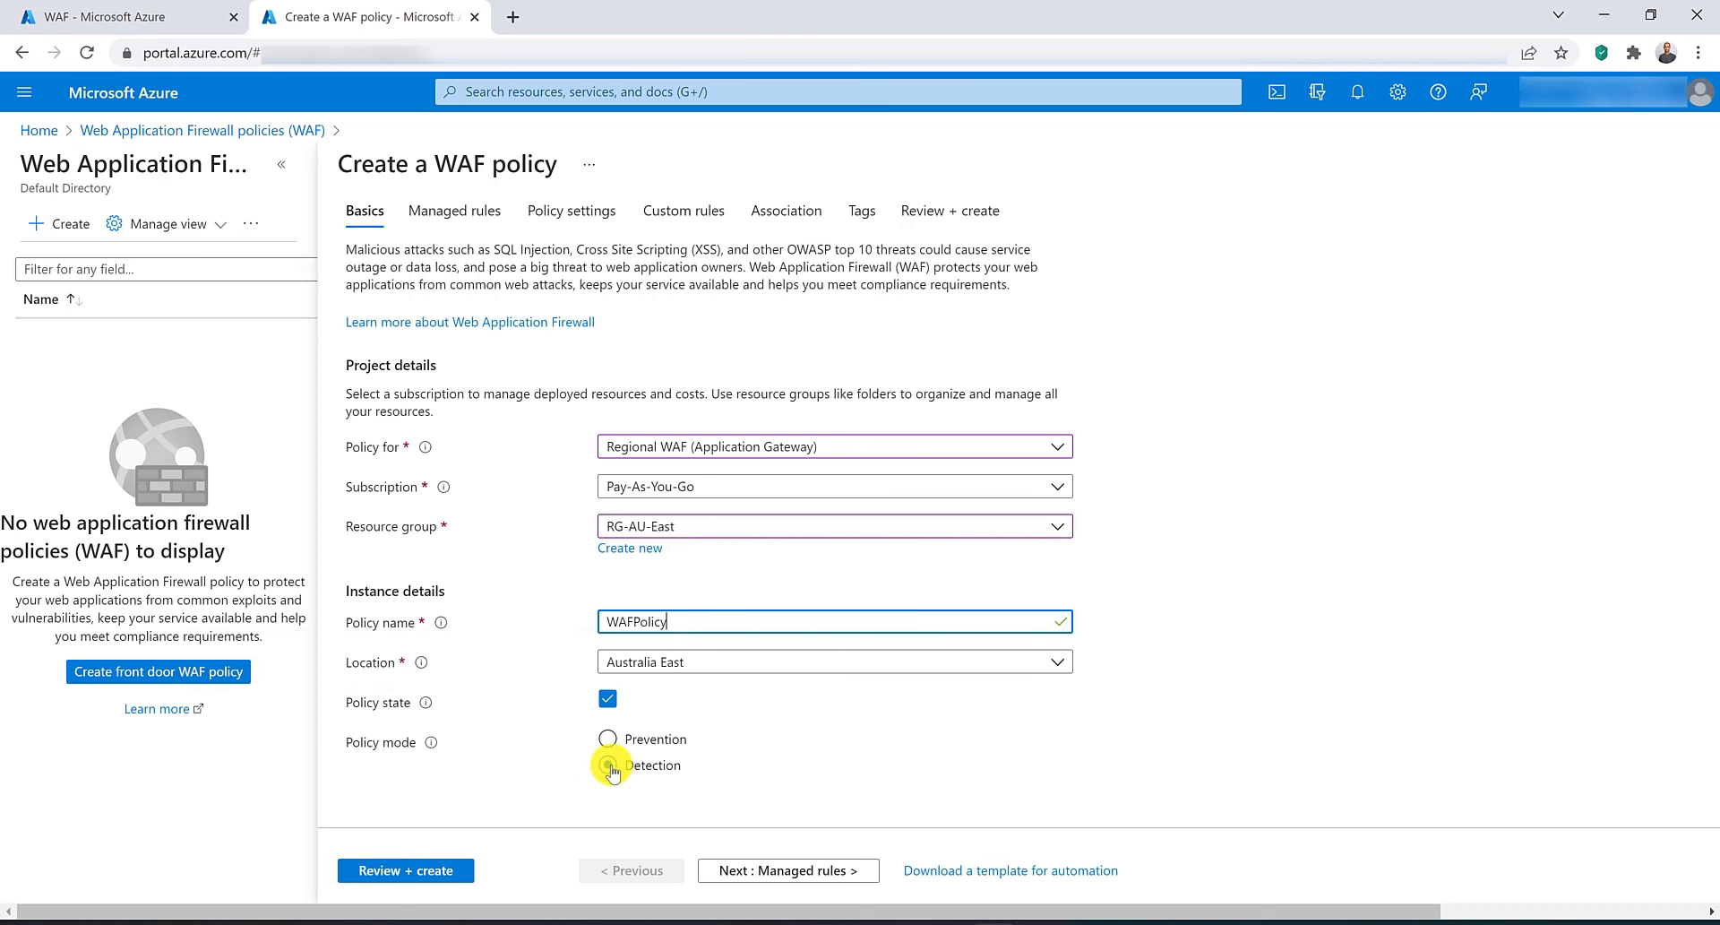
left_click(804, 874)
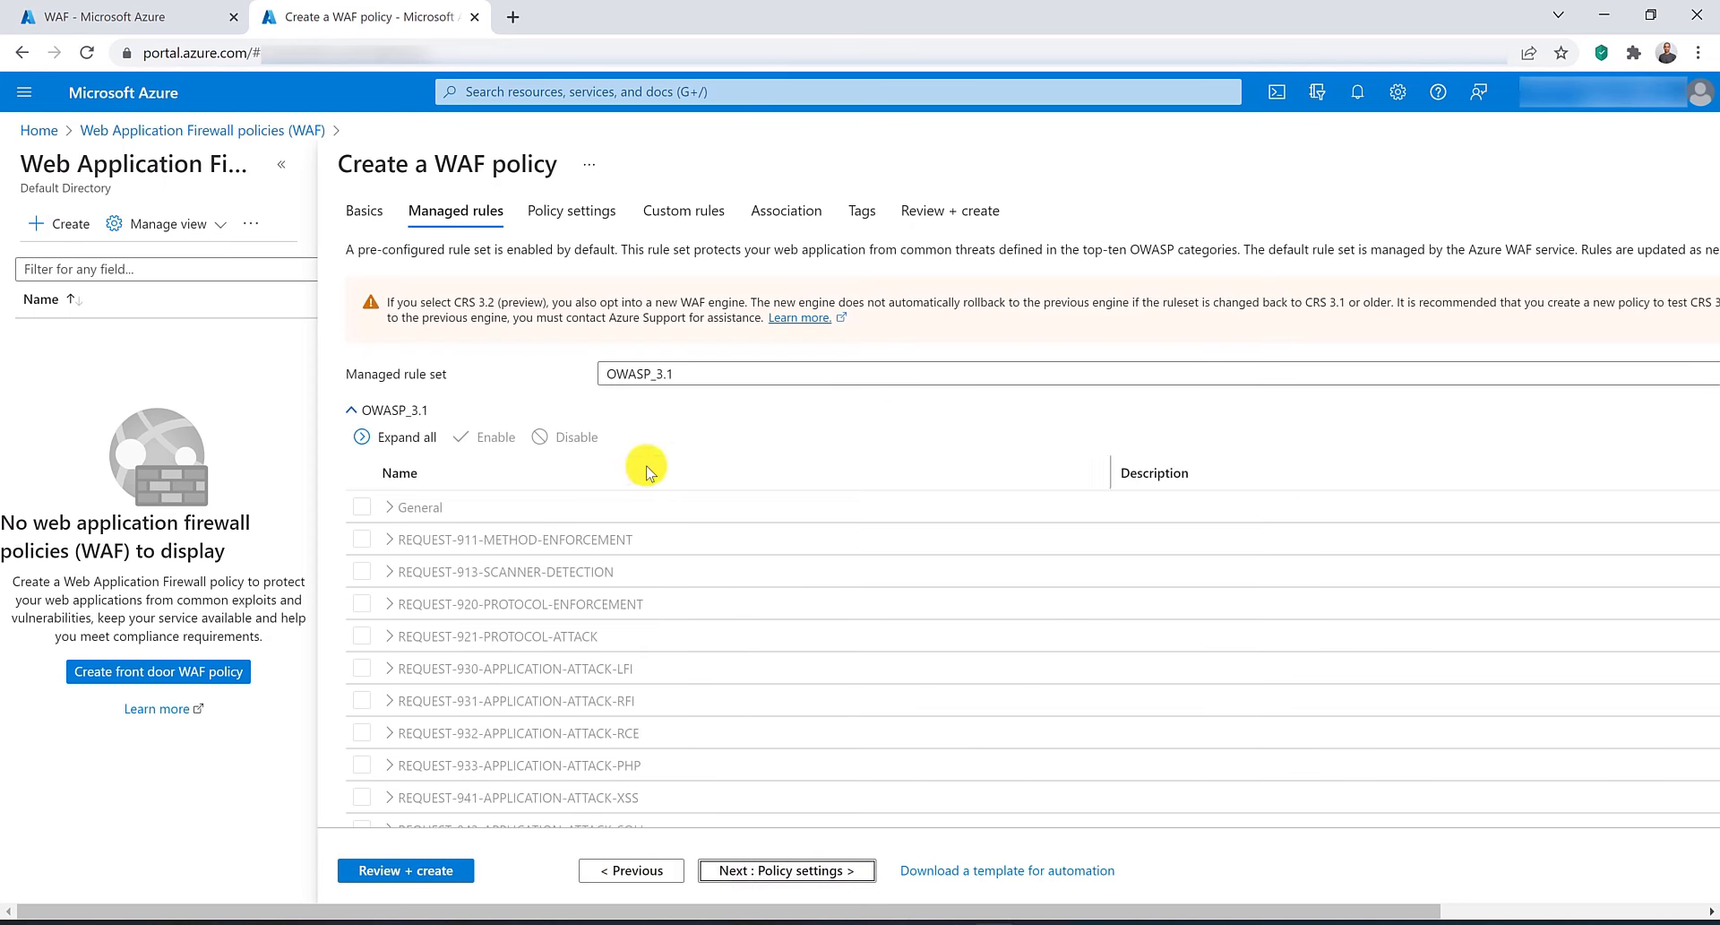
left_click(704, 375)
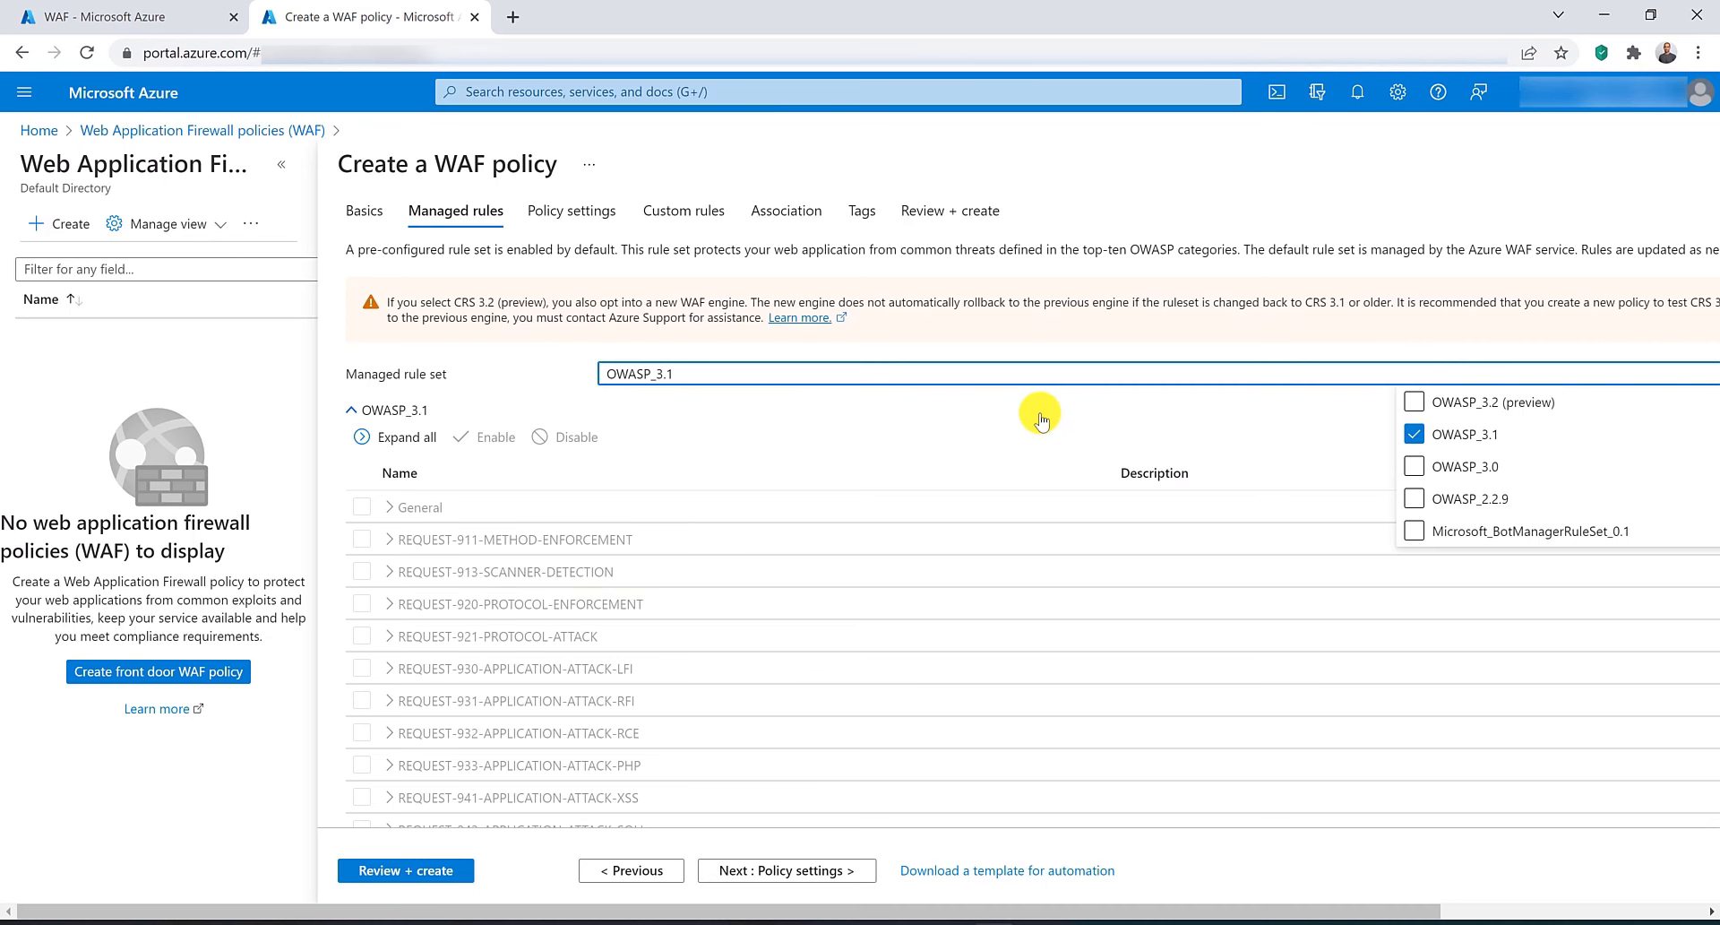
mouse_move(1036, 411)
left_mouse_down()
mouse_move(695, 344)
mouse_move(514, 376)
left_mouse_up()
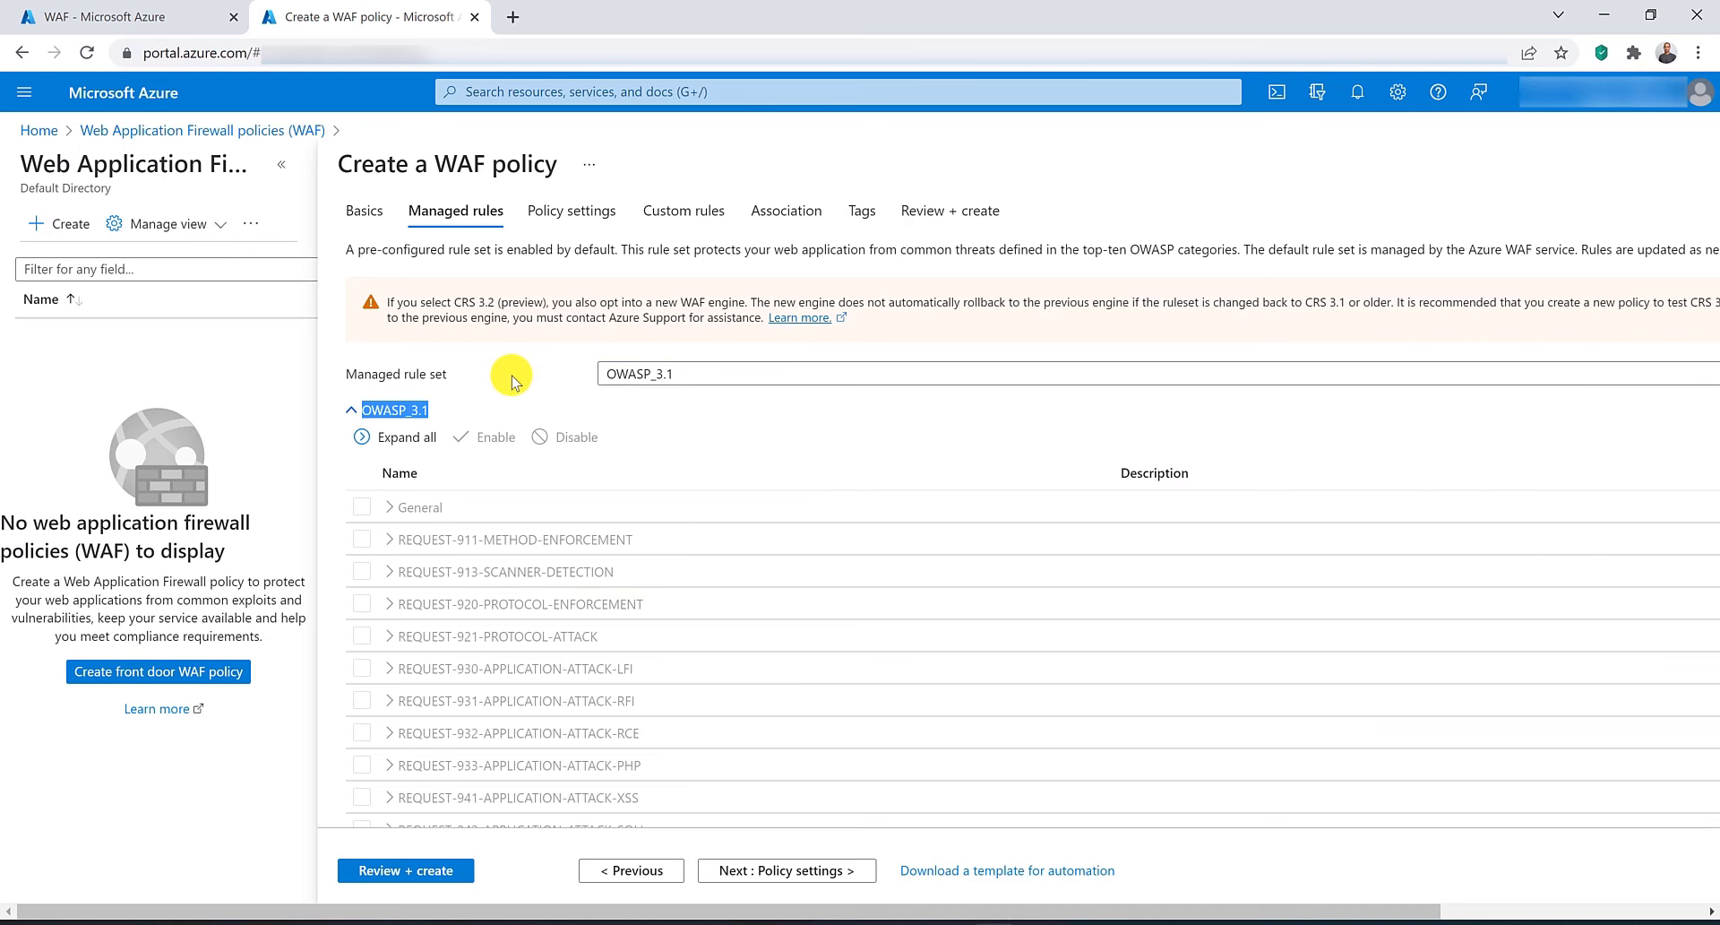
left_click_drag(856, 912, 1111, 911)
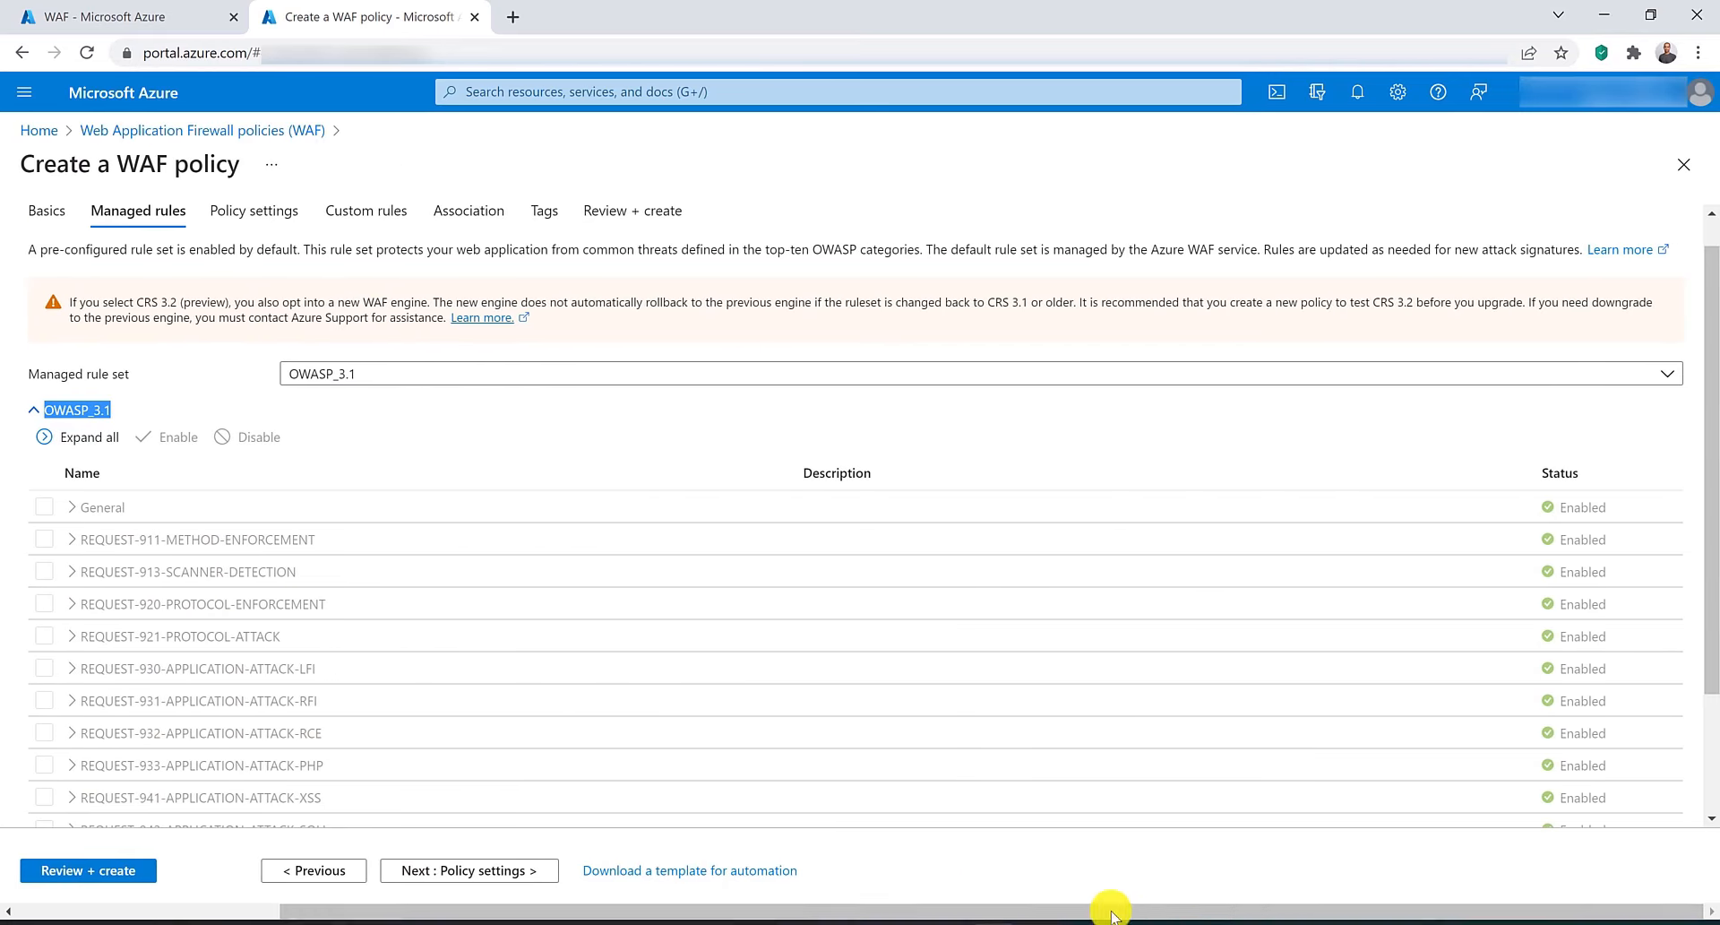
left_click(83, 438)
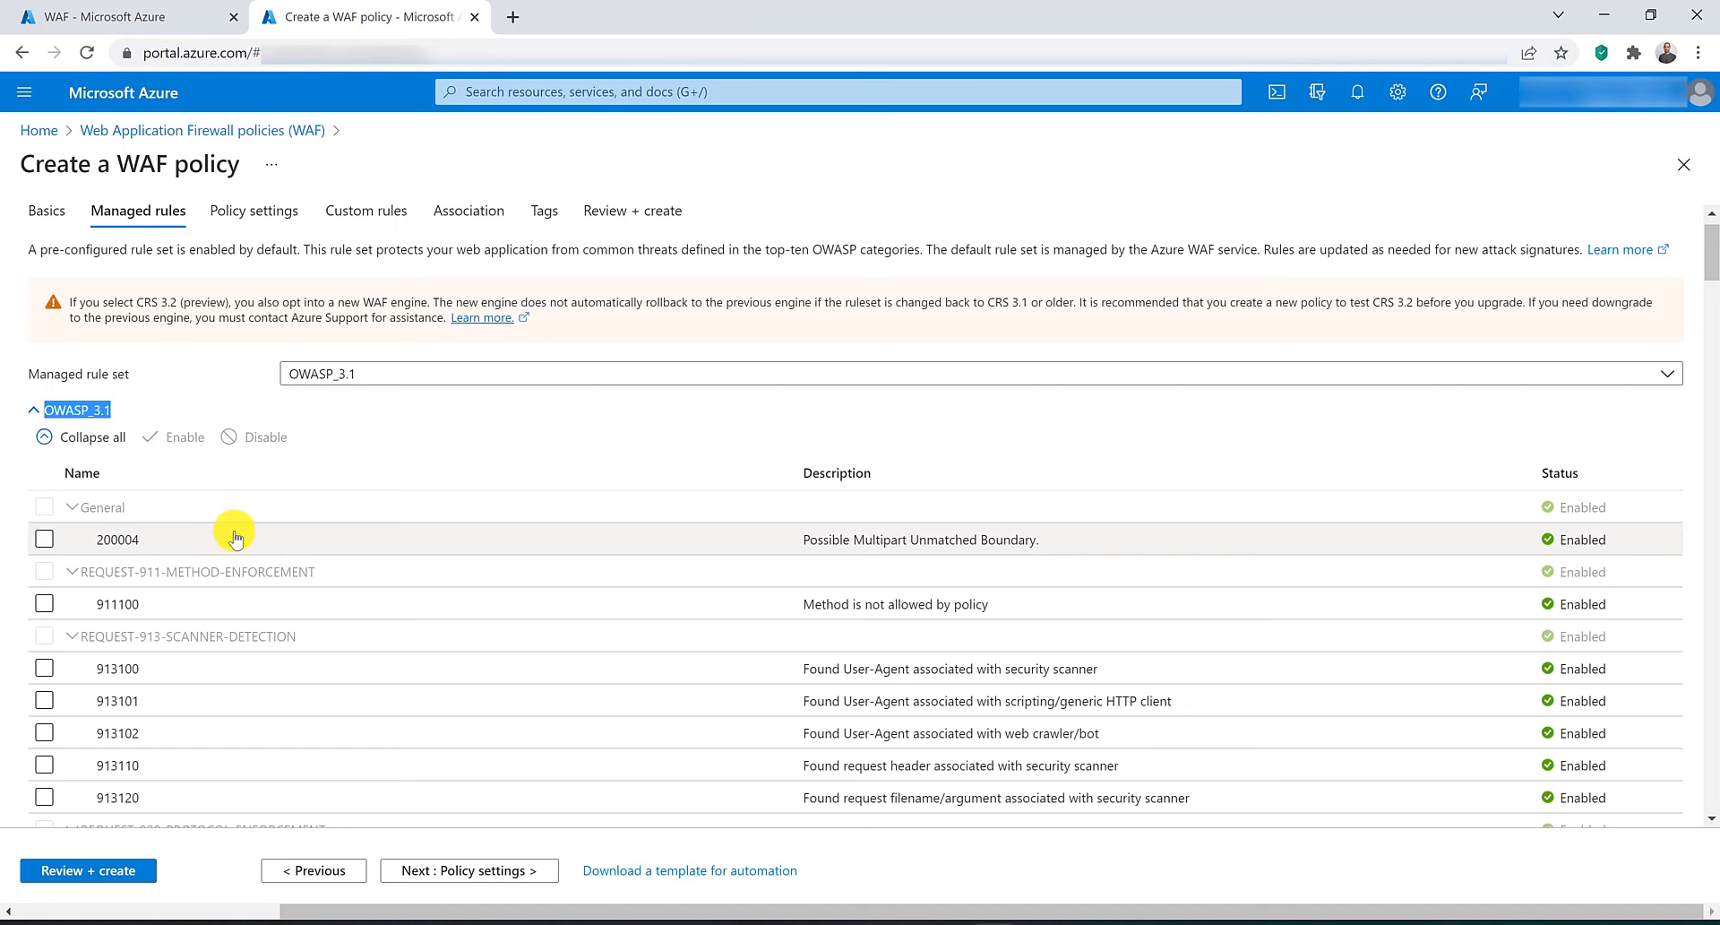
scroll(235, 539, "down", 2)
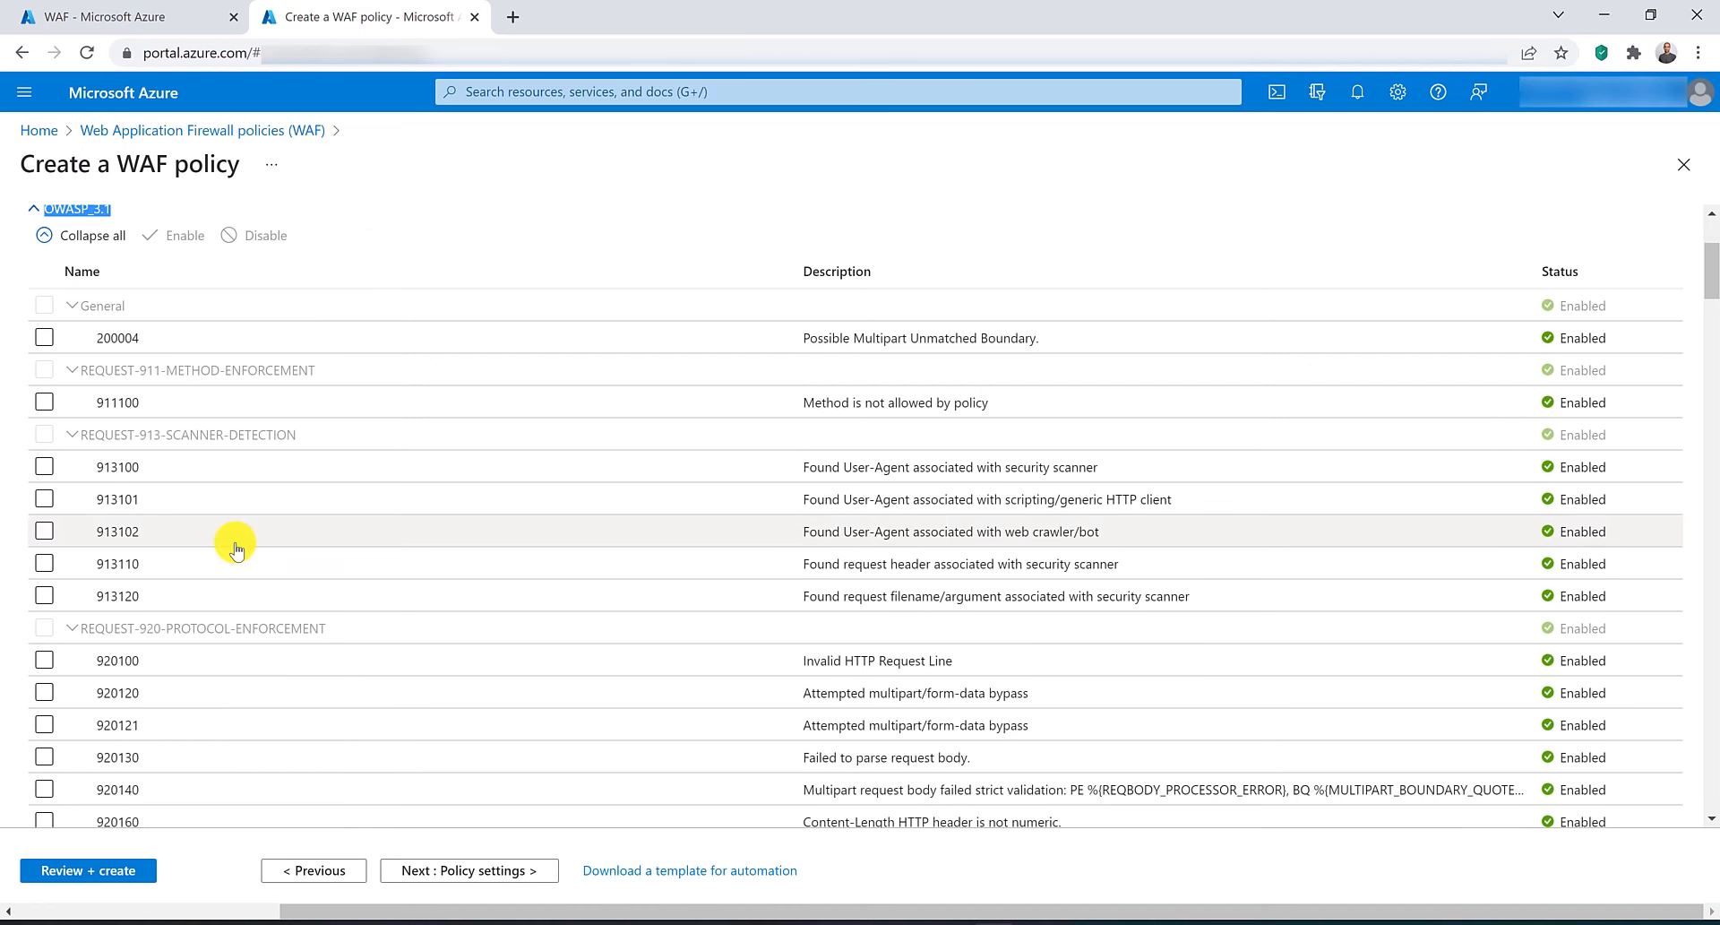
scroll(235, 545, "down", 1)
scroll(236, 545, "down", 1)
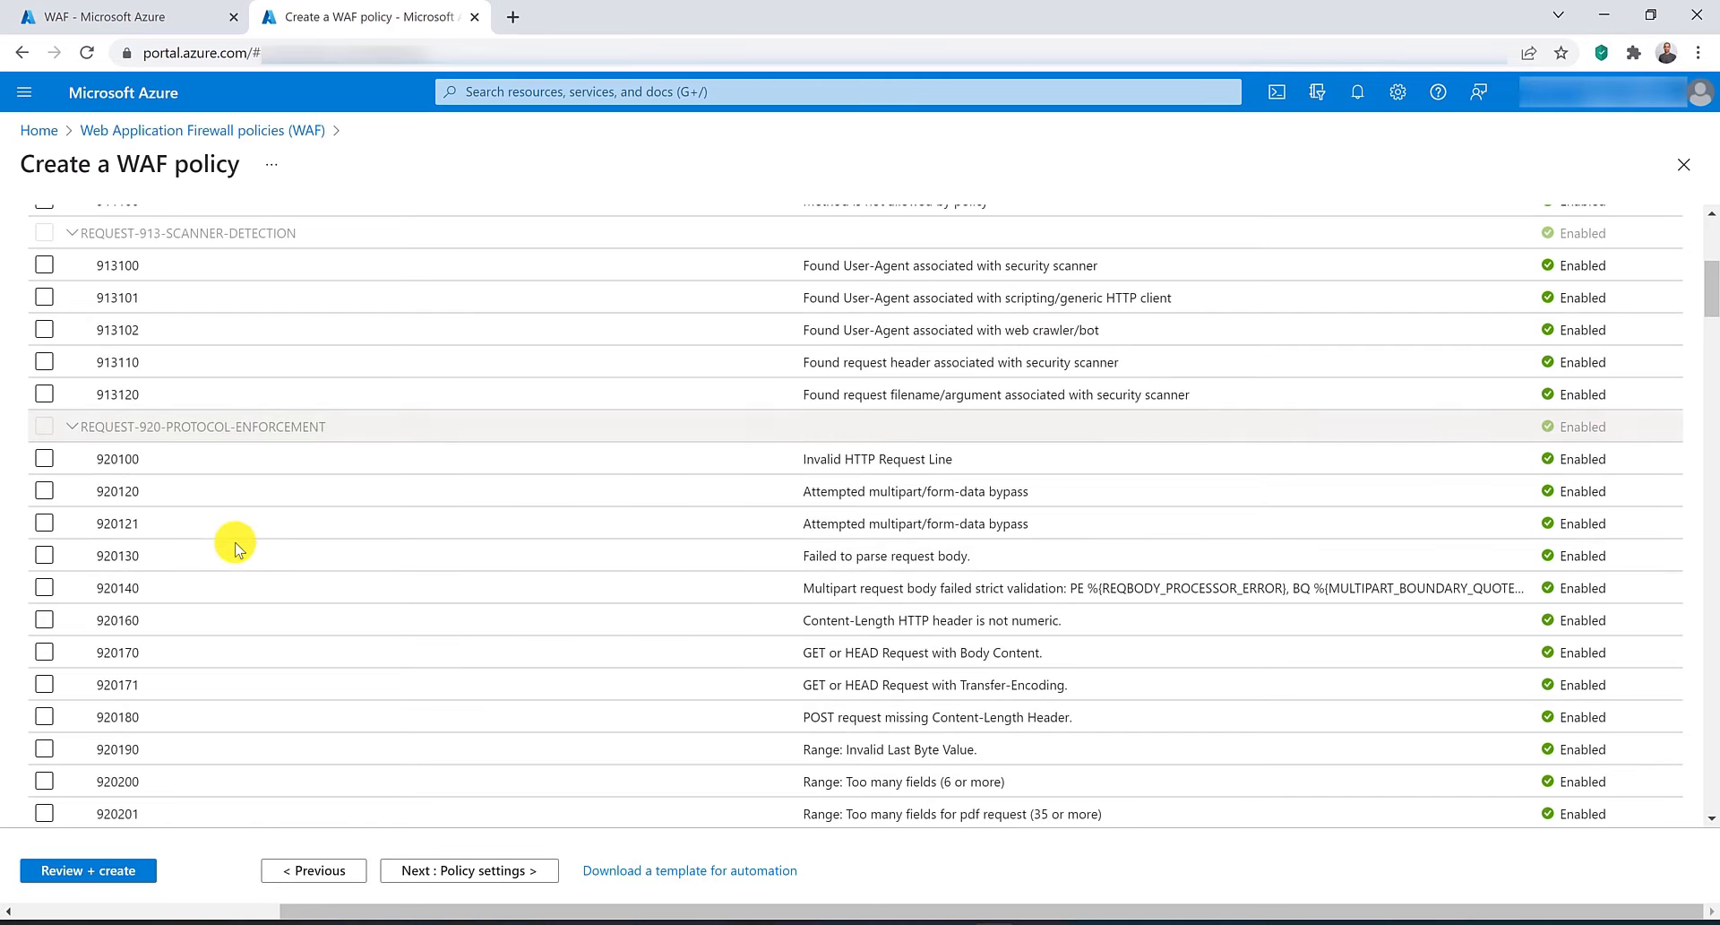
scroll(236, 544, "down", 2)
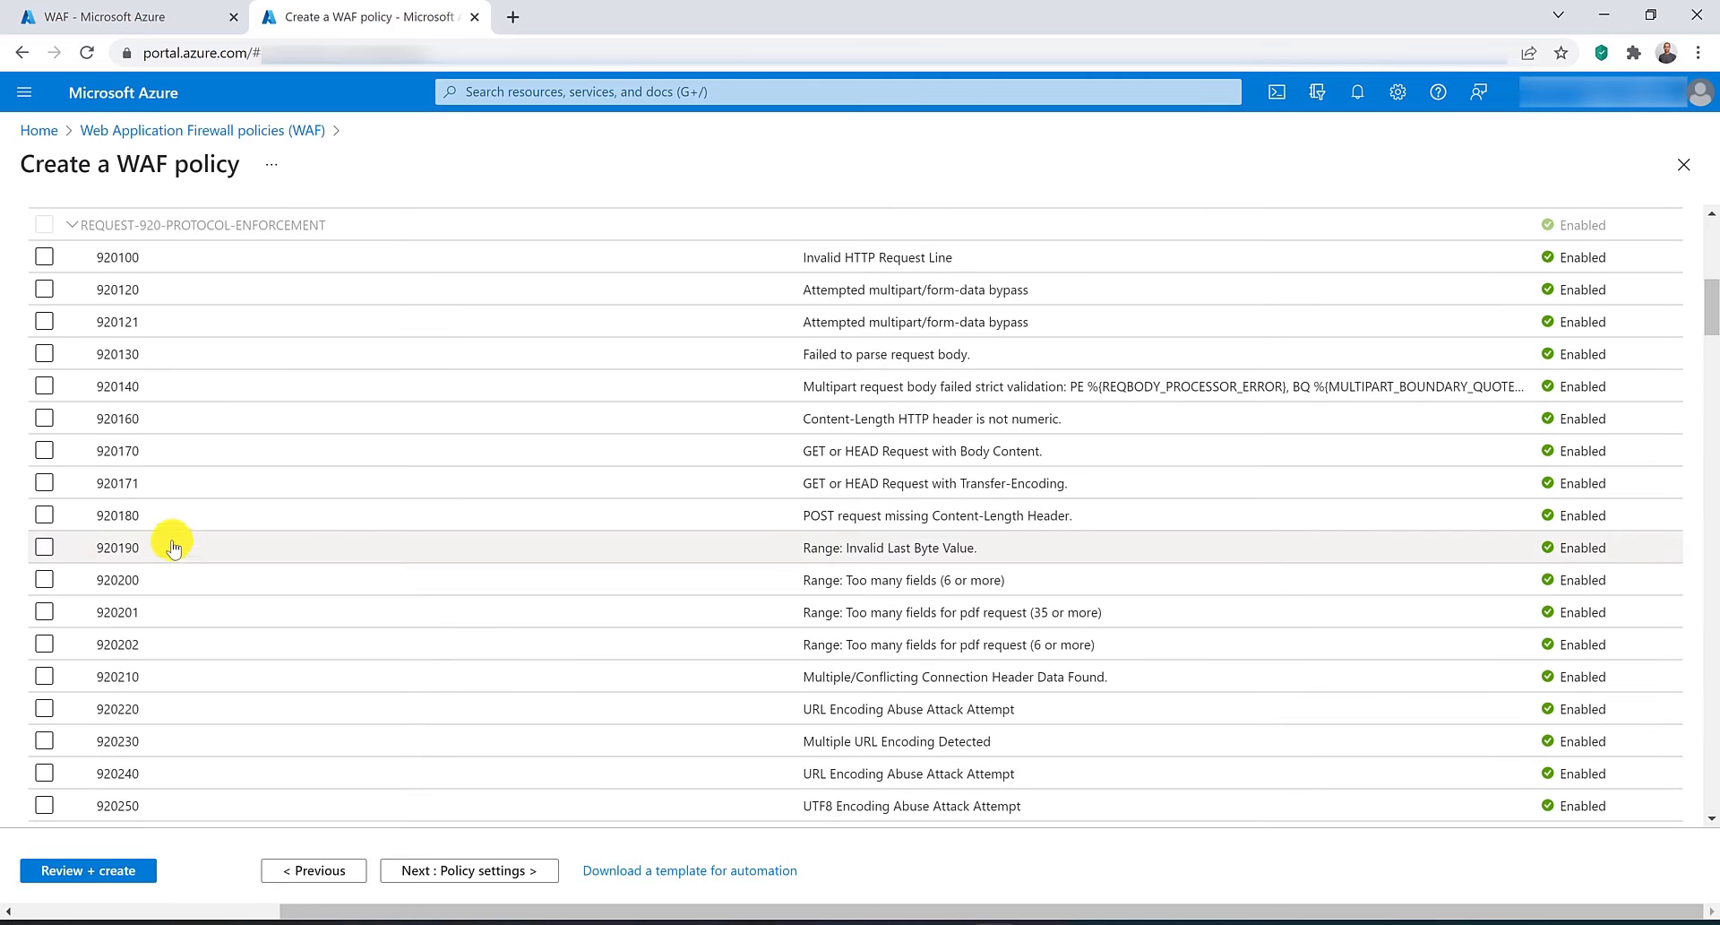
scroll(134, 510, "up", 7)
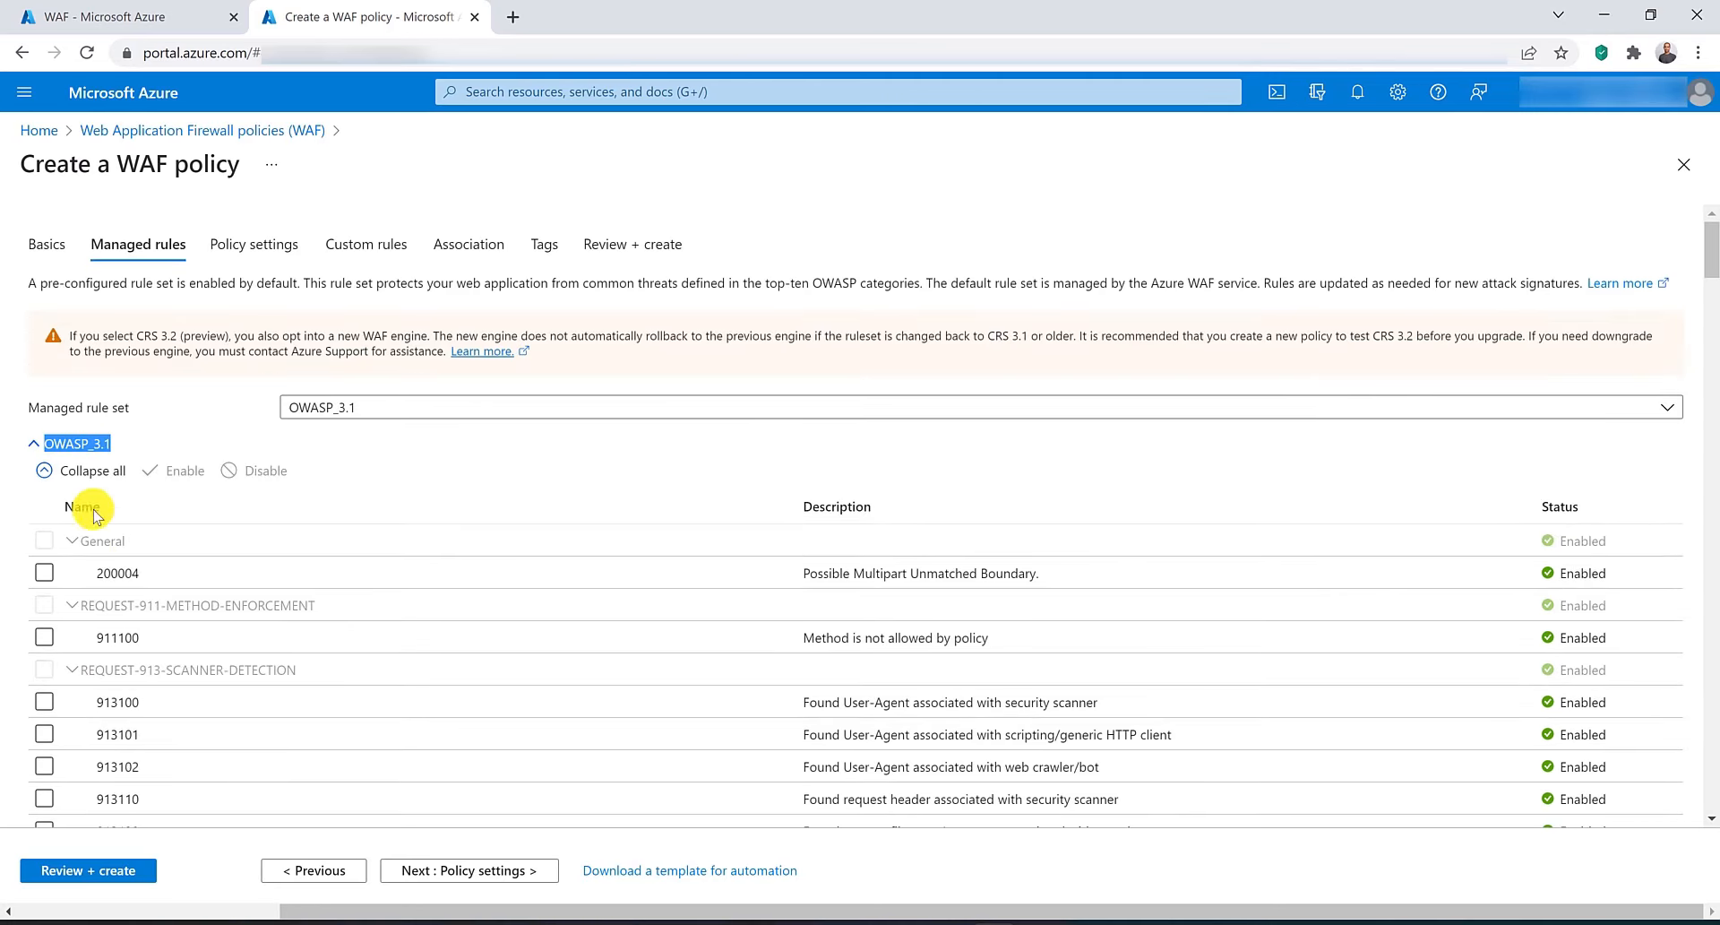
left_click(44, 572)
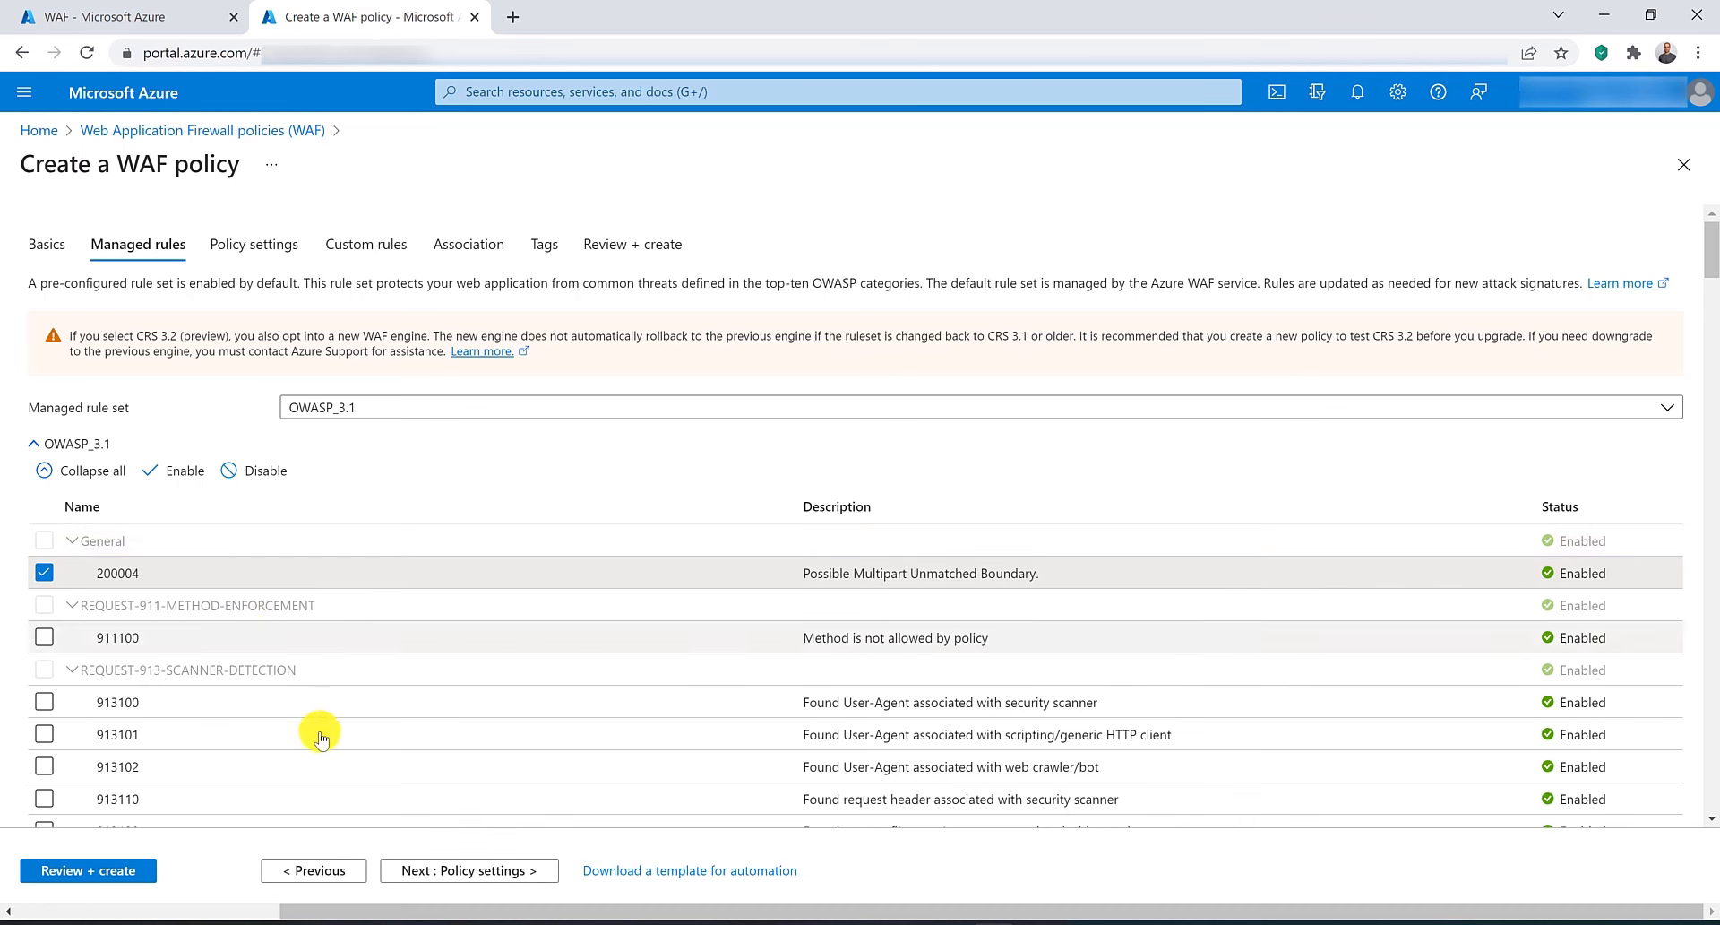
Move on to custom rules and start adding a custom rule named rule01 with priority 1.
left_click(445, 876)
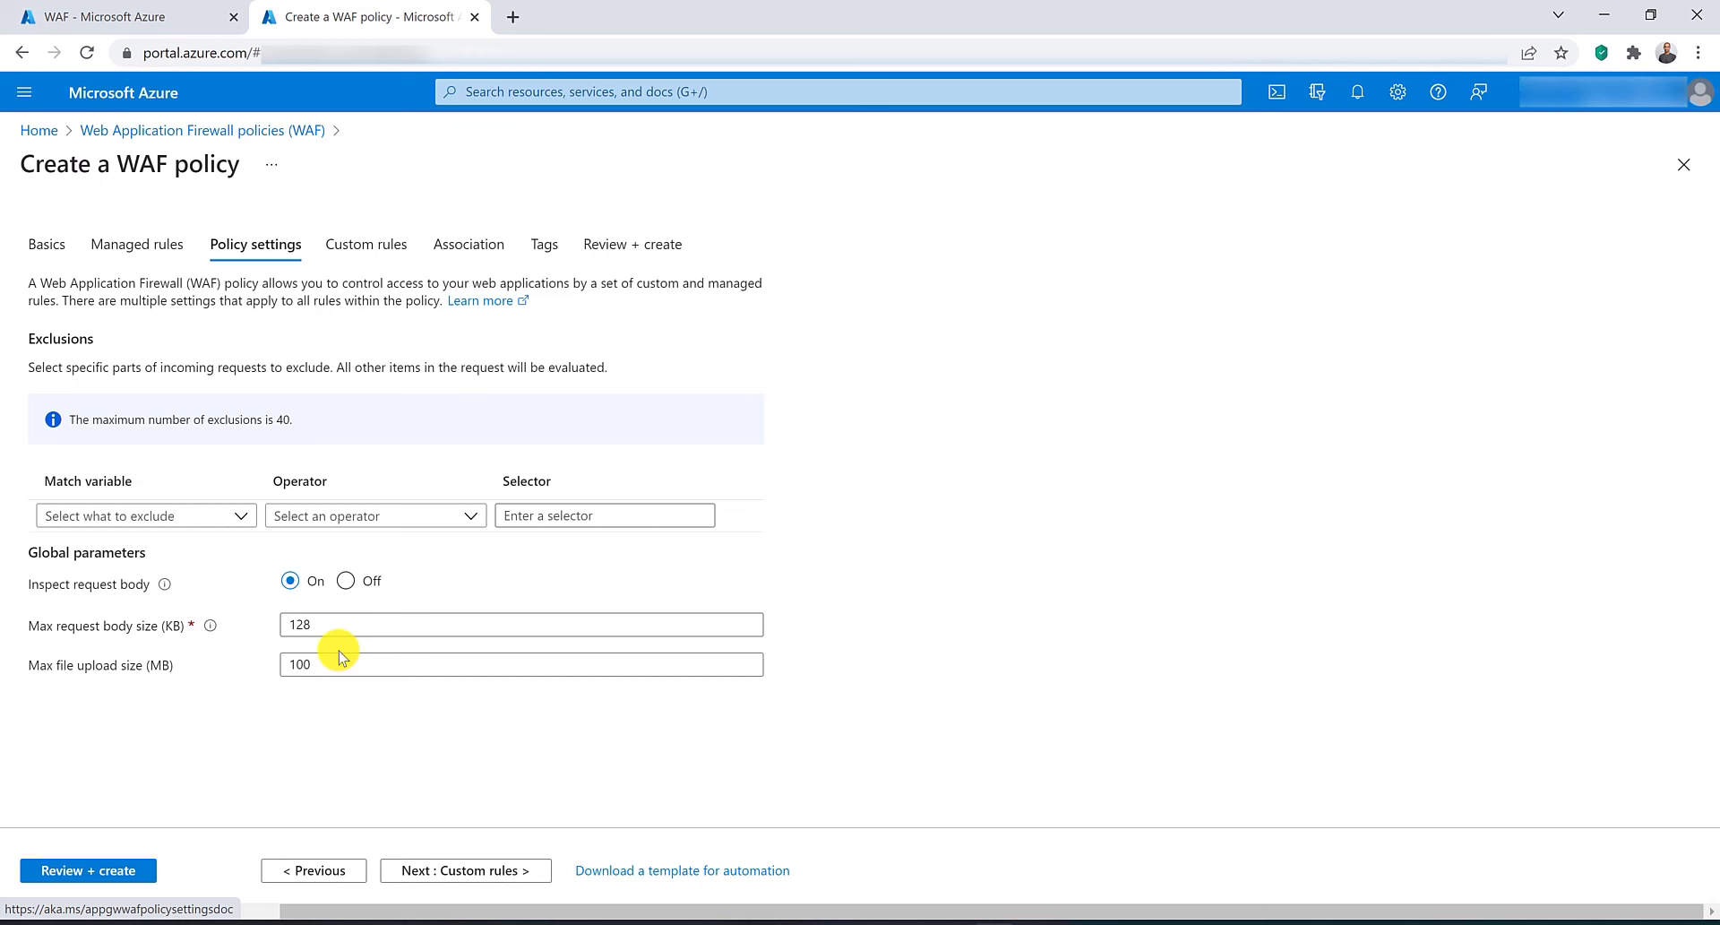
left_click(463, 872)
left_click(126, 380)
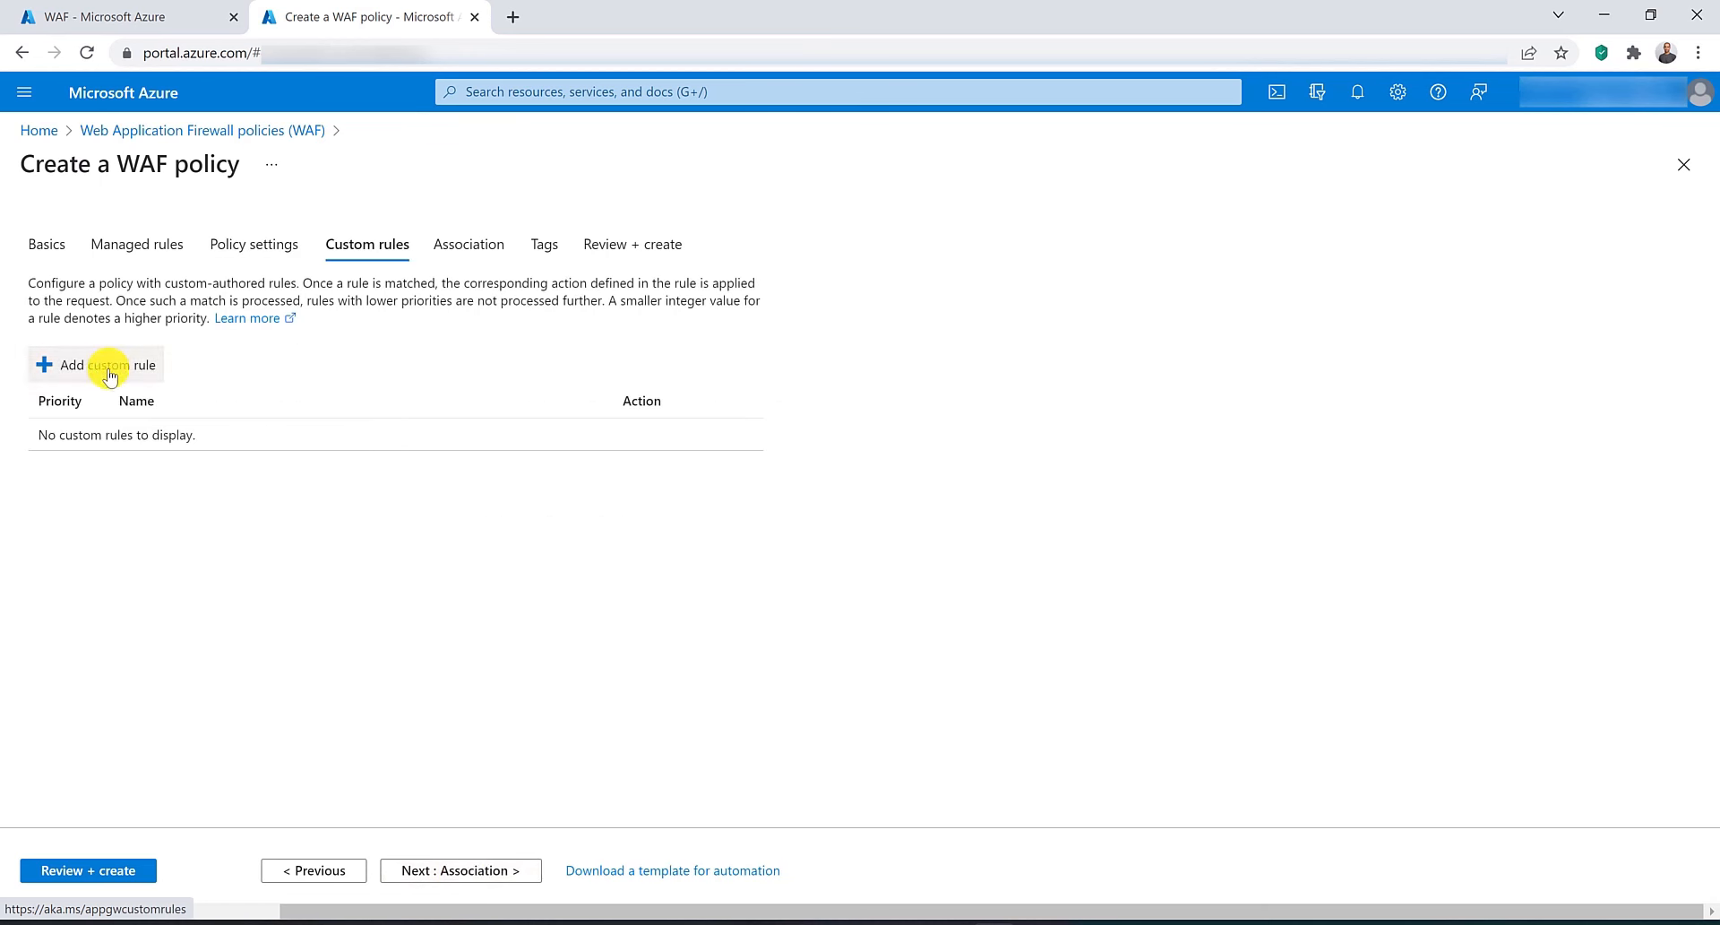
left_click(1495, 266)
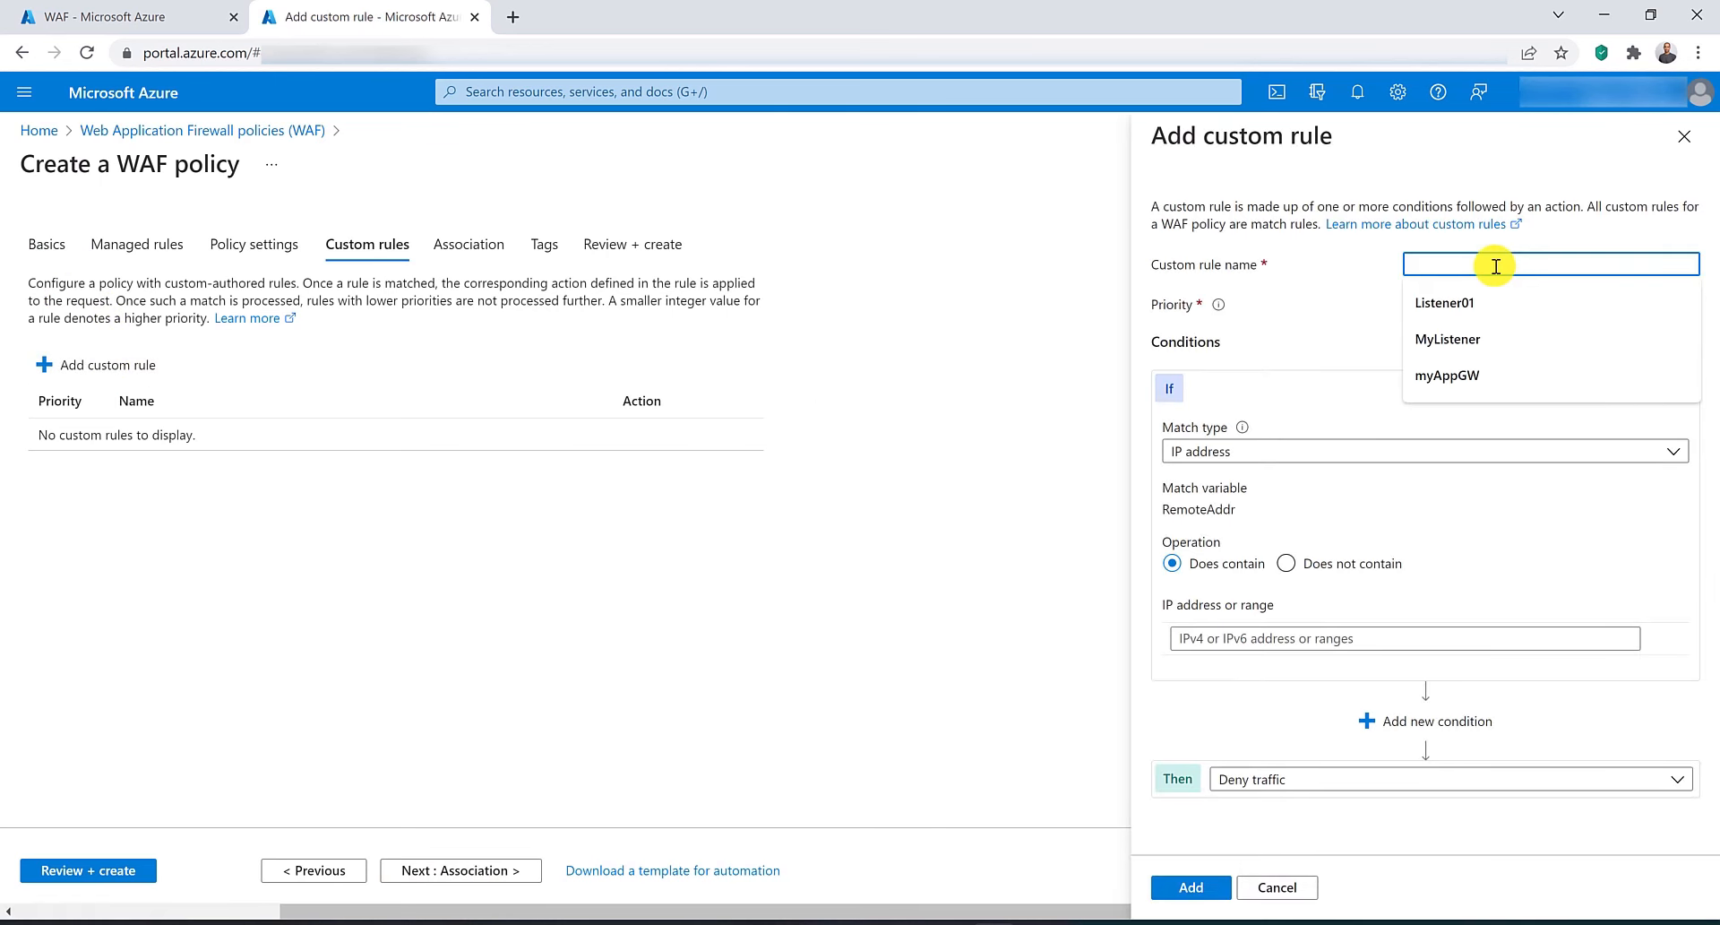
type("rule01")
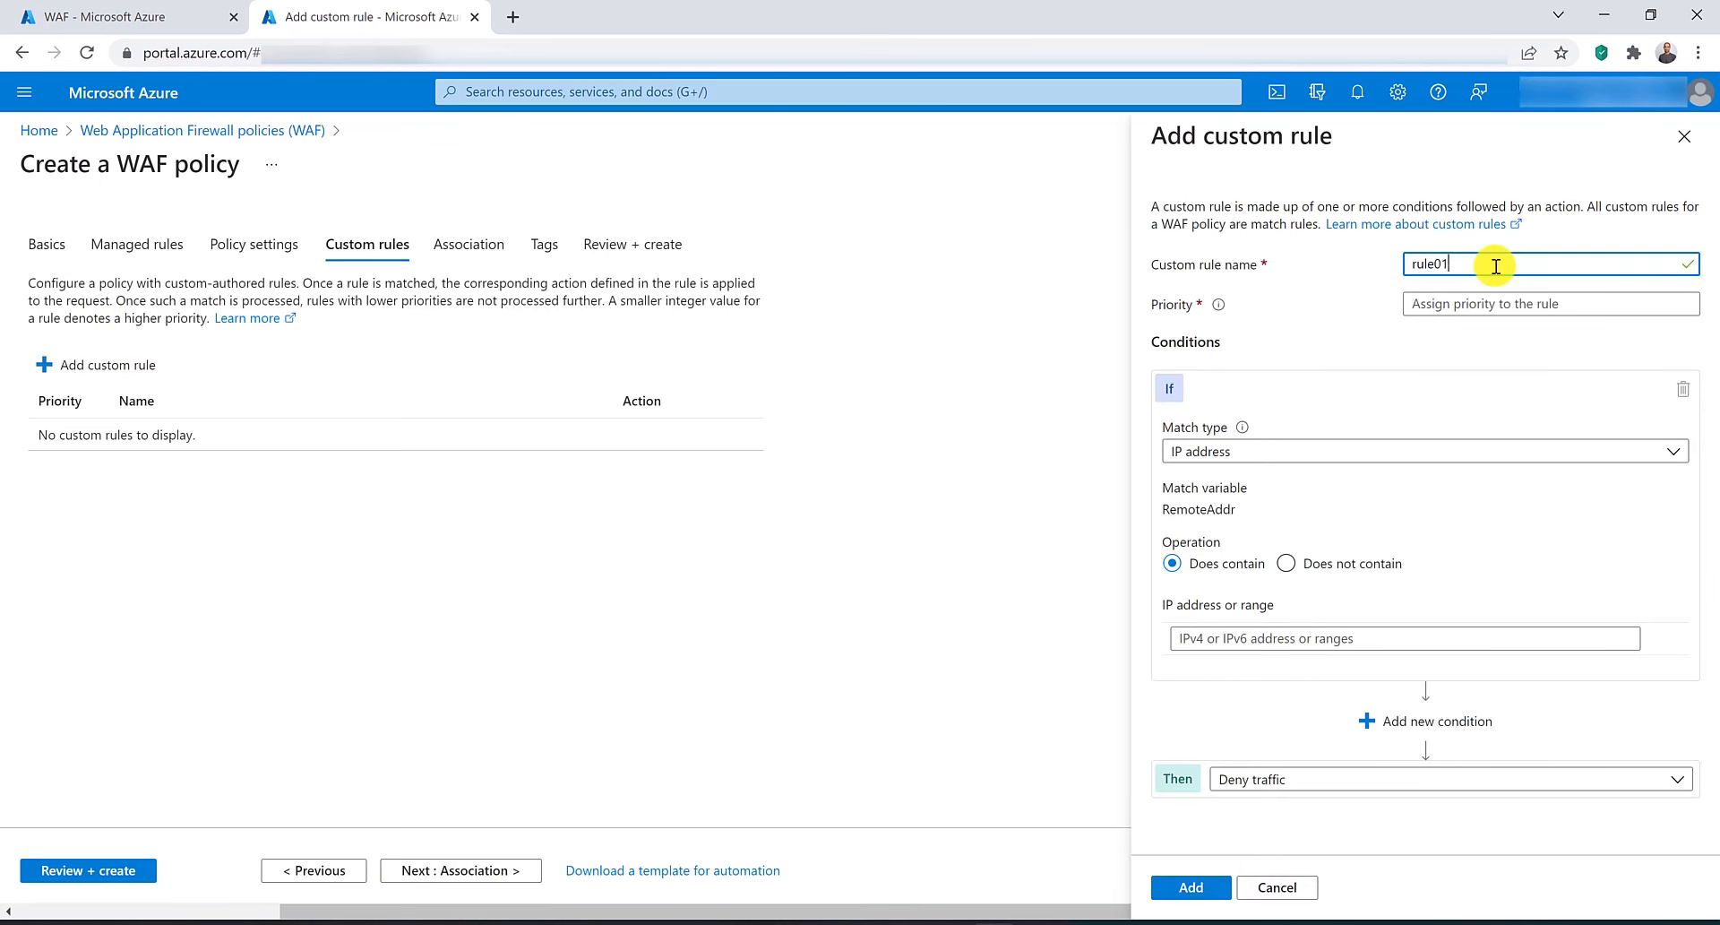
left_click(1469, 309)
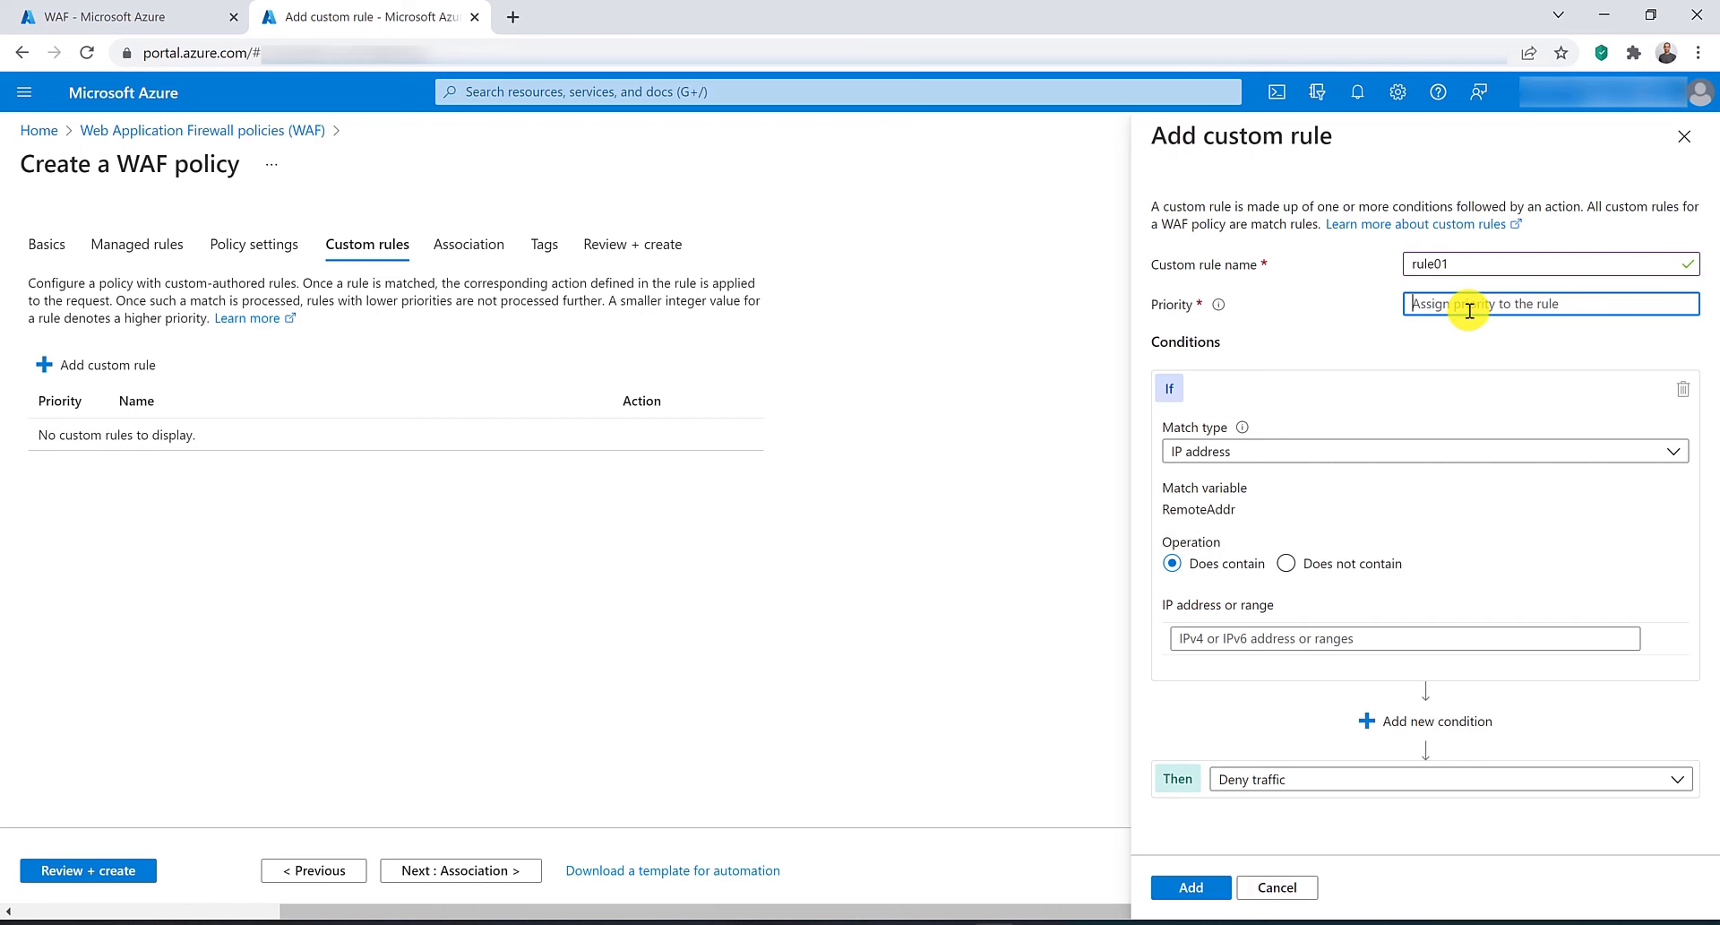
type("1")
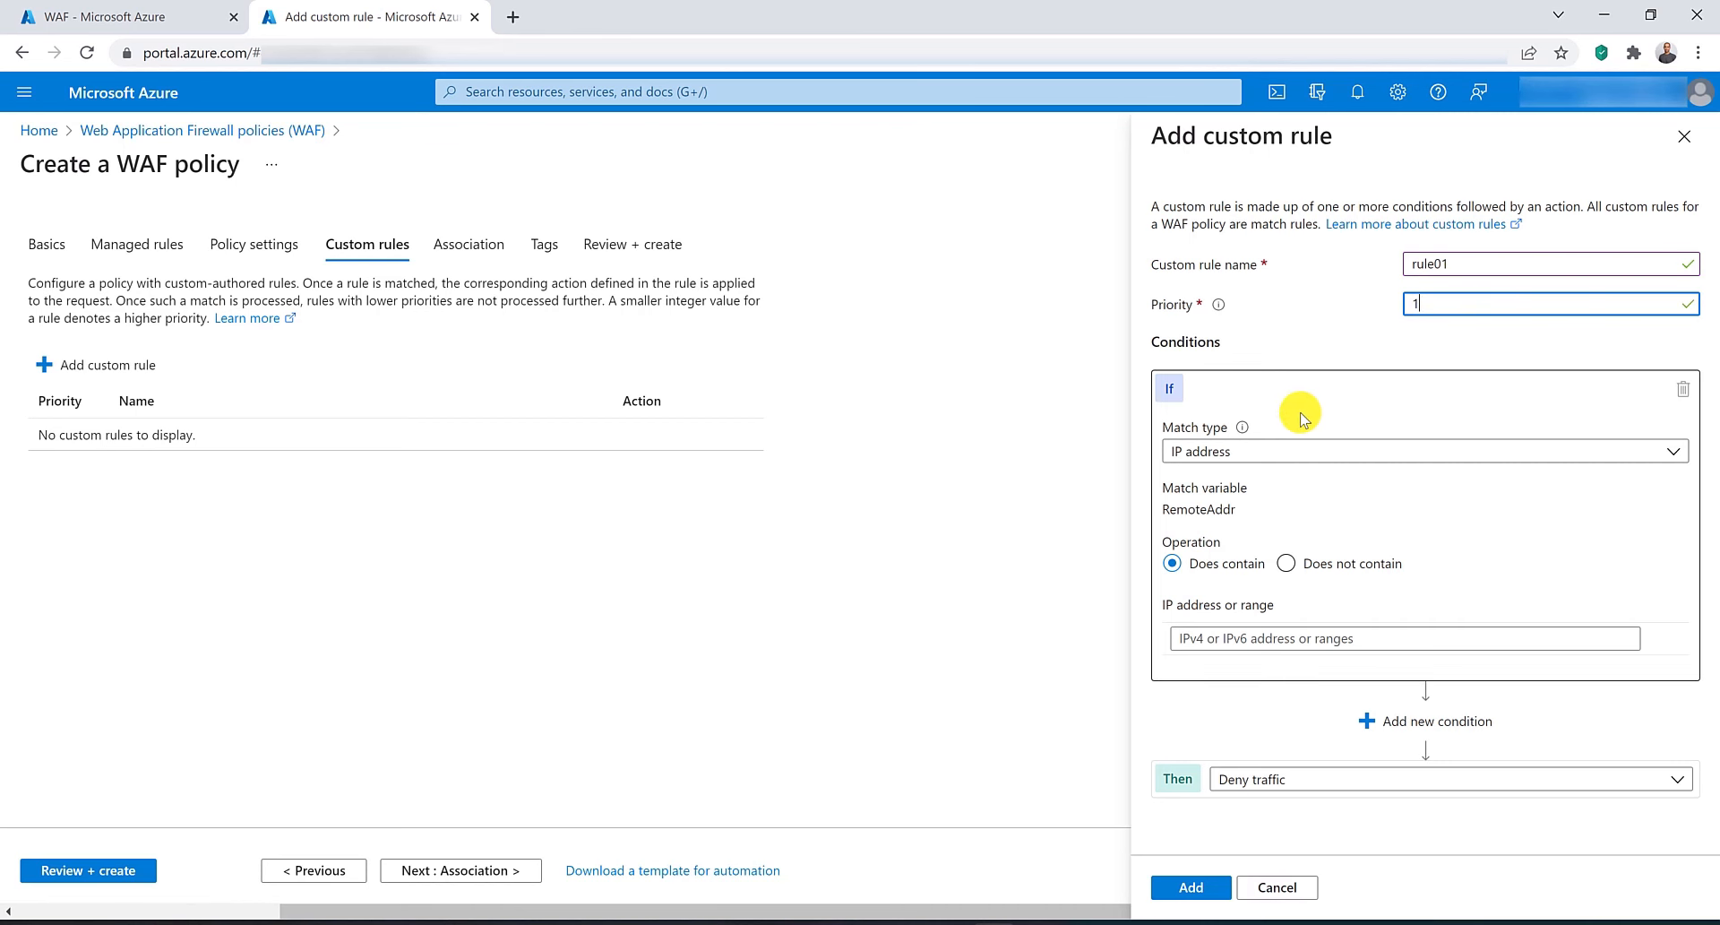
Make the rule's condition a Geo location match on RequestHeaders with header name loc.
left_click(1321, 452)
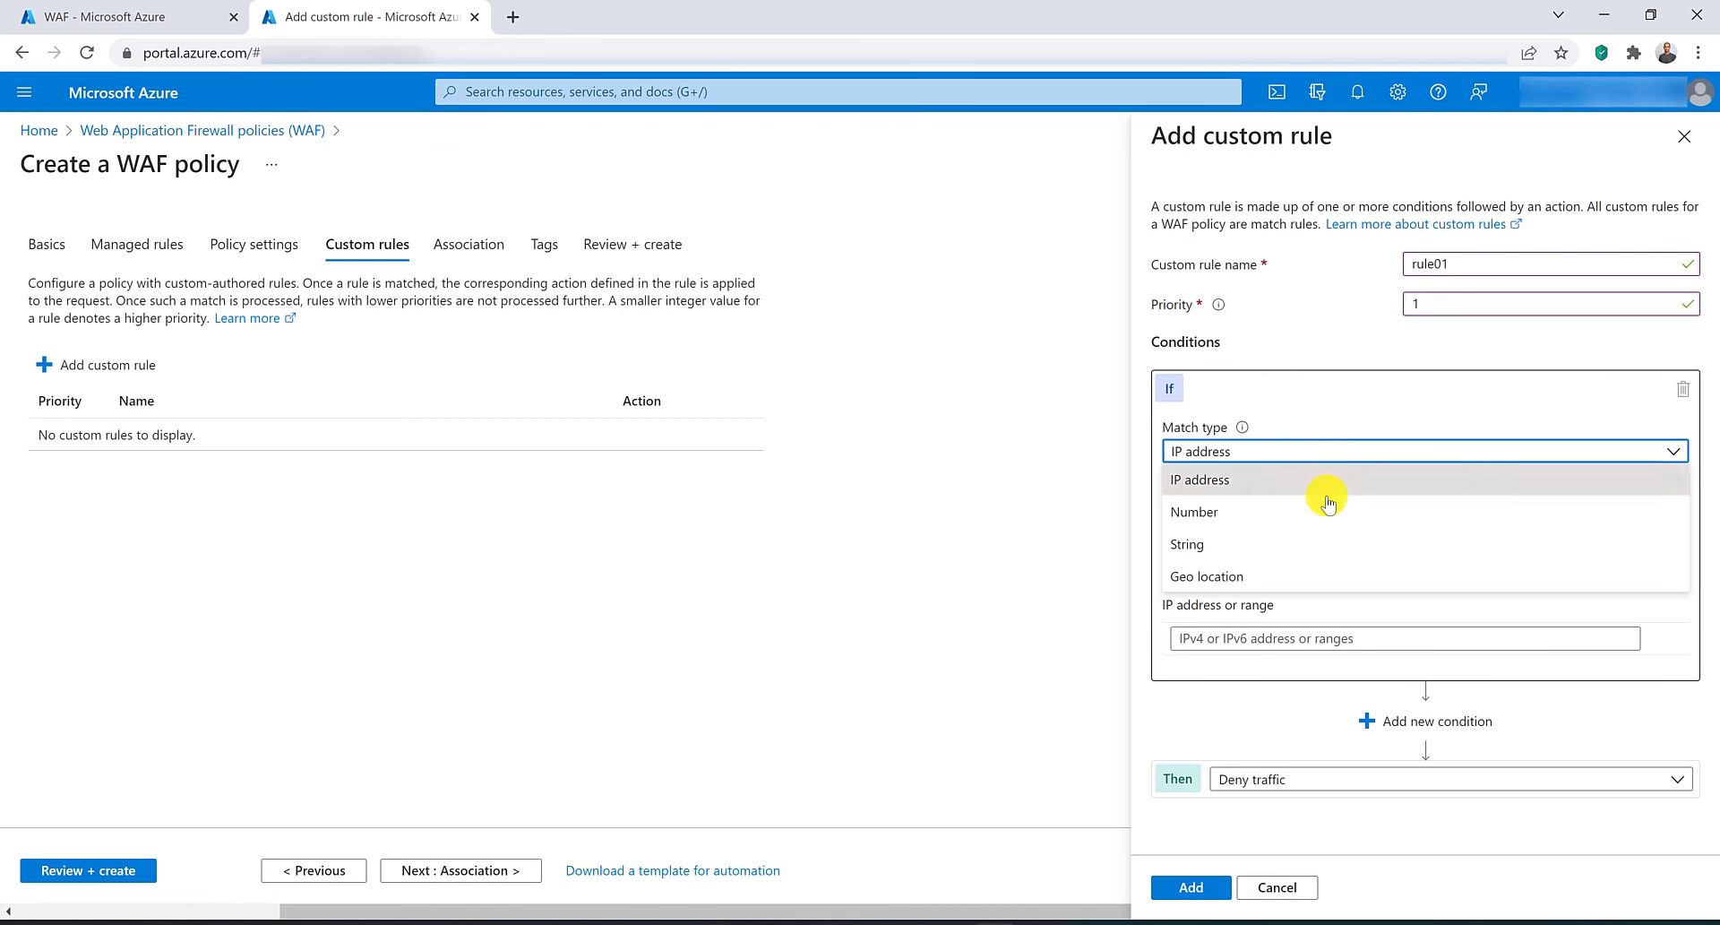
left_click(1285, 585)
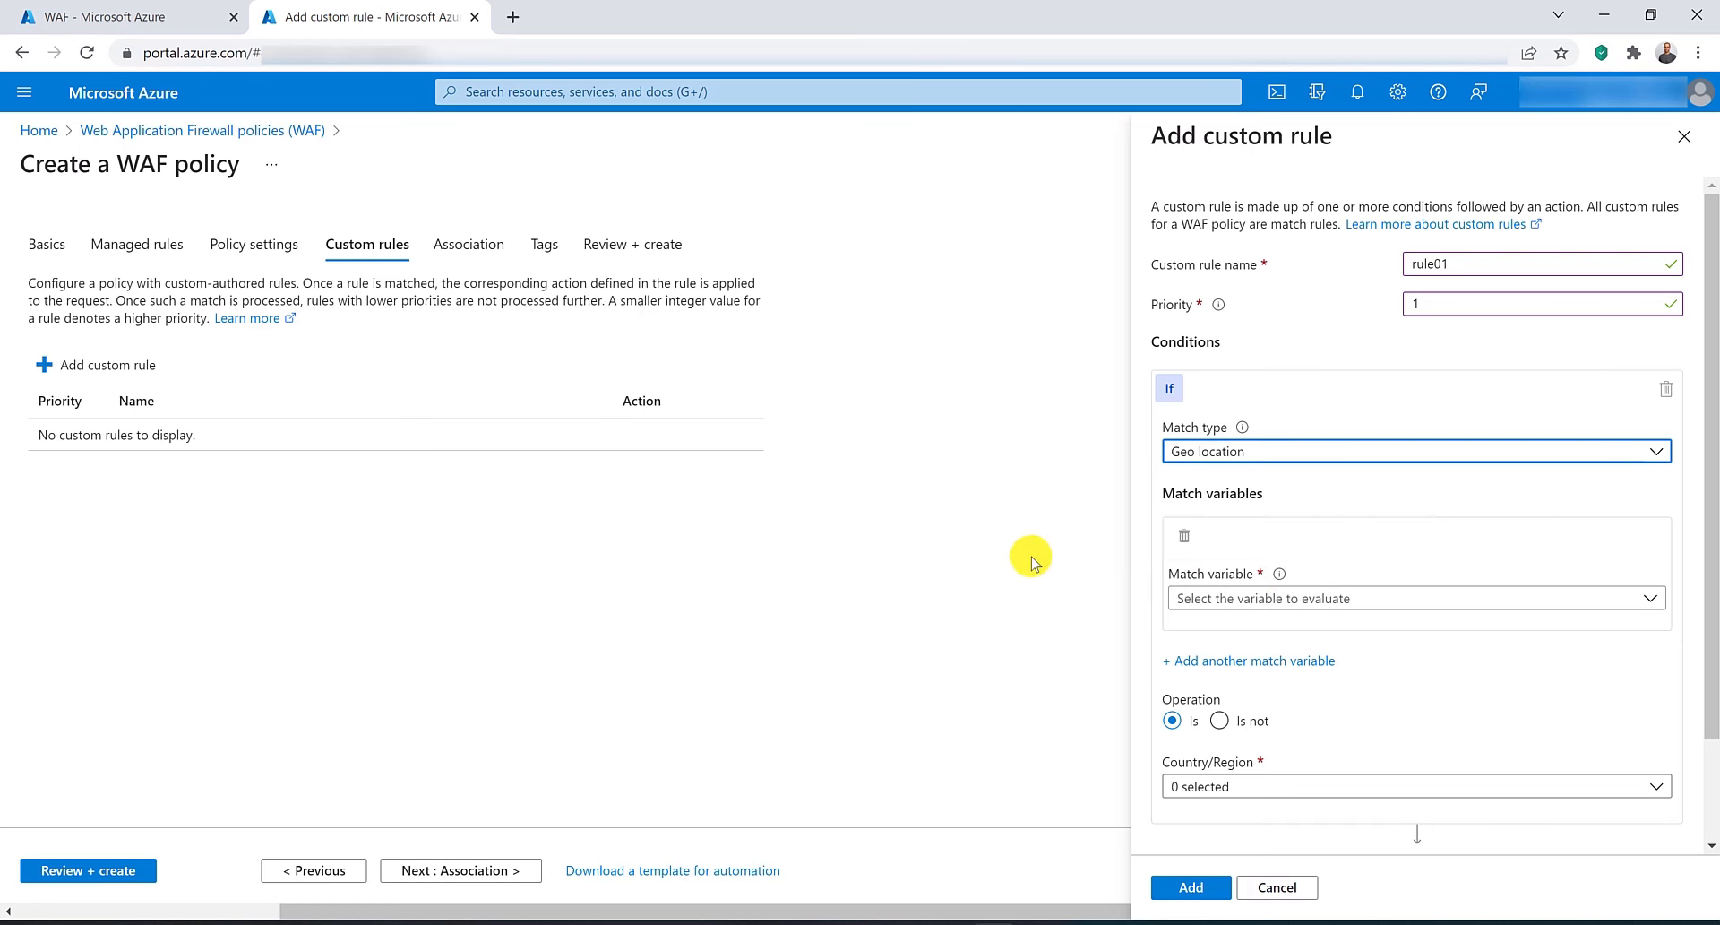
left_click(1270, 603)
left_click(1242, 661)
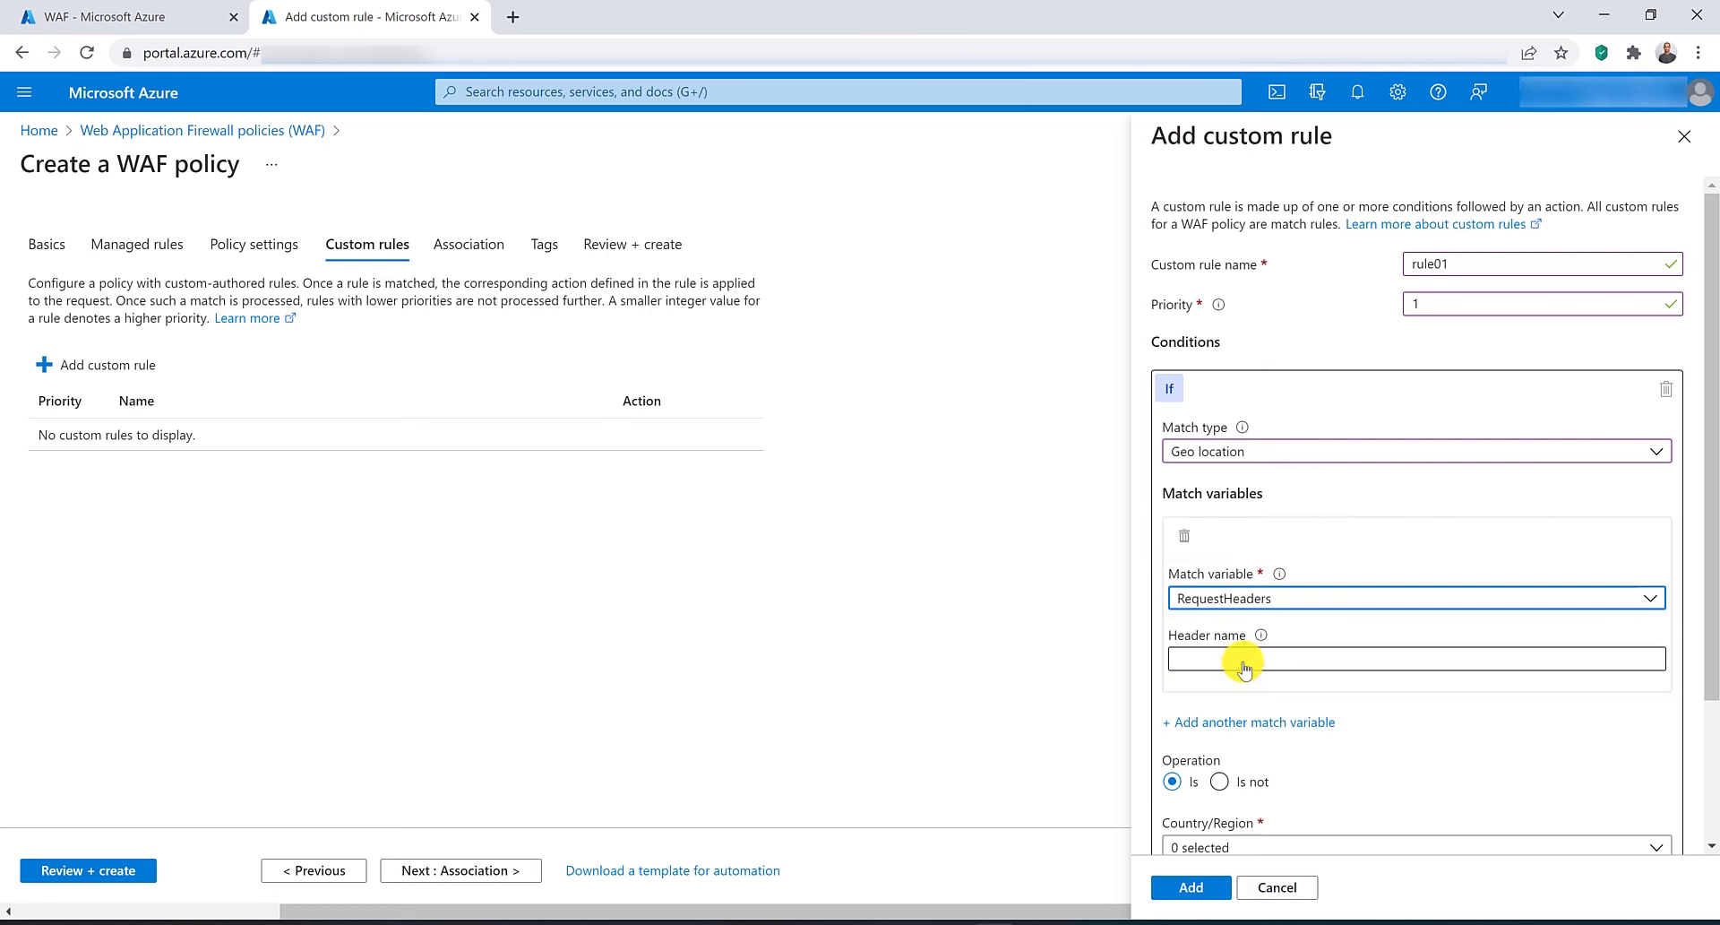
left_click(1242, 662)
type("loc")
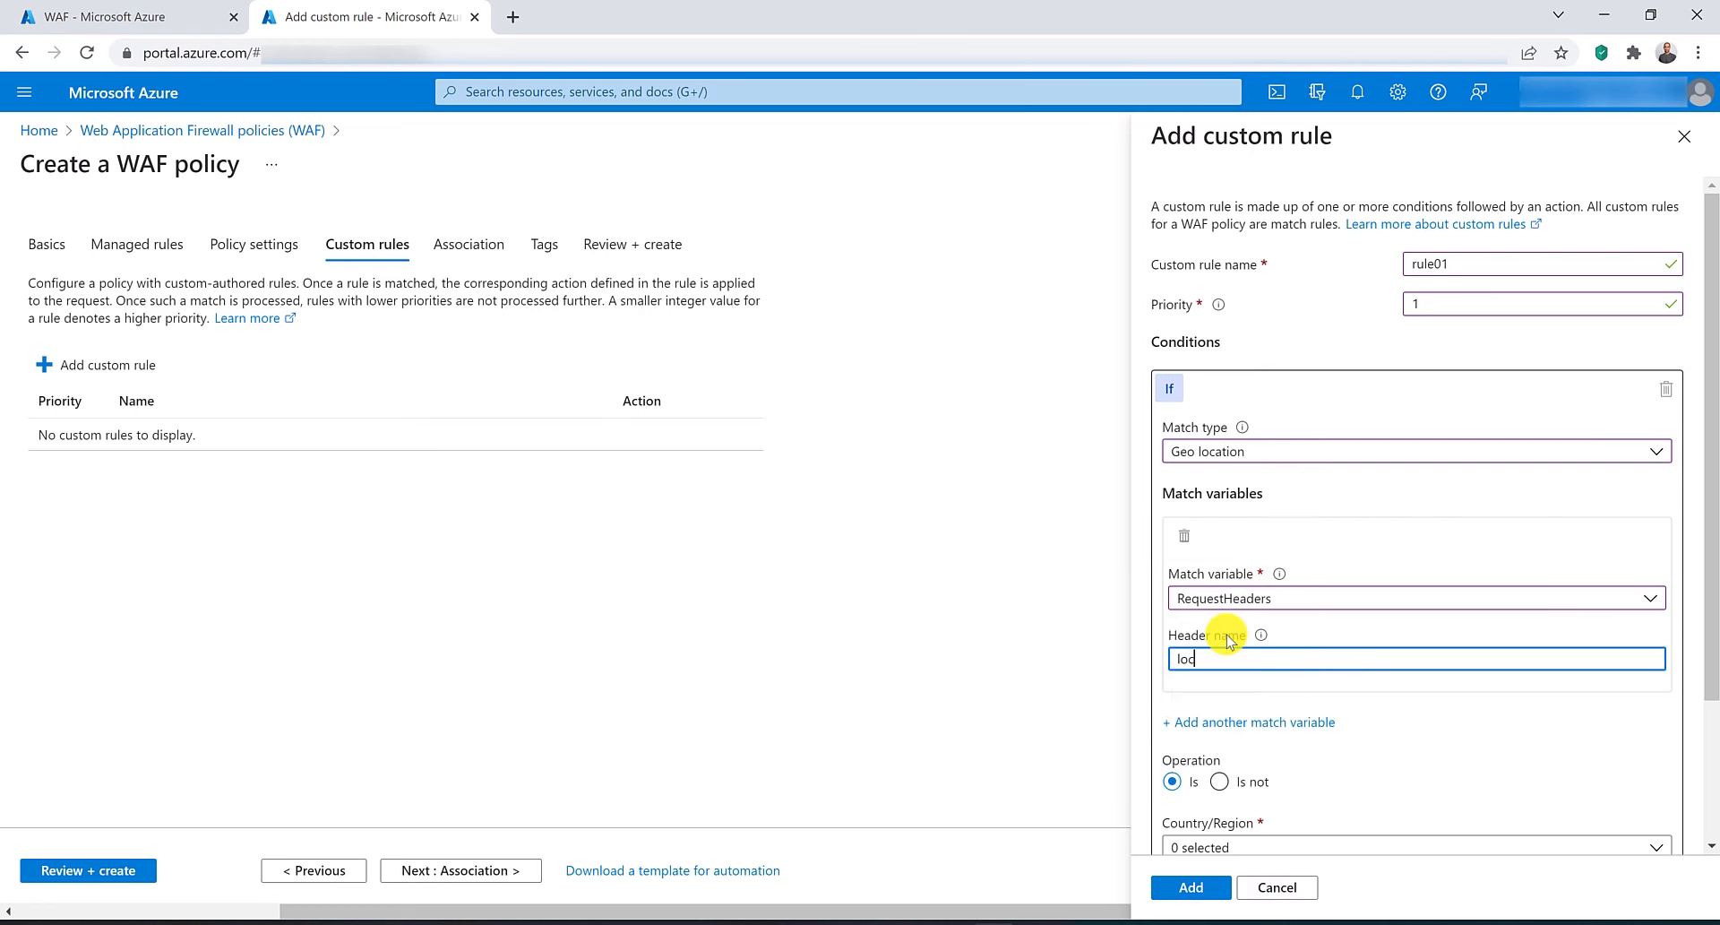
Set the operation to Is not, choose Australia as the country/region, and add the custom rule.
scroll(1227, 638, "down", 2)
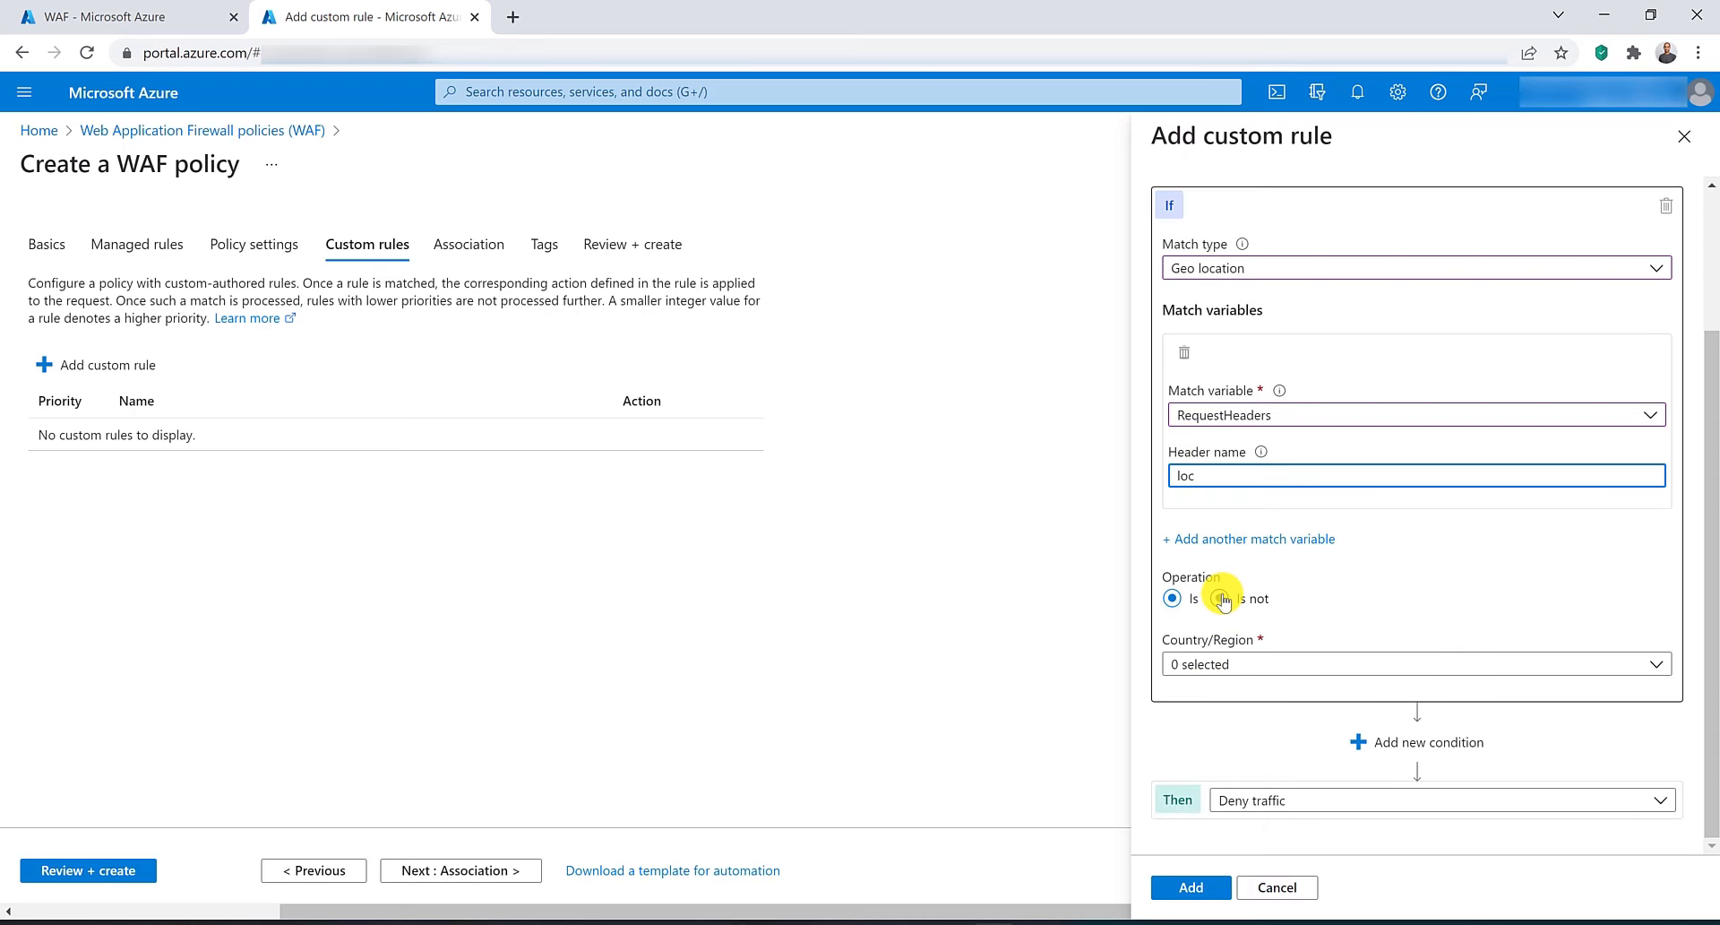
left_click(1221, 597)
left_click(1252, 663)
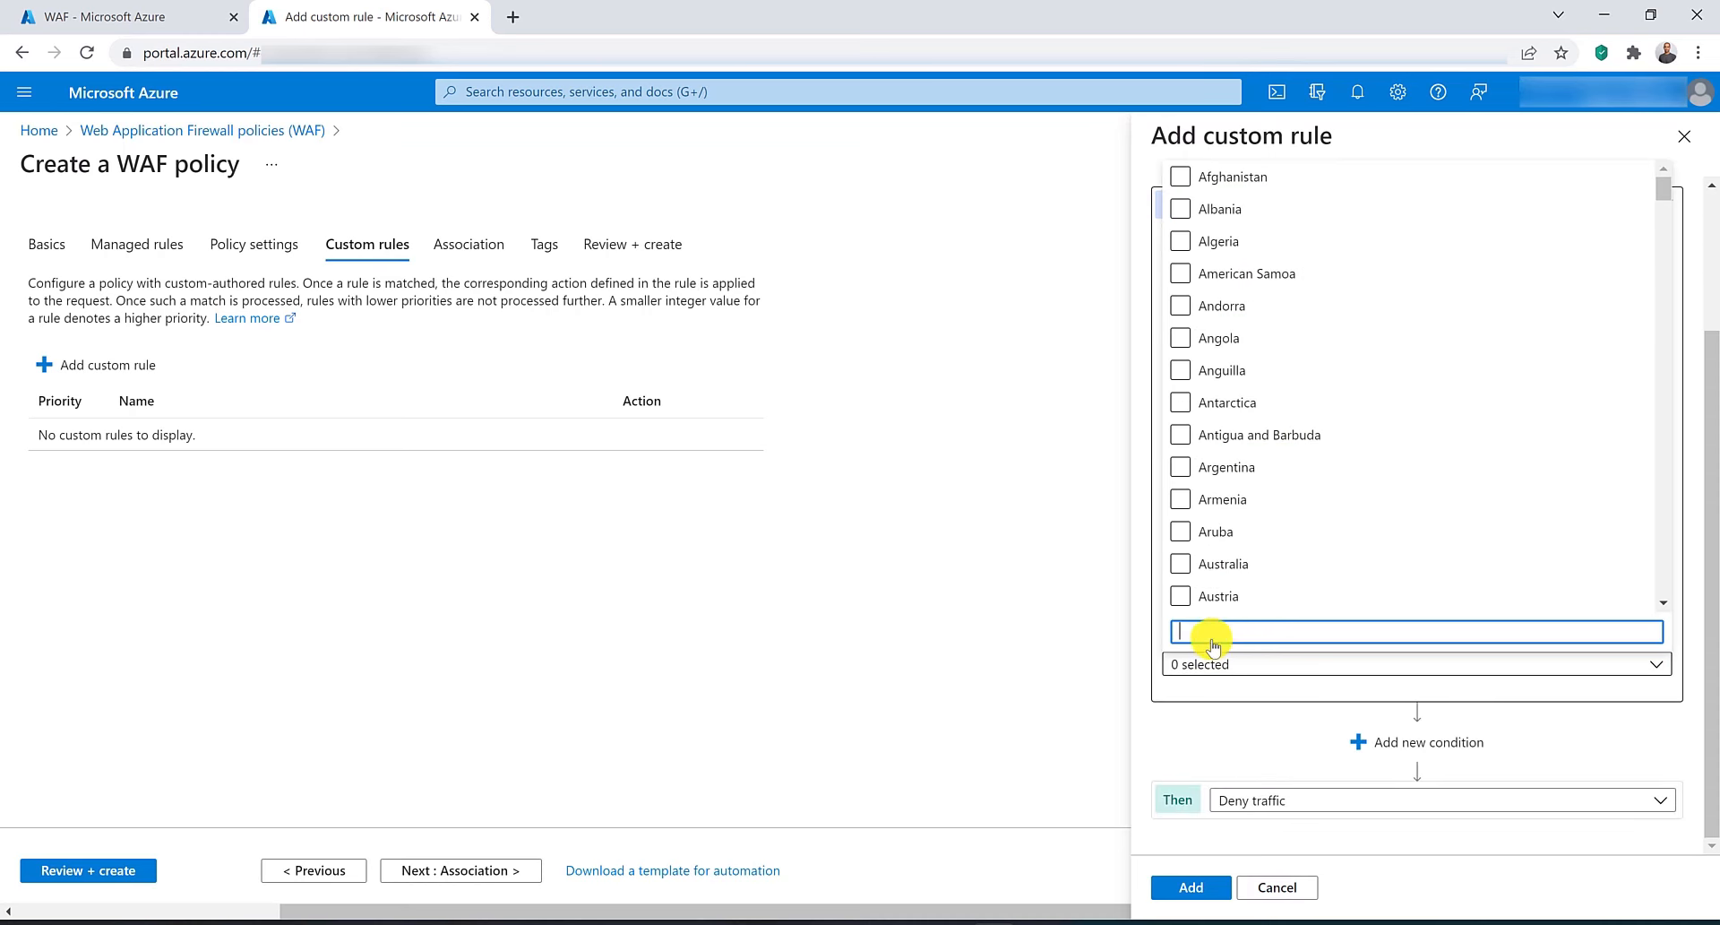
left_click(1181, 563)
left_click(1200, 717)
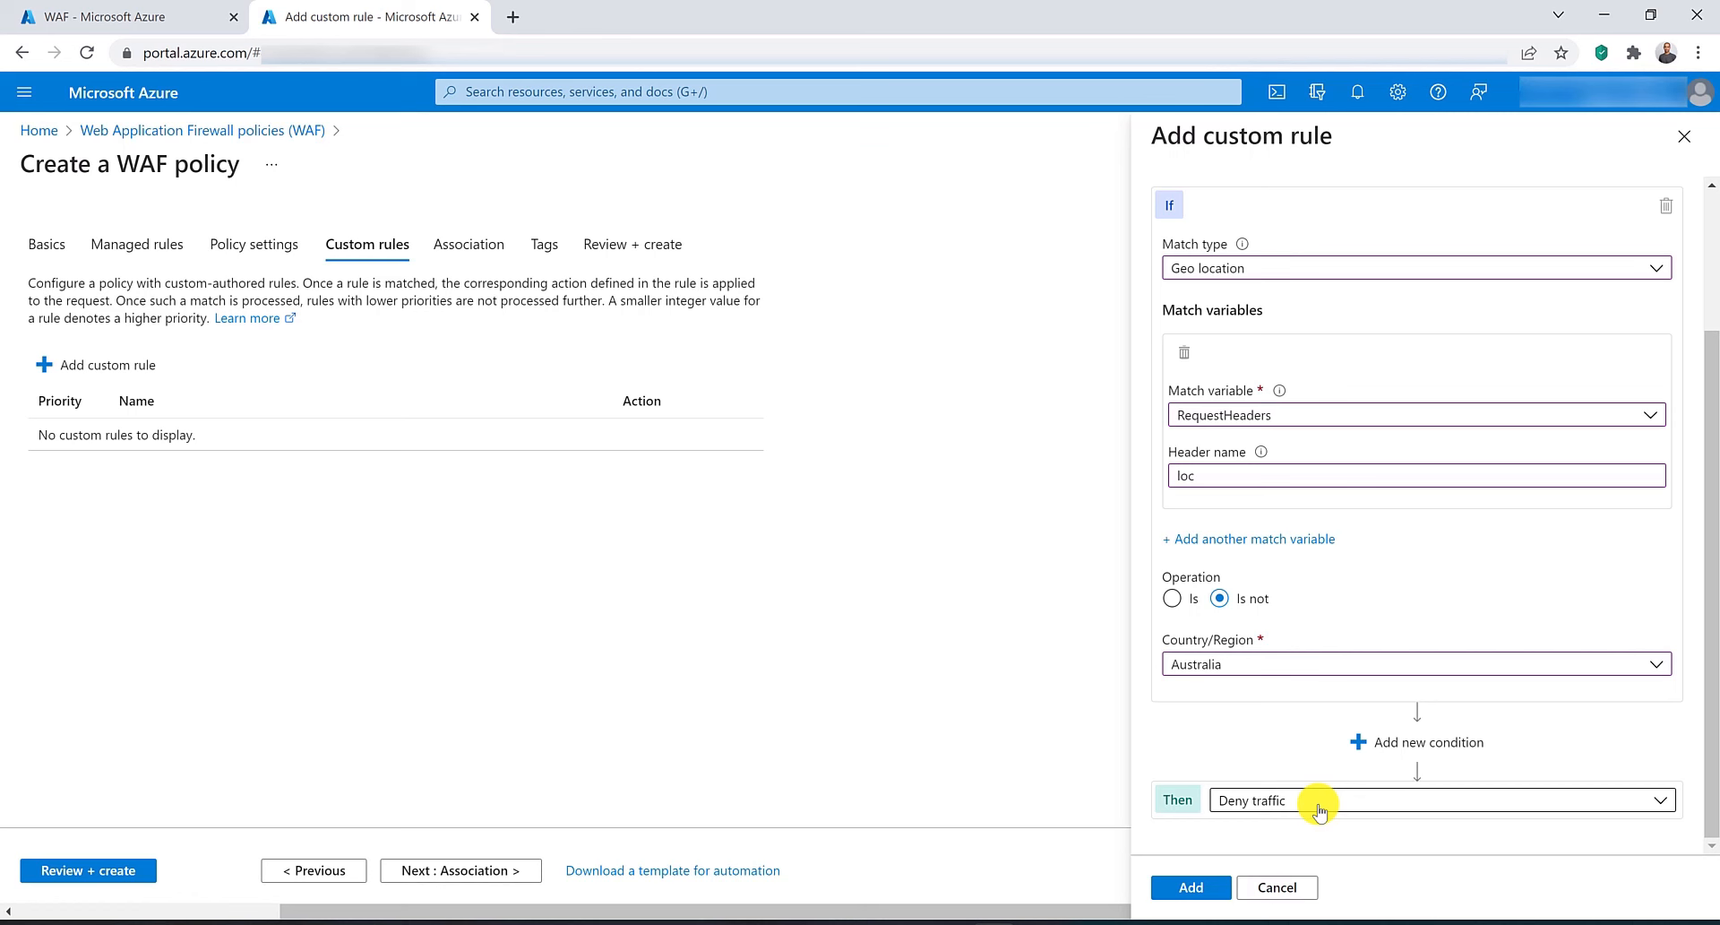
left_click(1215, 885)
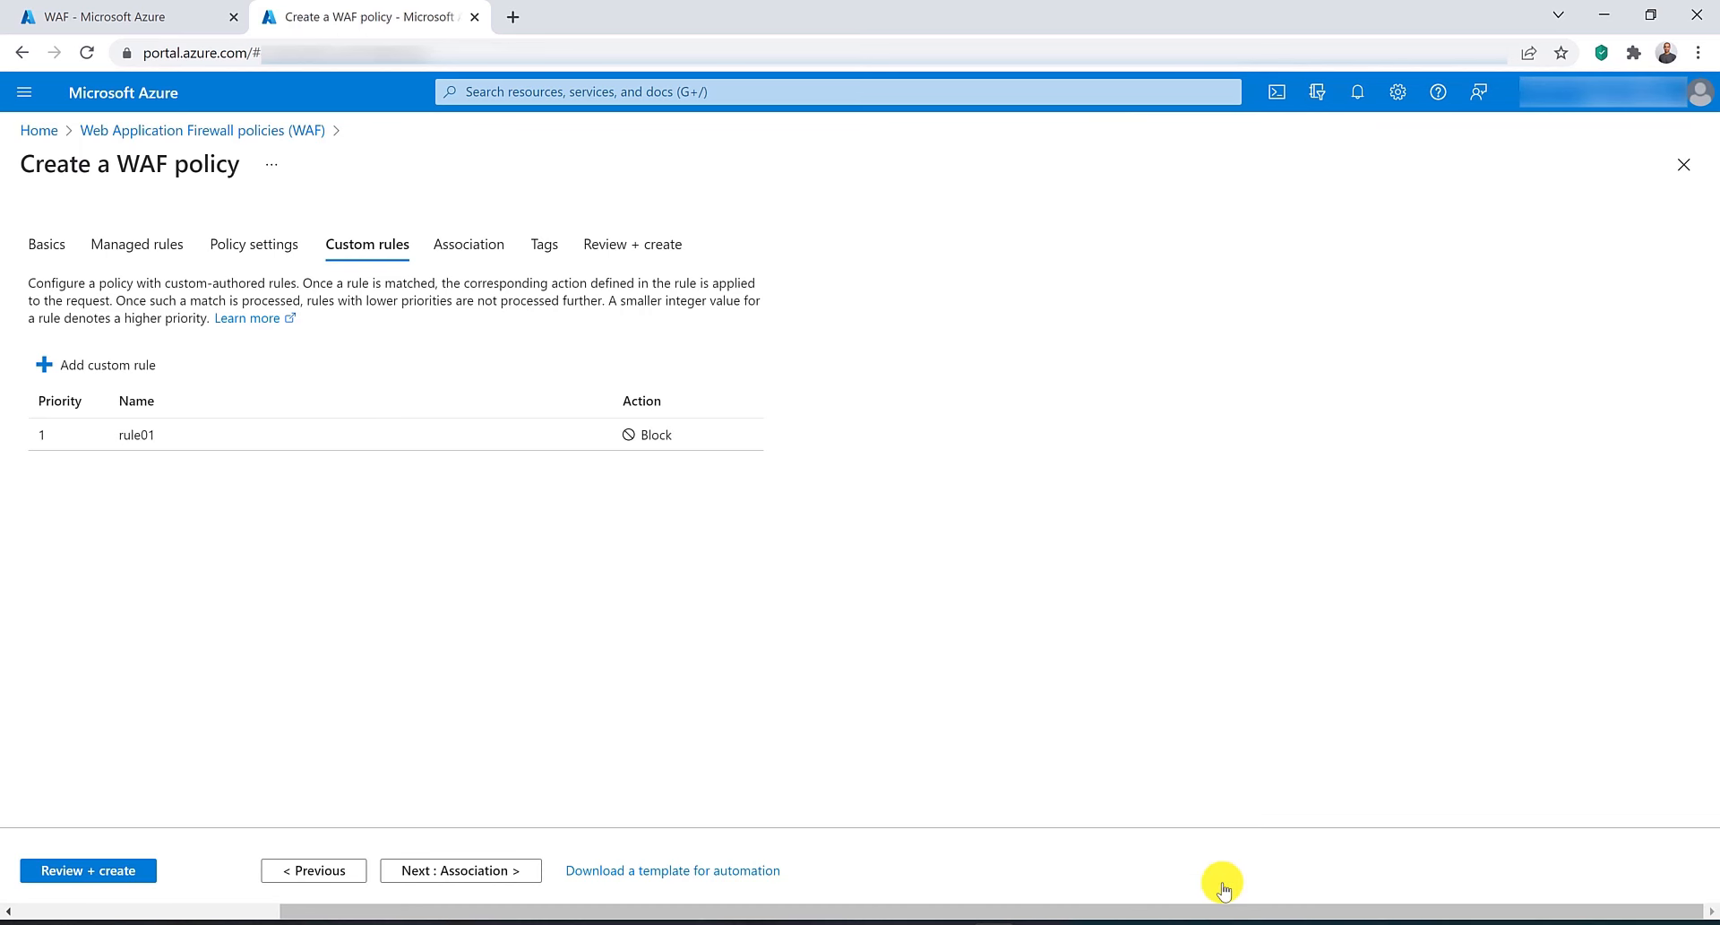
On the association step, associate the policy with the listener of the WAF application gateway.
left_click(470, 880)
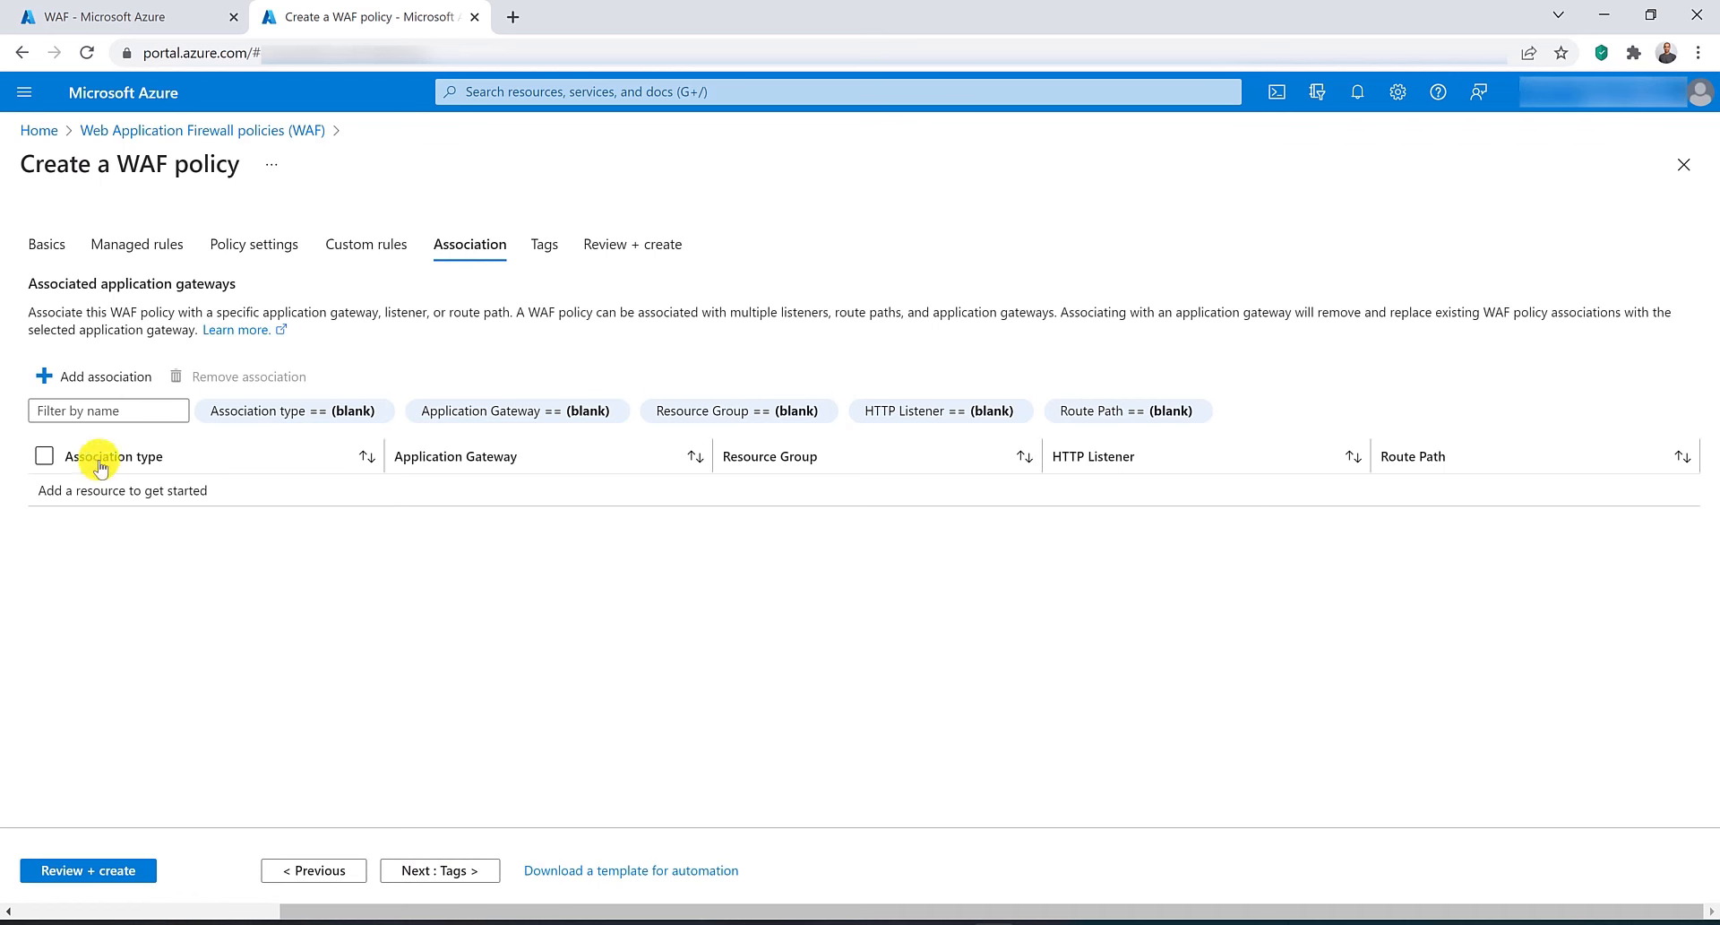
left_click(101, 384)
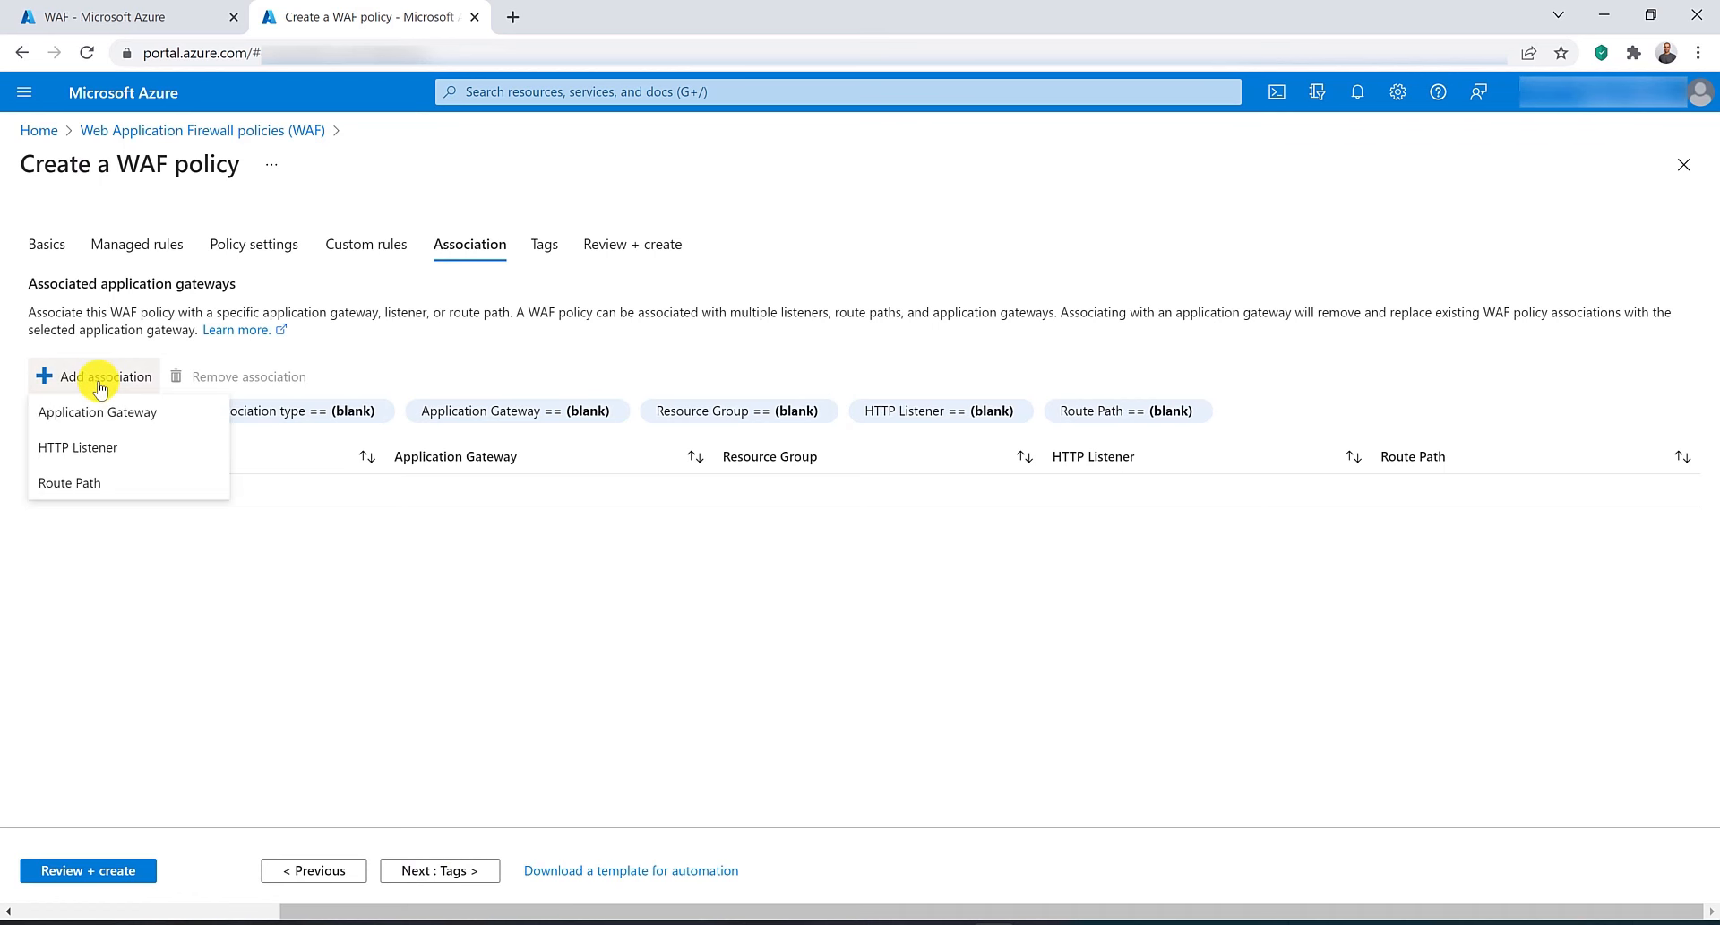
left_click(105, 448)
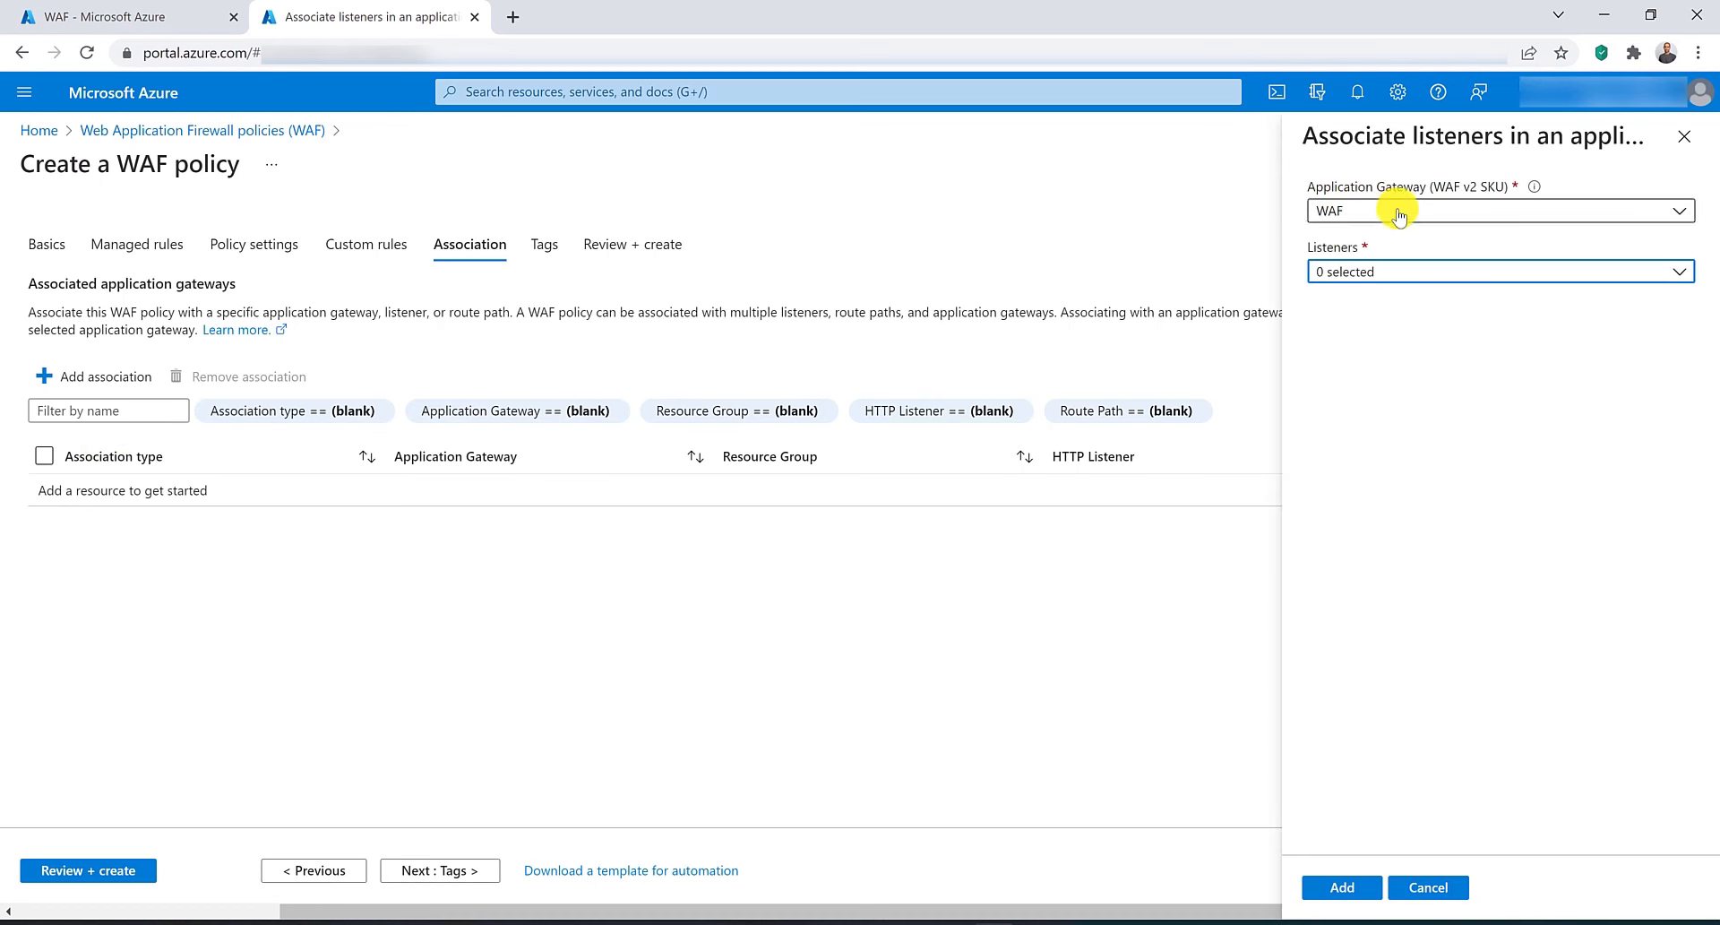
left_click(1400, 214)
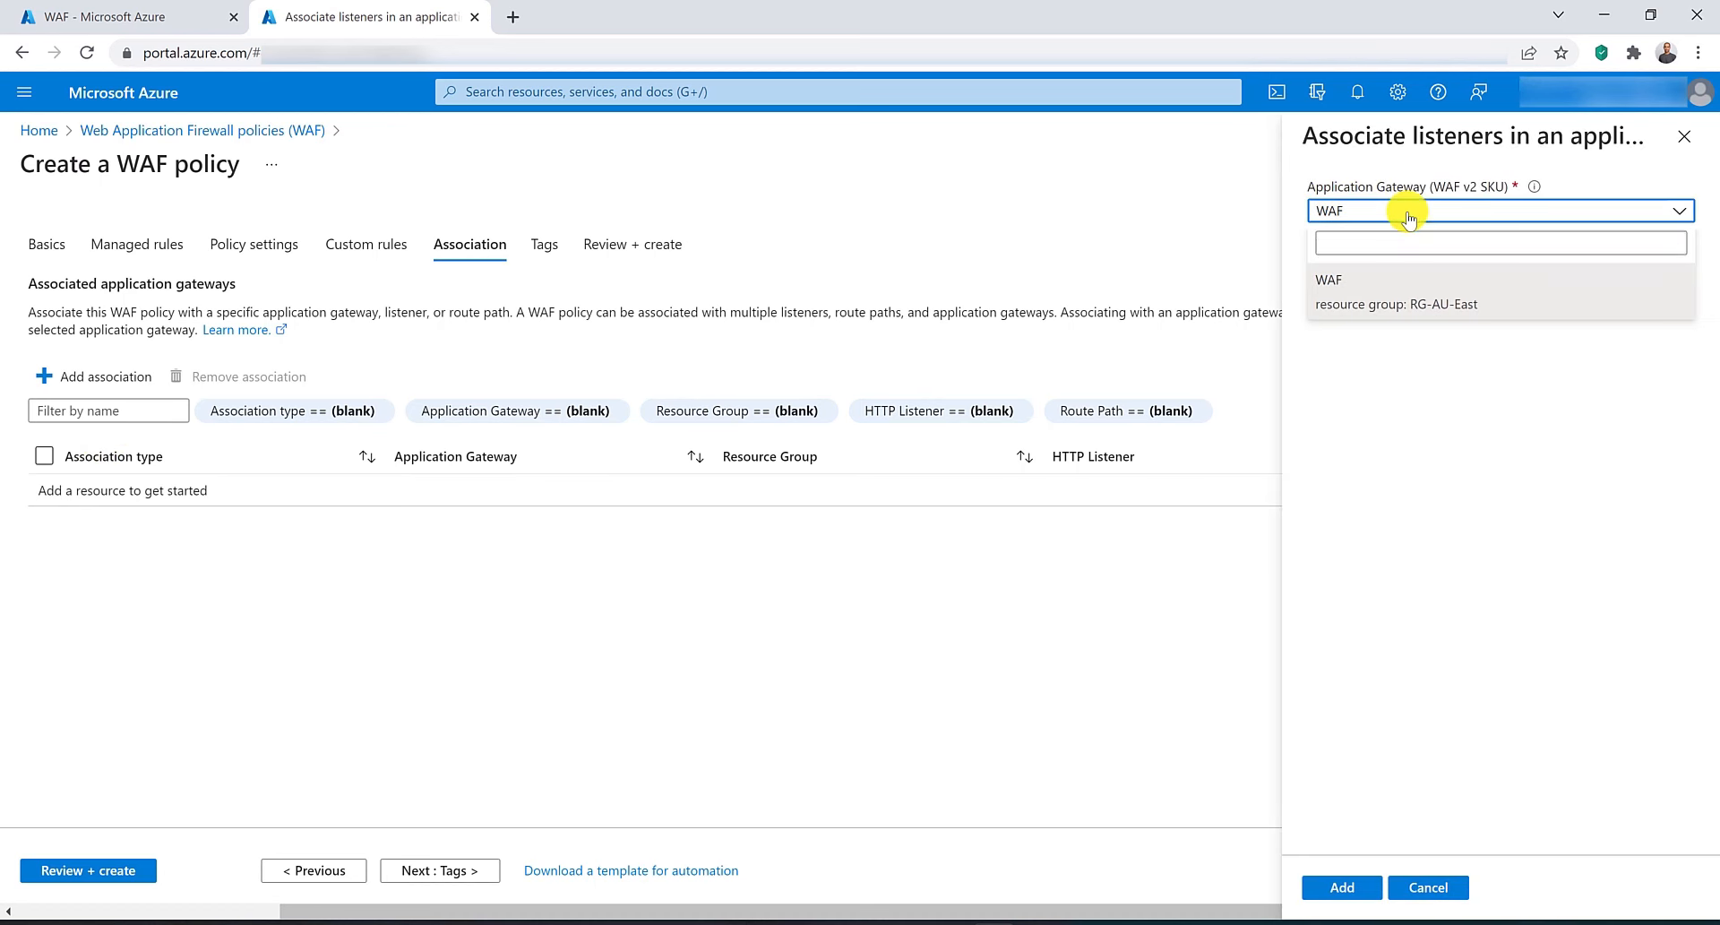
left_click(1409, 277)
left_click(1410, 269)
left_click(1324, 301)
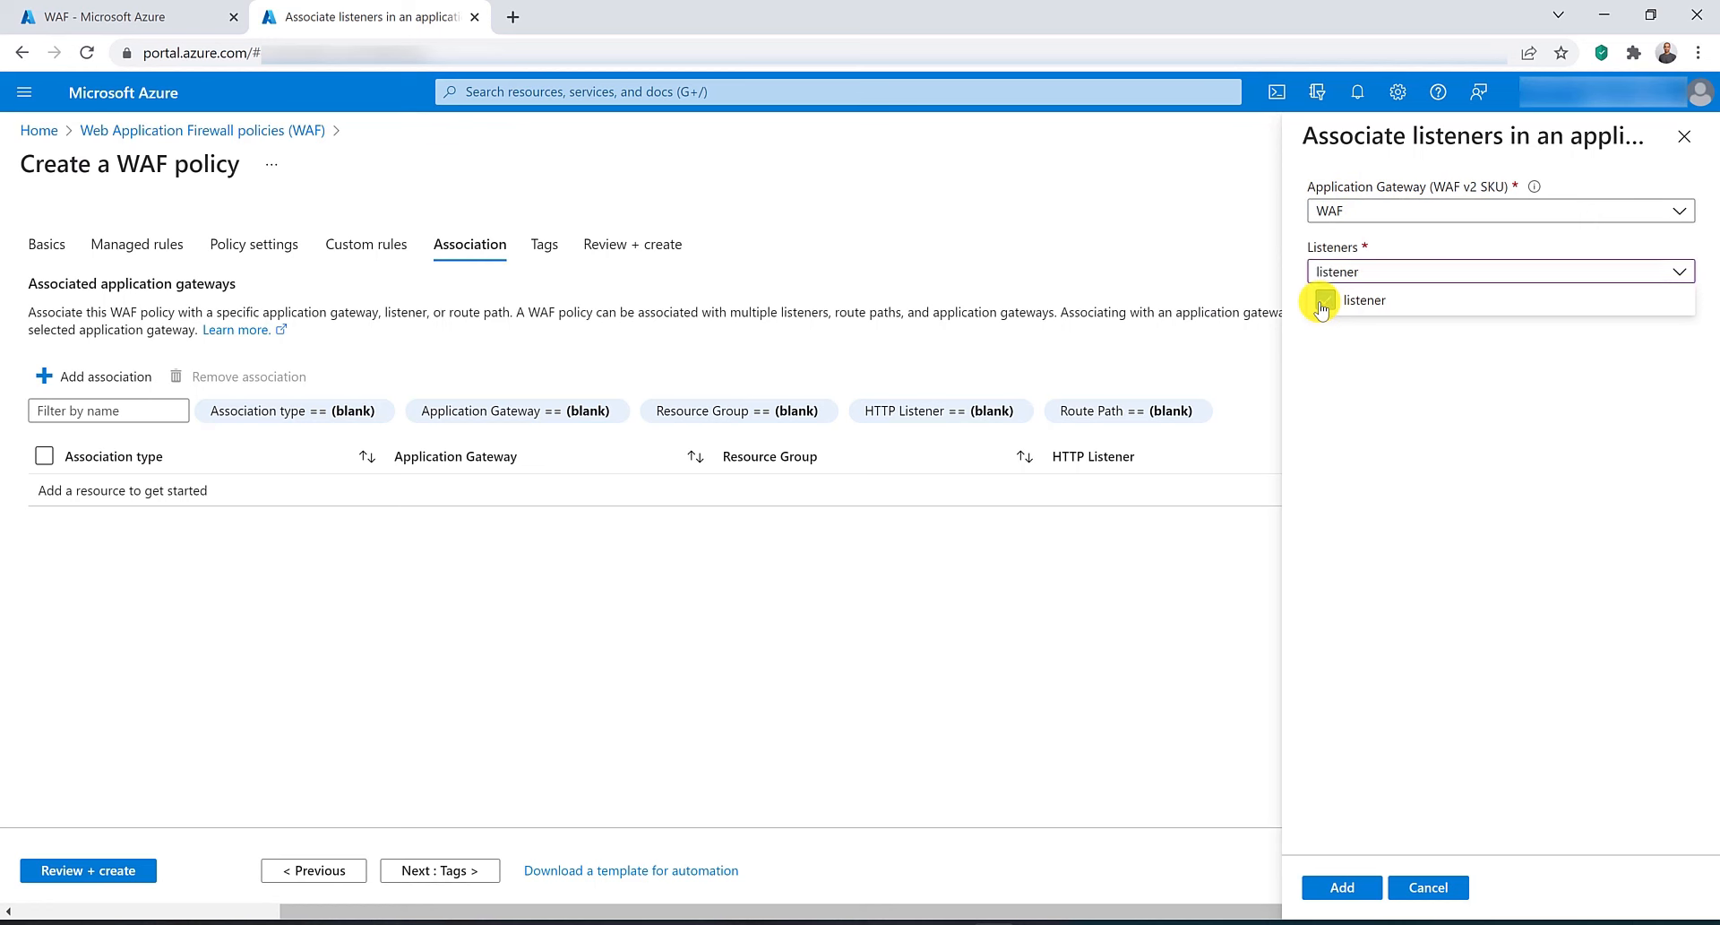
left_click(1344, 892)
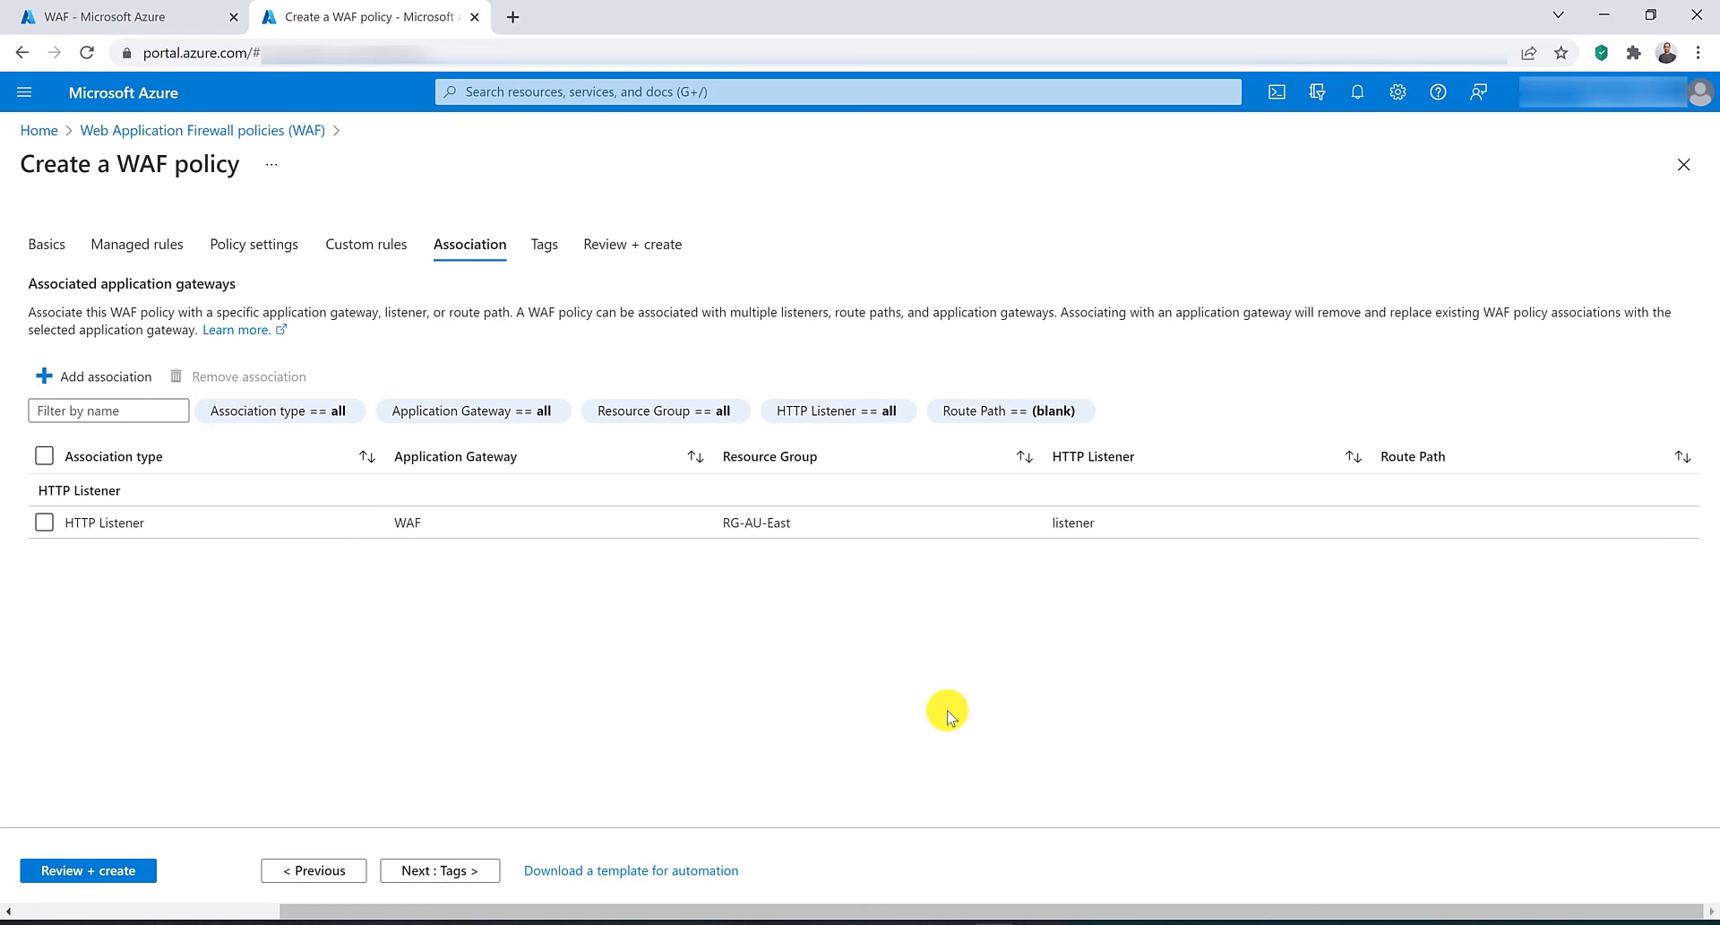
Also associate the WAF application gateway itself, applying the policy configuration even if it differs.
left_click(120, 381)
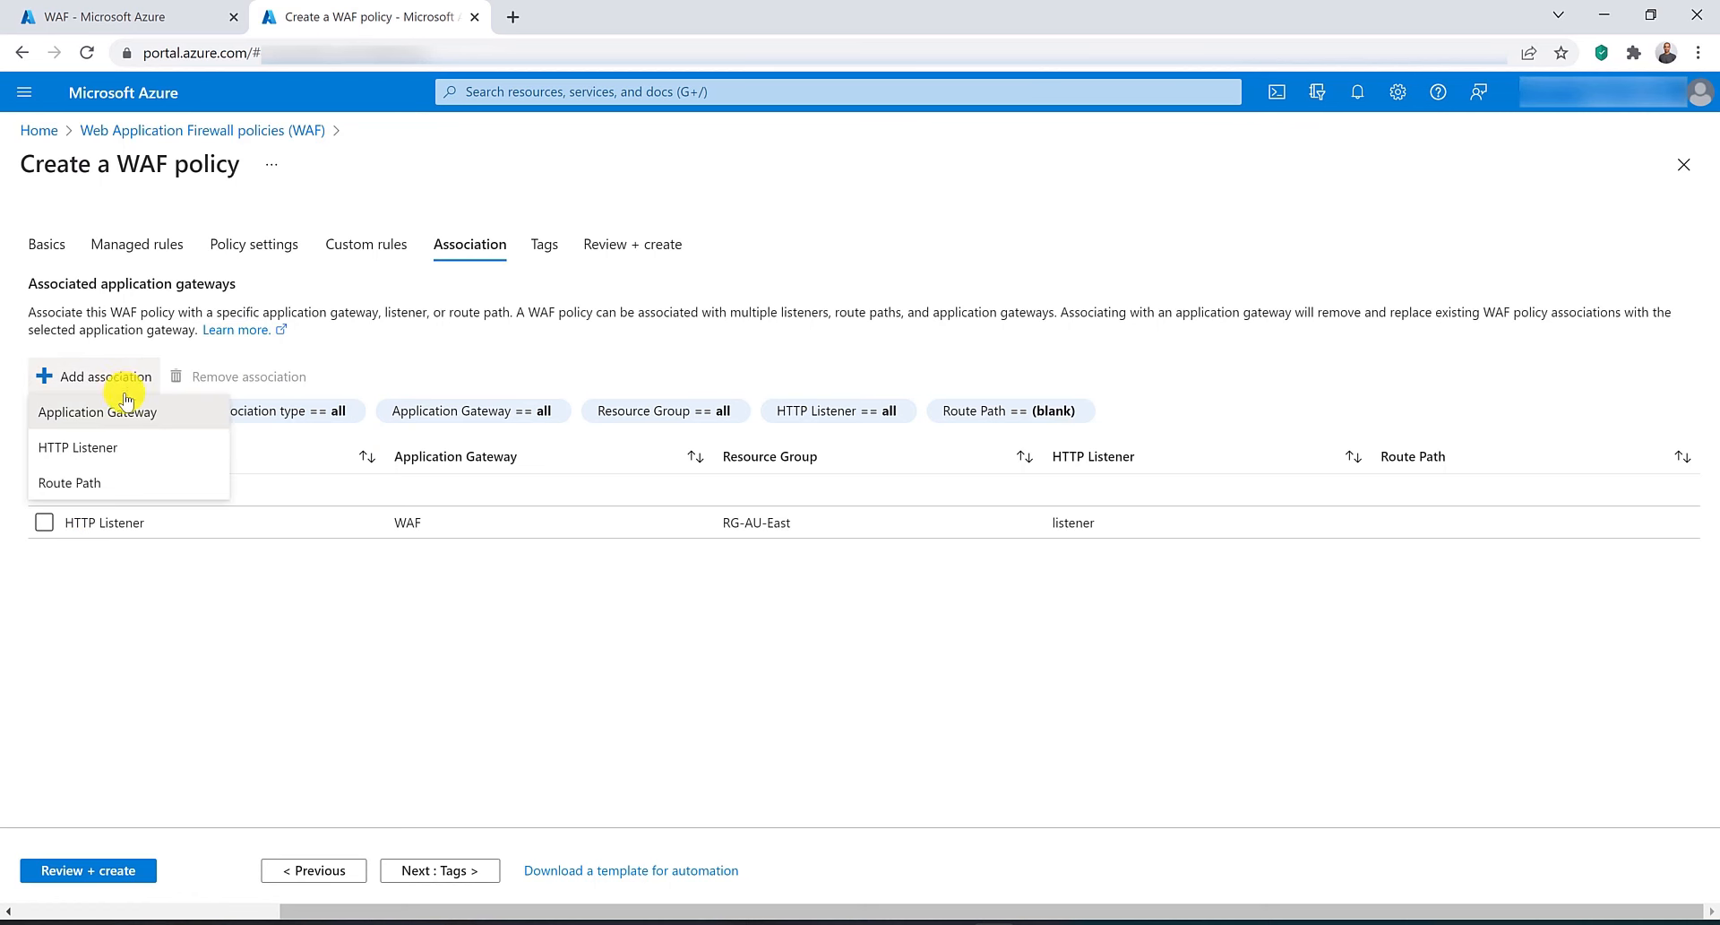
left_click(125, 411)
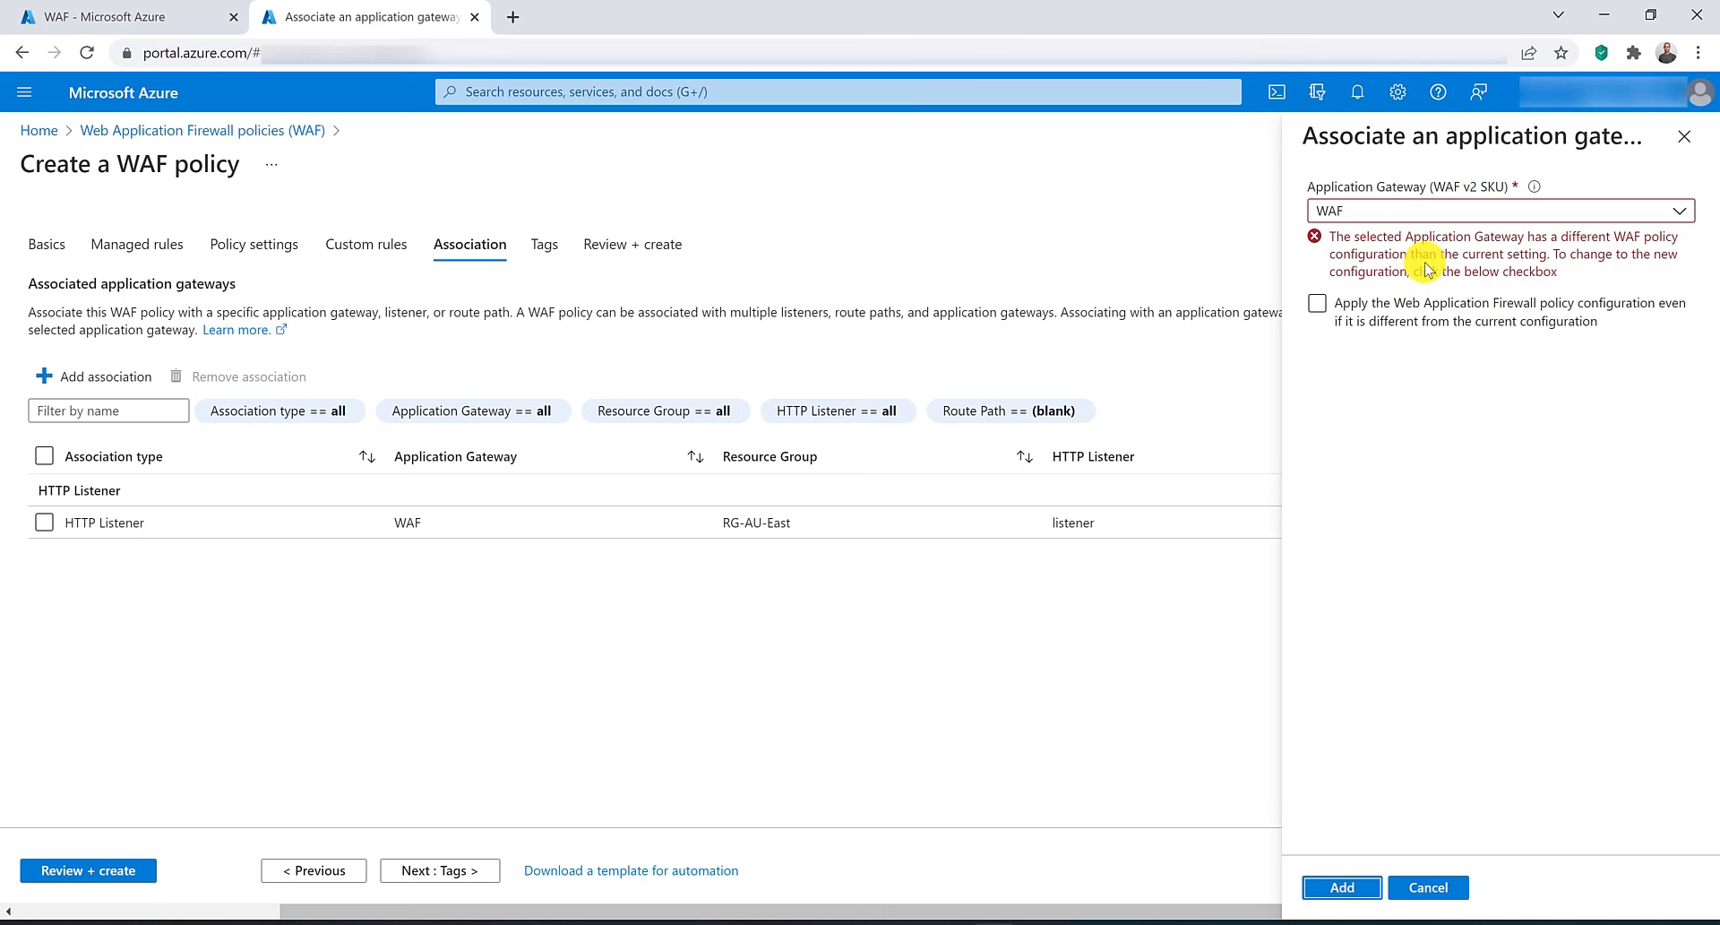
left_click(1316, 303)
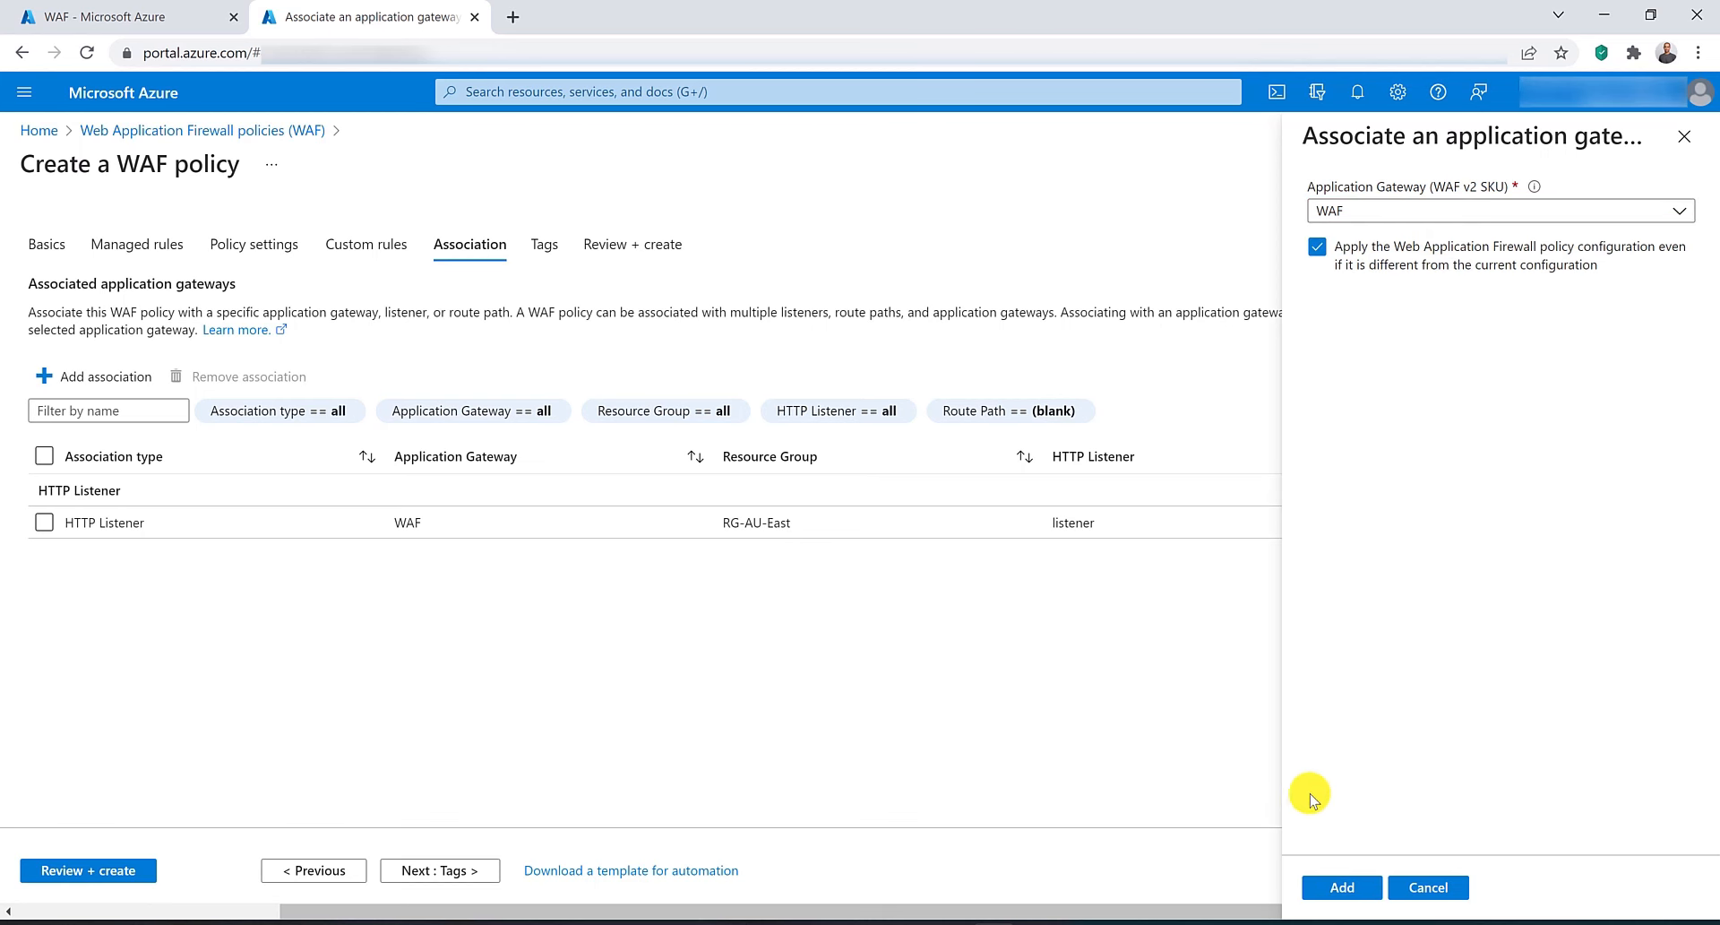
left_click(1348, 887)
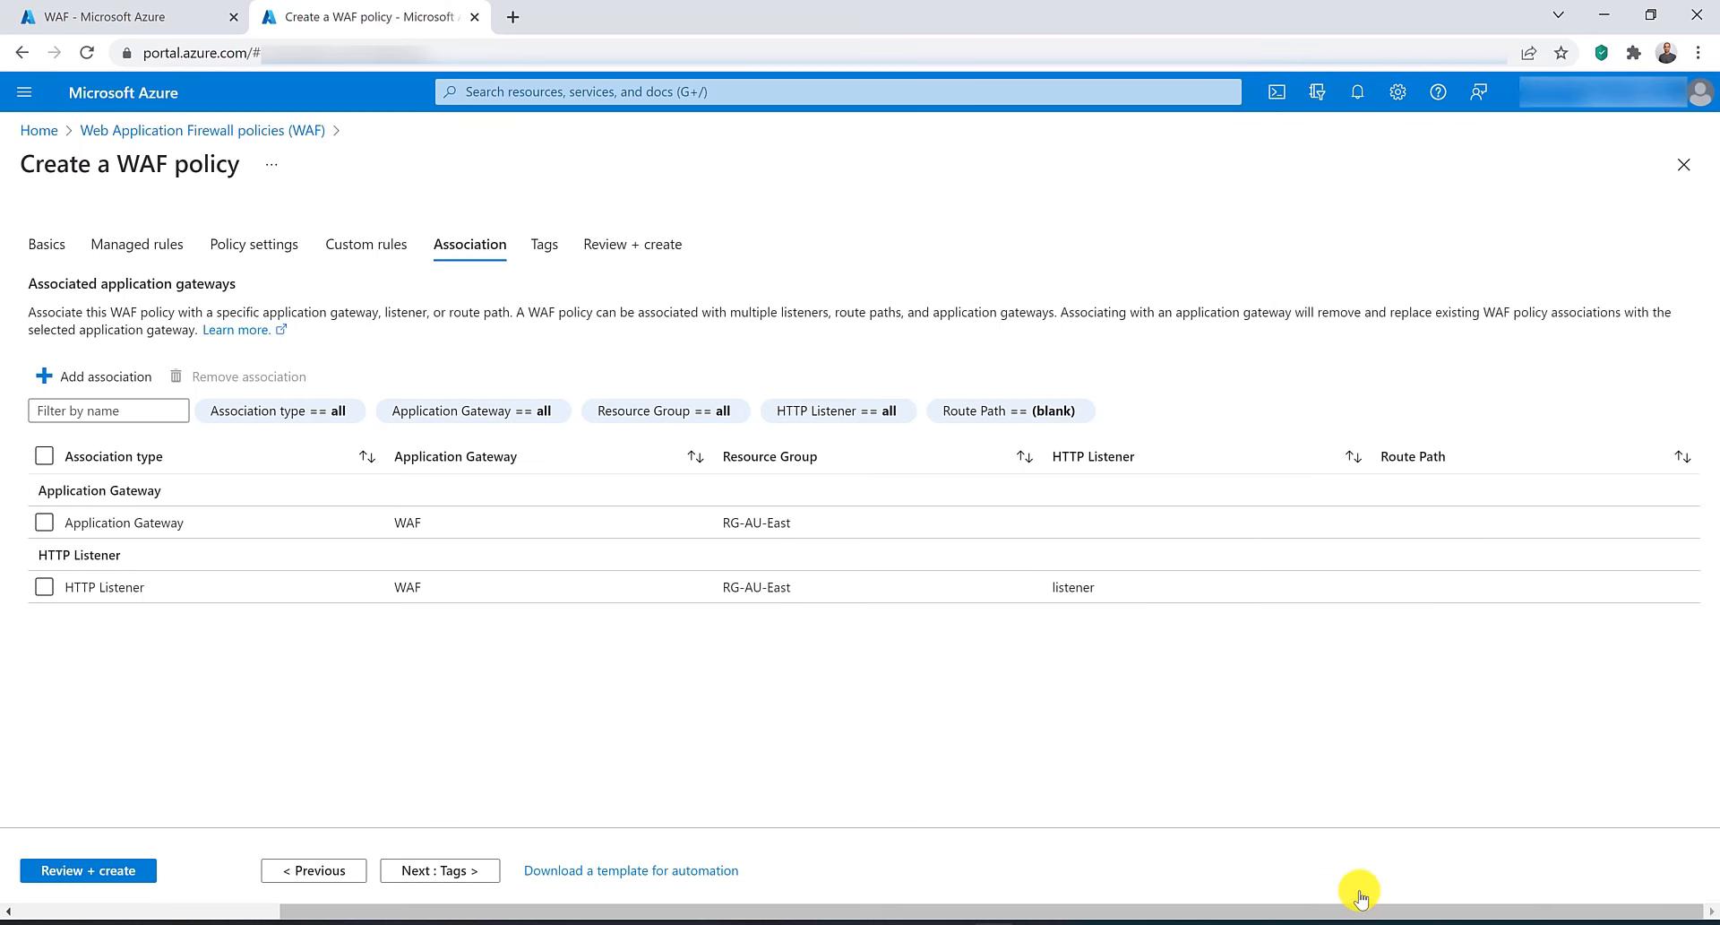
Skip tags, review, and create the WAF policy.
left_click(453, 879)
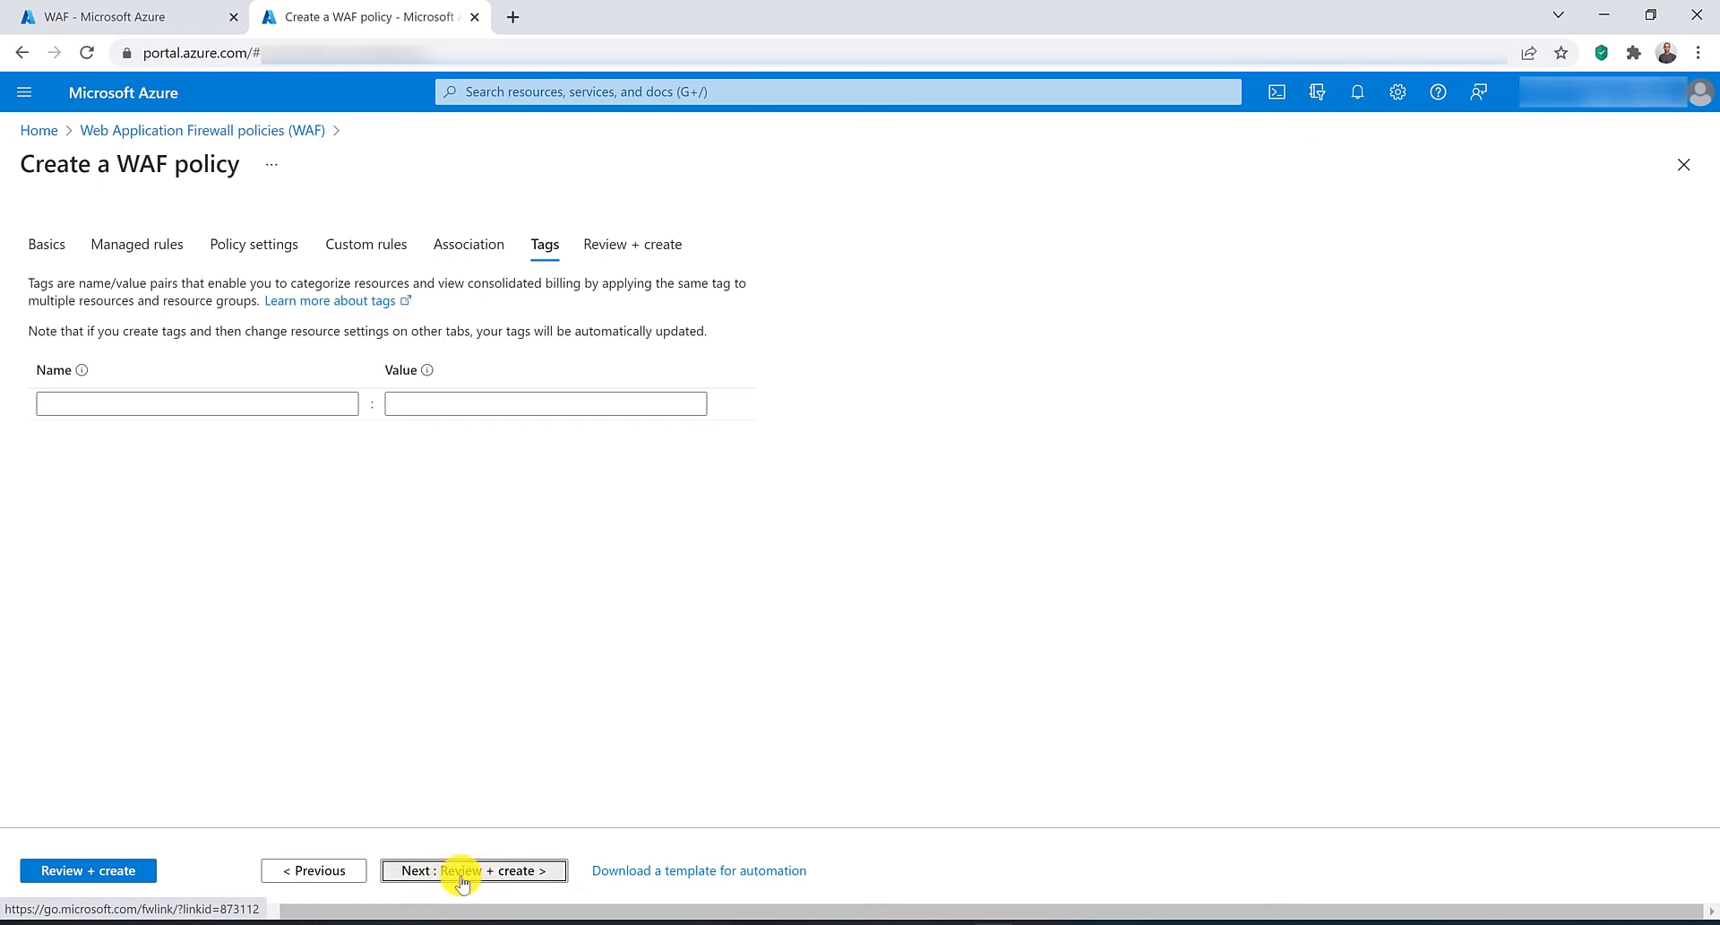
left_click(461, 874)
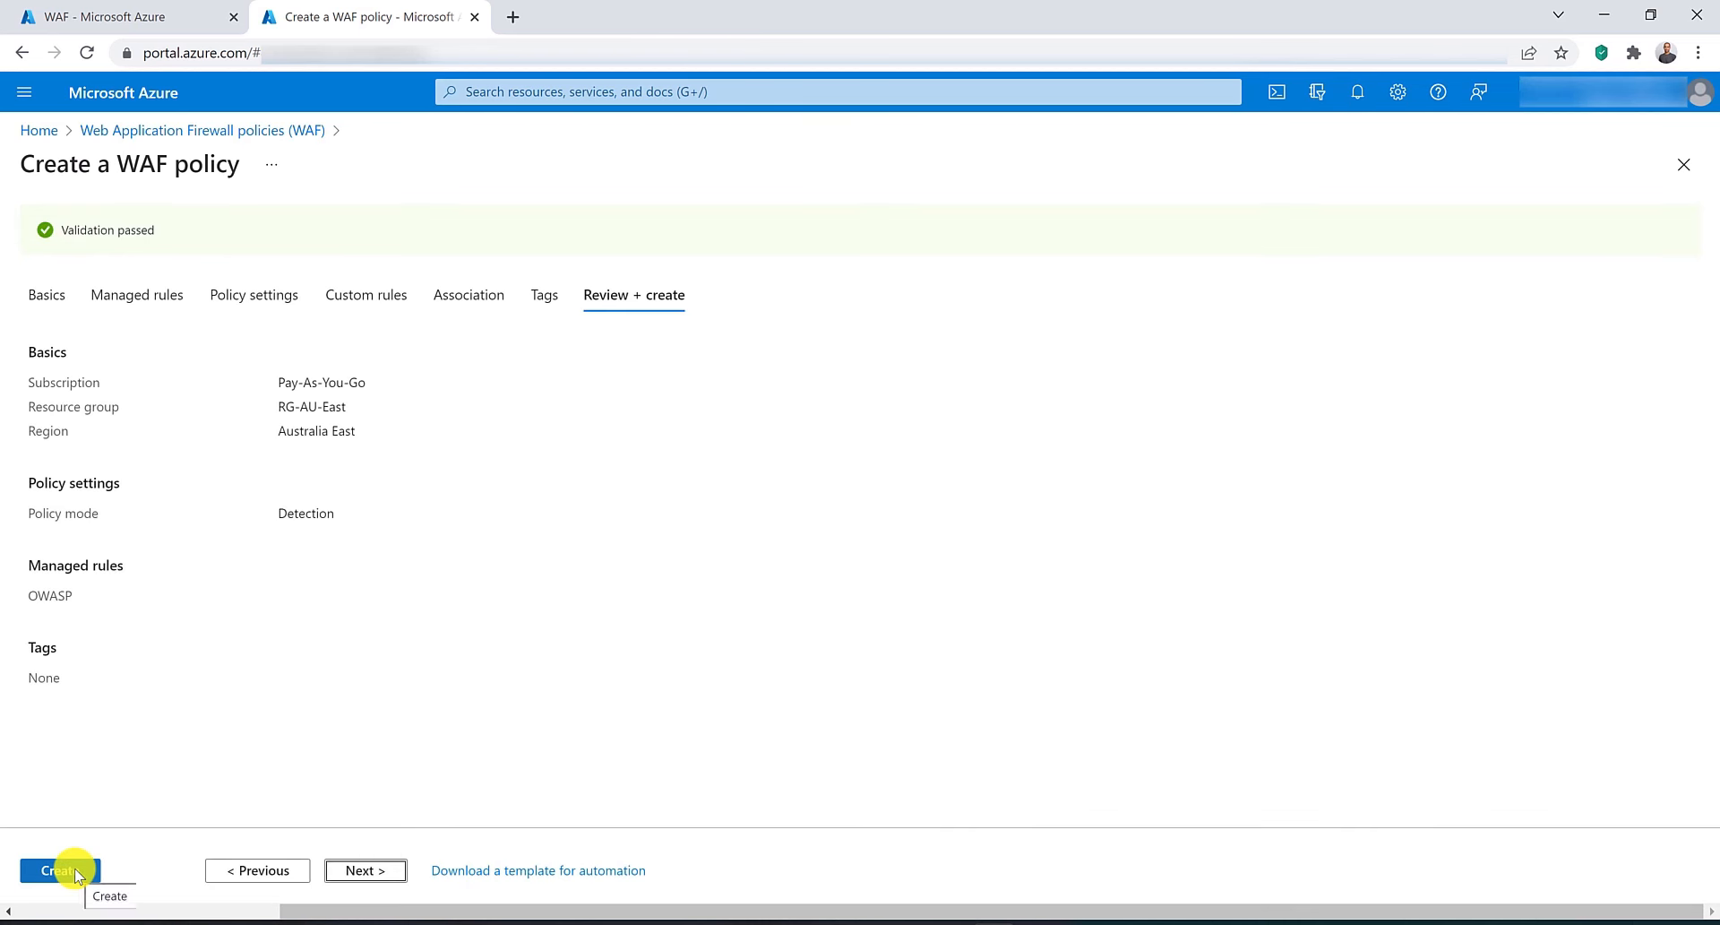
left_click(77, 876)
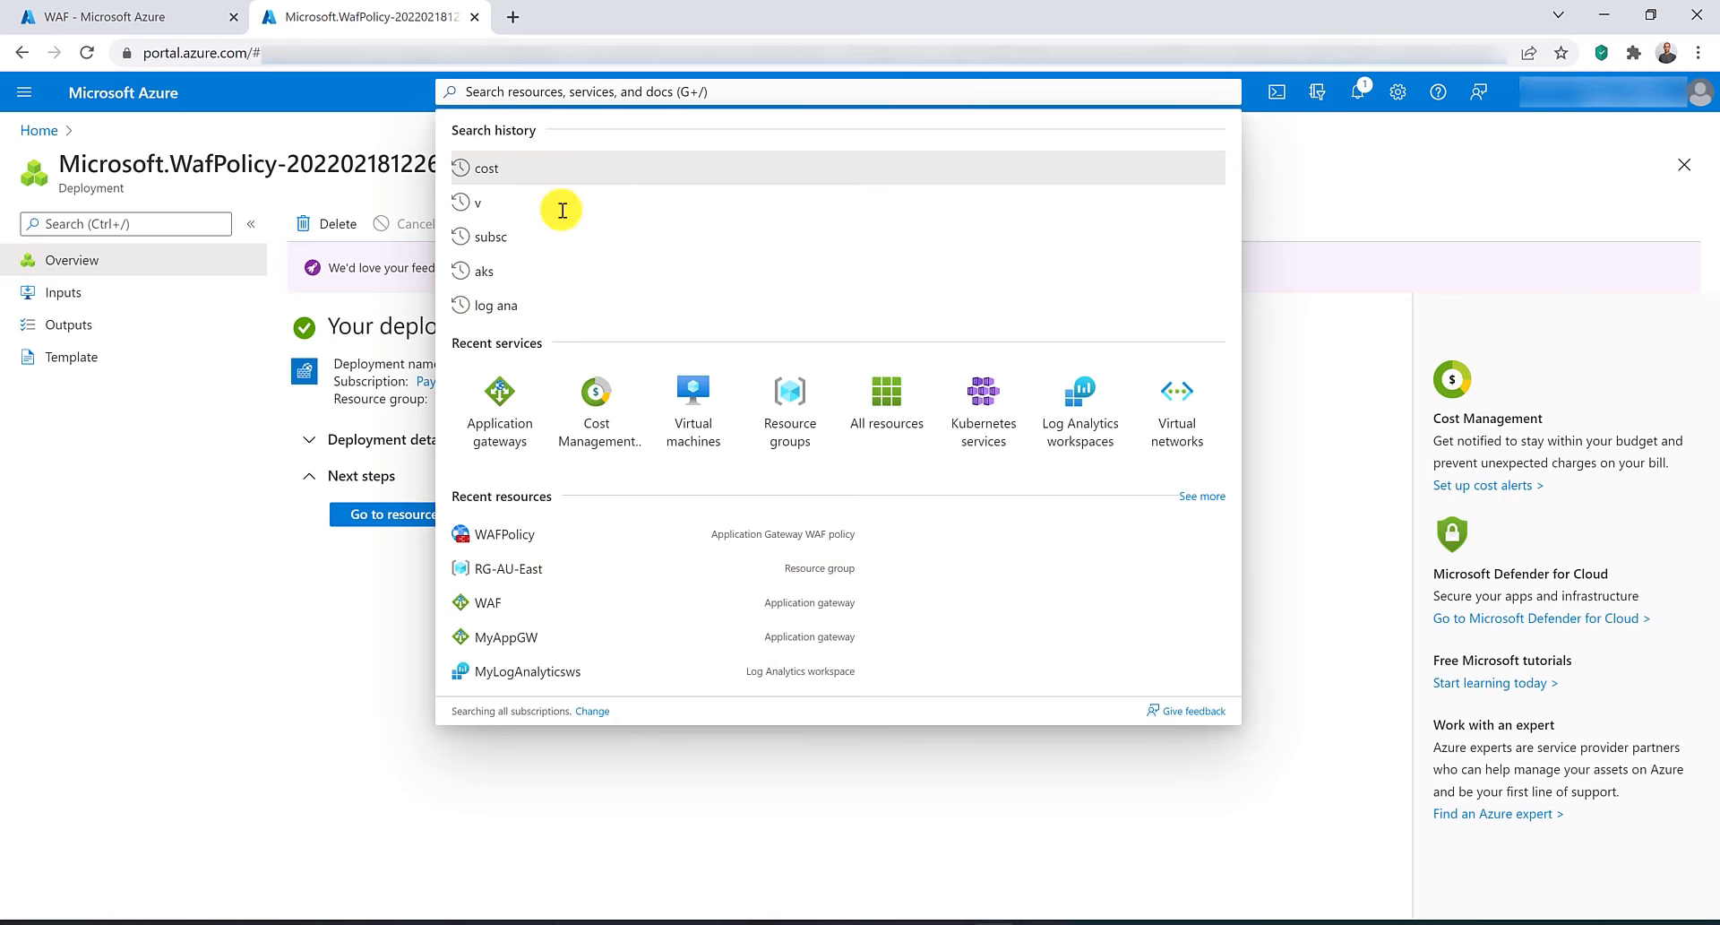
Open the new WAFPolicy and review its policy settings, managed rules, custom rules and associated gateways.
left_click(345, 721)
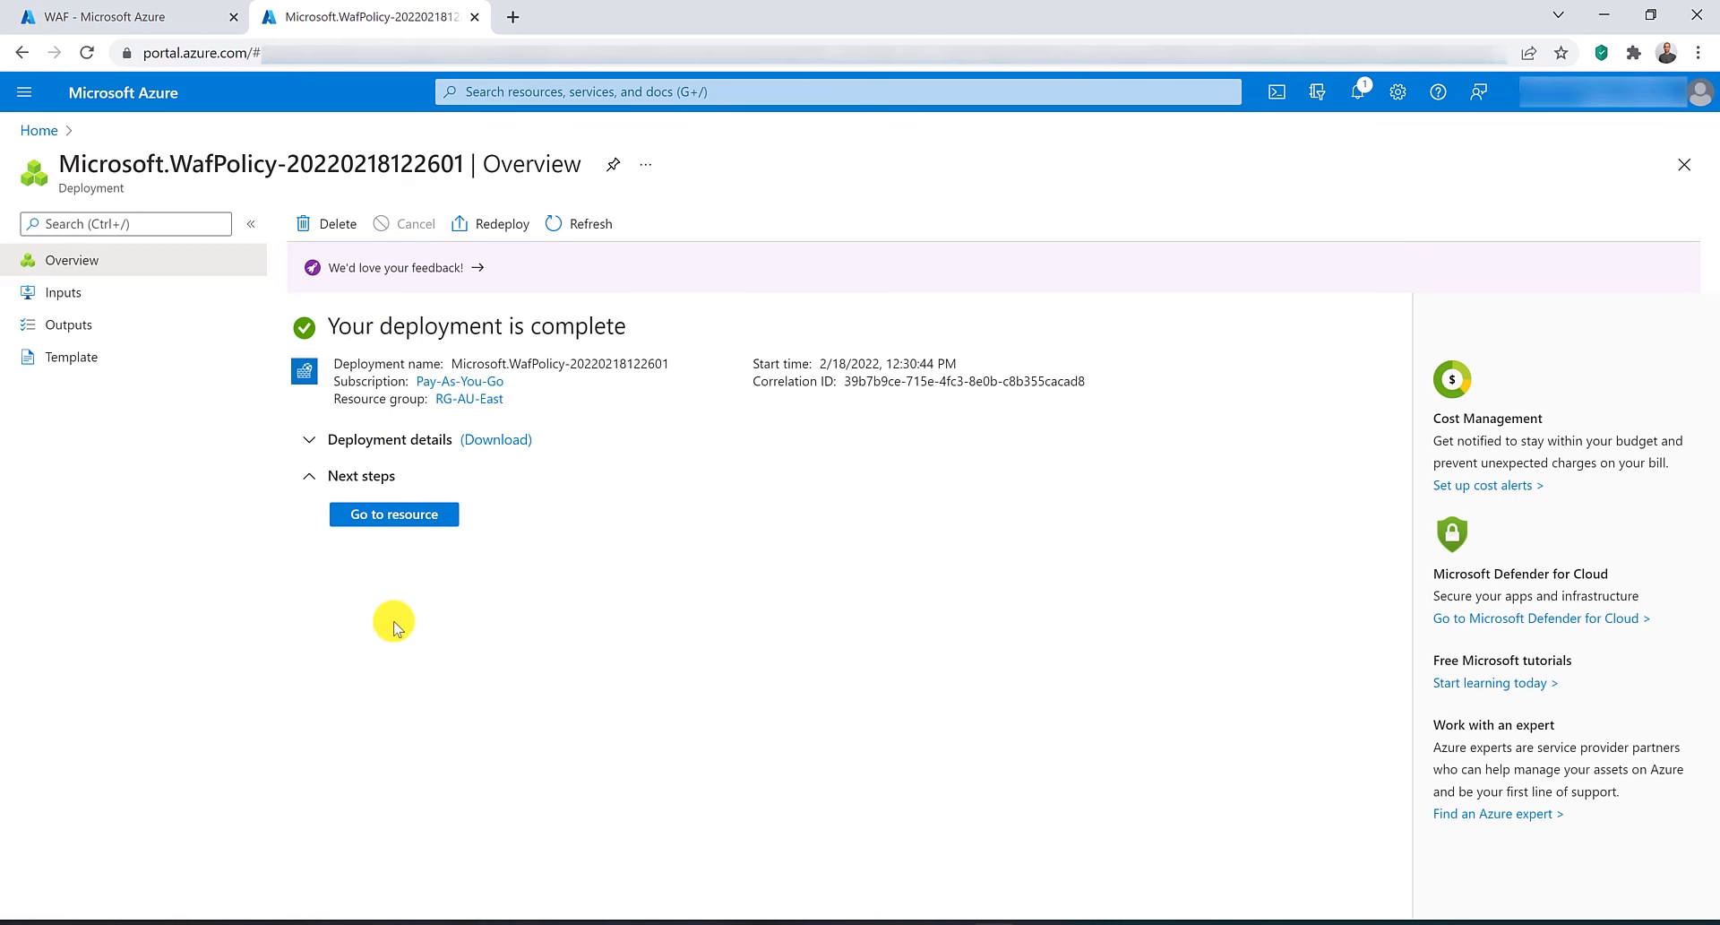
left_click(411, 516)
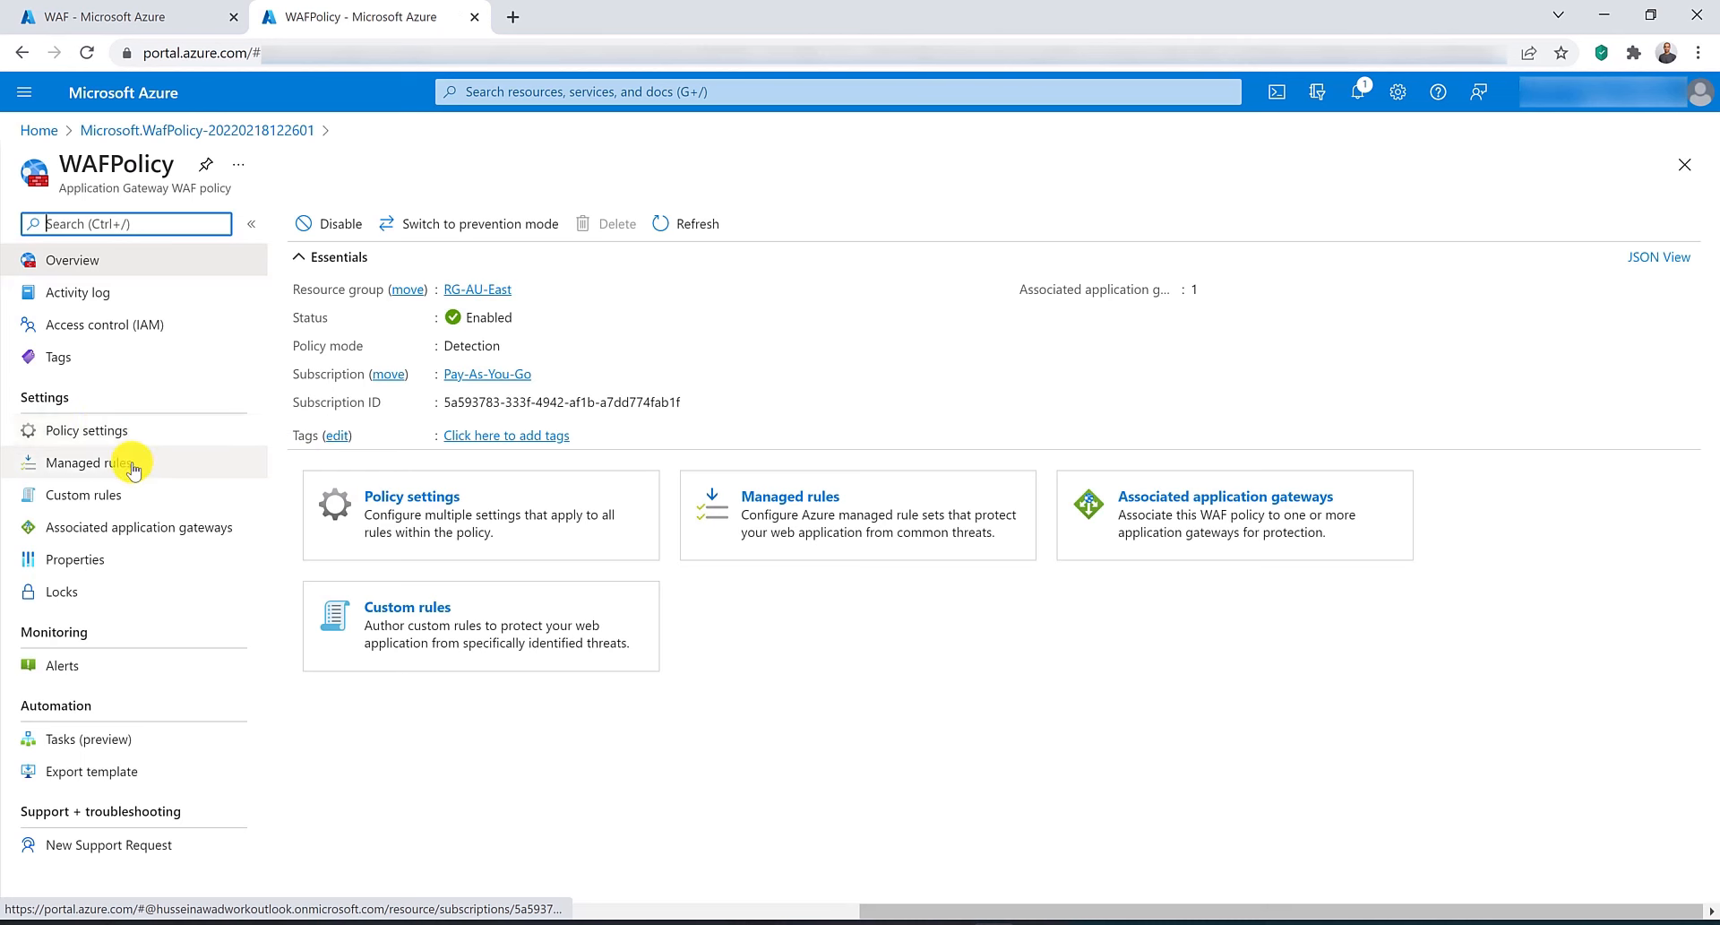
left_click(121, 425)
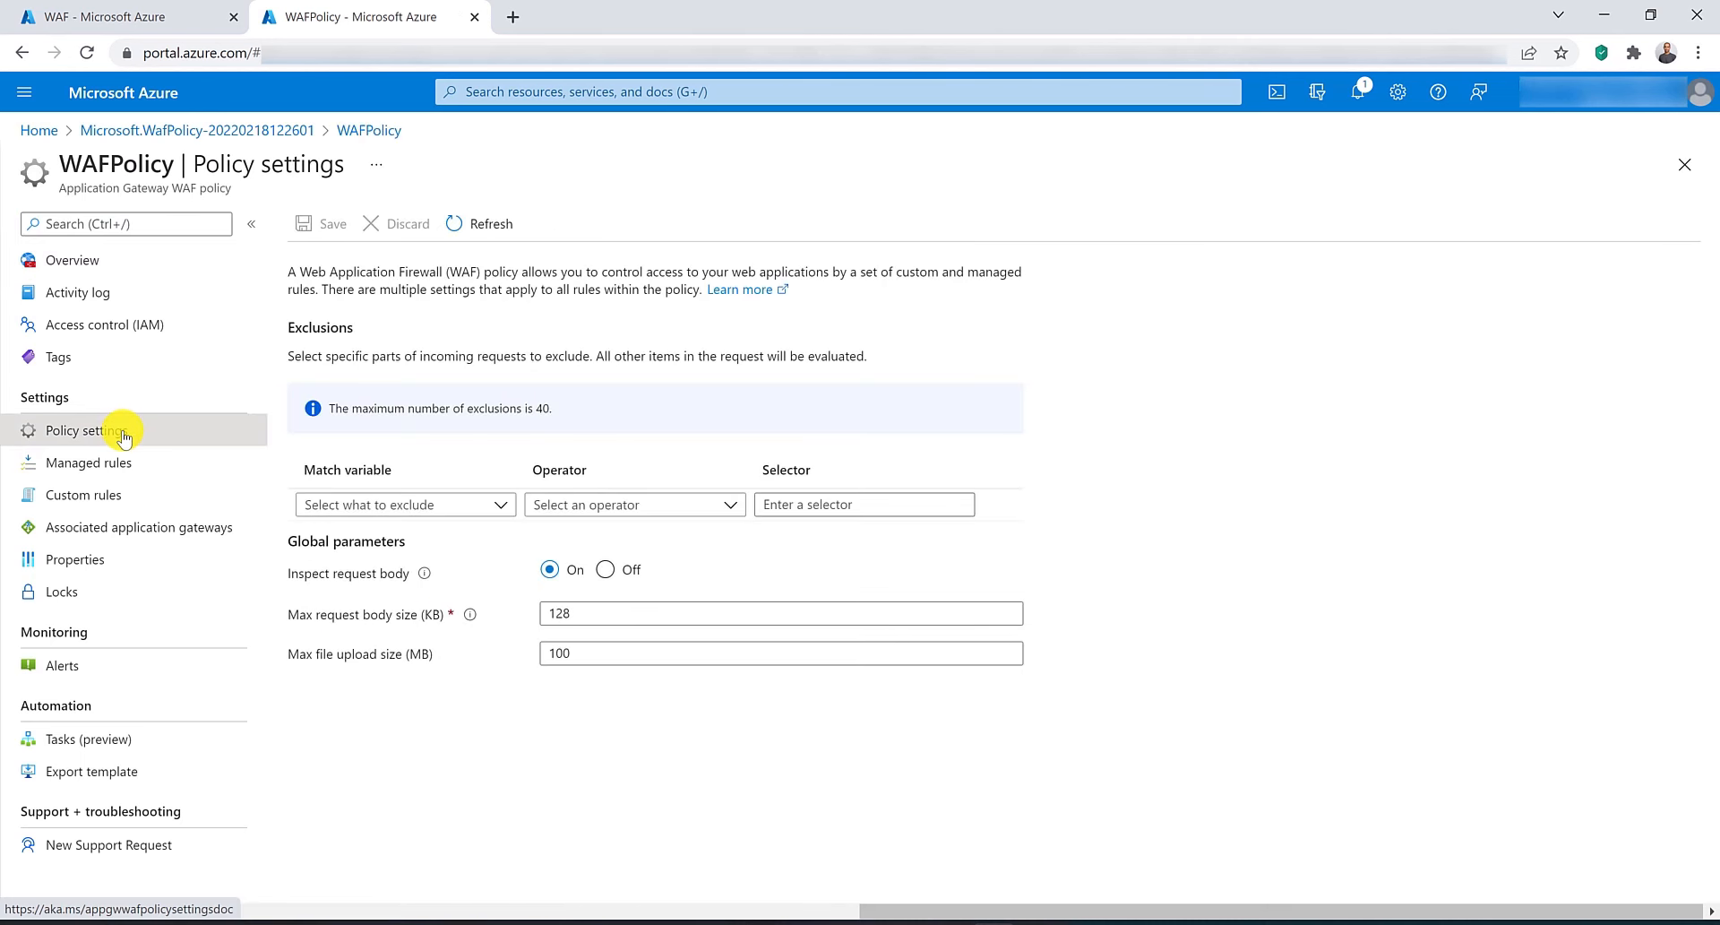
left_click(116, 462)
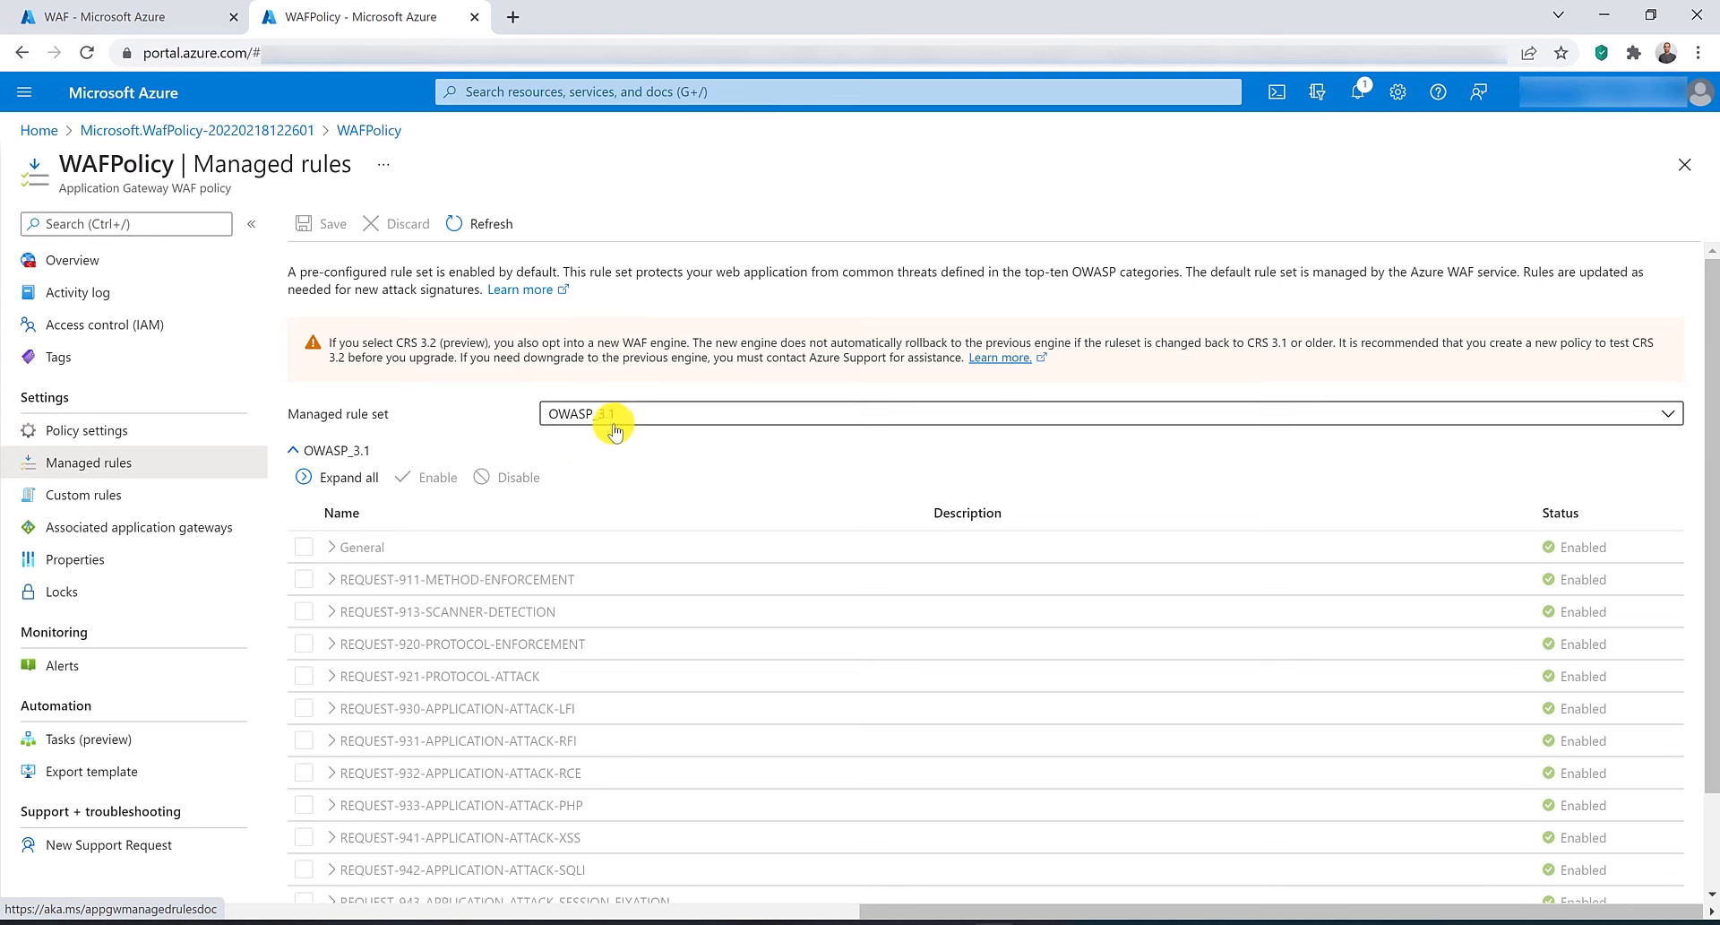
left_click(94, 493)
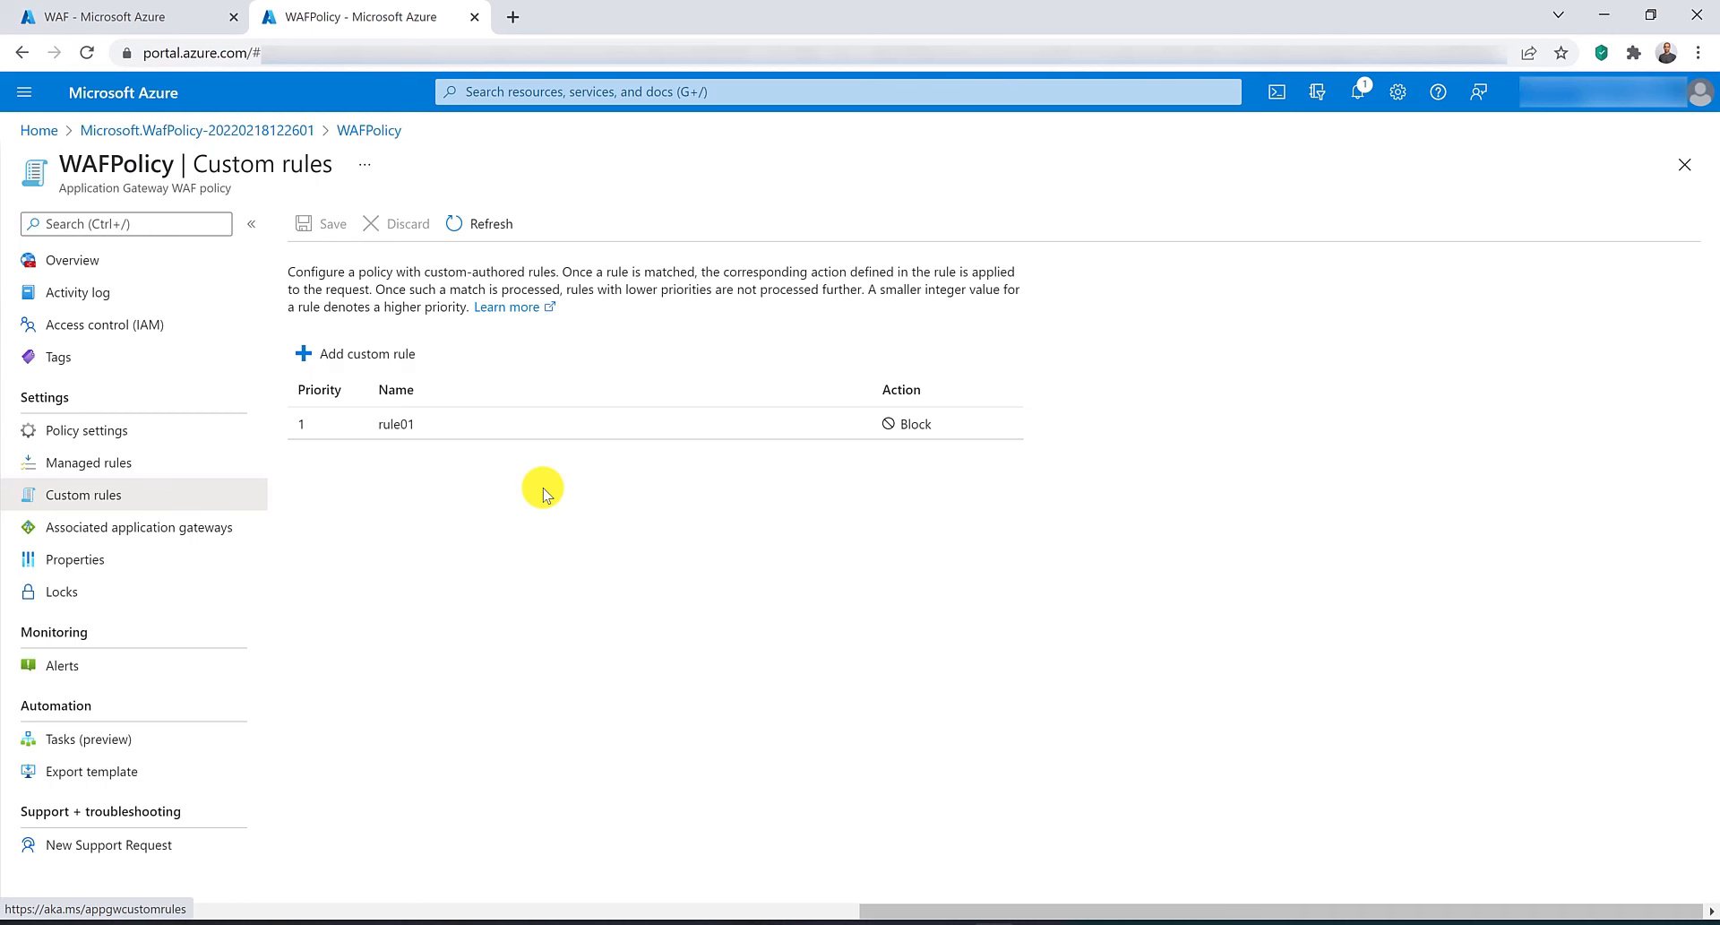
left_click(164, 529)
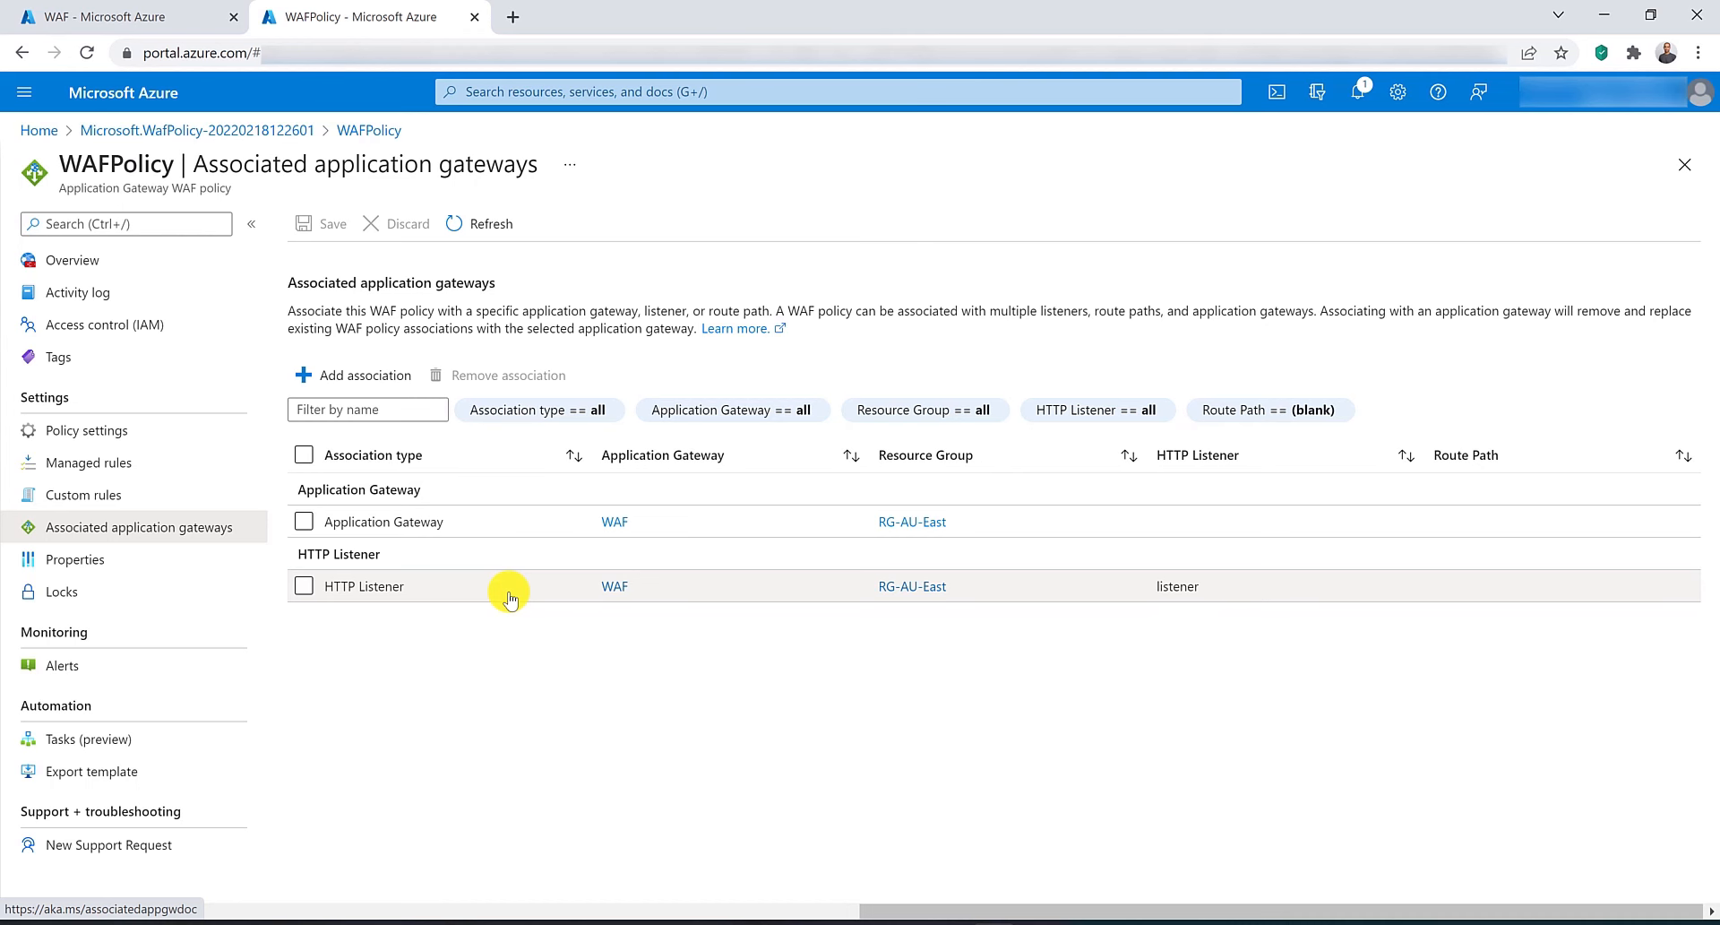
Go to the application gateways and delete the WAF gateway.
left_click(528, 92)
left_click(514, 417)
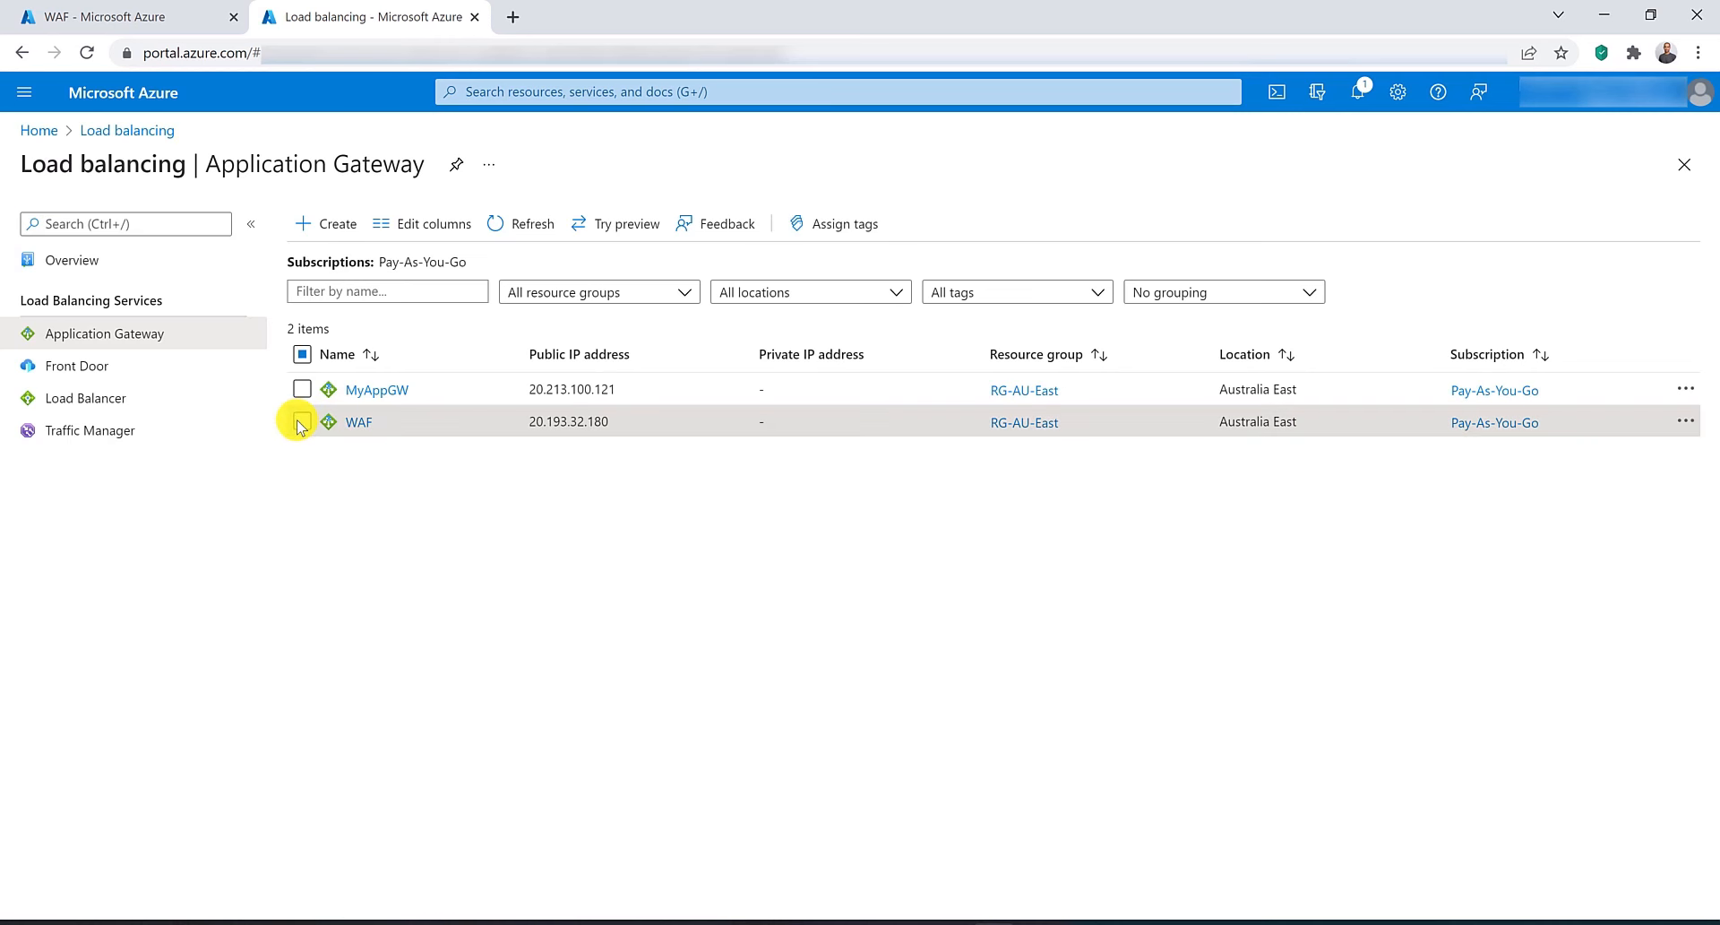
left_click(302, 421)
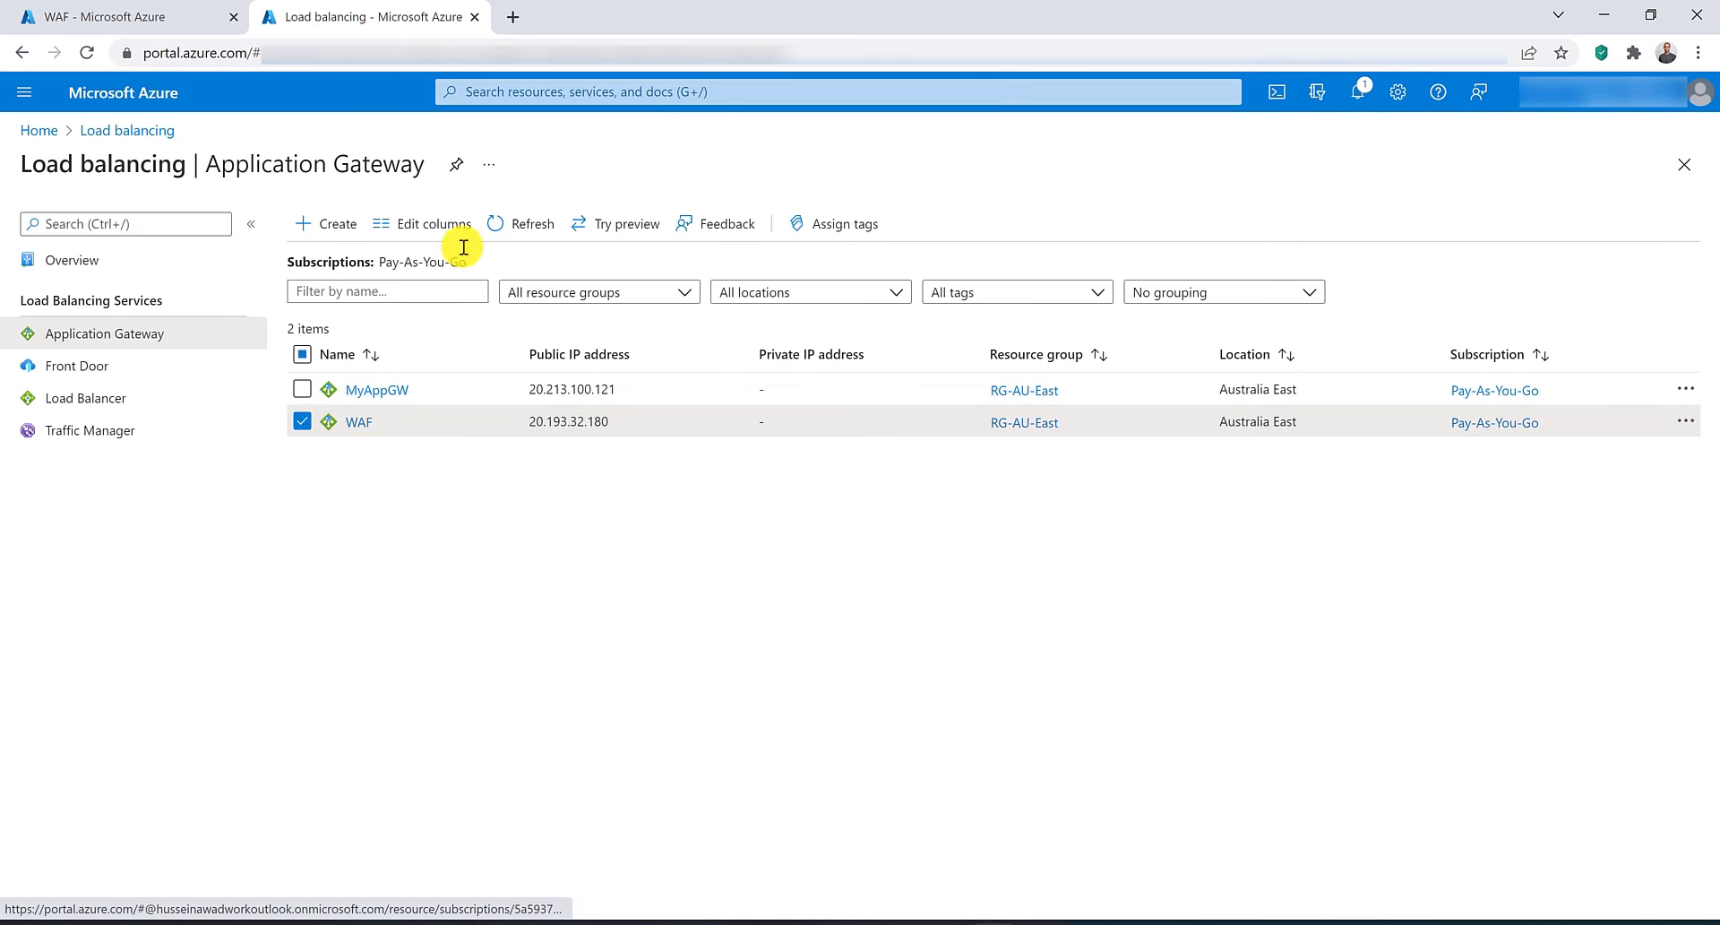
left_click(363, 423)
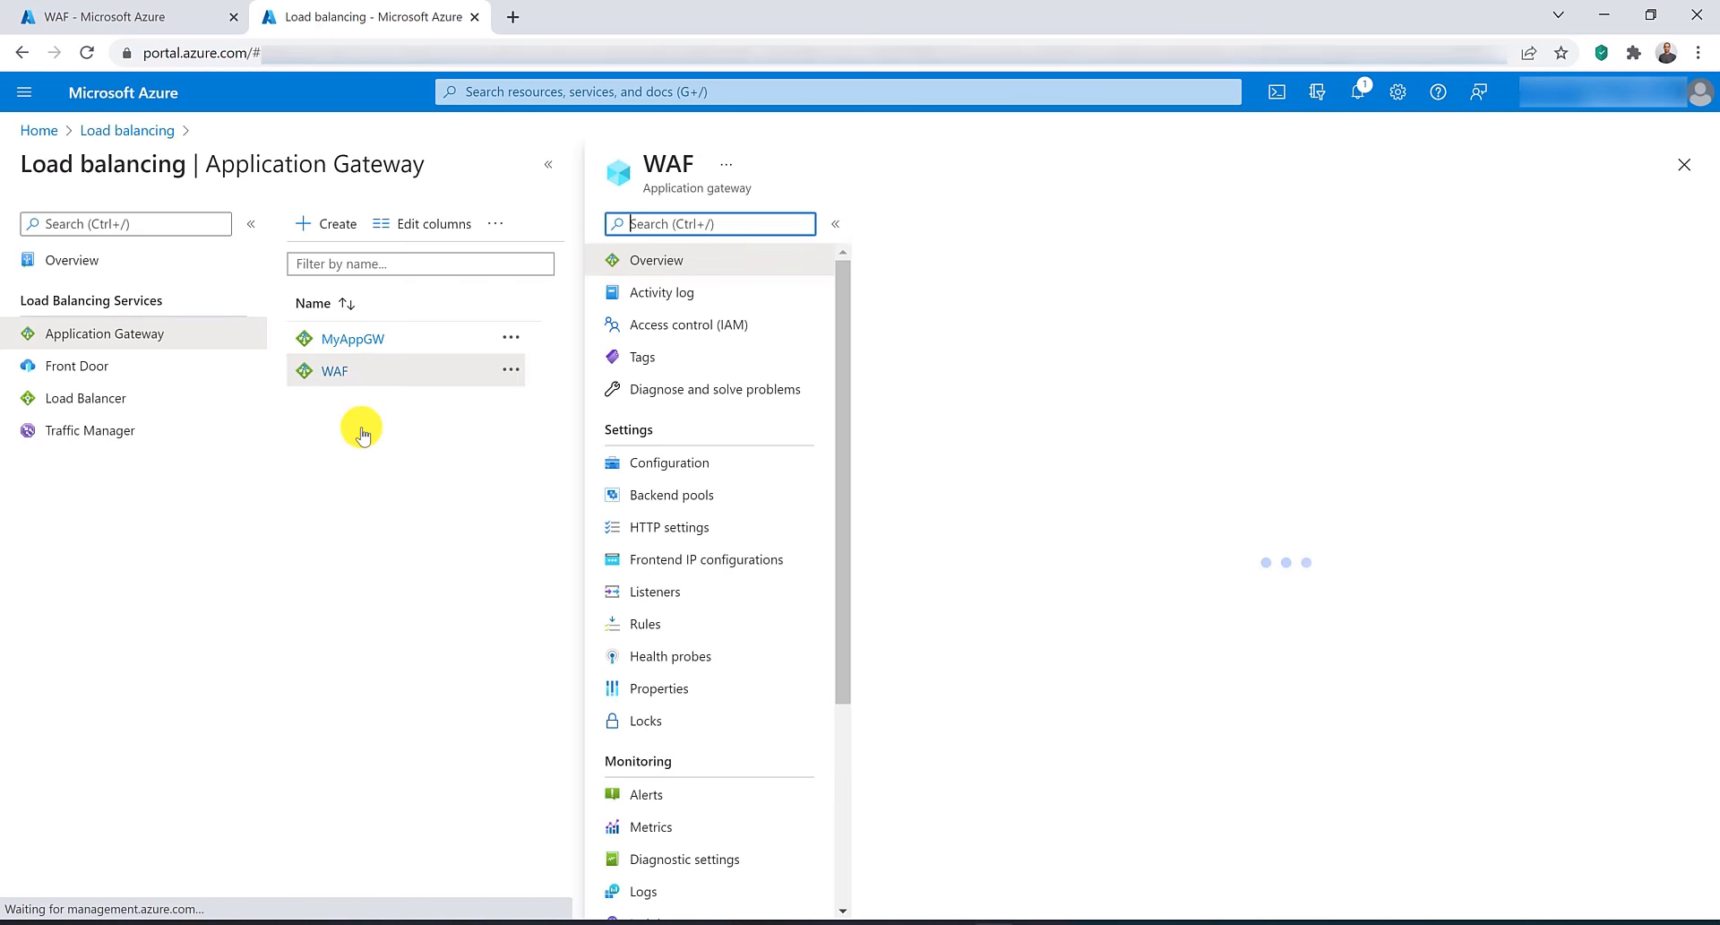
left_click(907, 235)
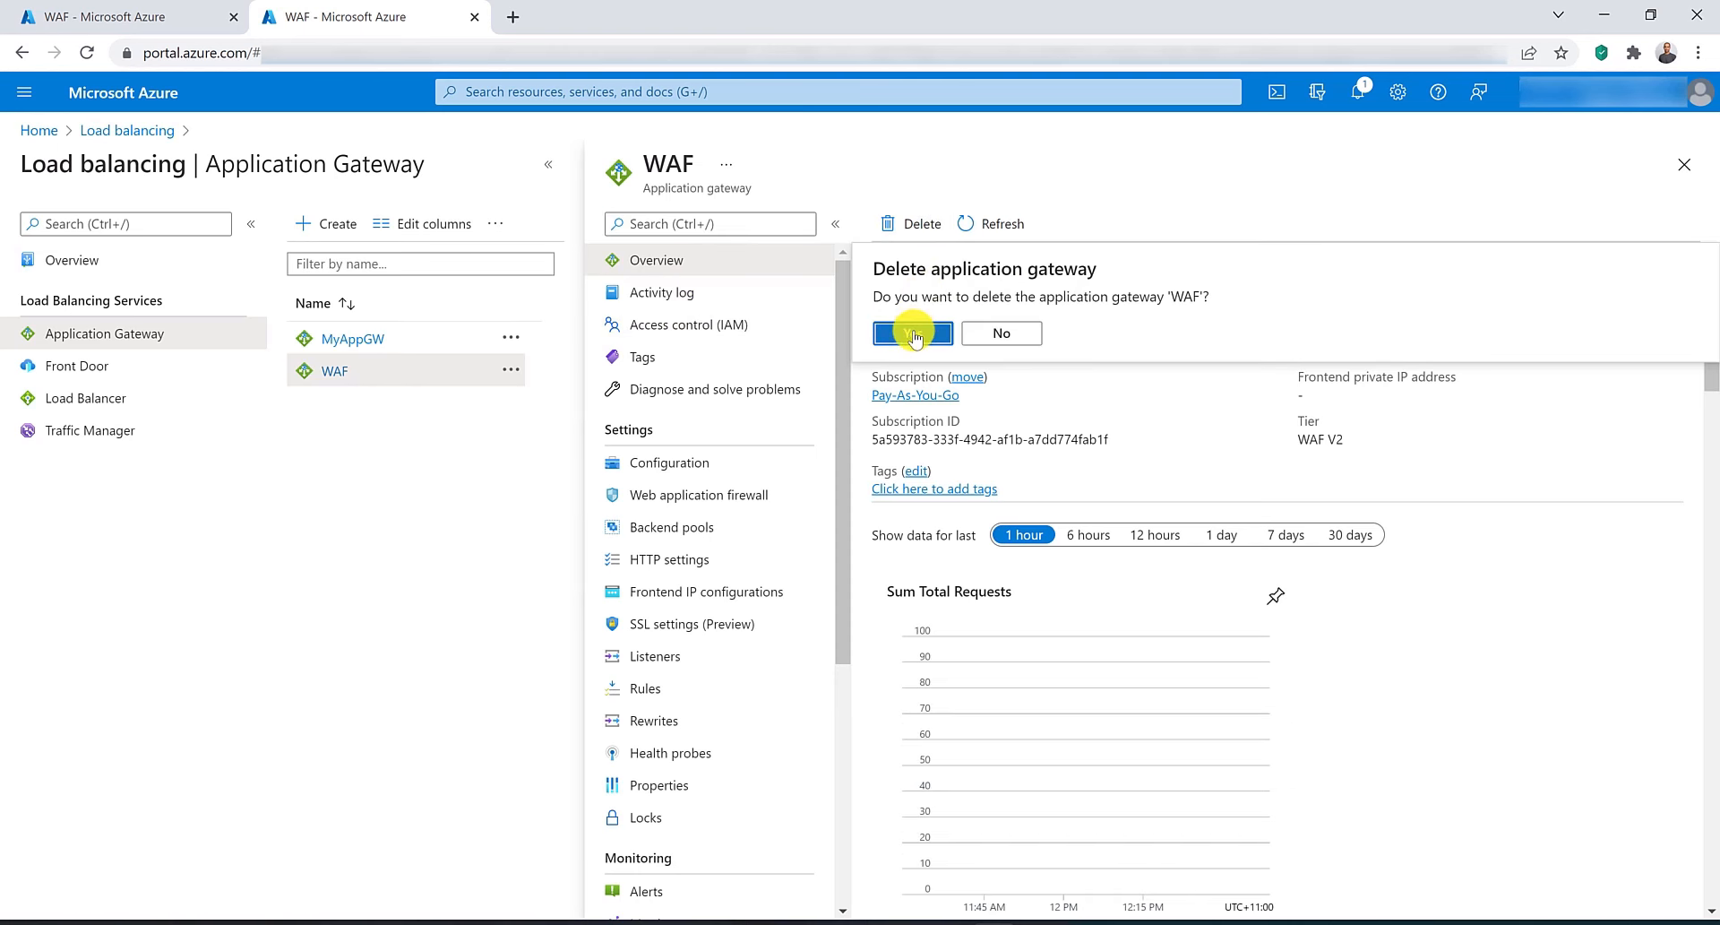
left_click(918, 436)
Open WAFPolicy from recent resources and delete the WAF policy.
left_click(578, 89)
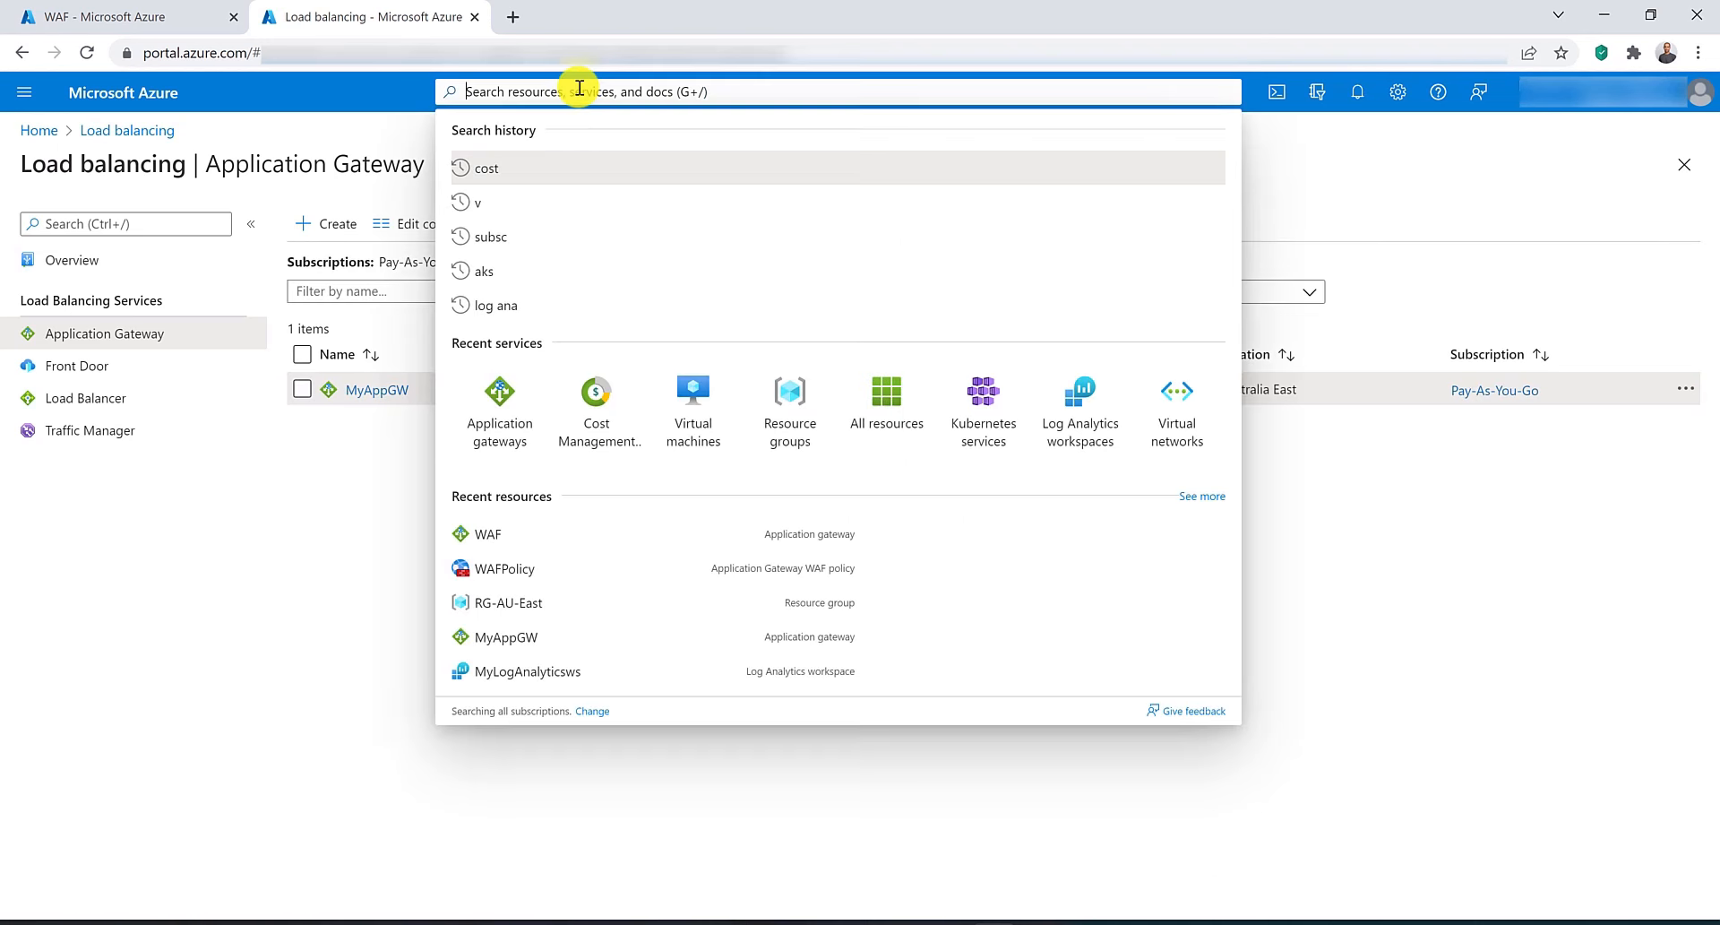
left_click(513, 574, "ctrl")
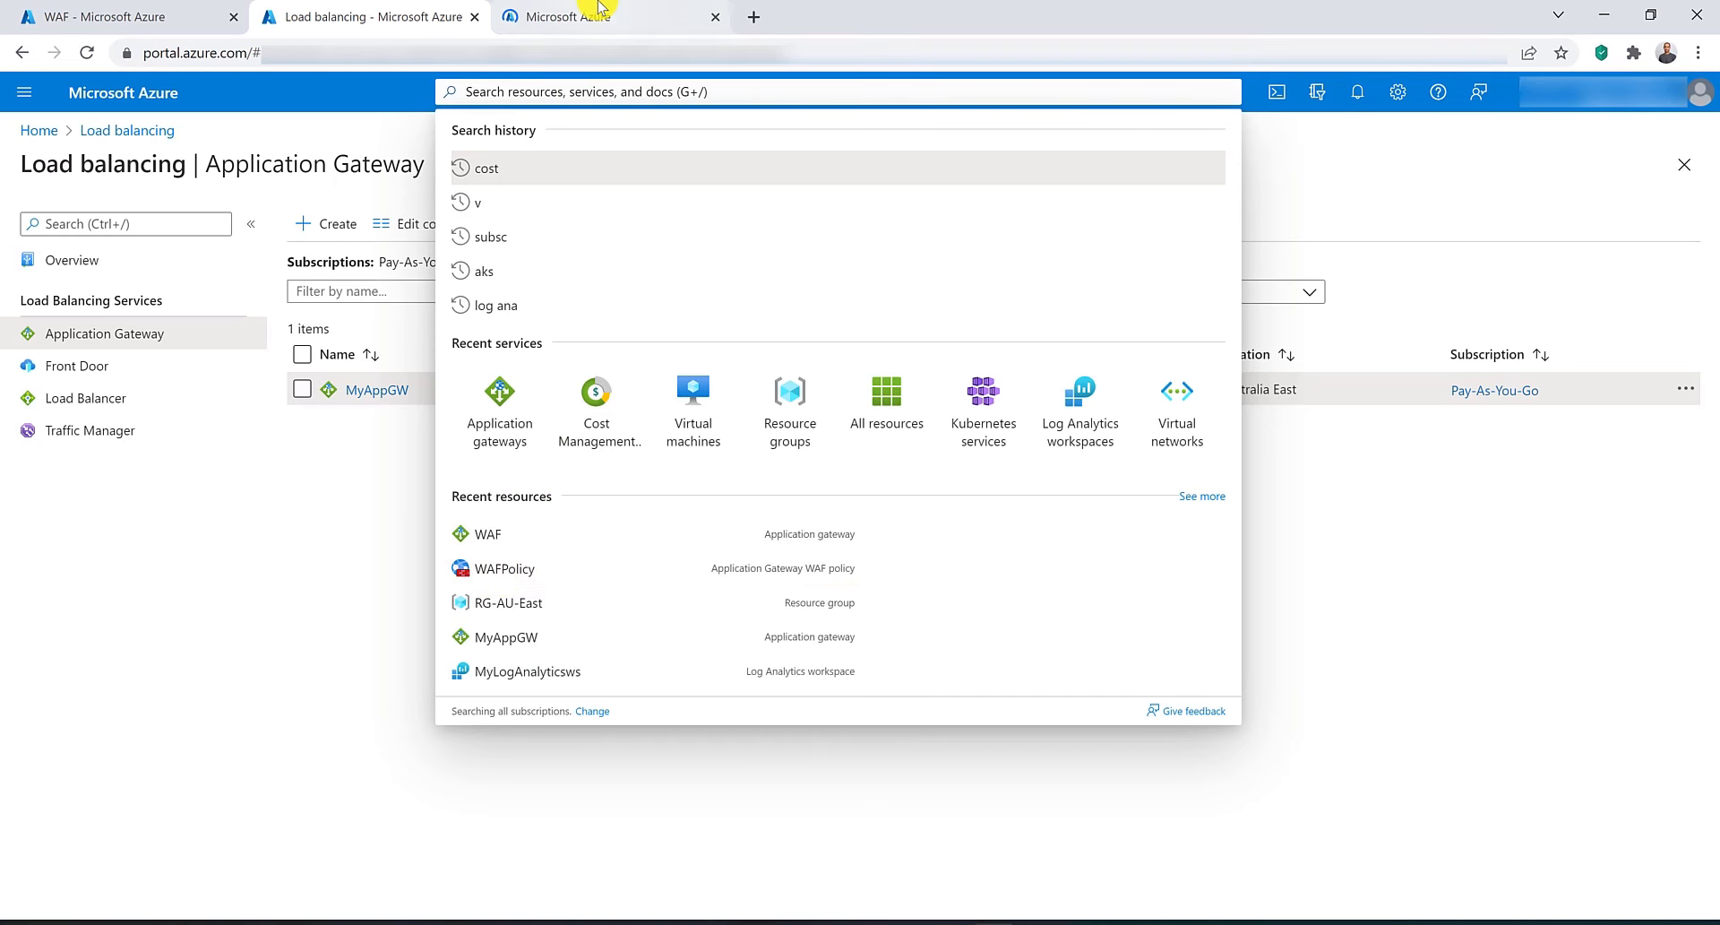
left_click(585, 14)
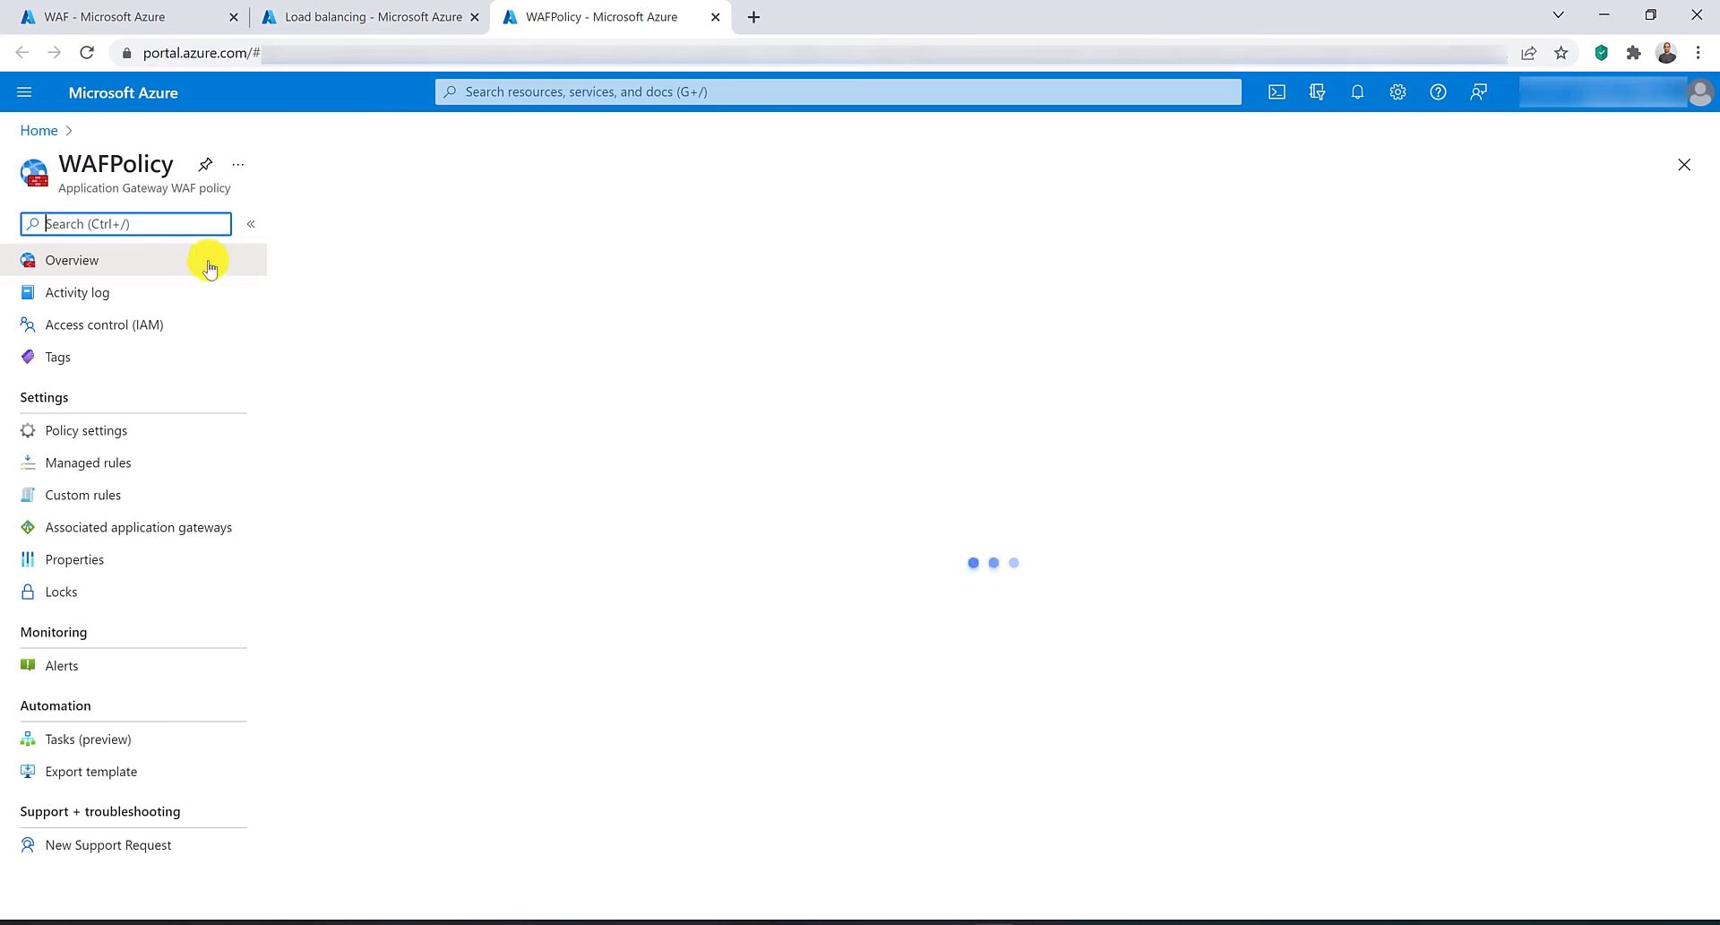
left_click(597, 229)
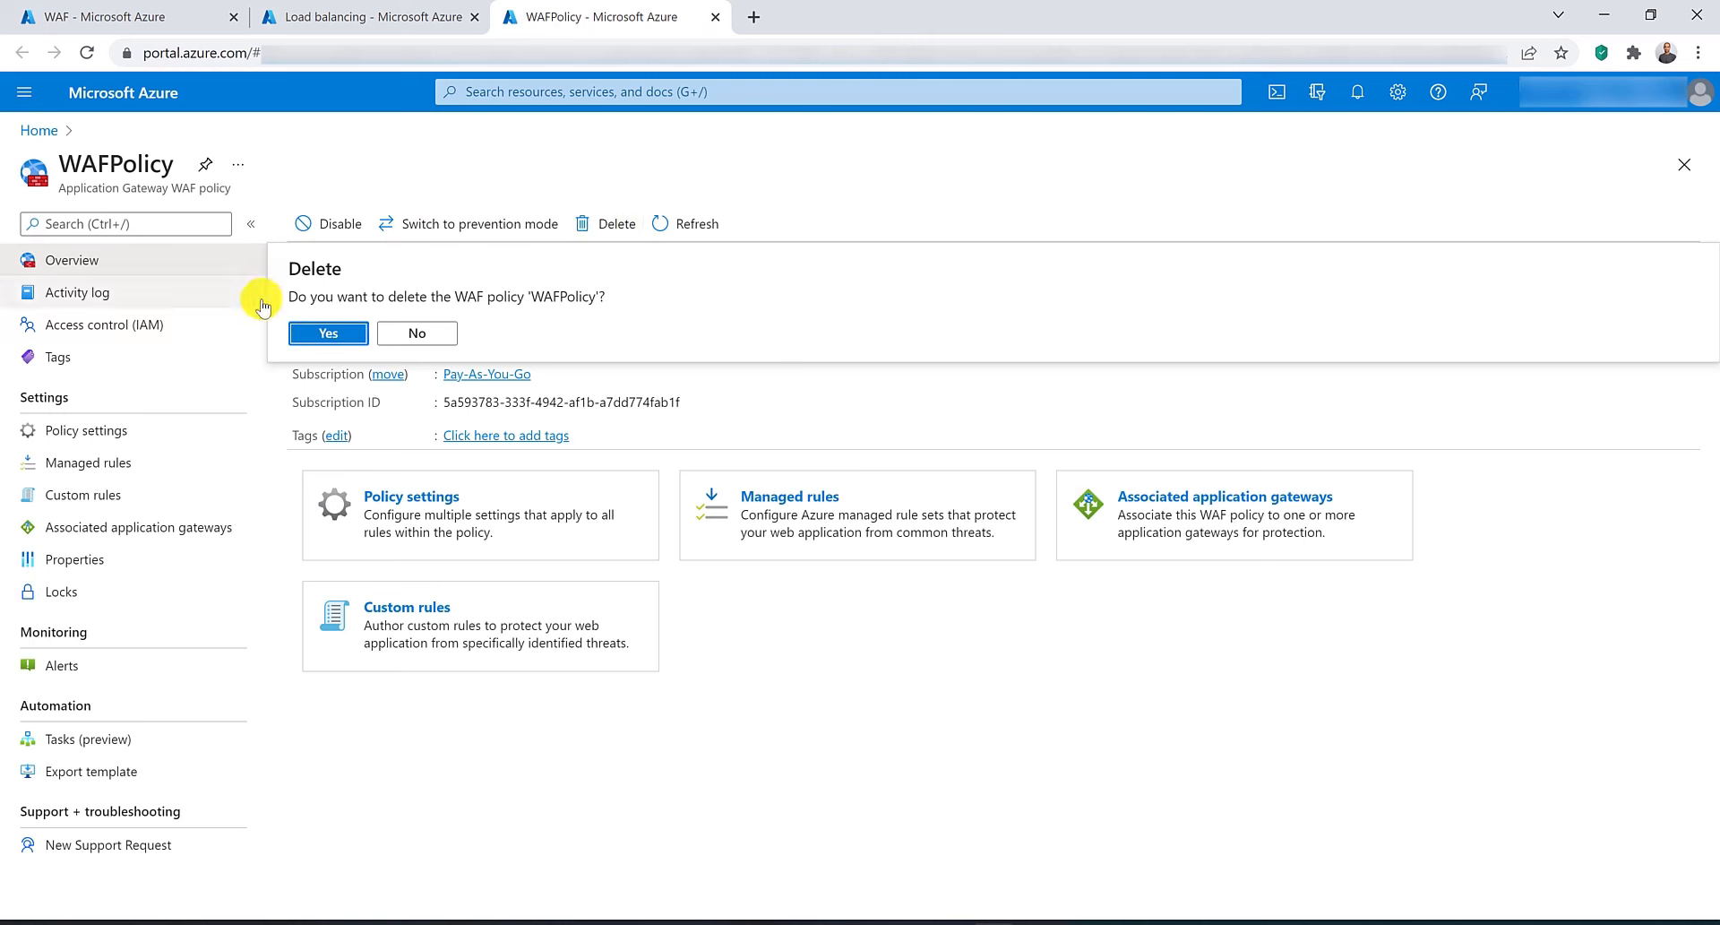
left_click(328, 332)
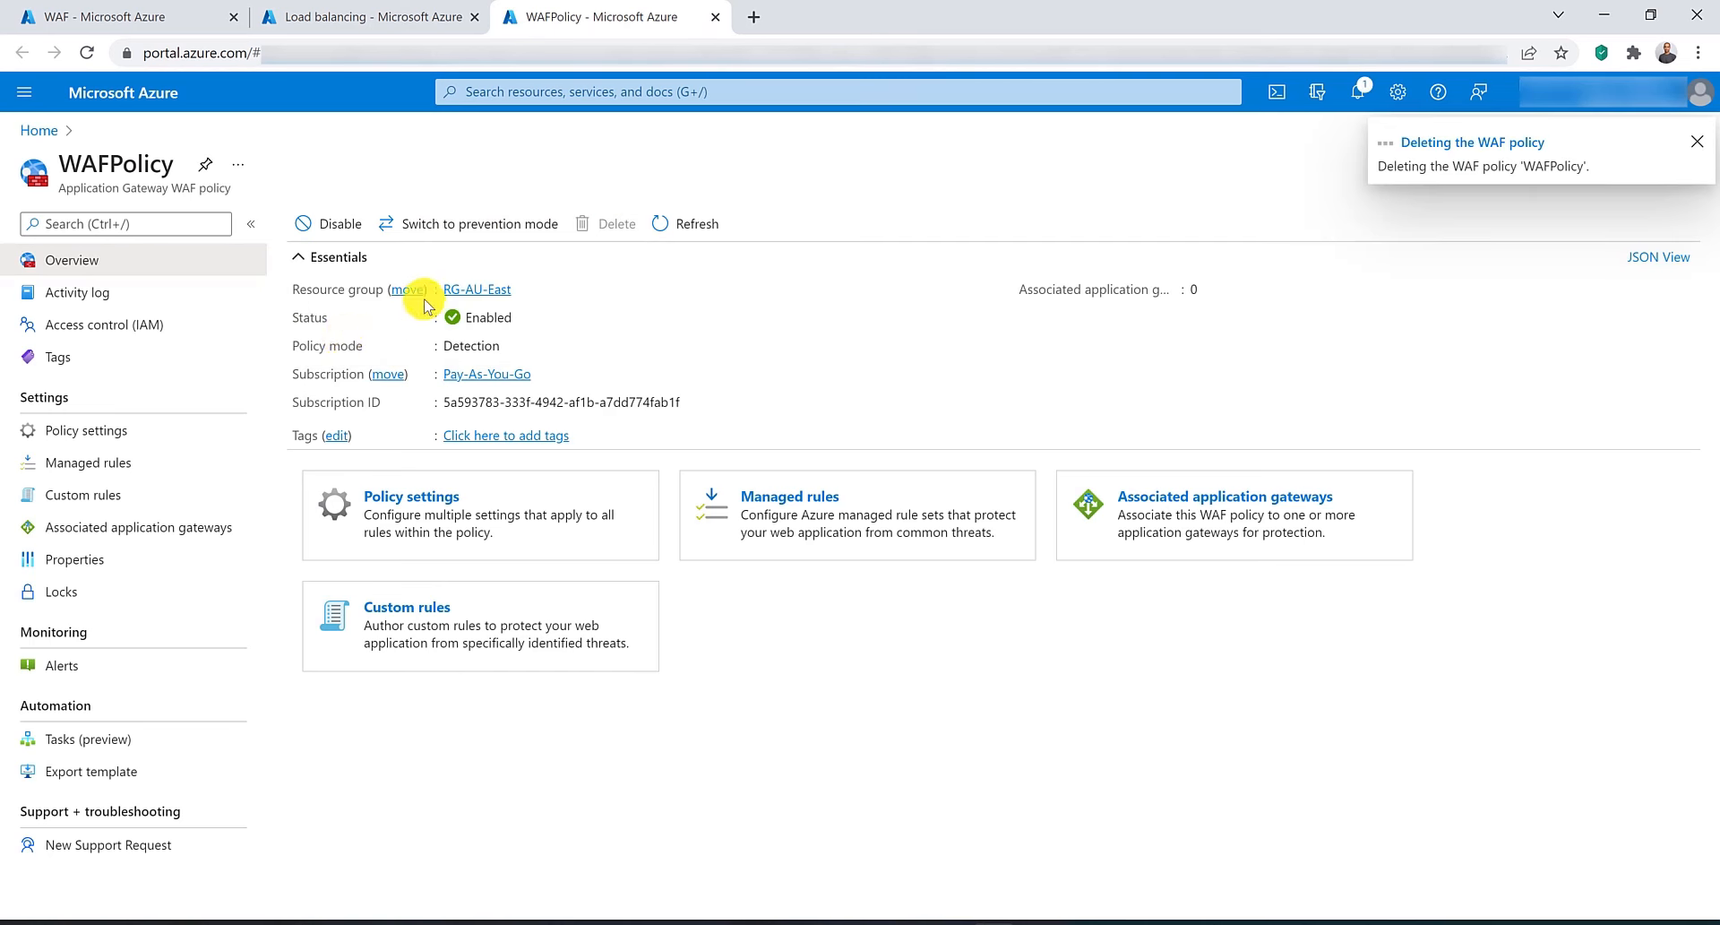
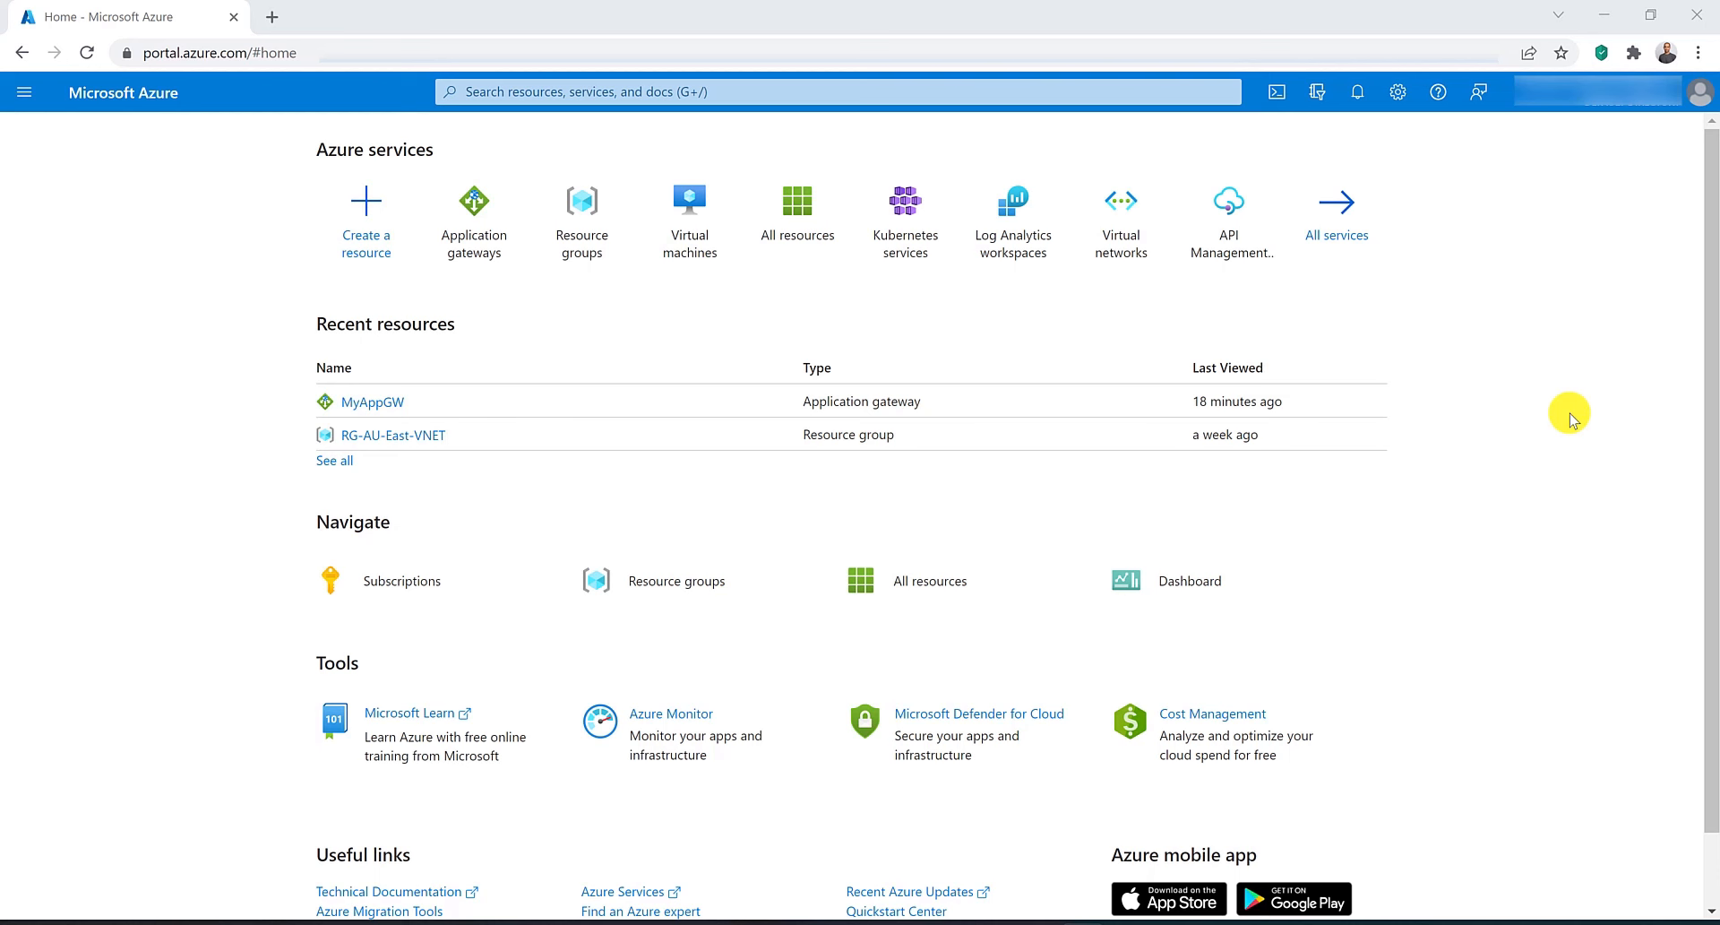
Open the MyAppGW application gateway's diagnostic settings and start adding a diagnostic setting.
left_click(484, 235)
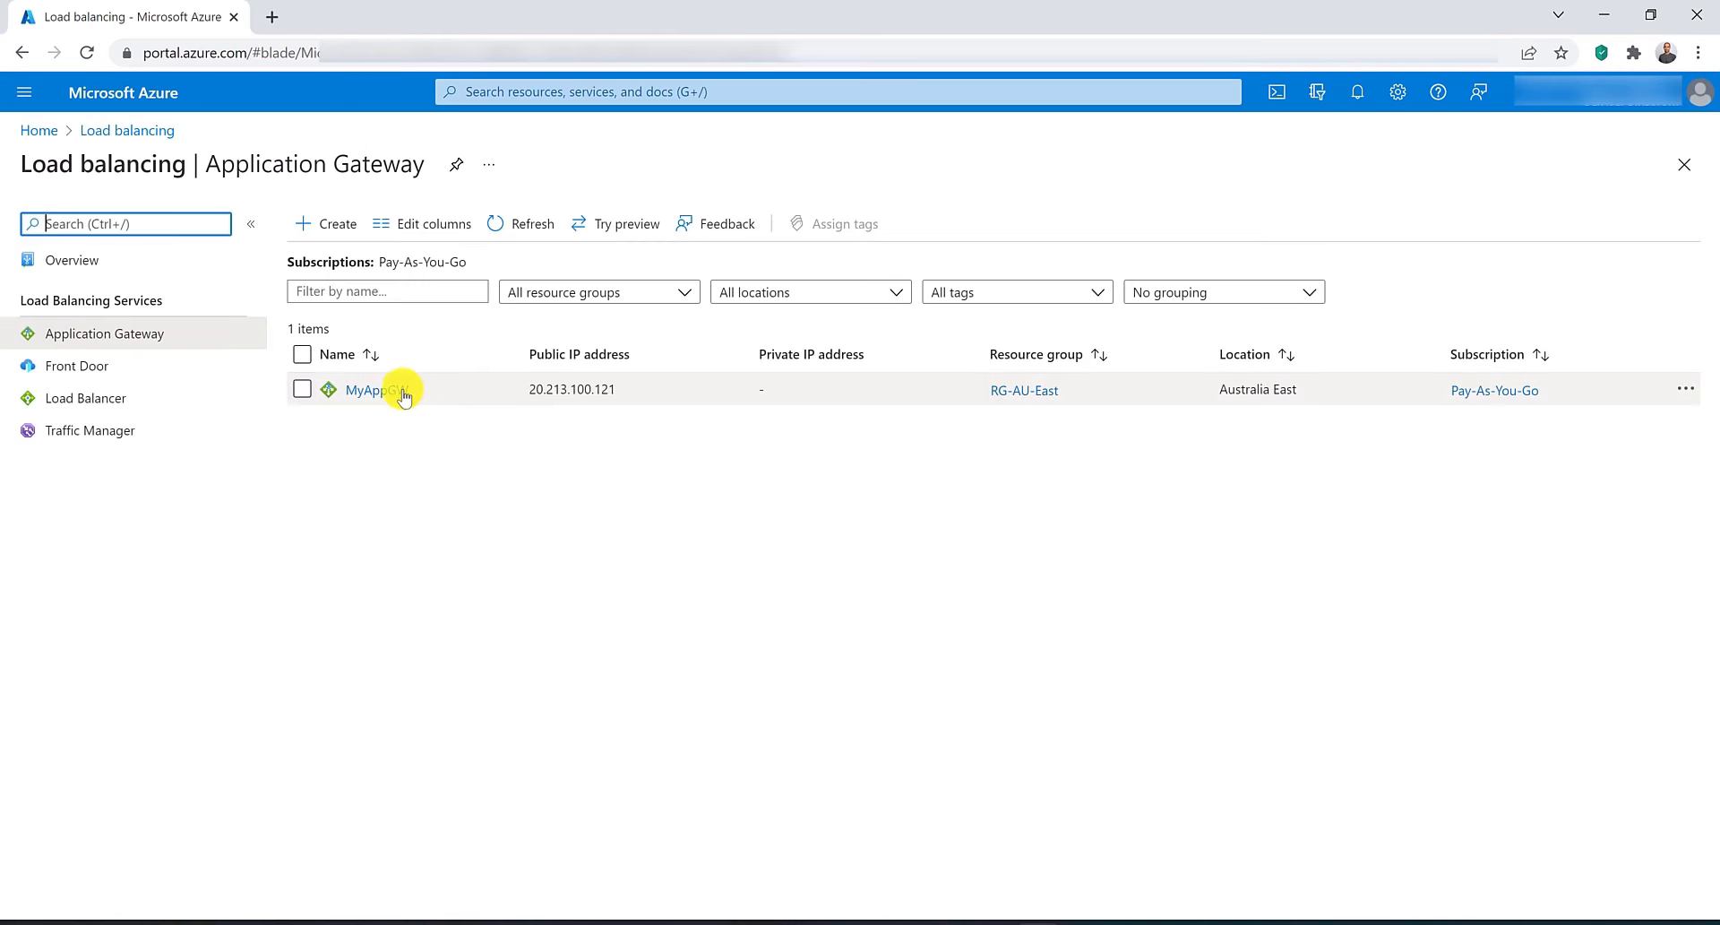
left_click(399, 389)
scroll(699, 556, "down", 4)
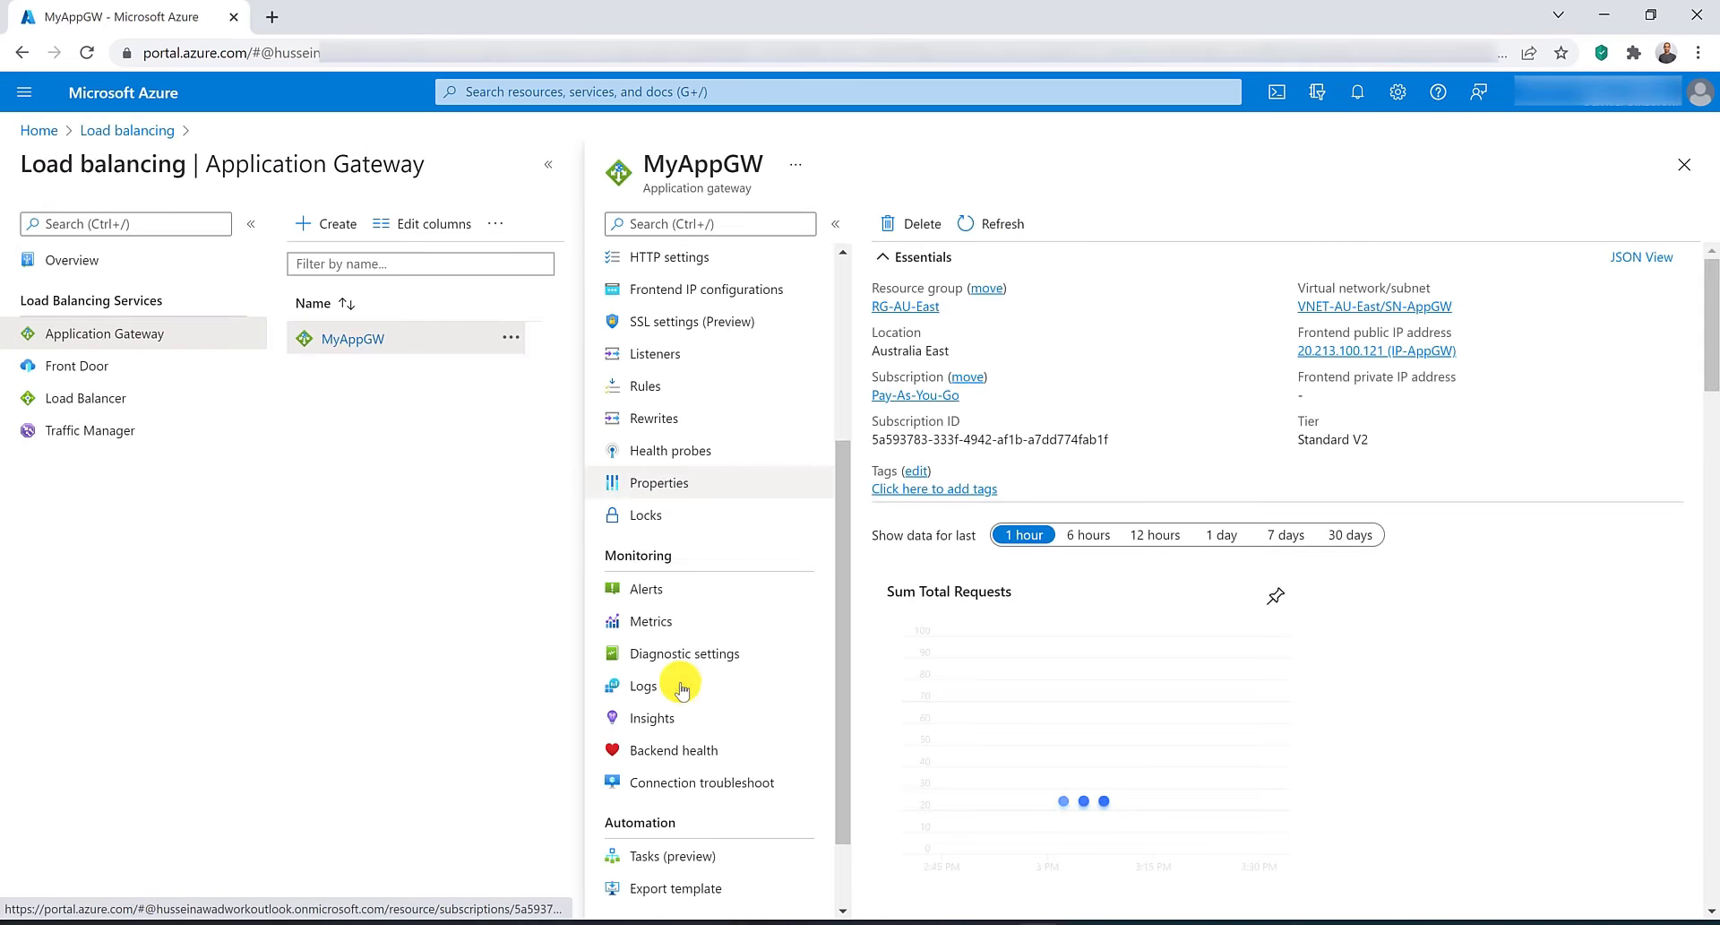
left_click(749, 670)
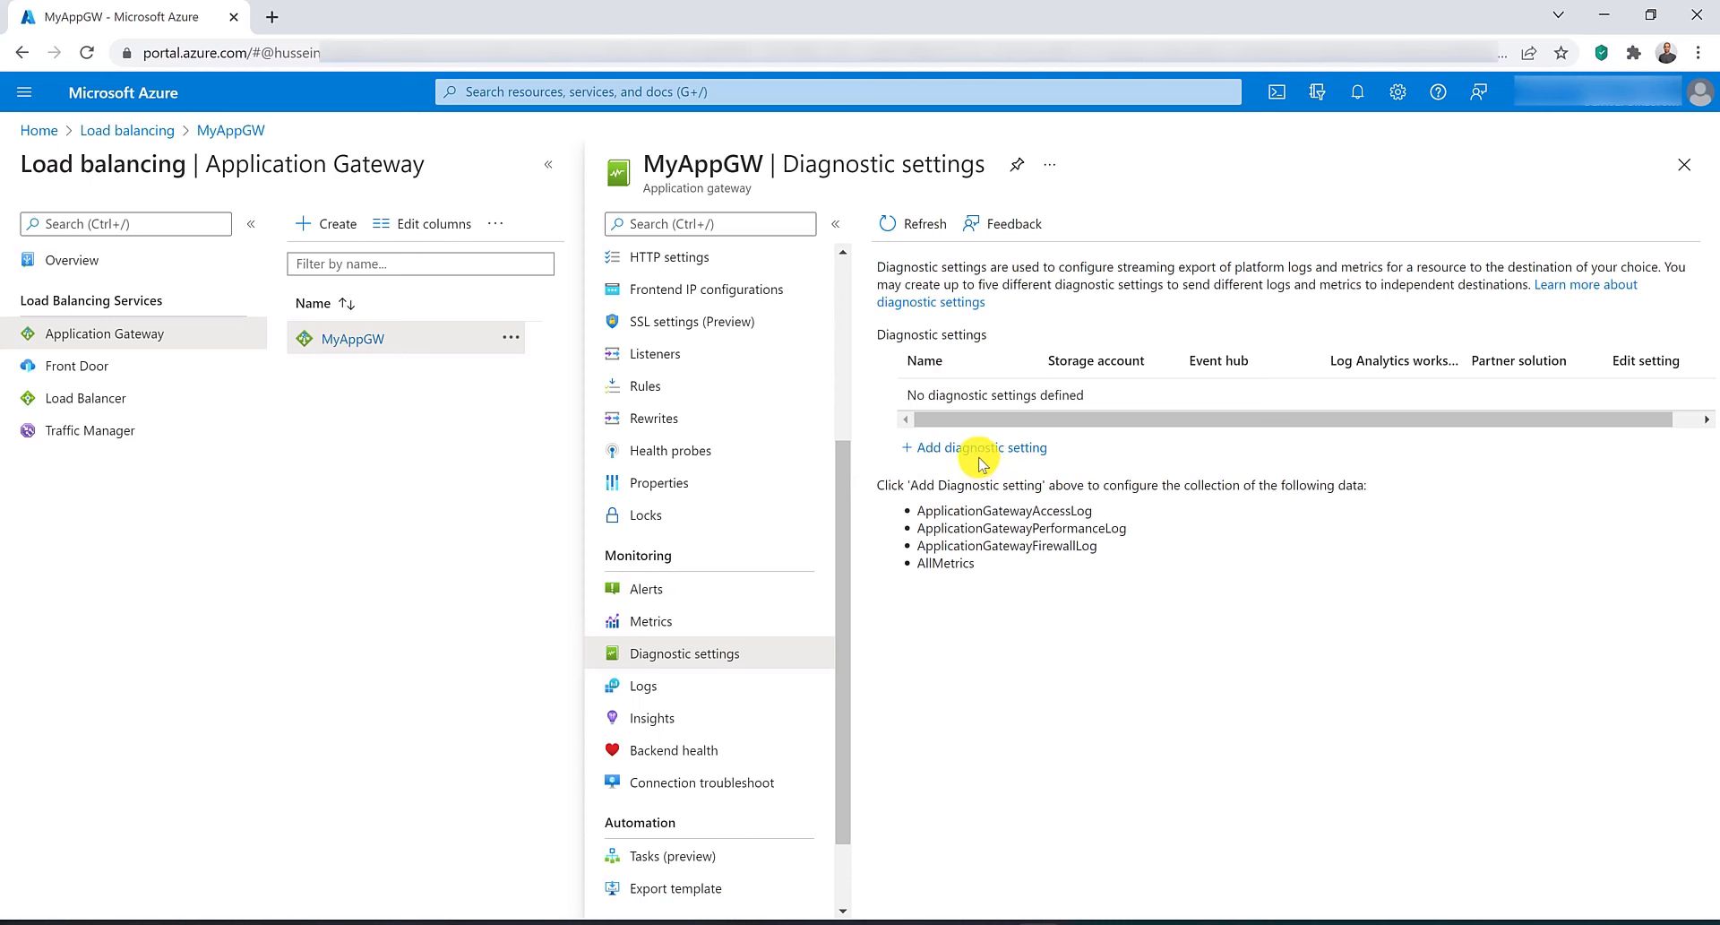
left_click(979, 451)
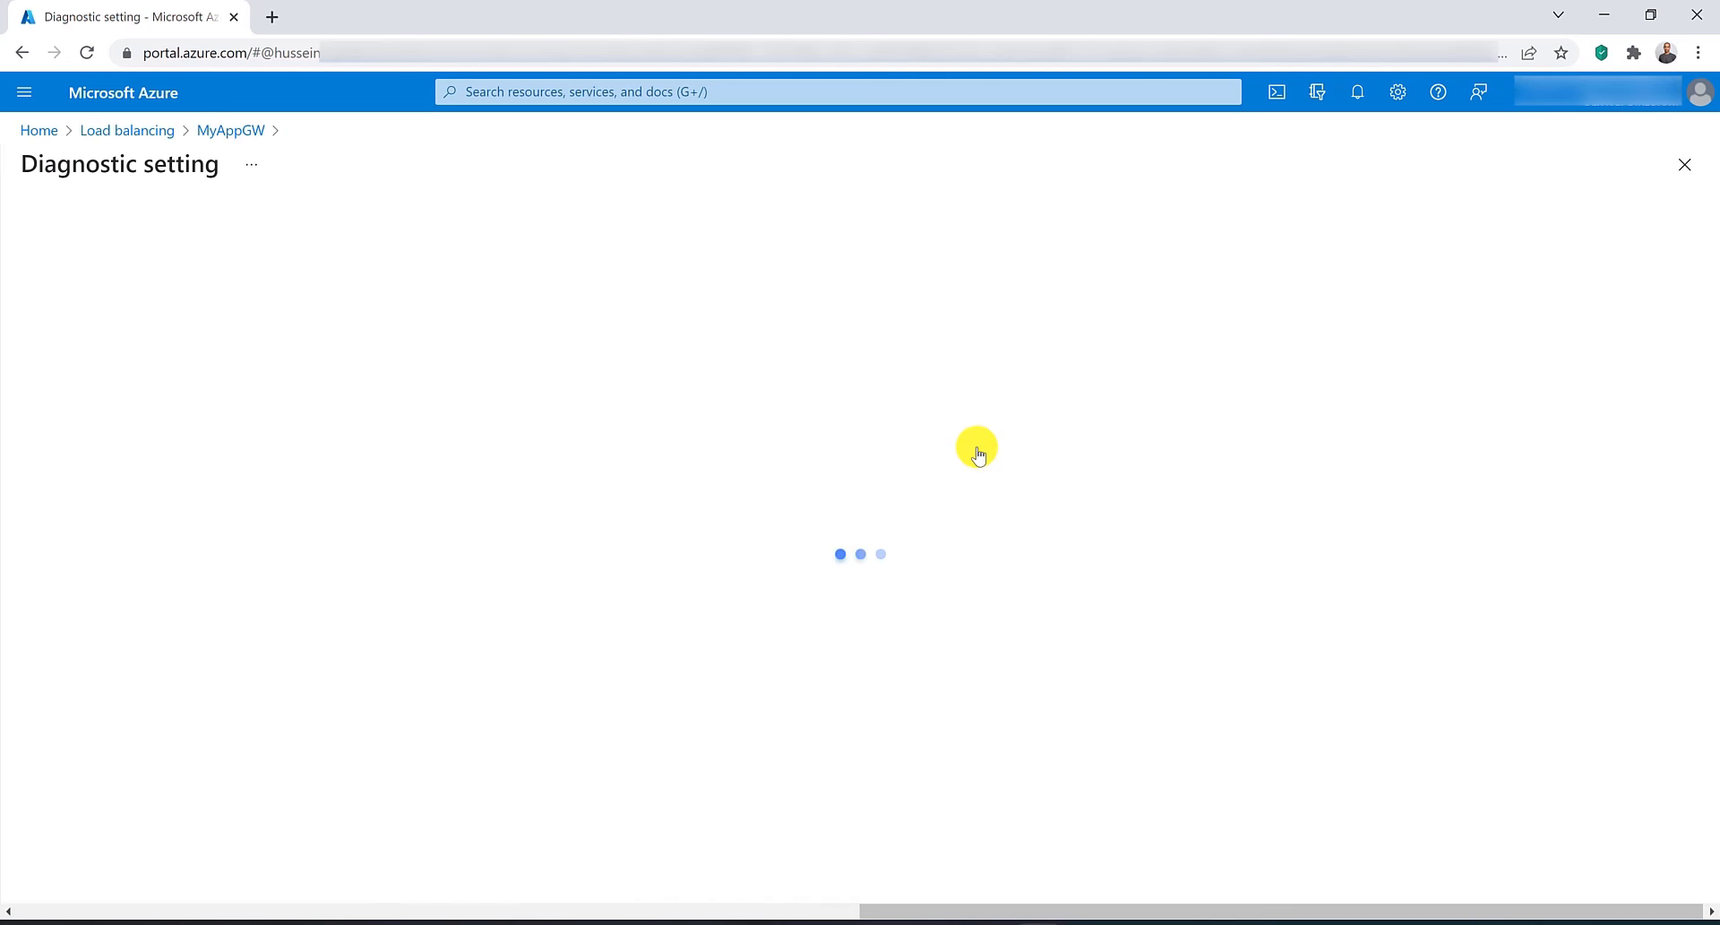
Name the diagnostic setting MySettings.
left_click(94, 433)
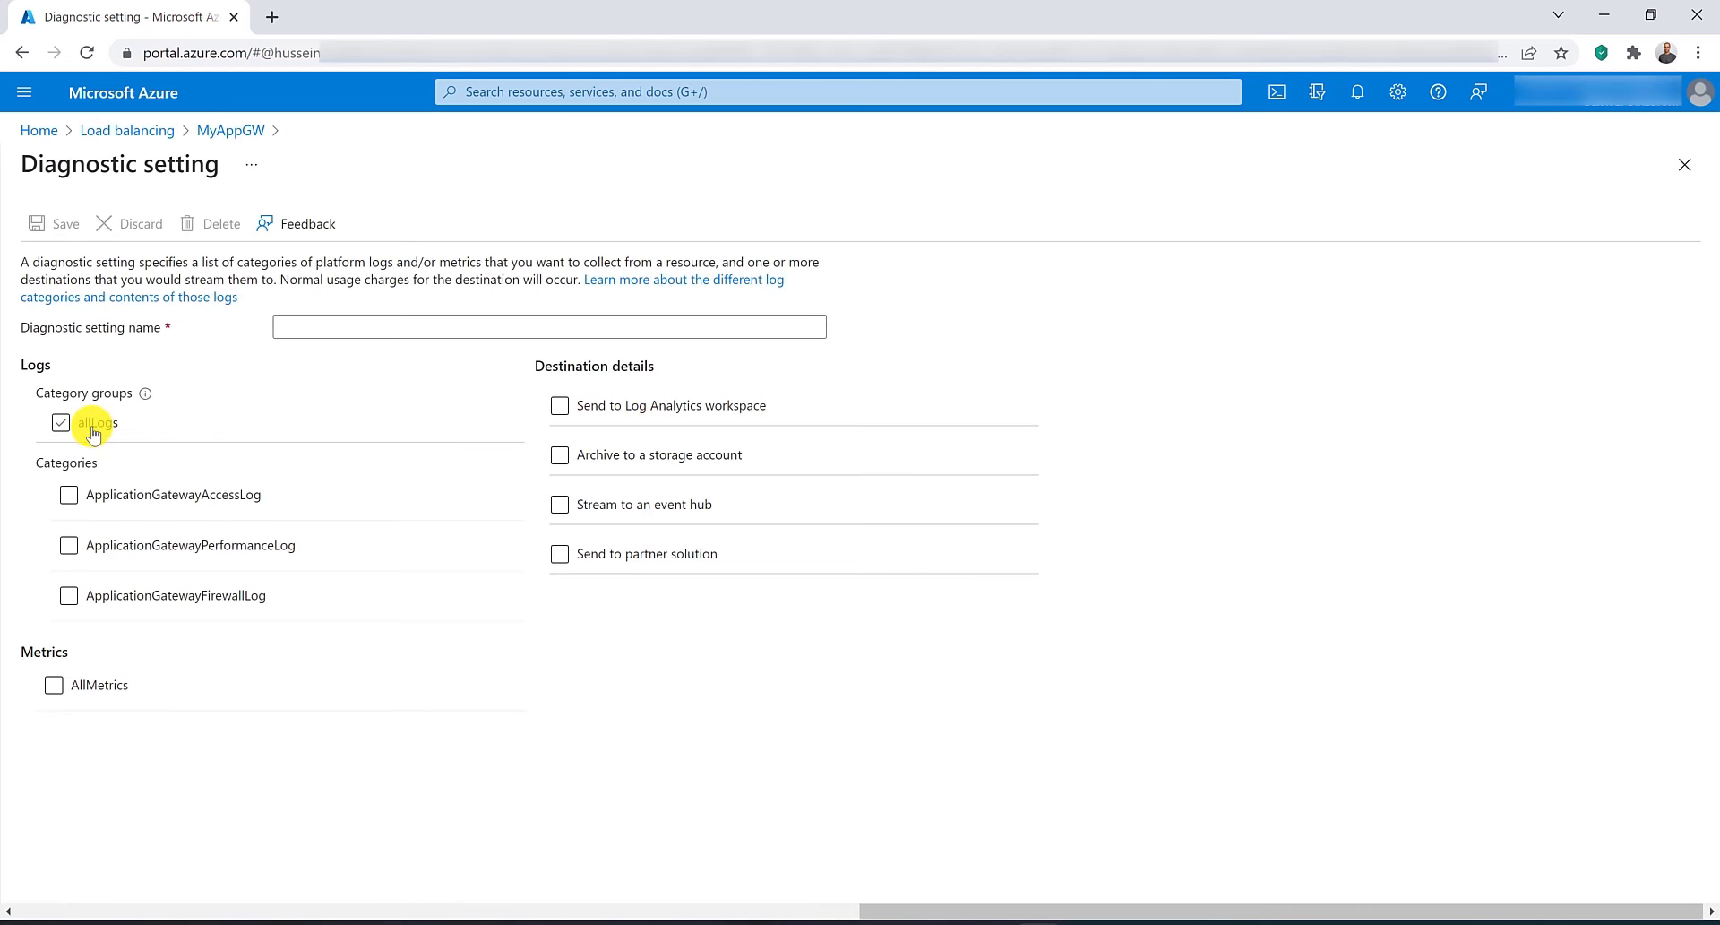
left_click(94, 432)
left_click(70, 495)
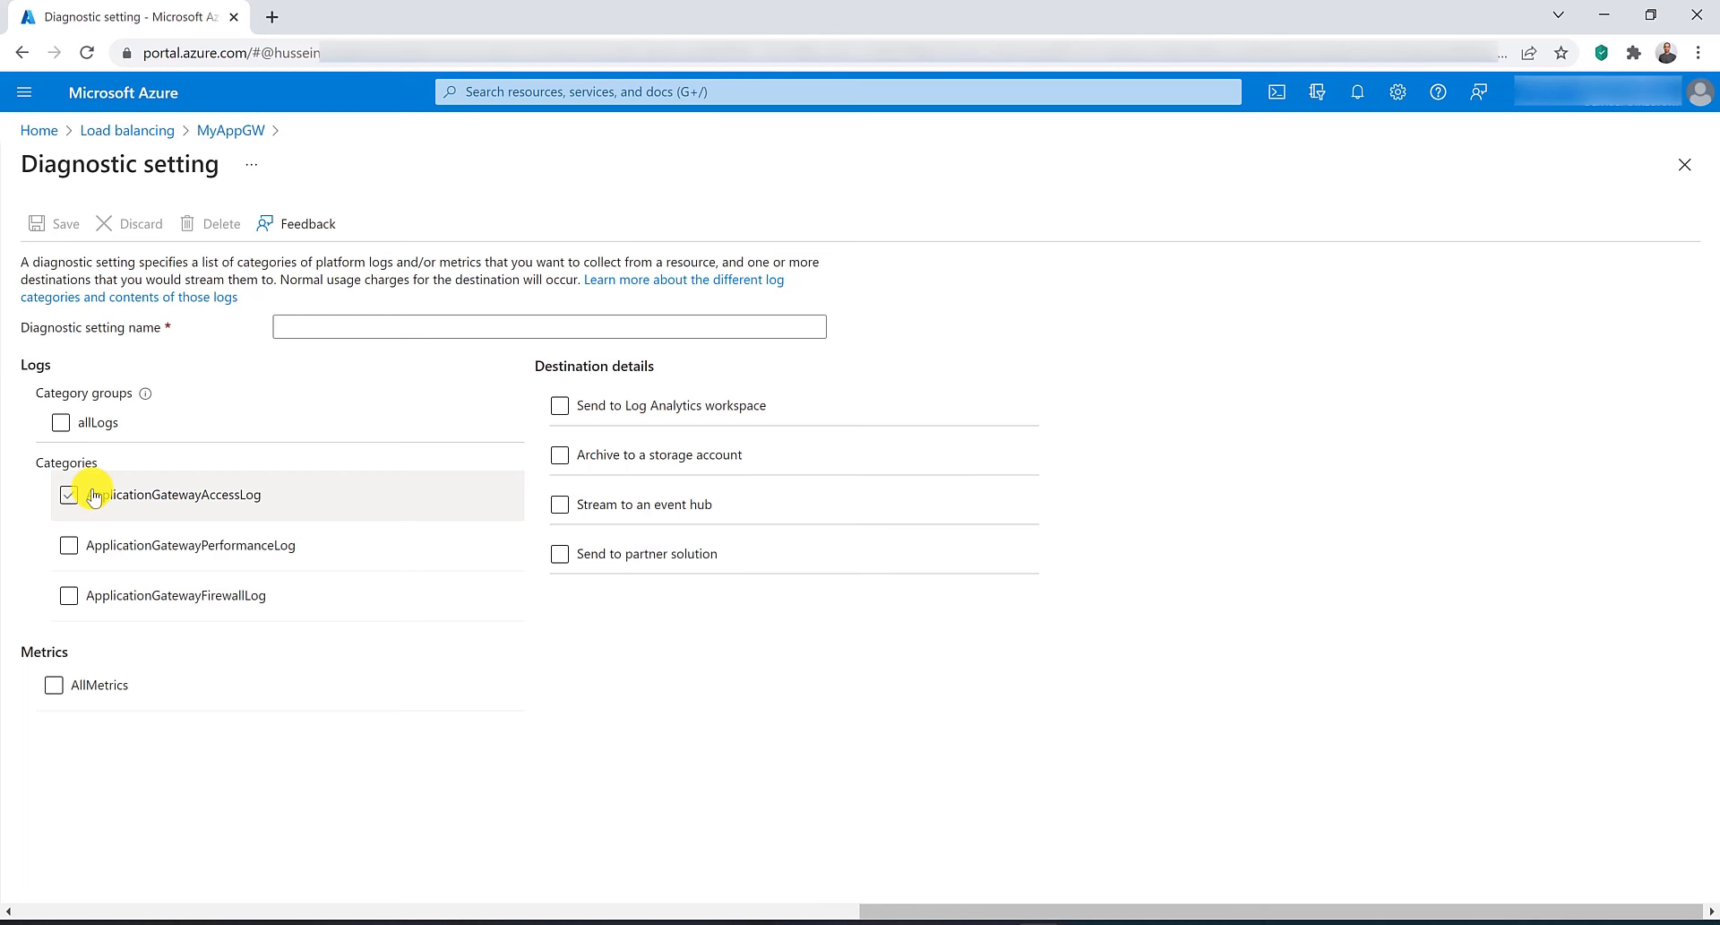
left_click(94, 497)
left_click(309, 329)
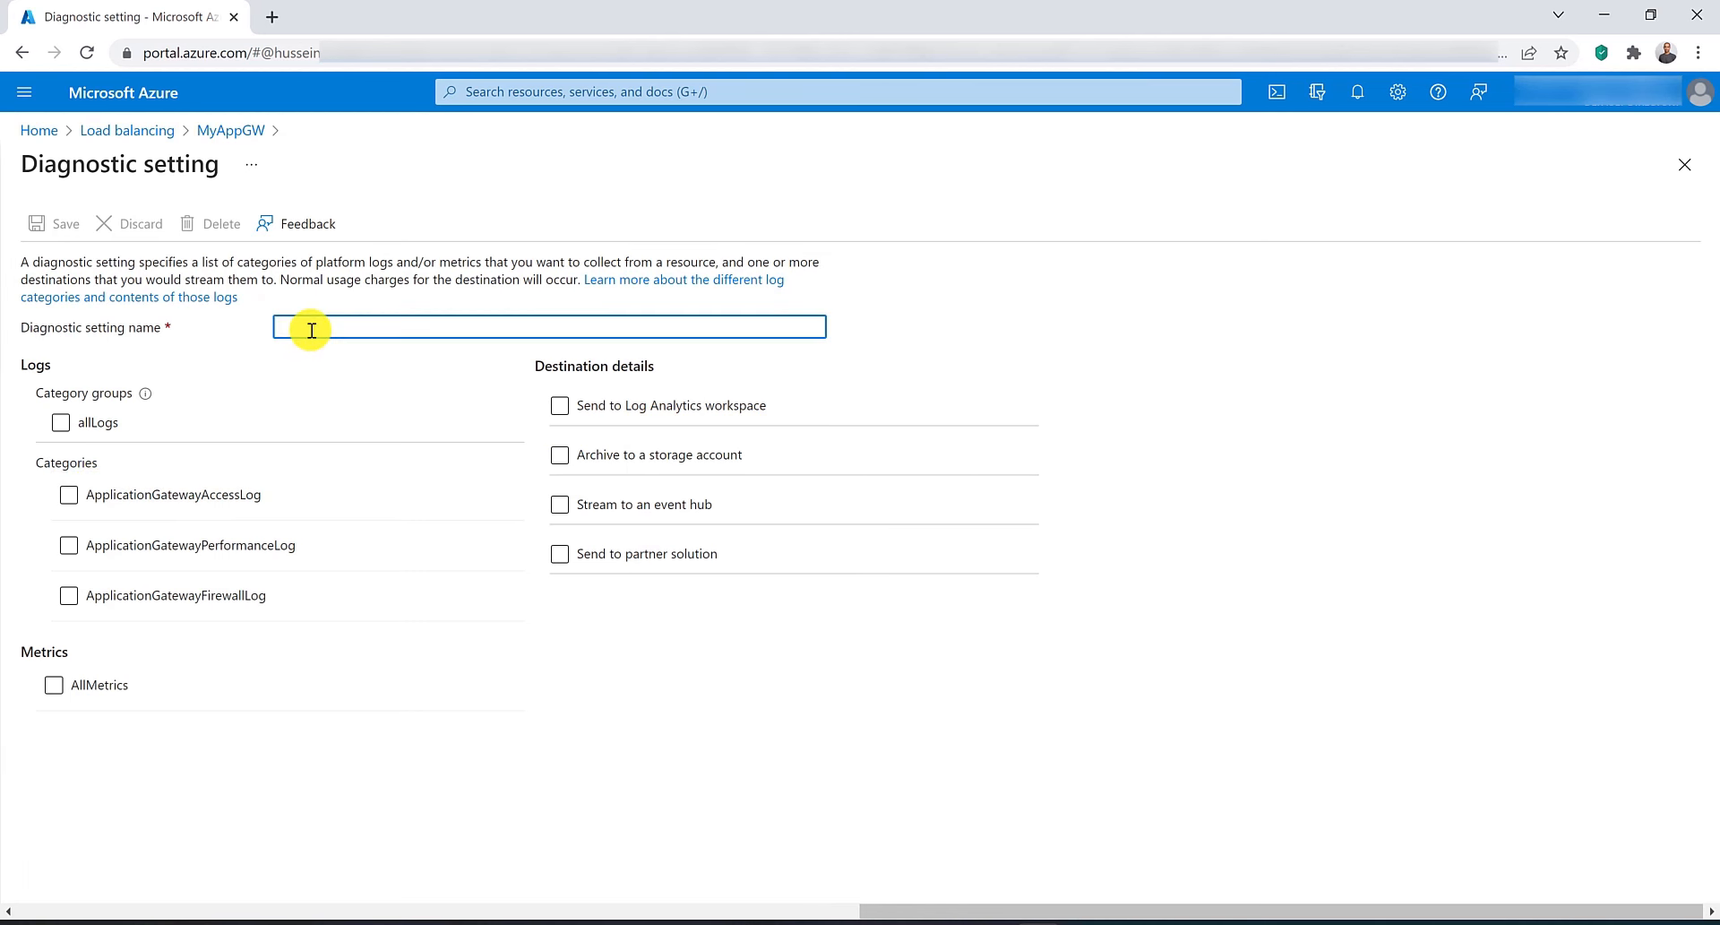
type("MySettings")
Select the ApplicationGatewayAccessLog, ApplicationGatewayPerformanceLog and ApplicationGatewayFirewallLog categories.
left_click(228, 437)
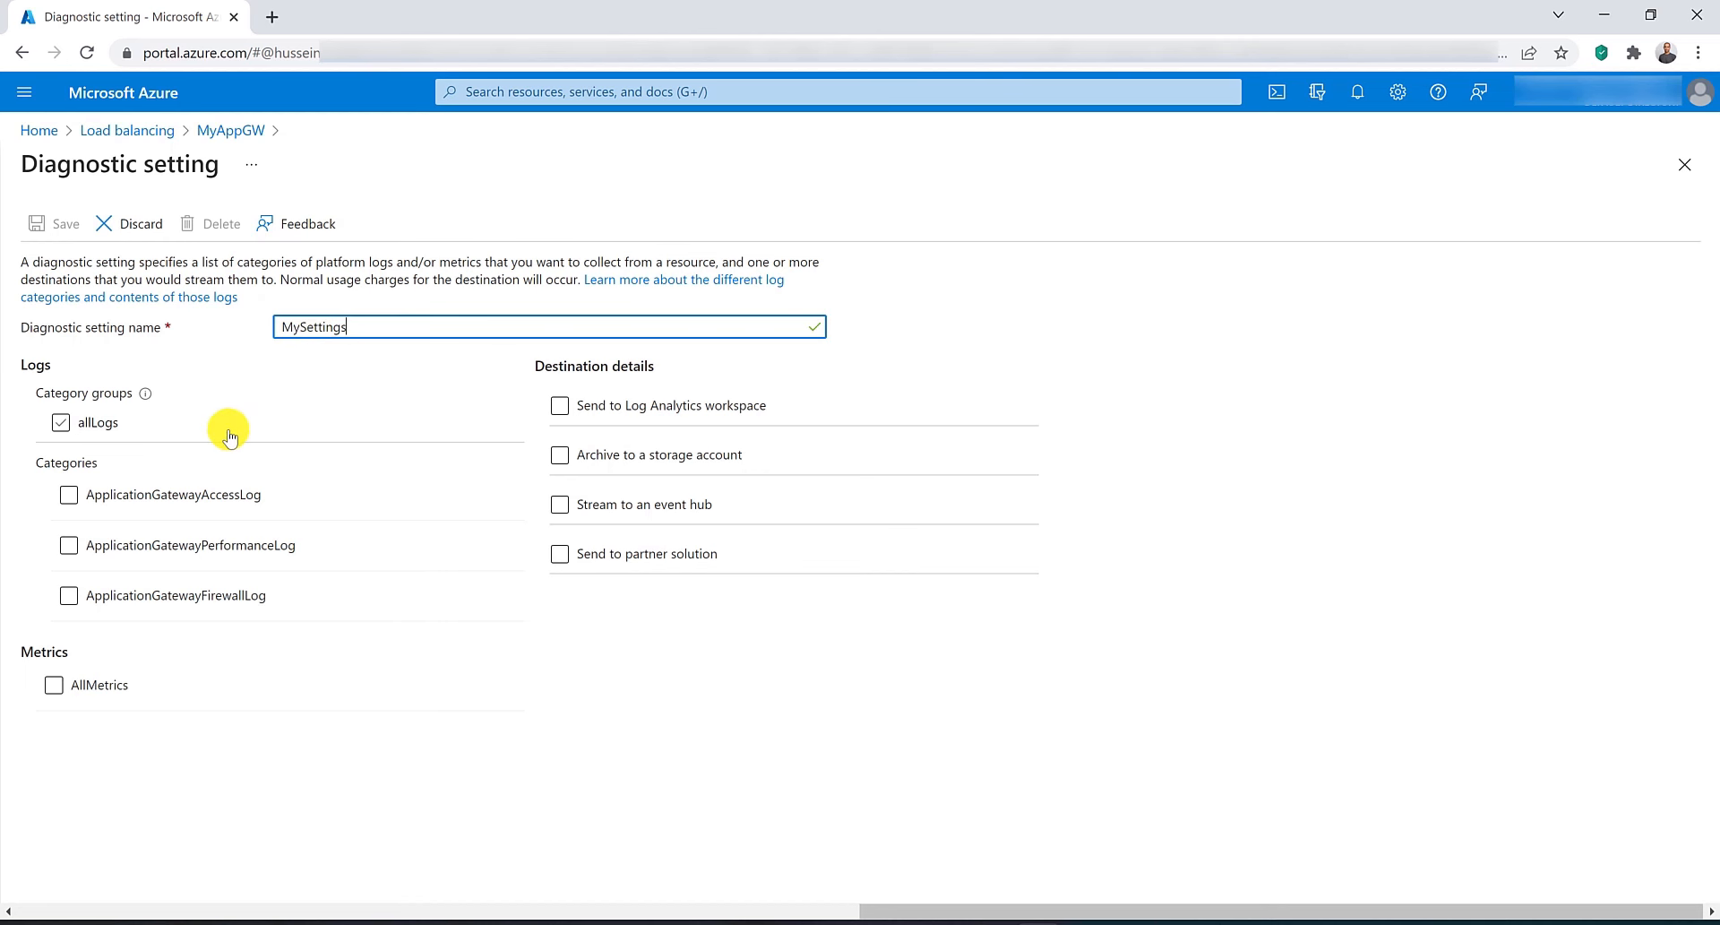
left_click(248, 500)
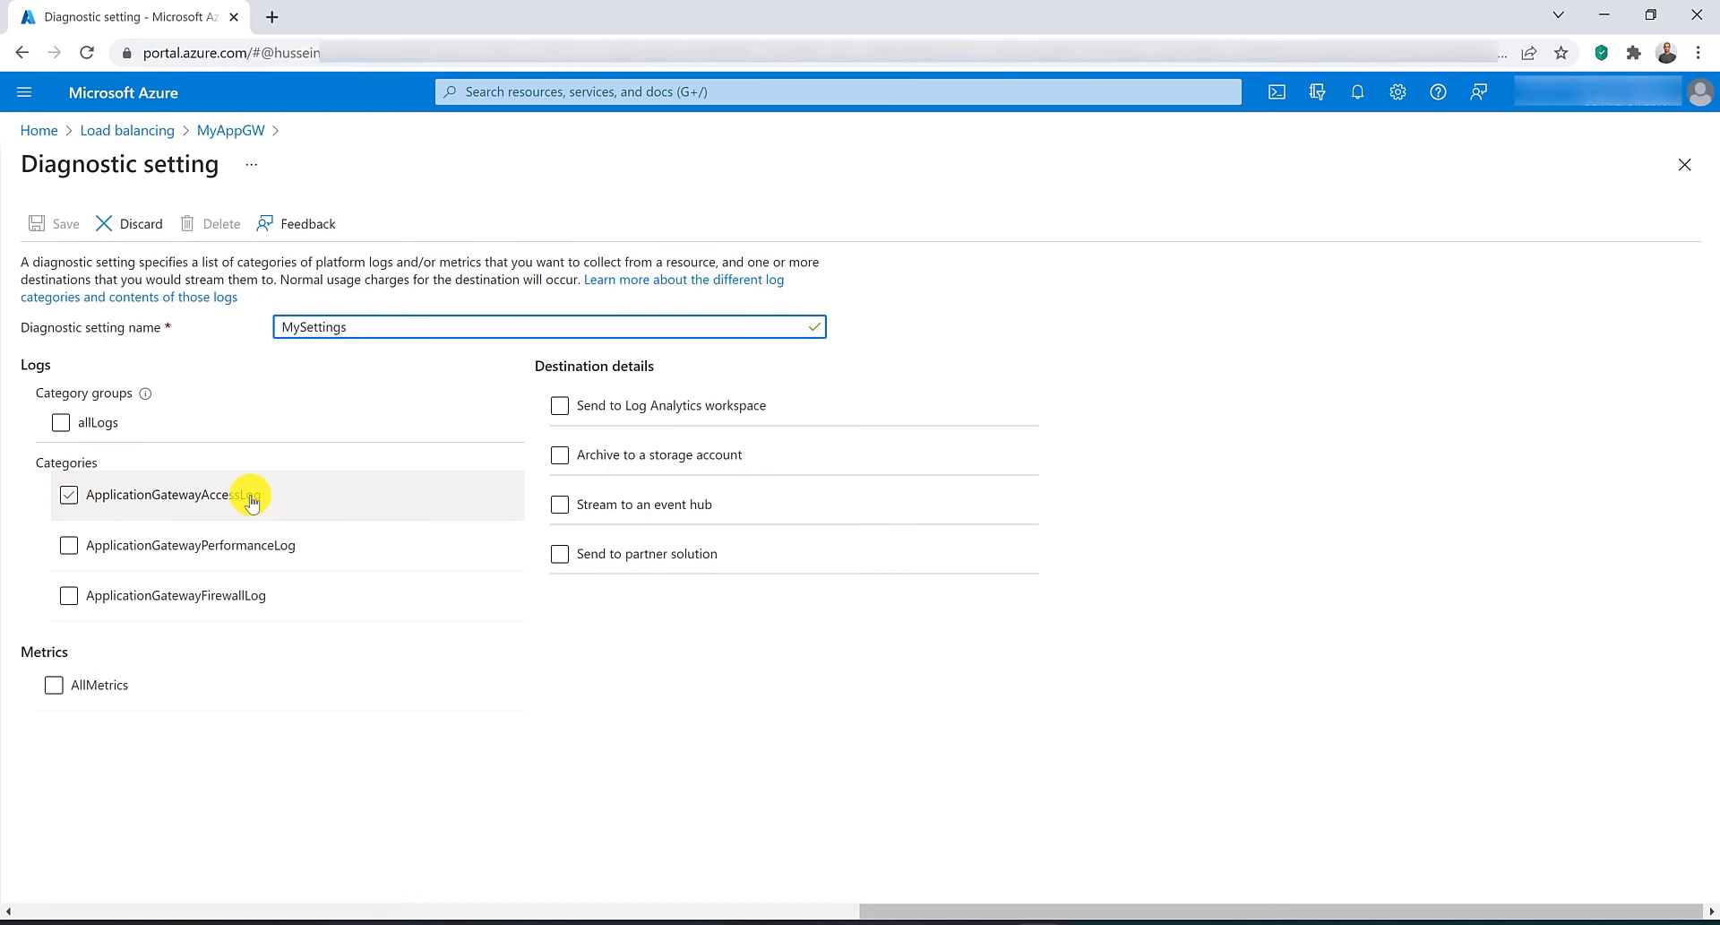
left_click(251, 502)
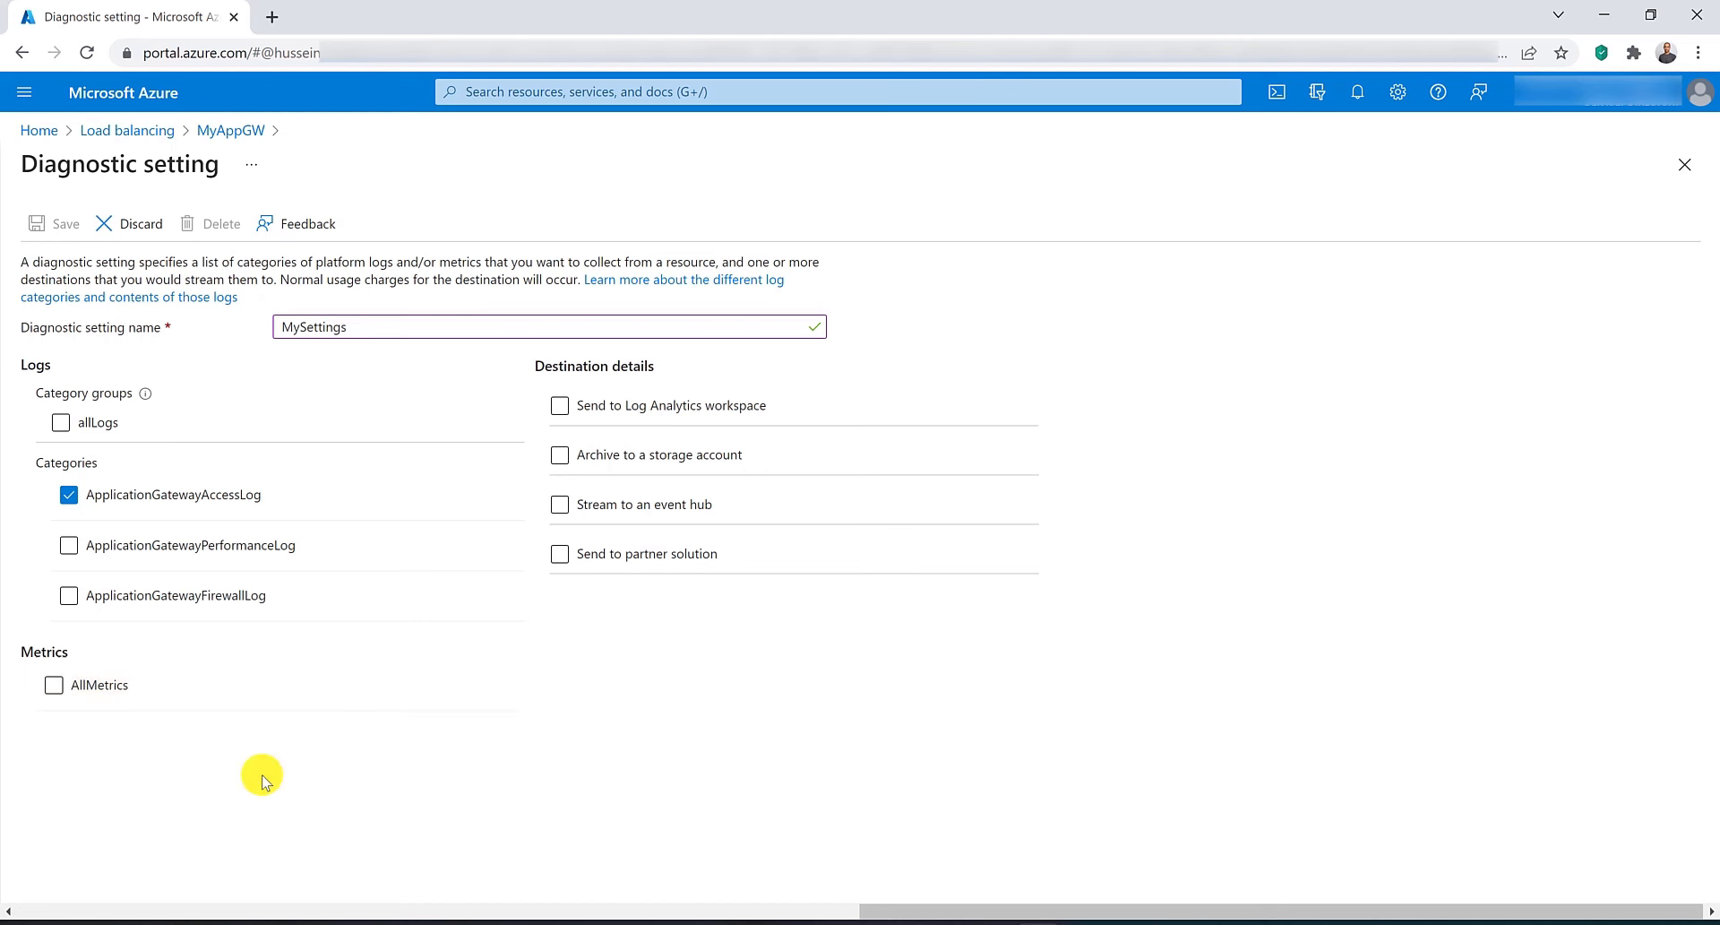
left_click(195, 546)
left_click(224, 597)
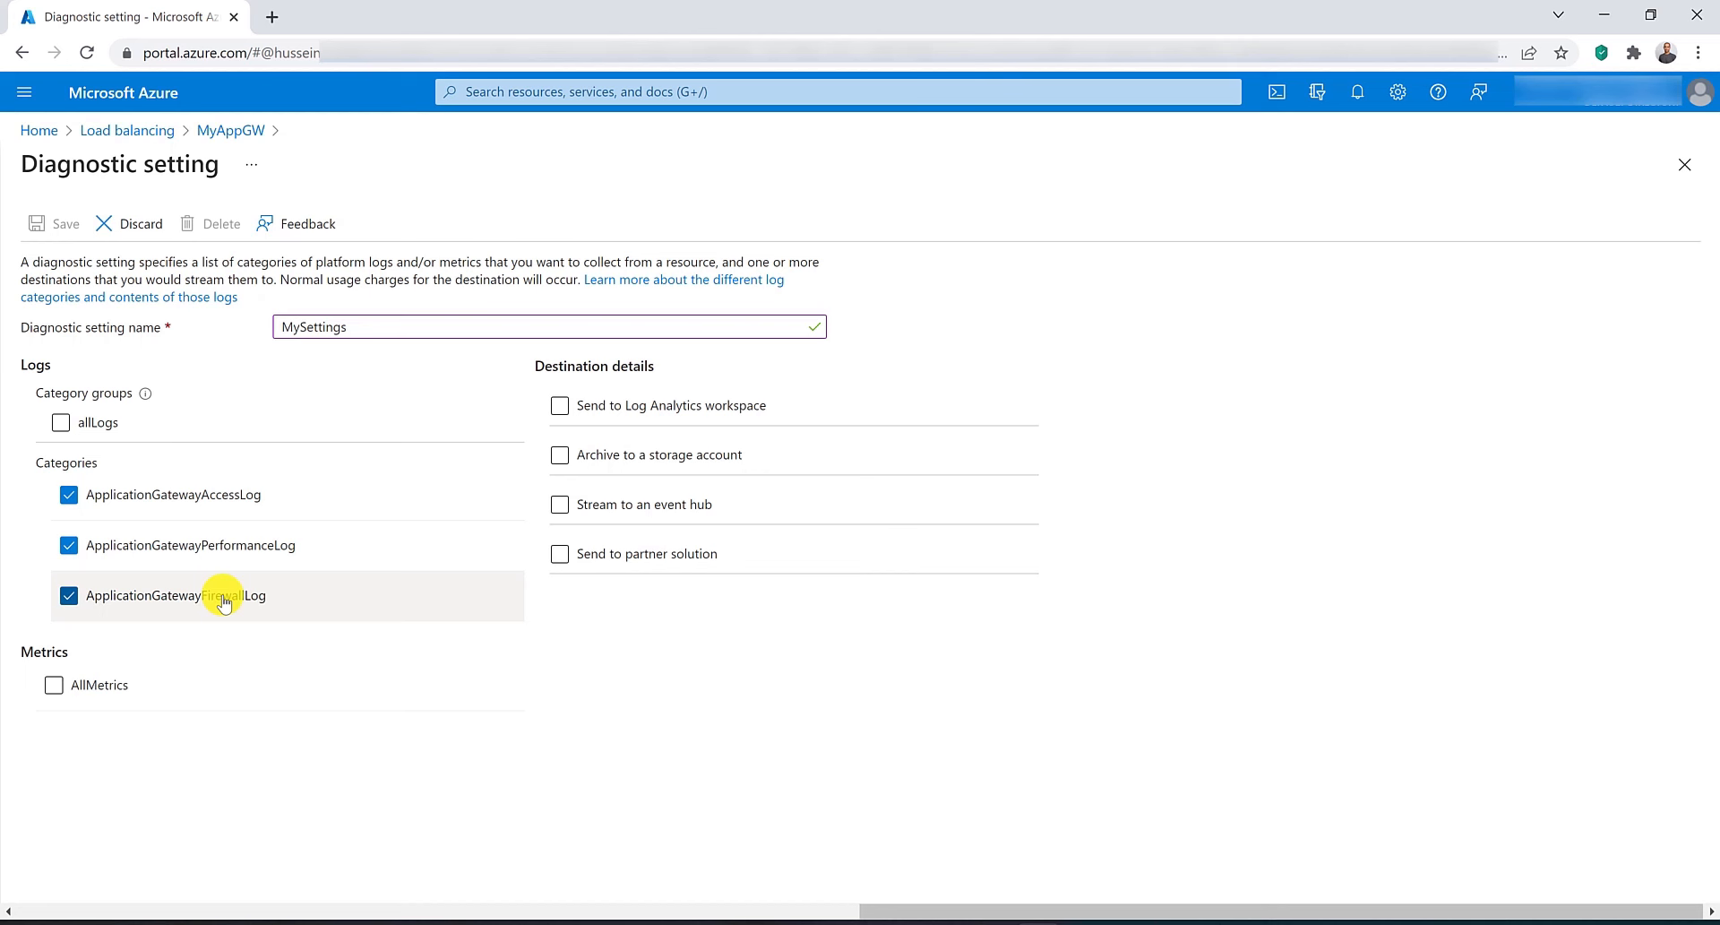
Enable the allLogs group and AllMetrics, choose sending to a Log Analytics workspace, and open the workspace list.
left_click(61, 422)
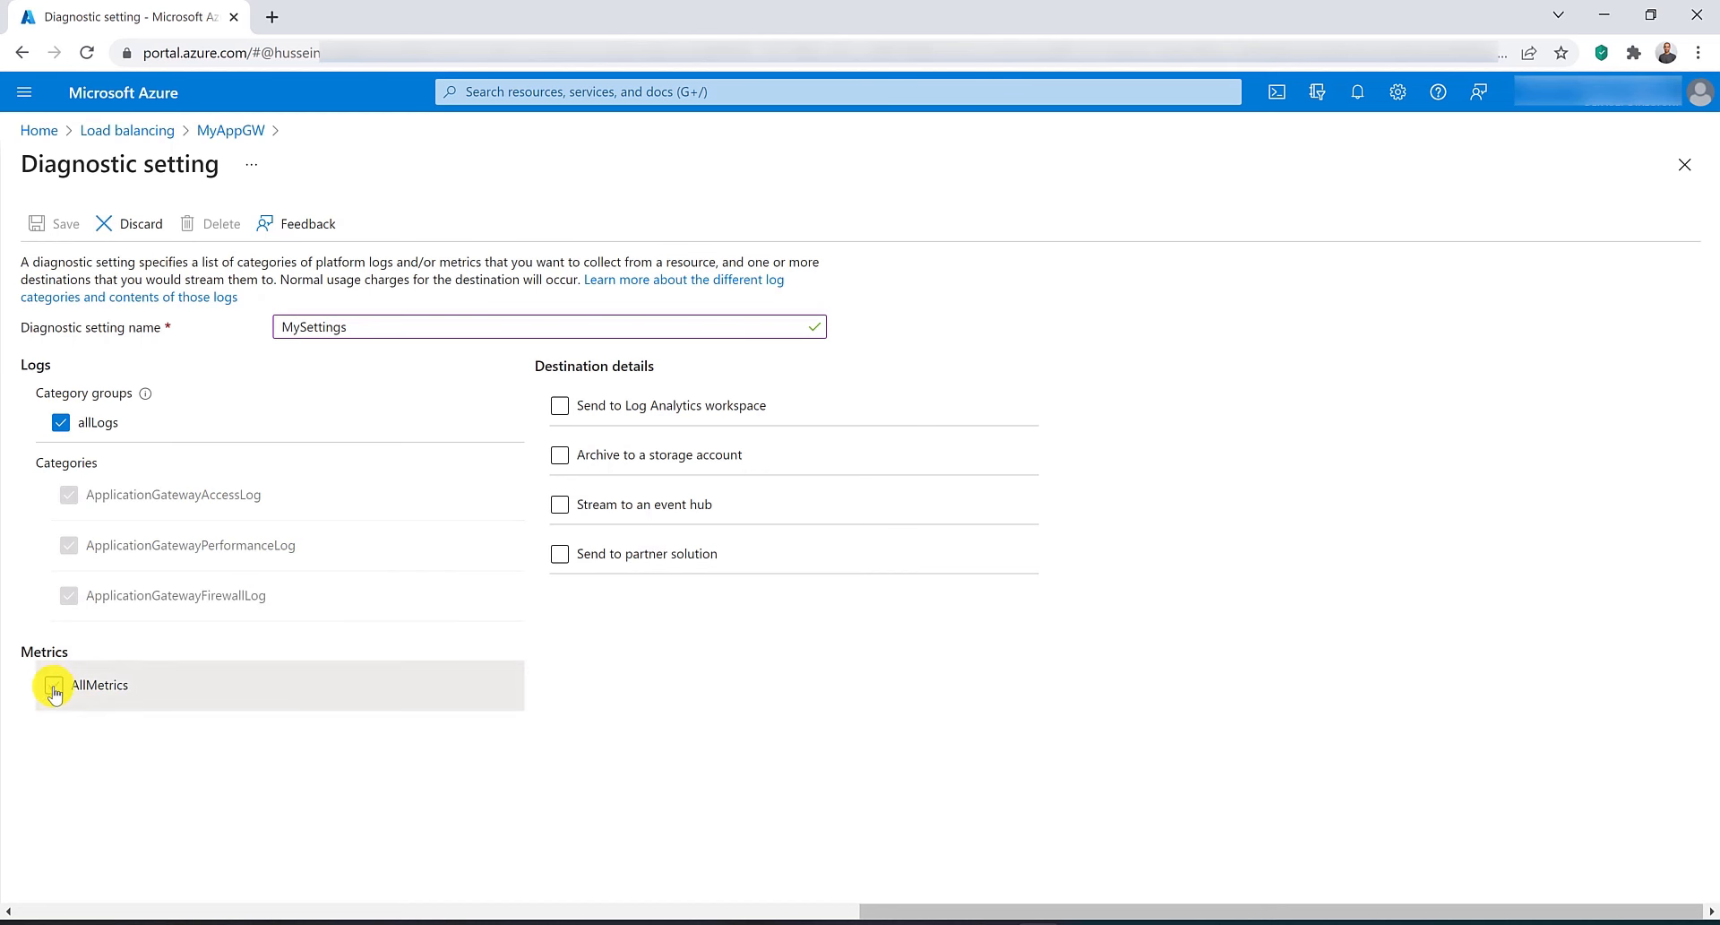
left_click(54, 683)
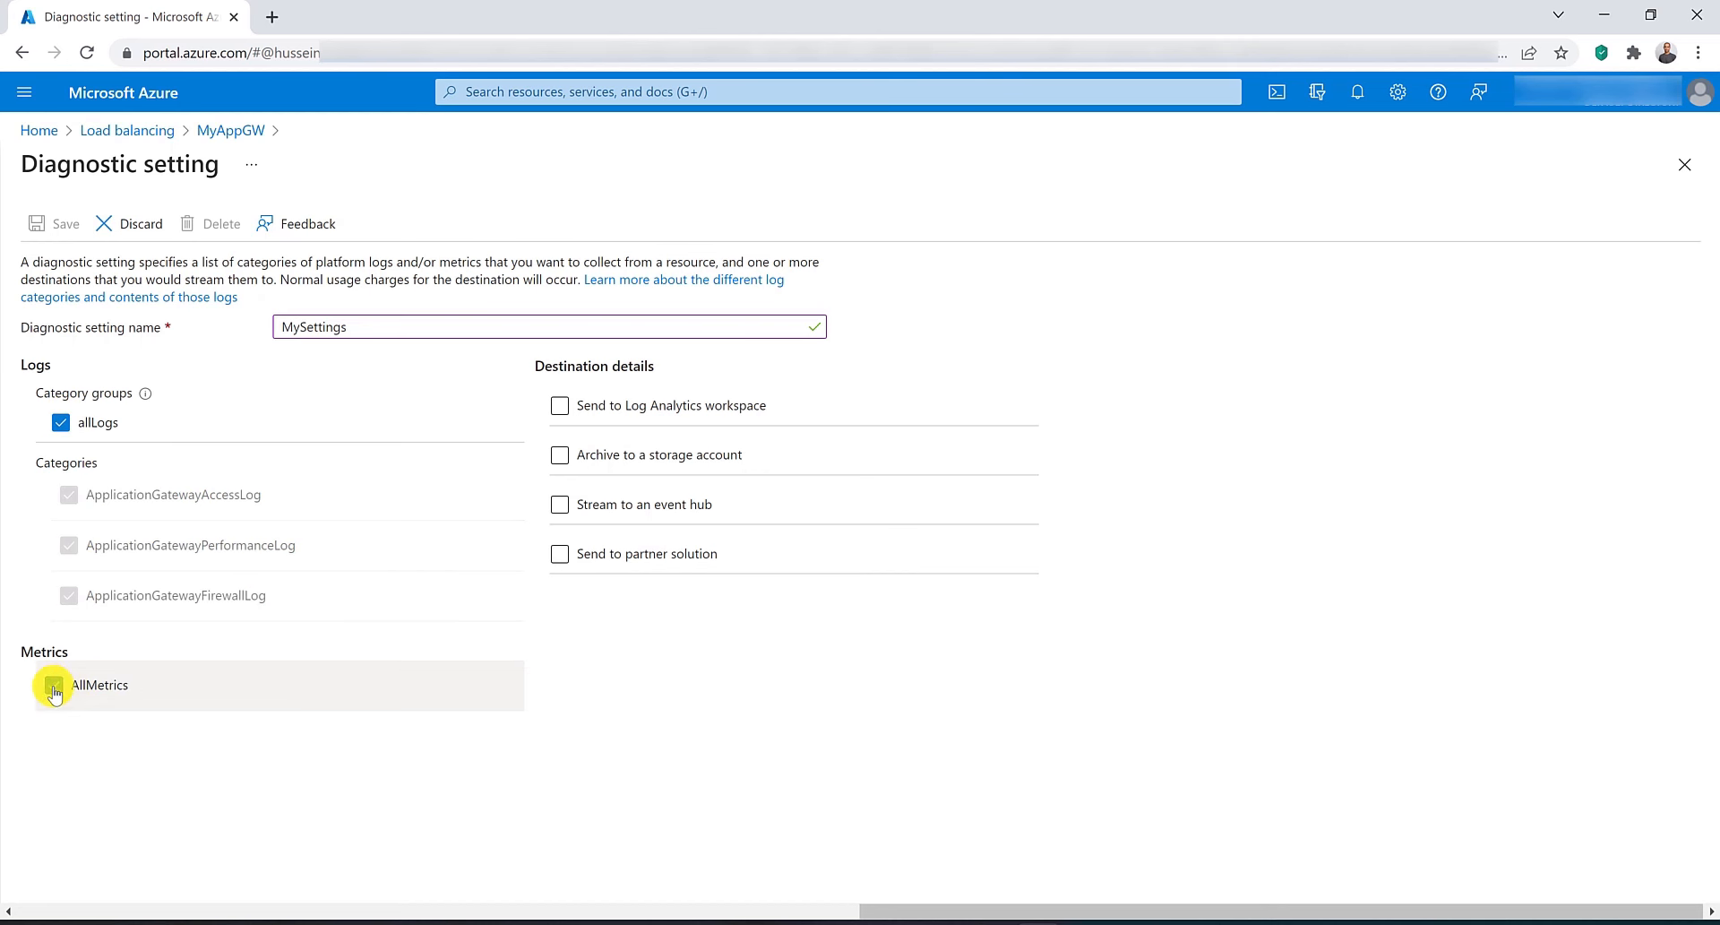
left_click(616, 408)
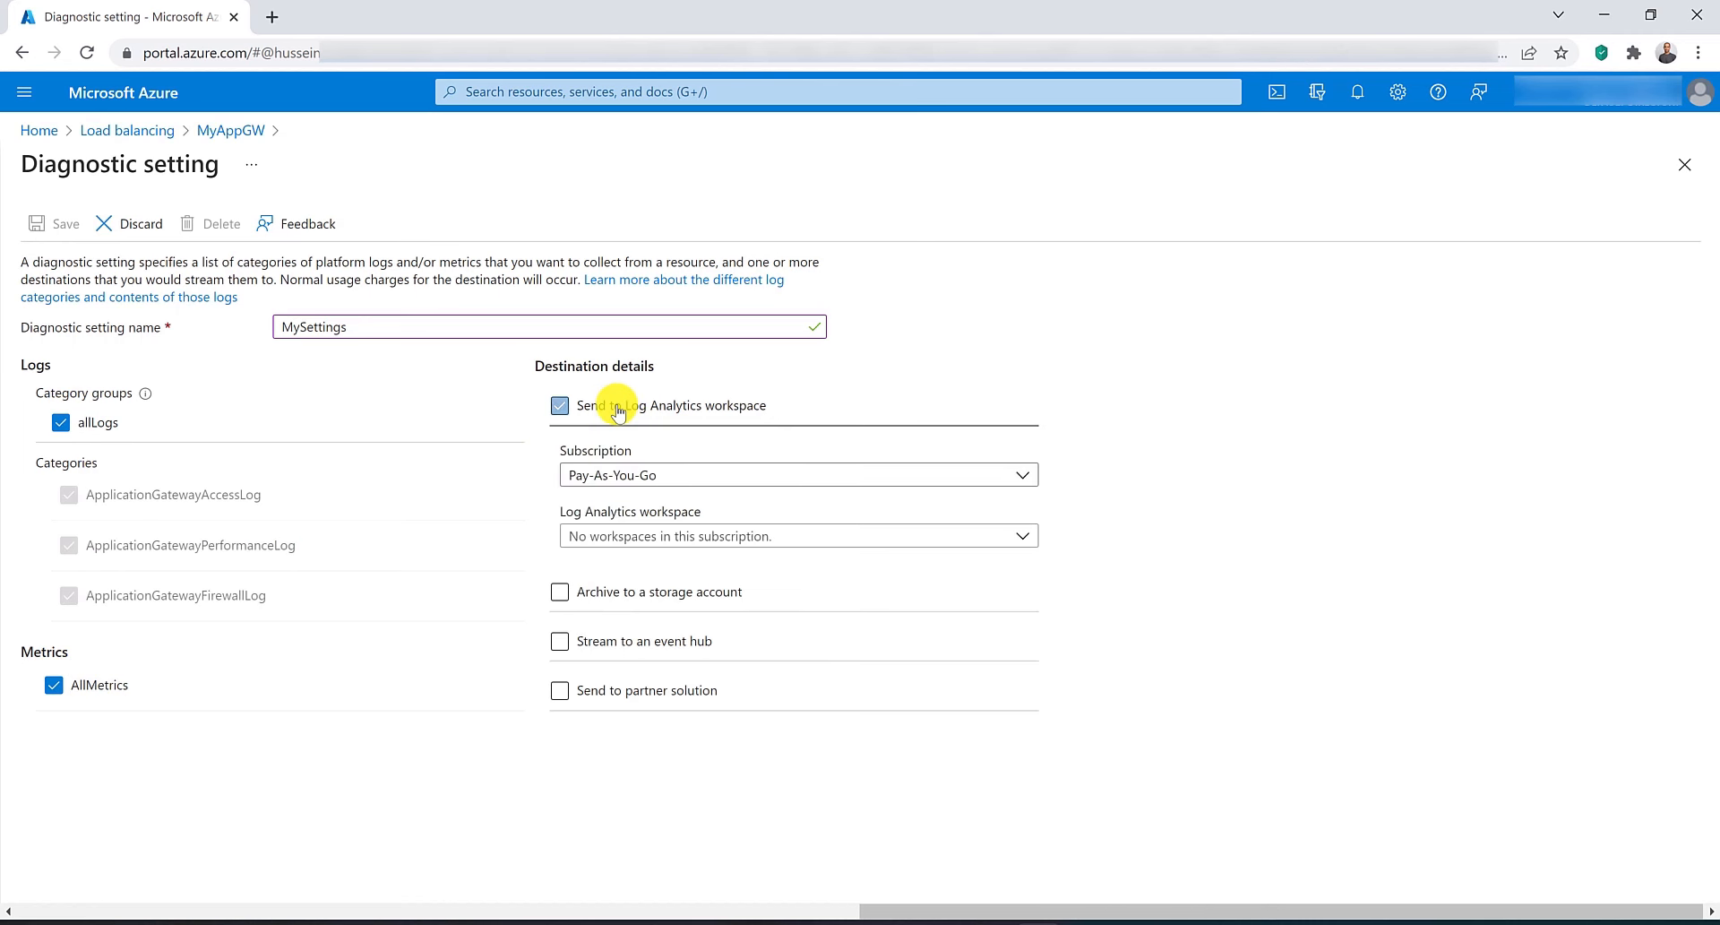
left_click(677, 537)
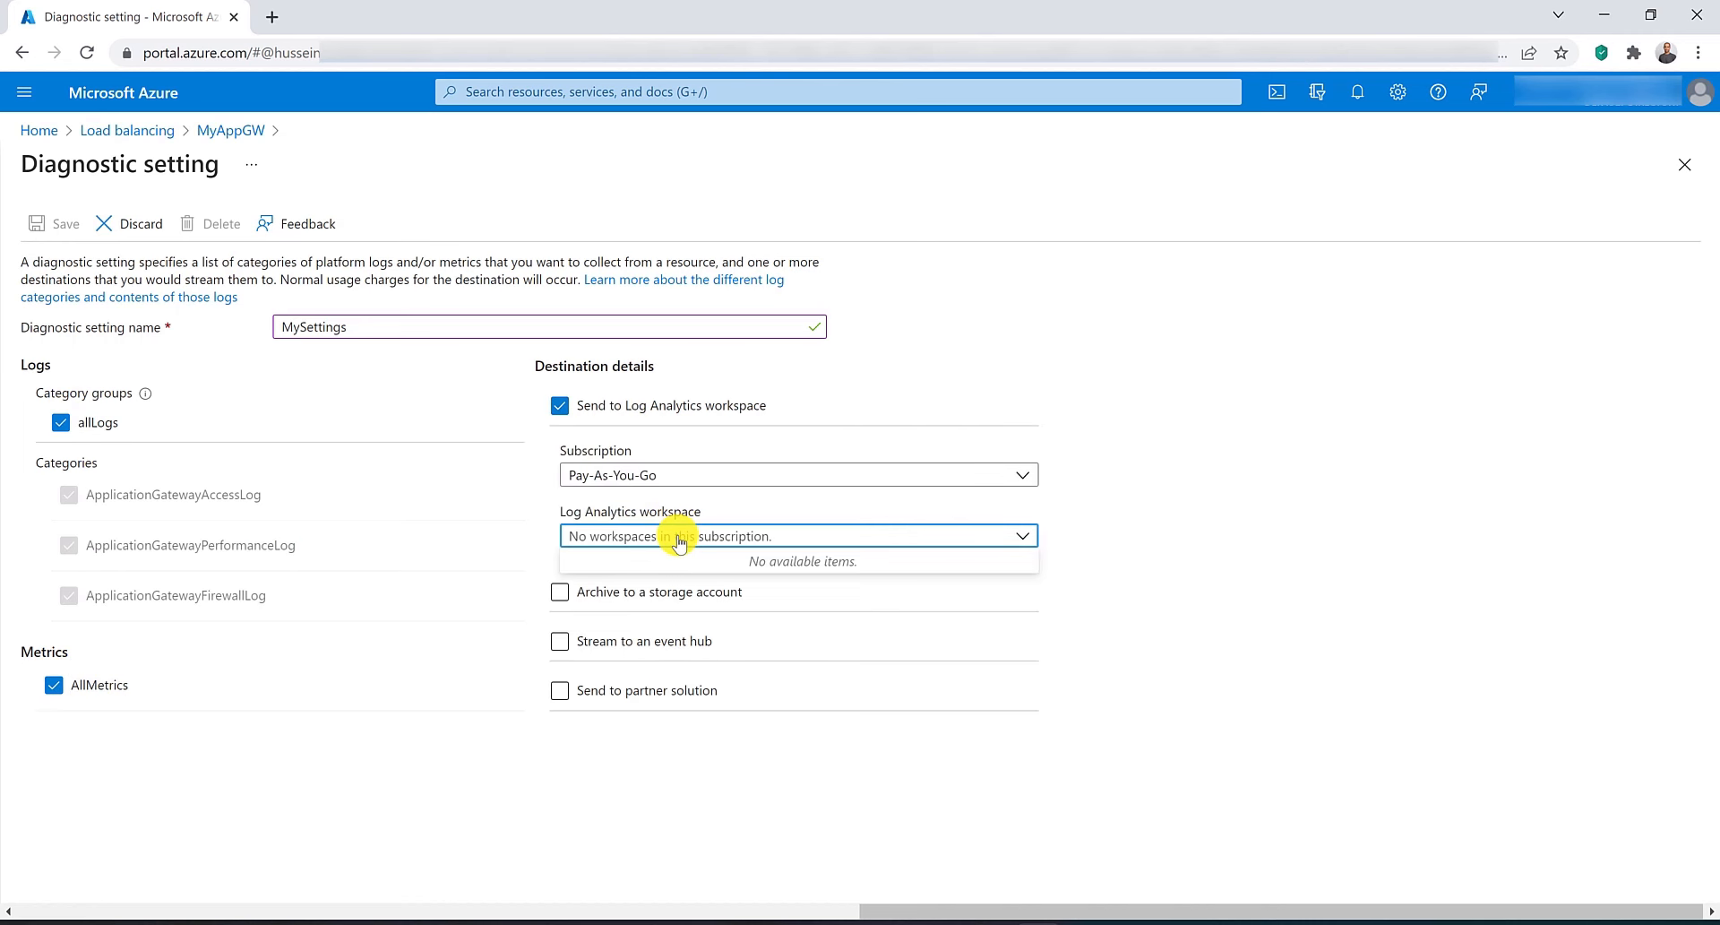
Open Log Analytics workspaces in a new browser tab and start creating a workspace.
left_click(639, 90)
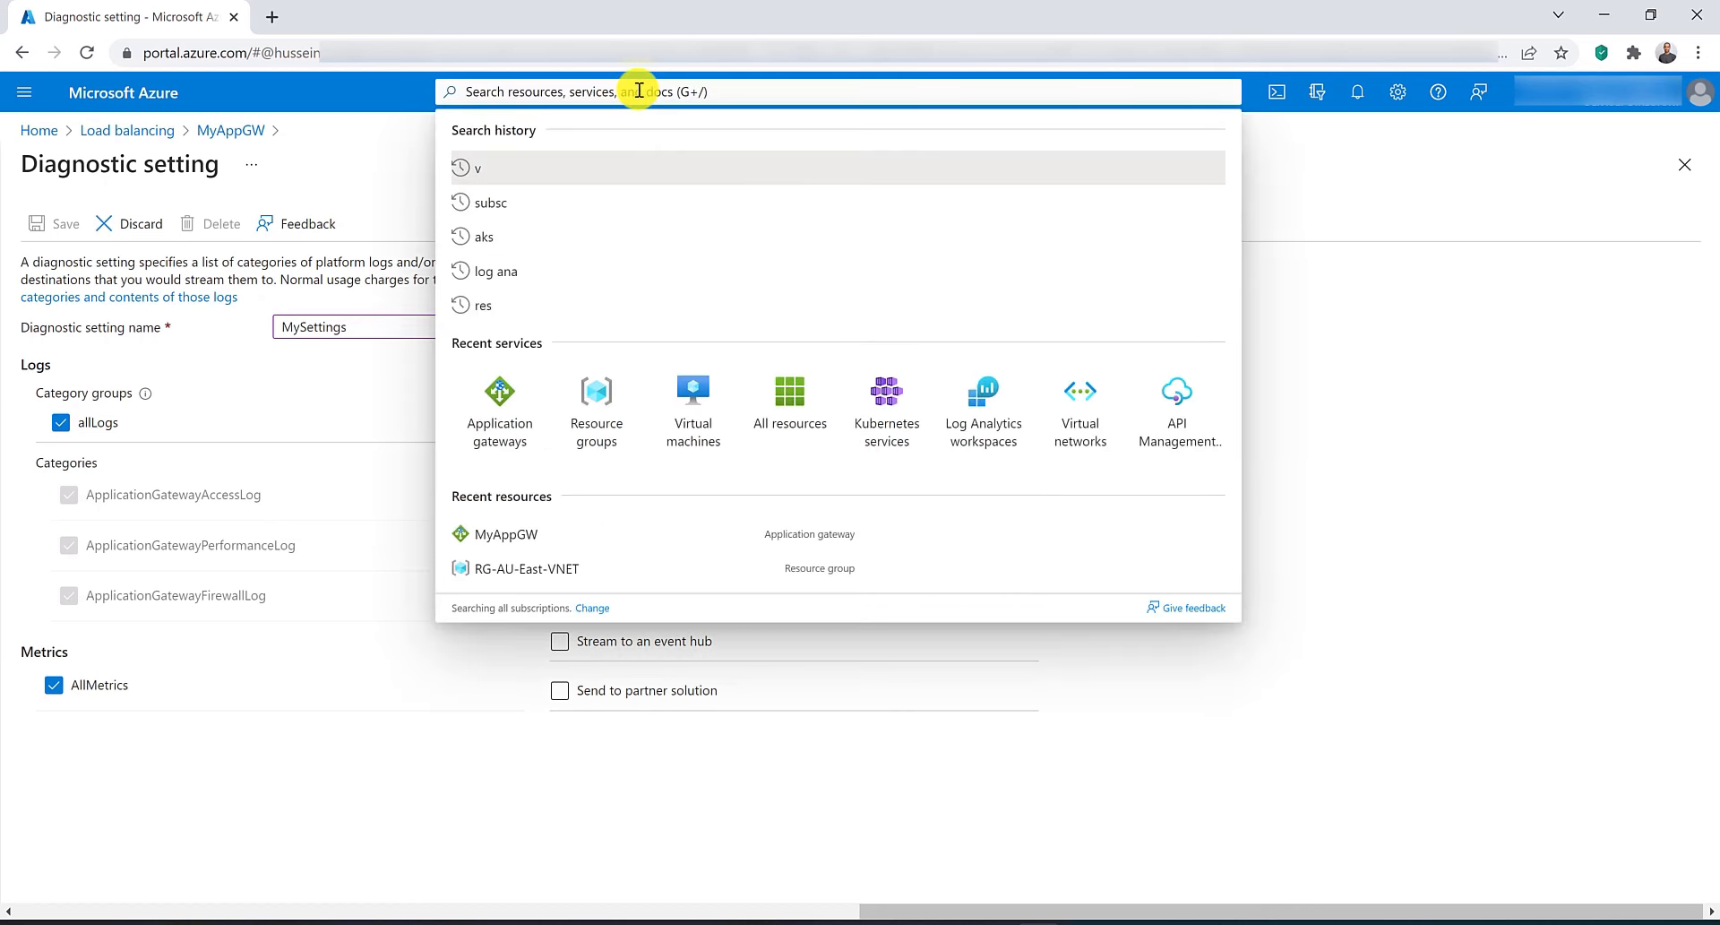
type("log")
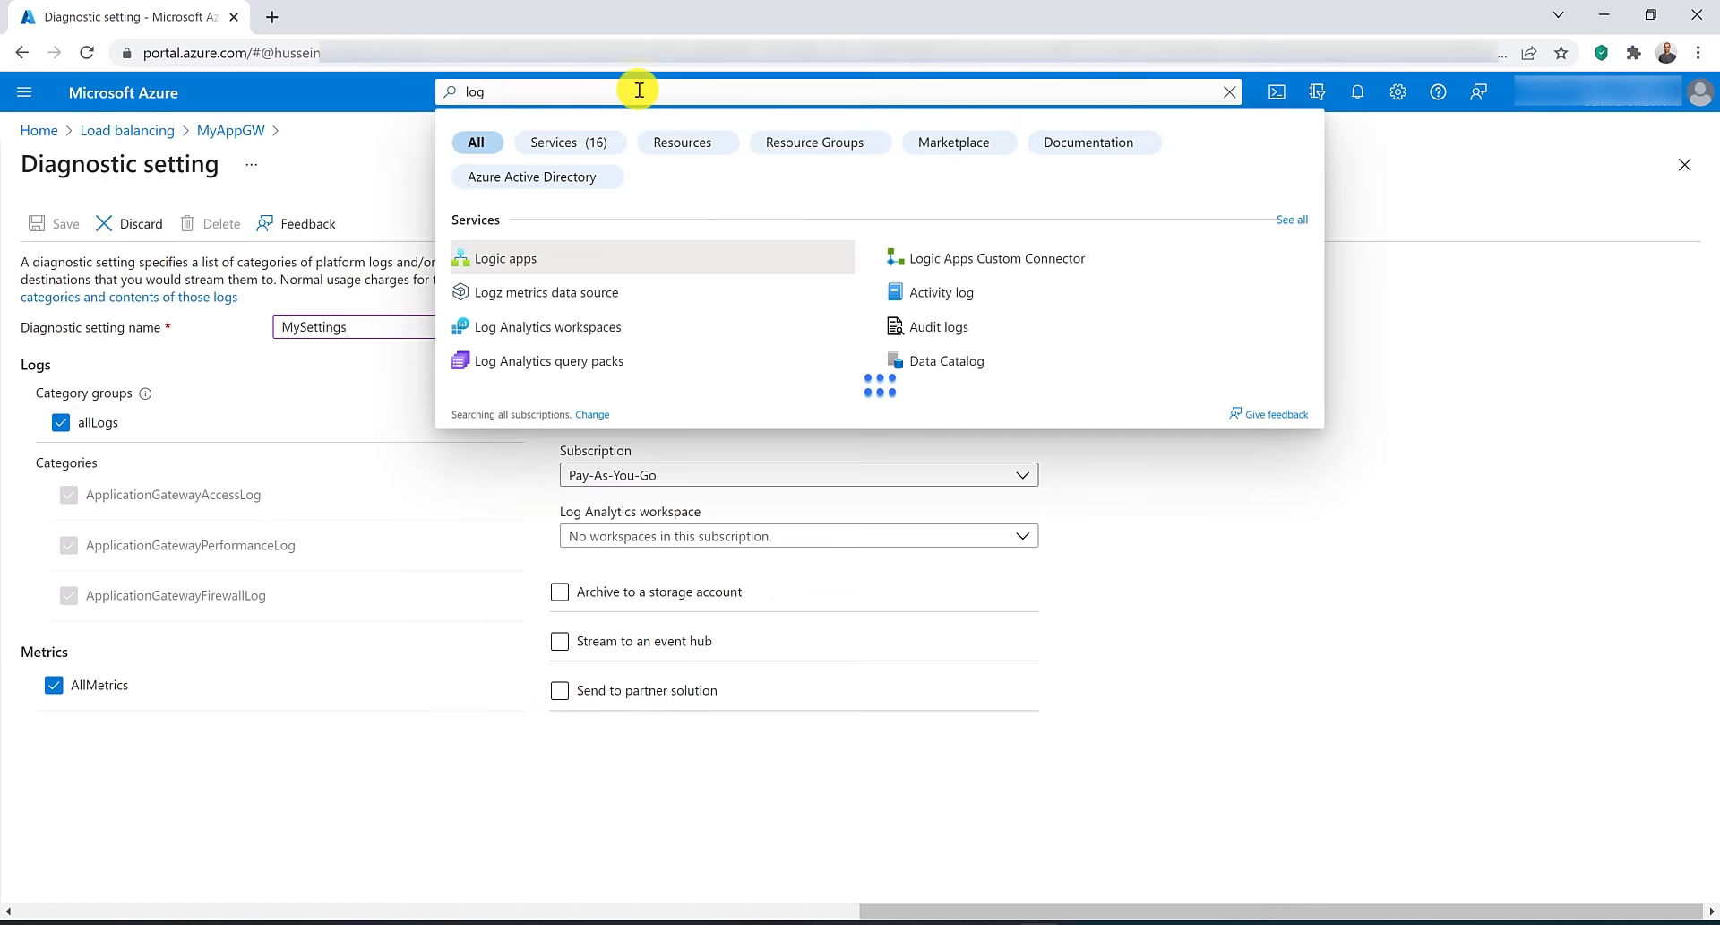
middle_click(556, 339)
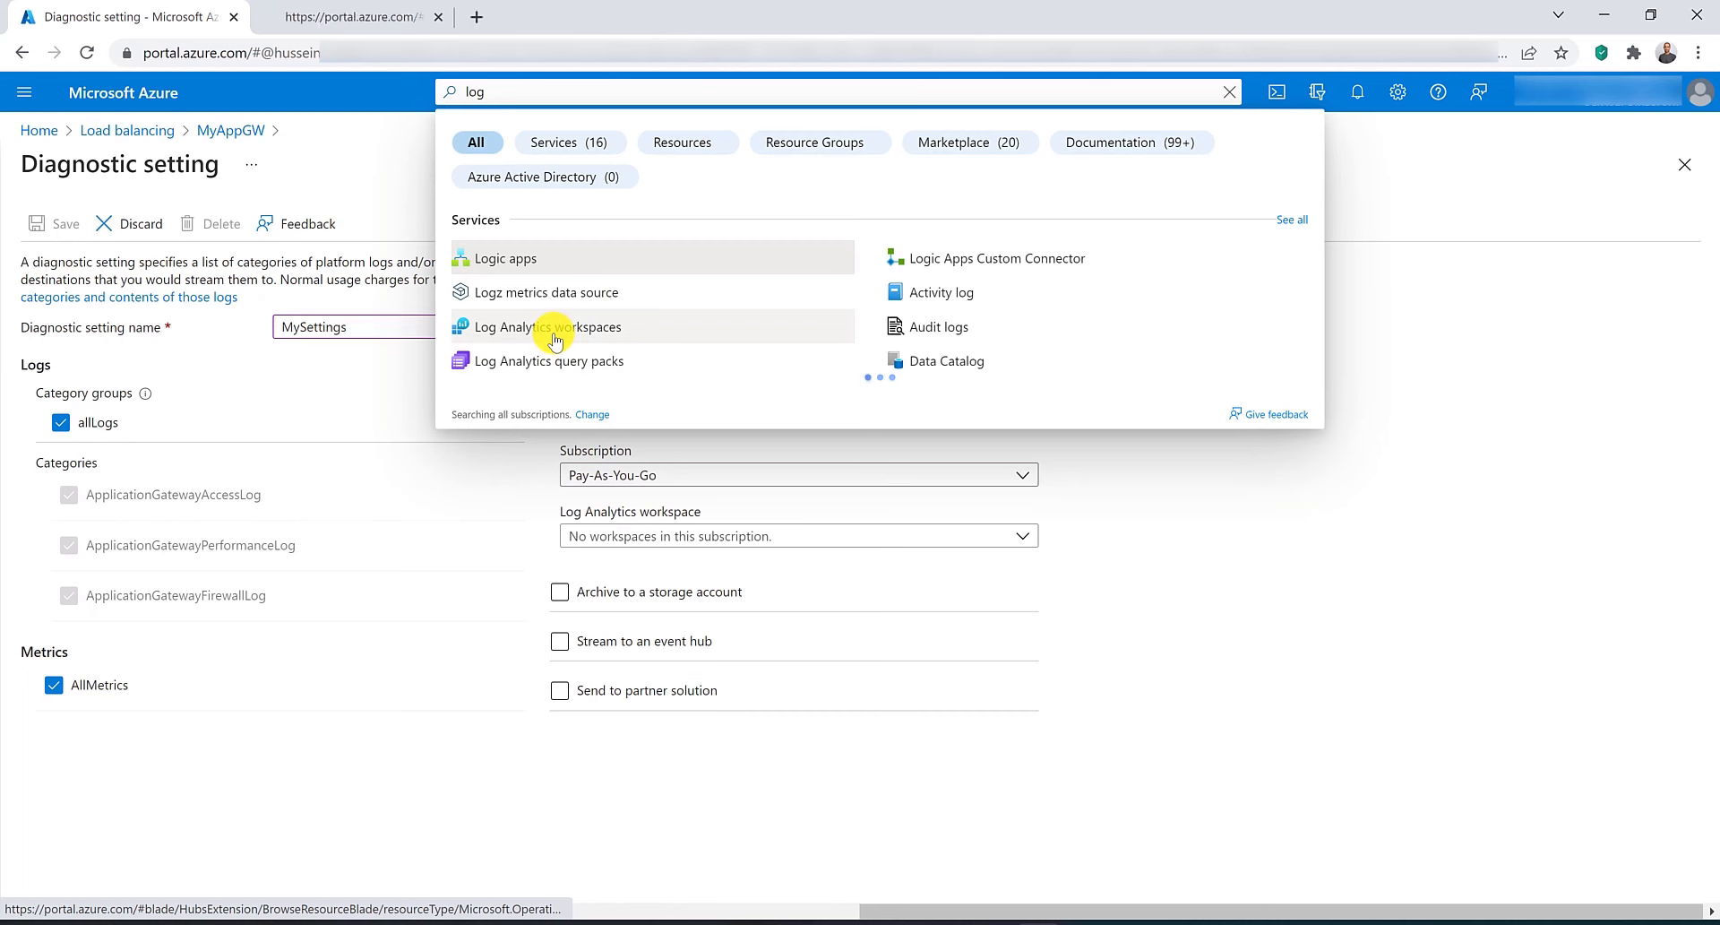
left_click(378, 5)
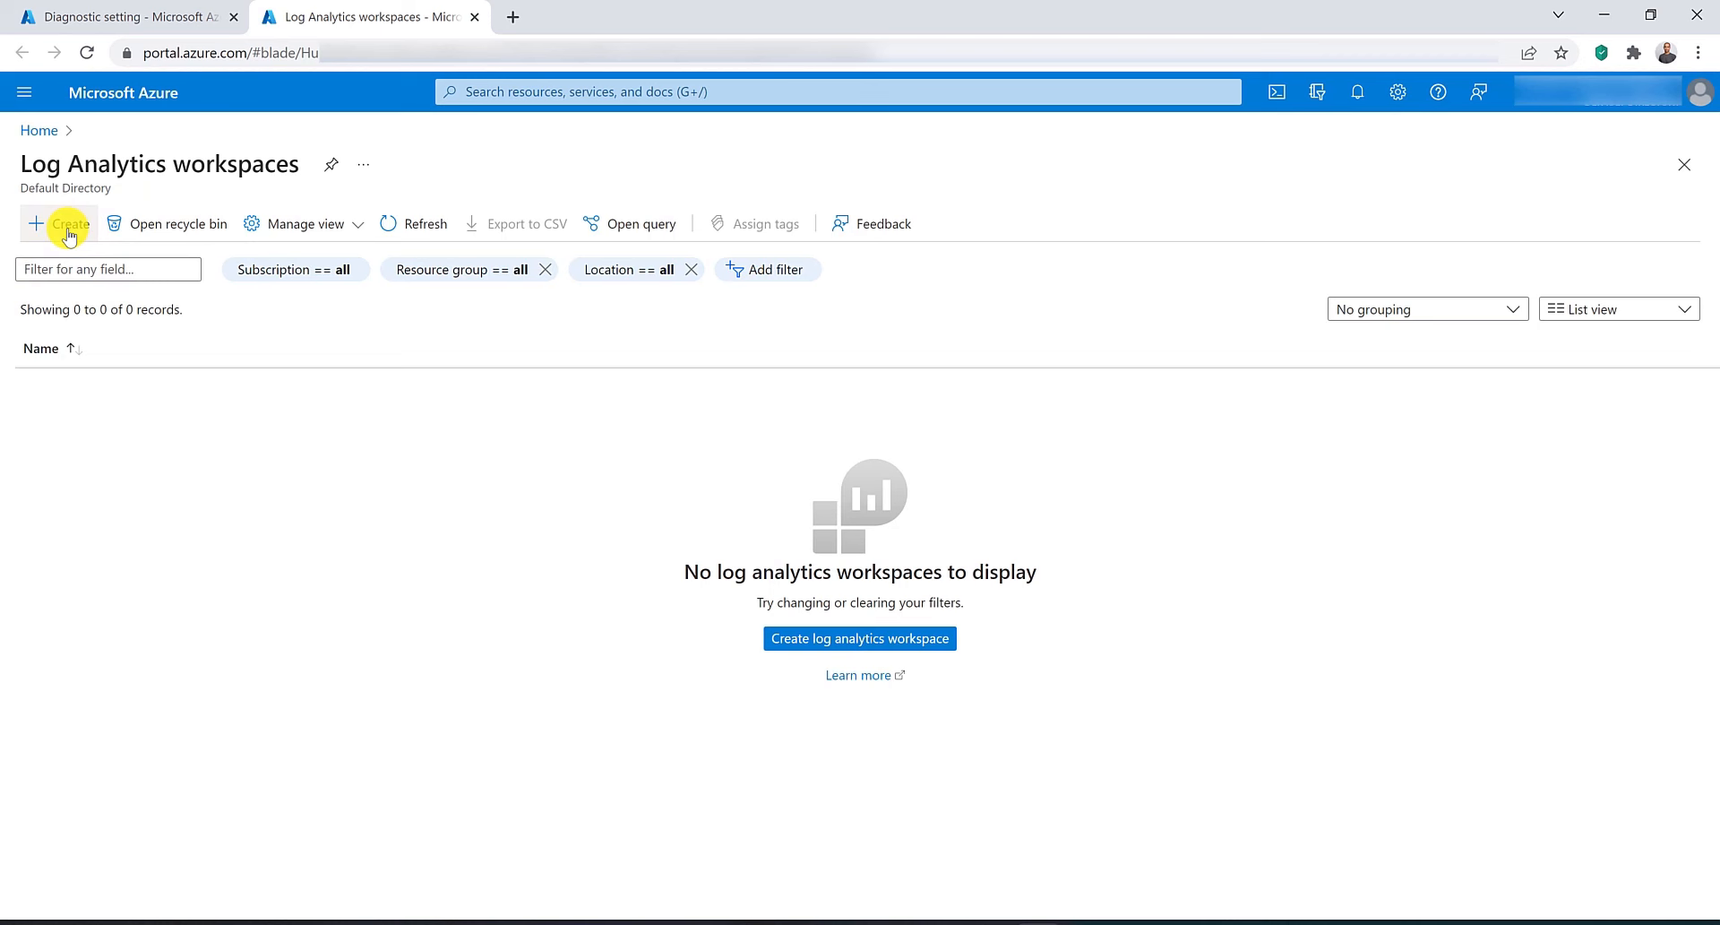
left_click(69, 231)
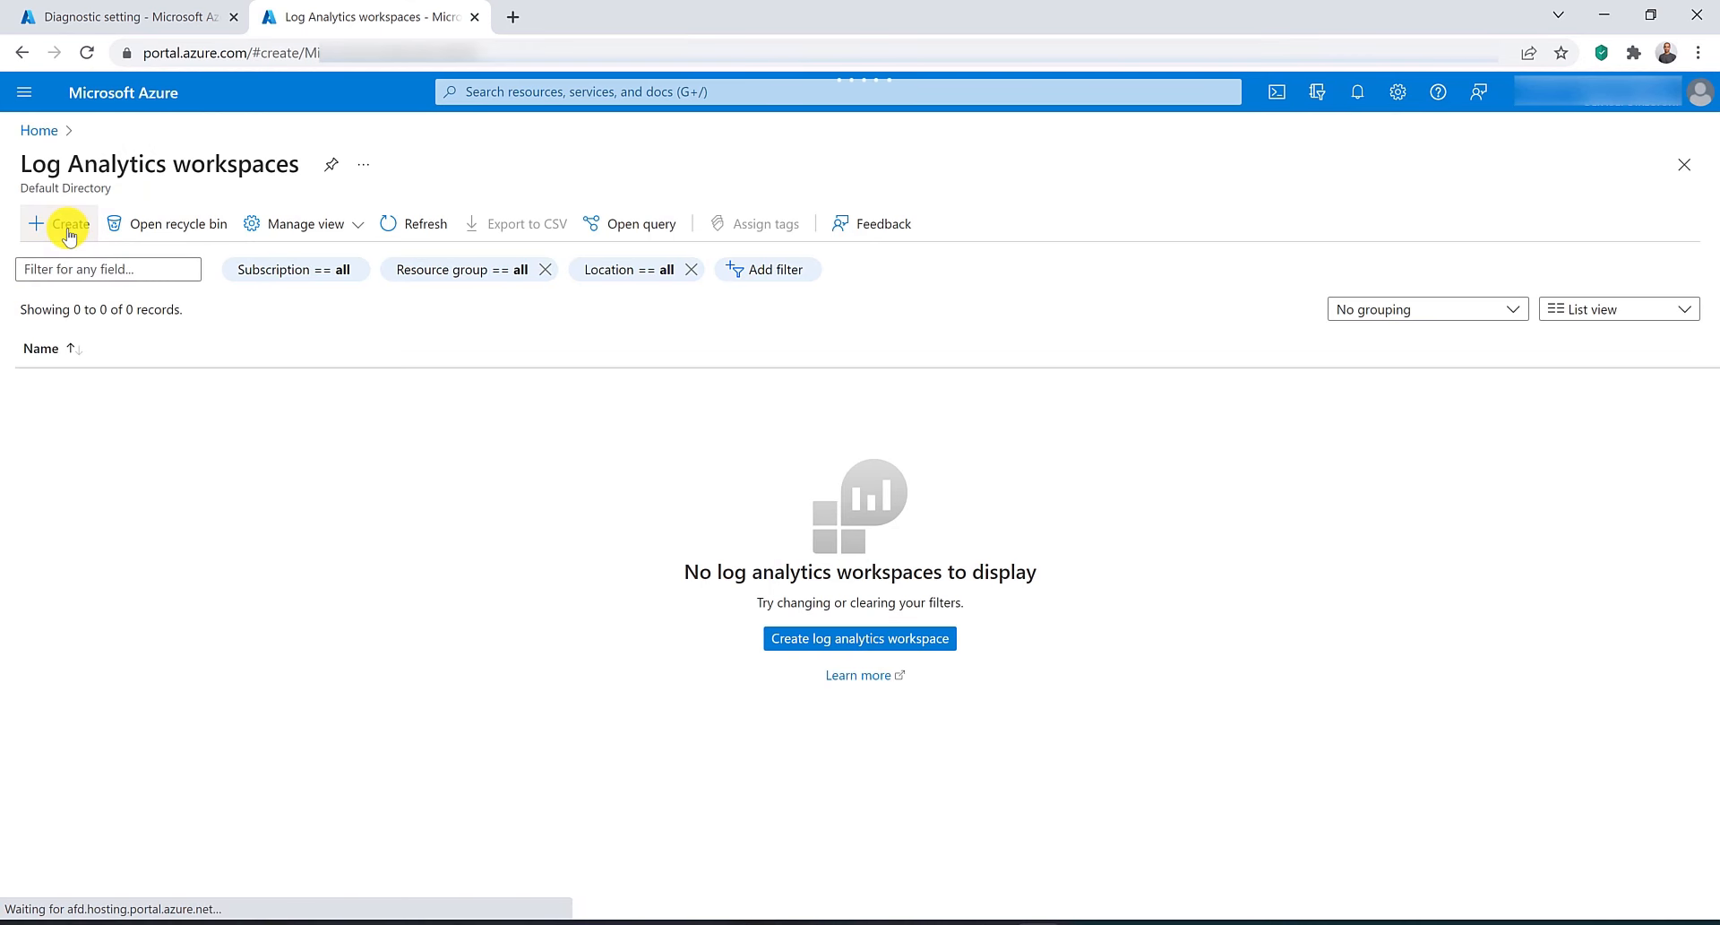
Create Log Analytics workspace MyLogAnalyticsws in resource group RG-AU-East, region Australia East, skipping tags.
left_click(781, 581)
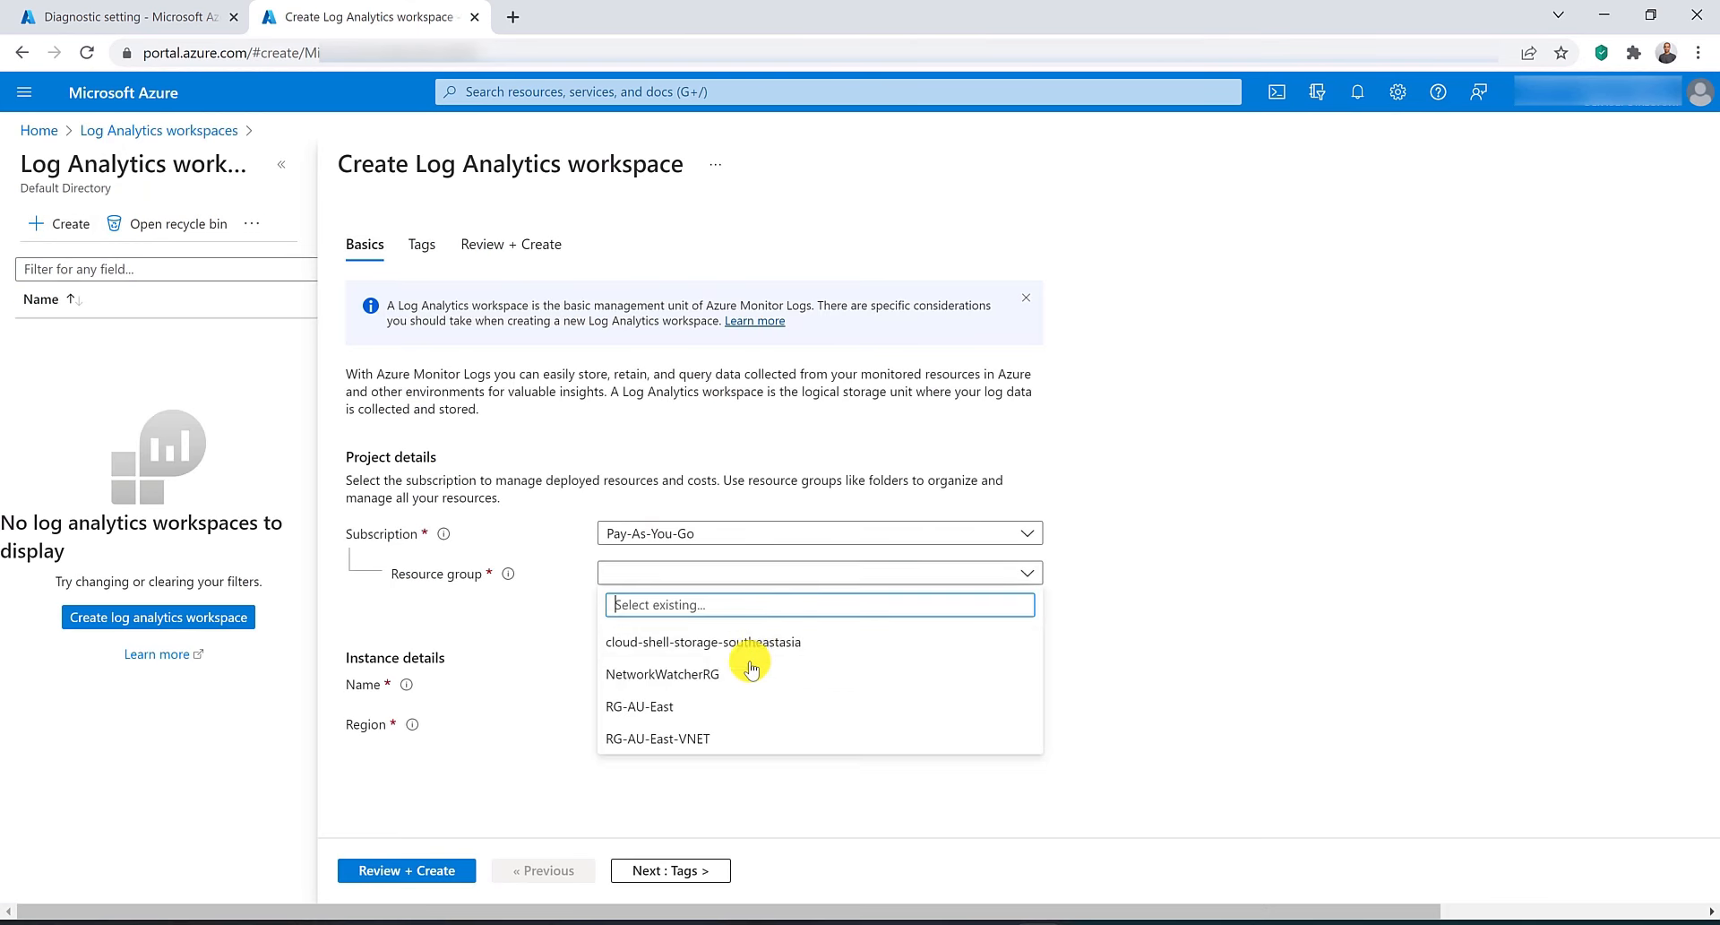
left_click(739, 707)
left_click(731, 684)
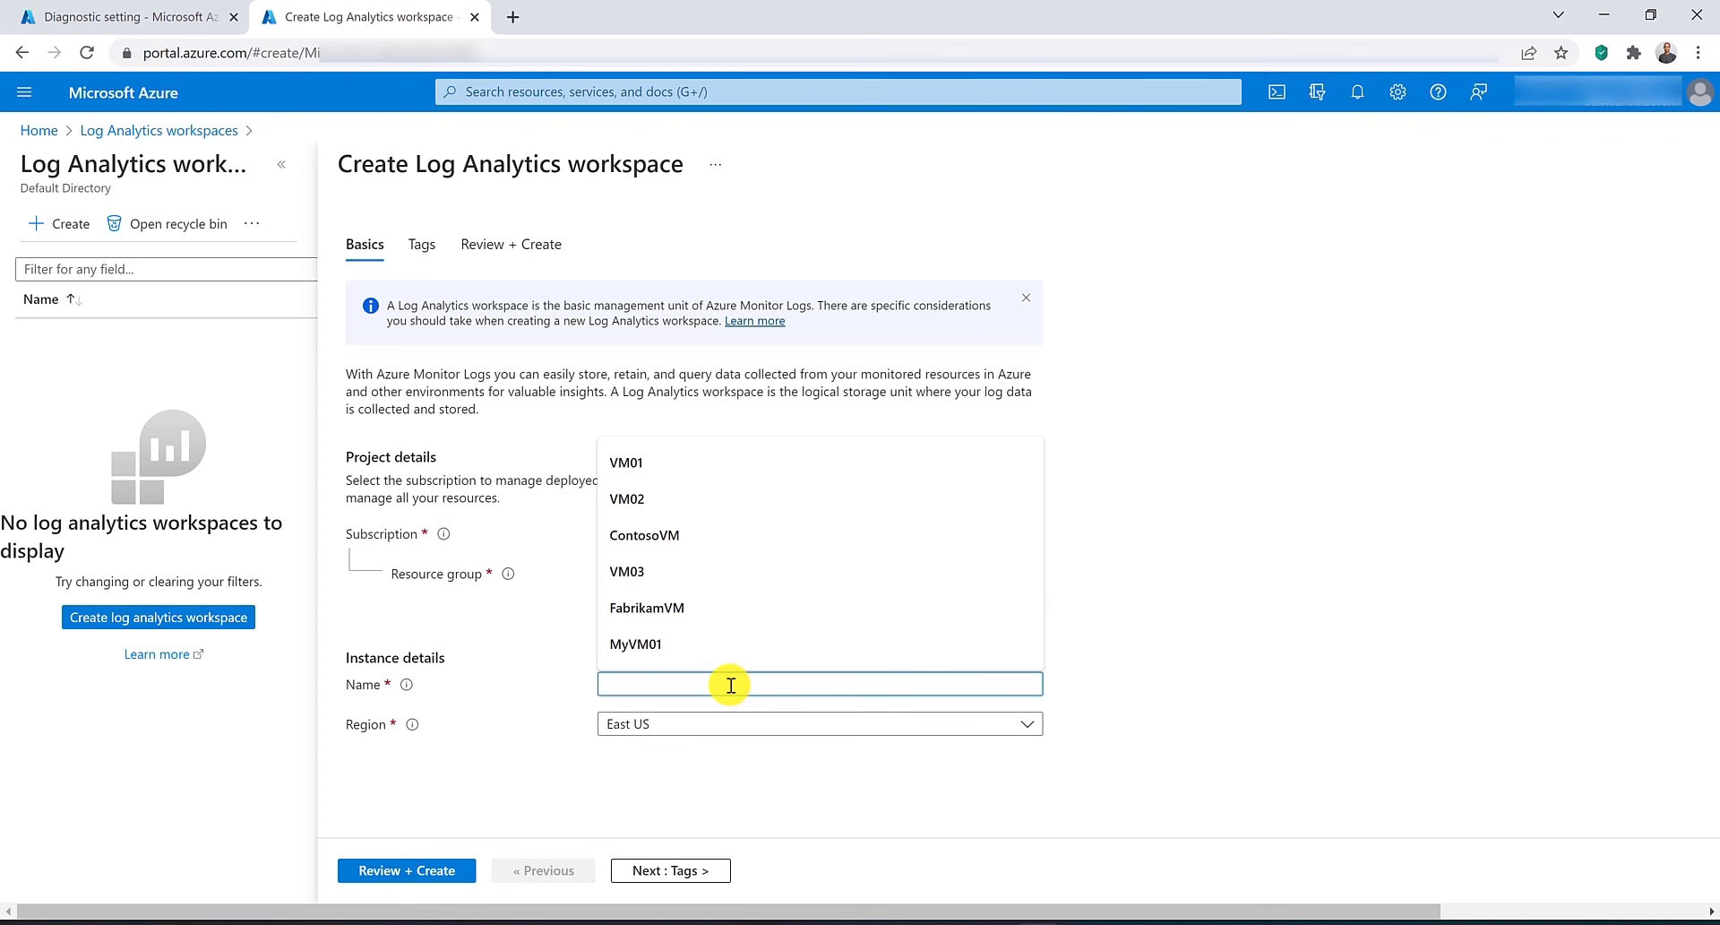
type("M")
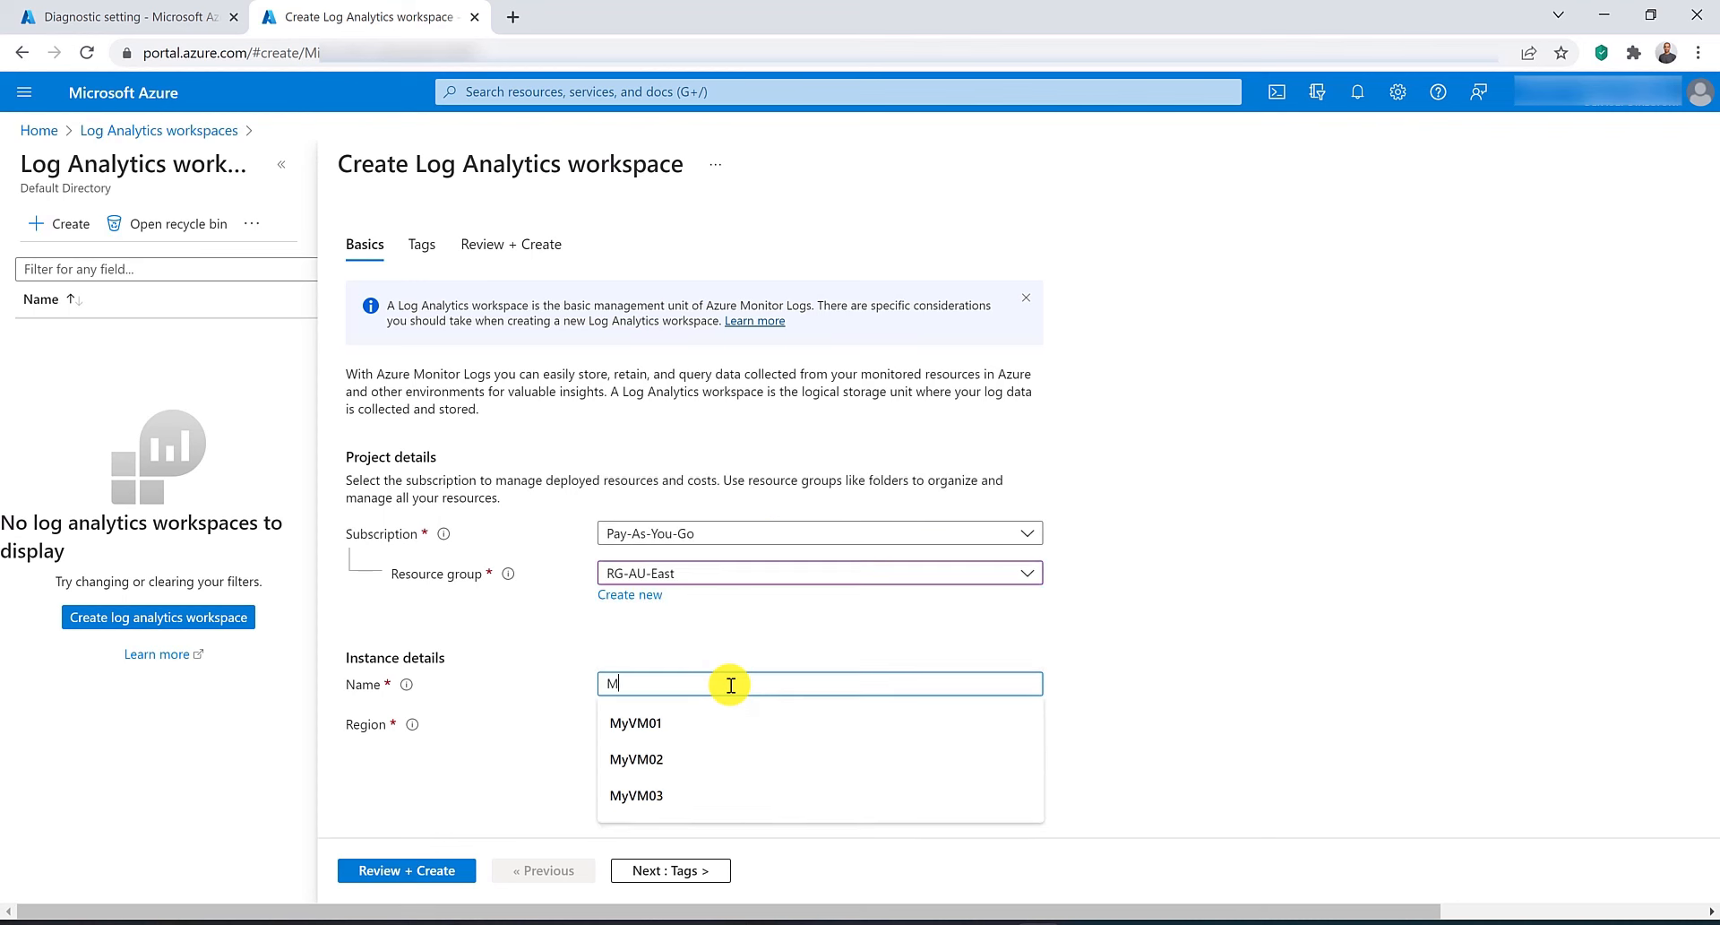
type("yLogAn")
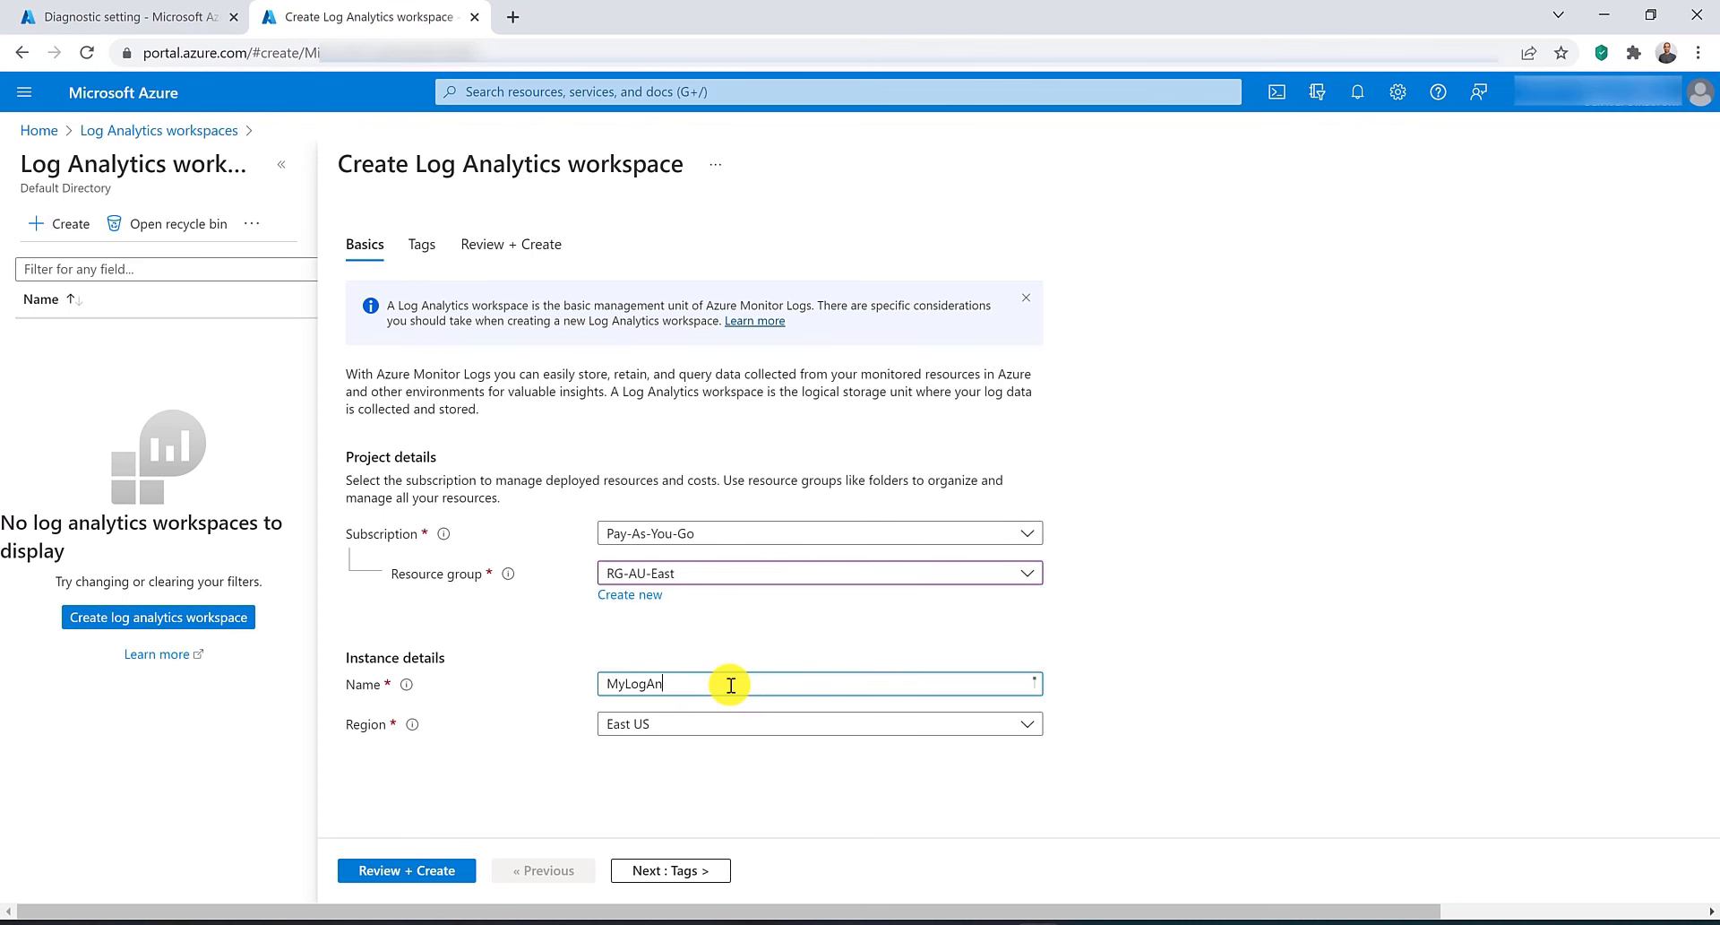
type("aluyticsws")
left_click(751, 722)
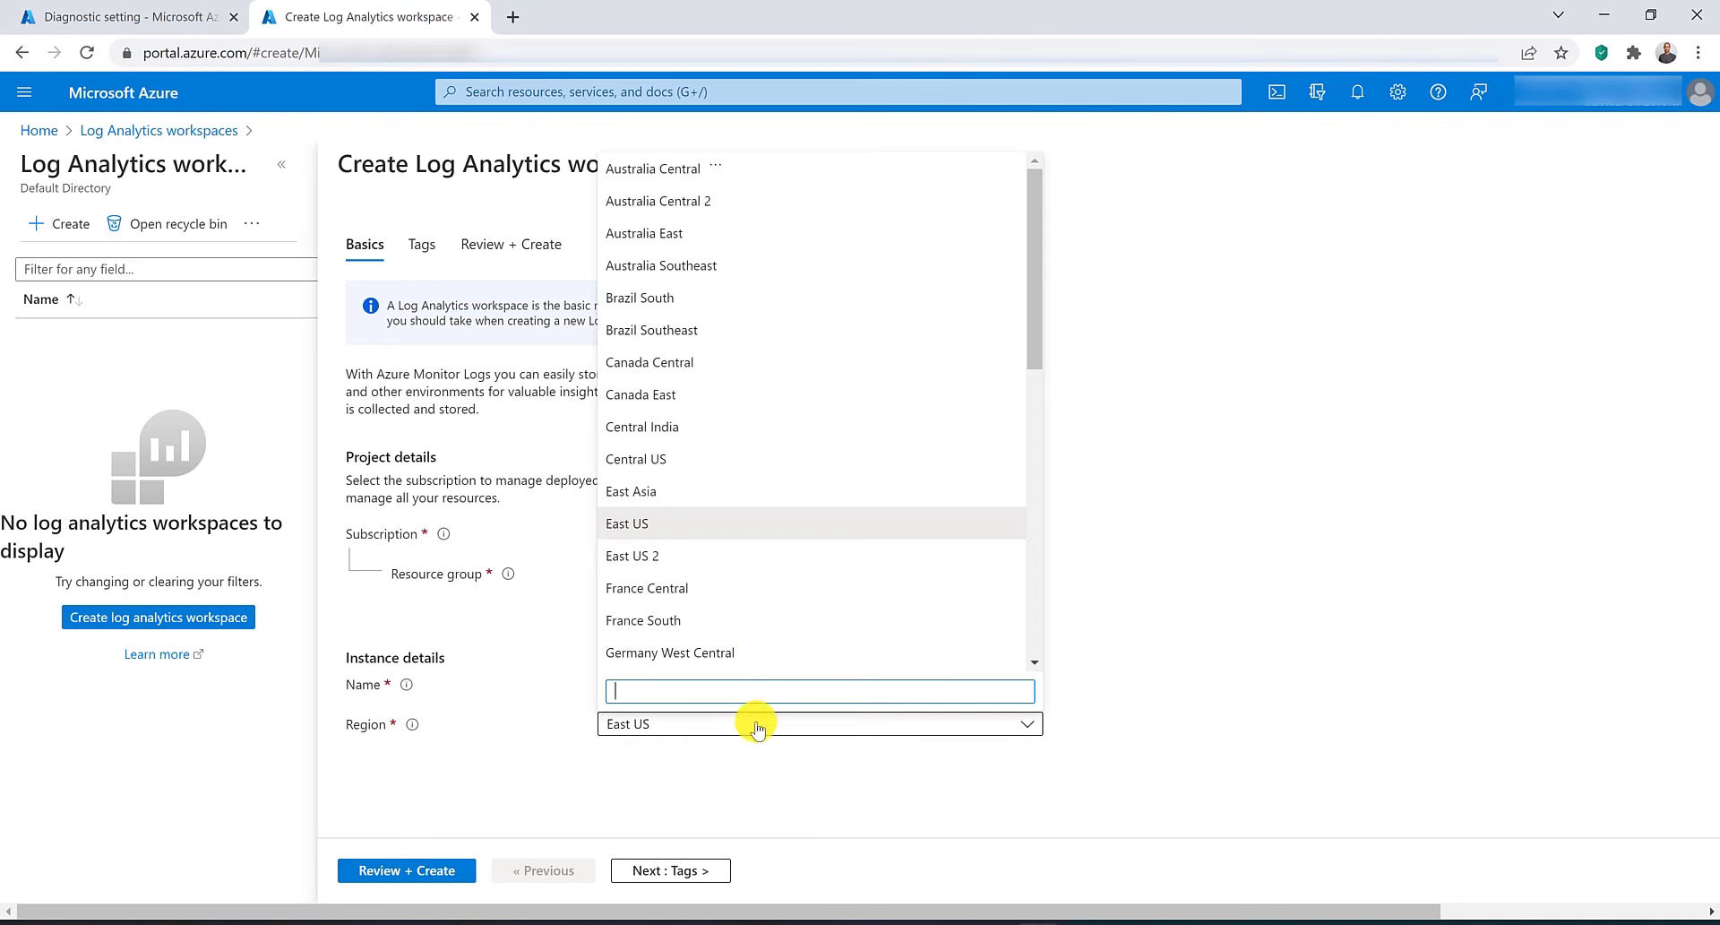
left_click(744, 231)
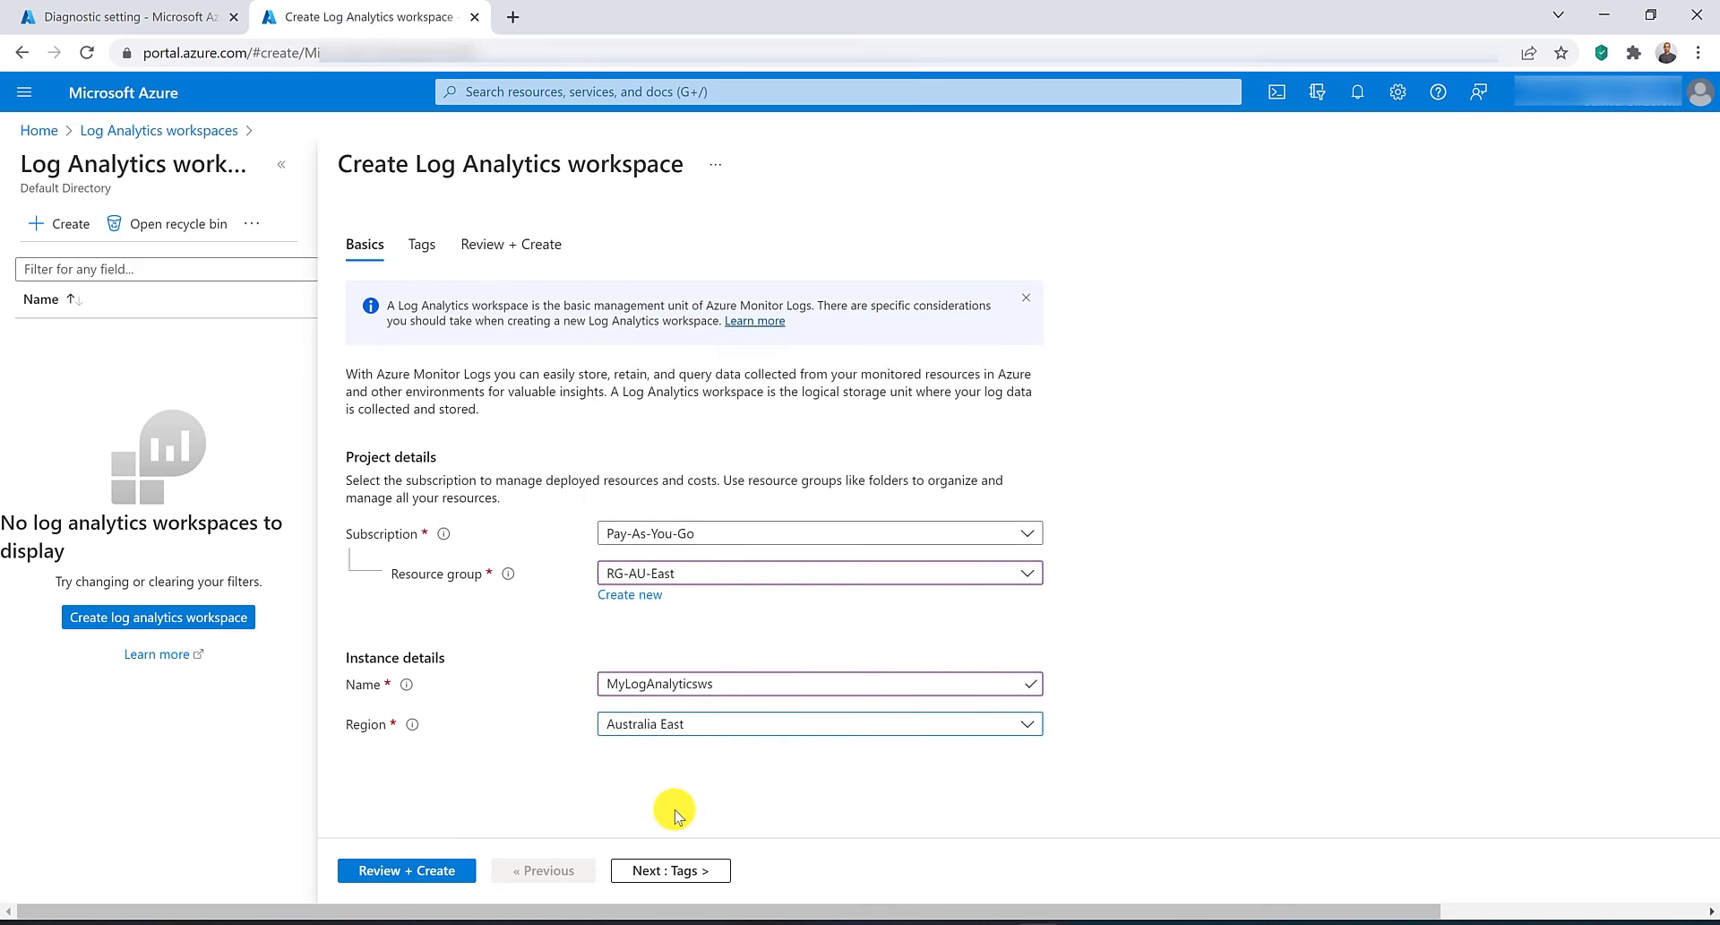
left_click(681, 870)
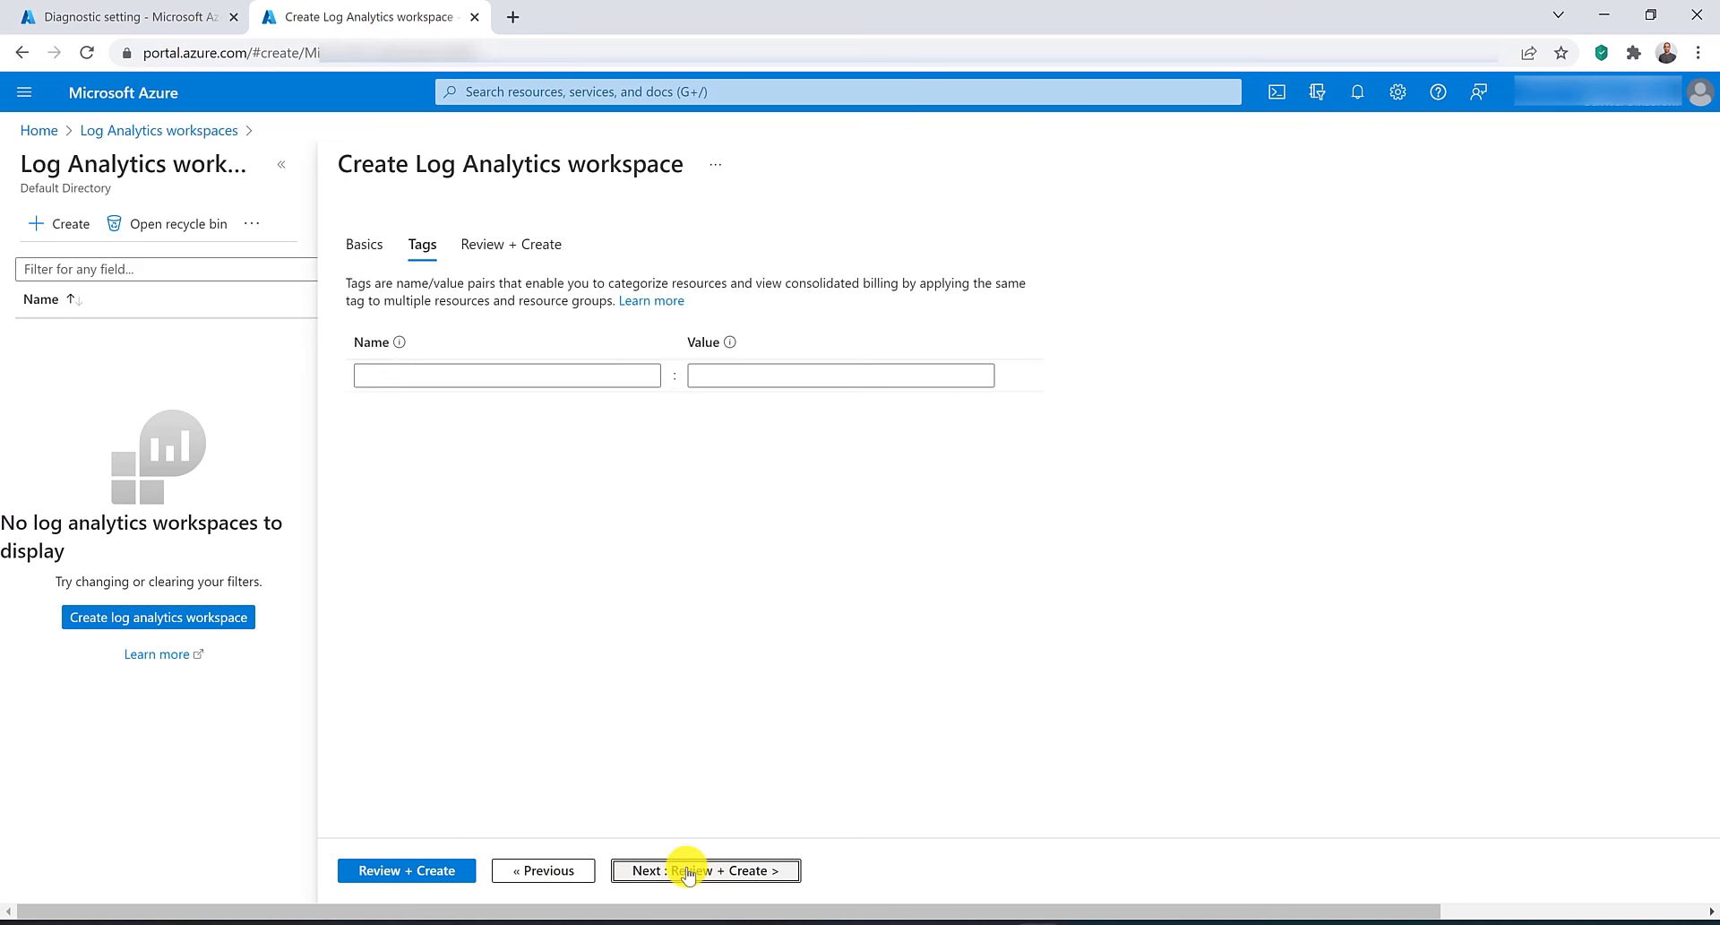
left_click(411, 870)
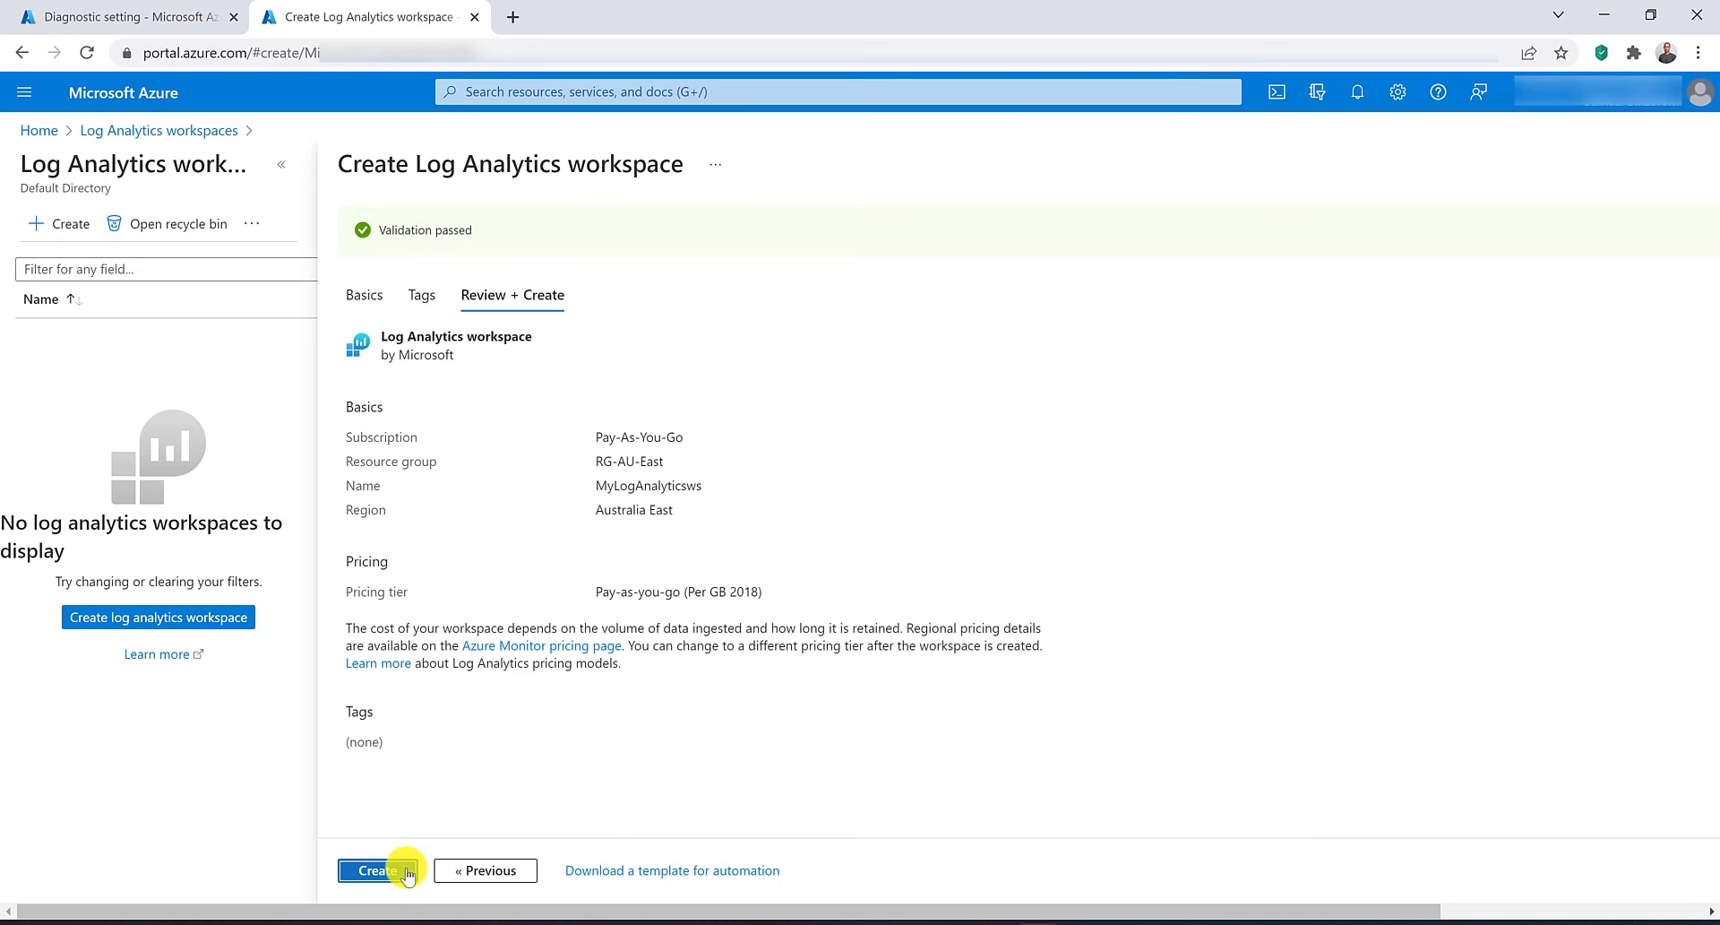
left_click(409, 870)
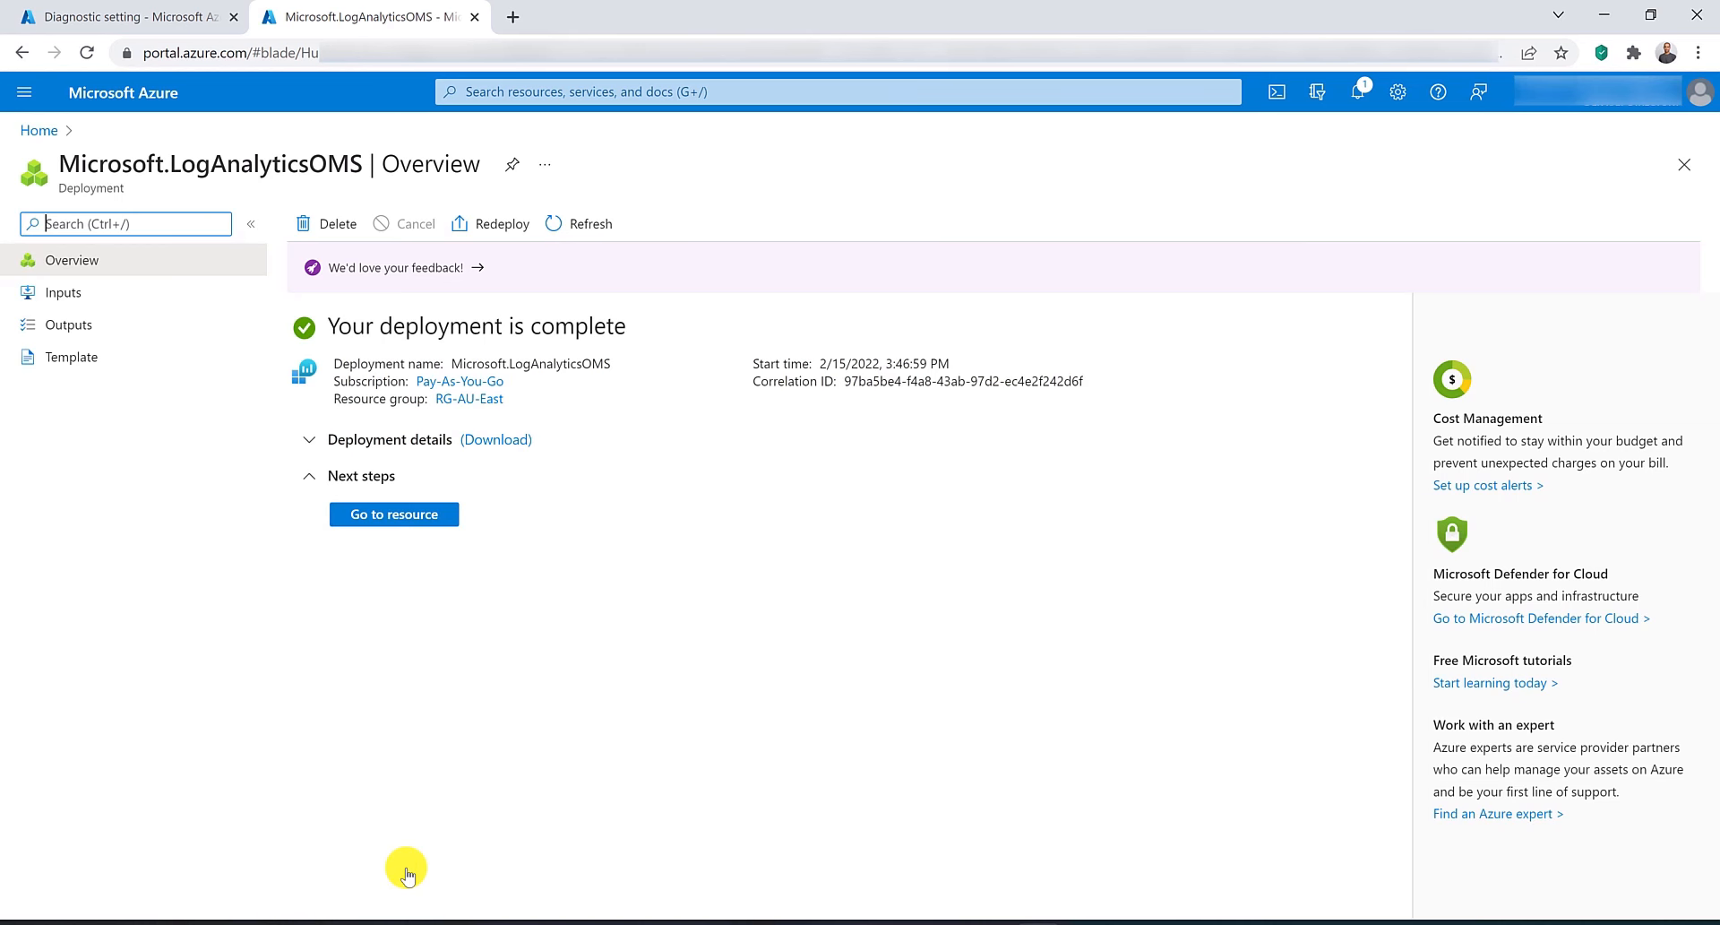
Return to the diagnostic setting tab, recheck the workspace list, and reload the page.
left_click(140, 13)
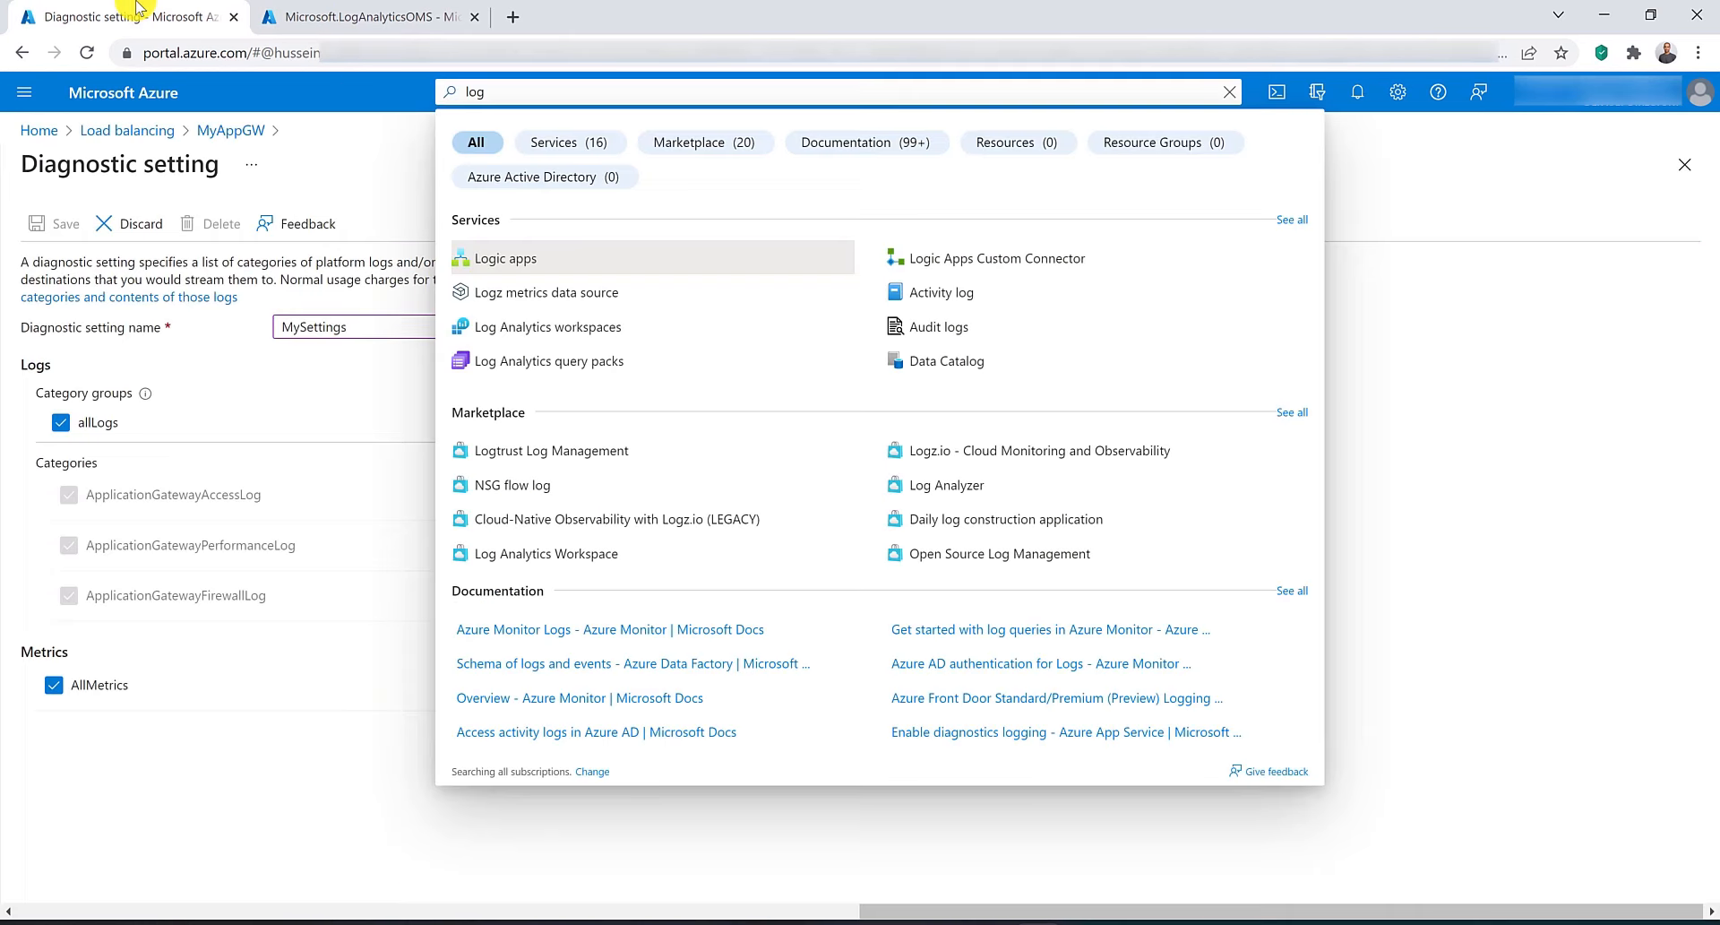
left_click(326, 180)
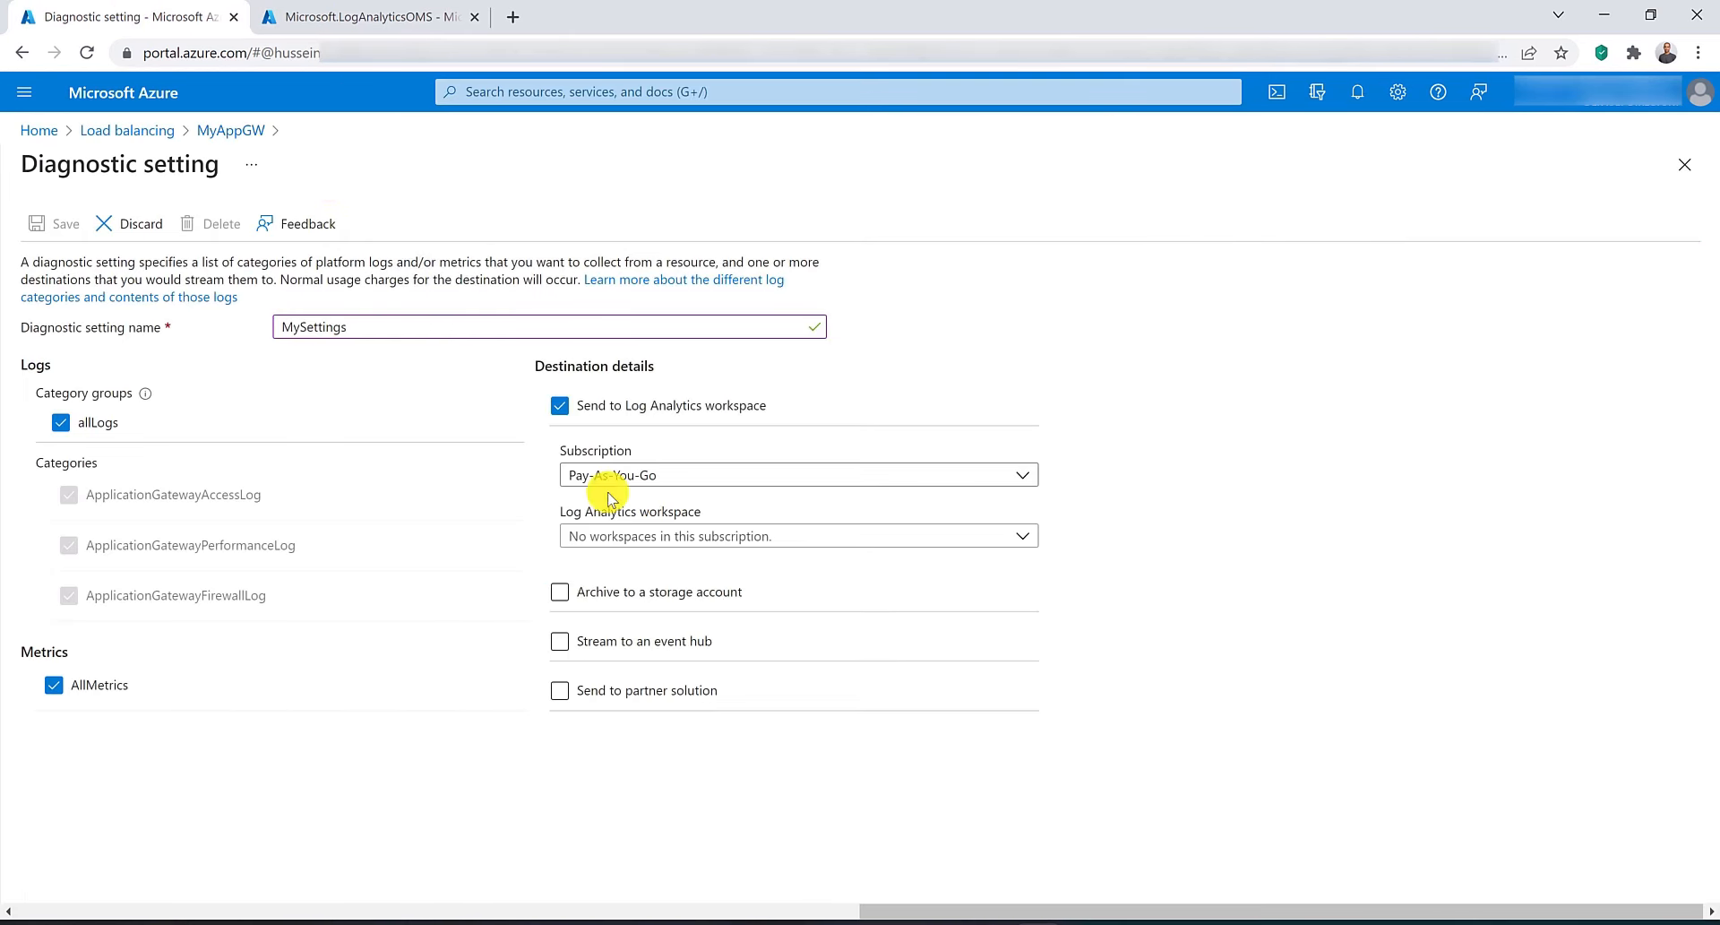
left_click(638, 538)
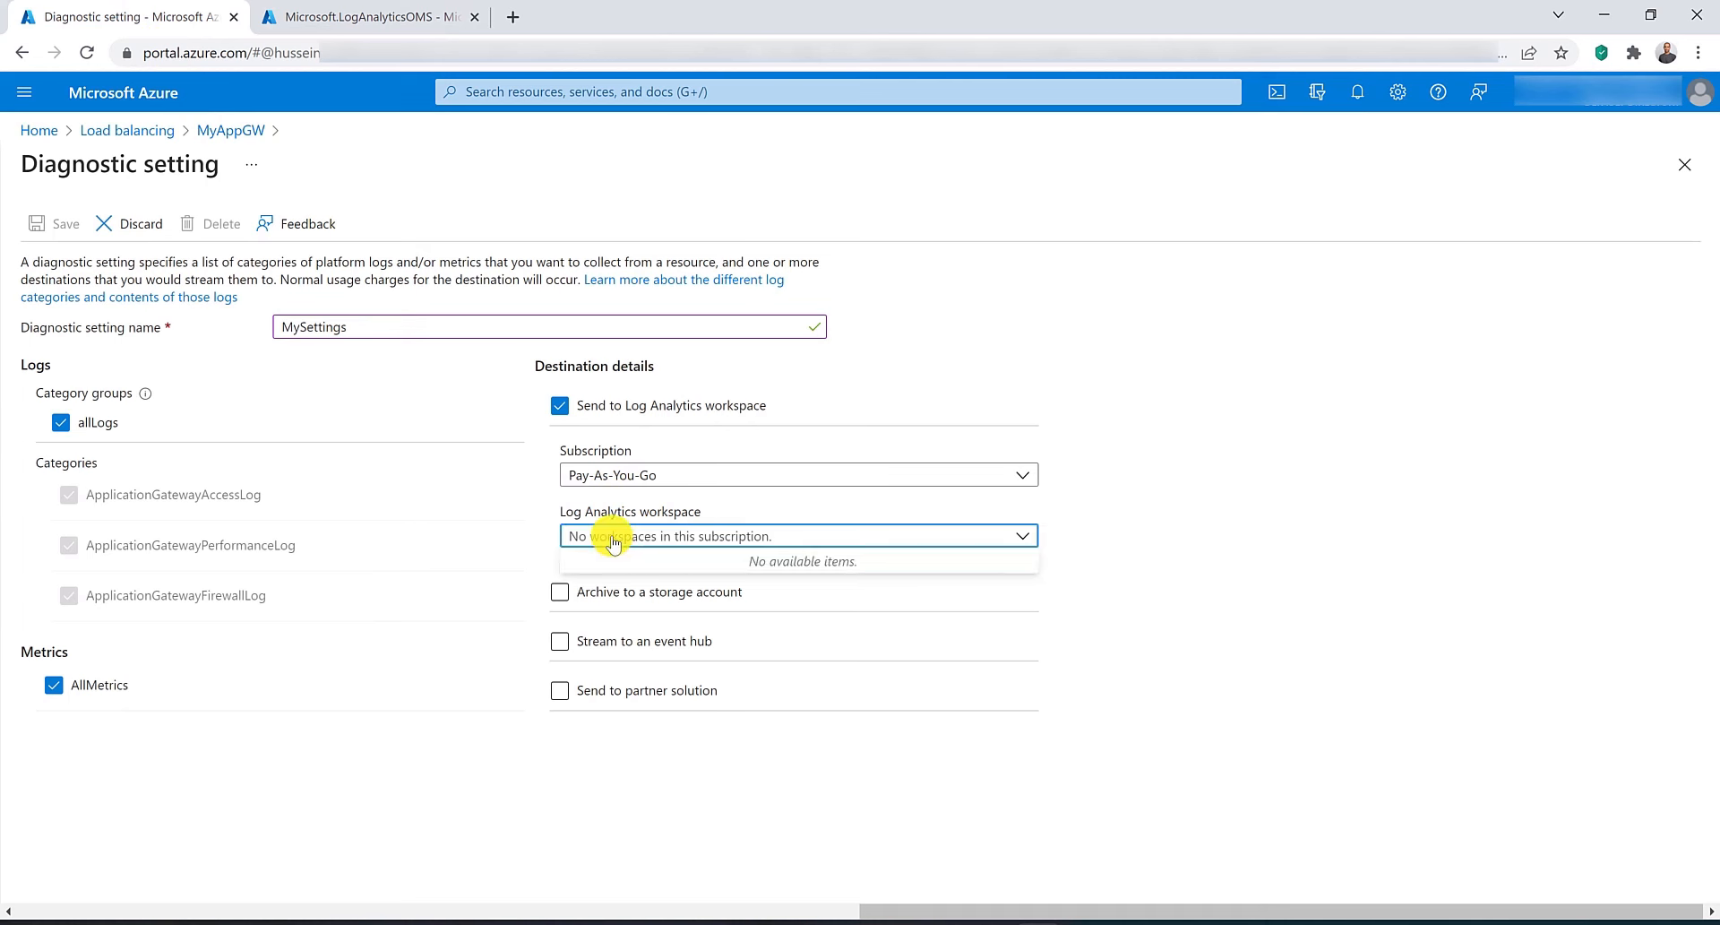
left_click(93, 57)
left_click(968, 167)
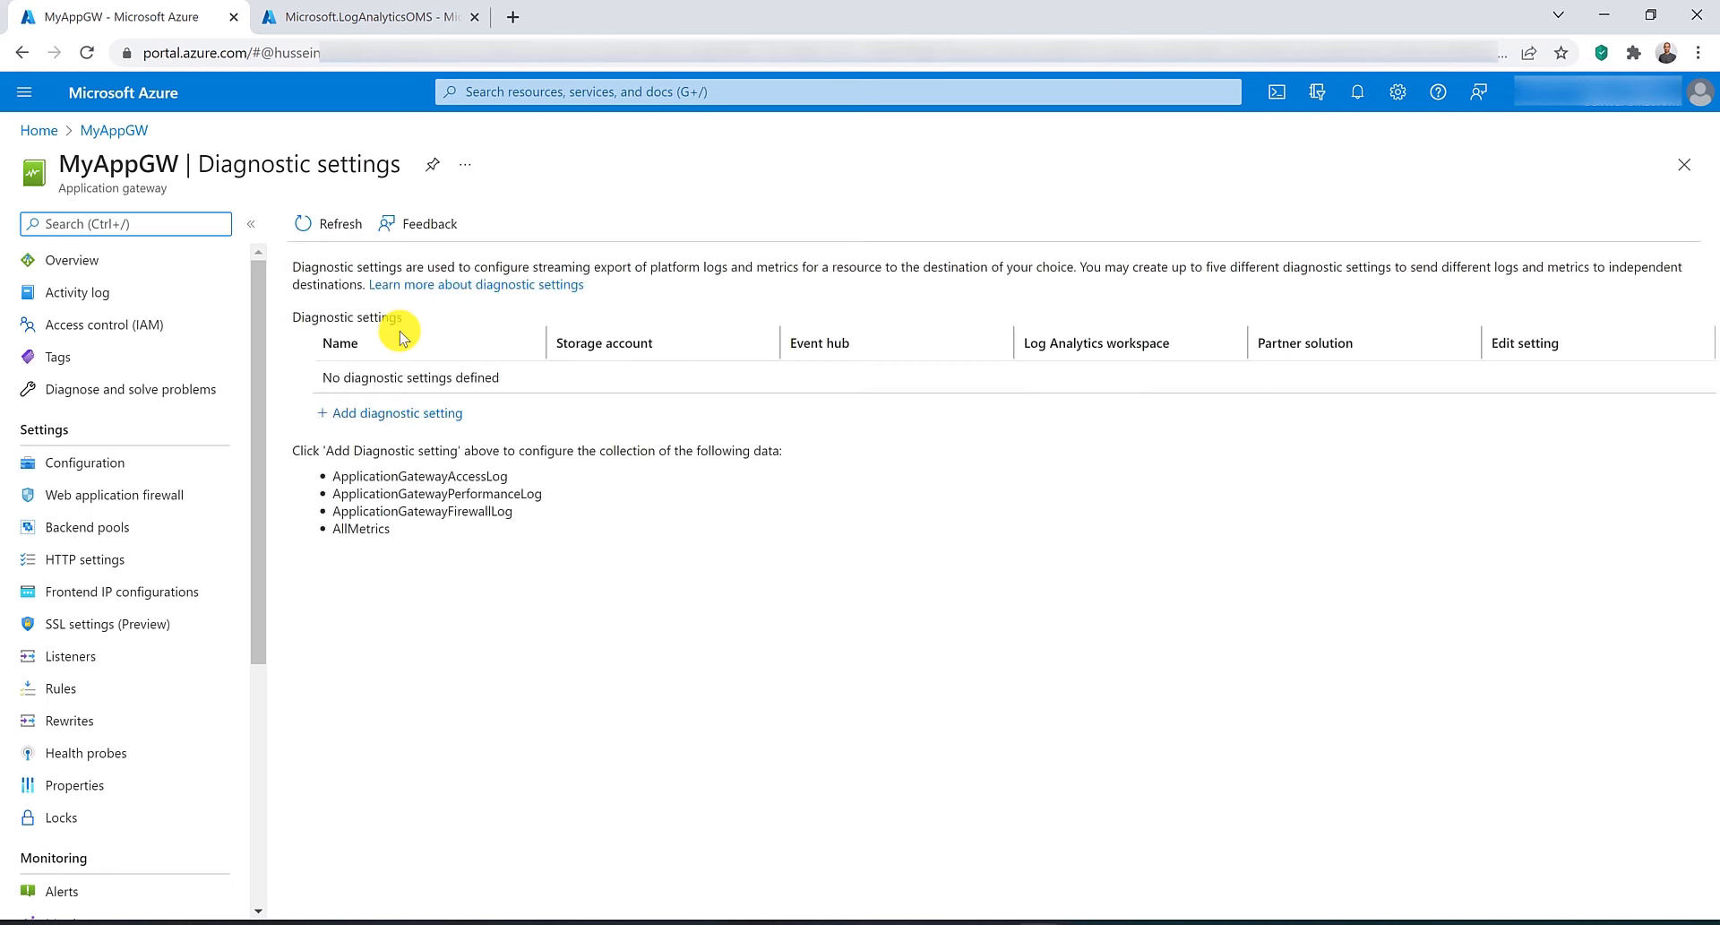
Add a new diagnostic setting named MySettings and enable the allLogs category group.
left_click(395, 414)
left_click(435, 328)
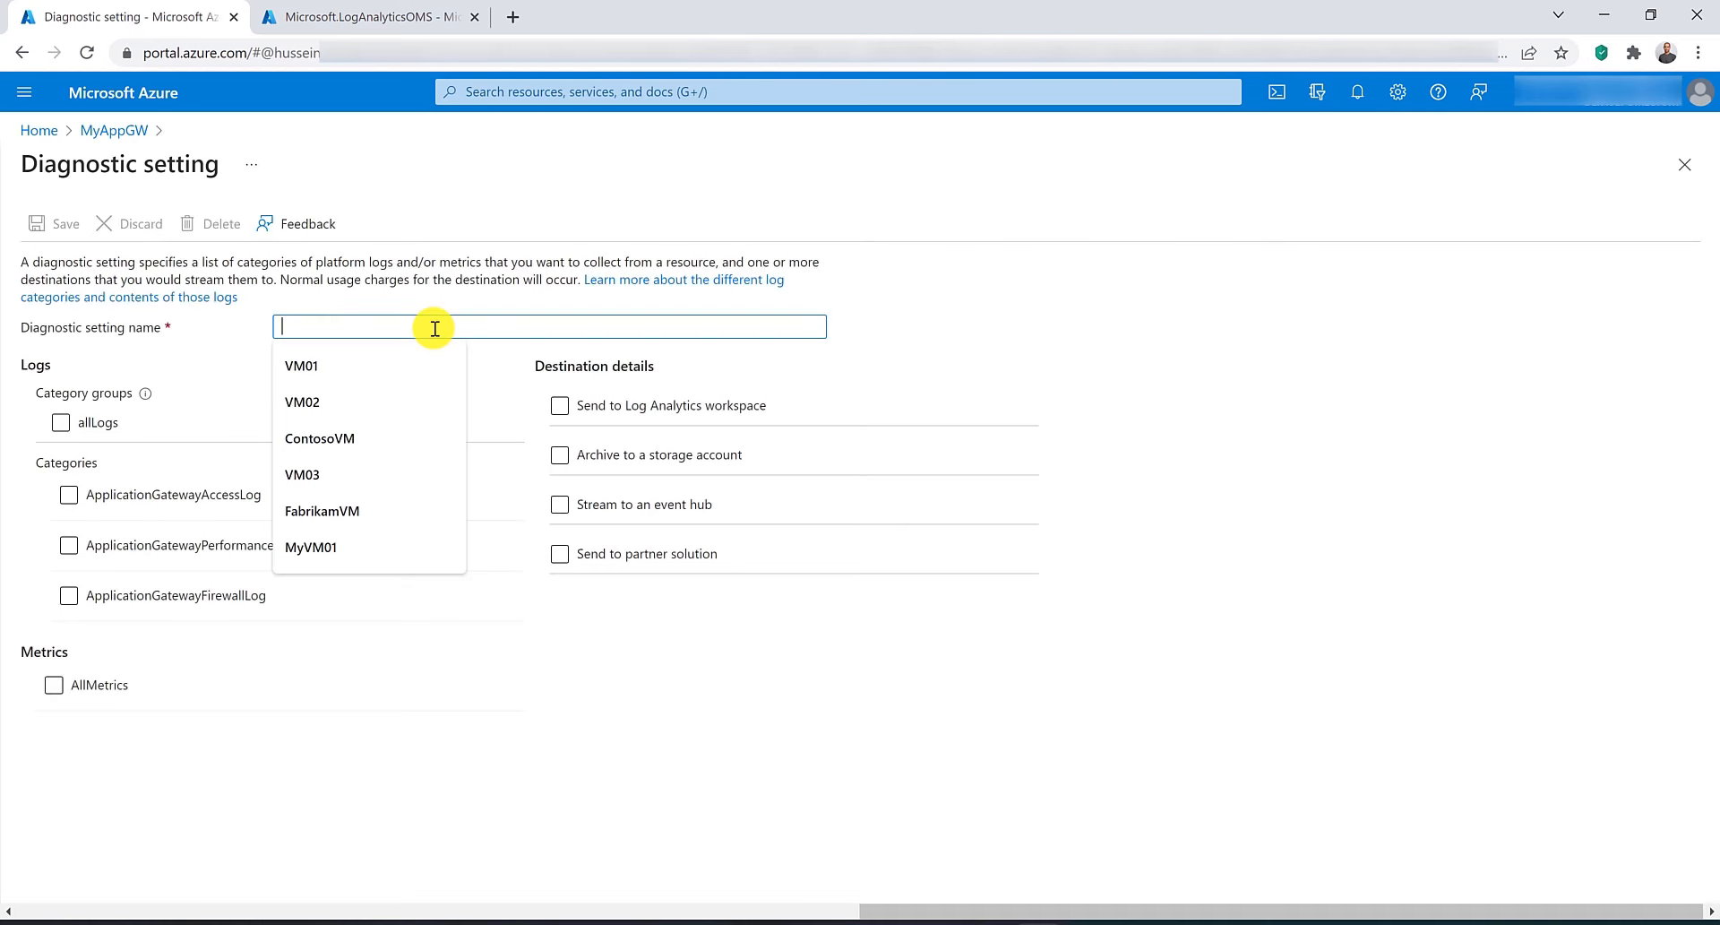
type("MySettings")
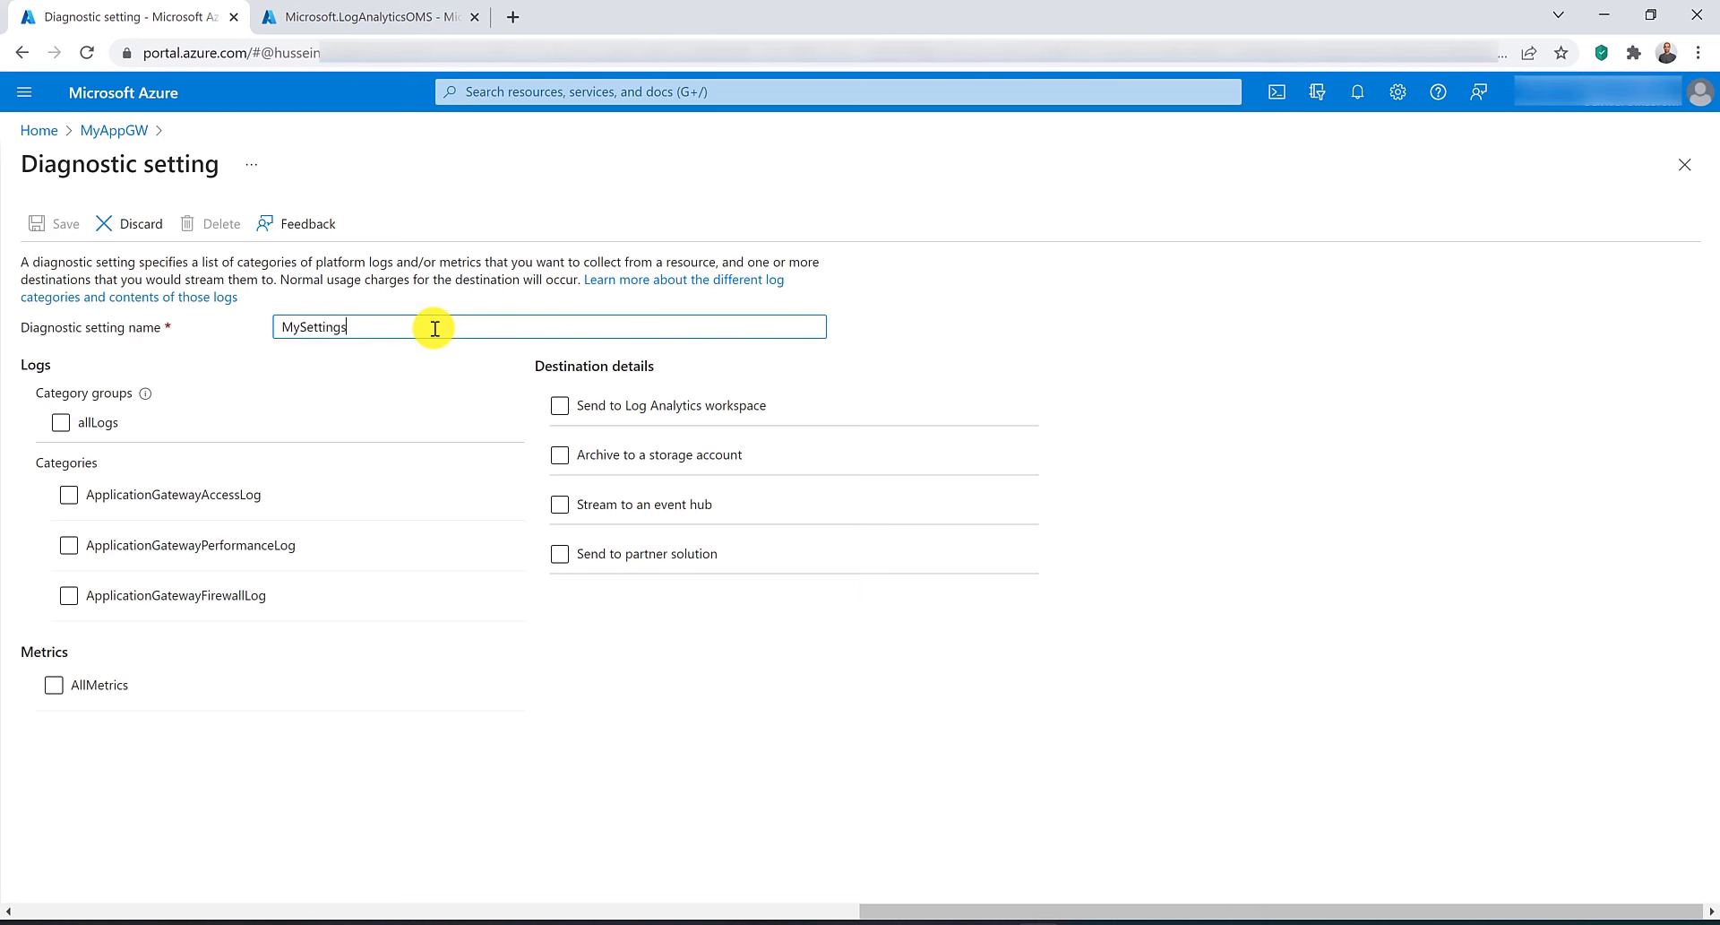
left_click(87, 422)
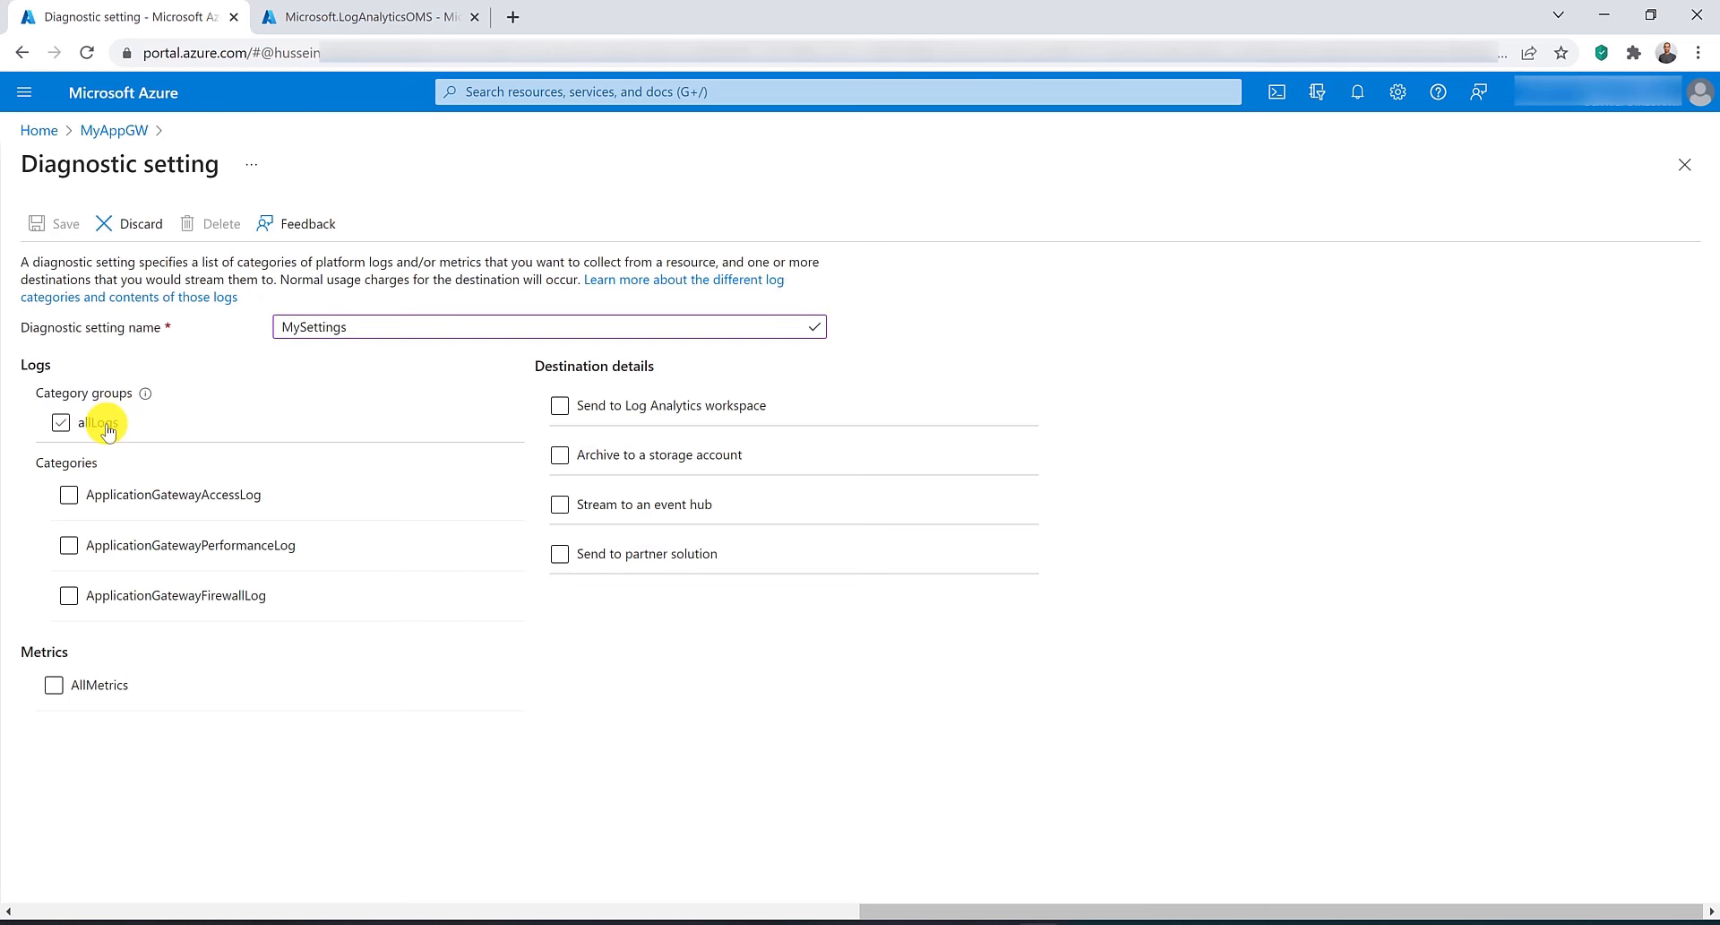
Include AllMetrics, send the setting to Log Analytics workspace MyLogAnalyticsws, and save the diagnostic setting.
left_click(108, 688)
left_click(616, 403)
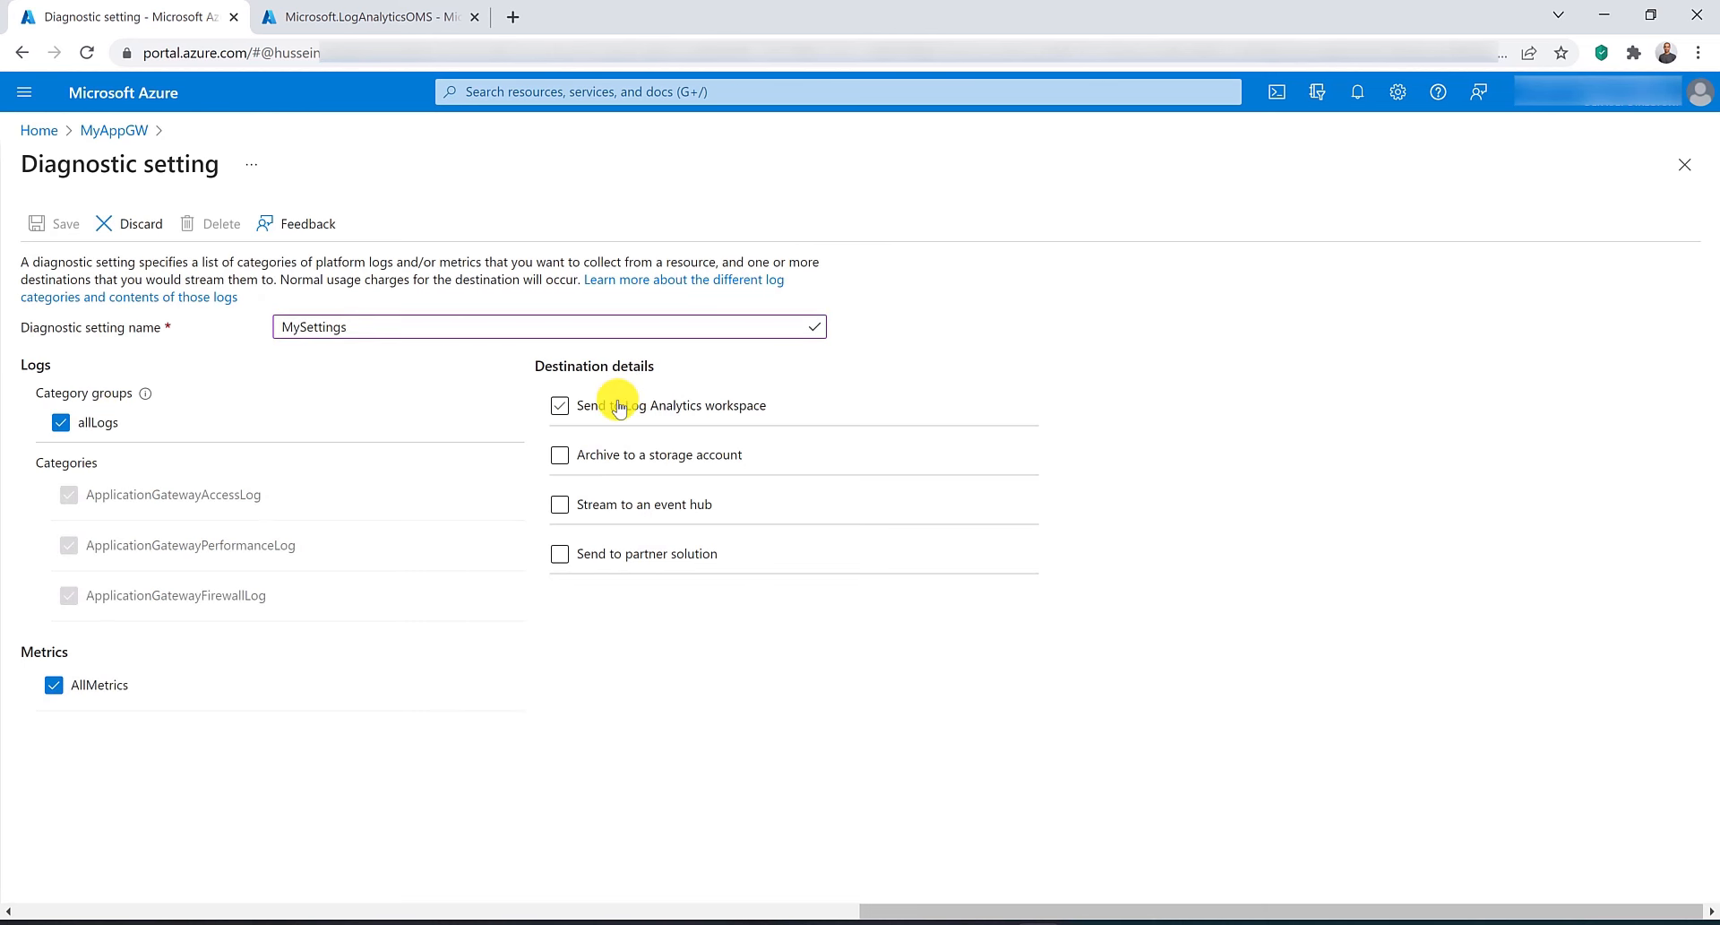
left_click(685, 536)
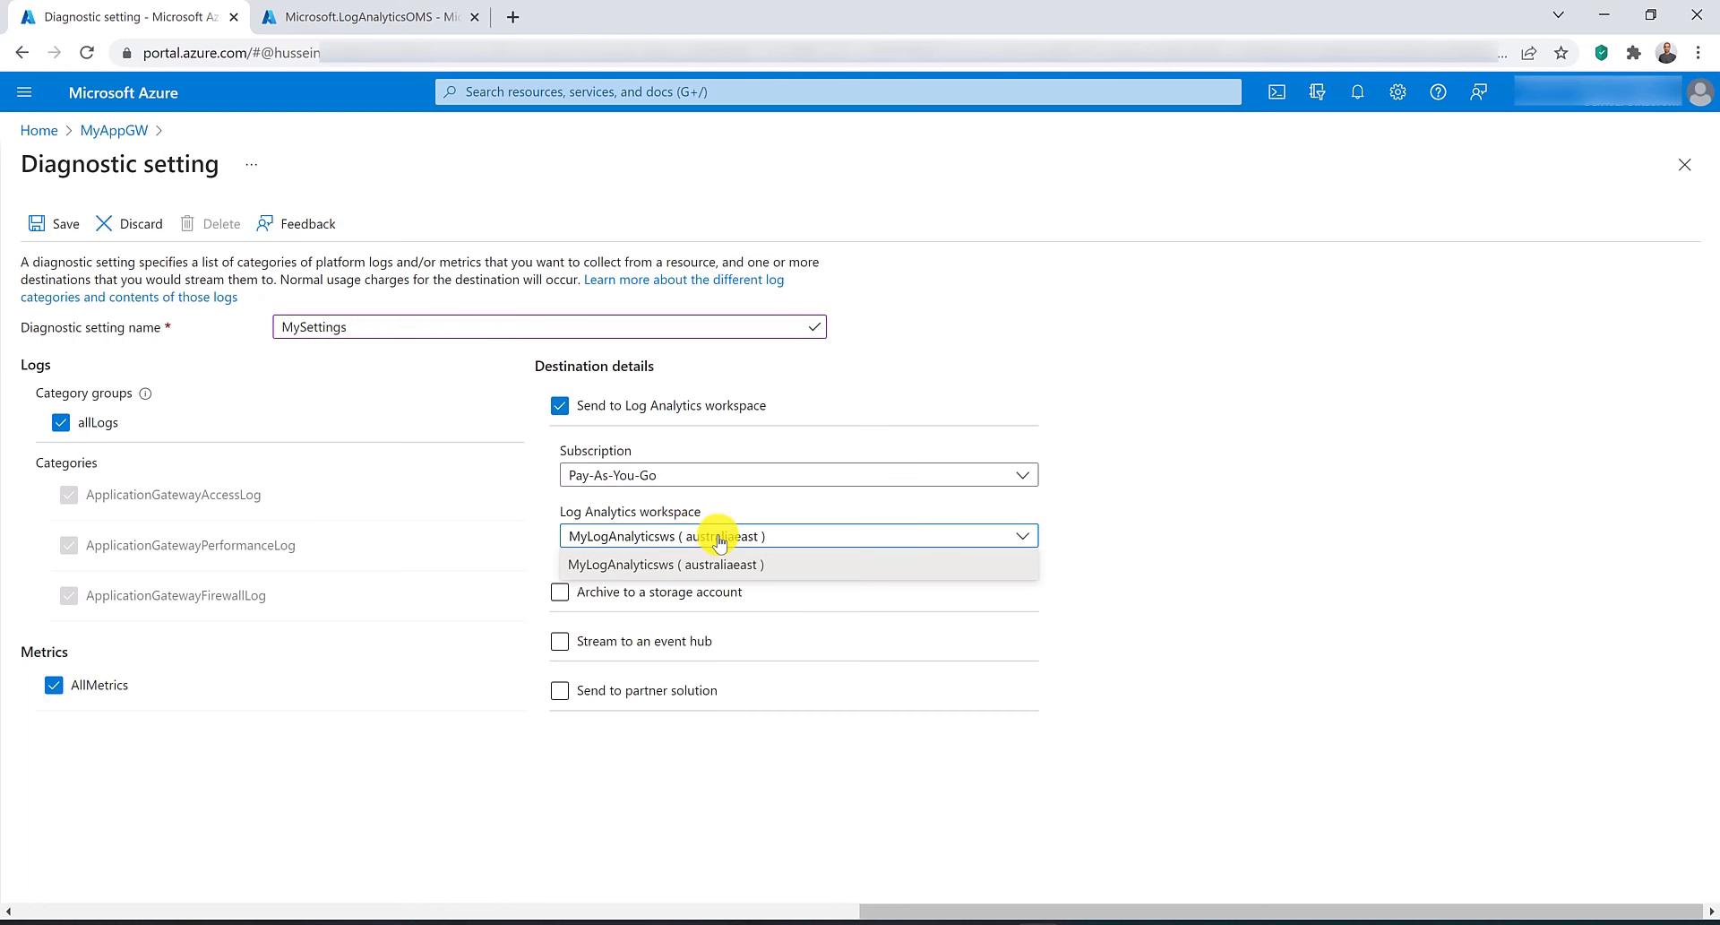
left_click(719, 539)
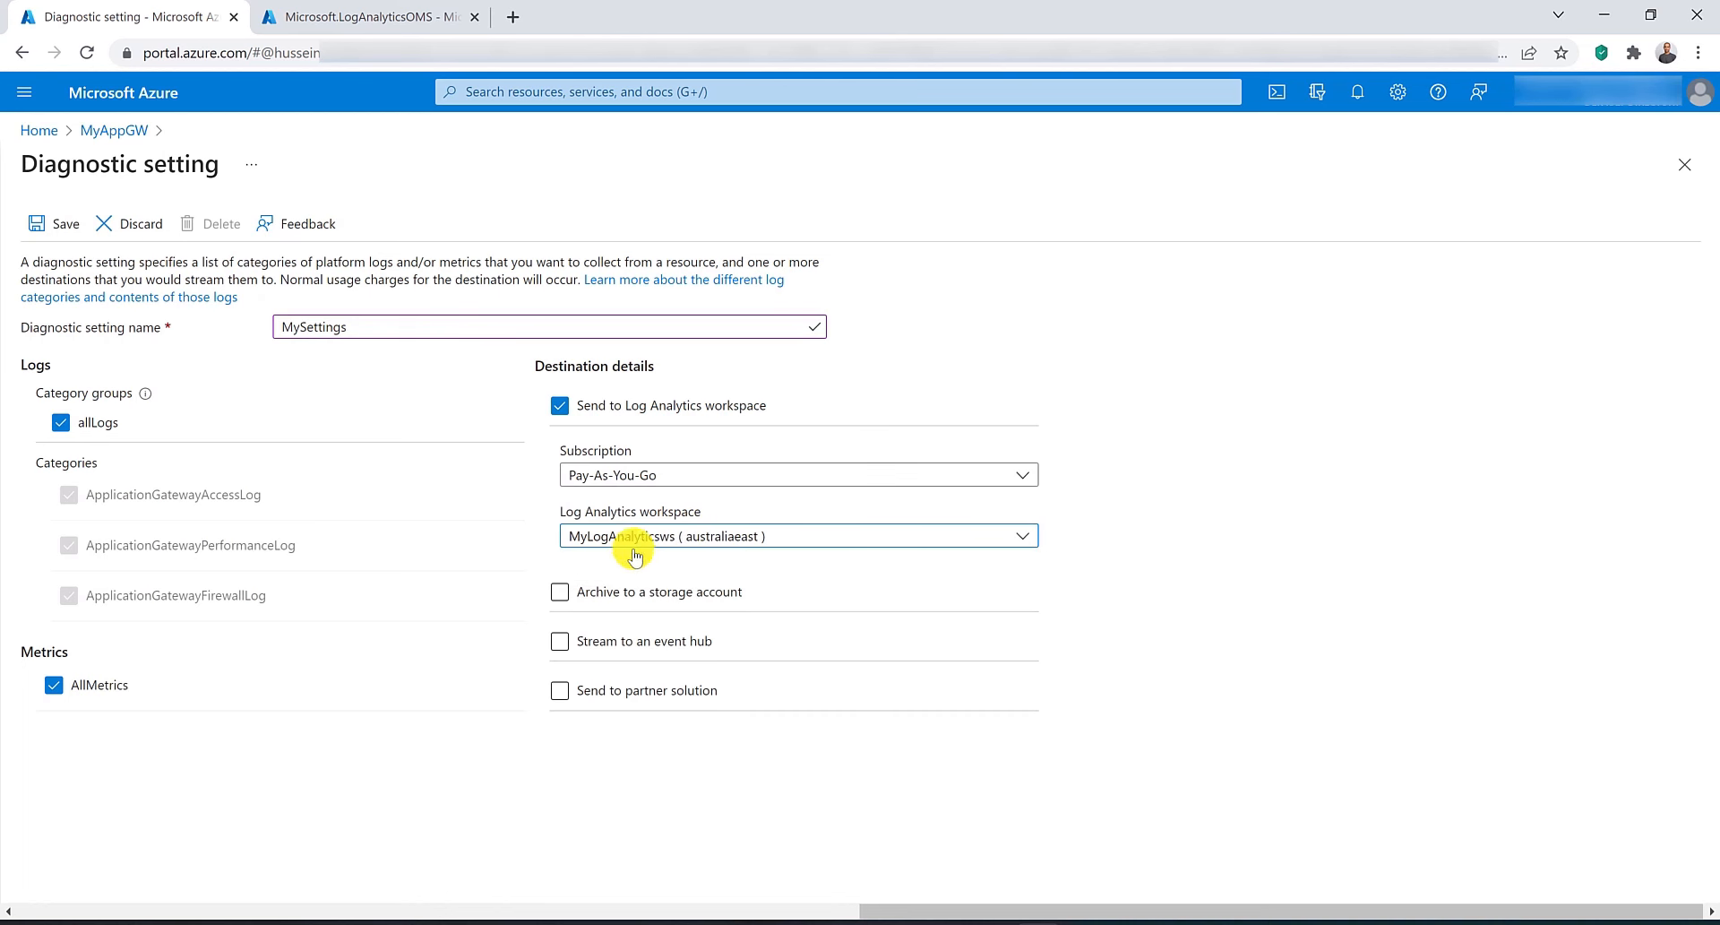
left_click(45, 226)
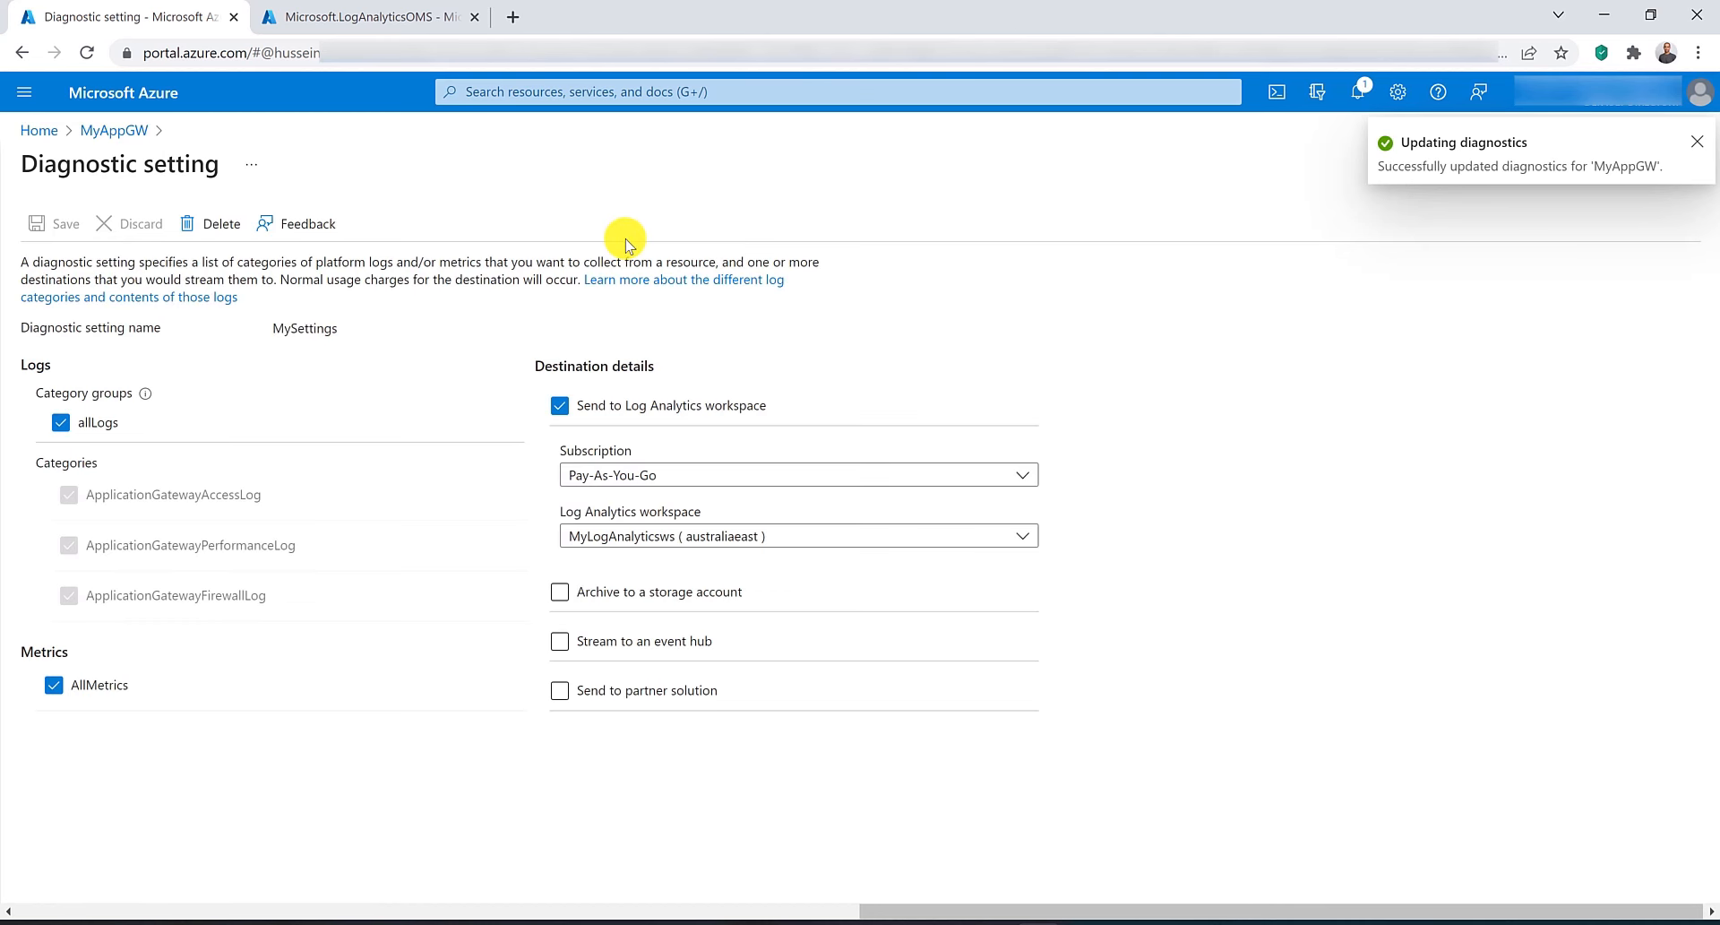
Open MyAppGW metrics, chart Backend First Byte Response Time, and add a filter on Backend Pool.
left_click(117, 130)
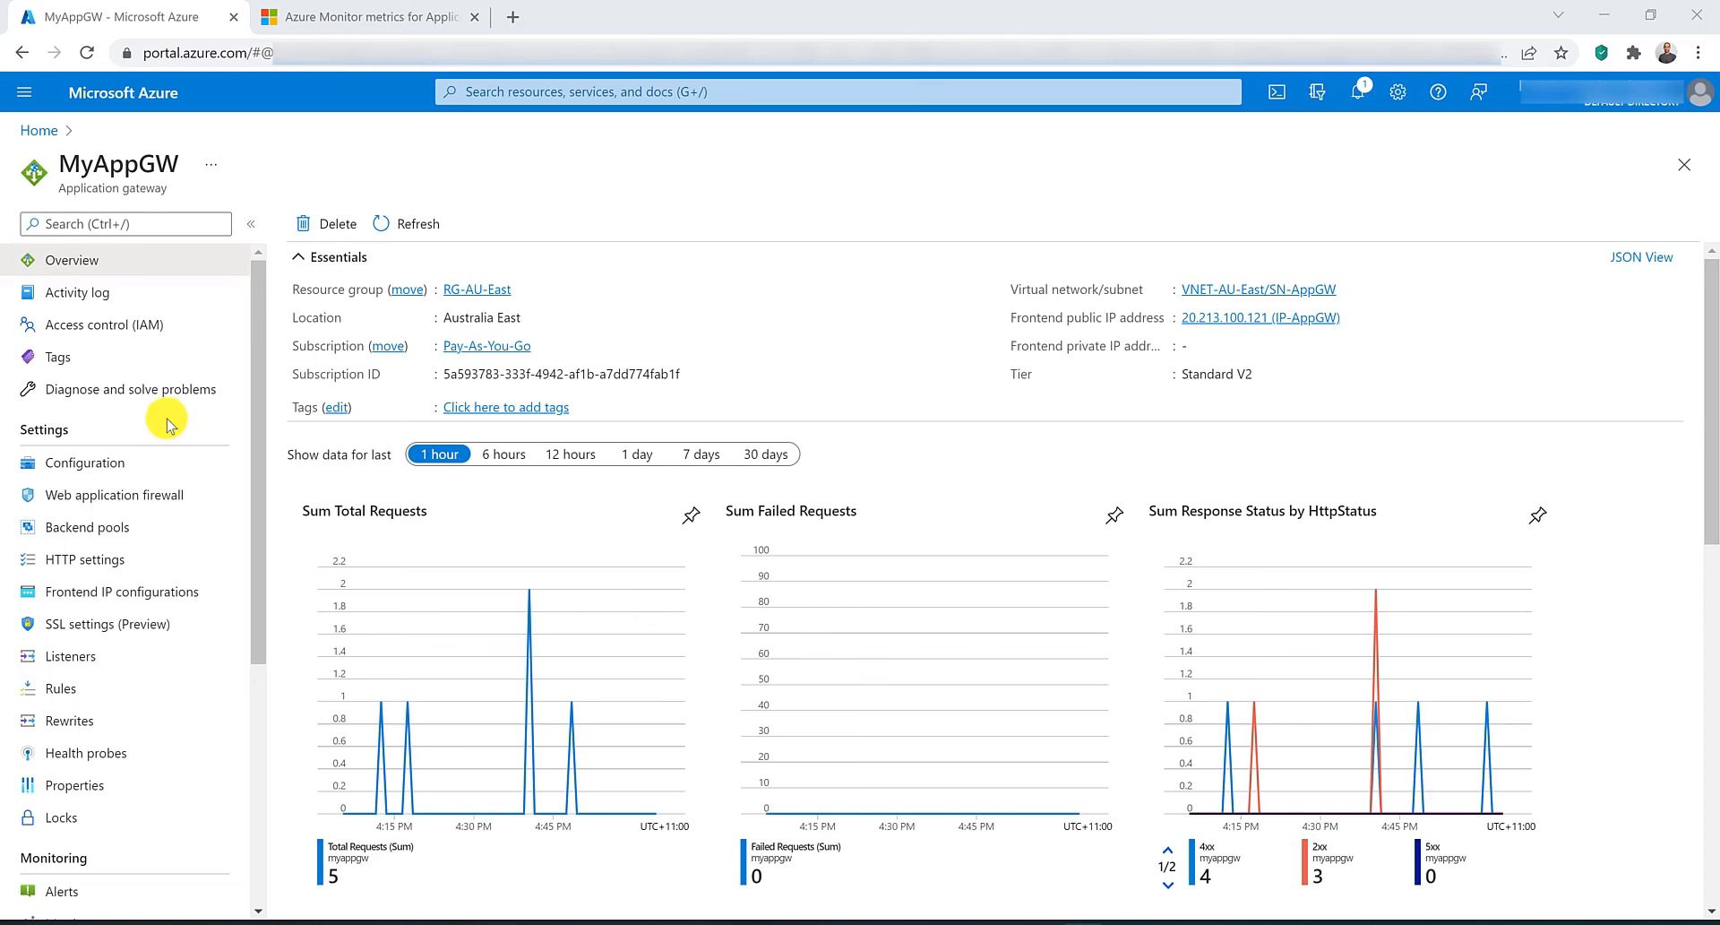
scroll(167, 420, "down", 3)
scroll(134, 499, "down", 1)
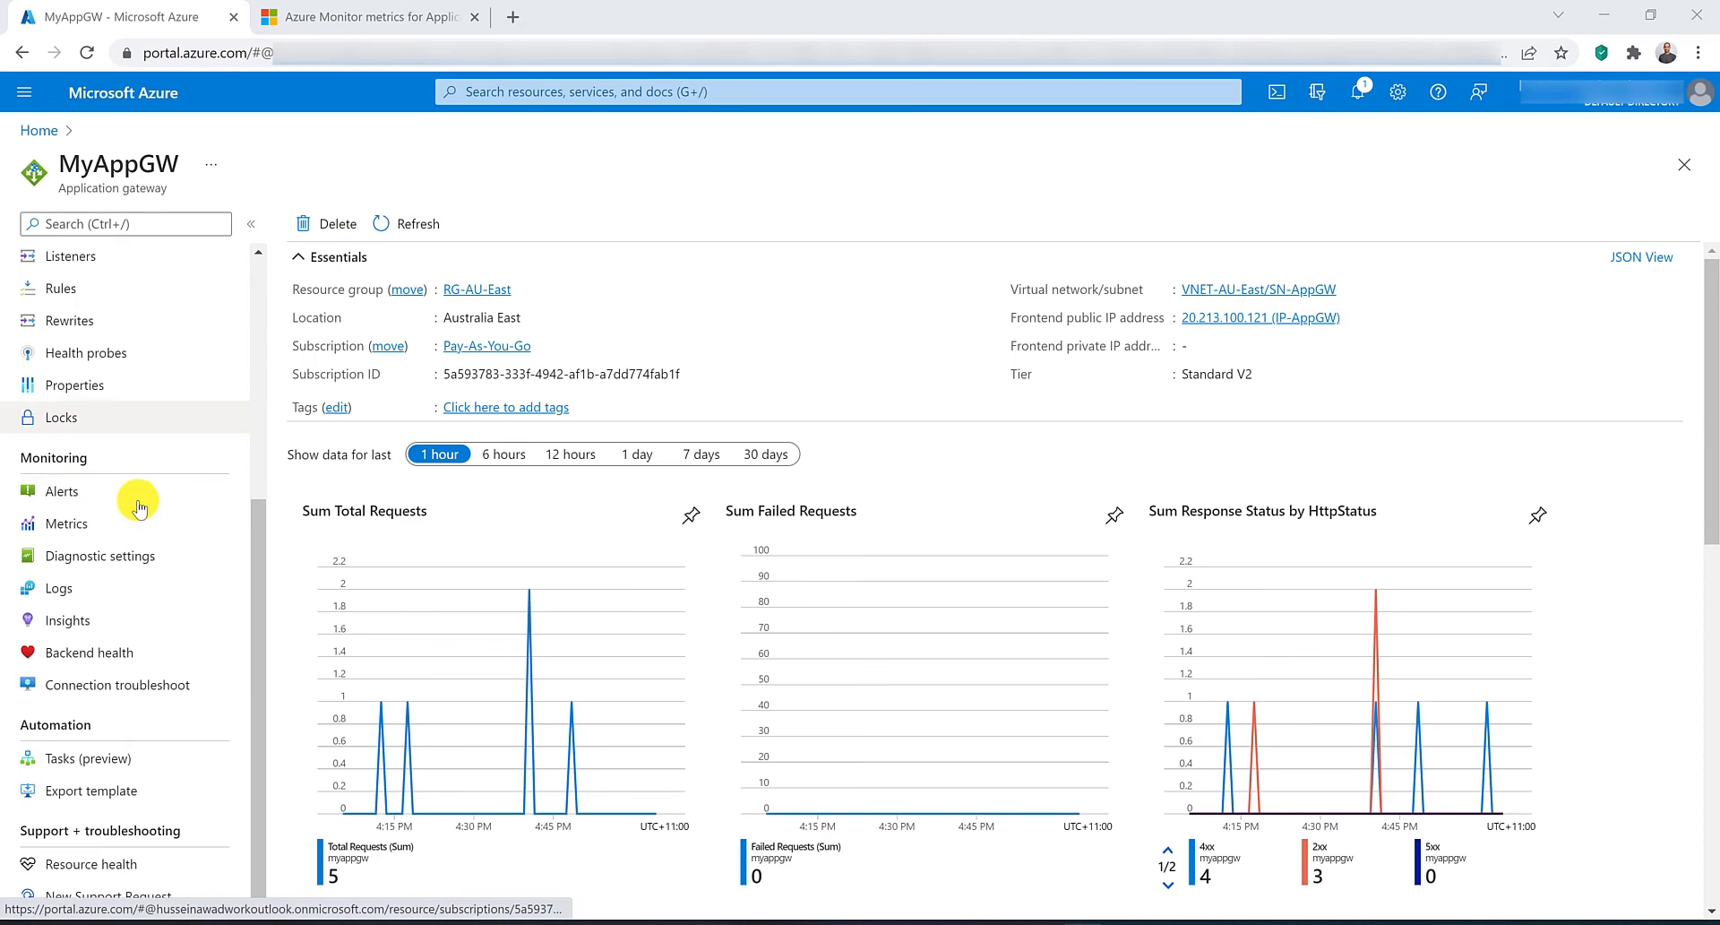
left_click(87, 528)
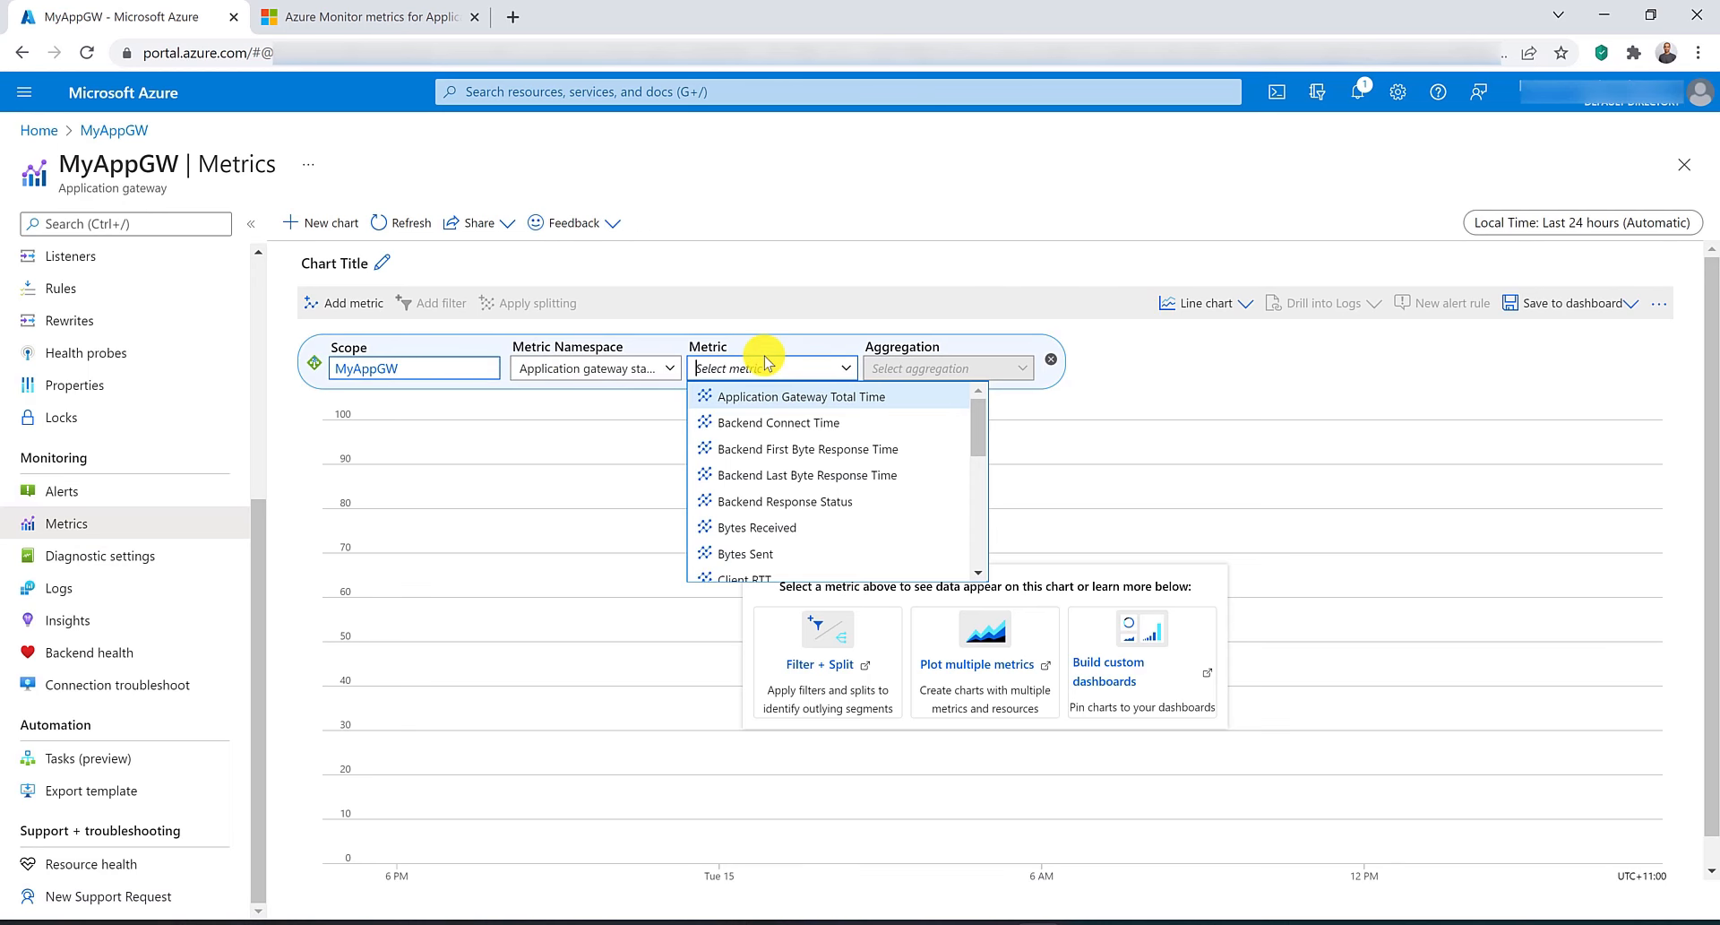
left_click(769, 450)
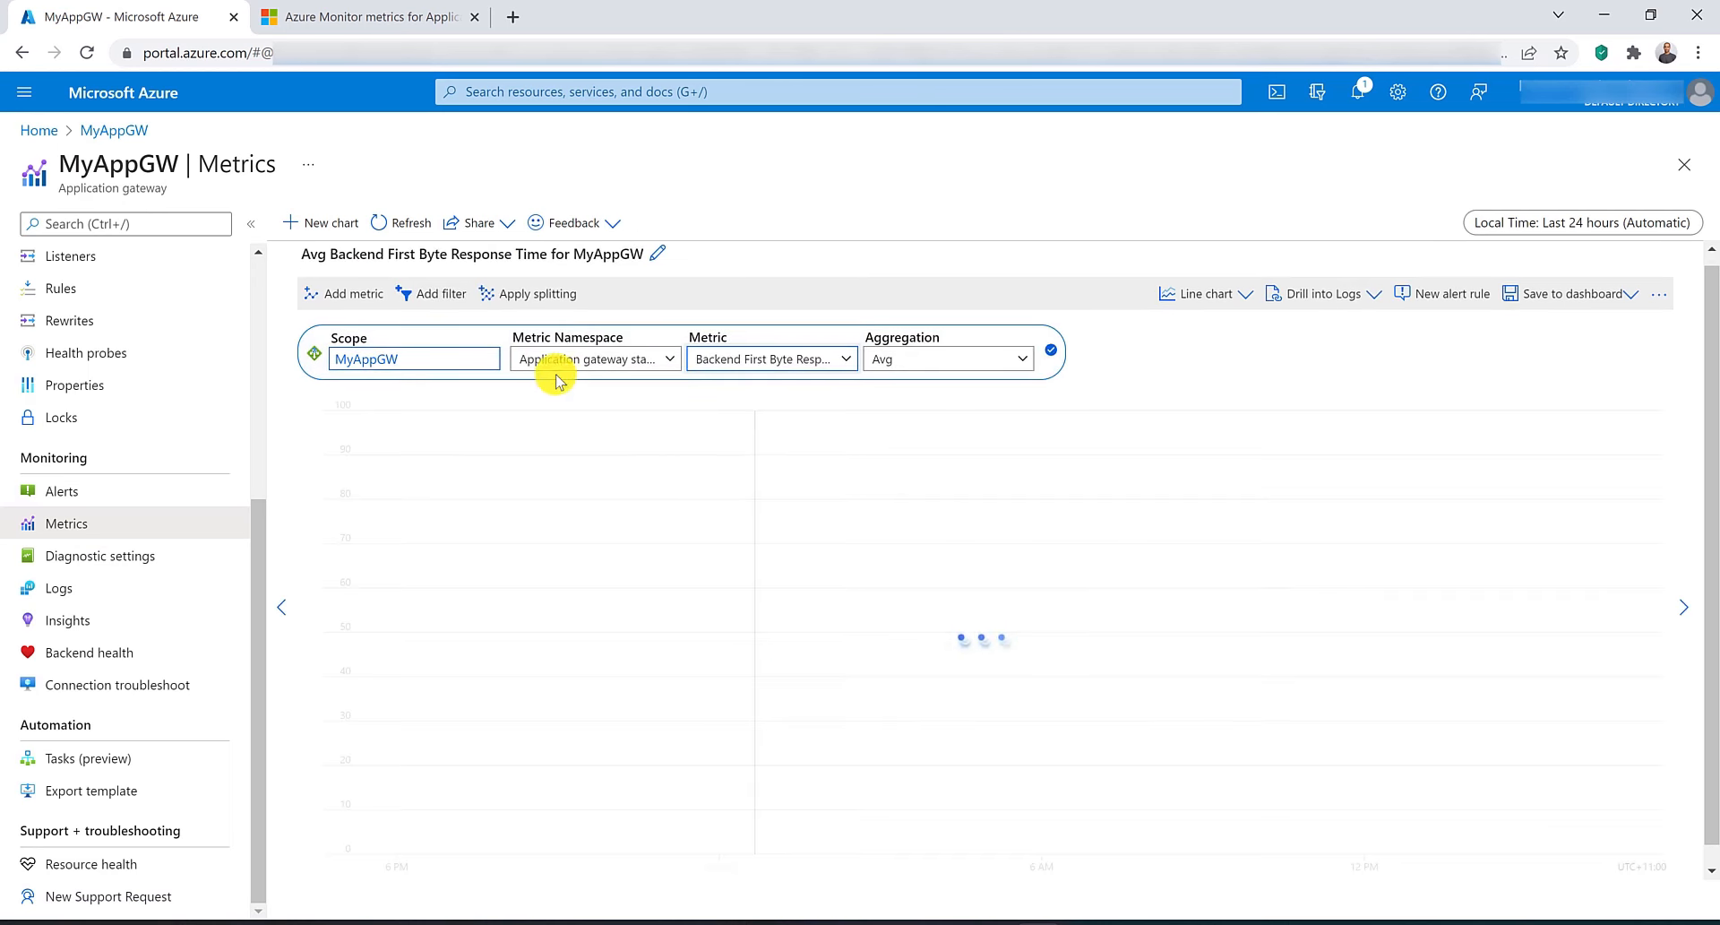
left_click(433, 296)
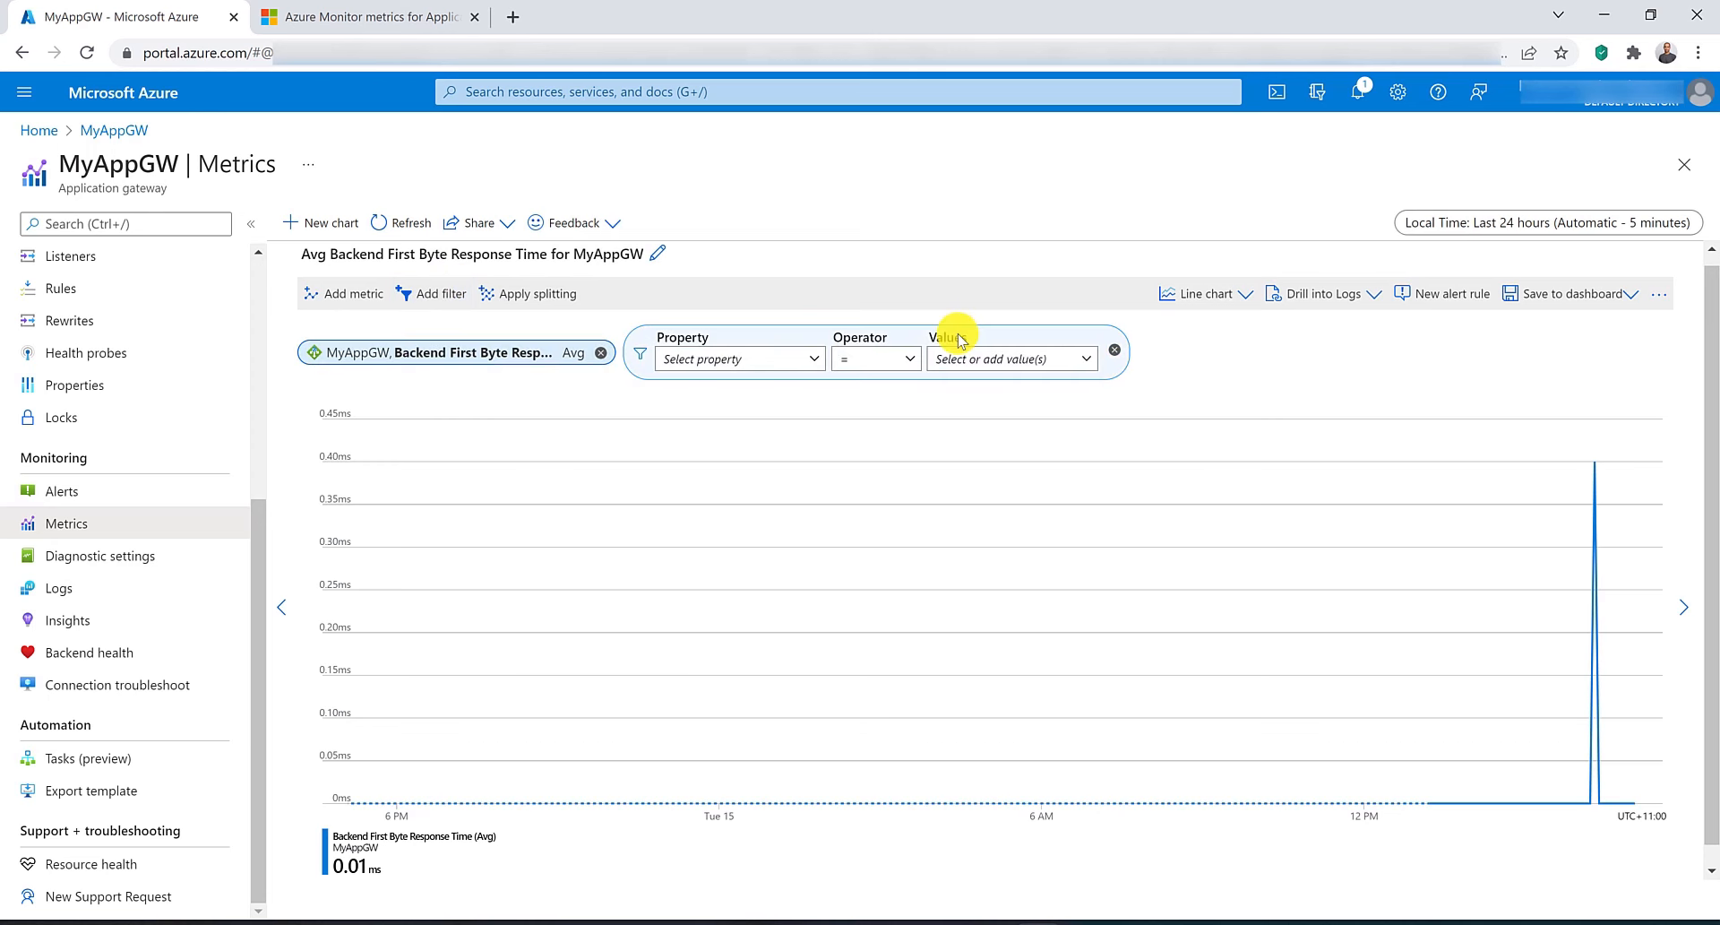
left_click(789, 357)
left_click(781, 419)
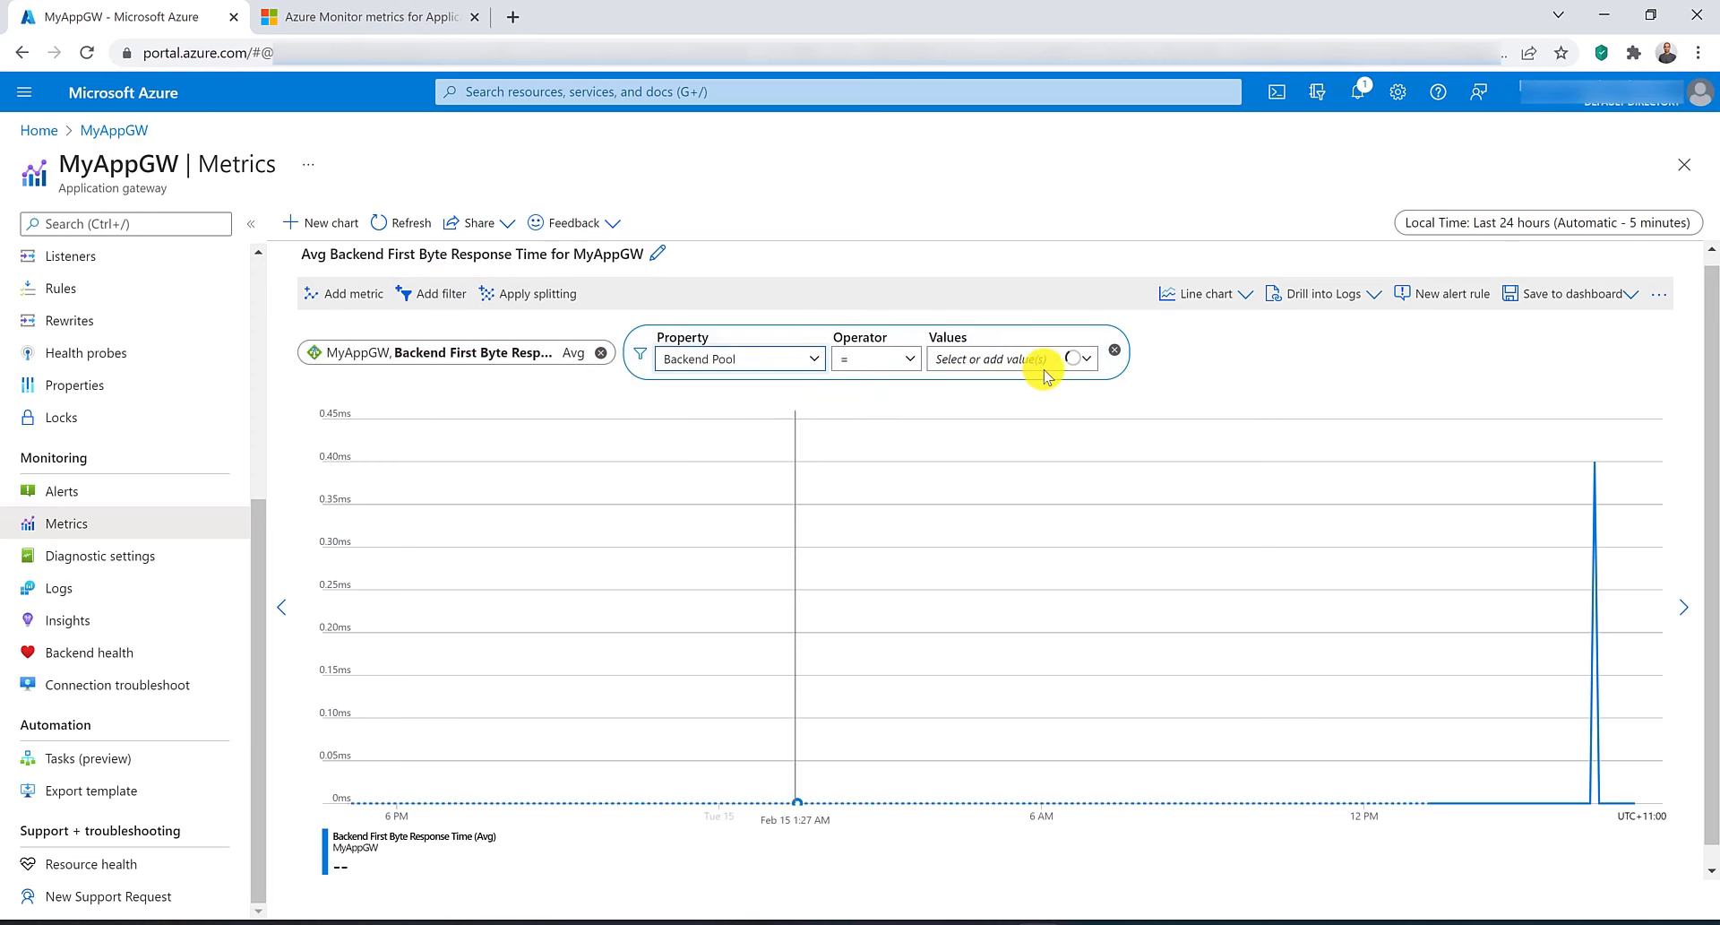
left_click(1053, 368)
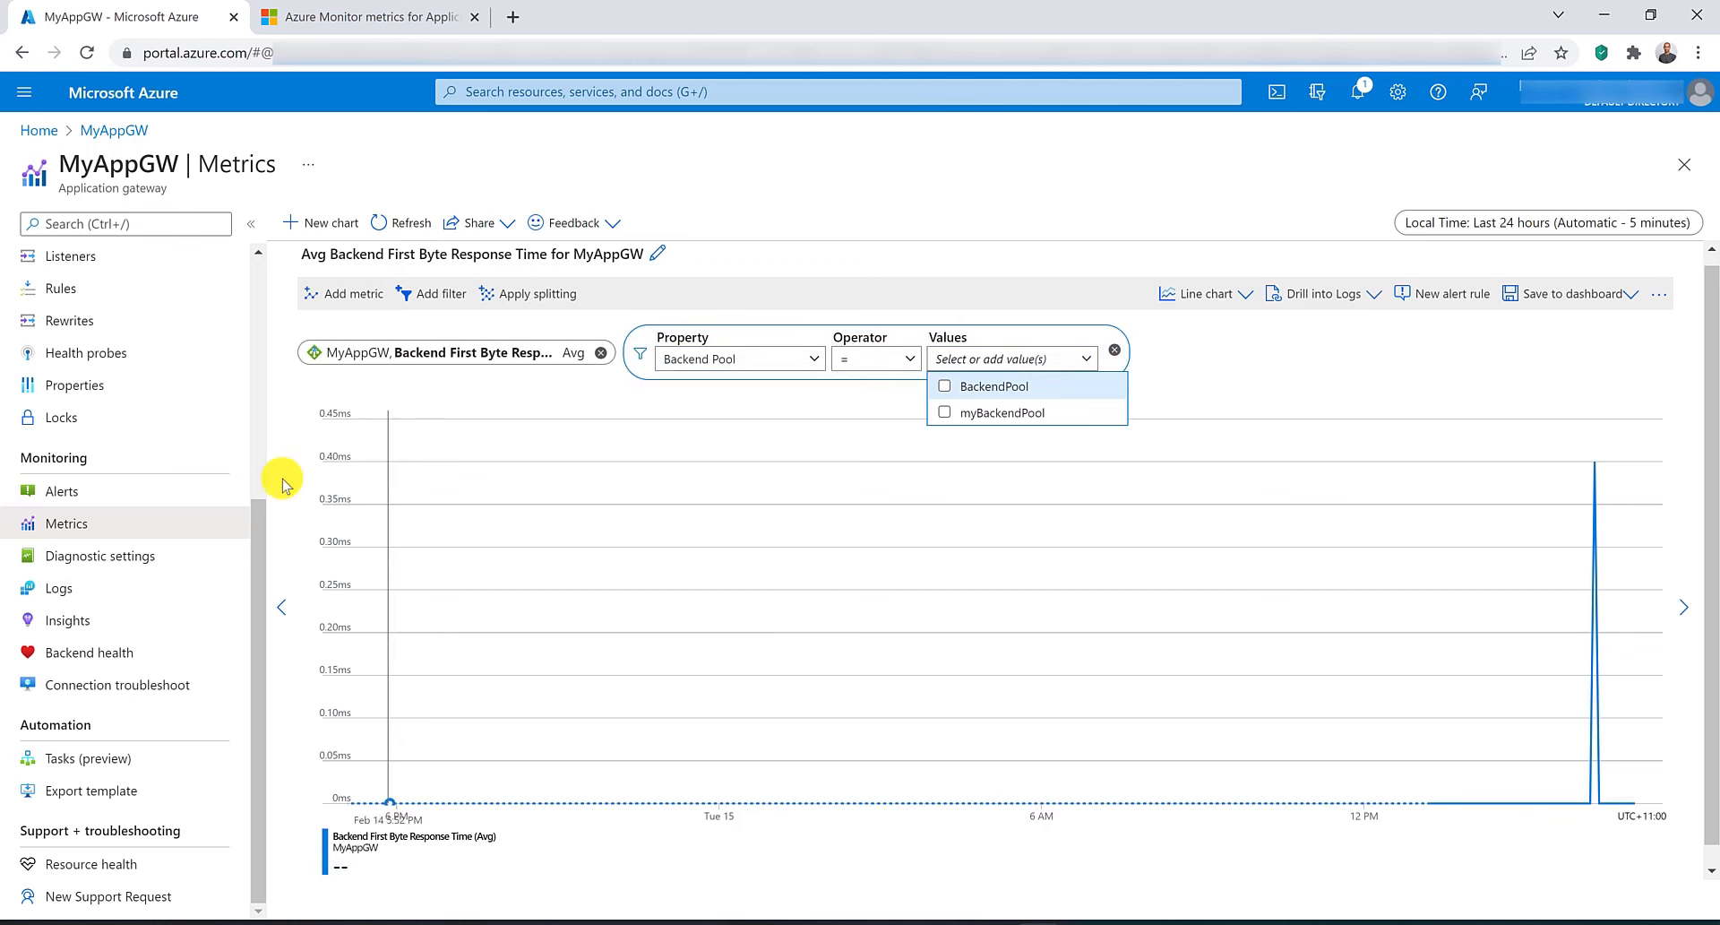
Open the gateway's detailed metrics from Insights and review the Performance charts.
left_click(87, 624)
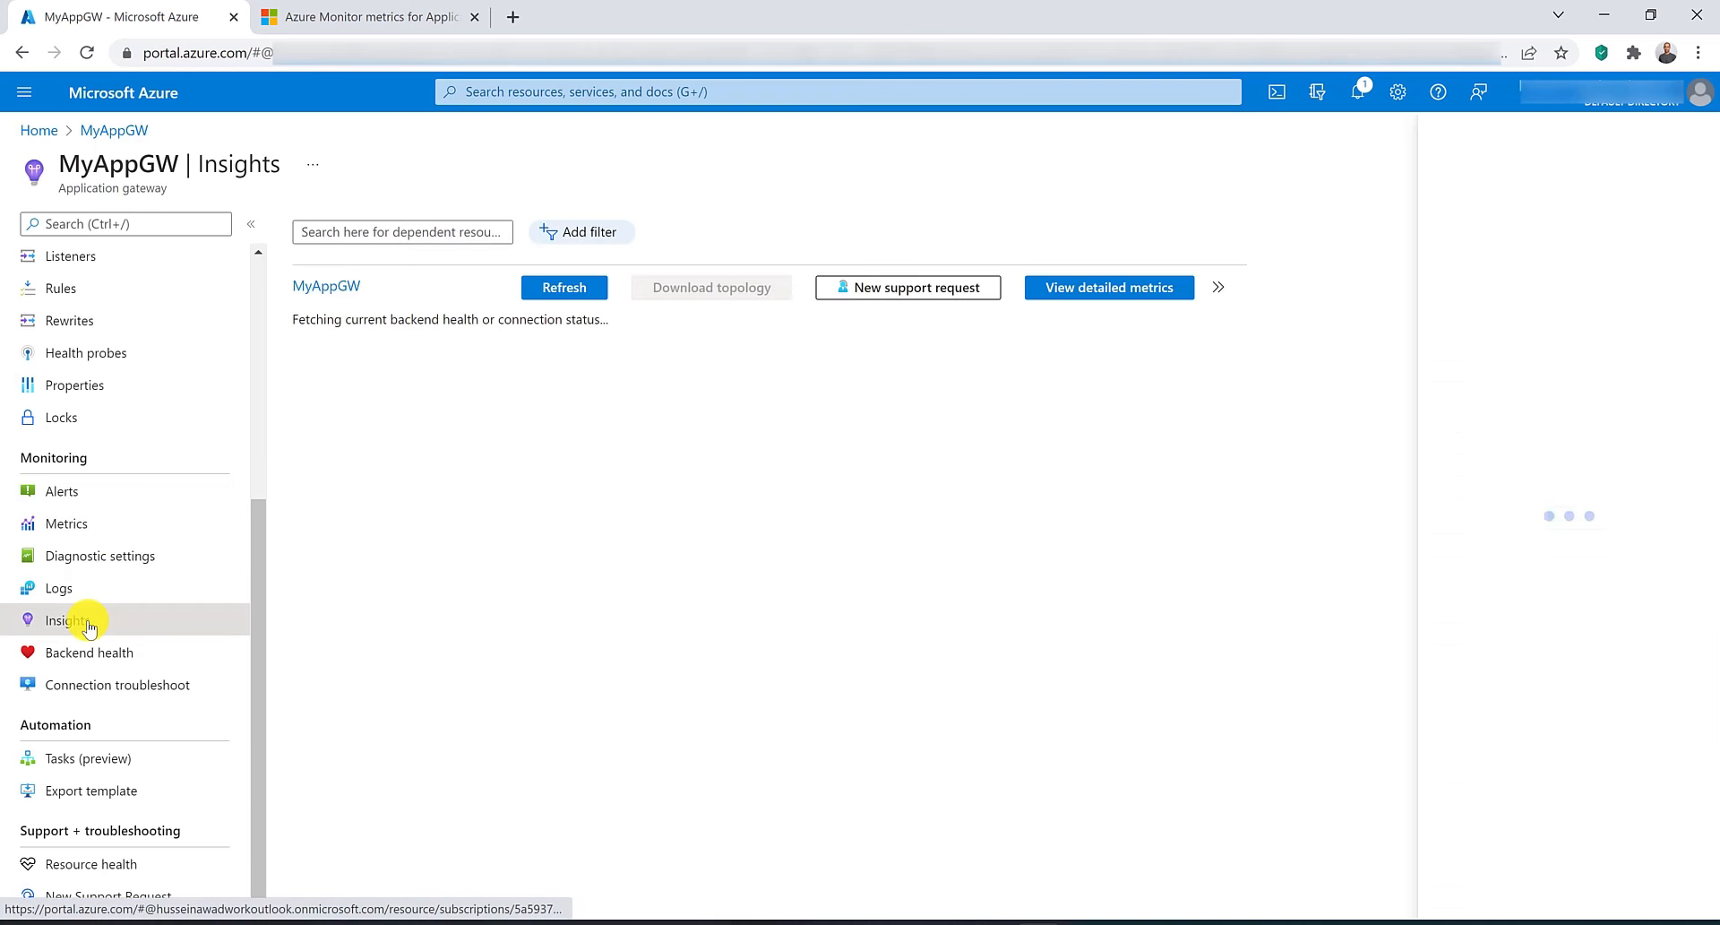
left_click(1100, 298)
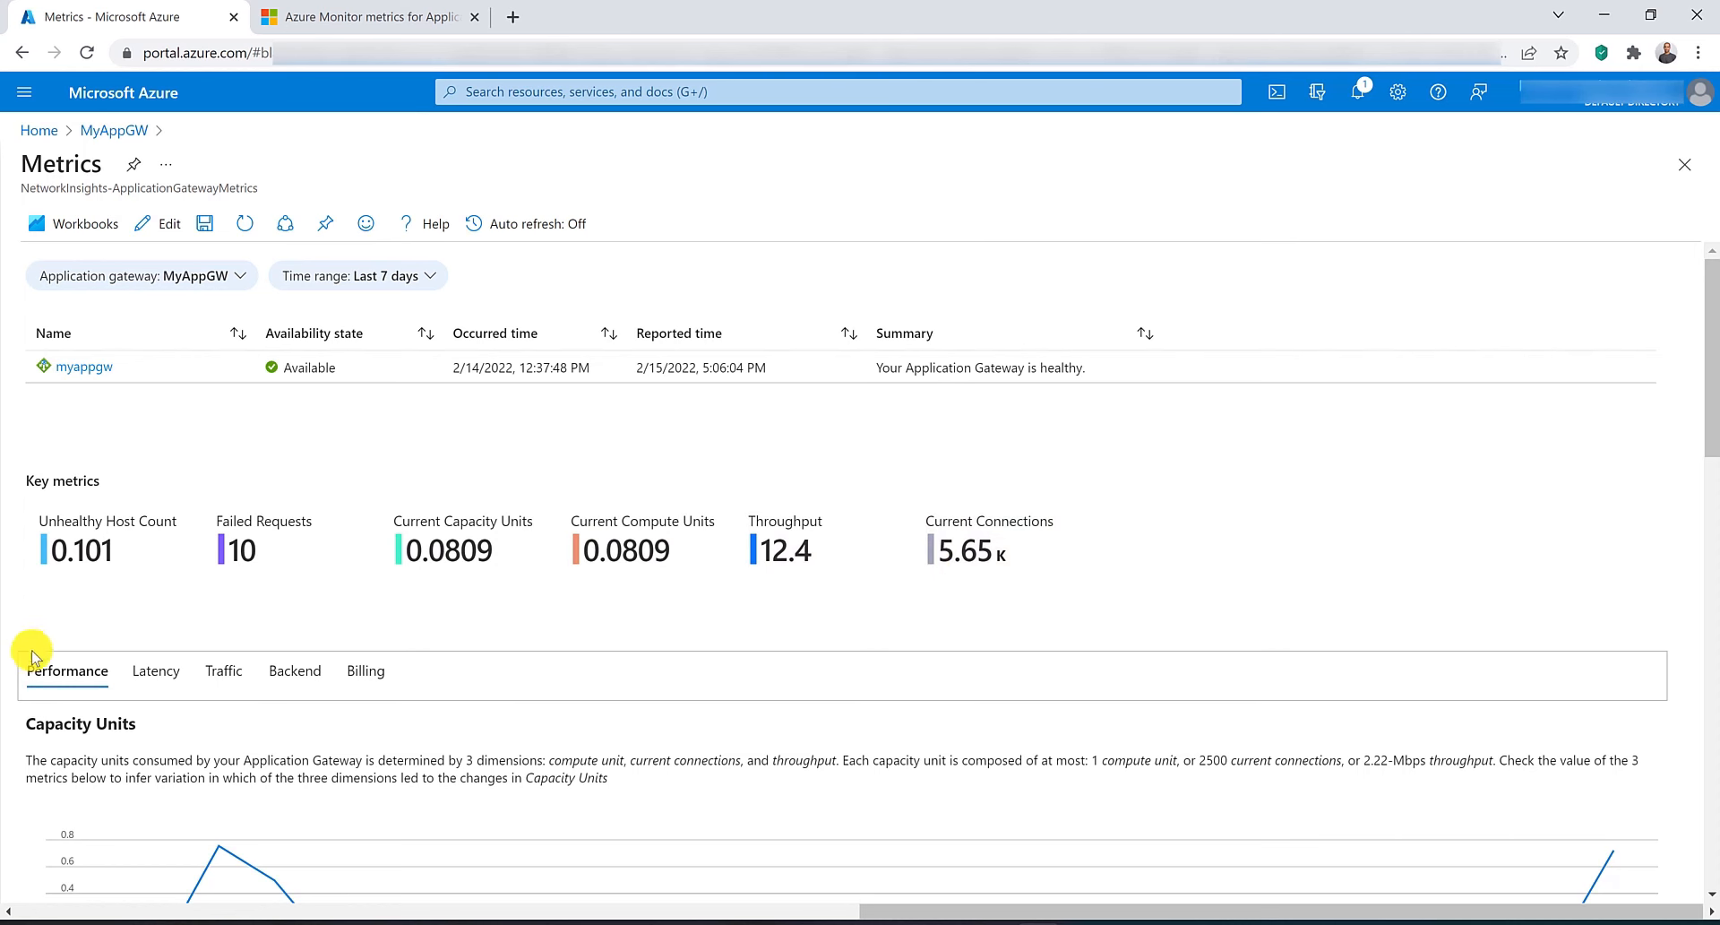
scroll(34, 674, "down", 1)
scroll(34, 677, "down", 3)
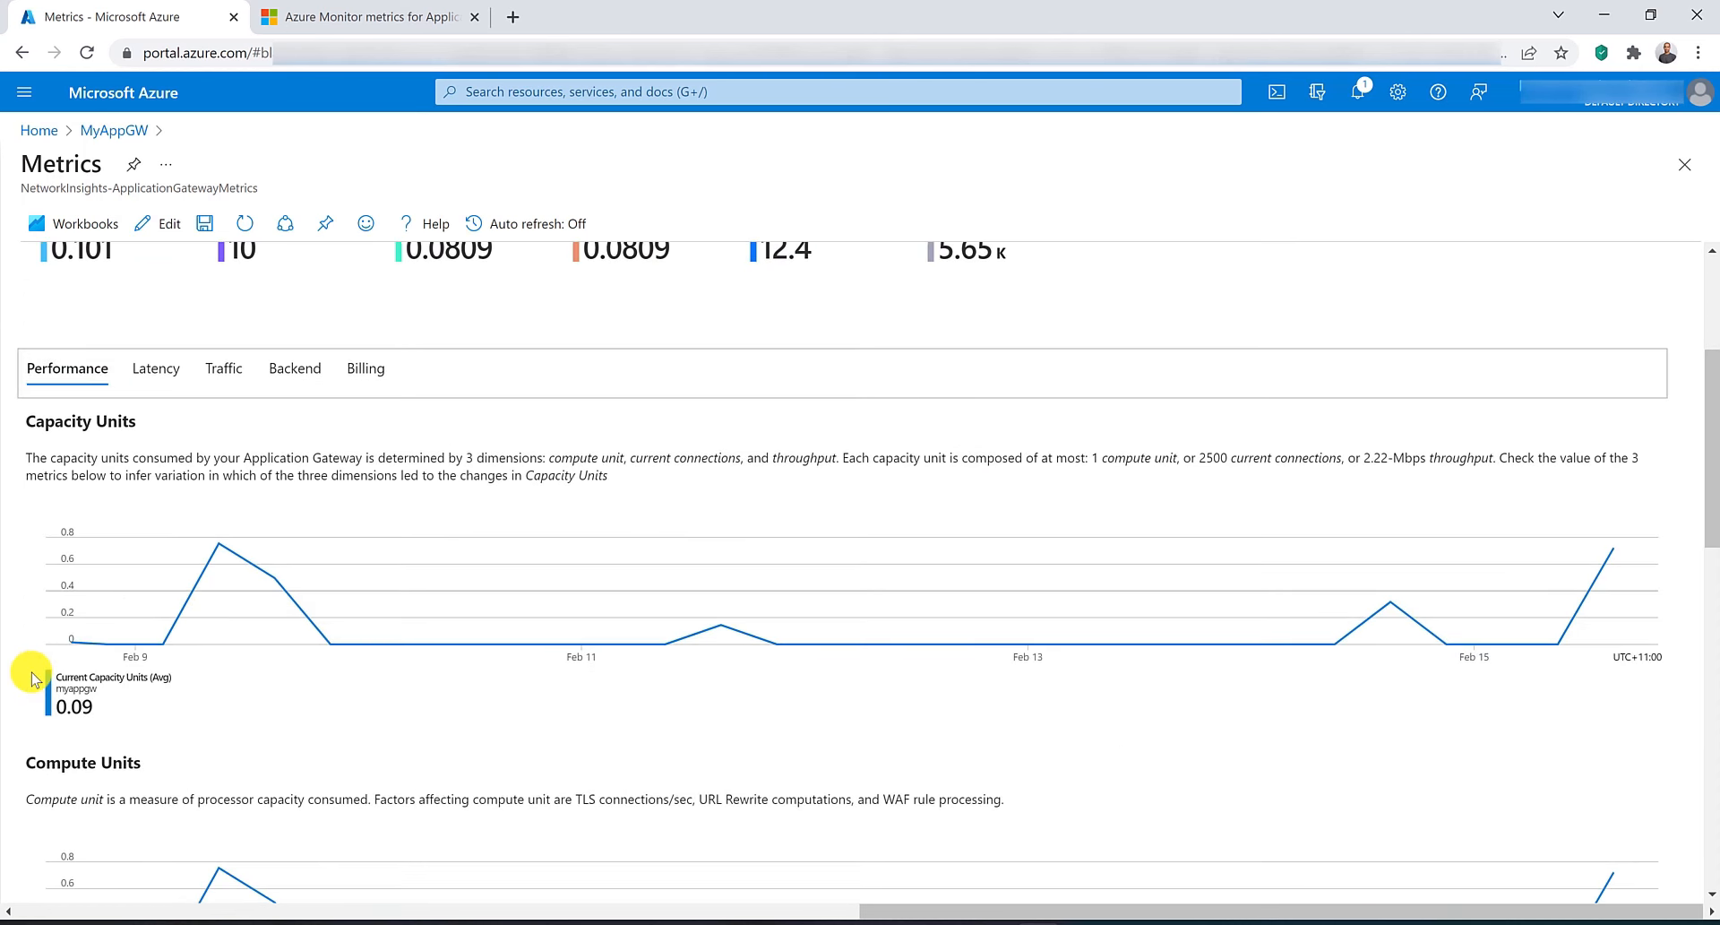
scroll(34, 678, "down", 2)
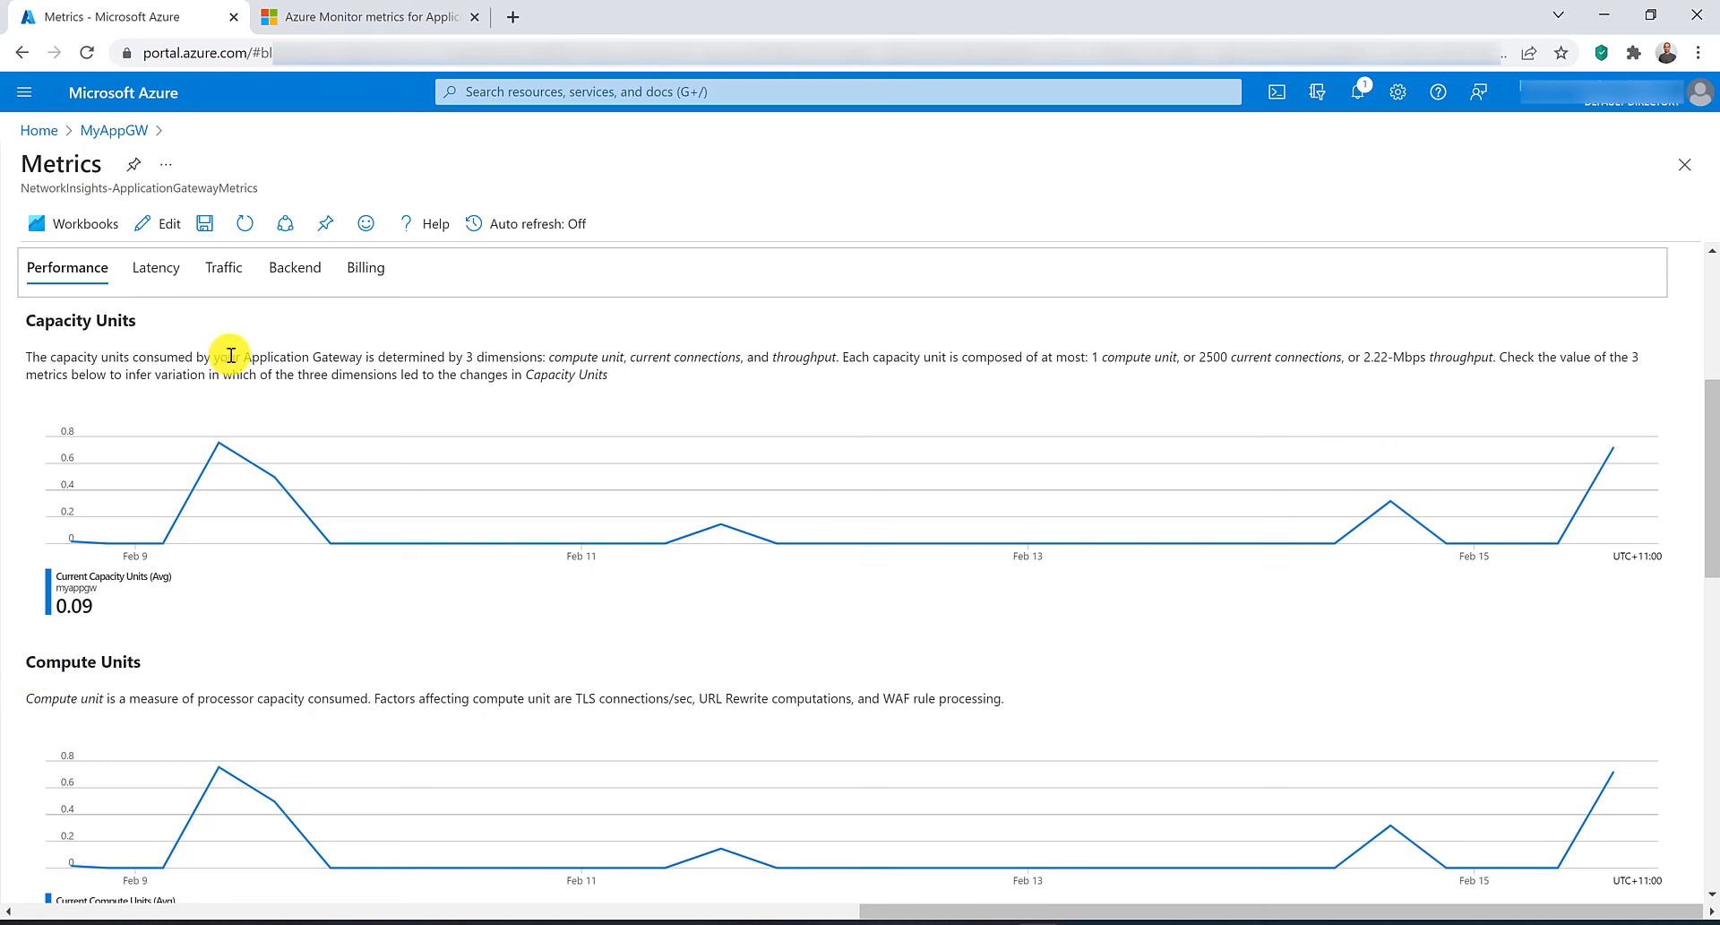
left_click_drag(274, 358, 595, 347)
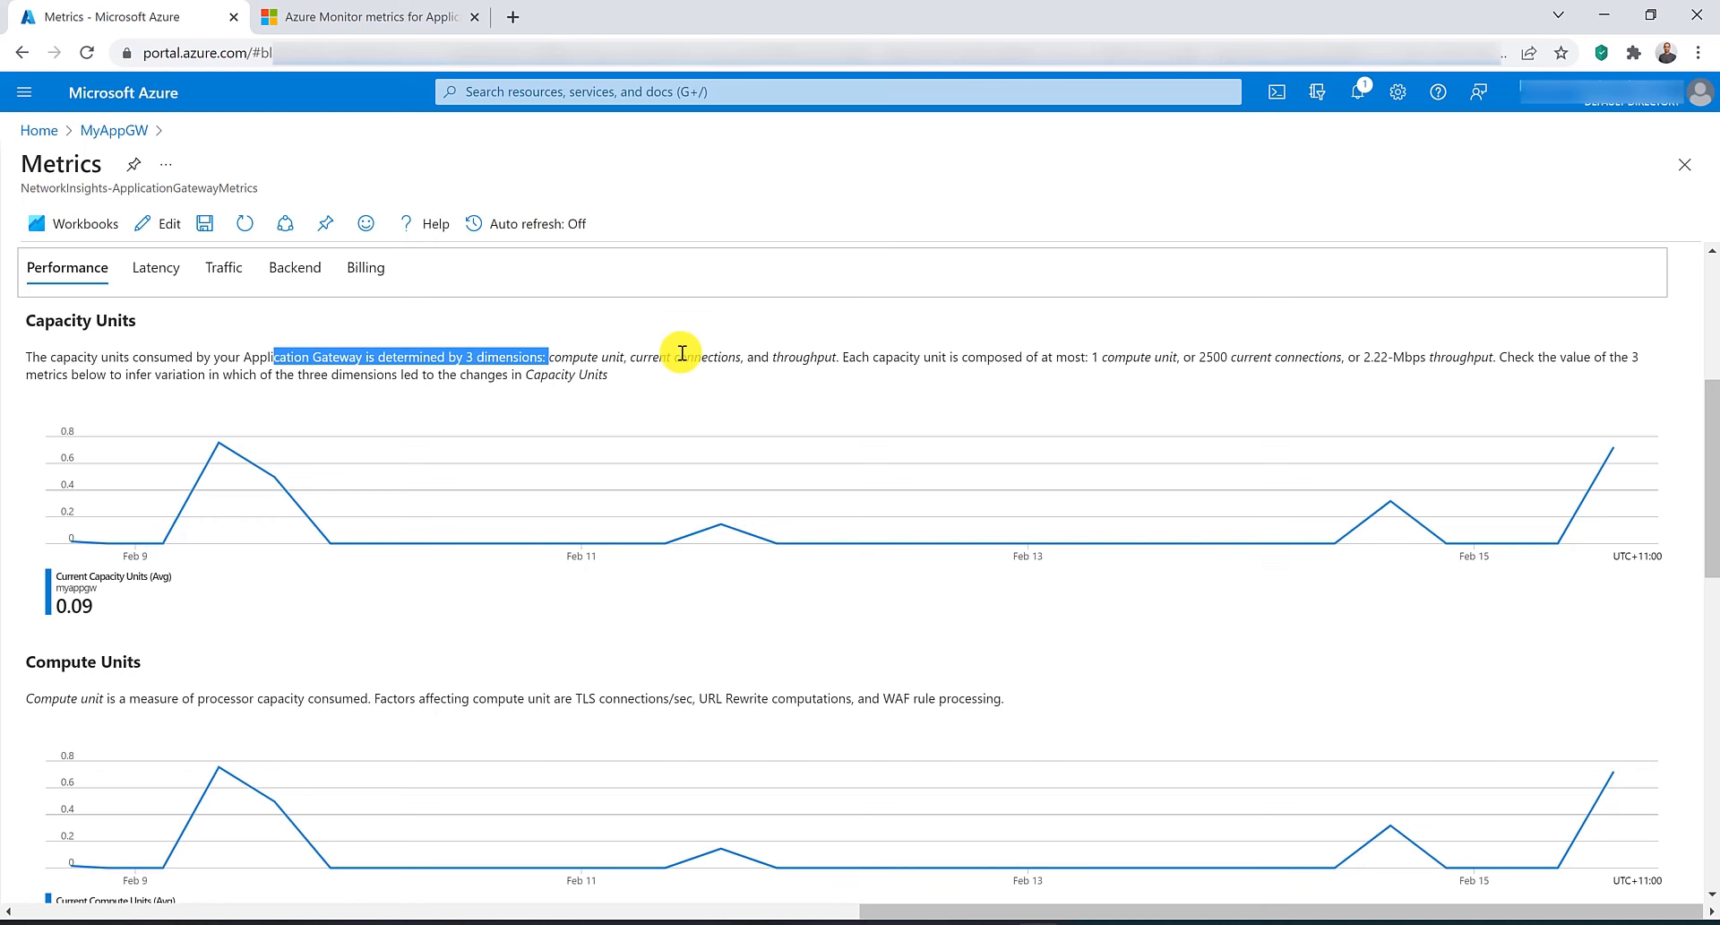
left_click(764, 362)
scroll(627, 372, "down", 3)
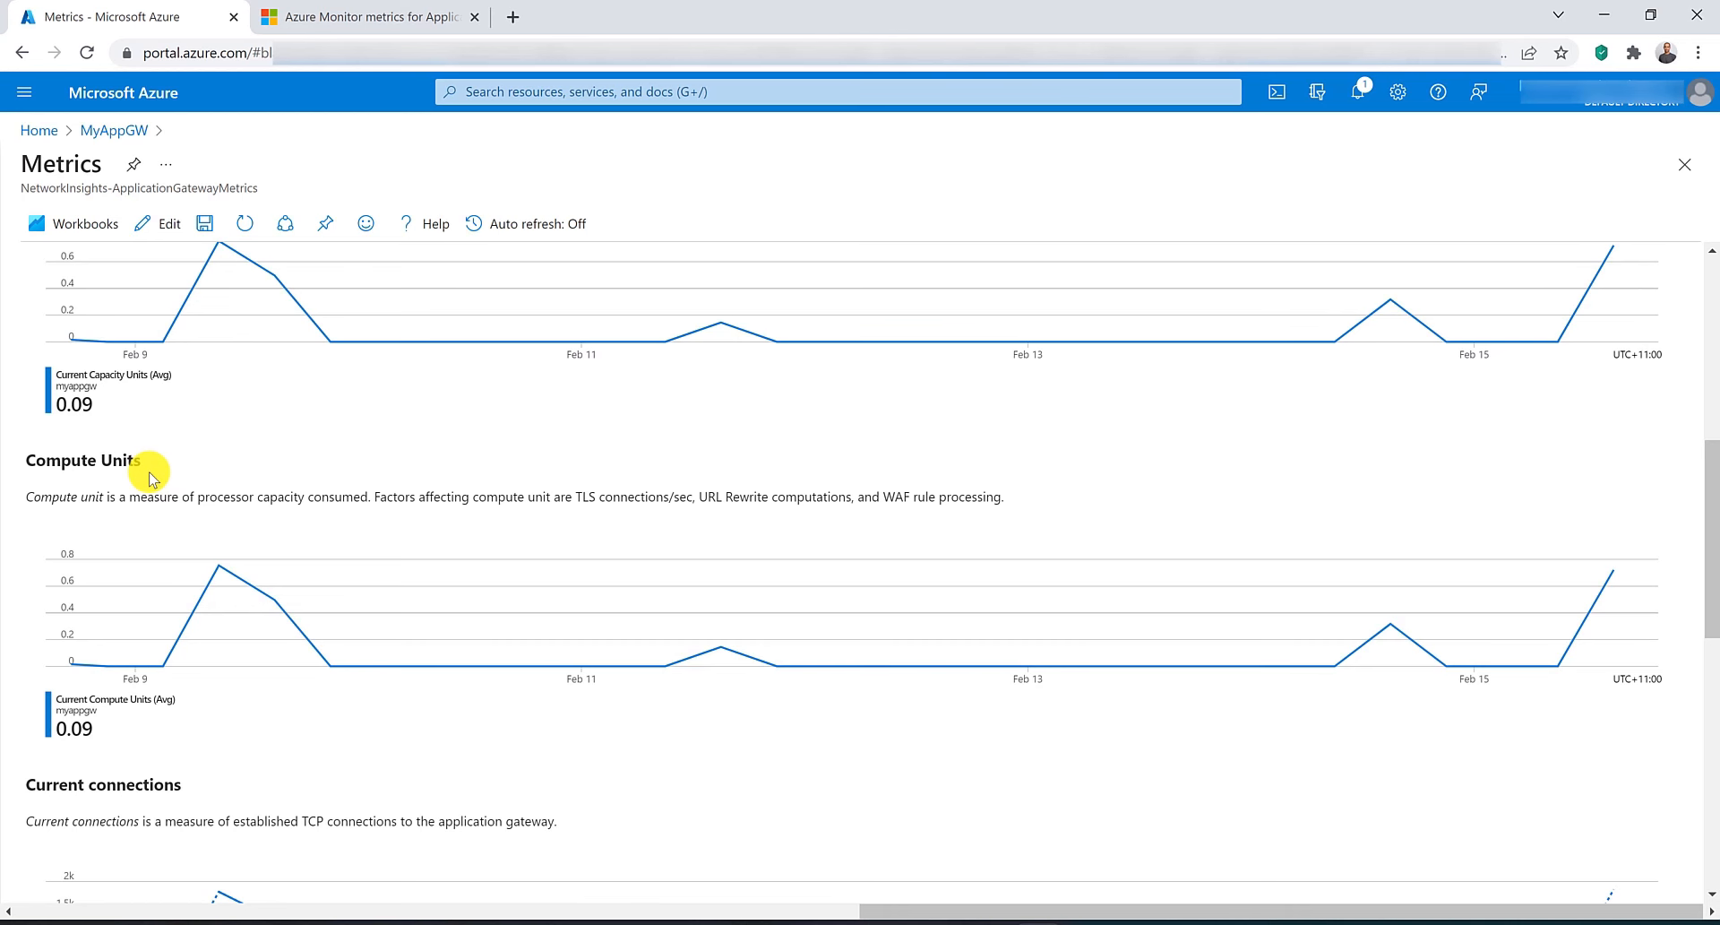
scroll(149, 473, "down", 1)
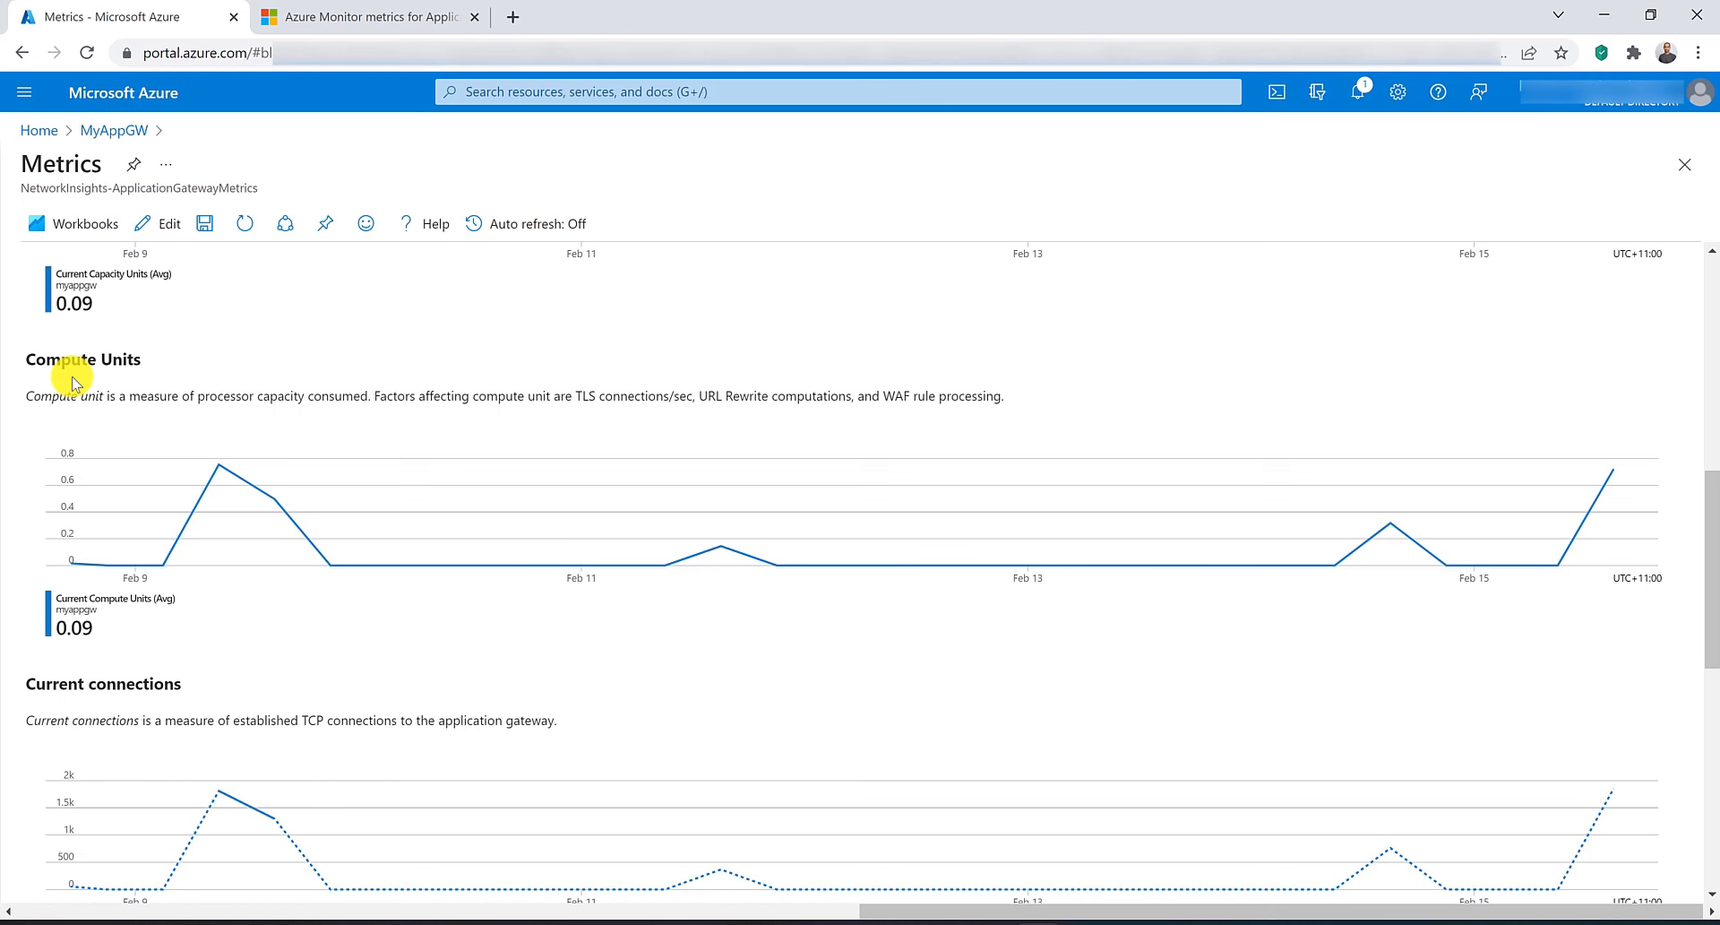
scroll(73, 381, "down", 2)
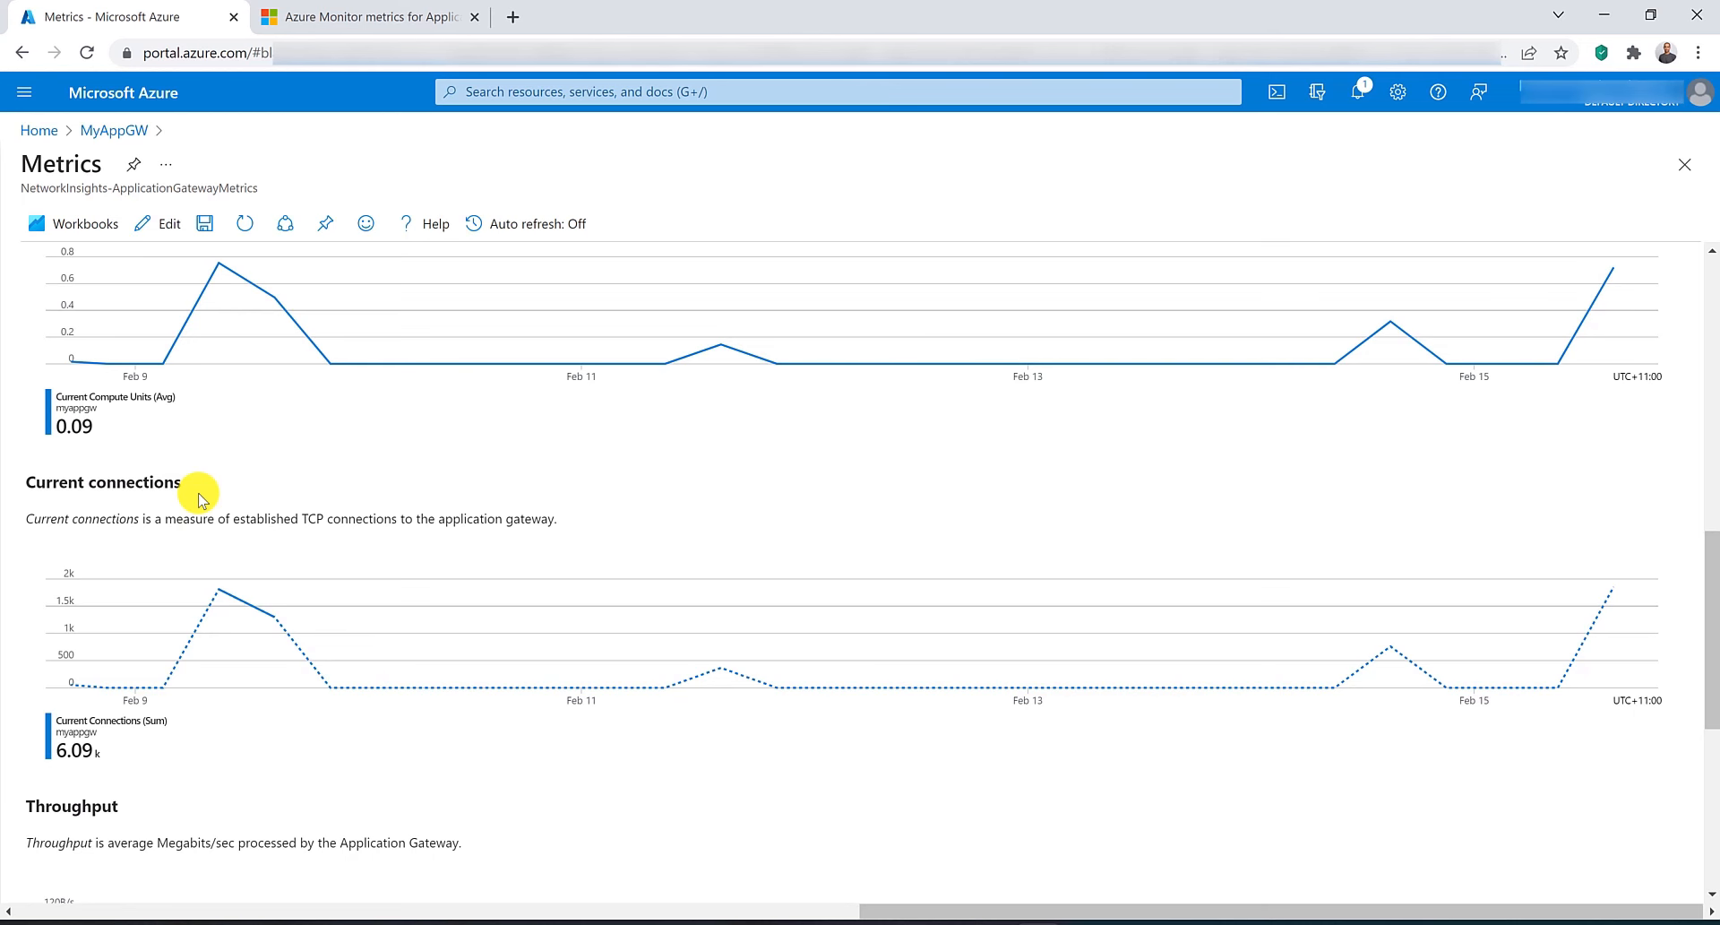
scroll(199, 499, "down", 2)
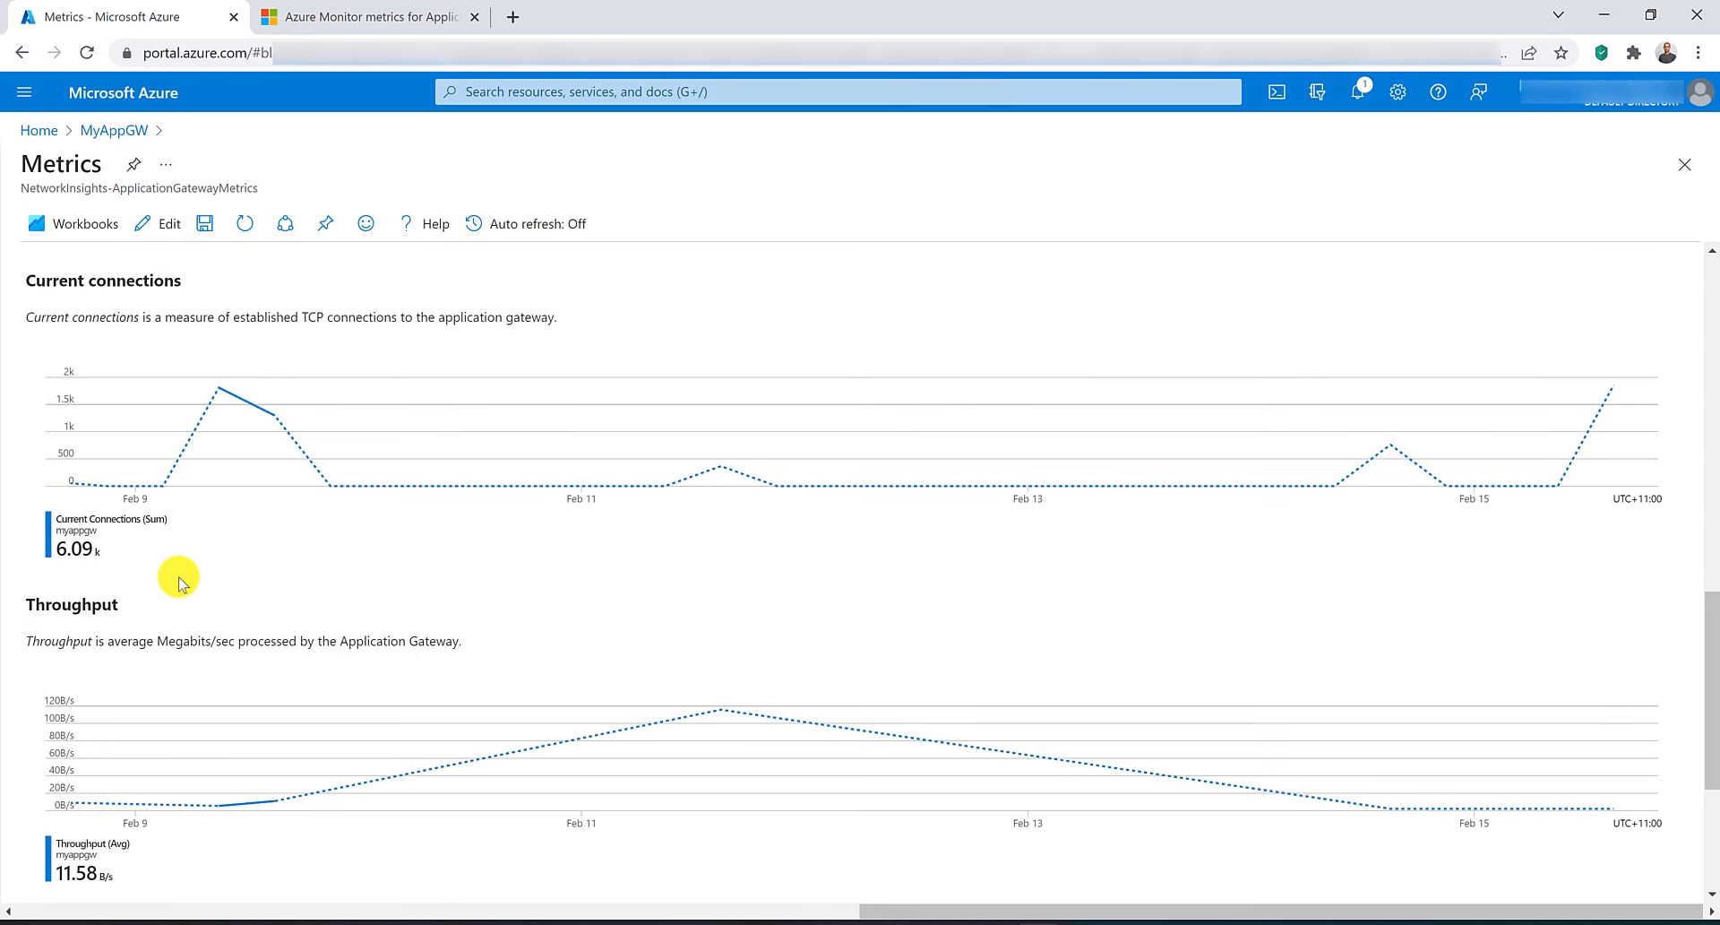
scroll(180, 591, "up", 4)
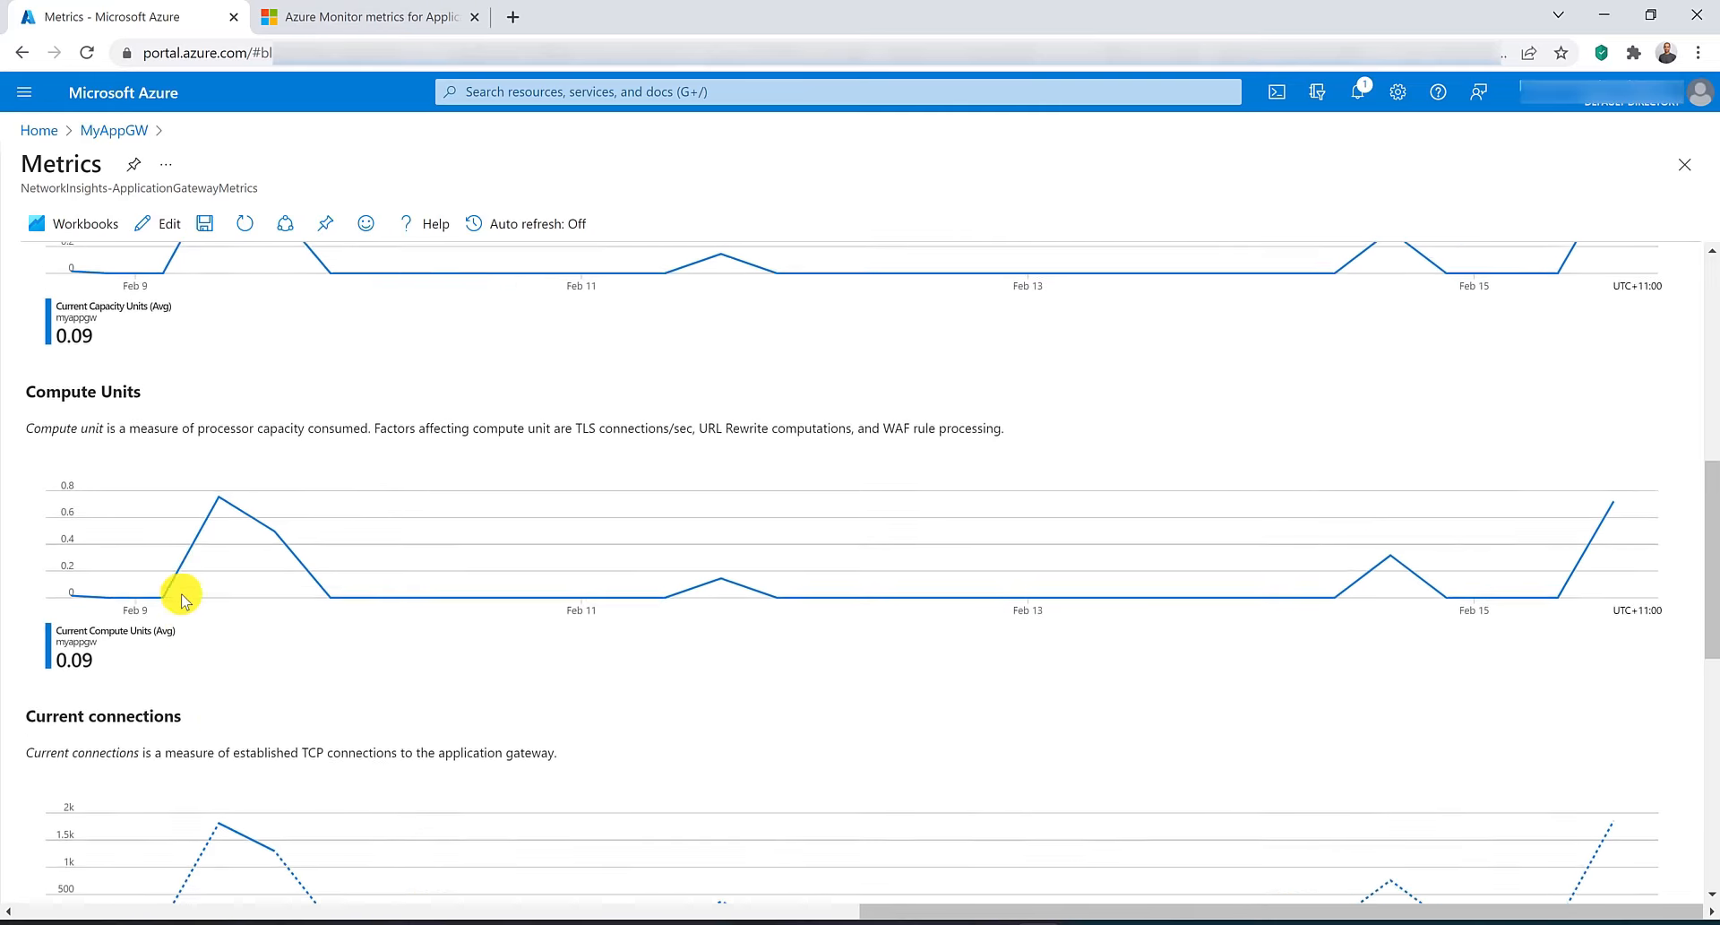
scroll(183, 599, "up", 4)
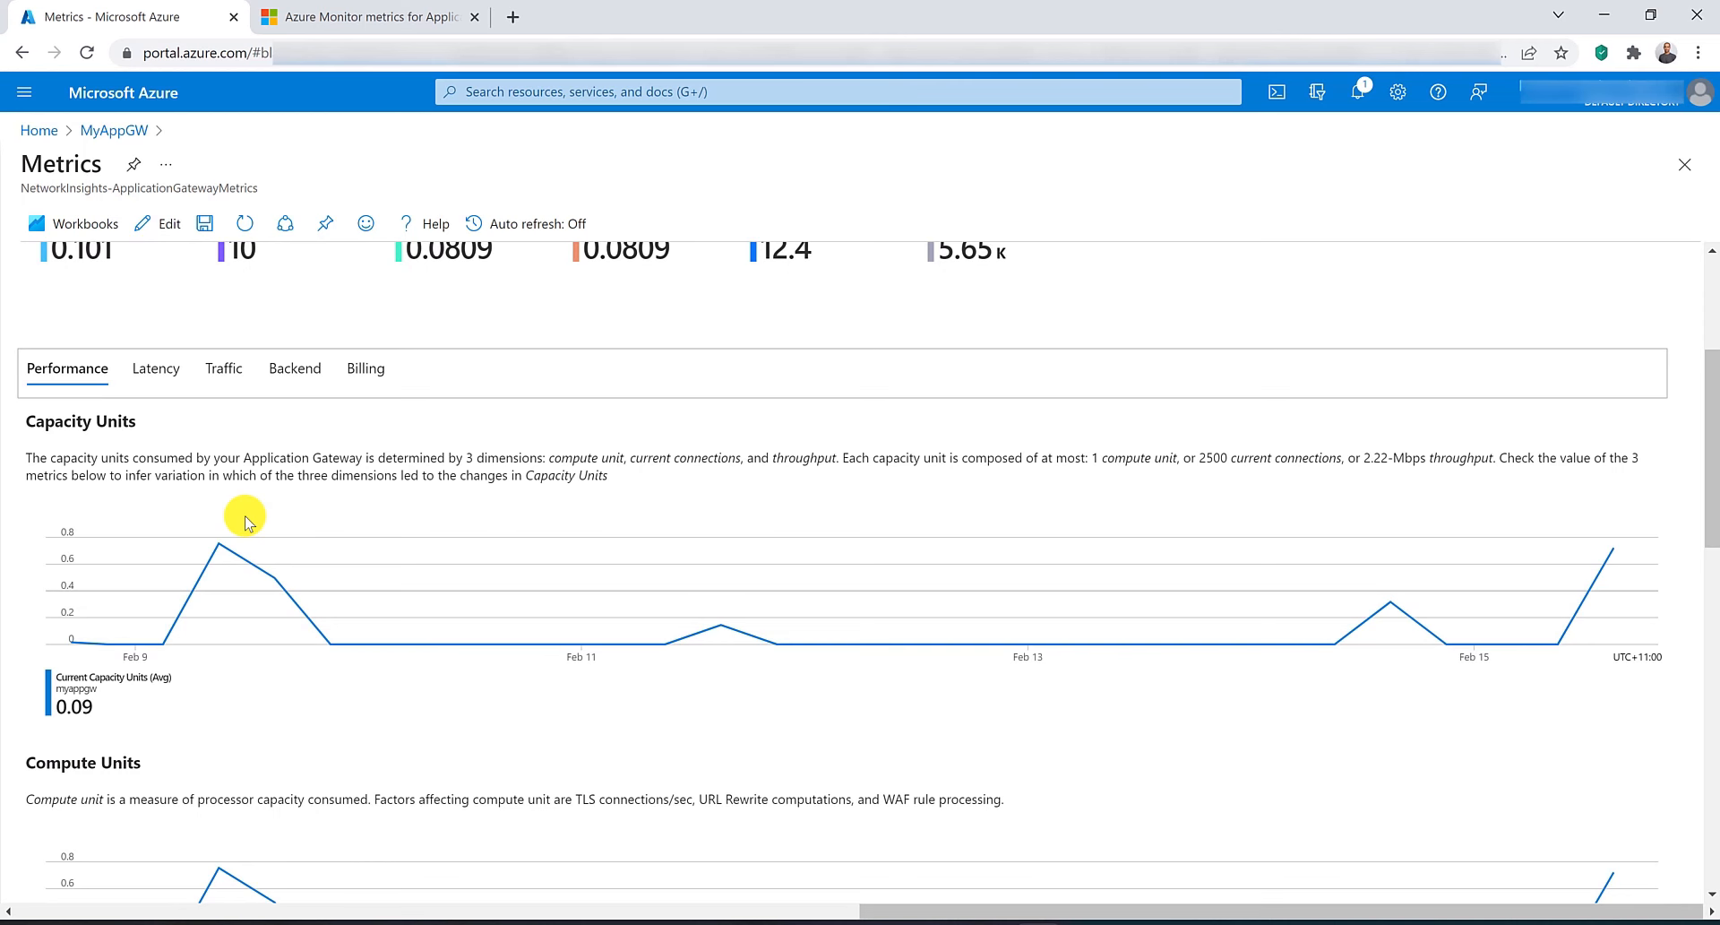
scroll(248, 522, "down", 12)
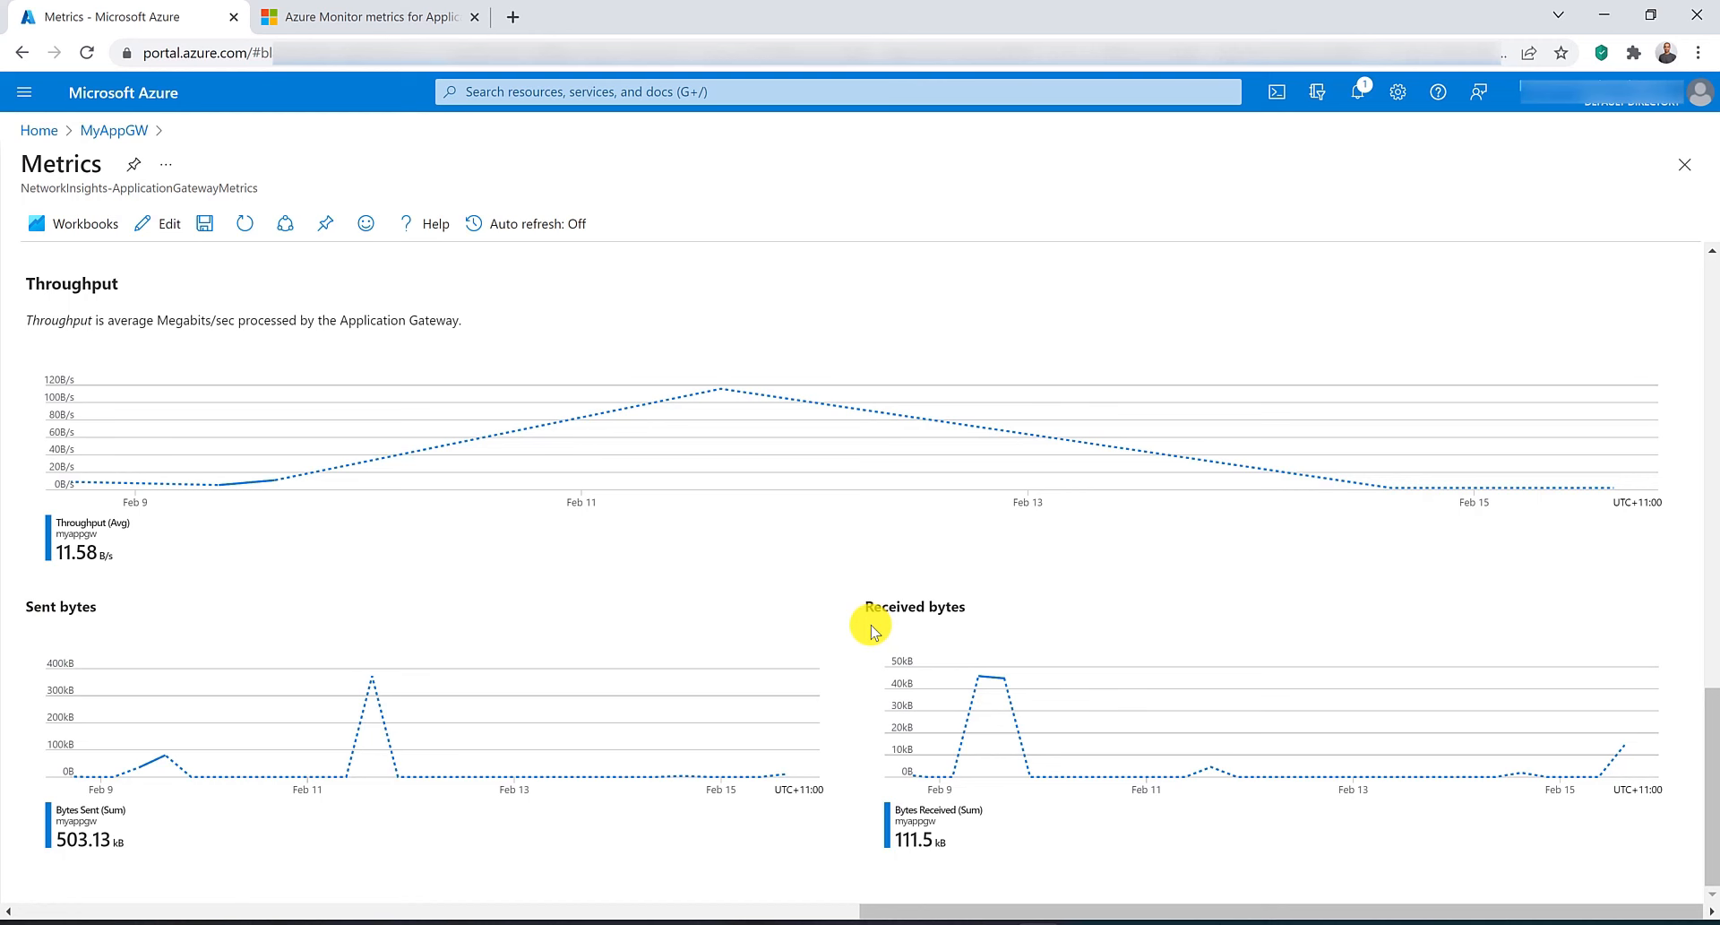
scroll(870, 629, "up", 15)
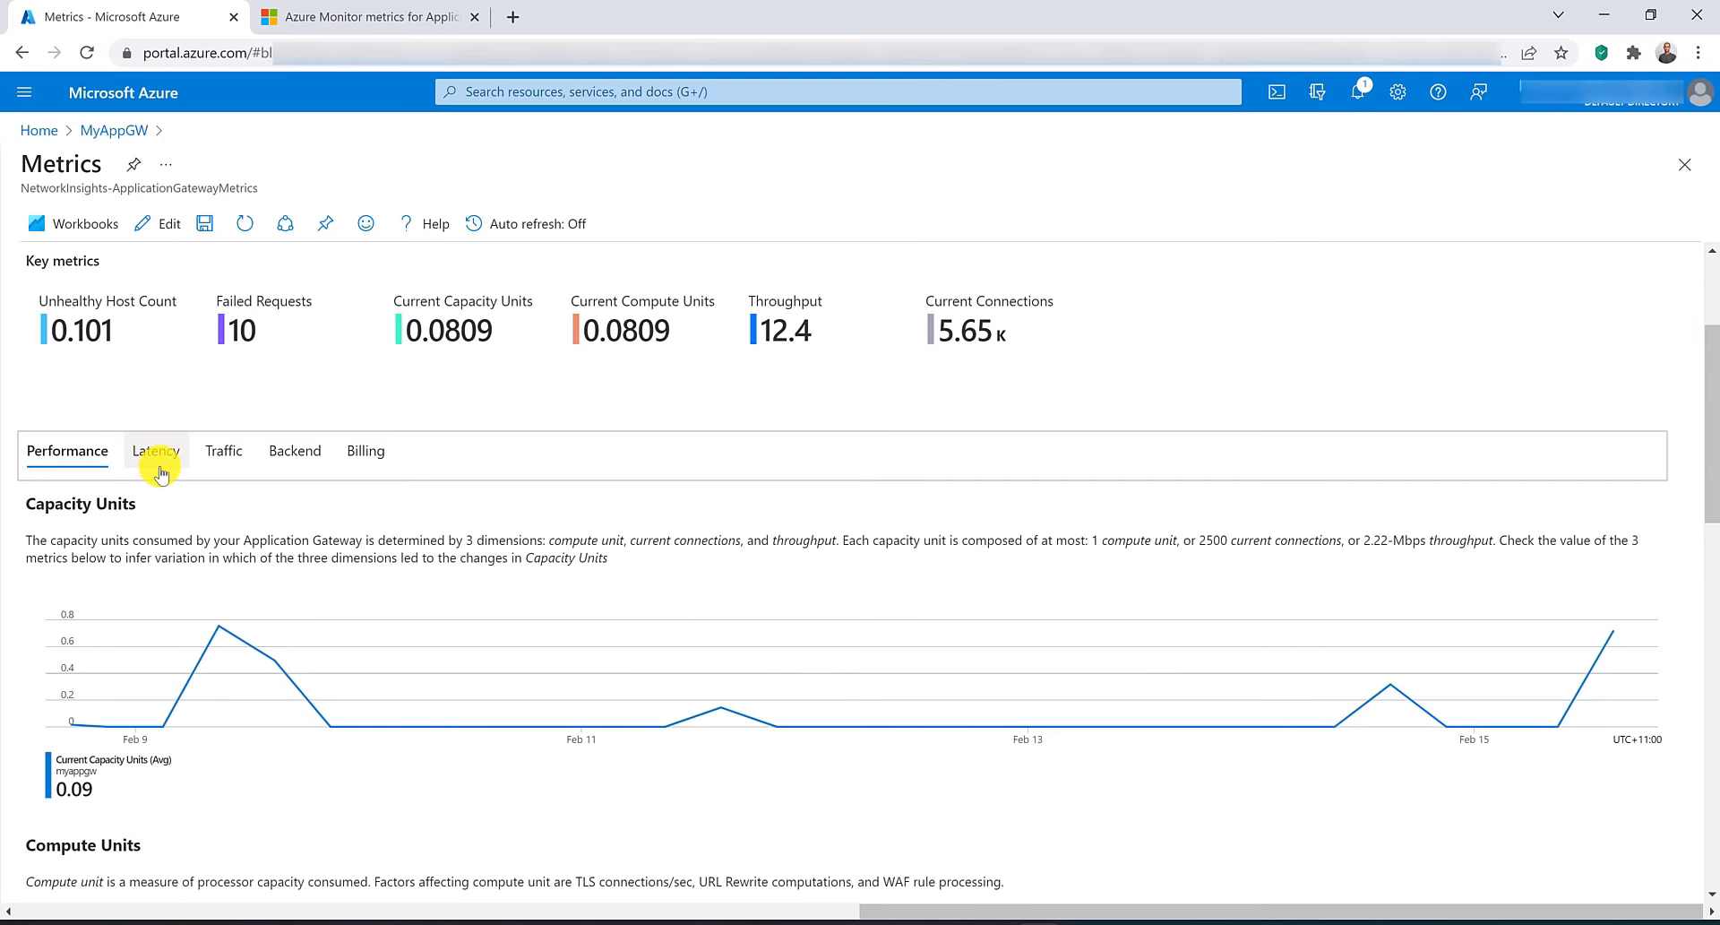
Compare the Latency charts with the timing metrics diagram in the Azure Monitor metrics documentation tab.
left_click(158, 453)
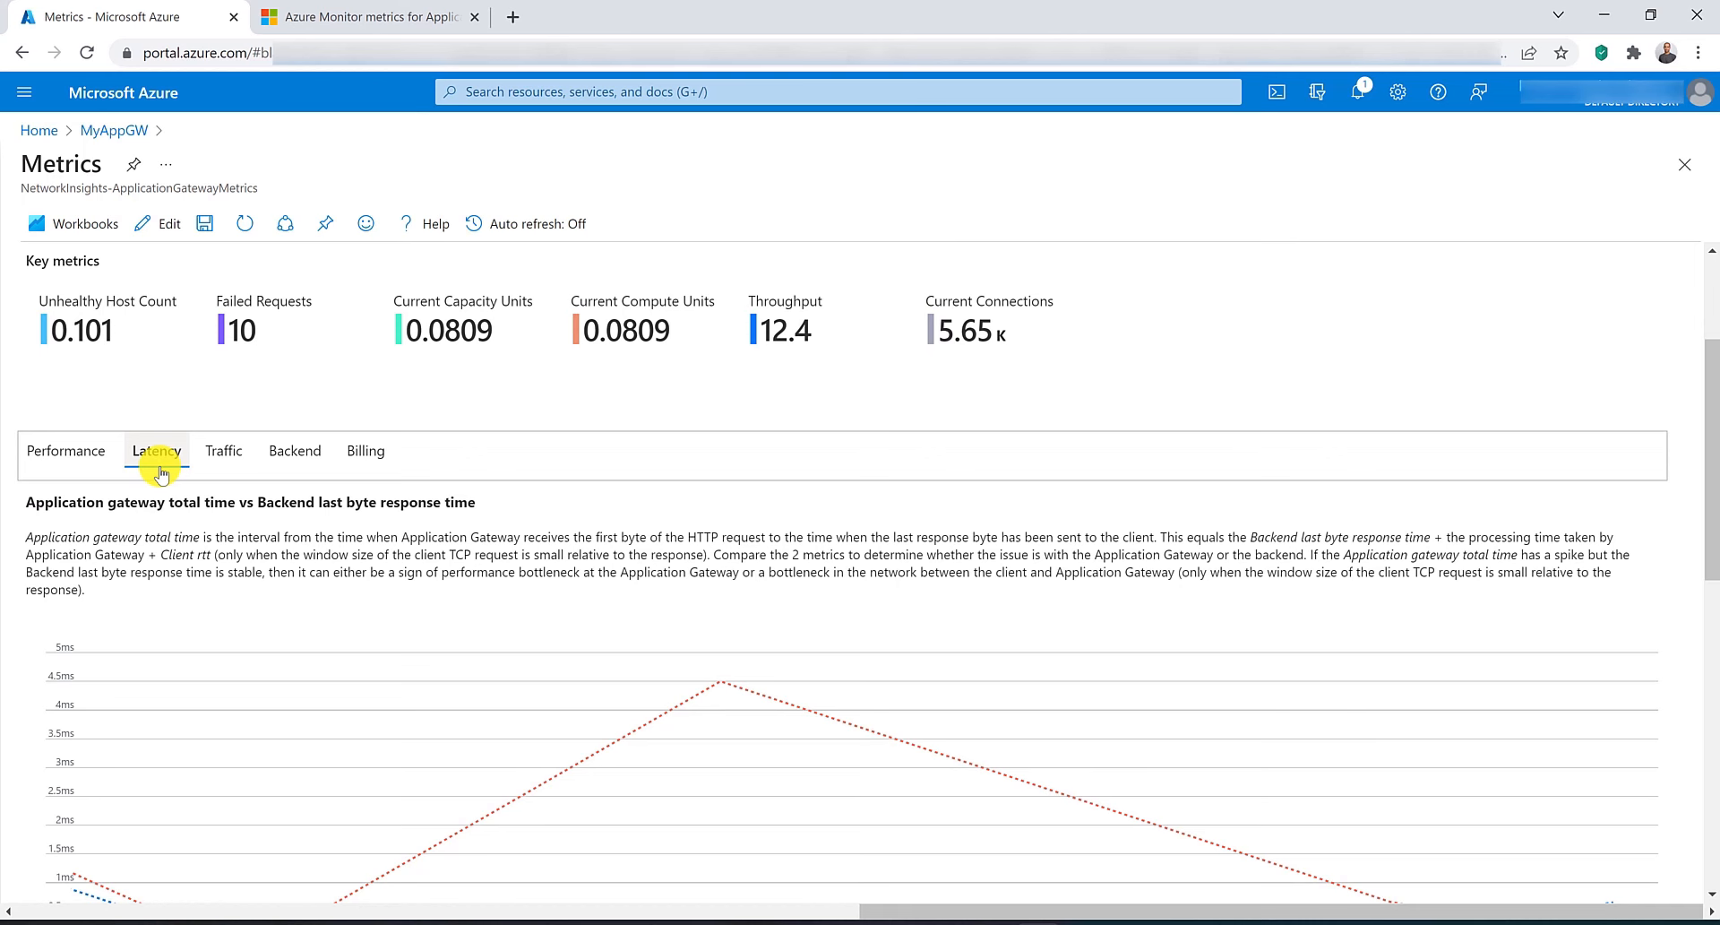
scroll(169, 526, "down", 1)
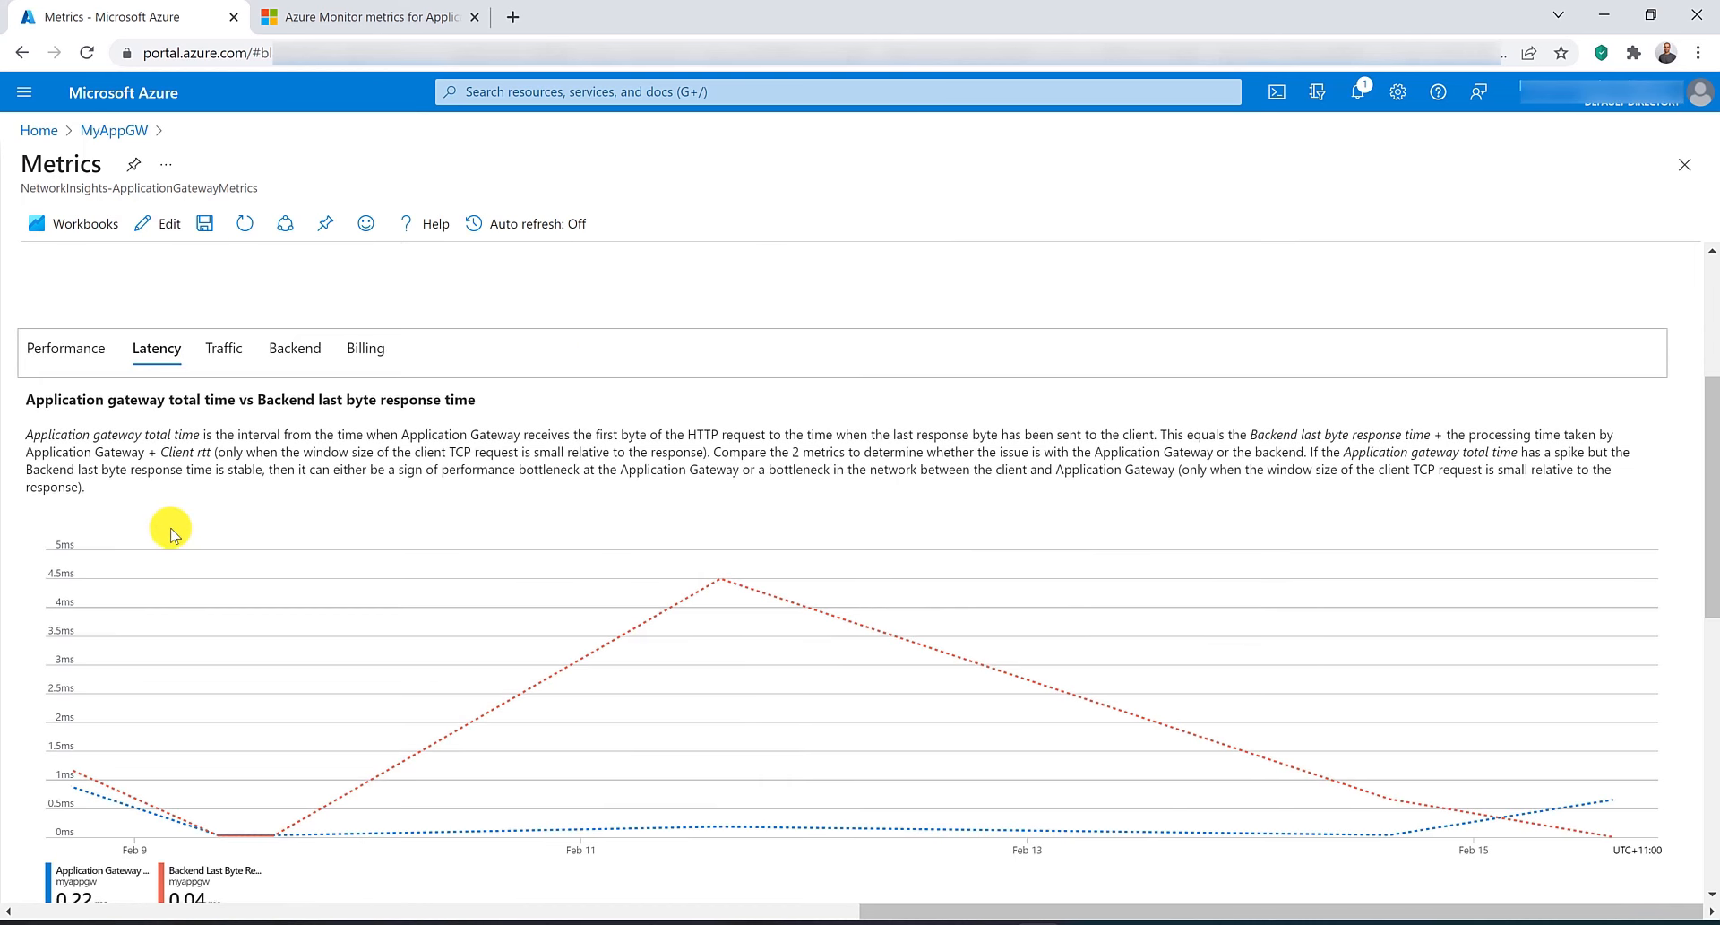
scroll(171, 534, "down", 1)
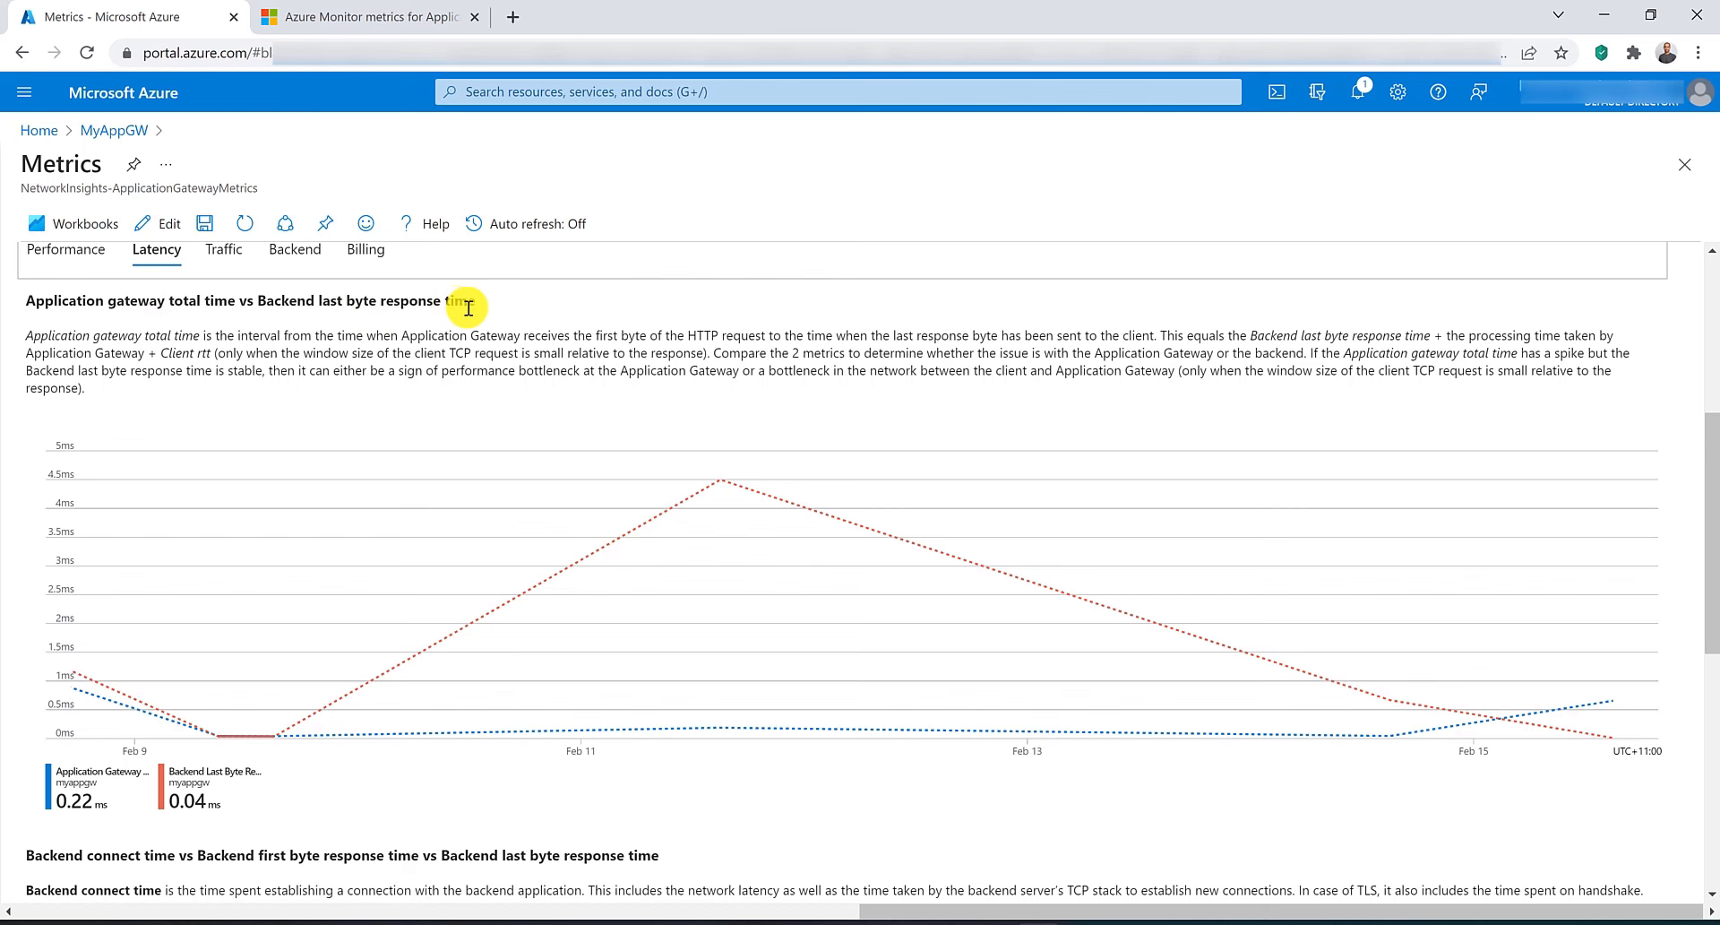
left_click(376, 16)
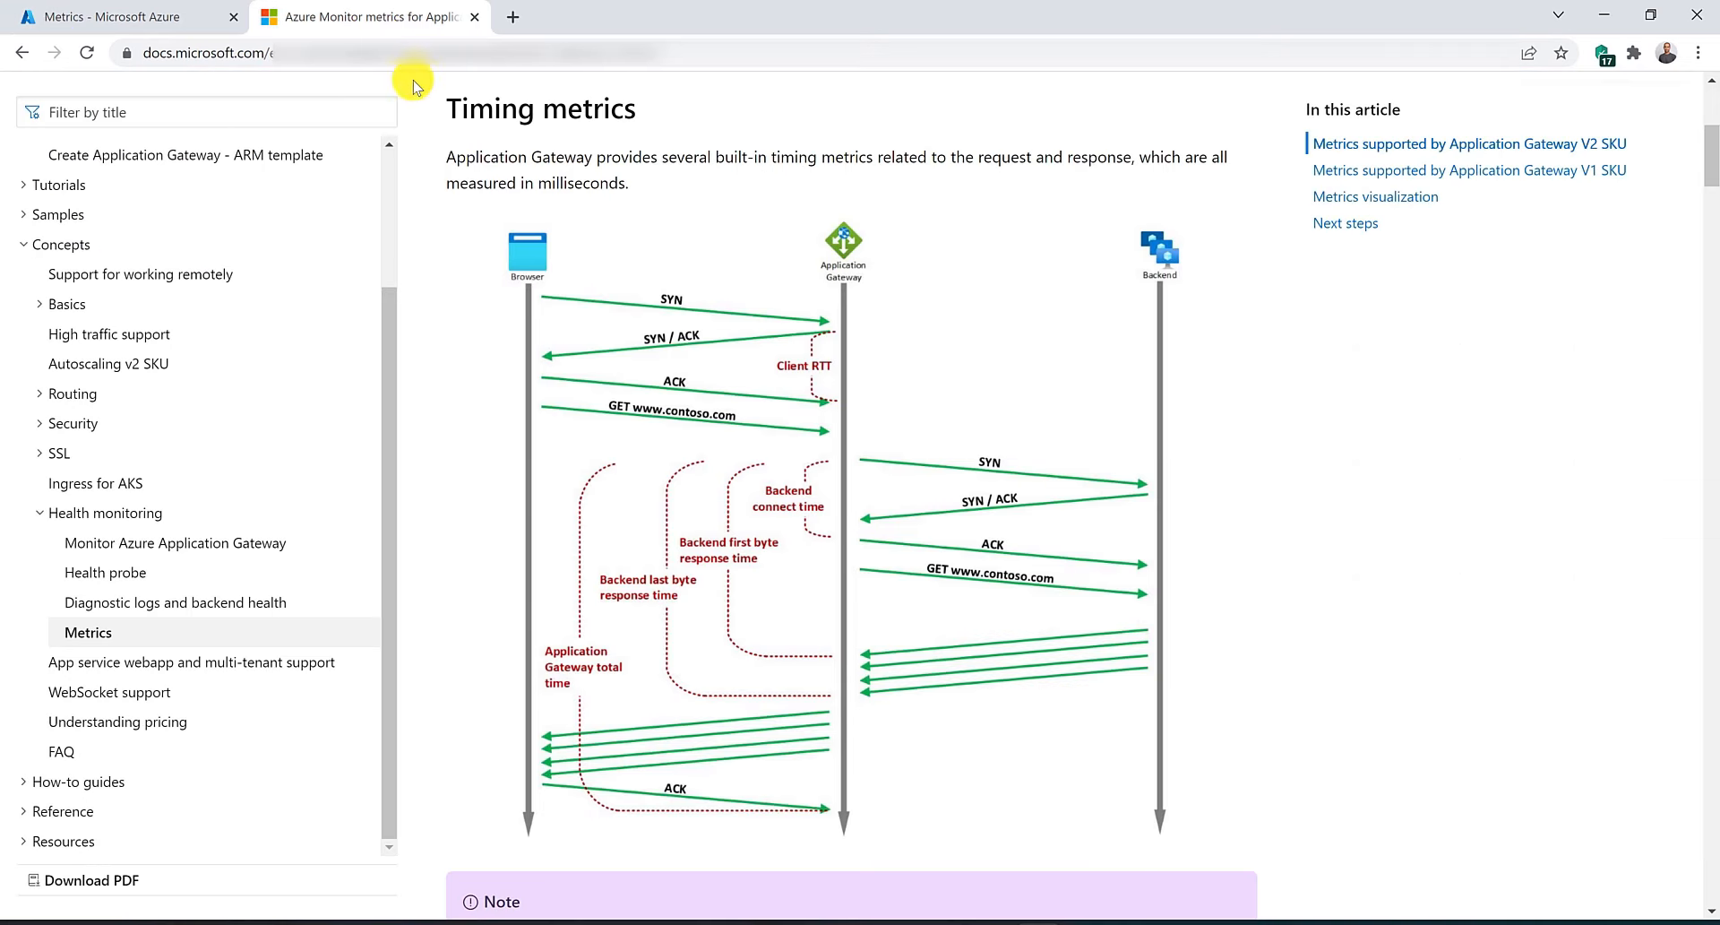
scroll(663, 183, "down", 1)
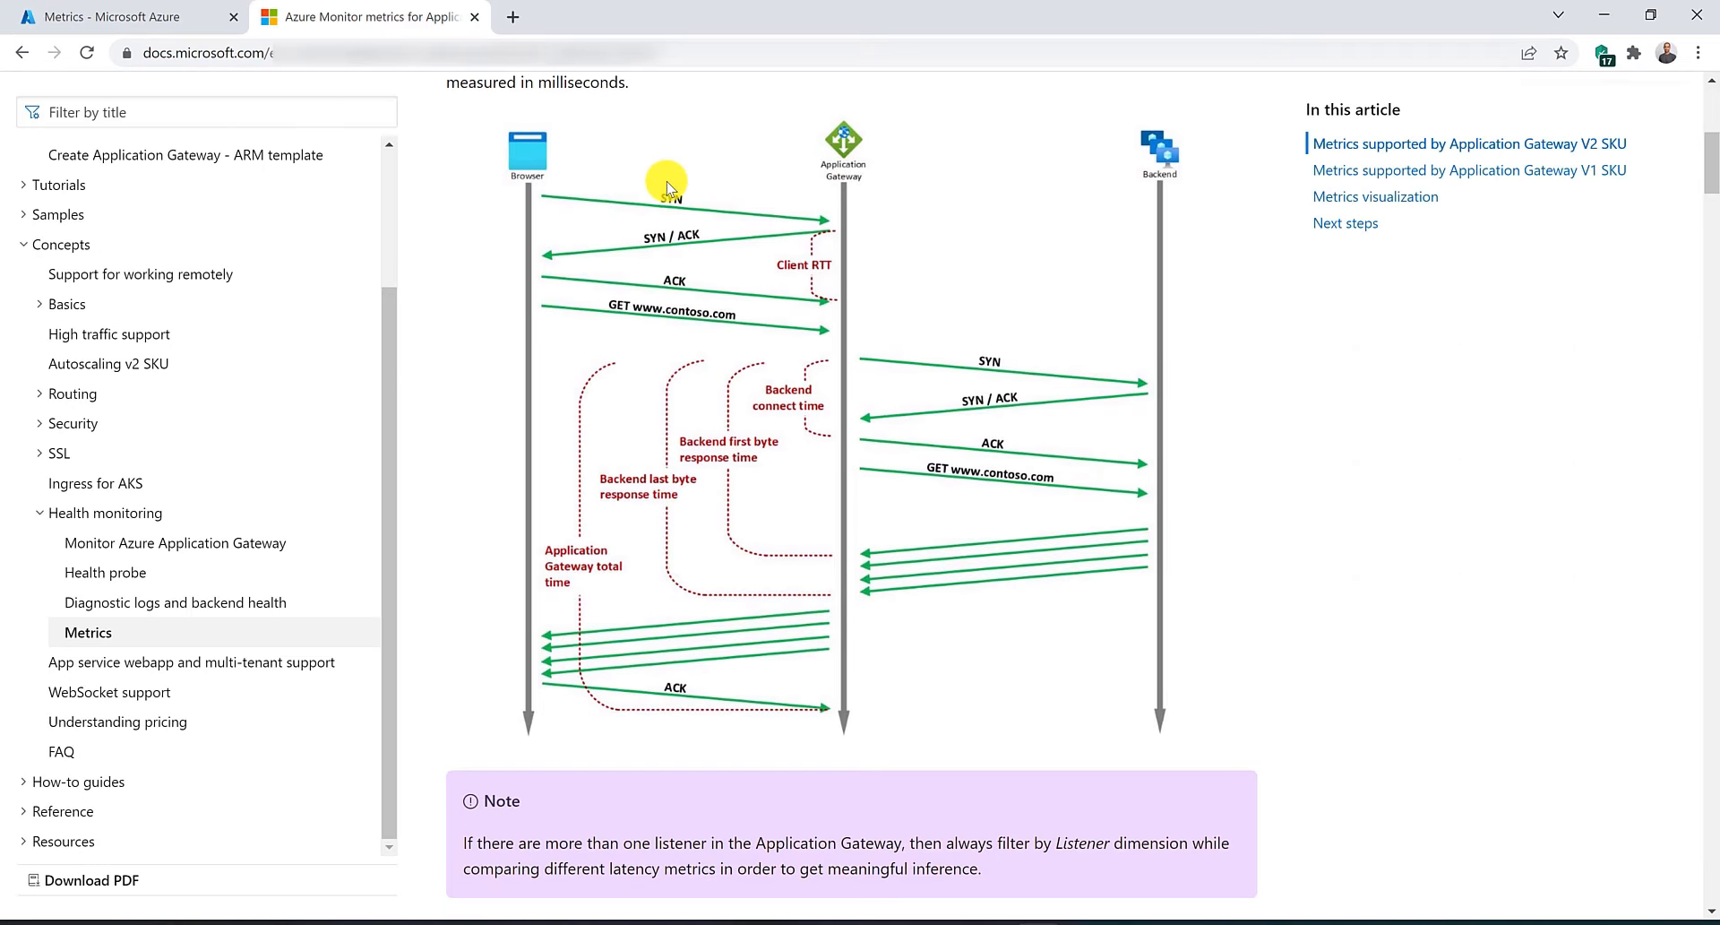
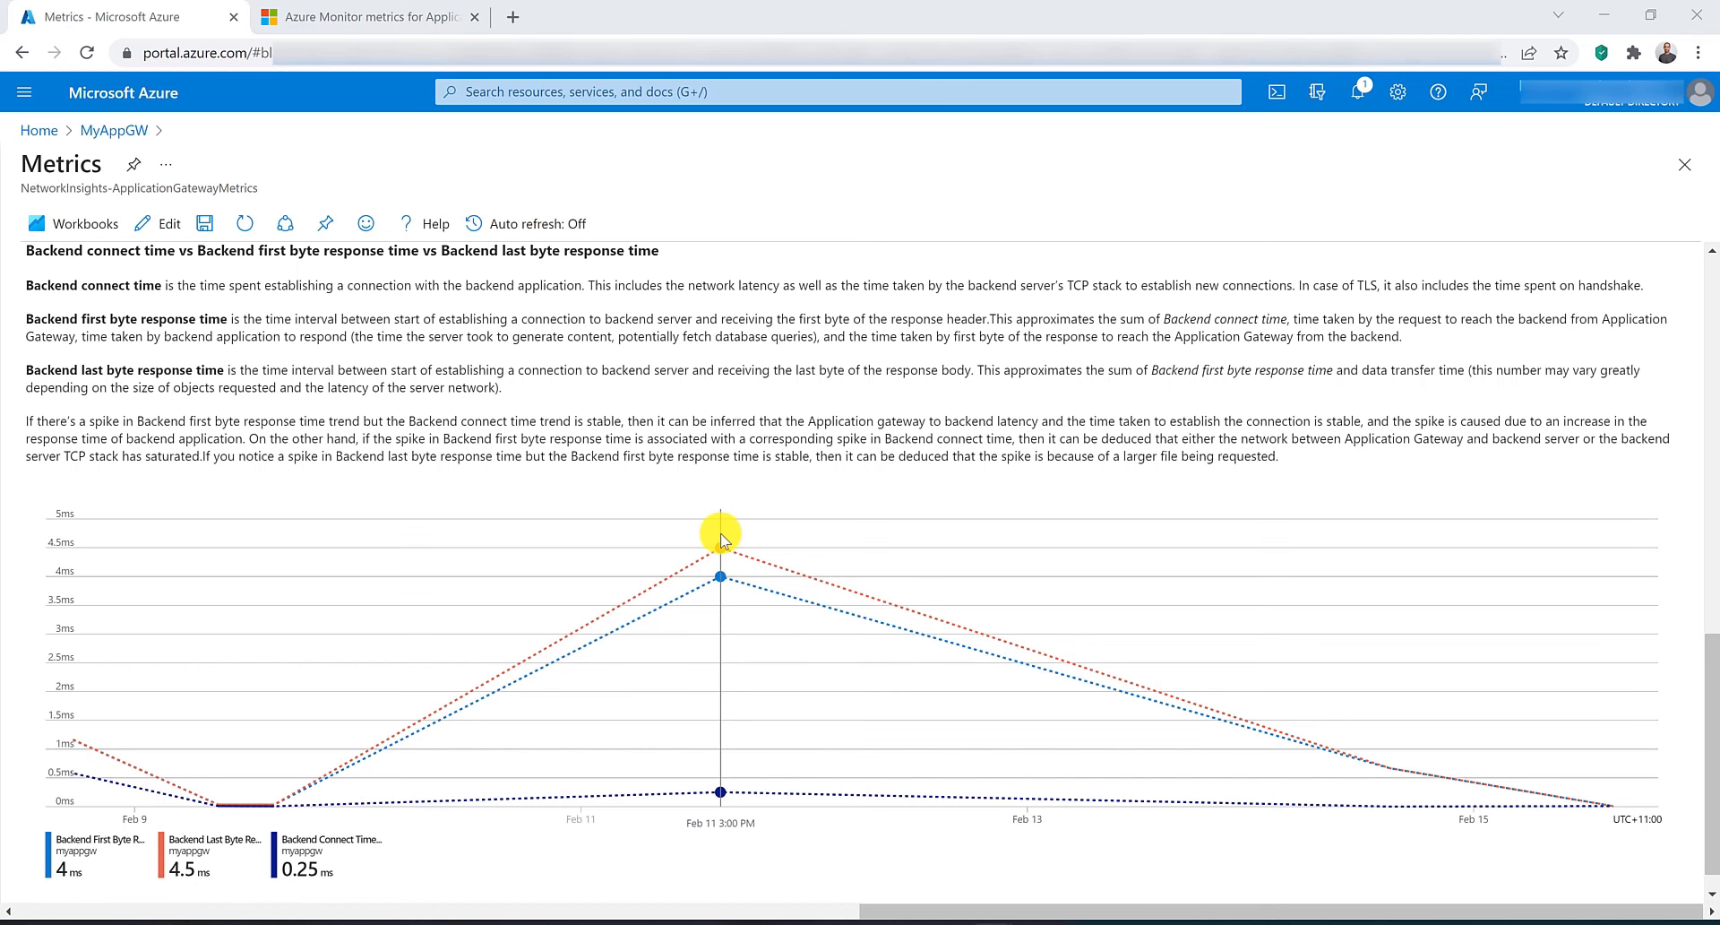
Review the gateway's Traffic charts in the Insights metrics, including request counts, response statuses and TLS requests.
scroll(722, 535, "up", 8)
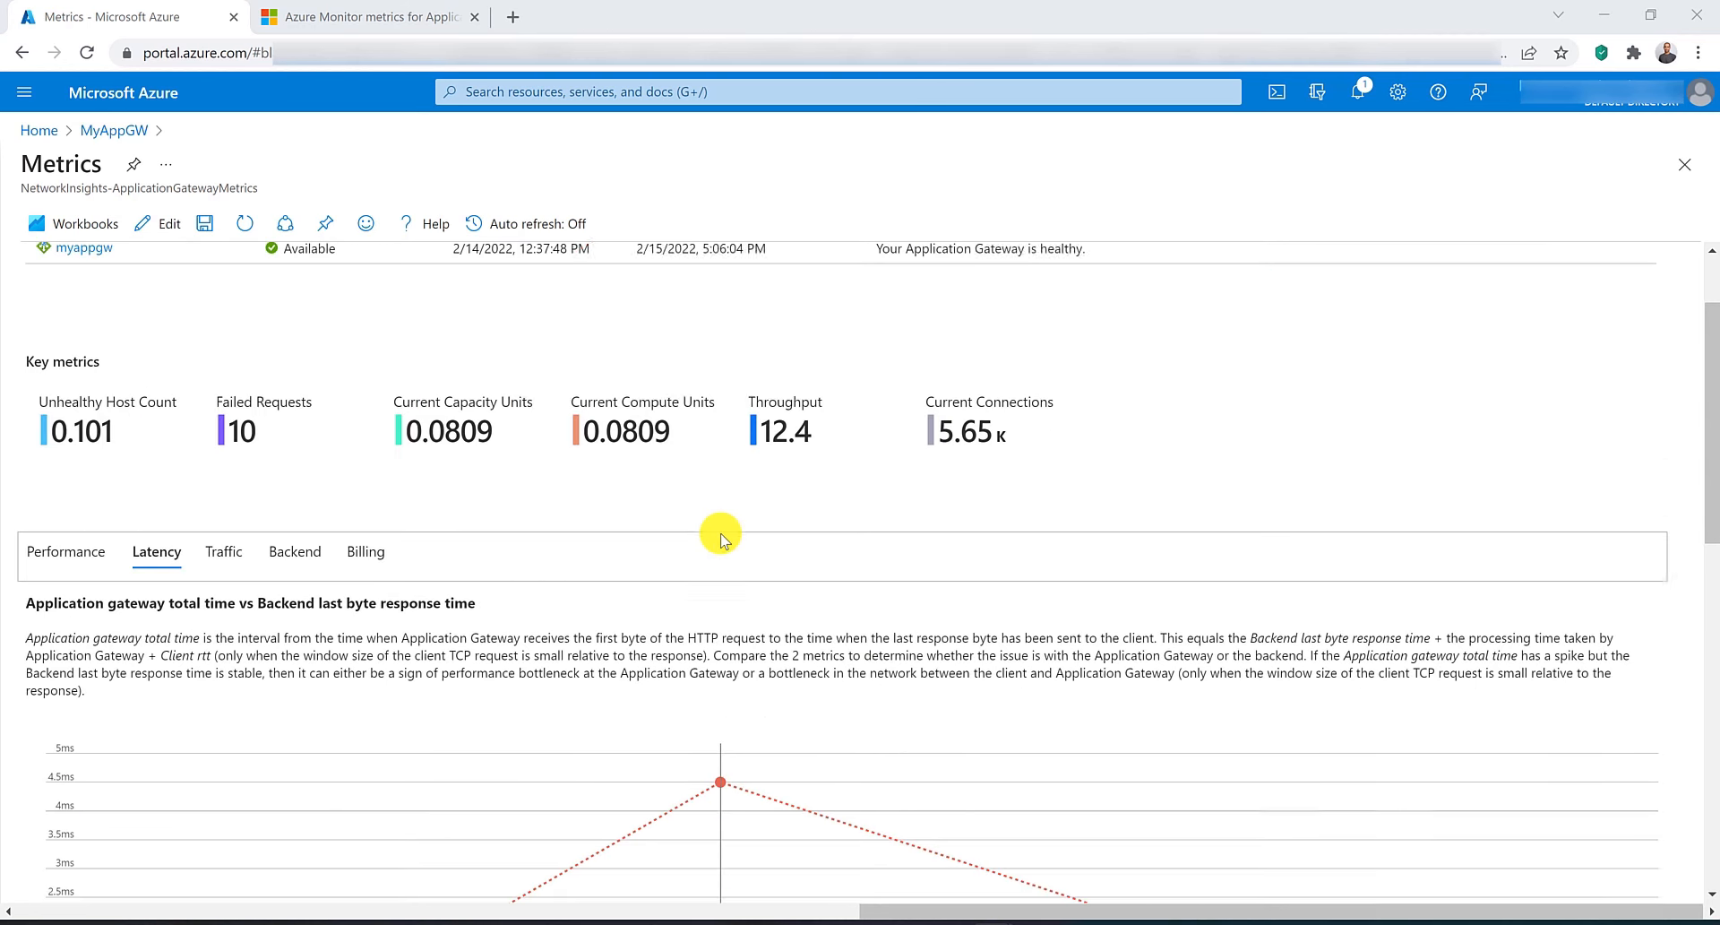
scroll(537, 457, "down", 3)
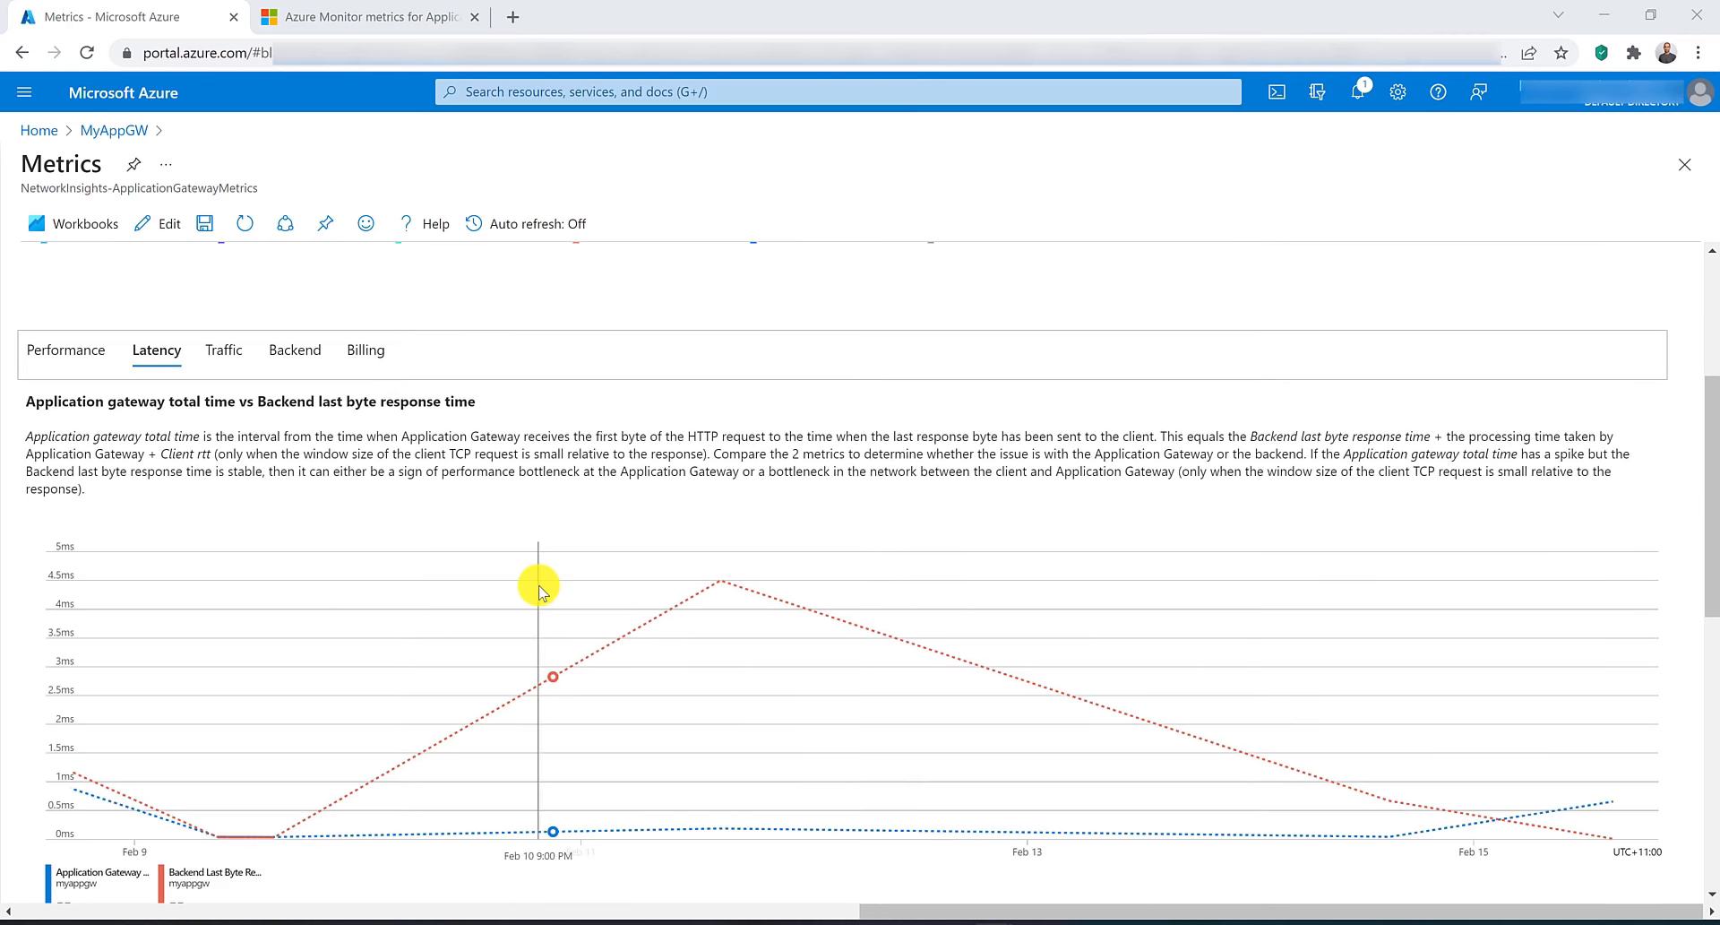
left_click(225, 351)
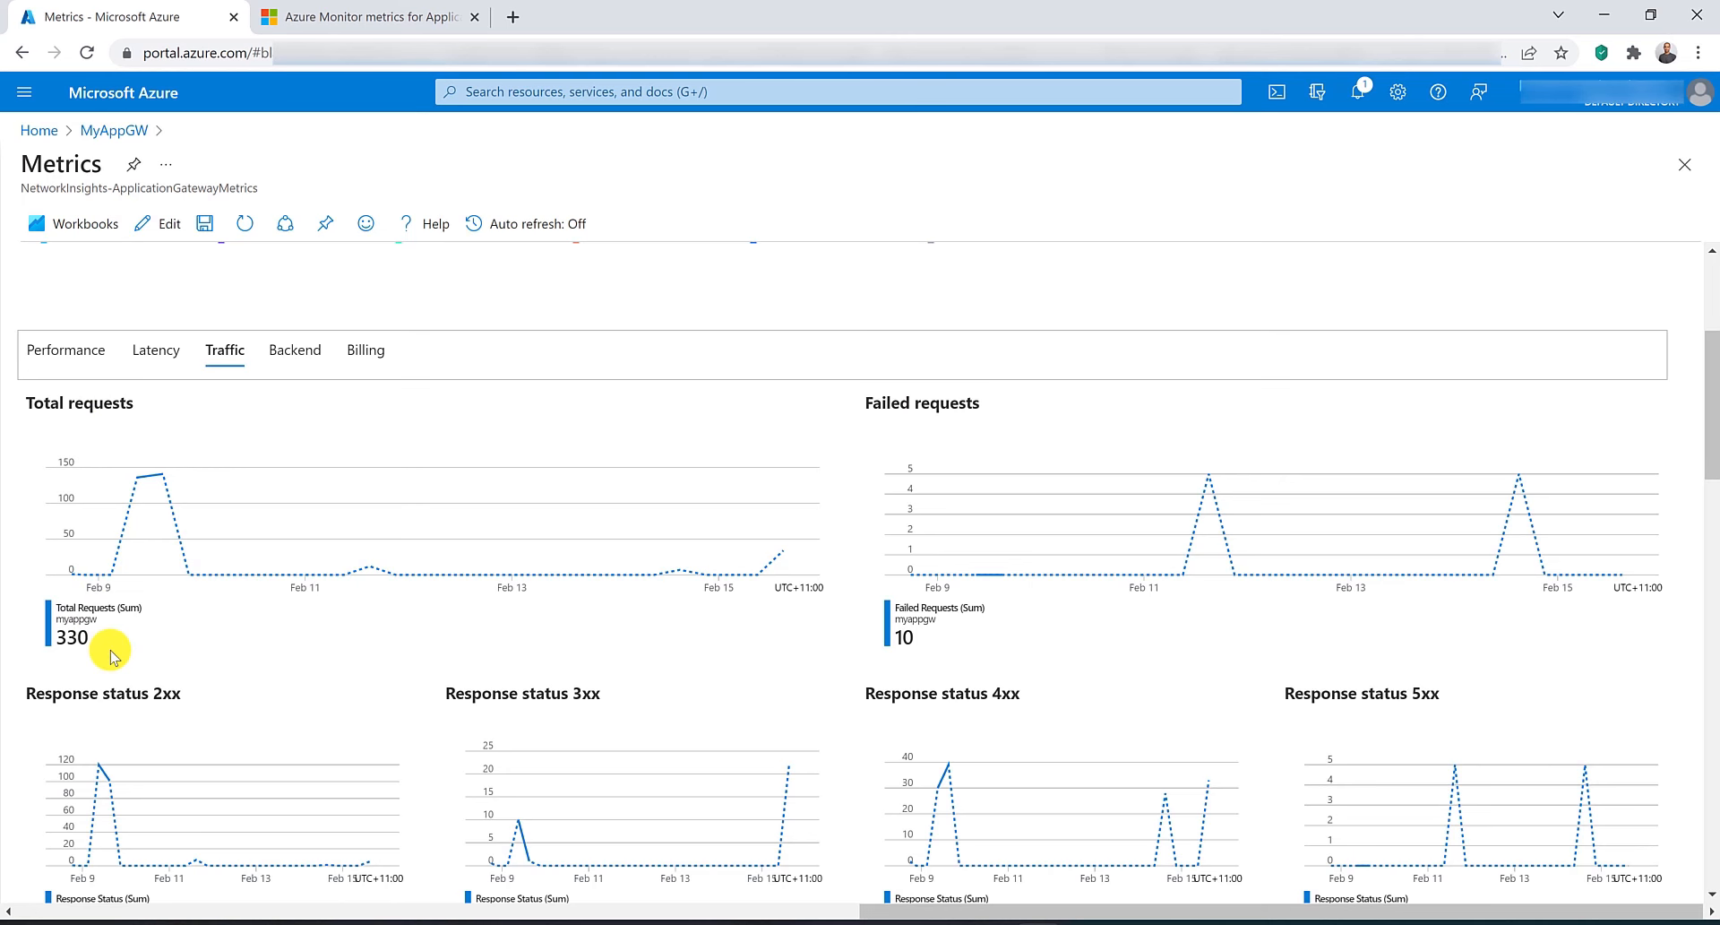
scroll(890, 428, "down", 1)
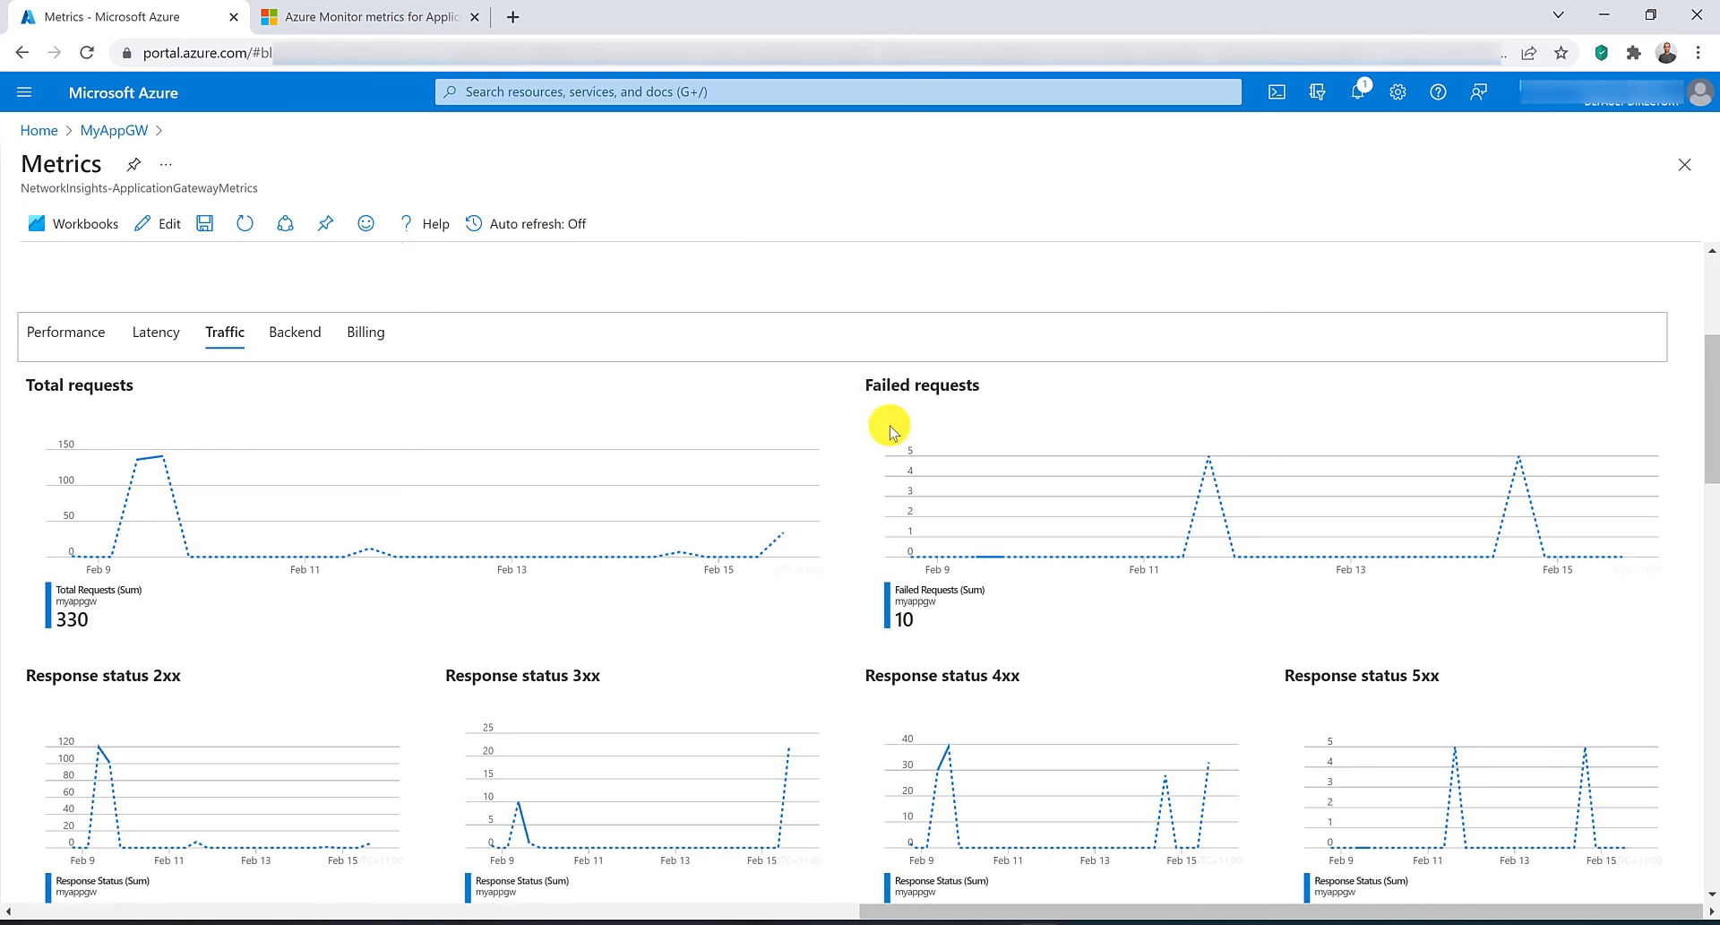
scroll(890, 428, "down", 1)
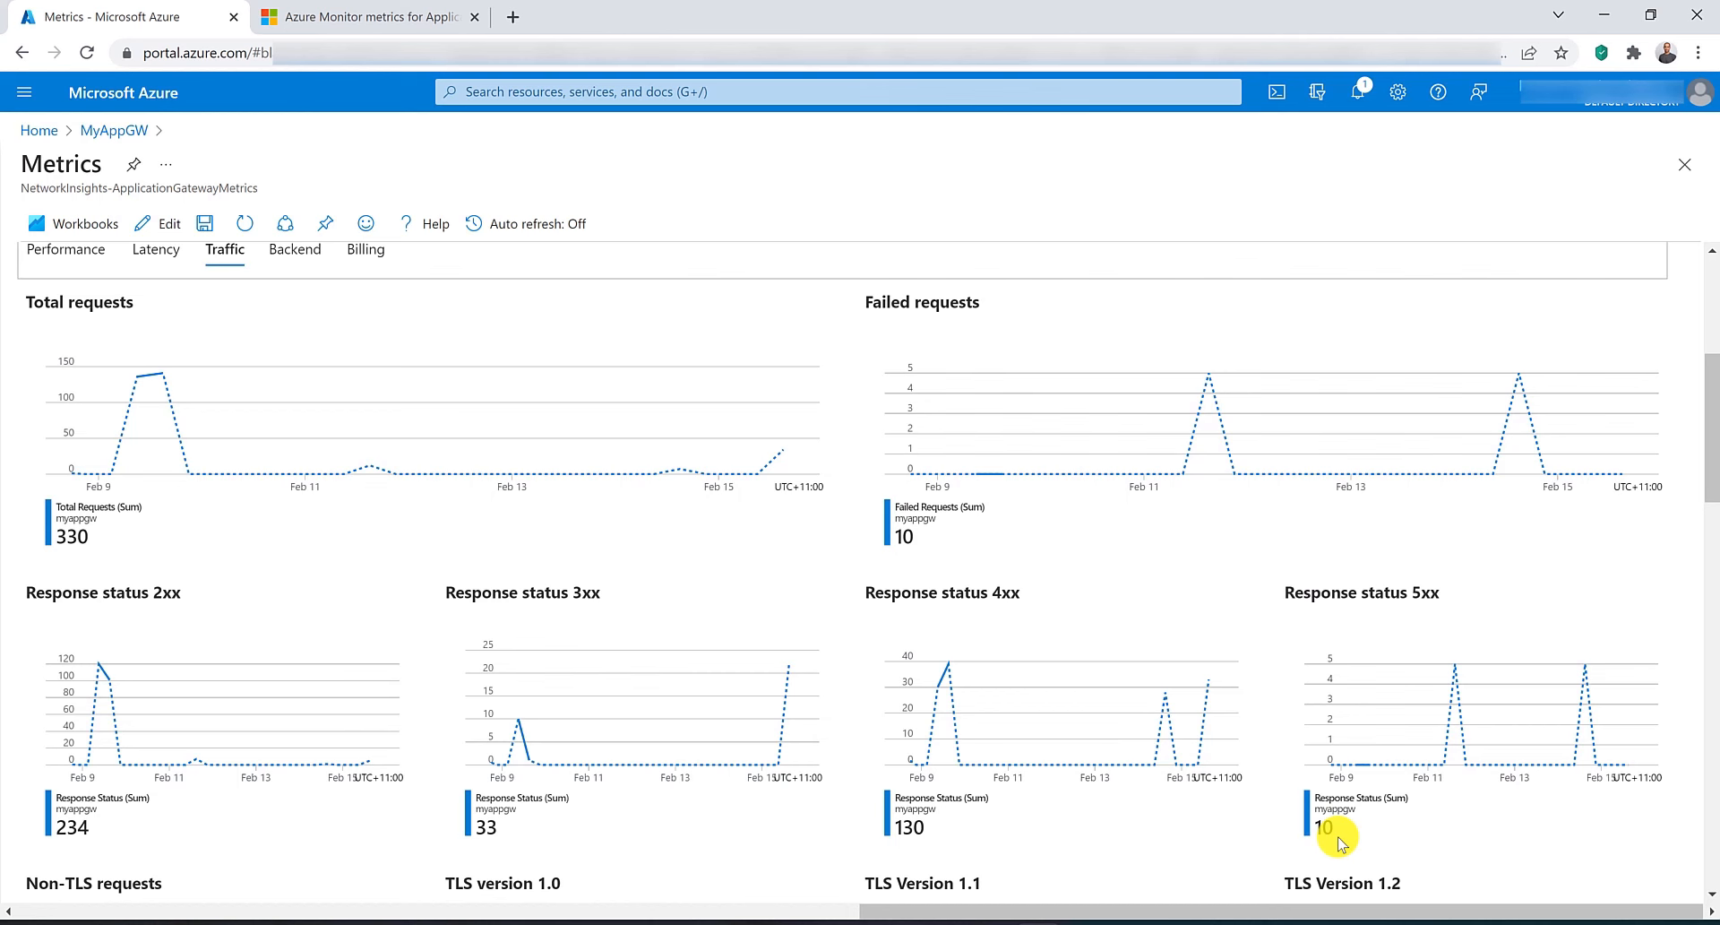
mouse_move(948, 660)
scroll(177, 650, "down", 6)
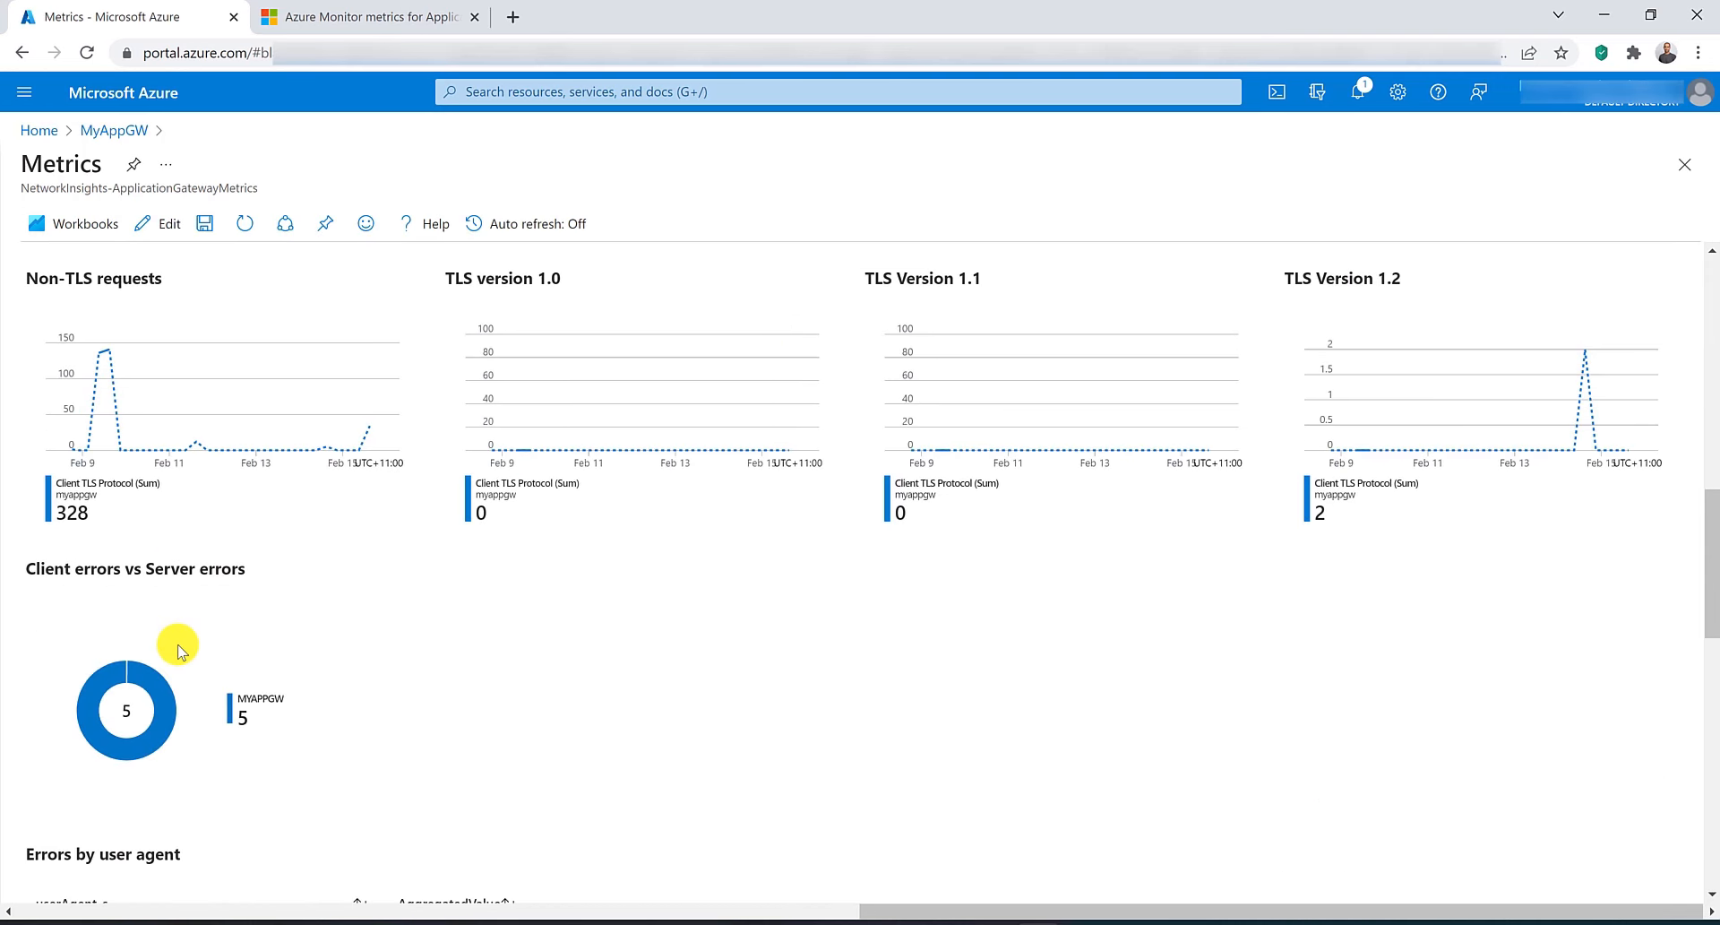
scroll(348, 686, "up", 1)
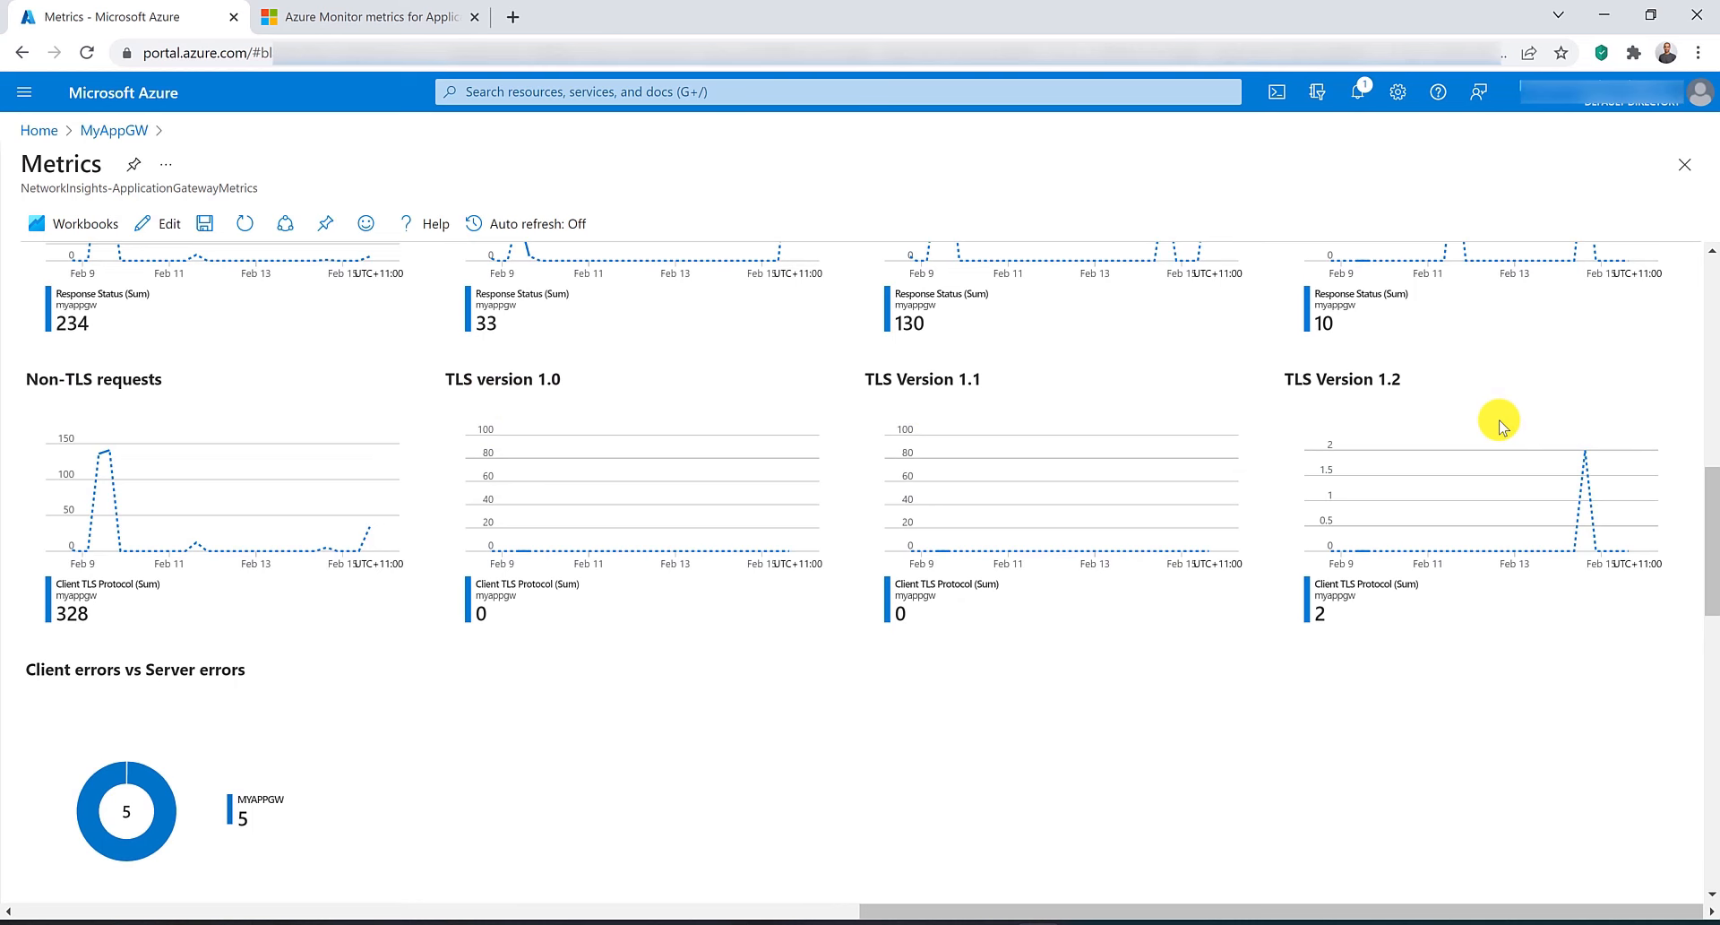
scroll(1498, 425, "up", 9)
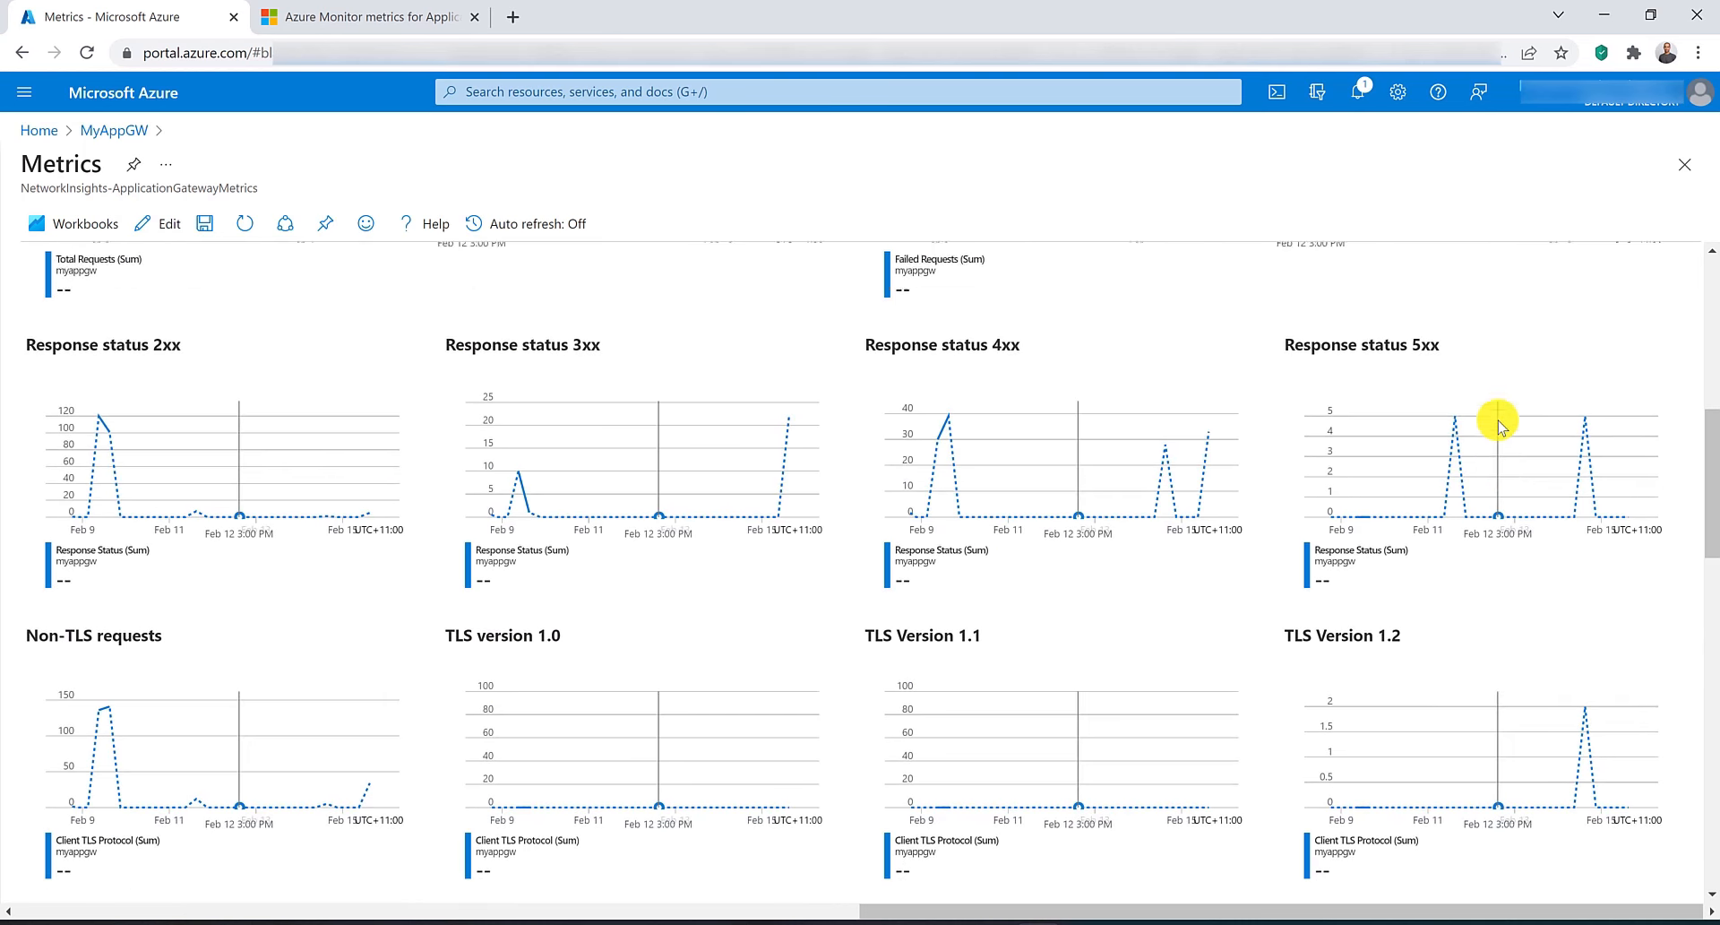
Review the gateway's Backend host and response status charts and the Billing capacity unit charts.
left_click(301, 560)
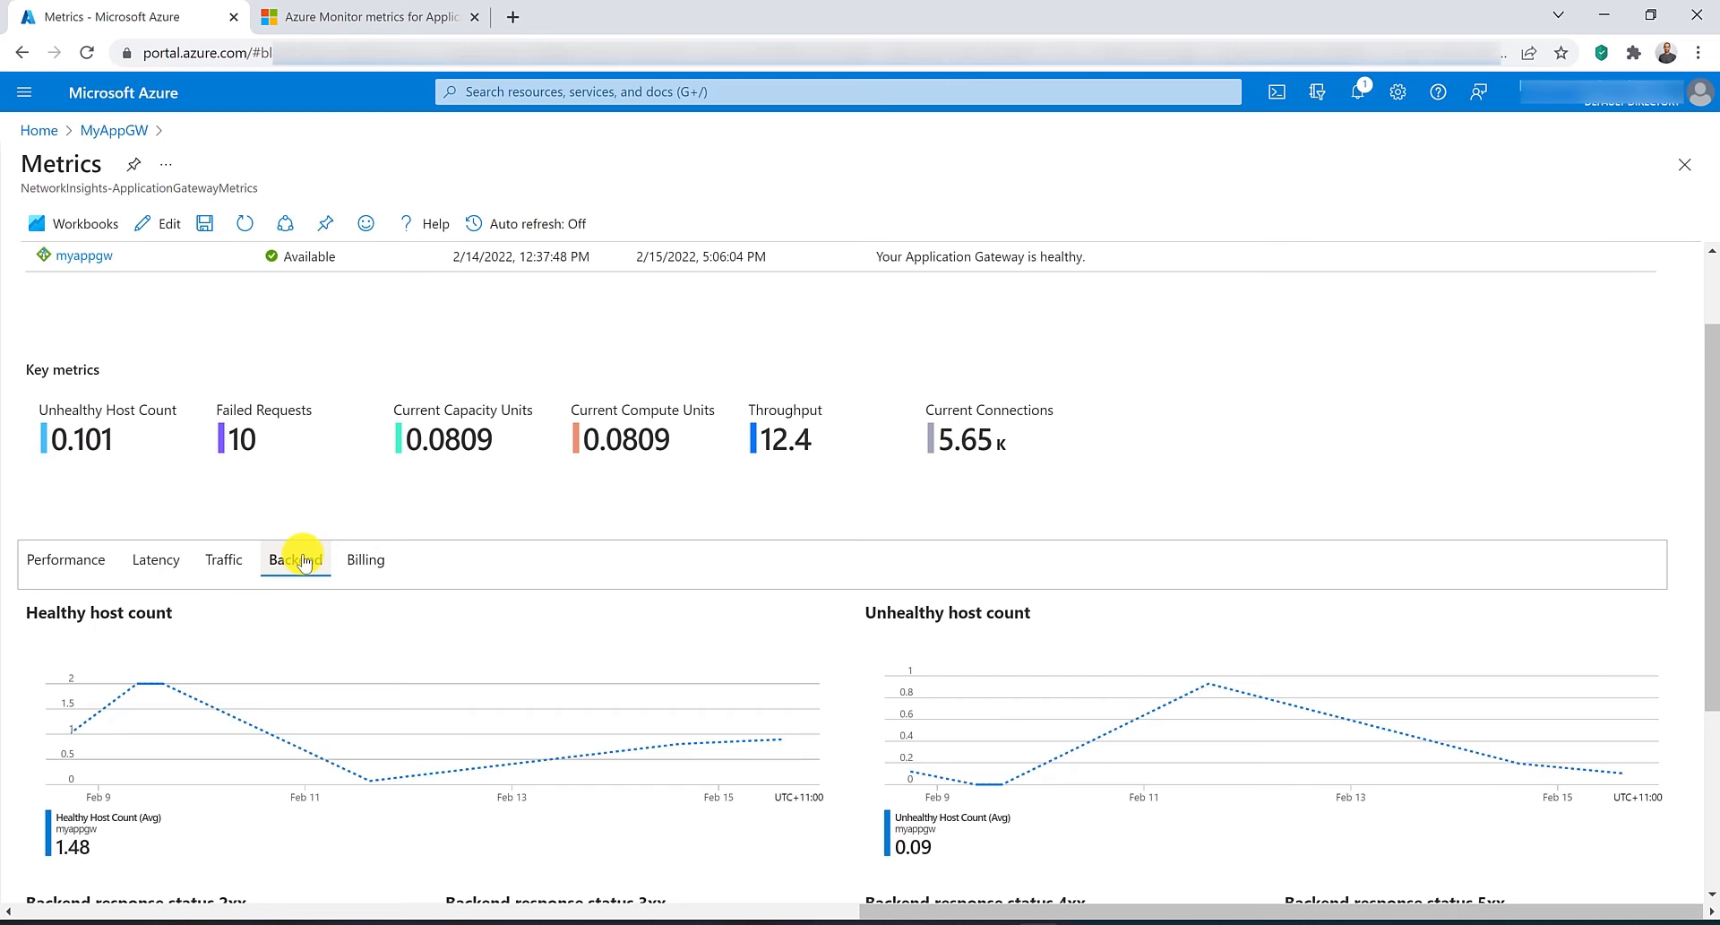
scroll(303, 560, "down", 3)
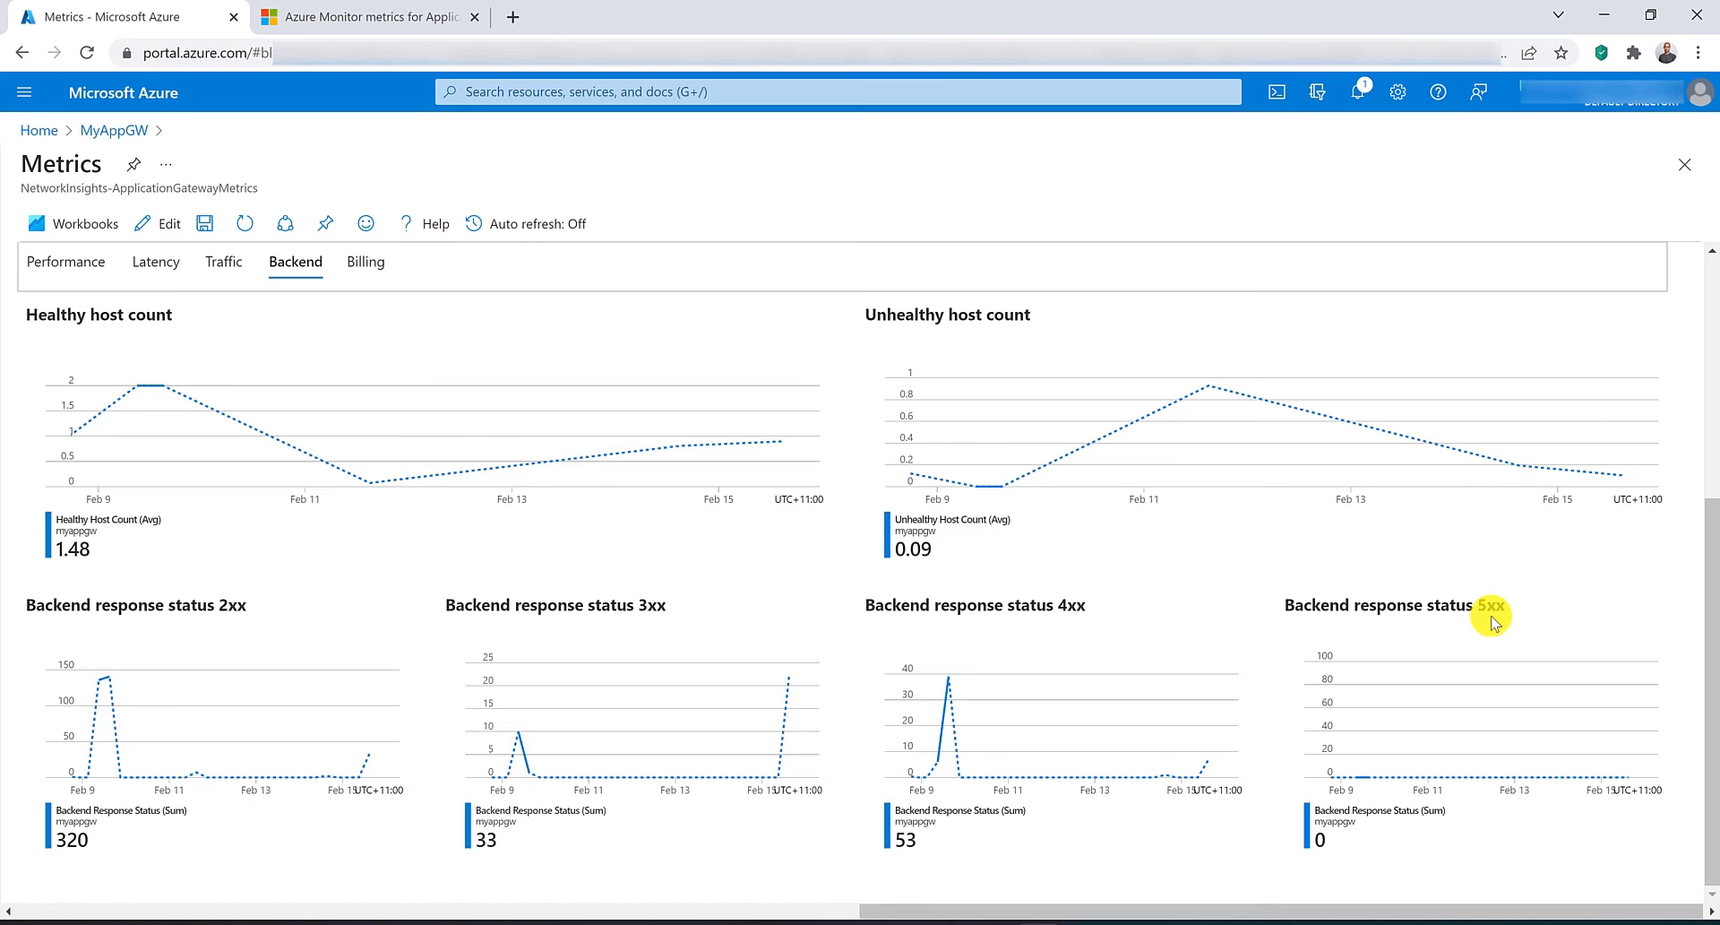
left_click(367, 262)
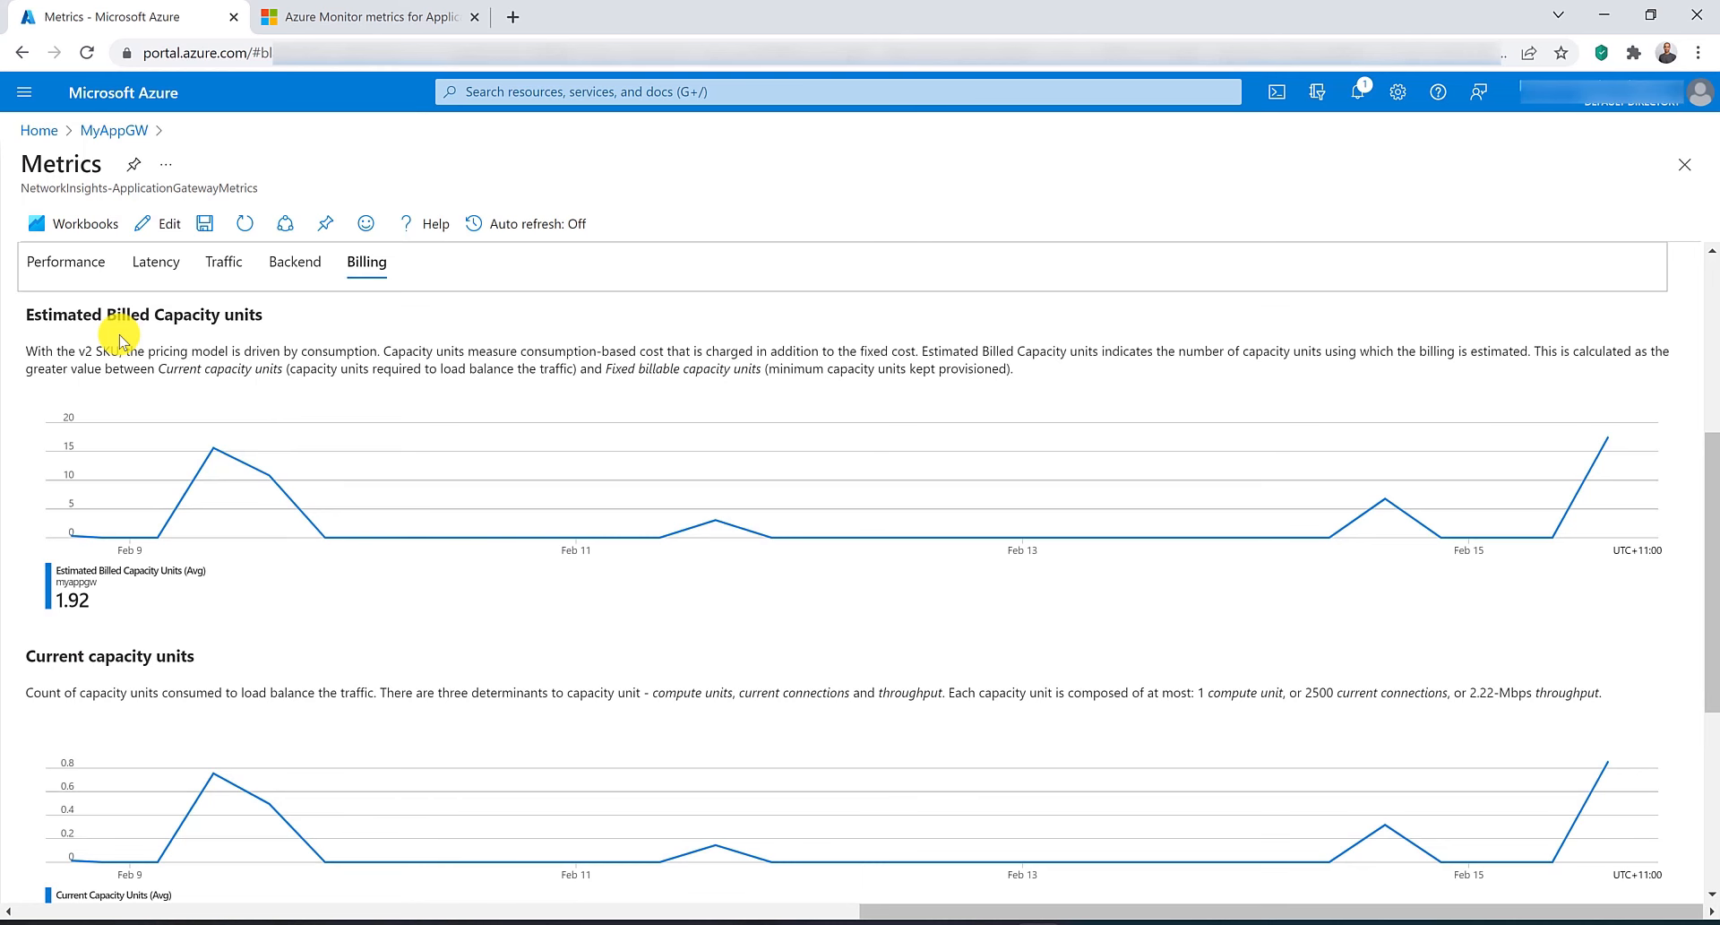
scroll(121, 338, "down", 3)
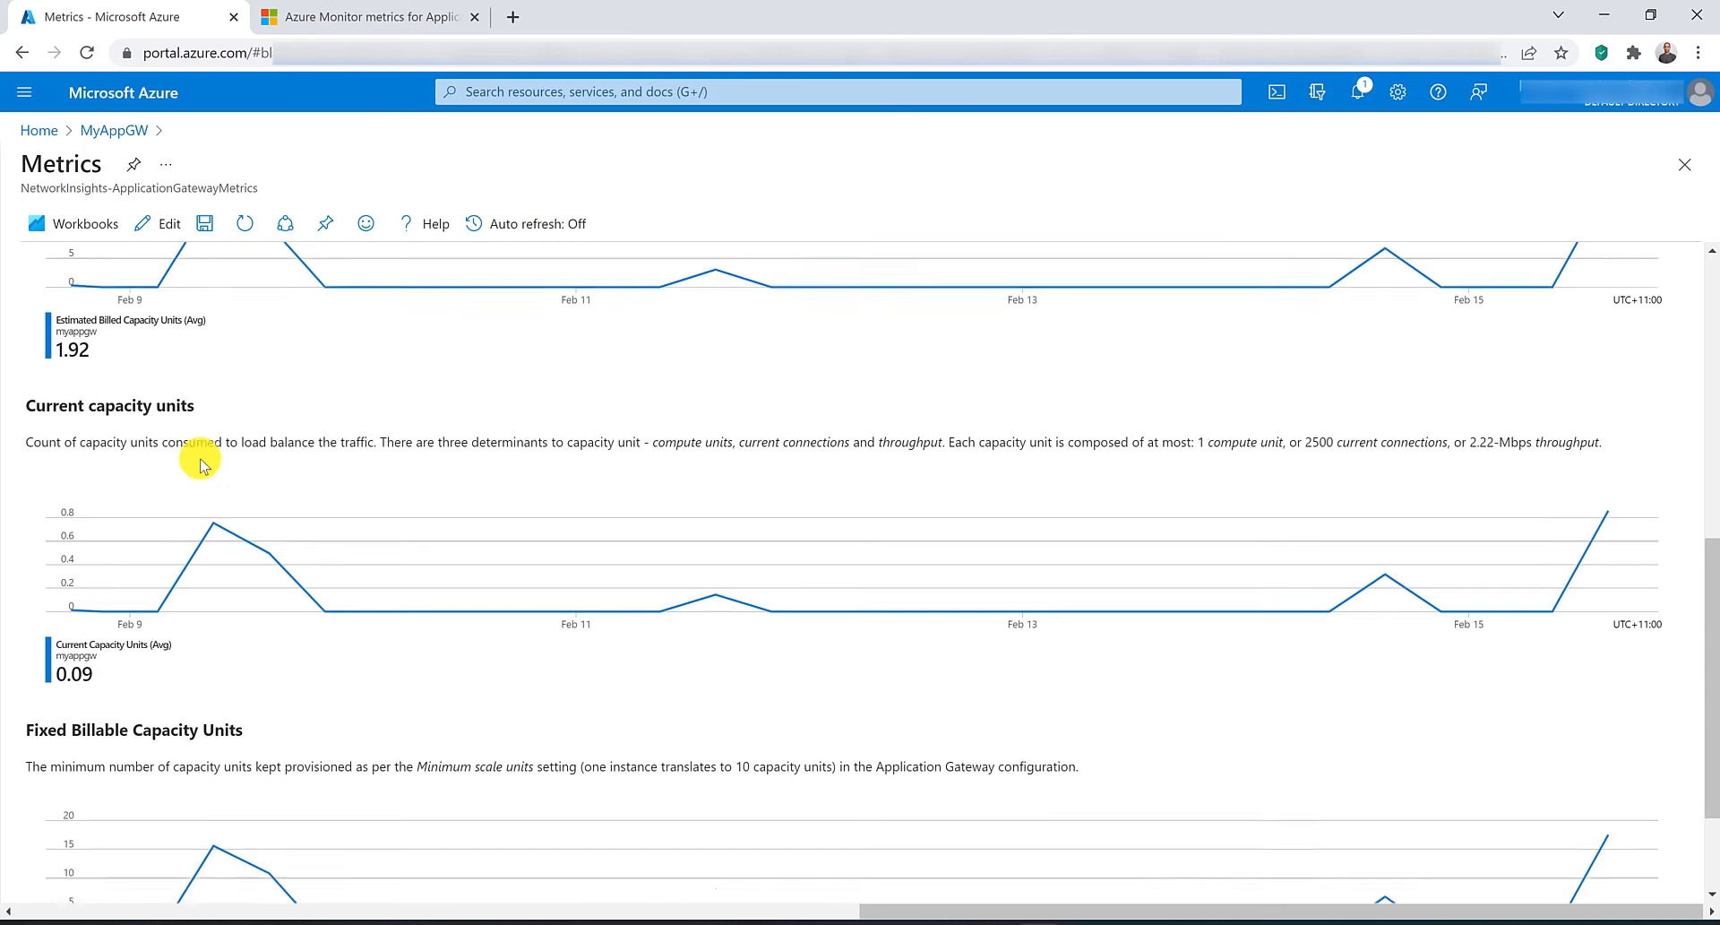
scroll(220, 679, "down", 1)
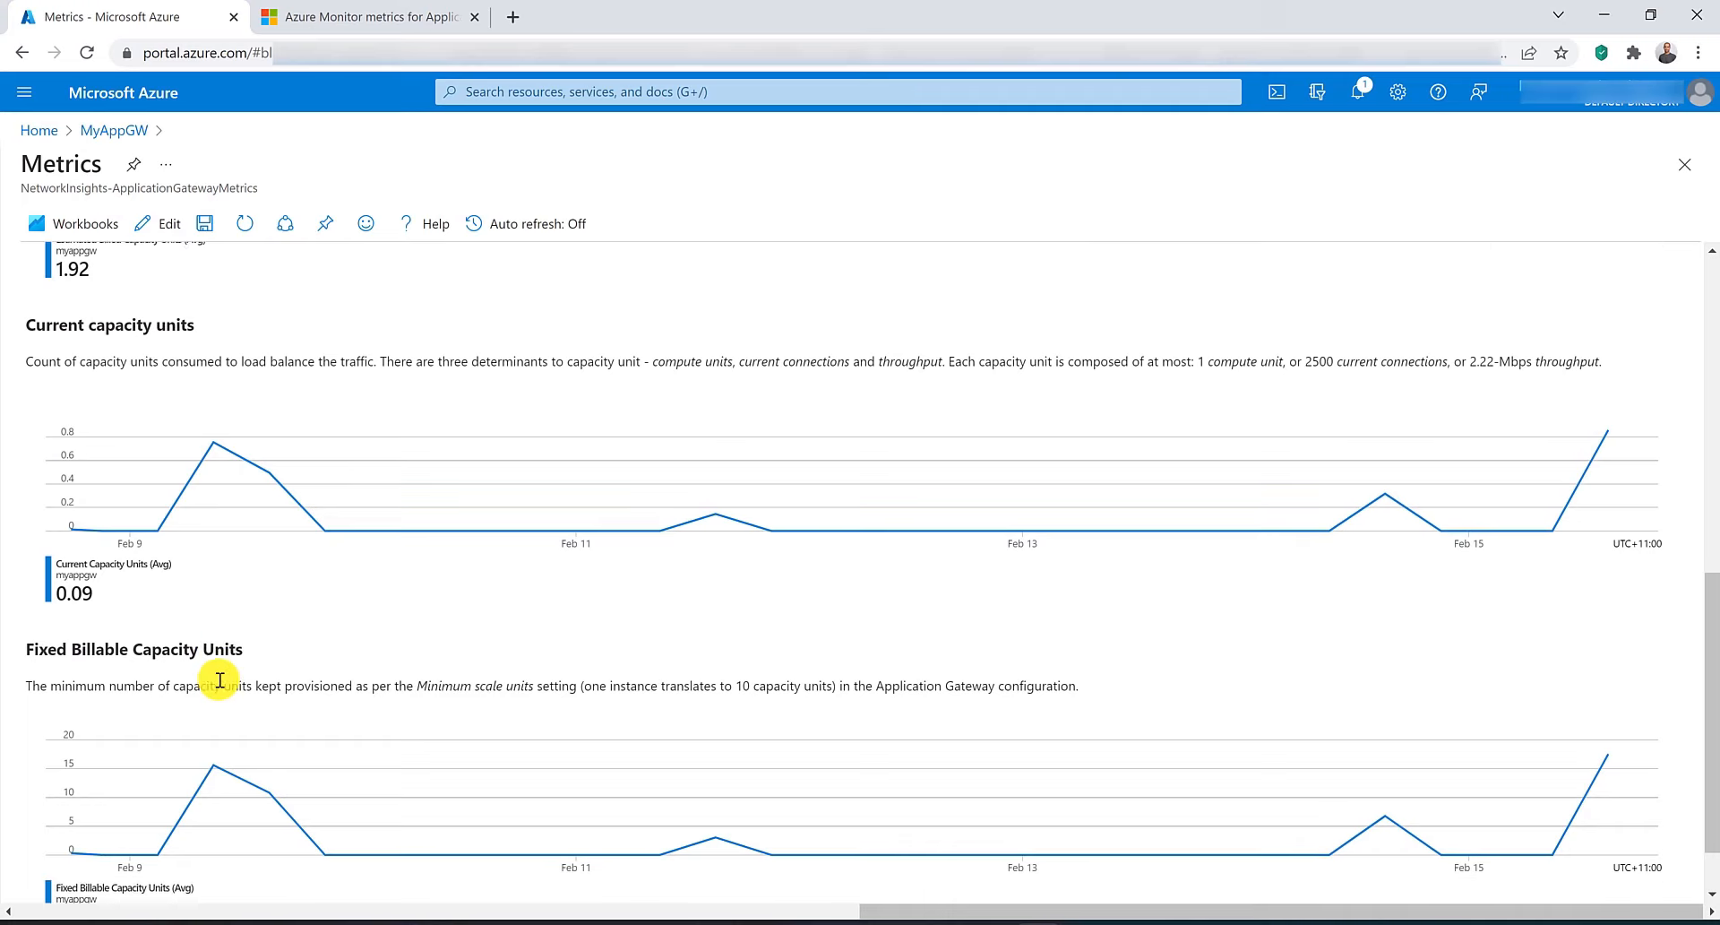
scroll(219, 679, "up", 8)
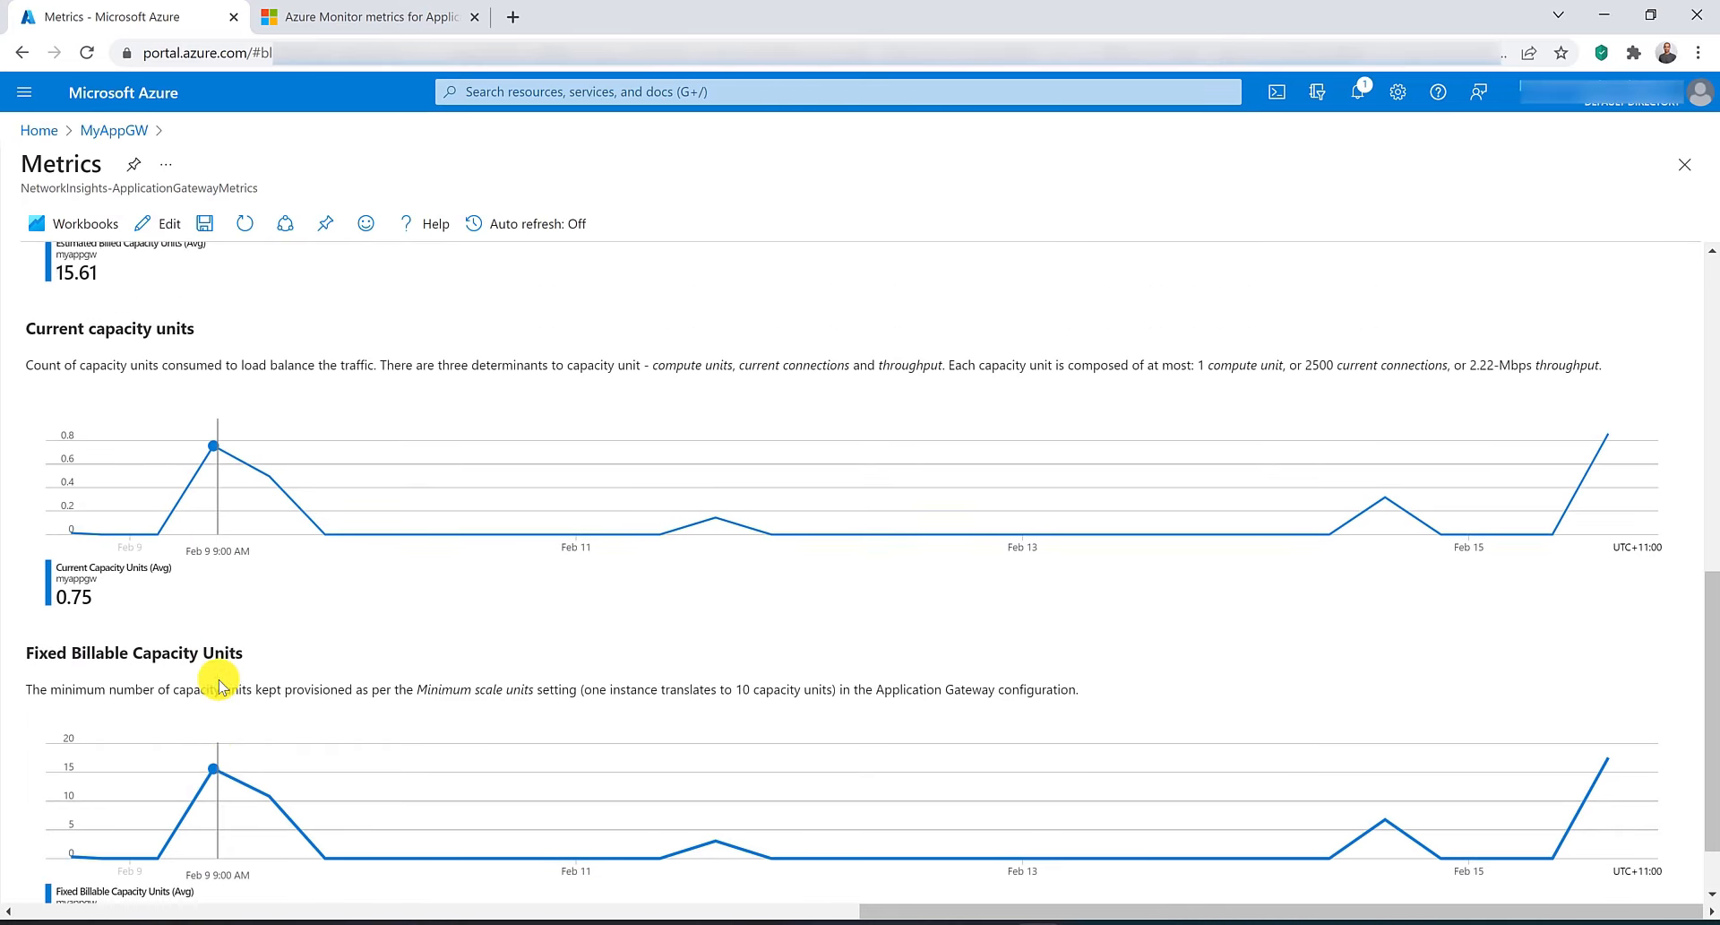
scroll(219, 686, "up", 1)
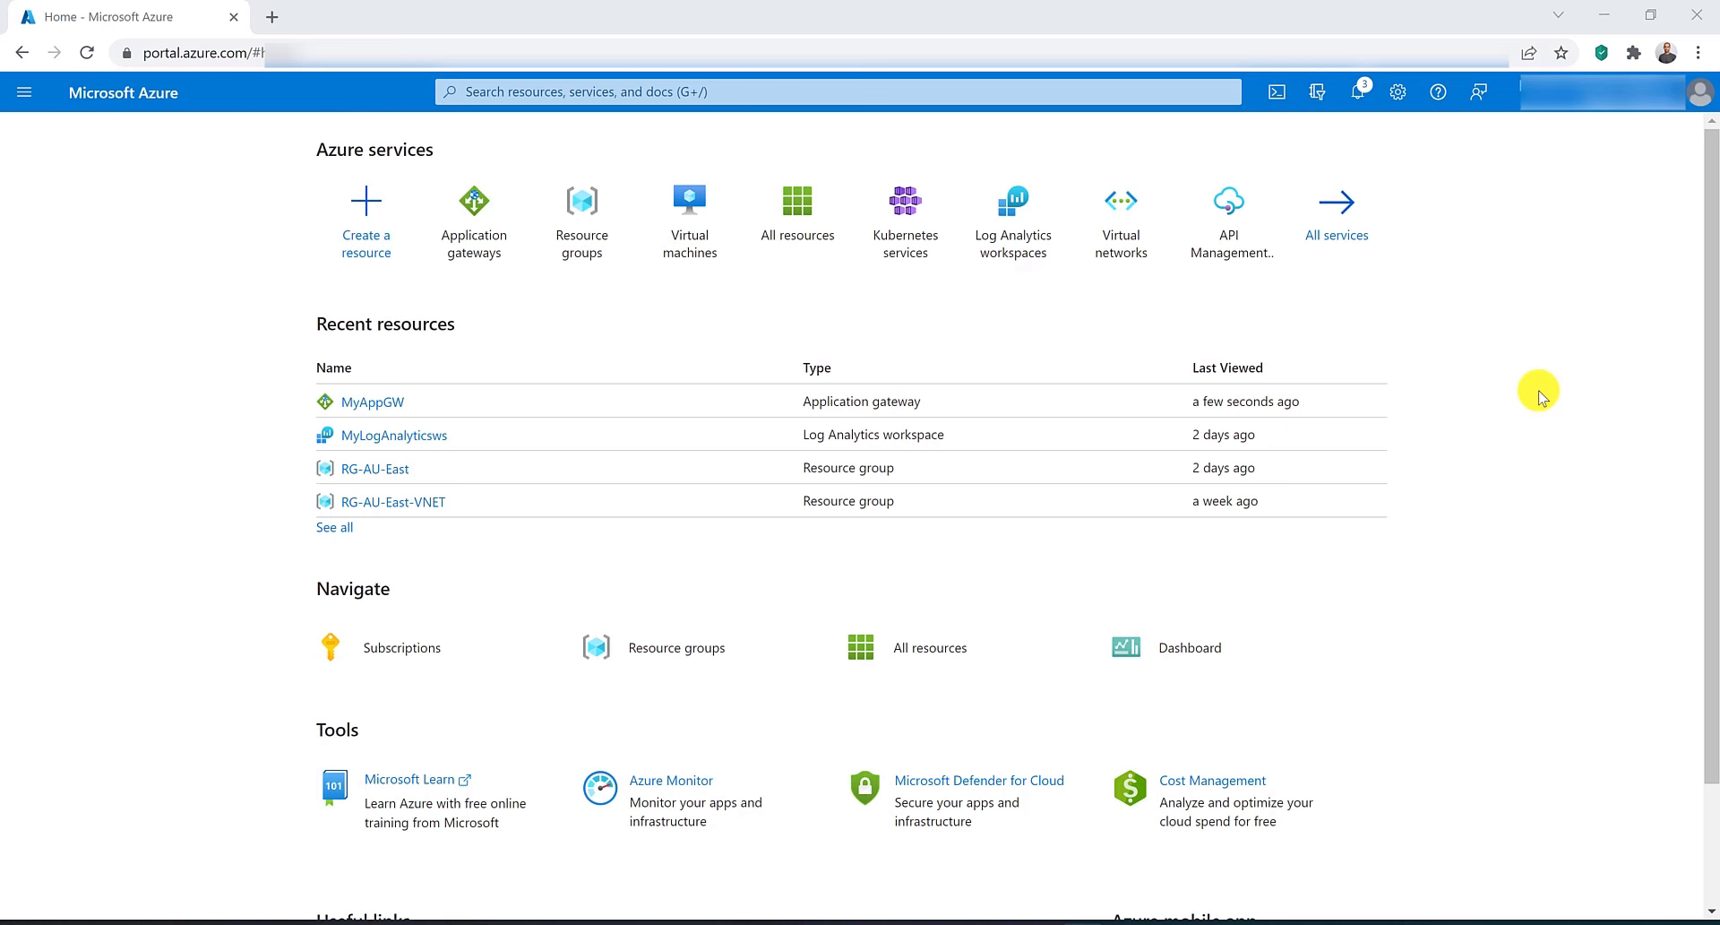
Open MyAppGW's Alerts and start creating a new alert rule.
left_click(383, 402)
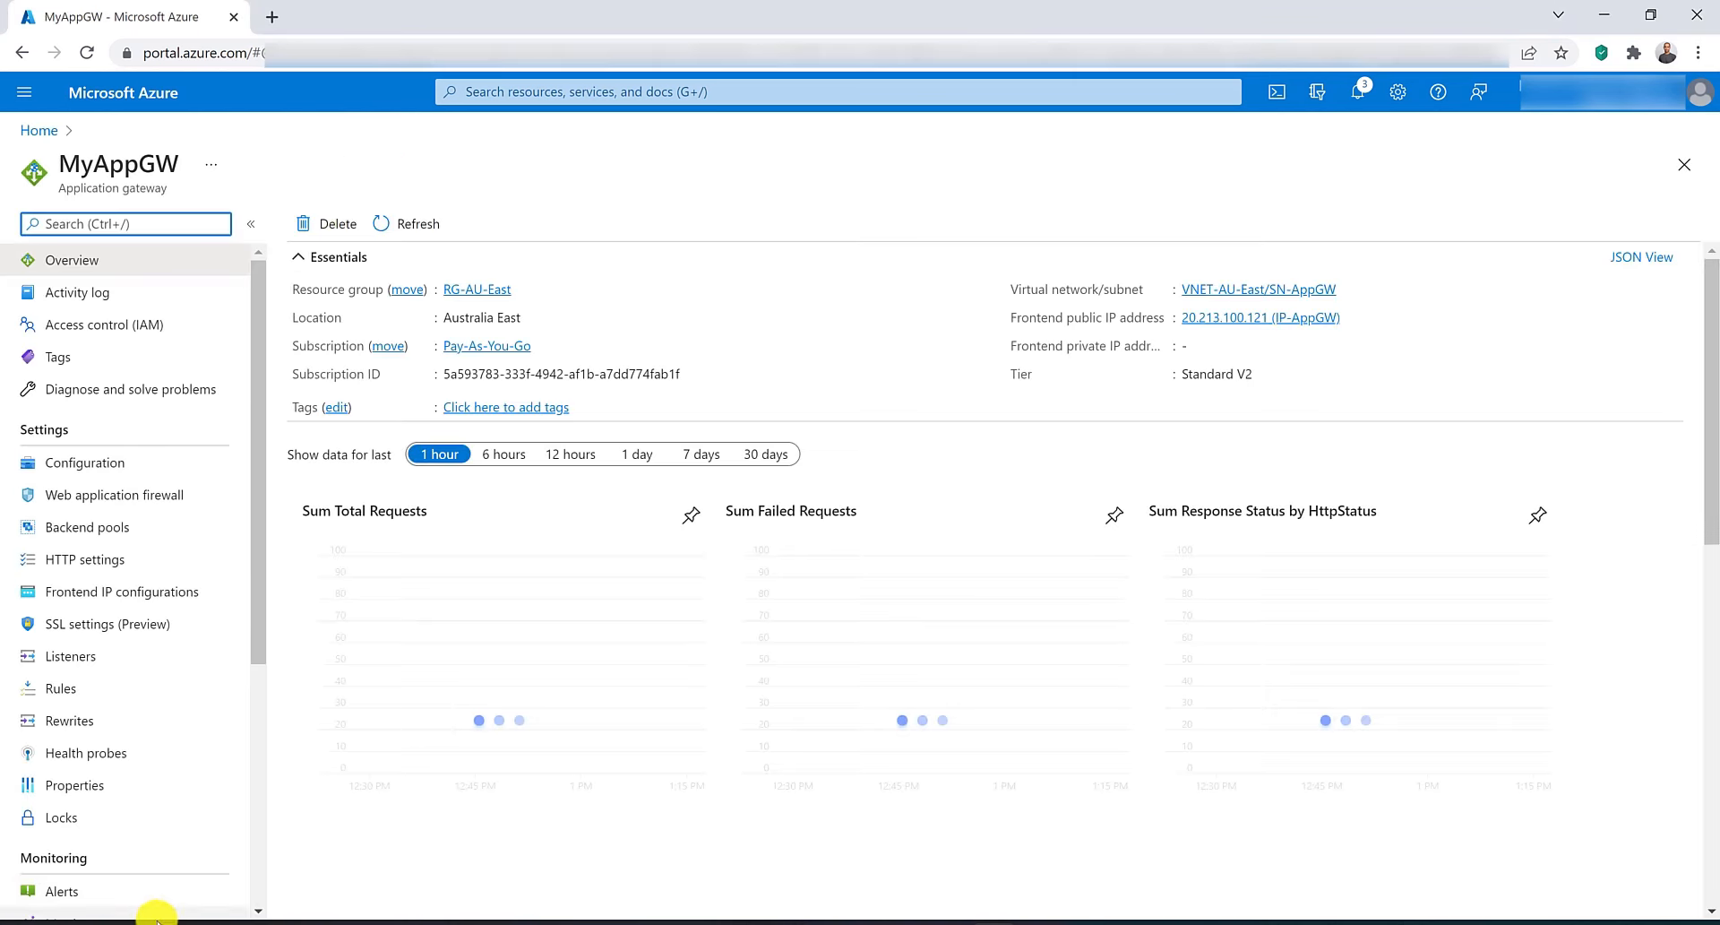
left_click(54, 890)
left_click(327, 223)
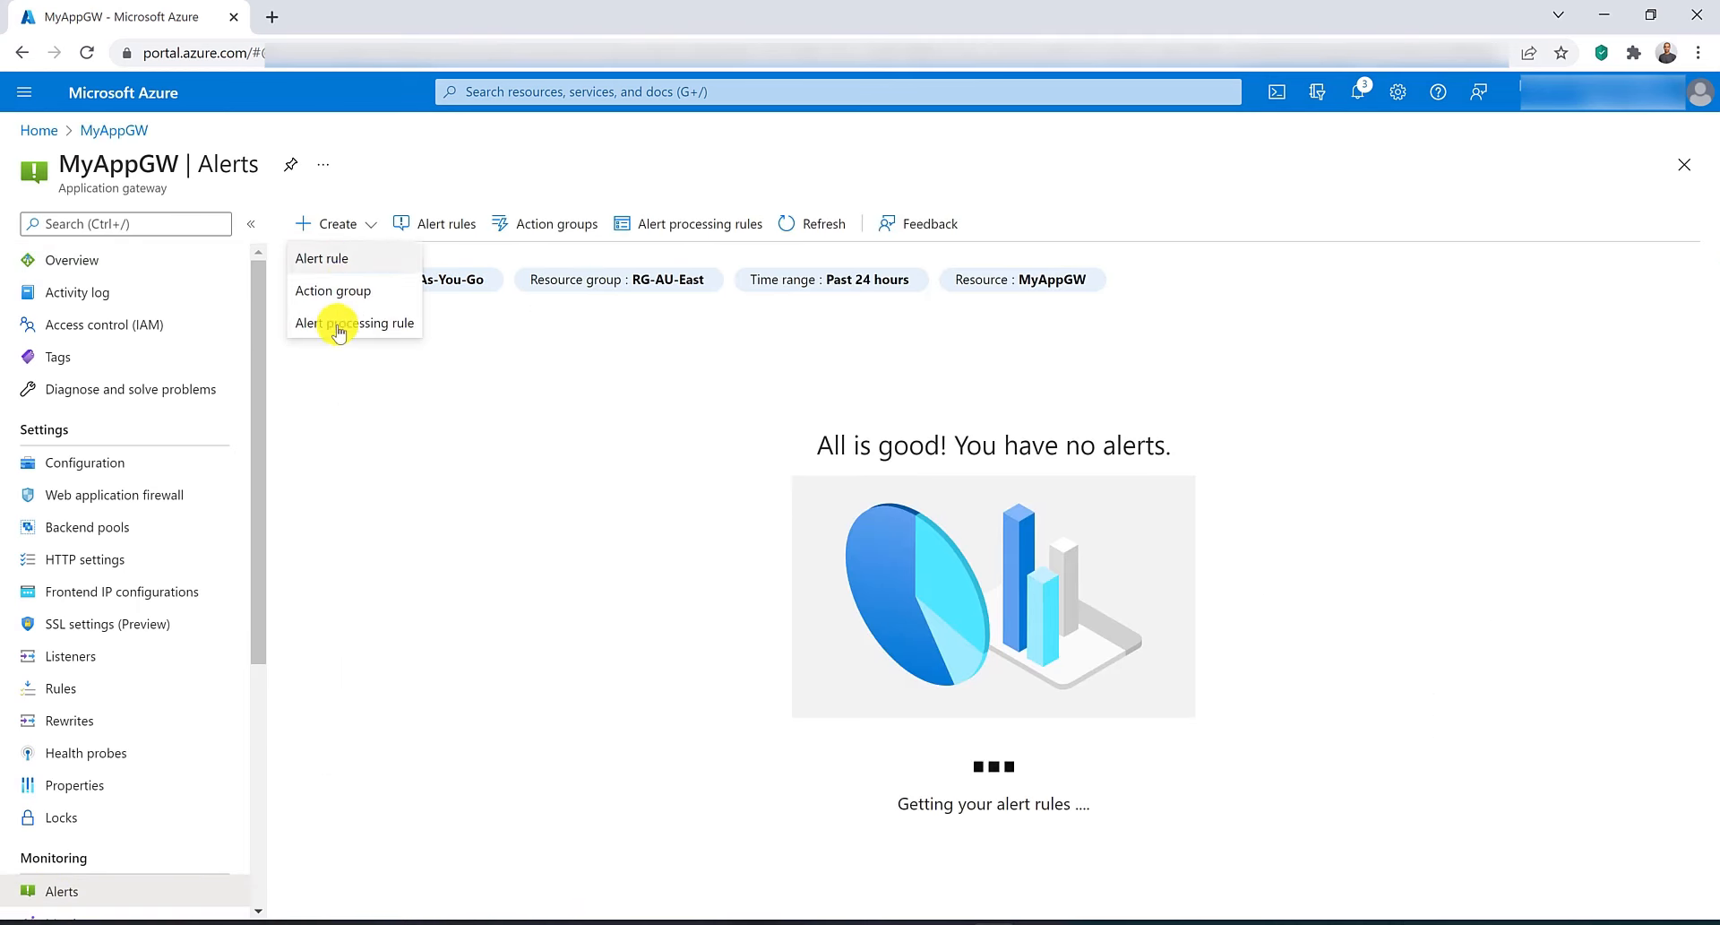
left_click(329, 221)
left_click(362, 223)
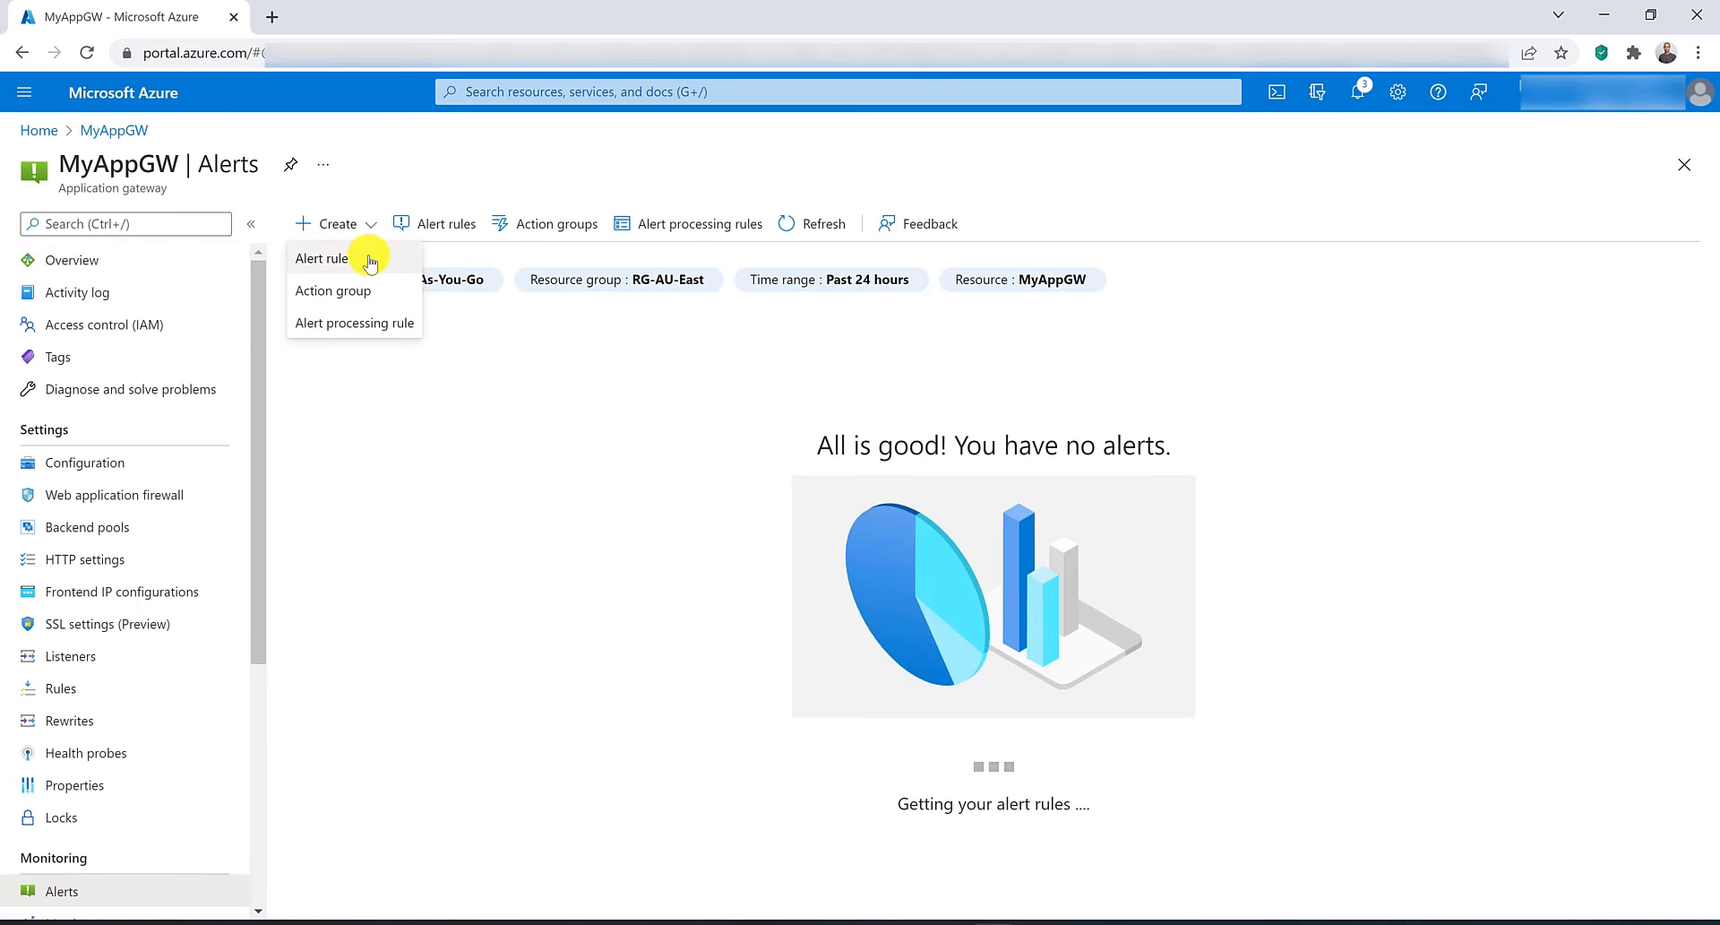
left_click(323, 258)
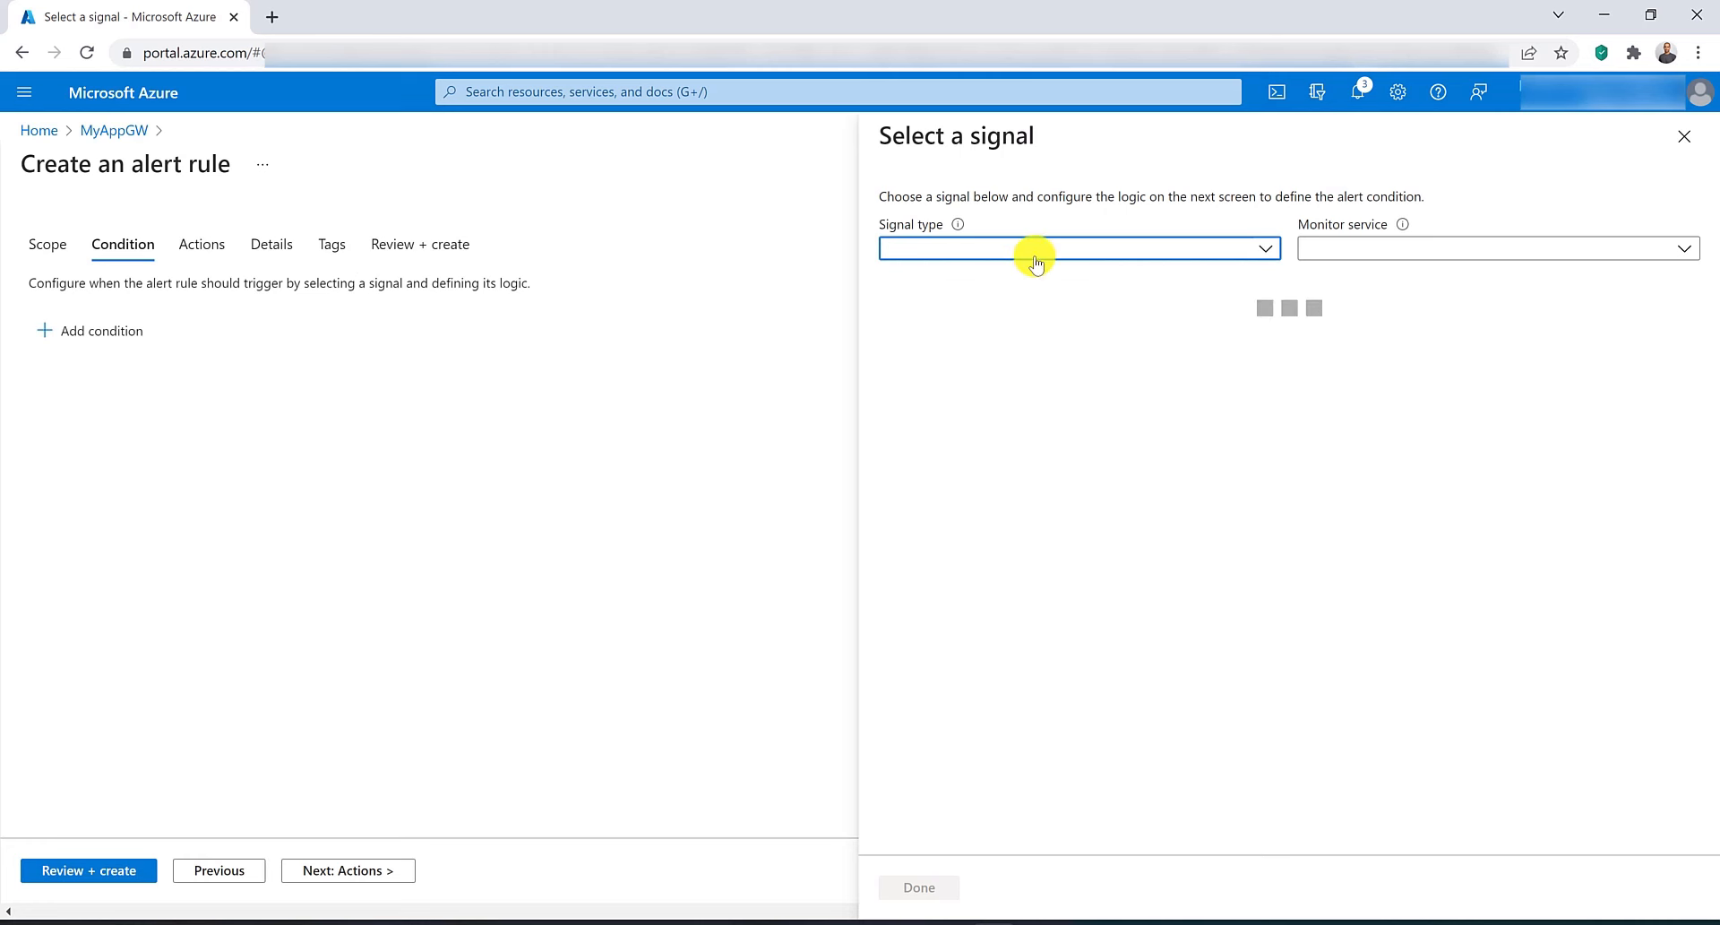
Select Failed Requests as the alert rule's signal.
left_click(1036, 256)
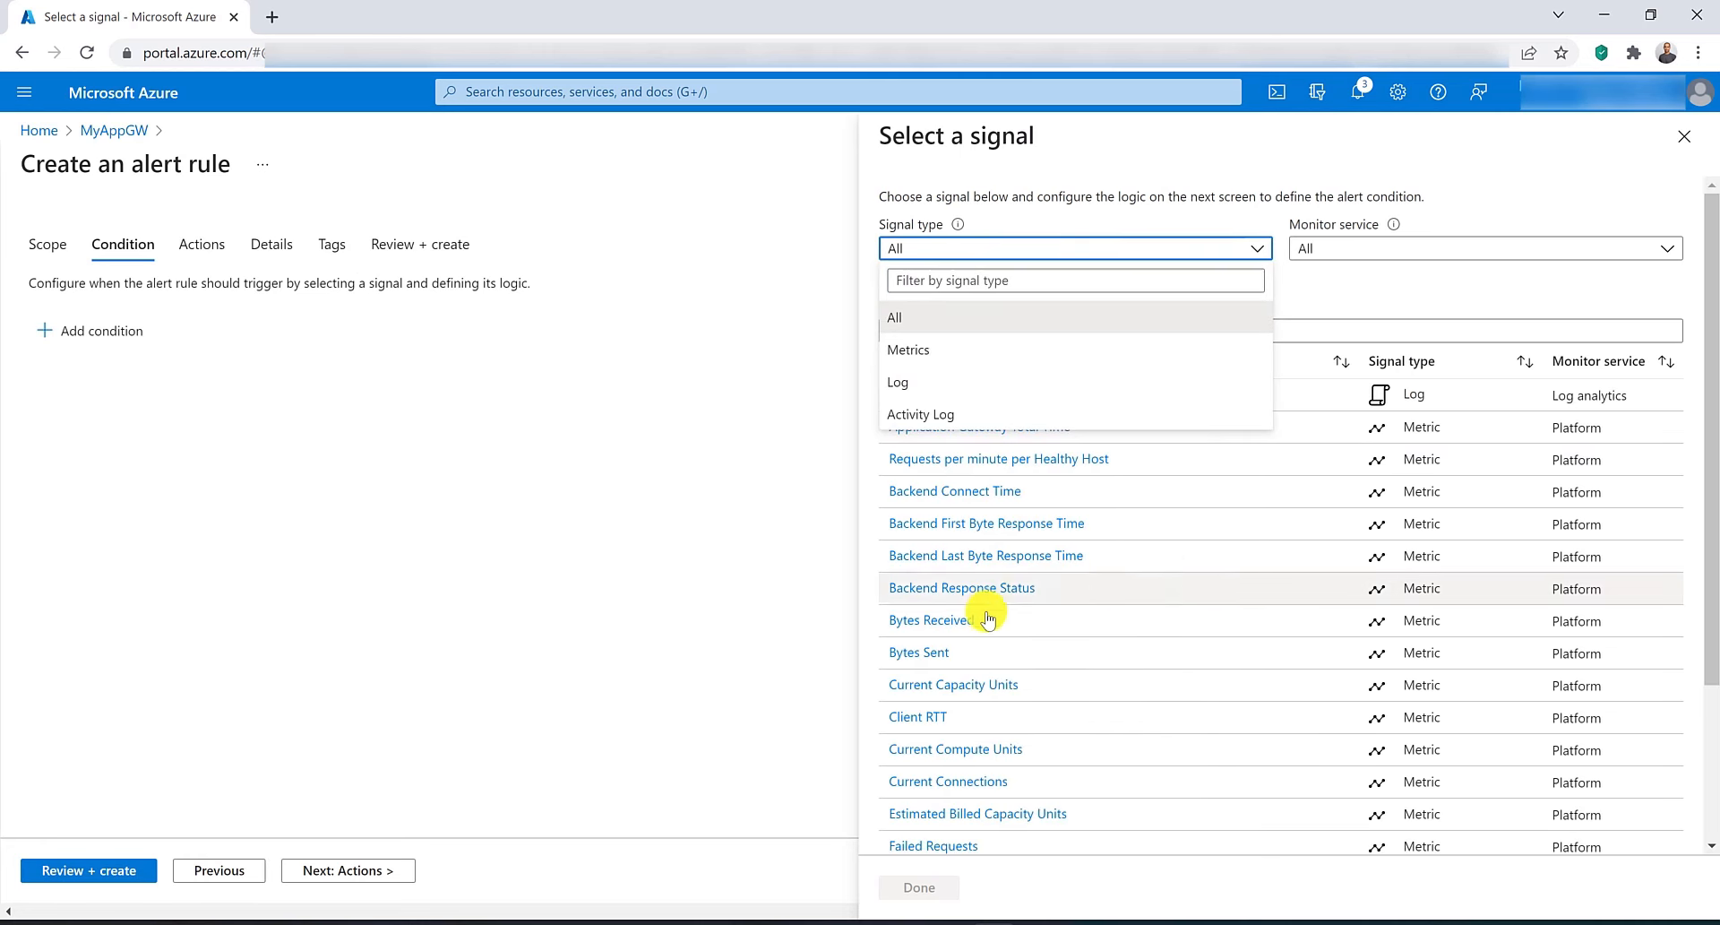
left_click(876, 553)
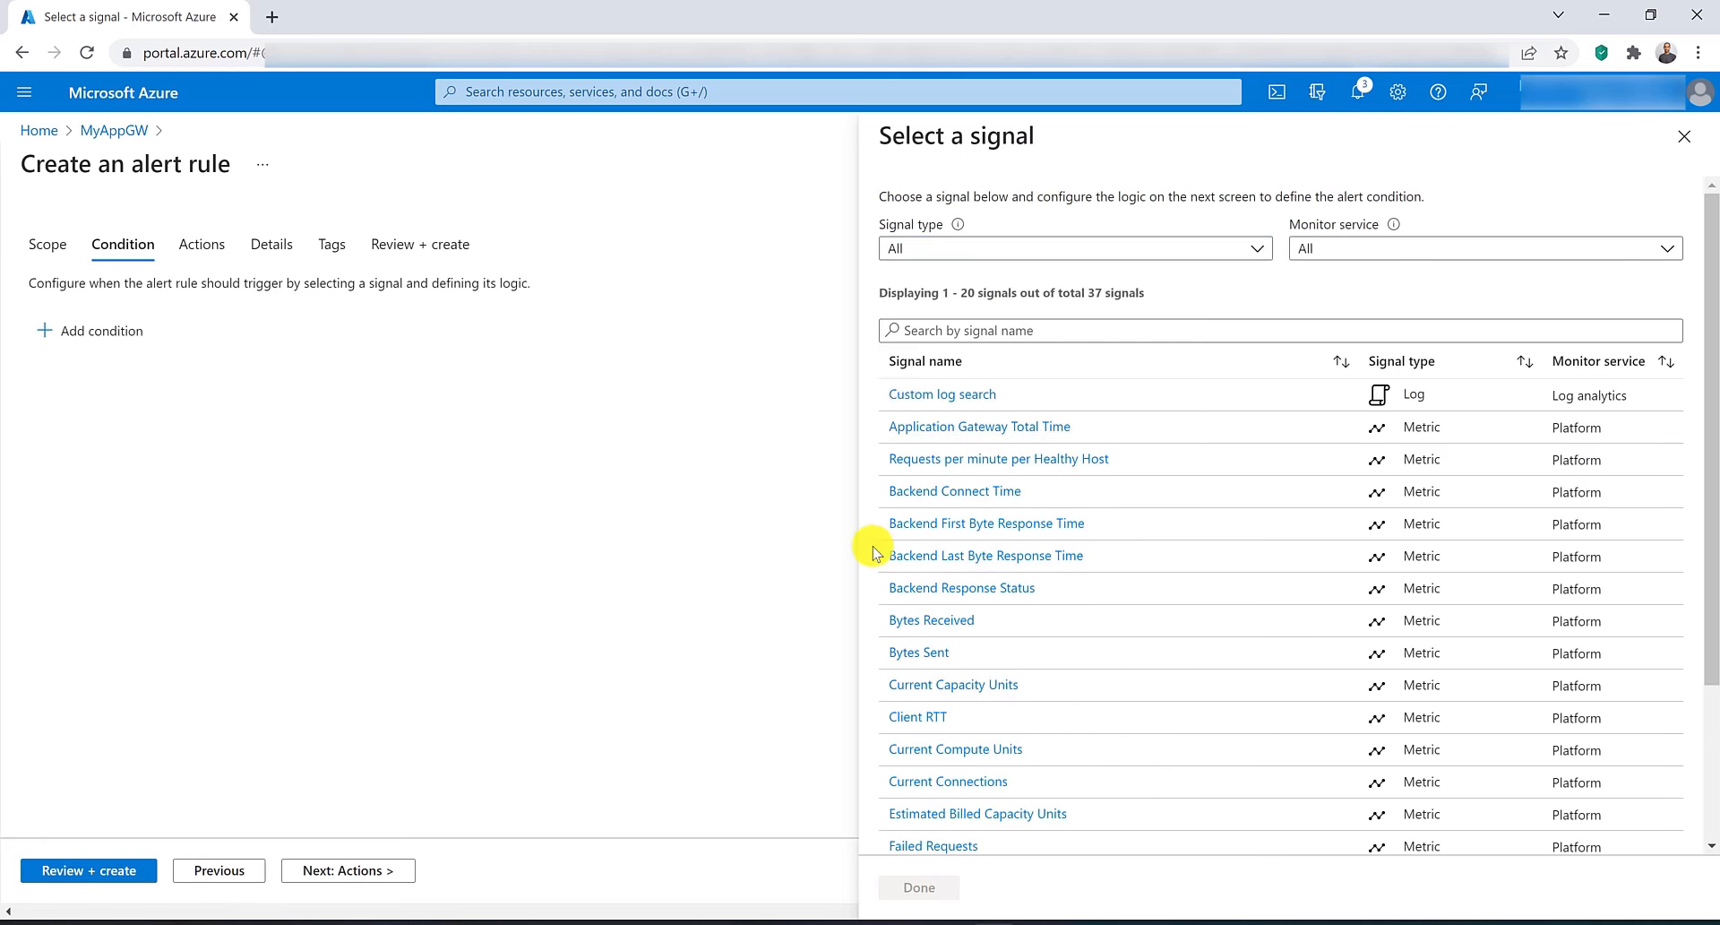
scroll(934, 582, "down", 1)
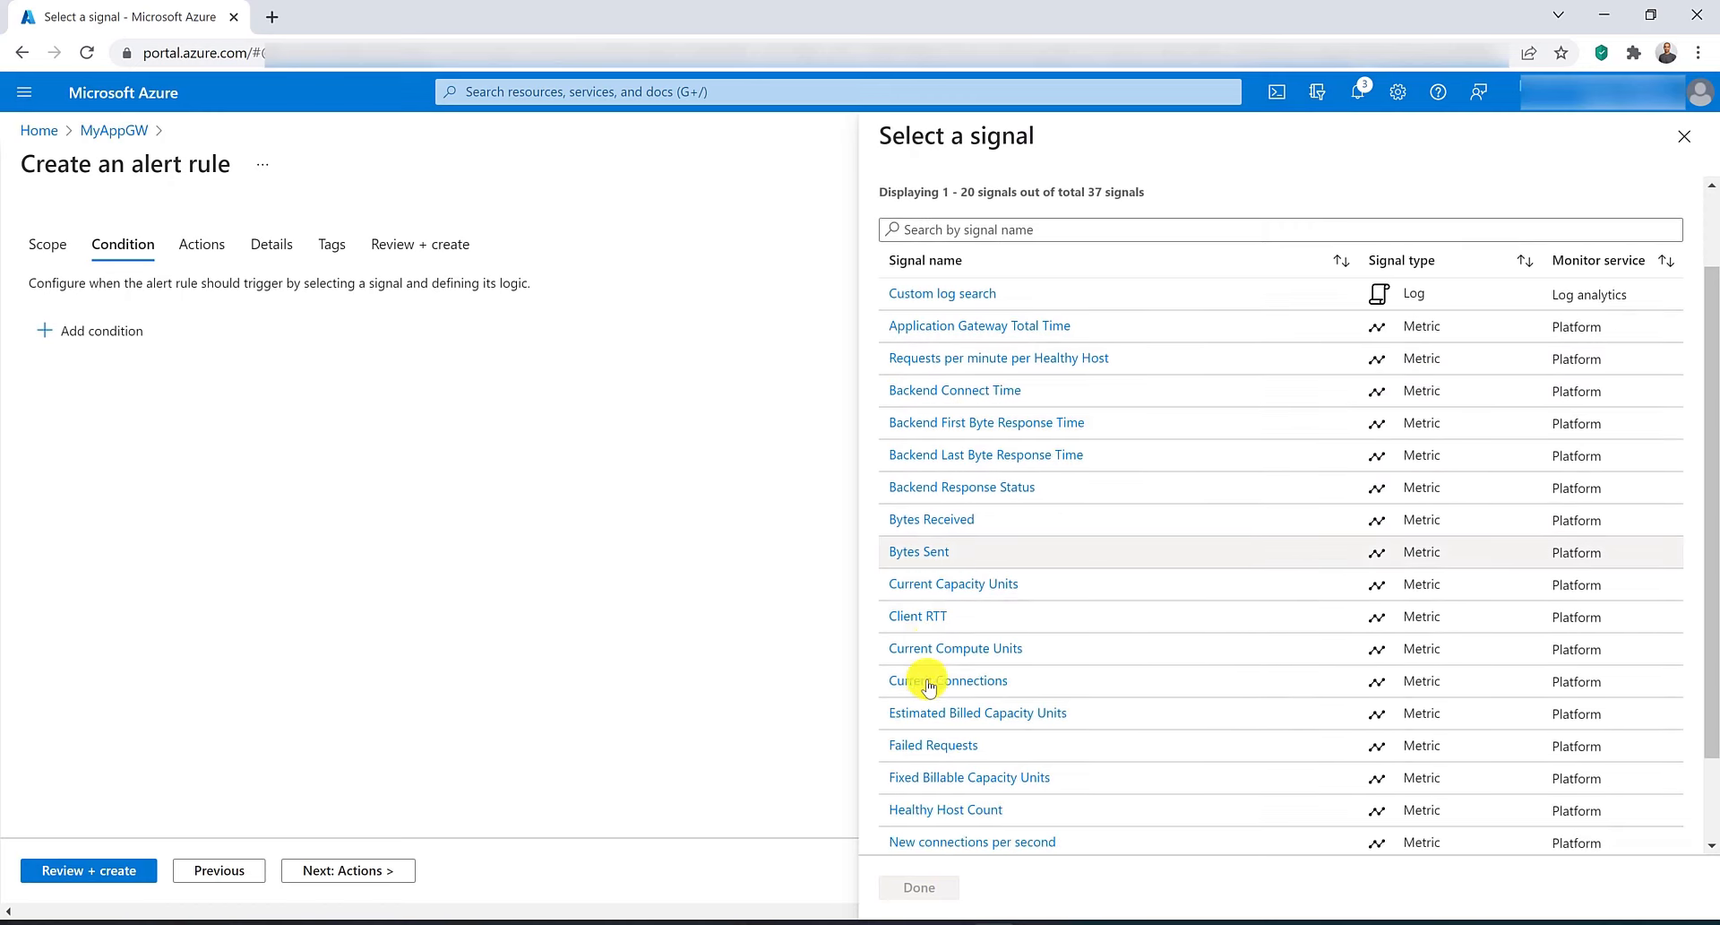
left_click(934, 753)
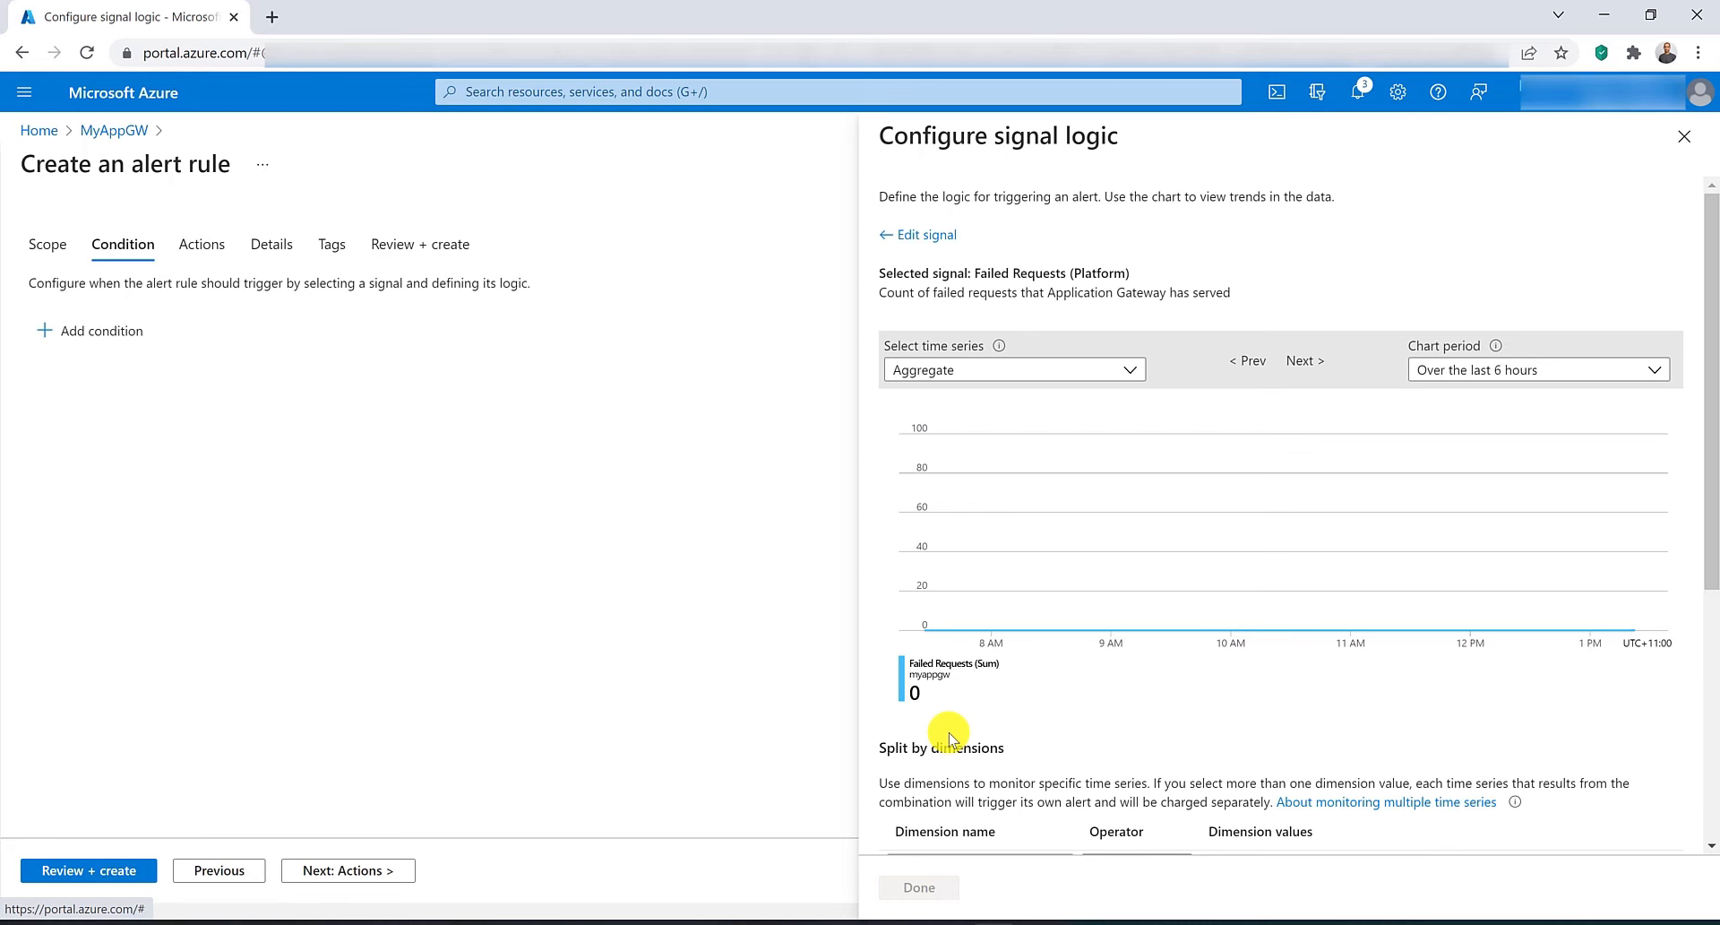
Split the condition by BackendPool HttpSettings with all current and future values and set a static threshold of 10.
scroll(950, 737, "down", 5)
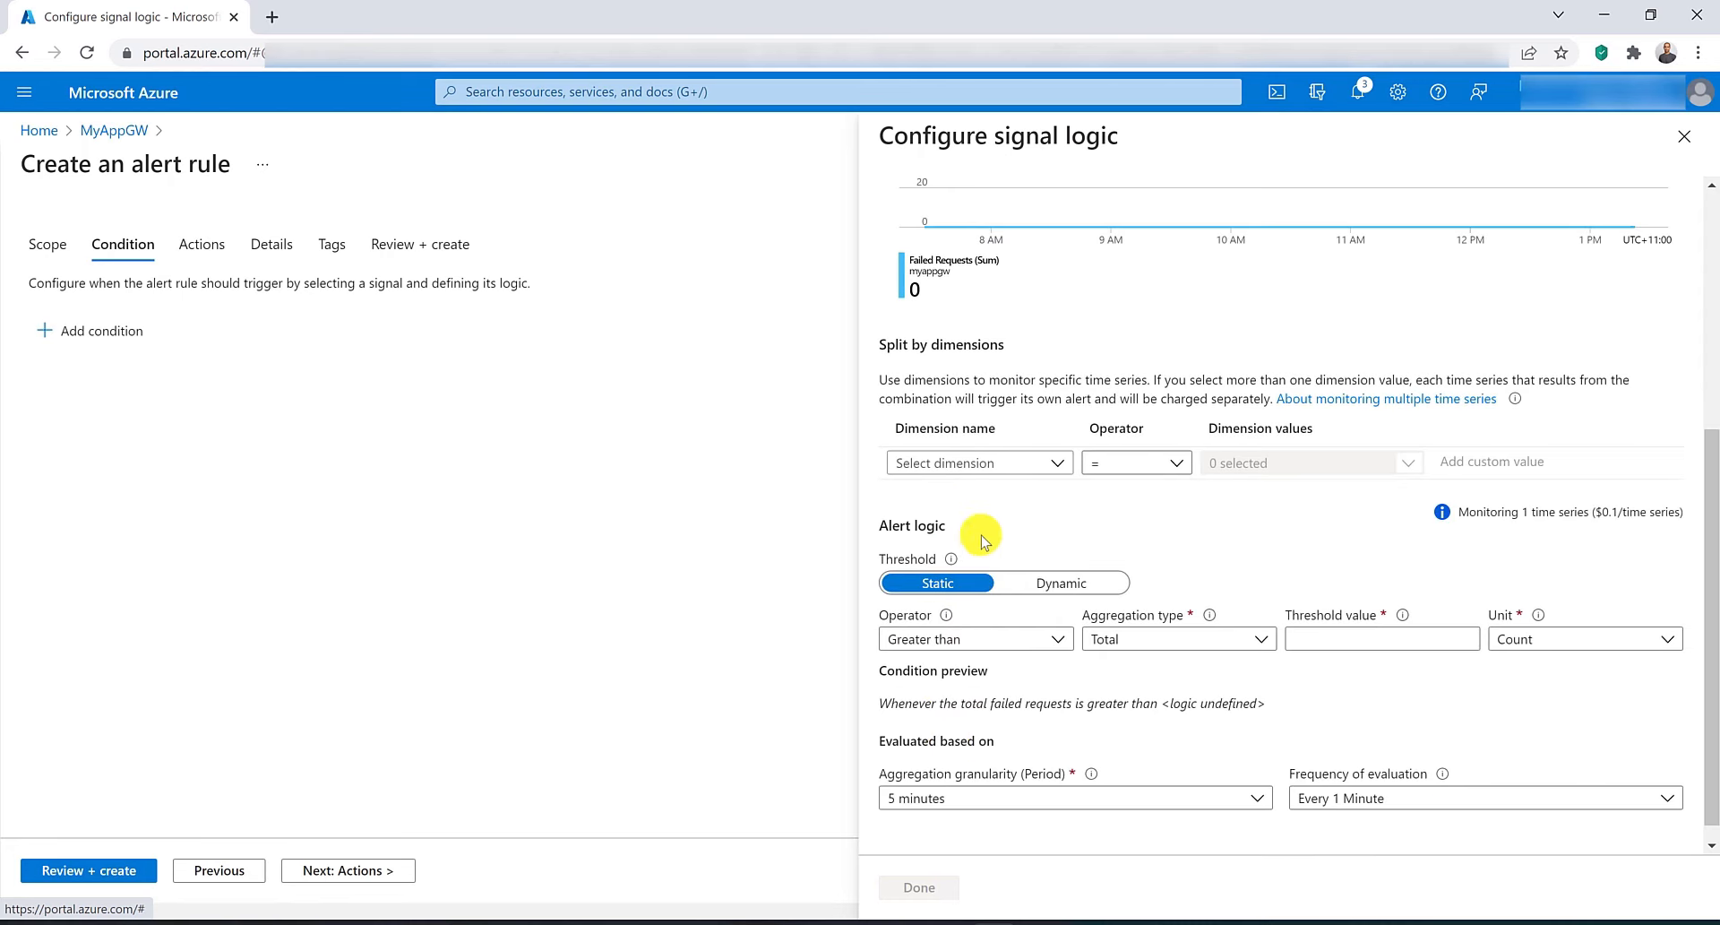
left_click(1048, 473)
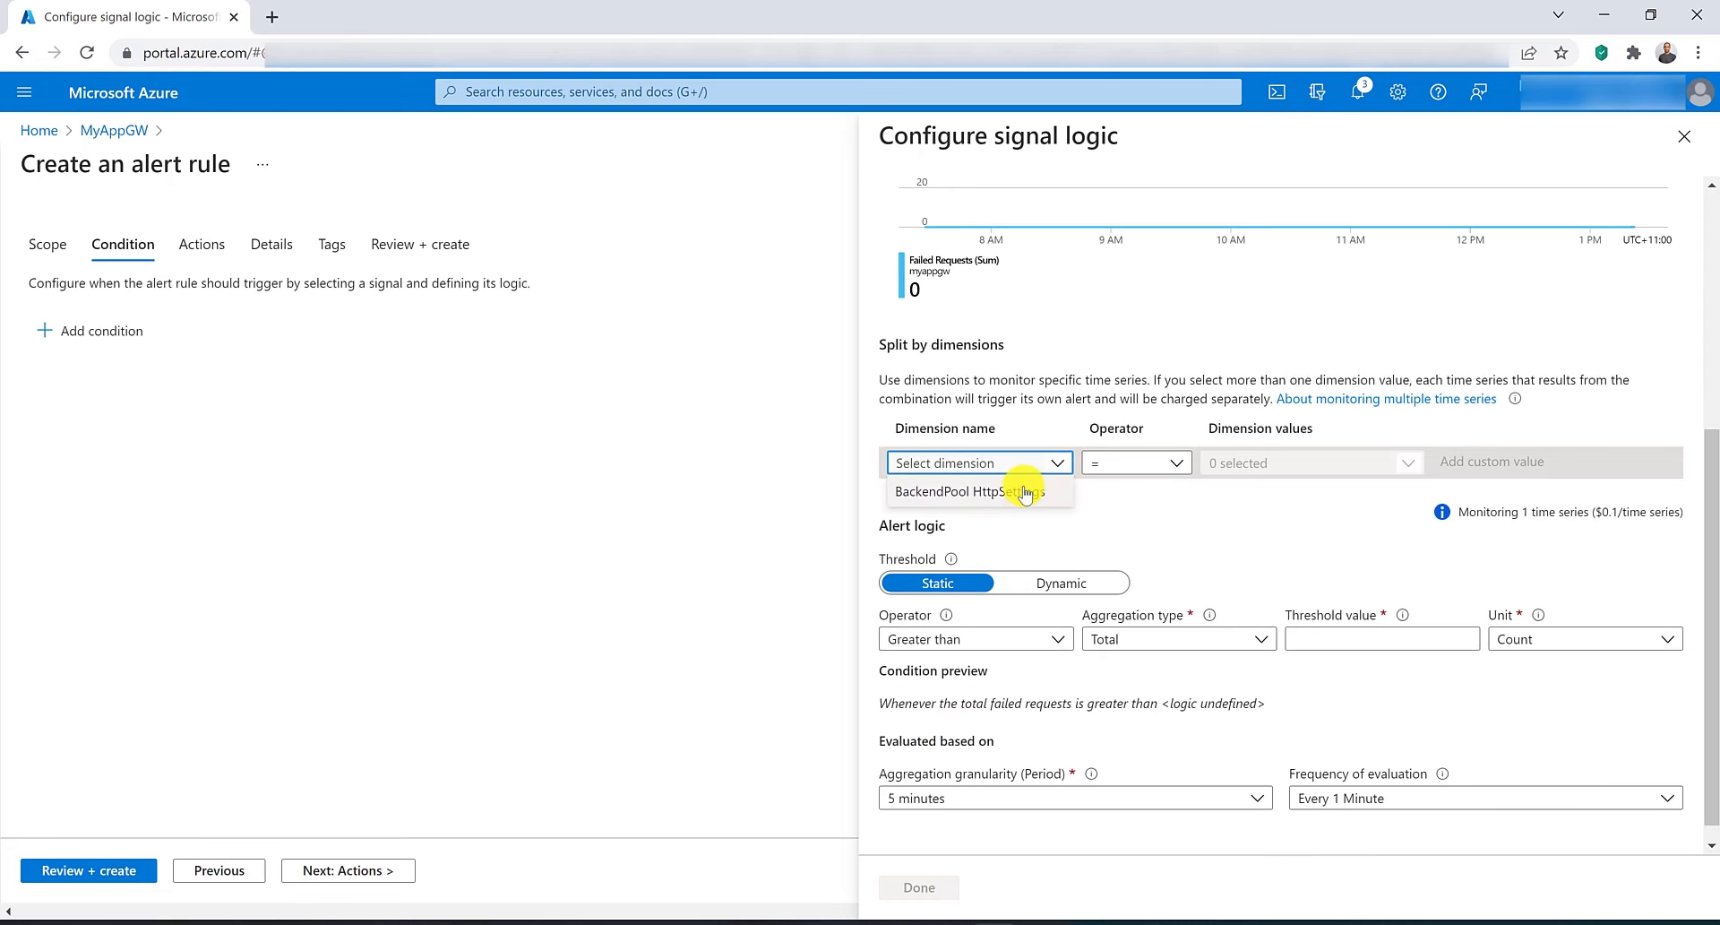
left_click(1025, 491)
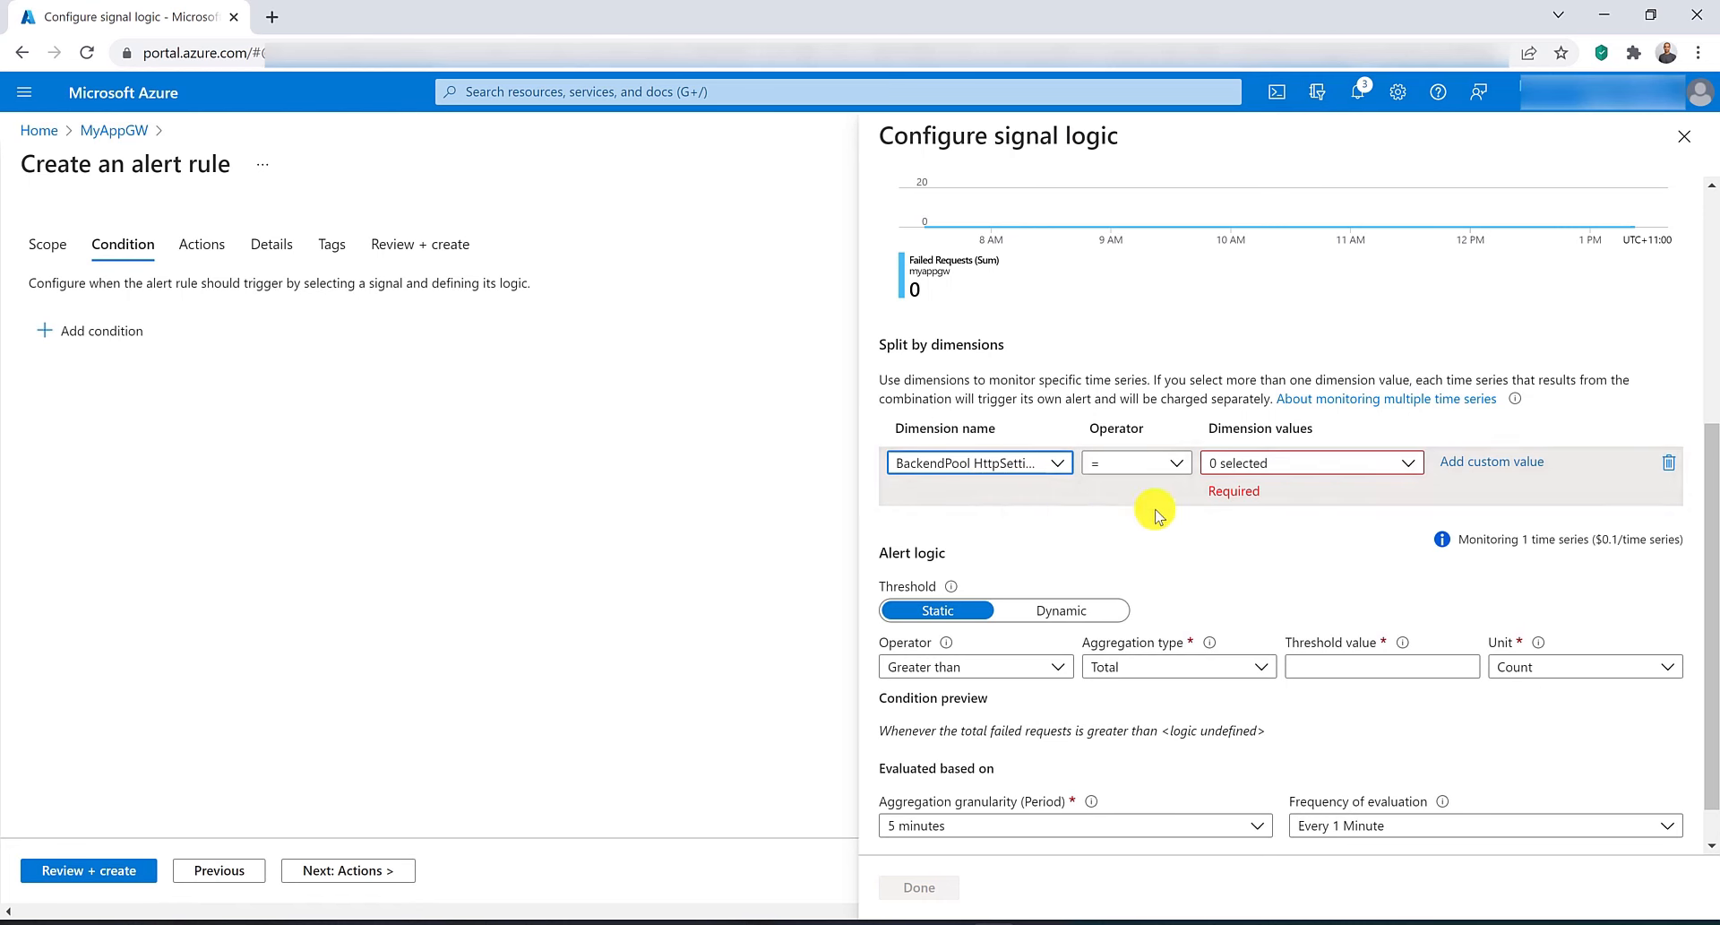
left_click(1252, 473)
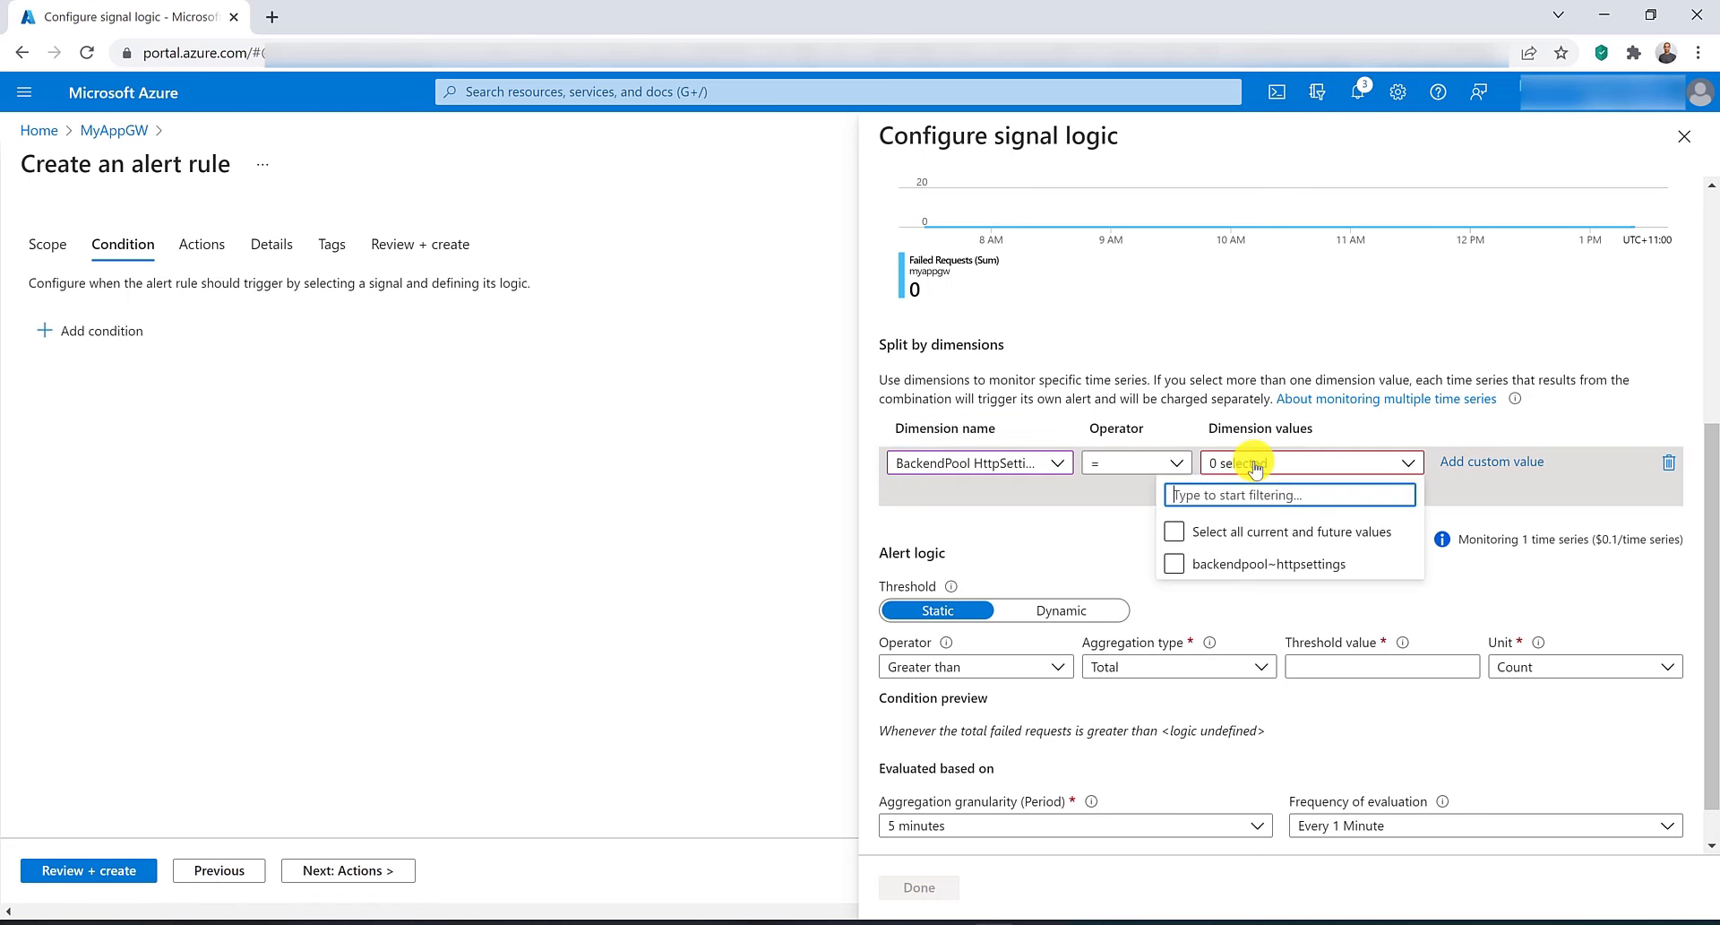
left_click(1174, 534)
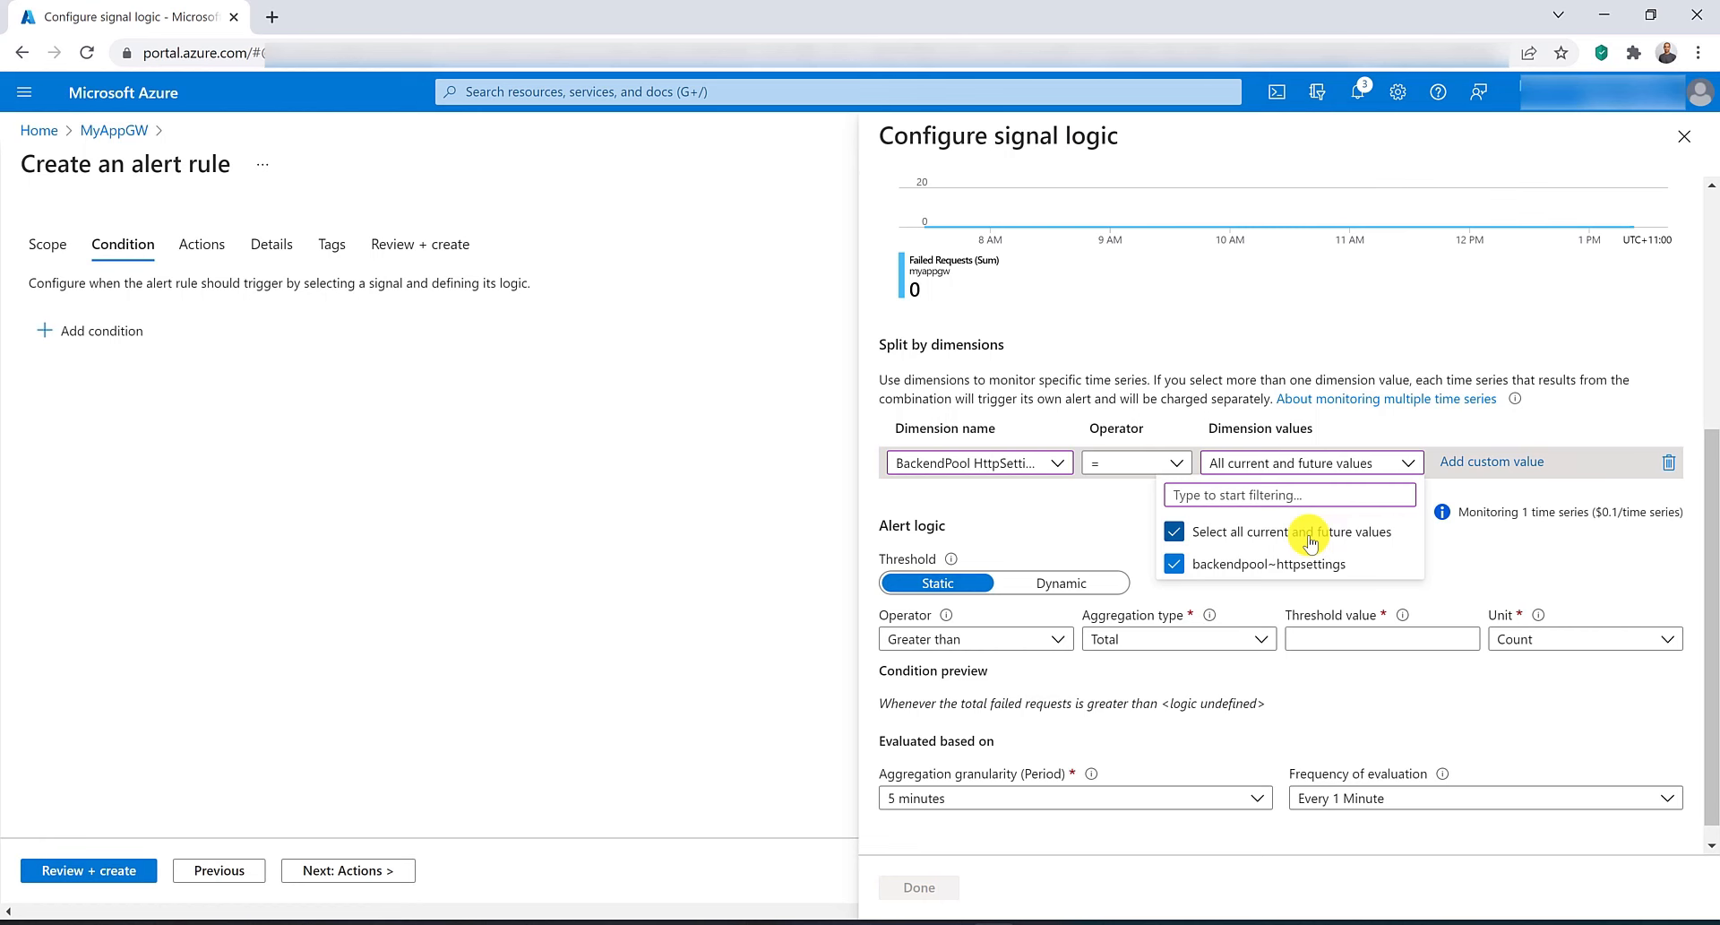
left_click(1223, 462)
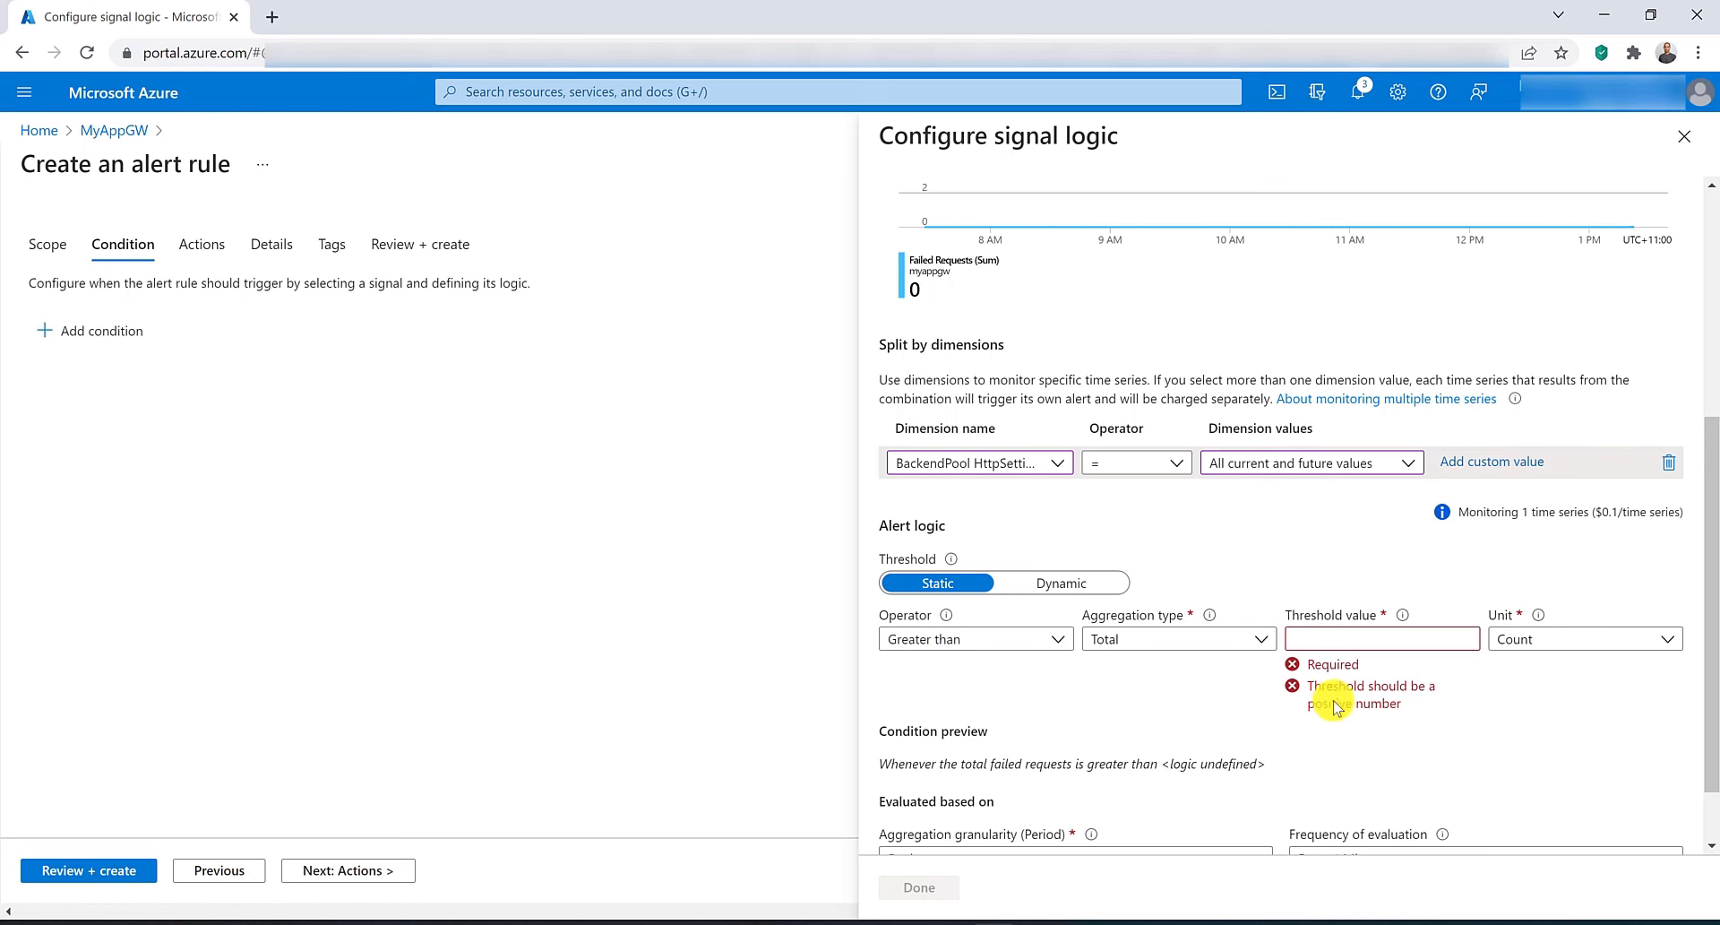
left_click(1380, 637)
type("10")
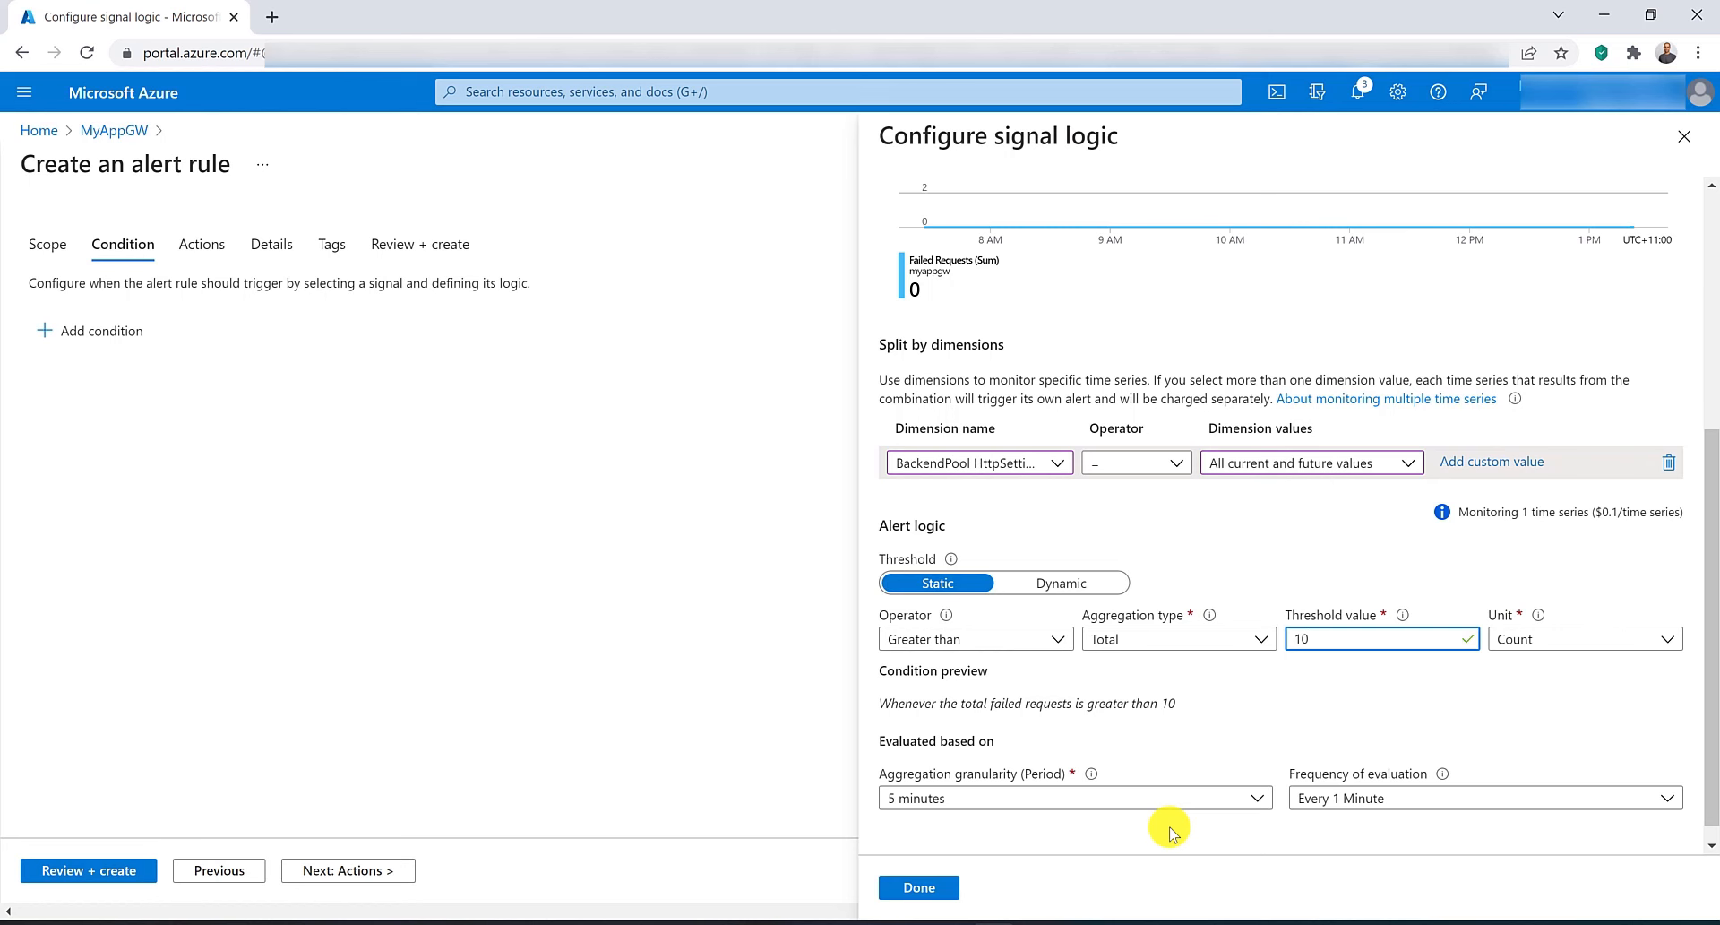
Try a Dynamic threshold with High sensitivity, then switch back to the Static threshold.
left_click(1093, 583)
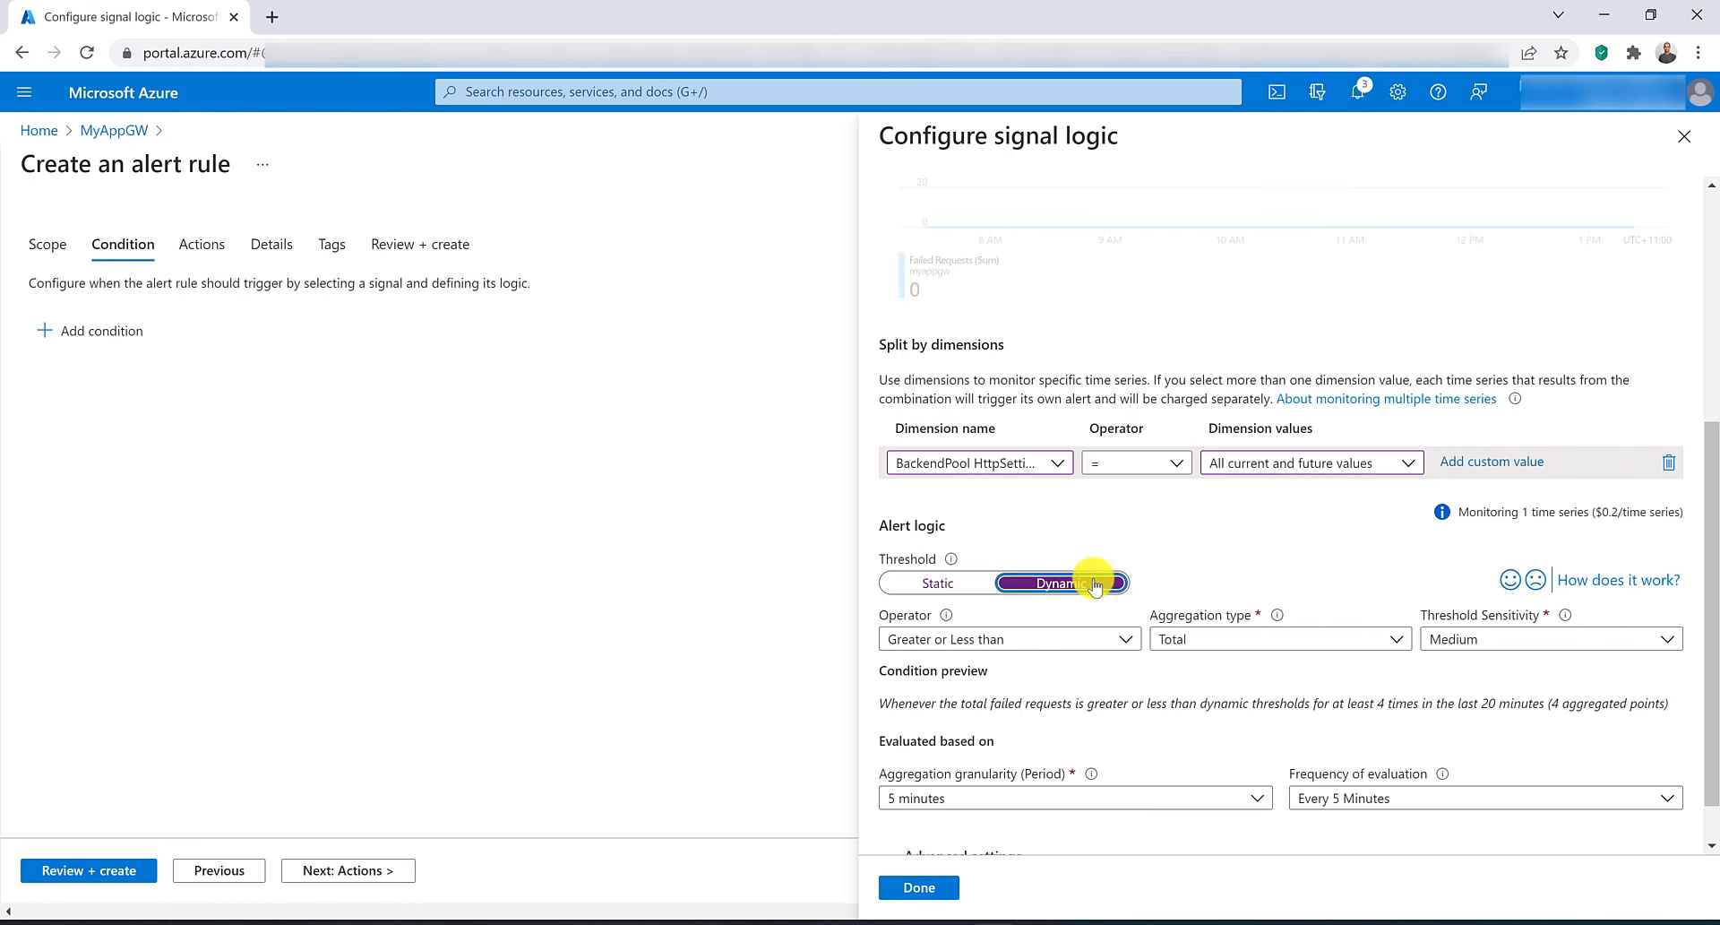
left_click(1488, 641)
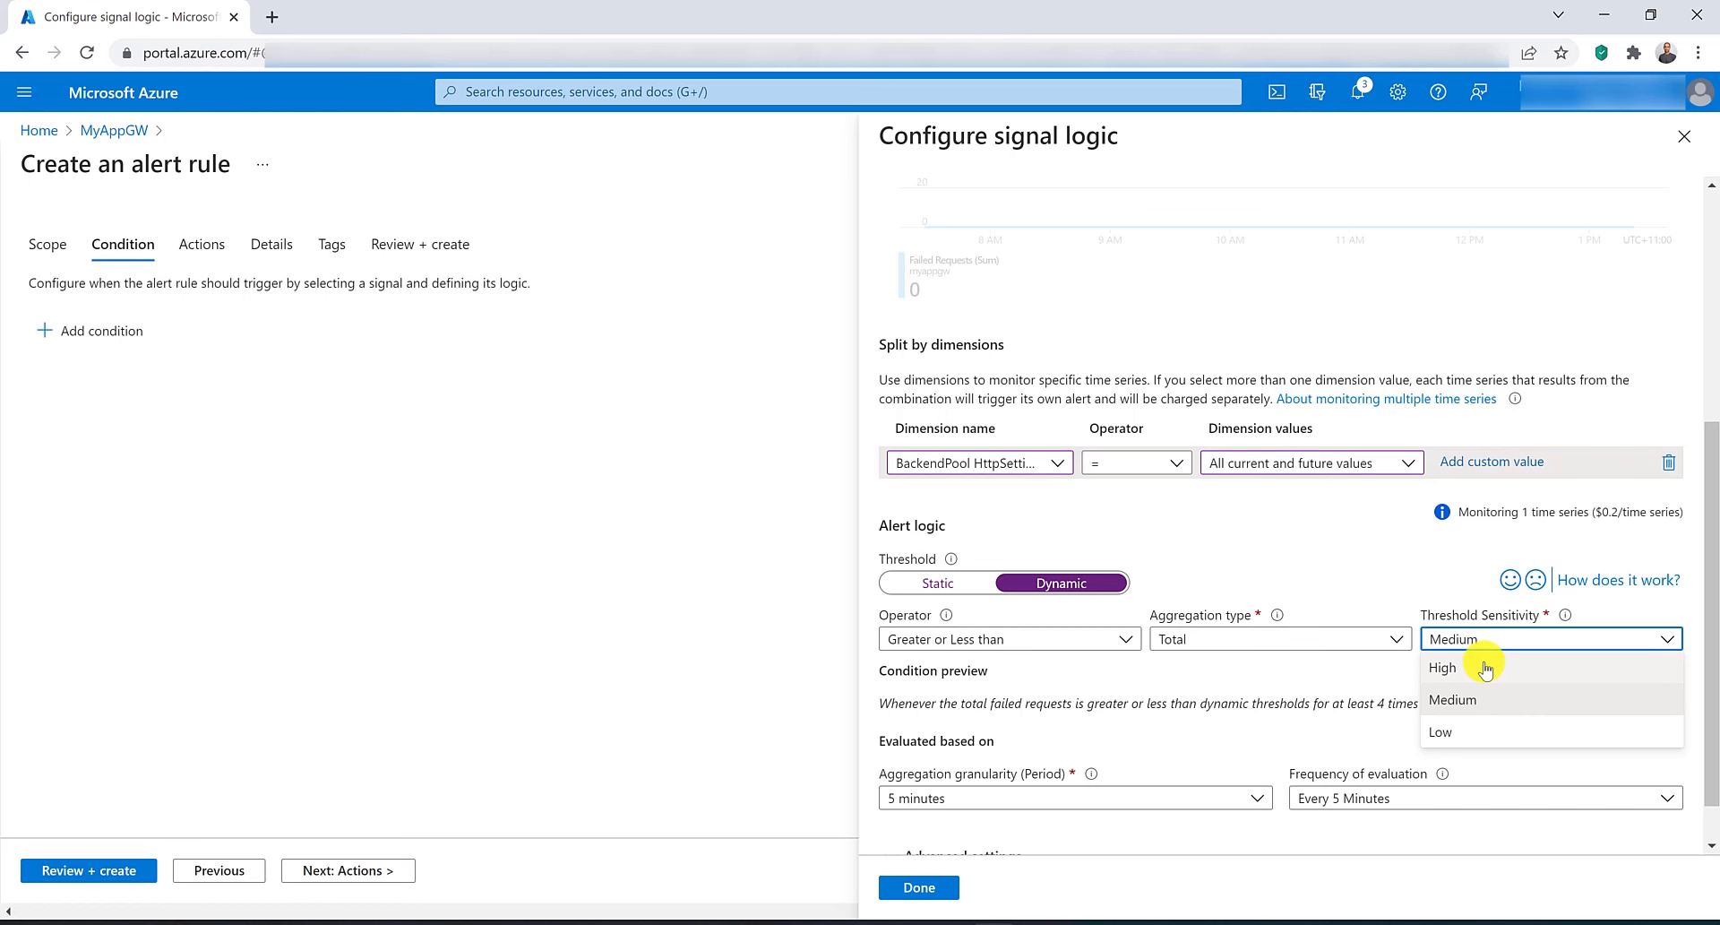
left_click(1485, 667)
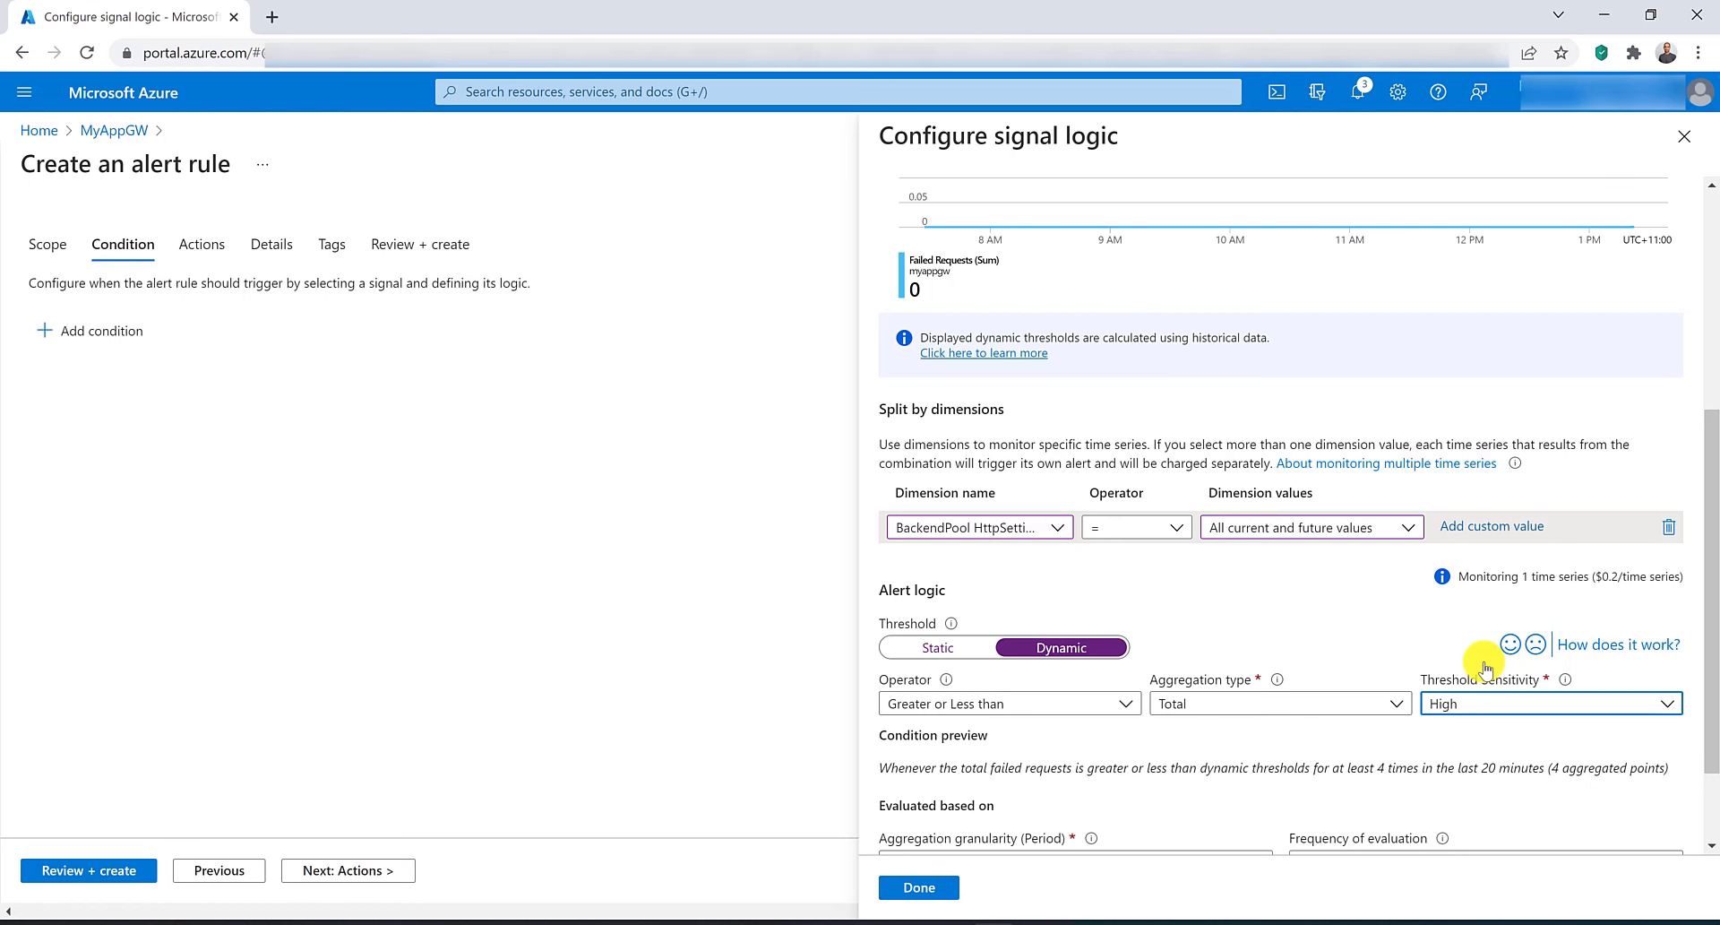
left_click(1484, 702)
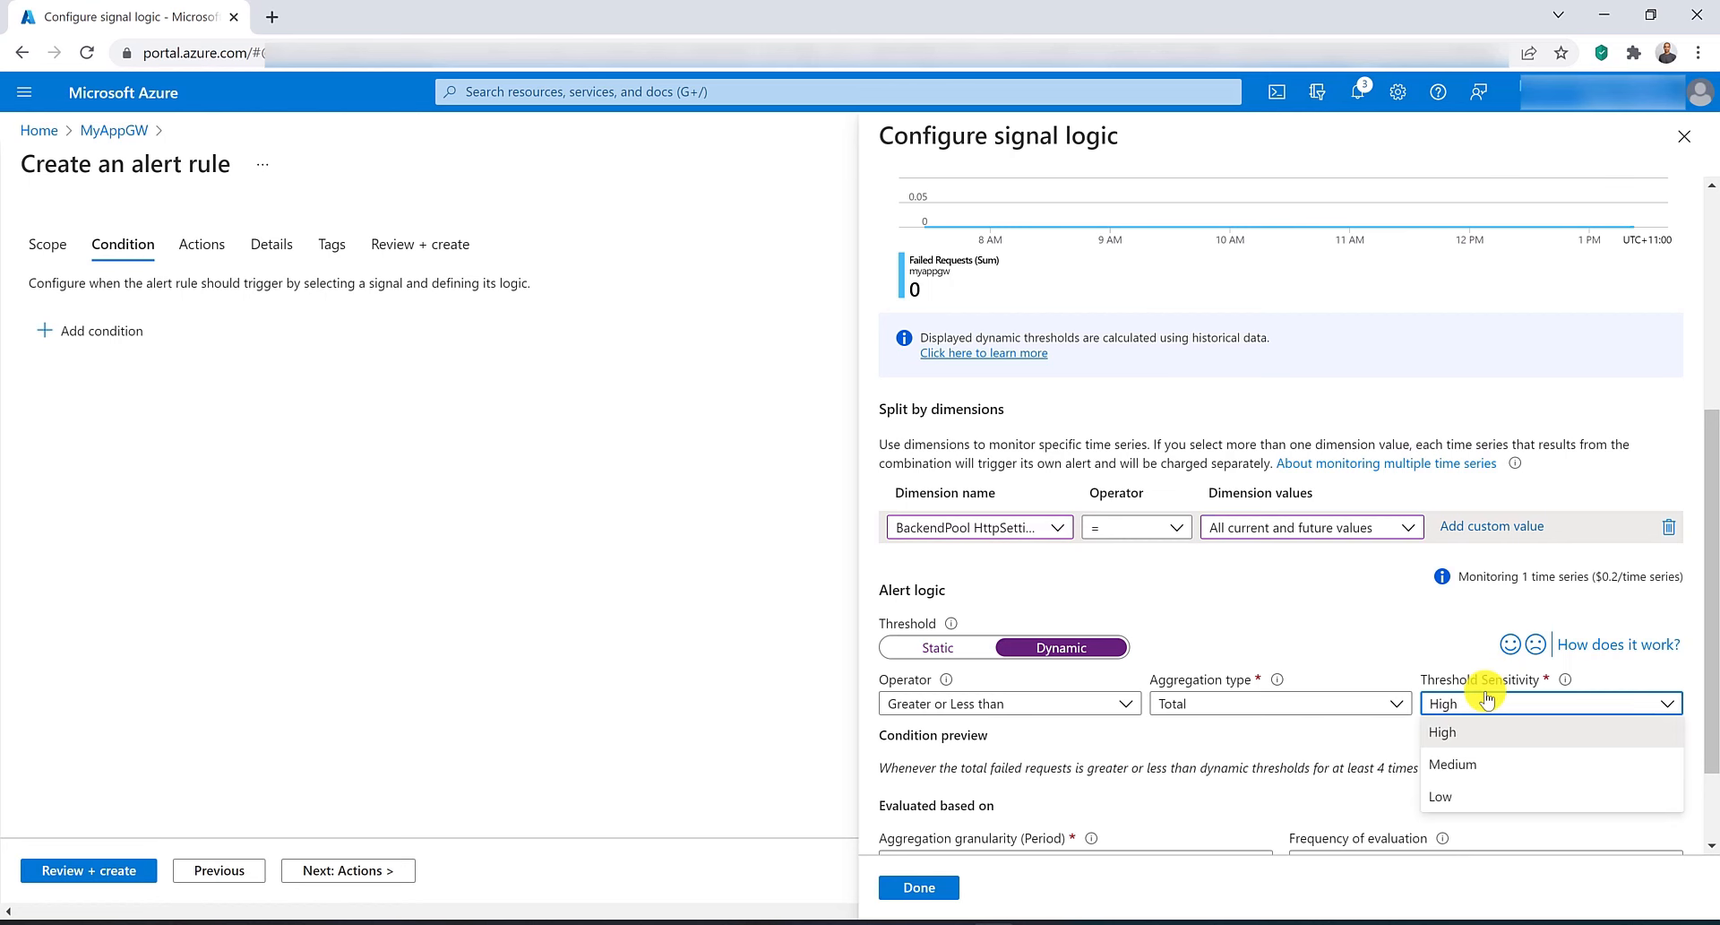
left_click(973, 655)
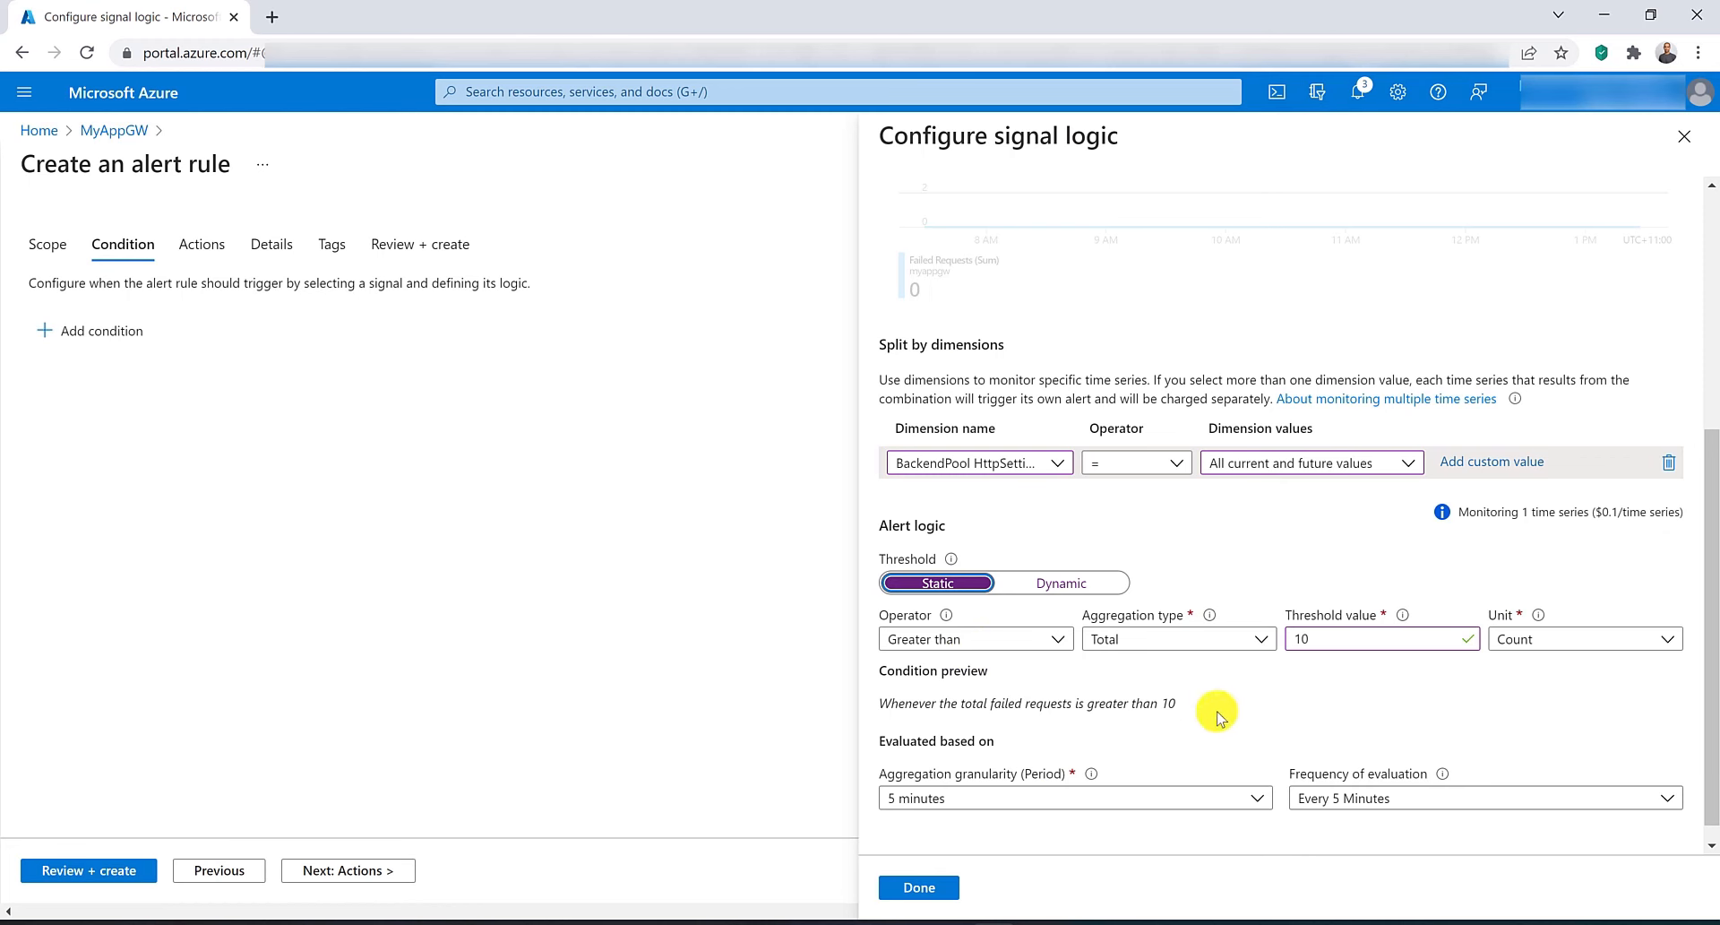
Confirm the alert condition and start creating a new action group named actiongroup for the alert rule.
left_click(938, 893)
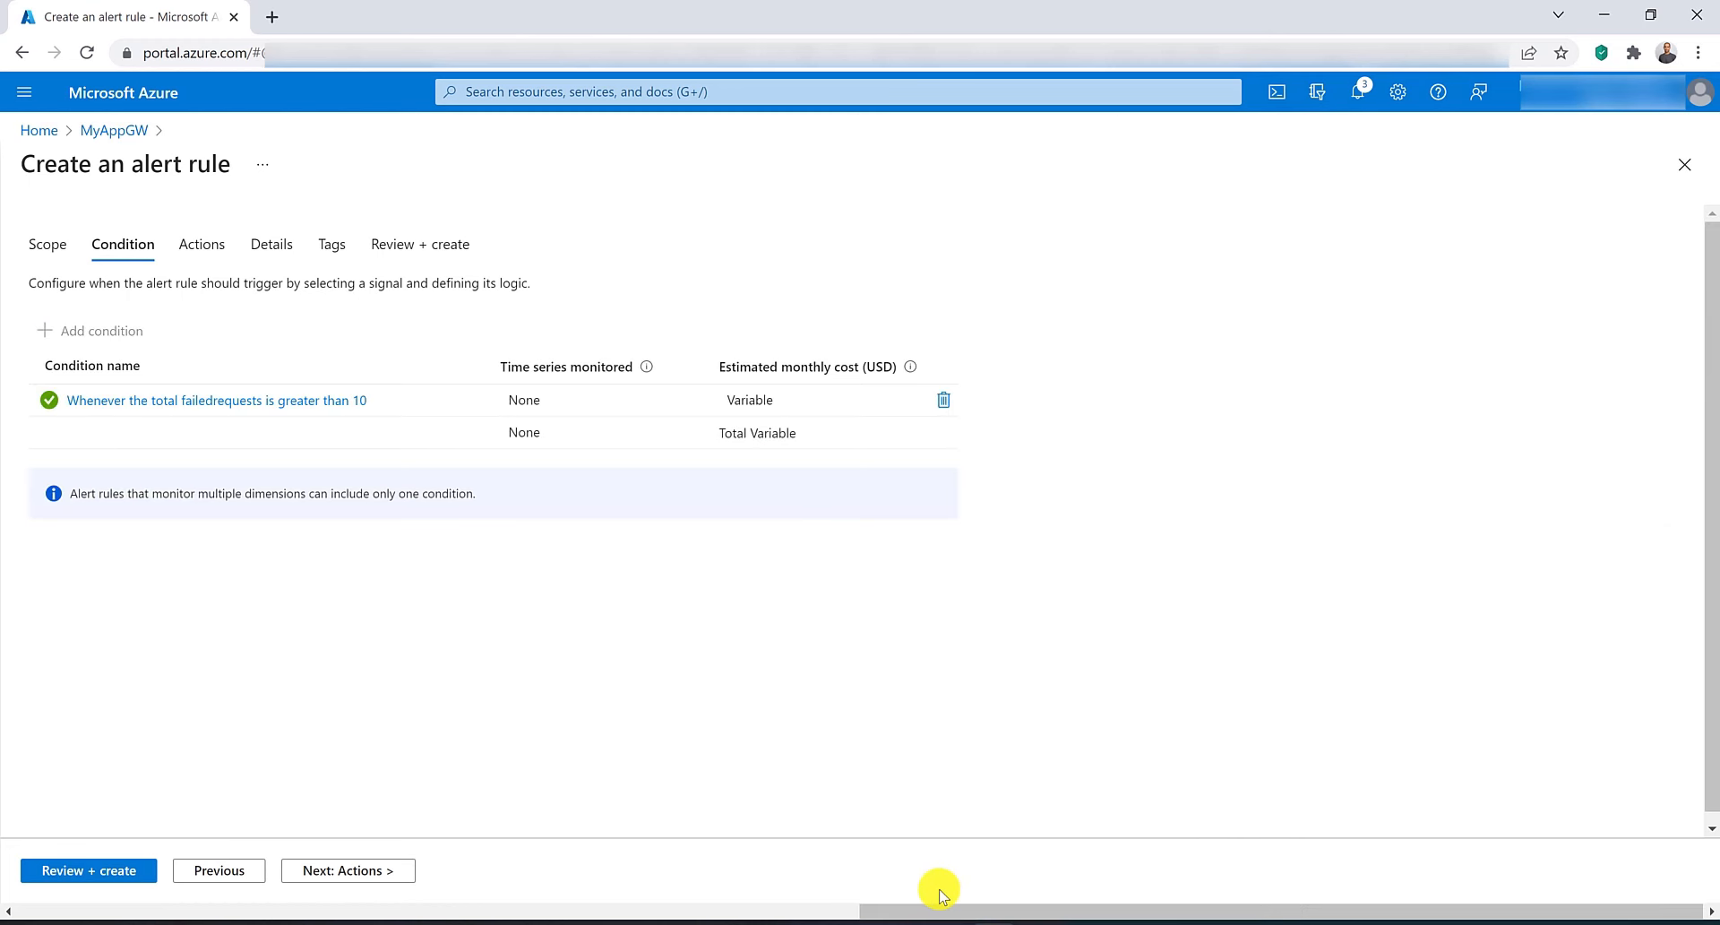
left_click(219, 259)
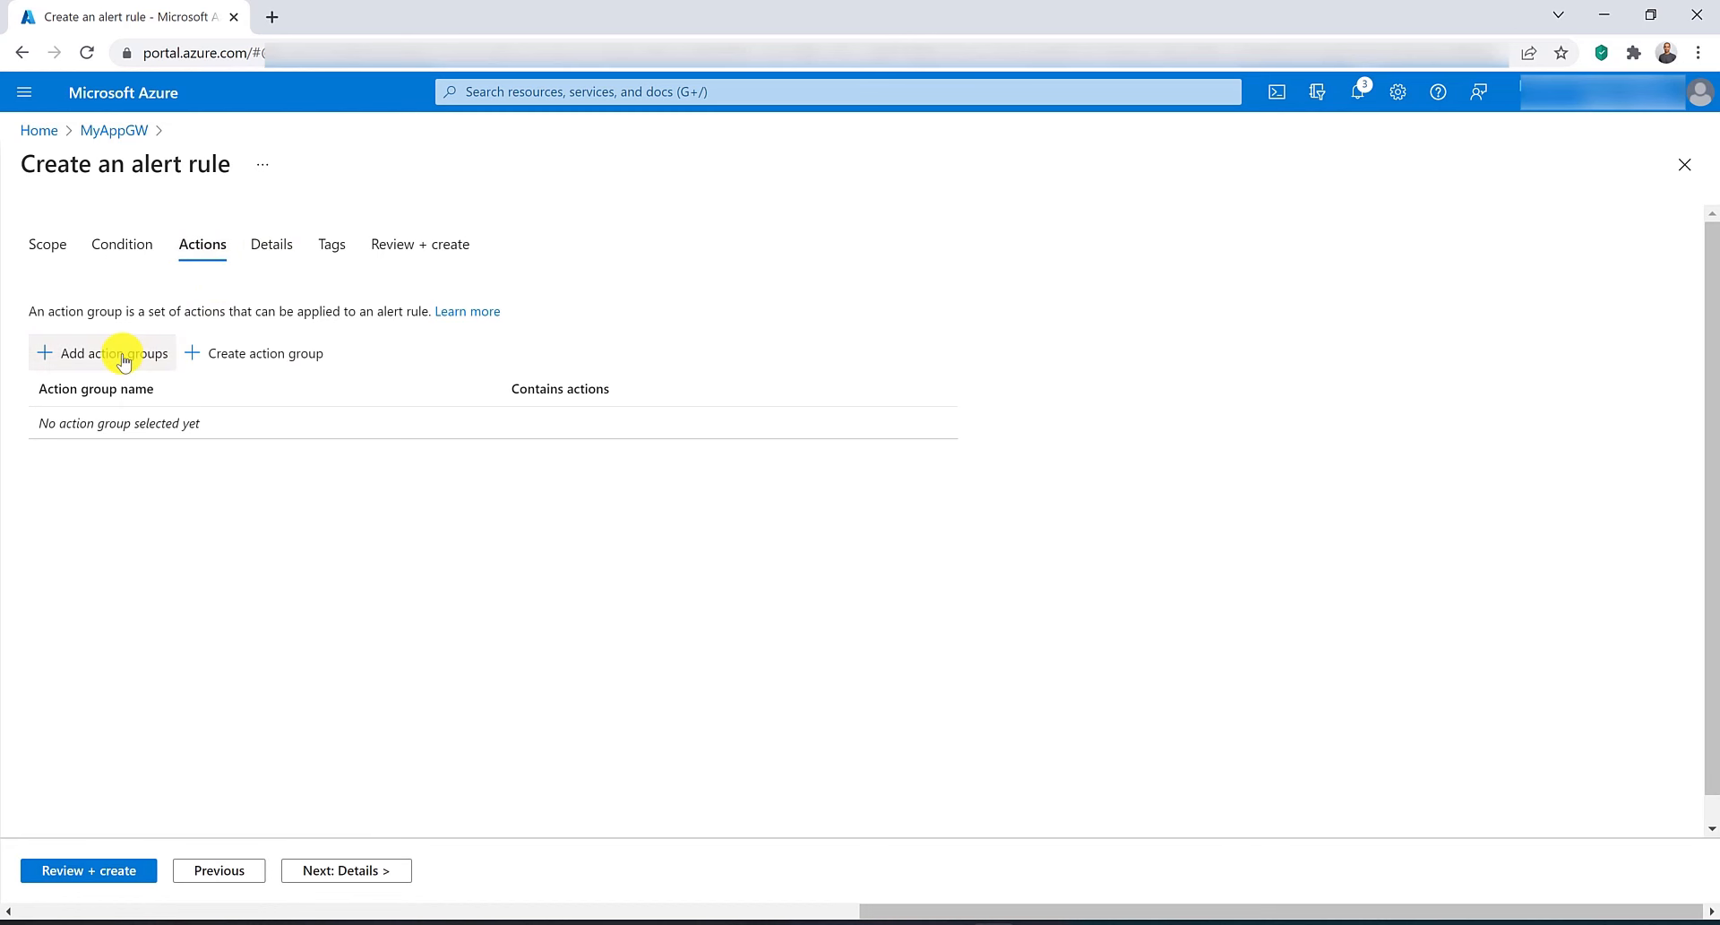
left_click(246, 361)
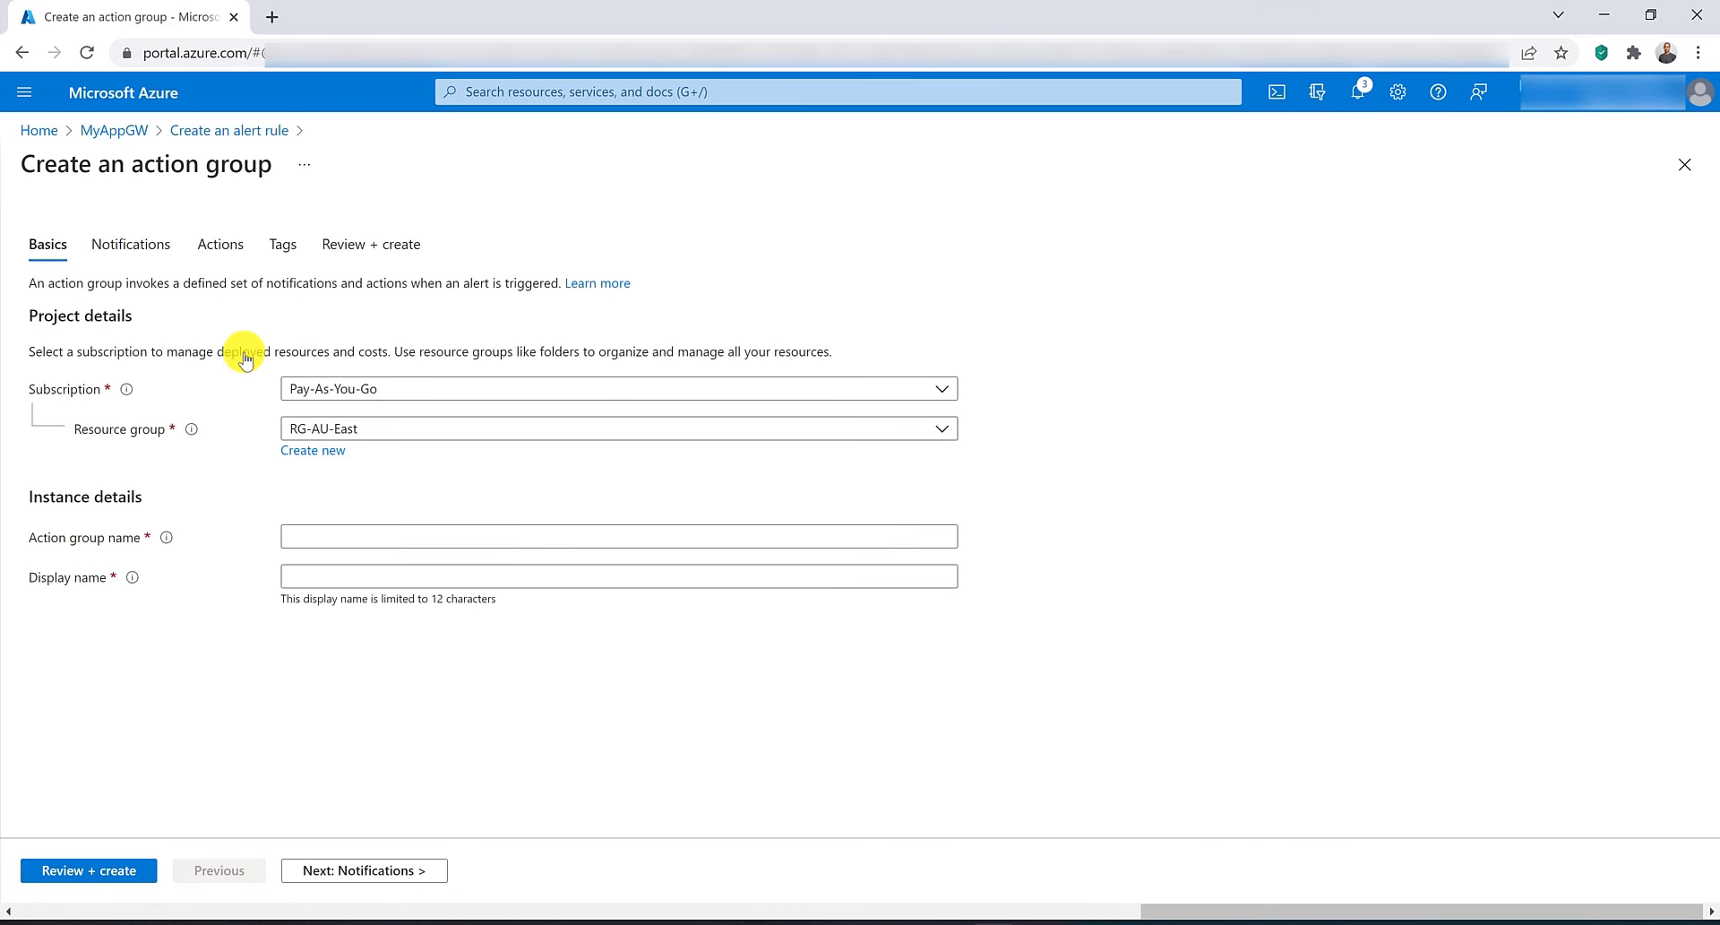
left_click(403, 531)
type("s")
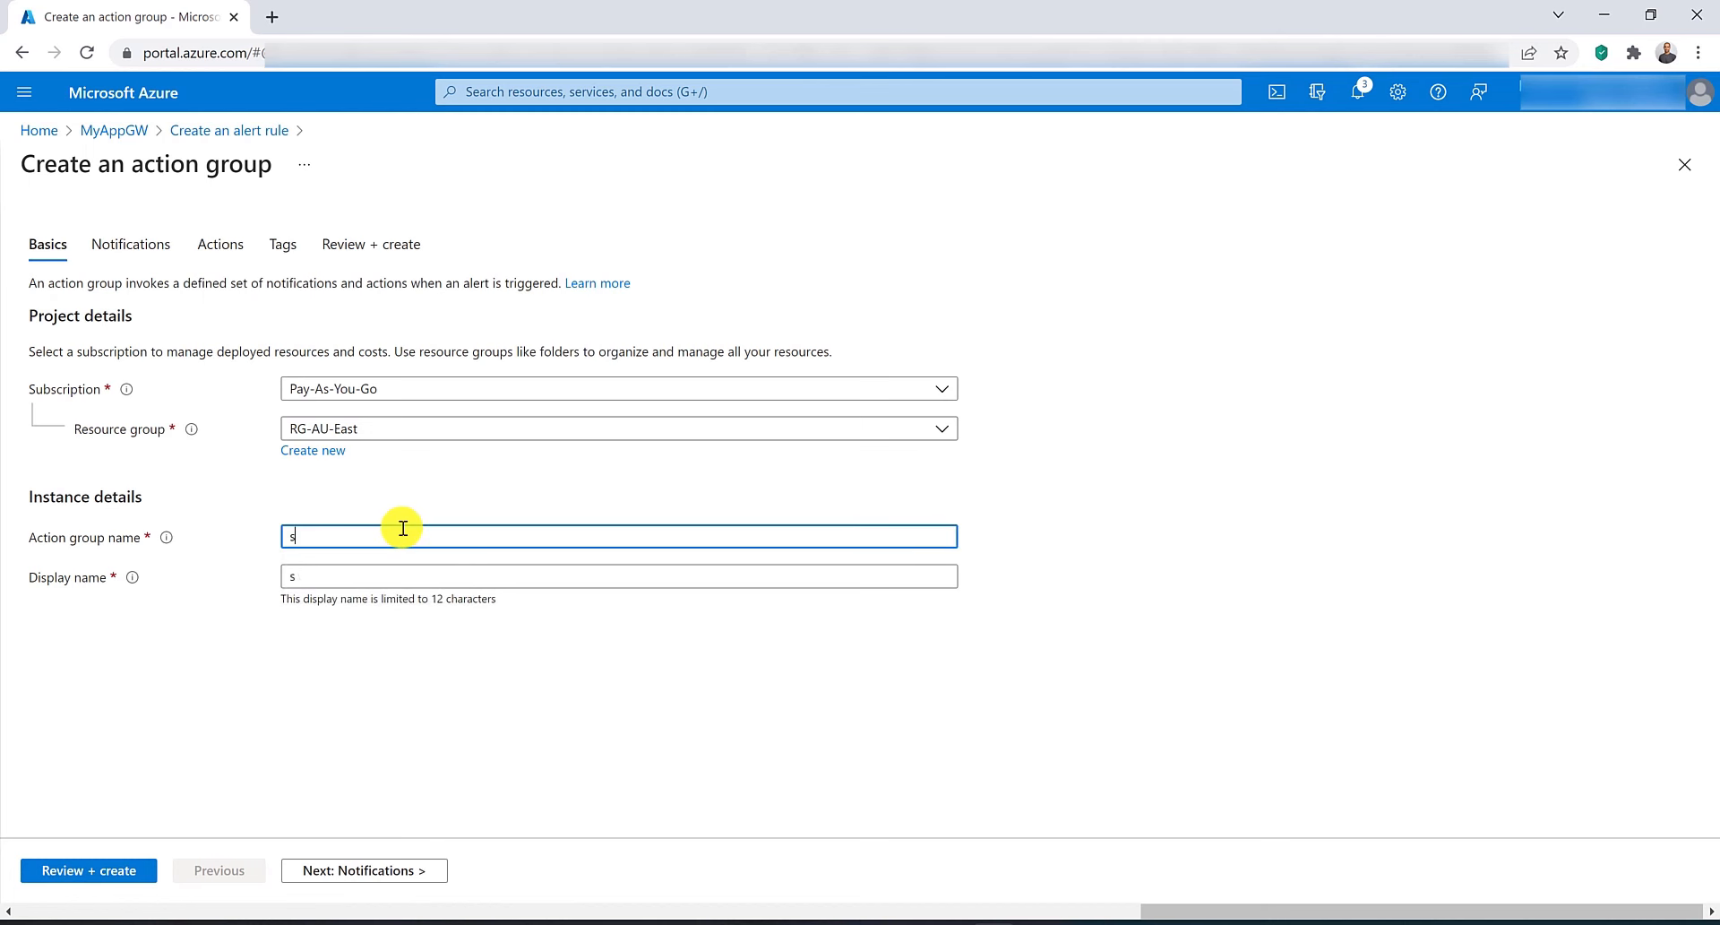
key("BackSpace")
type("actiongrou")
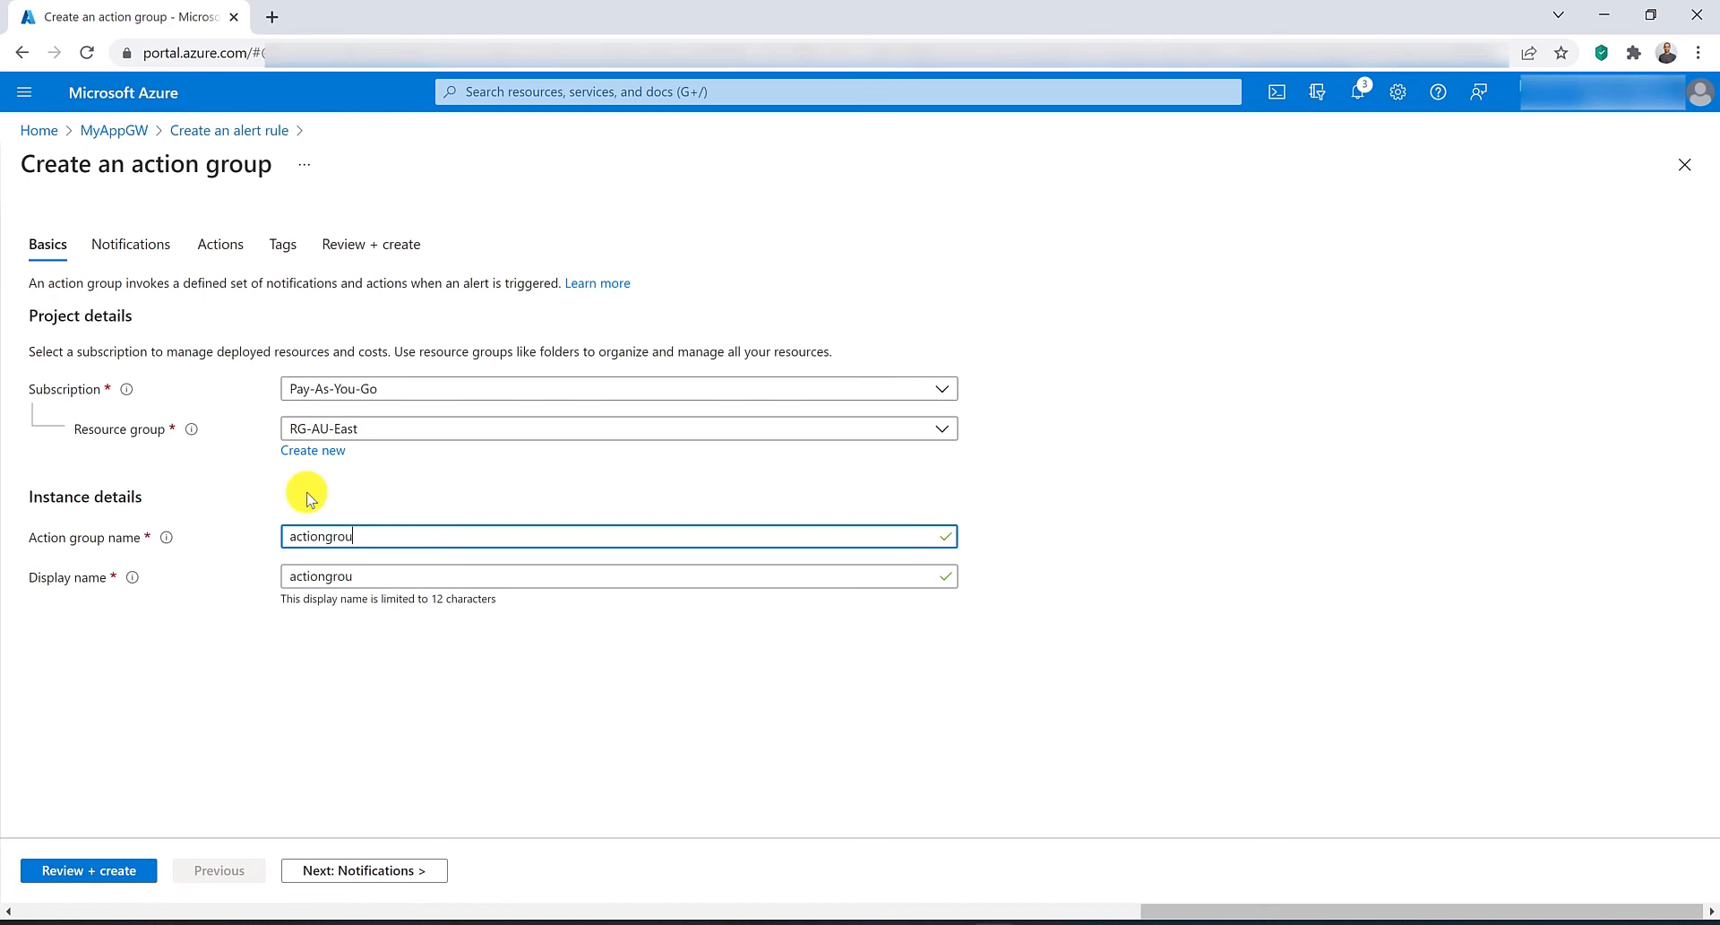
type("p")
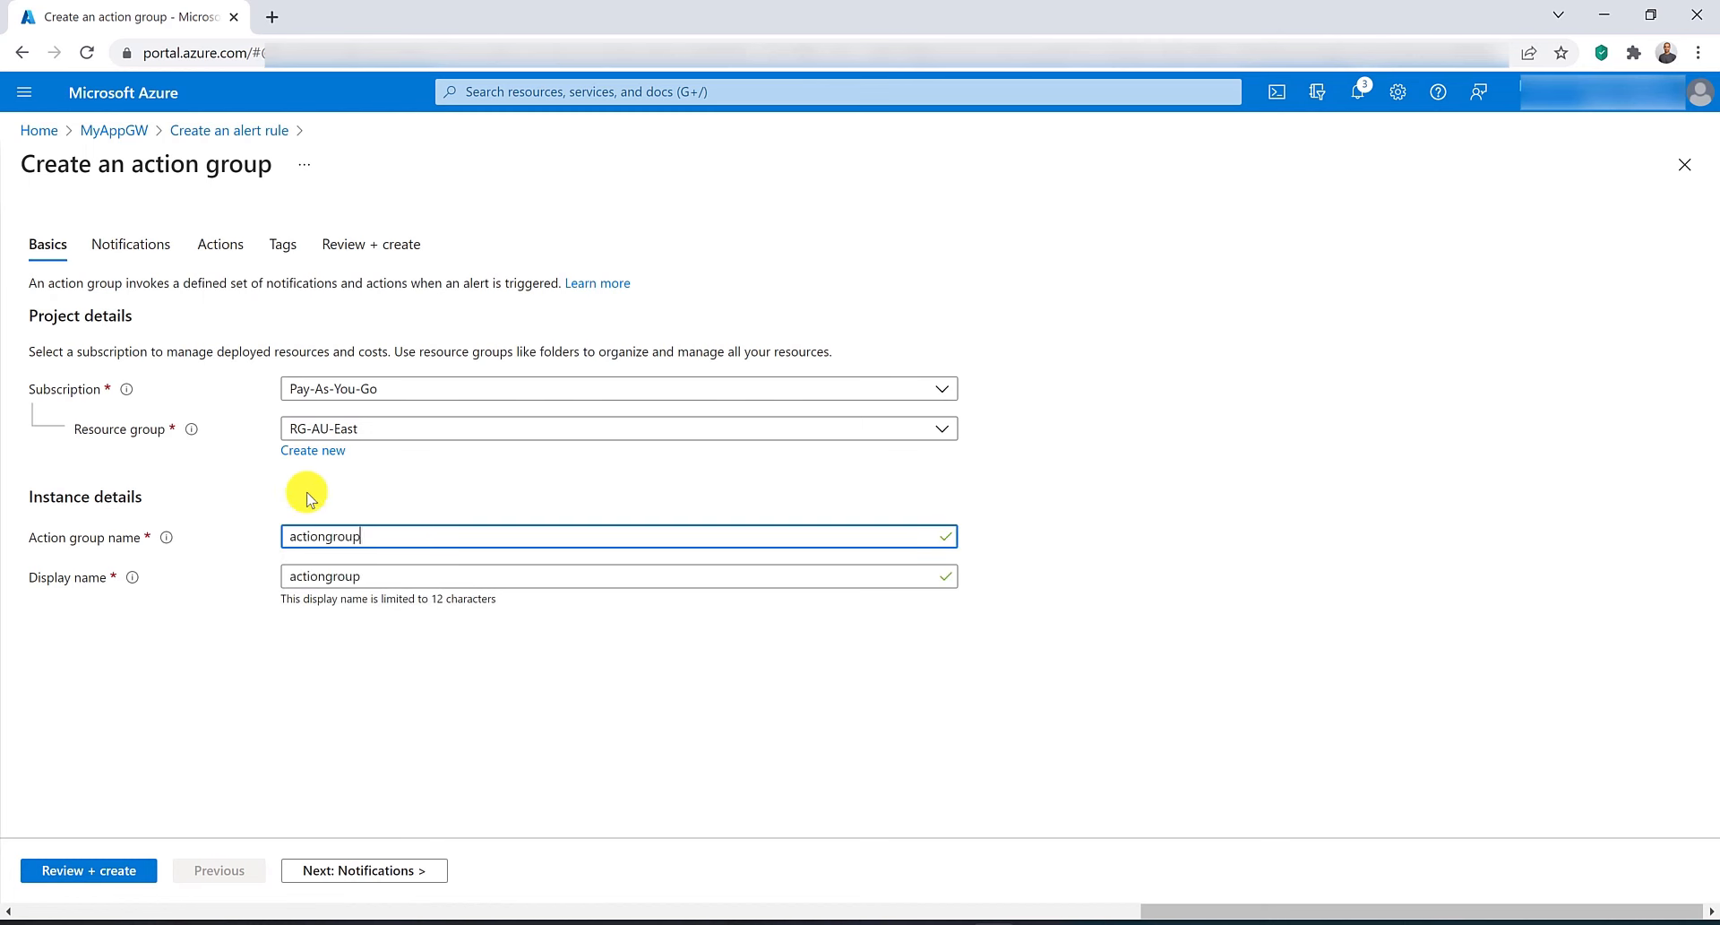
left_click(141, 256)
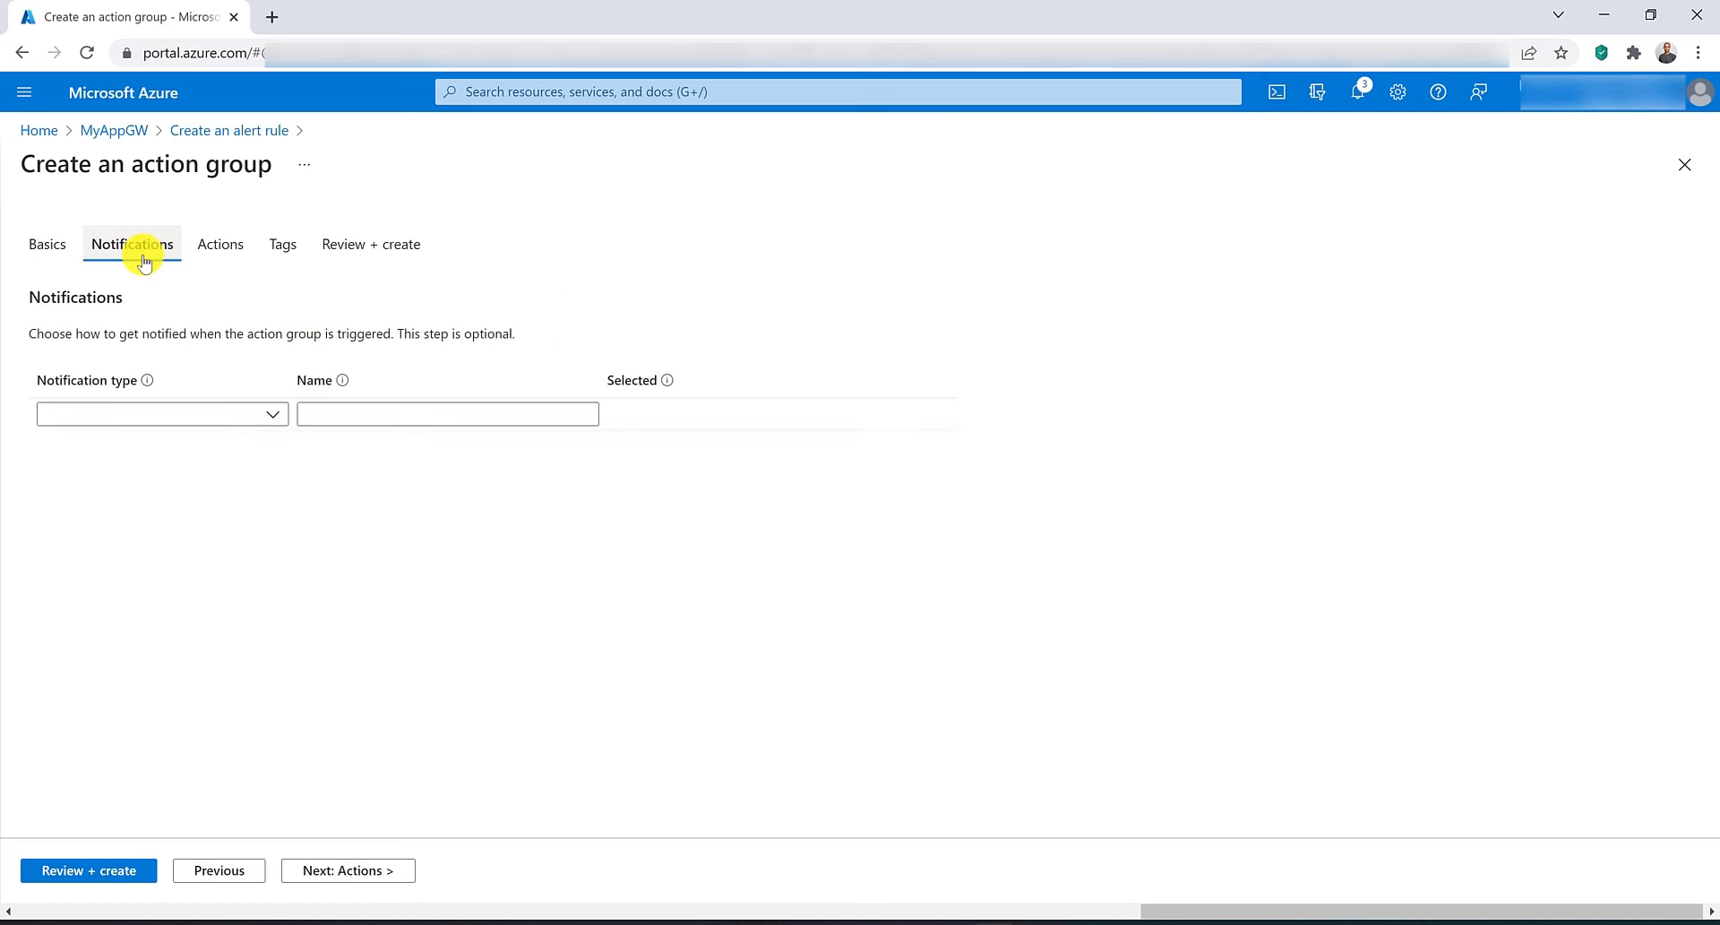
left_click(268, 415)
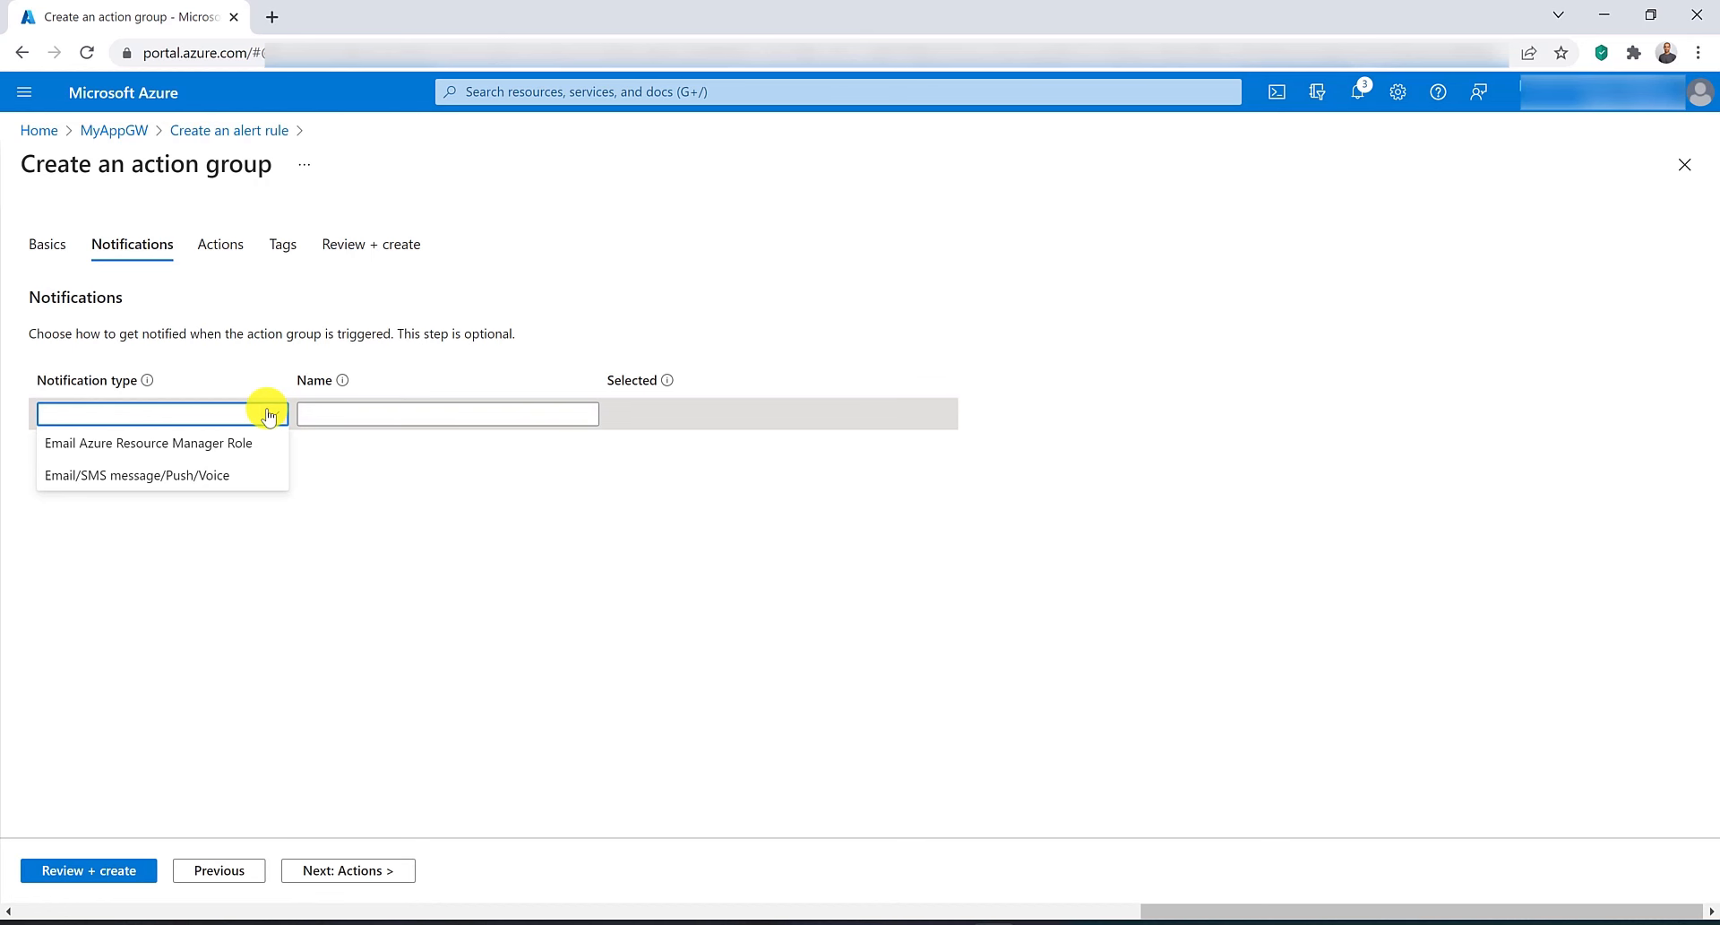
left_click(287, 326)
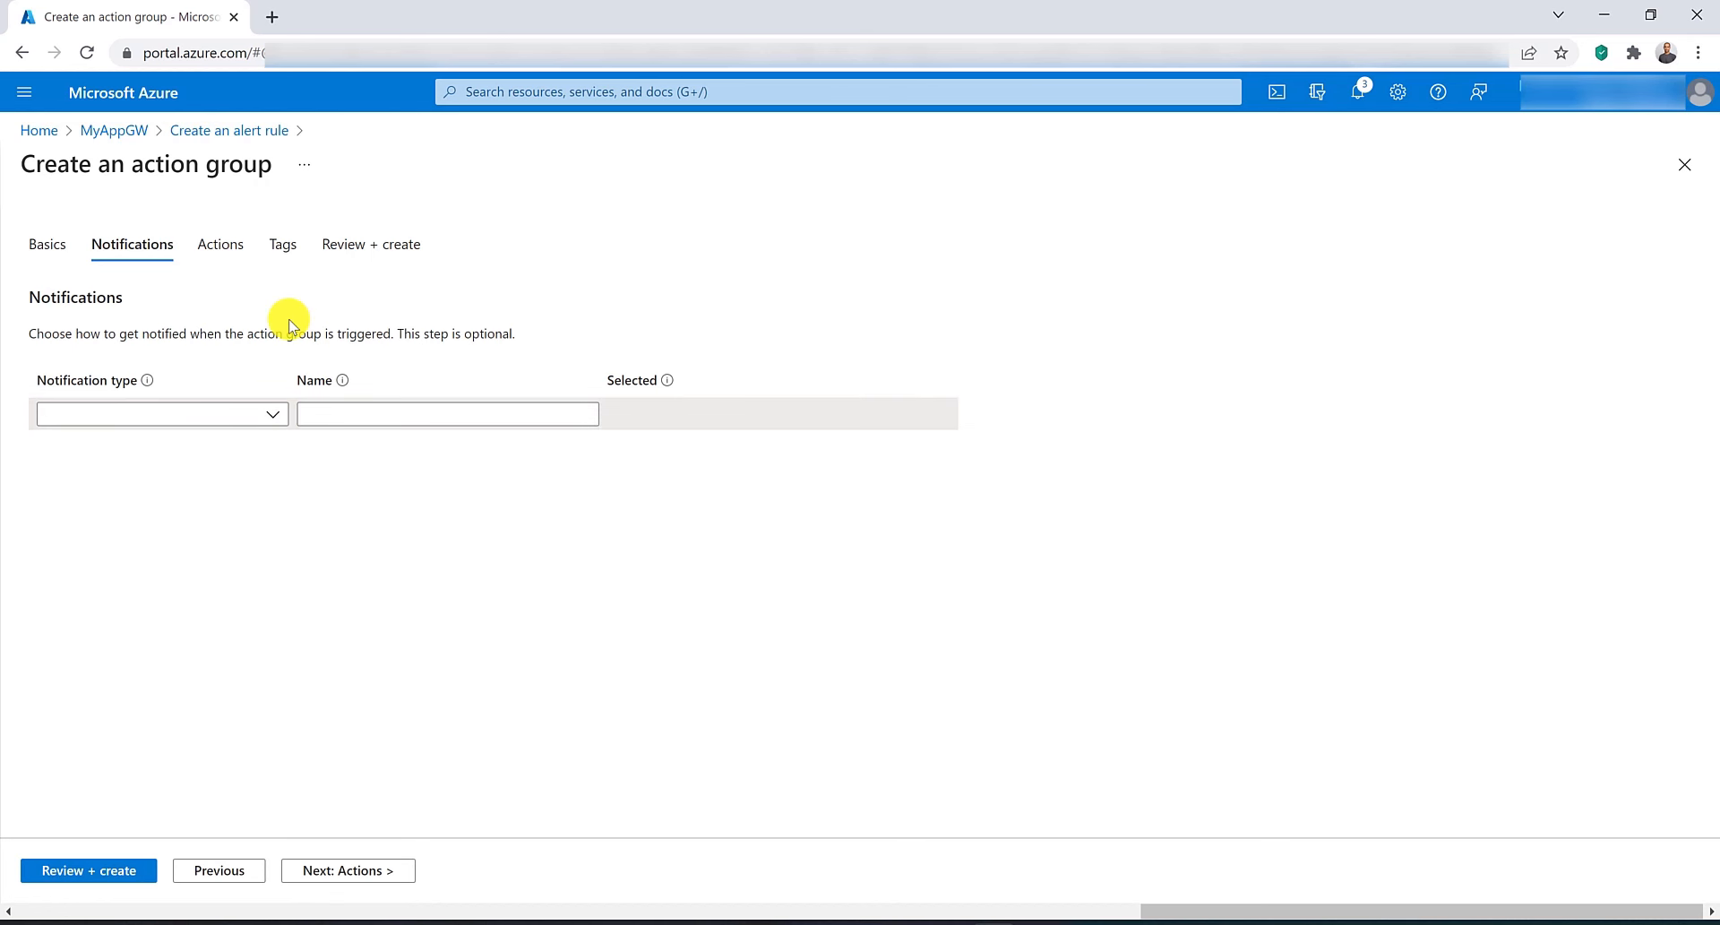
Try adding an Azure Function action to the action group.
left_click(221, 244)
left_click(271, 411)
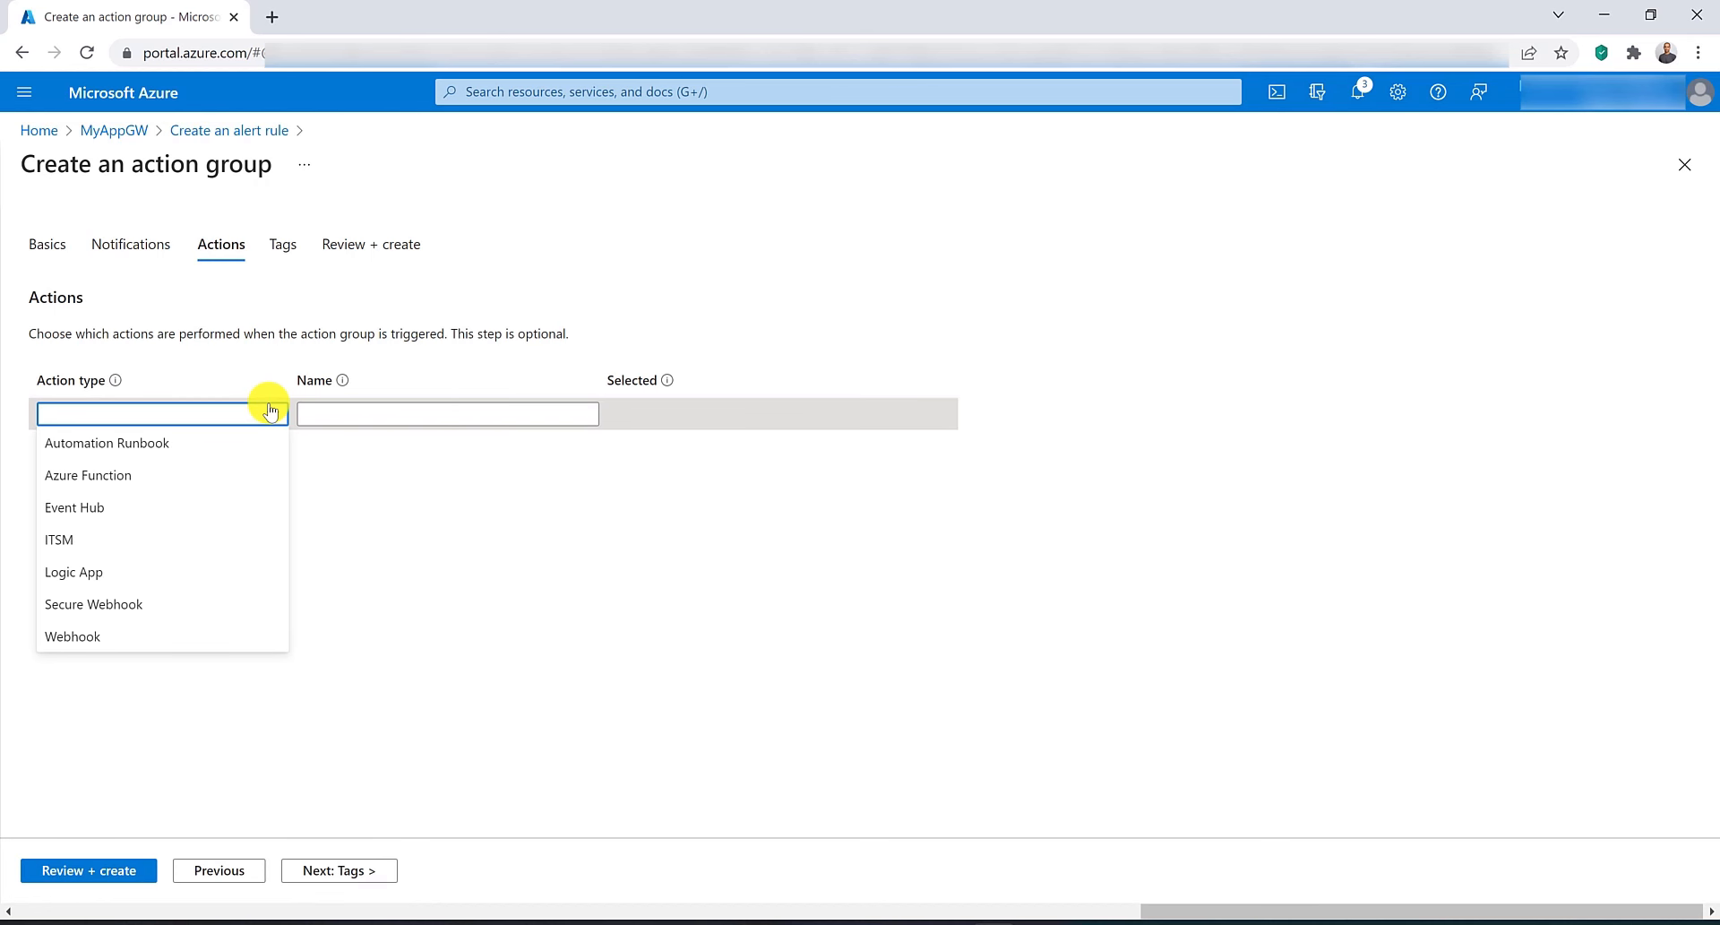
left_click(239, 474)
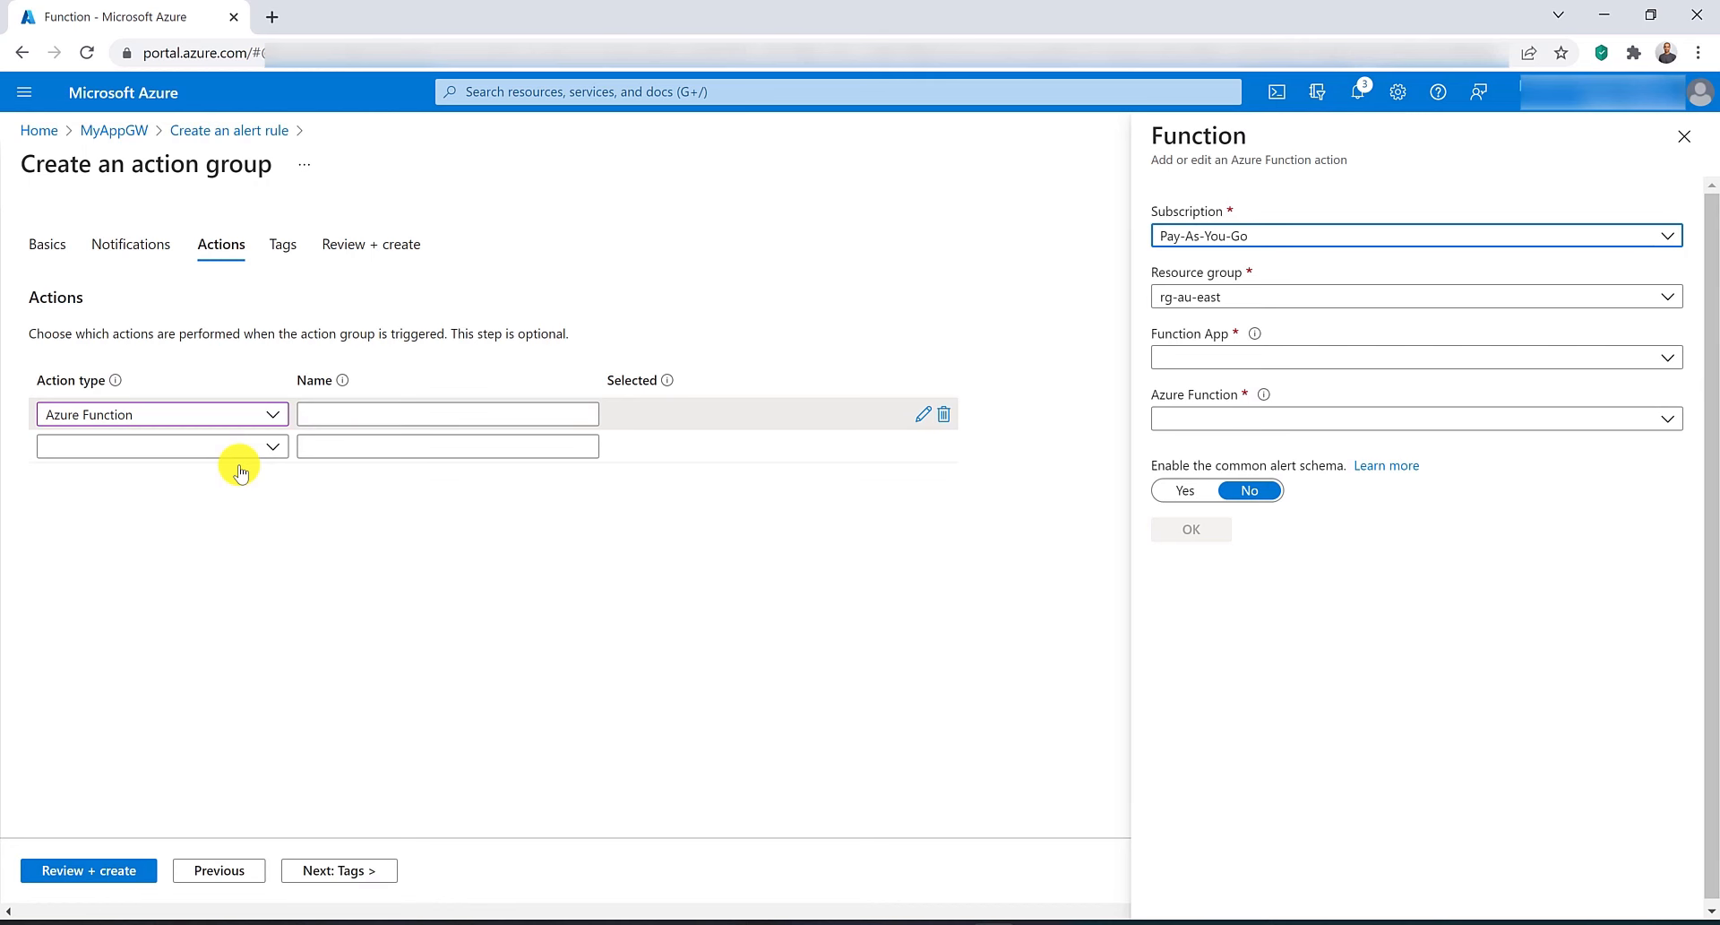
left_click(240, 417)
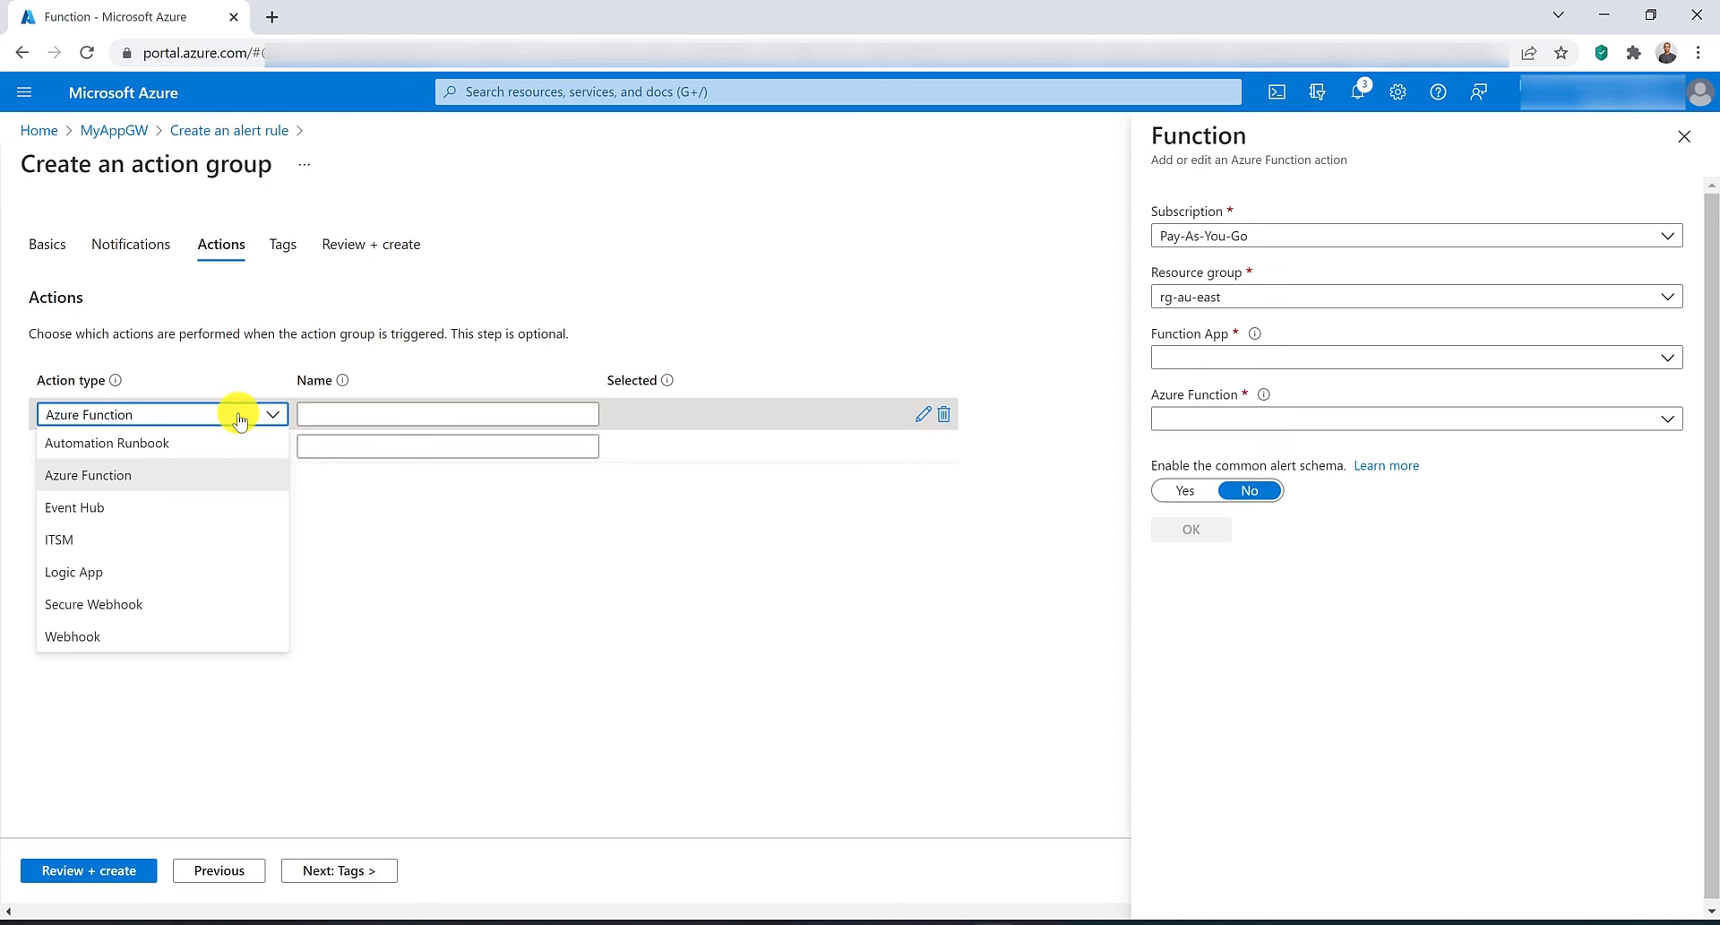
left_click(341, 536)
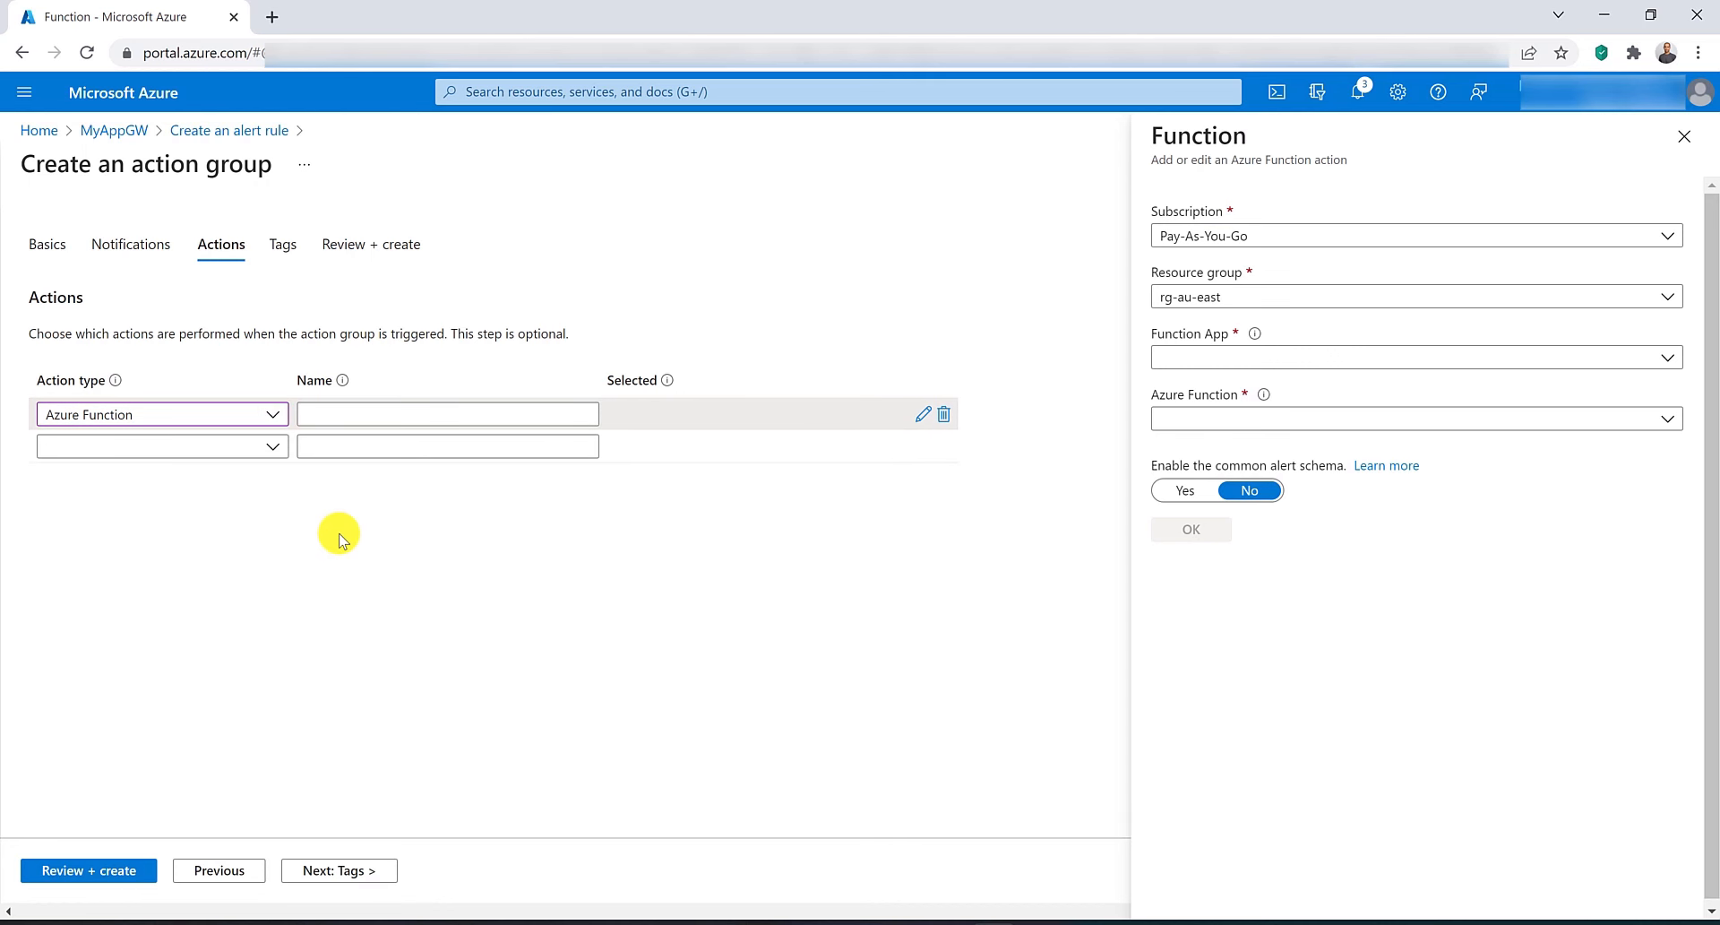
Remove the unconfigured Azure Function action, then review and create the action group.
left_click(108, 870)
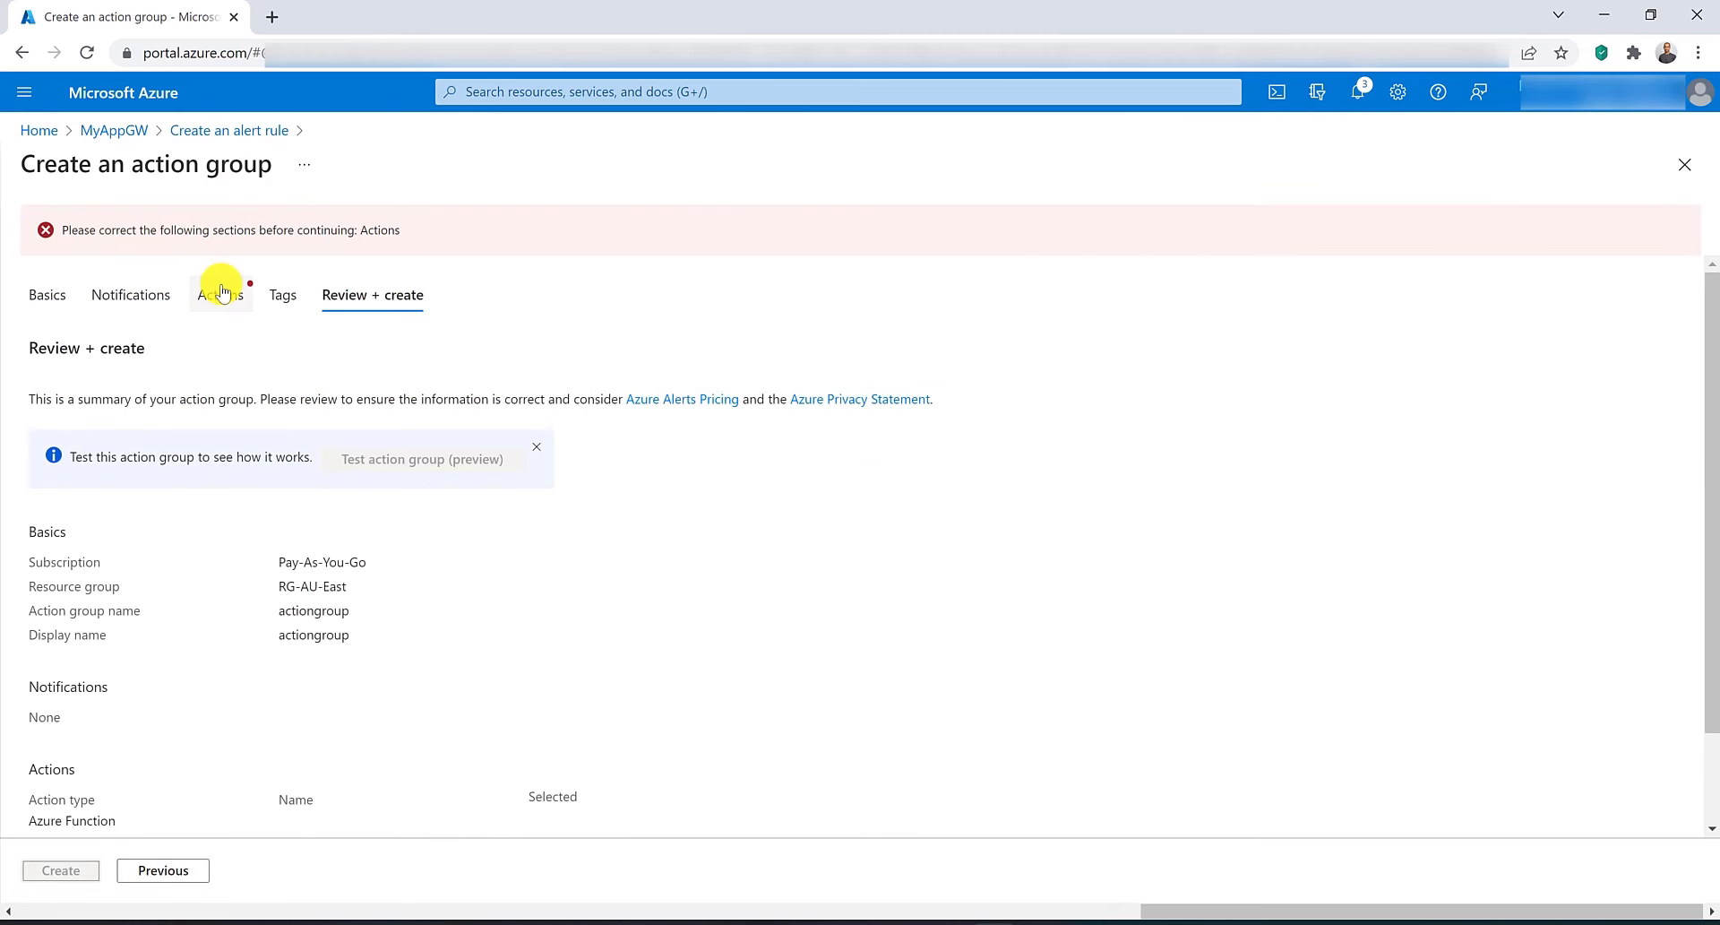
left_click(222, 291)
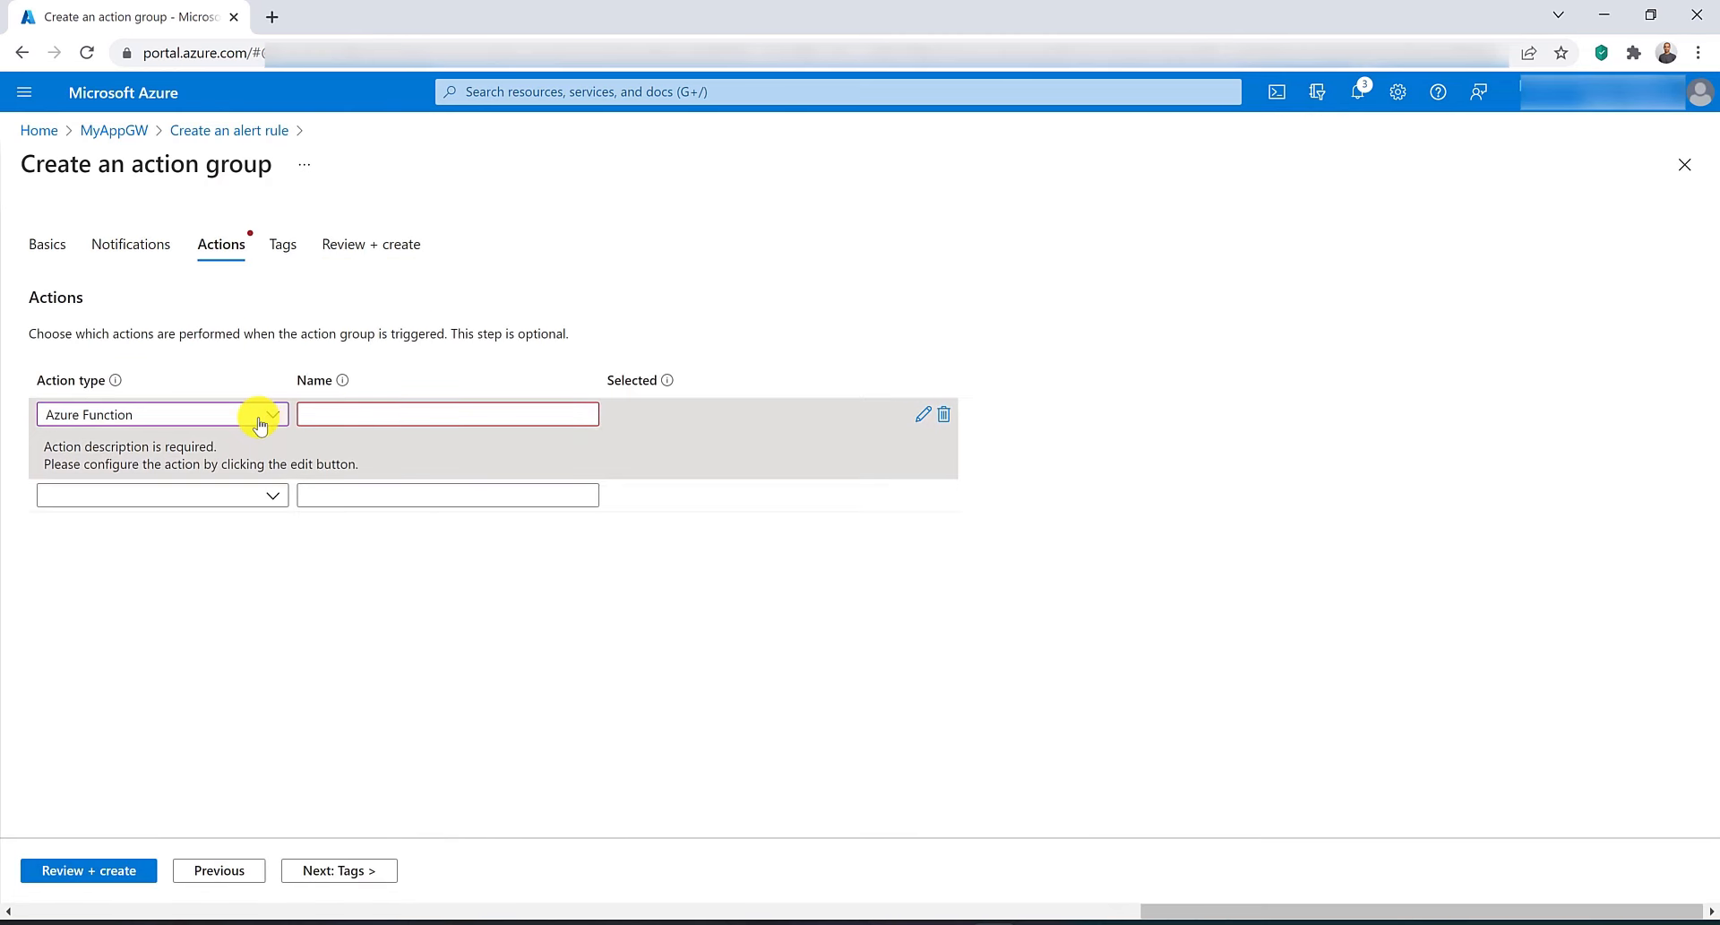
left_click(943, 414)
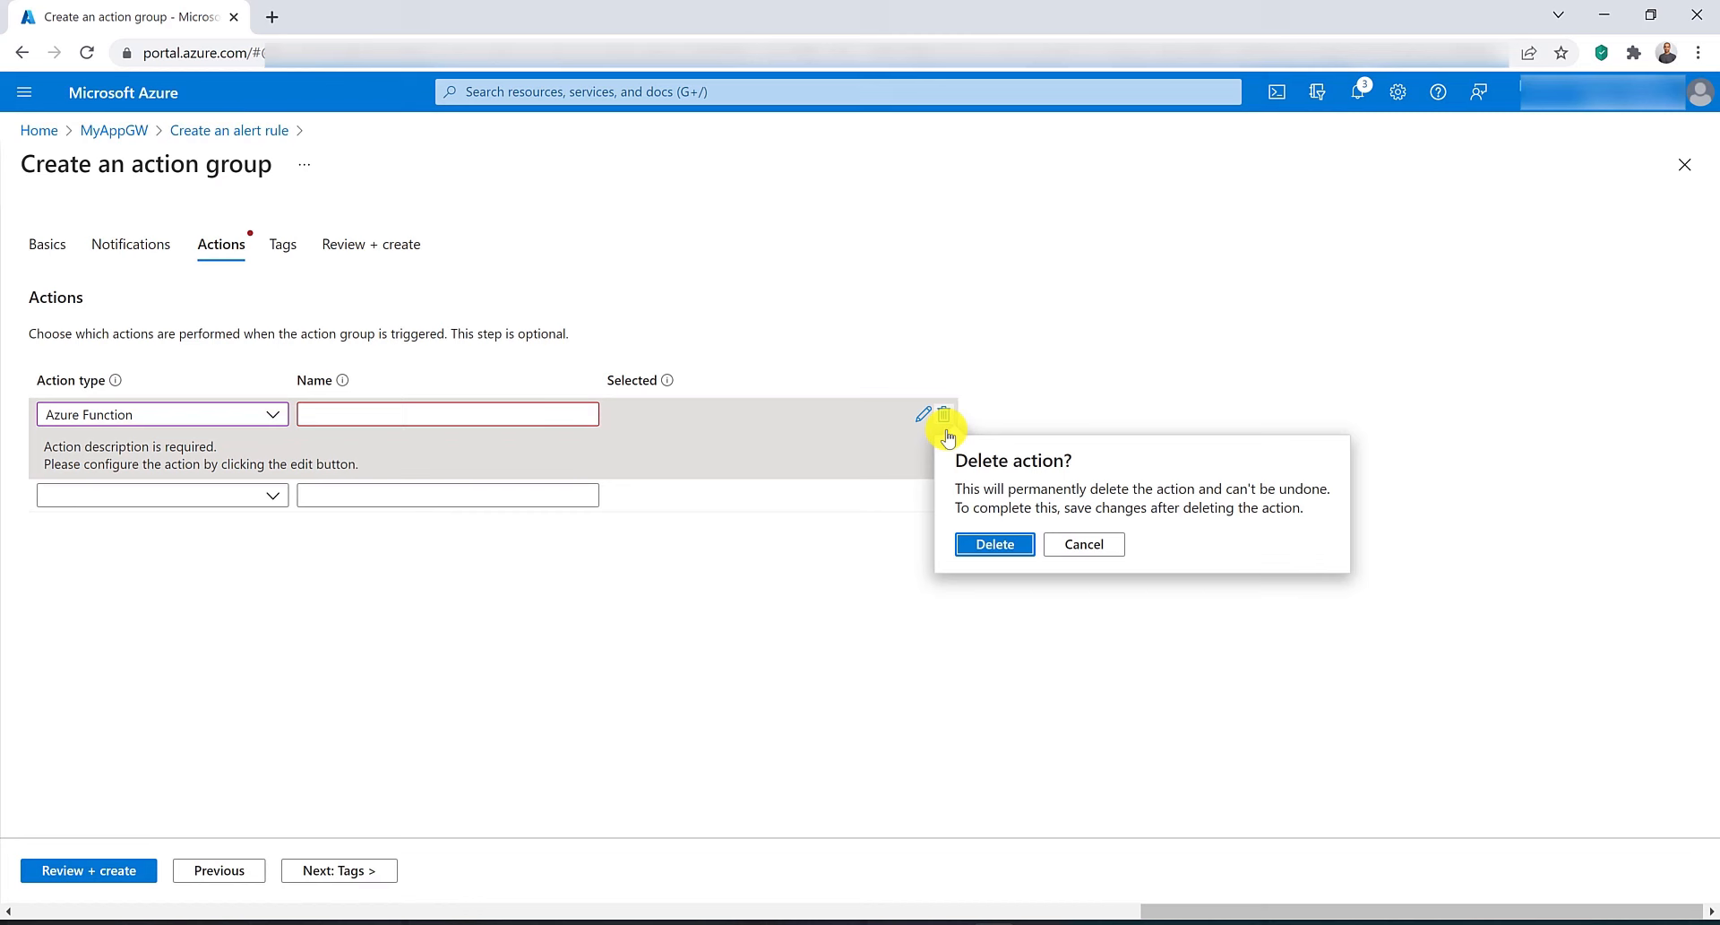
left_click(984, 544)
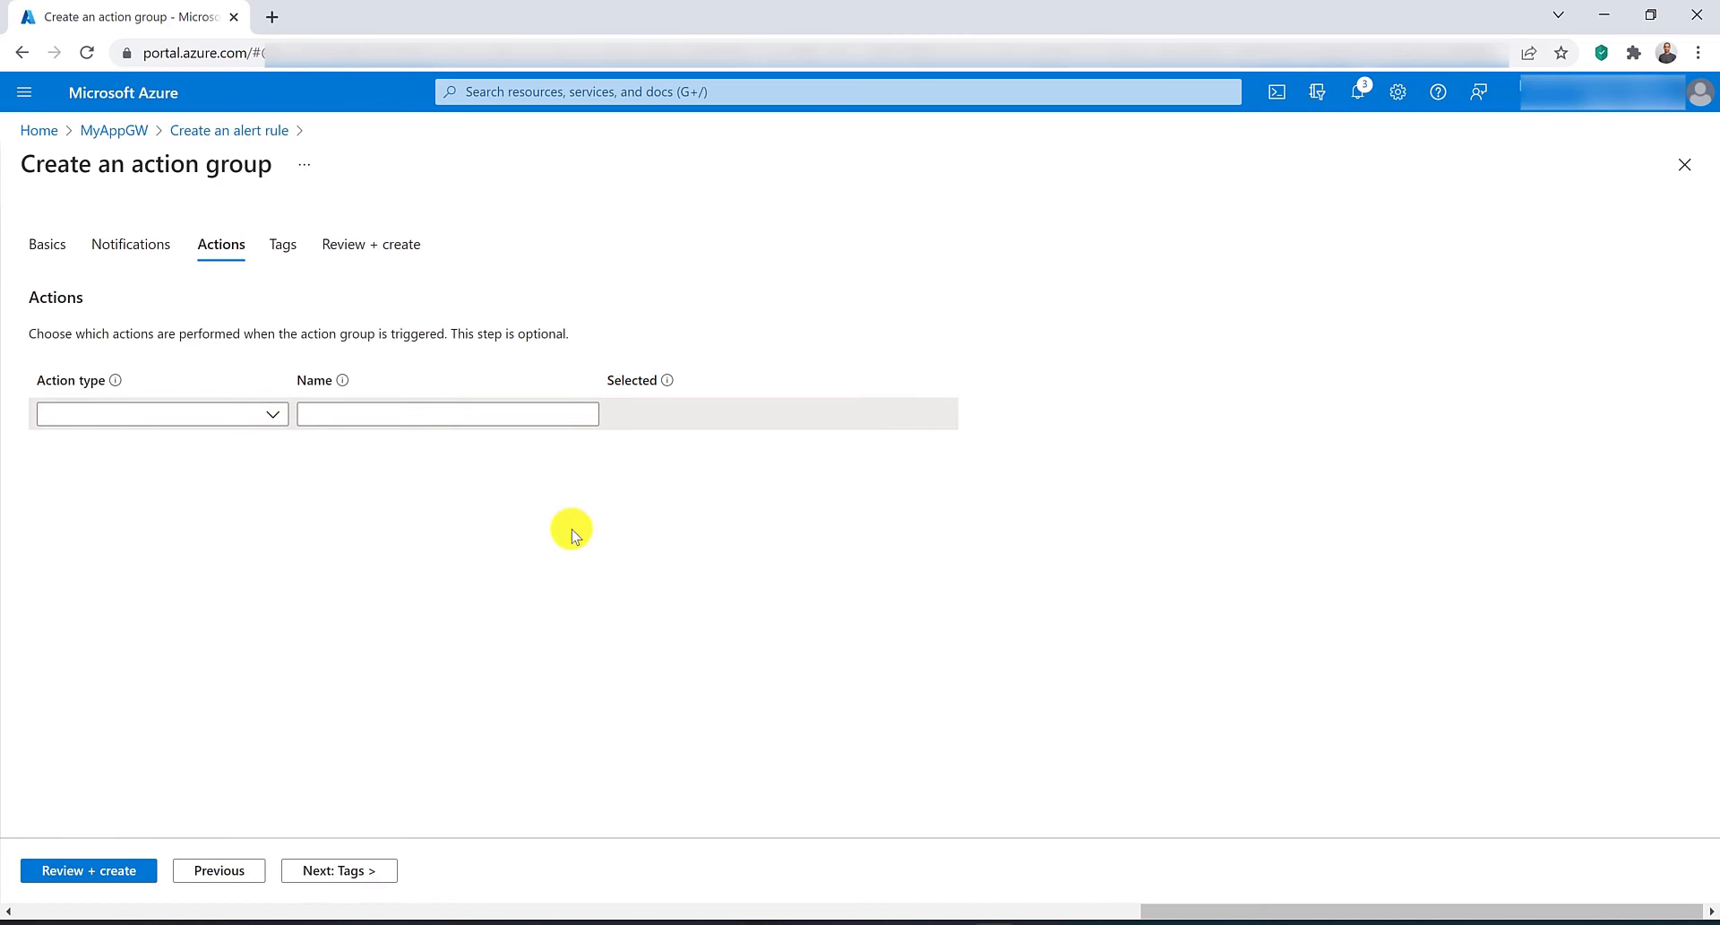
left_click(115, 869)
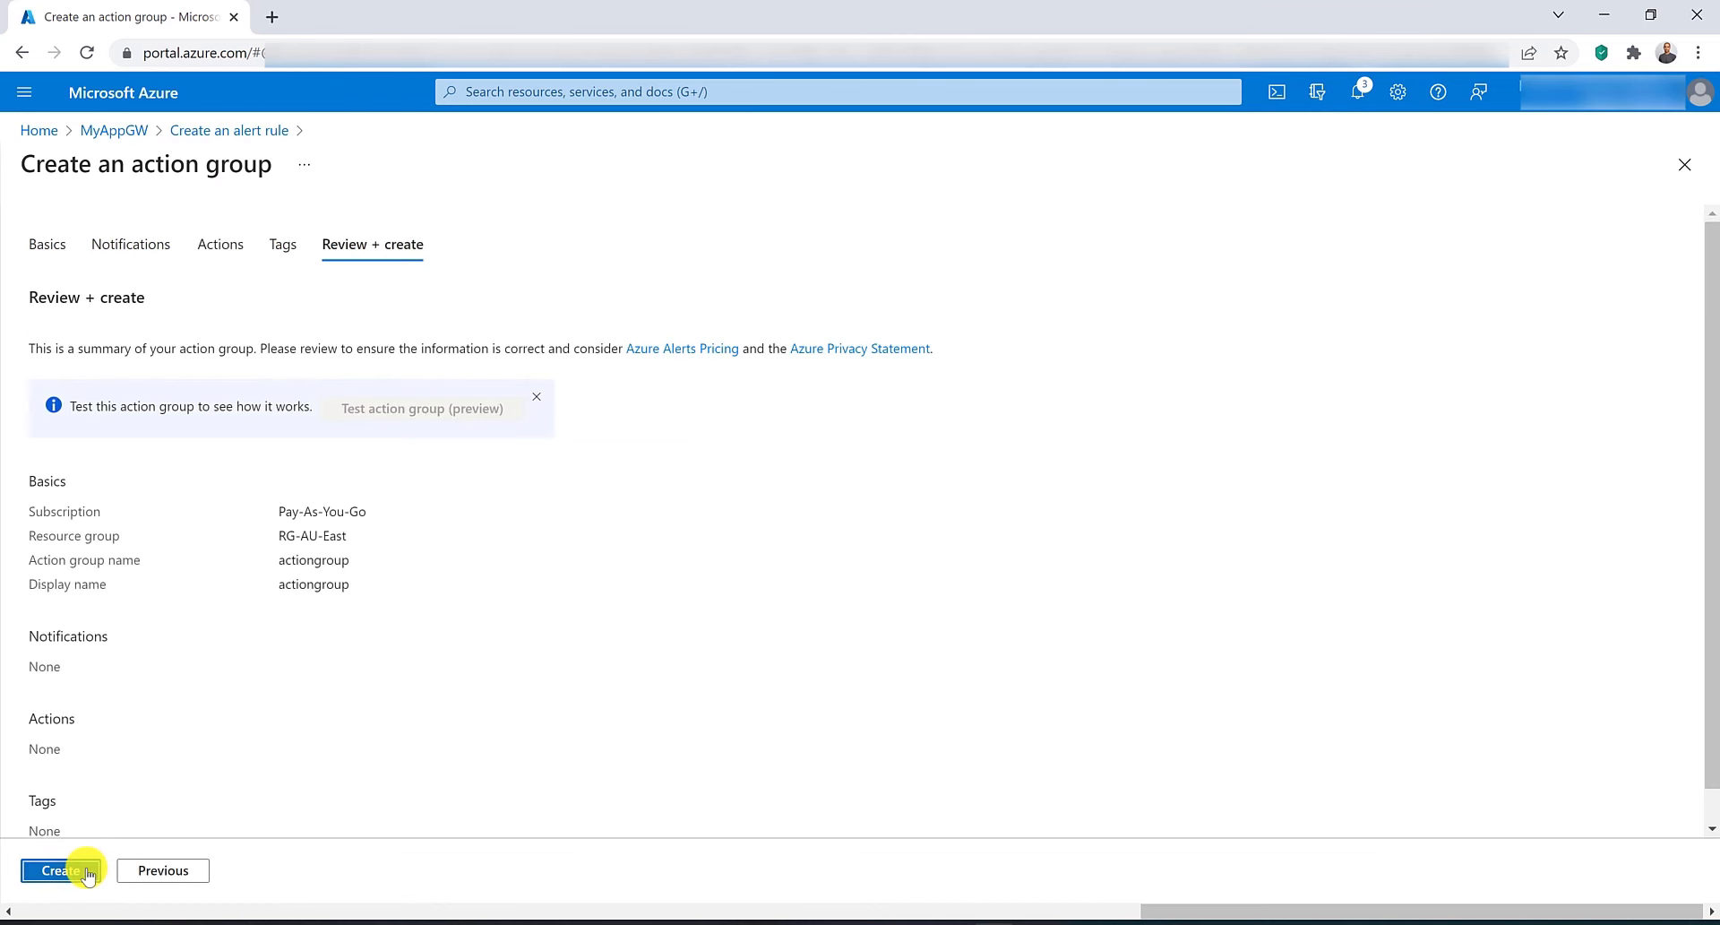
left_click(86, 871)
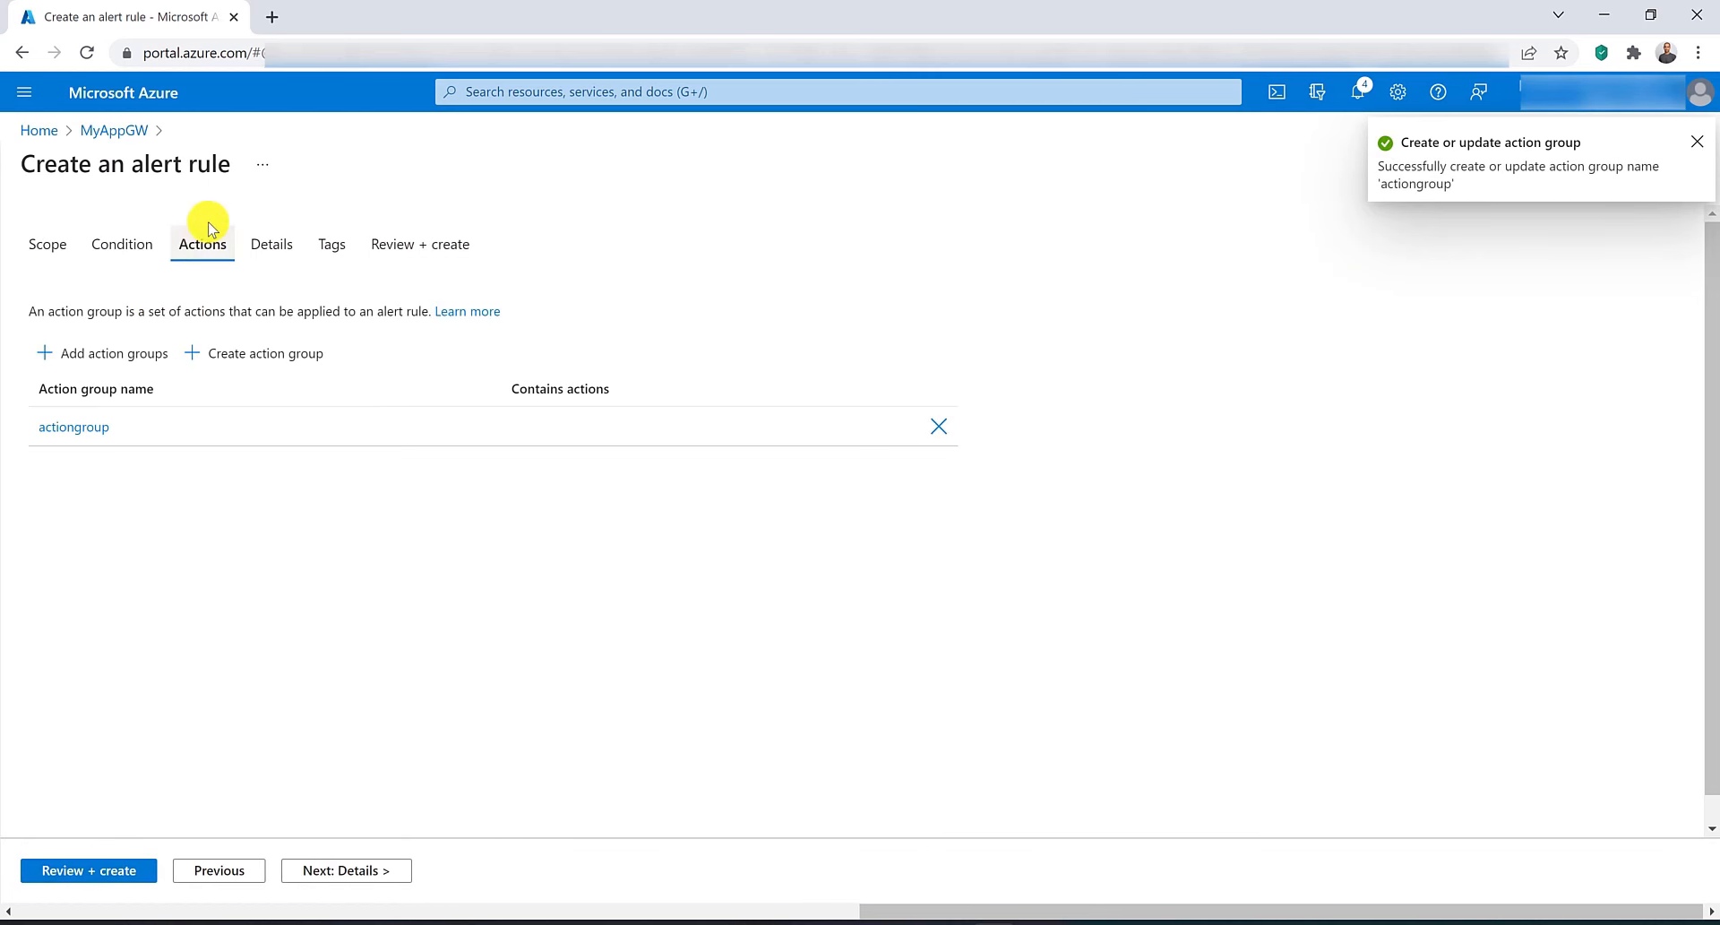
Name the alert rule myalertrule in its details, then review and create the alert rule.
left_click(106, 868)
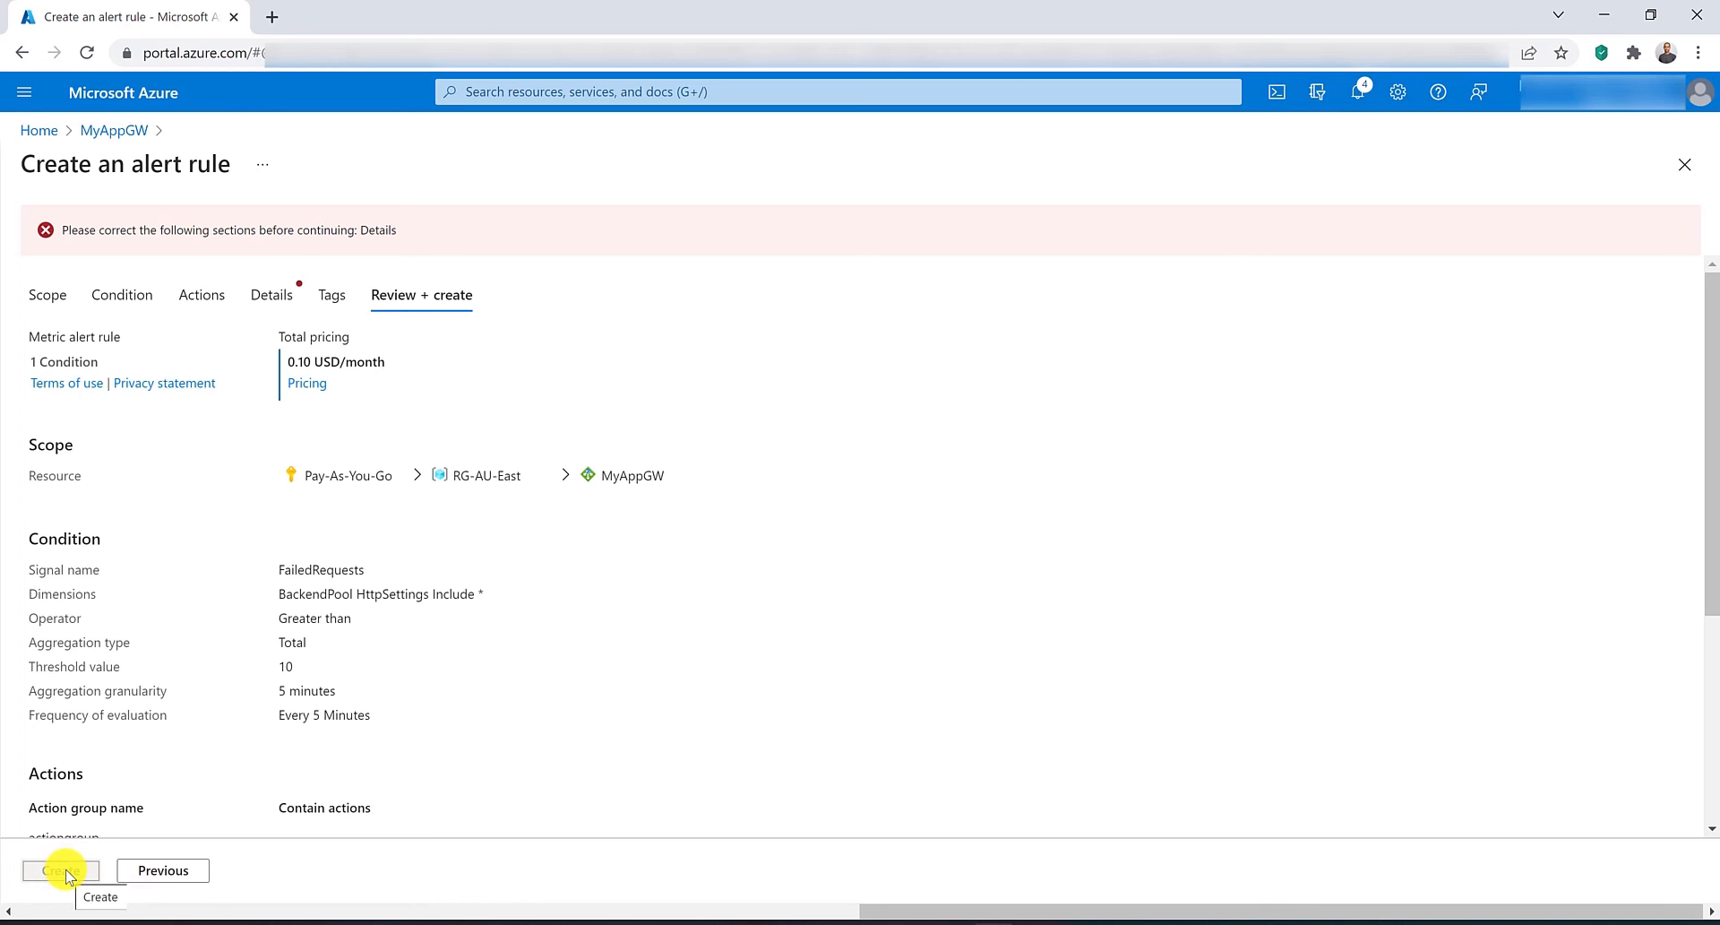
left_click(275, 293)
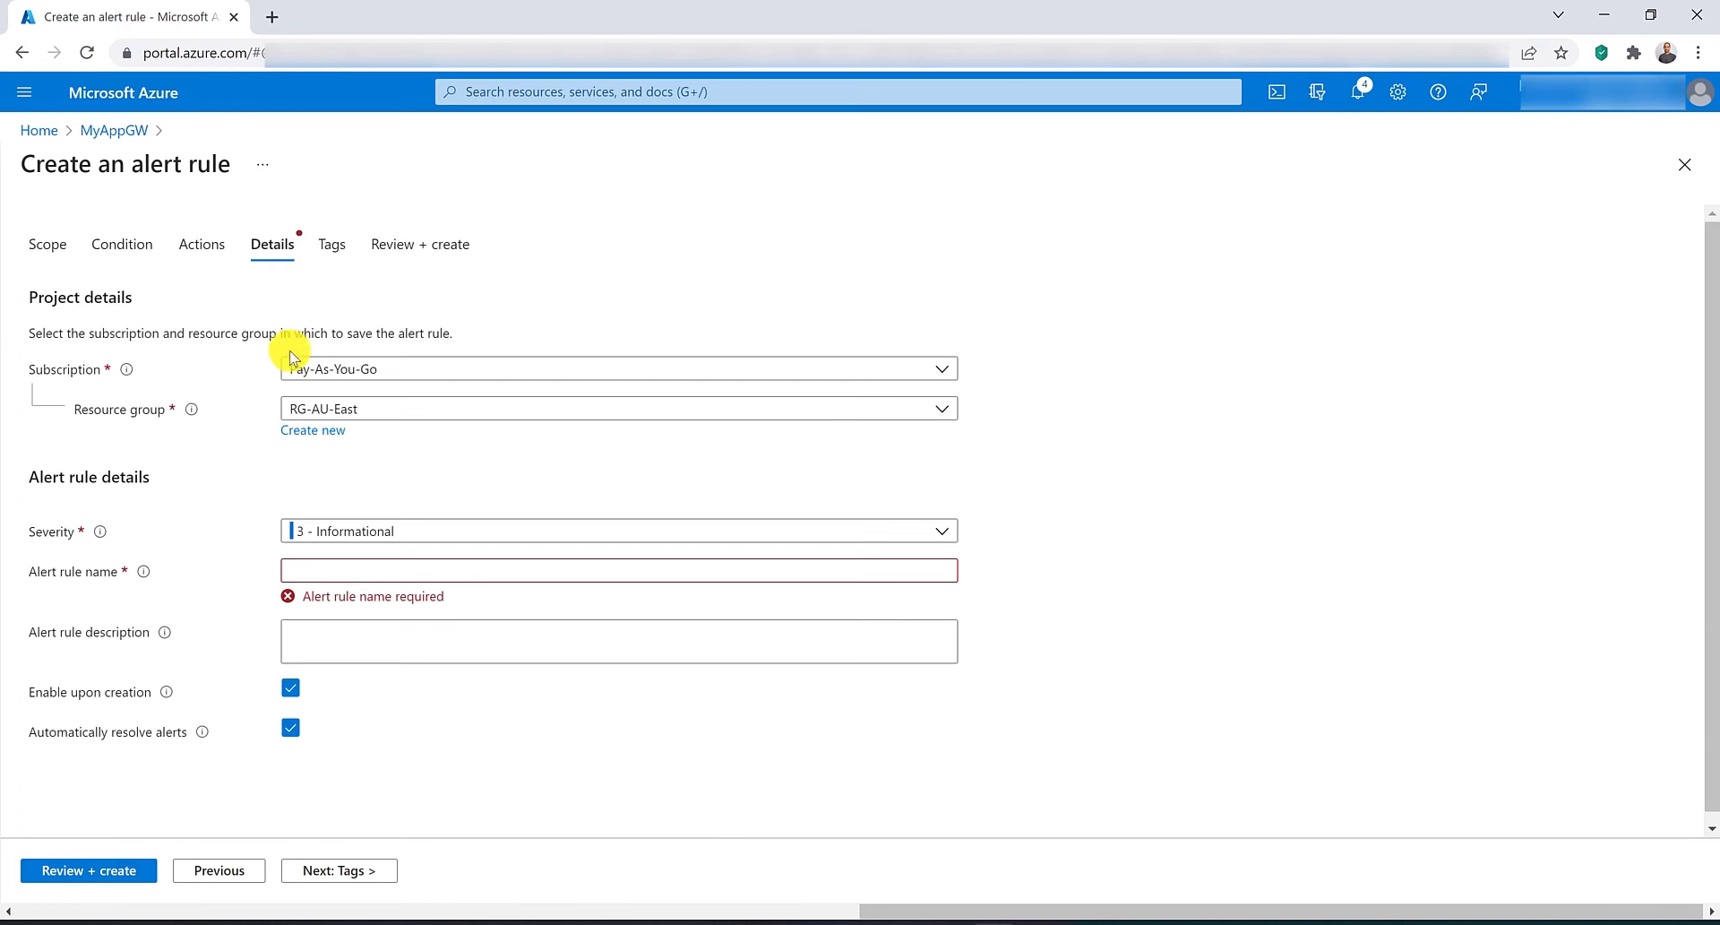
left_click(335, 571)
type("my")
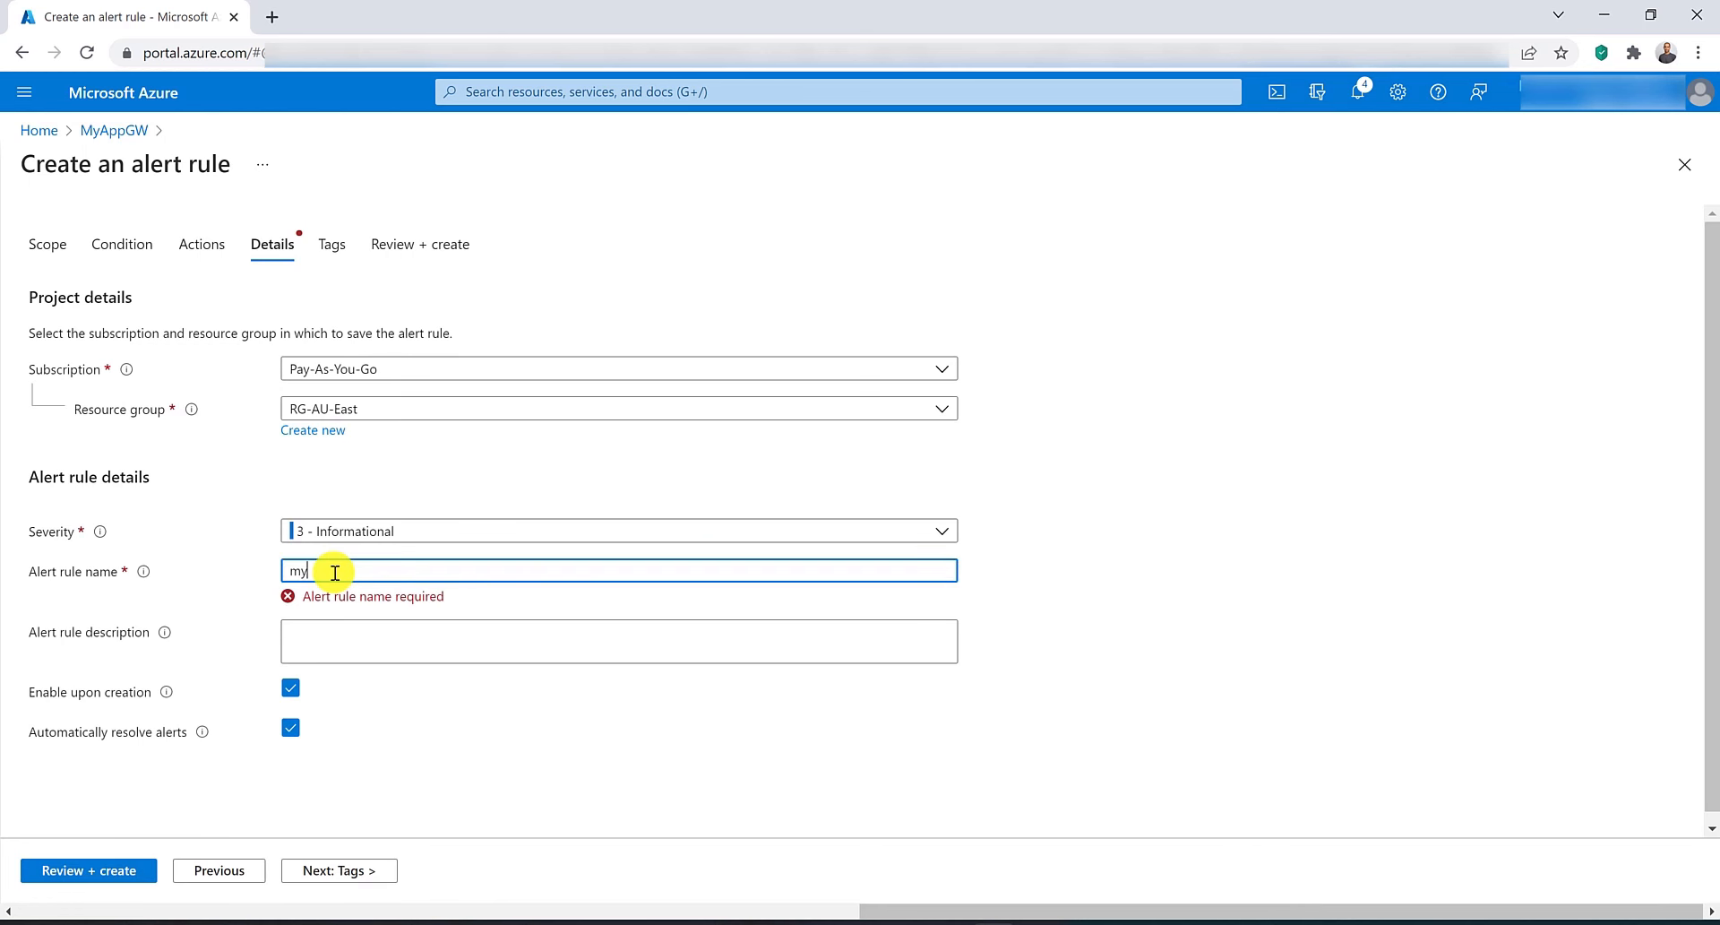
type("alertrule")
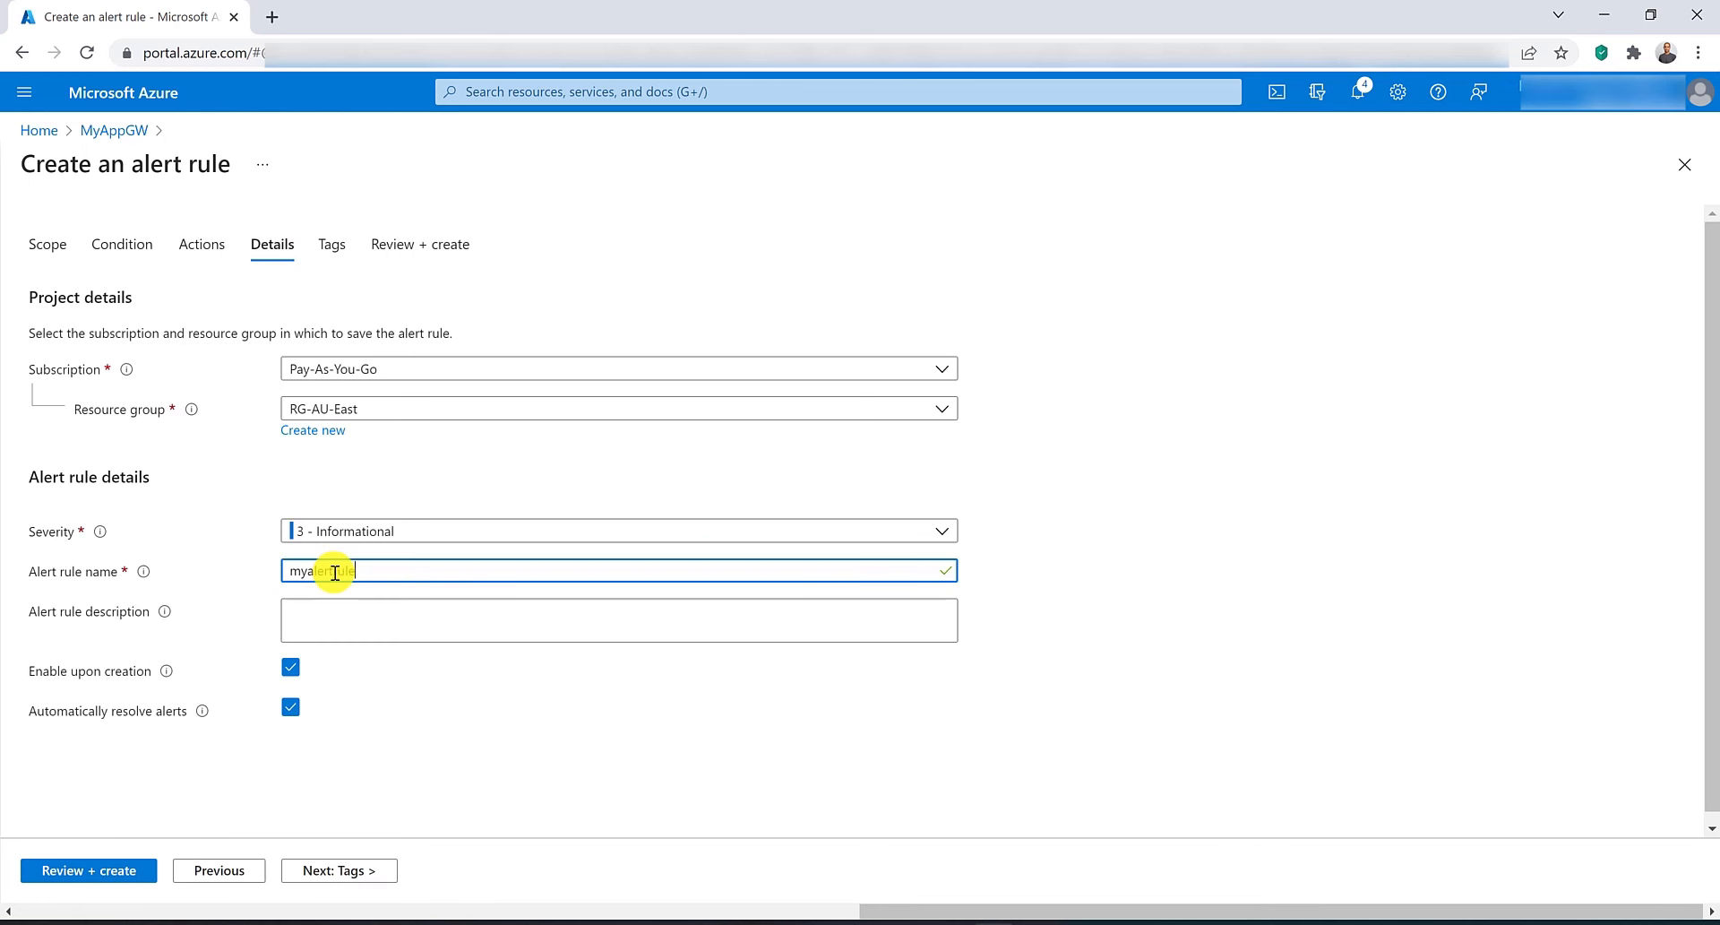
left_click(106, 869)
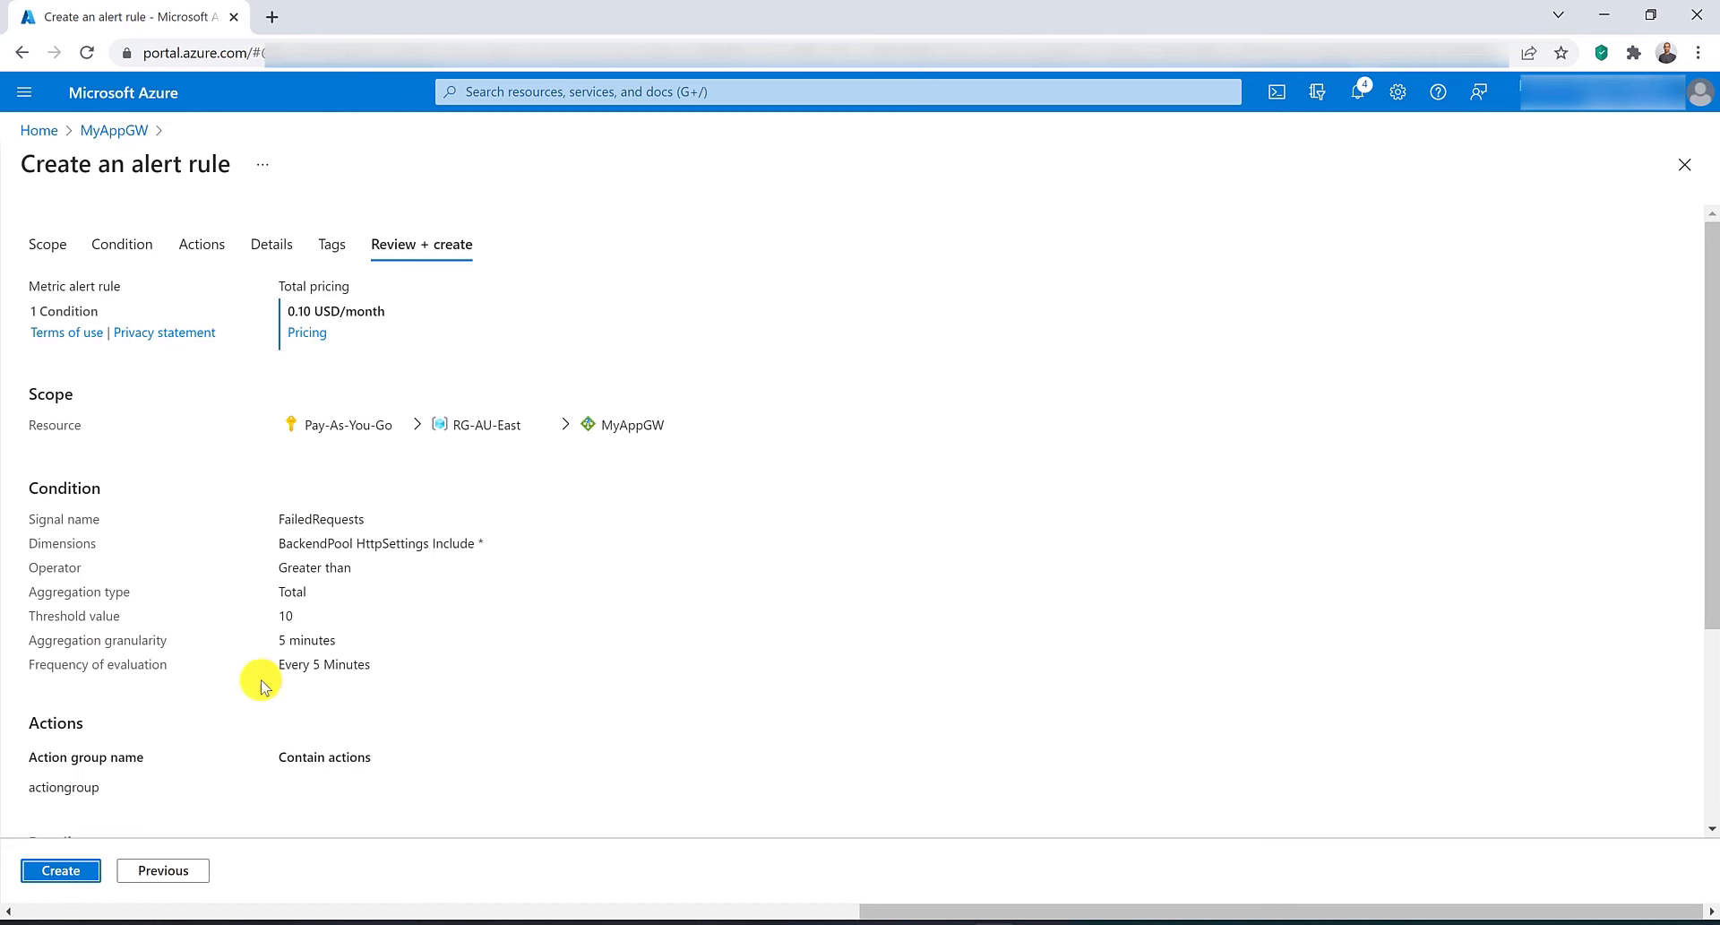
left_click(49, 871)
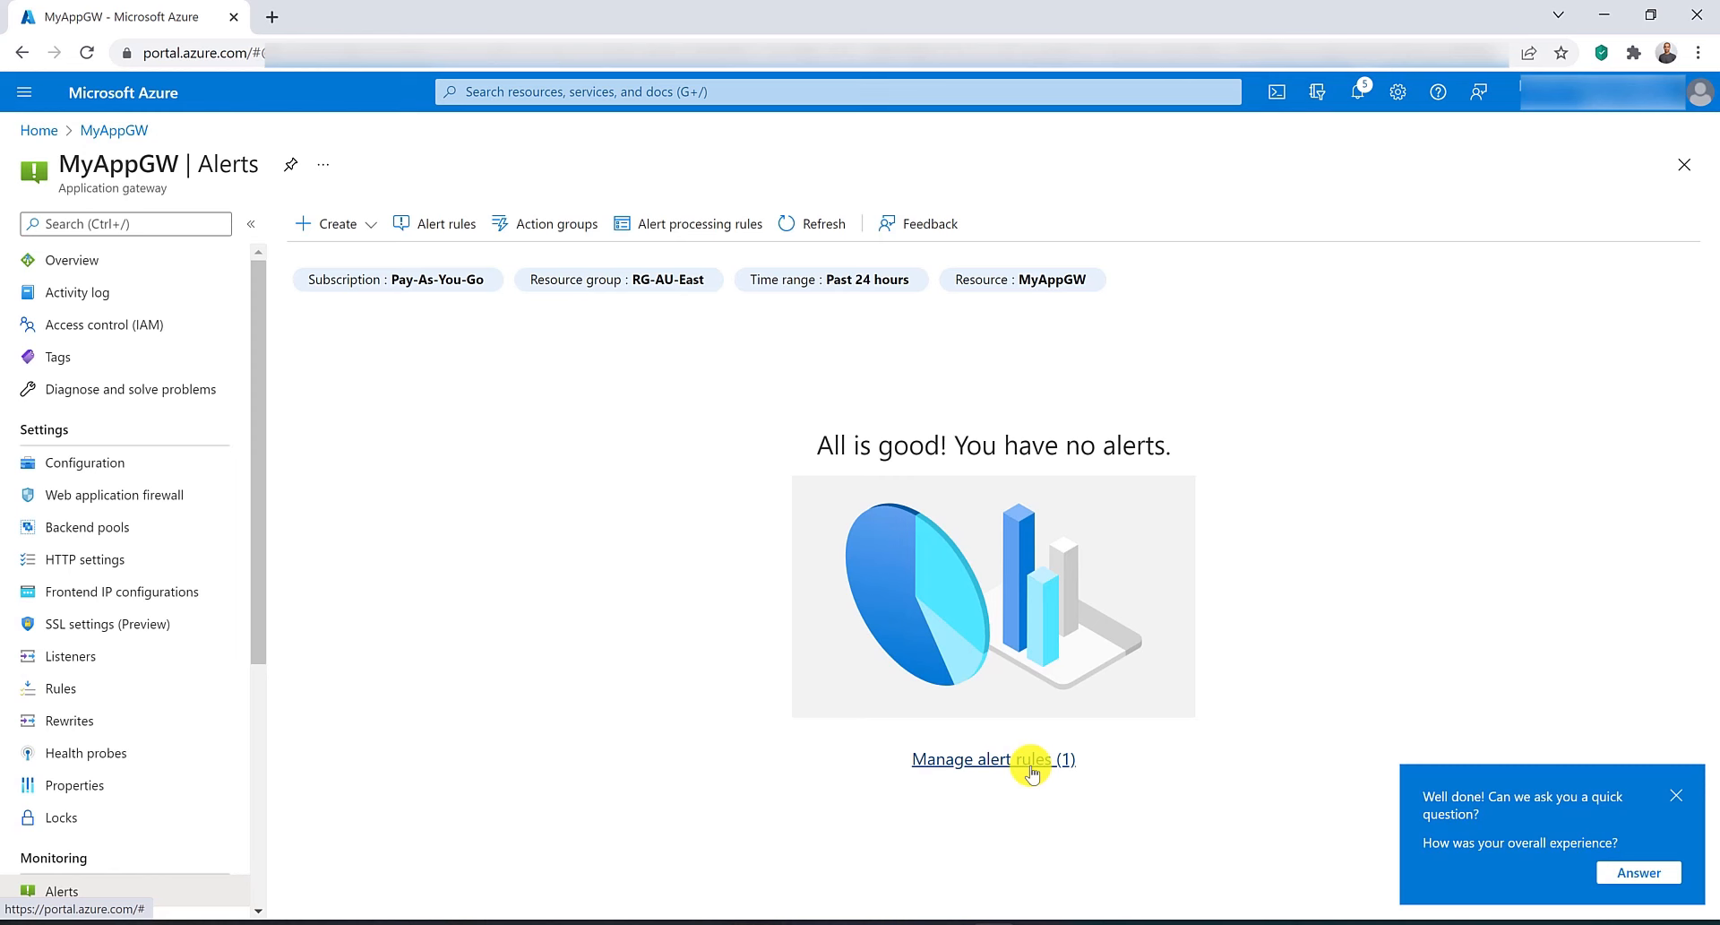
Delete the action group actiongroup from MyAppGW's action groups list.
left_click(977, 764)
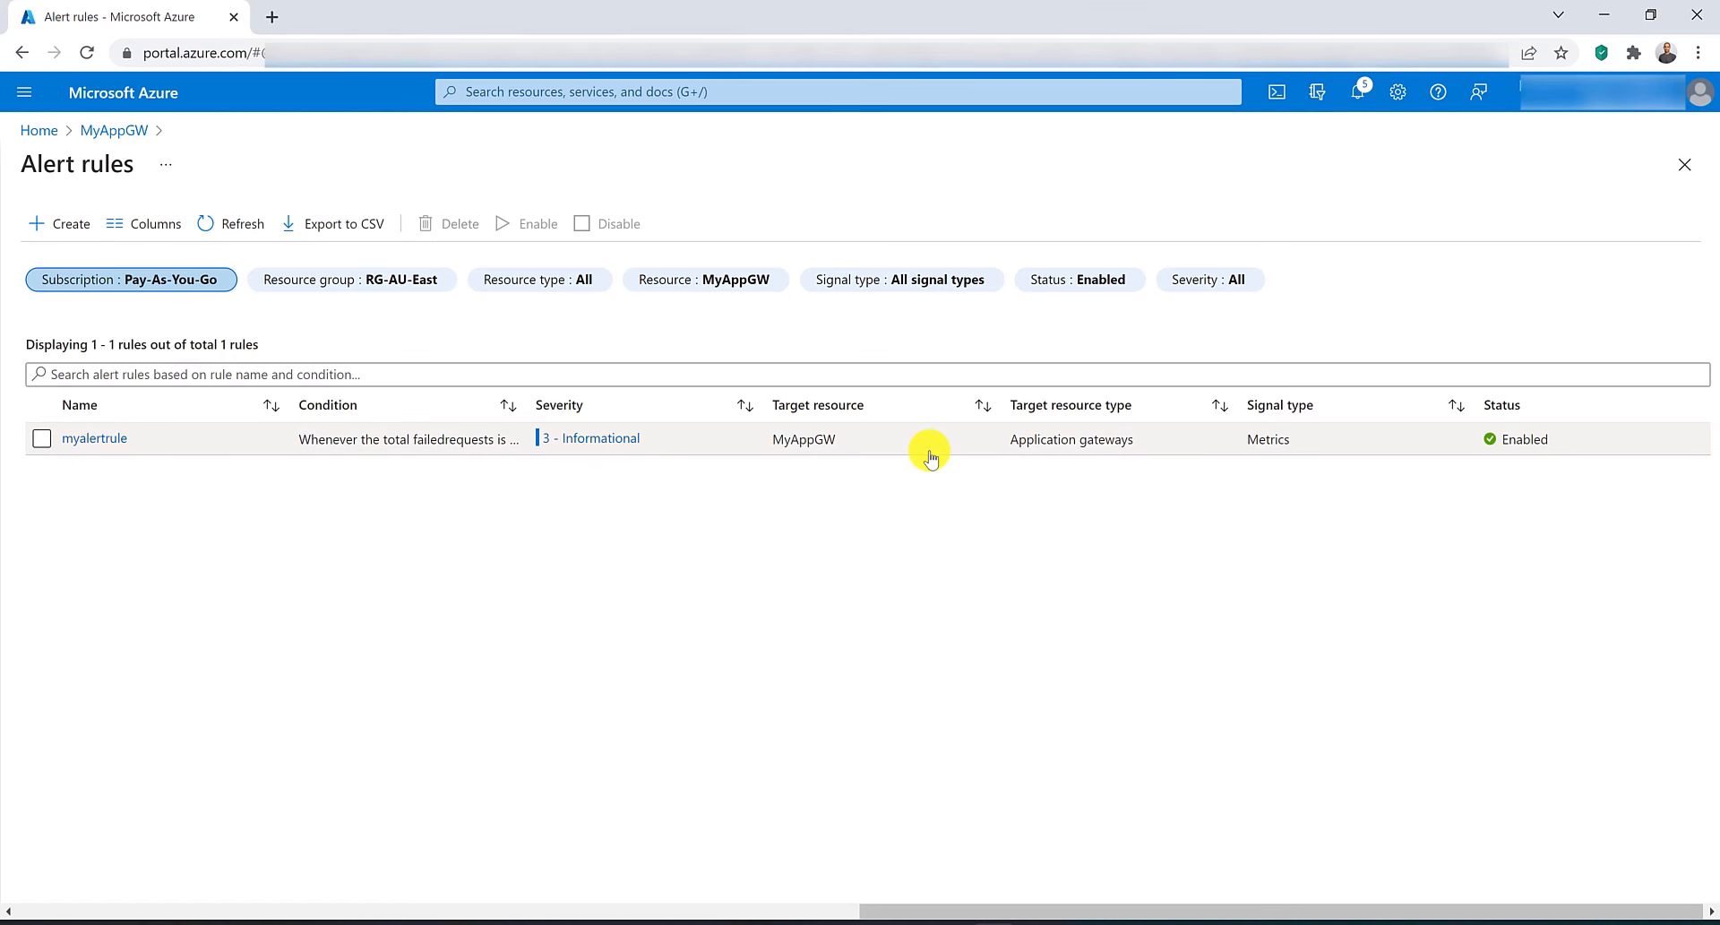
left_click(124, 132)
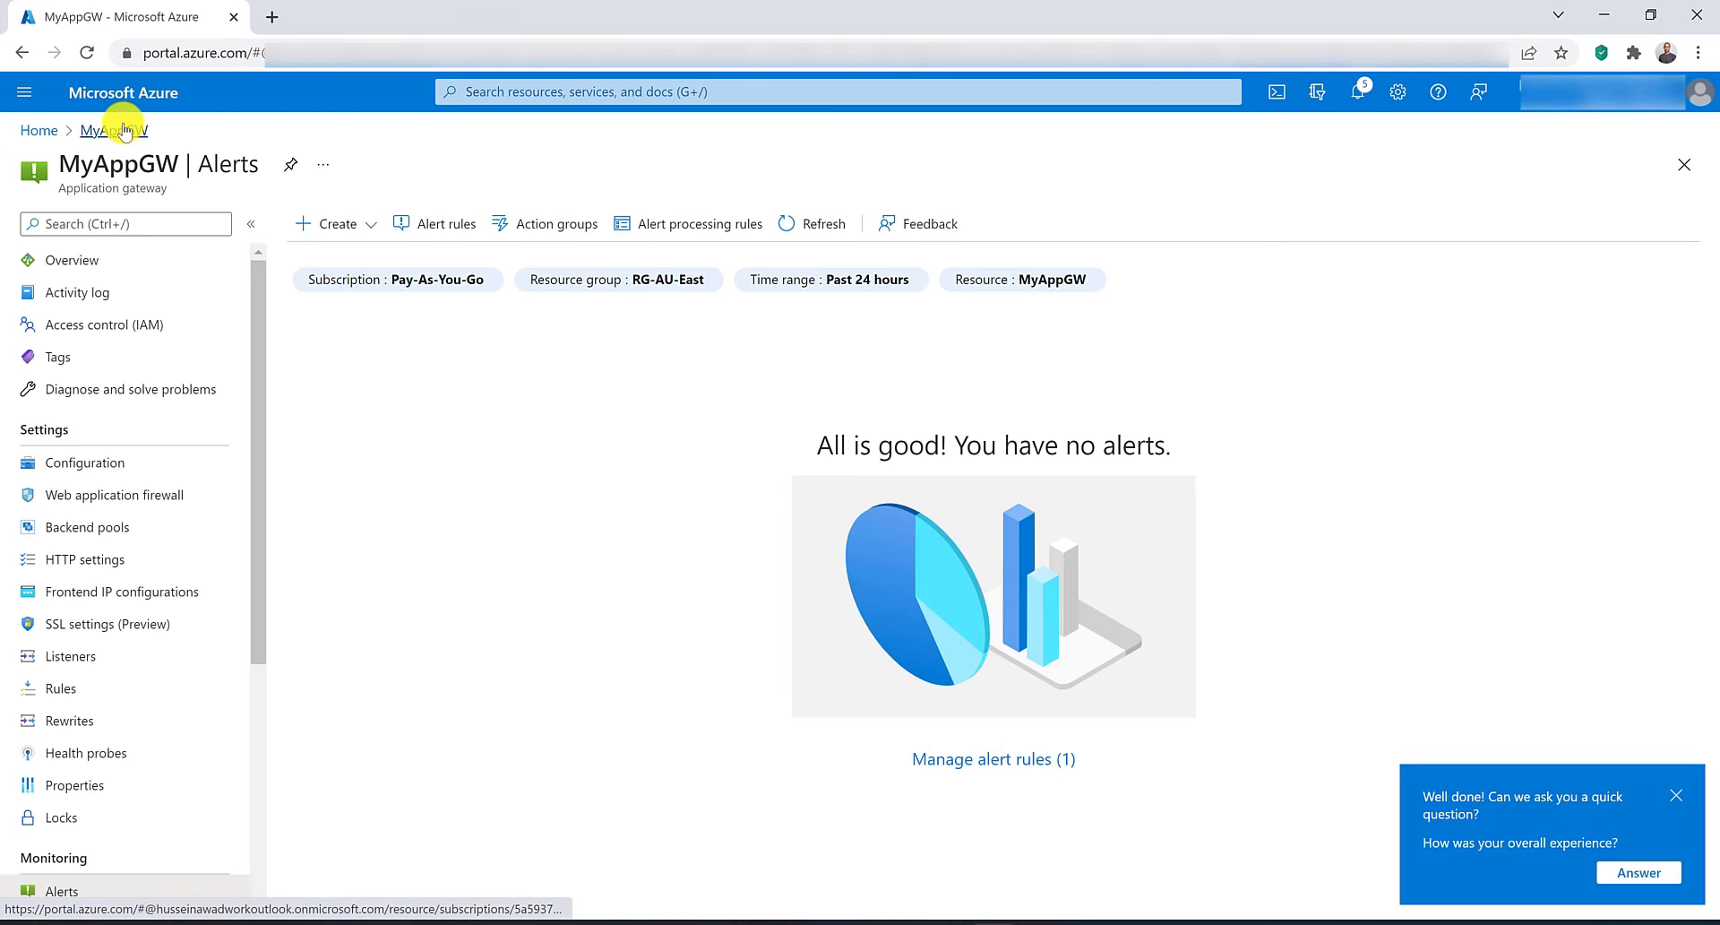
left_click(566, 226)
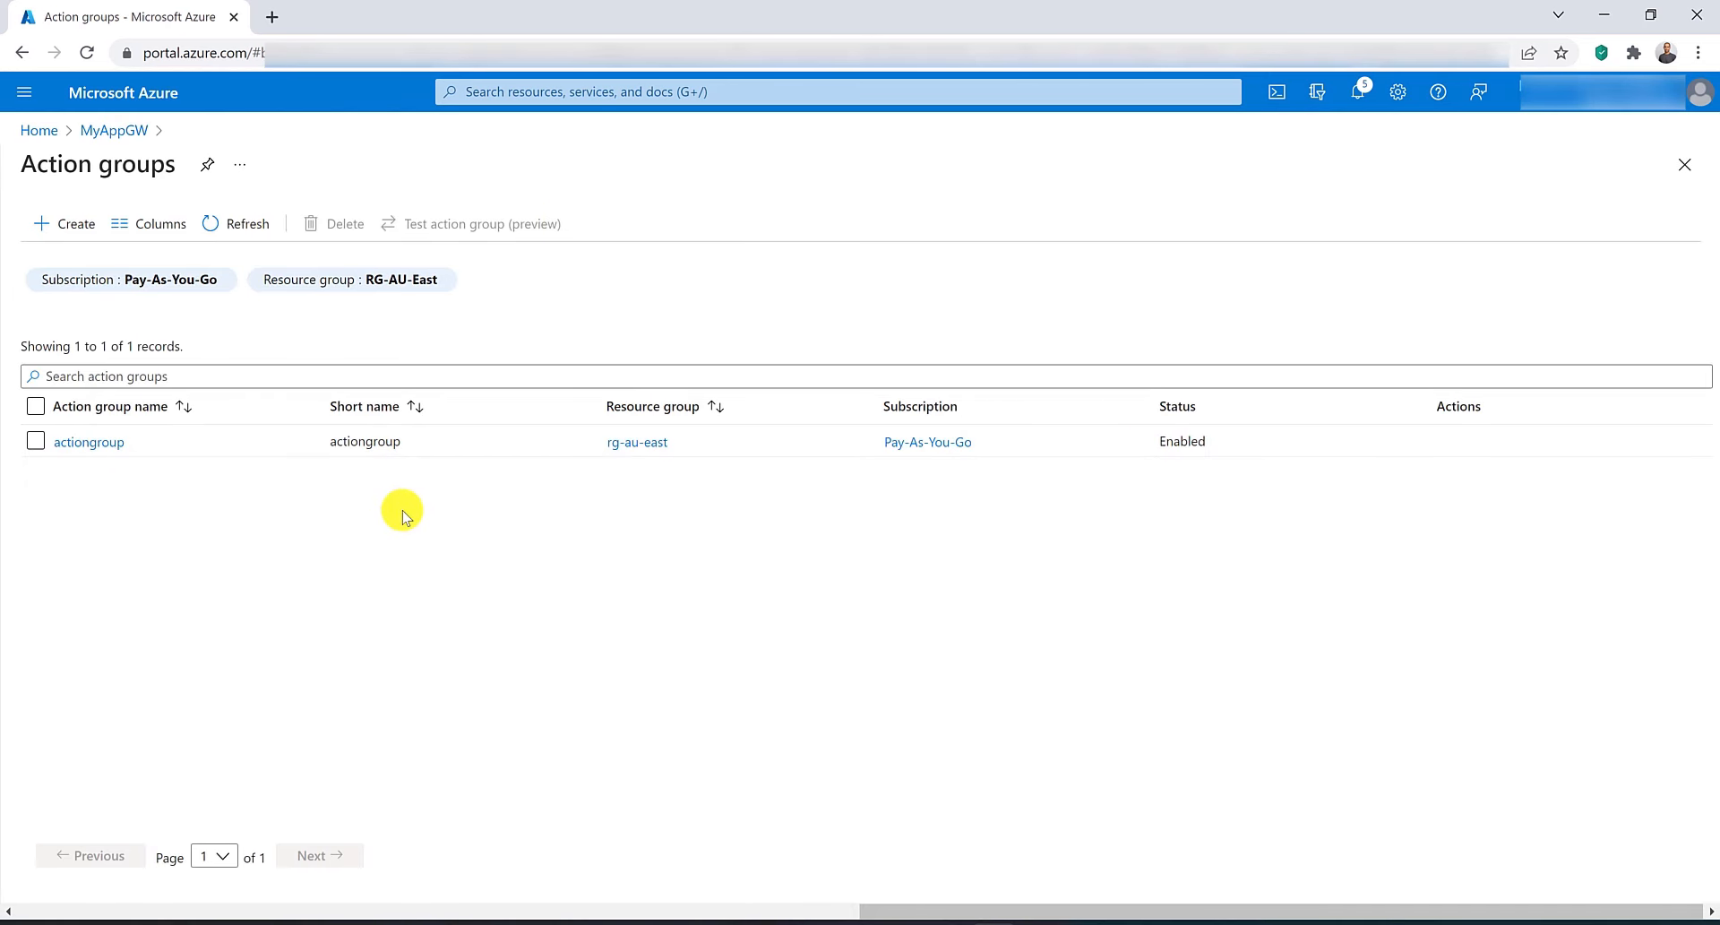
left_click(36, 440)
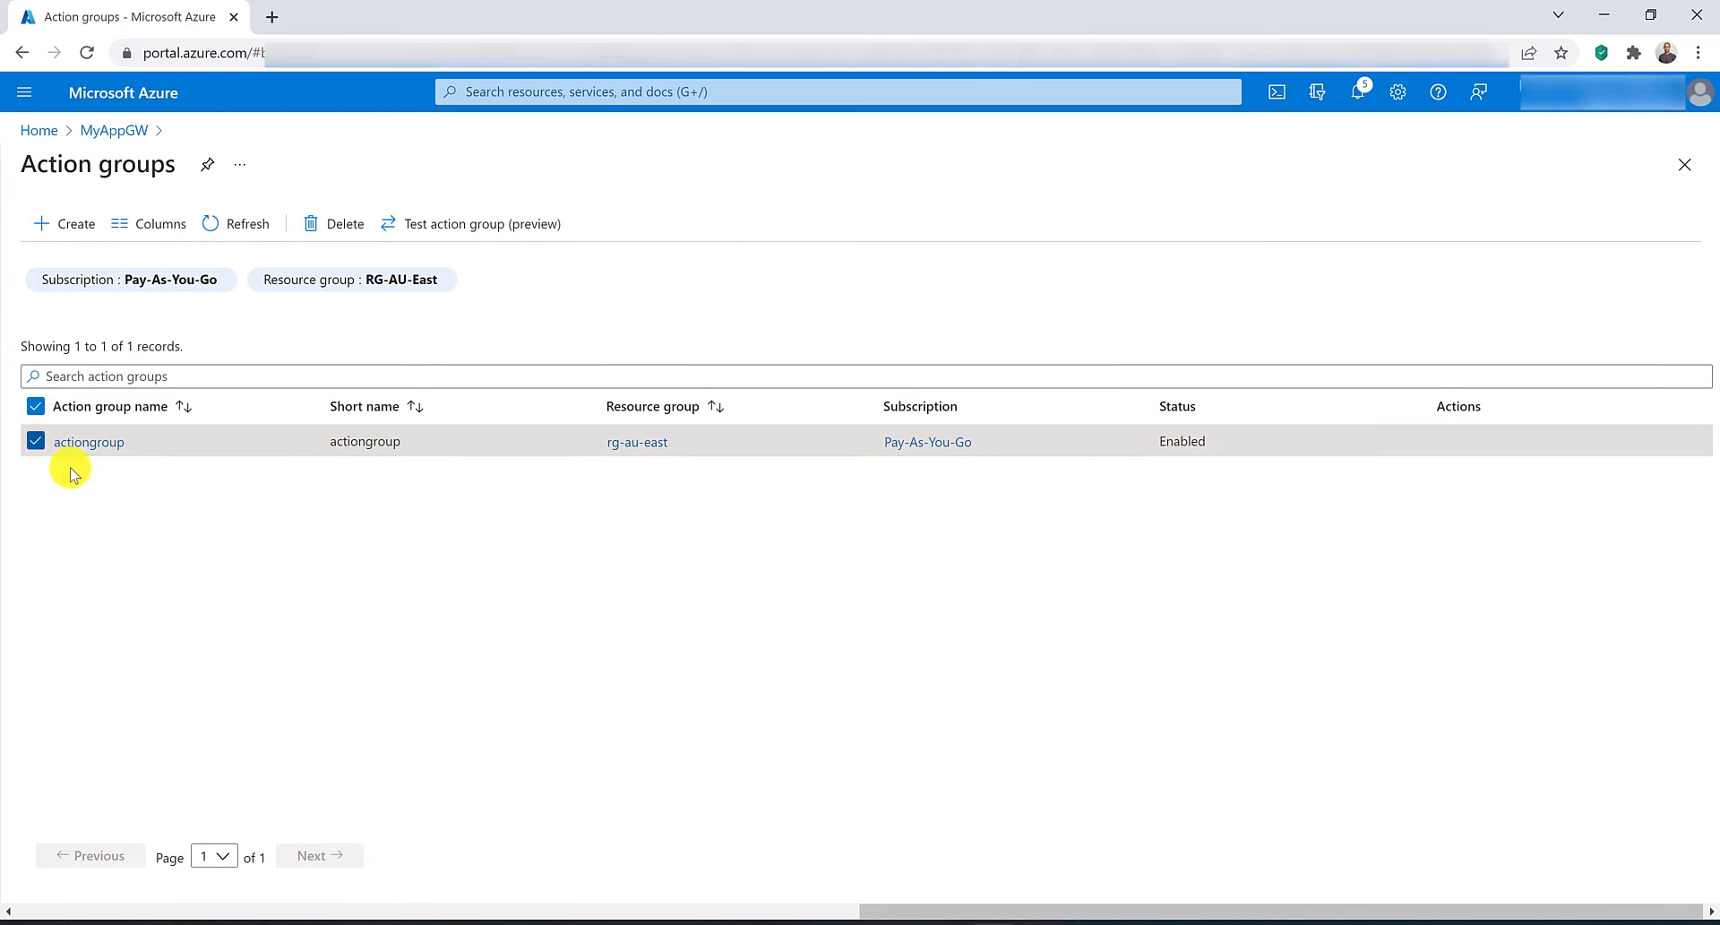
left_click(323, 223)
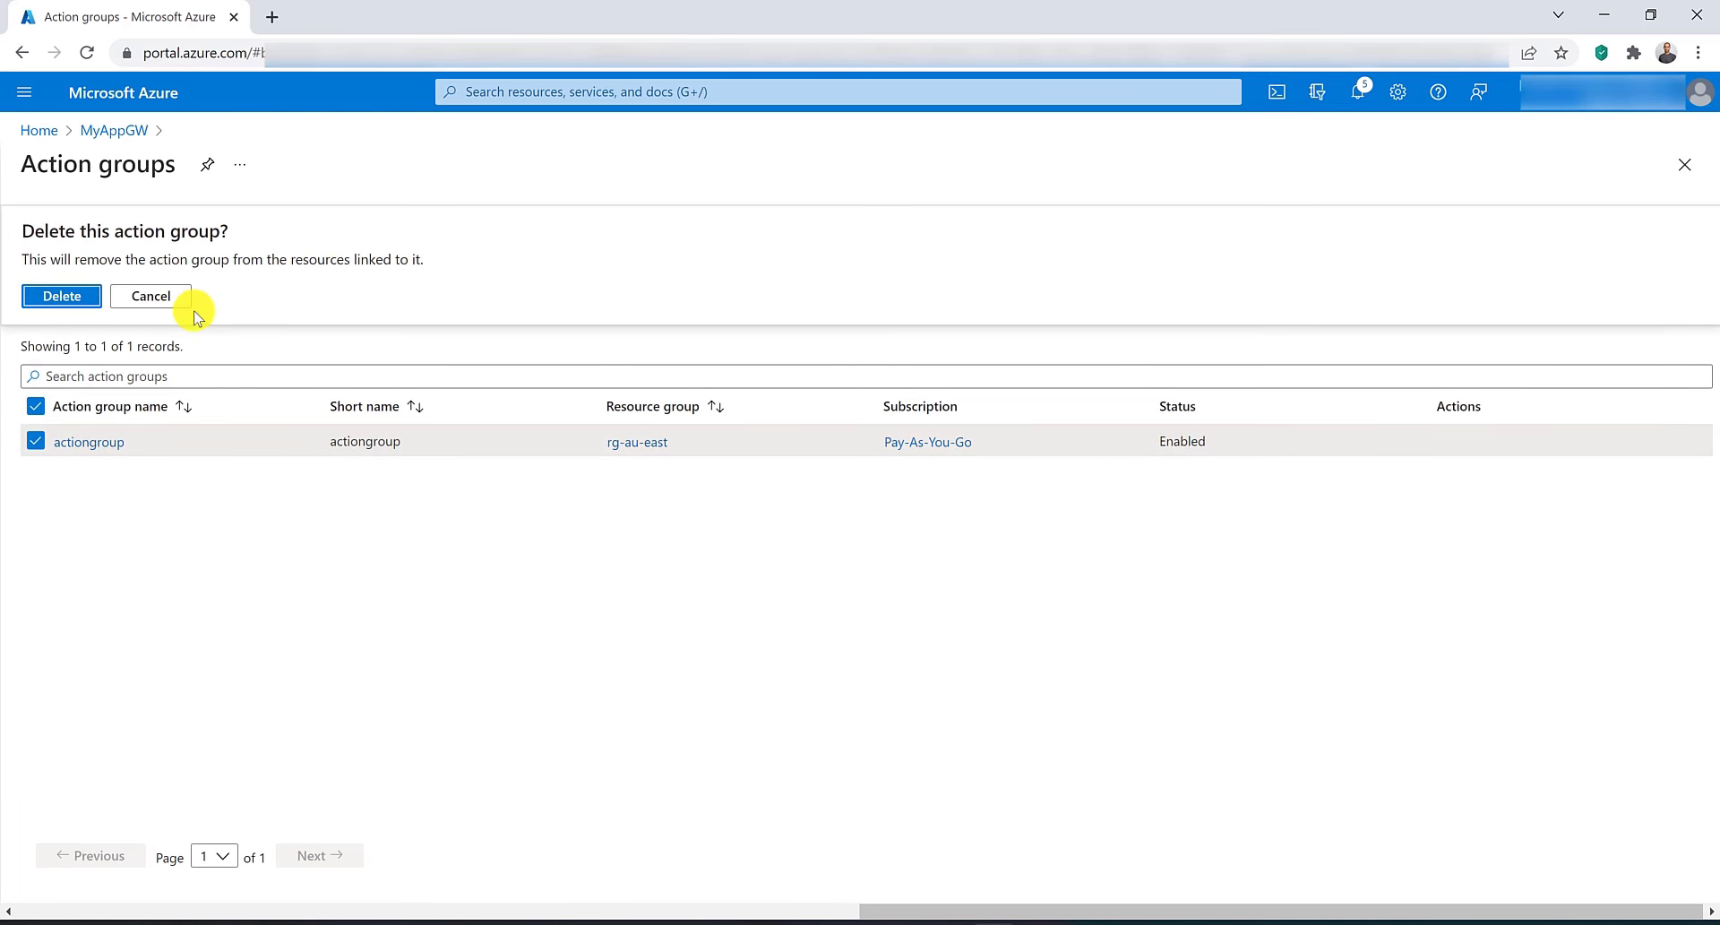
left_click(61, 296)
Delete the alert rule myalertrule from MyAppGW's alert rules.
left_click(111, 130)
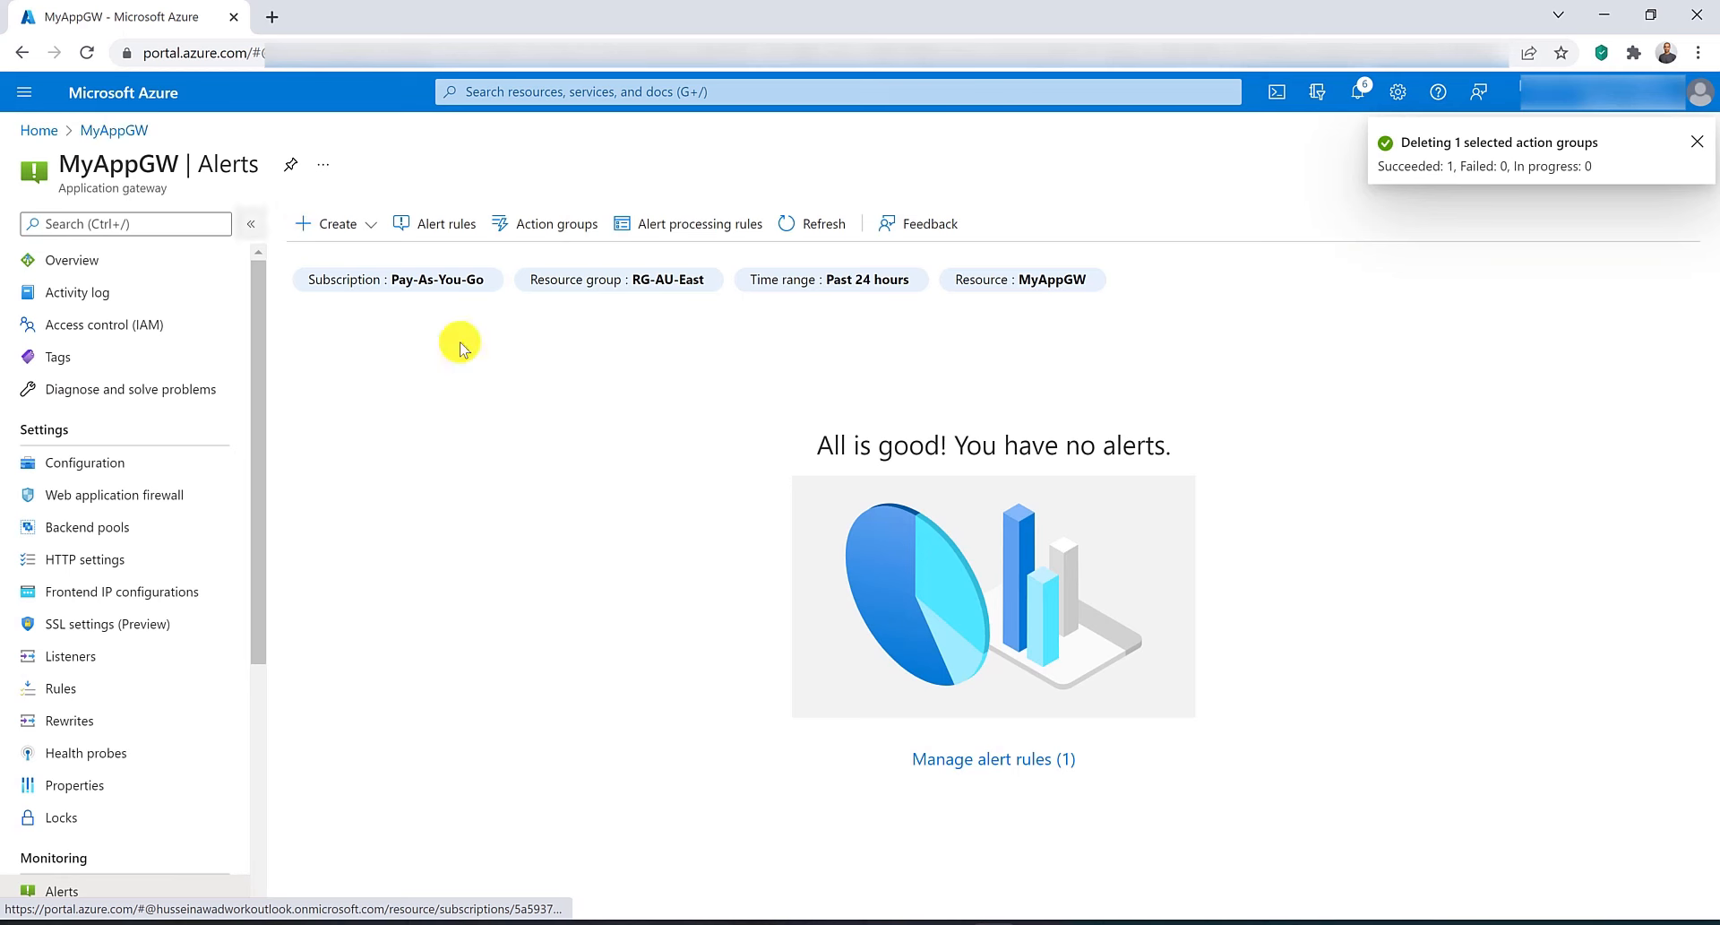
left_click(986, 759)
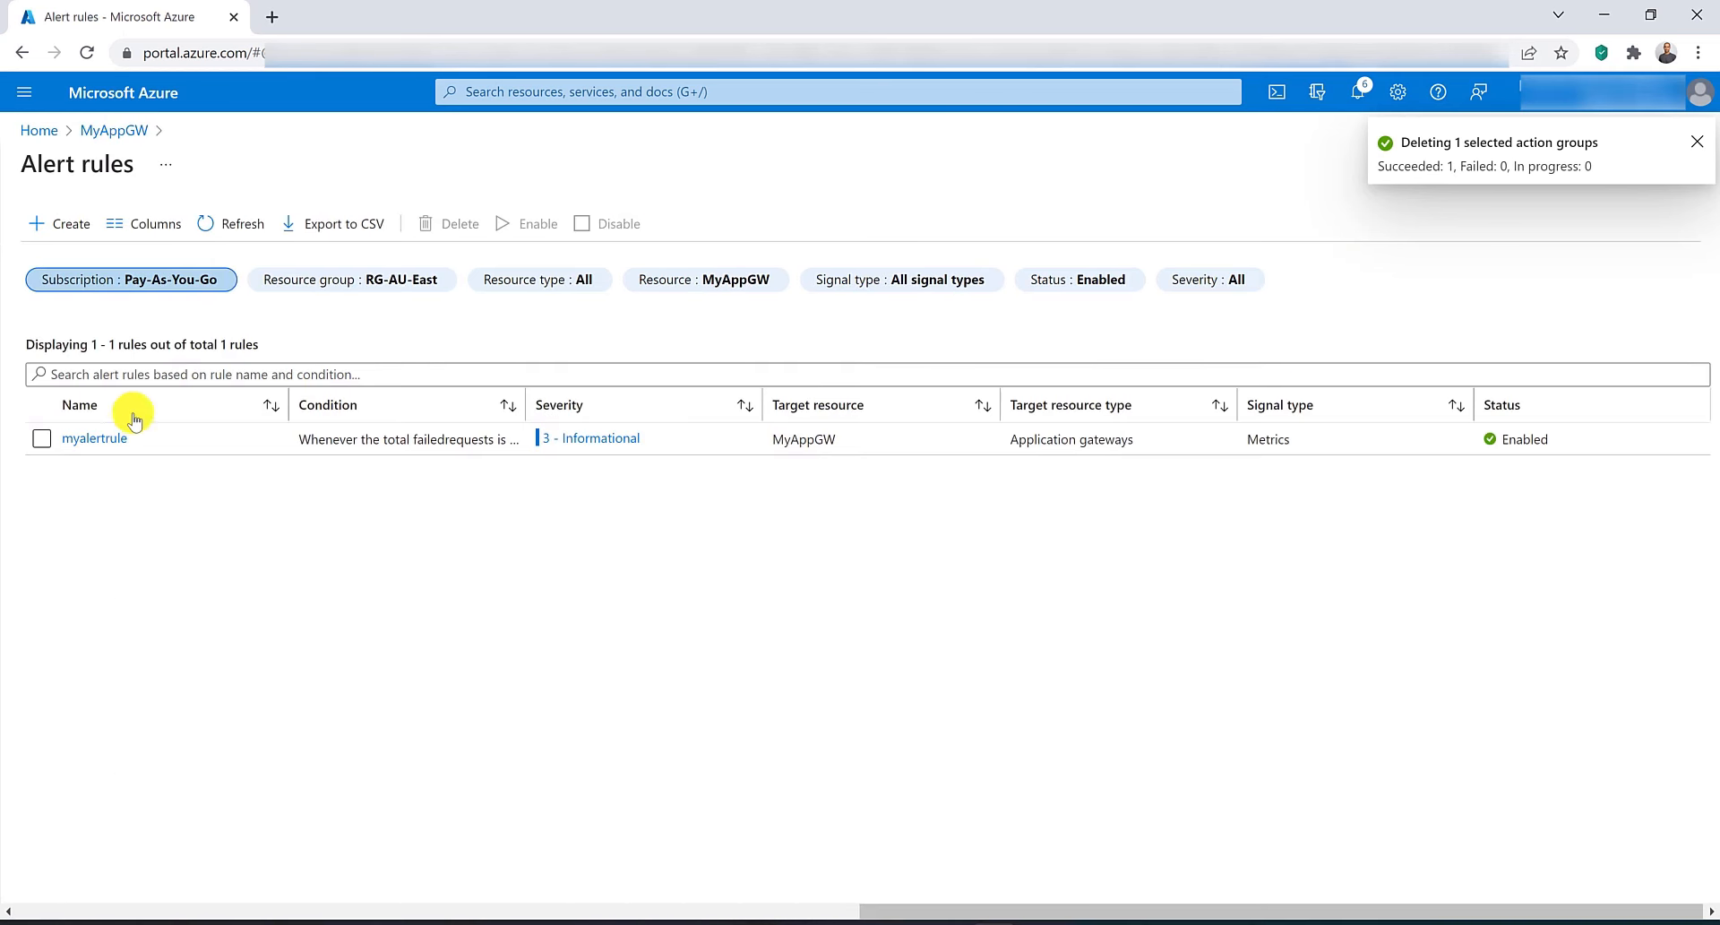
left_click(41, 438)
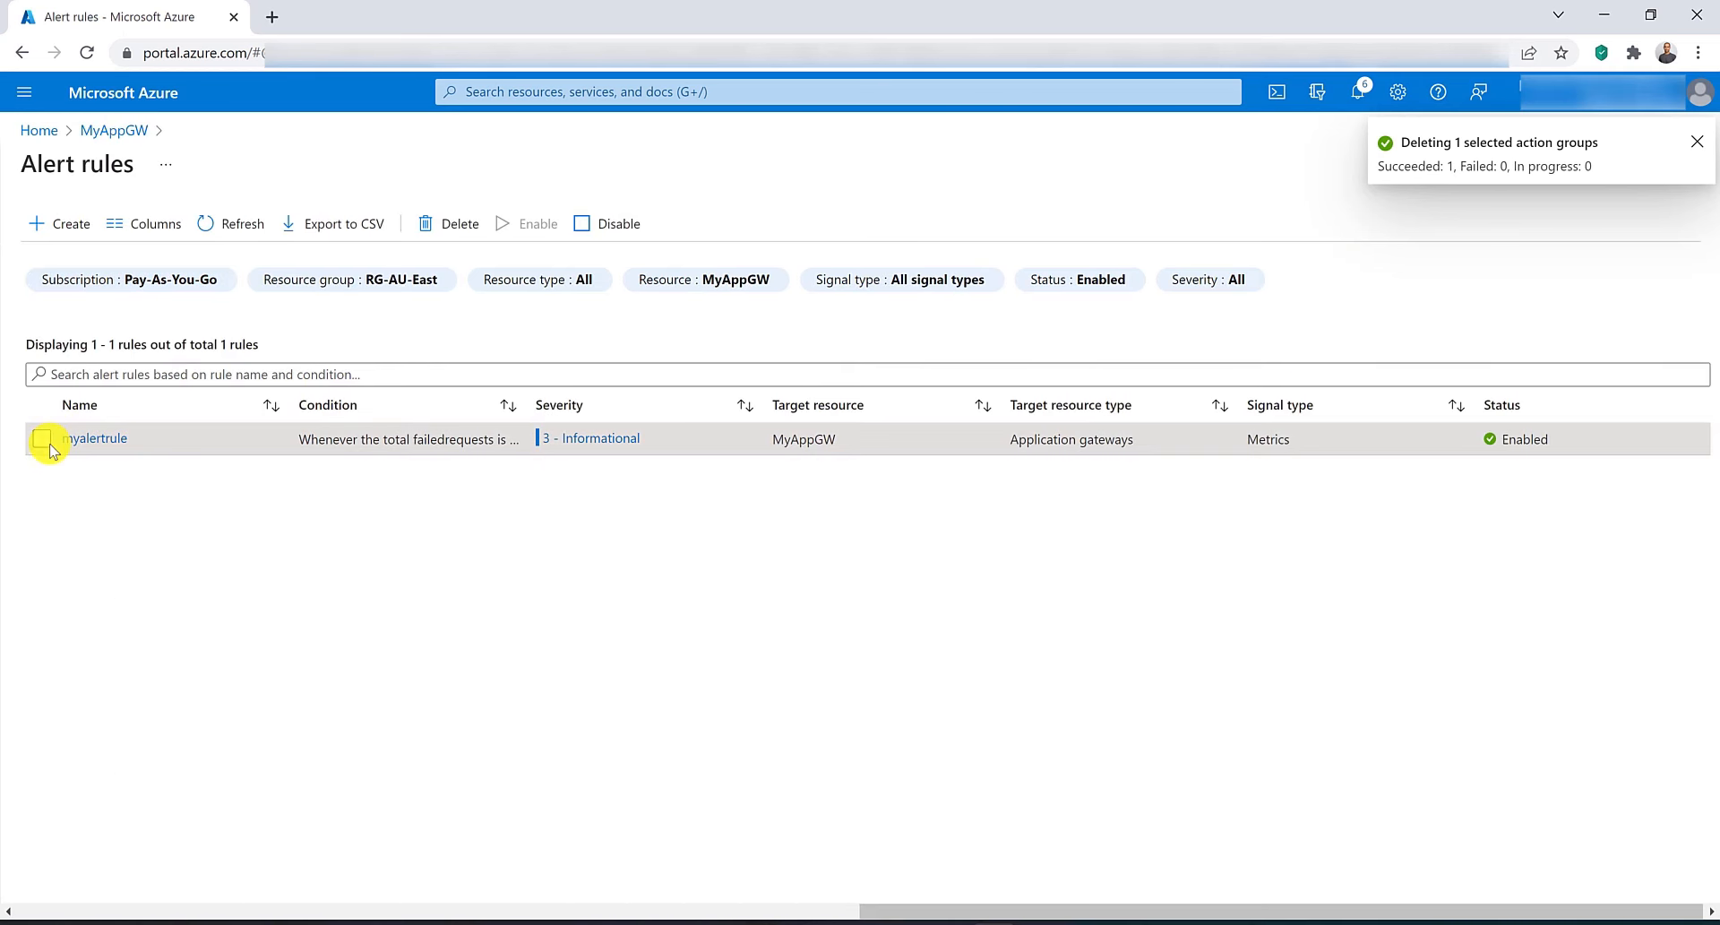
left_click(422, 224)
left_click(57, 310)
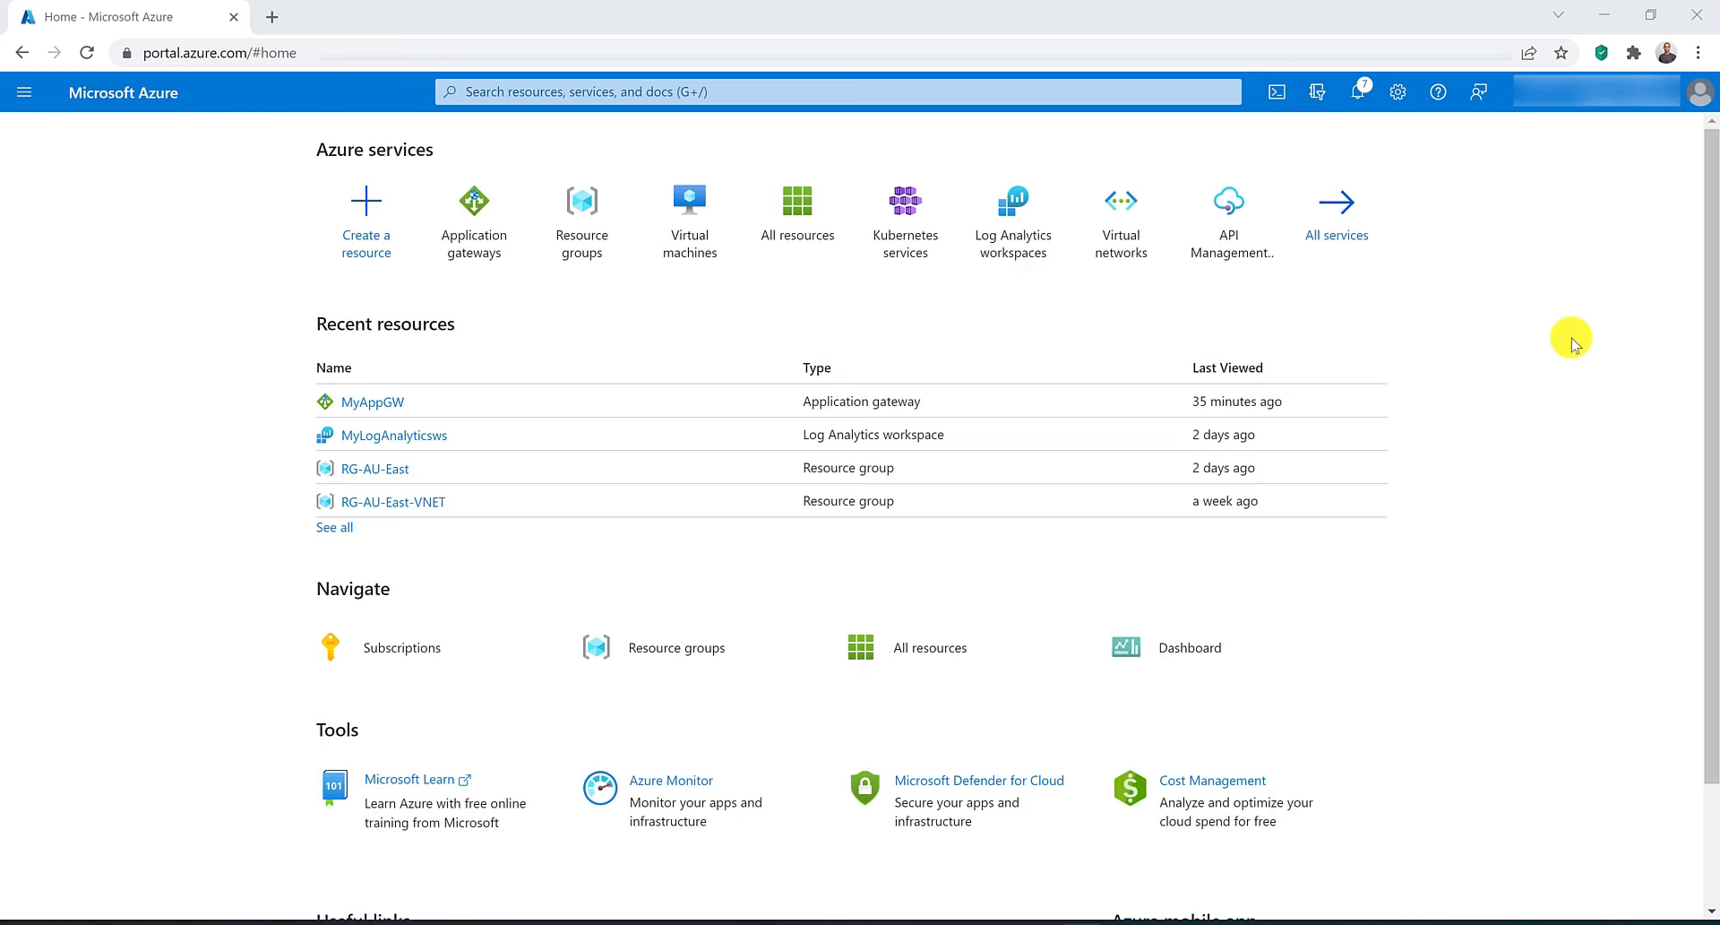
Open the Logs of the MyAppGW application gateway from the Application gateways list.
left_click(480, 229)
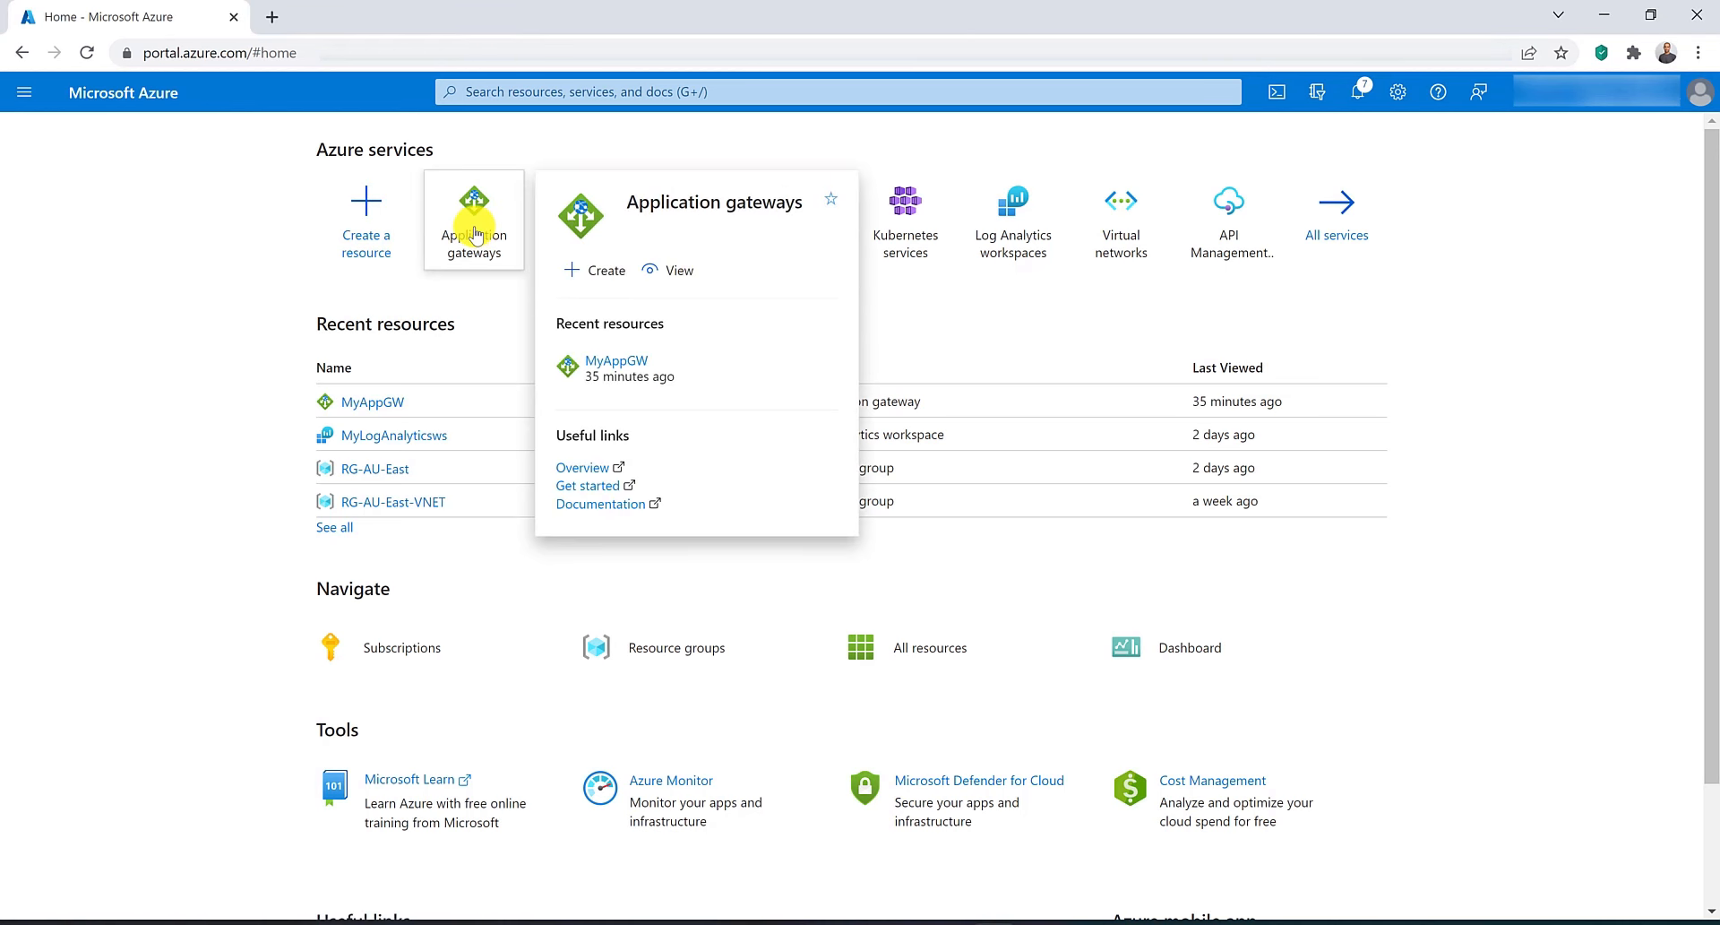
left_click(475, 234)
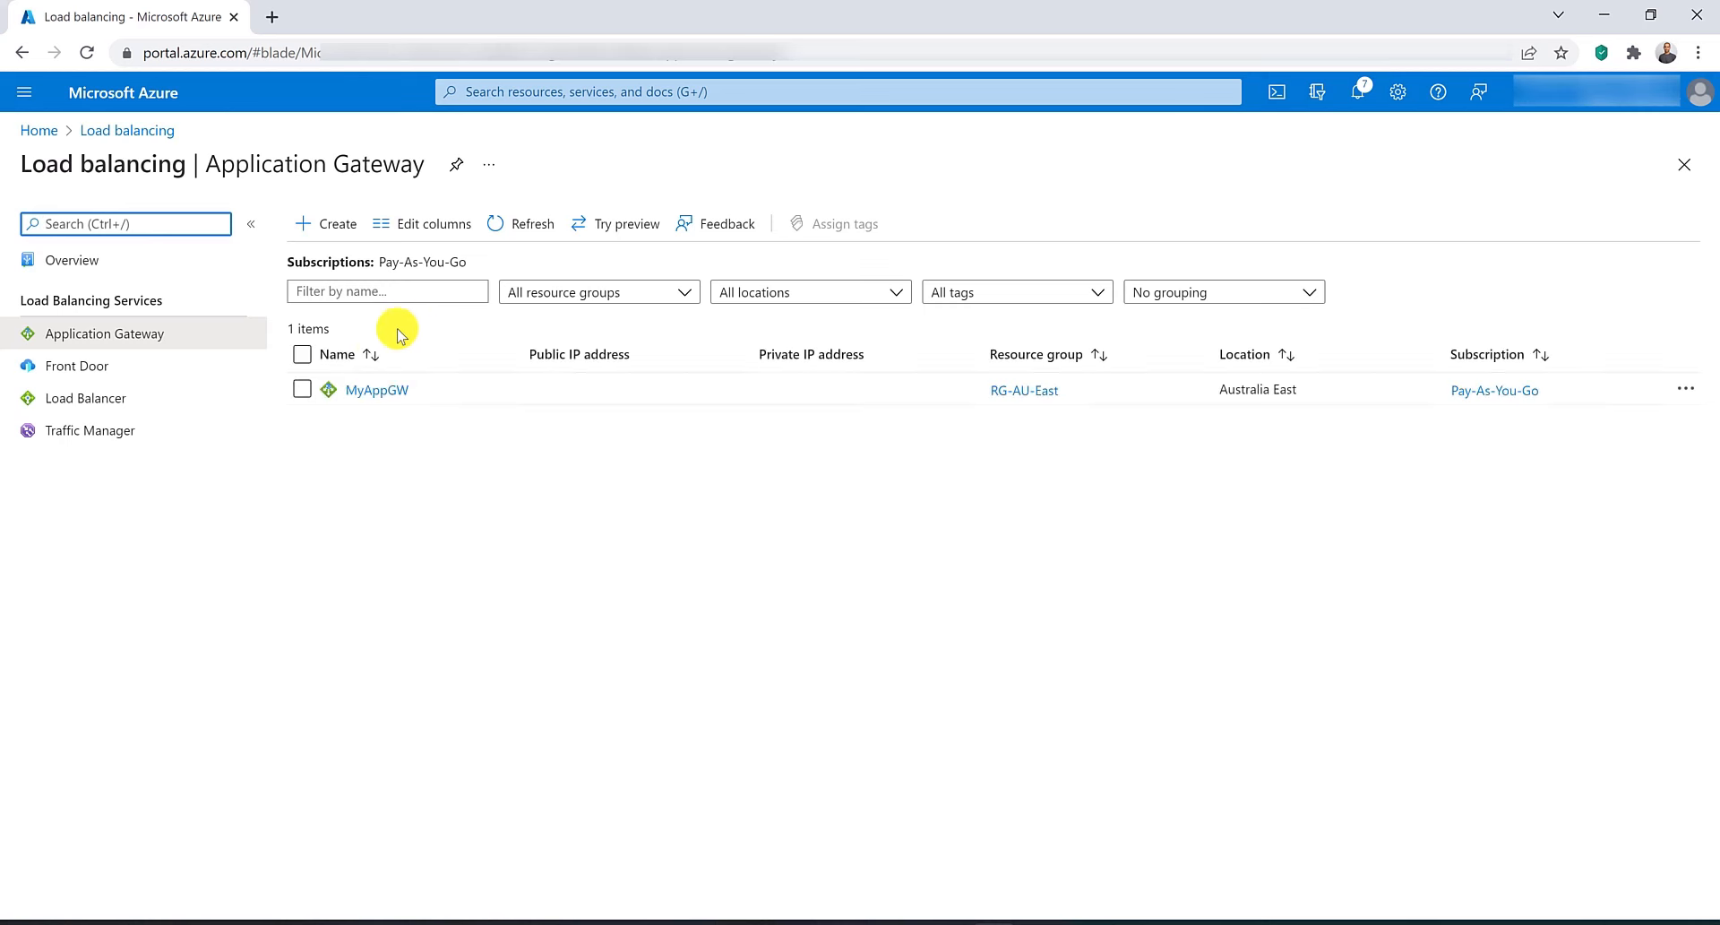
left_click(376, 390)
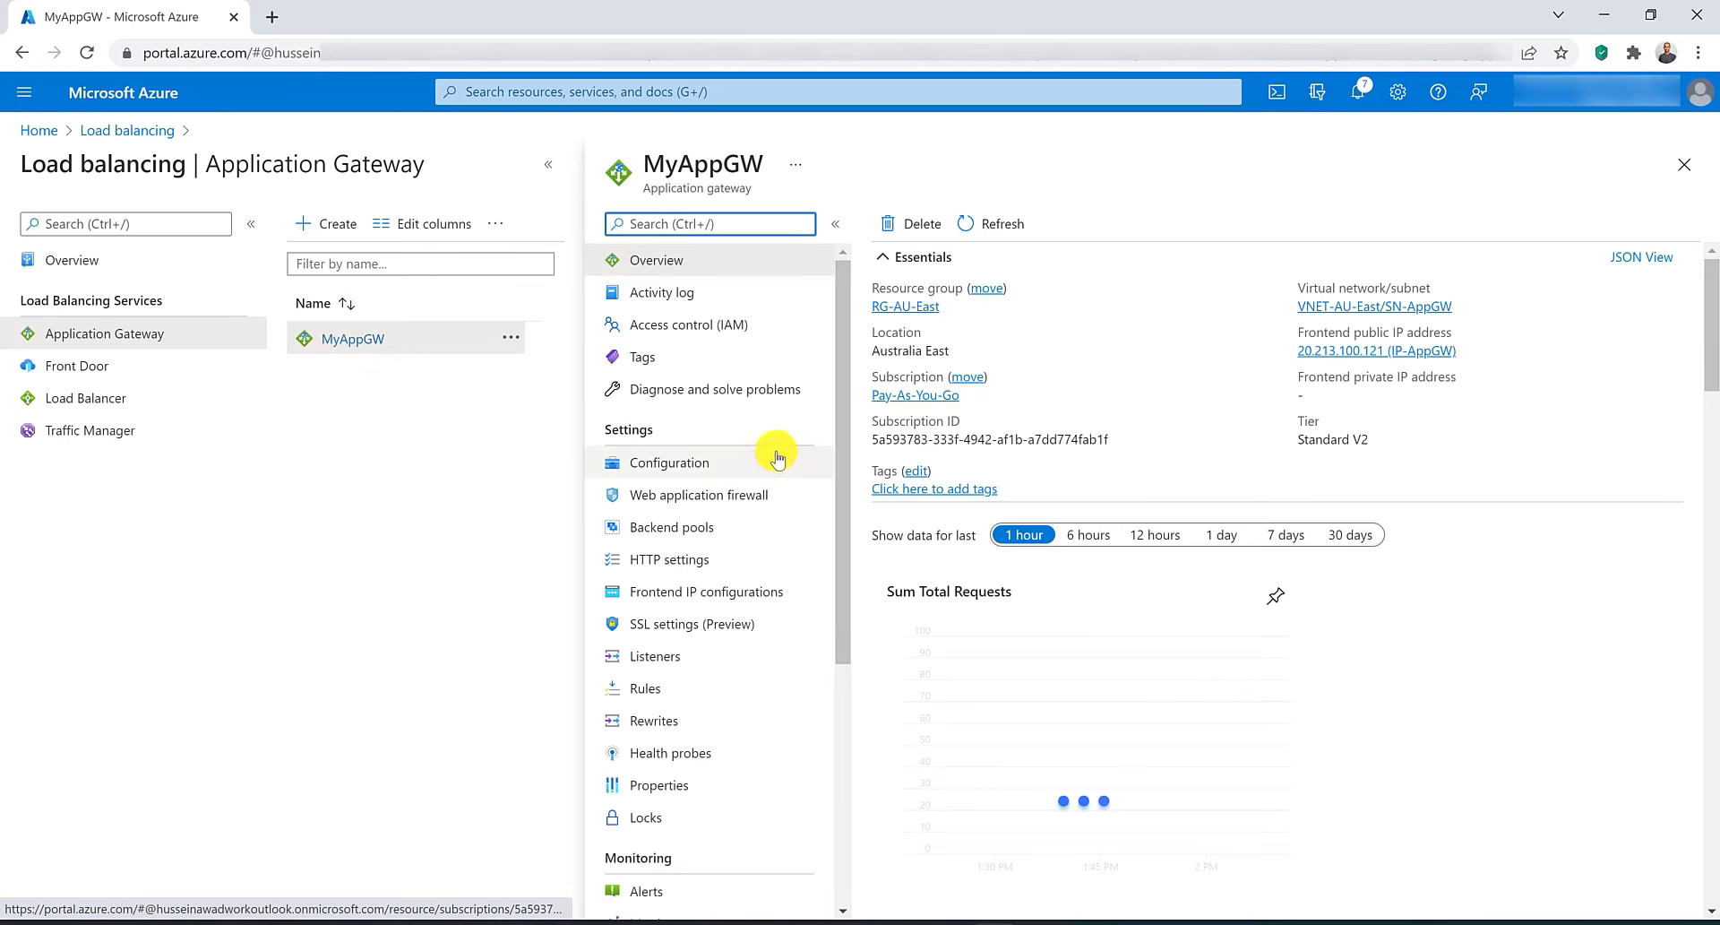
scroll(779, 455, "down", 3)
left_click(684, 780)
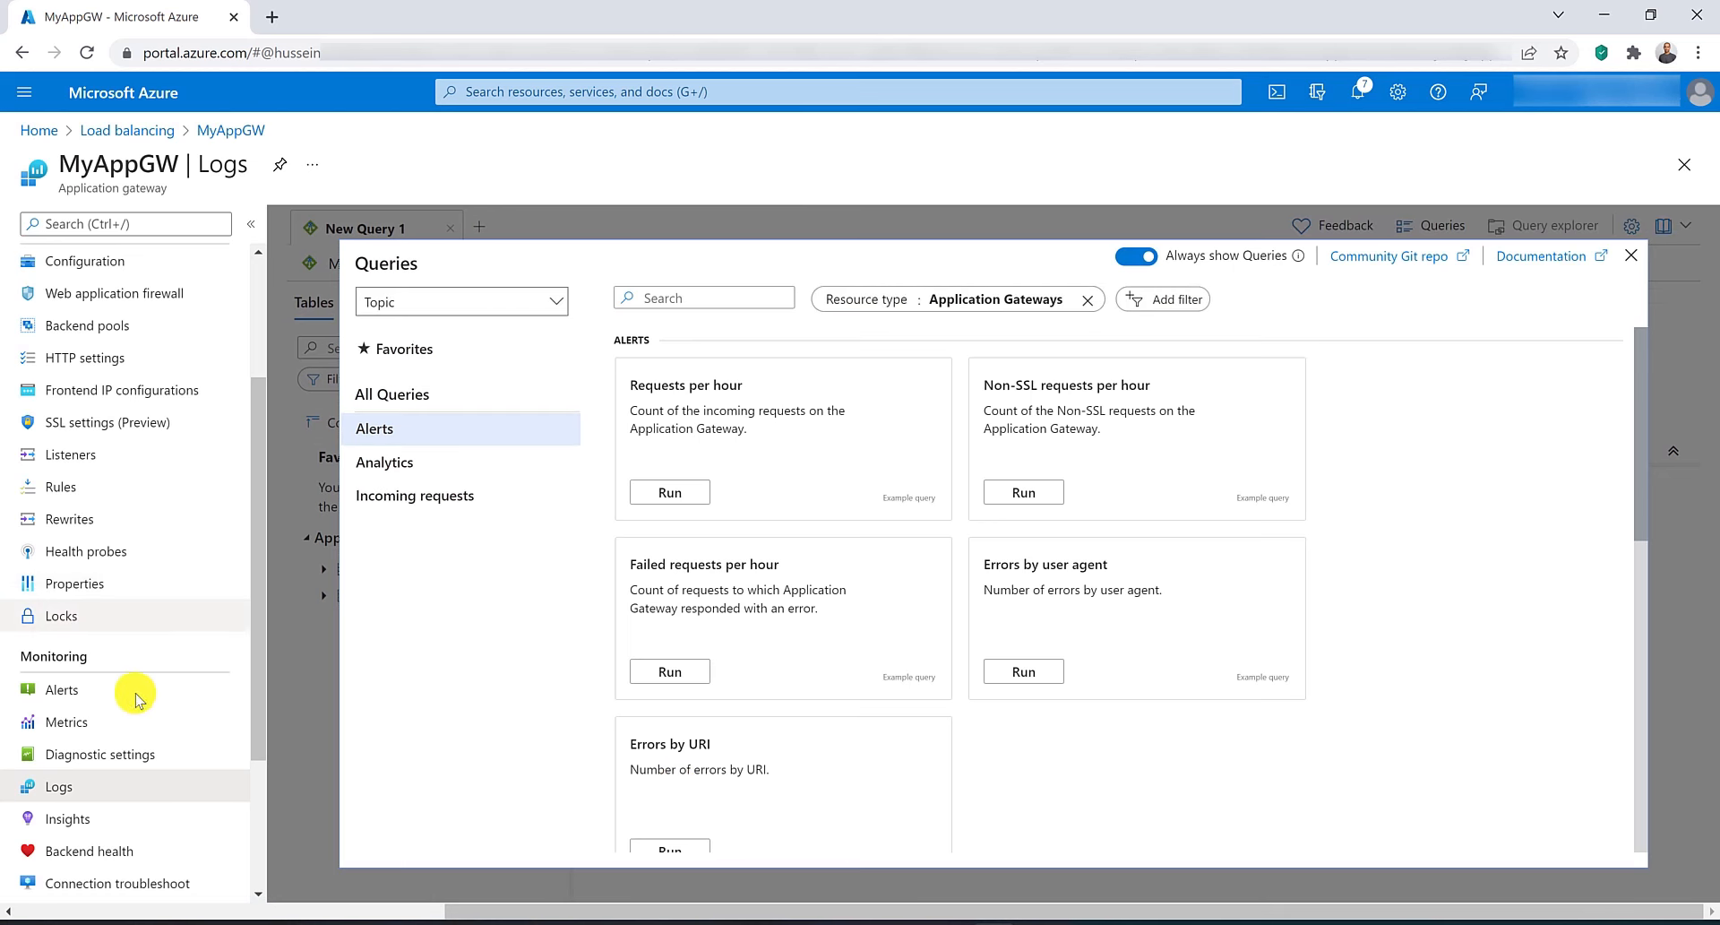
Review MyAppGW's MySettings diagnostic setting and its Log Analytics destination, then return to the gateway.
left_click(140, 756)
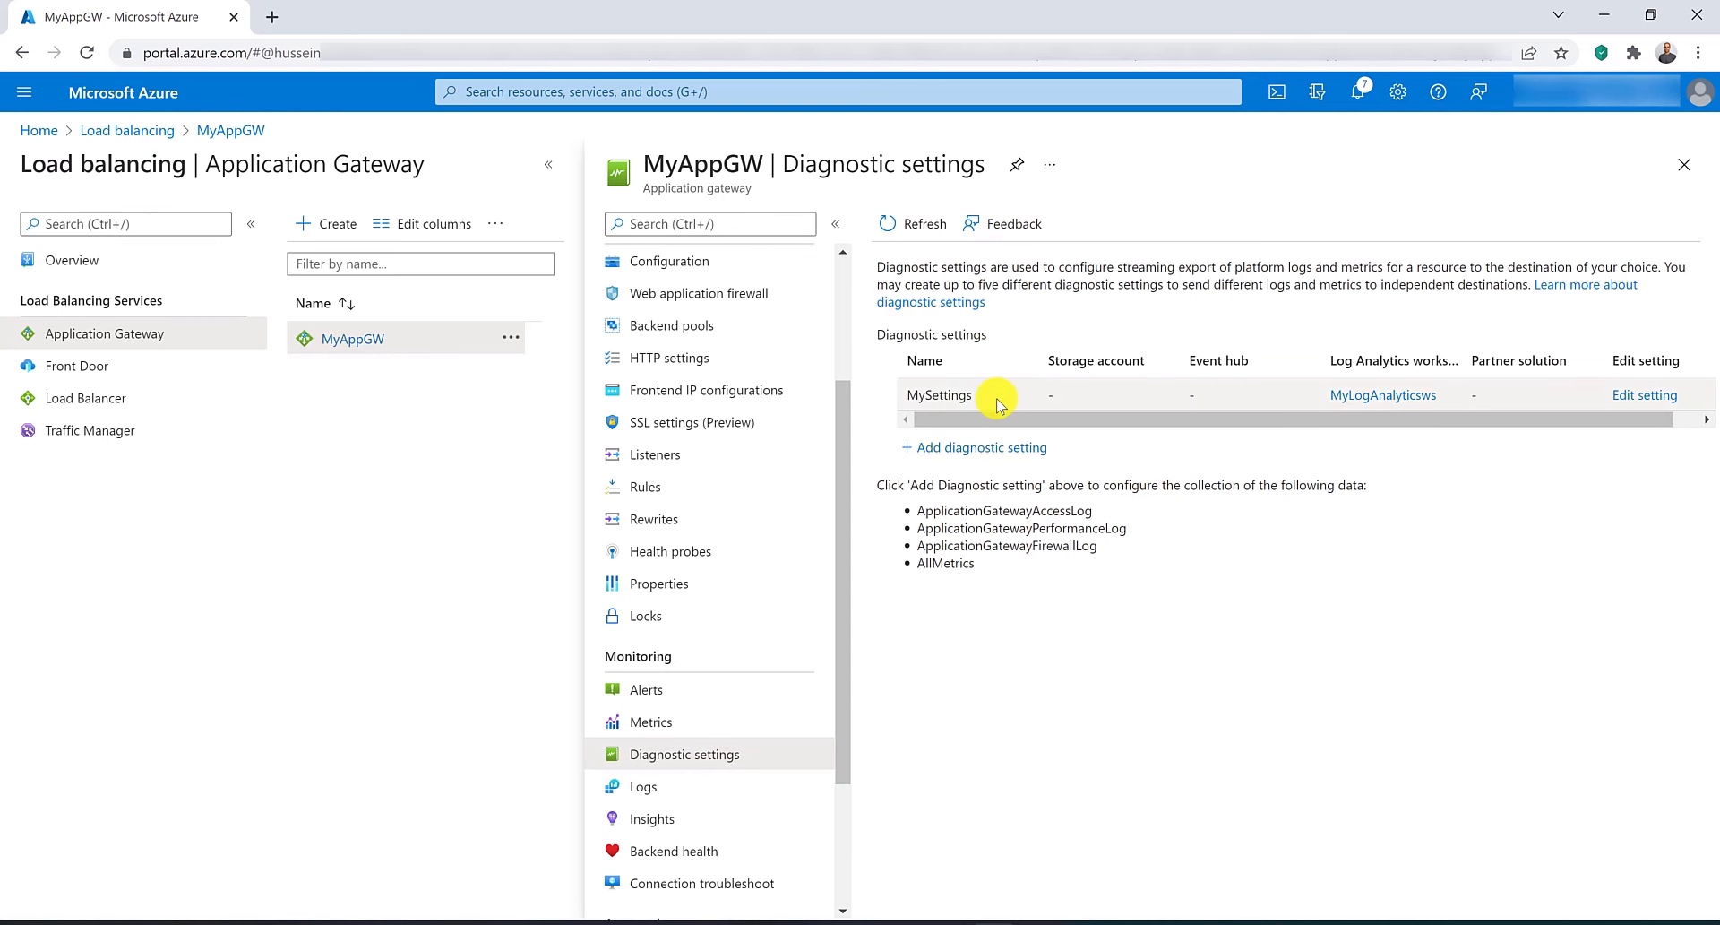
left_click(1645, 396)
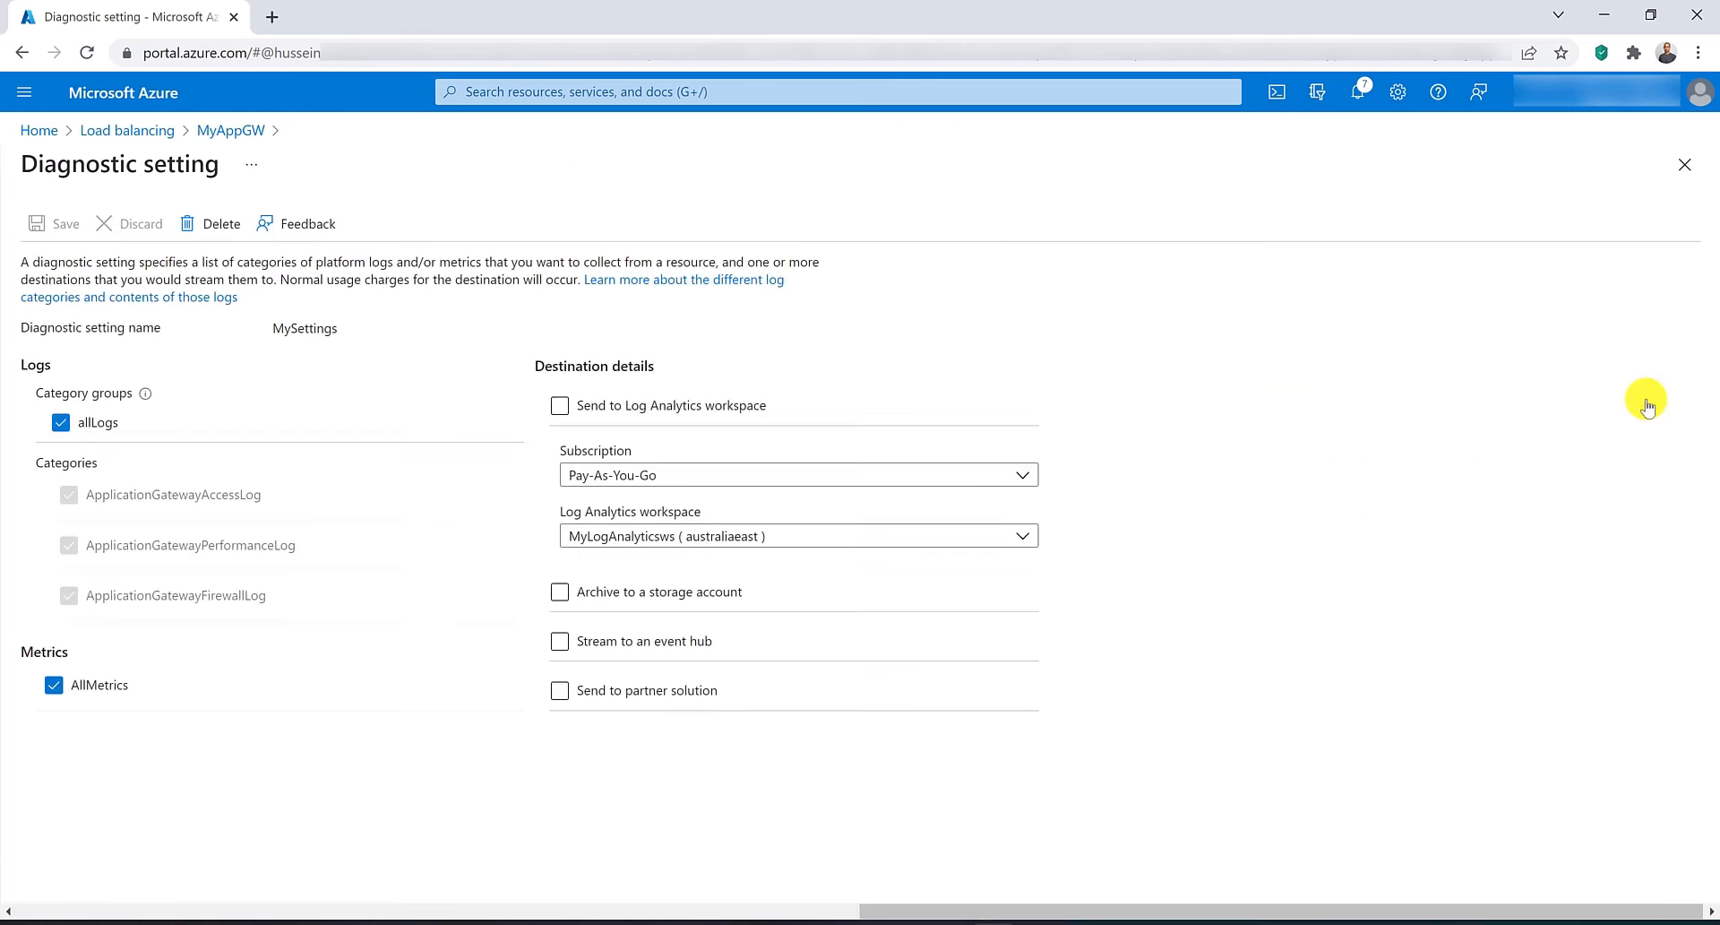
mouse_move(138, 397)
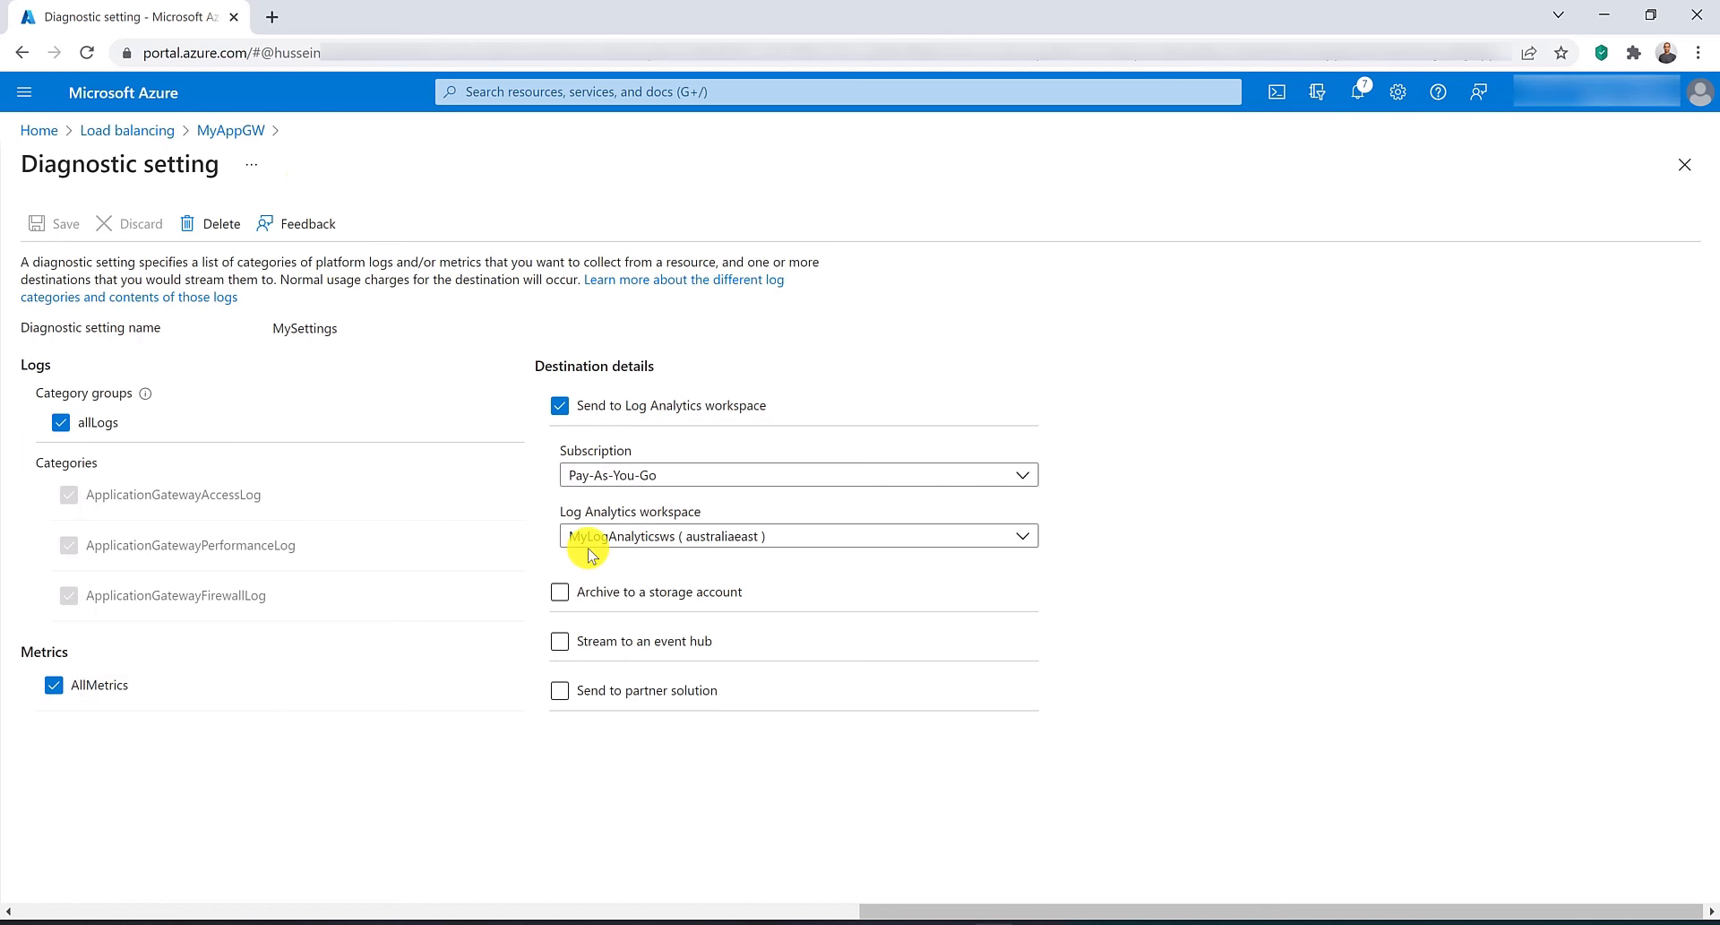
left_click(224, 130)
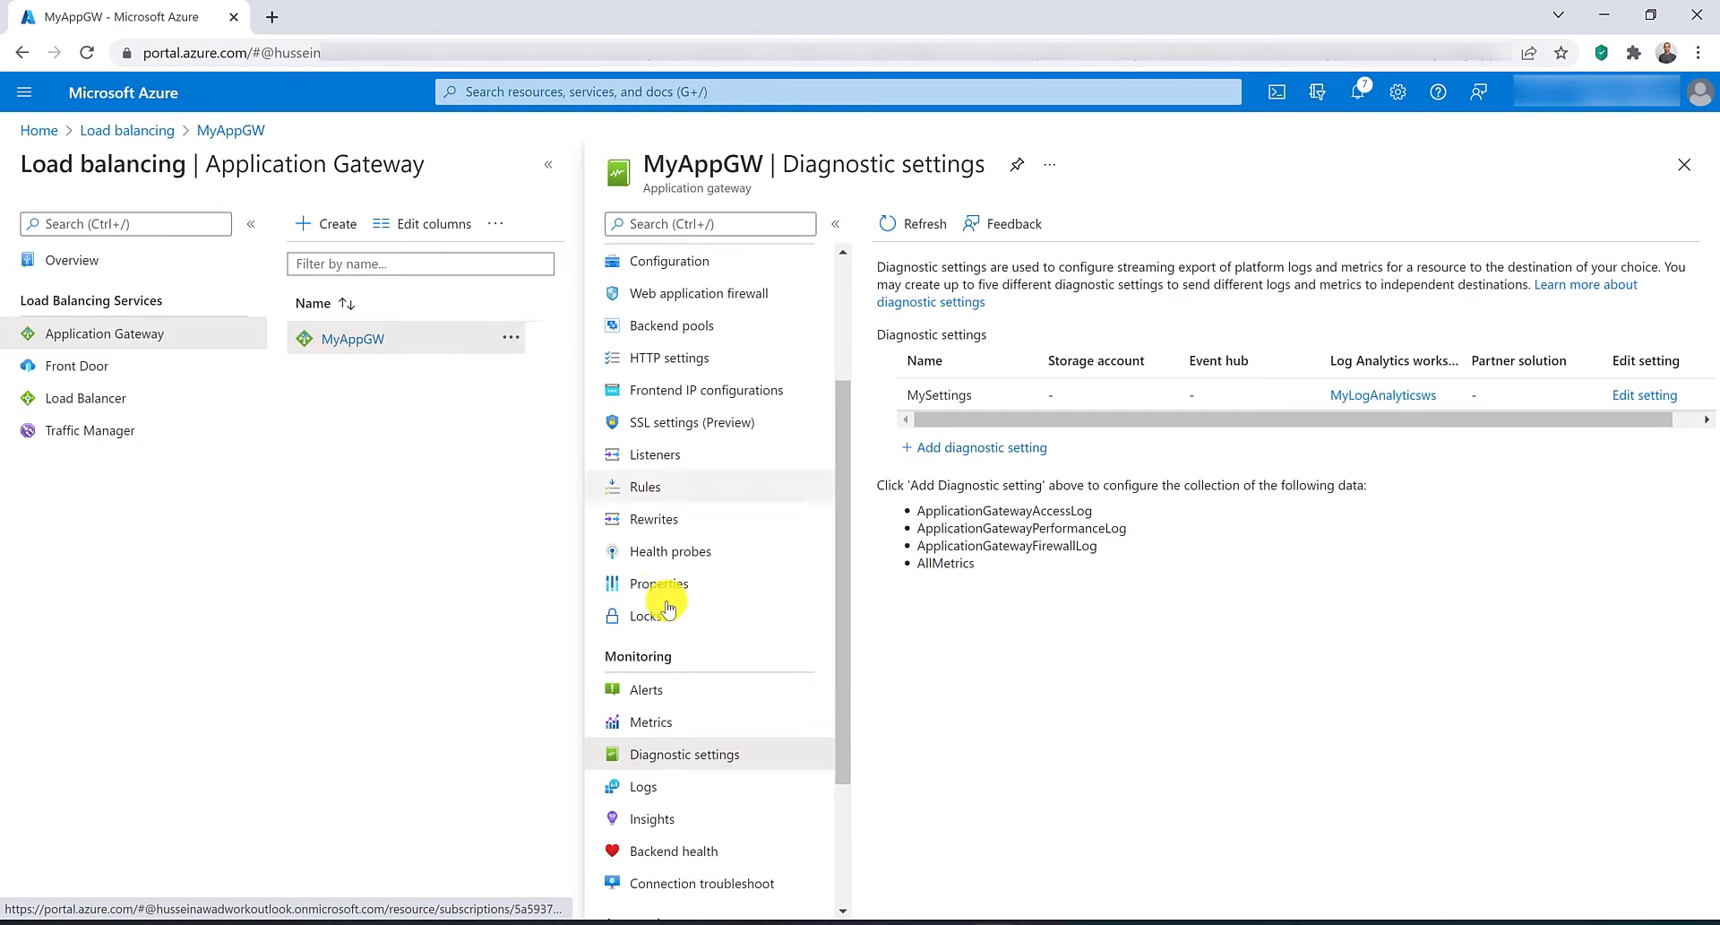
Run the Errors by URI example query in MyAppGW's Logs and expand the Analytics and Incoming requests query groups.
left_click(682, 787)
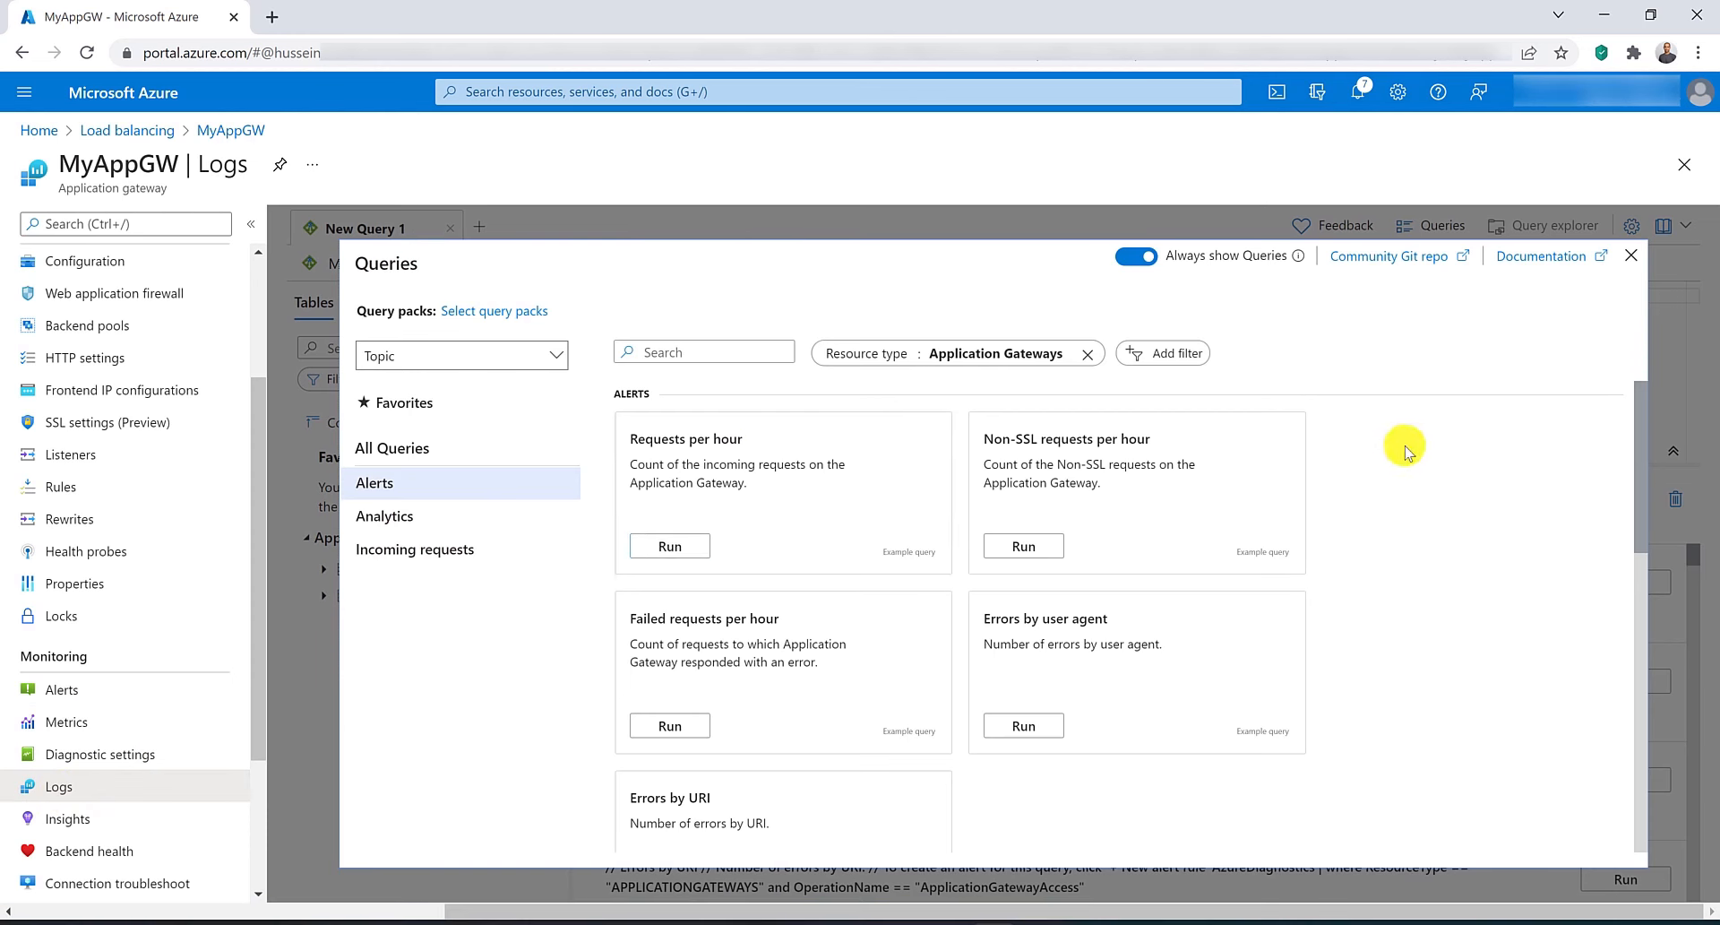
scroll(1405, 450, "down", 2)
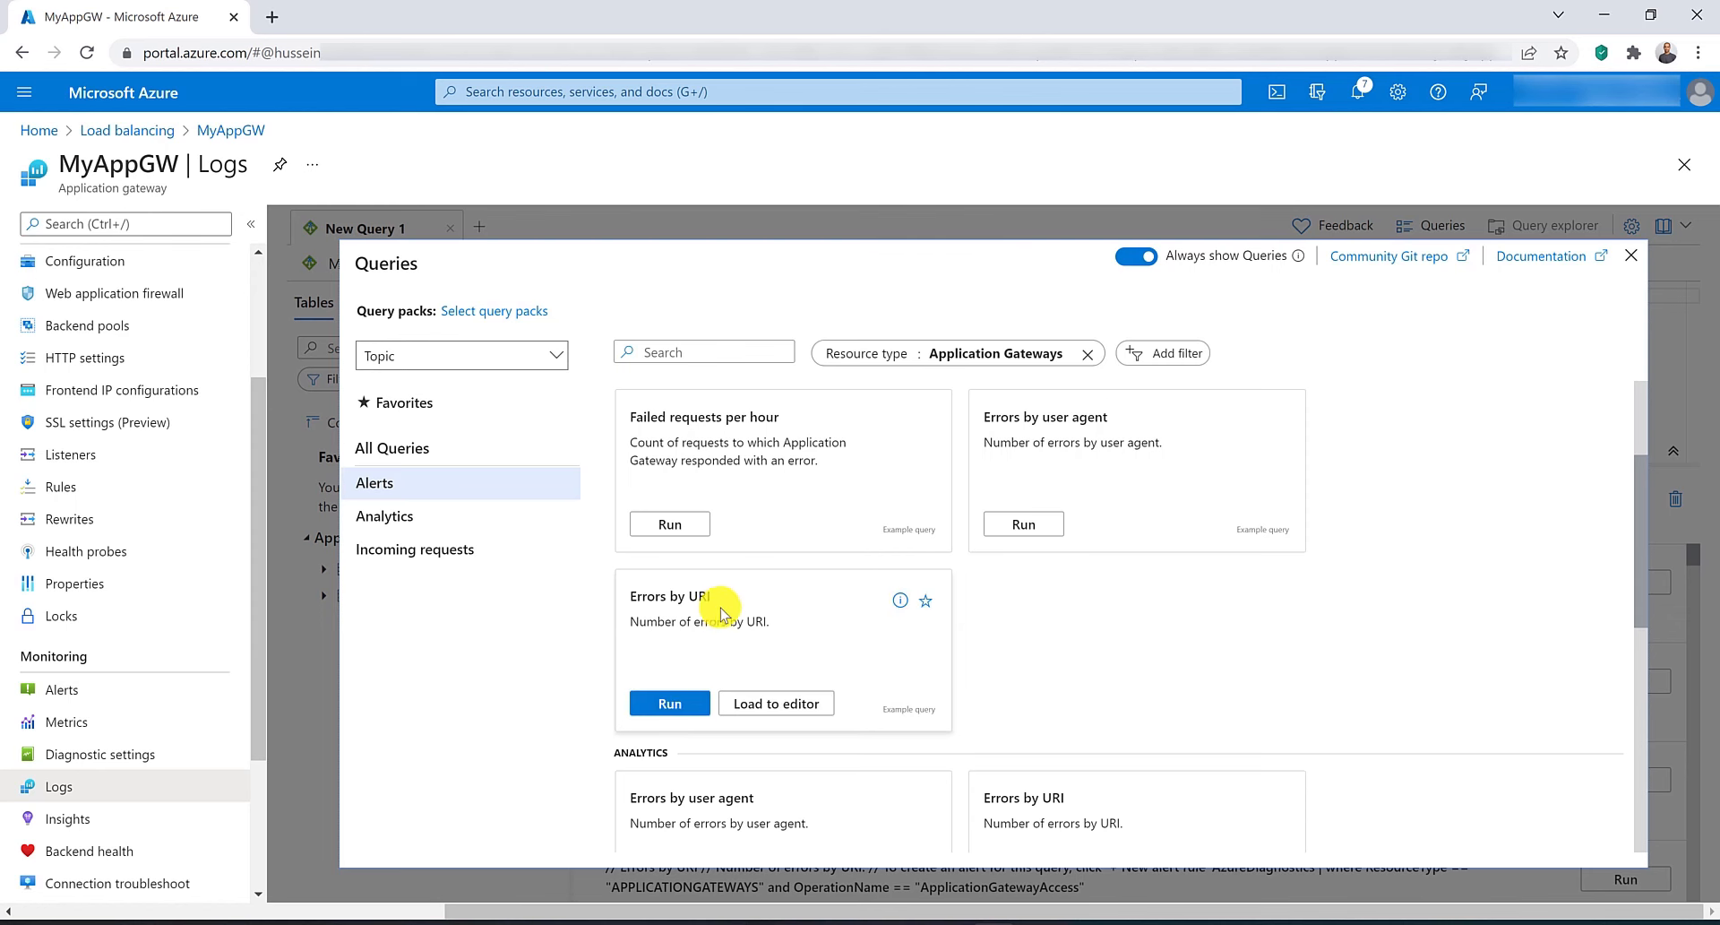
left_click(663, 704)
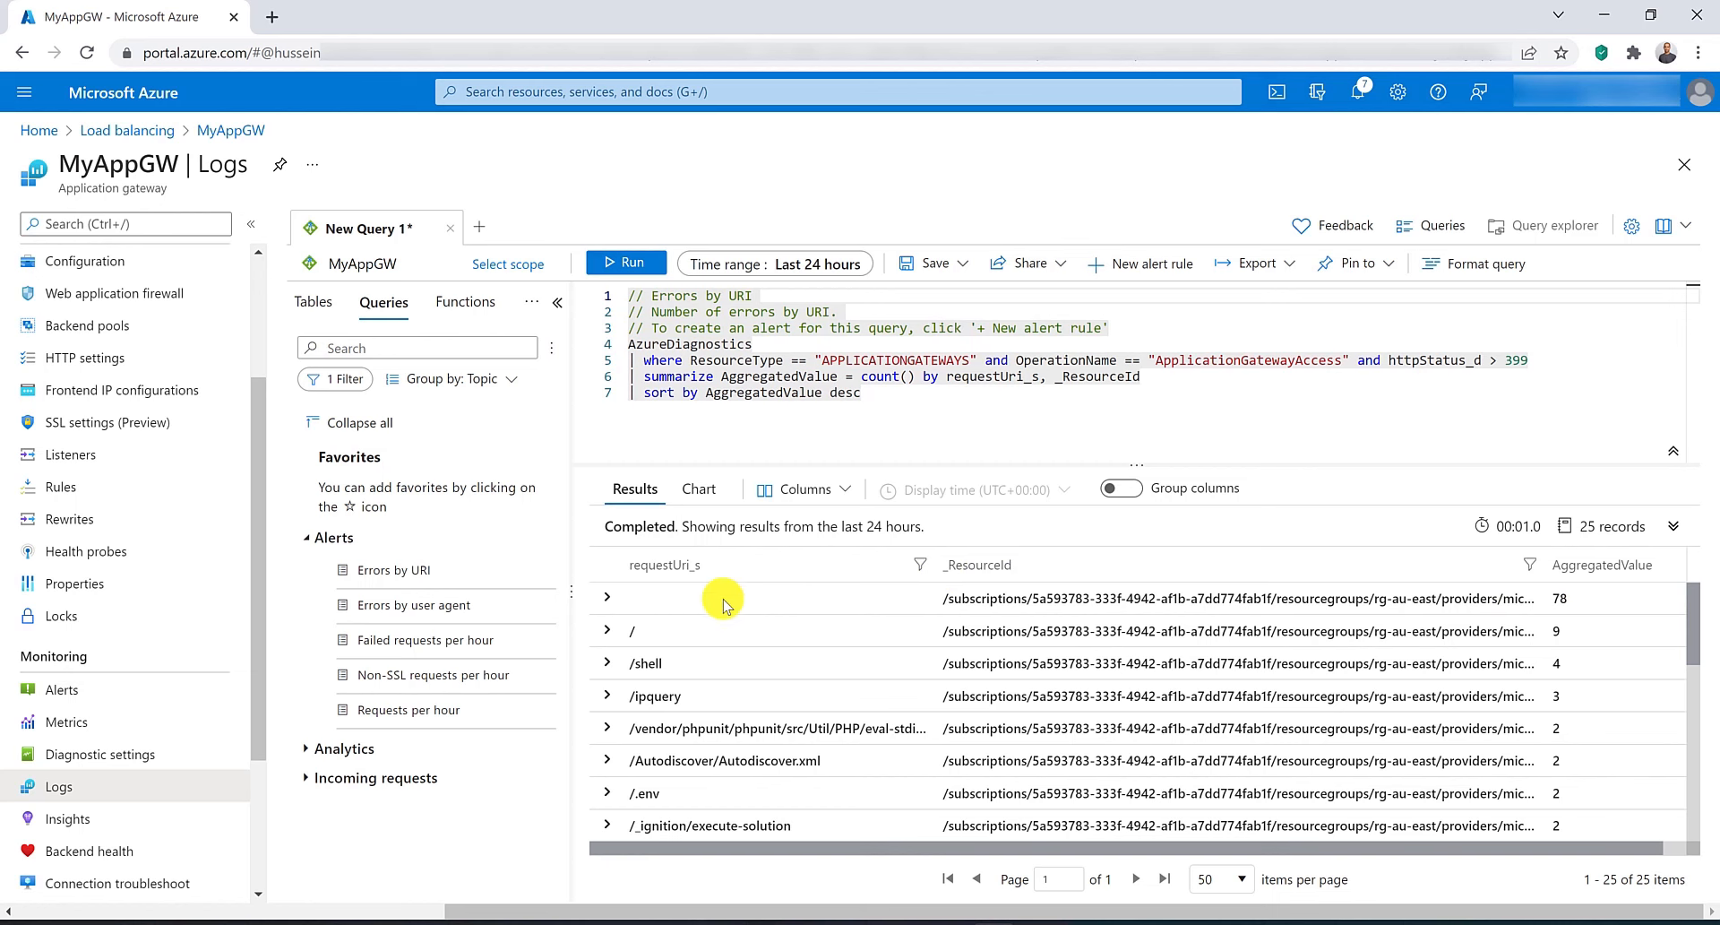
left_click(304, 751)
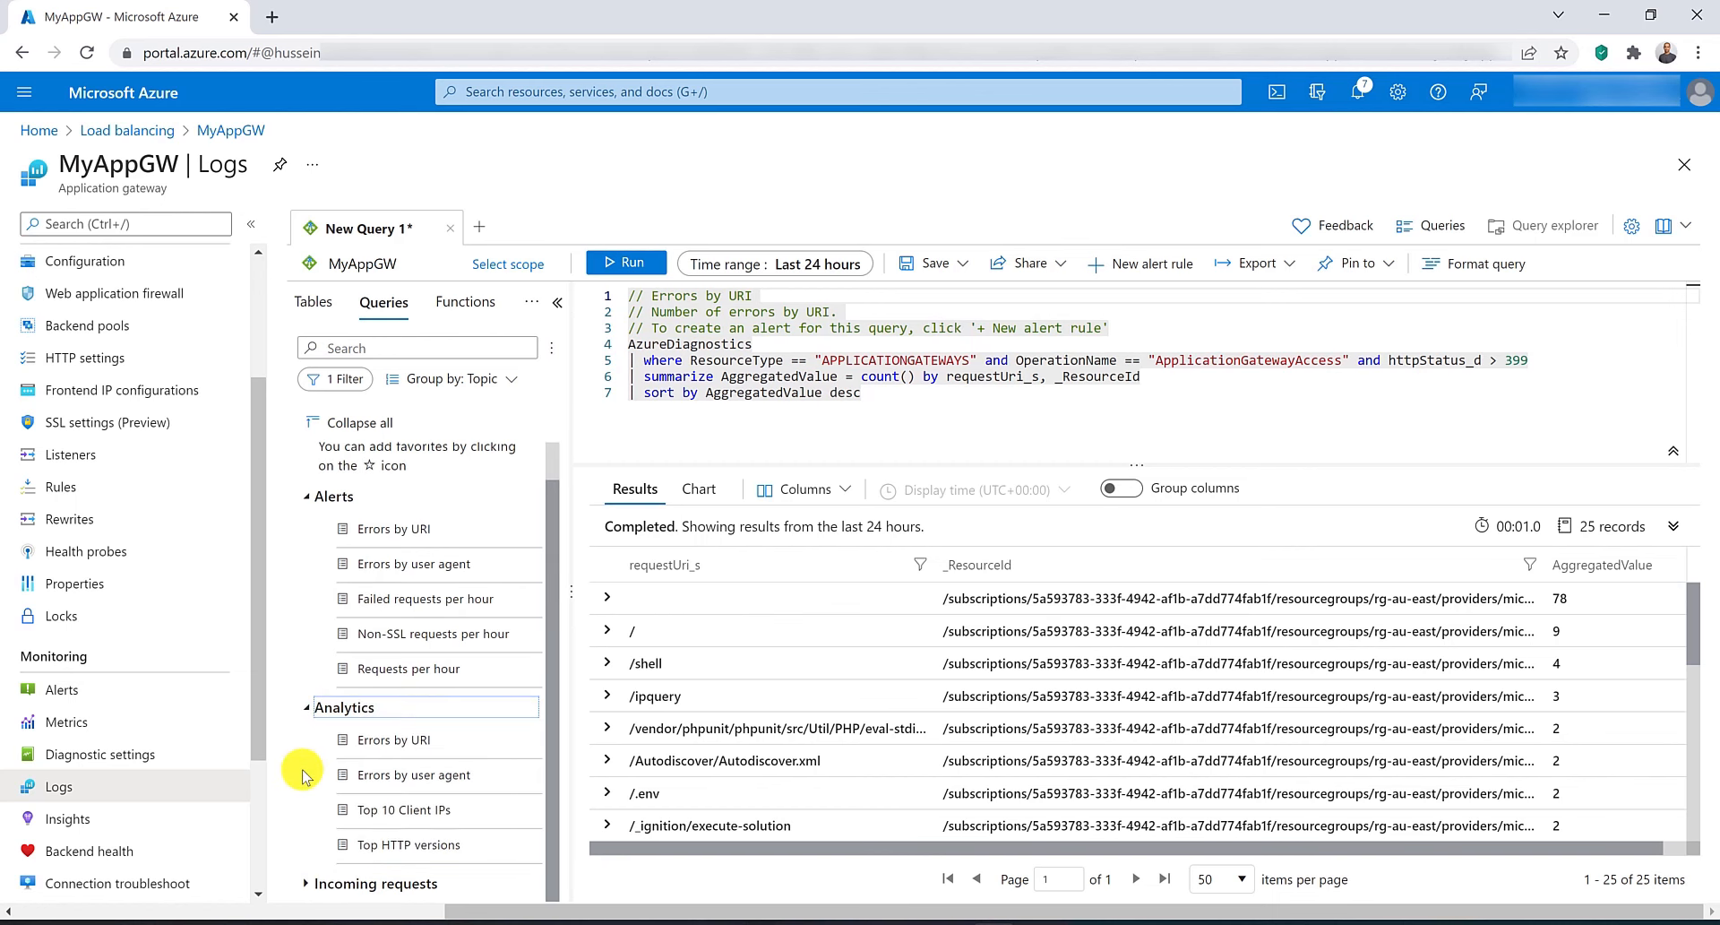
left_click(308, 889)
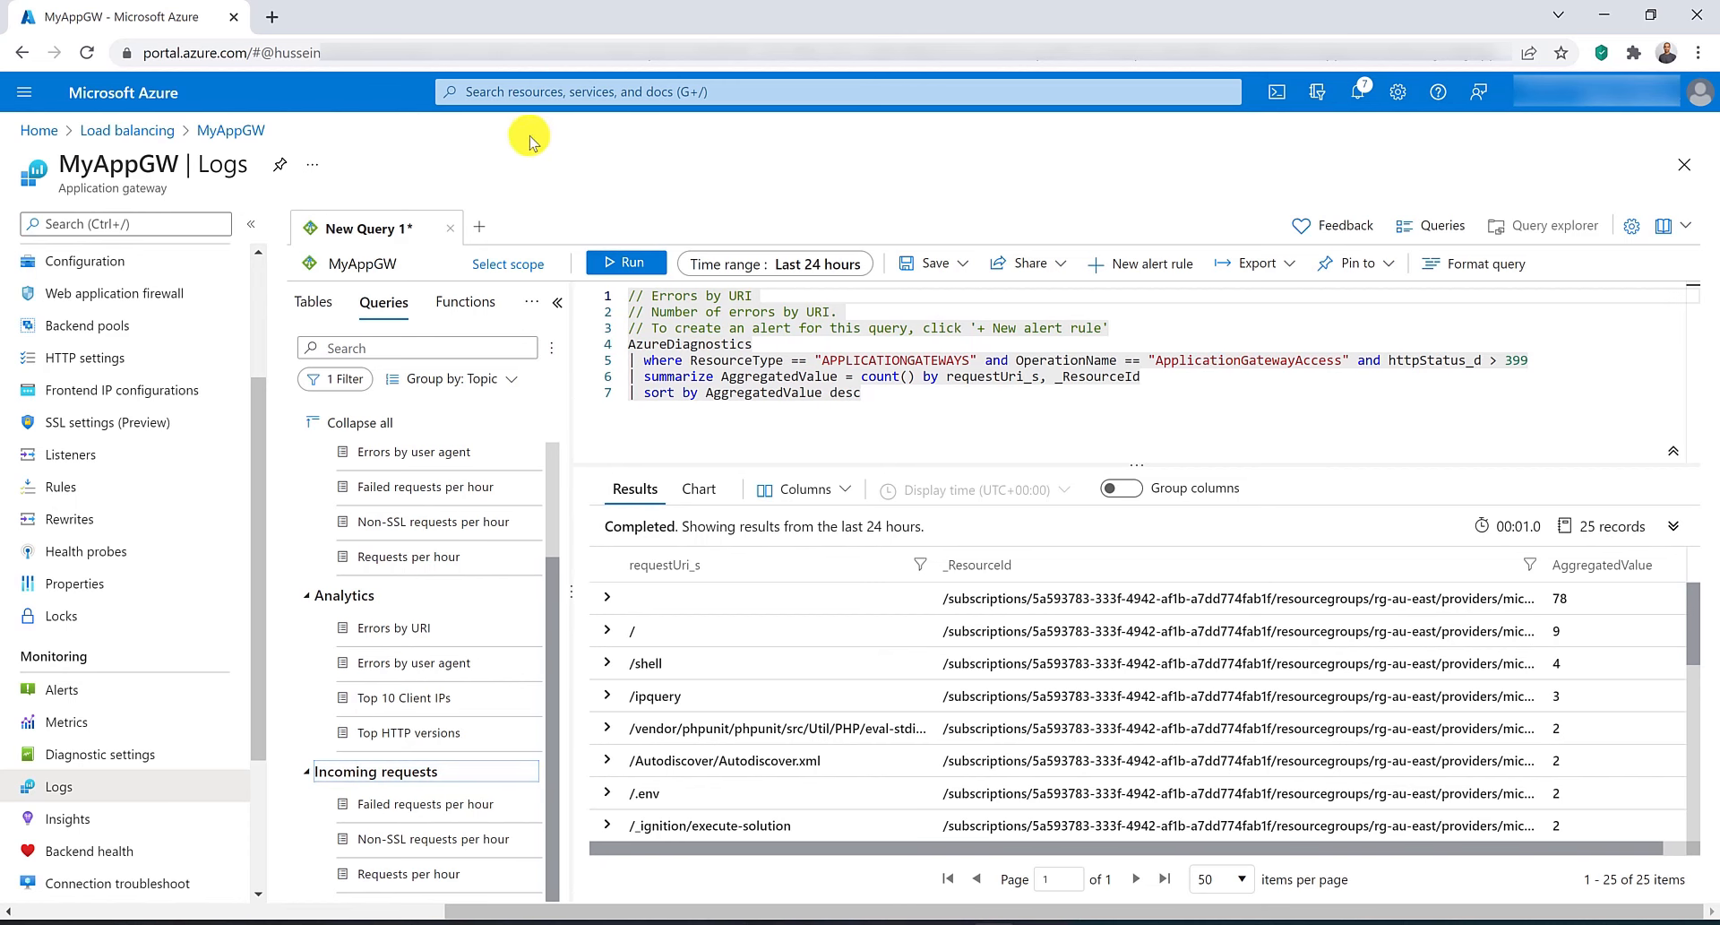
Open the MyLogAnalyticsws workspace in a new tab and show its usage and estimated costs.
left_click(525, 92)
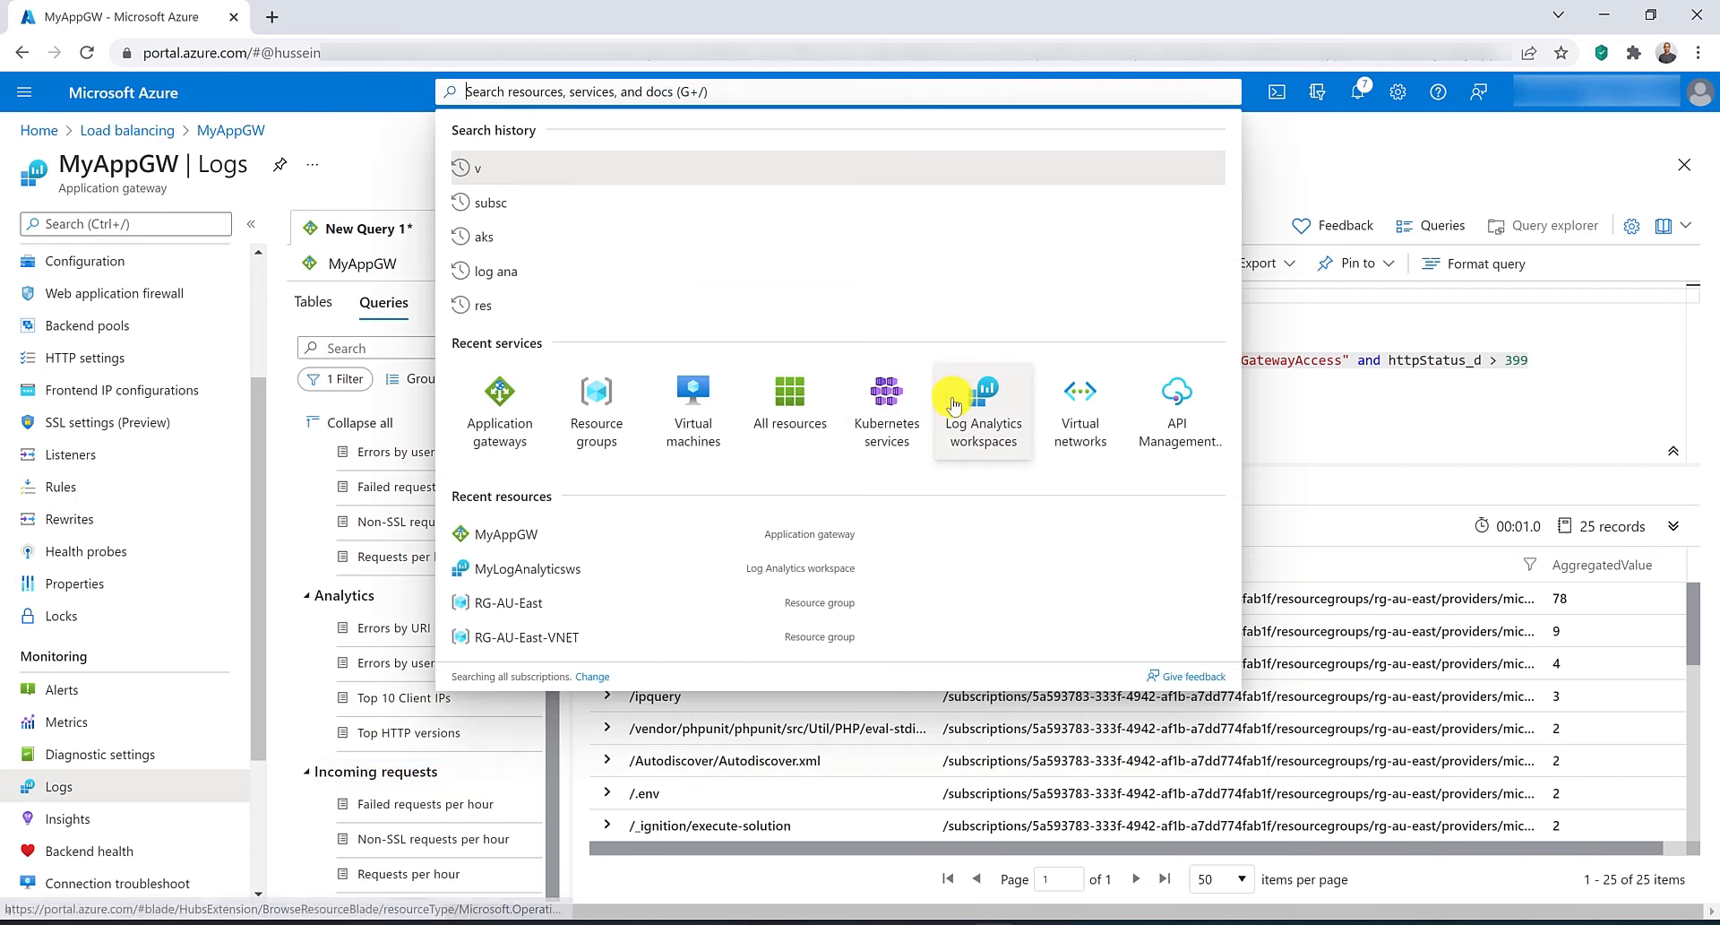
middle_click(986, 403)
left_click(354, 8)
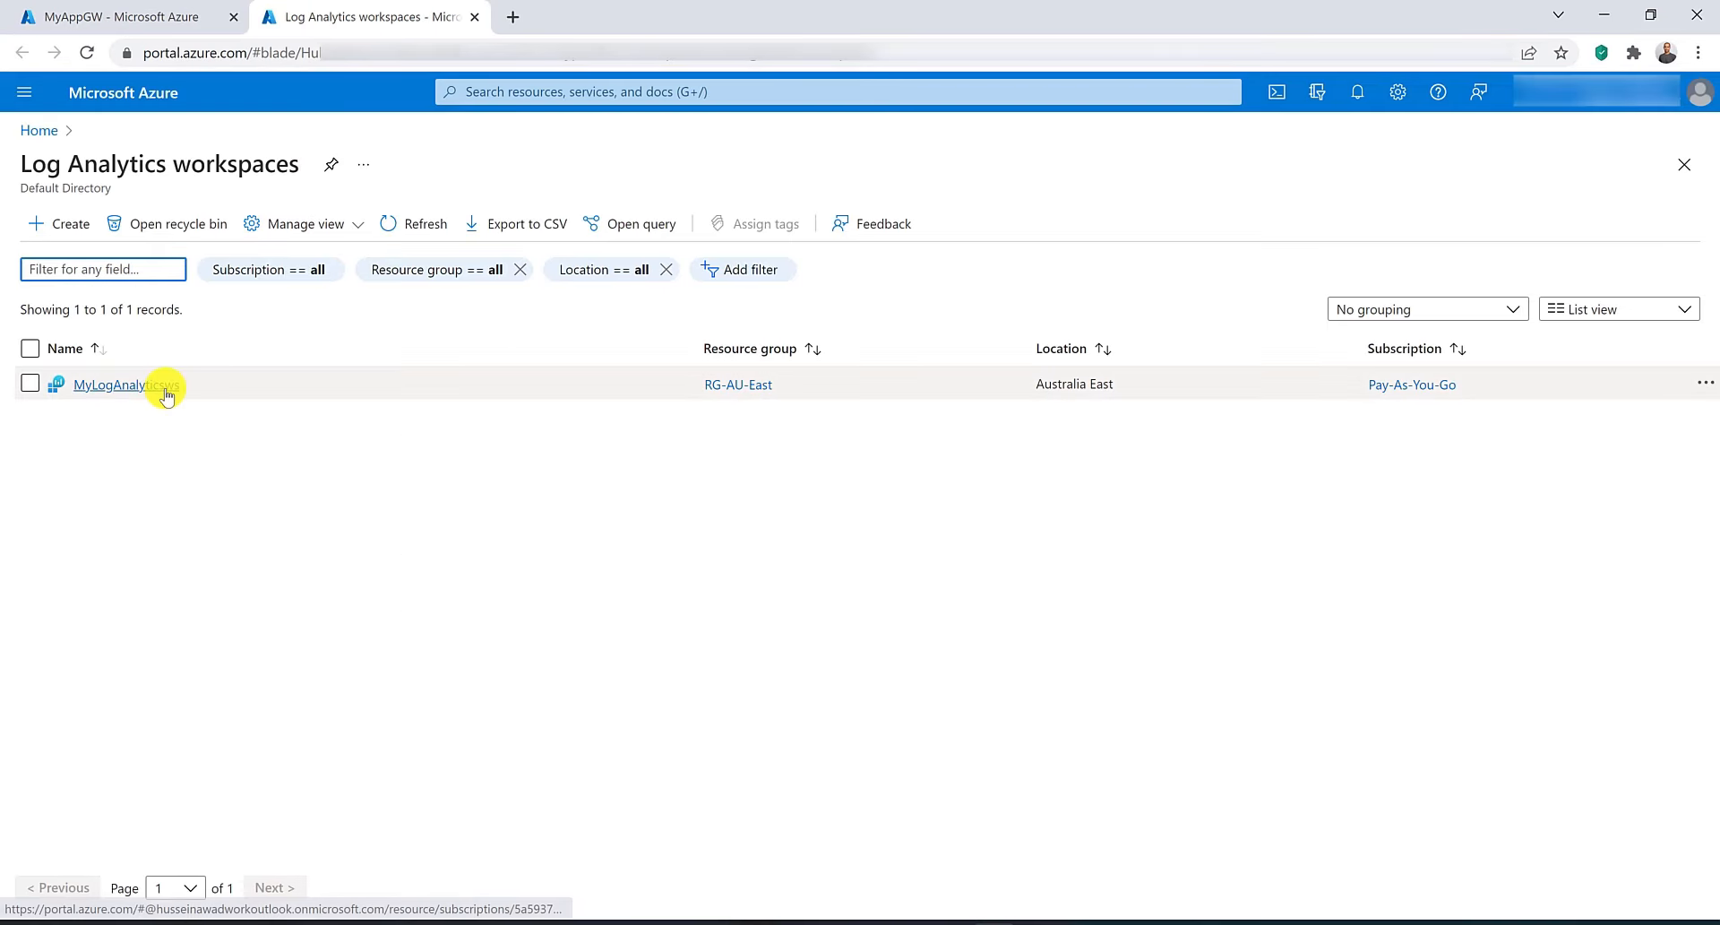
left_click(165, 384)
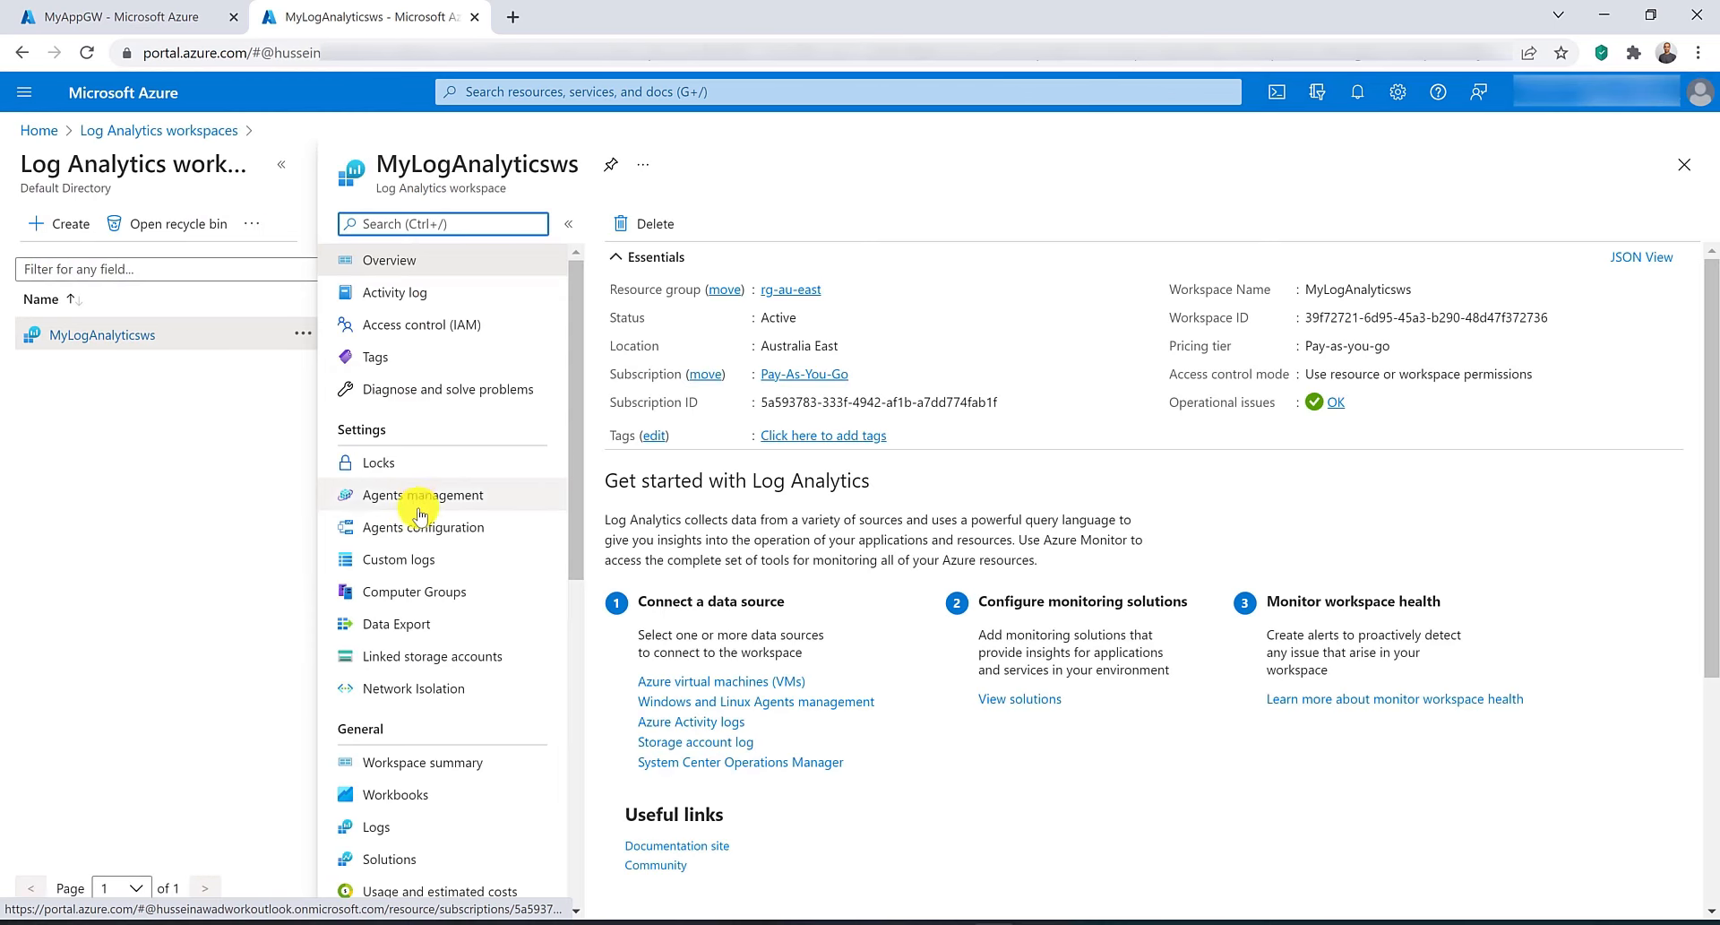
scroll(410, 744, "down", 1)
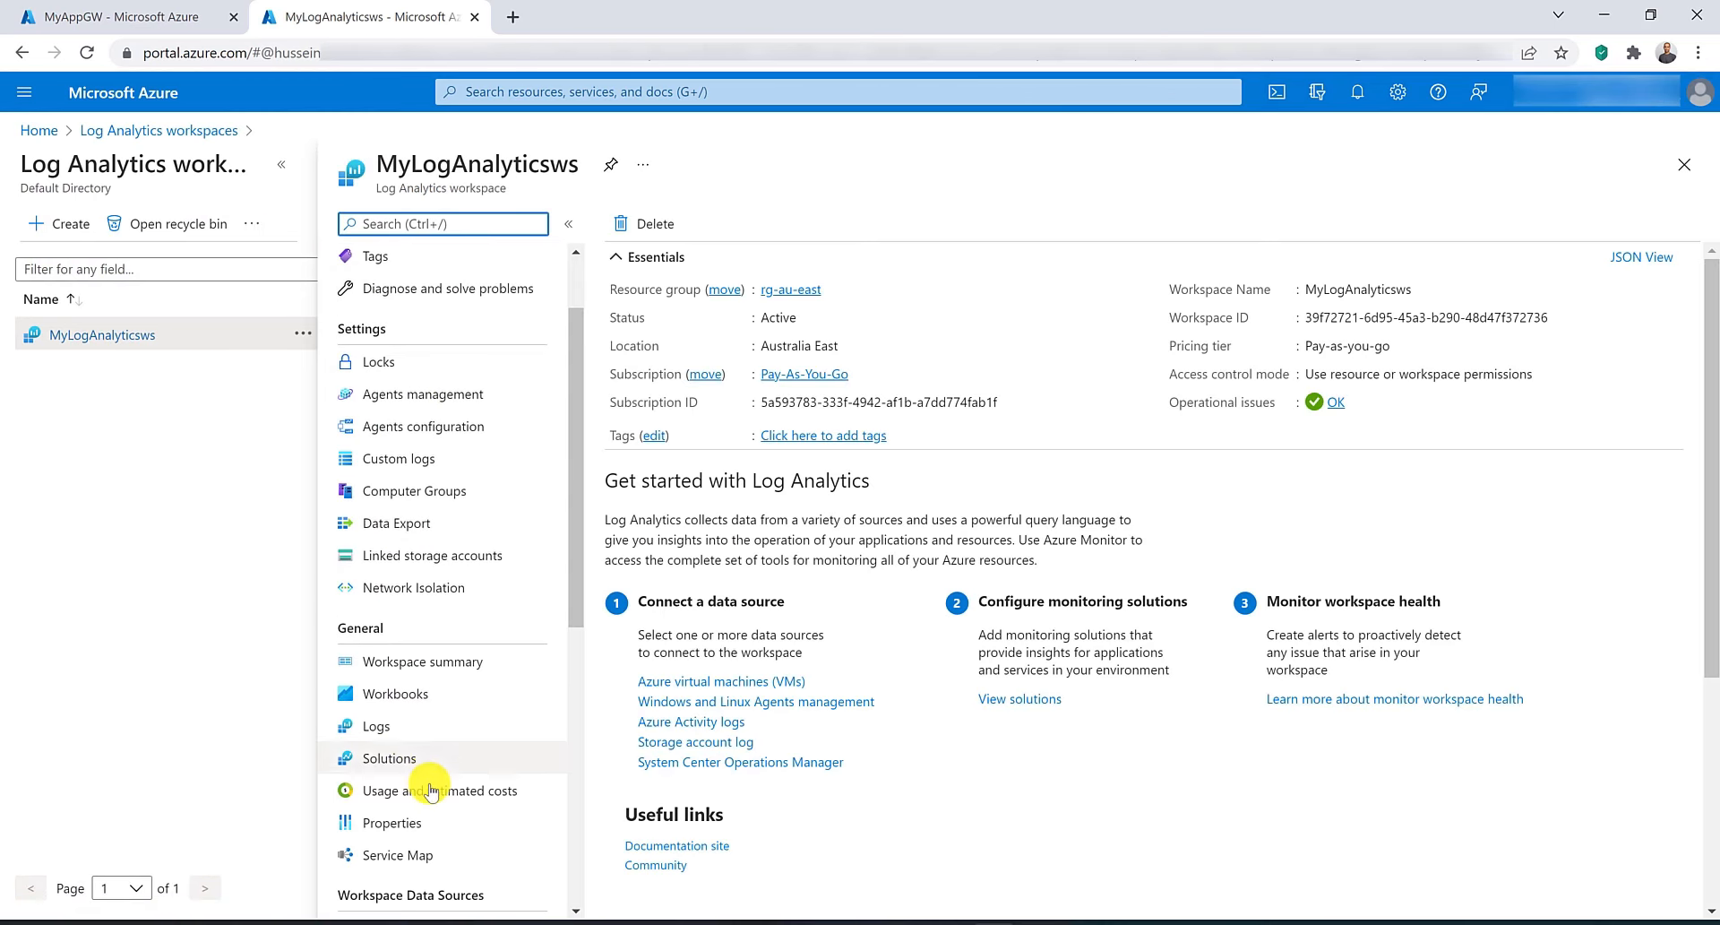
left_click(460, 791)
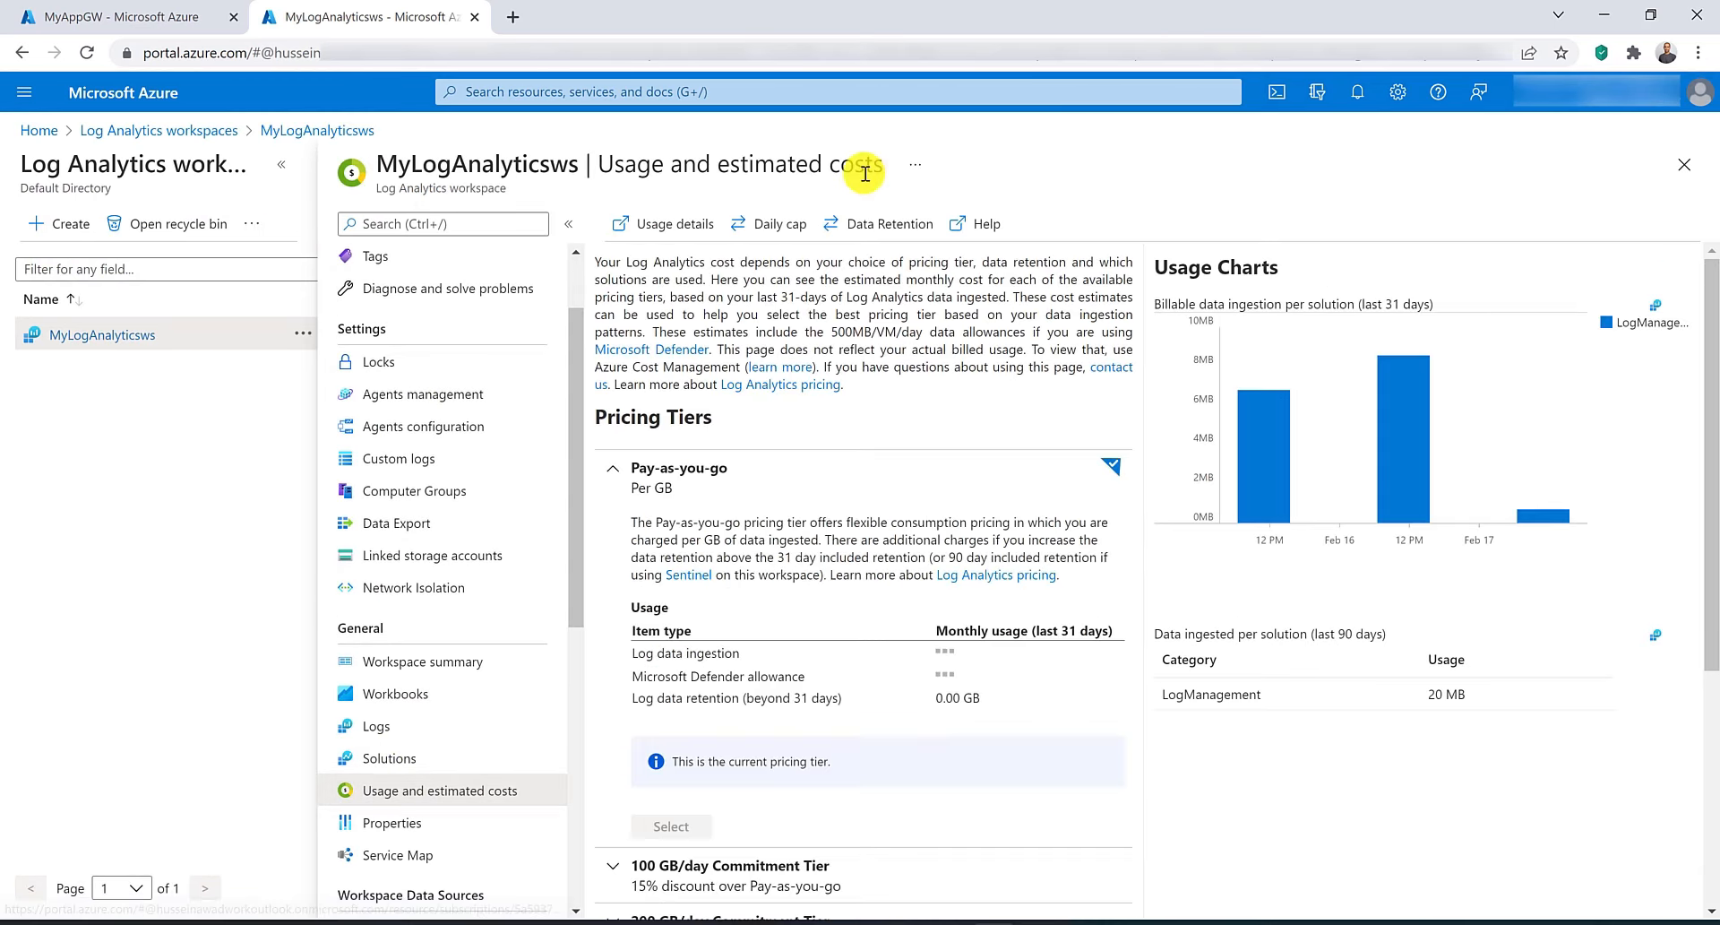
Explore the workspace's data retention slider and close the panel without applying a change.
left_click(890, 231)
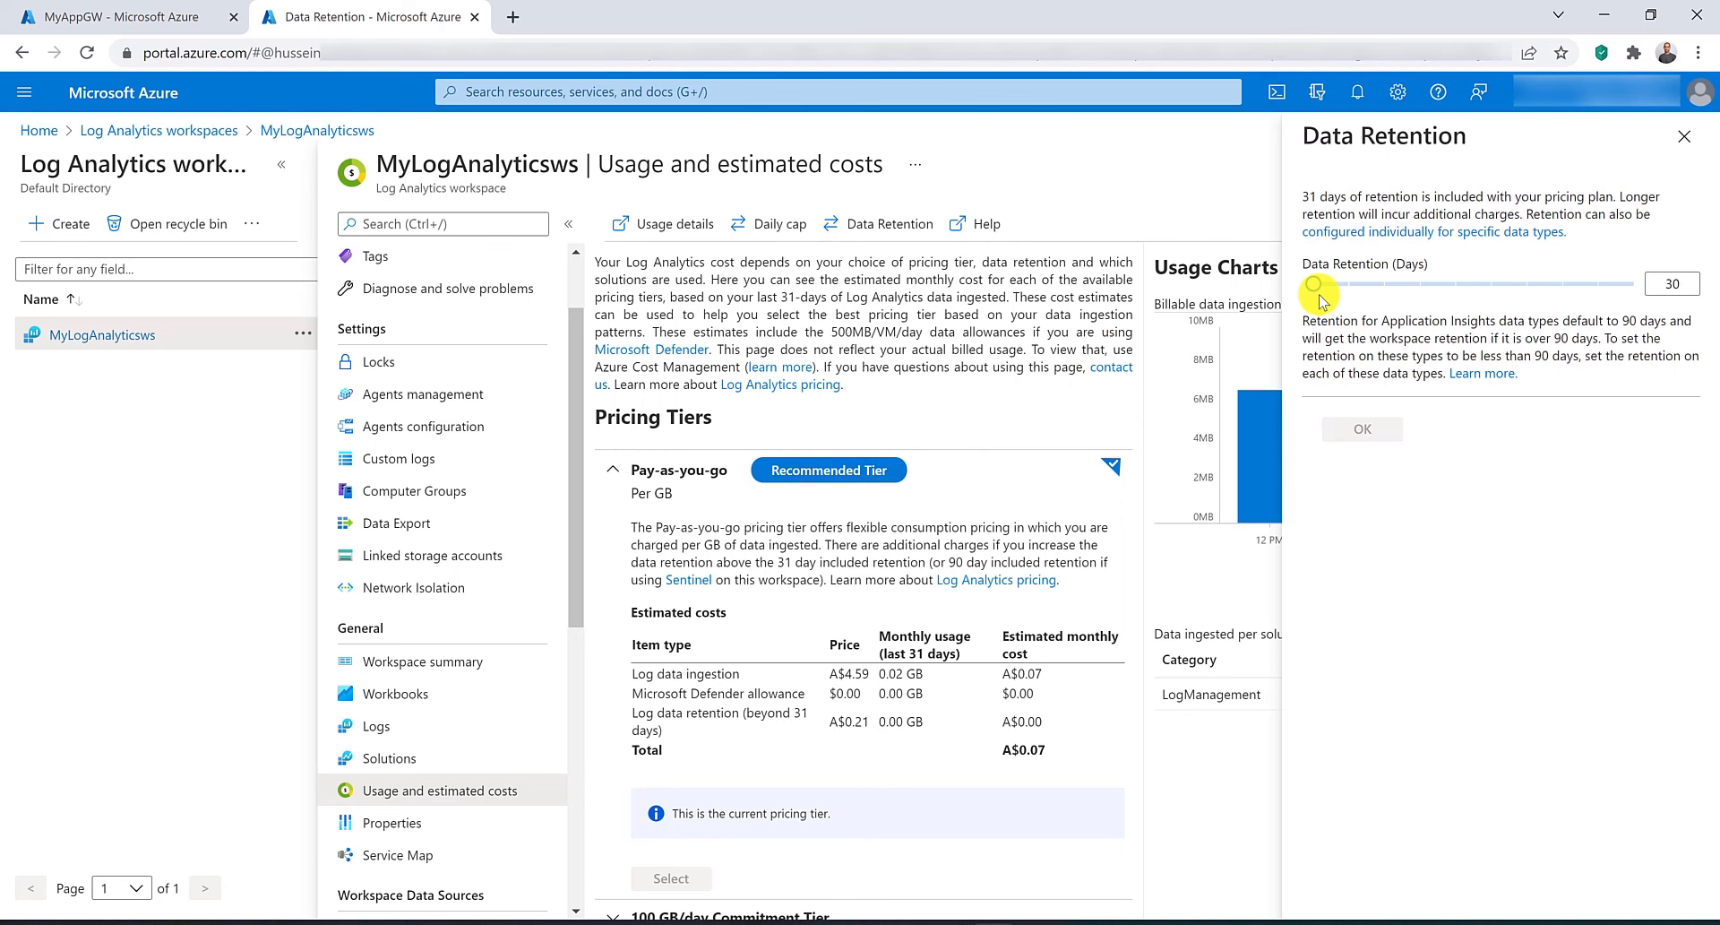
left_click_drag(1317, 291, 1665, 292)
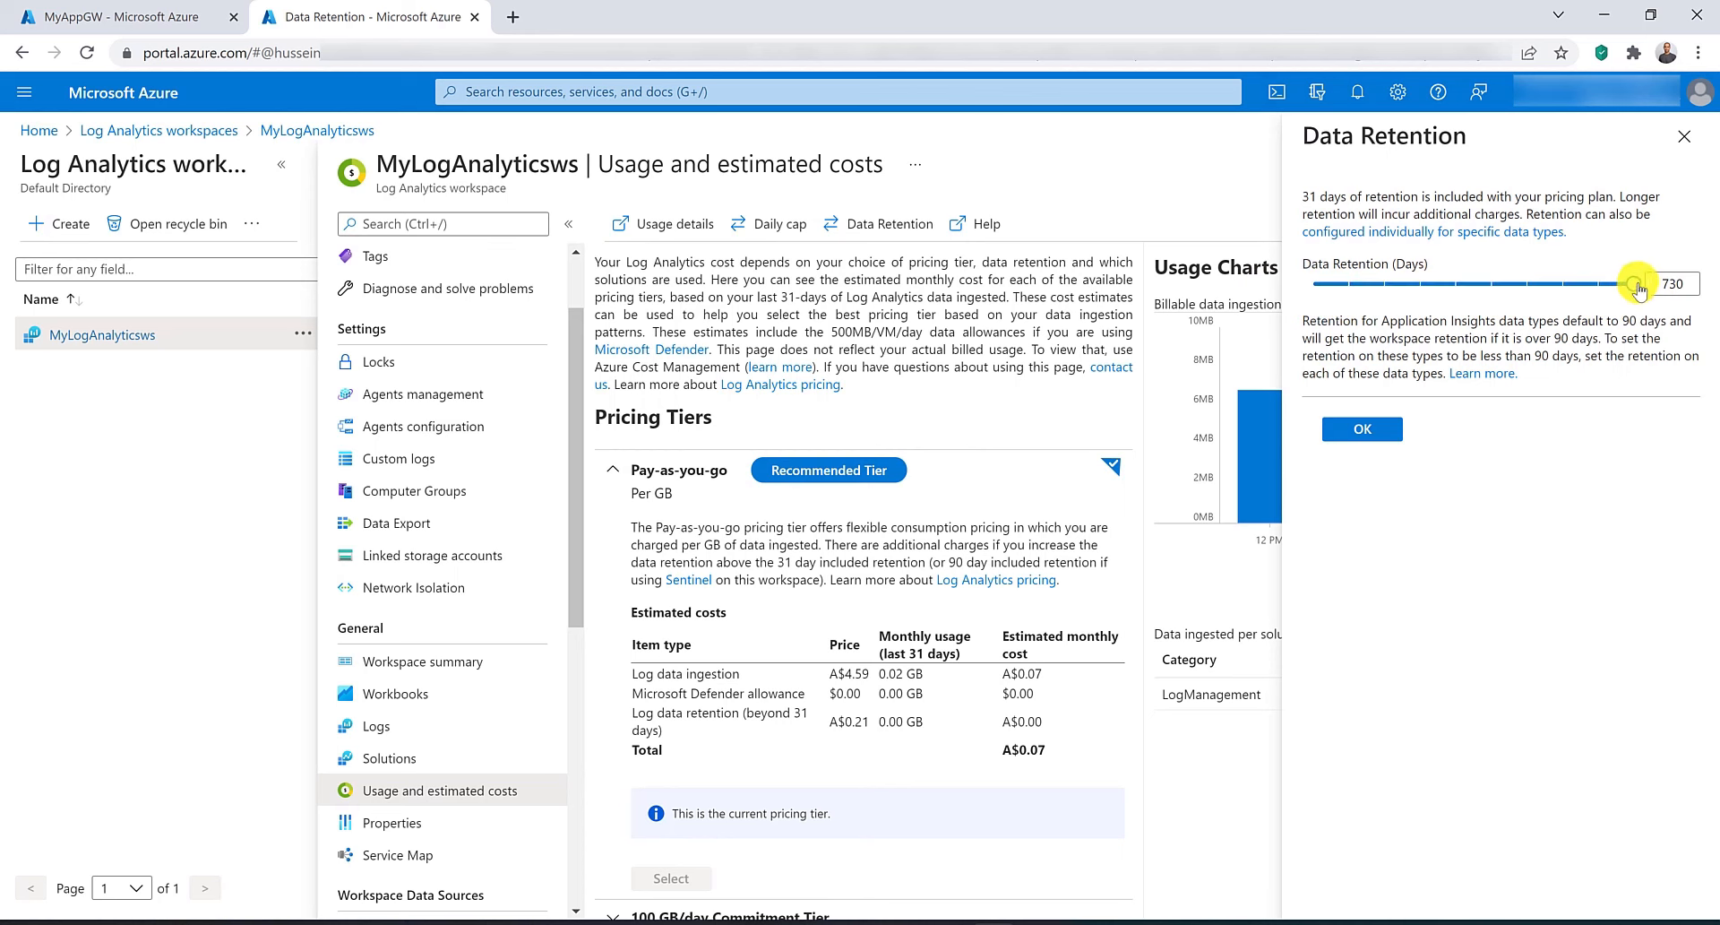
mouse_move(1639, 287)
left_click_drag(1639, 287, 1301, 296)
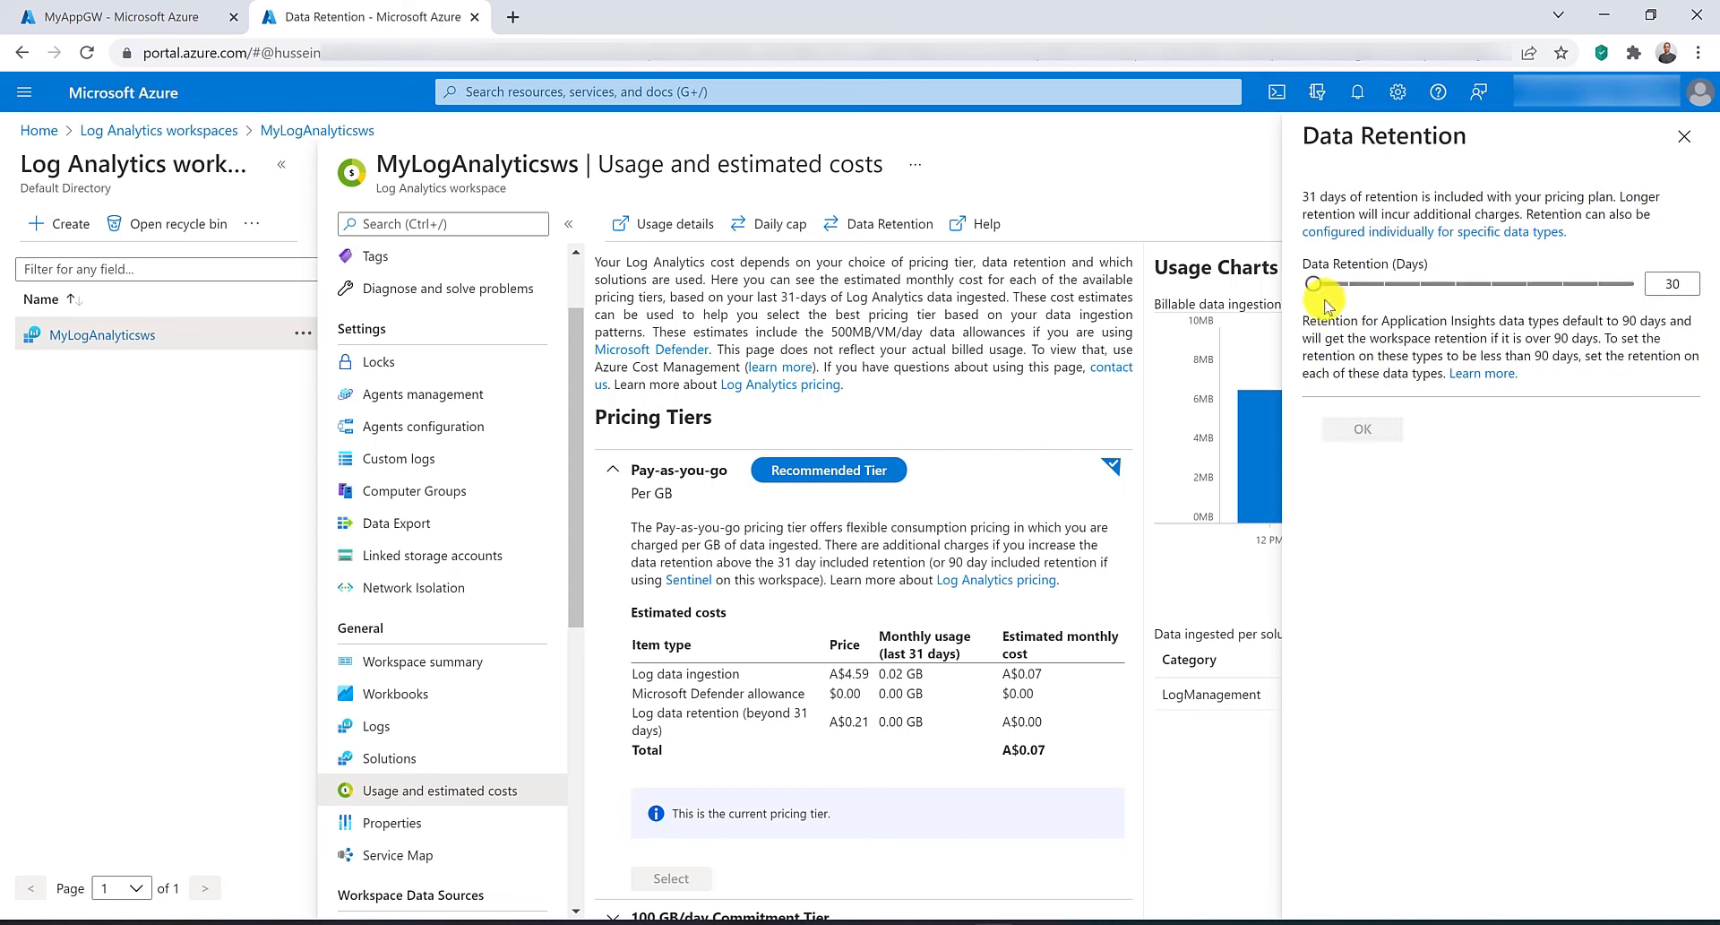
left_click(1684, 136)
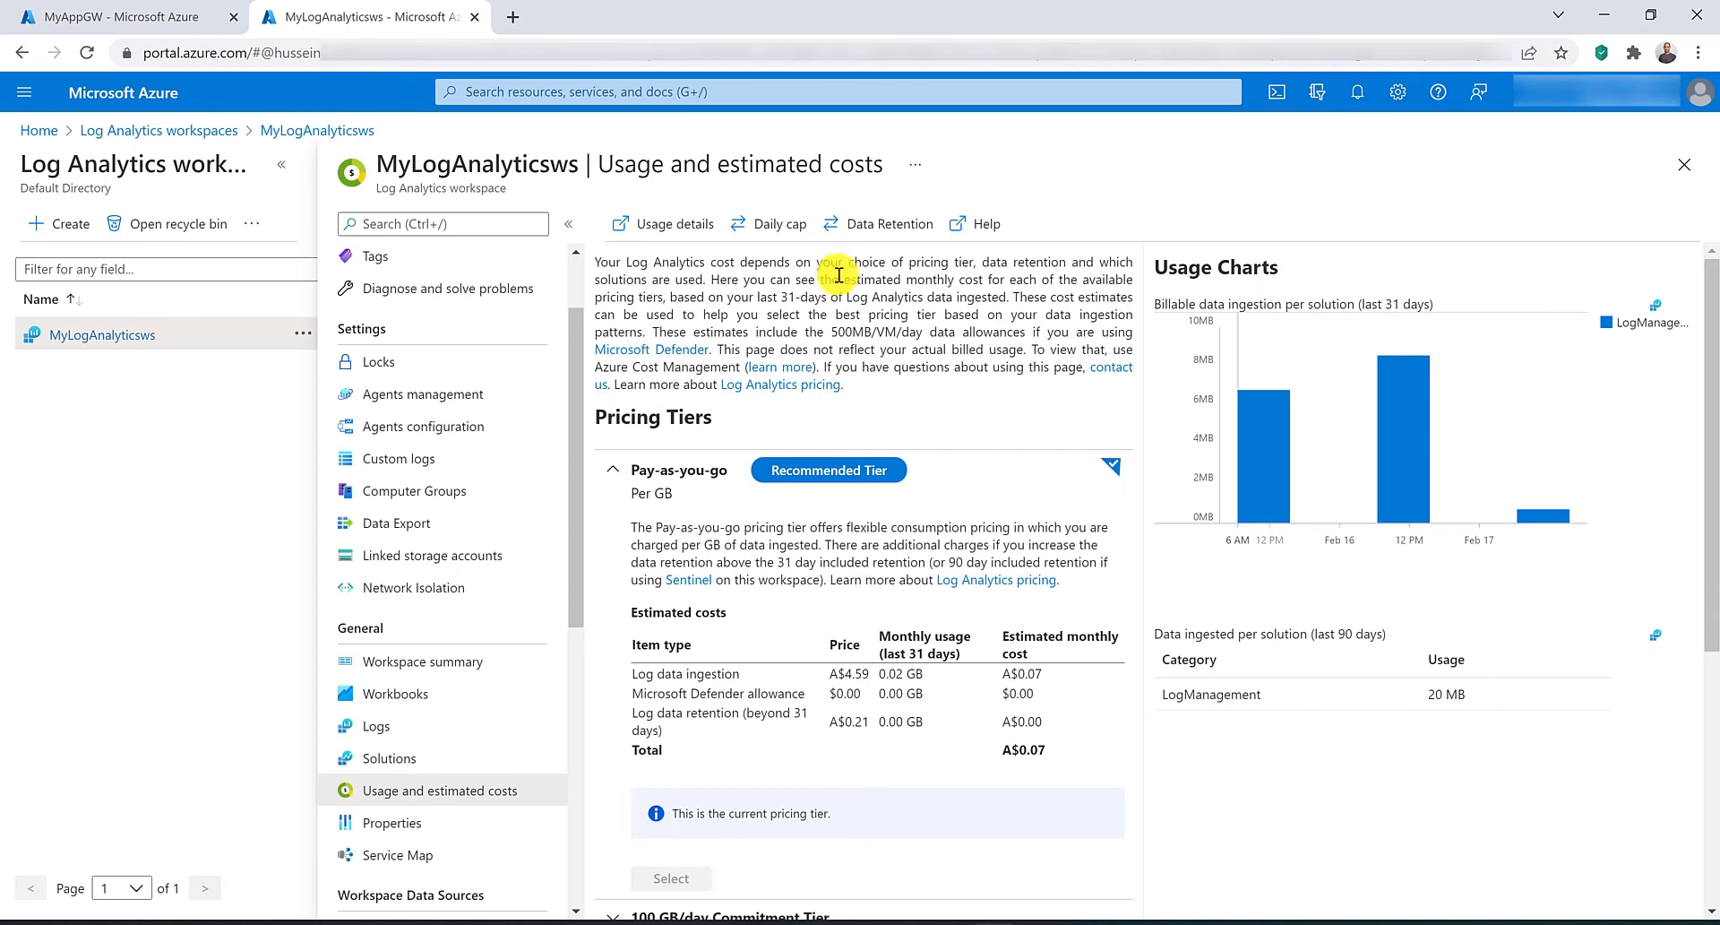
Review the daily cap option and the estimated costs of the 100 GB/day Commitment Tier.
left_click(776, 224)
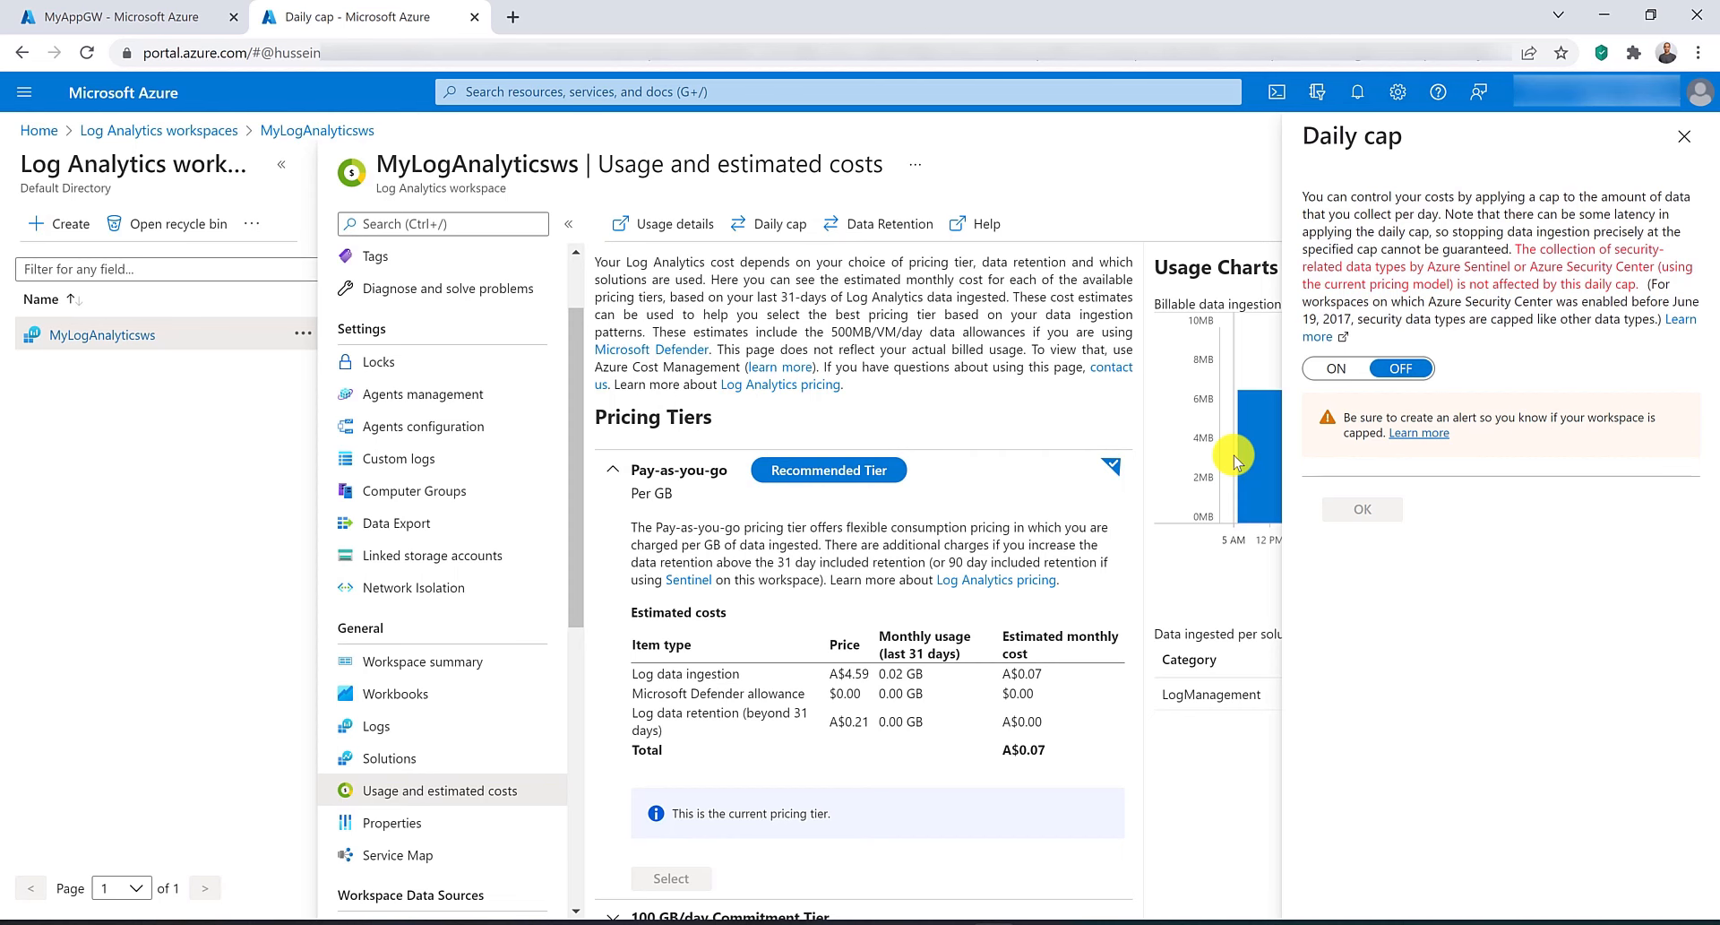
scroll(846, 573, "down", 1)
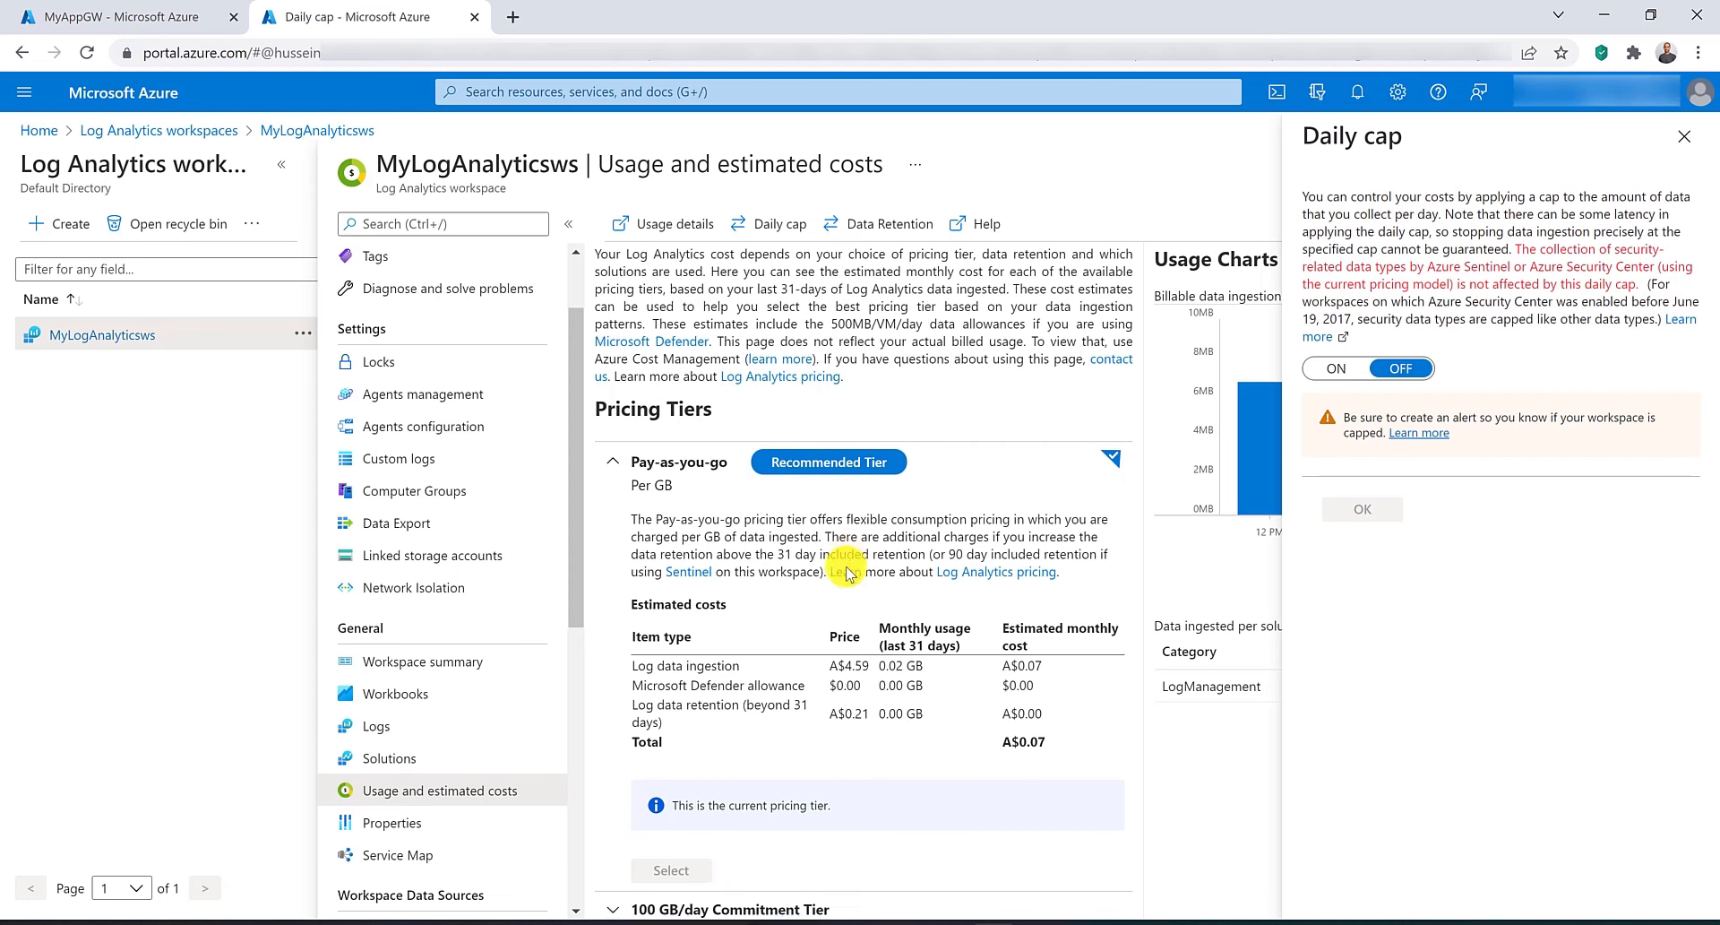
scroll(847, 573, "down", 2)
scroll(838, 592, "down", 1)
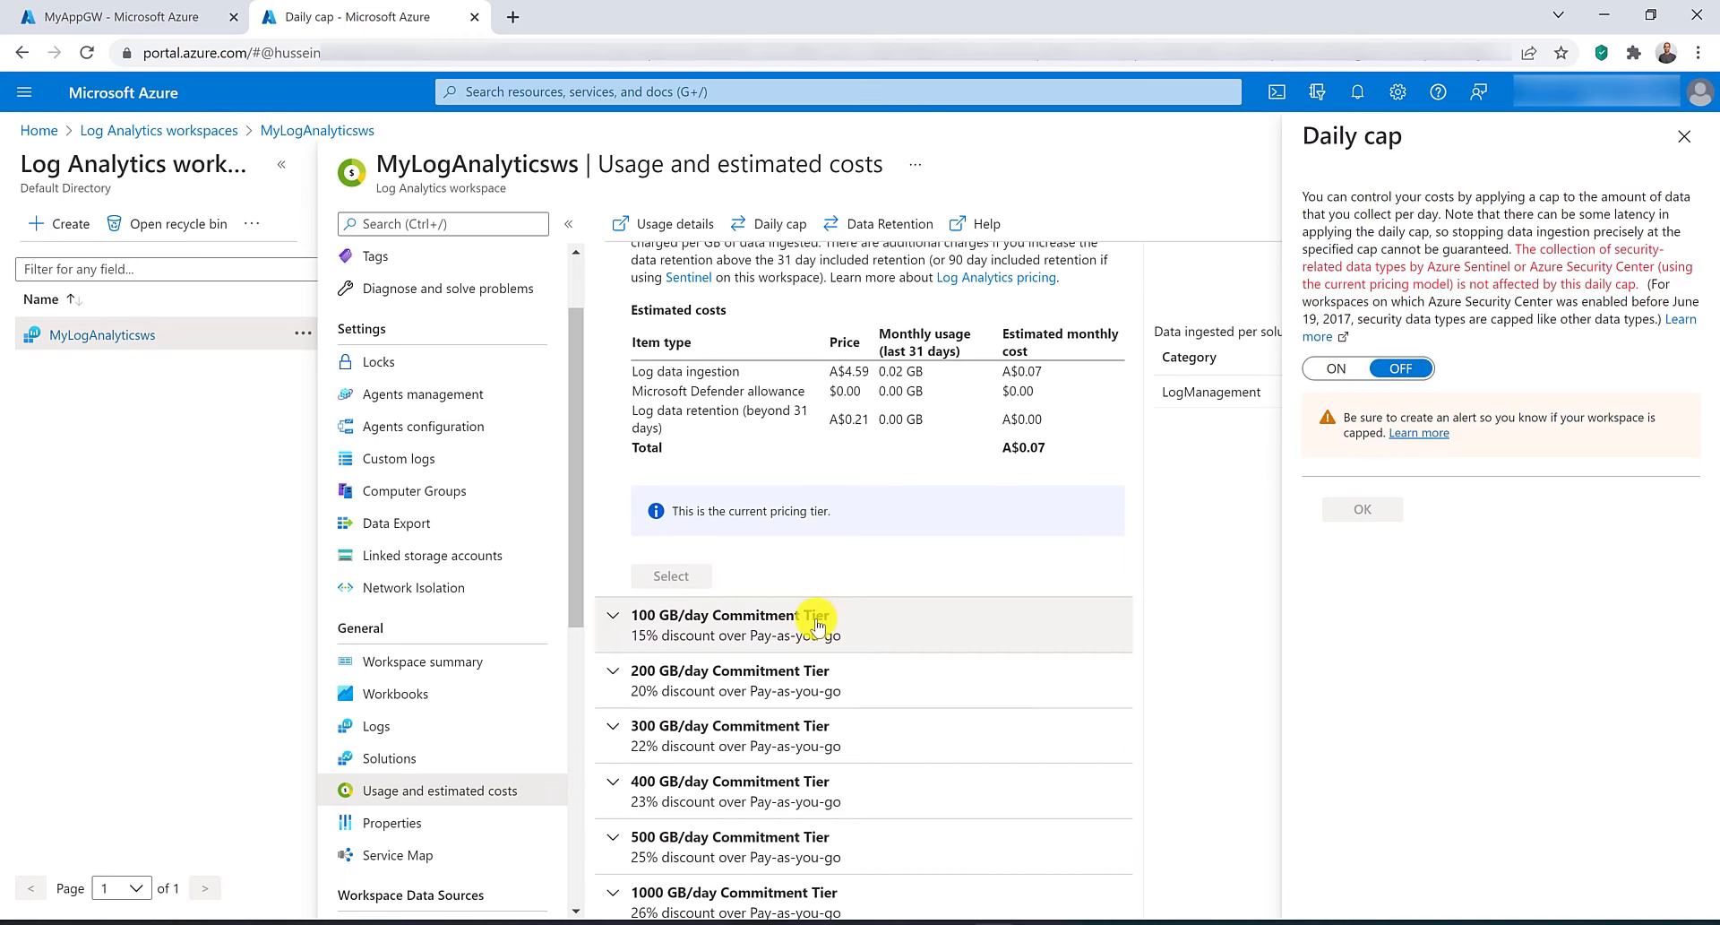
left_click(817, 624)
scroll(818, 625, "down", 2)
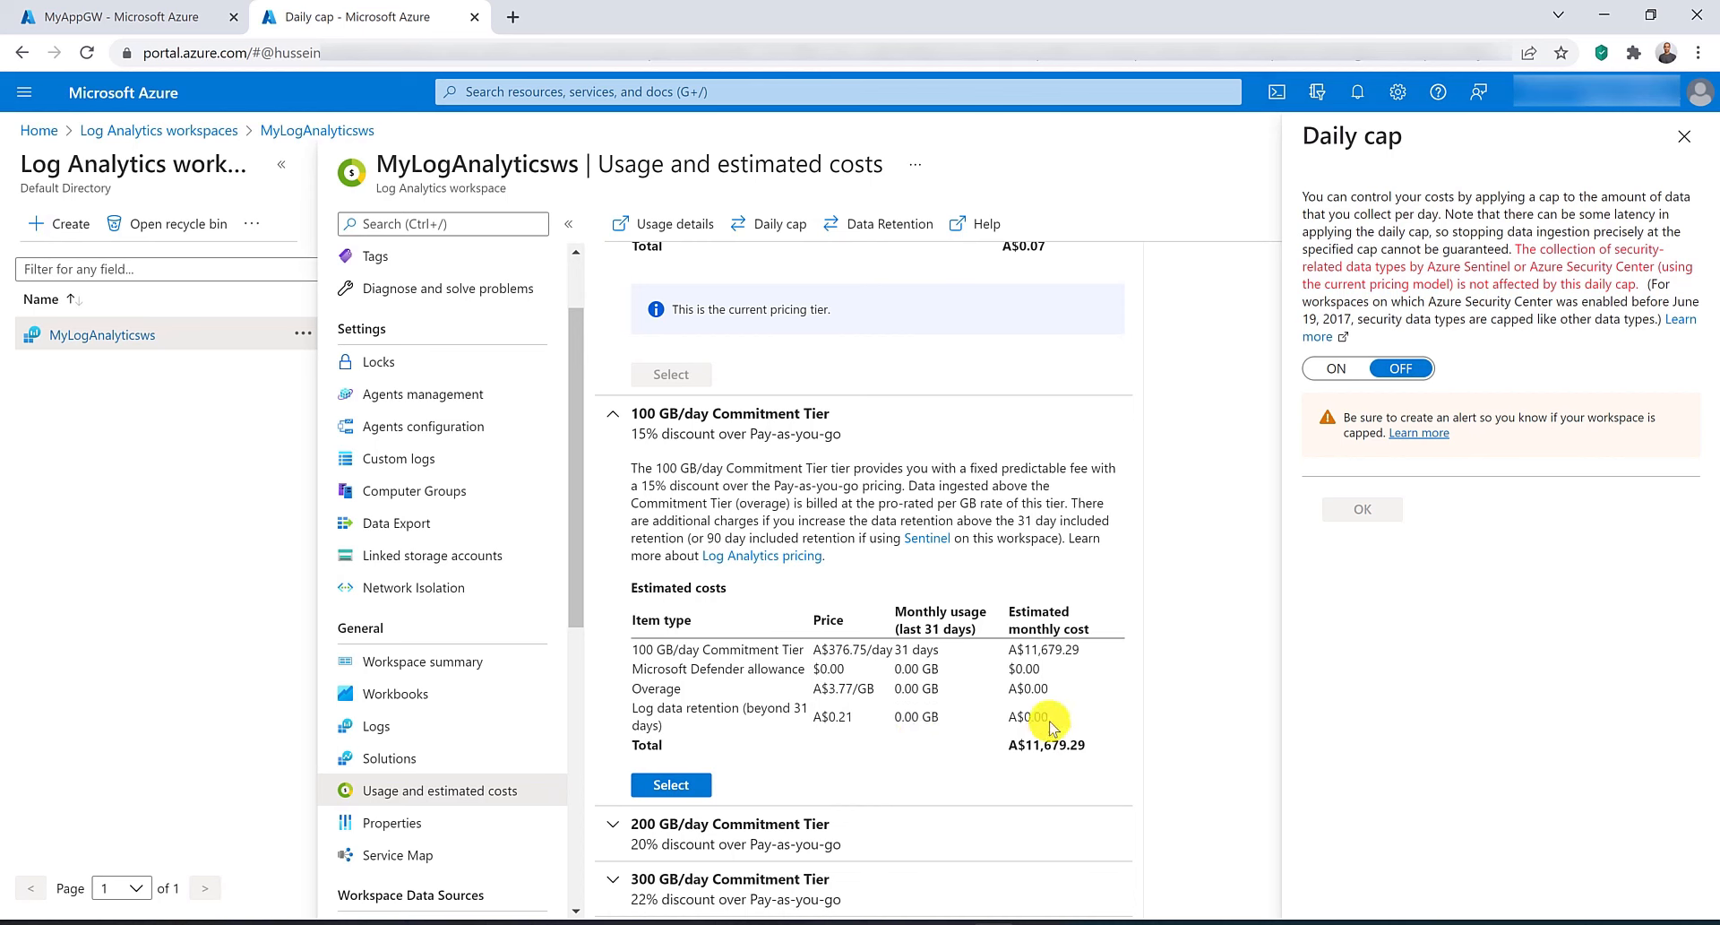
left_click_drag(1008, 744, 1091, 751)
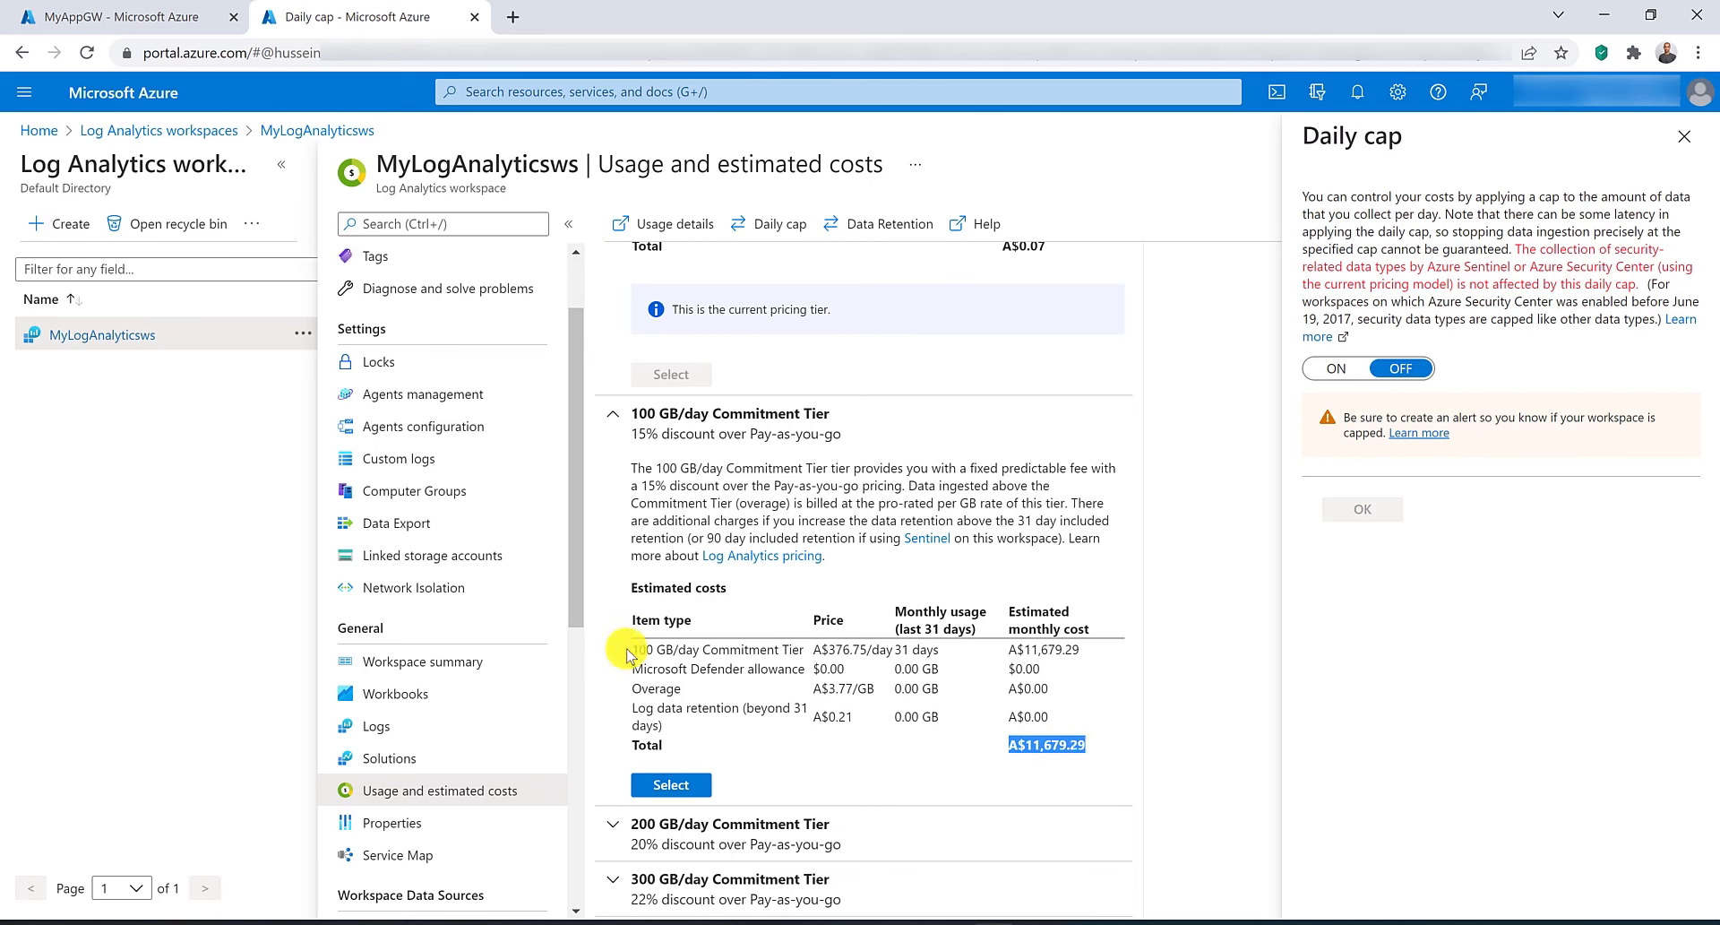
left_click_drag(632, 649, 714, 654)
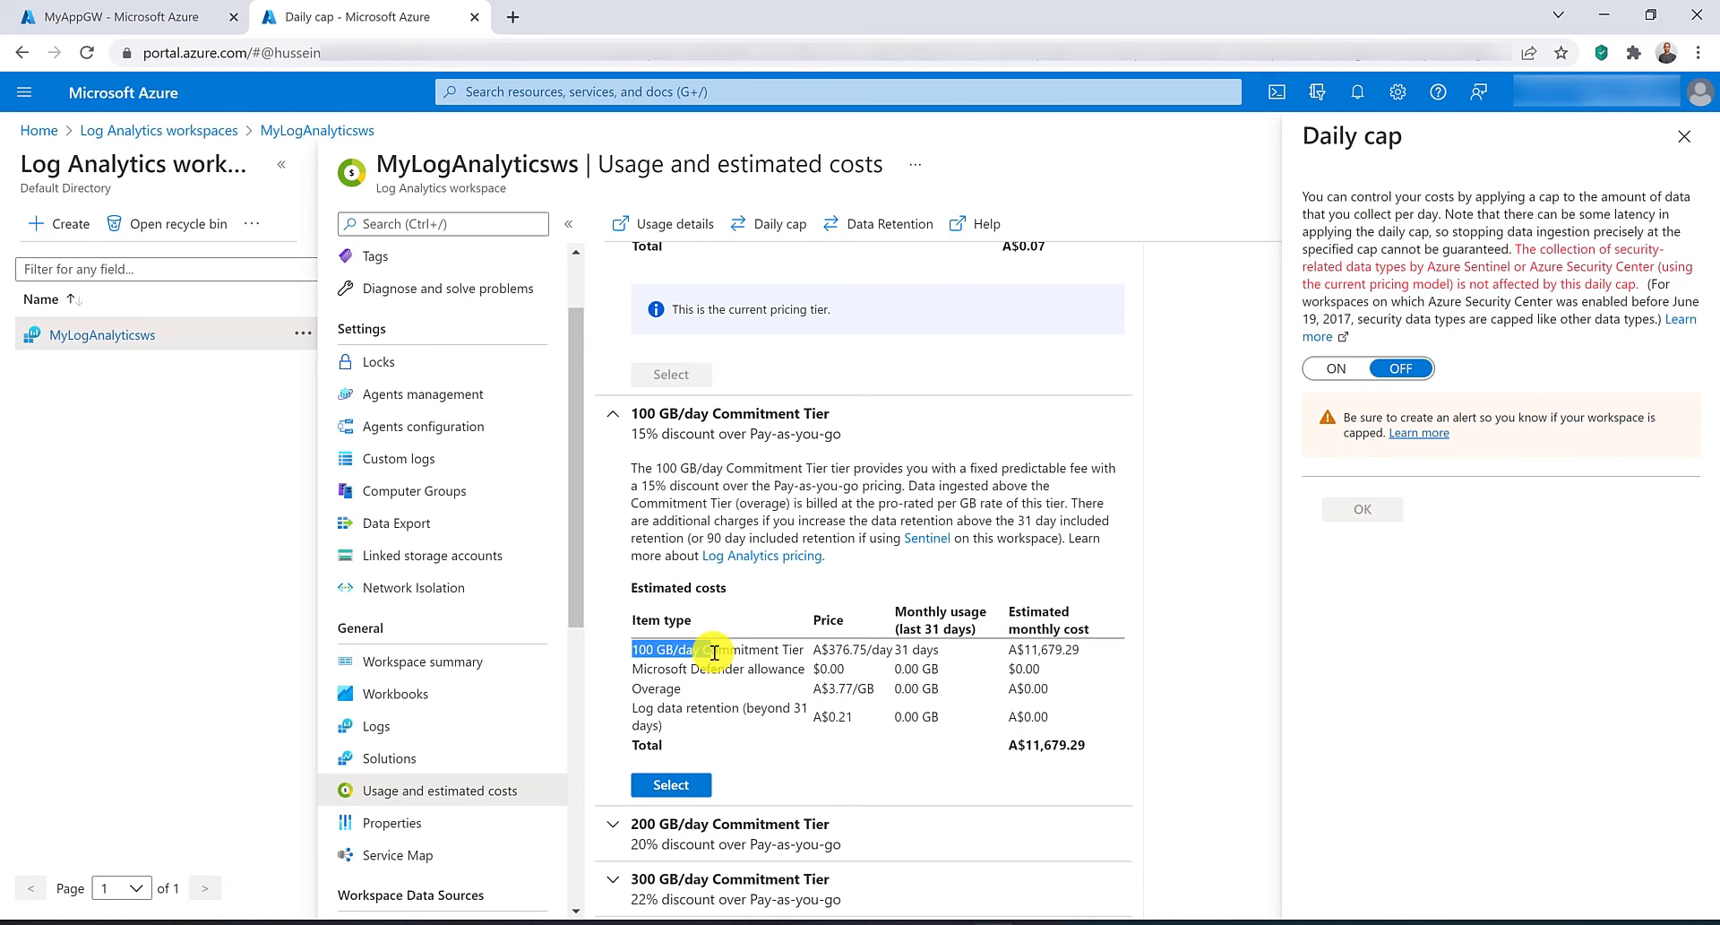
left_click(715, 653)
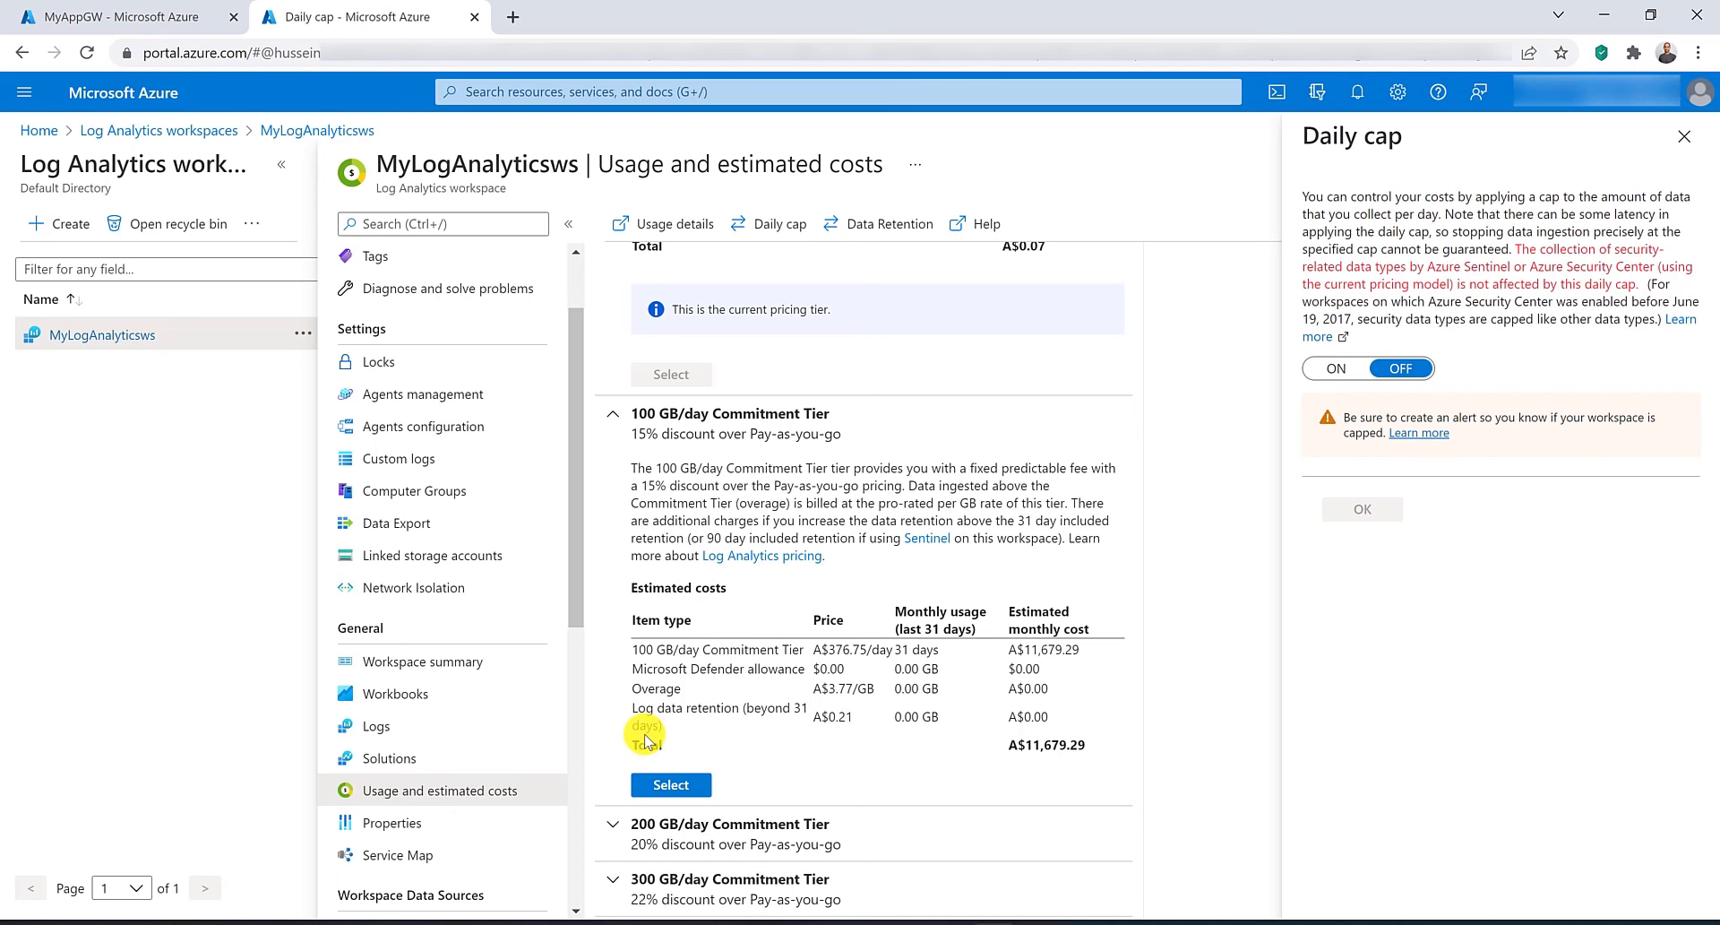
Close the workspace tab and check MyAppGW's backend health.
key("ctrl+w")
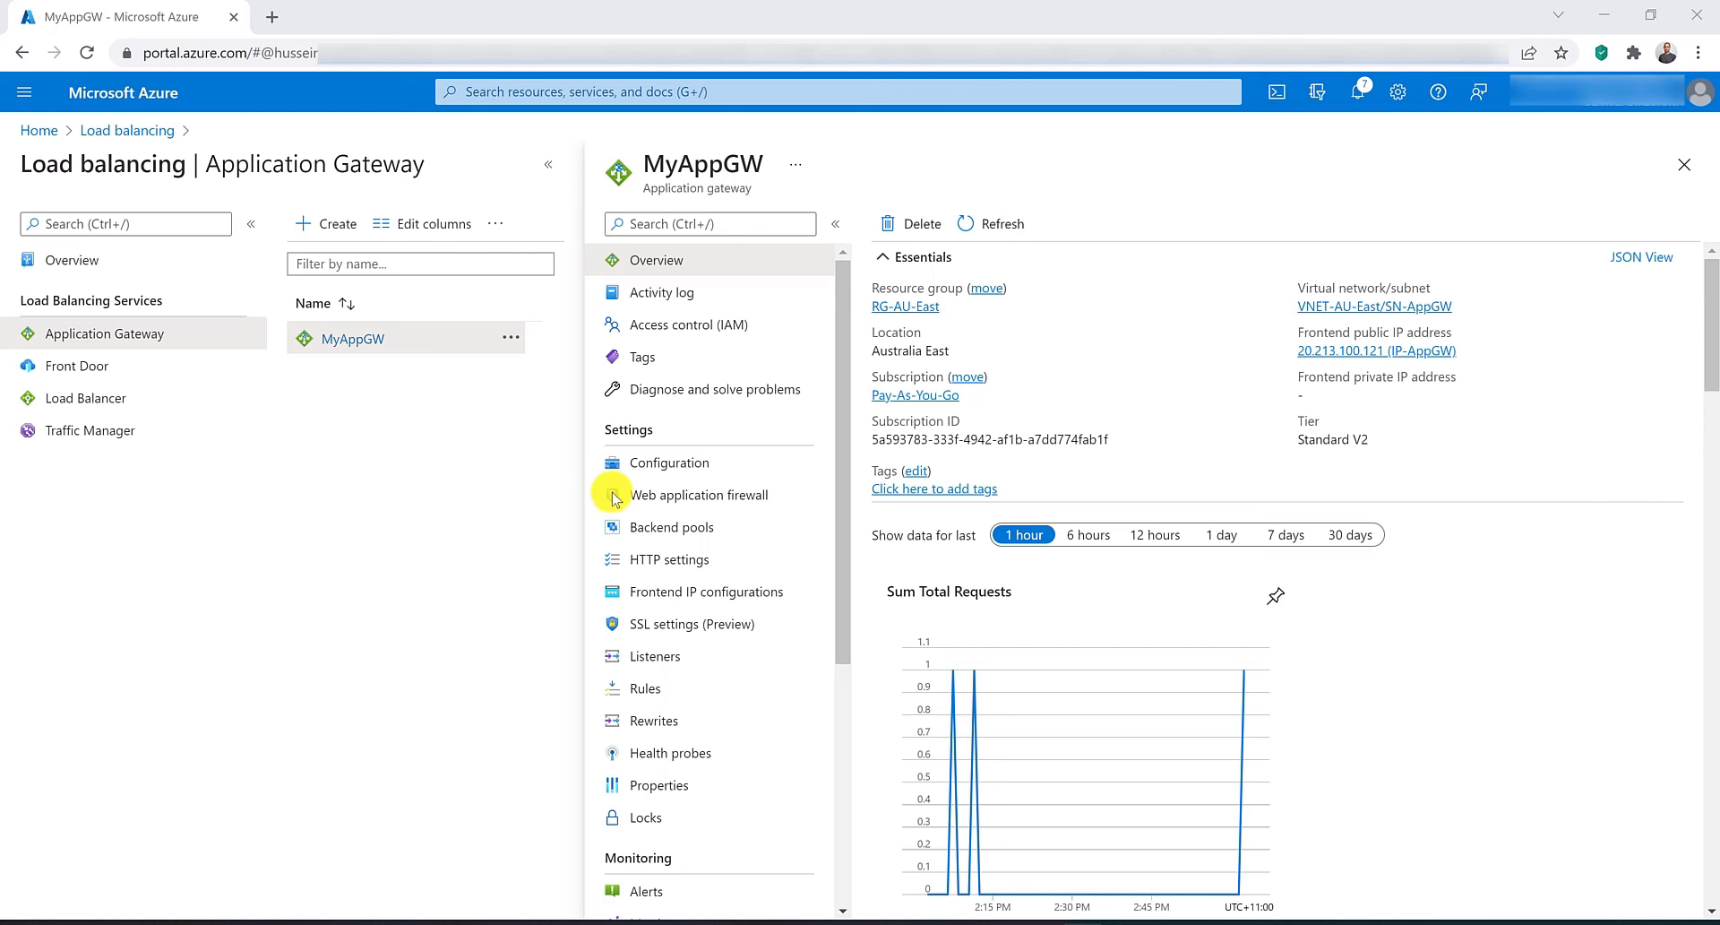
scroll(668, 493, "down", 3)
left_click(664, 755)
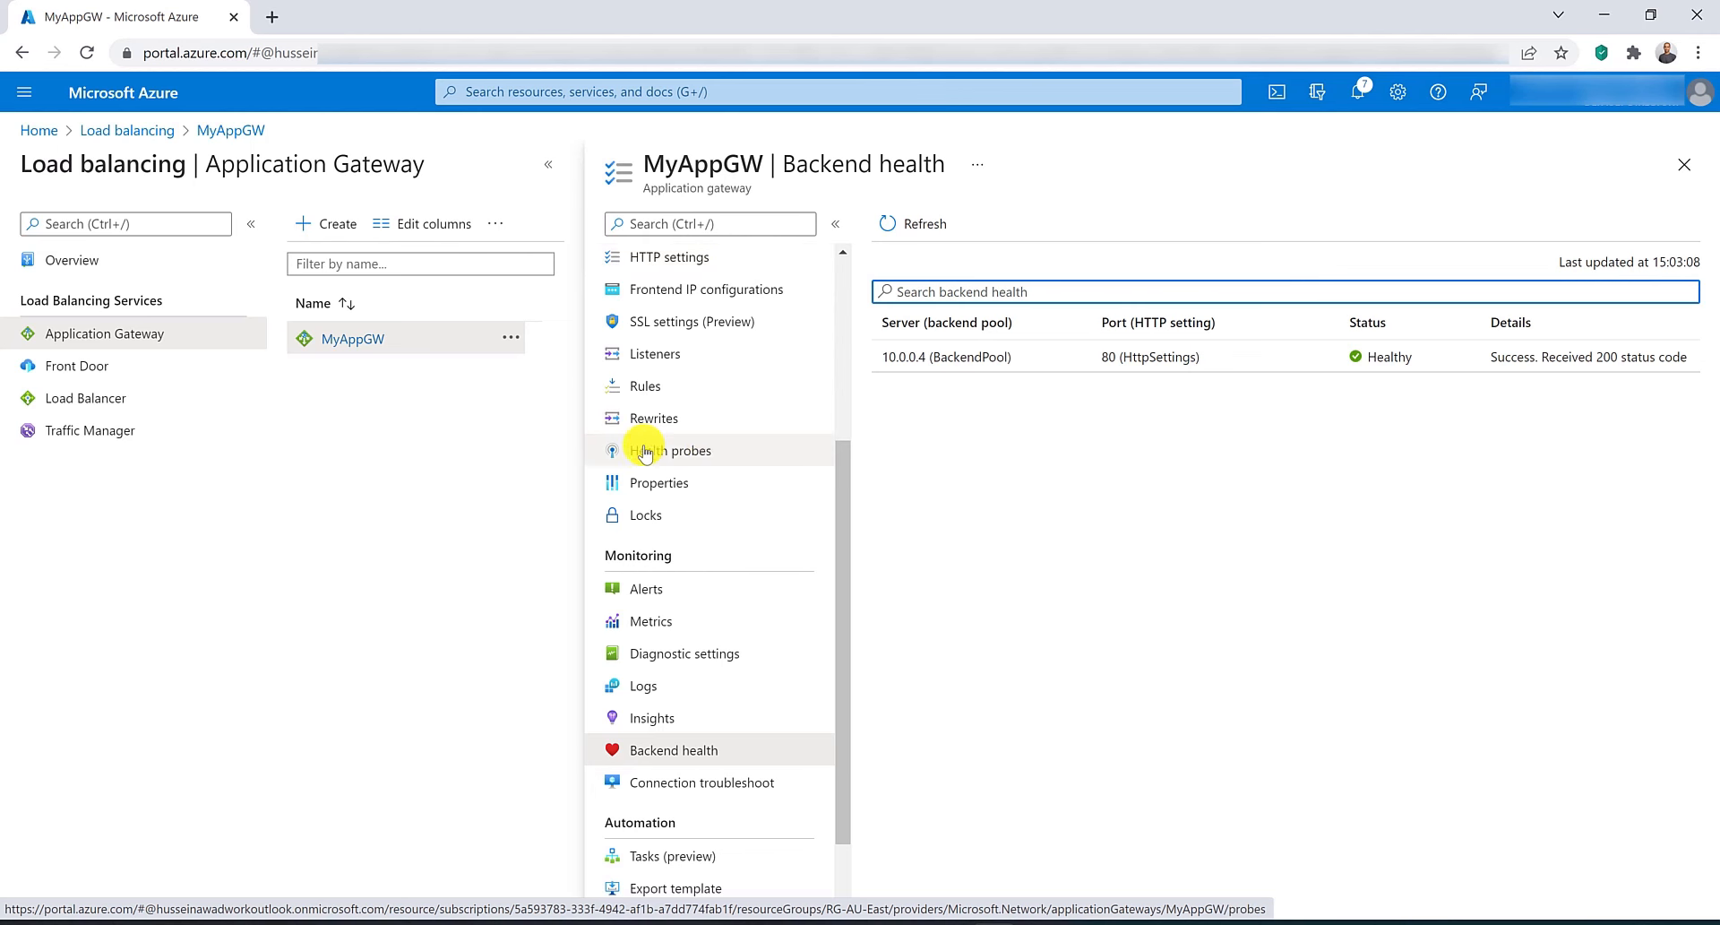
Add a health probe on MyAppGW named customhealthprobe with host 10.0.0.4, path / and a 10-second interval.
left_click(677, 448)
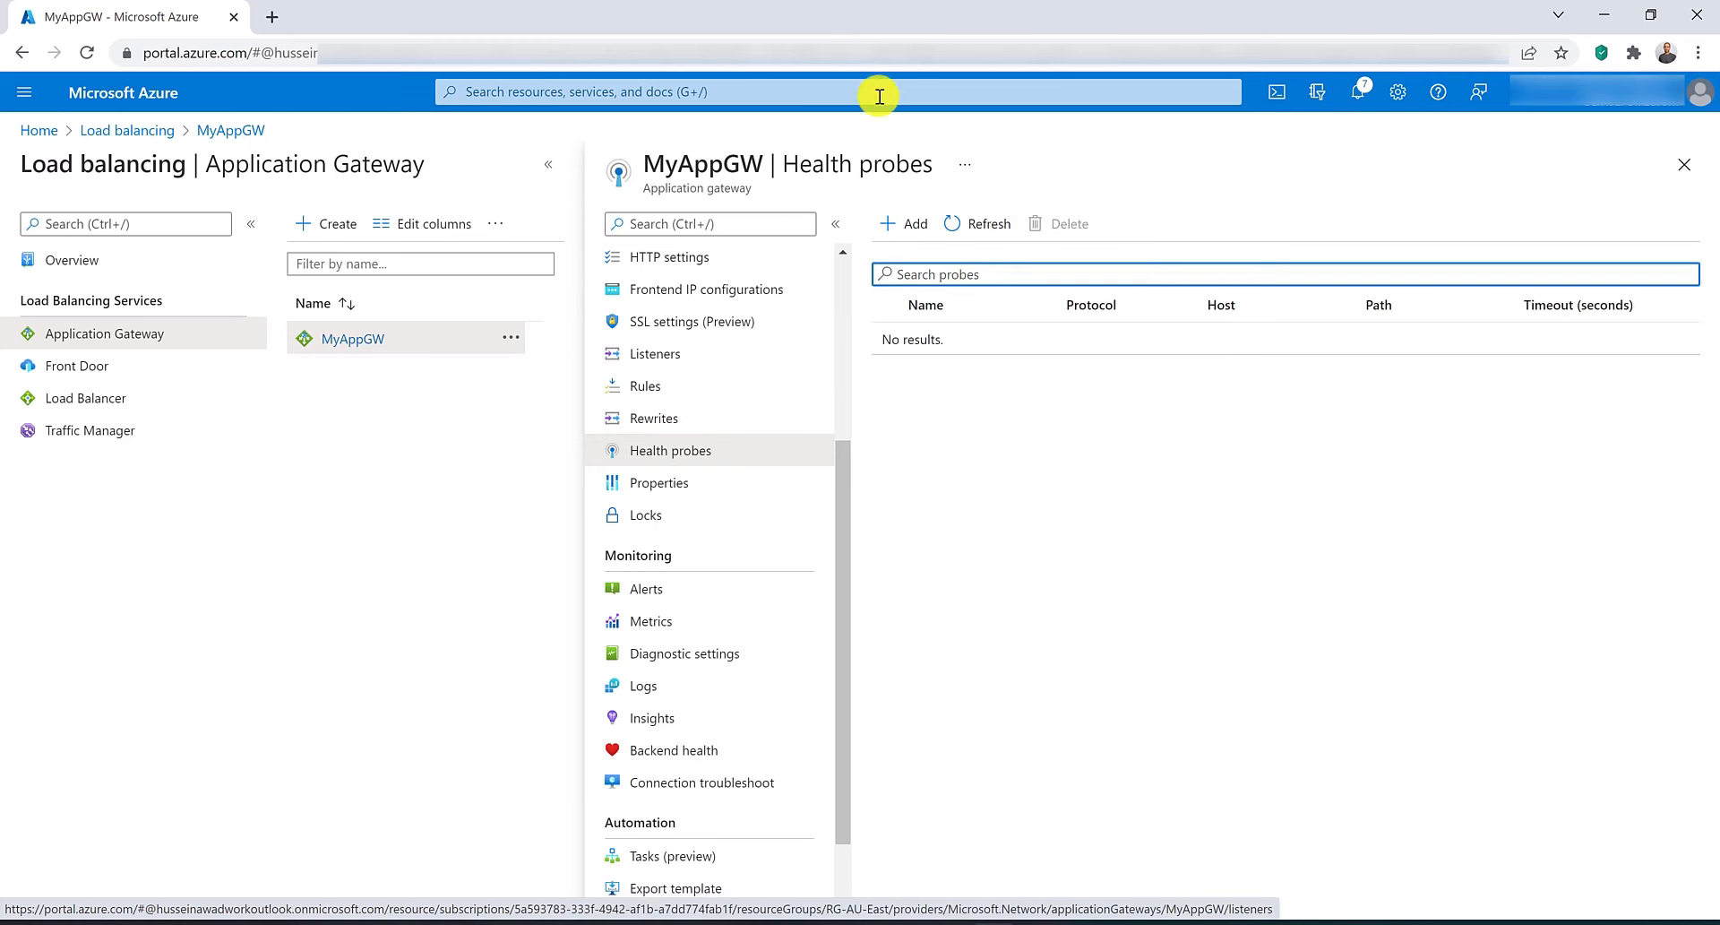
left_click(901, 223)
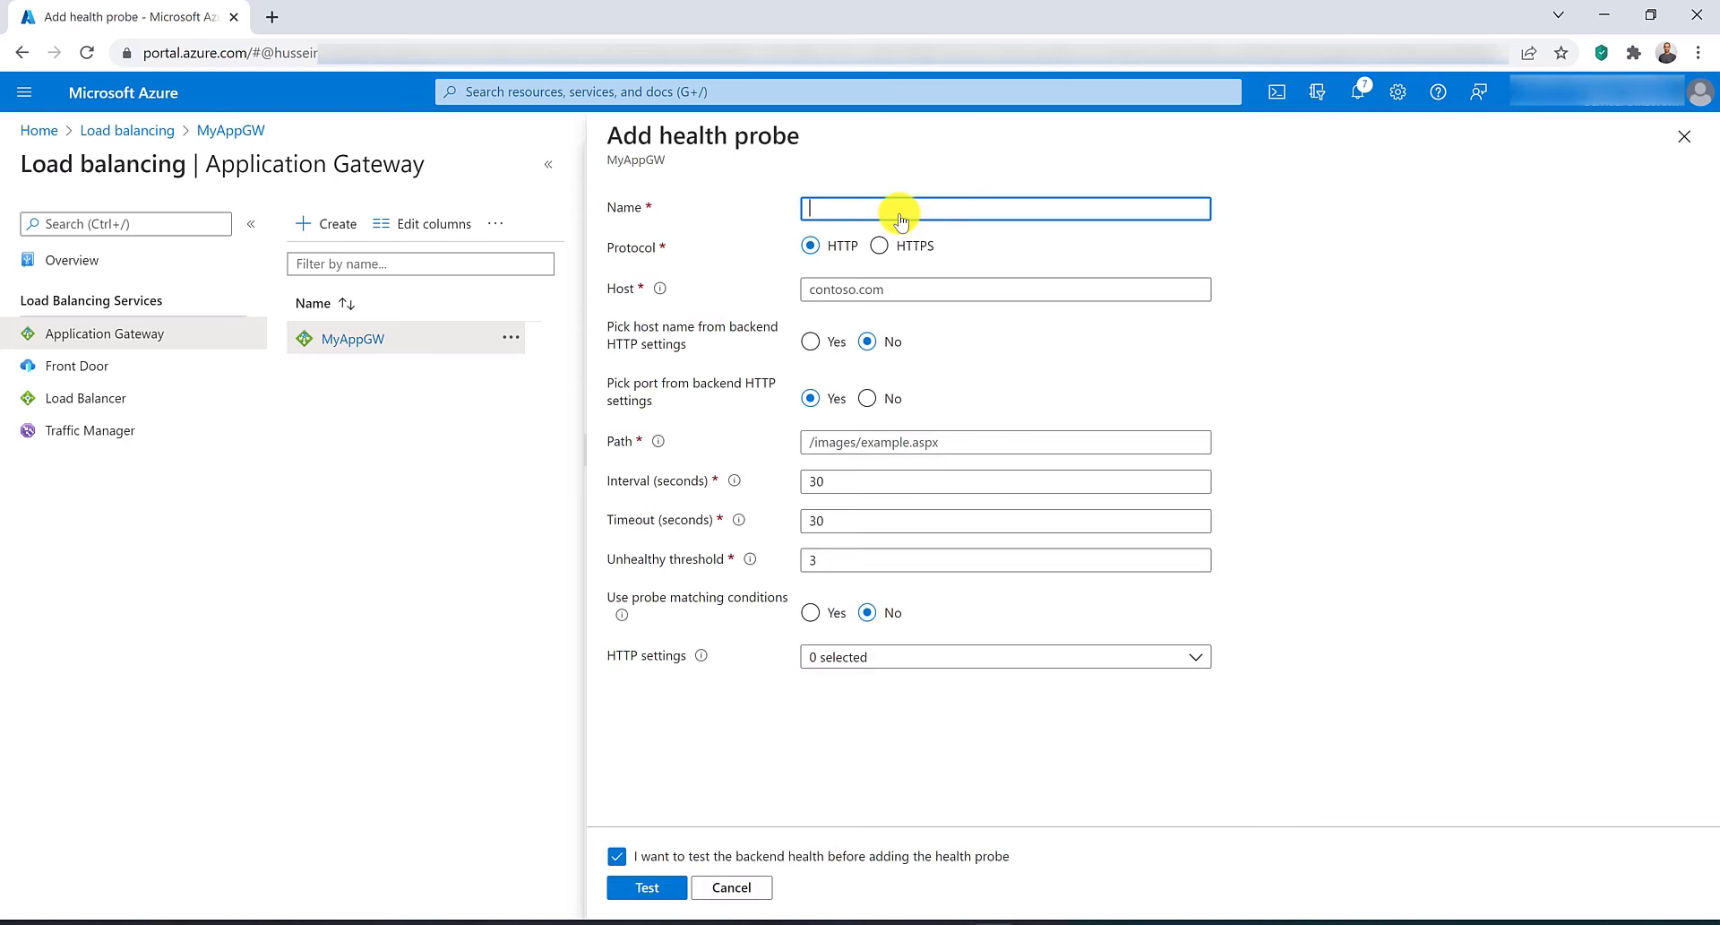
type("customhealthprobe")
left_click(921, 299)
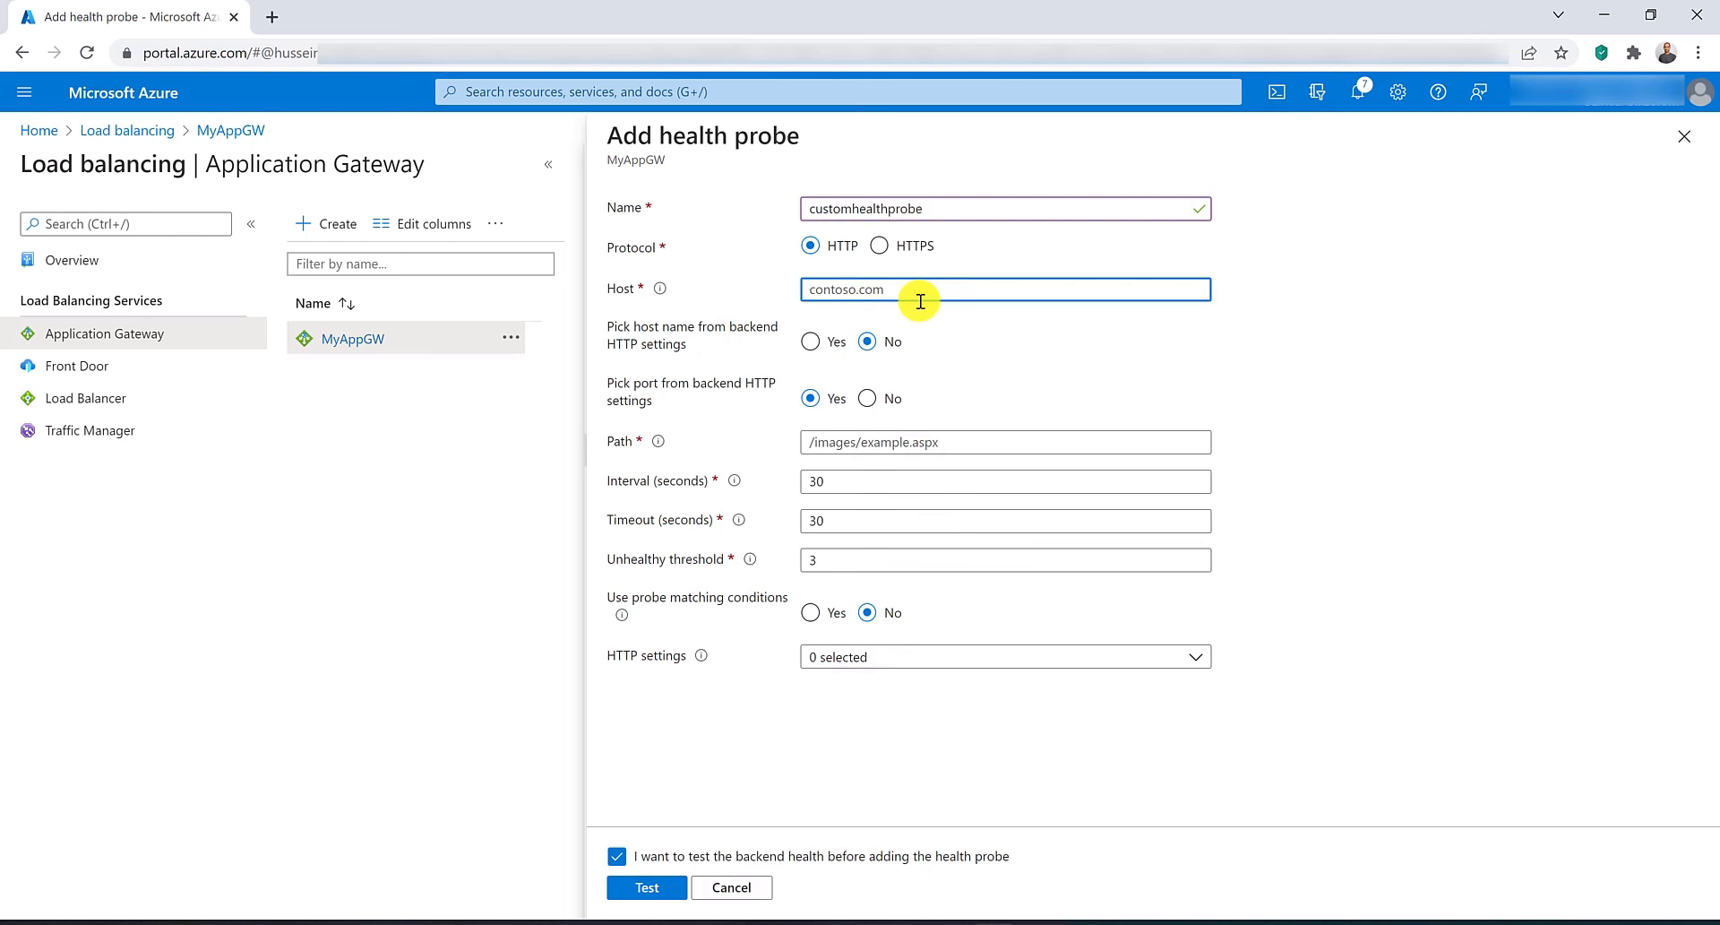
type("10.0.0.4")
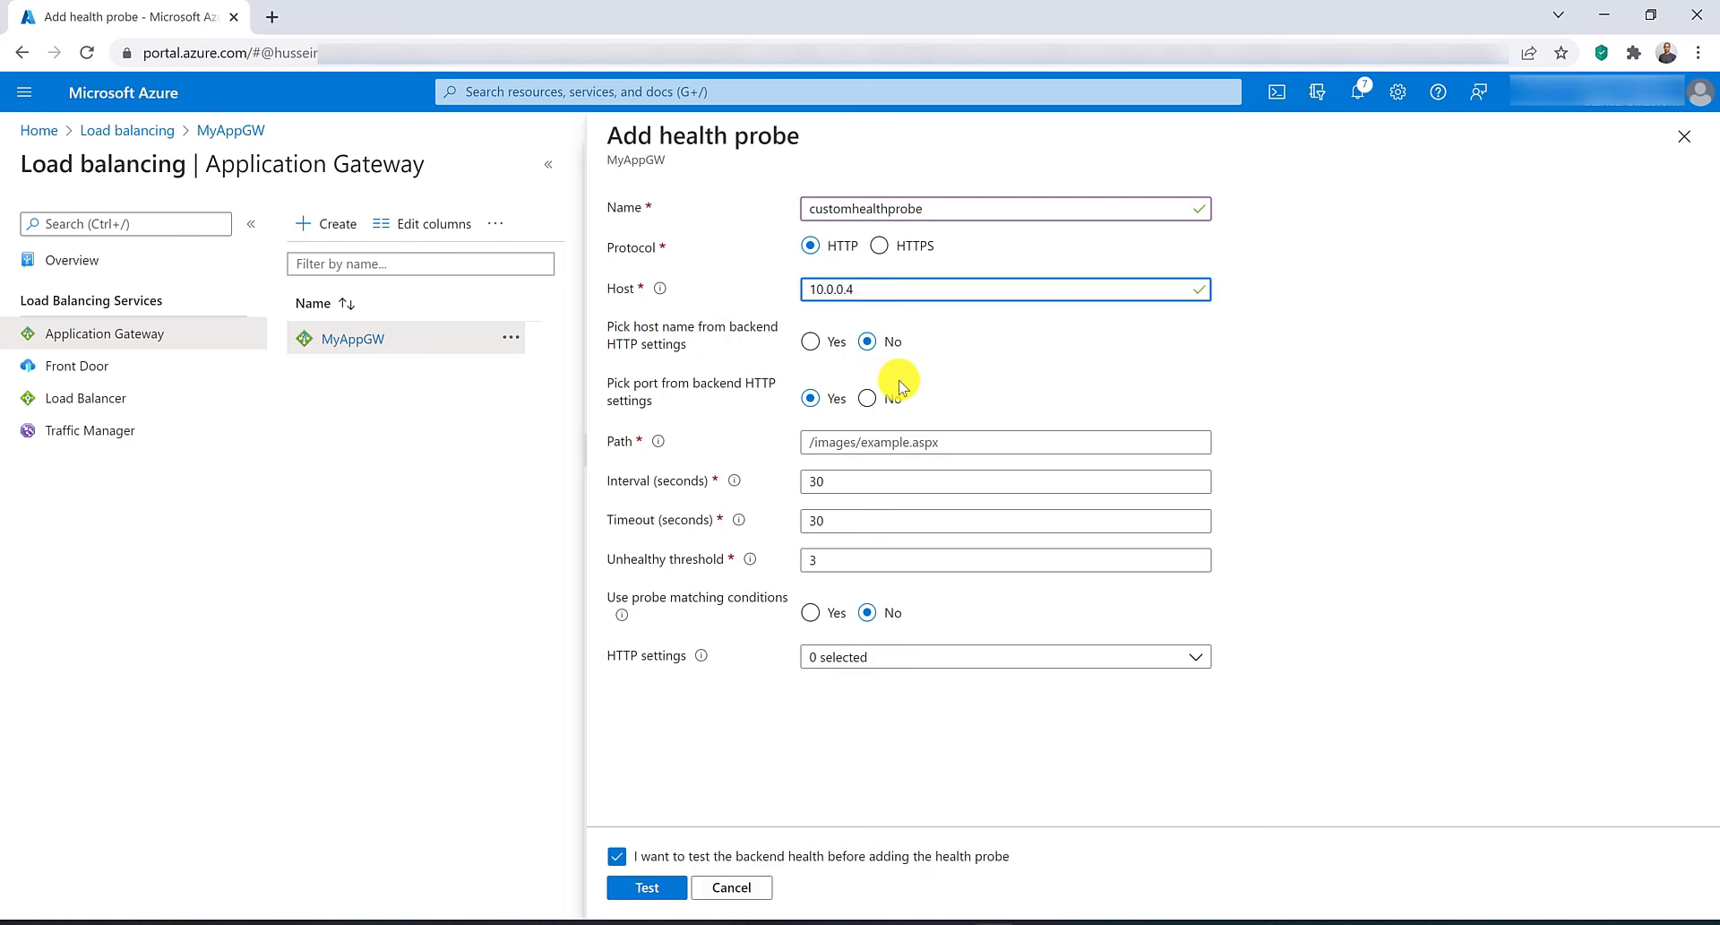
left_click(872, 443)
type("/")
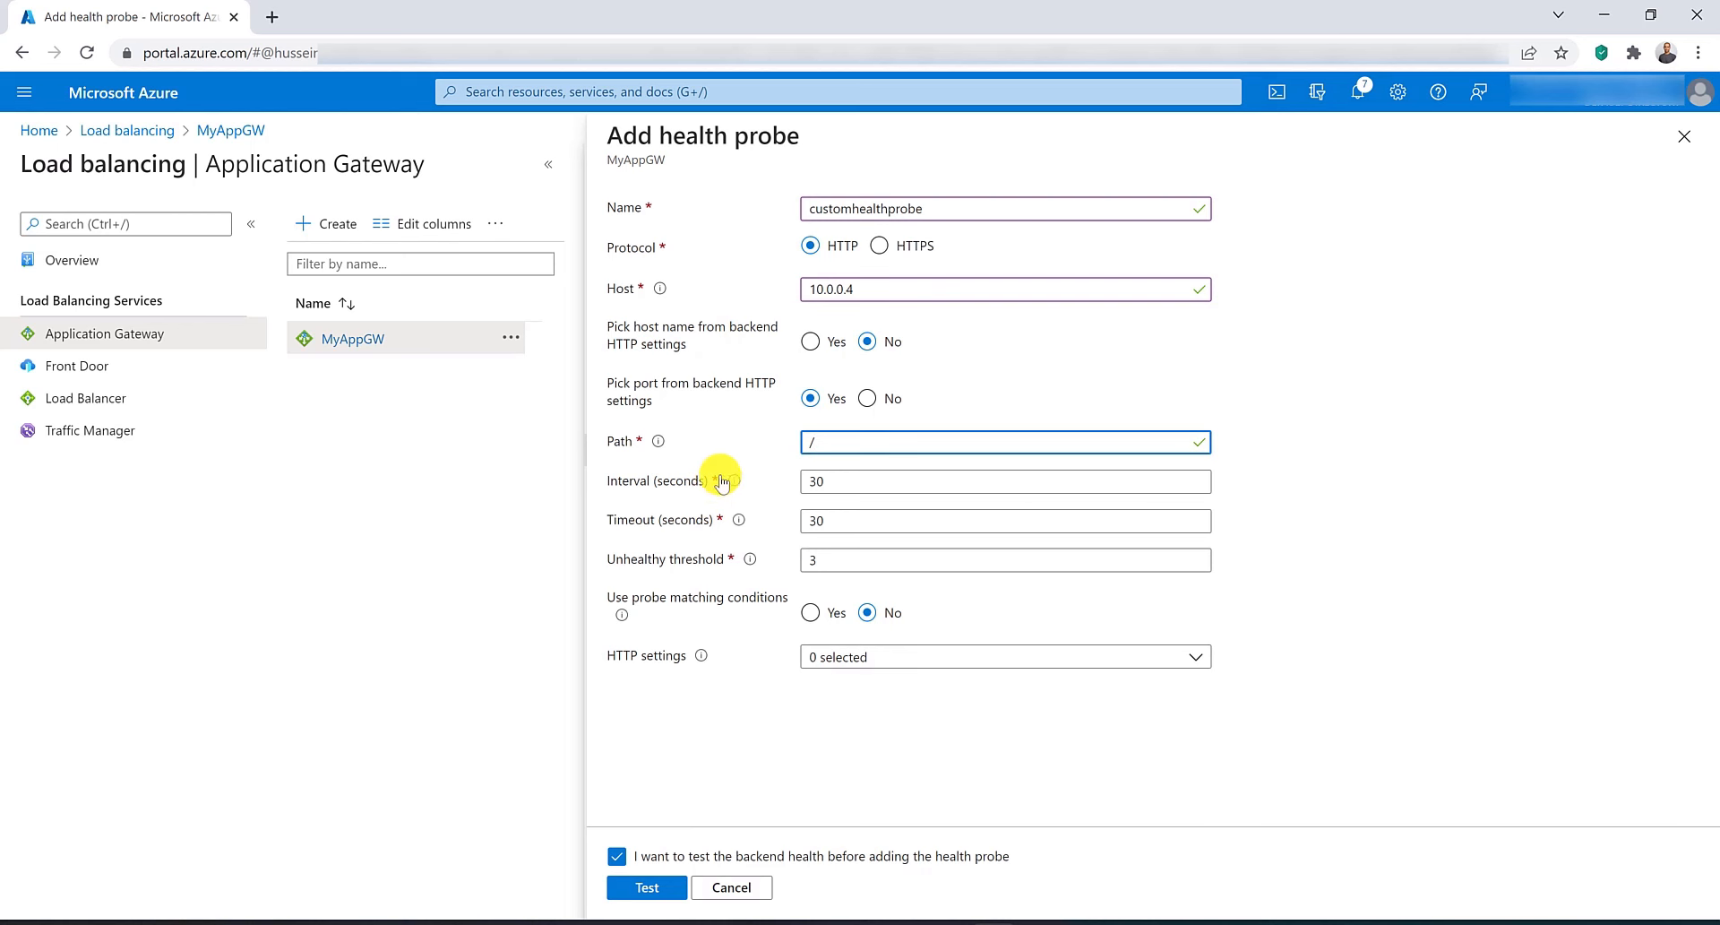
mouse_move(734, 483)
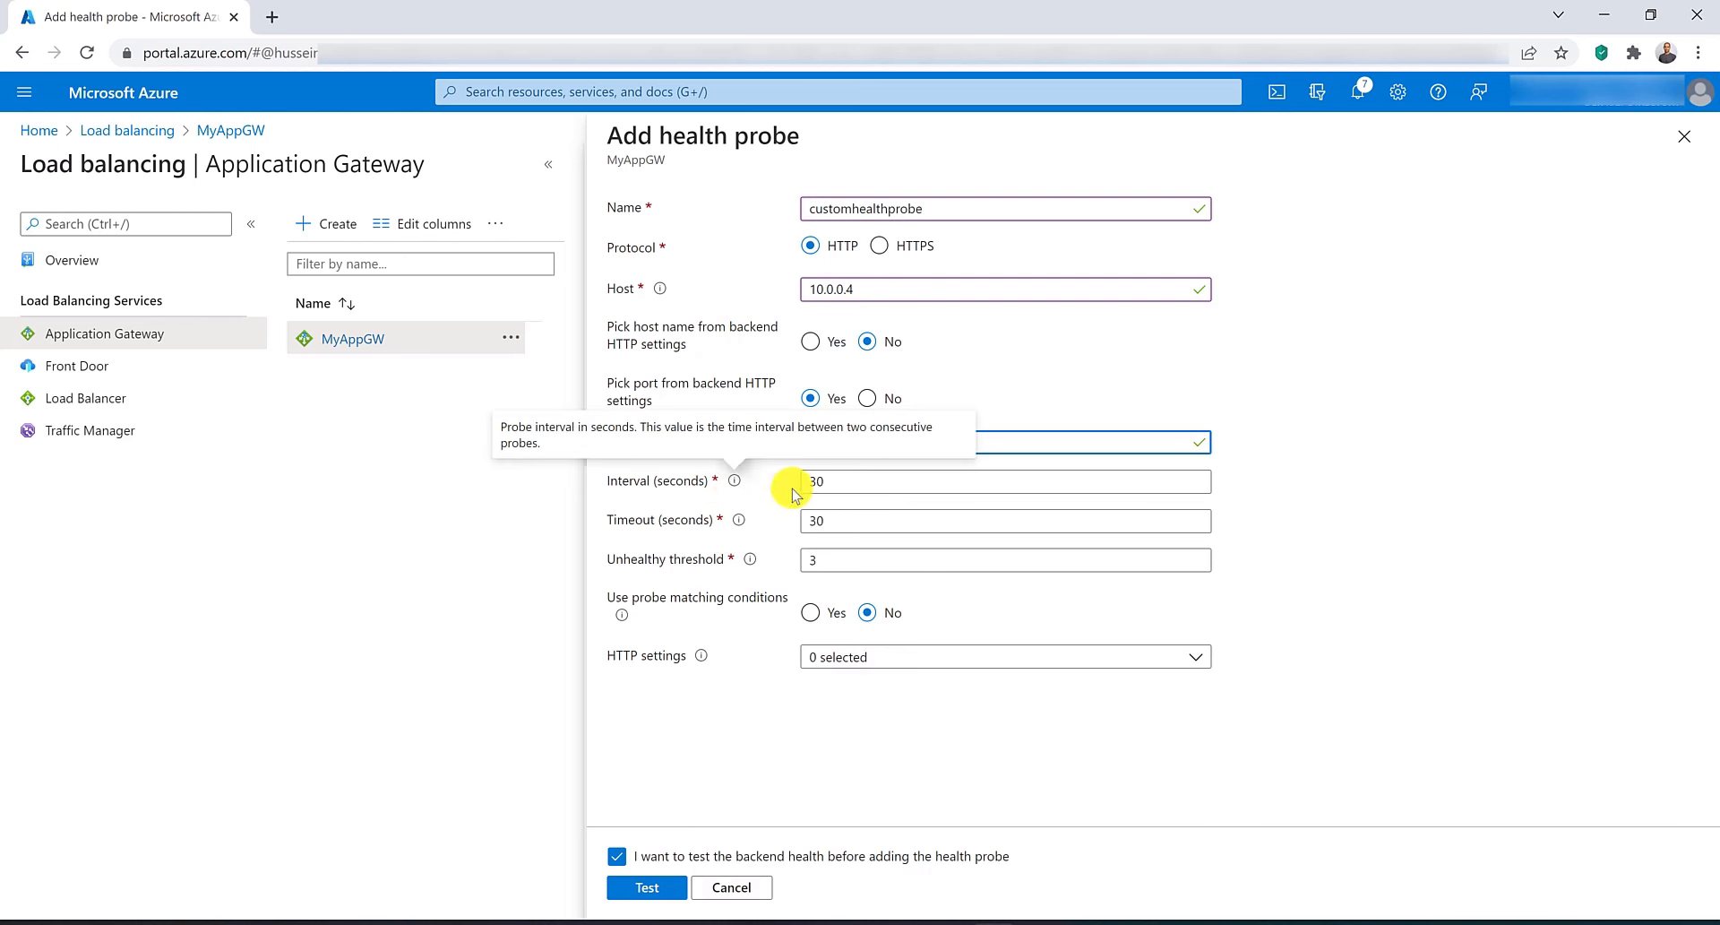
left_click(842, 492)
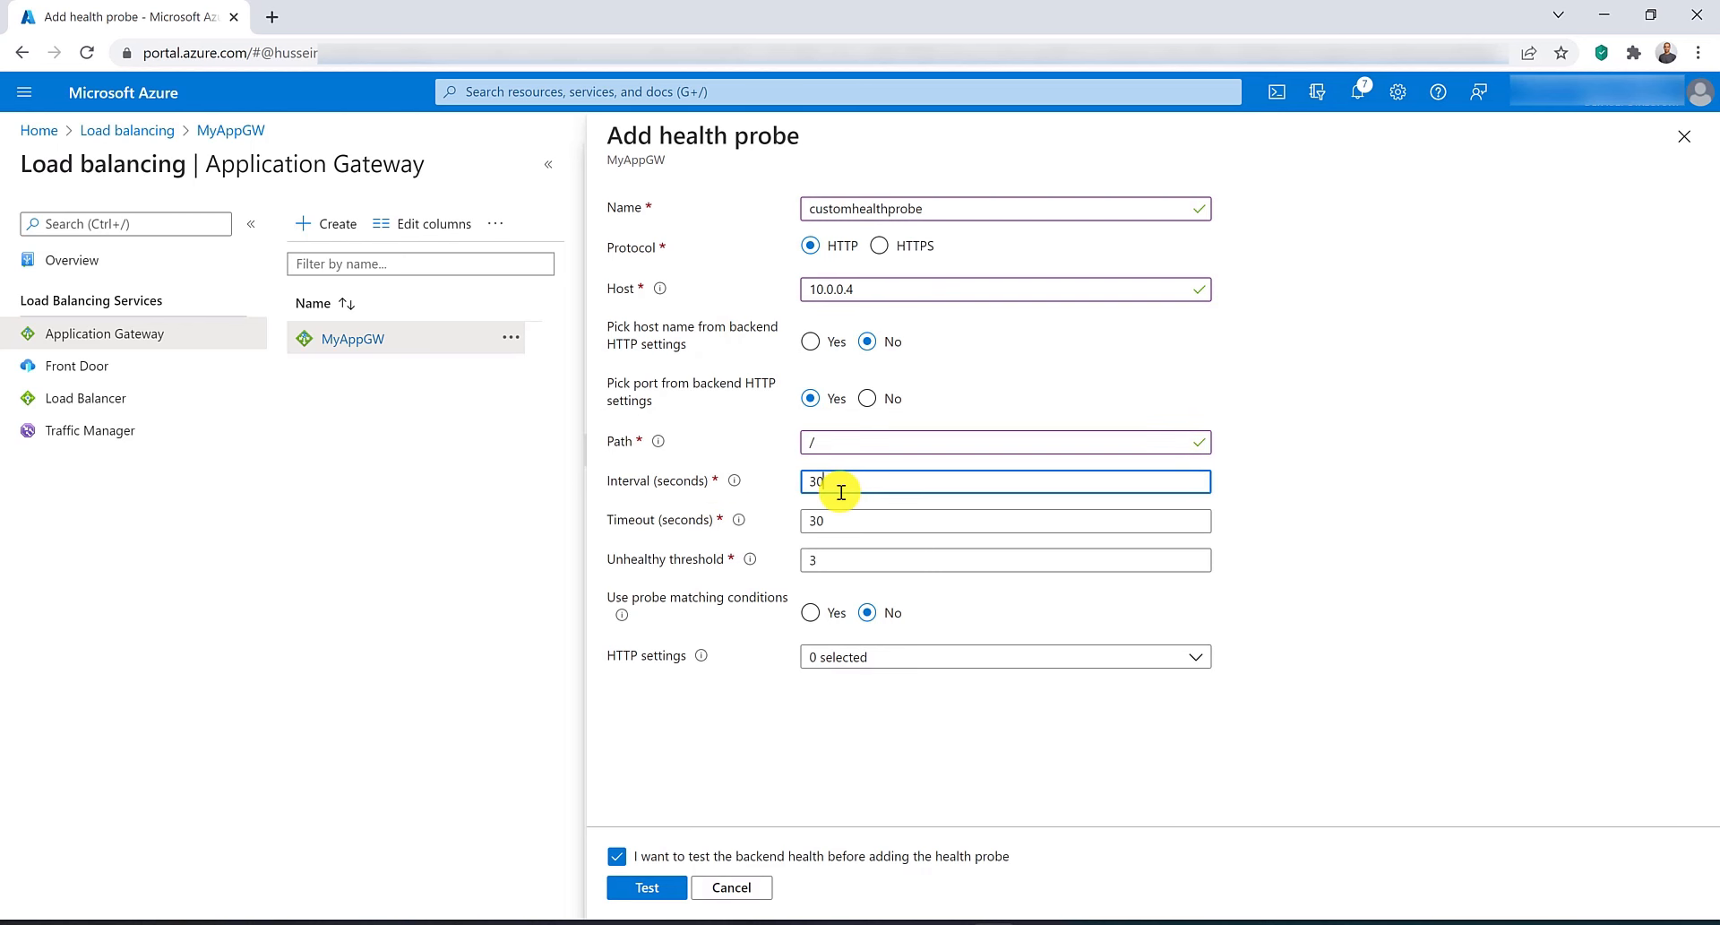
double_click(842, 492)
type("10")
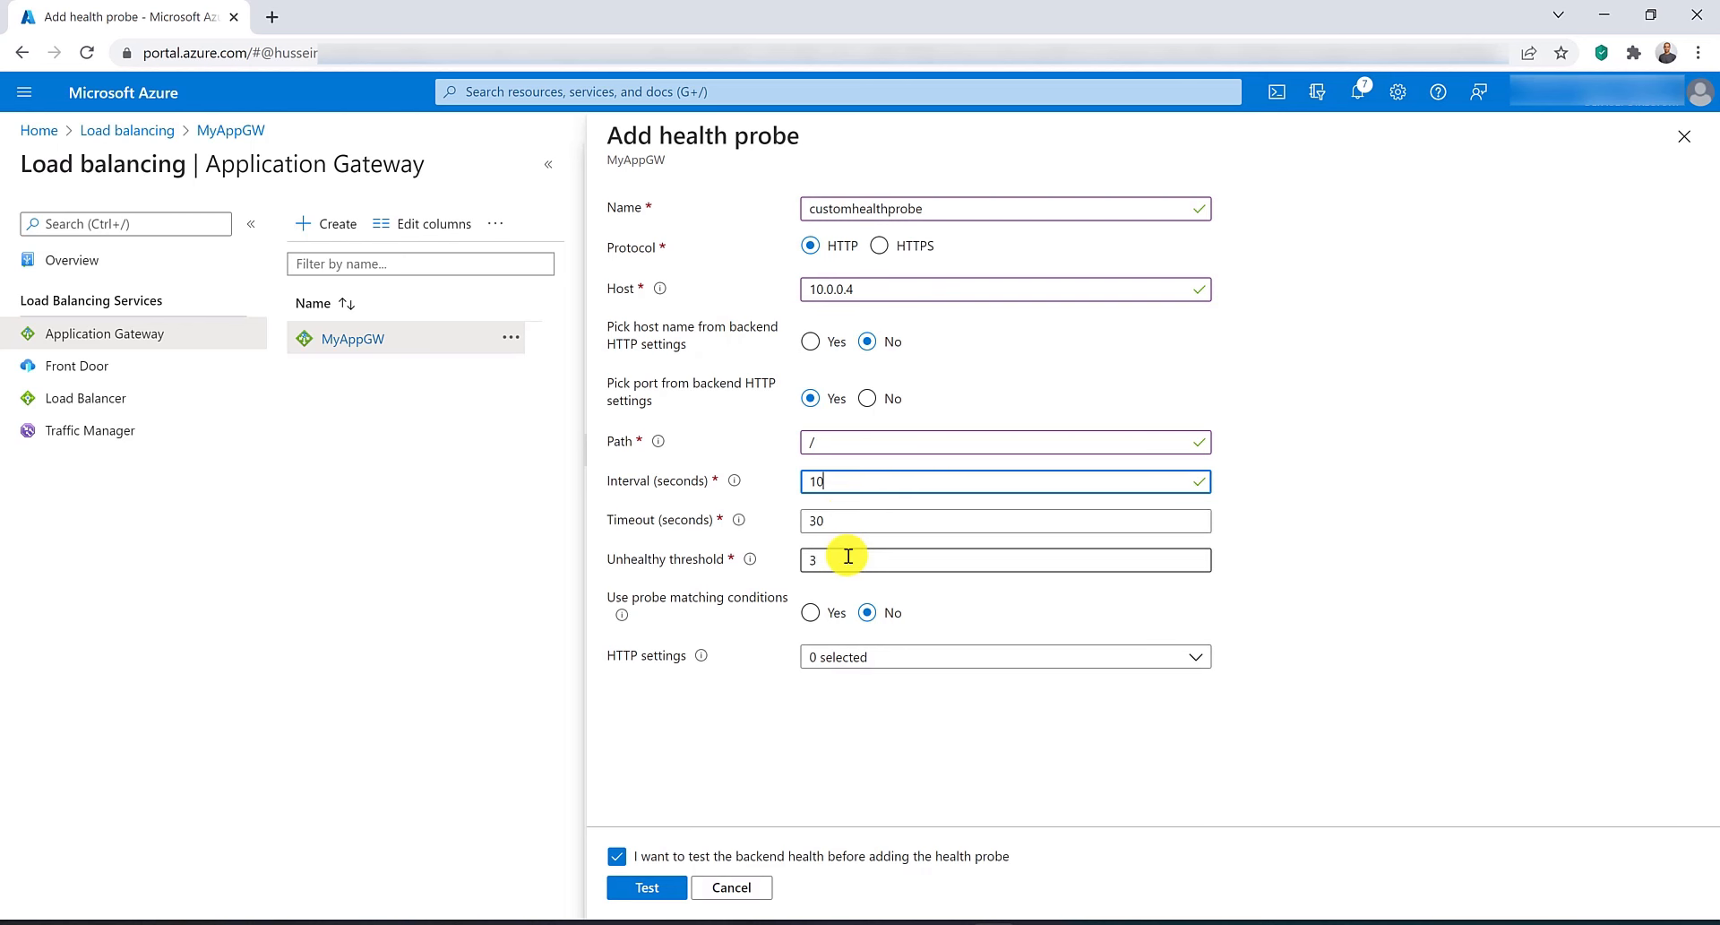
Associate the probe with the HttpSettings HTTP setting, test the backend health and add the probe.
left_click(869, 658)
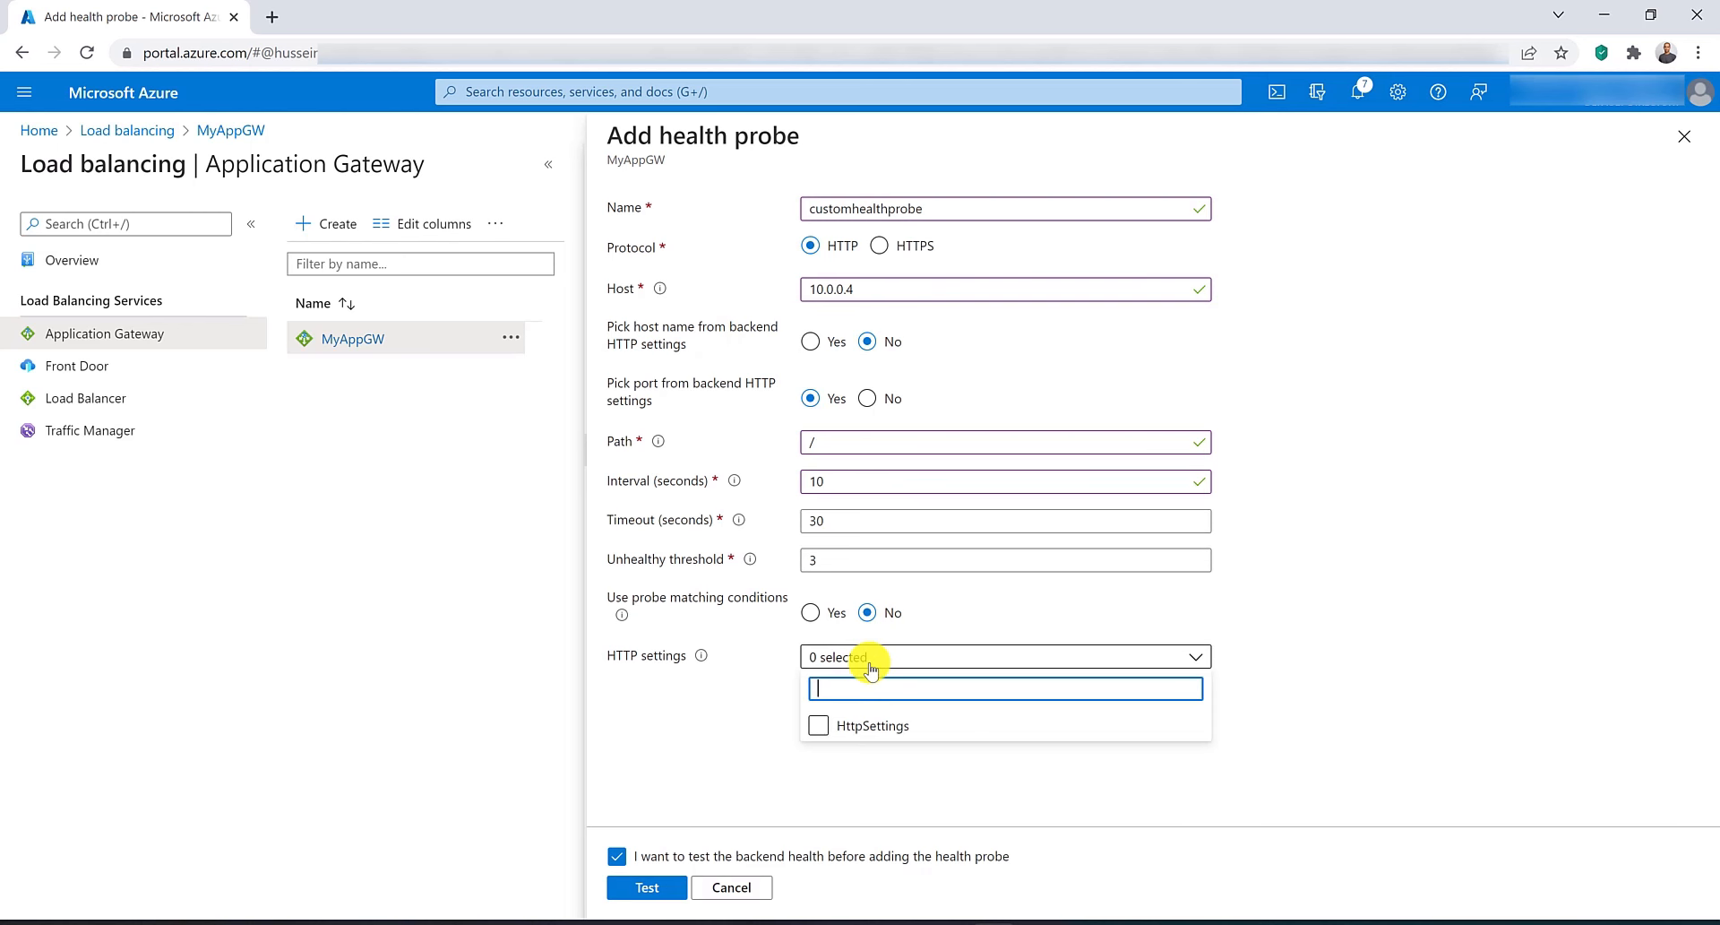
left_click(822, 725)
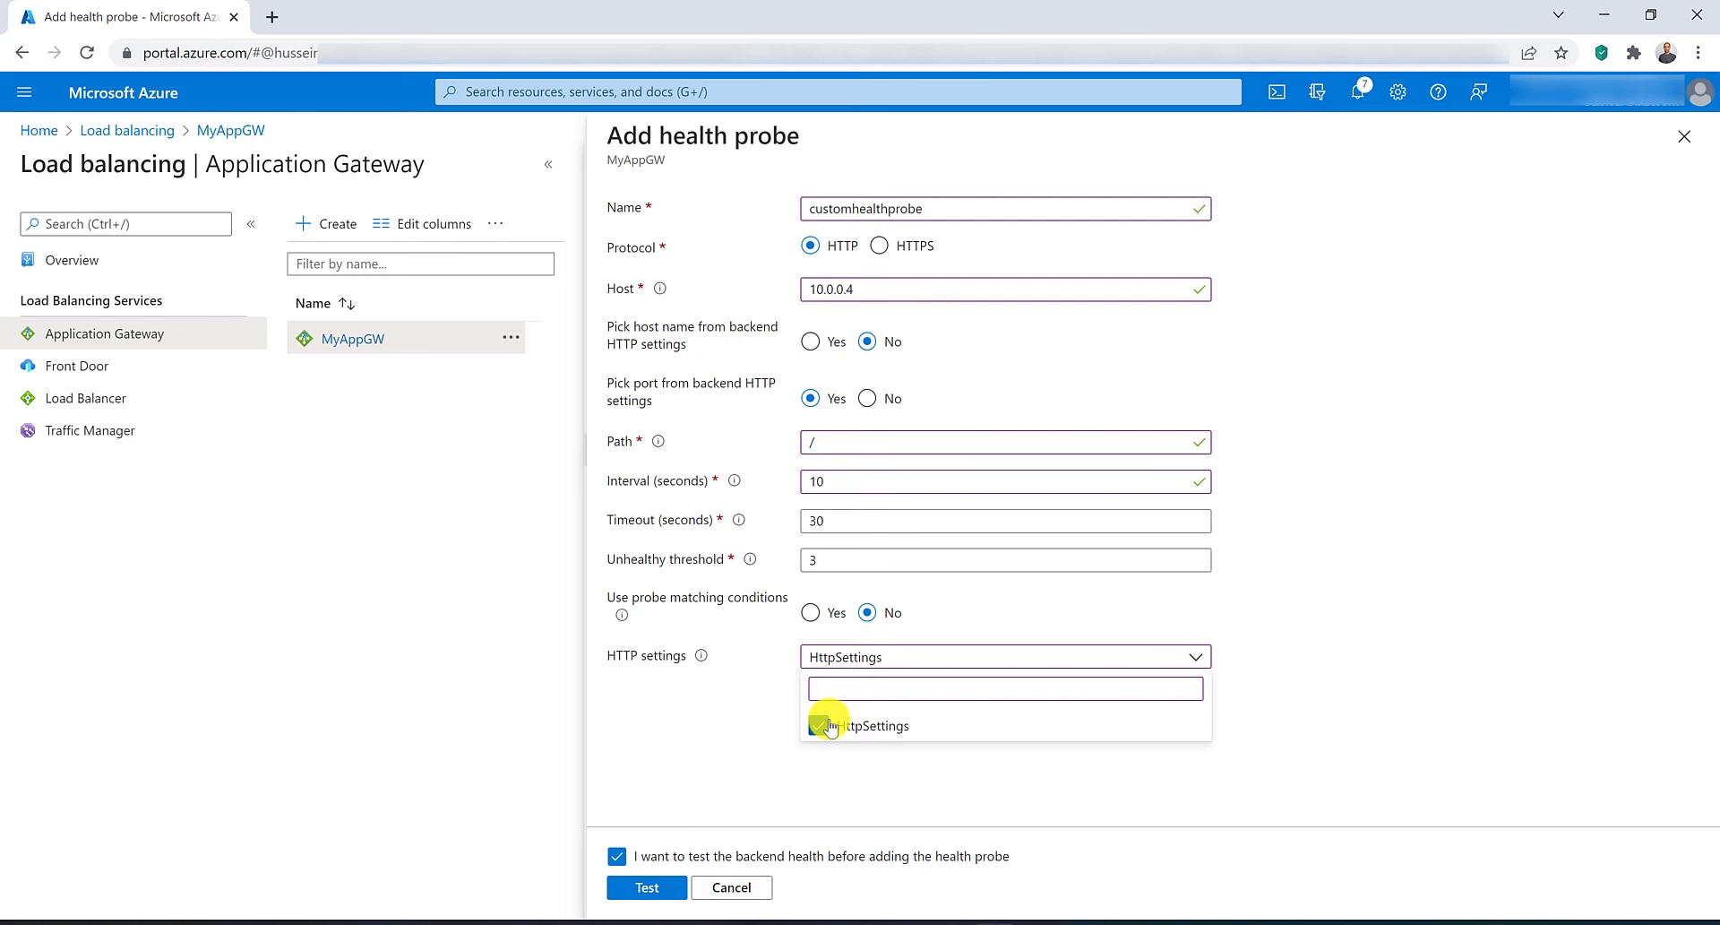
left_click(663, 887)
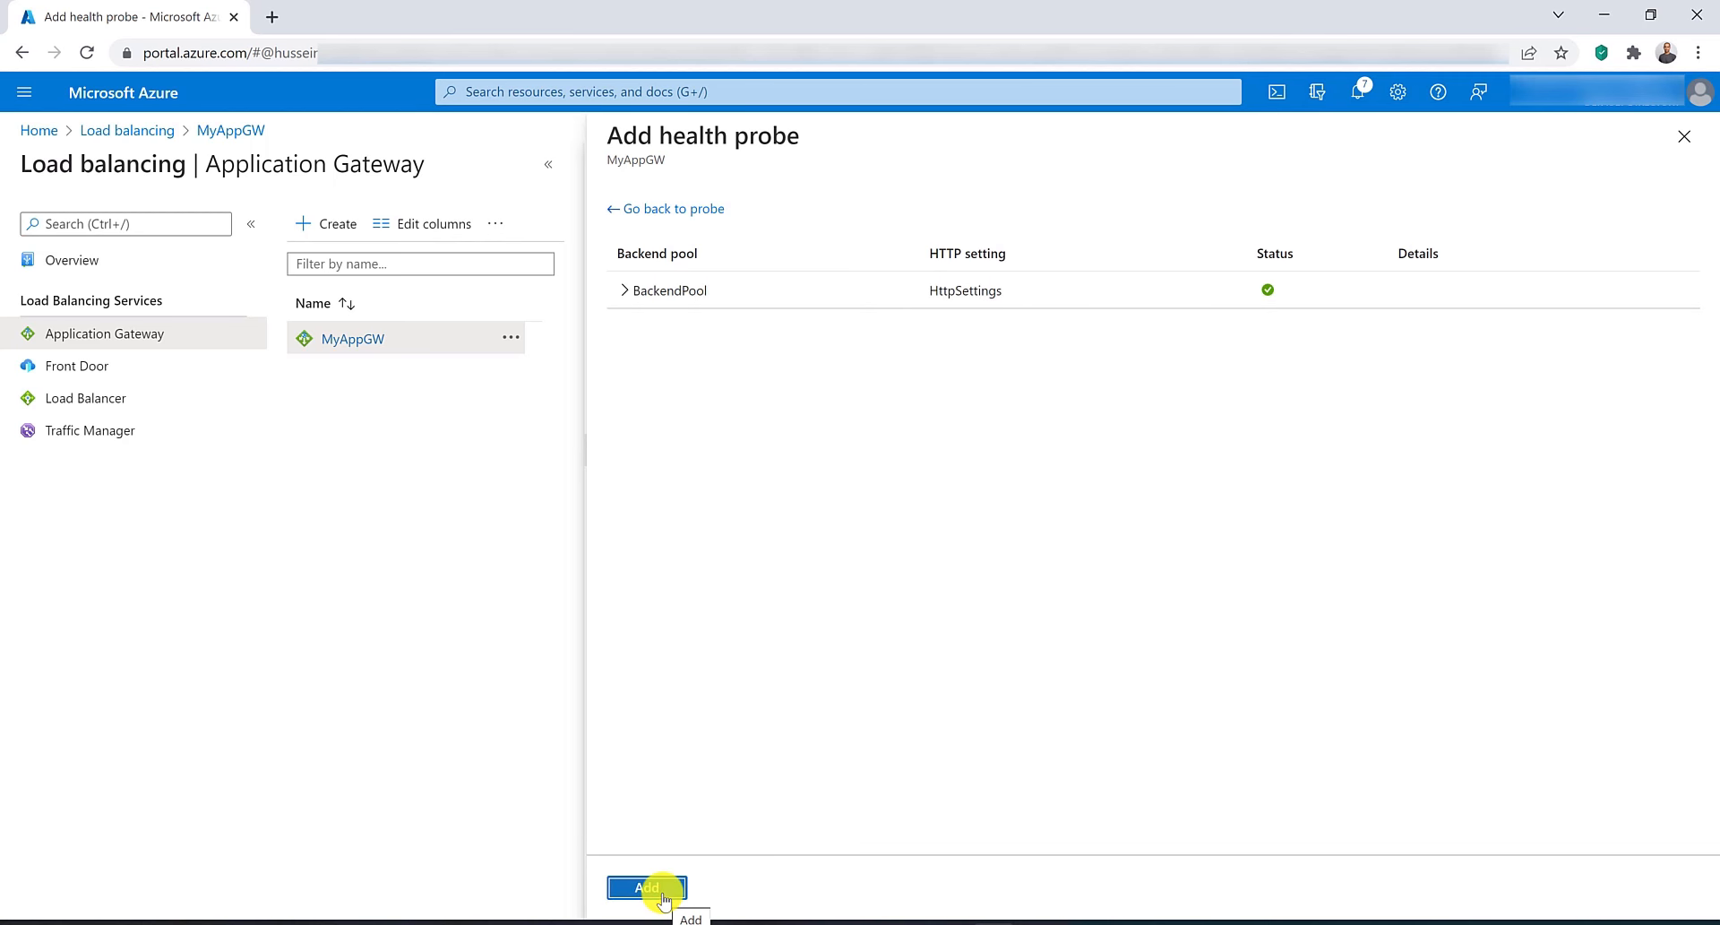
left_click(663, 896)
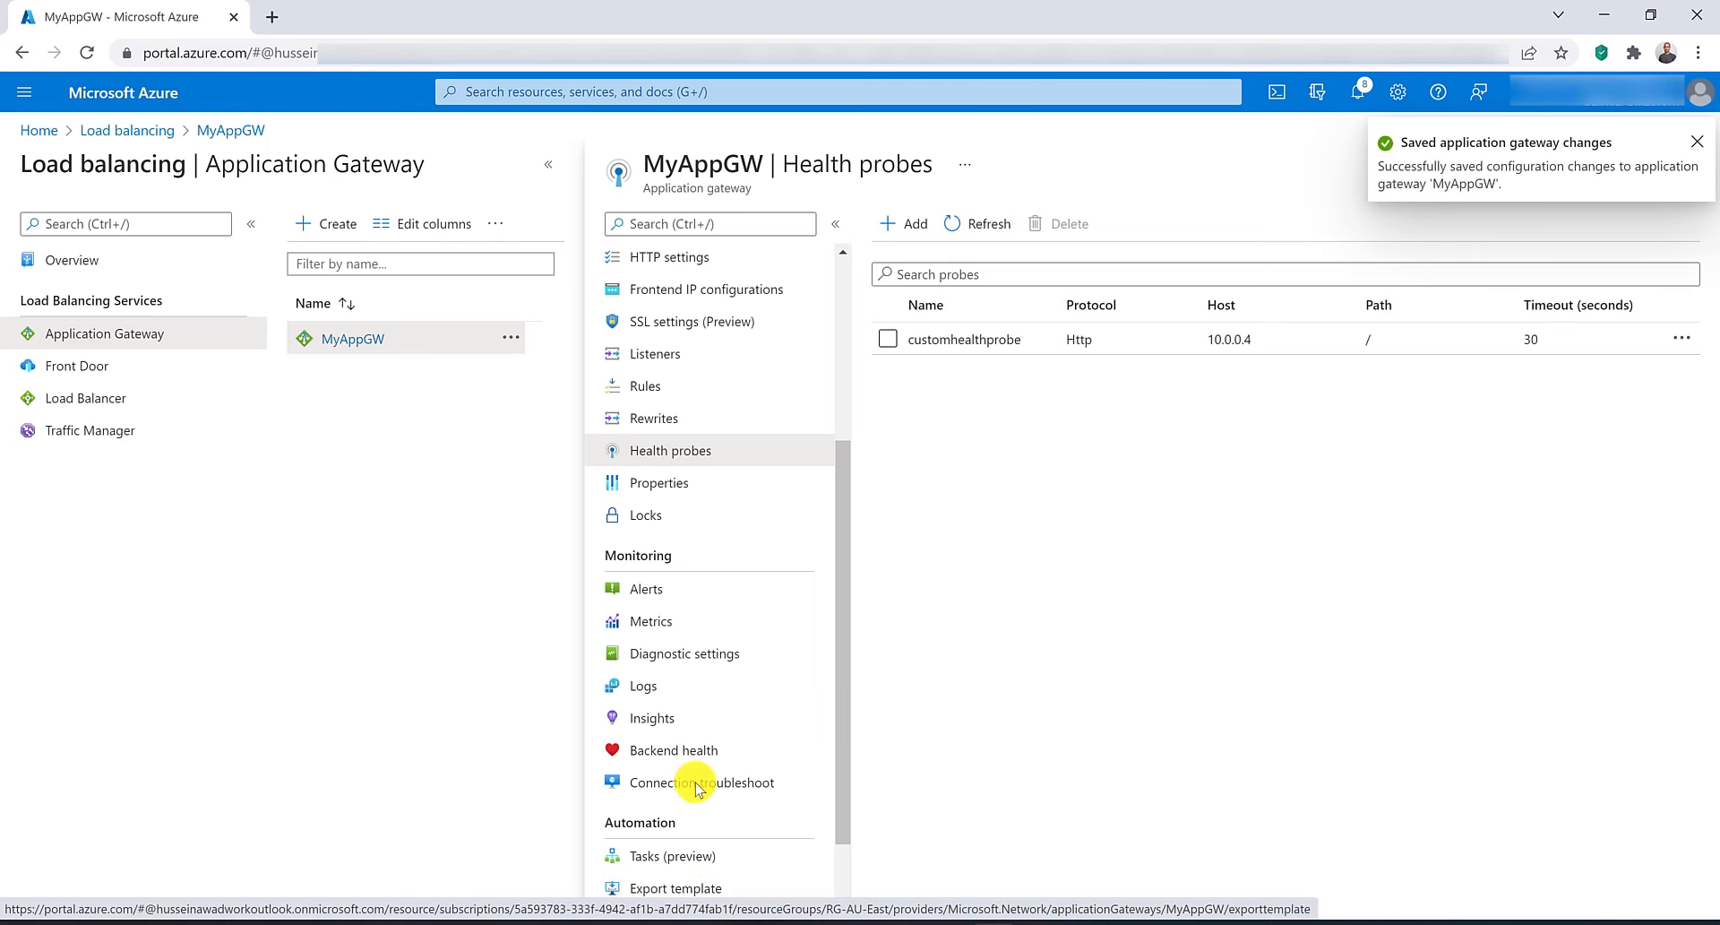
Check MyAppGW's backend health, then delete the customhealthprobe health probe.
left_click(695, 750)
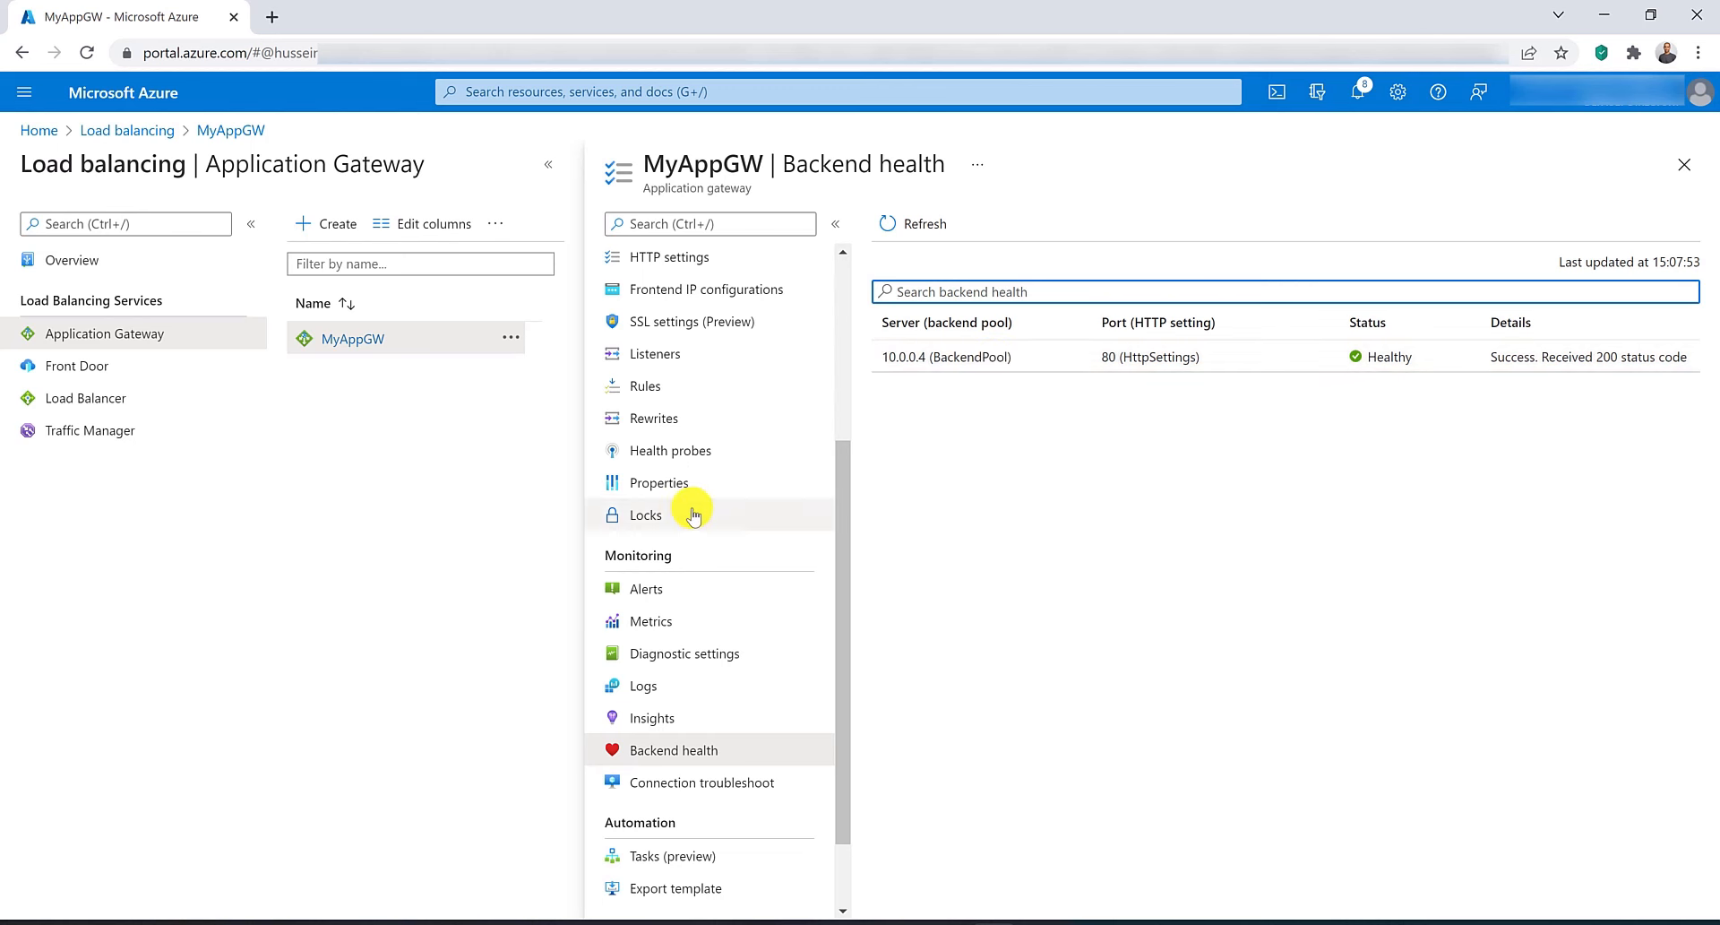
left_click(687, 464)
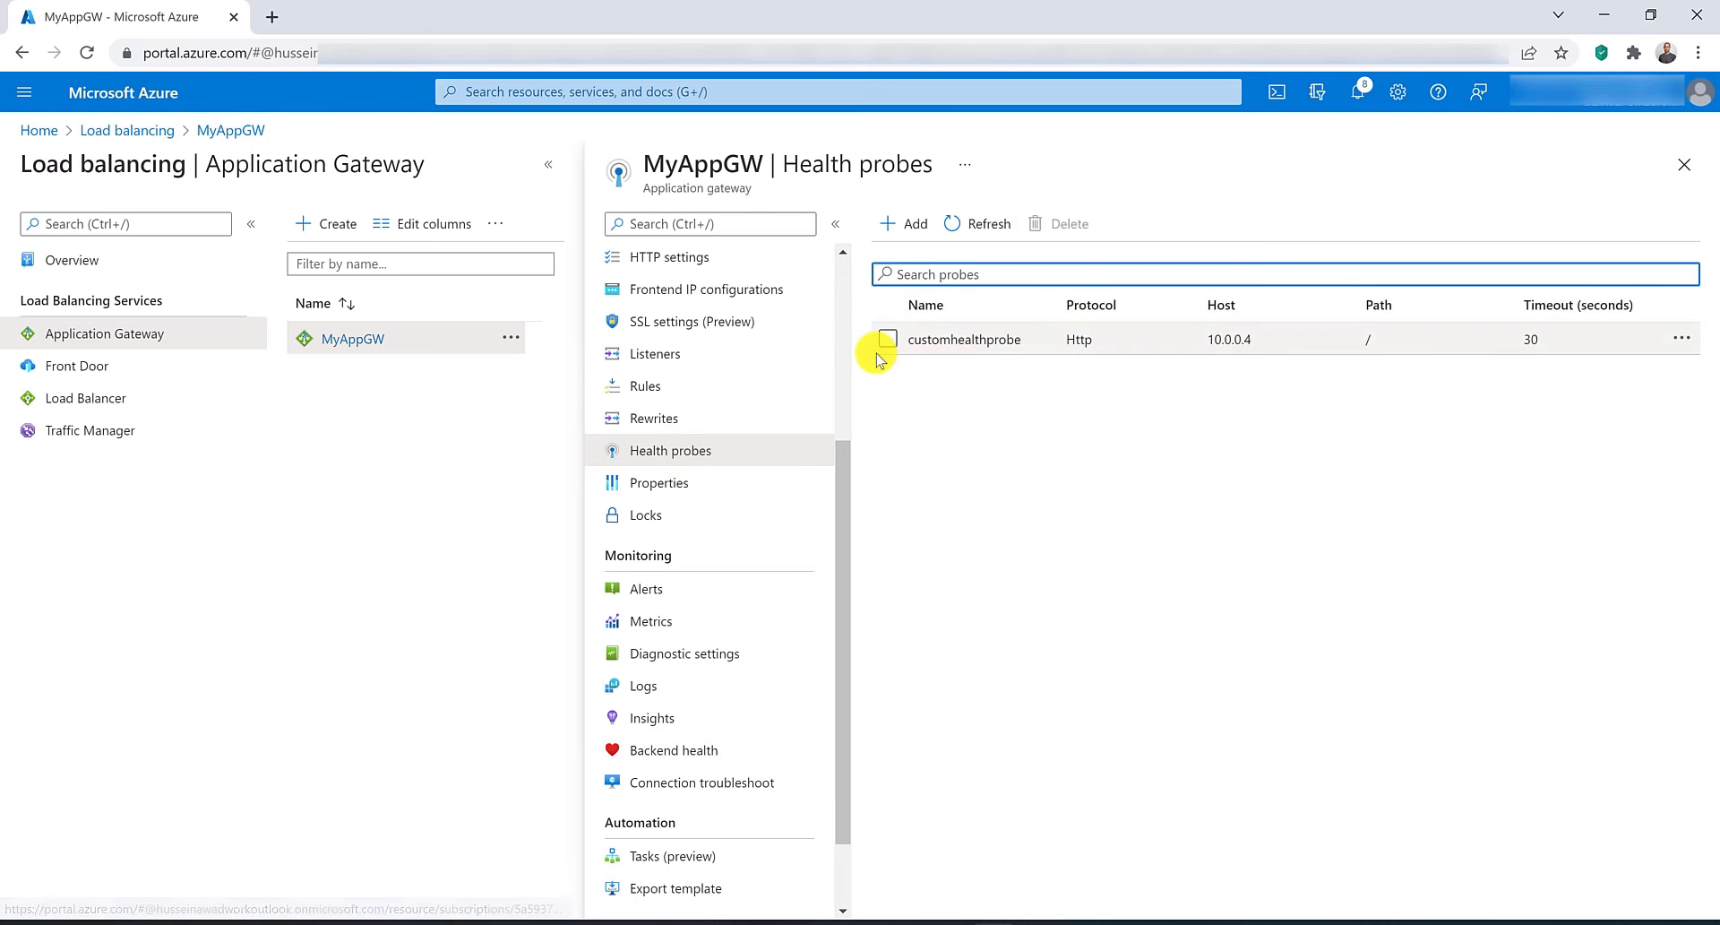
left_click(887, 339)
left_click(1060, 224)
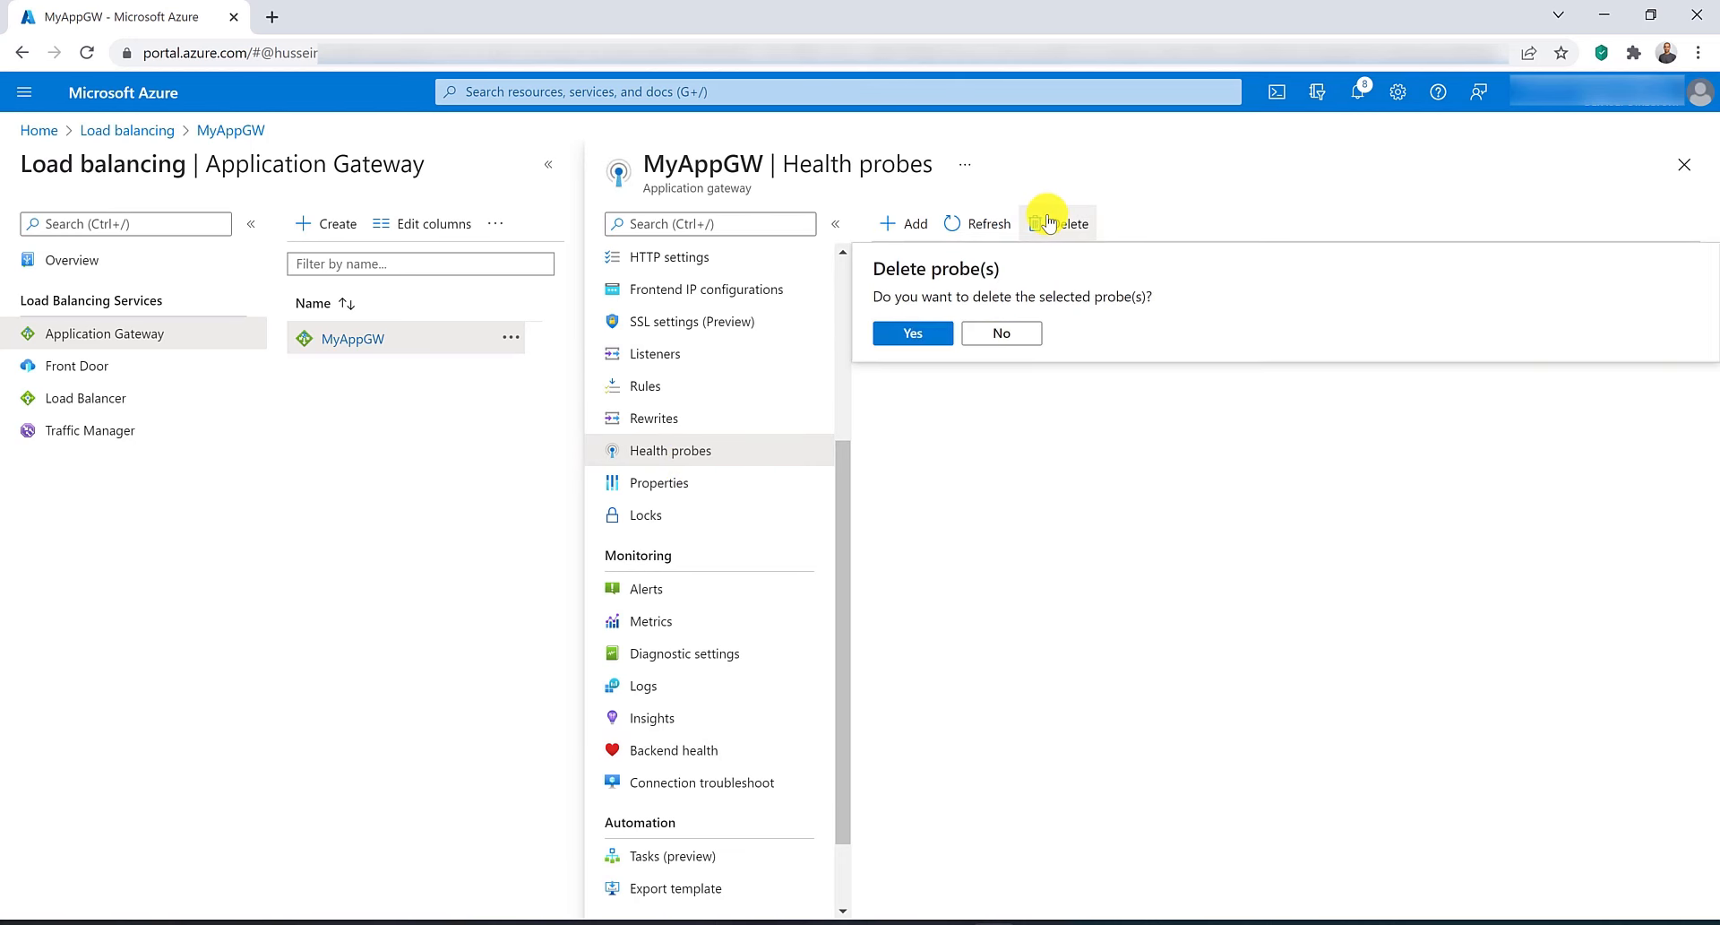
left_click(913, 336)
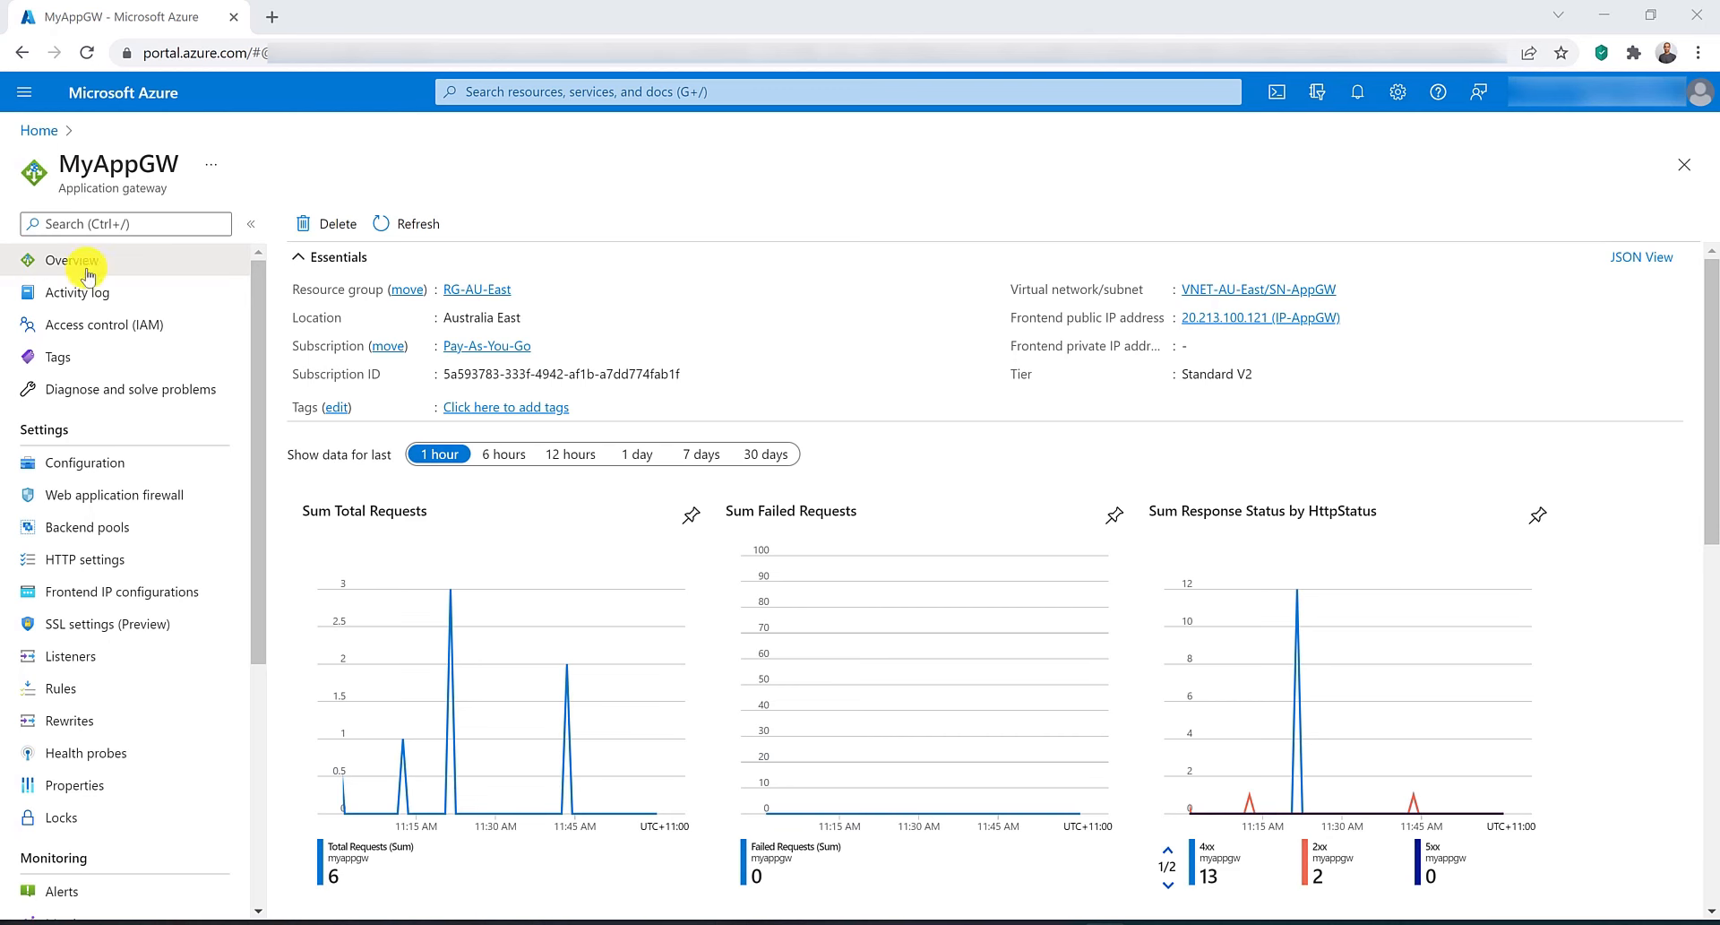
Configure MyAppGW's capacity to autoscale with a minimum of 5 and a maximum of 125 instances.
left_click(128, 467)
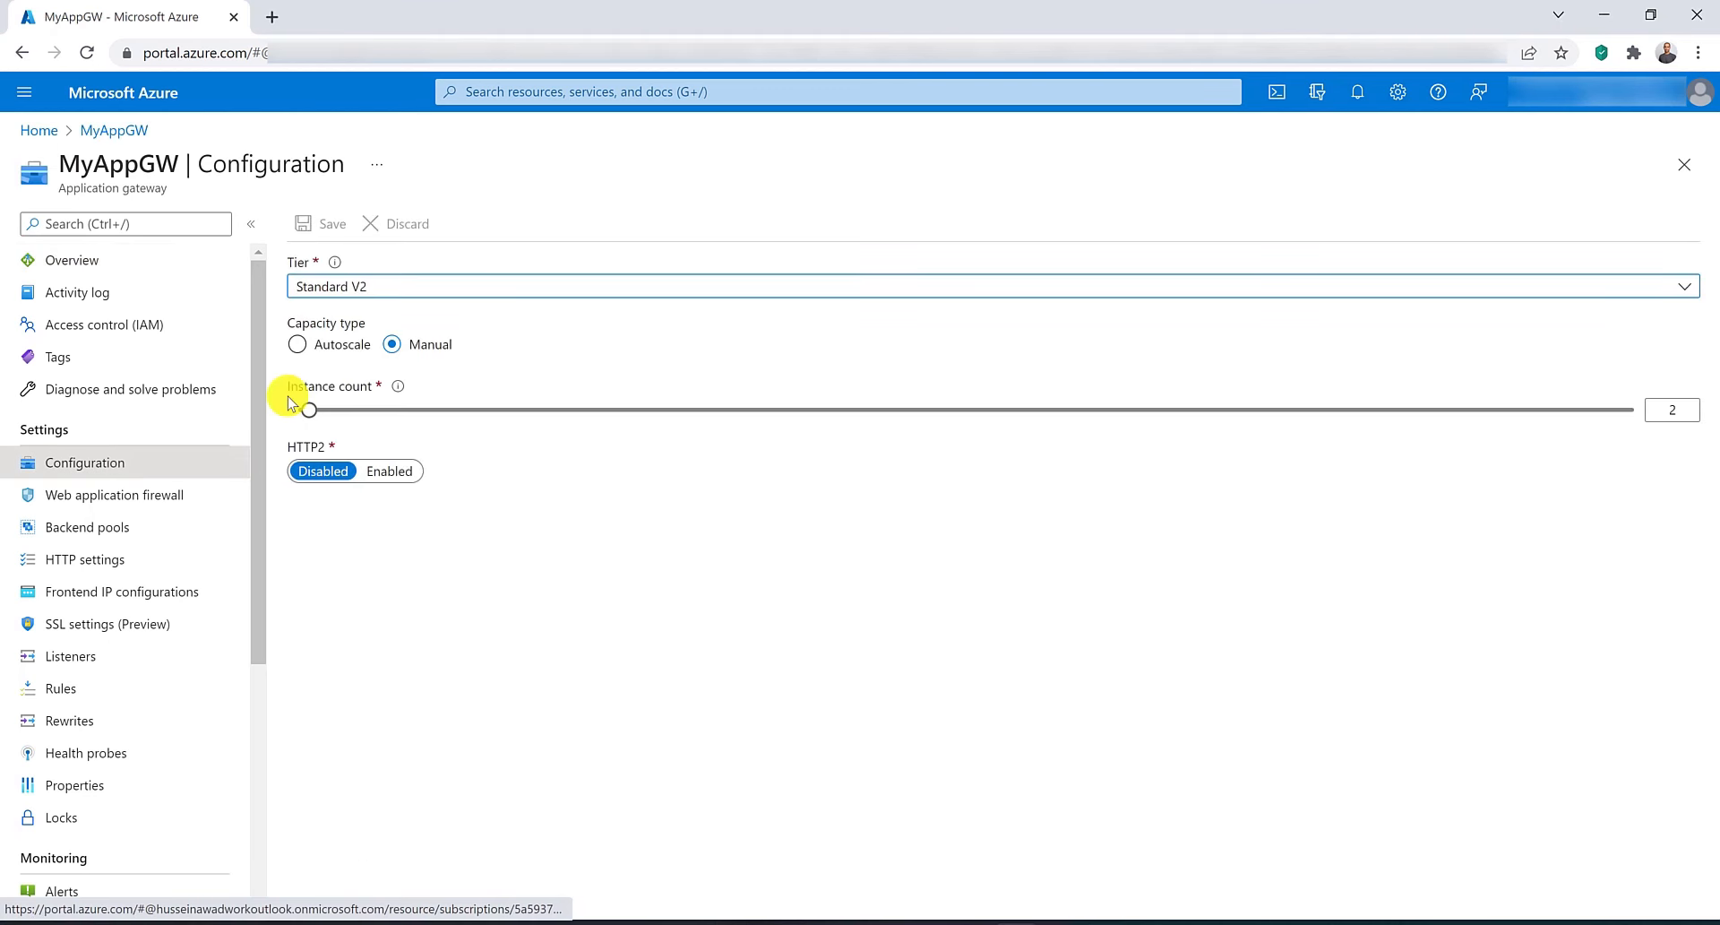
left_click(335, 347)
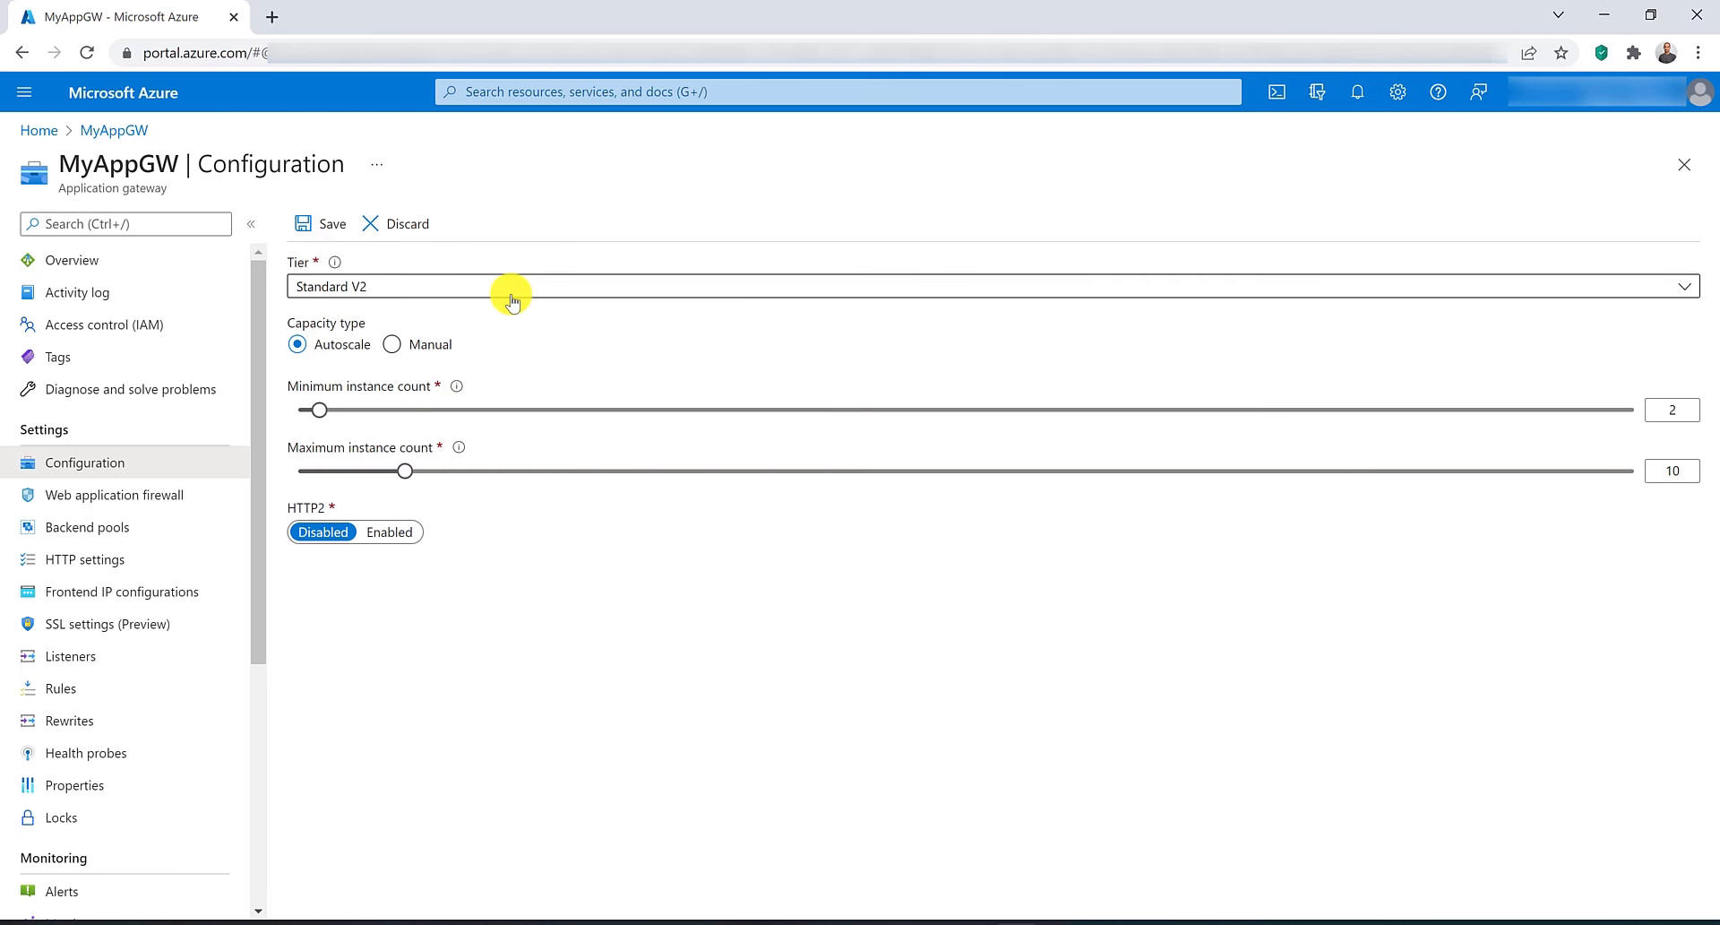
double_click(1668, 471)
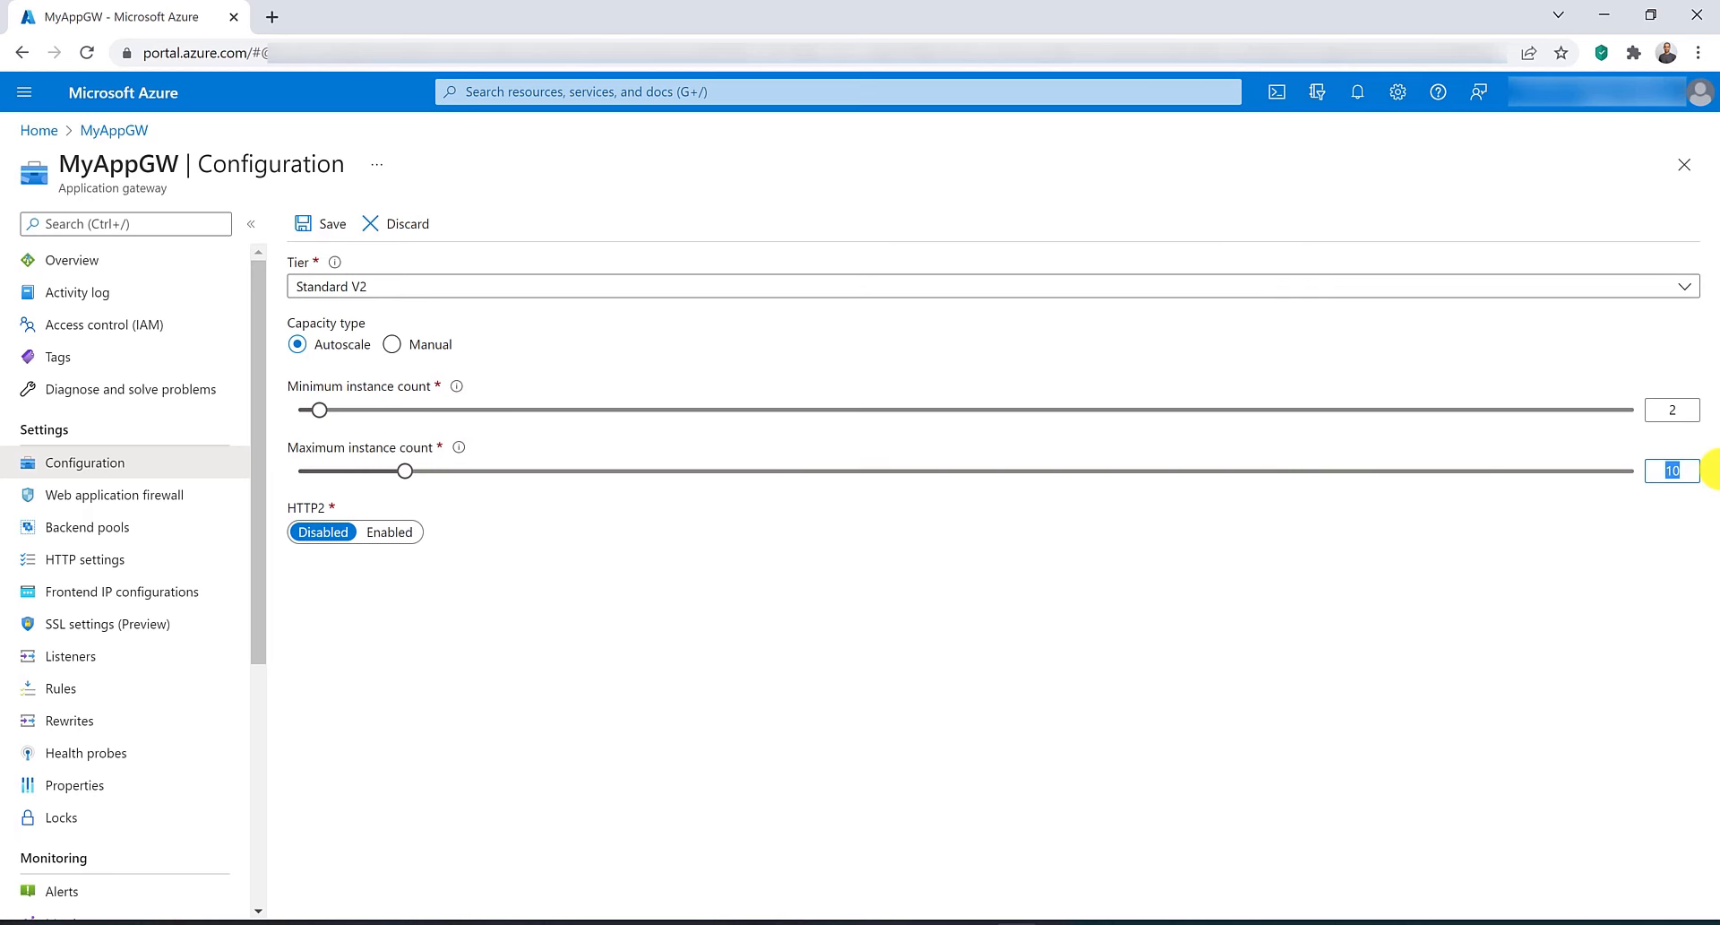
type("1254")
key("BackSpace")
left_click(1484, 630)
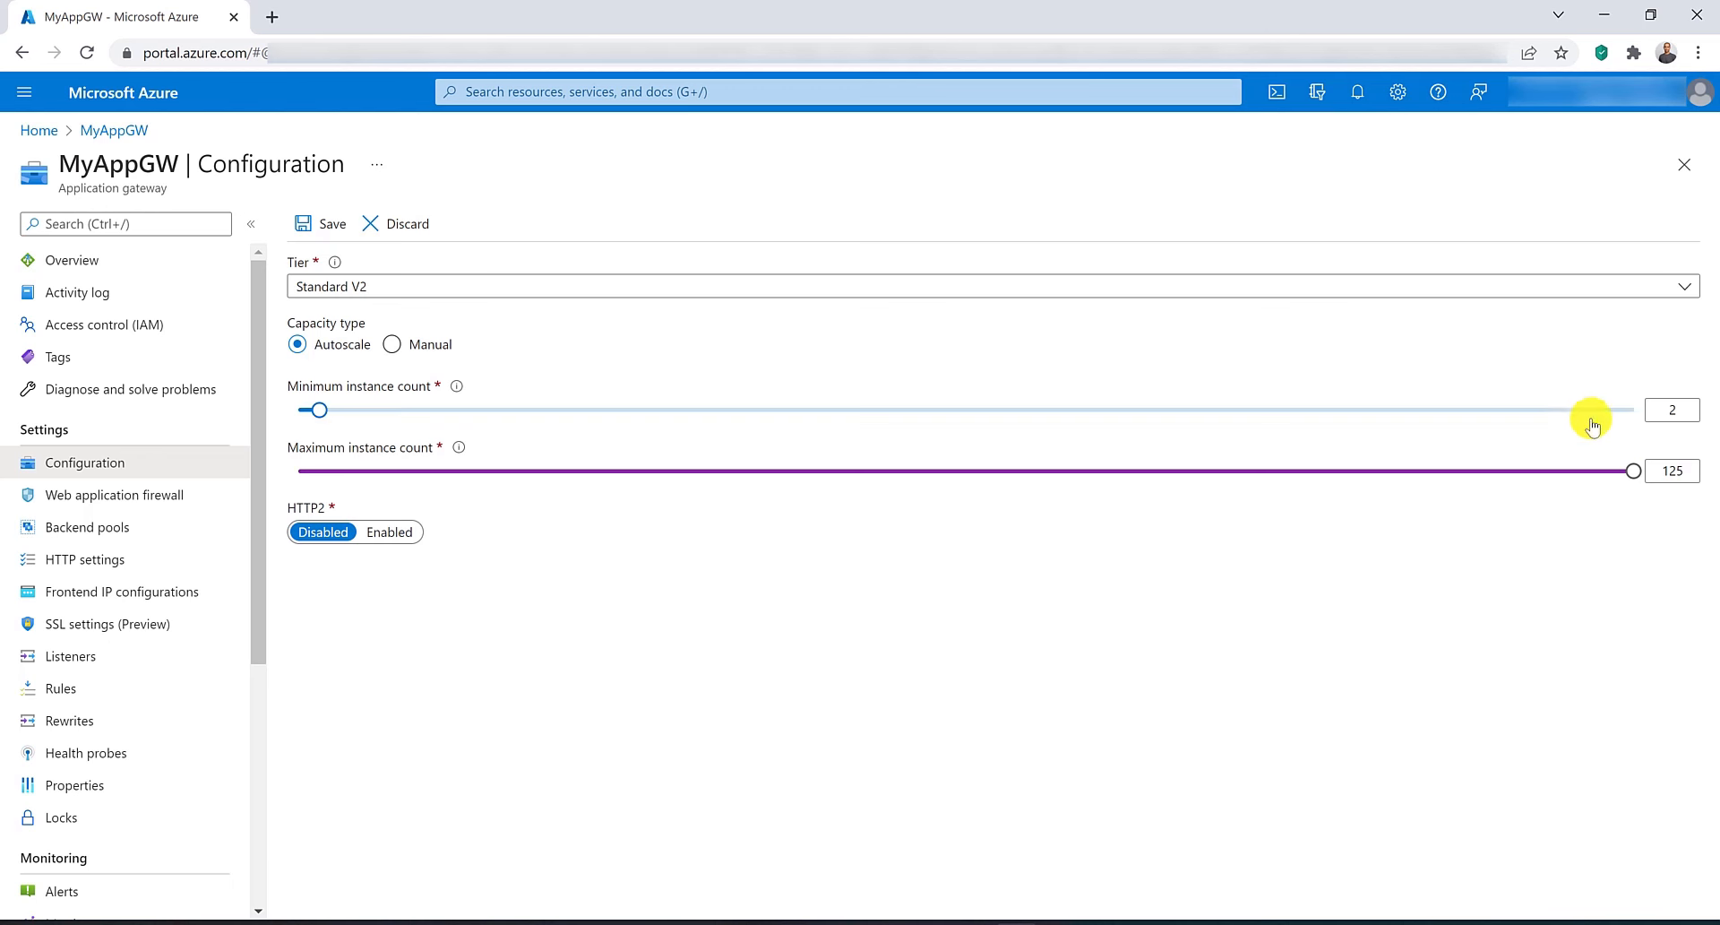
double_click(1668, 410)
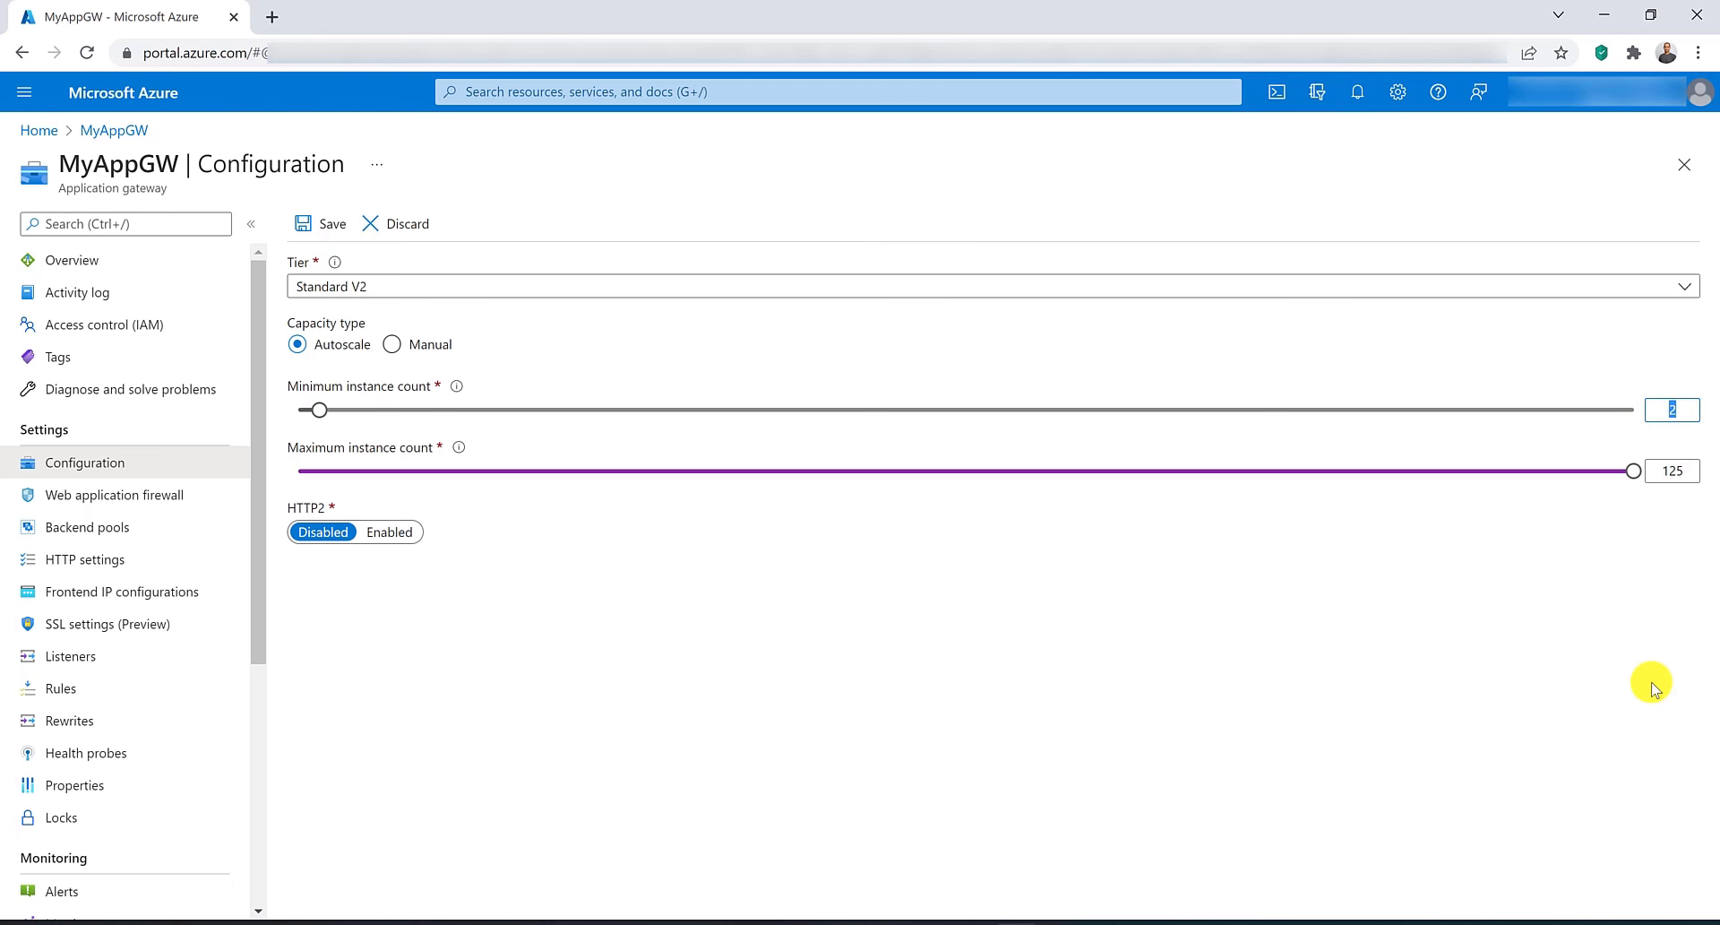
type("5")
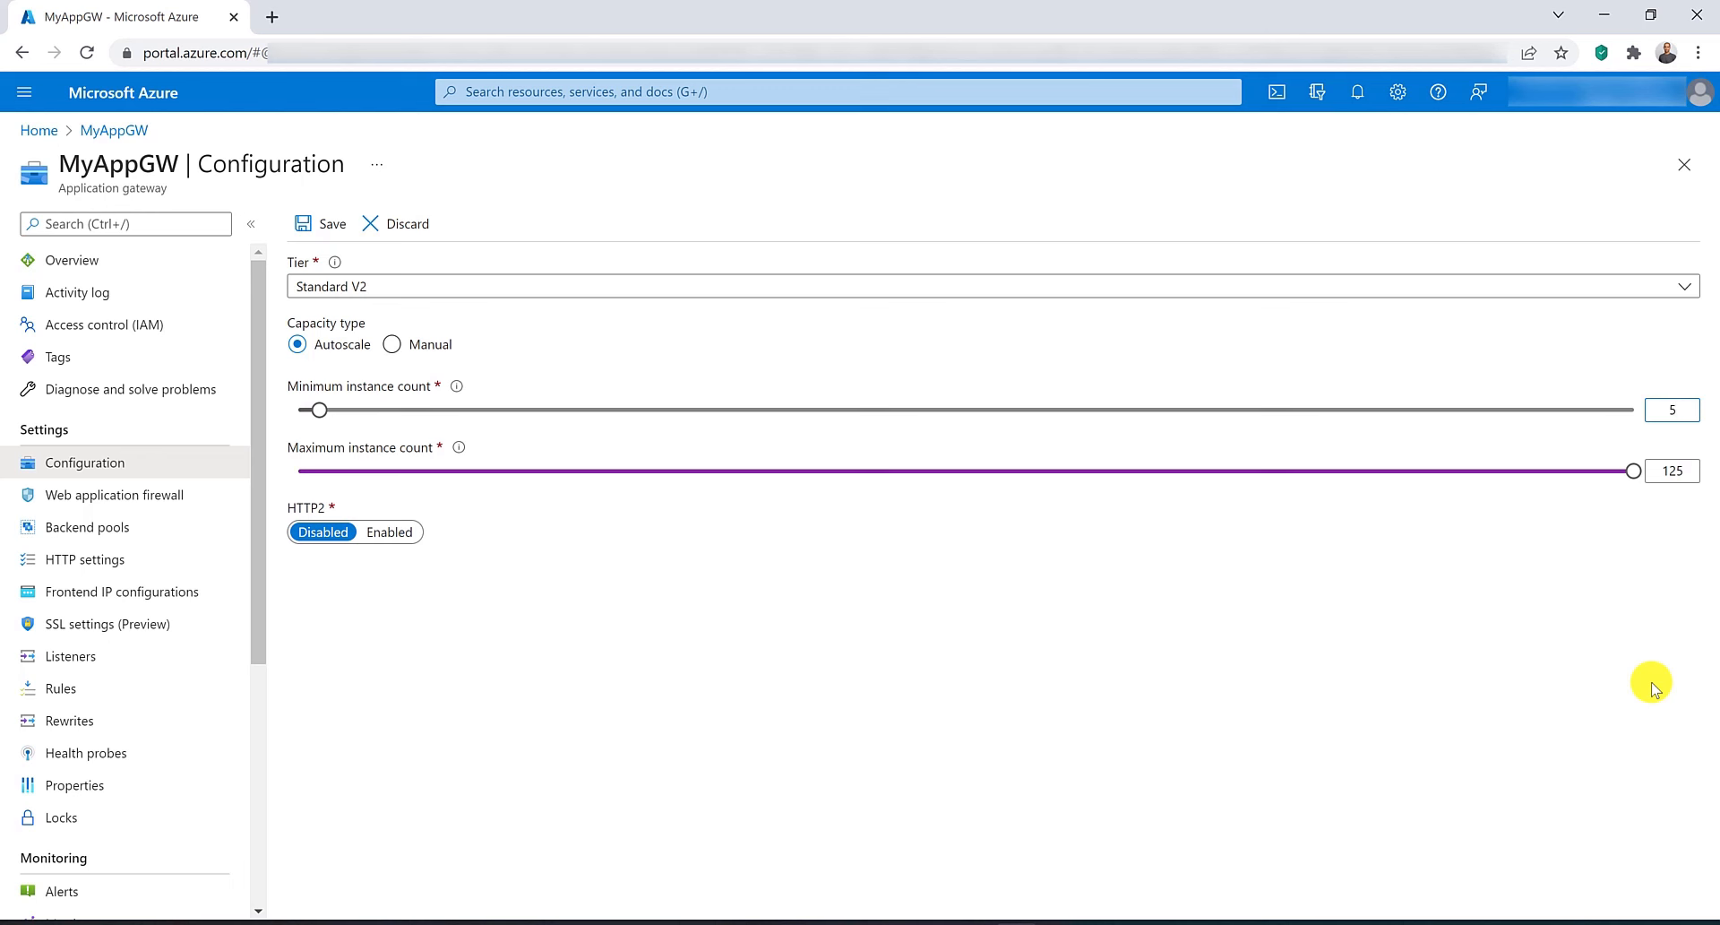
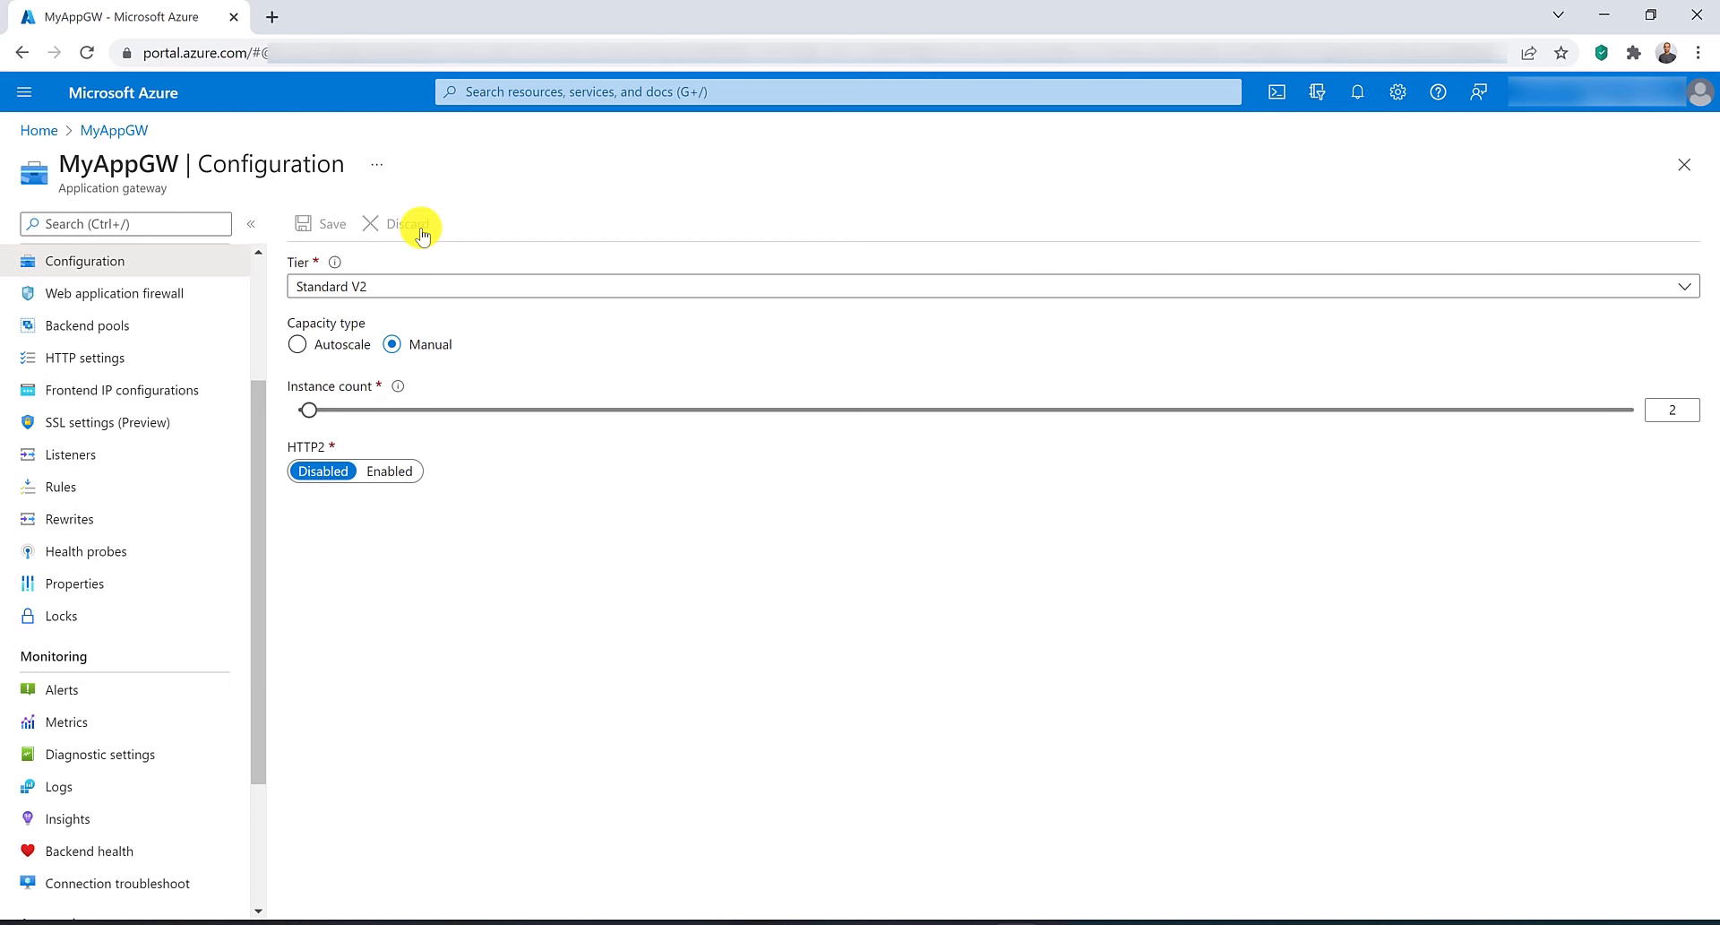
Start a new alert rule on MyAppGW using the Current Compute Units signal.
left_click(63, 690)
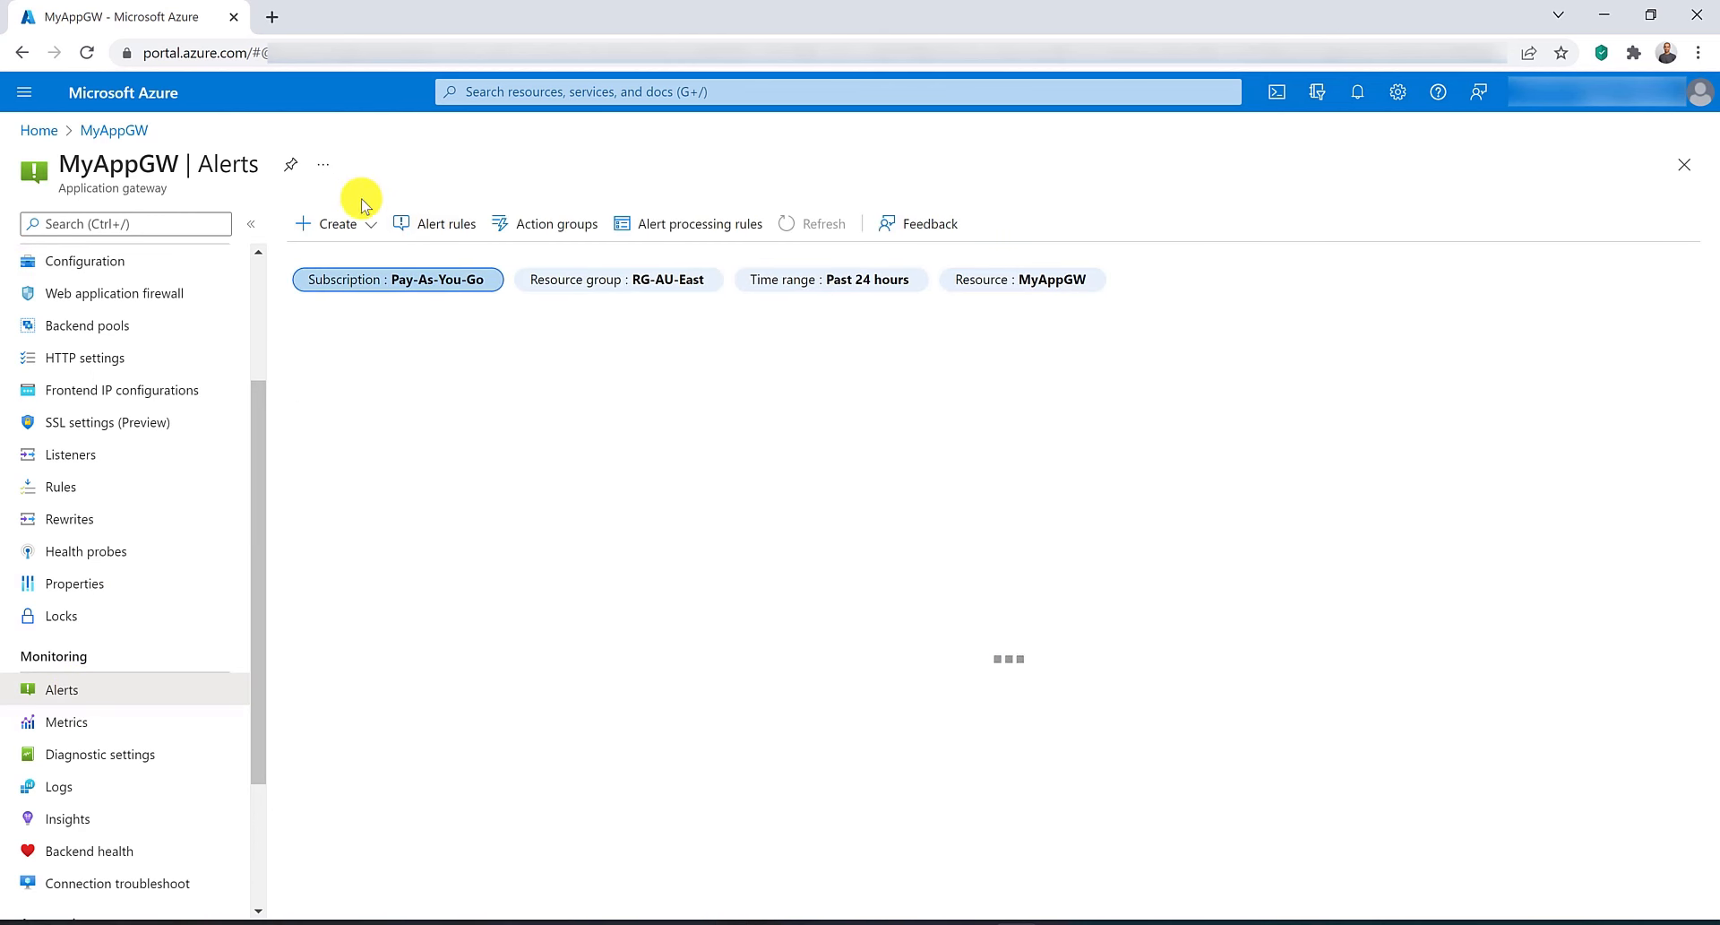
left_click(354, 224)
left_click(363, 258)
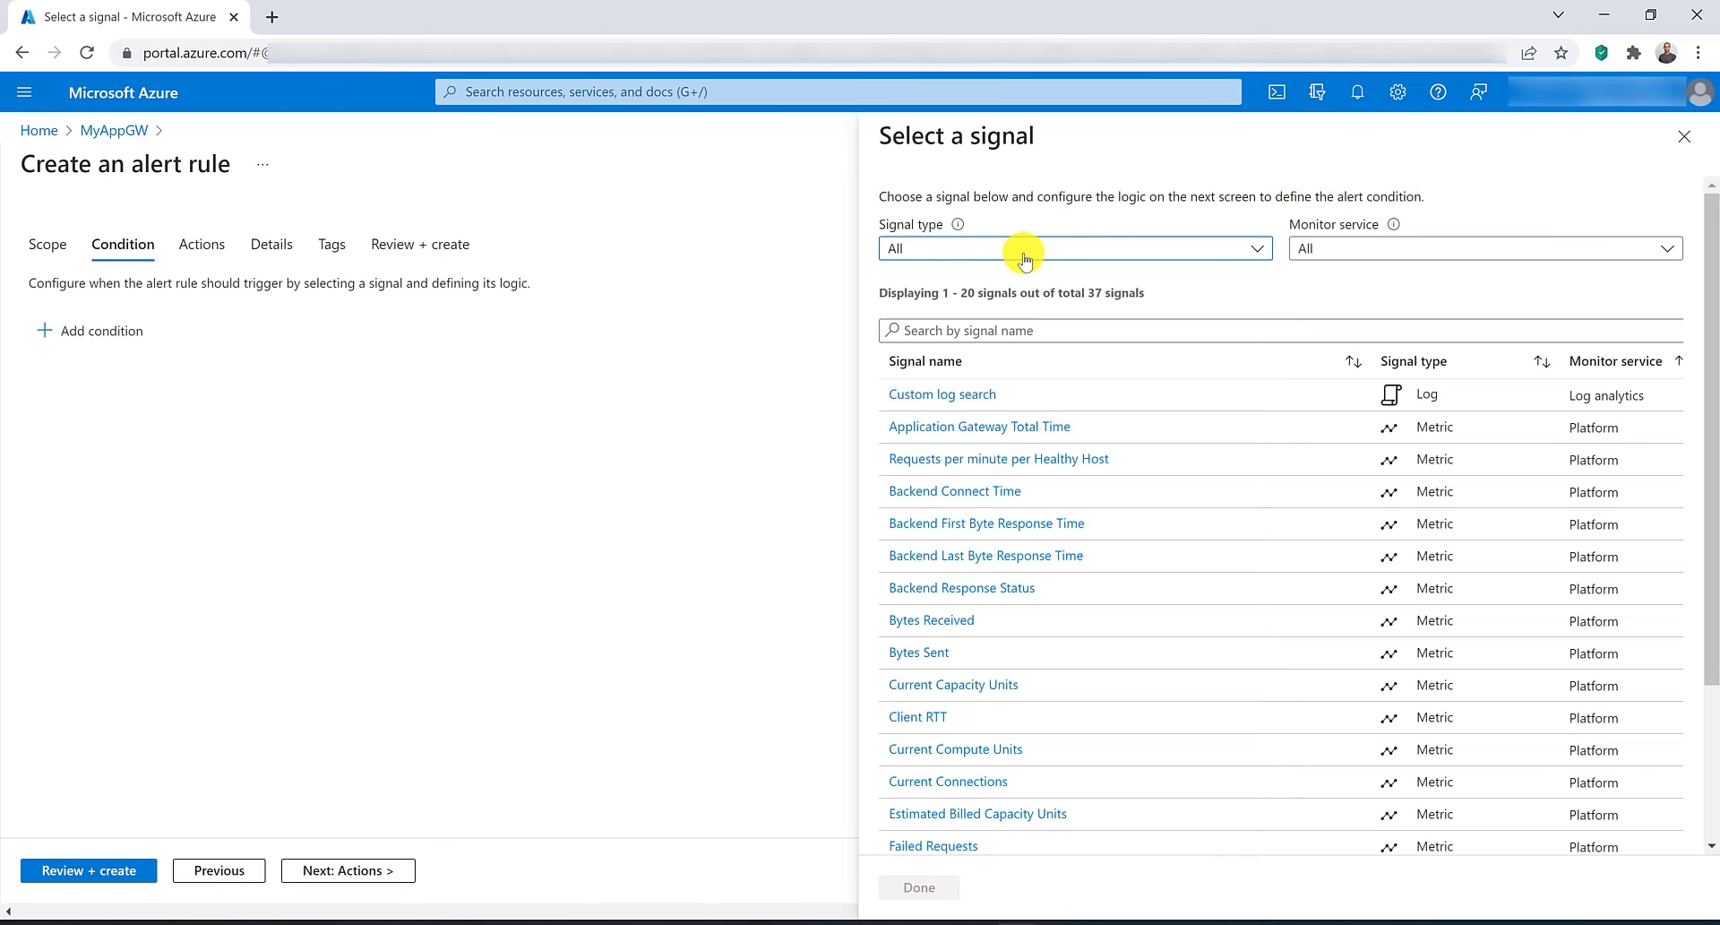
left_click(1046, 321)
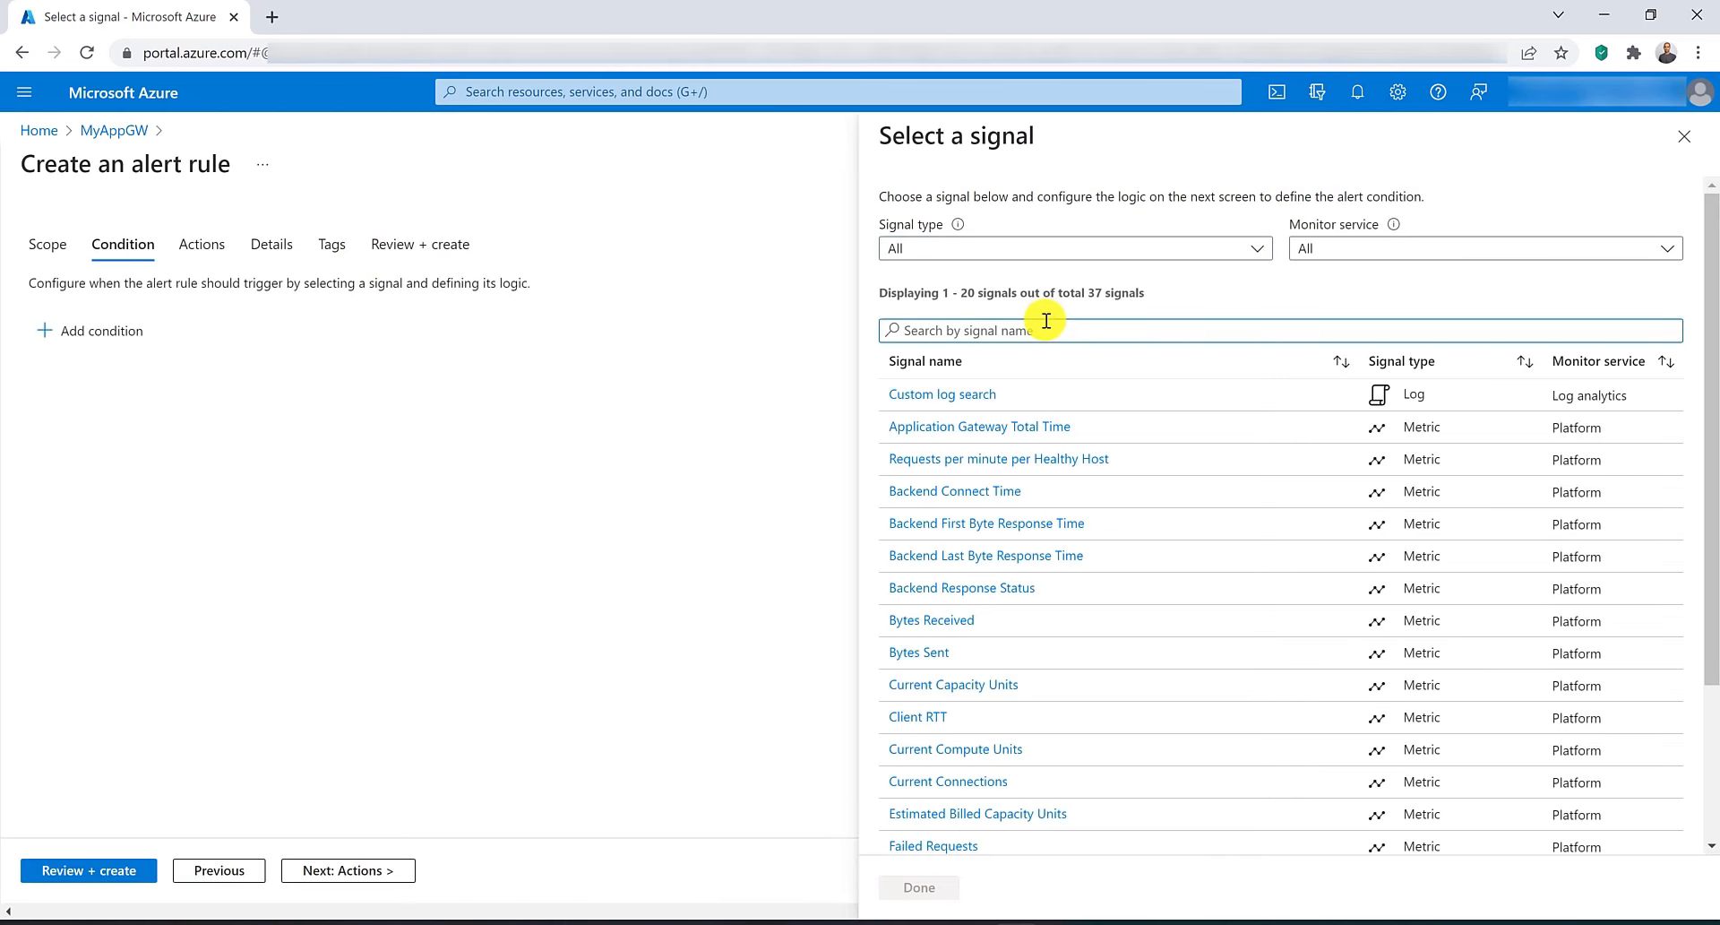
type("comp")
left_click(950, 394)
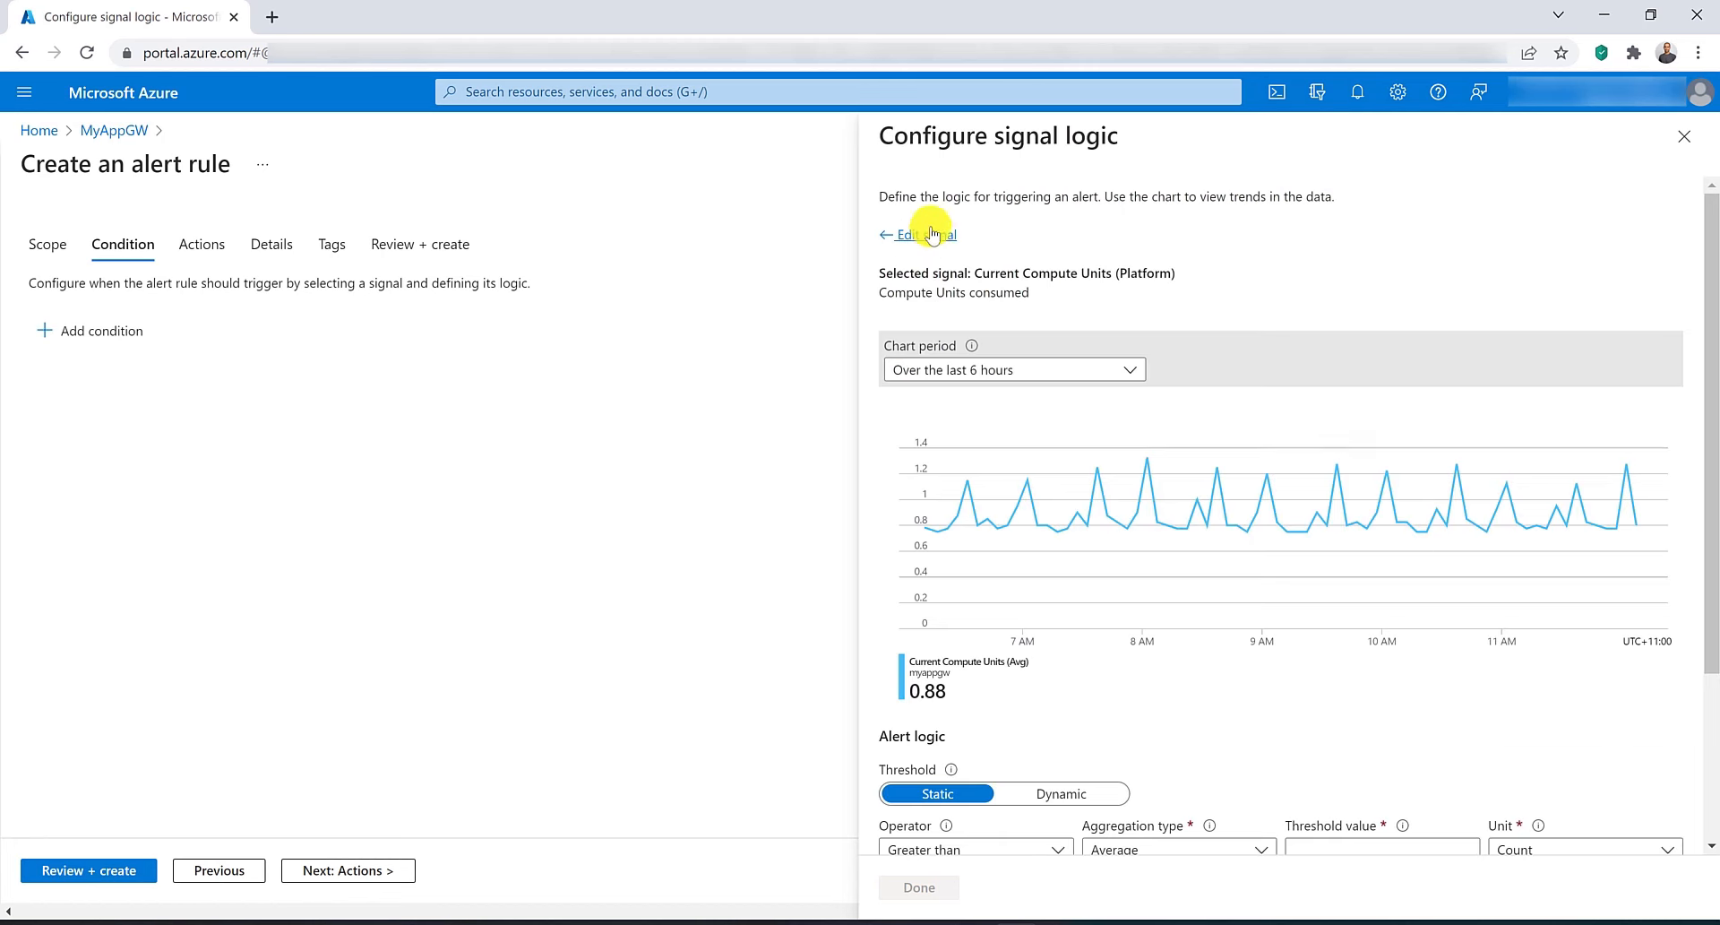
Set the condition threshold to greater than 7.5 average compute units and save the condition.
scroll(1198, 615, "down", 3)
mouse_move(1208, 620)
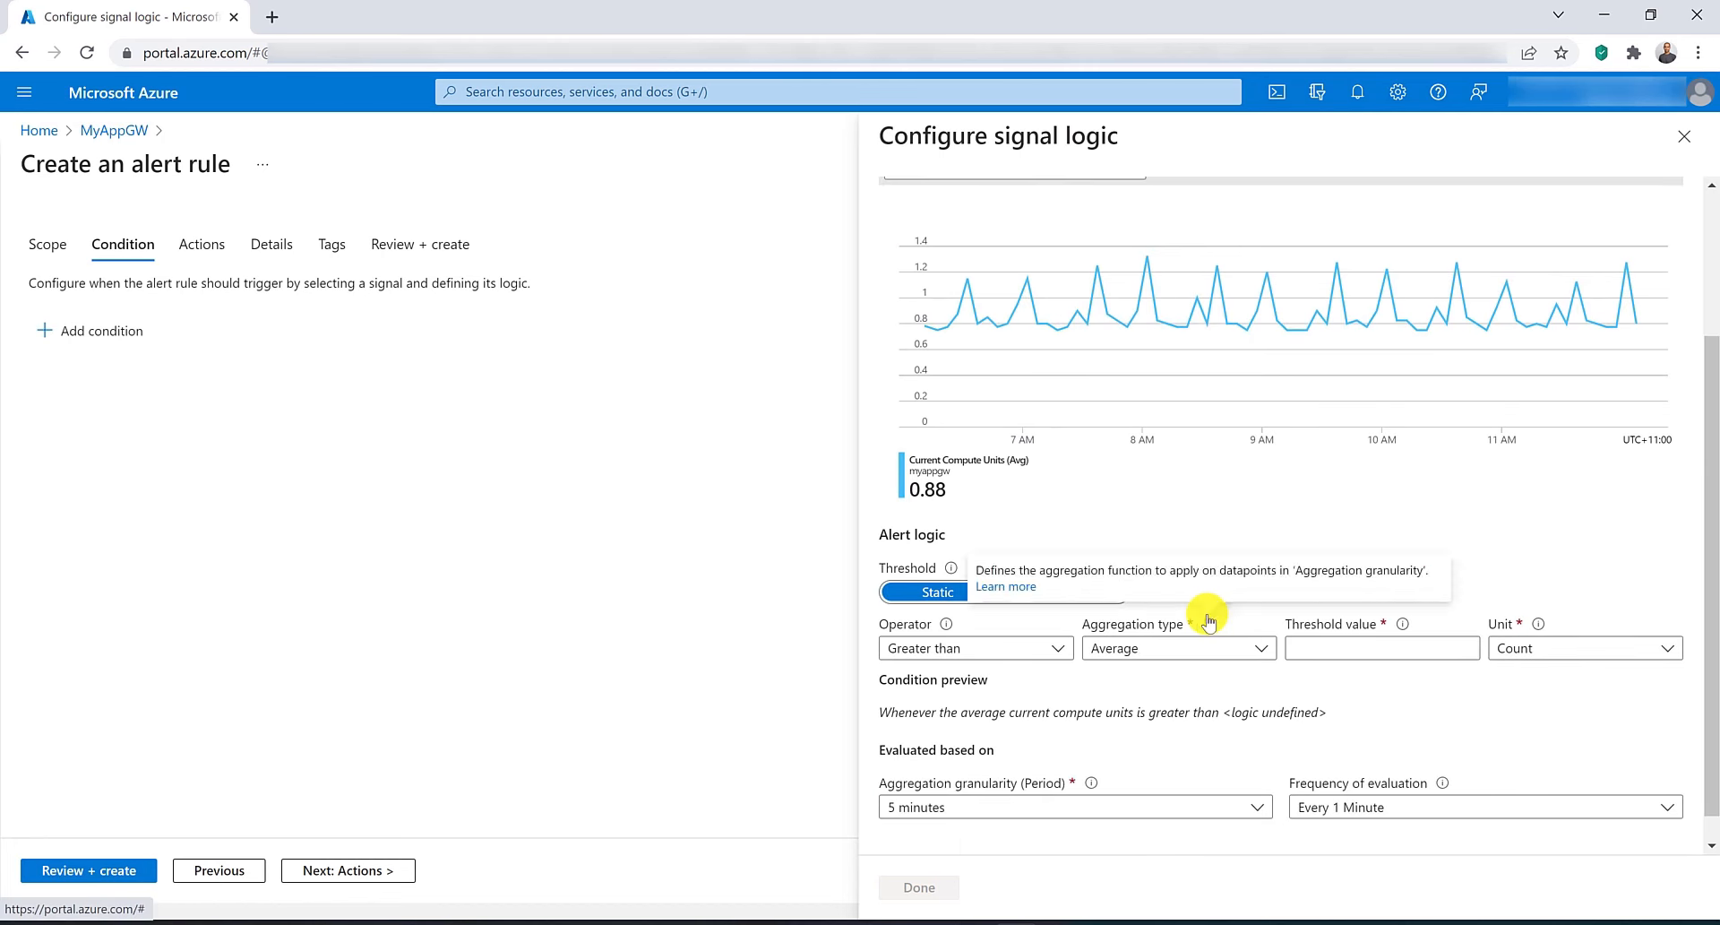
scroll(1209, 621, "down", 1)
left_click(1318, 617)
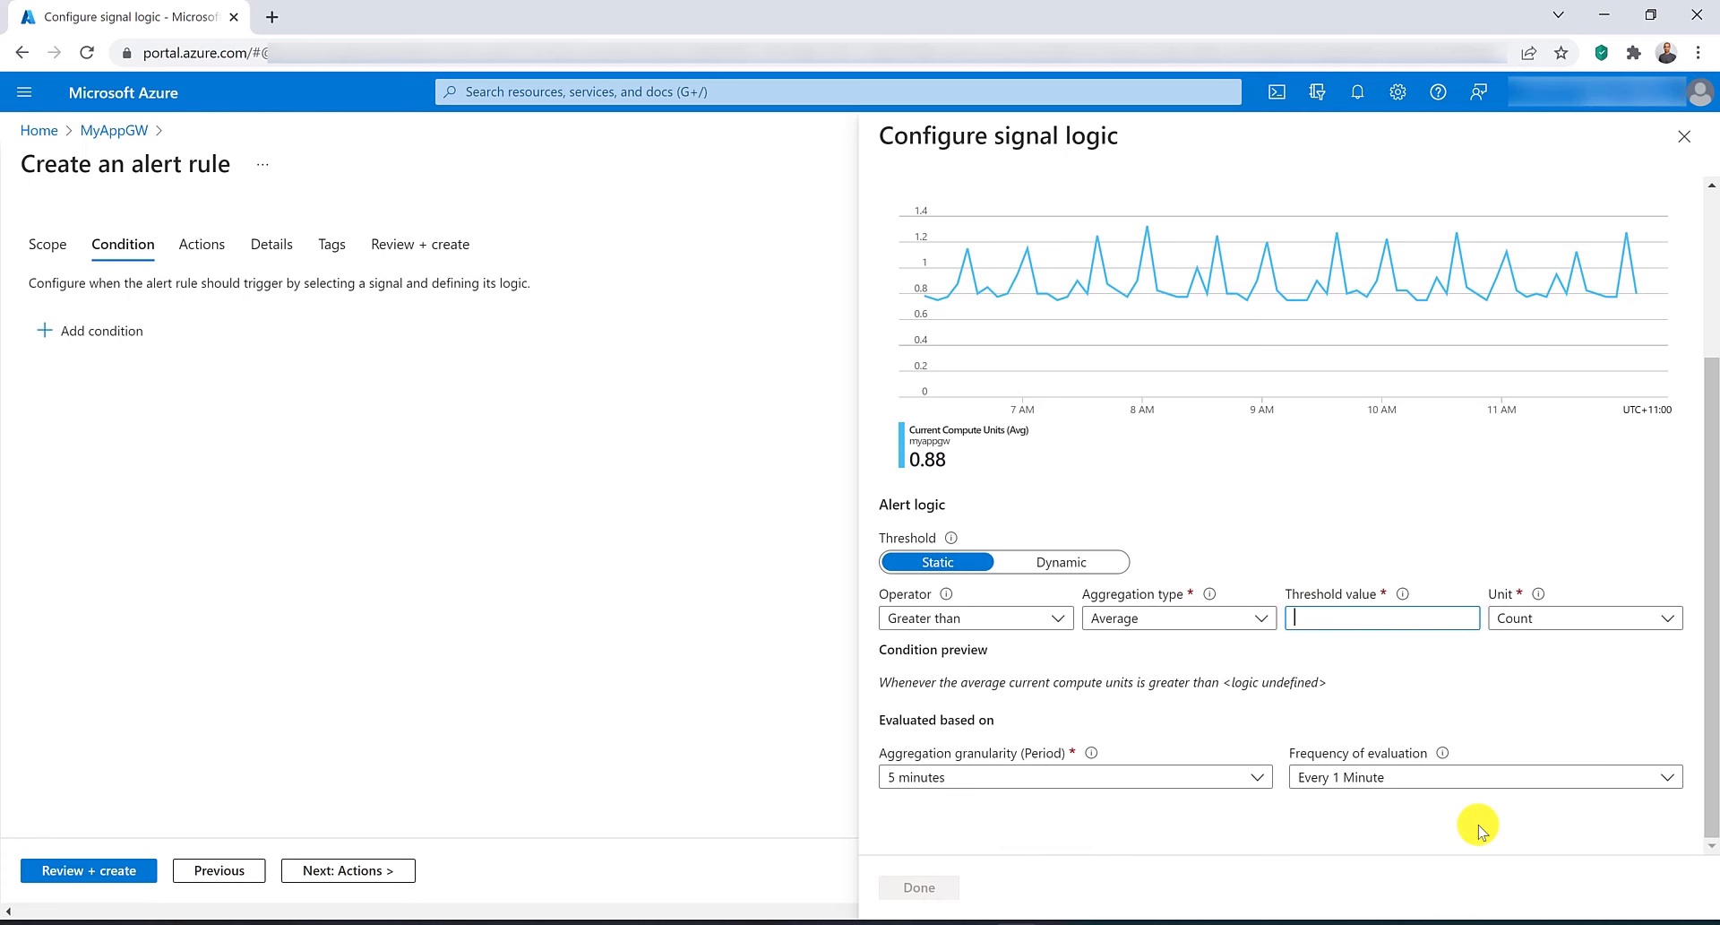
type("7.5")
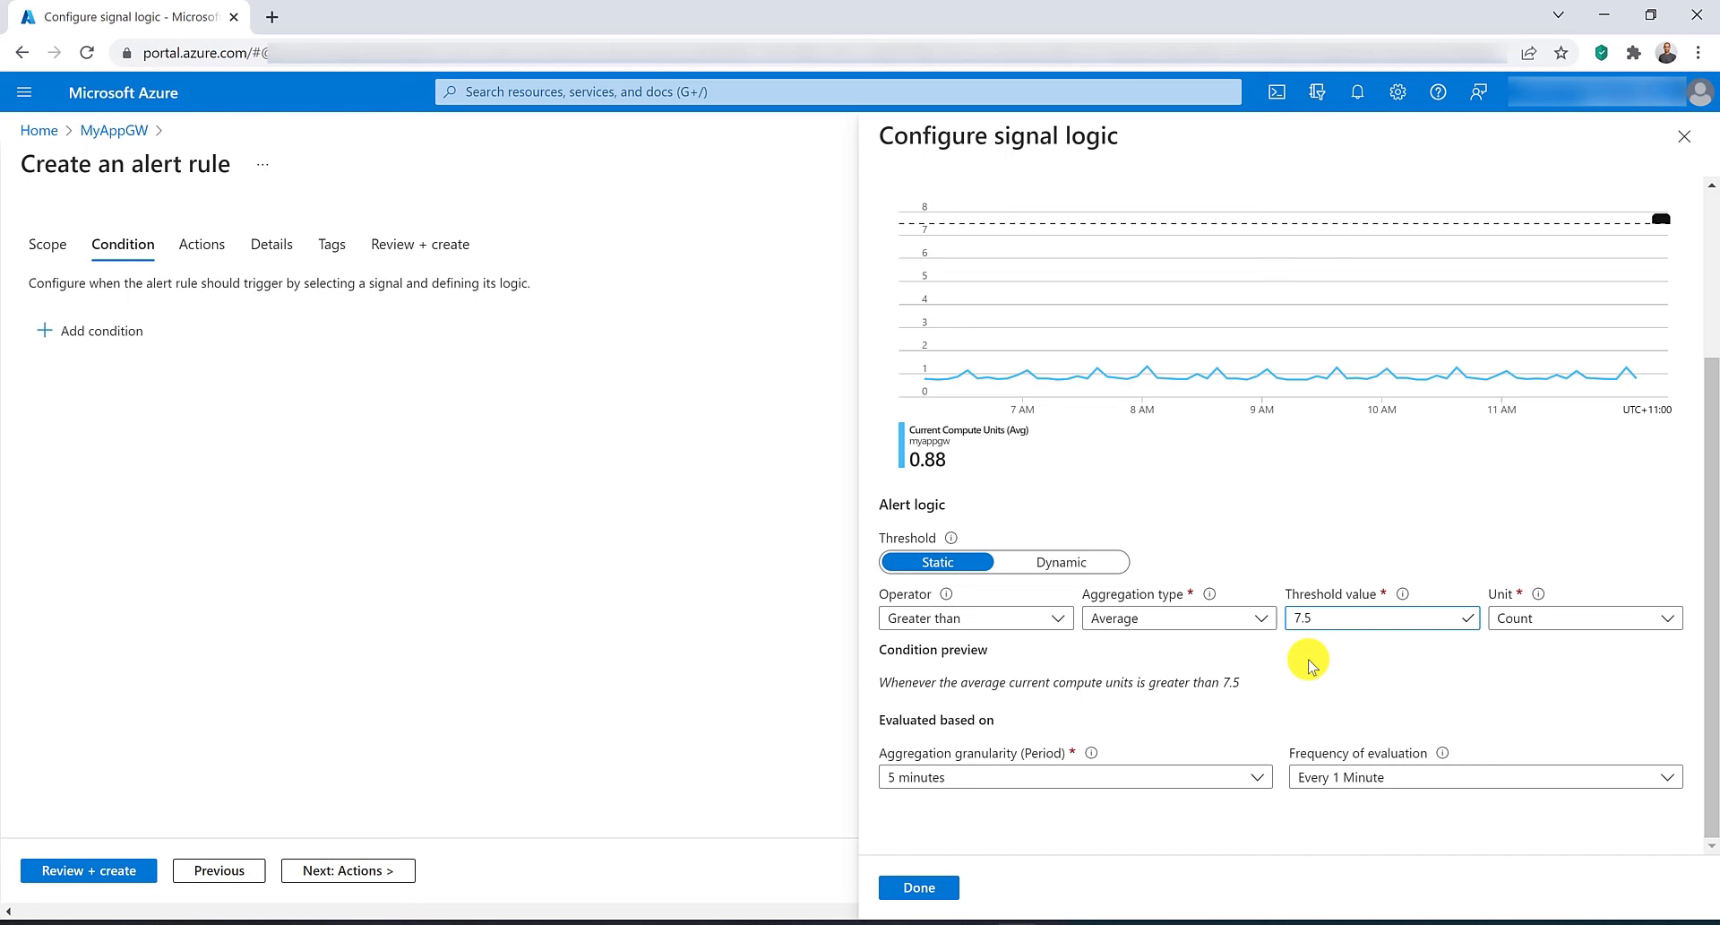
left_click(920, 890)
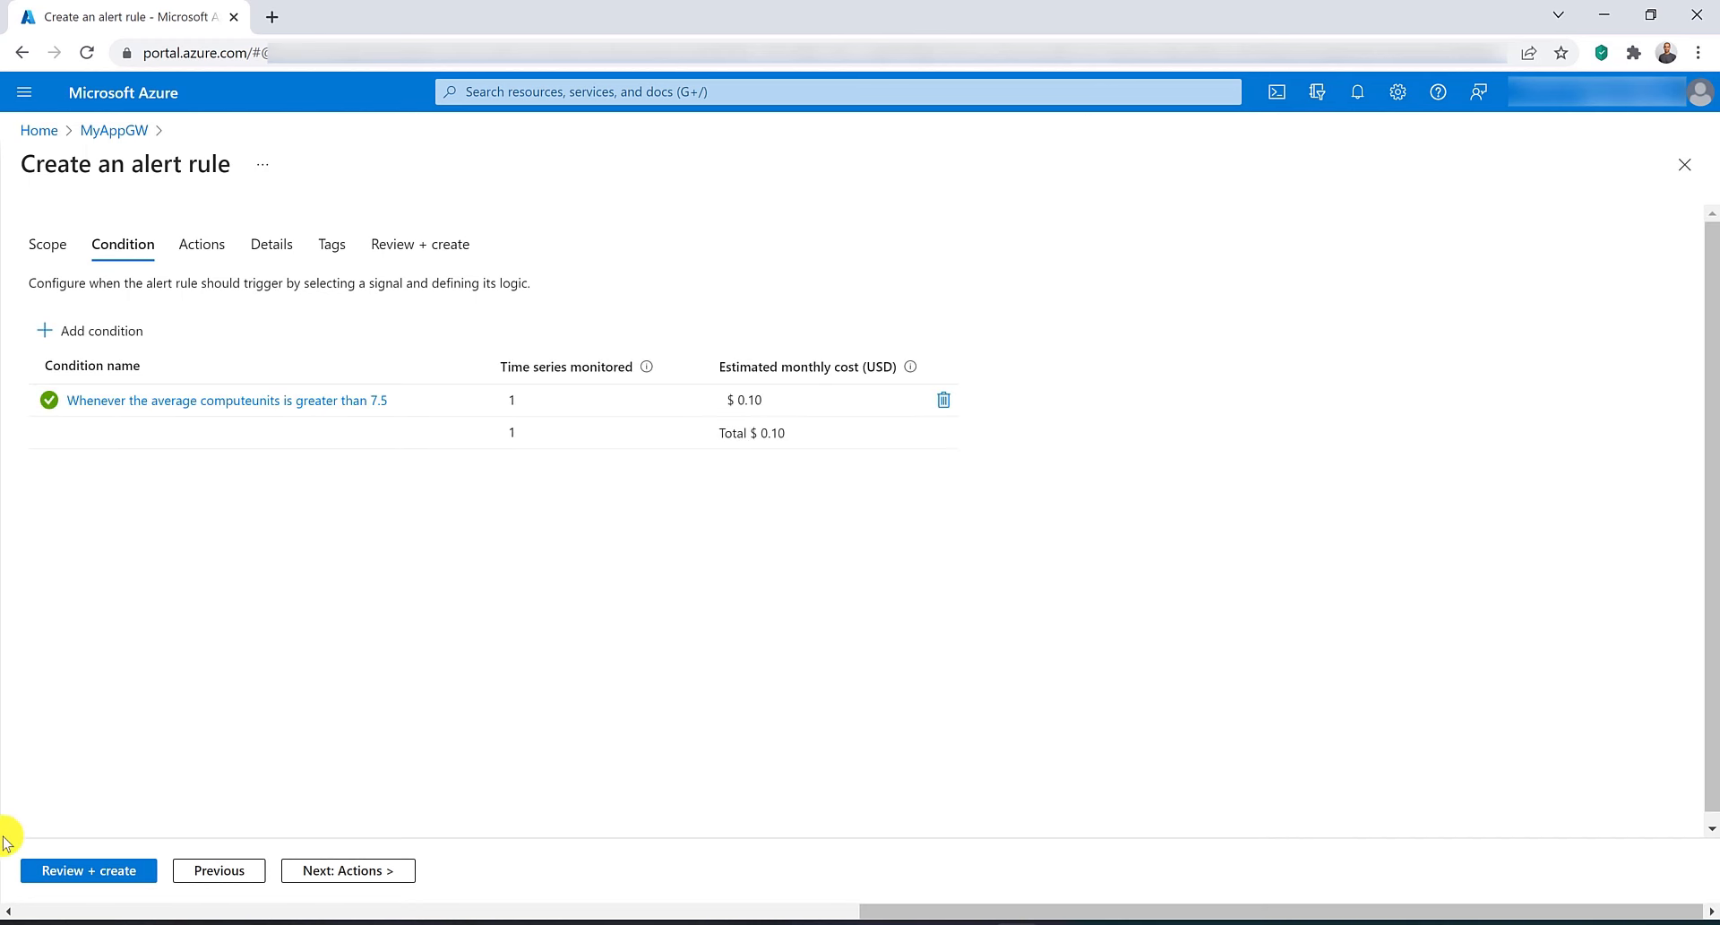
Name the alert rule computeAlert in the rule details.
left_click(58, 871)
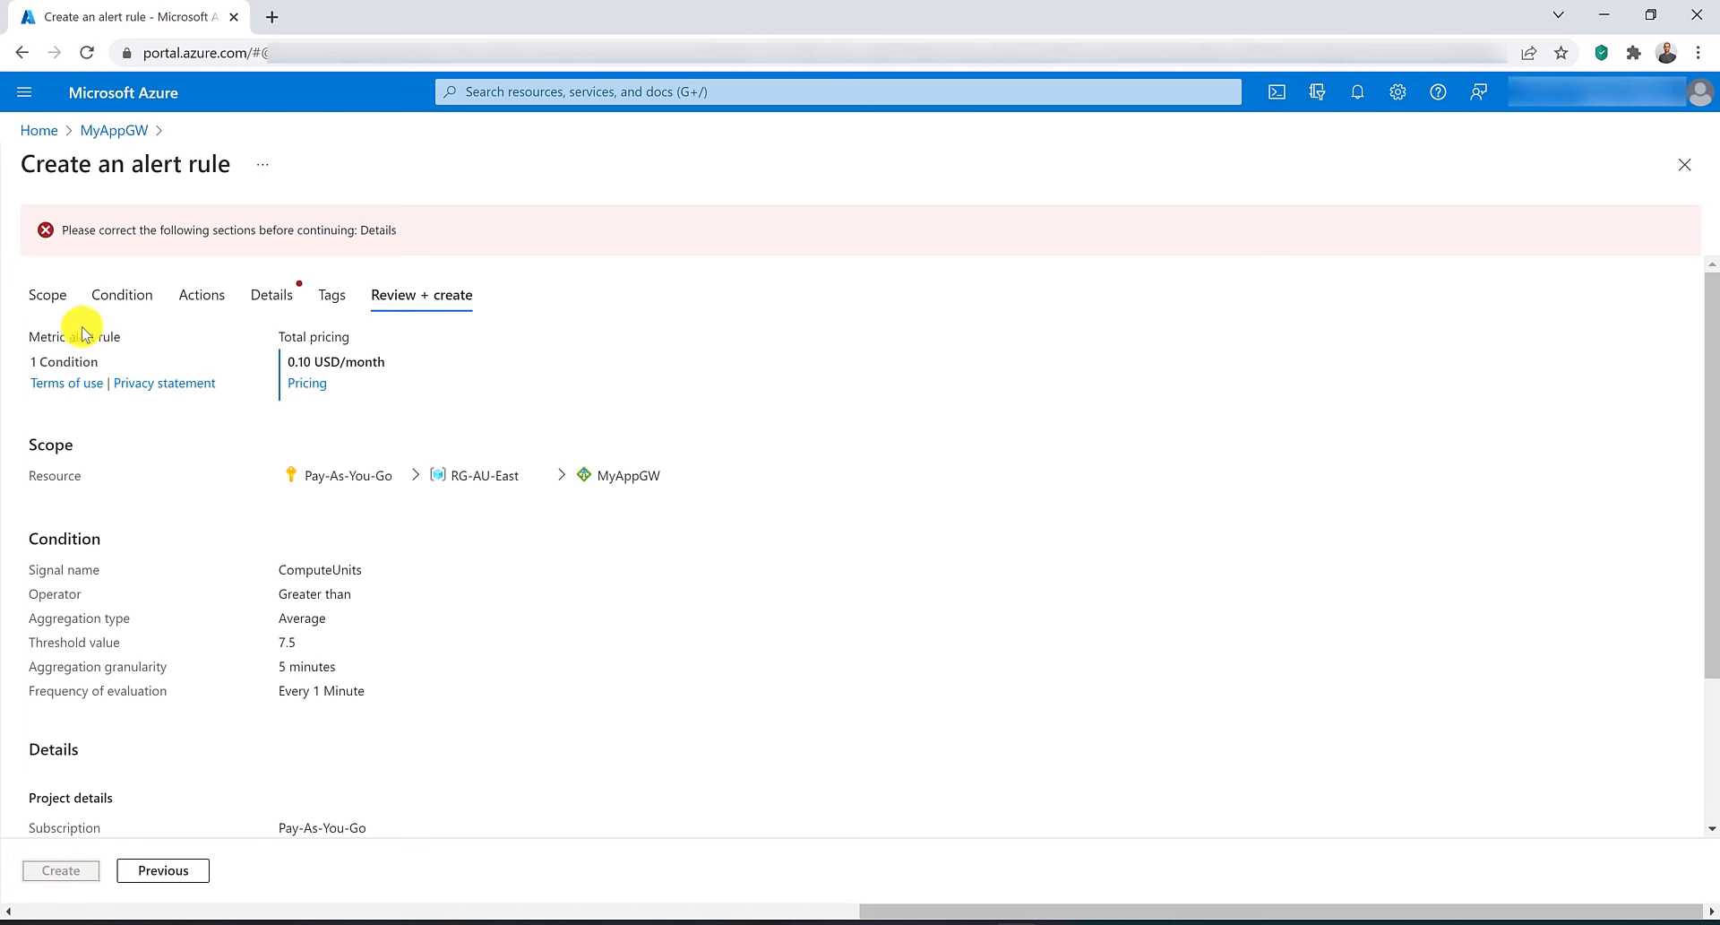
left_click(270, 296)
left_click(345, 571)
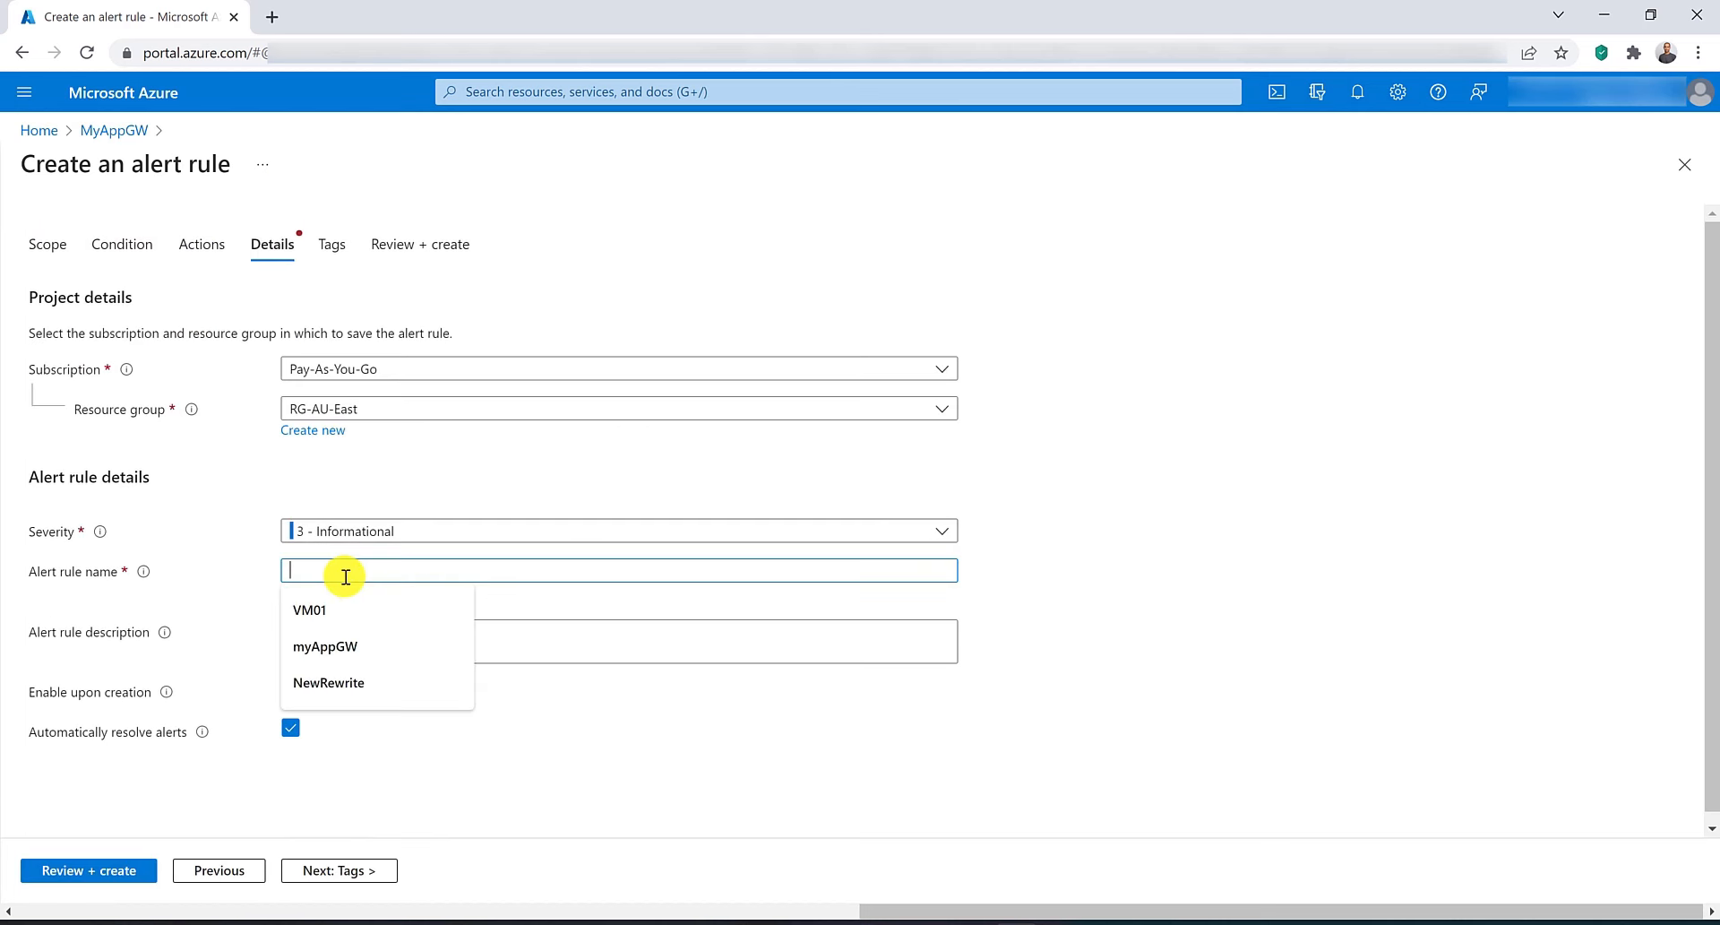
type("com")
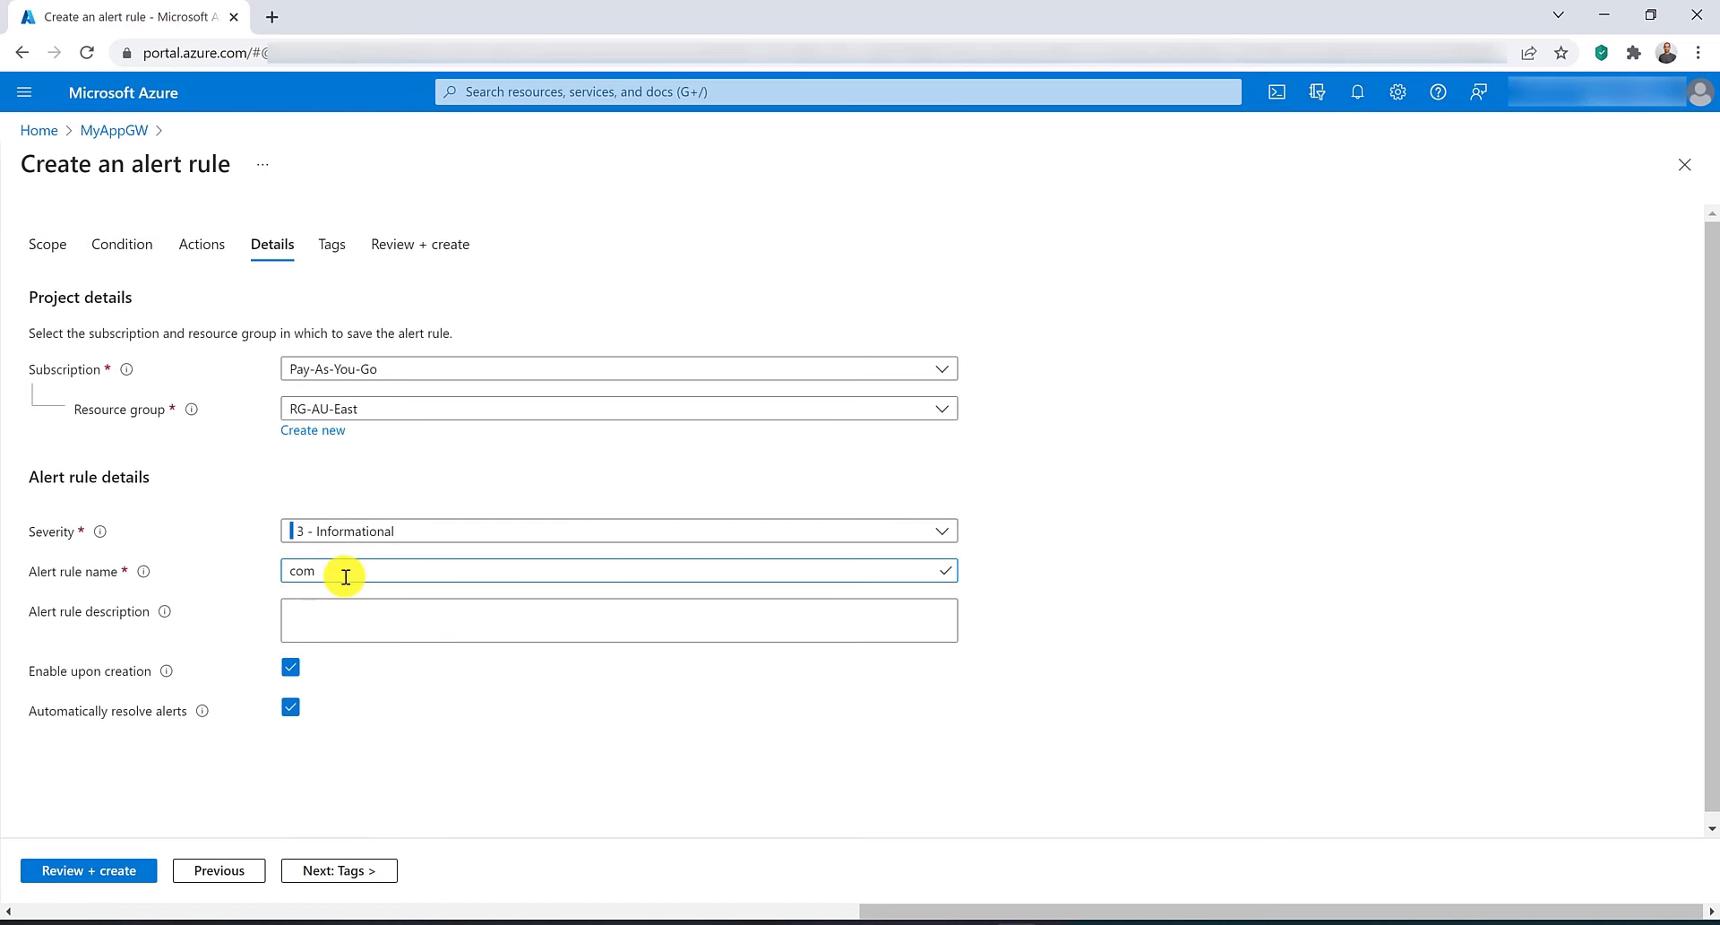
type("puteAlert")
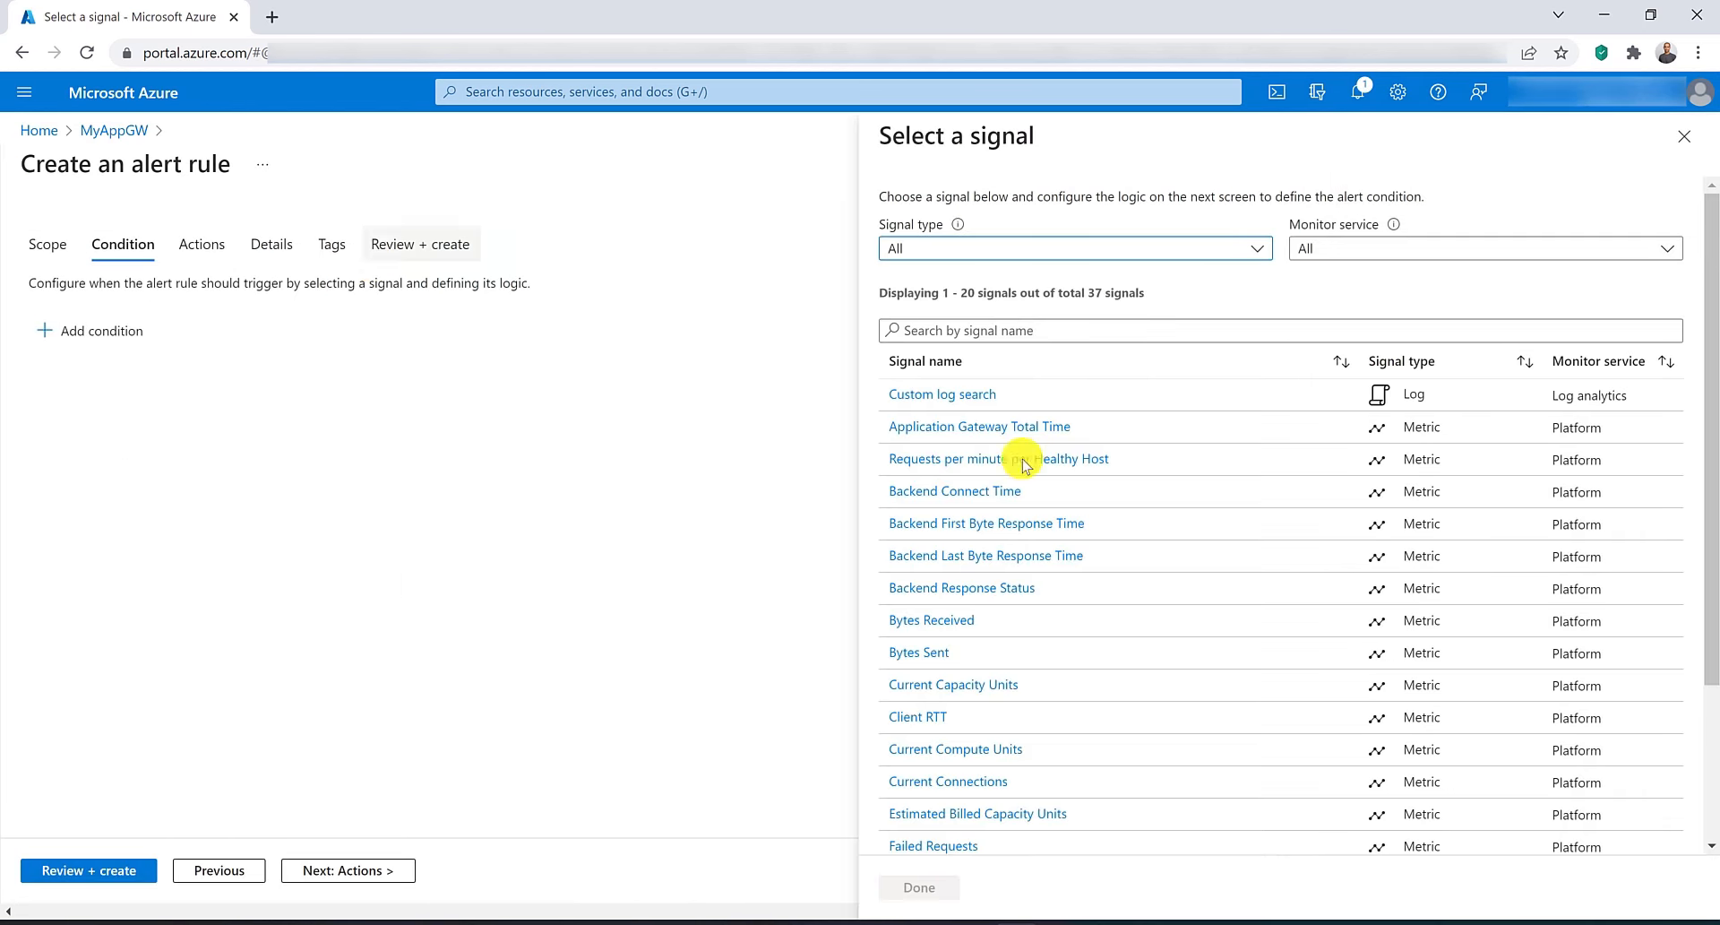
Add a Current Capacity Units condition with a threshold greater than 7.5 to a new alert rule.
left_click(1194, 342)
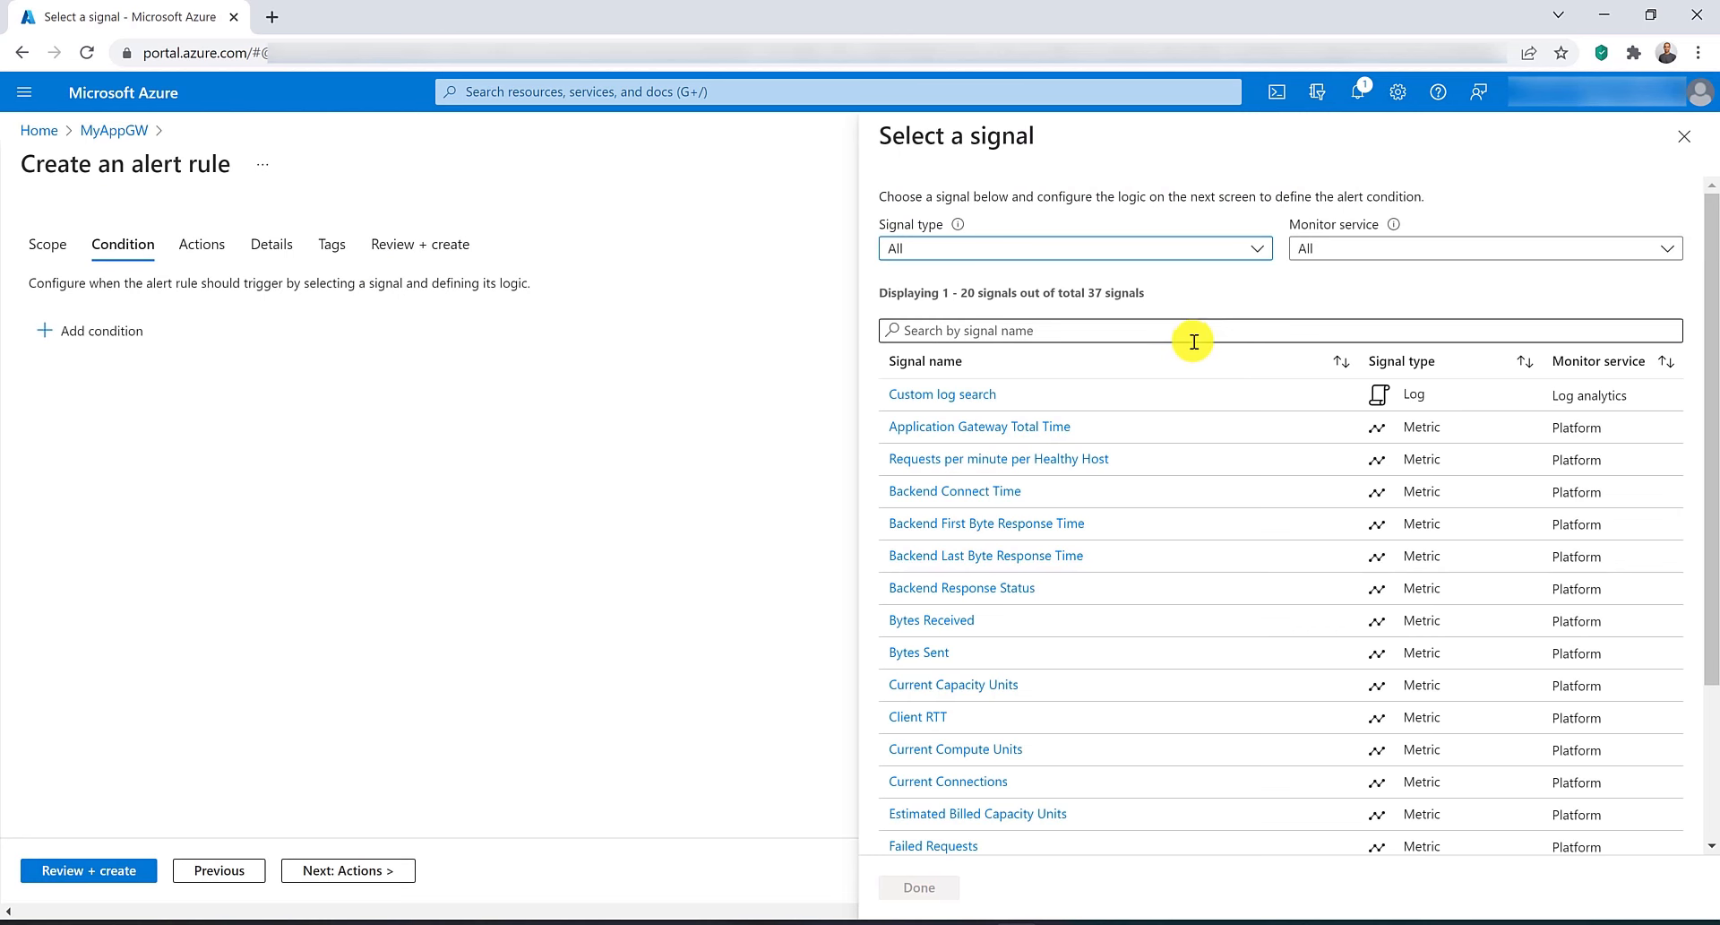
type("cap")
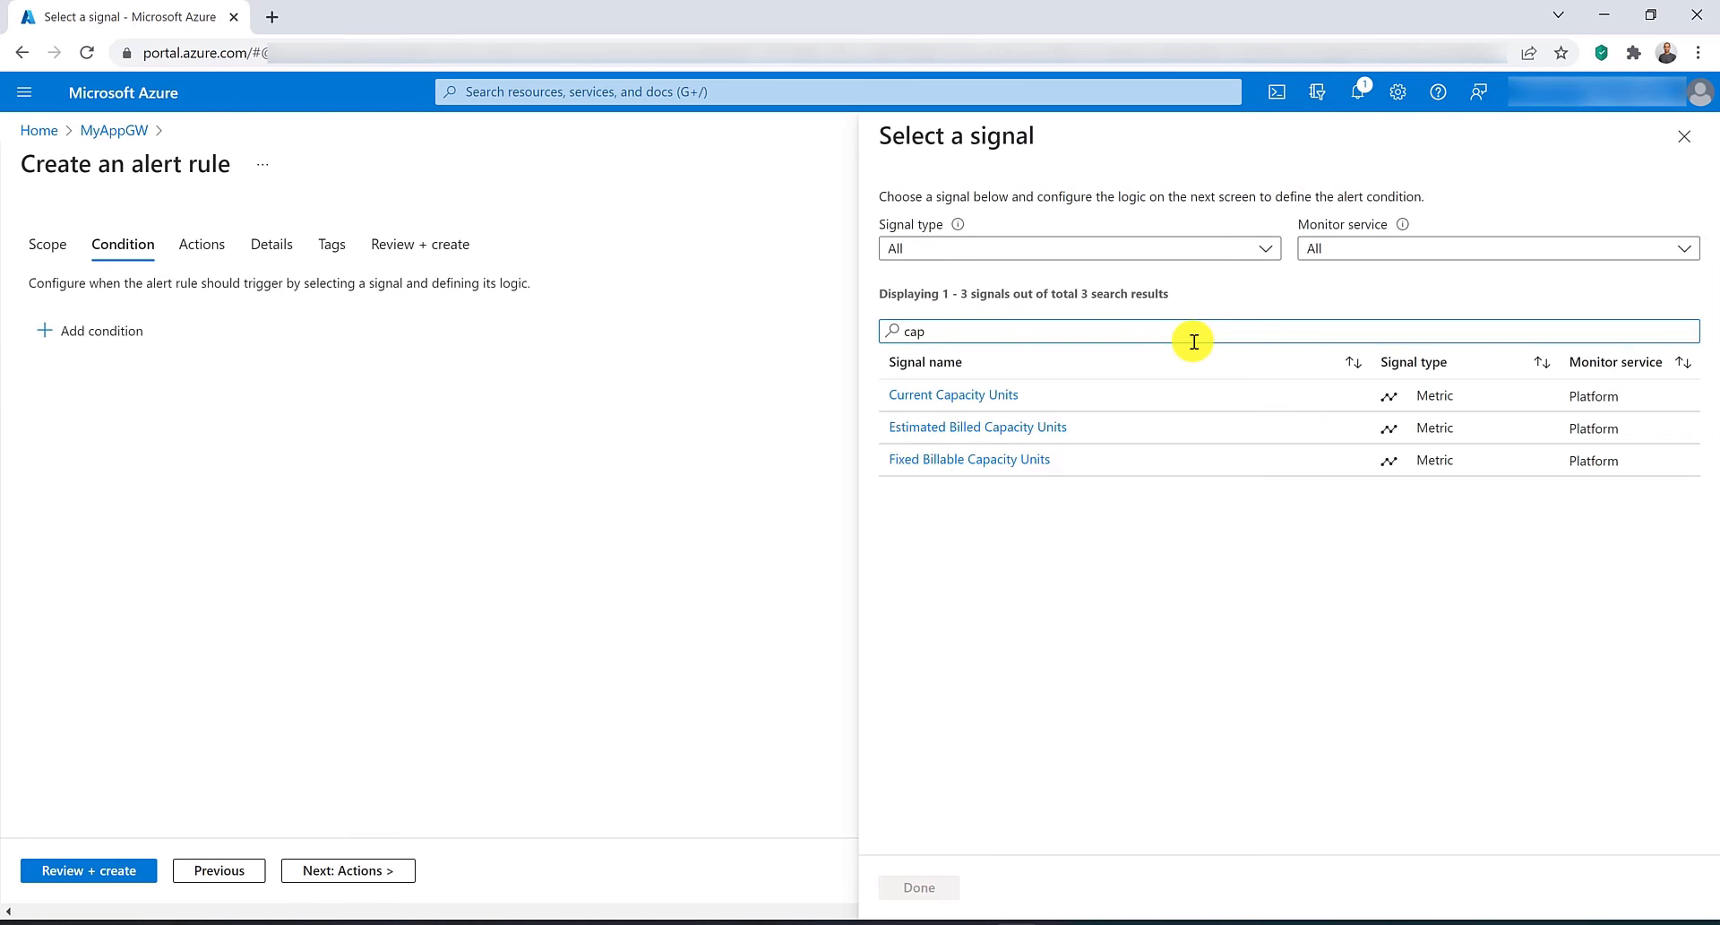
left_click(923, 399)
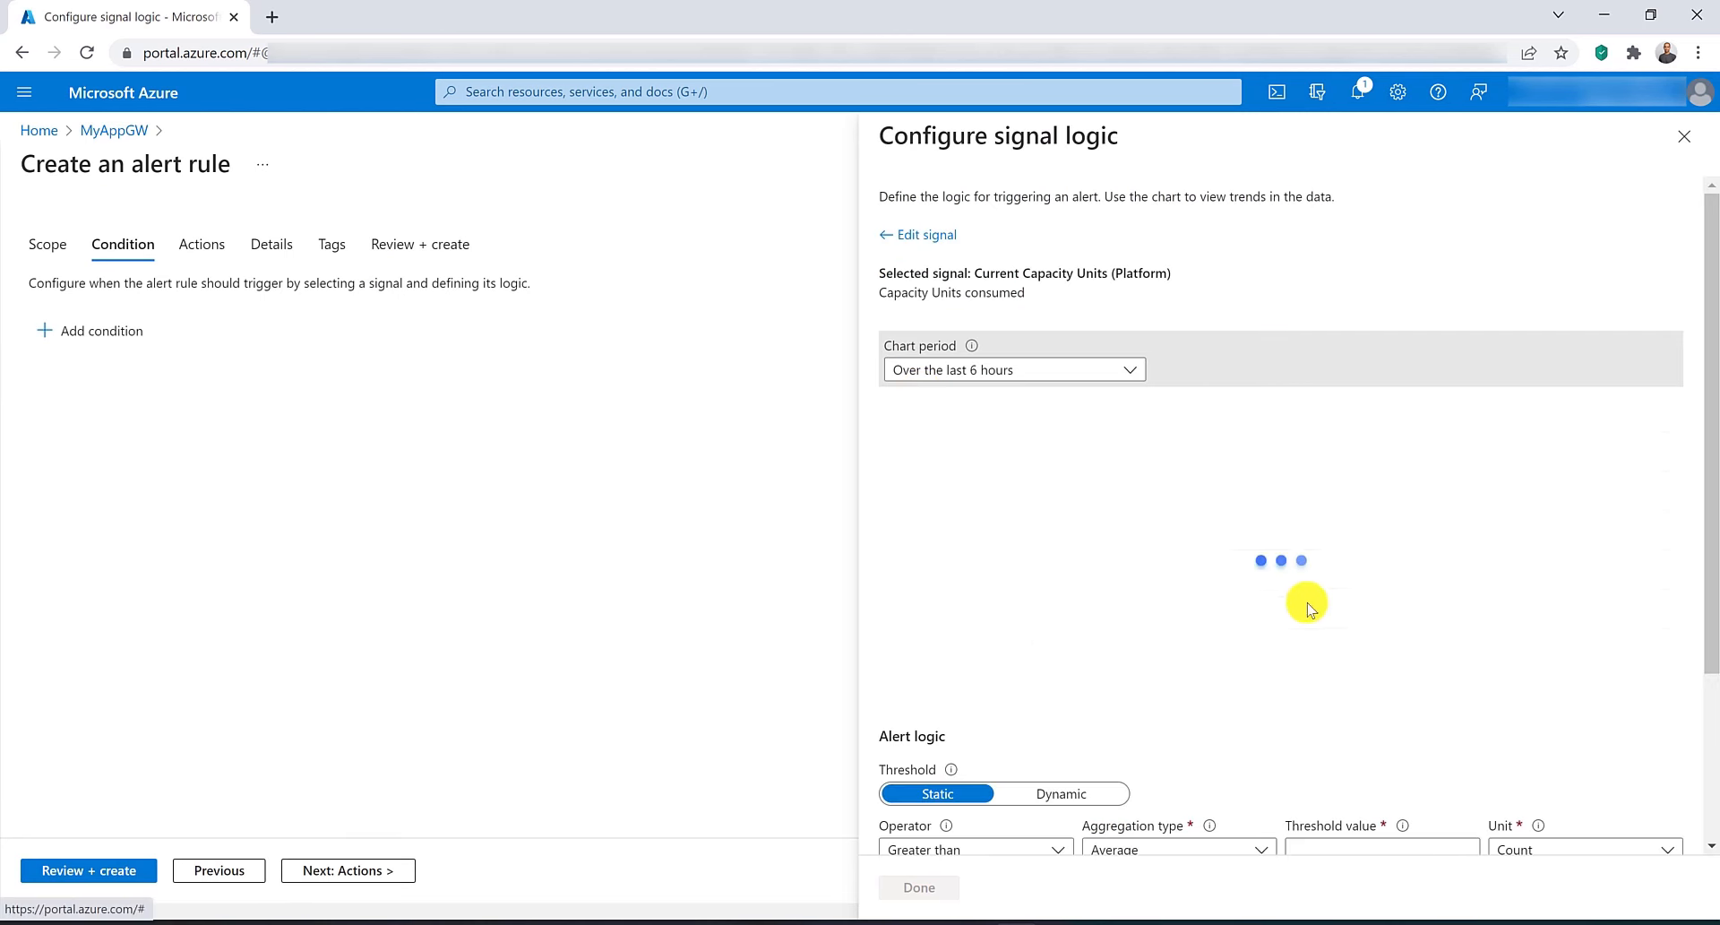
scroll(1305, 603, "down", 3)
left_click(1335, 627)
type("7.5")
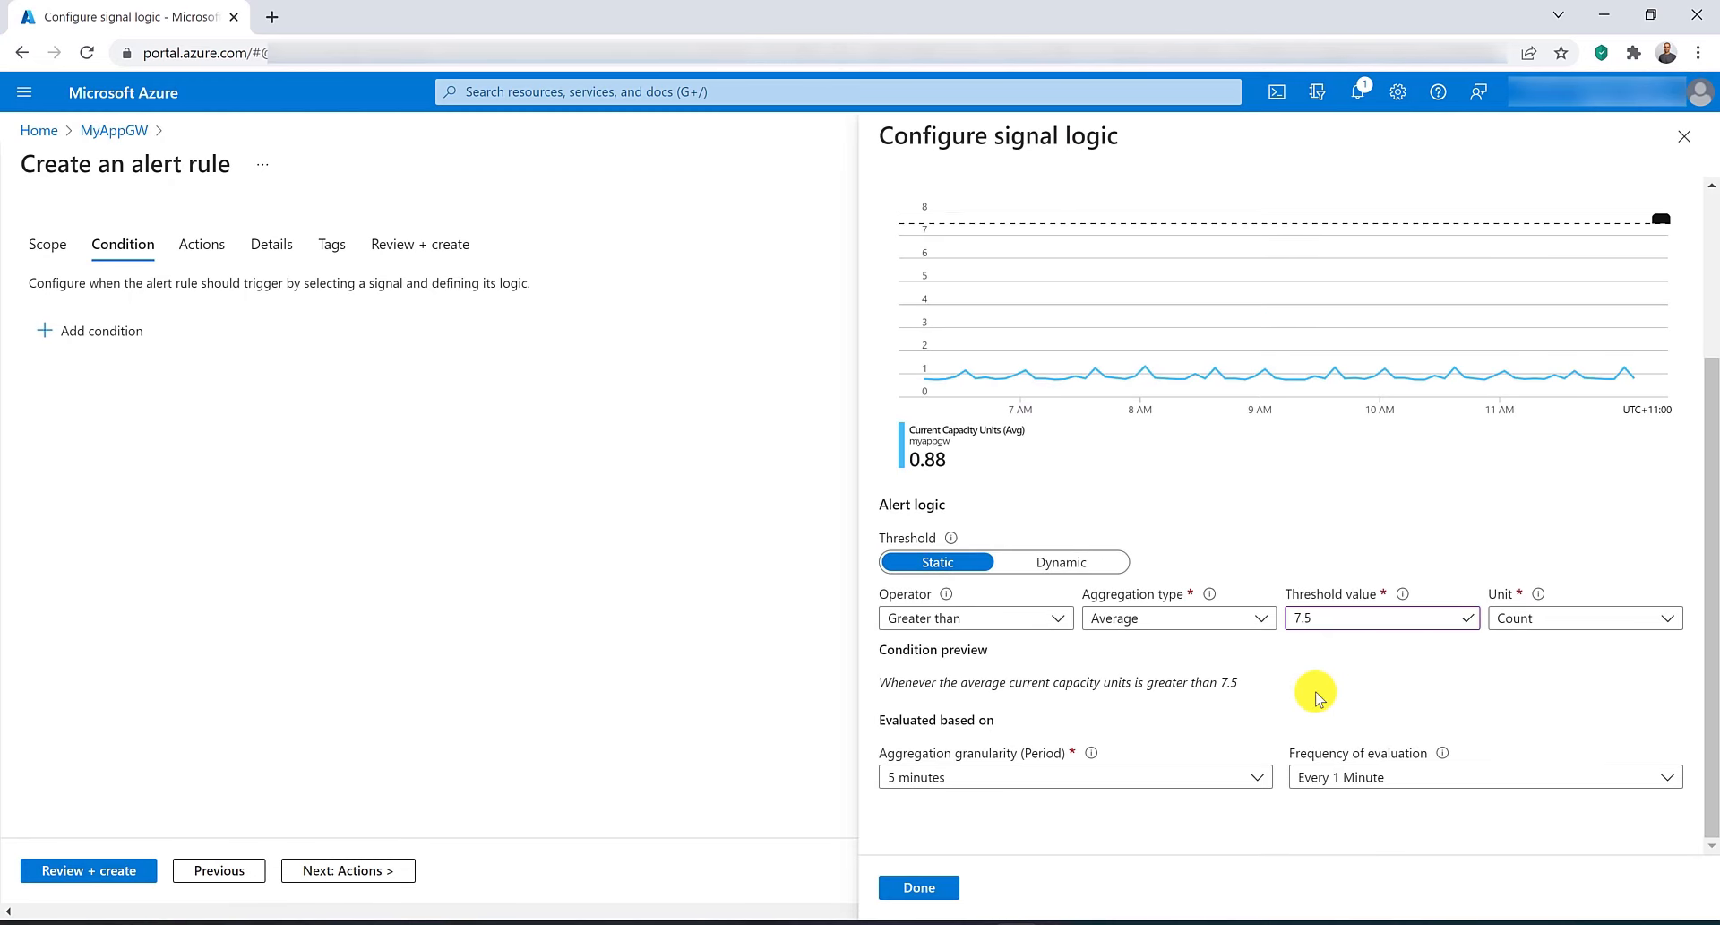
left_click(926, 898)
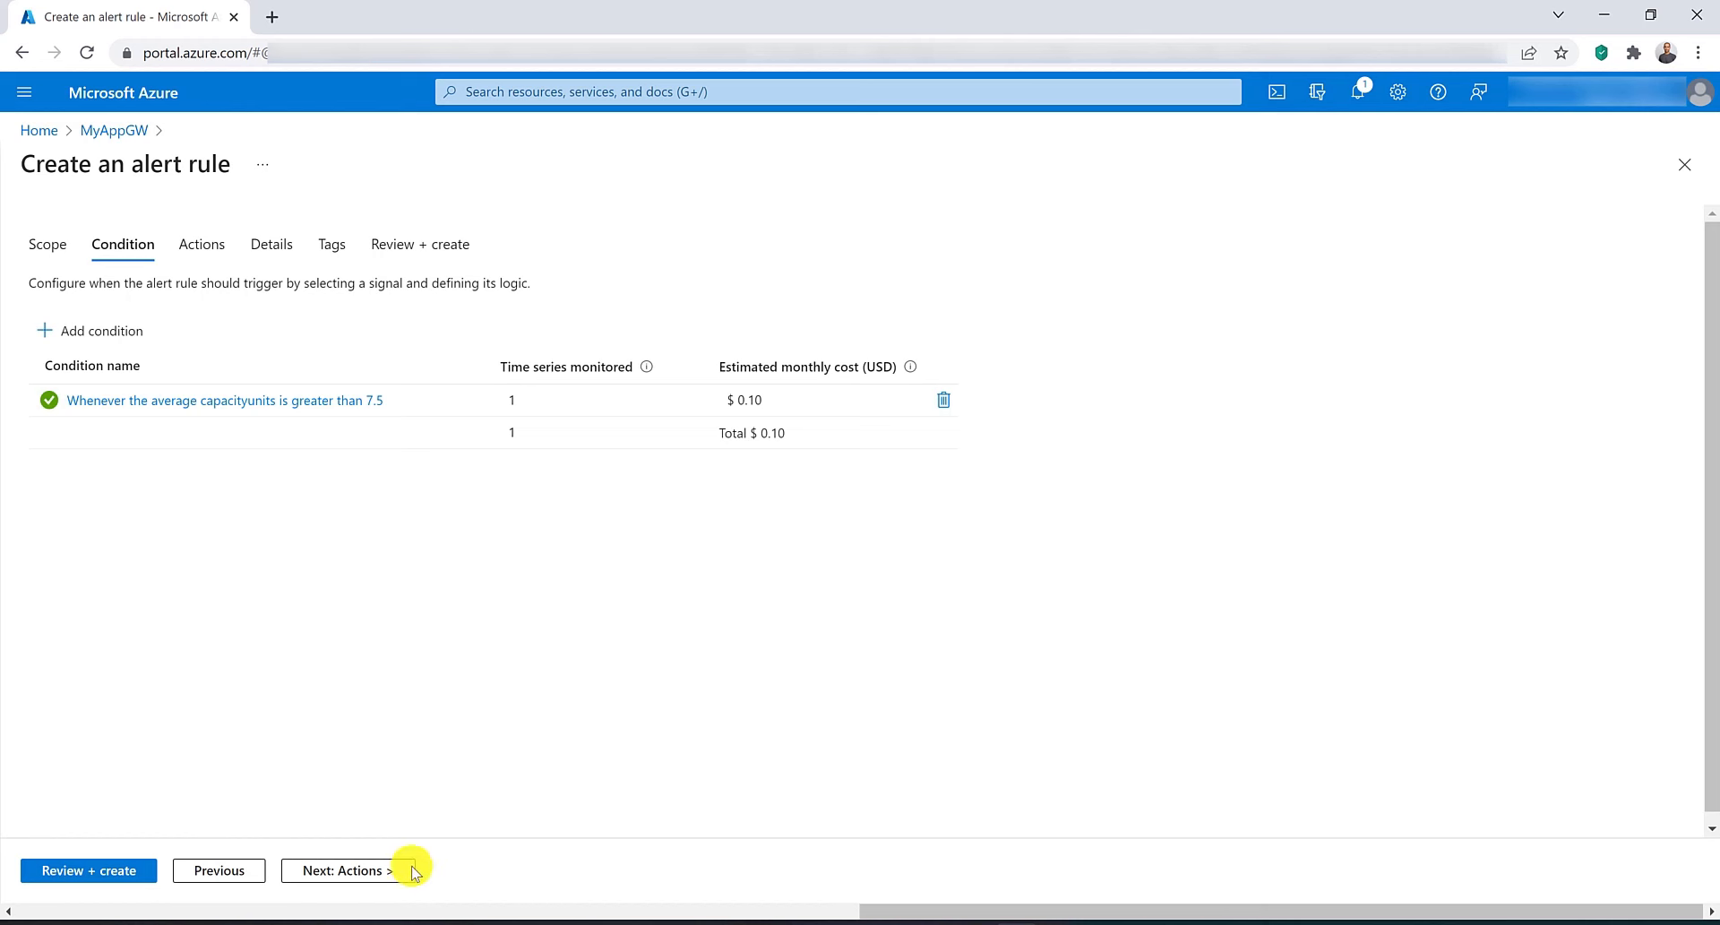
Name the alert rule CapacityAlert, then review and create it.
left_click(261, 260)
left_click(416, 568)
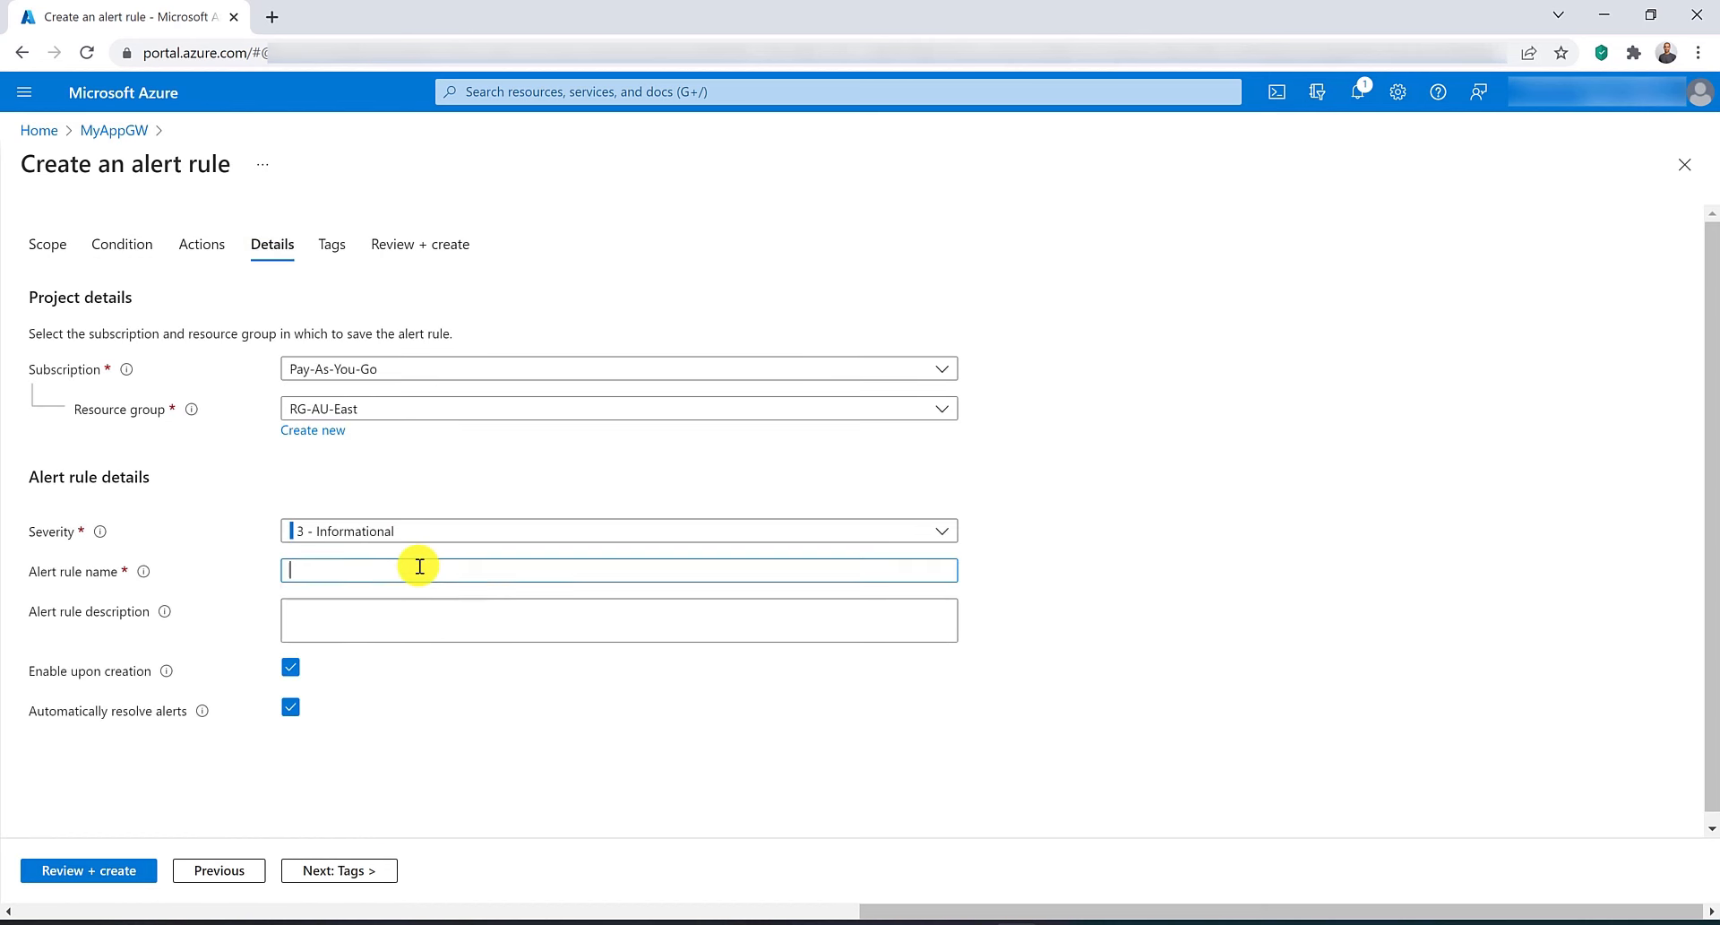
type("CapacityAlert")
left_click(117, 885)
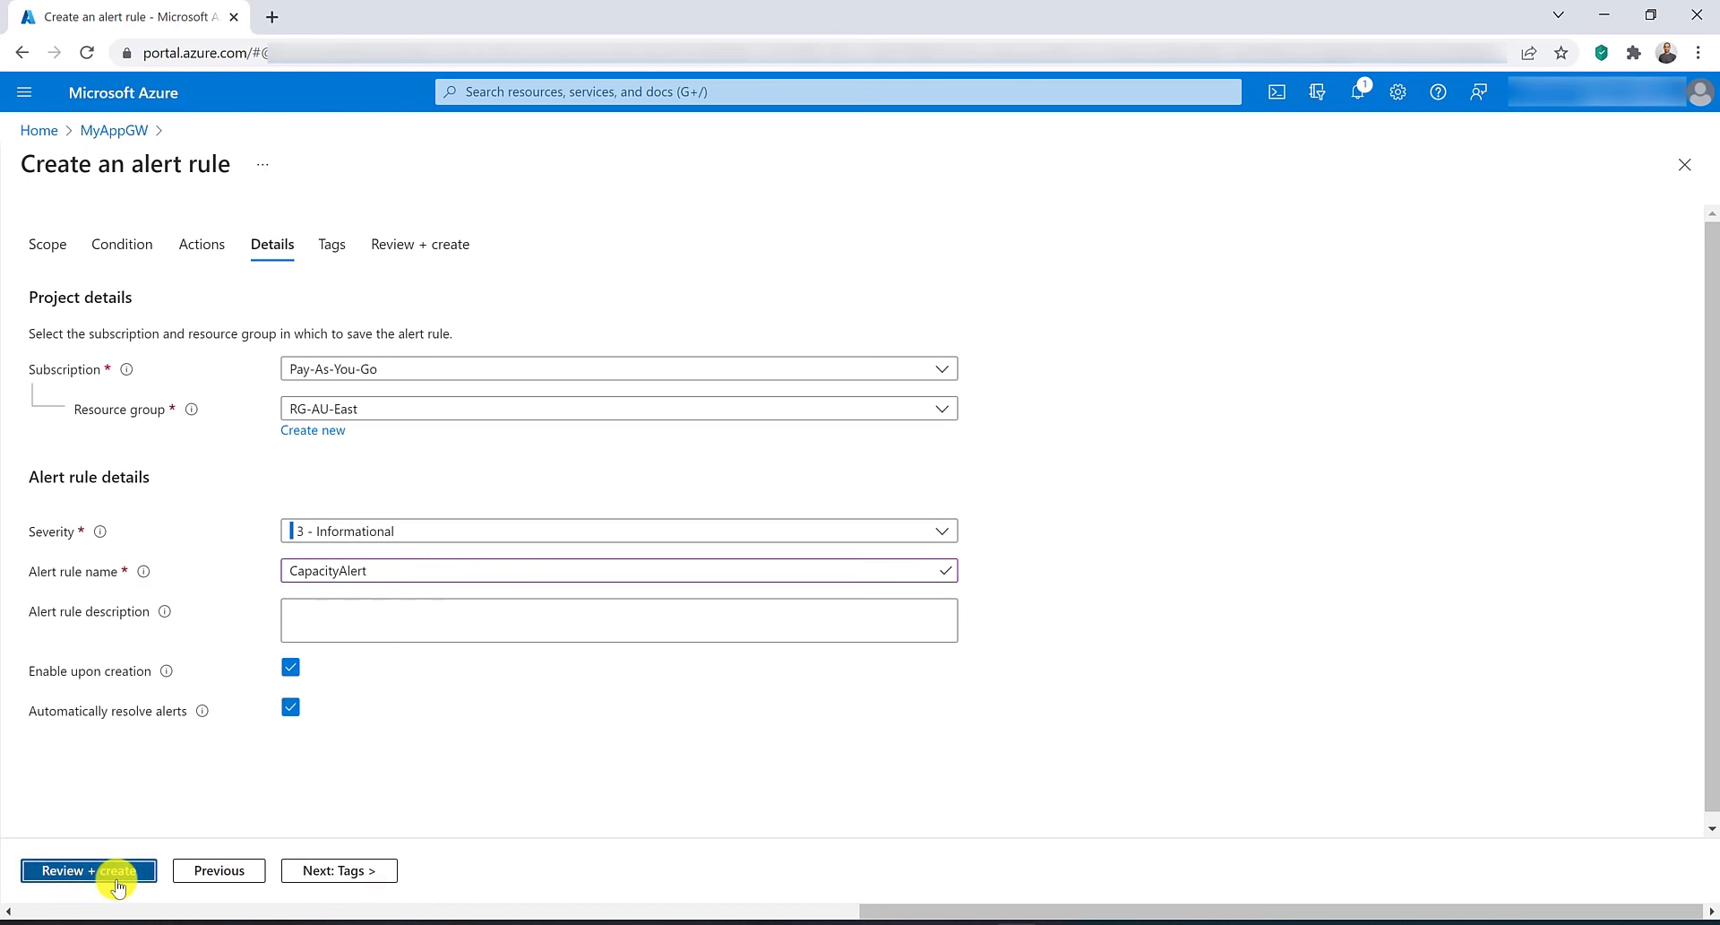
left_click(85, 876)
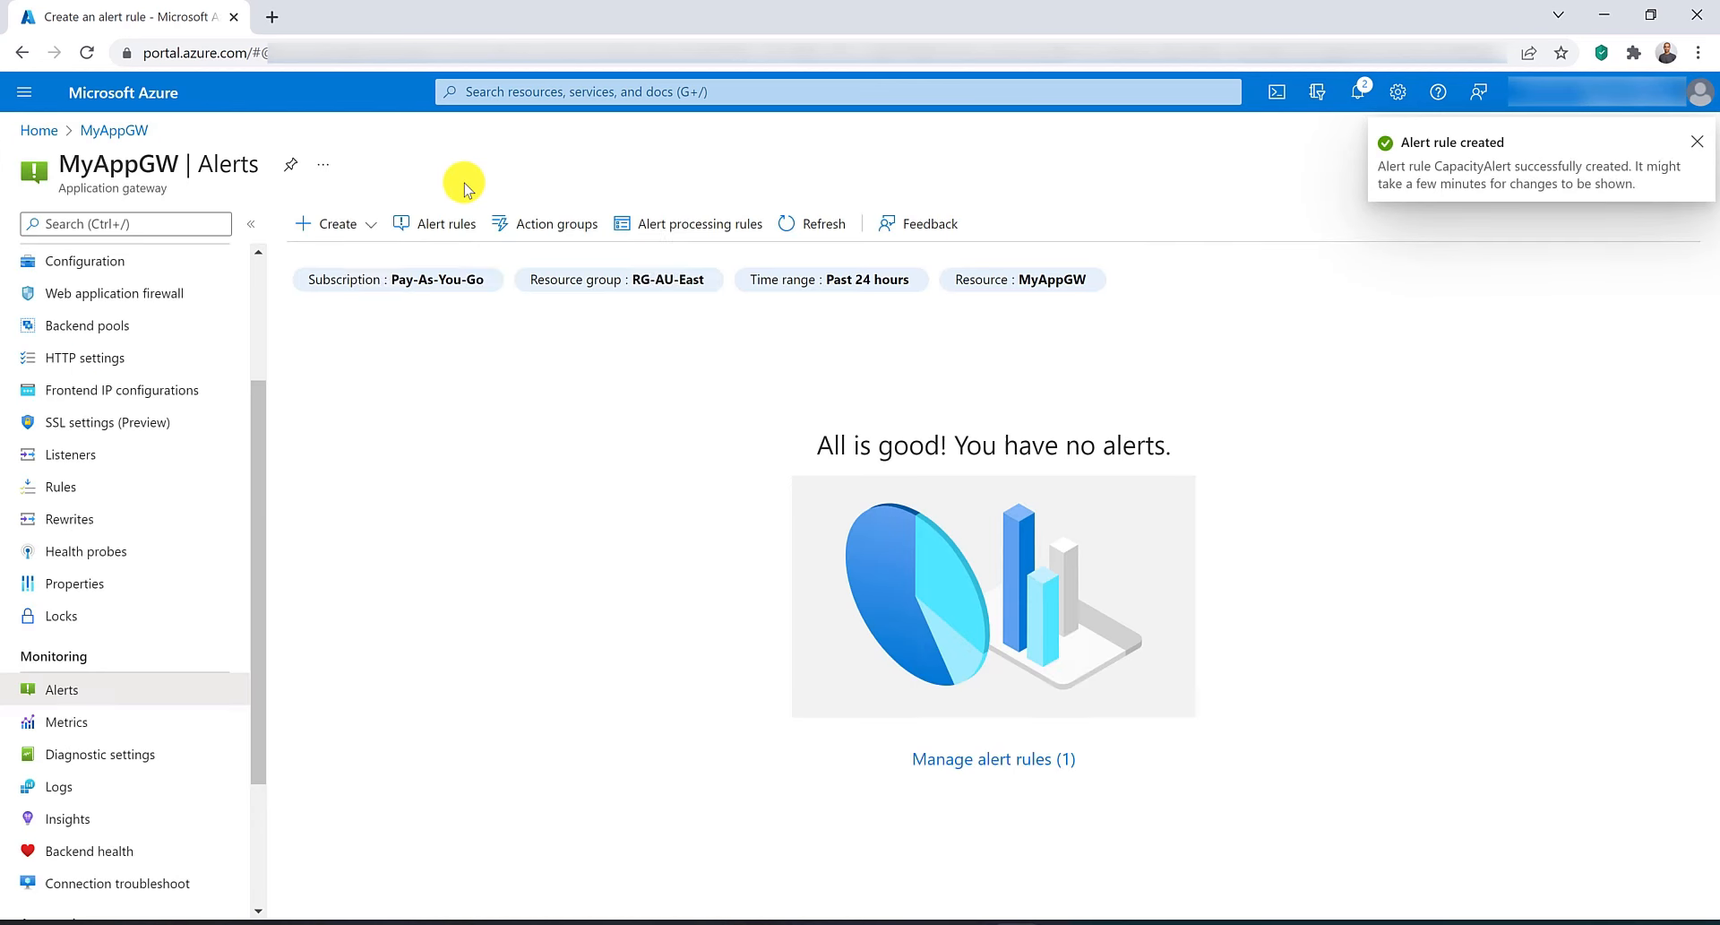
Start another alert rule on the Unhealthy Host Count signal with a threshold greater than 10.
left_click(334, 223)
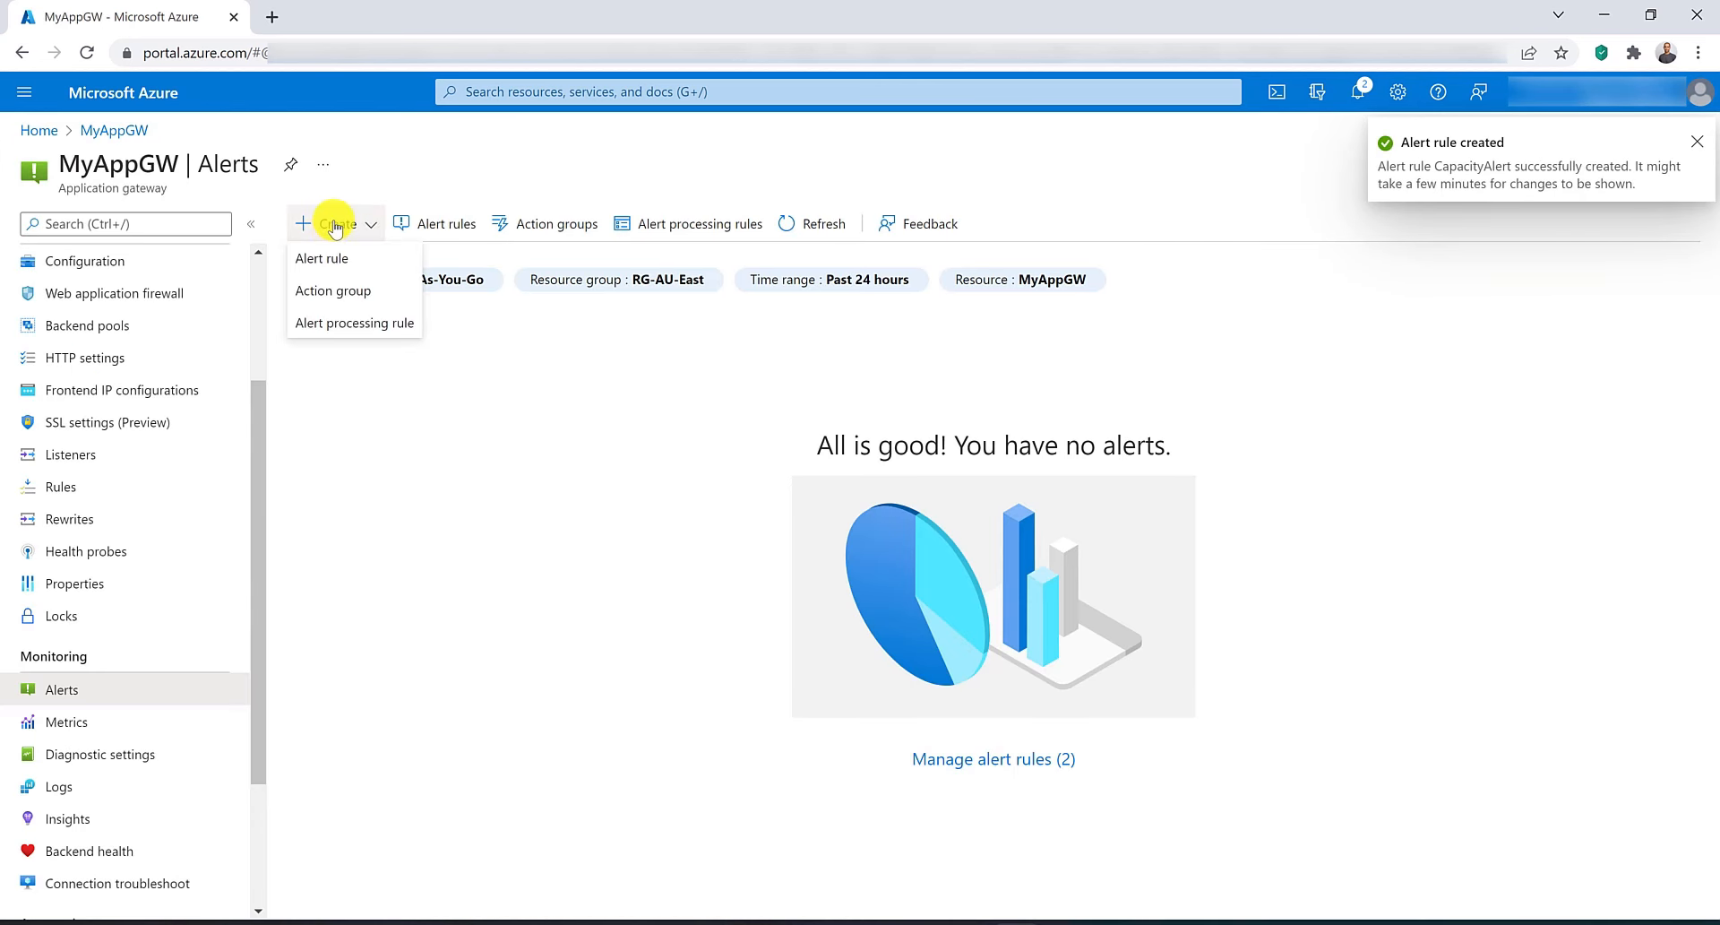
left_click(324, 261)
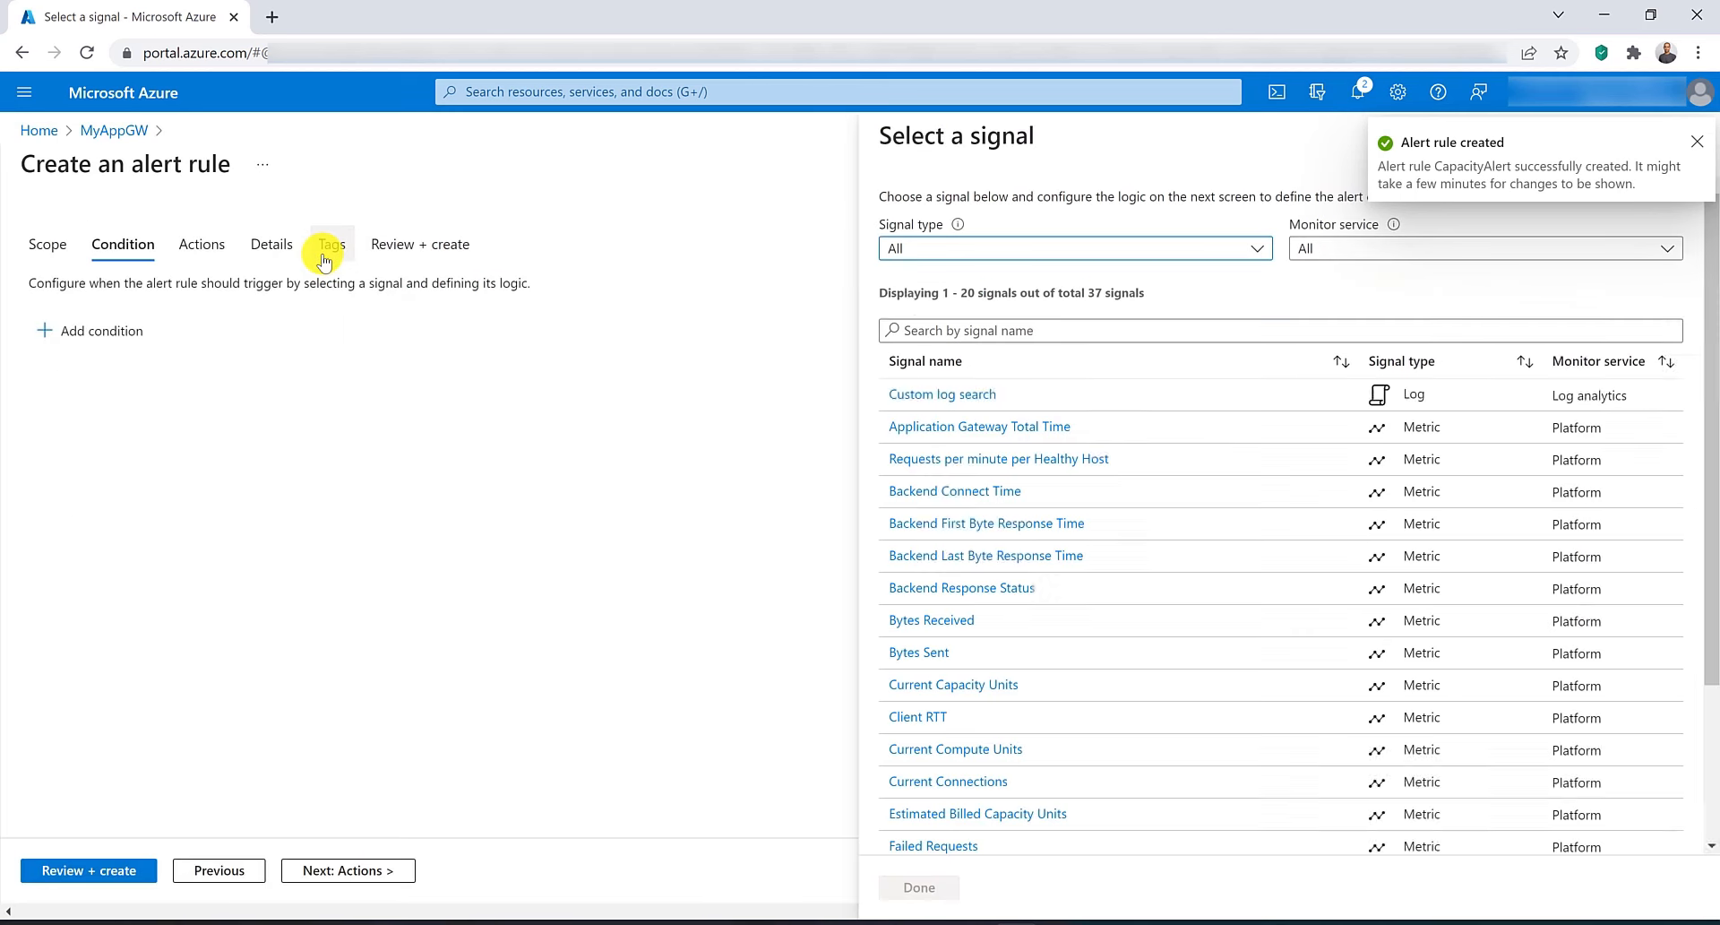
left_click(963, 331)
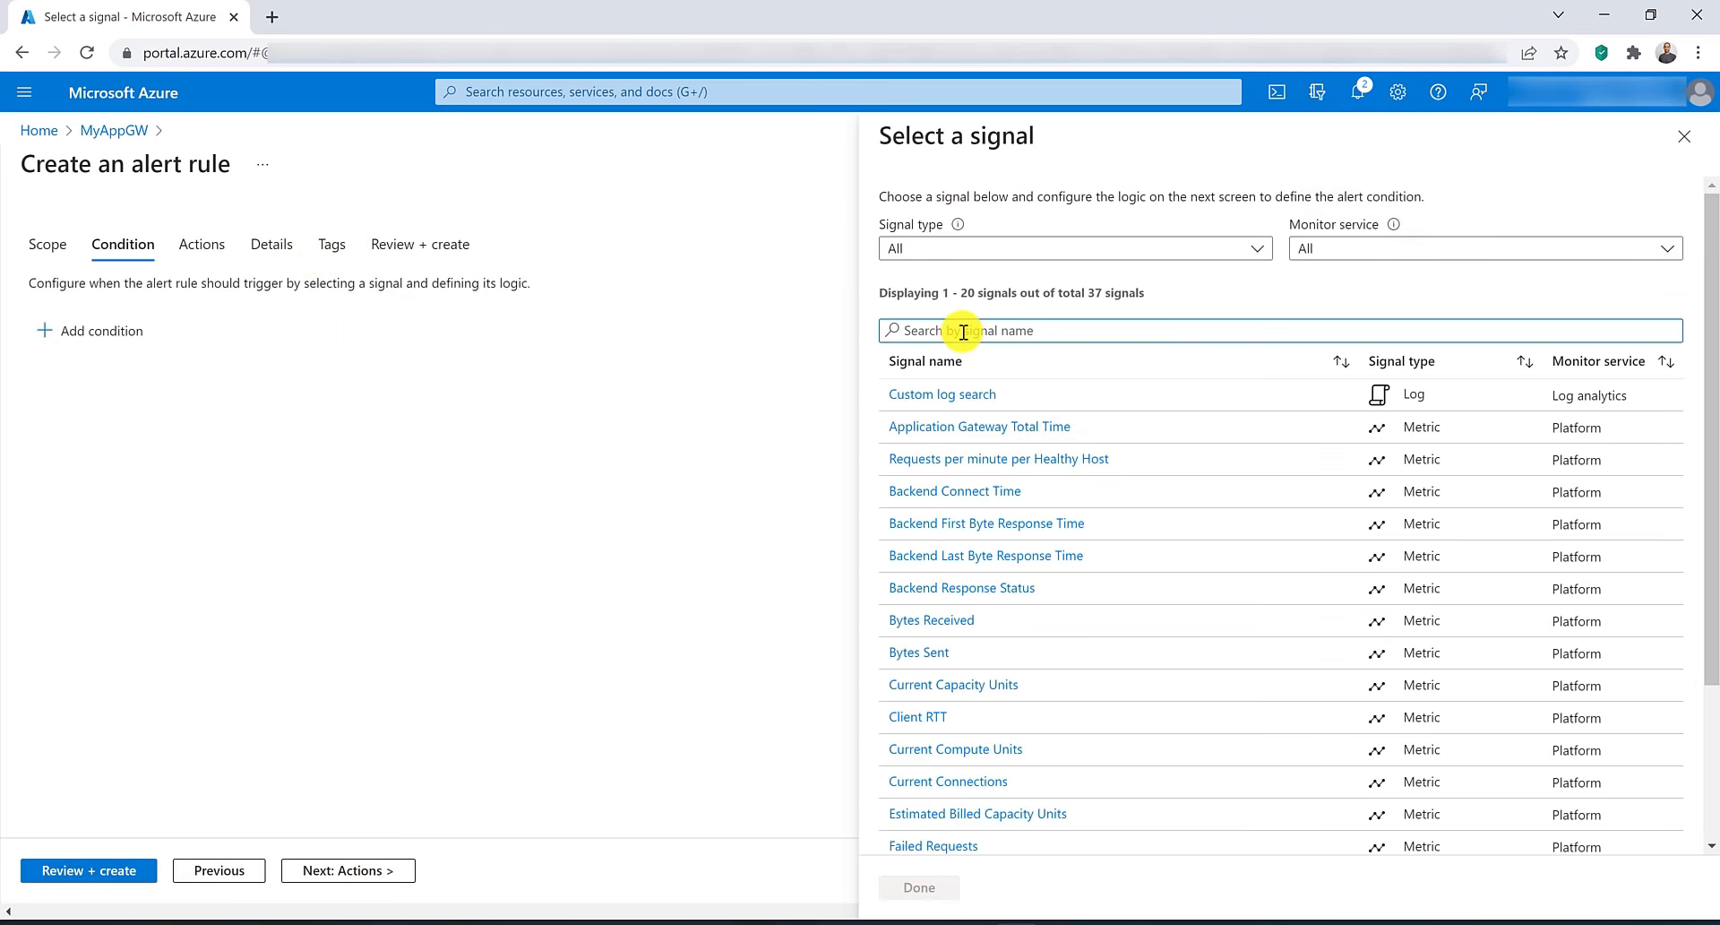
type("unh")
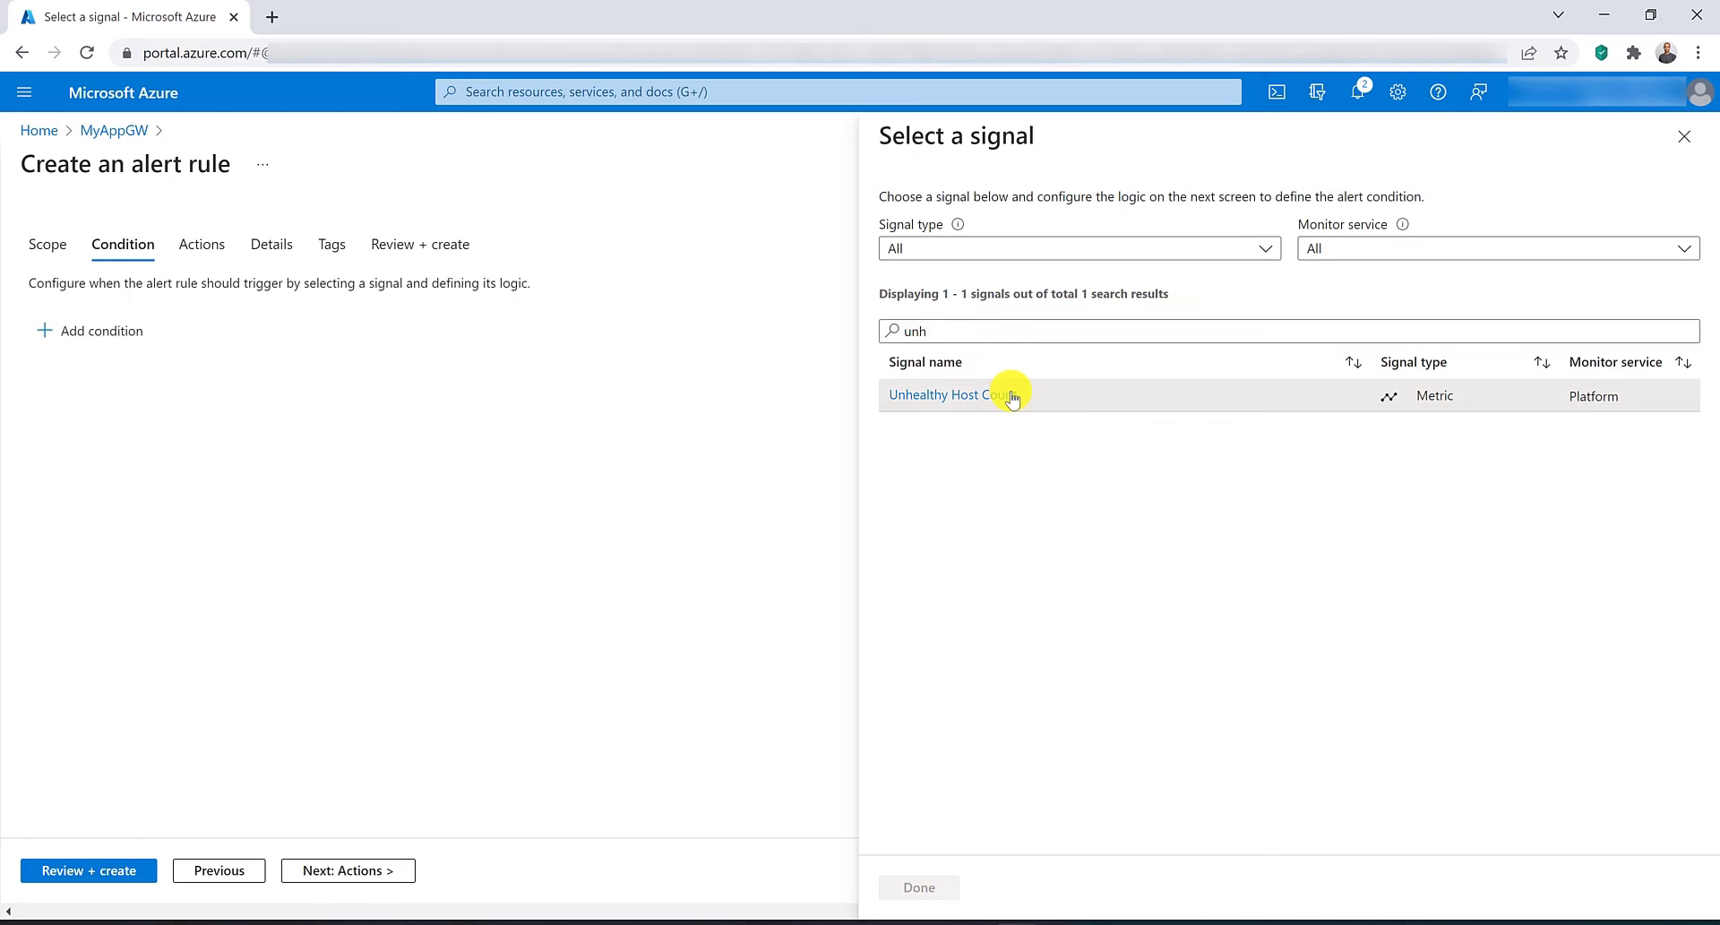
left_click(1012, 396)
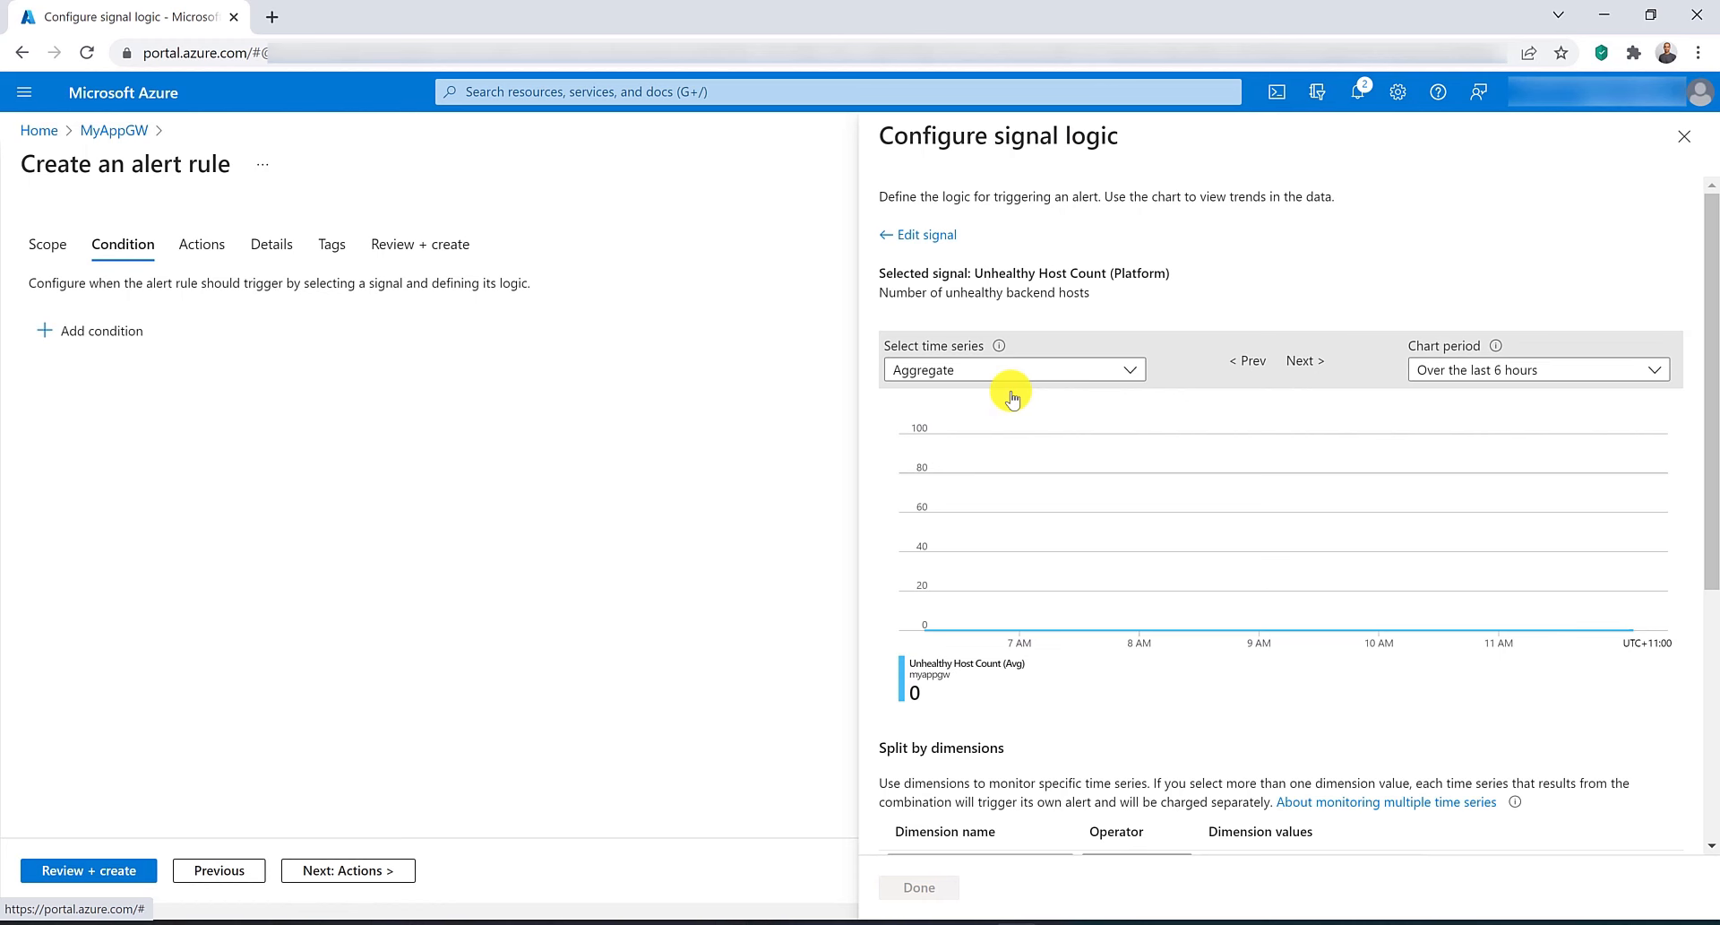
scroll(1087, 488, "down", 5)
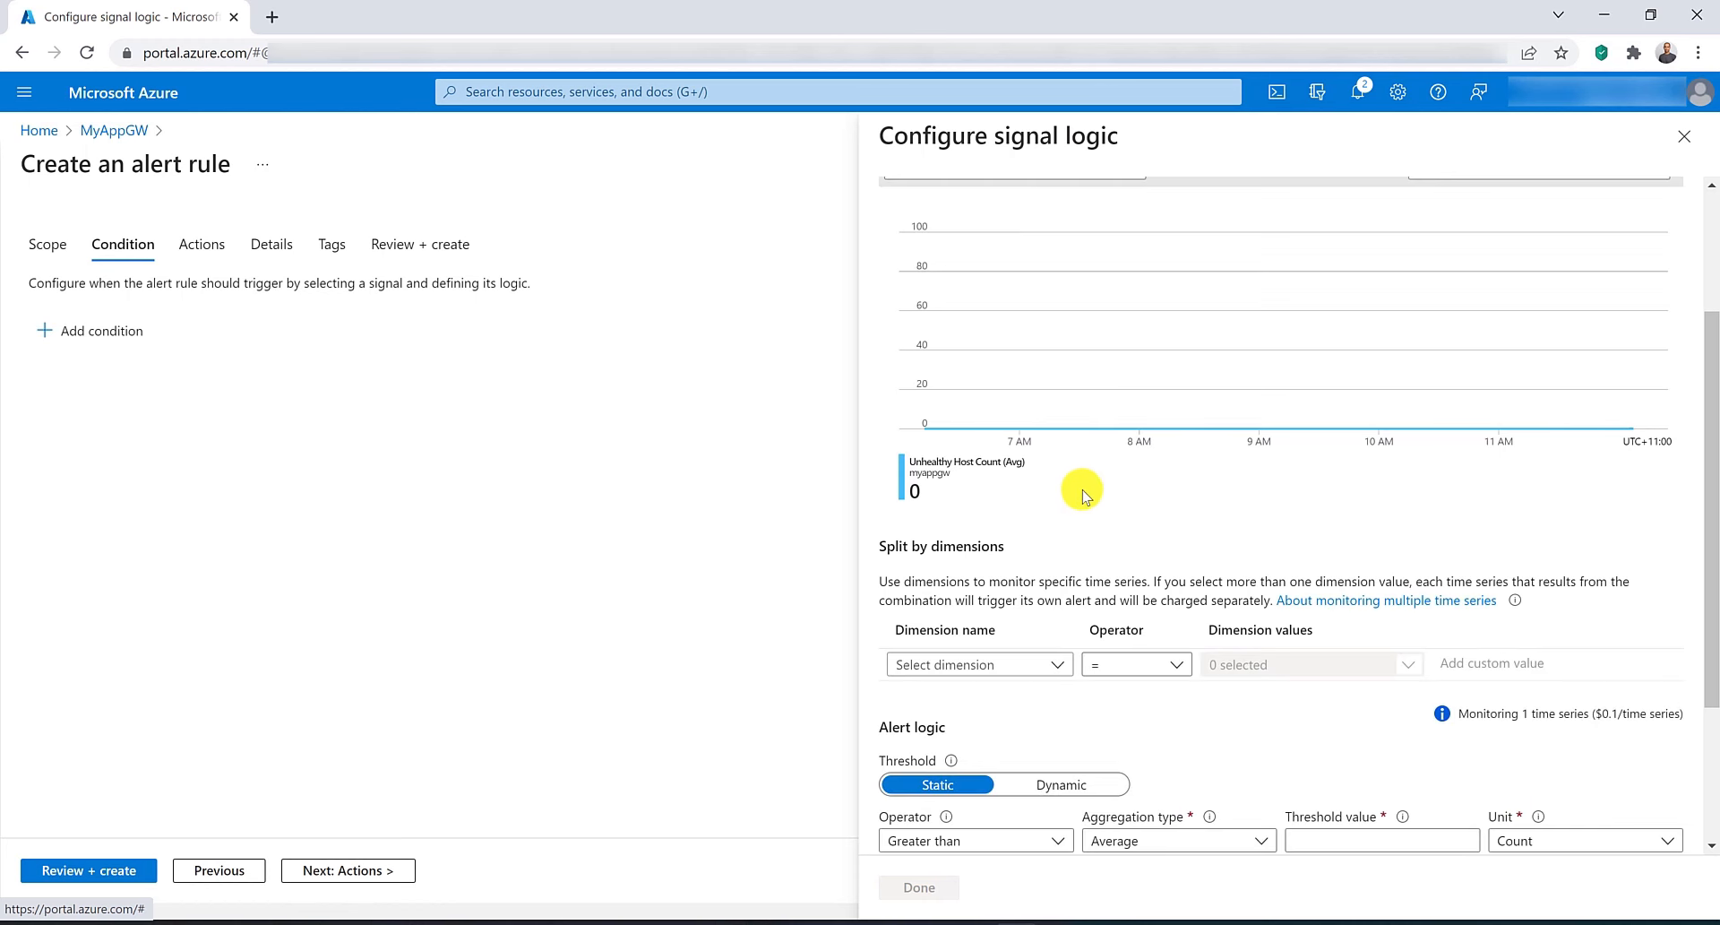
left_click(1334, 624)
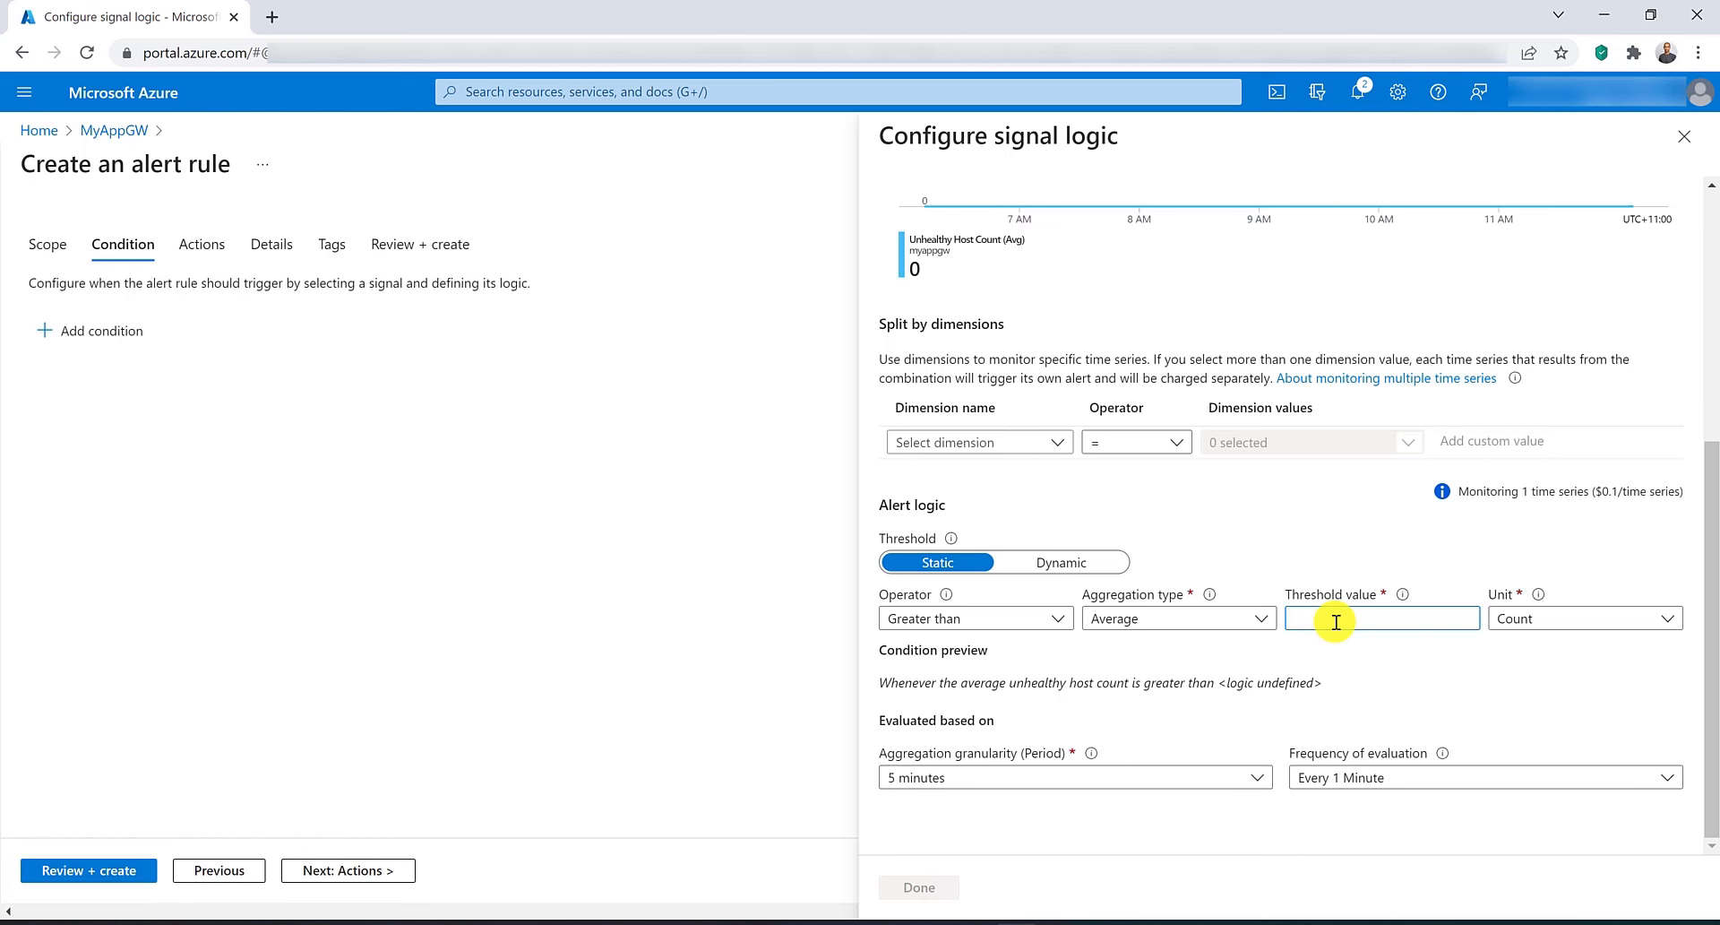
type("10")
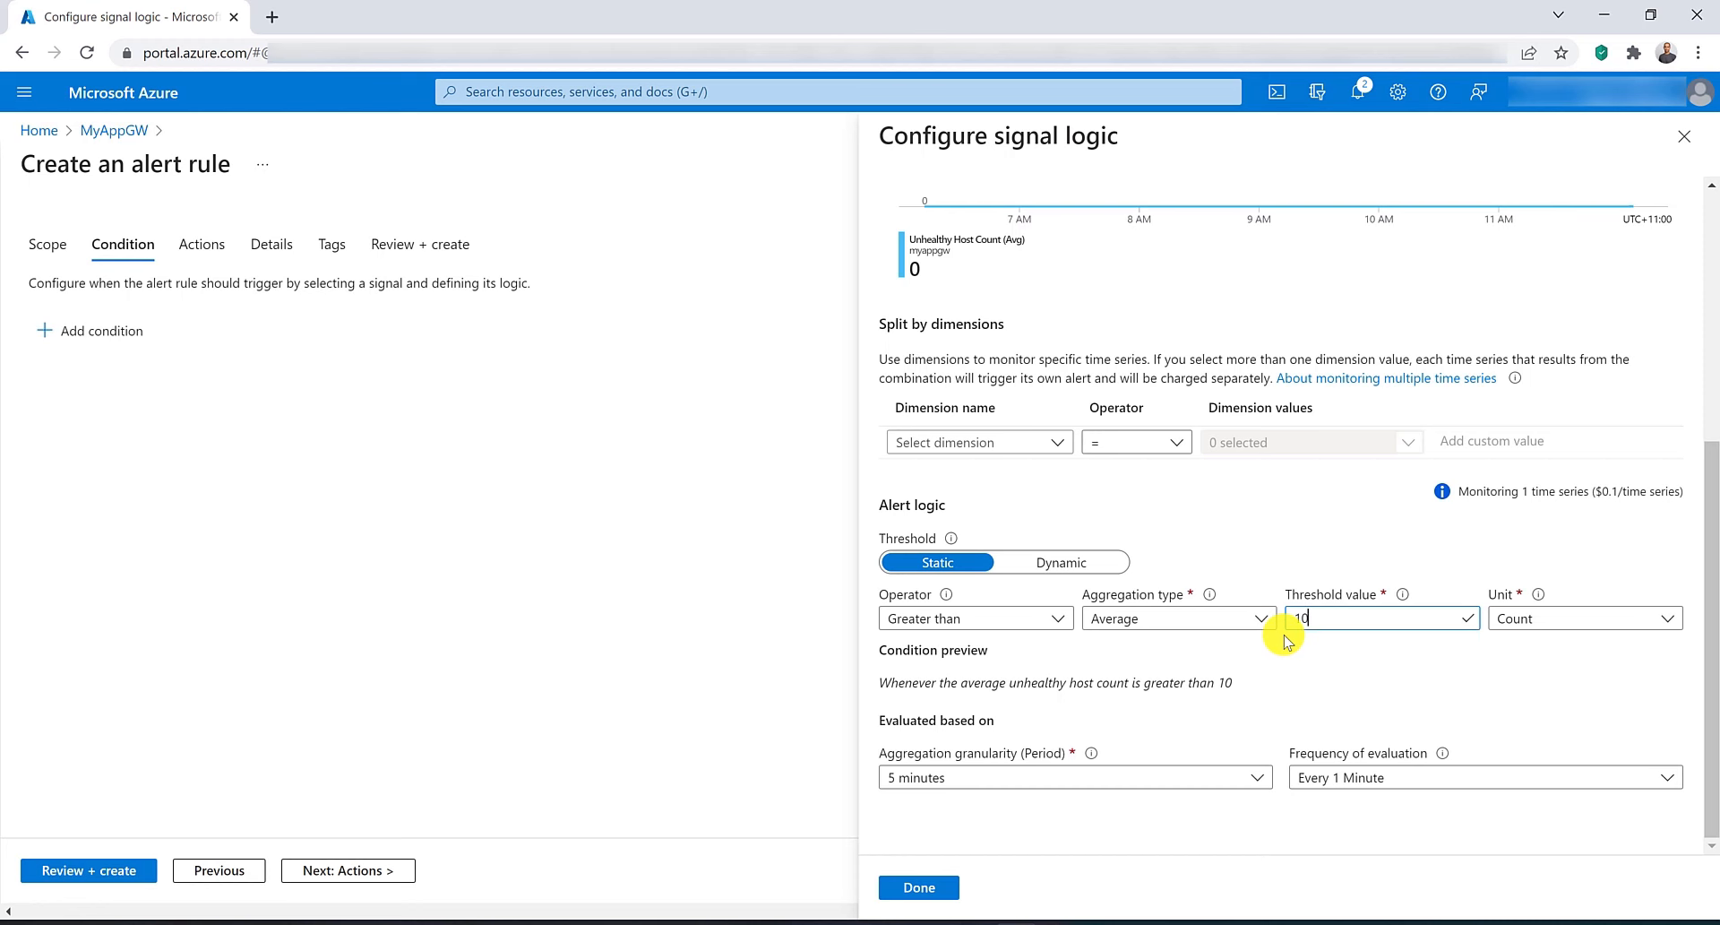
Split the condition by the BackendPool HttpSettings dimension with all current and future values selected, and save it.
left_click(1037, 439)
left_click(1038, 468)
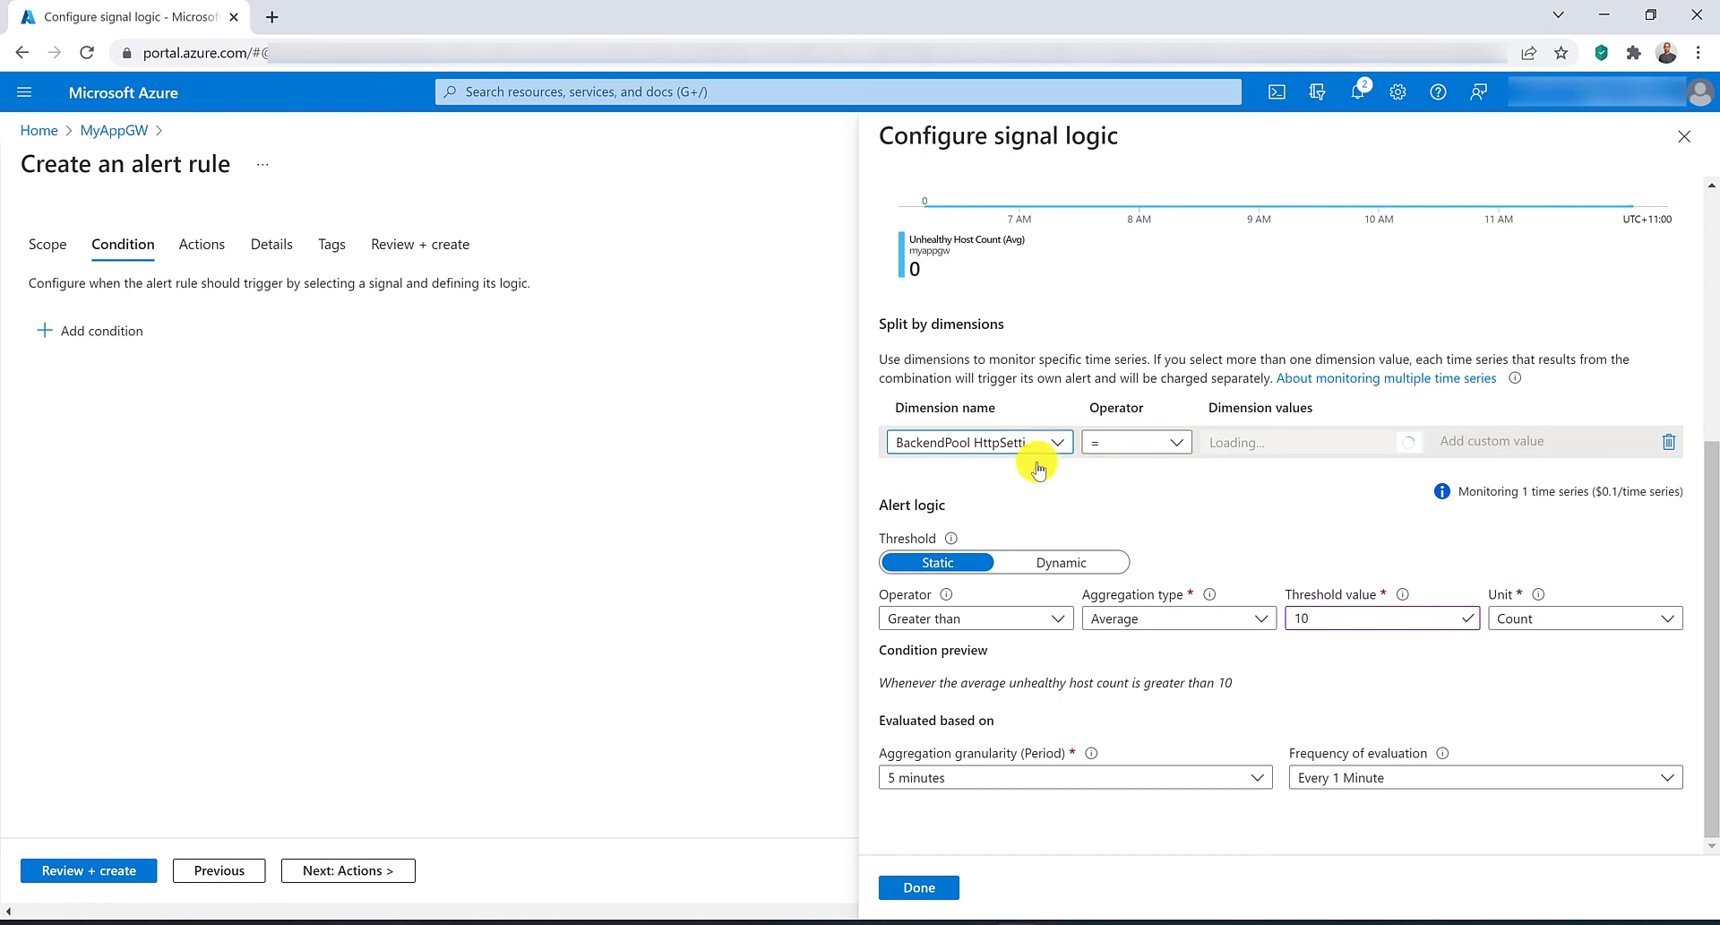
left_click(1306, 443)
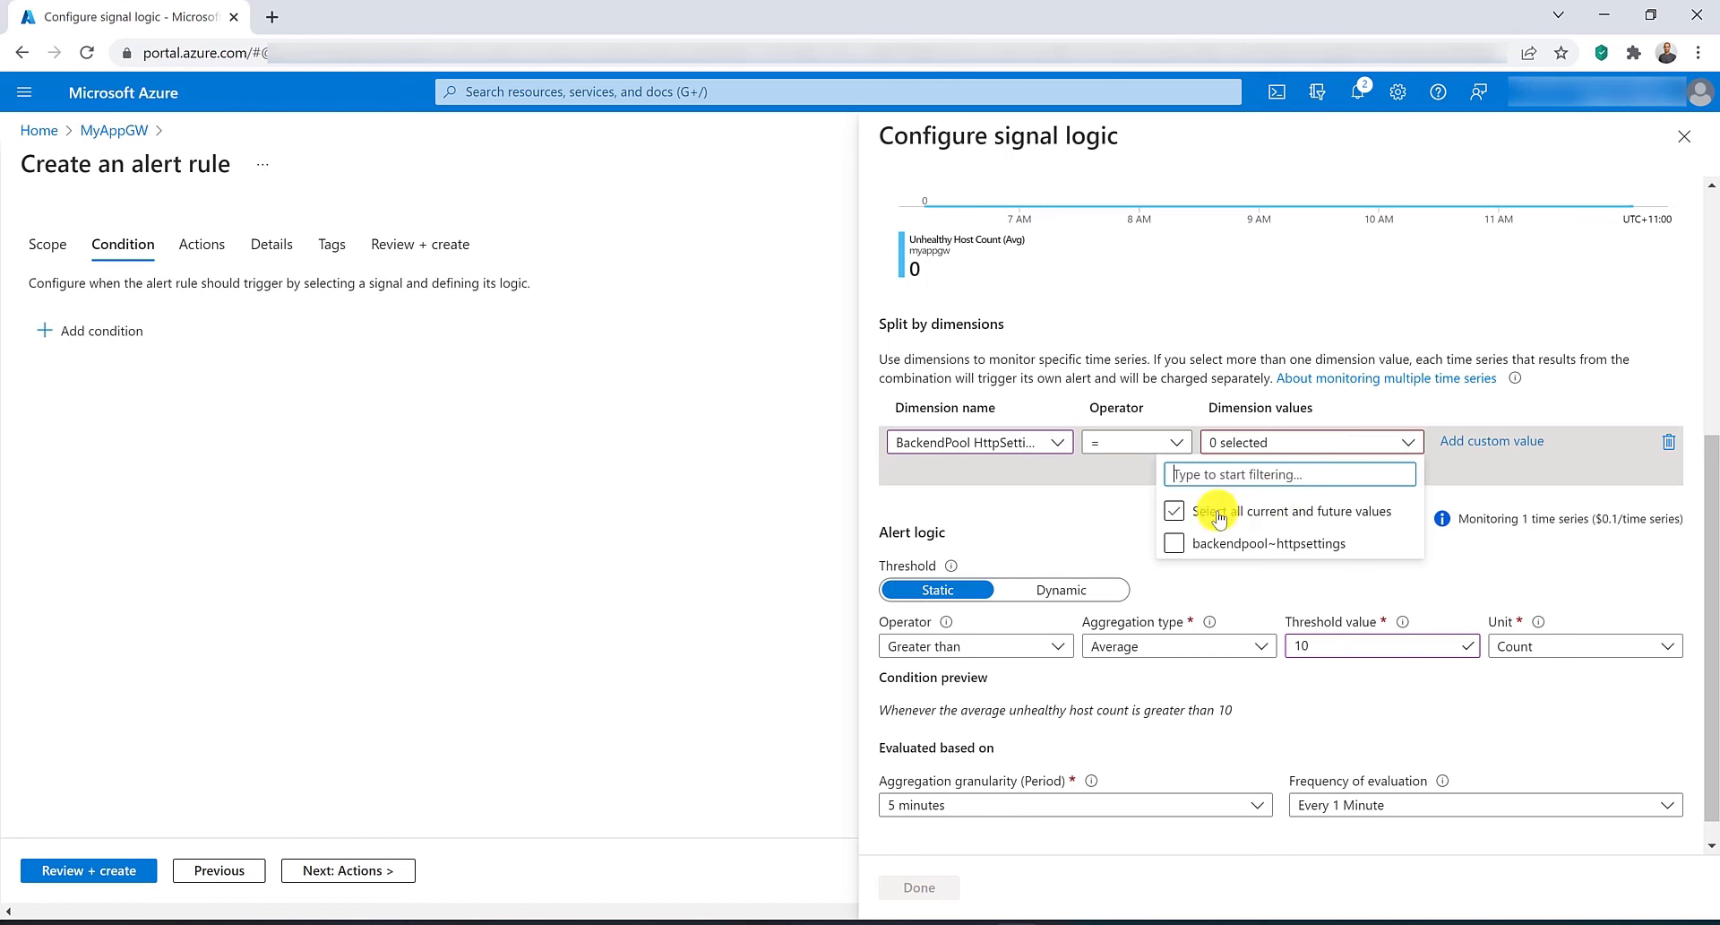
left_click(1219, 517)
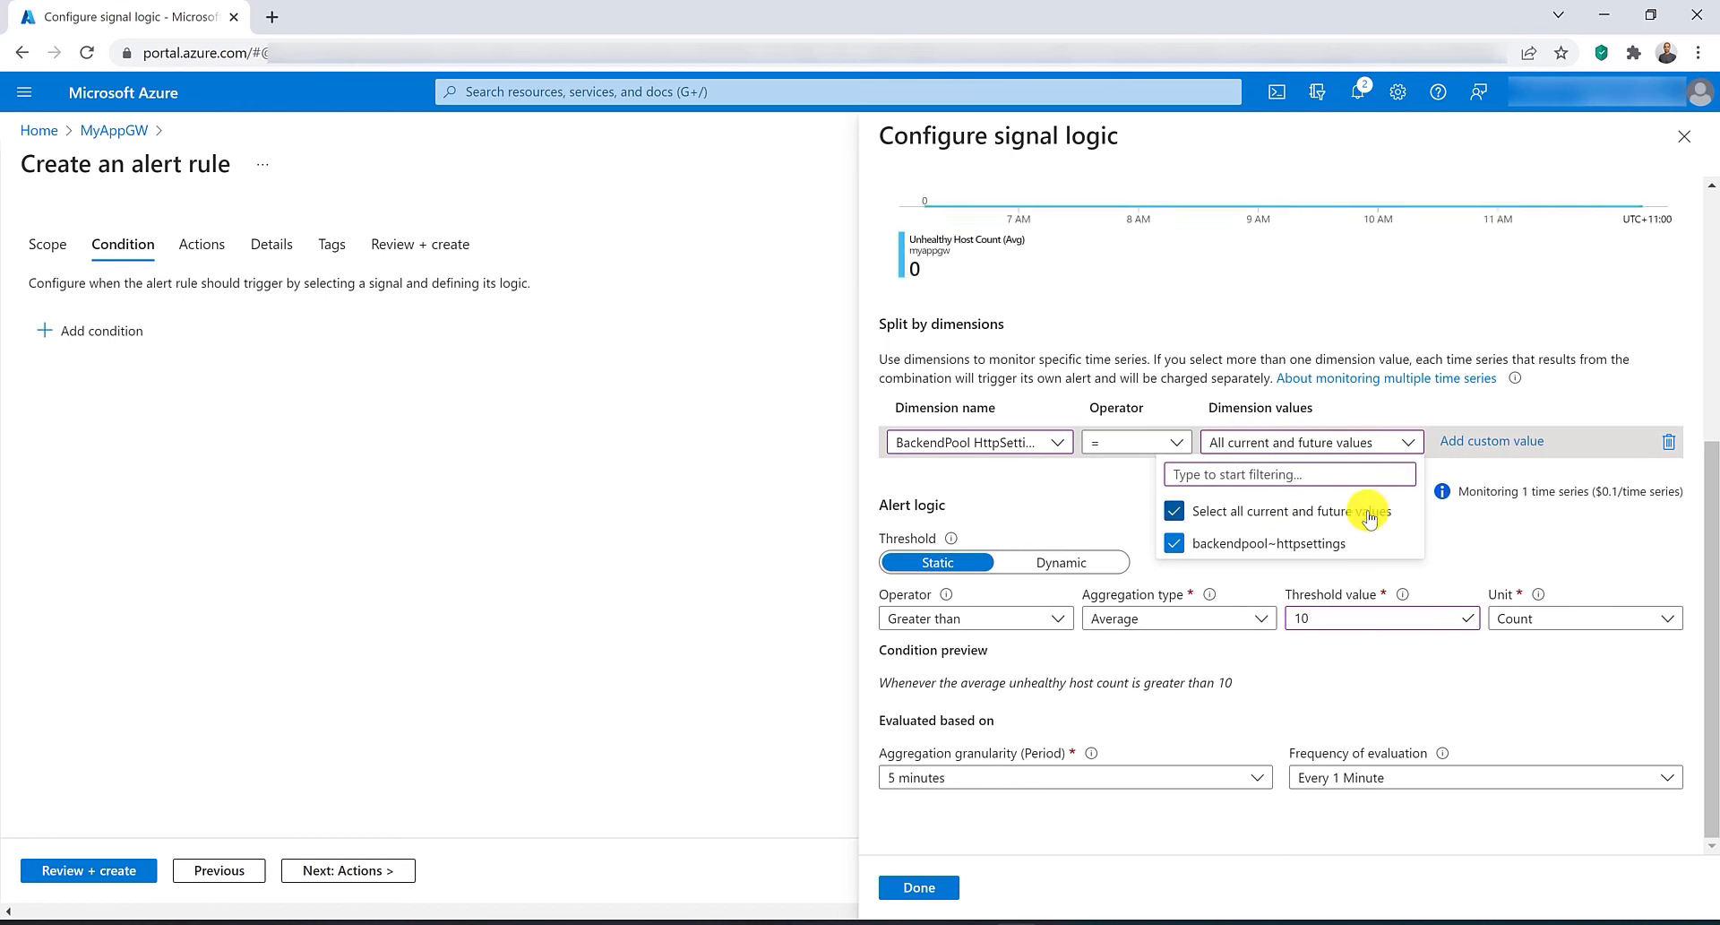
left_click(916, 883)
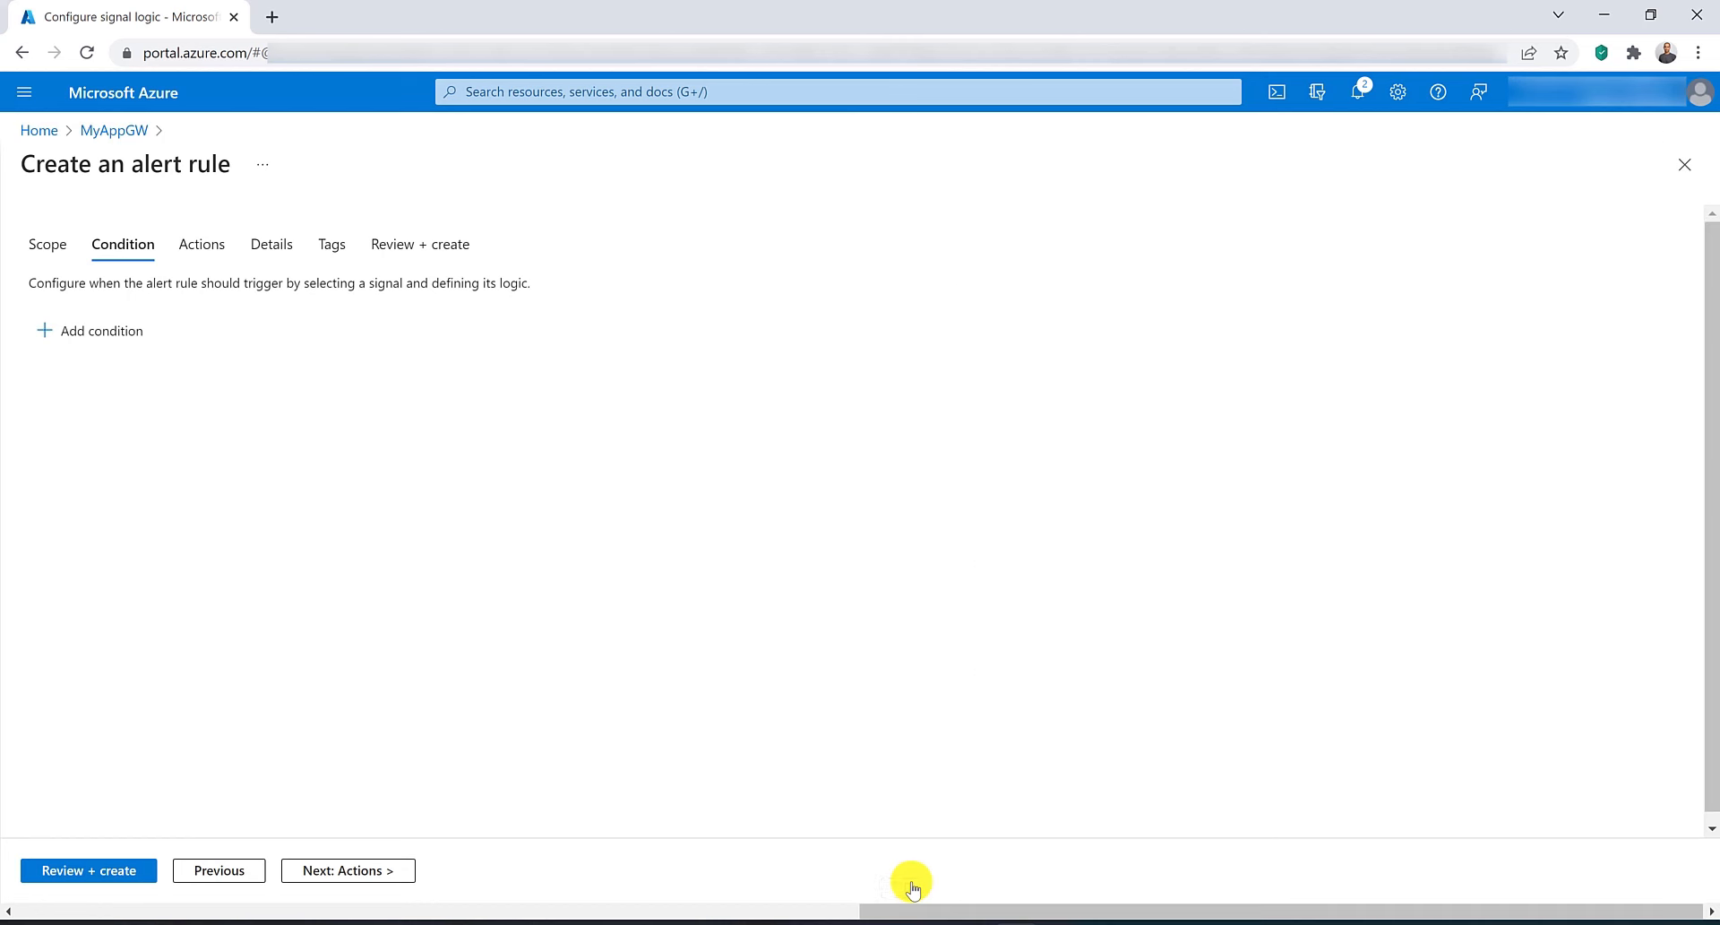
Name the alert rule unhealthyAlert, then review and create it.
left_click(285, 246)
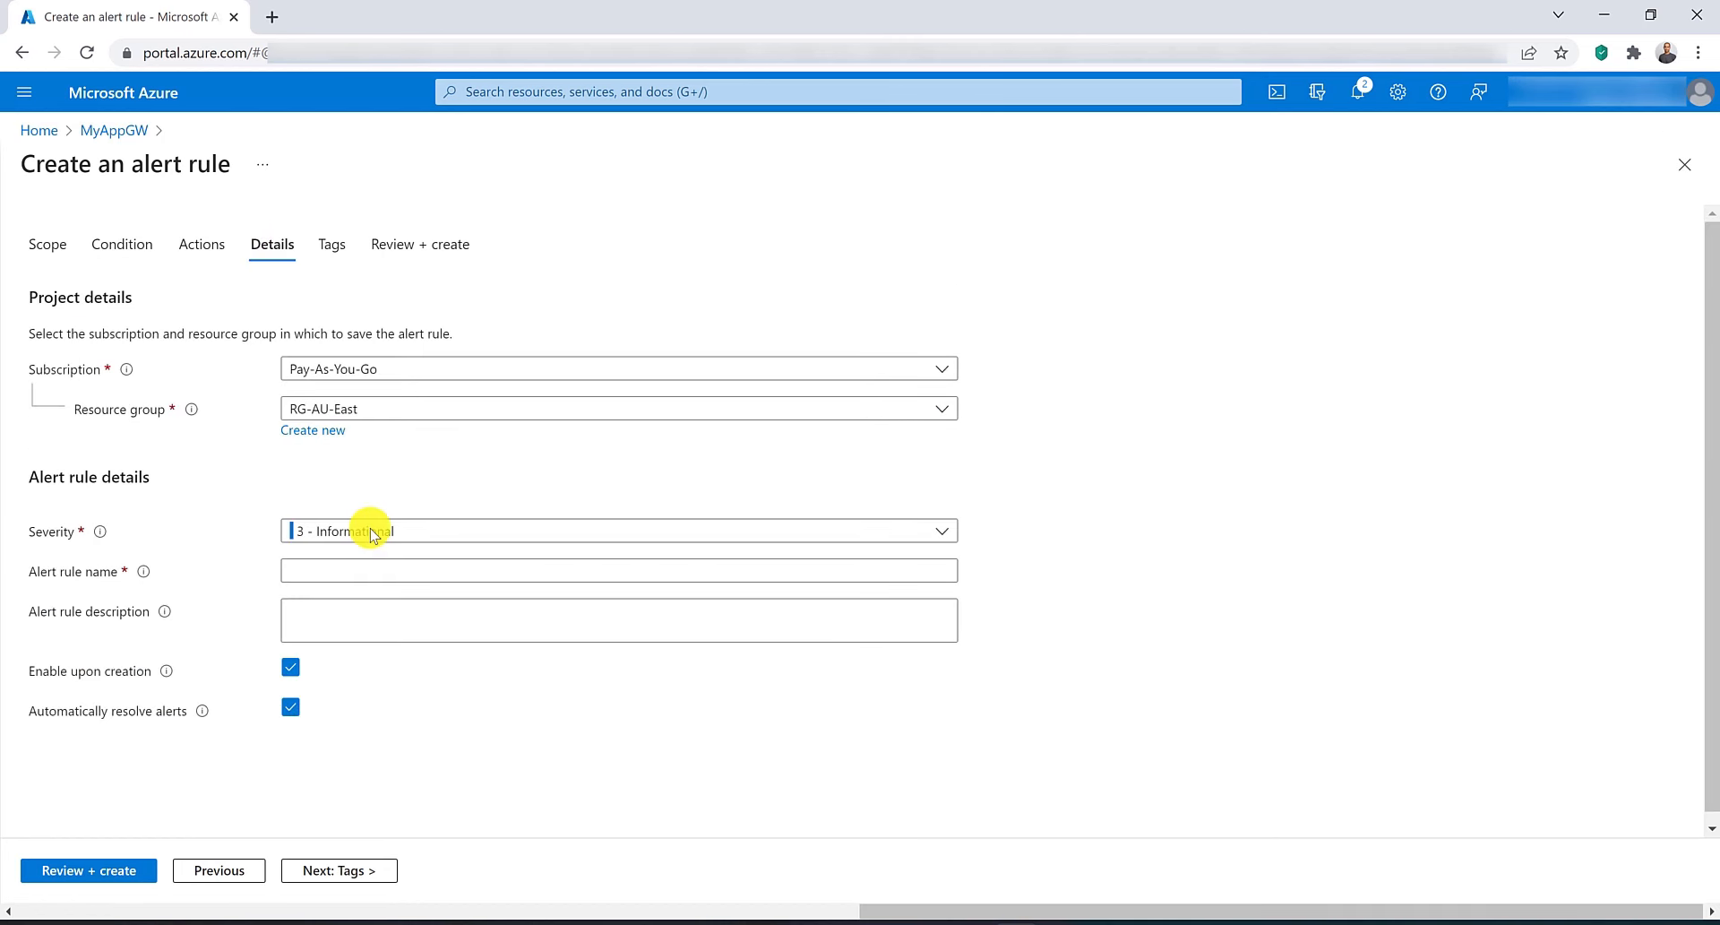
left_click(370, 568)
type("unh")
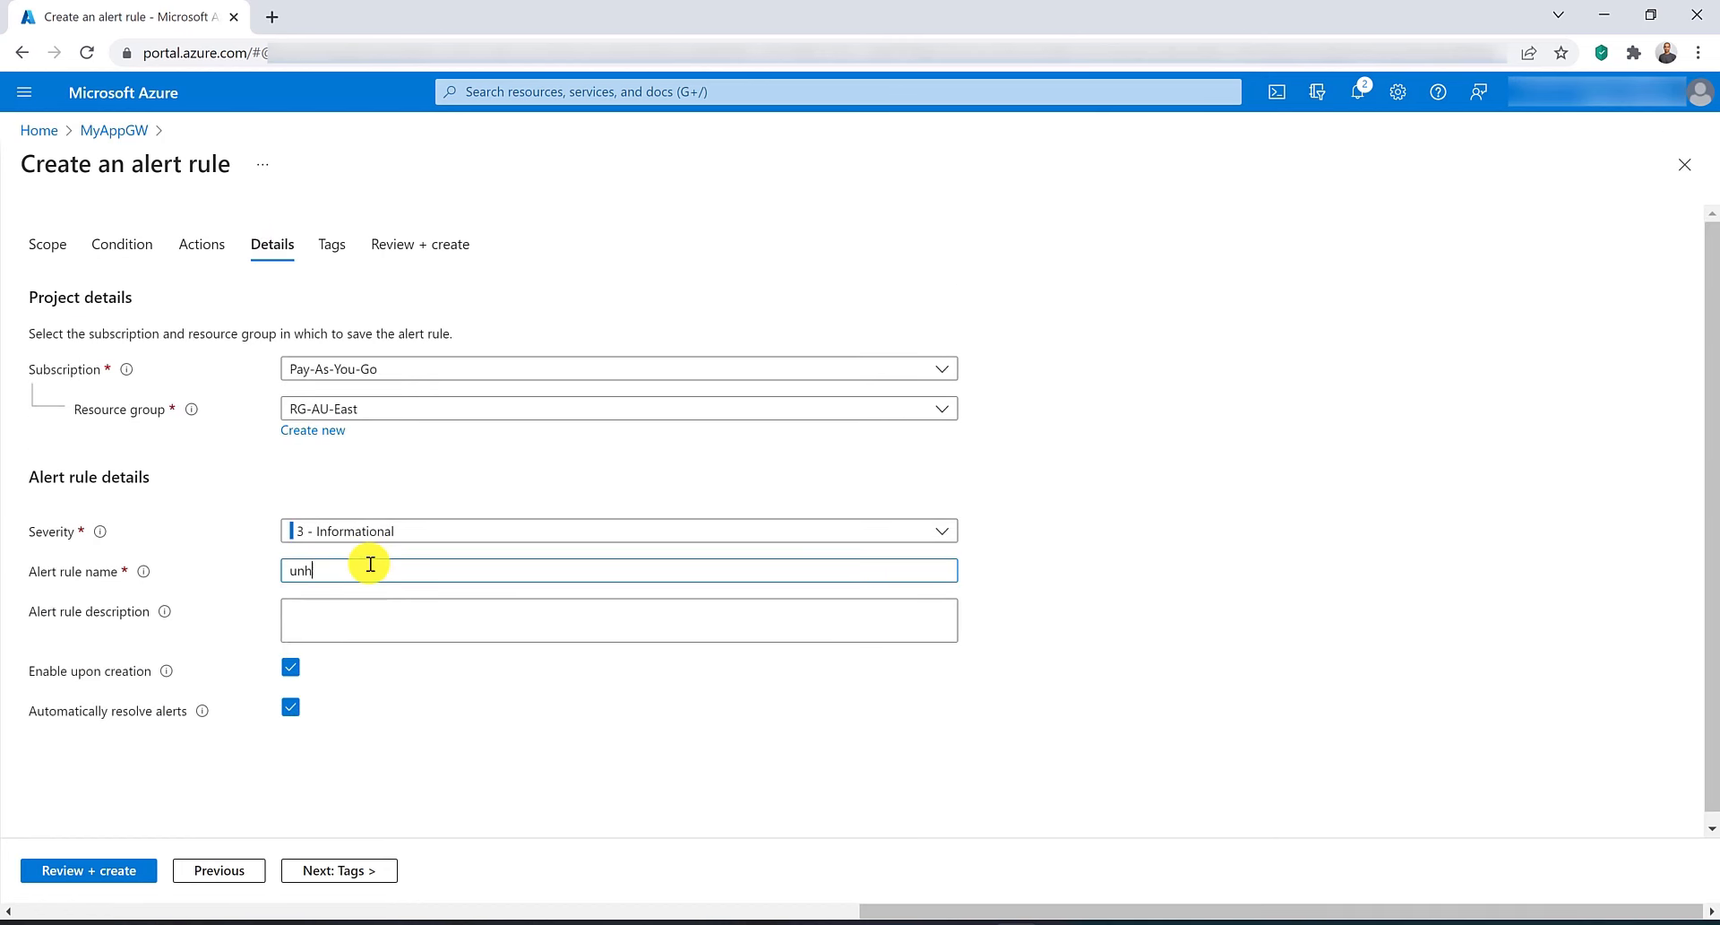
type("ealthyAlert")
left_click(79, 870)
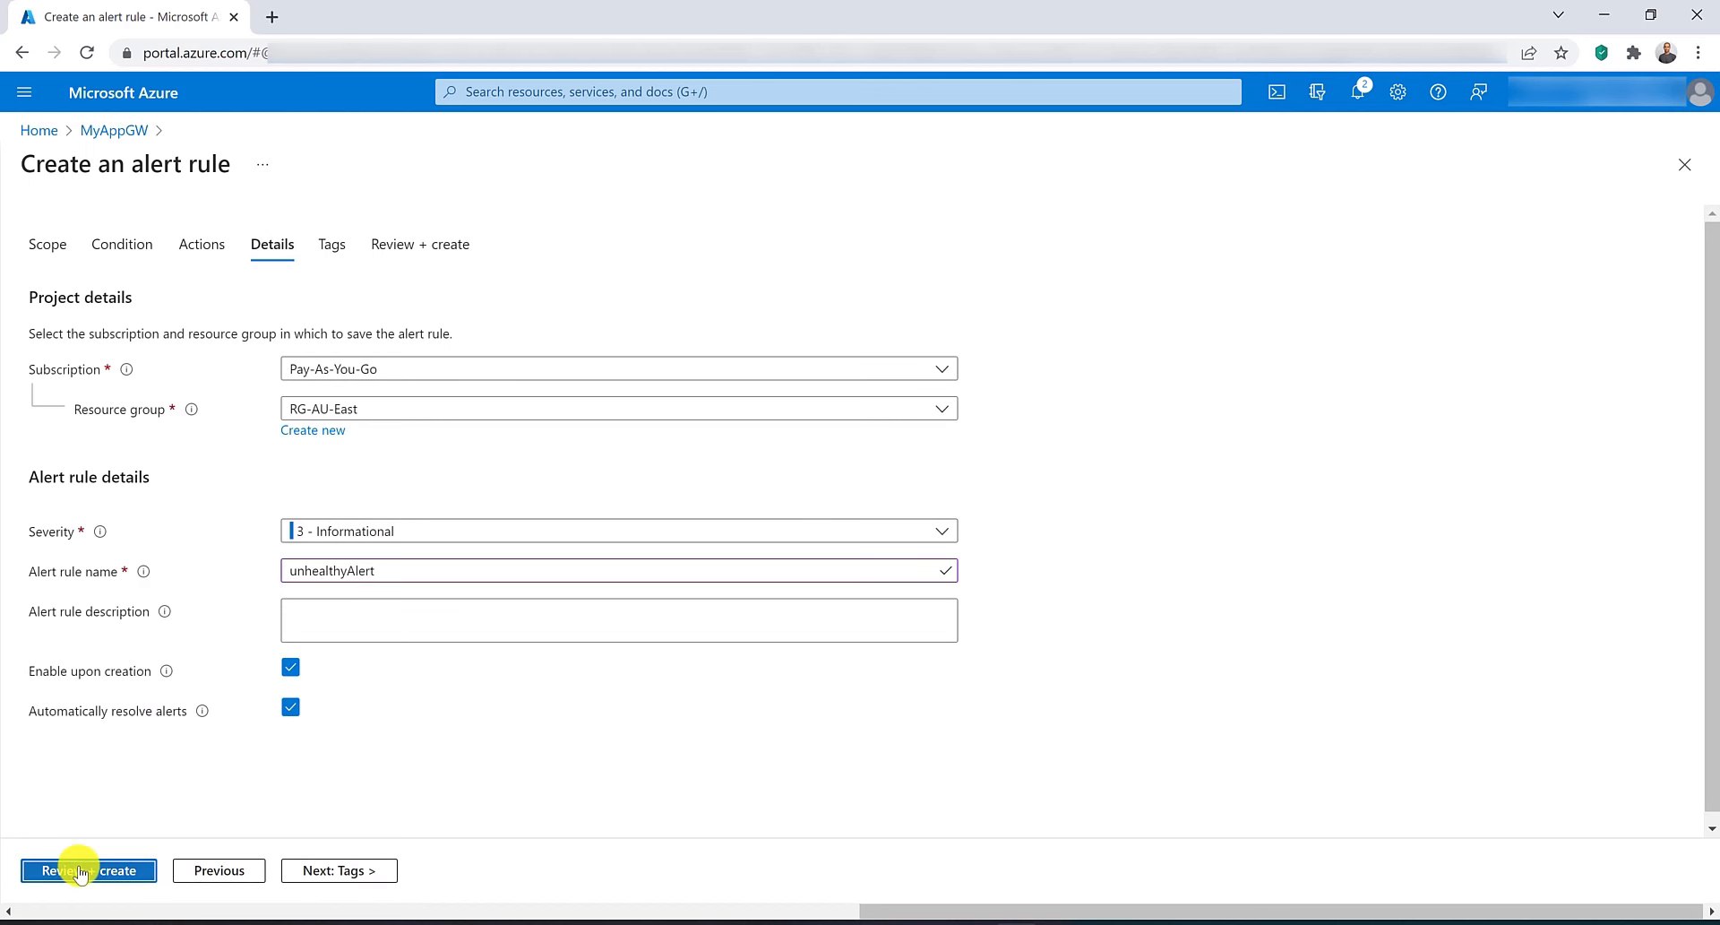
left_click(81, 870)
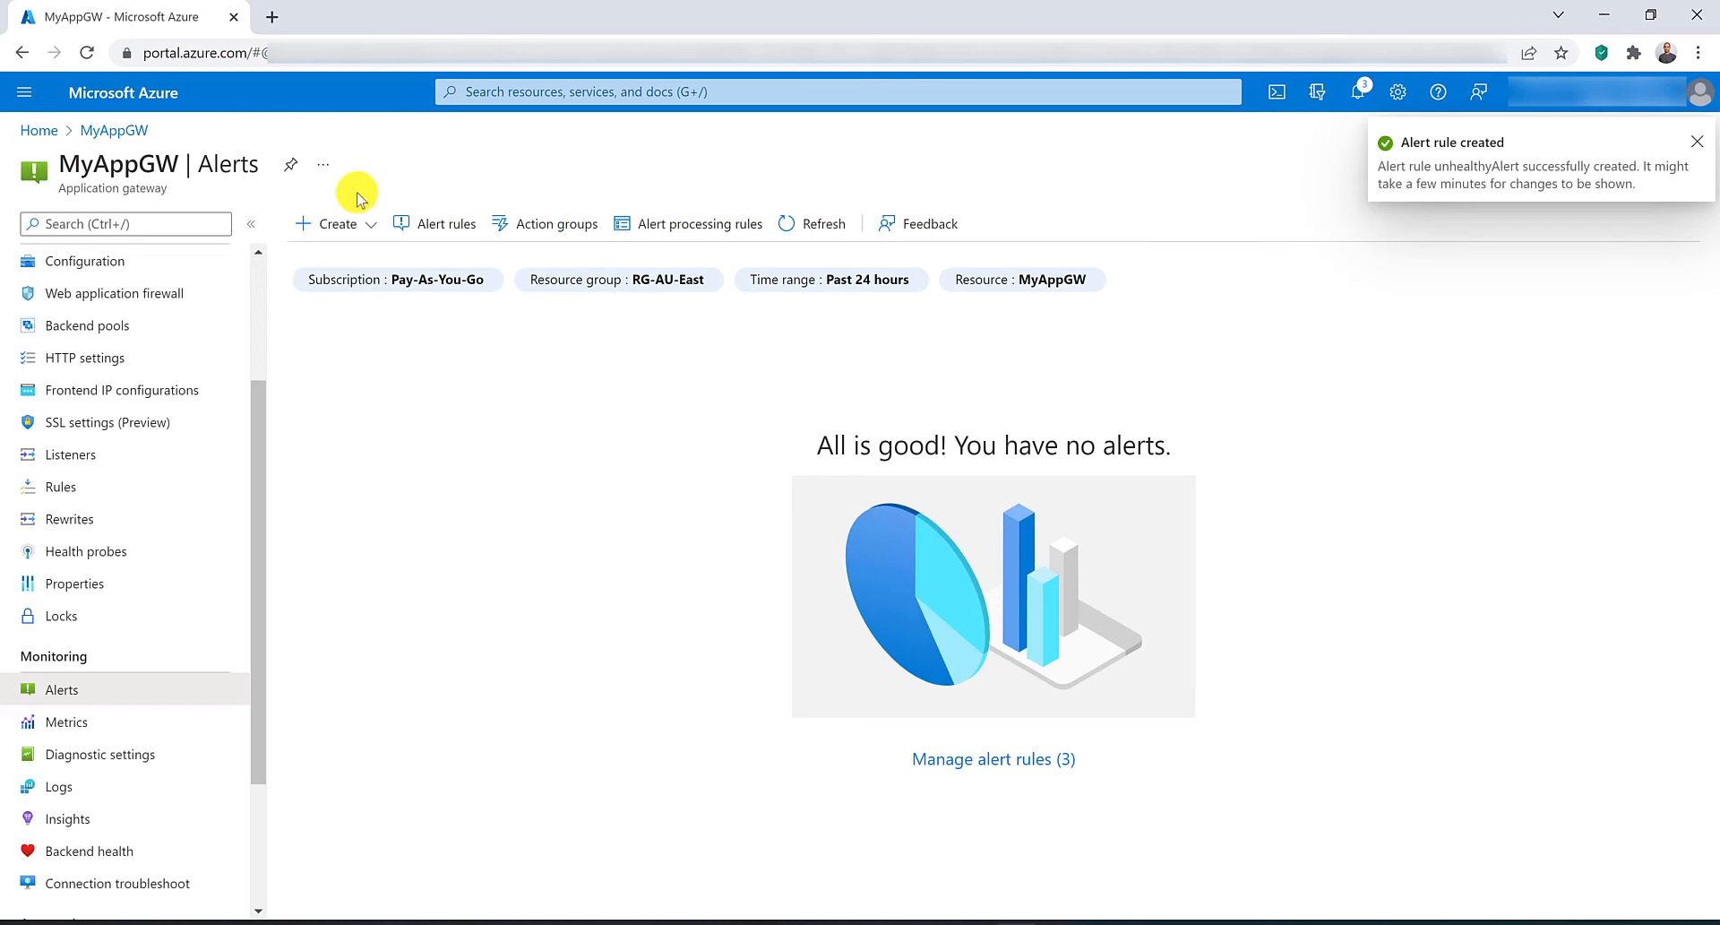
Start a new alert rule from the gateway's alerts and pick the Response Status signal.
left_click(339, 226)
left_click(339, 258)
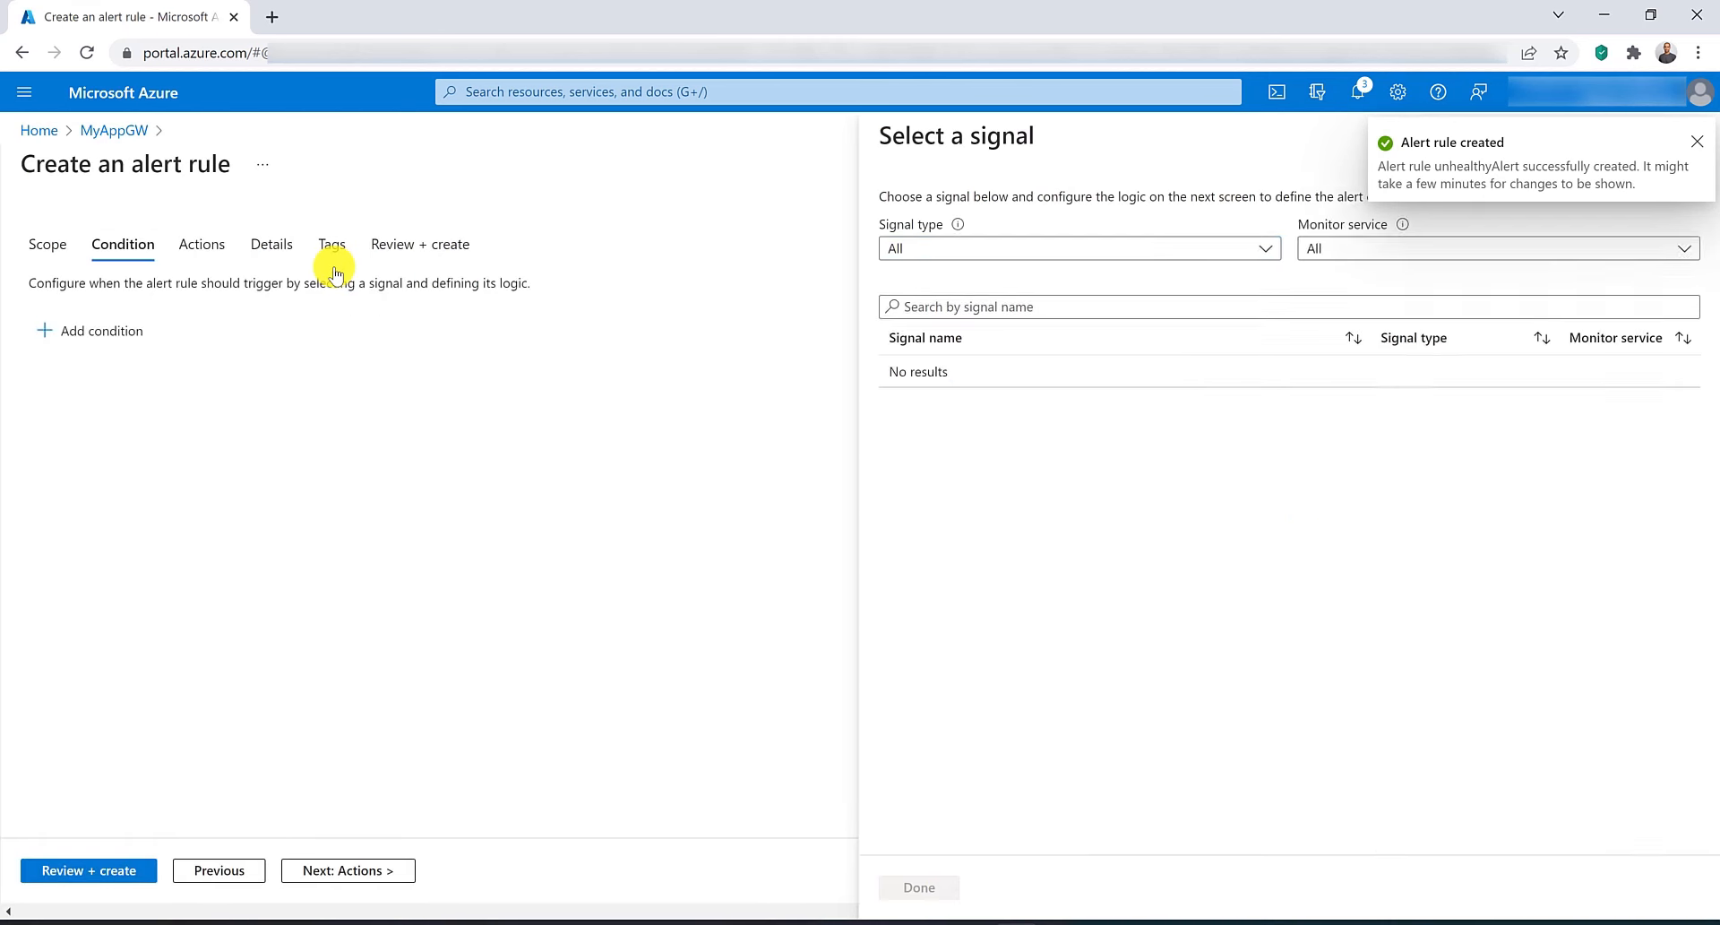
left_click(1181, 333)
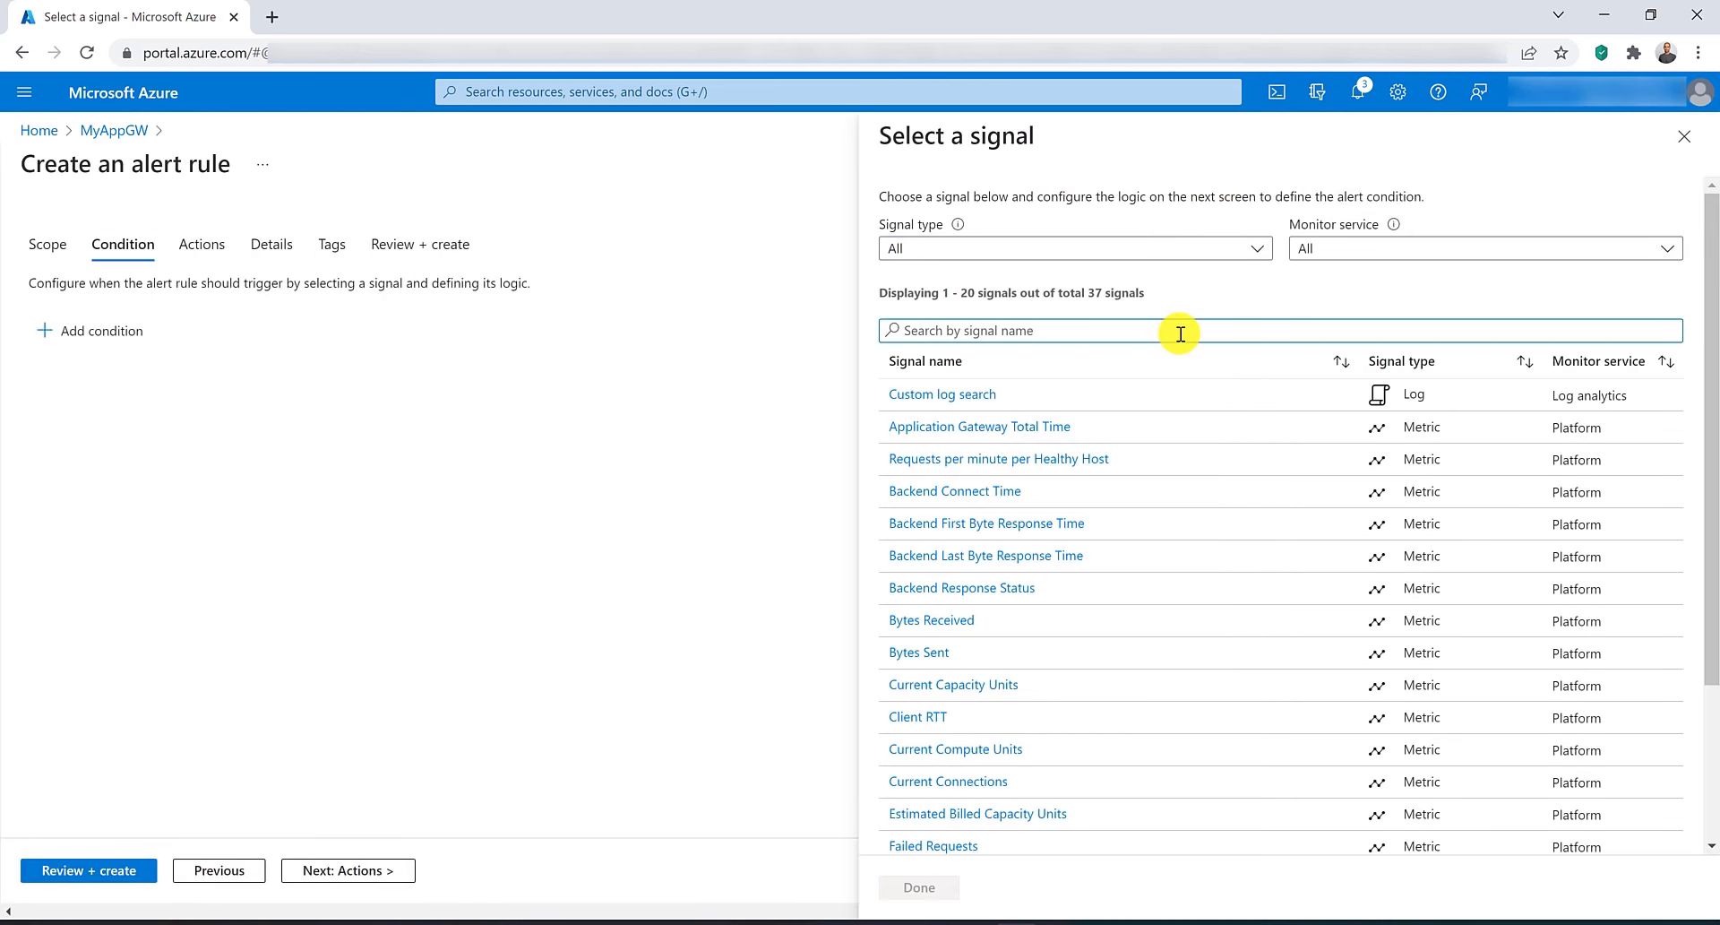
type("respo")
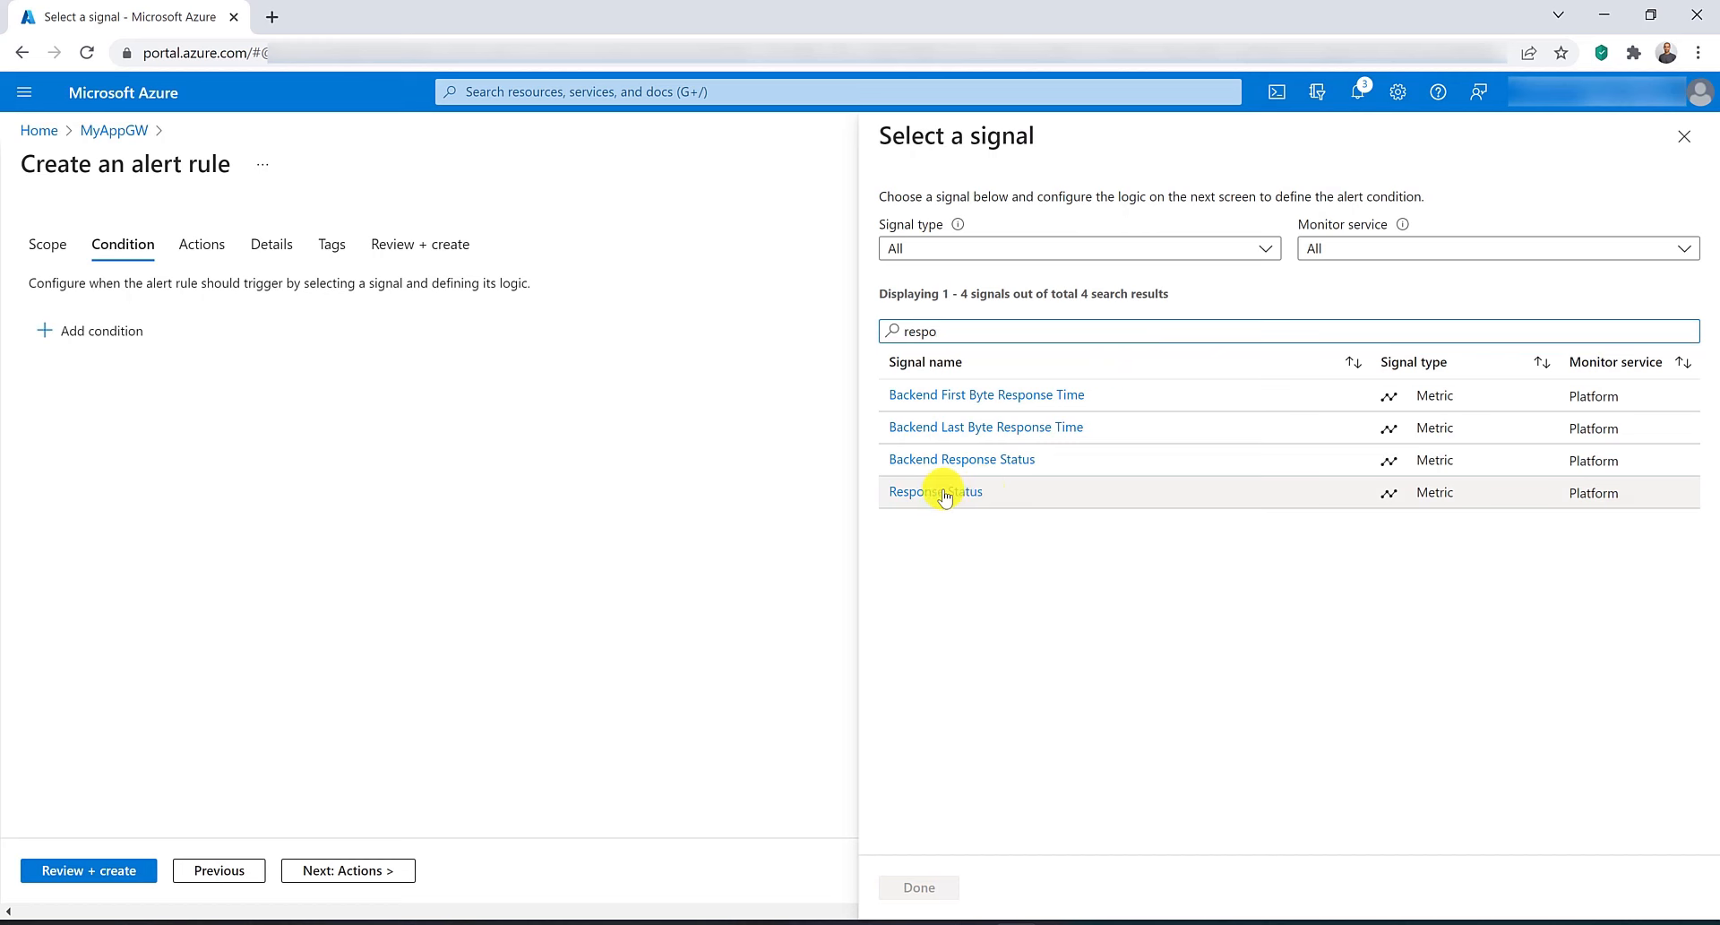
left_click(944, 495)
Split the condition by the HttpStatus dimension with 4xx and 5xx selected, set the threshold greater than 20, and save it.
scroll(1088, 548, "down", 2)
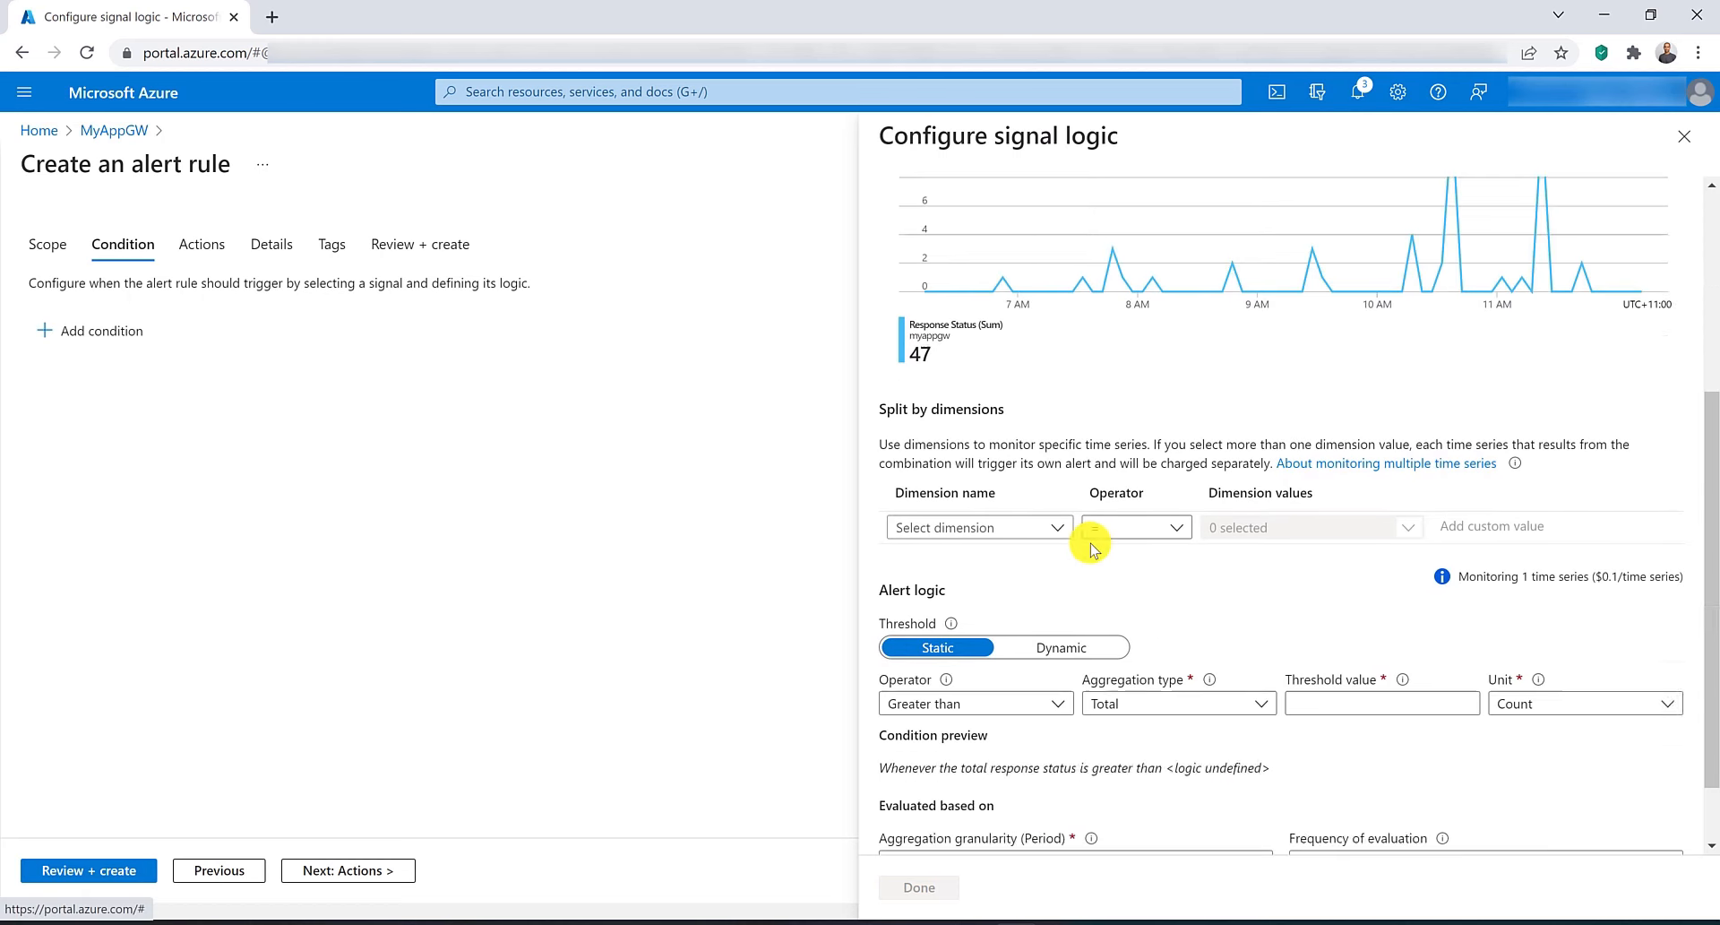
left_click(1044, 463)
left_click(1042, 489)
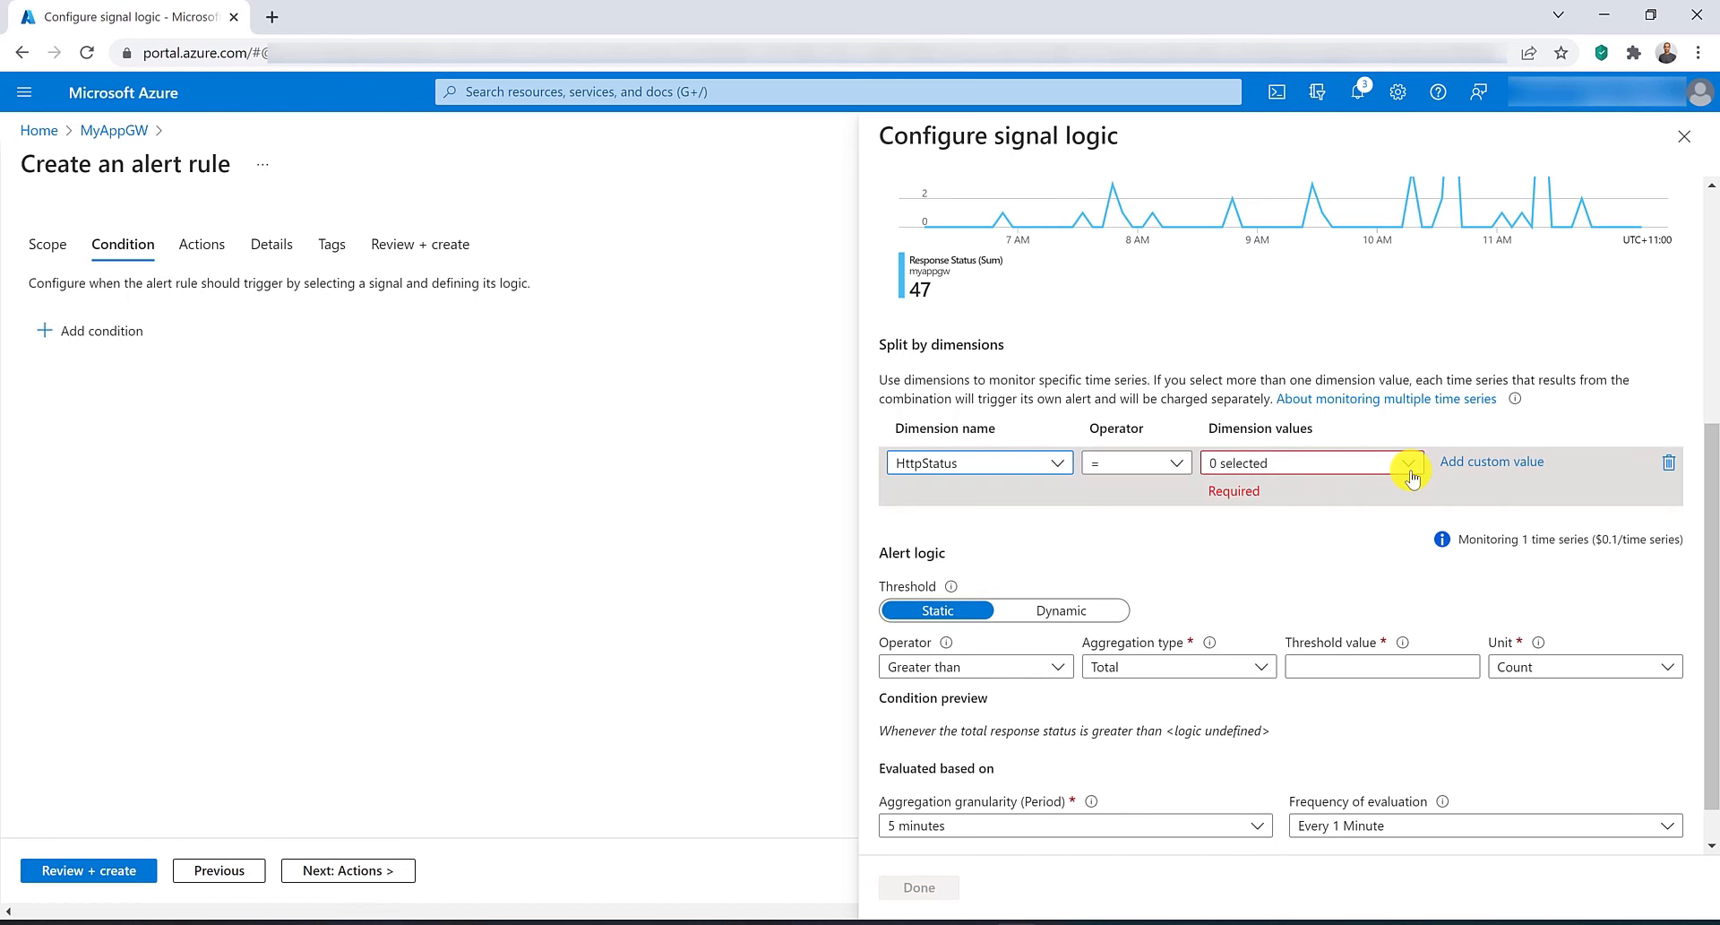
left_click(1408, 464)
left_click(1174, 660)
left_click(1173, 711)
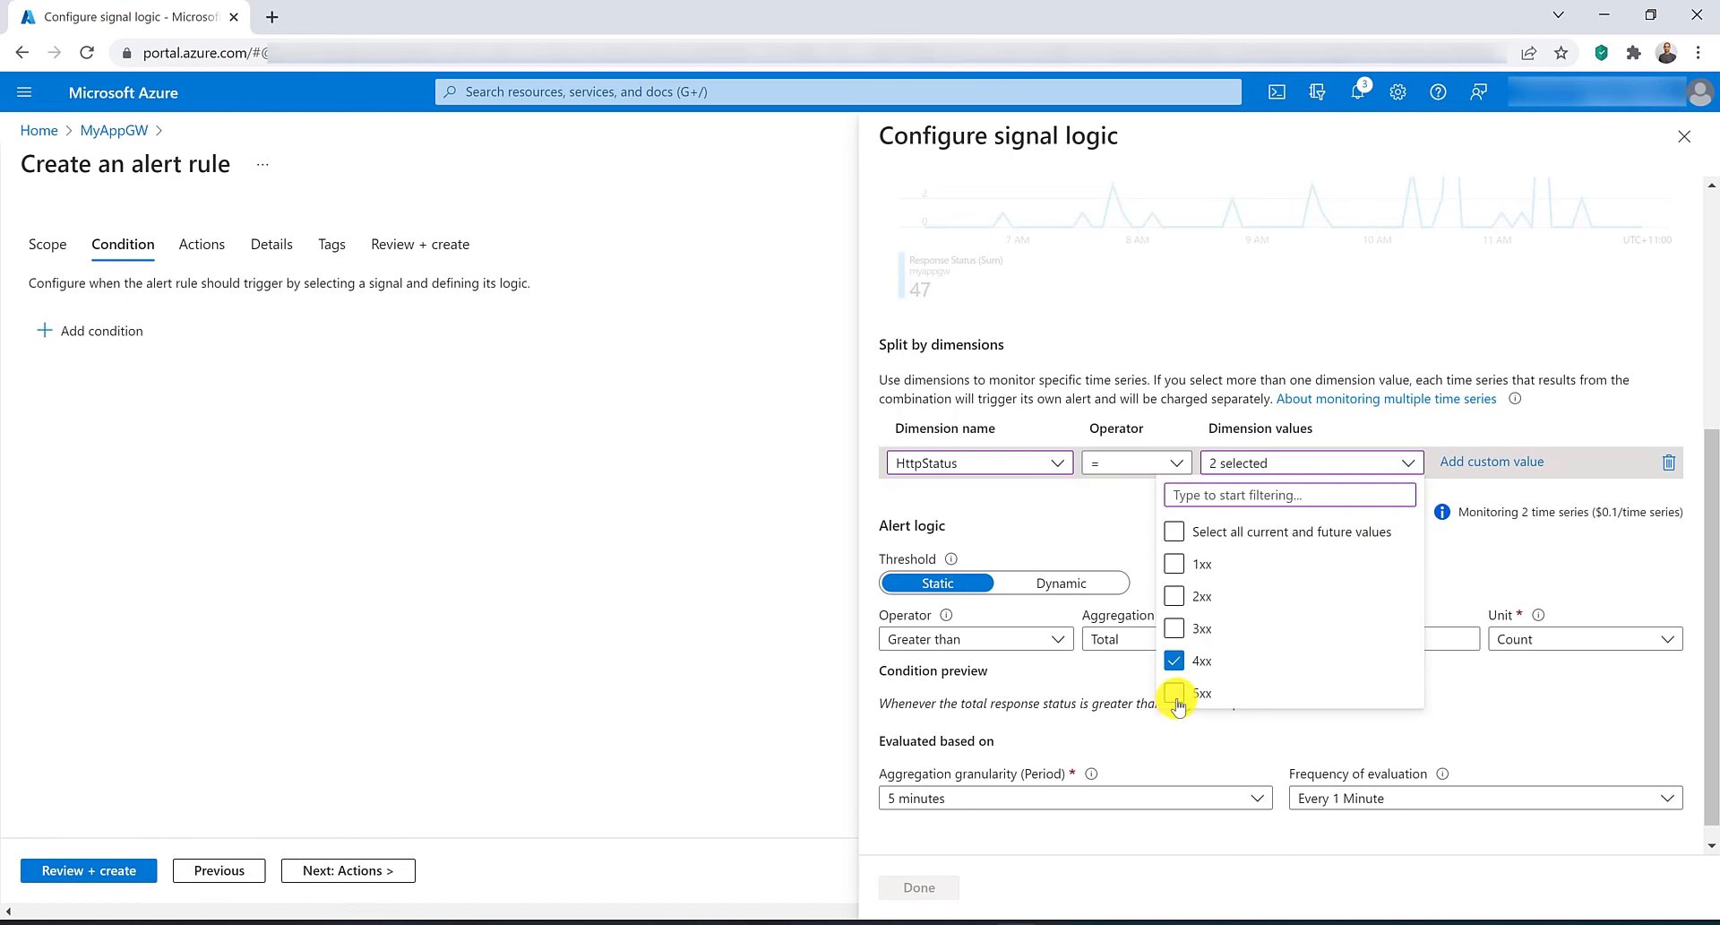
left_click(1392, 646)
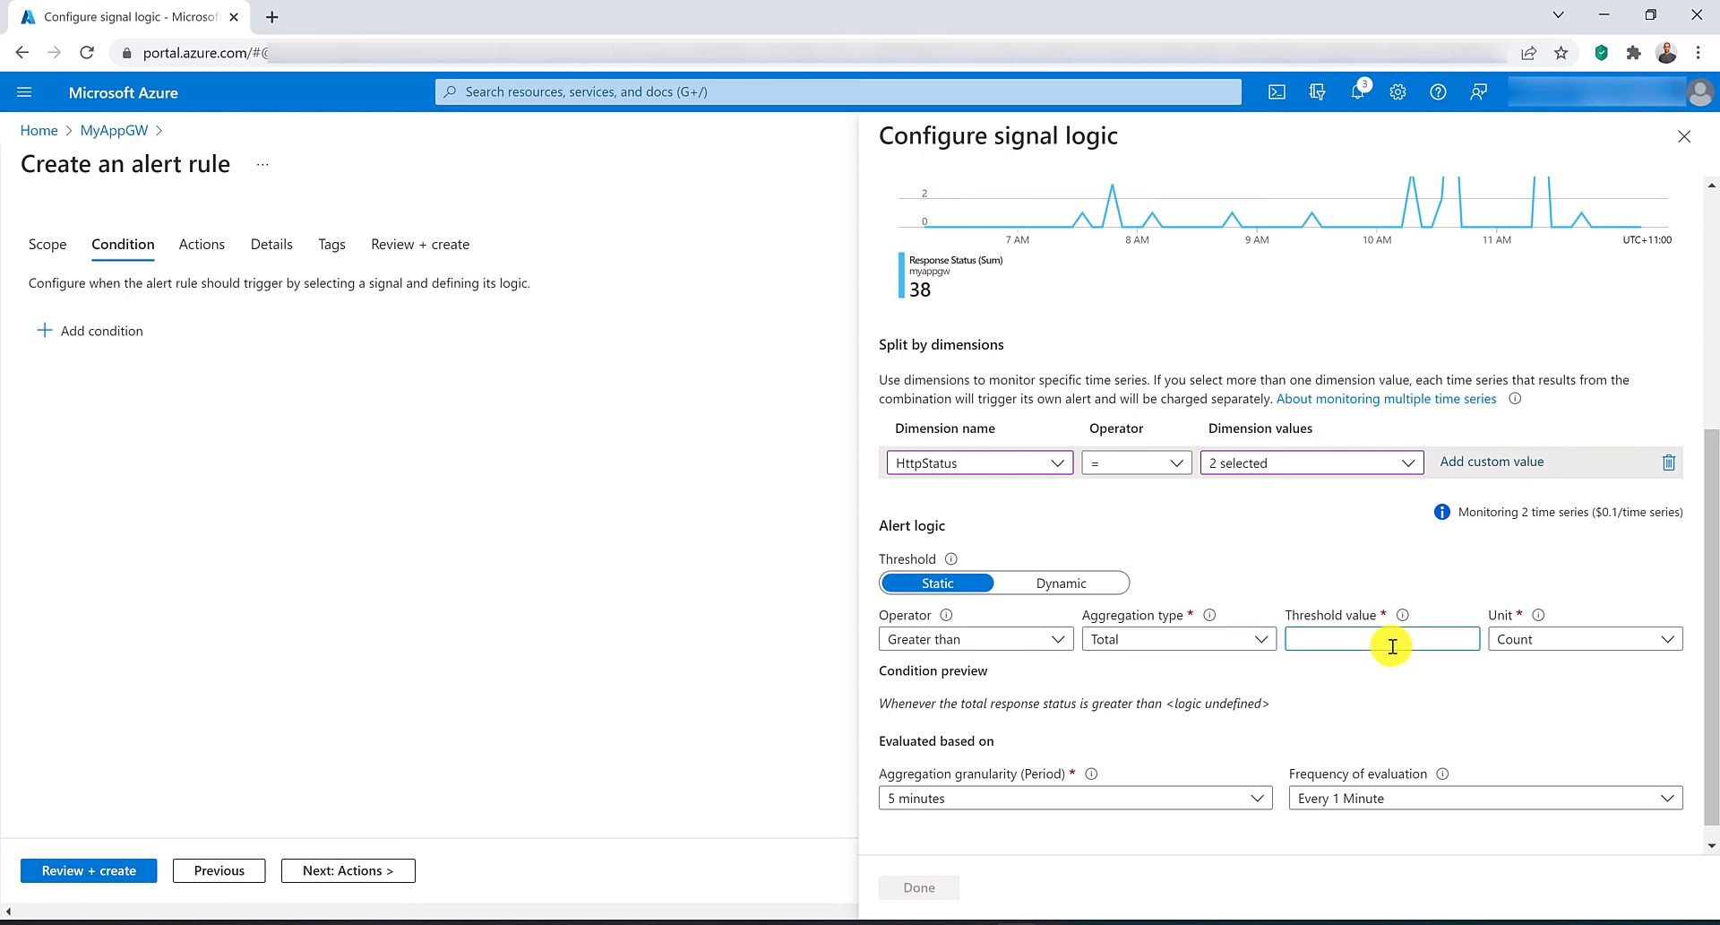
type("20")
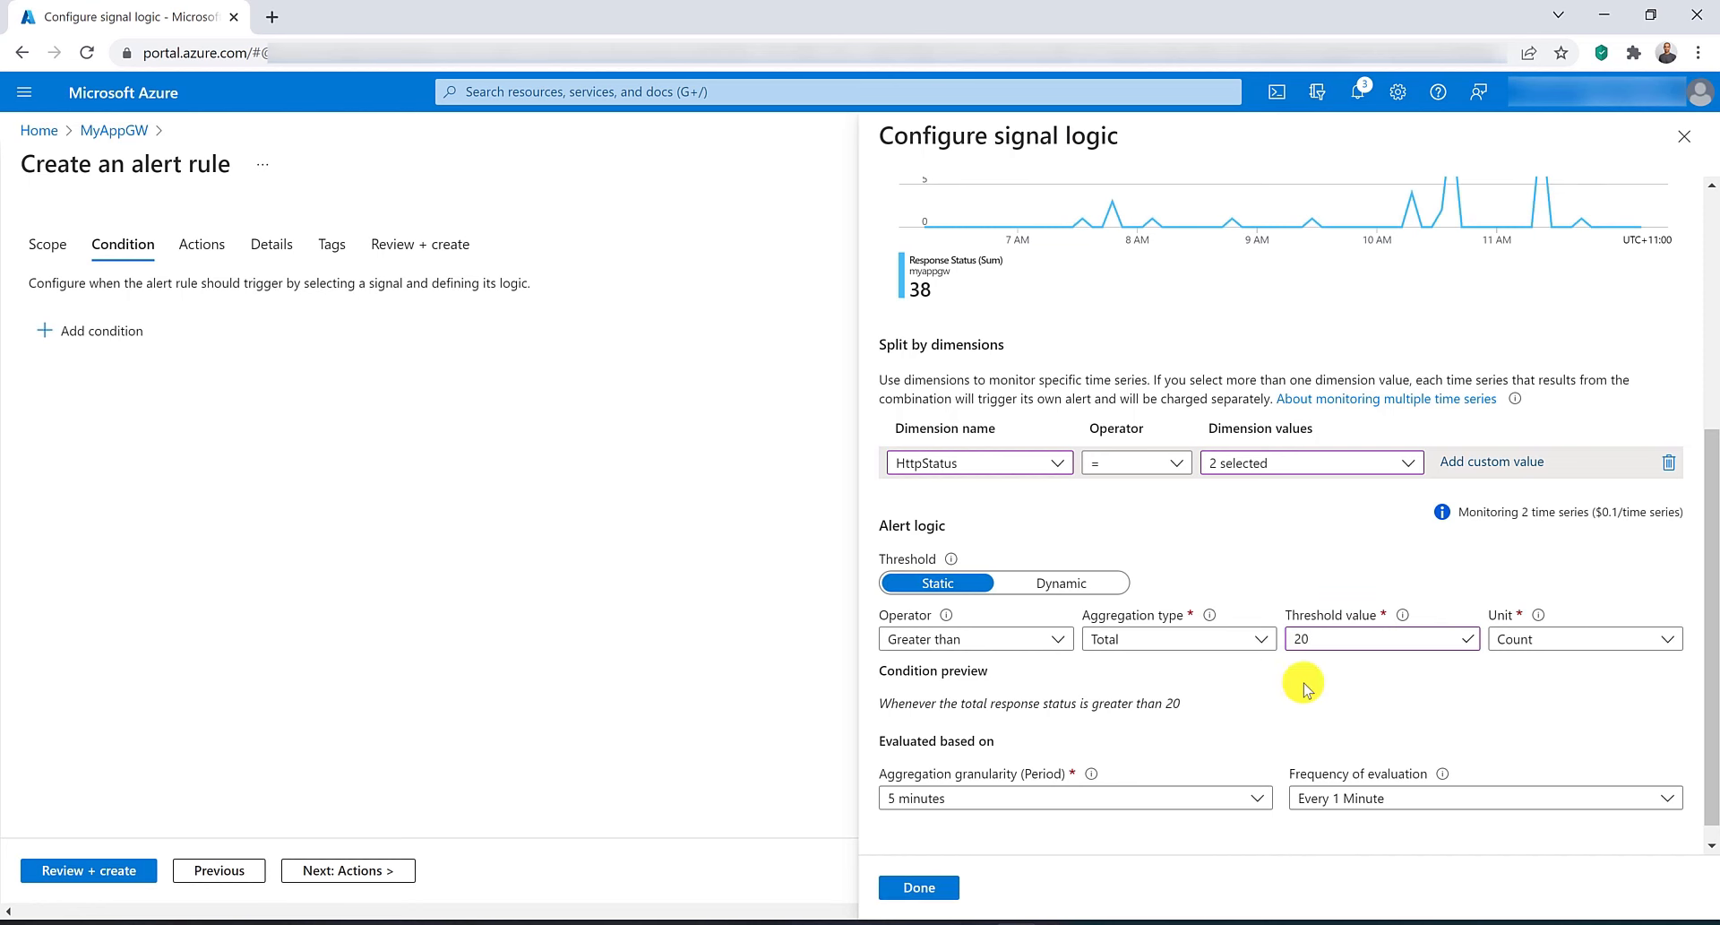
left_click(937, 887)
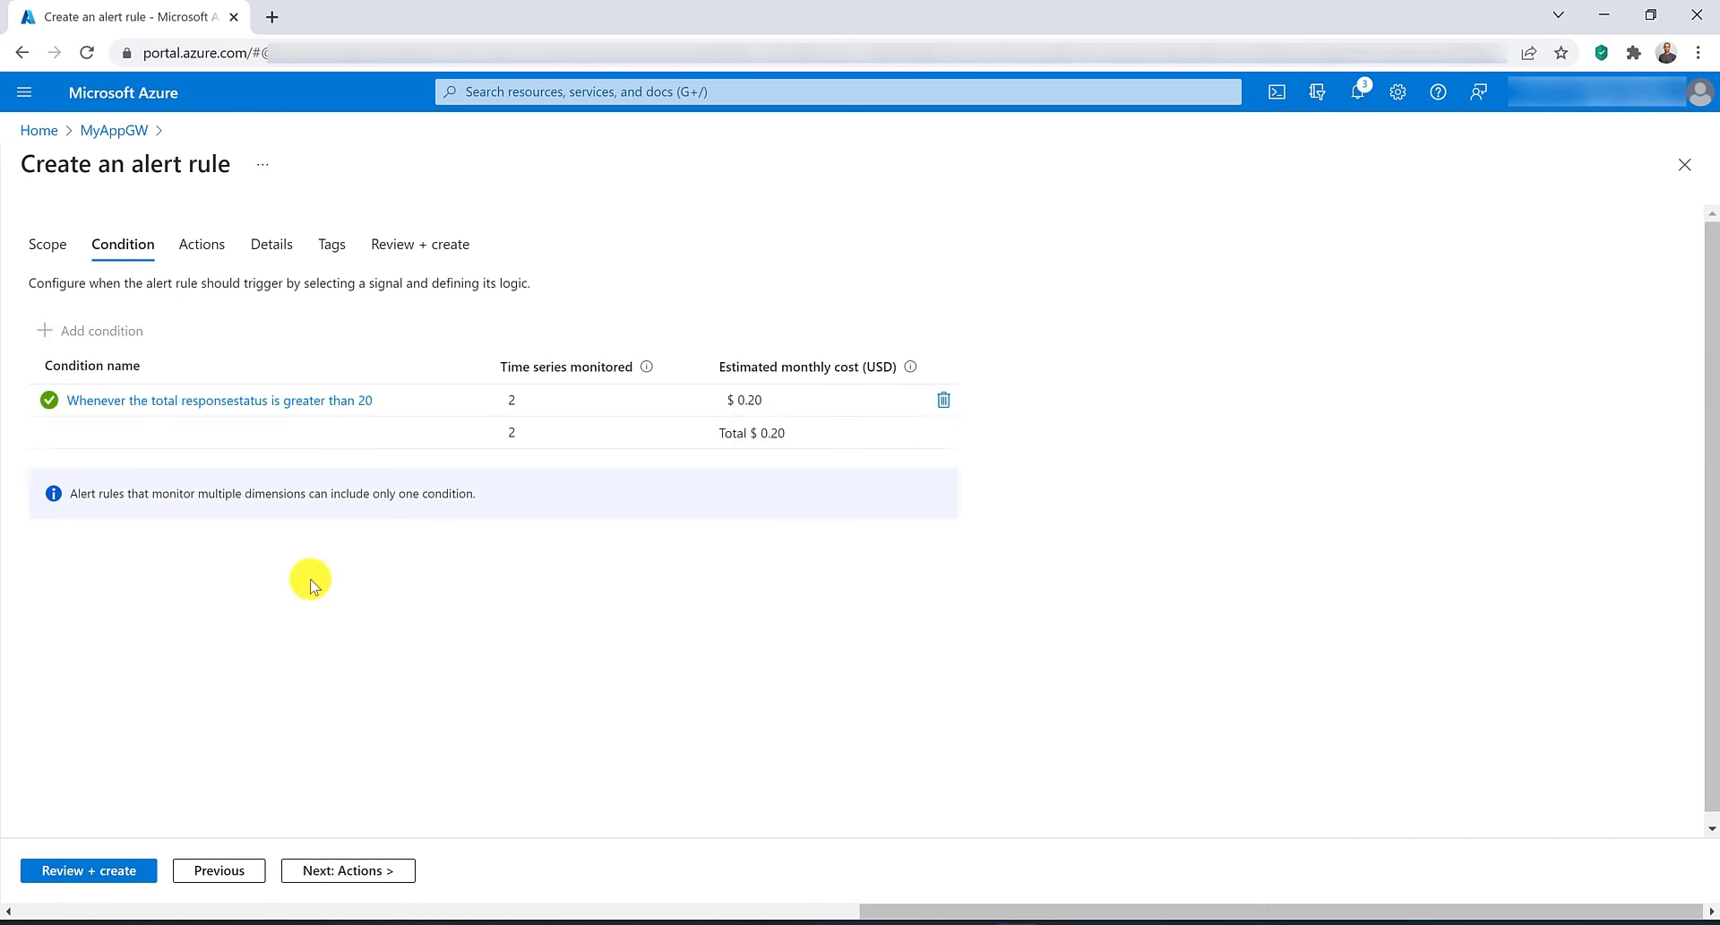
Name the alert rule responseAlert, then review and create it.
left_click(271, 244)
left_click(406, 569)
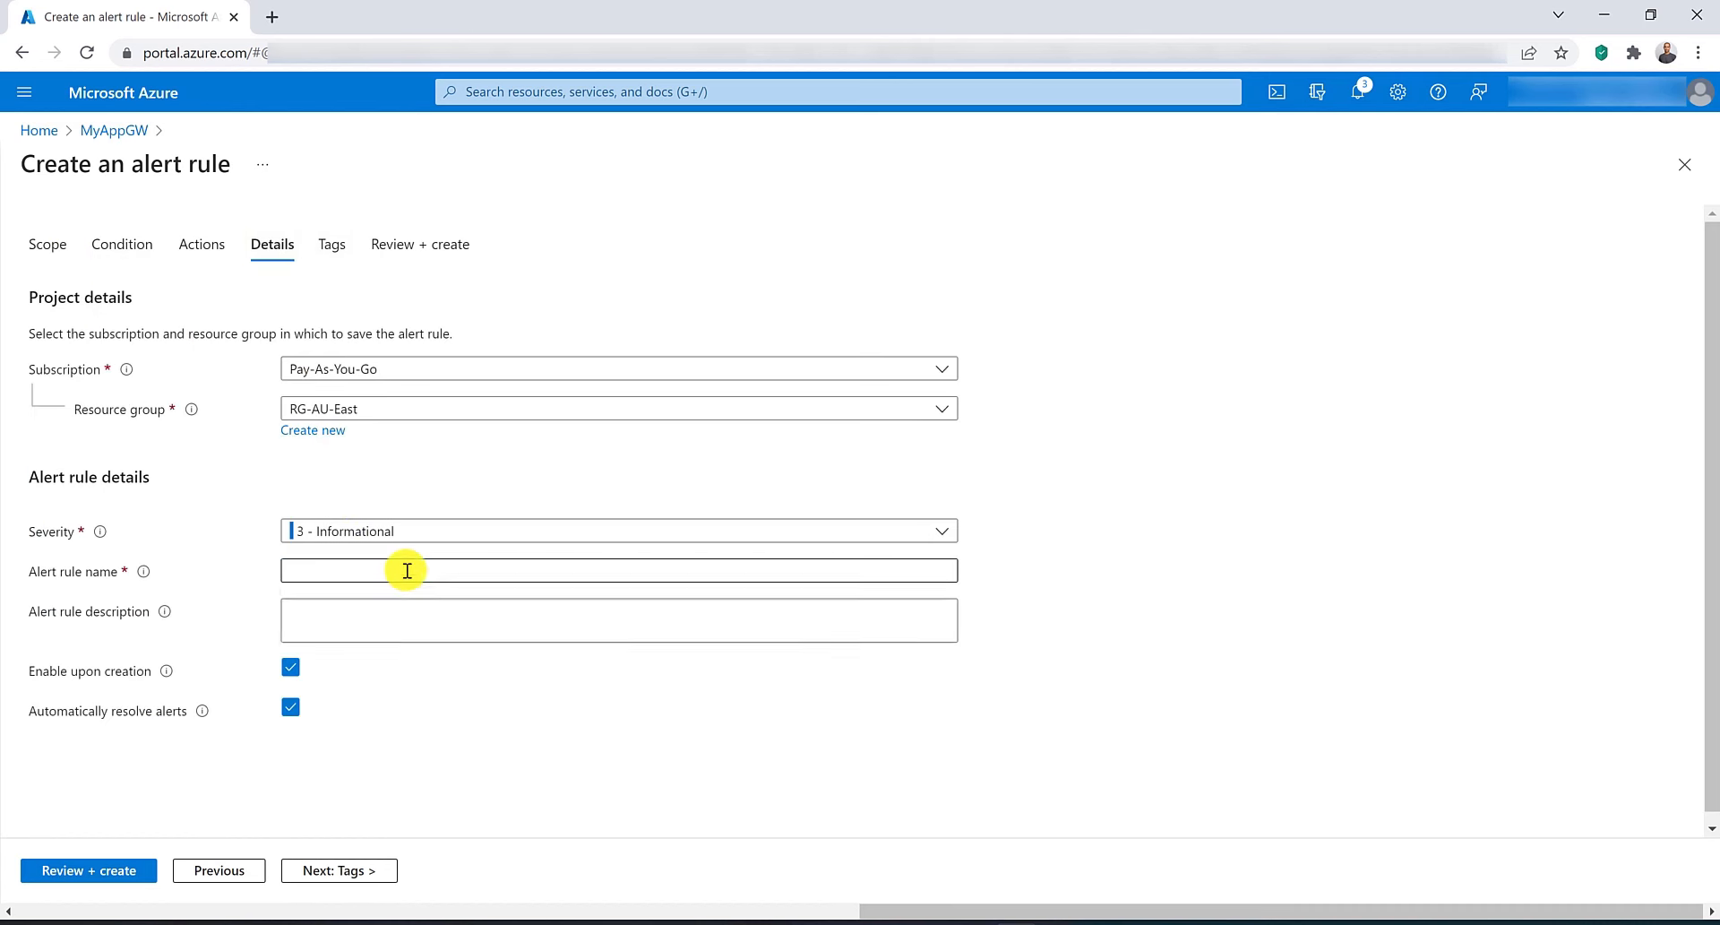
type("re")
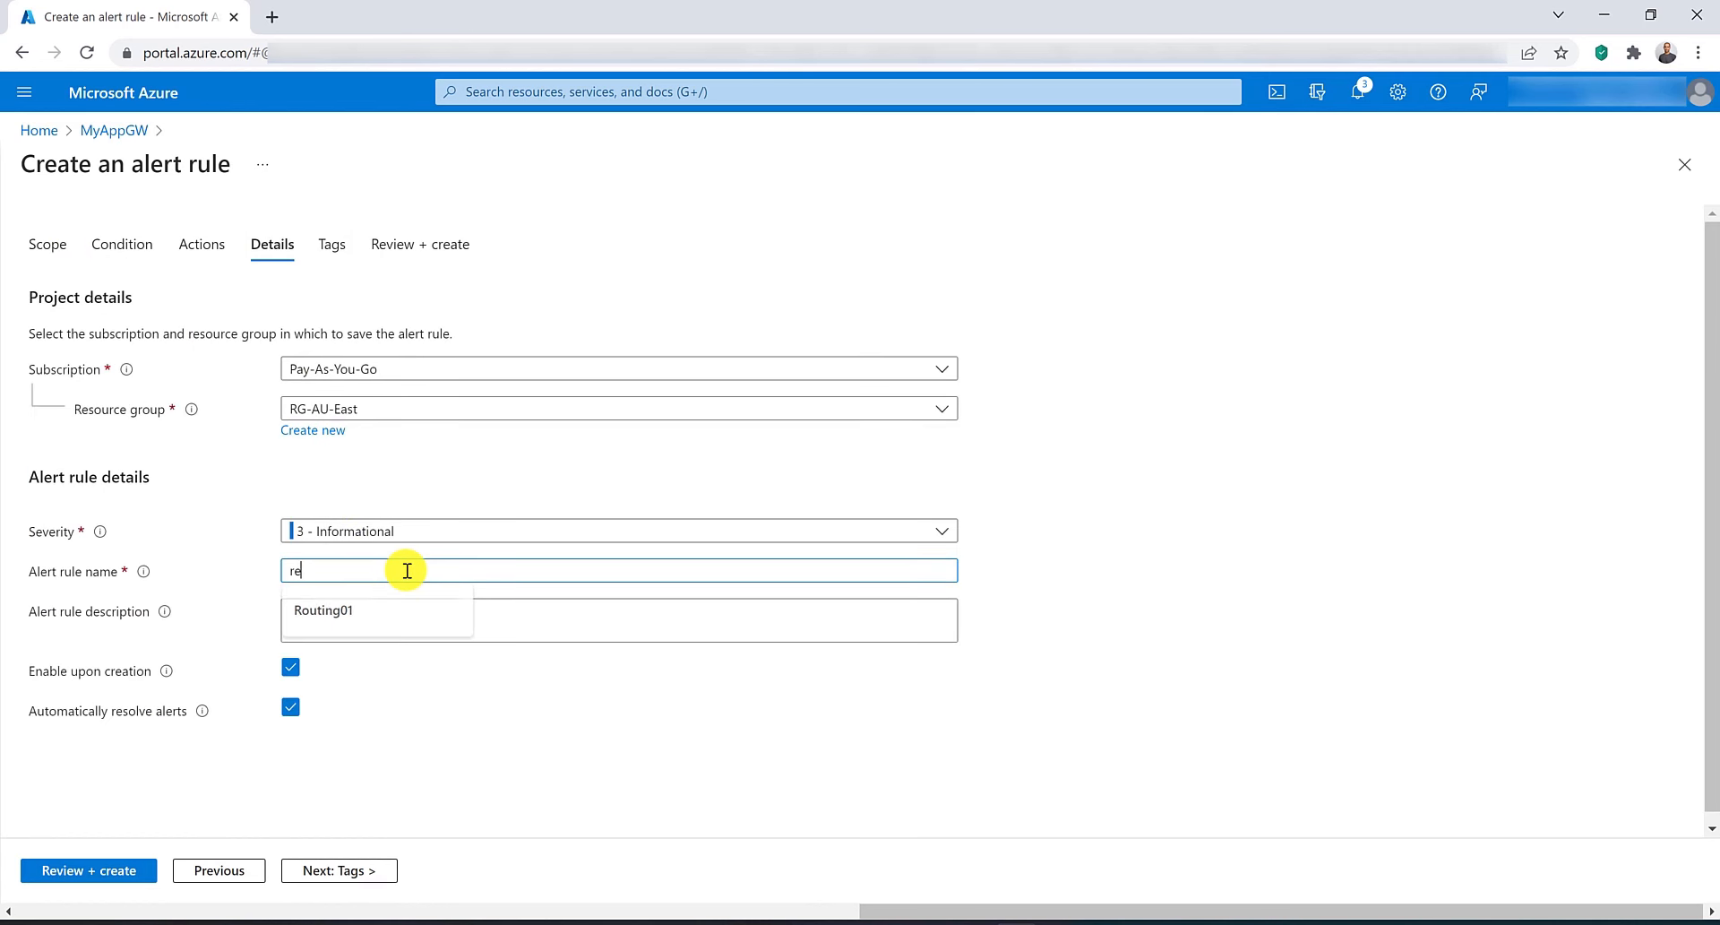
type("sponseAlert")
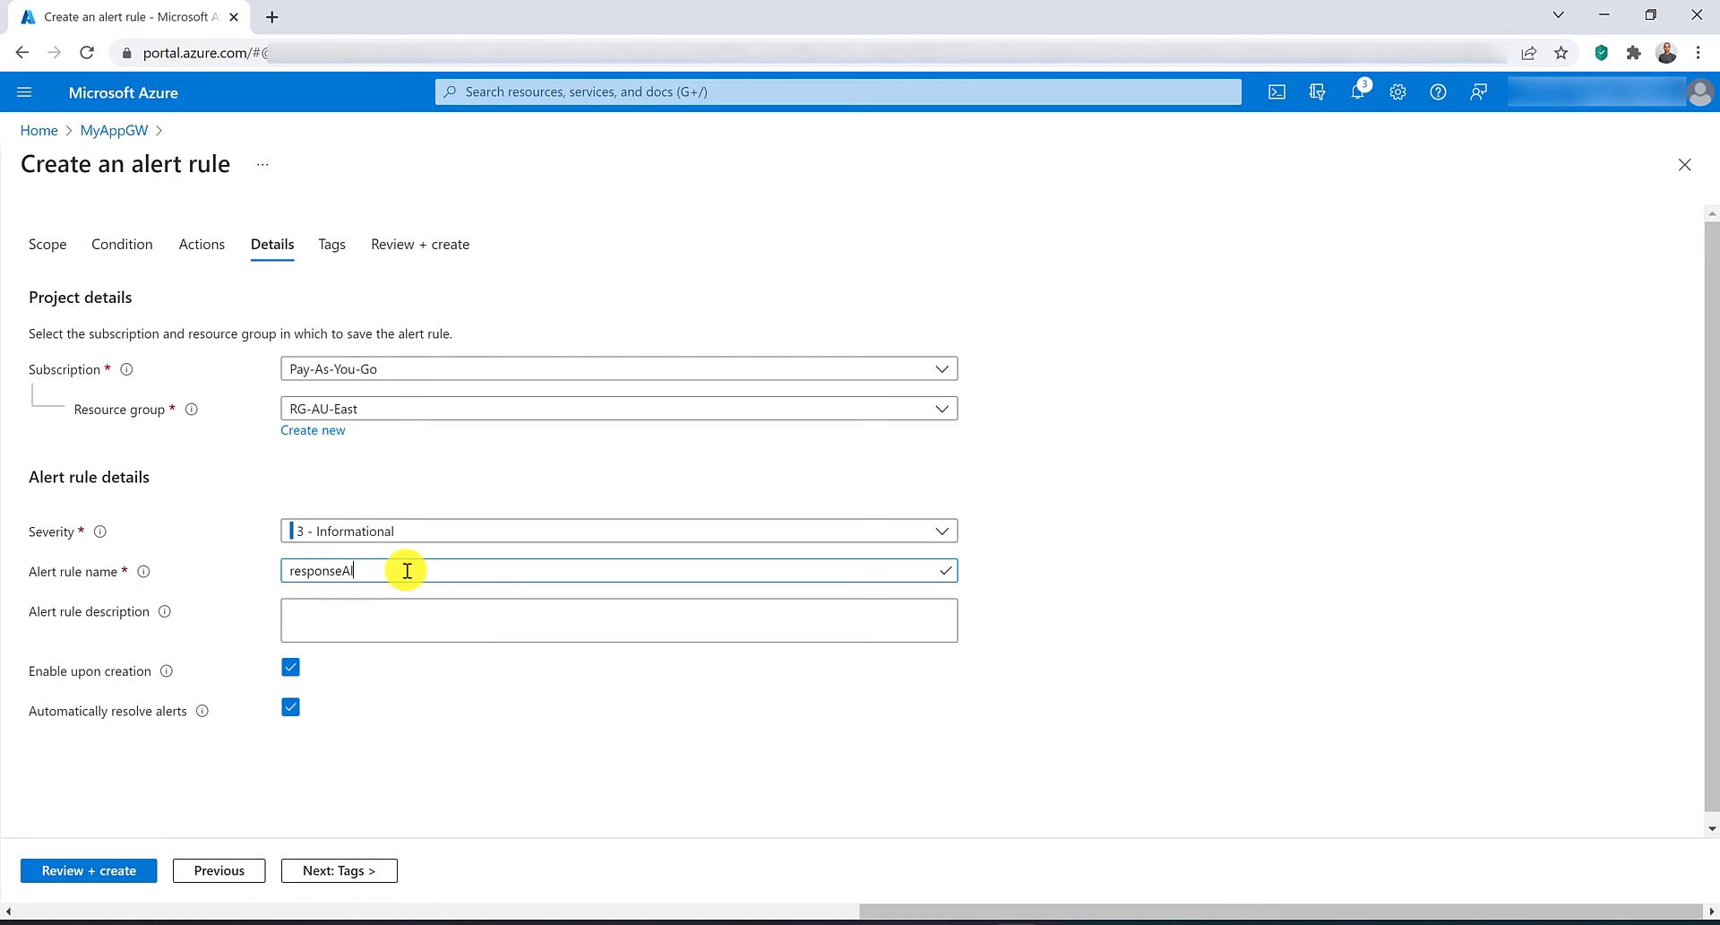
left_click(53, 887)
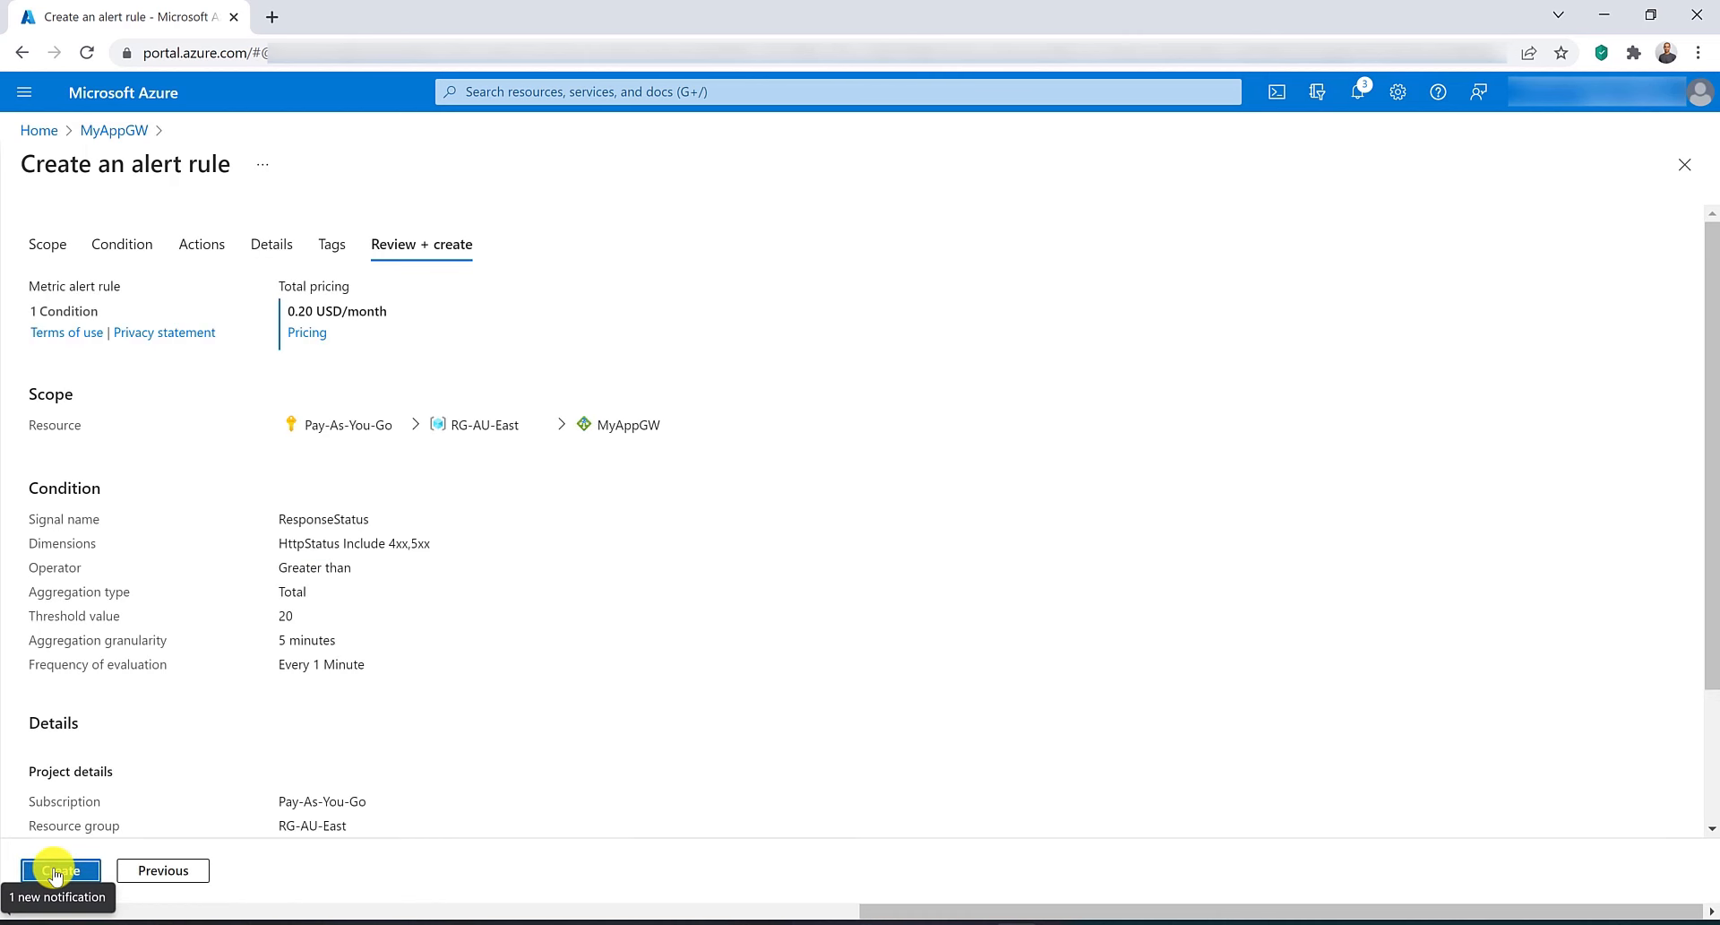
left_click(54, 887)
Start another alert rule and pick the Failed Requests signal.
left_click(363, 223)
left_click(359, 266)
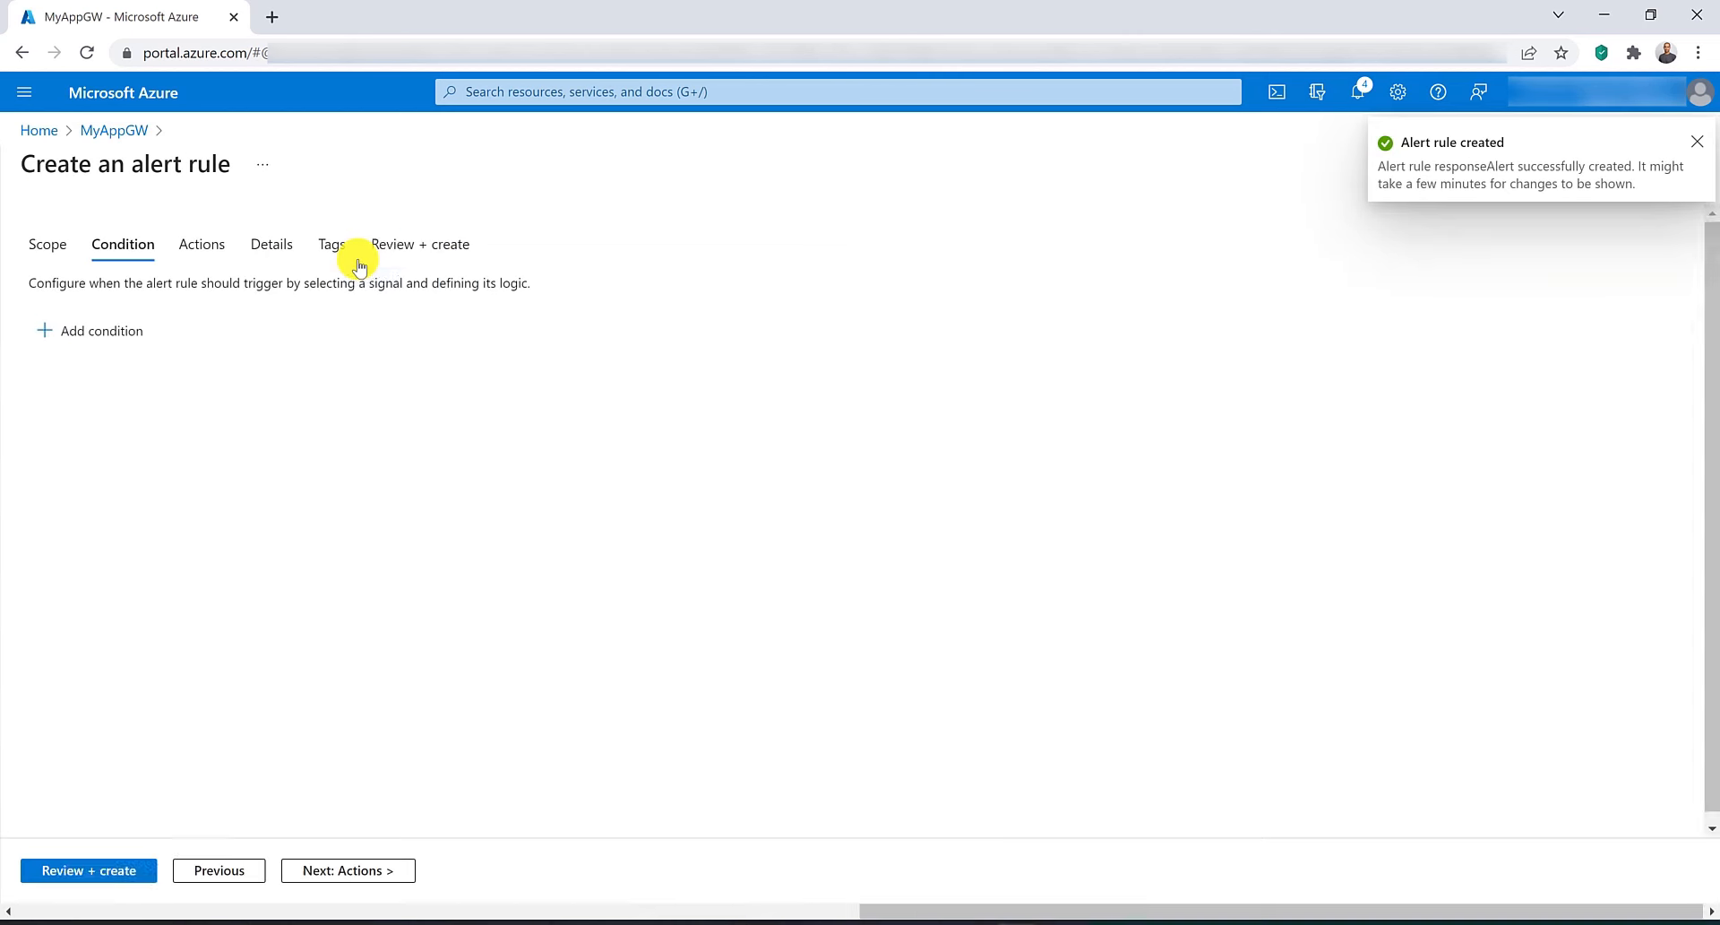
left_click(1004, 330)
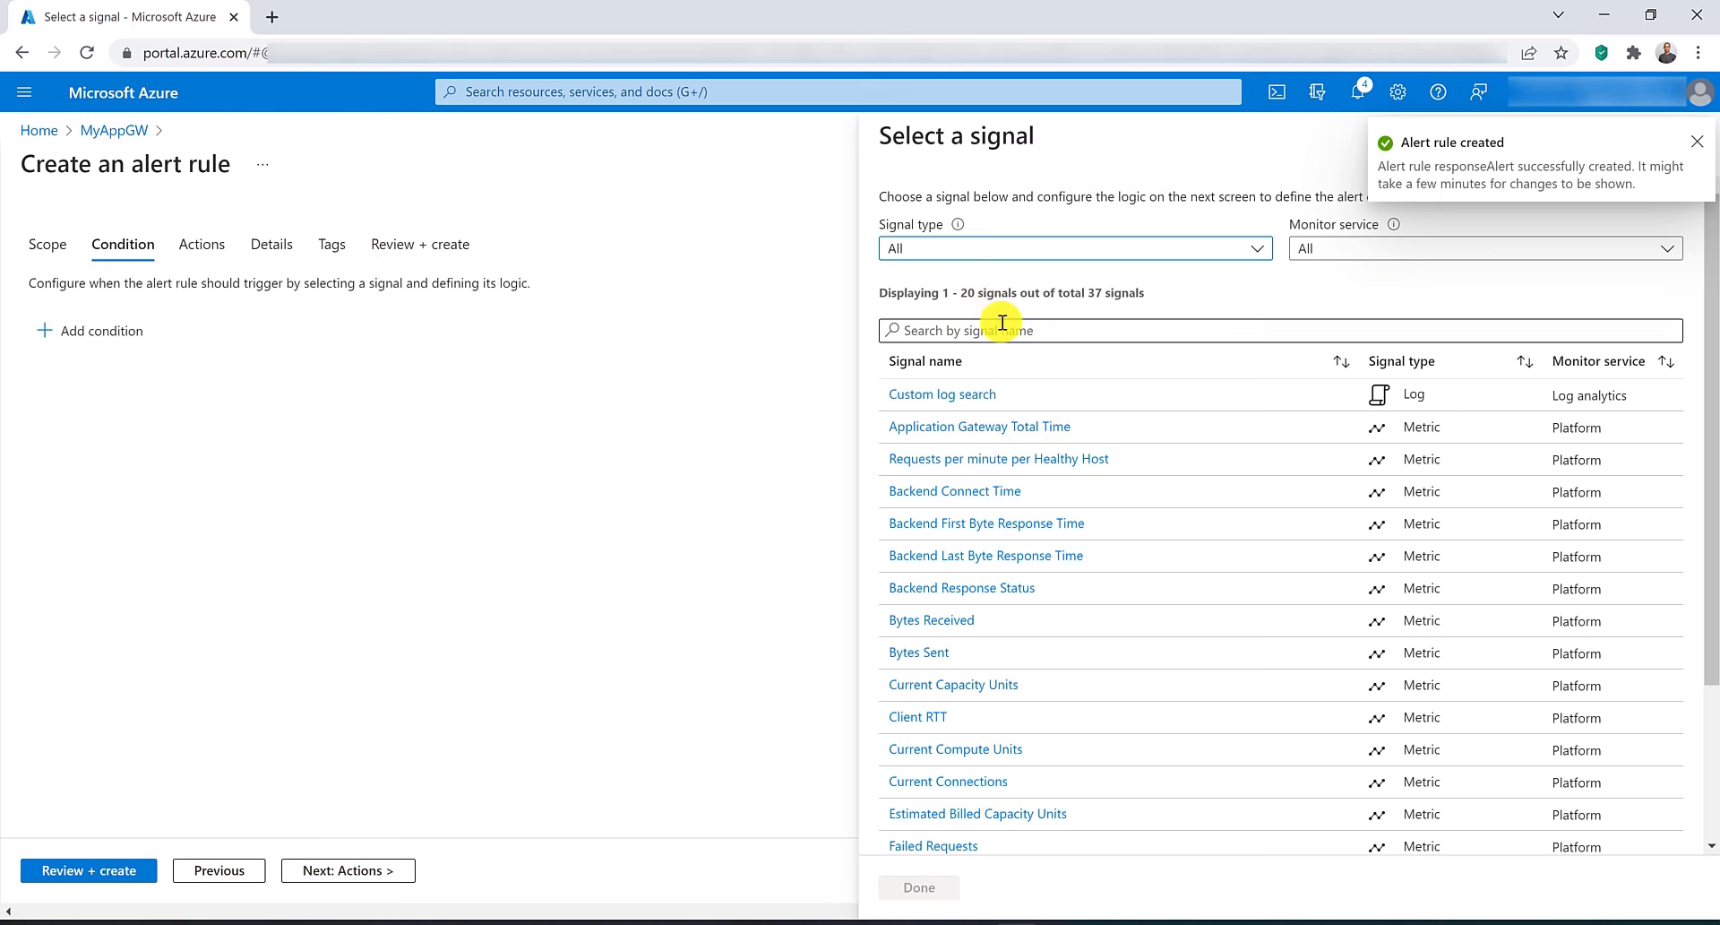
type("failed")
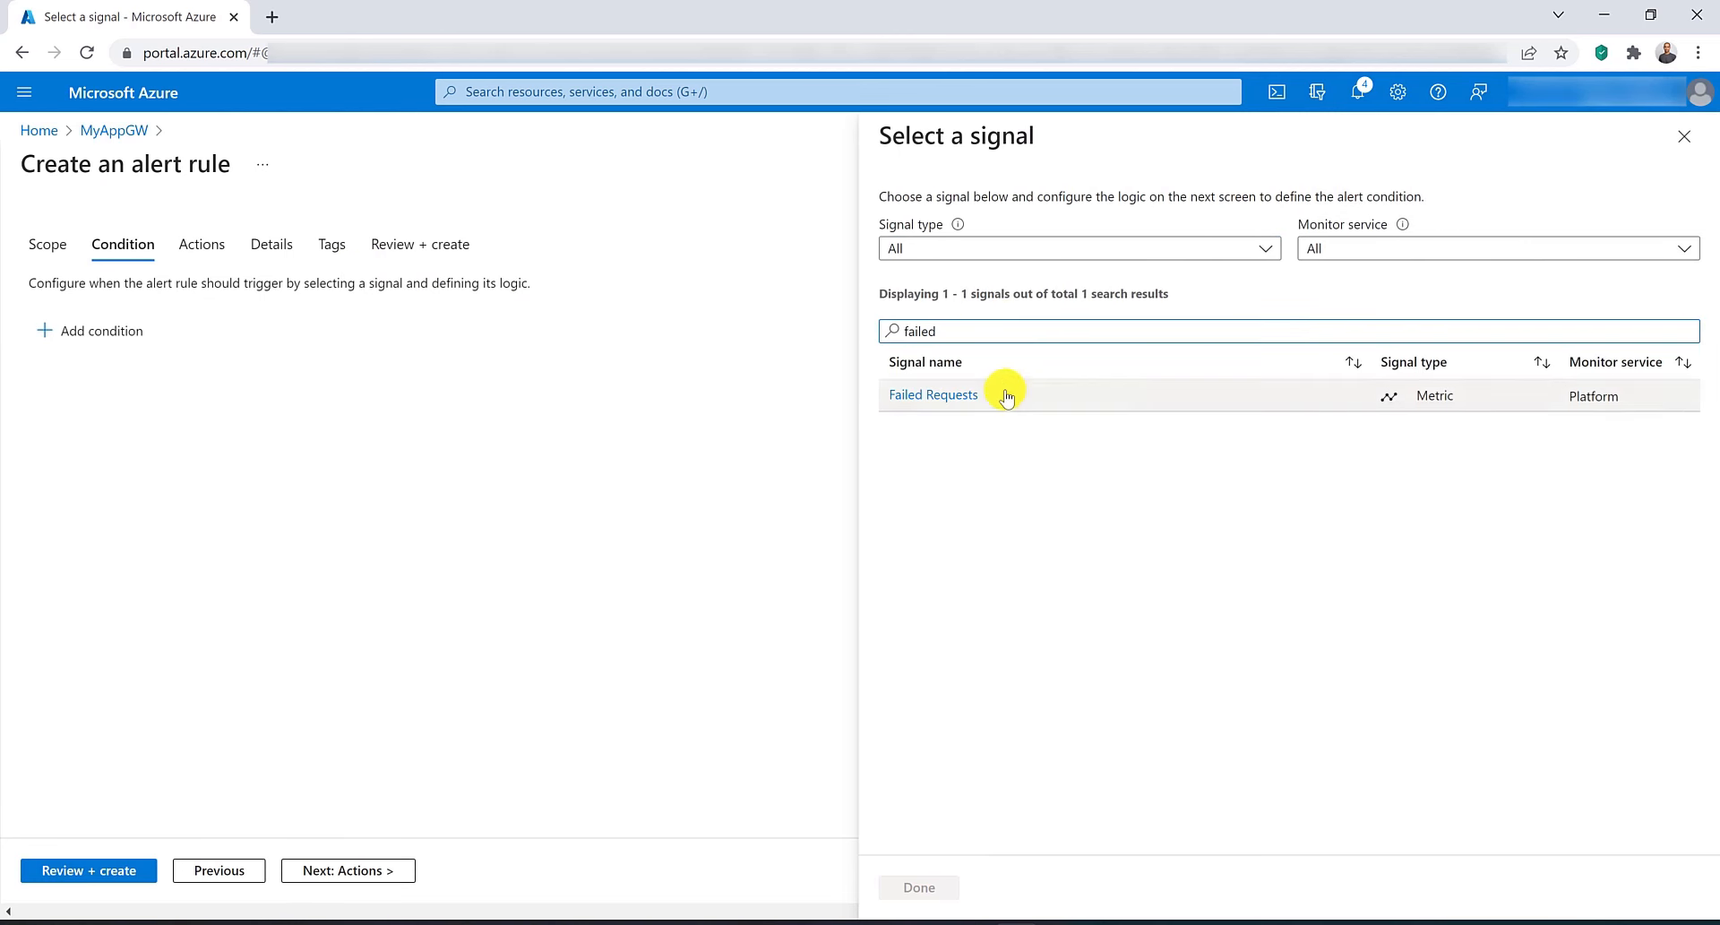
left_click(977, 395)
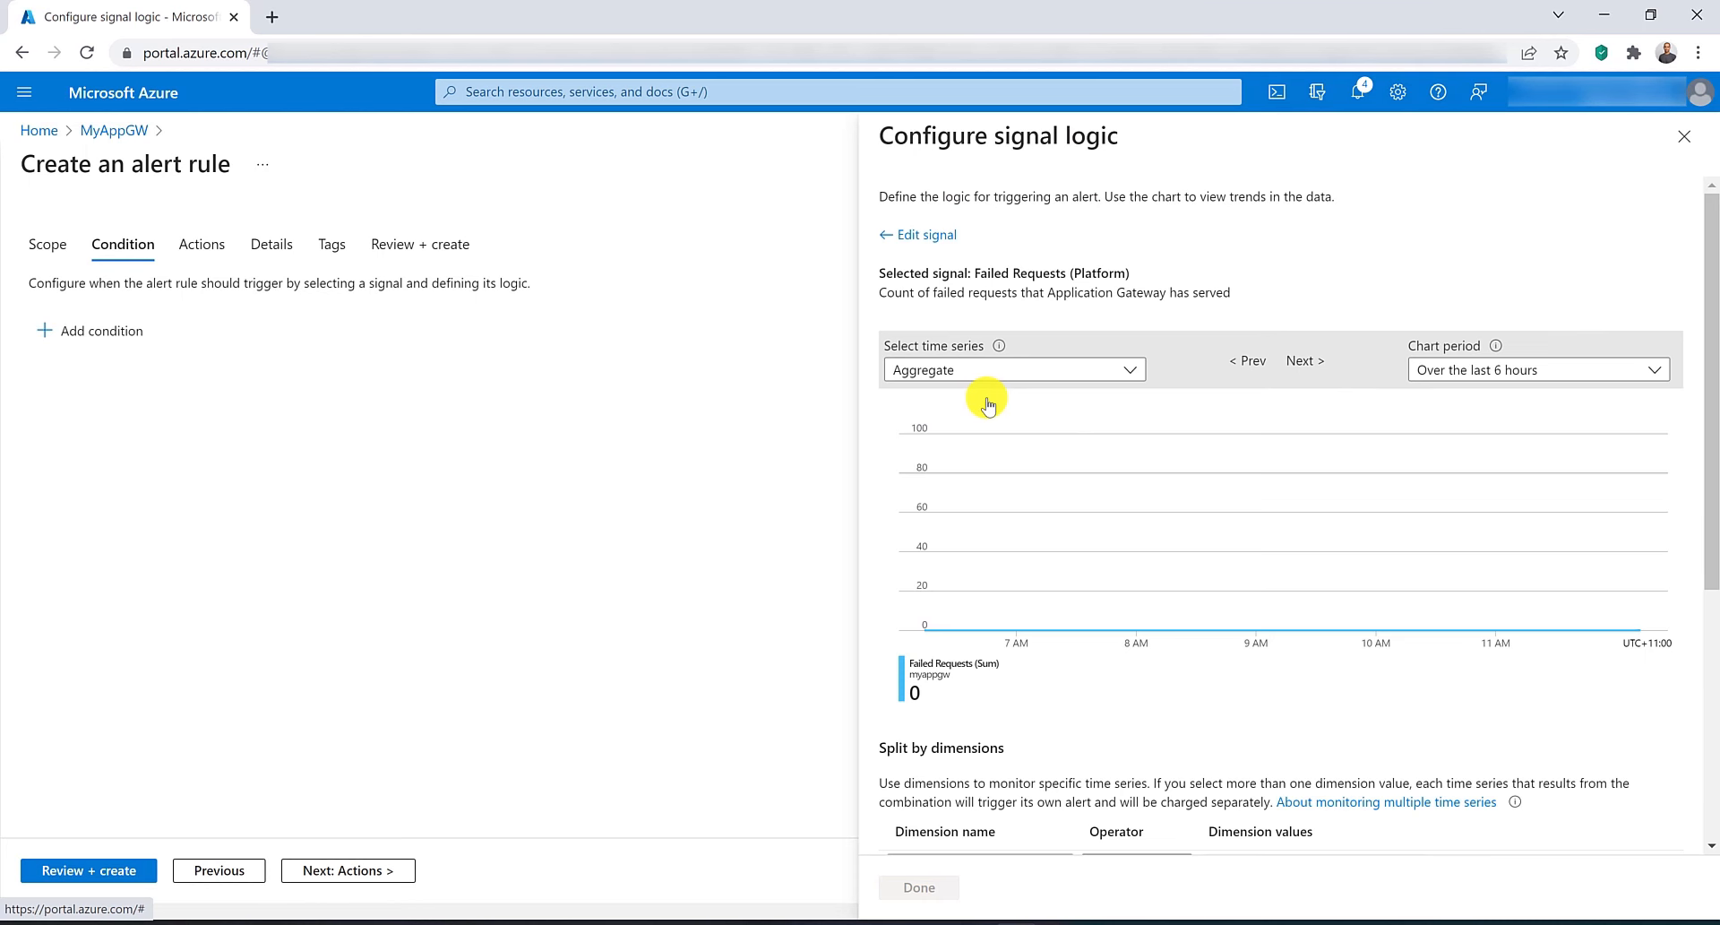
Split the condition by BackendPool HttpSettings with all current and future values, set the threshold greater than 5, and save it.
scroll(986, 398, "down", 3)
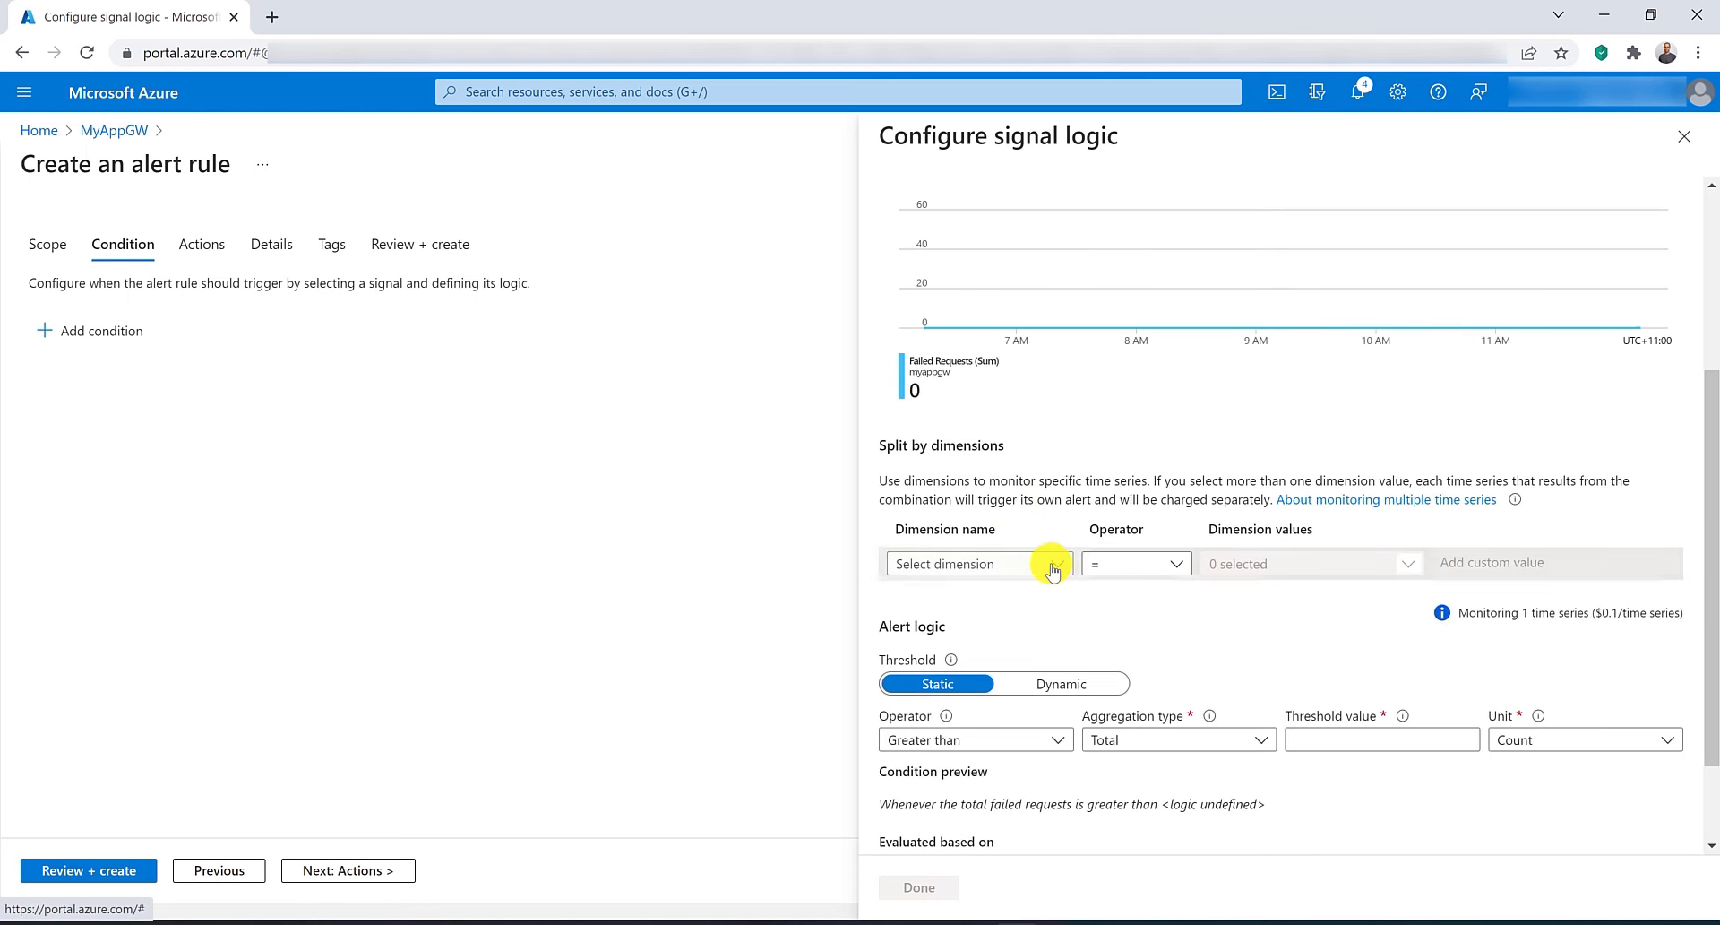
left_click(1040, 564)
left_click(1028, 594)
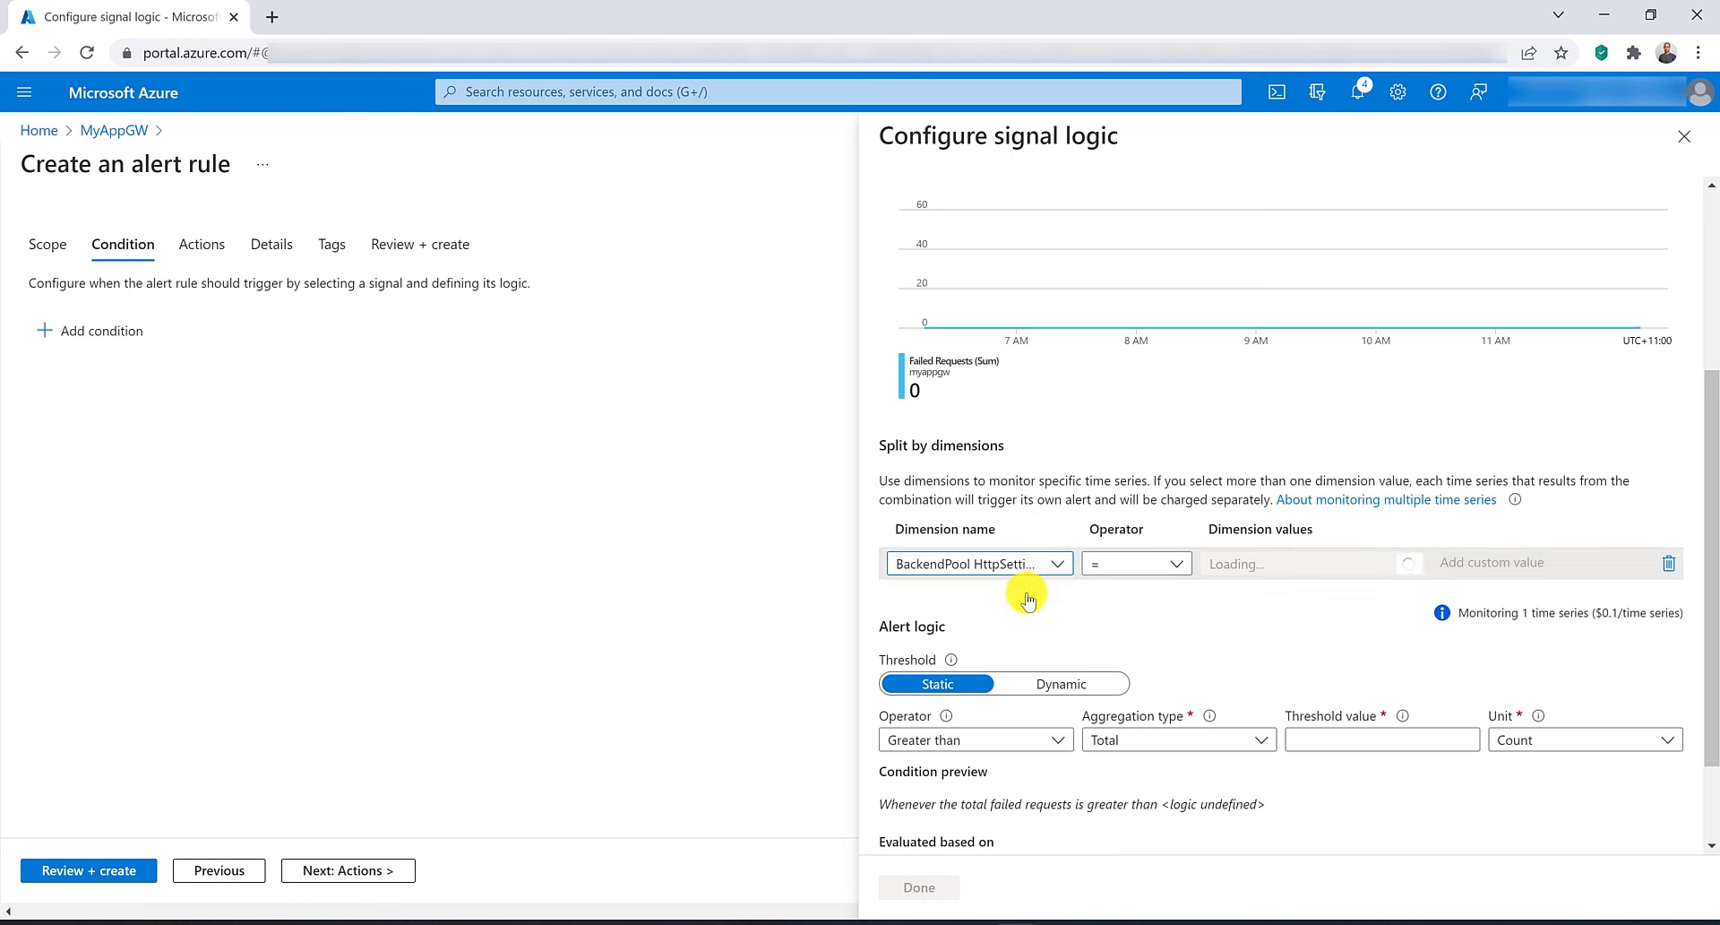
left_click(1321, 565)
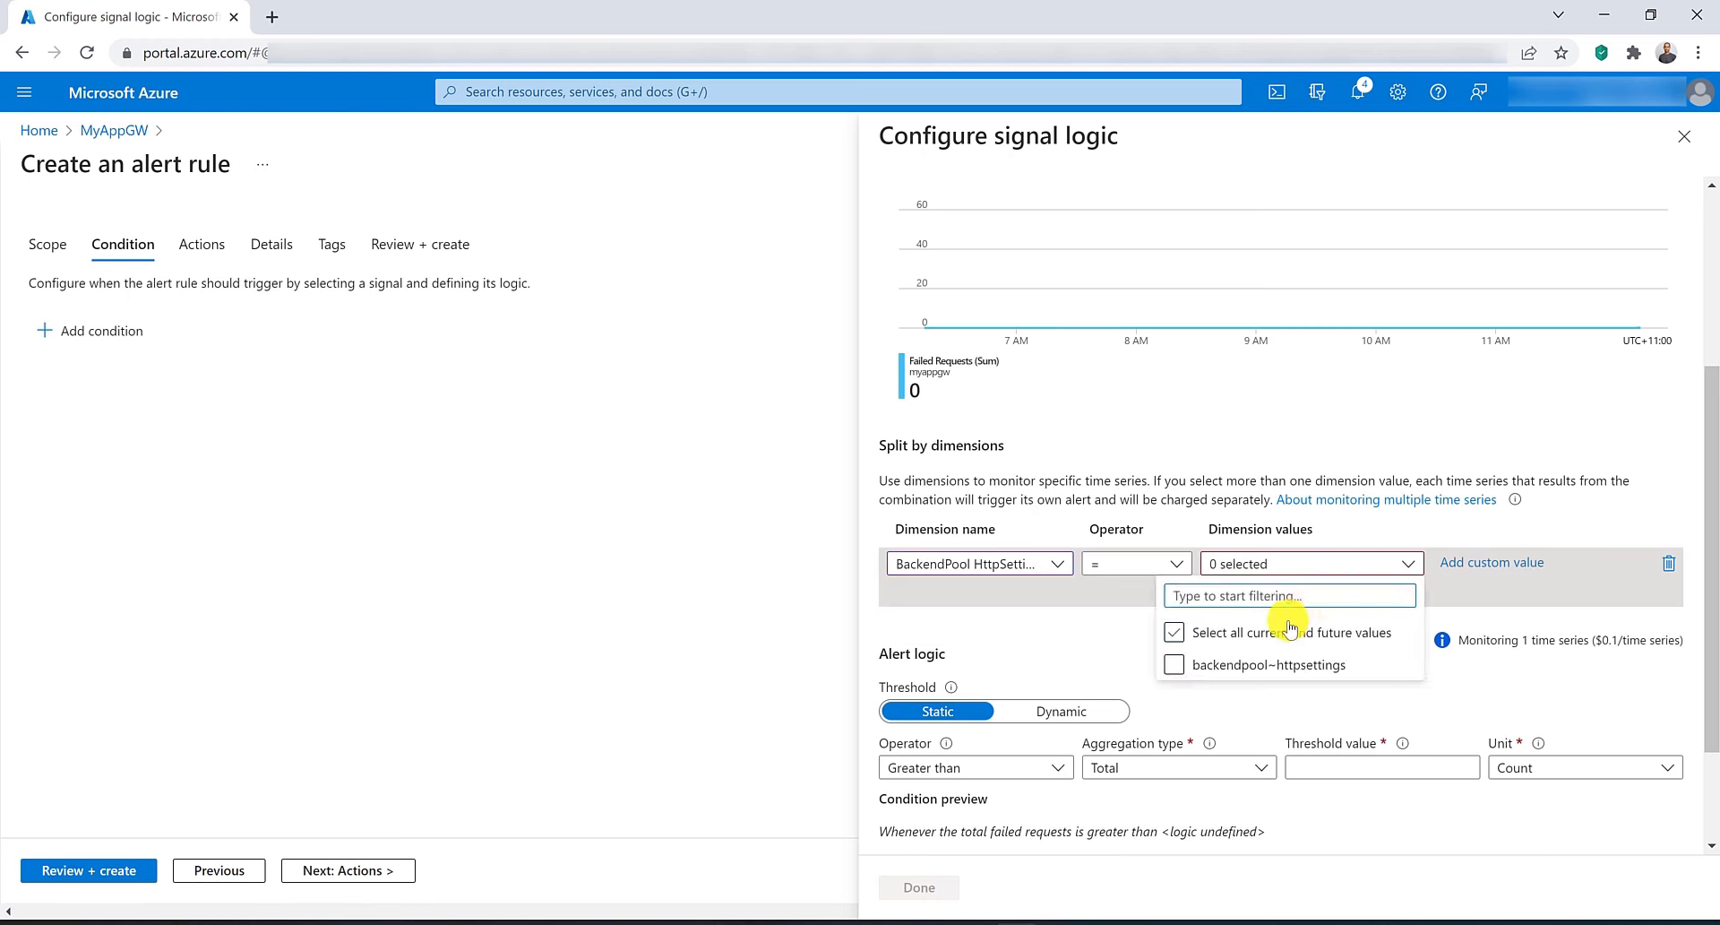
left_click(1327, 740)
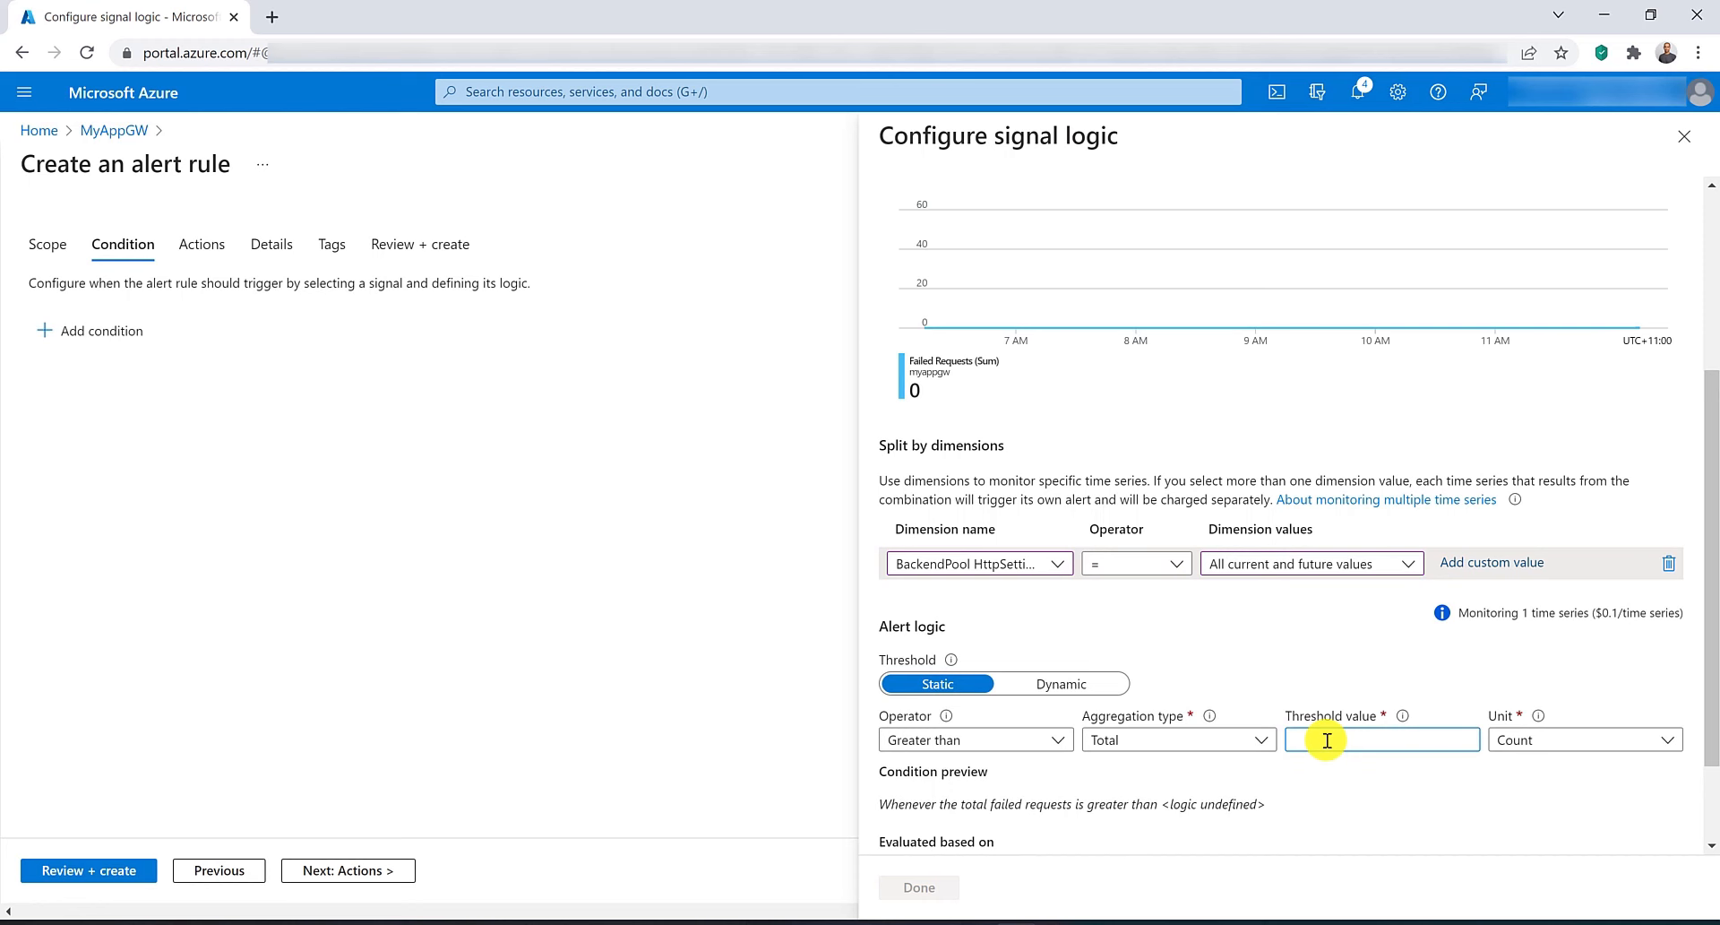
type("5")
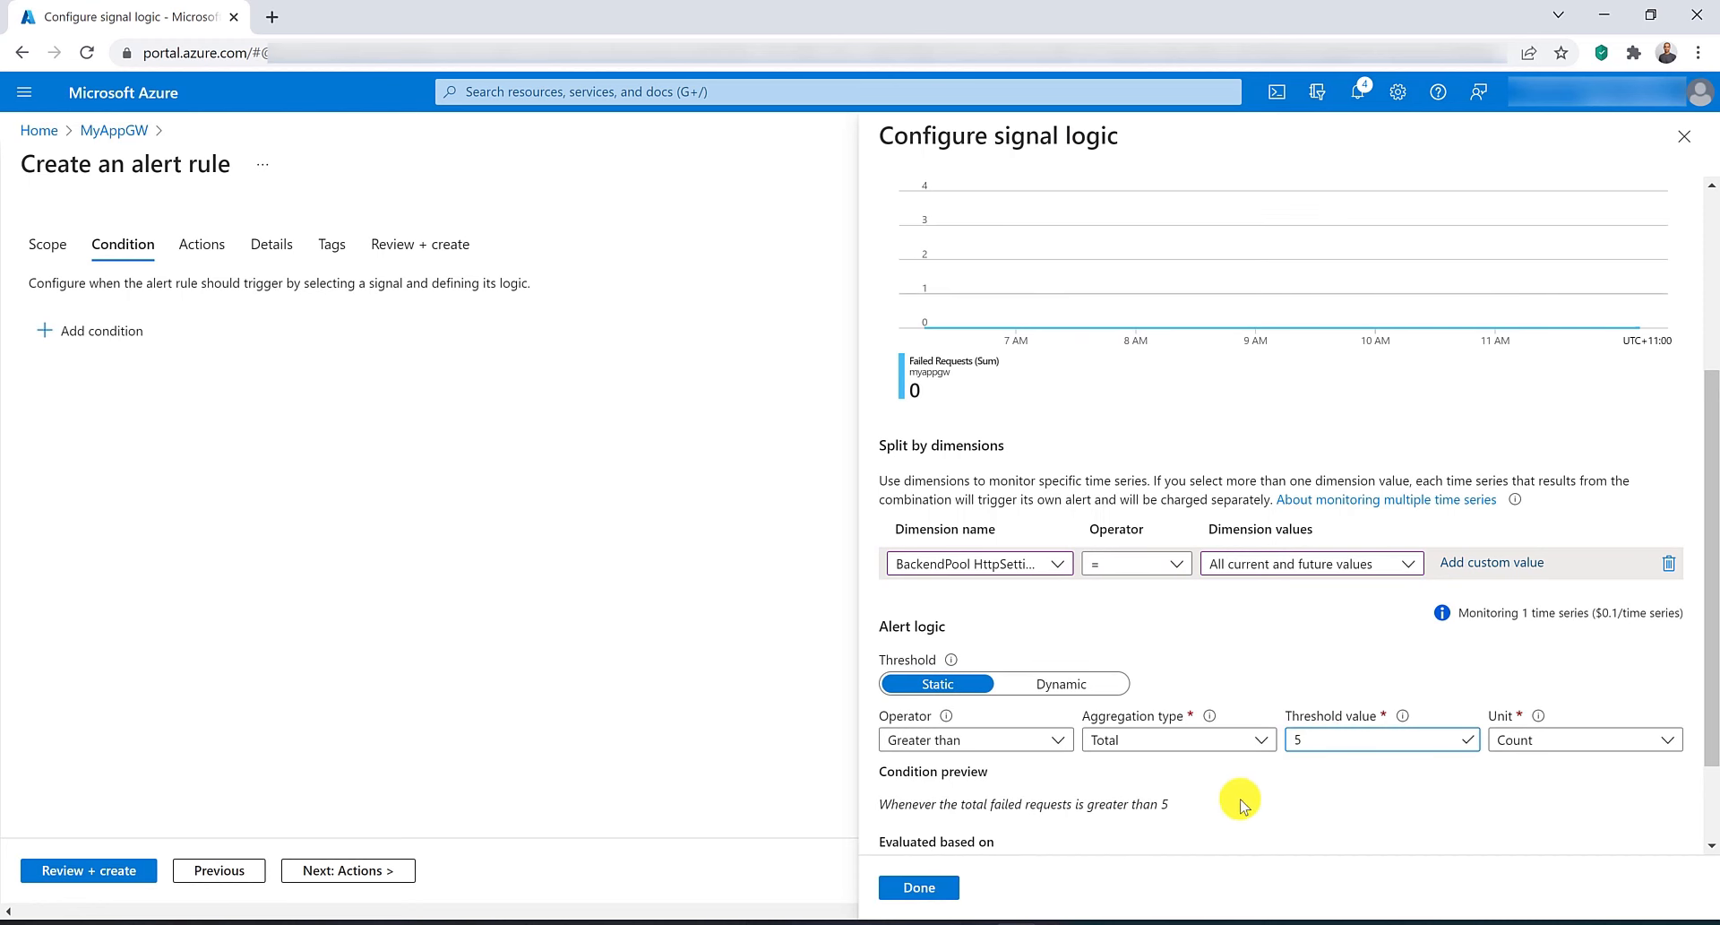
scroll(1240, 804, "down", 2)
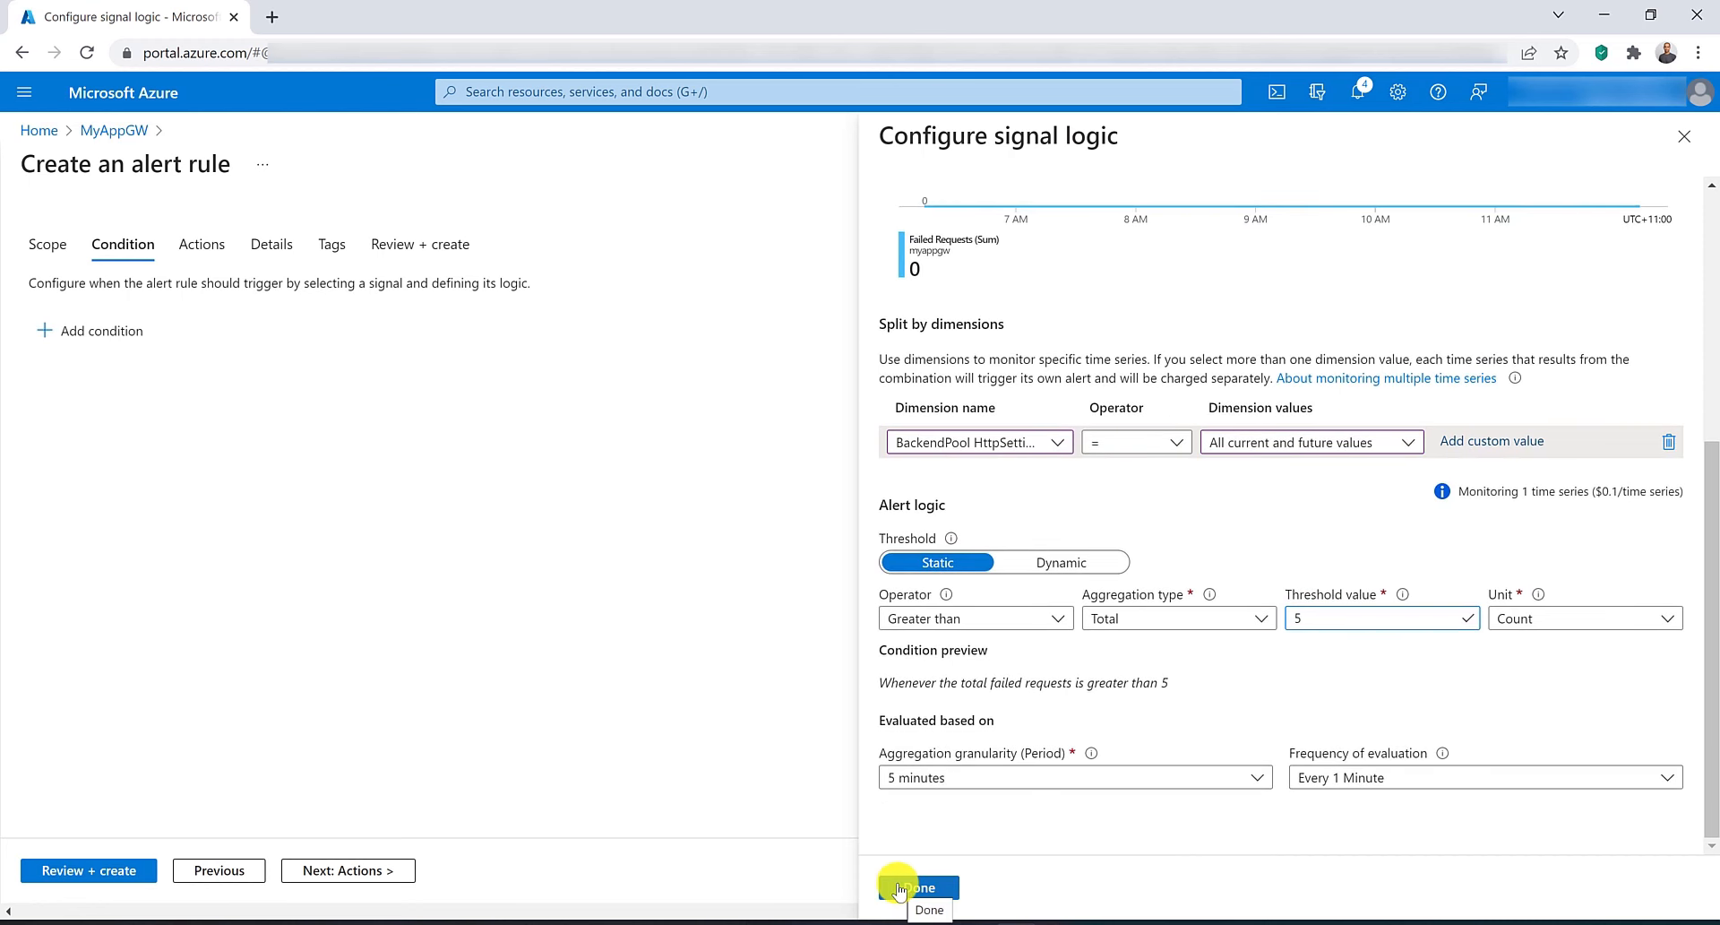
left_click(900, 889)
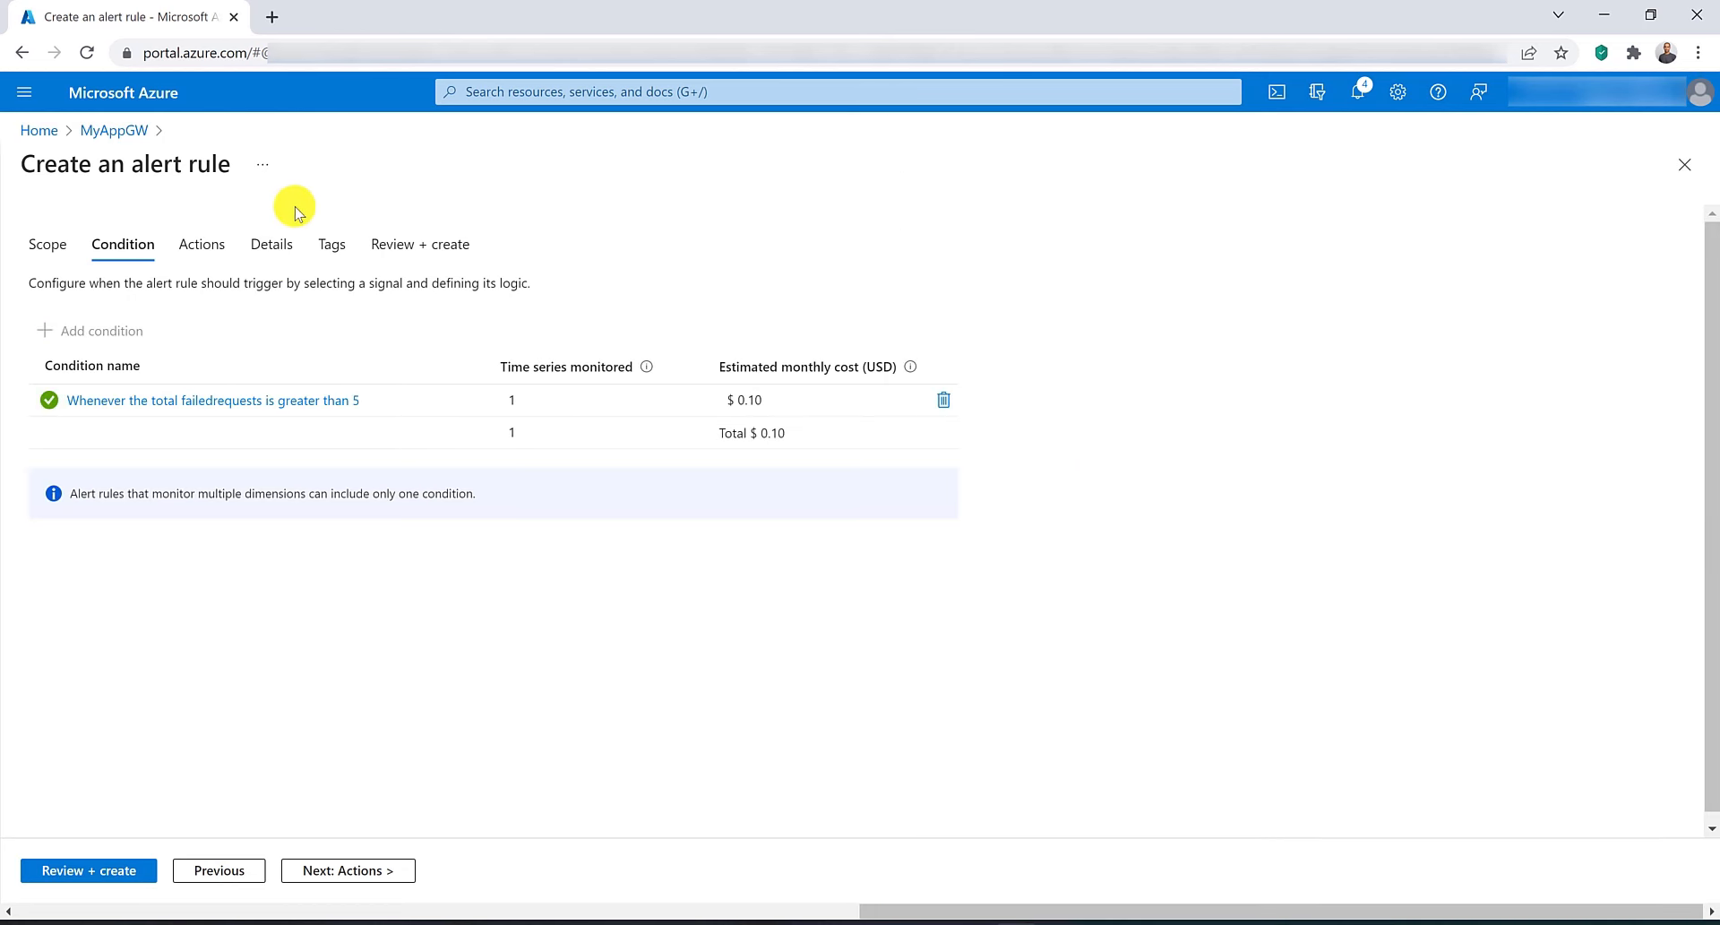
Name the alert rule FailedAlert, then review and create it.
left_click(271, 243)
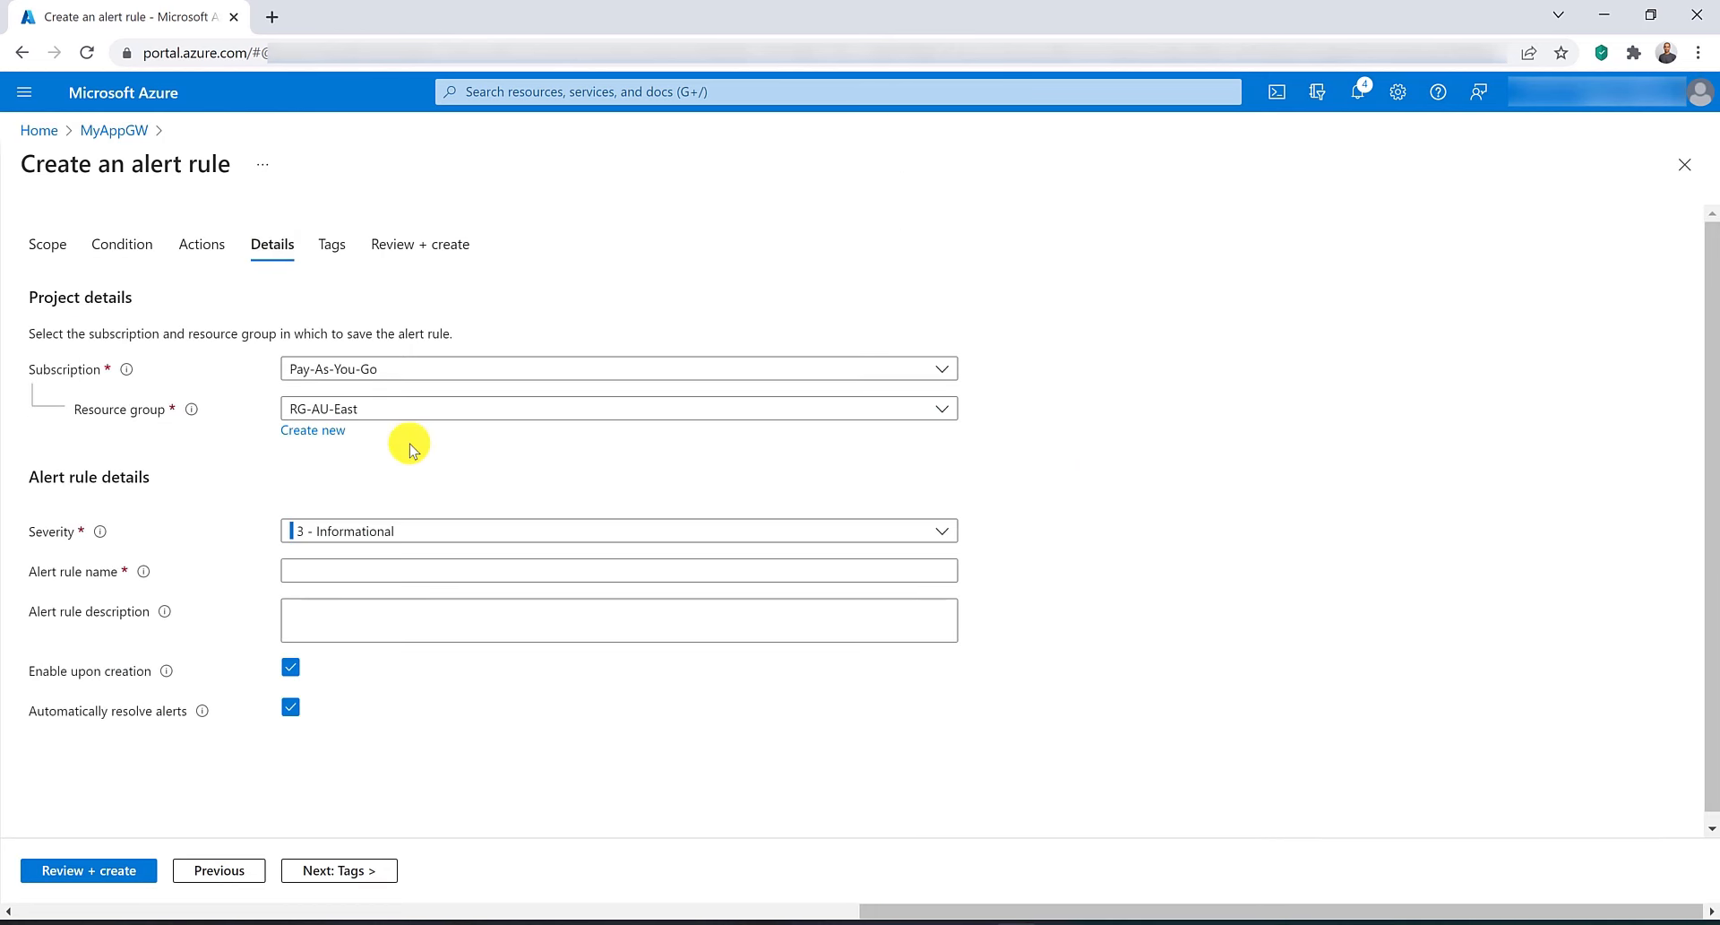
left_click(395, 568)
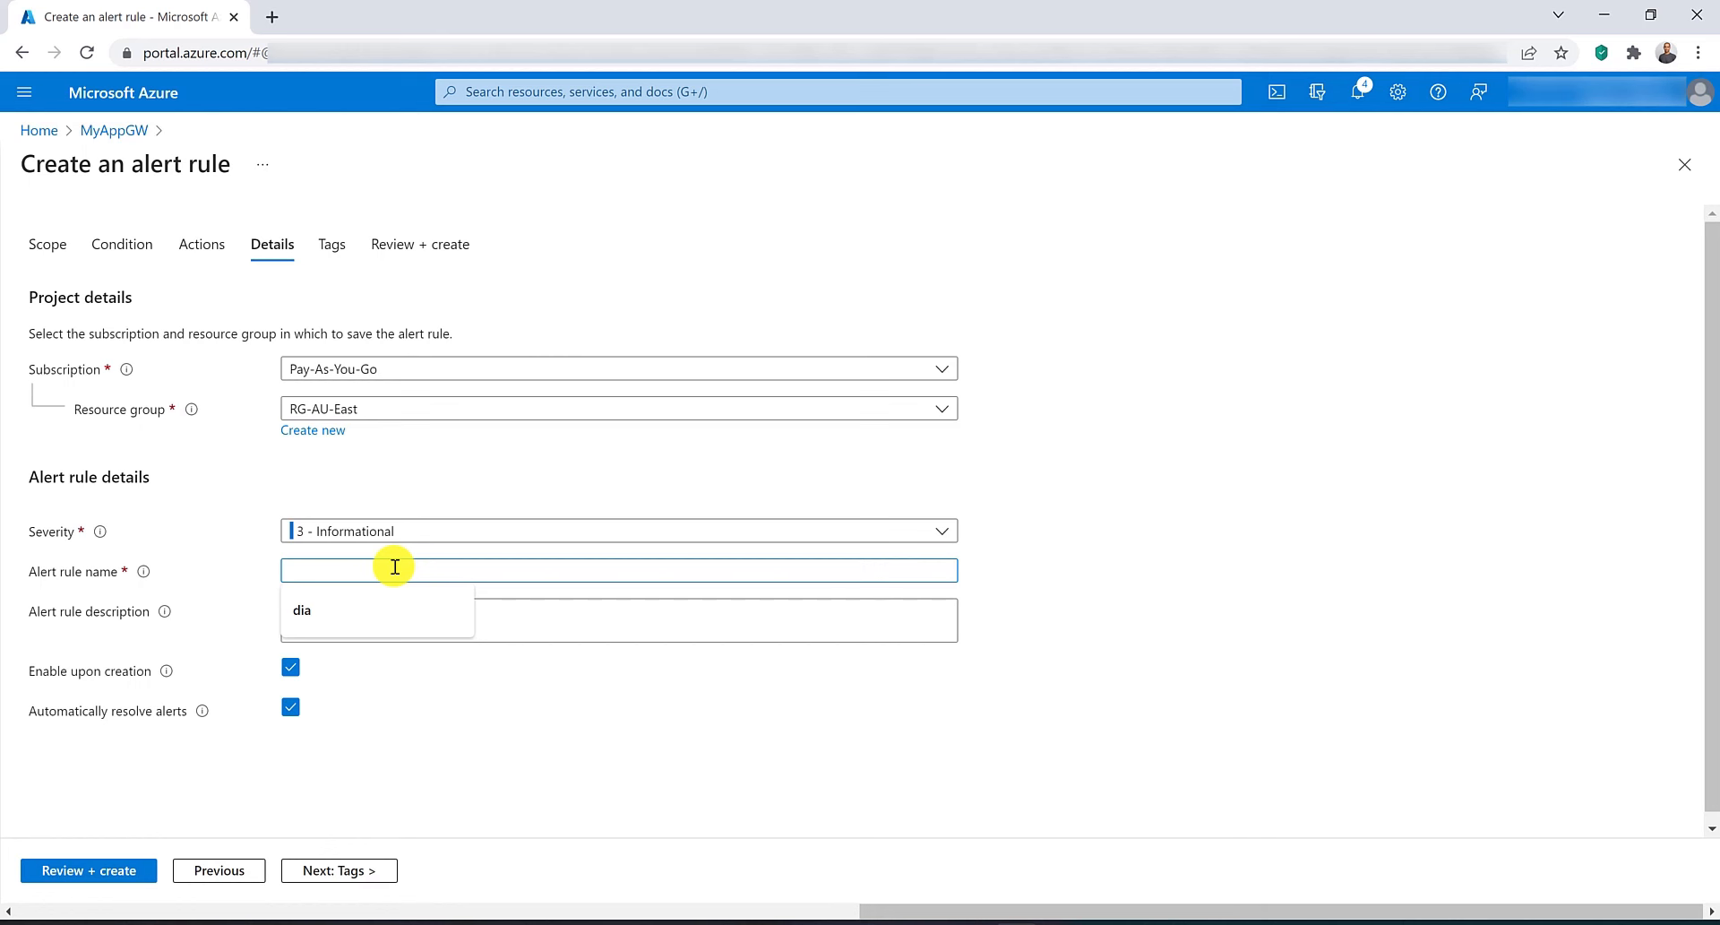
type("FailedAlert")
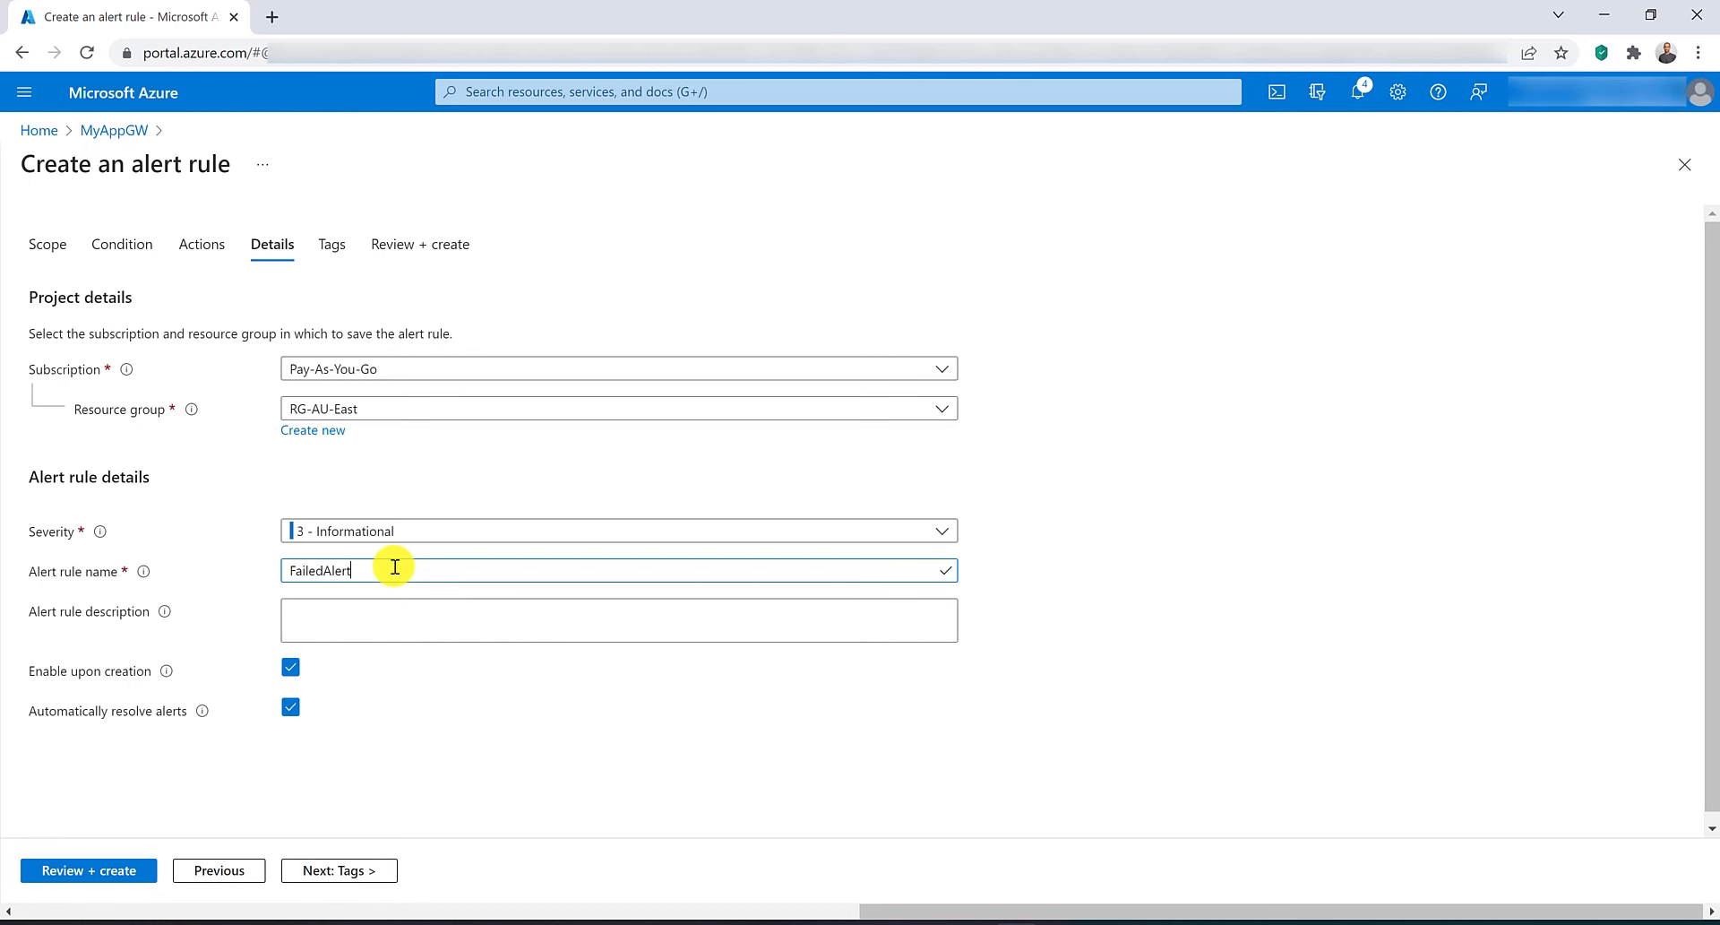
left_click(55, 872)
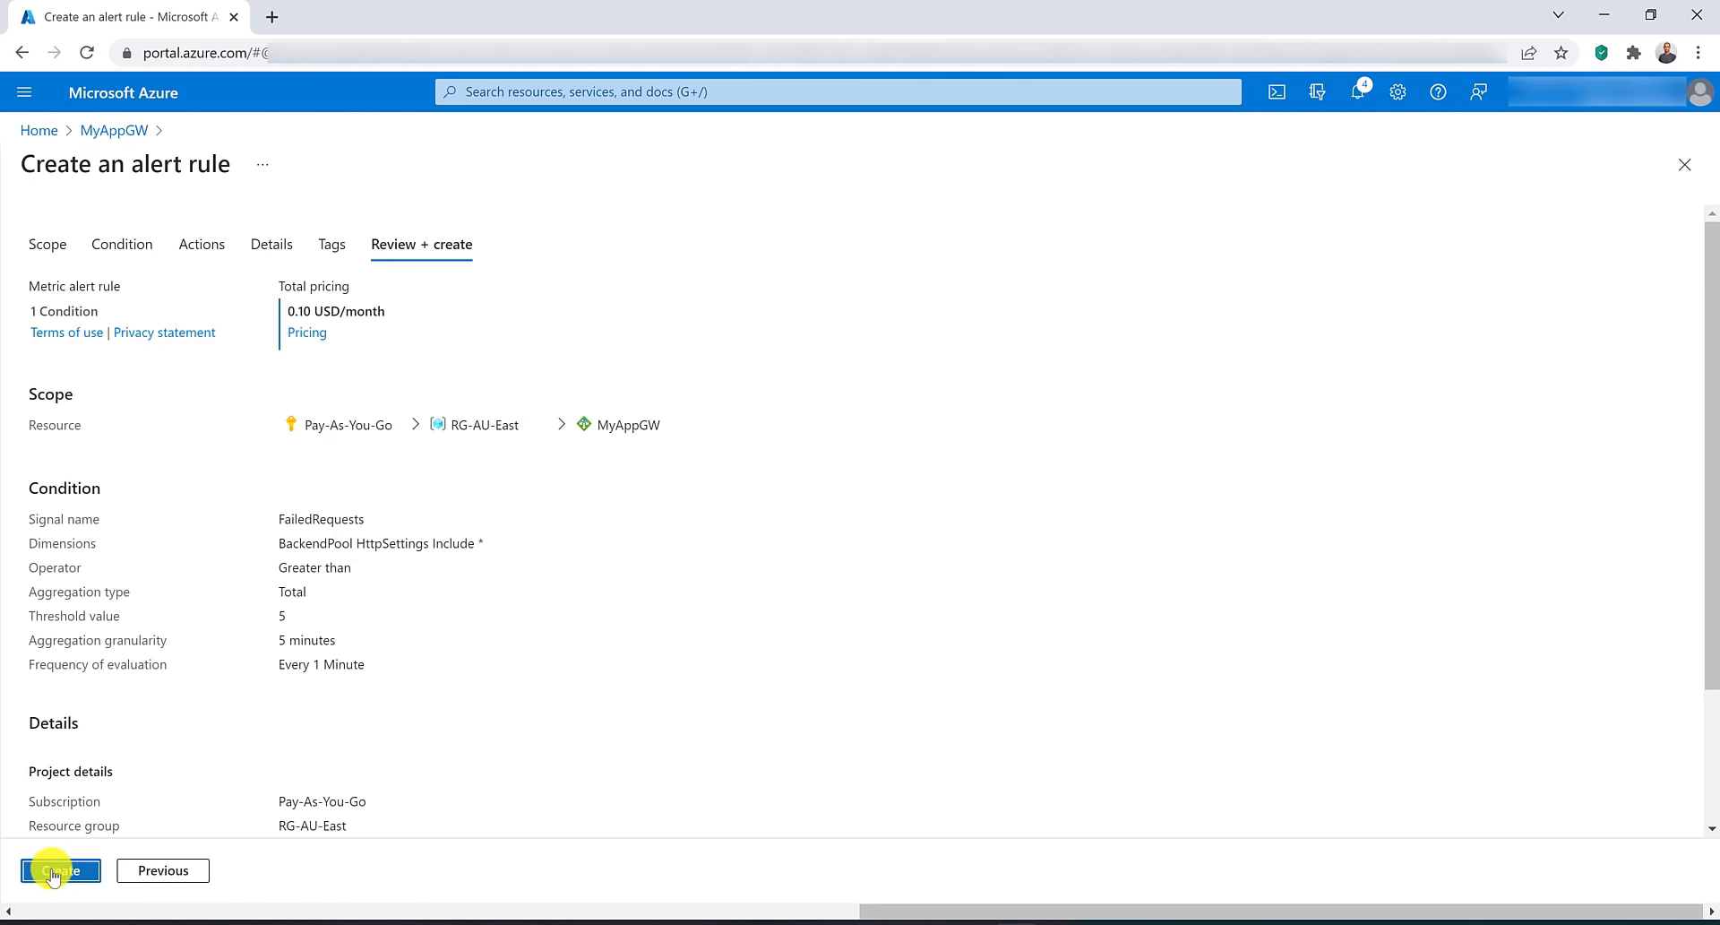
left_click(56, 871)
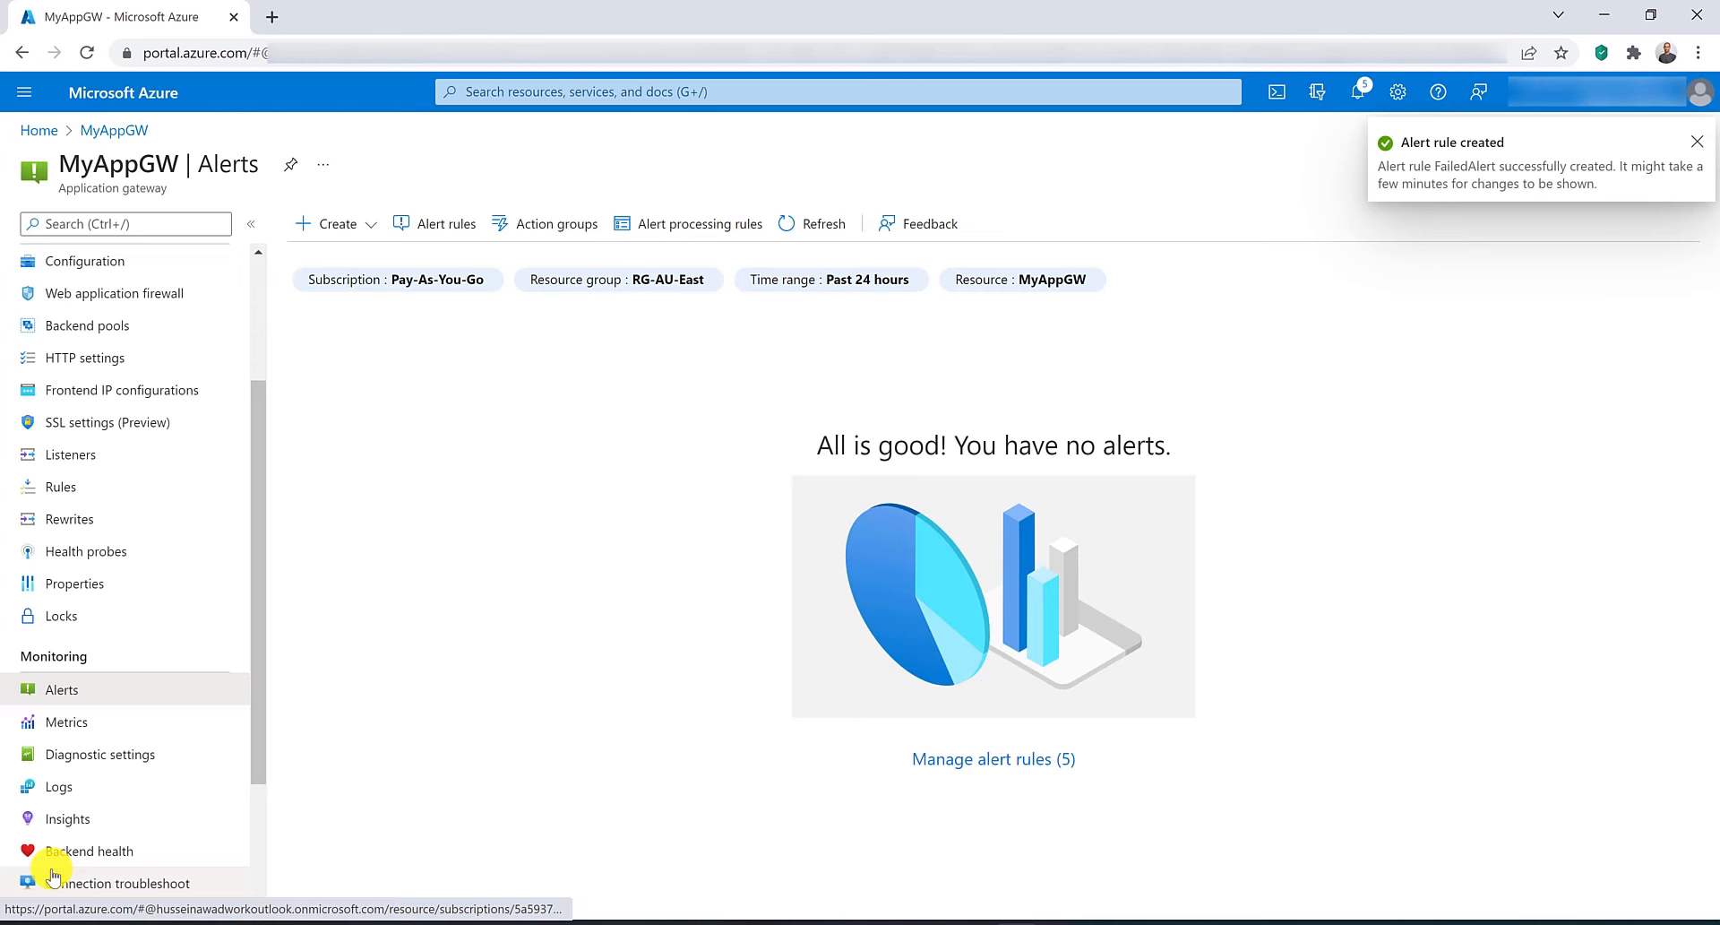
Start another alert rule and pick the Response Status signal.
left_click(348, 226)
left_click(373, 258)
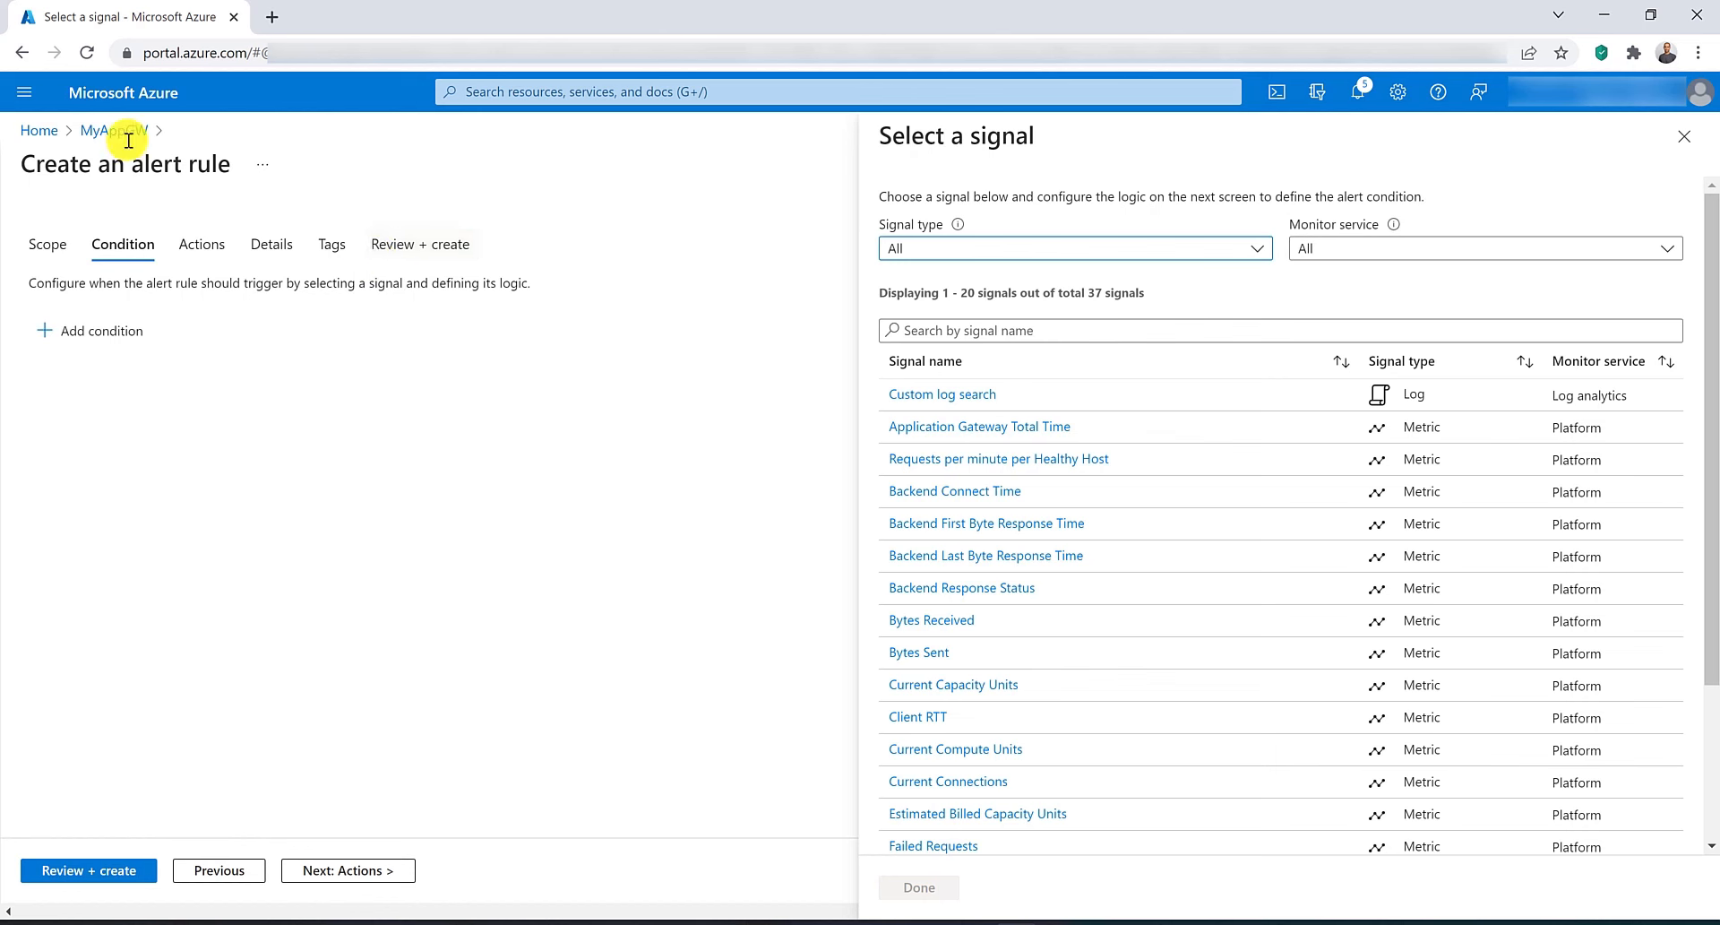
left_click(1060, 326)
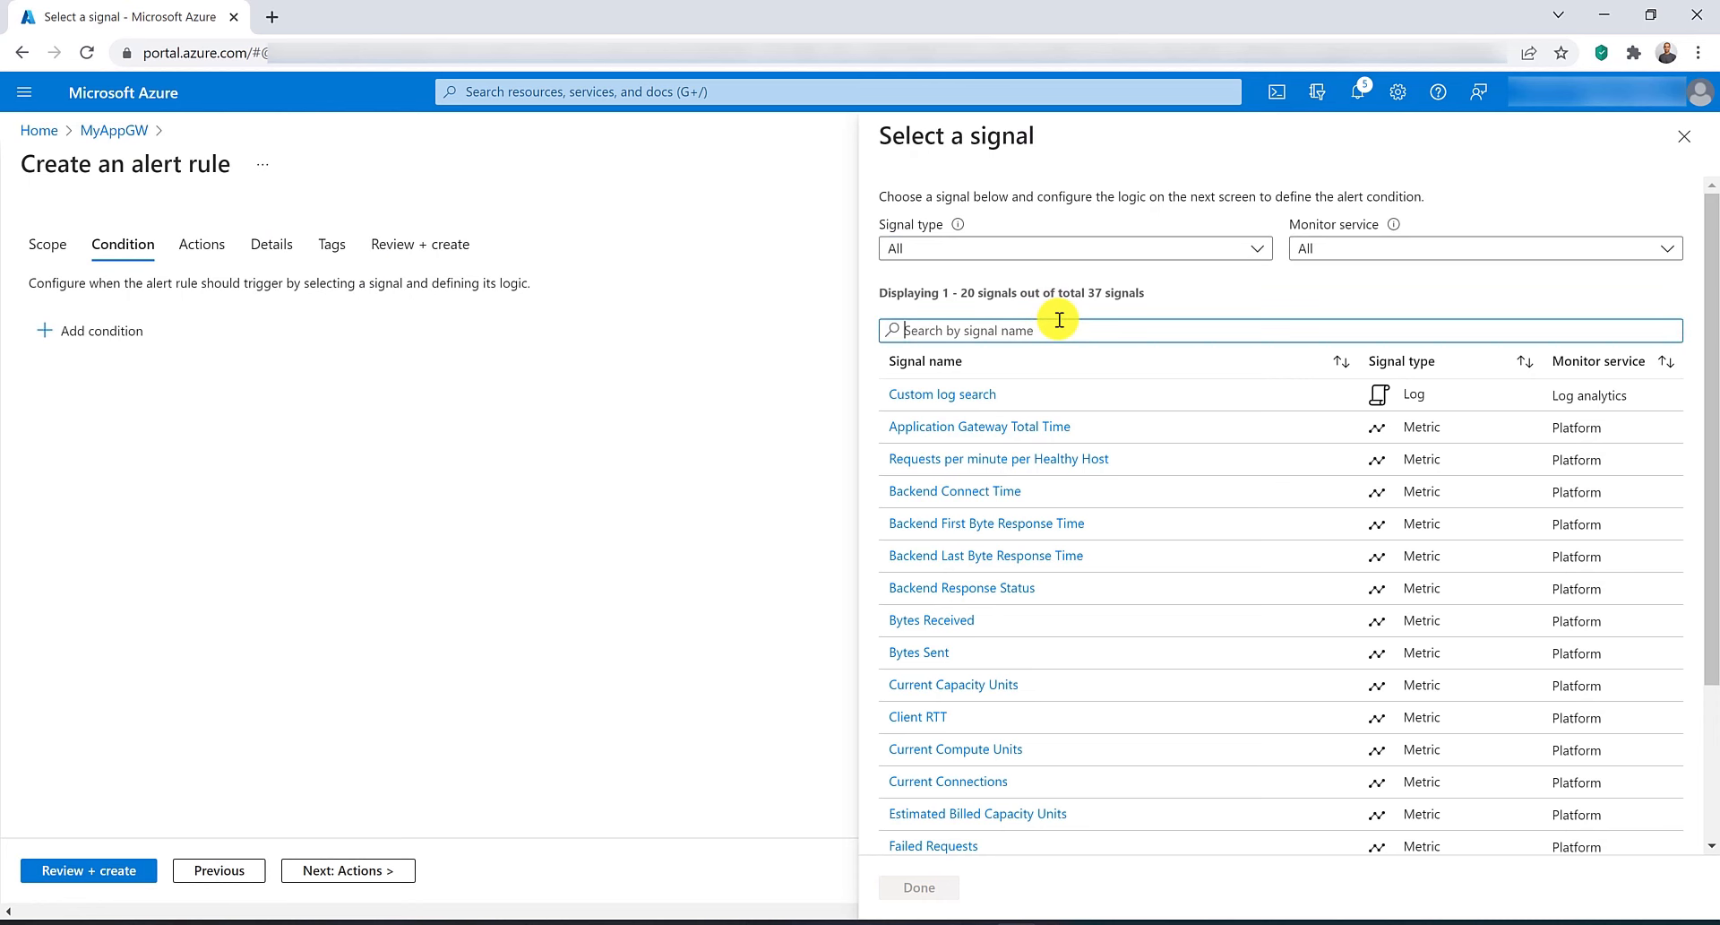
type("respo")
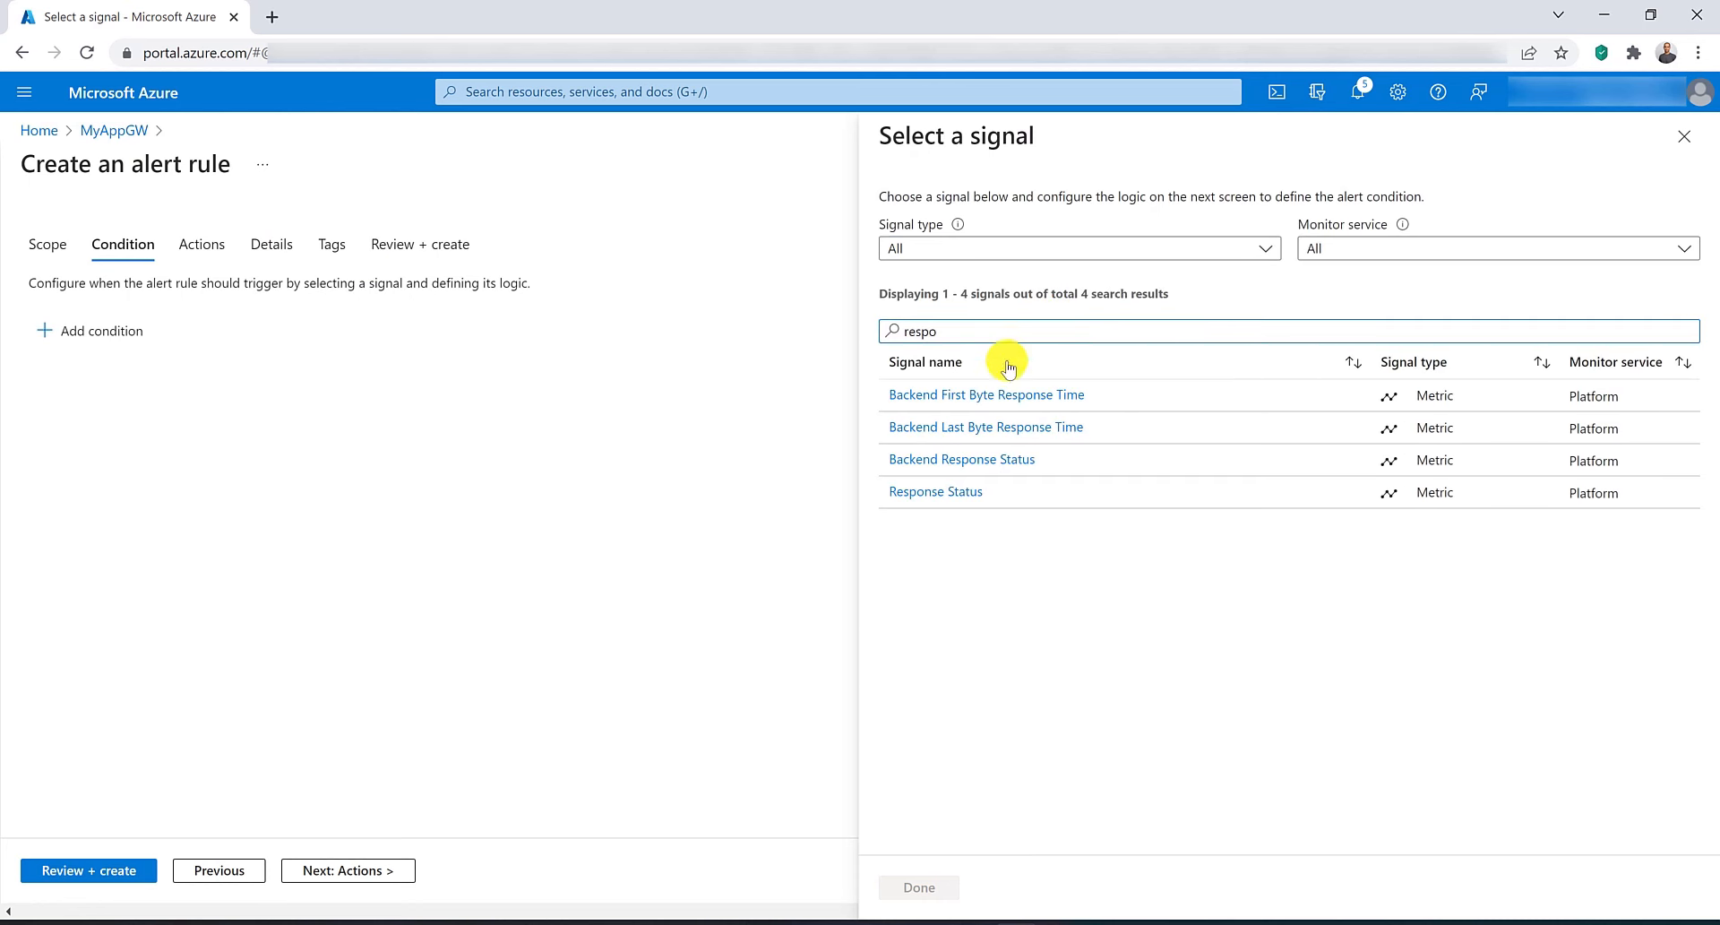
left_click(953, 493)
Split the condition by HttpStatus with value 4xx, set the threshold greater than 500, and save it.
scroll(990, 579, "down", 3)
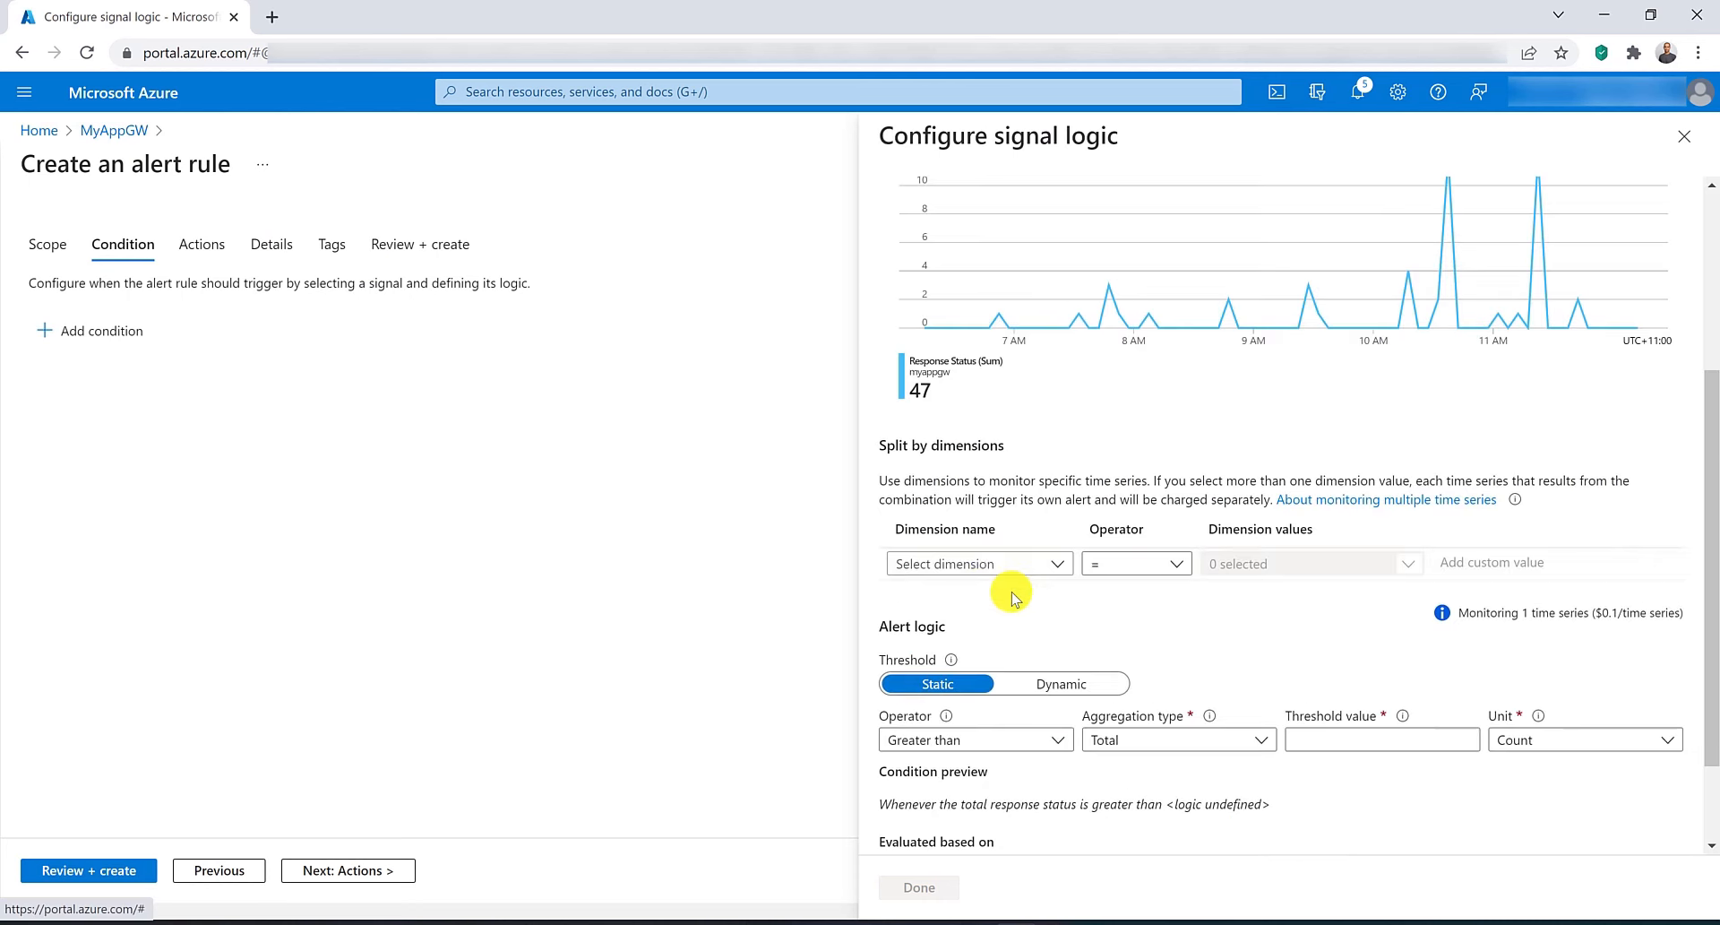
left_click(1060, 566)
left_click(1023, 590)
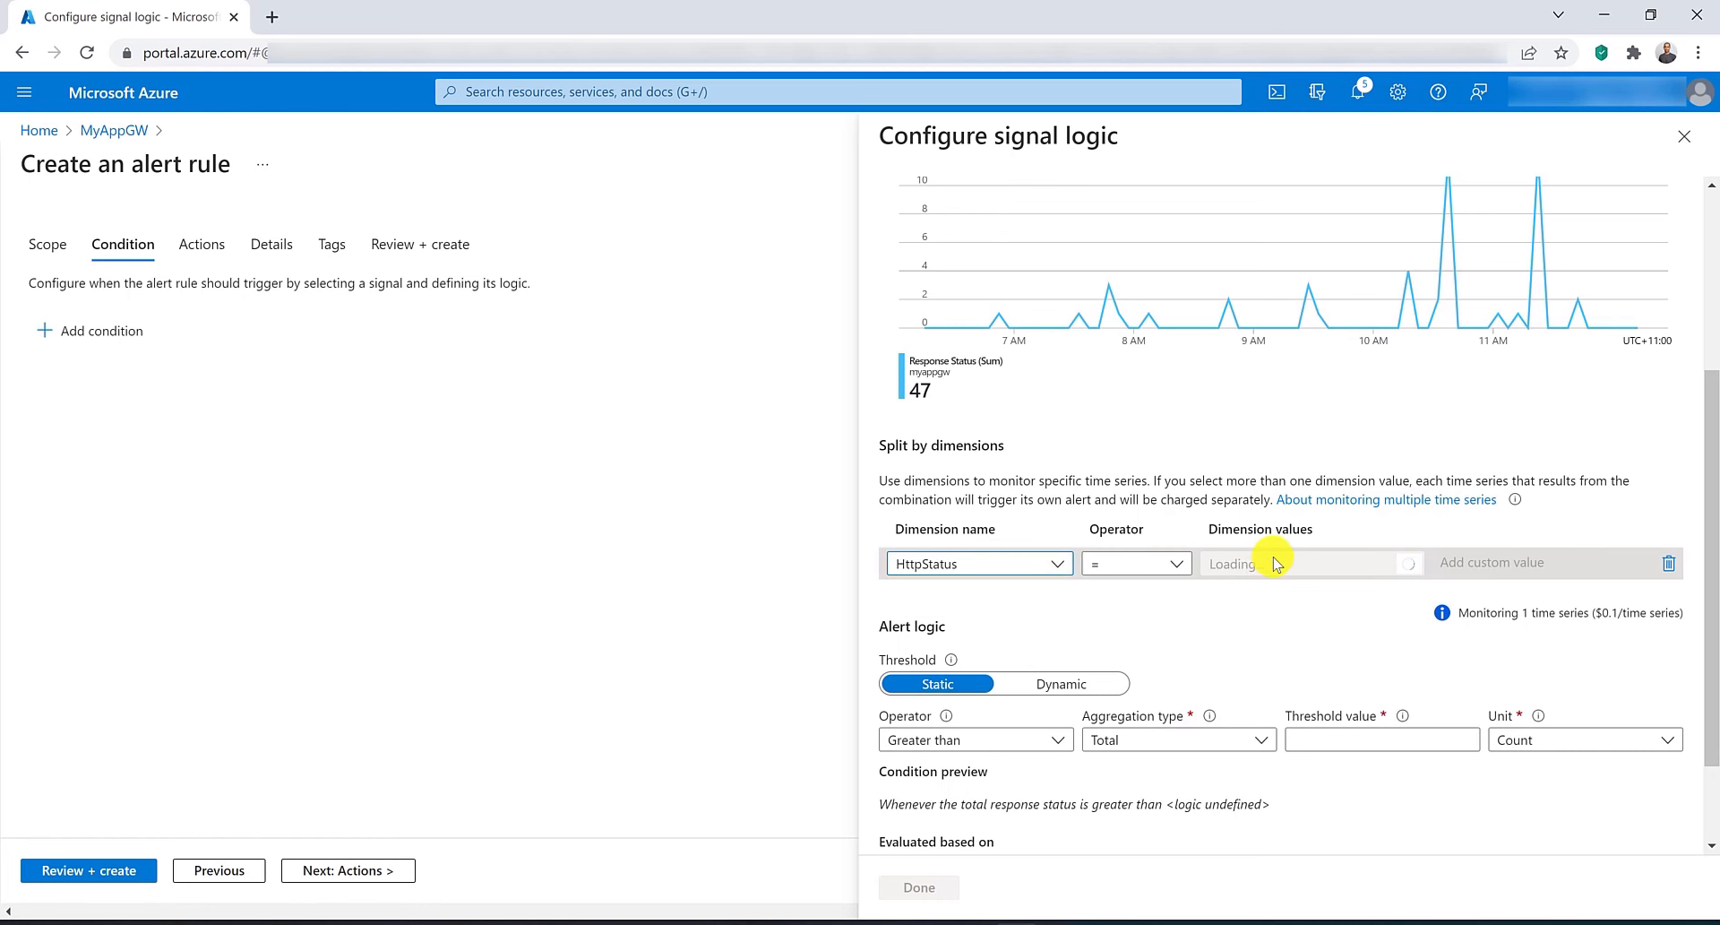
left_click(1306, 568)
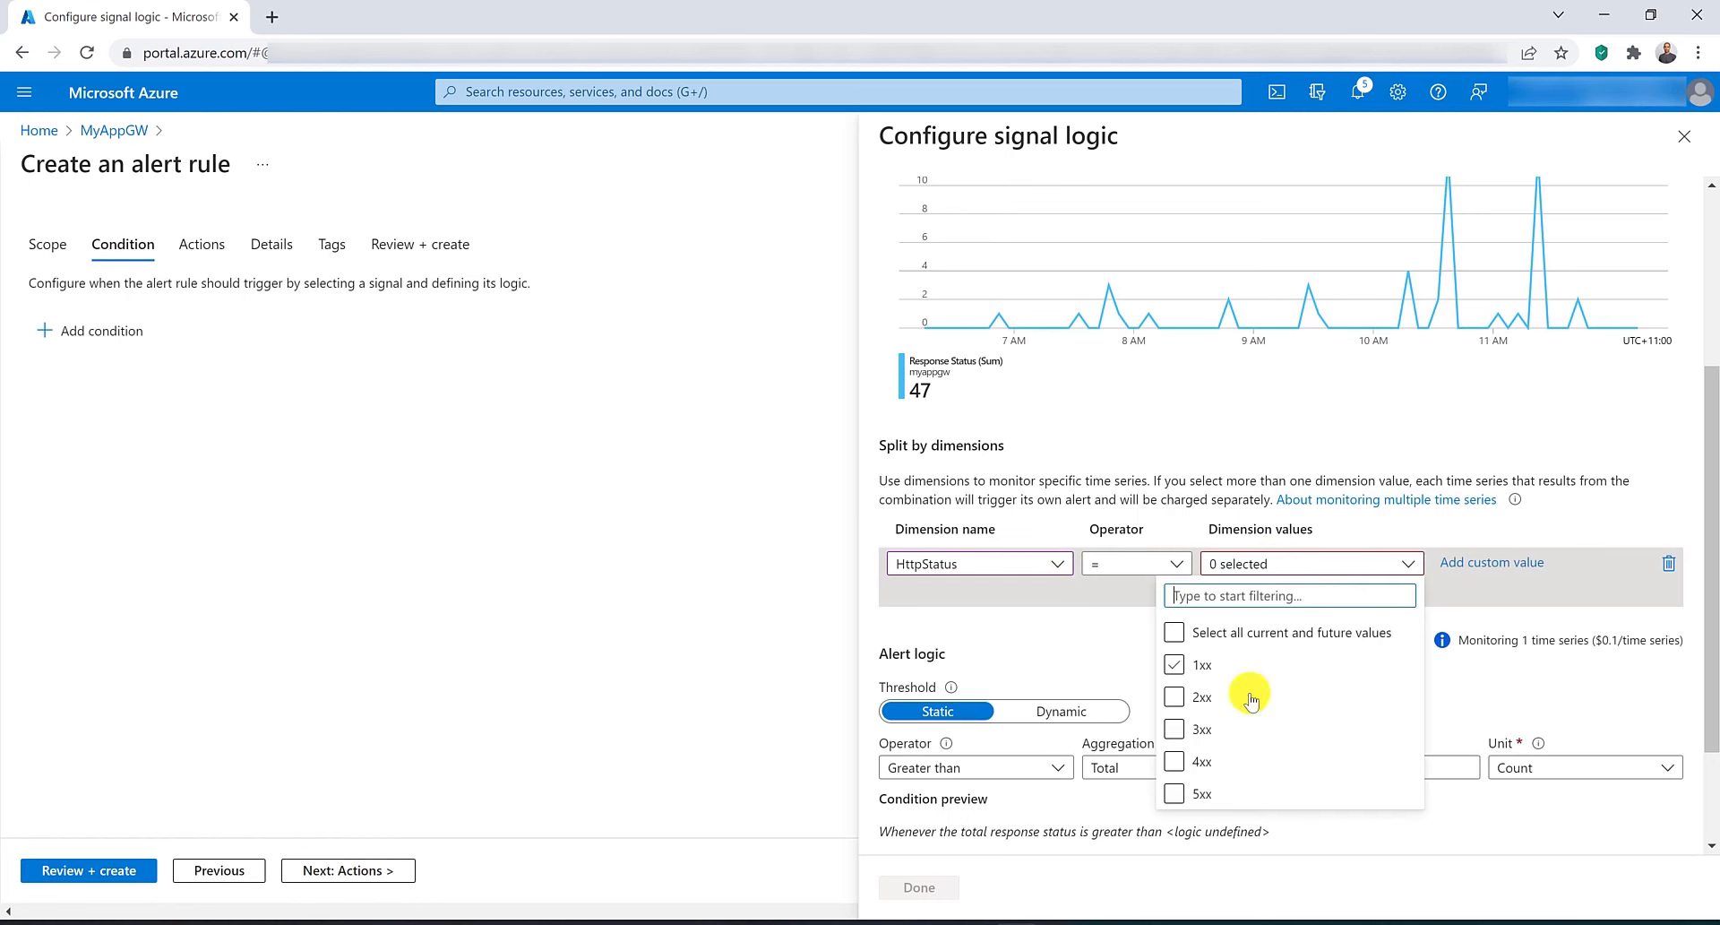
left_click(1174, 760)
left_click(1314, 738)
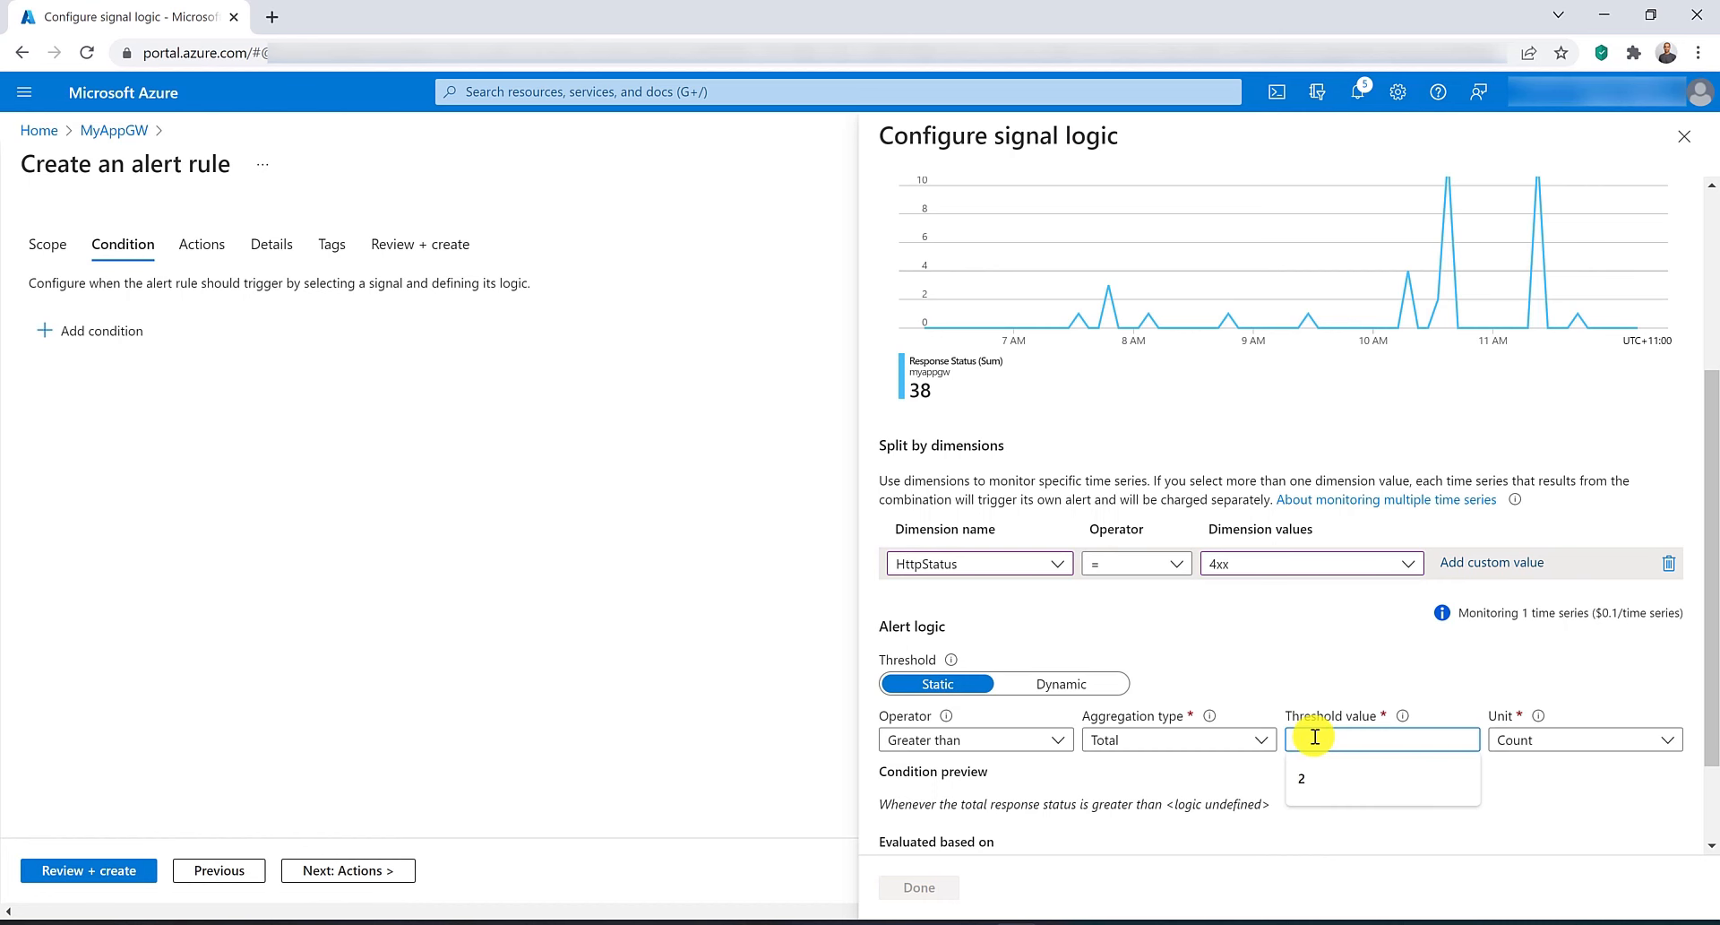
type("500")
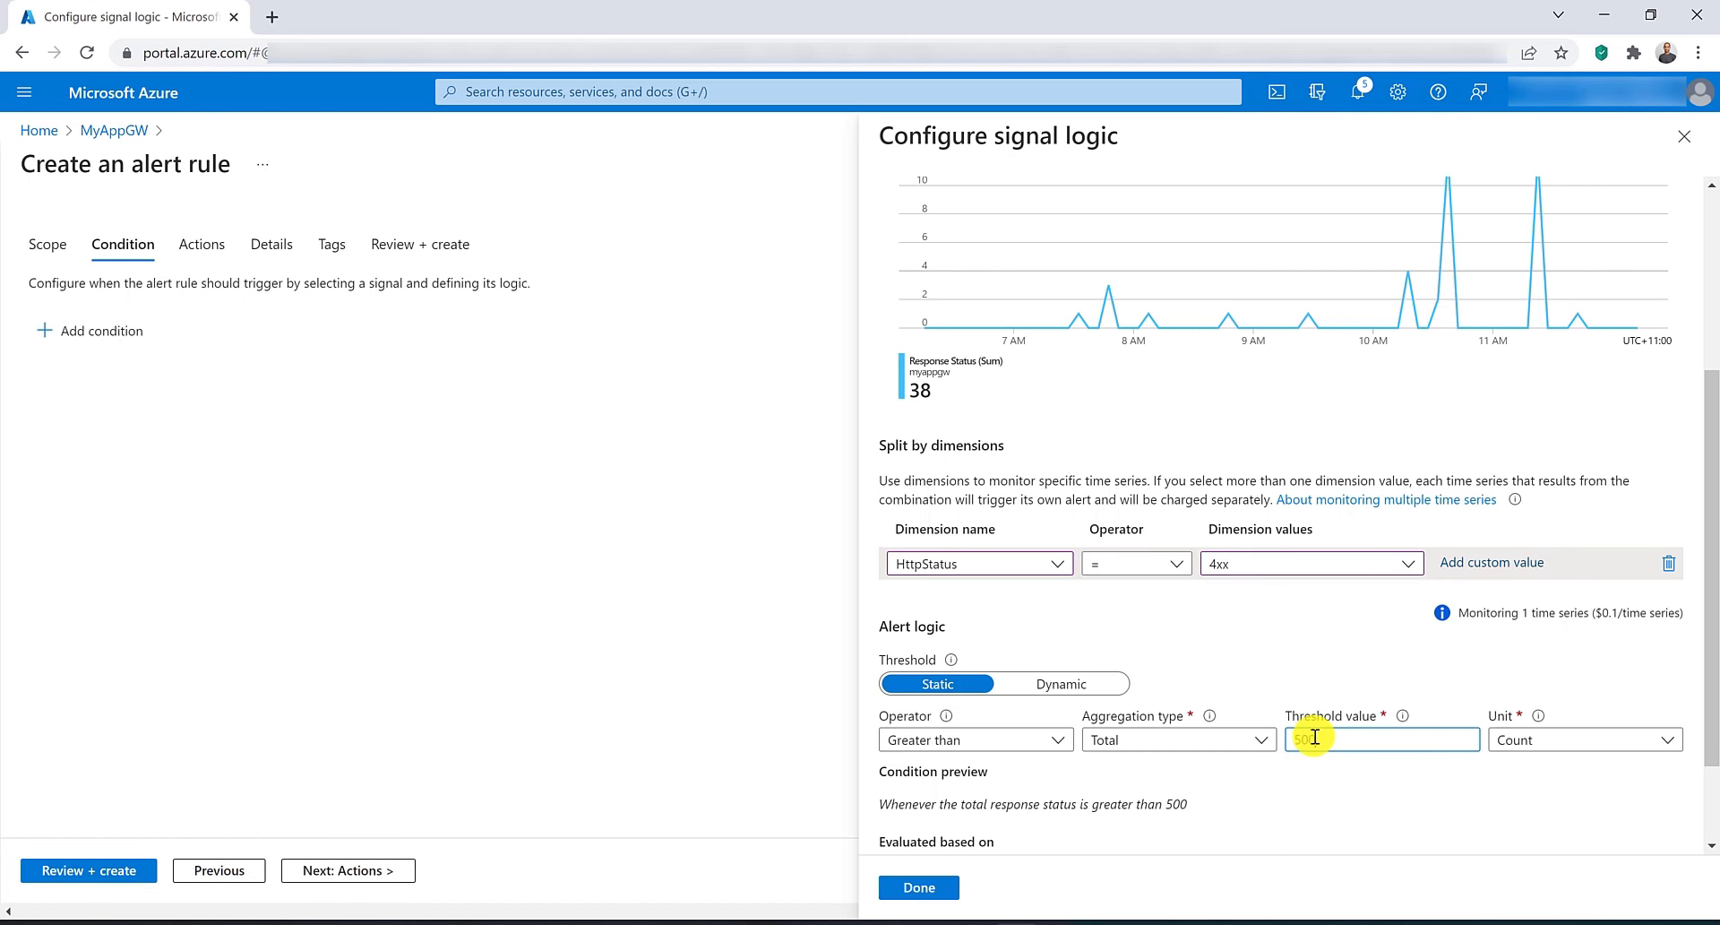
scroll(1314, 736, "down", 2)
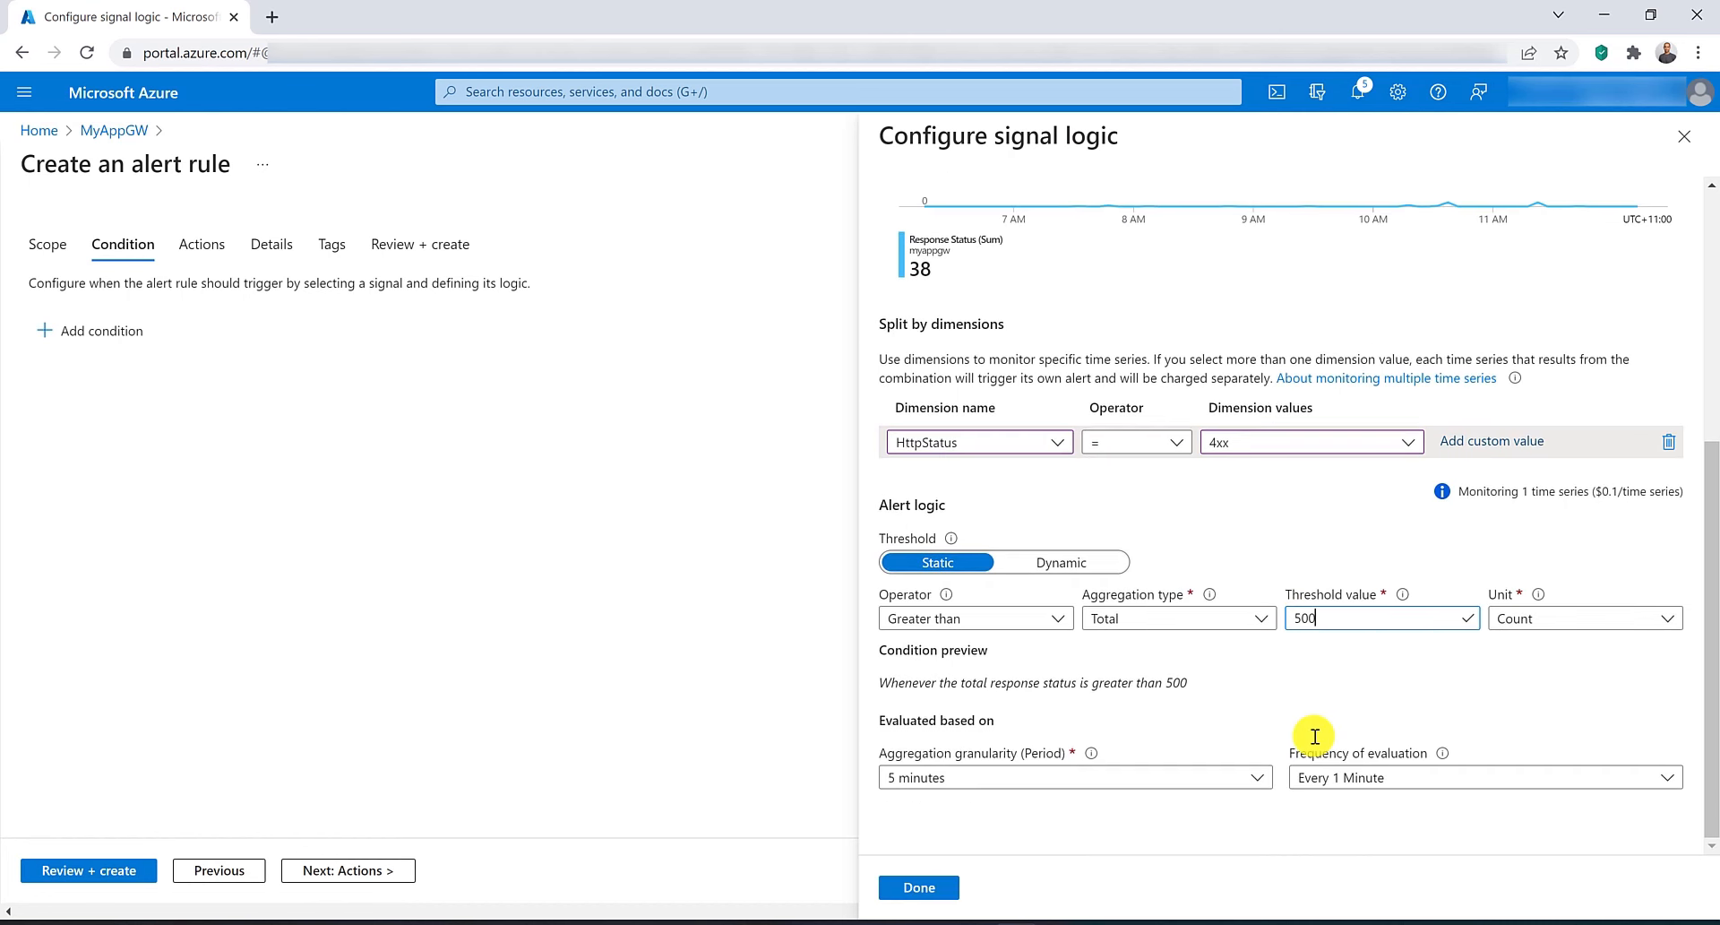
left_click(921, 887)
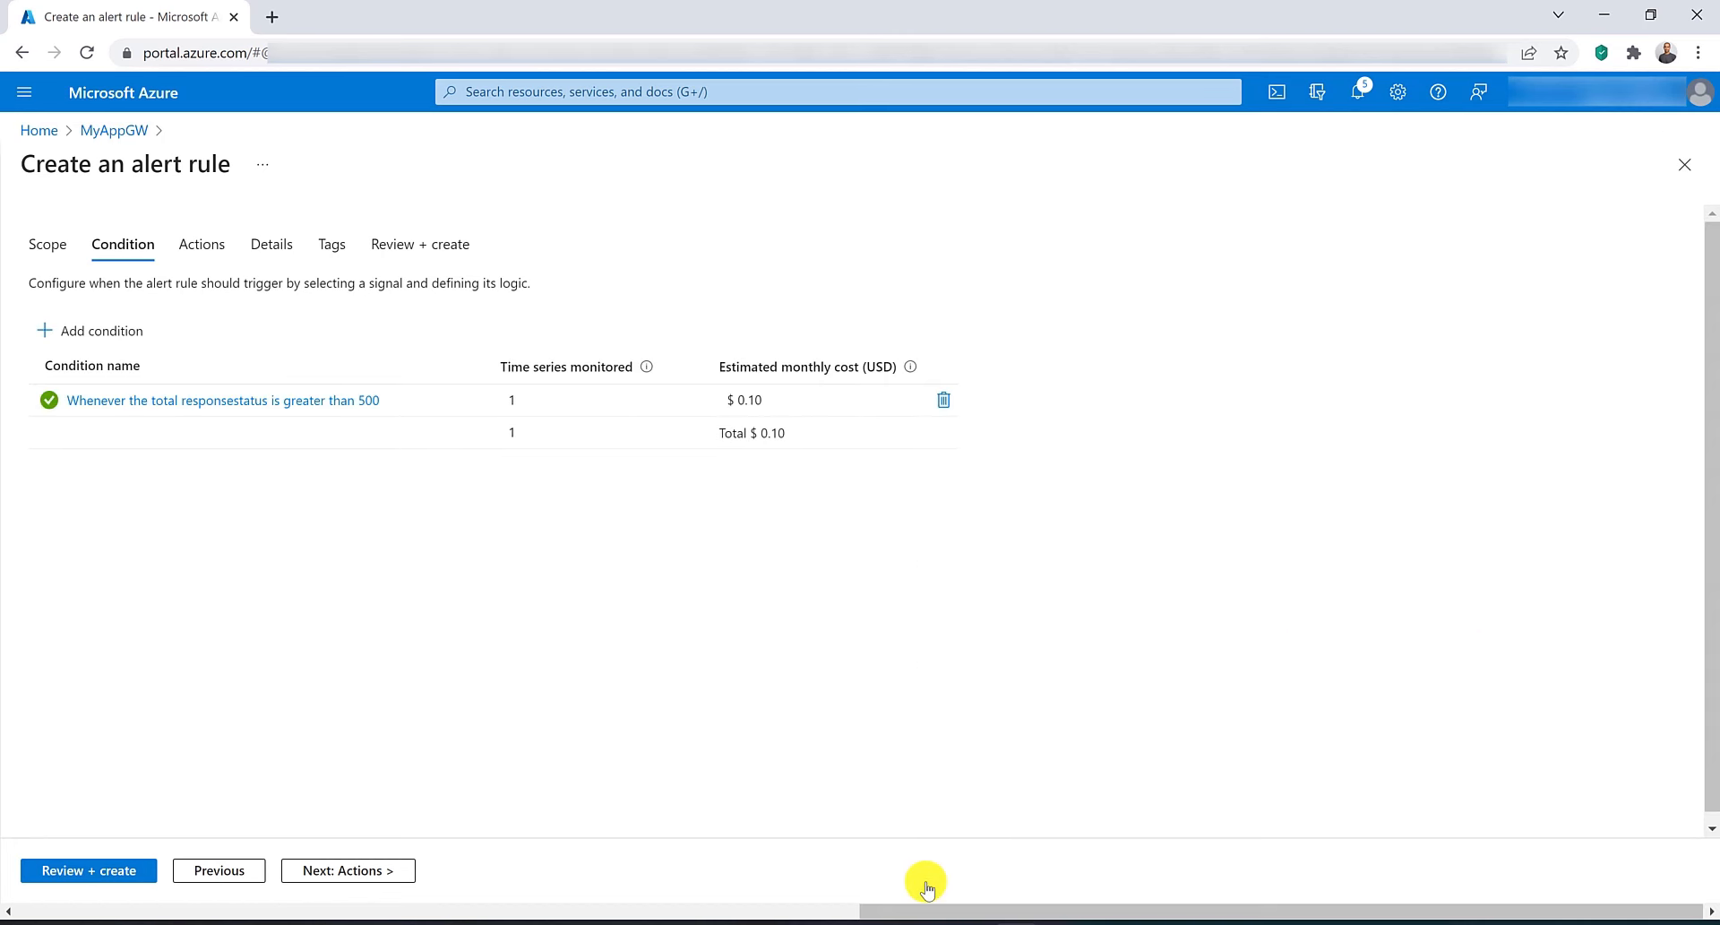
Name the alert rule authAlert, then review and create it.
left_click(119, 870)
left_click(271, 291)
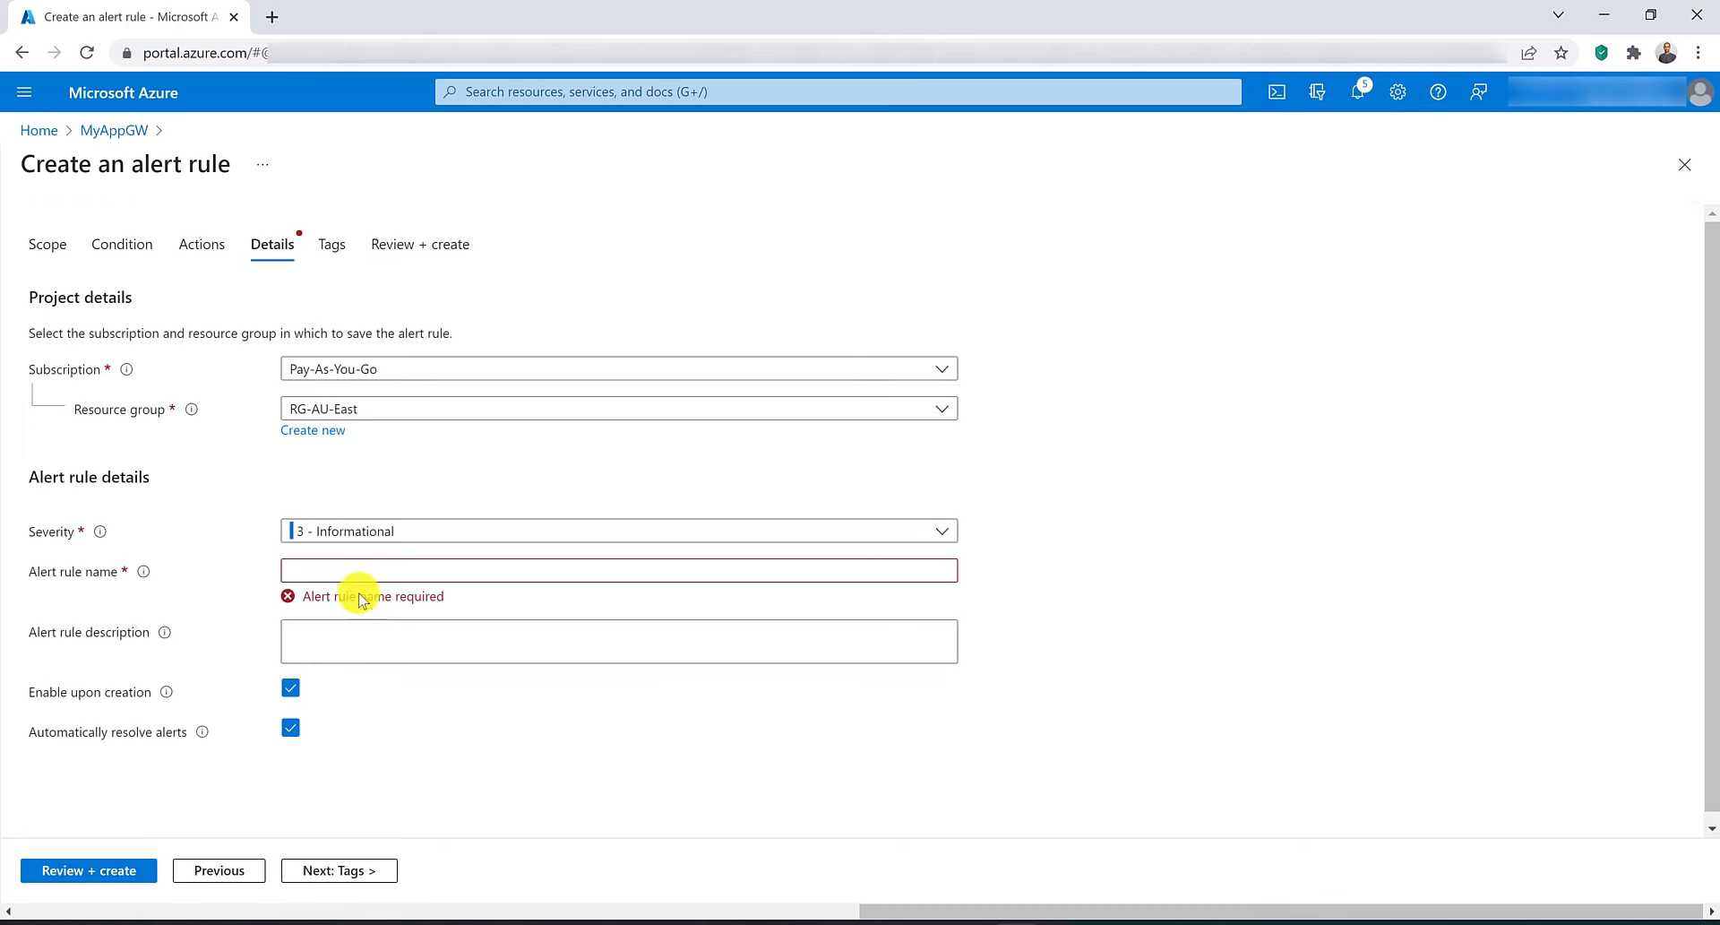
left_click(355, 570)
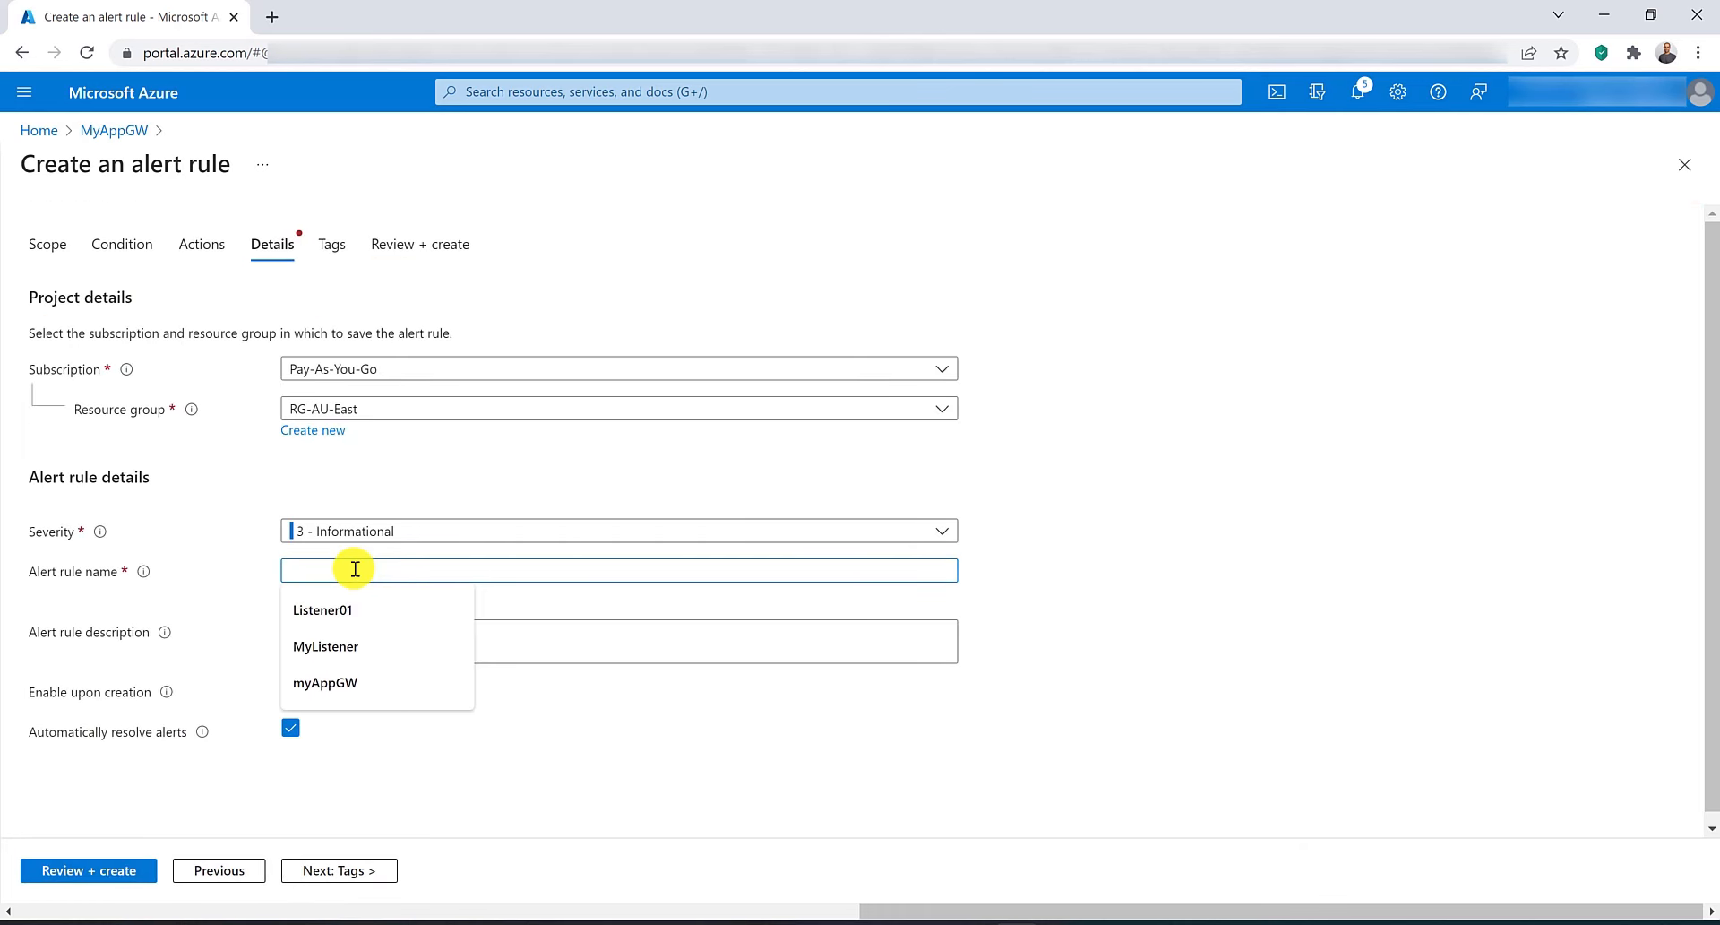
type("authAlert")
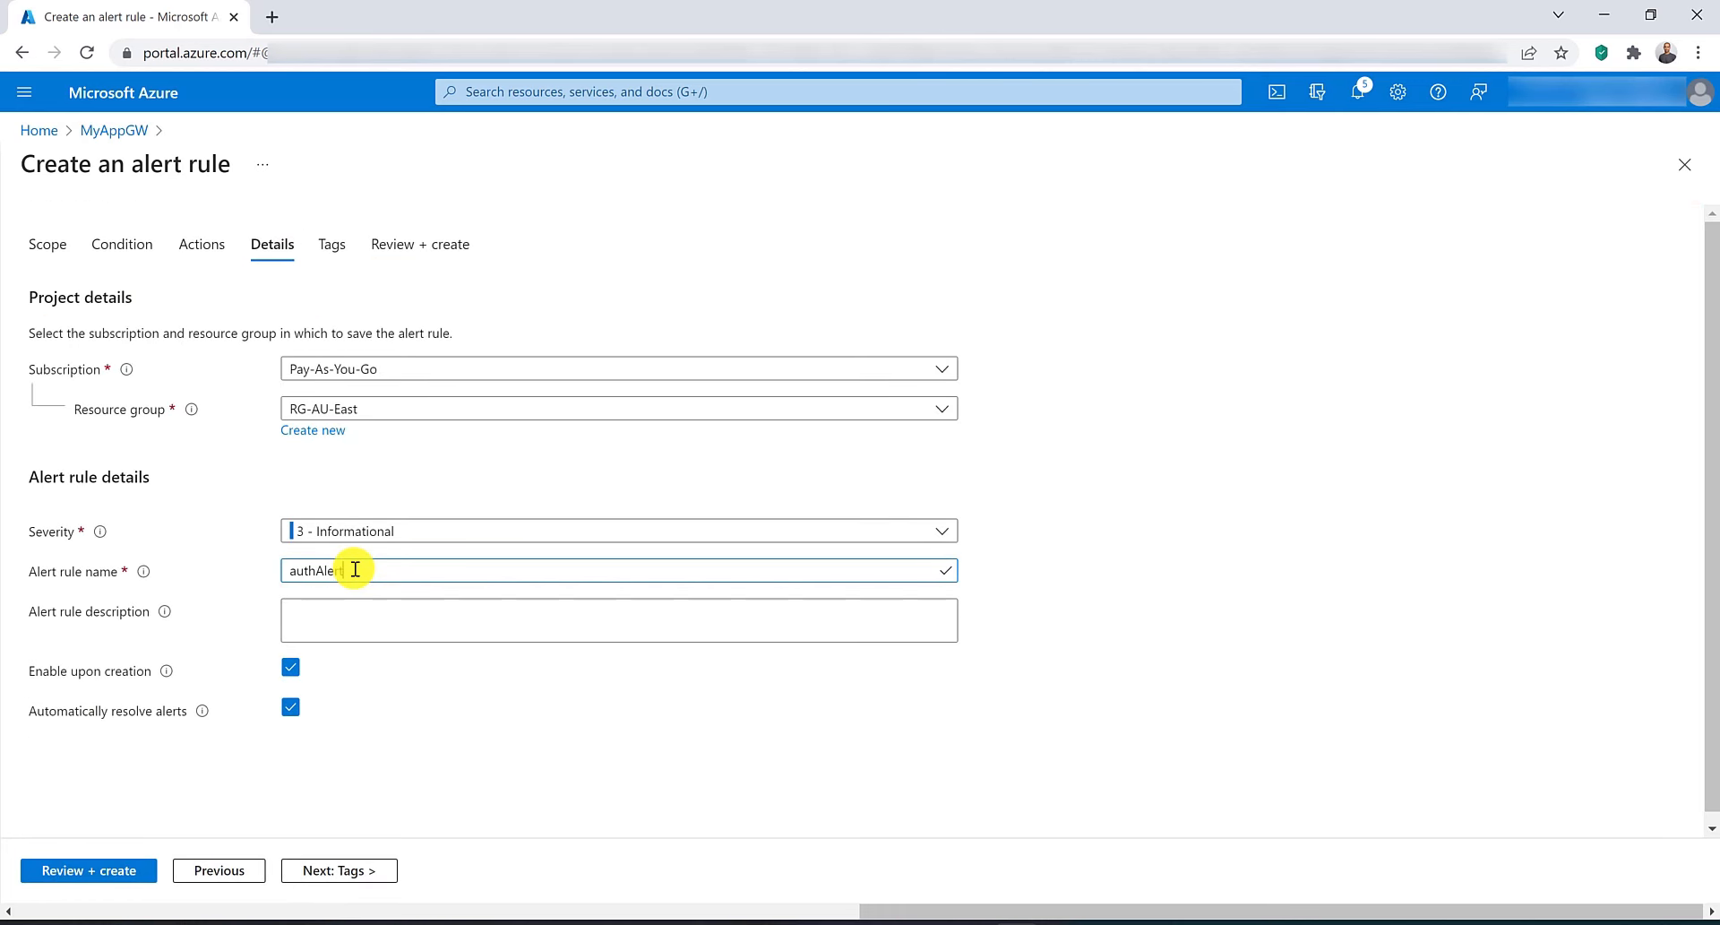
left_click(108, 870)
left_click(79, 871)
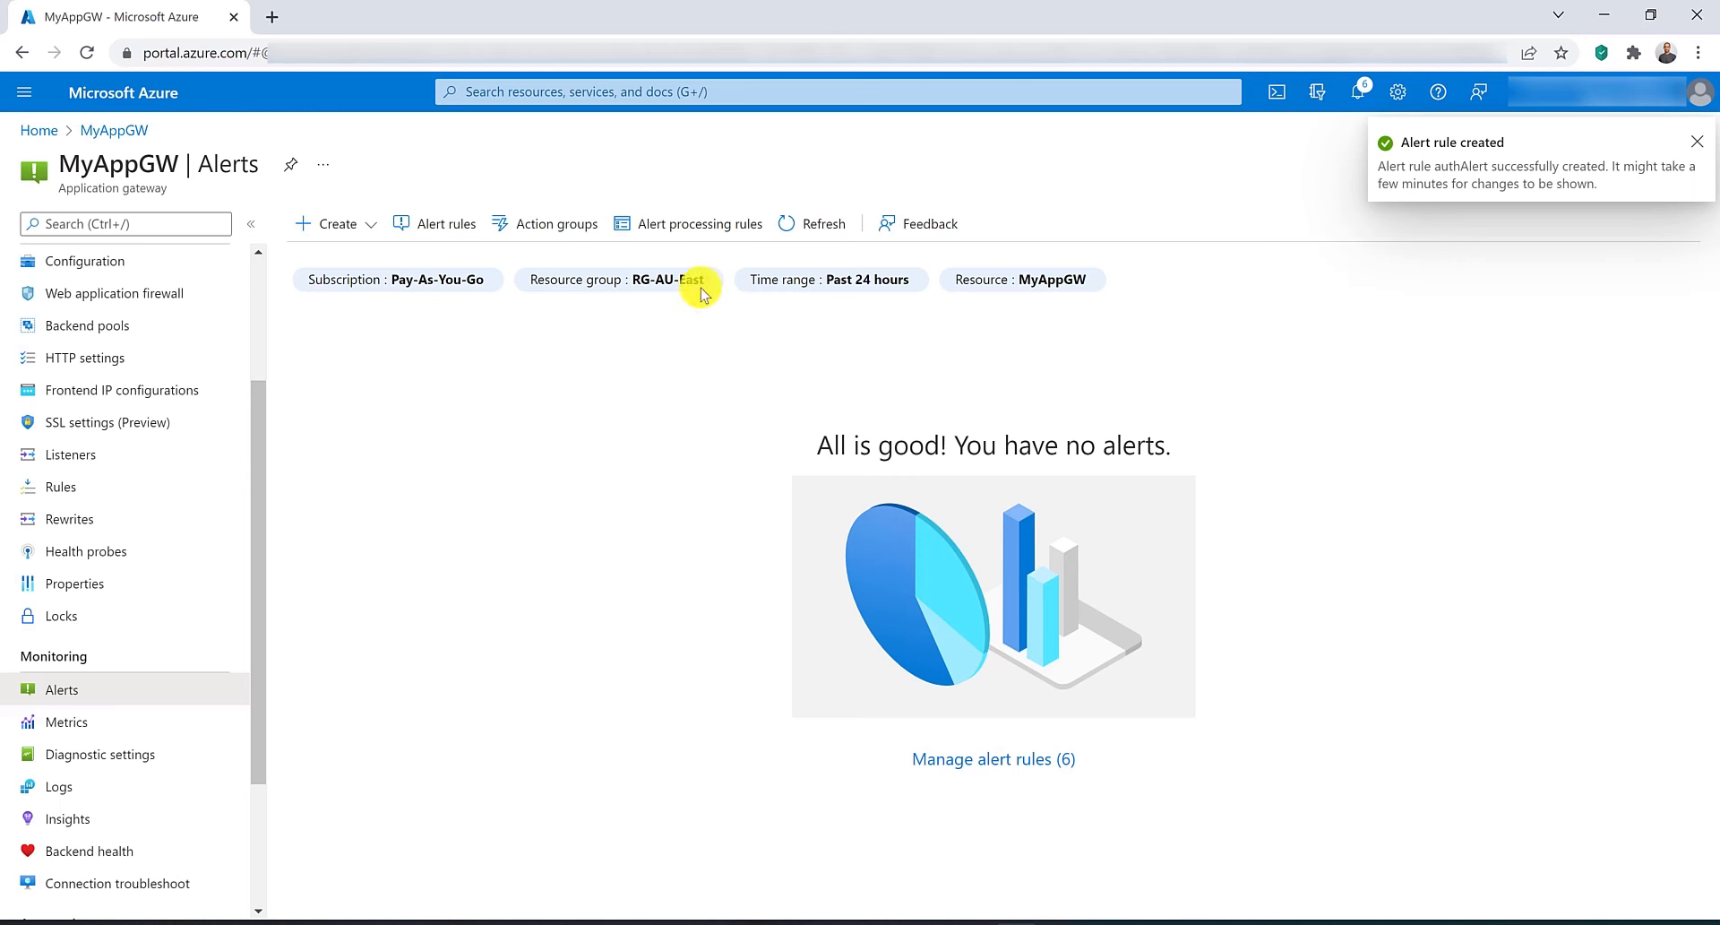
Start another alert rule and pick the Backend Last Byte Response Time signal.
left_click(361, 223)
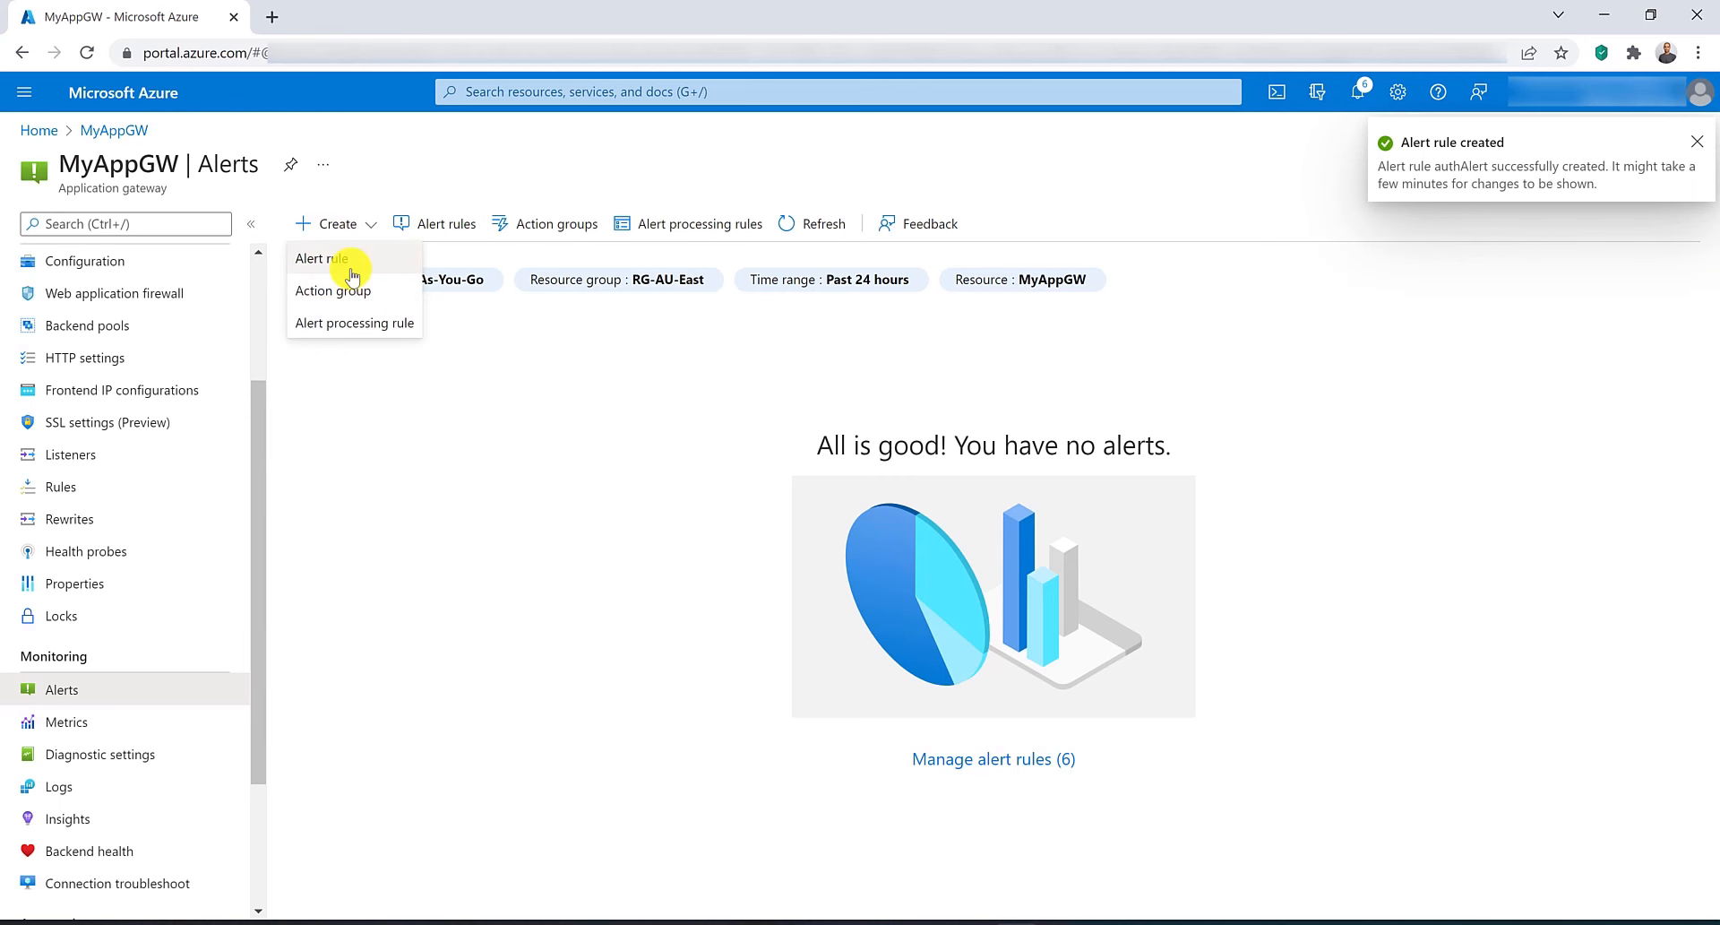
left_click(340, 259)
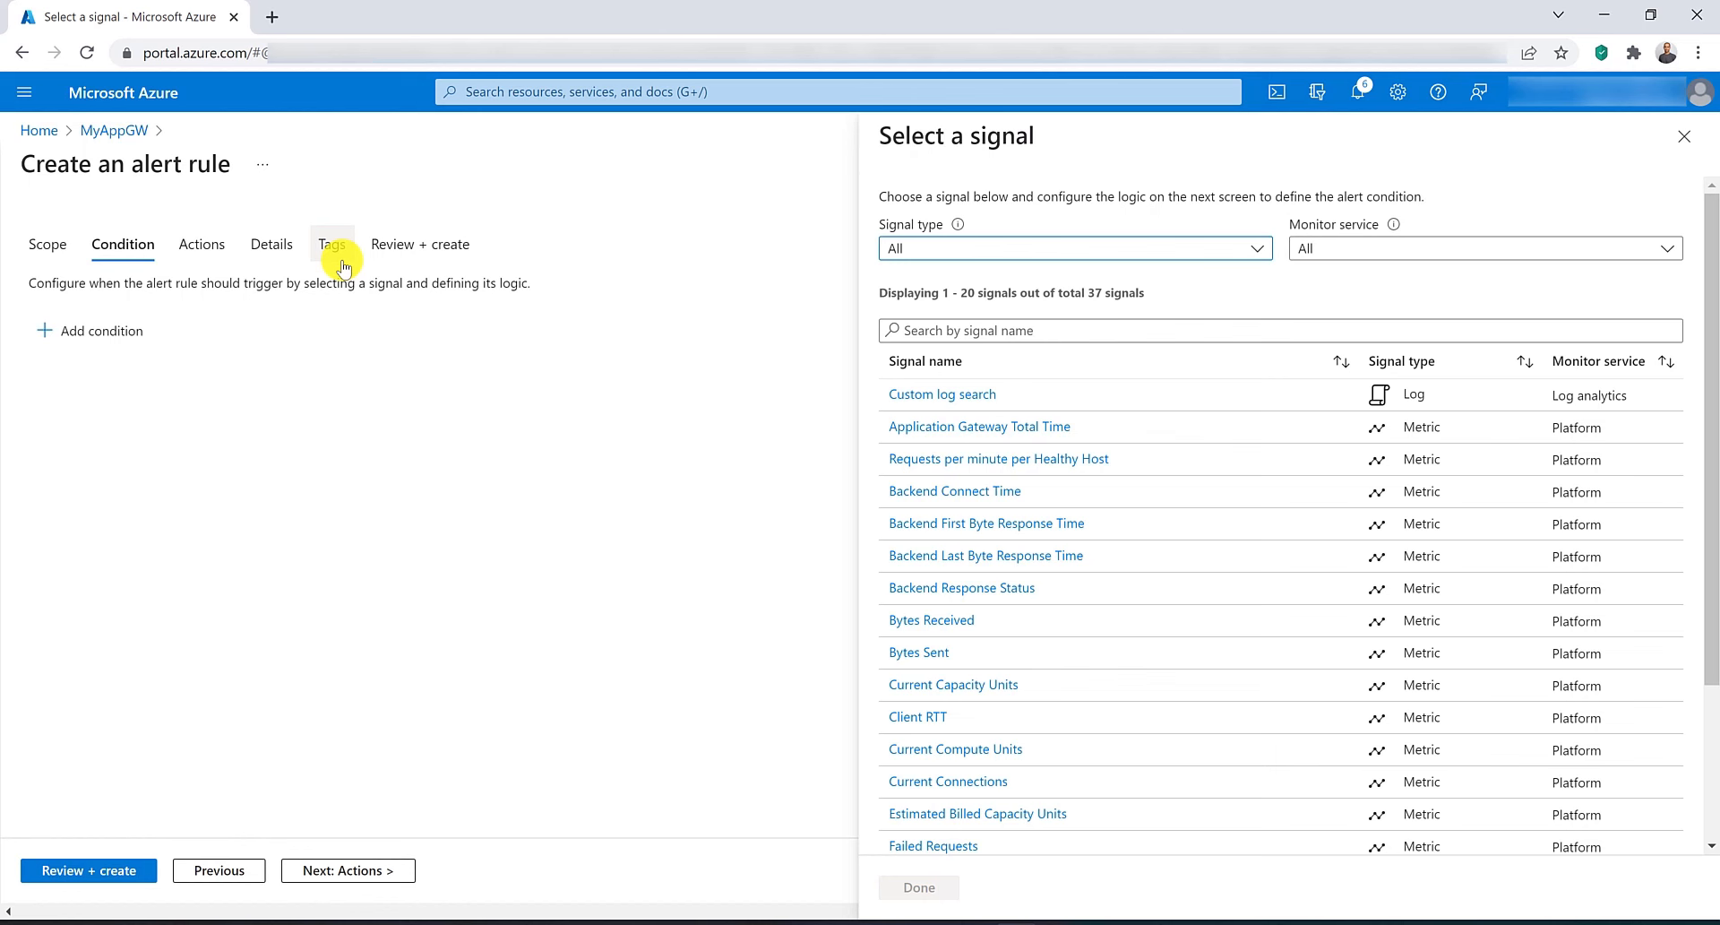
left_click(1129, 330)
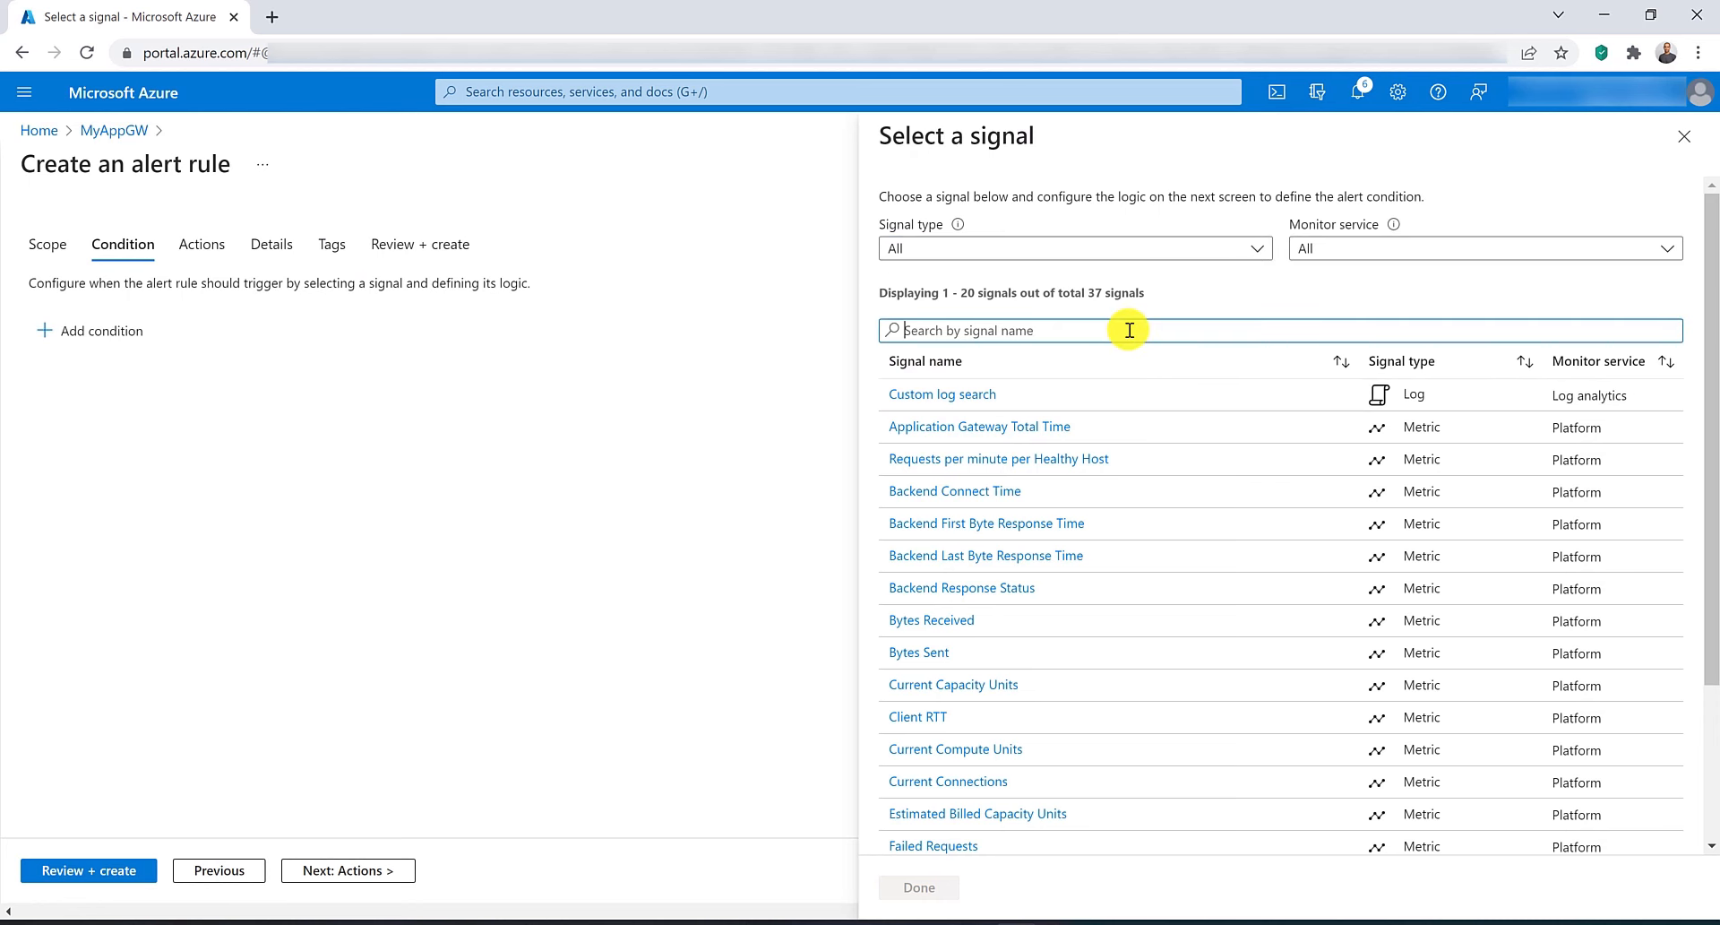
type("last")
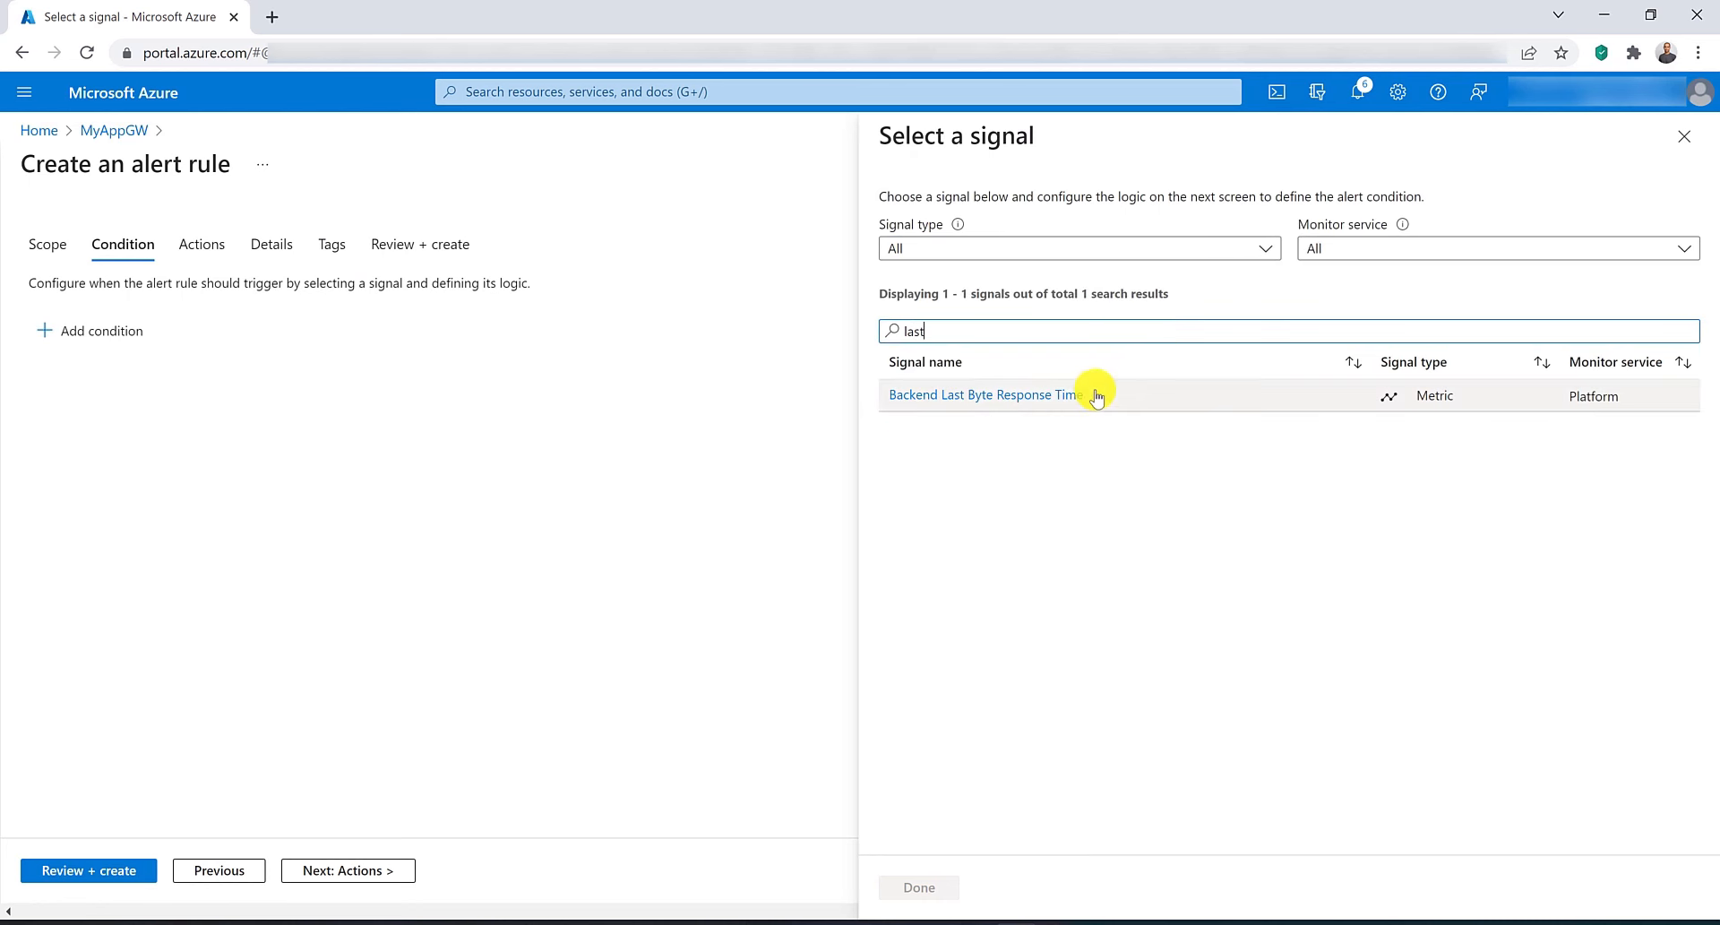
left_click(1069, 392)
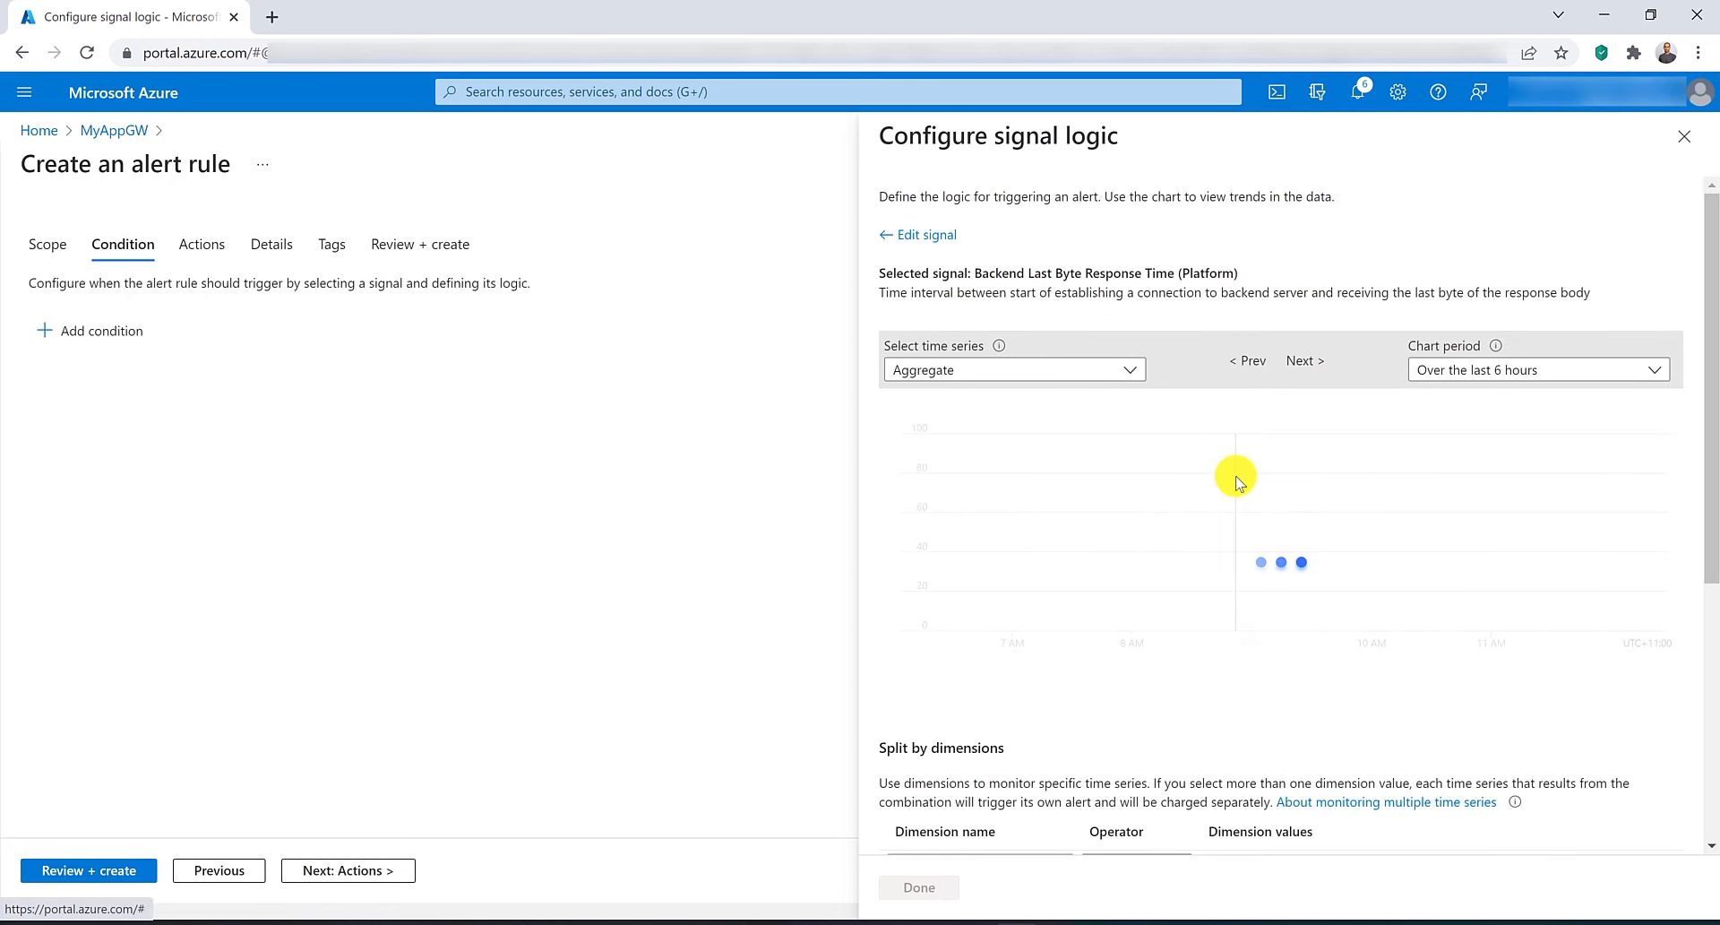
Split the condition by Backend Pool with all current and future values, set the threshold greater than 1 millisecond, and save it.
scroll(1236, 480, "down", 3)
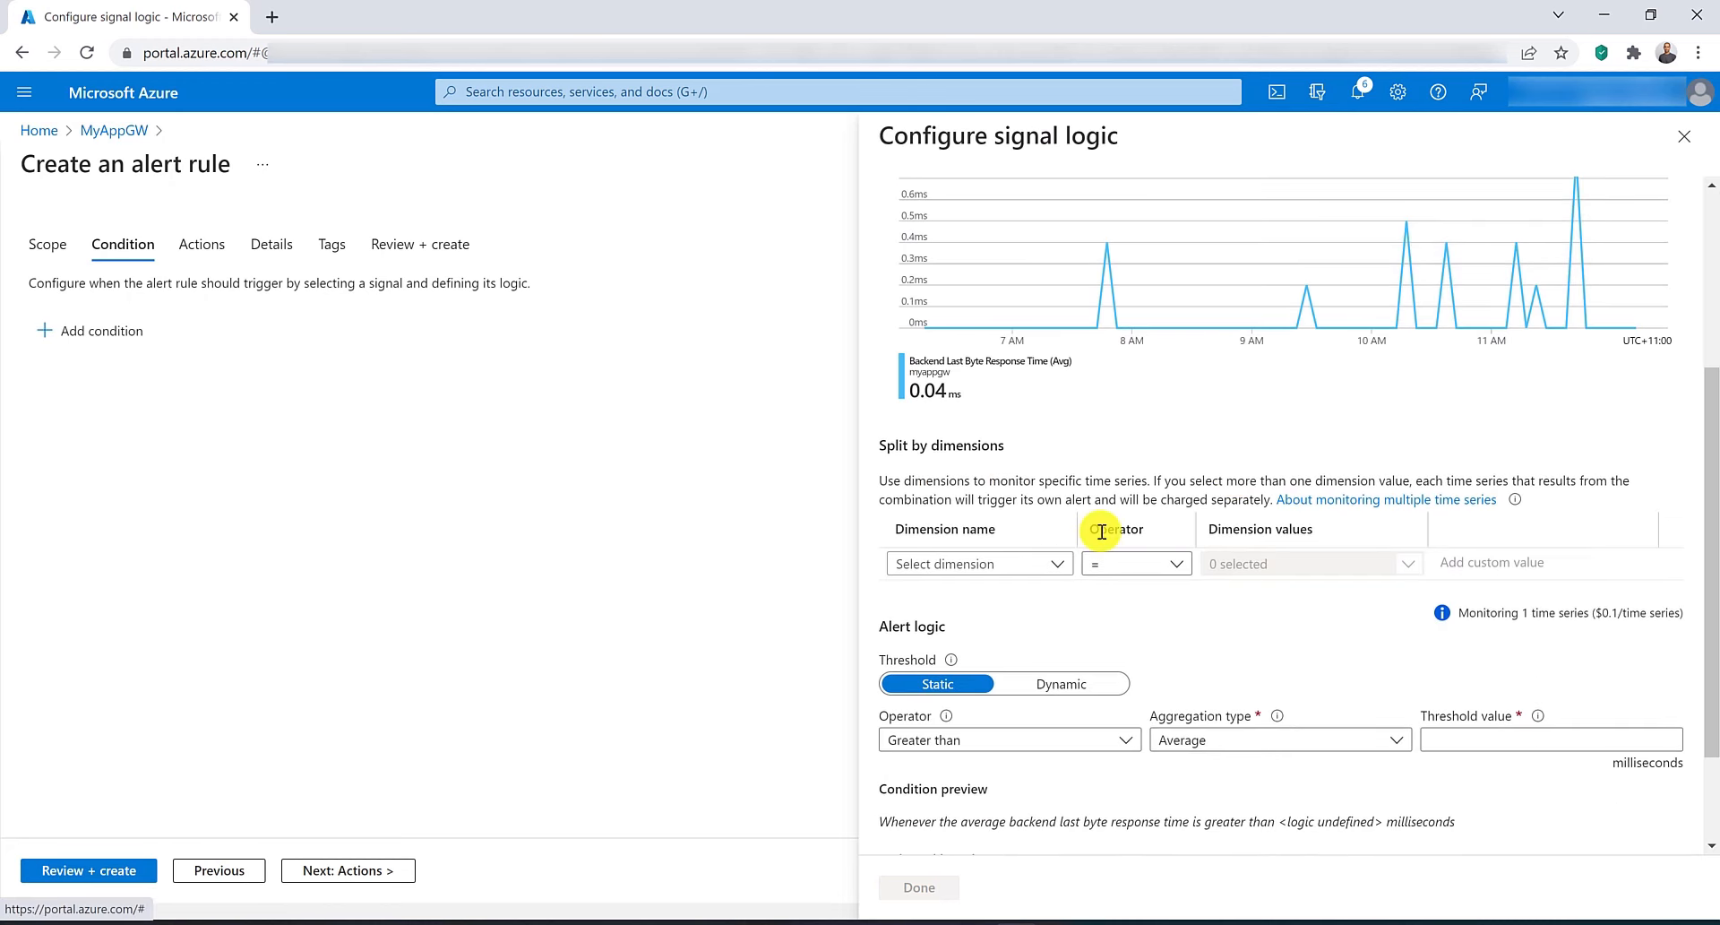
left_click(1067, 564)
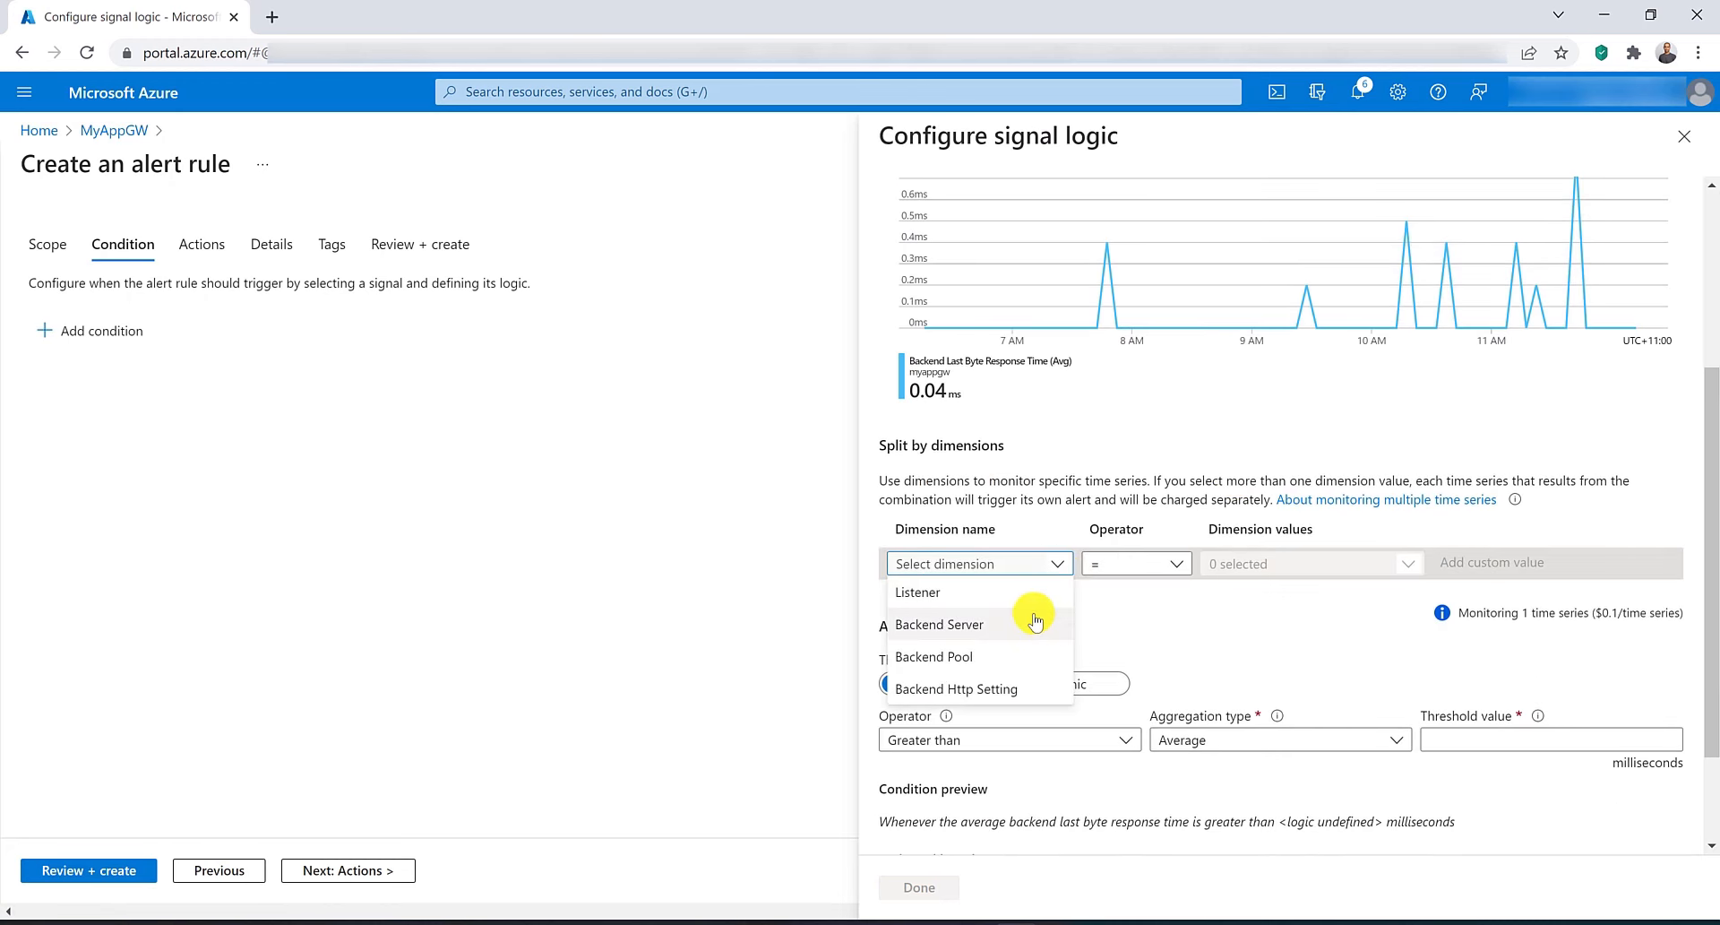
left_click(1011, 660)
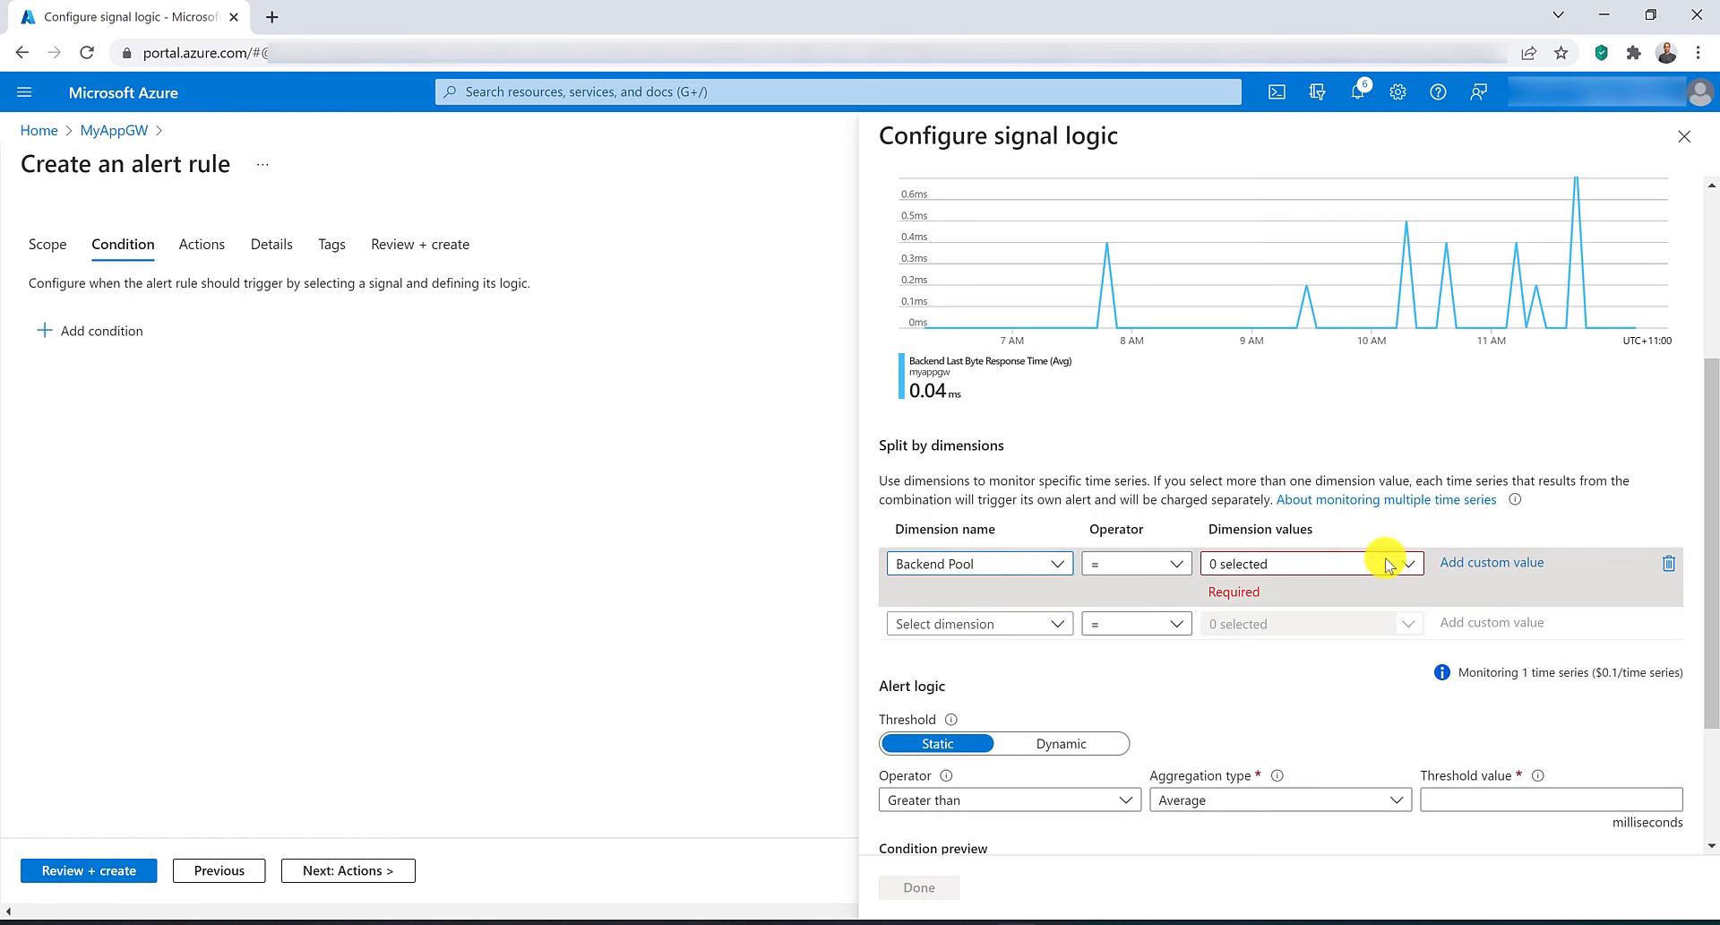
left_click(1398, 563)
left_click(1171, 636)
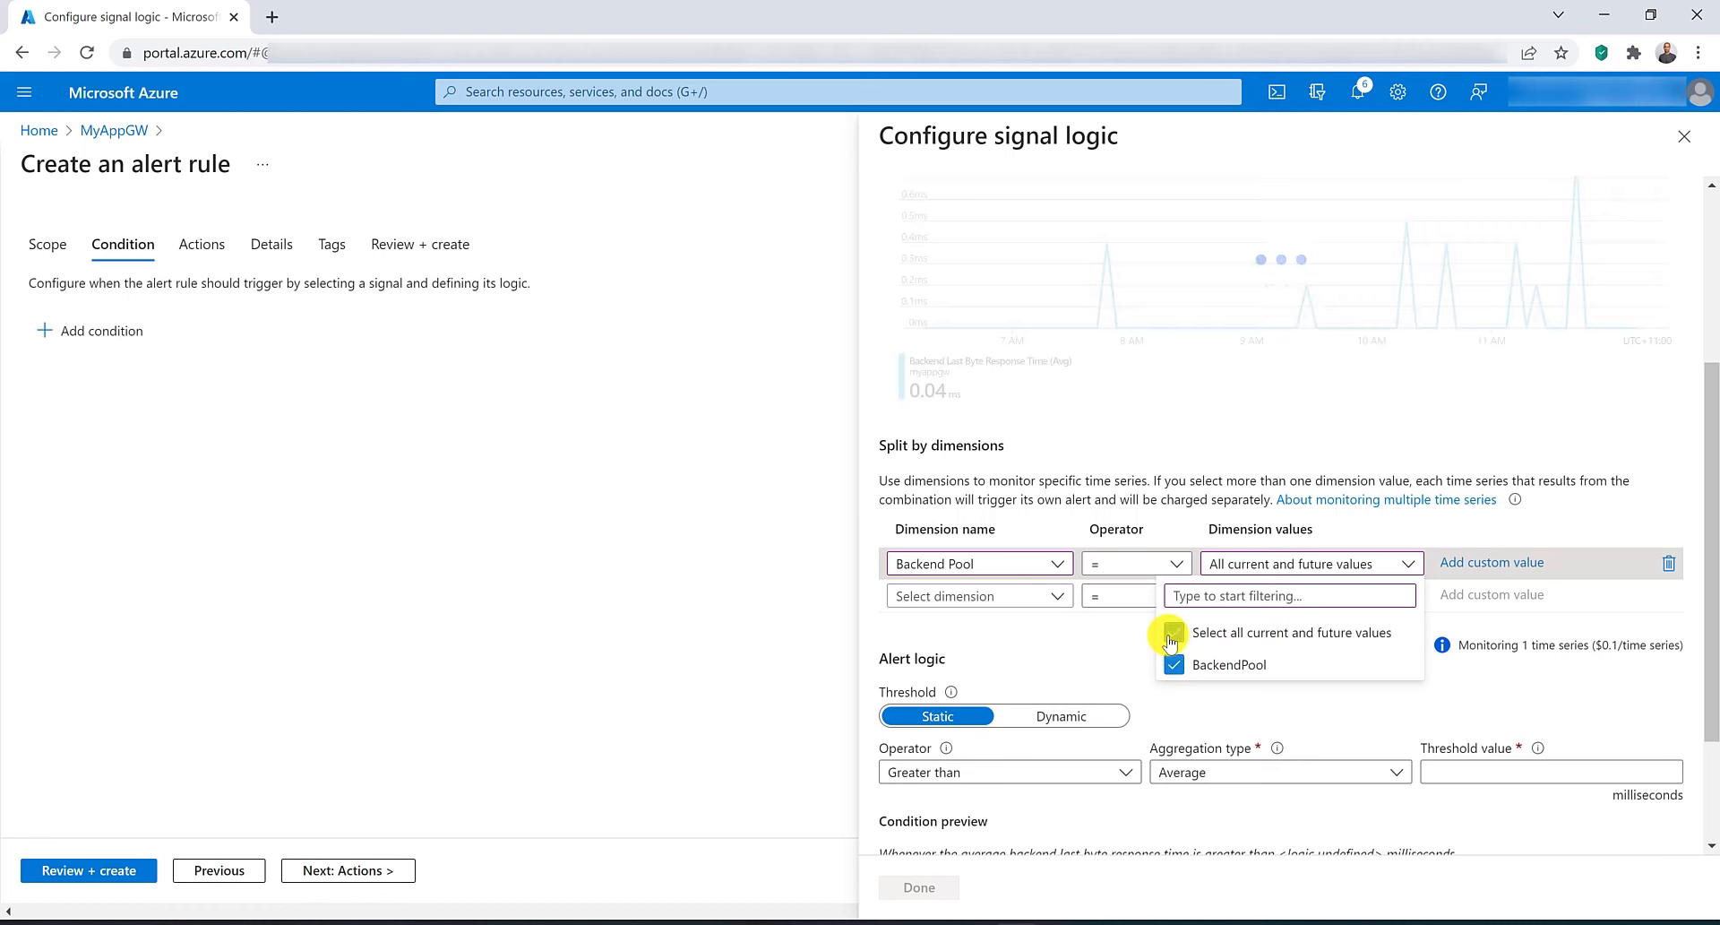
left_click(1094, 652)
scroll(1102, 656, "down", 1)
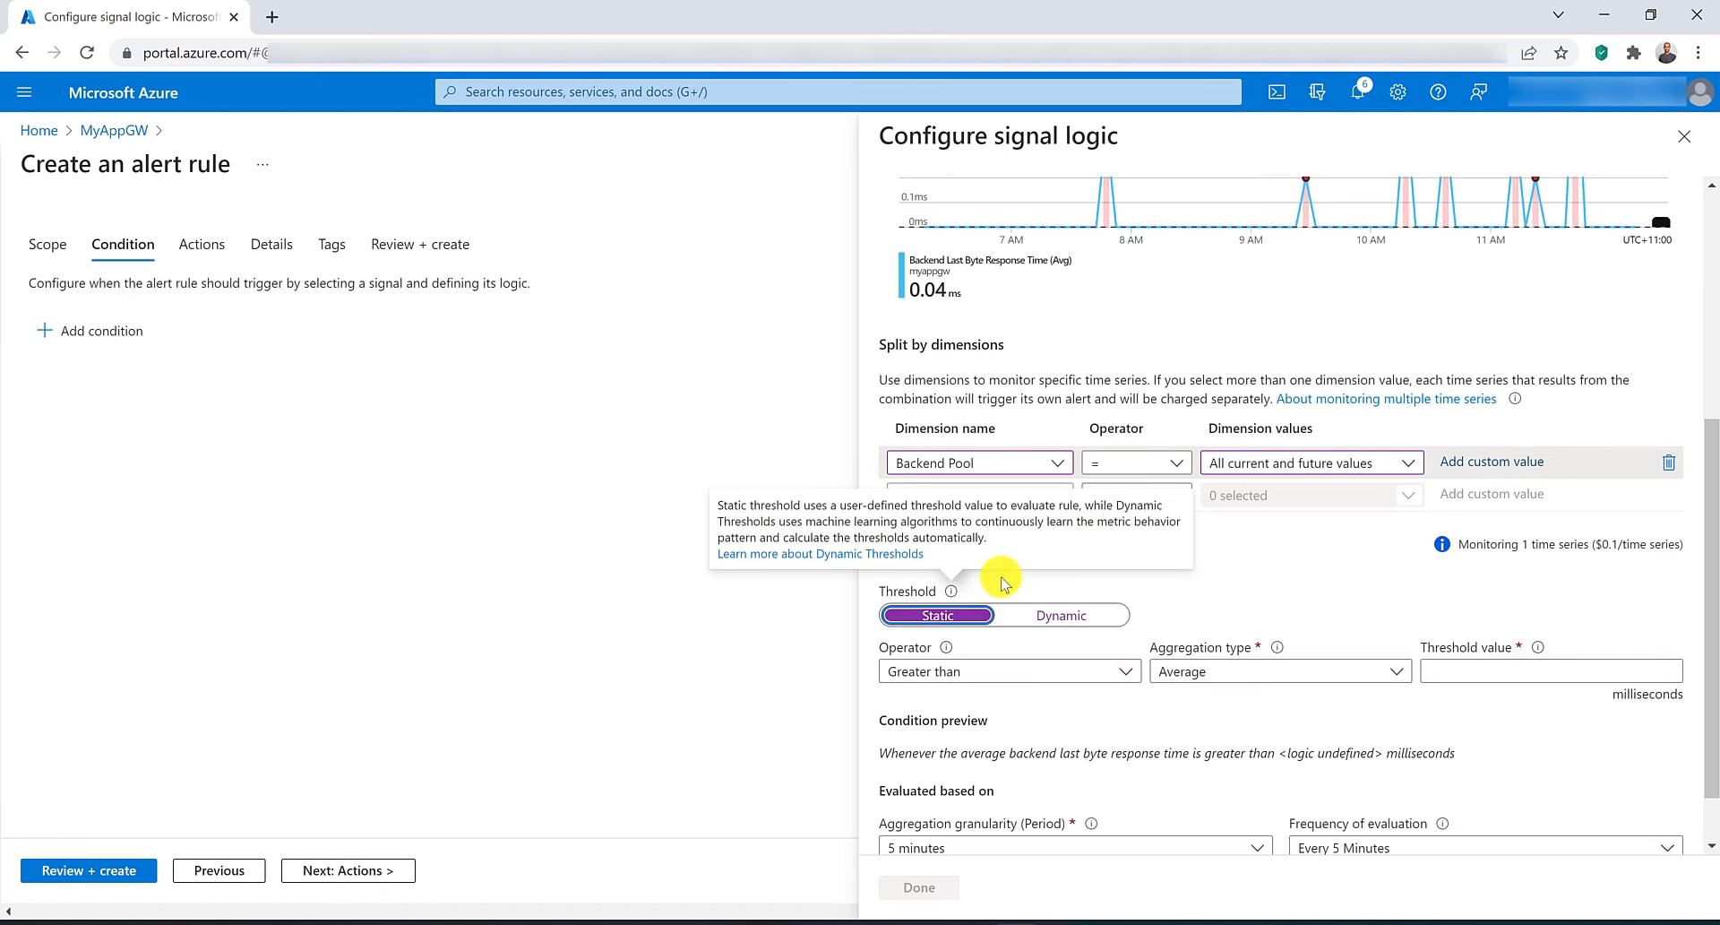
left_click(1506, 671)
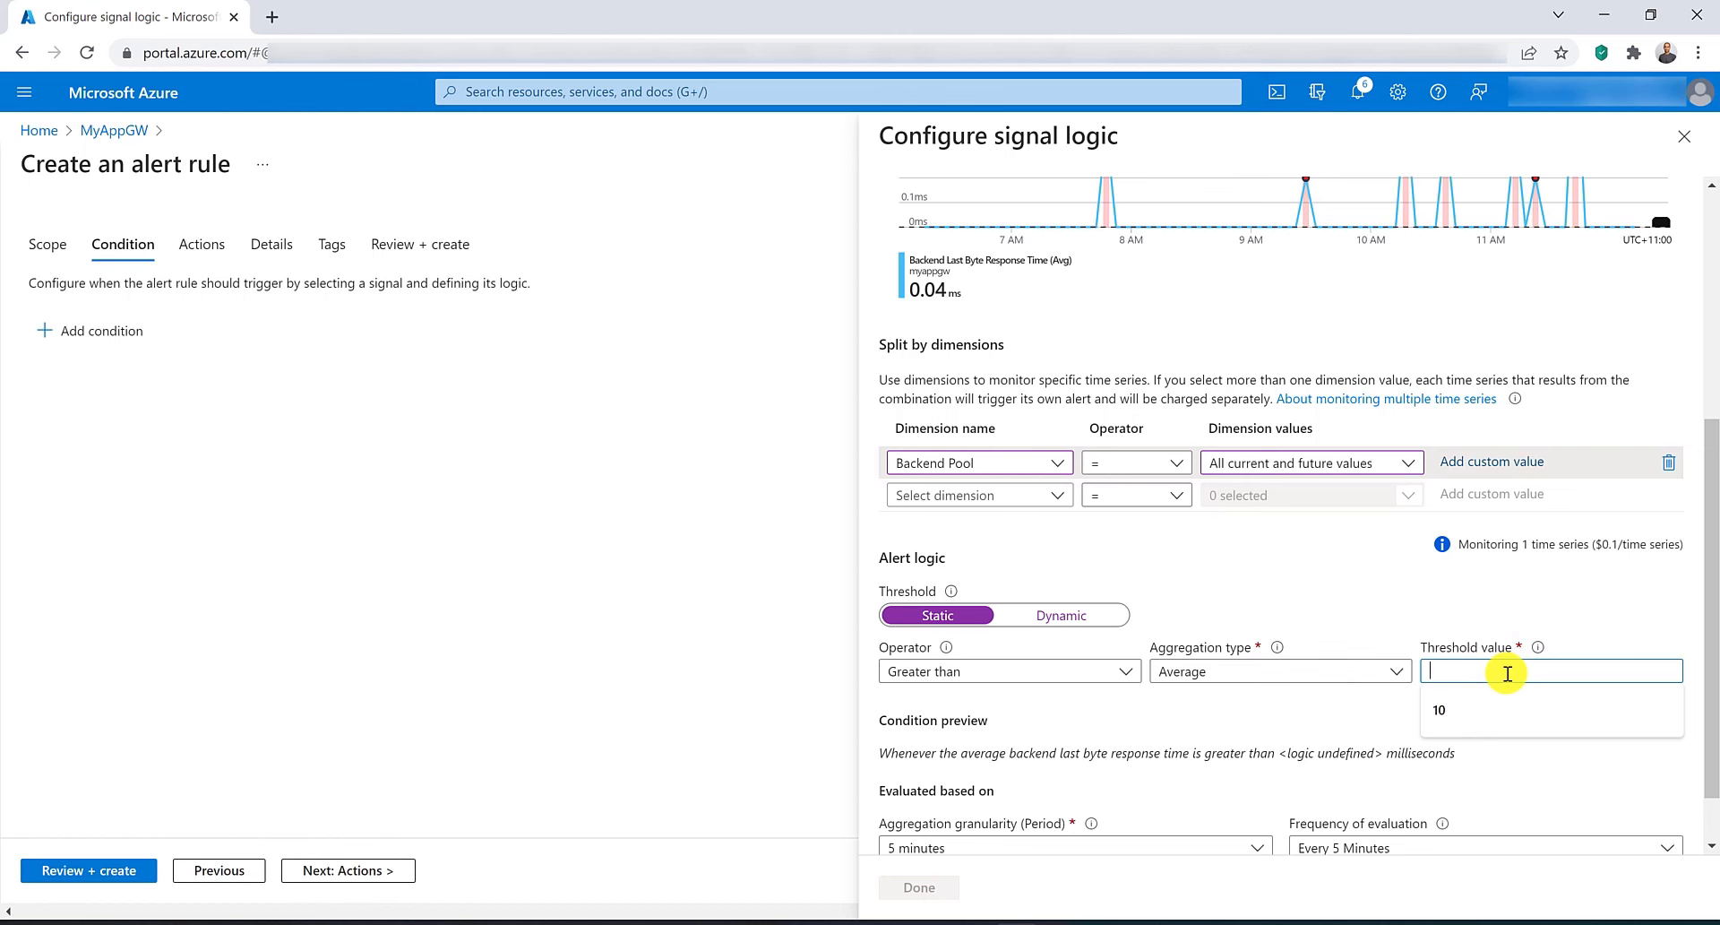
type("1")
left_click(1392, 589)
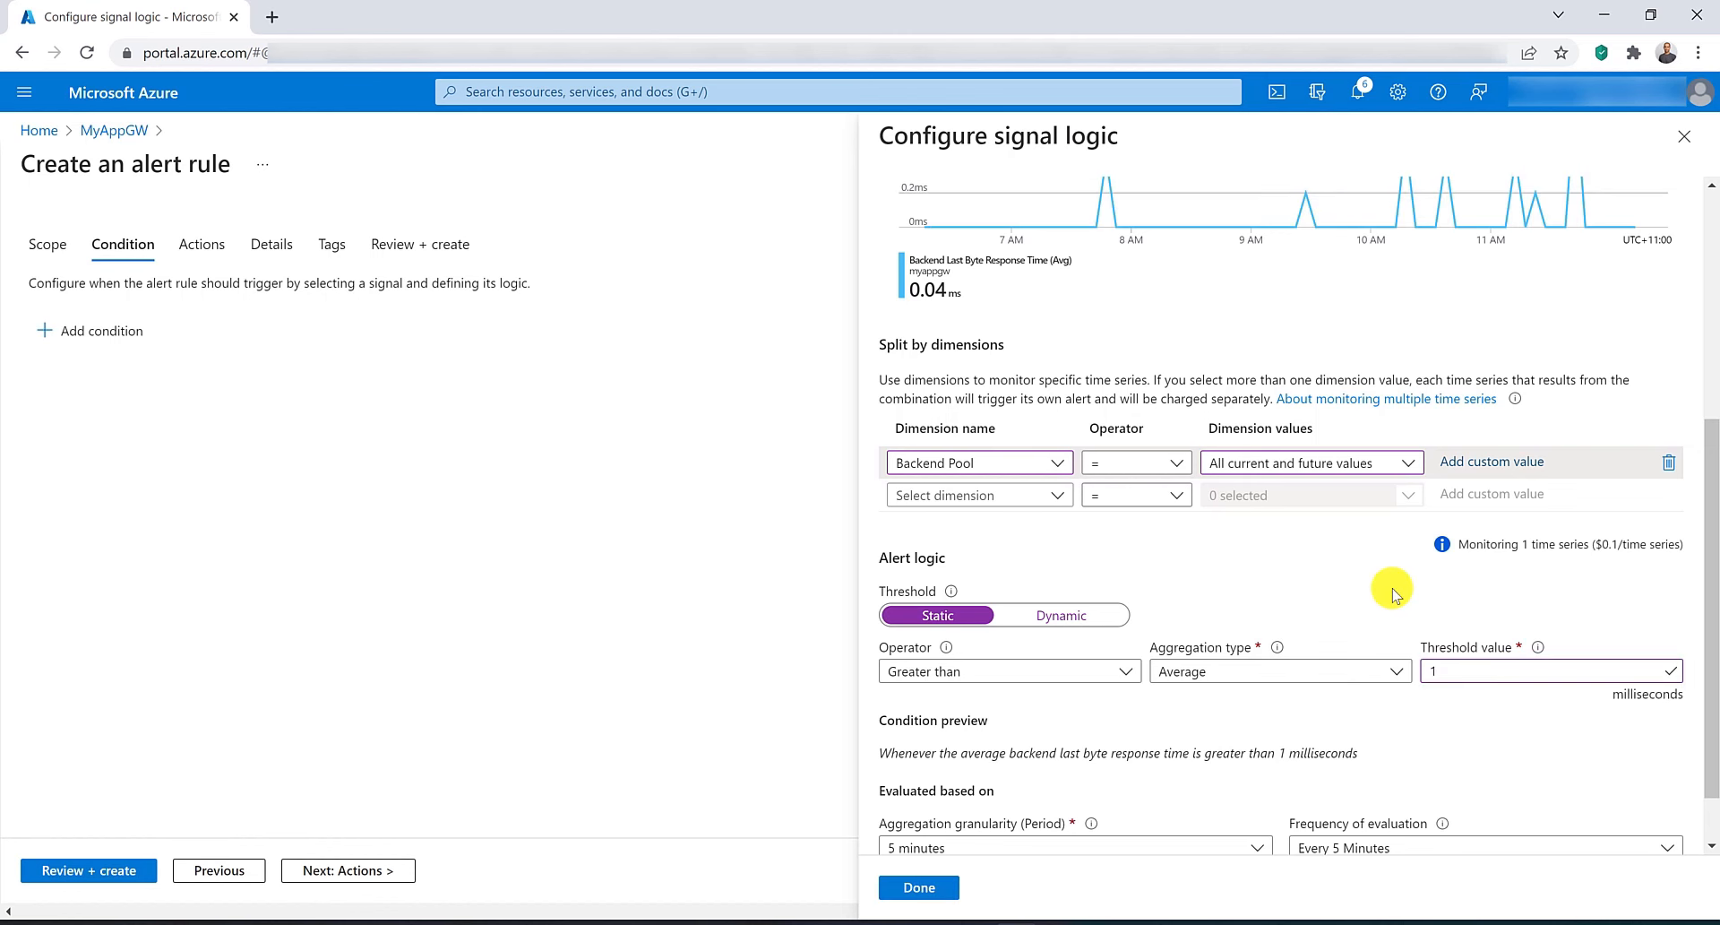
left_click(911, 887)
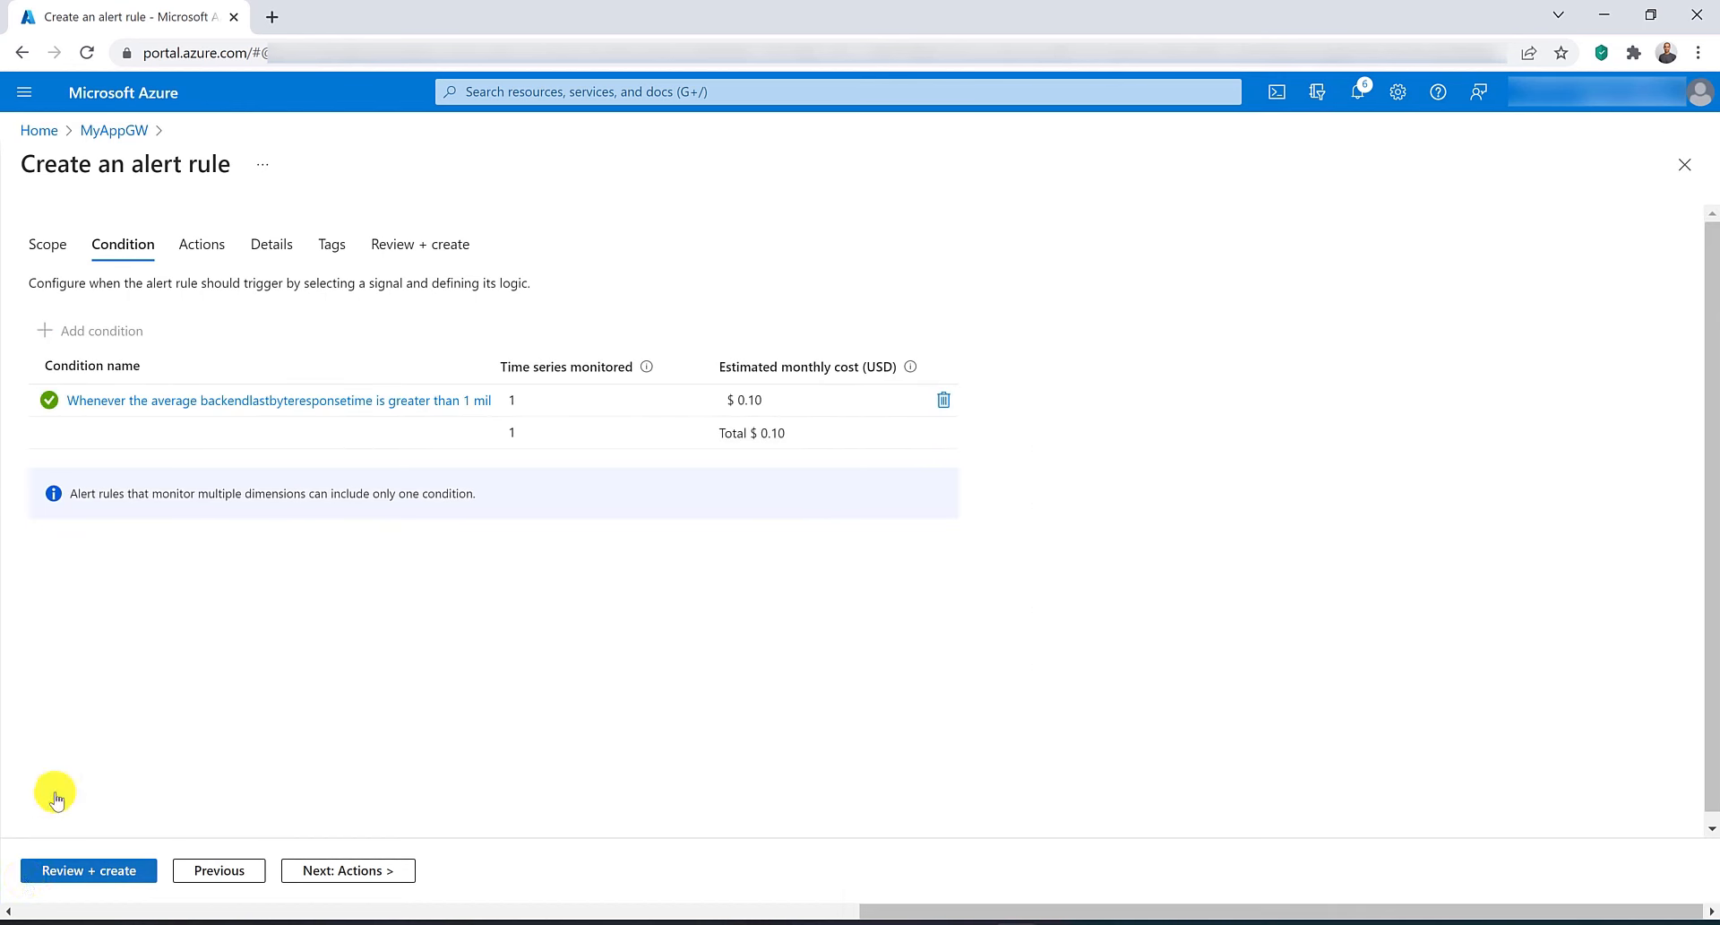
Set severity to 0 - Critical, name the alert rule backendlastbyteAlert, then review and create it.
left_click(272, 244)
left_click(366, 535)
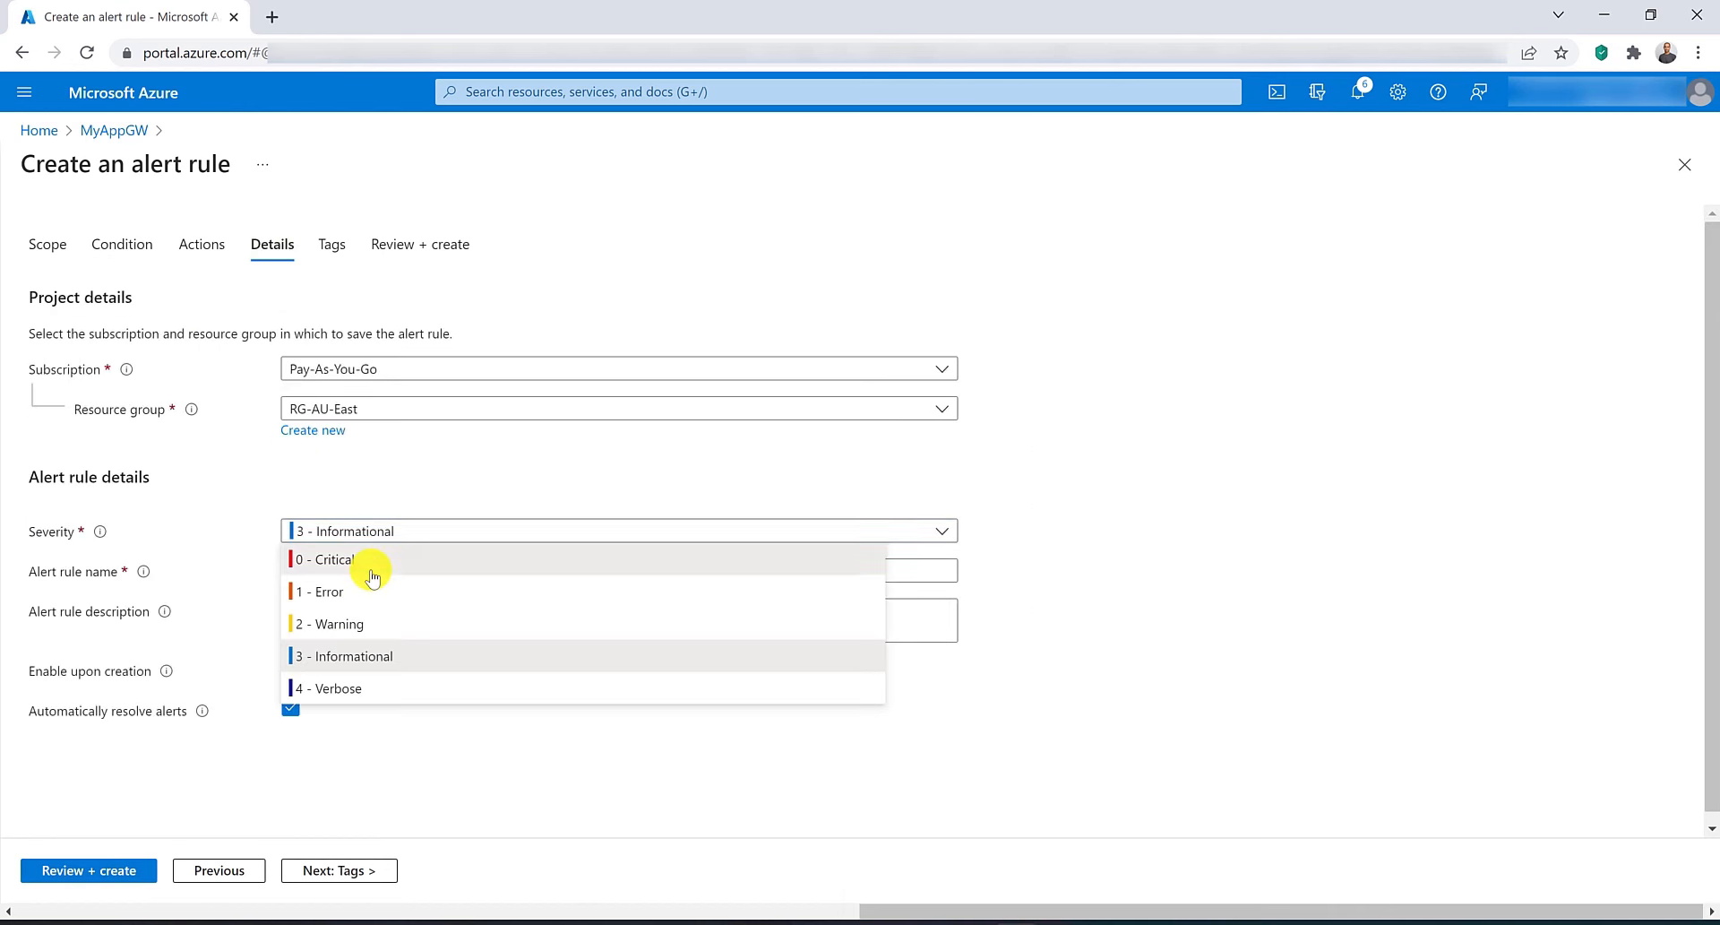
left_click(371, 566)
left_click(334, 565)
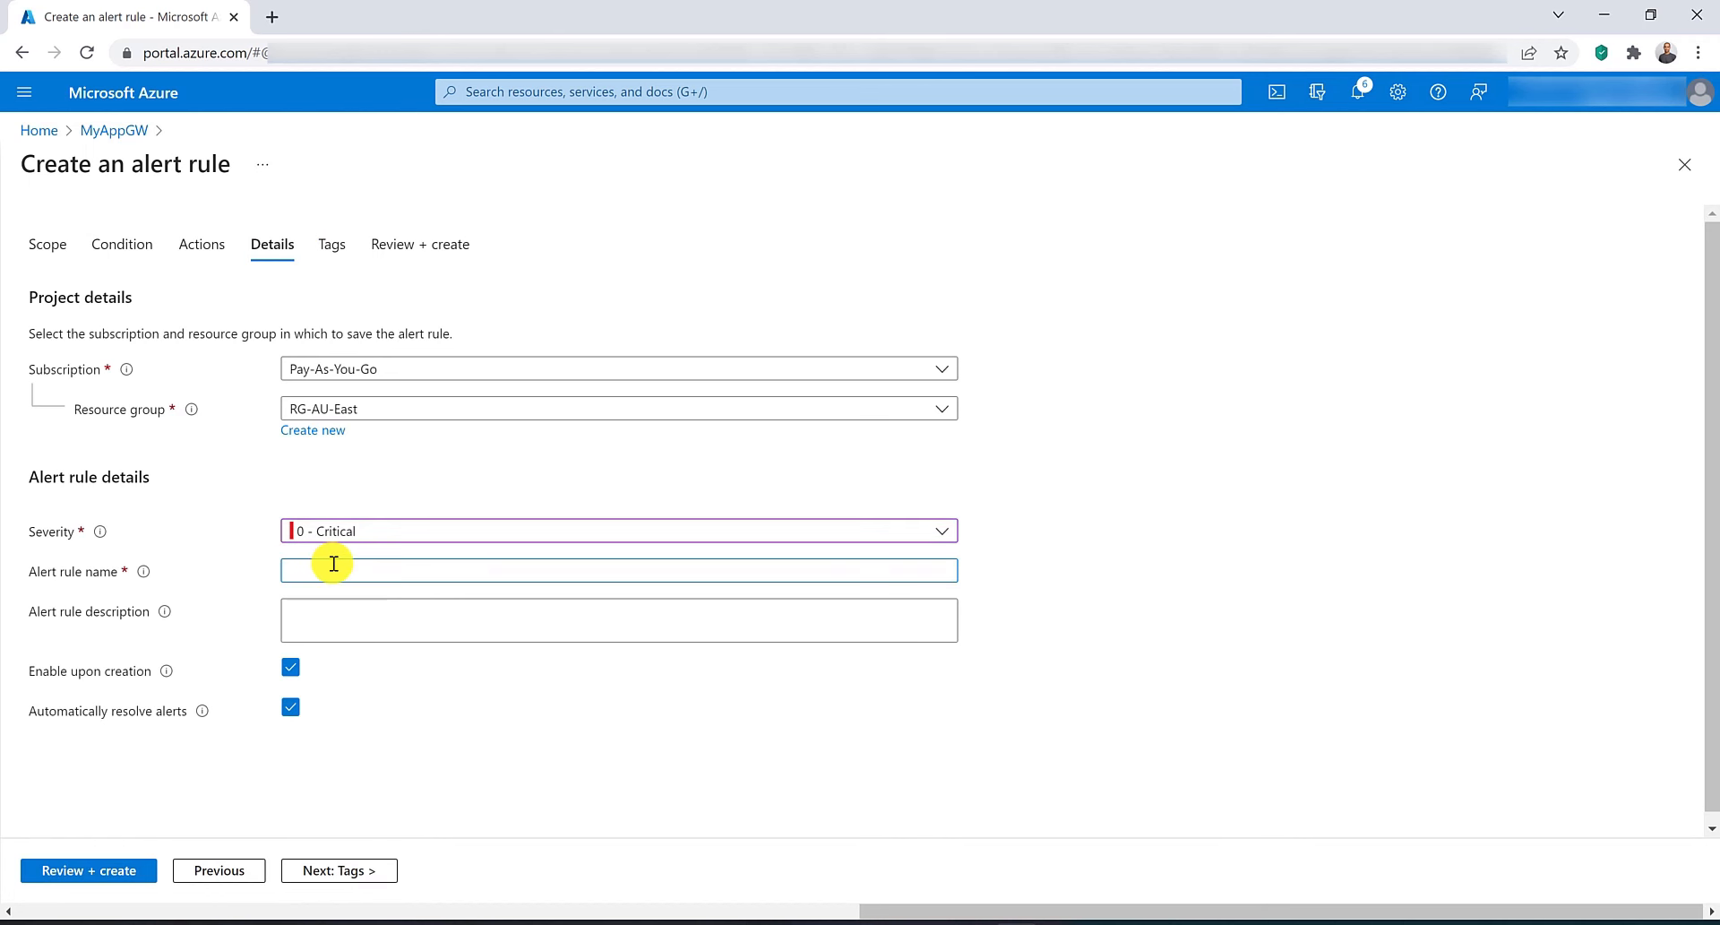
type("backendlastbyteAlert")
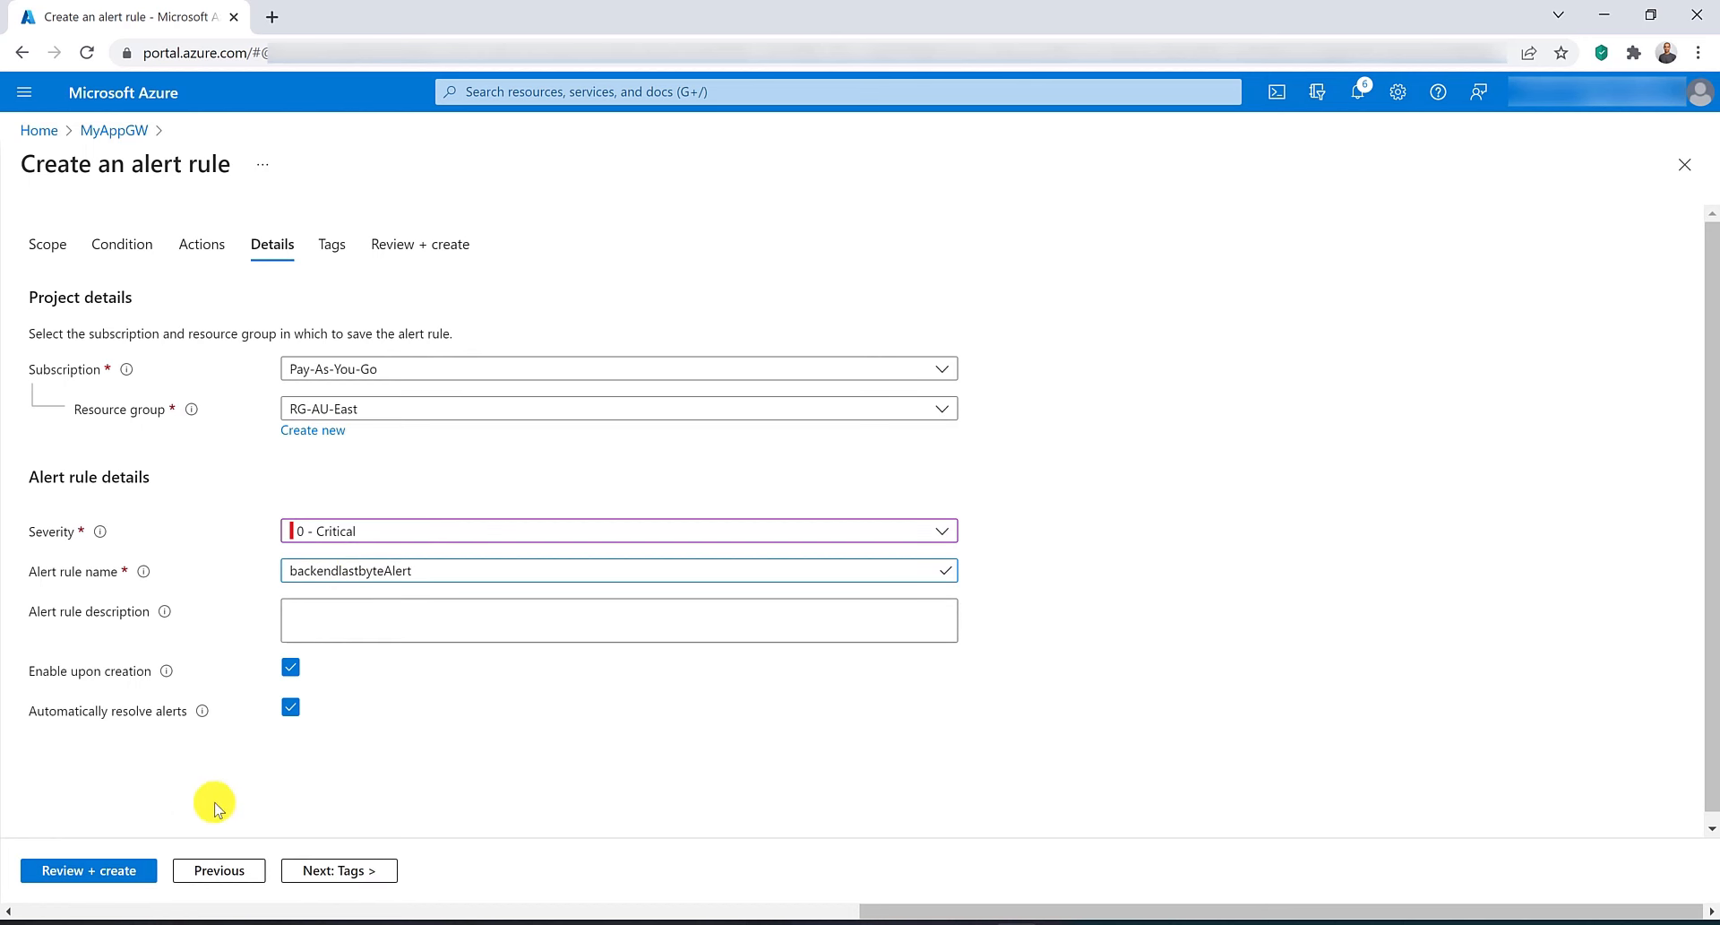
left_click(112, 876)
left_click(81, 874)
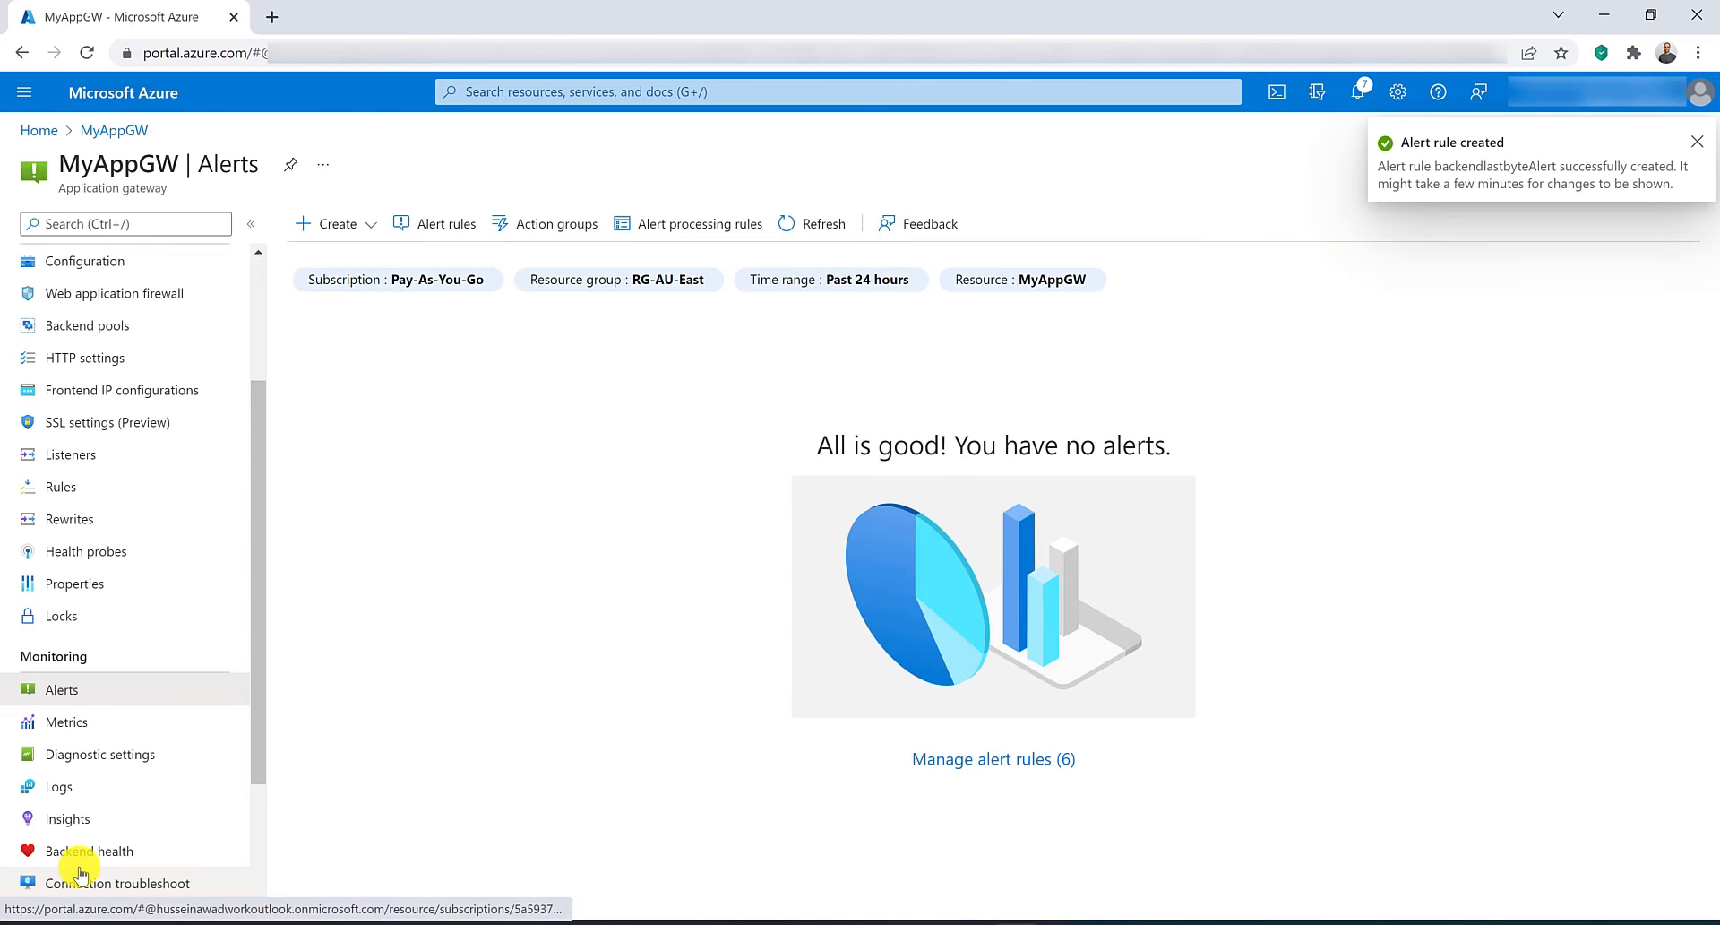
Start another alert rule and pick the Application Gateway Total Time signal.
left_click(360, 226)
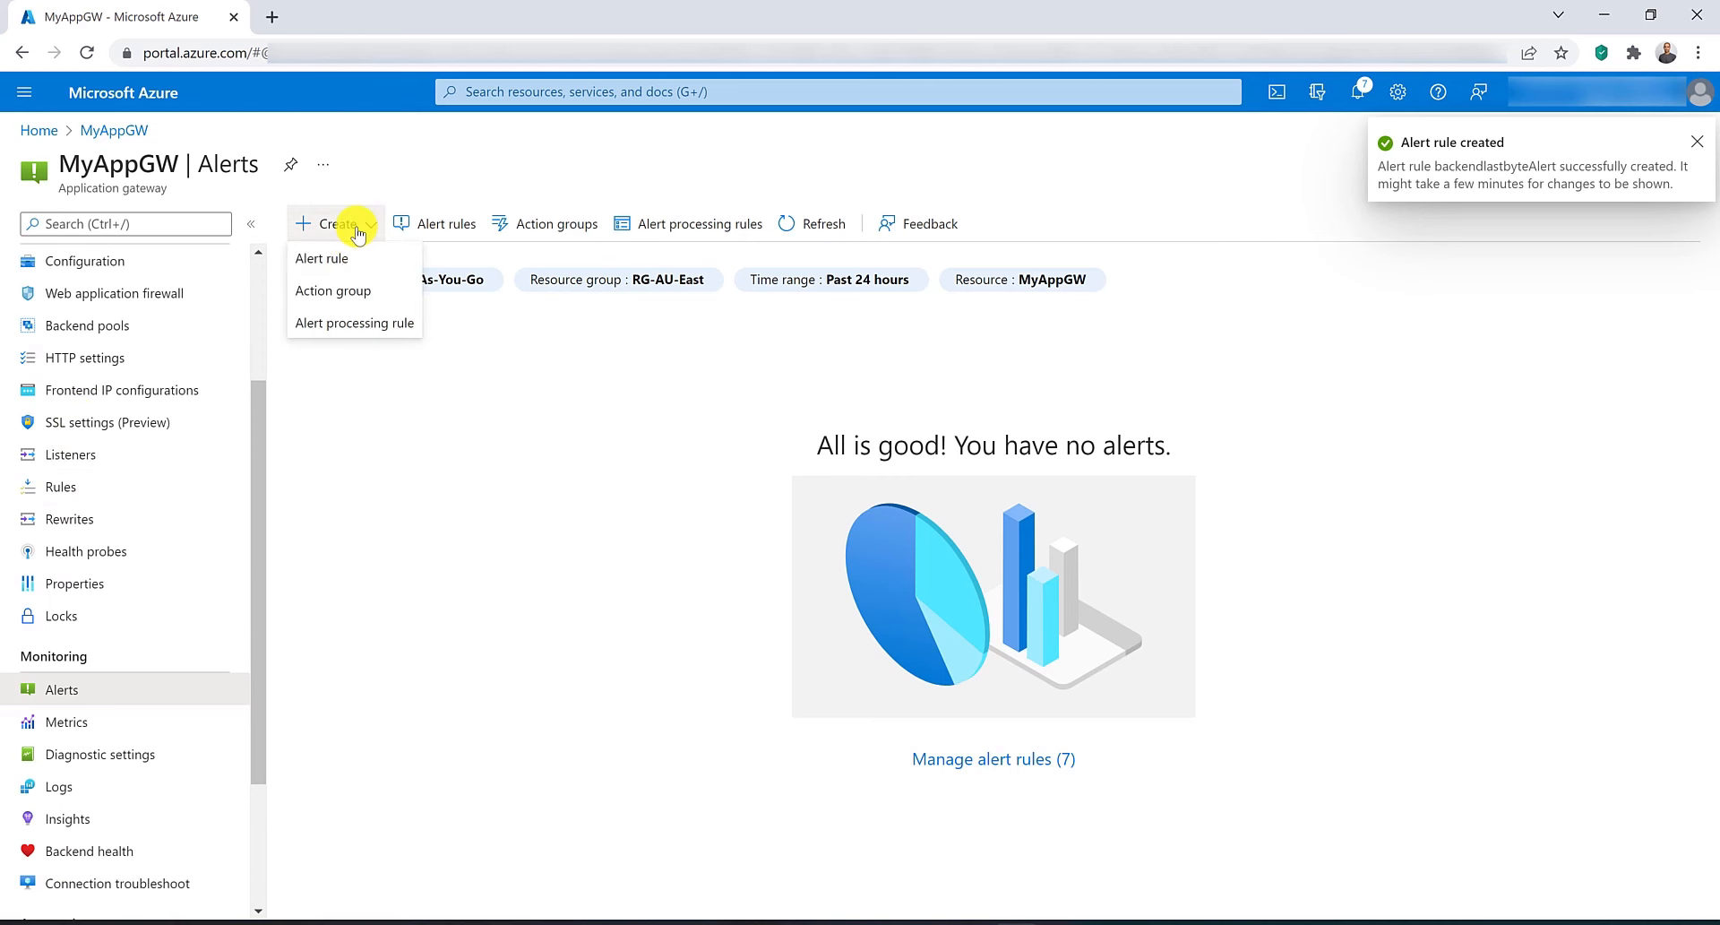
left_click(356, 260)
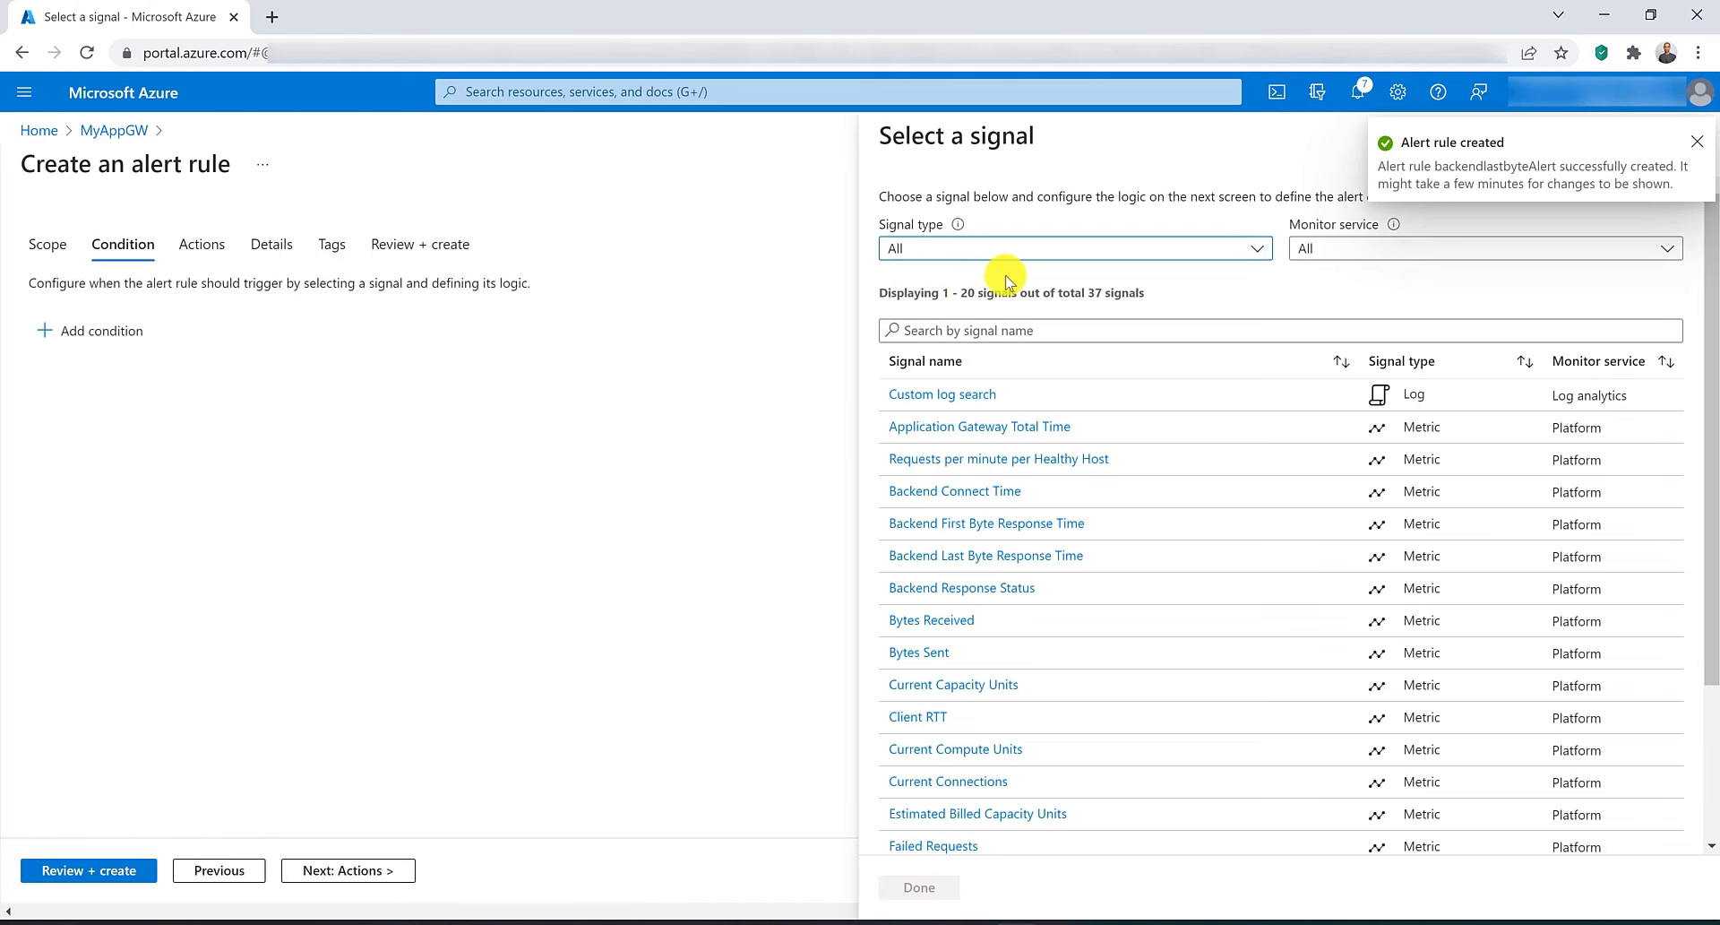
left_click(1013, 331)
type("tot")
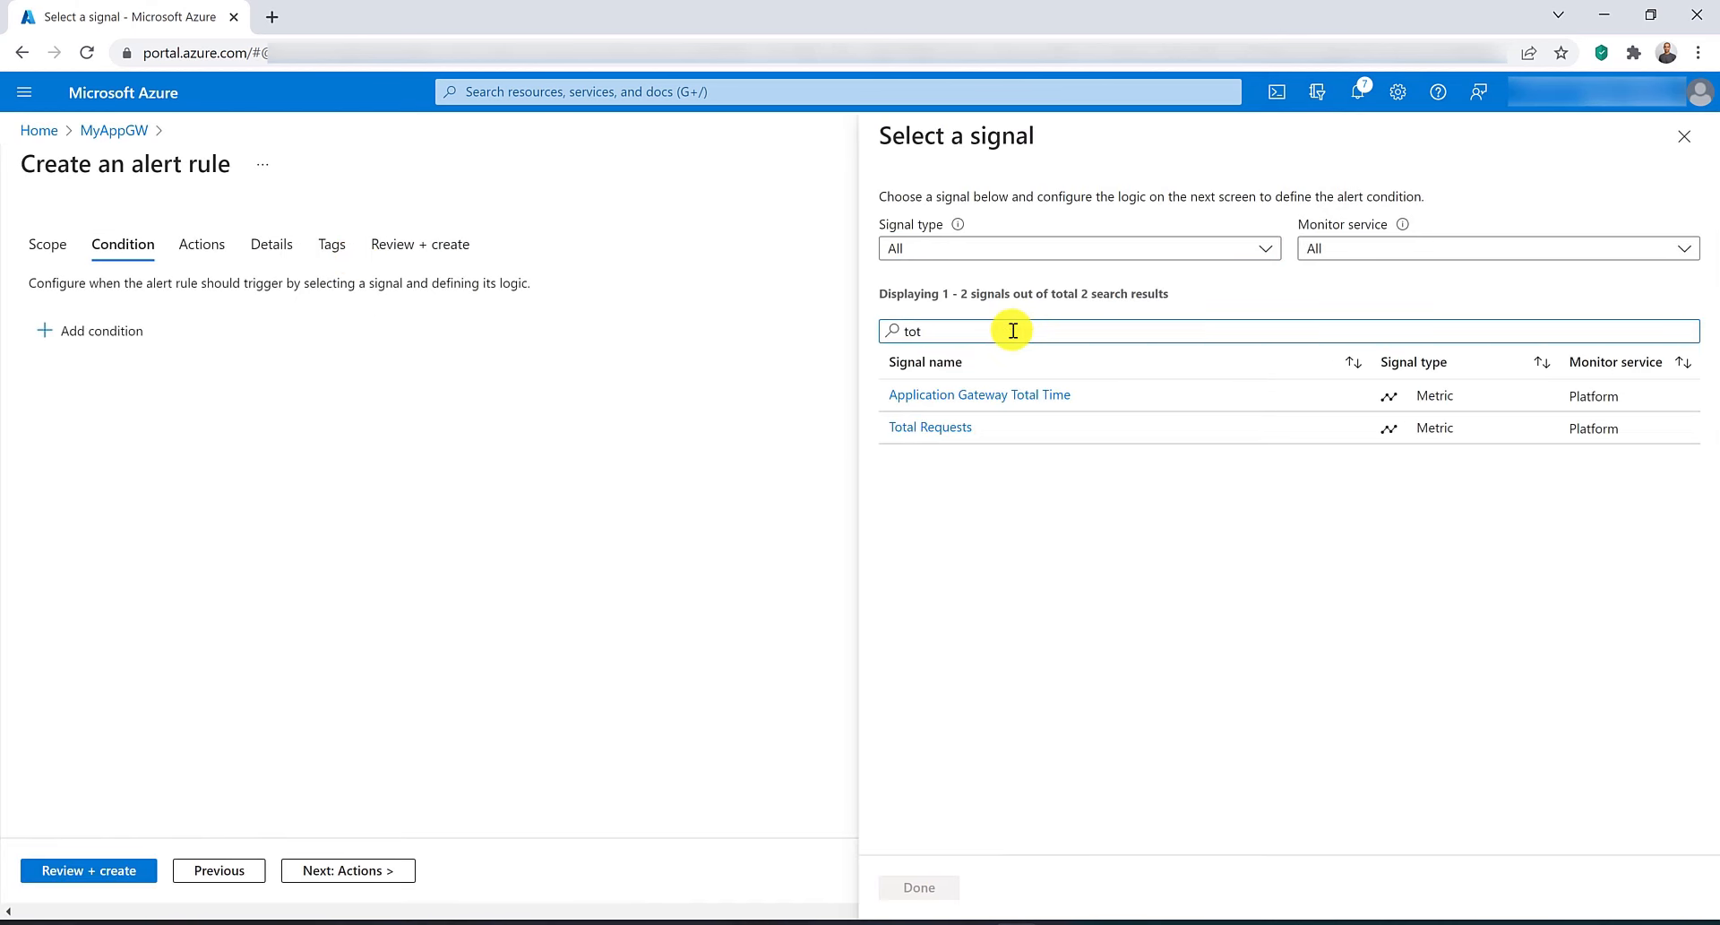
left_click(1042, 394)
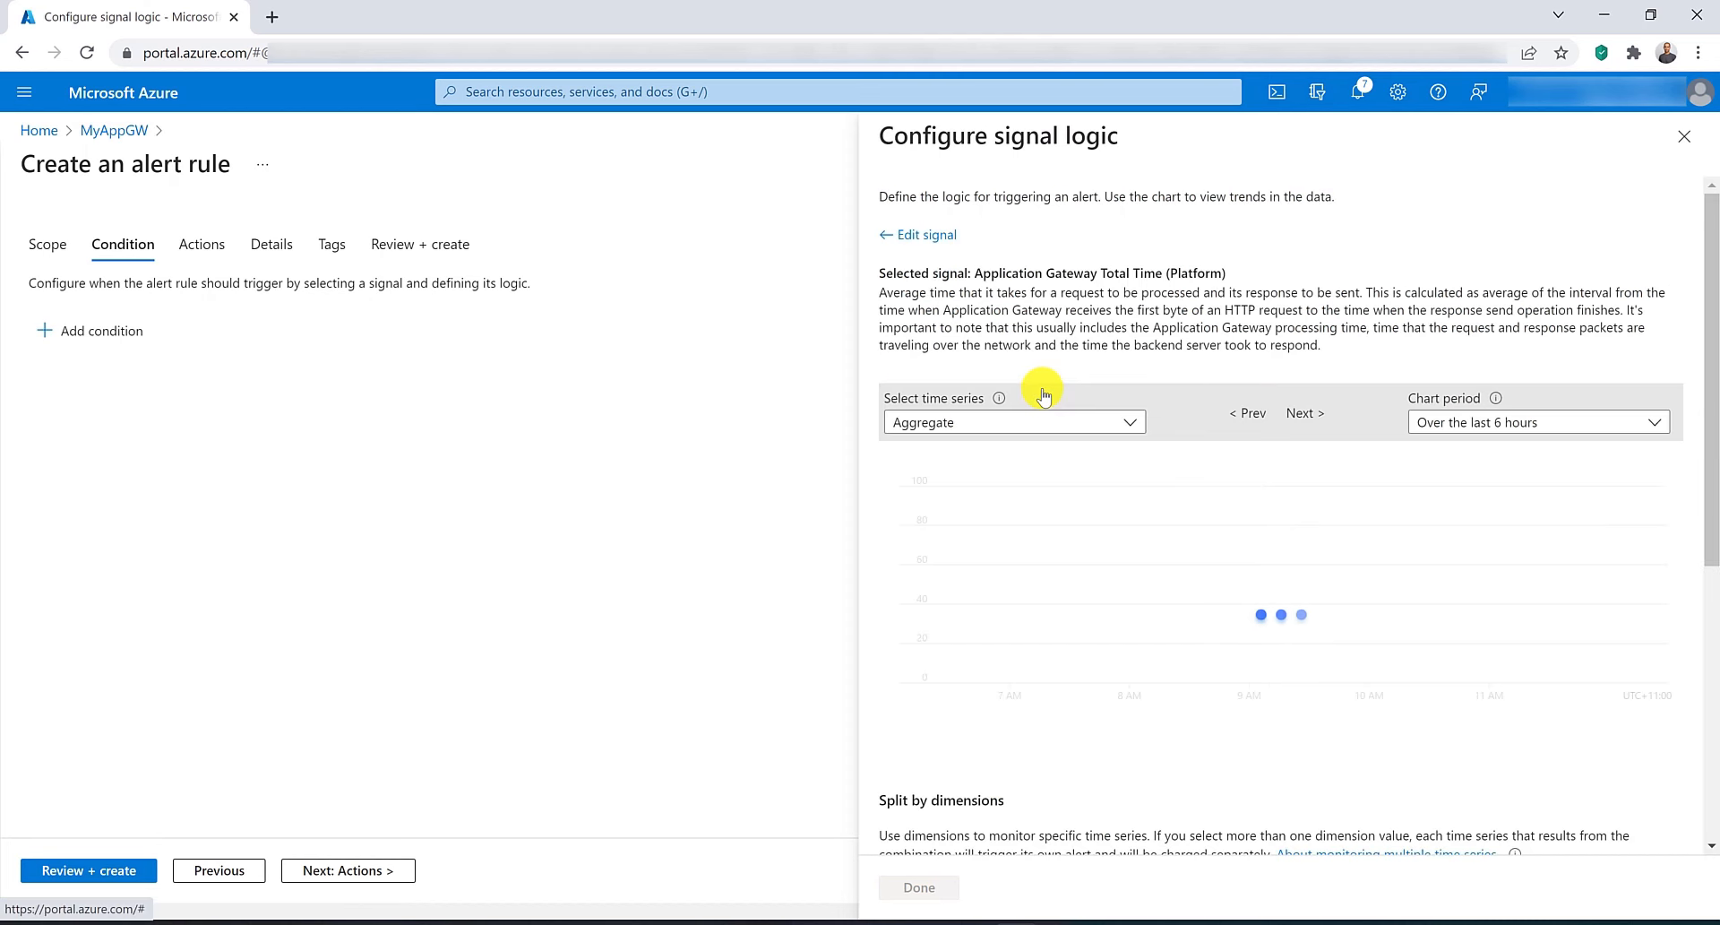
Set the threshold greater than 5 milliseconds, split by Listener with all current and future values, and save the condition.
scroll(1473, 776, "down", 3)
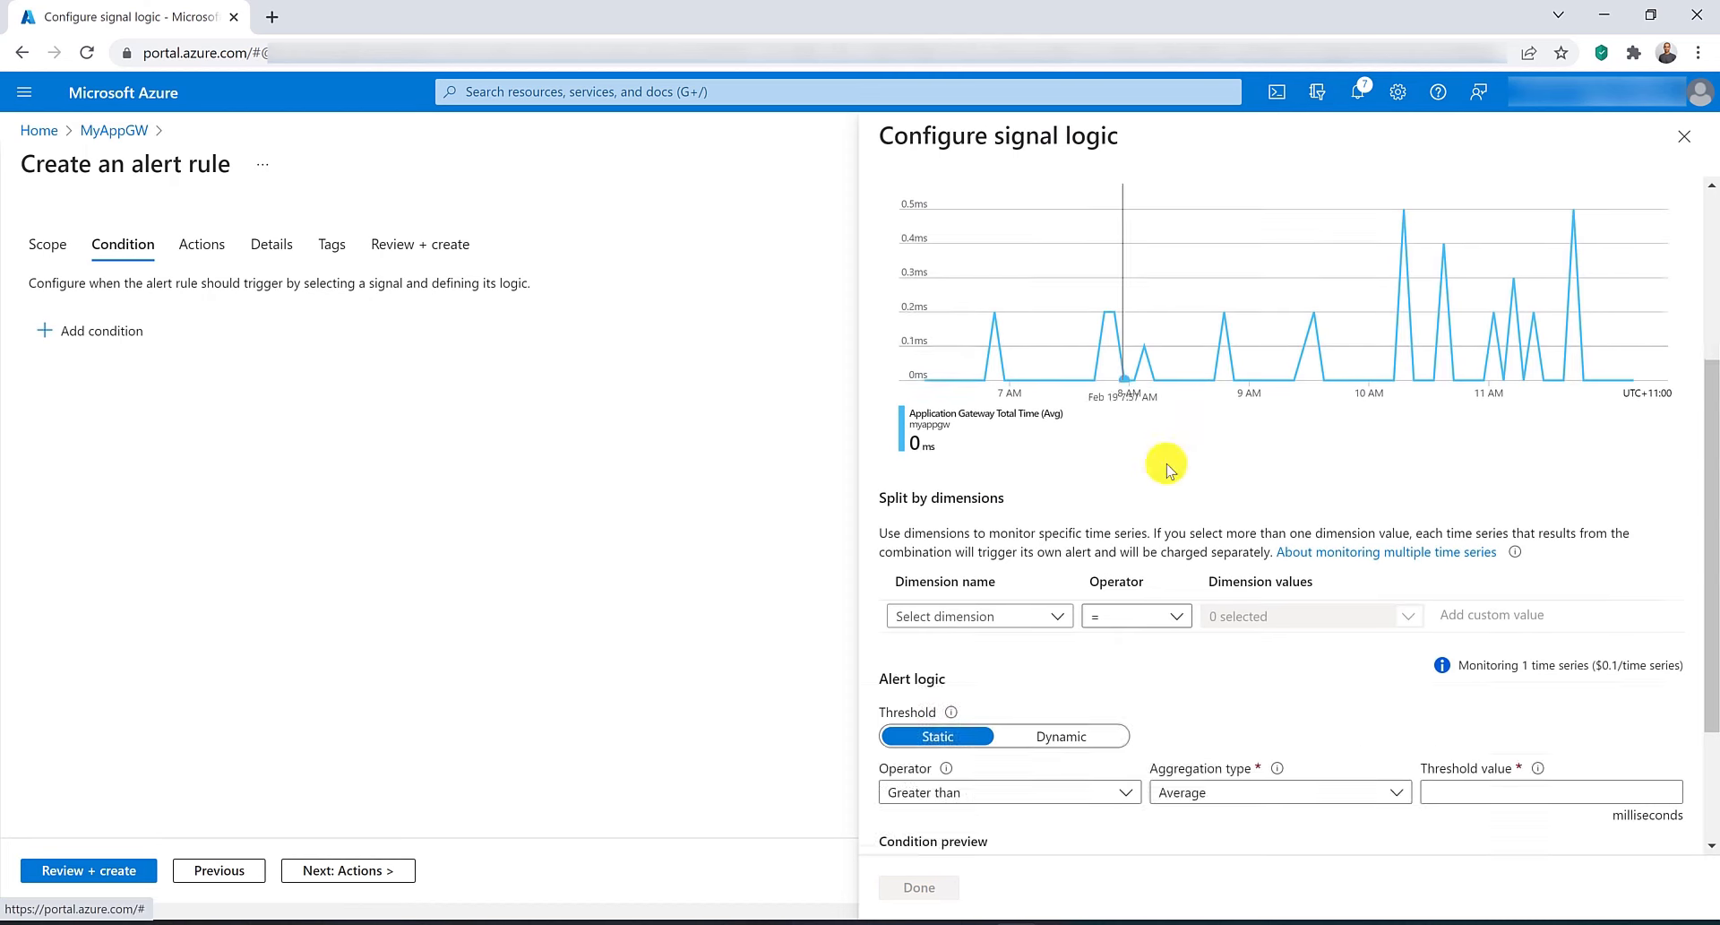
left_click(1495, 792)
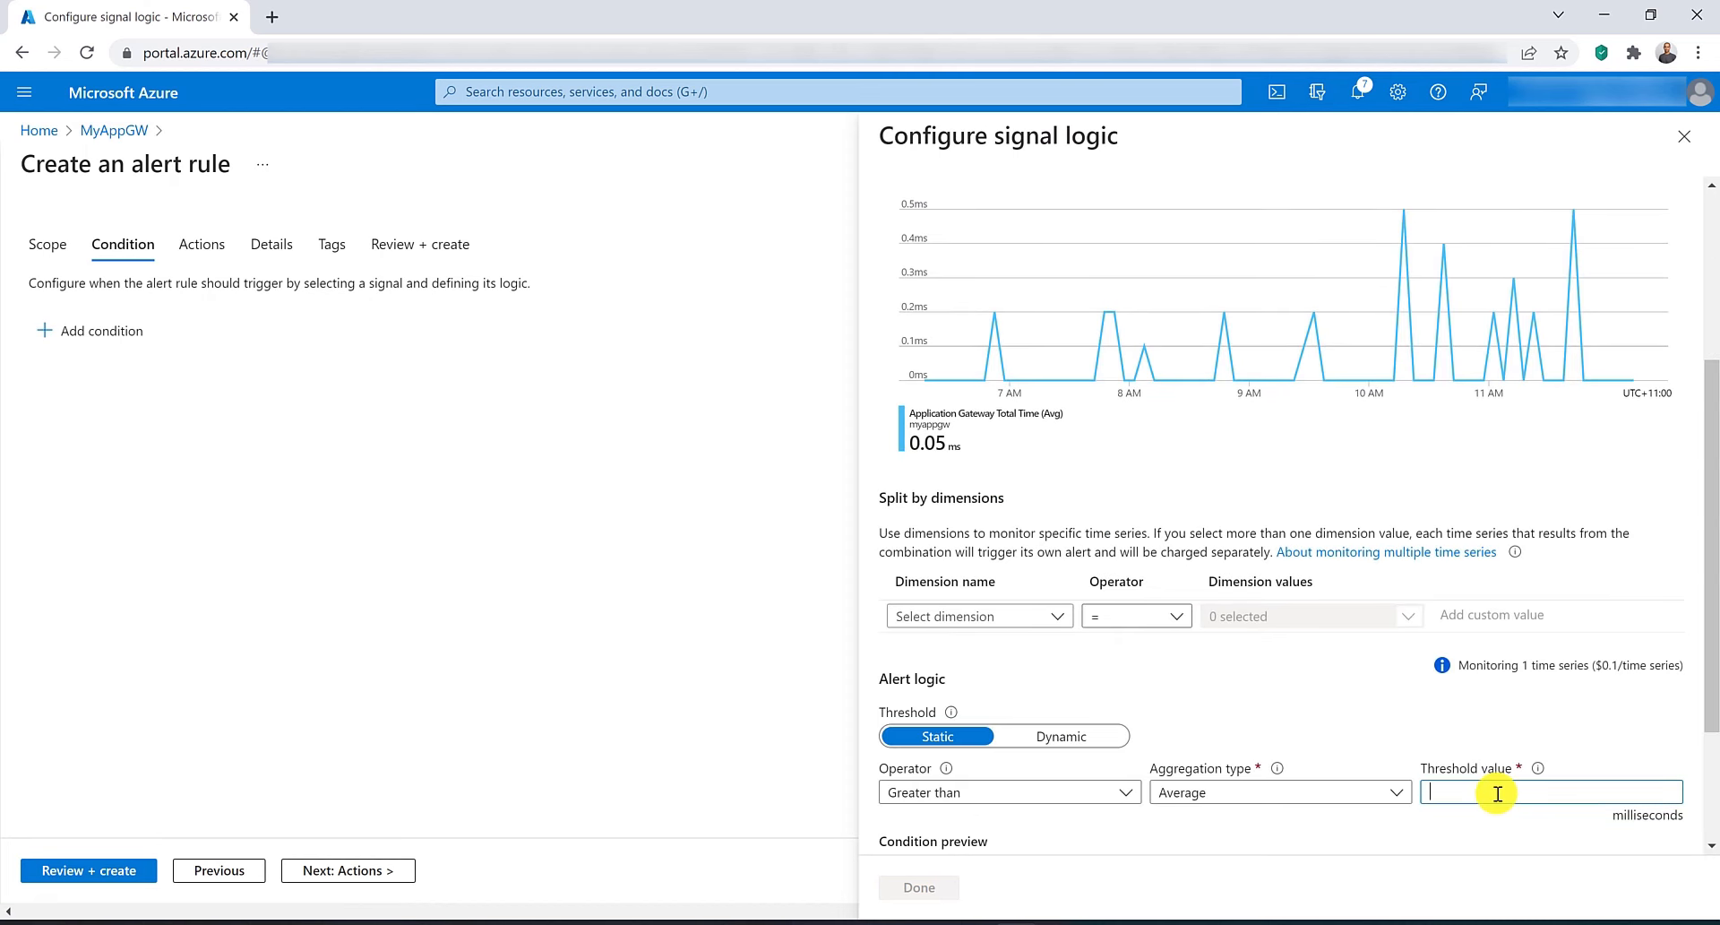
type("5")
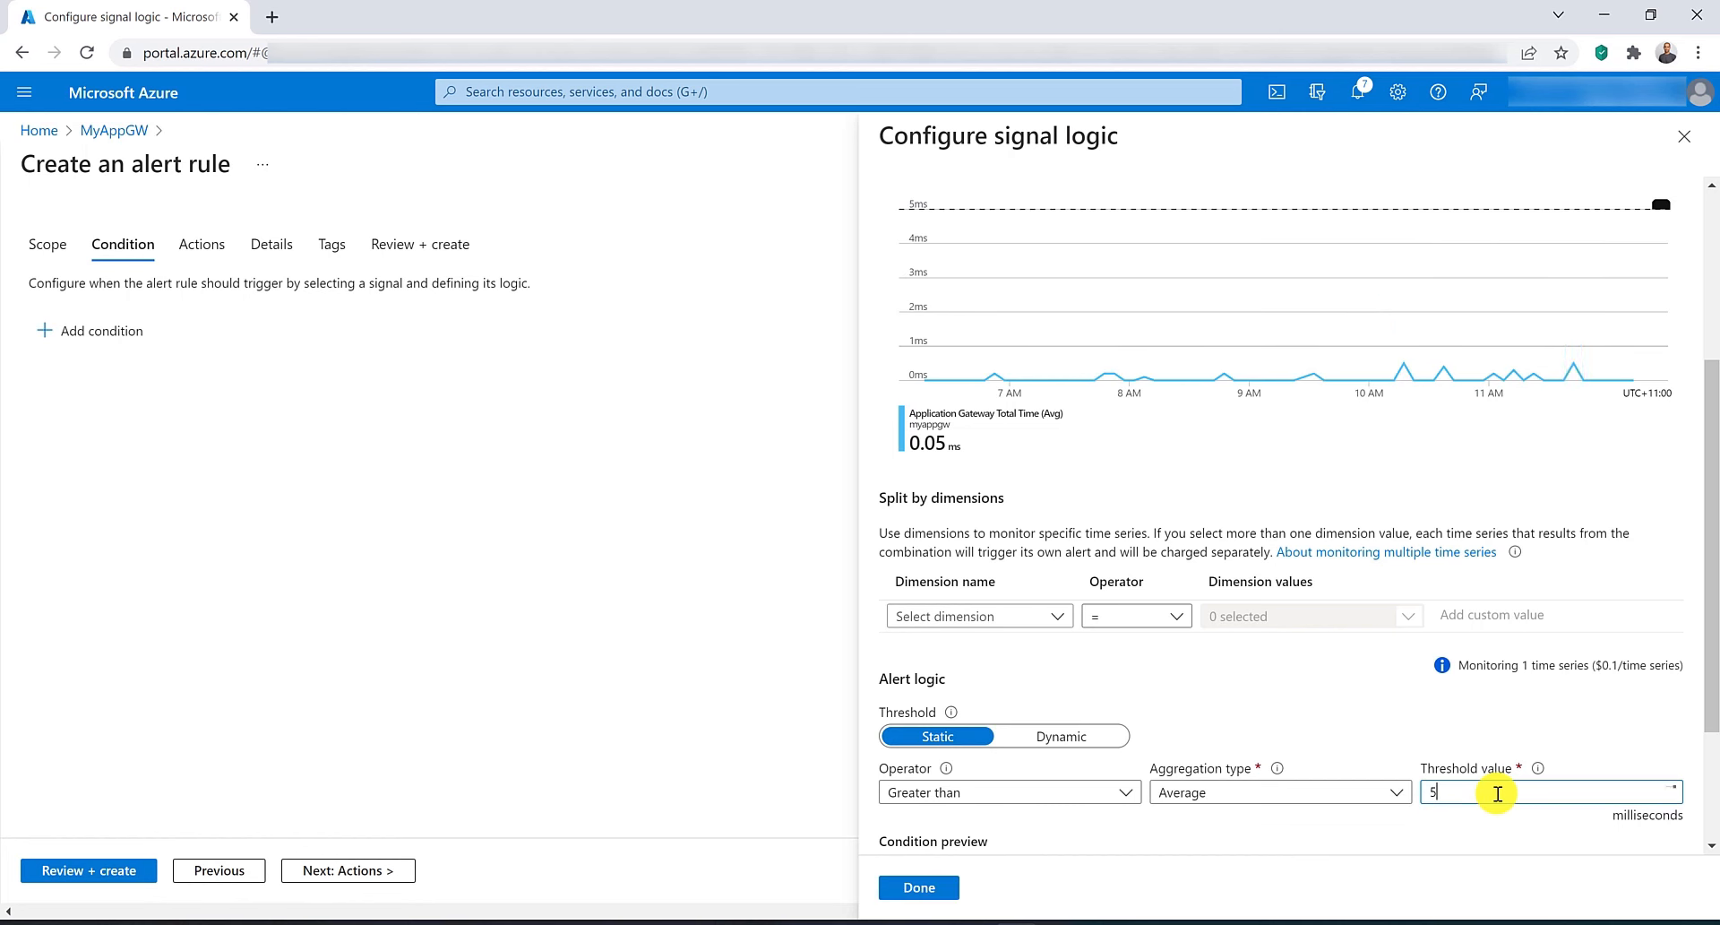
scroll(1164, 815, "down", 2)
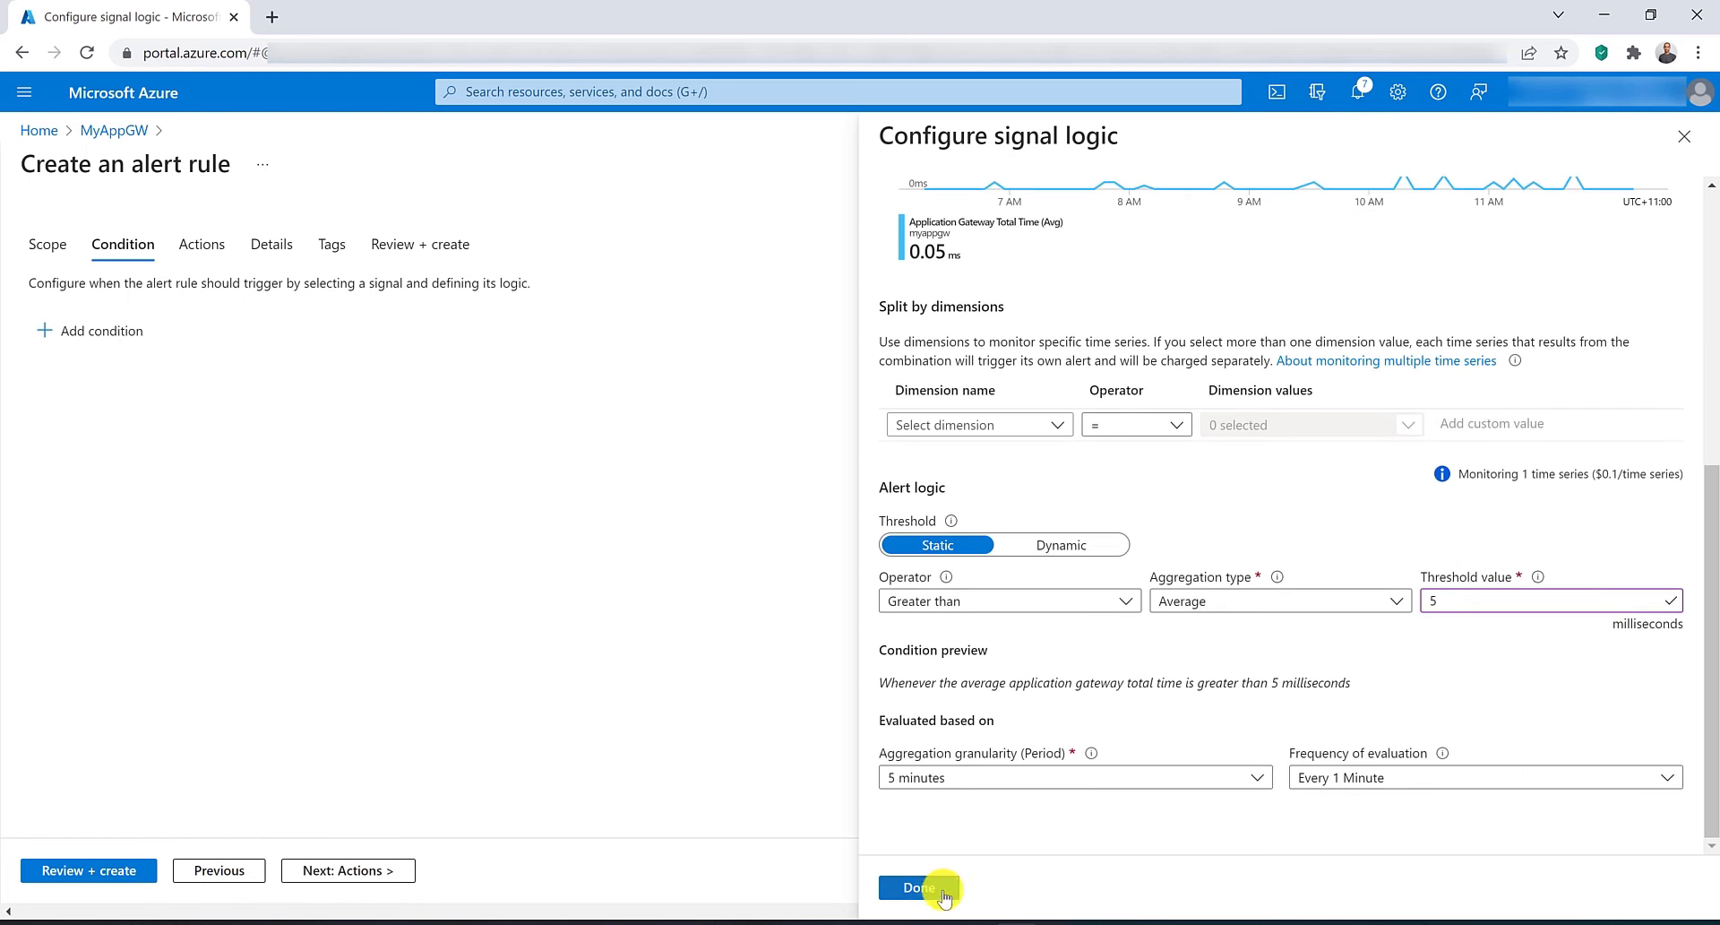
left_click(985, 423)
left_click(949, 453)
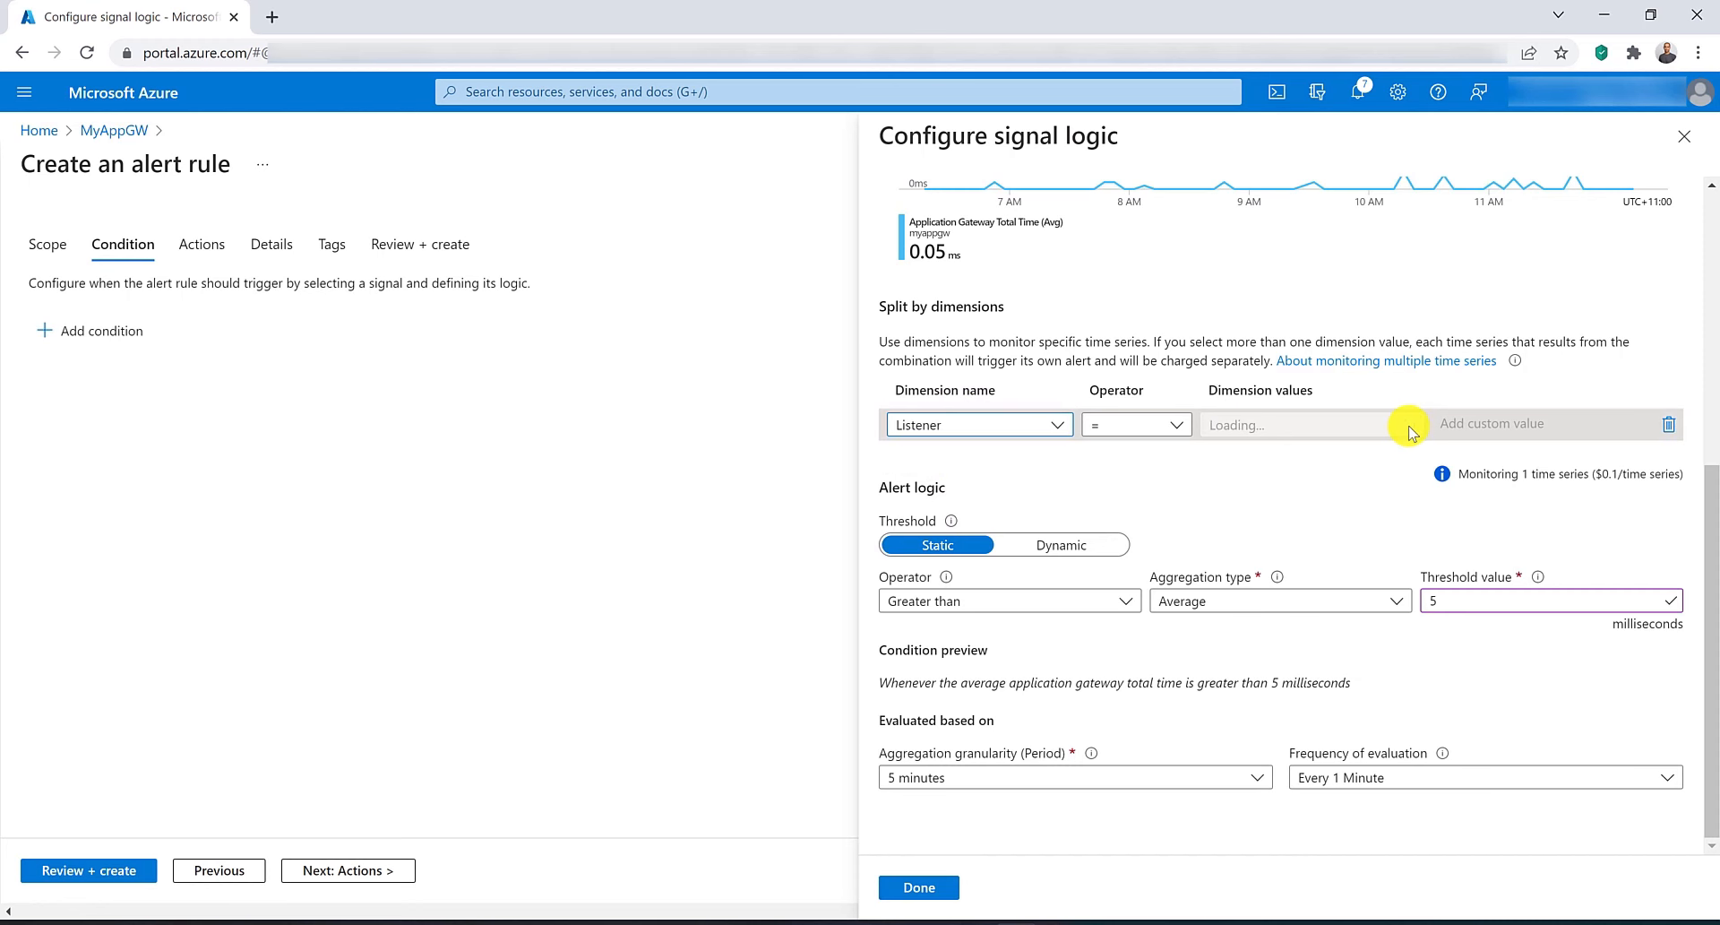
left_click(1407, 426)
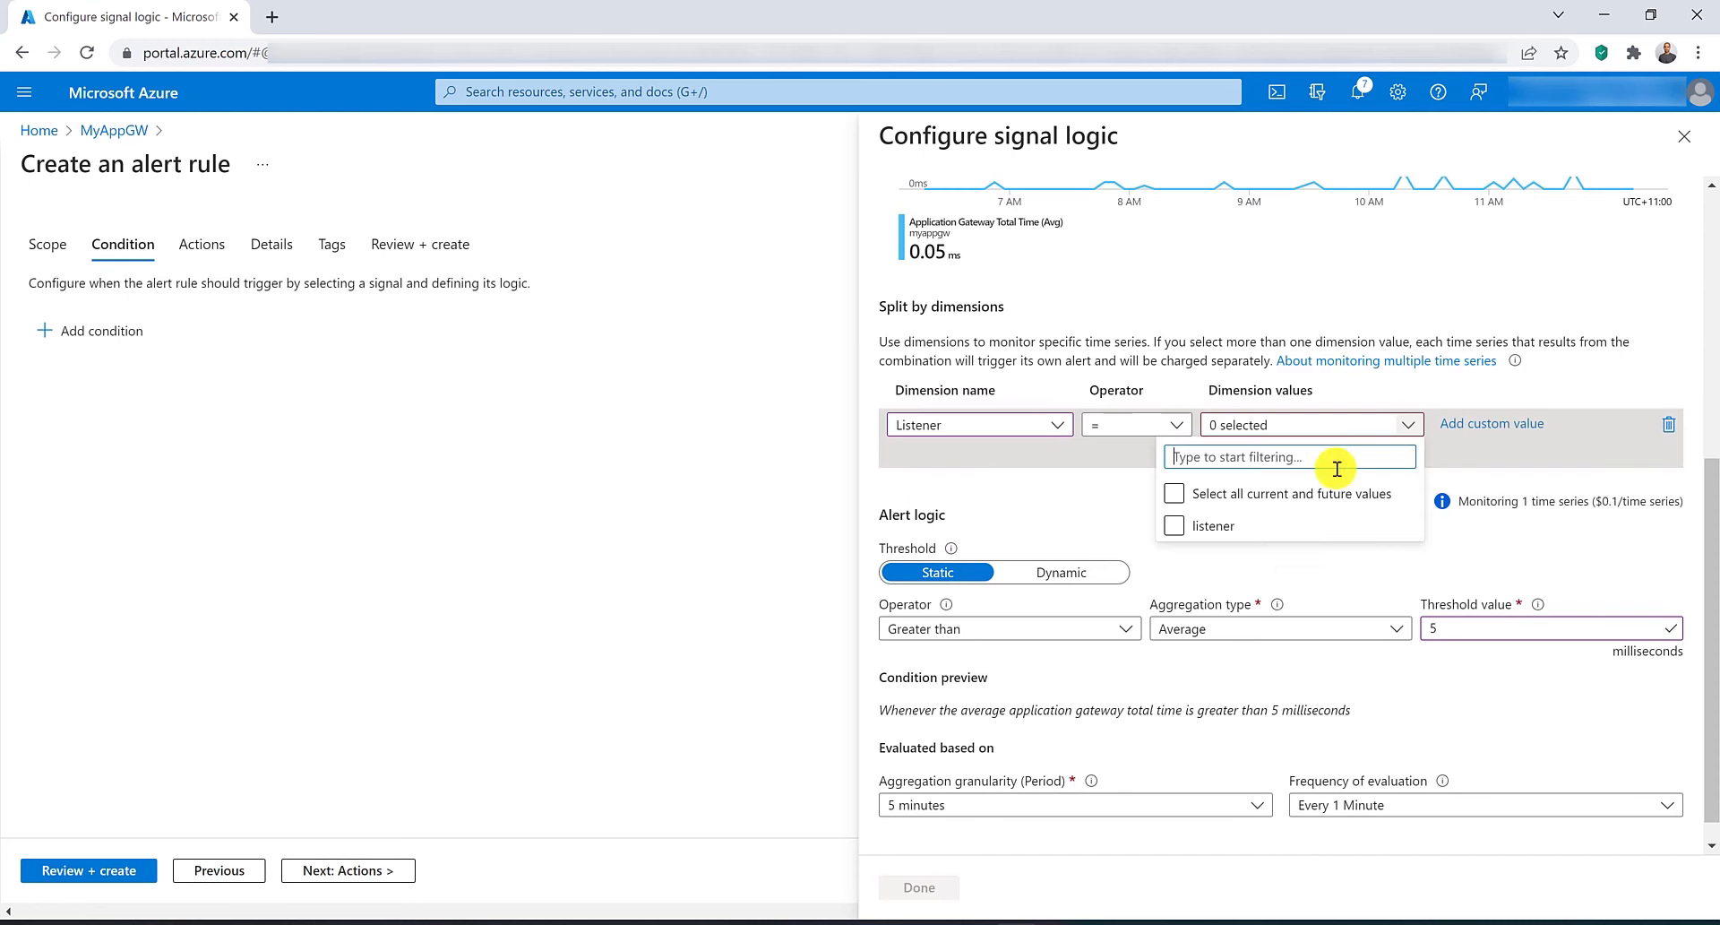
left_click(1173, 494)
left_click(1084, 492)
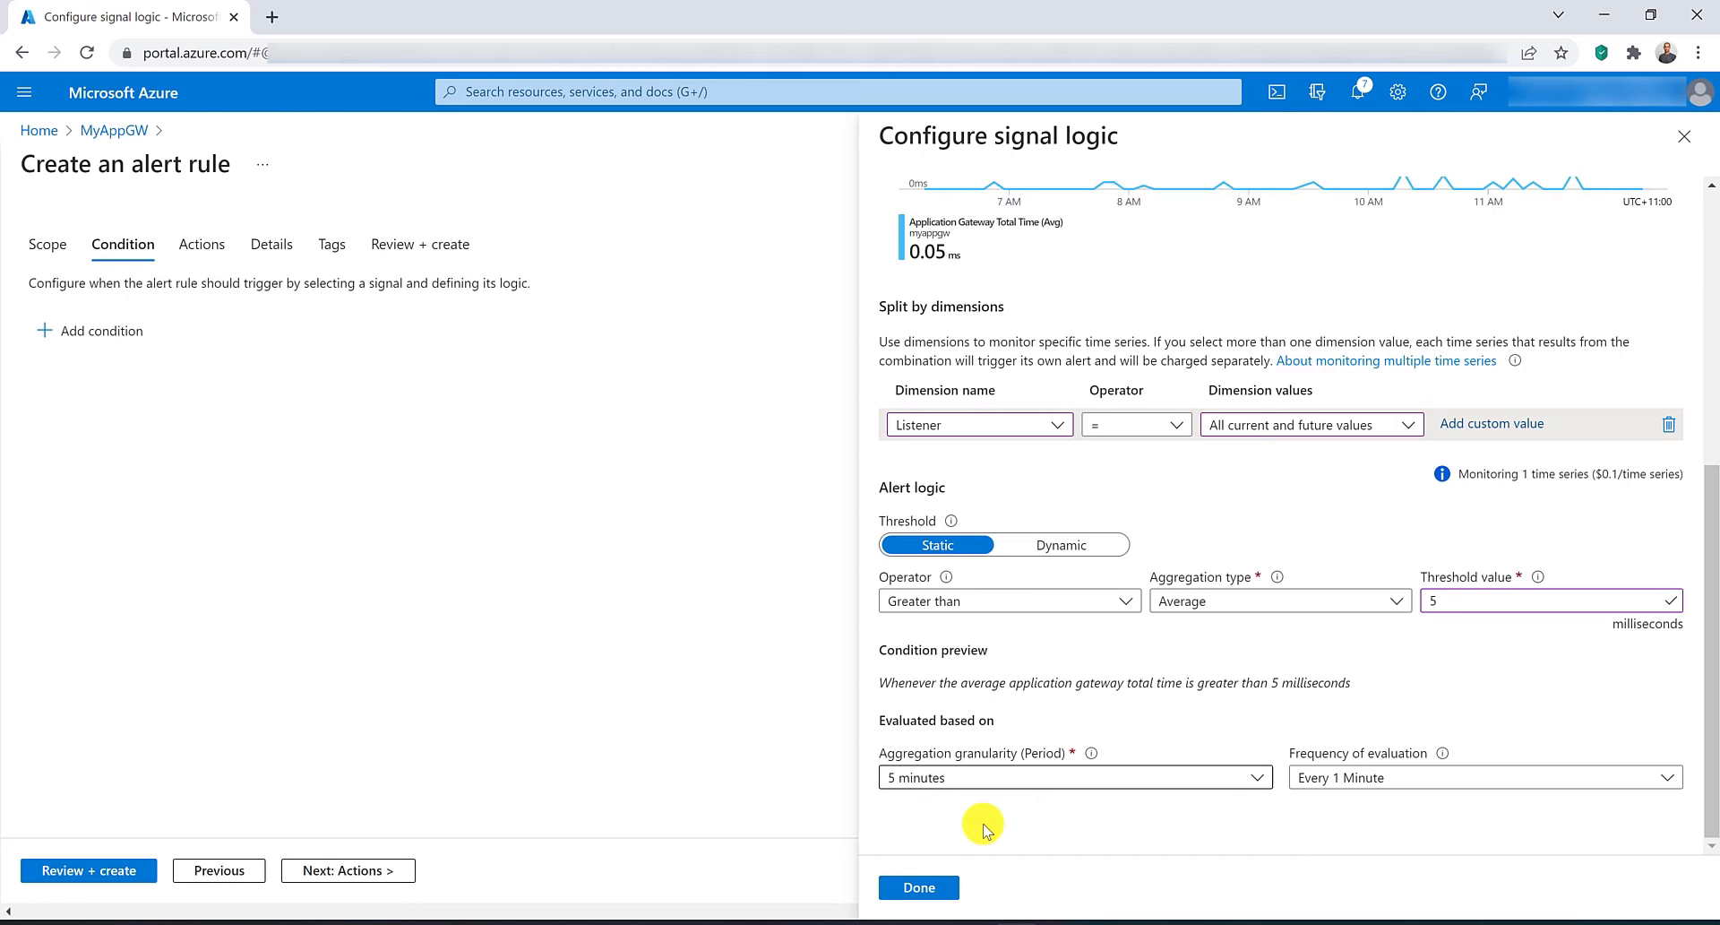
left_click(903, 888)
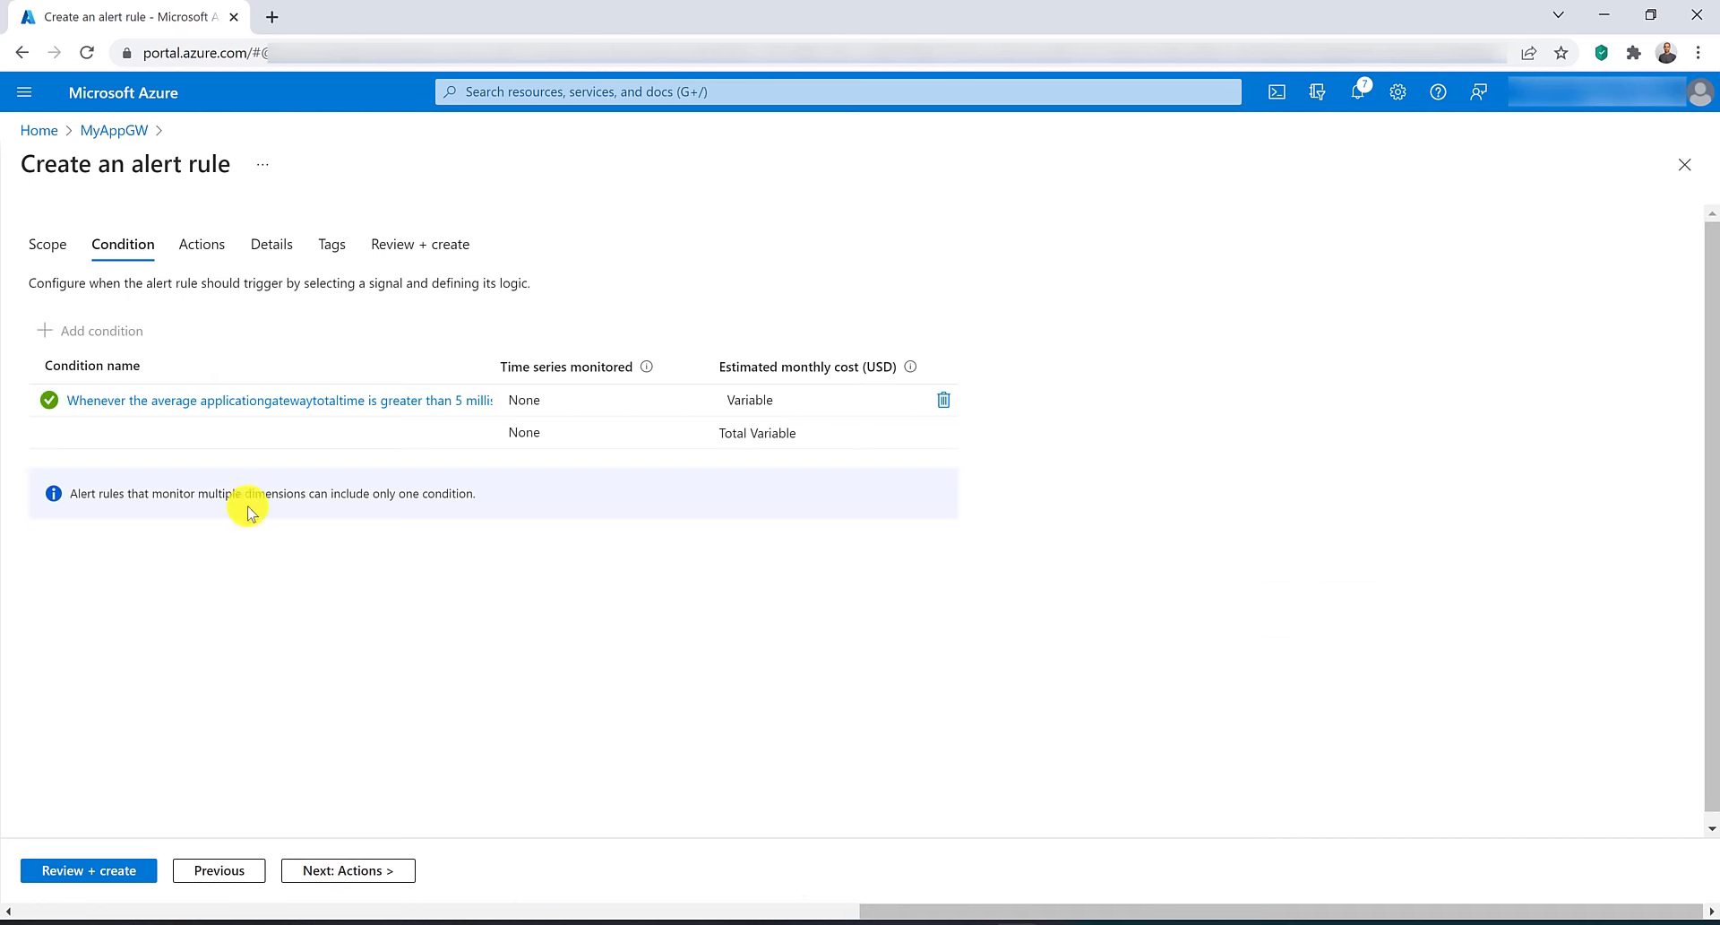
Name the alert rule totaltimeAlert, then review and create it.
left_click(273, 244)
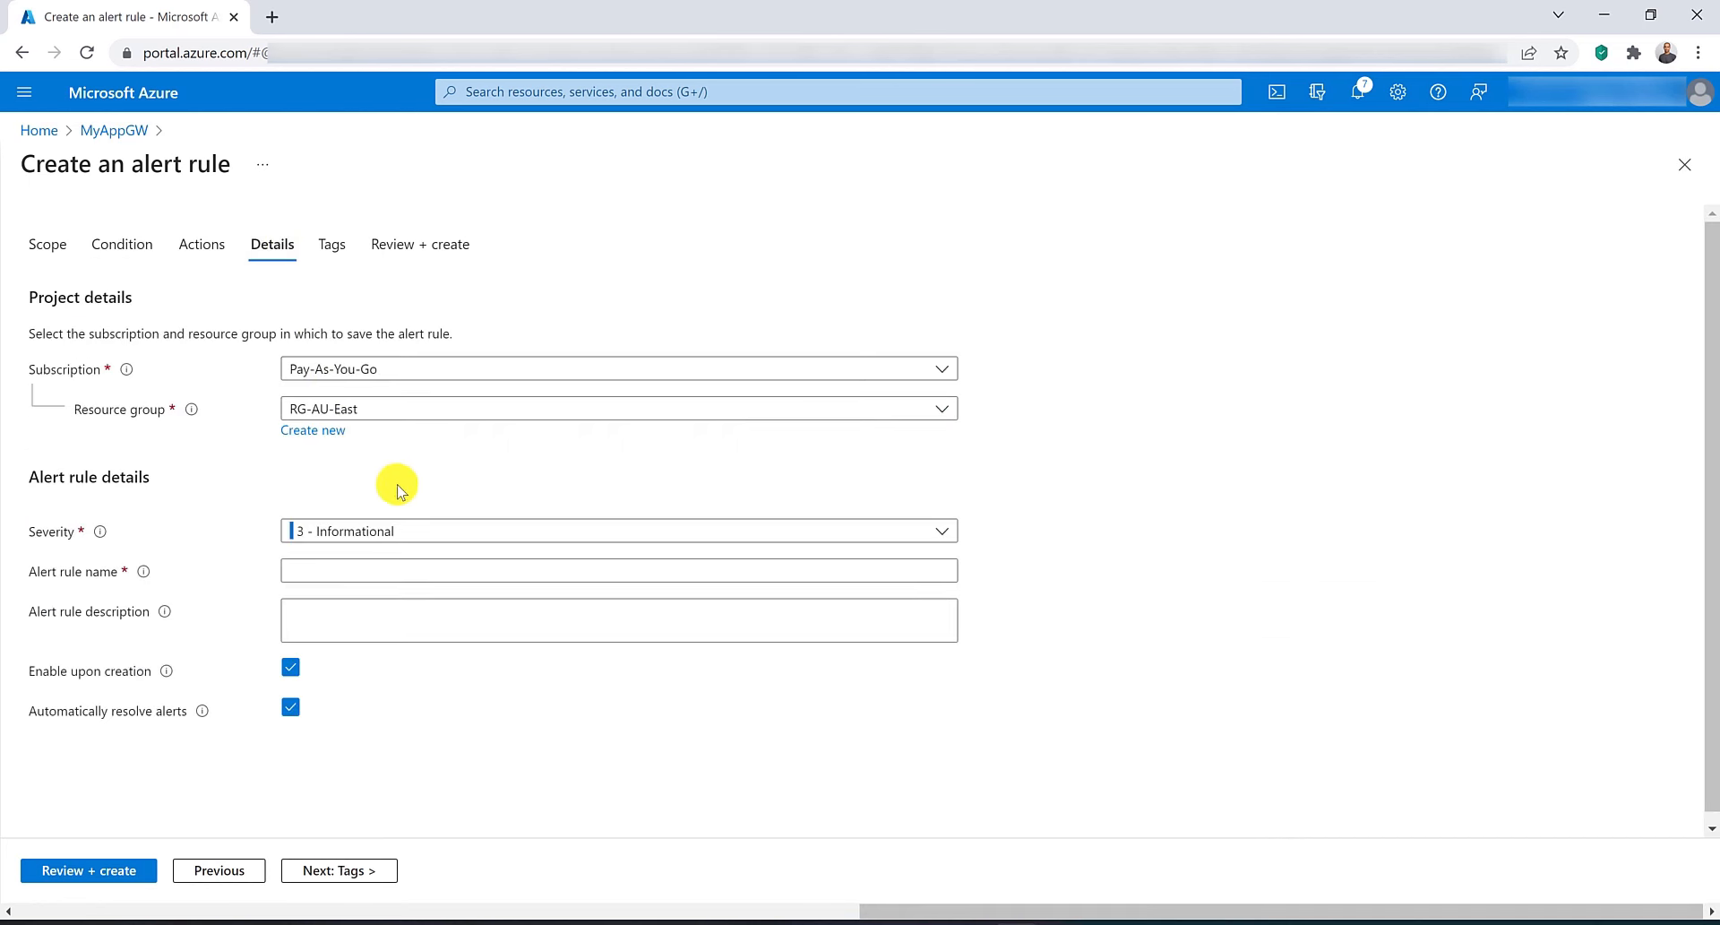
left_click(360, 565)
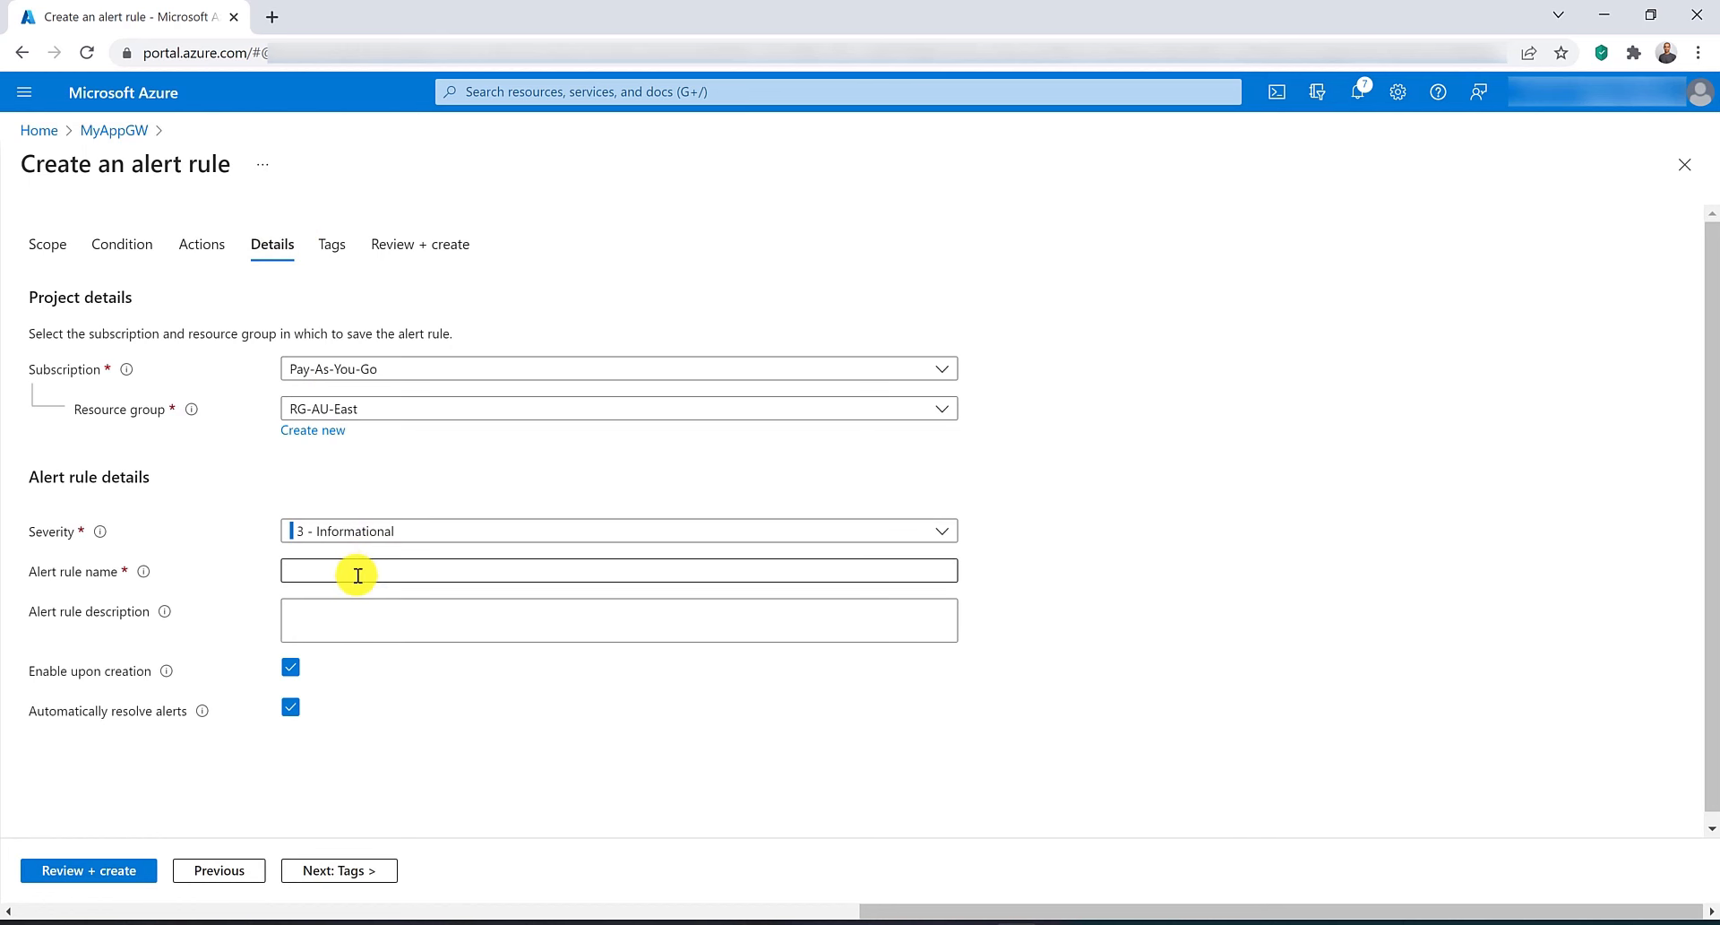
type("totalA")
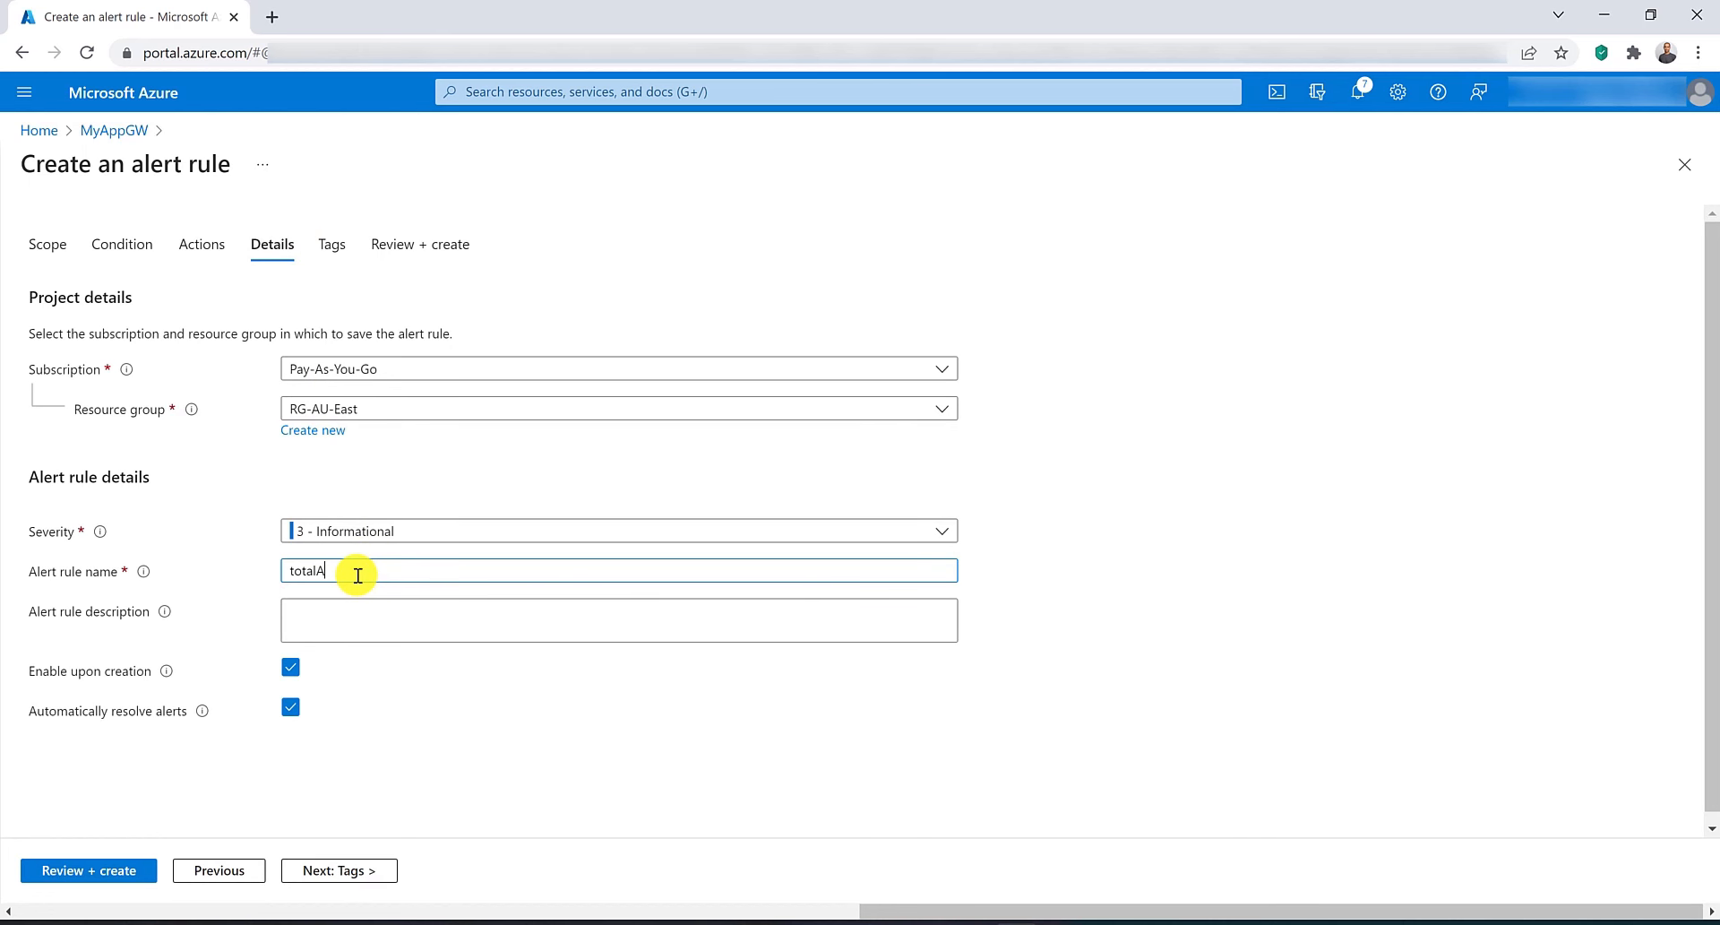
type("timeAlert")
left_click(57, 872)
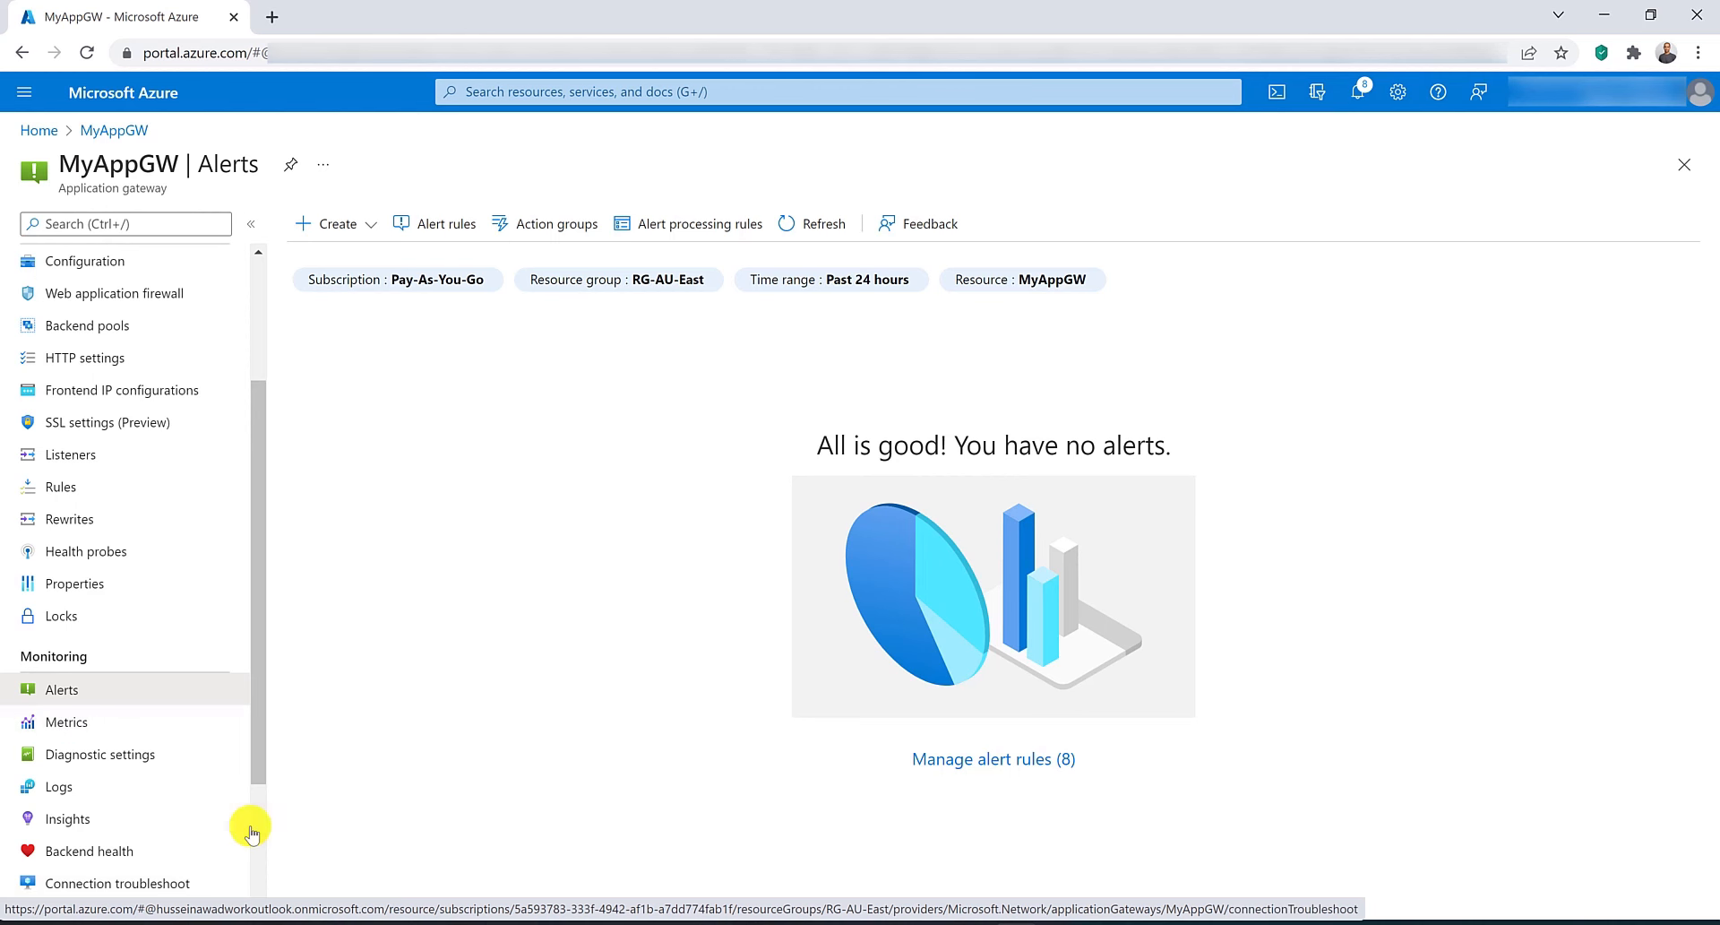
Delete all eight alert rules for MyAppGW.
left_click(993, 763)
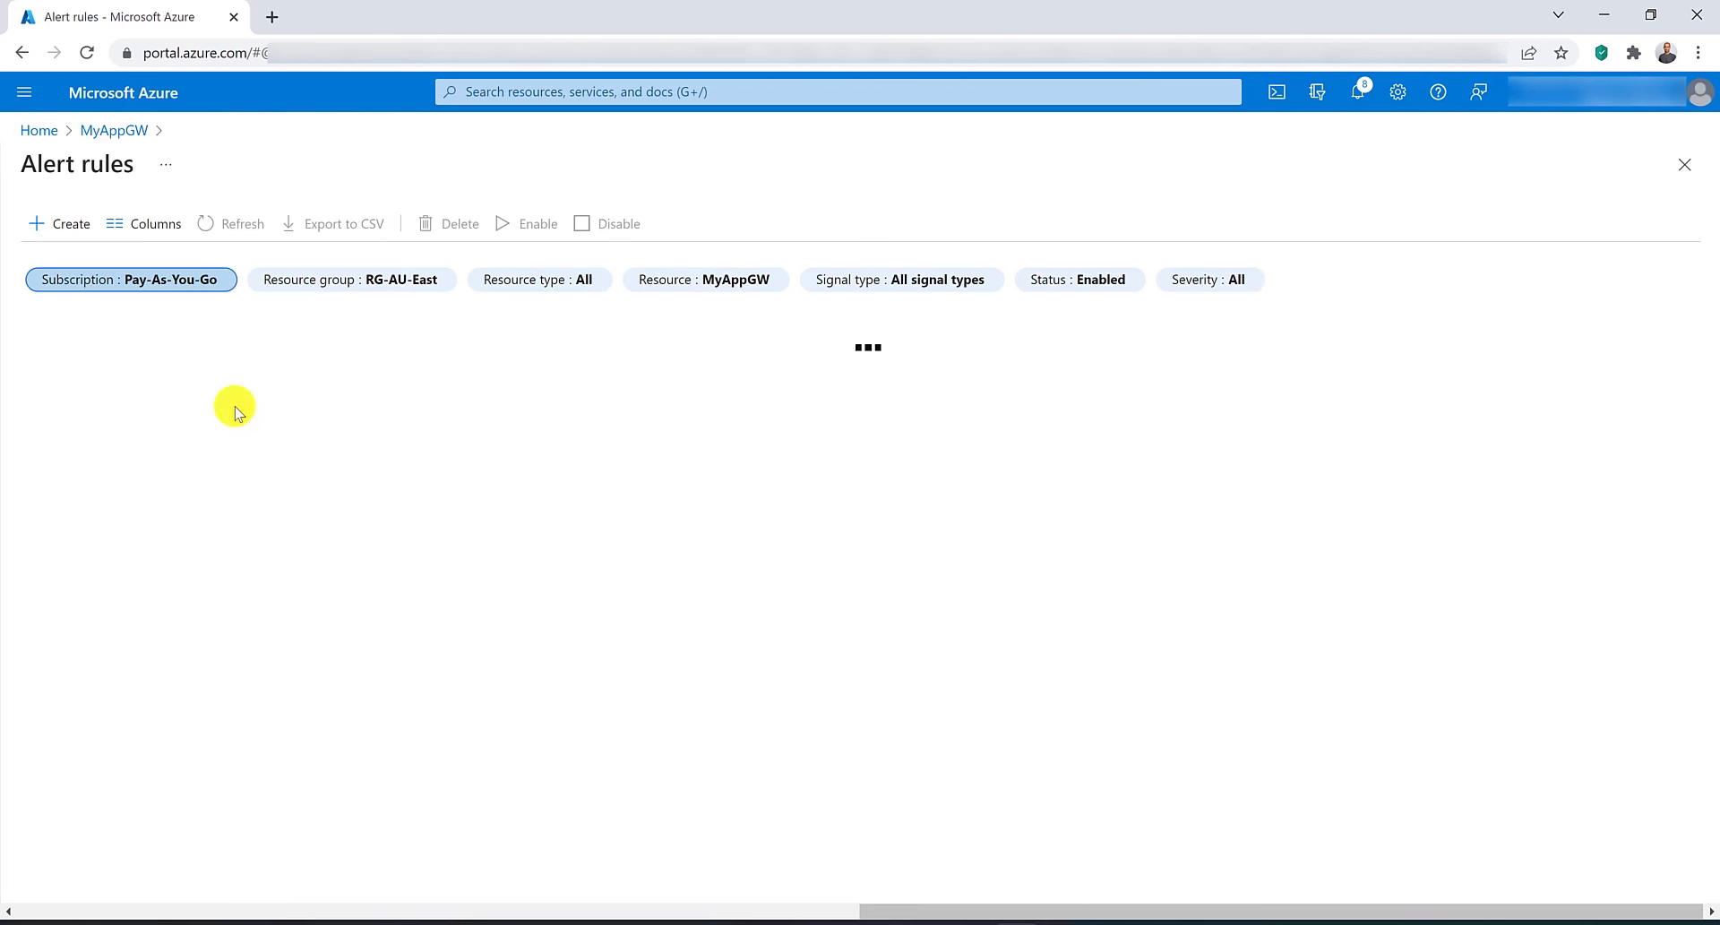
left_click(42, 438)
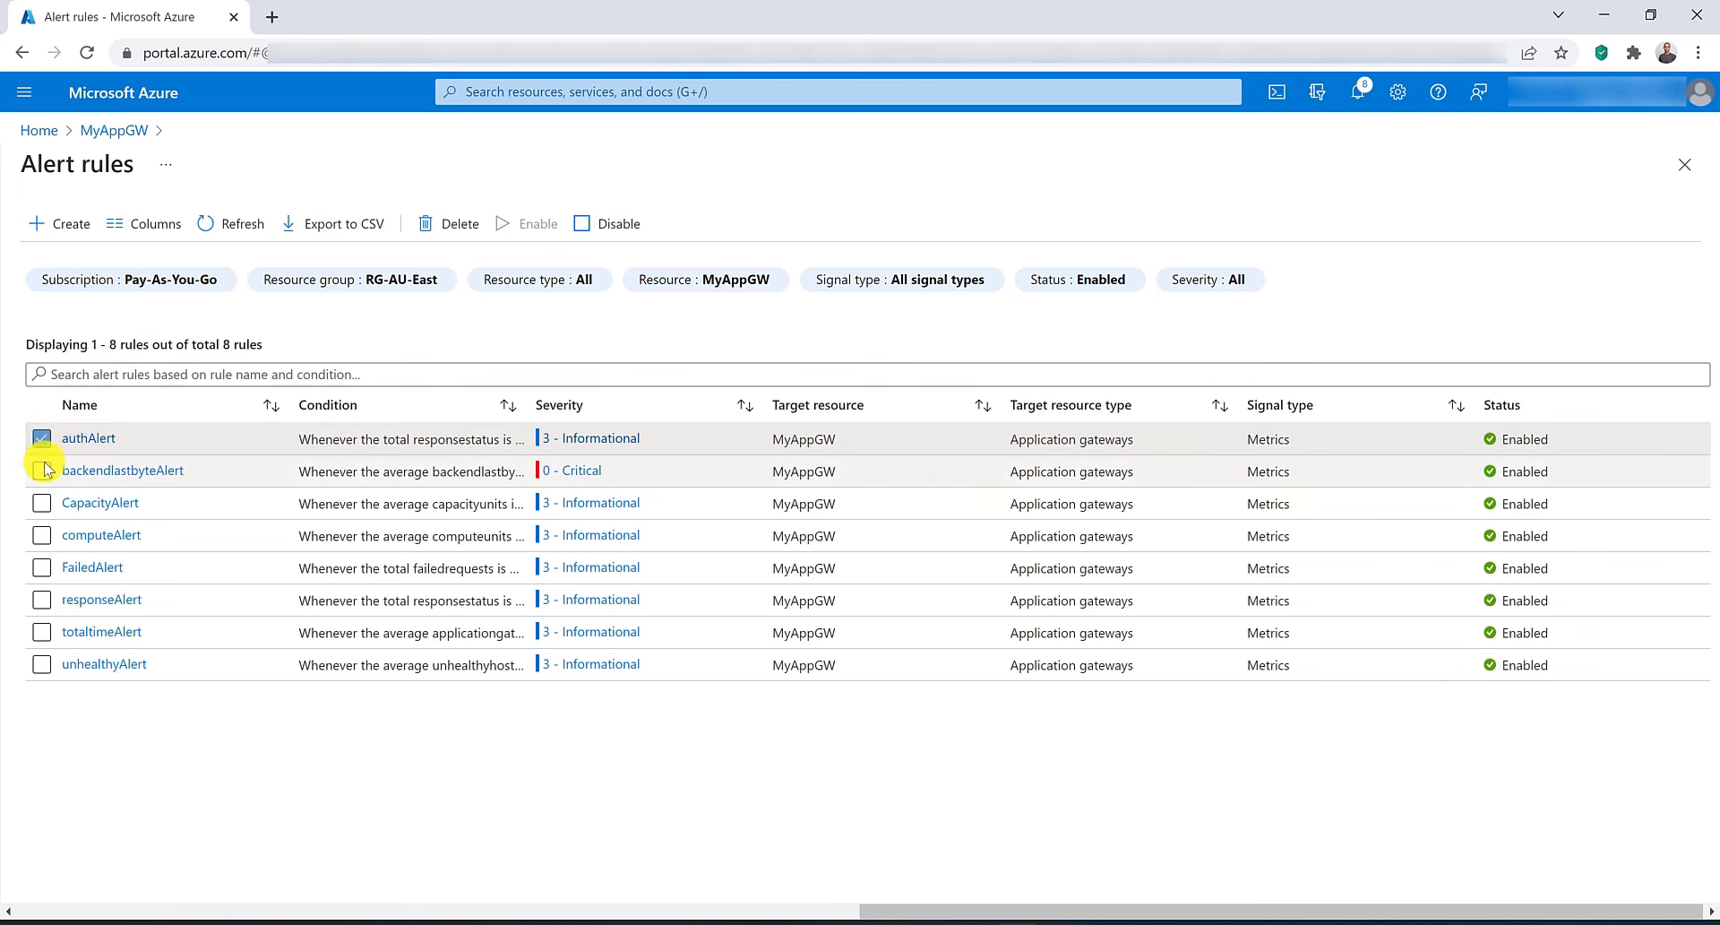
left_click(41, 471)
left_click(41, 502)
left_click(42, 535)
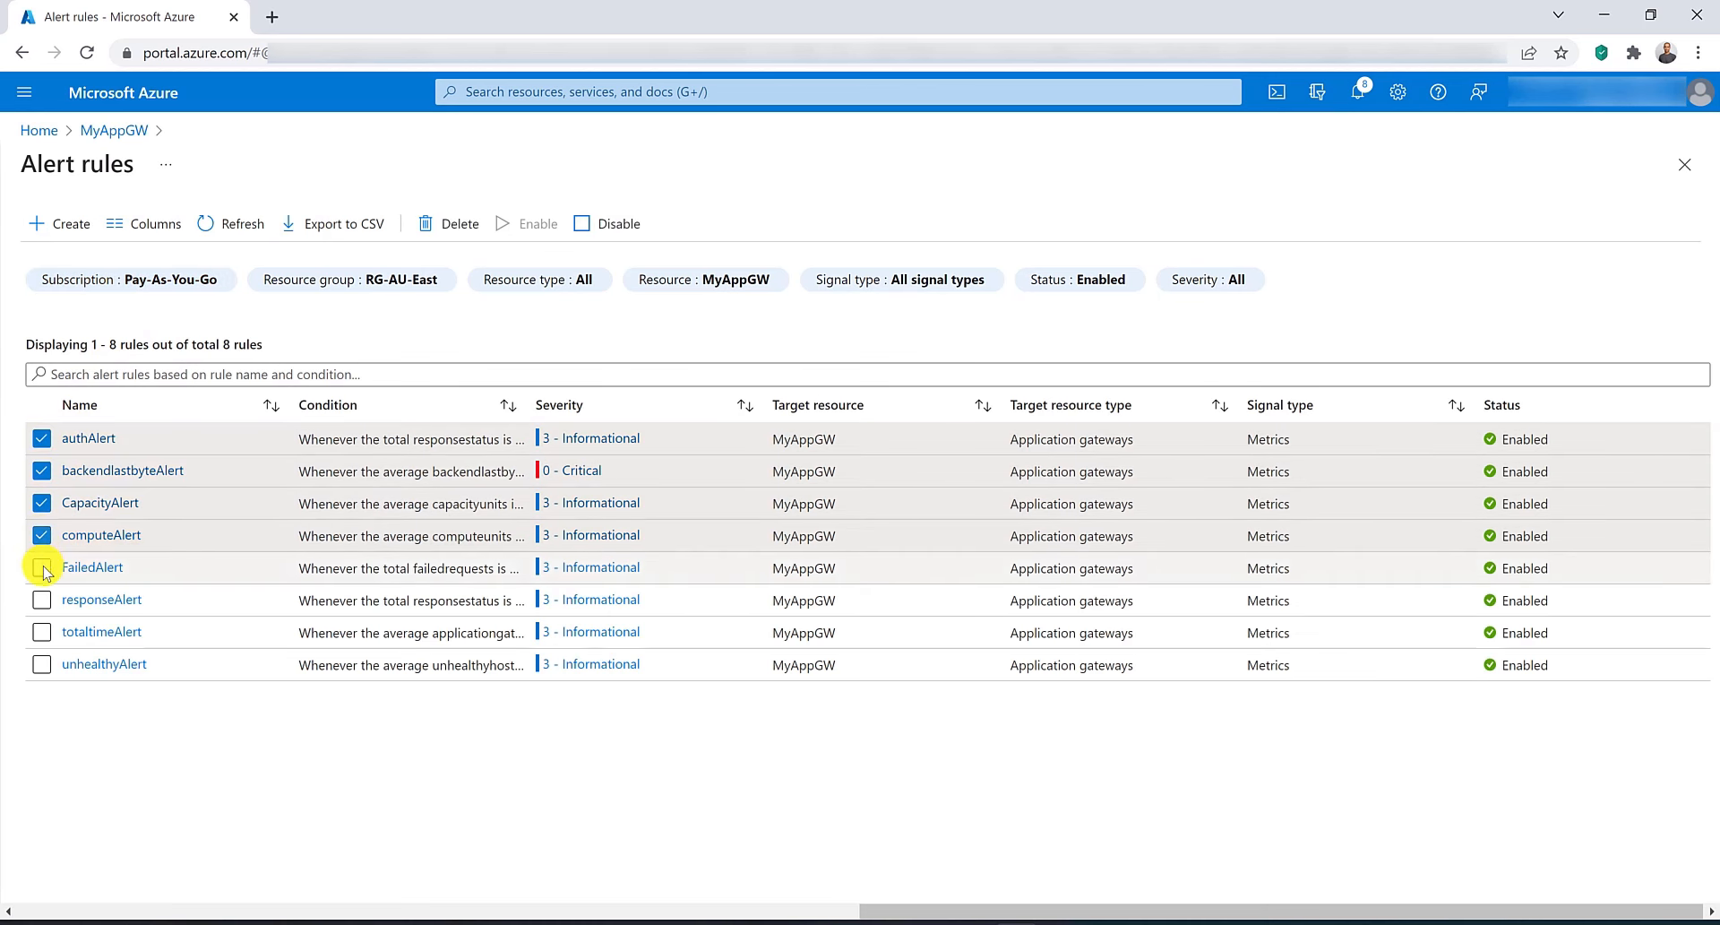
left_click(41, 568)
left_click(42, 600)
left_click(41, 632)
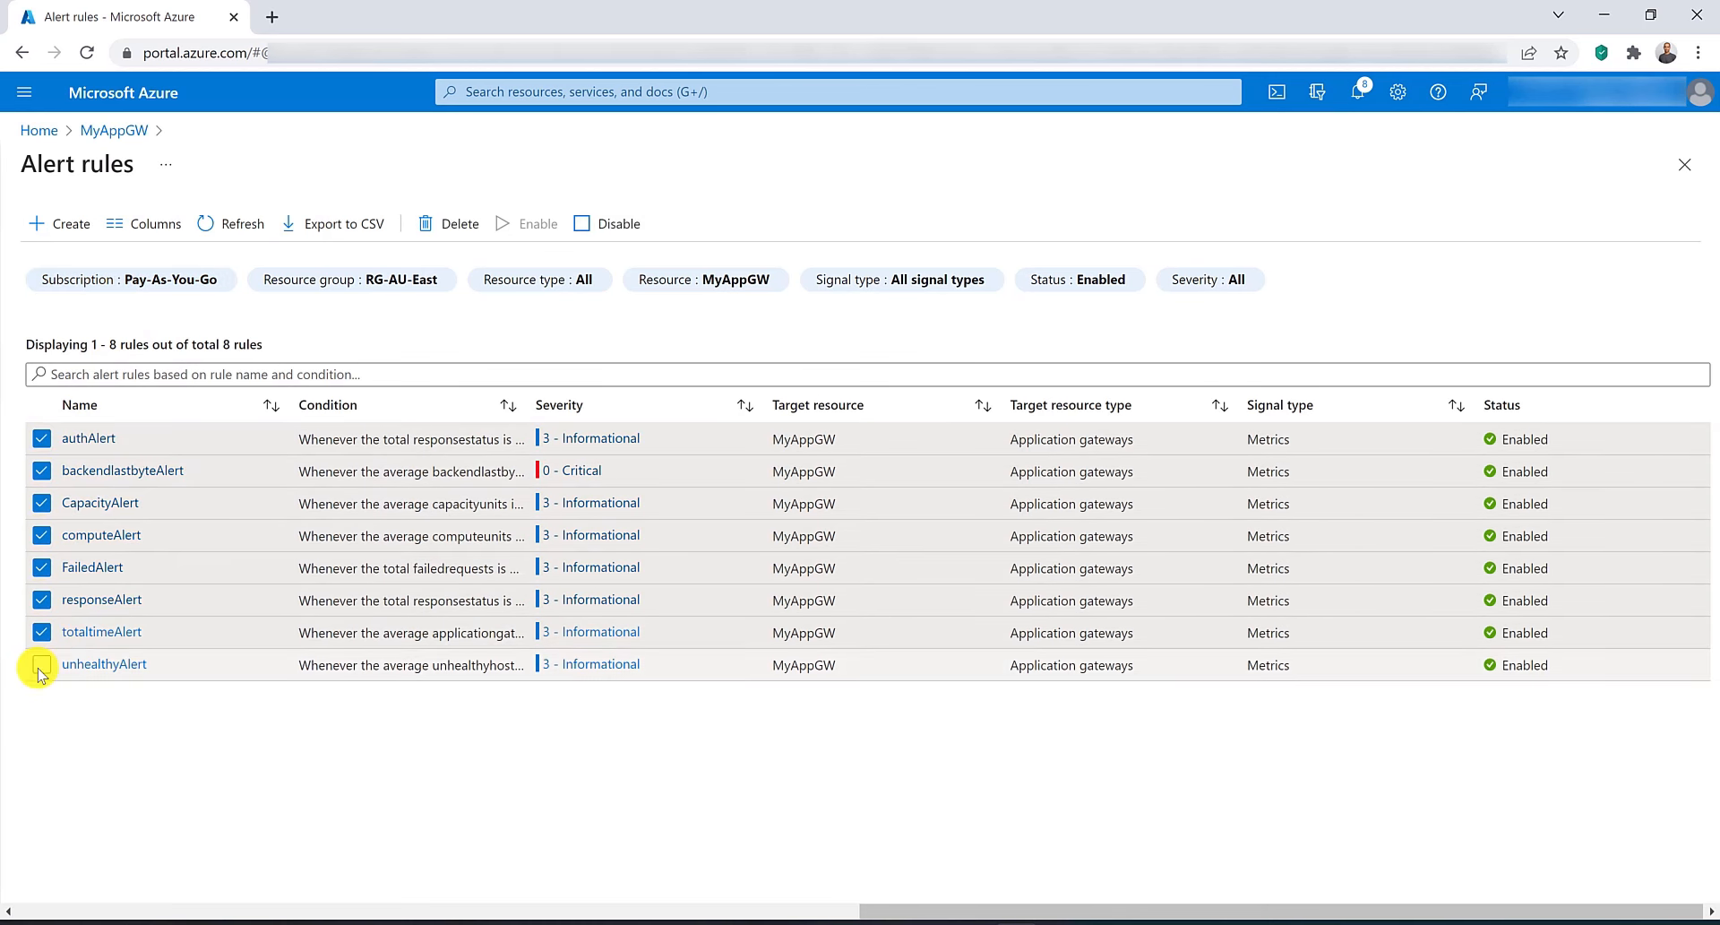
left_click(42, 664)
left_click(437, 228)
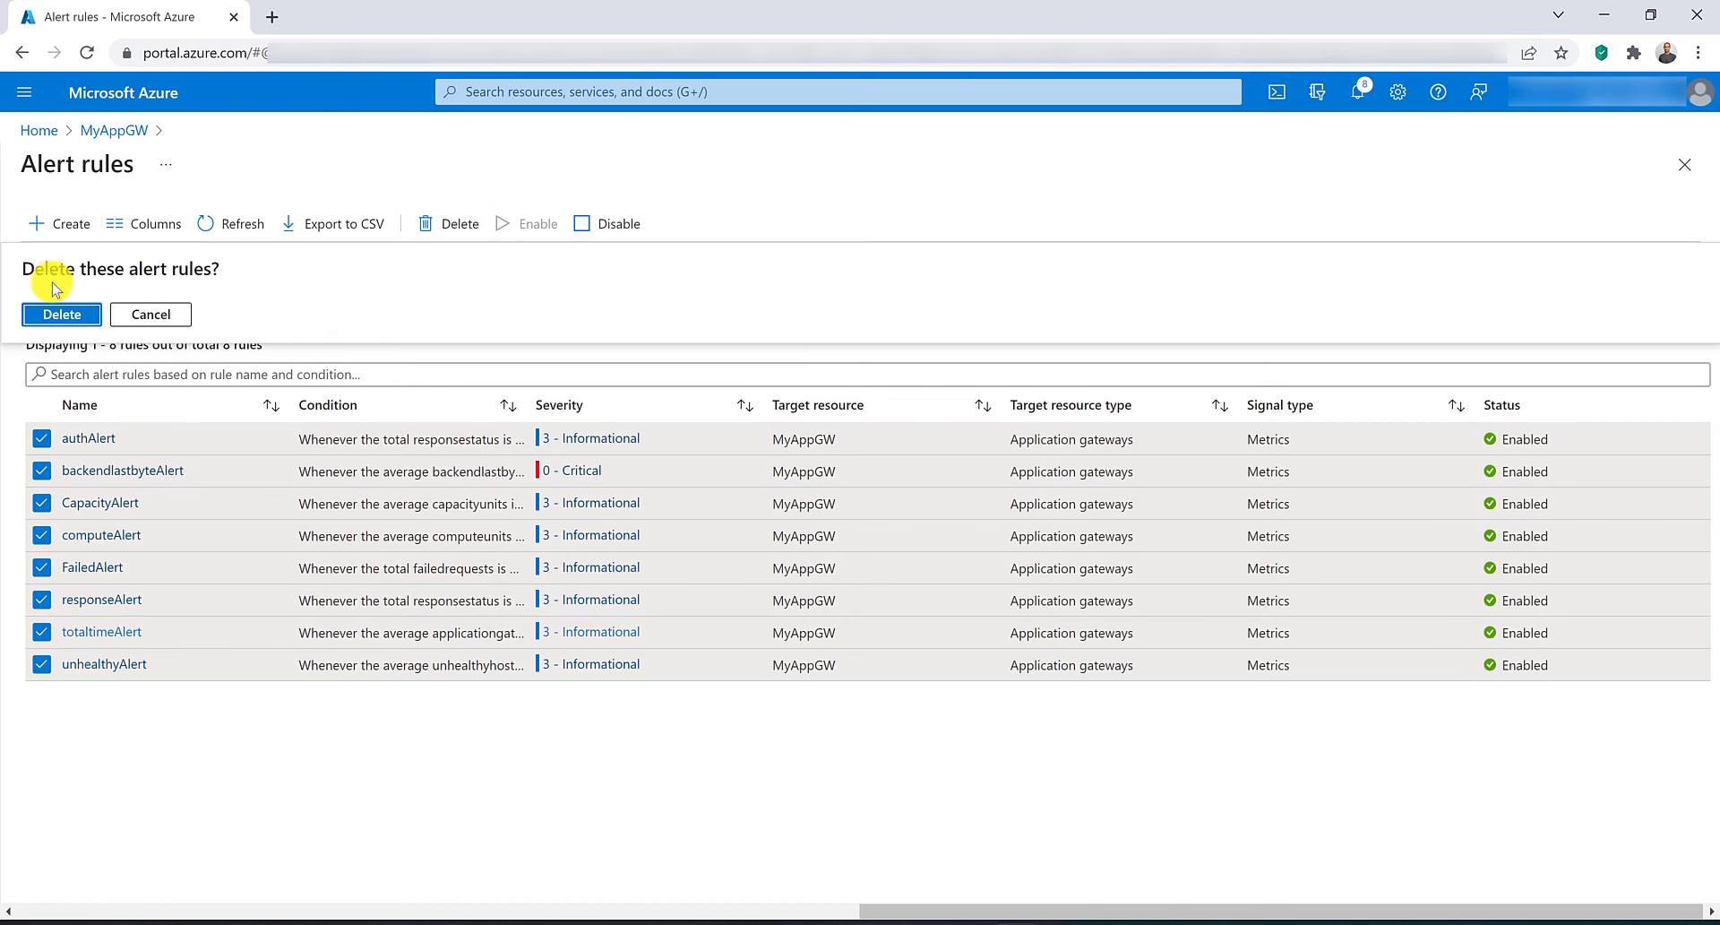
left_click(71, 313)
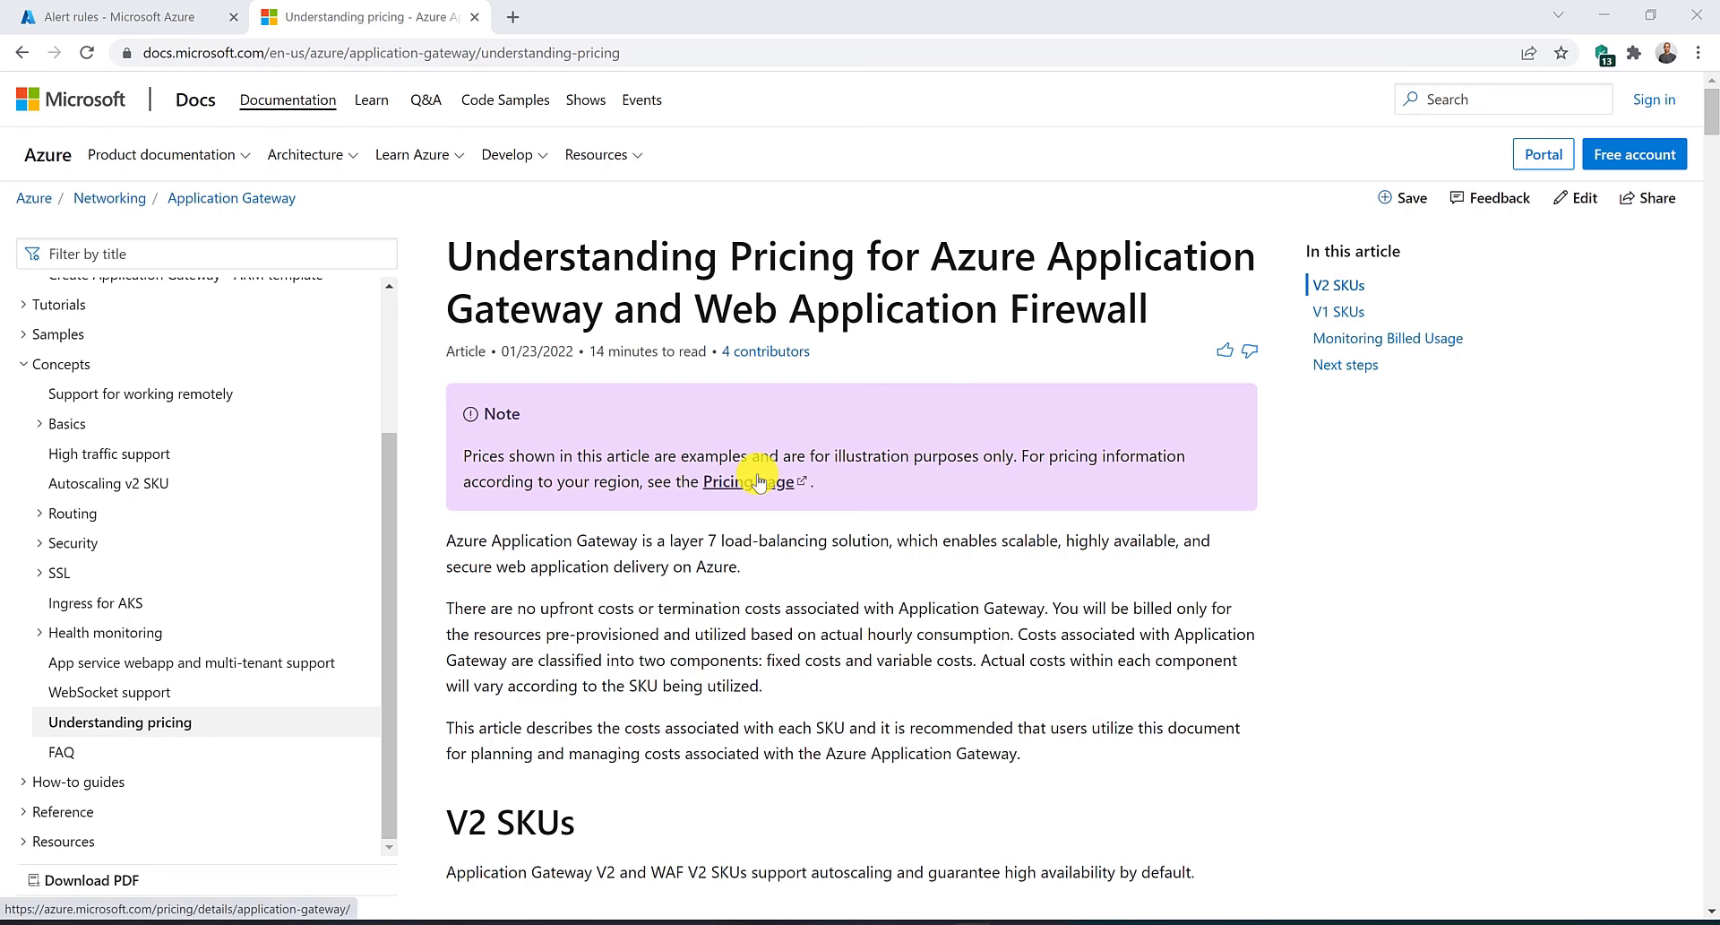
Read the Application Gateway pricing article's V2 SKU key terms, fixed and variable costs, and manual scaling example.
scroll(759, 481, "down", 8)
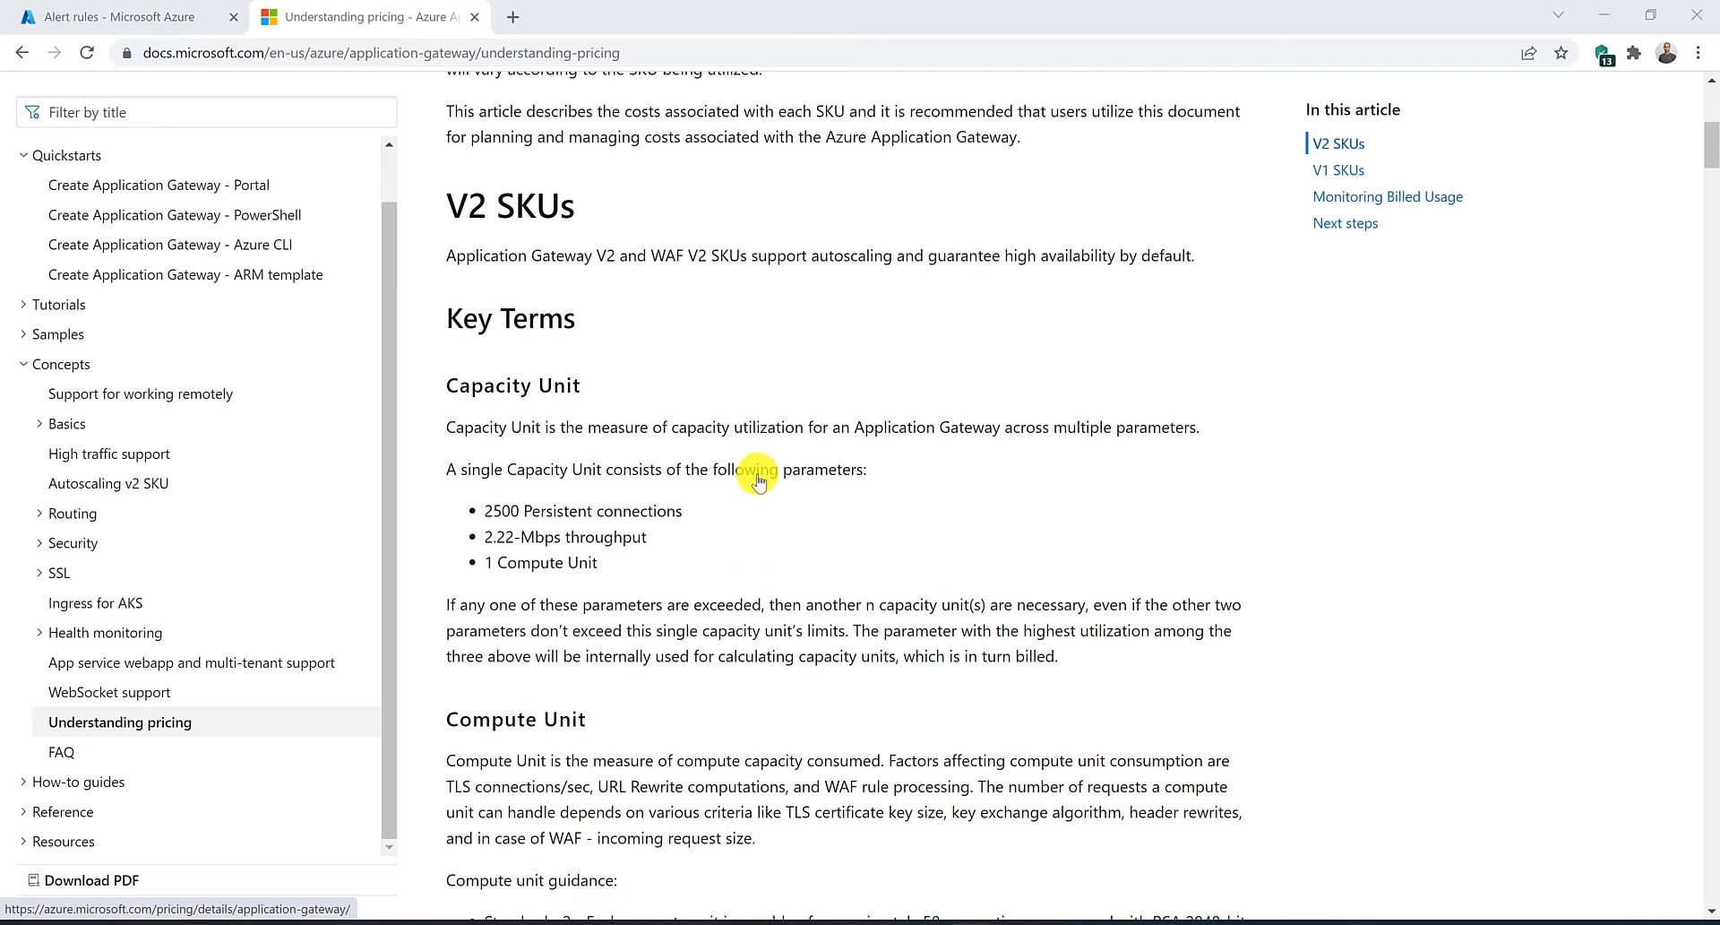
scroll(759, 481, "down", 9)
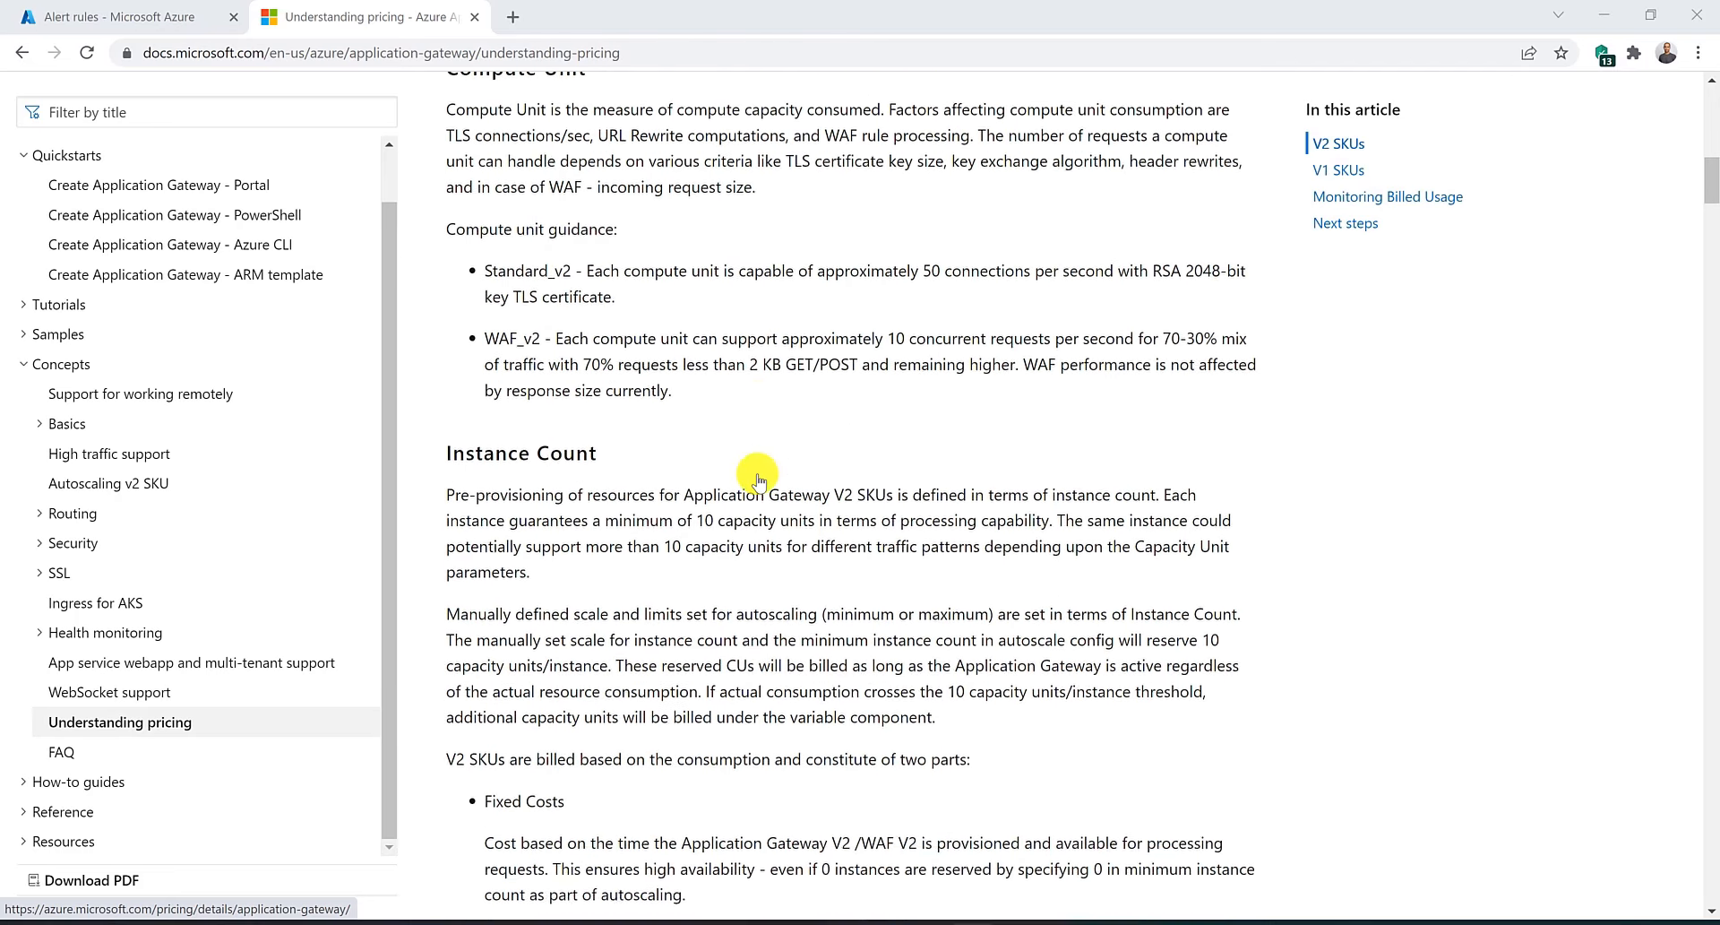
scroll(759, 482, "down", 2)
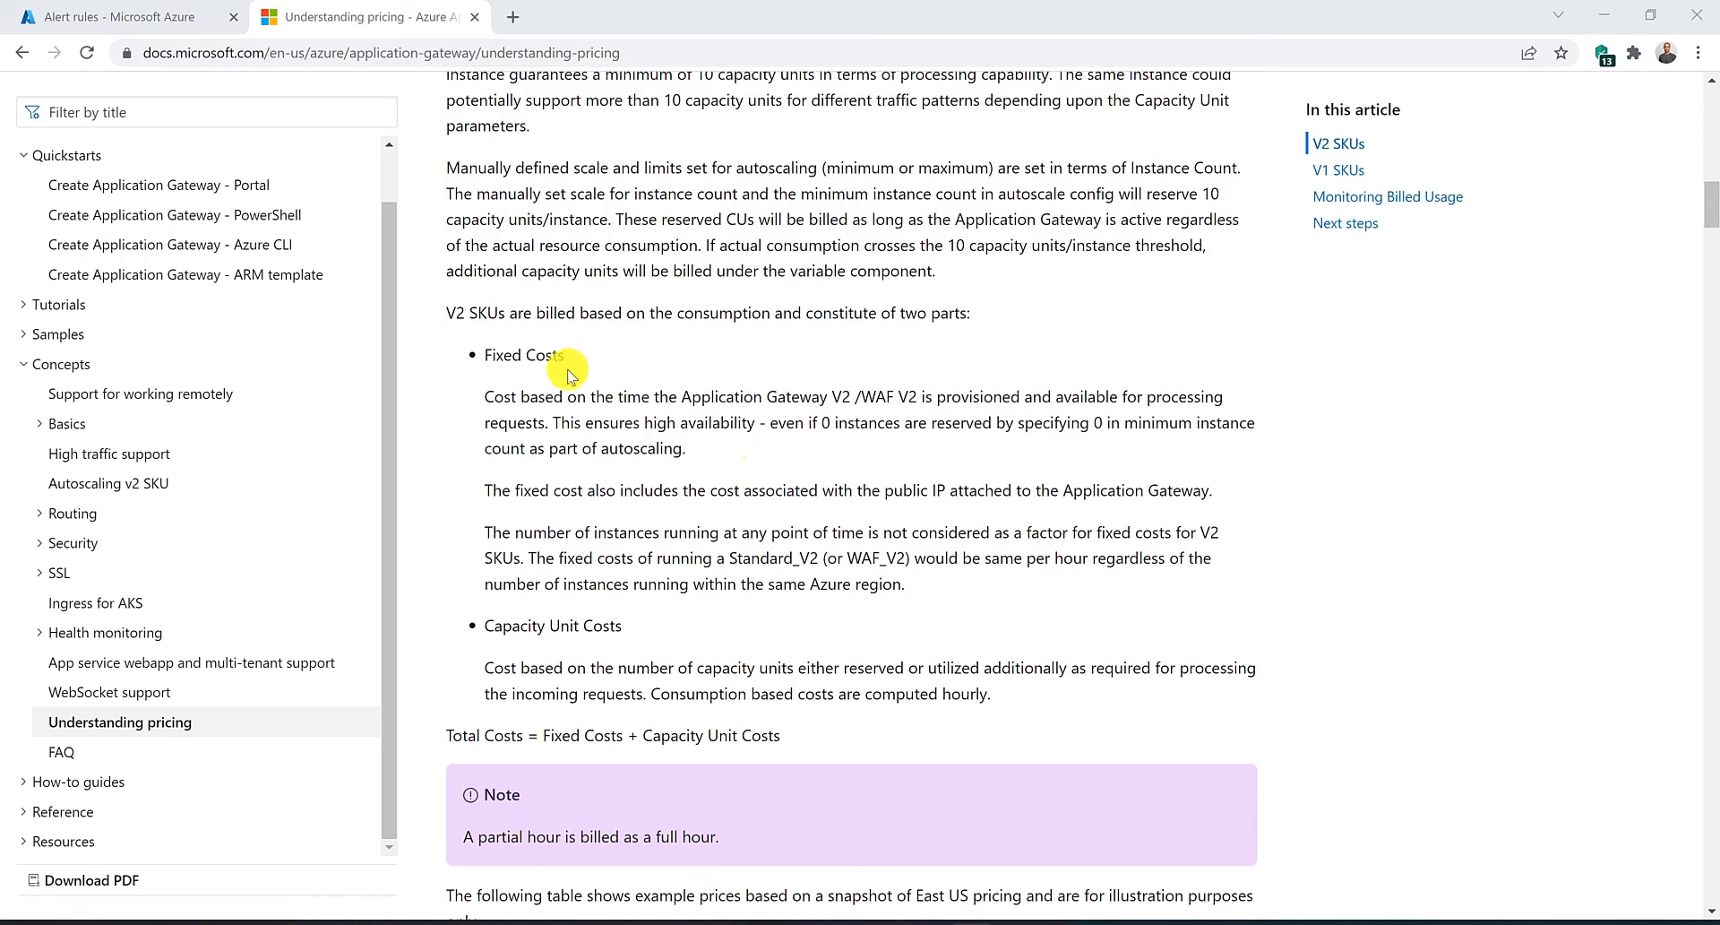
double_click(522, 354)
scroll(516, 829, "down", 9)
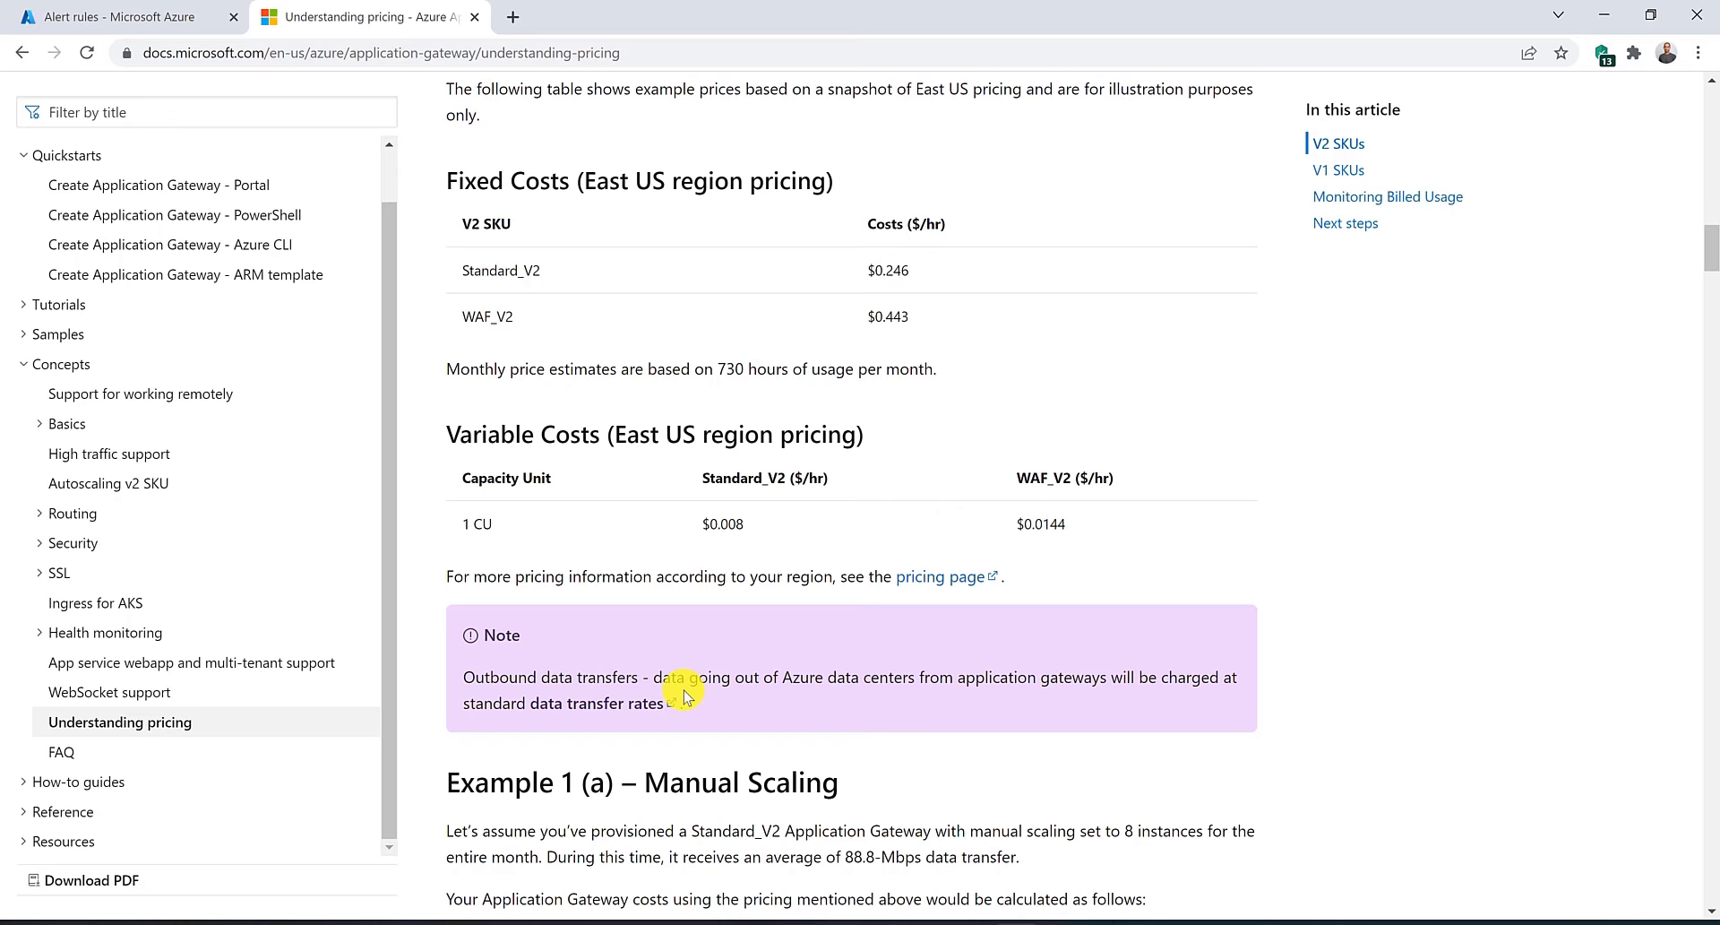
scroll(686, 696, "down", 5)
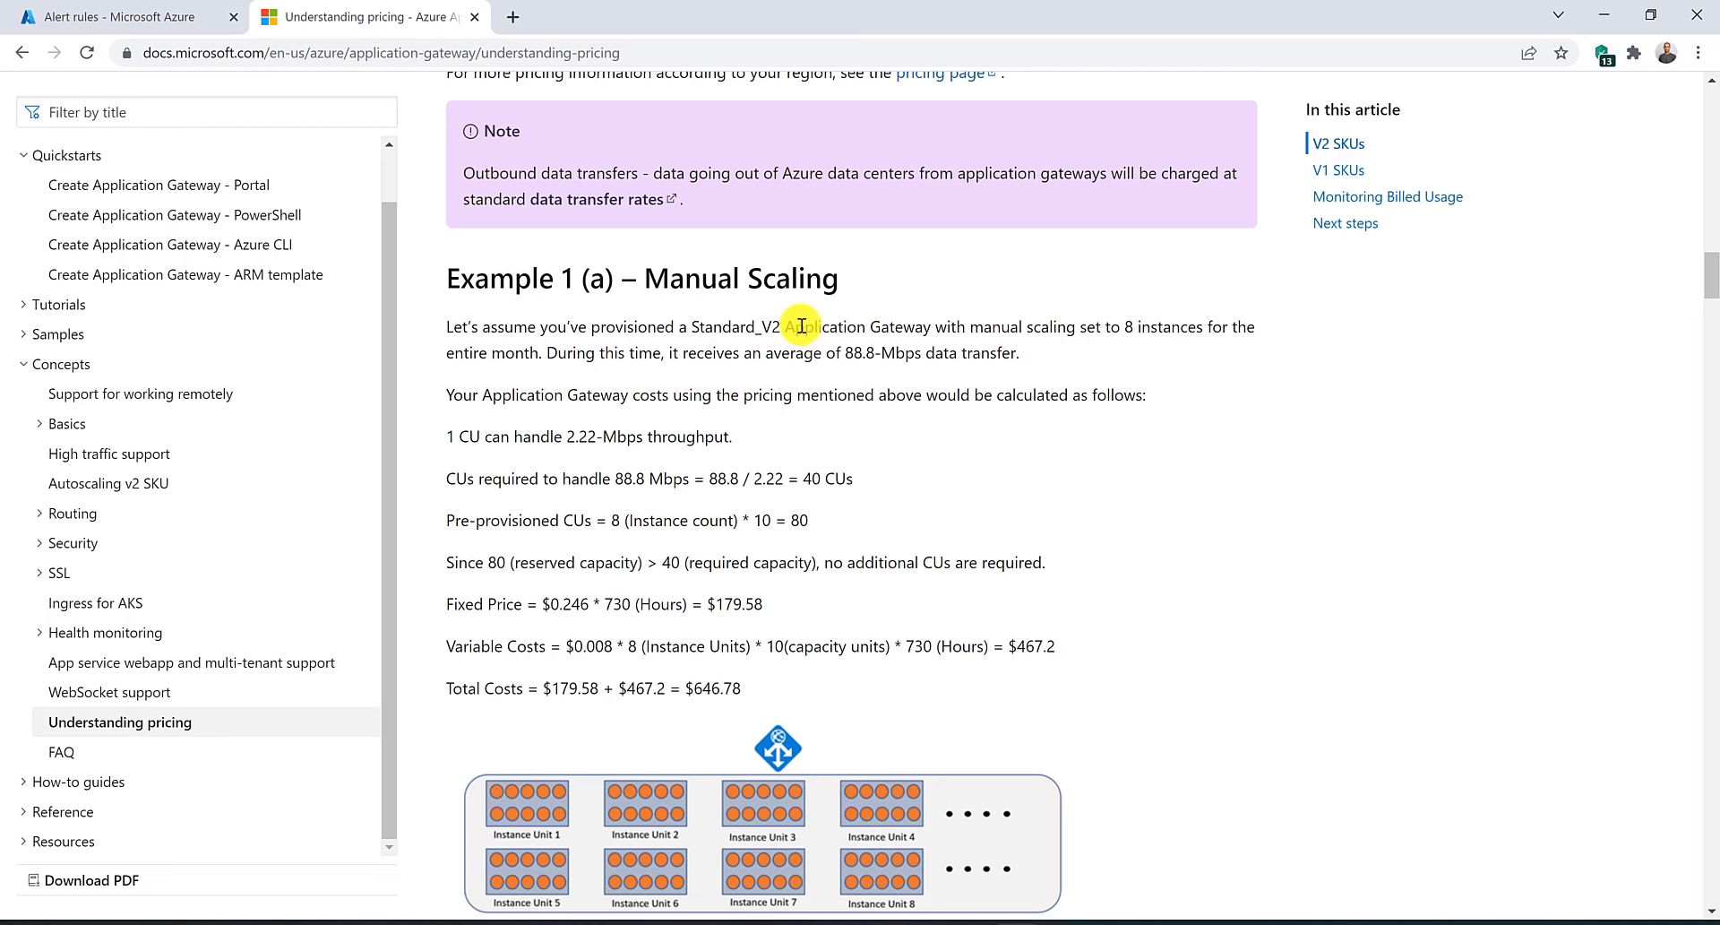
left_click_drag(798, 324, 1008, 333)
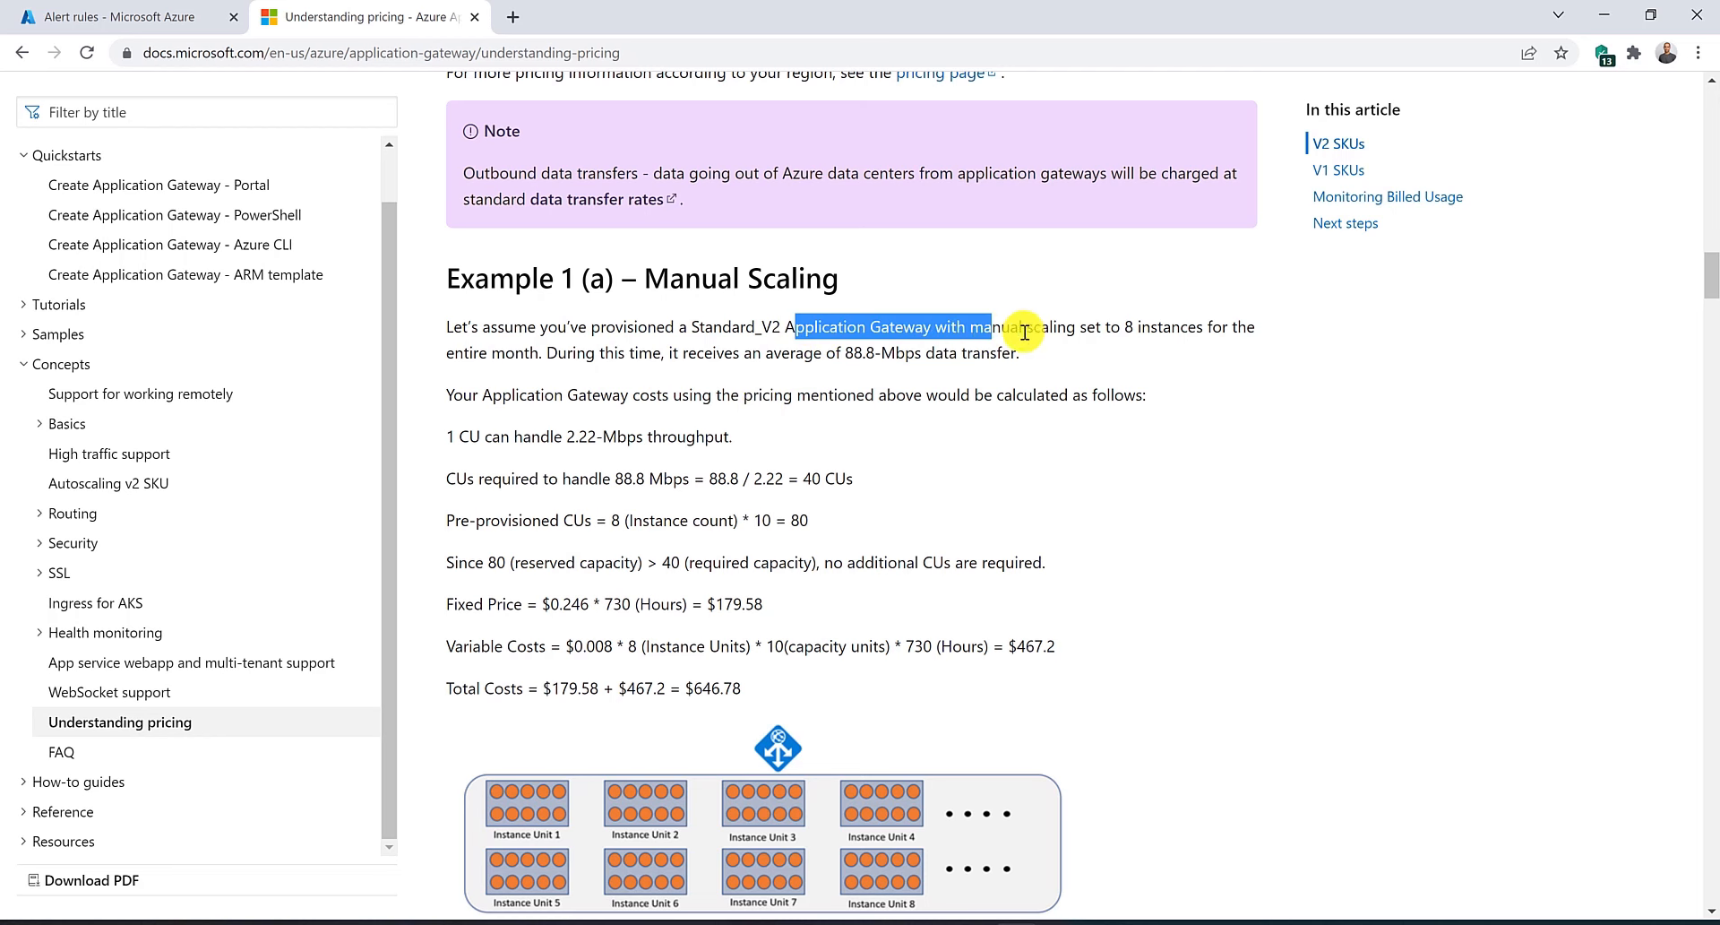
left_click(1032, 333)
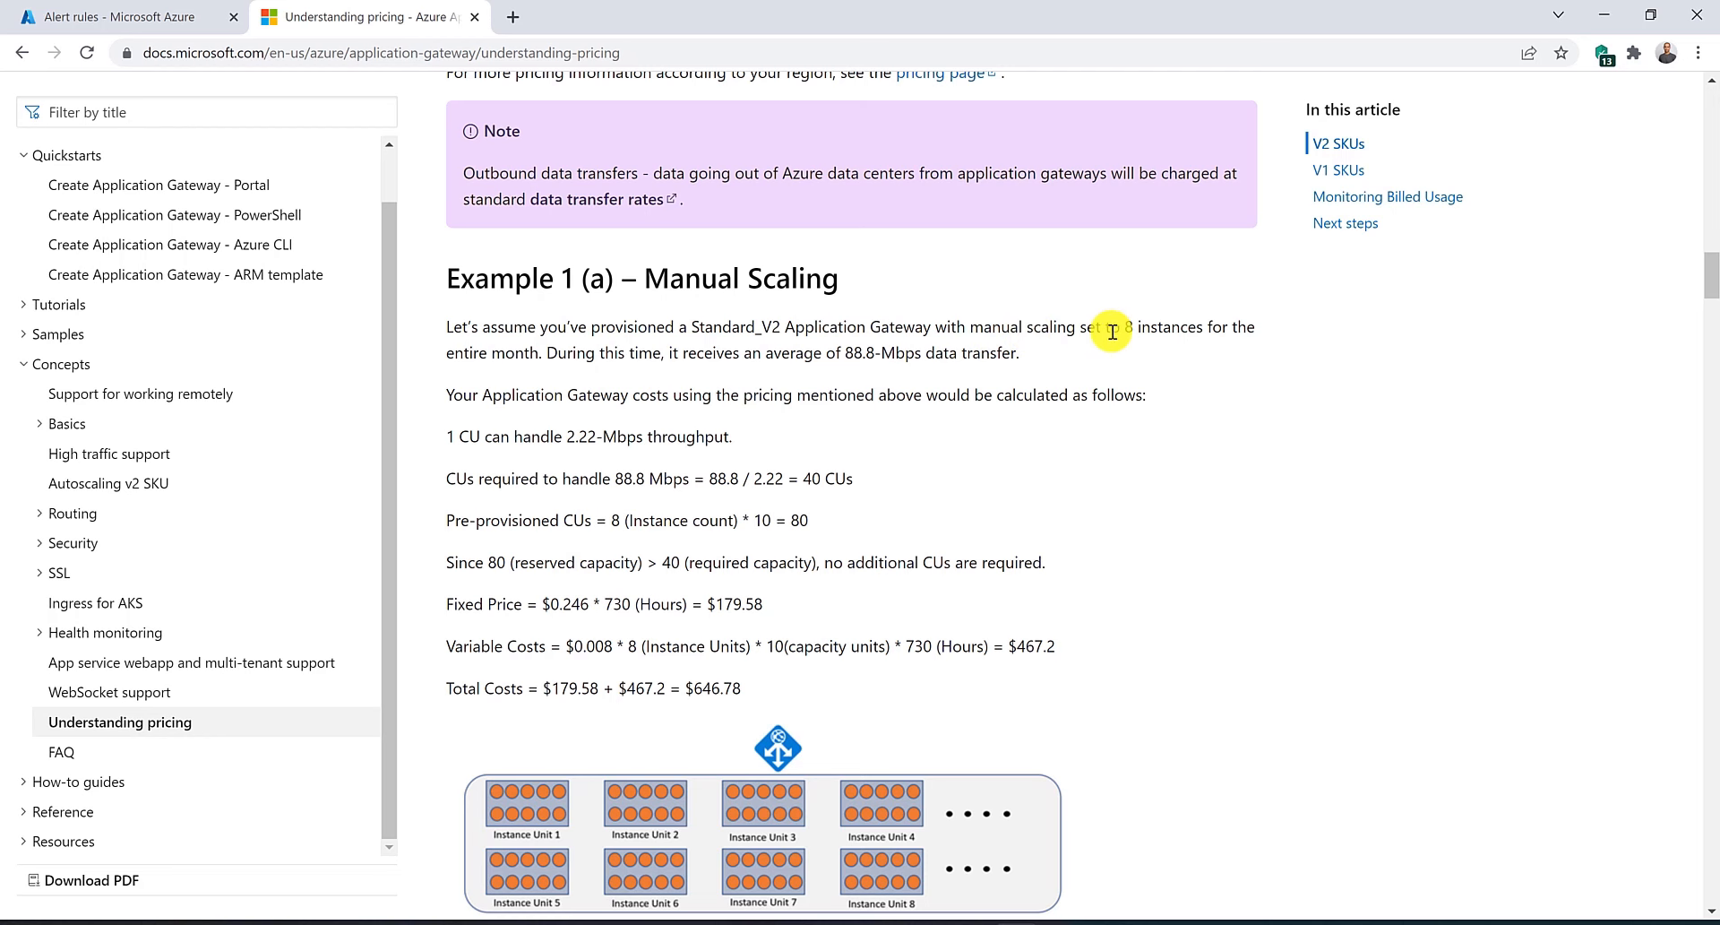
left_click_drag(1112, 332, 1200, 333)
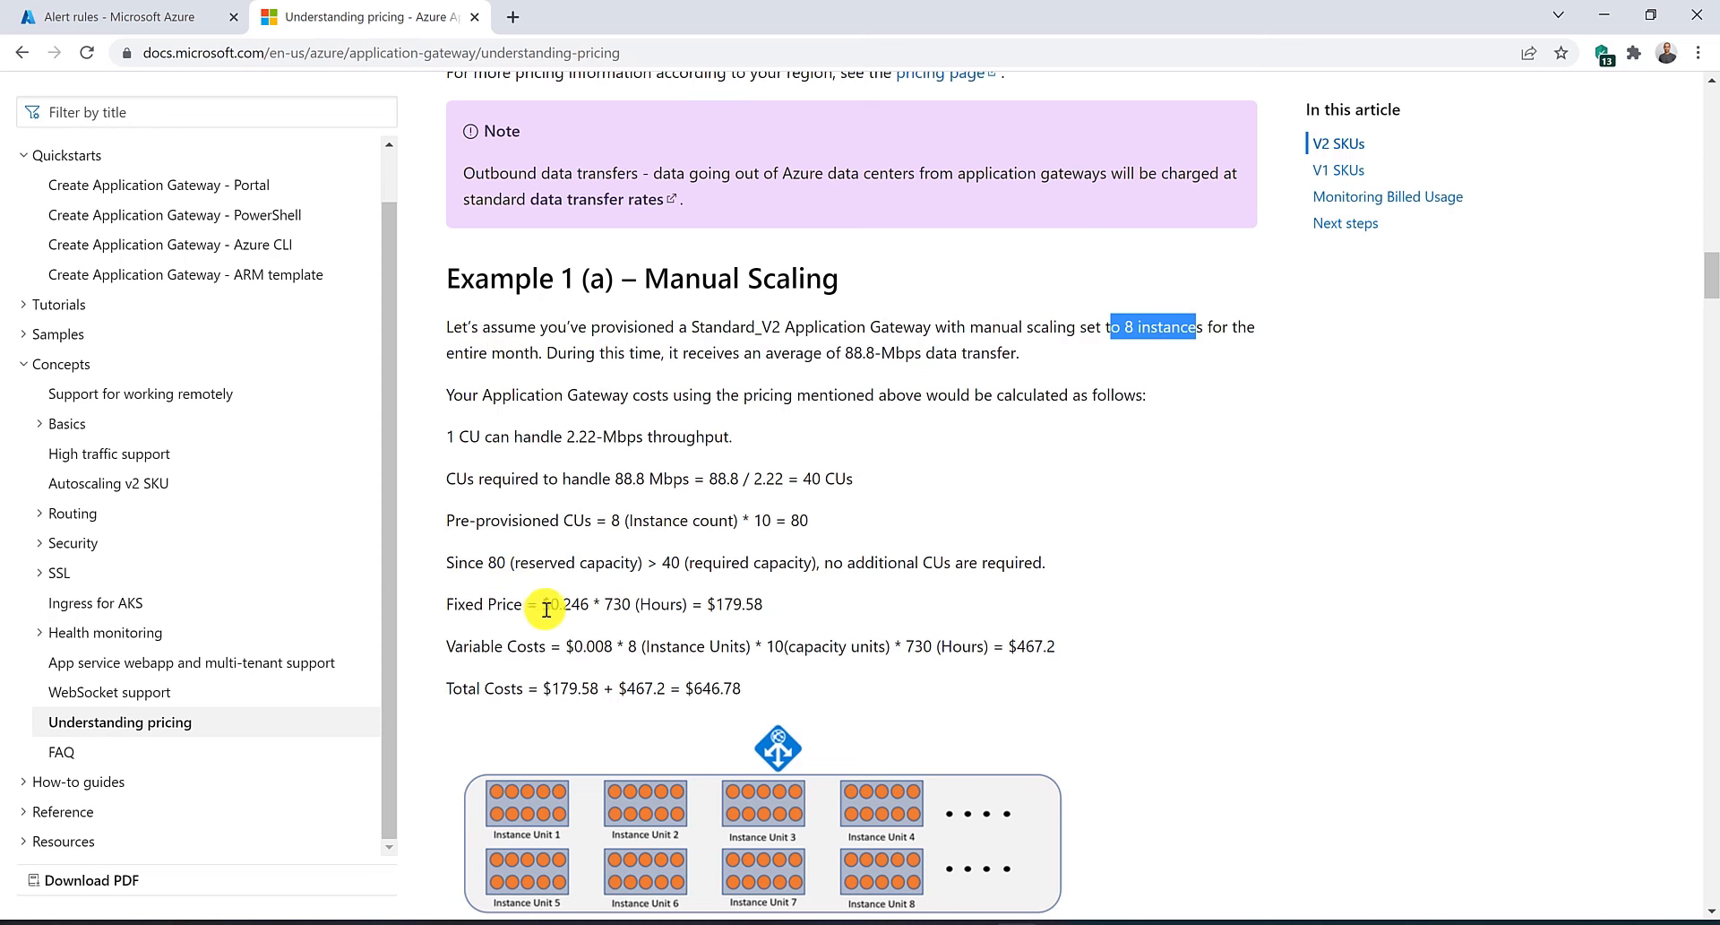
left_click_drag(605, 602, 751, 606)
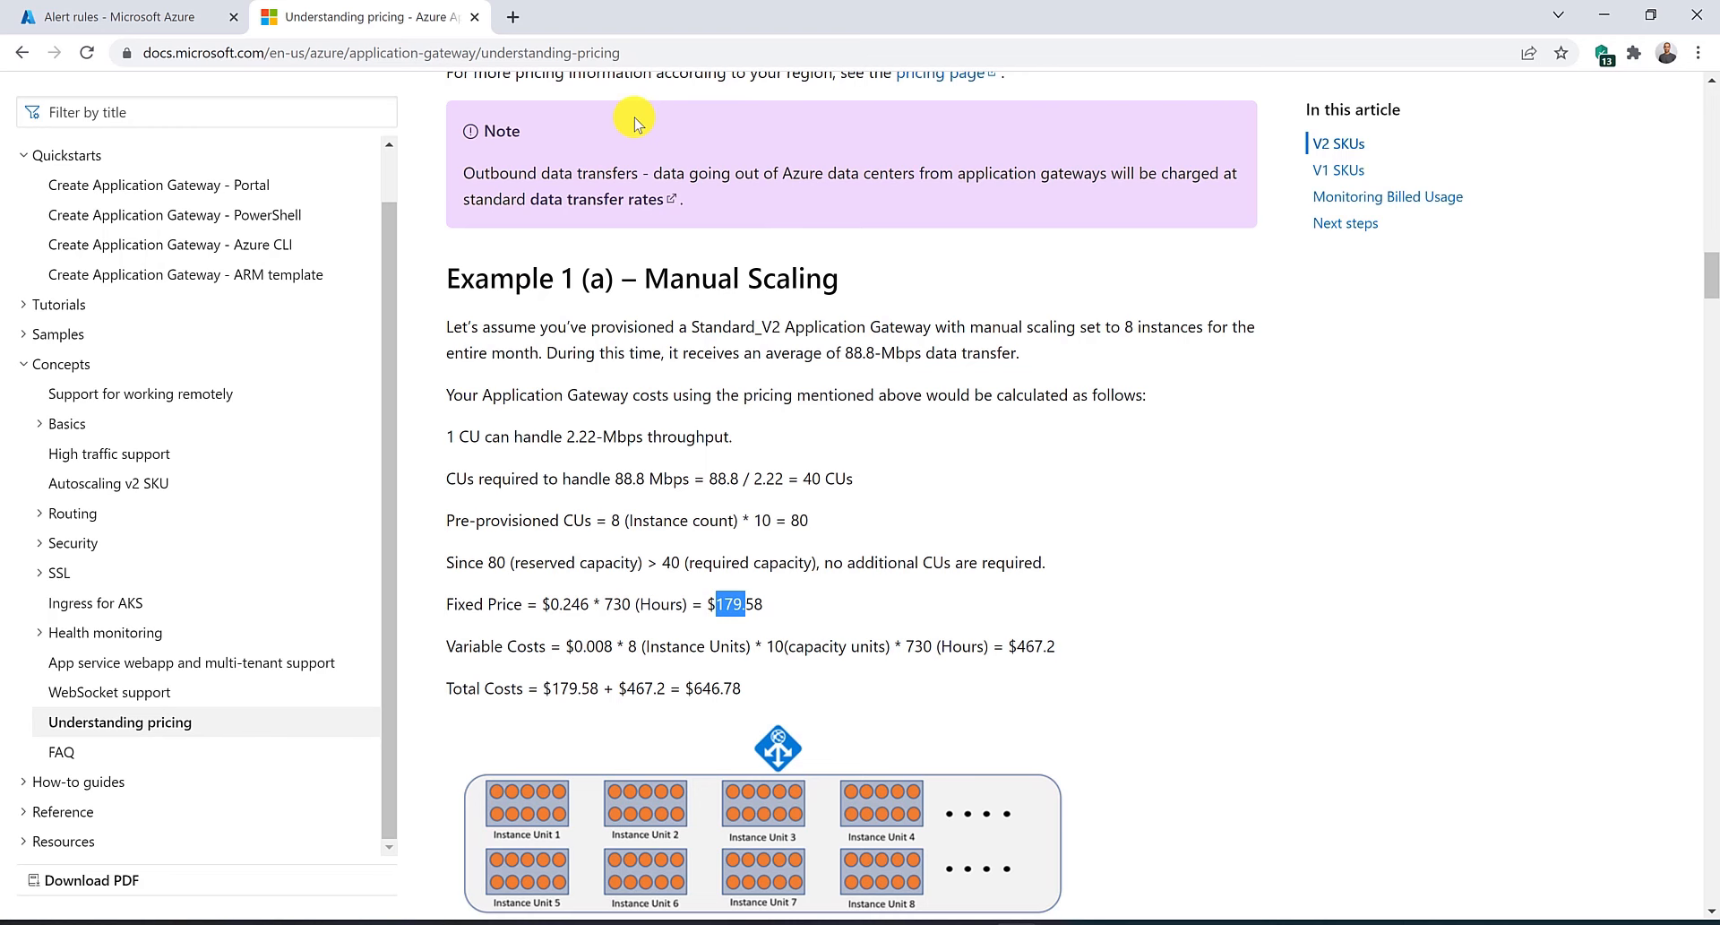
Read the beyond-capacity manual scaling example and the billed-usage metrics section of the pricing article.
scroll(730, 681, "down", 5)
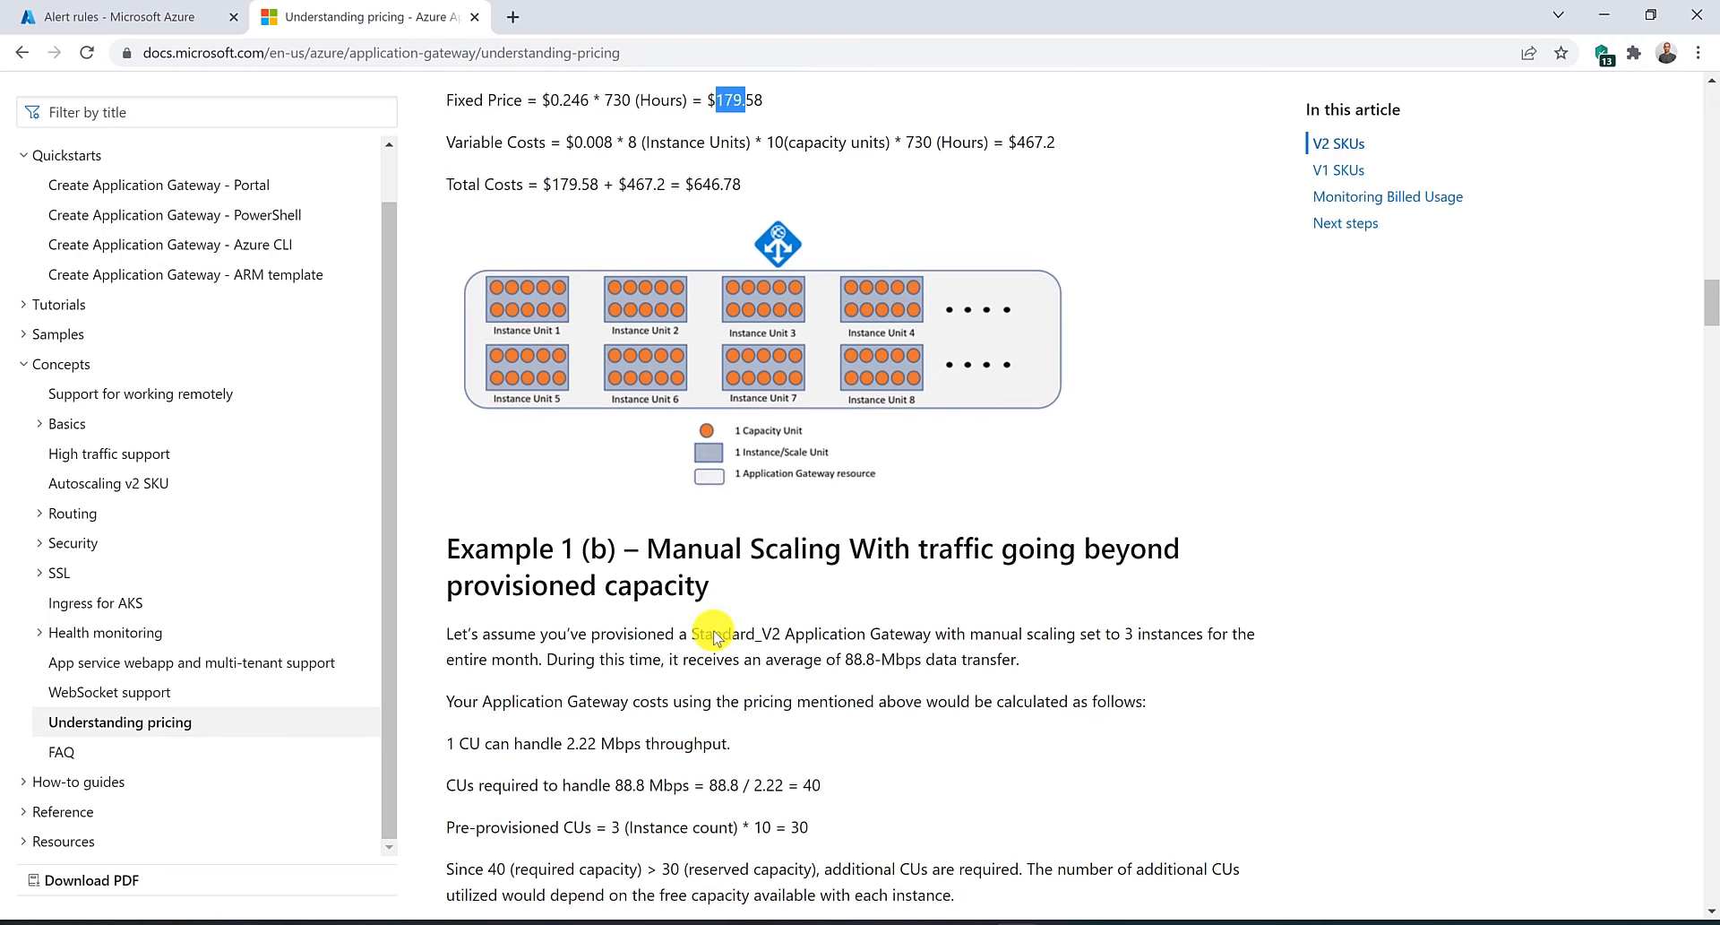
scroll(714, 636, "down", 3)
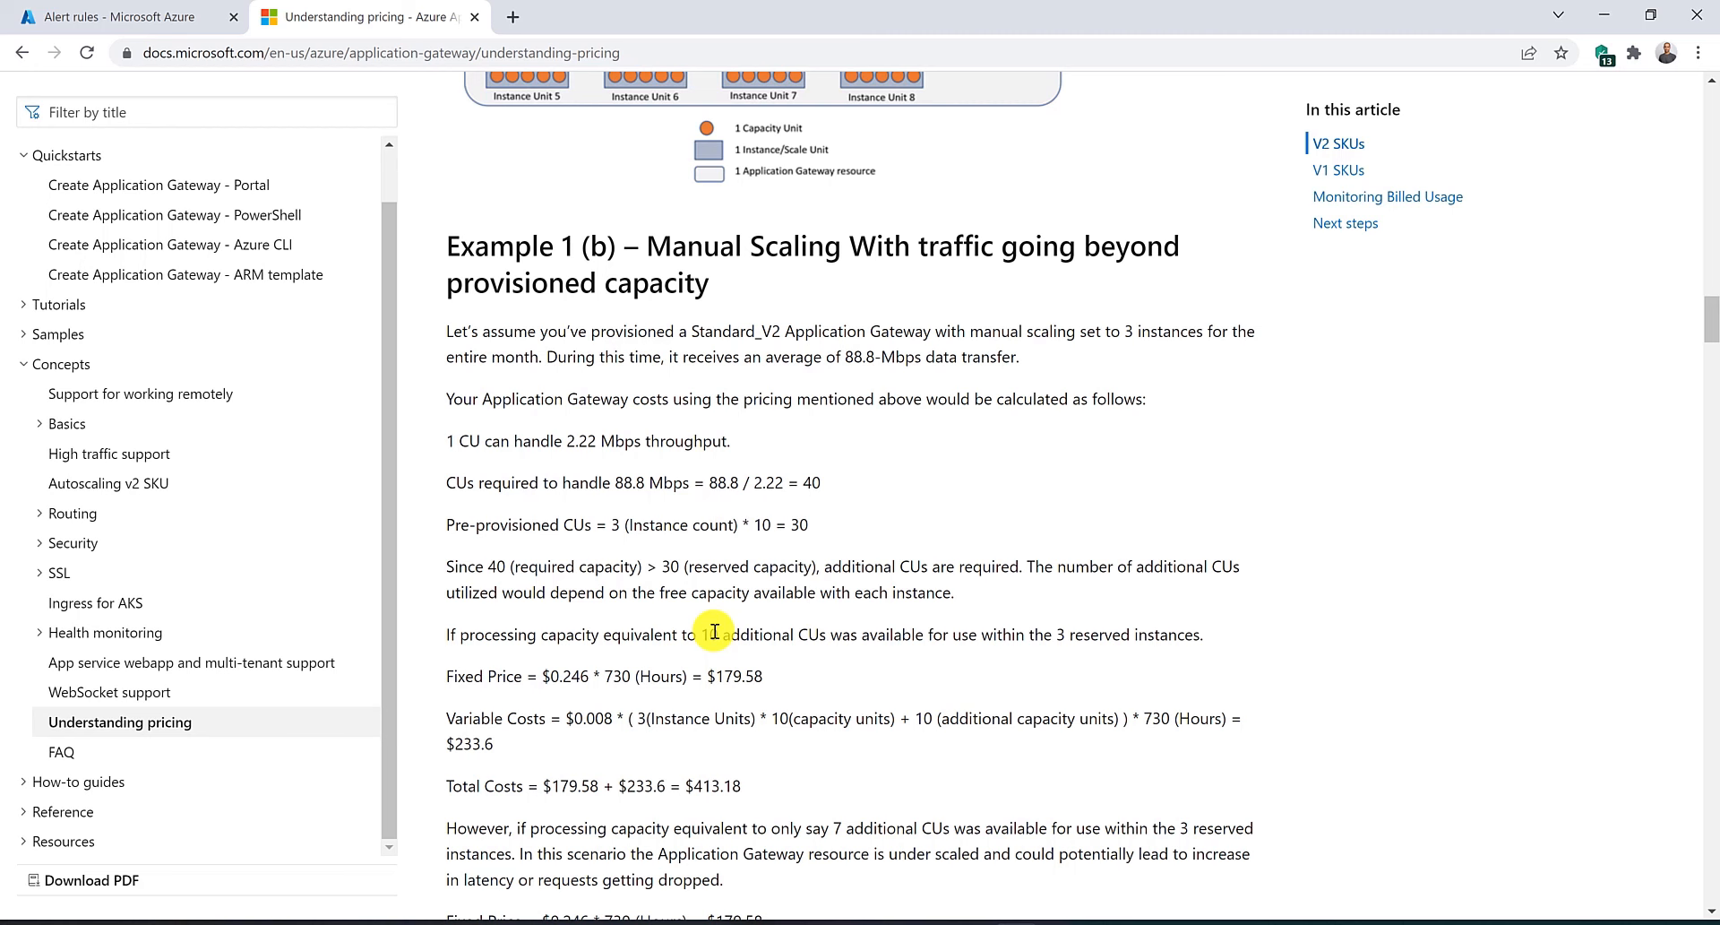
left_click(1335, 206)
scroll(998, 337, "down", 10)
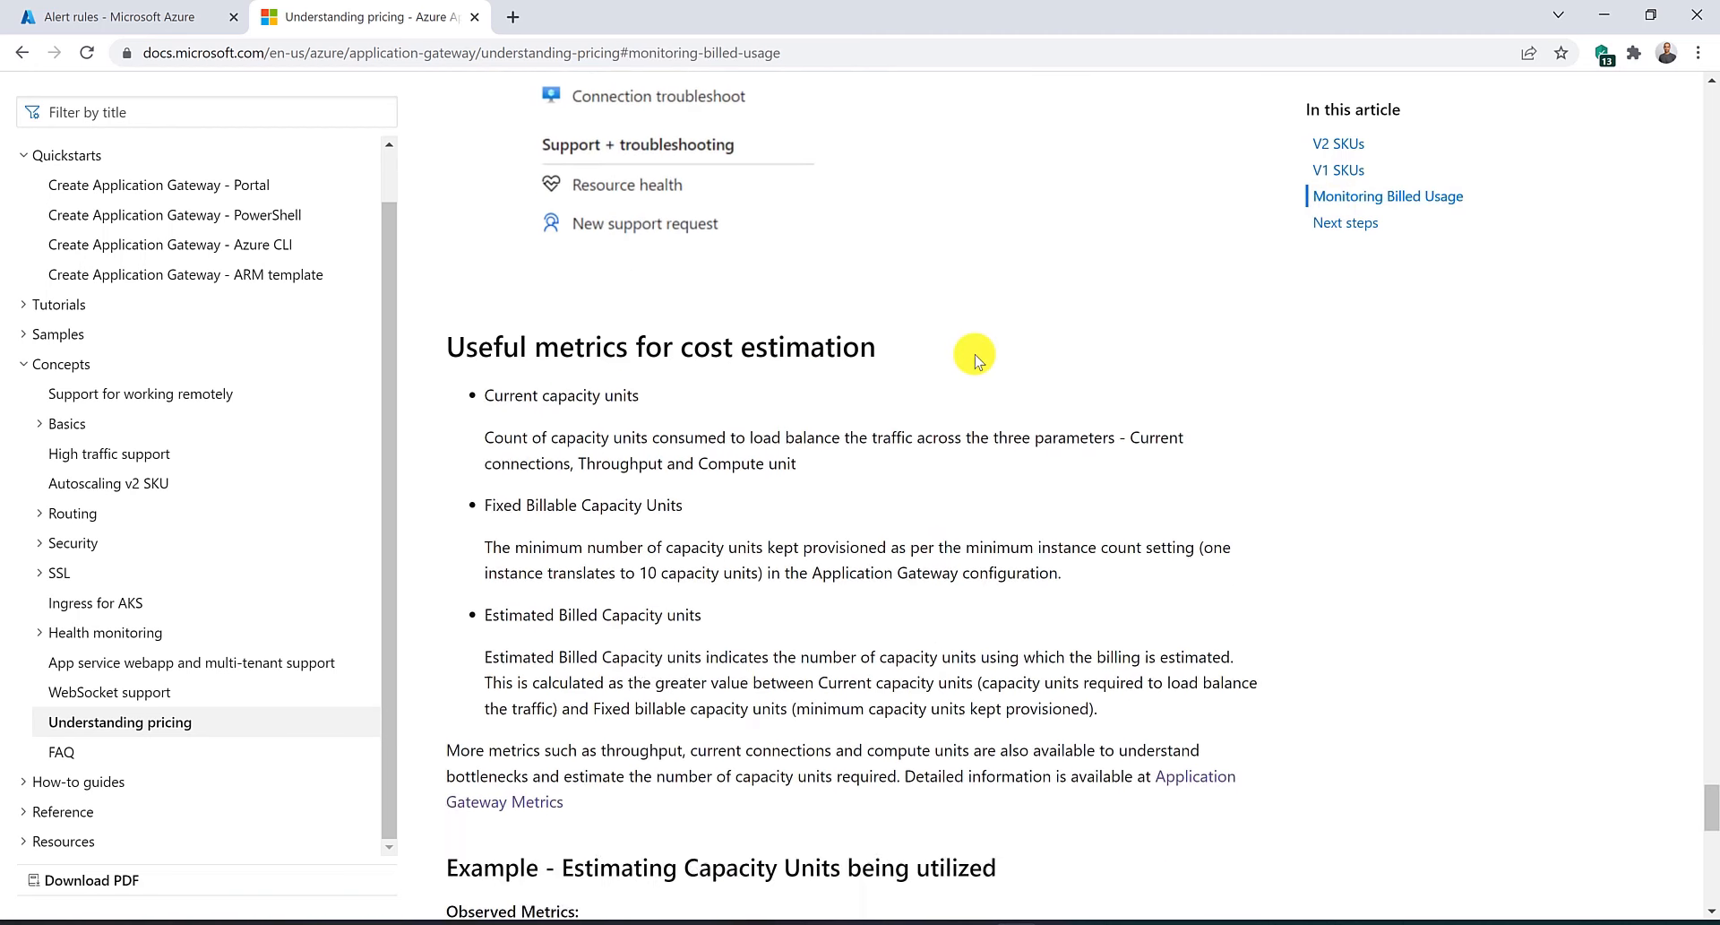
scroll(978, 361, "down", 1)
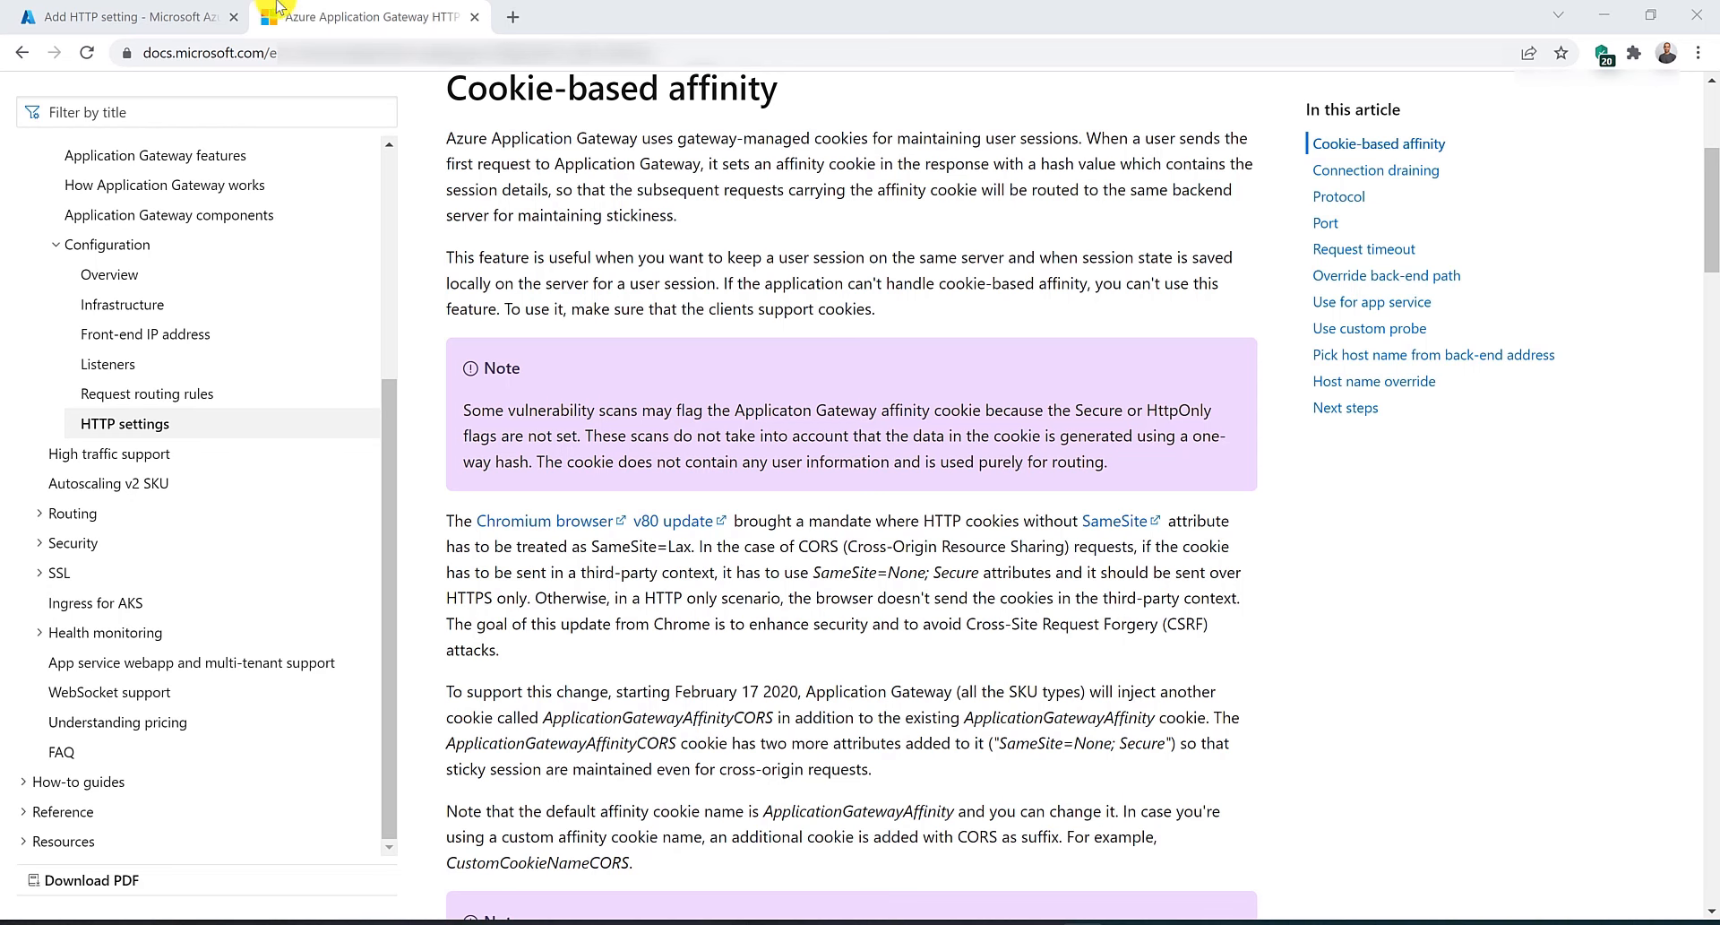
Review the HTTP setting's cookie-based affinity option and the custom error pages documentation.
left_click(143, 16)
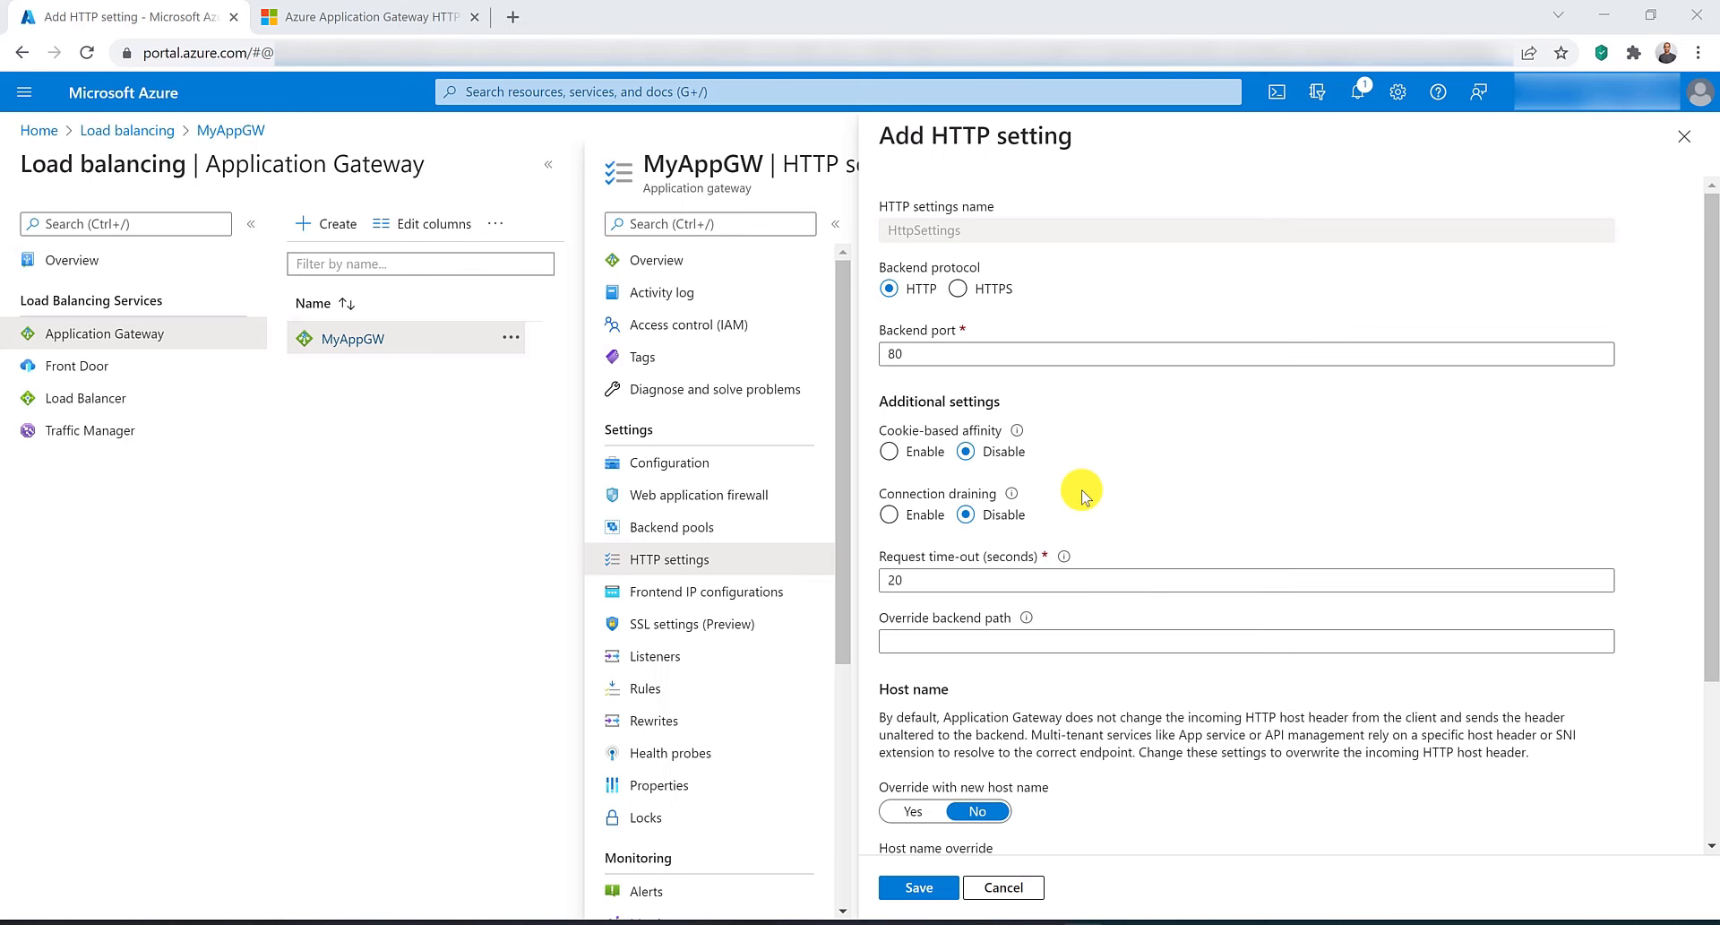
left_click(964, 450)
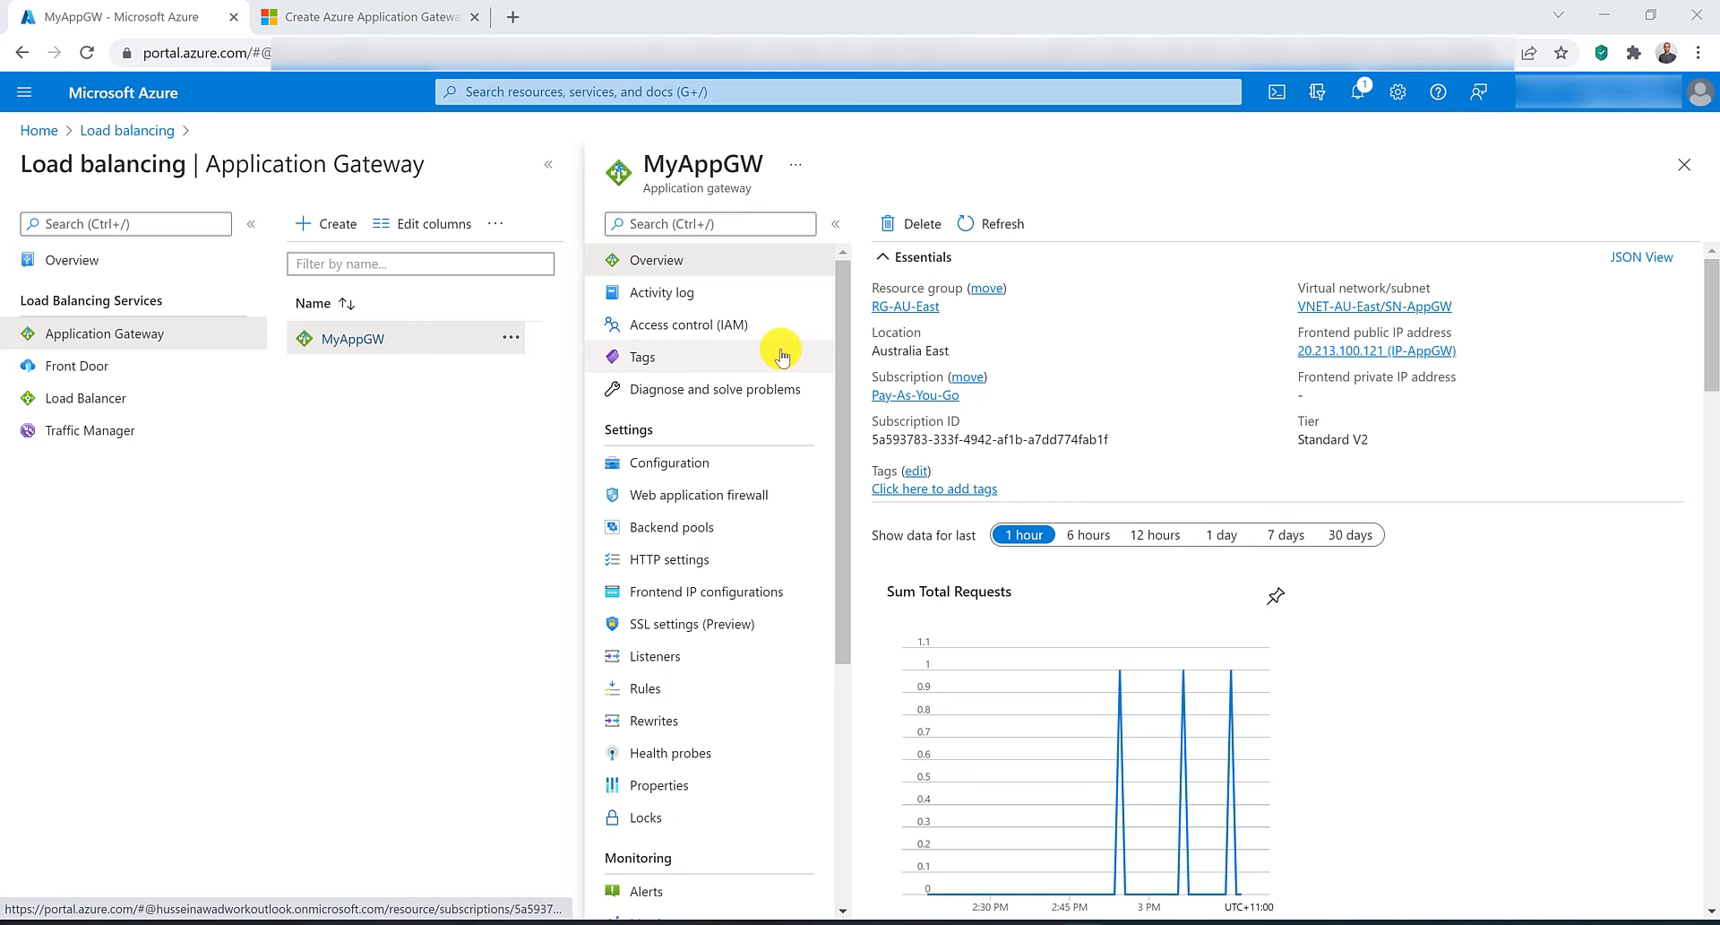
left_click(386, 16)
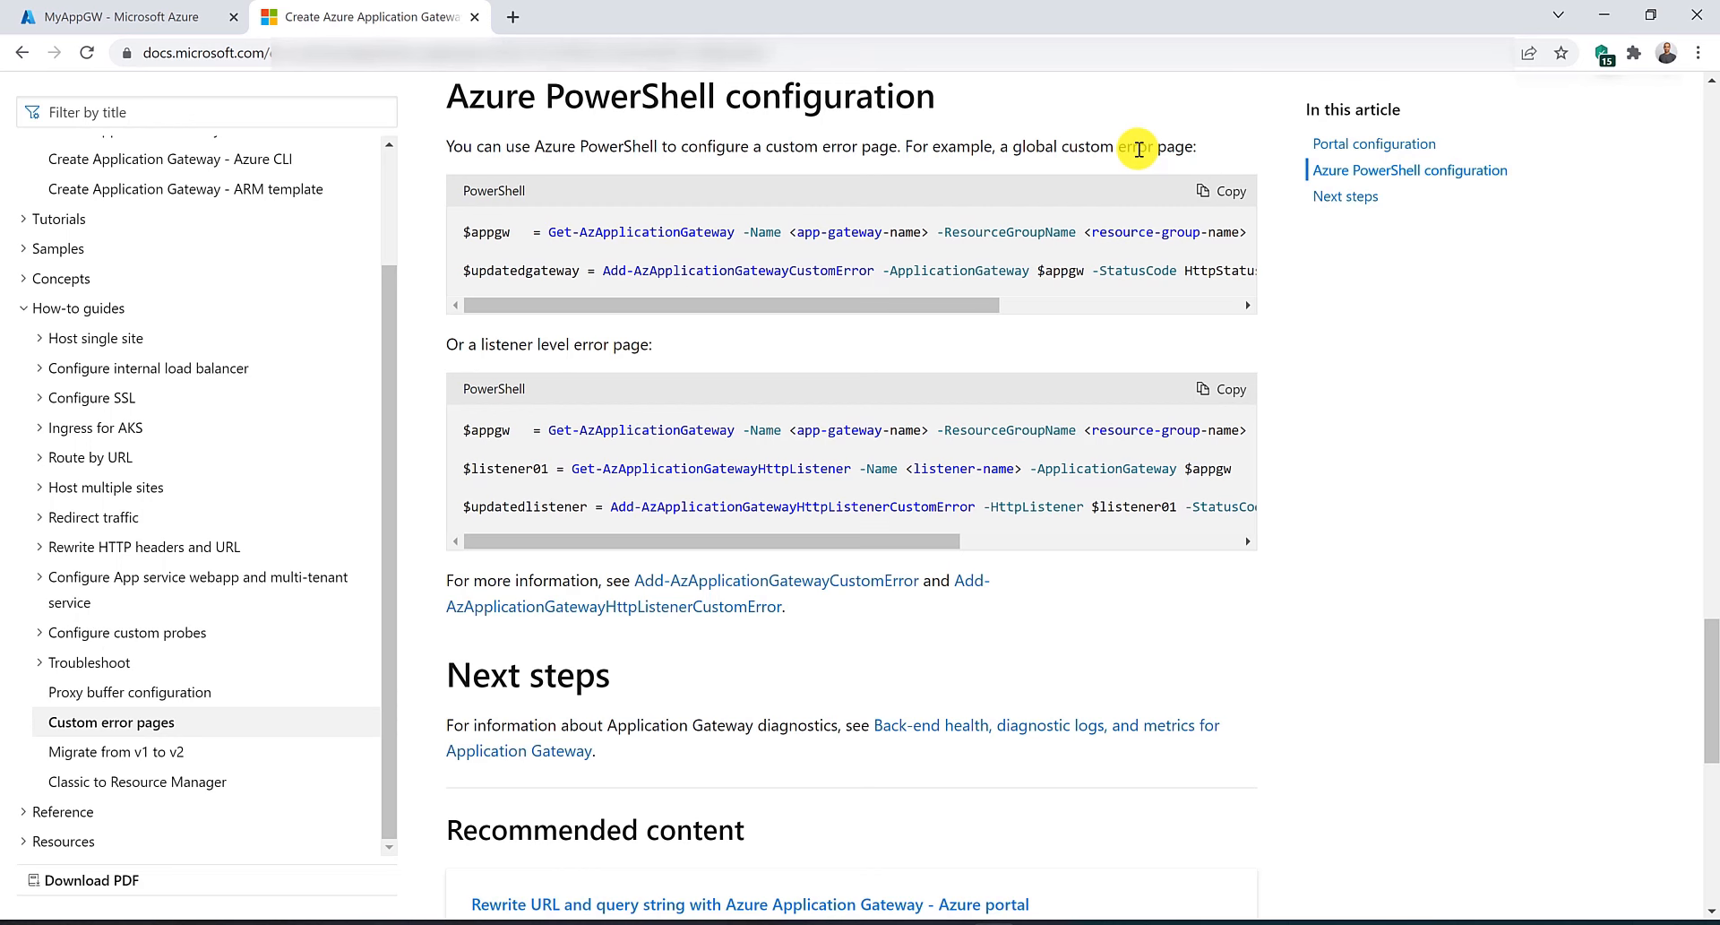
left_click(121, 16)
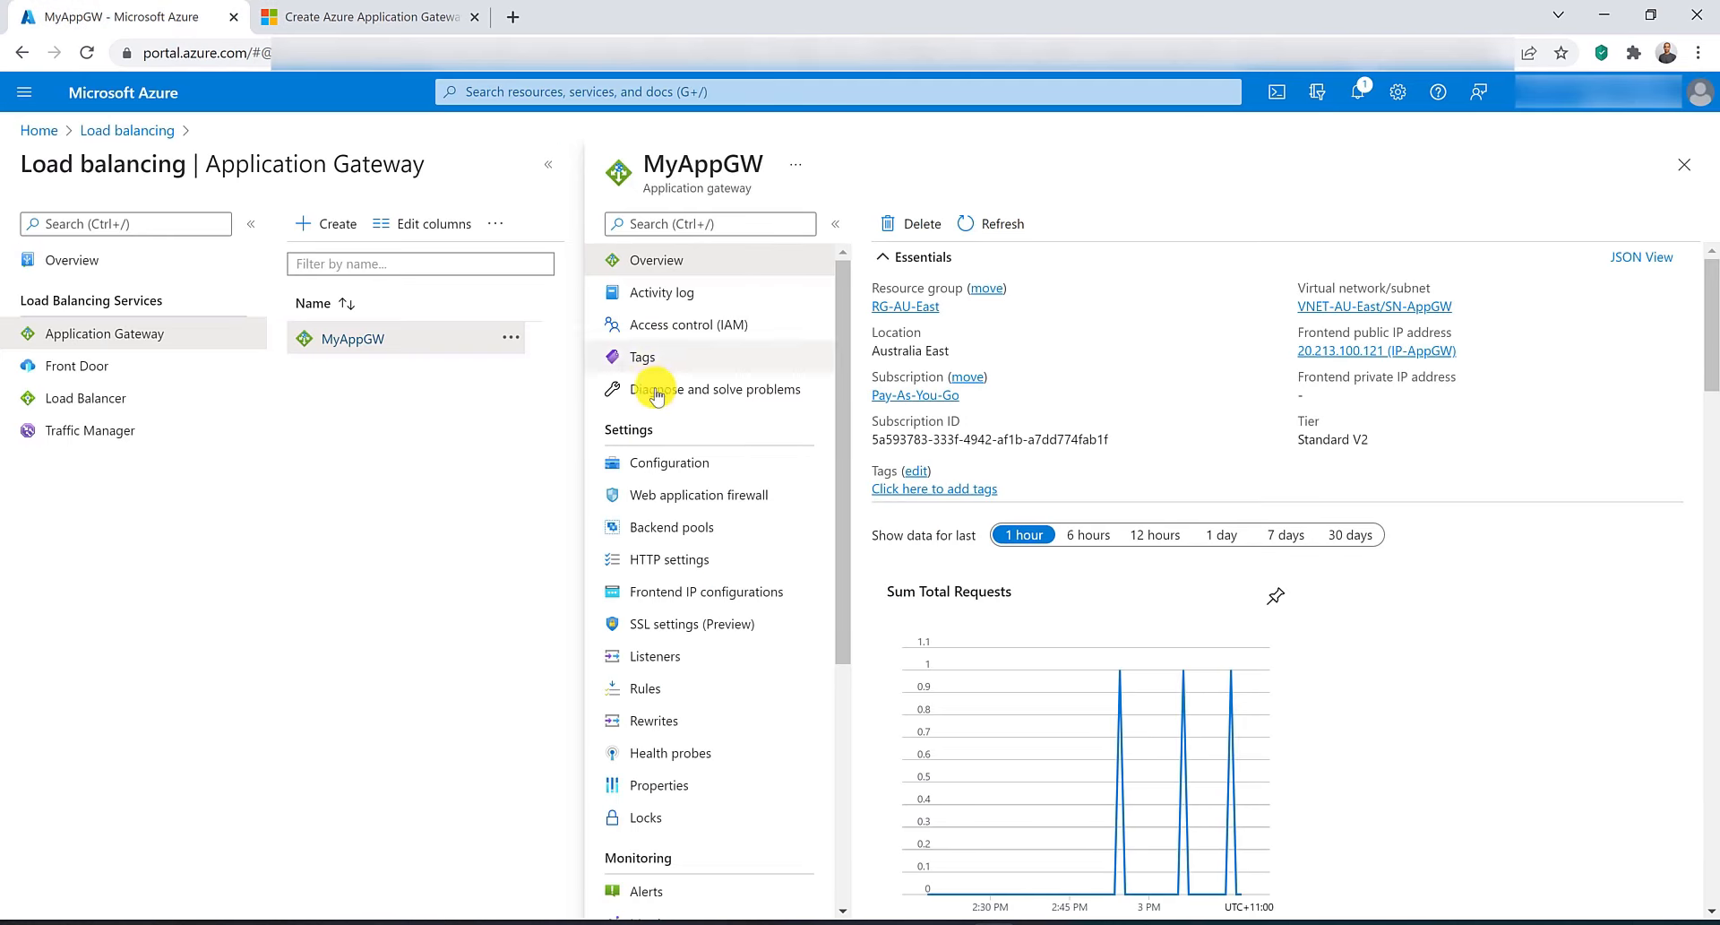
Open the gateway's HTTP listener and enable its custom error page URLs.
left_click(707, 652)
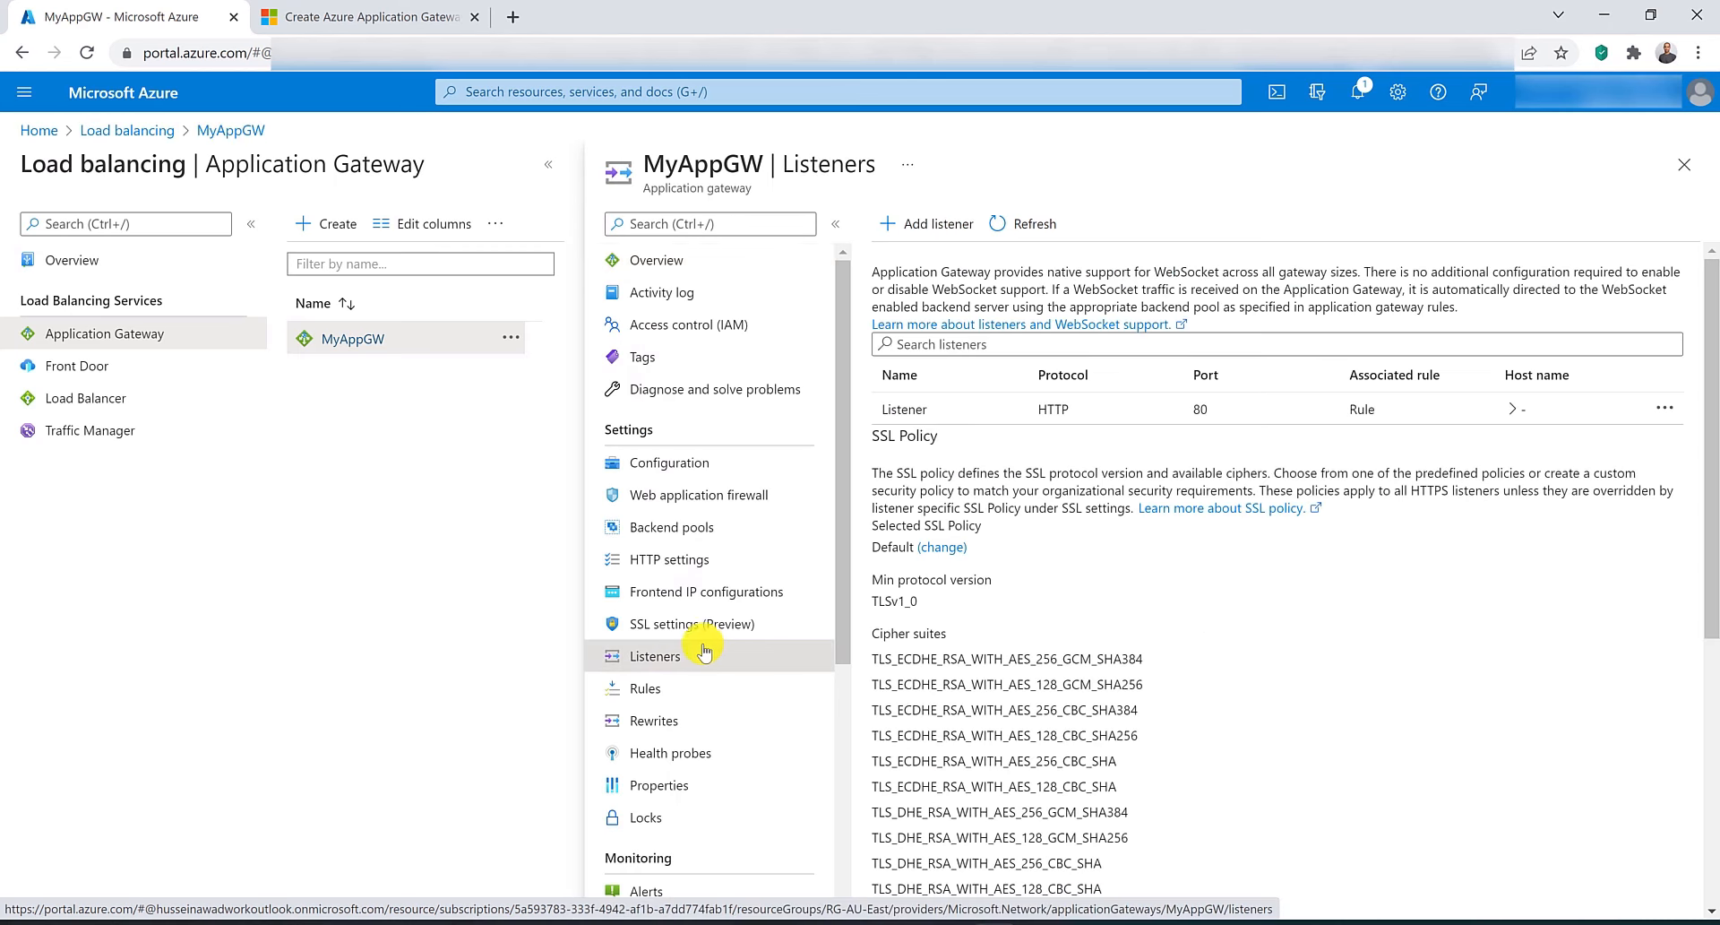
left_click(1001, 407)
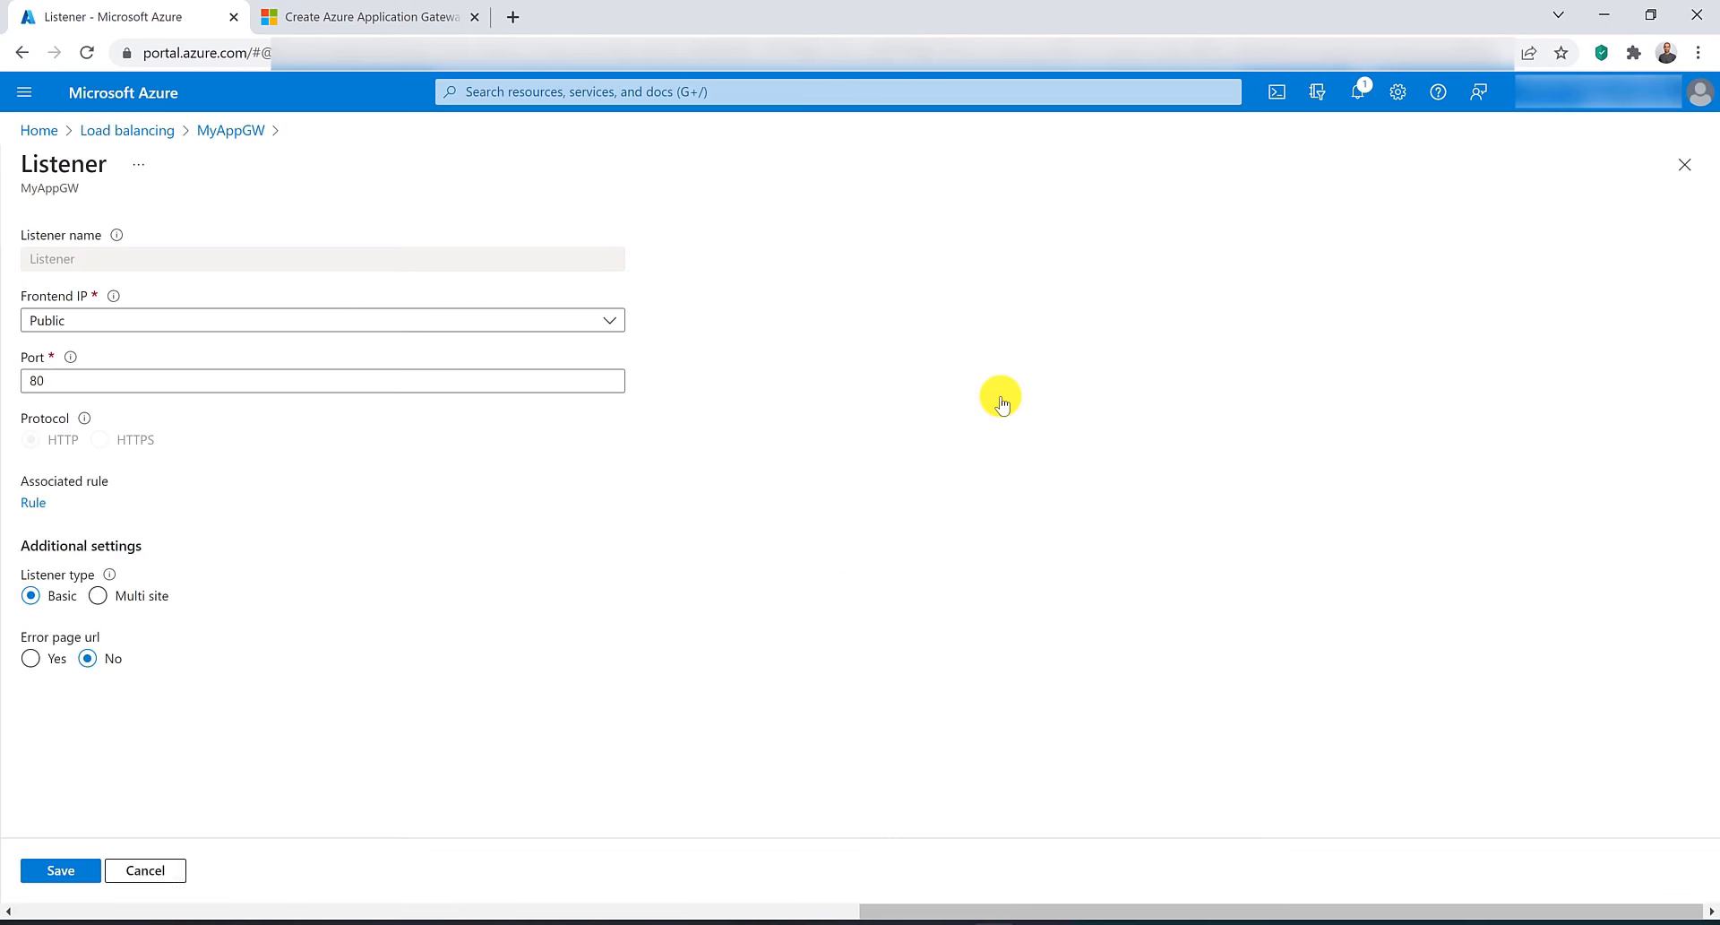
left_click(33, 658)
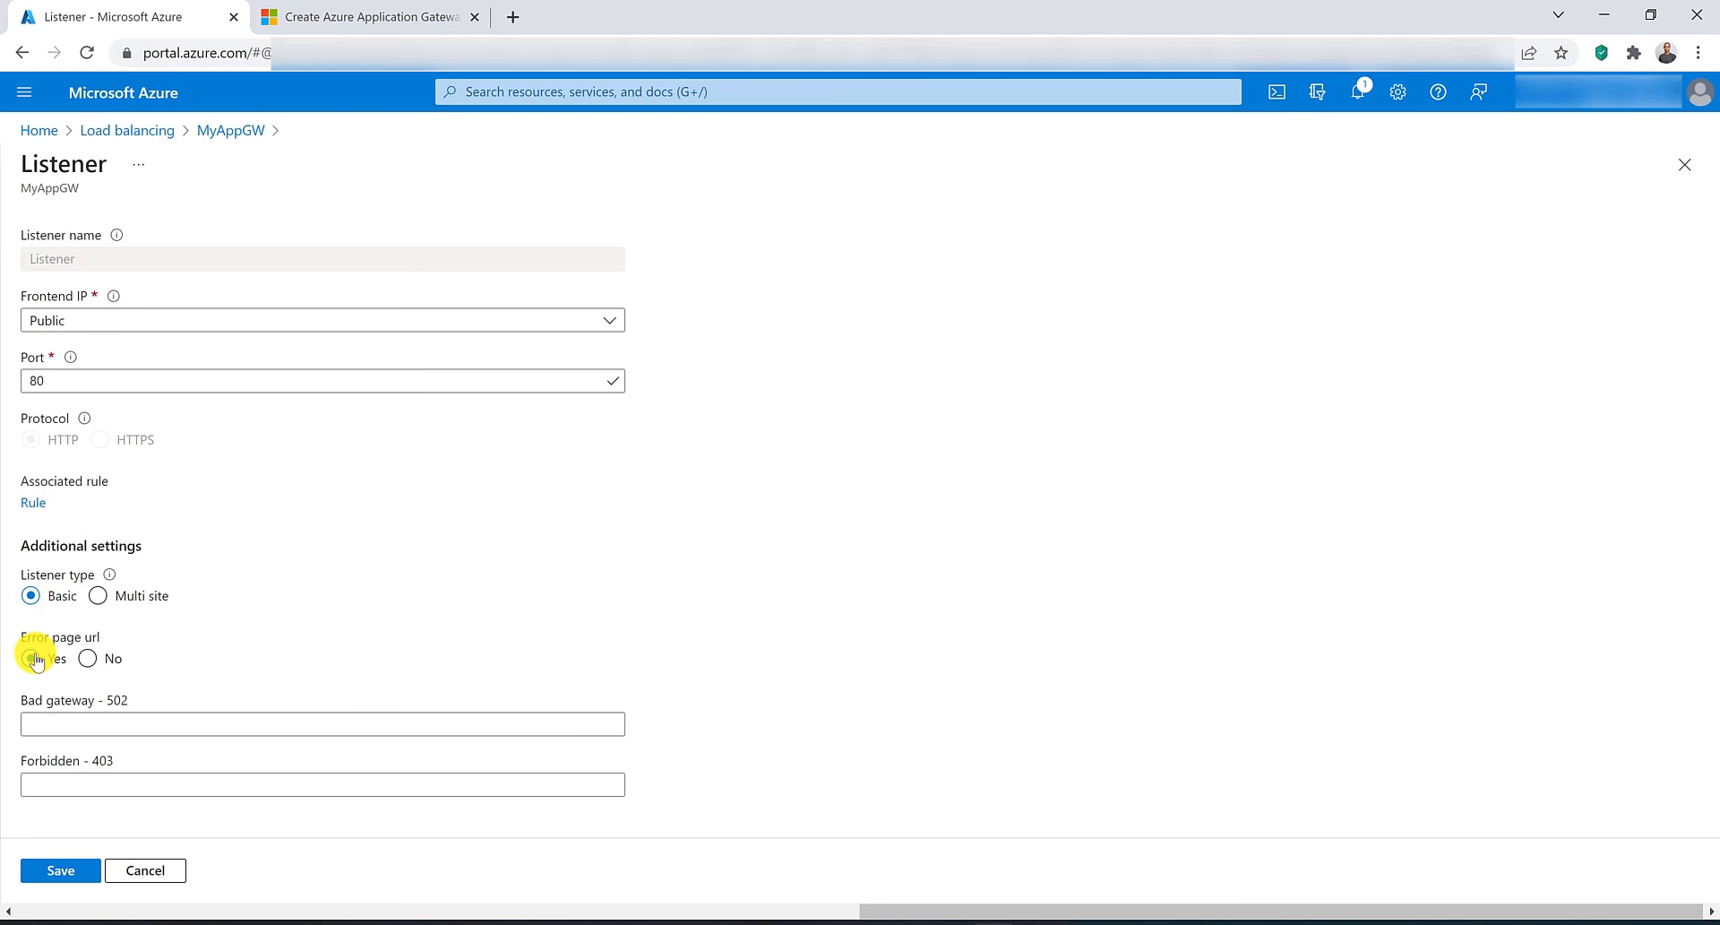
left_click(194, 729)
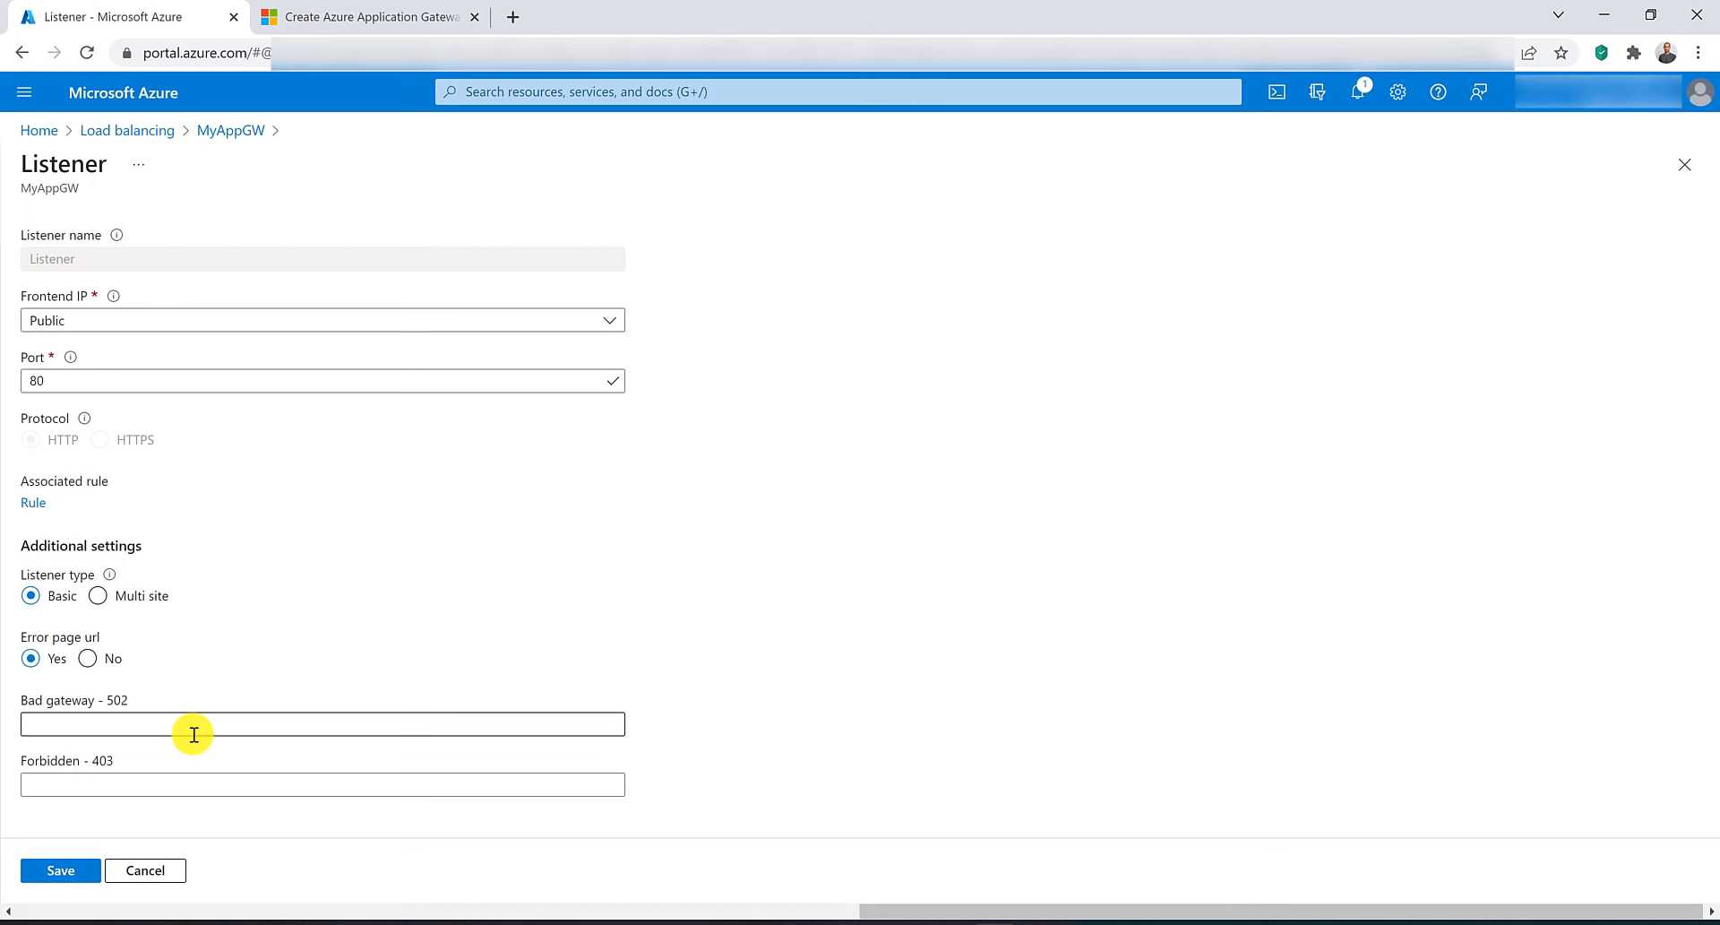
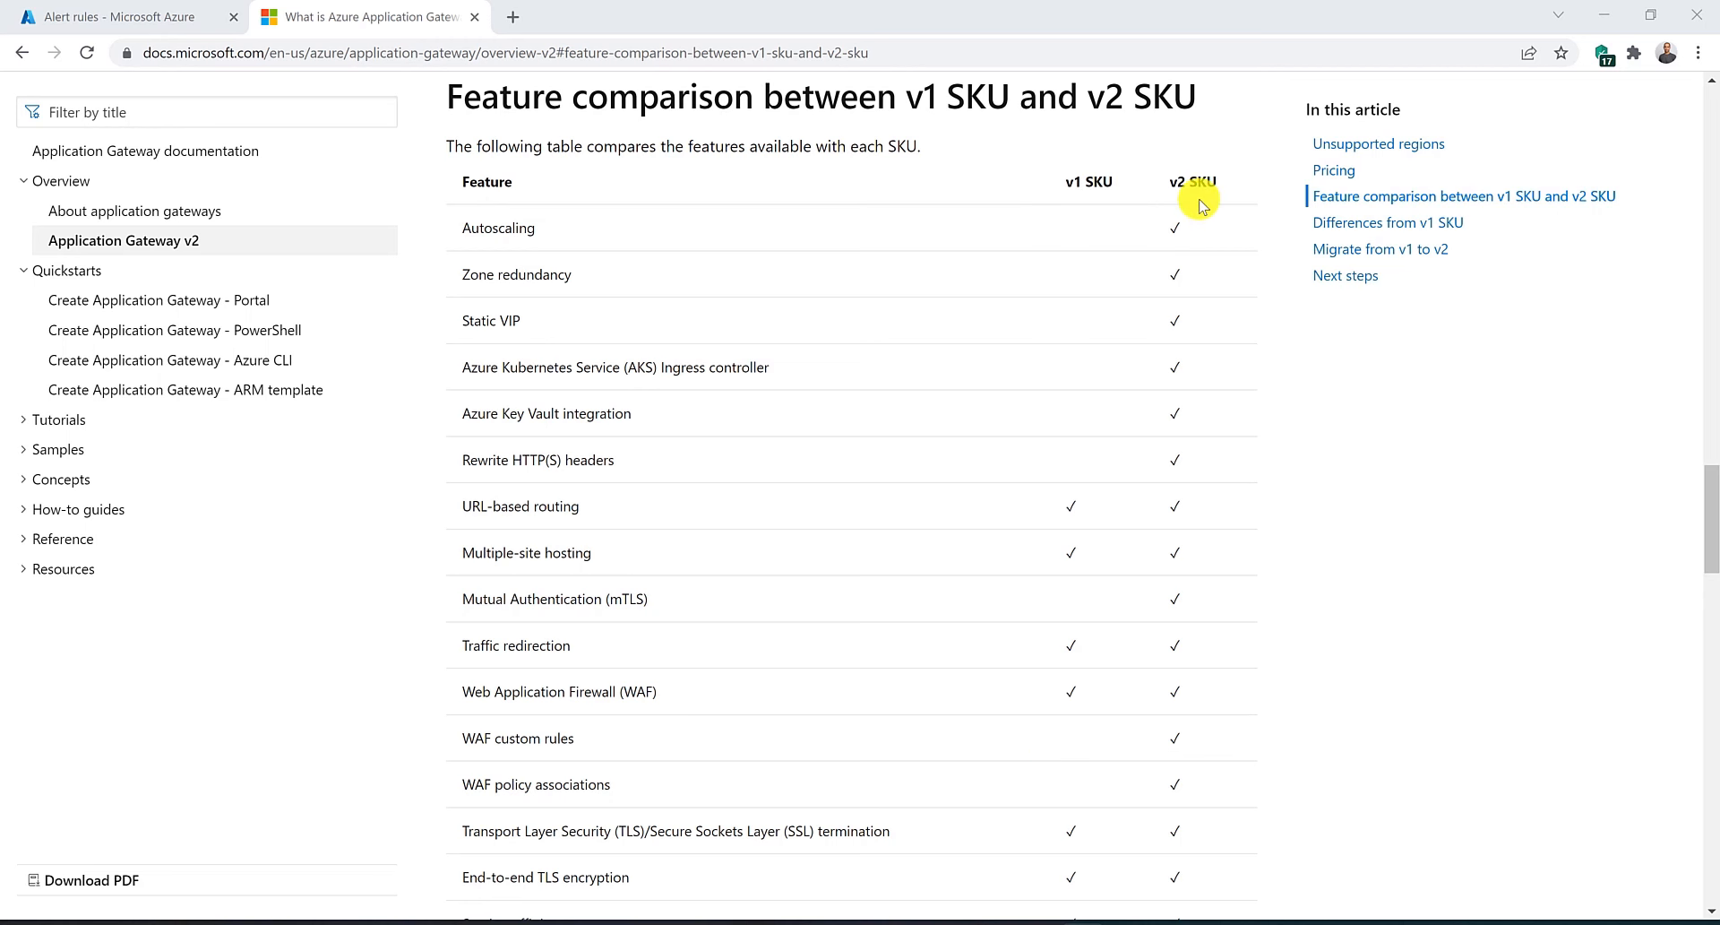
Read the unsupported regions list for the Standard_v2 and WAF_v2 SKUs in the Application Gateway v2 article.
left_click(1334, 152)
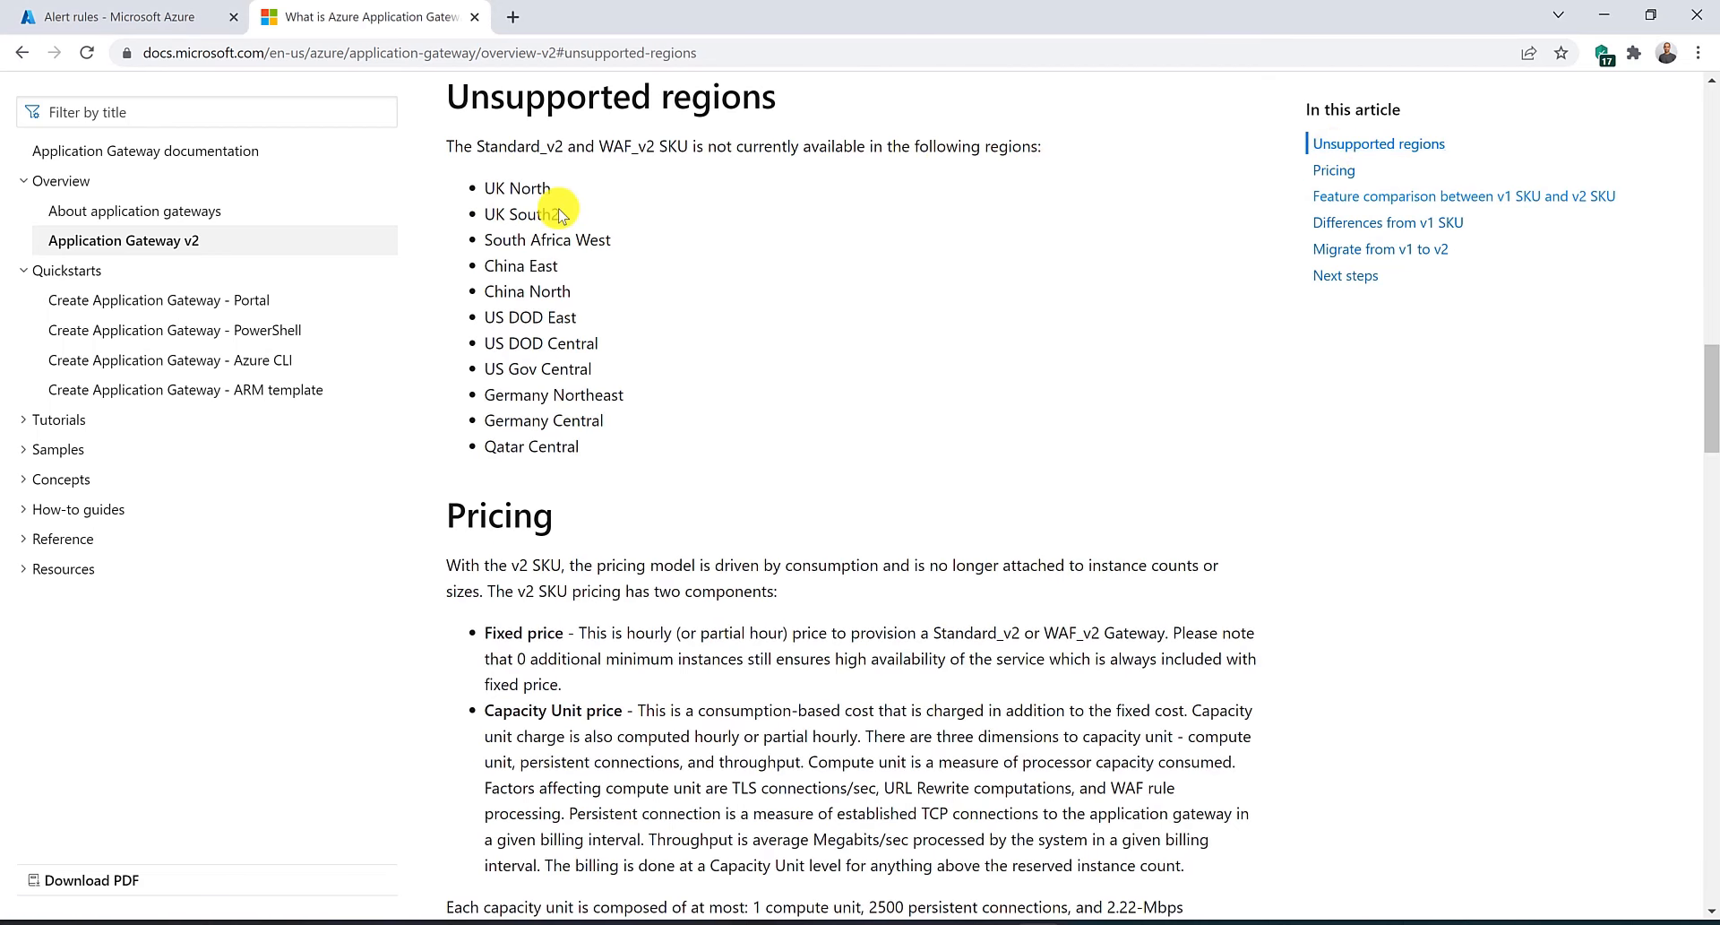
left_click_drag(495, 188, 672, 449)
left_click(673, 452)
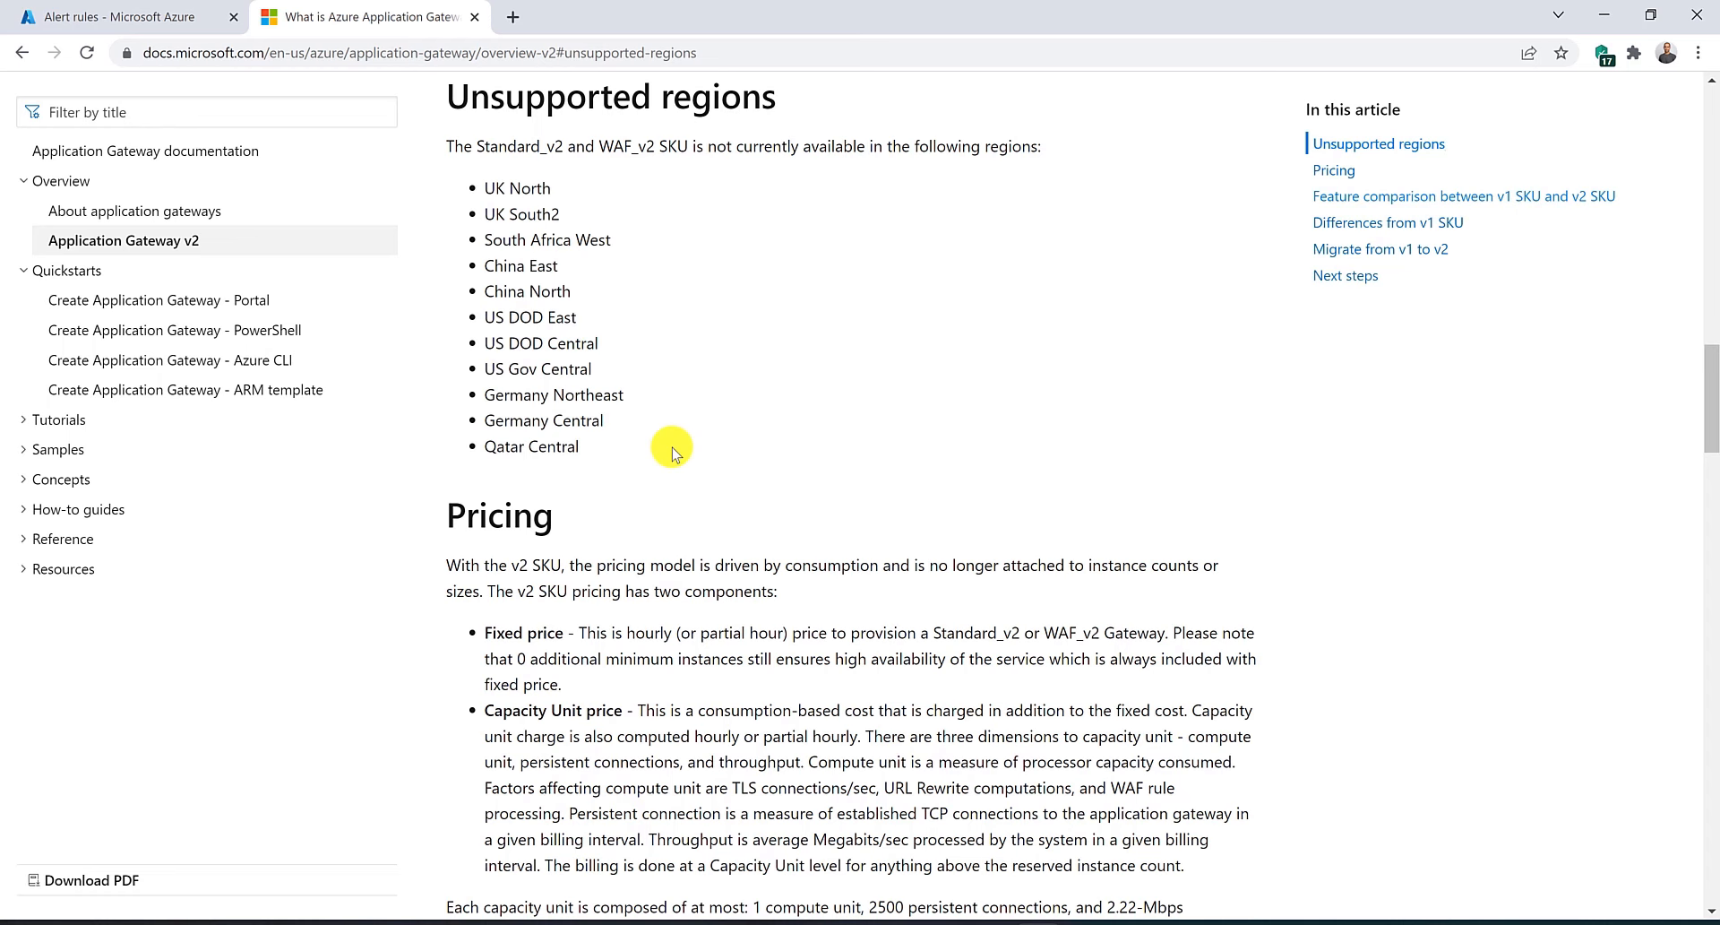
left_click(1438, 251)
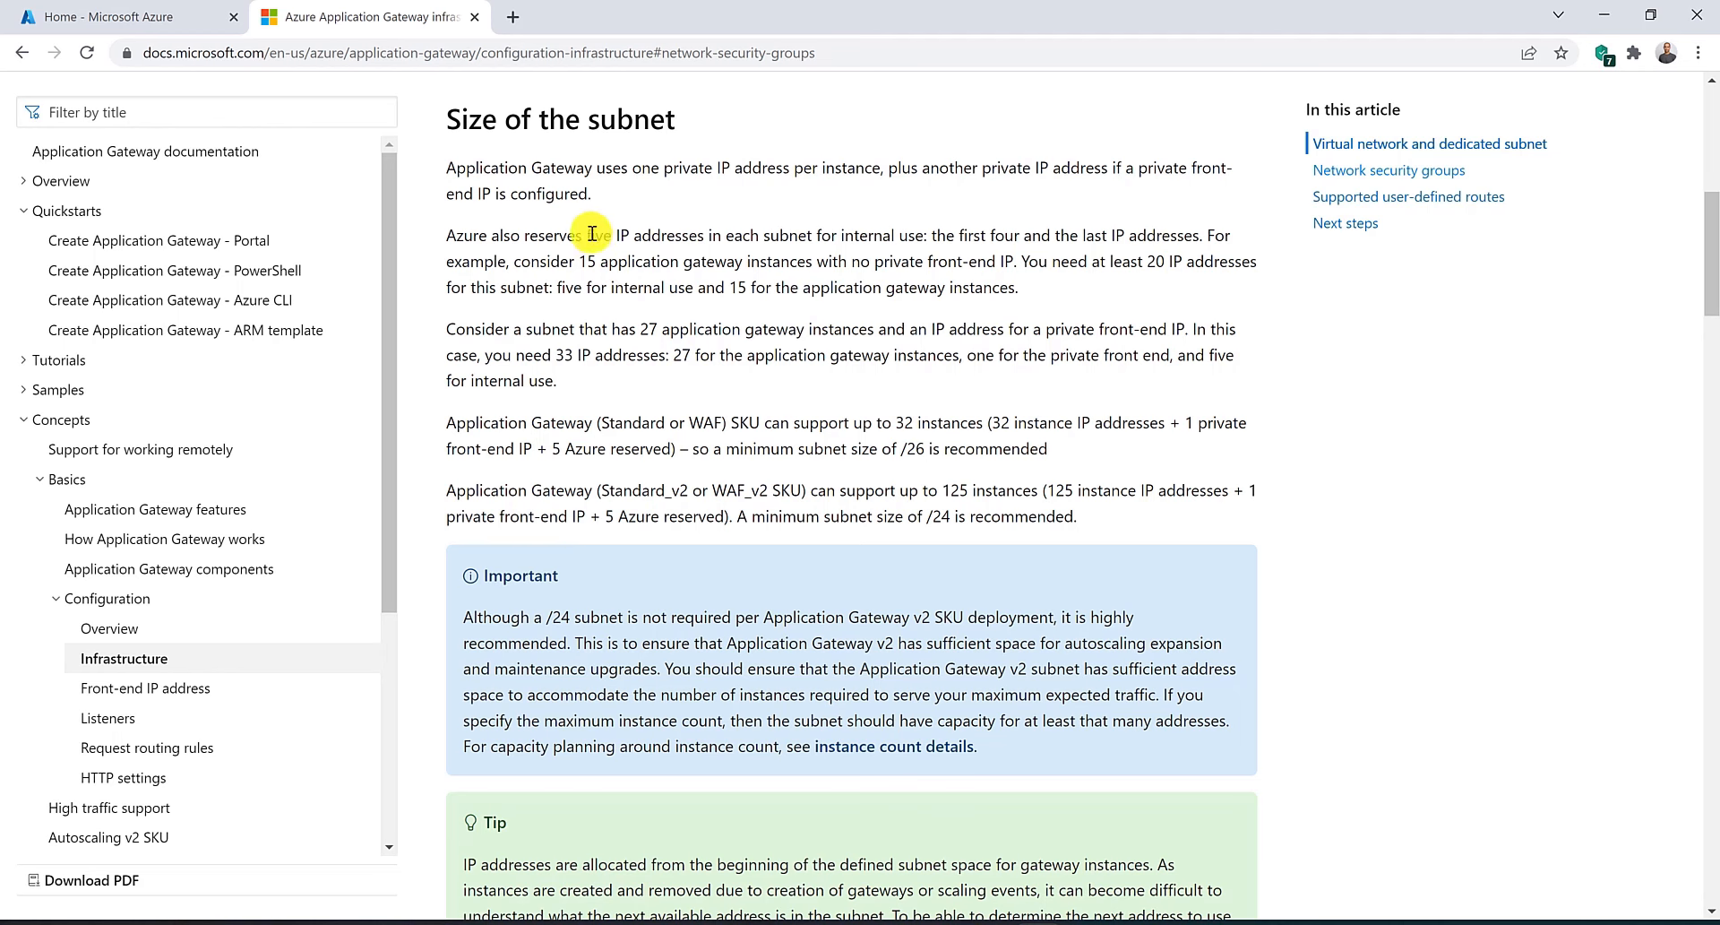
Read the infrastructure article's subnet sizing guidance, including reserved addresses and recommended subnet sizes for v1 and v2 SKUs.
left_click_drag(591, 232, 821, 244)
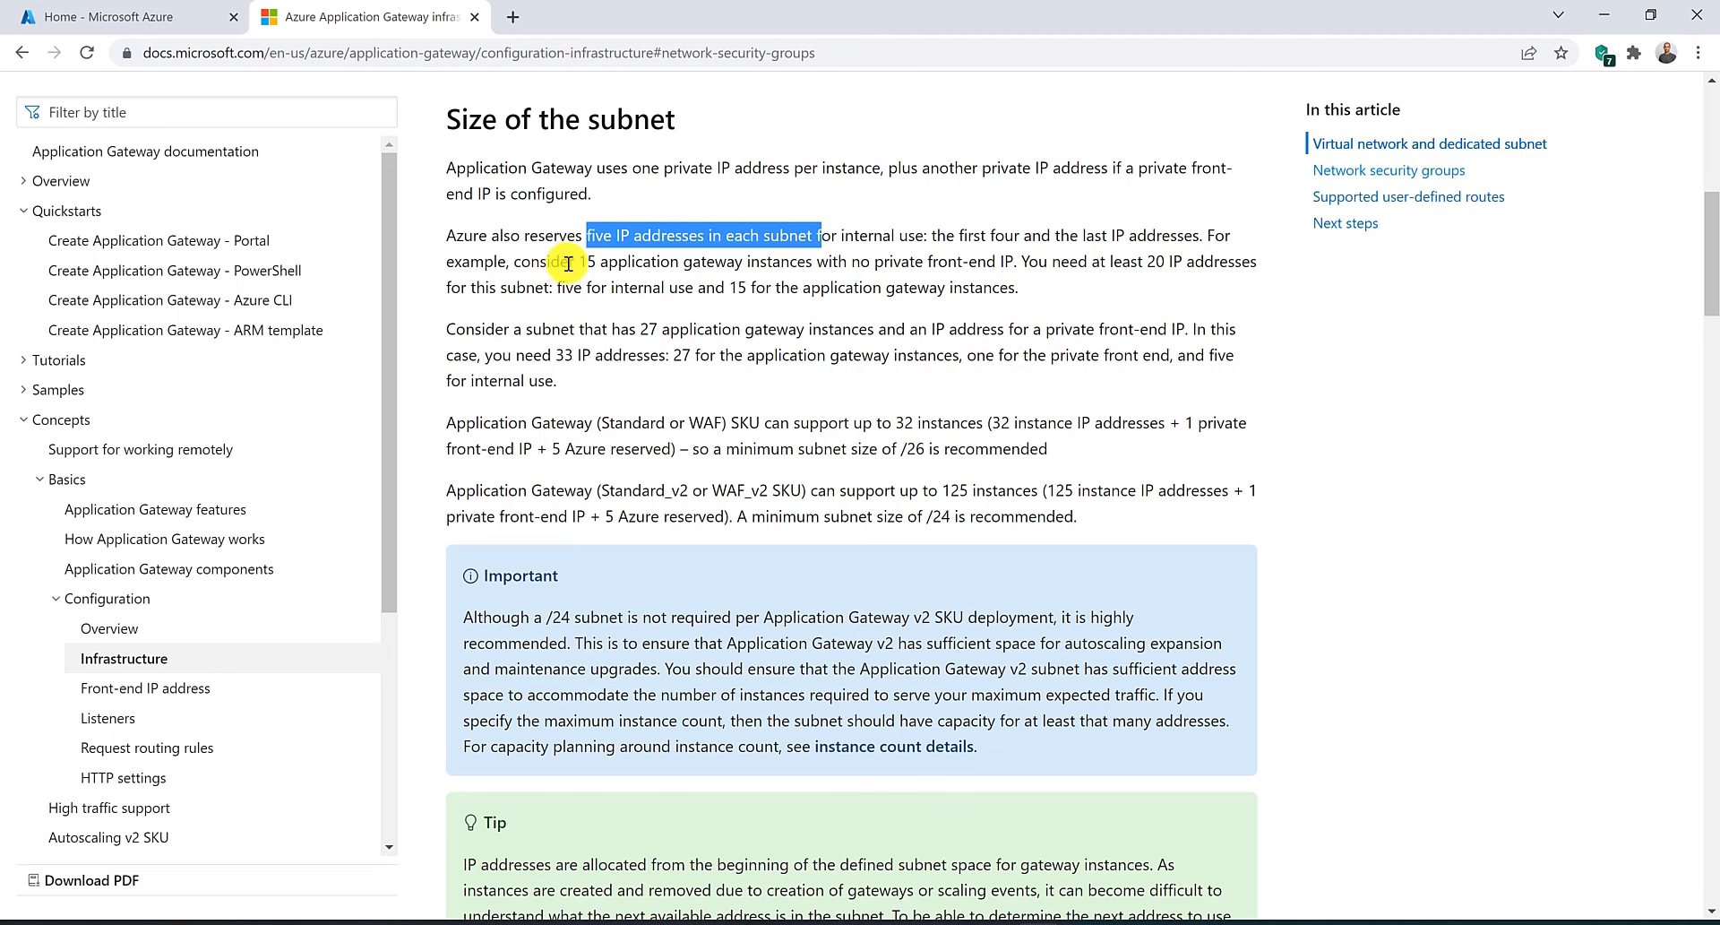
left_click_drag(575, 263, 829, 261)
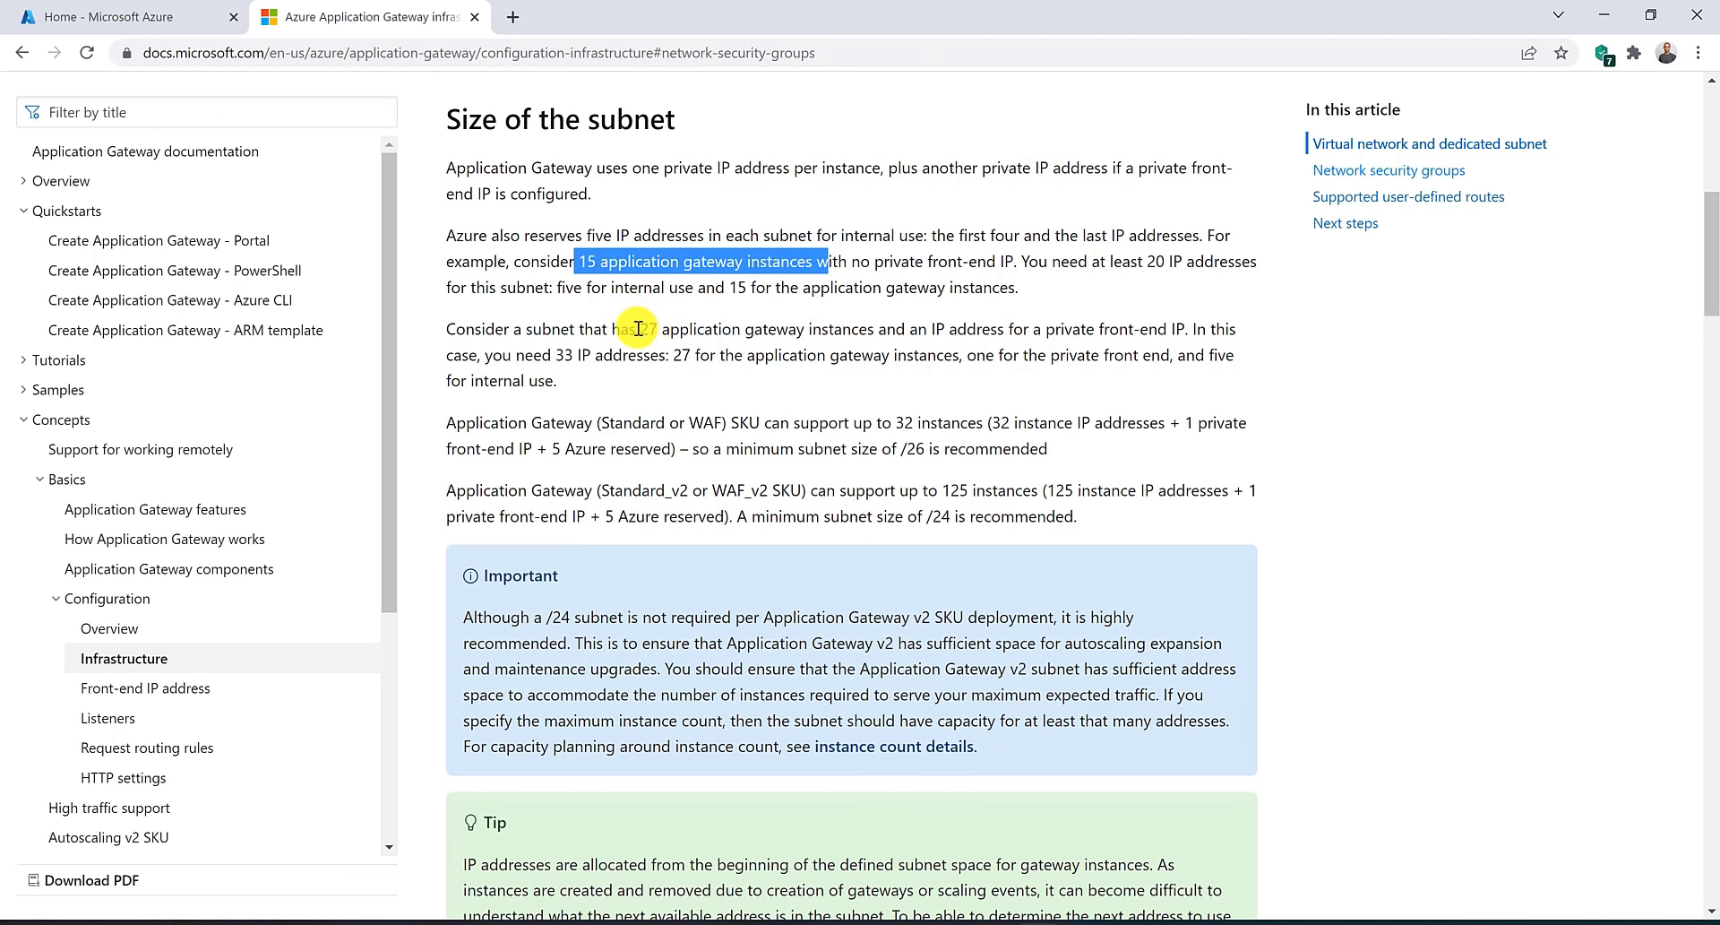
left_click_drag(637, 330, 878, 330)
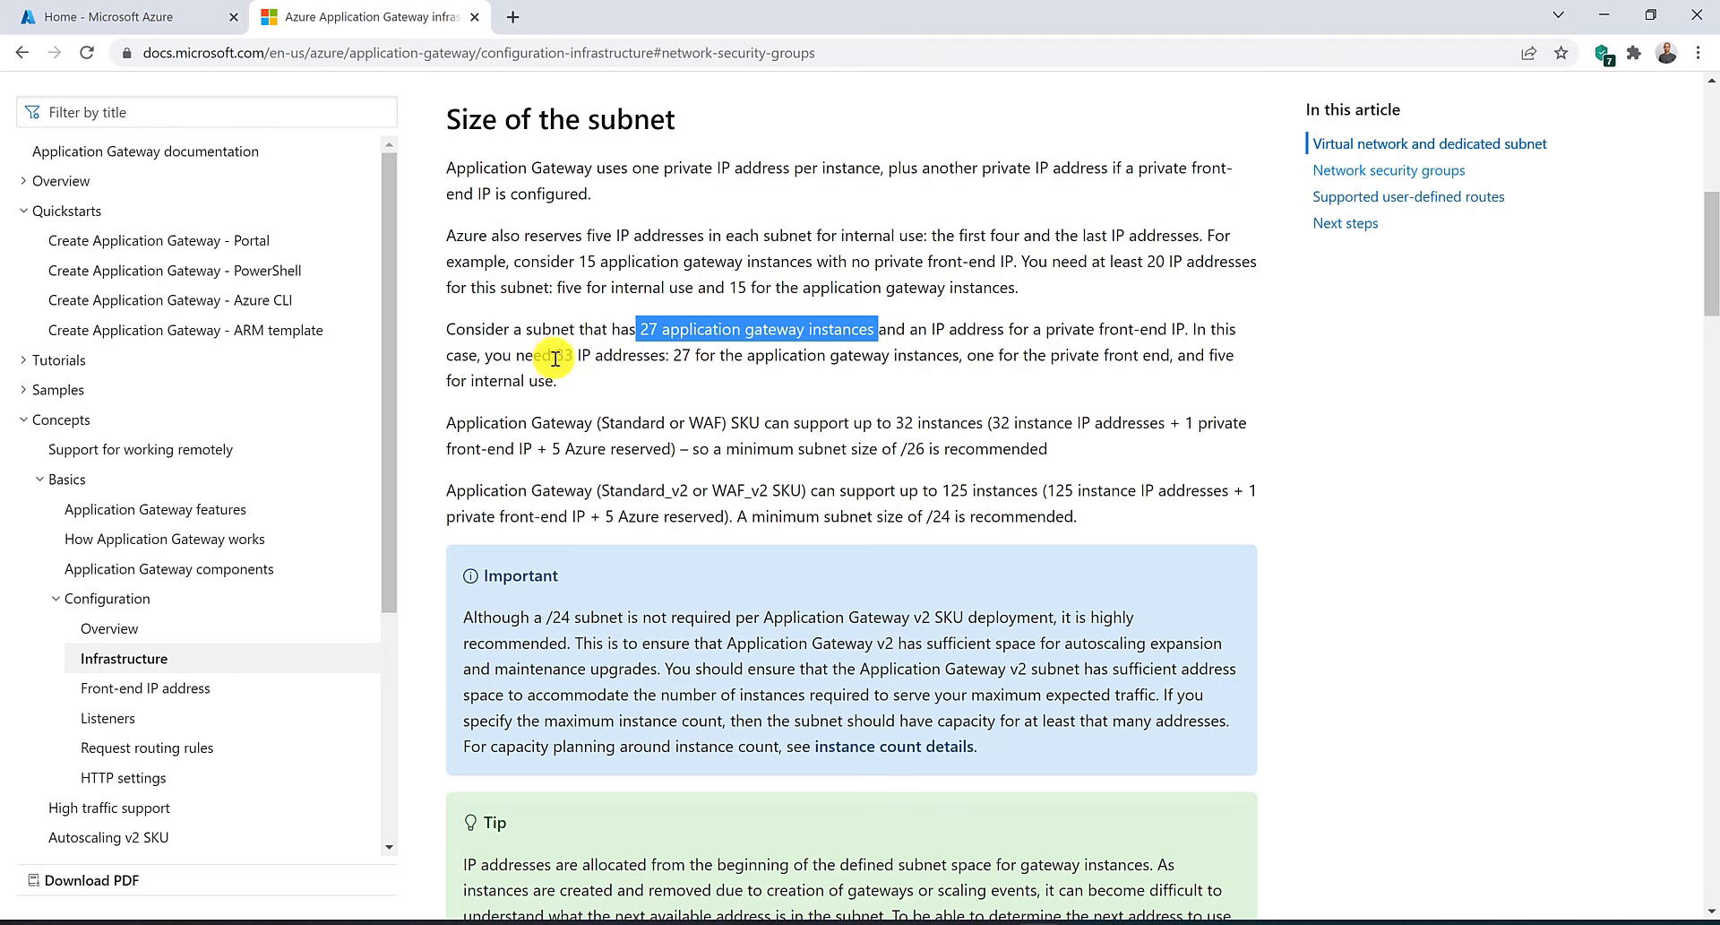
left_click_drag(555, 356, 666, 357)
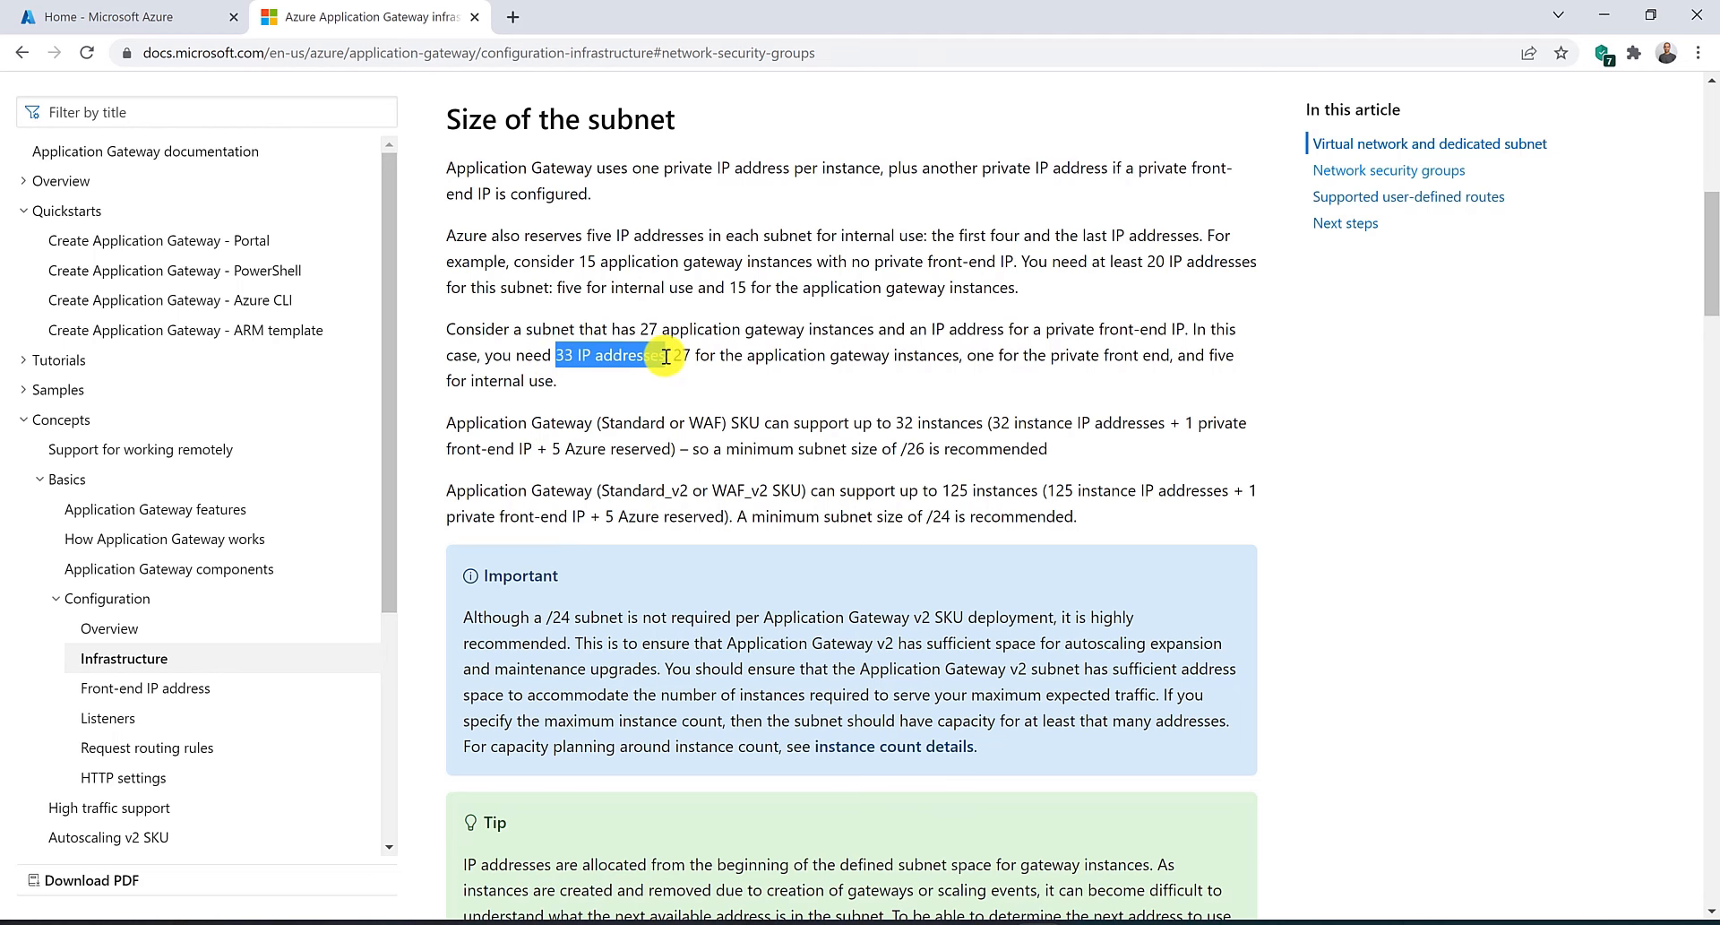
left_click_drag(666, 357, 661, 352)
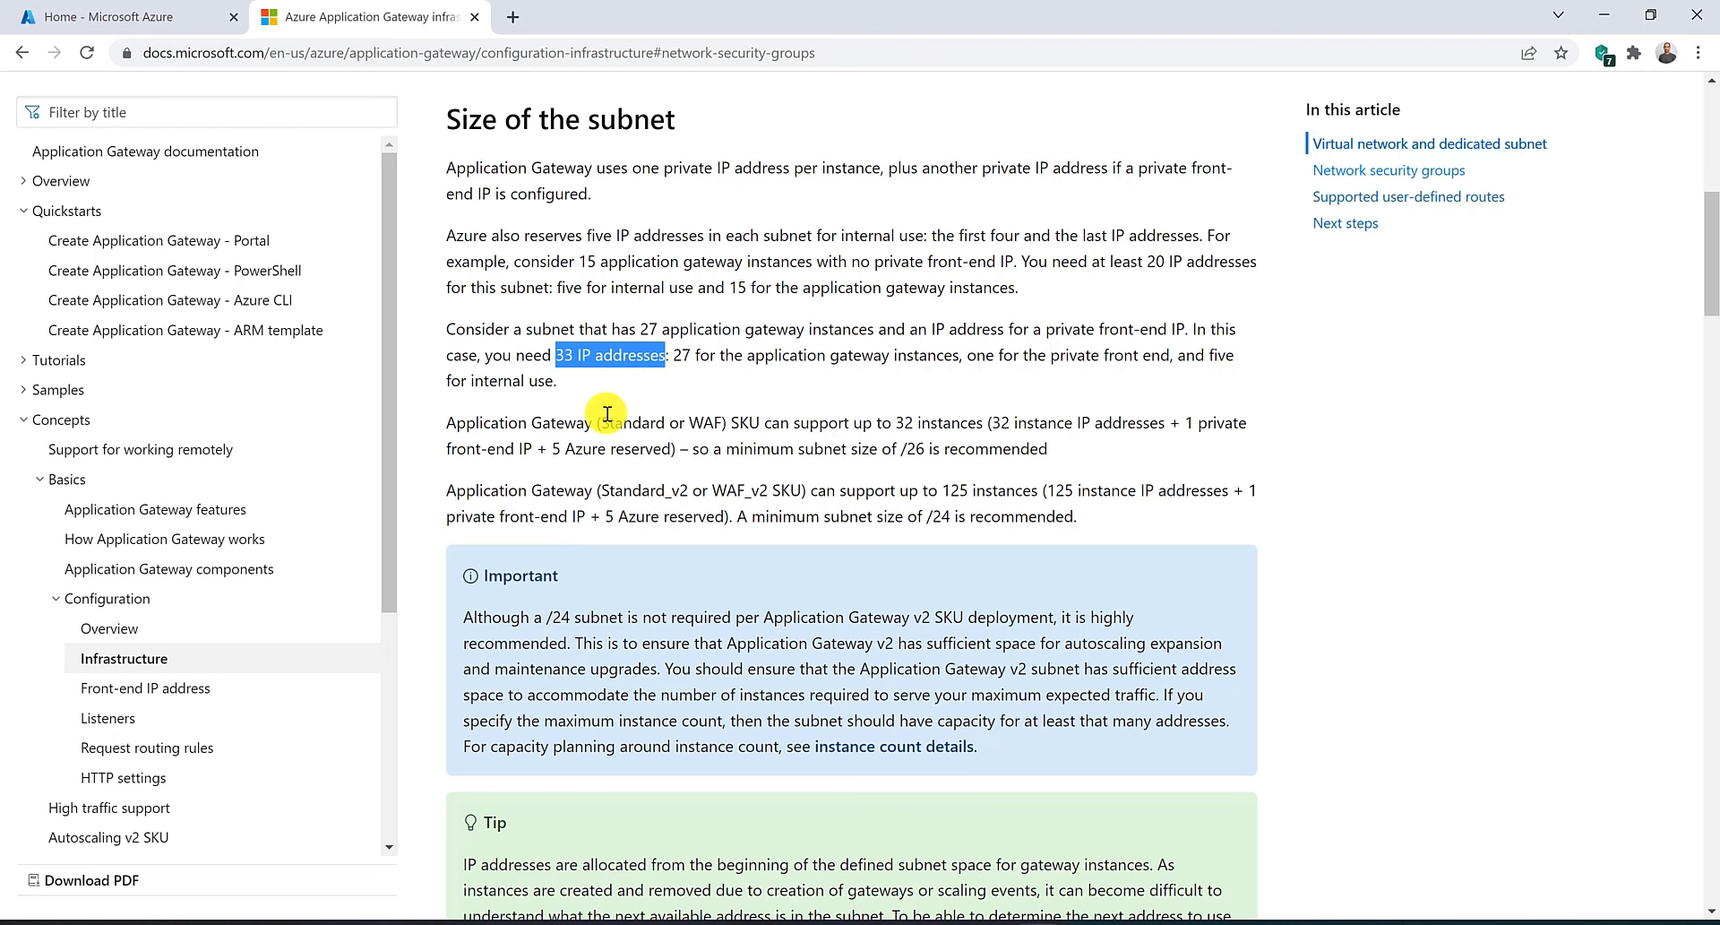
left_click_drag(892, 422, 993, 428)
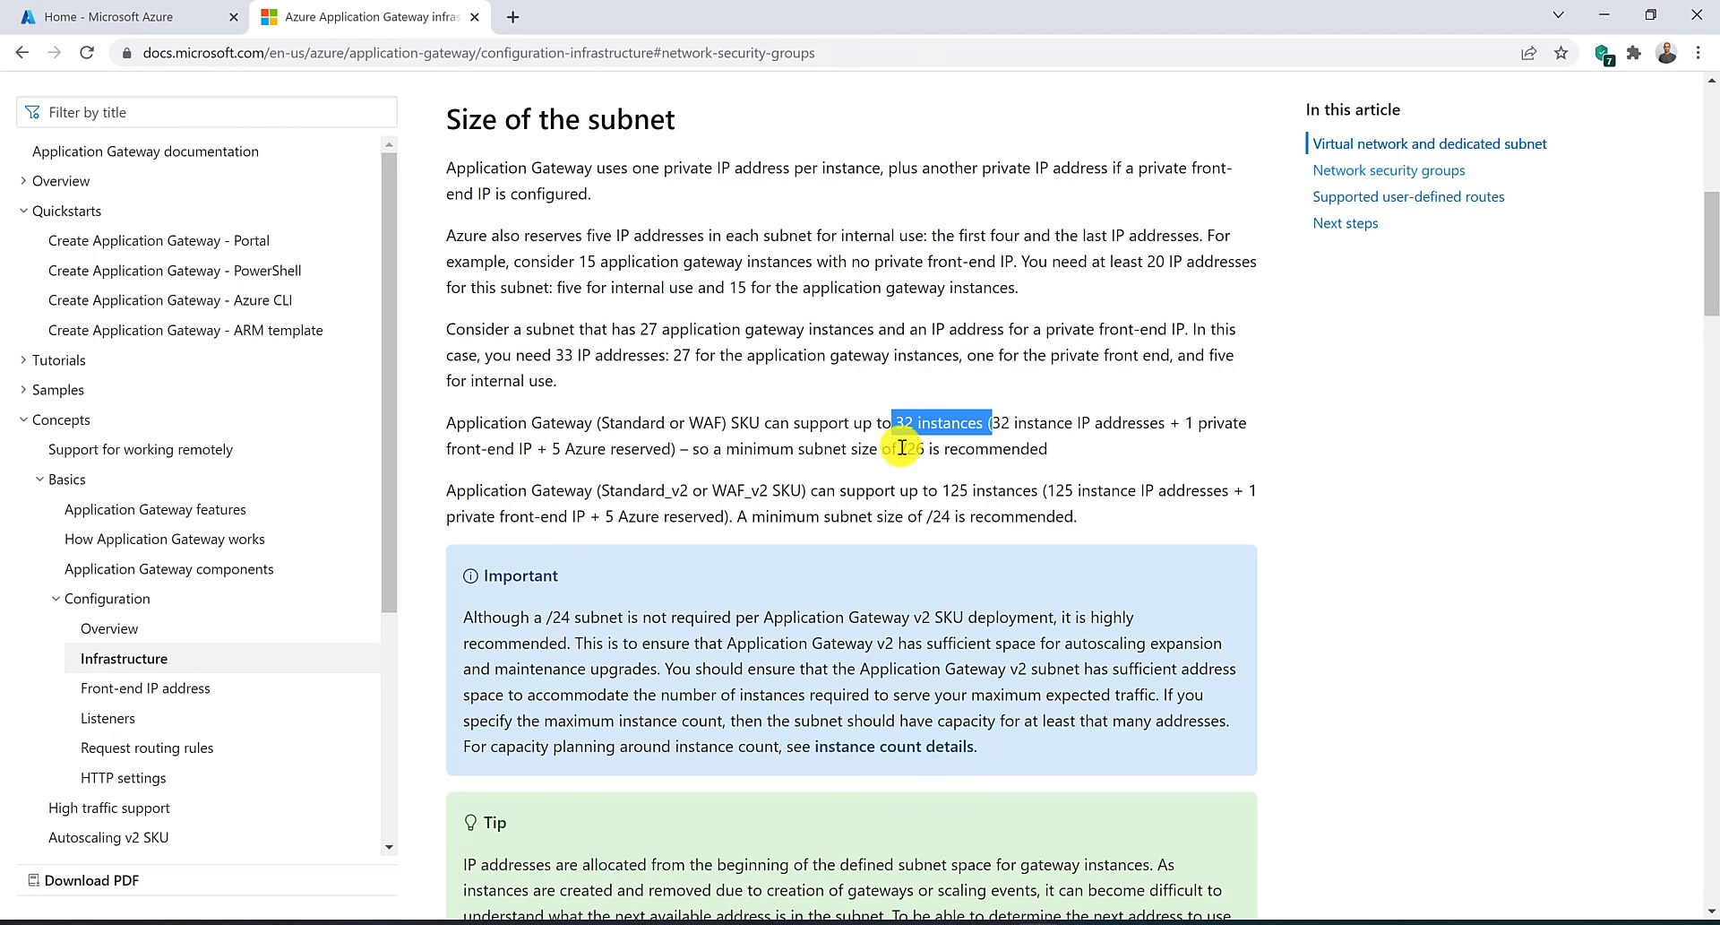
left_click_drag(900, 449, 937, 454)
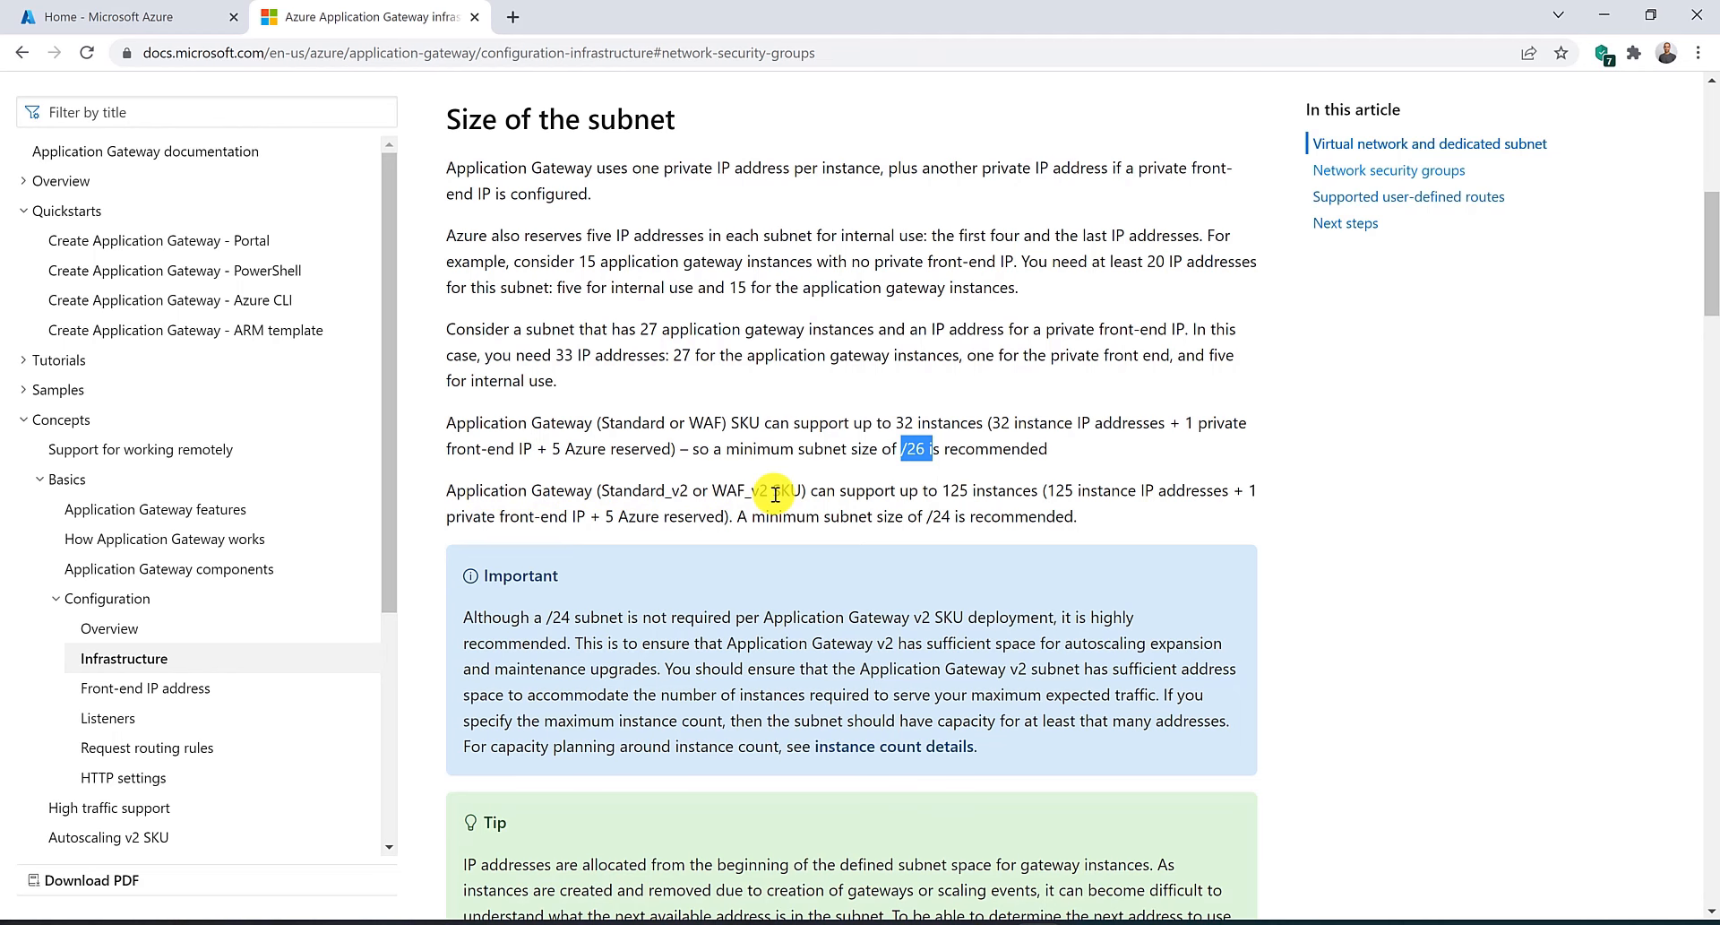
left_click_drag(942, 490, 1038, 490)
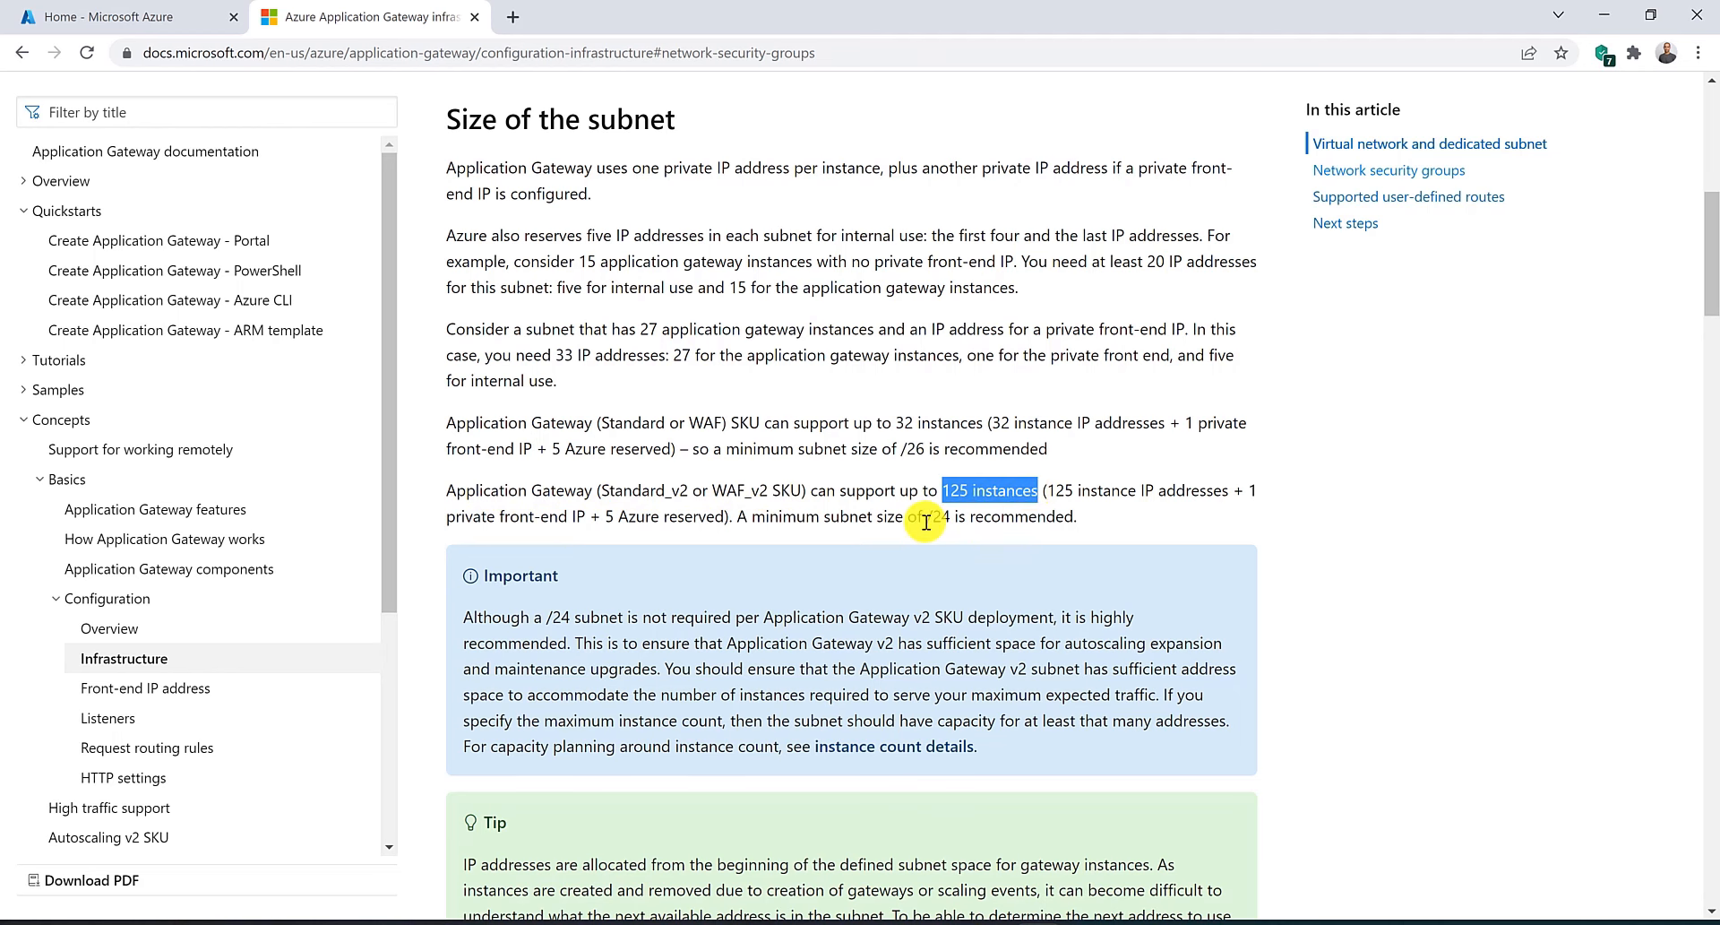
left_click_drag(927, 518, 986, 518)
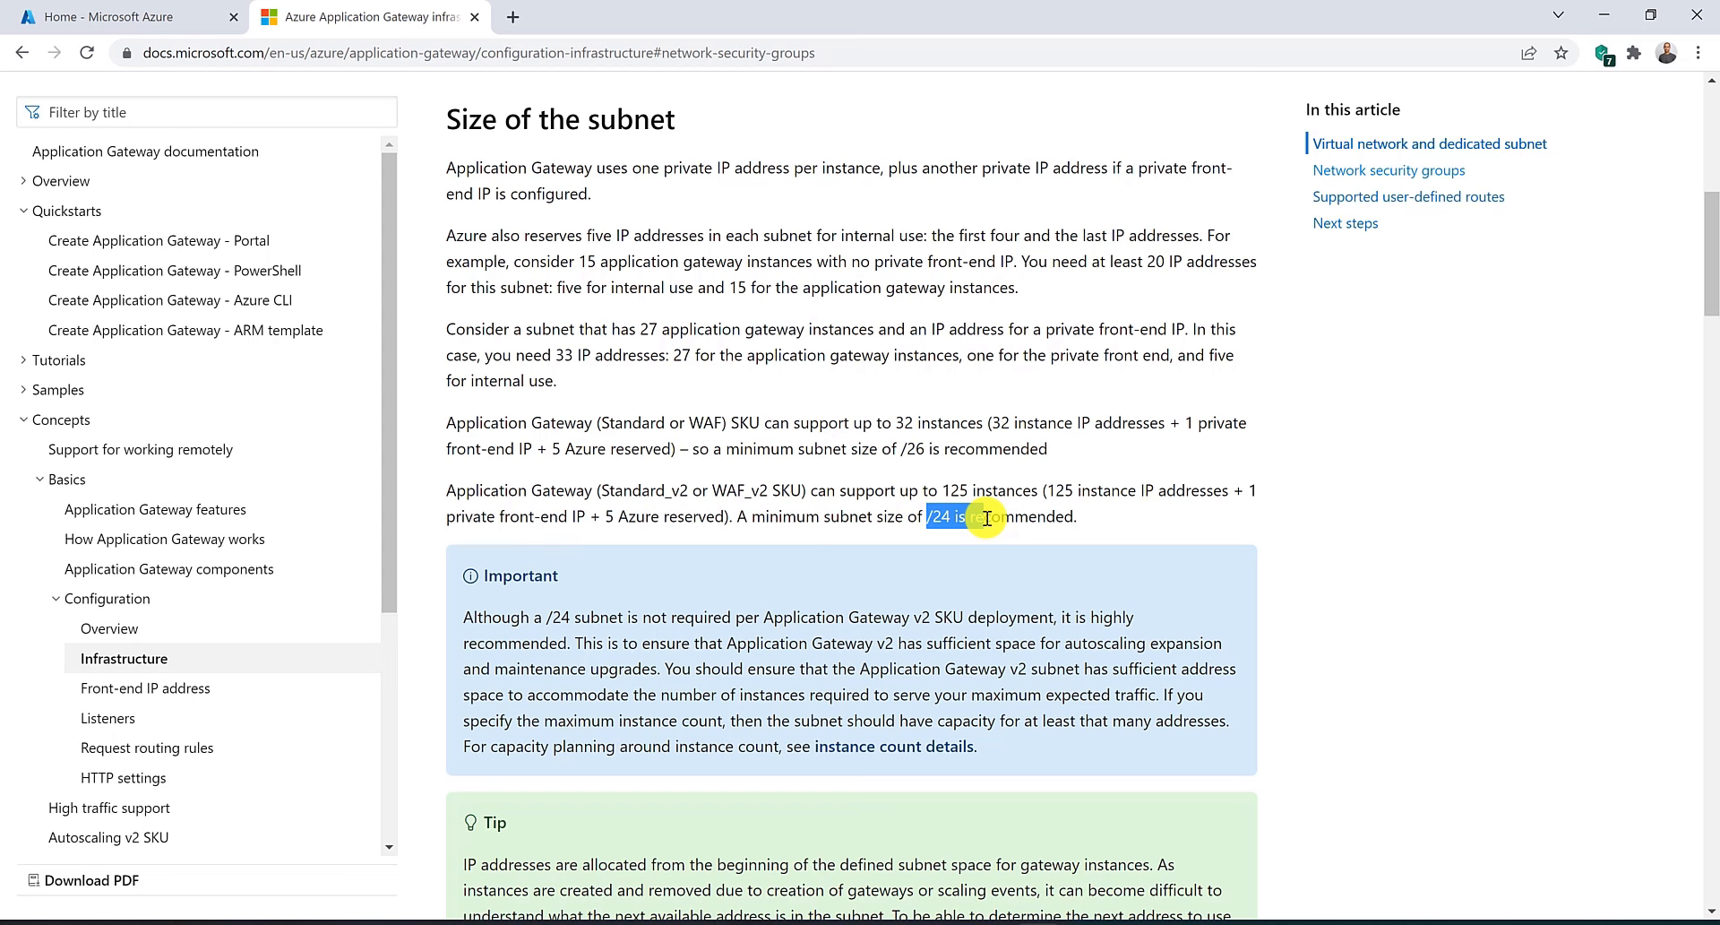
left_click(987, 518)
scroll(886, 448, "up", 3)
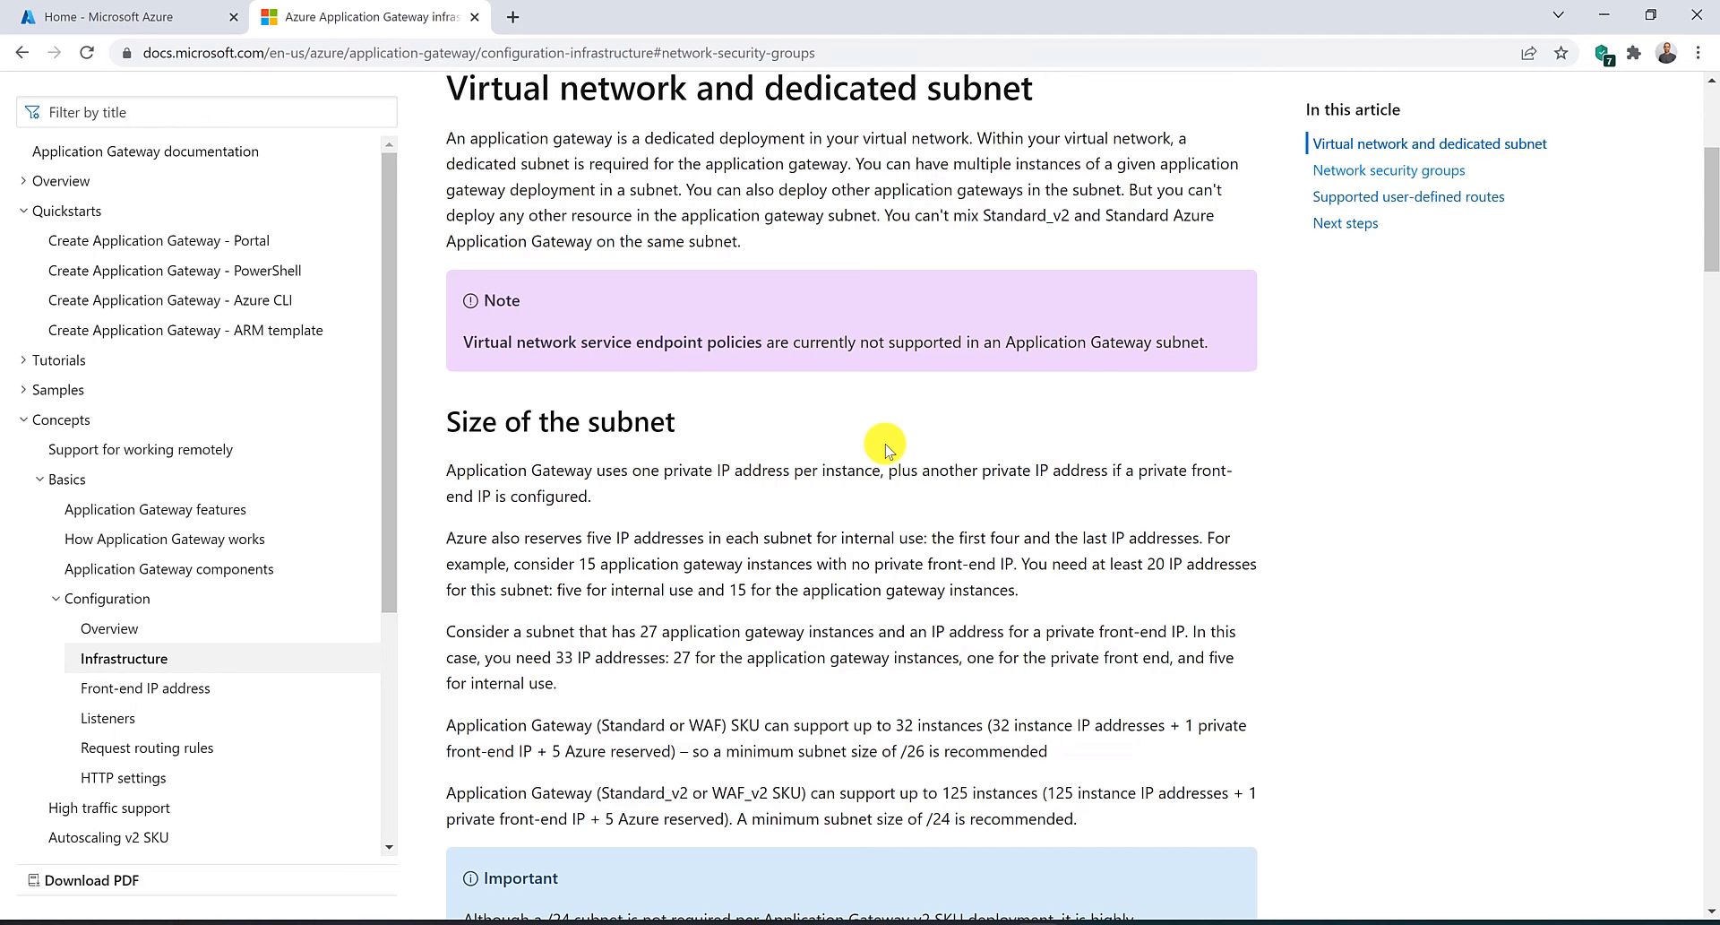
Read the network security group restrictions on required inbound port ranges and outbound connectivity for the gateway subnet.
scroll(887, 445, "down", 10)
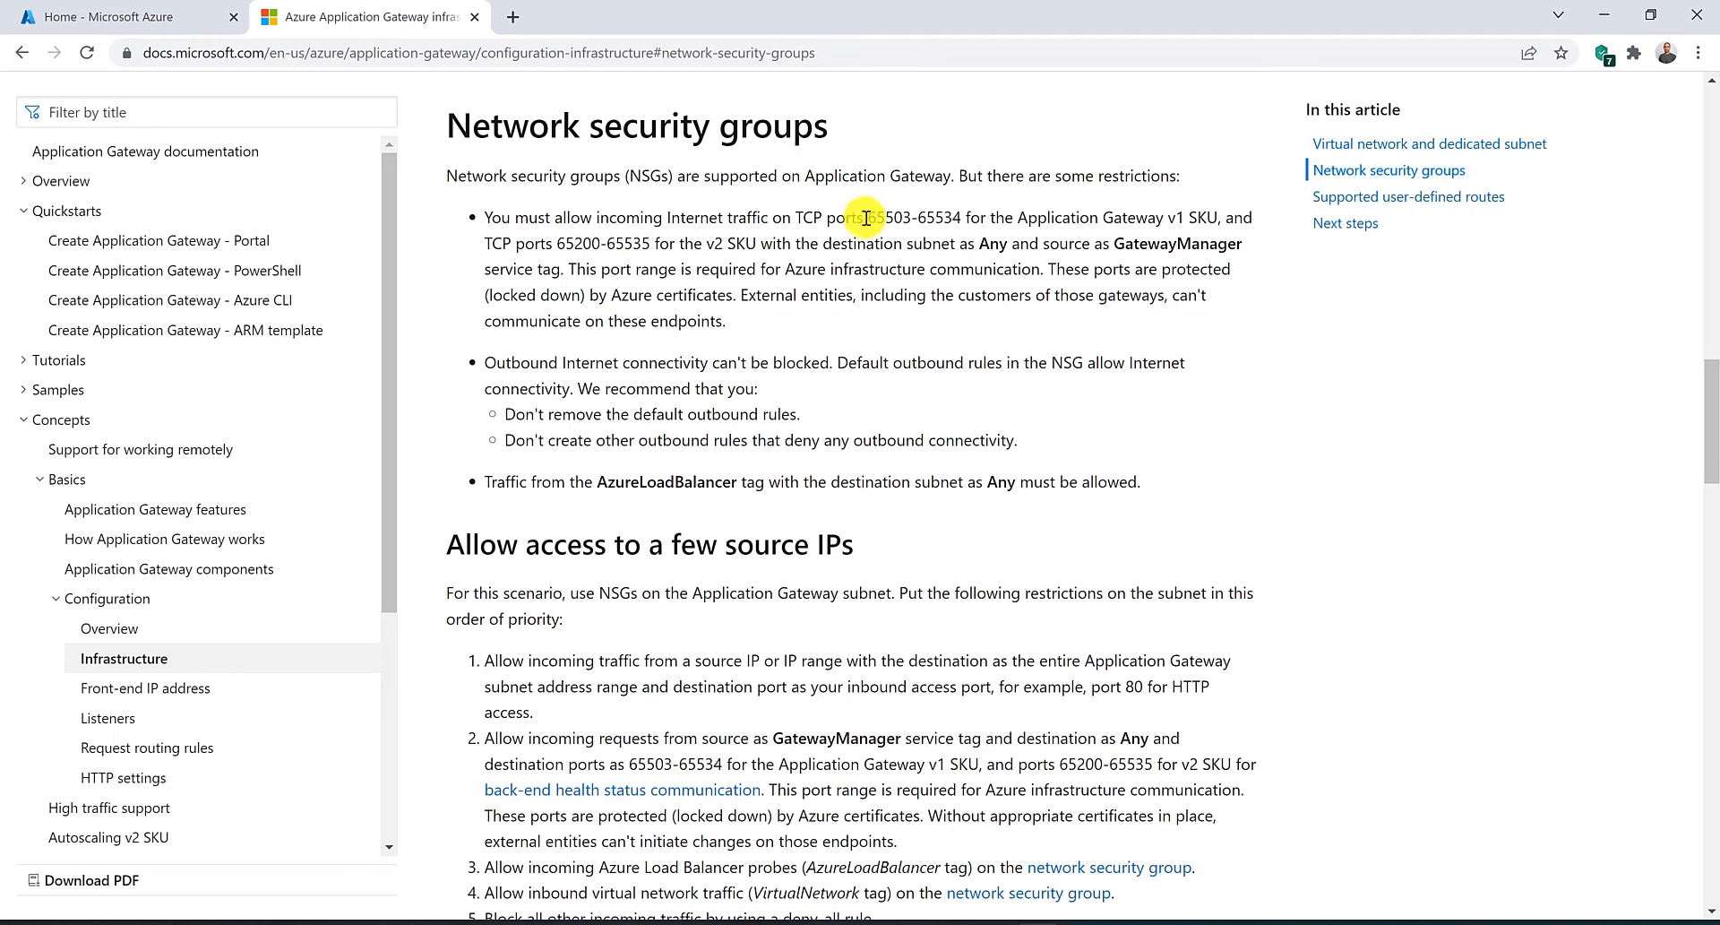
left_click_drag(867, 217, 963, 217)
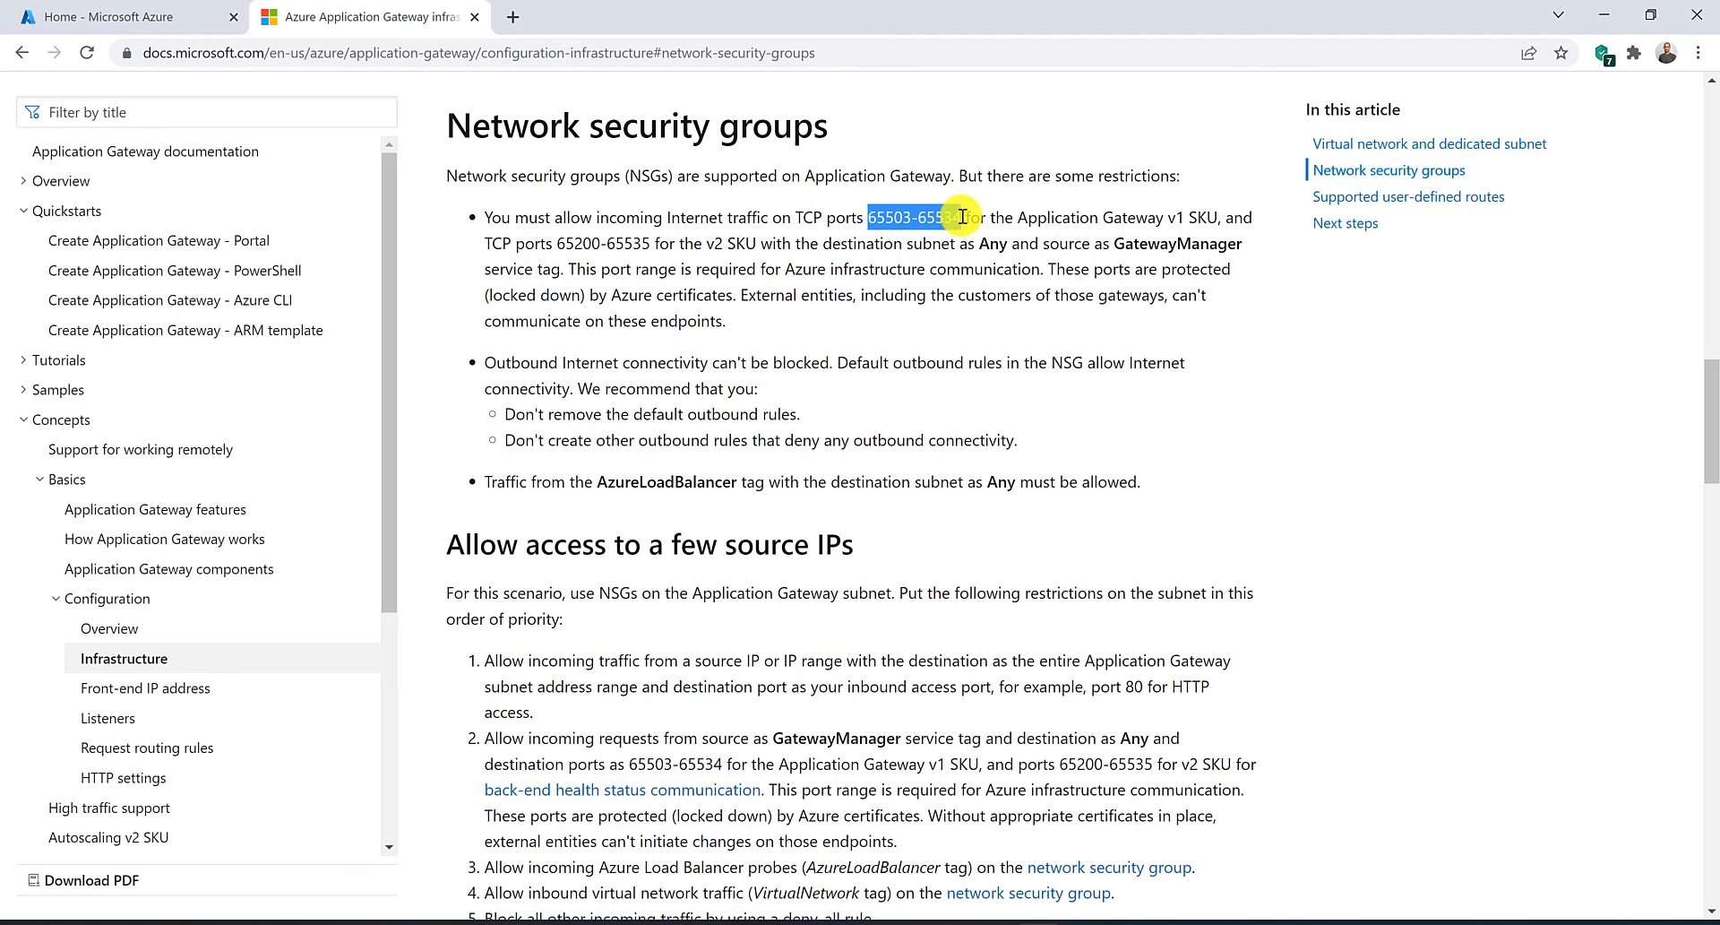
left_click(574, 240)
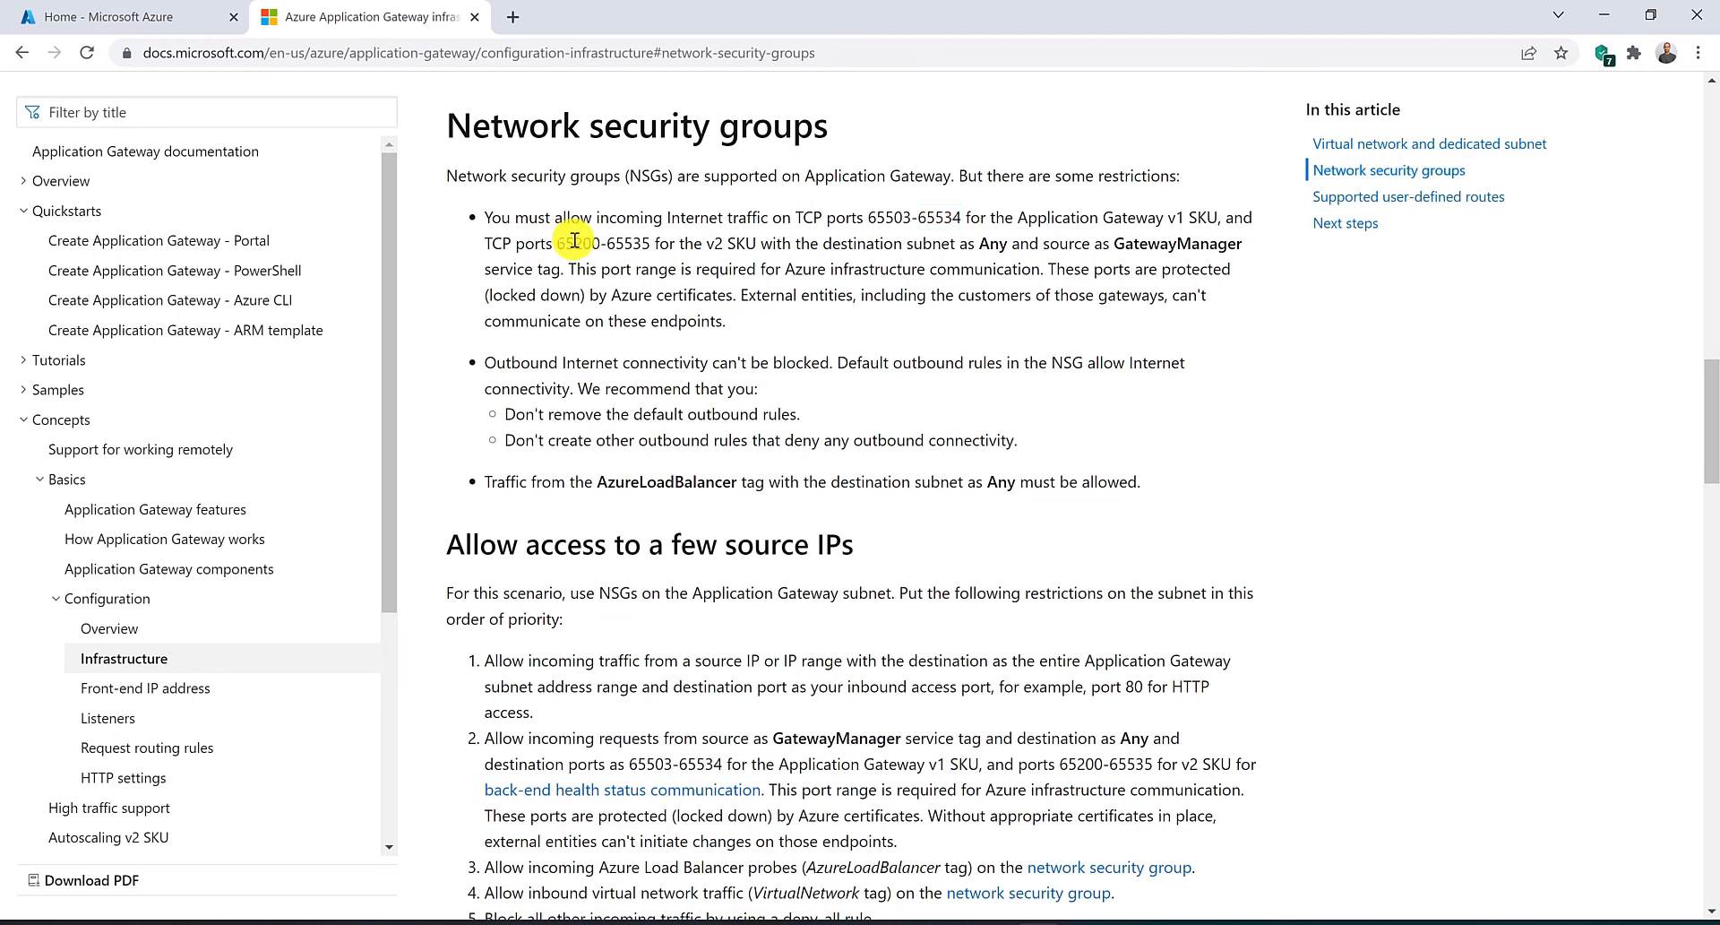
left_click_drag(574, 240, 650, 240)
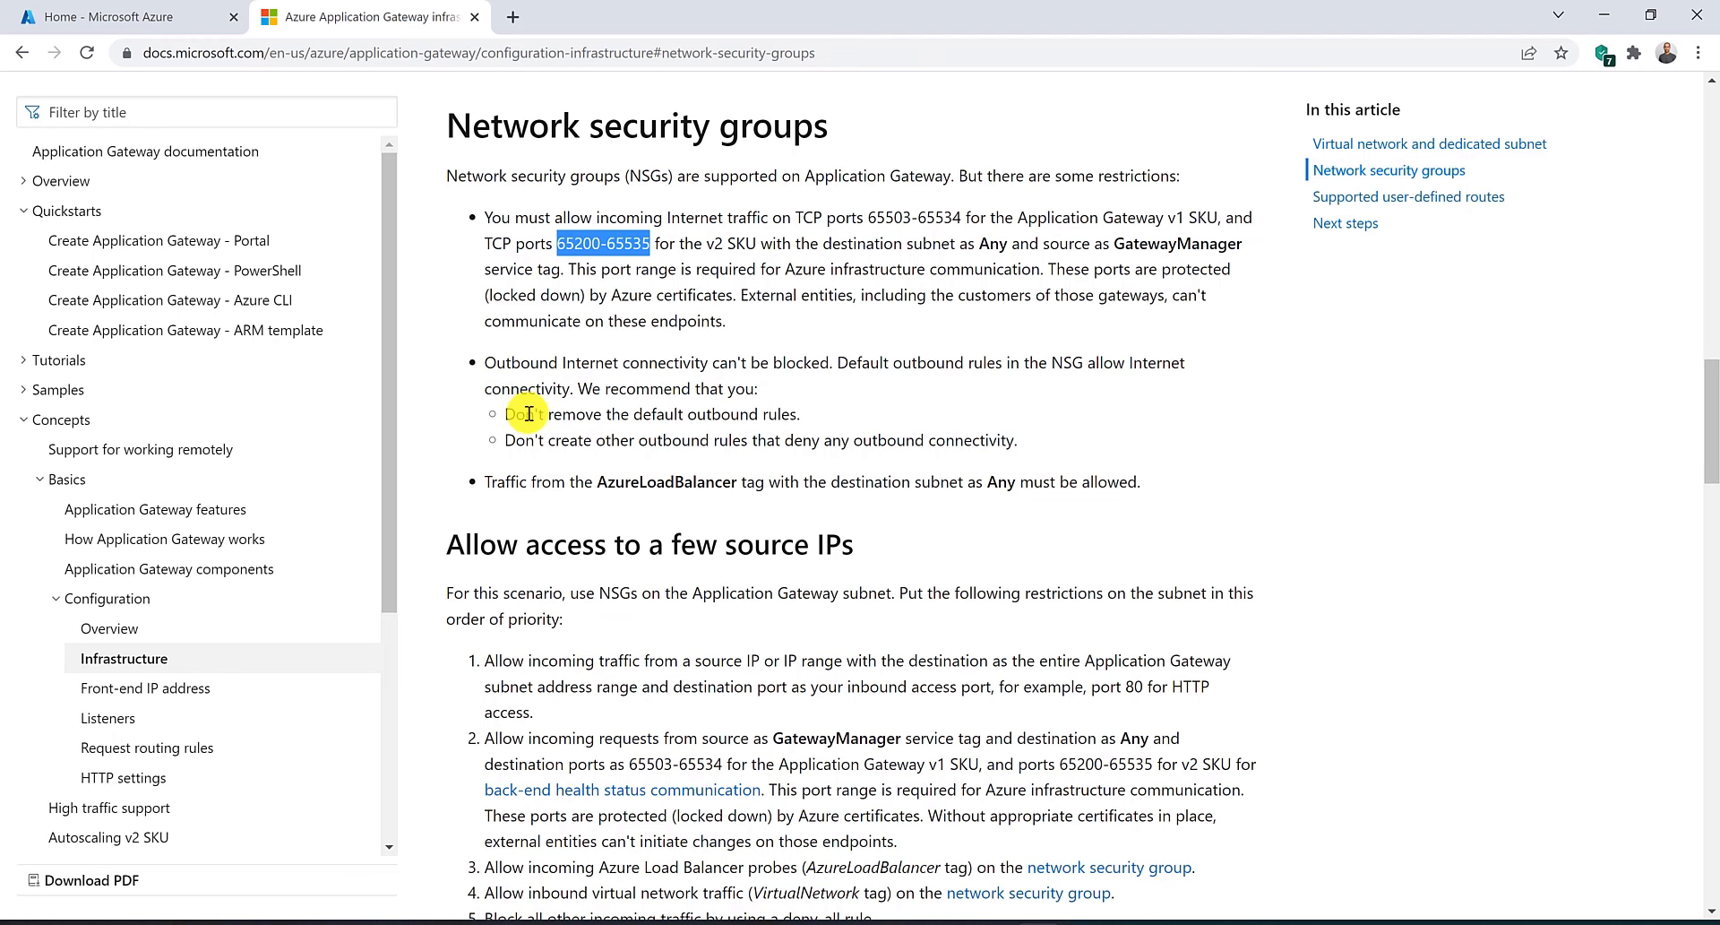
left_click_drag(526, 414, 715, 421)
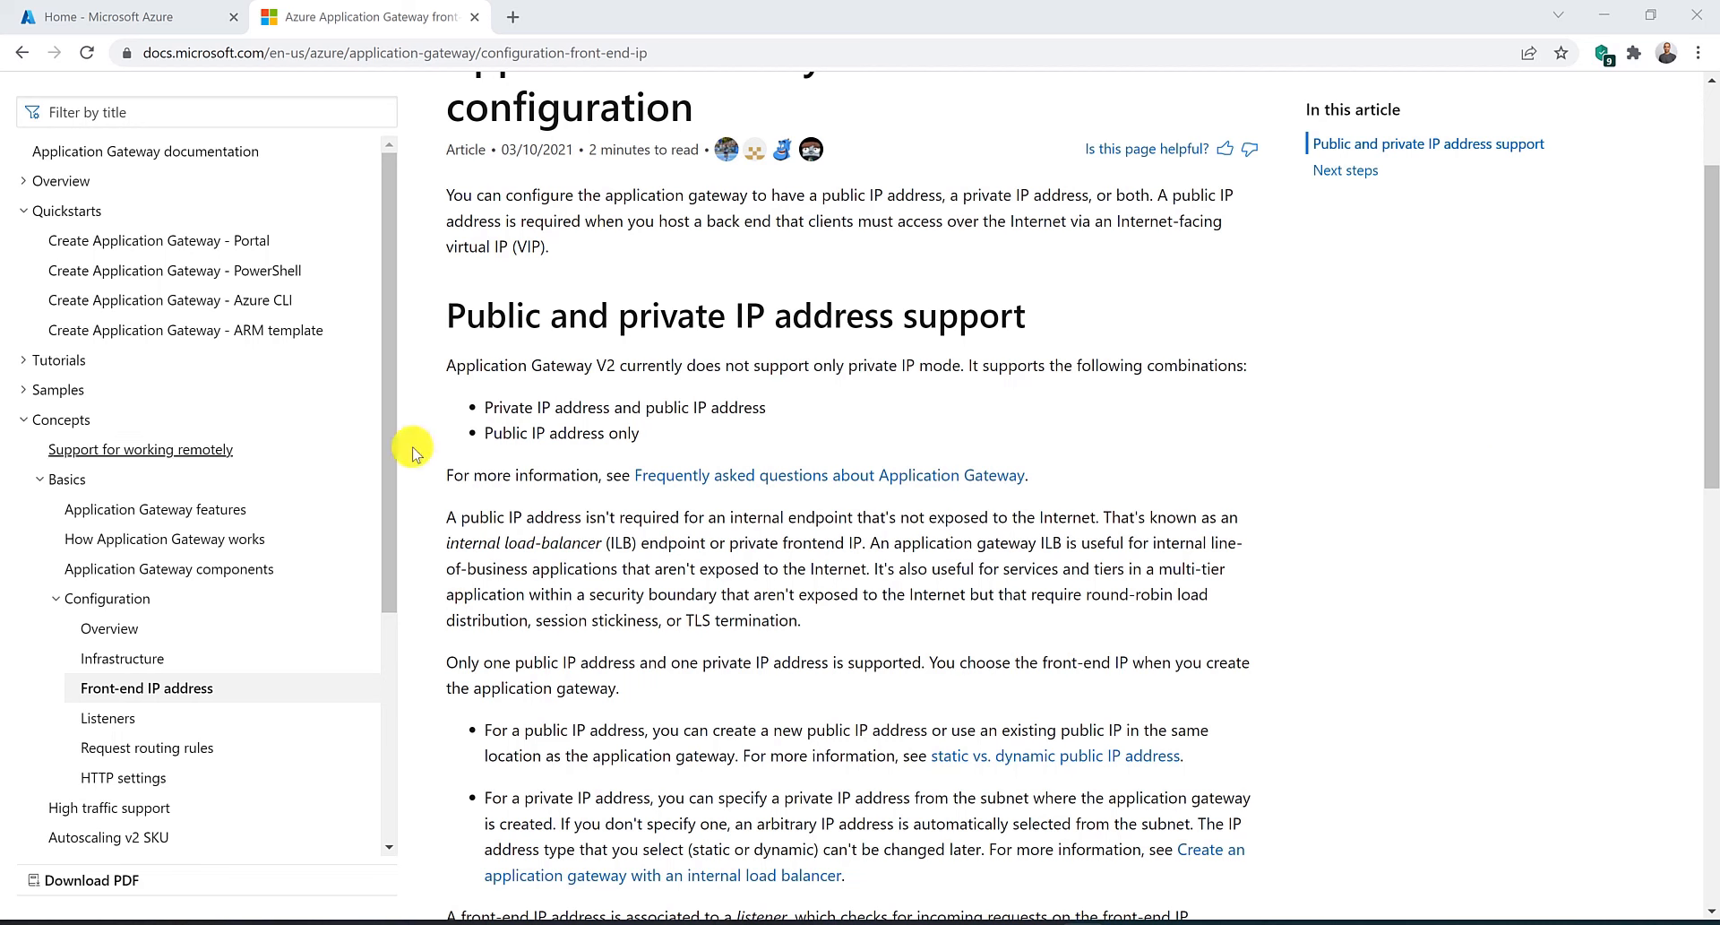
Read the front-end IP configuration article on supported public and private IP combinations and internal load balancers.
left_click_drag(484, 433, 578, 433)
left_click_drag(485, 409, 587, 406)
left_click(588, 406)
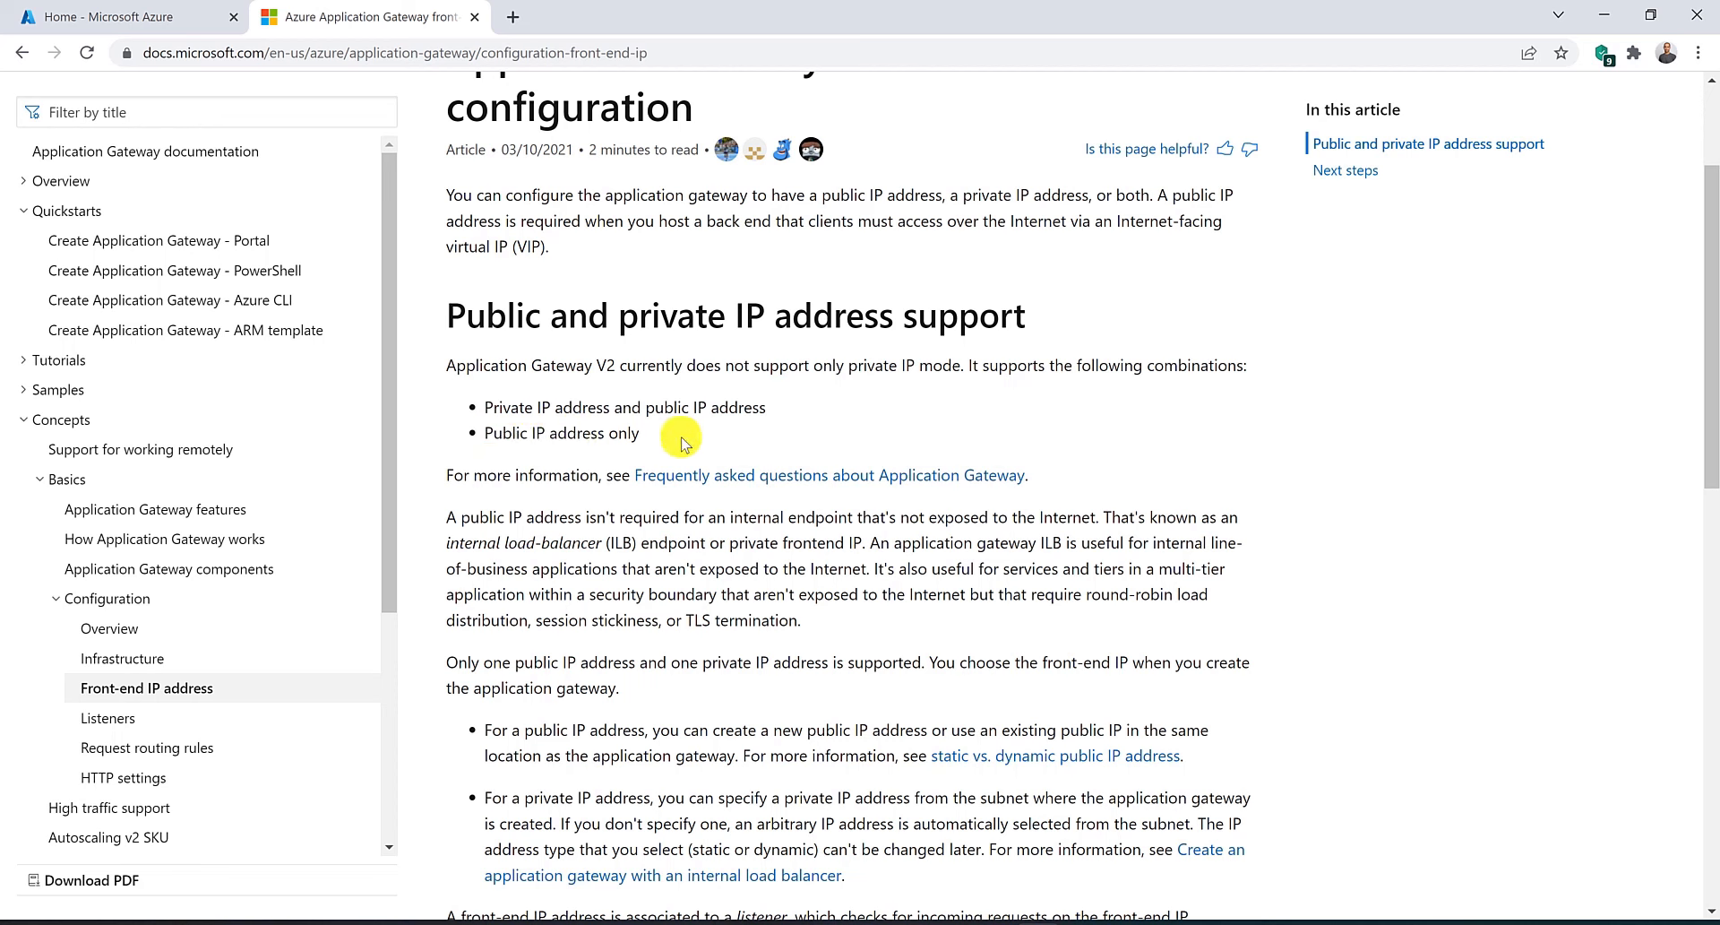
left_click_drag(485, 408, 631, 418)
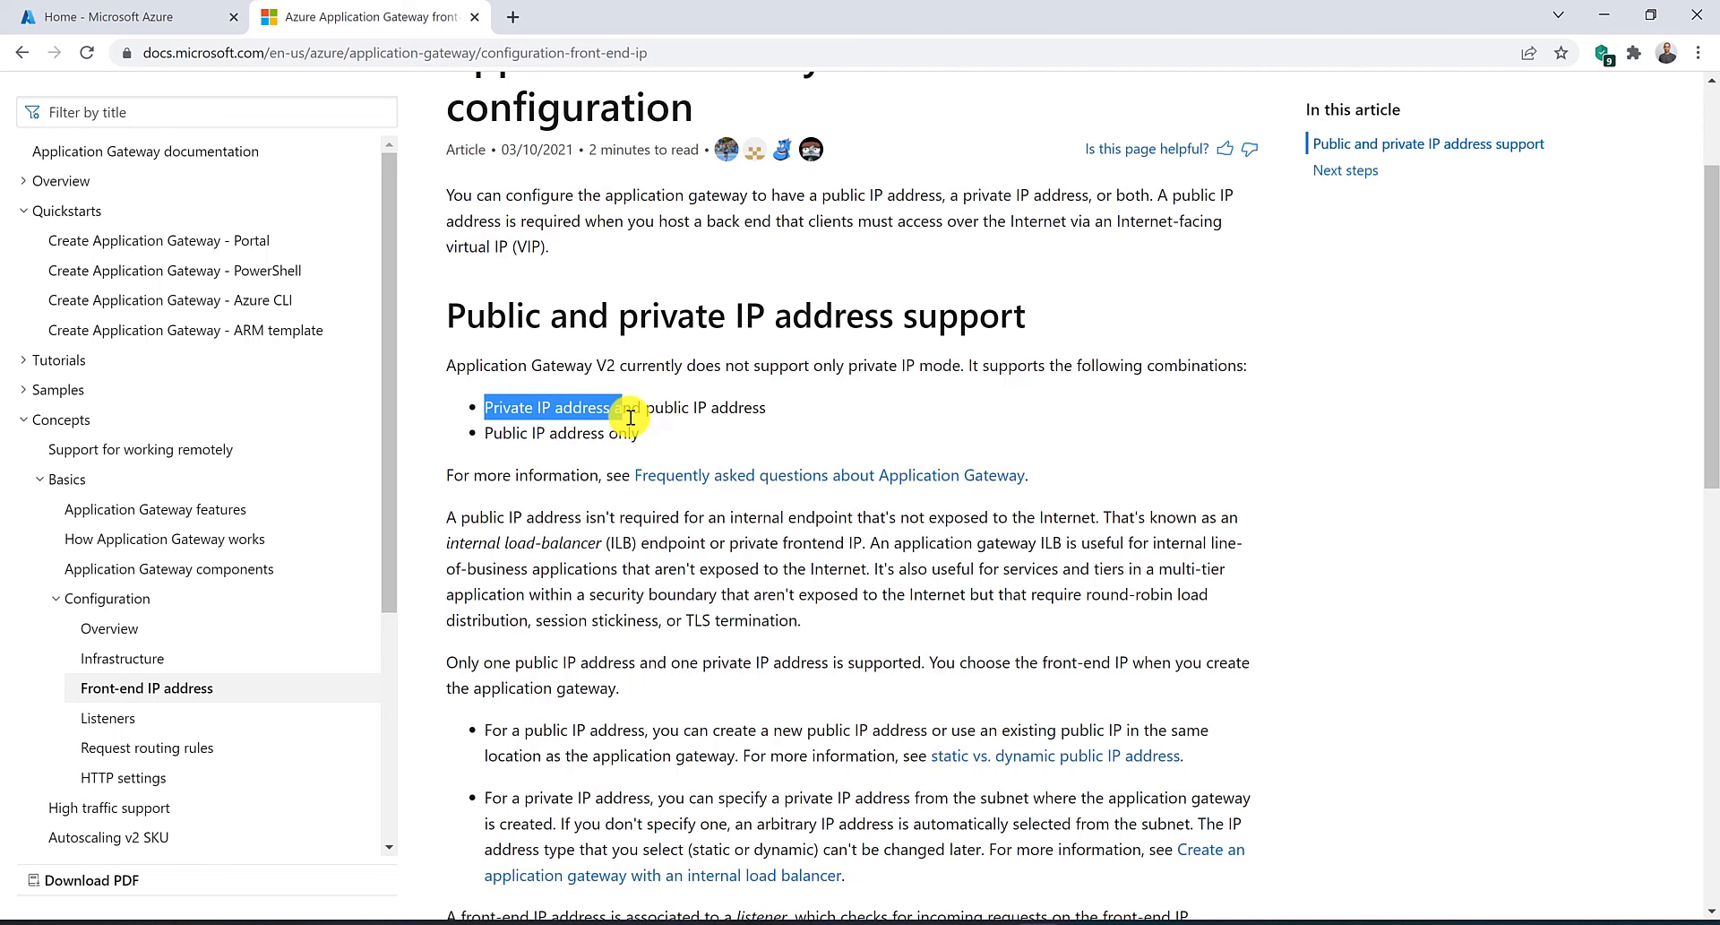
left_click(541, 364)
left_click_drag(541, 365, 643, 412)
left_click(712, 374)
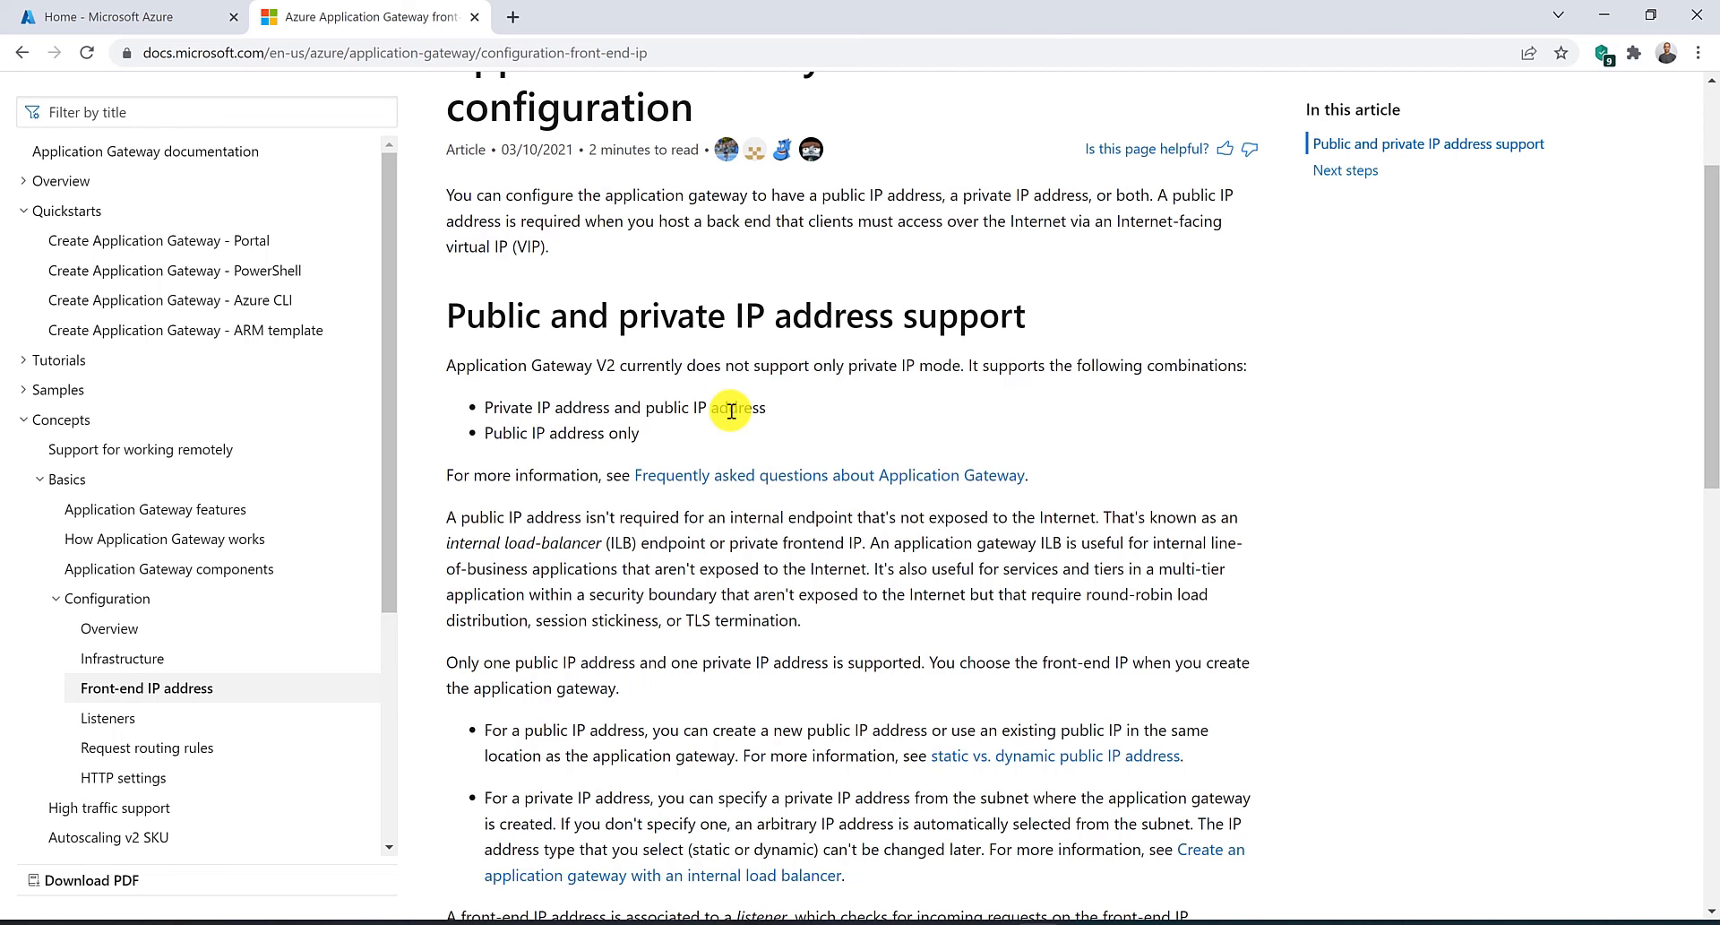
left_click_drag(447, 543, 625, 559)
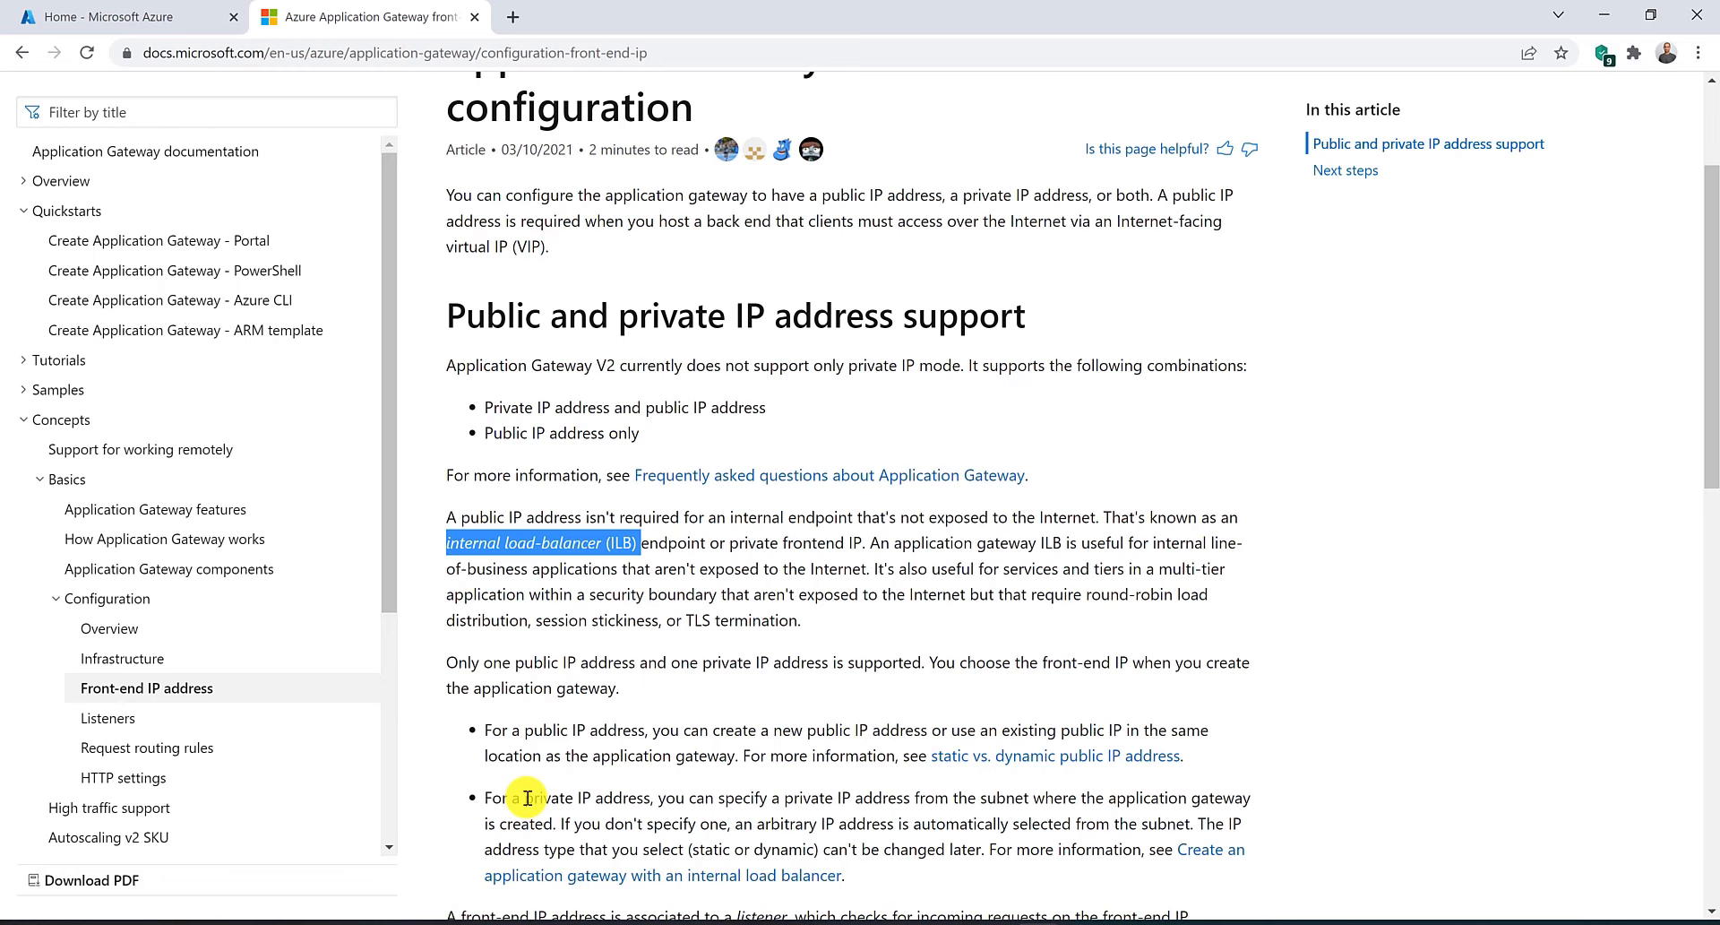
scroll(528, 797, "down", 2)
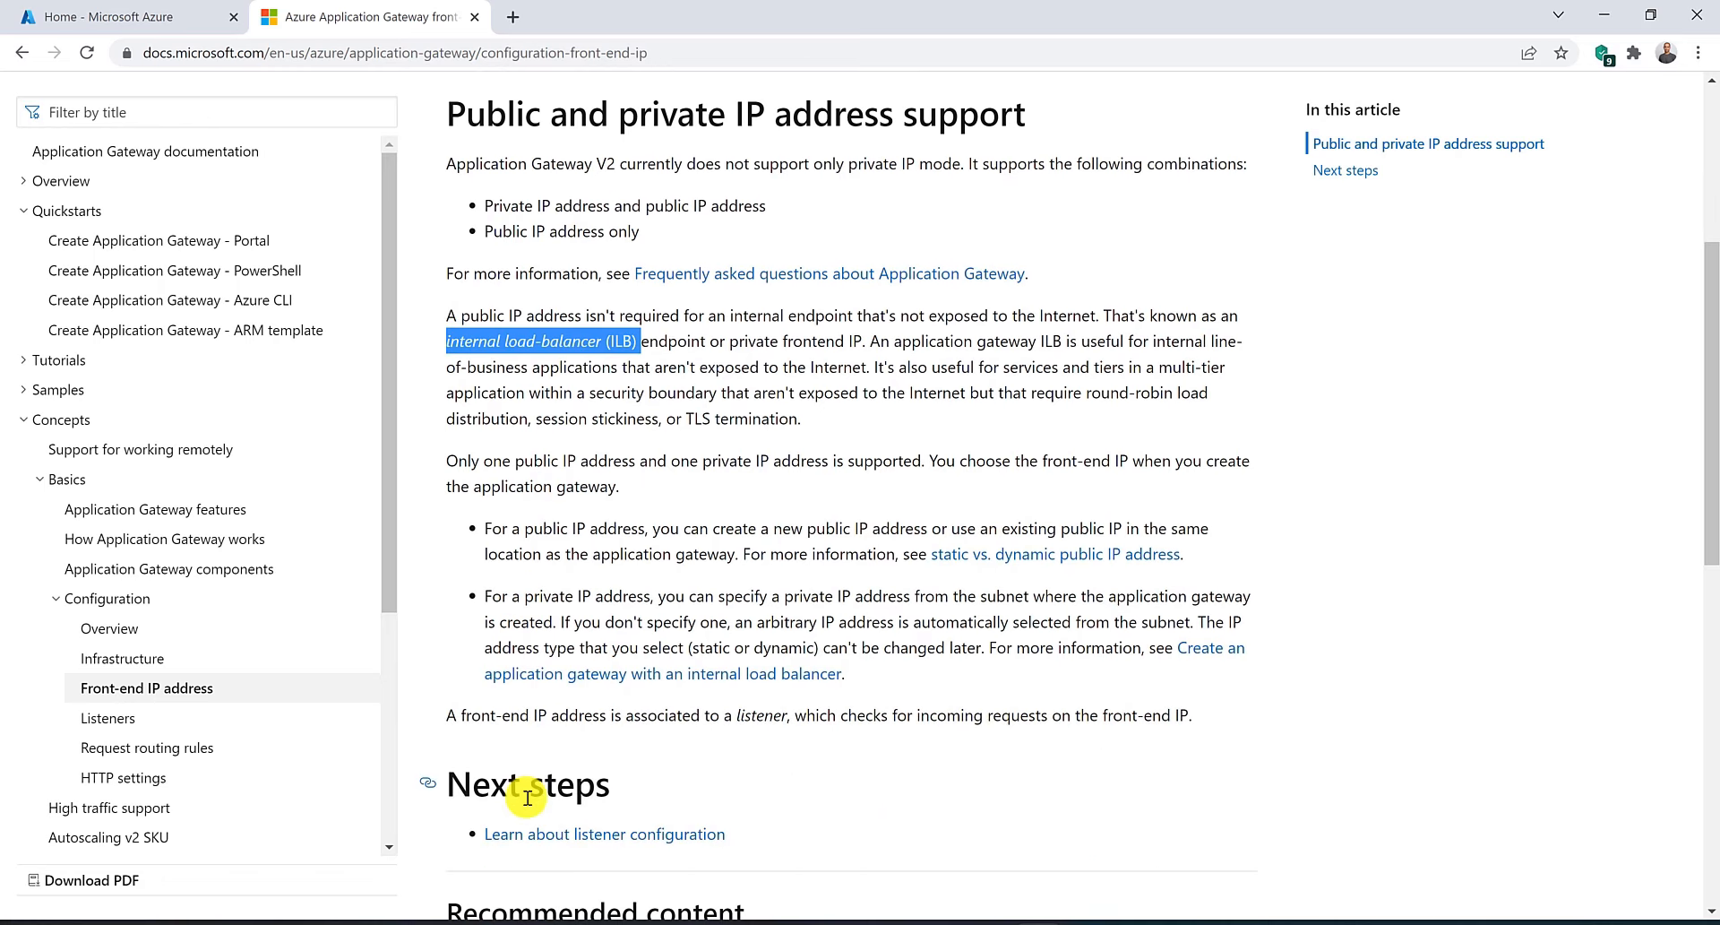
scroll(528, 798, "up", 4)
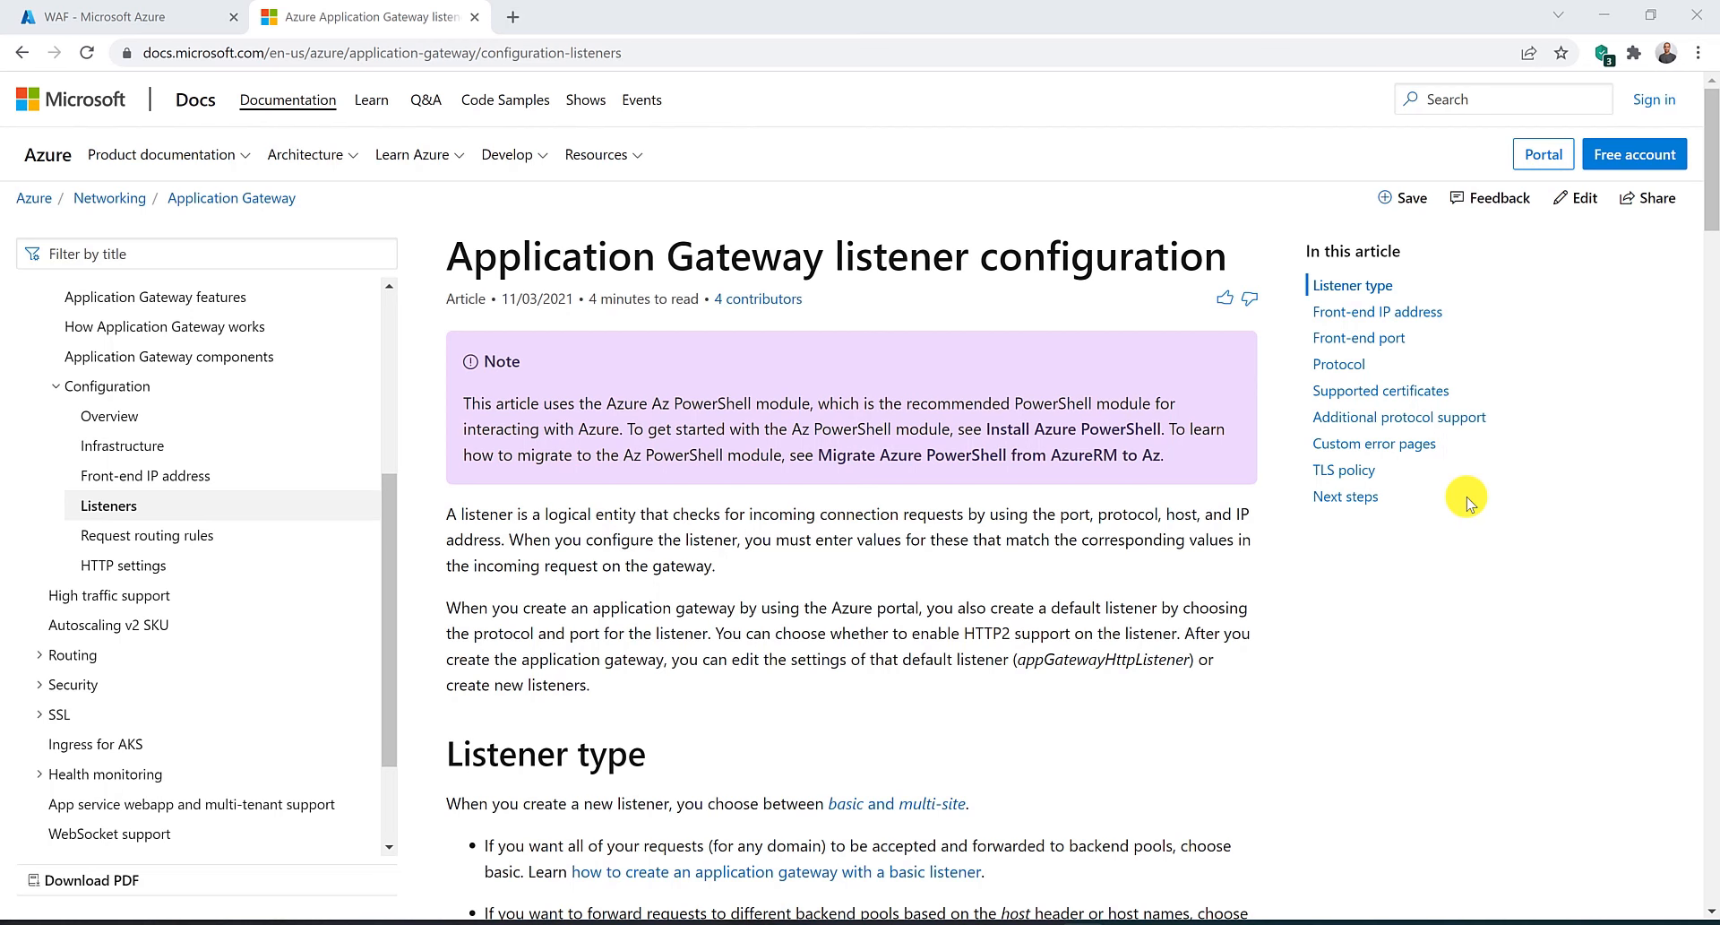
Read the listener configuration article's sections on listener types, processing order, protocol, HTTP2 and custom error pages.
scroll(1467, 500, "down", 3)
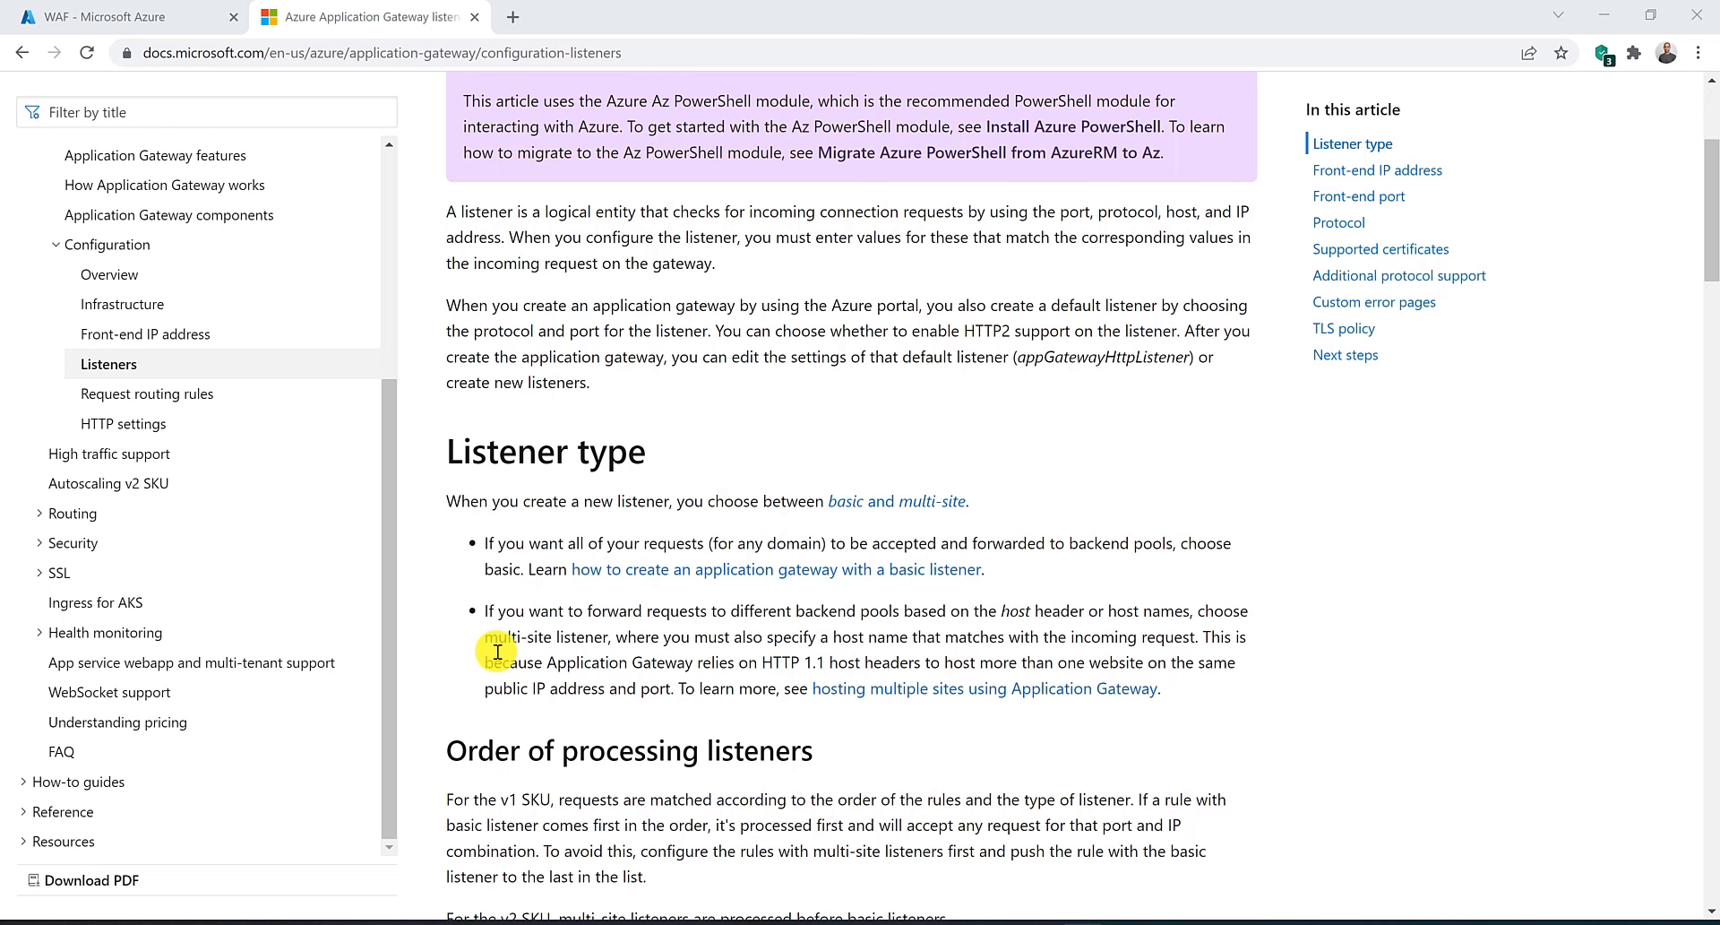
scroll(498, 651, "down", 2)
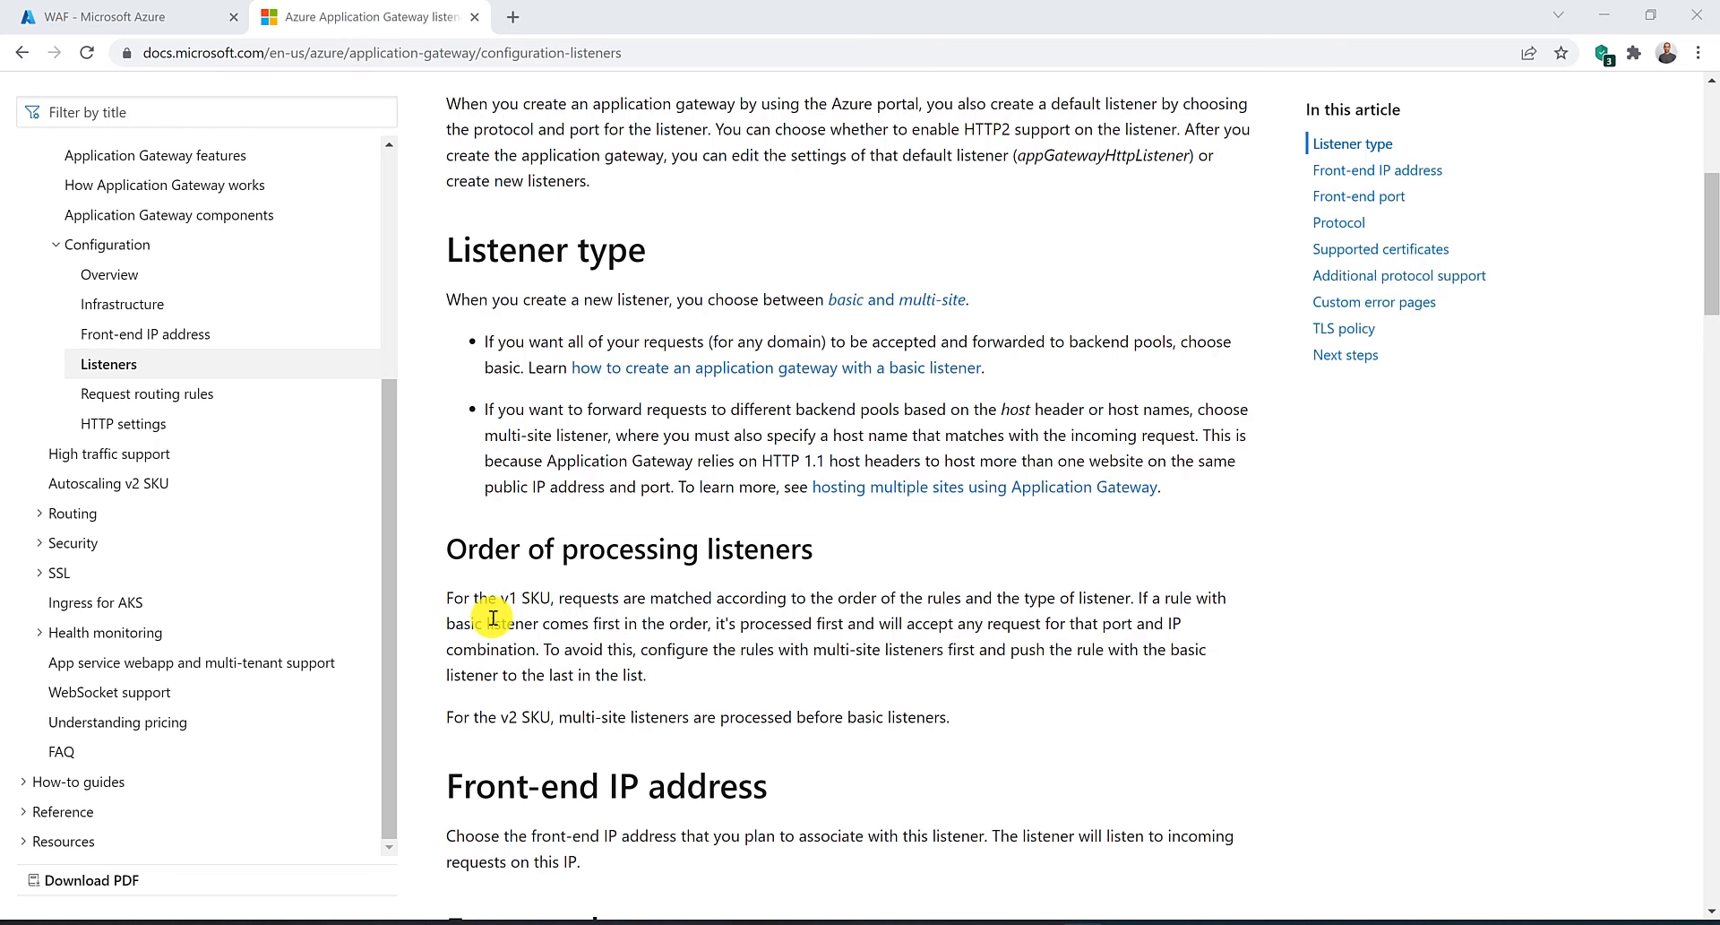
scroll(493, 617, "down", 8)
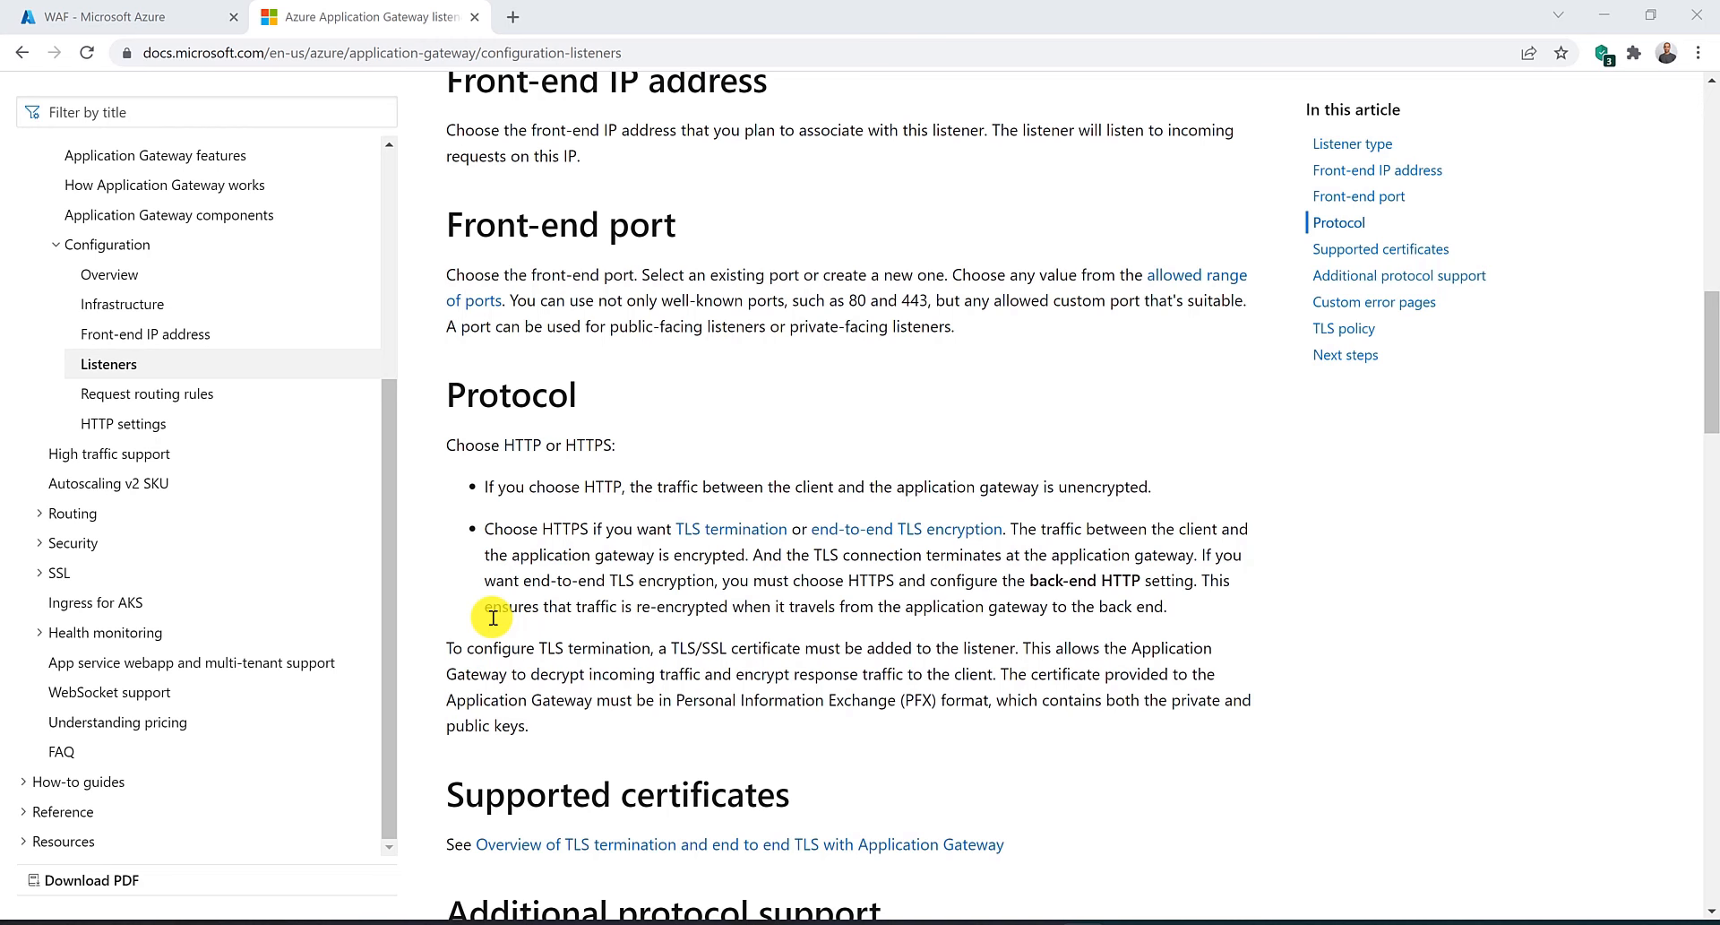
scroll(493, 617, "down", 5)
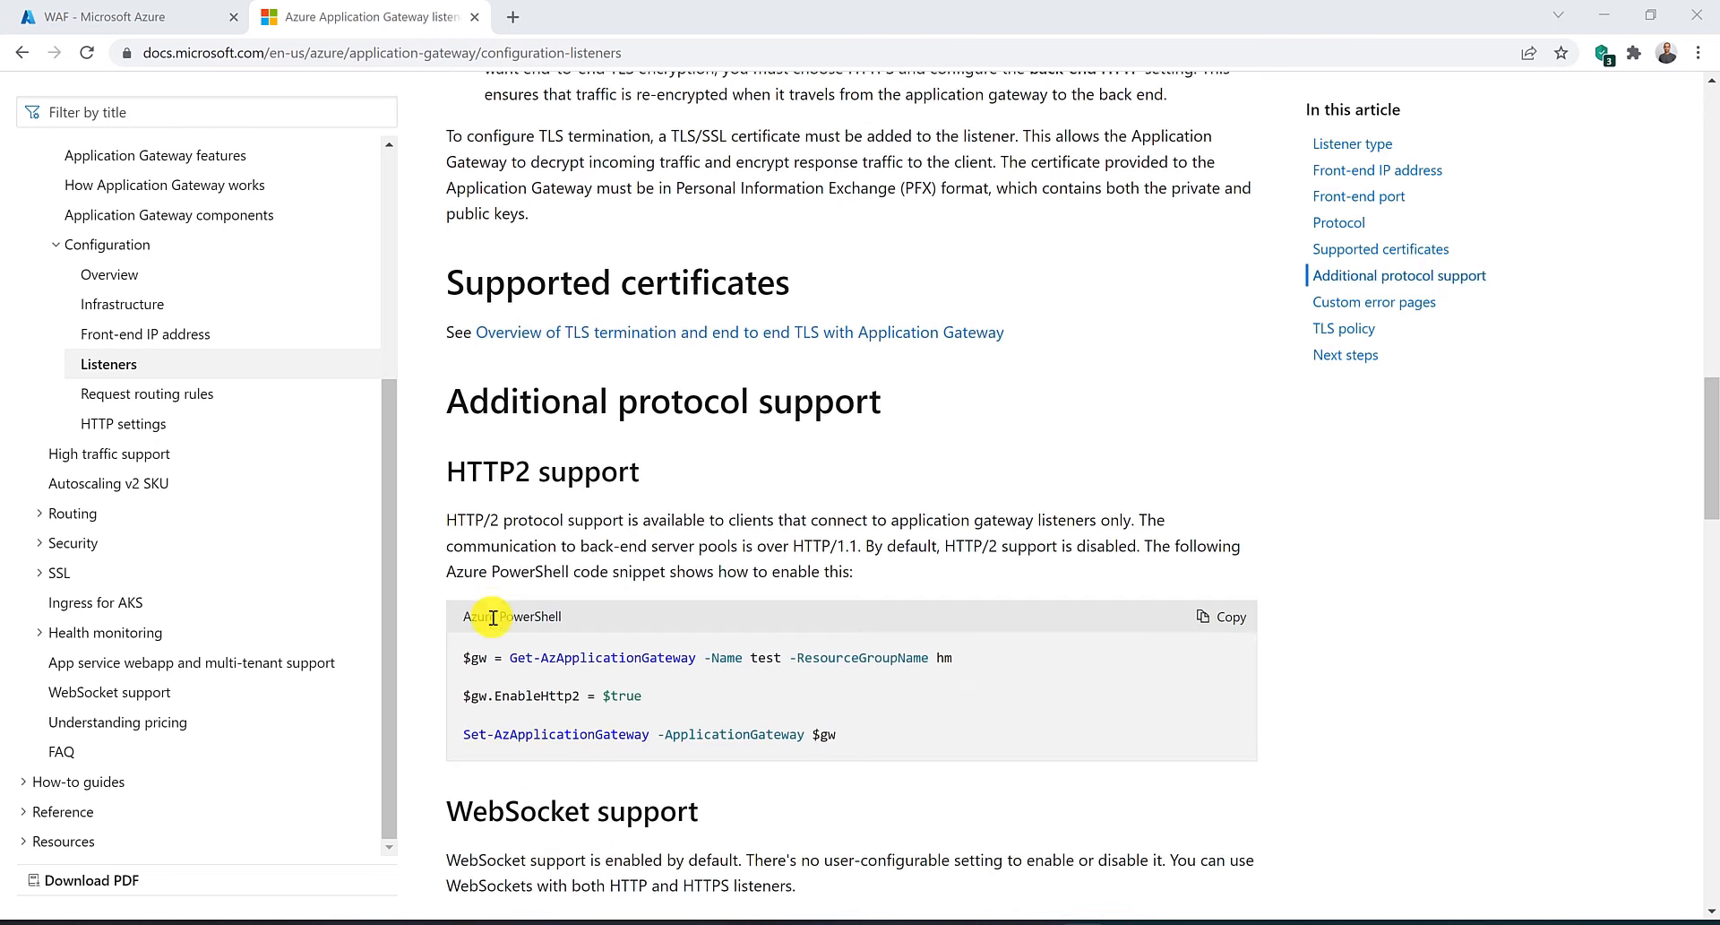
scroll(493, 618, "down", 2)
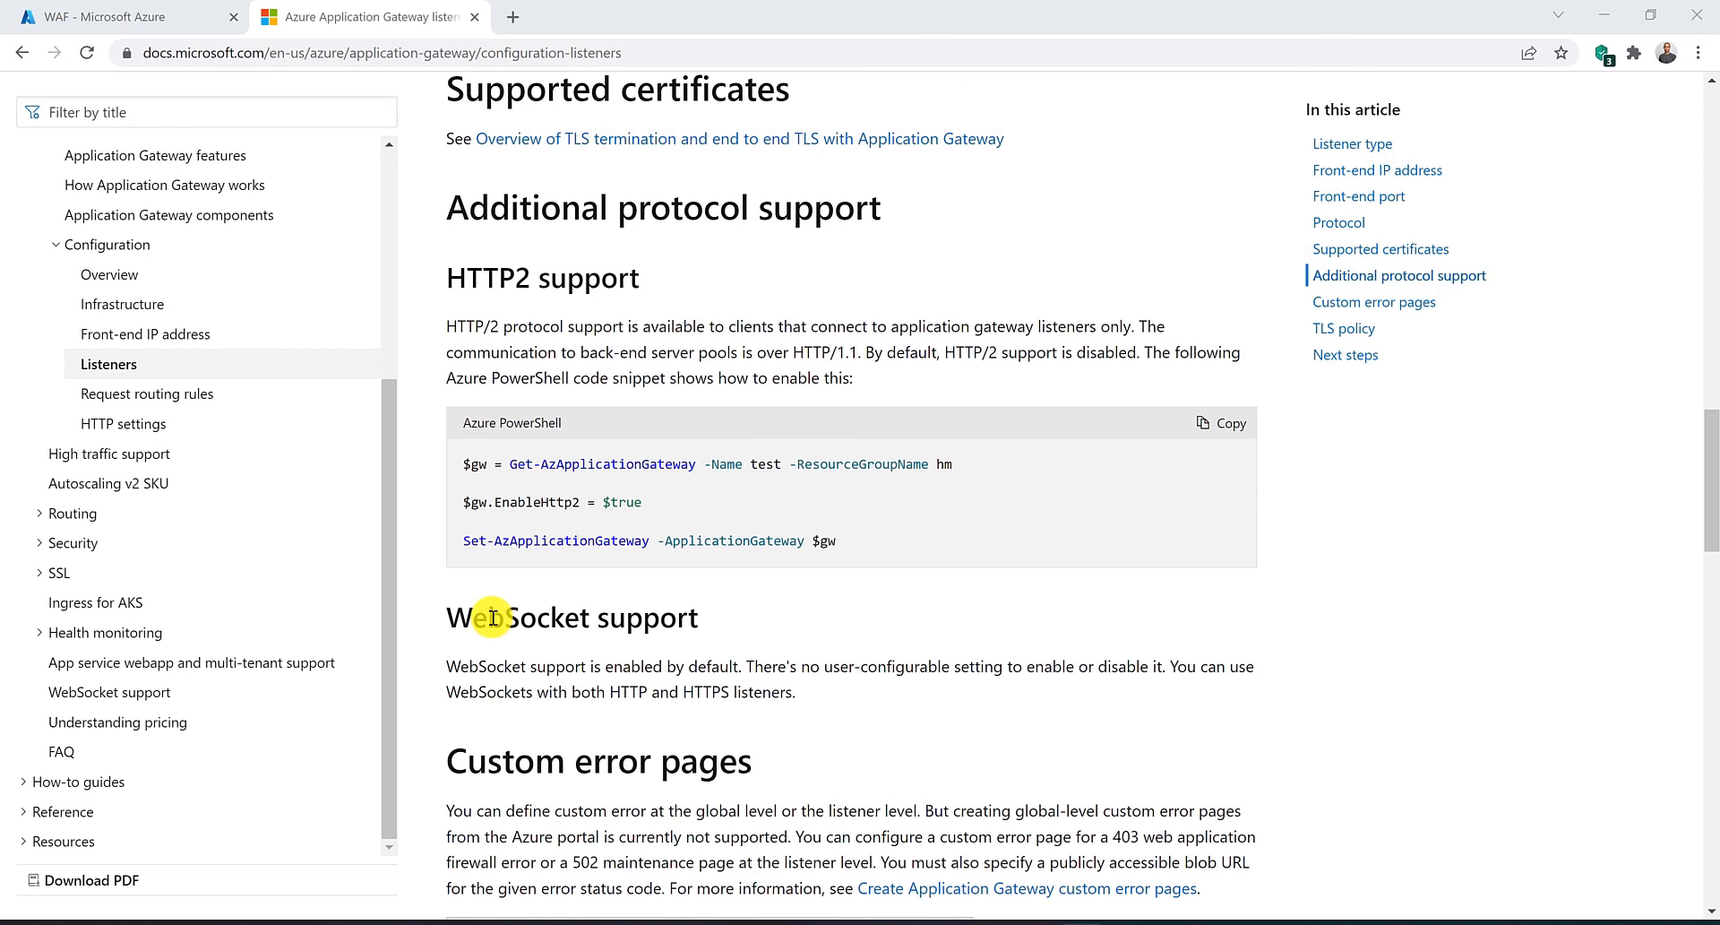
scroll(493, 617, "down", 1)
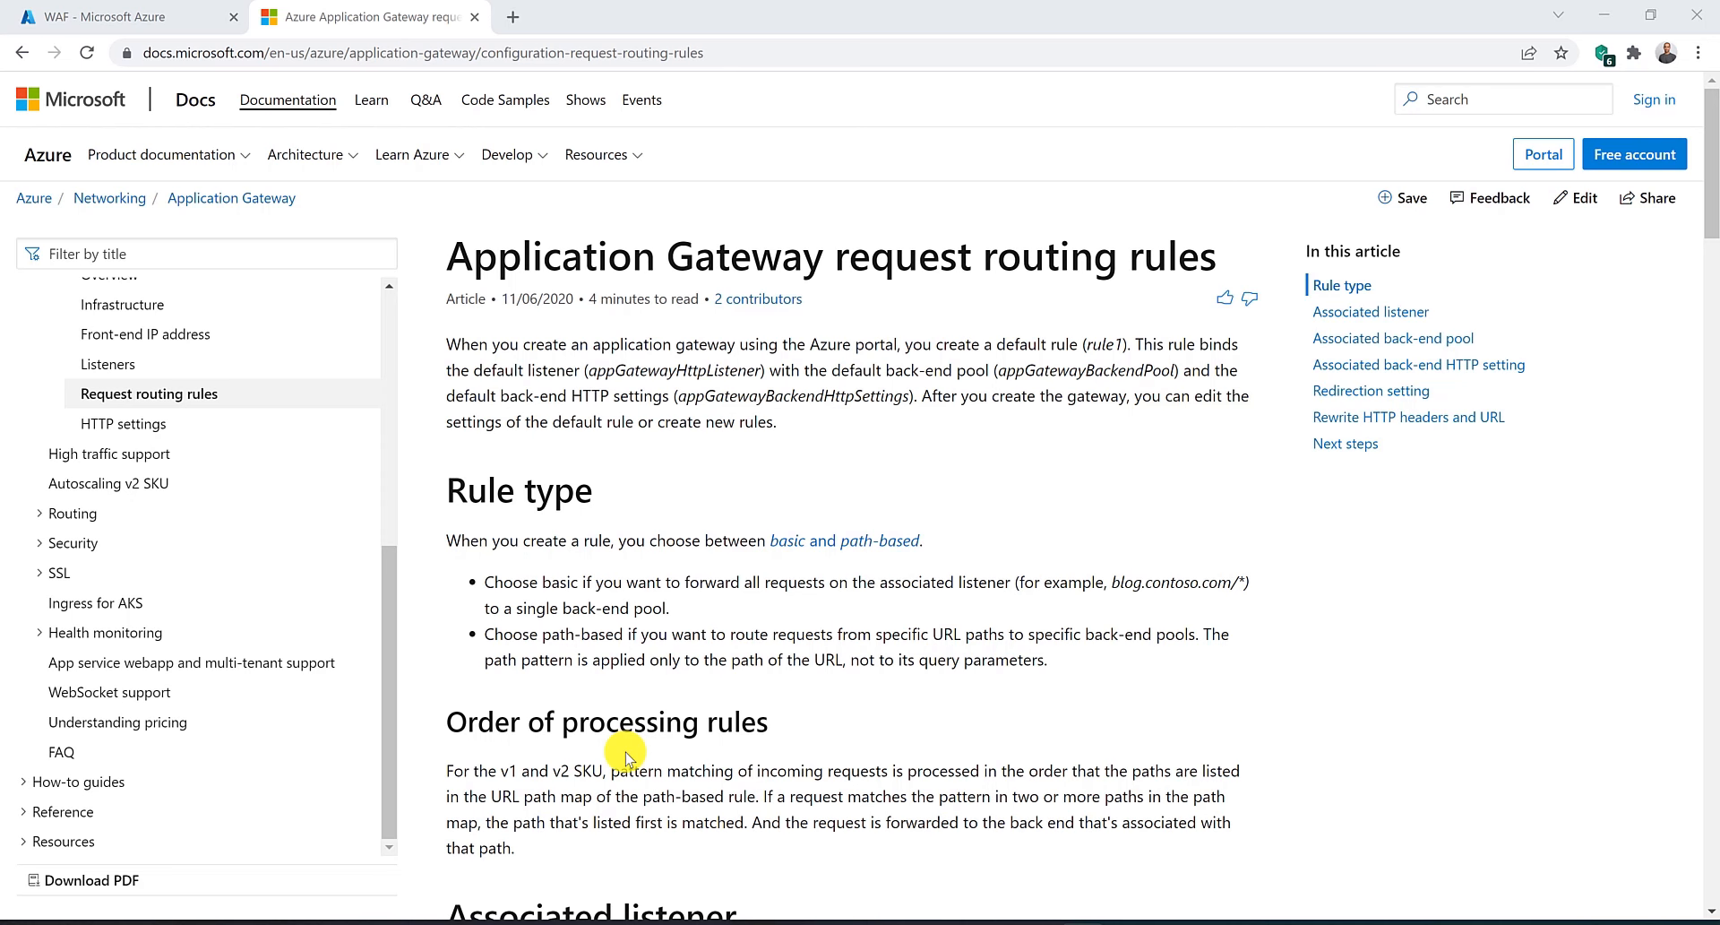
Read the request routing rules article's redirection settings and the HTTP settings article's cookie affinity and connection draining sections.
scroll(626, 755, "down", 20)
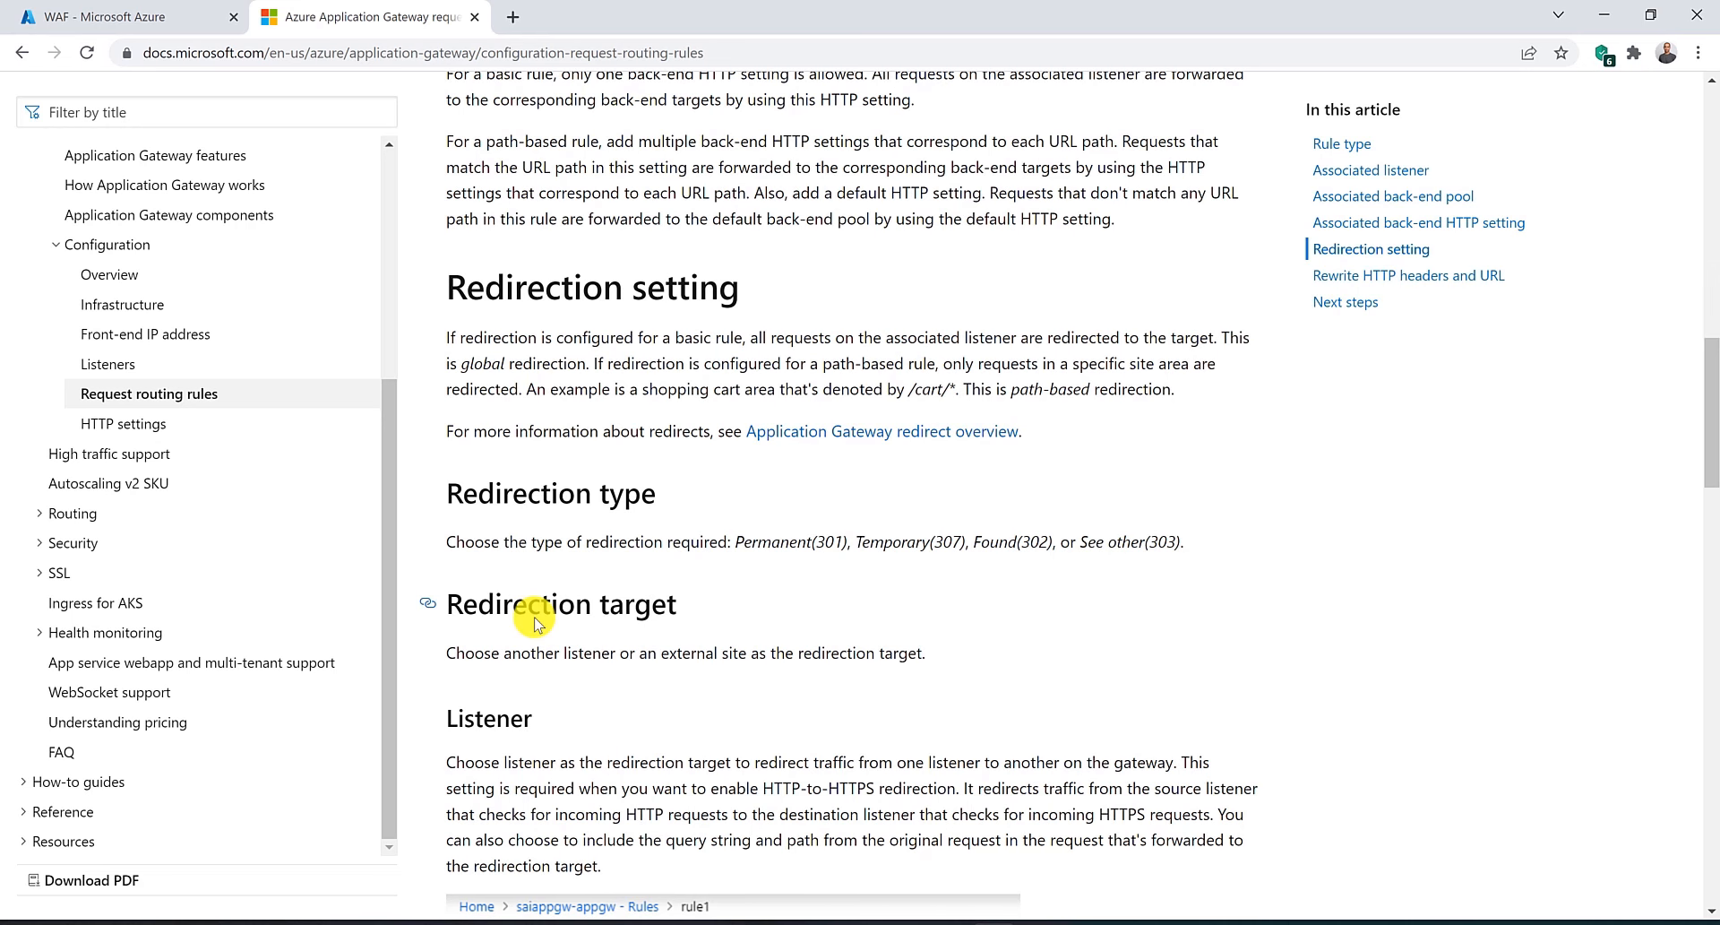
scroll(536, 625, "down", 1)
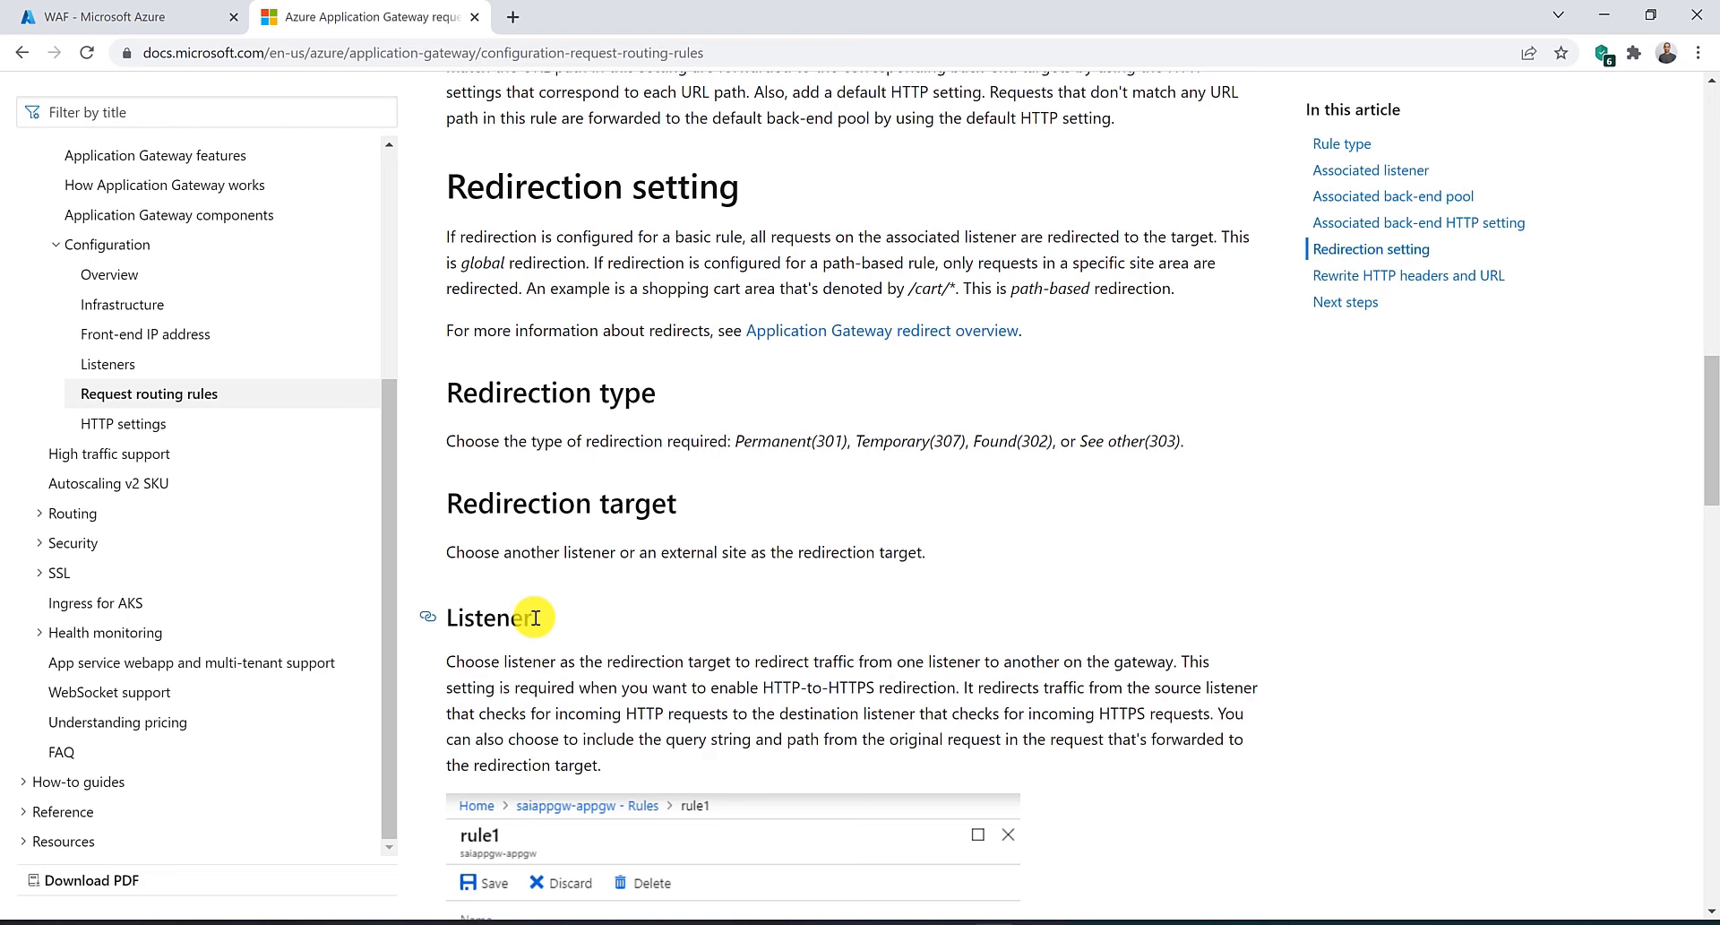
scroll(535, 618, "down", 9)
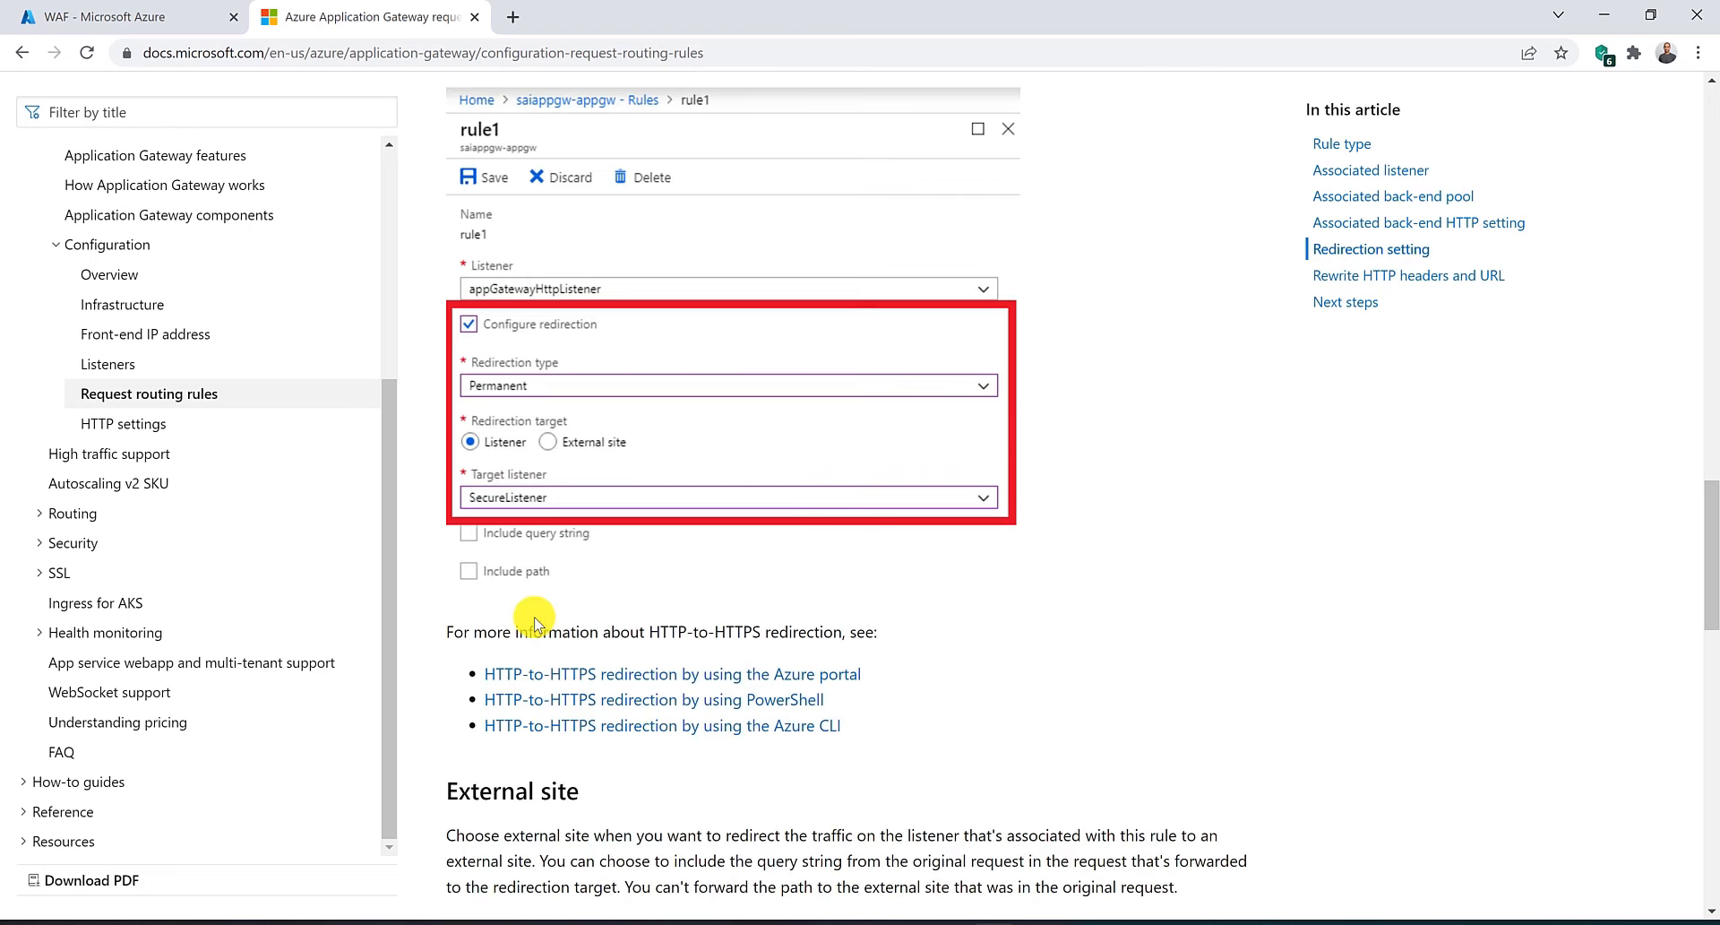
scroll(535, 618, "down", 5)
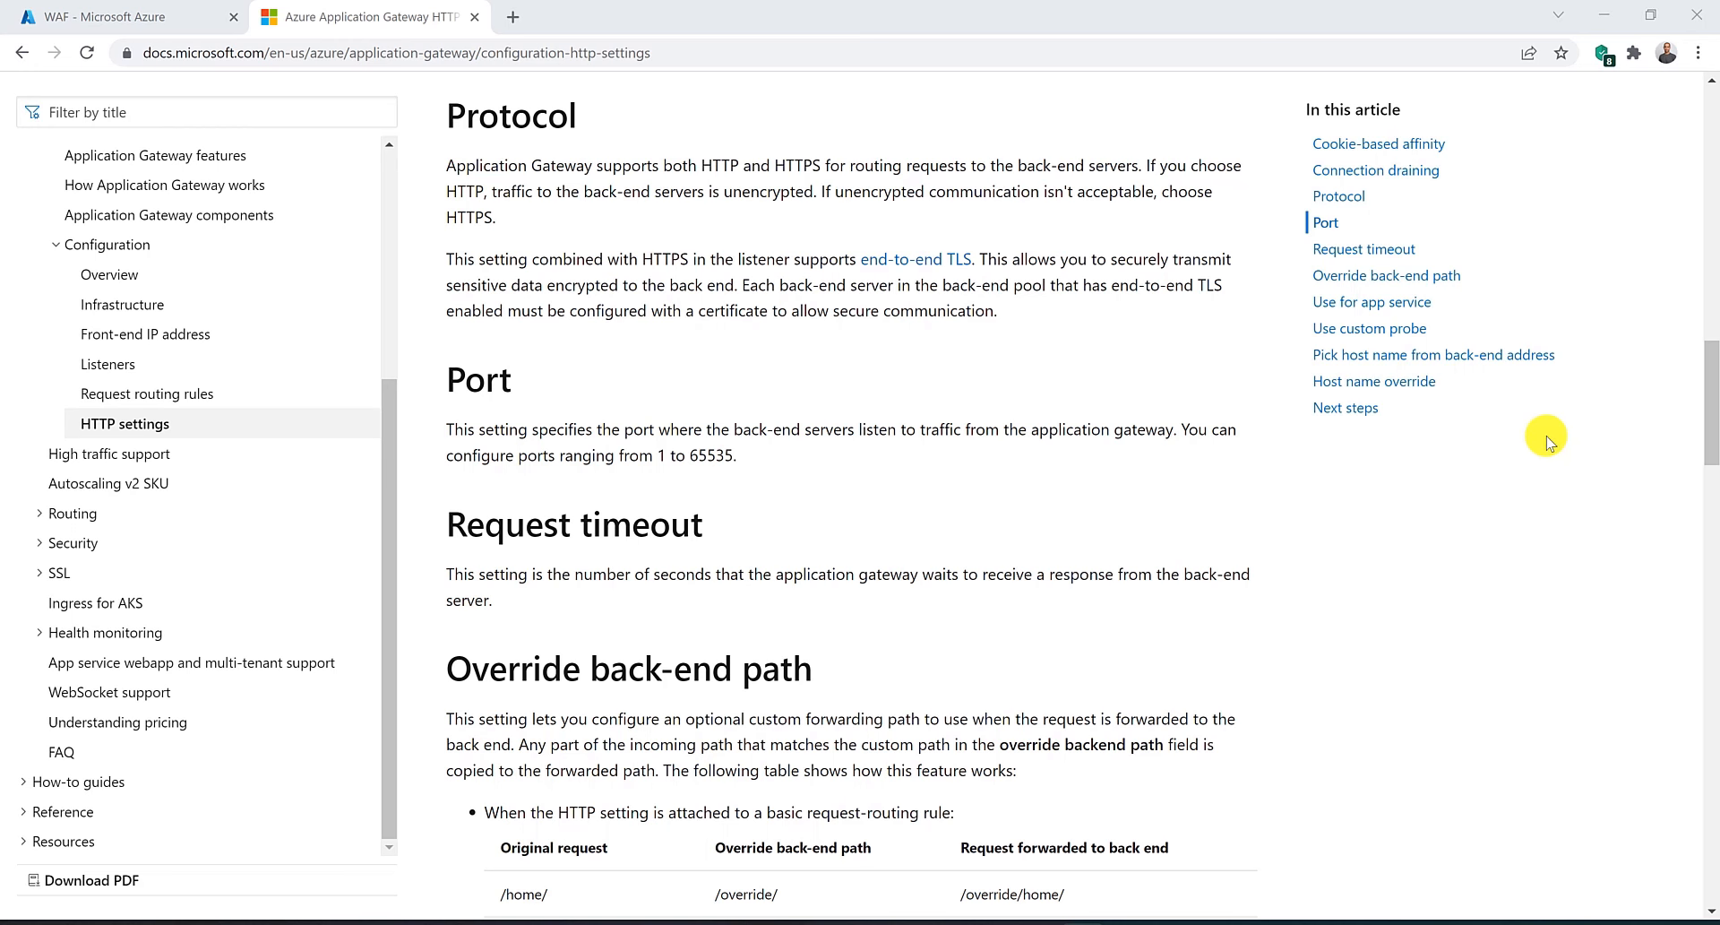
scroll(1548, 439, "up", 3)
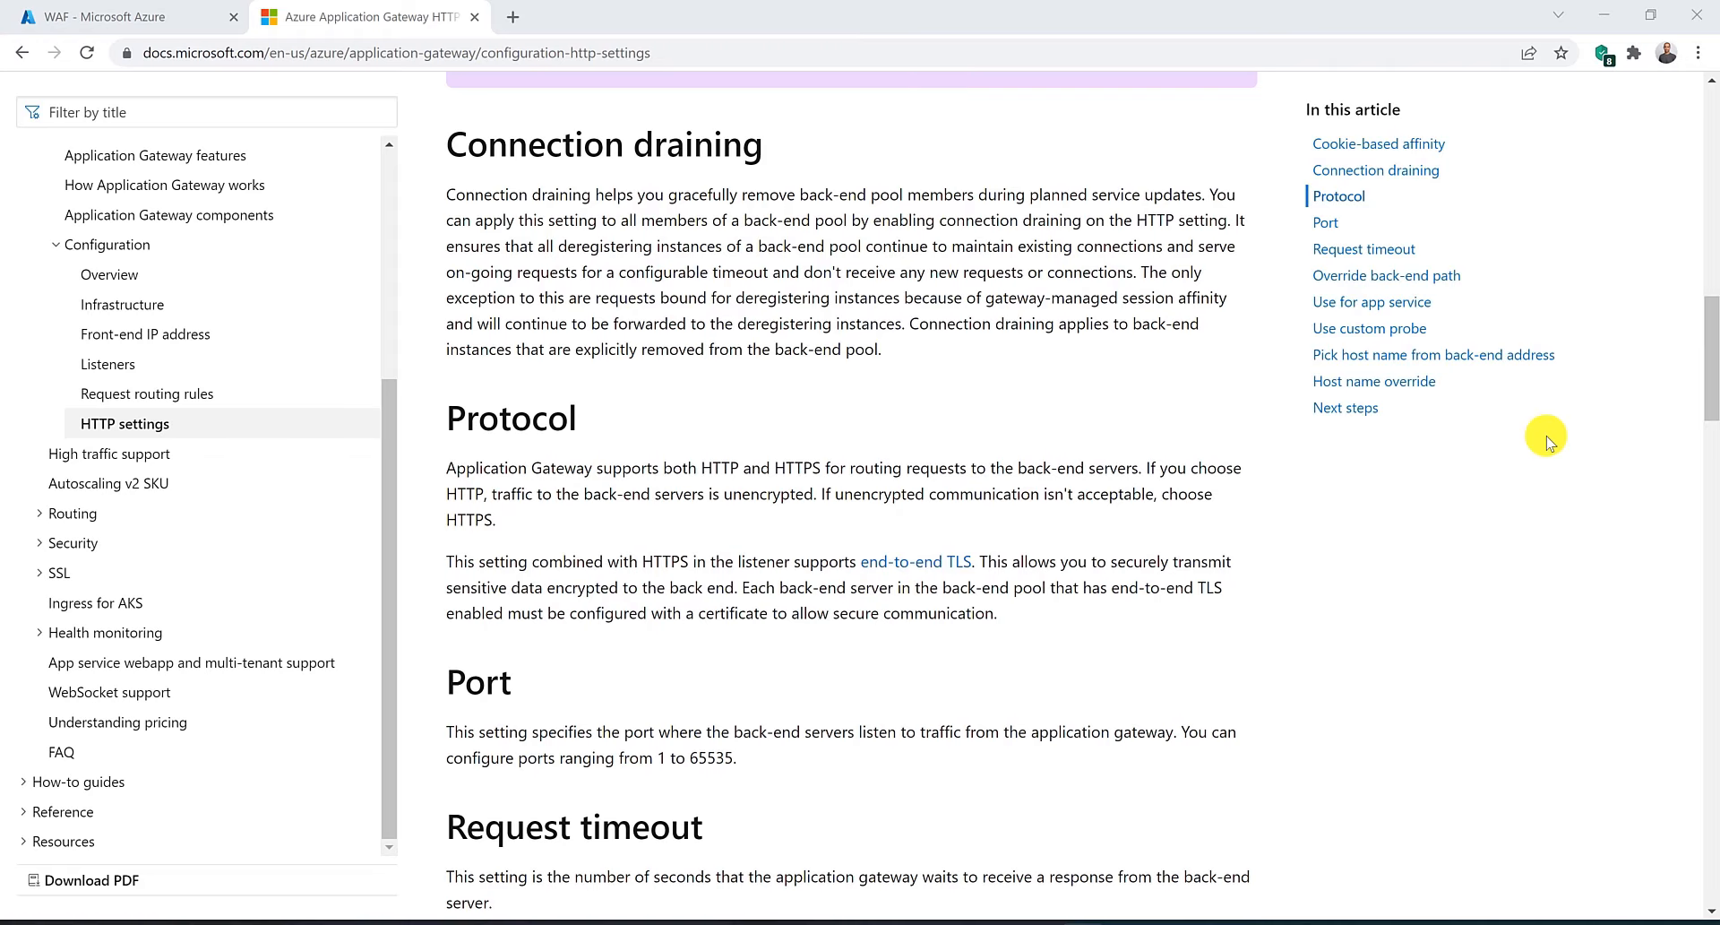
scroll(1548, 439, "up", 15)
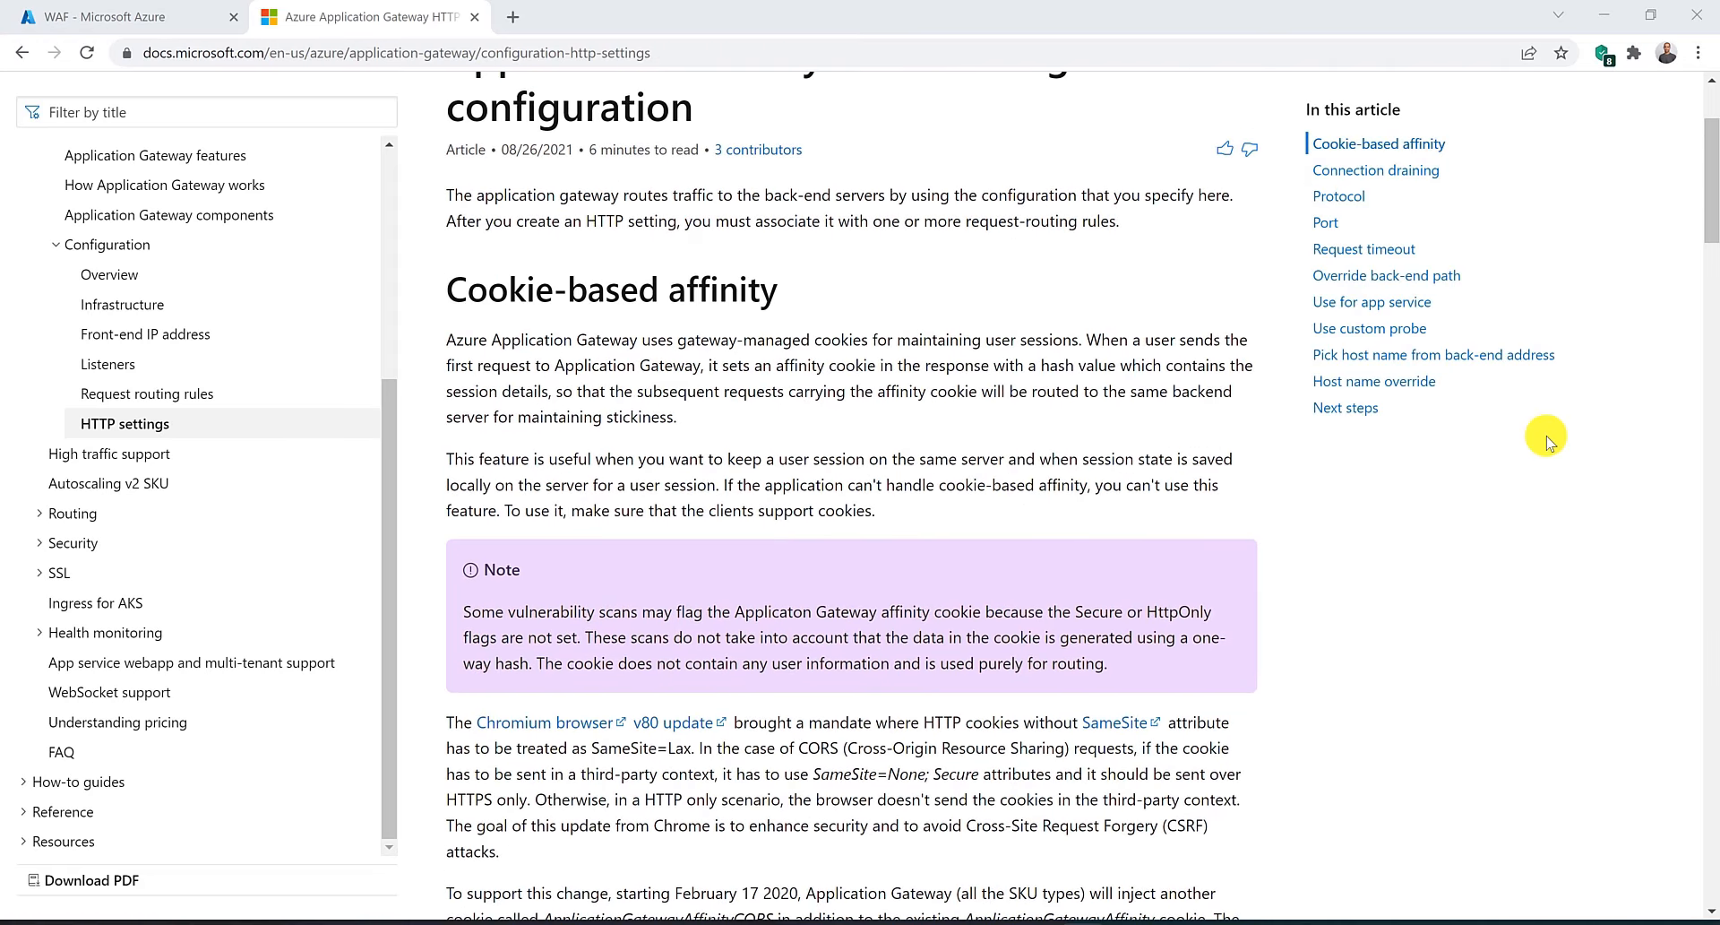